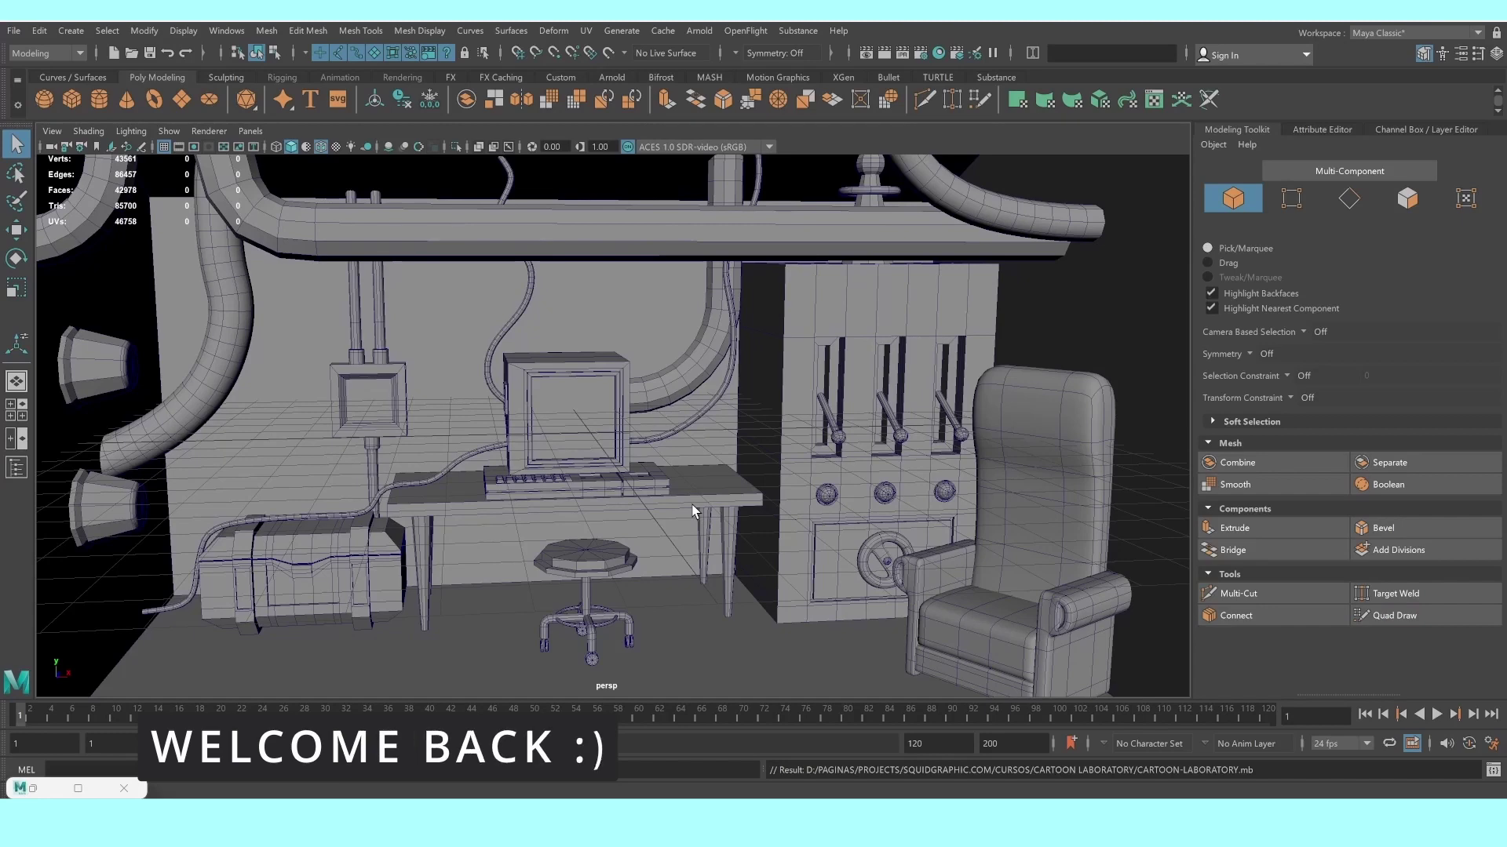
Frame the whole room and open the Outliner with msh_pc_01 selected
scroll(587, 469, "down", 10)
scroll(606, 463, "down", 2)
middle_click_drag(605, 463, 612, 491, "alt")
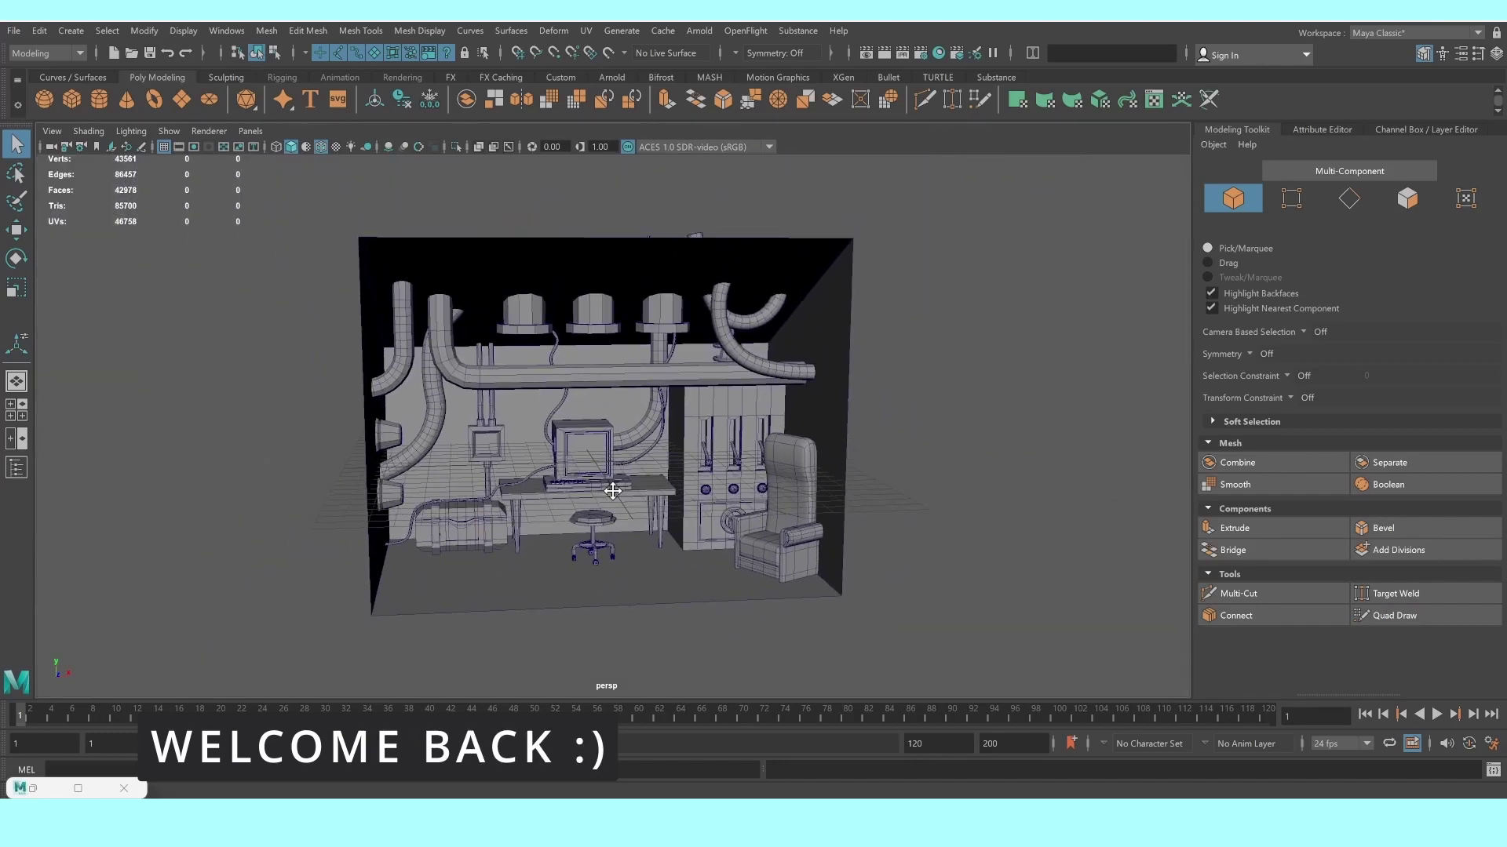
left_click(33, 786)
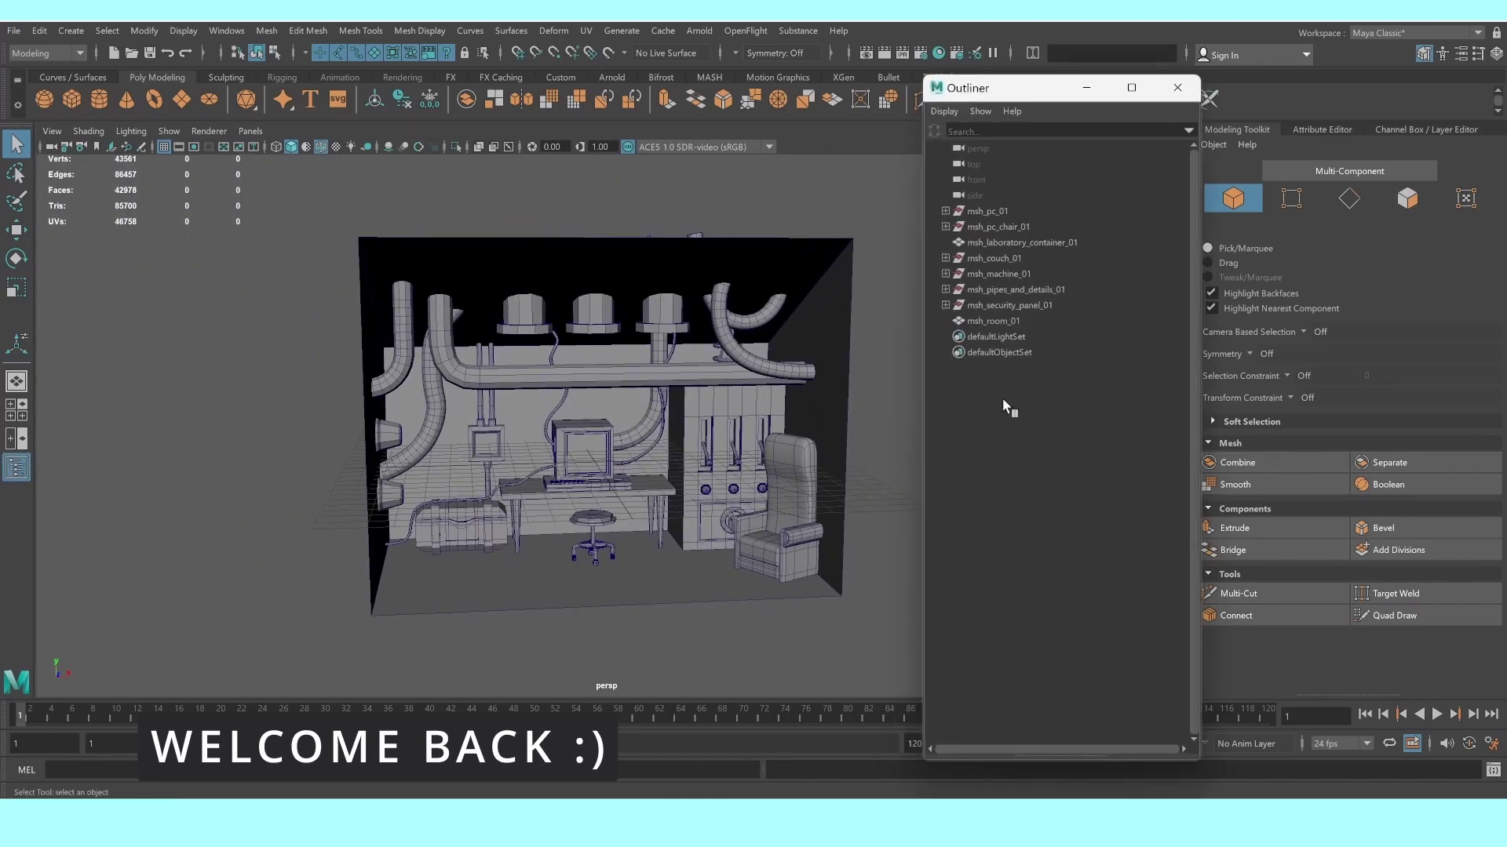
left_click(988, 212)
Select msh_pc_chair_01 through msh_room_01 in the Outliner and hide them with Ctrl+H
scroll(652, 427, "up", 3)
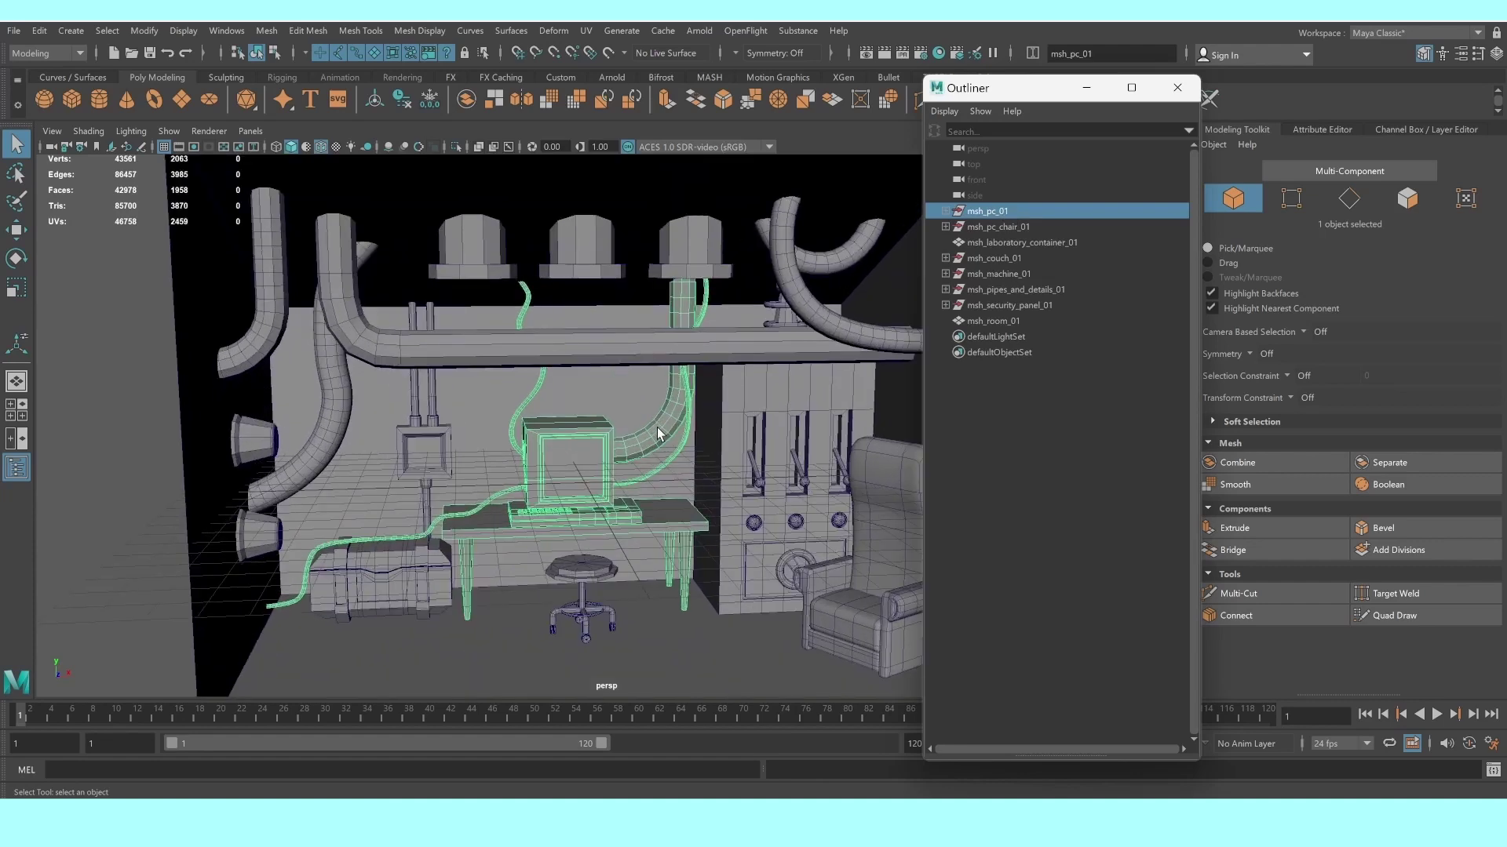
scroll(651, 428, "up", 3)
left_click(1012, 228)
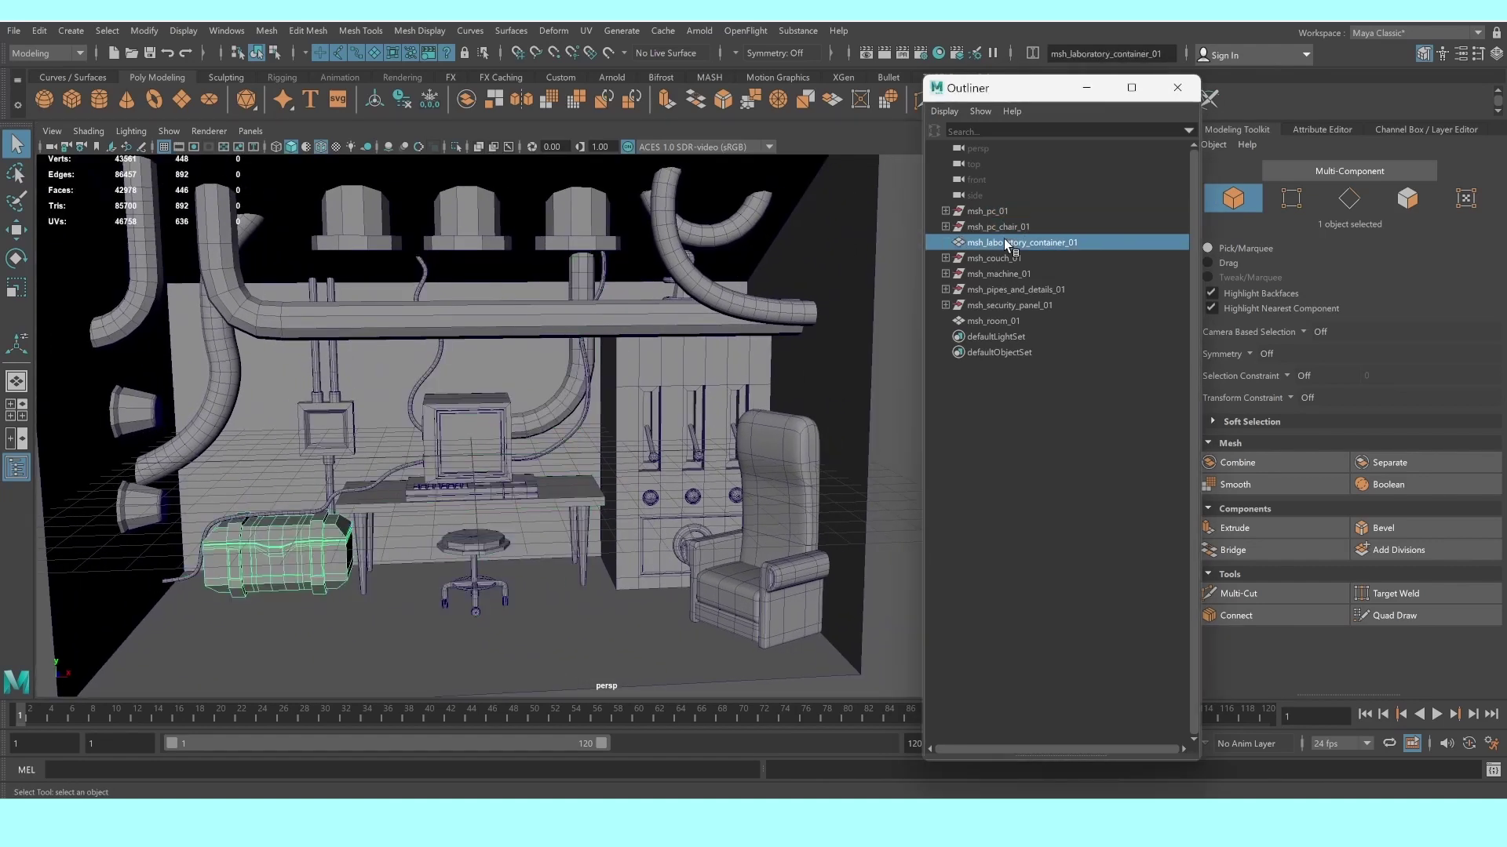
left_click(991, 258)
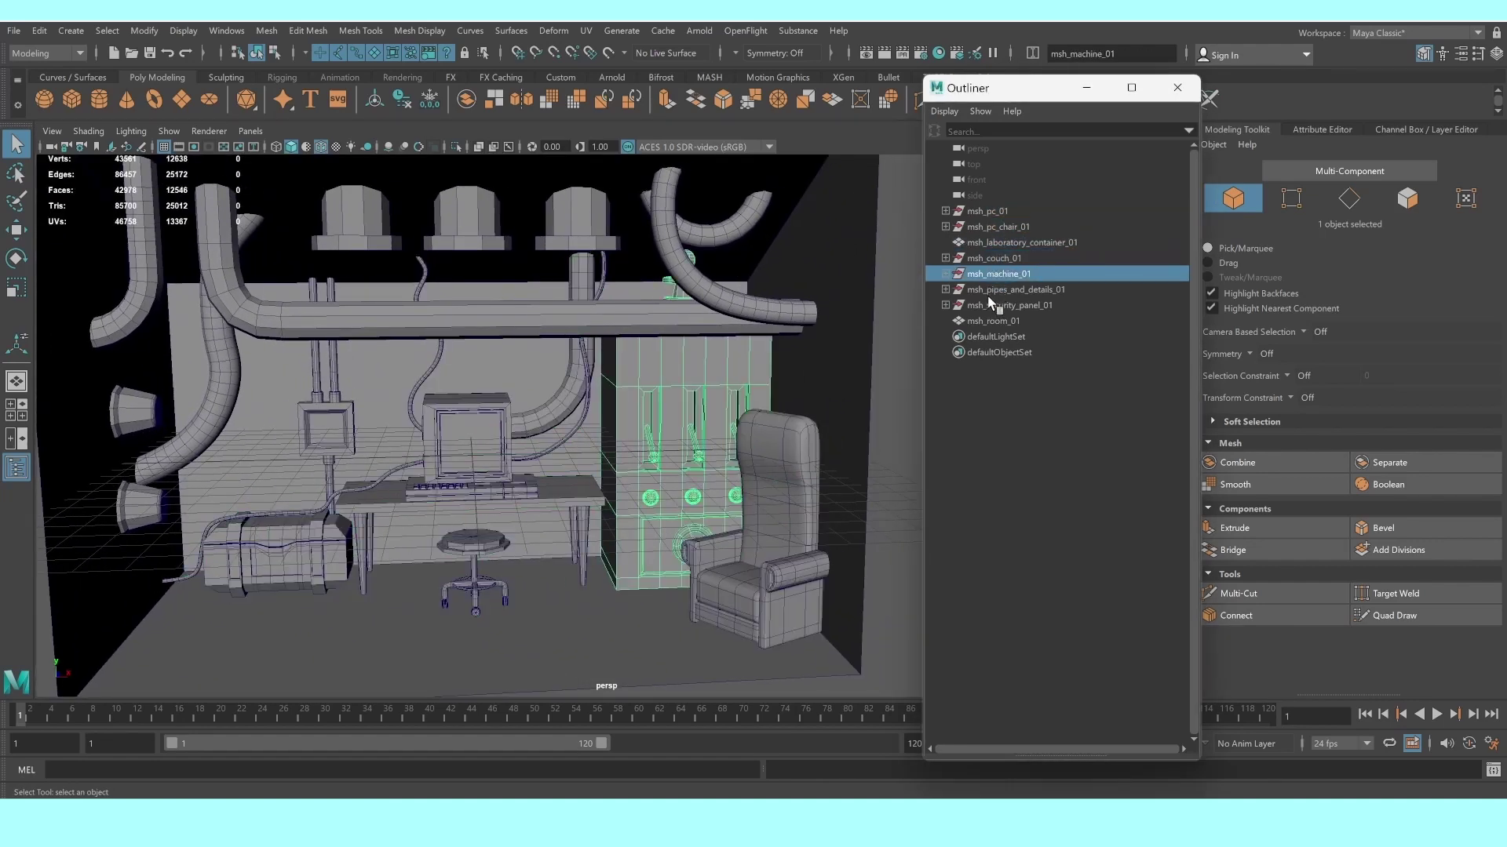
scroll(685, 285, "up", 3)
left_click_drag(684, 285, 605, 349, "alt")
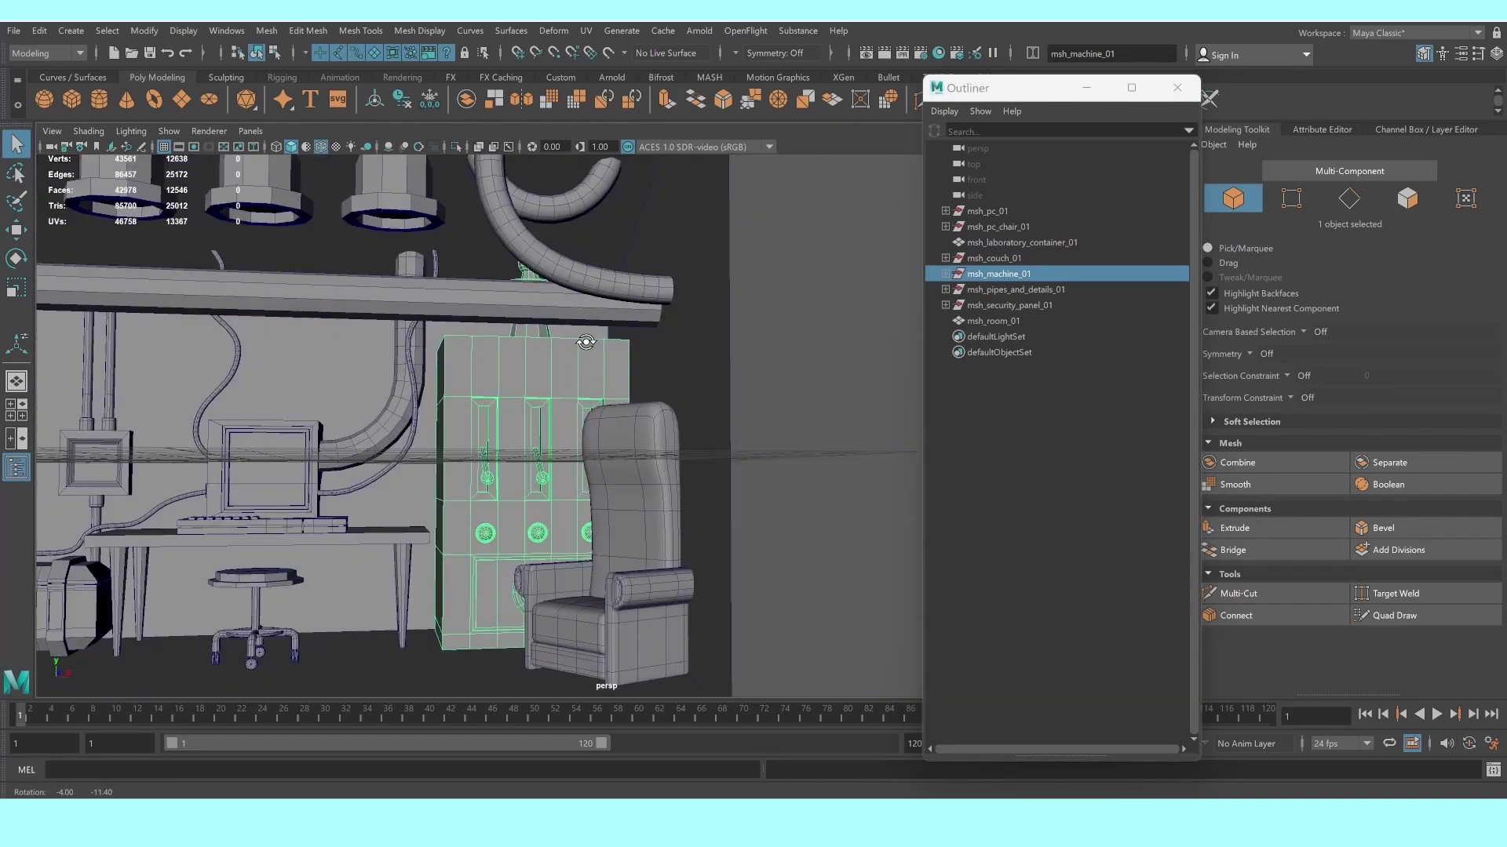
left_click(1003, 259)
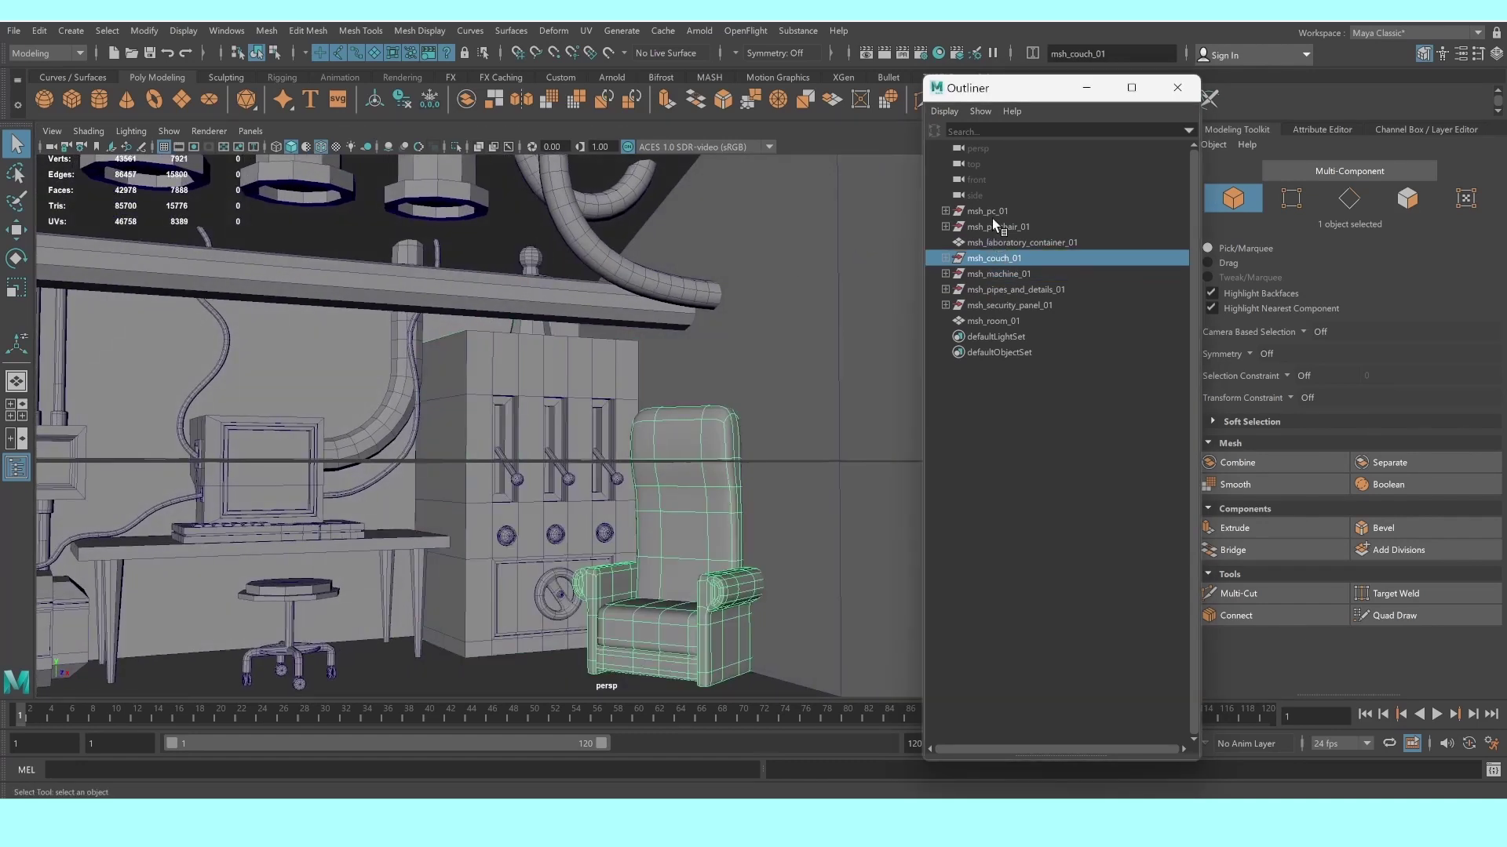
left_click(1000, 212, "shift")
left_click(1002, 217)
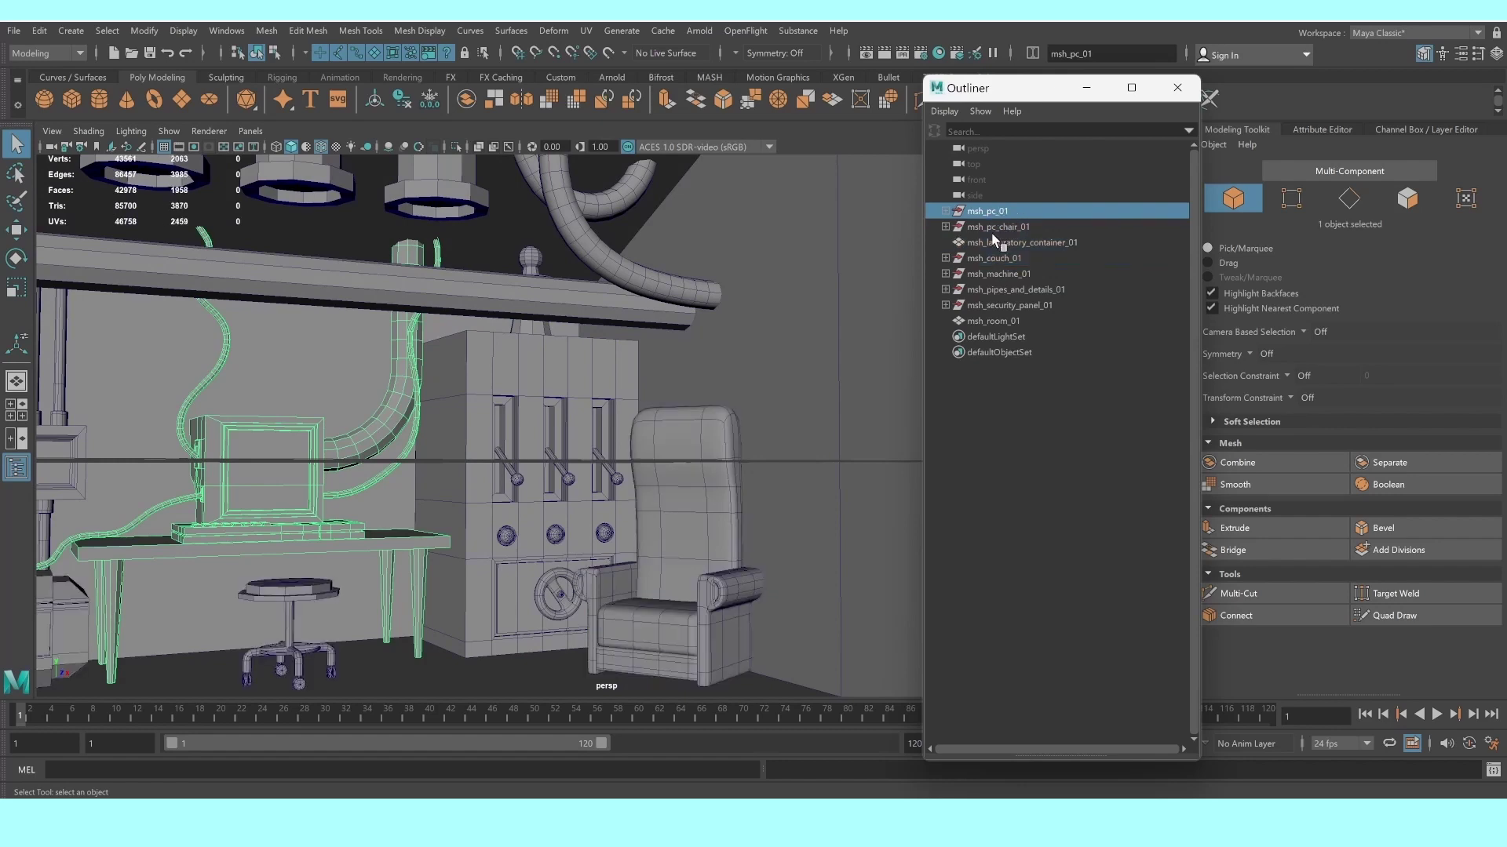
left_click(1012, 227)
left_click(1003, 320, "shift")
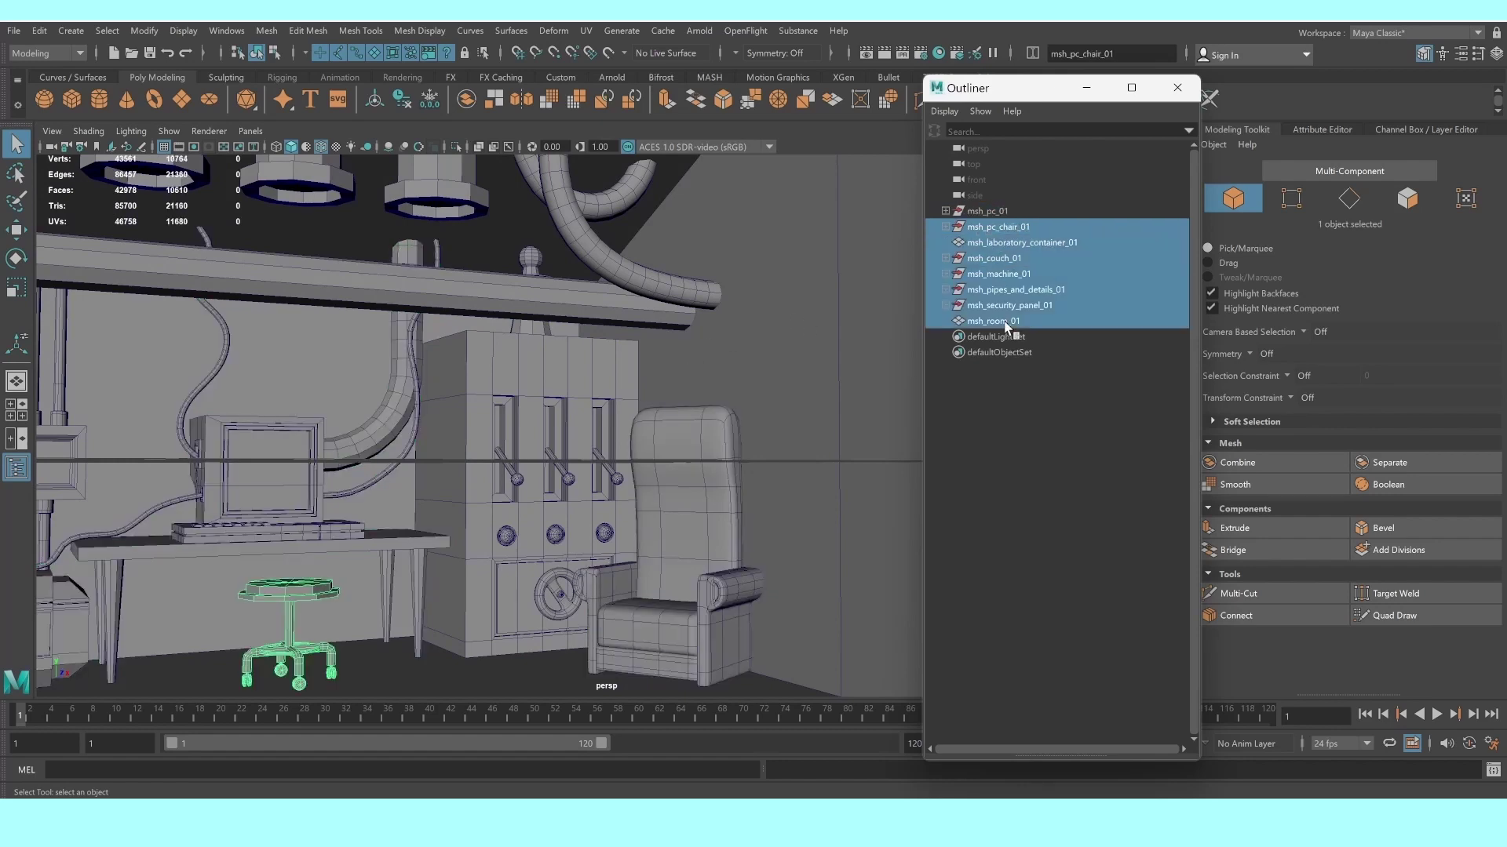
key("h")
Orbit around the remaining computer and desk, and minimize the Outliner
mouse_move(470, 325)
left_mouse_down("alt")
mouse_move(712, 352)
mouse_move(628, 350)
mouse_move(658, 366)
left_mouse_up("alt")
scroll(541, 330, "up", 5)
scroll(562, 405, "up", 2)
scroll(554, 363, "up", 2)
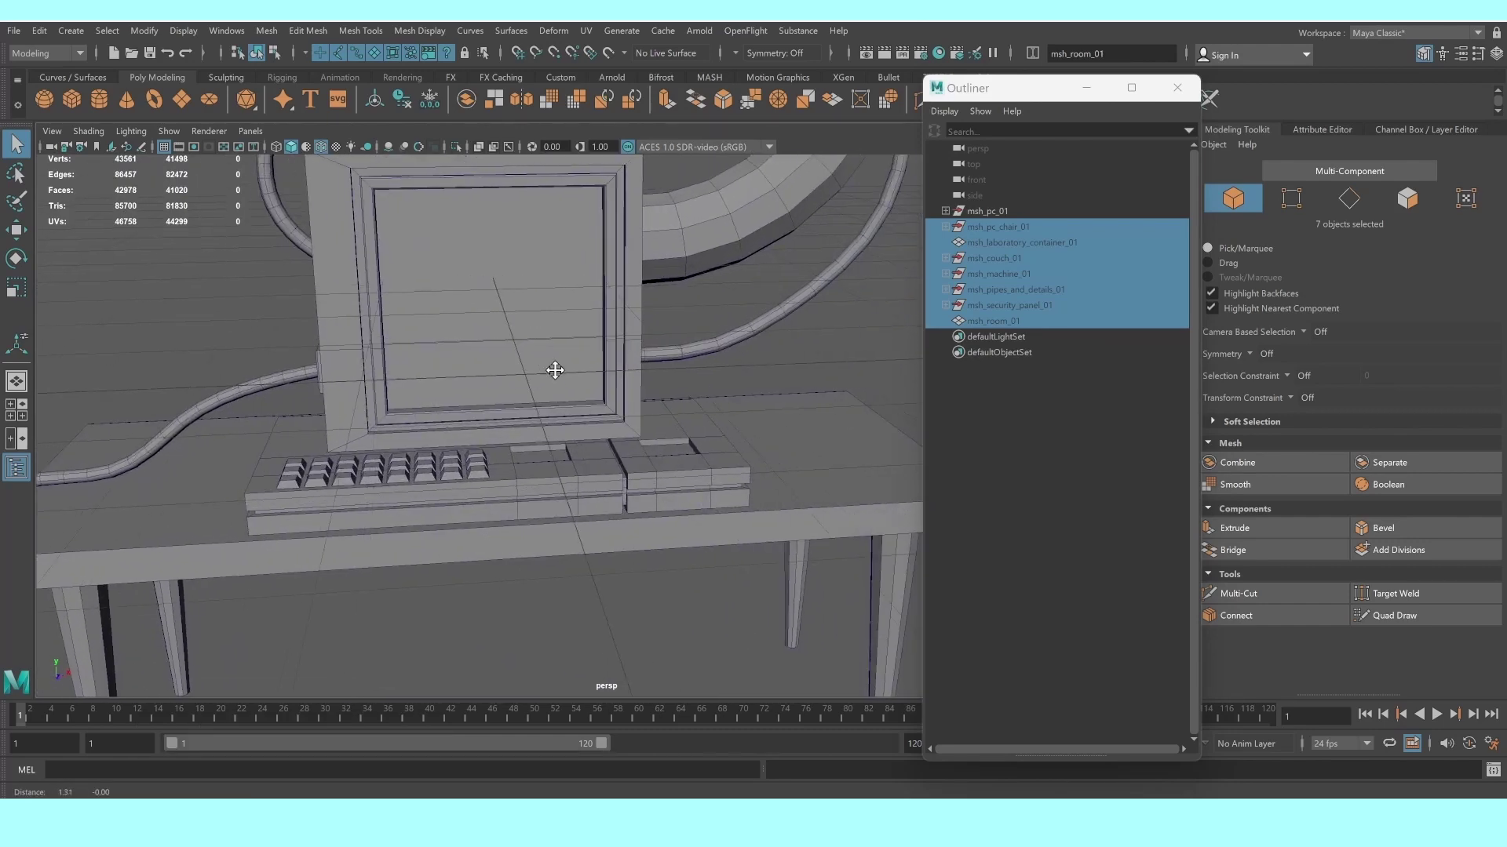
scroll(555, 363, "up", 2)
left_click(1086, 87)
Clear the selection, face the computer, and create a new polygon cube
scroll(614, 388, "down", 3)
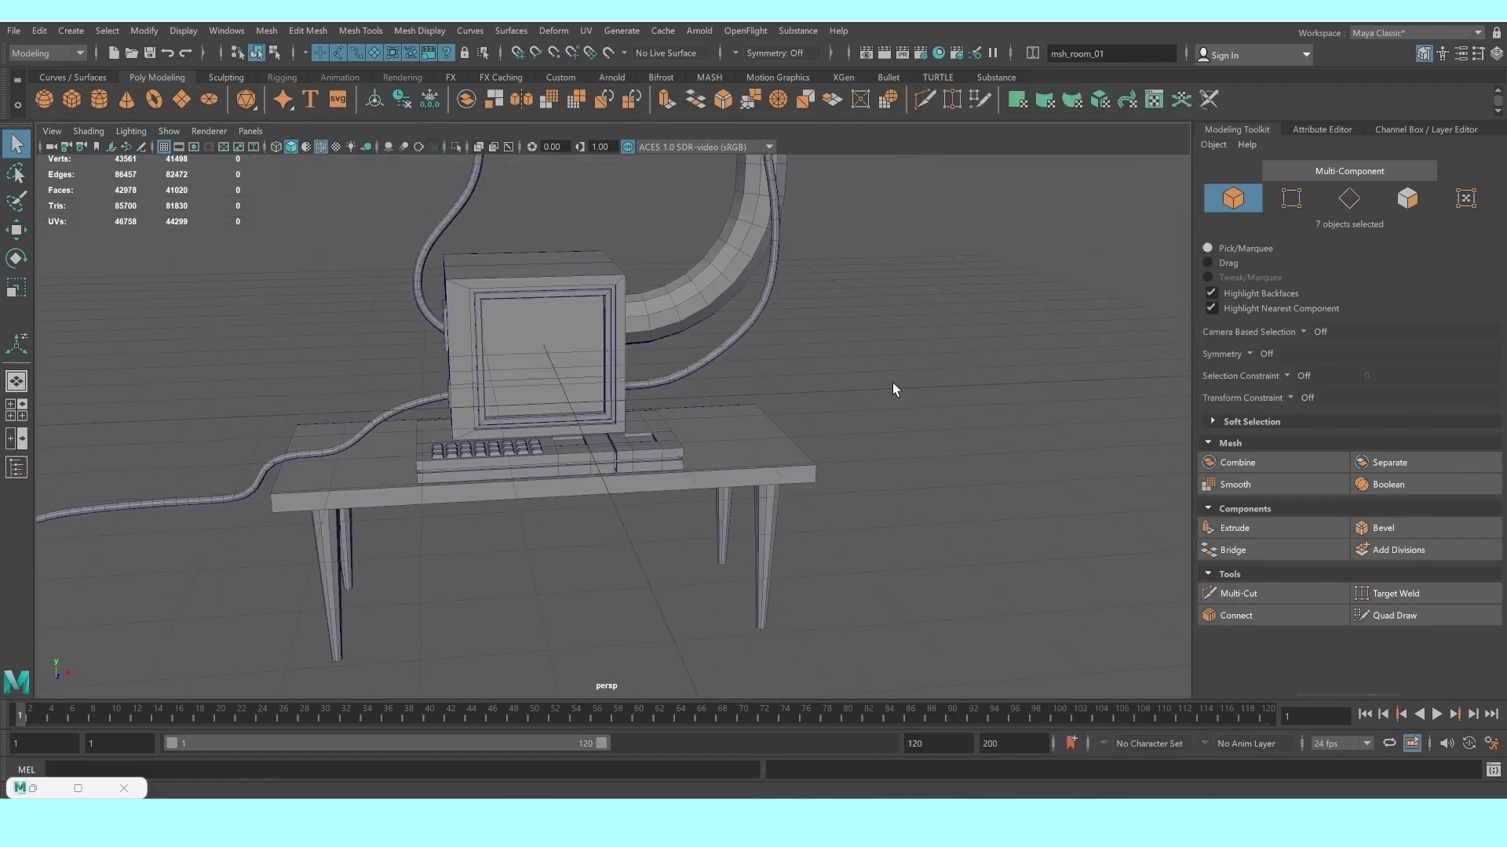
left_click(892, 383)
scroll(697, 447, "up", 3)
mouse_move(694, 441)
left_mouse_down("alt")
mouse_move(739, 427)
mouse_move(555, 440)
mouse_move(613, 449)
left_mouse_up("alt")
left_click(71, 99)
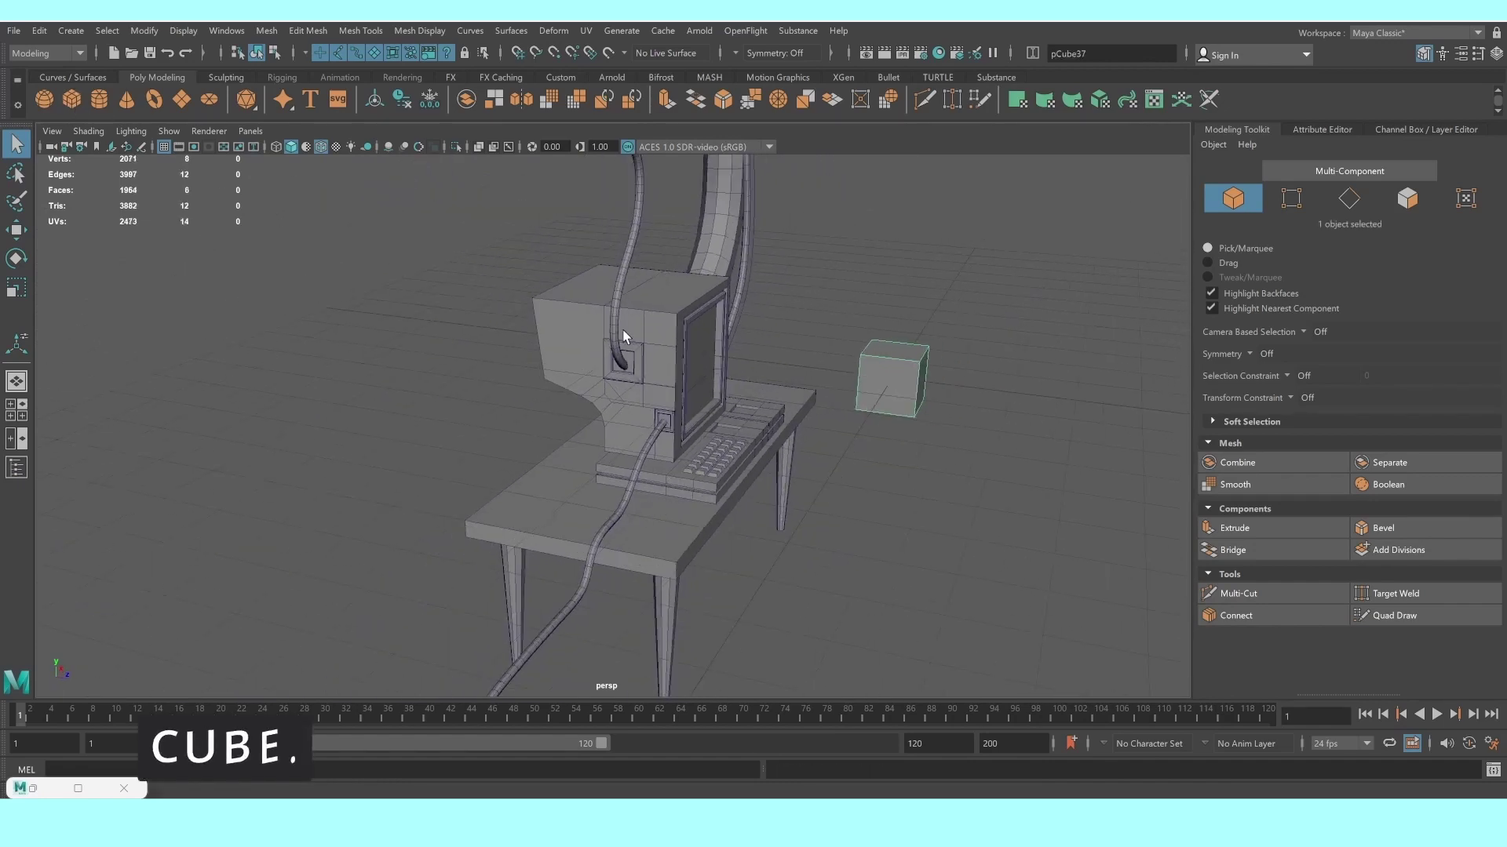
In the maximized front view, scale the cube to about 2.75 and lower it onto the monitor
key("w")
key("space")
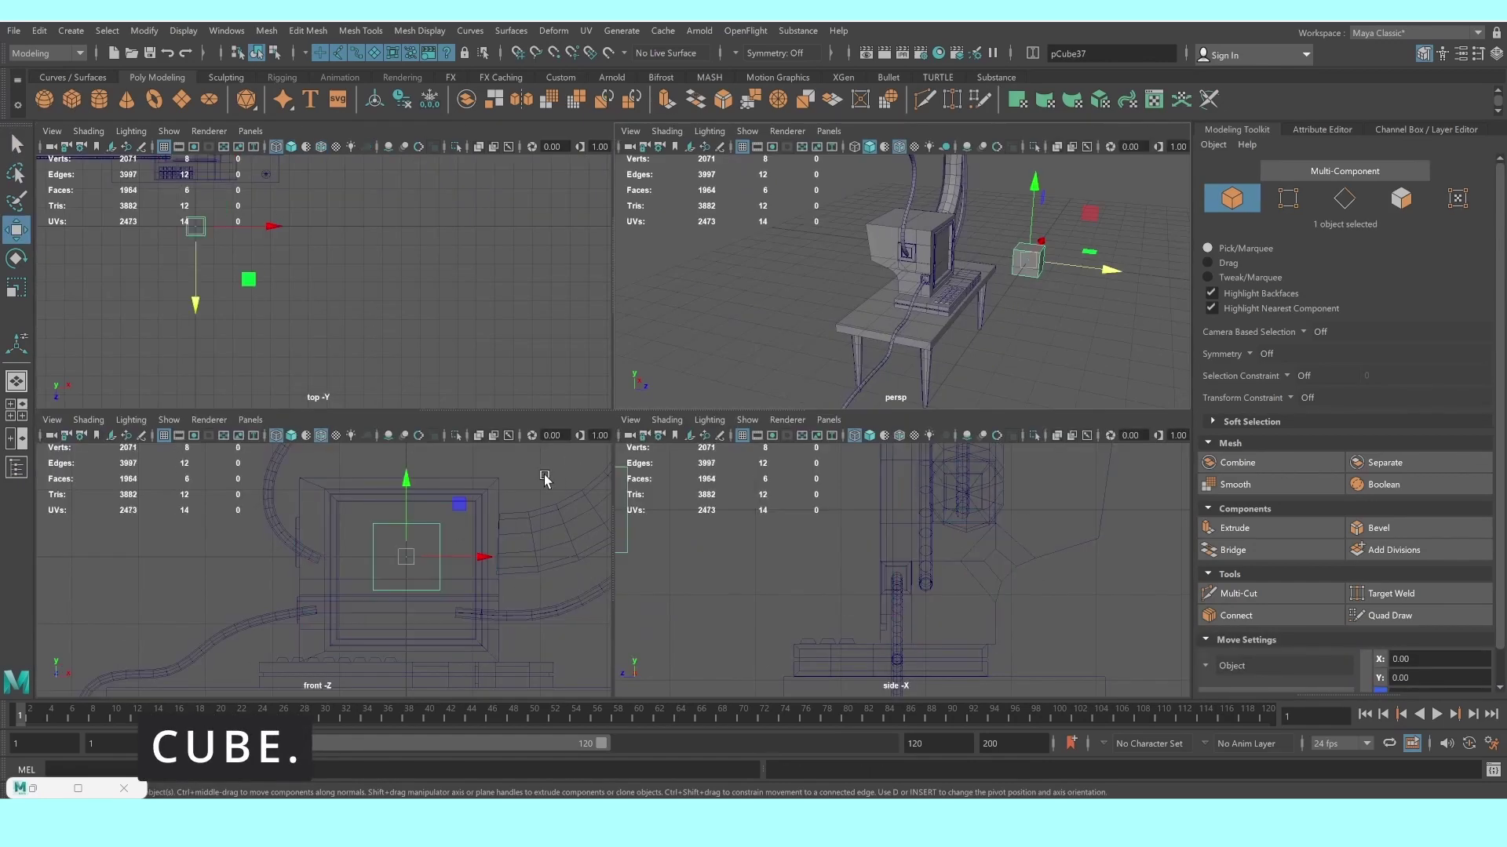
key("space")
key("r")
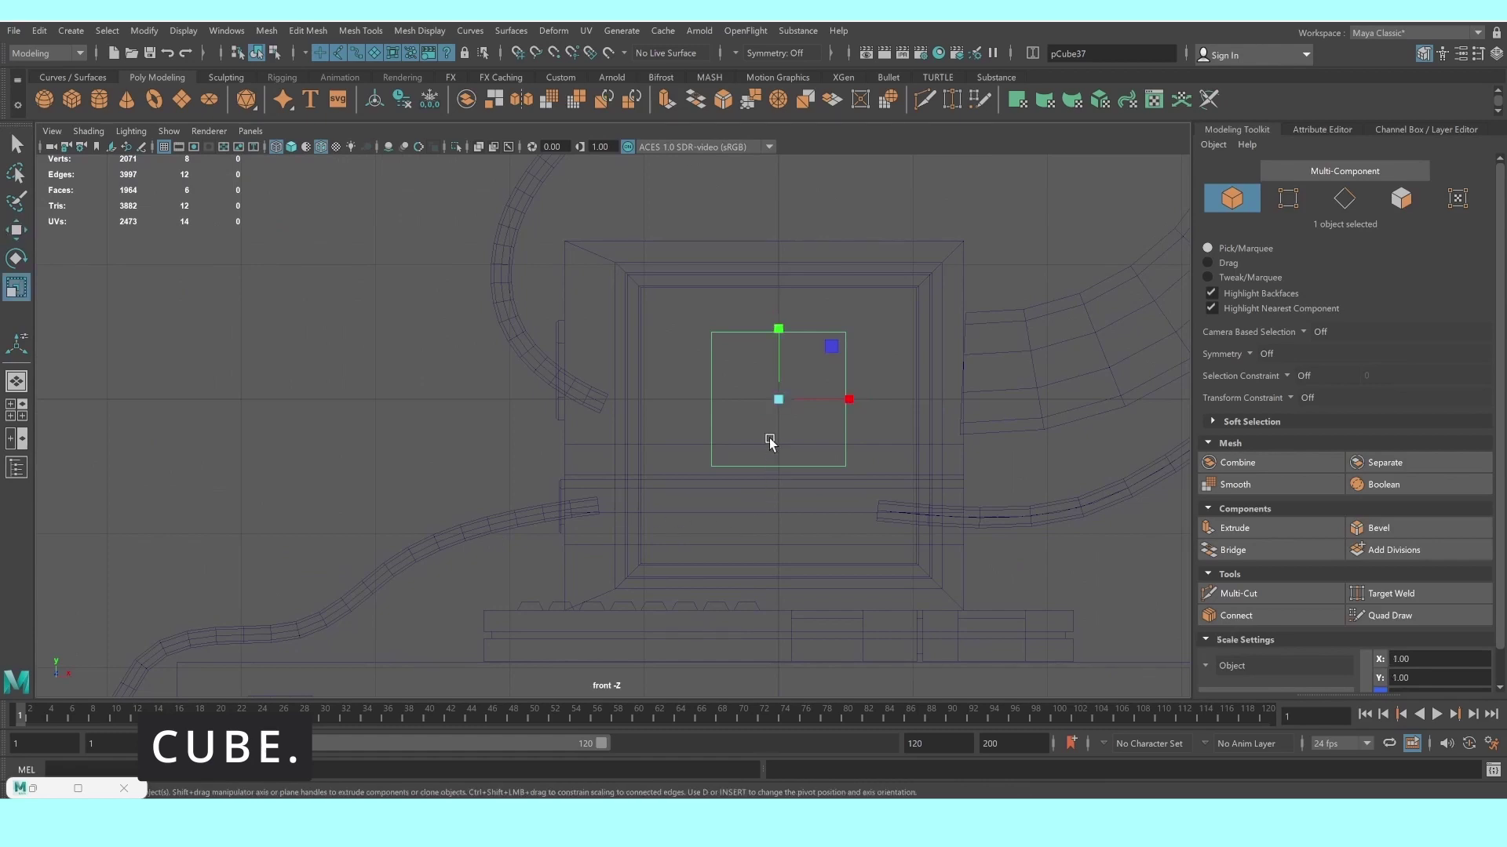
left_click_drag(780, 404, 985, 444)
key("w")
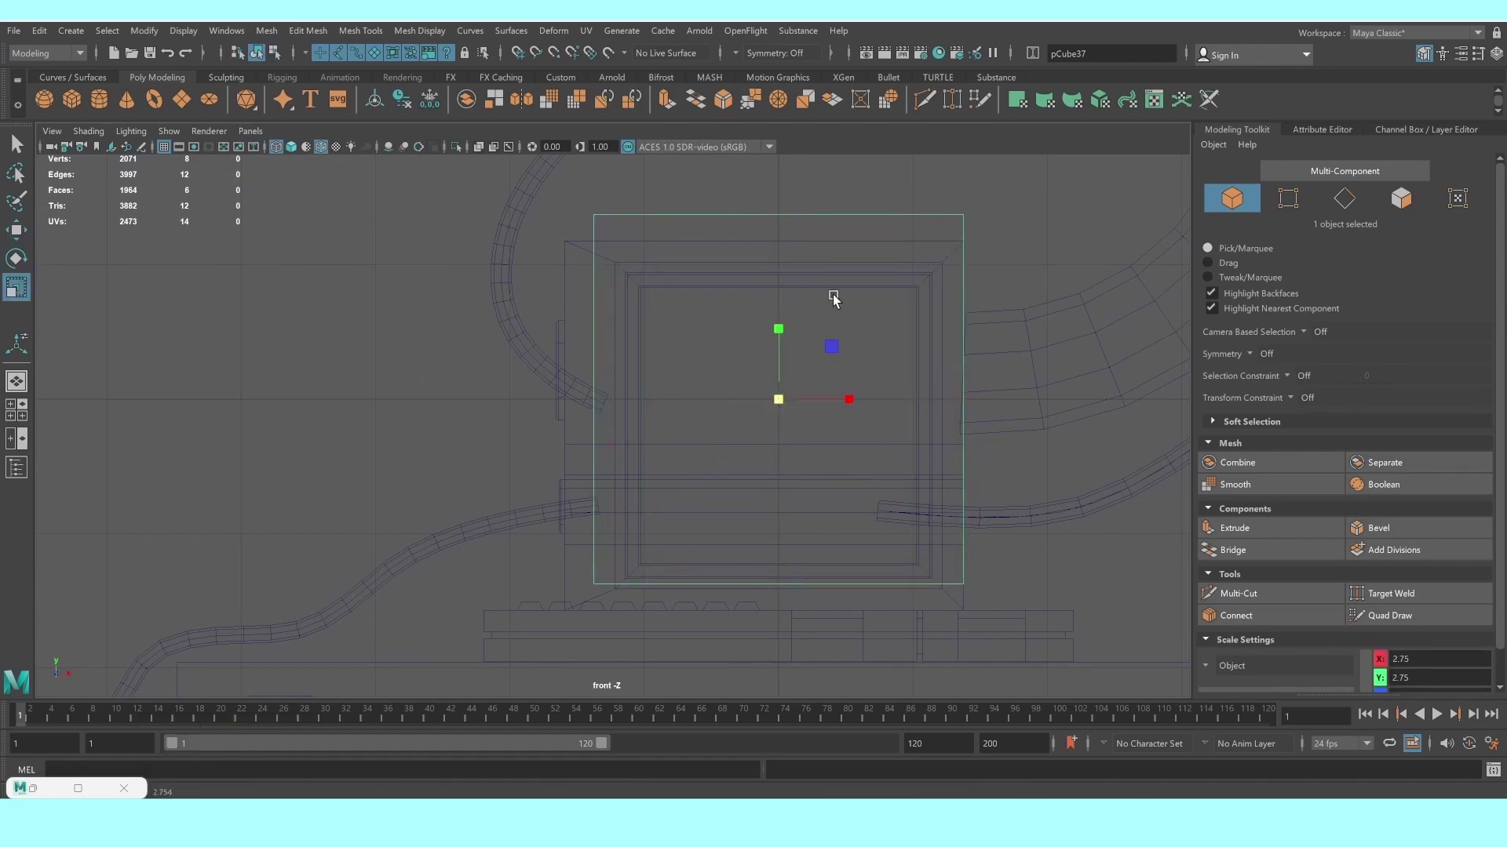
left_click_drag(775, 322, 775, 351)
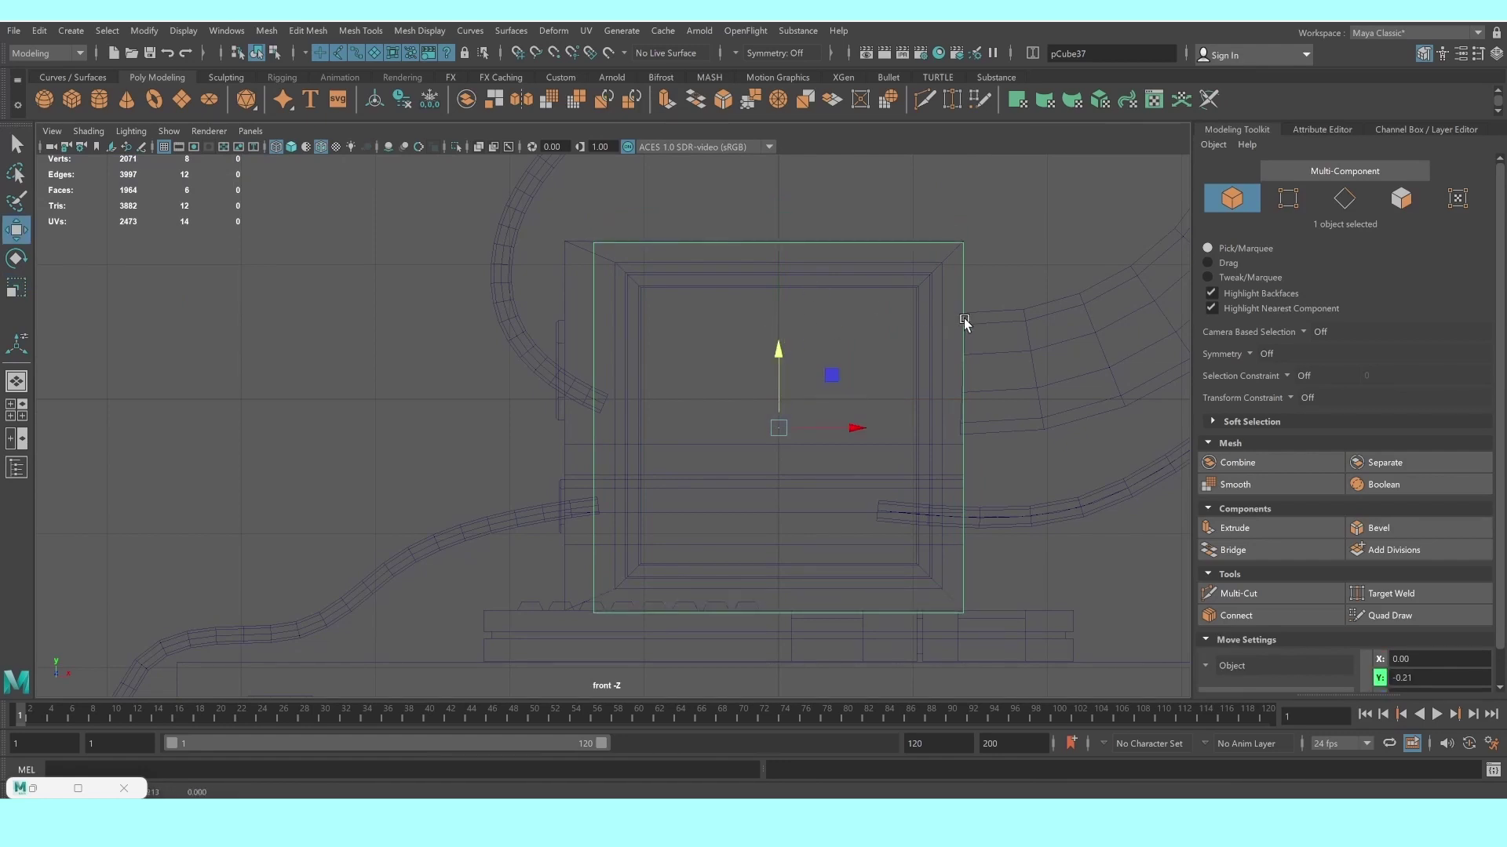
Move the cube's left and right vertices out to match the monitor's edges
right_click_drag(965, 322, 880, 320)
left_click_drag(553, 224, 645, 650)
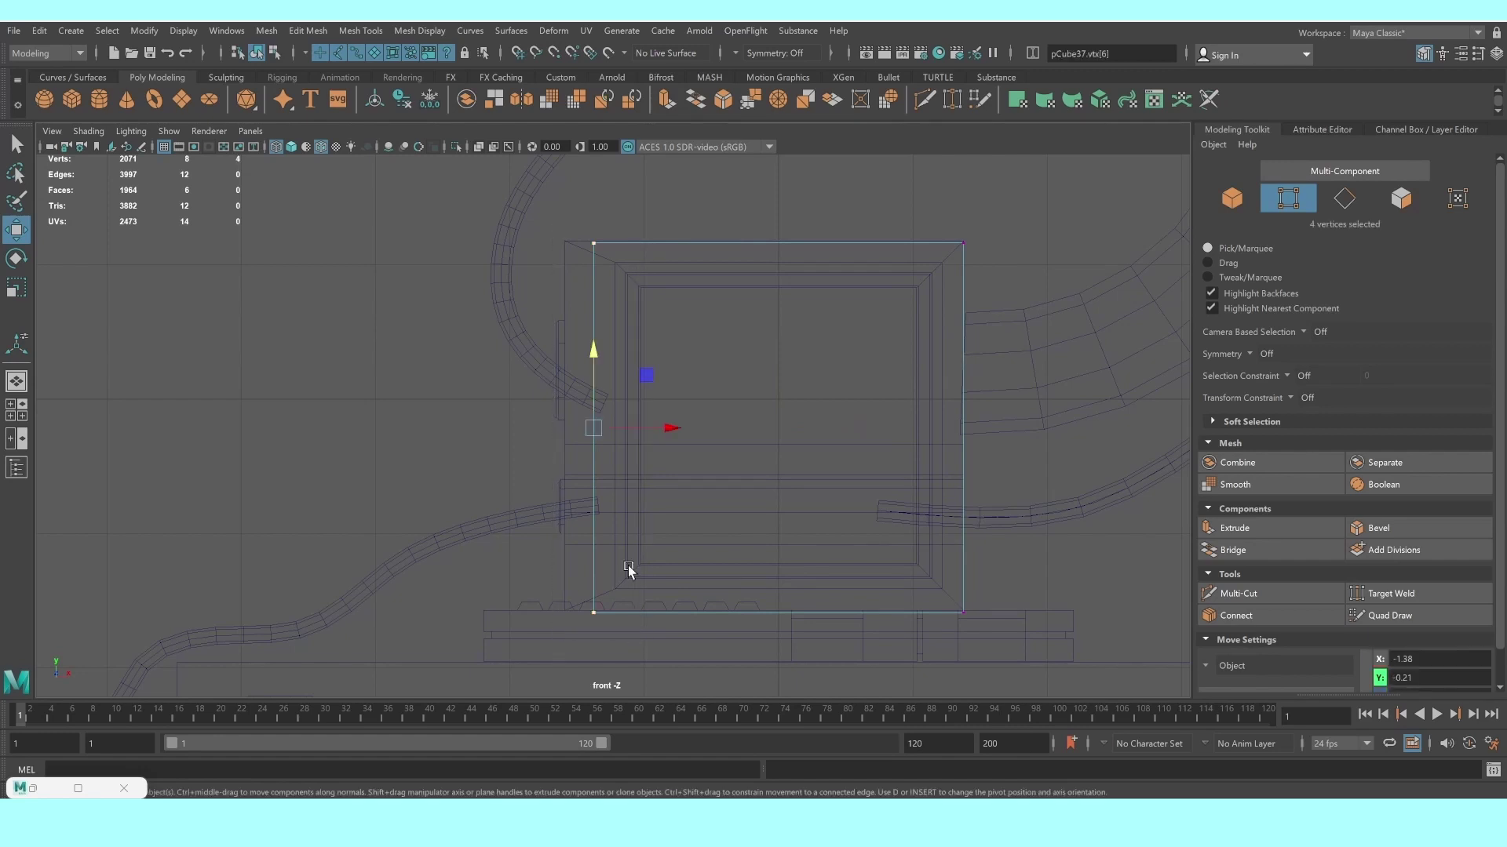
left_click_drag(669, 430, 643, 428)
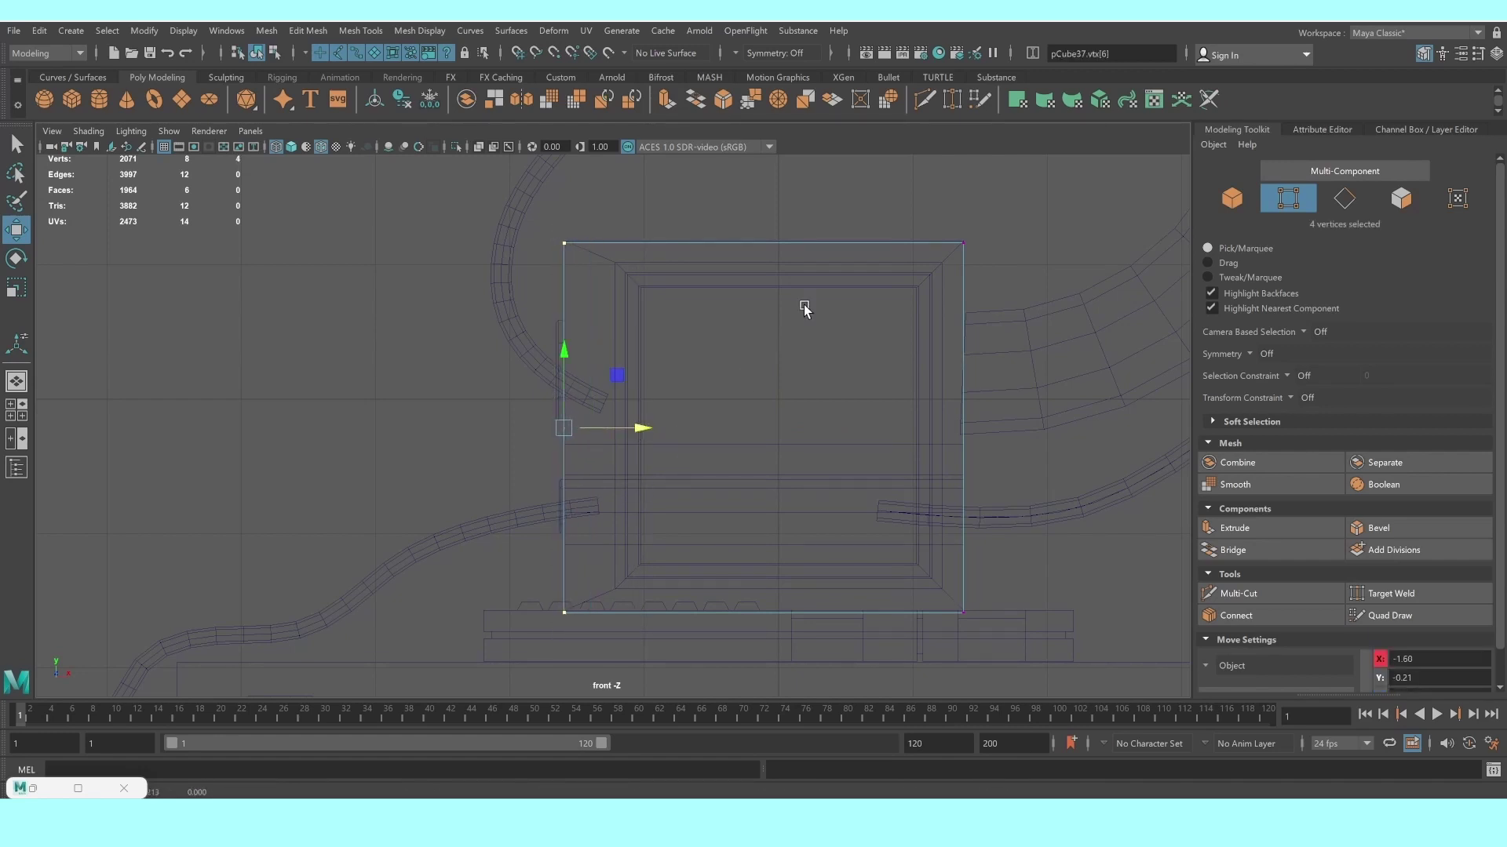
left_click_drag(867, 203, 1009, 686)
left_click_drag(1032, 430, 1068, 431)
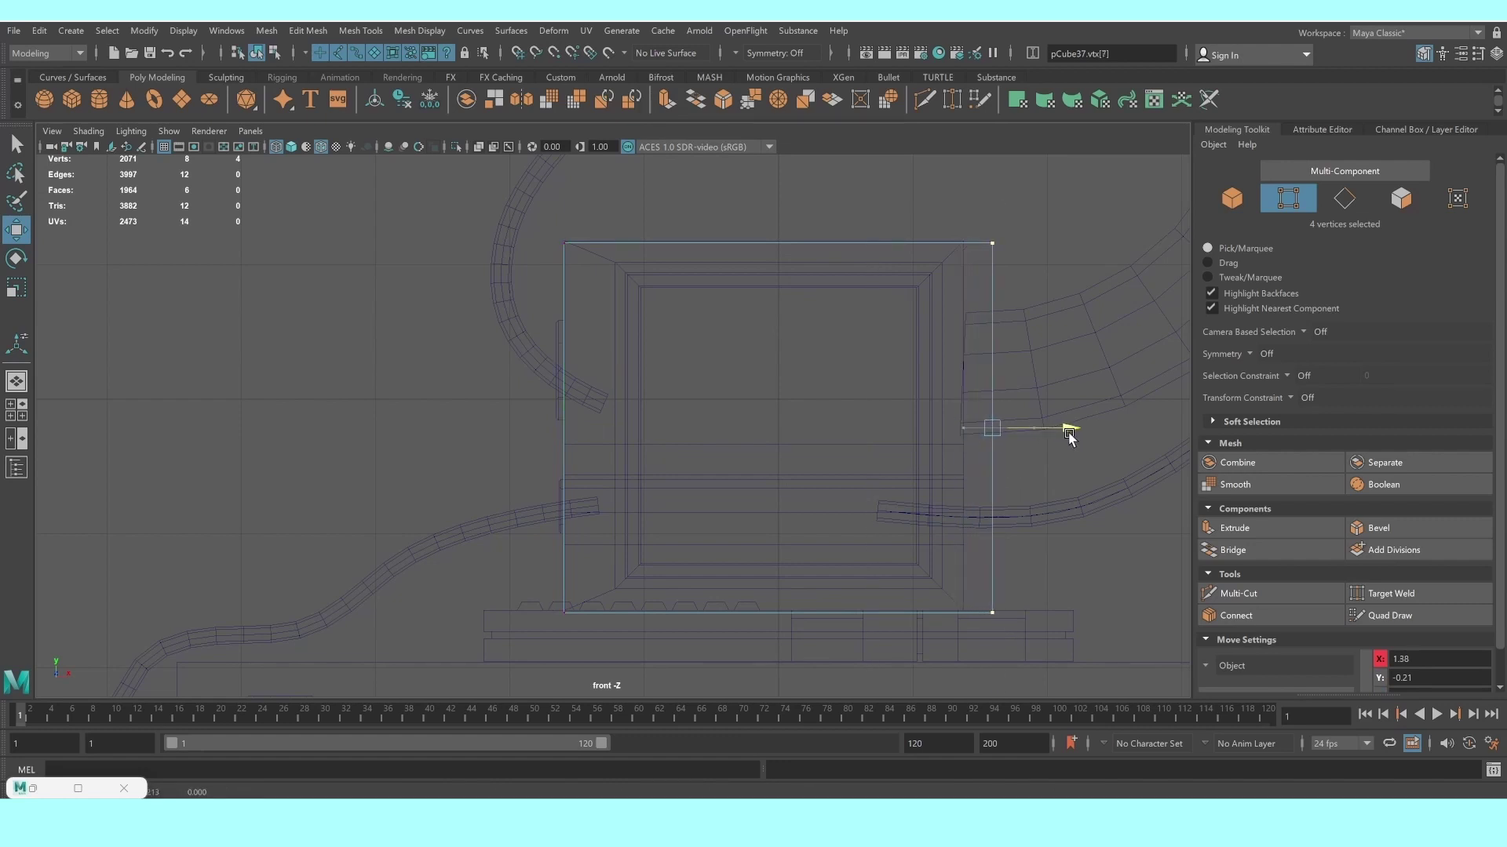
middle_click_drag(798, 435, 665, 396, "alt")
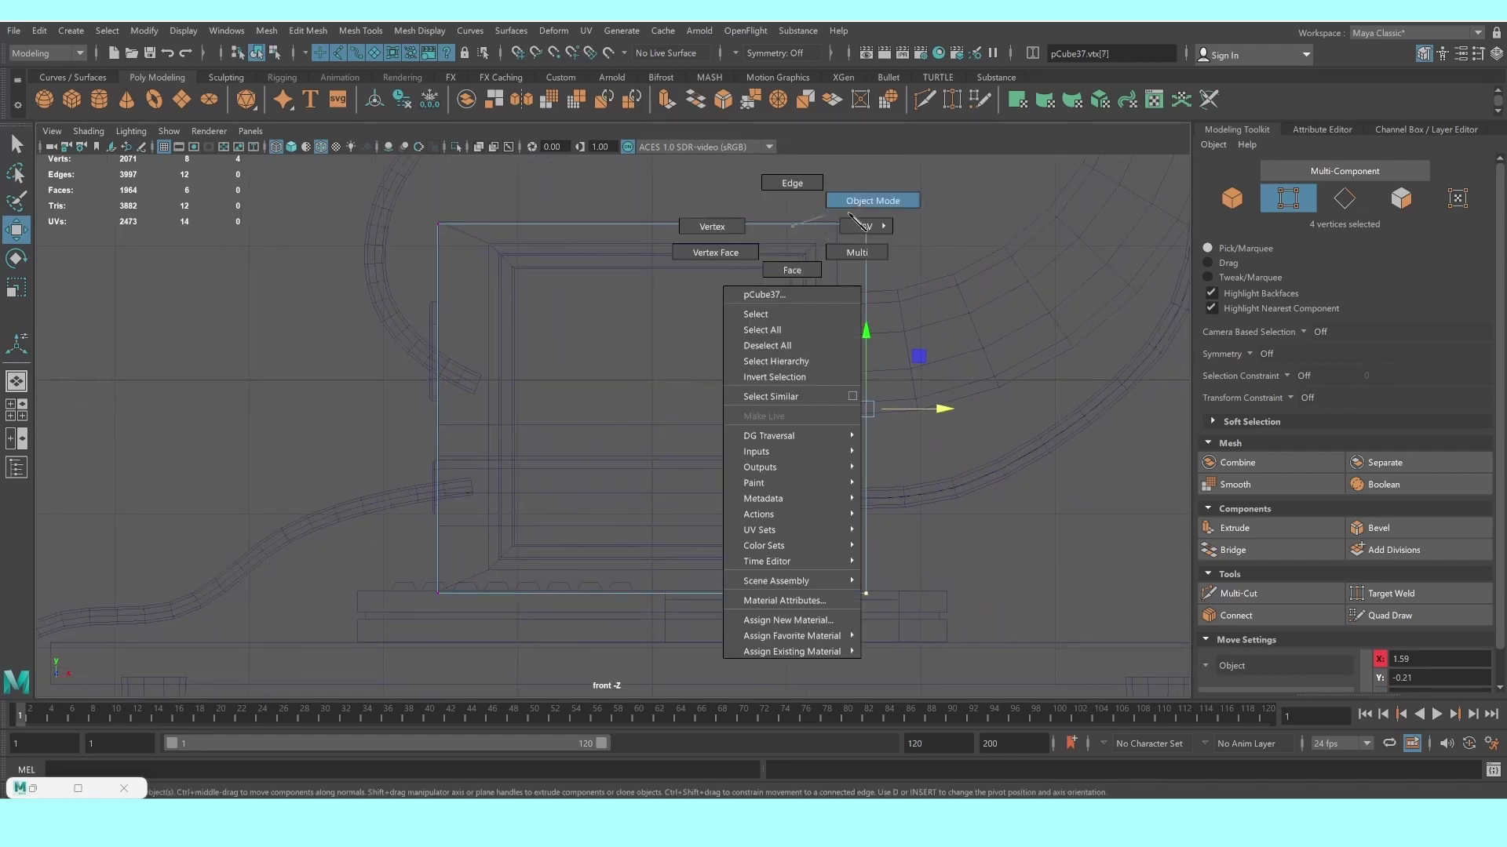
right_click_drag(790, 229, 867, 202)
key("ctrl+z")
left_click(360, 31)
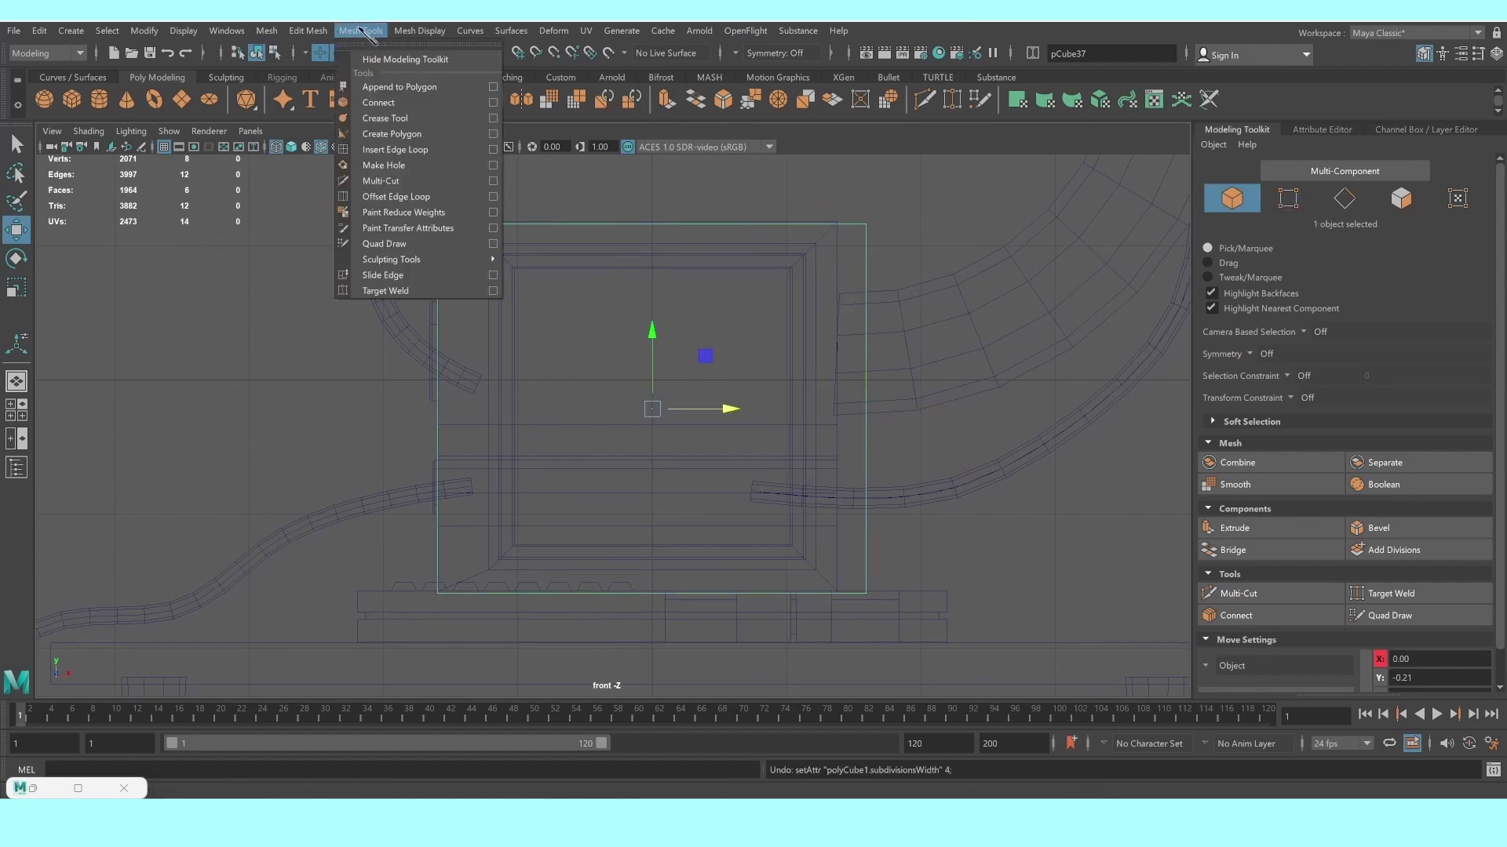
mouse_move(360, 30)
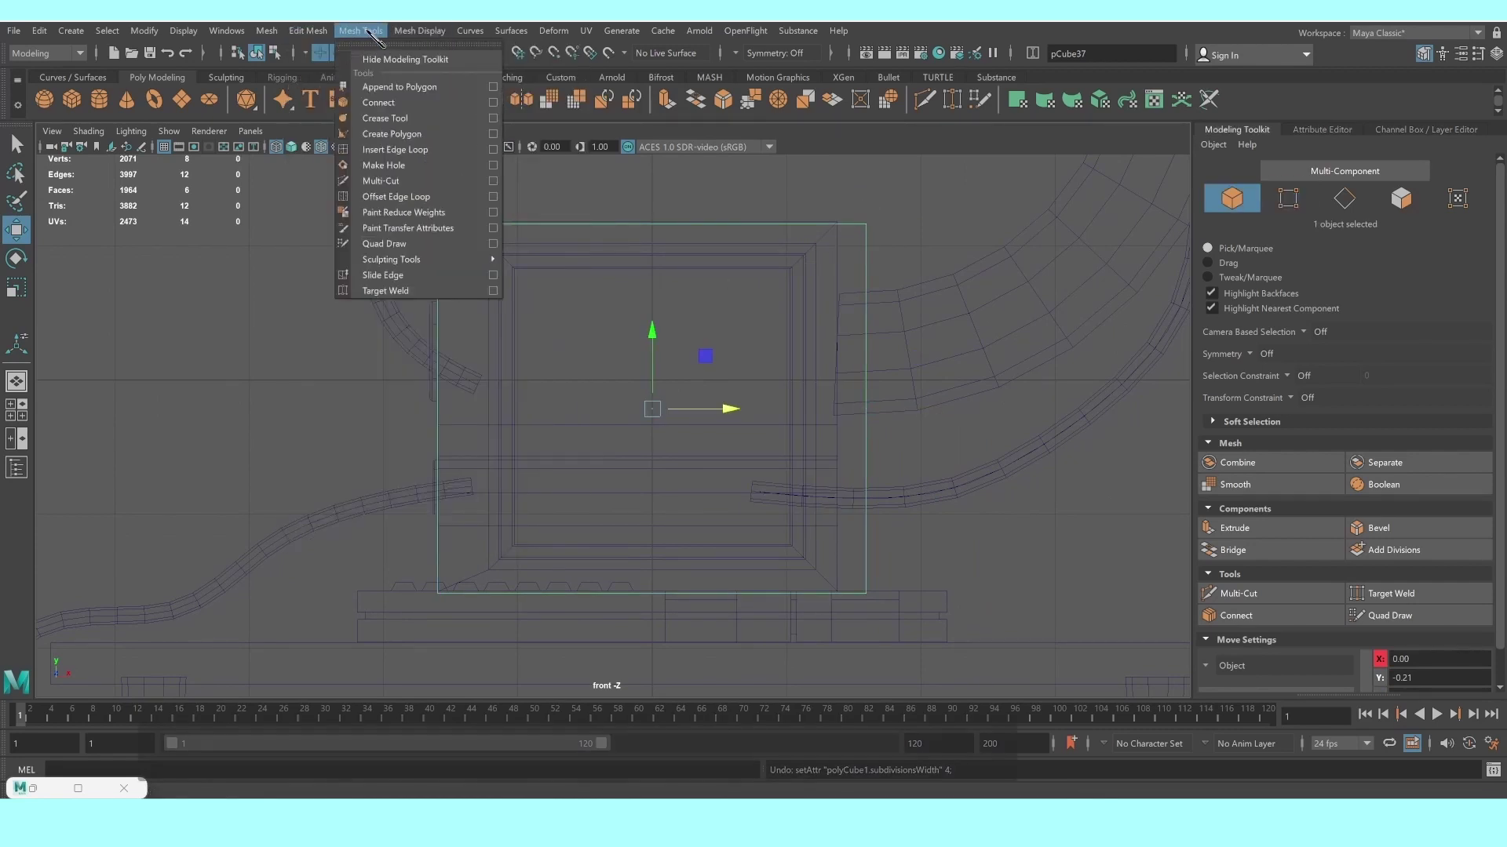
Insert four evenly spaced vertical edge loops across the cube
left_click(503, 153)
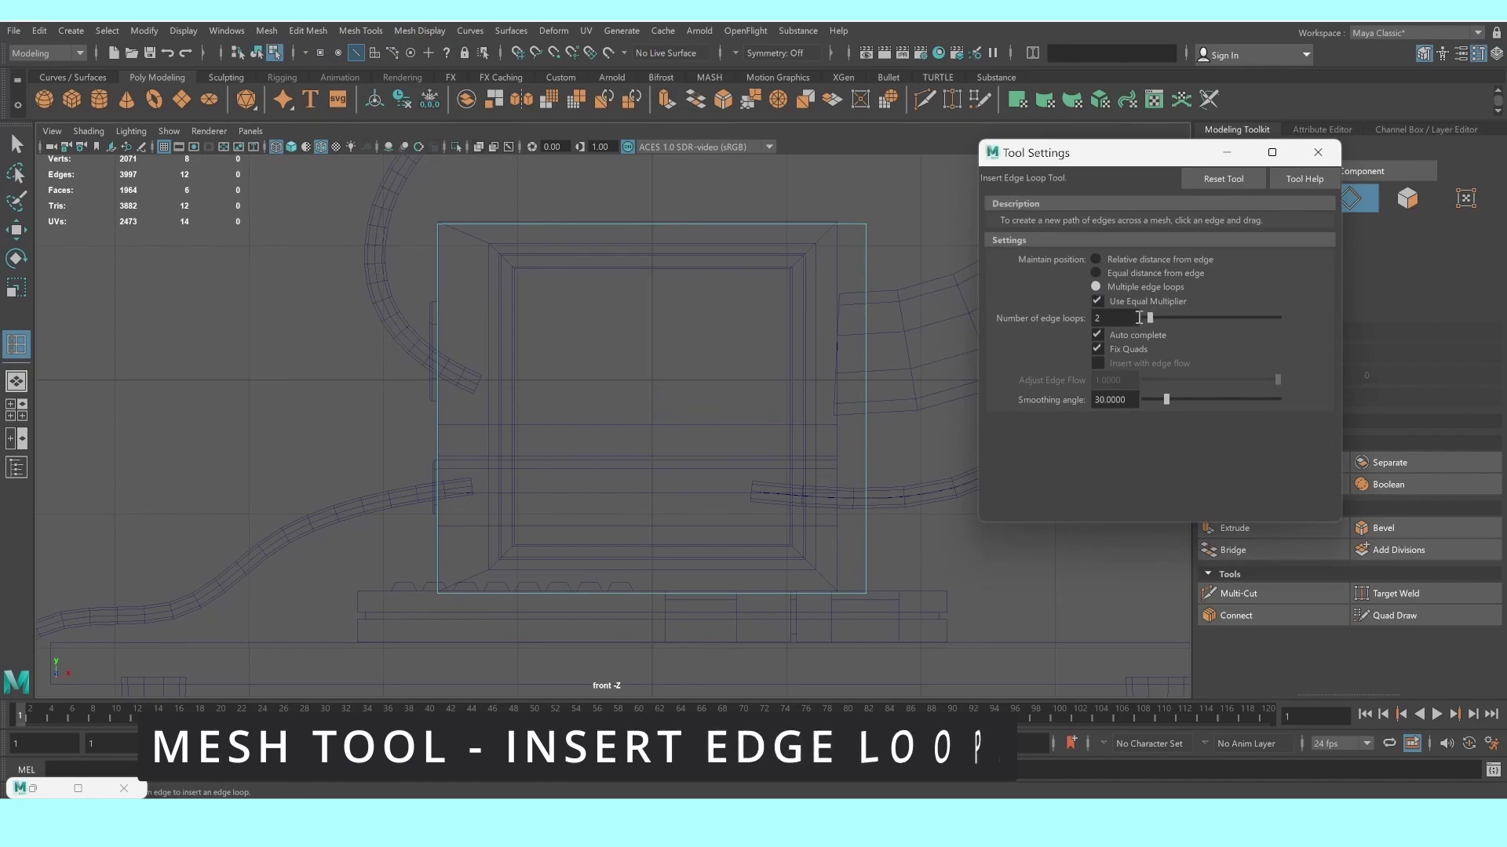
double_click(1115, 318)
type("4")
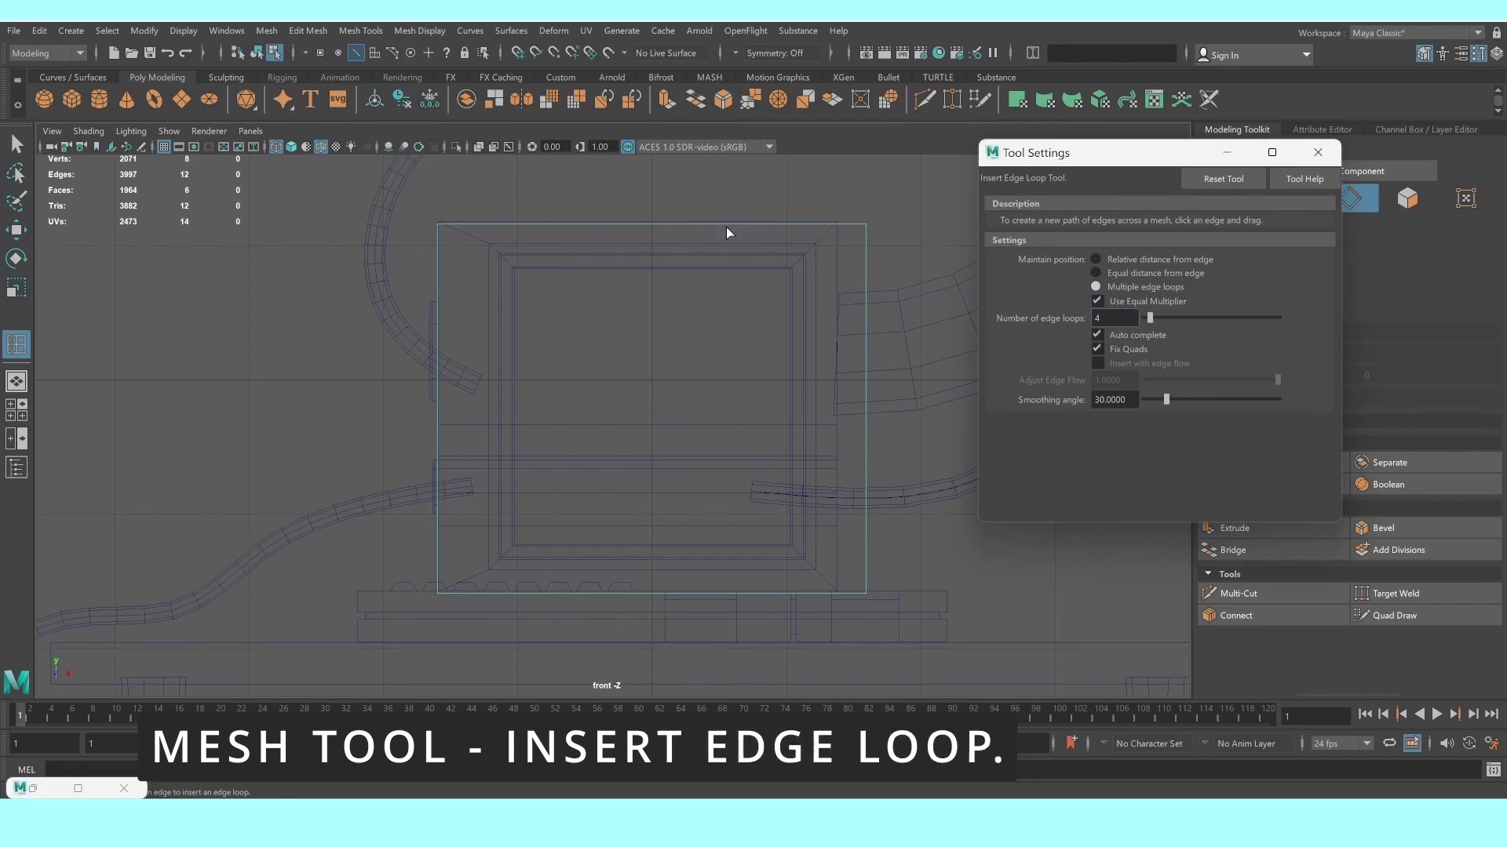
left_click(737, 225)
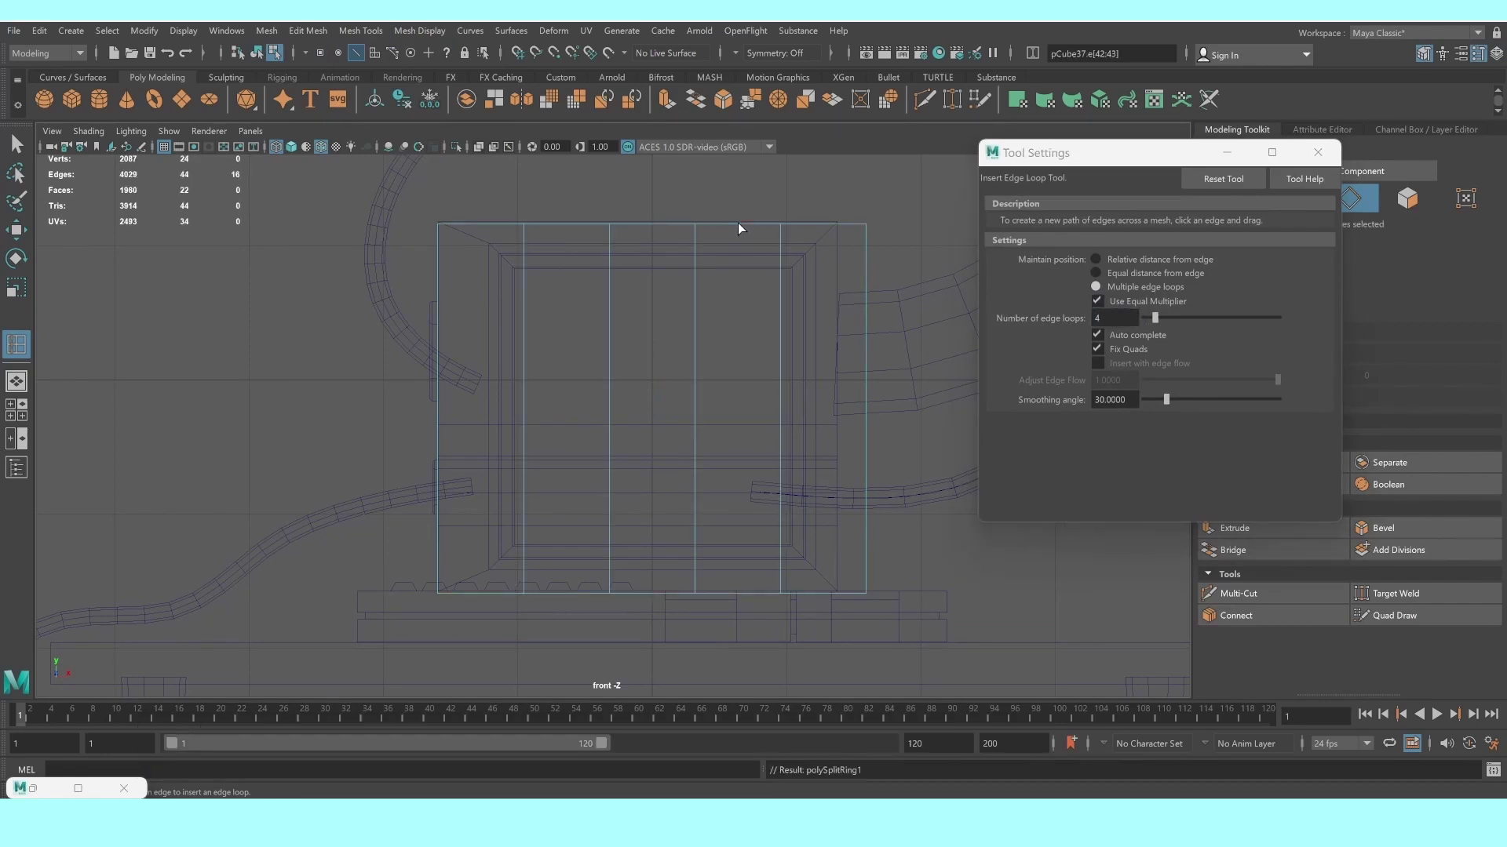
key("space")
key("space")
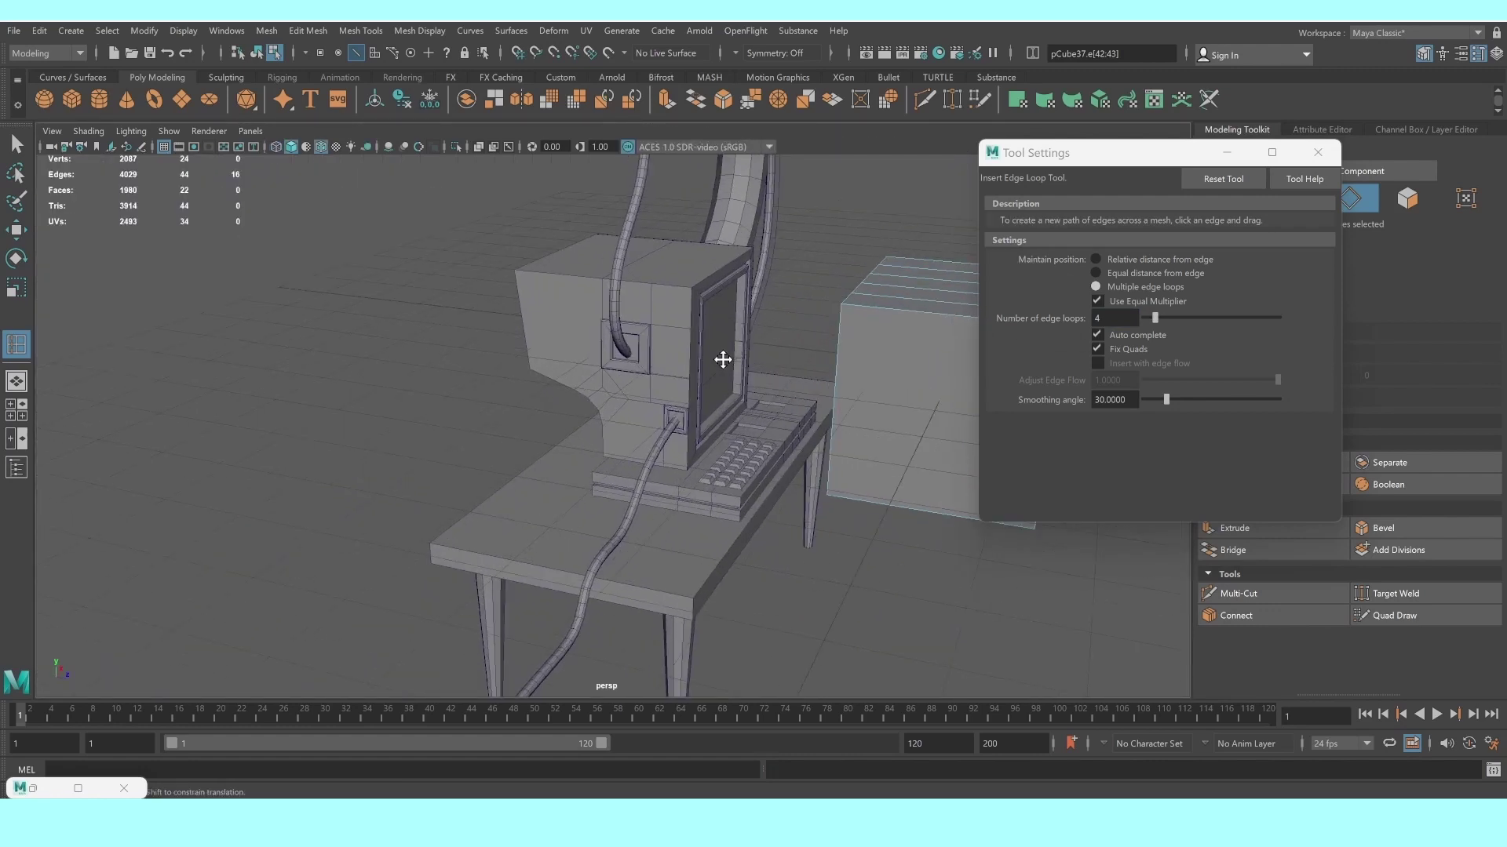
middle_click_drag(723, 359, 548, 381, "alt")
left_click_drag(548, 380, 717, 347, "alt")
right_click_drag(716, 347, 539, 372, "alt")
left_click_drag(539, 372, 530, 338, "alt")
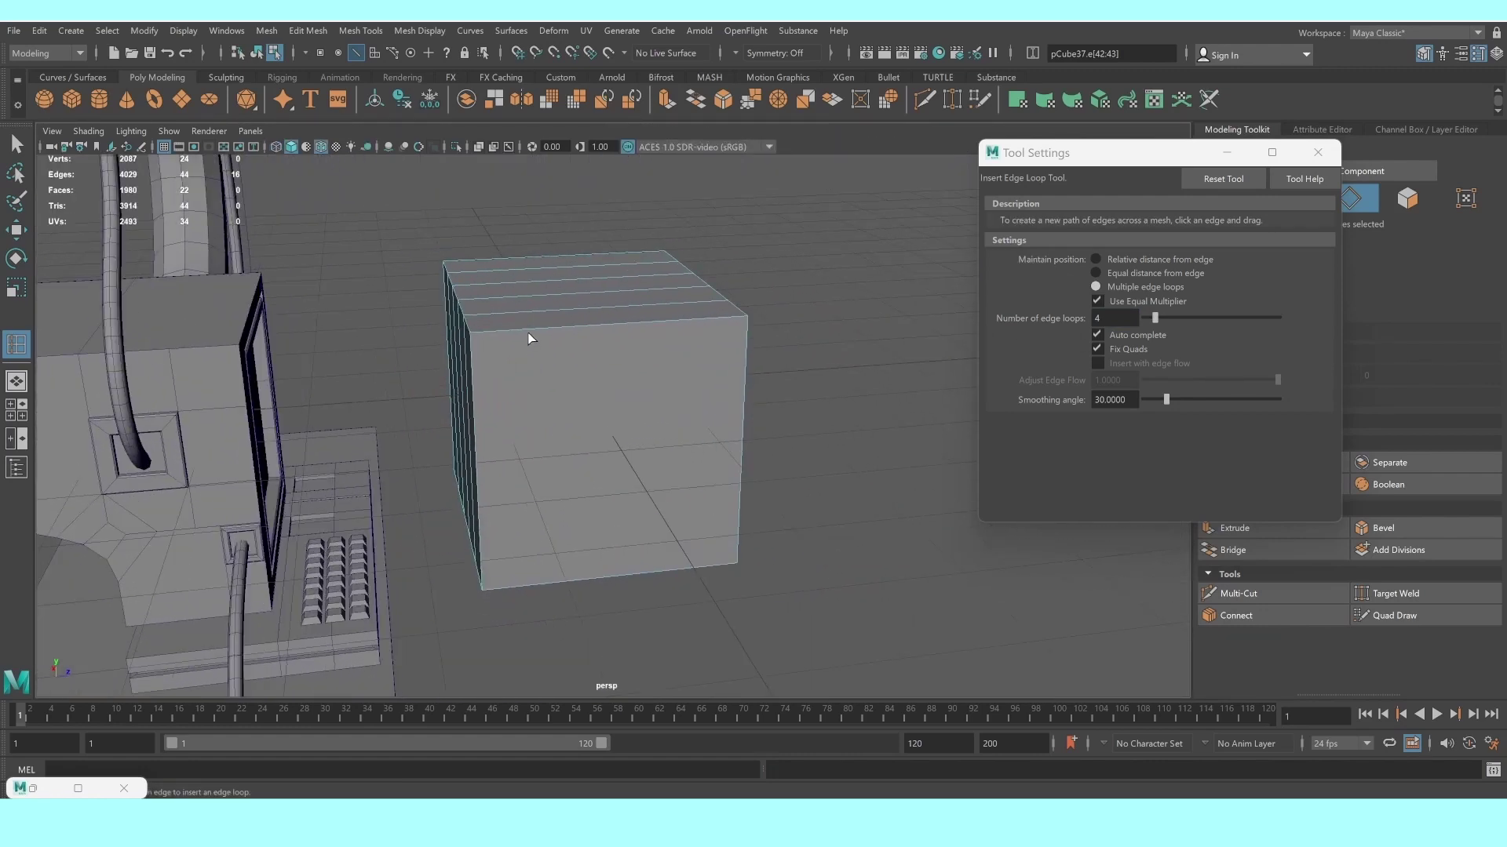
Add four edge loops in the other directions for a 5-by-5 grid, then maximize the front view
left_click(506, 331)
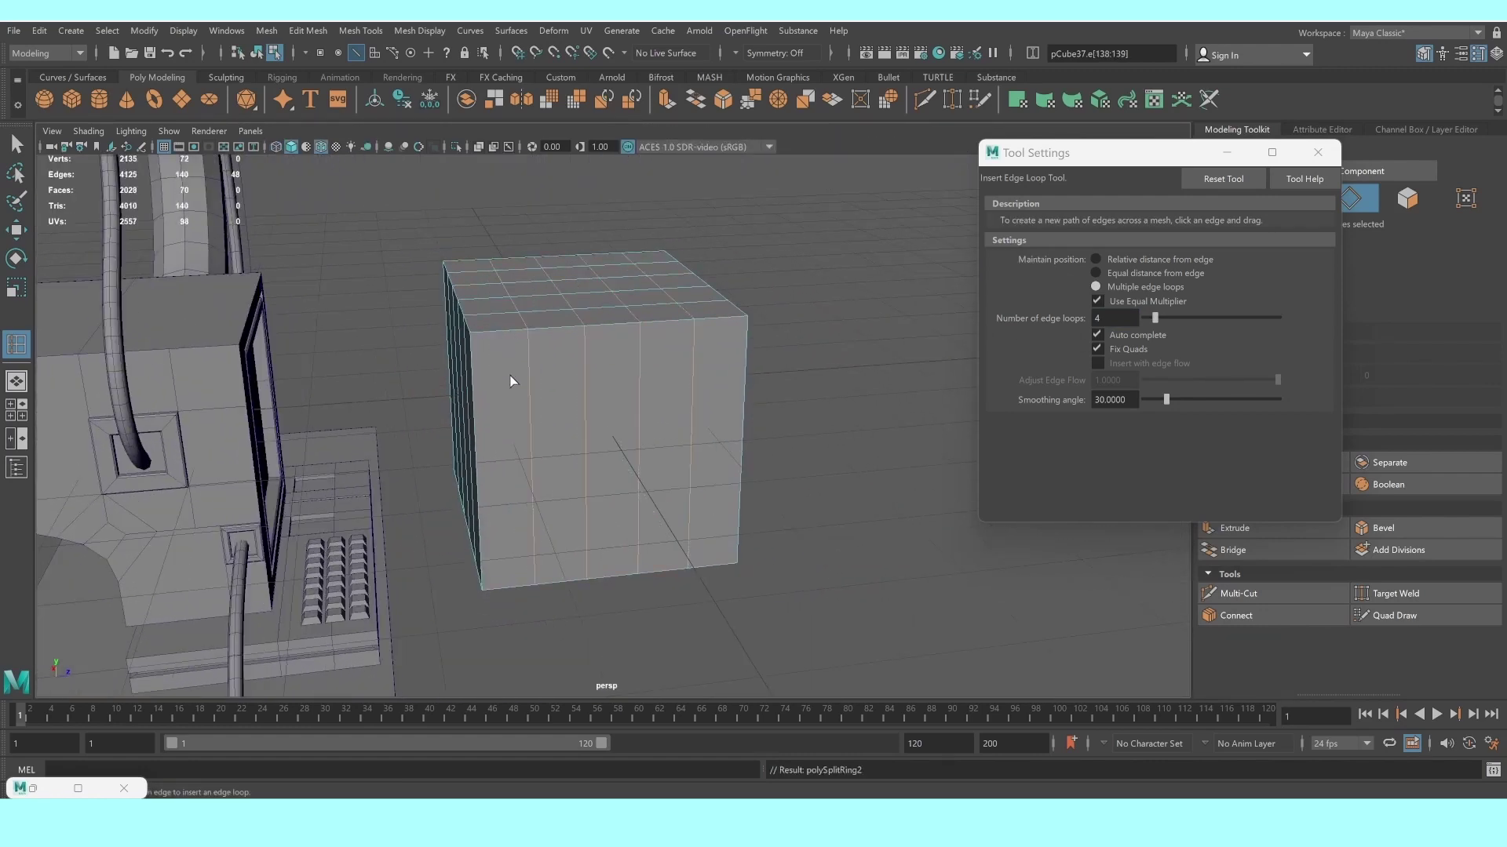
left_click(474, 402)
left_click(14, 146)
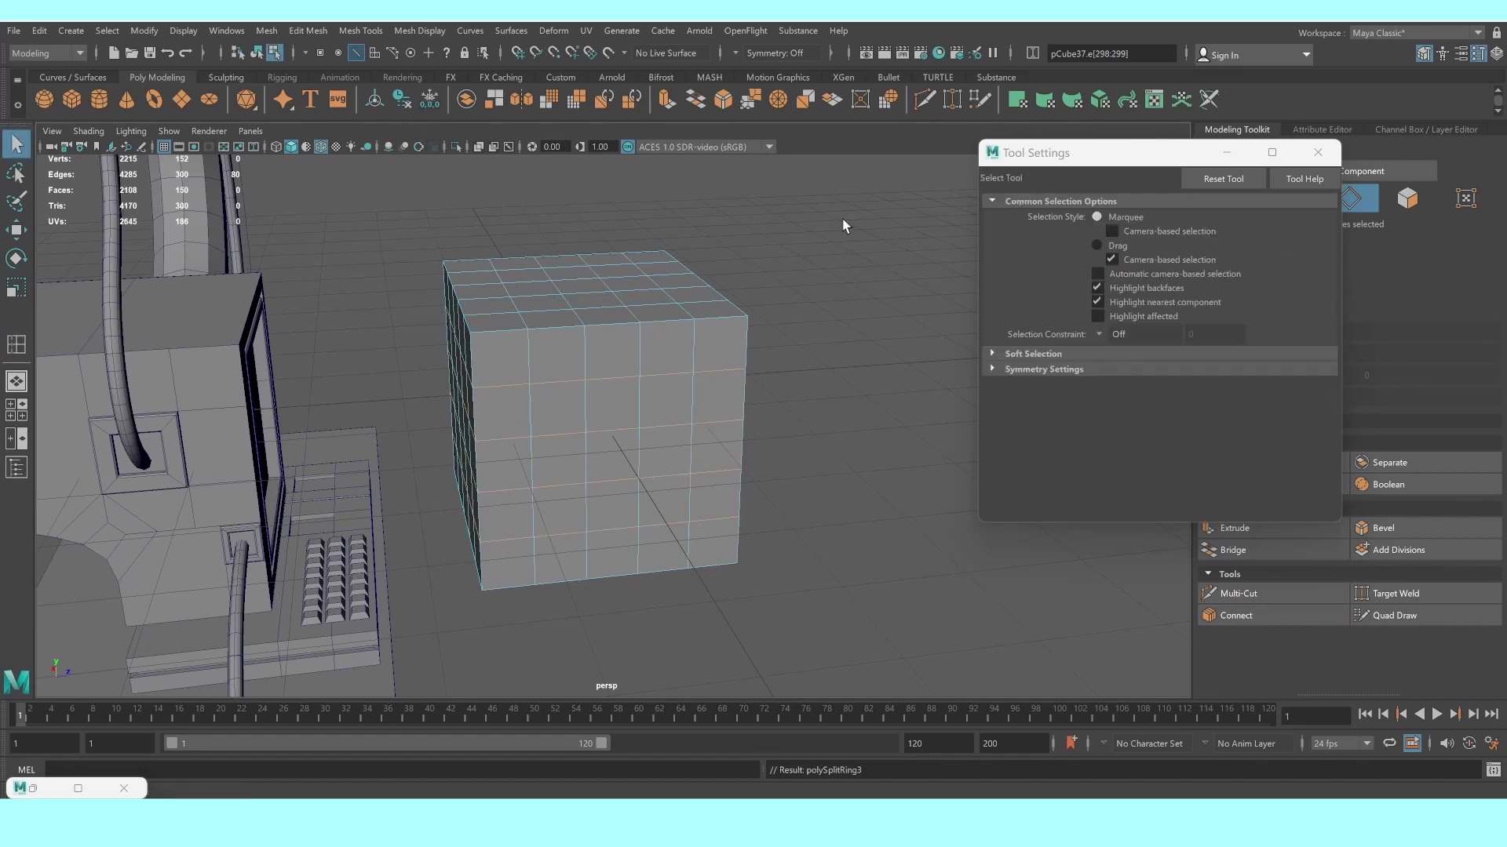
left_click(1317, 153)
mouse_move(582, 397)
left_mouse_down("alt")
mouse_move(331, 356)
mouse_move(515, 384)
left_mouse_up("alt")
scroll(515, 384, "up", 3)
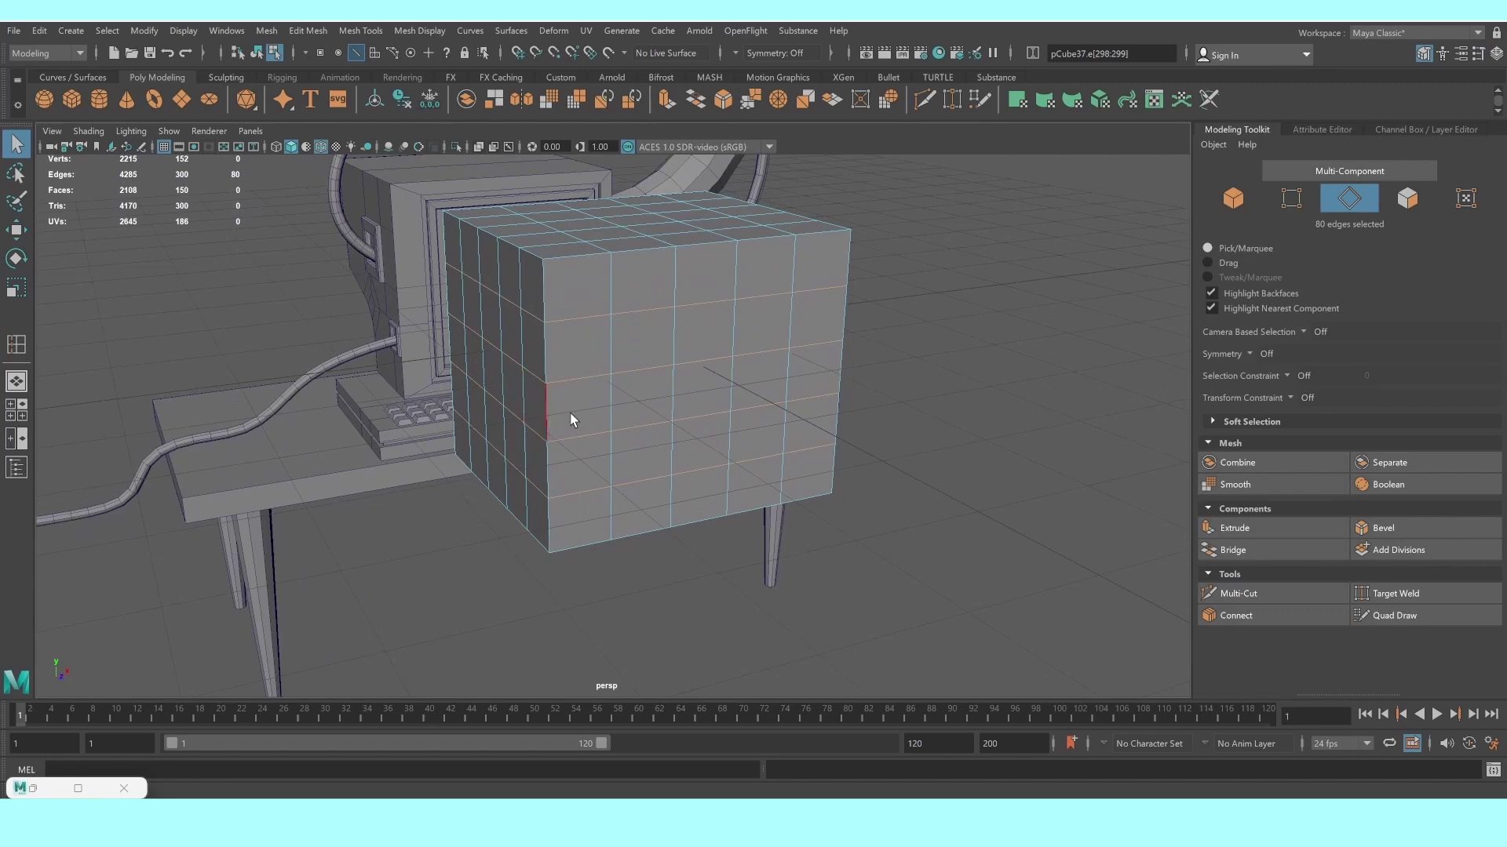
key("space")
key("space")
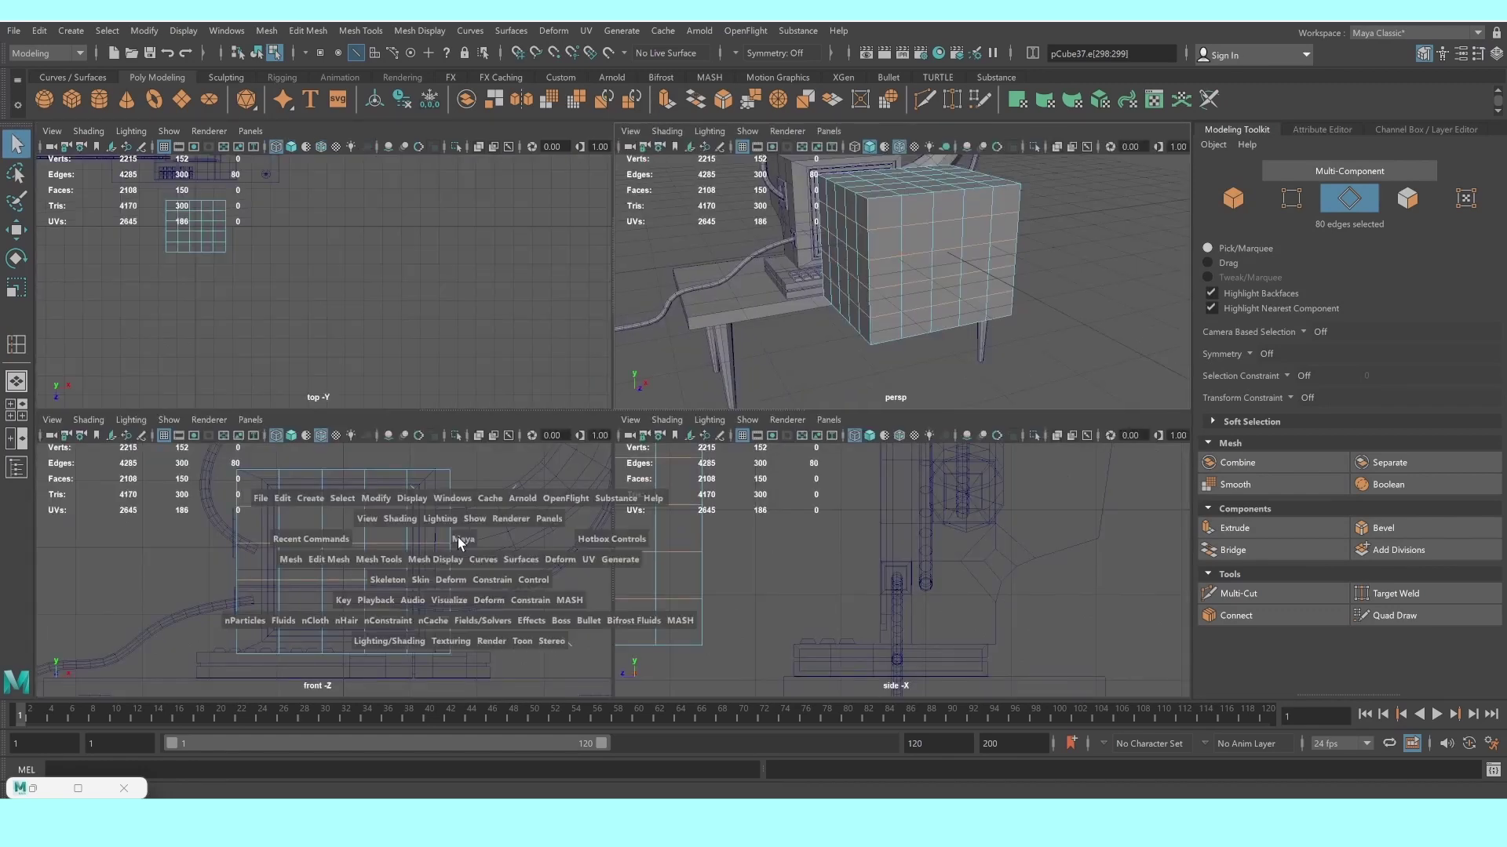
Scale the middle two vertex rows outward with Soft Select so the sides bulge
right_click_drag(484, 299, 399, 294)
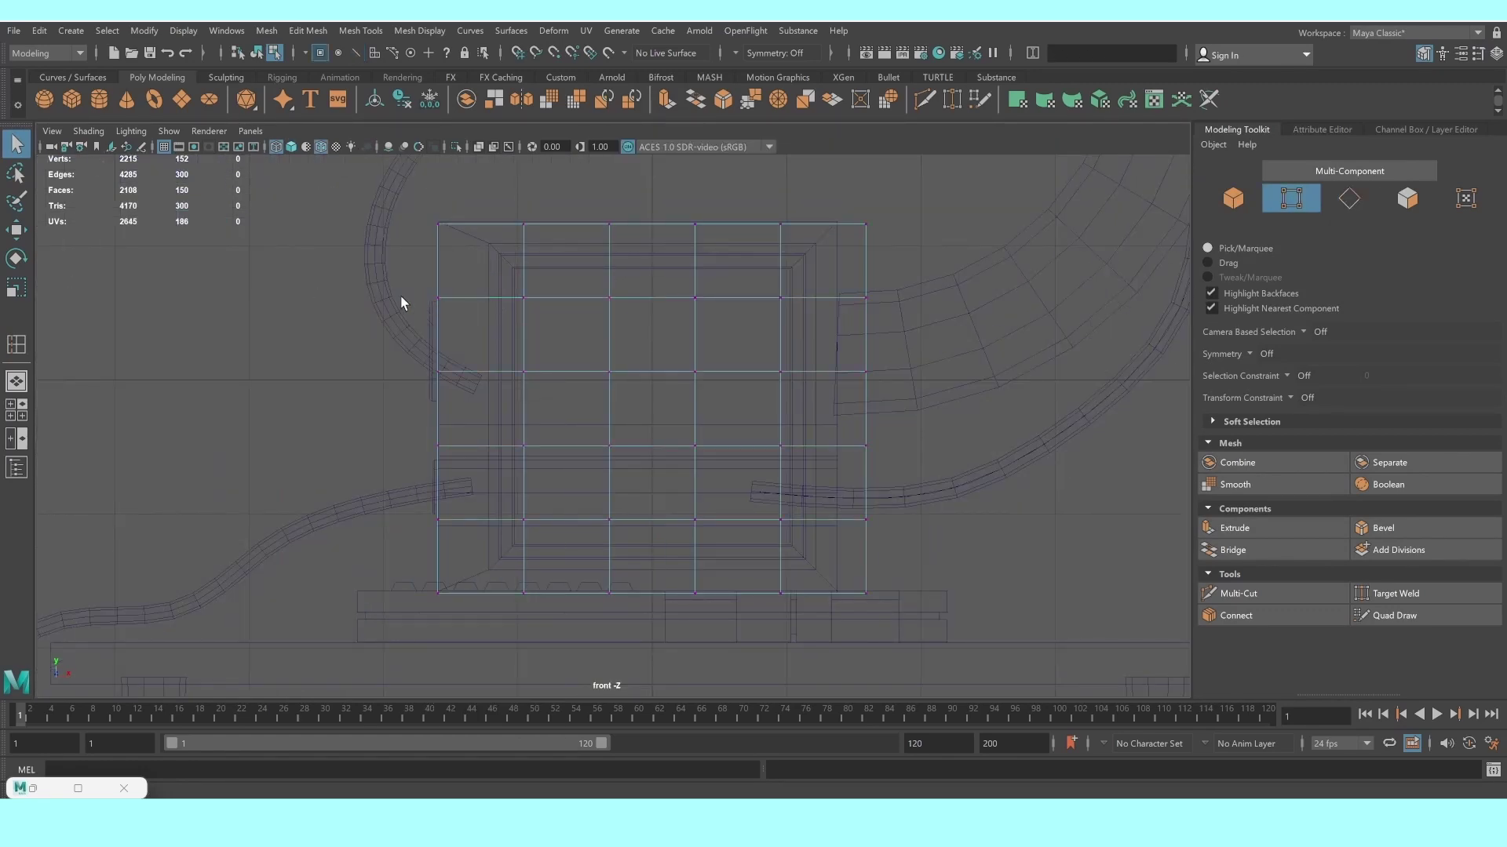
mouse_move(391, 286)
left_mouse_down()
mouse_move(819, 530)
mouse_move(976, 554)
left_mouse_up()
left_click_drag(407, 361, 915, 471)
key("b")
key("r")
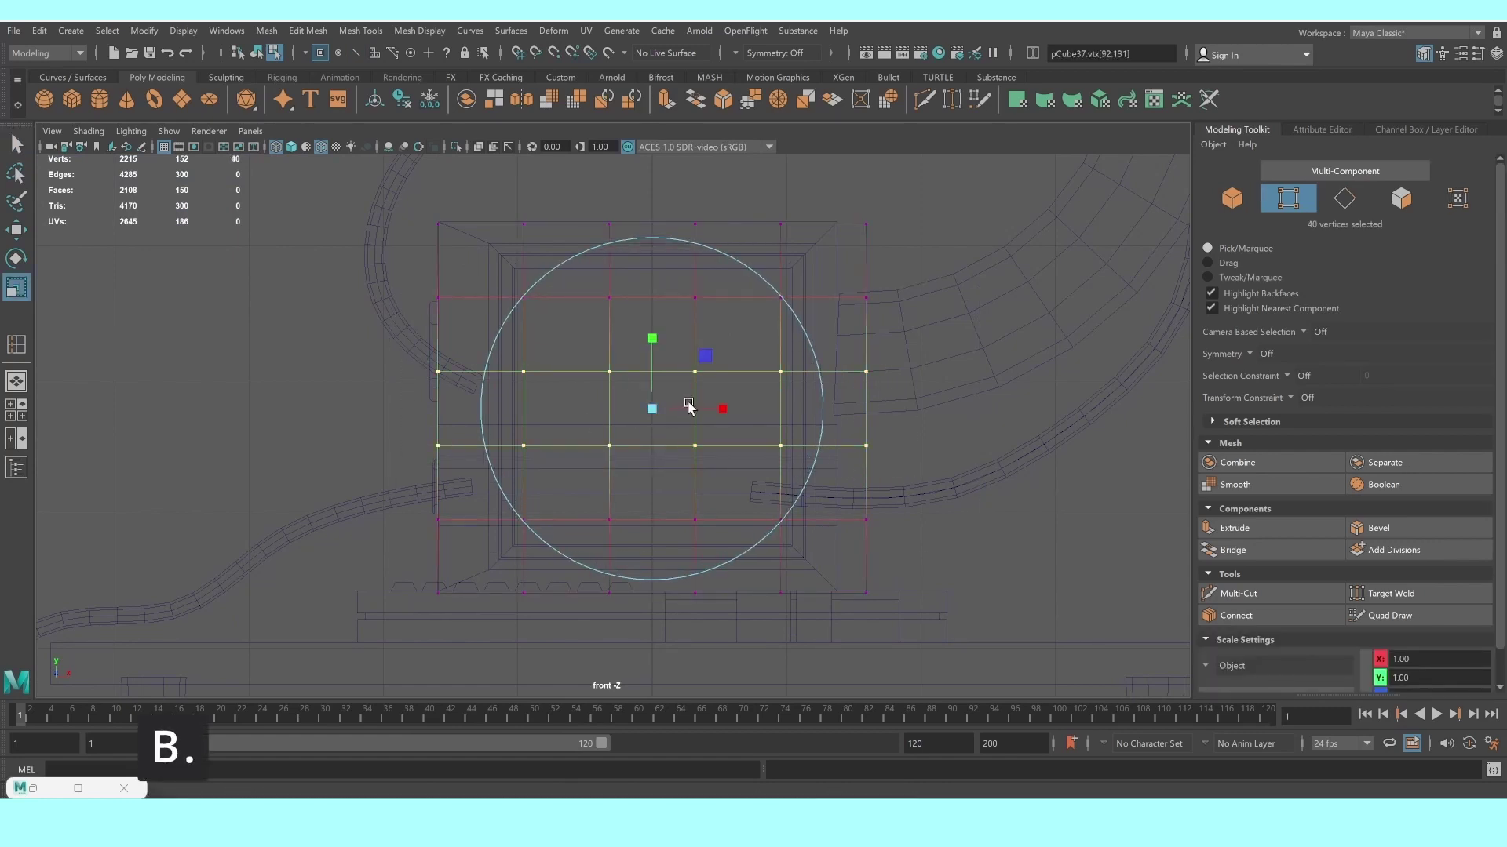
left_click_drag(723, 408, 736, 414)
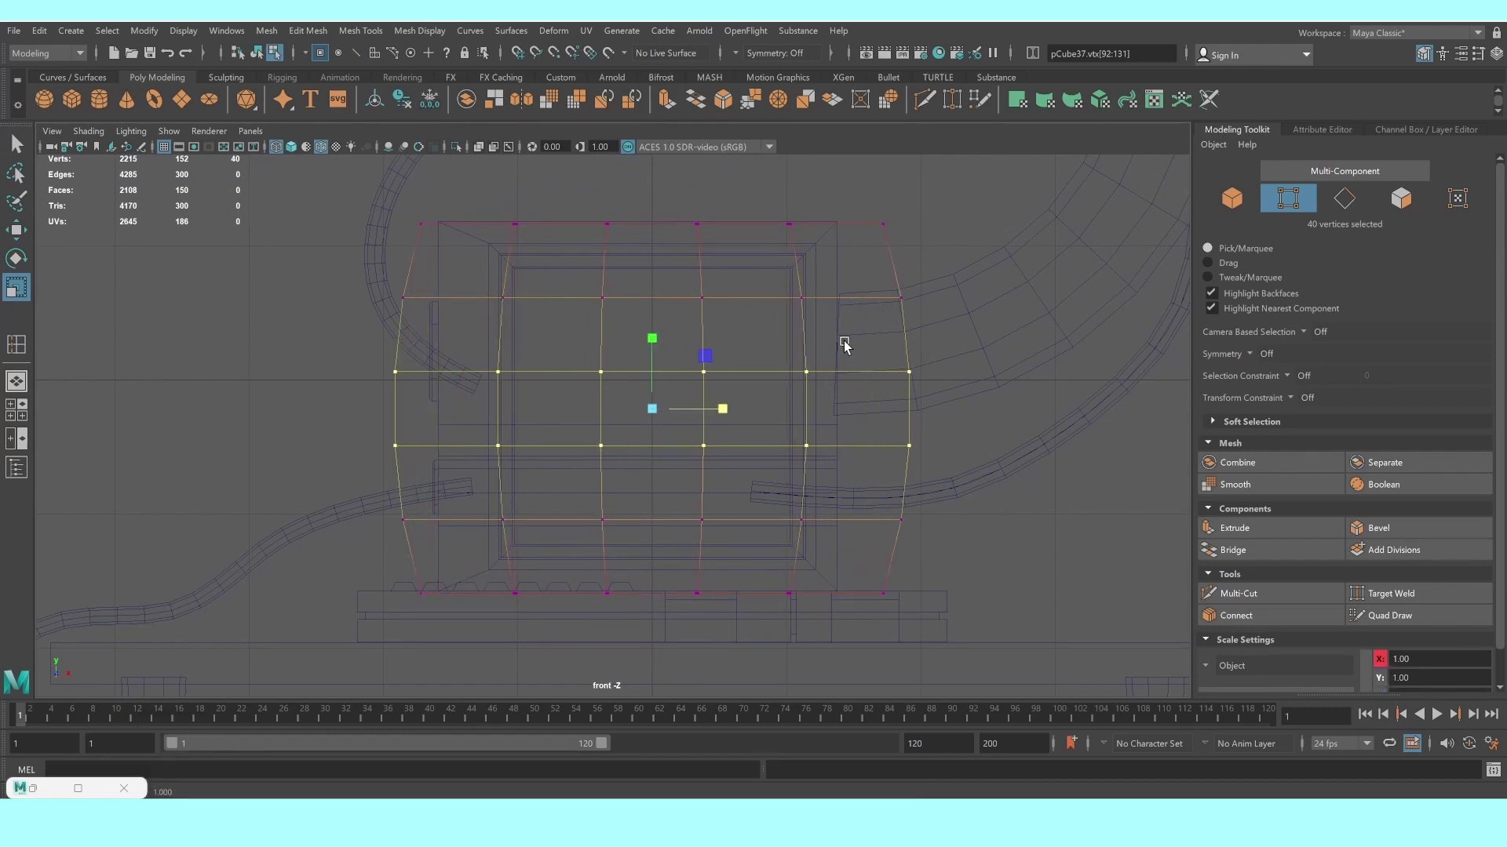
Narrow the whole box's X scale to 2.33
right_click_drag(909, 330, 973, 293)
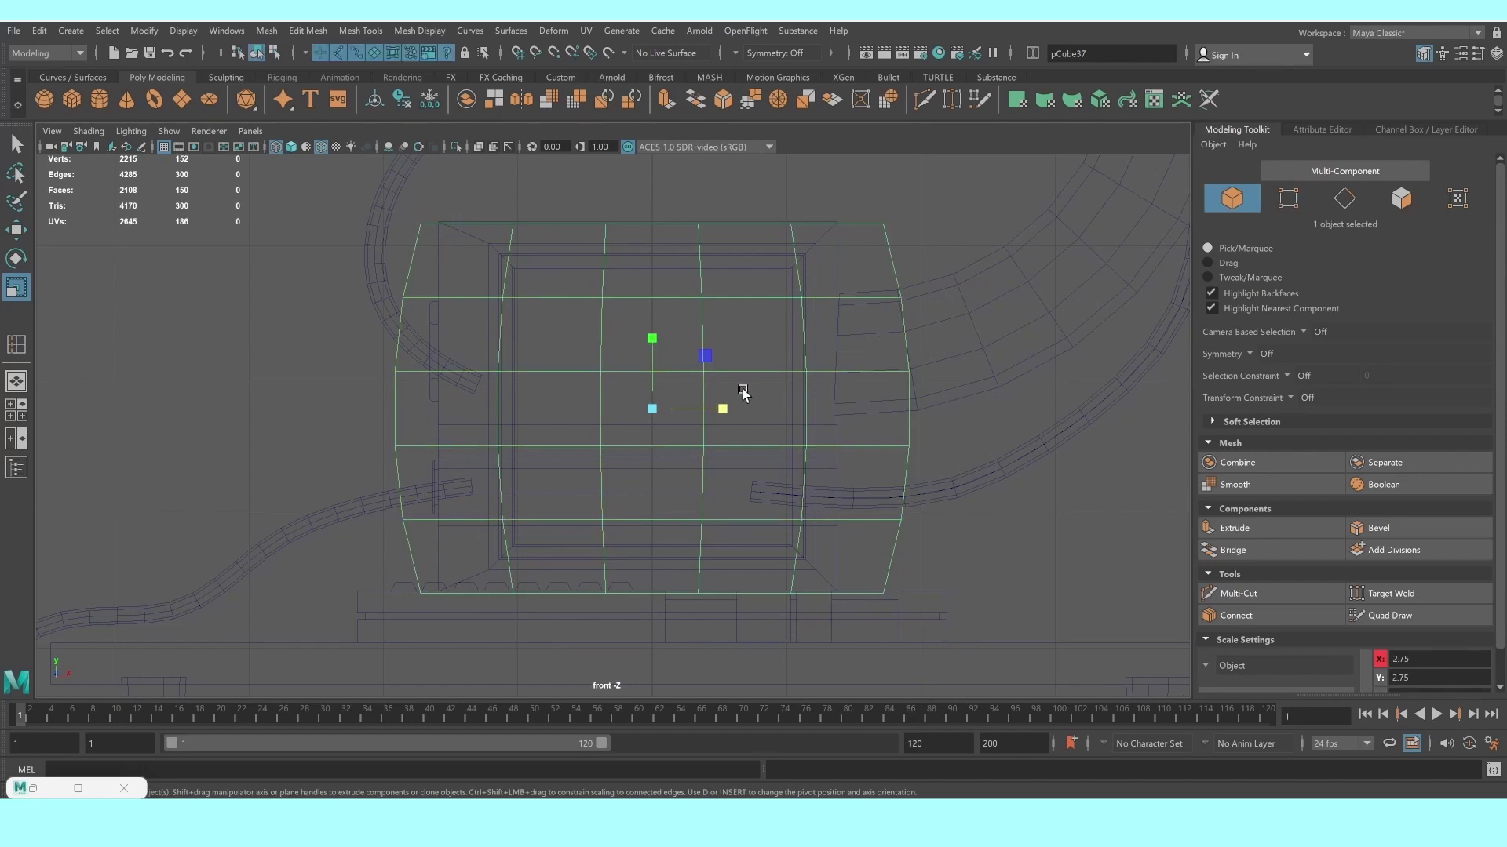
left_click_drag(728, 405, 712, 409)
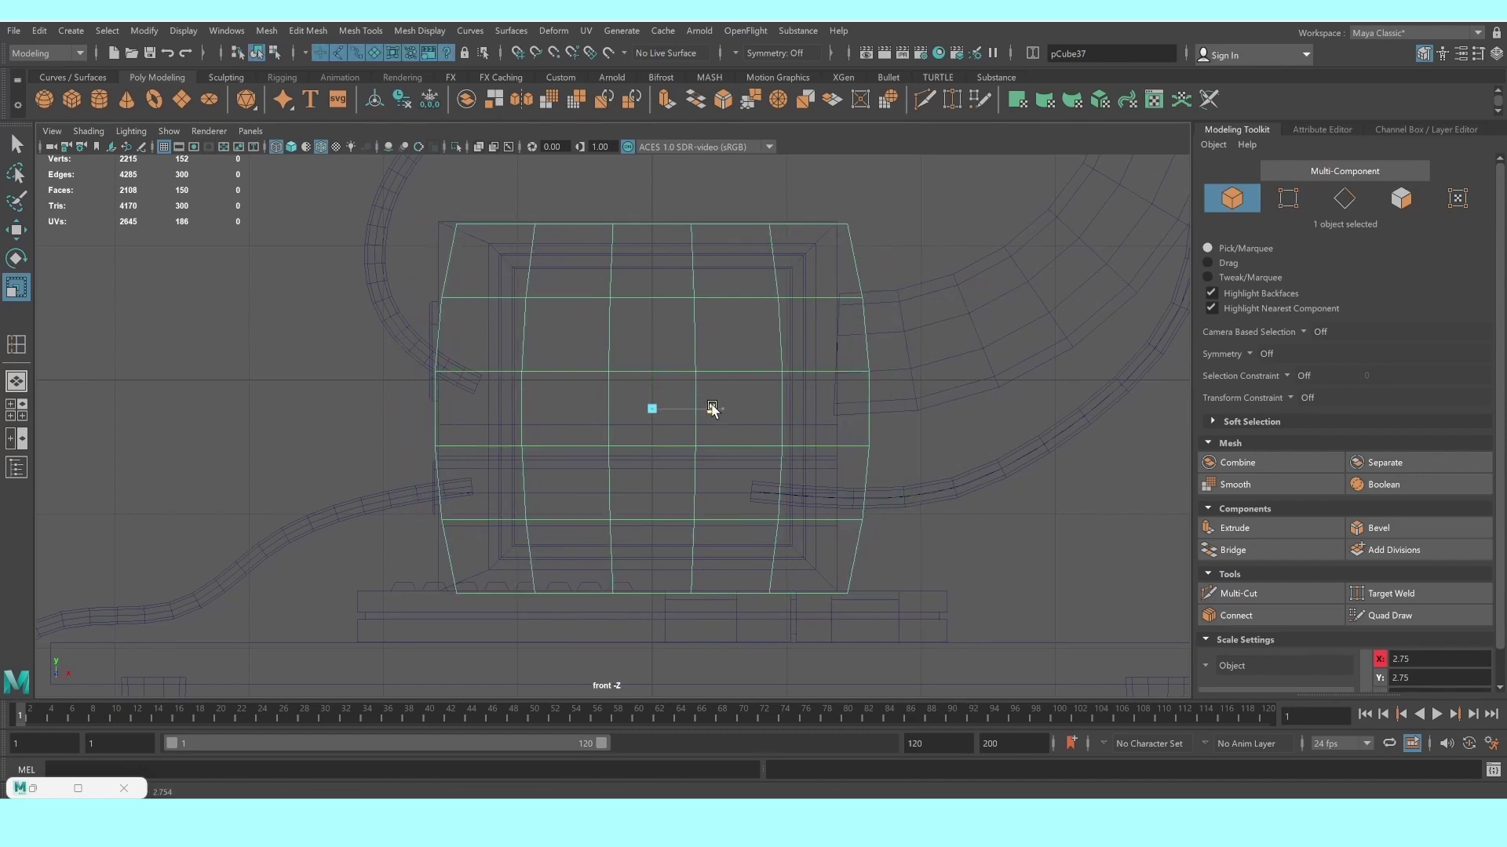
right_click_drag(606, 298, 572, 336)
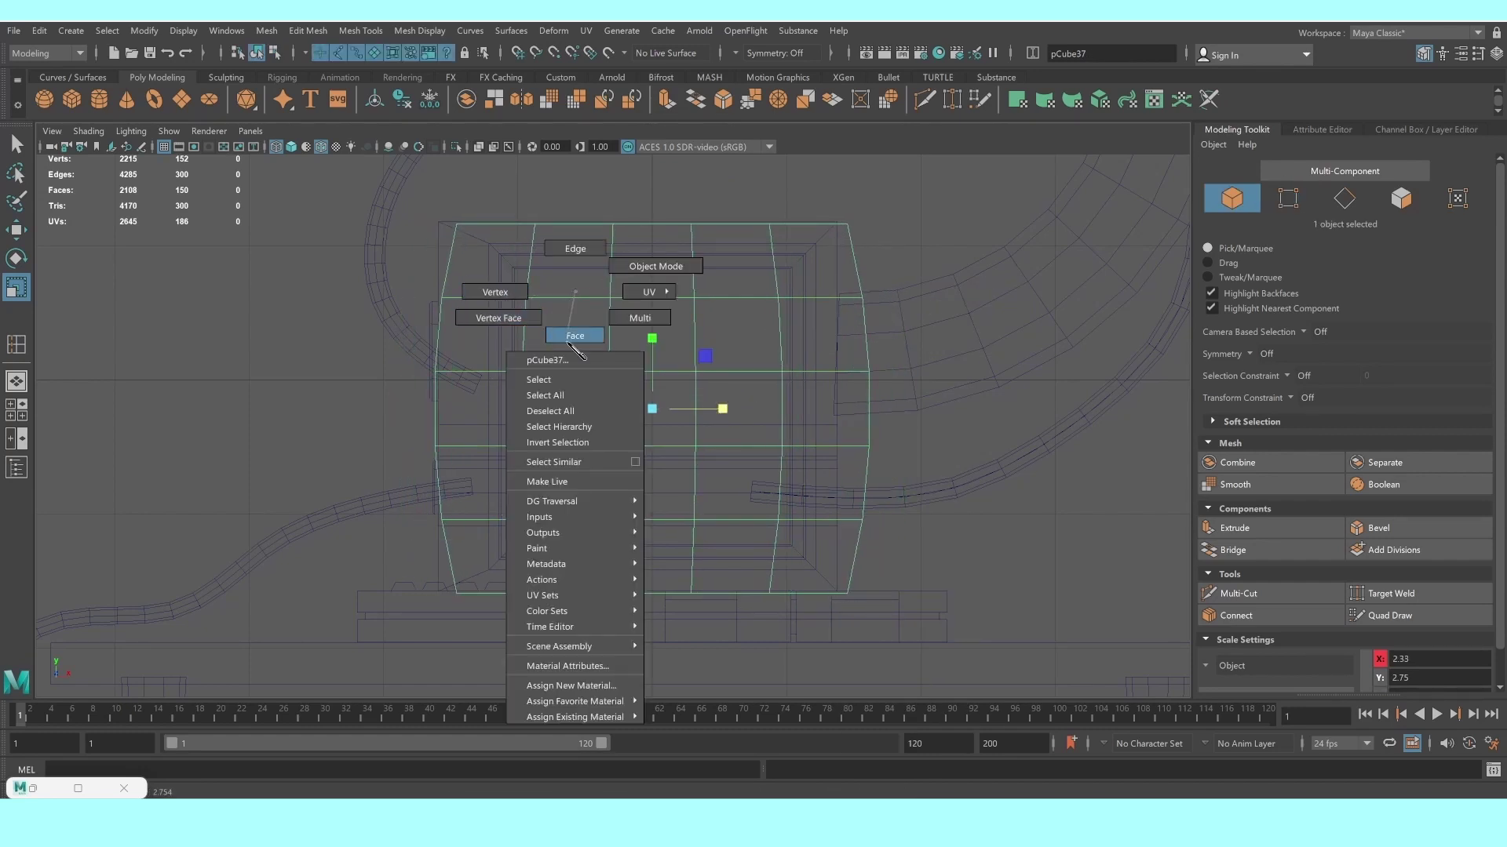
Paint-select all 25 faces on the box's front
left_click(549, 329)
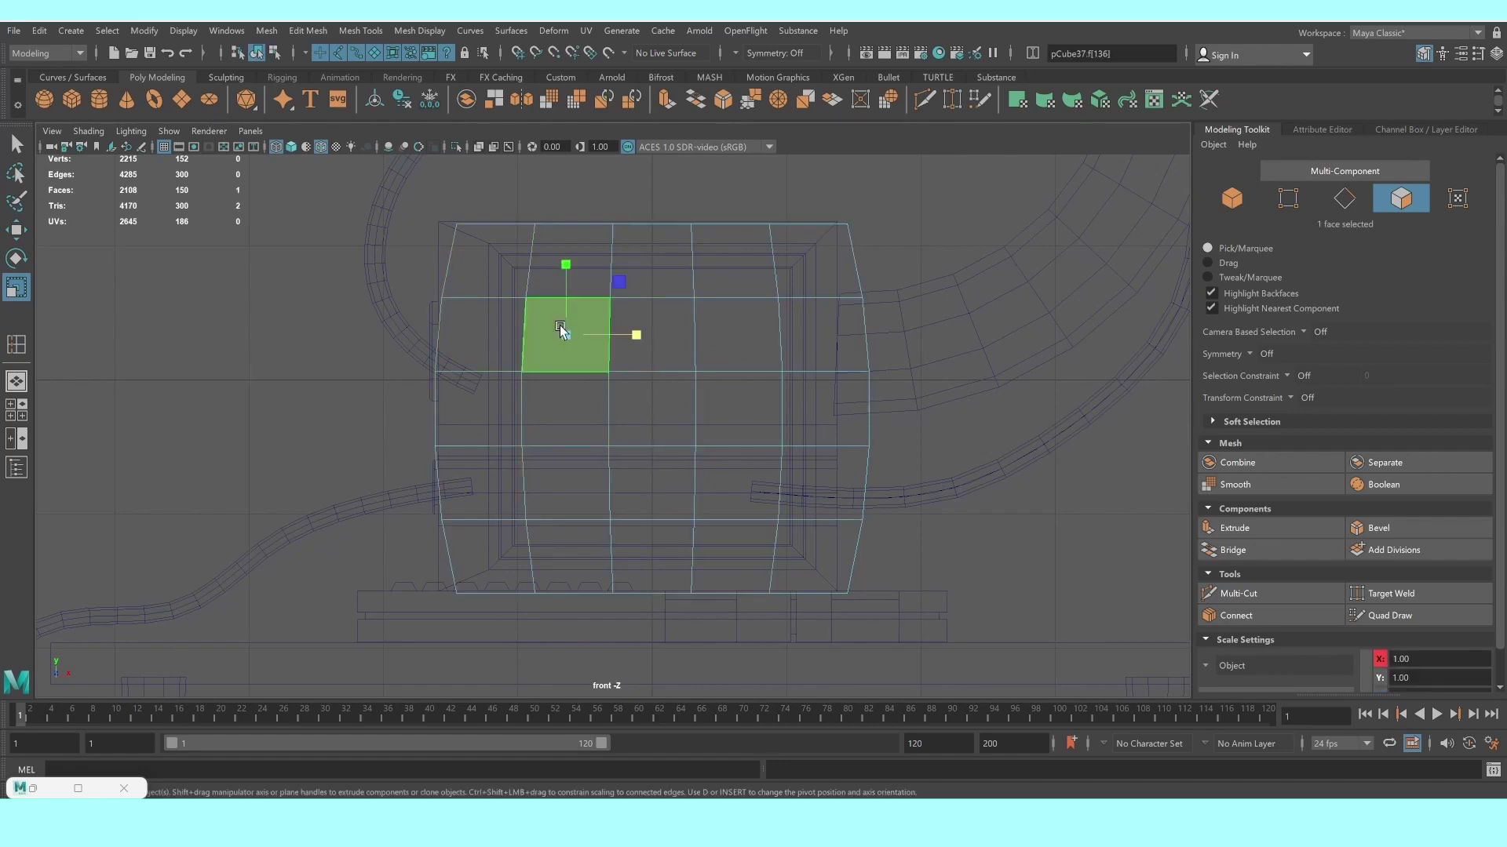
left_click(28, 149)
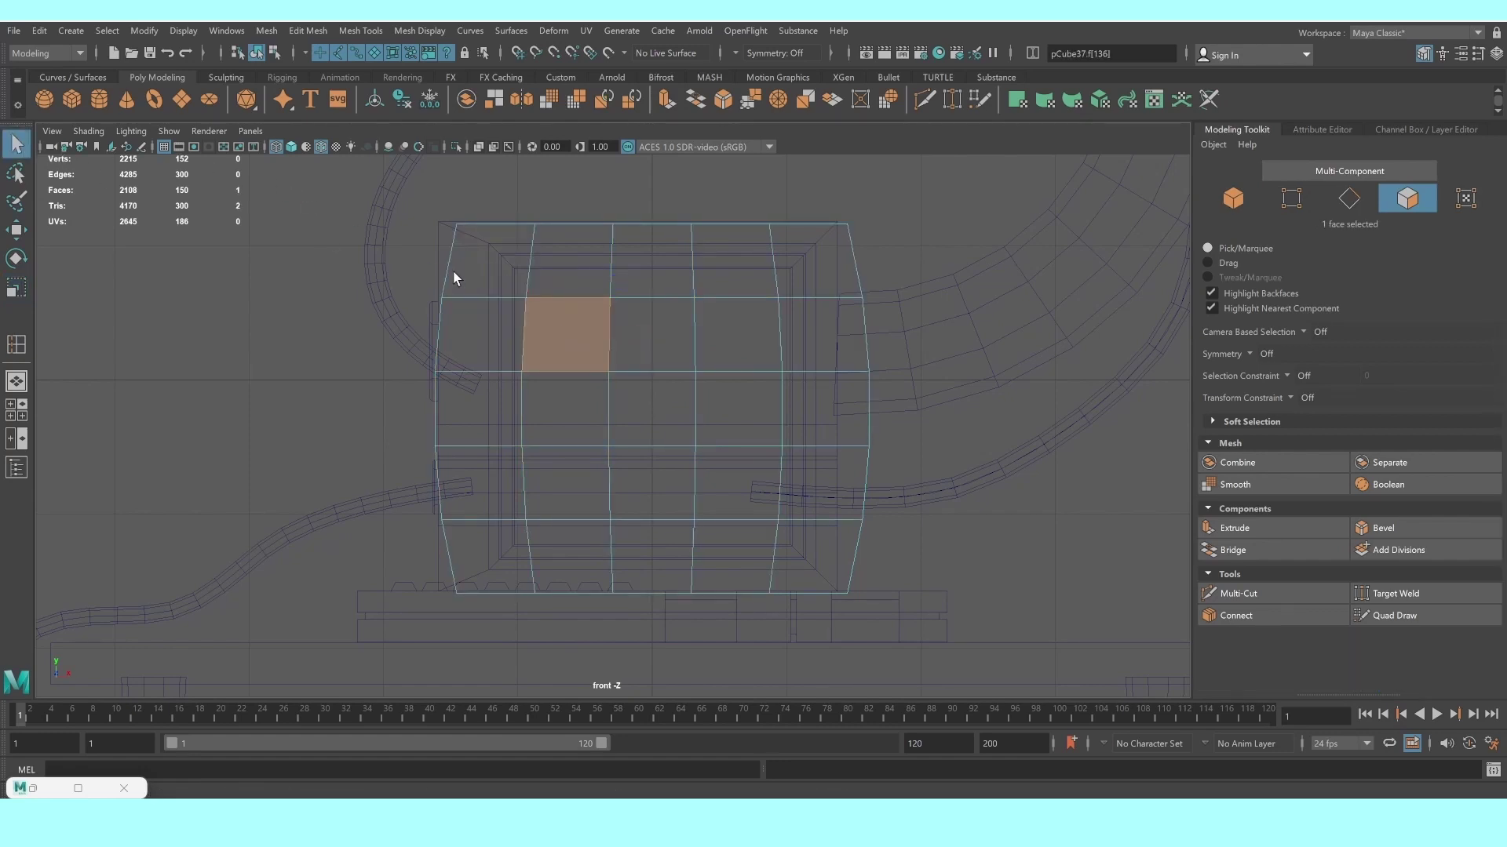
left_click(490, 281)
left_click(573, 273, "shift")
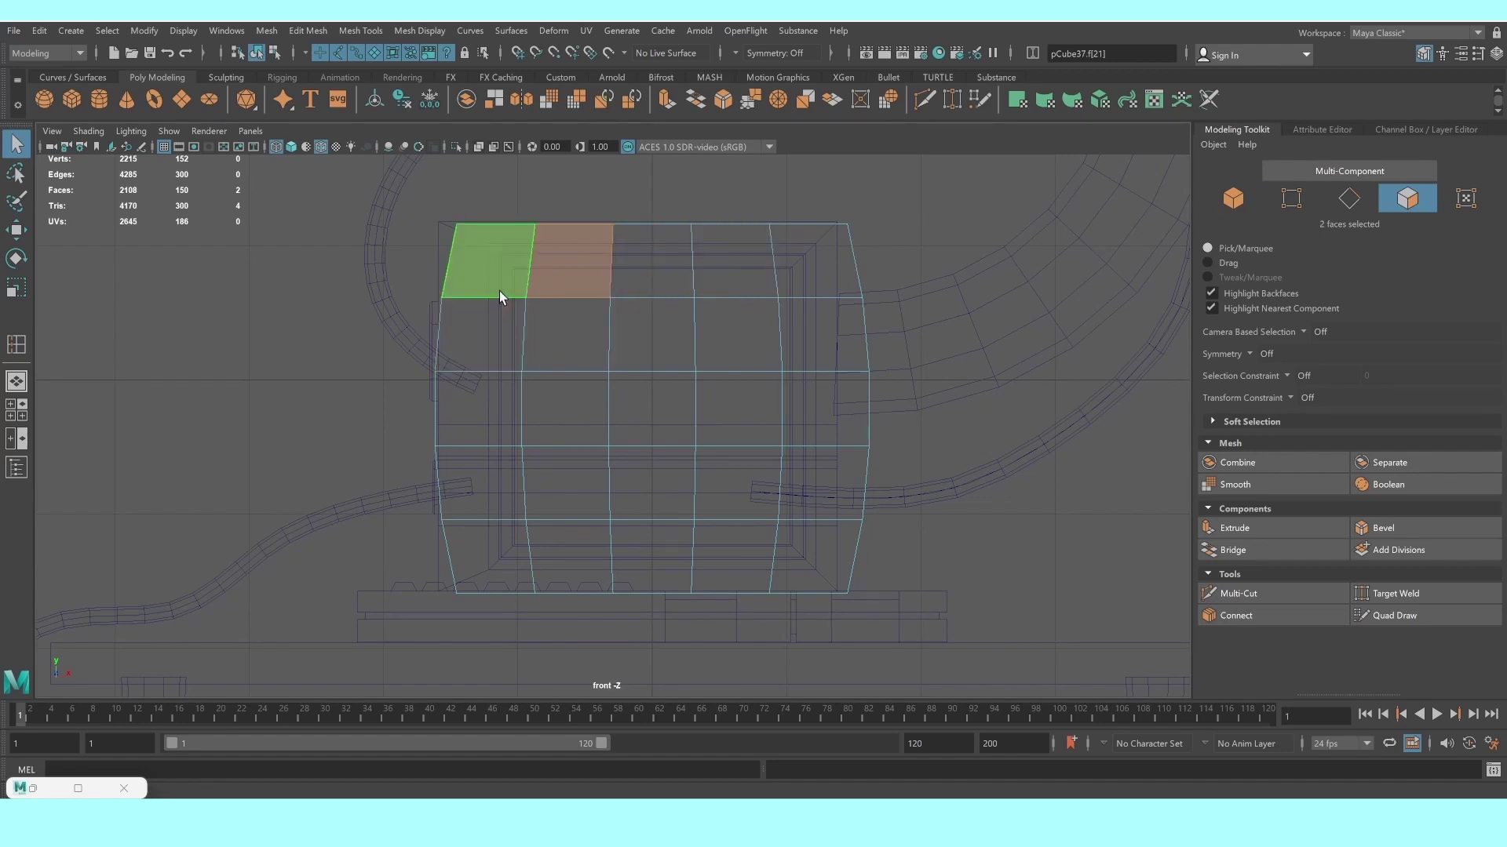
key("Tab")
mouse_move(480, 304)
left_mouse_down()
mouse_move(487, 411)
mouse_move(538, 531)
mouse_move(817, 497)
mouse_move(790, 300)
mouse_move(599, 286)
left_mouse_up()
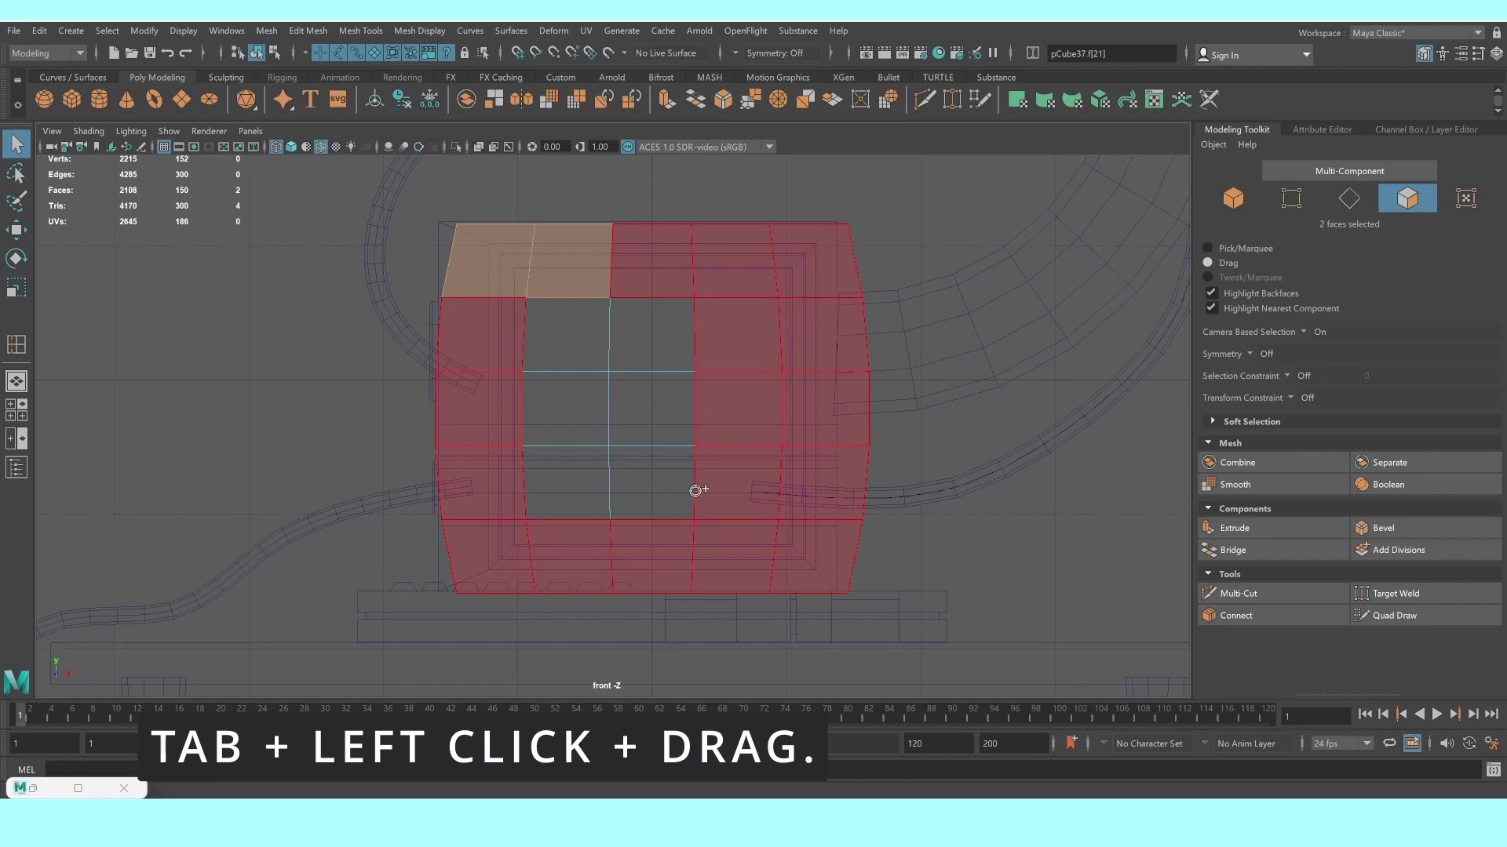
left_click_drag(695, 490, 599, 297)
left_click_drag(653, 407, 848, 364)
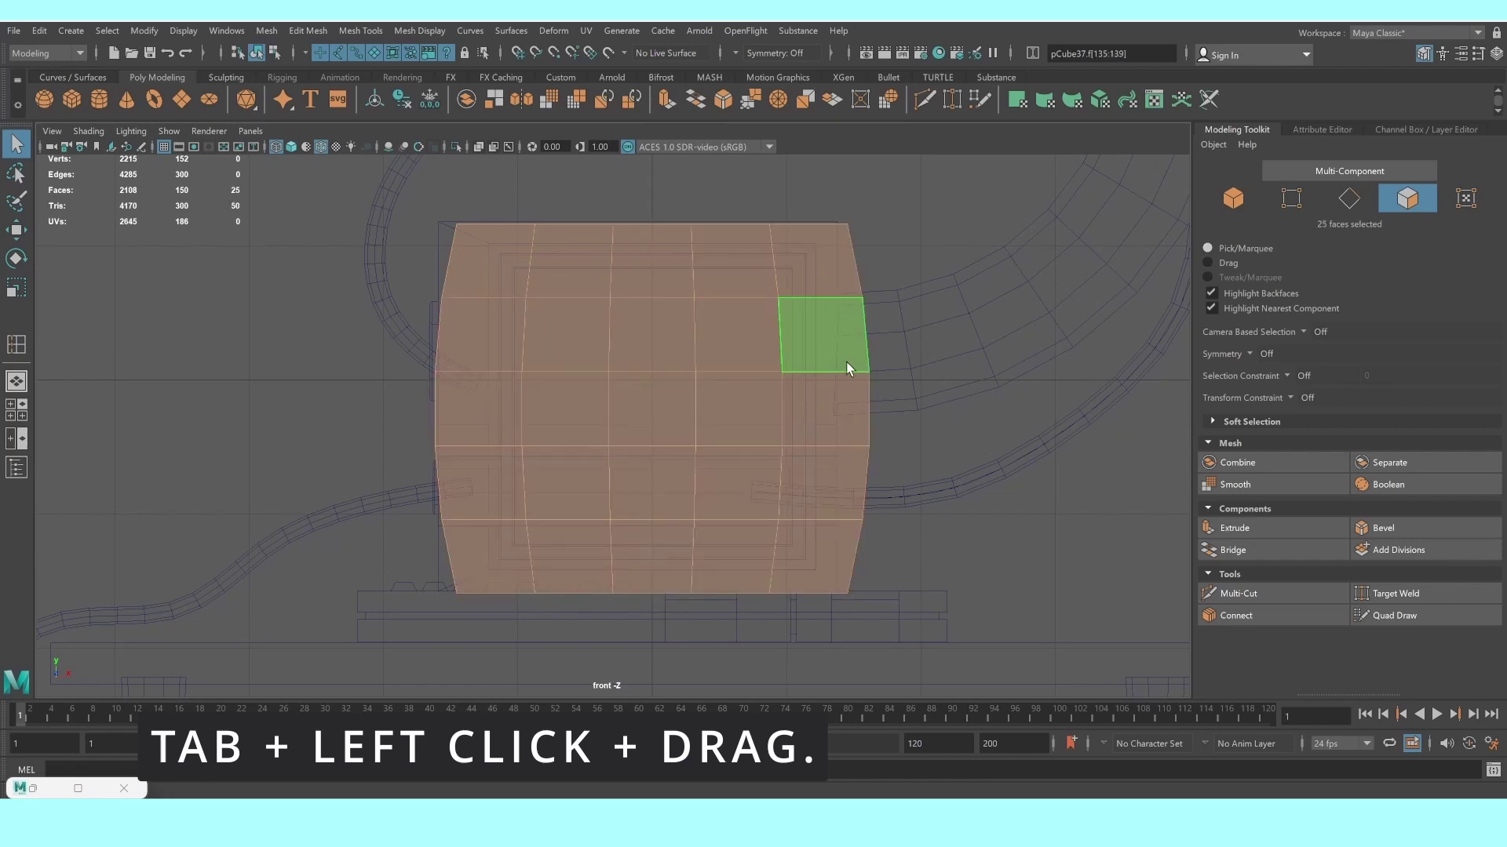
Extrude the front faces with a 0.2 offset to leave a bezel border
left_click(1208, 528)
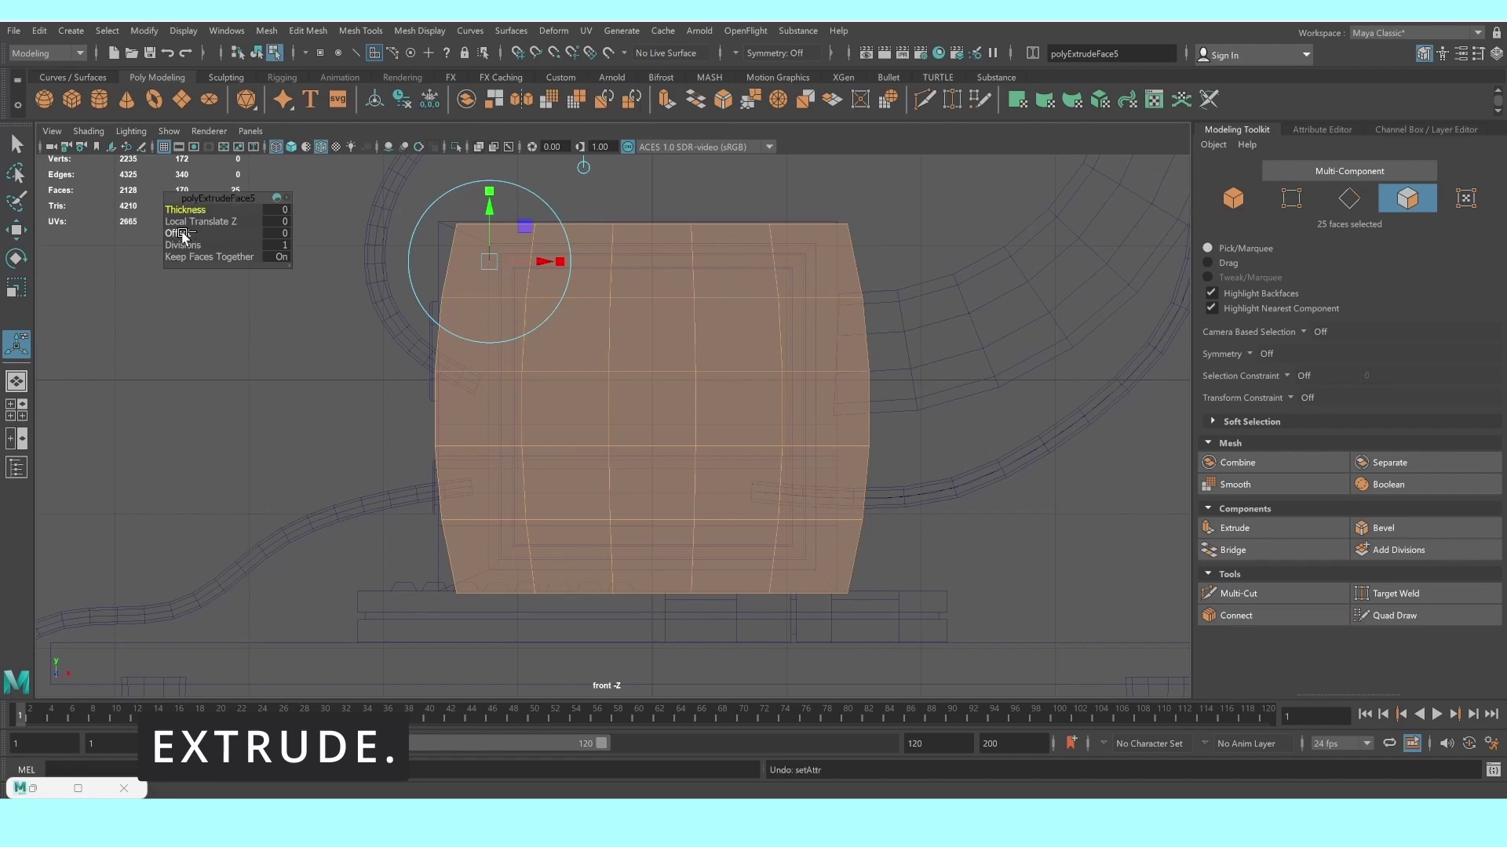
left_click_drag(183, 236, 191, 236)
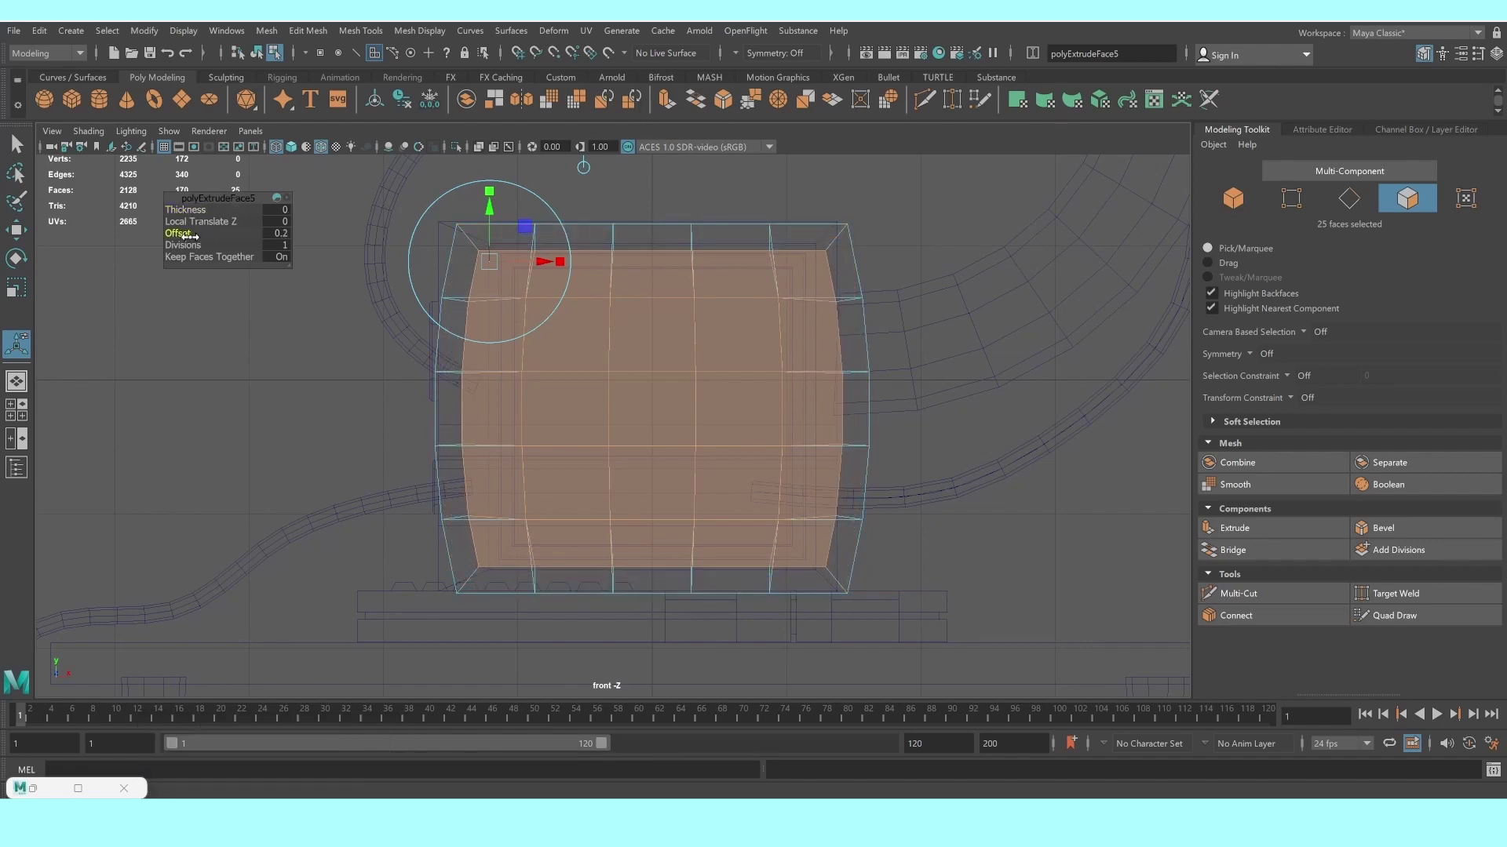
key("space")
key("space")
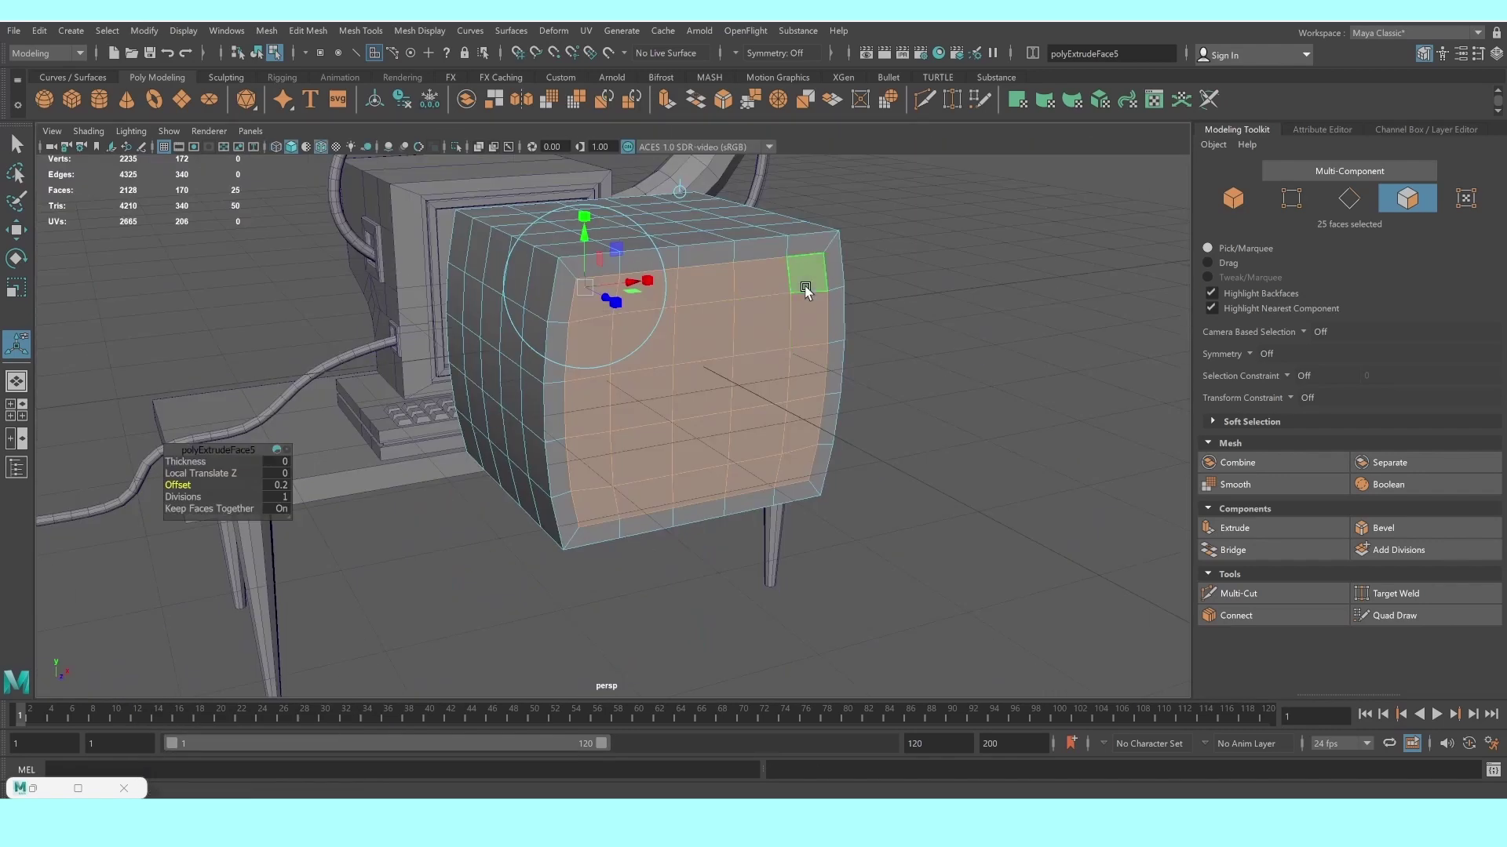
mouse_move(681, 355)
left_mouse_down("alt")
mouse_move(690, 380)
mouse_move(767, 380)
mouse_move(637, 382)
mouse_move(595, 366)
left_mouse_up("alt")
scroll(595, 365, "up", 3)
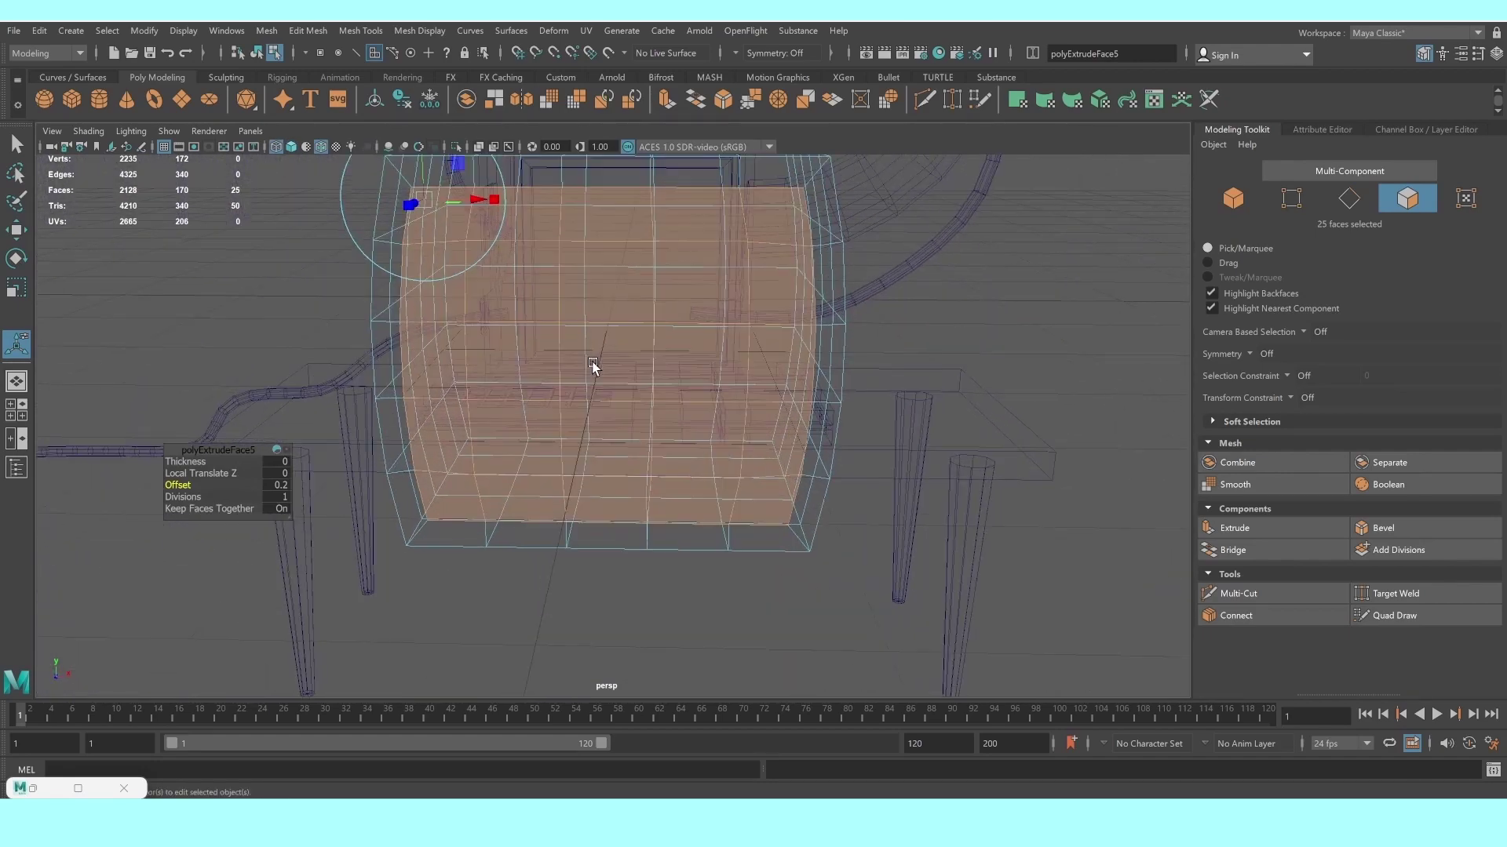
scroll(582, 357, "up", 2)
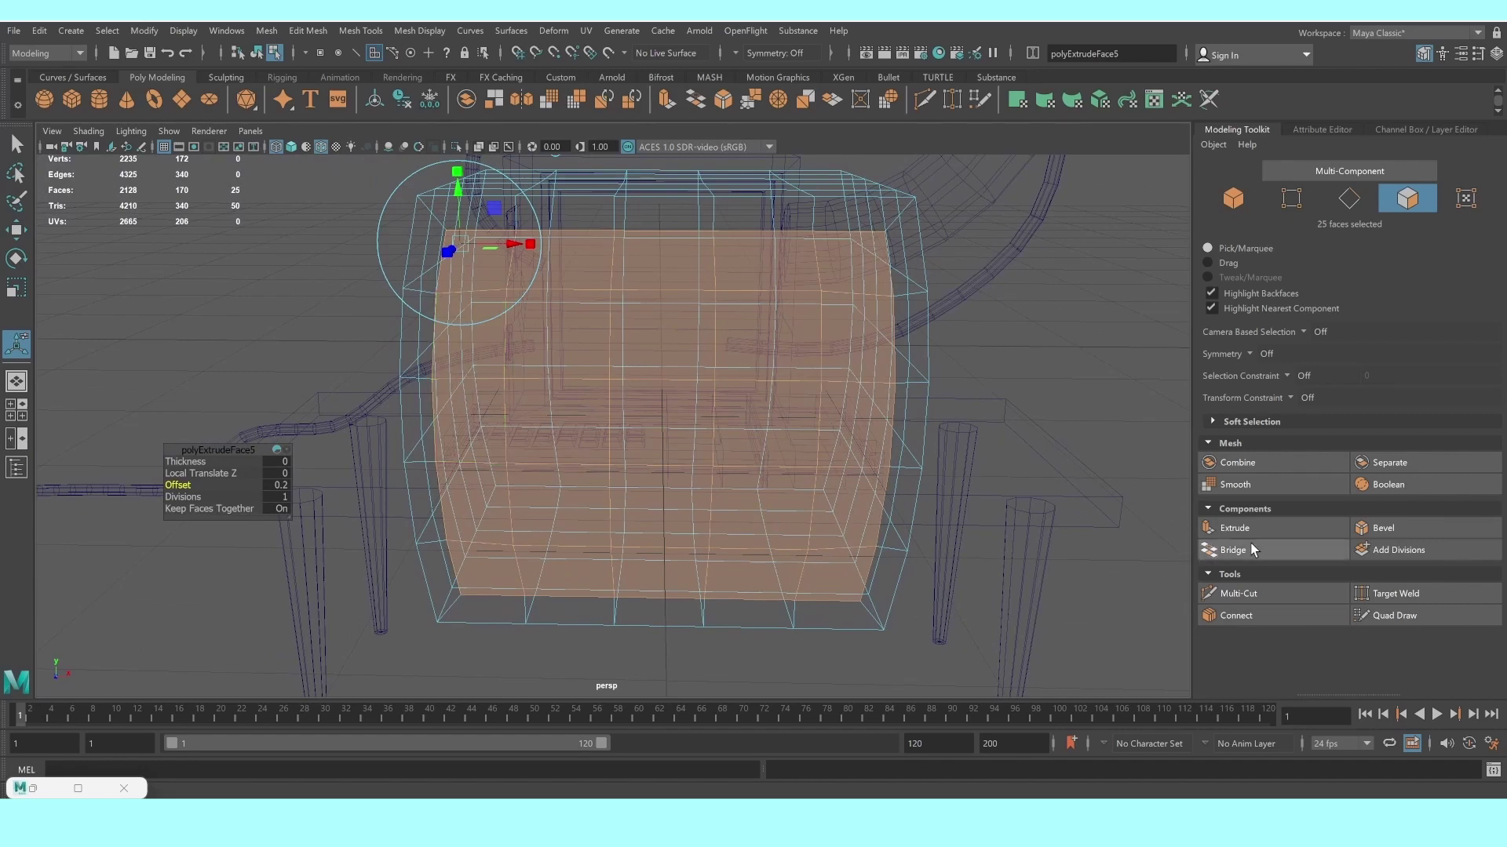
Extrude the front faces again and push them inward along local Z as a recessed screen
left_click(1260, 529)
mouse_move(679, 445)
left_mouse_down("alt")
mouse_move(633, 437)
mouse_move(650, 447)
left_mouse_up("alt")
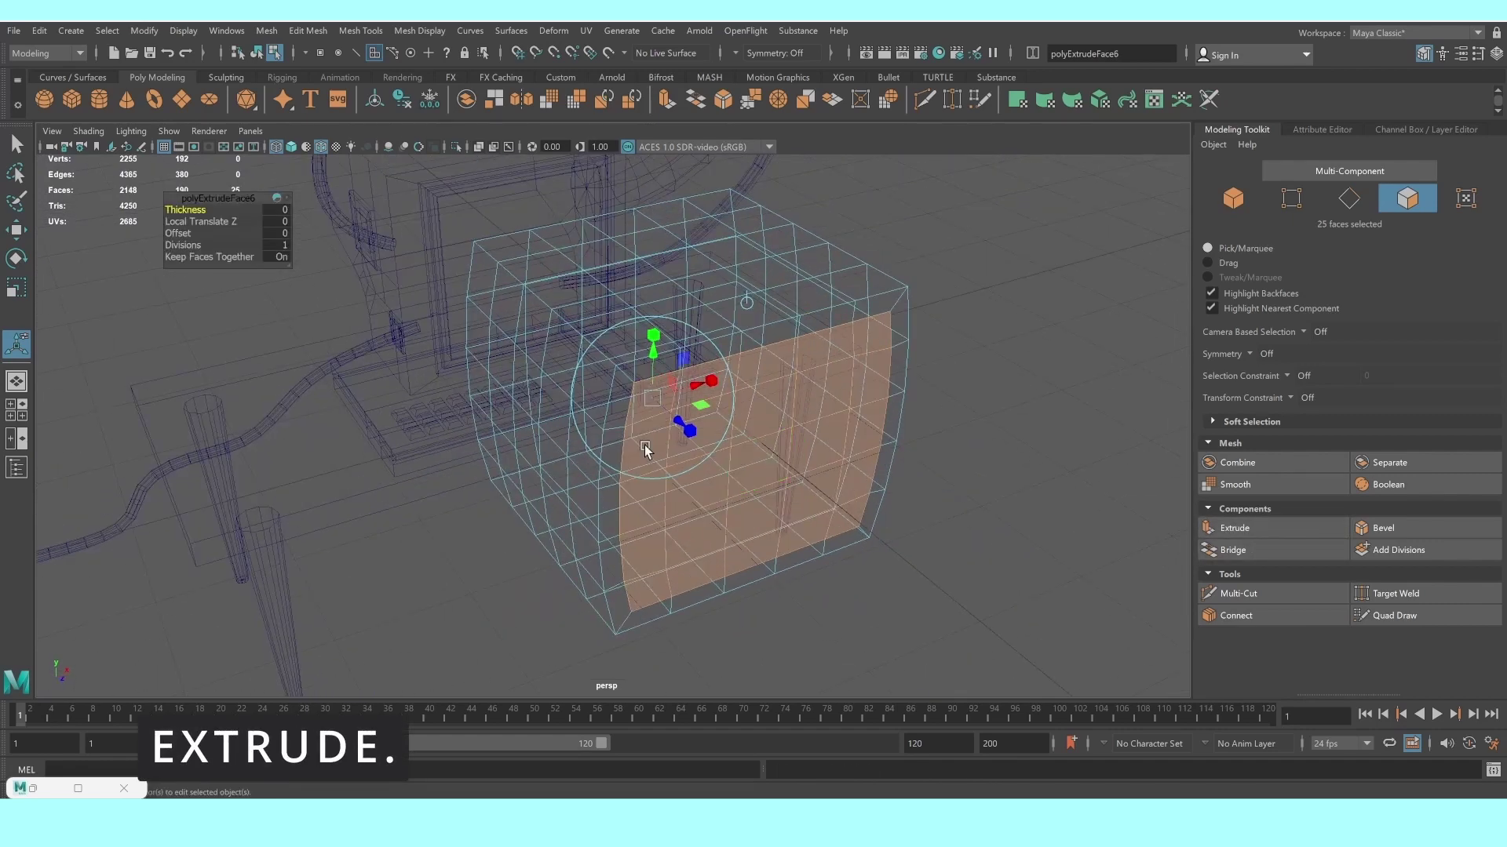
key("5")
scroll(808, 440, "up", 4)
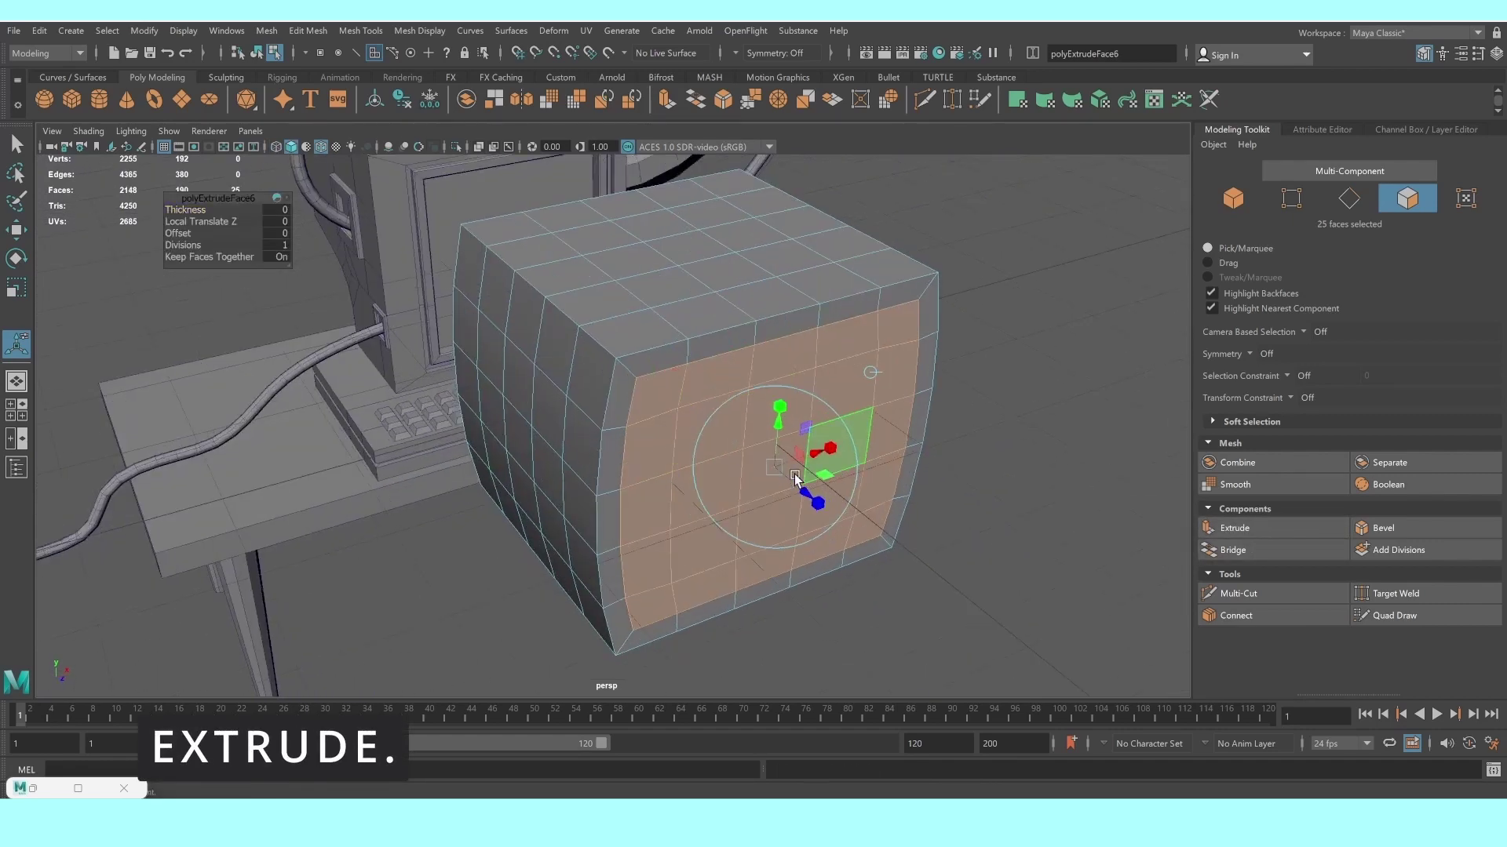
left_click_drag(846, 499, 815, 471)
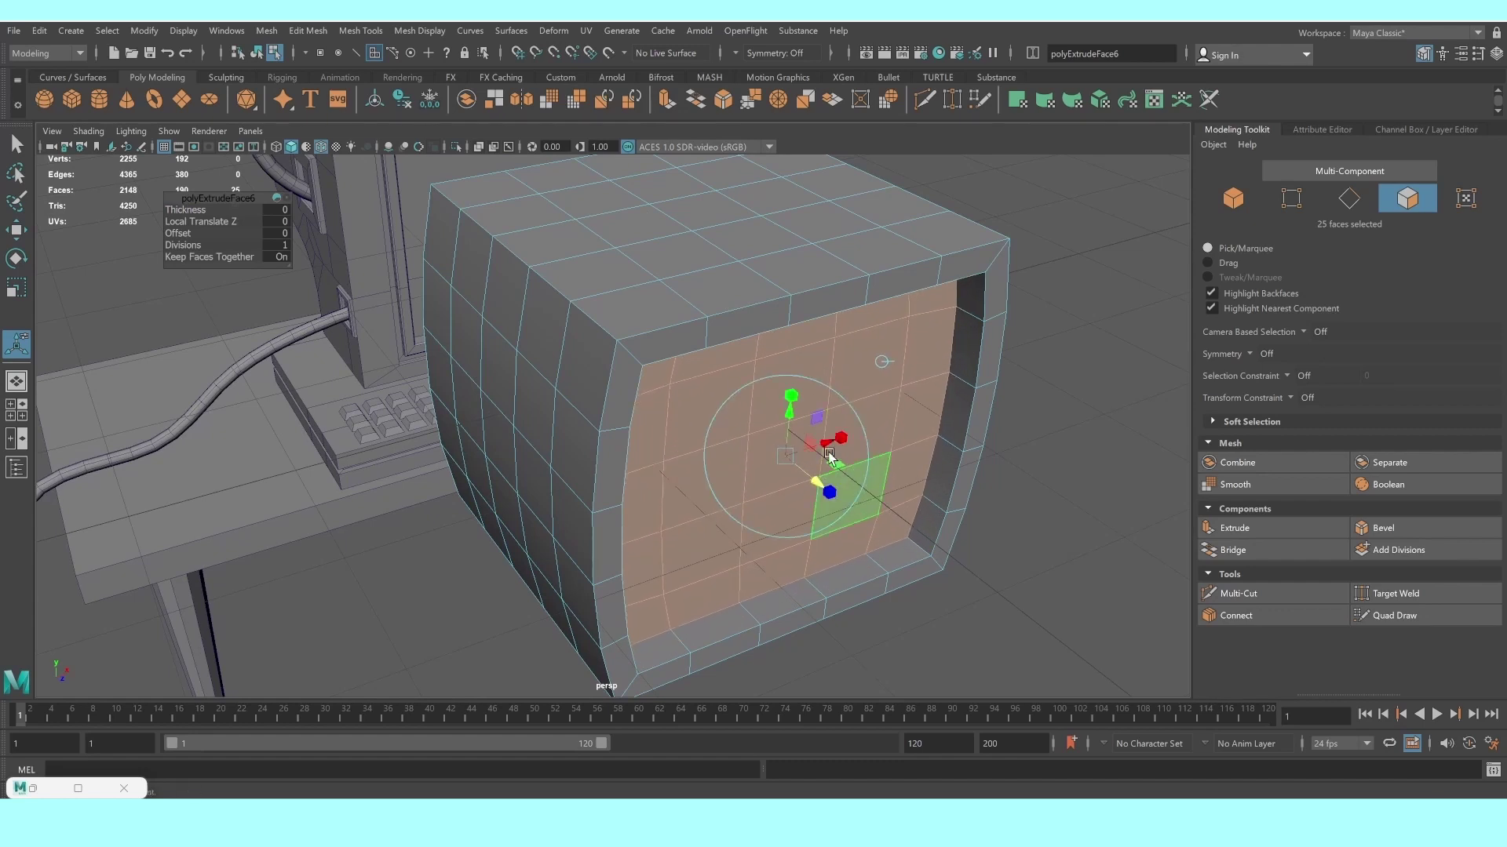
scroll(777, 471, "up", 2)
Select the 3x3 block of centre screen faces and move them outward
left_click(716, 421)
left_click(811, 411, "shift")
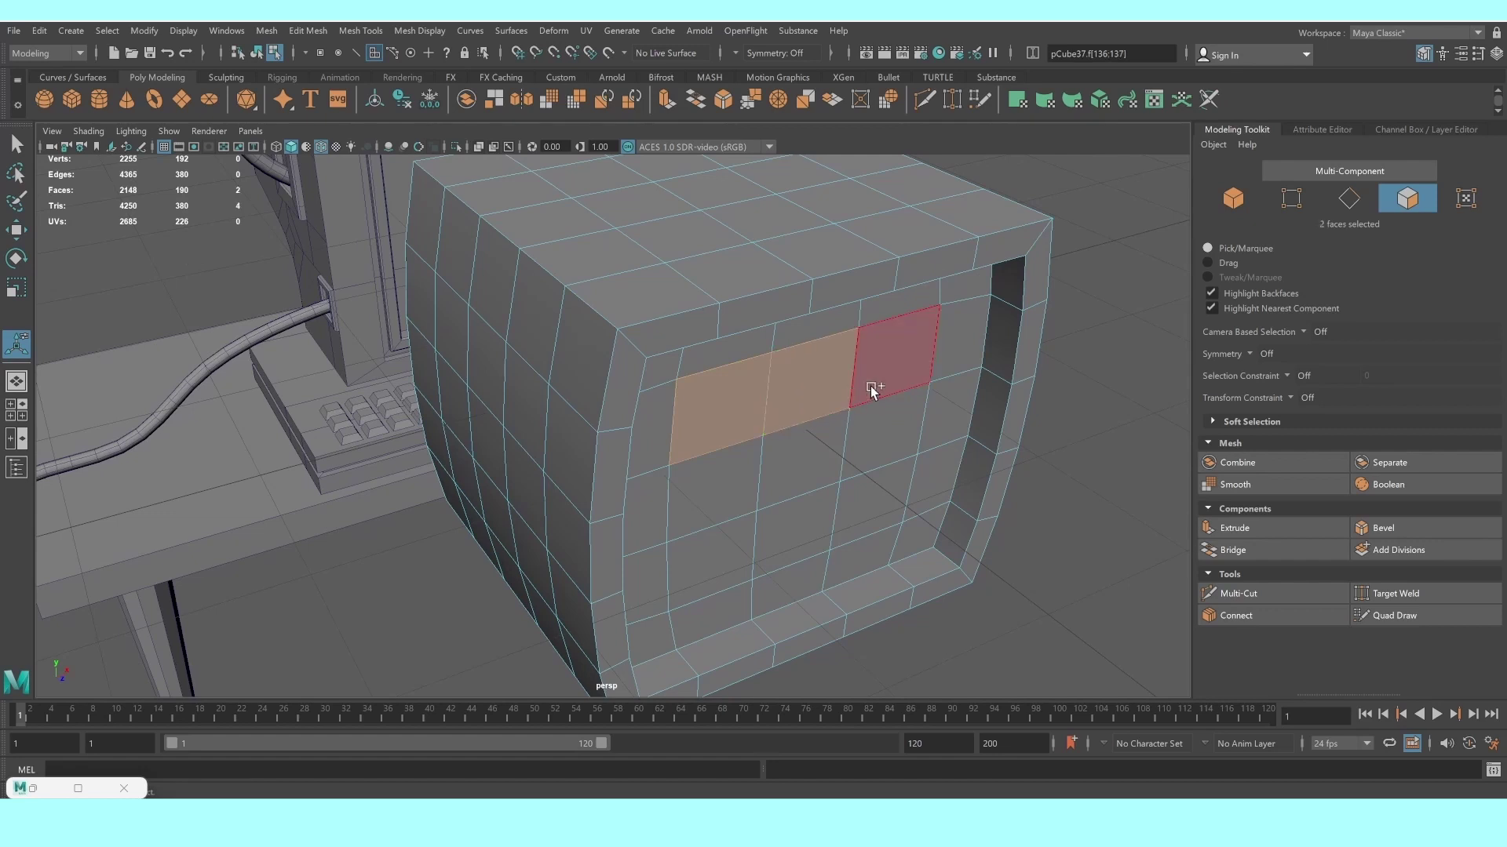
left_click(869, 386, "shift")
left_click(886, 447, "shift")
left_click(870, 510, "shift")
left_click(807, 518, "shift")
left_click(706, 490, "shift")
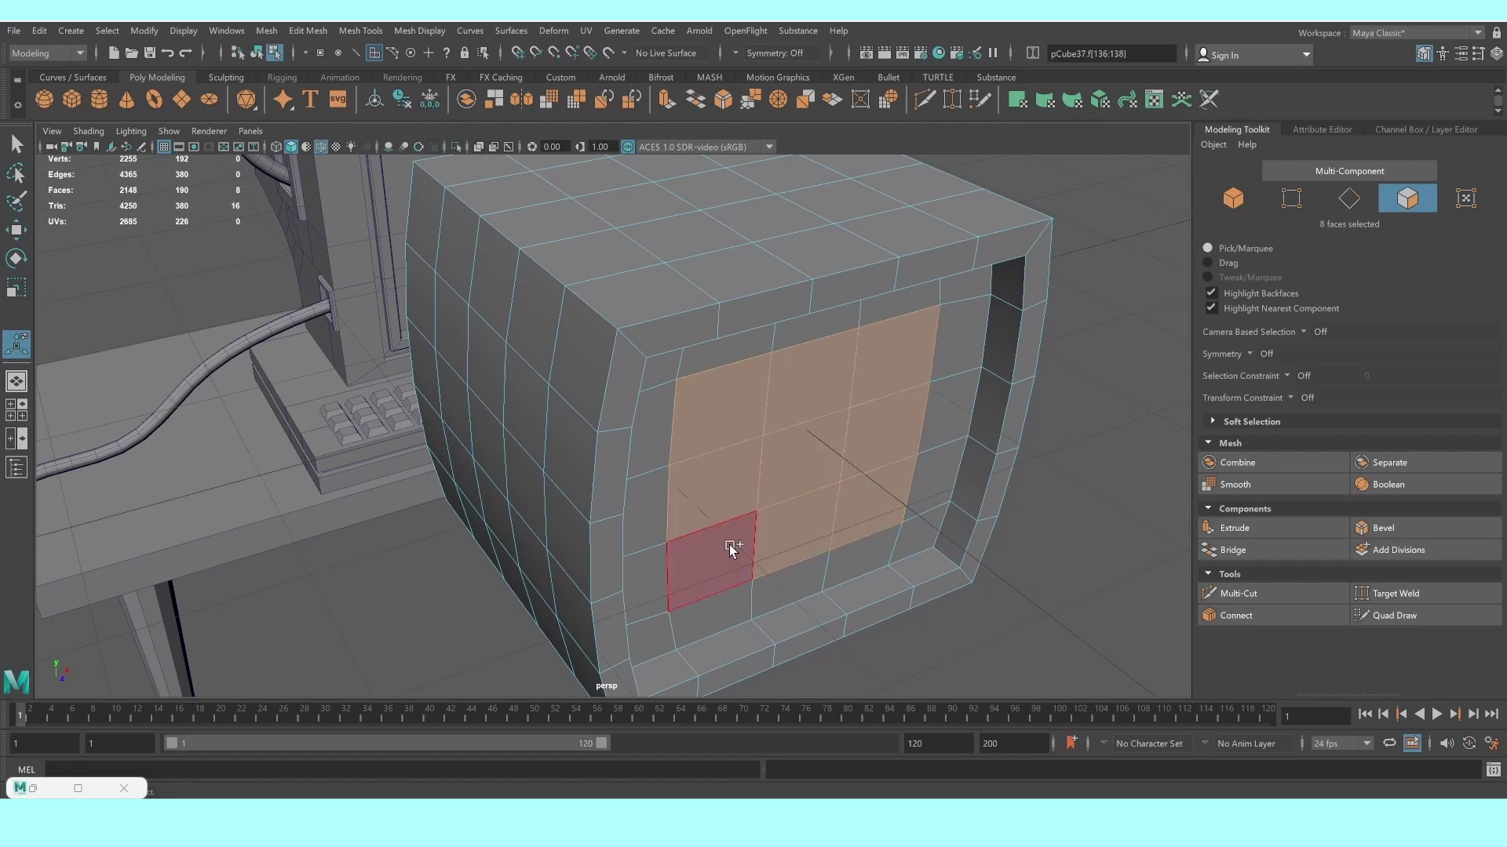
left_click(706, 559, "shift")
left_click(802, 488, "shift")
mouse_move(802, 487)
left_mouse_down("alt")
mouse_move(847, 509)
mouse_move(817, 481)
left_mouse_up("alt")
key("w")
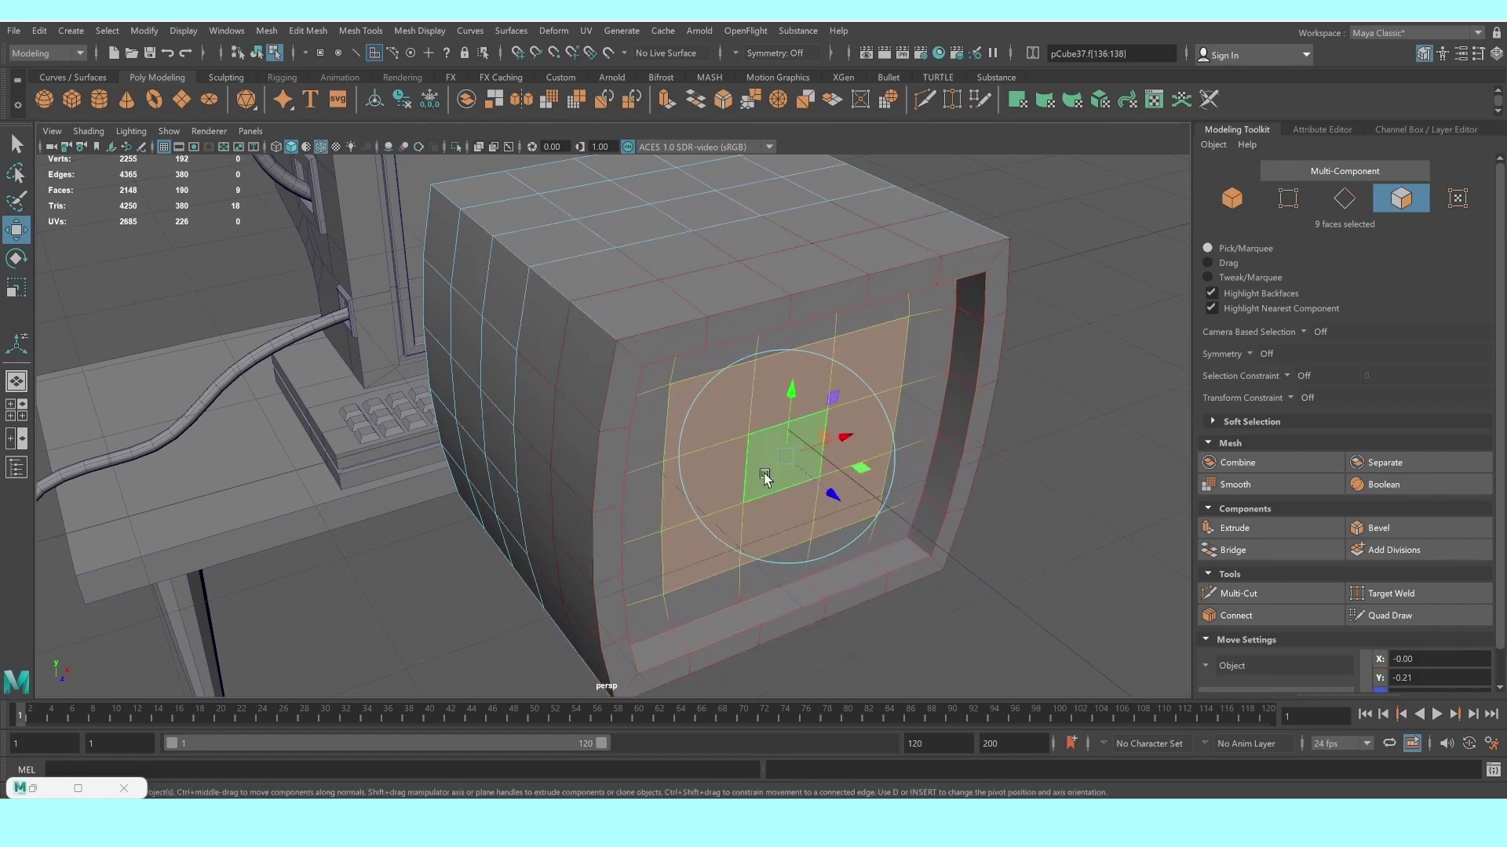
middle_click_drag(839, 497, 850, 510, "ctrl")
Push the single centre screen face further outward
left_click(835, 499)
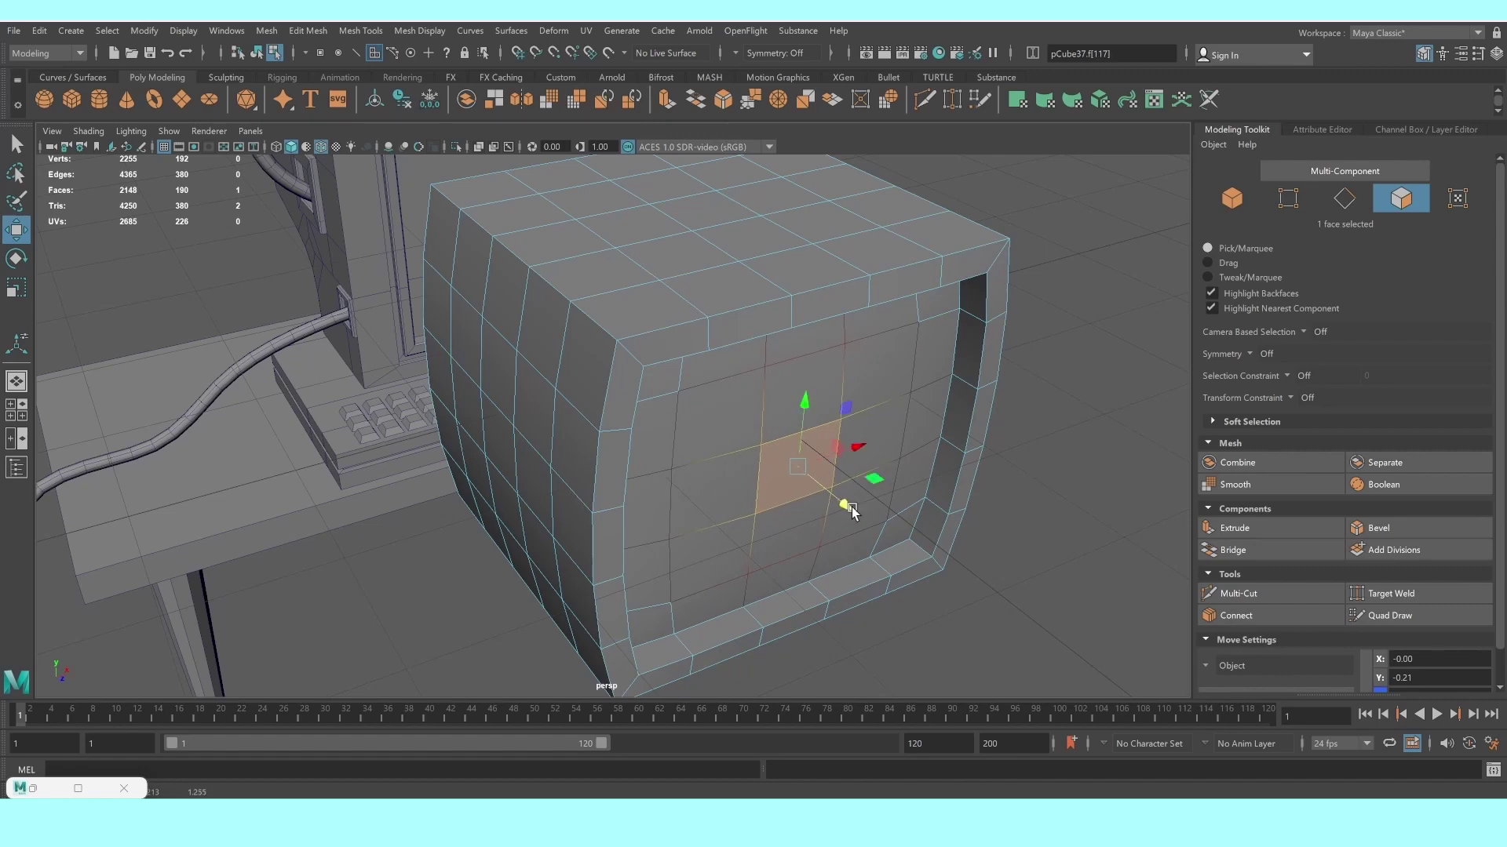
left_click_drag(864, 494, 783, 492, "alt")
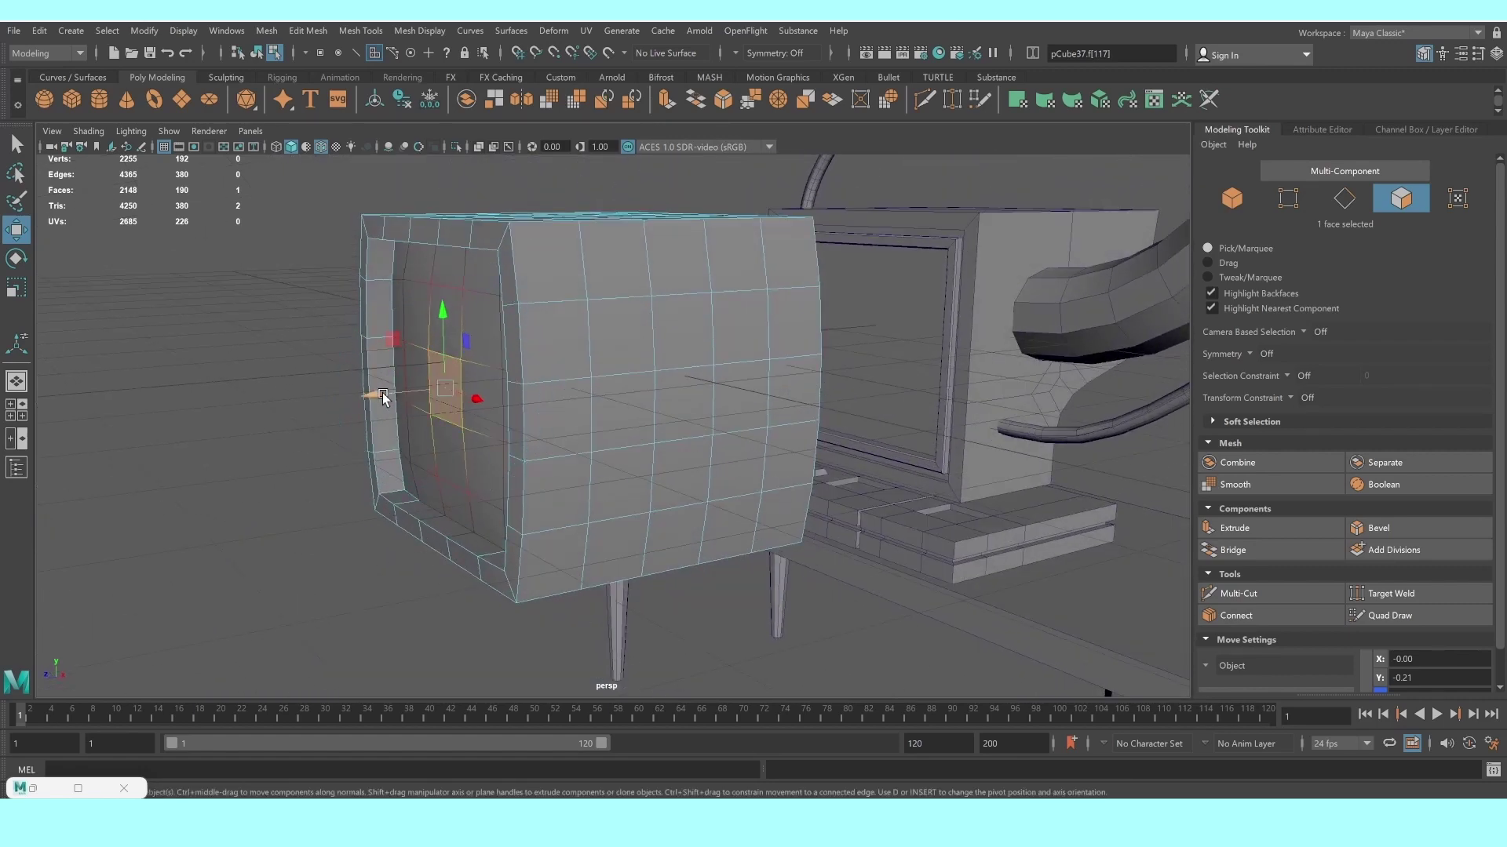
middle_click_drag(382, 392, 366, 397, "ctrl")
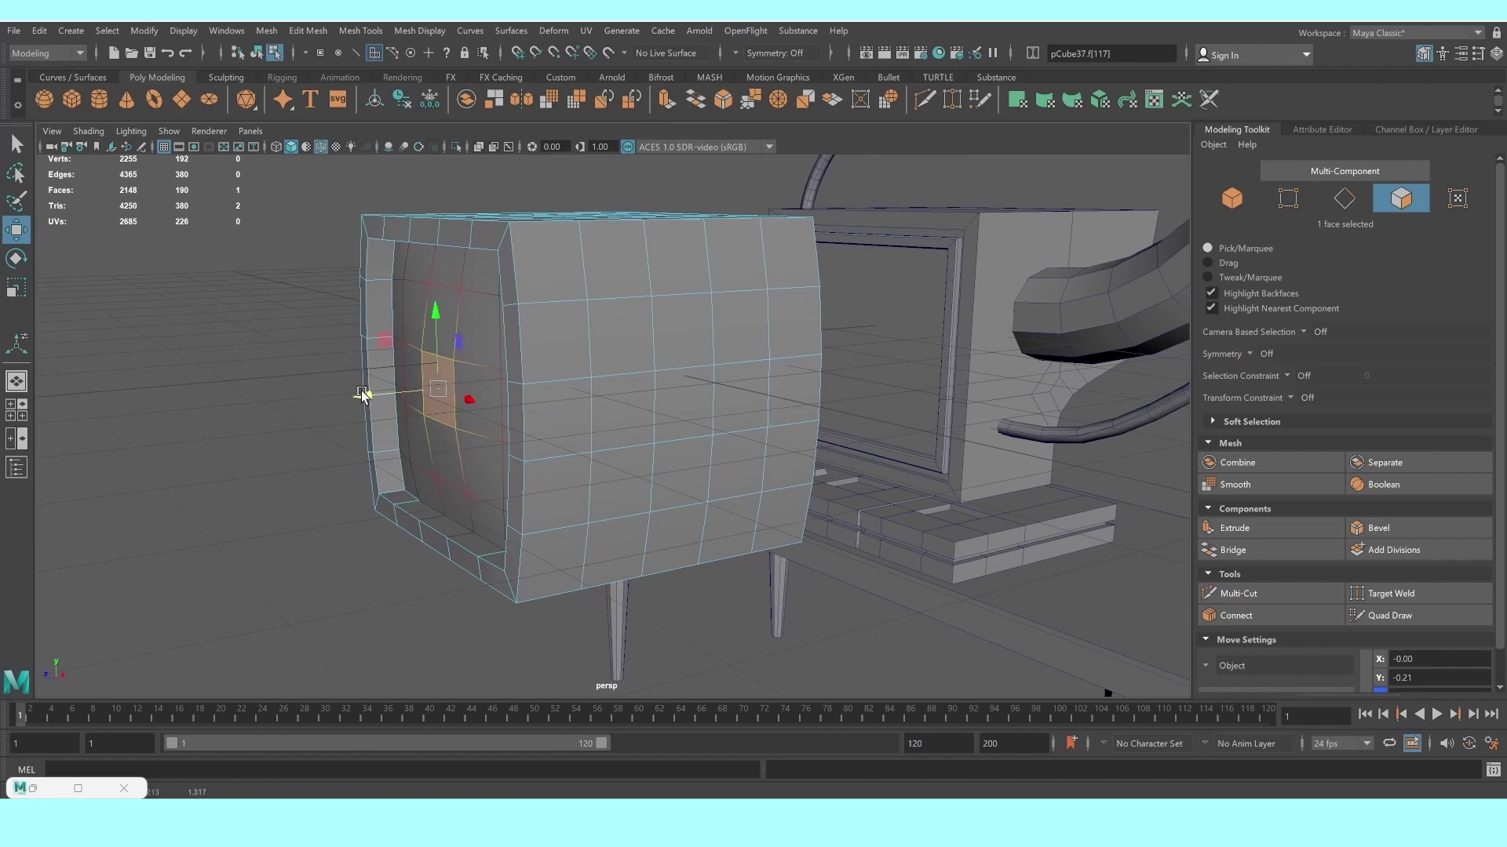
scroll(362, 394, "up", 2)
right_click_drag(415, 317, 488, 294)
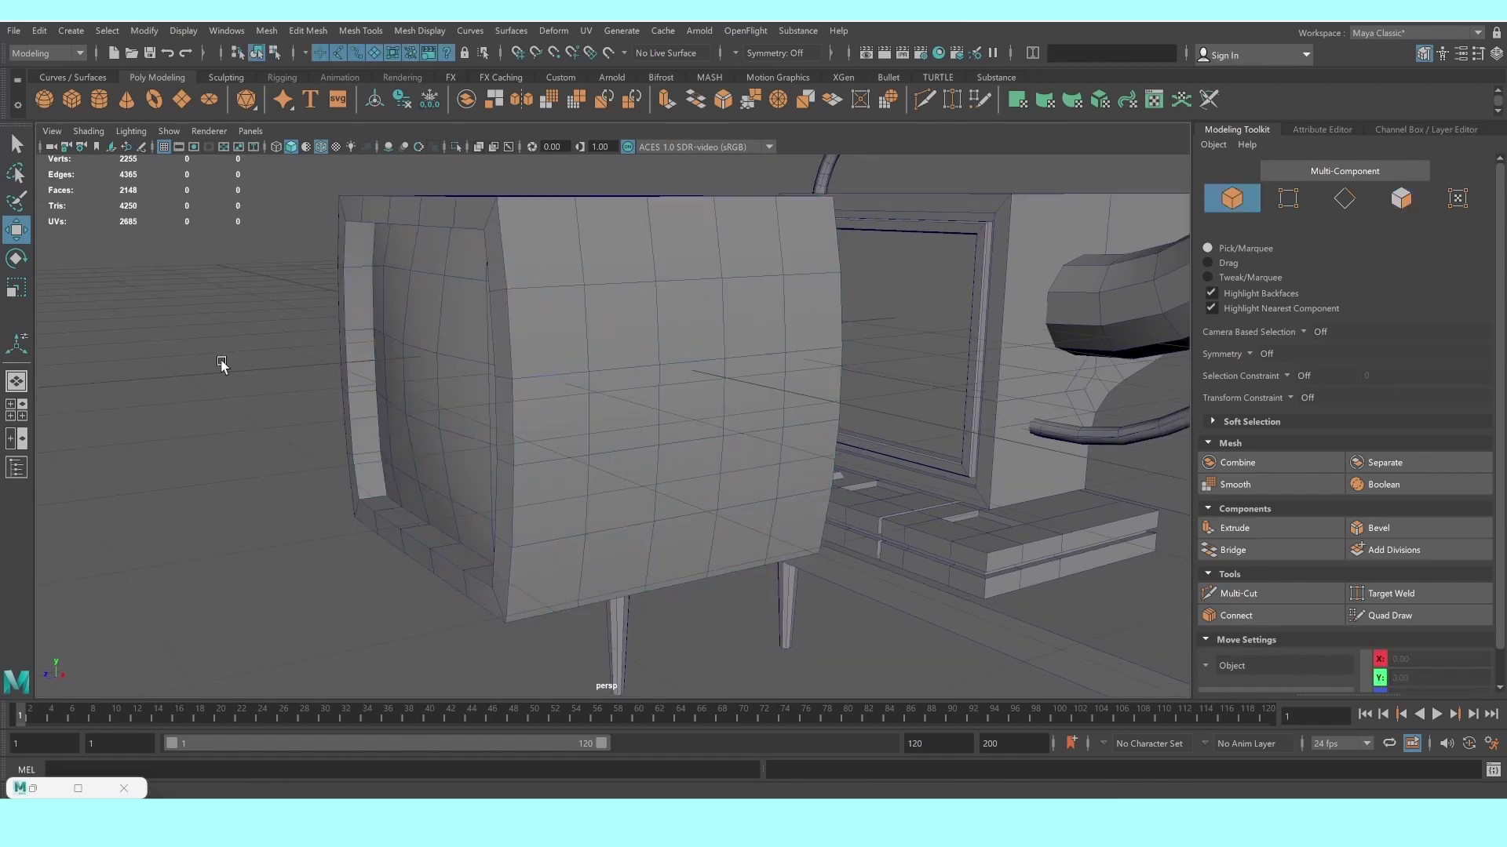
Return to object mode, select the monitor box, and orbit around it
mouse_move(225, 363)
left_mouse_down("alt")
mouse_move(444, 408)
mouse_move(581, 404)
left_mouse_up("alt")
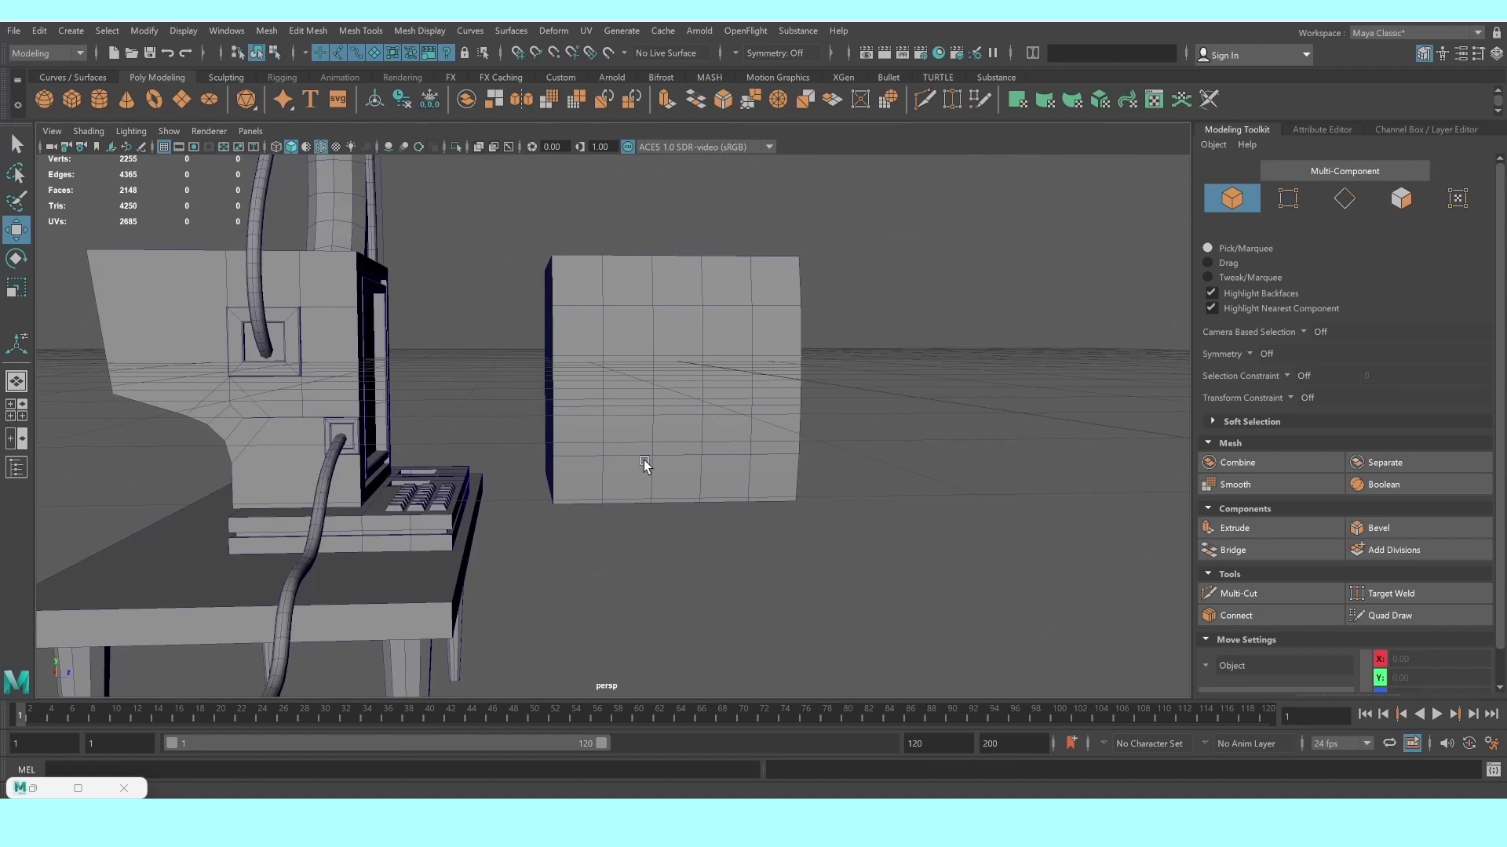
left_click(643, 424)
scroll(643, 424, "up", 3)
scroll(644, 424, "up", 1)
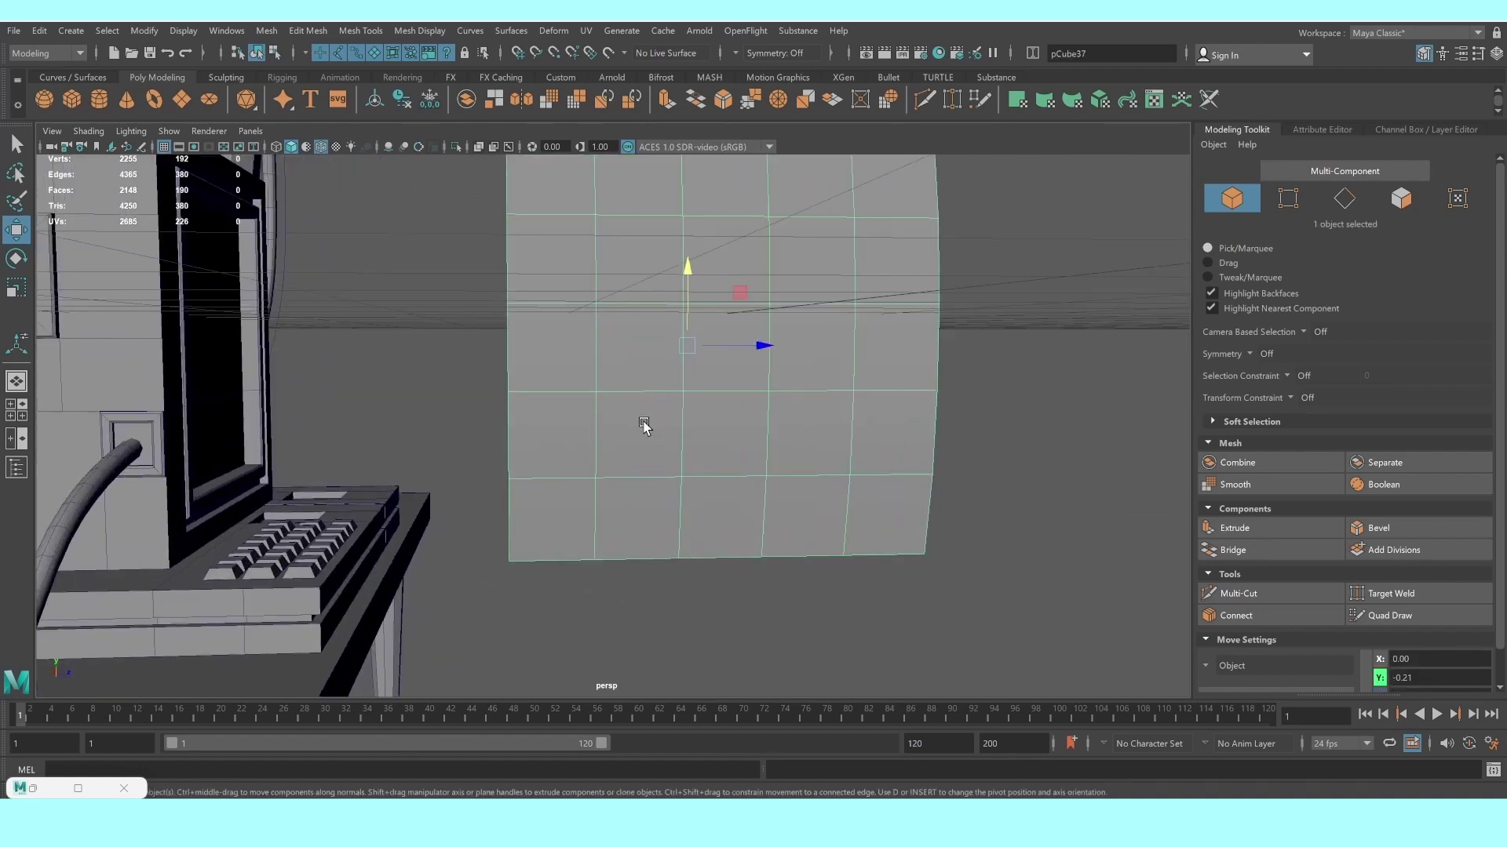
scroll(644, 424, "down", 3)
mouse_move(598, 434)
left_mouse_down("alt")
mouse_move(630, 439)
mouse_move(595, 411)
mouse_move(521, 414)
mouse_move(555, 386)
left_mouse_up("alt")
right_click_drag(563, 384, 569, 412)
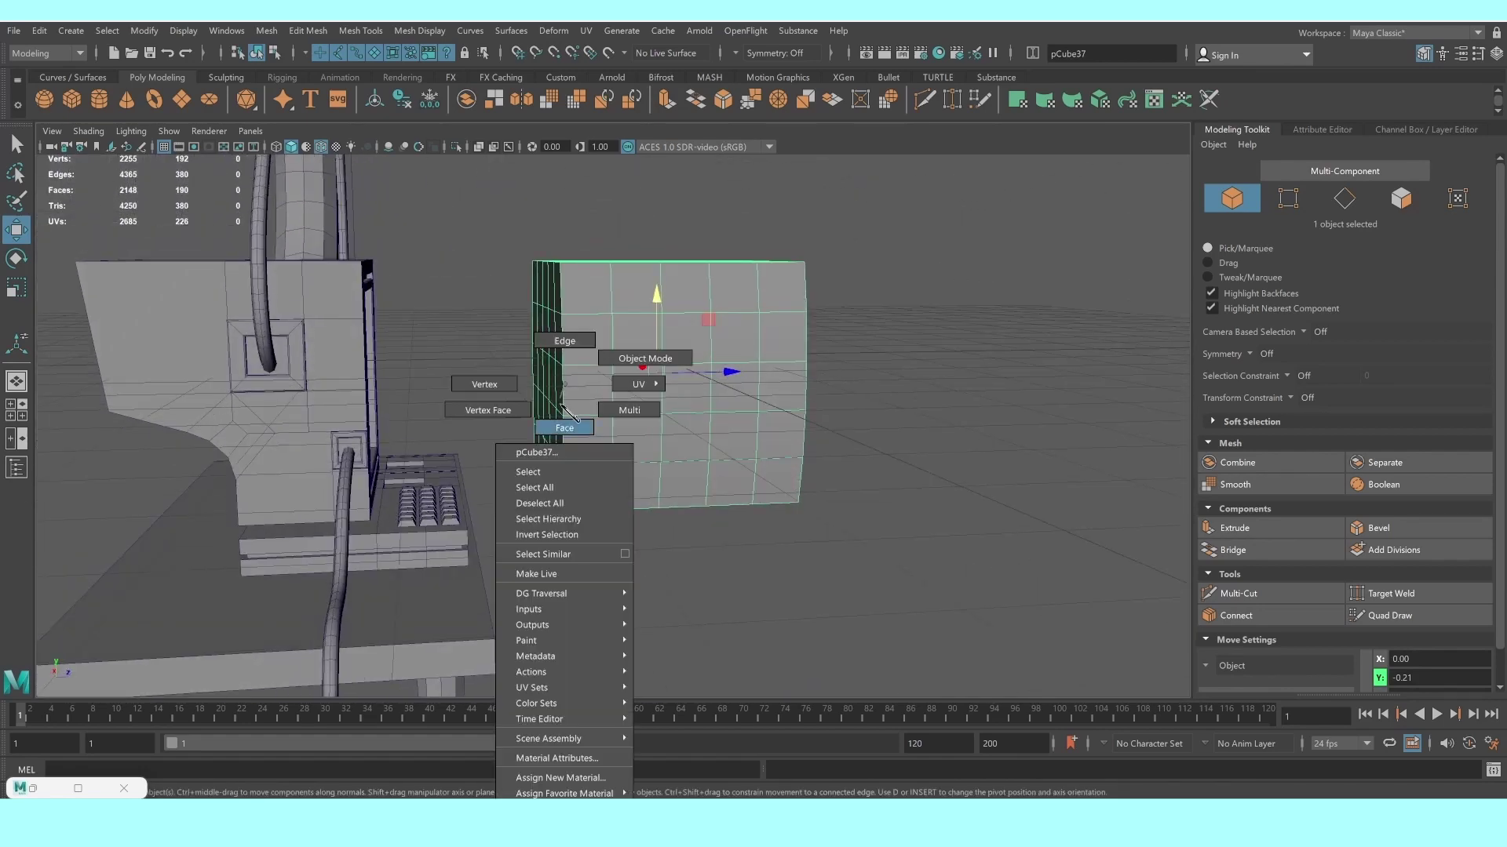
In face mode with drag-paint selection, select a 16-face block on the box's upper side
mouse_move(569, 412)
left_mouse_down("alt")
mouse_move(528, 403)
mouse_move(558, 403)
mouse_move(517, 297)
left_mouse_up("alt")
left_click(516, 297)
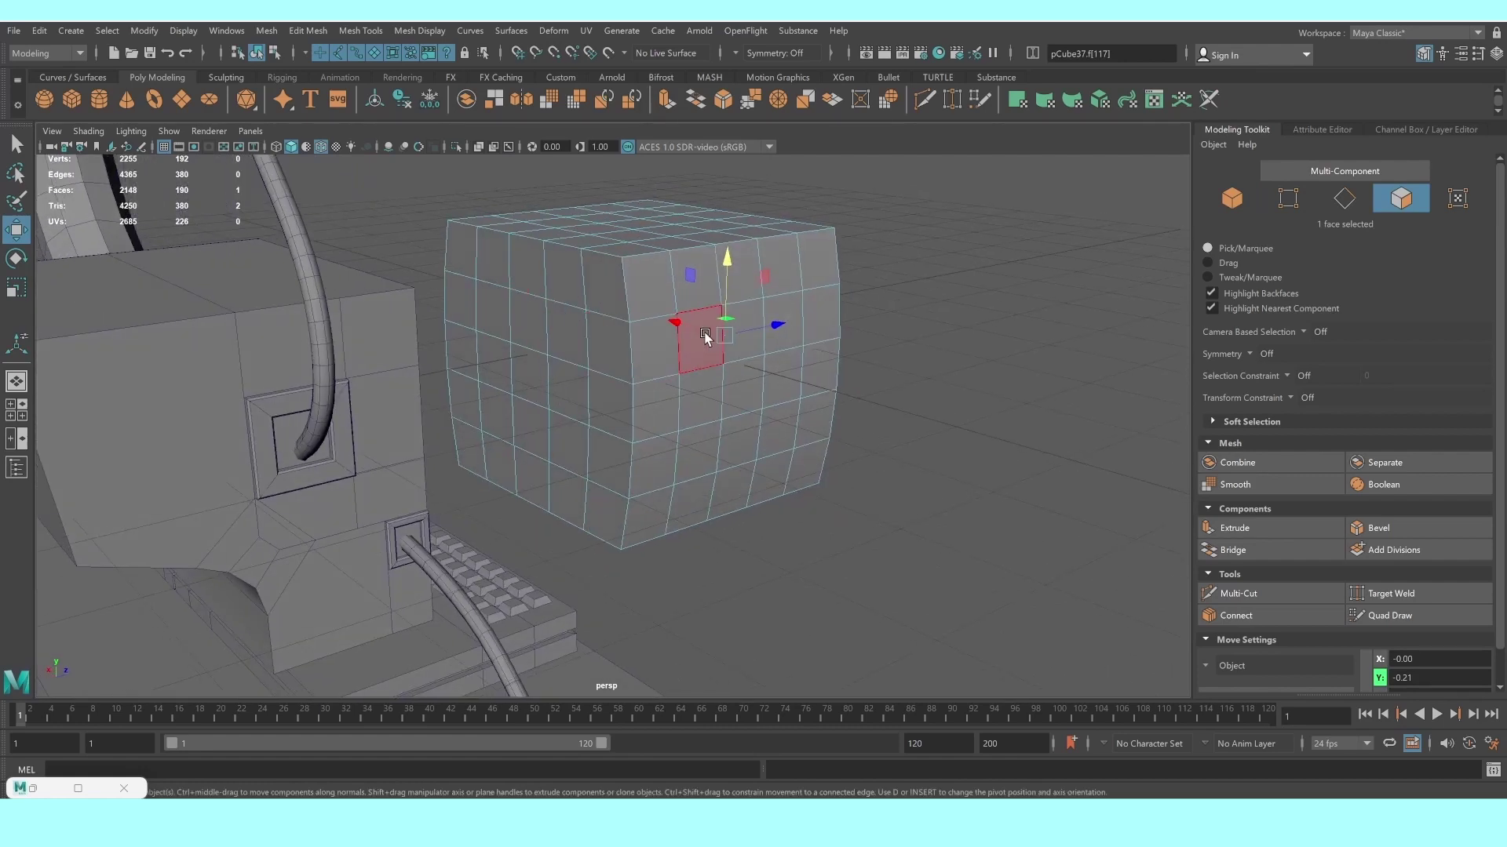
right_click_drag(592, 350, 510, 357)
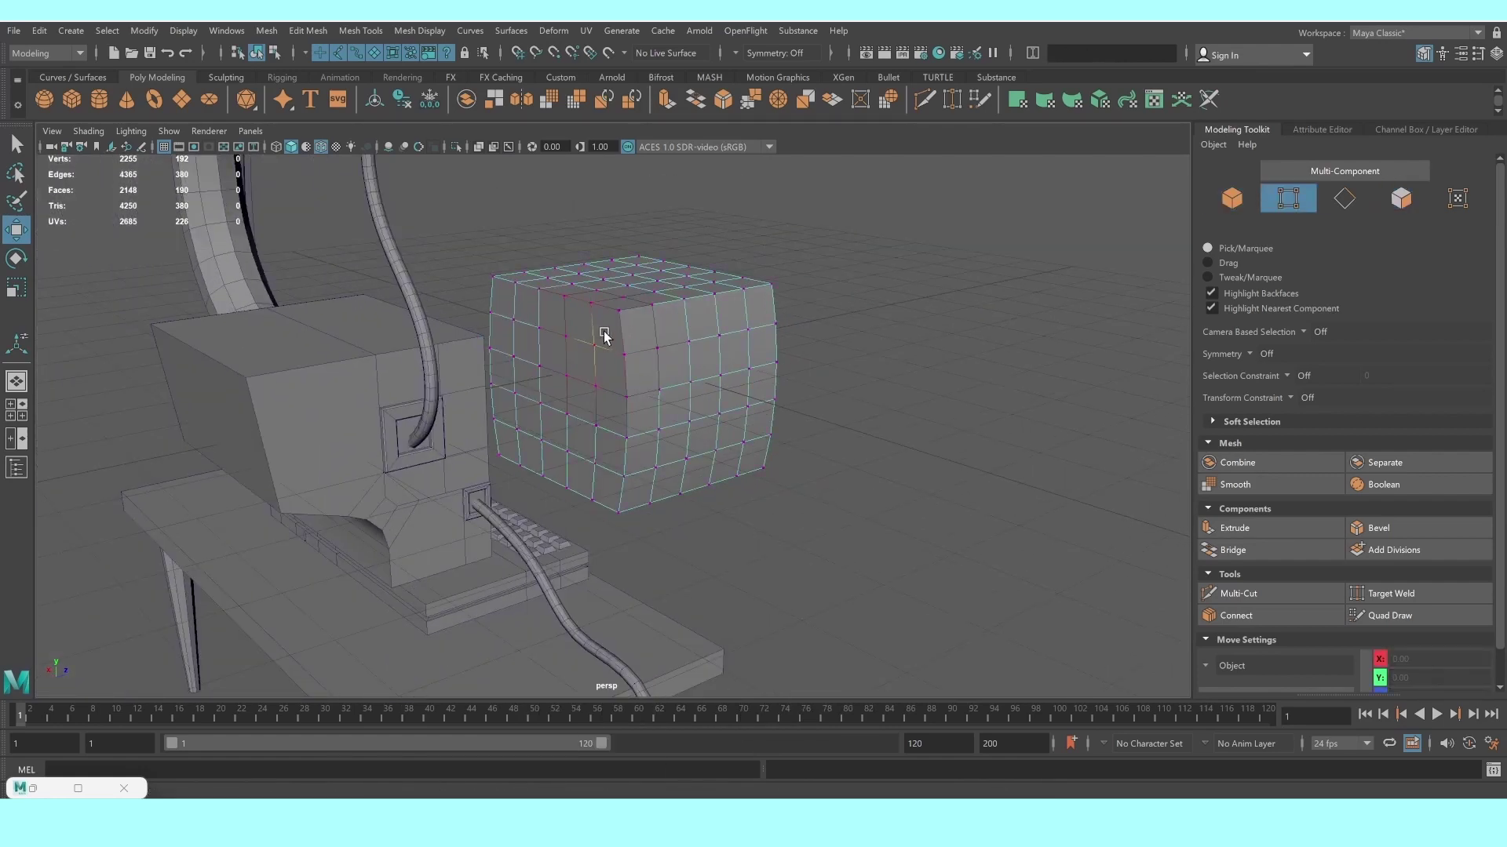
scroll(532, 303, "up", 3)
right_click_drag(532, 303, 540, 336)
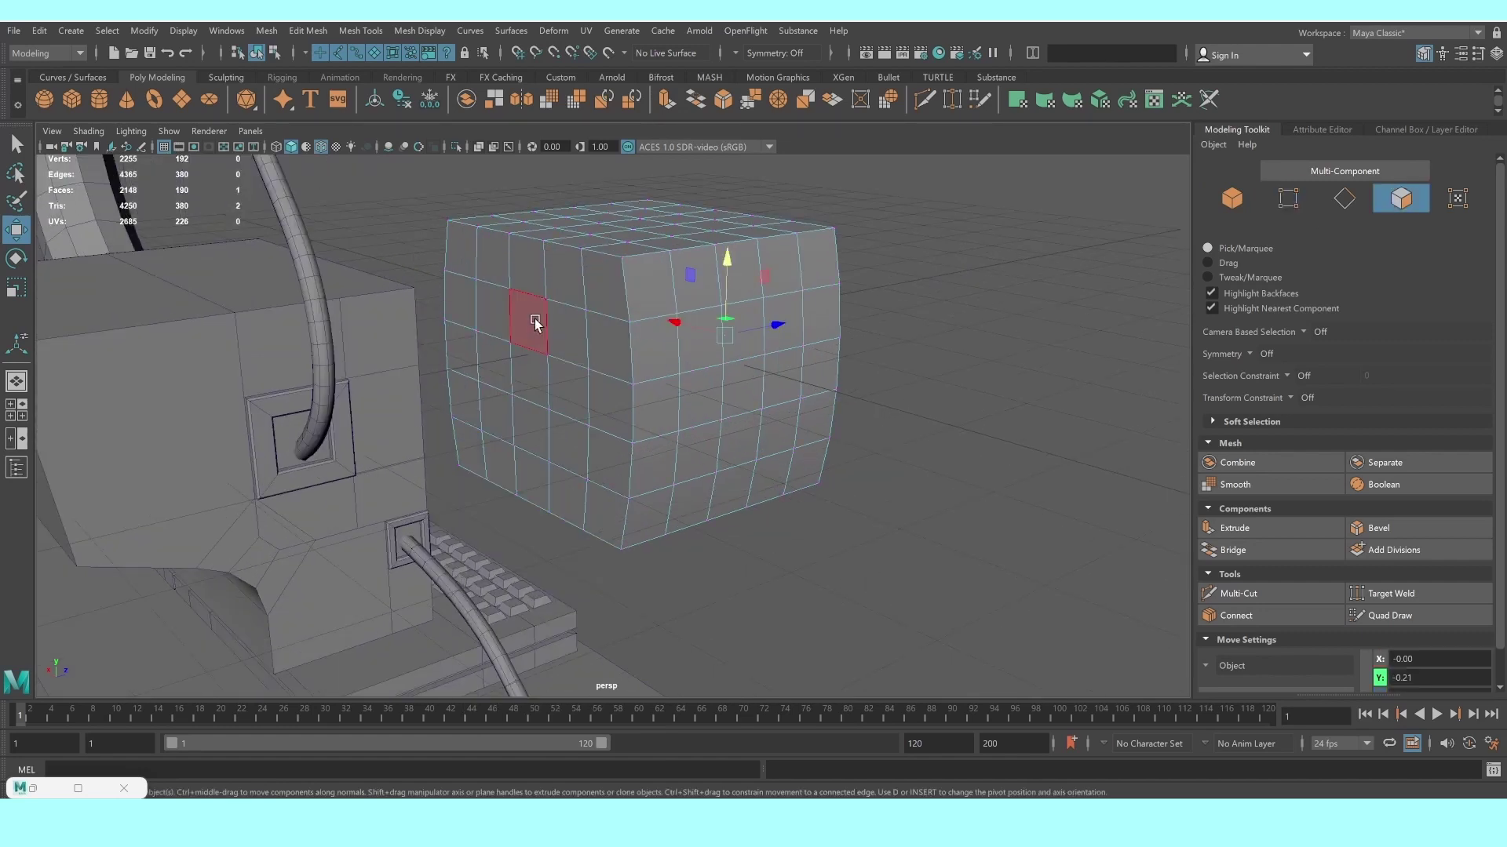
key("grave")
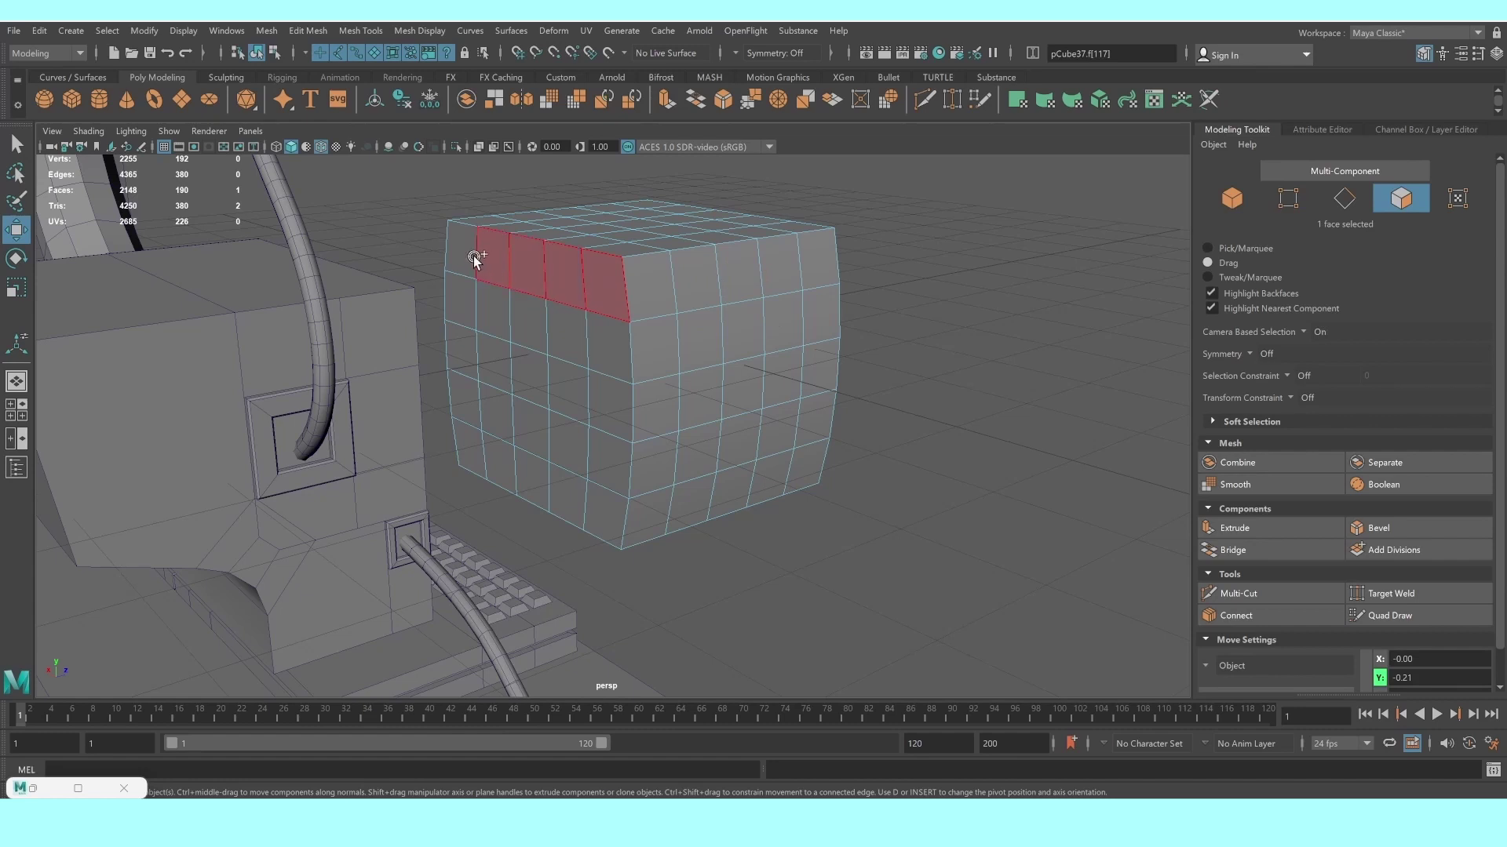
mouse_move(474, 256)
left_mouse_down()
mouse_move(531, 319)
mouse_move(599, 356)
mouse_move(599, 379)
mouse_move(480, 369)
left_mouse_up()
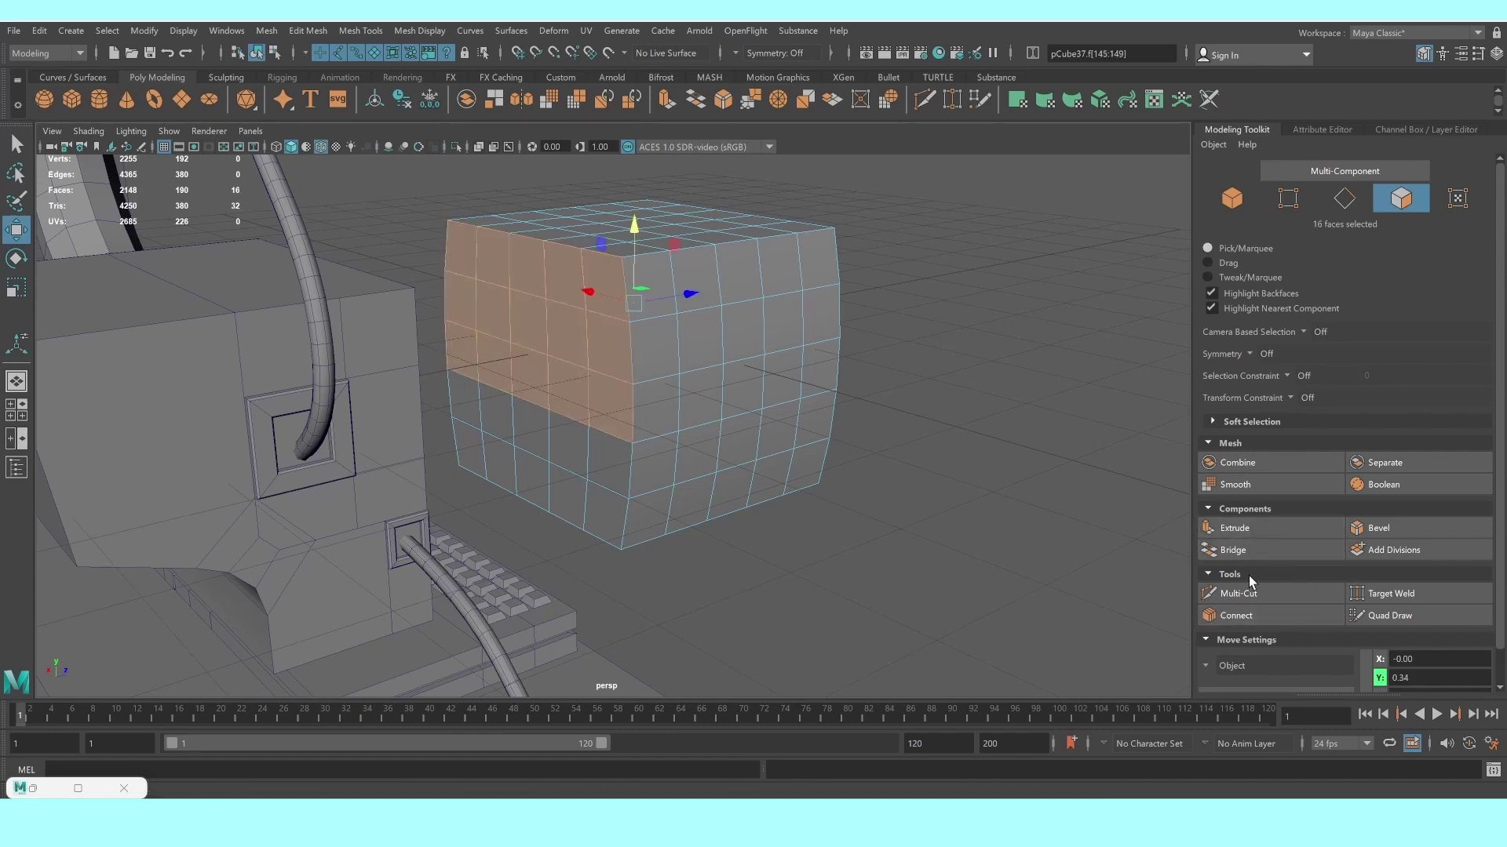
Try an extrusion, undo it, and check the box in smooth preview
left_click(1243, 528)
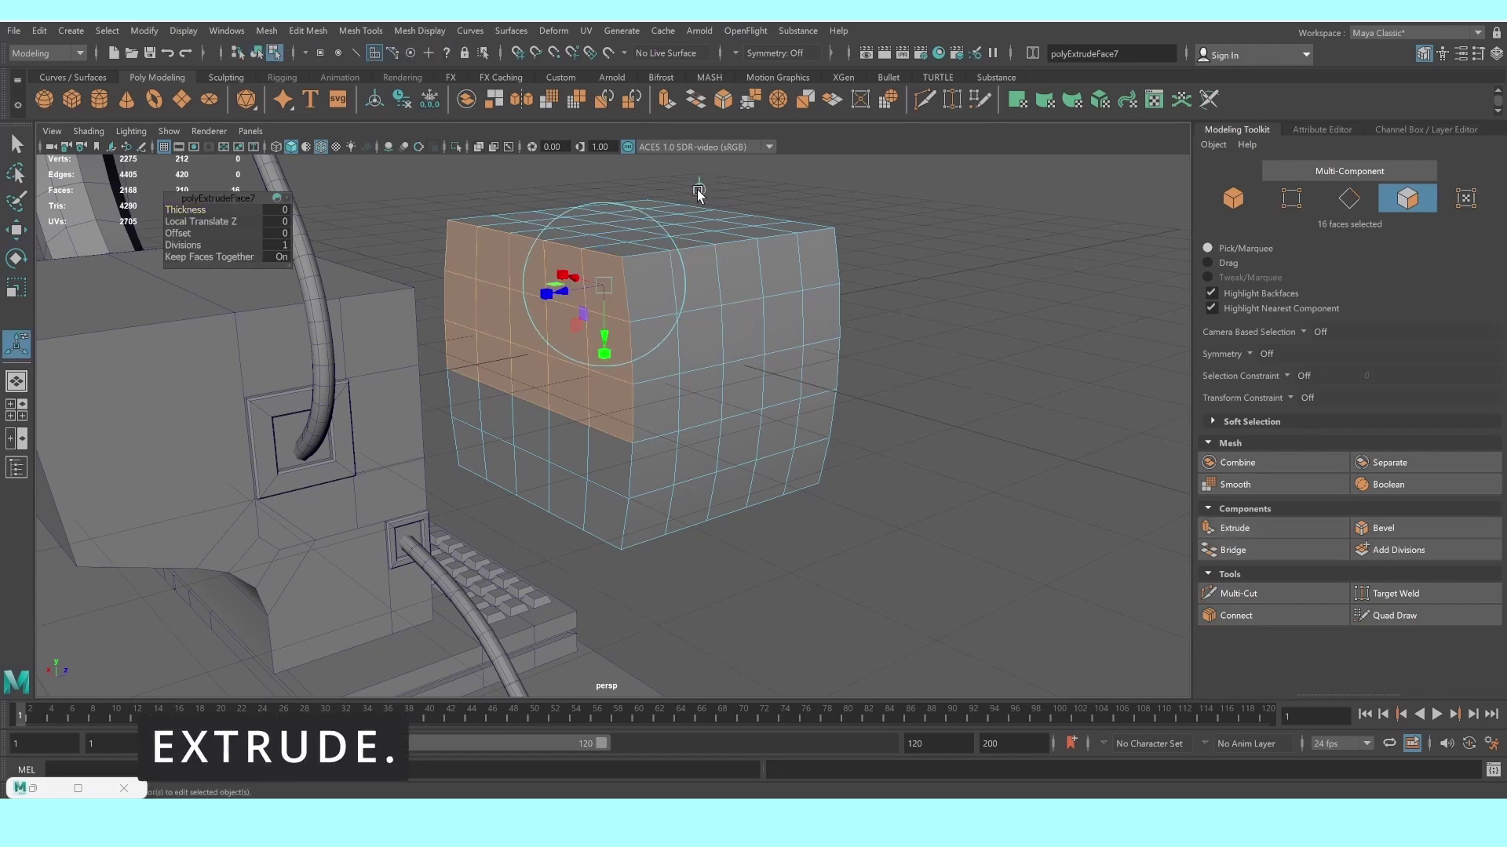
mouse_move(659, 314)
left_mouse_down("alt")
mouse_move(702, 311)
mouse_move(848, 438)
left_mouse_up("alt")
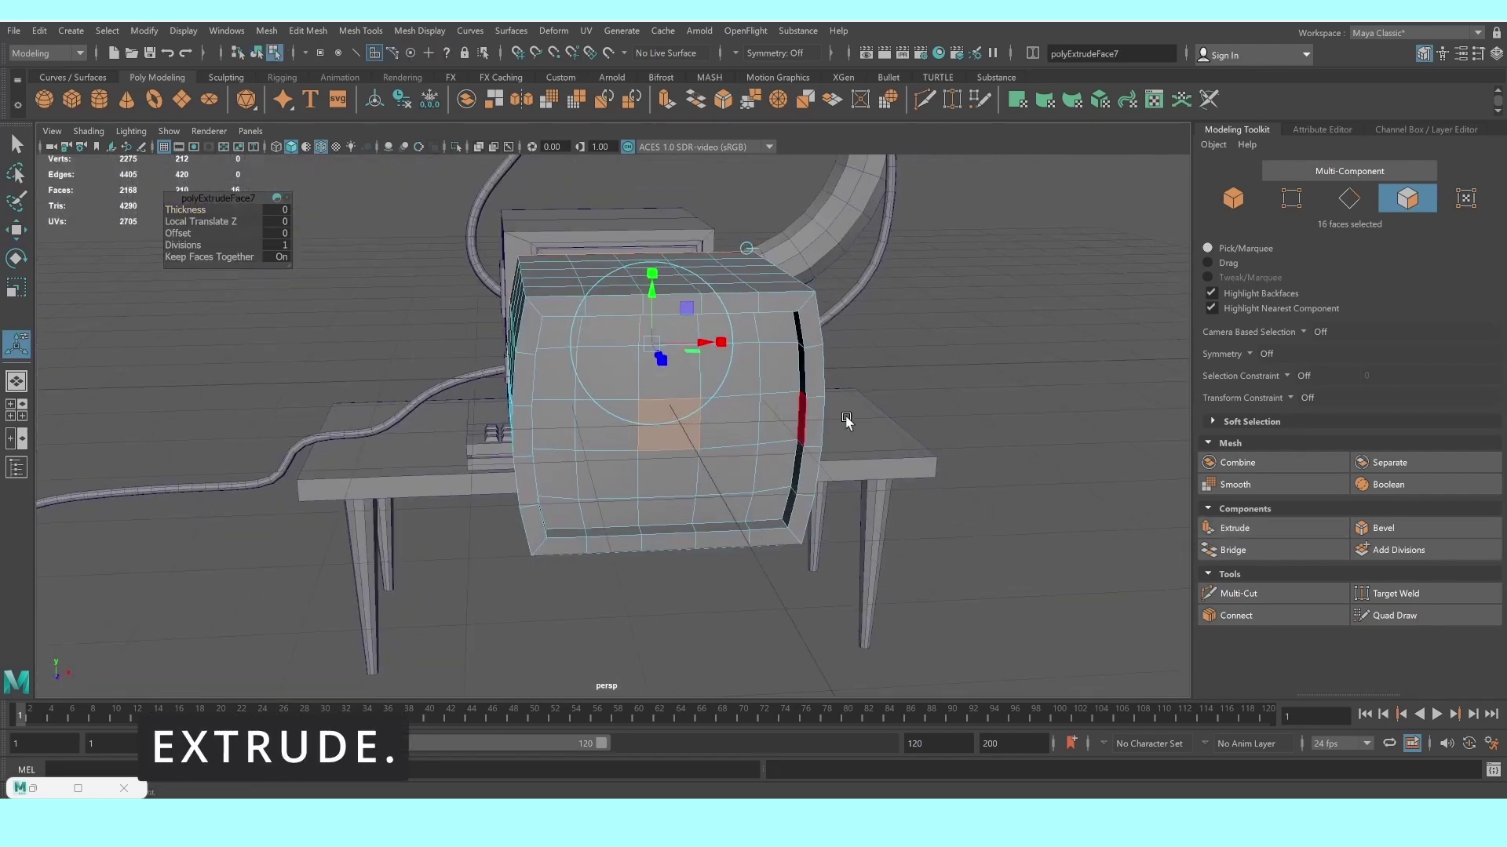
key("ctrl+z")
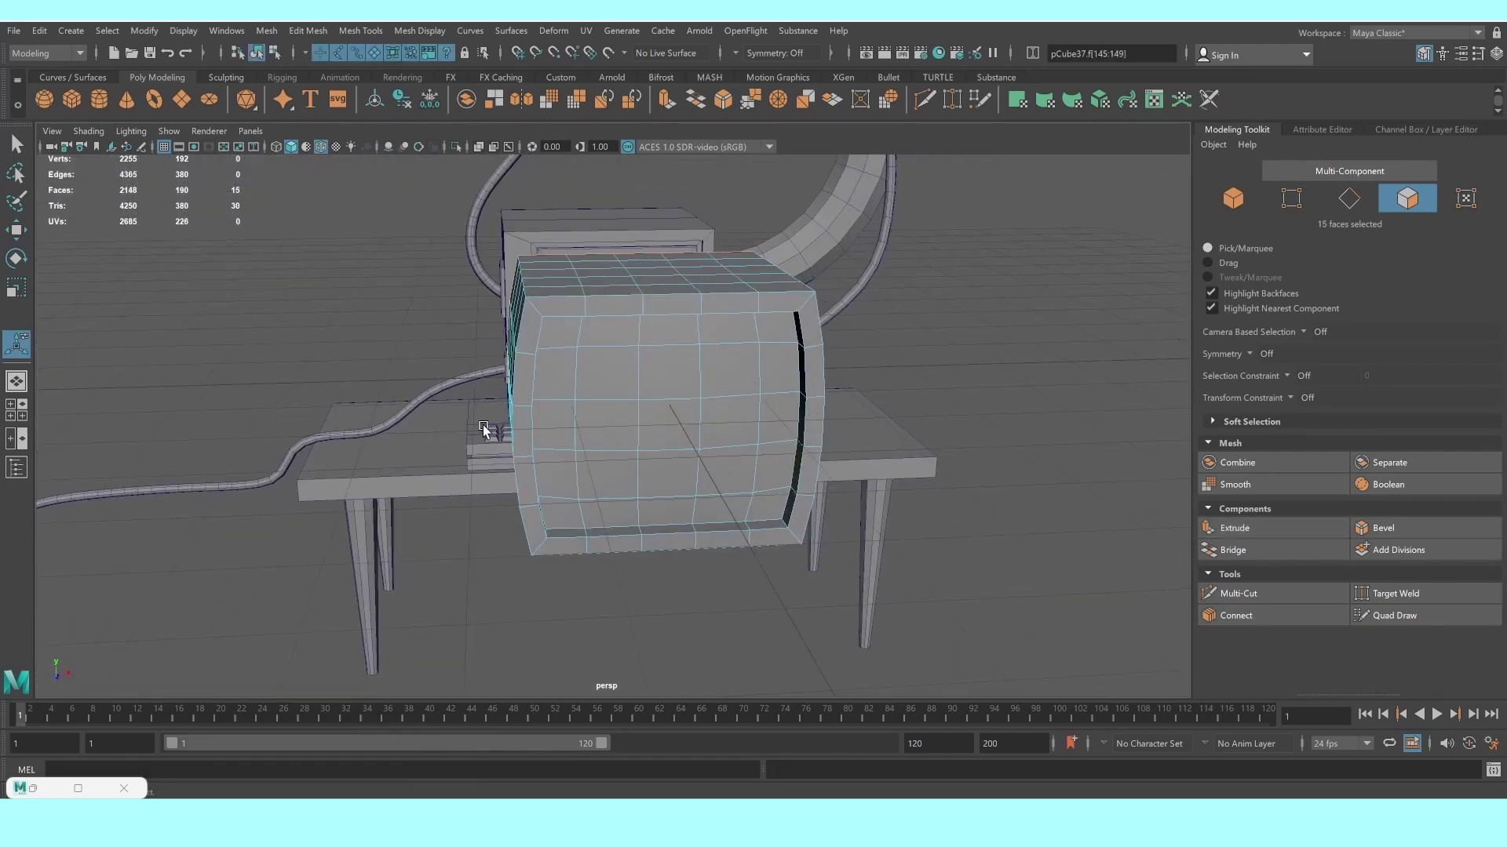
key("3")
left_click_drag(483, 425, 859, 518, "alt")
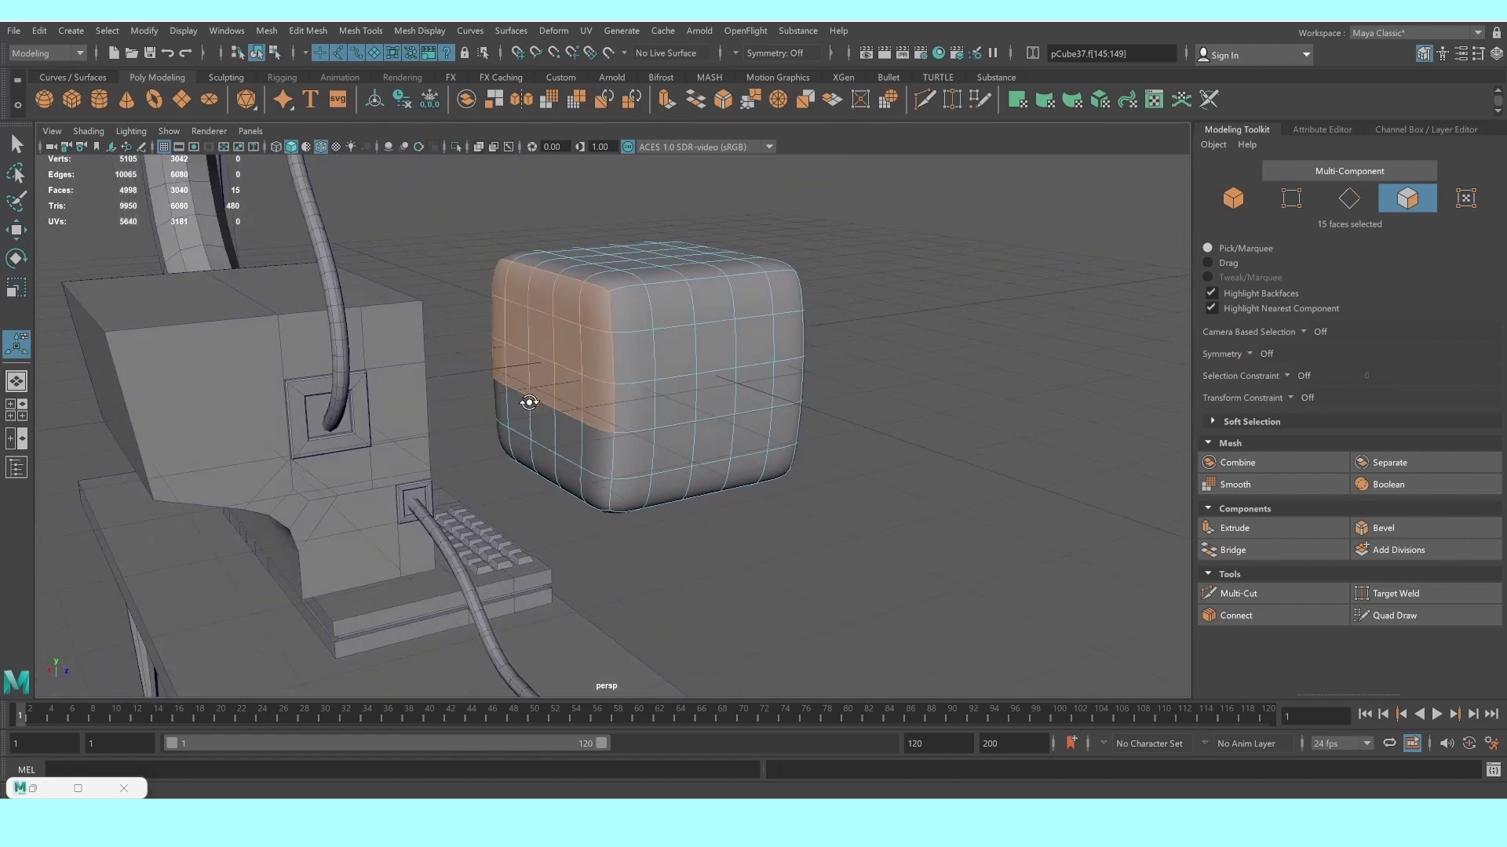
key("1")
Extrude the upper side faces outward by 1.109 along local Z
left_click(1234, 528)
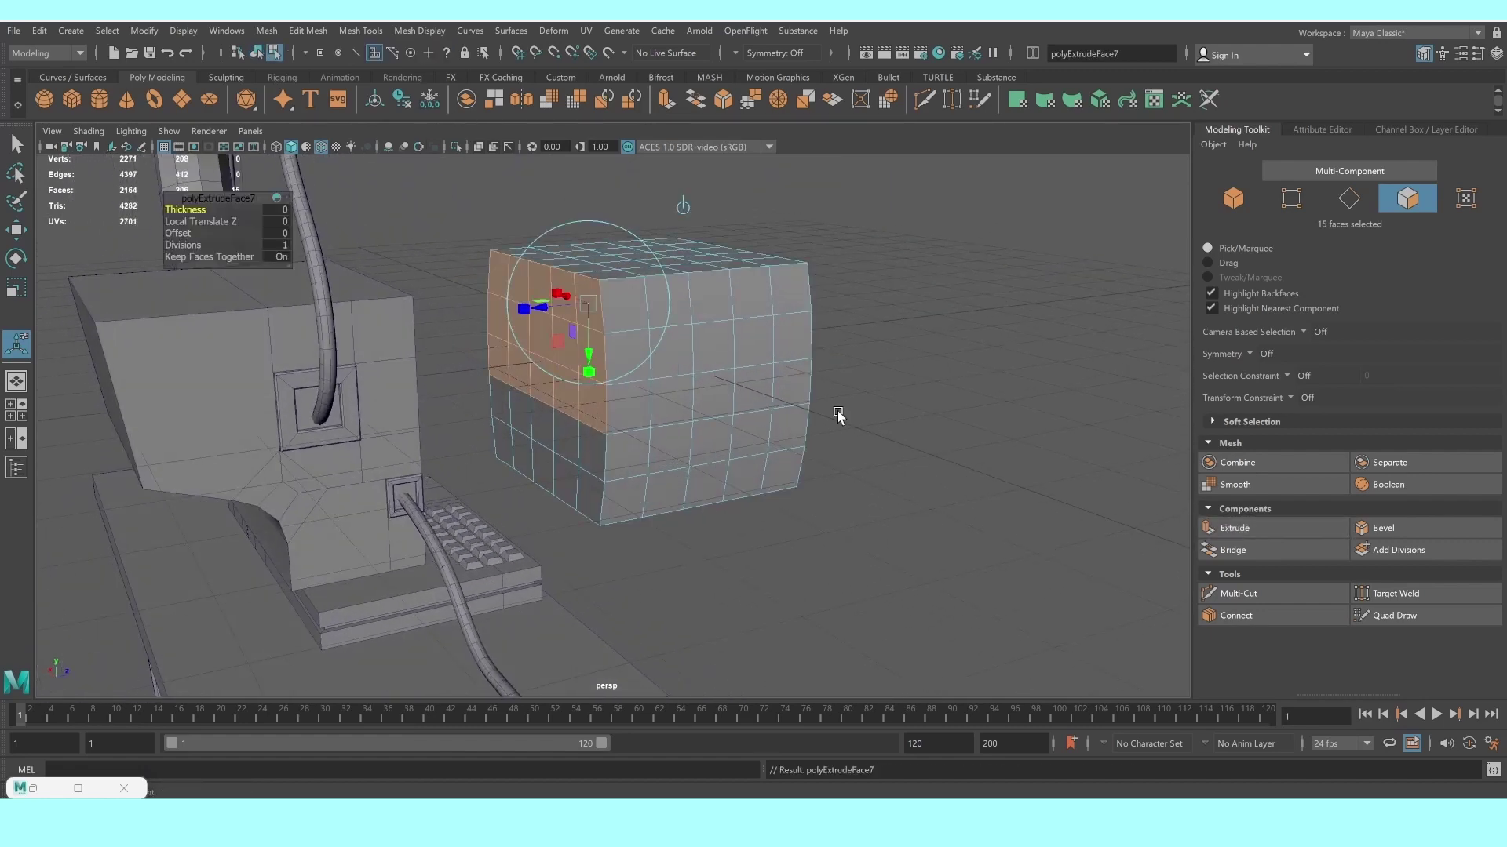
mouse_move(548, 307)
left_mouse_down()
mouse_move(492, 333)
mouse_move(528, 354)
mouse_move(504, 343)
left_mouse_up()
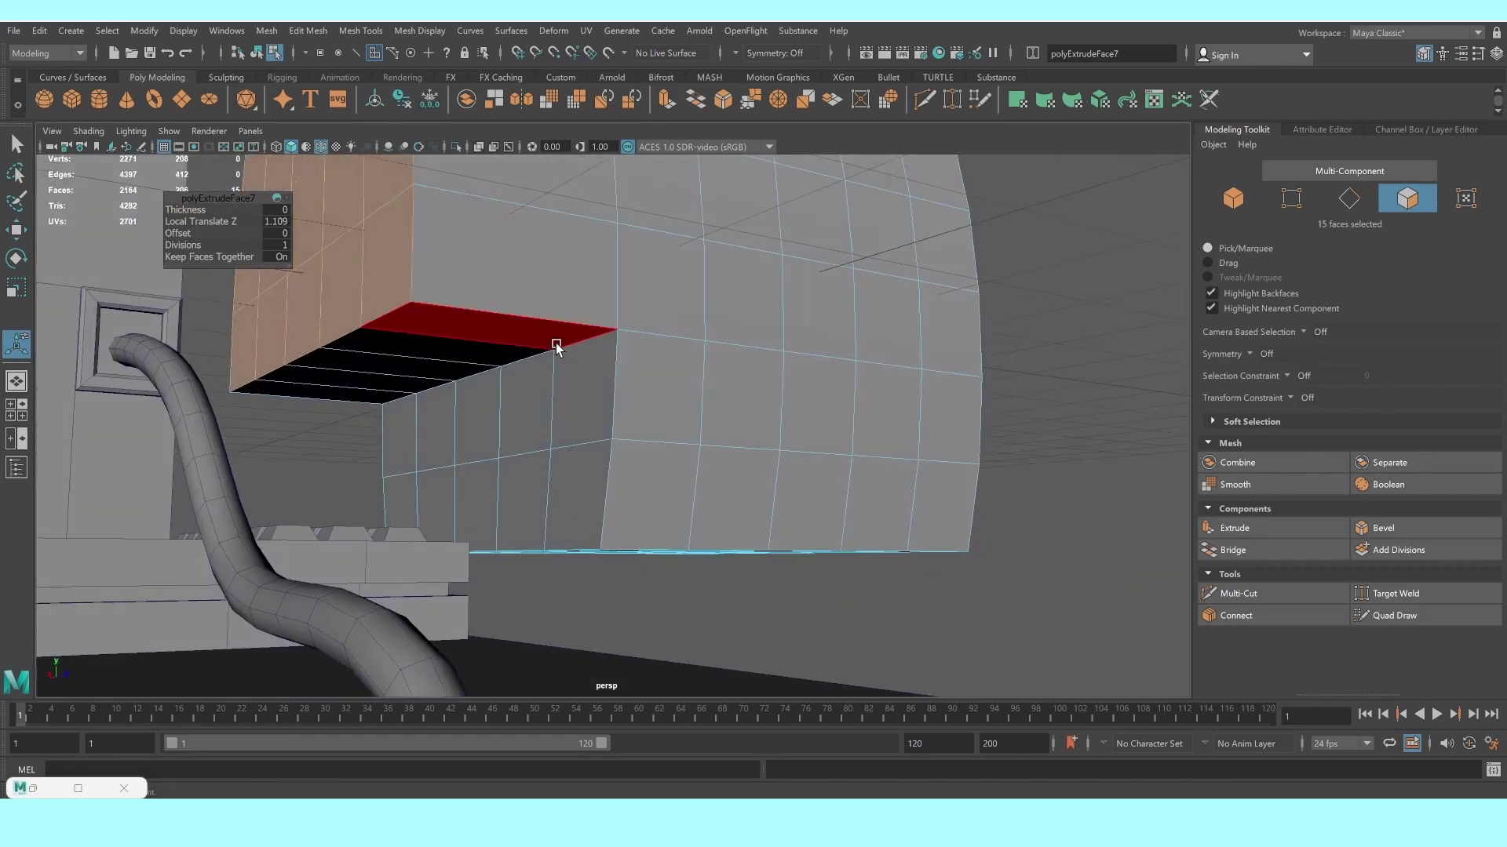
right_click_drag(571, 354, 568, 342)
Frame the extruded box in the maximised side view and trial-move a right-side vertex, then undo
key("space")
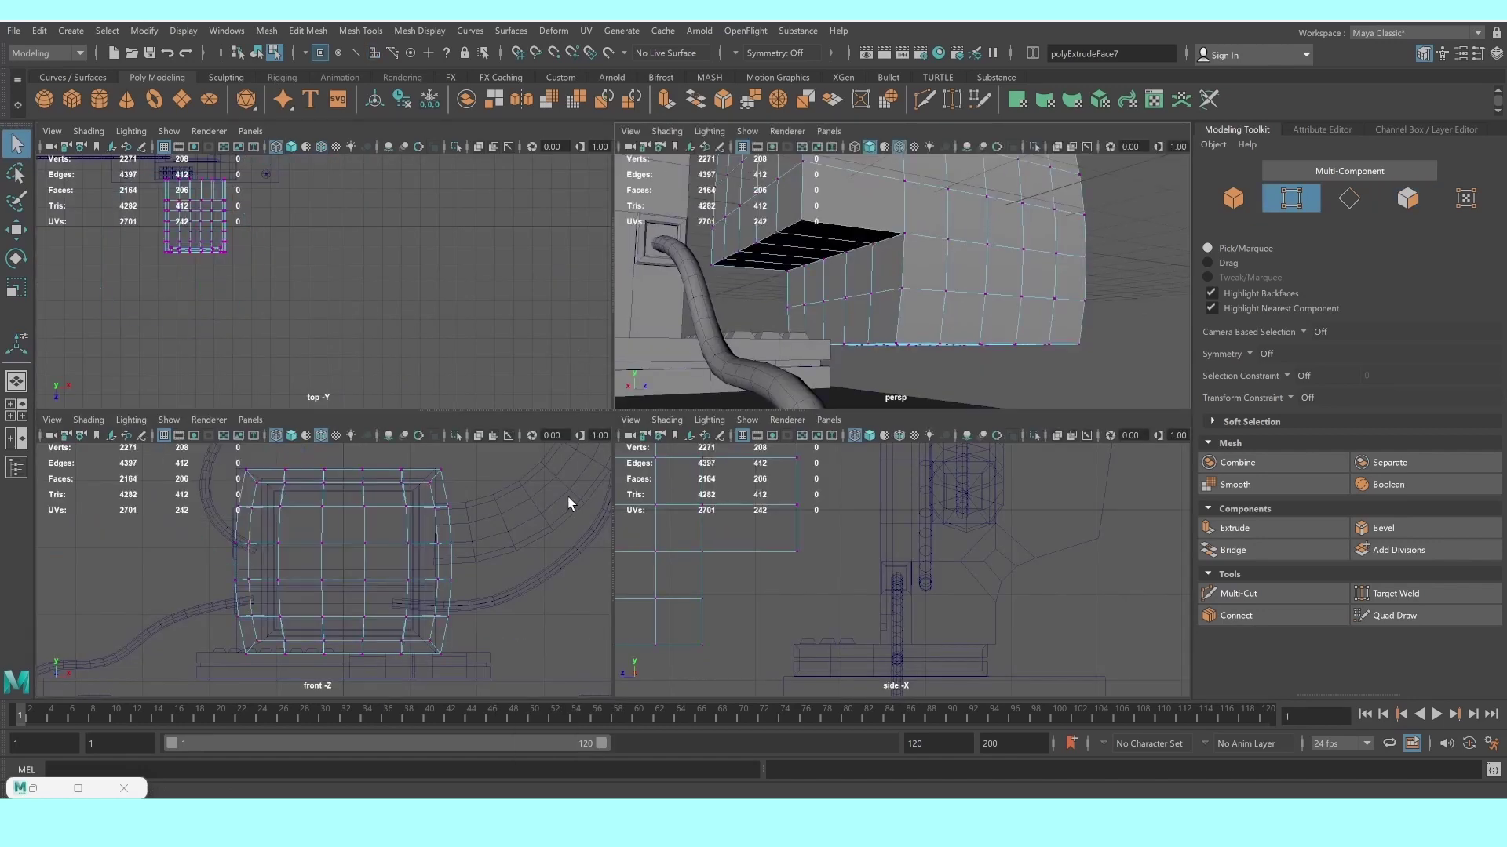
key("space")
mouse_move(294, 262)
middle_mouse_down("alt")
mouse_move(403, 431)
mouse_move(511, 461)
middle_mouse_up("alt")
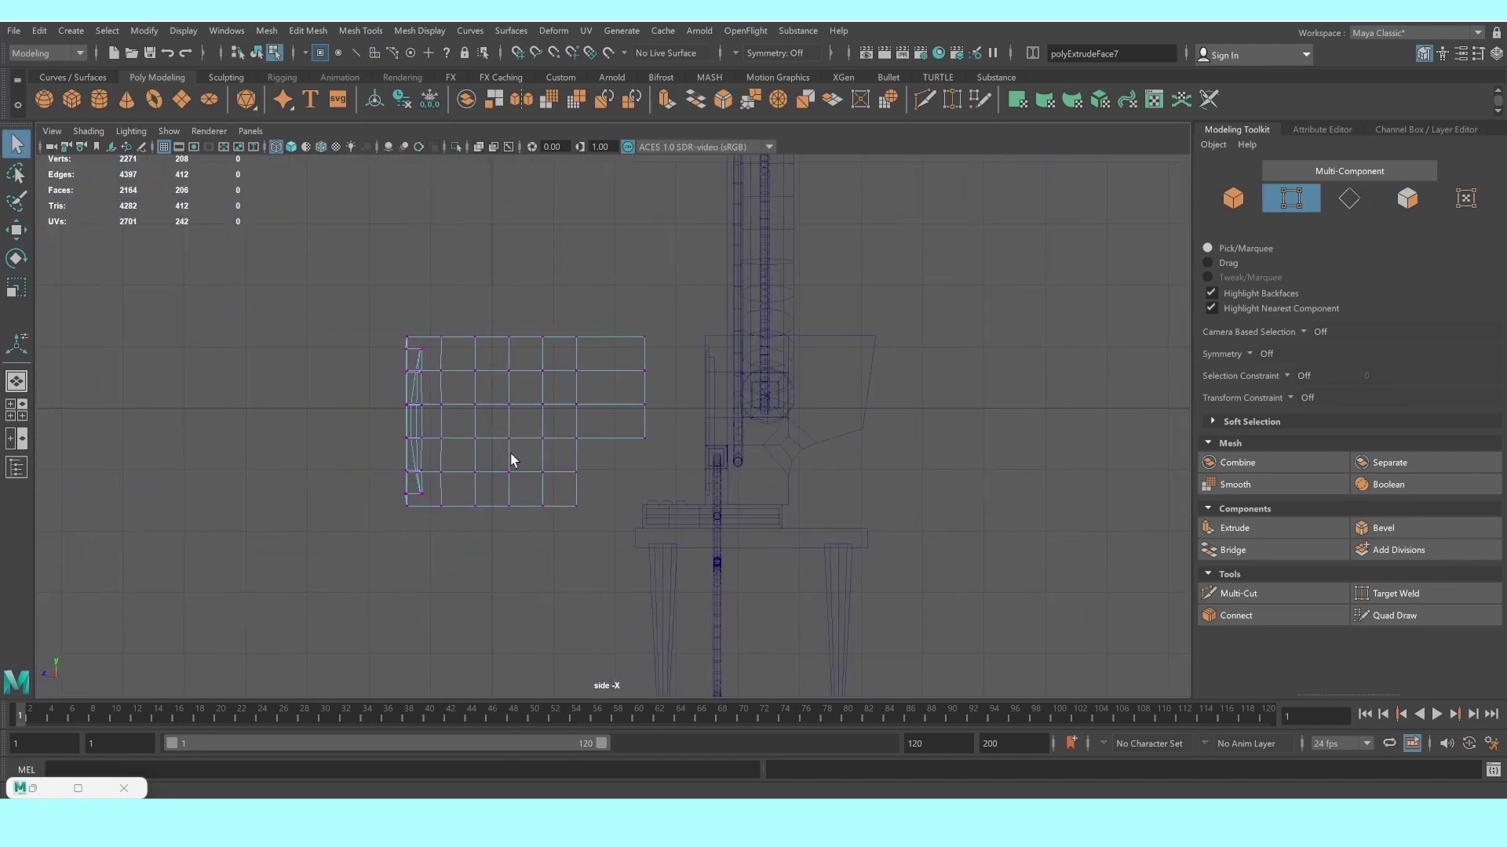
mouse_move(512, 461)
right_mouse_down("alt")
mouse_move(943, 559)
mouse_move(595, 466)
right_mouse_up("alt")
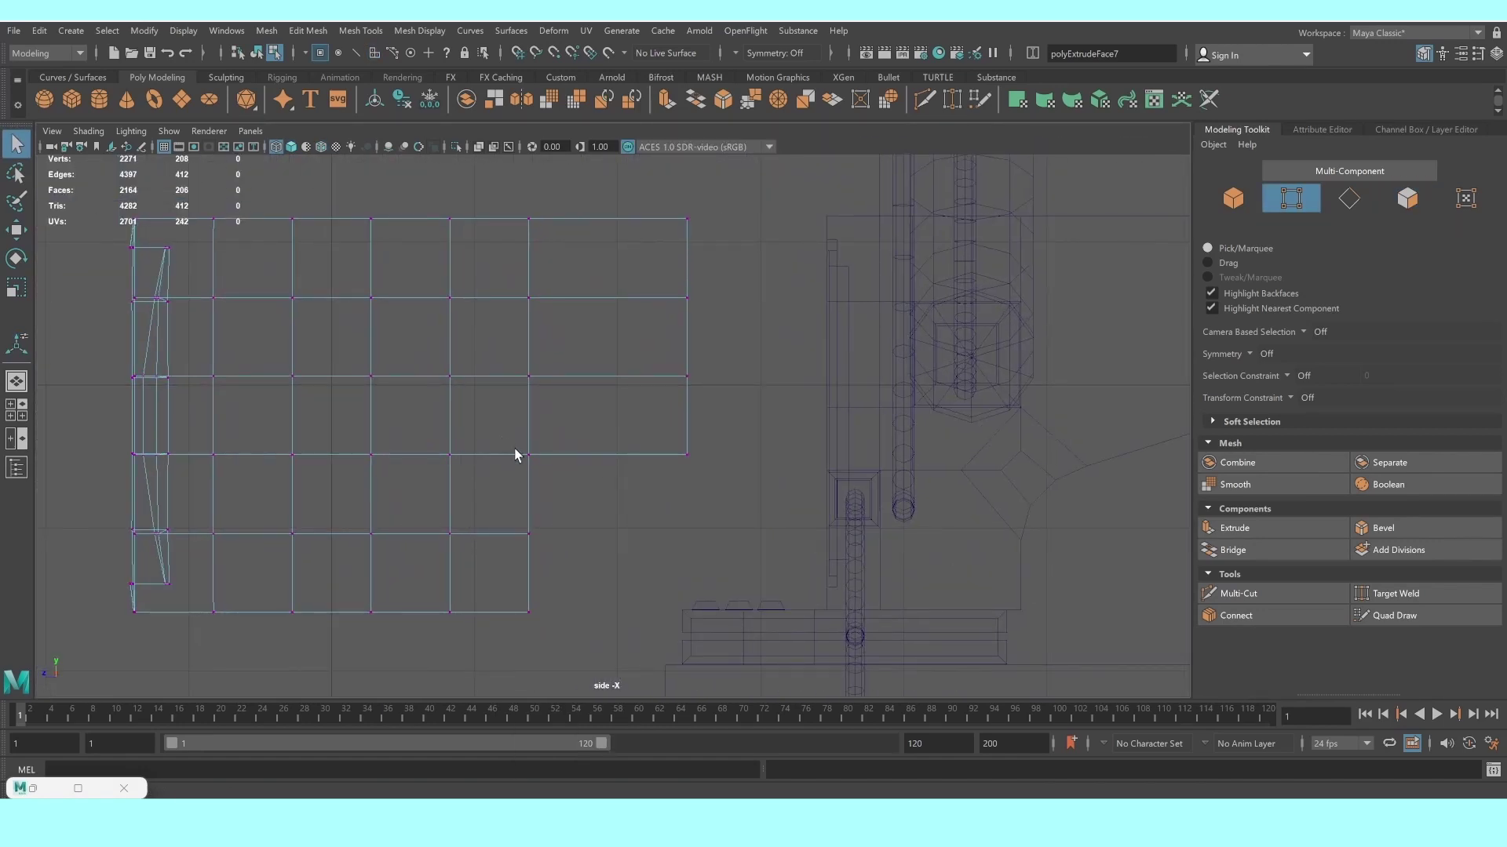
left_click_drag(500, 427, 598, 504)
key("w")
middle_click_drag(474, 404, 506, 430)
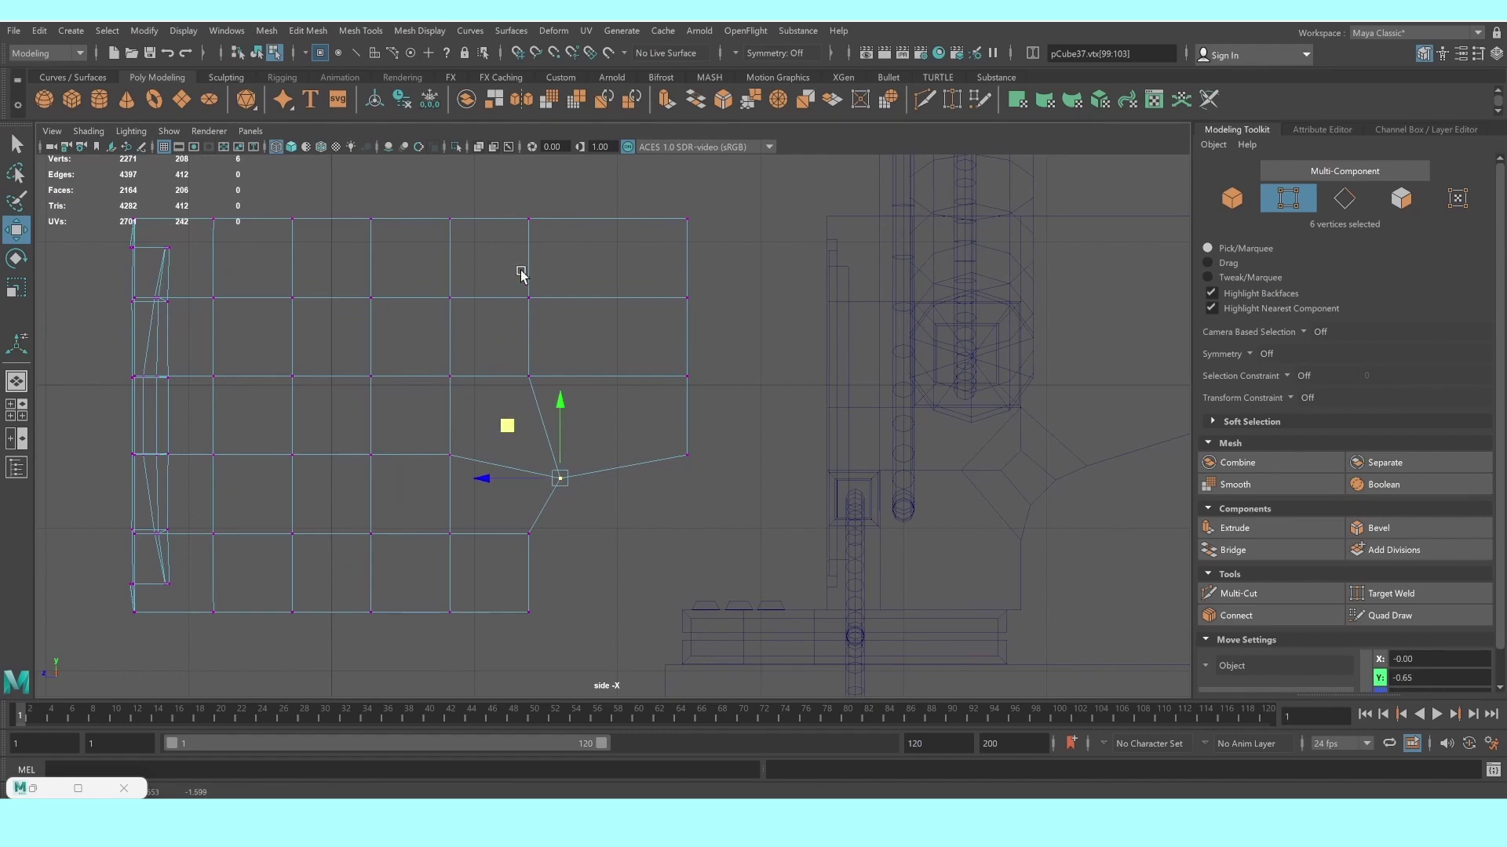
key("ctrl+z")
Pull the middle right-side profile vertex down and outward into an angled point
left_click_drag(505, 209, 558, 511)
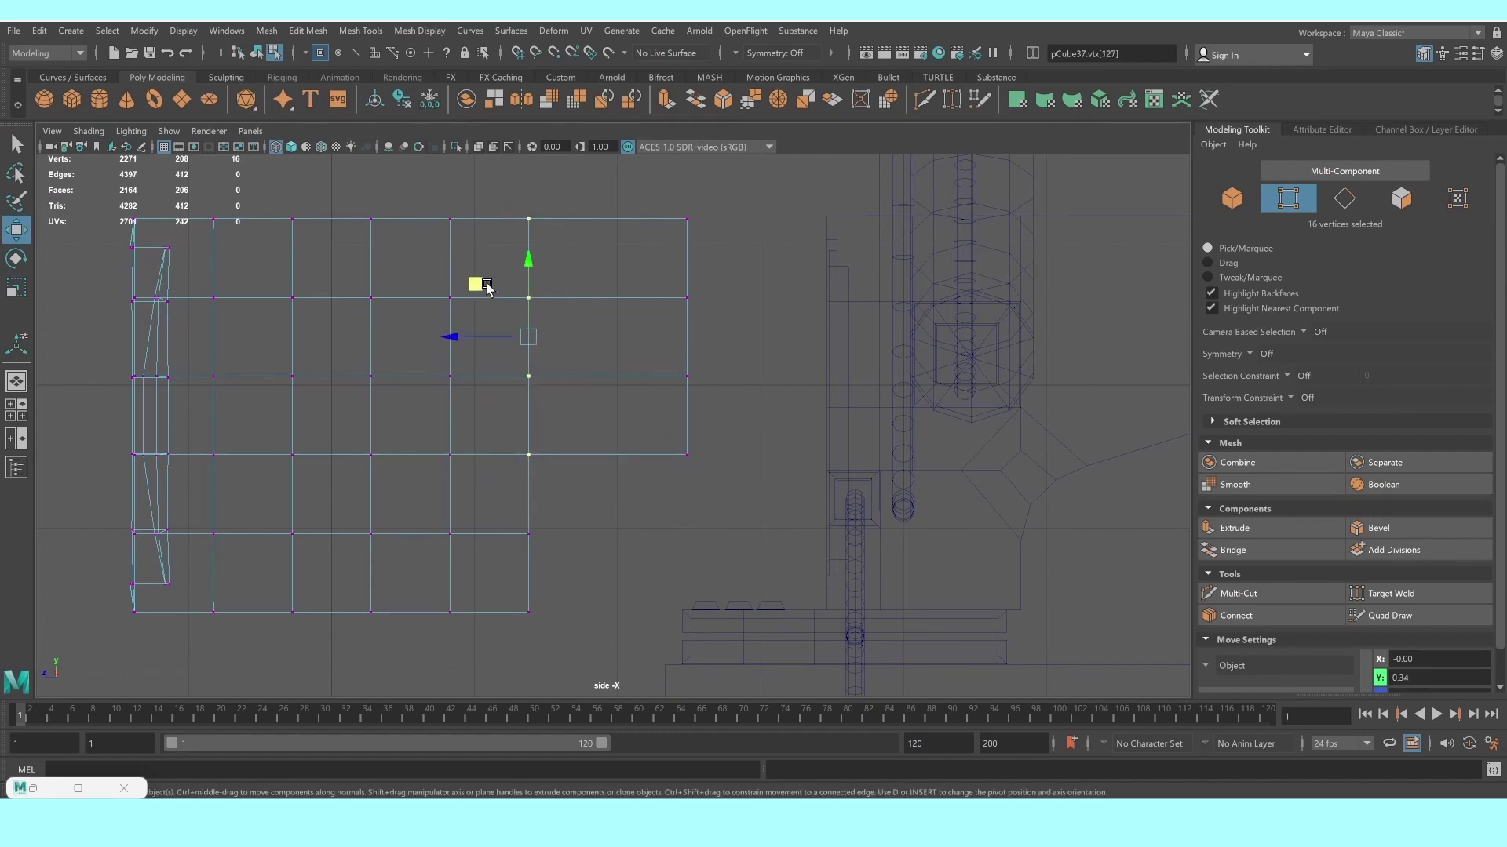
left_click(512, 441)
middle_click_drag(532, 382, 529, 408)
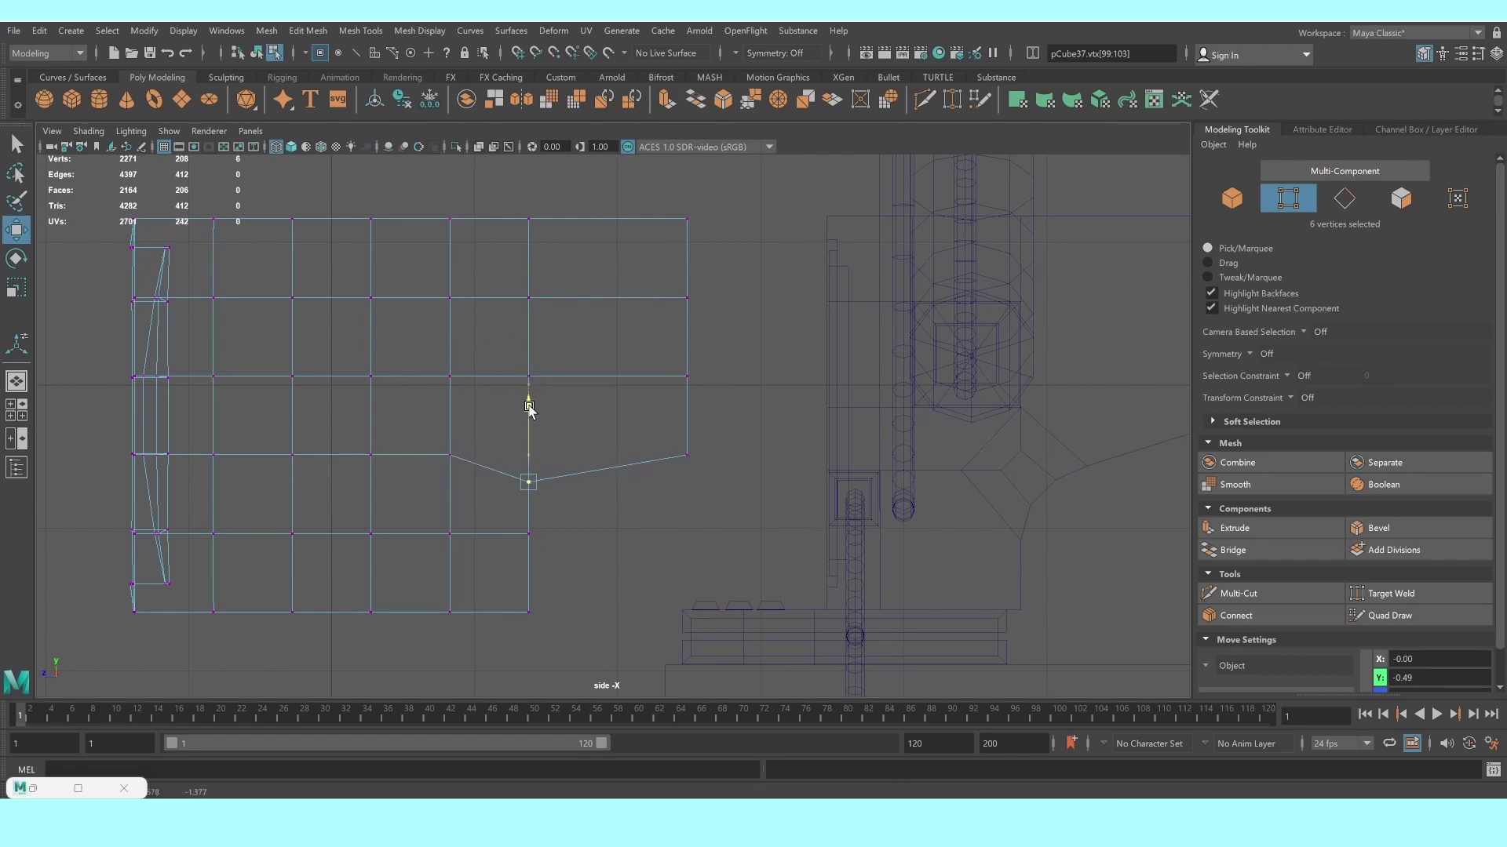
left_click_drag(461, 481, 498, 477)
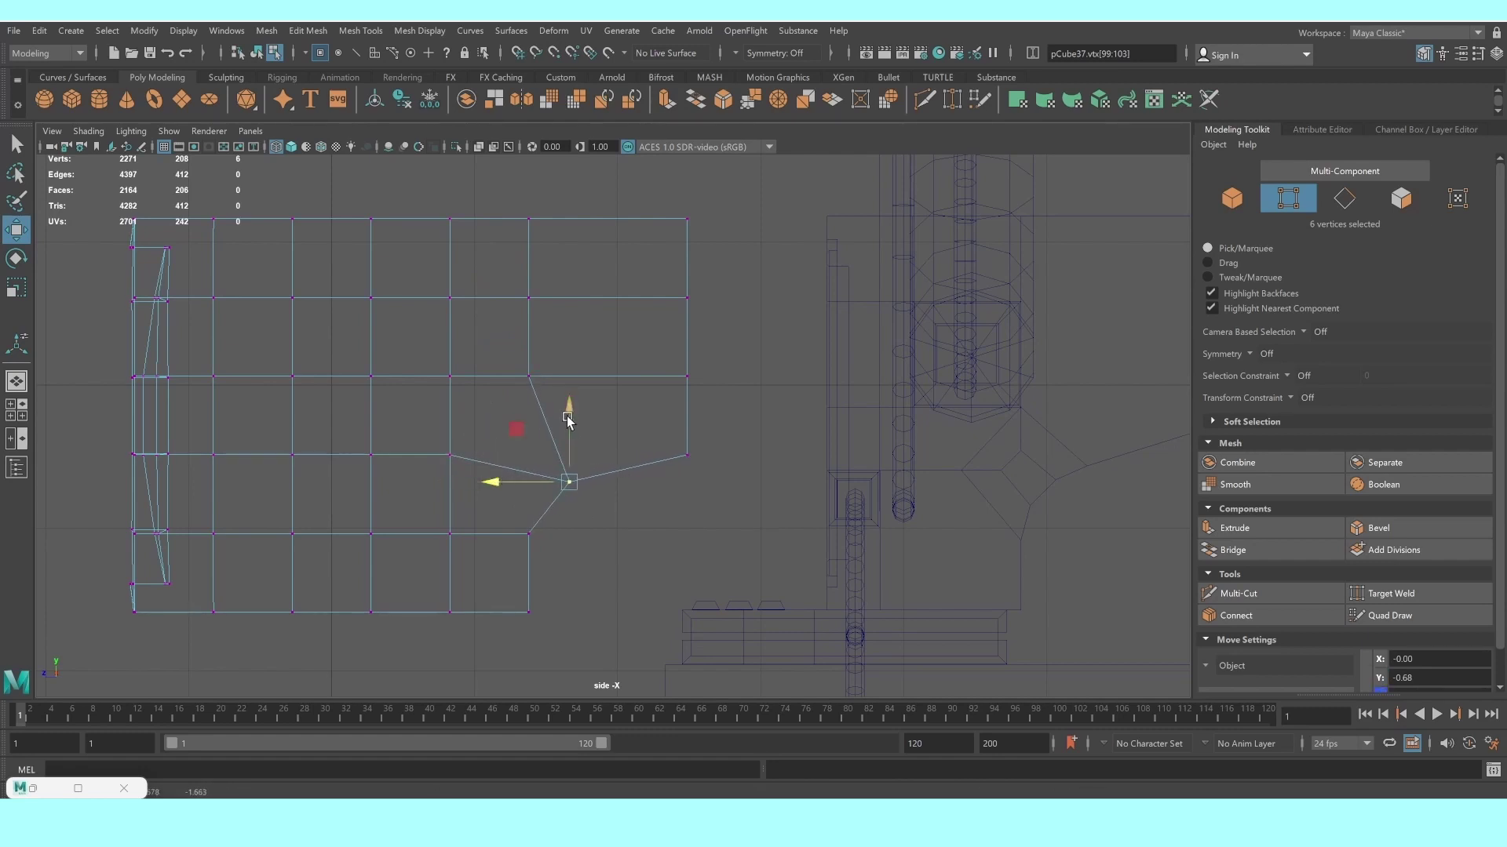
middle_click_drag(567, 405, 567, 385)
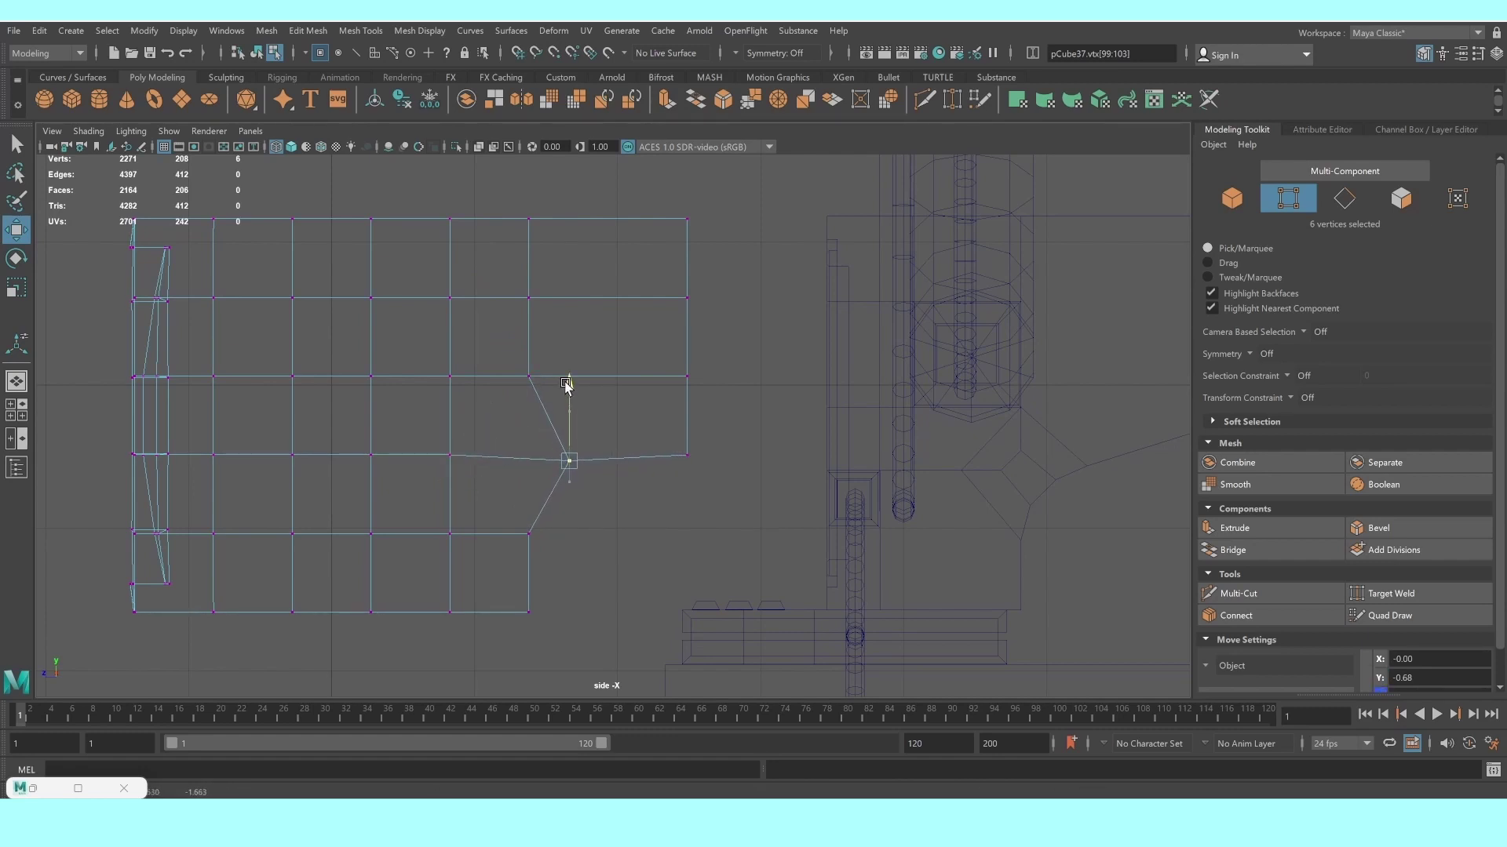
Shift the lower corner vertex slightly right and push the pointed vertex further out
left_click_drag(504, 498, 577, 577)
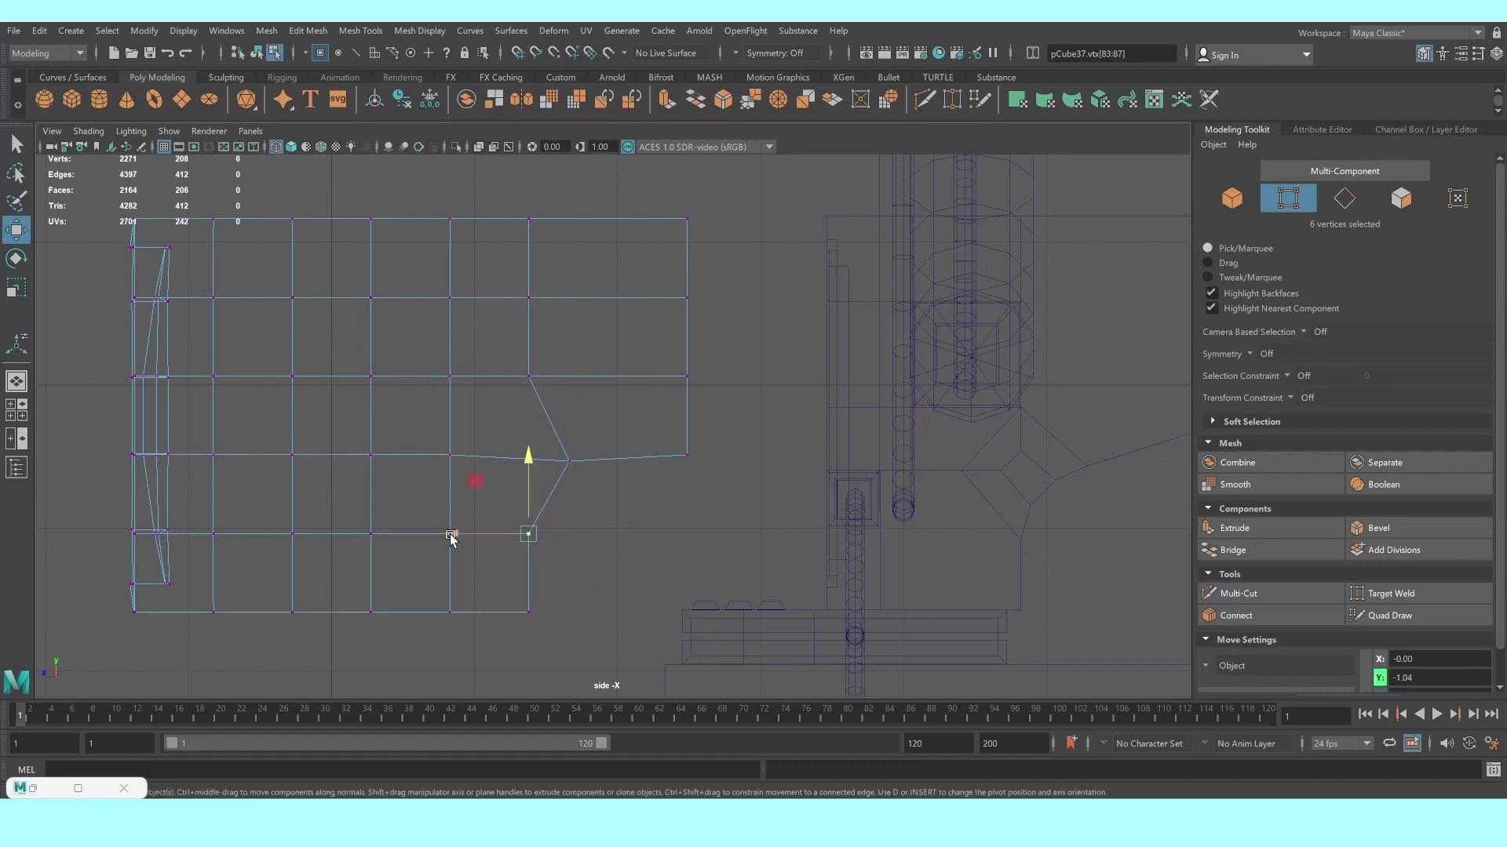
left_click_drag(451, 537, 456, 538)
left_click_drag(548, 424, 643, 503)
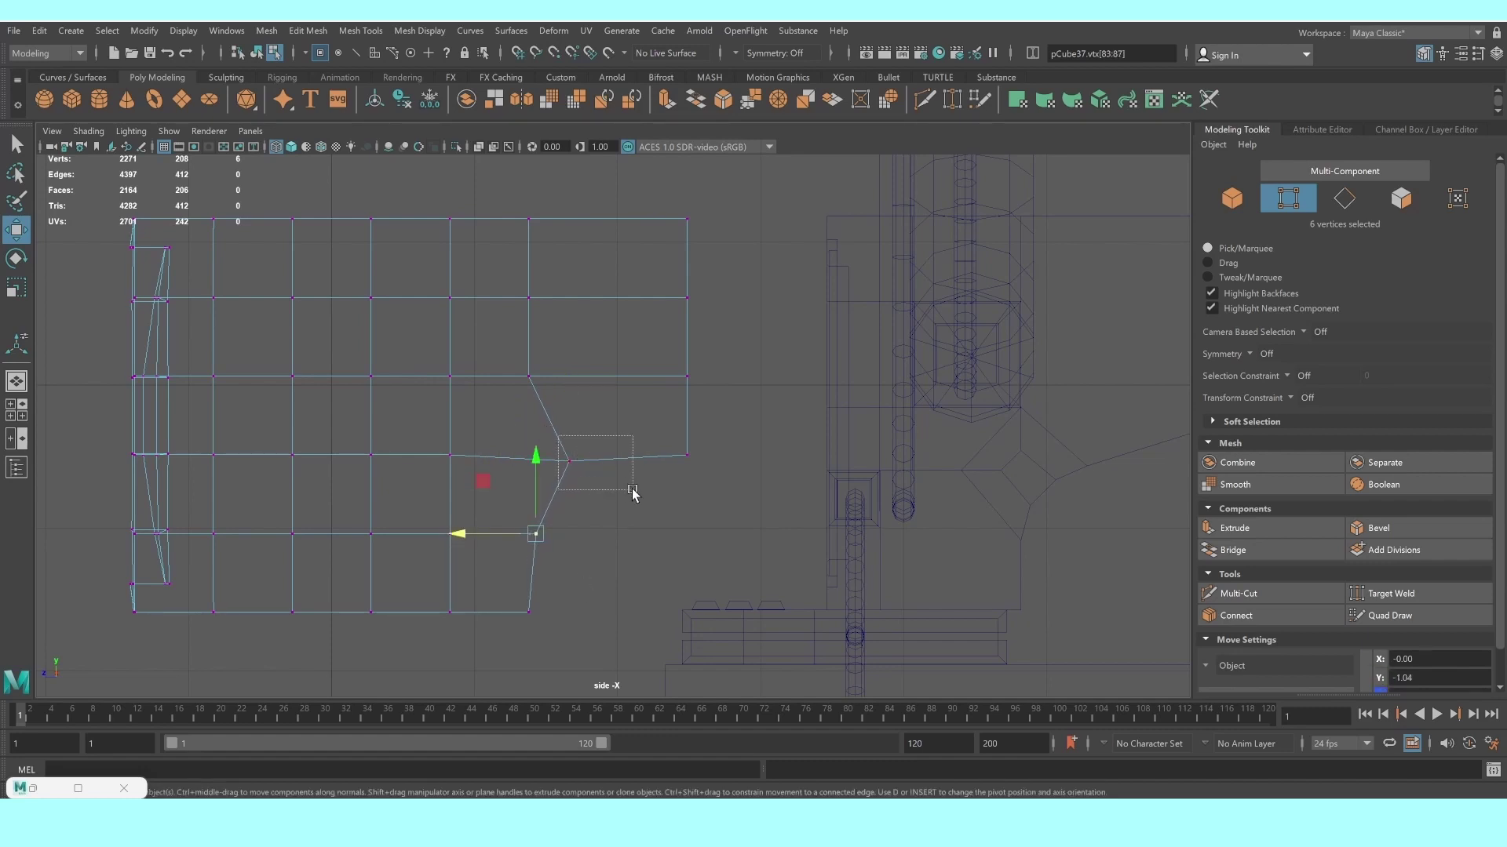
left_click_drag(569, 393, 565, 405)
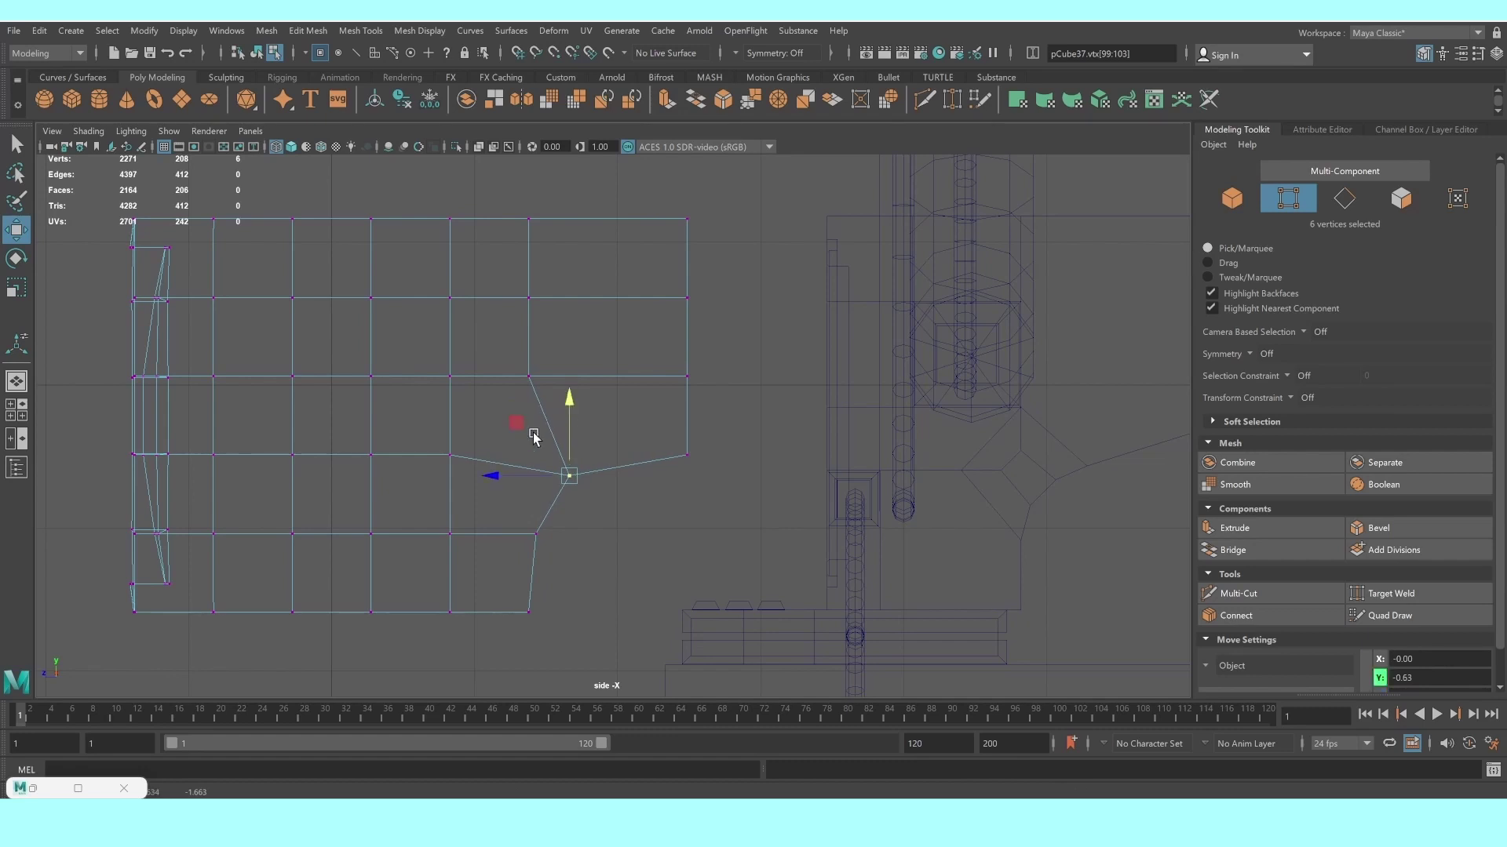
left_click_drag(489, 481, 515, 476)
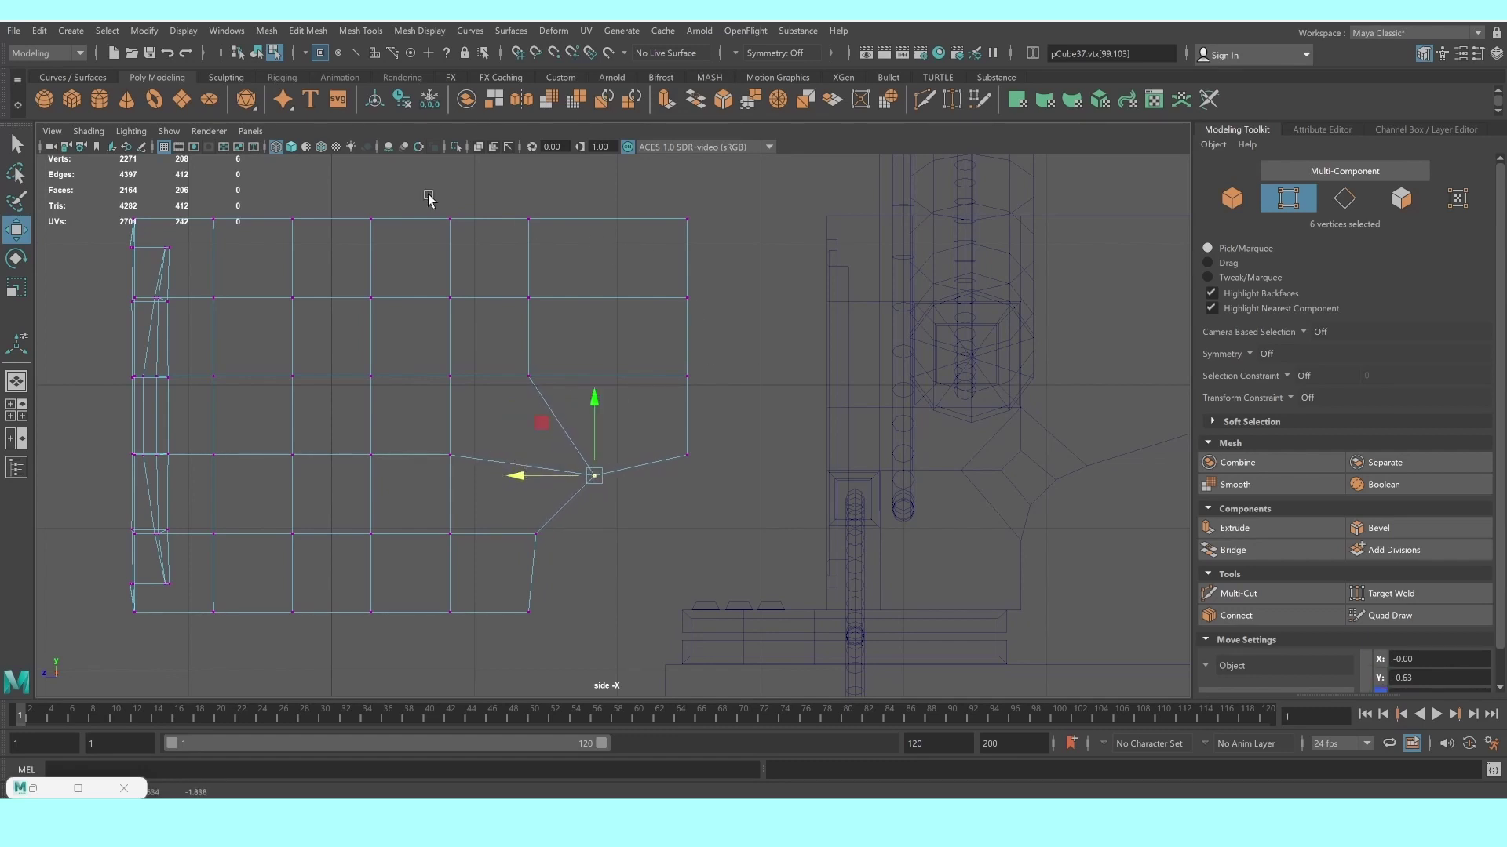
middle_click_drag(428, 199, 626, 228, "alt")
scroll(550, 224, "up", 1)
Raise the housing's top vertex row using soft selection with an enlarged falloff
left_click_drag(449, 209, 679, 280)
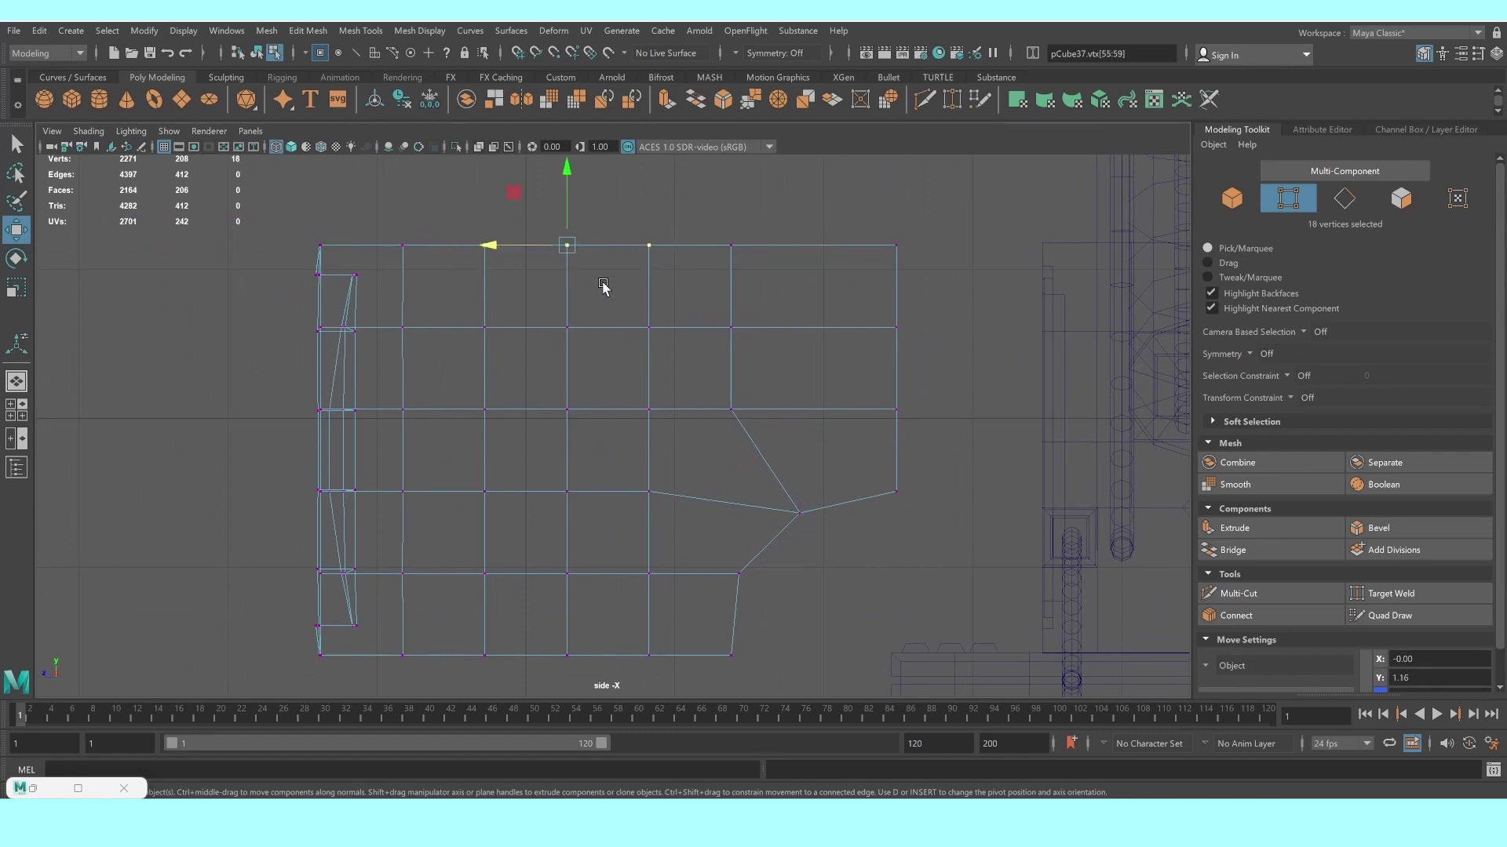
scroll(553, 277, "down", 3)
key("b")
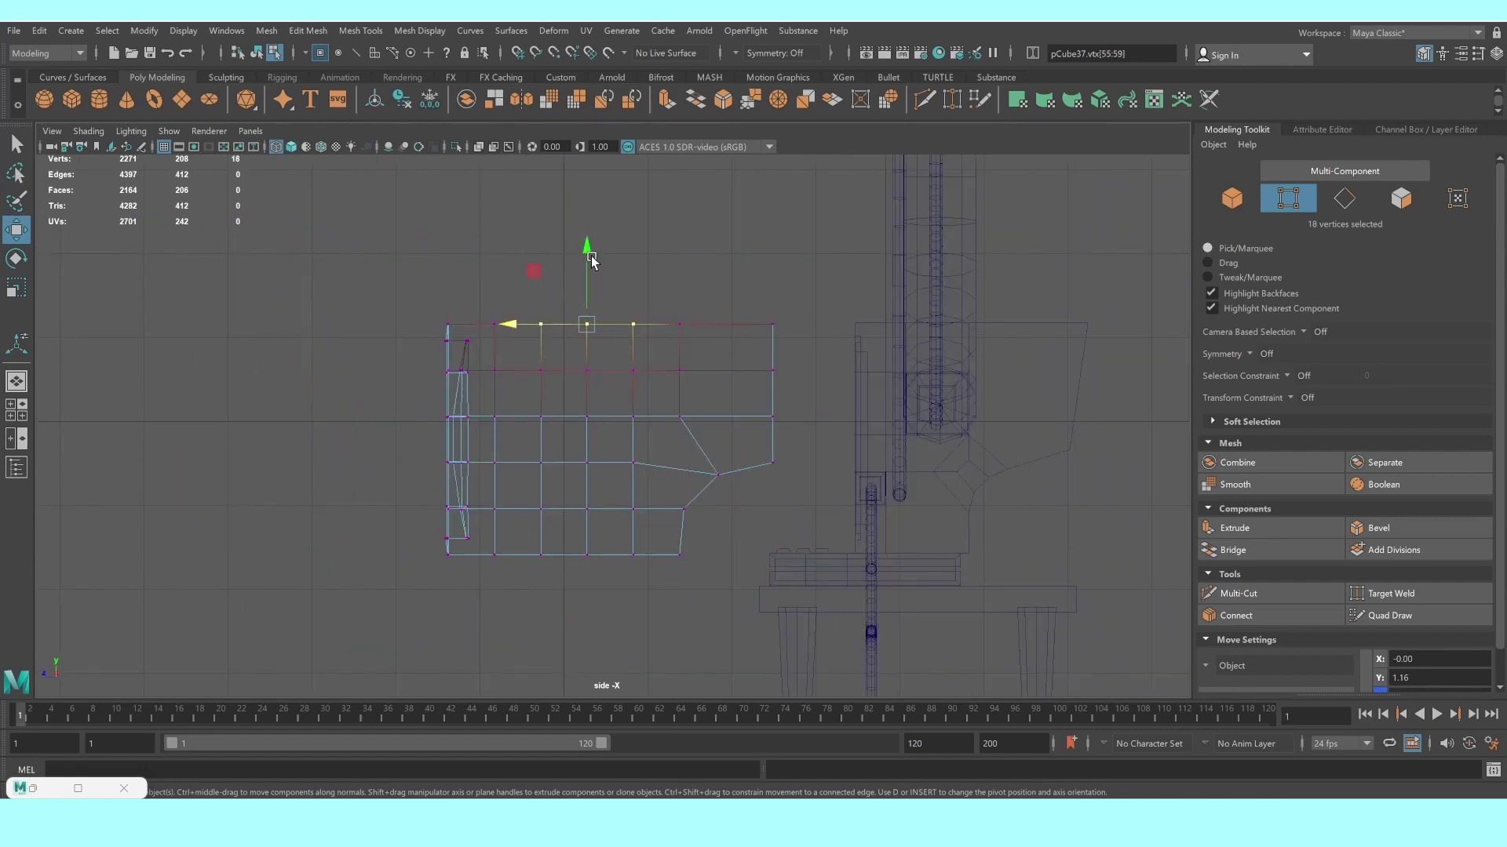
left_click_drag(591, 262, 586, 244)
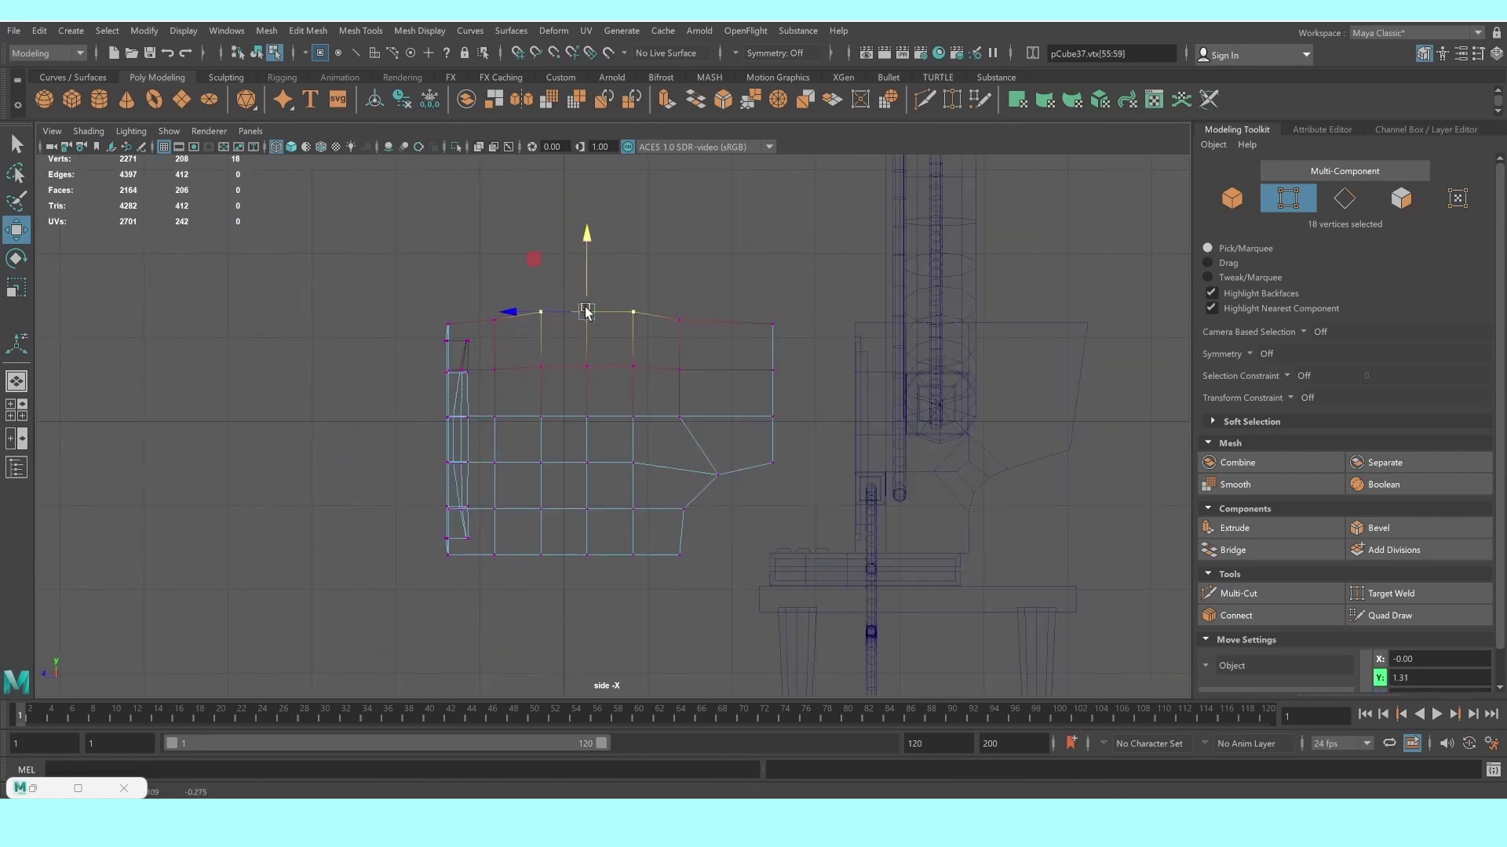
mouse_move(586, 312)
left_mouse_down()
mouse_move(581, 329)
mouse_move(584, 221)
left_mouse_up()
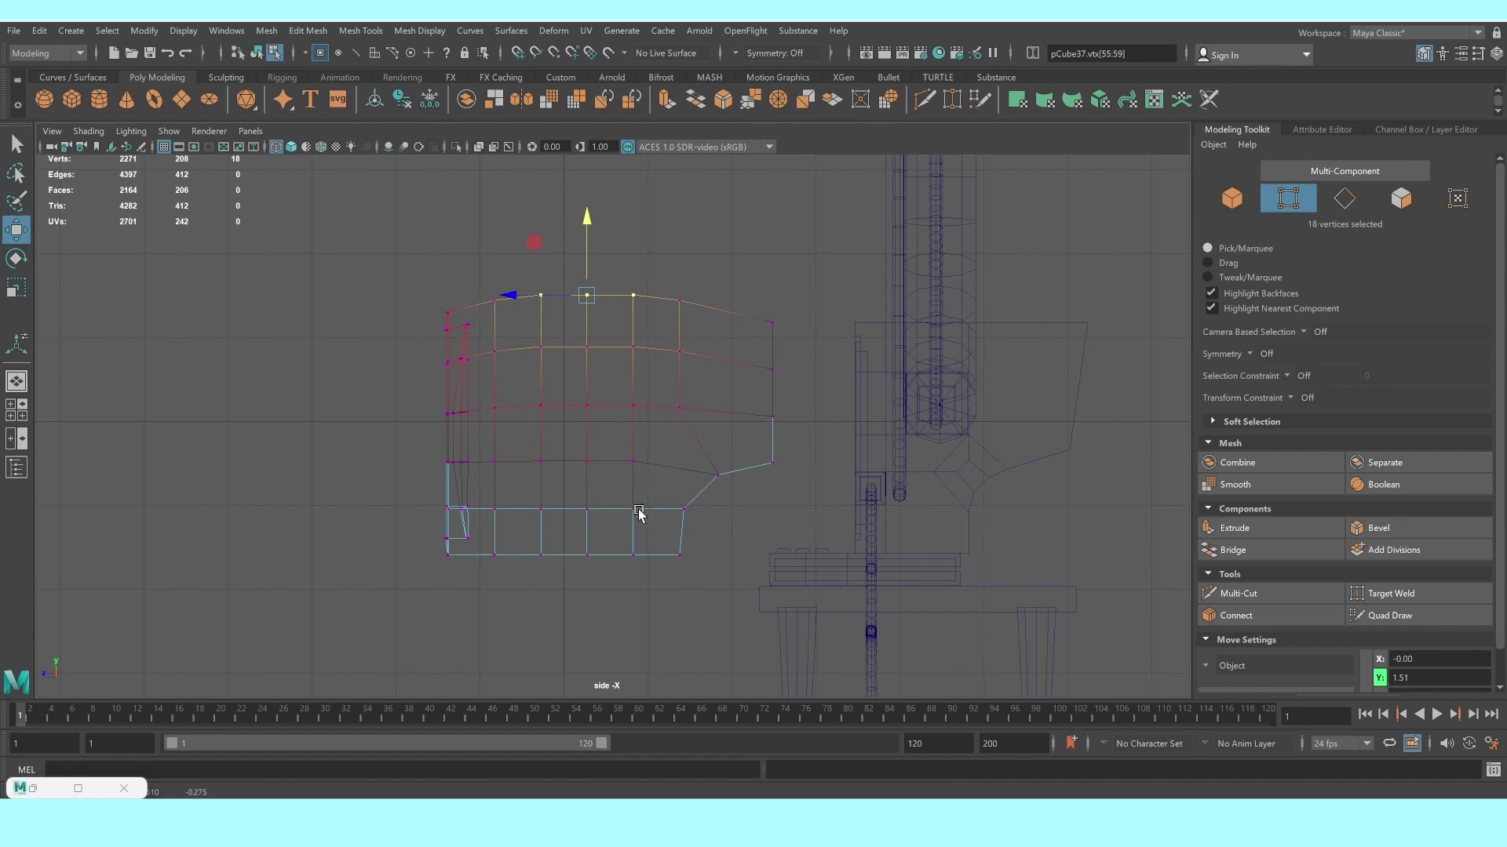
Turn soft select off and slide the lower-right corner vertices slightly left
mouse_move(713, 507)
left_mouse_down()
mouse_move(674, 555)
mouse_move(578, 532)
mouse_move(672, 565)
mouse_move(568, 557)
left_mouse_up()
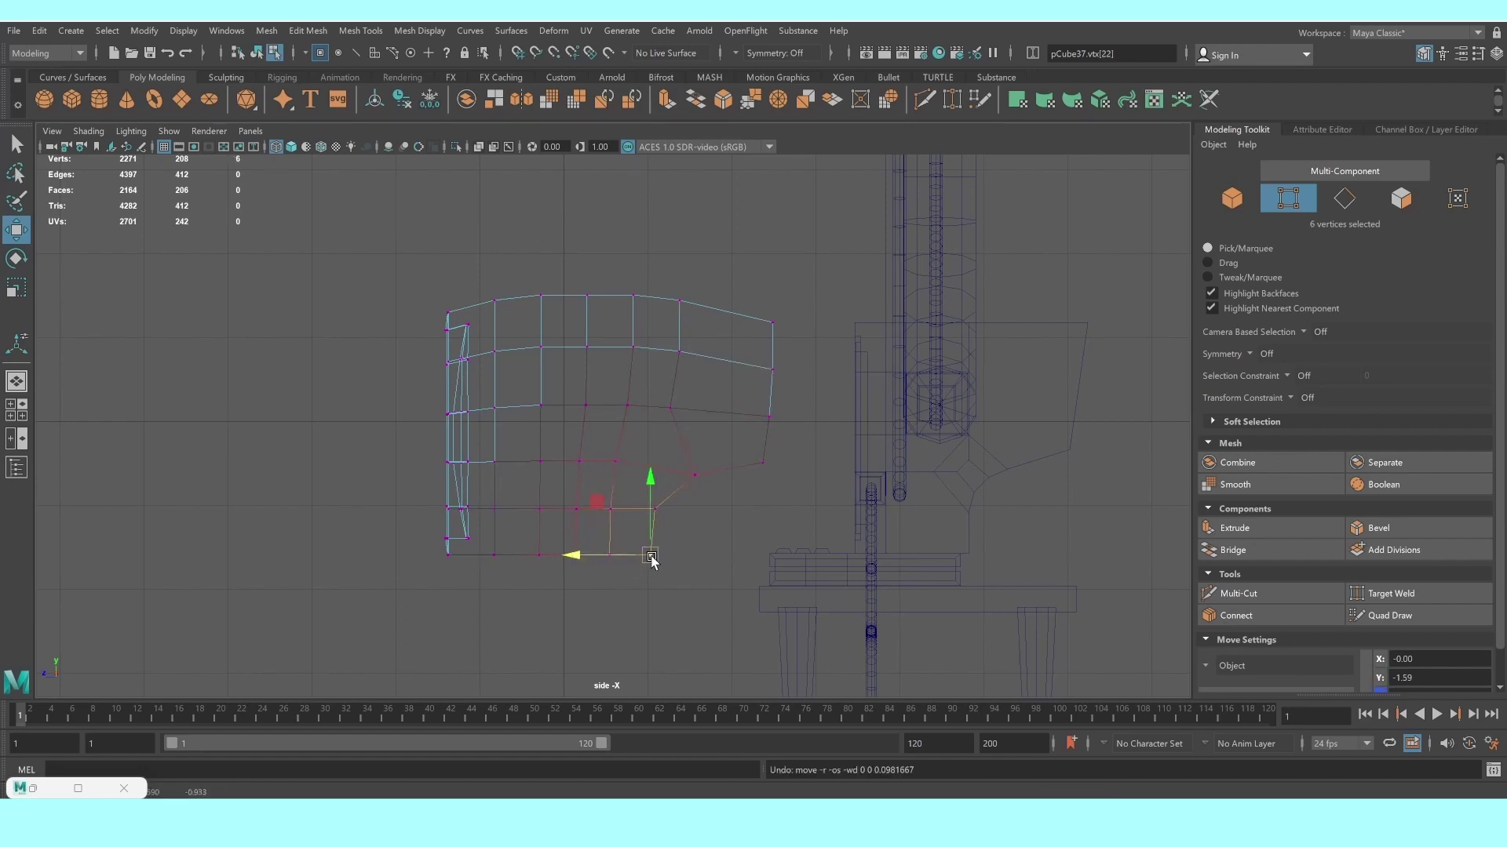
scroll(651, 559, "up", 2)
key("alt")
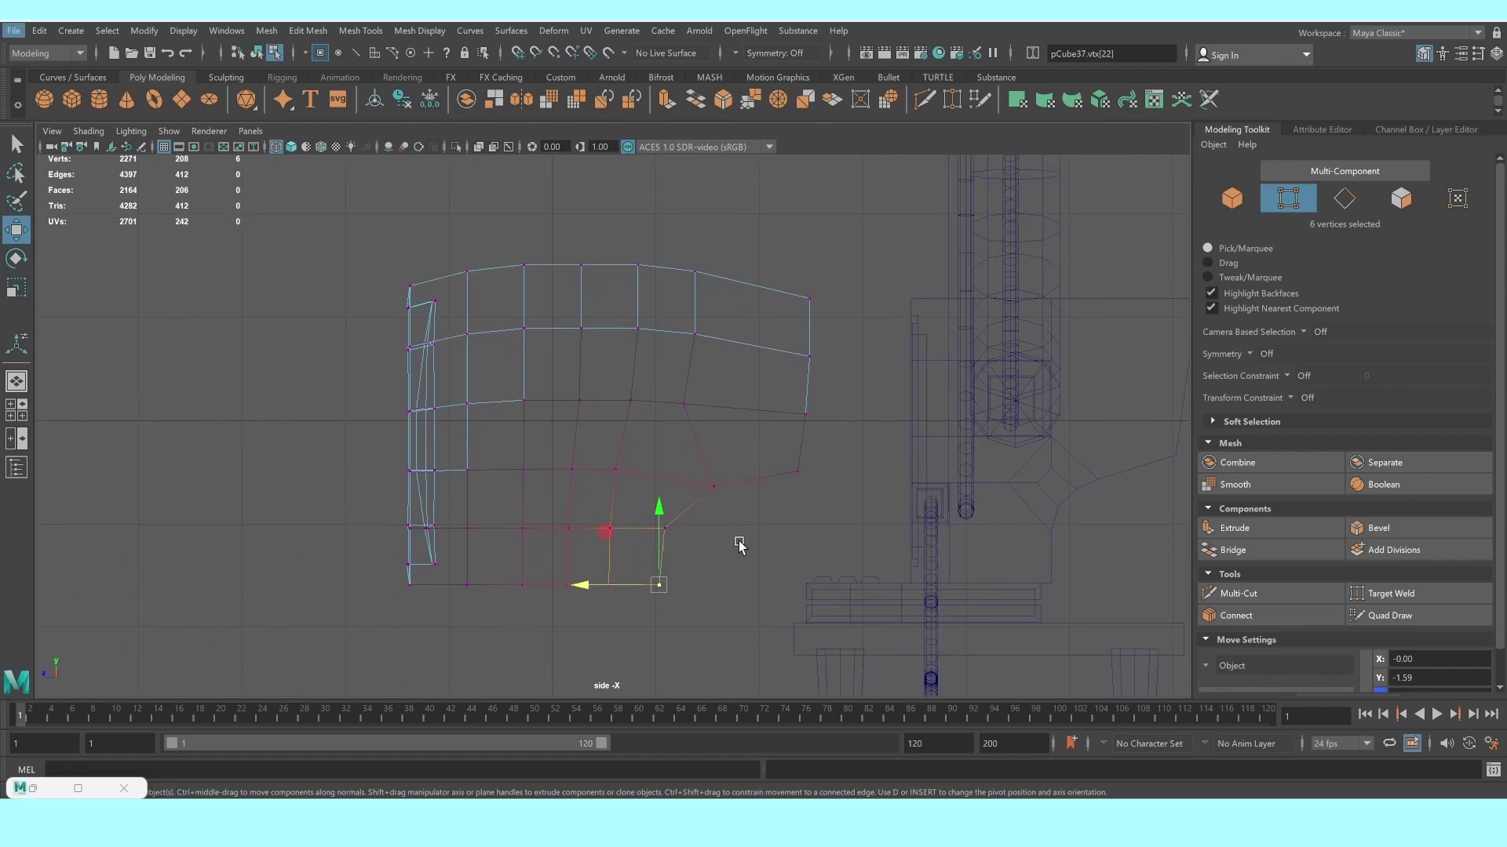
key("b")
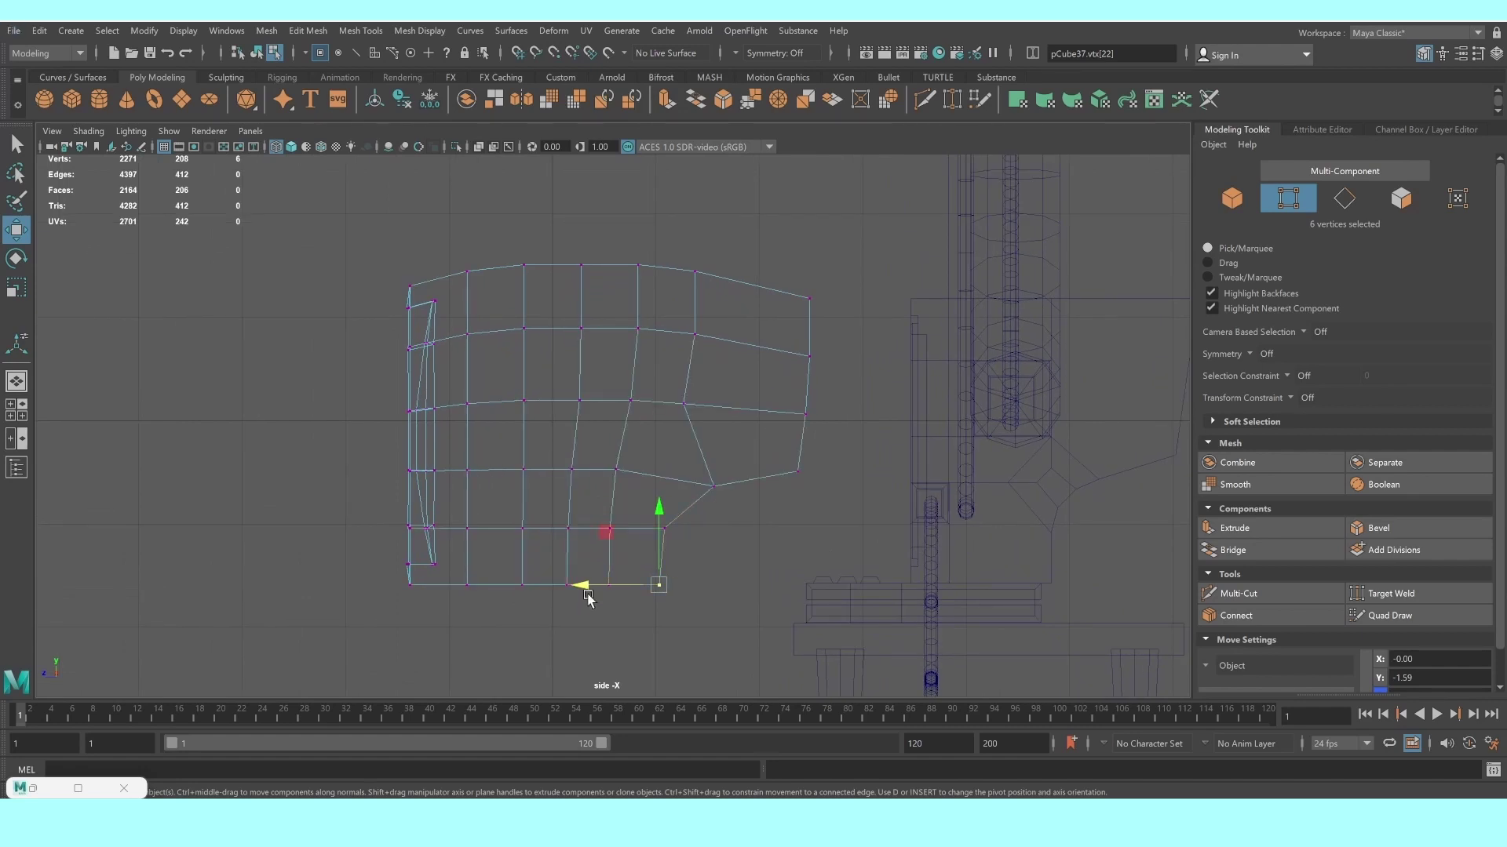
left_click_drag(589, 598, 572, 588)
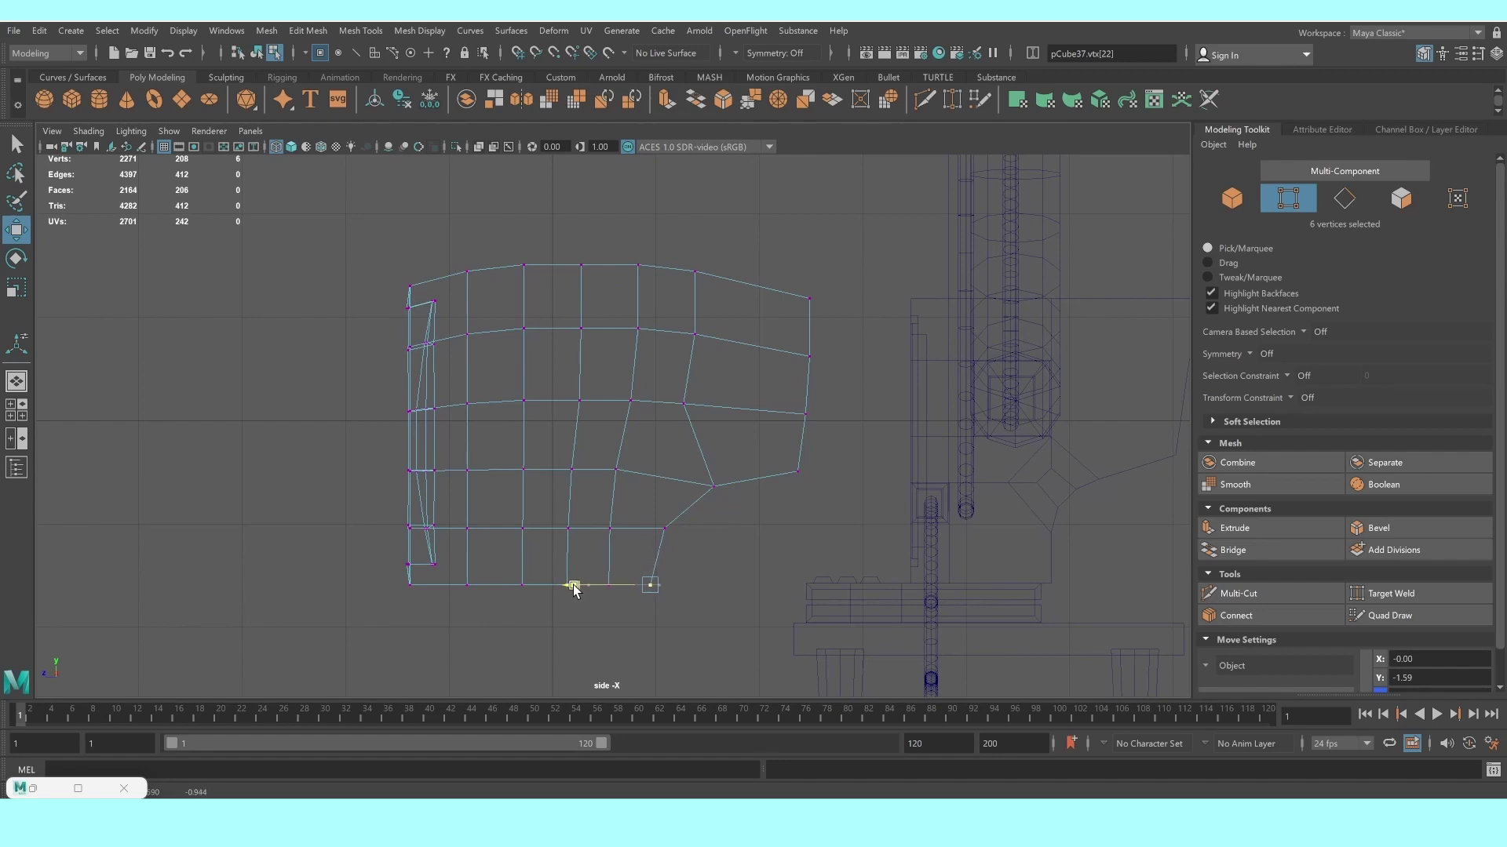
Nudge the top housing vertices slightly up and shift an interior vertex pair left
left_click_drag(549, 242, 616, 299)
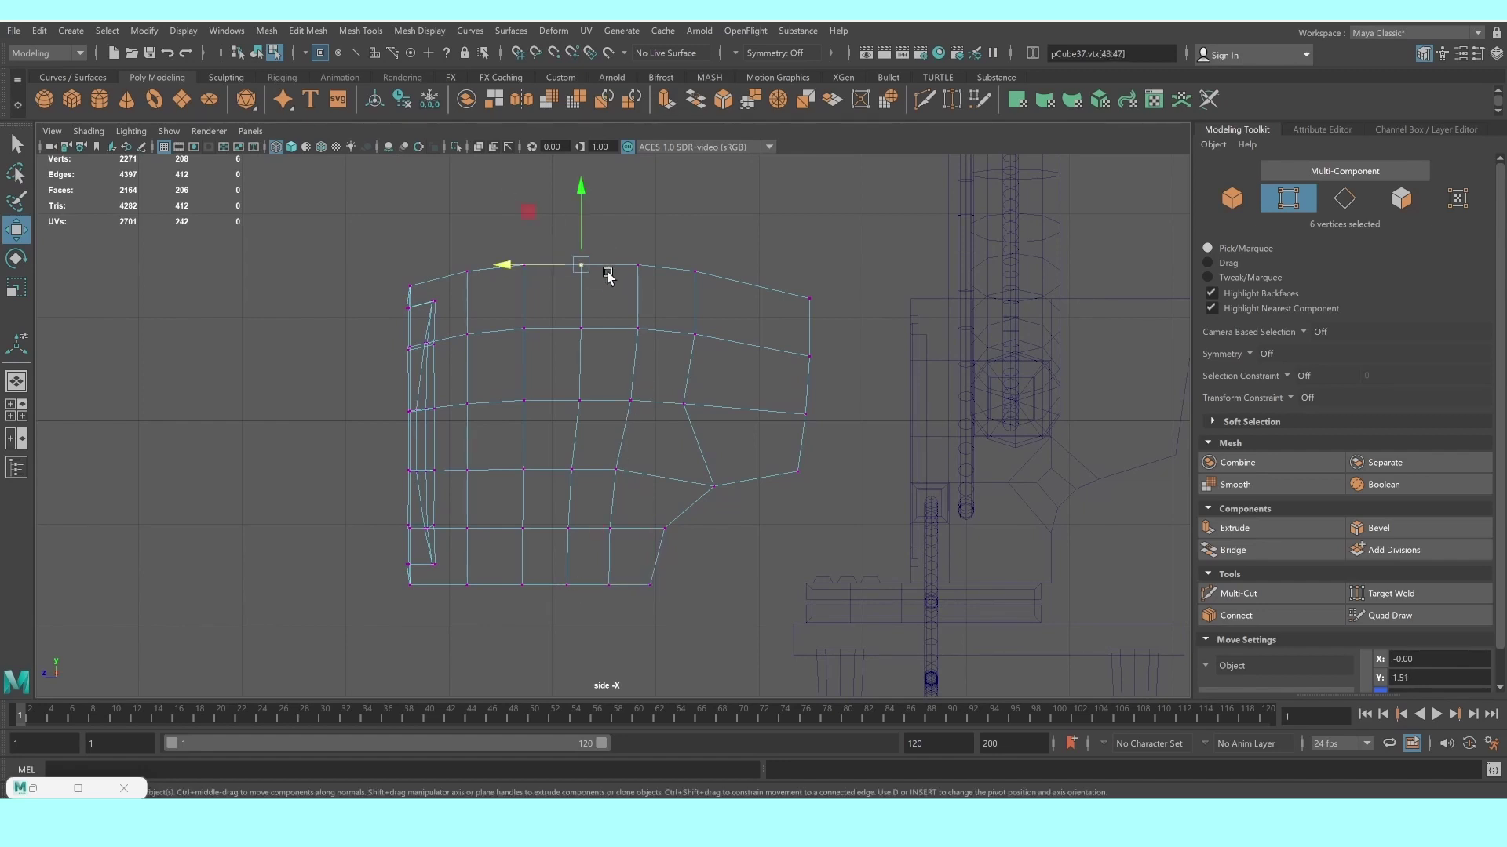
middle_click_drag(609, 280, 615, 363, "alt")
scroll(585, 295, "up", 2)
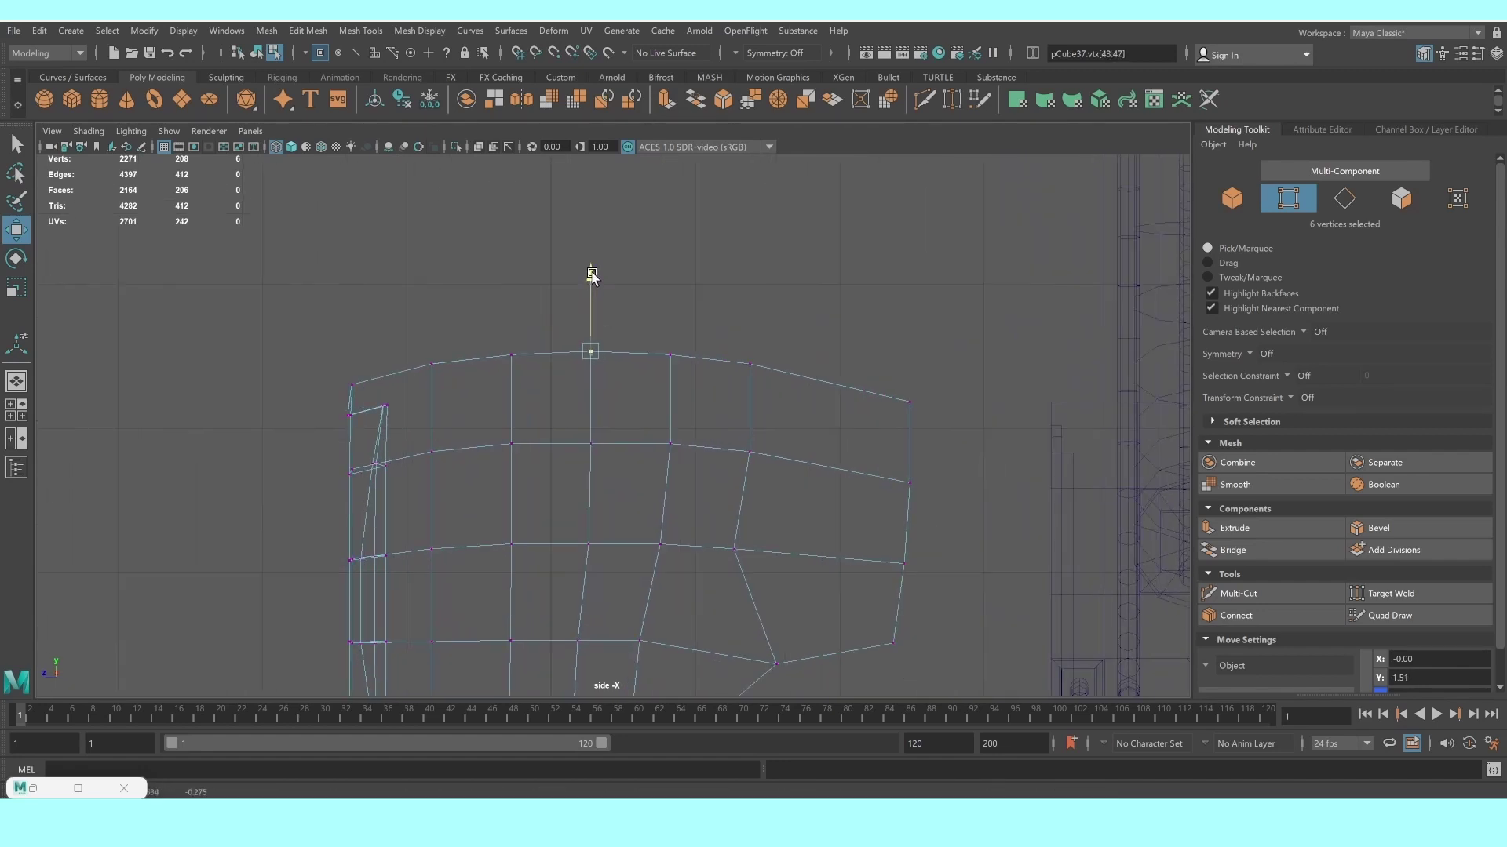
left_click_drag(592, 280, 592, 275)
middle_click_drag(645, 547, 686, 388, "alt")
left_click_drag(612, 362, 636, 412)
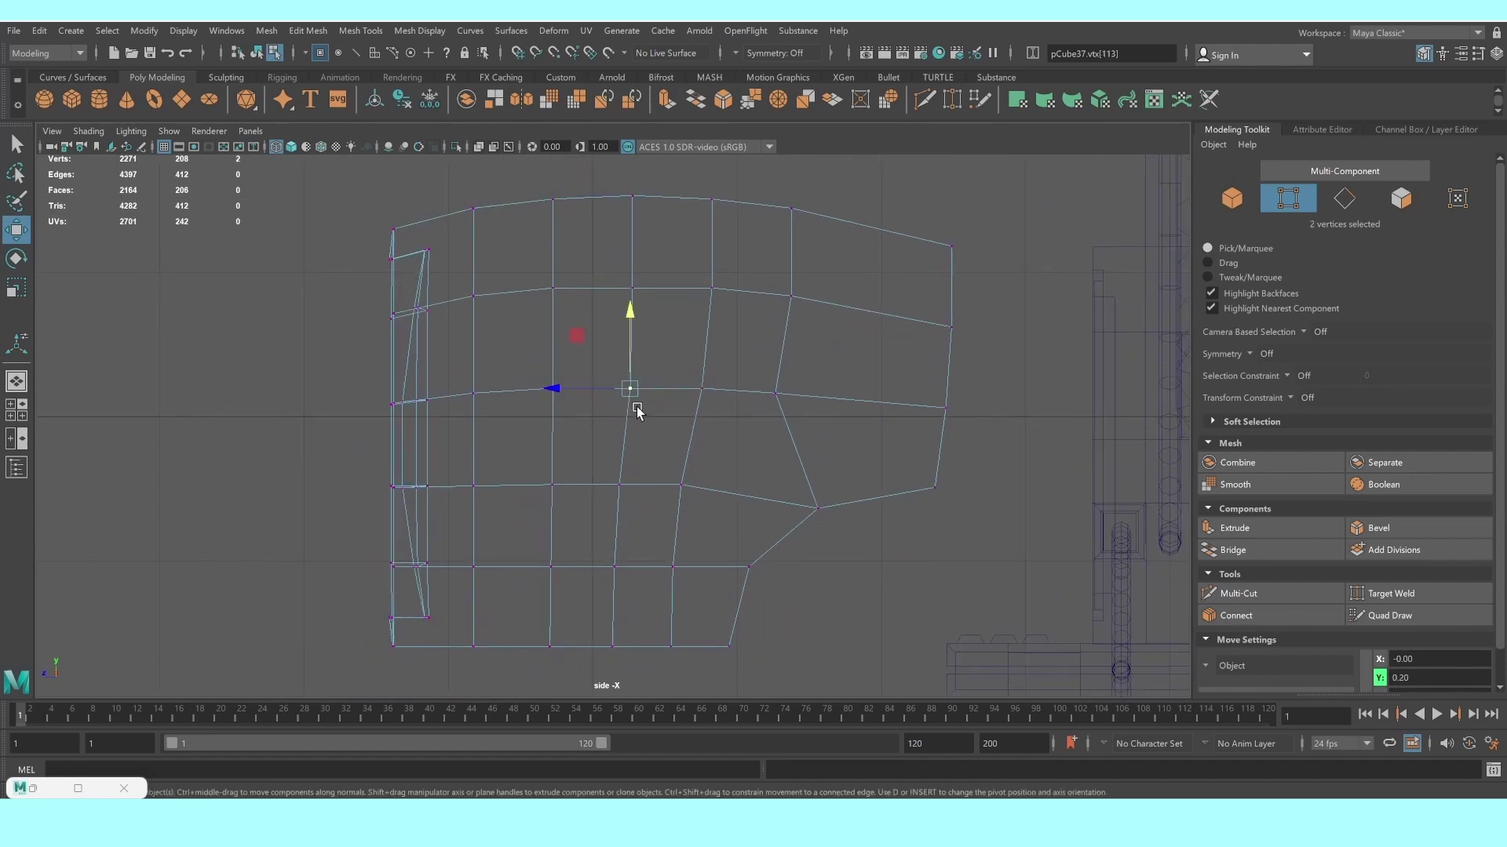
middle_click_drag(555, 396, 548, 395)
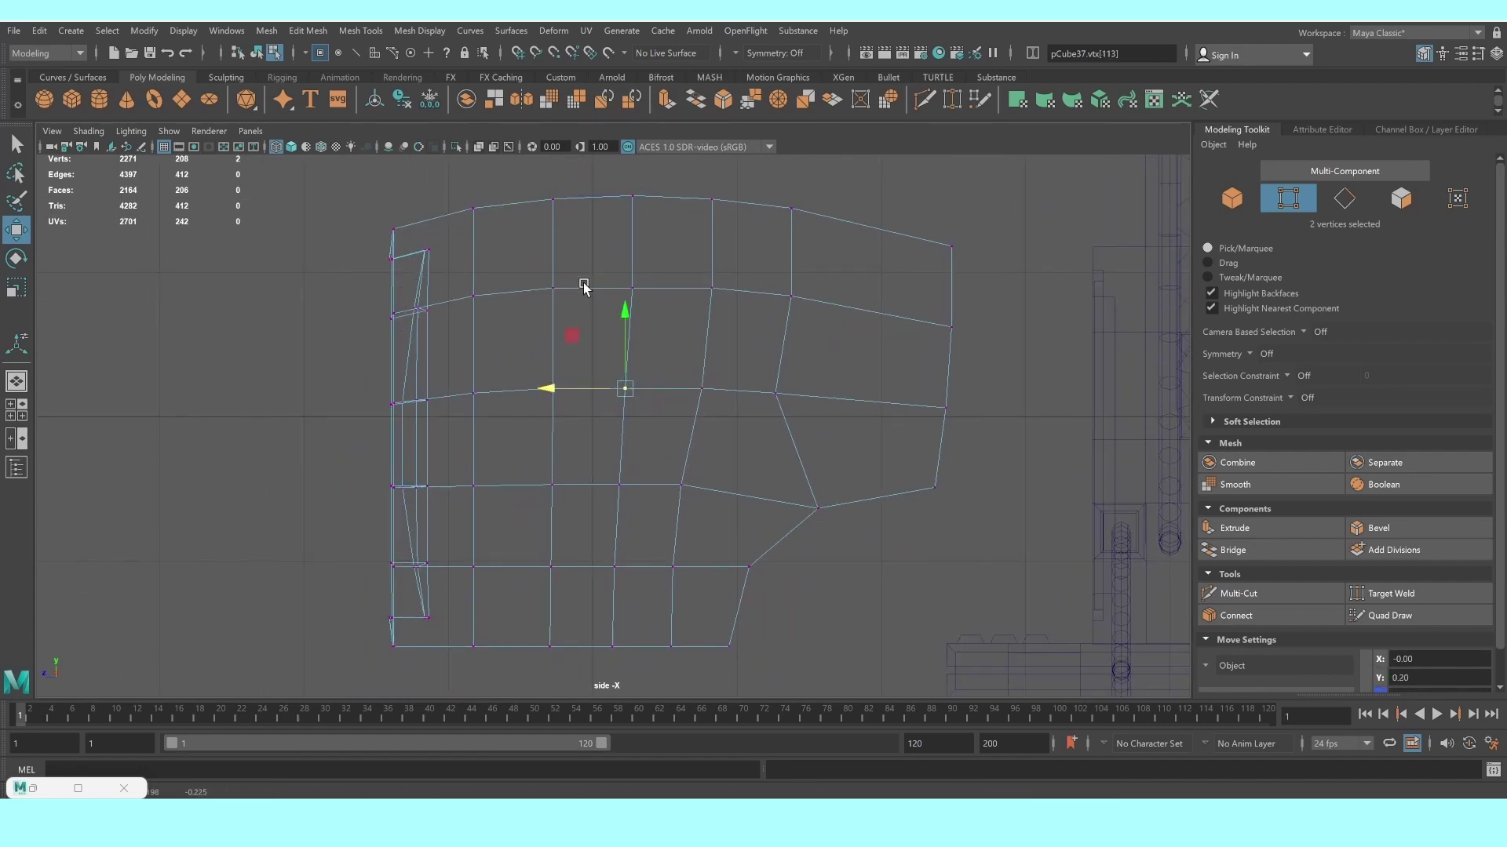
Even out the remaining interior vertex pairs, sliding lower ones left and raising upper ones
left_click_drag(608, 255, 647, 309)
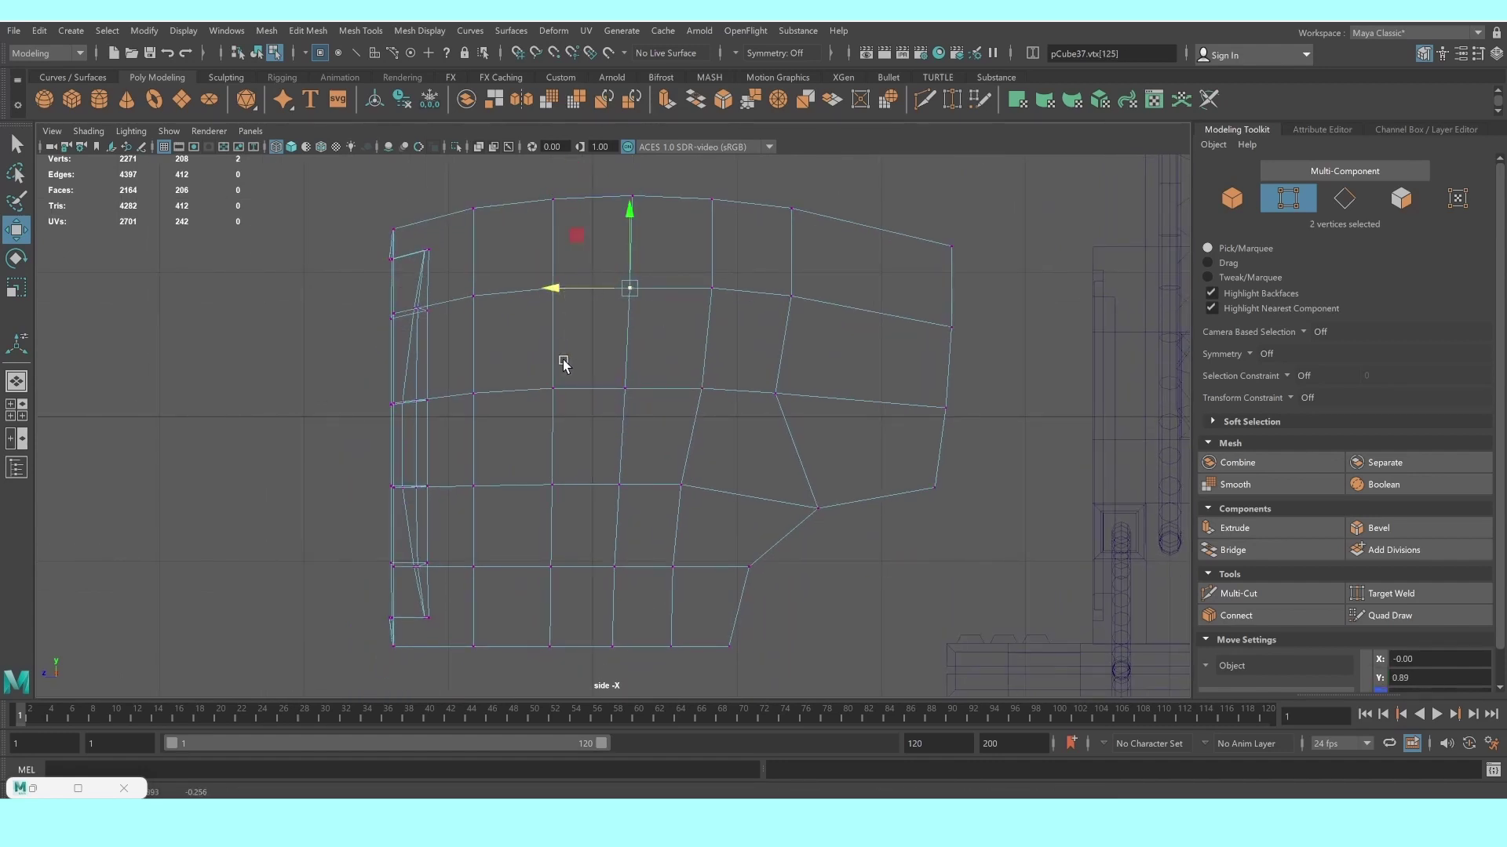
left_click_drag(657, 348, 734, 428)
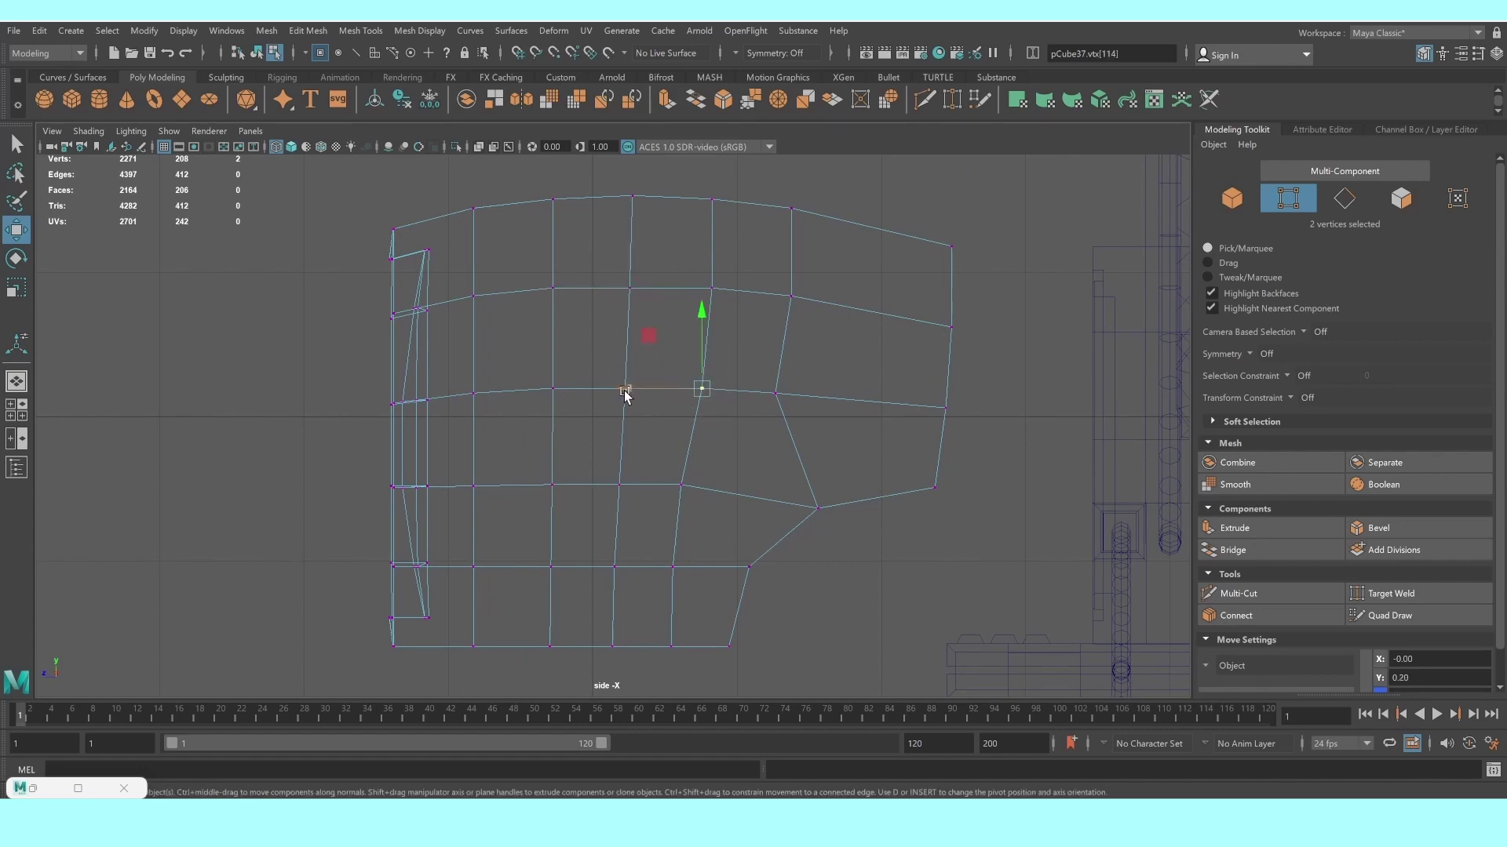
middle_click_drag(625, 393, 620, 388)
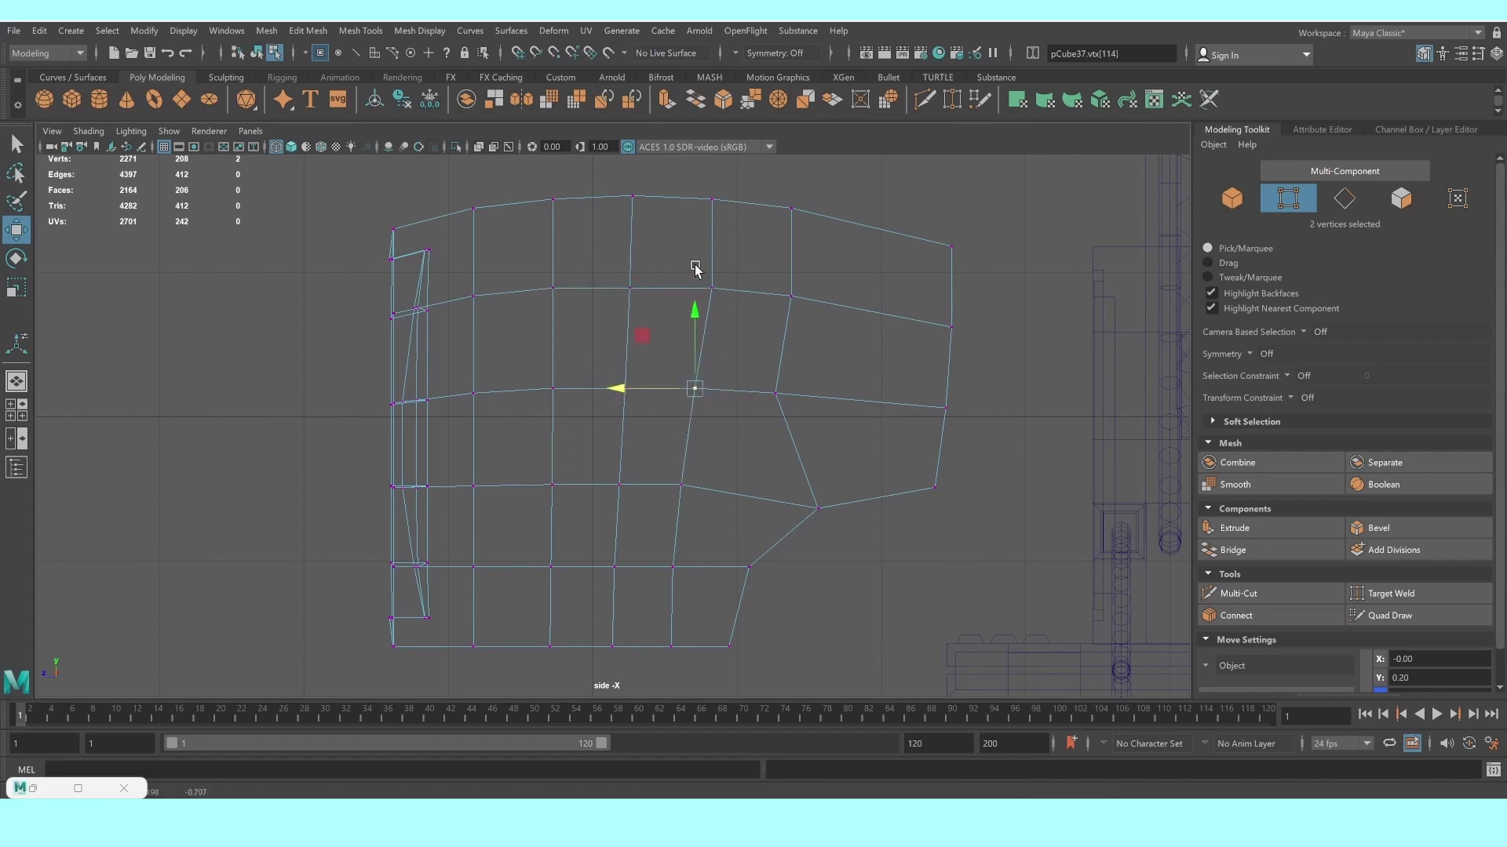
mouse_move(695, 269)
left_mouse_down()
mouse_move(732, 305)
mouse_move(638, 292)
left_mouse_up()
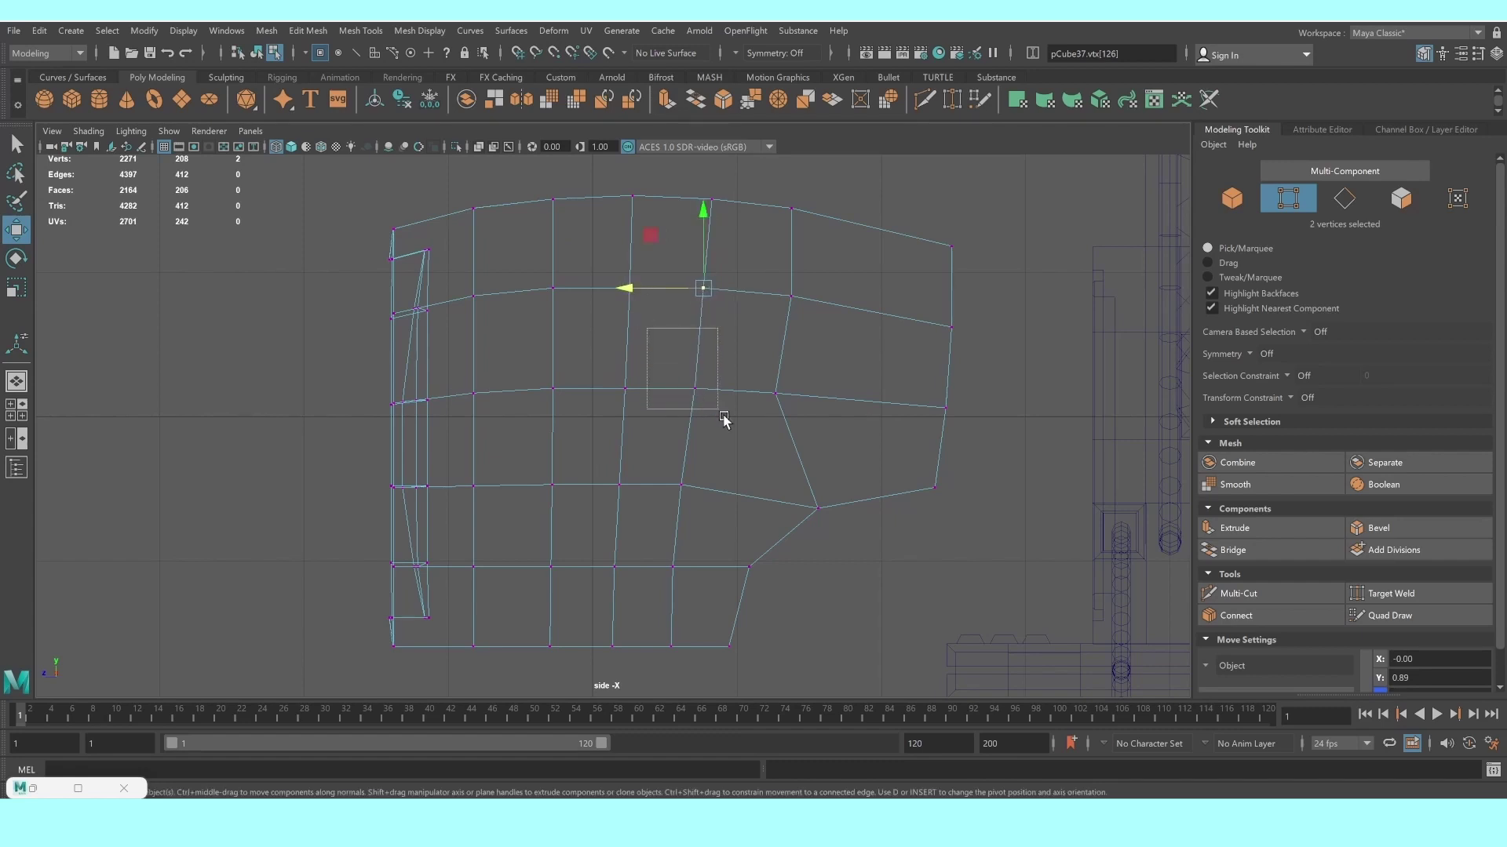
mouse_move(723, 421)
left_mouse_down()
mouse_move(643, 345)
mouse_move(619, 392)
left_mouse_up()
left_click(627, 297)
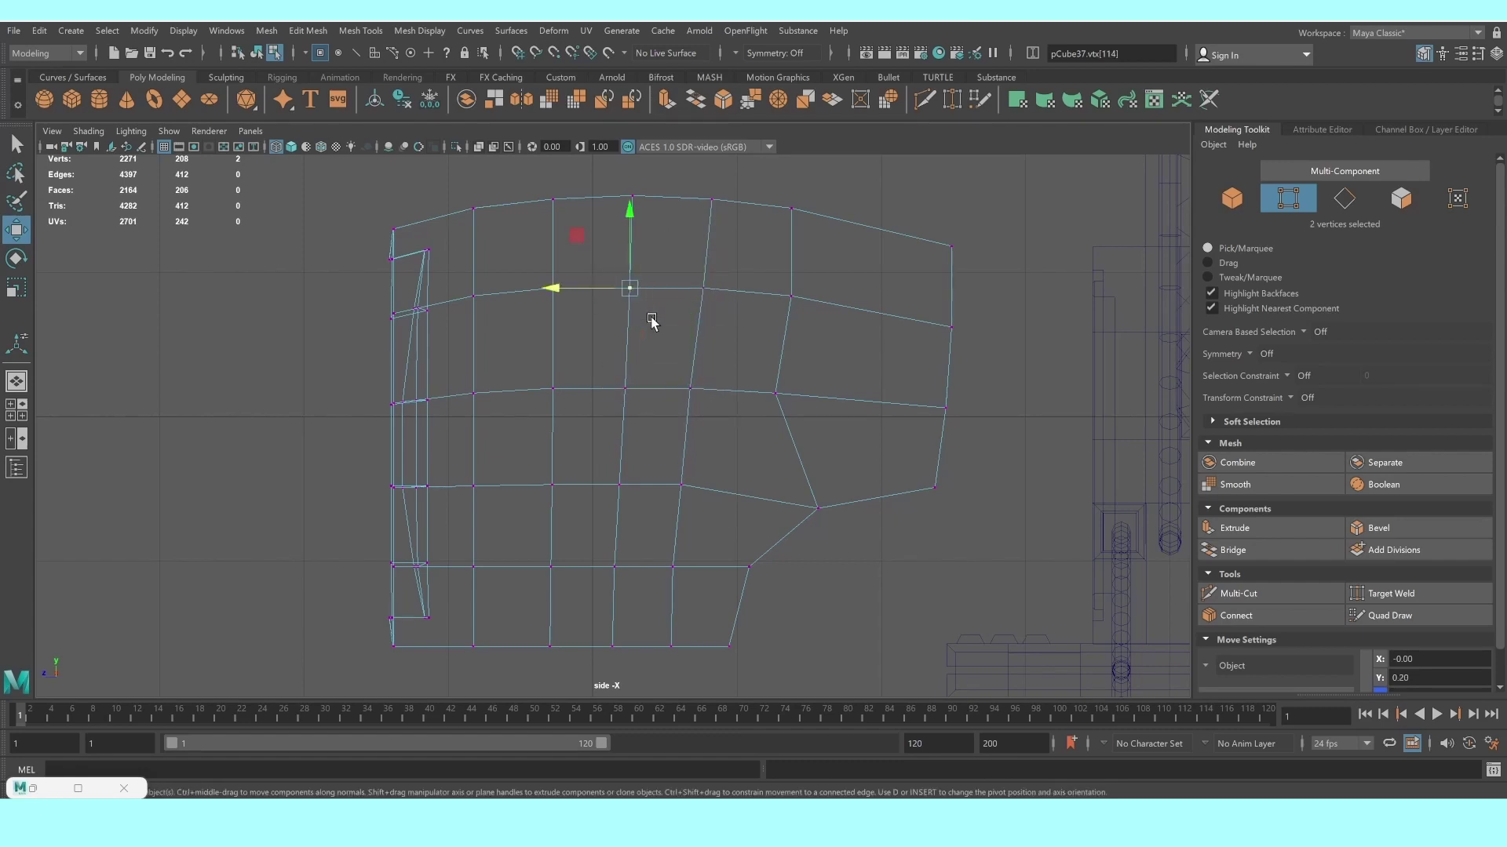
left_click_drag(628, 209, 628, 206)
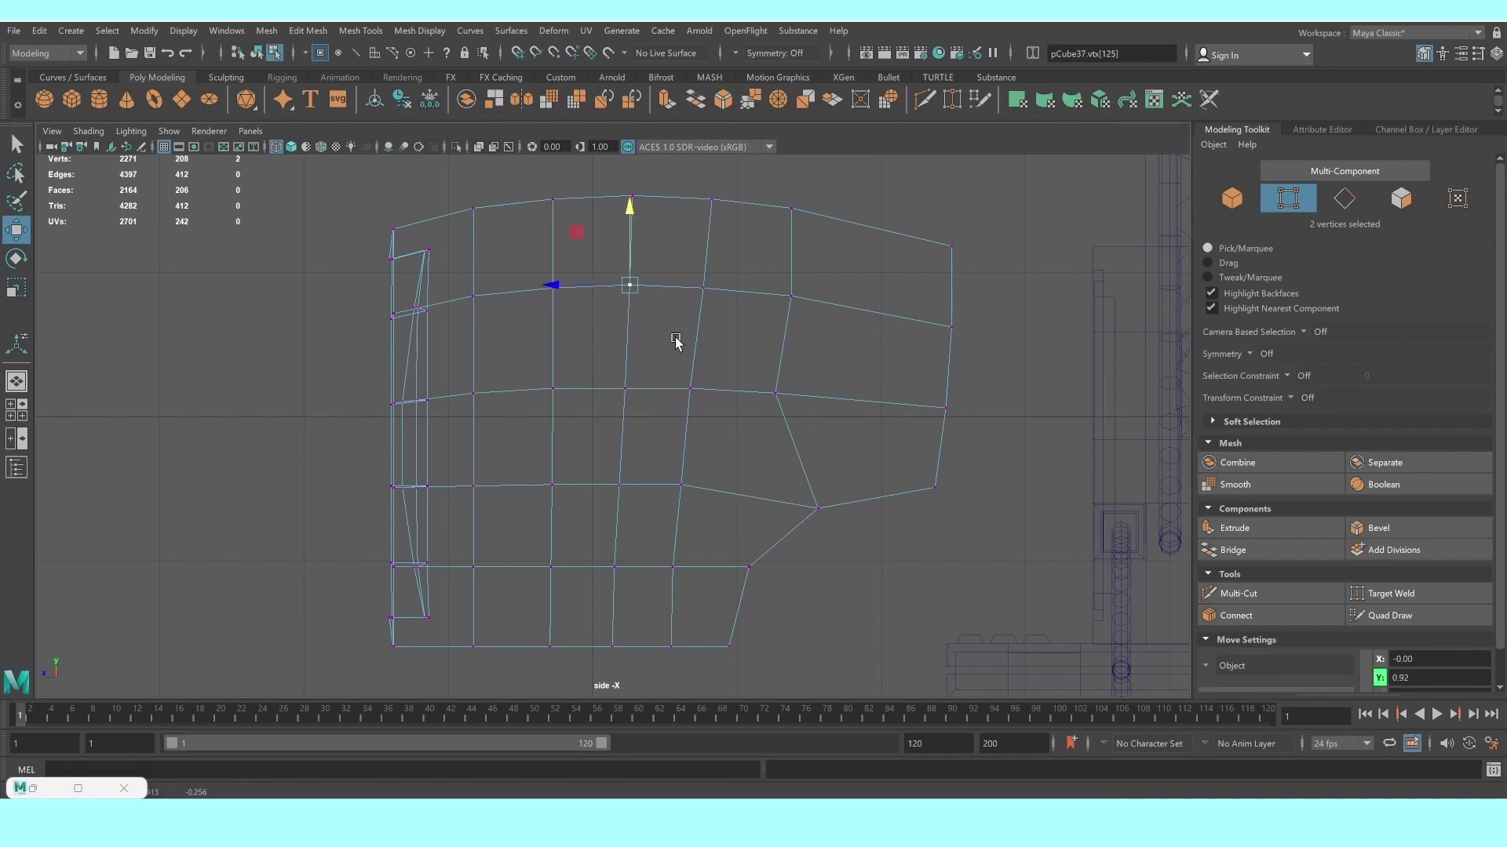
key("space")
key("space")
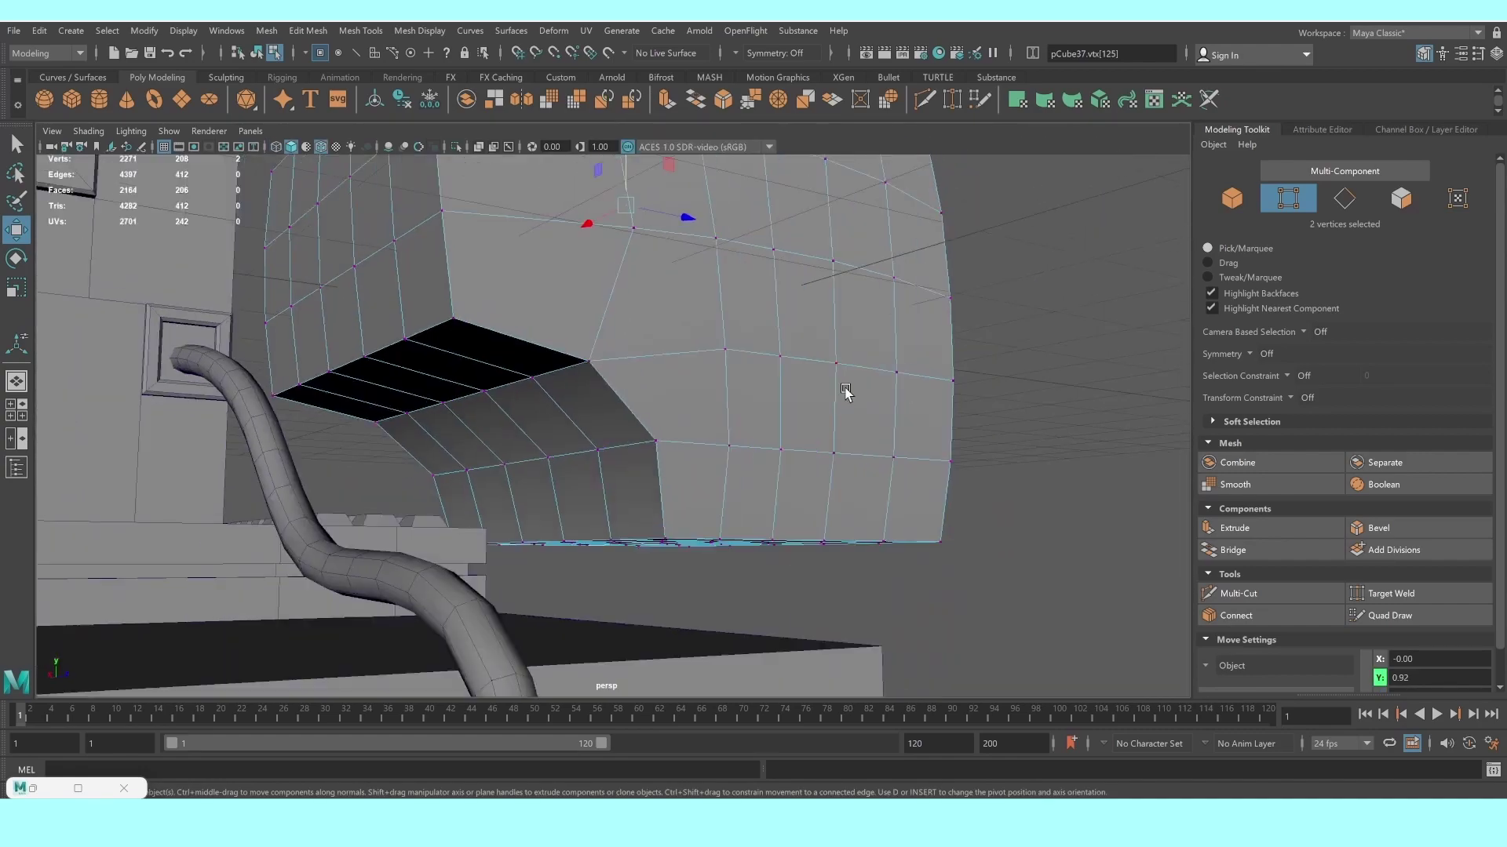
Orbit to the monitor front and compare the housing in smooth (3) and unsmoothed (1) preview
scroll(797, 427, "down", 3)
mouse_move(797, 427)
left_mouse_down("alt")
mouse_move(702, 452)
mouse_move(727, 430)
left_mouse_up("alt")
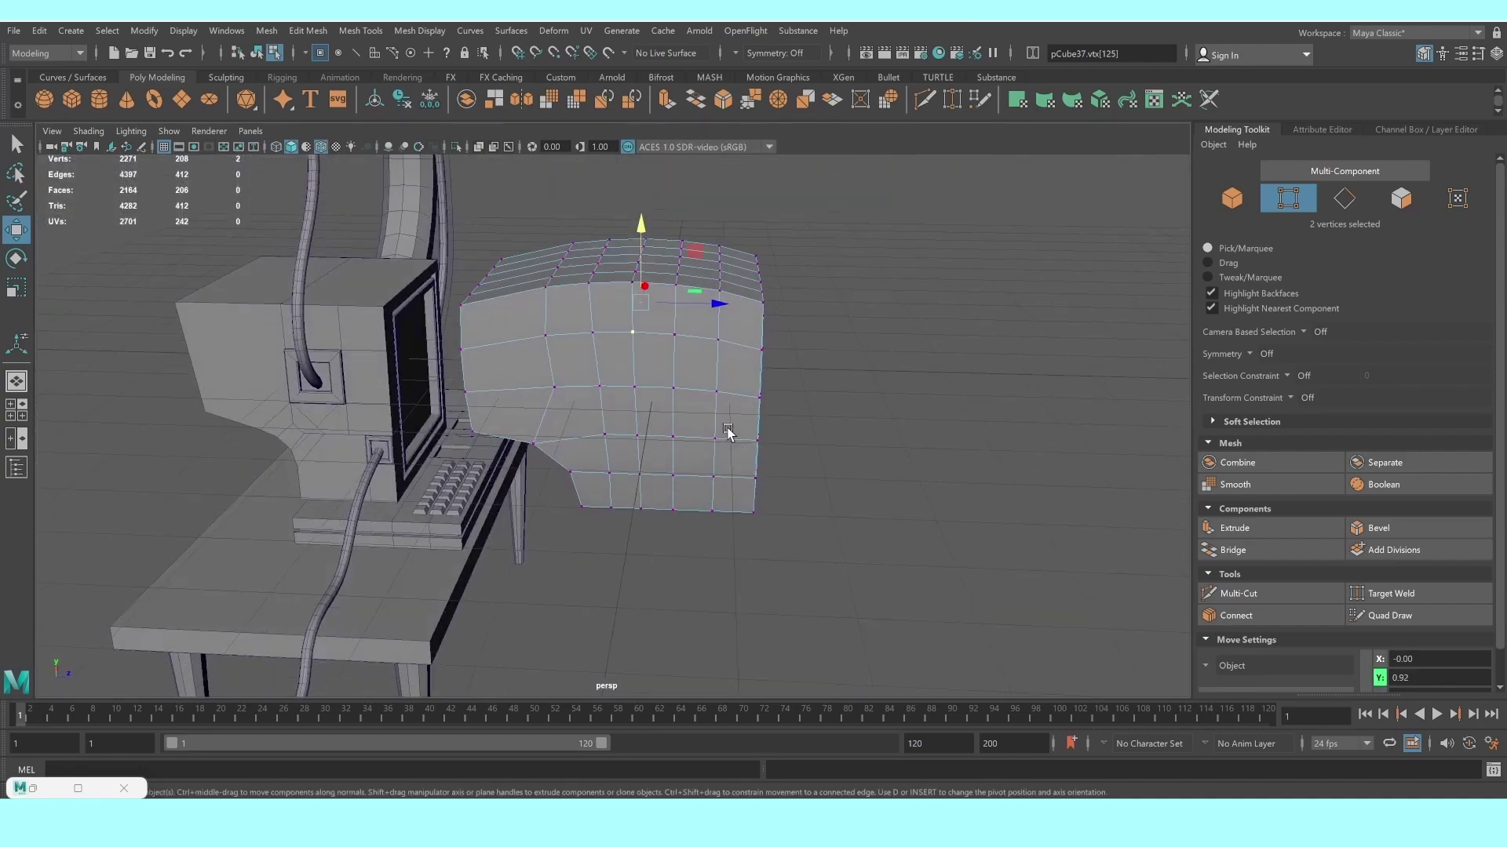
right_click_drag(727, 430, 855, 374)
left_click_drag(855, 373, 710, 417, "alt")
left_click(706, 404)
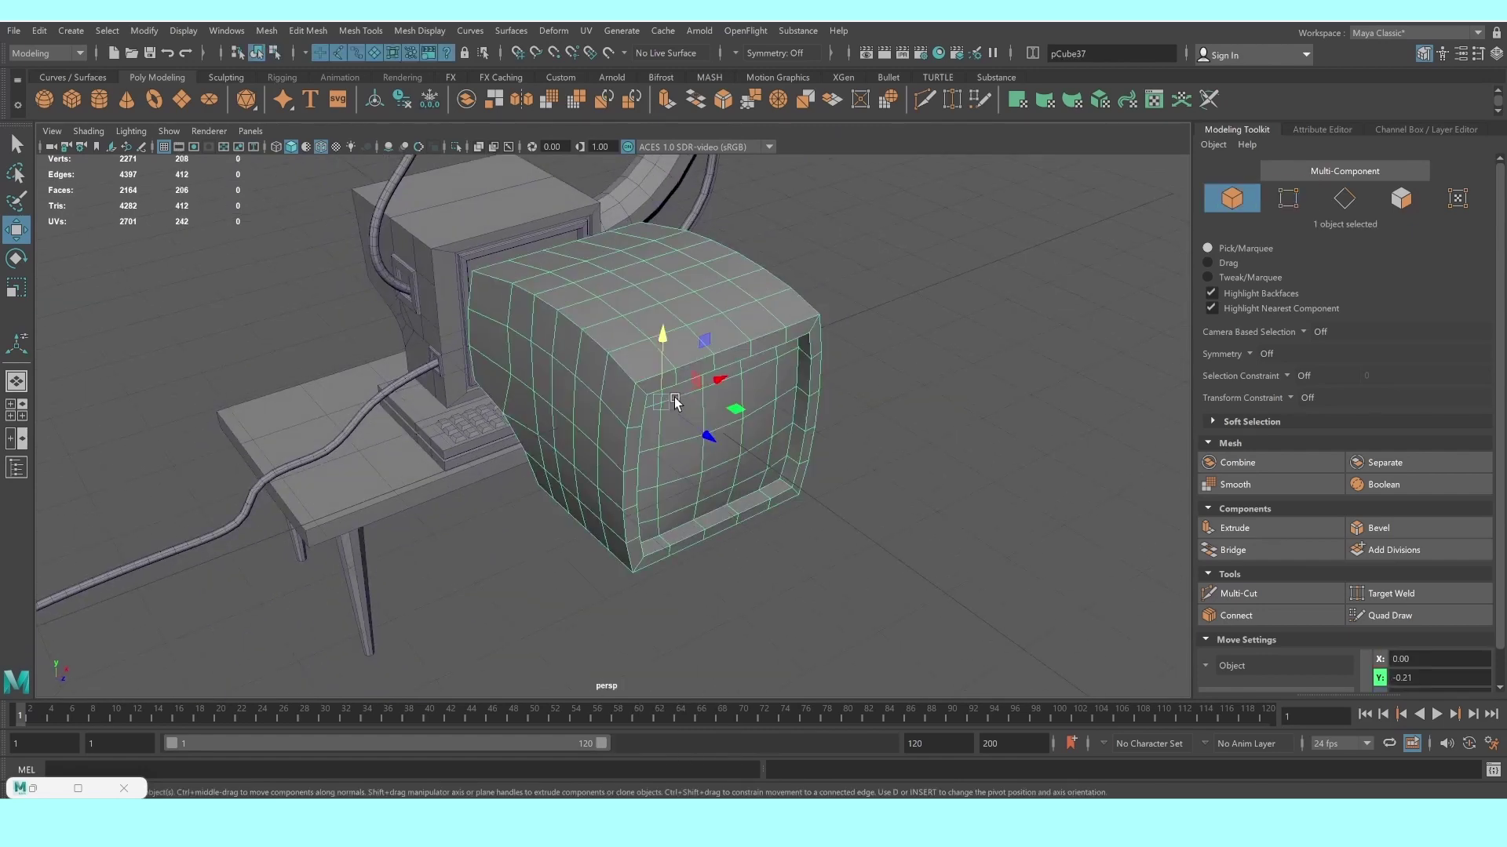
key("3")
left_click(1054, 437)
mouse_move(1054, 438)
left_mouse_down("alt")
mouse_move(859, 448)
mouse_move(802, 430)
mouse_move(681, 463)
mouse_move(723, 474)
mouse_move(659, 470)
mouse_move(695, 469)
left_mouse_up("alt")
left_click(754, 425)
key("1")
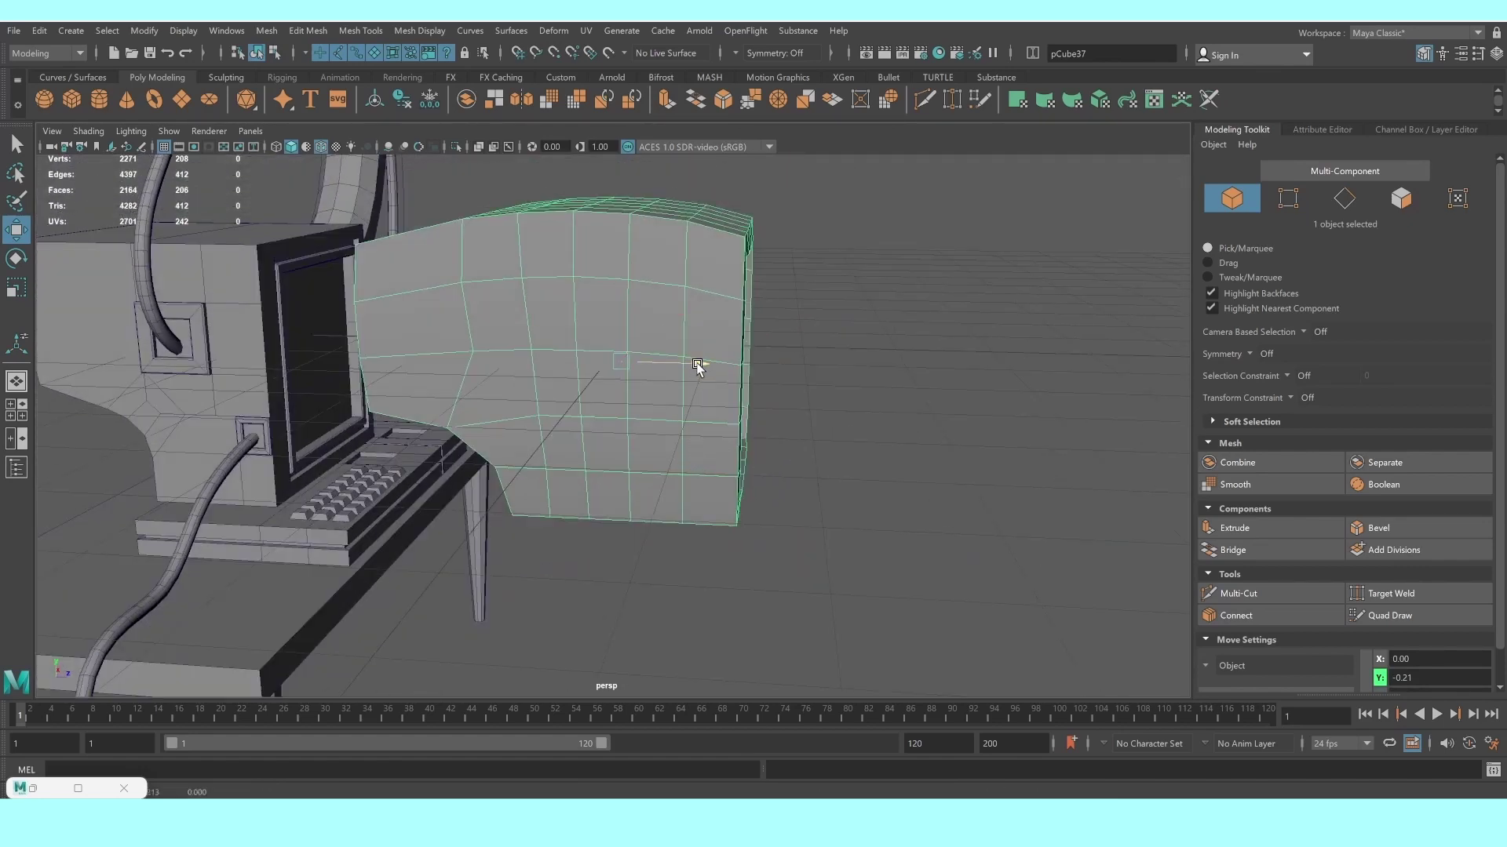
Undo the front extrusion twice and reselect the monitor housing pCube37
left_click_drag(696, 369, 291, 276, "alt")
key("ctrl+z")
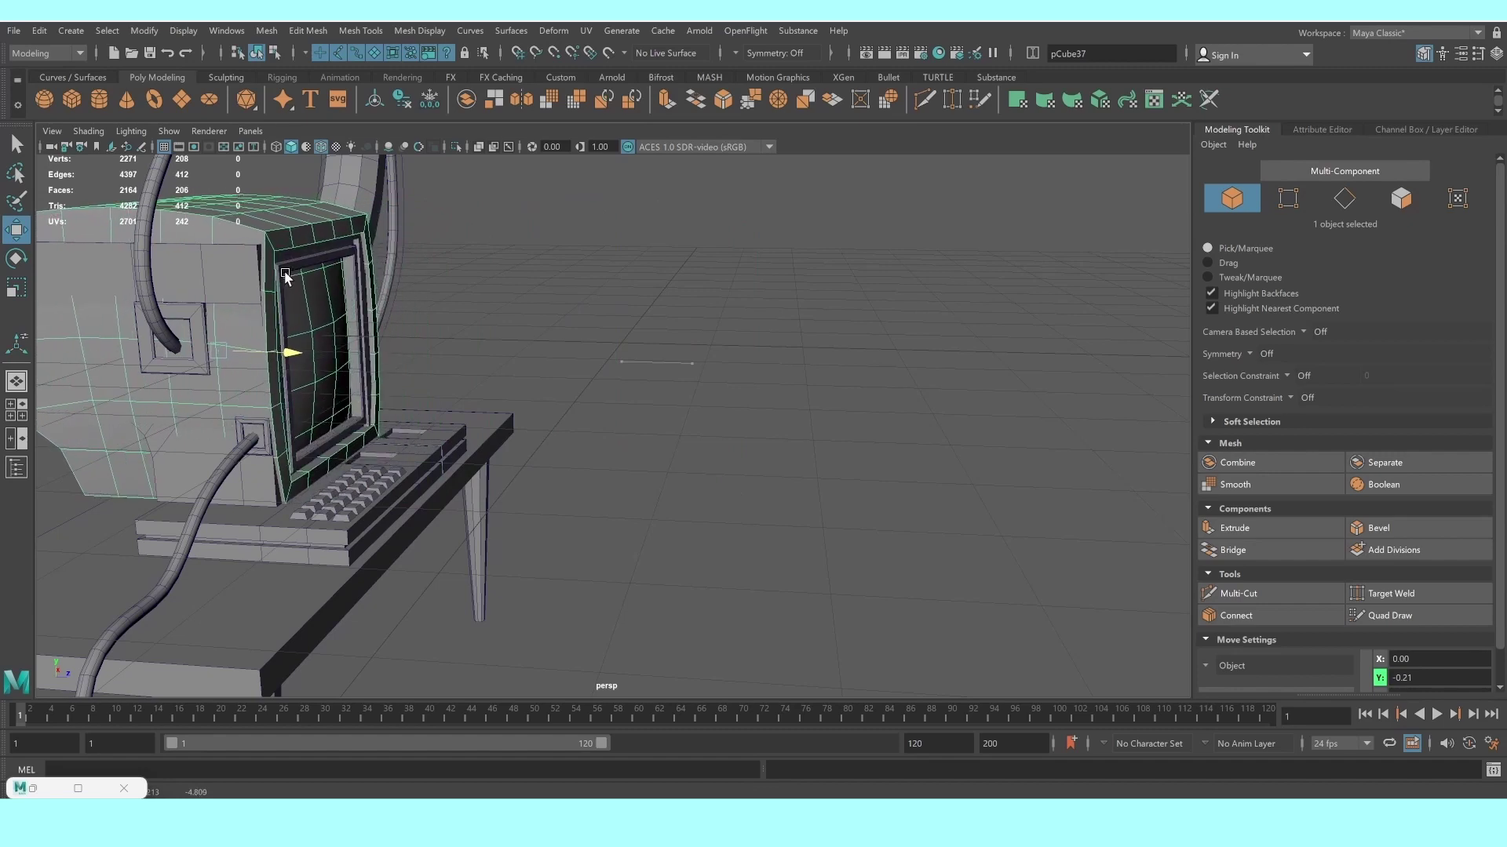
key("ctrl+z")
key("ctrl+z")
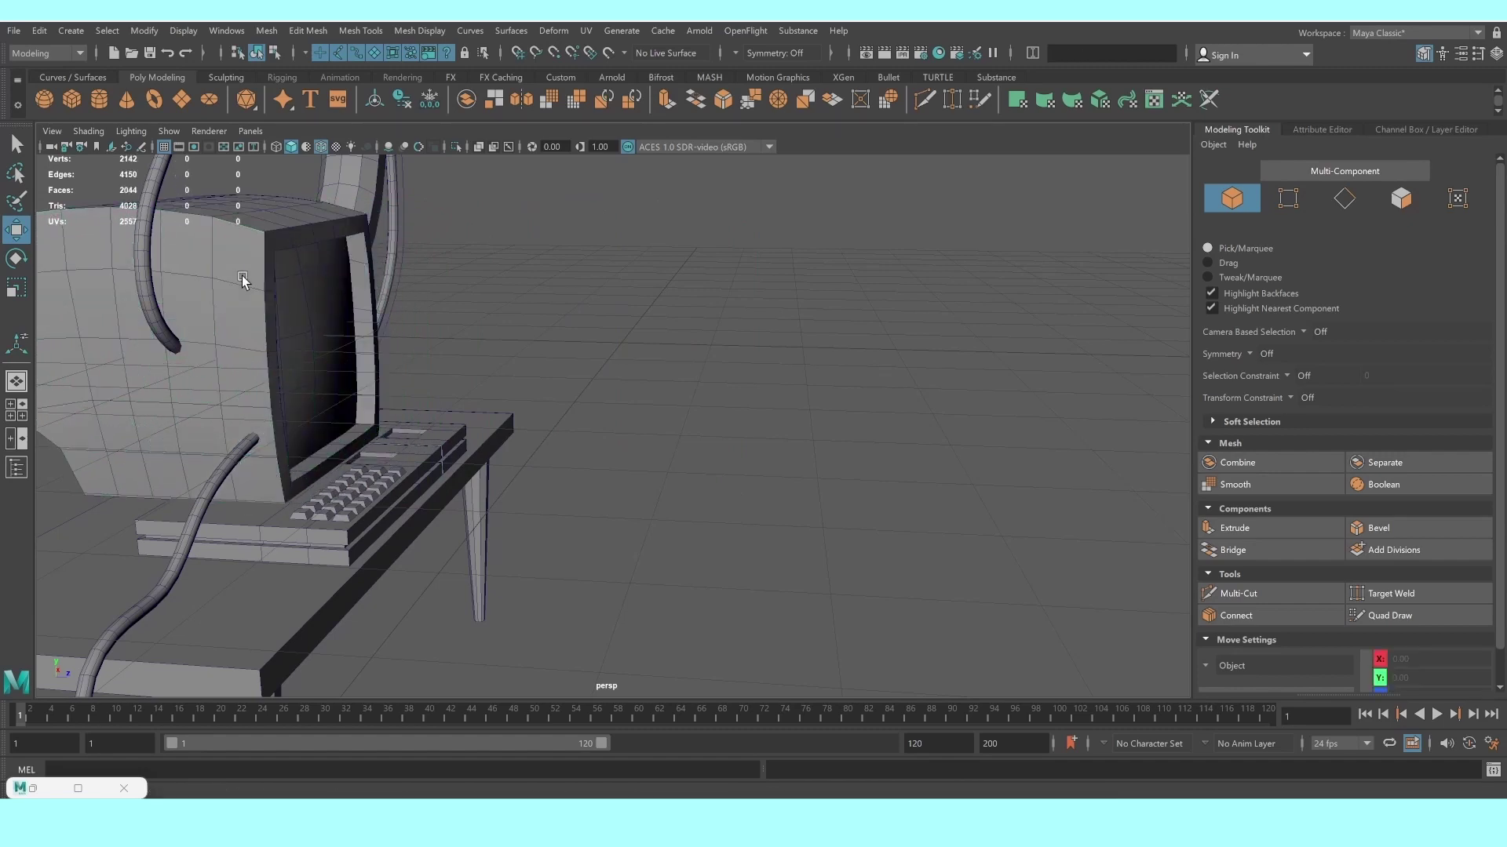
mouse_move(387, 410)
left_mouse_down("alt")
mouse_move(481, 423)
mouse_move(383, 421)
mouse_move(547, 578)
mouse_move(855, 686)
mouse_move(906, 672)
mouse_move(809, 551)
mouse_move(854, 349)
mouse_move(719, 380)
mouse_move(700, 367)
mouse_move(884, 404)
mouse_move(868, 407)
mouse_move(1090, 486)
mouse_move(507, 403)
mouse_move(691, 420)
mouse_move(765, 447)
left_mouse_up("alt")
scroll(854, 685, "up", 3)
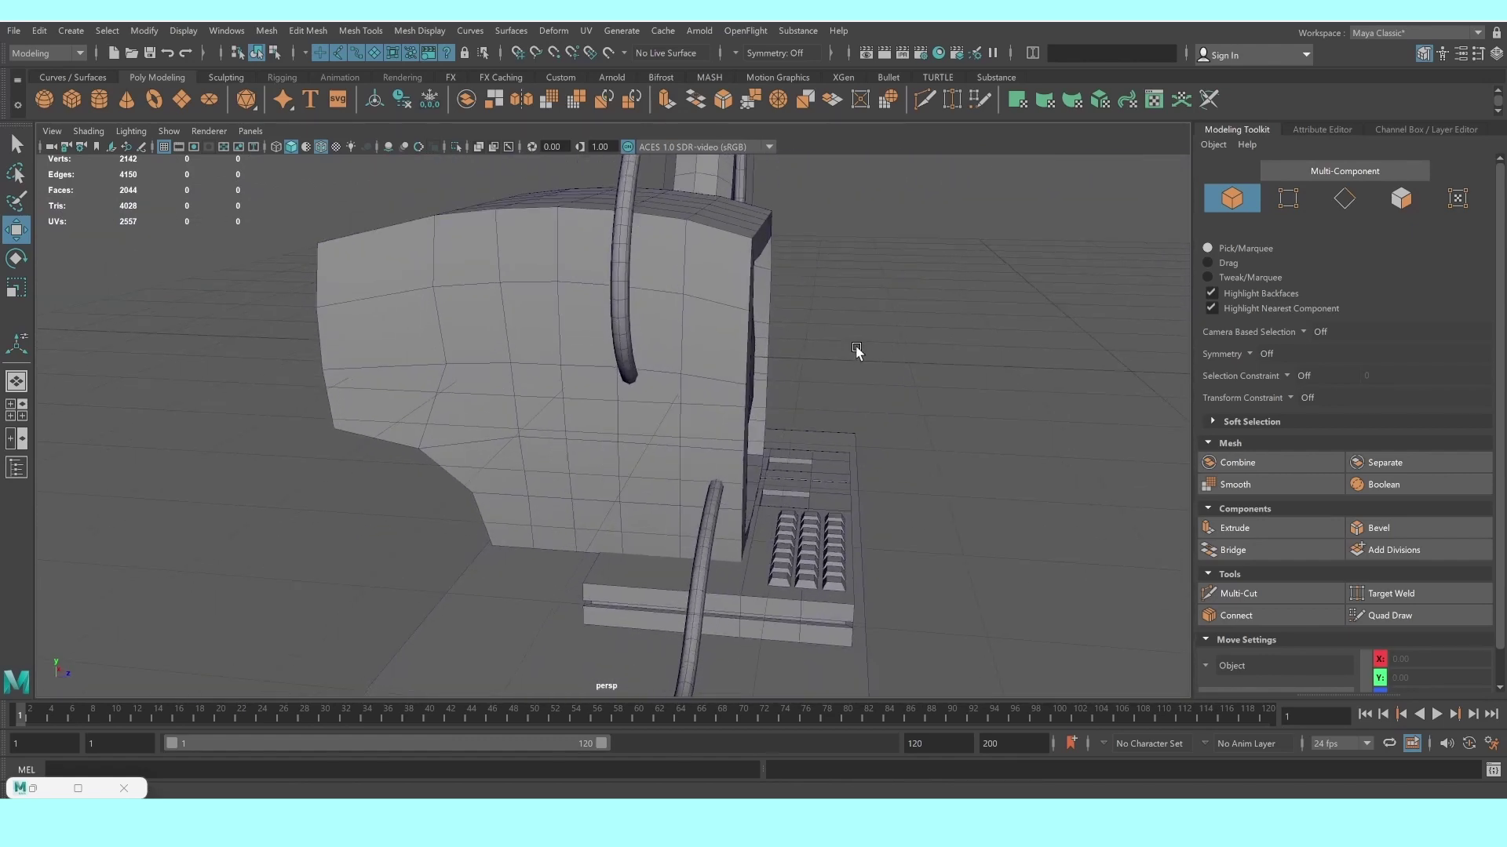
left_click(719, 381)
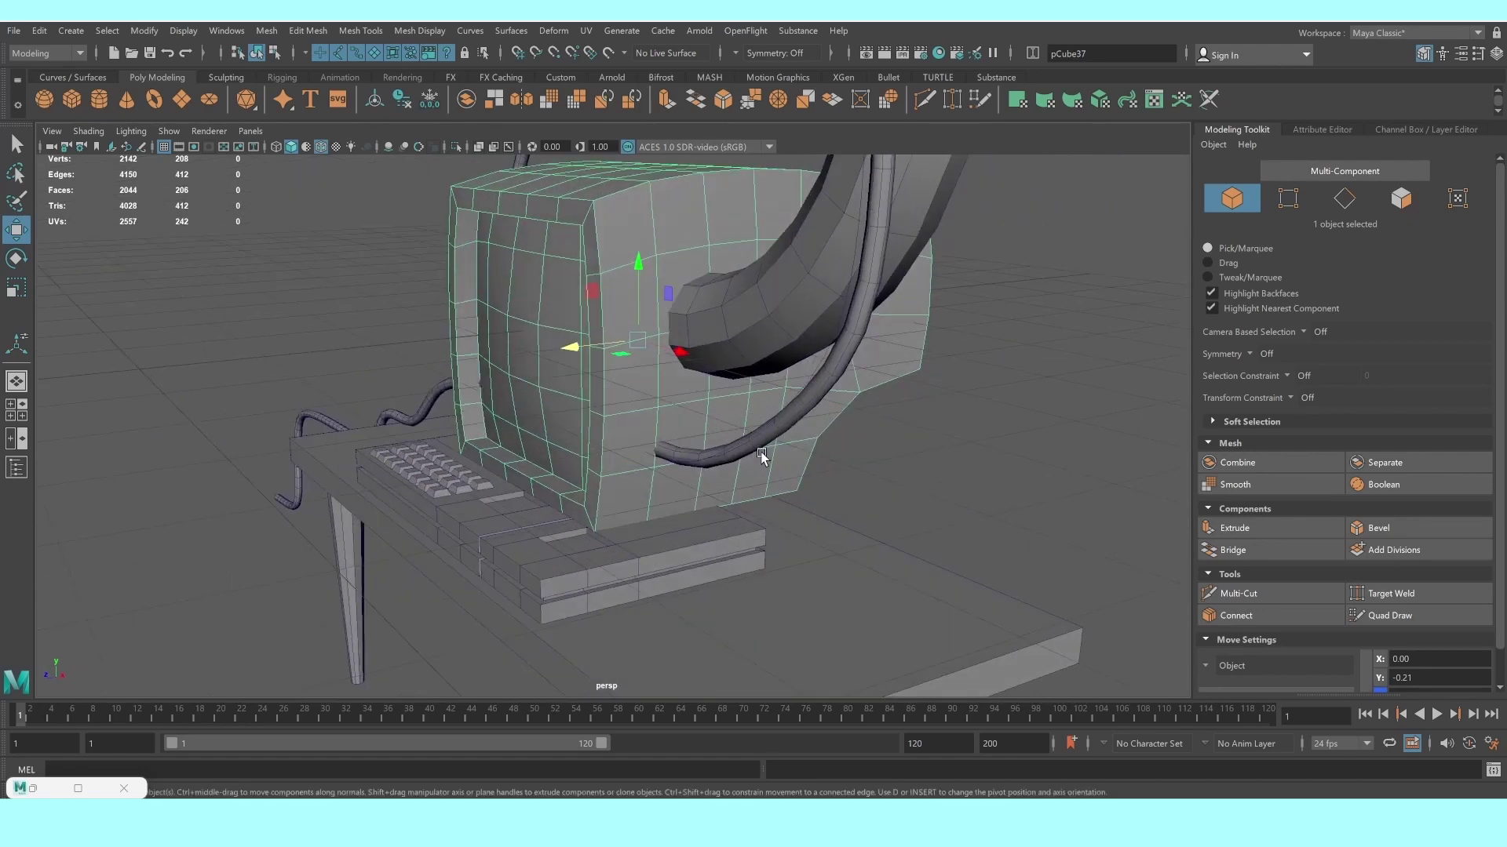
Select the cable and slide it sideways while viewing the whole hanging tube
left_click(761, 436, "shift")
left_click(748, 452)
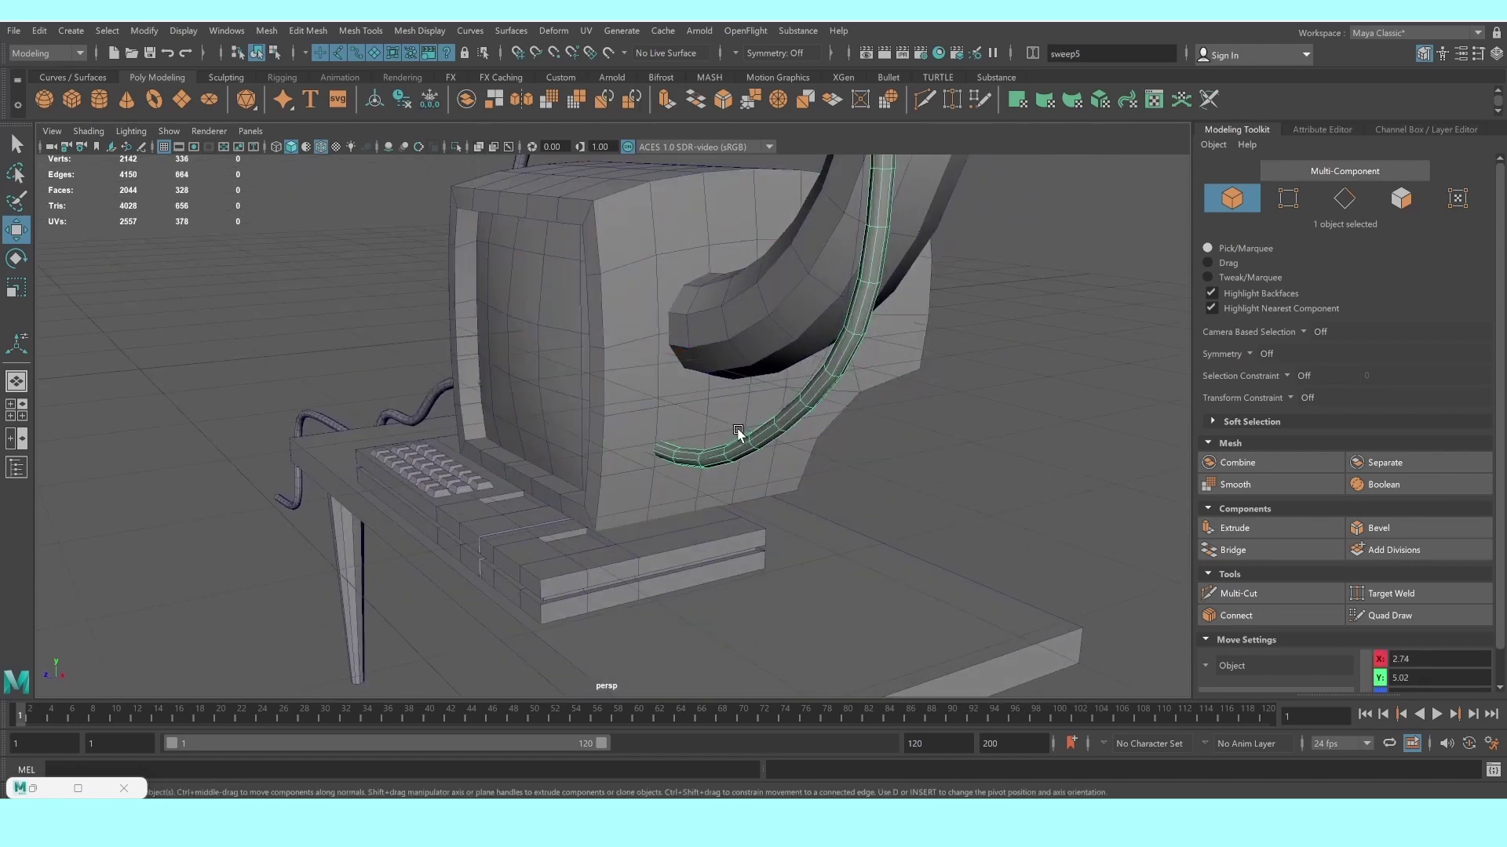
scroll(732, 429, "down", 3)
mouse_move(723, 430)
left_mouse_down("alt")
mouse_move(732, 377)
mouse_move(594, 248)
left_mouse_up("alt")
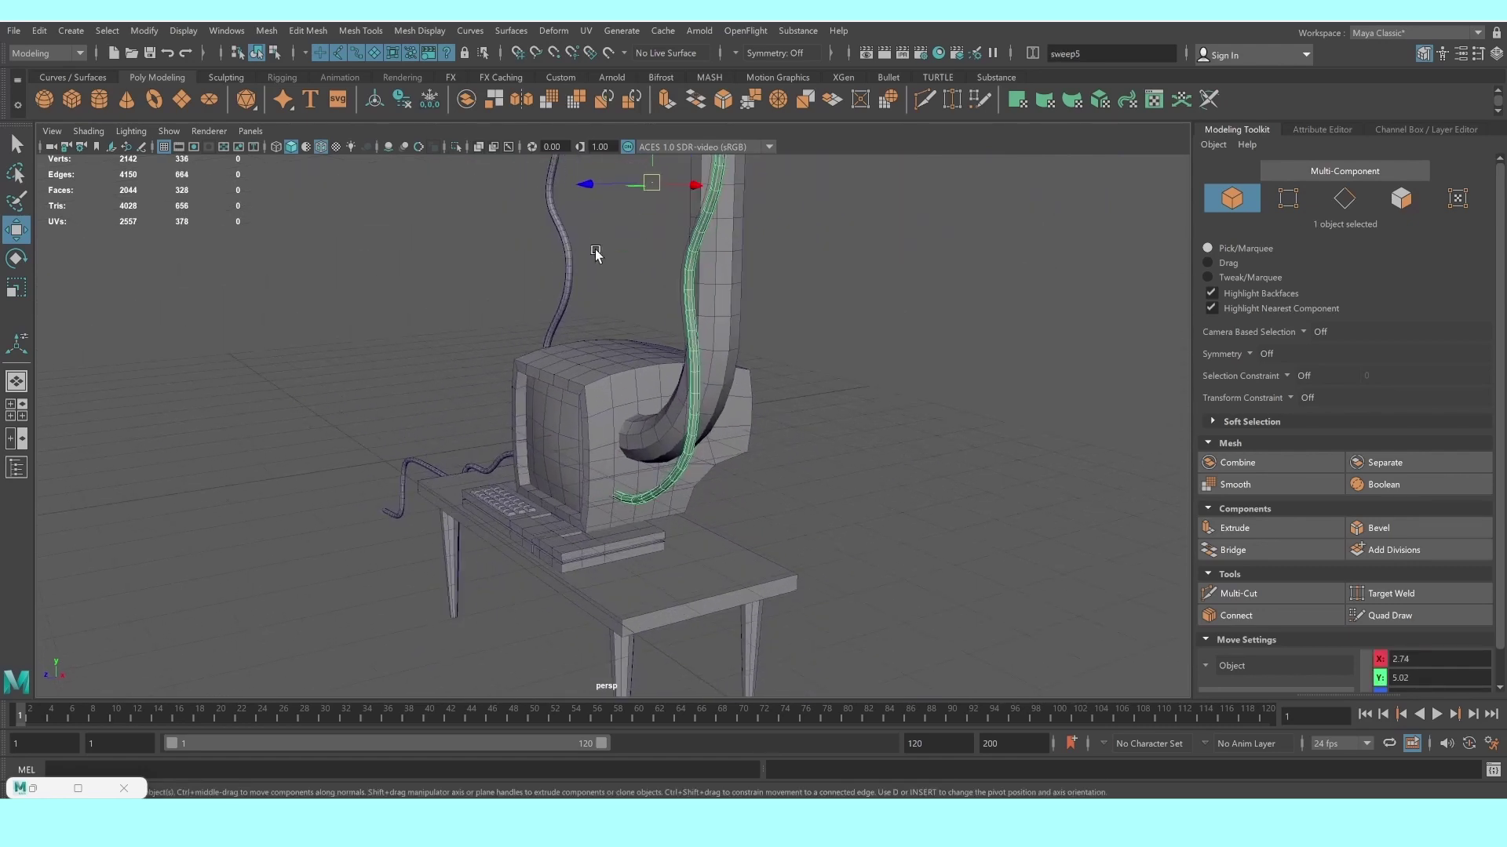
left_click_drag(587, 188, 595, 189)
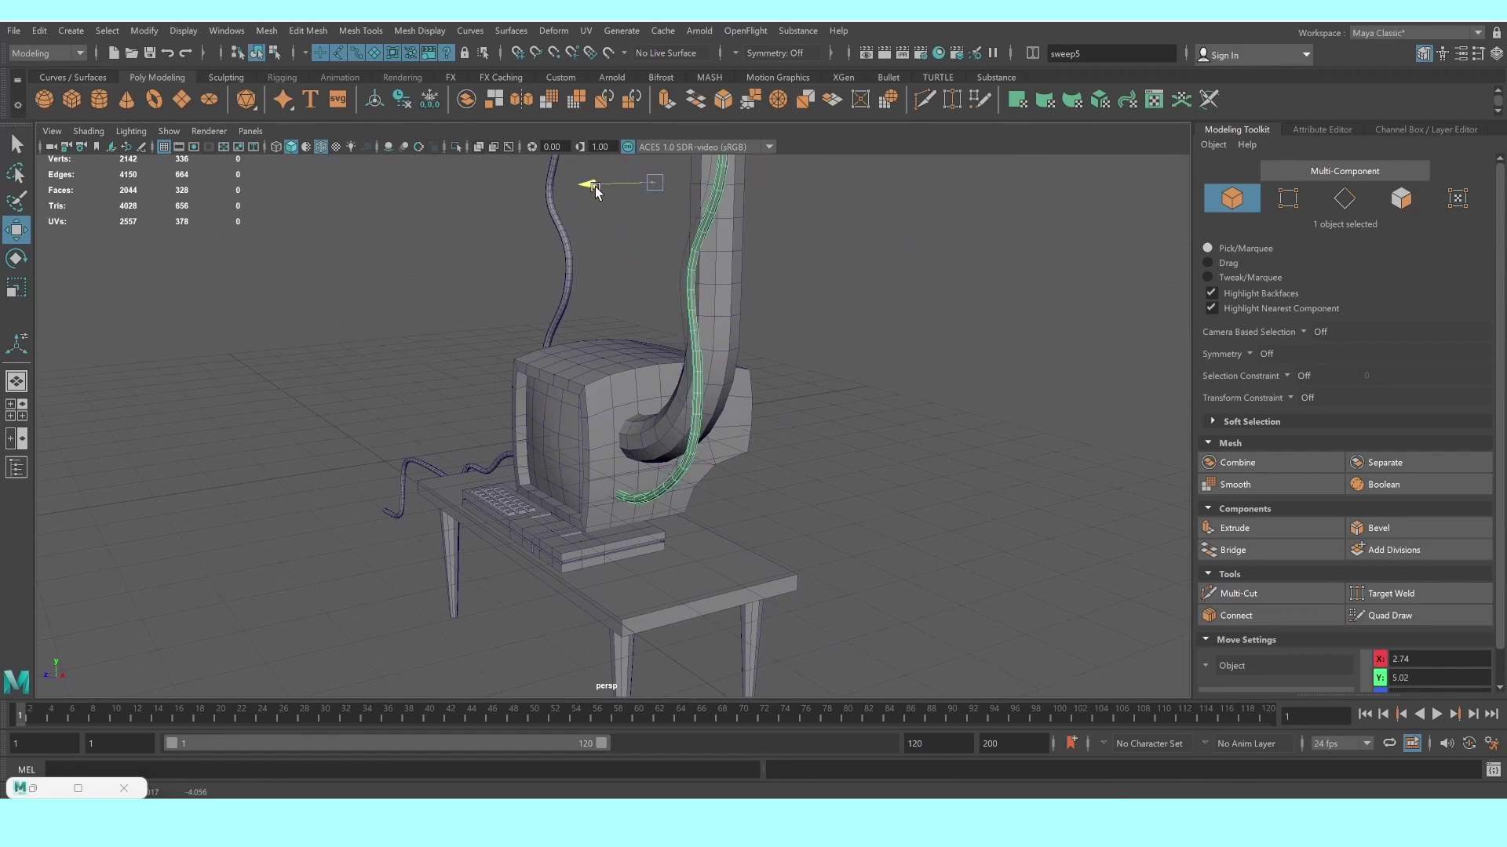
left_click_drag(596, 190, 594, 191)
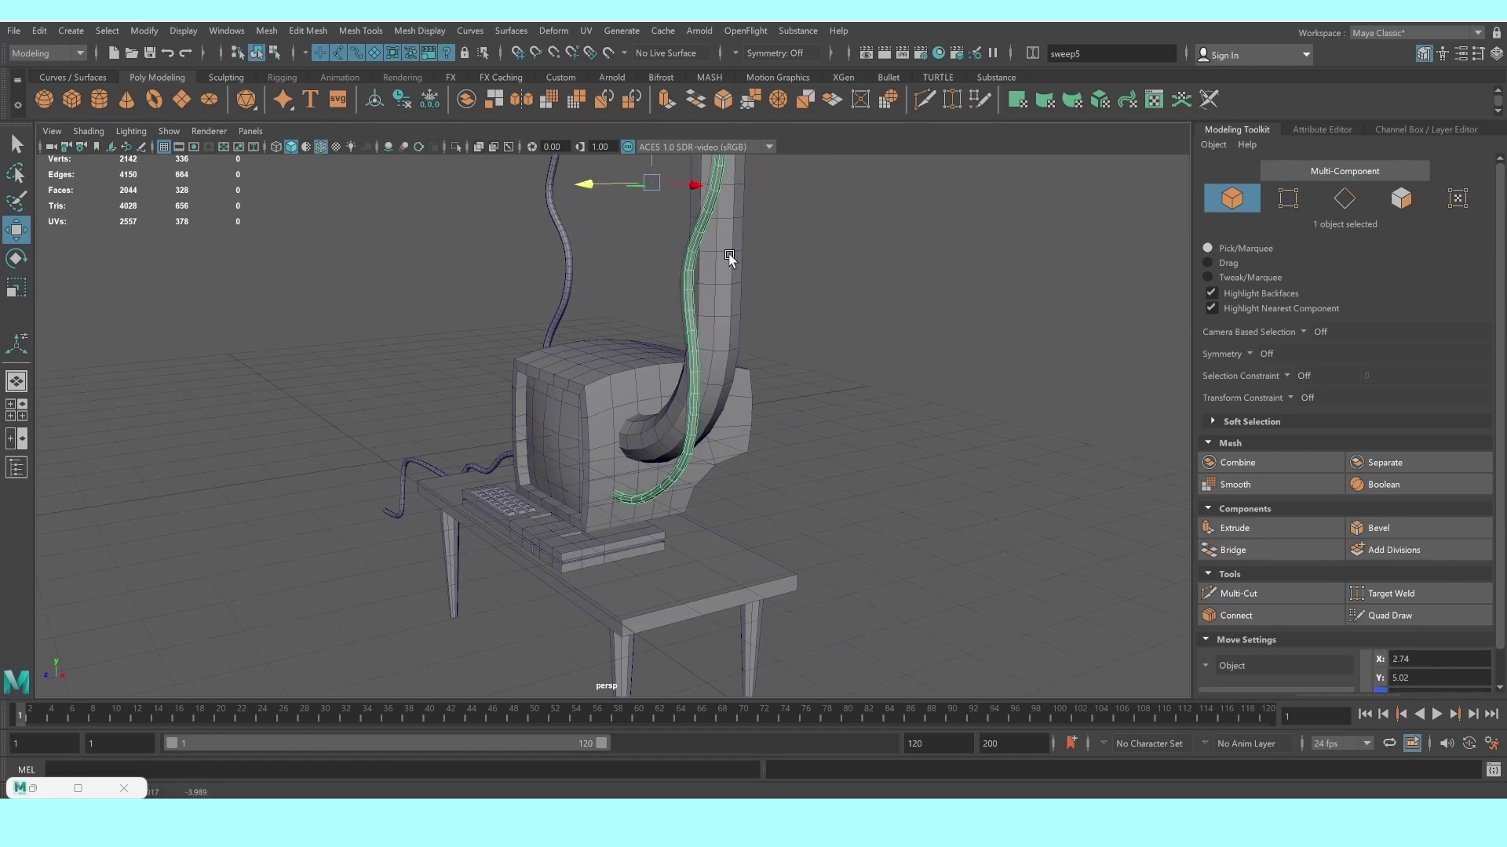
left_click(684, 252)
left_click_drag(620, 296, 623, 295)
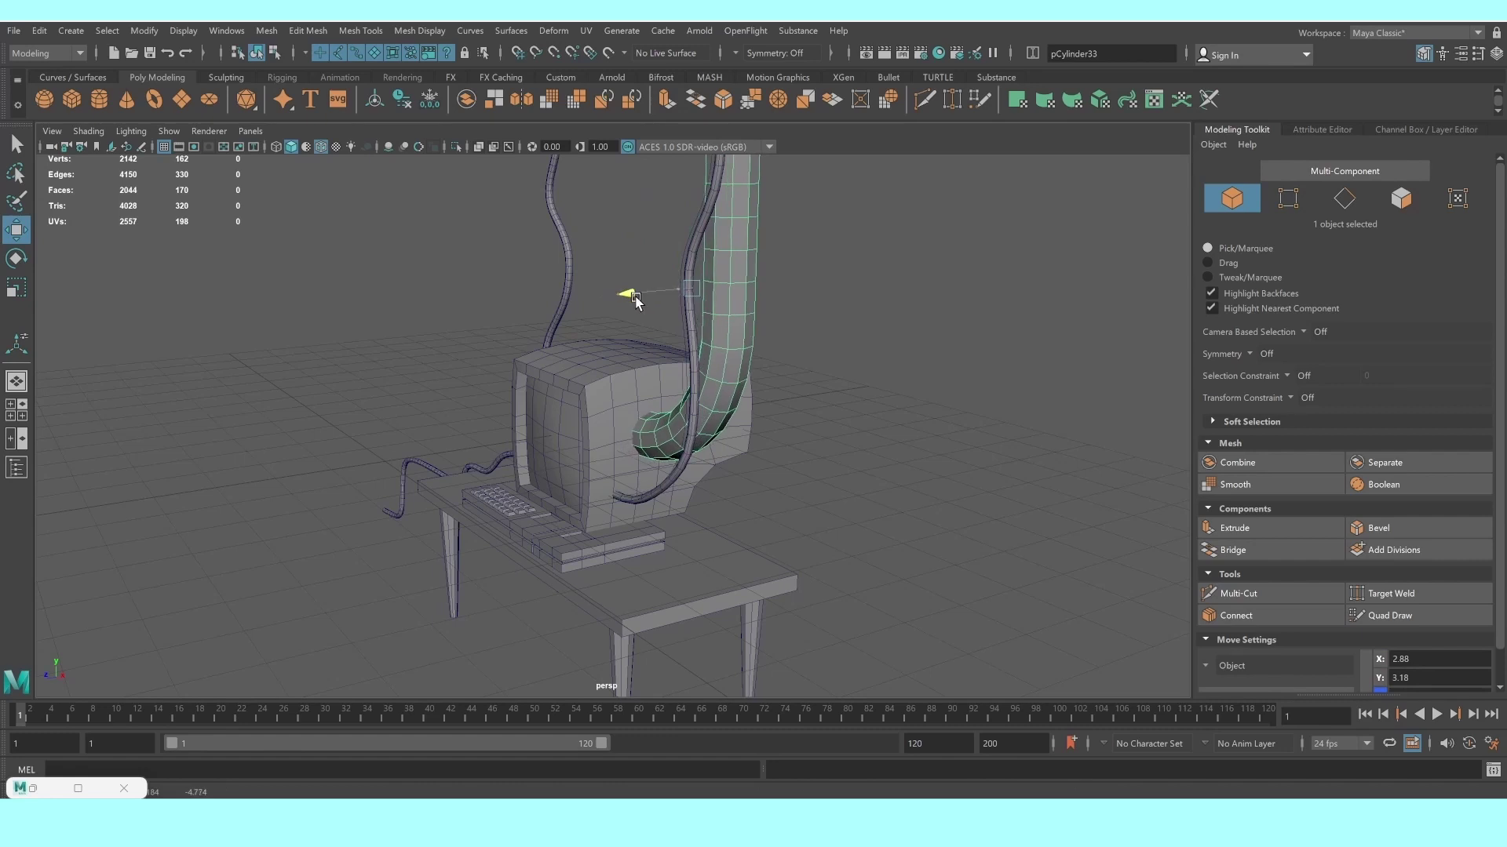
left_click(693, 383)
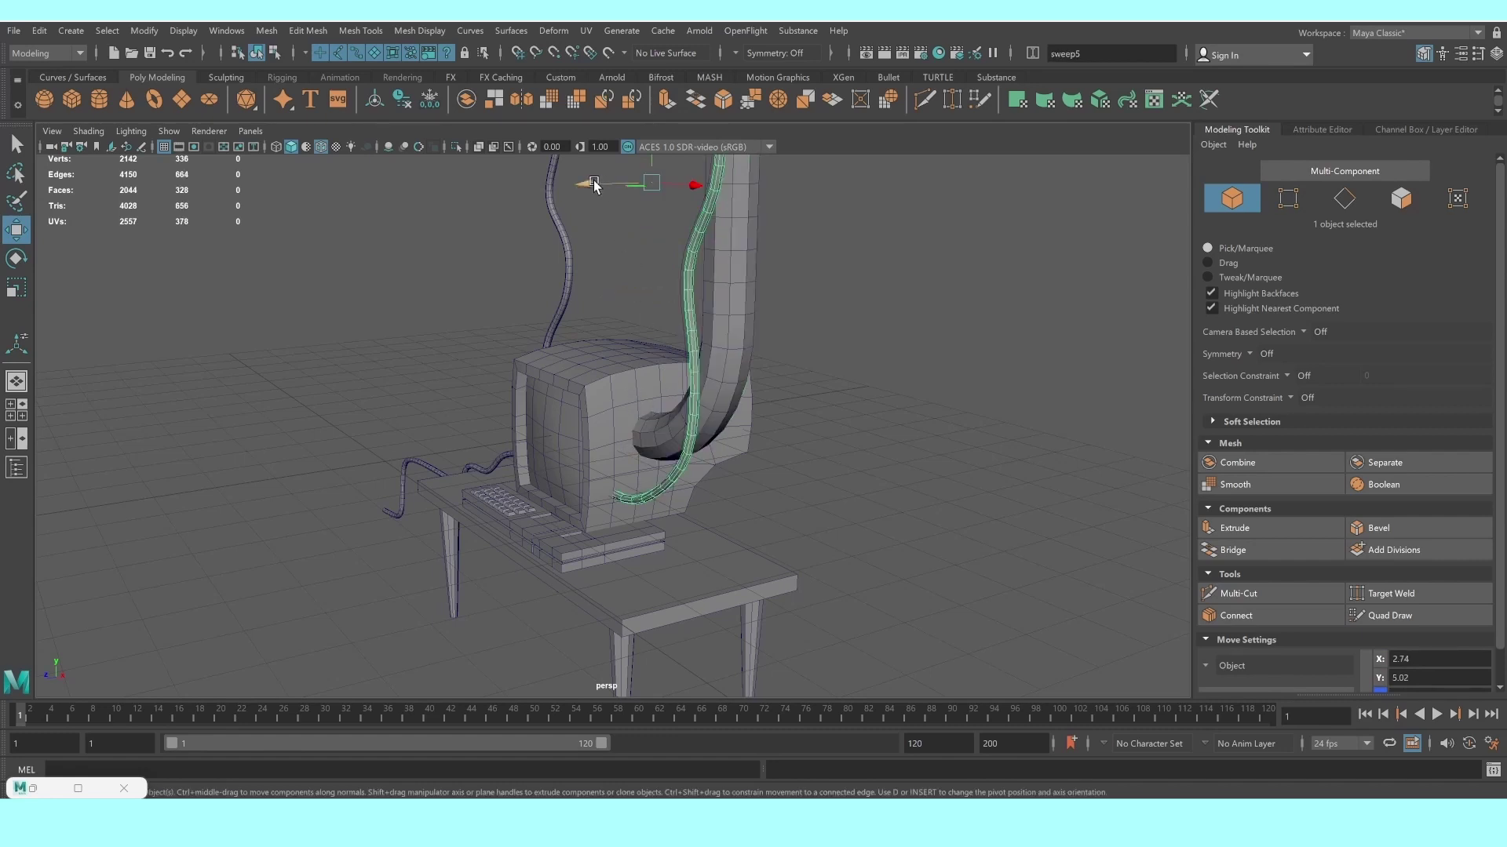
left_click_drag(594, 185, 604, 187)
Delete the guide curve, select the thick band pCylinder33, and show it unsmoothed in wireframe
left_click(817, 346)
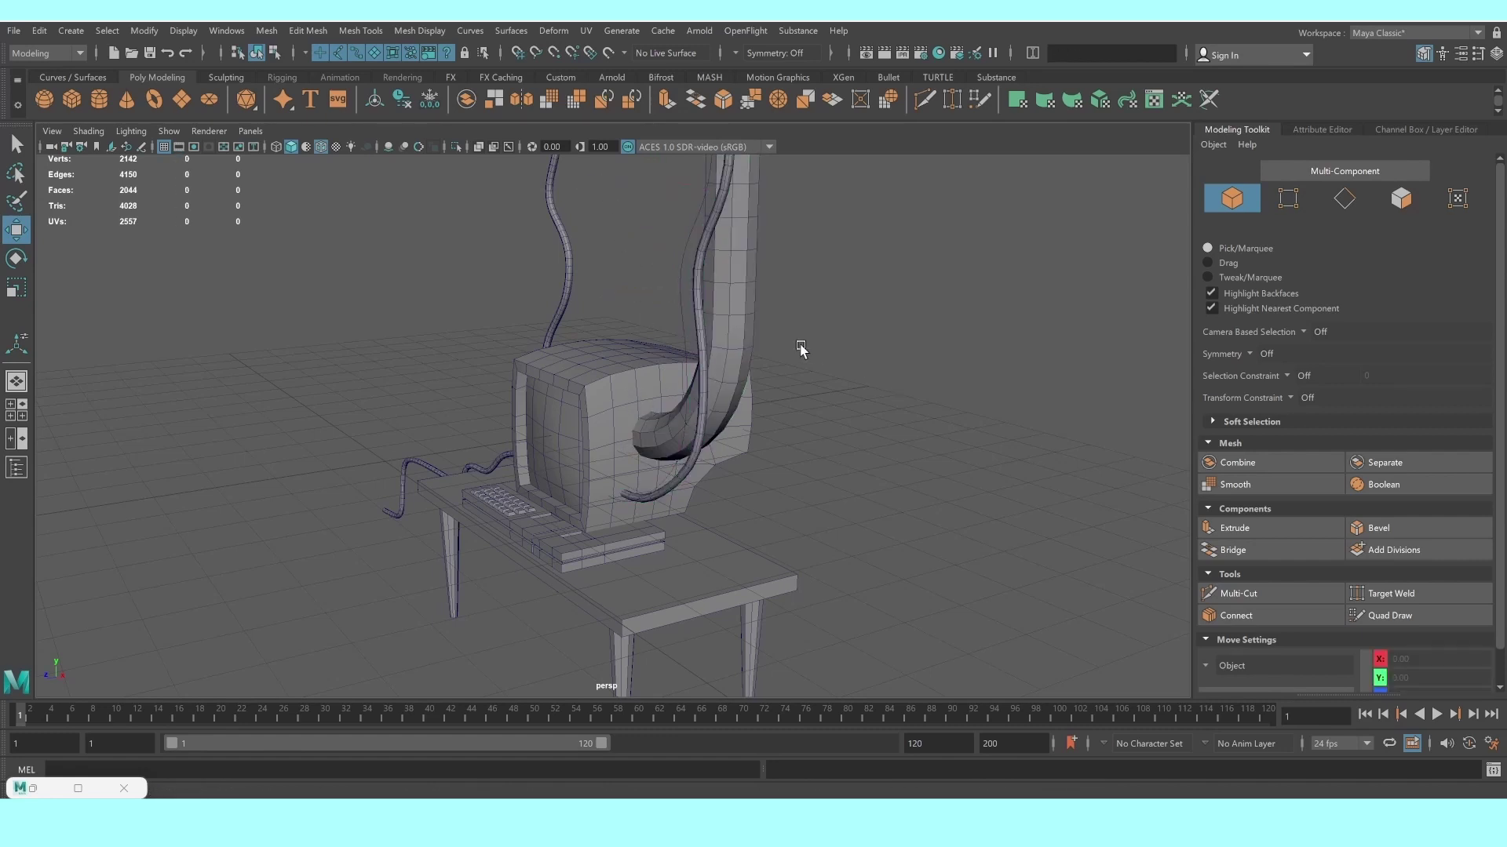
scroll(740, 340, "up", 3)
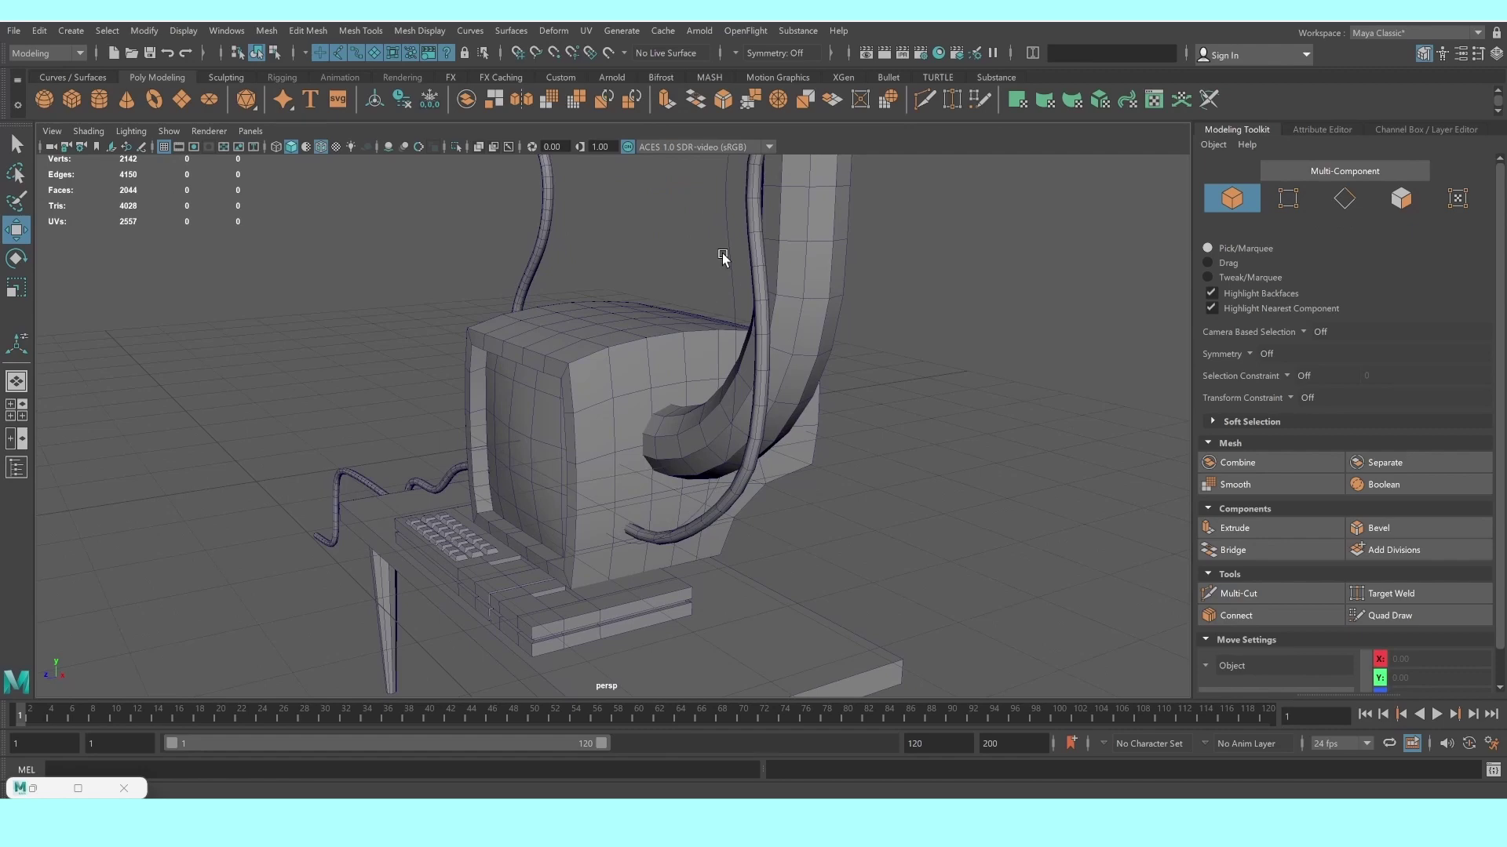
left_click(736, 282)
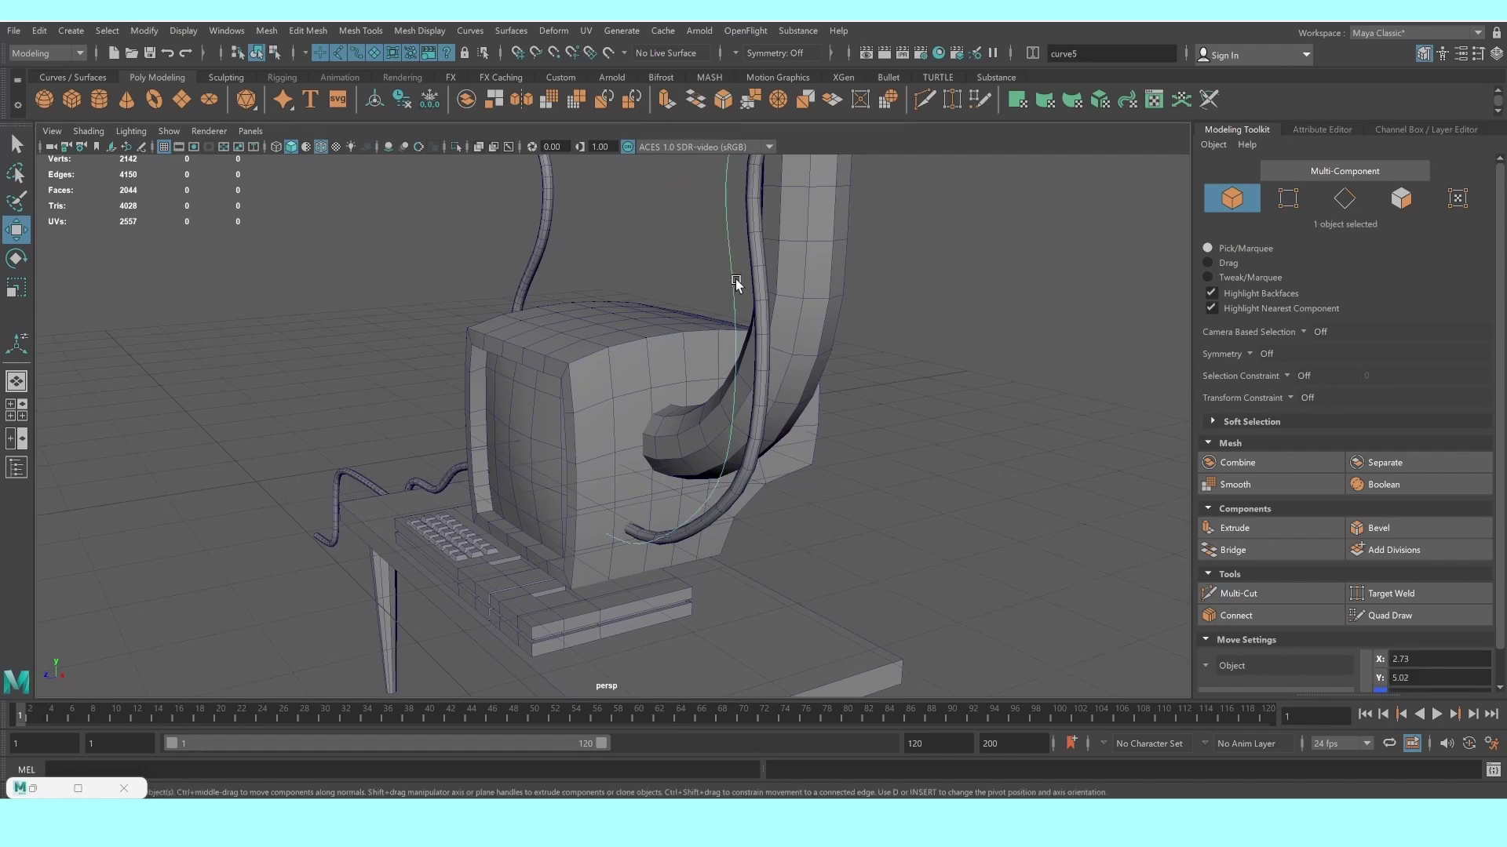
key("Delete")
left_click(808, 308)
scroll(813, 312, "up", 3)
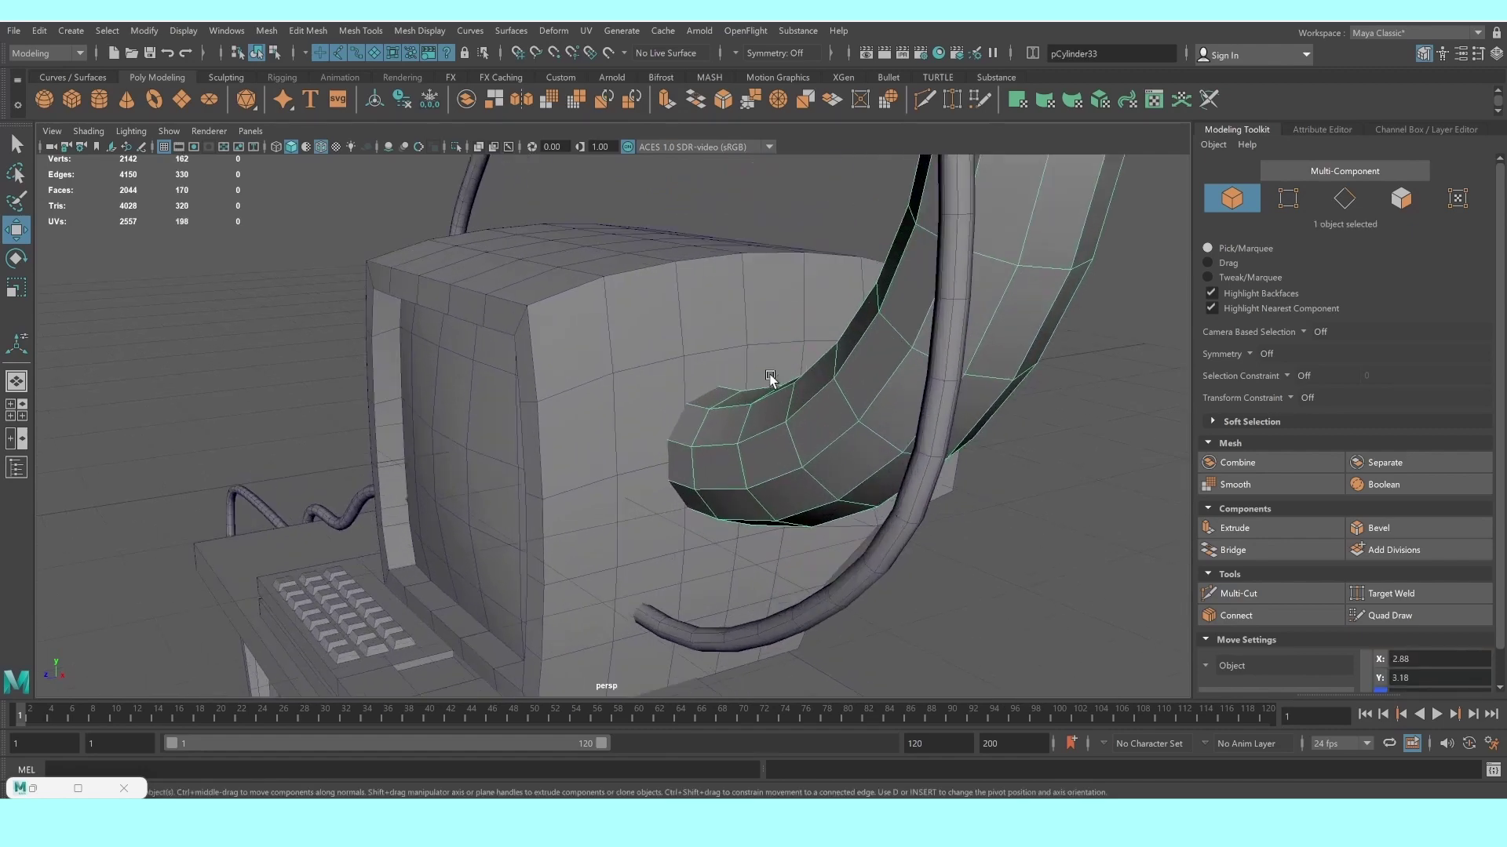
scroll(766, 380, "up", 3)
scroll(679, 477, "up", 2)
scroll(813, 470, "down", 2)
key("1")
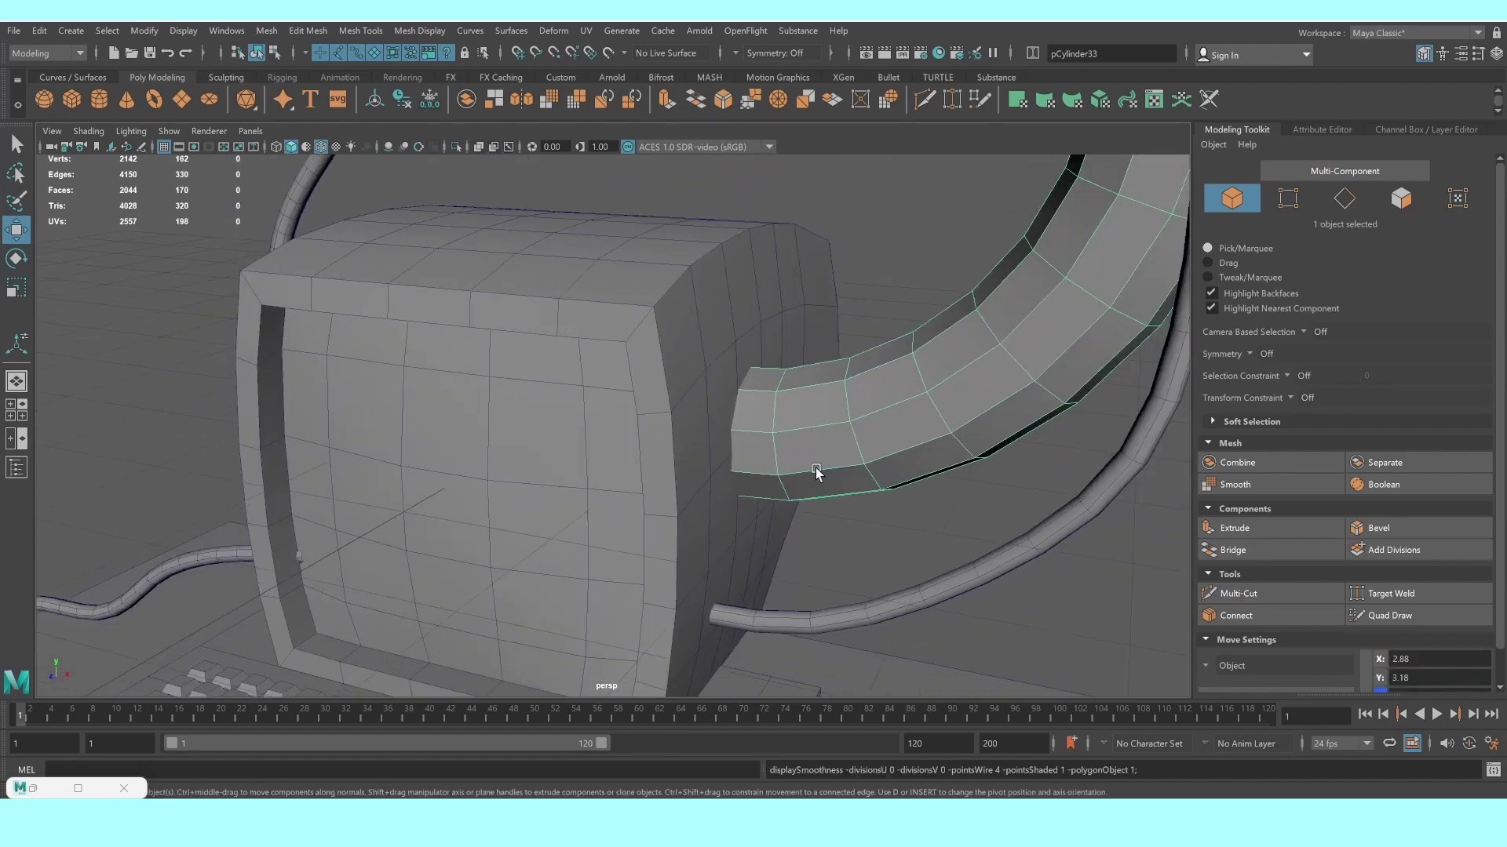
key("4")
left_click_drag(817, 471, 746, 464, "alt")
Delete the block of 20 faces at the cable's monitor end
key("F11")
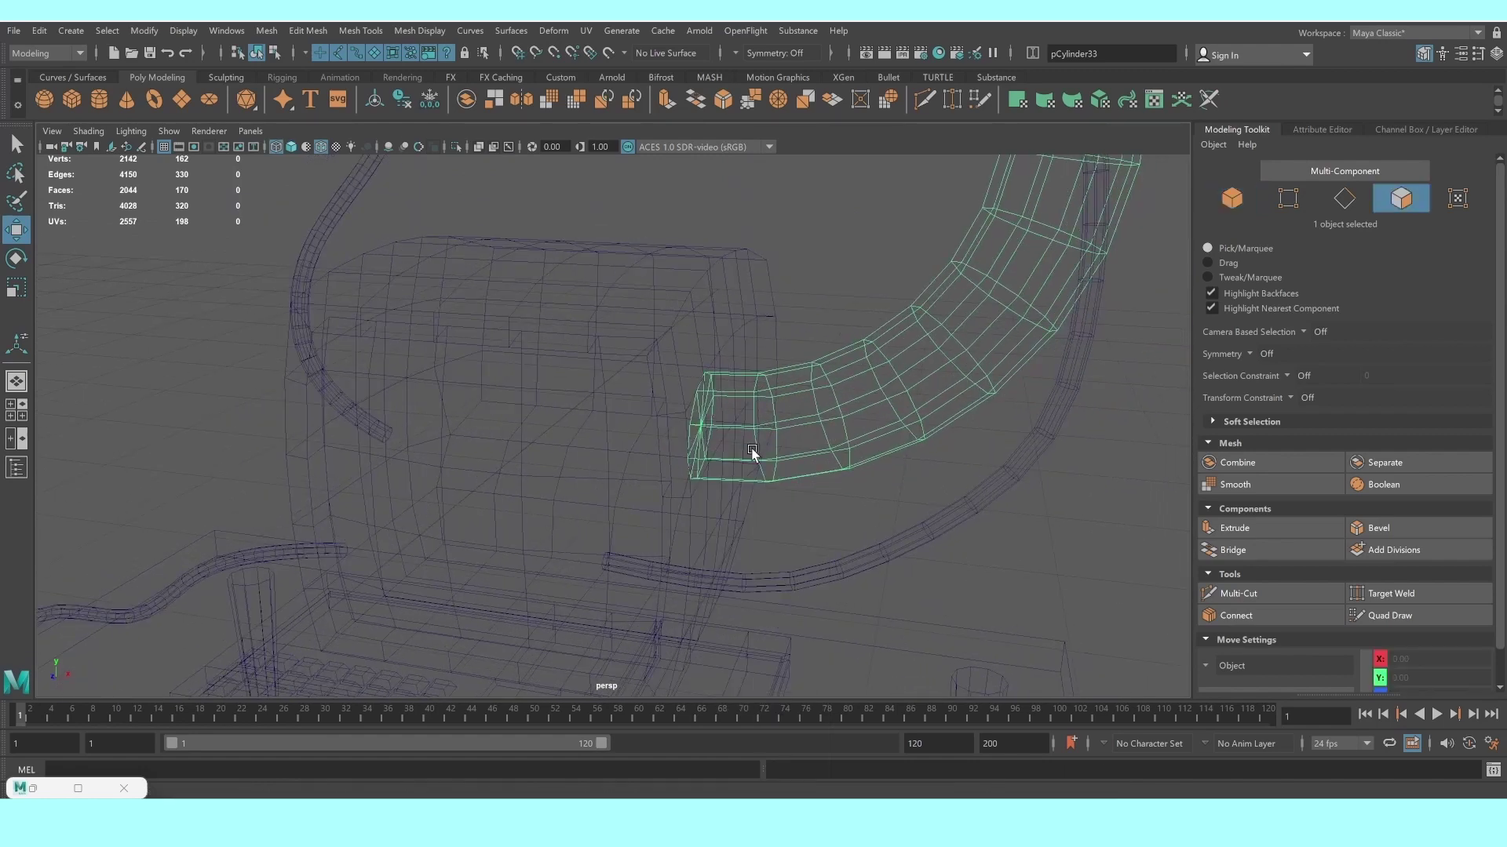
left_click_drag(723, 322, 620, 522)
left_click_drag(672, 266, 726, 537)
left_click_drag(650, 276, 734, 539)
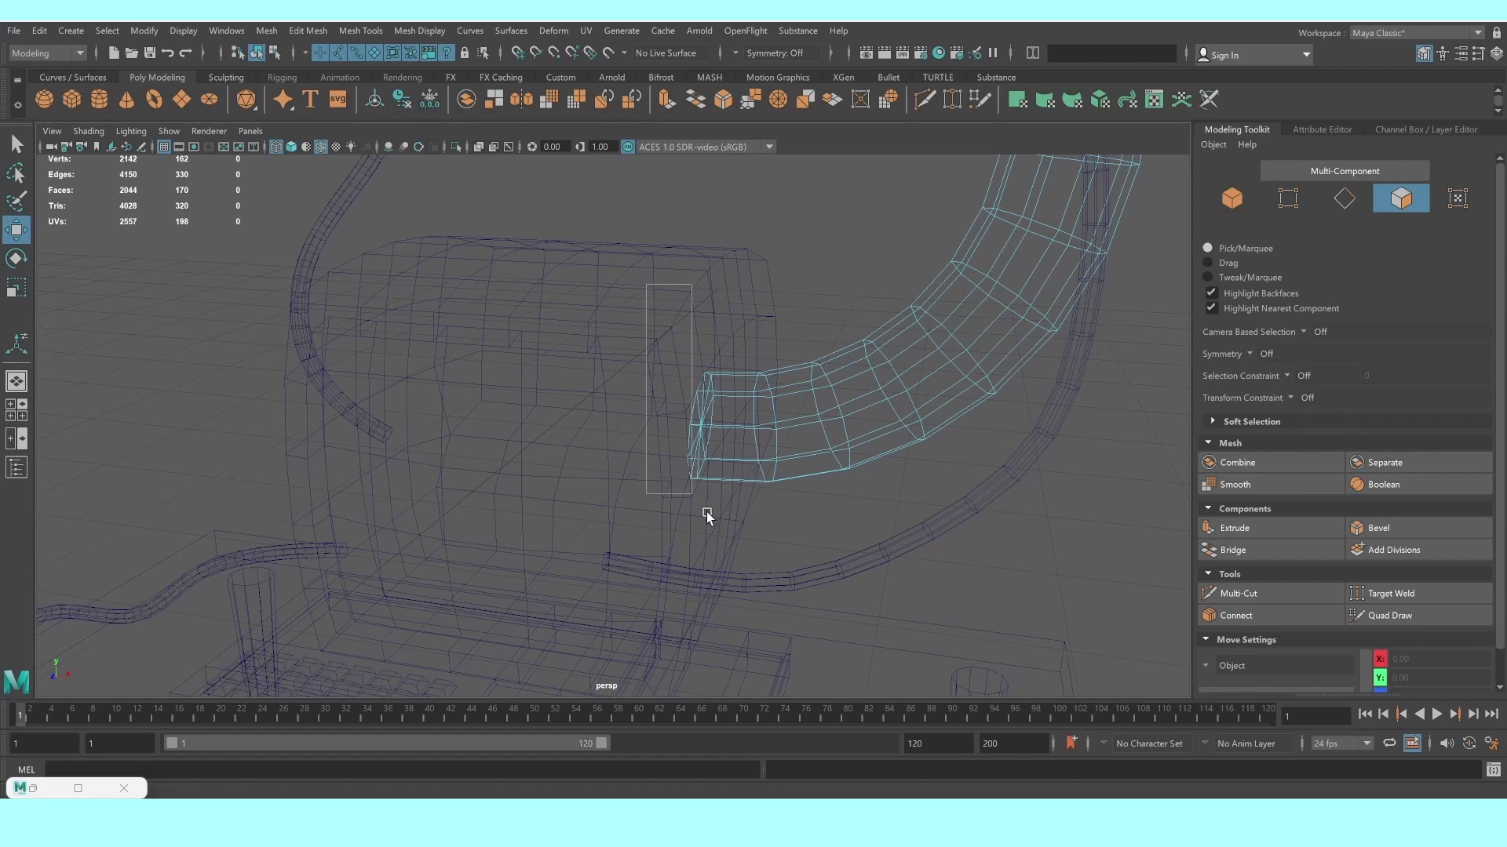
key("Delete")
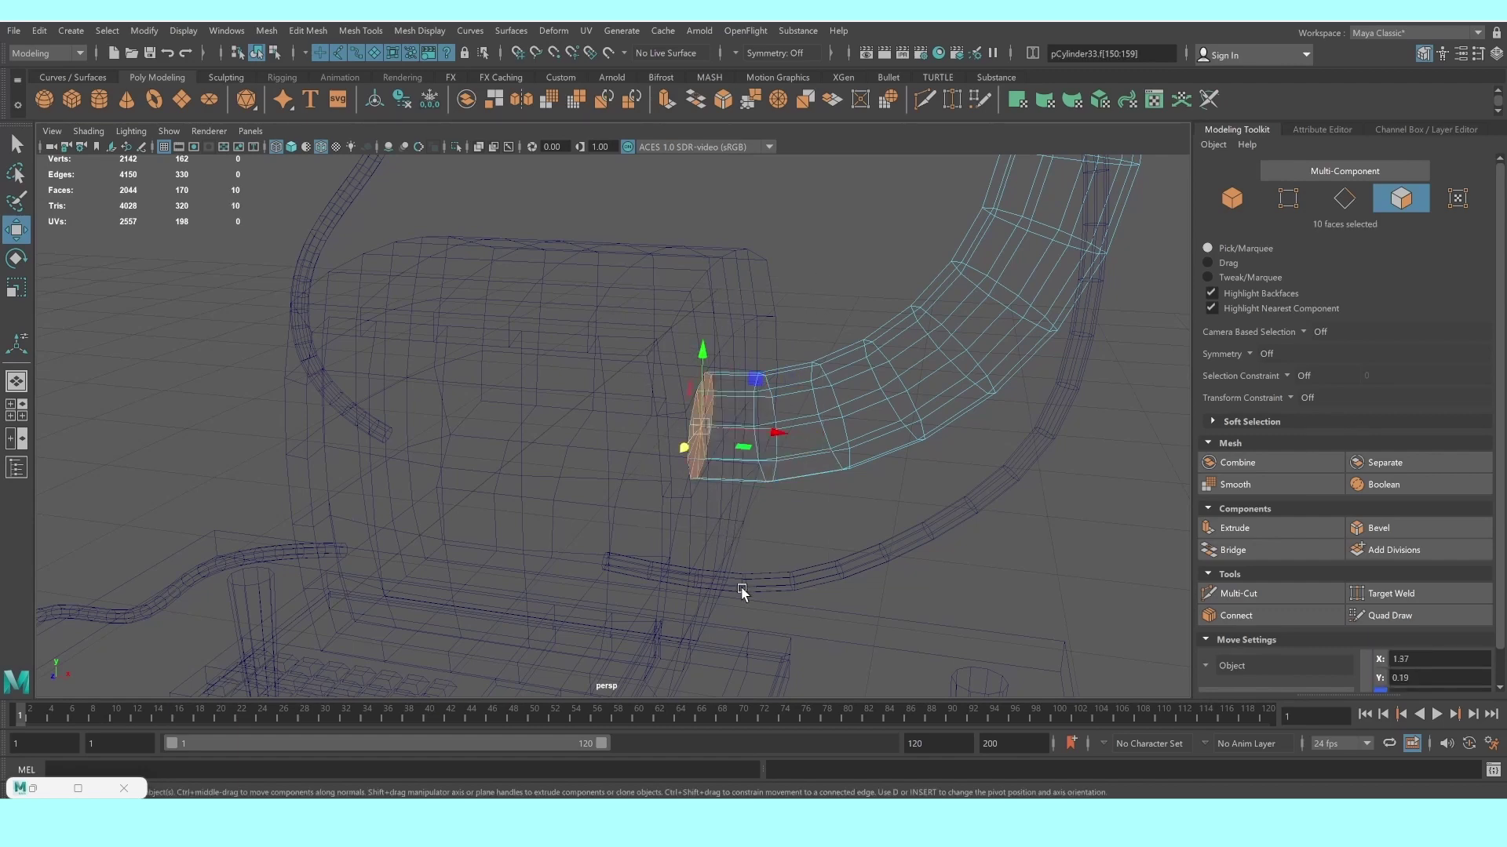
Cut a new edge loop near the cable's open end with the Multi-Cut tool
key("5")
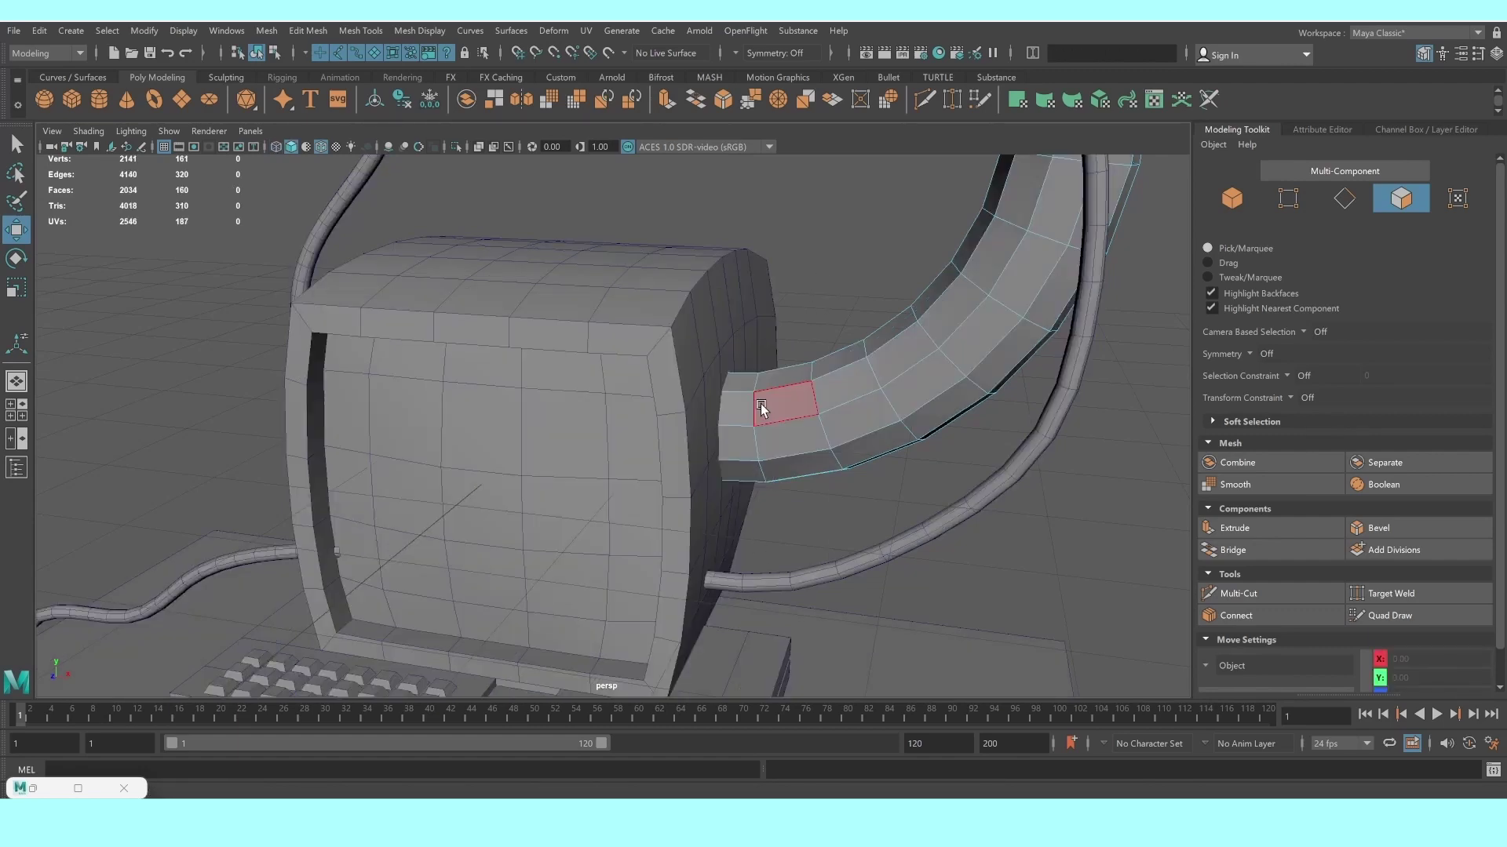
scroll(766, 404, "up", 4)
left_click(1282, 595)
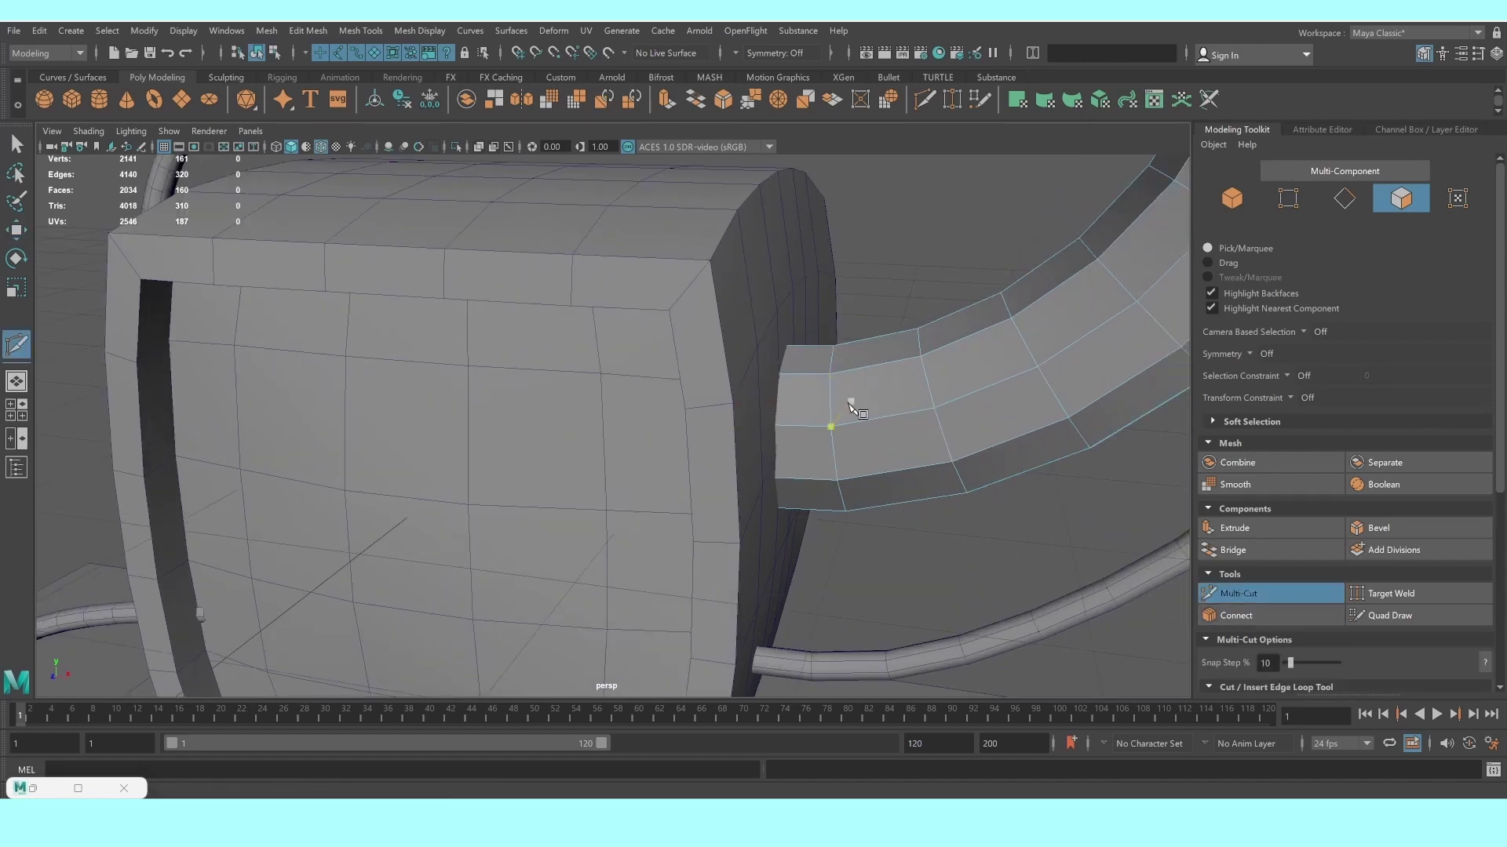
key("4")
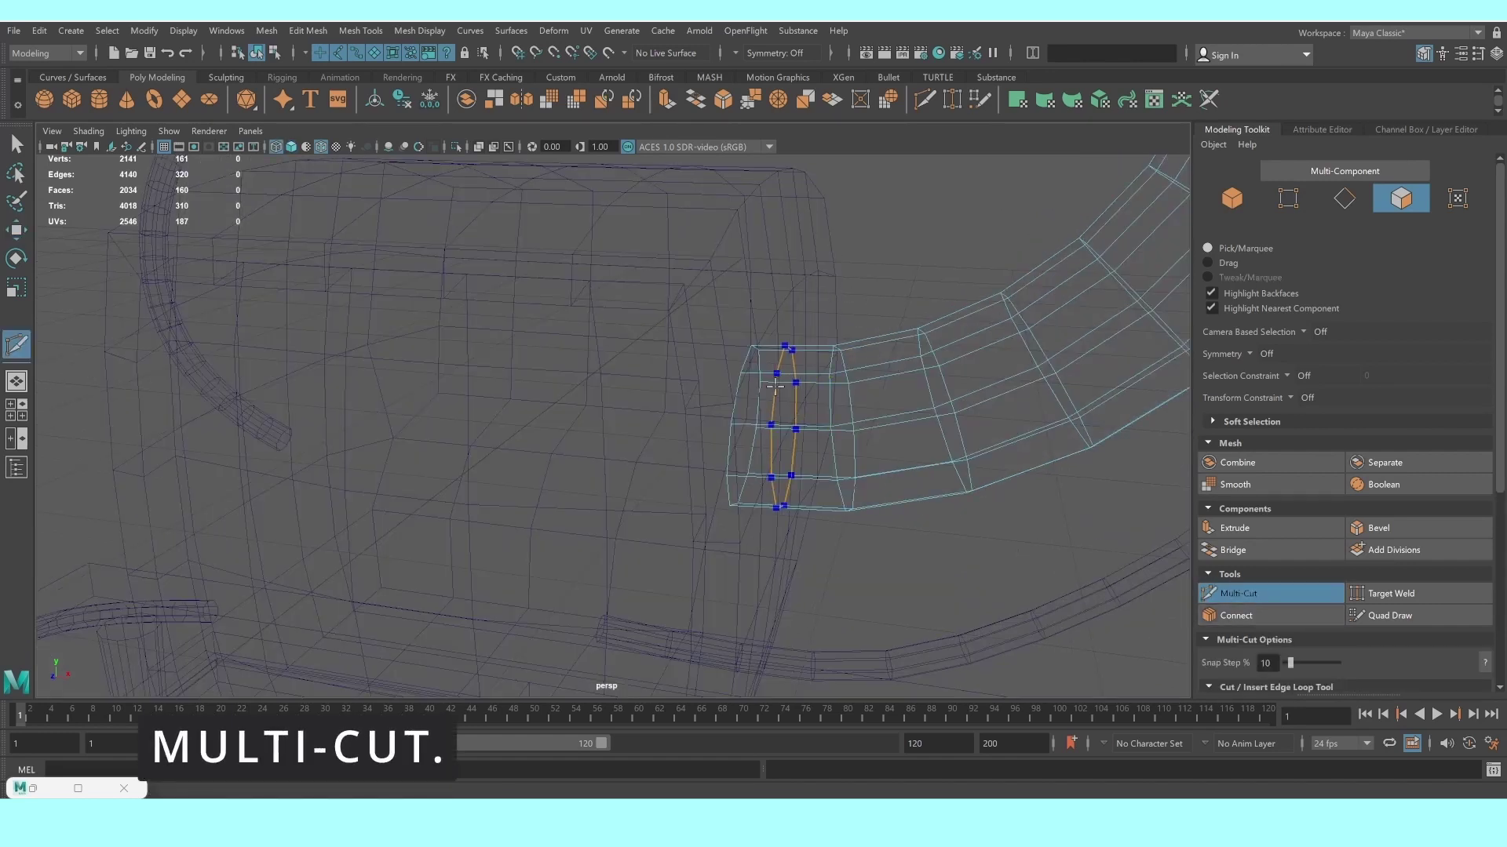
left_click(788, 389, "ctrl")
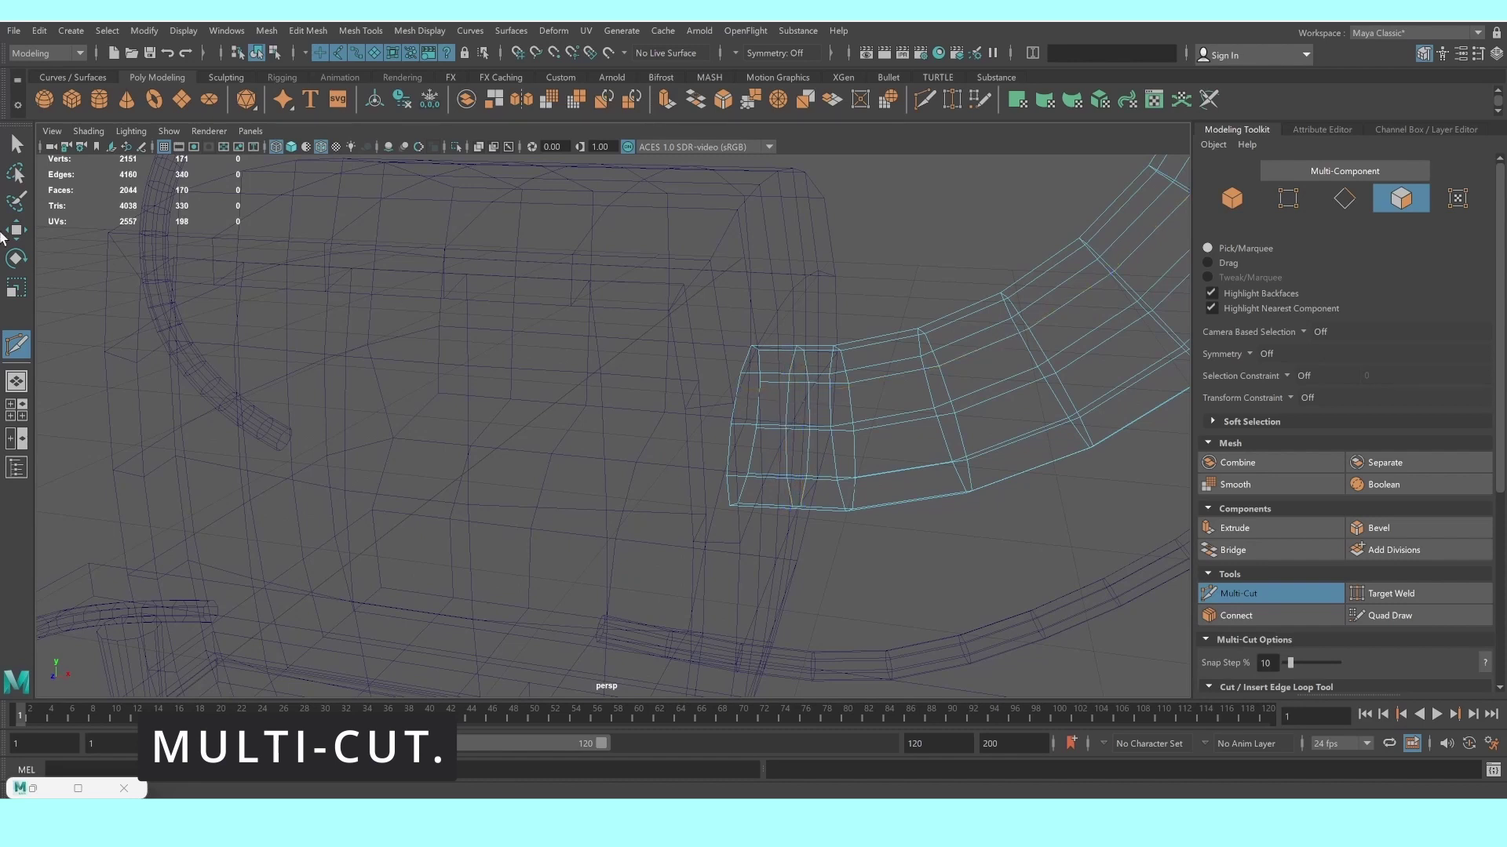
left_click(15, 149)
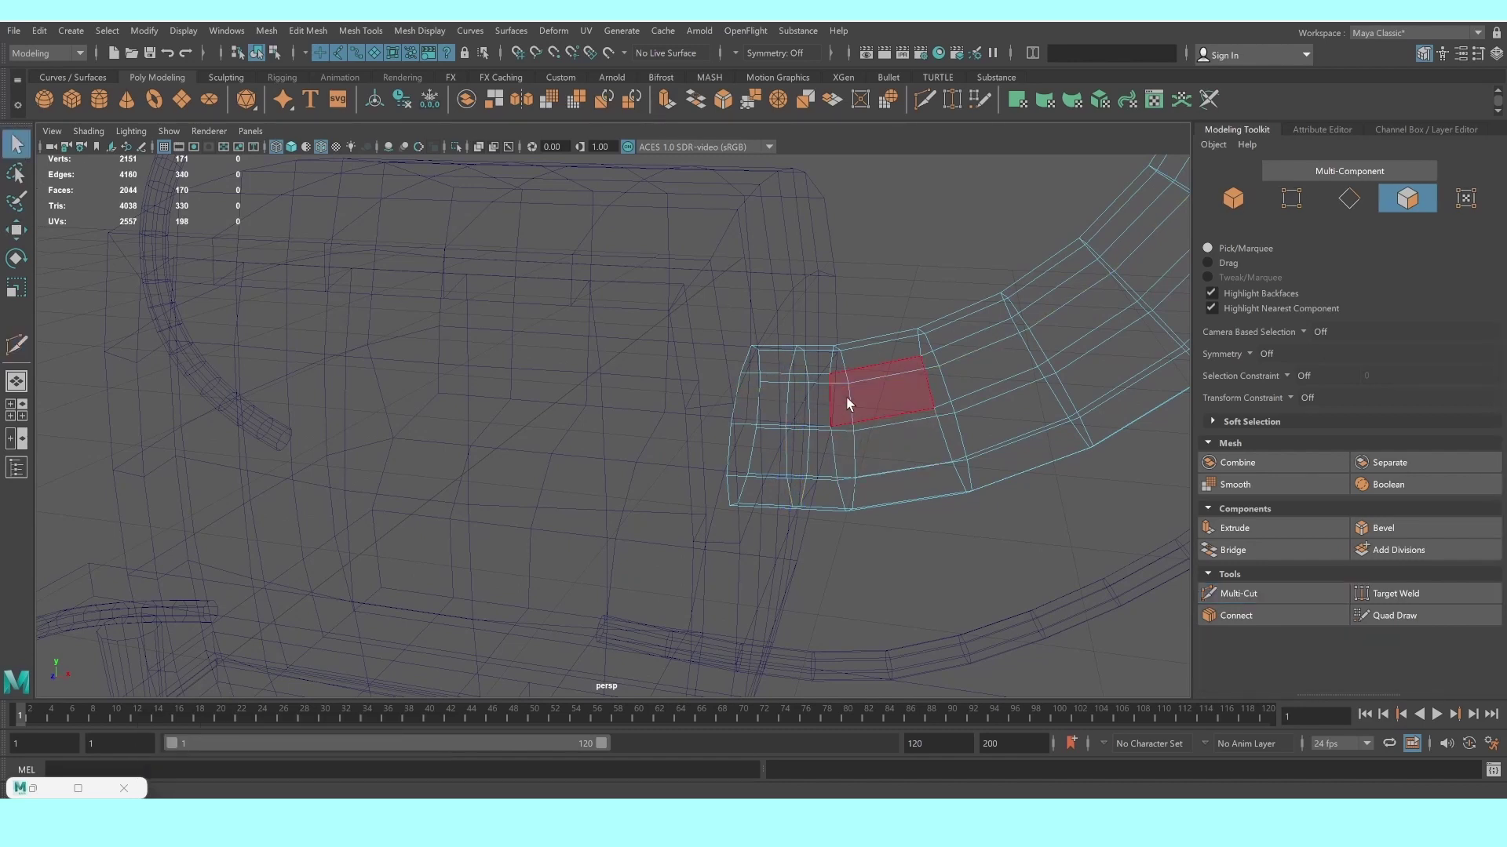
Extrude the two end face rings of the cable with thickness 0.14
key("1")
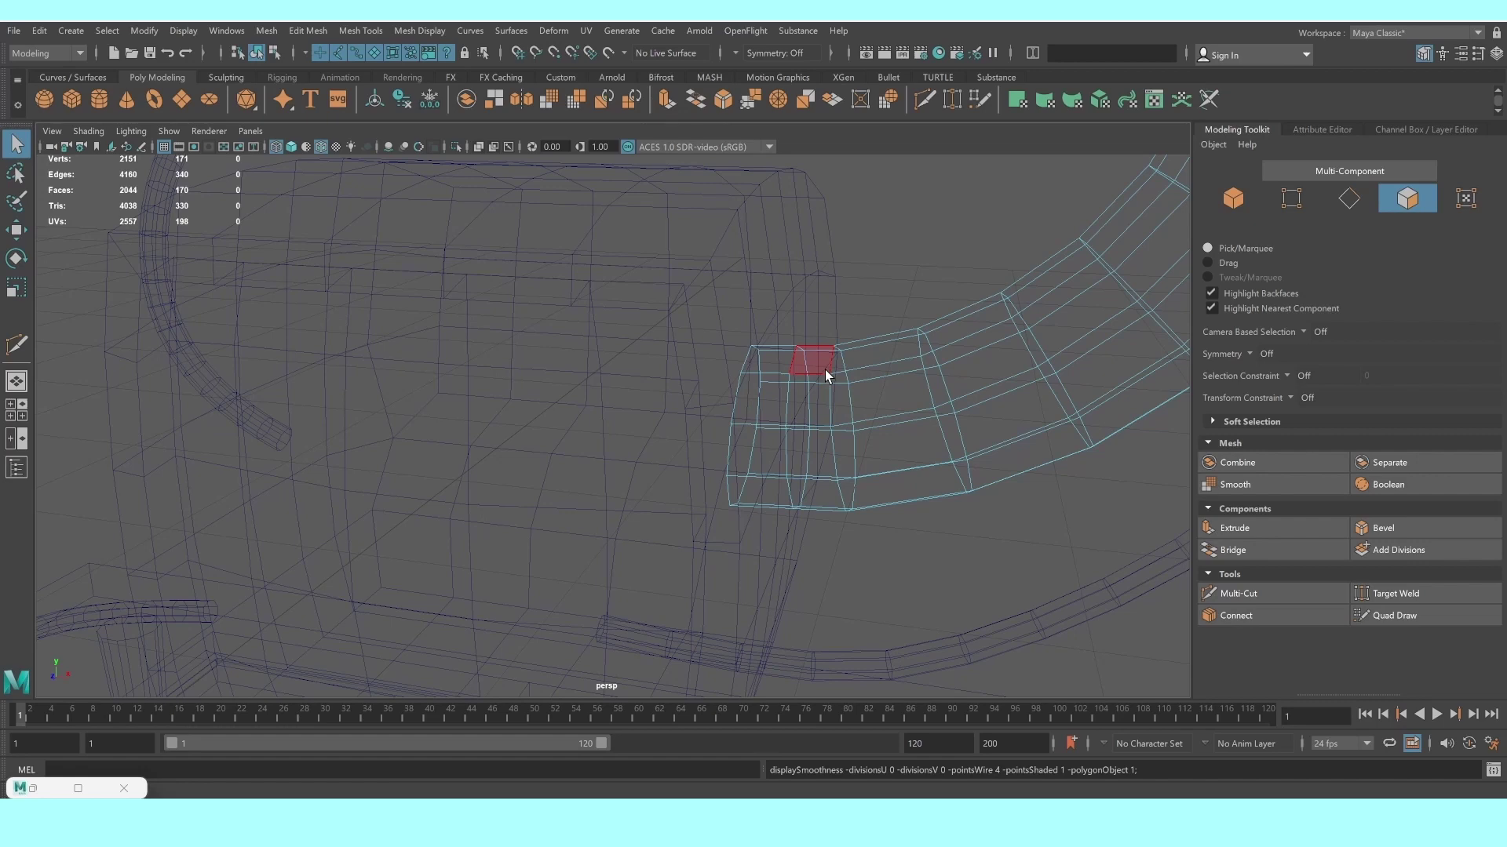
key("5")
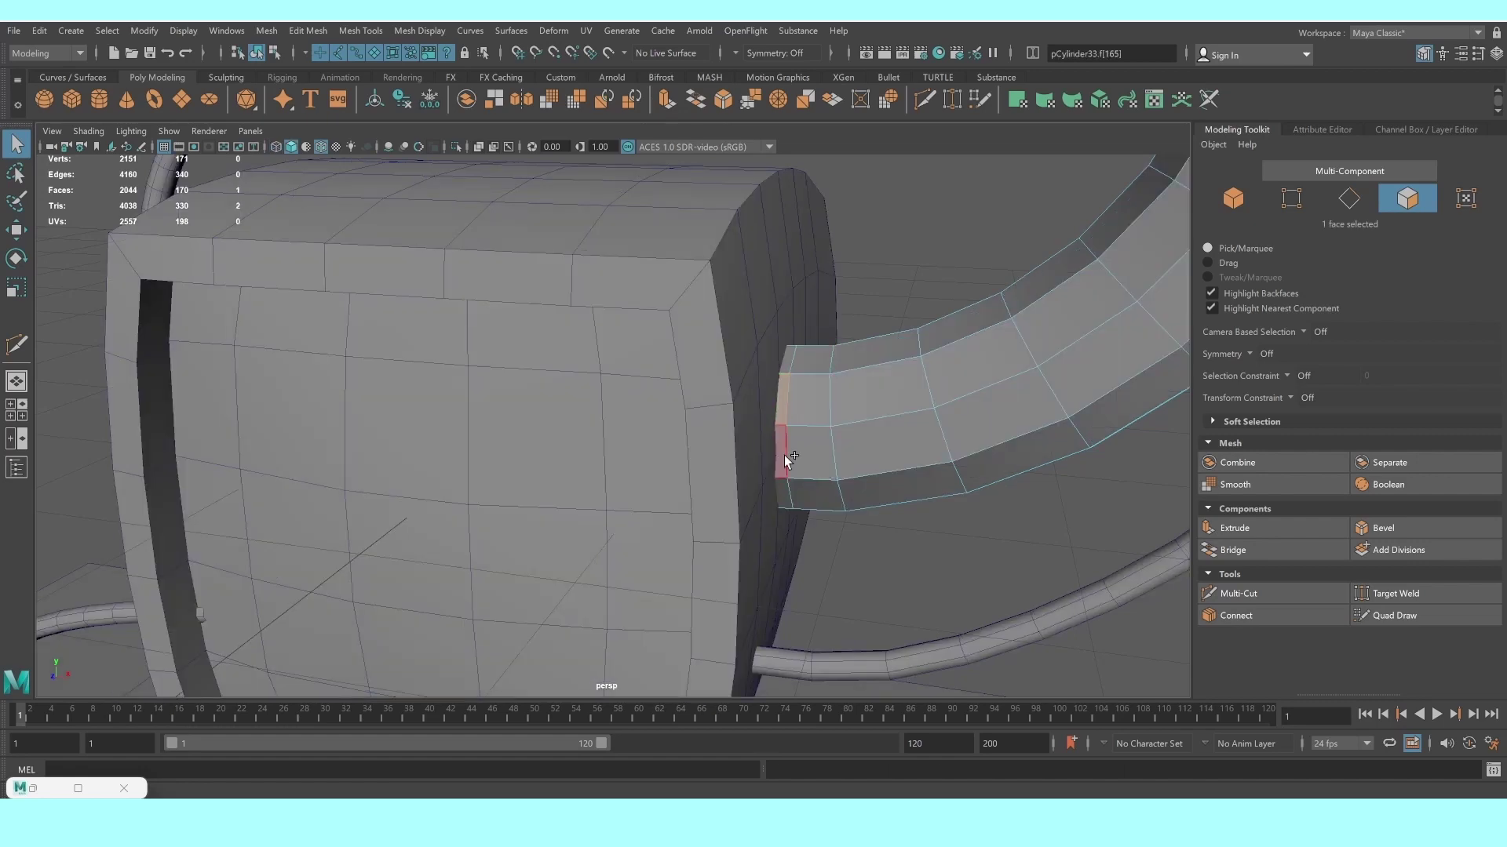
double_click(783, 455)
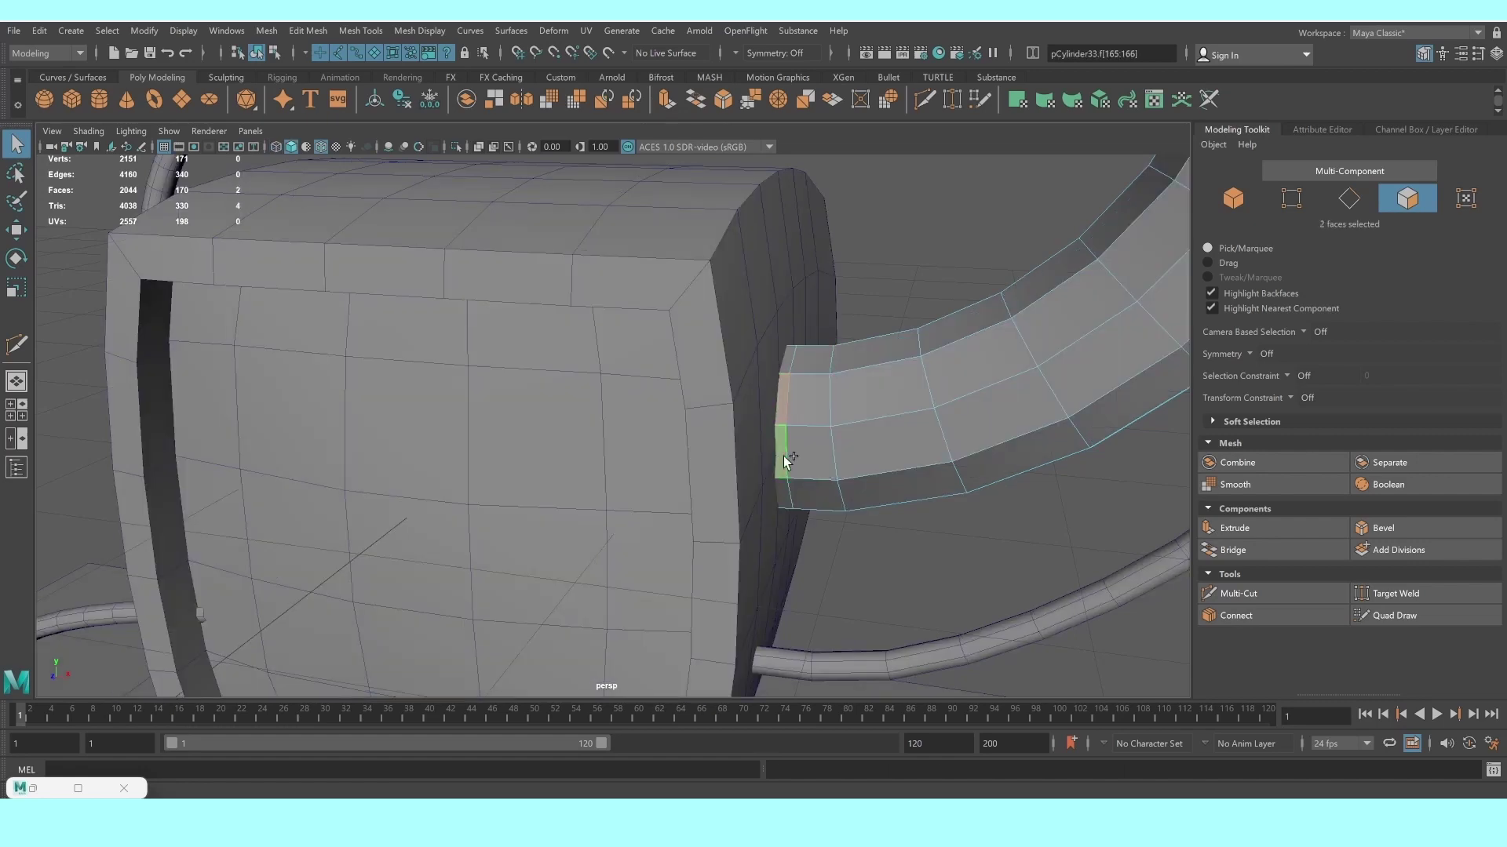
double_click(813, 408, "shift")
left_click(1257, 532)
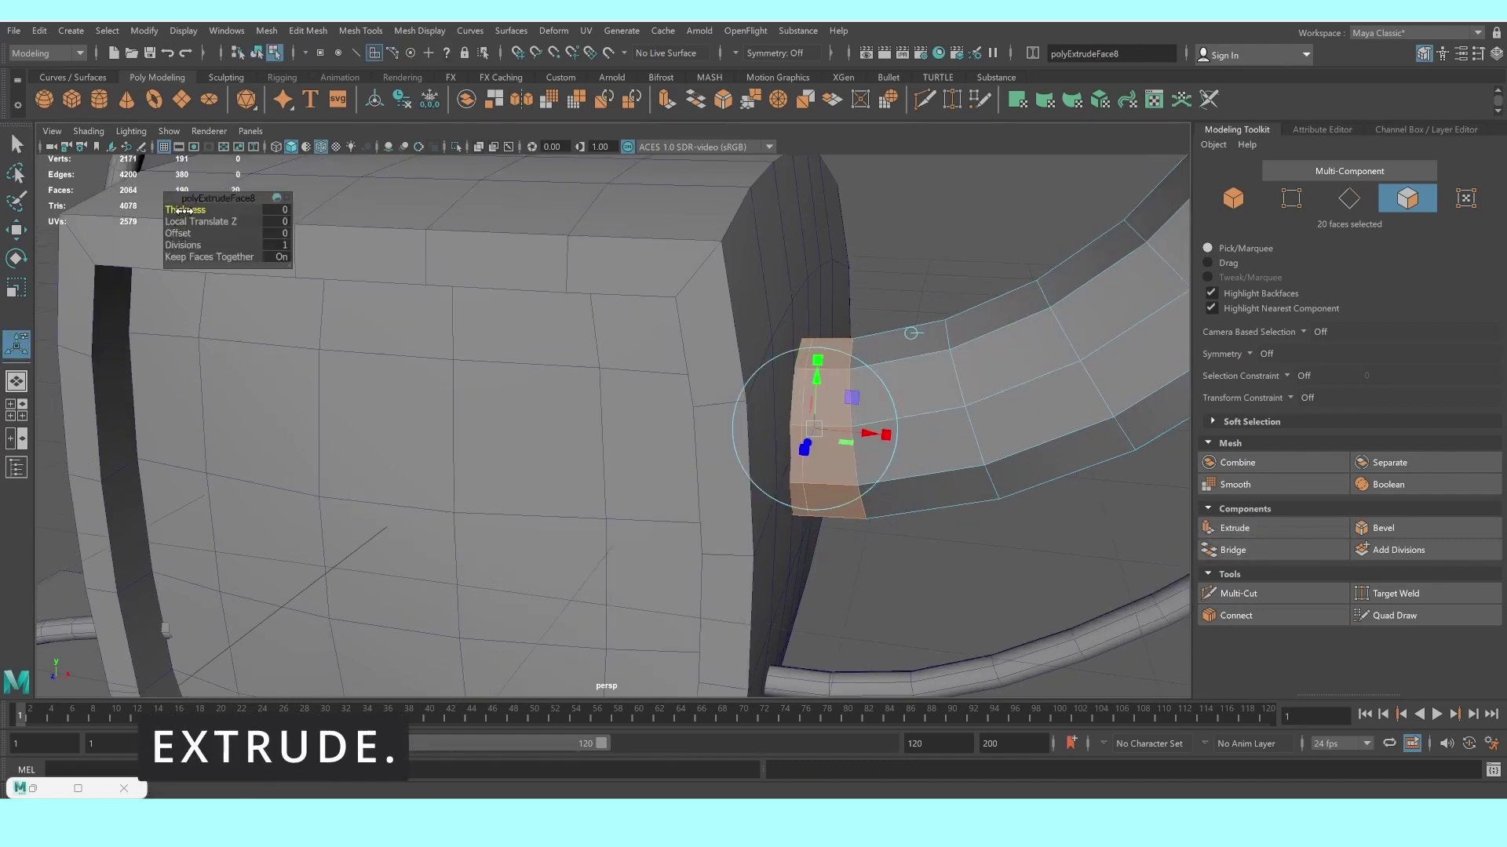
left_click_drag(184, 210, 207, 252)
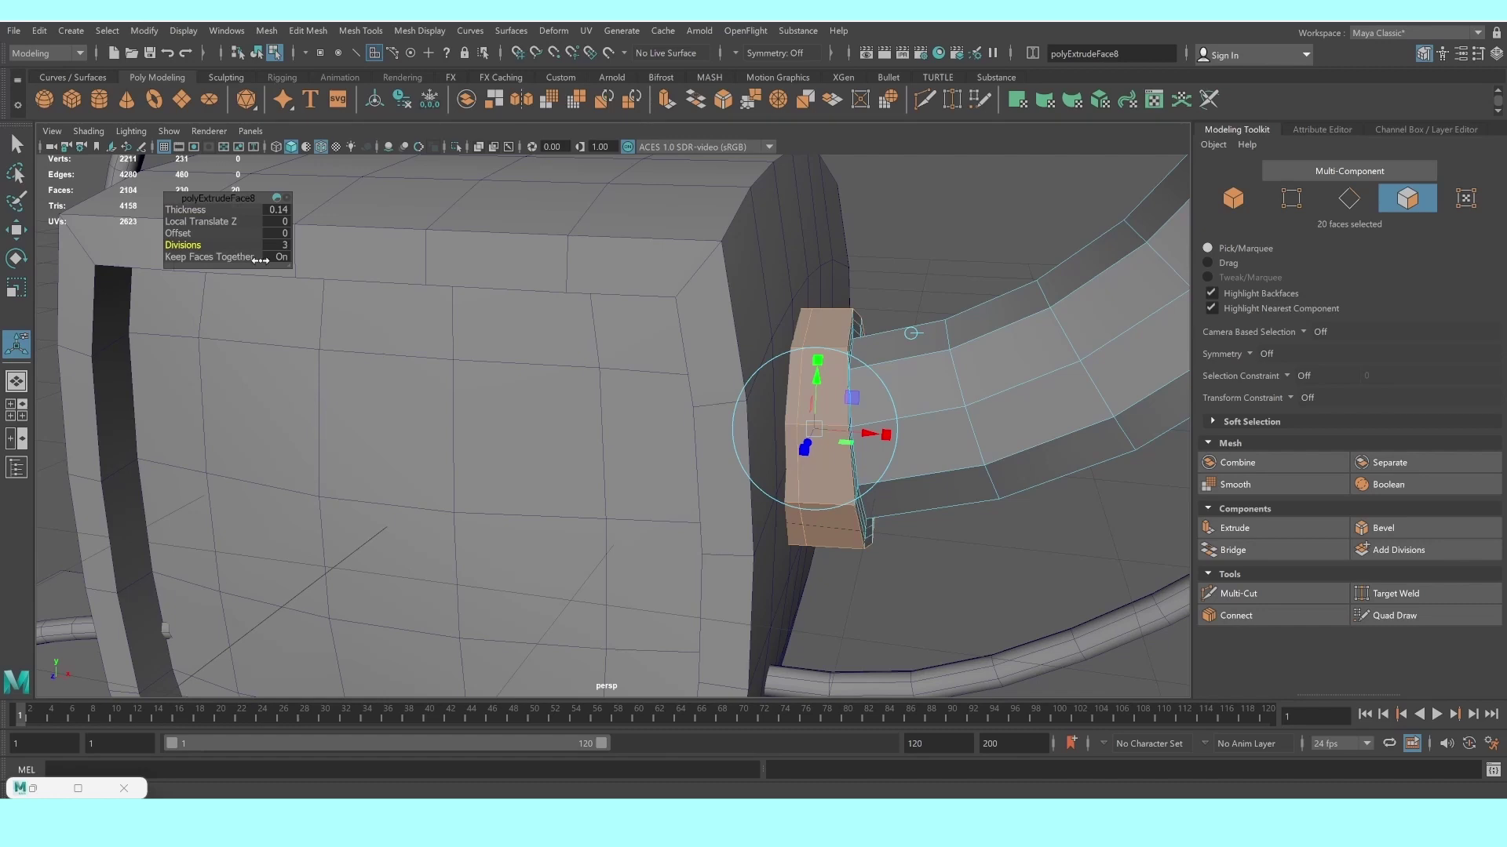
Preview the cable smoothed and return to object mode, viewing monitor and desk
key("3")
scroll(847, 338, "down", 3)
right_click_drag(863, 384, 970, 333)
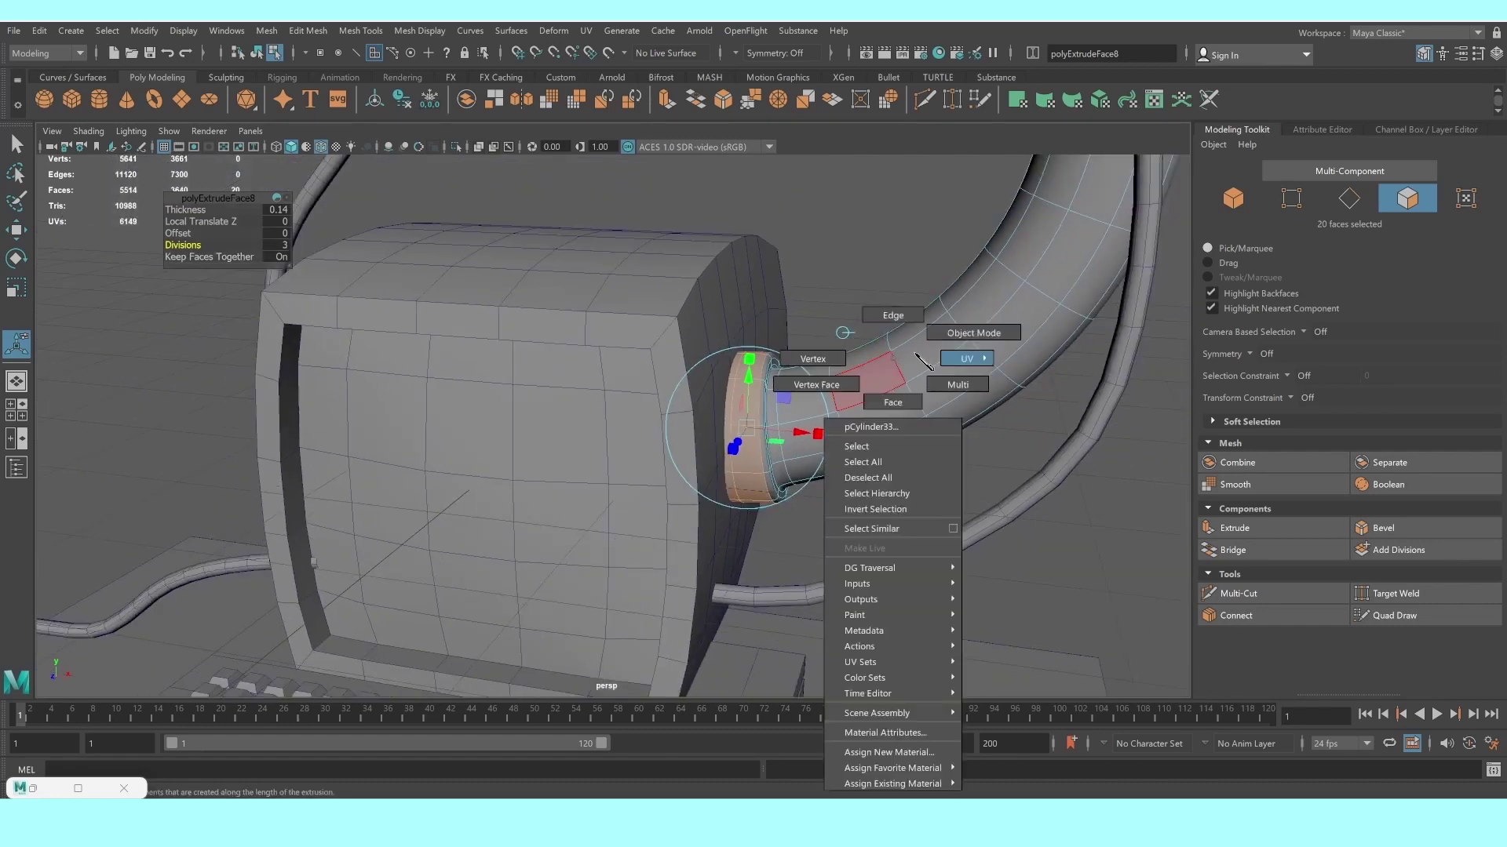
key("F8")
scroll(853, 199, "down", 3)
mouse_move(853, 199)
left_mouse_down("alt")
mouse_move(775, 304)
mouse_move(693, 350)
mouse_move(341, 159)
left_mouse_up("alt")
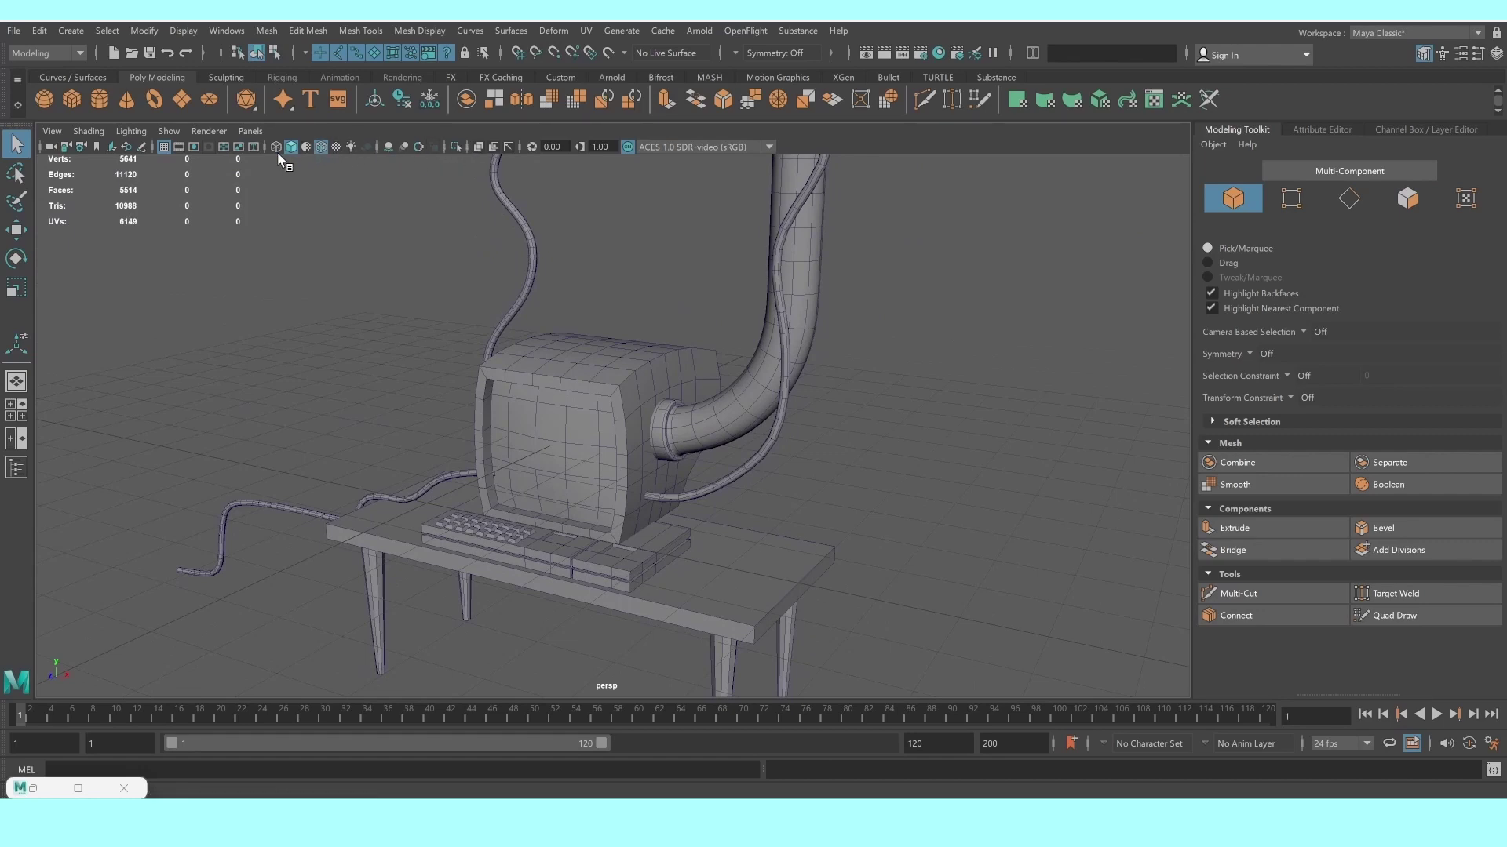
Turn off Wireframe on Shaded and frame the cable tube's faces in the maximised front view
left_click(321, 147)
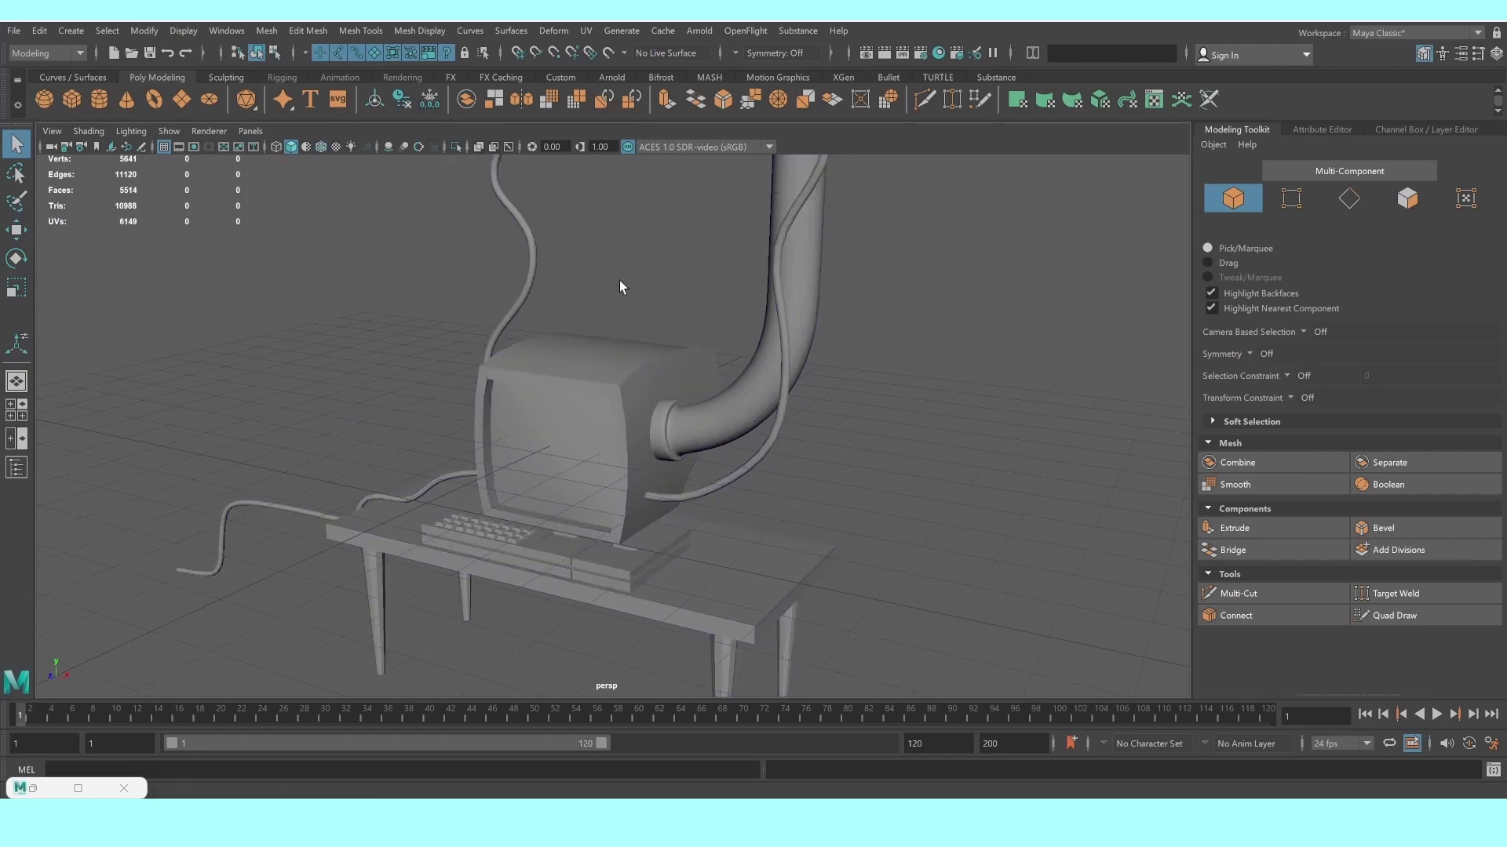
mouse_move(619, 282)
left_mouse_down("alt")
mouse_move(700, 370)
mouse_move(791, 363)
mouse_move(700, 362)
mouse_move(760, 397)
mouse_move(562, 440)
mouse_move(642, 440)
left_mouse_up("alt")
left_click(760, 398)
scroll(642, 440, "up", 2)
key("1")
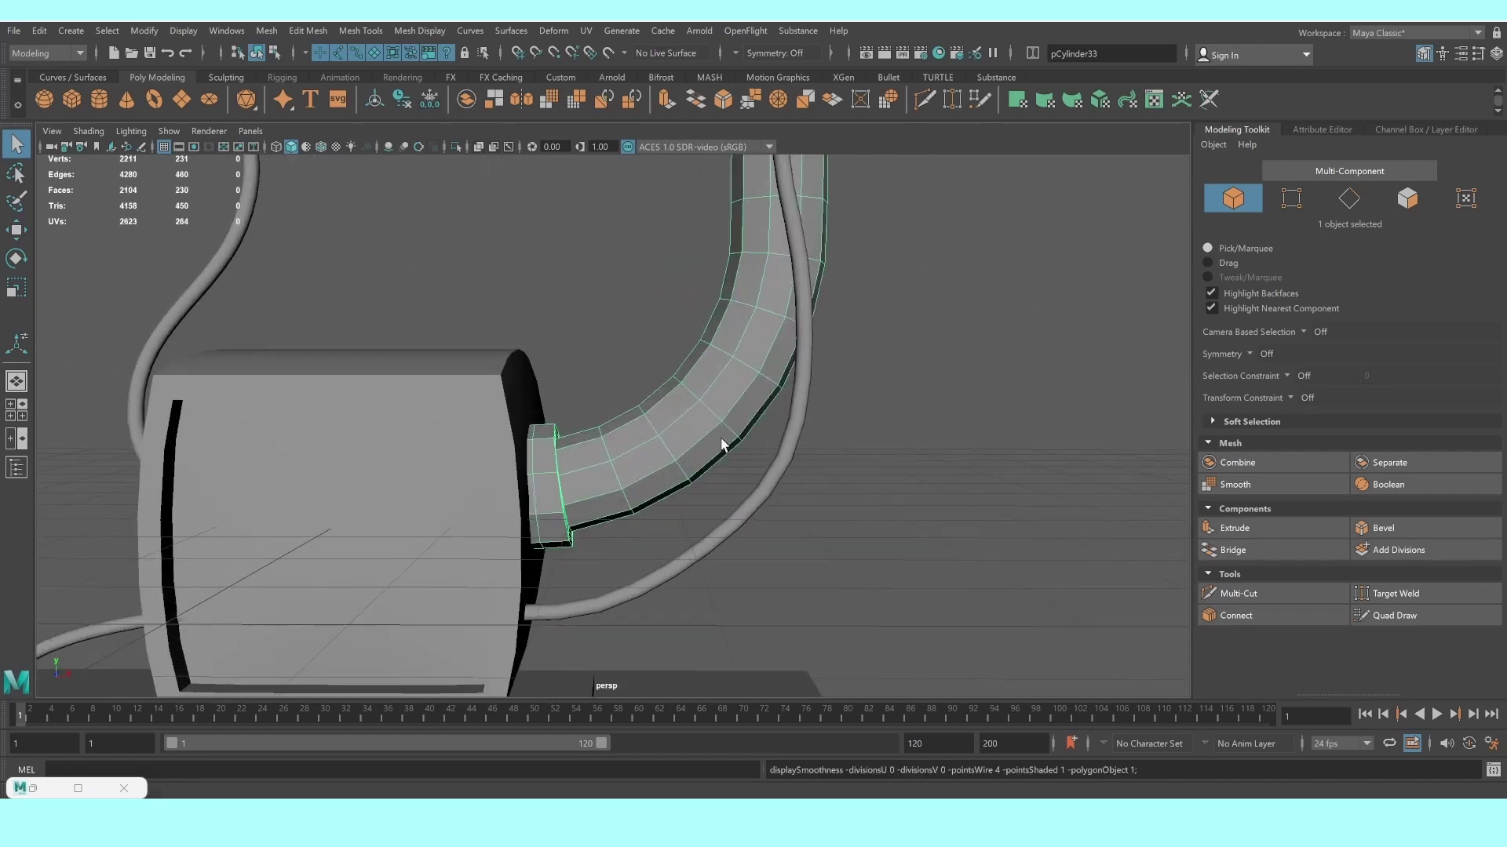
right_click_drag(718, 428, 694, 447)
key("space")
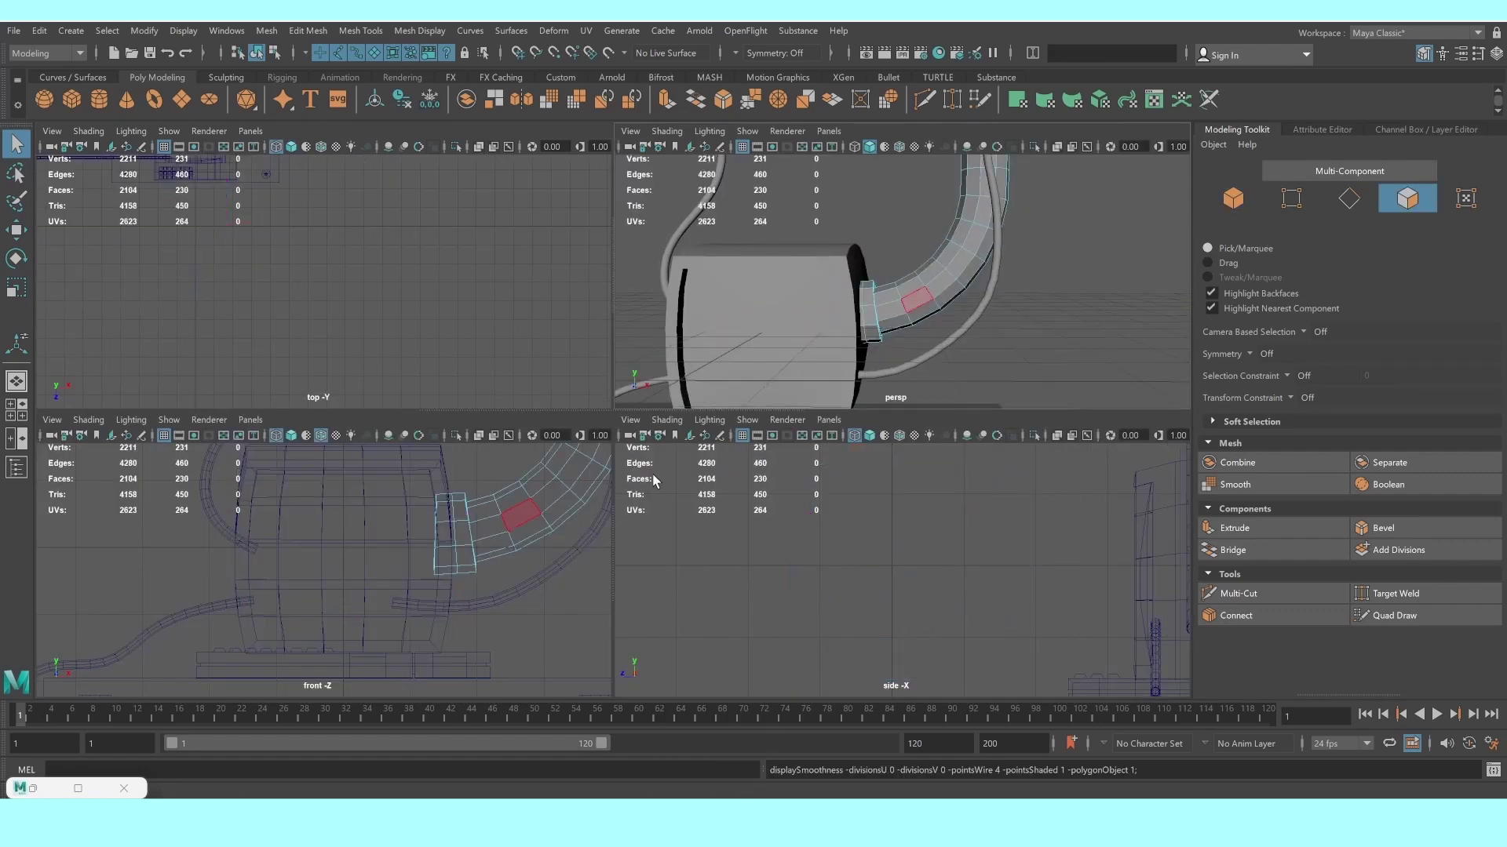
key("space")
middle_click_drag(576, 487, 503, 518, "alt")
scroll(503, 518, "up", 1)
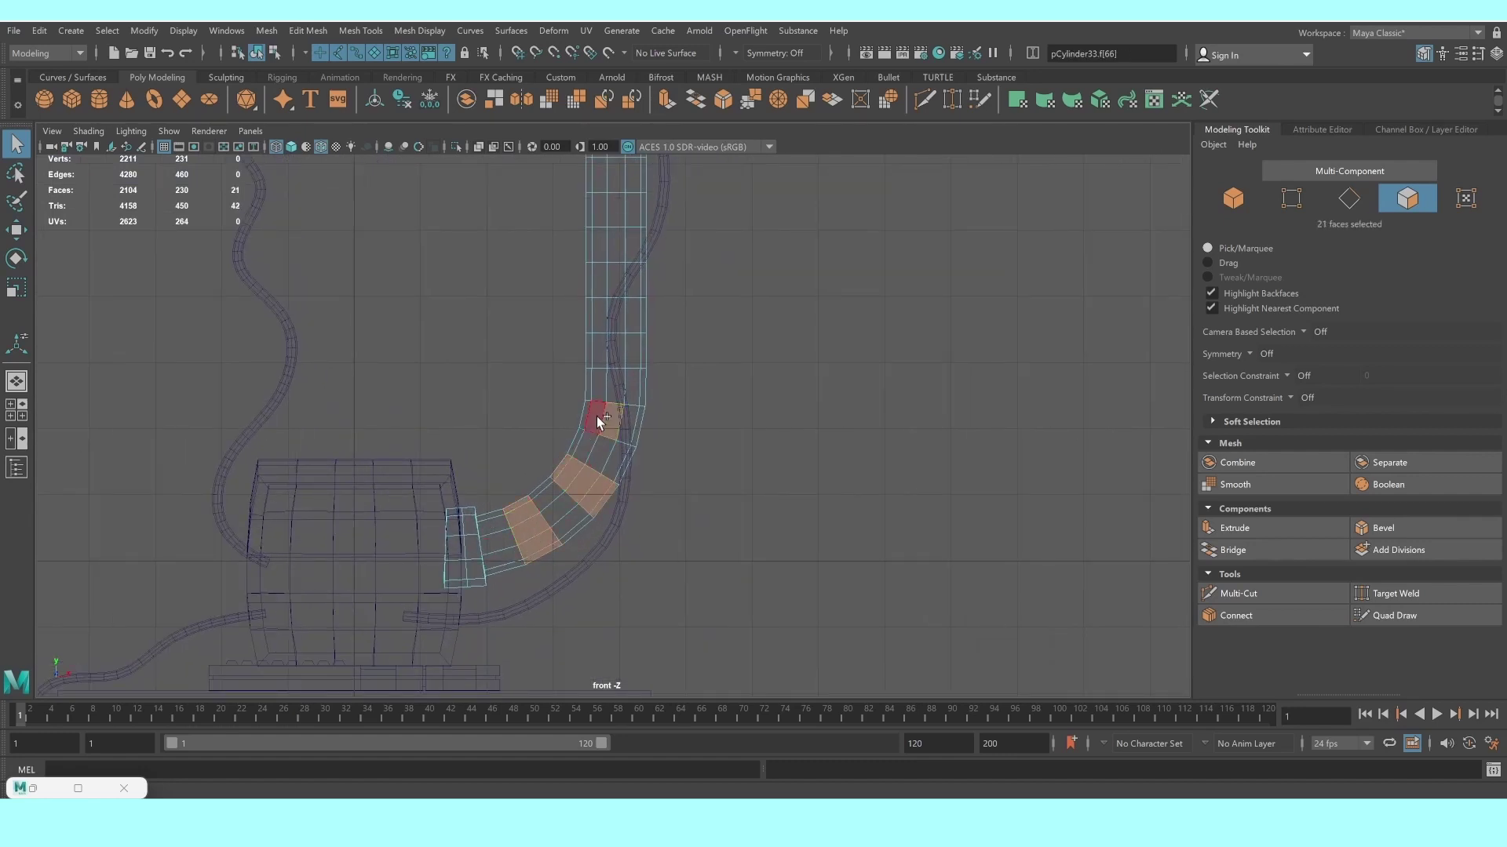
Select alternating face rings along the tube, including its top and curved section
double_click(605, 347, "shift")
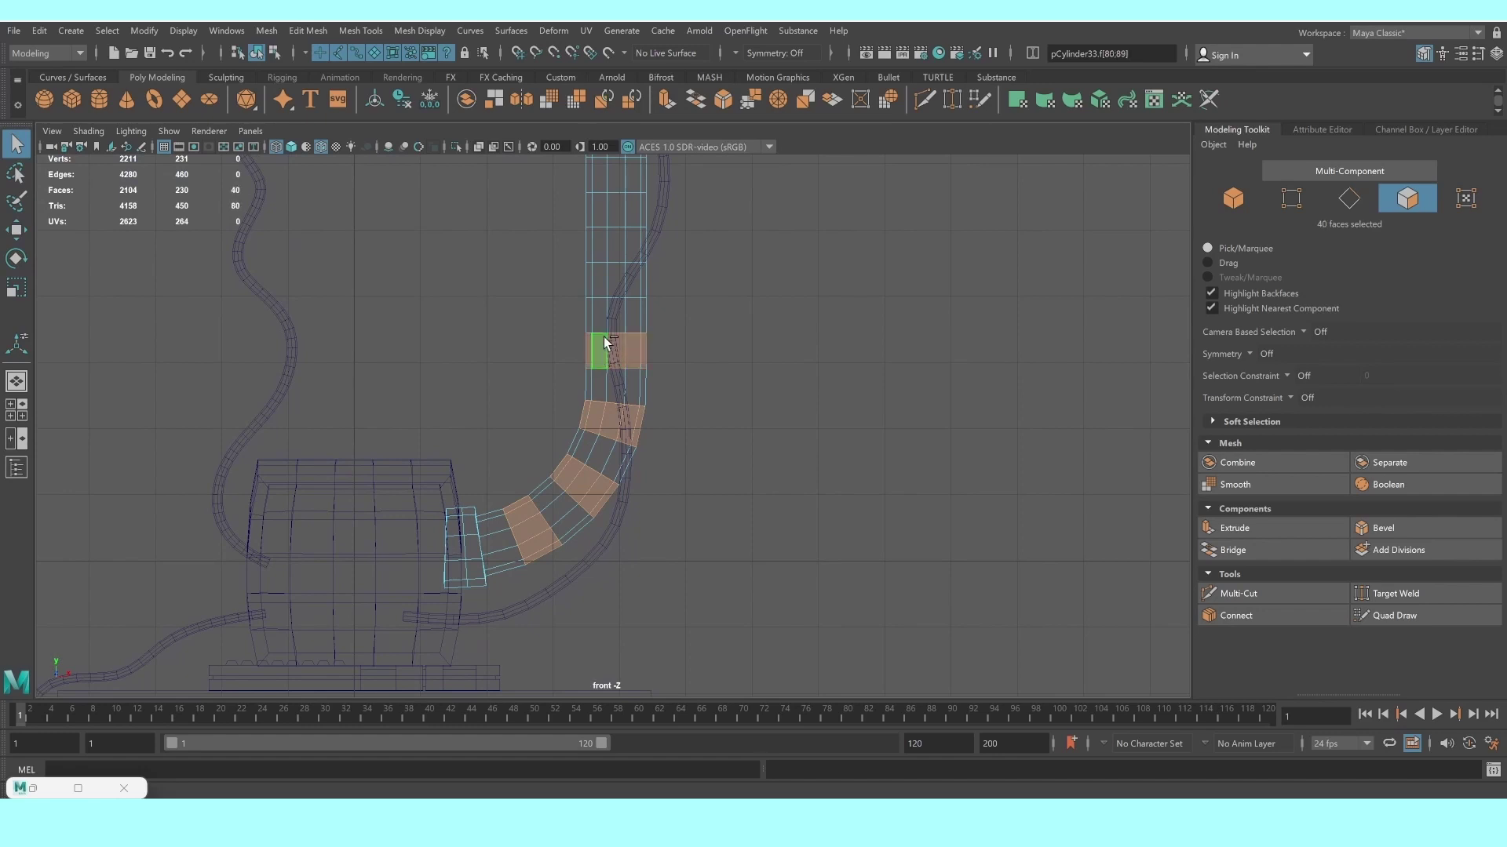
double_click(601, 281, "shift")
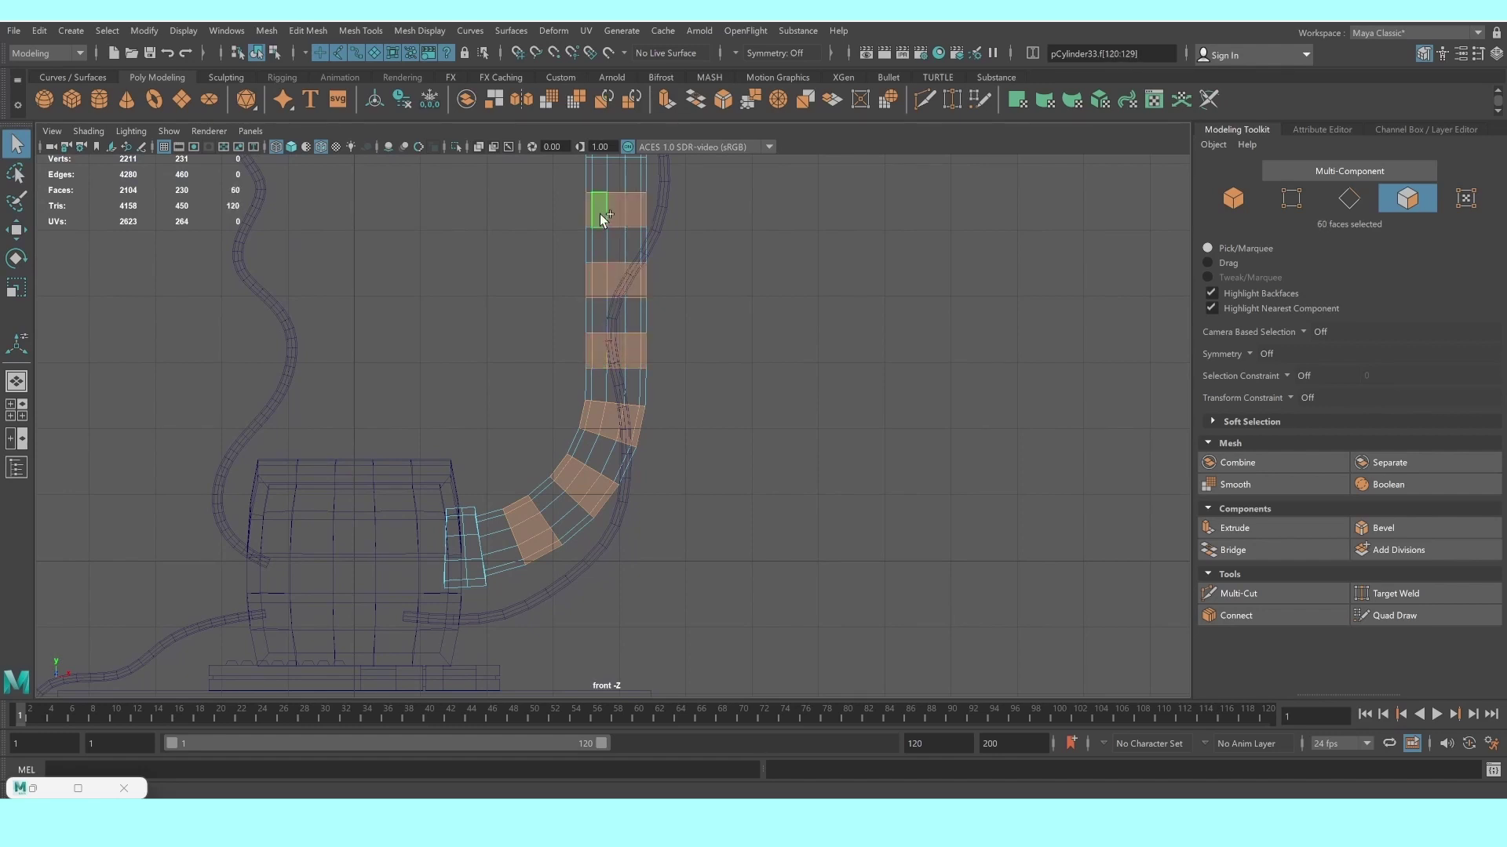
middle_click_drag(684, 262, 643, 557, "alt")
scroll(627, 542, "up", 1)
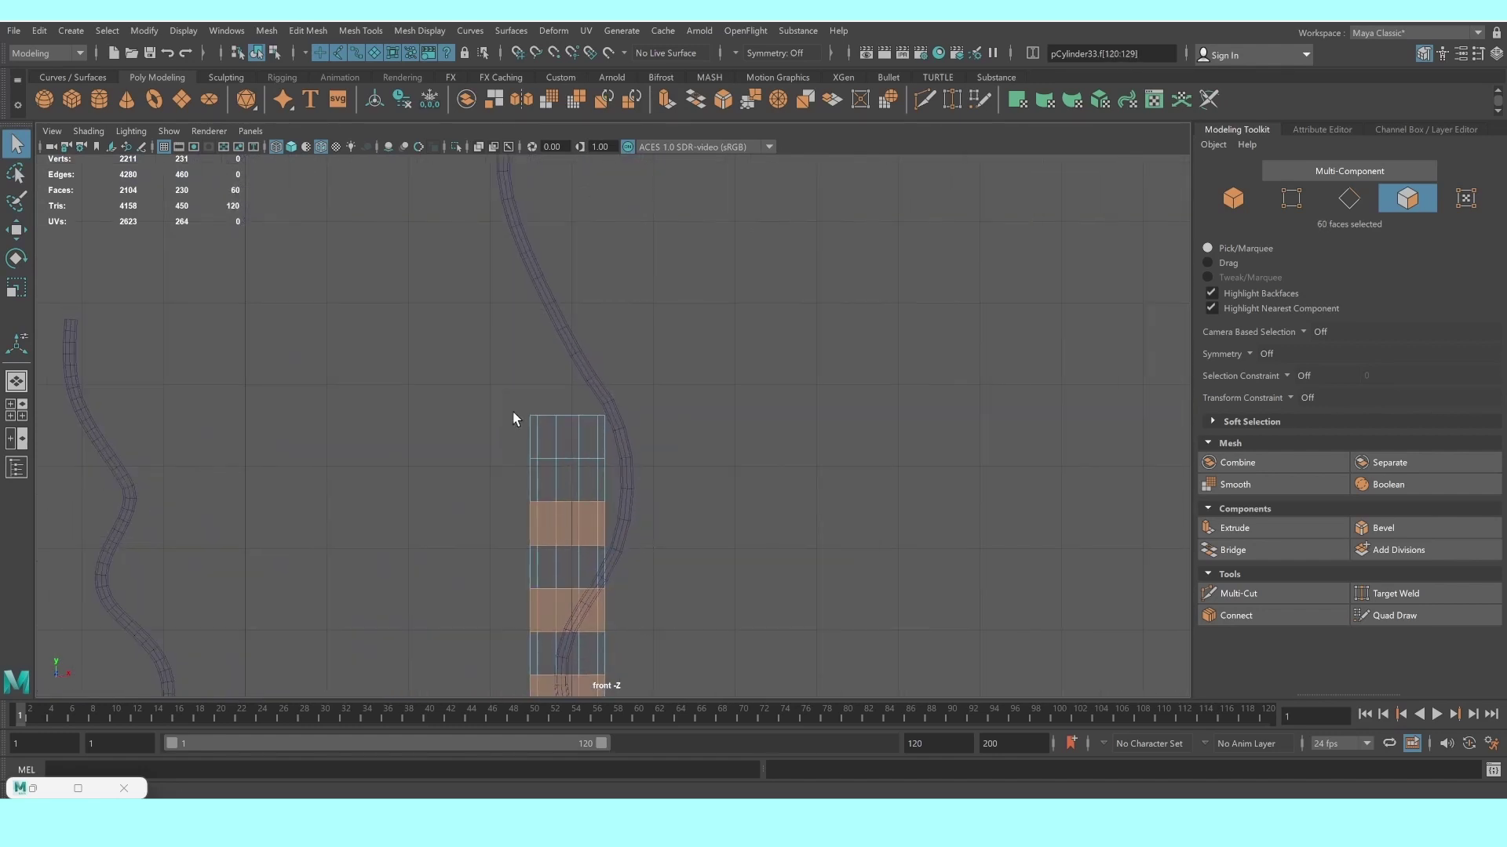
double_click(550, 449, "shift")
scroll(606, 550, "down", 2)
middle_click_drag(605, 573, 691, 269, "alt")
scroll(693, 276, "up", 3)
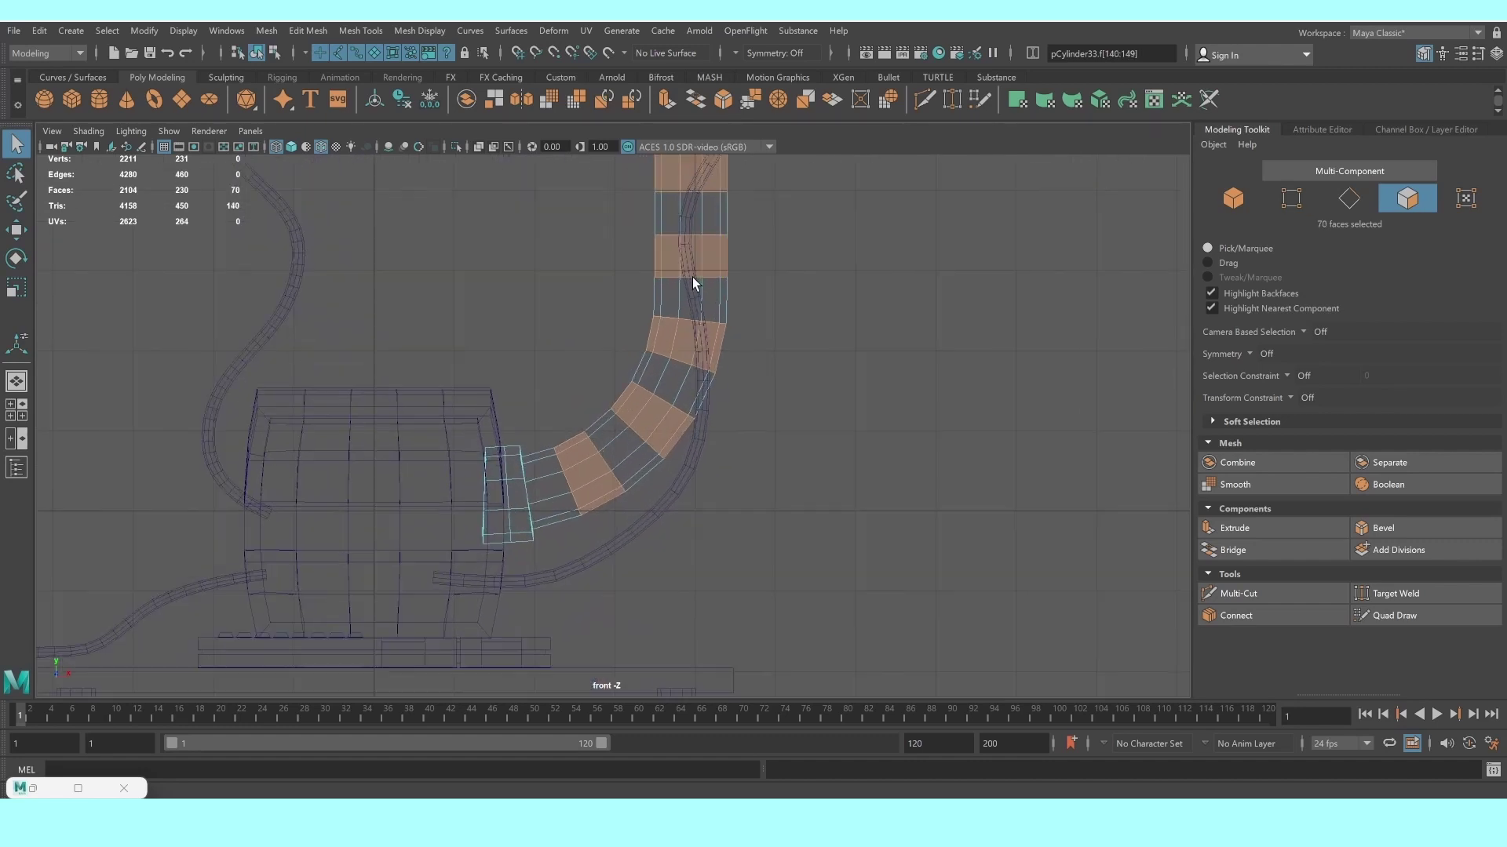
scroll(847, 393, "up", 2)
Extrude the selected face rings with thickness -0.08
left_click(1233, 528)
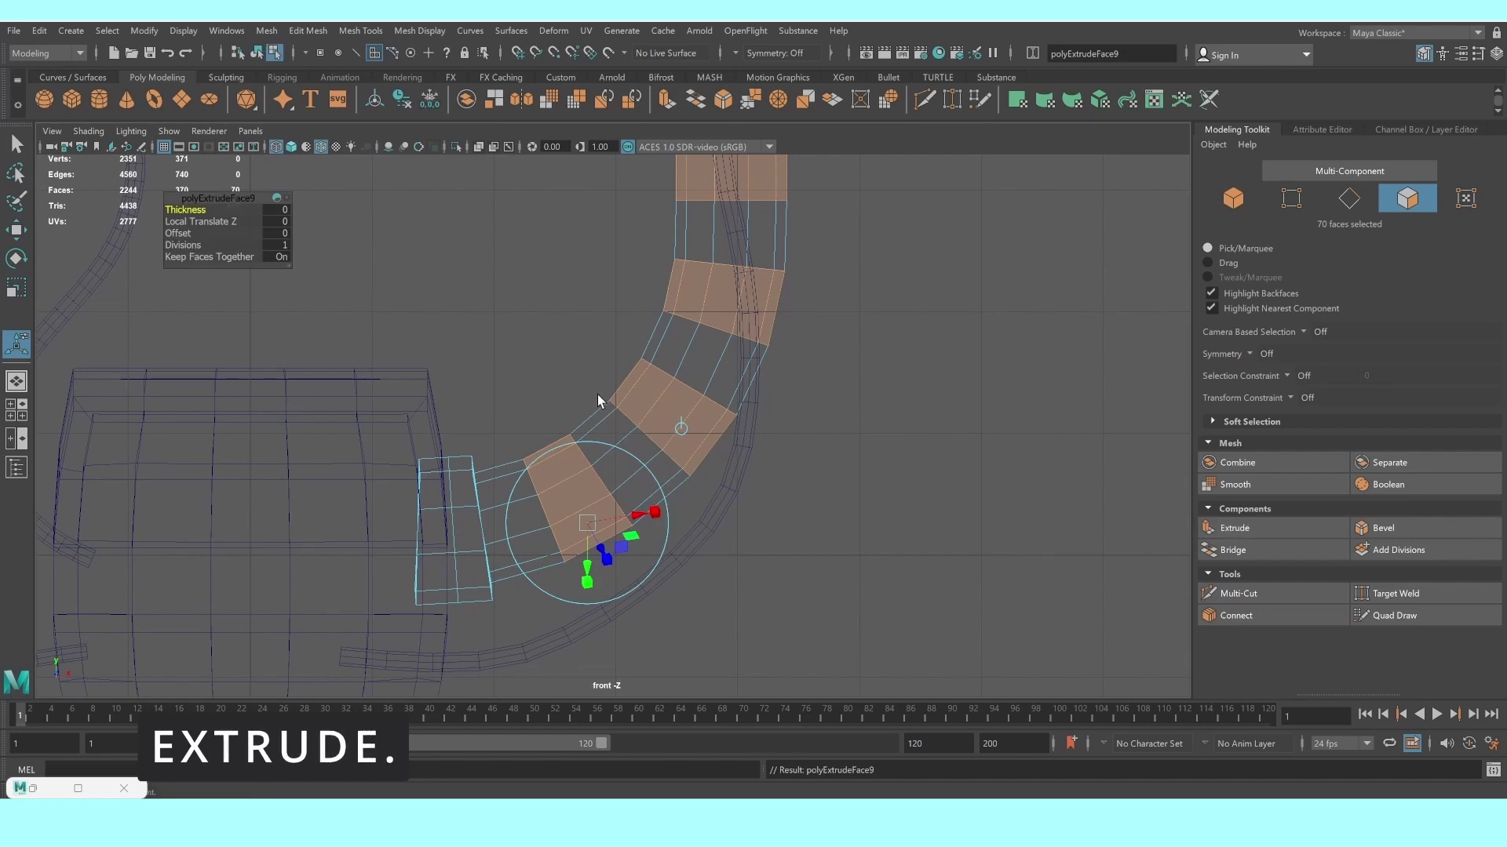
key("5")
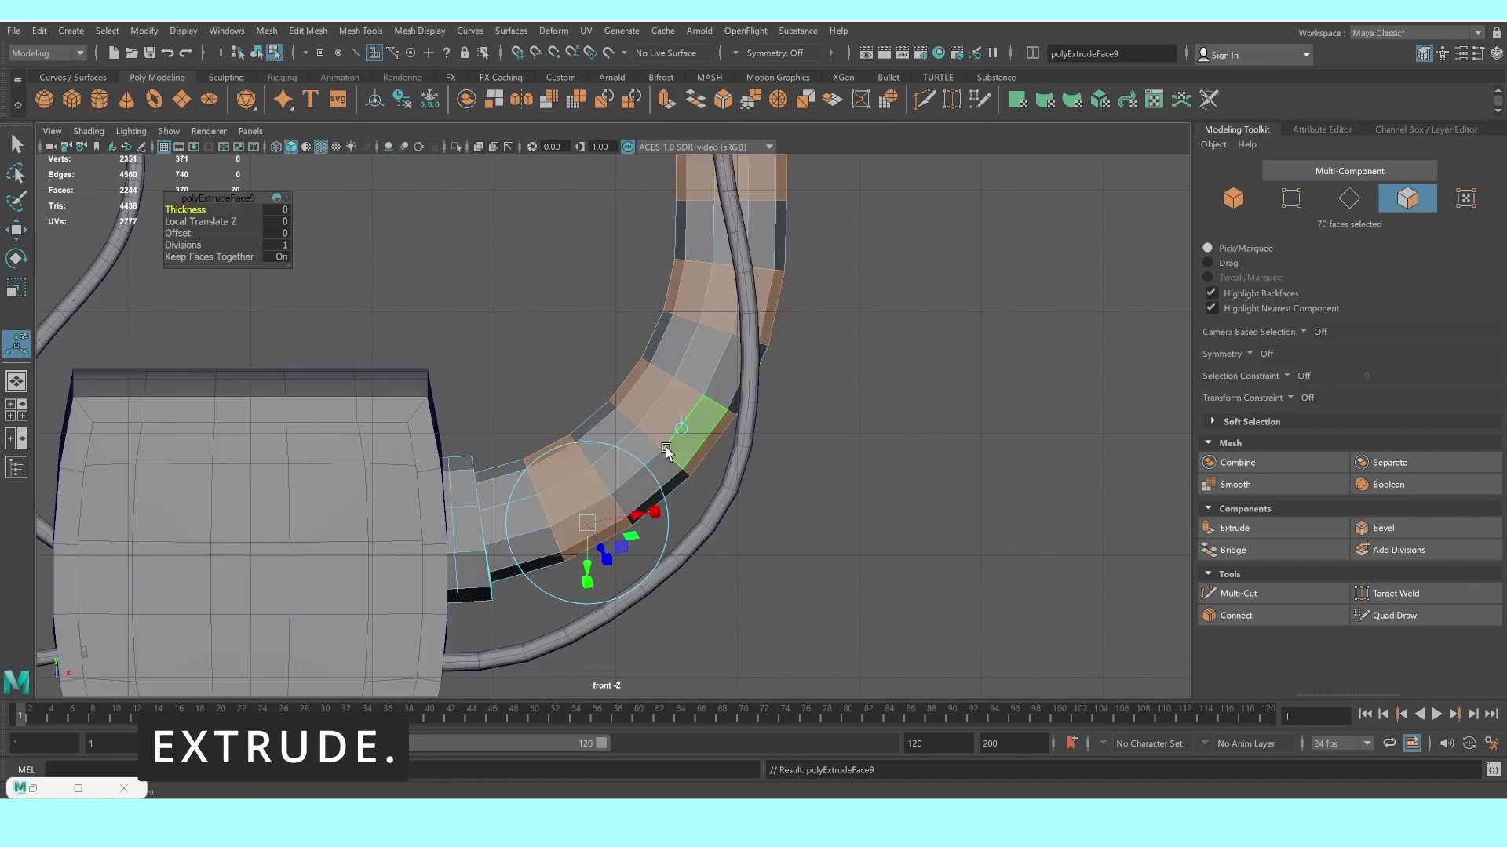
key("3")
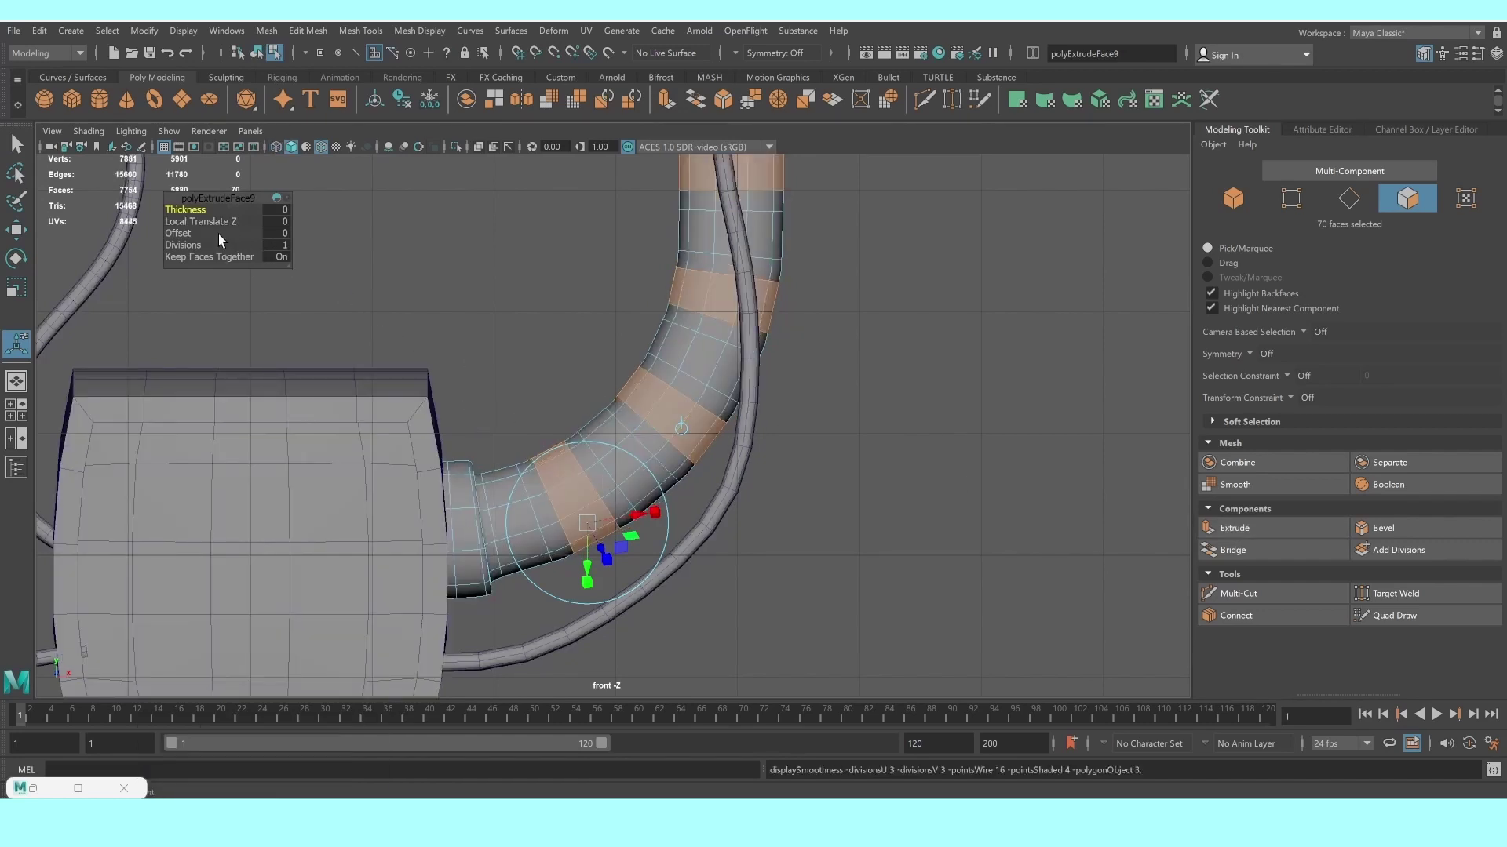
key("1")
left_click(192, 210)
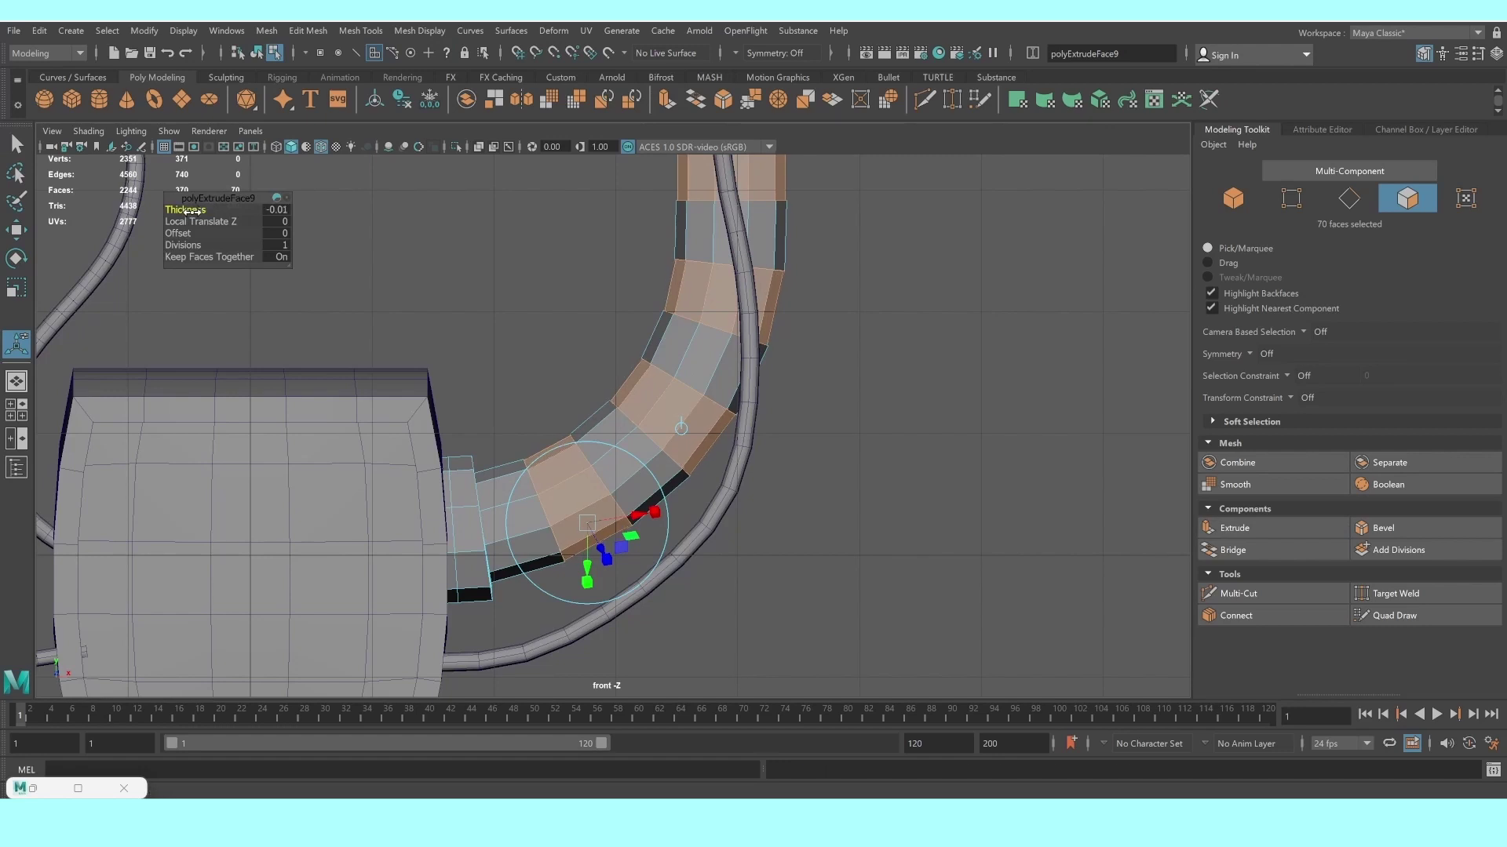
left_click_drag(190, 212, 188, 212)
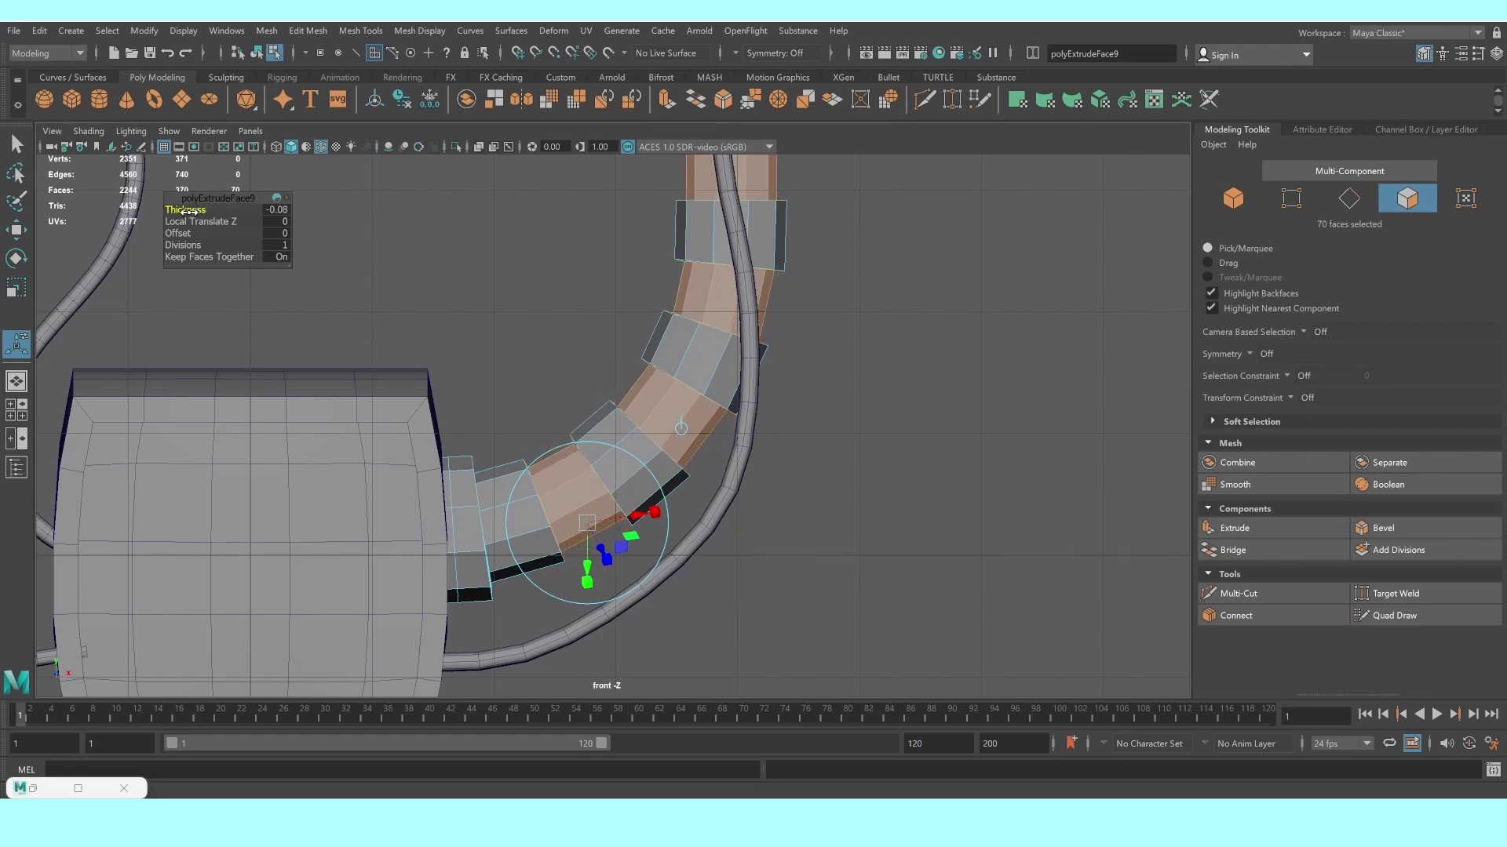
Set the extrusion divisions to 3, then return to perspective in Object Mode
key("3")
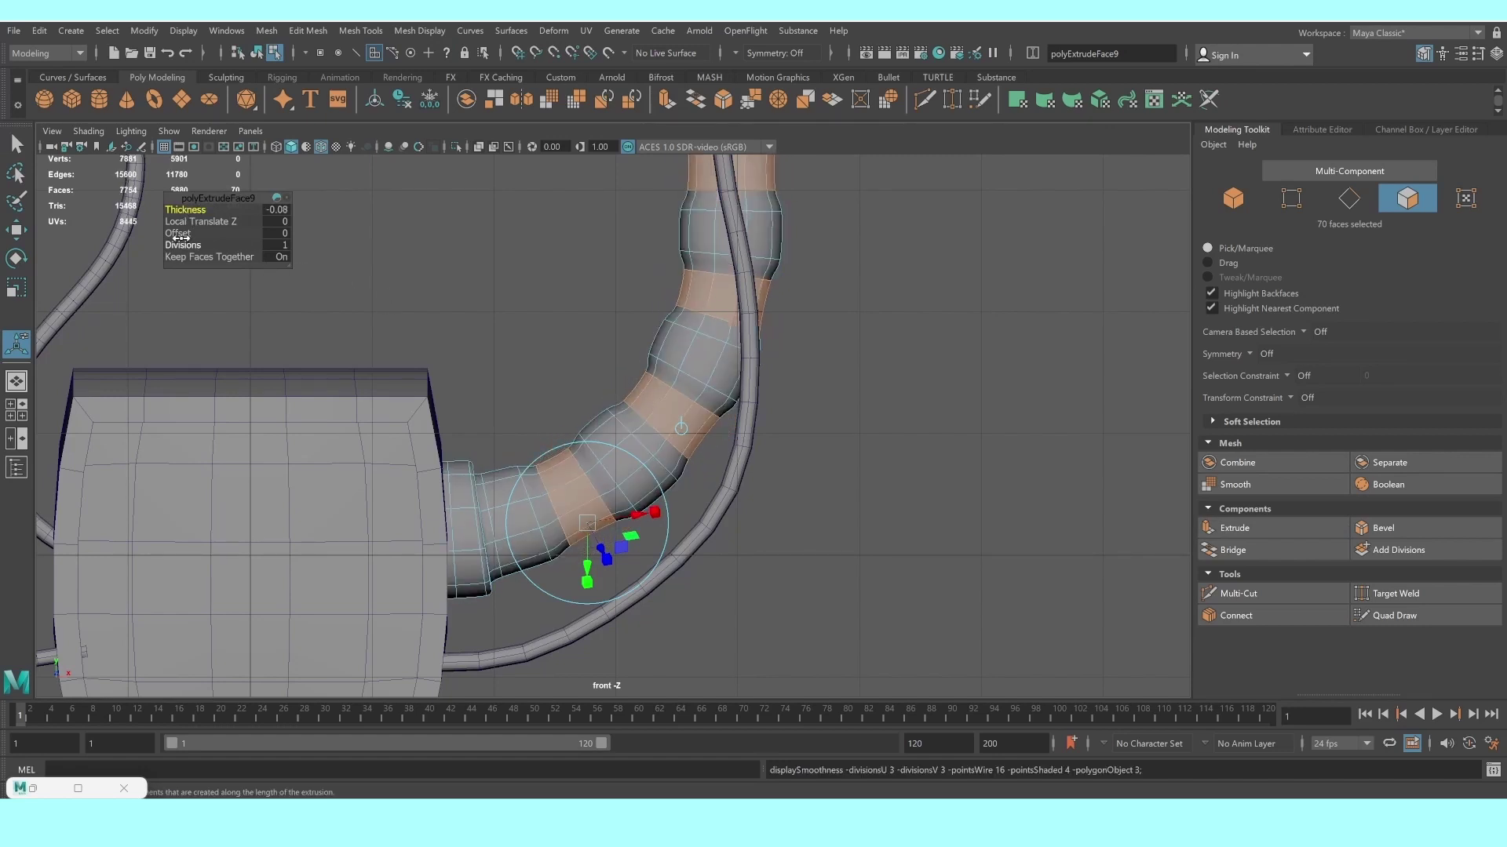
left_click(183, 244)
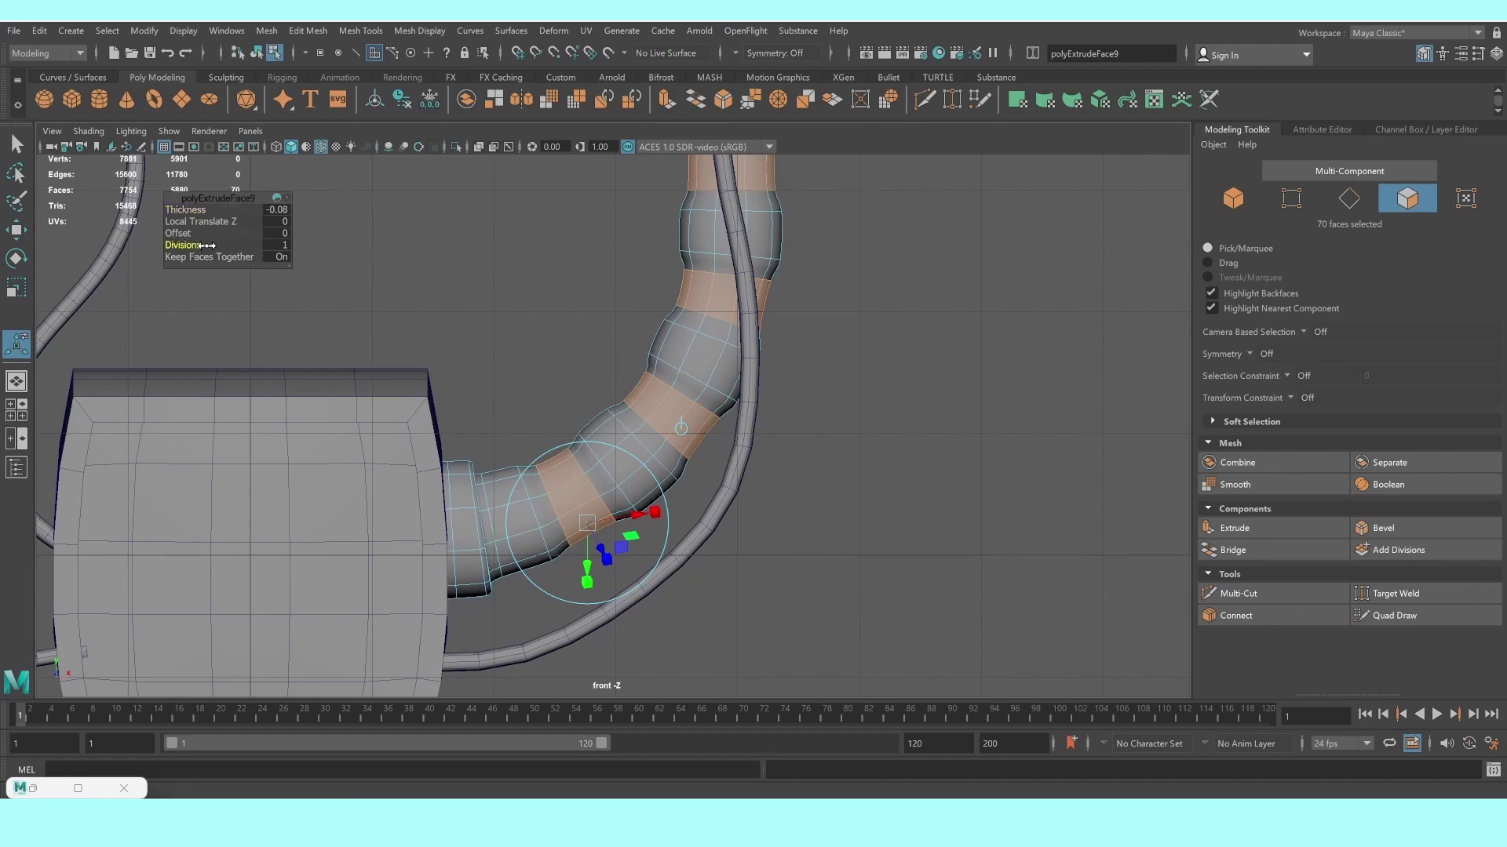
left_click_drag(206, 246, 217, 246)
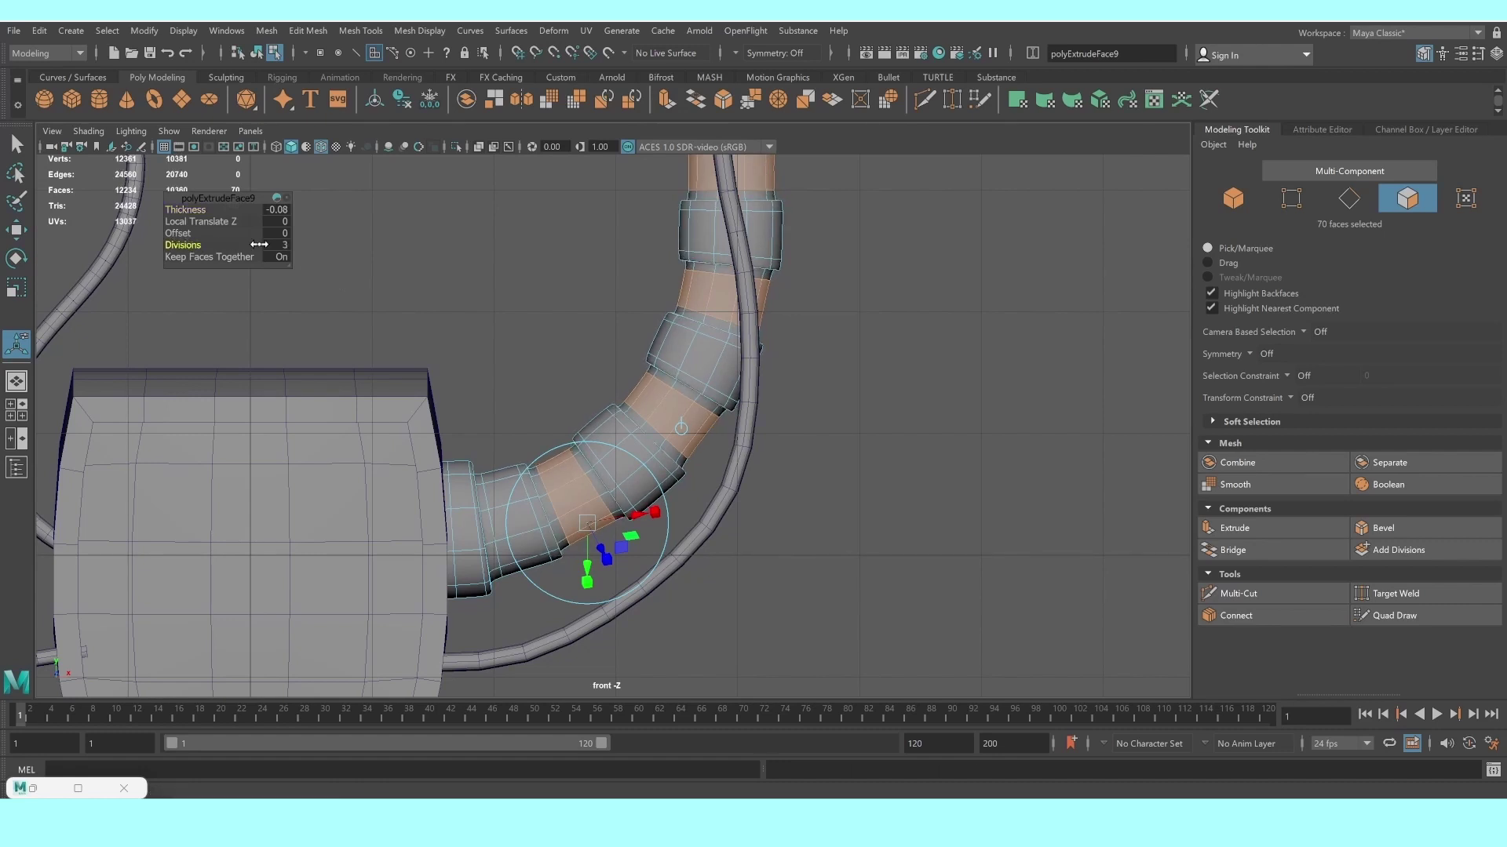
key("space")
key("space")
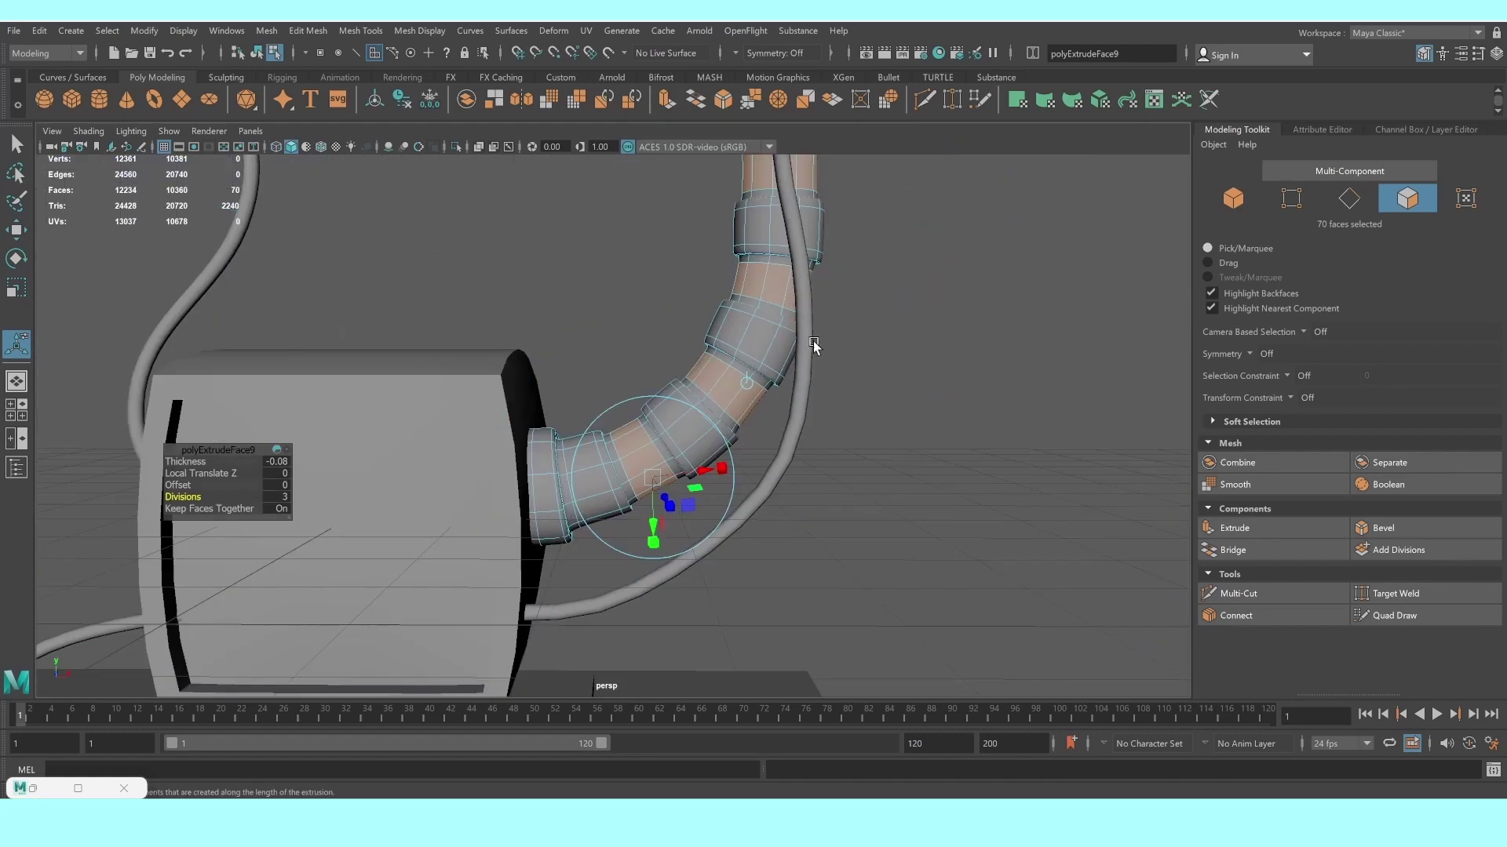
mouse_move(758, 345)
right_mouse_down()
mouse_move(761, 283)
mouse_move(716, 341)
right_mouse_up()
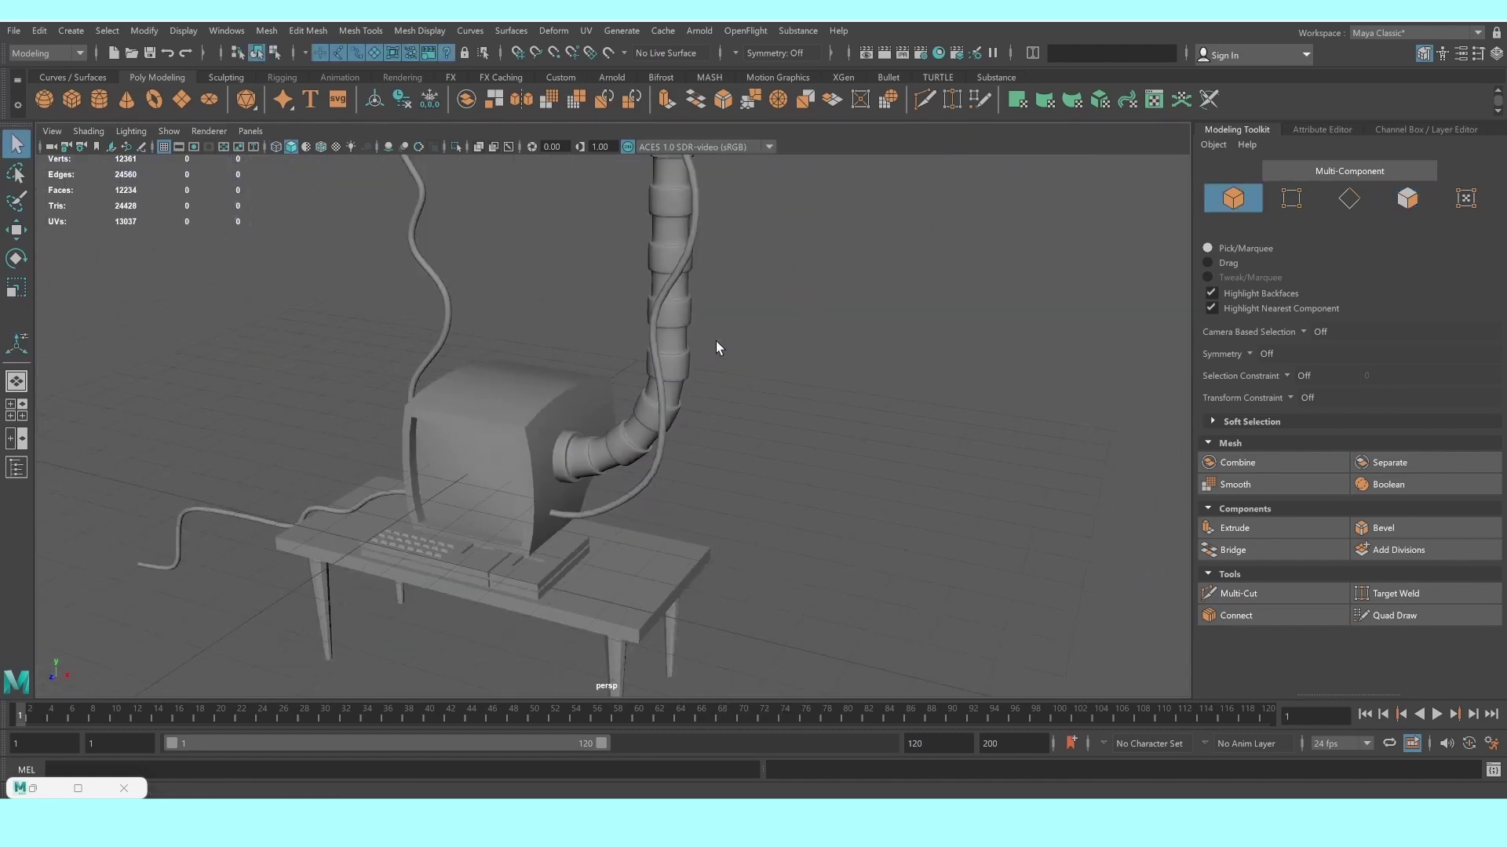
Delete the ribbed tube's end faces near the monitor, working on faces in wireframe
mouse_move(716, 340)
left_mouse_down("alt")
mouse_move(701, 373)
mouse_move(633, 343)
left_mouse_up("alt")
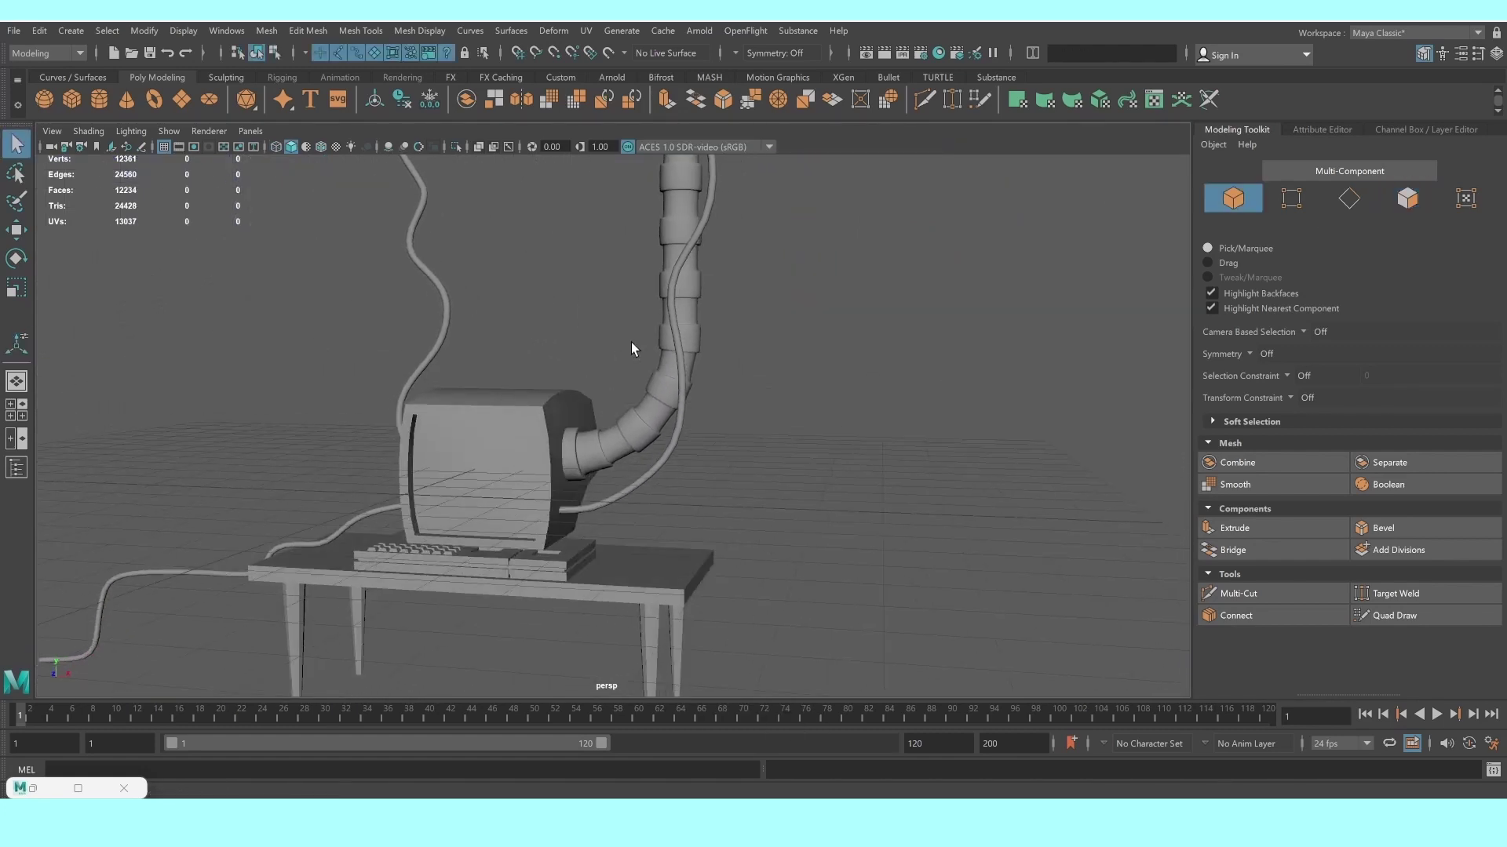
right_click_drag(632, 343, 763, 430, "alt")
left_click_drag(763, 430, 799, 427, "alt")
mouse_move(798, 427)
right_mouse_down("alt")
mouse_move(787, 575)
mouse_move(793, 427)
right_mouse_up("alt")
mouse_move(793, 427)
middle_mouse_down("alt")
mouse_move(740, 769)
mouse_move(747, 590)
mouse_move(683, 453)
middle_mouse_up("alt")
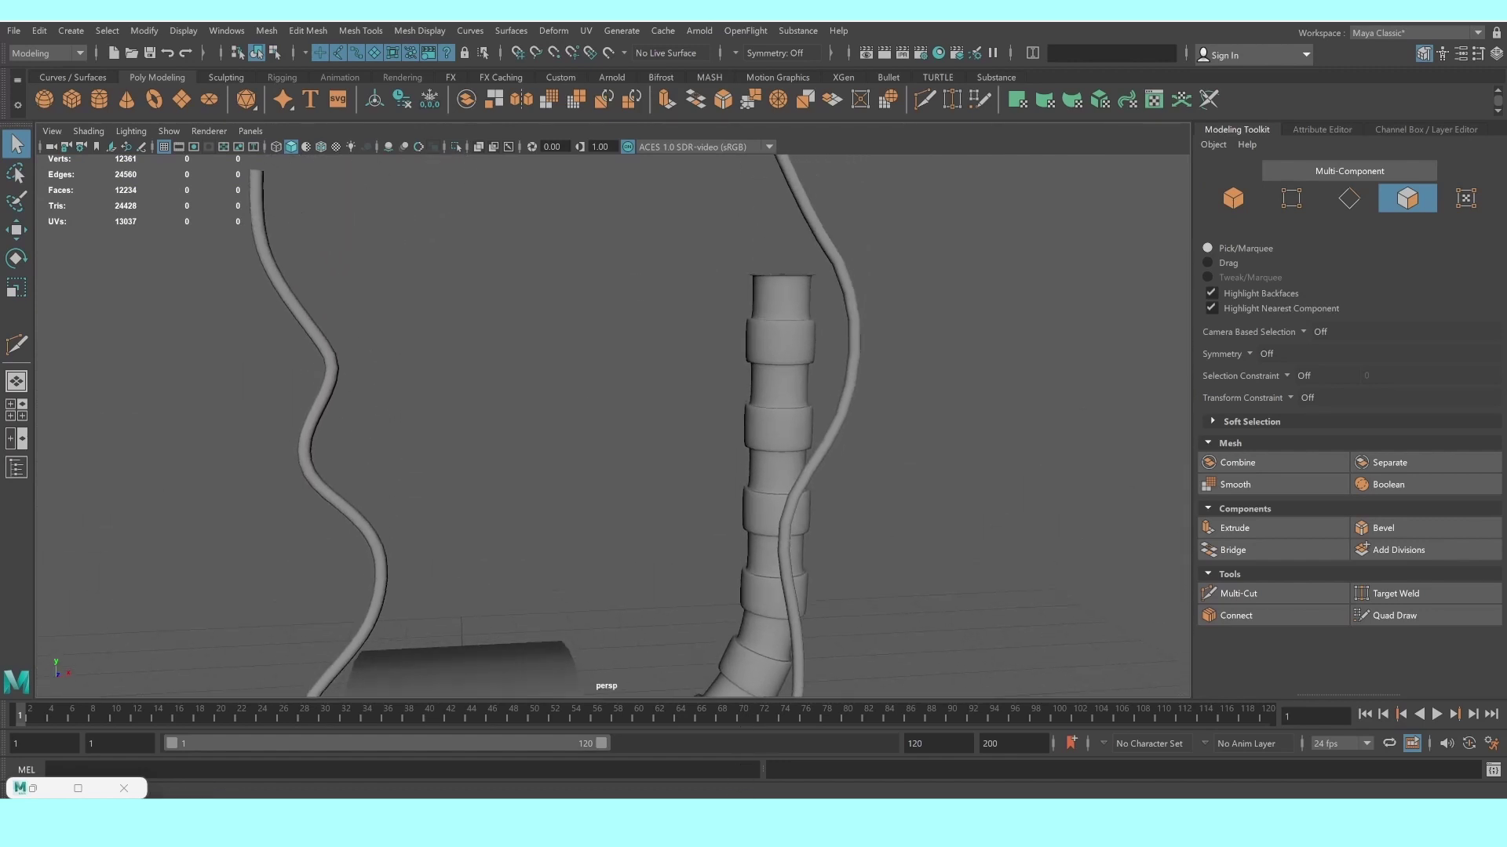
left_click(682, 454)
right_click_drag(682, 455, 657, 471)
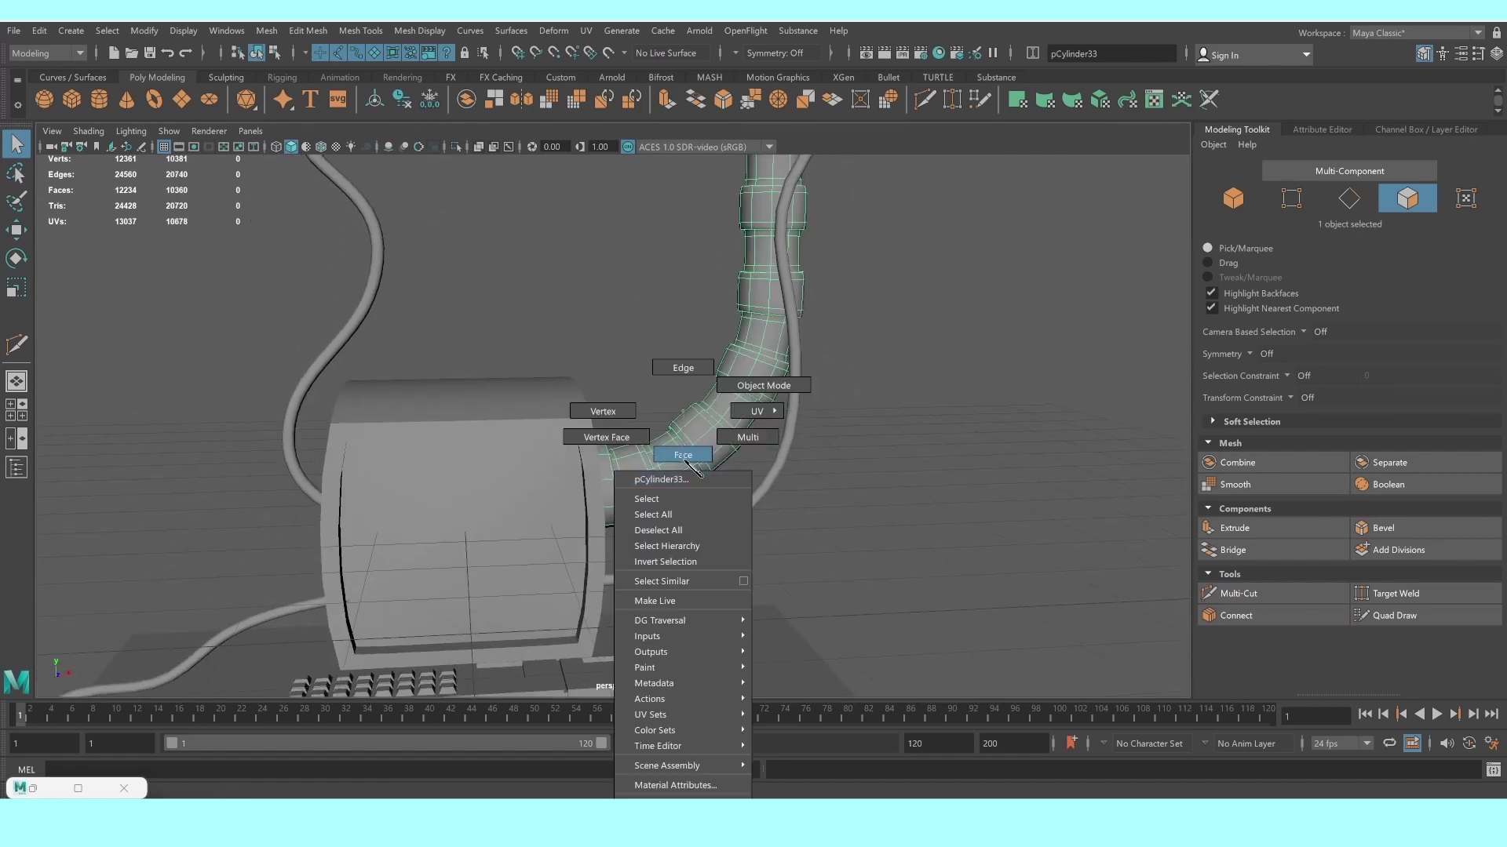
scroll(656, 467, "up", 5)
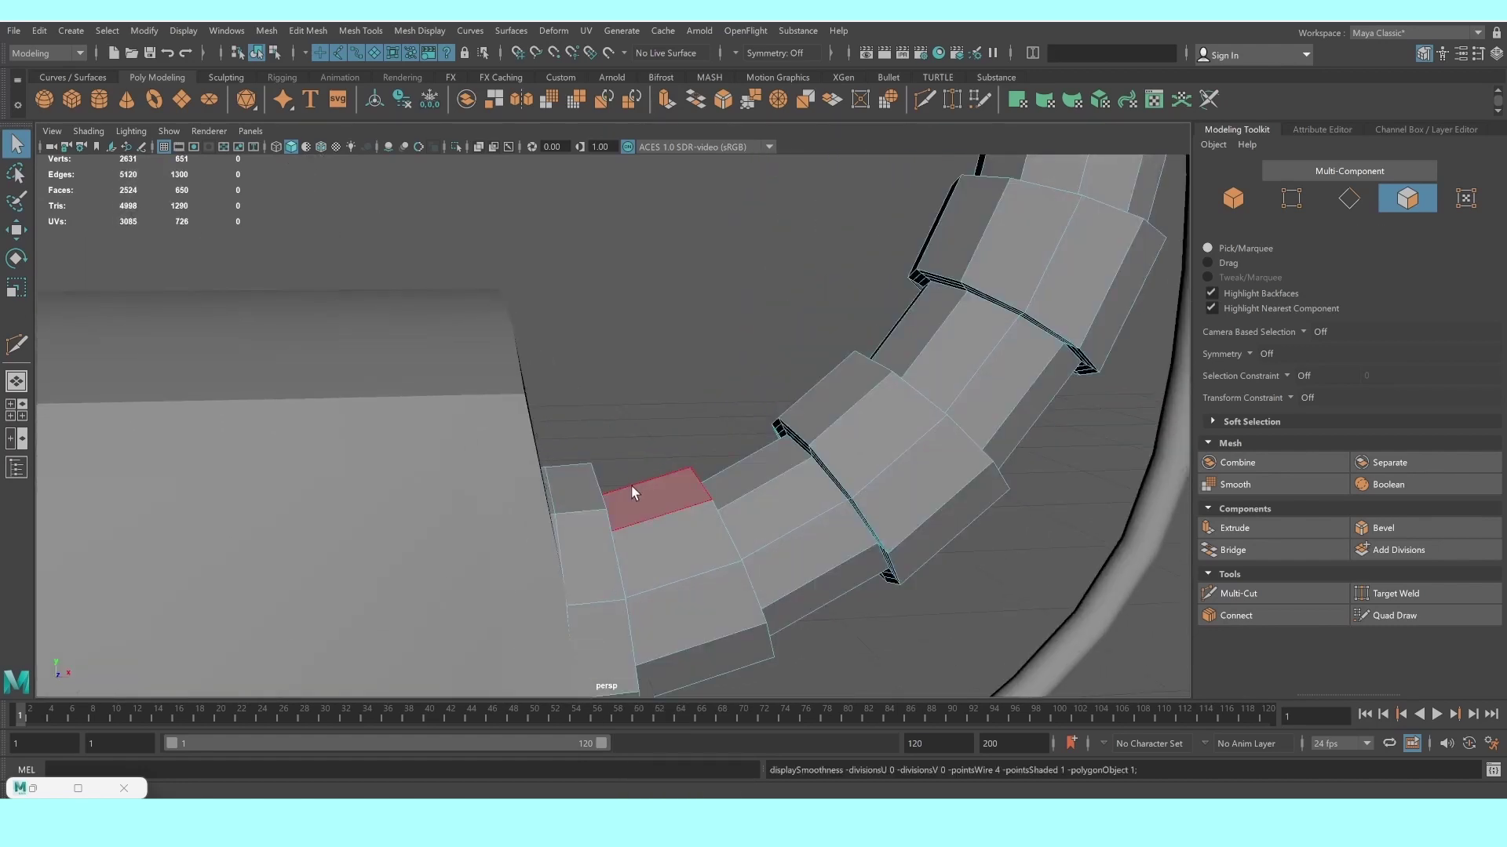
key("4")
scroll(632, 488, "down", 3)
scroll(620, 485, "down", 3)
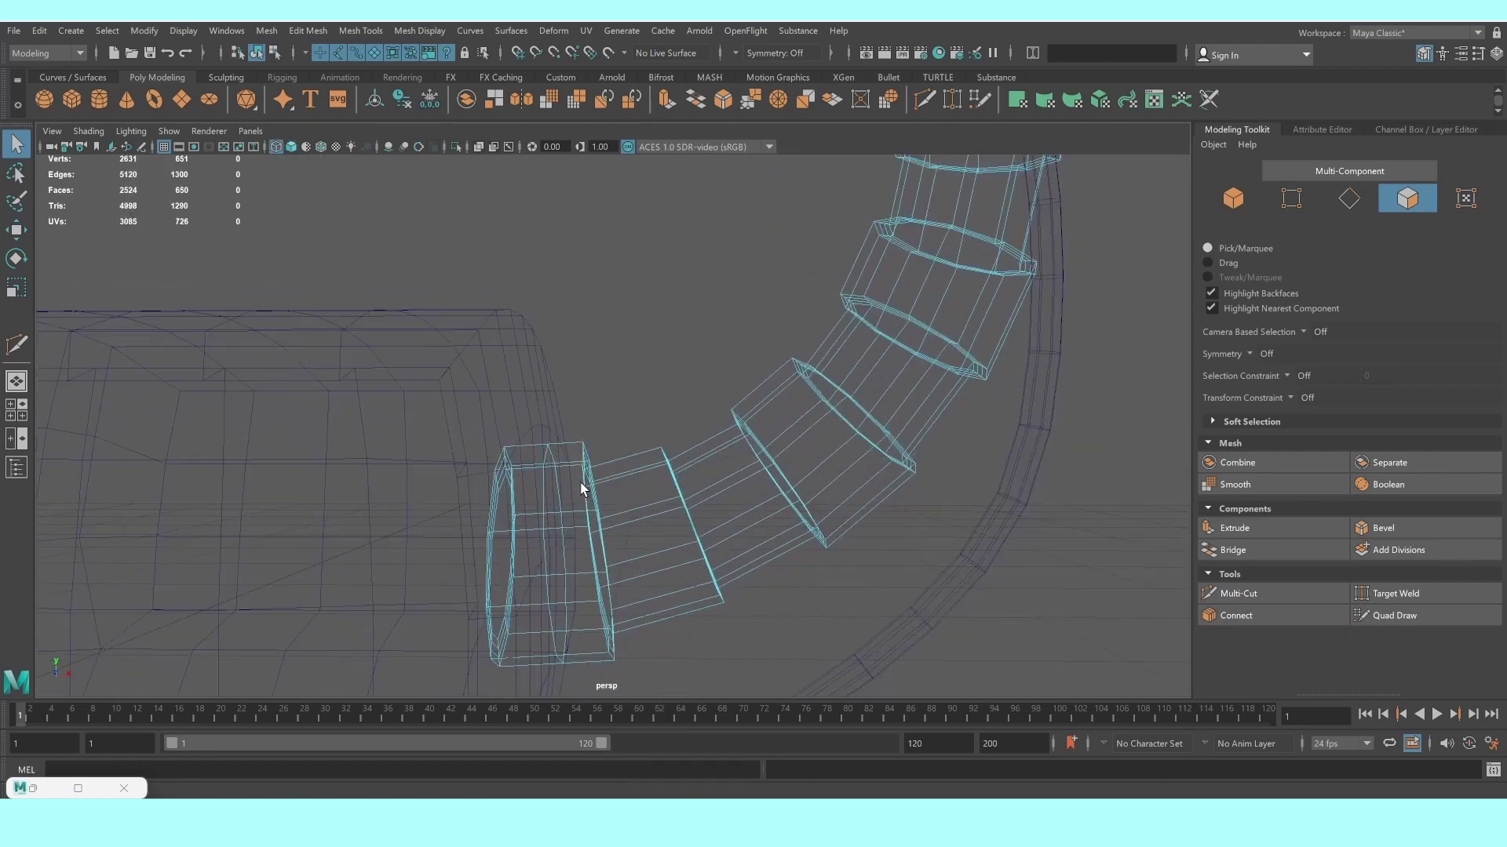
left_click_drag(525, 692, 527, 695)
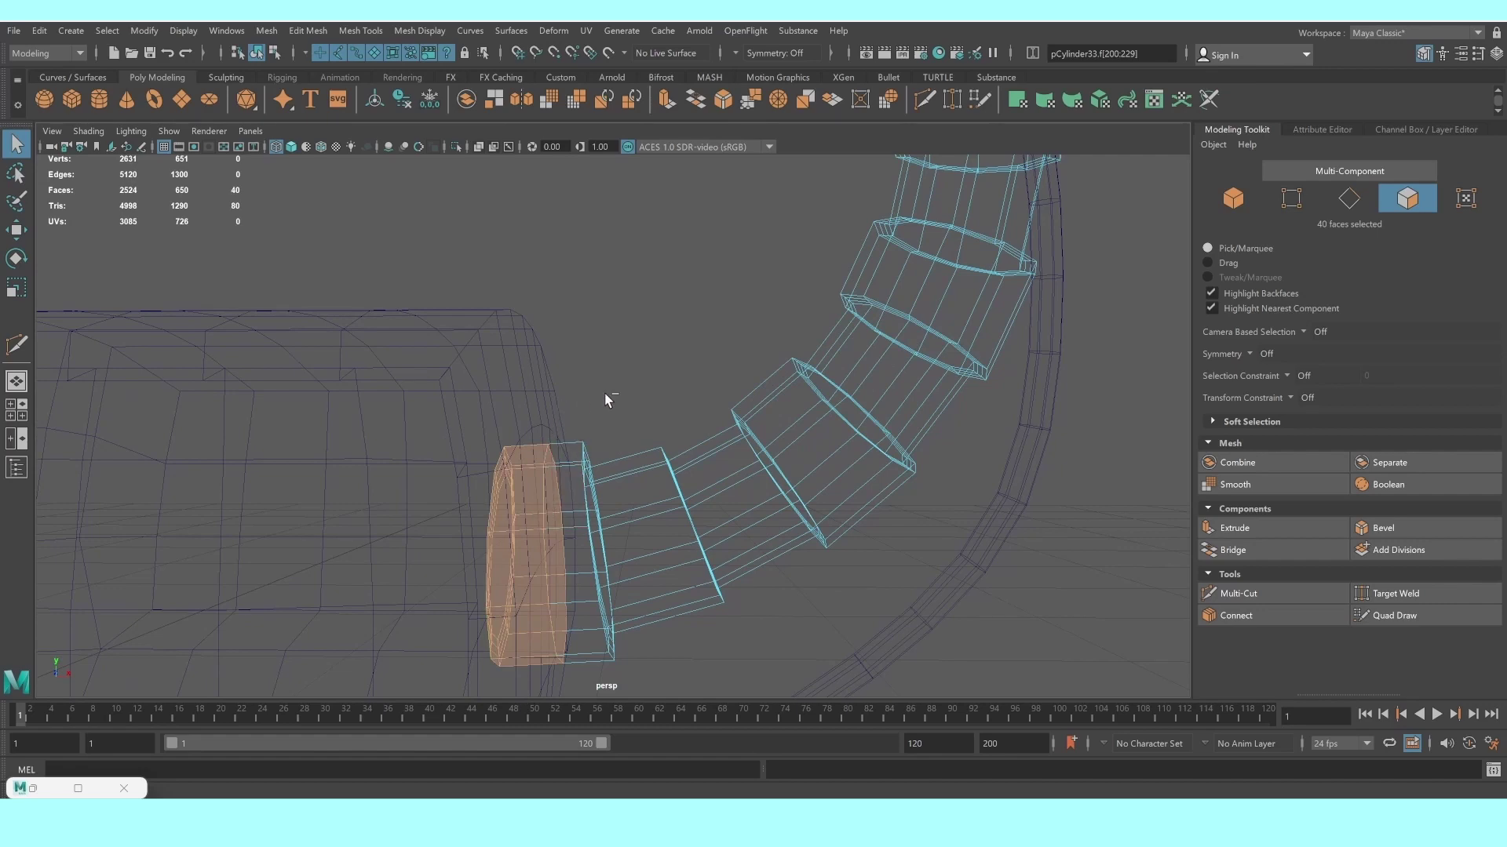
key("Delete")
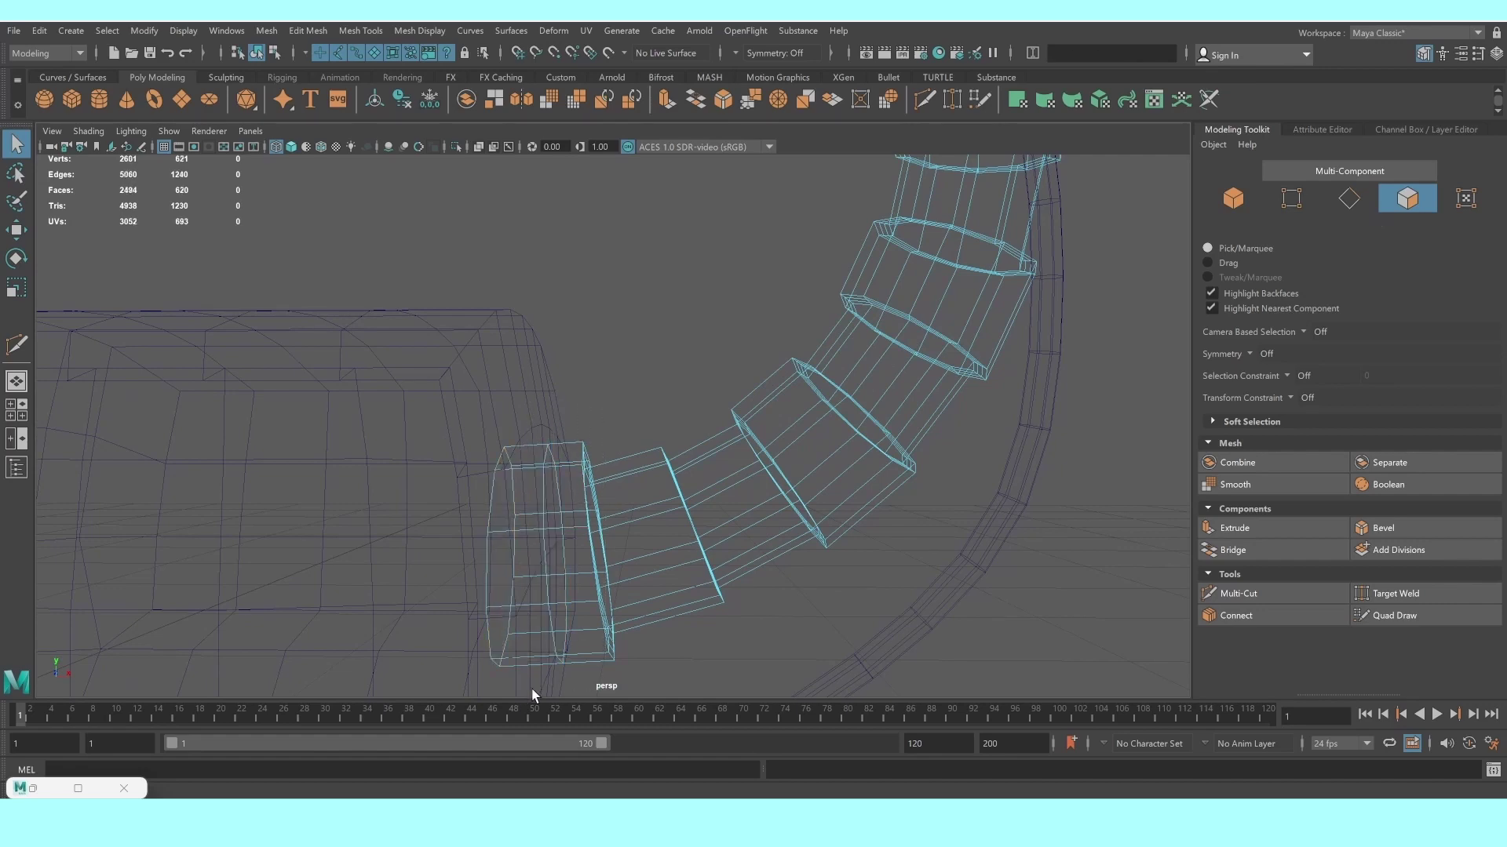
Delete the faces capping the tube's top, then return to Object Mode and deselect
mouse_move(531, 686)
left_mouse_down("alt")
mouse_move(701, 333)
mouse_move(774, 458)
mouse_move(766, 604)
left_mouse_up("alt")
key("5")
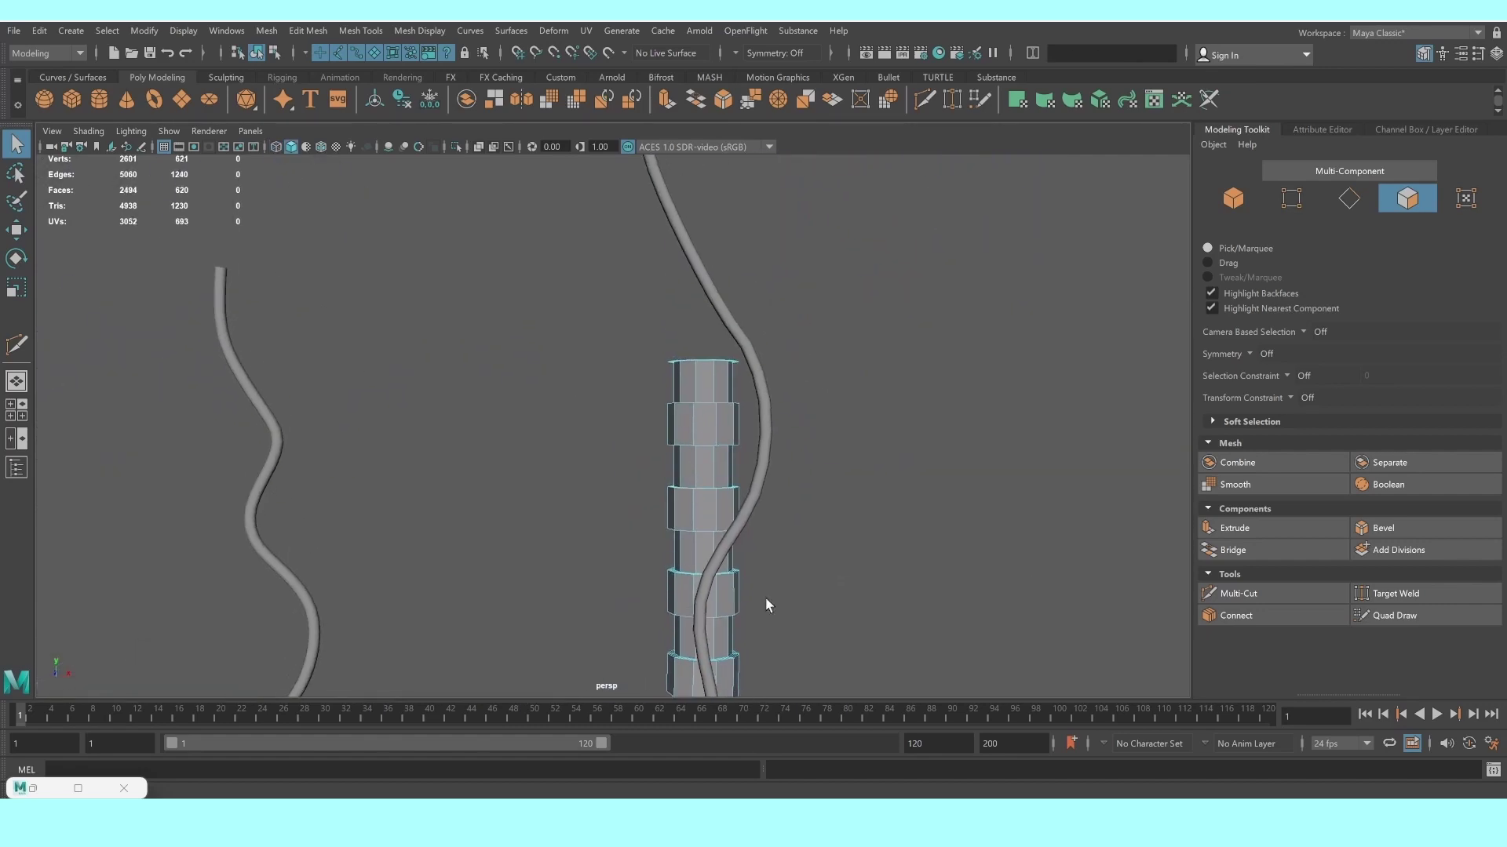
left_click_drag(738, 438, 730, 437, "alt")
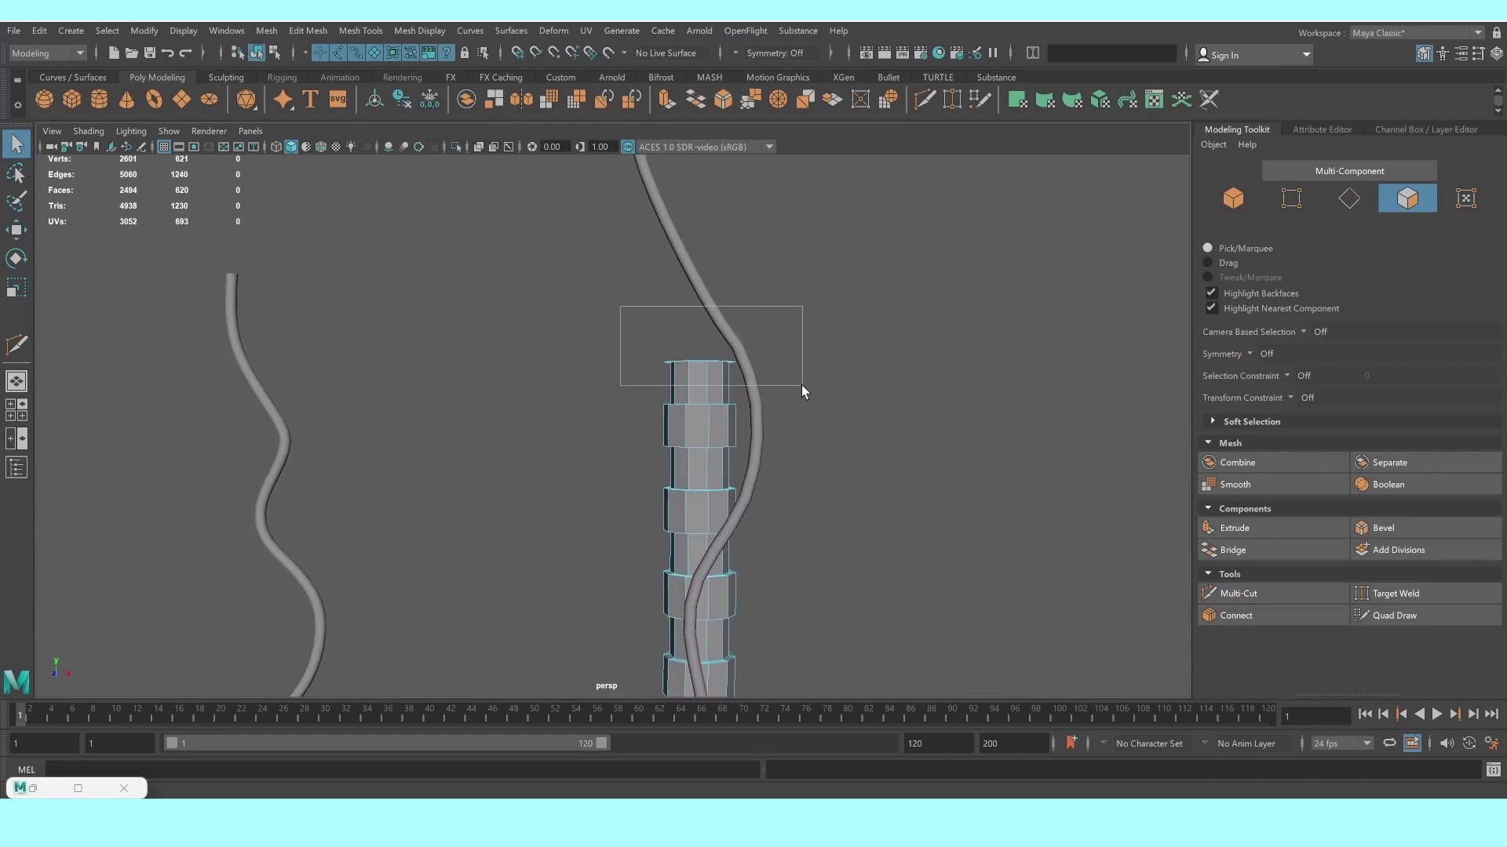
left_click_drag(802, 385, 801, 386)
key("Delete")
left_click_drag(724, 343, 690, 432, "alt")
right_click_drag(691, 432, 766, 381)
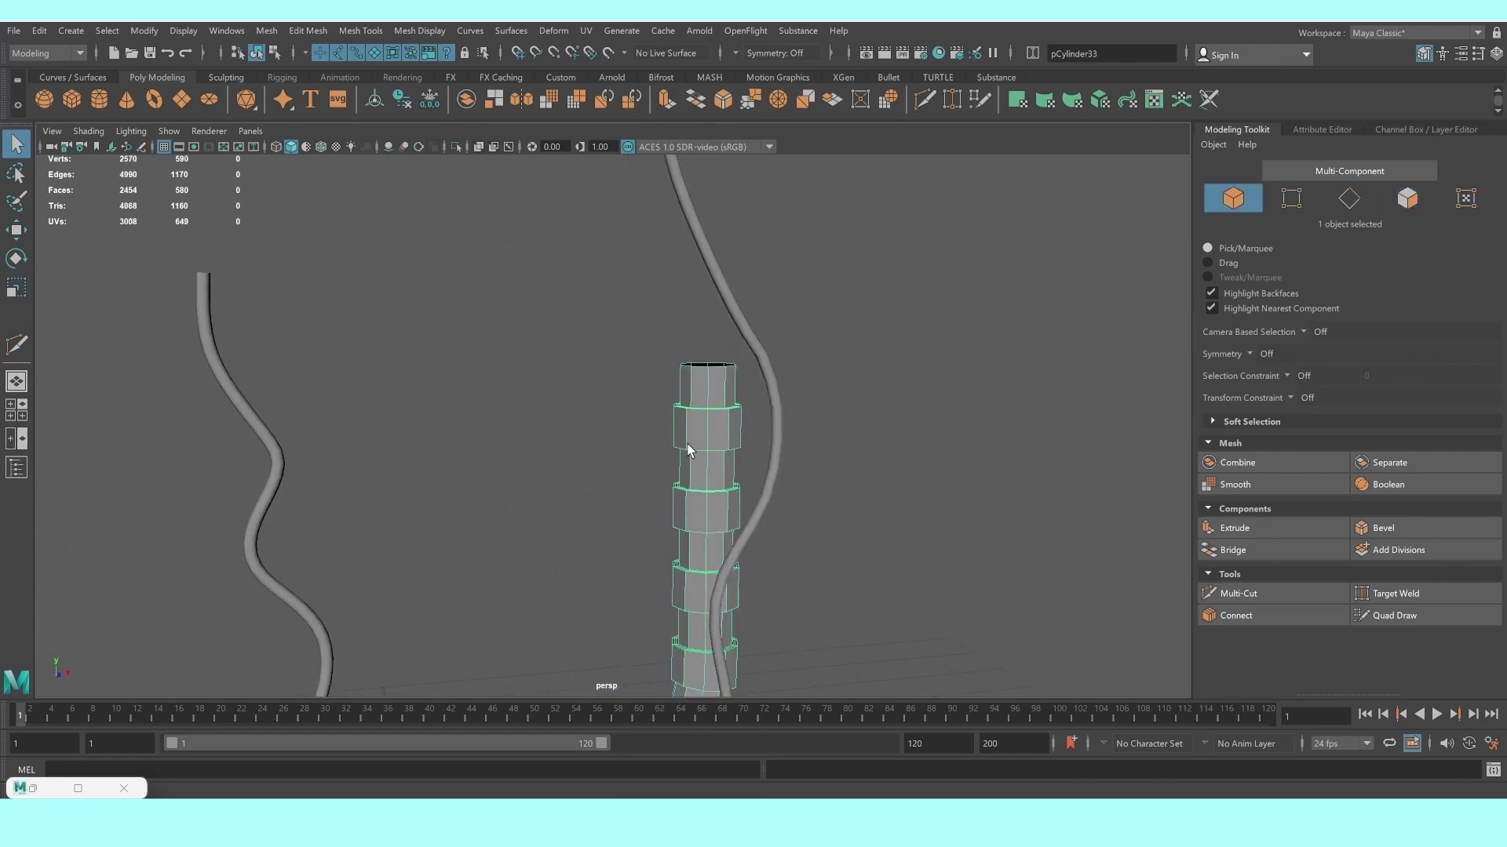
left_click(892, 496)
mouse_move(891, 496)
left_mouse_down("alt")
mouse_move(747, 544)
mouse_move(783, 453)
mouse_move(735, 463)
mouse_move(760, 464)
left_mouse_up("alt")
Preview the sweep cable running to the monitor smoothed with display mode 3
scroll(373, 449, "up", 3)
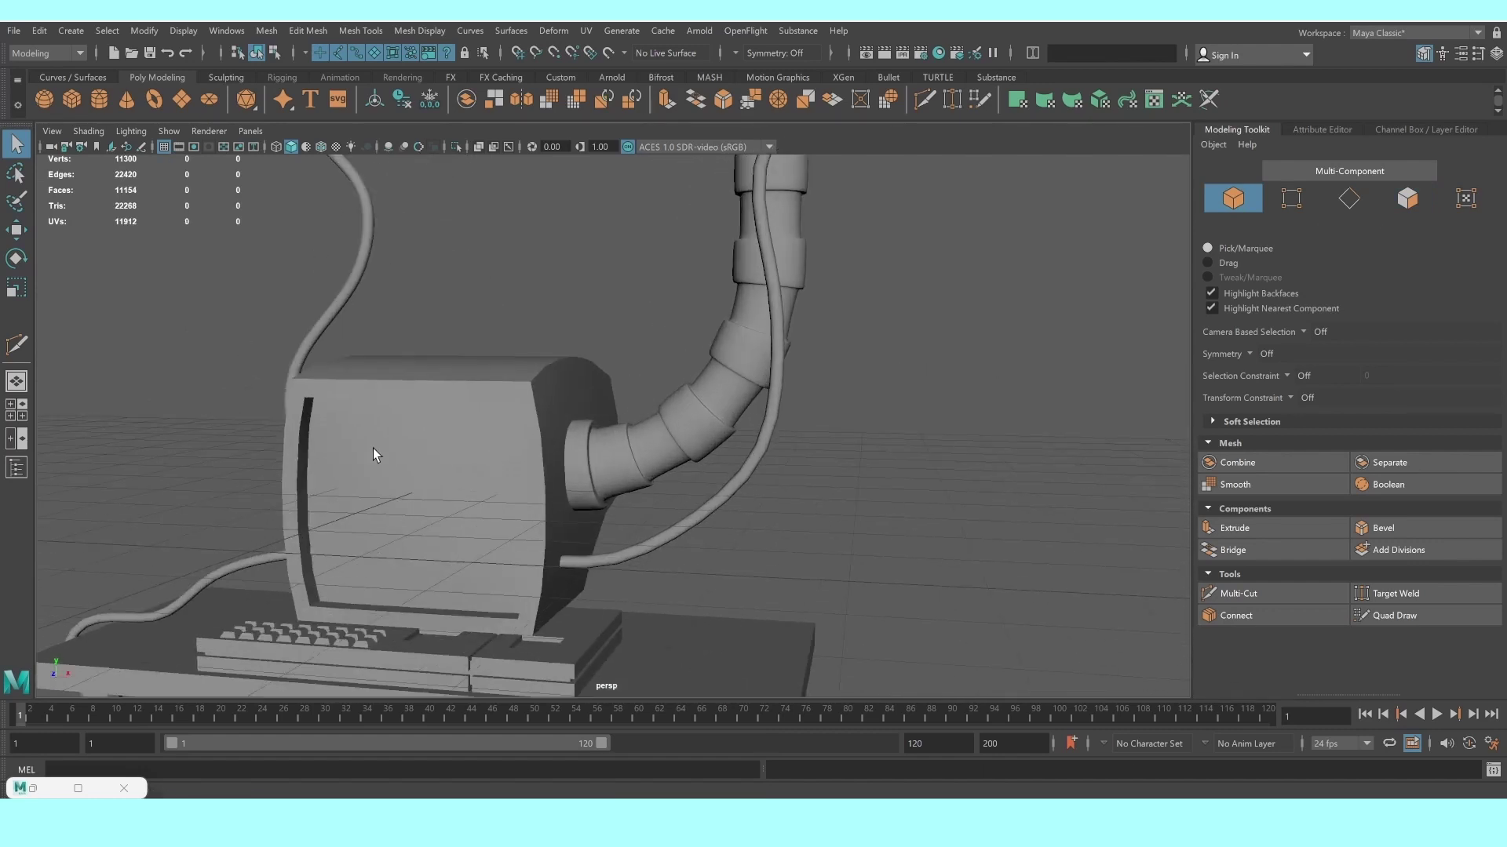
scroll(407, 464, "up", 2)
left_click(632, 558)
key("3")
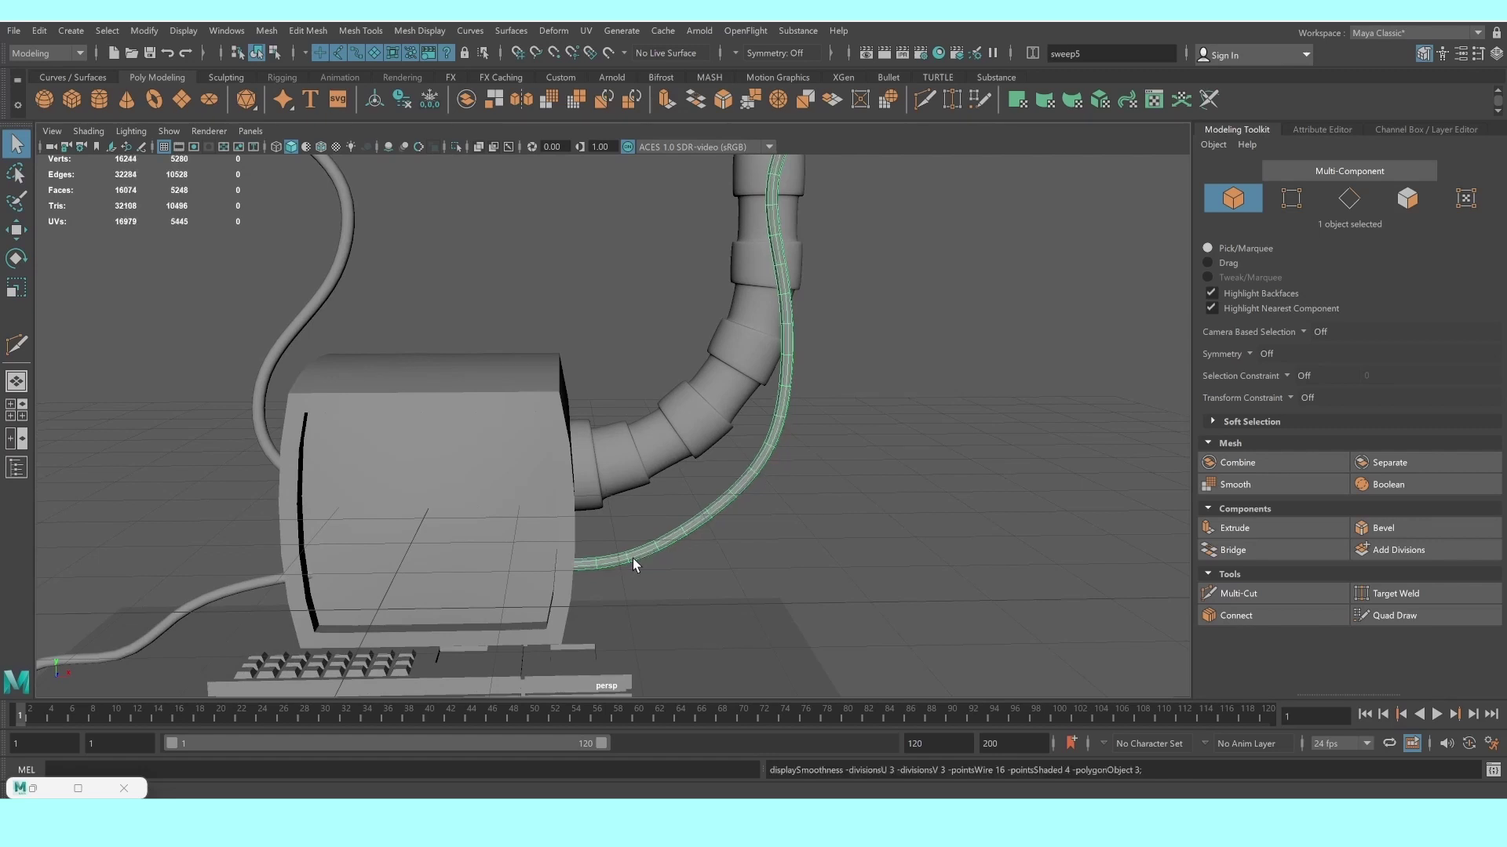
left_click(463, 280)
Frame the pCube37 monitor housing, orbit to its back and switch to Face mode
mouse_move(463, 279)
left_mouse_down("alt")
mouse_move(572, 397)
mouse_move(650, 329)
mouse_move(589, 327)
mouse_move(578, 346)
left_mouse_up("alt")
left_click(578, 346)
key("f")
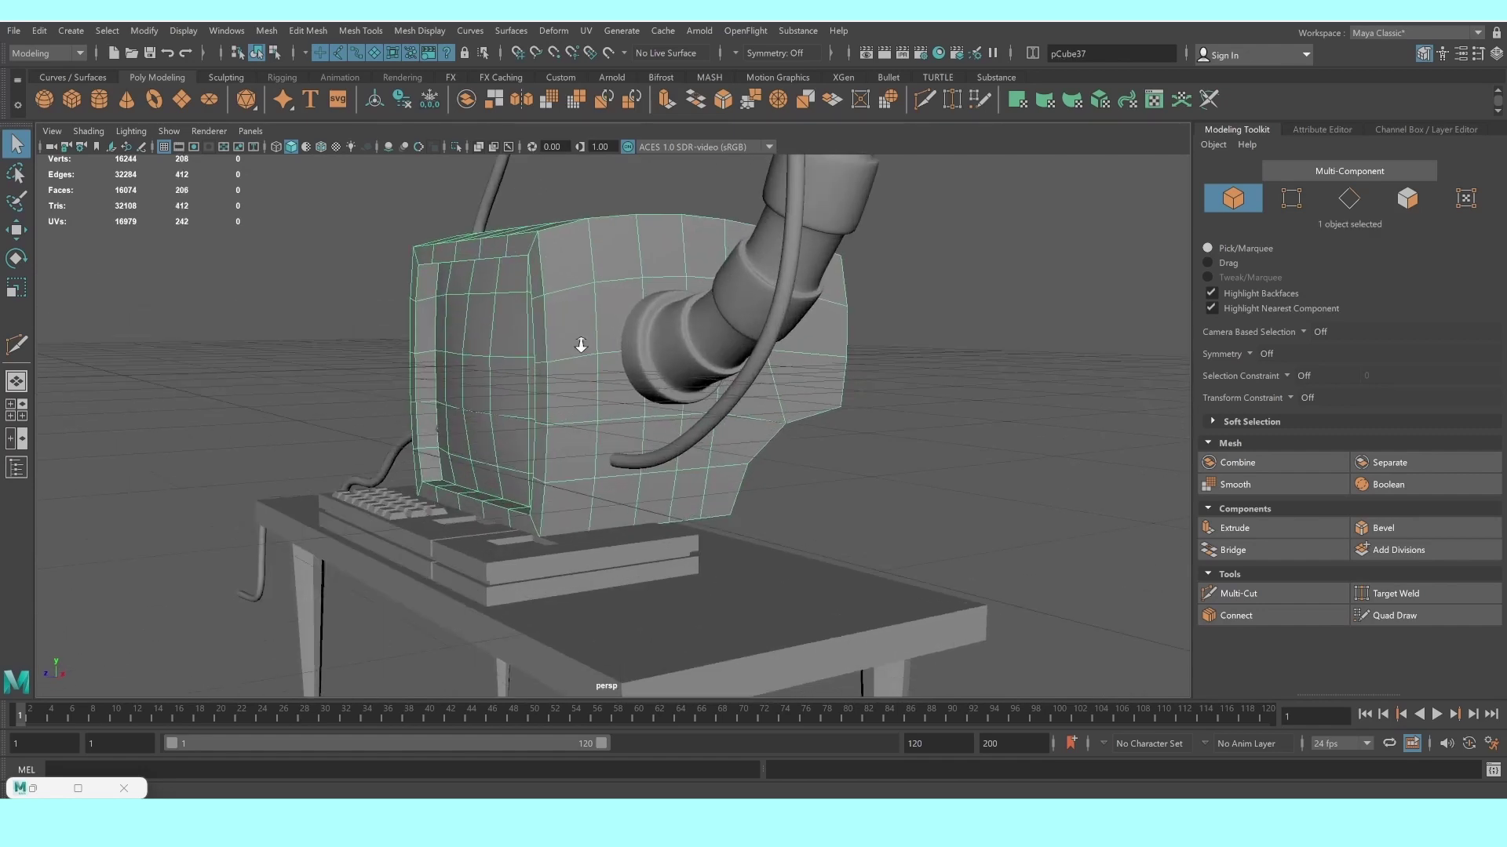
mouse_move(479, 381)
left_mouse_down("alt")
mouse_move(468, 448)
mouse_move(501, 458)
mouse_move(562, 427)
mouse_move(555, 487)
left_mouse_up("alt")
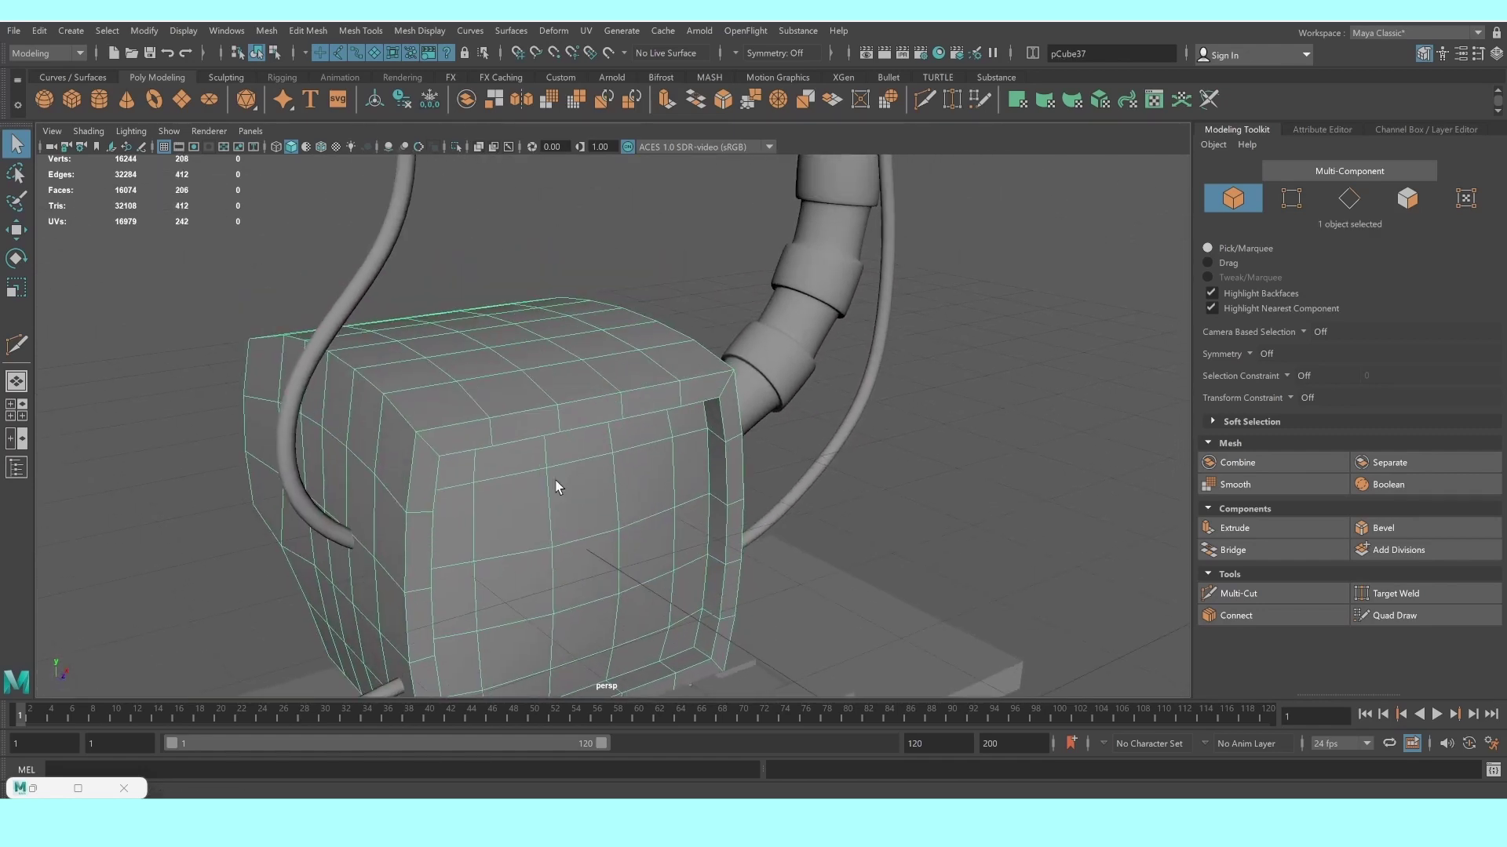
scroll(487, 430, "up", 3)
scroll(989, 455, "down", 5)
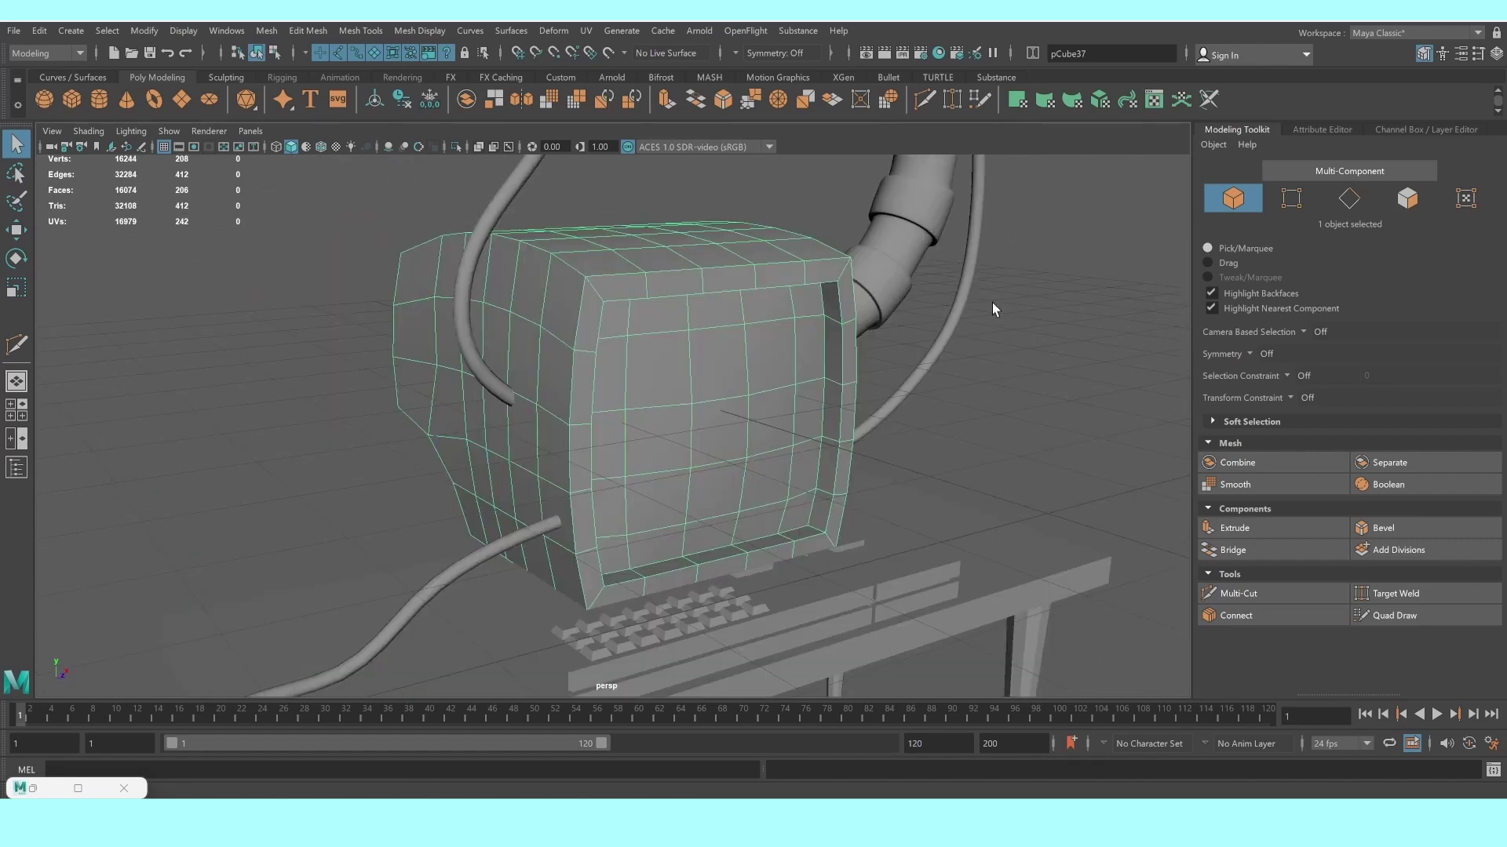
mouse_move(991, 302)
left_mouse_down("alt")
mouse_move(376, 281)
mouse_move(461, 369)
mouse_move(480, 363)
left_mouse_up("alt")
scroll(494, 366, "up", 5)
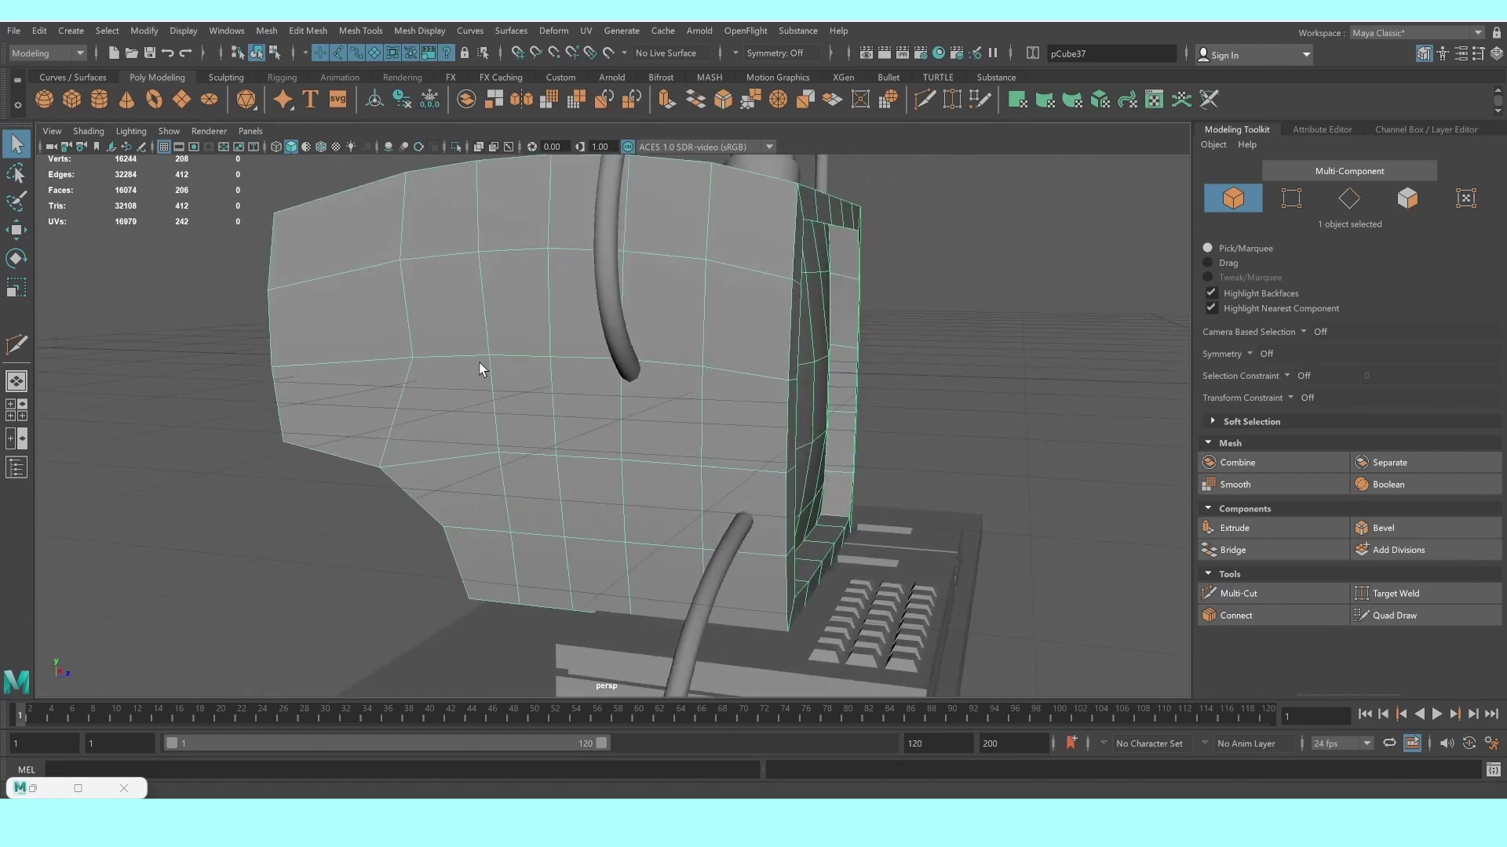
right_click_drag(654, 397, 652, 436)
Extrude a square patch of four faces on the monitor's back and inset it with an offset
left_click(643, 416)
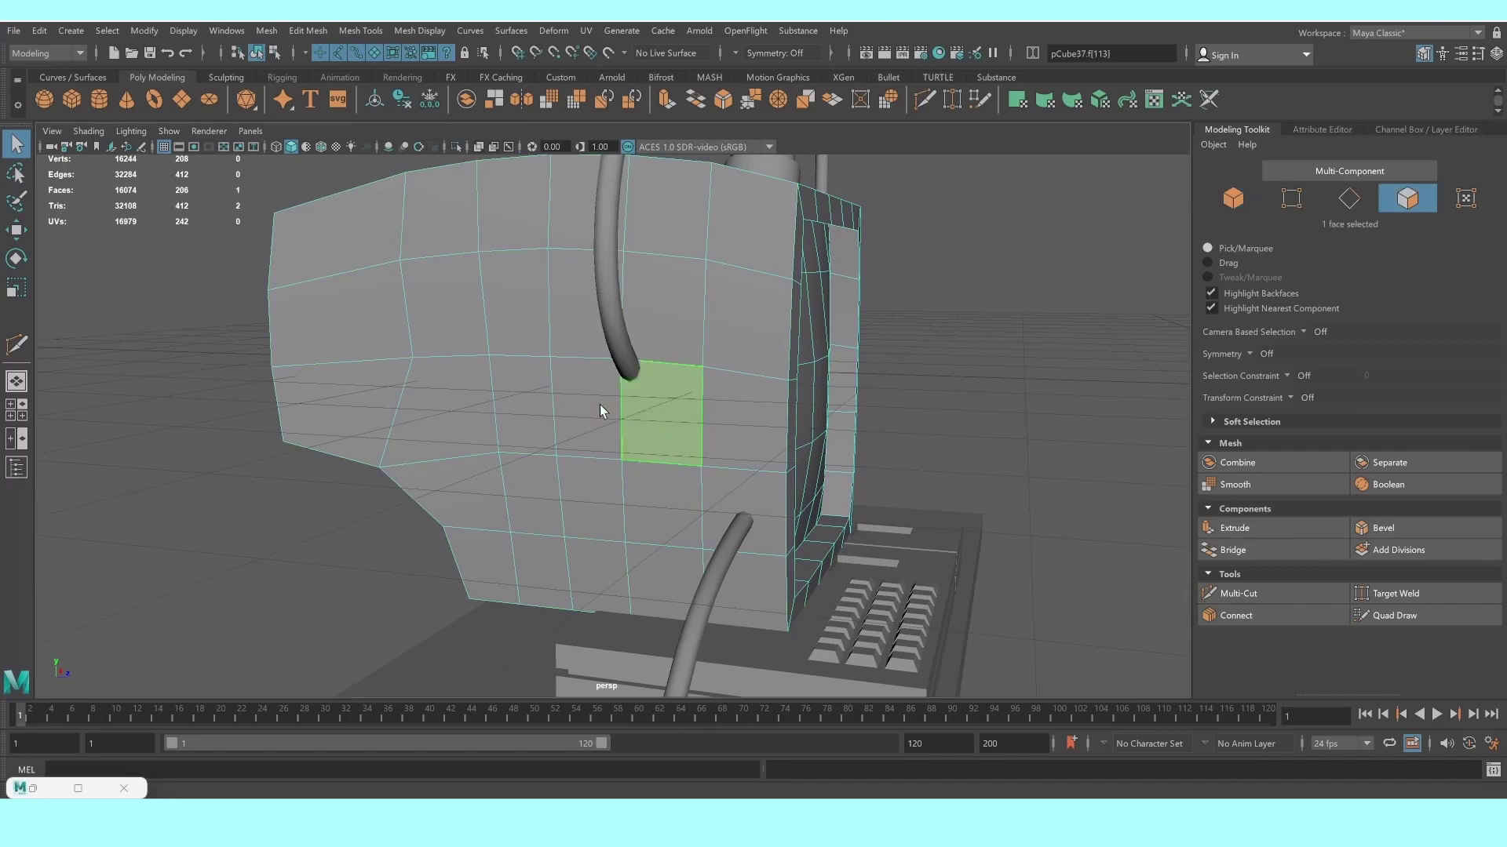
left_click(599, 403, "shift")
left_click(588, 342, "shift")
left_click(640, 346, "shift")
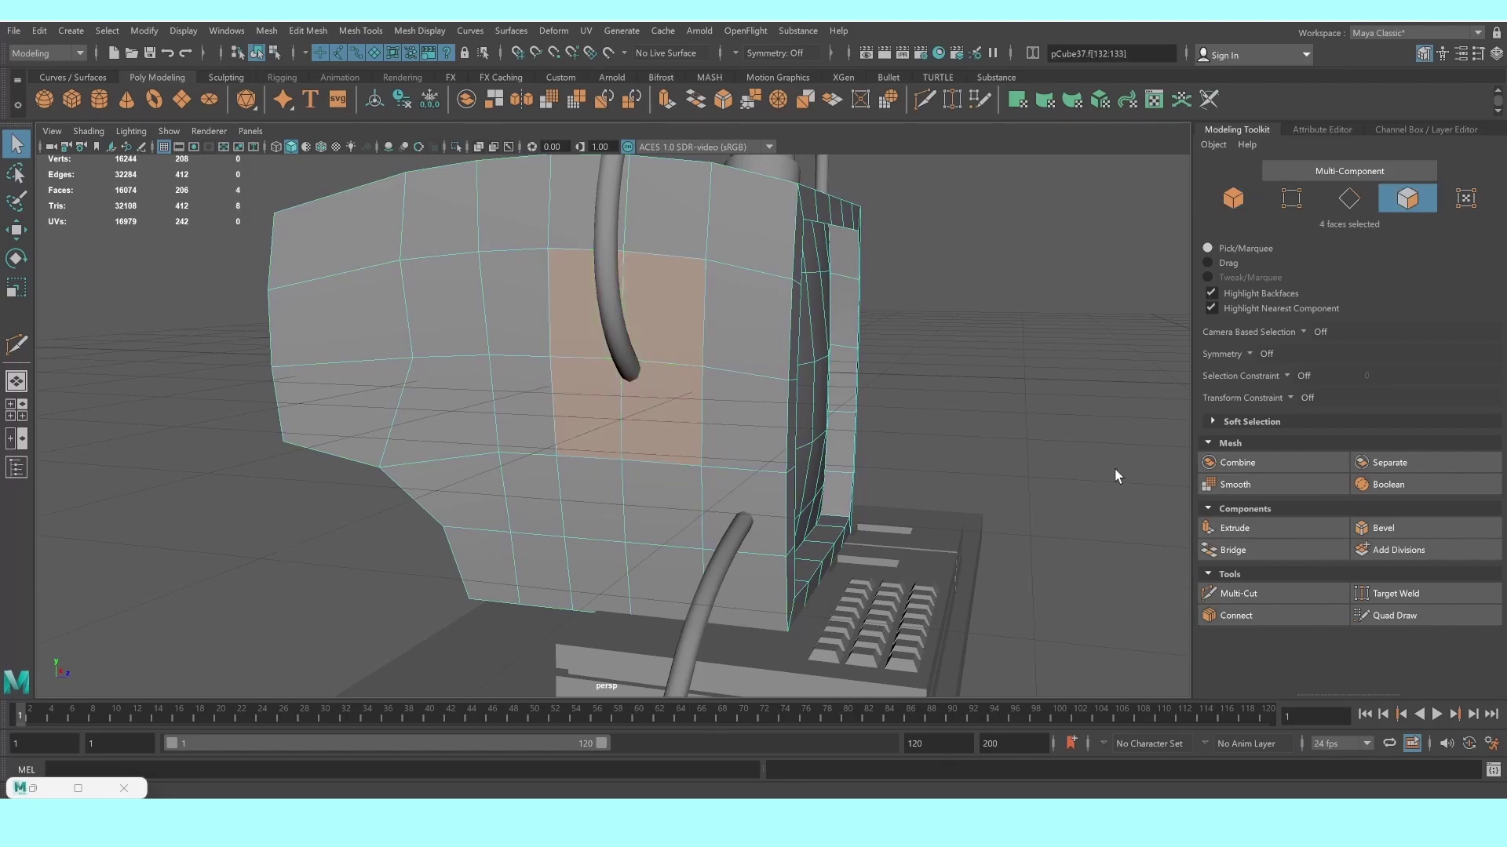
left_click(1256, 528)
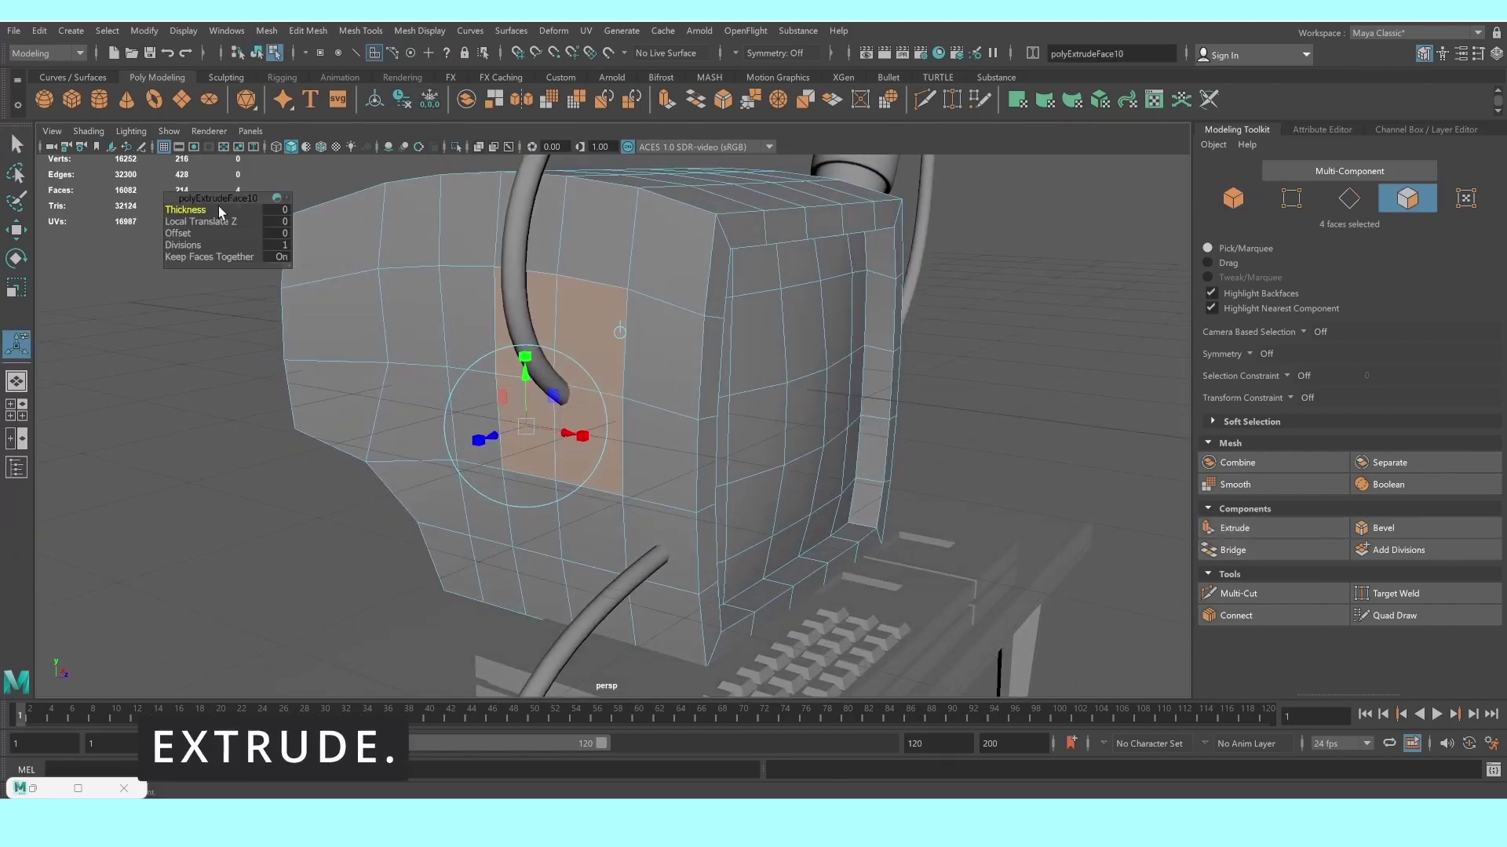
key("ctrl+z")
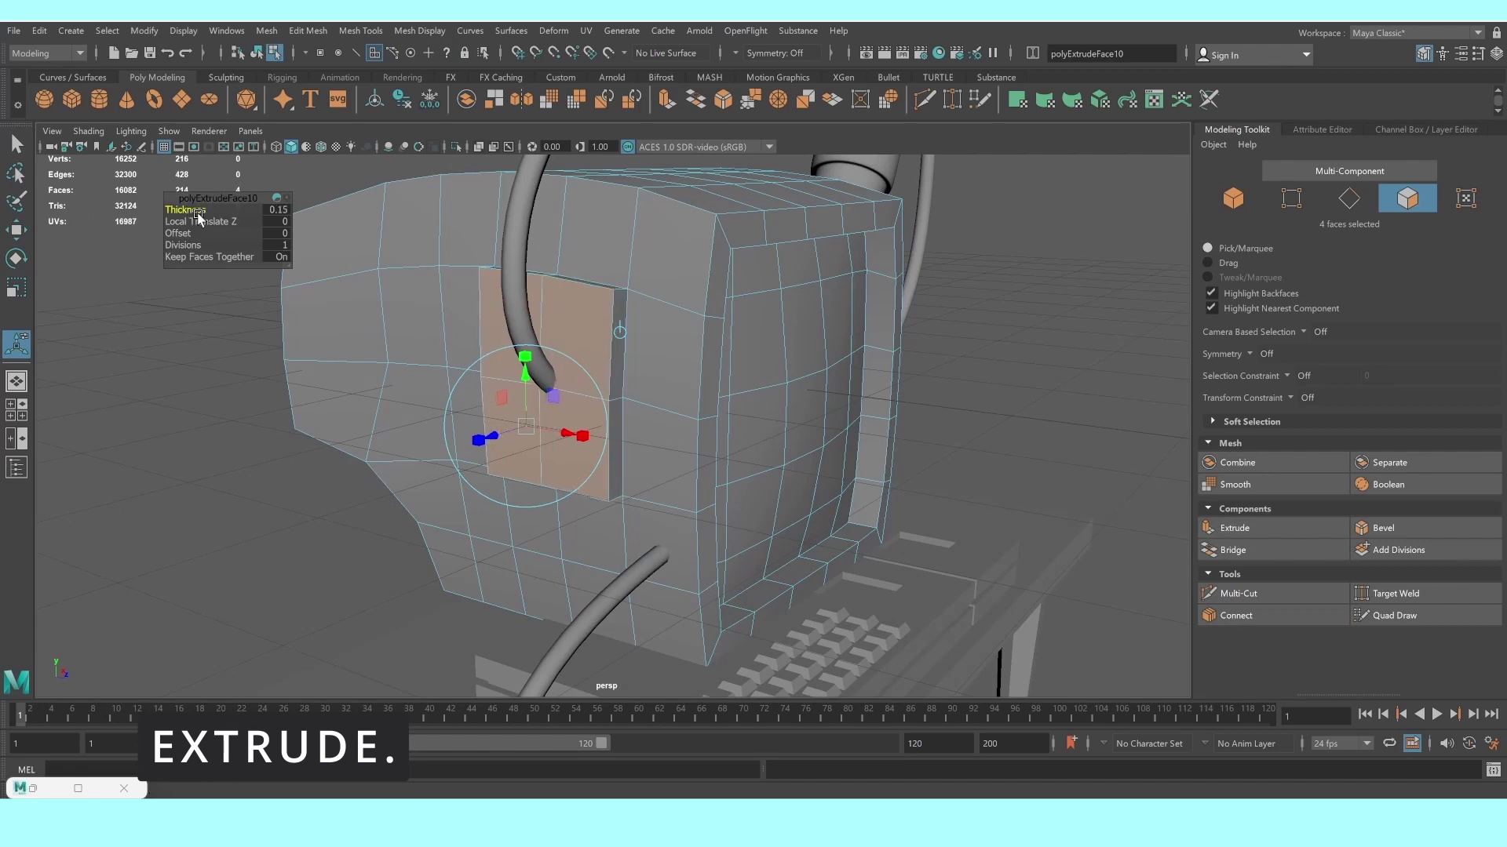
left_click_drag(182, 233, 194, 238)
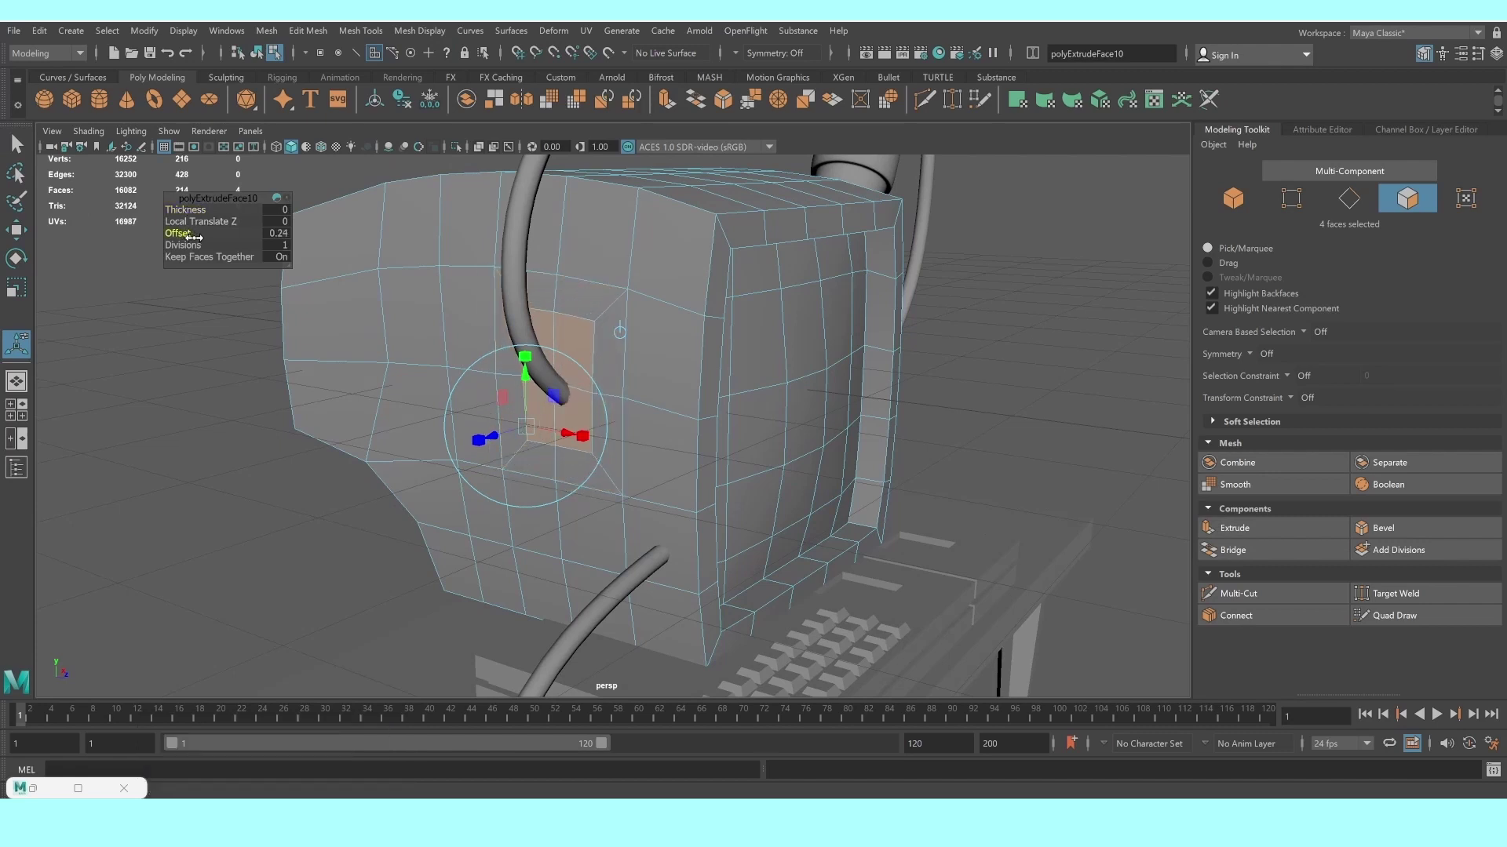
Extrude the face loop around the inset opening outward into a frame
left_click(582, 313)
double_click(516, 324, "shift")
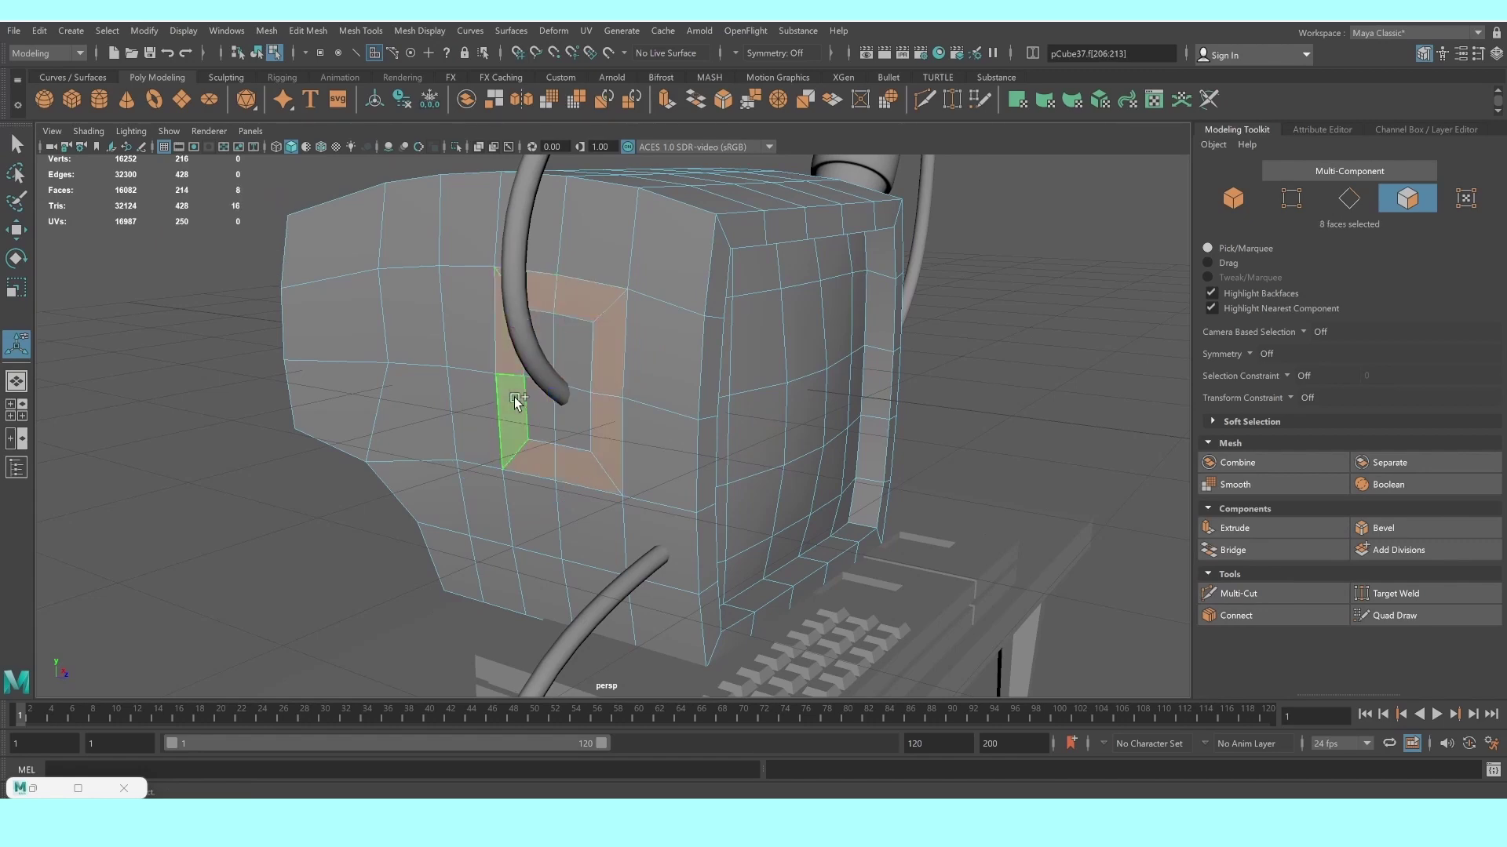
left_click(1279, 536)
left_click_drag(643, 393, 539, 383, "alt")
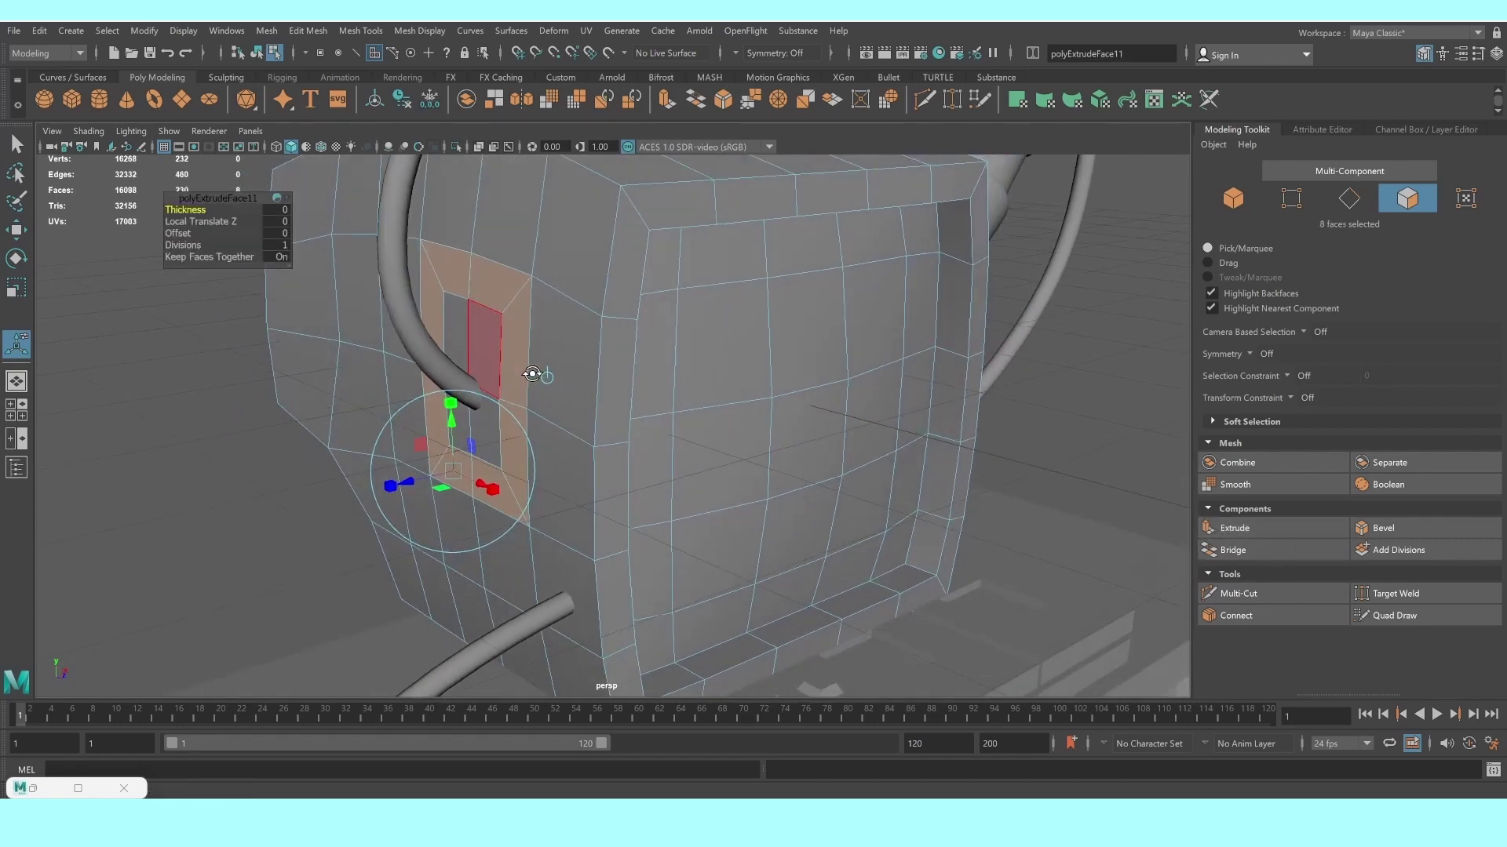
middle_click_drag(539, 383, 542, 361)
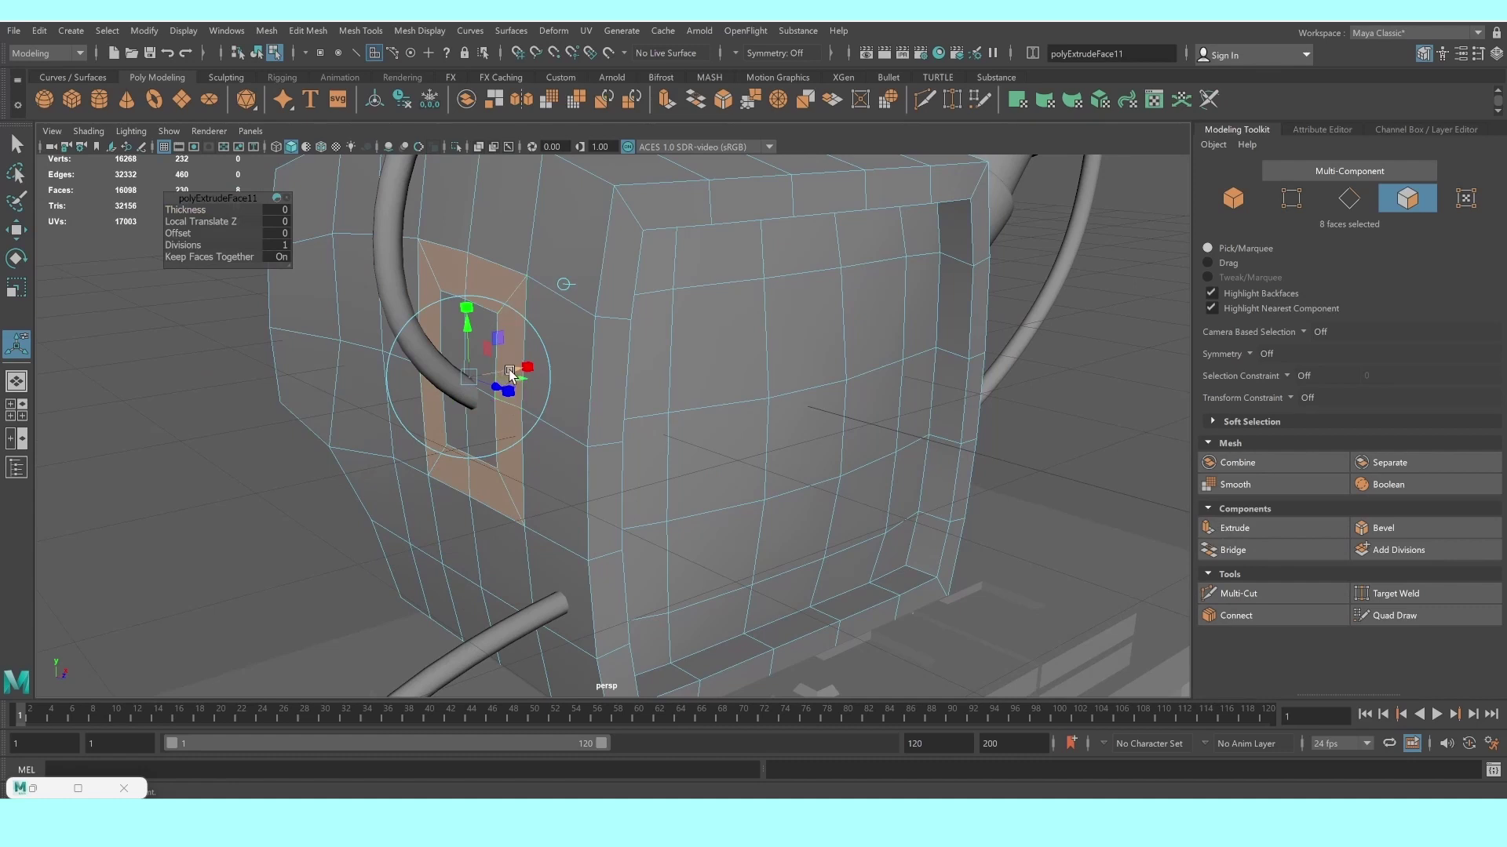
left_click_drag(542, 377, 498, 377, "alt")
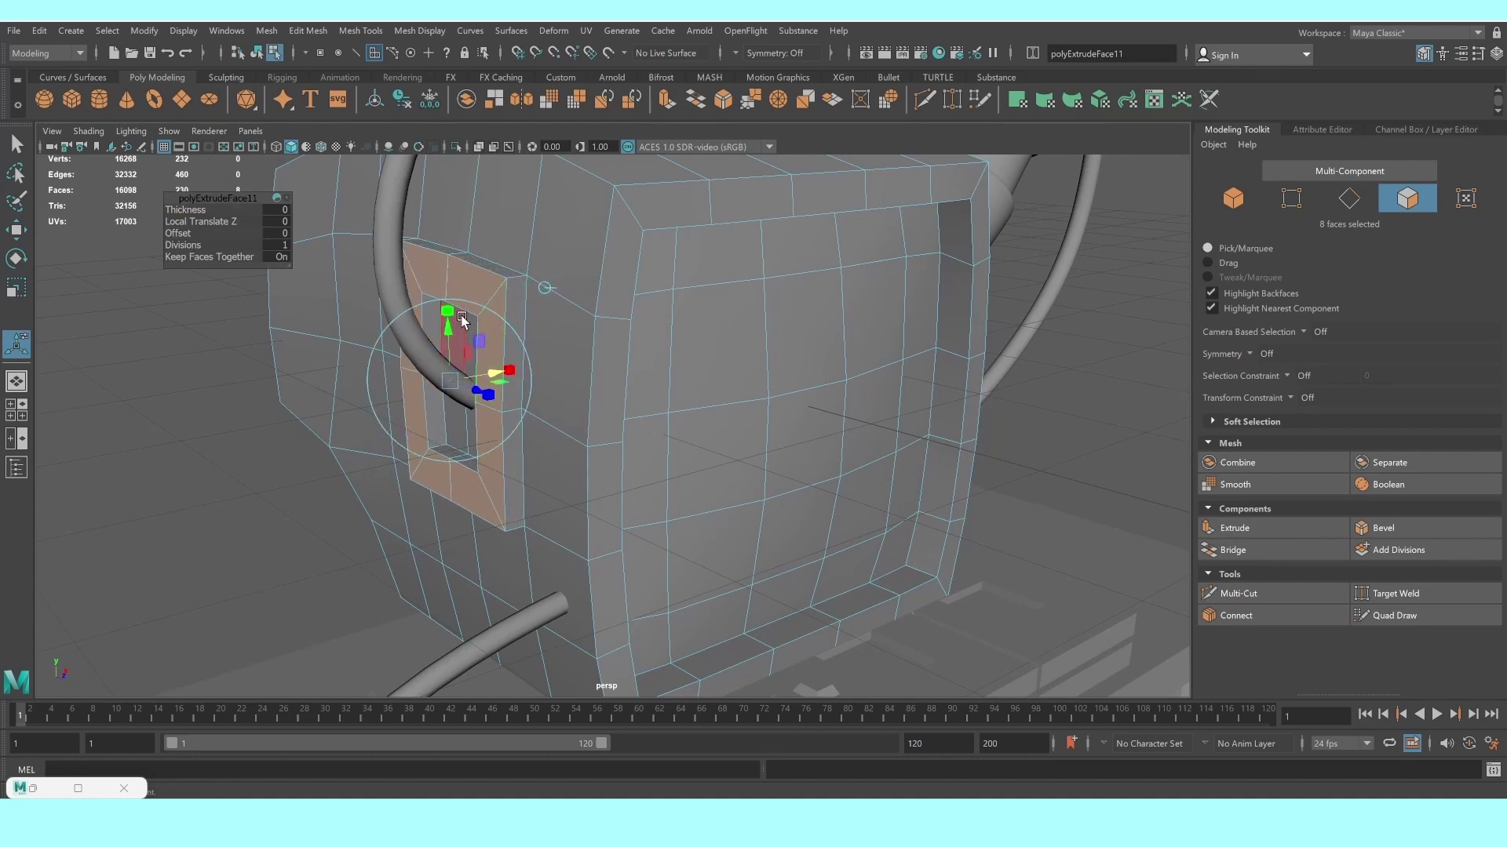
key("e")
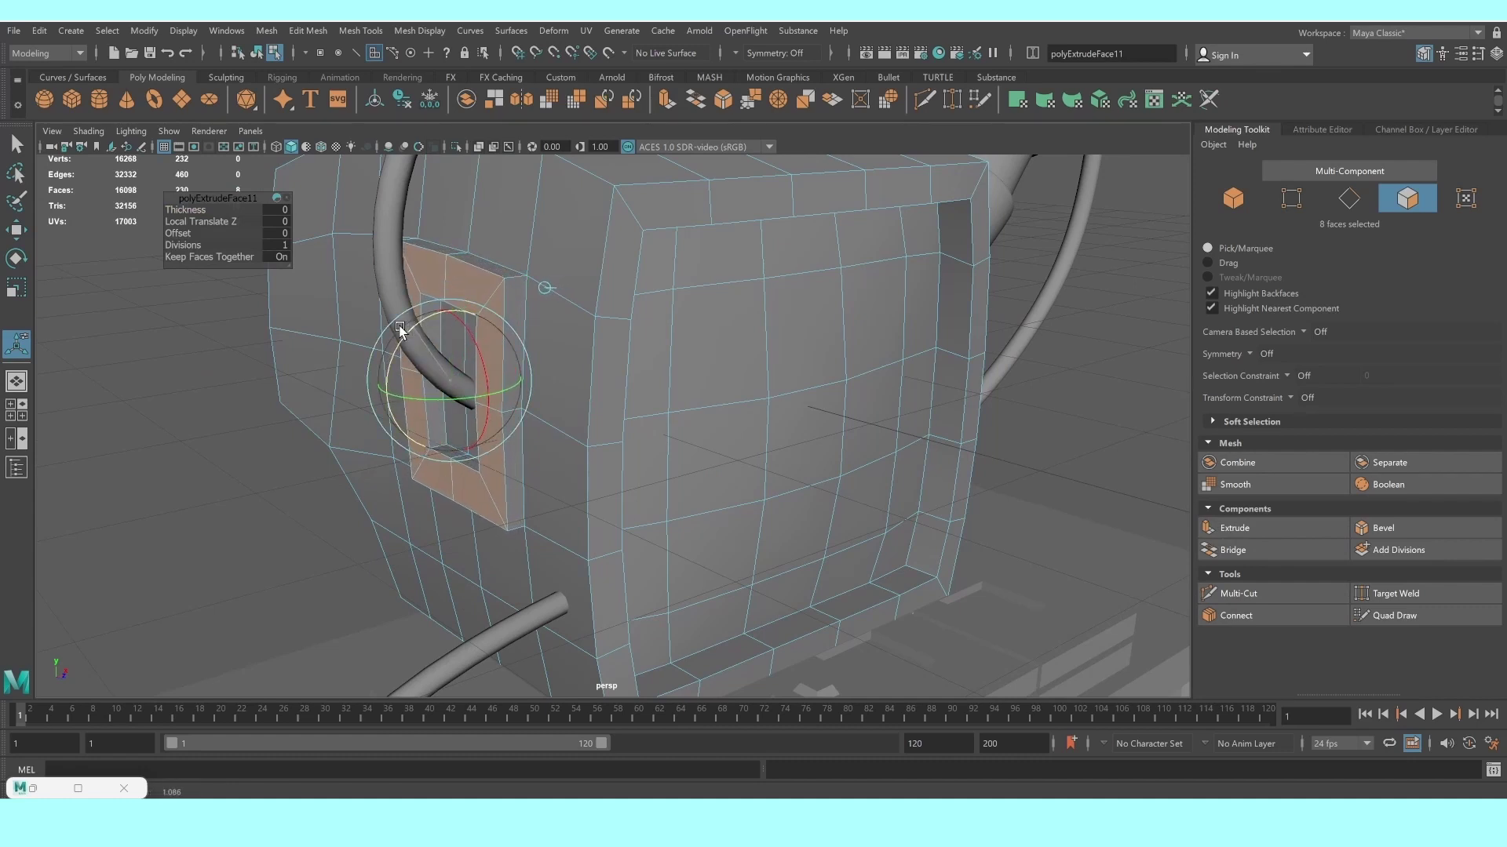
key("t")
Set the frame extrusion to 3 divisions, check it smoothed, then return to cage view
left_click_drag(400, 329, 461, 350, "alt")
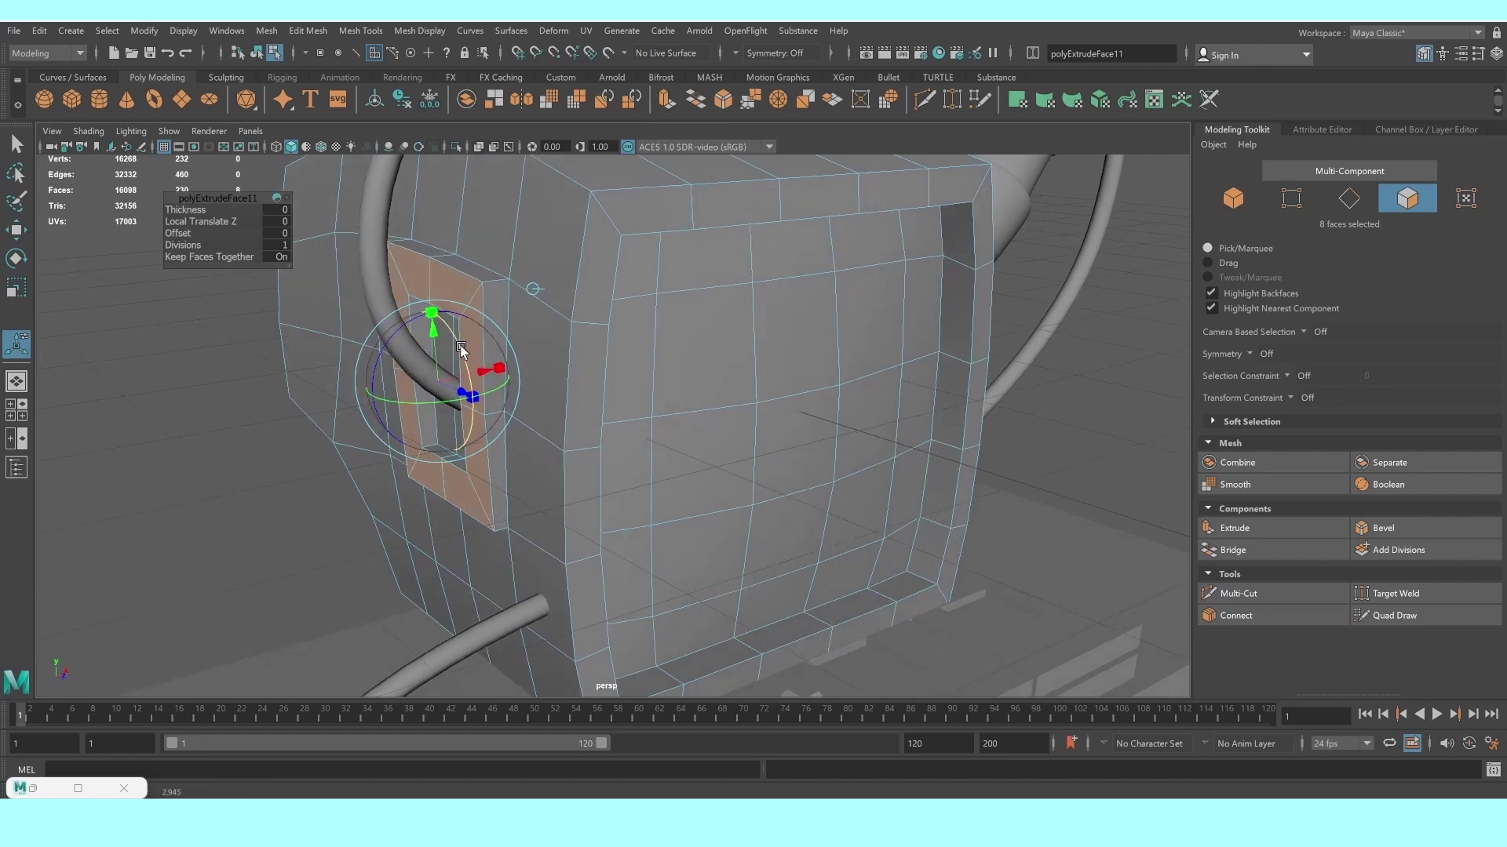
scroll(460, 345, "up", 2)
scroll(572, 397, "up", 2)
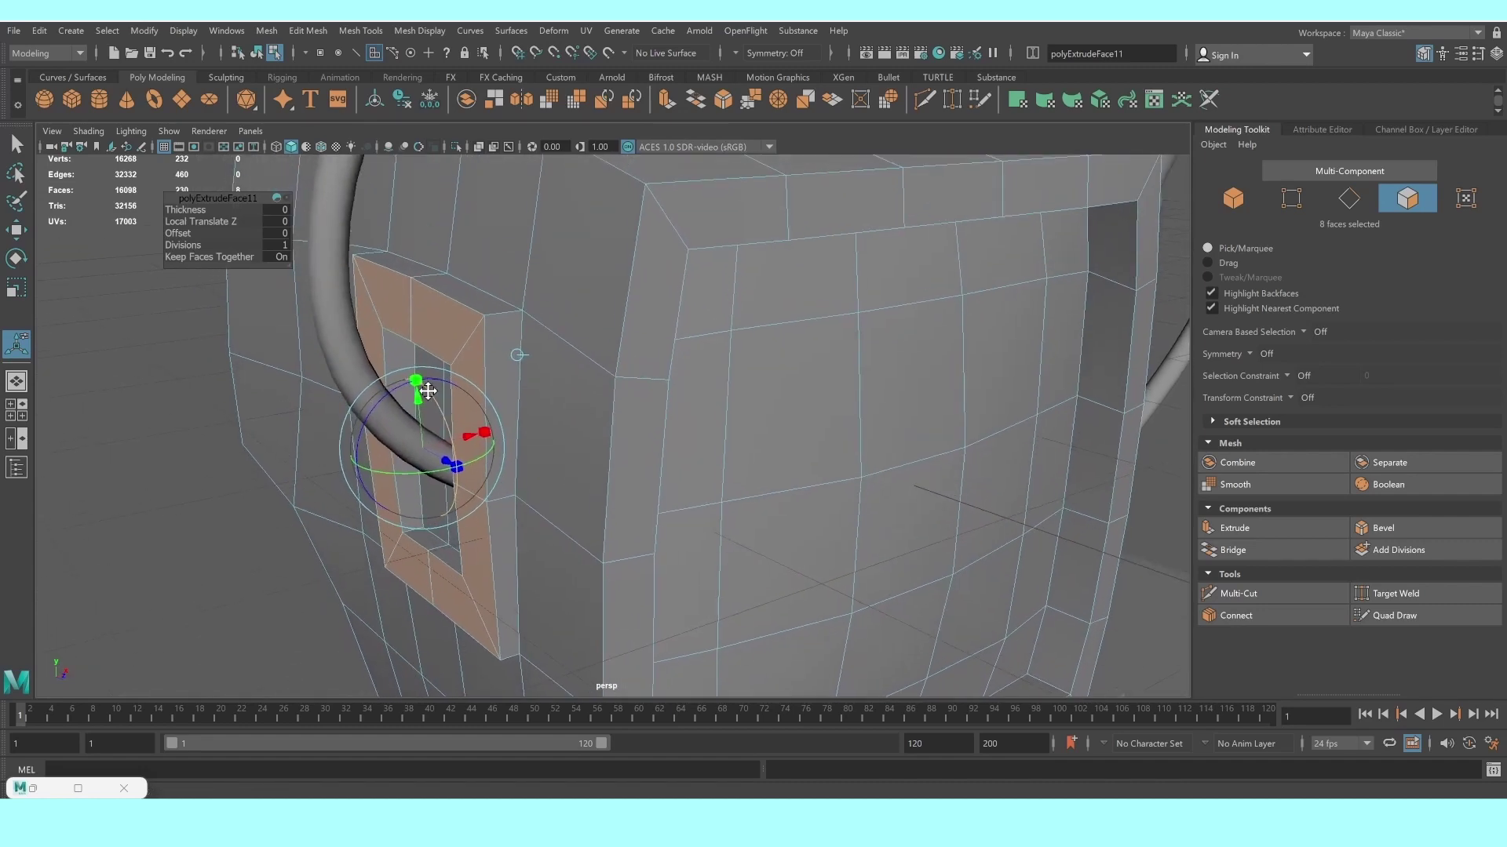
right_click(497, 297)
left_click(496, 298)
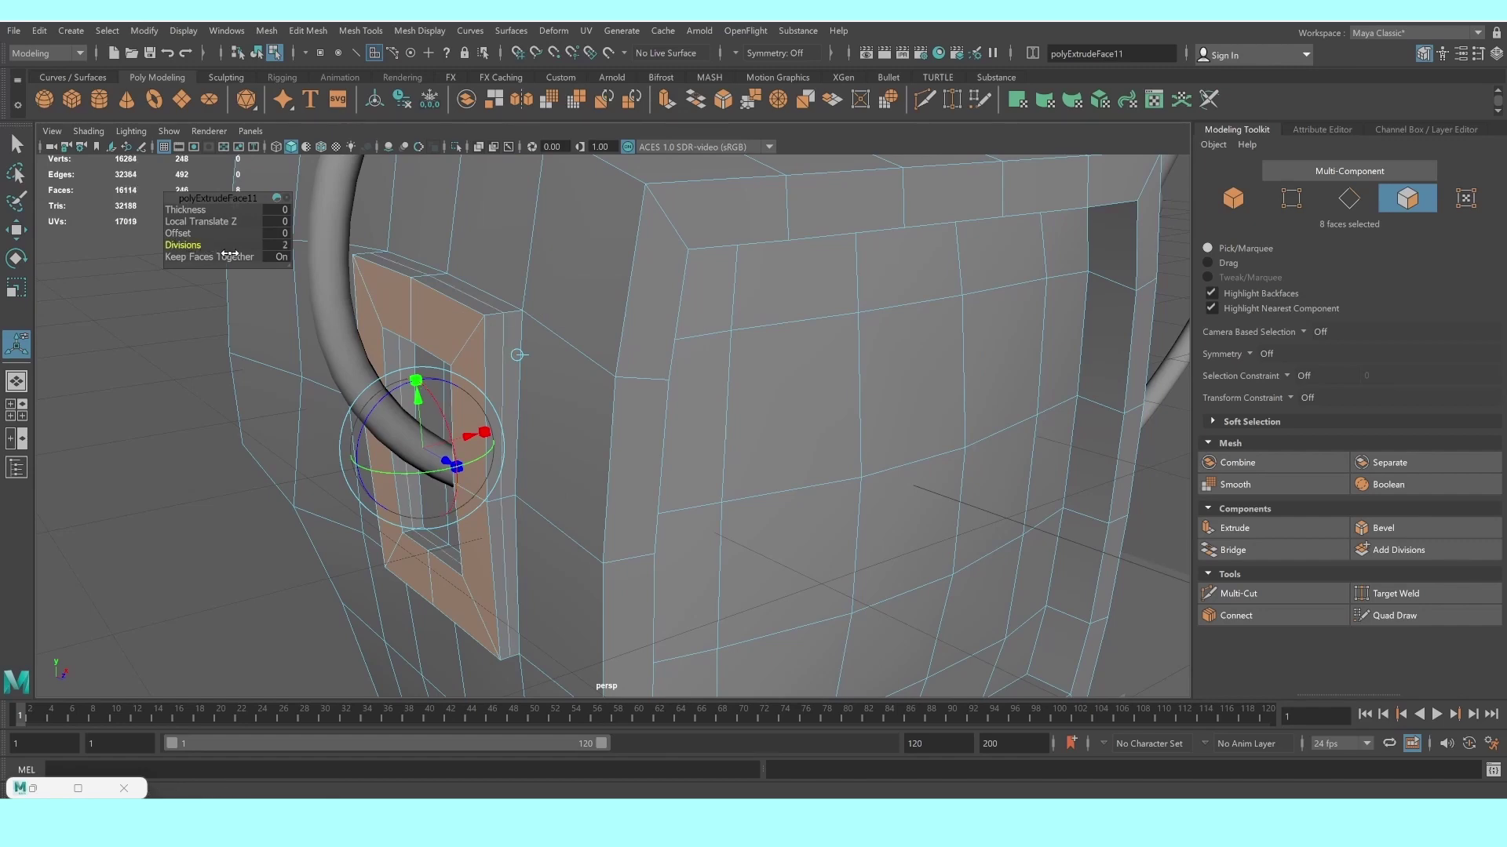
left_click_drag(229, 254, 245, 255)
key("3")
scroll(736, 484, "up", 3)
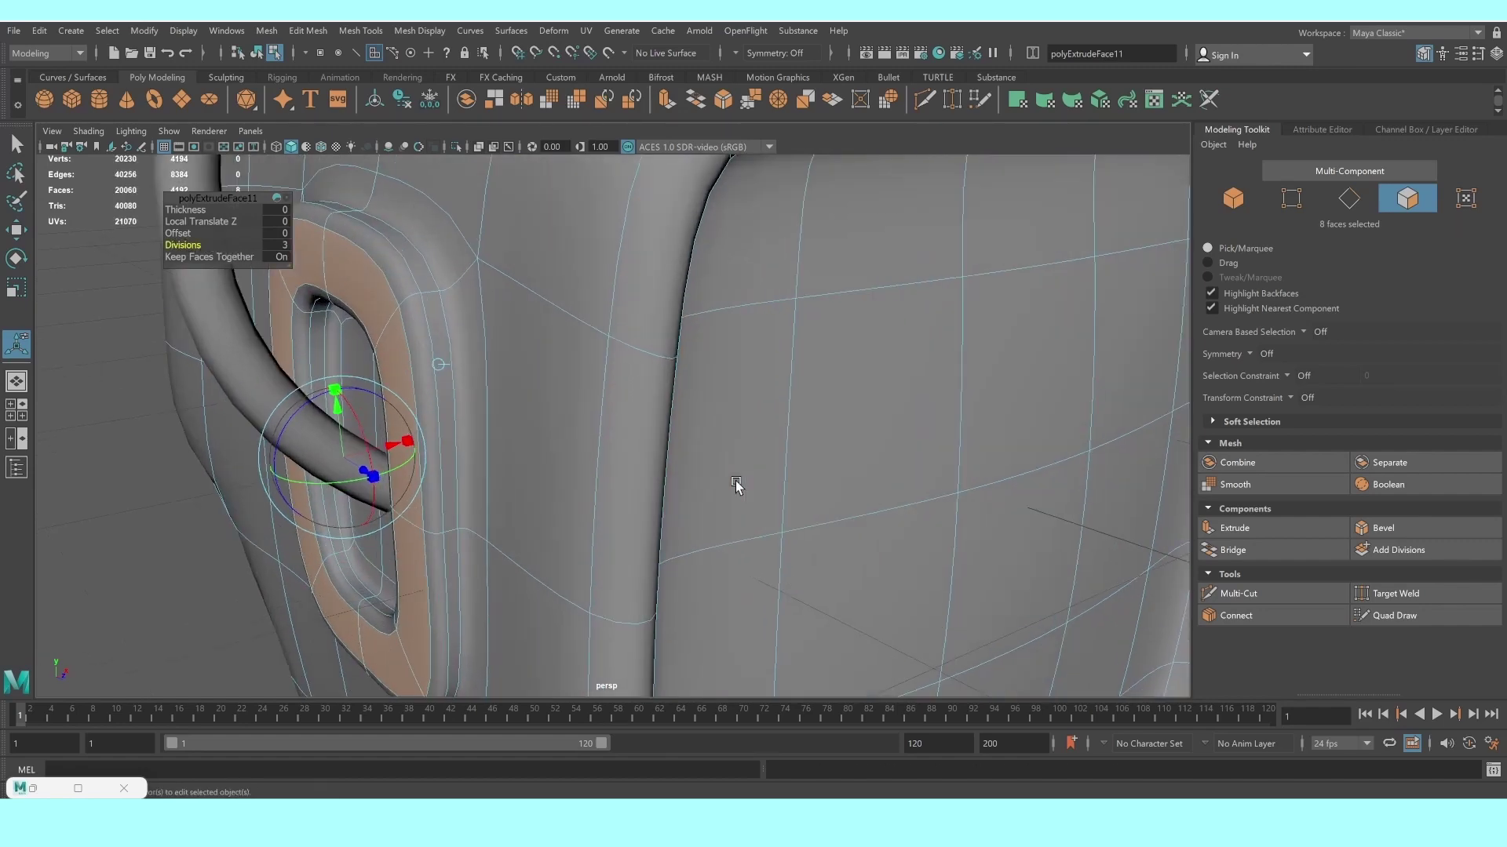
scroll(437, 437, "down", 3)
left_click_drag(438, 437, 437, 432, "alt")
scroll(437, 437, "down", 2)
scroll(606, 434, "up", 4)
key("1")
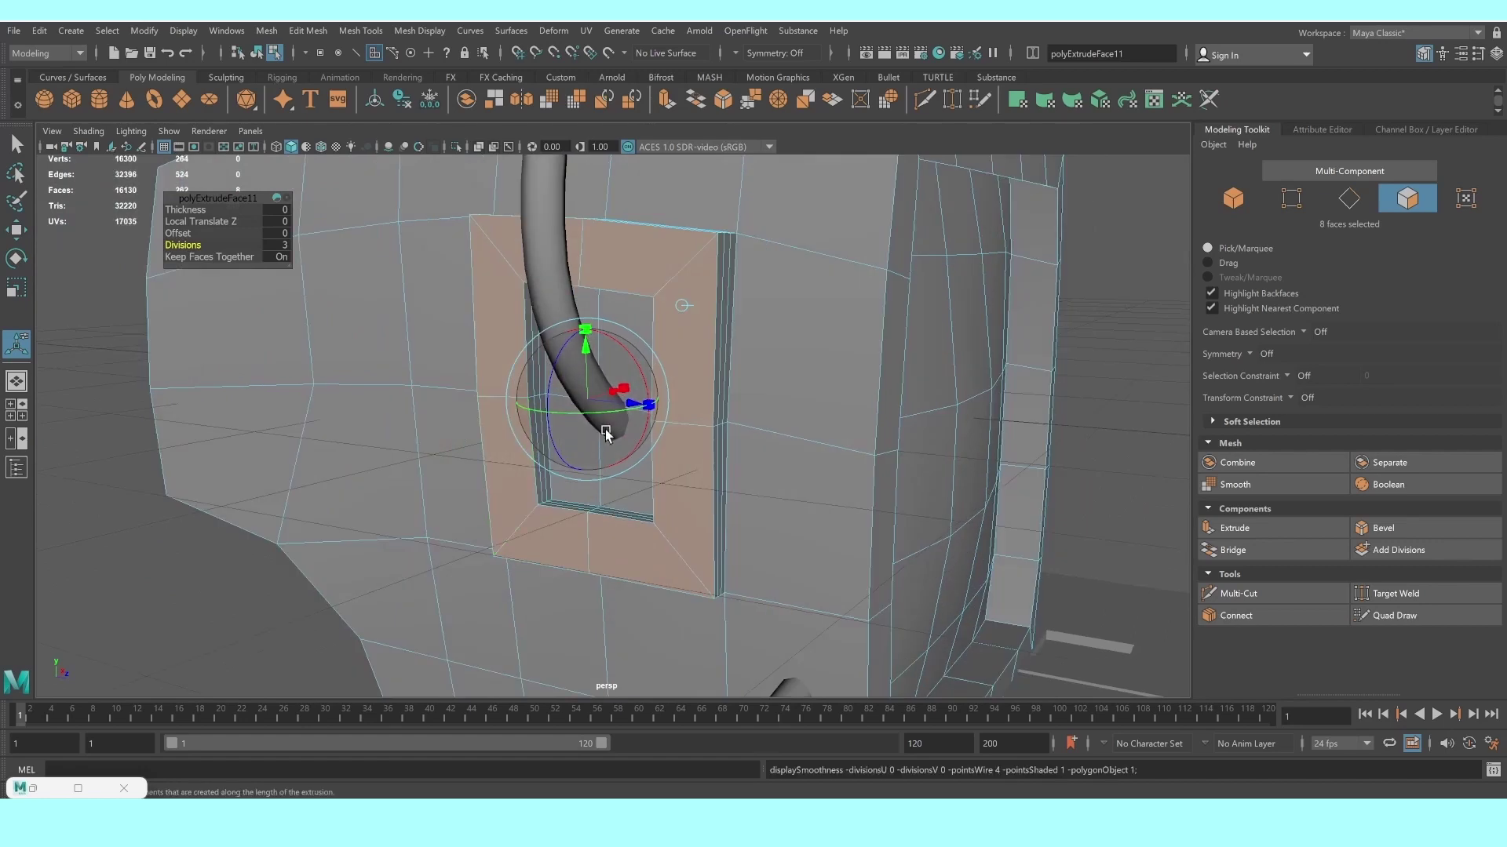
left_click_drag(605, 434, 638, 437, "alt")
Cut a Multi-Cut edge loop along the socket frame, preview smoothed, and return to Object Mode
left_click(1277, 597)
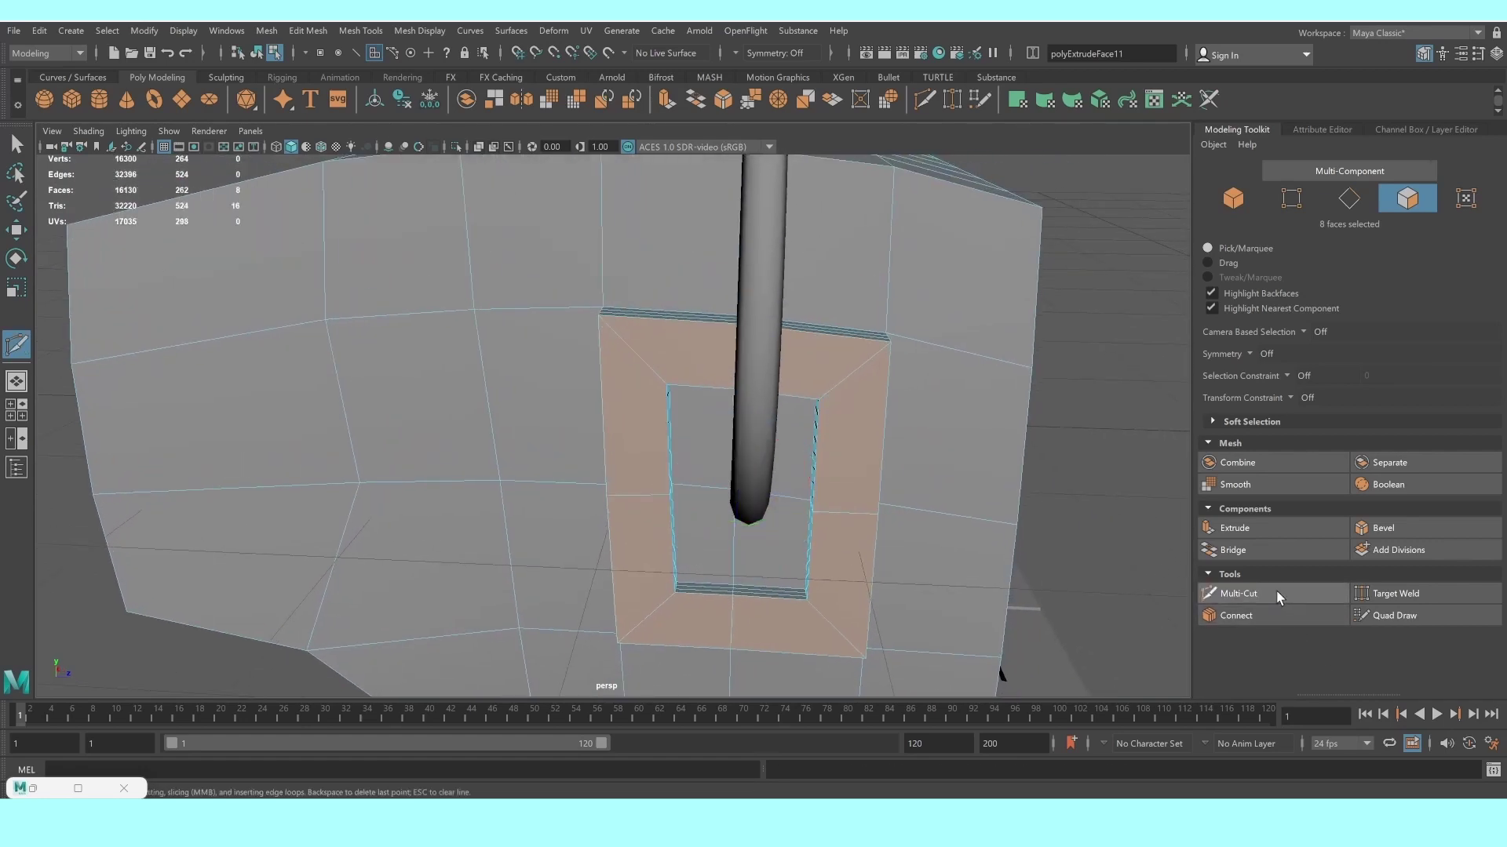
mouse_move(901, 505)
left_mouse_down("alt")
mouse_move(924, 505)
mouse_move(820, 505)
left_mouse_up("alt")
left_click(970, 312)
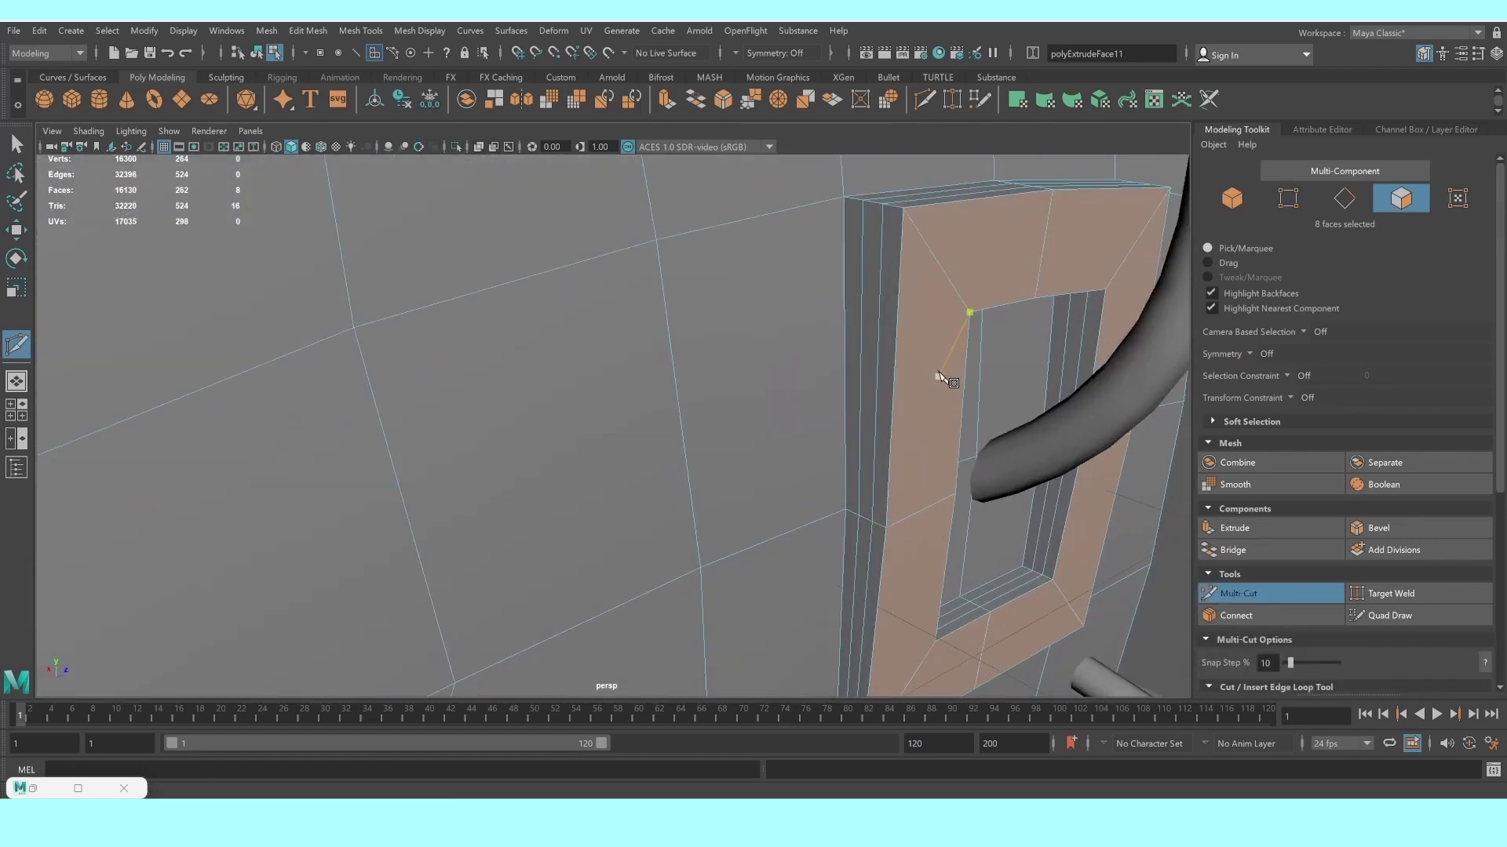
left_click(960, 299, "ctrl")
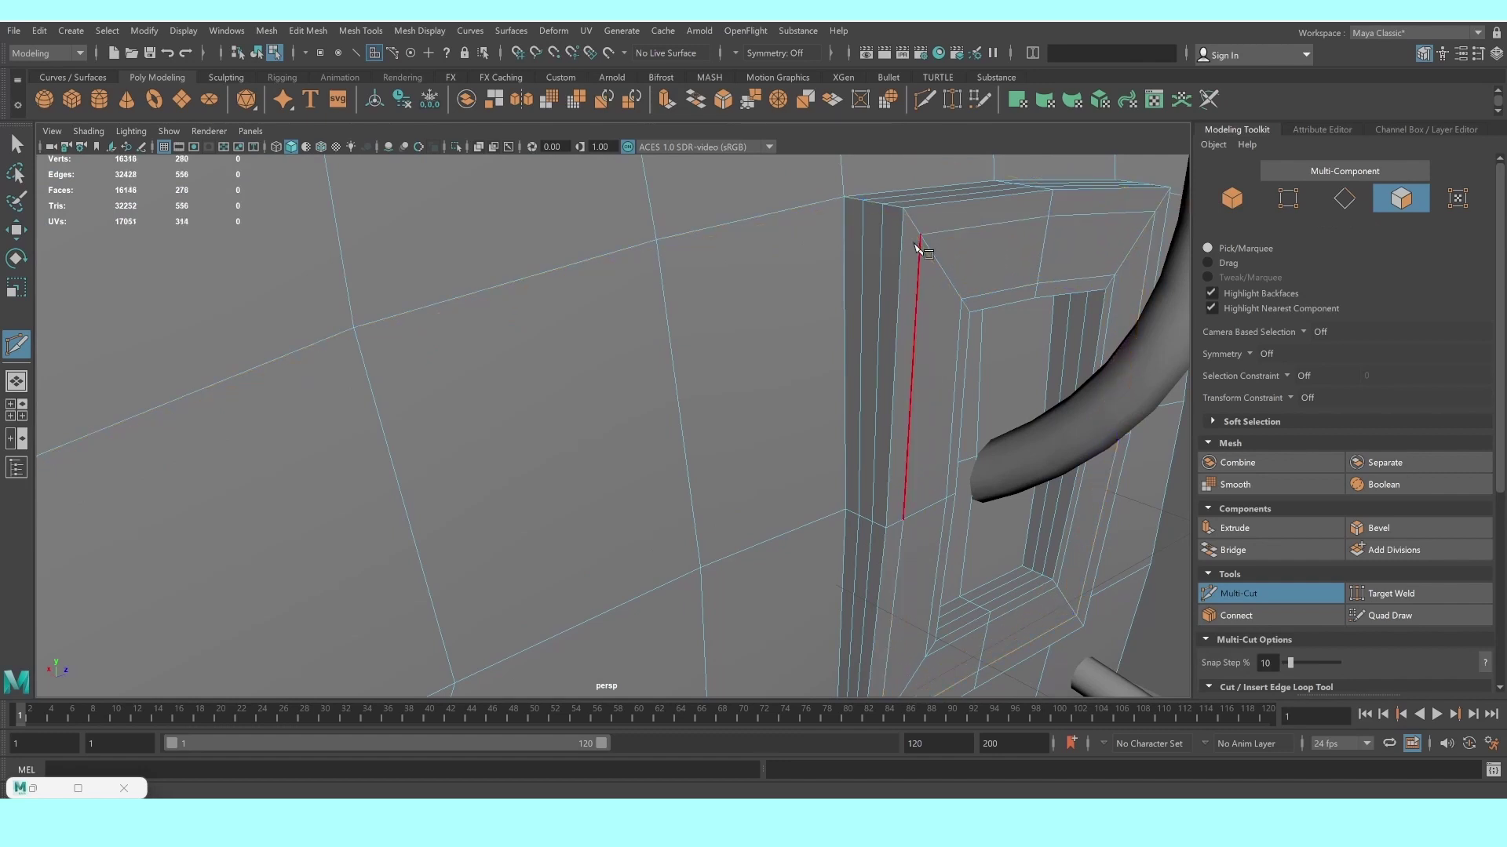
scroll(917, 248, "down", 5)
key("3")
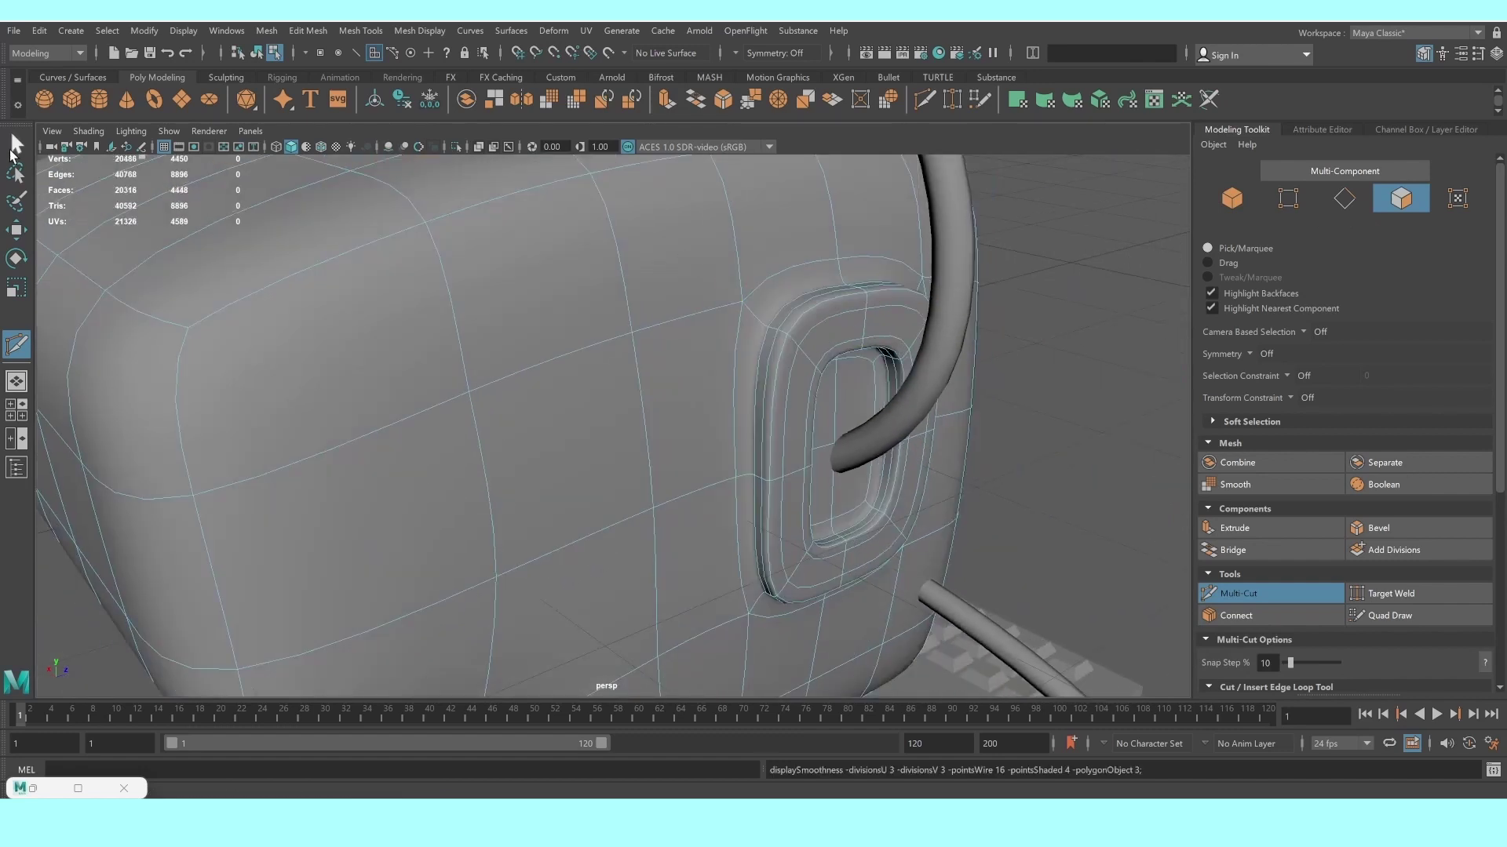
left_click(14, 146)
key("F8")
Show the monitor housing as its low-poly cage and frame it in view
right_click_drag(999, 289, 989, 347, "alt")
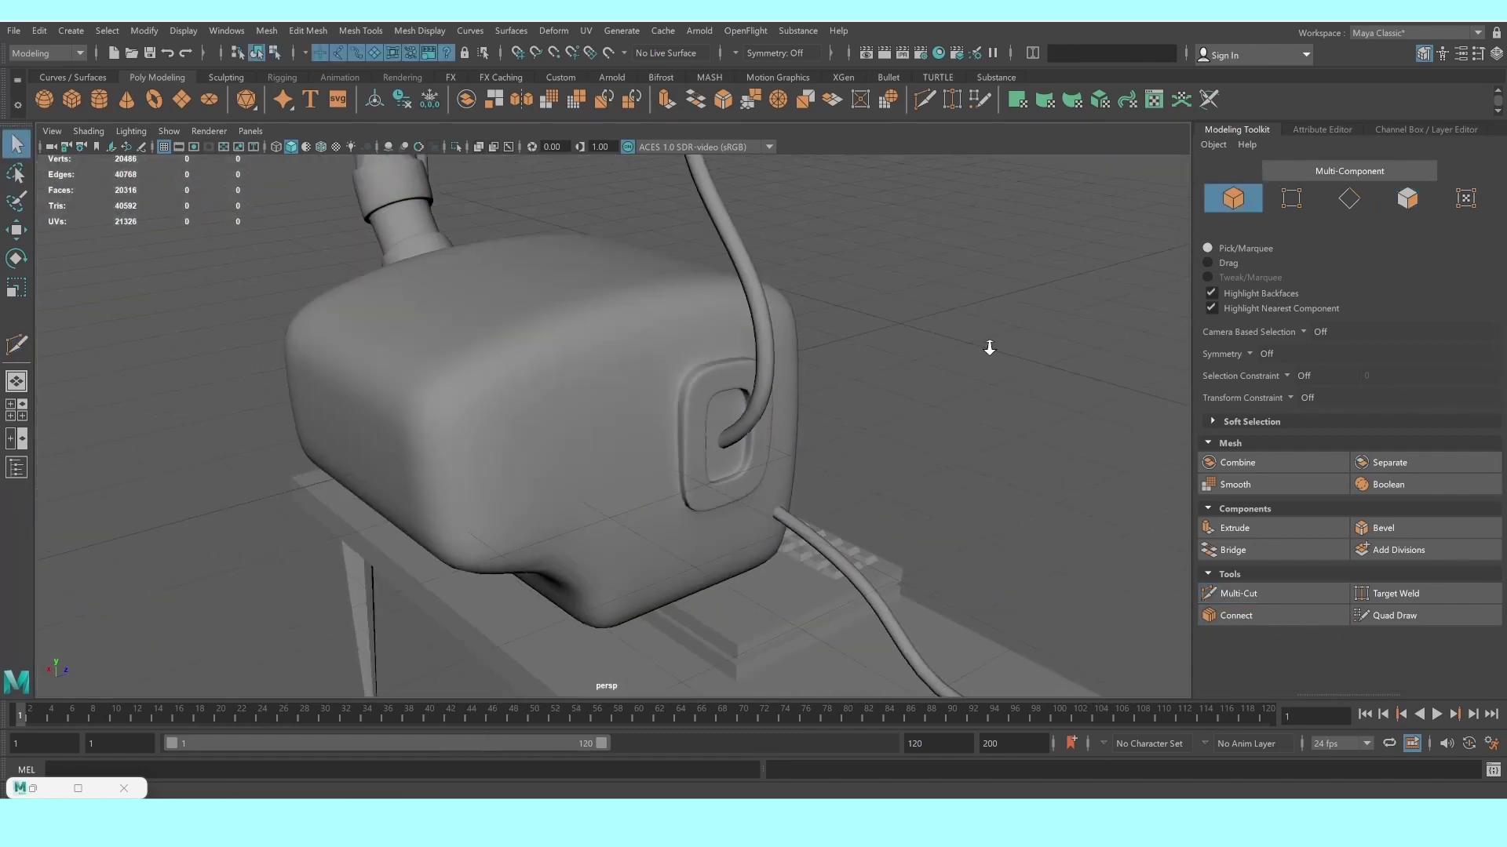
left_click_drag(989, 348, 749, 380, "alt")
scroll(618, 332, "up", 3)
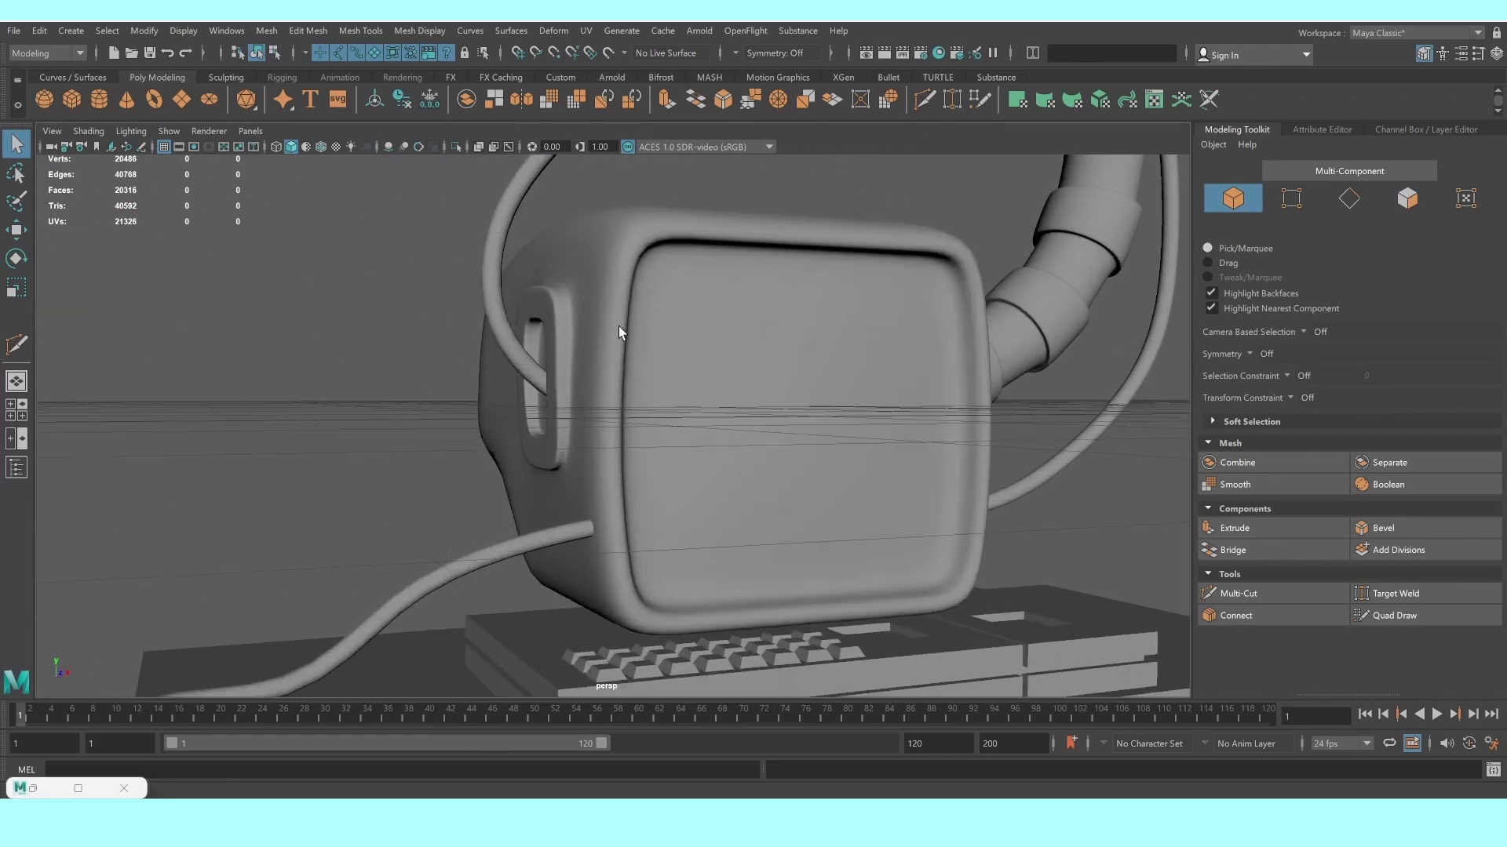
left_click(573, 281)
scroll(572, 281, "up", 3)
left_click_drag(565, 283, 584, 290, "alt")
key("1")
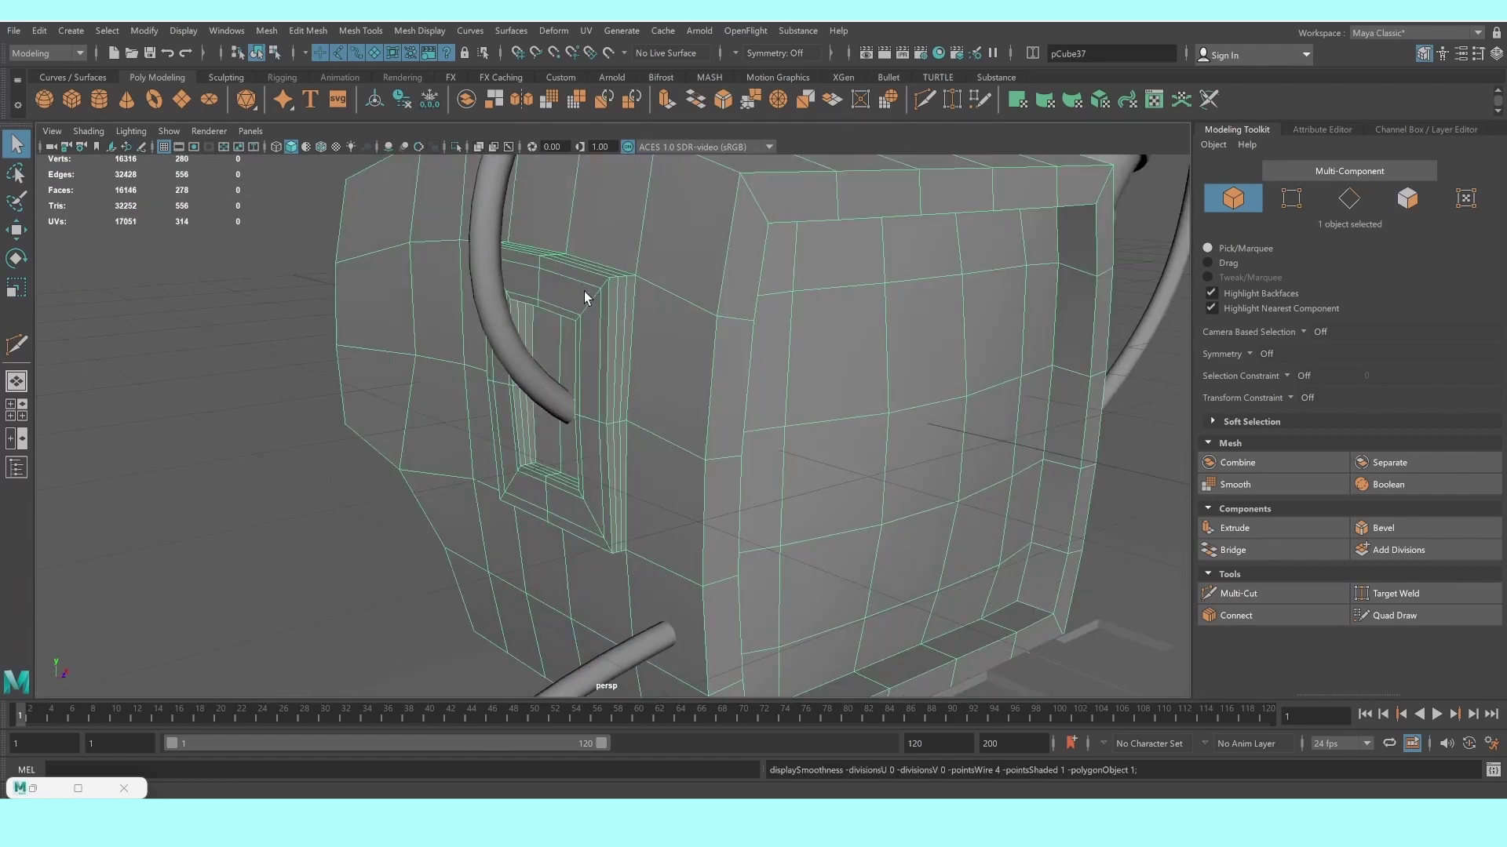
key("f")
Orbit around the monitor and select the lower sweep3 cable
mouse_move(740, 354)
left_mouse_down("alt")
mouse_move(769, 391)
mouse_move(722, 394)
mouse_move(740, 339)
mouse_move(841, 354)
mouse_move(871, 340)
mouse_move(784, 393)
left_mouse_up("alt")
scroll(723, 394, "down", 3)
scroll(784, 393, "up", 3)
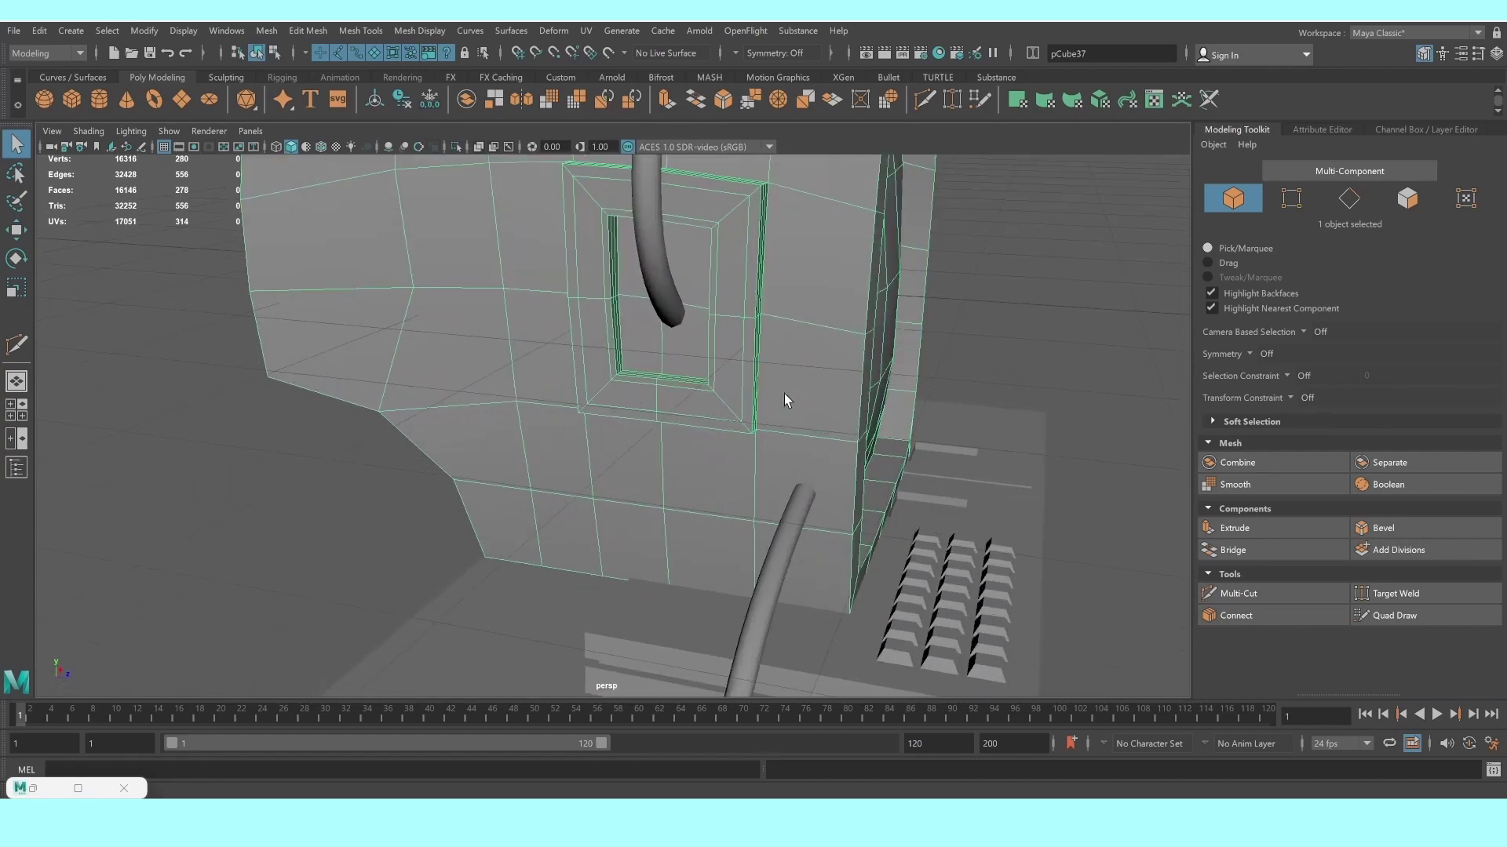
middle_click_drag(784, 393, 706, 411, "alt")
mouse_move(705, 411)
left_mouse_down("alt")
mouse_move(740, 411)
mouse_move(723, 463)
mouse_move(506, 443)
left_mouse_up("alt")
left_click(721, 461)
Delete the sweep3 cable's tip faces in wireframe
key("1")
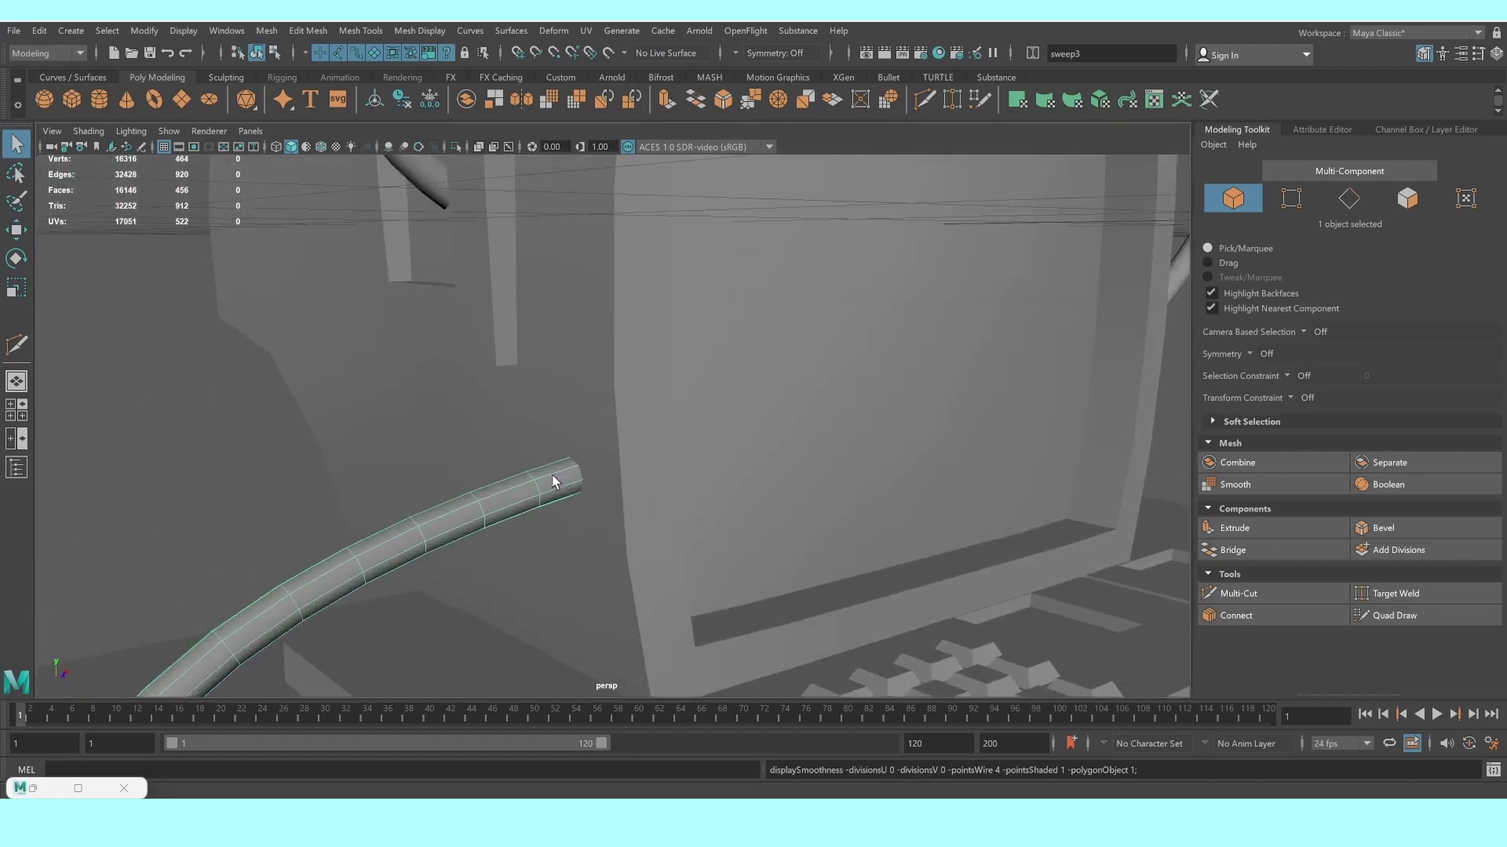
key("4")
left_click_drag(552, 477, 541, 479, "alt")
right_click_drag(477, 474, 482, 461)
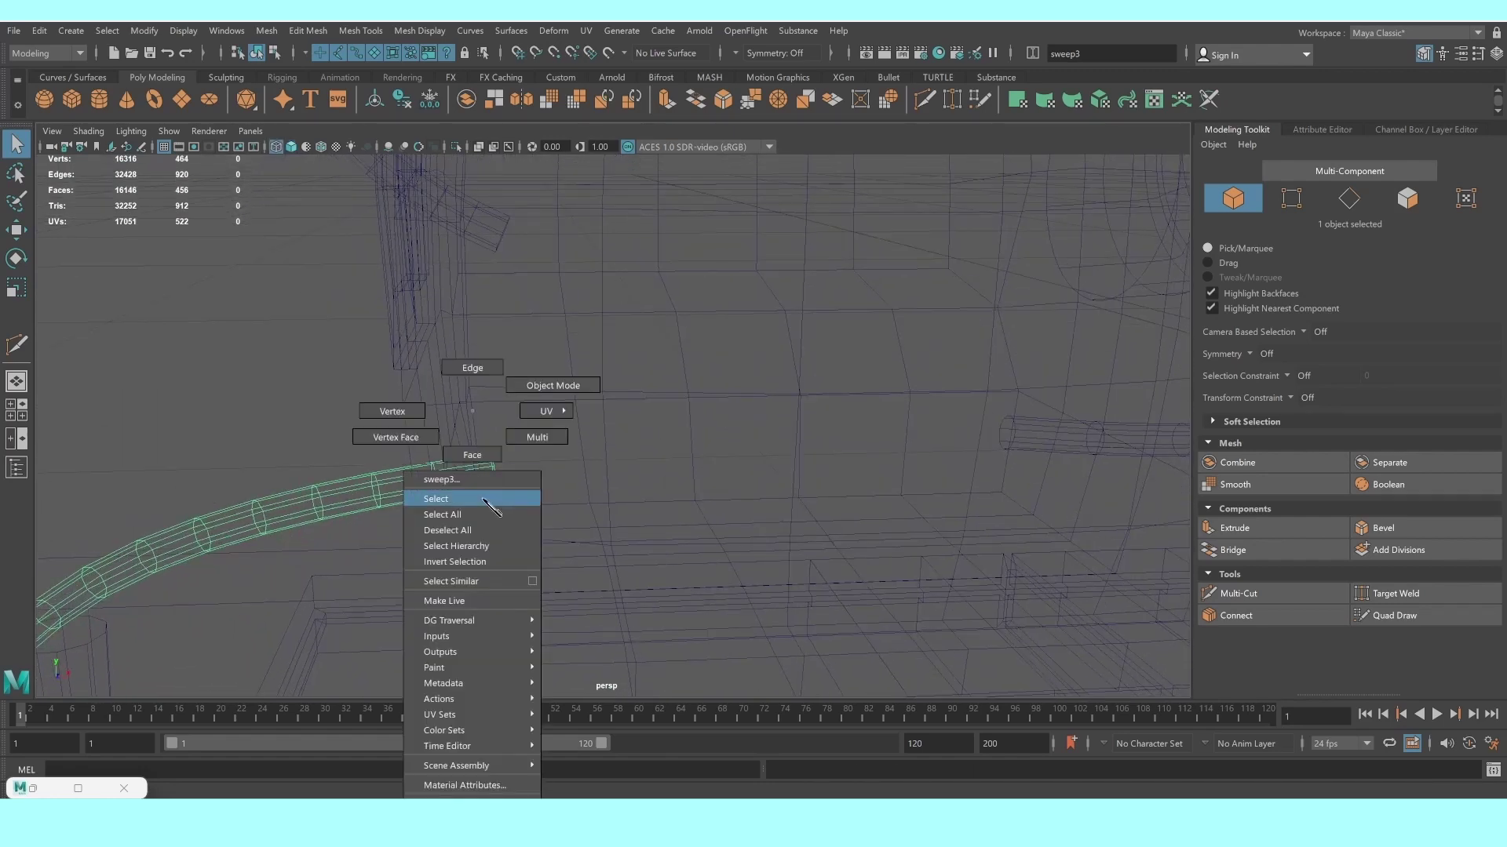
left_click_drag(476, 422, 551, 565)
key("Delete")
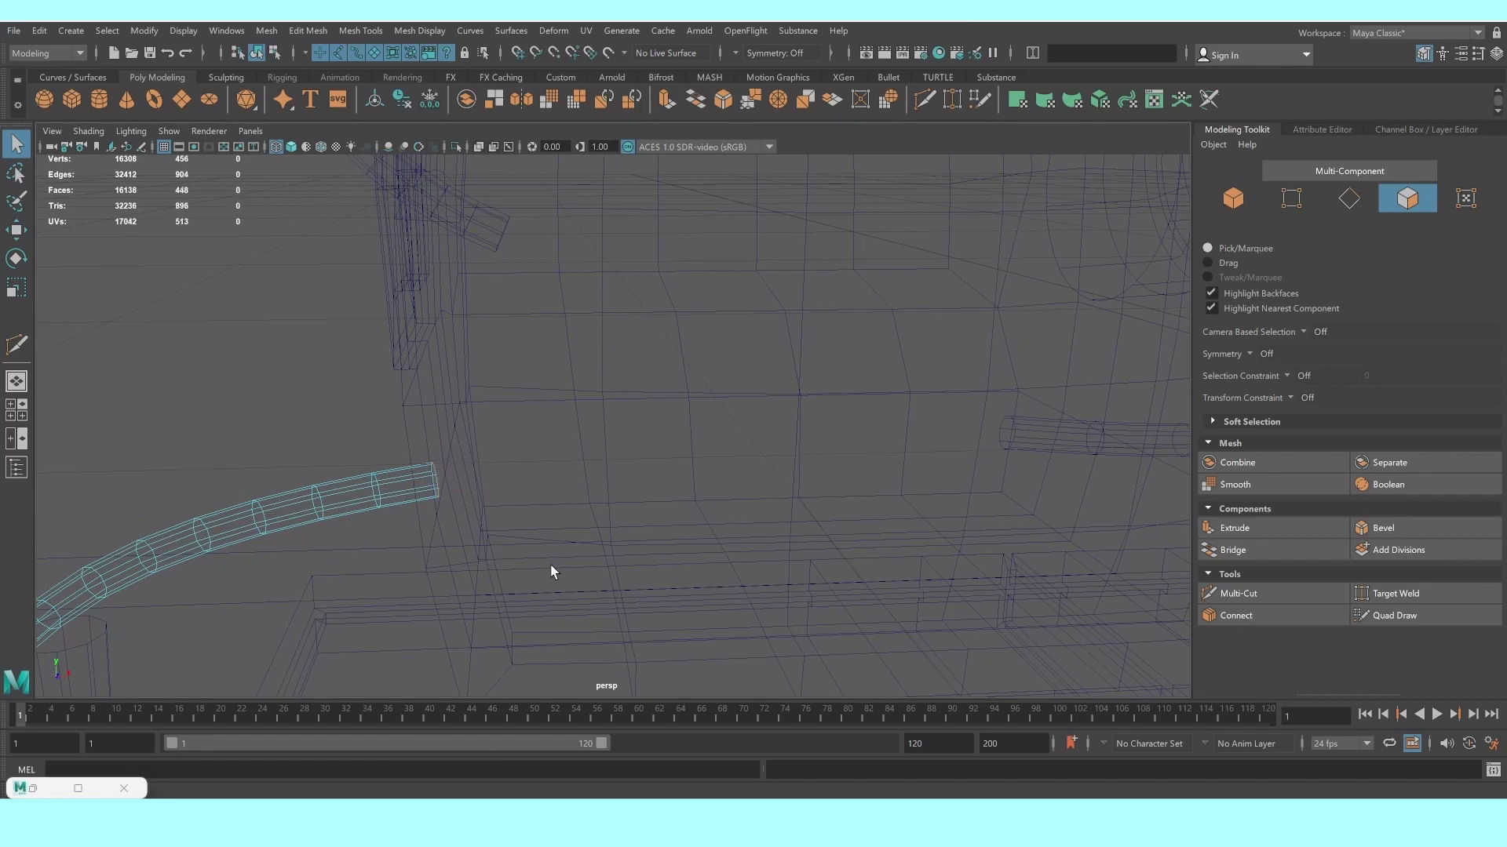
Extrude the cable's end face ring to thickness 0.1 and rotate the extruded plug end
double_click(392, 455)
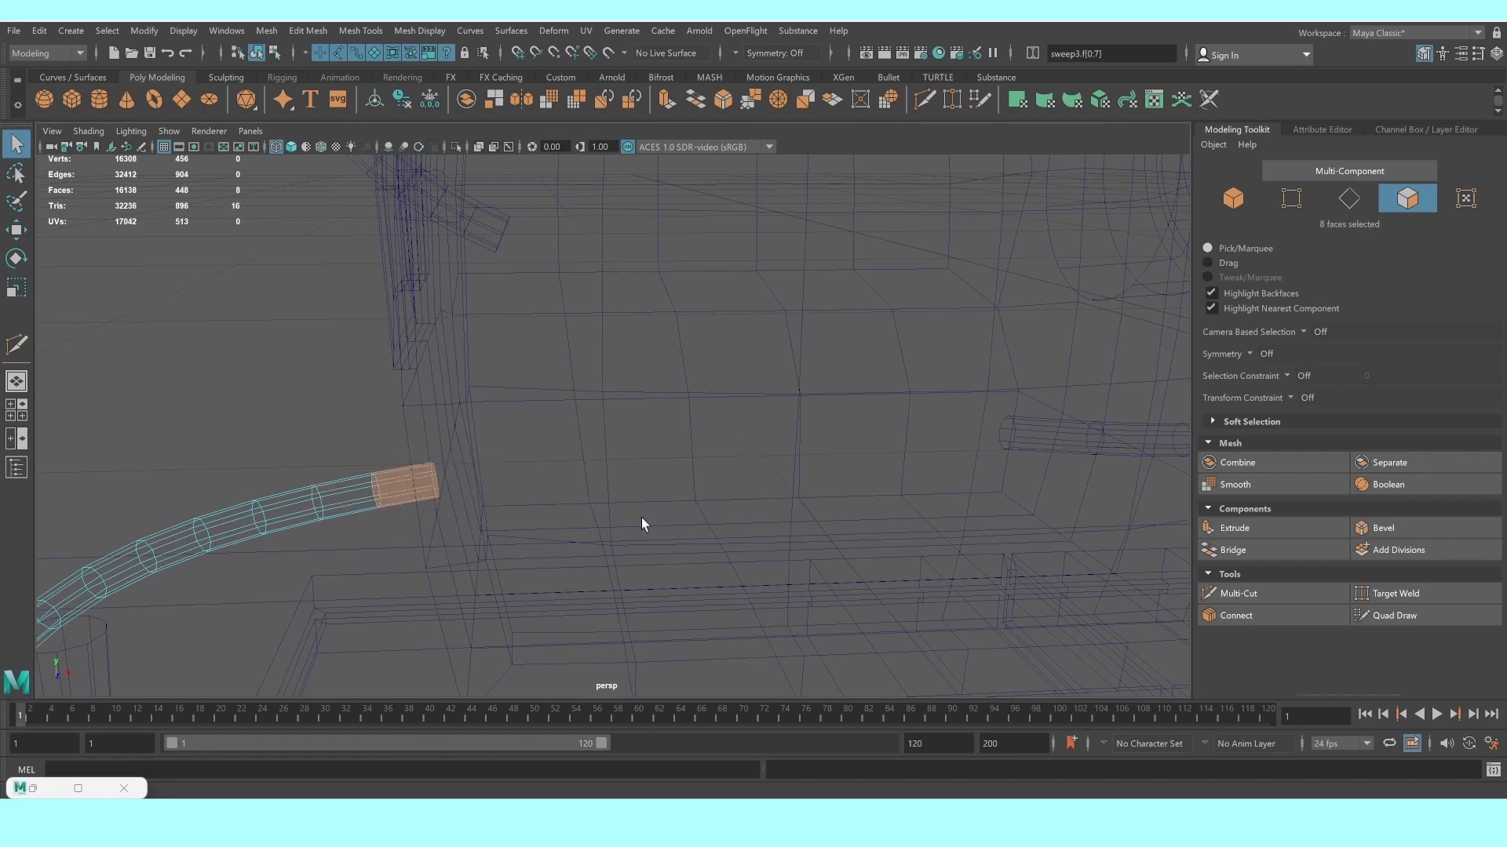
left_click(1289, 530)
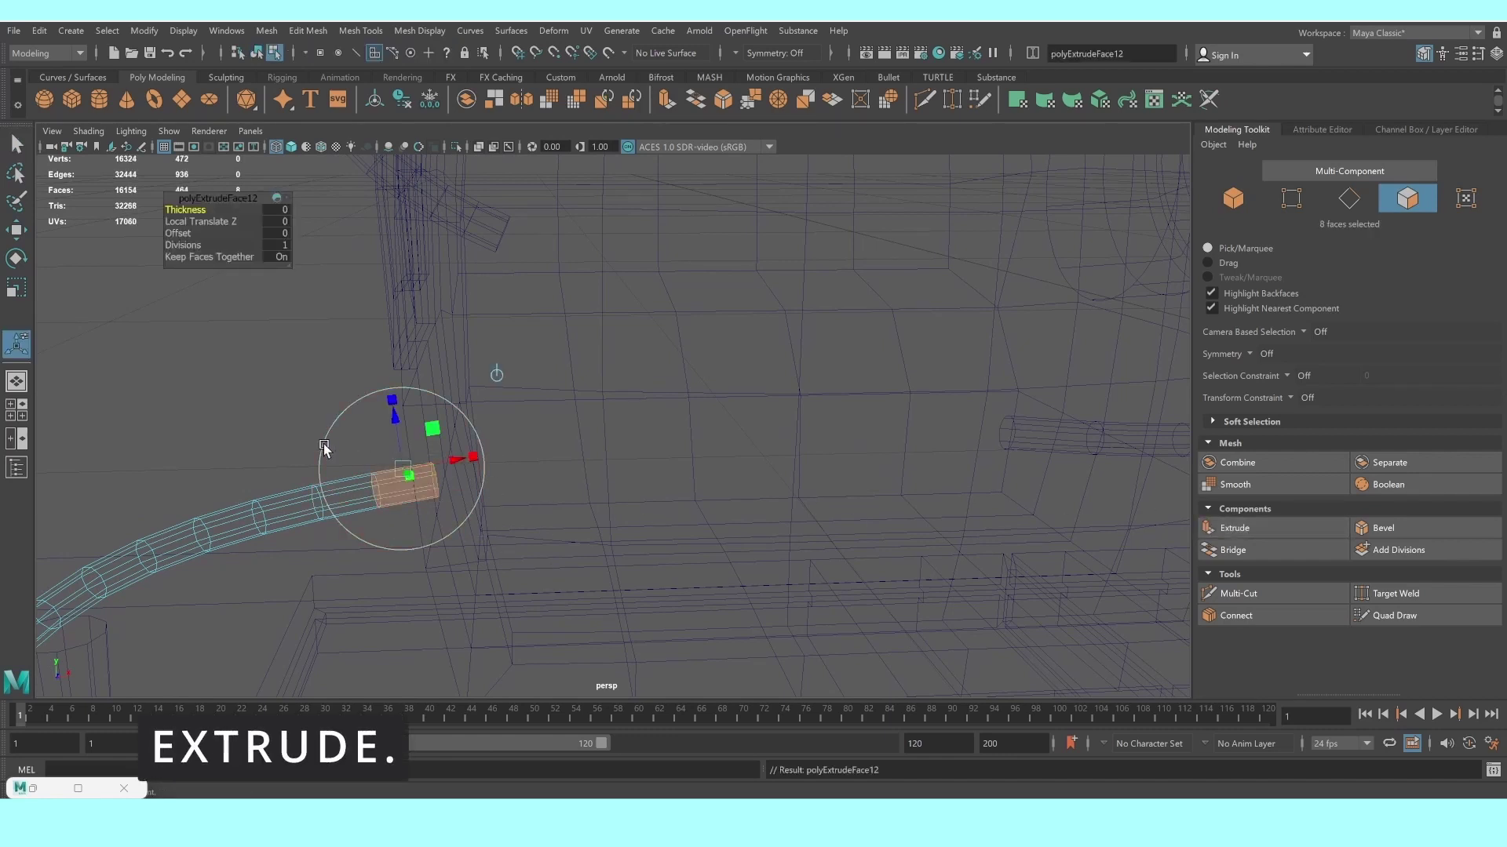
key("5")
key("f")
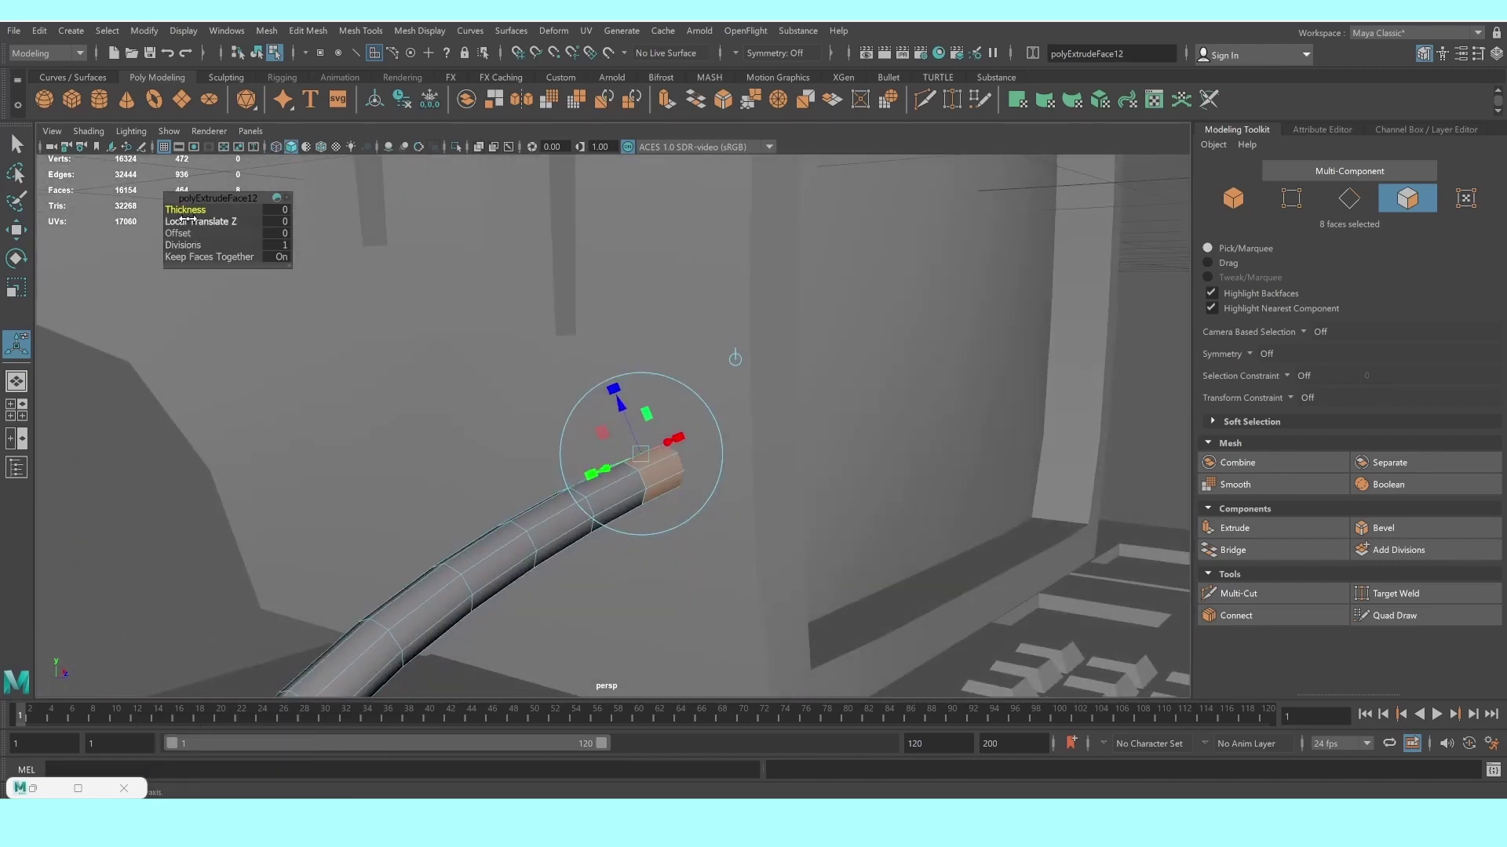
left_click_drag(186, 210, 188, 209)
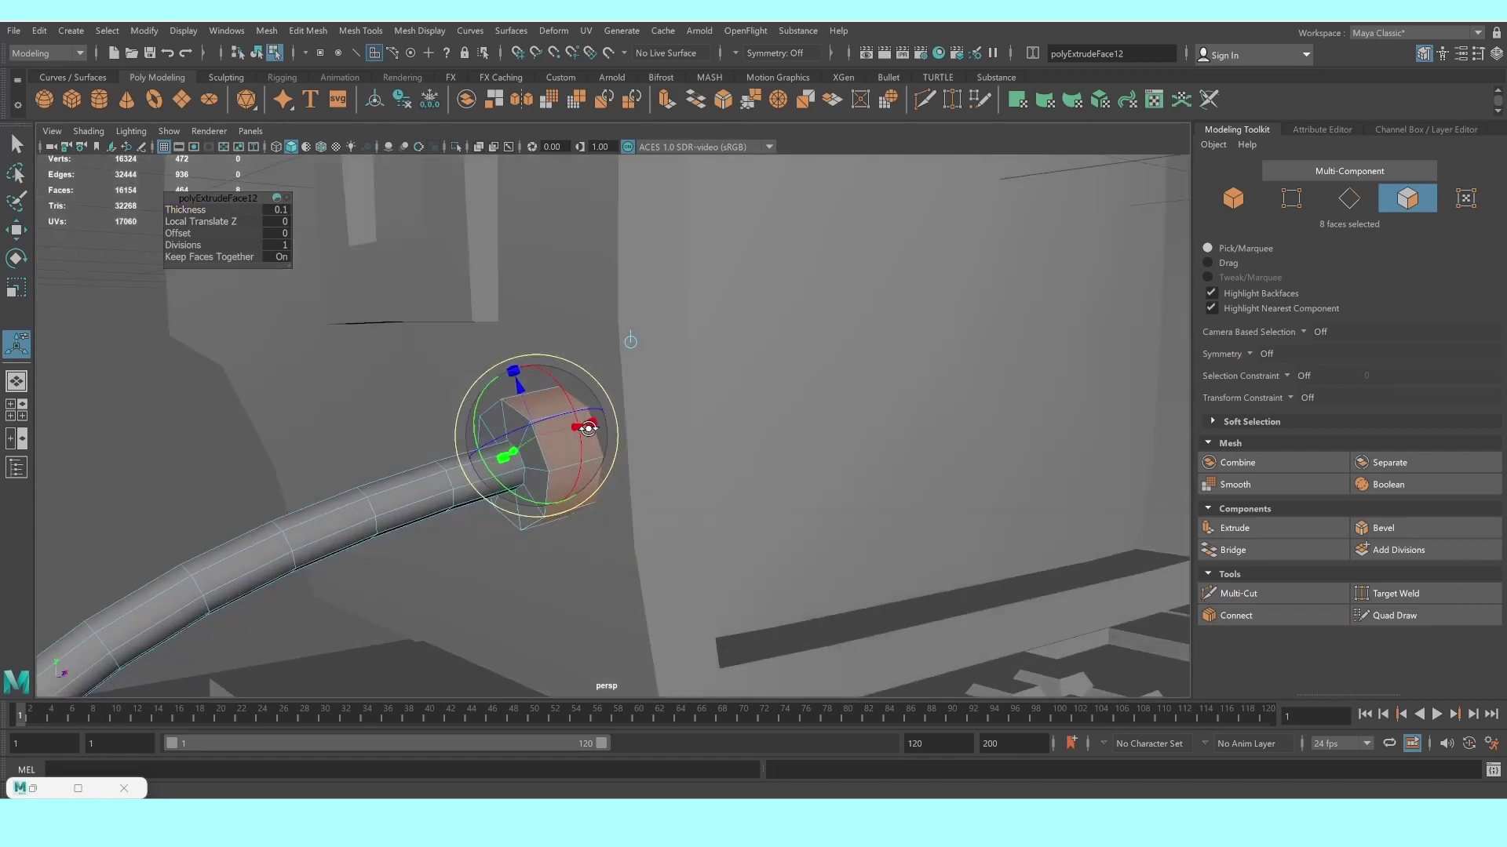
mouse_move(635, 396)
left_mouse_down("alt")
mouse_move(473, 420)
mouse_move(554, 430)
left_mouse_up("alt")
key("e")
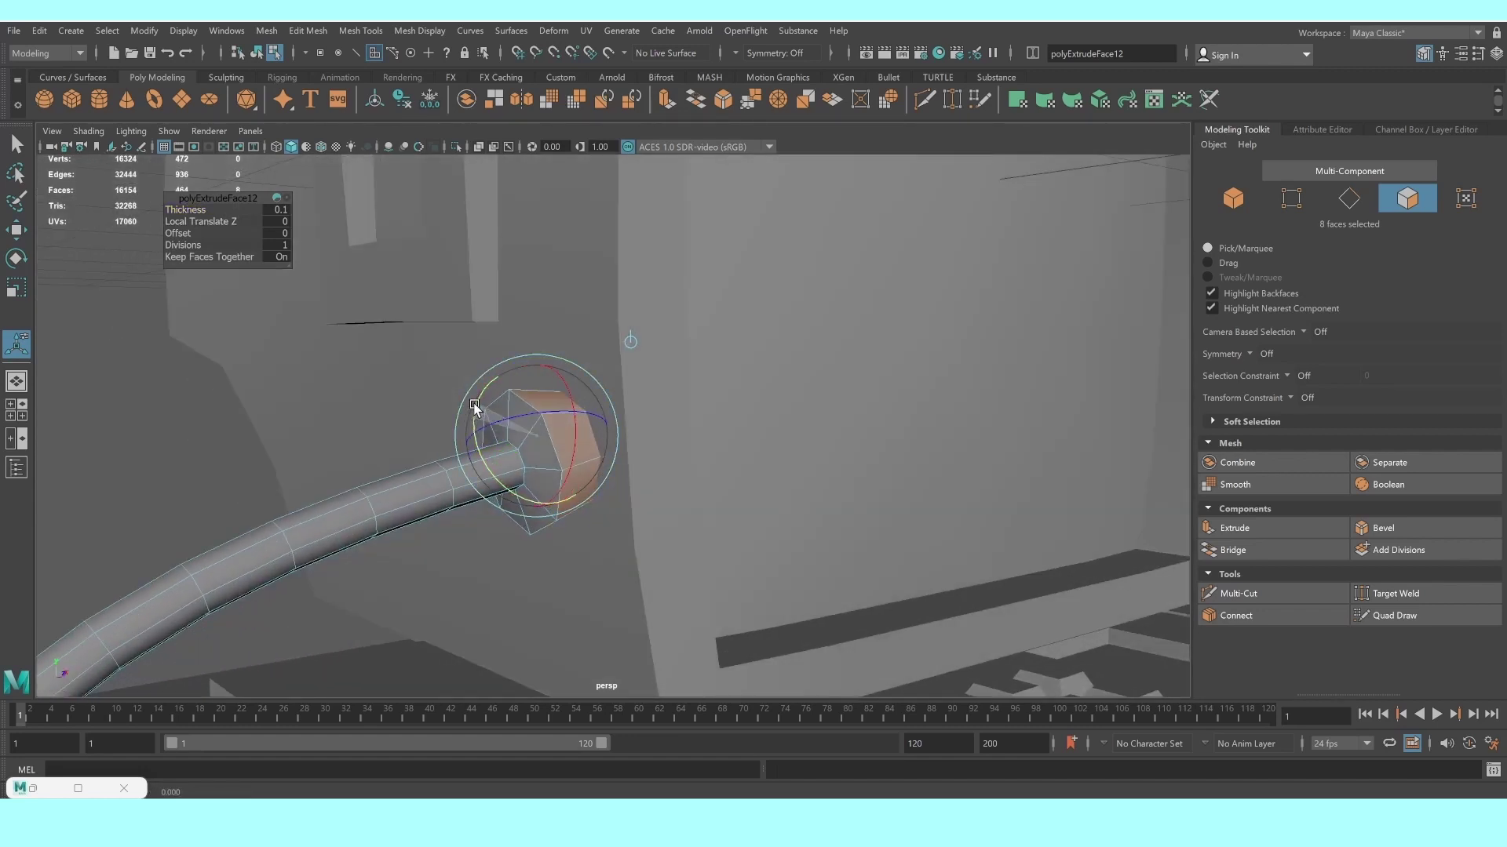
left_click_drag(513, 338, 440, 370, "alt")
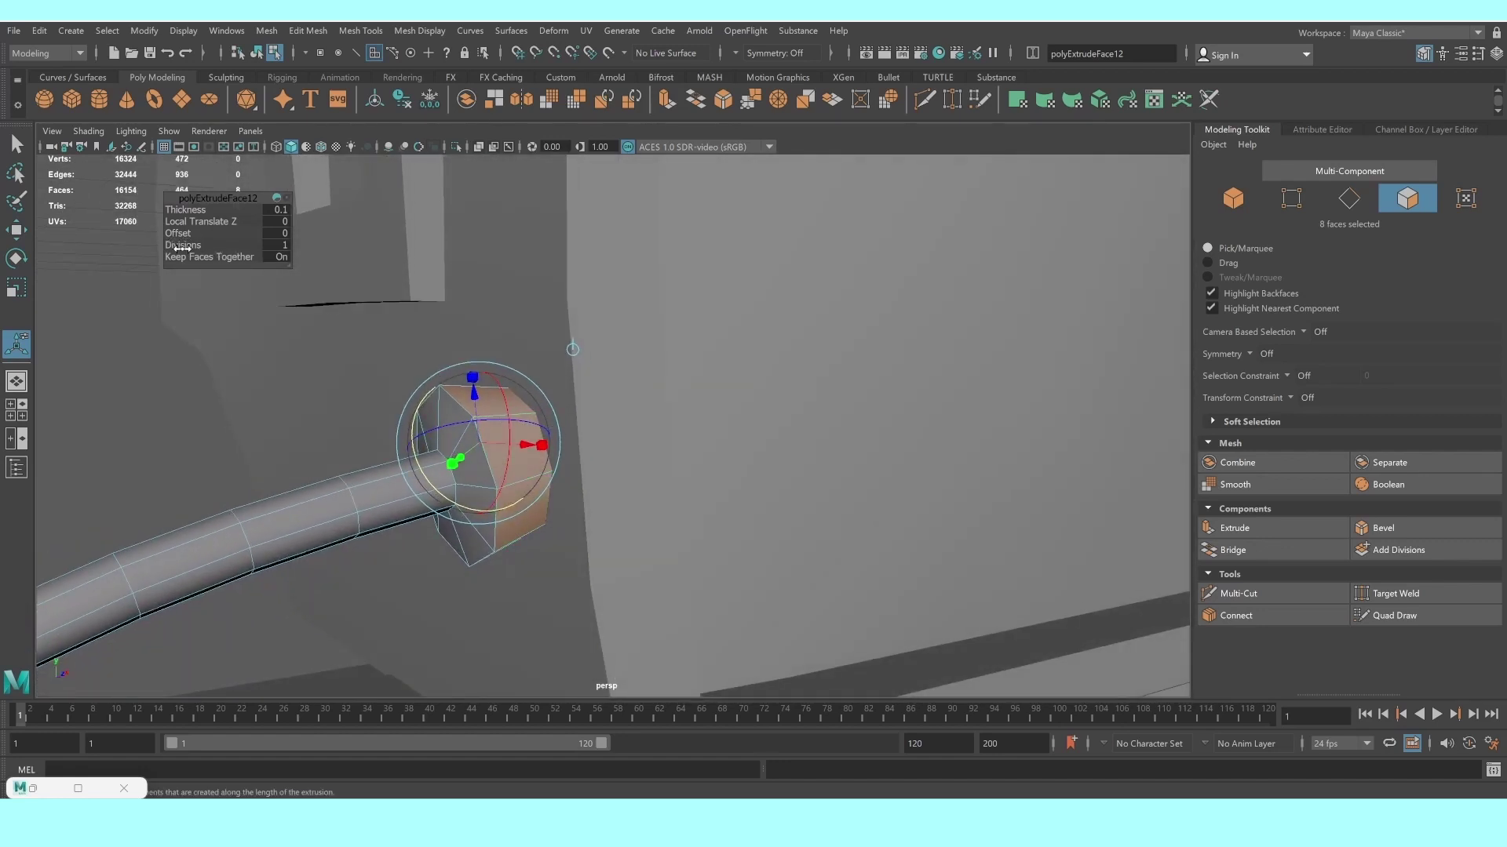
Cut a support edge loop at the plug base, preview it smoothed, and return to Object Mode
left_click(1224, 593)
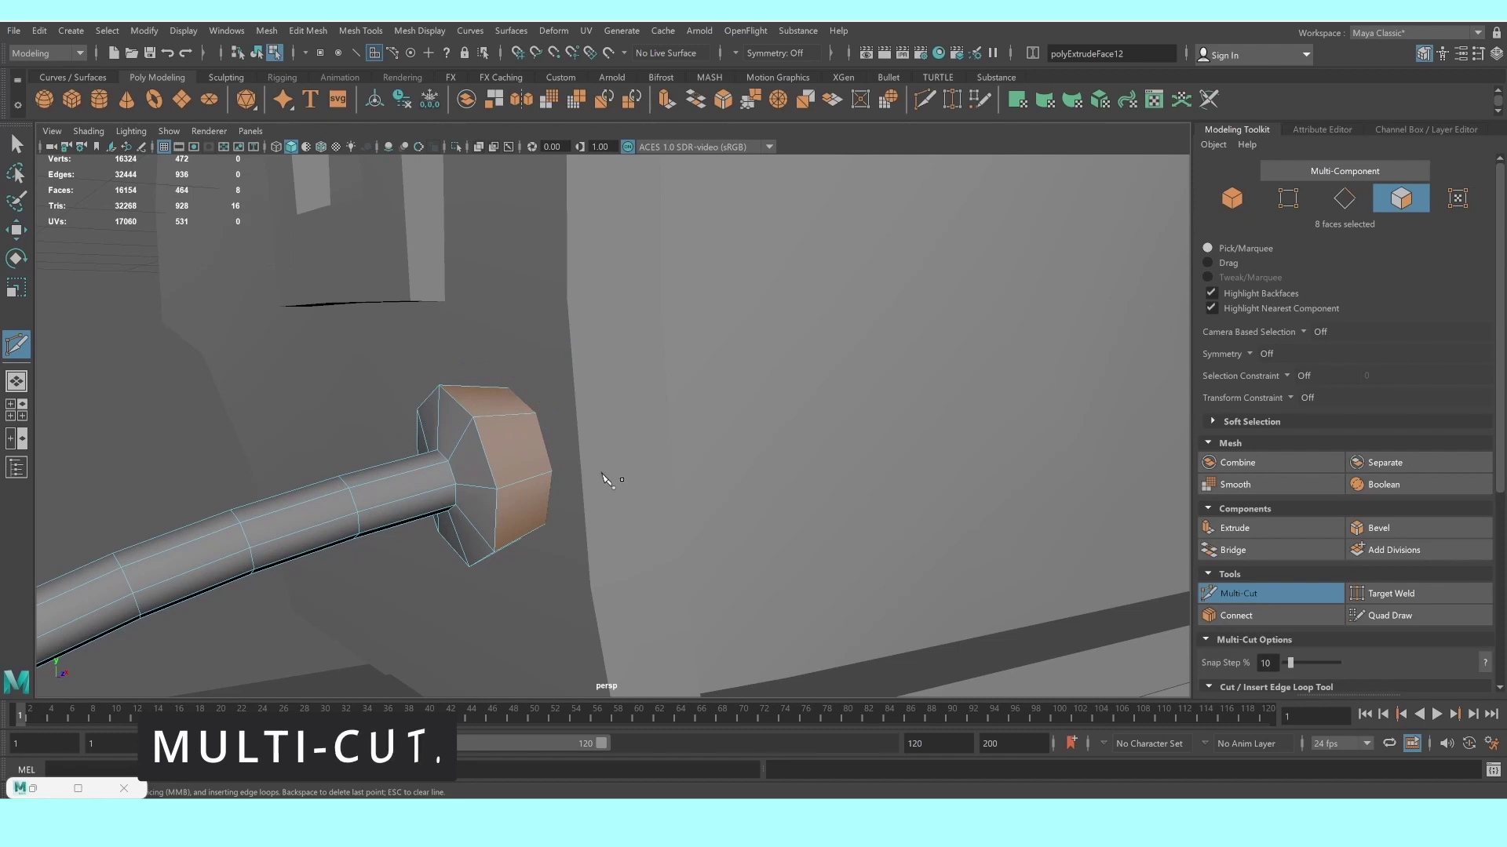
left_click(493, 425, "ctrl")
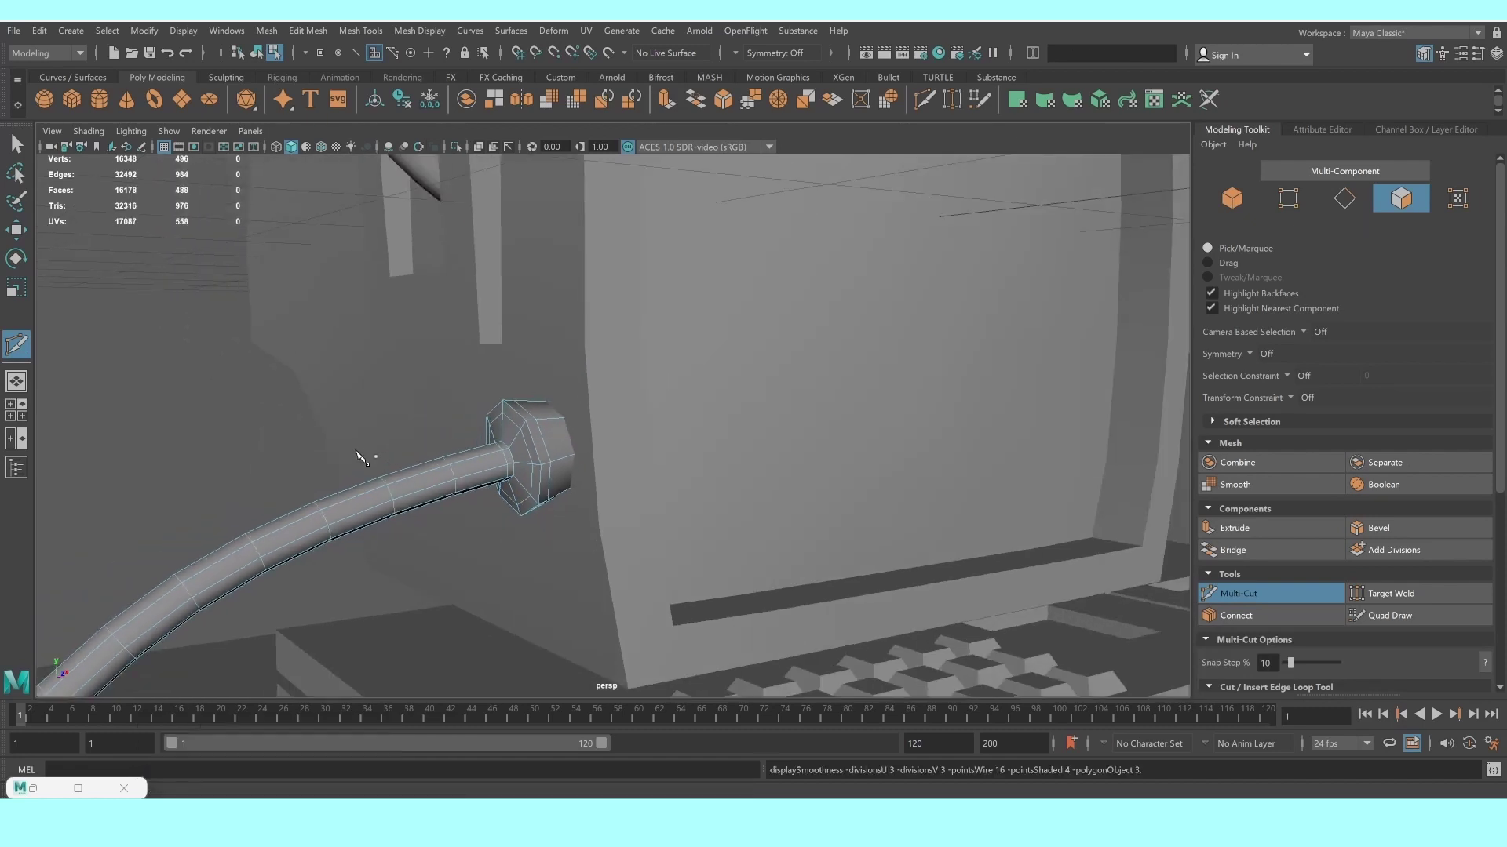
key("3")
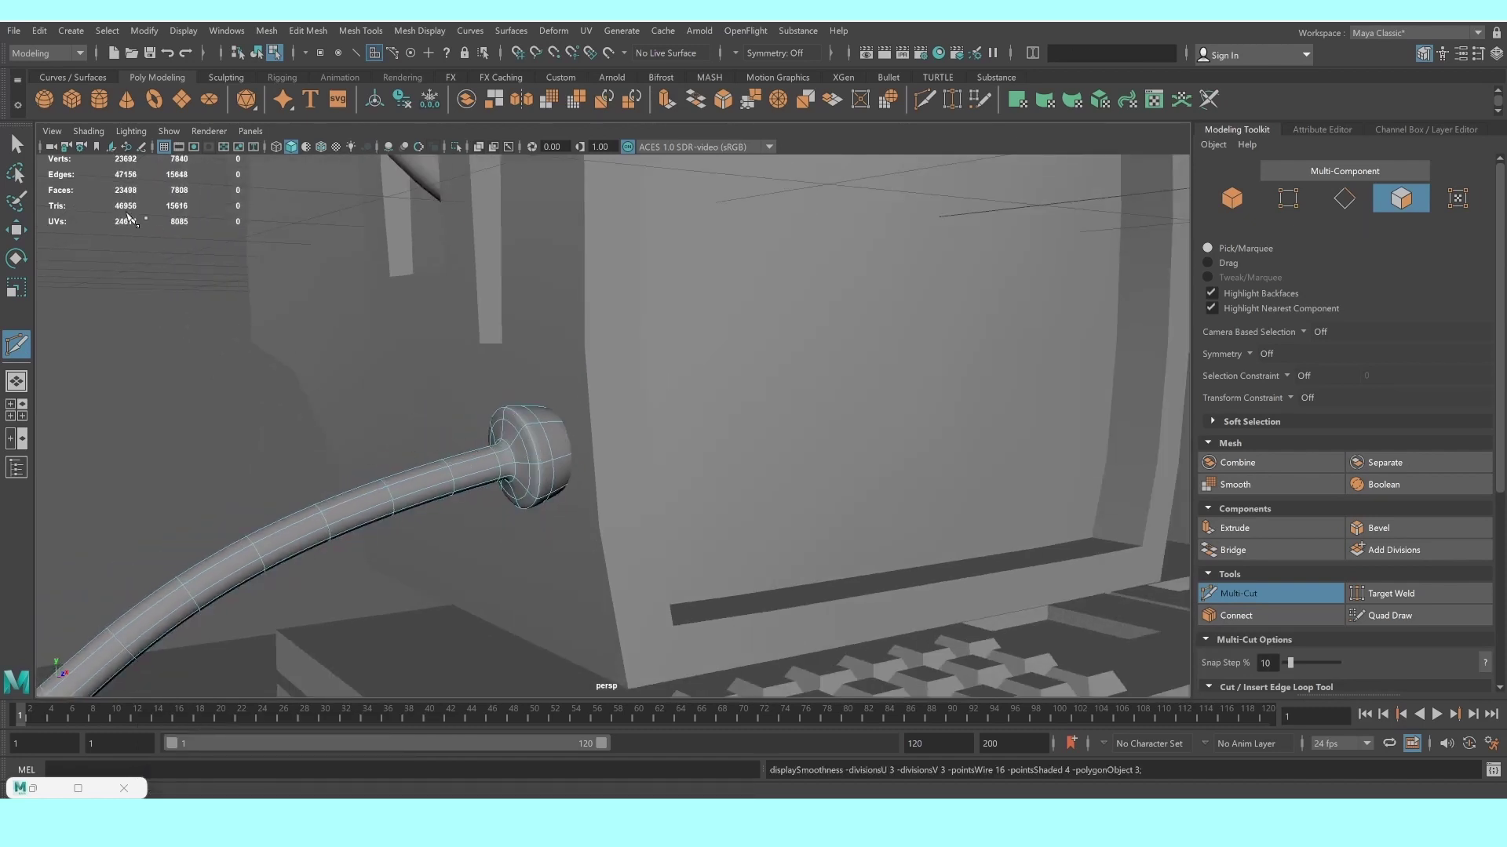
left_click(14, 146)
right_click_drag(521, 431, 605, 384)
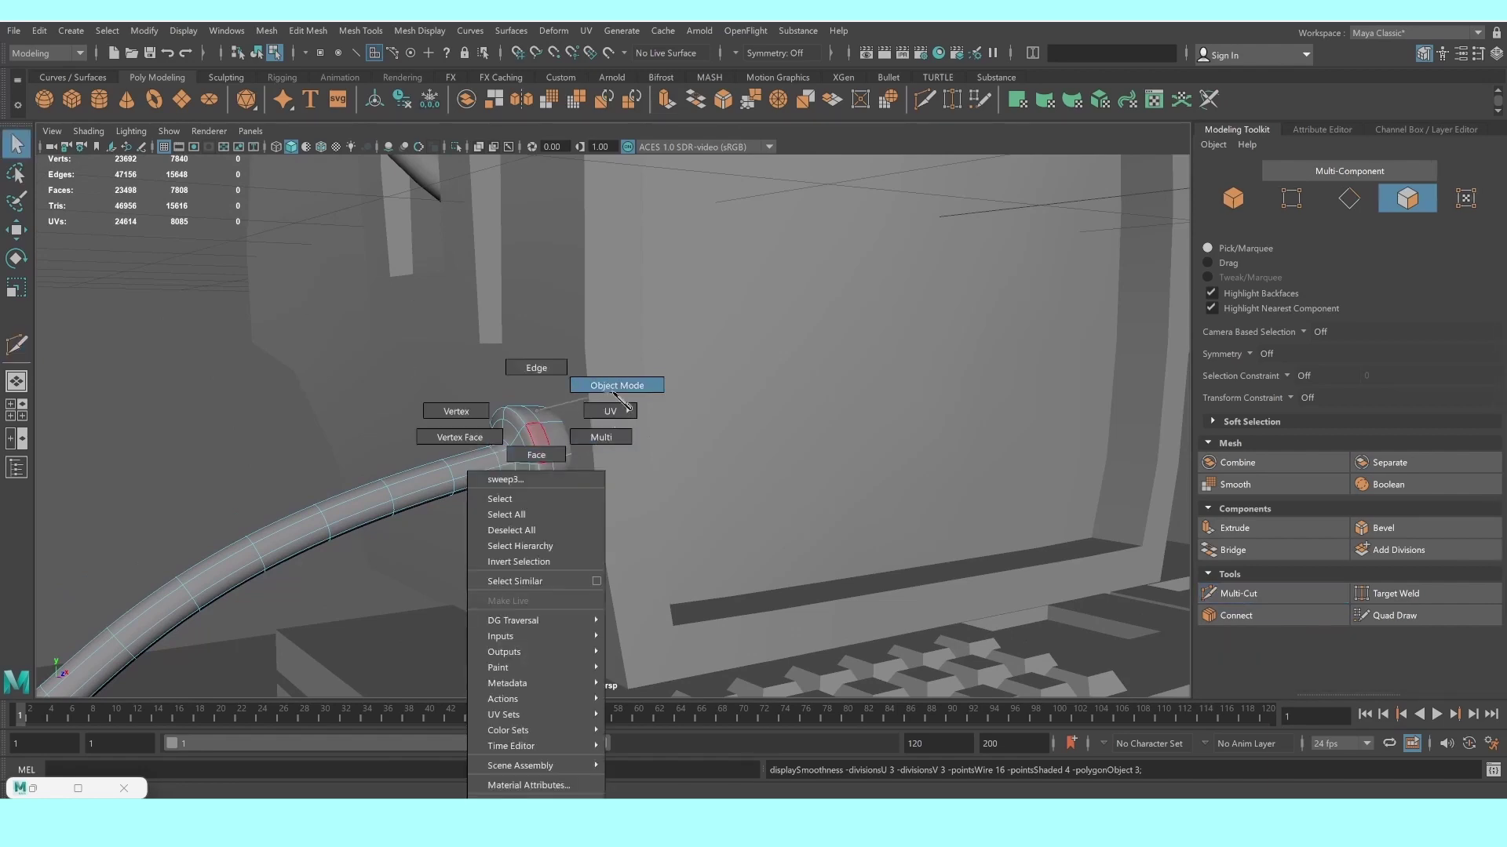
Deselect the cable and orbit in toward the monitor's side on the desk
left_click(205, 409)
scroll(223, 416, "down", 5)
mouse_move(223, 416)
left_mouse_down("alt")
mouse_move(640, 495)
mouse_move(616, 498)
left_mouse_up("alt")
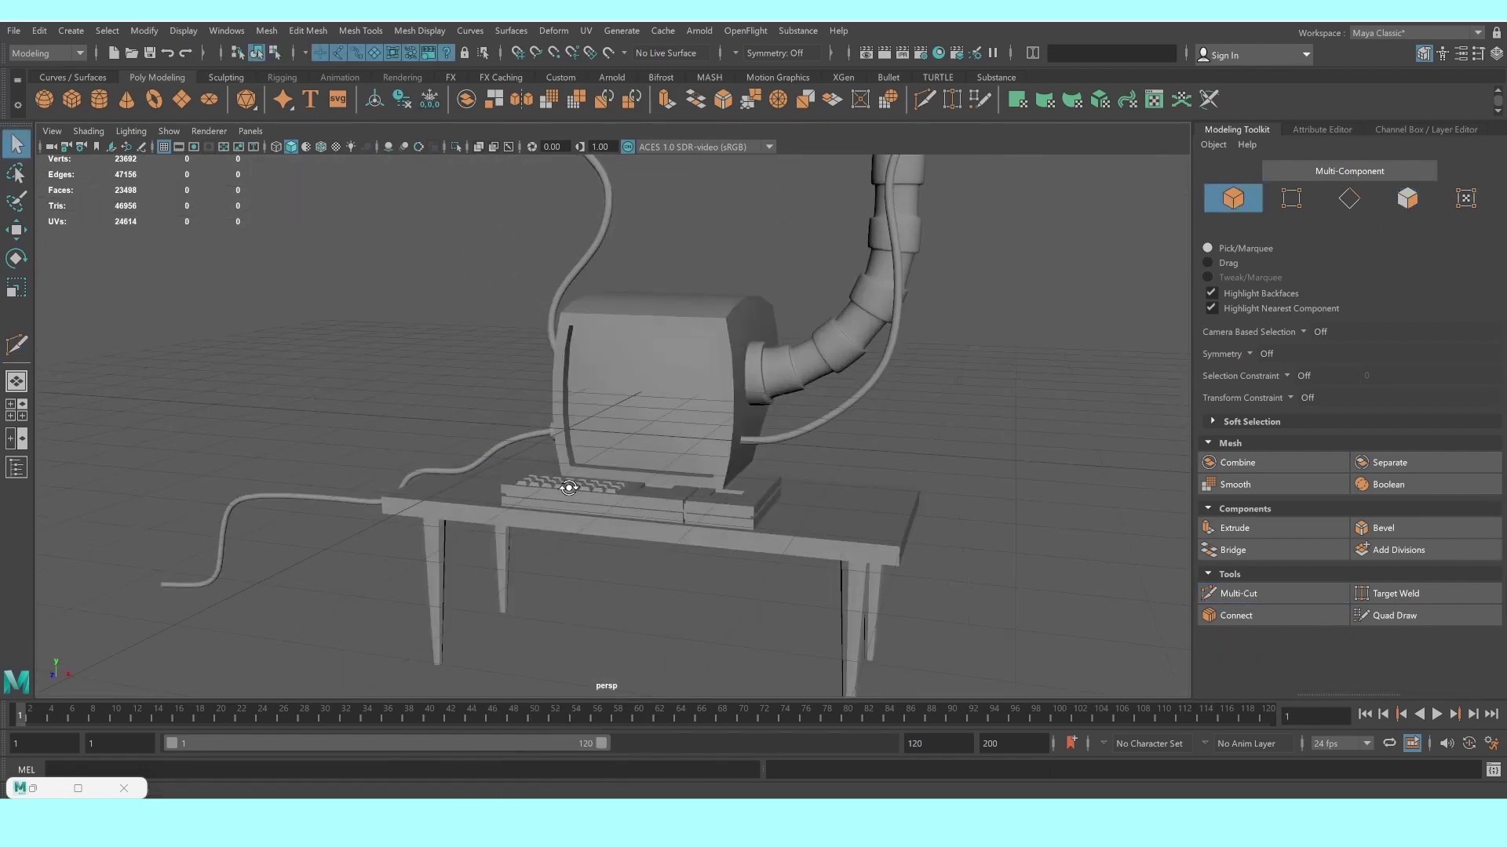
scroll(616, 498, "up", 3)
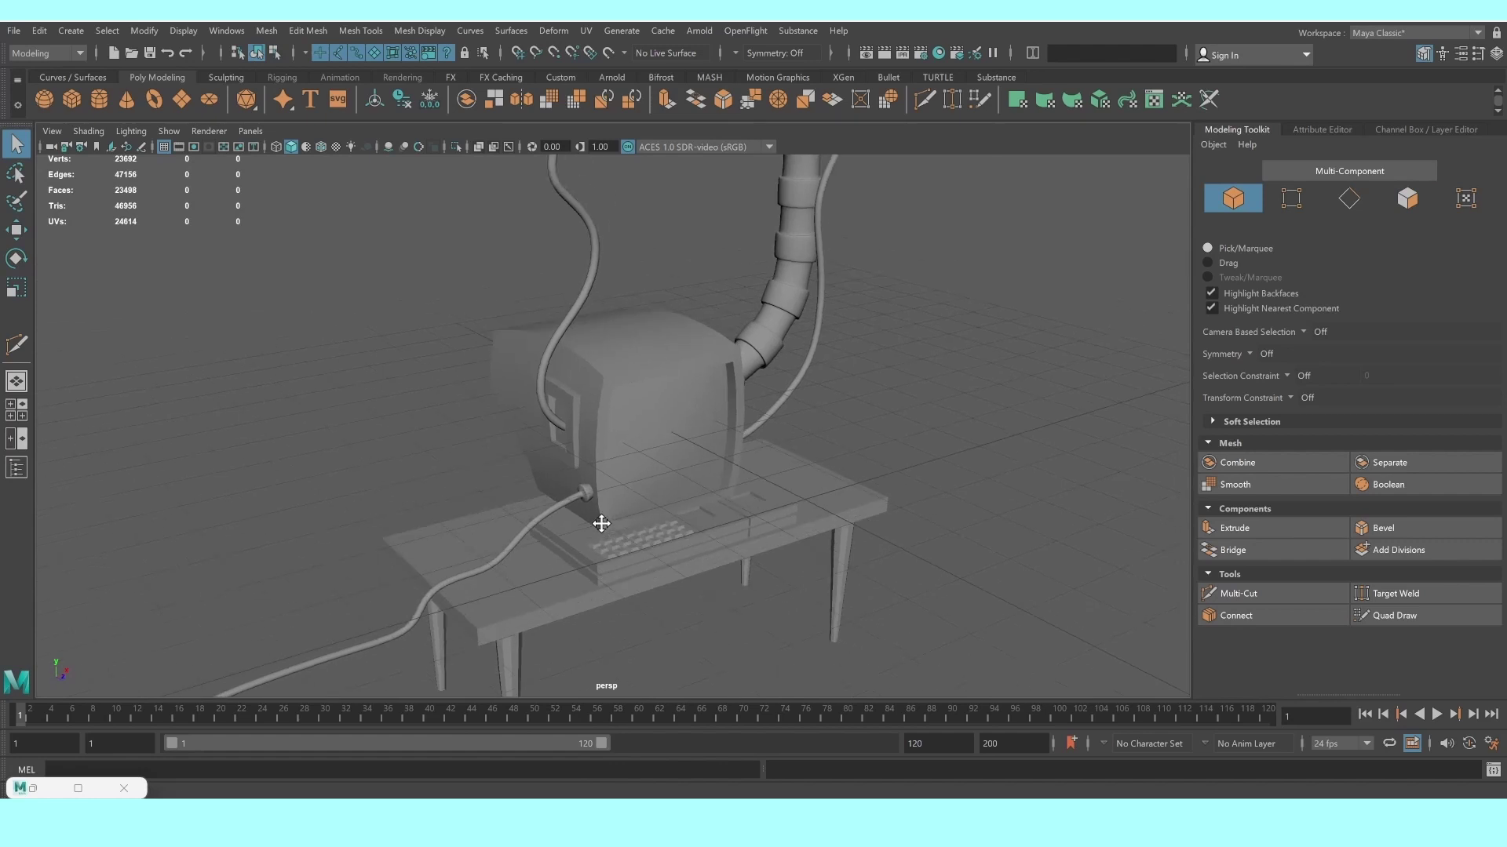
scroll(598, 518, "up", 5)
scroll(564, 496, "up", 3)
left_click_drag(467, 488, 491, 479, "alt")
Select the upper sweep4 hose and preview it smoothed
left_click(481, 437)
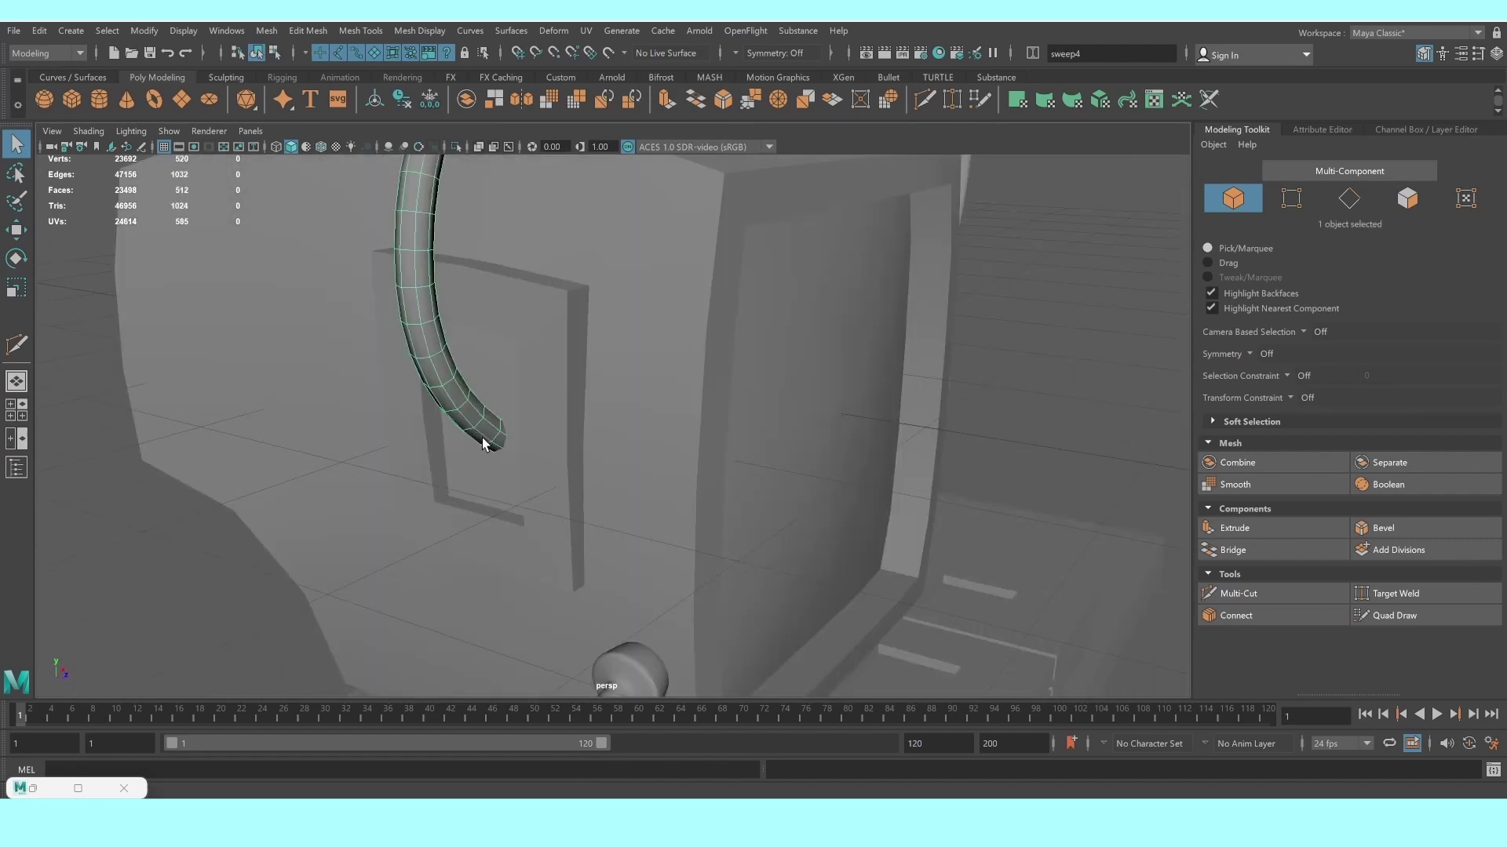
scroll(482, 436, "up", 3)
key("1")
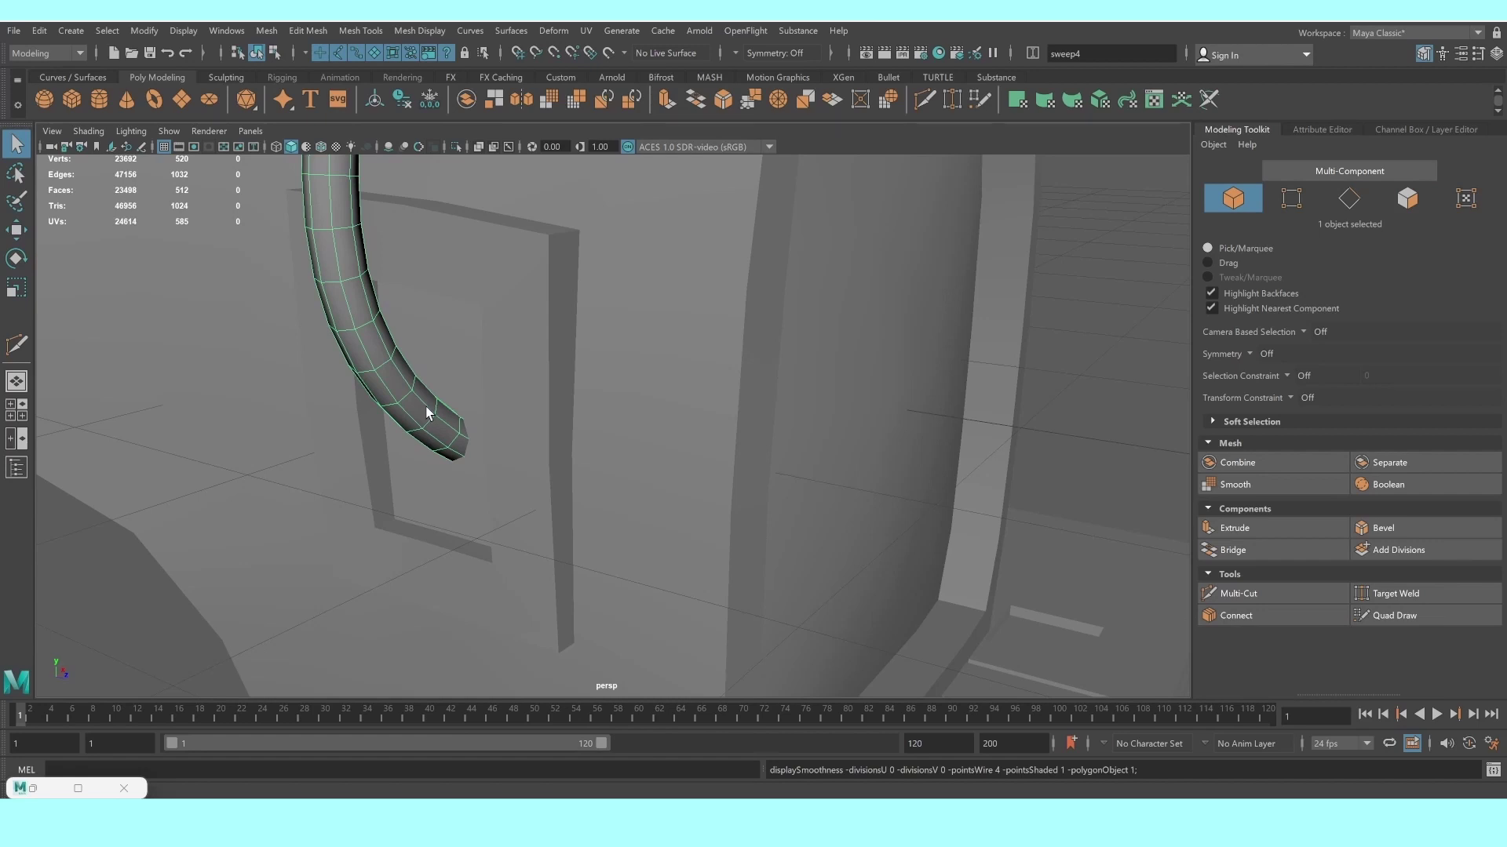
key("3")
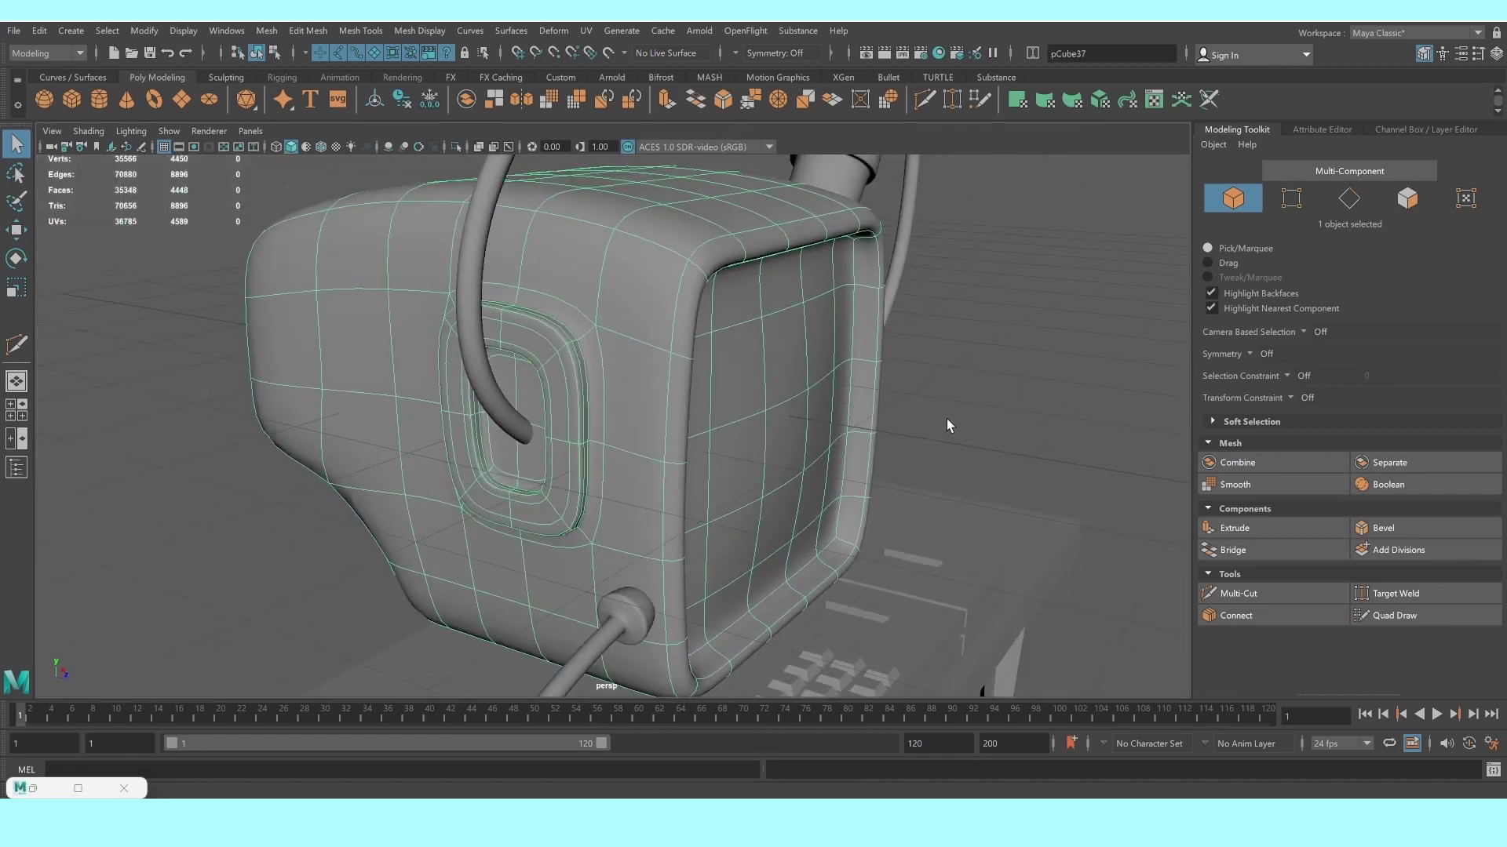
Frame the pCube37 monitor housing as its low-poly cage and activate Multi-Cut
left_click_drag(785, 391, 667, 381, "alt")
left_click(667, 382)
key("f")
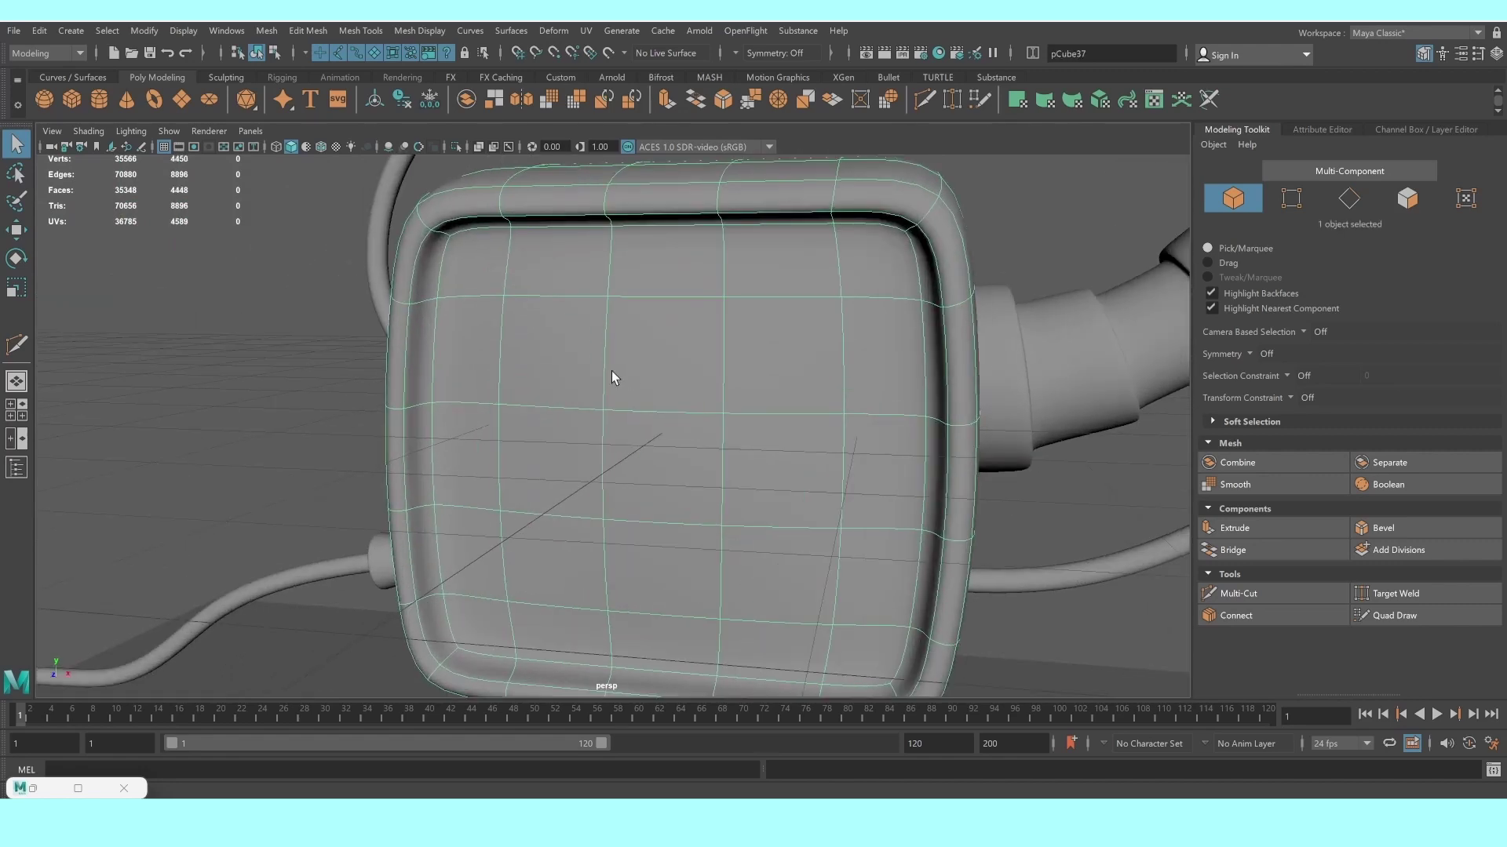
key("1")
scroll(495, 309, "up", 5)
scroll(531, 333, "up", 3)
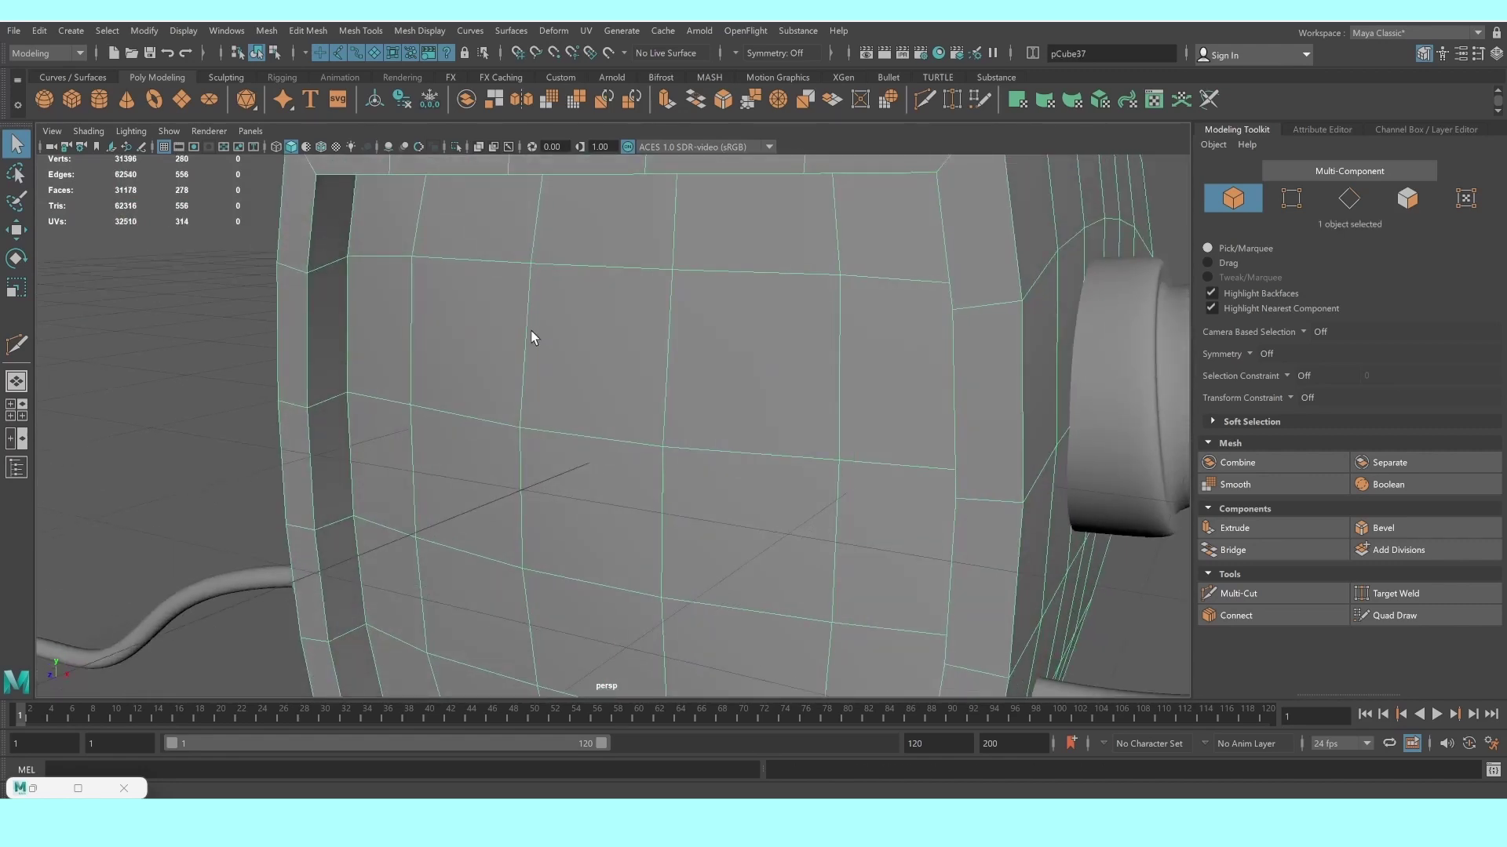
left_click(1256, 593)
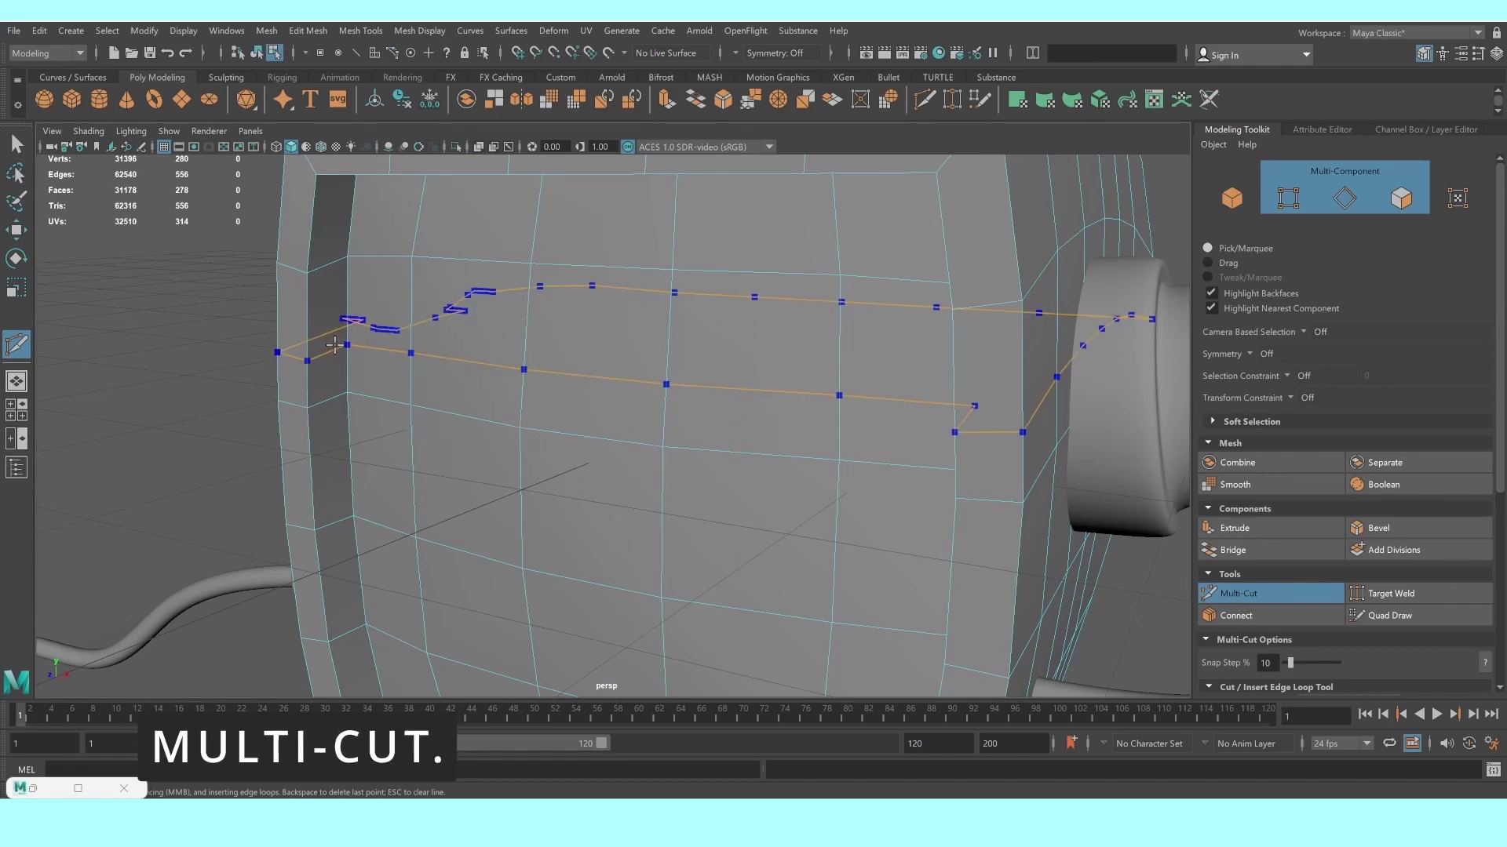
Insert a support edge loop near the housing's front rim, undoing the misplaced cuts
left_click(339, 267, "ctrl")
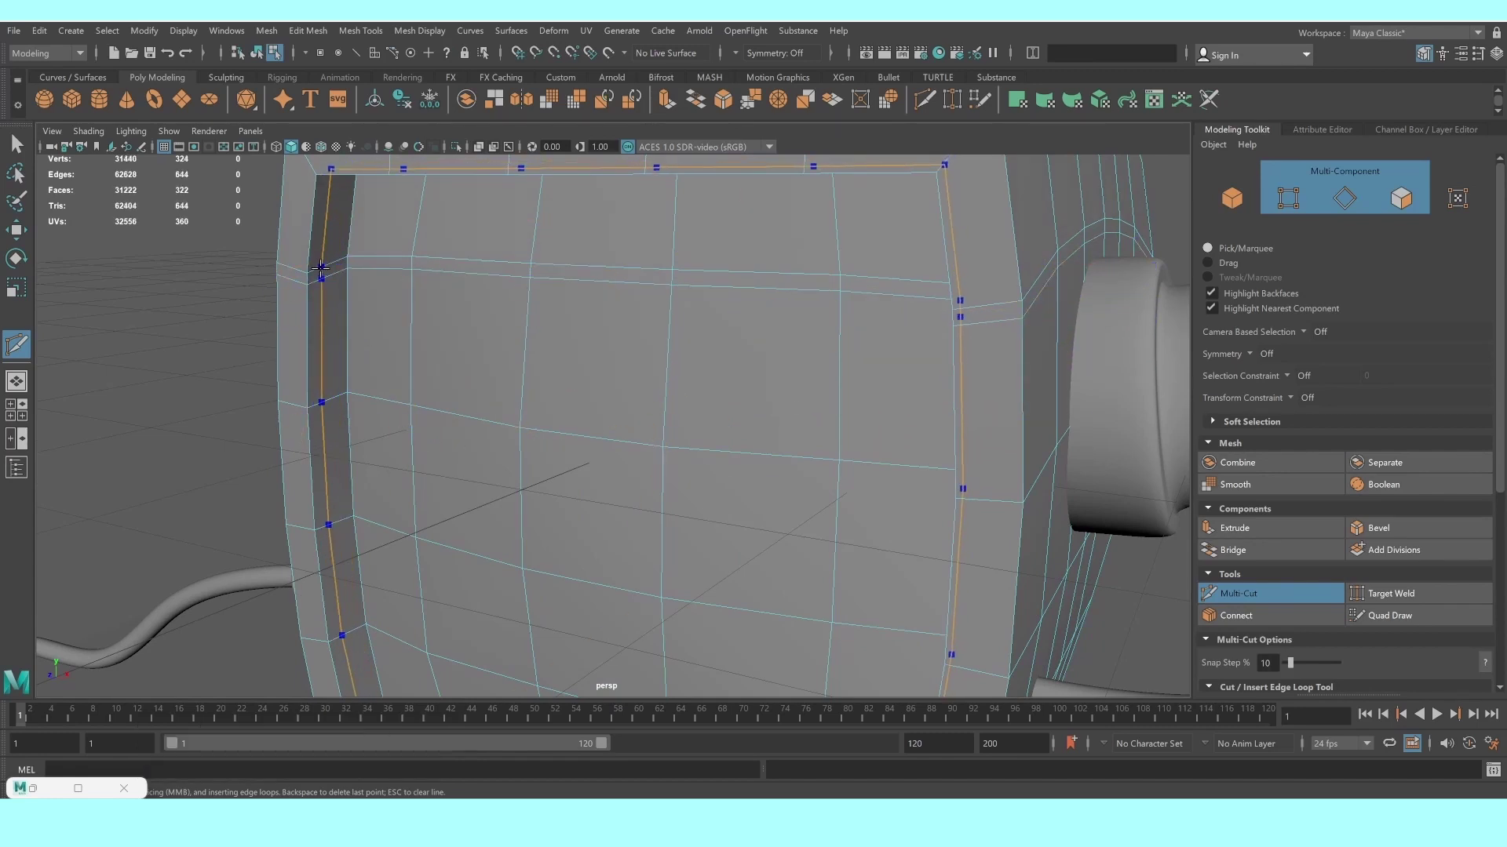
key("ctrl+z")
key("shift+z")
key("ctrl+z")
left_click(323, 270, "ctrl")
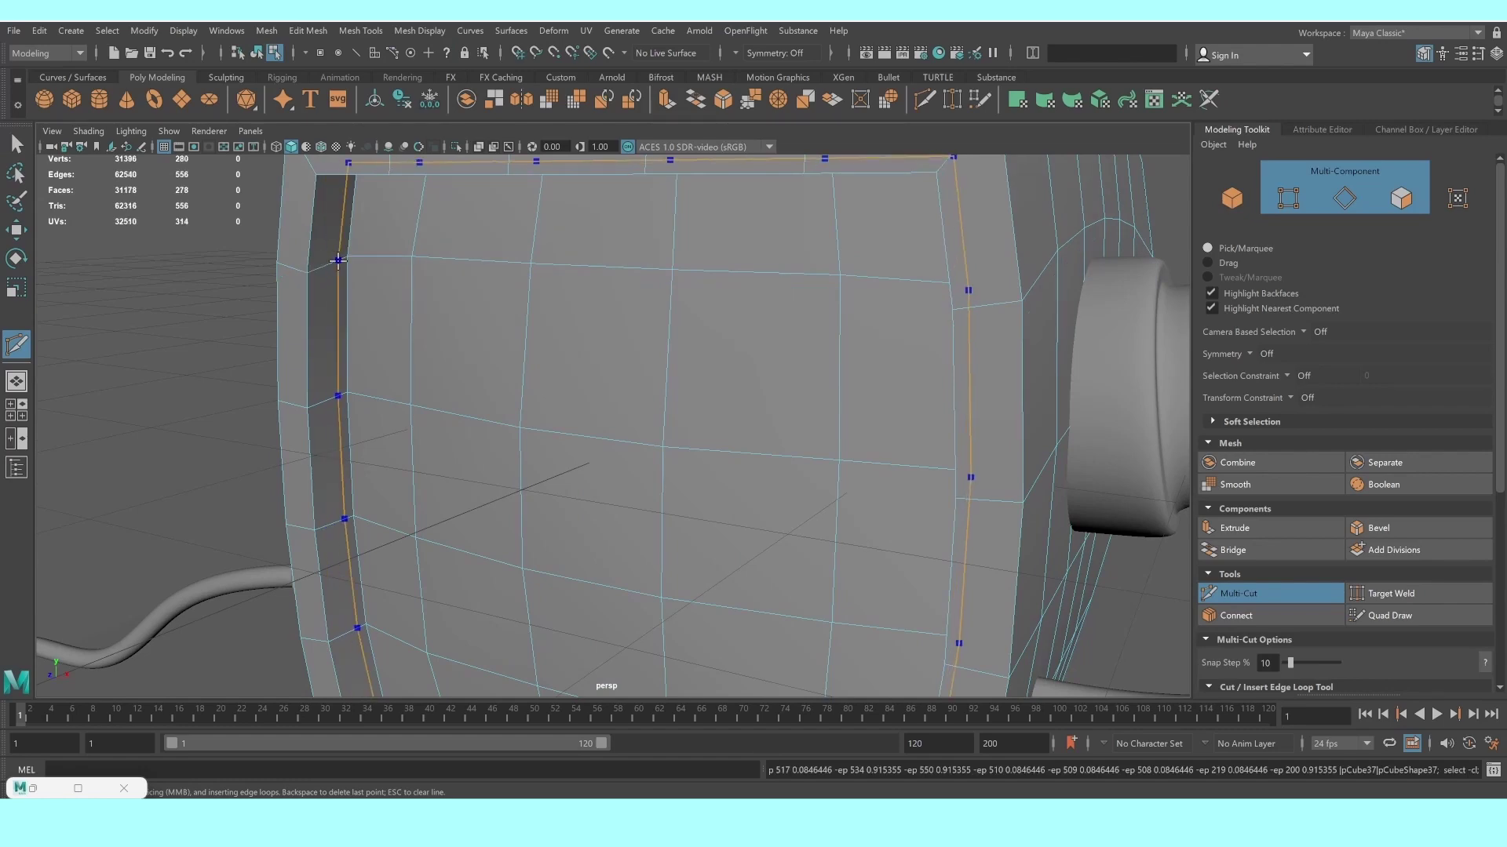
key("ctrl+z")
left_click(317, 267, "ctrl")
Add support loops down the housing's front corner, along its left side and near the bottom edge
mouse_move(318, 267)
left_mouse_down("alt")
mouse_move(393, 313)
mouse_move(639, 336)
left_mouse_up("alt")
left_click(655, 342, "ctrl")
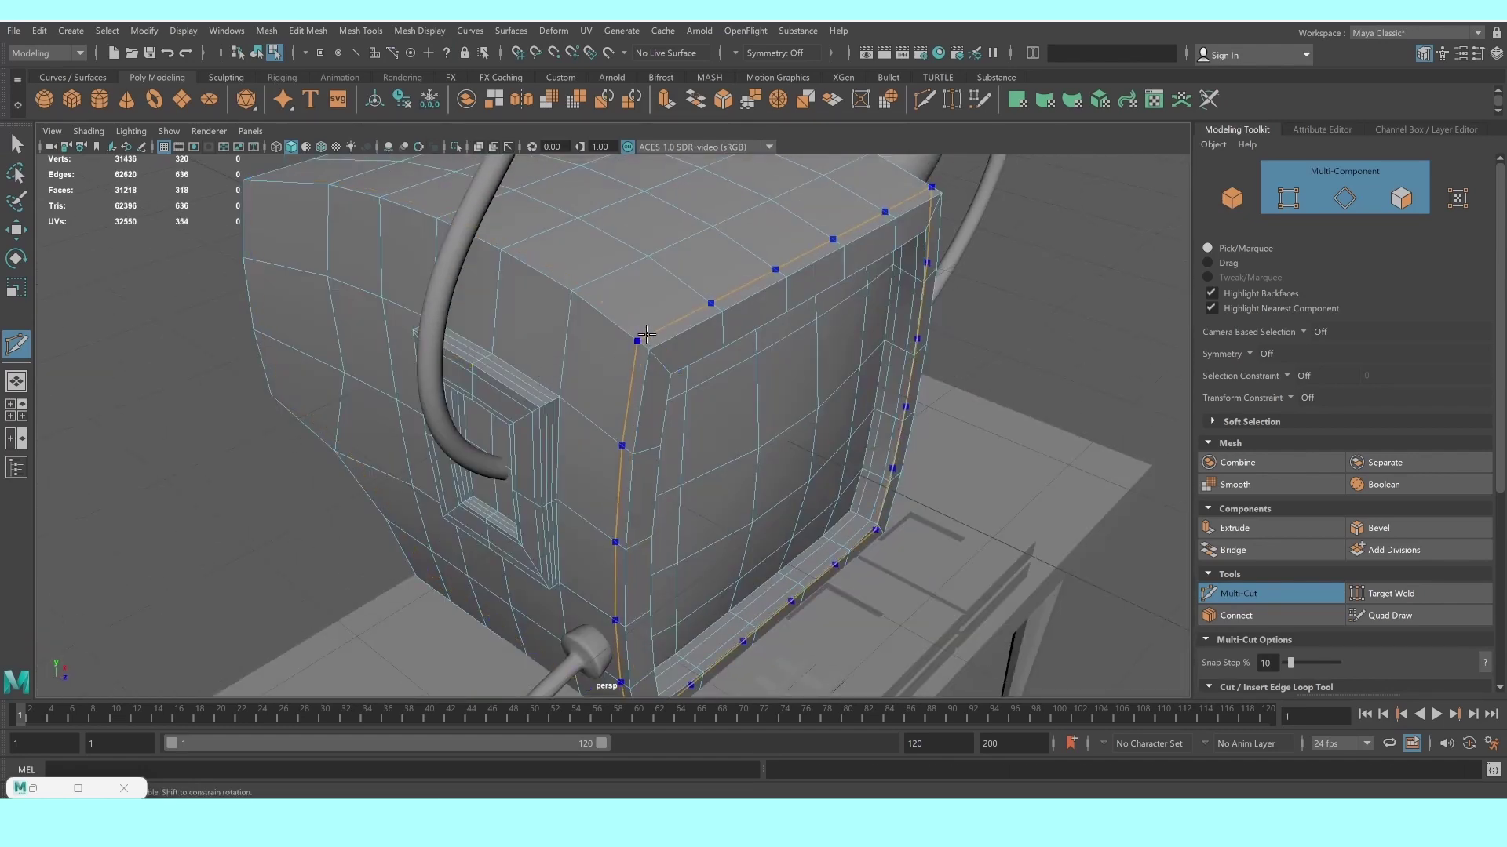
left_click_drag(303, 236, 360, 256, "alt")
left_click(188, 376, "ctrl")
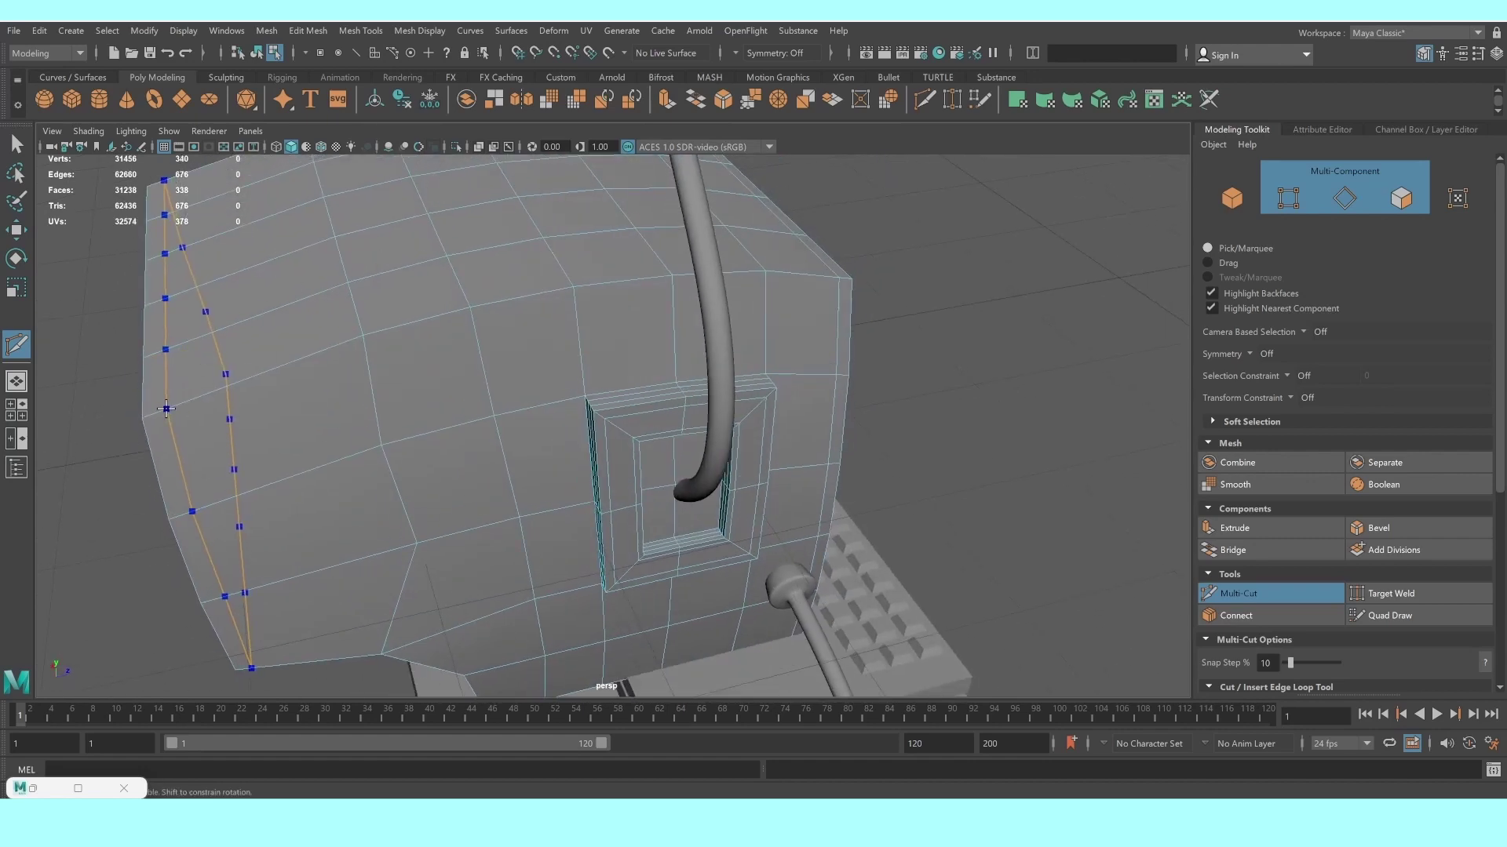
mouse_move(189, 377)
left_mouse_down("alt")
mouse_move(387, 431)
mouse_move(355, 408)
mouse_move(672, 314)
left_mouse_up("alt")
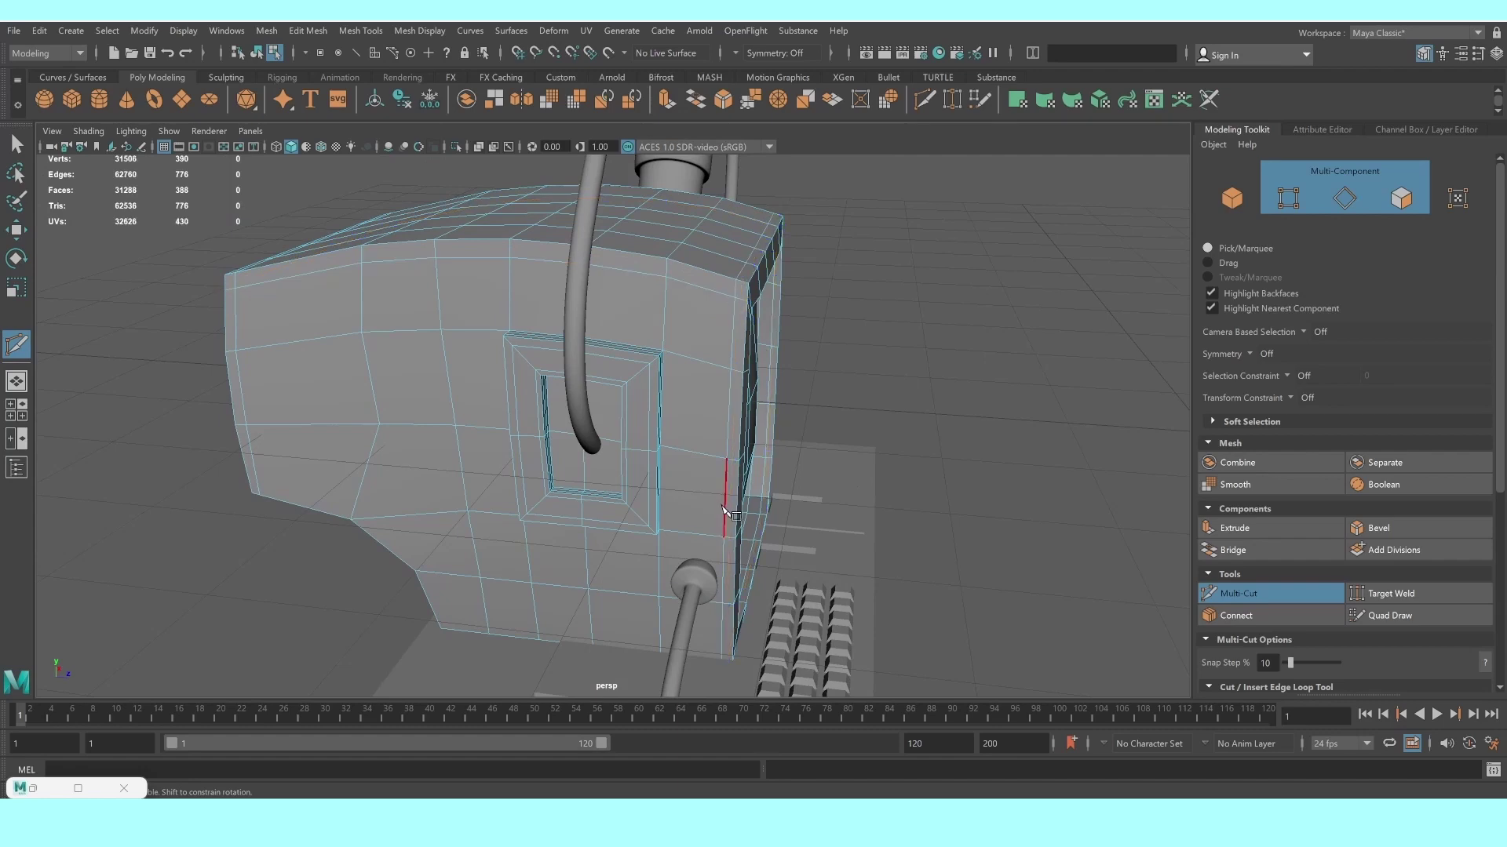
left_click_drag(723, 510, 690, 482, "alt")
mouse_move(582, 555)
left_mouse_down("alt")
mouse_move(628, 620)
mouse_move(749, 469)
mouse_move(640, 453)
mouse_move(785, 436)
mouse_move(743, 444)
left_mouse_up("alt")
left_click(665, 626)
Toggle between smoothed and low-poly previews to check the housing keeps crisp edges
key("3")
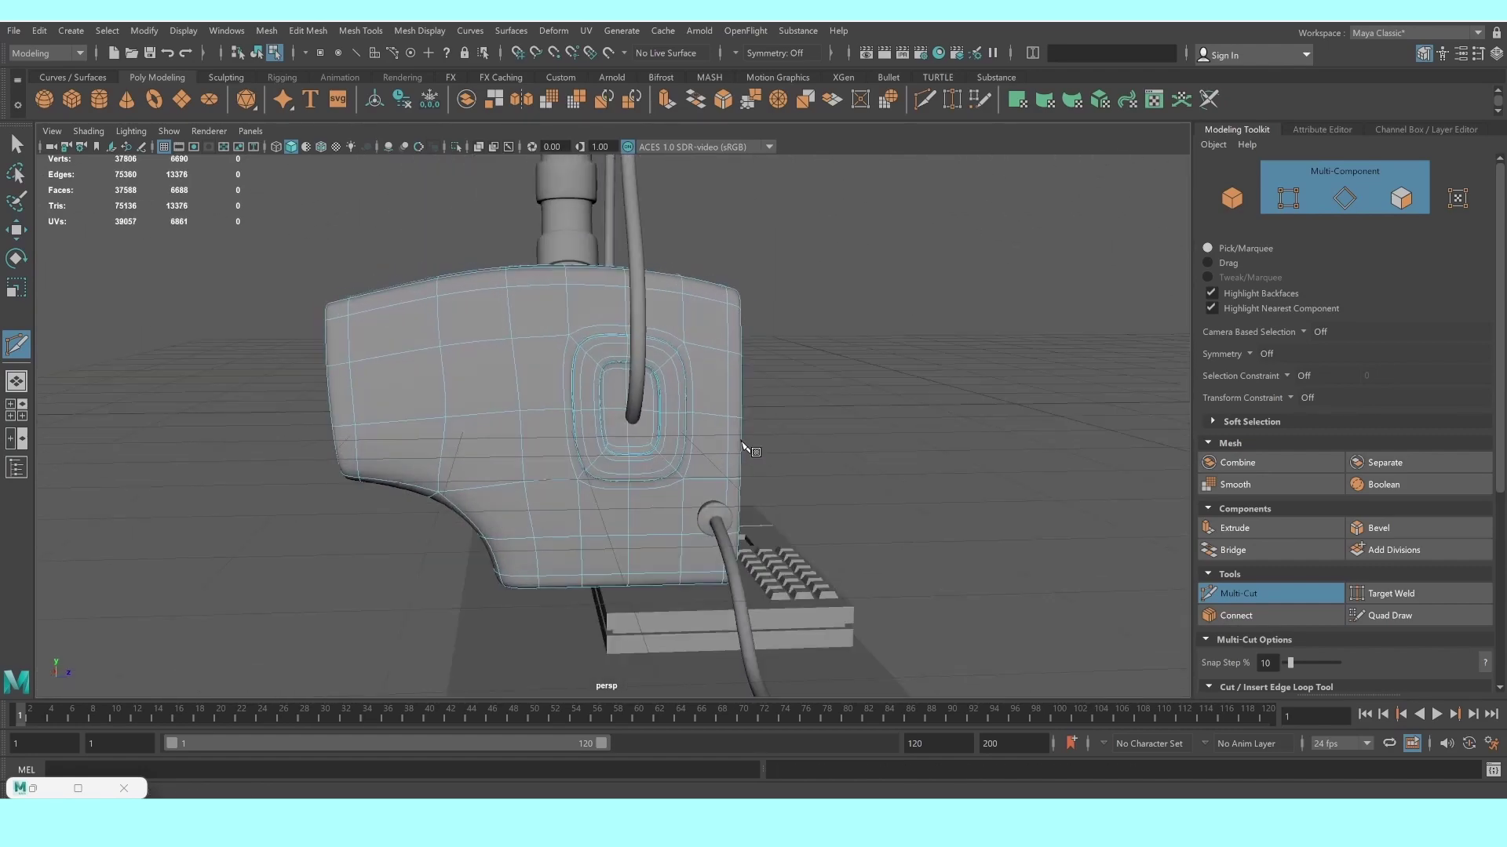
key("1")
scroll(361, 334, "up", 2)
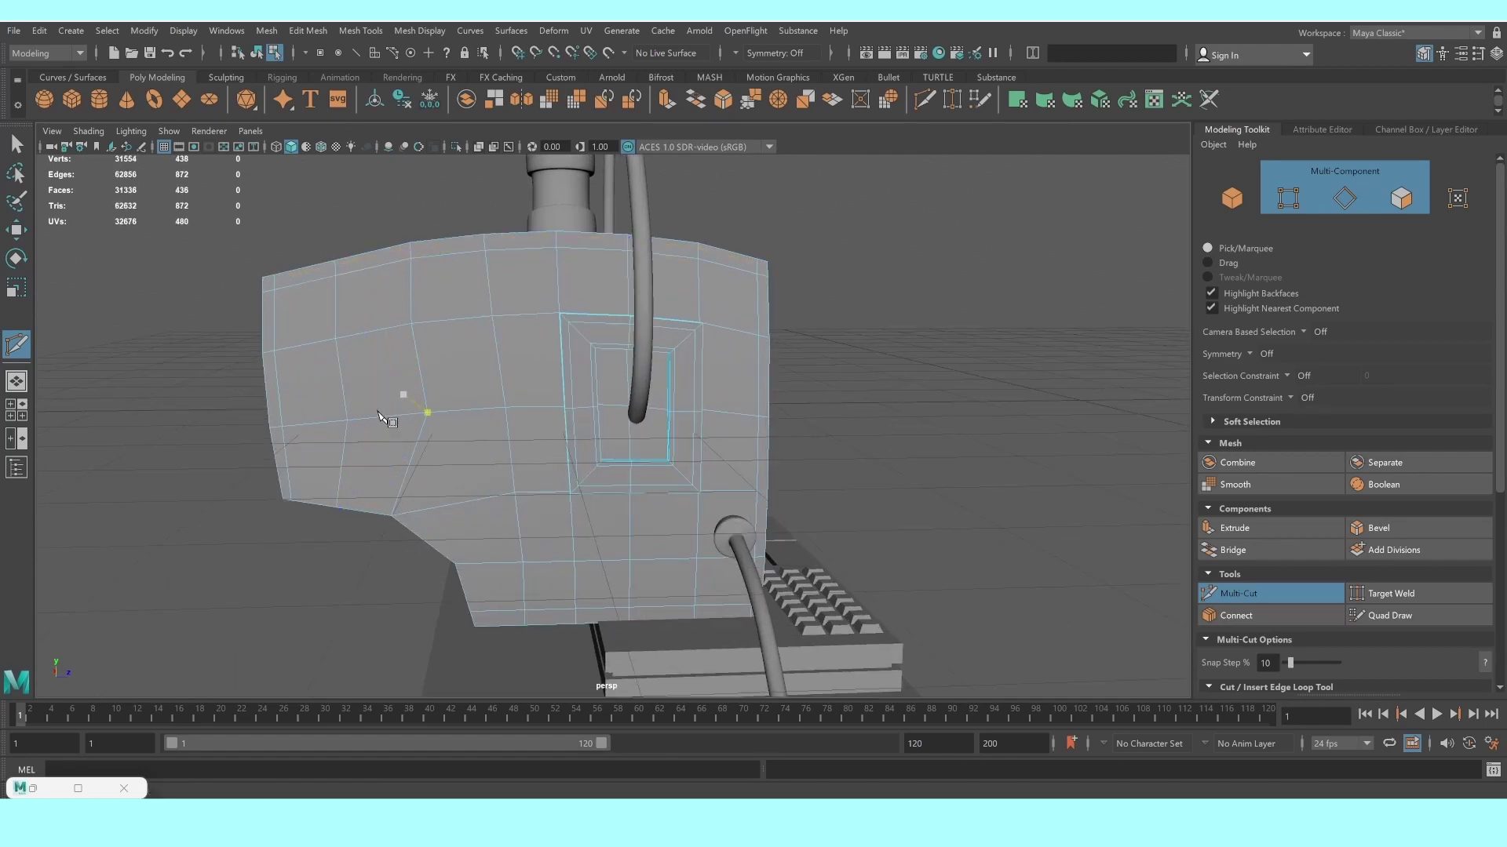
key("3")
mouse_move(579, 460)
left_mouse_down("alt")
mouse_move(528, 453)
mouse_move(119, 201)
left_mouse_up("alt")
Select the sweep4 cable as a whole object near the monitor socket
left_click(16, 144)
scroll(423, 366, "up", 2)
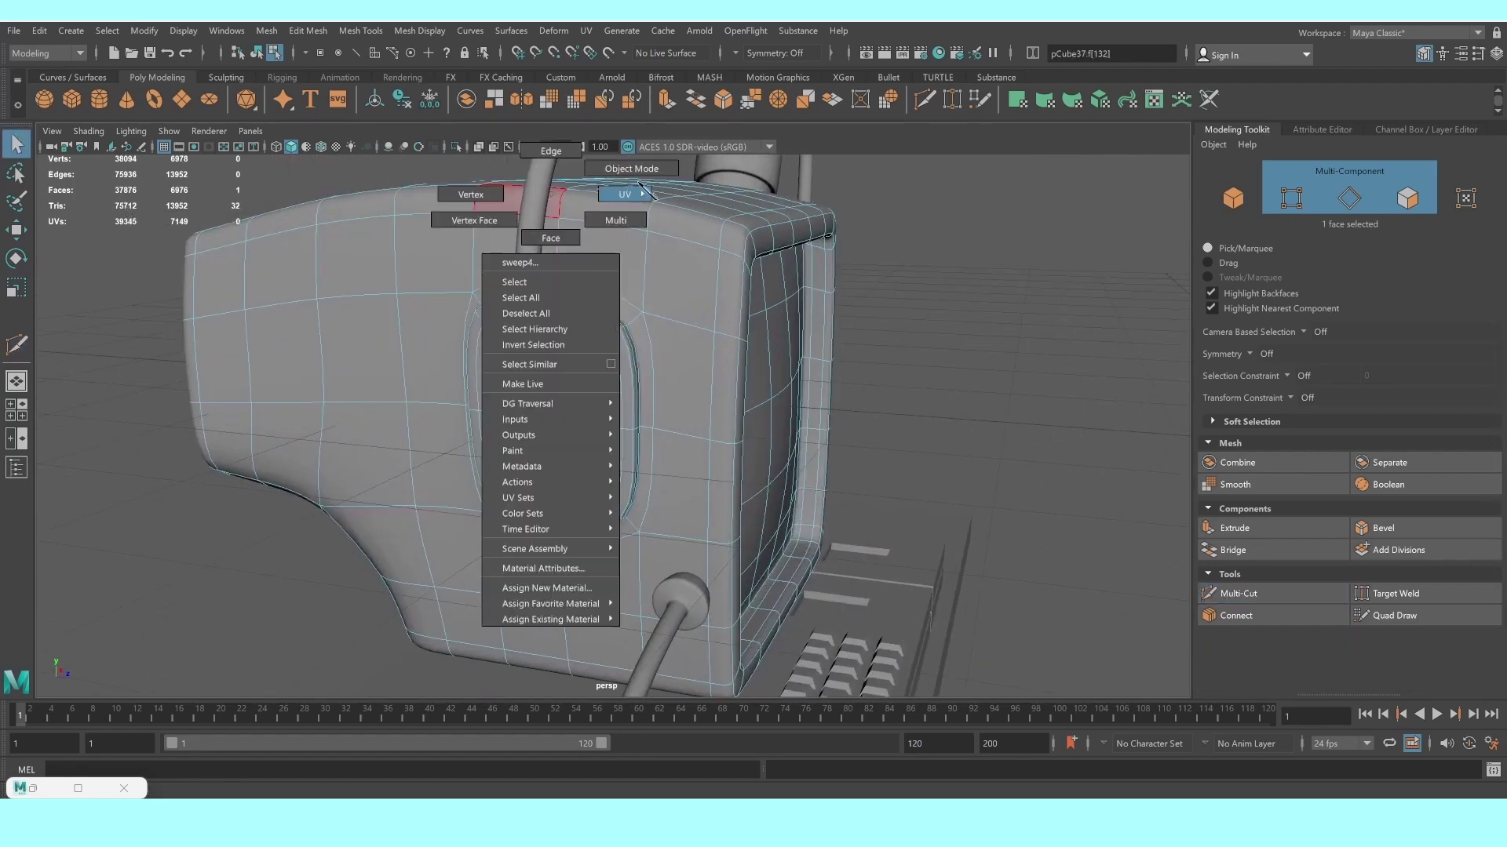
right_click_drag(549, 198, 538, 196)
left_click(539, 200)
scroll(930, 369, "up", 2)
scroll(586, 370, "up", 1)
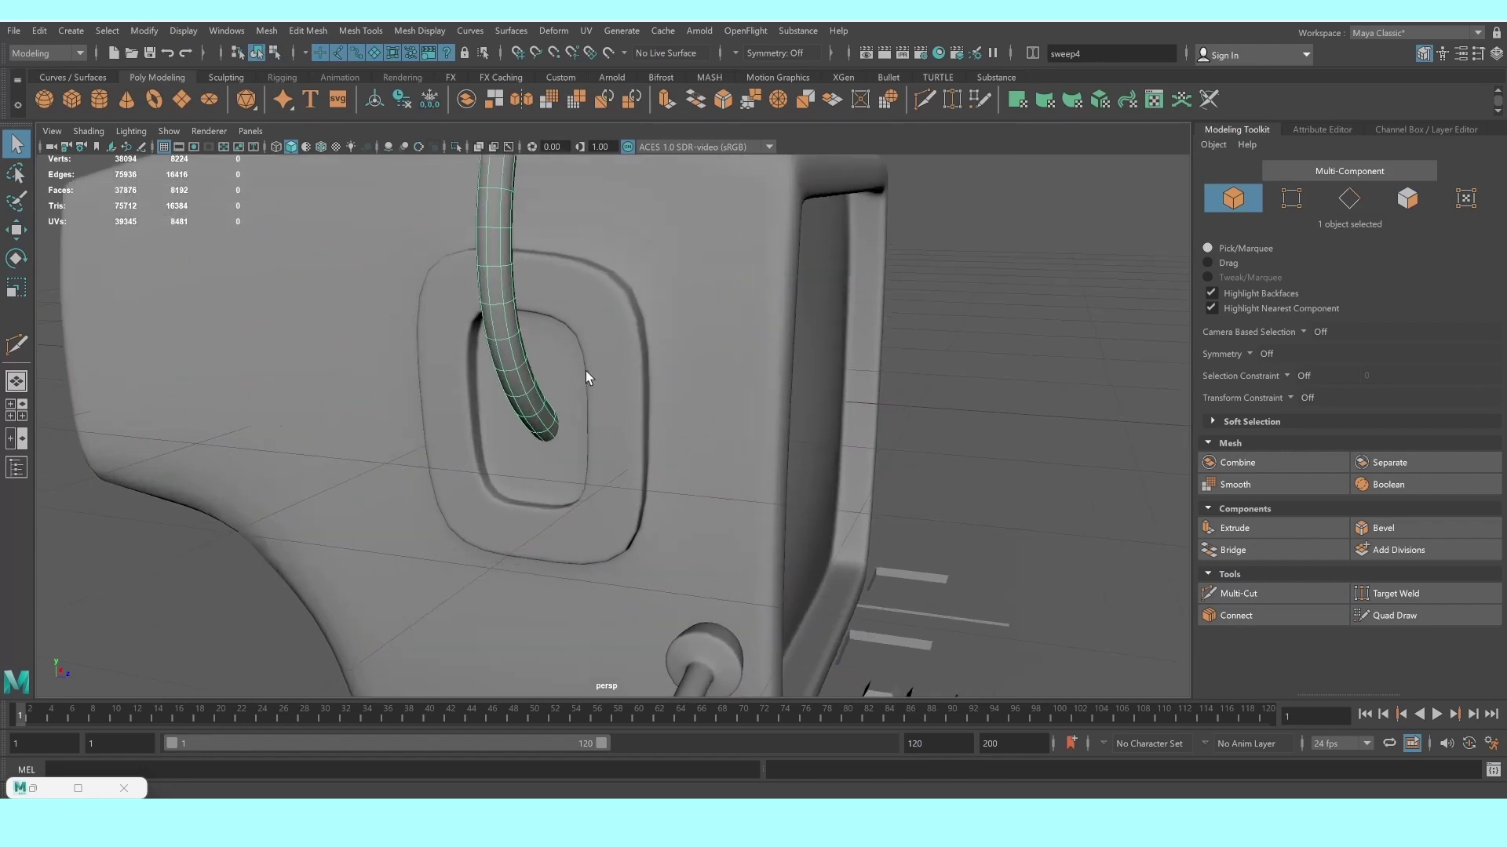
scroll(585, 370, "up", 3)
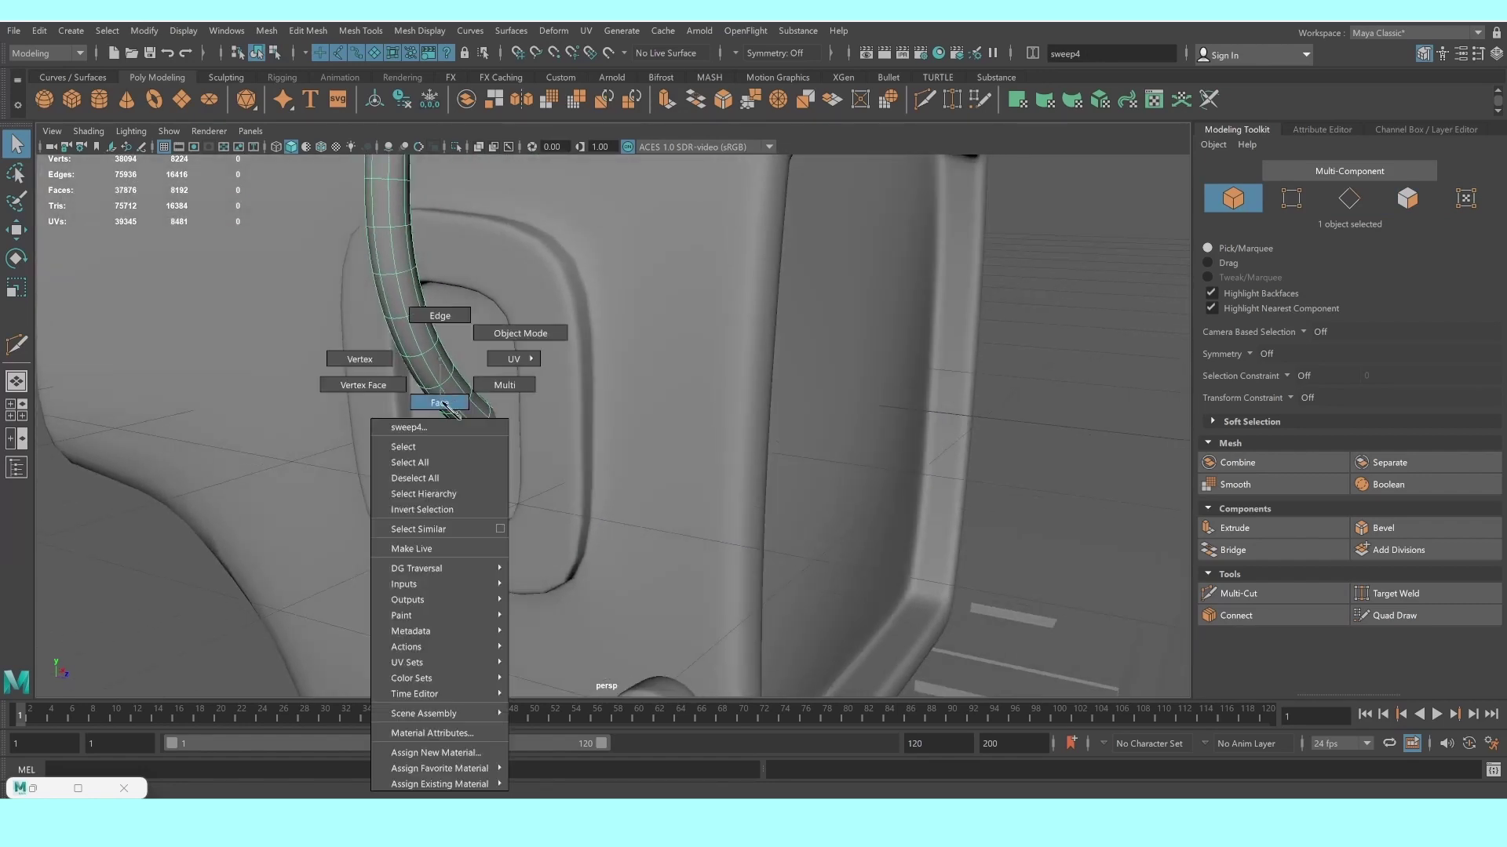
Delete the faces at the cable's end in wireframe face mode
right_click_drag(437, 355, 460, 405)
scroll(459, 405, "up", 3)
key("4")
mouse_move(459, 406)
left_mouse_down("alt")
mouse_move(422, 402)
mouse_move(460, 414)
mouse_move(681, 303)
left_mouse_up("alt")
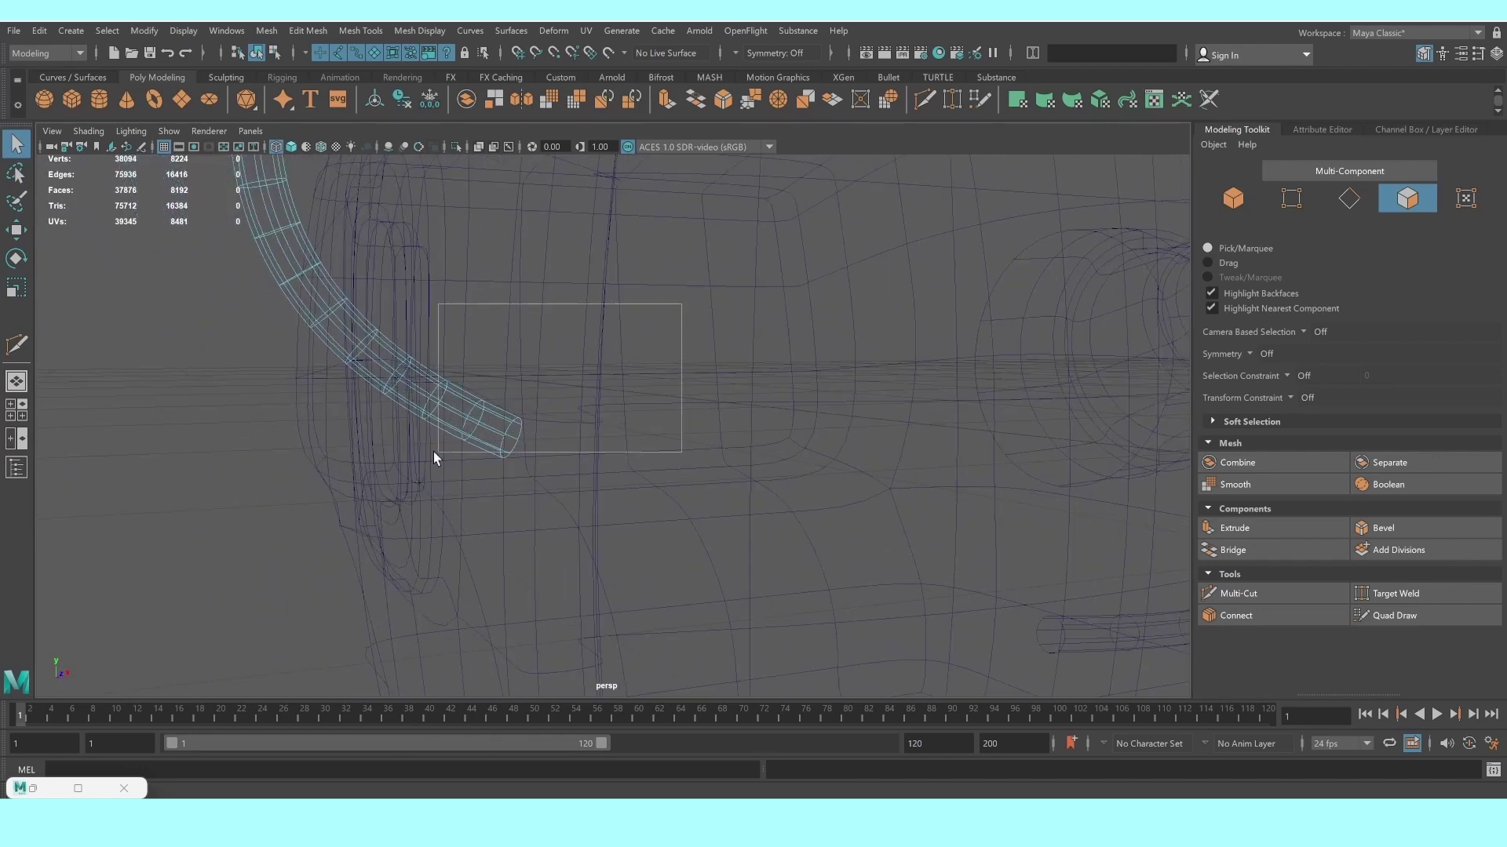
left_click_drag(388, 458, 420, 496)
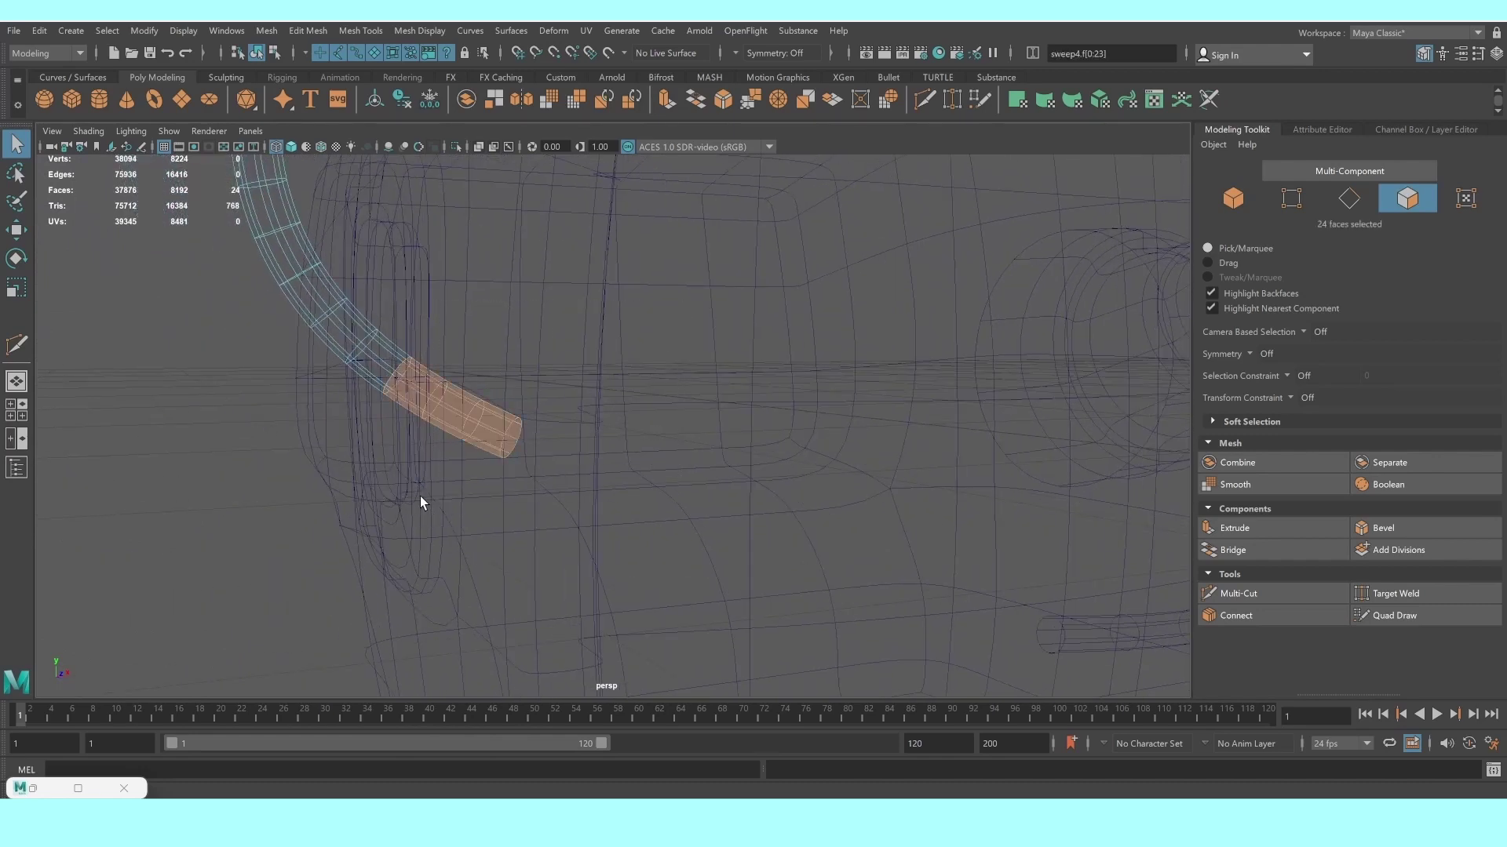
key("Delete")
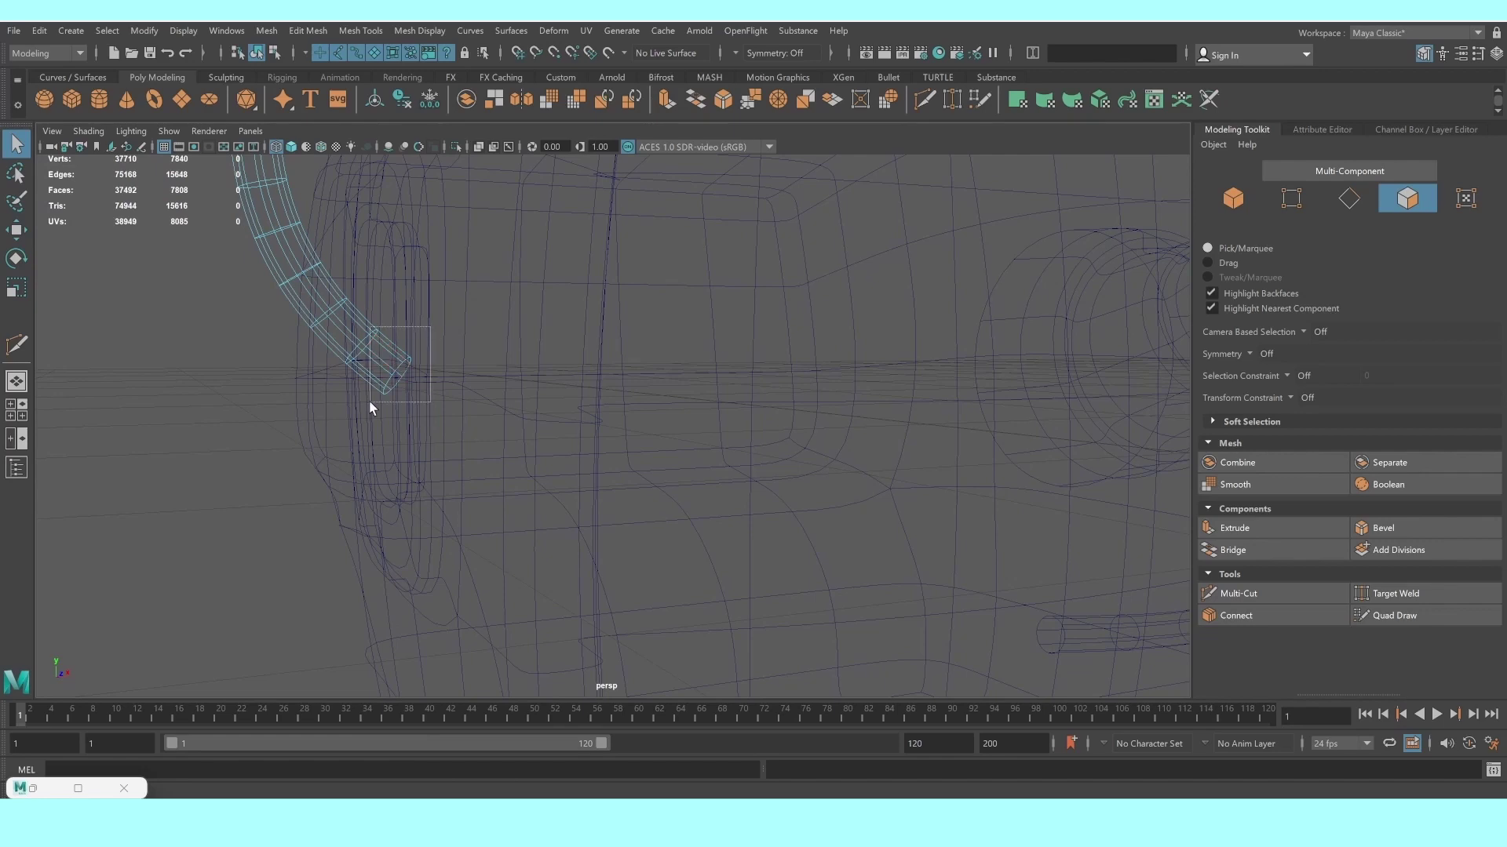
Extrude the cable's end ring of eight faces 0.07 thick into a plug collar
key("5")
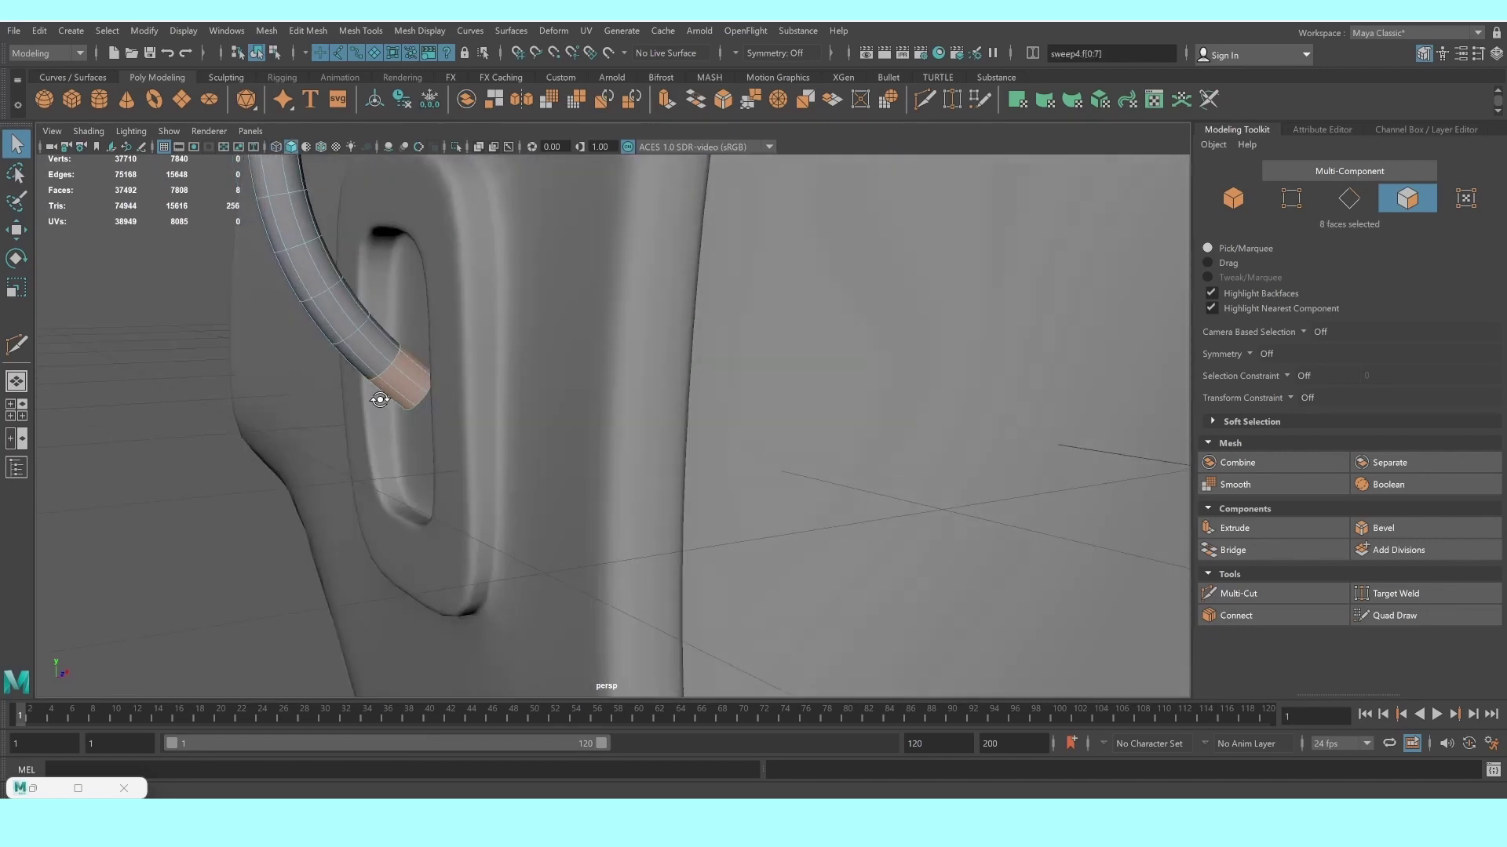
left_click_drag(387, 404, 397, 406, "alt")
left_click(1255, 528)
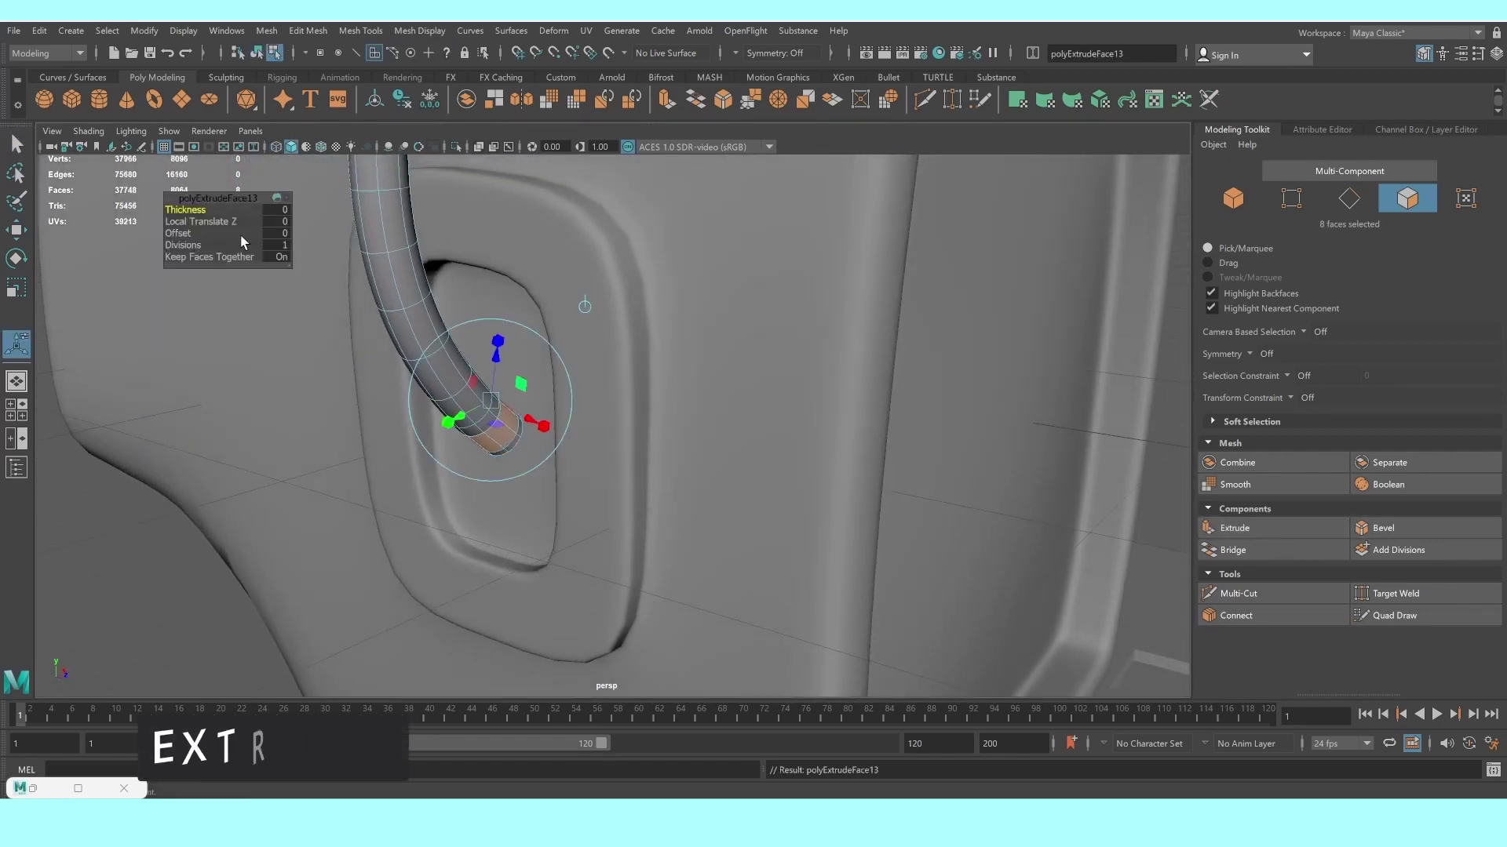
key("1")
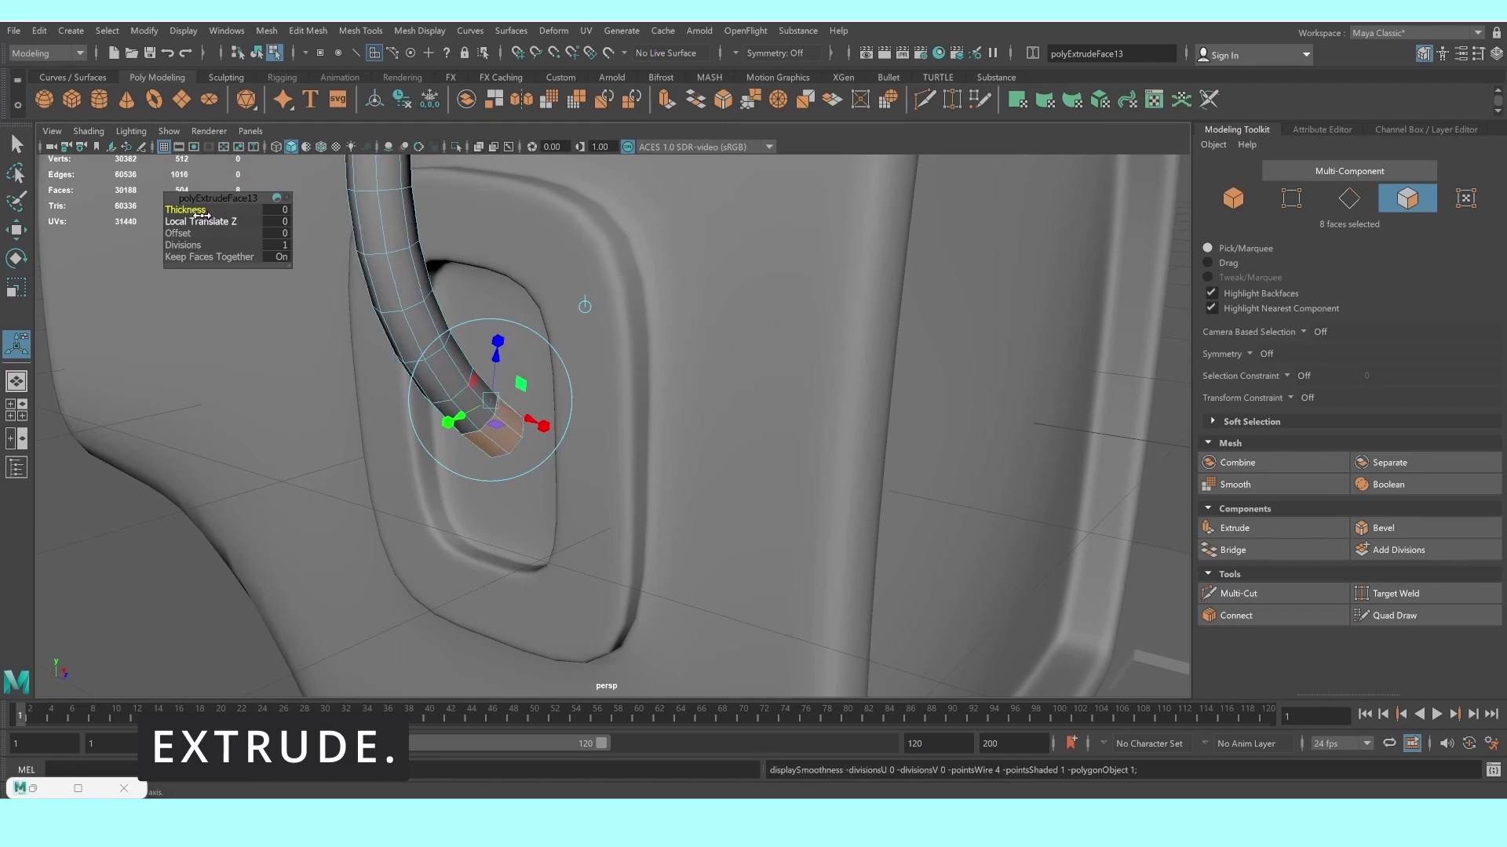
left_click_drag(200, 210, 202, 210)
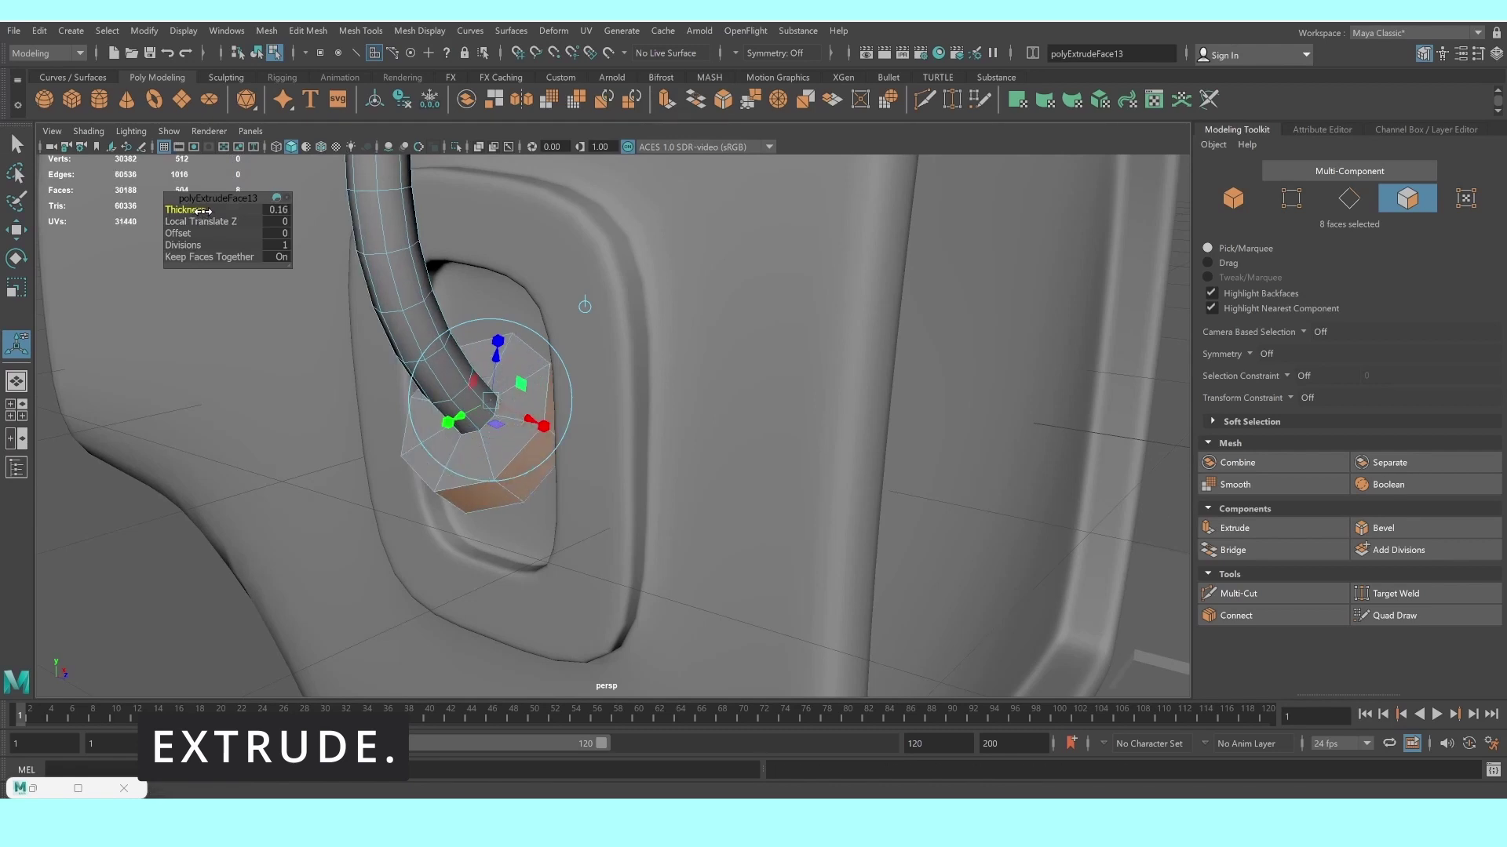
mouse_move(461, 360)
left_mouse_down("alt")
mouse_move(430, 364)
mouse_move(416, 343)
left_mouse_up("alt")
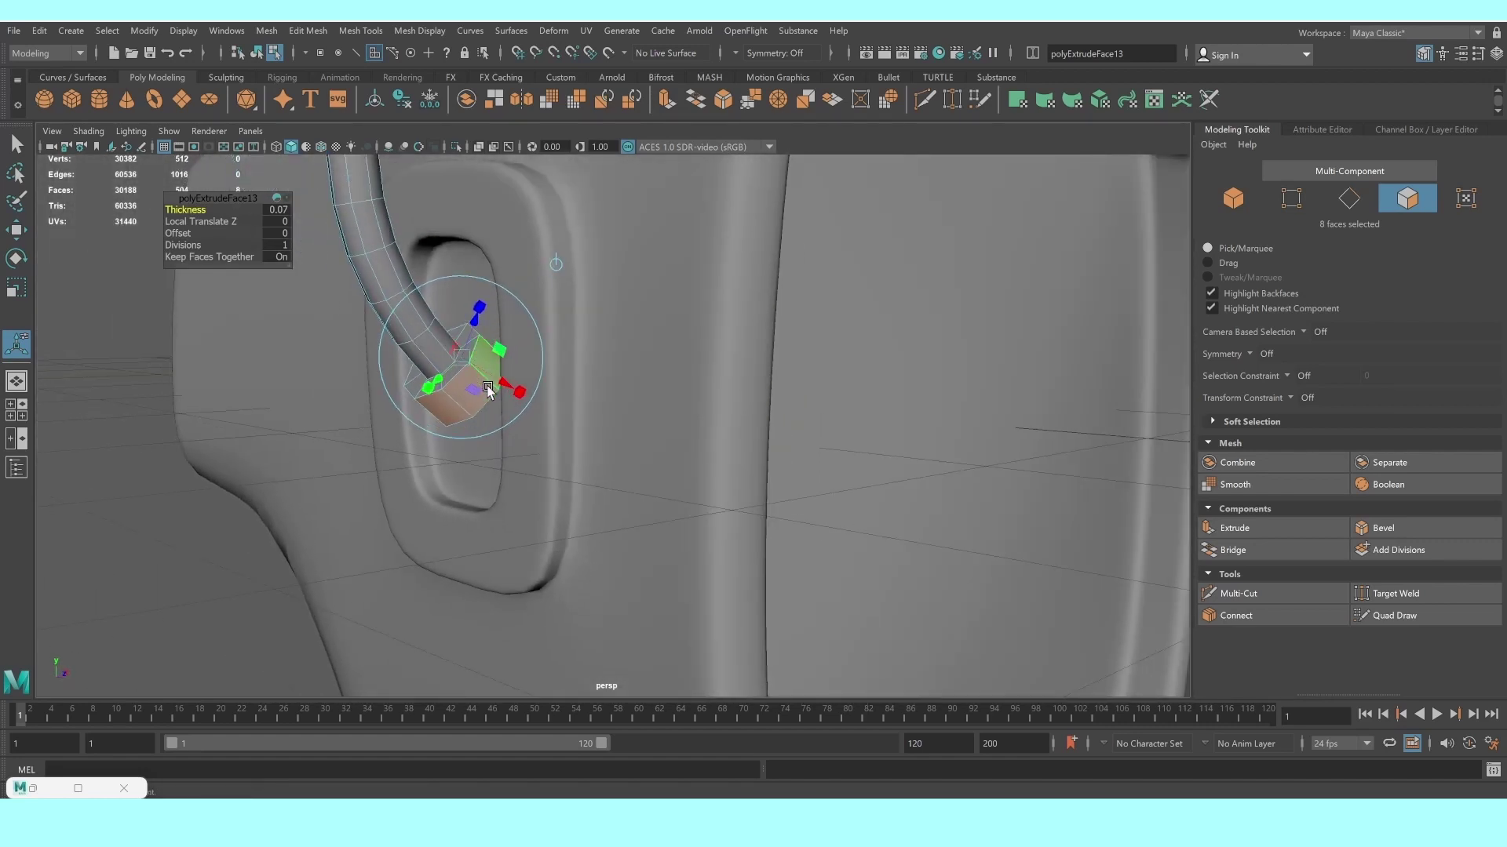
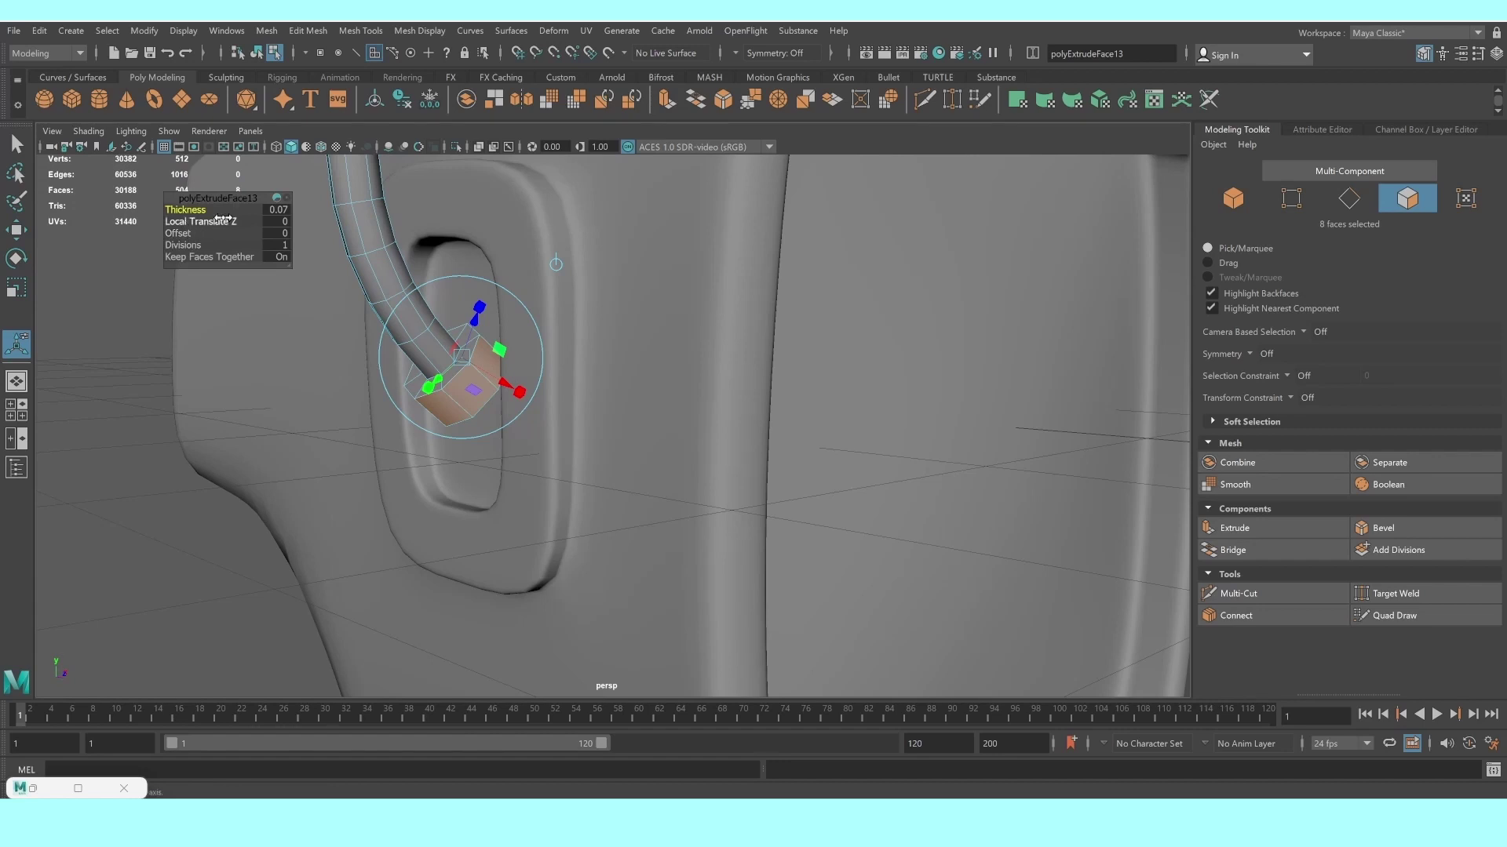
Rotate the cable's extruded end faces, then Multi-Cut two edge loops around the tube tip
left_click(521, 298)
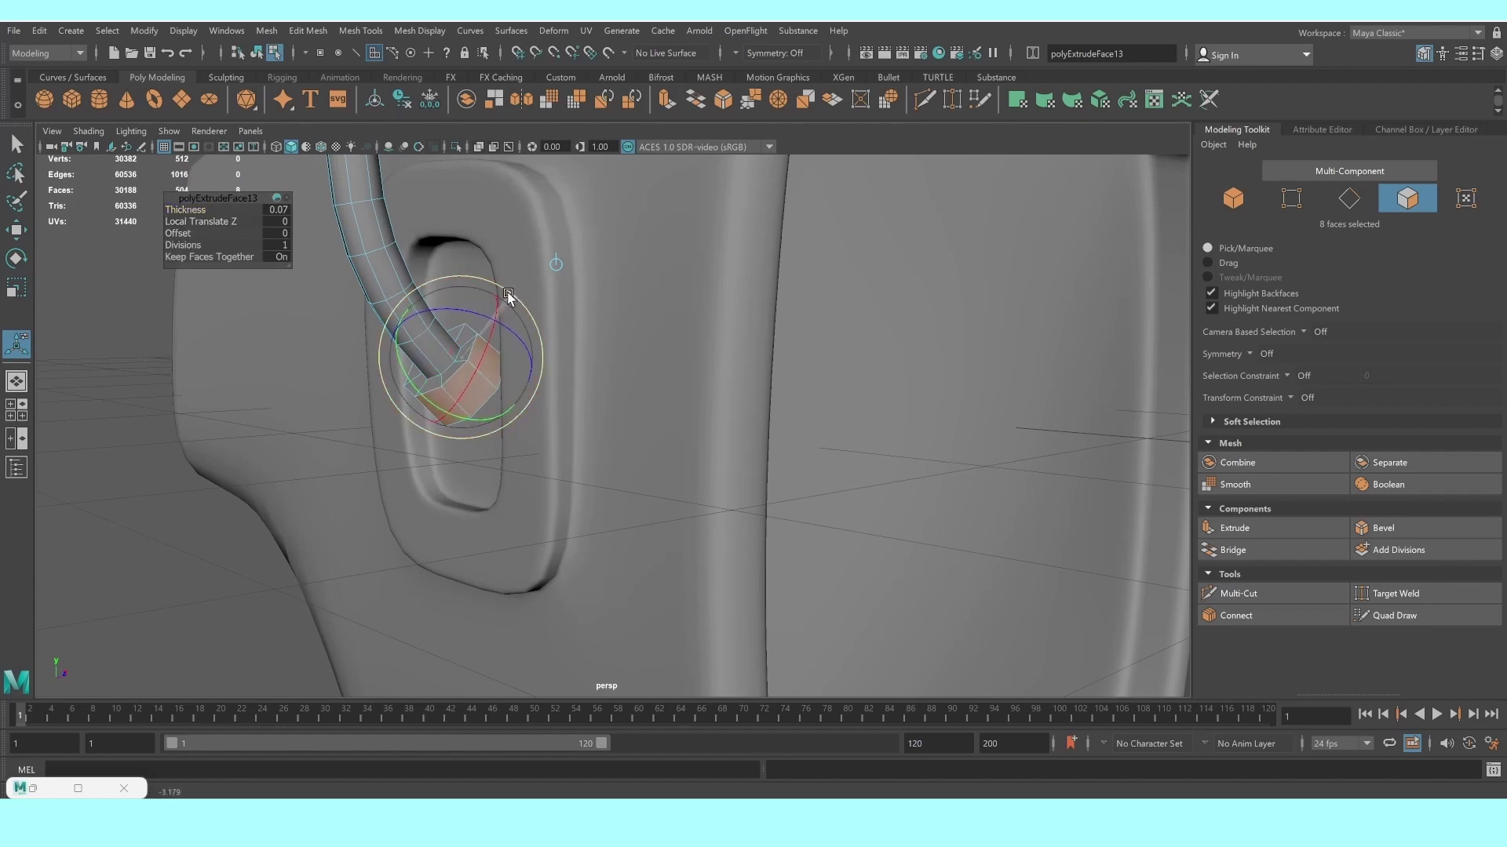
left_click_drag(486, 290, 549, 333)
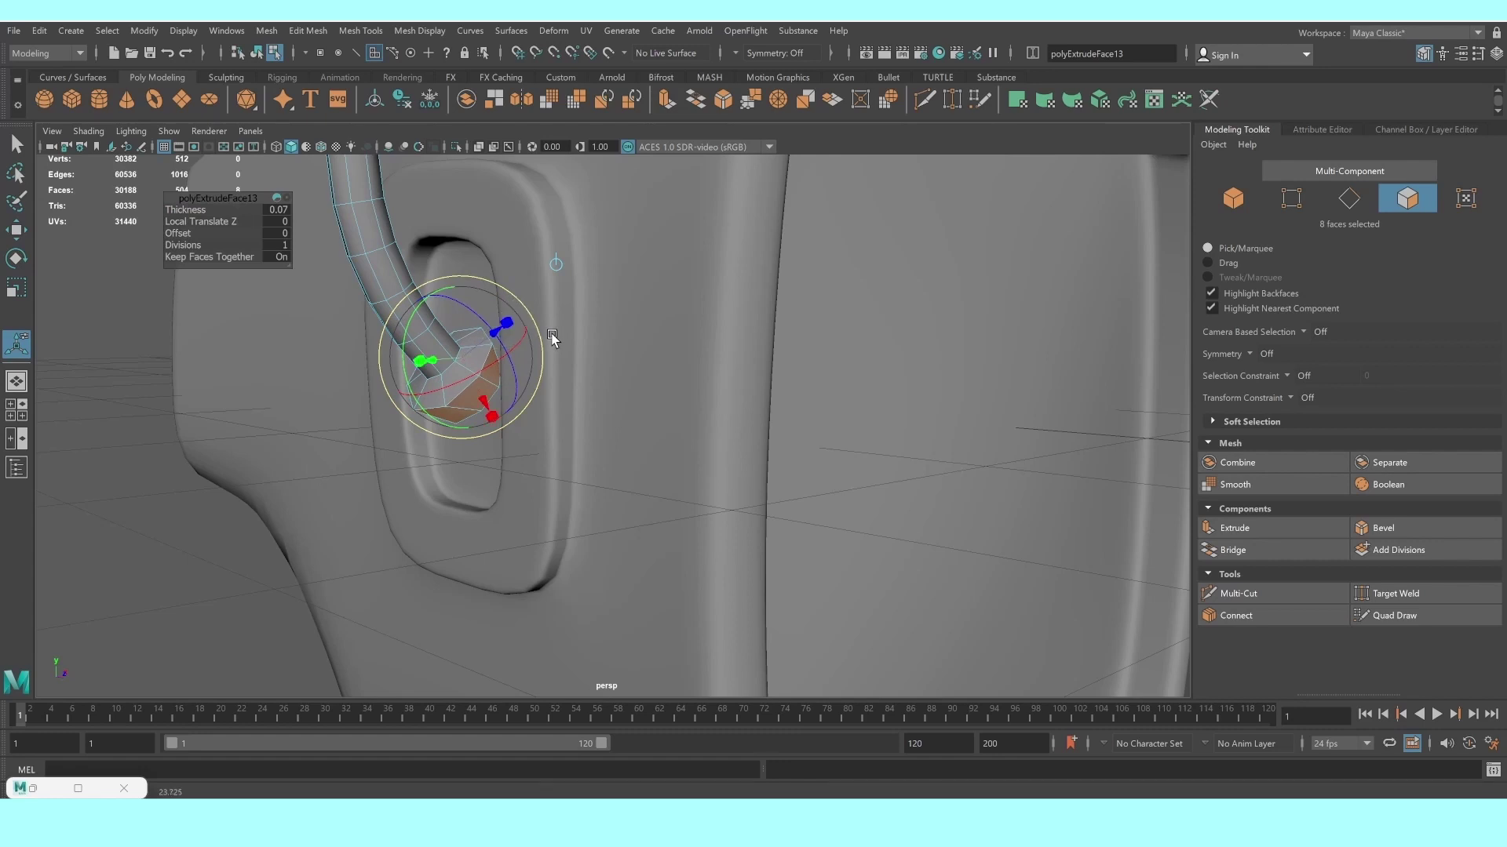
left_click(1307, 598)
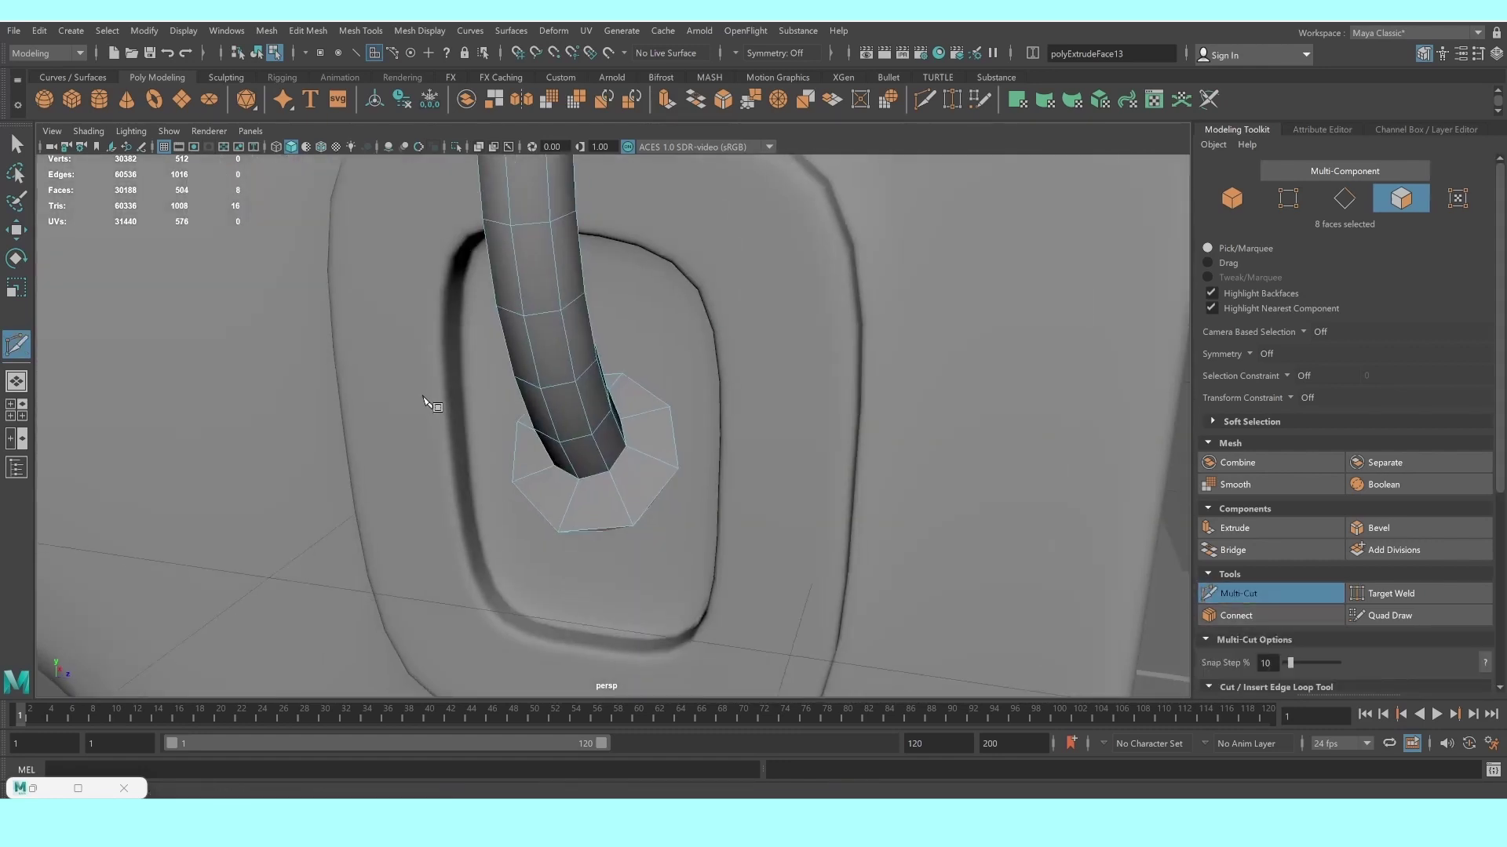
left_click_drag(429, 404, 679, 514, "alt")
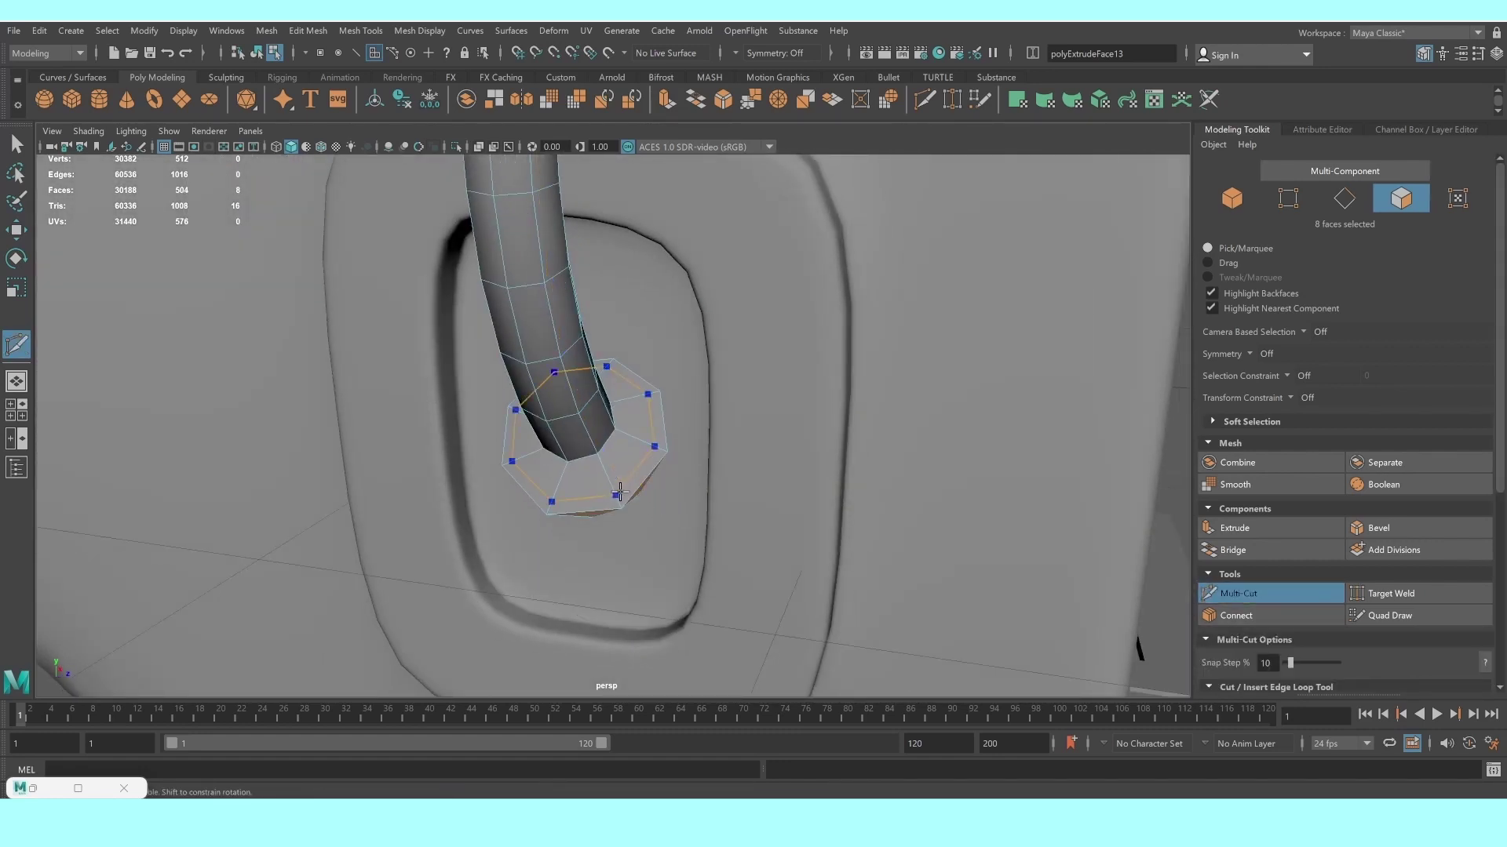
left_click(620, 492, "ctrl")
left_click(593, 444, "ctrl")
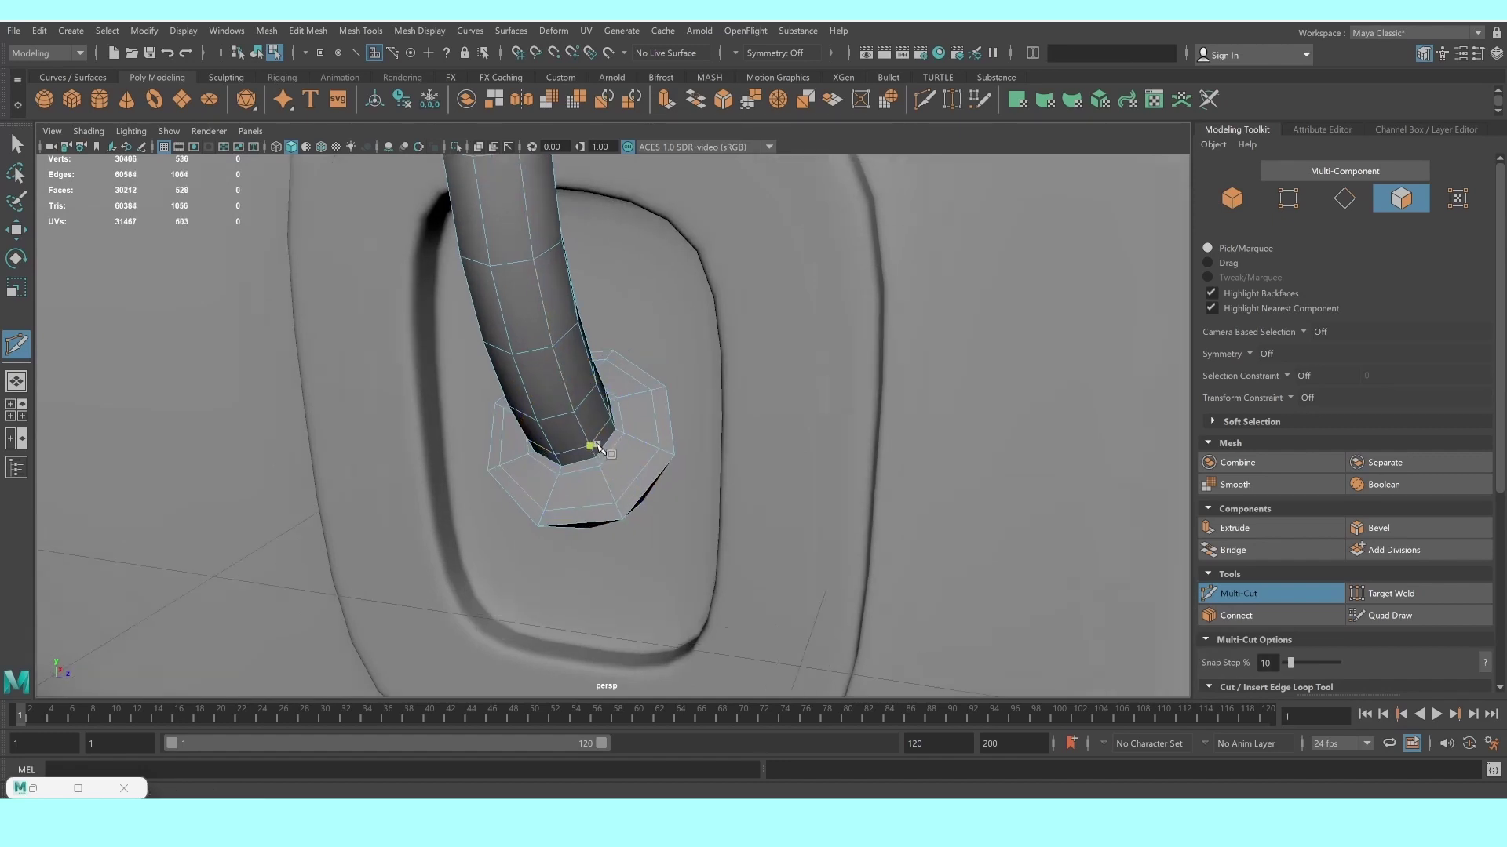
left_click_drag(594, 443, 565, 428, "alt")
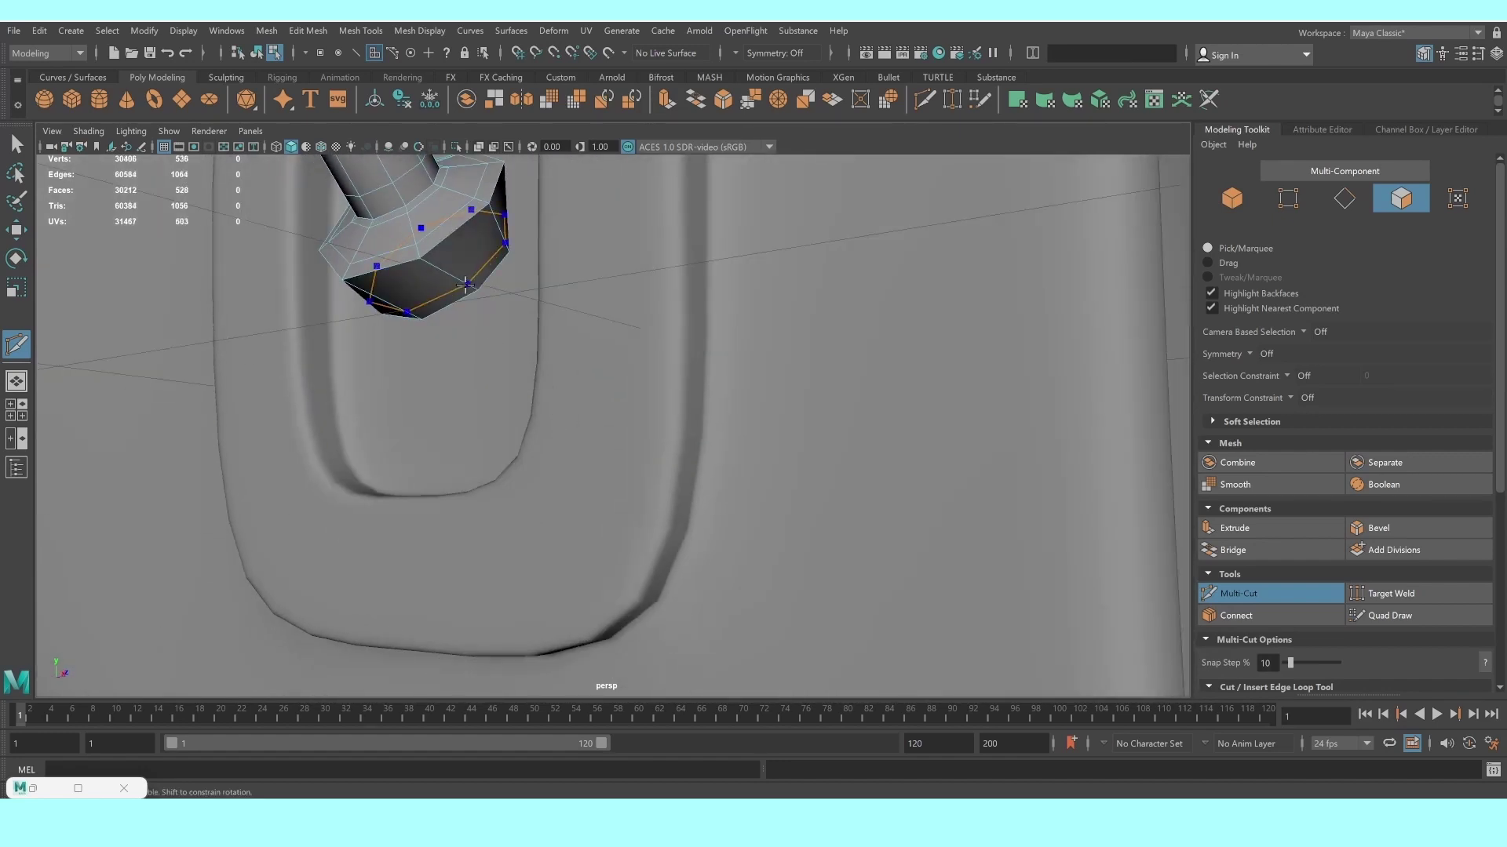
left_click(17, 144)
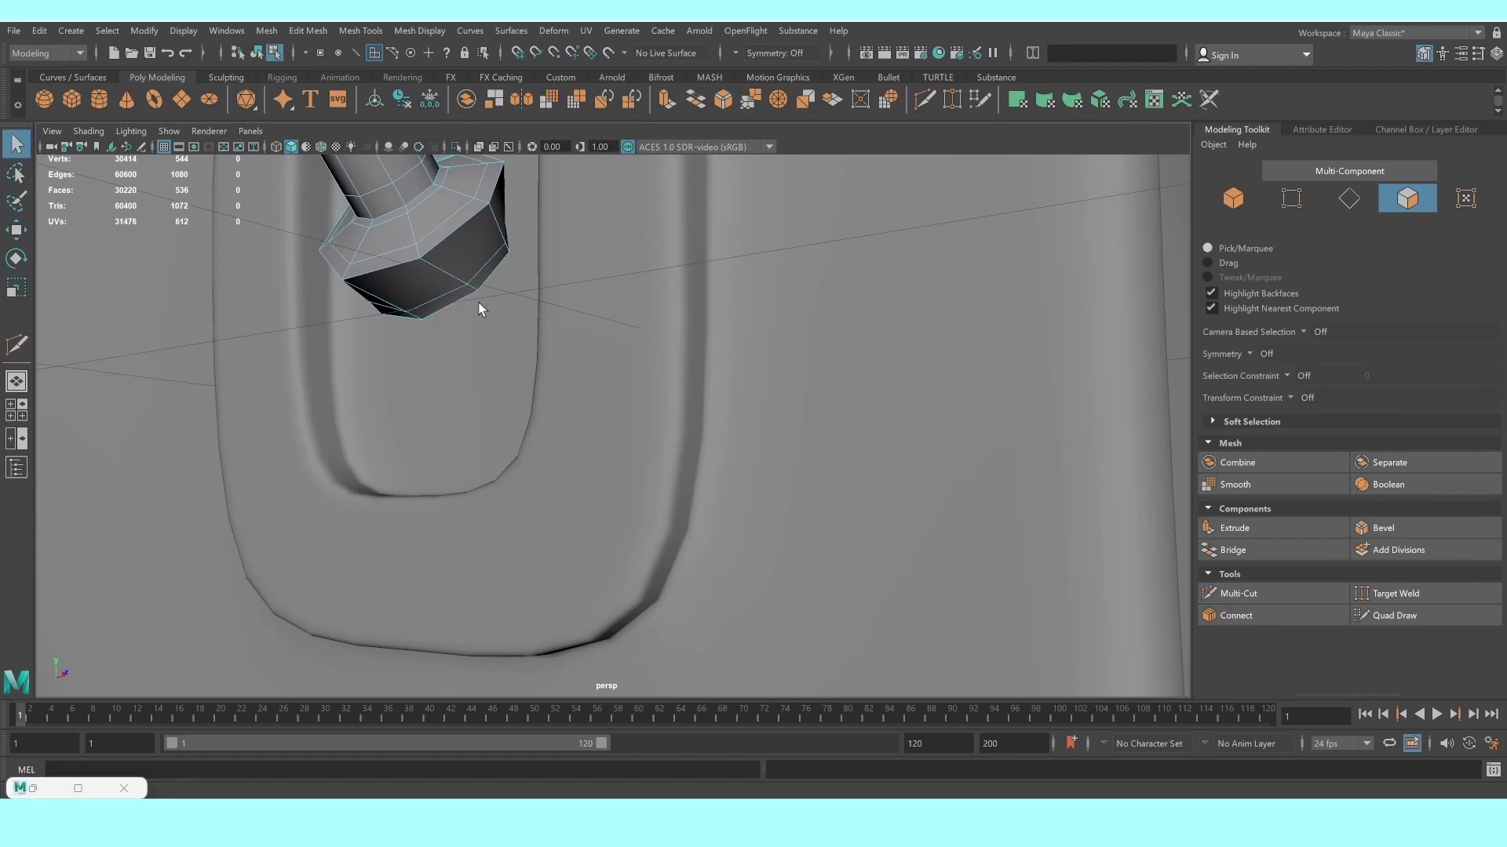
right_click_drag(463, 300, 457, 259)
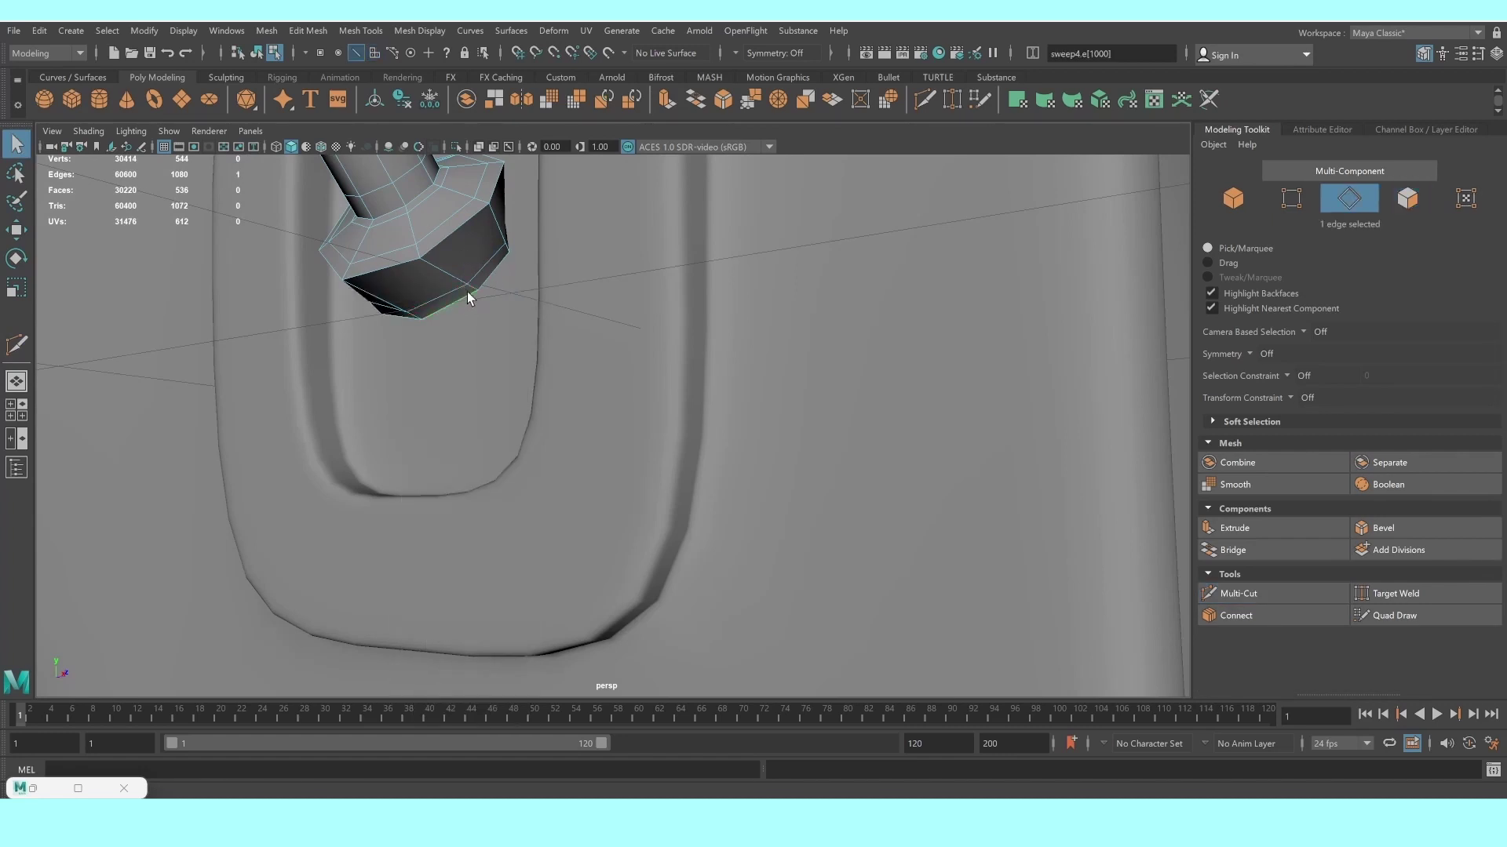
Frame the tip edges in a wireframe front view and shift them down and right
key("w")
key("space")
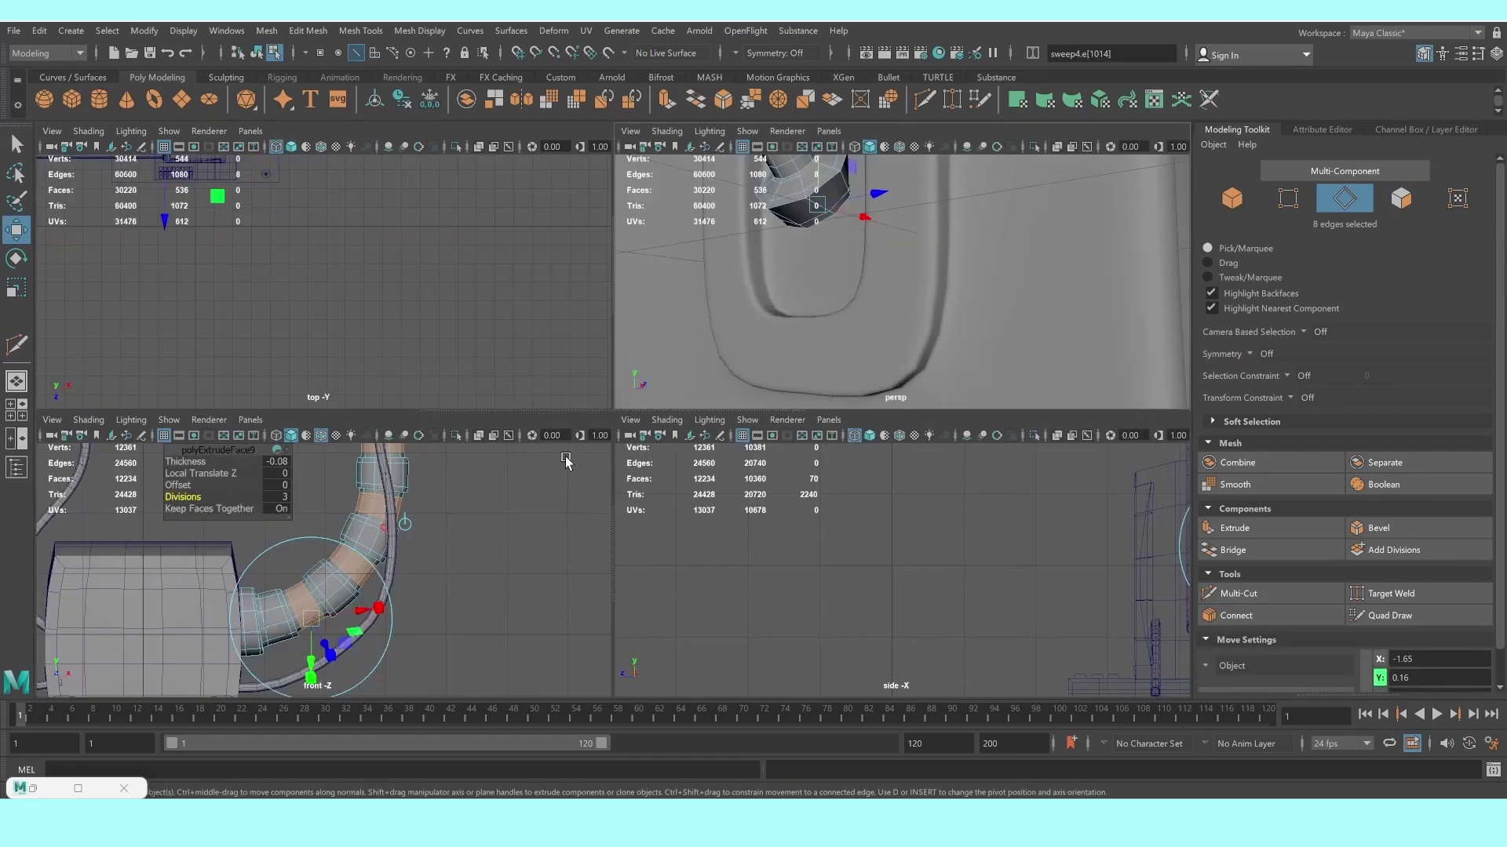
key("f")
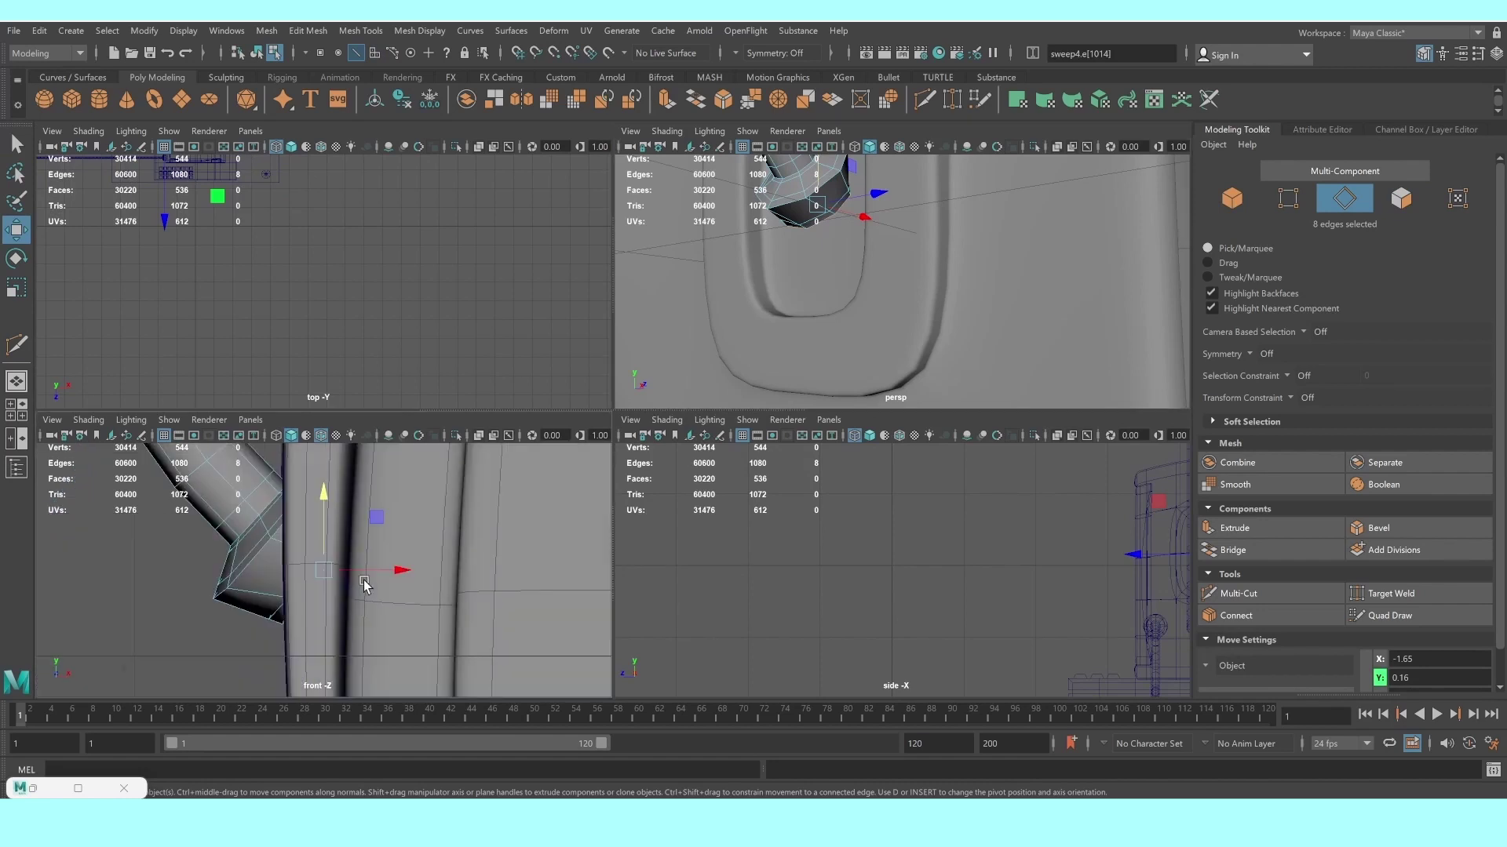
key("space")
key("4")
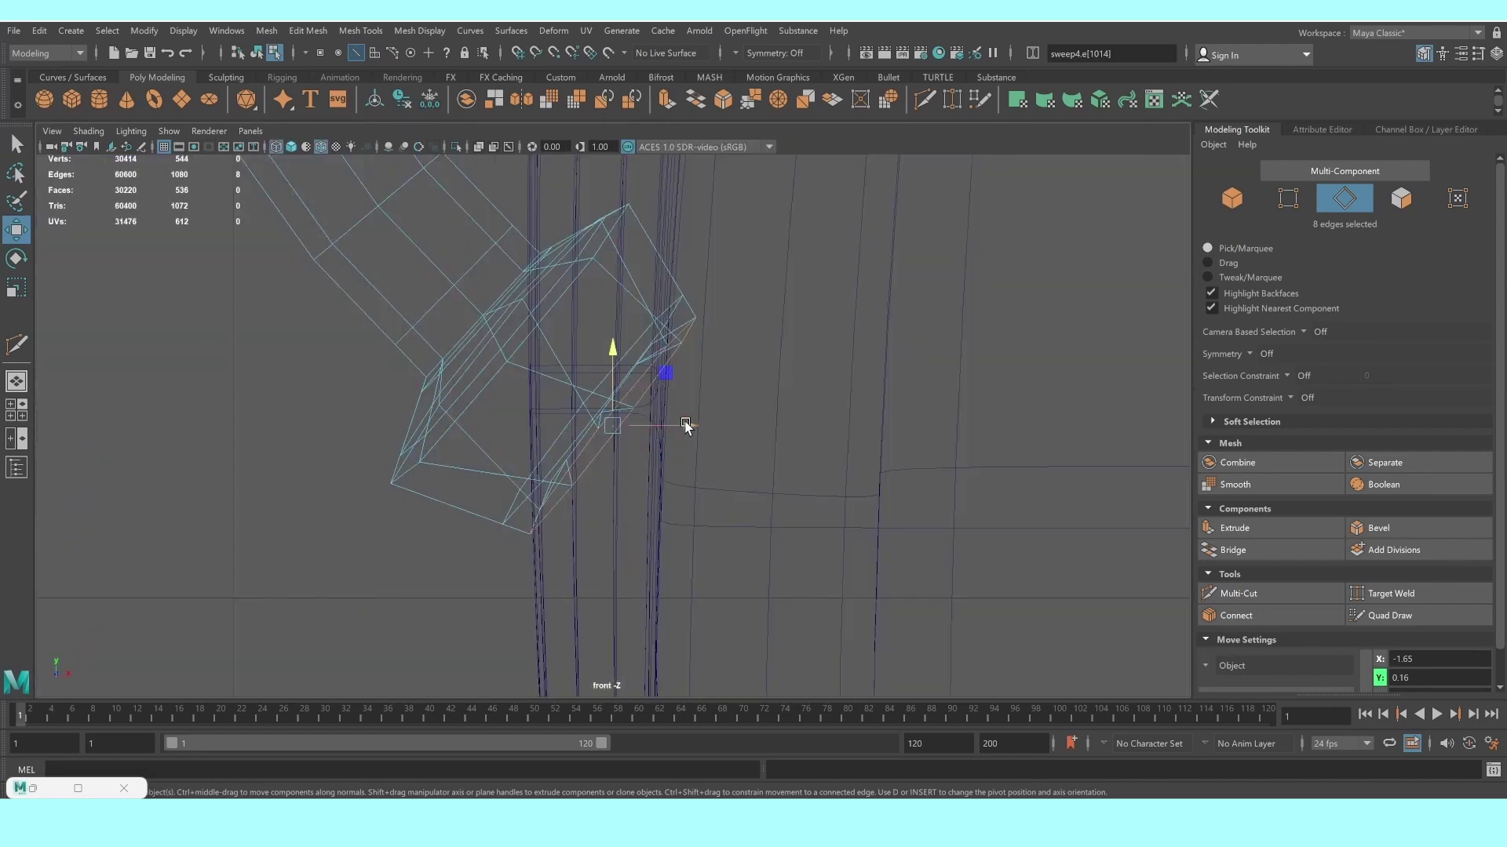
left_click_drag(685, 424, 722, 429)
key("ctrl+z")
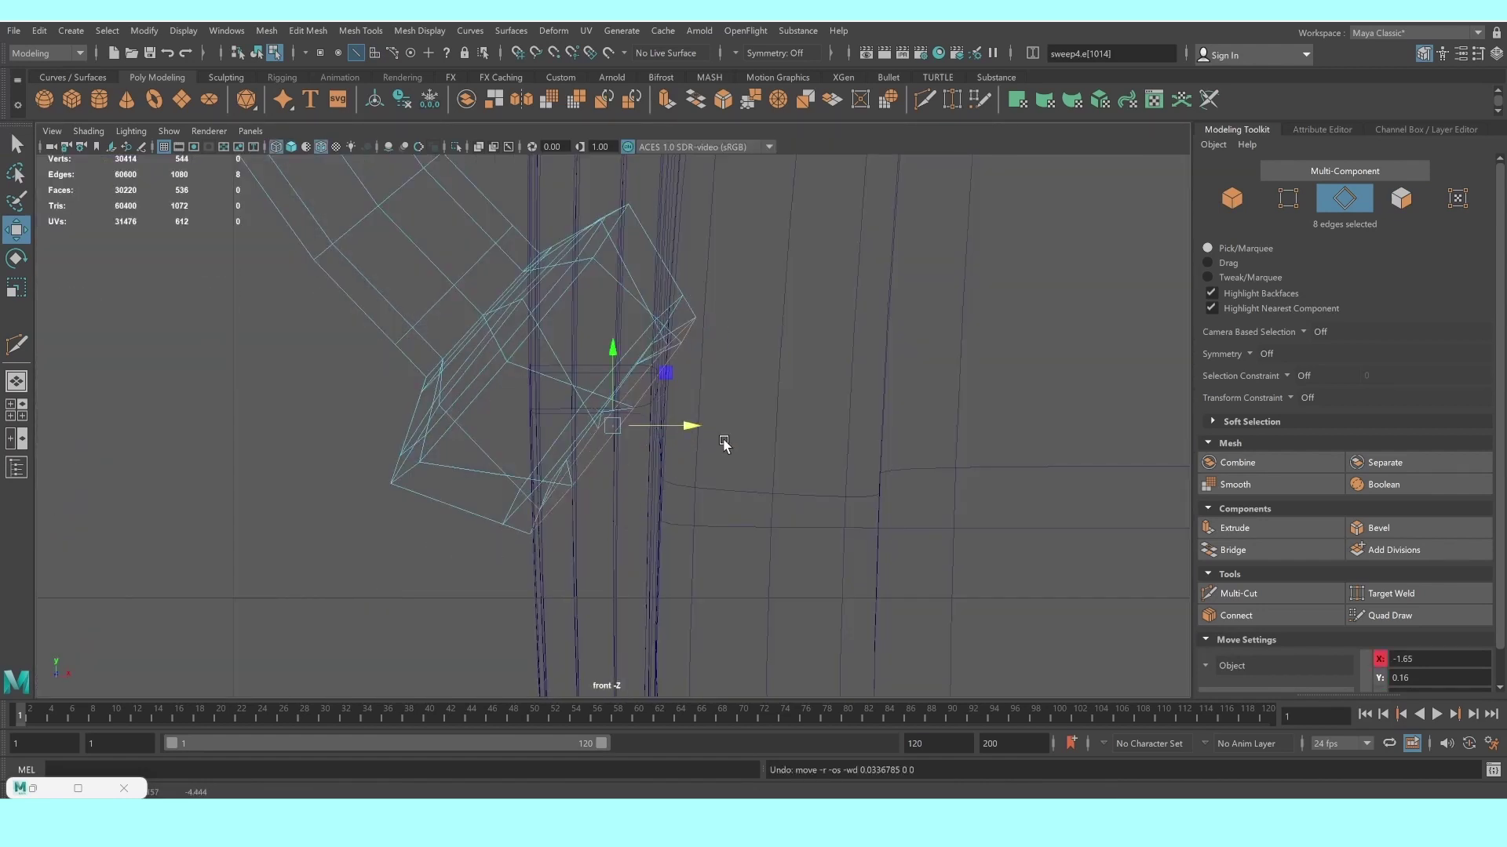
left_click_drag(664, 383, 713, 421)
Nudge the tip edges further down-right, then preview the cable with smoothing (3)
key("space")
key("space")
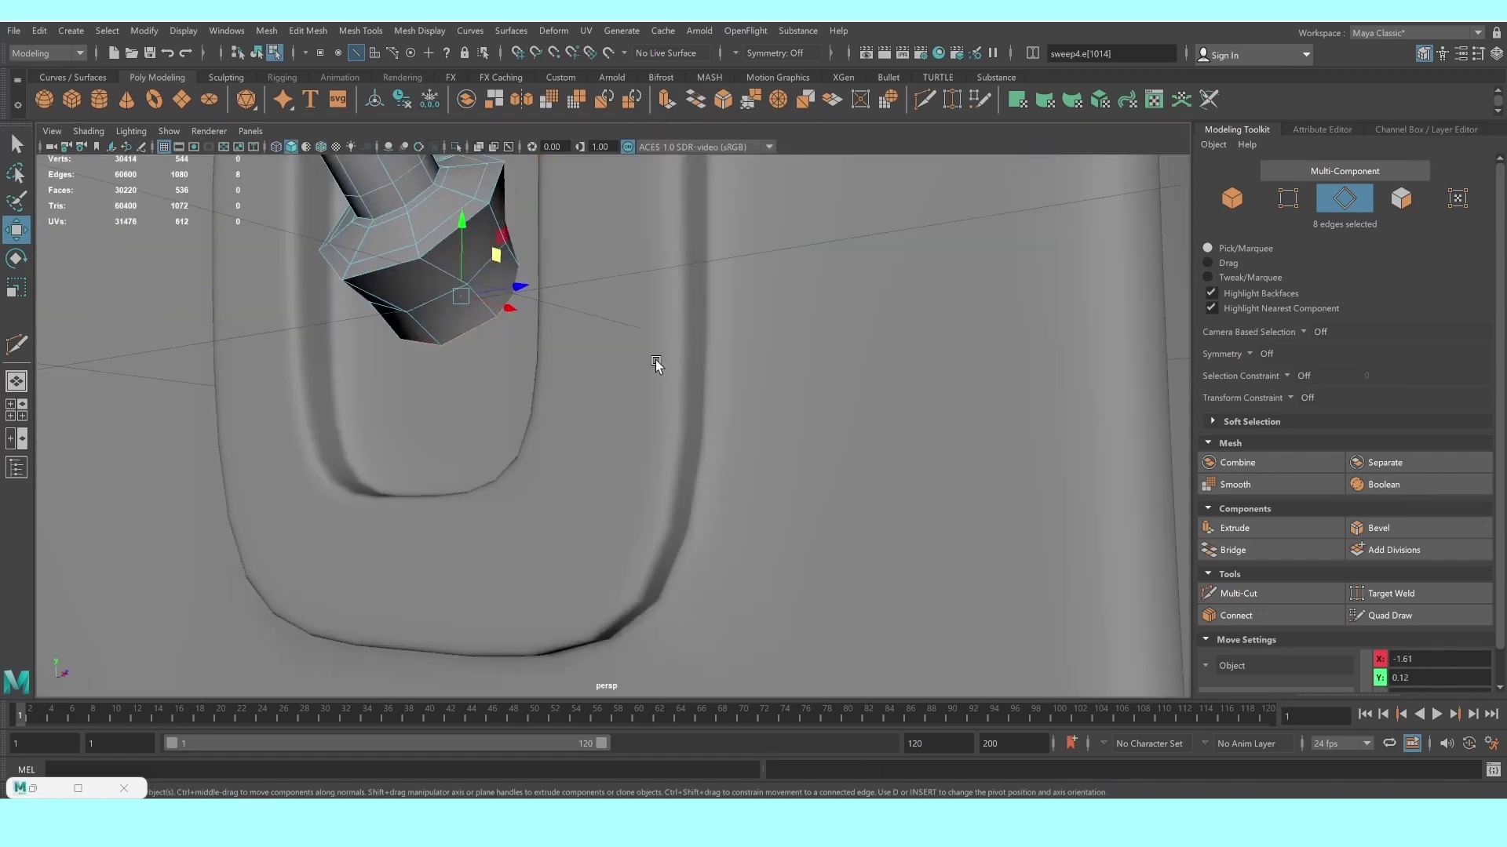
key("space")
key("space")
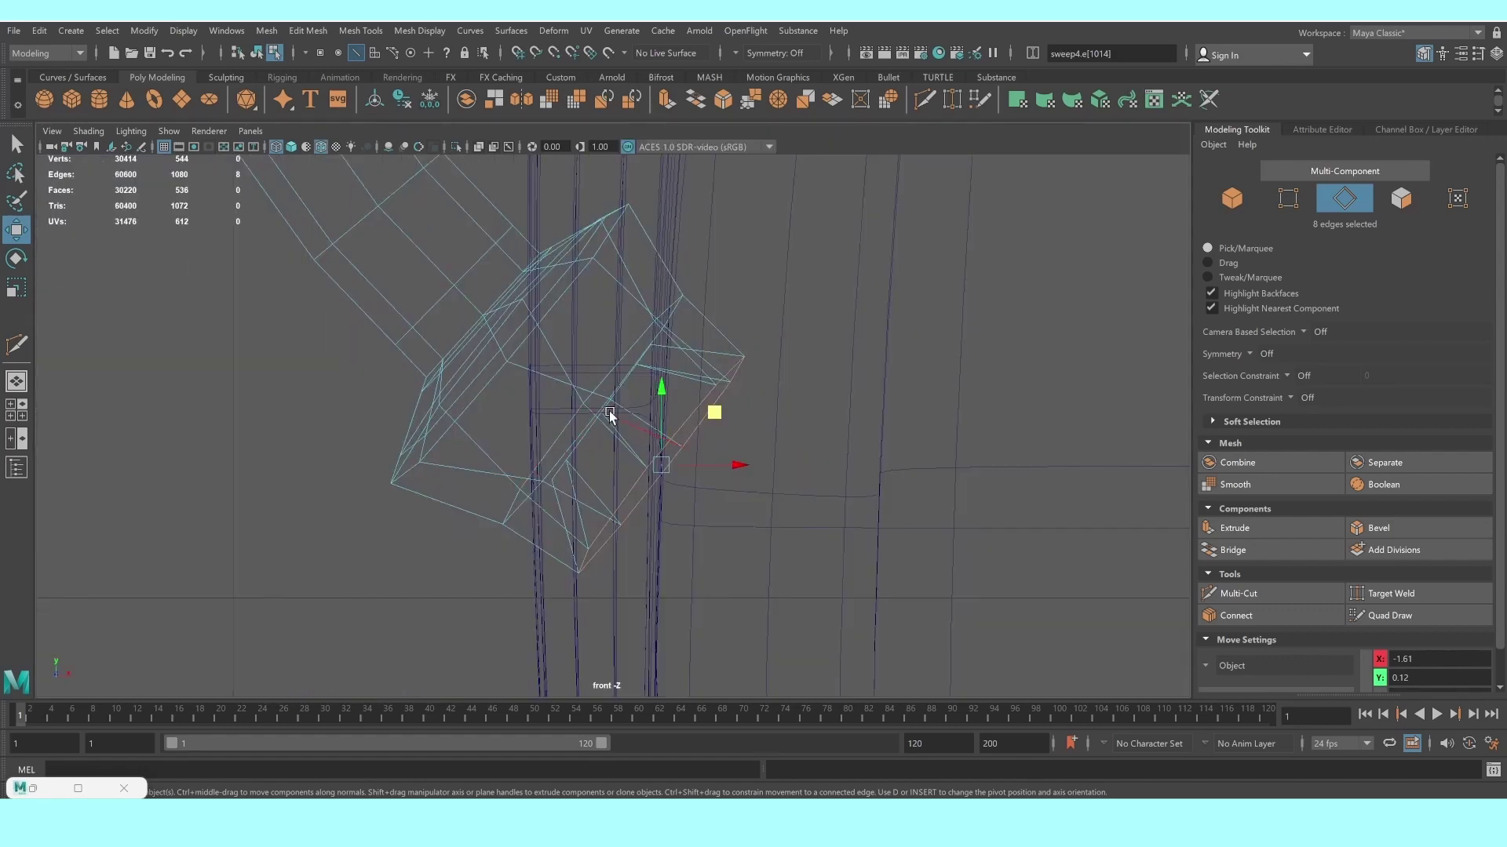
left_click_drag(713, 416, 760, 438)
key("space")
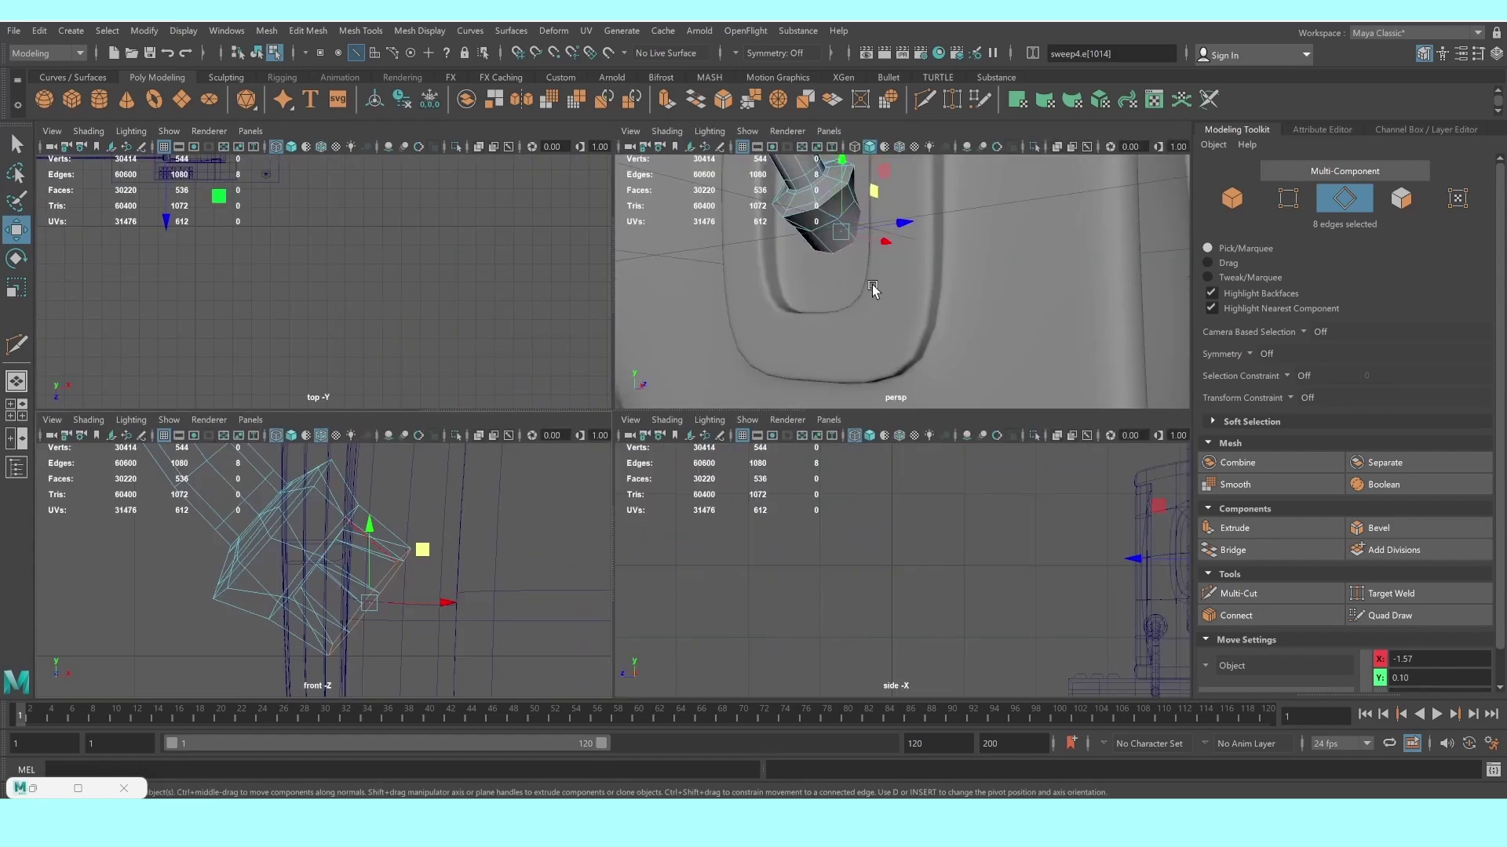
key("space")
key("3")
scroll(557, 365, "up", 2)
scroll(542, 357, "up", 2)
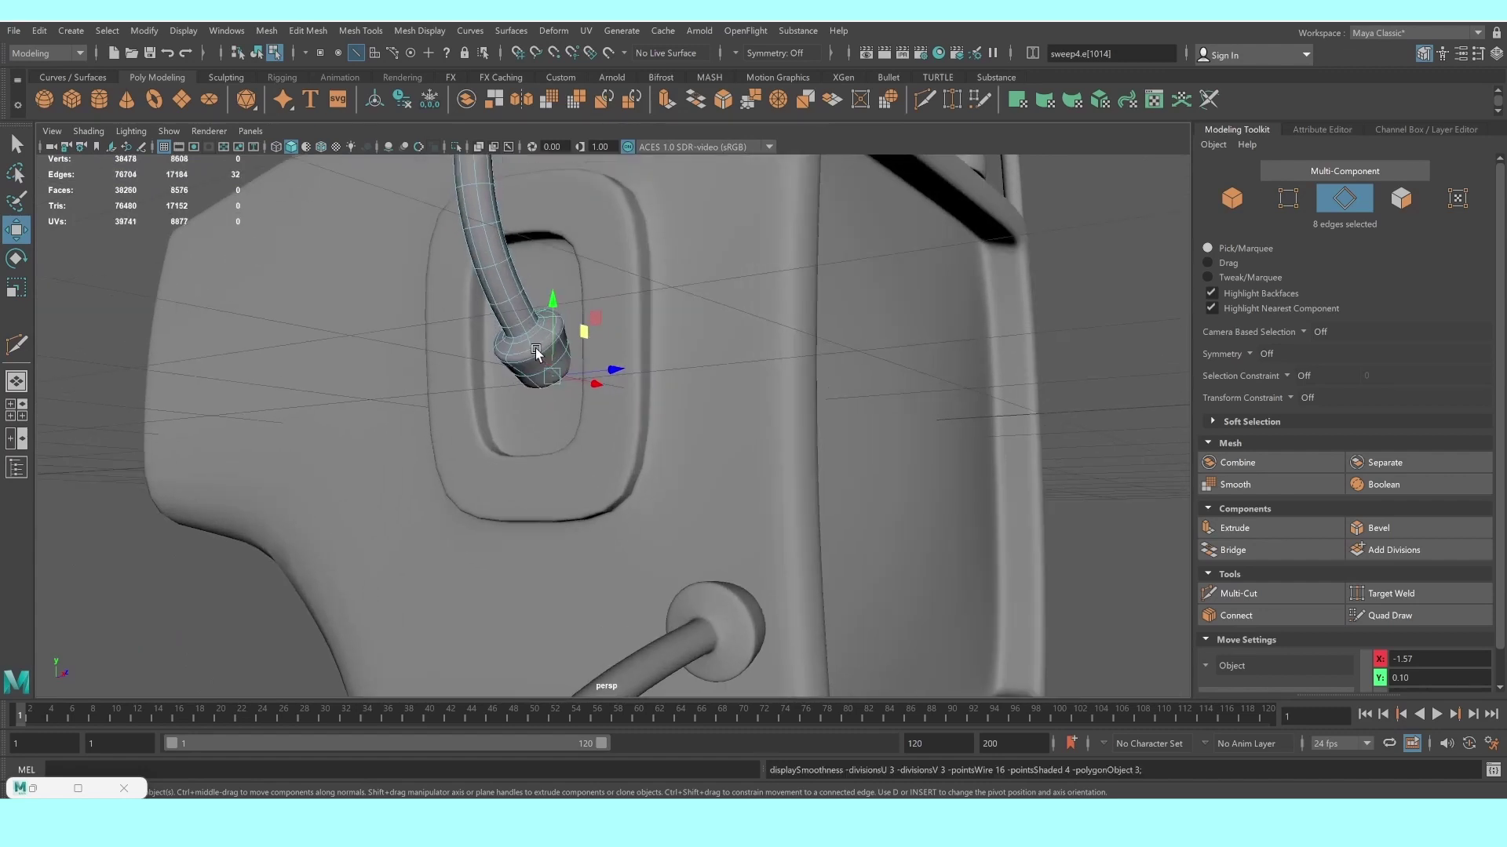
right_click_drag(514, 313, 587, 284)
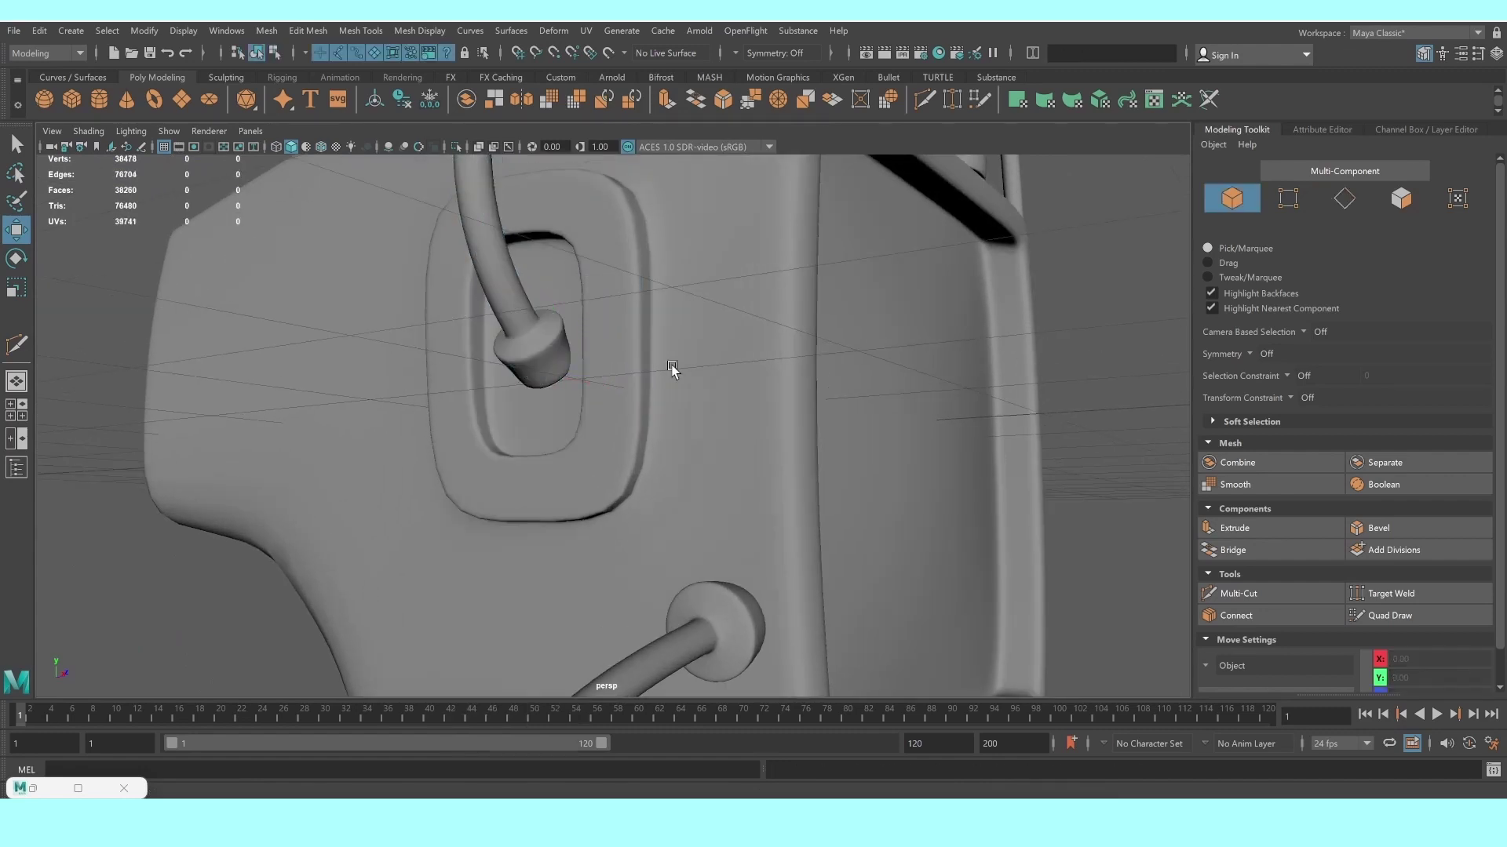
Select the cable's plug-tip faces and frame them in the enlarged front view
scroll(516, 326, "up", 5)
scroll(514, 321, "down", 2)
scroll(507, 309, "down", 2)
scroll(507, 310, "up", 3)
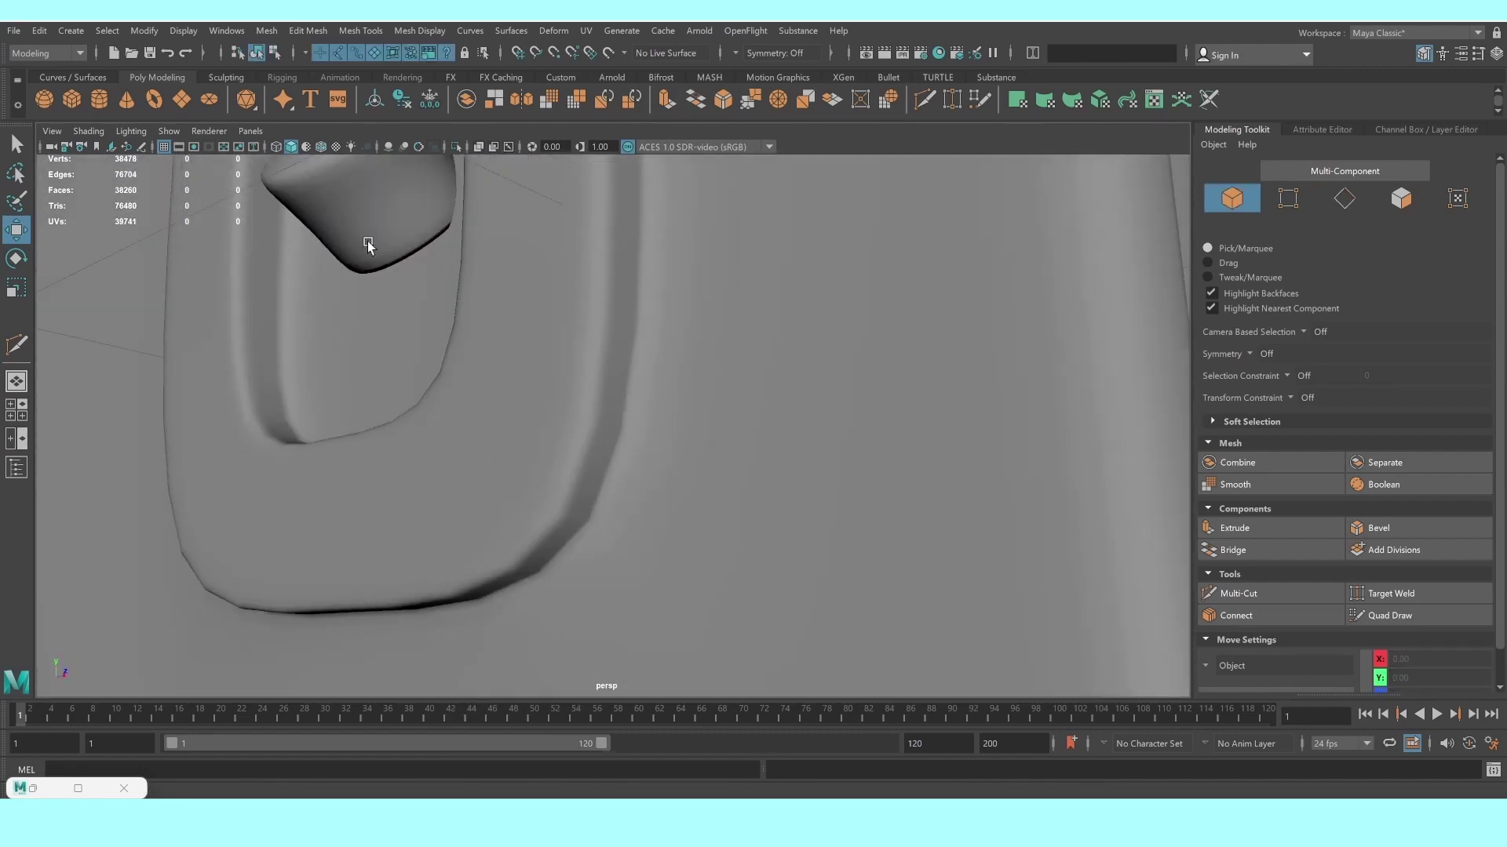
left_click(356, 223)
right_click(356, 223)
left_click(362, 260)
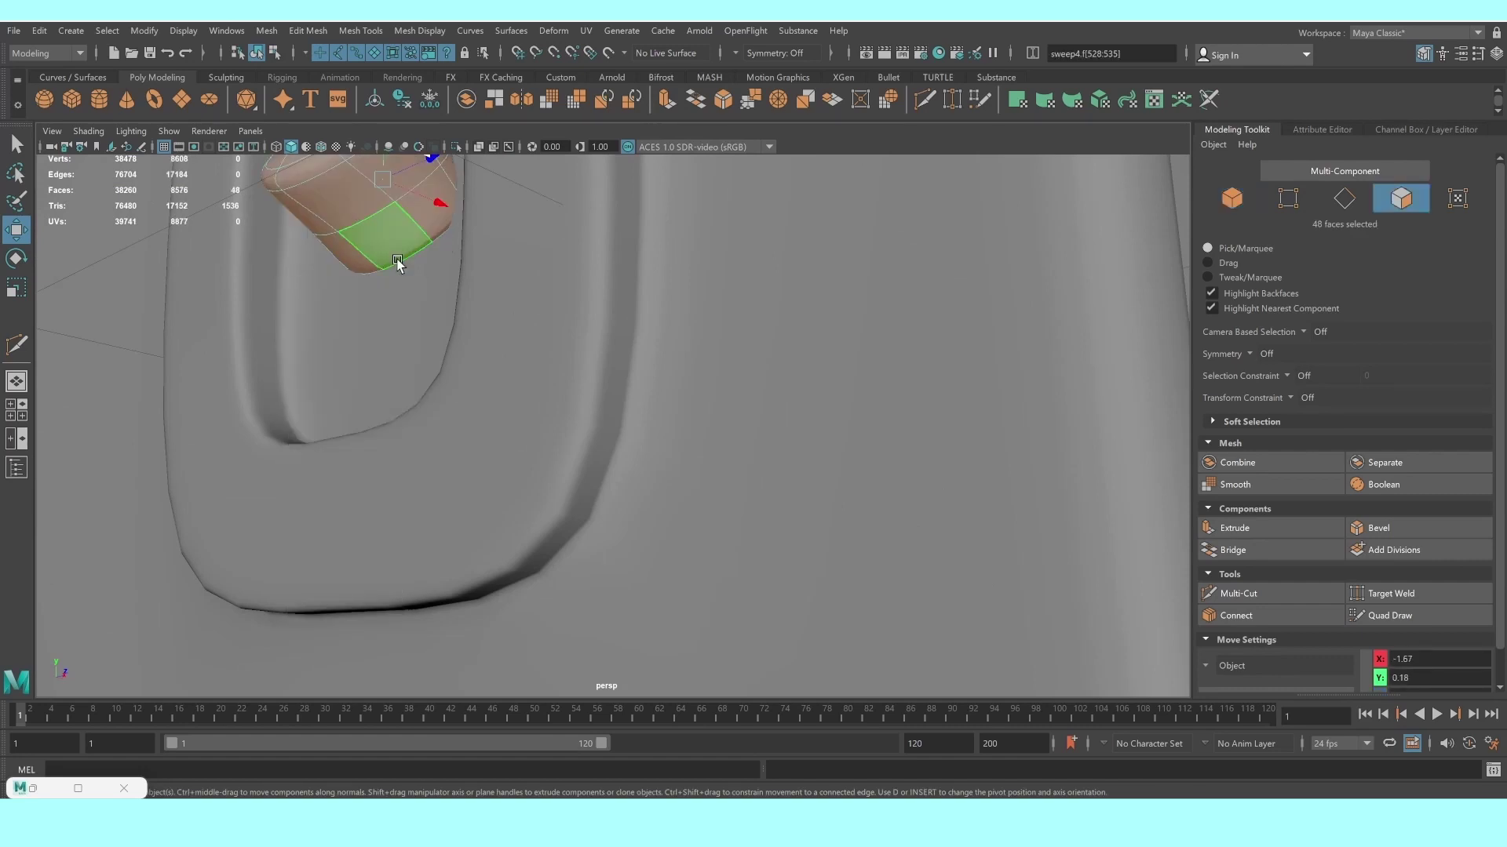
key("f")
key("space")
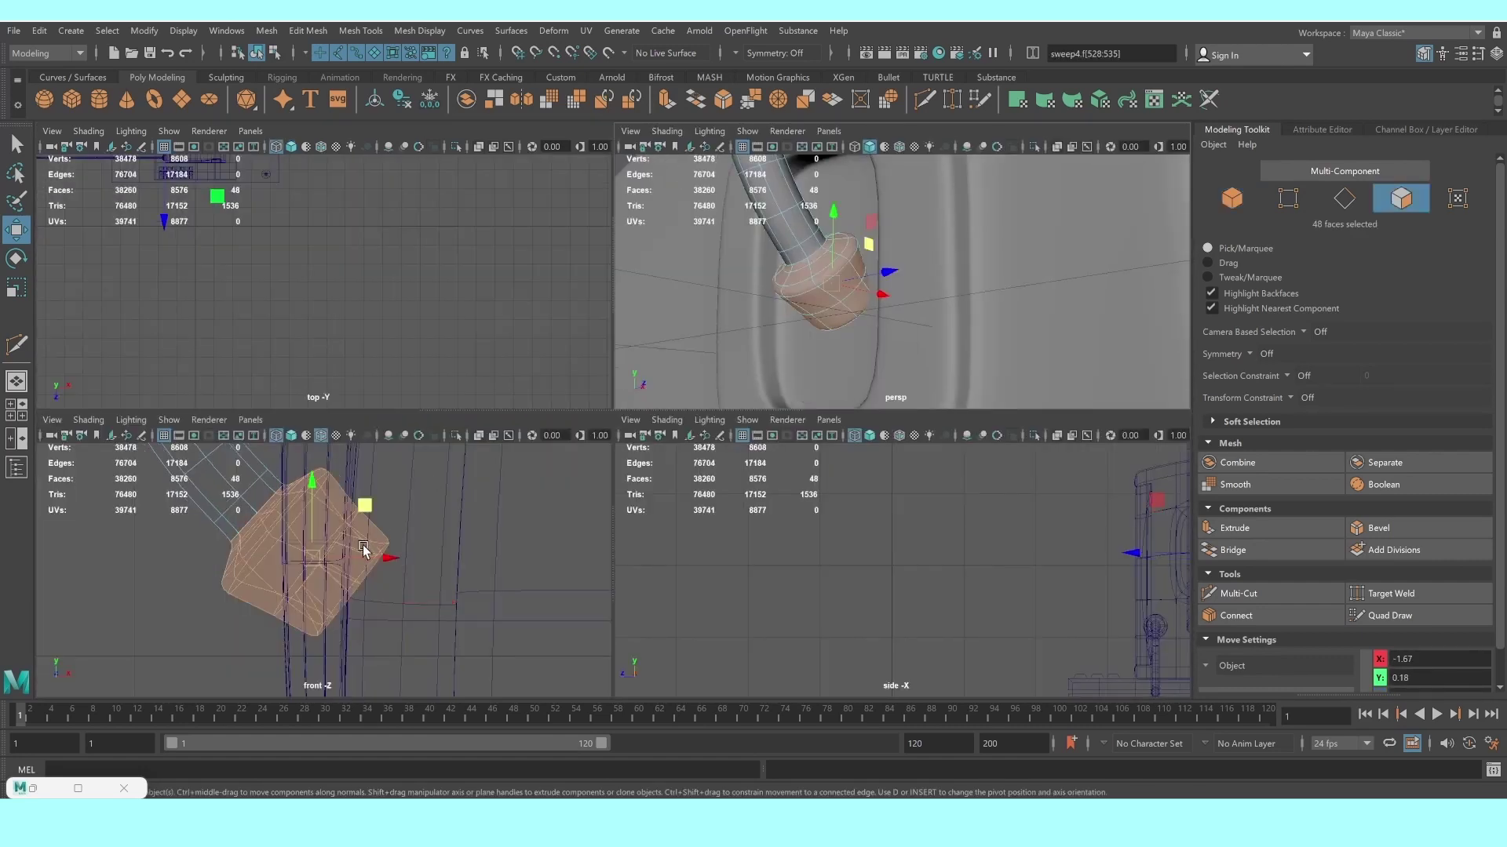
key("space")
Move the plug-tip faces into the monitor slot and rotate them to fit
middle_click_drag(643, 353, 691, 396)
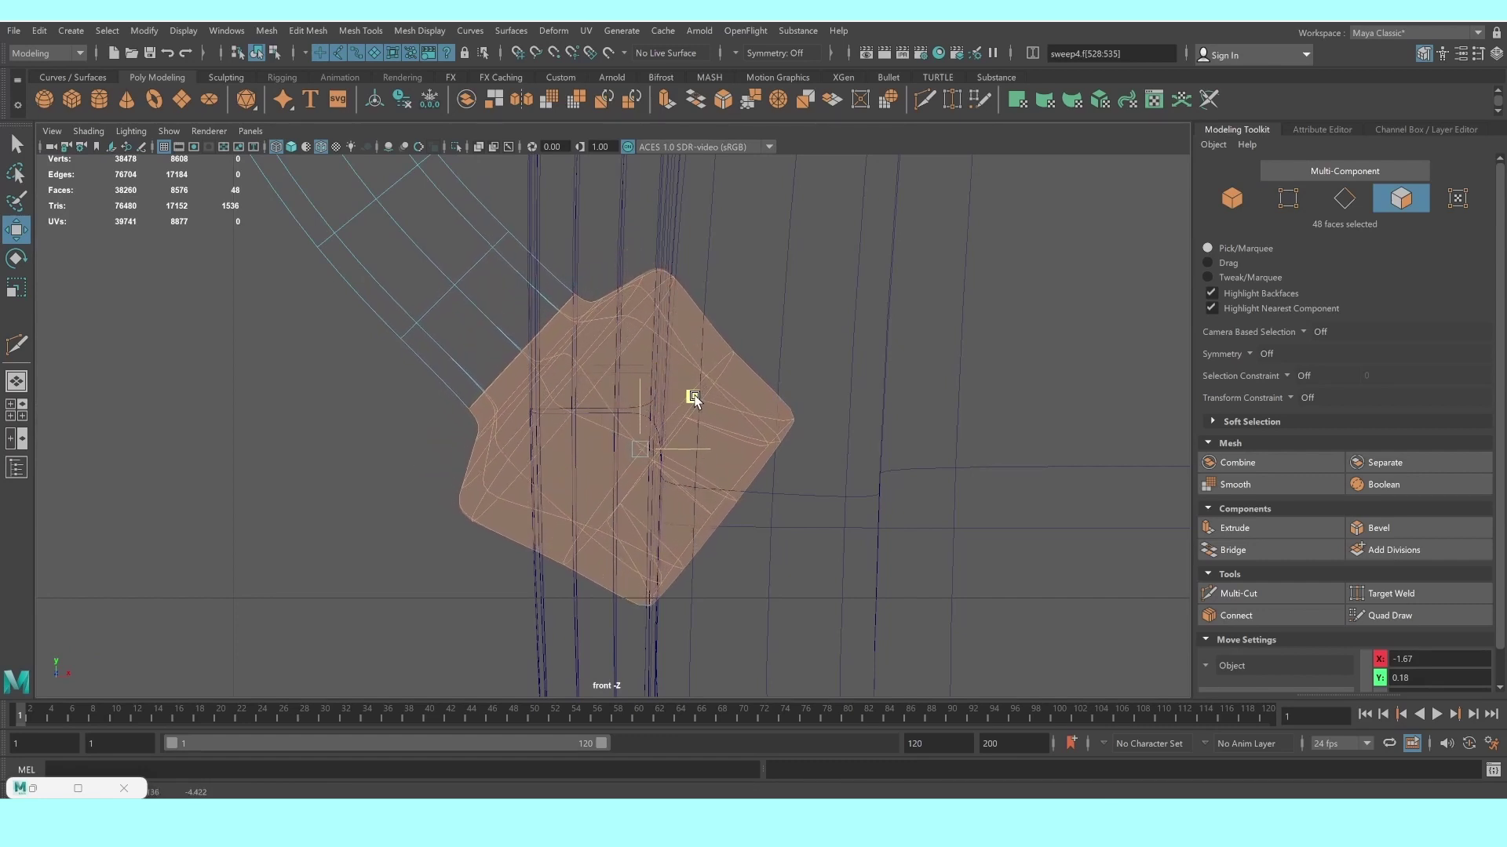
key("space")
key("space")
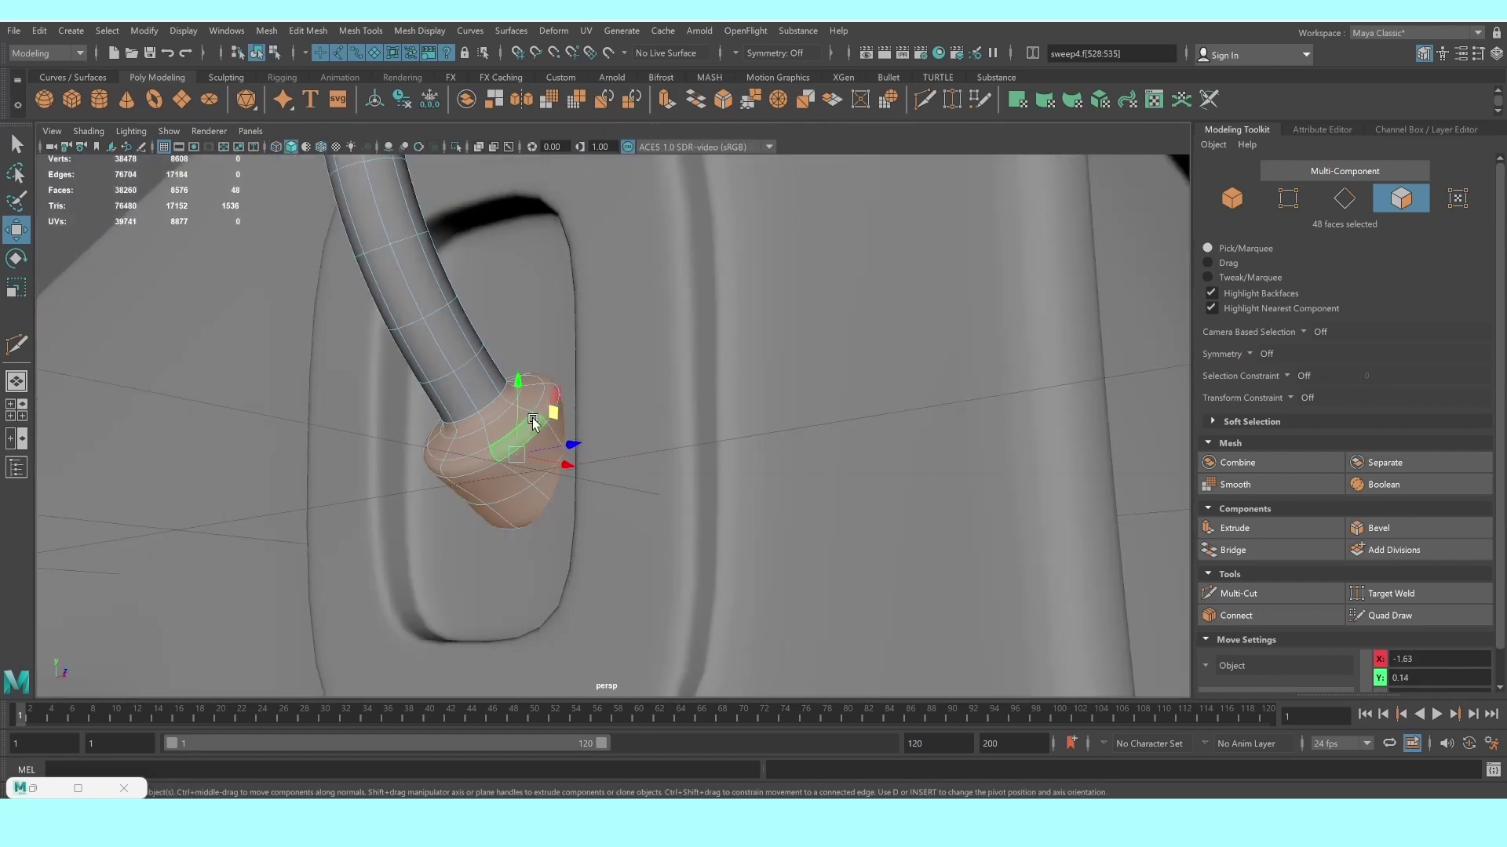
key("space")
key("space")
mouse_move(605, 469)
middle_mouse_down()
mouse_move(706, 403)
mouse_move(716, 412)
mouse_move(693, 390)
middle_mouse_up()
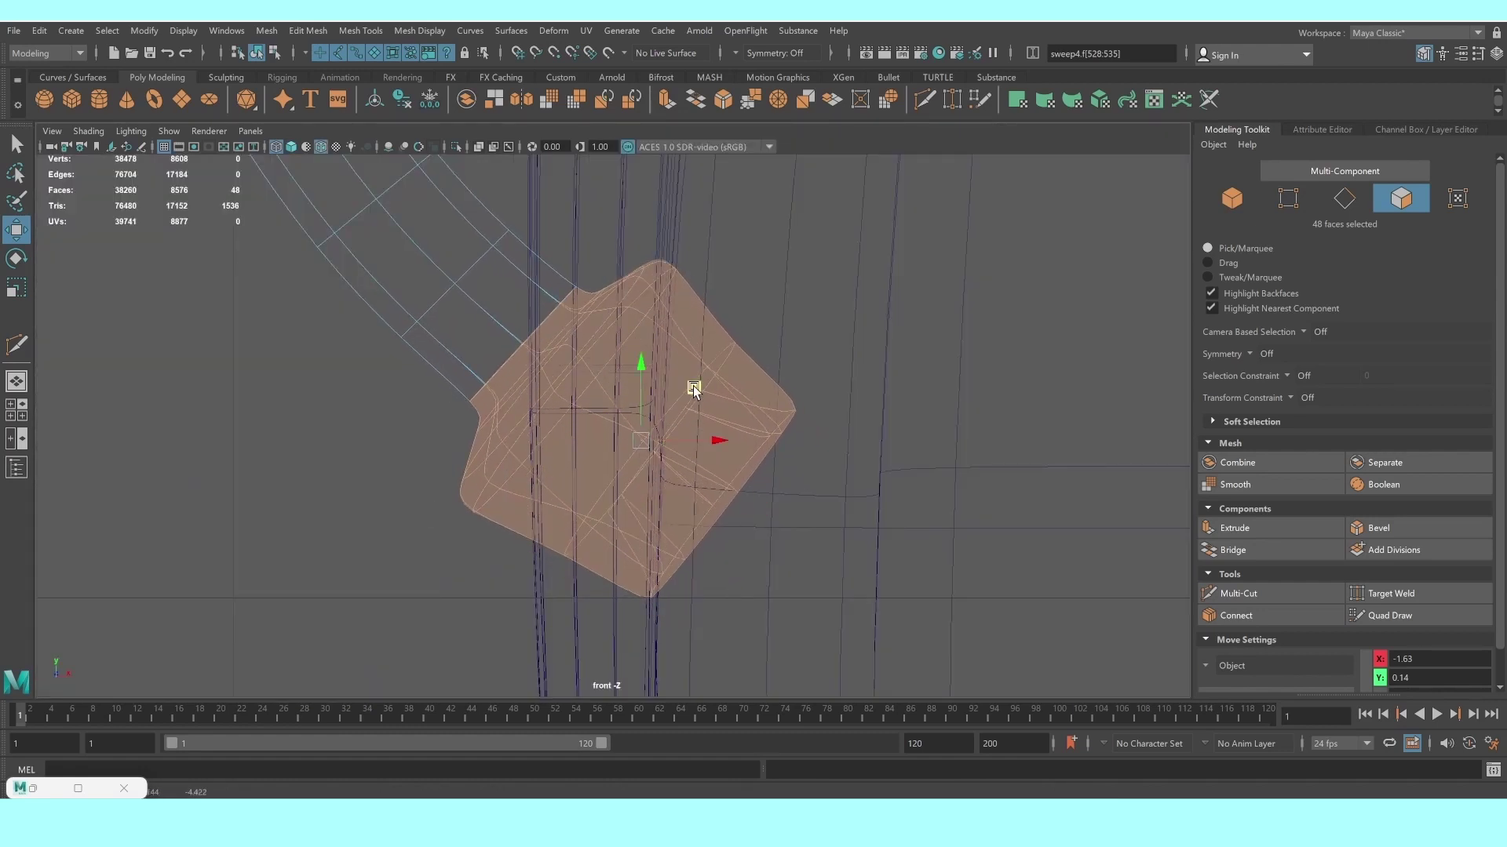
key("e")
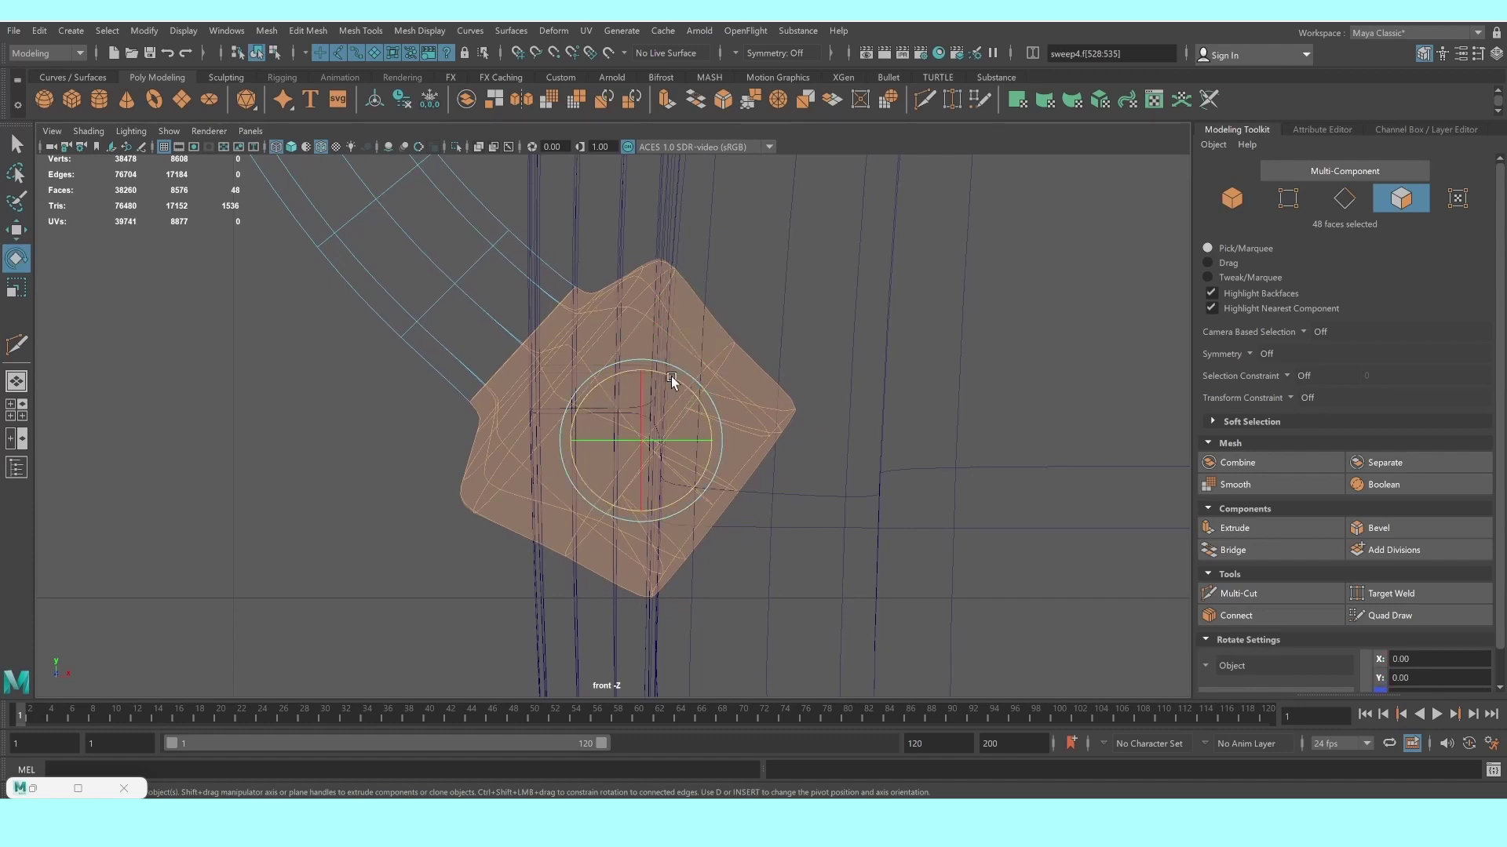
mouse_move(674, 379)
left_mouse_down()
mouse_move(648, 365)
mouse_move(656, 283)
left_mouse_up()
key("w")
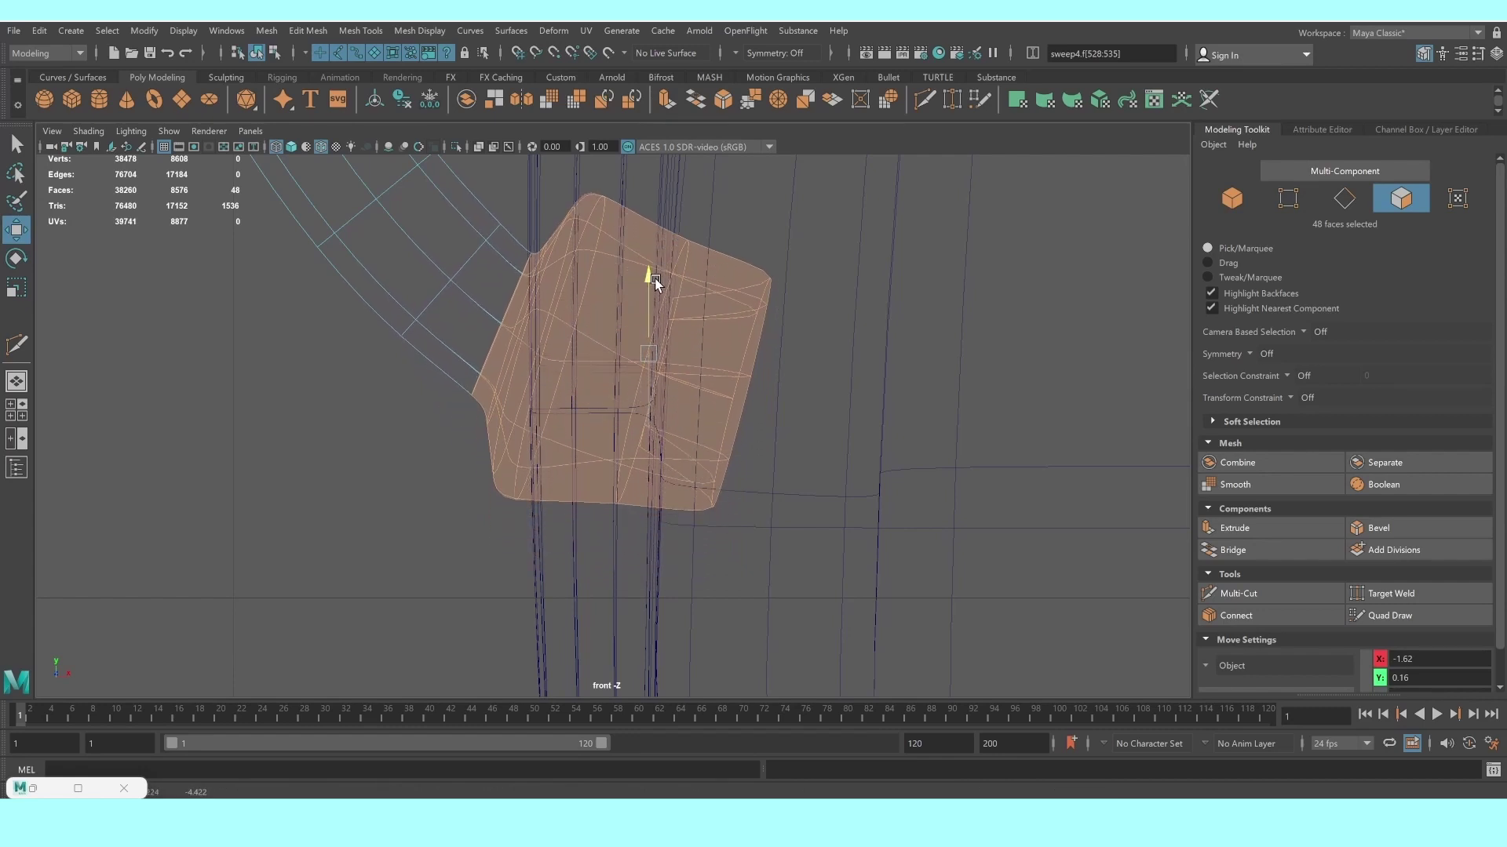
Return to Object Mode in perspective and zoom out over the whole desk scene
key("space")
key("space")
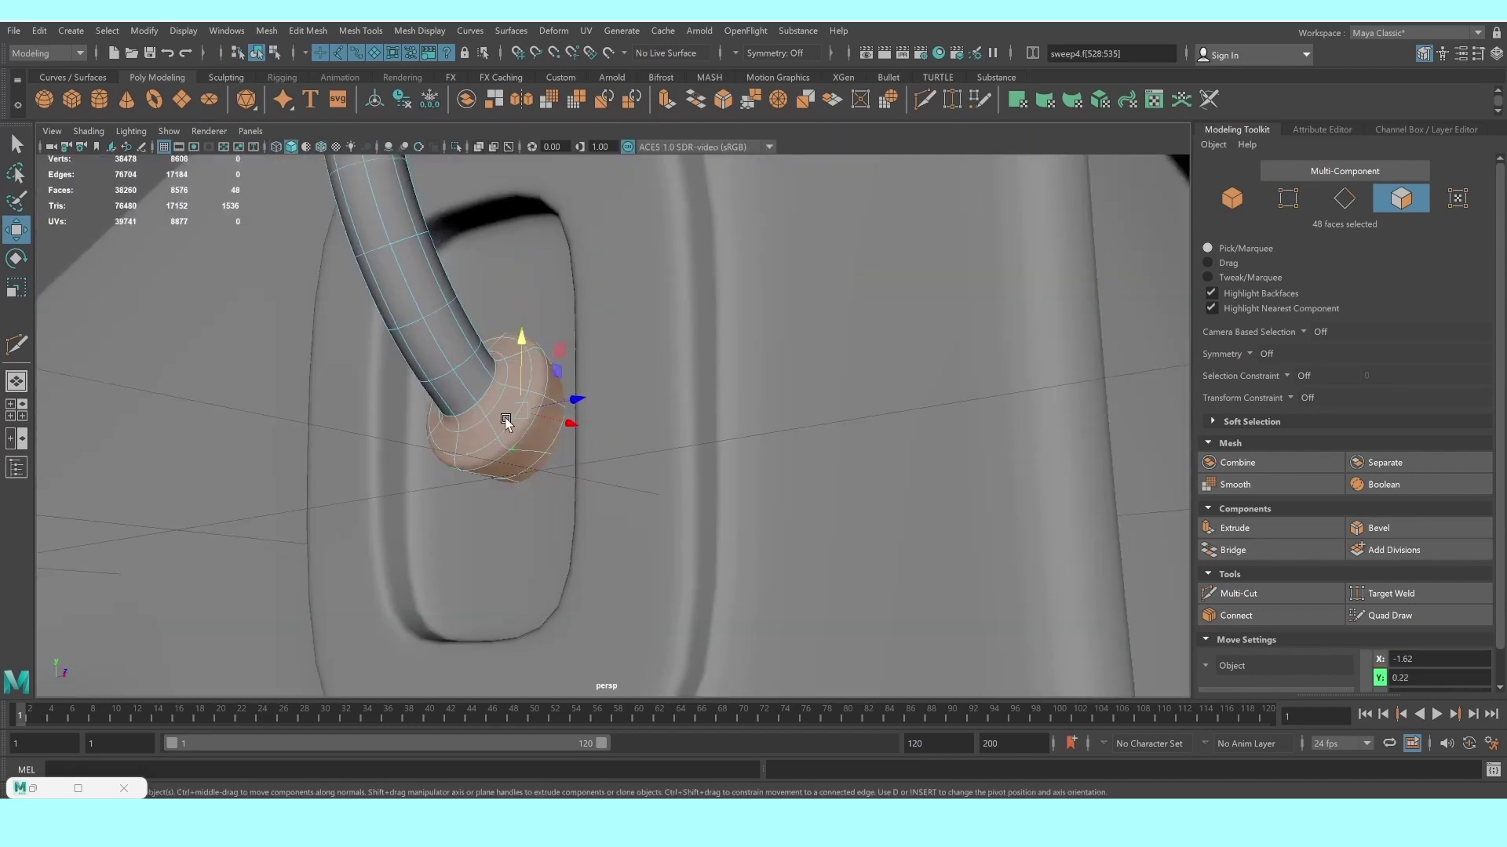
right_click_drag(505, 422, 596, 385)
scroll(609, 393, "down", 3)
mouse_move(609, 393)
left_mouse_down("alt")
mouse_move(996, 393)
mouse_move(840, 431)
mouse_move(747, 431)
mouse_move(840, 437)
mouse_move(773, 428)
mouse_move(863, 482)
mouse_move(827, 326)
left_mouse_up("alt")
left_click(997, 392)
scroll(996, 392, "down", 3)
Select the table top and frame it in view
key("q")
left_click(857, 430)
key("f")
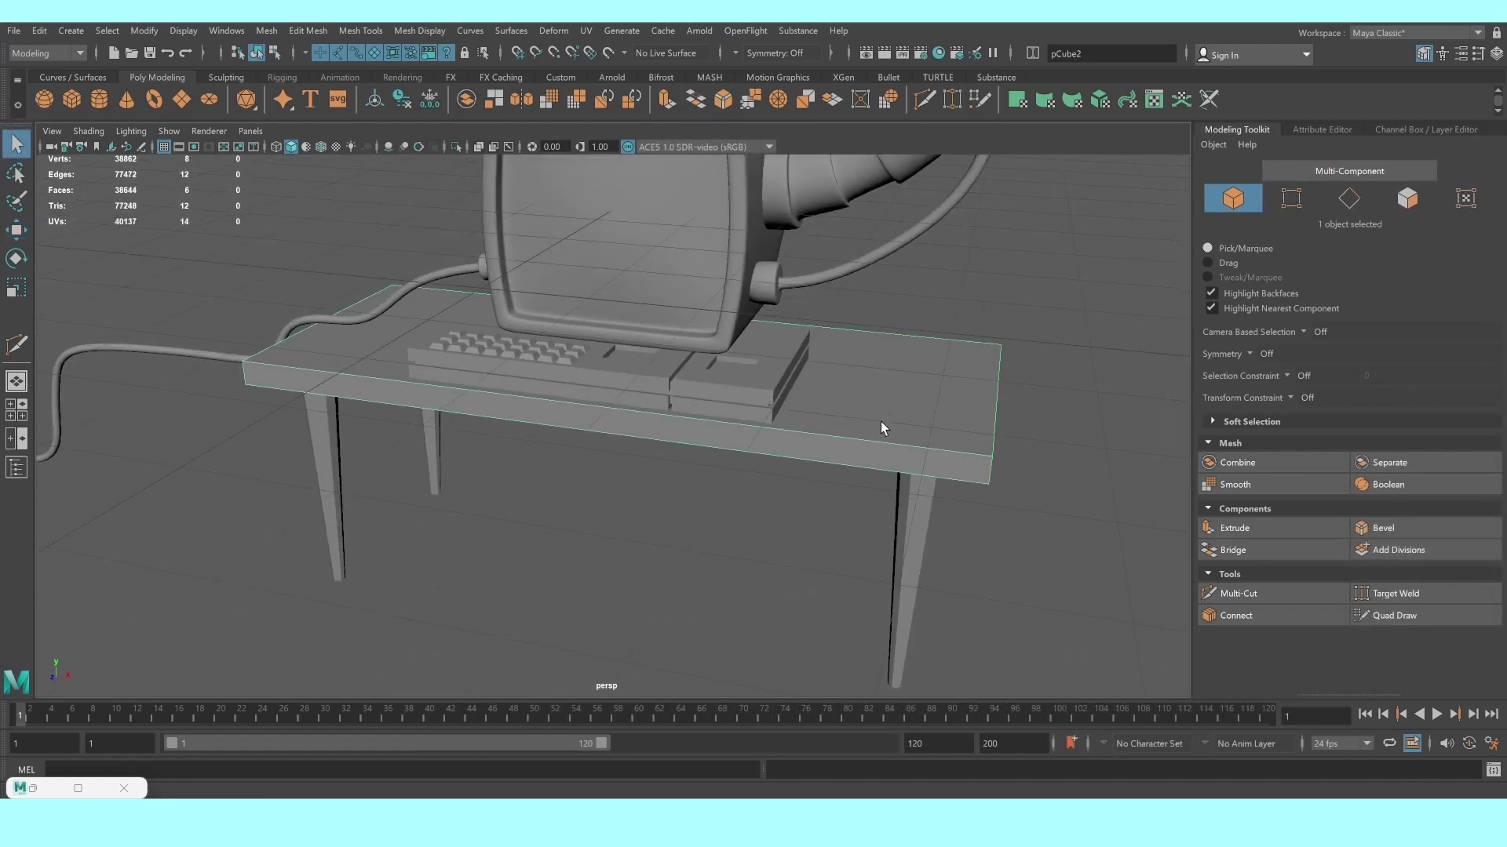
left_click_drag(880, 428, 760, 451, "alt")
scroll(761, 450, "up", 3)
Multi-Cut two new edges into the table top, one across and one lengthwise
left_click(1261, 594)
left_click(846, 368)
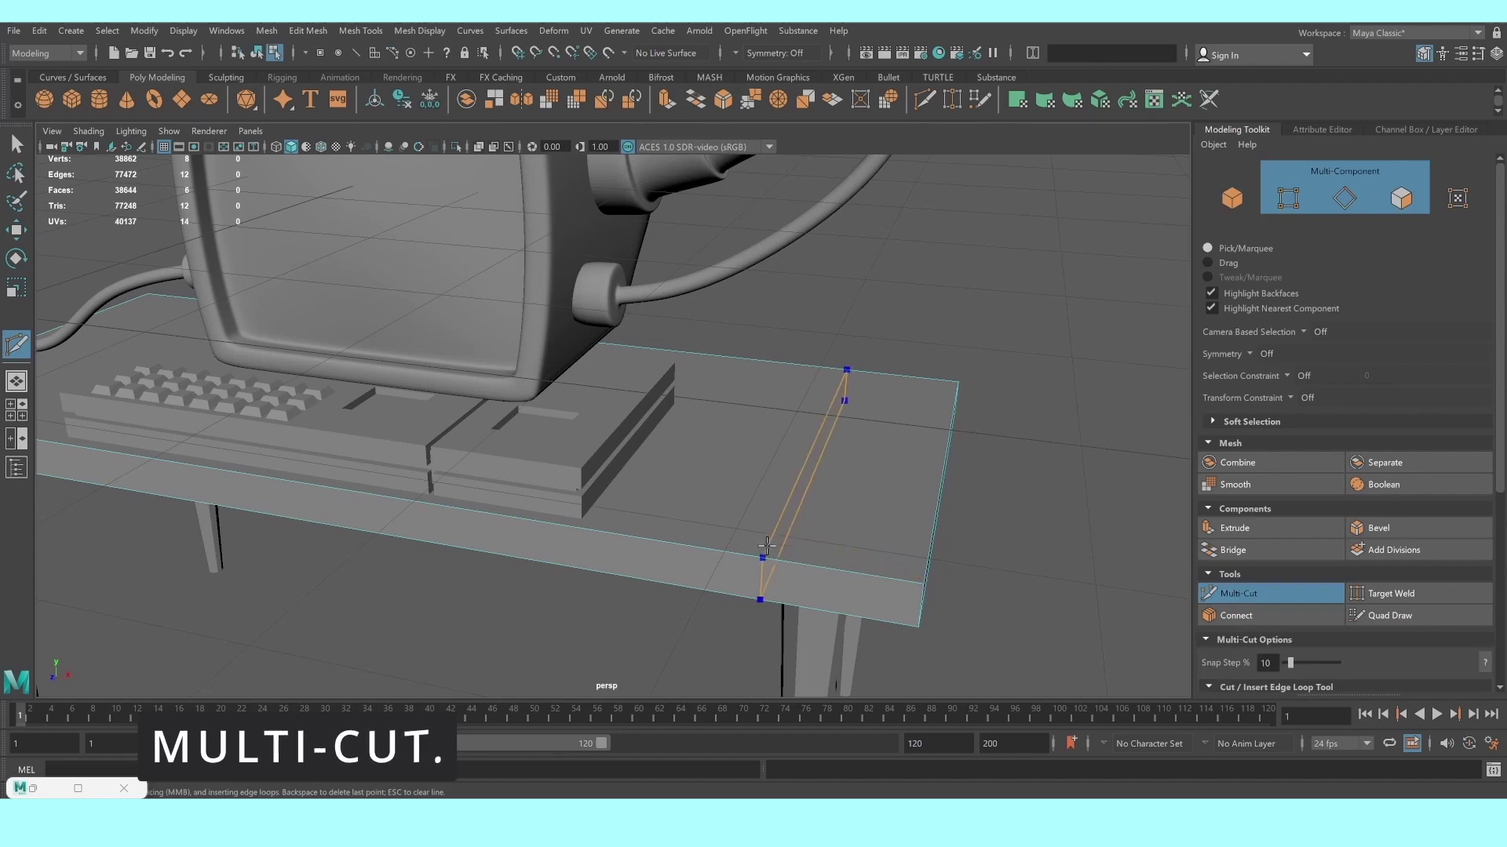
left_click(763, 558)
key("Return")
left_click(312, 312)
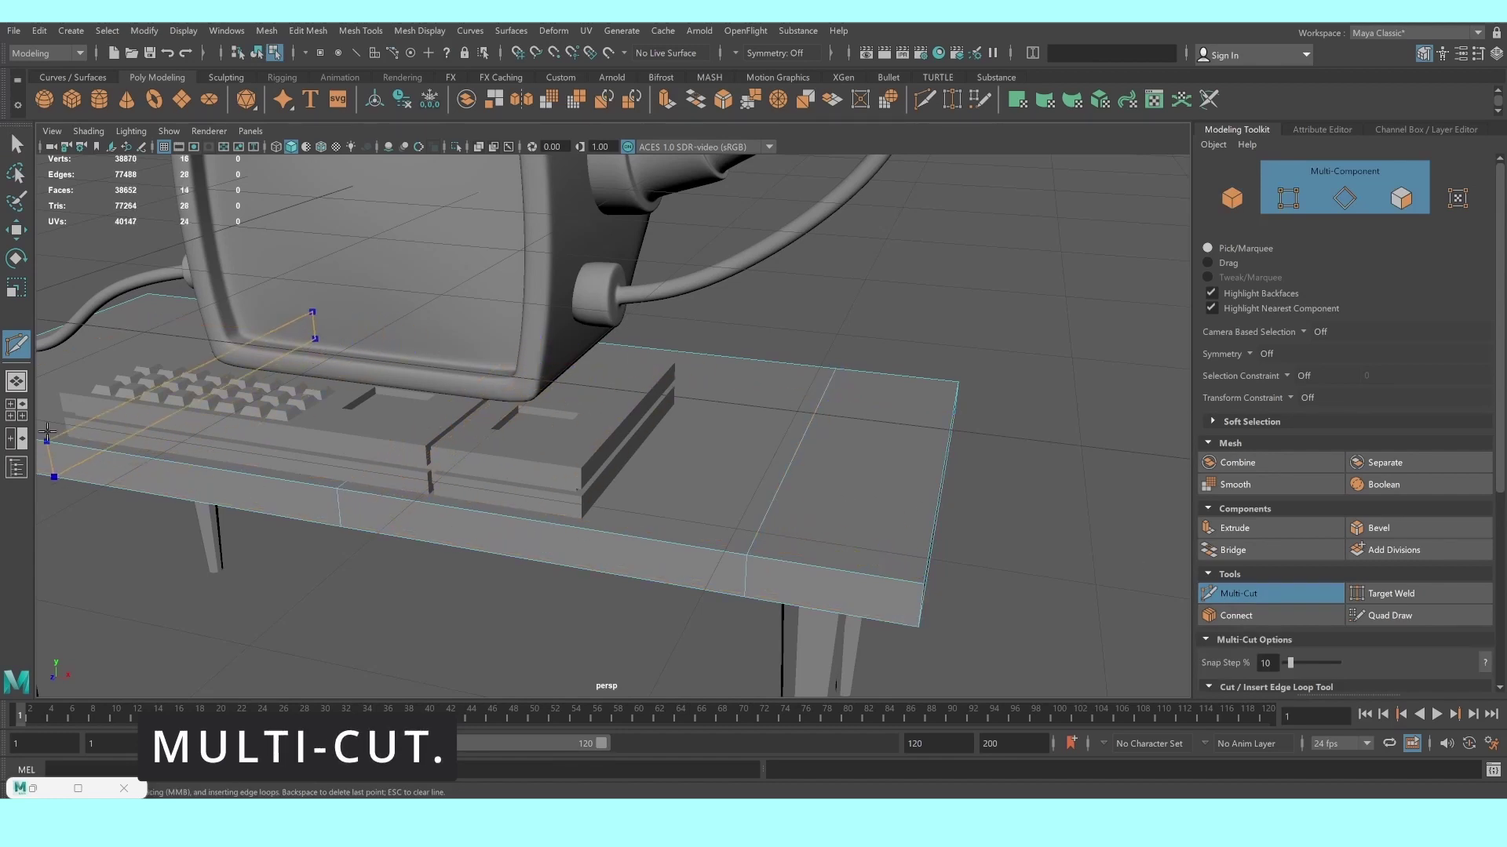
left_click(56, 396)
key("Return")
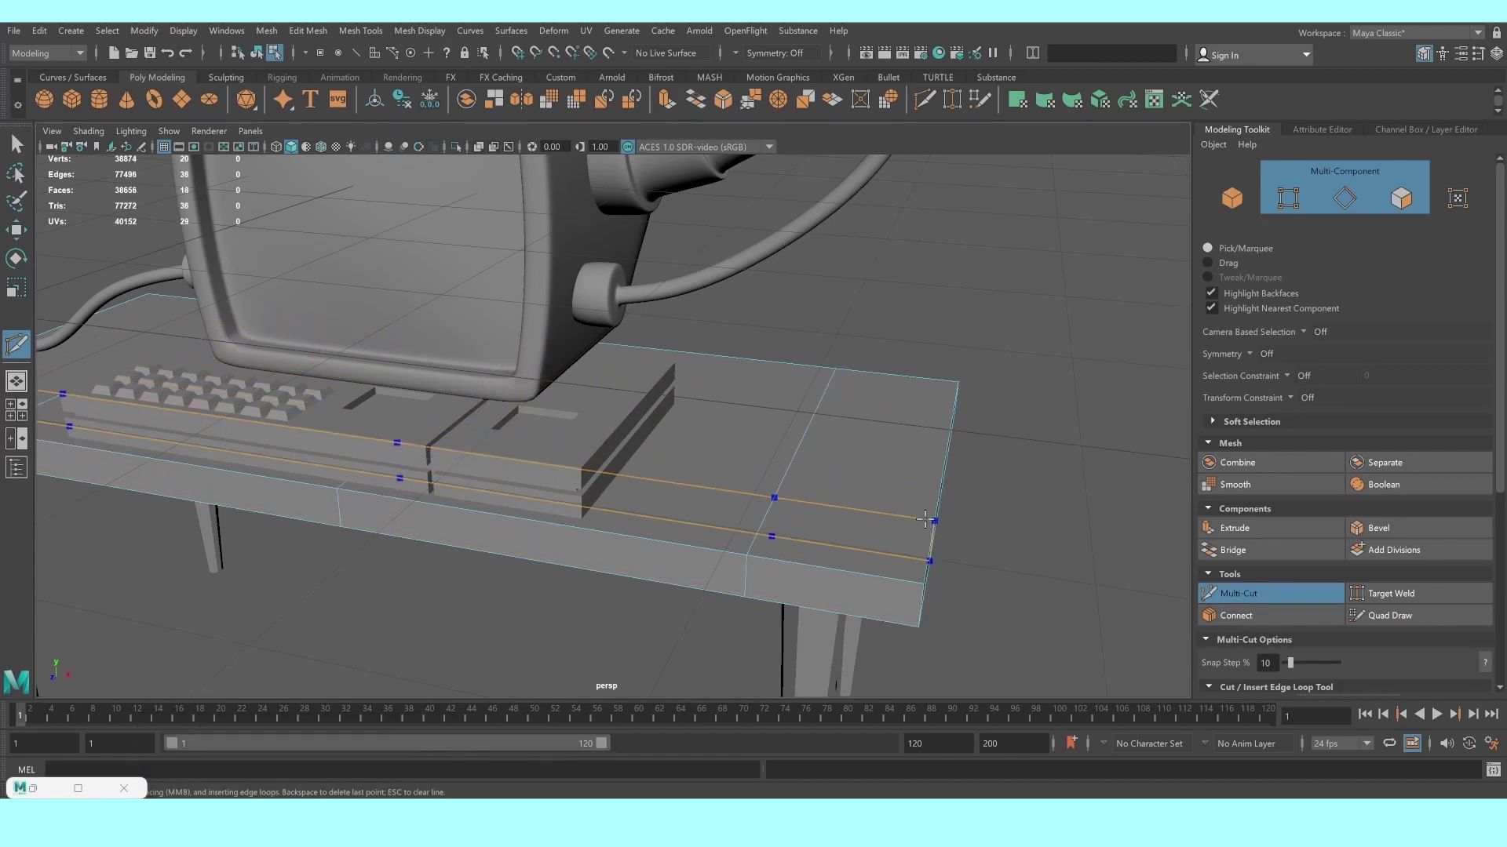
Switch the table to vertex mode and tumble closer to its front corner
key("q")
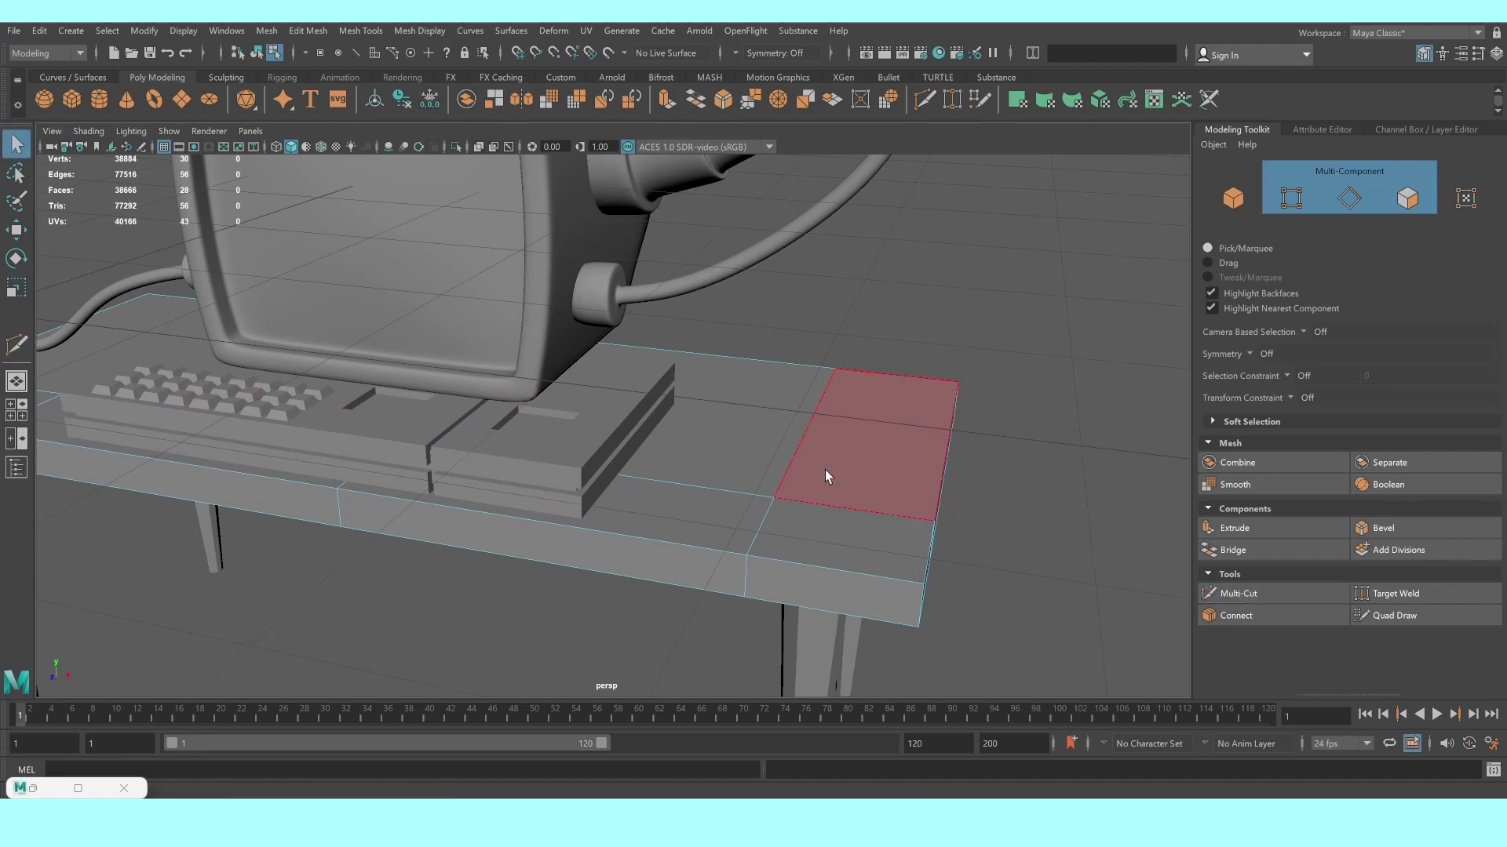
right_click_drag(824, 476, 847, 369)
scroll(799, 452, "up", 3)
right_click_drag(808, 528, 733, 419)
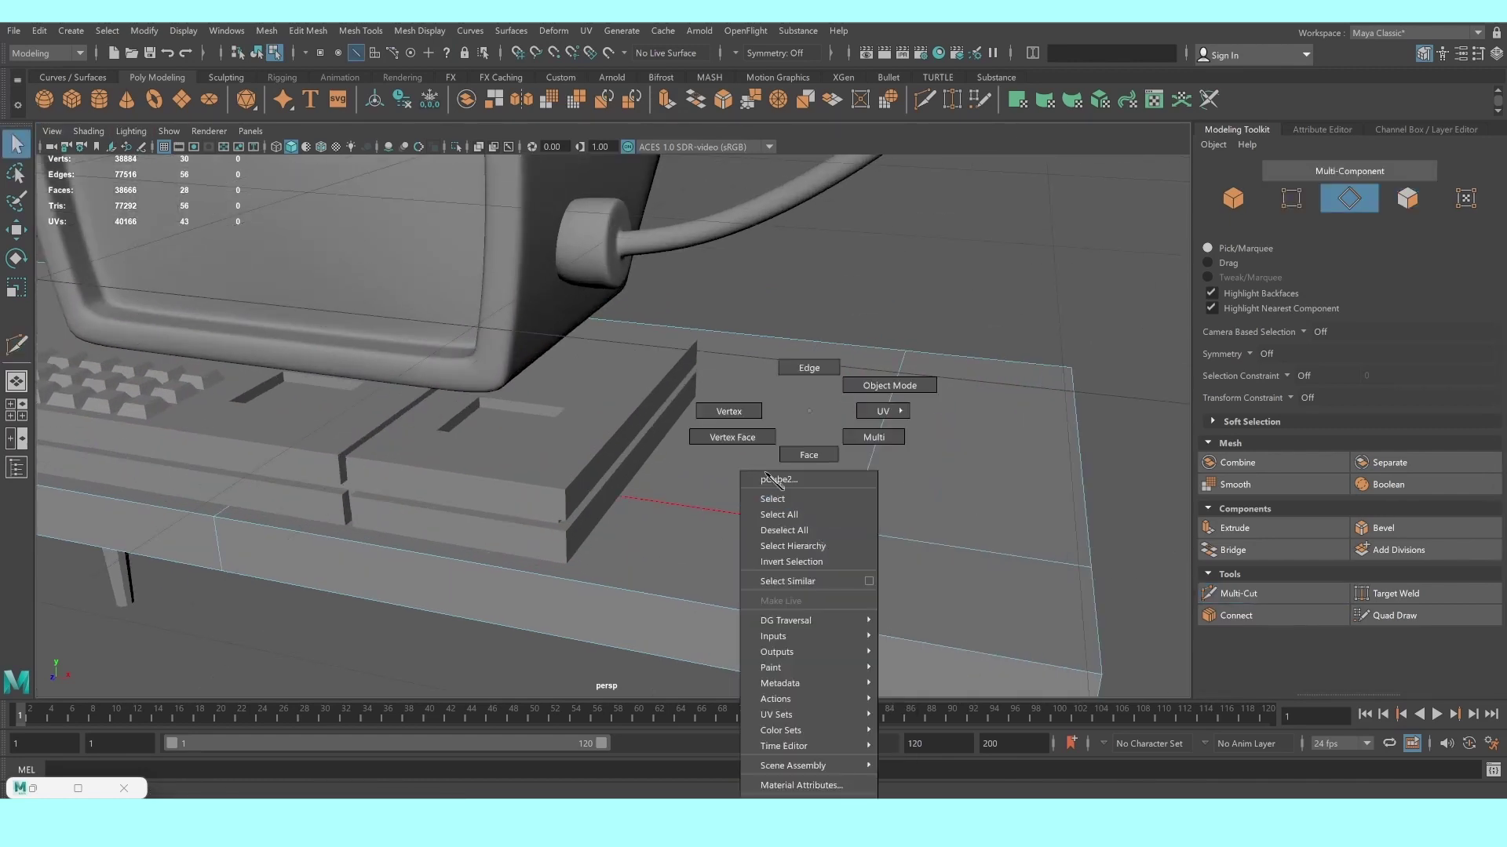
mouse_move(840, 481)
left_mouse_down("alt")
mouse_move(769, 362)
mouse_move(714, 388)
left_mouse_up("alt")
scroll(830, 398, "down", 3)
scroll(821, 204, "up", 3)
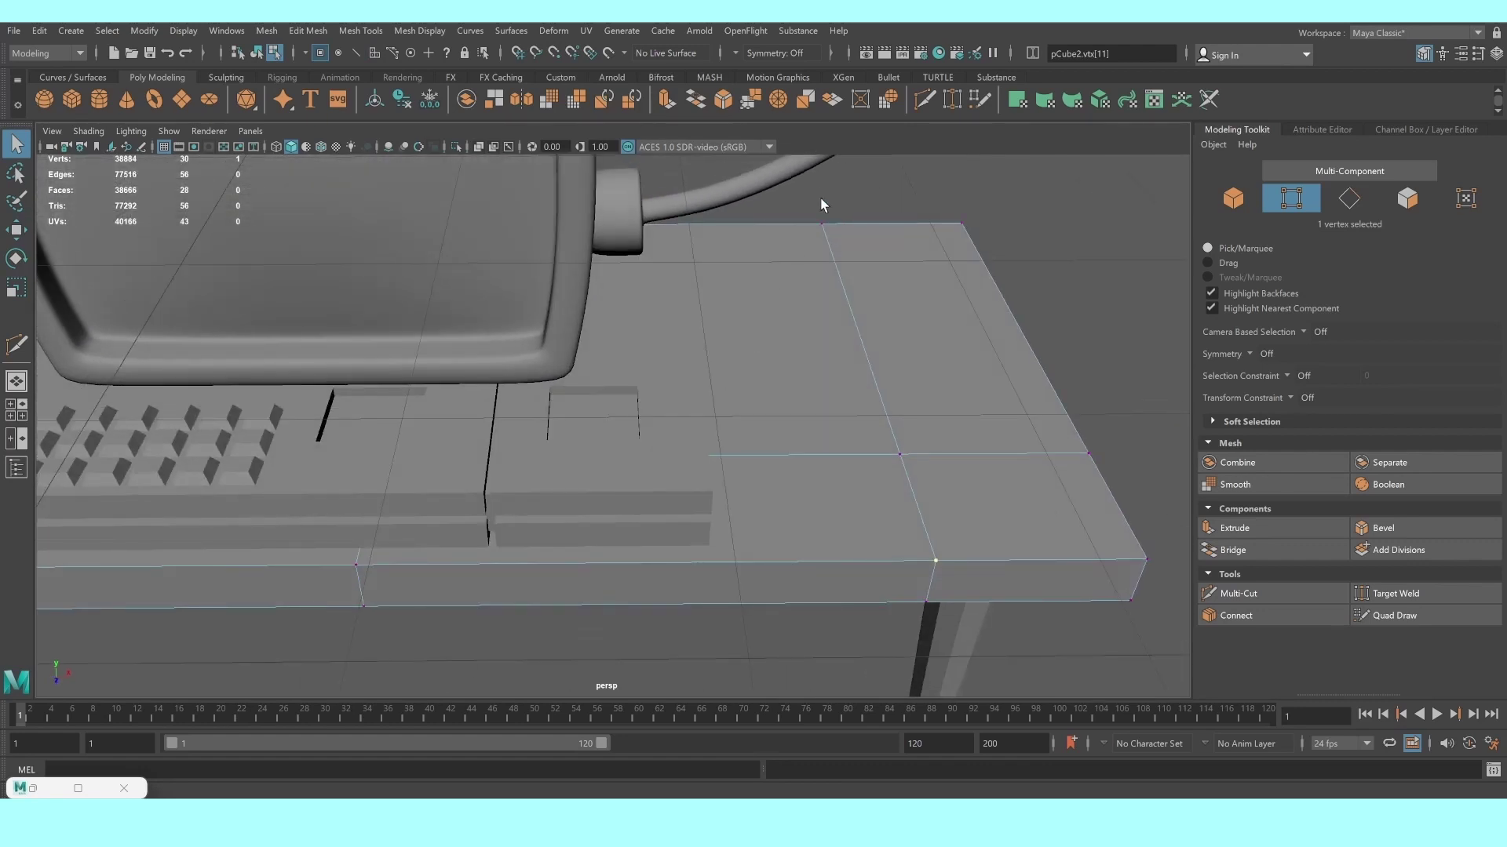
Chamfer the selected table corner vertices with a width of about 0.33
left_click(1092, 455, "shift")
mouse_move(1092, 456)
left_mouse_down("alt")
mouse_move(439, 482)
mouse_move(766, 524)
left_mouse_up("alt")
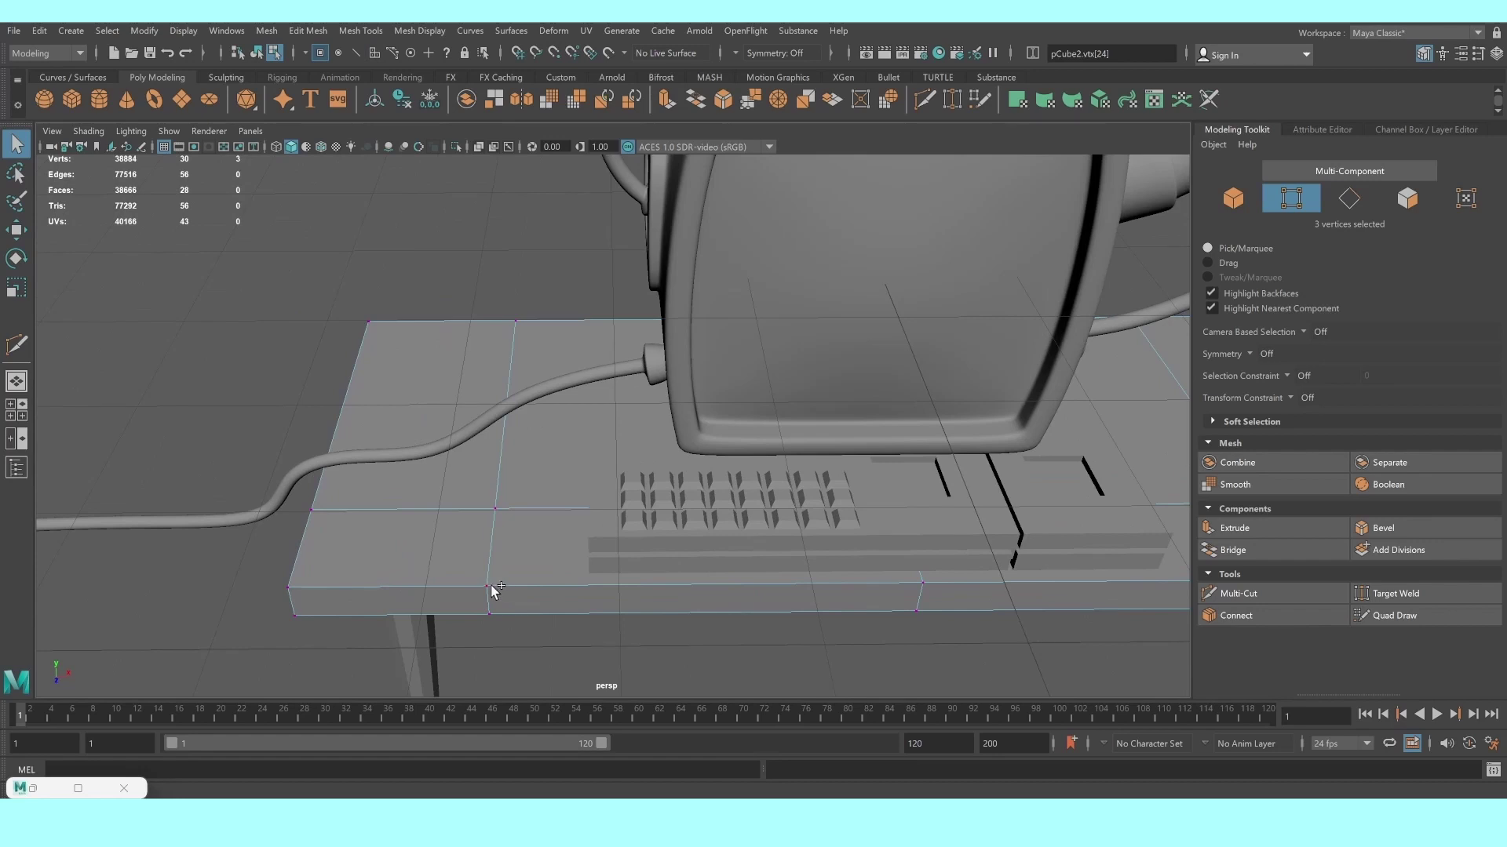
scroll(592, 487, "down", 3)
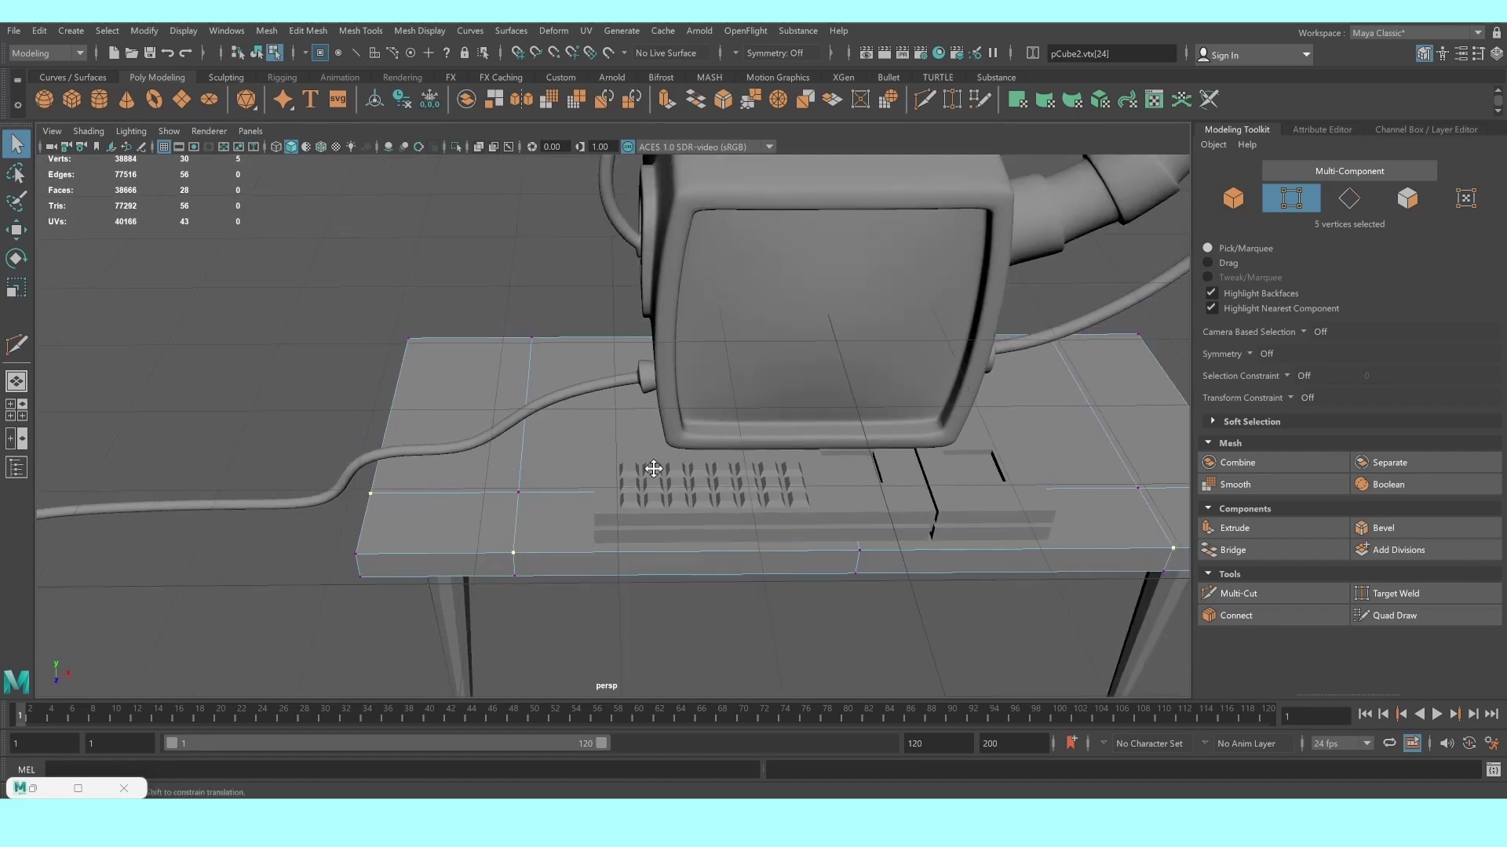
mouse_move(593, 487)
left_mouse_down("alt")
mouse_move(528, 460)
mouse_move(542, 471)
left_mouse_up("alt")
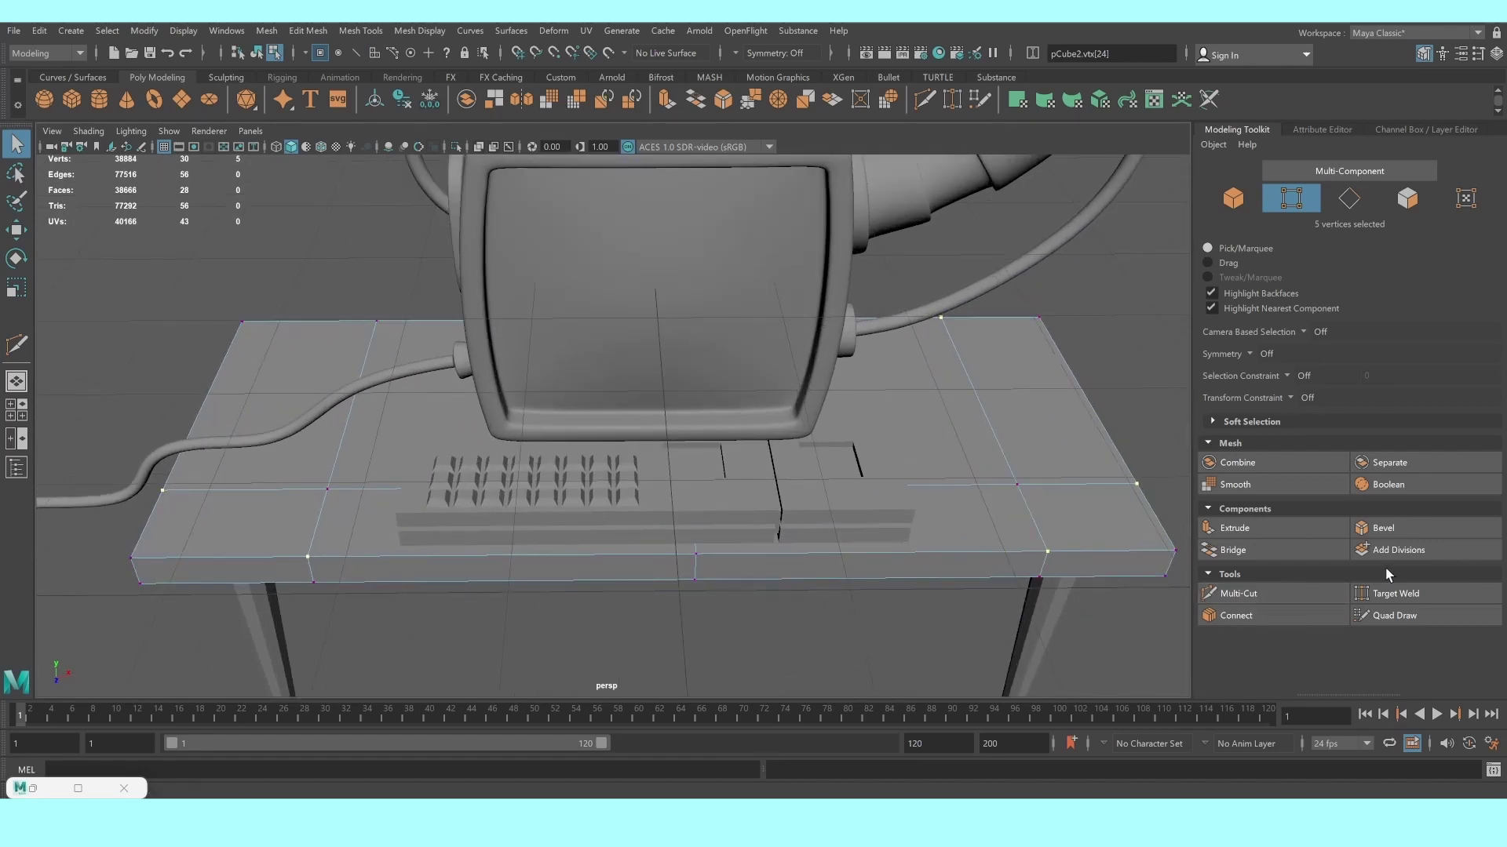
right_click_drag(1052, 554, 1155, 555, "shift")
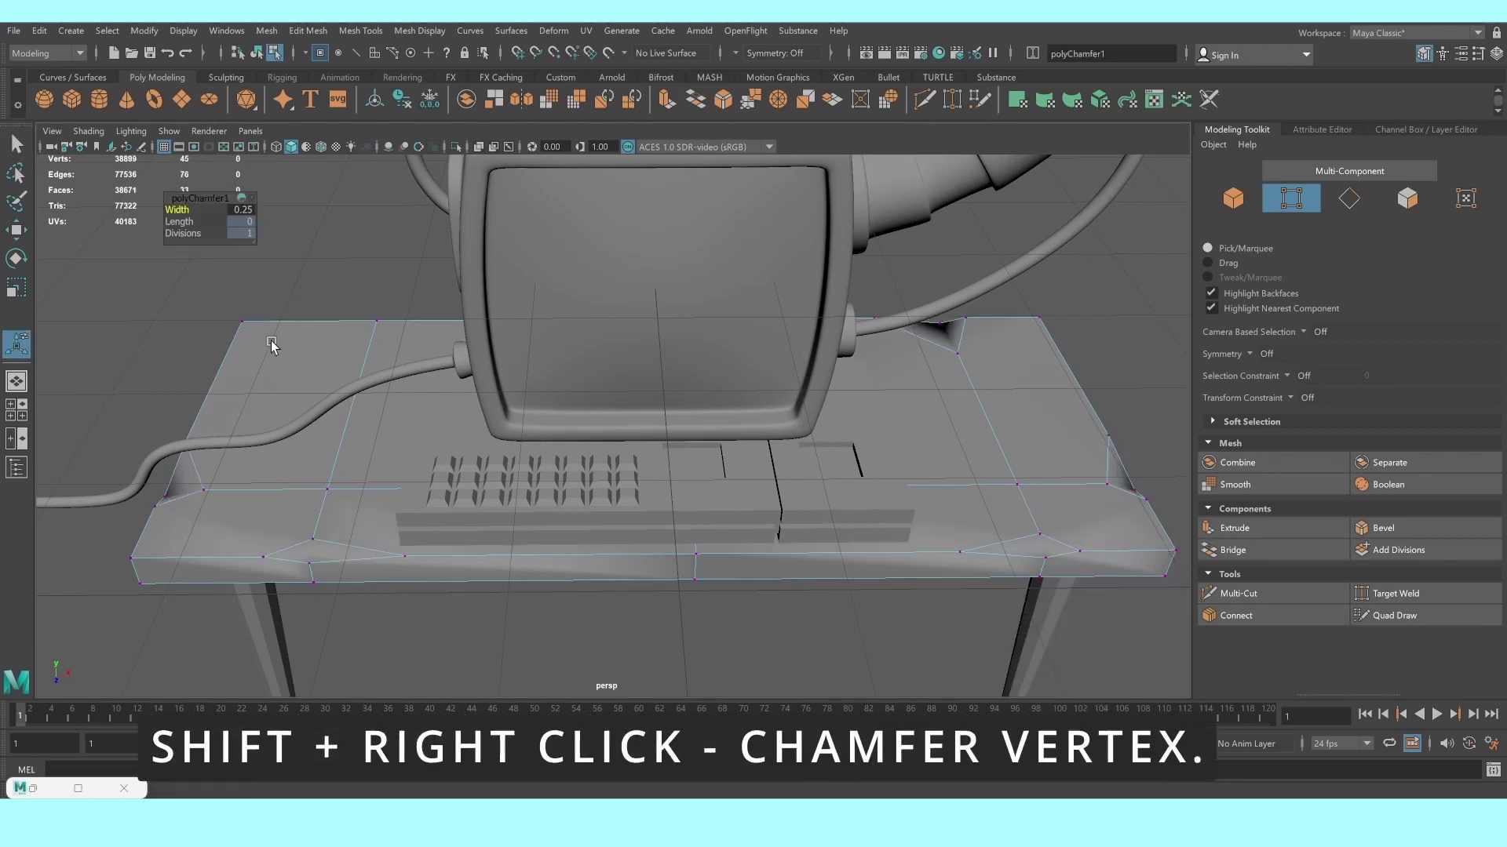
left_click_drag(180, 209, 182, 211)
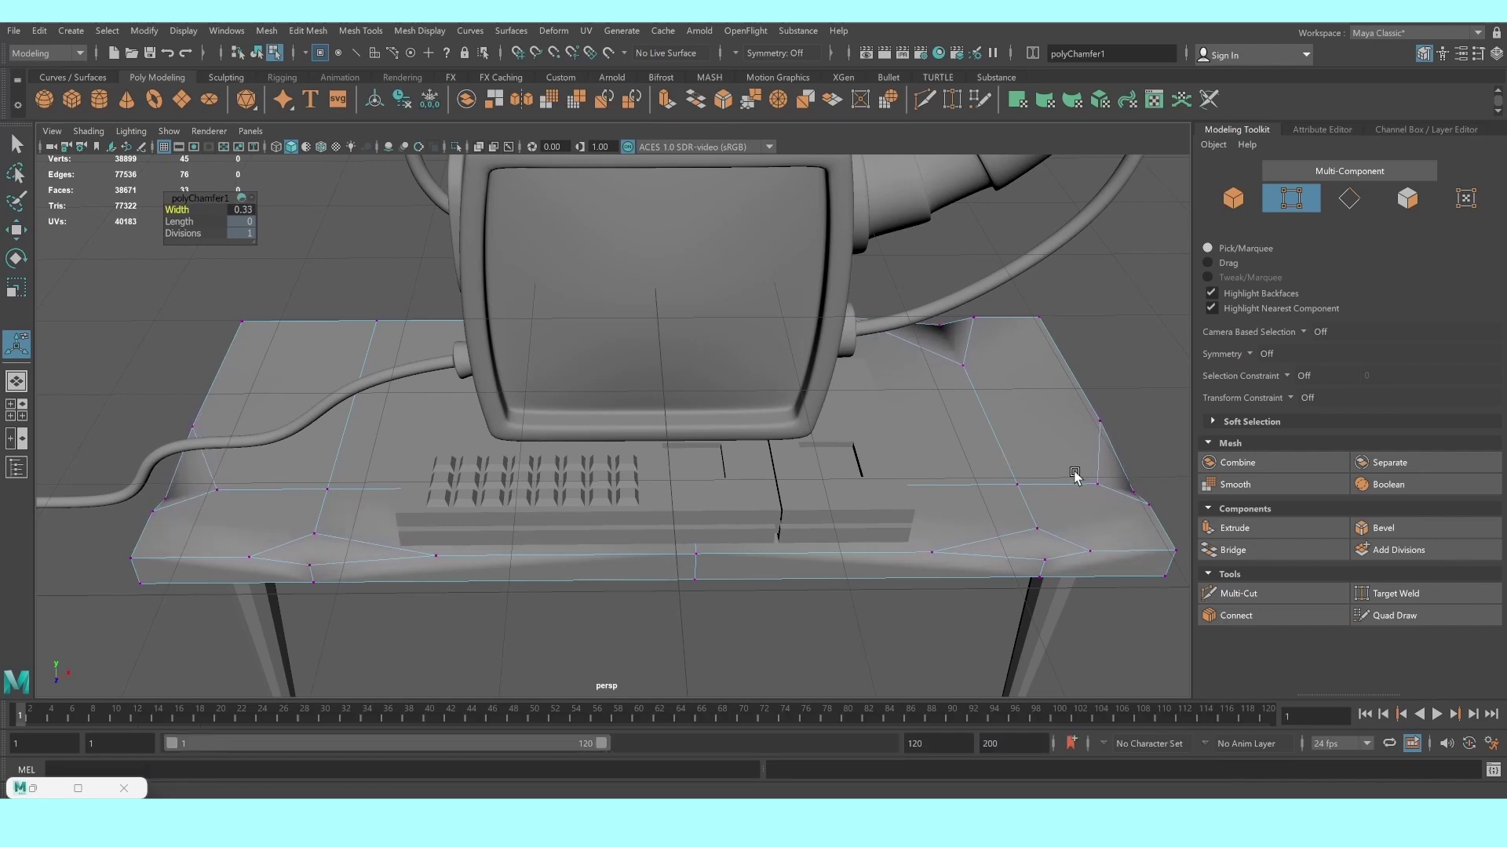
Join two pairs of corner vertices with new edges using Connect Components
left_click(1036, 529)
left_click(1045, 559, "shift")
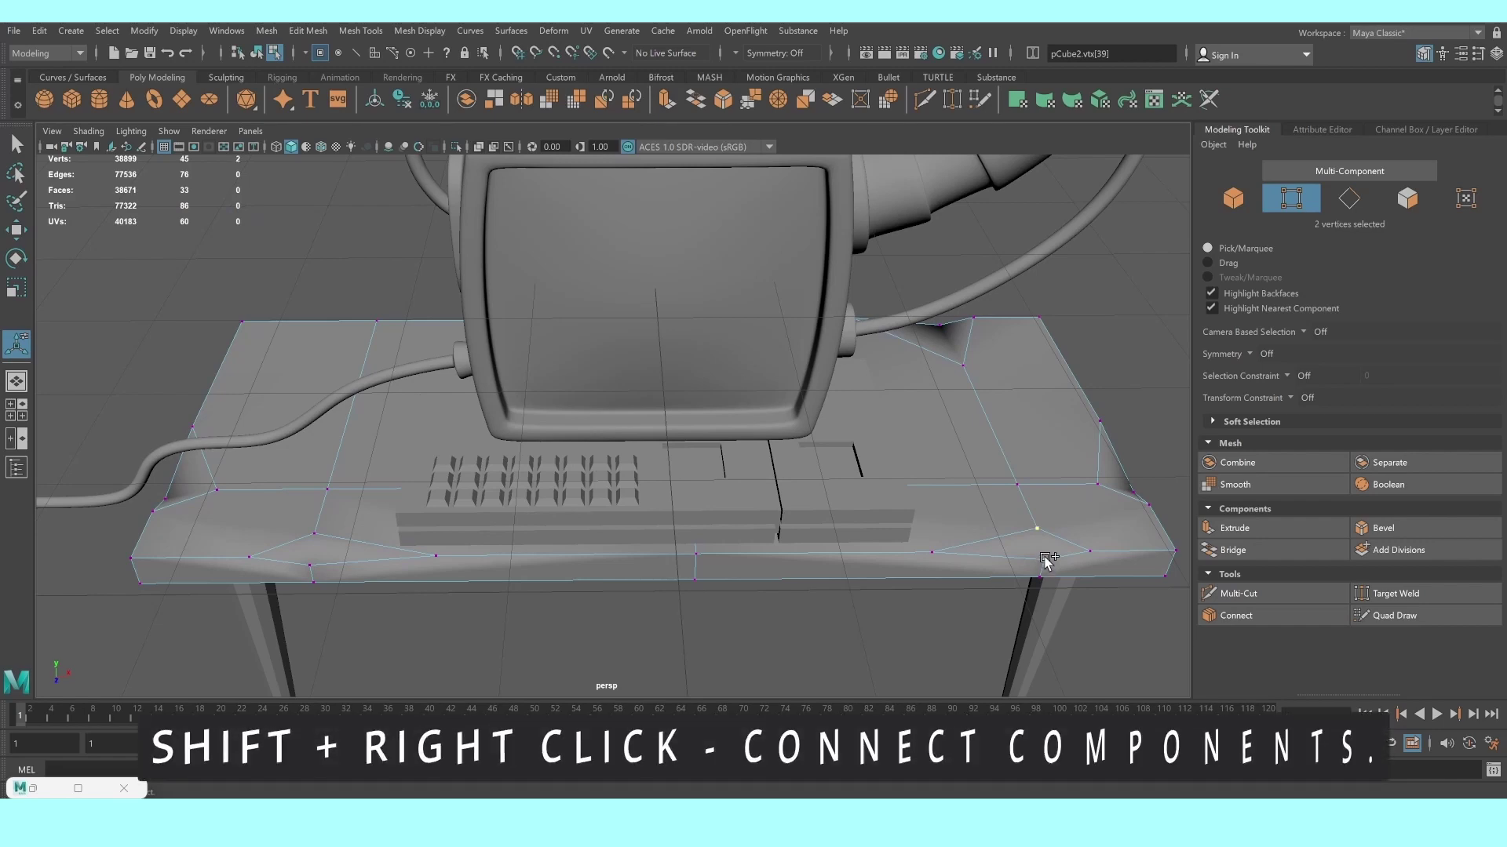
right_click(1046, 559, "shift")
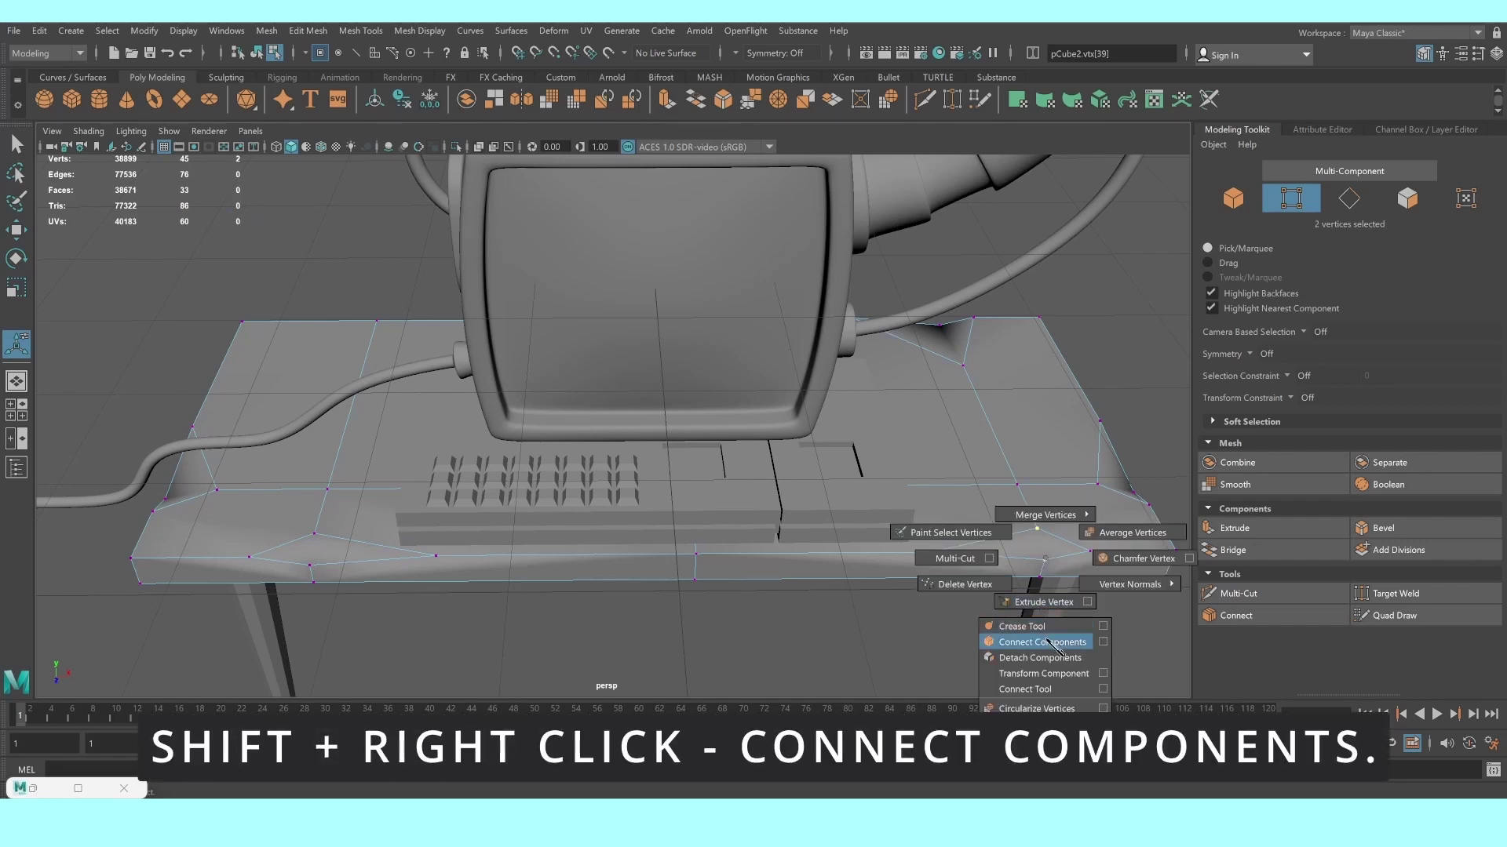
right_click_drag(1051, 608, 1042, 642, "shift")
key("w")
mouse_move(1090, 534)
left_mouse_down("alt")
mouse_move(904, 470)
mouse_move(630, 538)
left_mouse_up("alt")
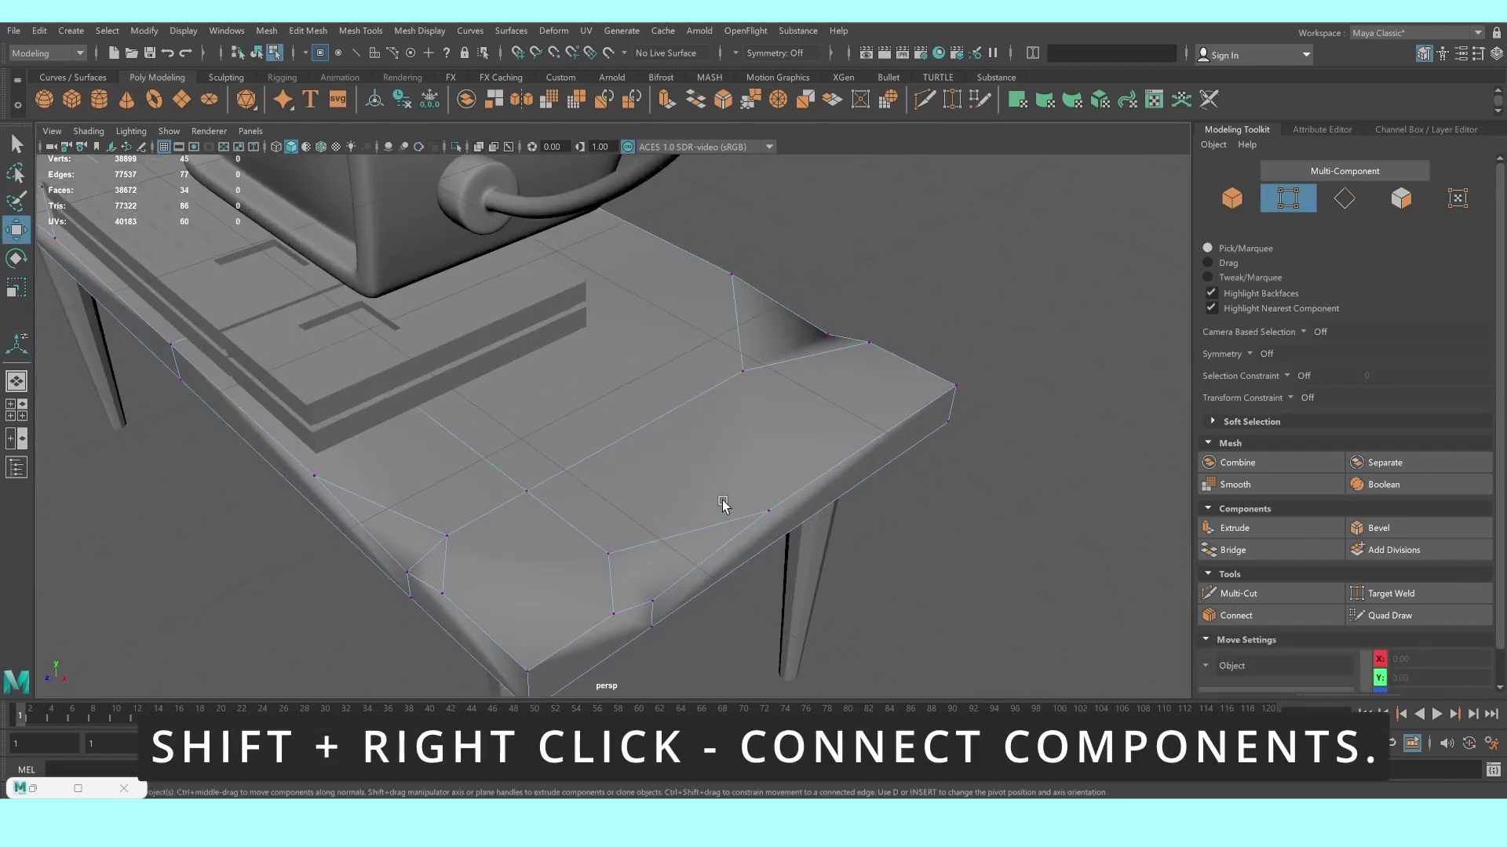
scroll(612, 530, "up", 2)
left_click(585, 515)
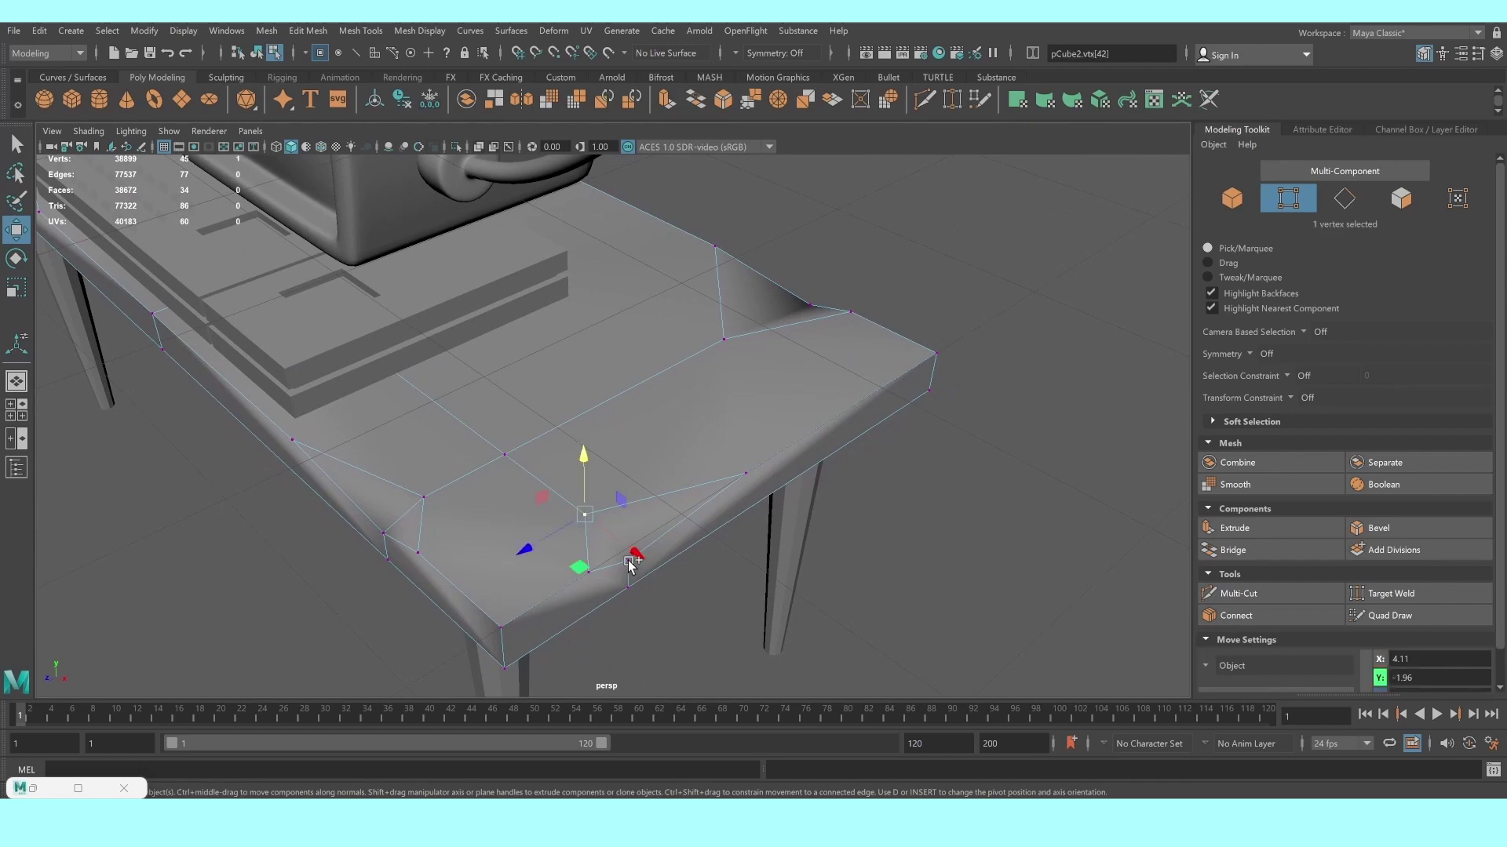
left_click(629, 585, "shift")
key("g")
Connect further vertex pairs on the table's other corners with new edges
mouse_move(639, 498)
left_mouse_down("alt")
mouse_move(605, 494)
mouse_move(454, 354)
left_mouse_up("alt")
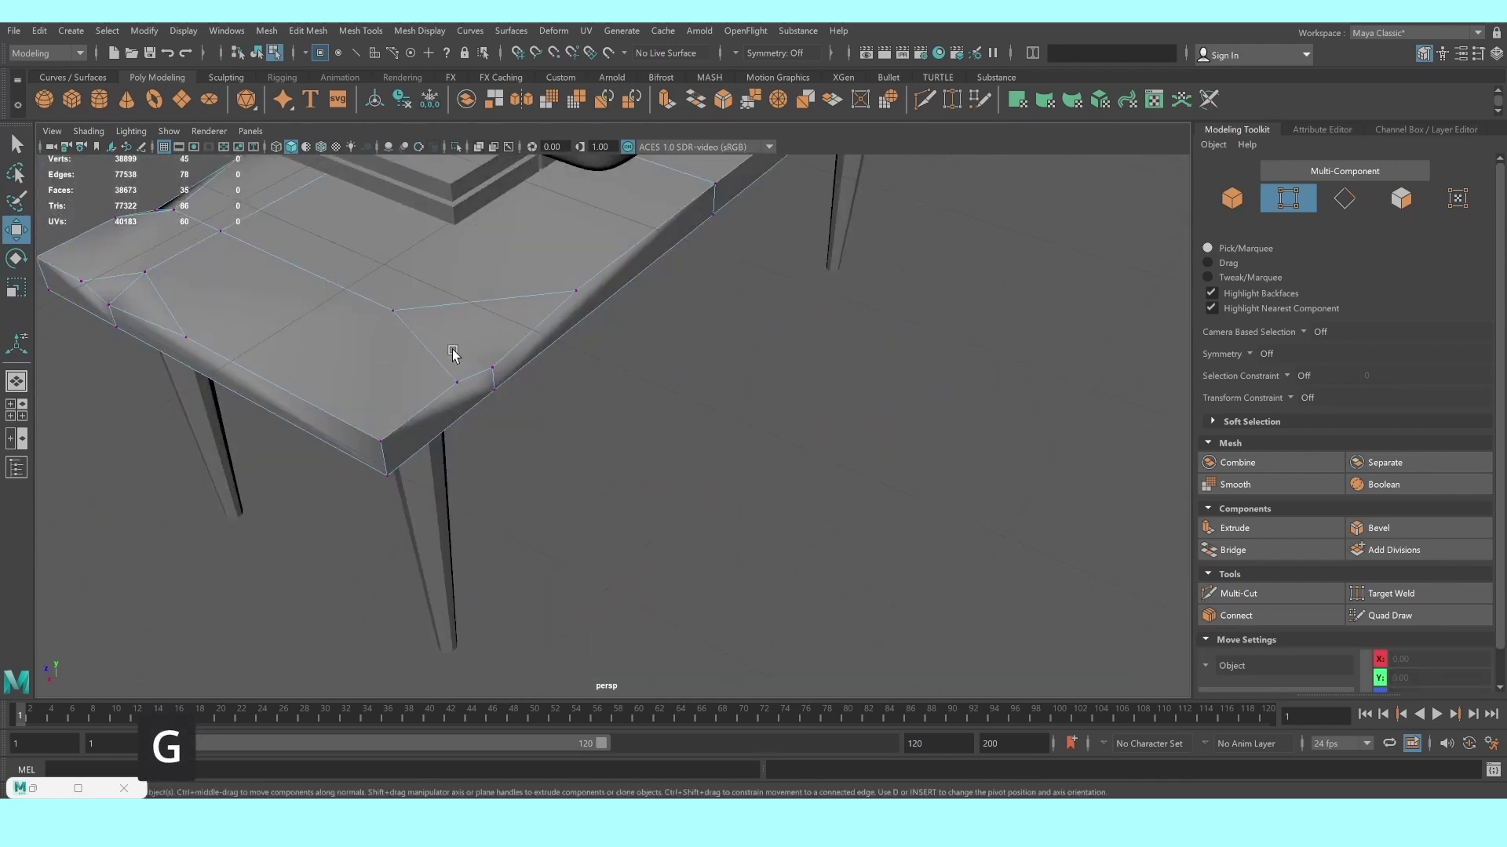
left_click(488, 366)
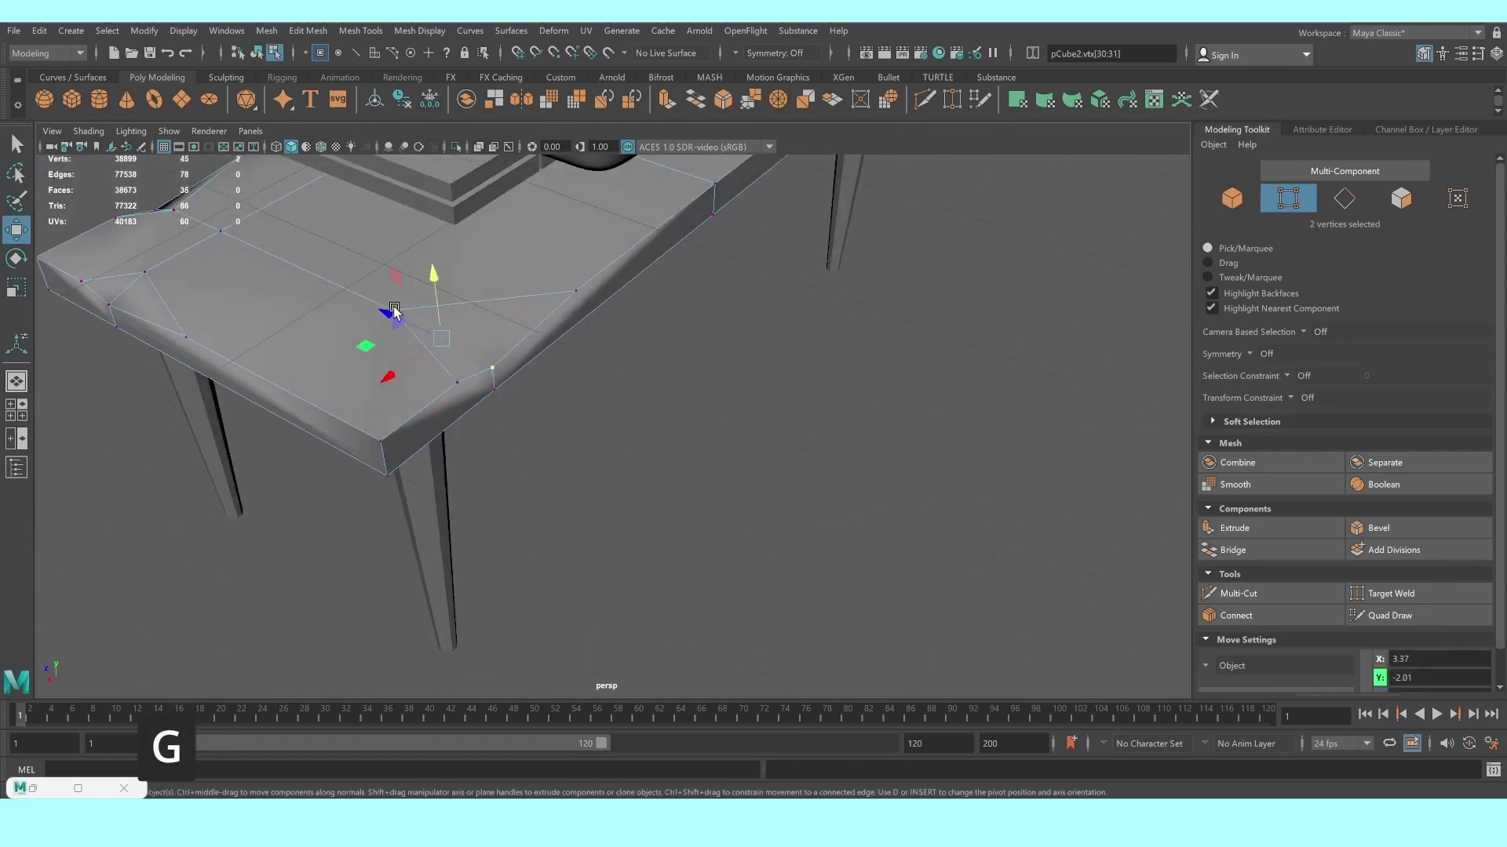
key("g")
scroll(612, 337, "down", 2)
left_click_drag(612, 336, 625, 545, "alt")
scroll(717, 485, "up", 2)
mouse_move(716, 484)
left_mouse_down("alt")
mouse_move(648, 469)
mouse_move(808, 498)
mouse_move(760, 463)
mouse_move(686, 464)
mouse_move(789, 612)
left_mouse_up("alt")
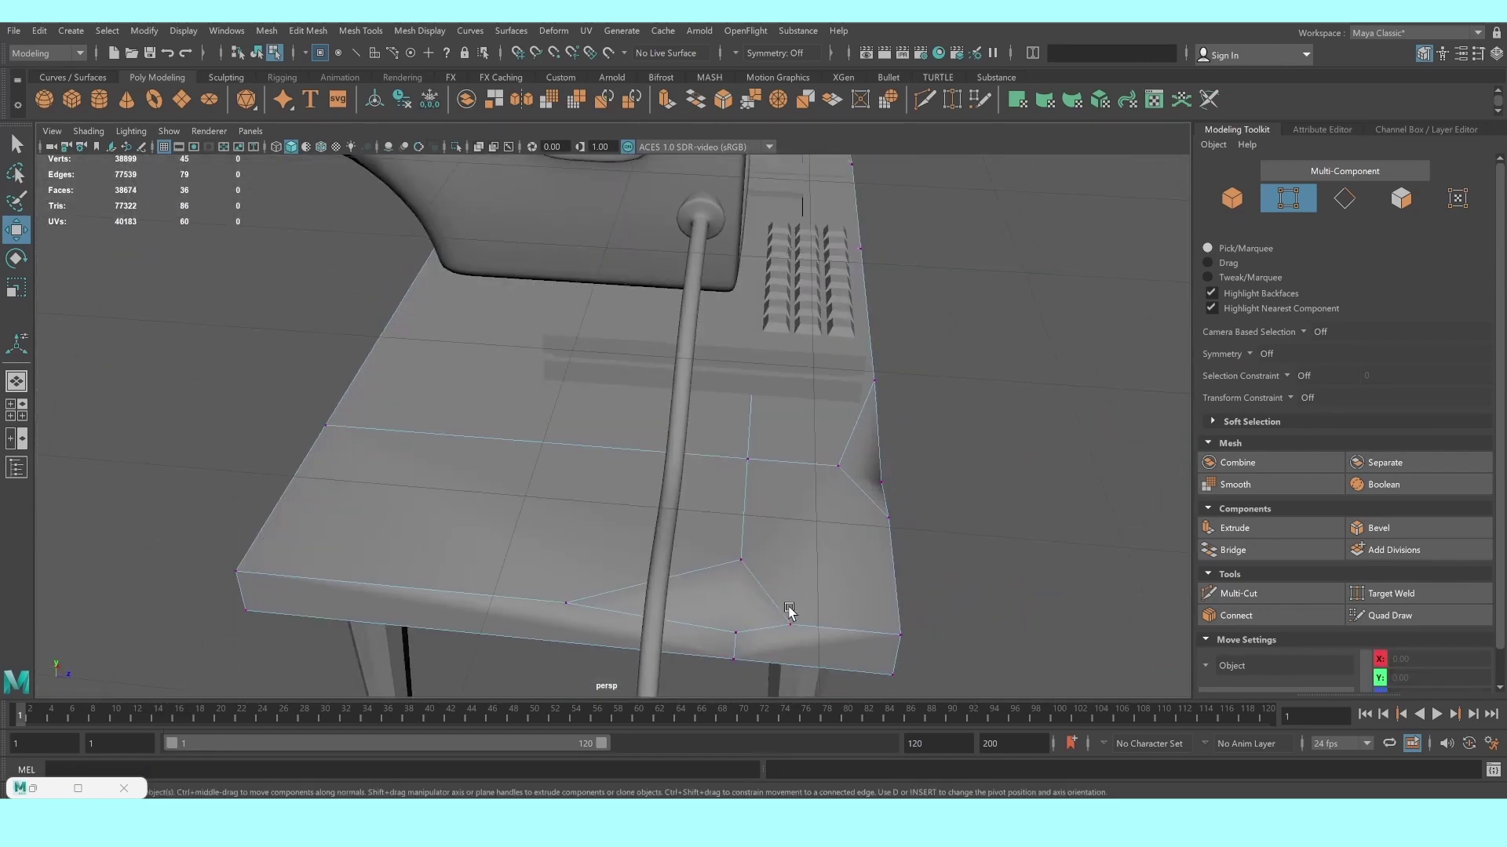
left_click(740, 563)
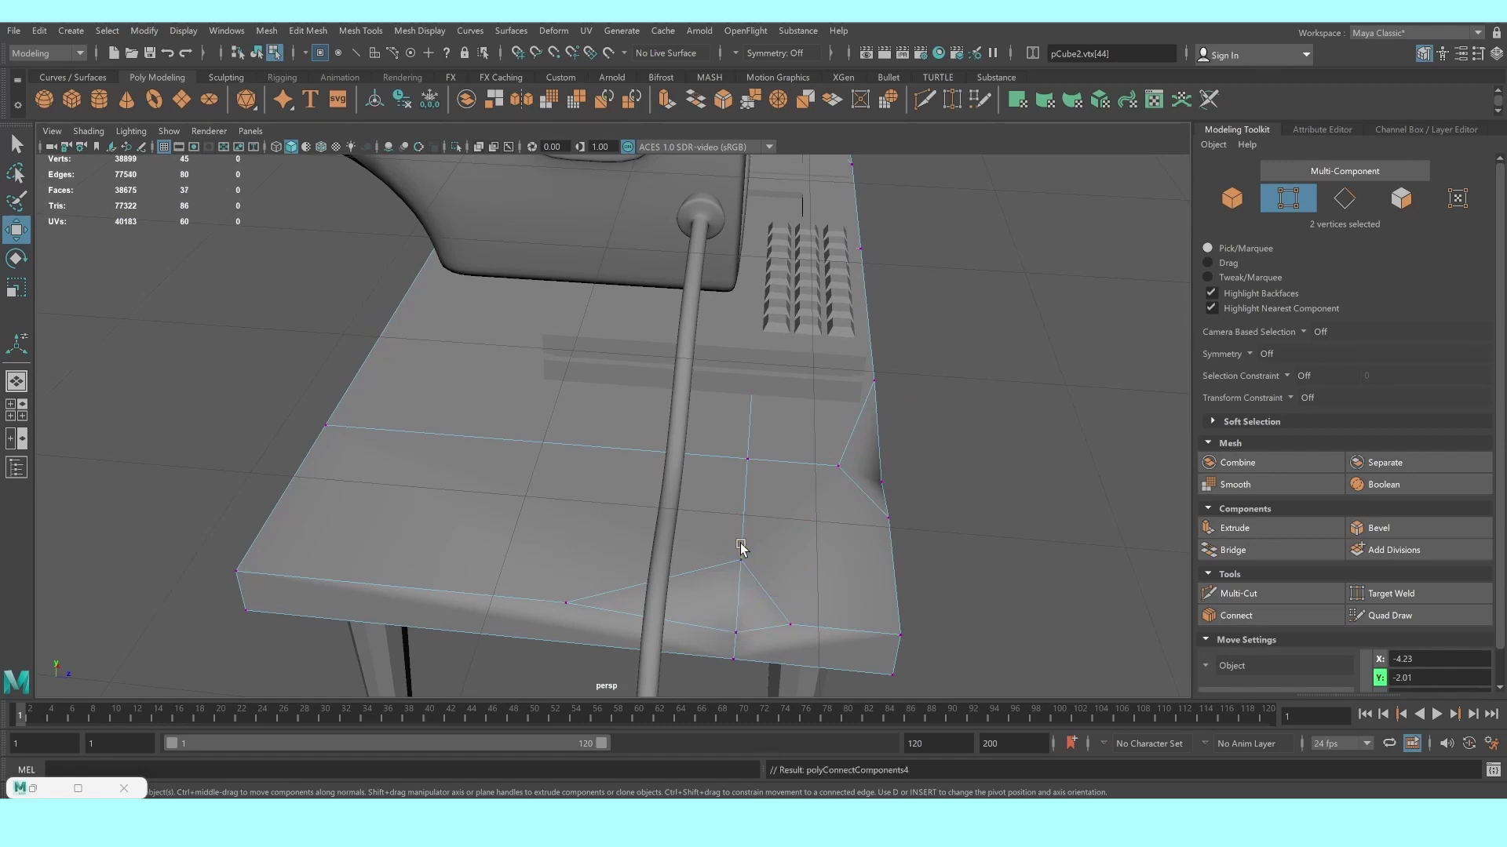
left_click(741, 546)
mouse_move(741, 546)
left_mouse_down("alt")
mouse_move(891, 539)
mouse_move(635, 533)
left_mouse_up("alt")
left_click(615, 525)
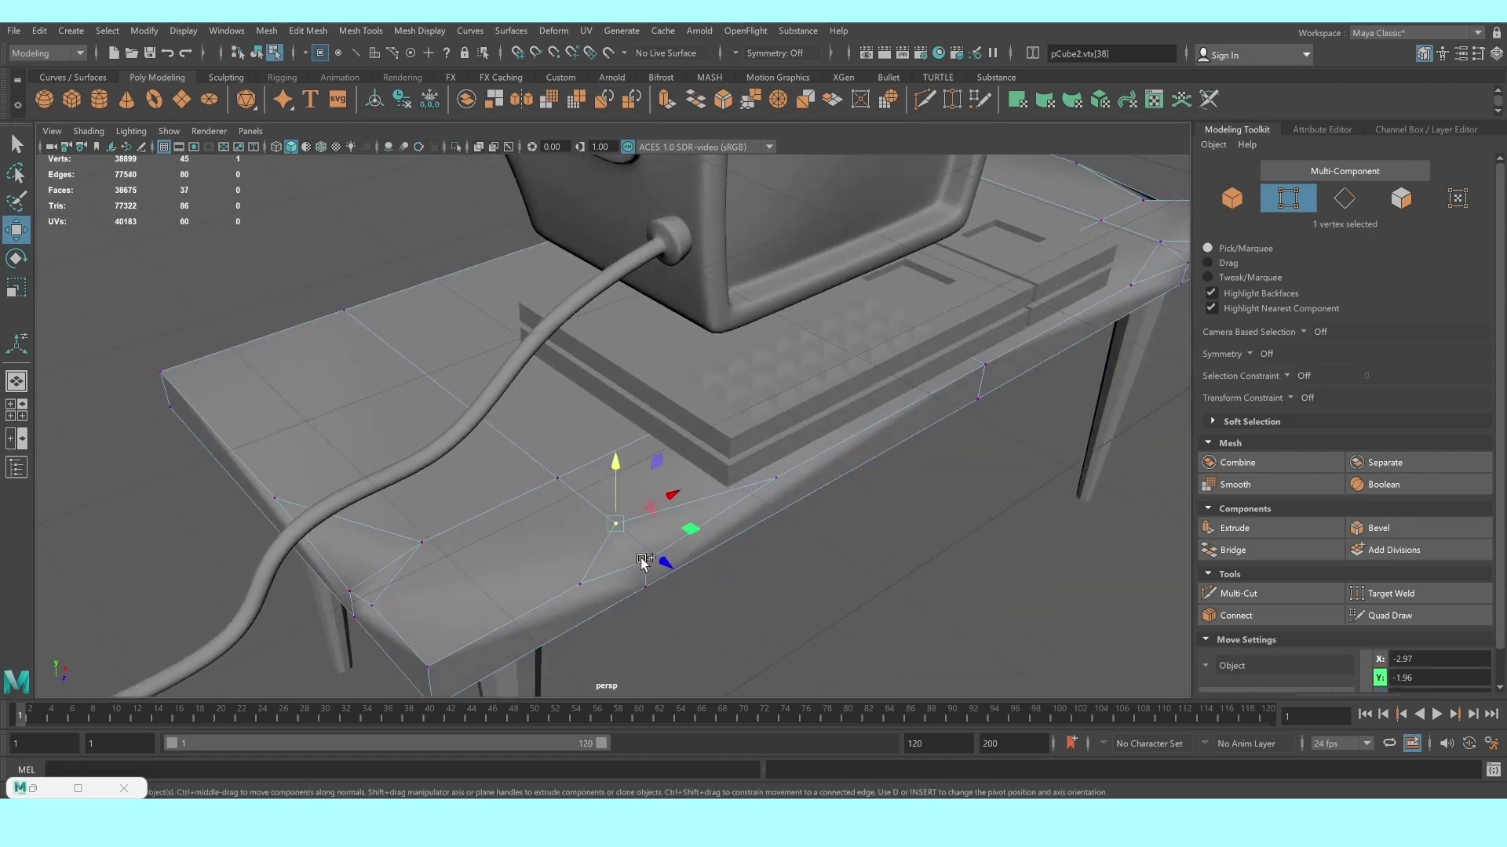
right_click_drag(648, 563, 814, 572, "shift")
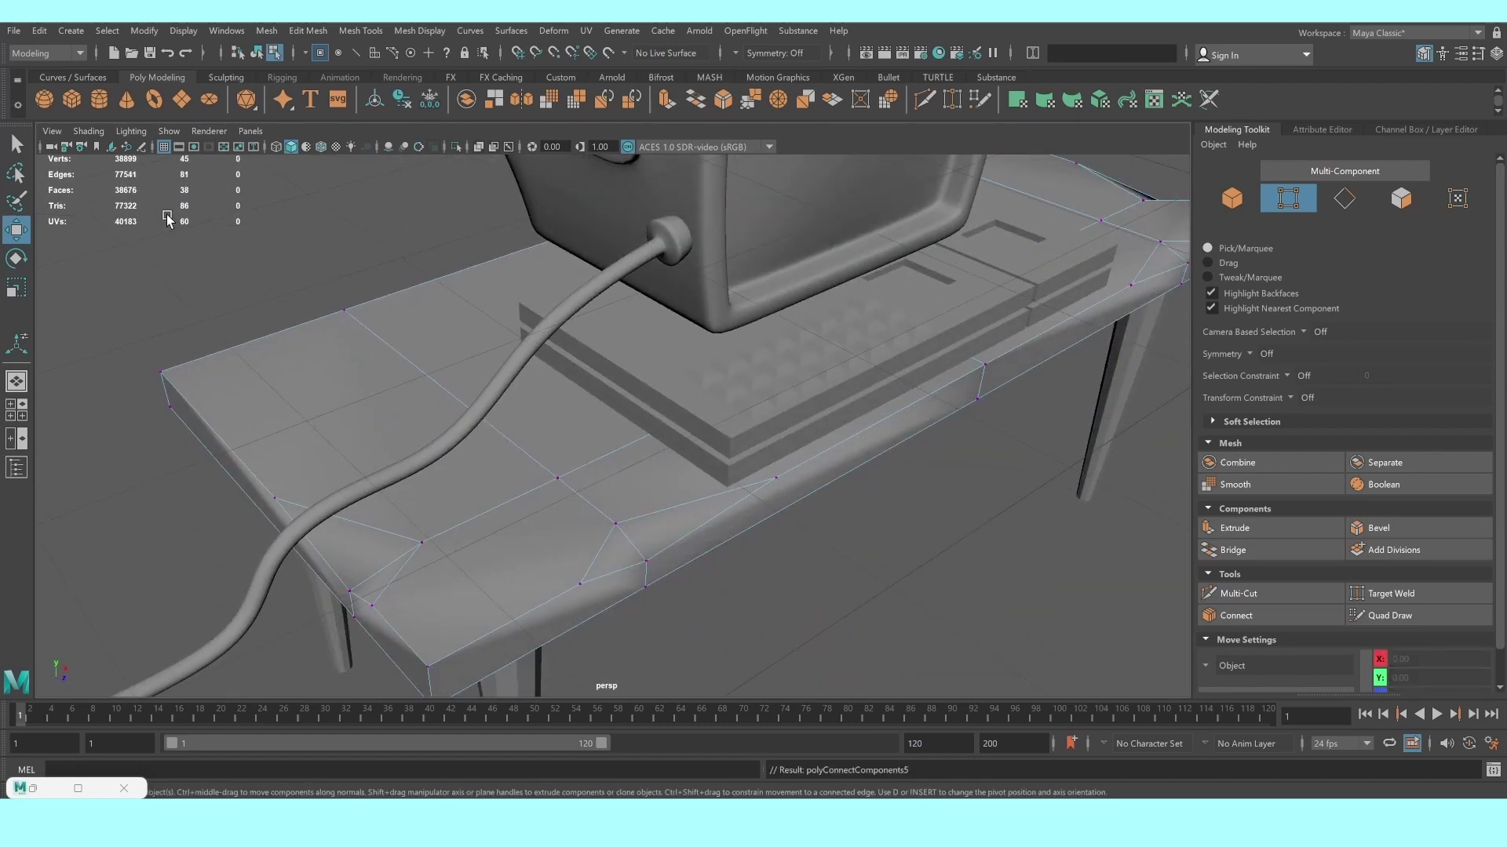
Return to Object Mode and select the table
key("q")
right_click_drag(371, 402, 443, 370)
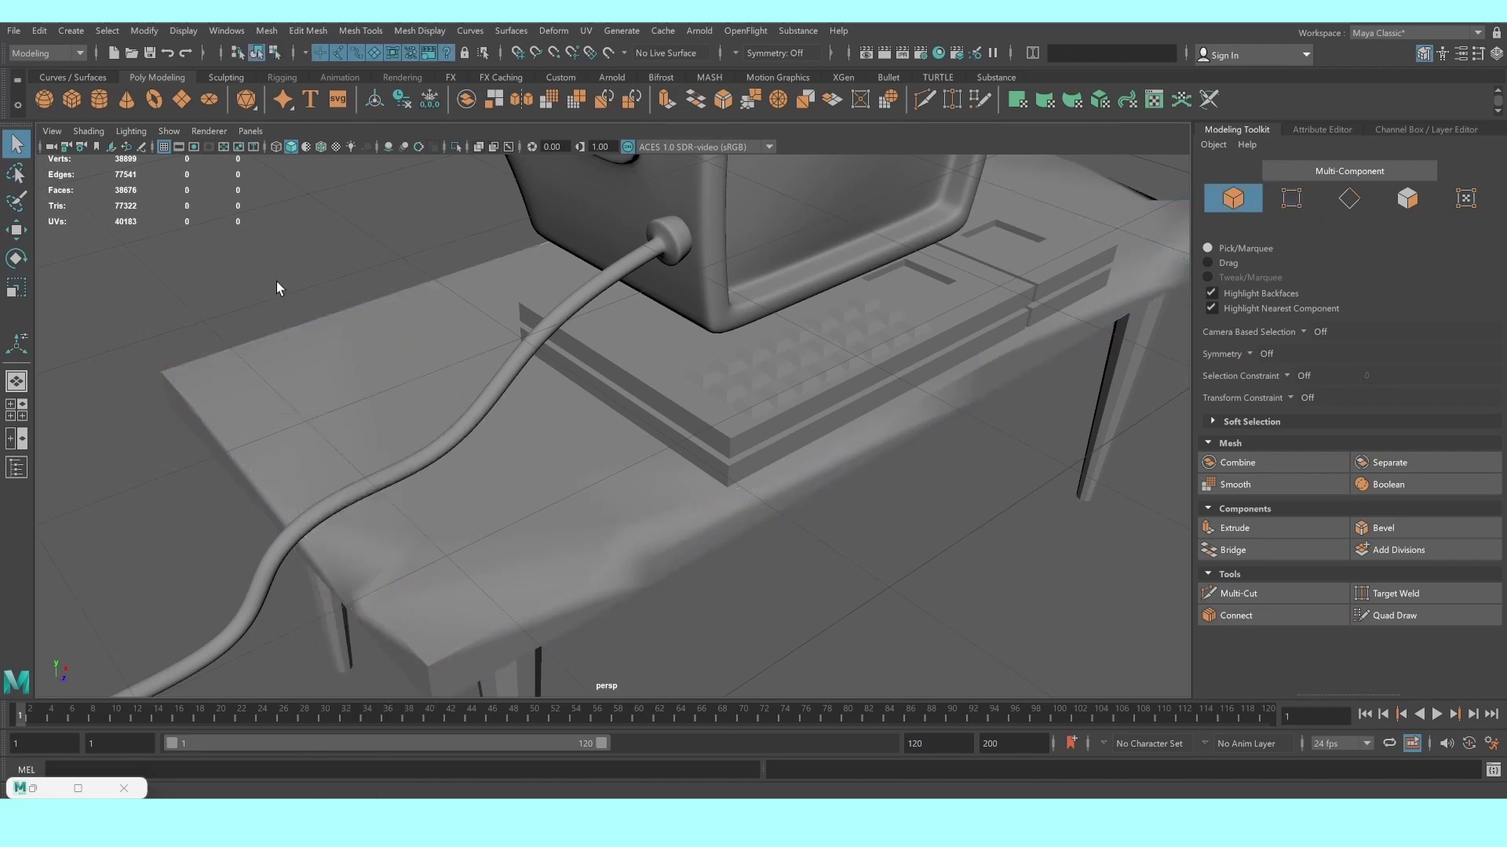
left_click(390, 366)
Apply Mesh Display > Harden Edge to the table for crisp shading
left_click(350, 30)
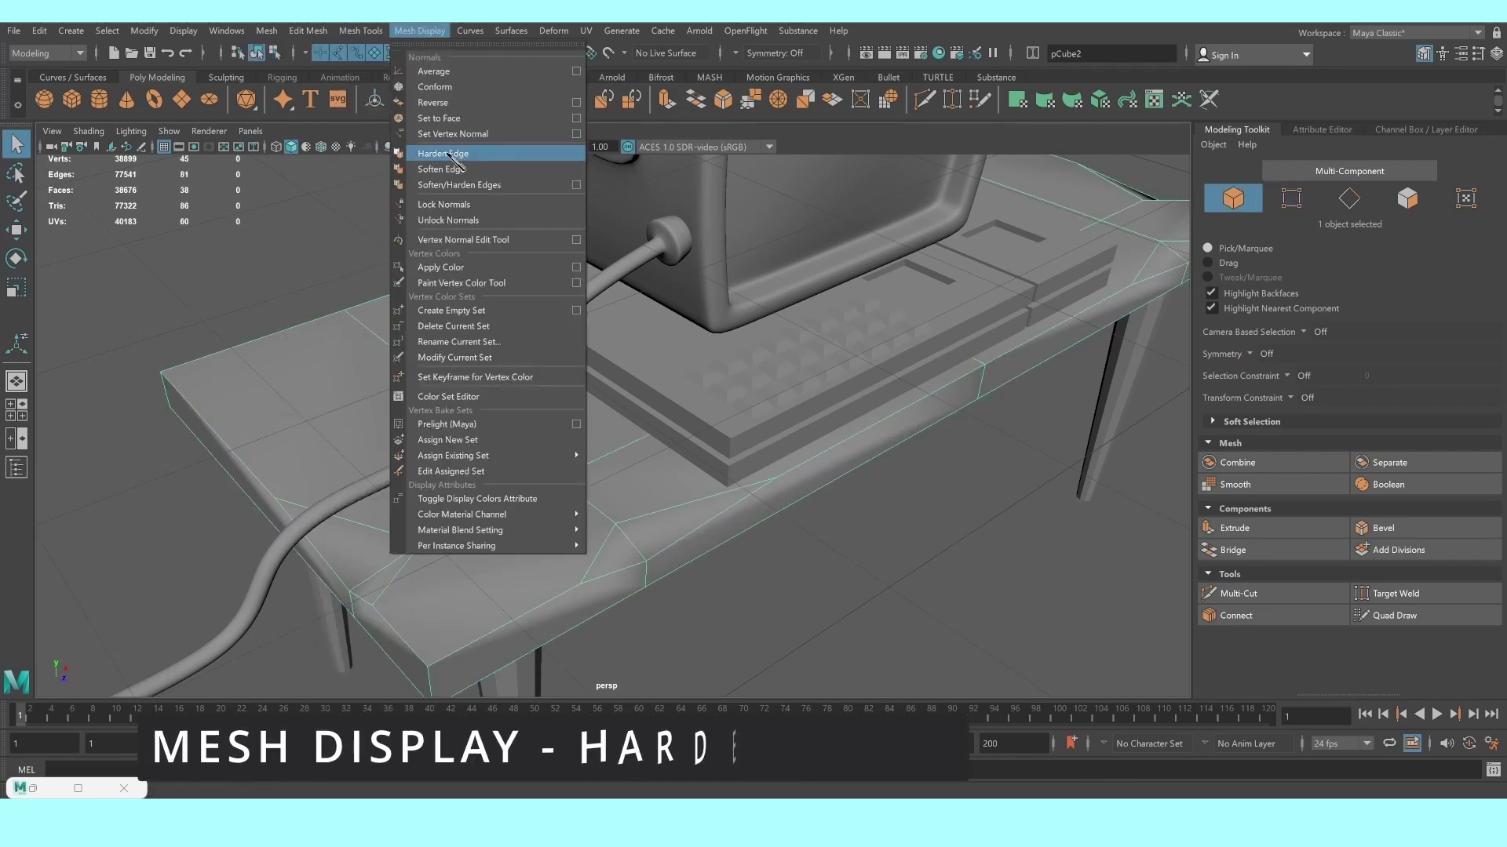
left_click(443, 154)
mouse_move(487, 314)
left_mouse_down("alt")
mouse_move(471, 286)
mouse_move(605, 377)
mouse_move(561, 367)
mouse_move(424, 389)
left_mouse_up("alt")
scroll(422, 390, "up", 5)
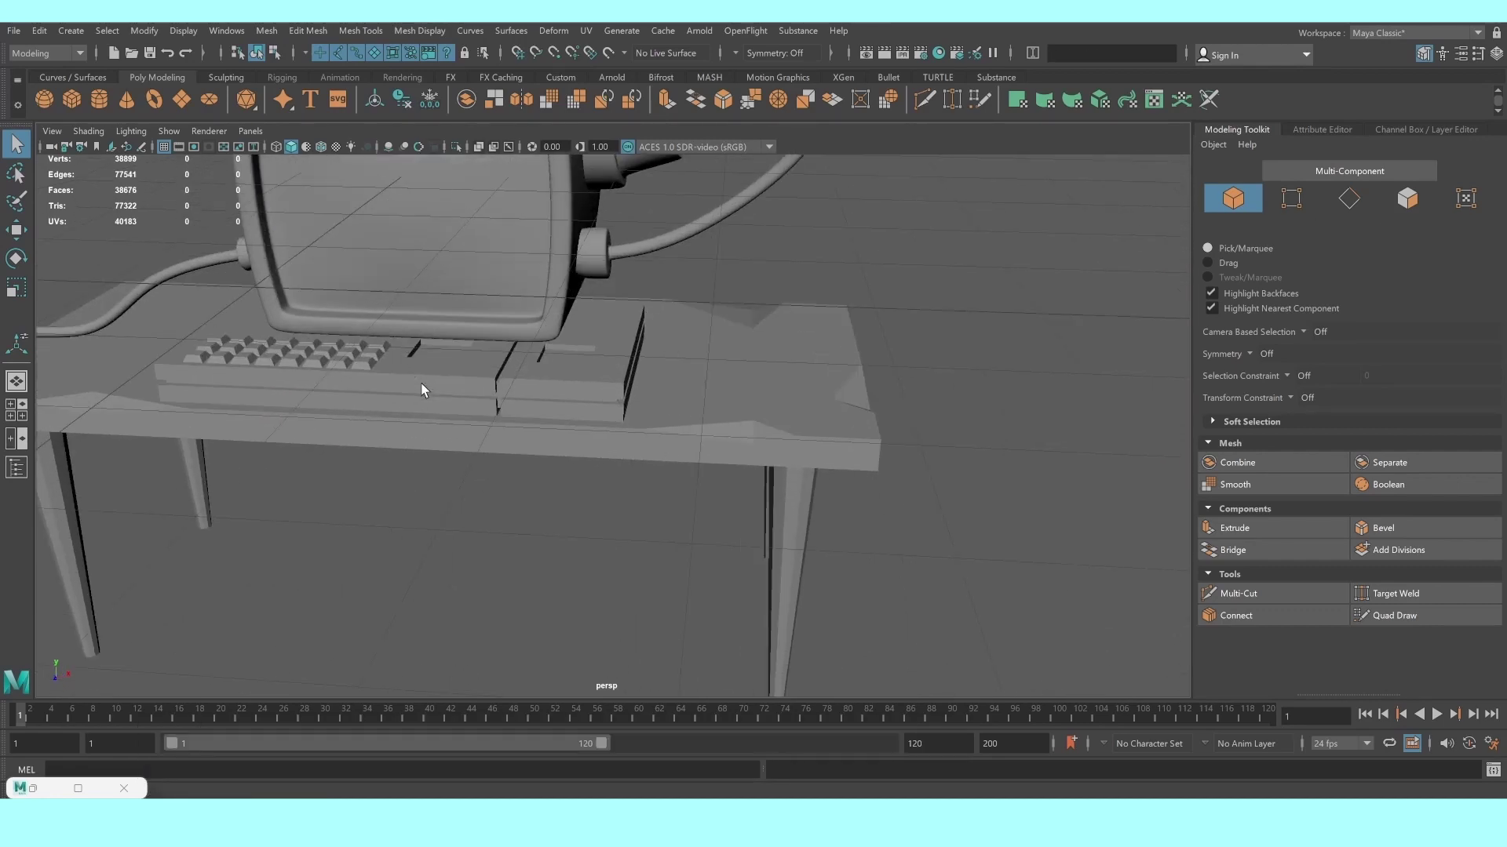
mouse_move(561, 384)
left_mouse_down("alt")
mouse_move(578, 390)
mouse_move(554, 392)
left_mouse_up("alt")
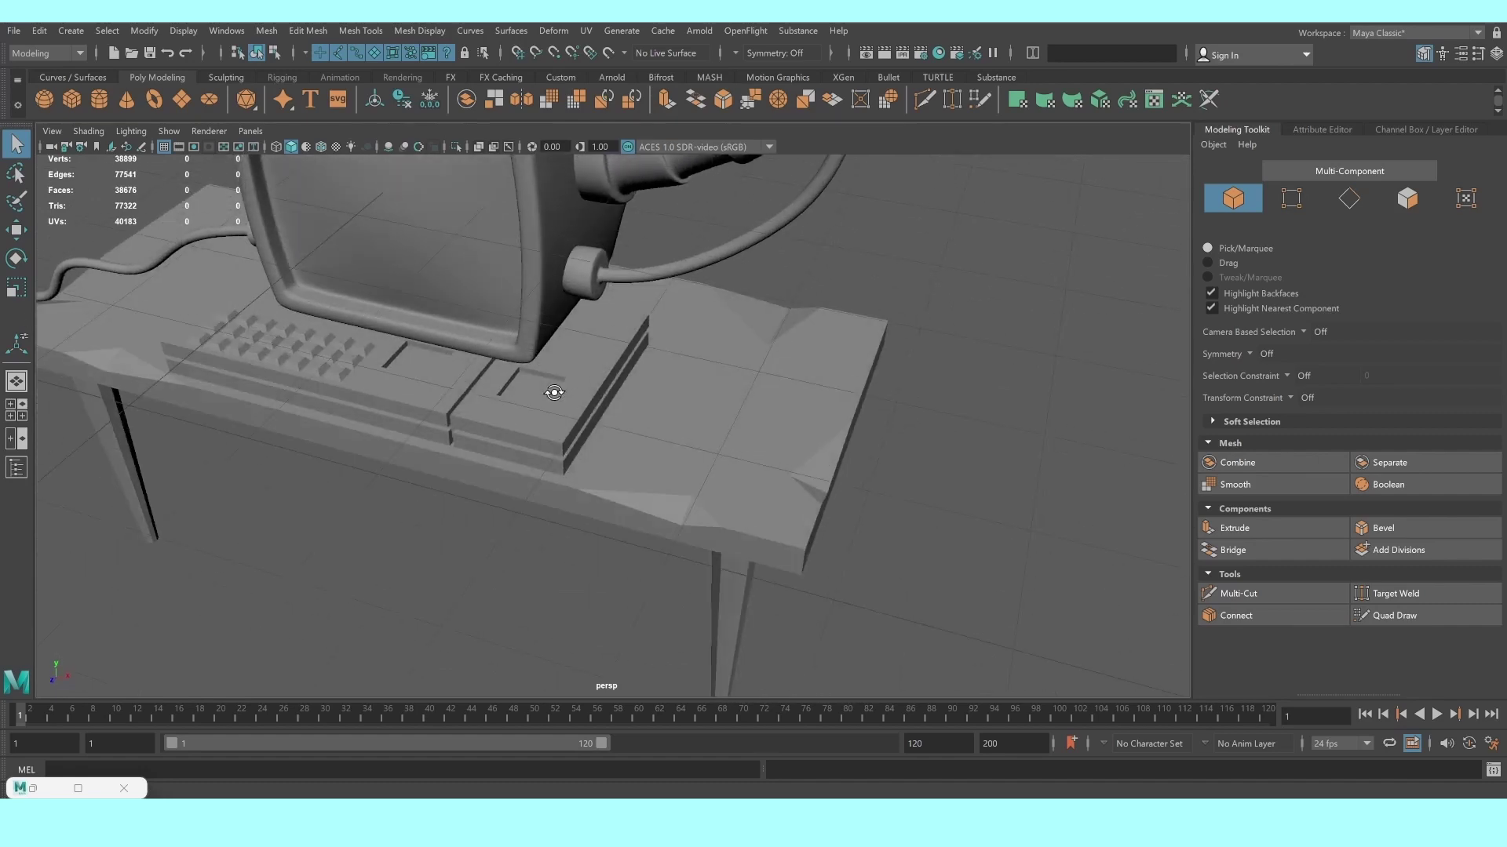
Enter component mode on the table and zoom in on it in the front view
left_click(650, 402)
left_click_drag(673, 404, 736, 362, "alt")
right_click_drag(736, 362, 644, 349)
key("space")
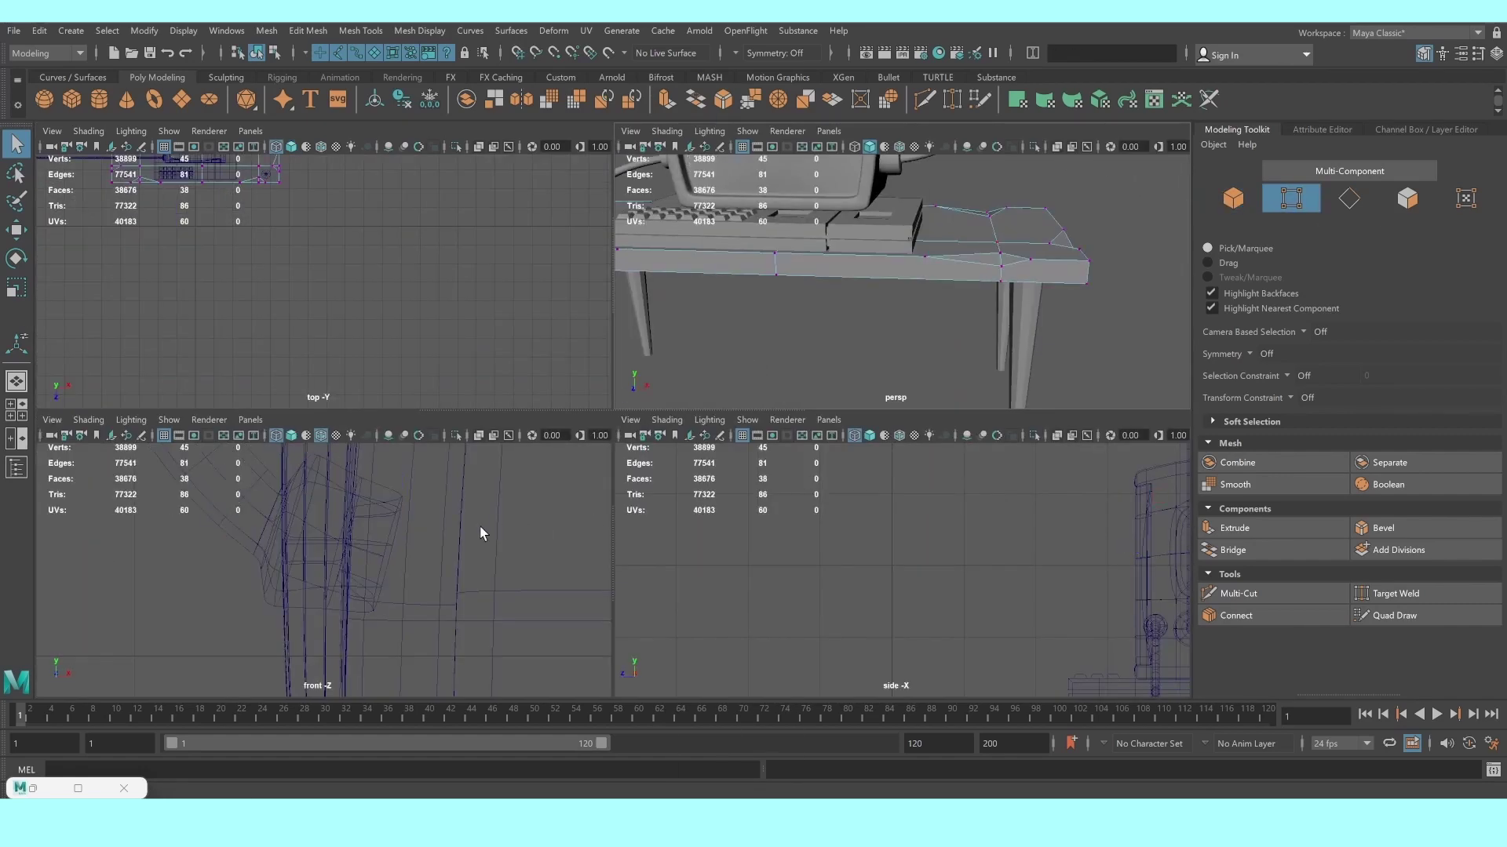
key("space")
scroll(477, 527, "down", 5)
mouse_move(531, 511)
right_mouse_down("alt")
mouse_move(460, 393)
mouse_move(881, 504)
right_mouse_up("alt")
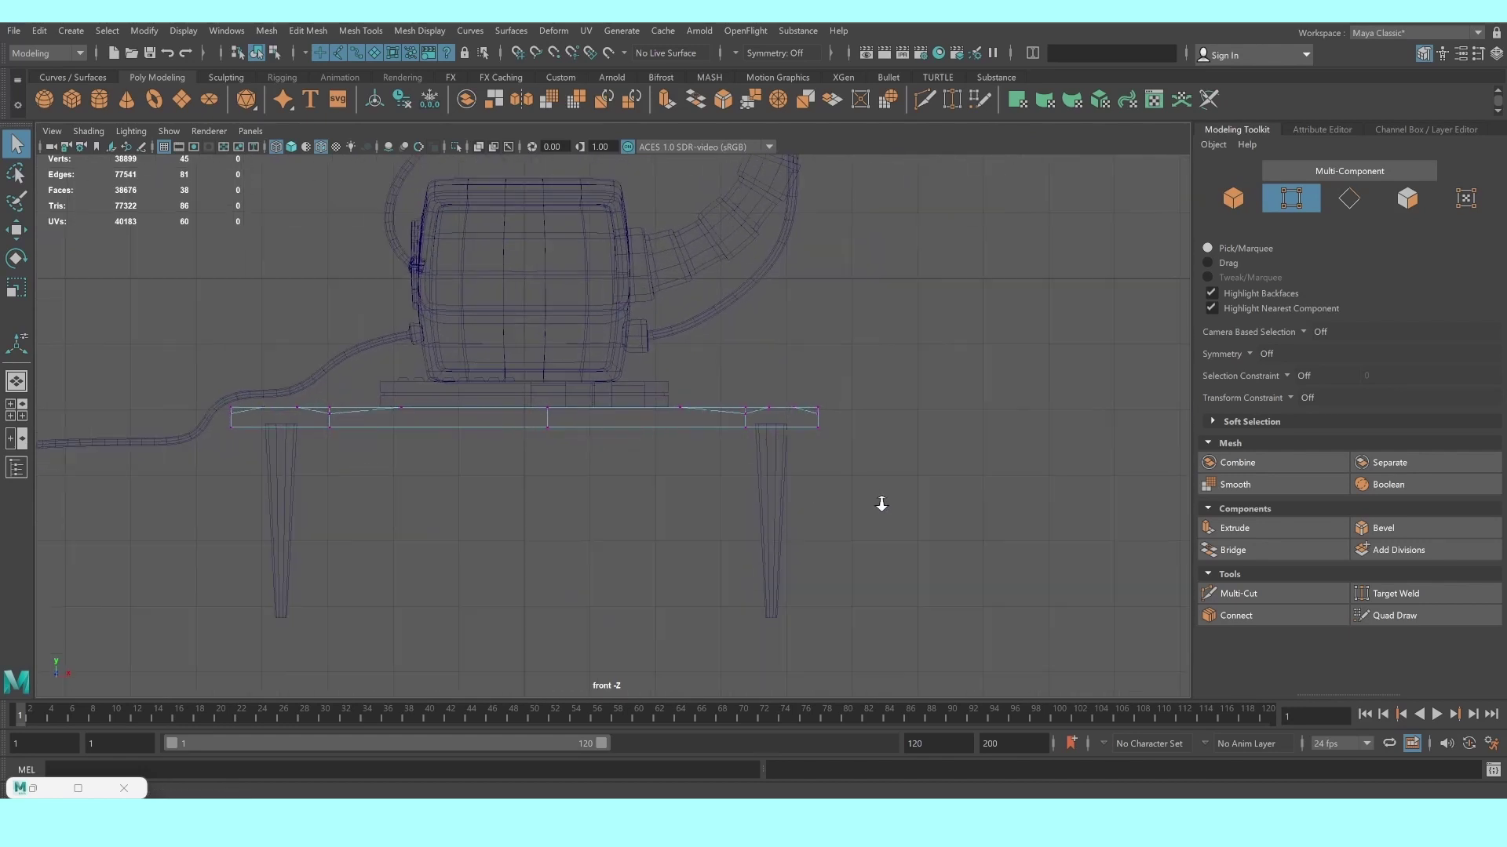
scroll(521, 378, "up", 1)
scroll(521, 379, "up", 1)
Raise the vertices at both the right and left ends of the table top
mouse_move(832, 323)
left_mouse_down()
mouse_move(949, 440)
mouse_move(991, 417)
left_mouse_up()
key("w")
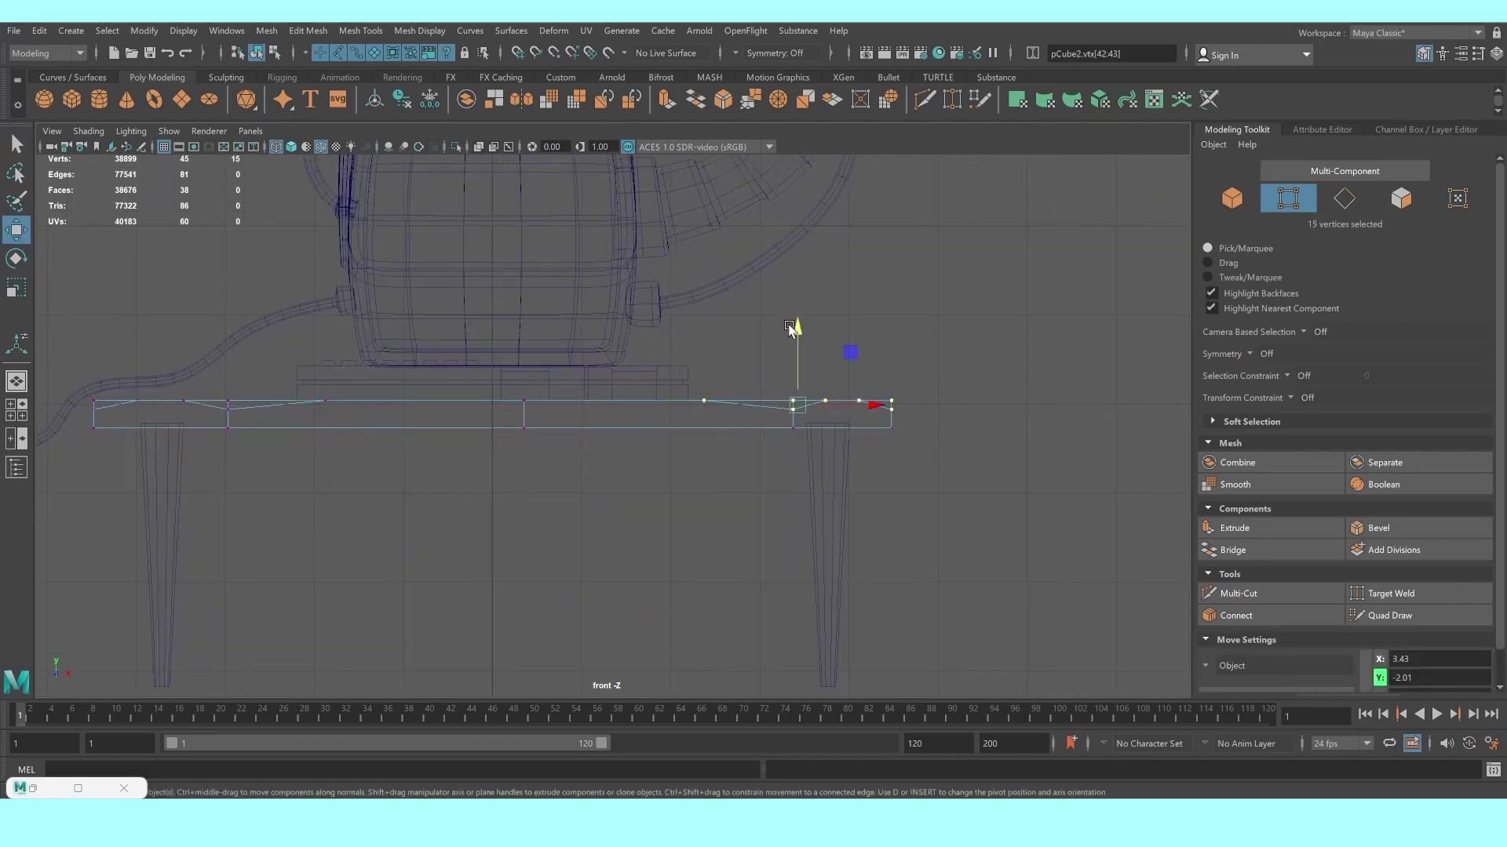
left_click(801, 328)
key("ctrl+z")
left_click_drag(797, 336, 798, 328)
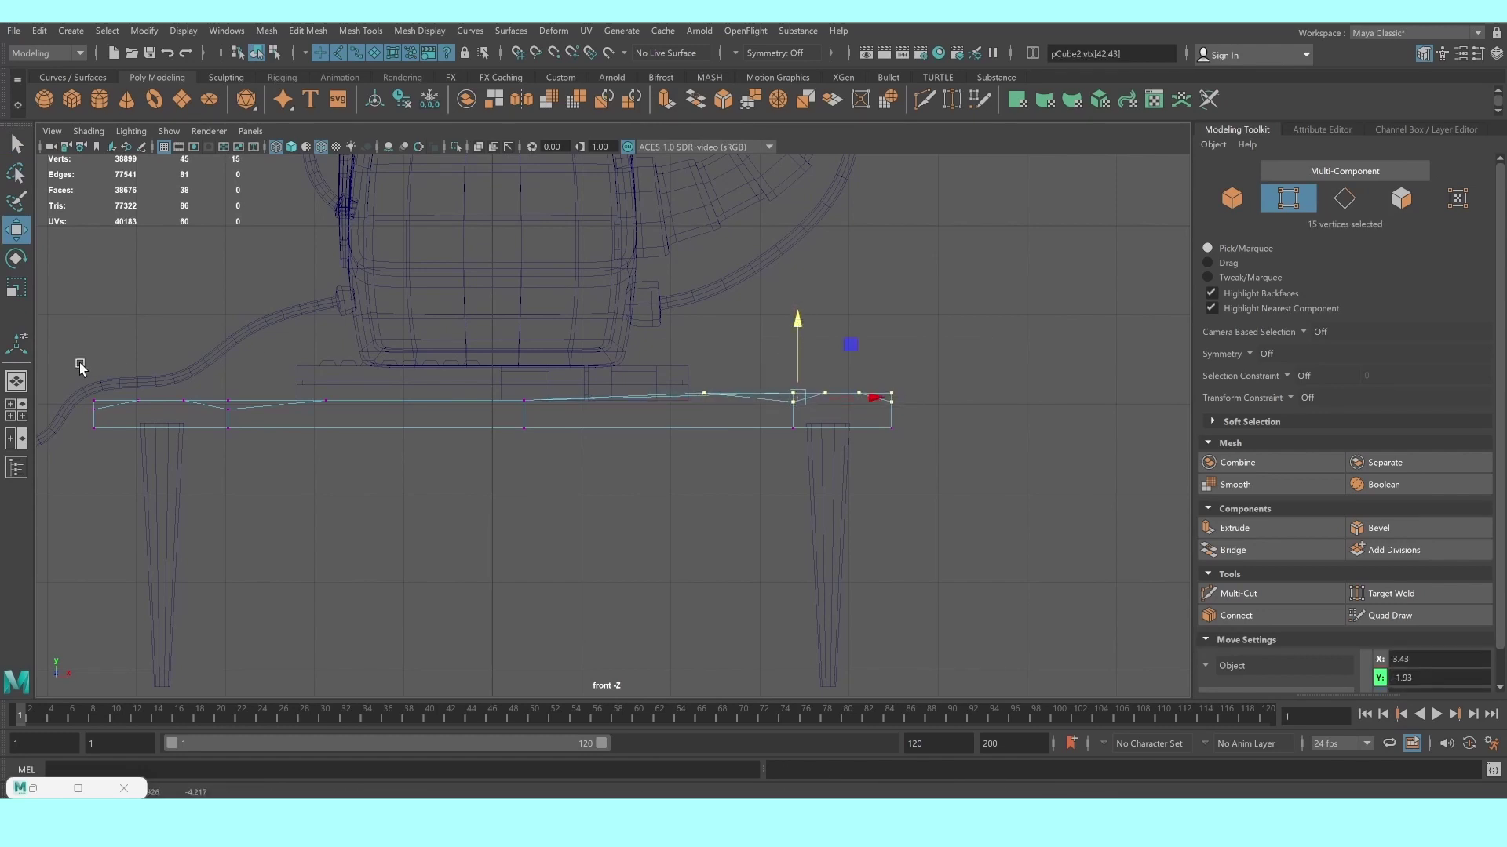
left_click_drag(80, 366, 140, 414)
left_click_drag(124, 355, 115, 336)
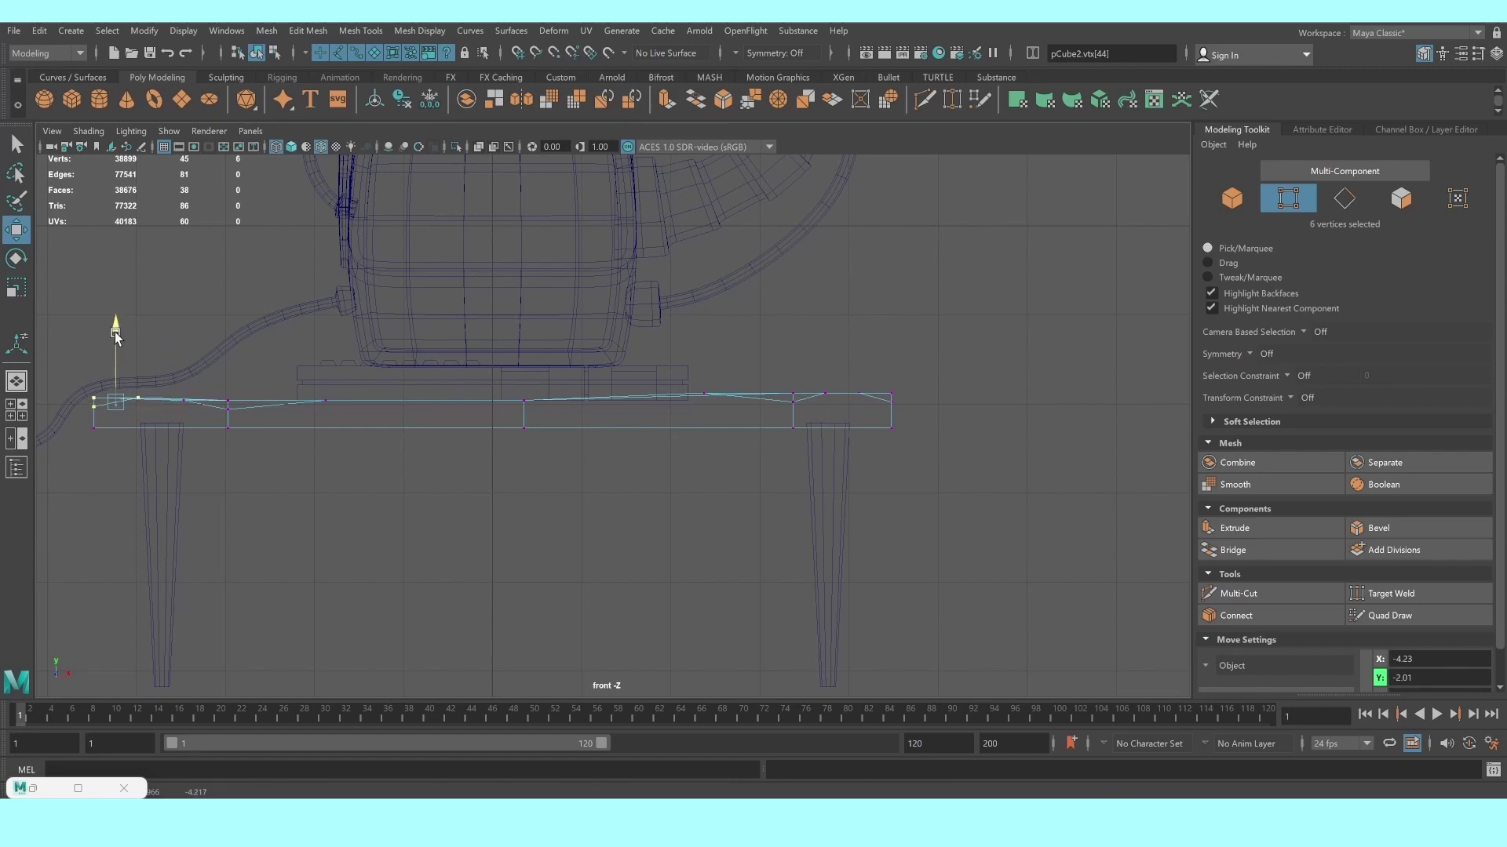
Lower the table top's middle vertices, then return to Object Mode and orbit the desk
key("space")
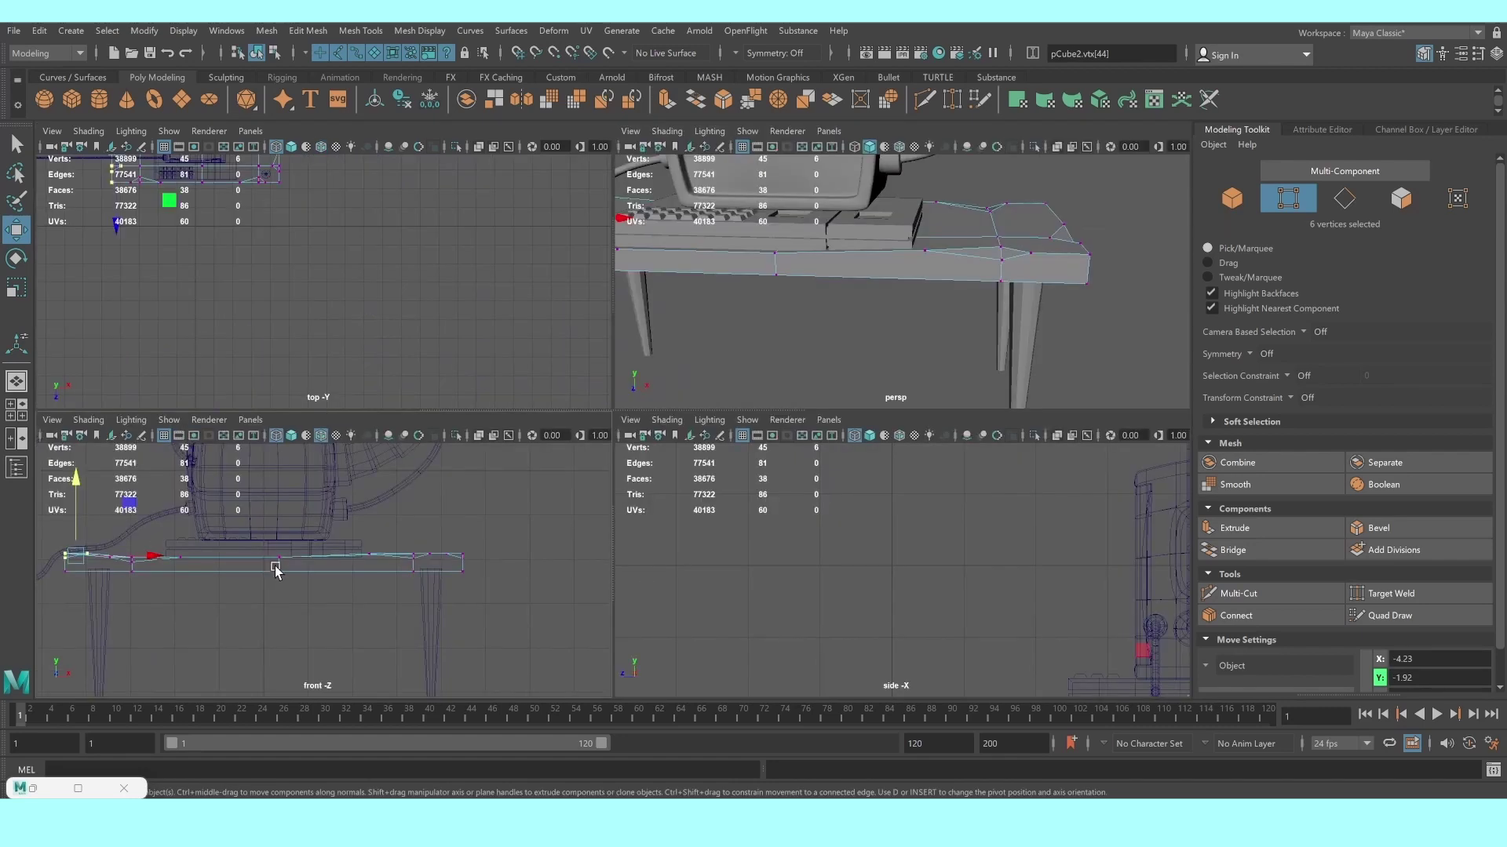
key("space")
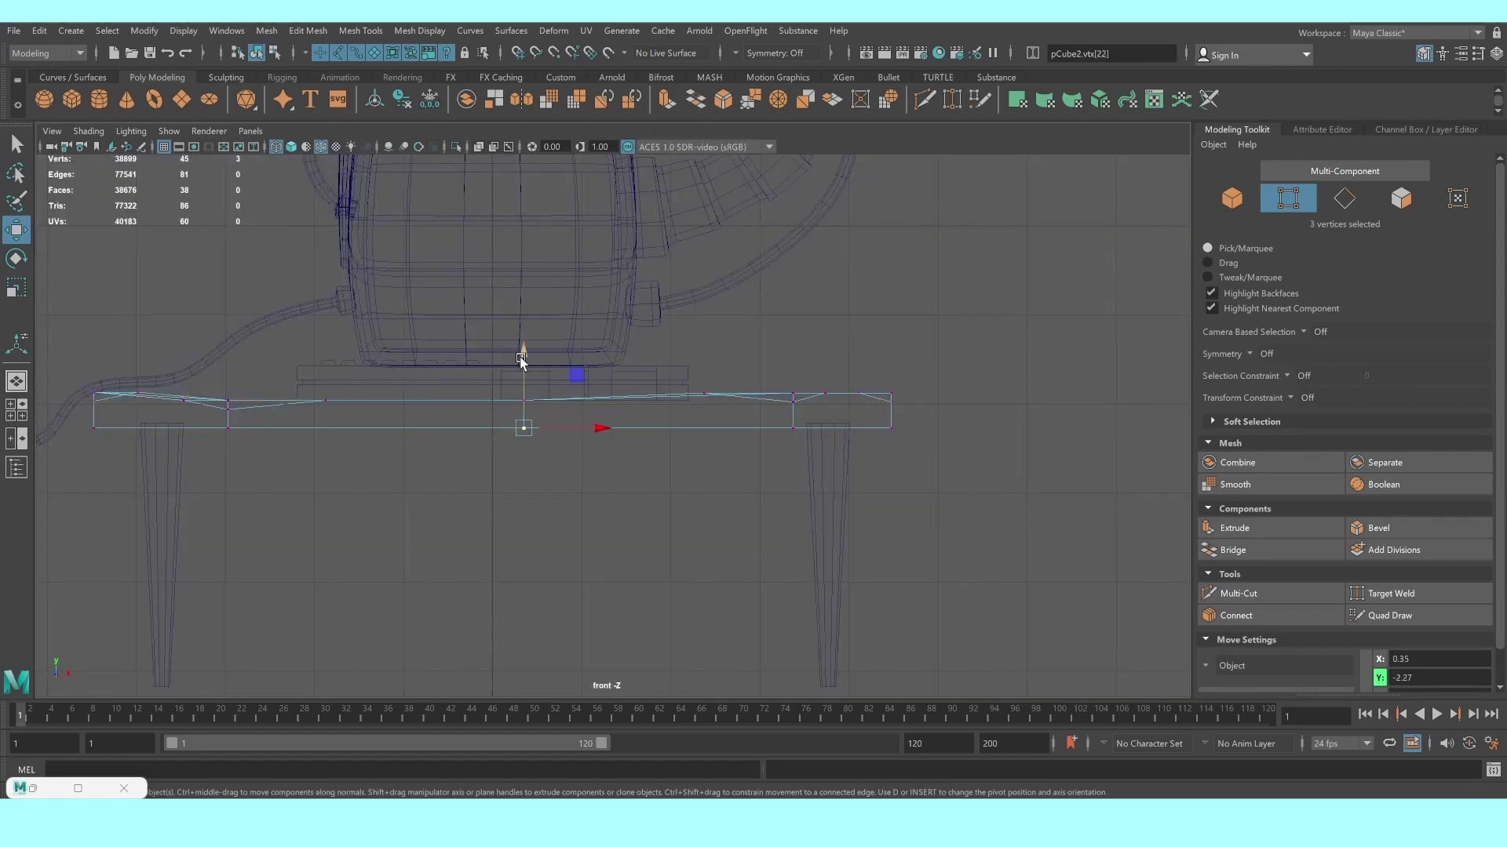
left_click_drag(521, 360, 523, 369)
key("space")
key("space")
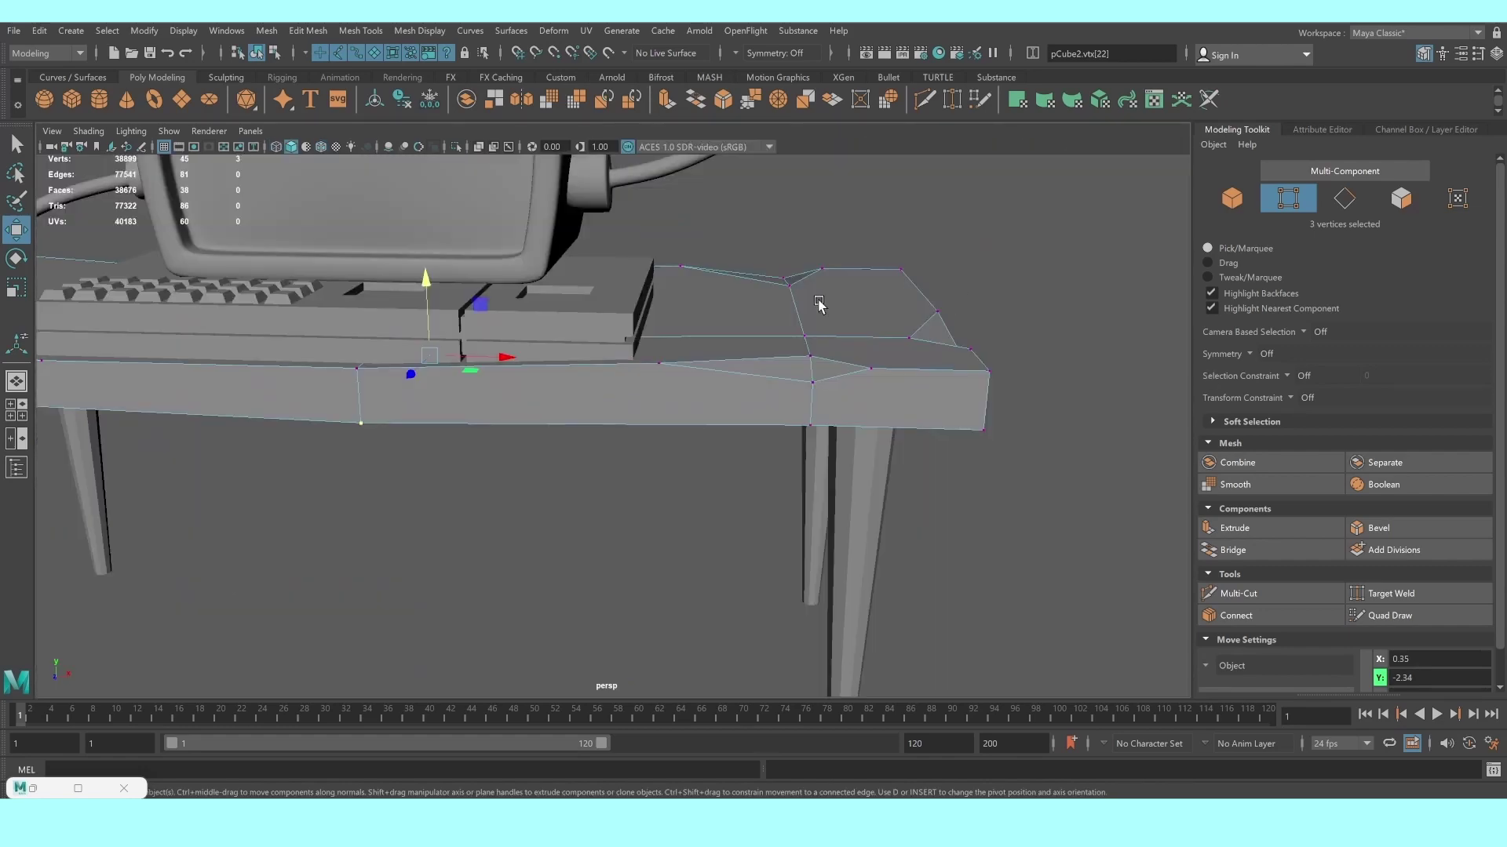
right_click_drag(707, 339, 756, 250)
left_click(757, 249)
scroll(752, 251, "down", 5)
mouse_move(747, 253)
left_mouse_down("alt")
mouse_move(679, 360)
mouse_move(713, 361)
mouse_move(672, 363)
left_mouse_up("alt")
Bevel all edges of the desk, then deselect it
left_click(672, 363)
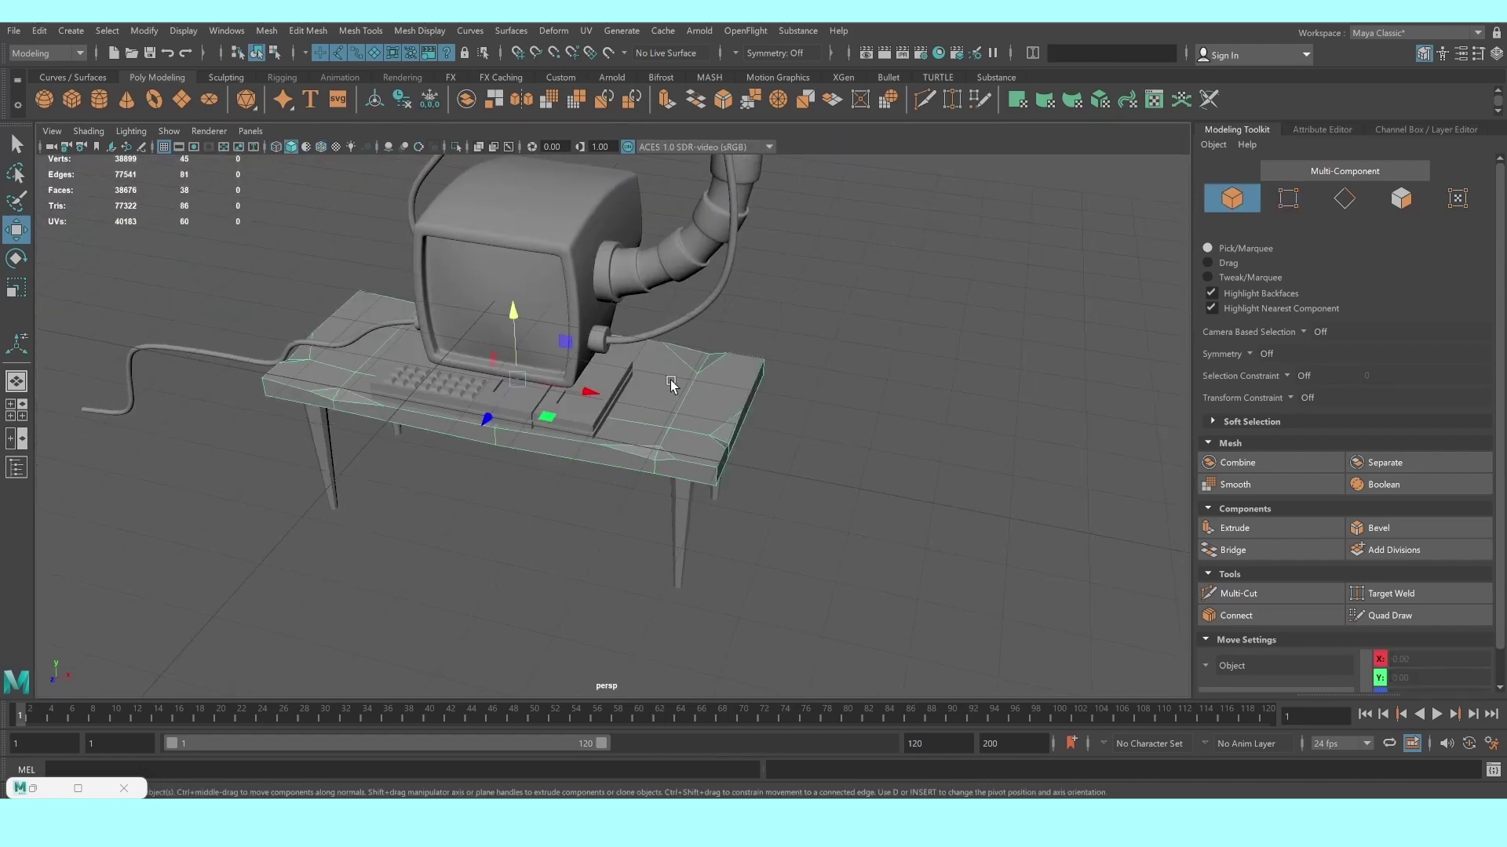
scroll(724, 444, "up", 3)
left_click(1381, 528)
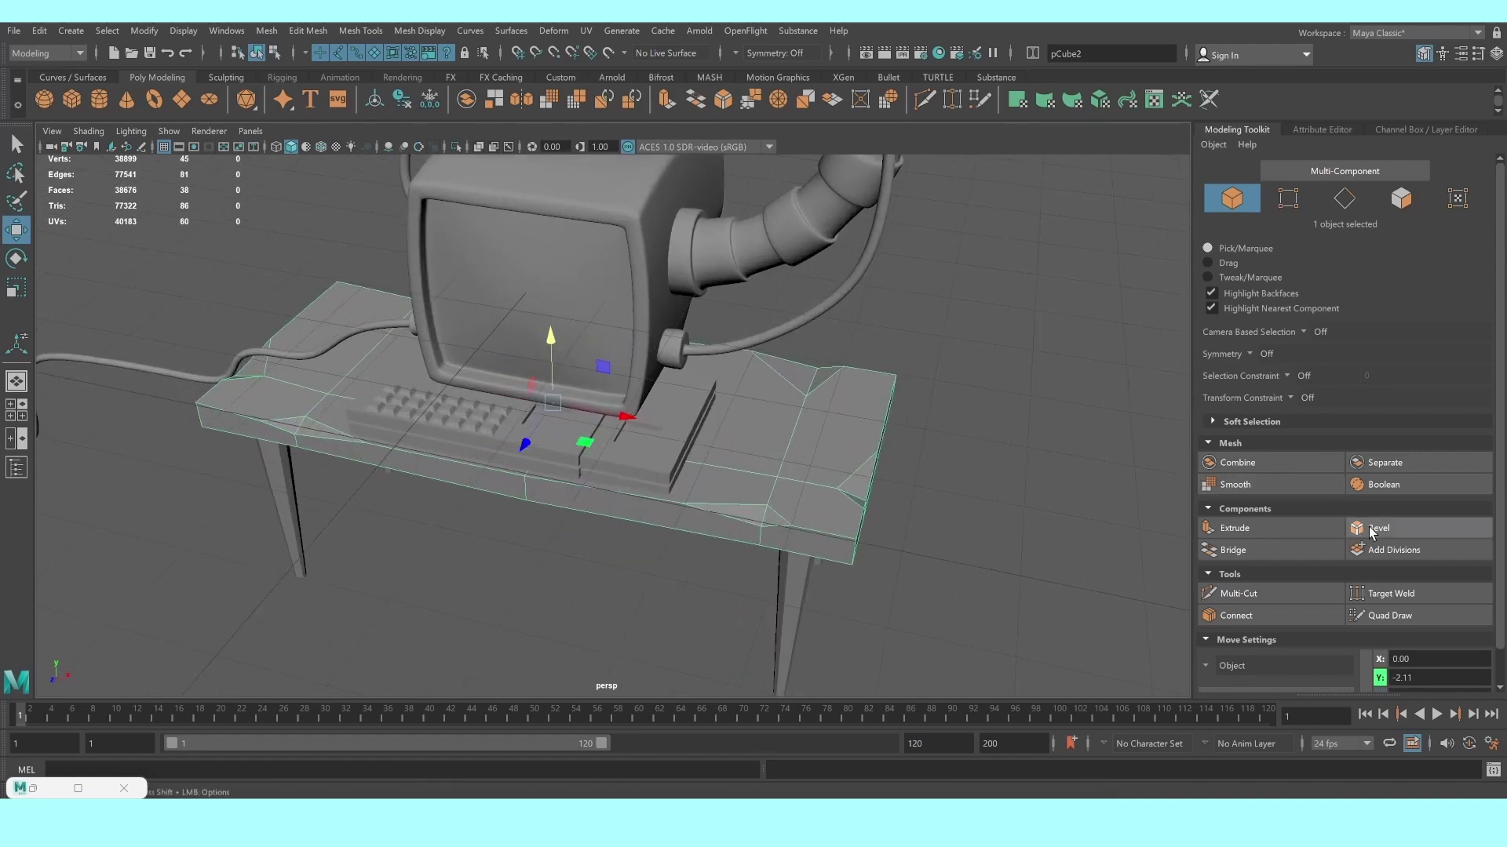
scroll(872, 391, "up", 3)
left_click_drag(873, 391, 609, 384, "alt")
left_click(845, 345)
scroll(858, 296, "down", 3)
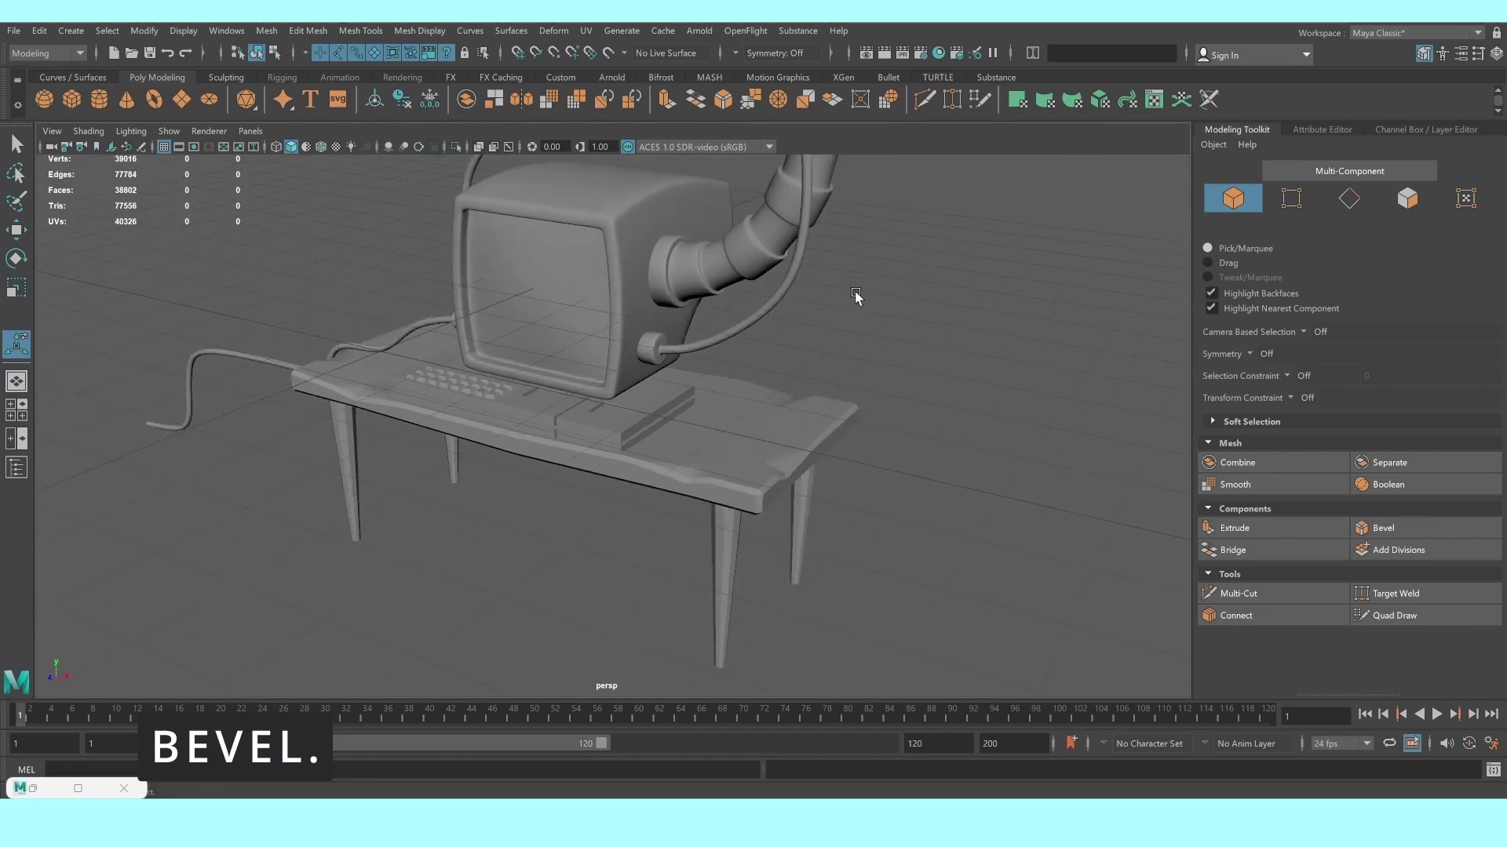
mouse_move(858, 296)
left_mouse_down("alt")
mouse_move(716, 457)
mouse_move(727, 464)
left_mouse_up("alt")
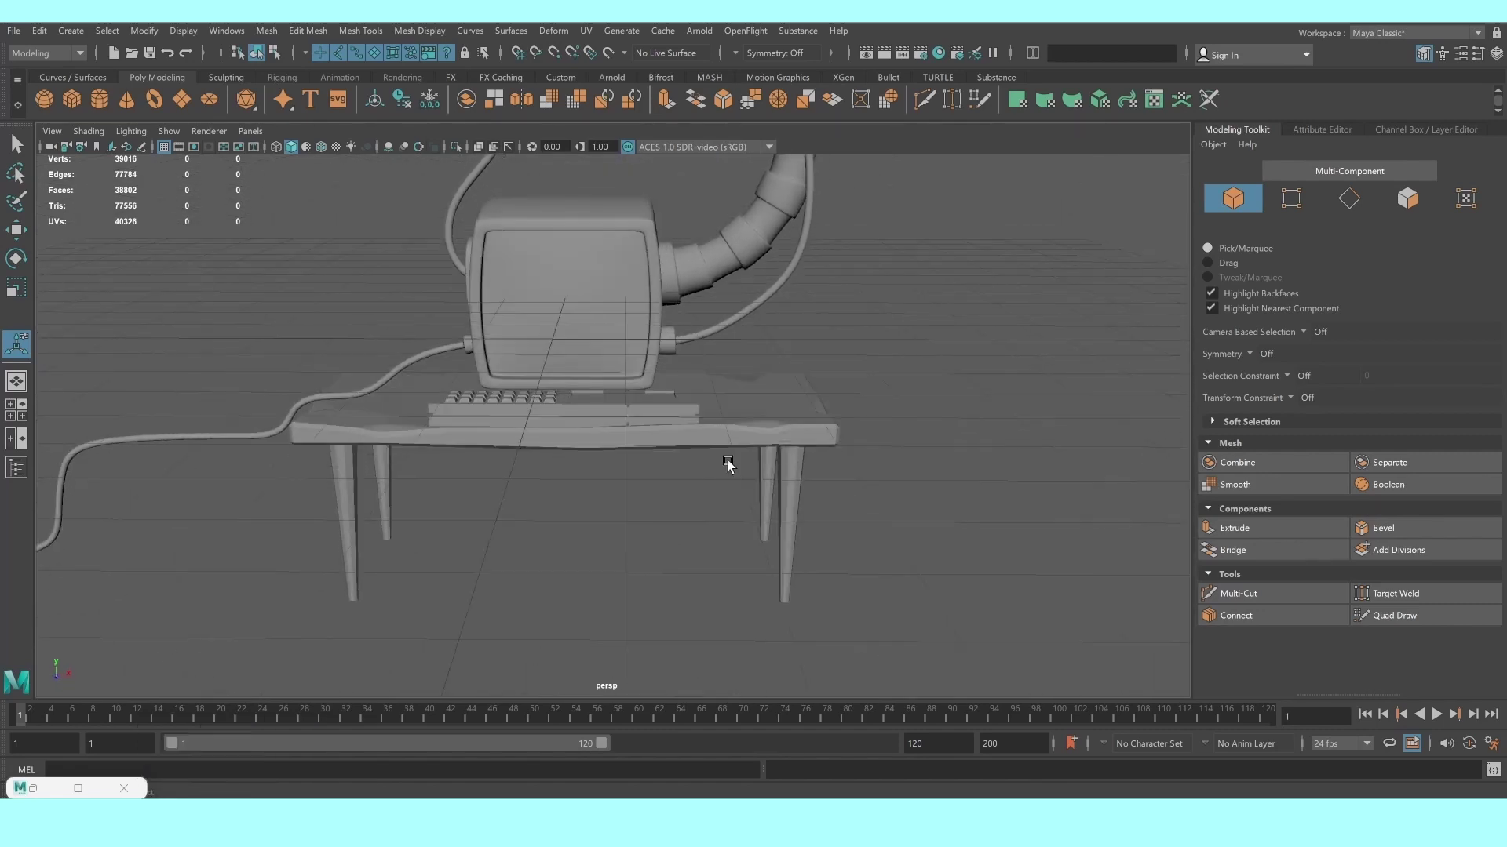
Delete the right front, right back and left back table legs
left_click(793, 488)
scroll(746, 463, "up", 3)
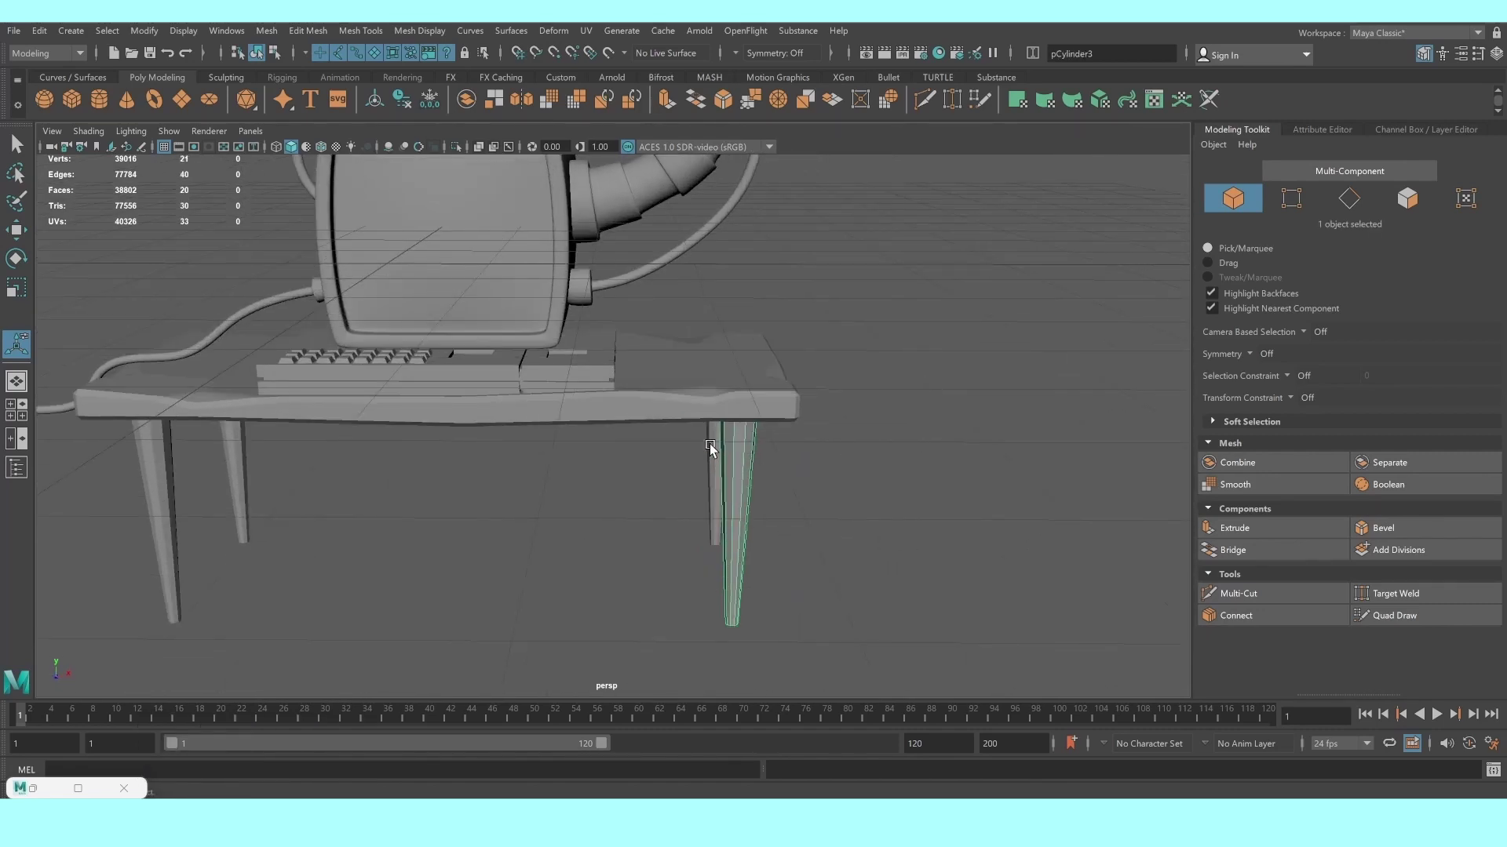
key("Delete")
left_click_drag(679, 446, 751, 493)
key("Delete")
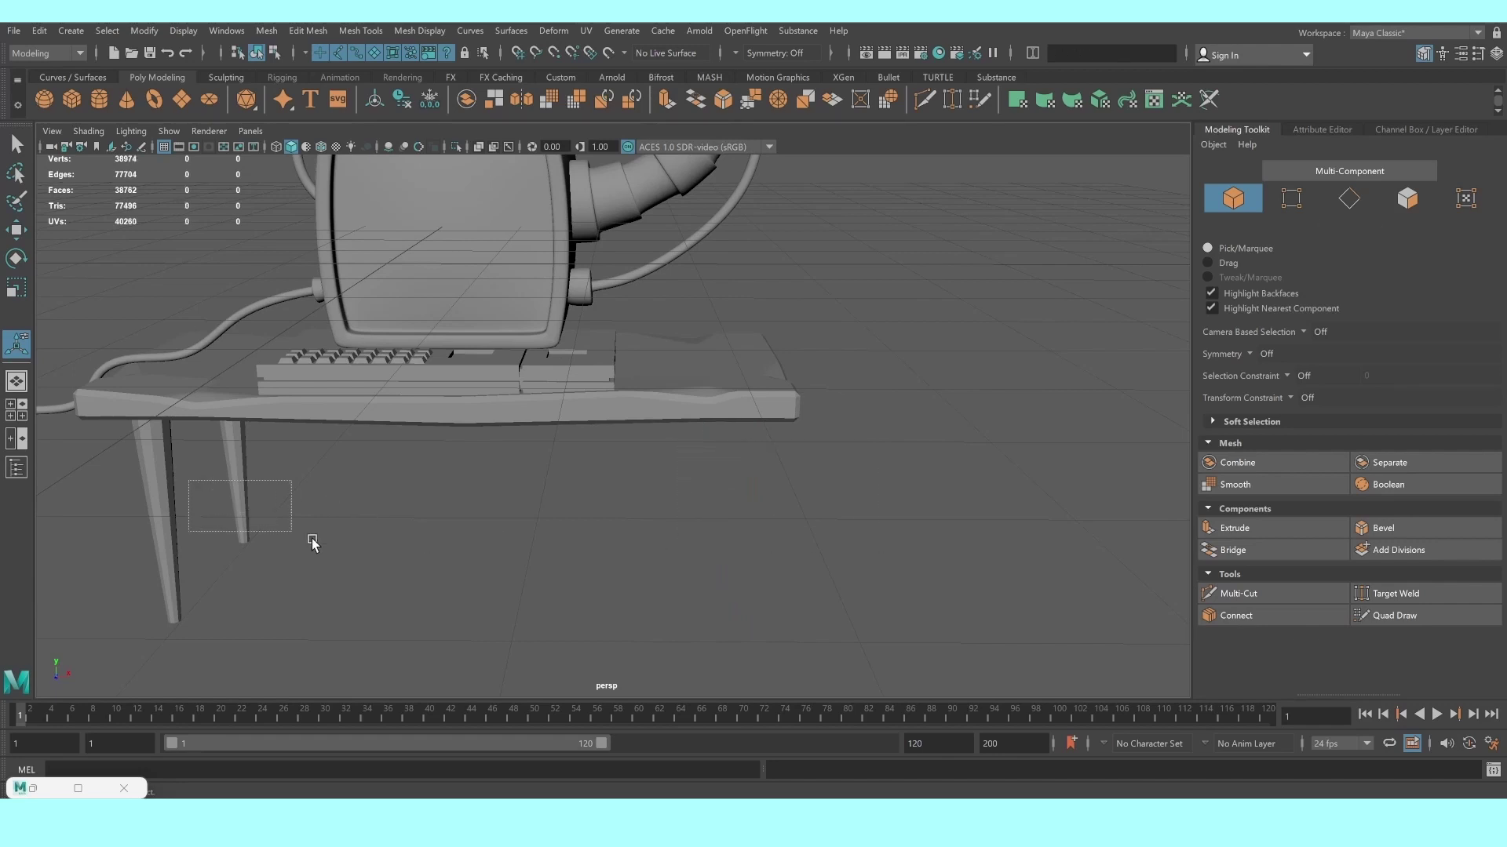
left_click_drag(188, 480, 313, 544)
key("Delete")
Frame the one remaining table leg close up and activate the Multi-Cut tool
left_click(169, 498)
middle_click_drag(172, 497, 223, 455, "alt")
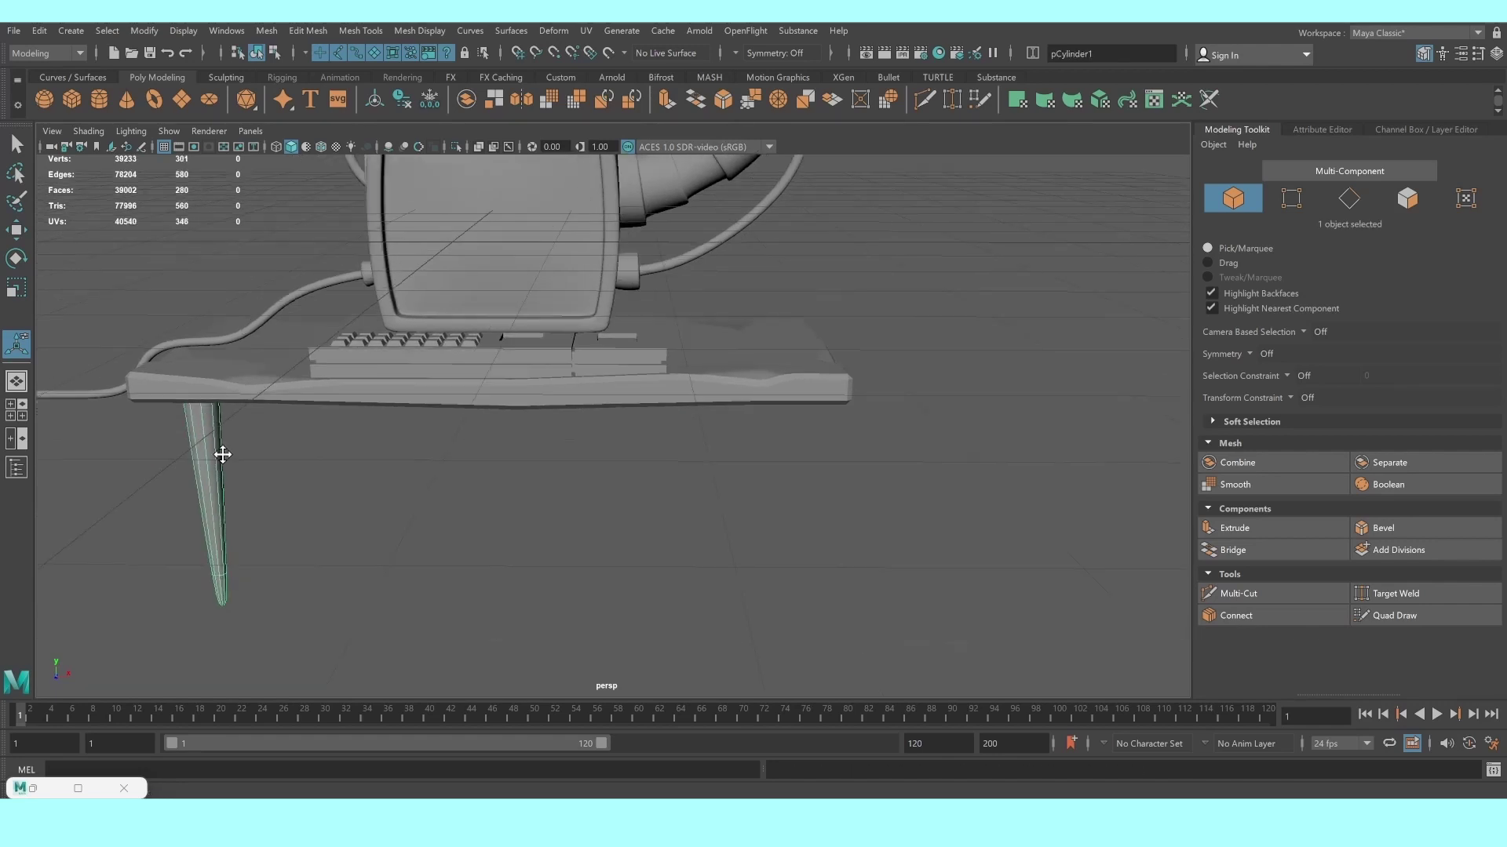
mouse_move(223, 456)
right_mouse_down("alt")
mouse_move(394, 424)
mouse_move(451, 468)
right_mouse_up("alt")
mouse_move(452, 467)
middle_mouse_down("alt")
mouse_move(632, 269)
mouse_move(556, 398)
middle_mouse_up("alt")
left_click(1213, 594)
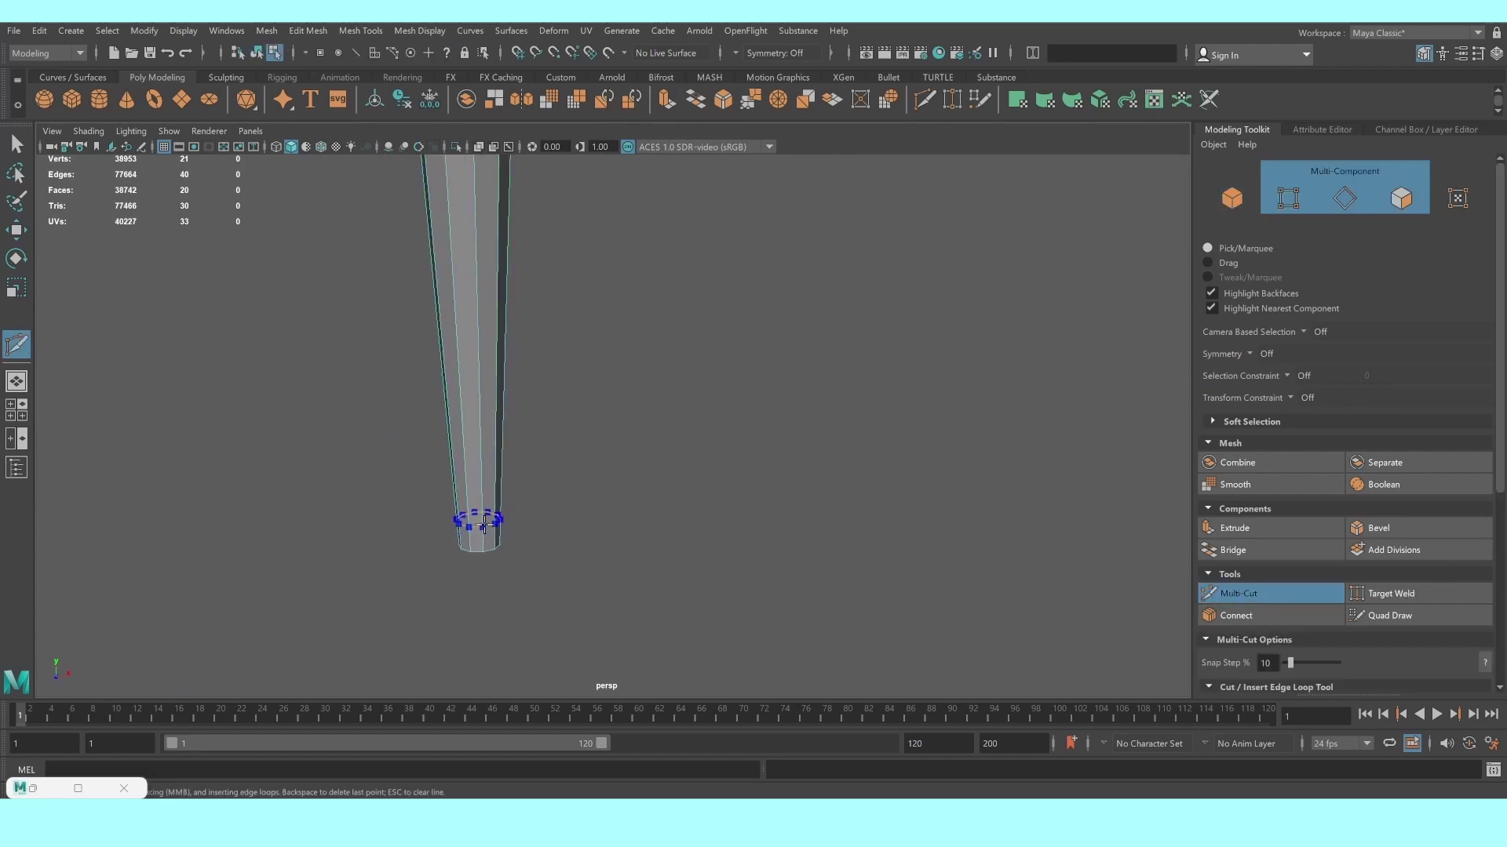
Cut a loop near the leg bottom, delete the bottom faces, and extrude the face ring with Thickness 0.1
left_click(16, 145)
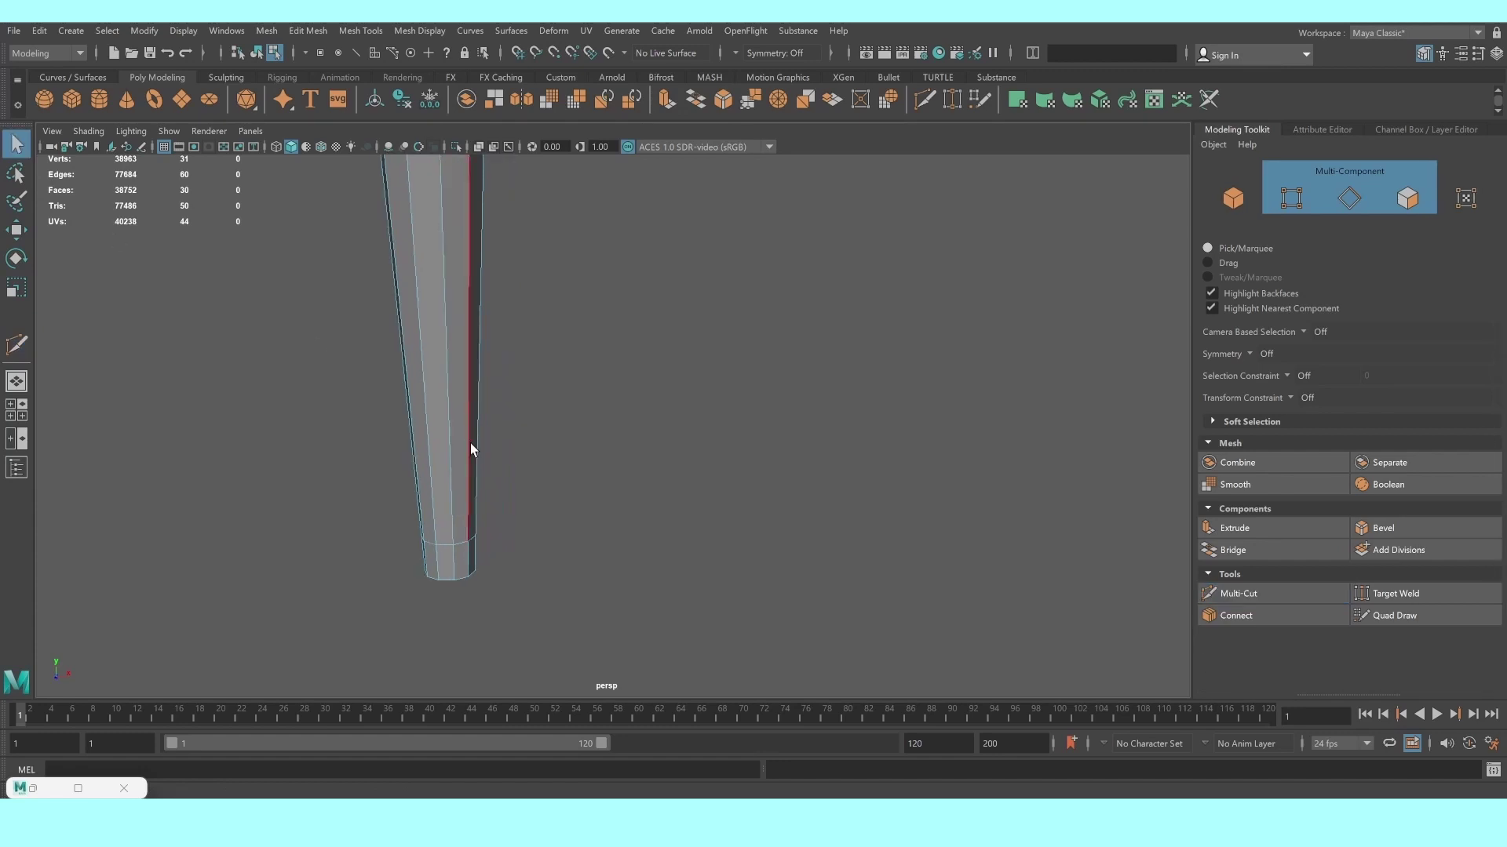
right_click_drag(433, 410, 436, 457)
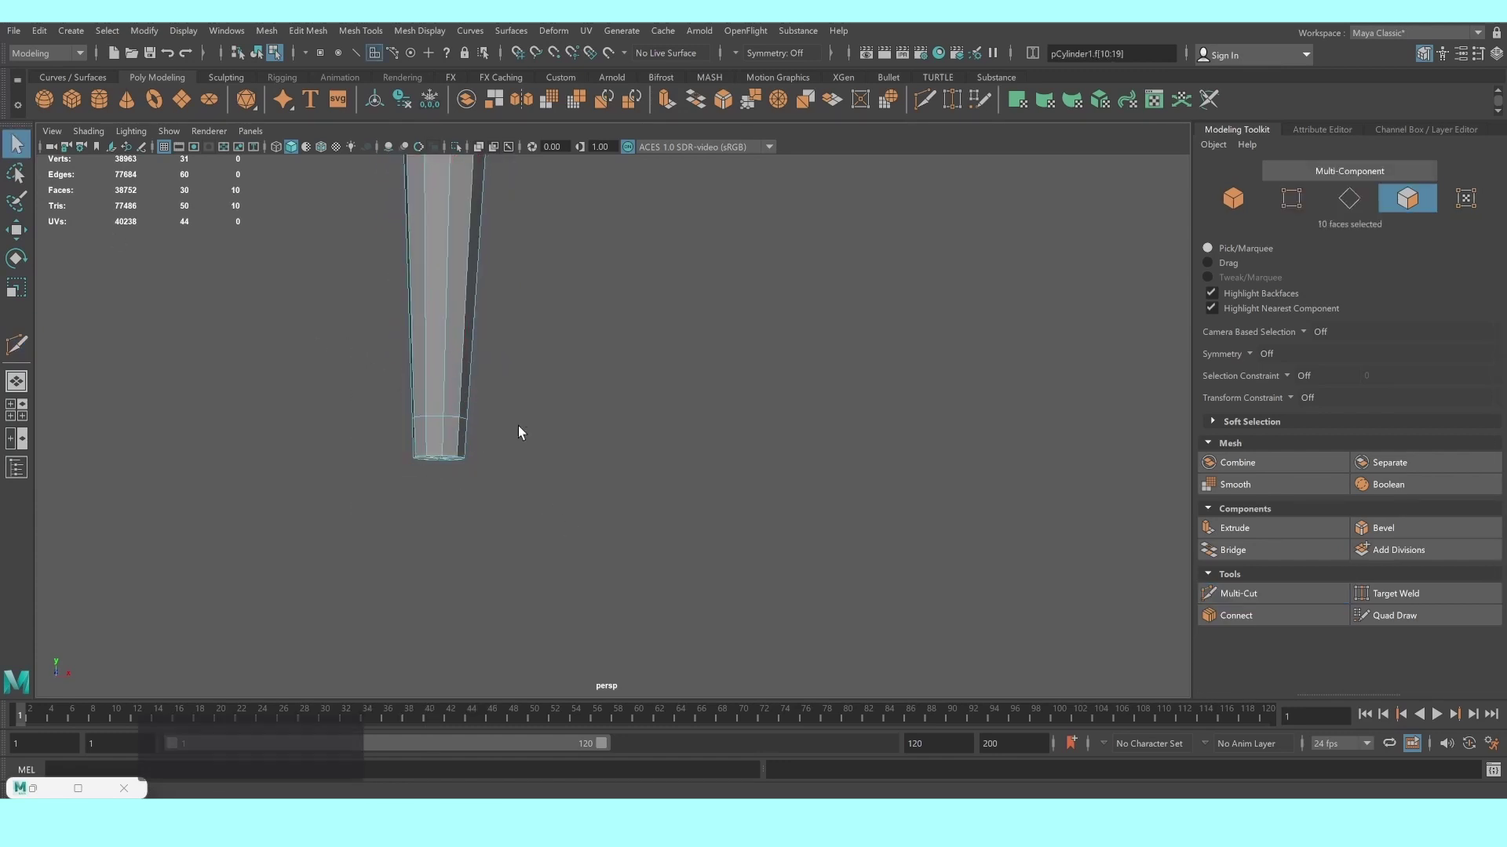
key("Delete")
left_click_drag(373, 441, 518, 492)
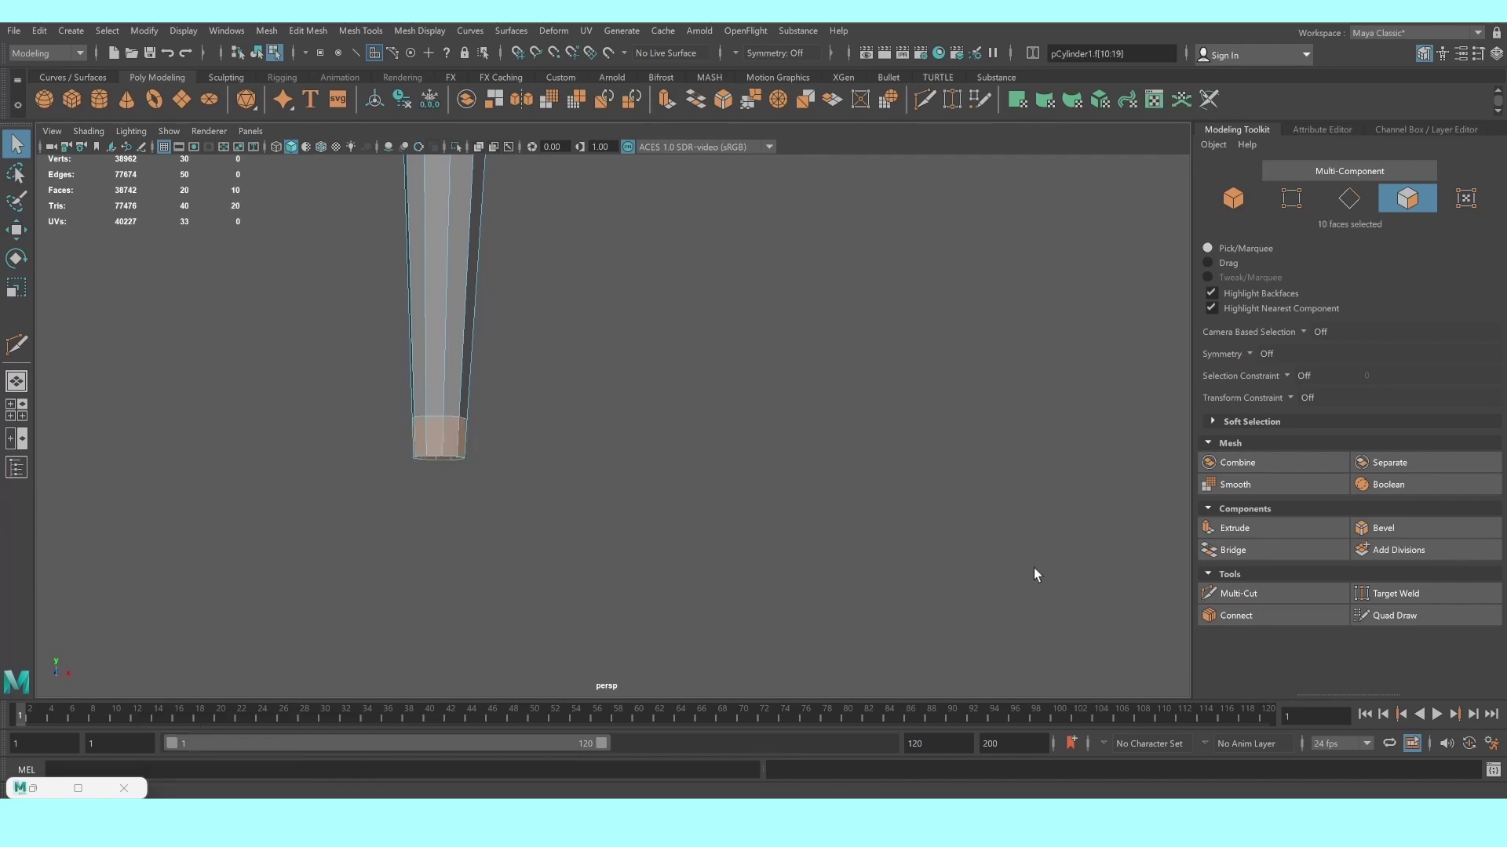
left_click(1286, 529)
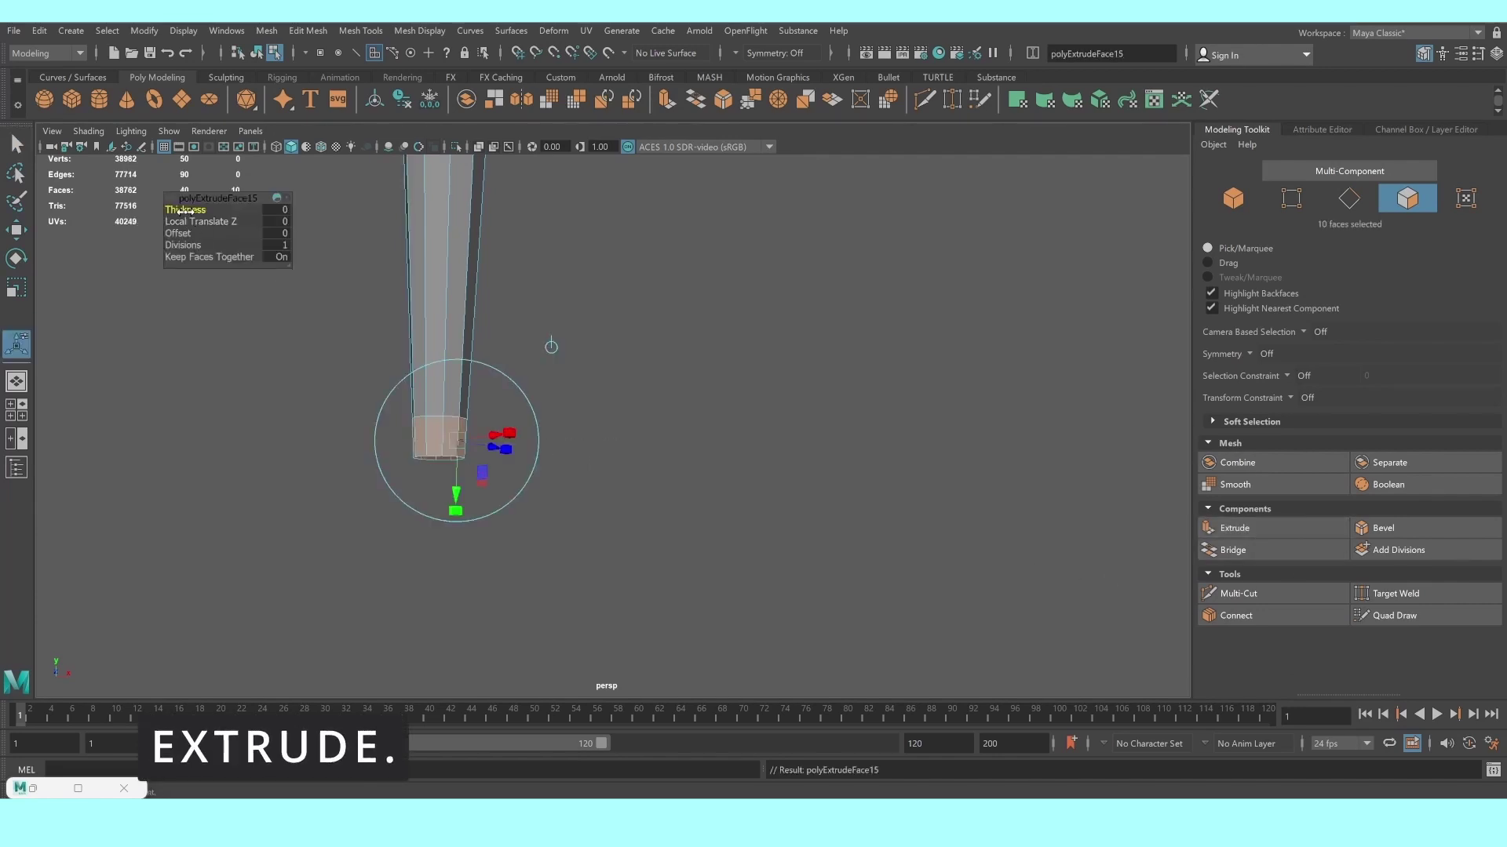
mouse_move(183, 211)
left_mouse_down()
mouse_move(413, 319)
mouse_move(449, 285)
mouse_move(493, 359)
mouse_move(536, 352)
mouse_move(497, 397)
mouse_move(544, 303)
mouse_move(511, 413)
left_mouse_up()
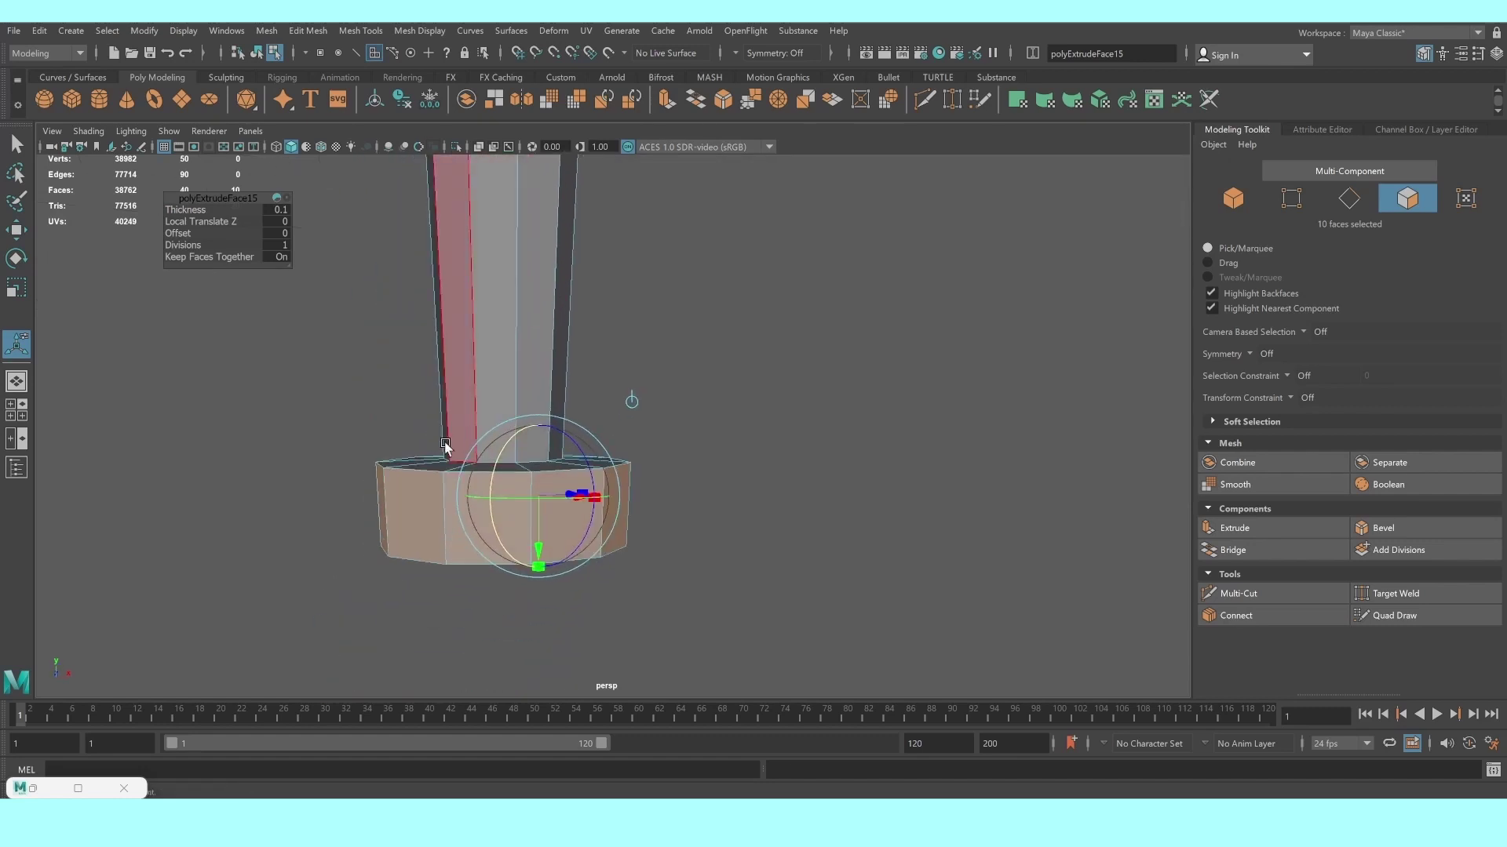
Select the ring of top faces on the foot and rotate them
left_click(424, 470)
left_click_drag(483, 472, 507, 526, "alt")
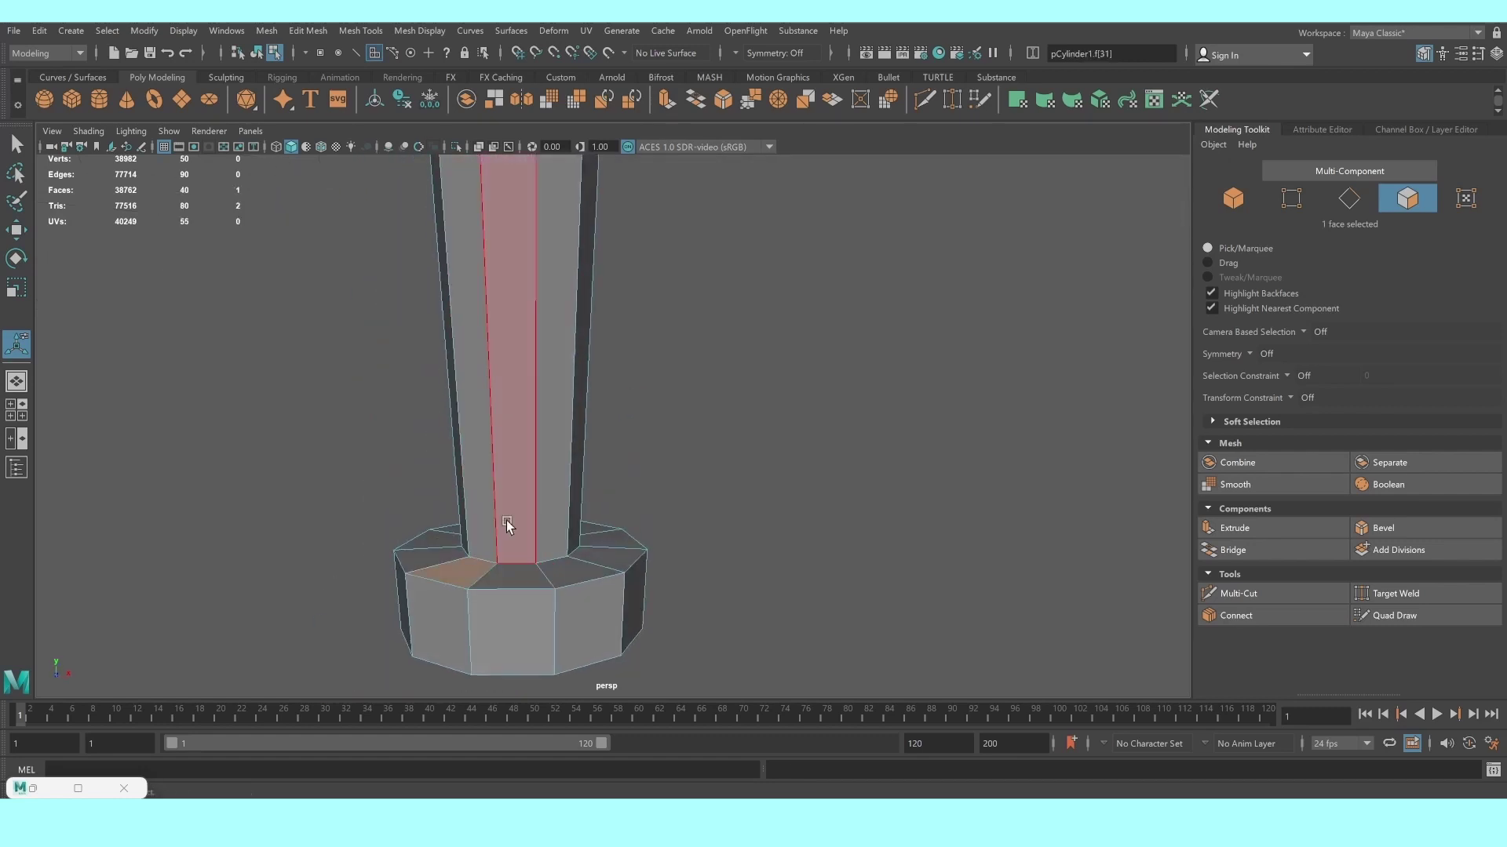
double_click(517, 579, "shift")
key("e")
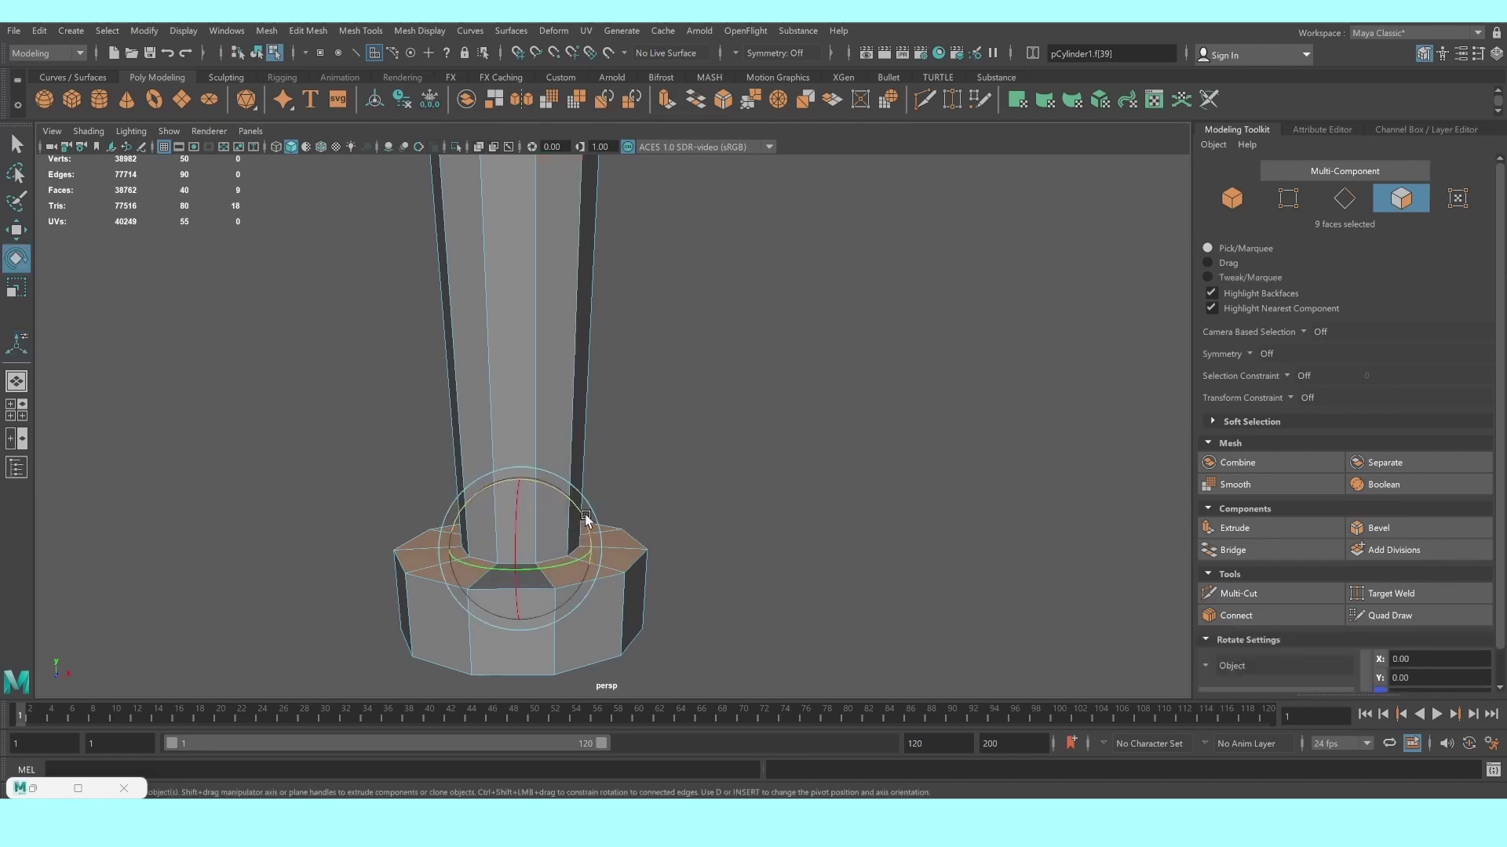
mouse_move(586, 519)
left_mouse_down()
mouse_move(590, 541)
mouse_move(580, 490)
left_mouse_up()
Delete the ring of underside faces on the foot and return to object selection
left_click(609, 316)
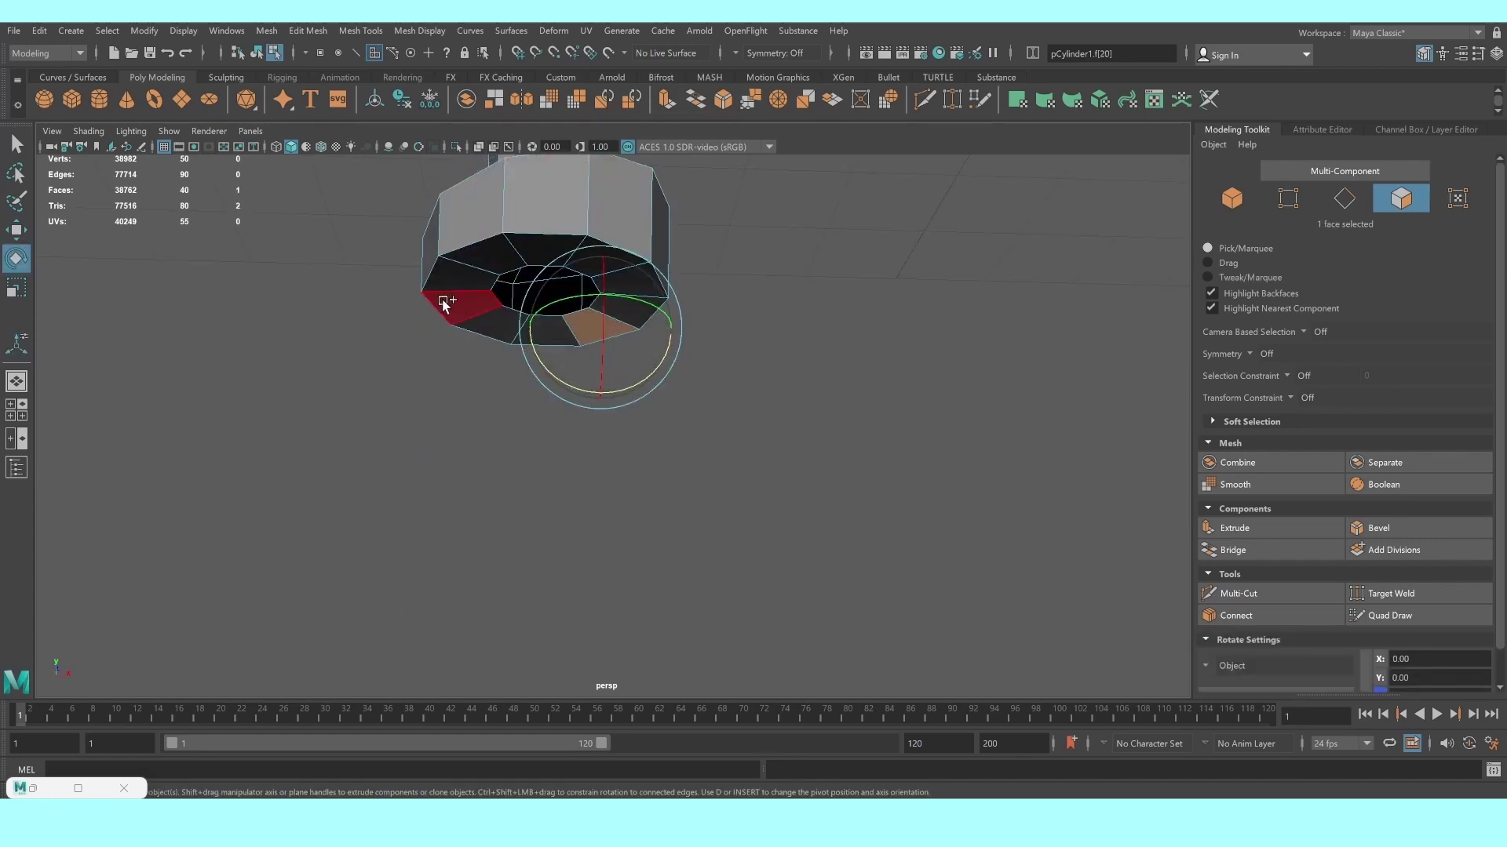
left_click(25, 153)
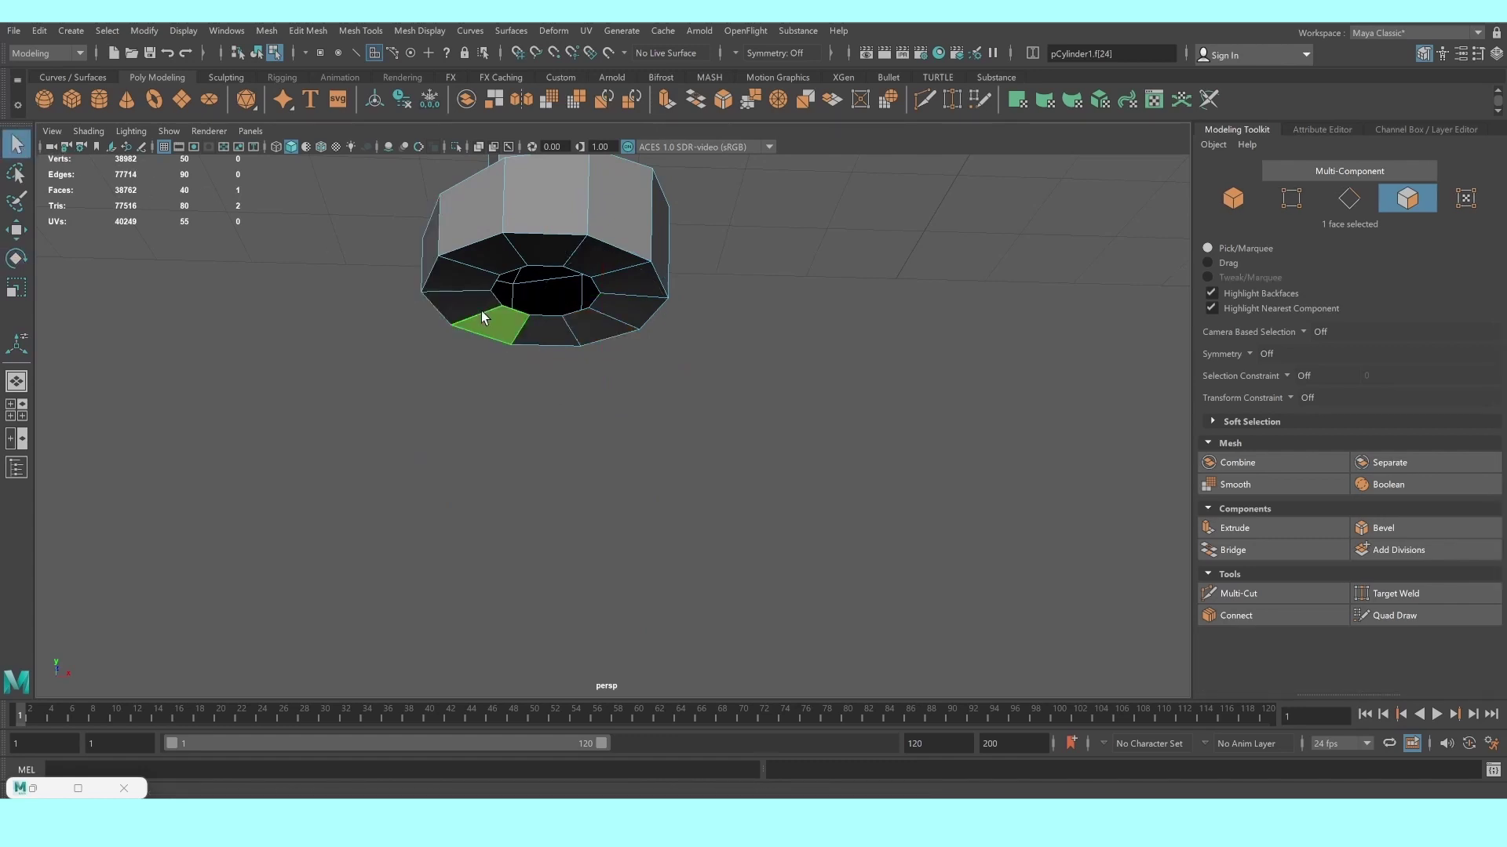
double_click(468, 302, "shift")
key("Delete")
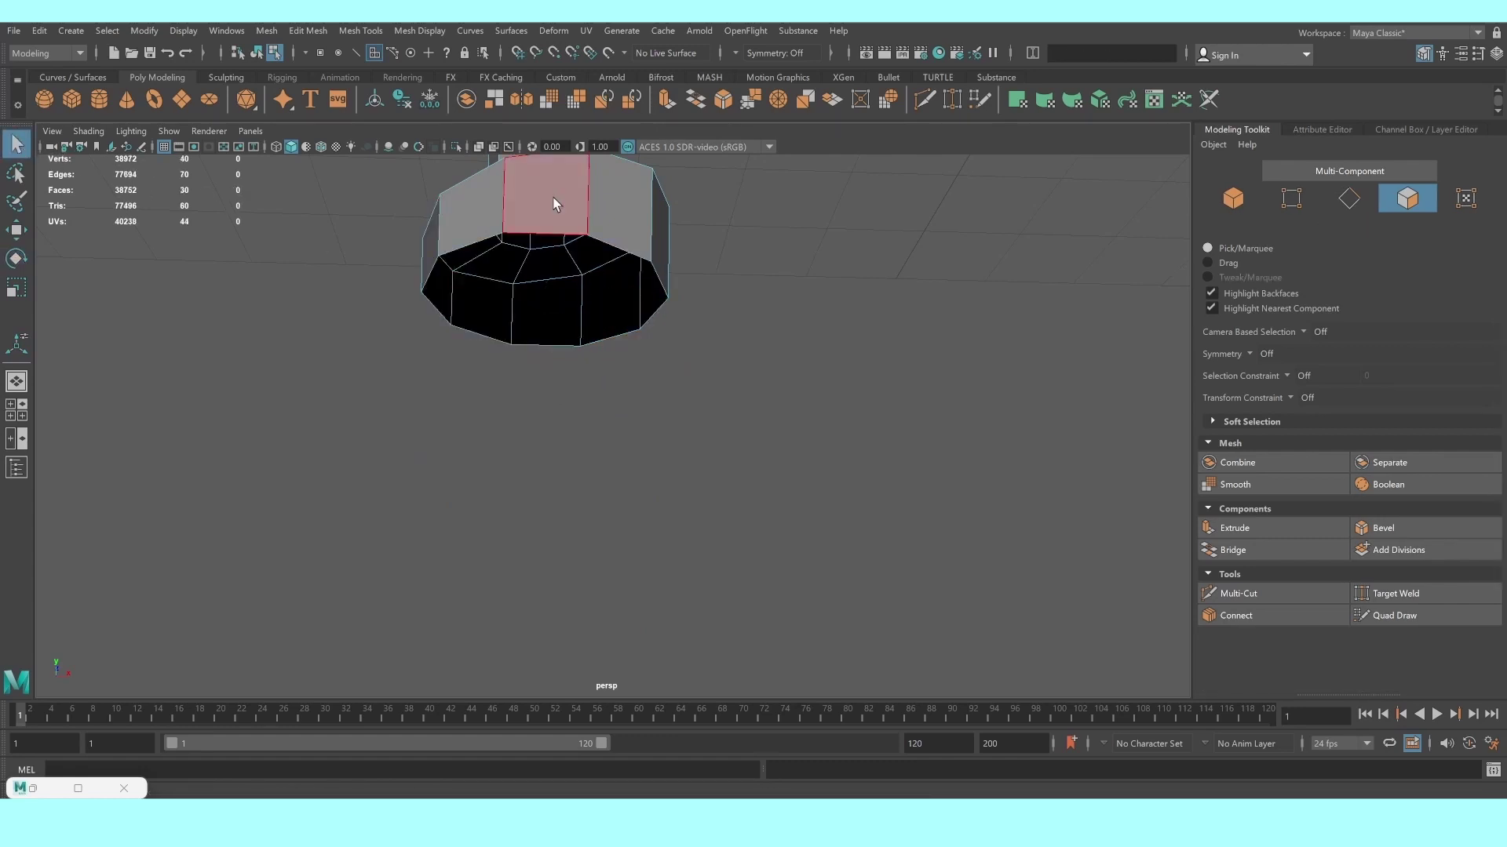
right_click_drag(538, 239, 581, 208)
left_click(1238, 593)
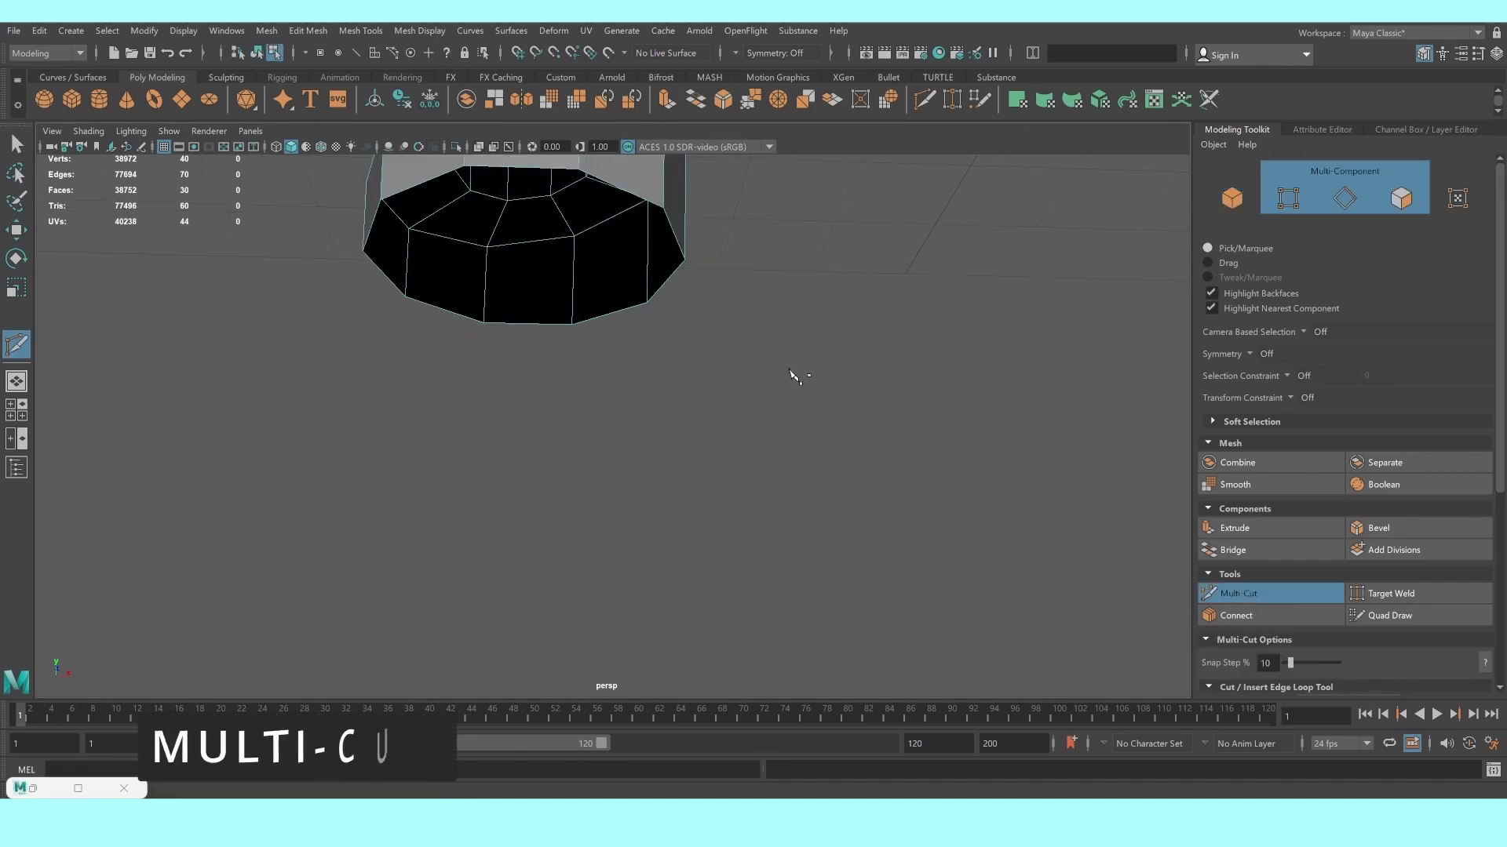
Insert two Multi-Cut edge loops around the leg's foot, checking them in wireframe
mouse_move(798, 373)
left_mouse_down("alt")
mouse_move(706, 357)
mouse_move(681, 559)
left_mouse_up("alt")
left_click(670, 559, "ctrl")
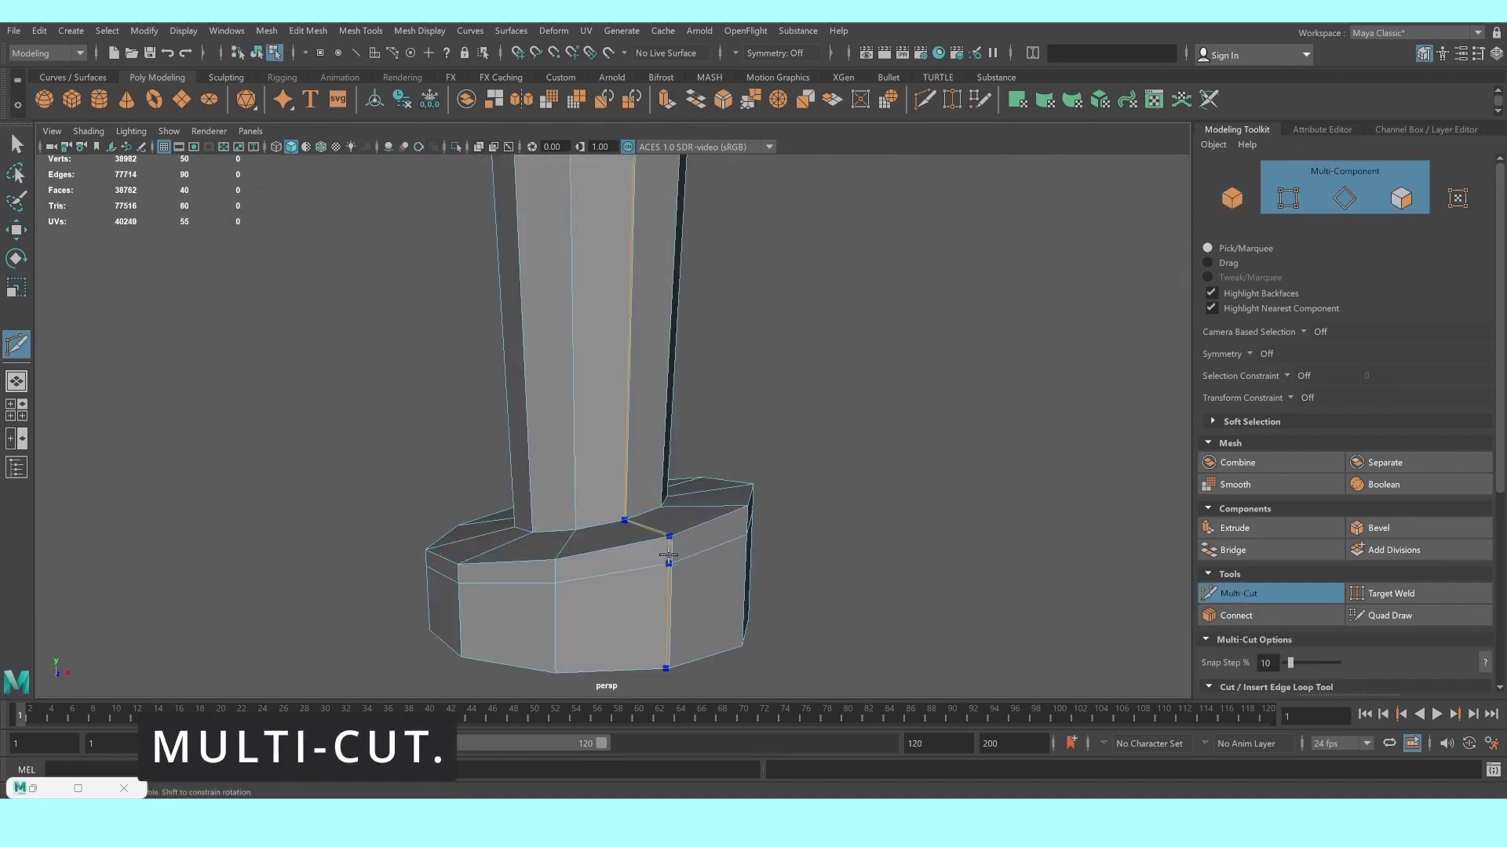
left_click(629, 518, "ctrl")
scroll(612, 408, "down", 5)
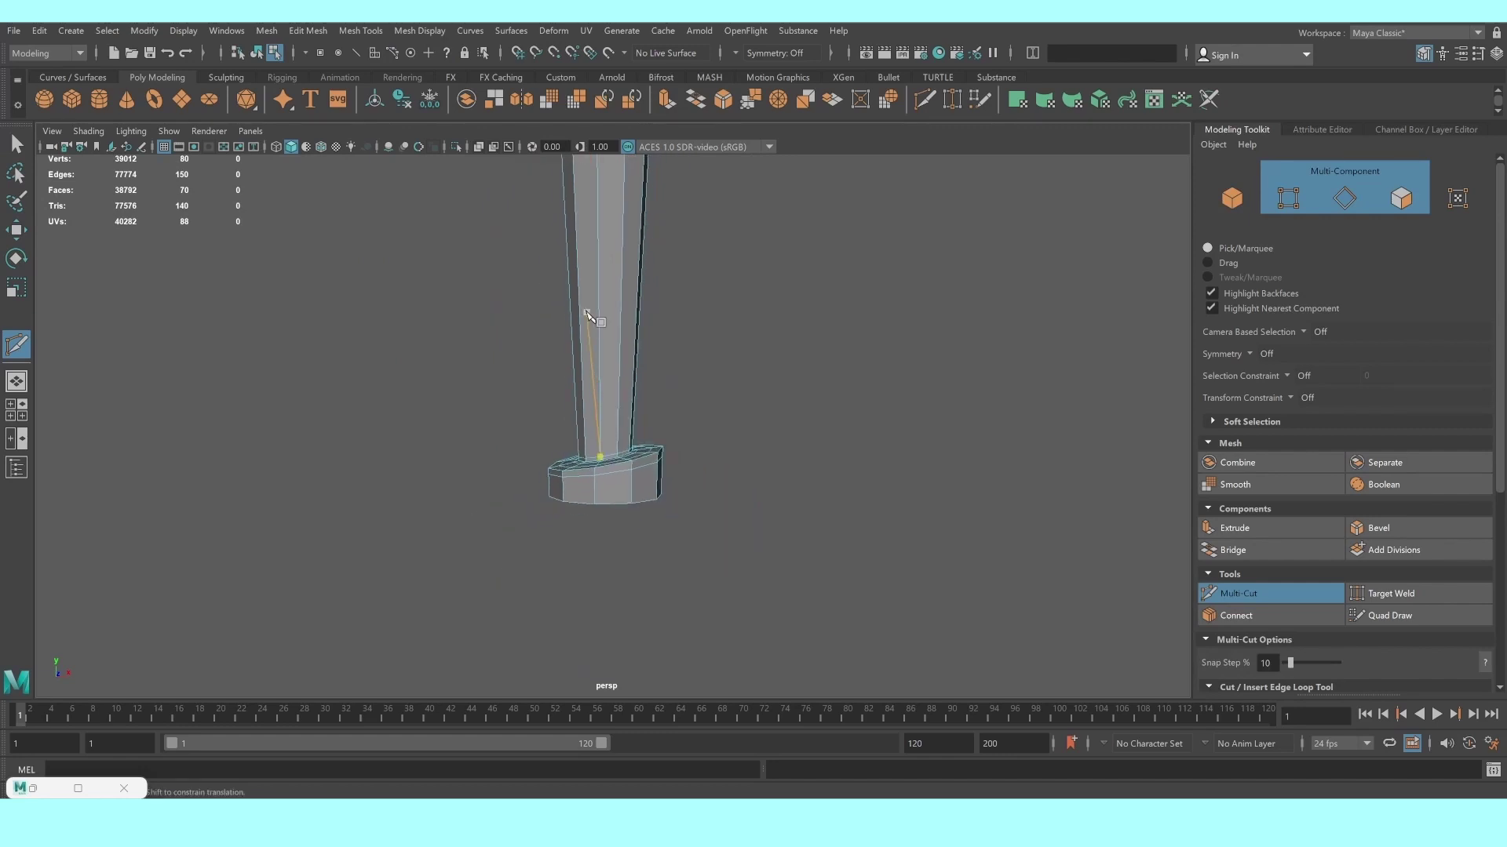
scroll(596, 502, "up", 5)
scroll(628, 554, "up", 3)
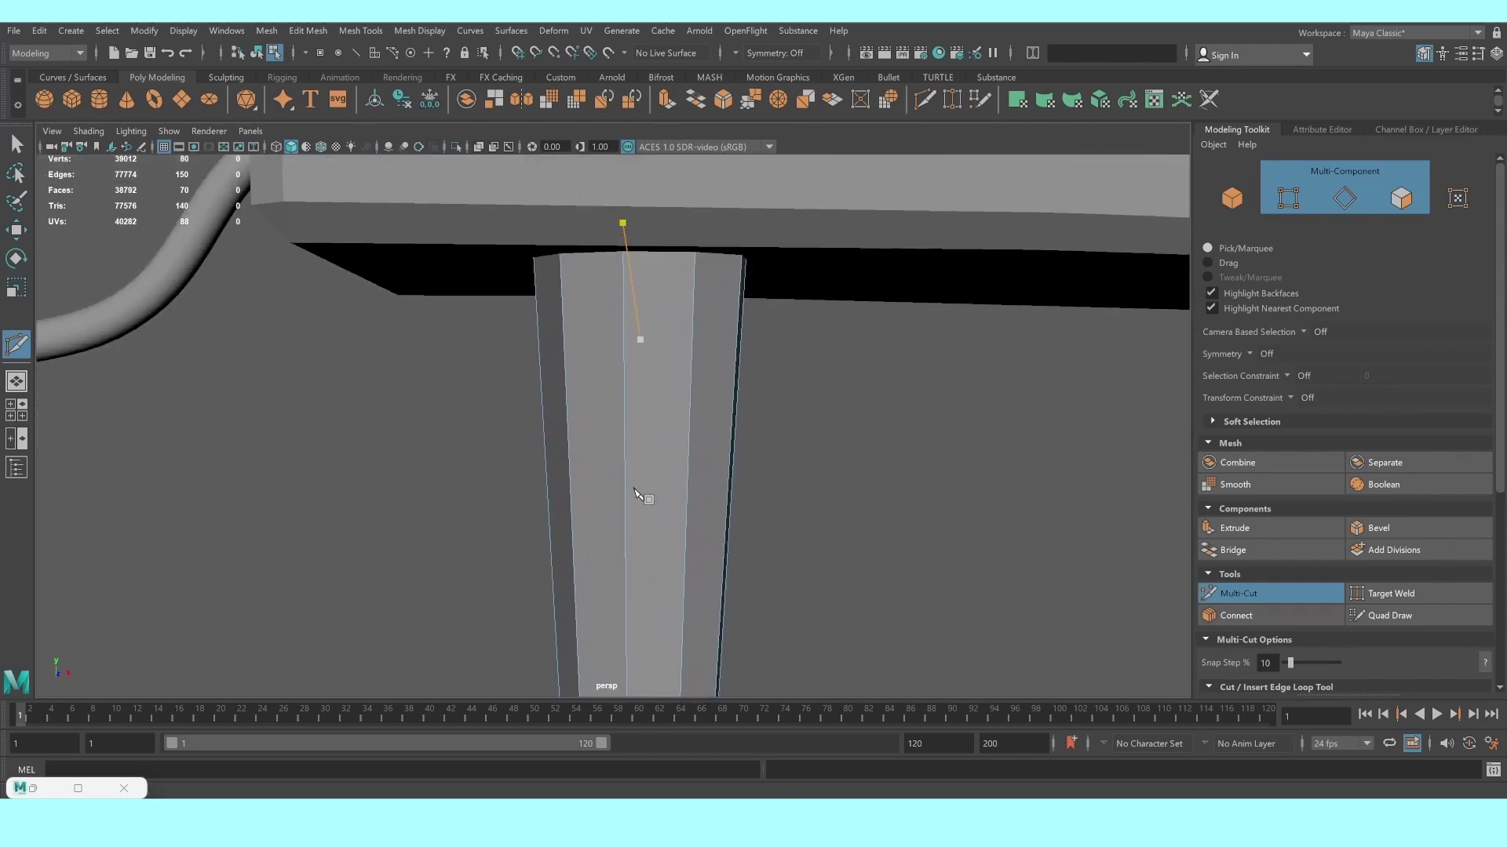
key("4")
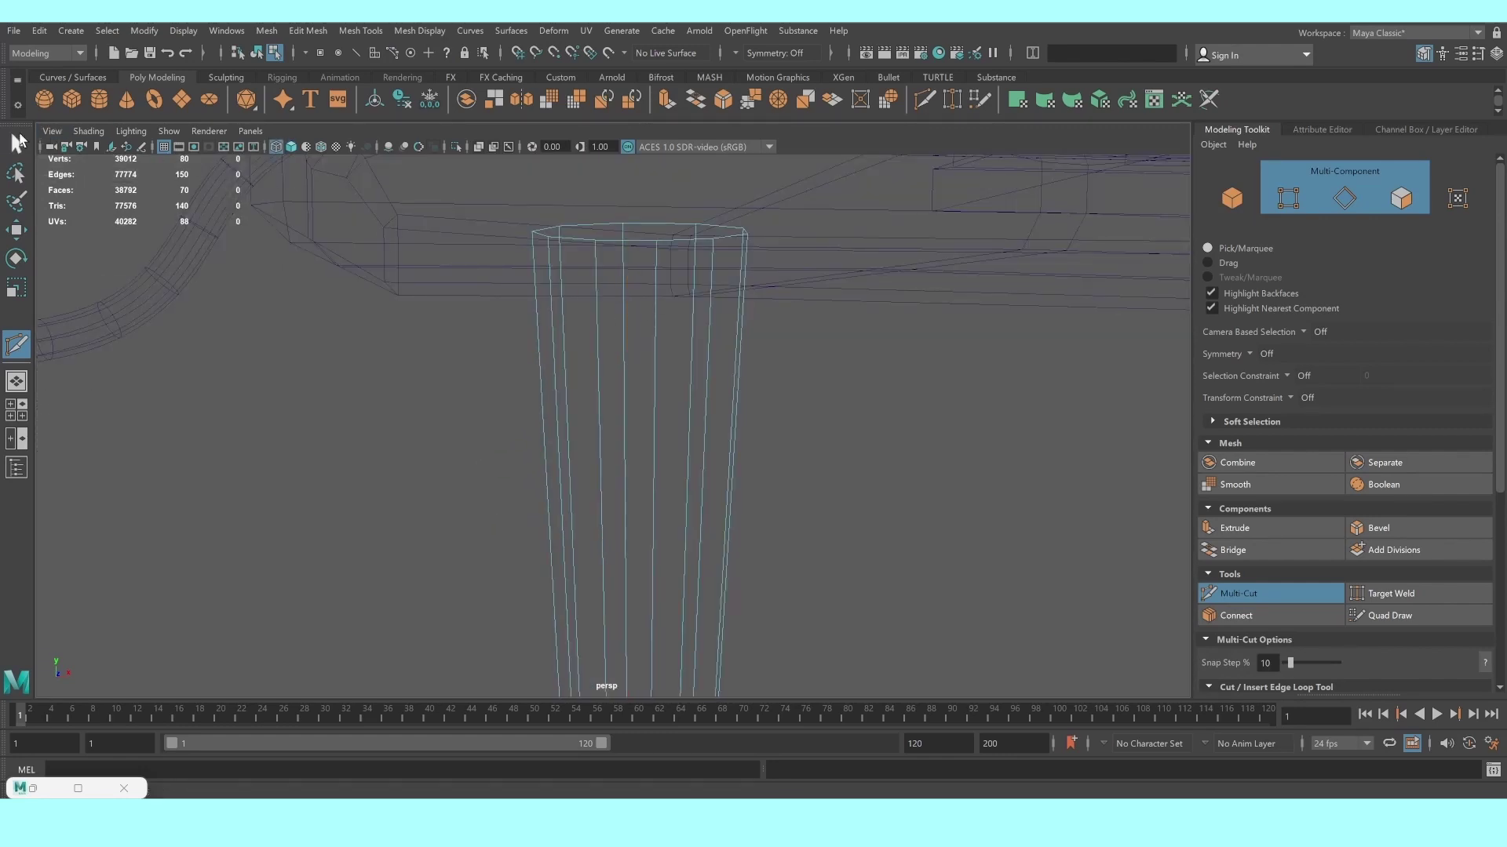
left_click(17, 143)
Preview the leg smoothed, return to shaded Object mode, and look down on the desk
scroll(653, 431, "down", 4)
key("3")
key("5")
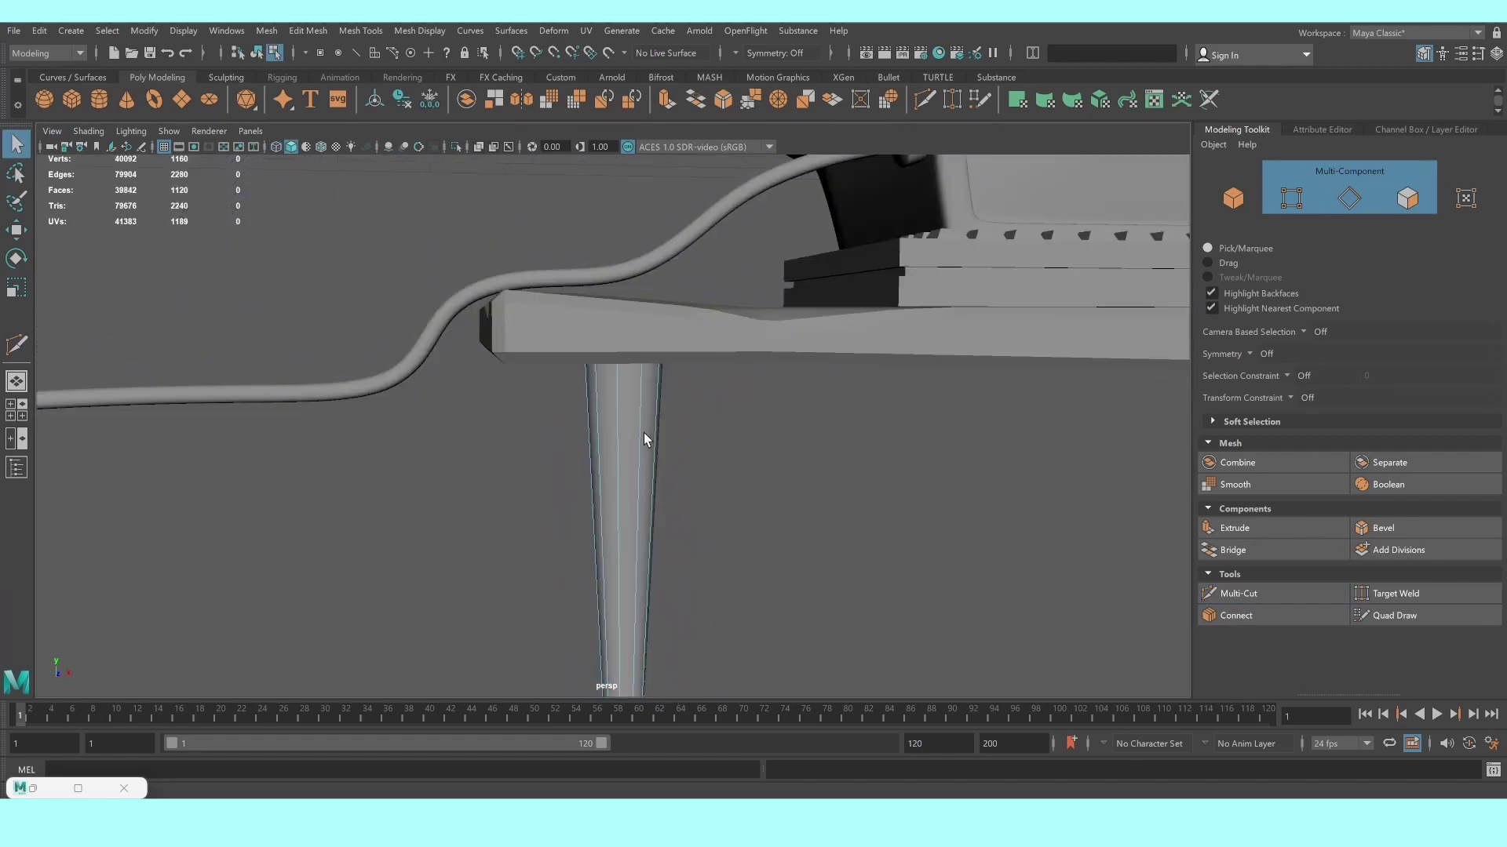
scroll(628, 439, "down", 5)
right_click_drag(604, 449, 685, 393)
left_click(702, 549)
scroll(709, 565, "down", 3)
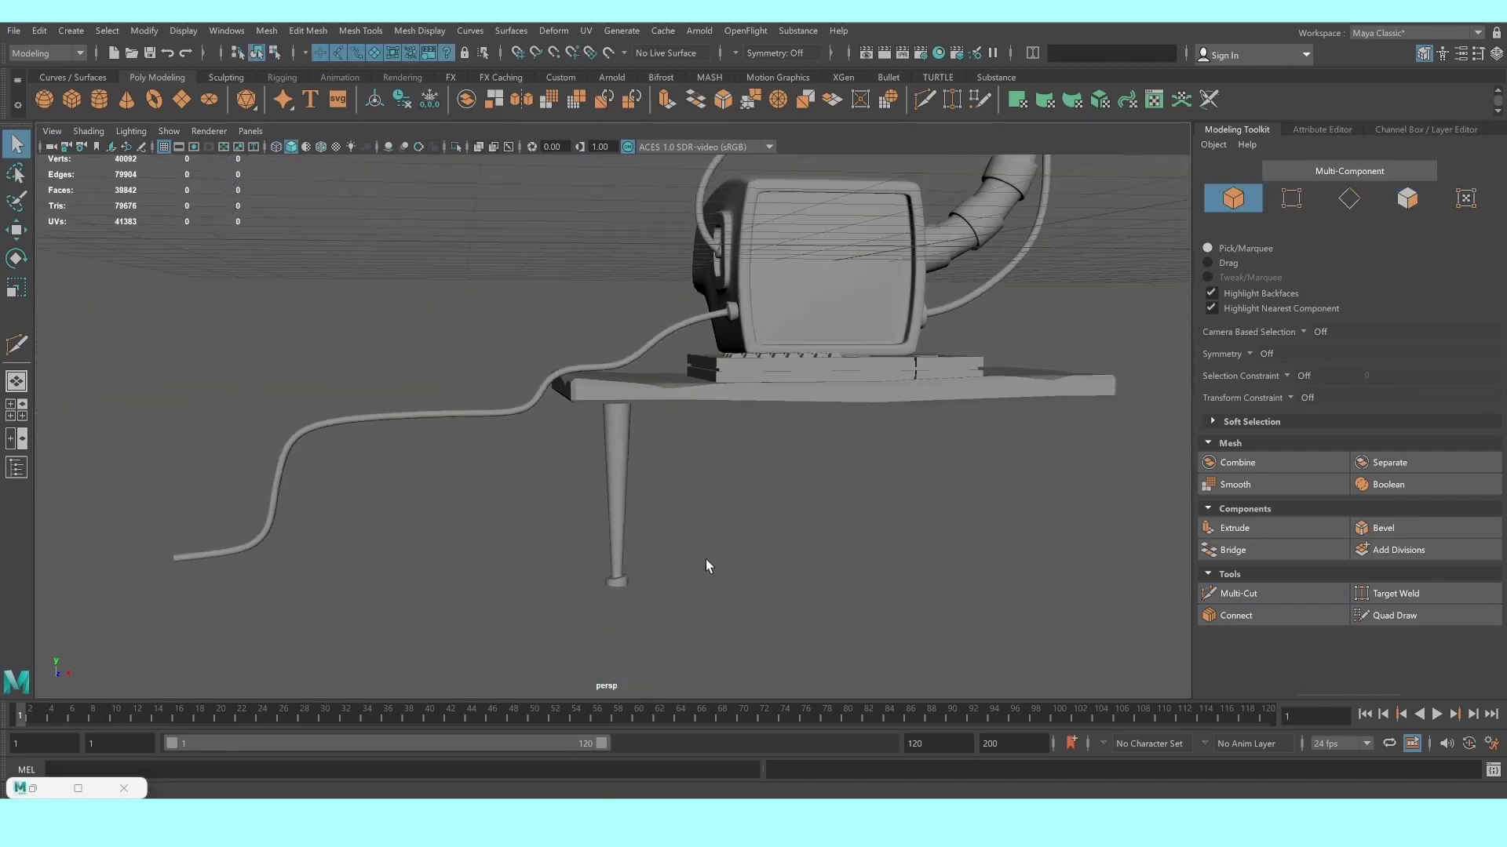
mouse_move(709, 565)
left_mouse_down("alt")
mouse_move(626, 538)
mouse_move(595, 548)
mouse_move(622, 549)
left_mouse_up("alt")
Select the table leg and center the model in the top view
left_click(527, 471)
key("space")
key("space")
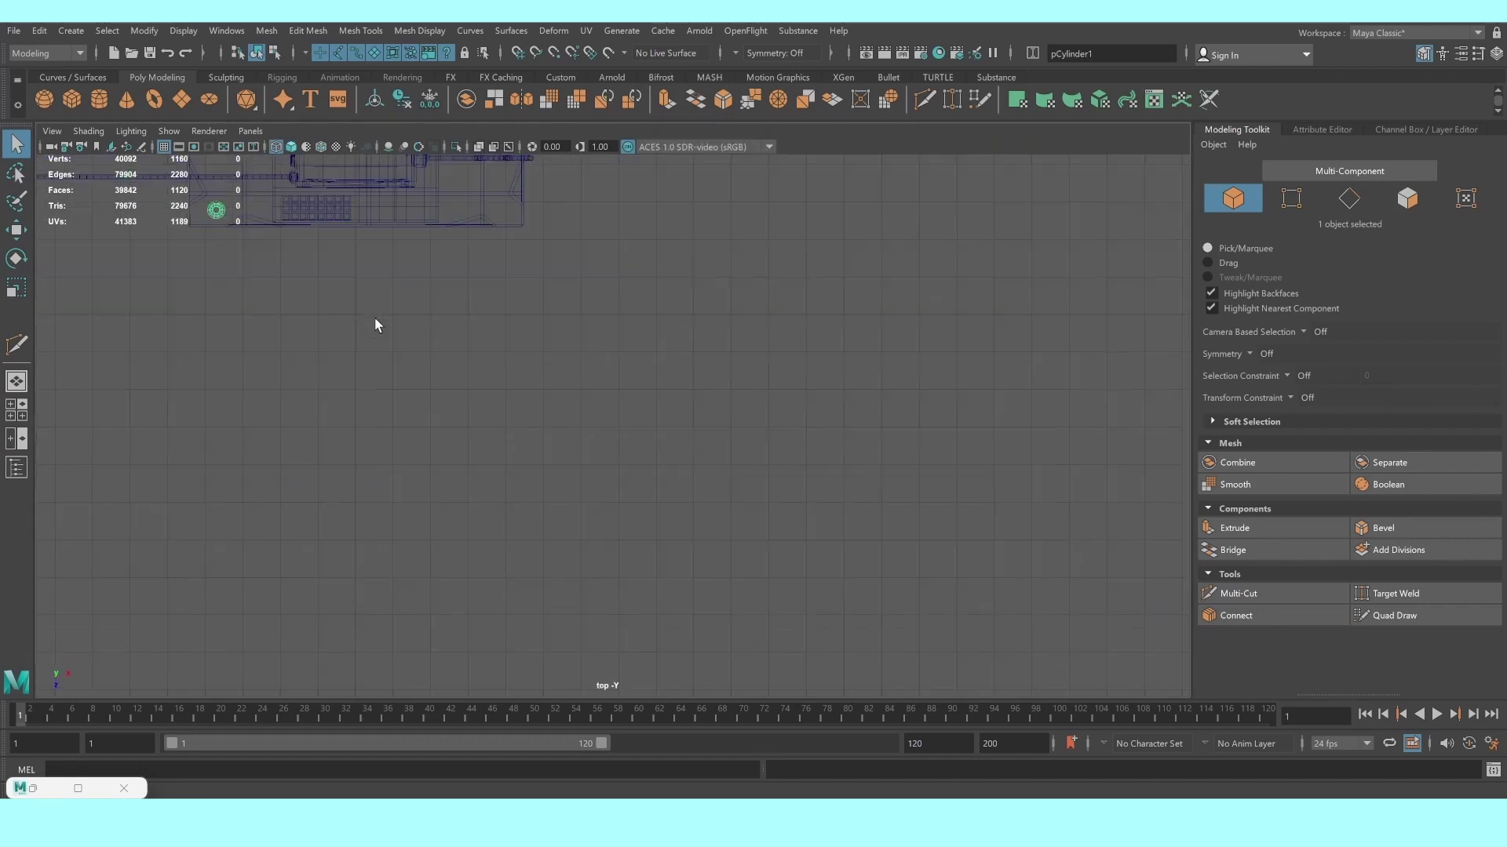
scroll(377, 325, "up", 2)
middle_click_drag(377, 326, 677, 495, "alt")
scroll(677, 495, "up", 3)
middle_click_drag(936, 488, 761, 620, "alt")
Duplicate the leg to the desk's other end and move a leg pair to the back corners
key("w")
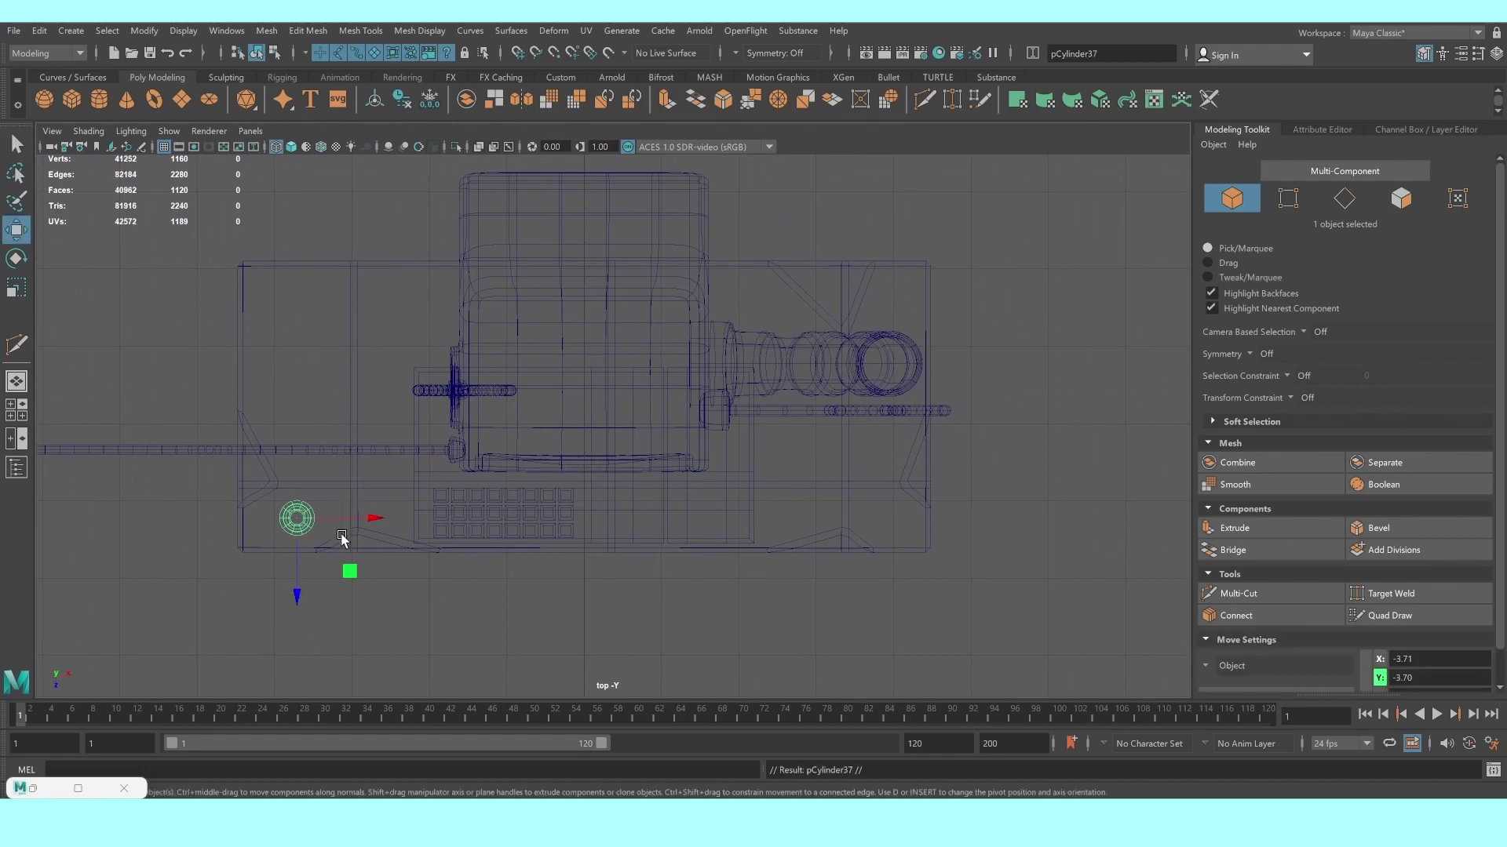
key("ctrl+d")
left_click_drag(367, 518, 982, 480)
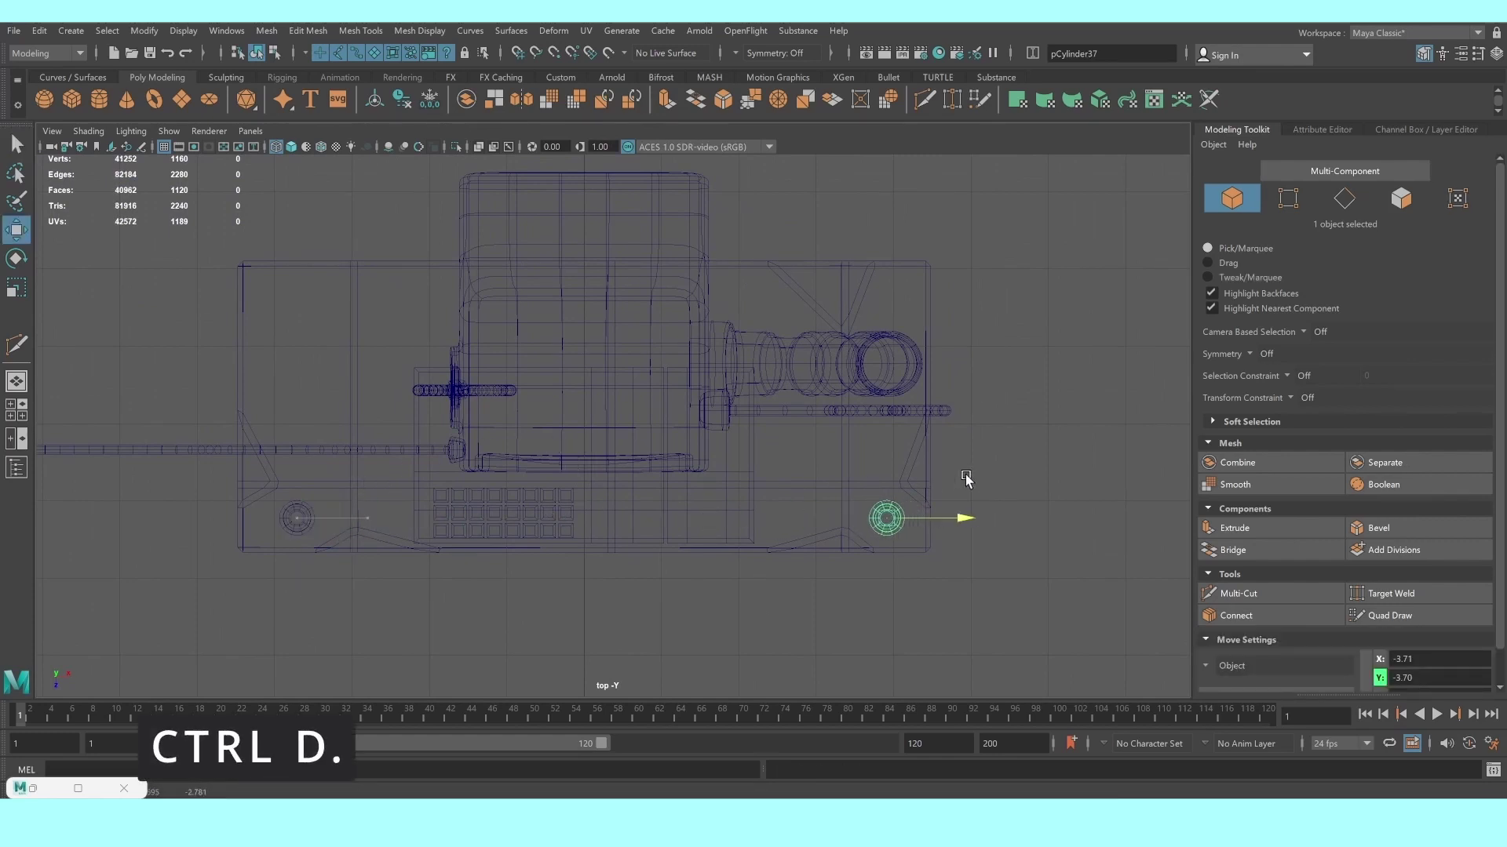
left_click(294, 512, "shift")
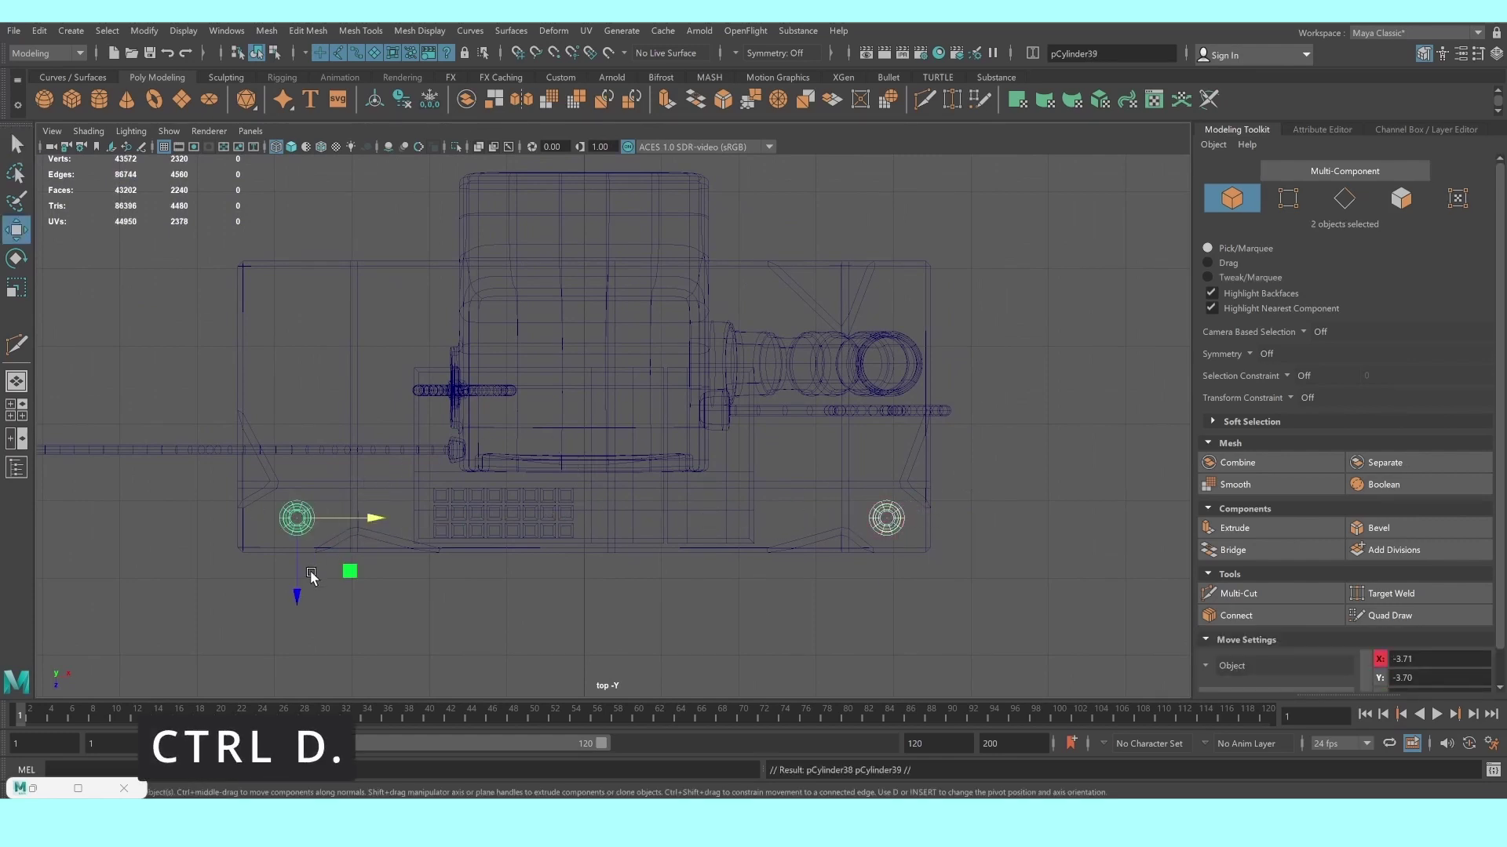
left_click_drag(295, 590, 305, 373)
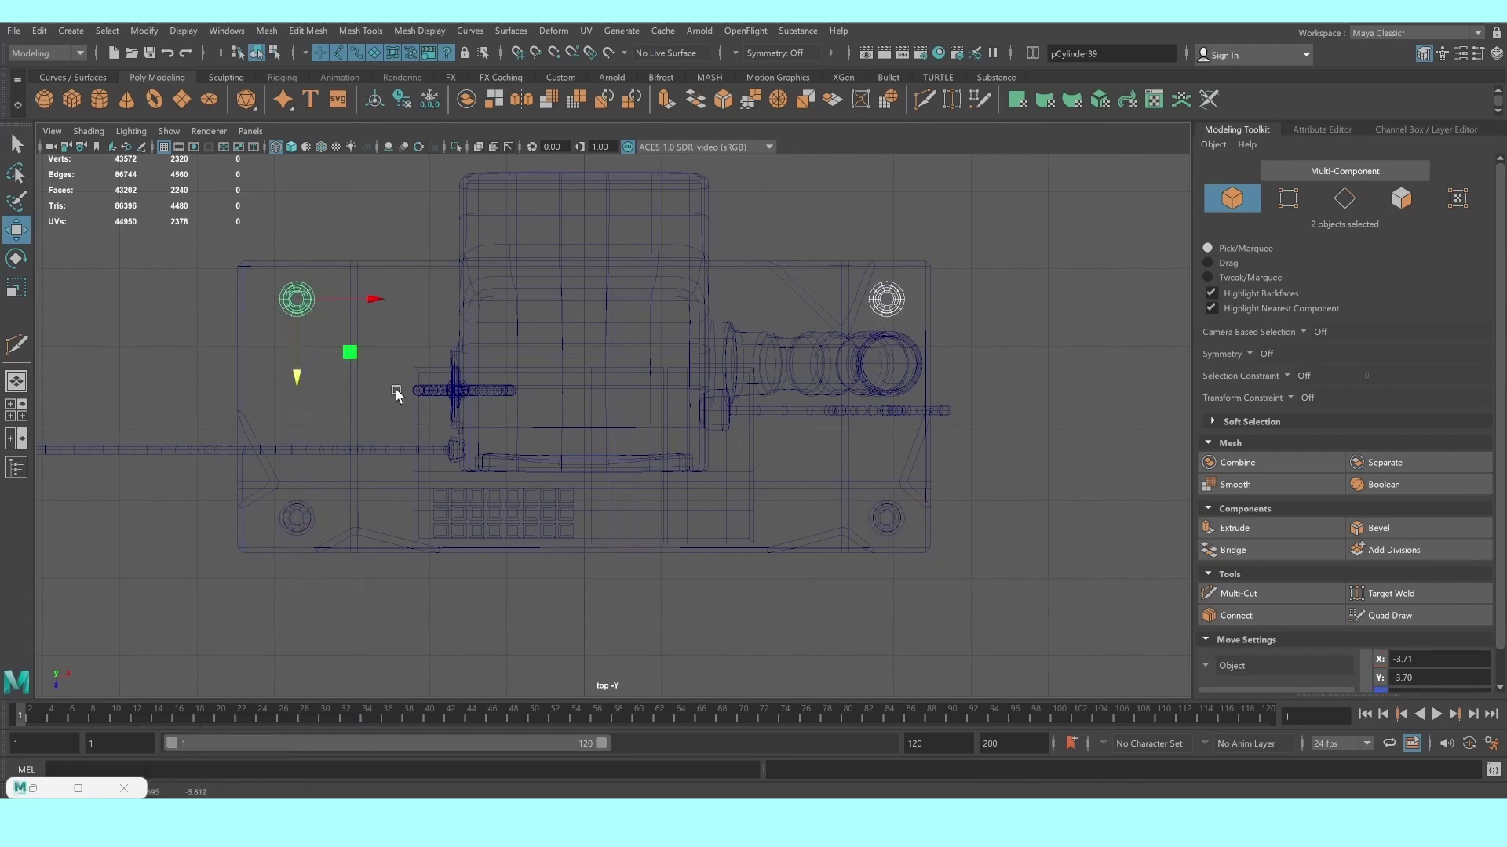
key("space")
key("space")
left_click(830, 538)
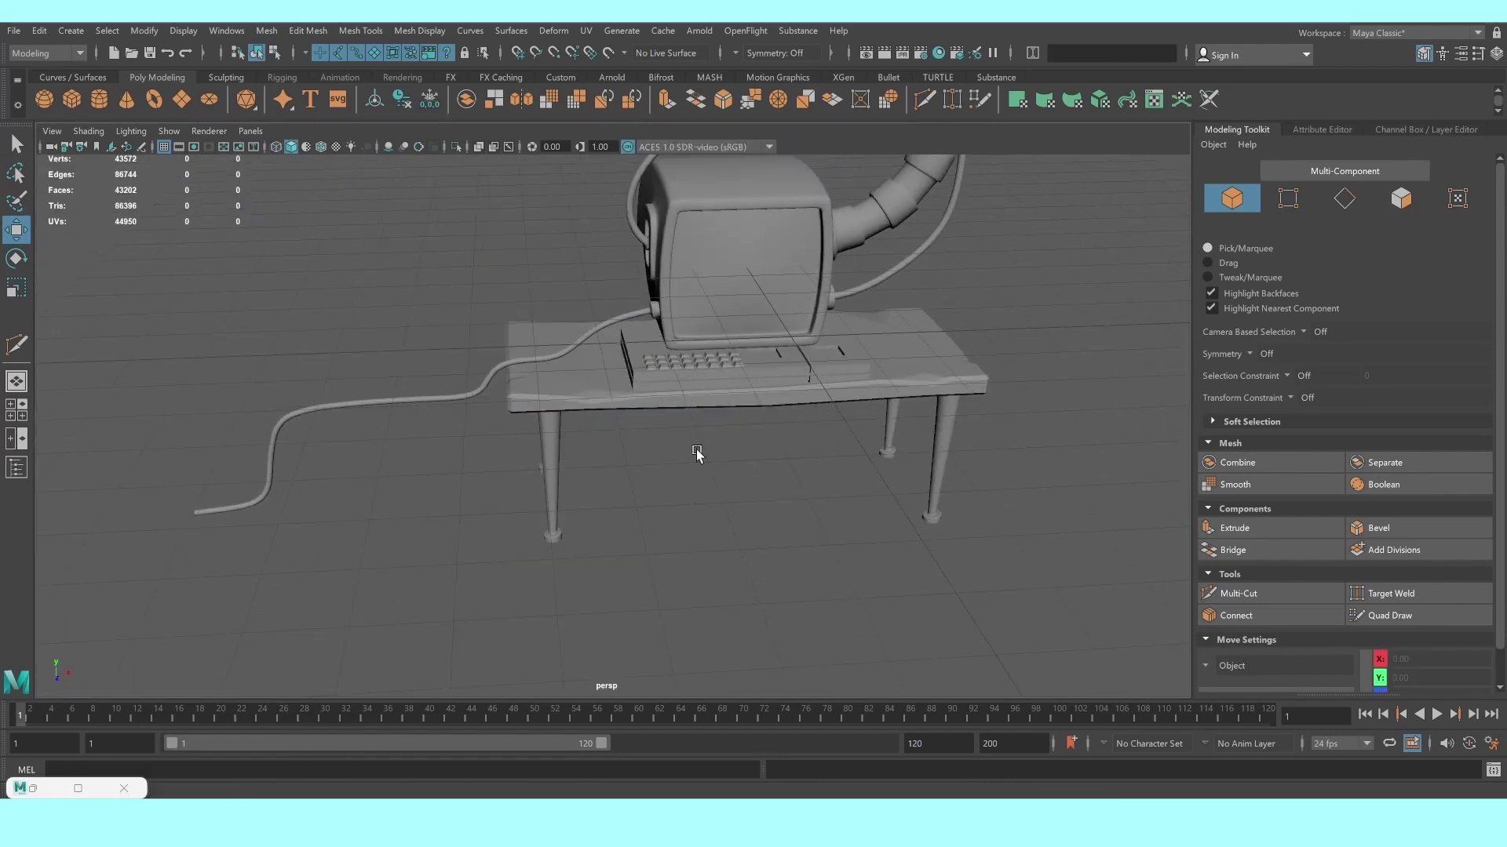
mouse_move(697, 453)
left_mouse_down("alt")
mouse_move(538, 572)
mouse_move(489, 565)
left_mouse_up("alt")
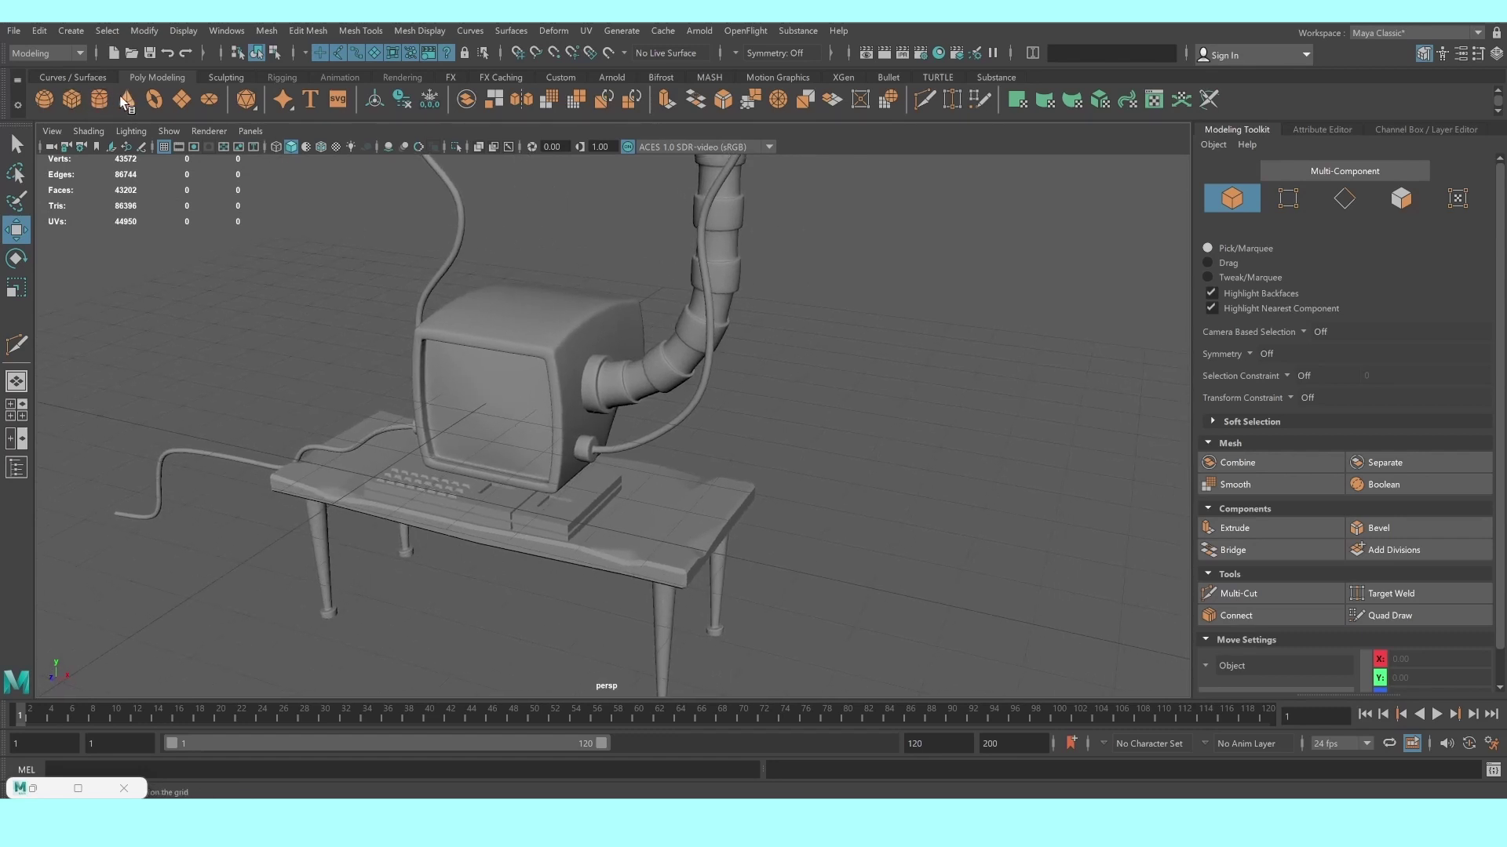
Add a torus and move it onto the desk centre in the top view
left_click(155, 100)
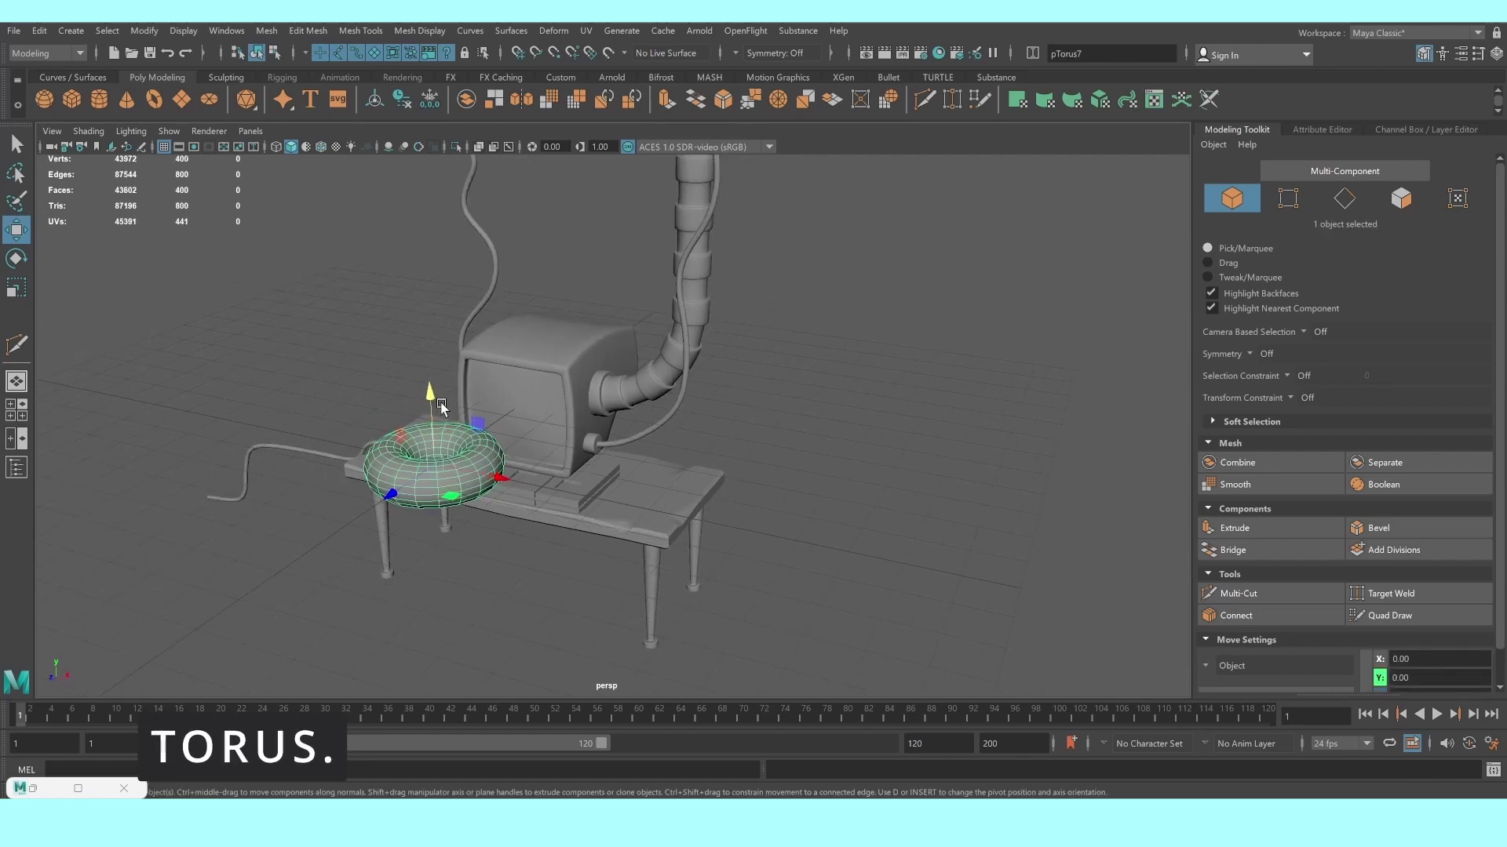
key("space")
key("space")
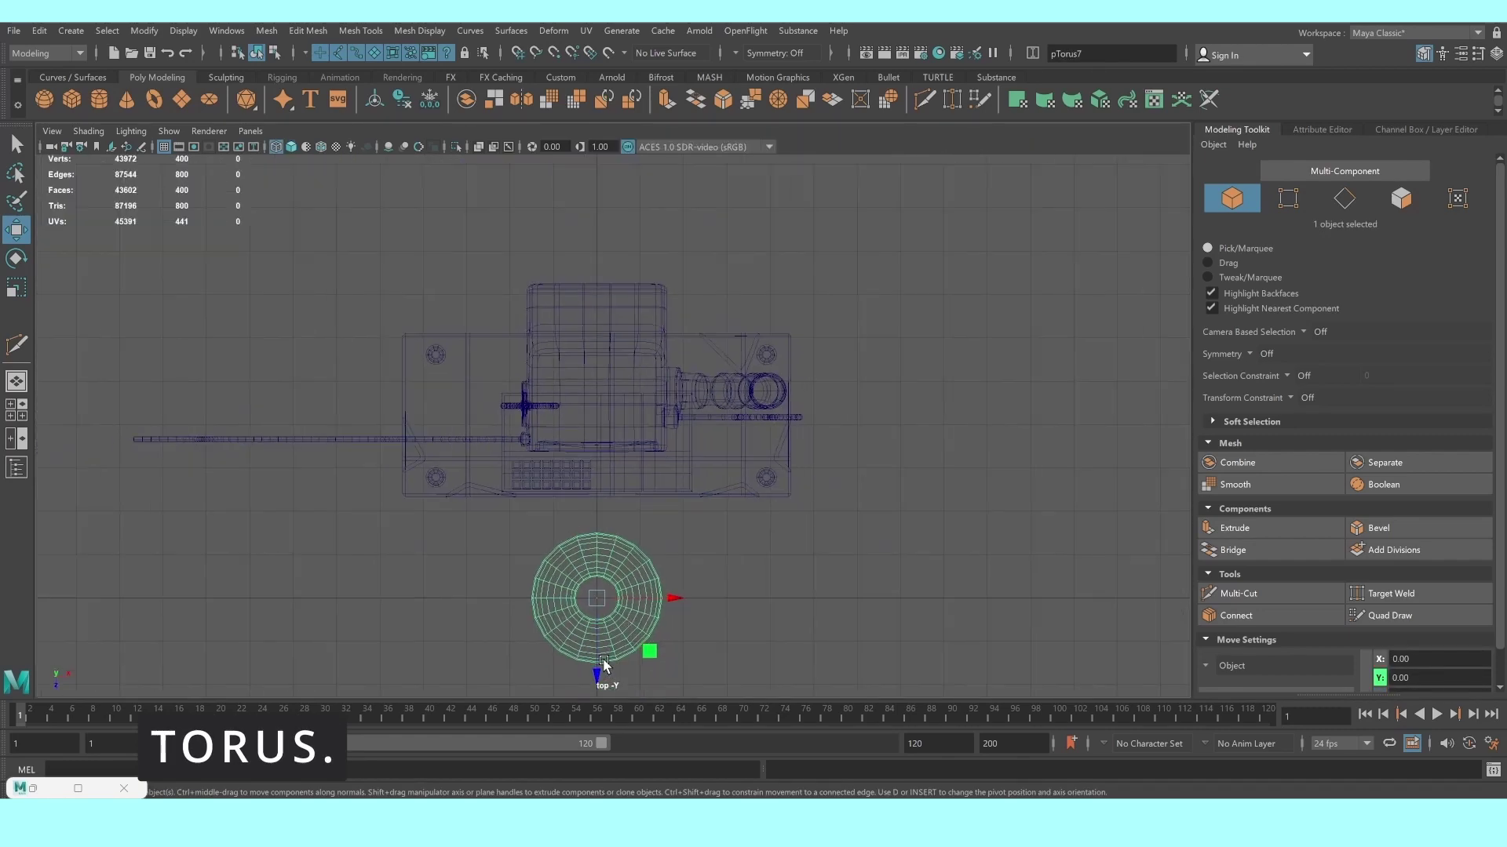
left_click_drag(603, 665, 601, 459)
scroll(596, 463, "up", 1)
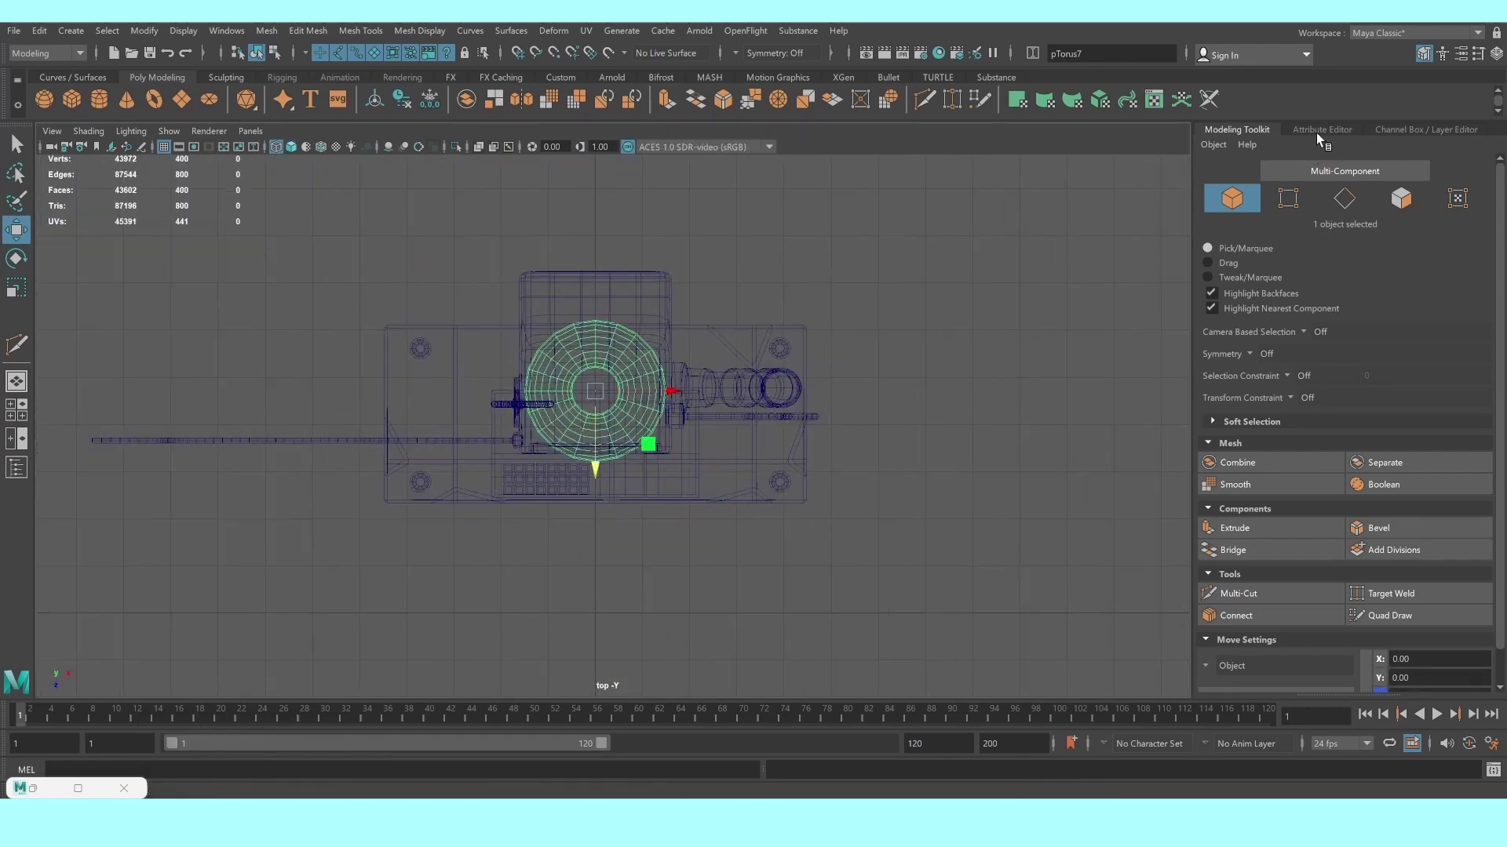
Raise the torus above the monitor in the side view
left_click(1426, 129)
scroll(663, 347, "up", 2)
scroll(628, 347, "up", 3)
key("5")
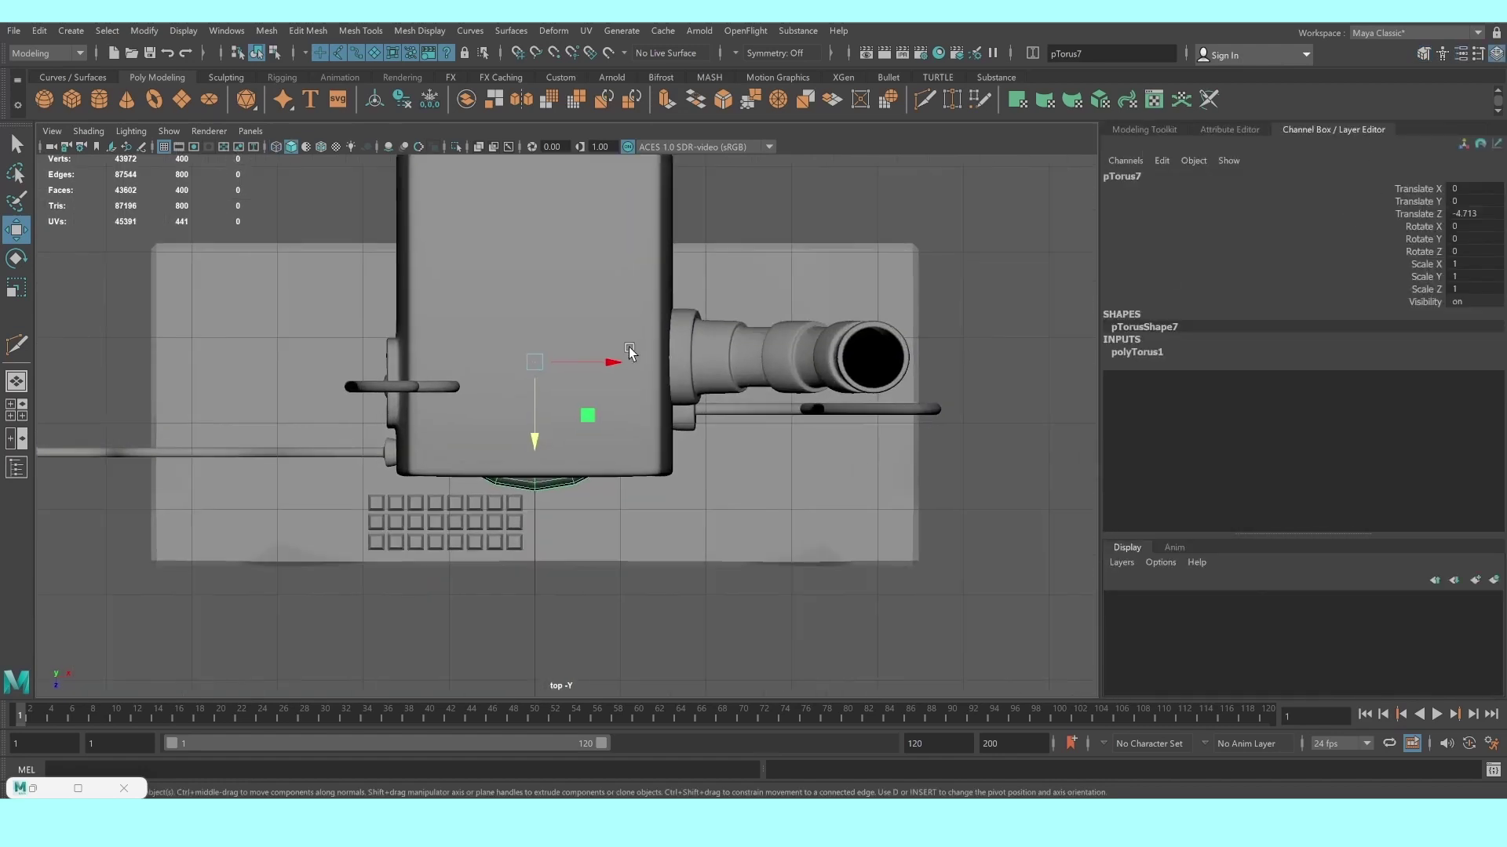
key("space")
key("space")
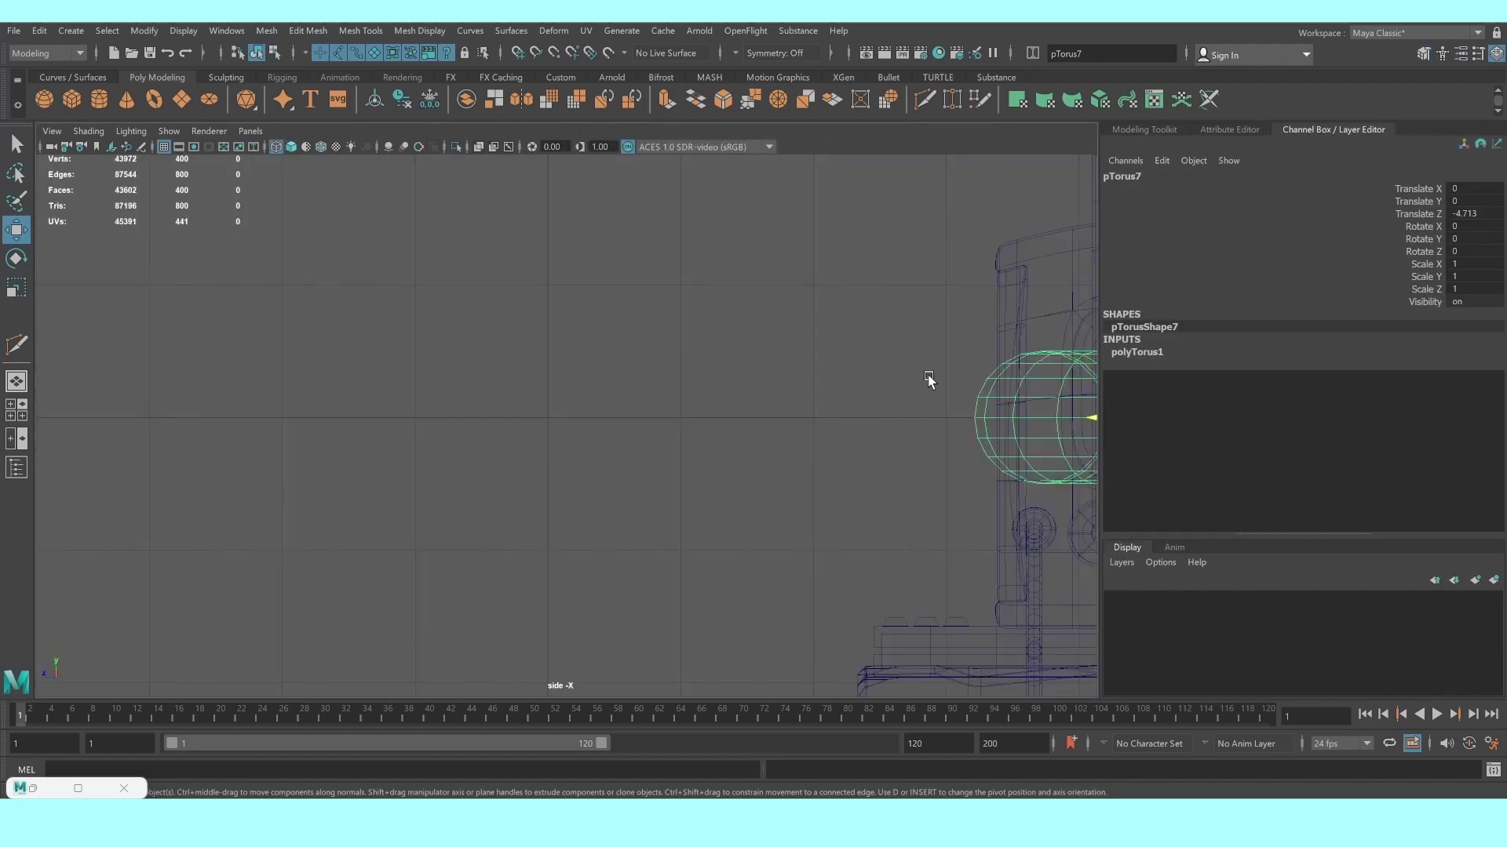
middle_click_drag(929, 380, 390, 531, "alt")
left_click_drag(628, 497, 660, 173)
left_click_drag(579, 247, 605, 249)
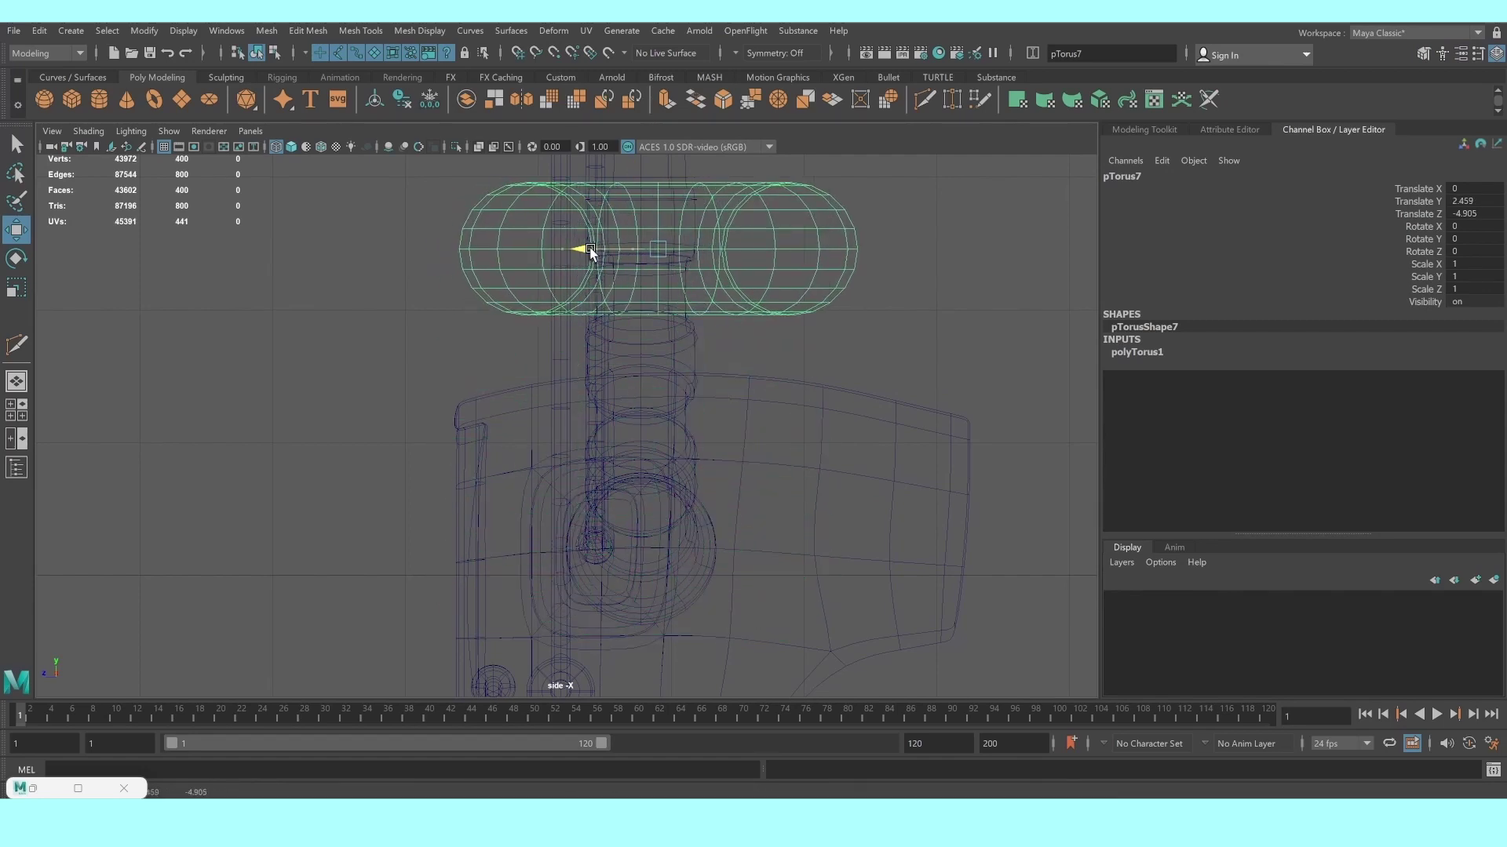
key("space")
key("space")
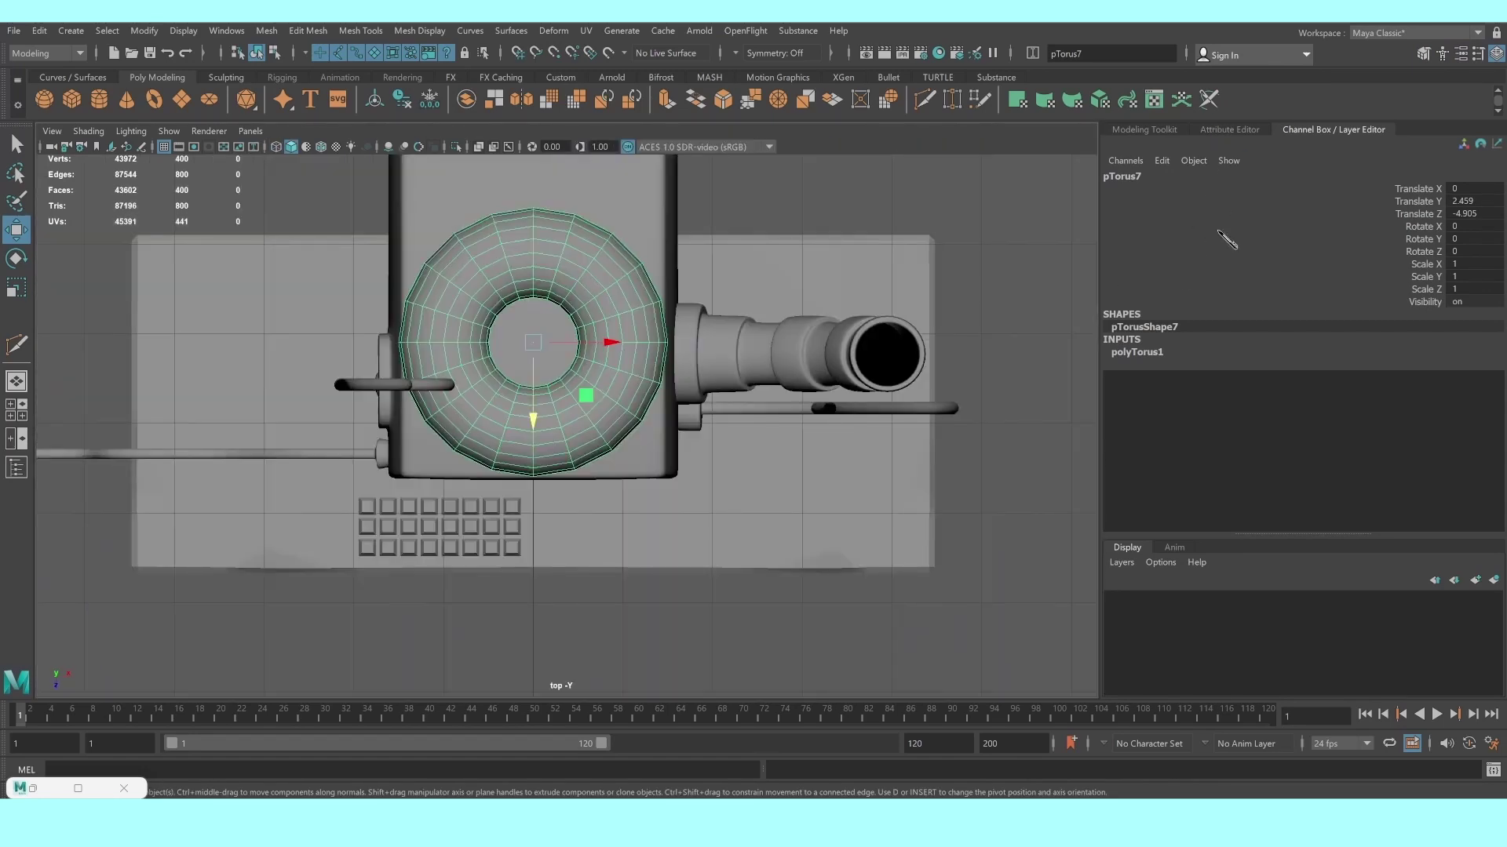
In the polyTorus1 inputs, shrink the Radius and thicken the Section Radius
left_click(1164, 353)
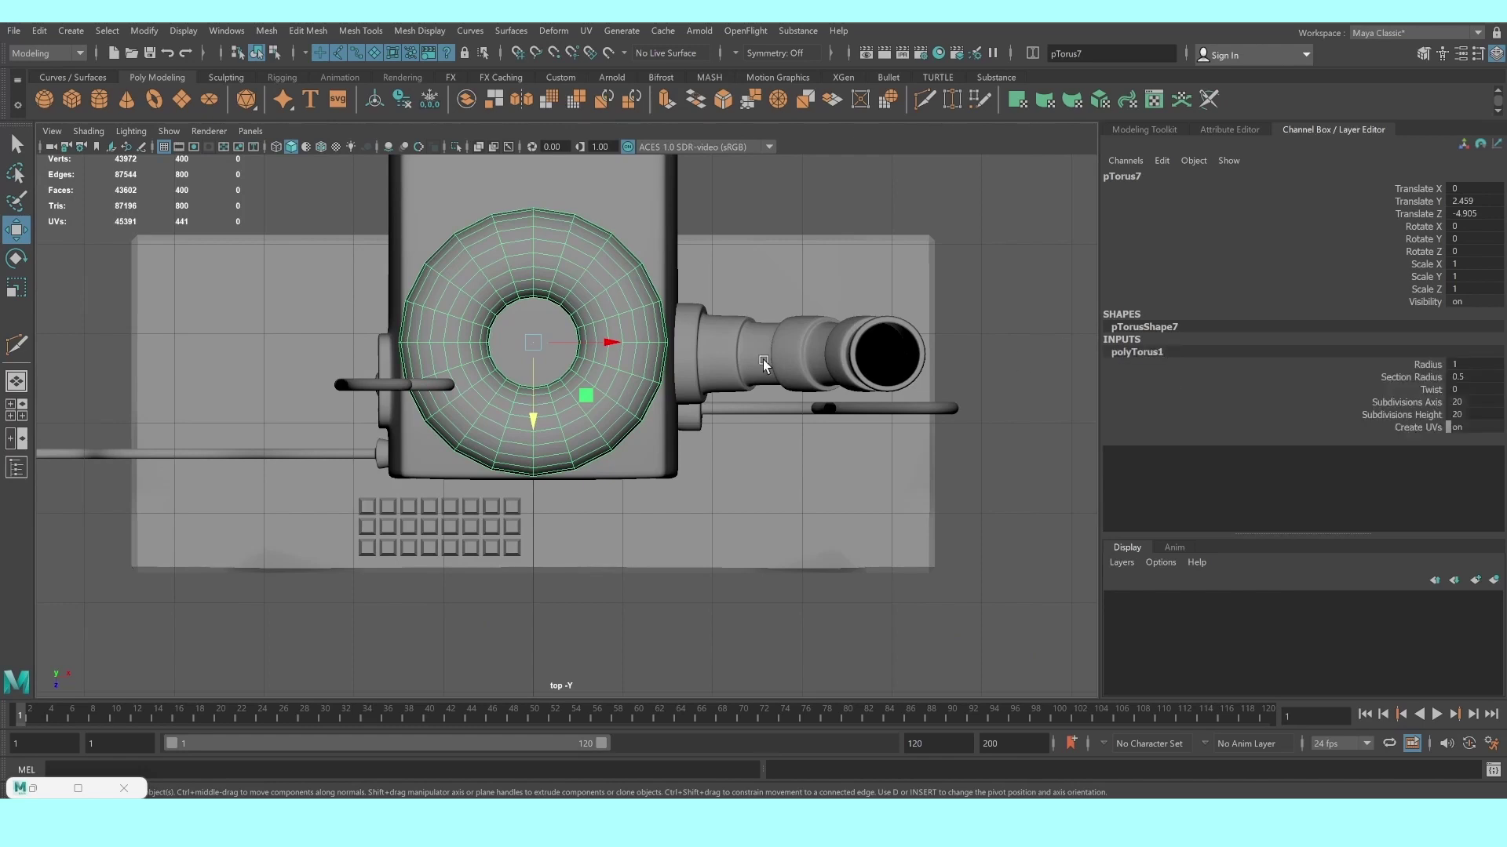
left_click(1425, 364)
middle_click_drag(632, 350, 536, 350)
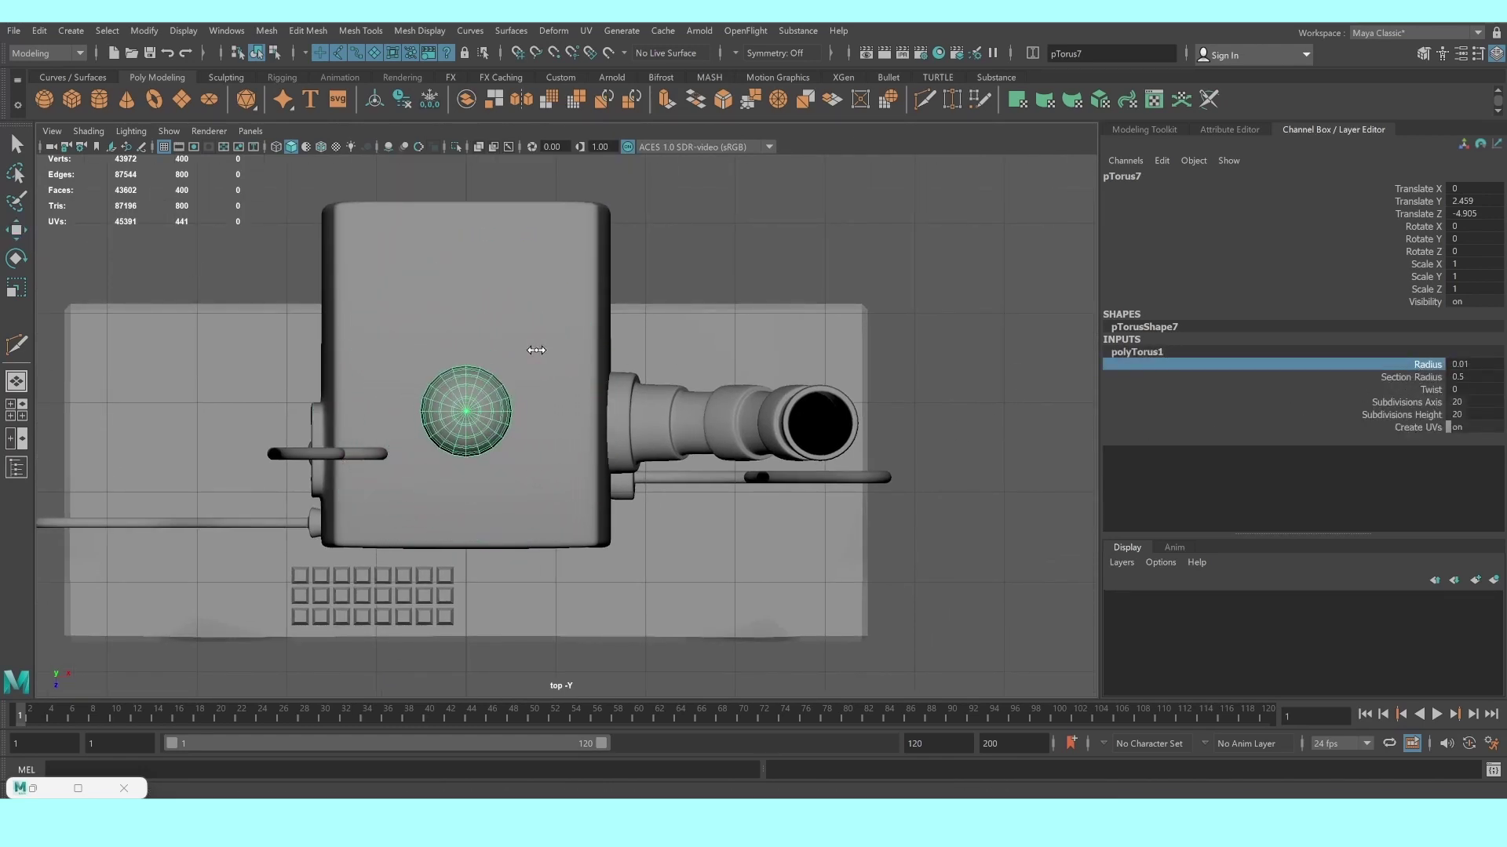
left_click(1430, 380)
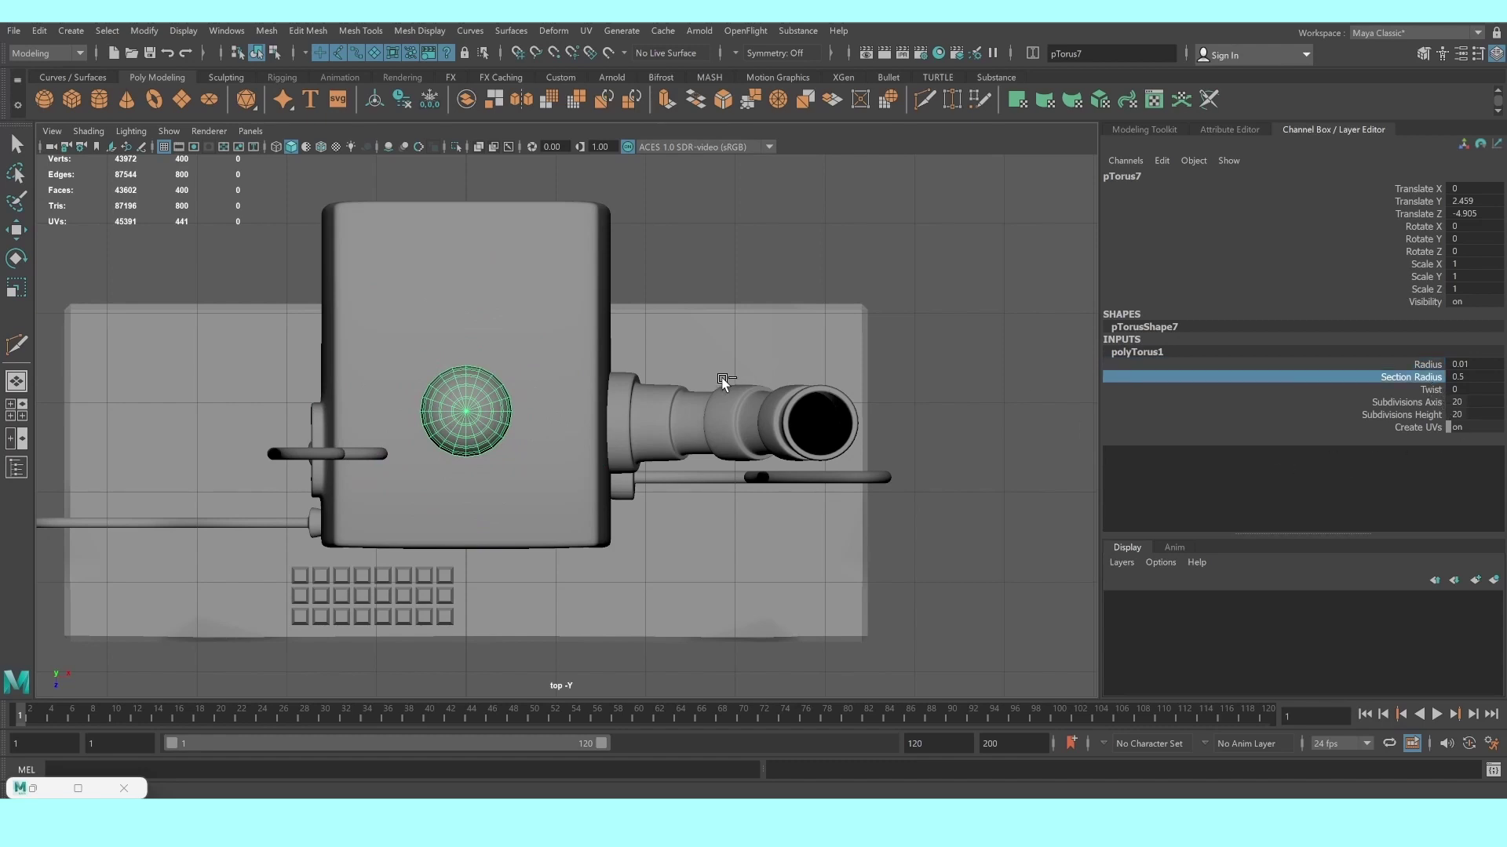
middle_click_drag(723, 382, 733, 393)
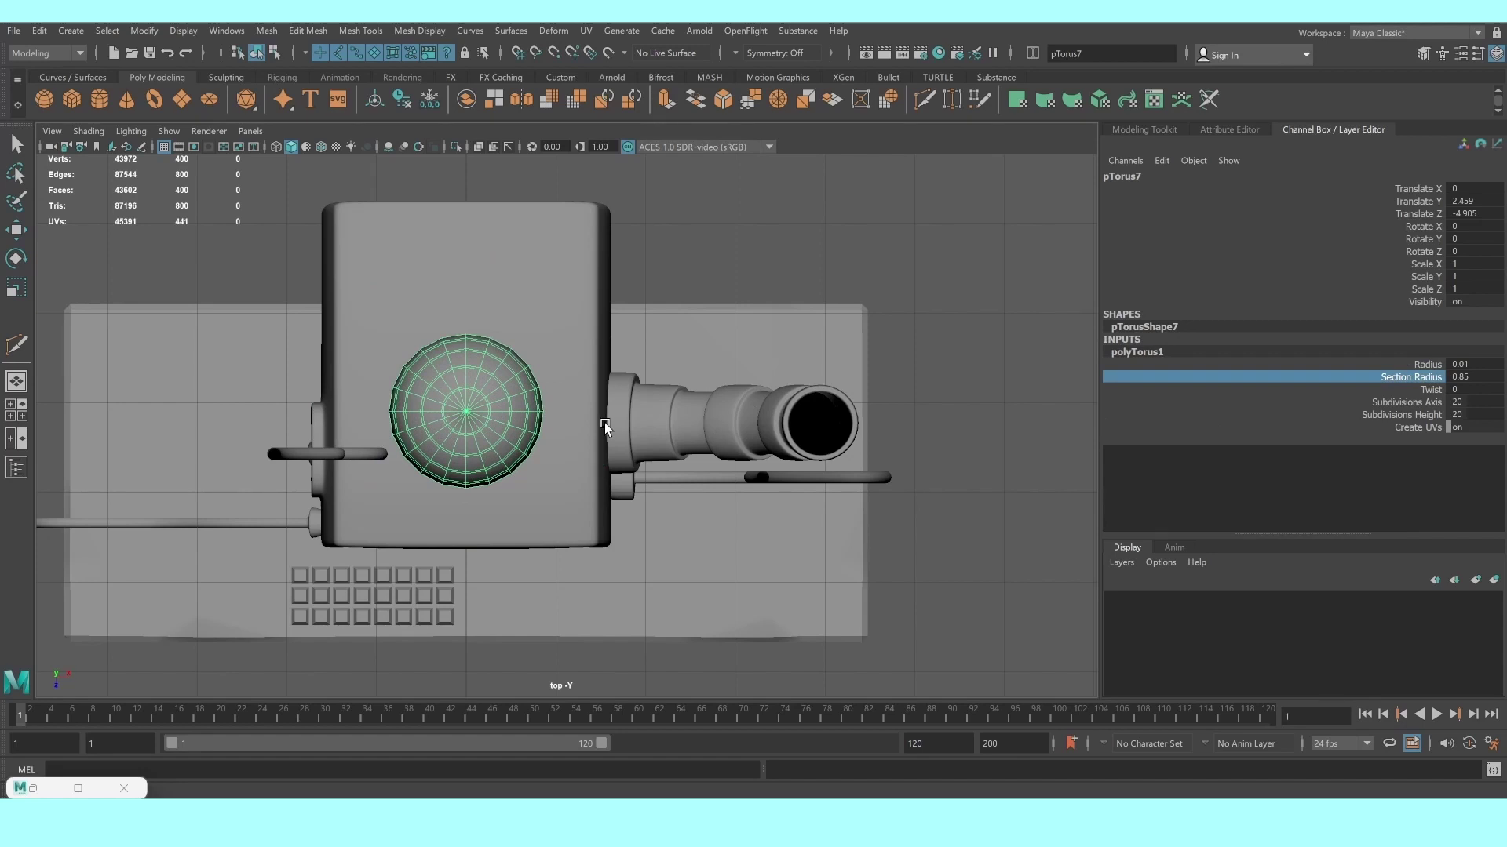
mouse_move(522, 413)
middle_mouse_down()
mouse_move(580, 414)
mouse_move(541, 416)
middle_mouse_up()
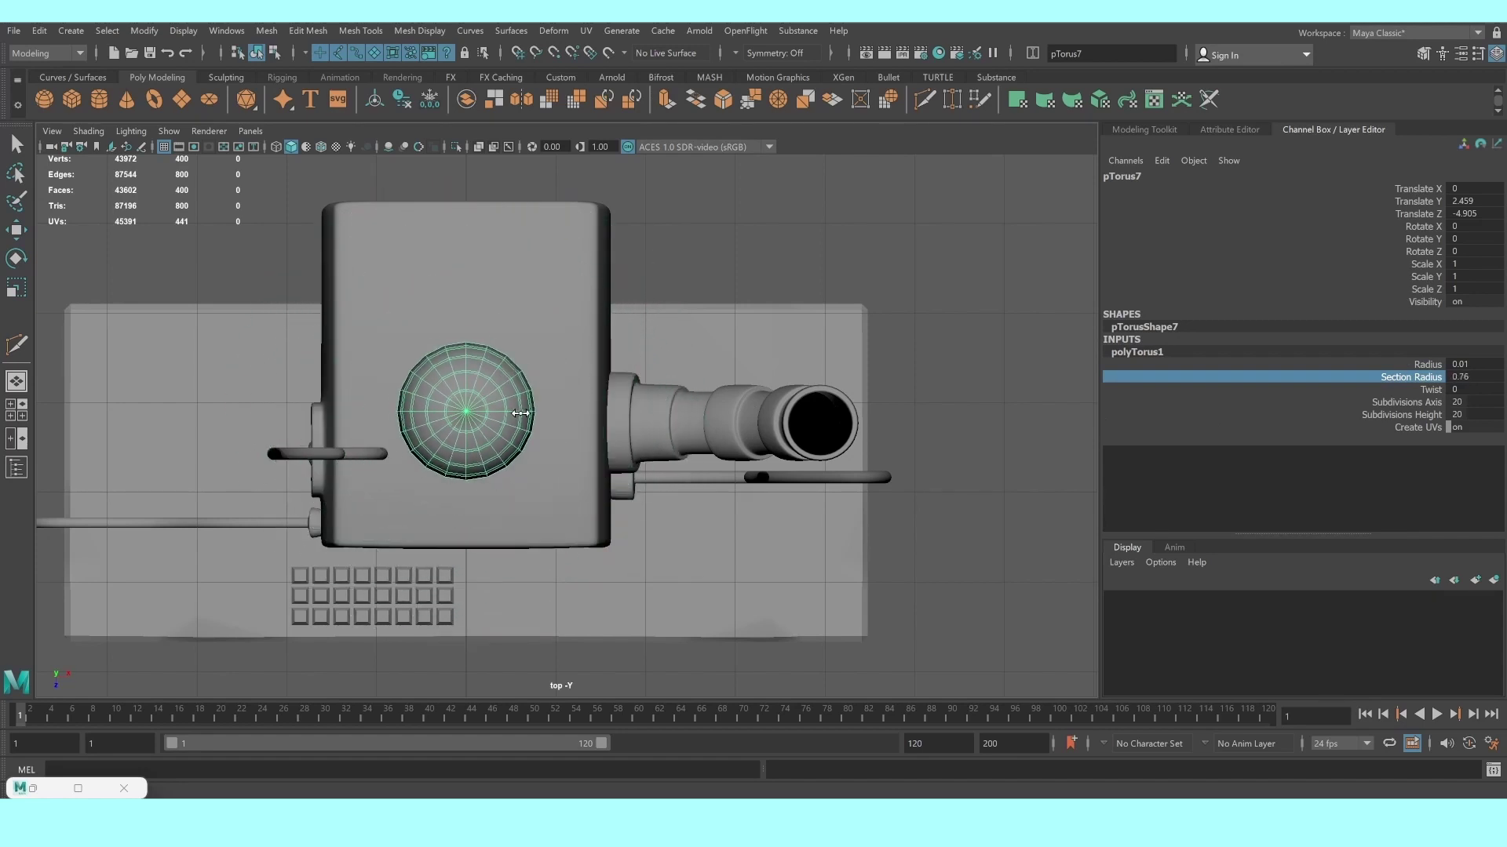
Settle the torus at Radius 0.61 and Section Radius 0.14
left_click(1421, 364)
mouse_move(631, 447)
middle_mouse_down()
mouse_move(538, 421)
mouse_move(608, 422)
middle_mouse_up()
left_click(1416, 377)
middle_click_drag(716, 401, 694, 399)
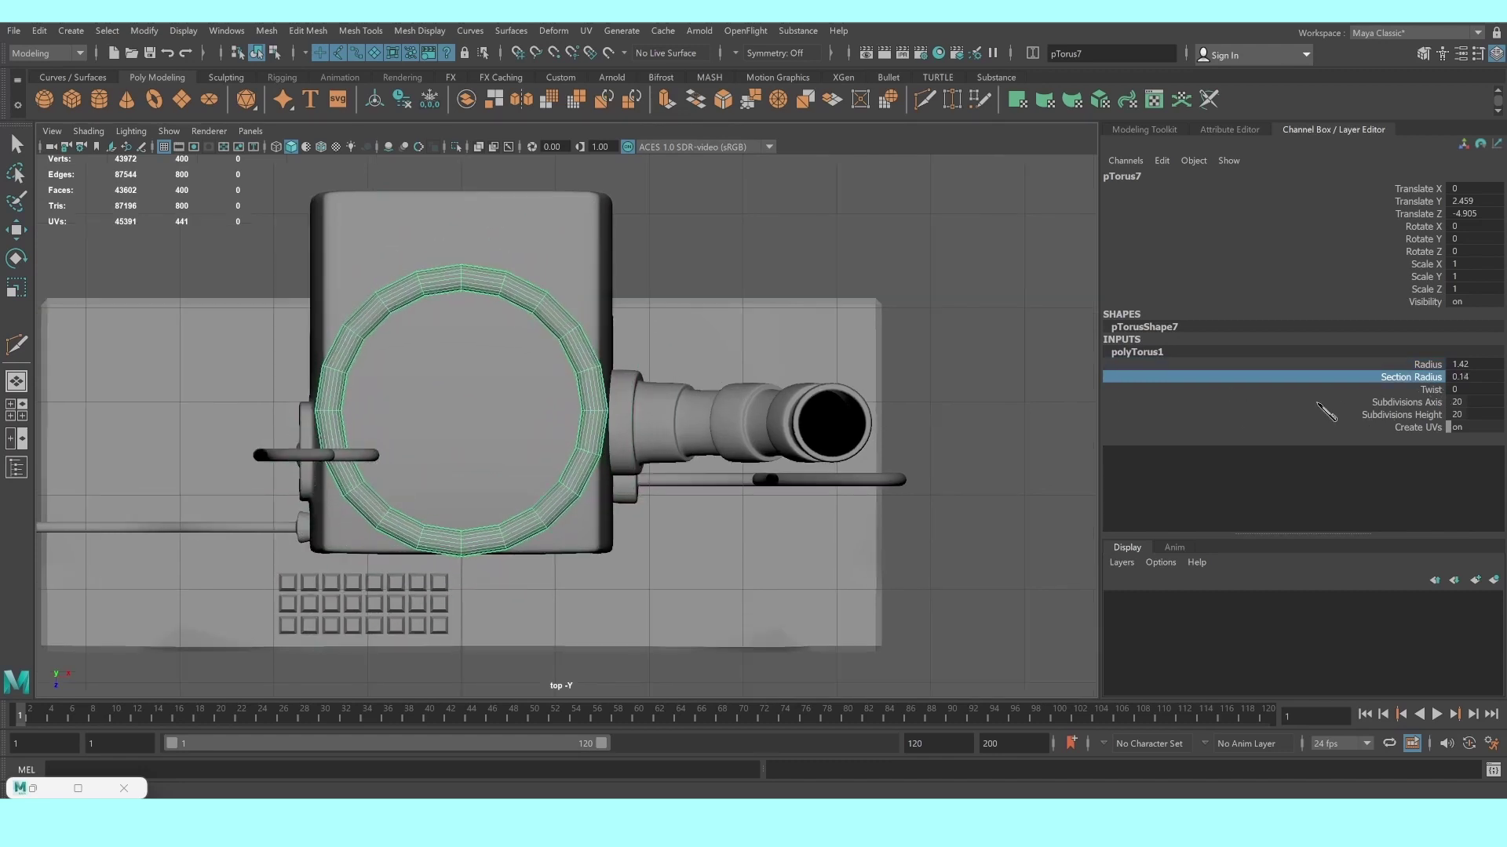
left_click(1427, 364)
scroll(908, 373, "down", 3)
middle_click_drag(908, 373, 874, 378)
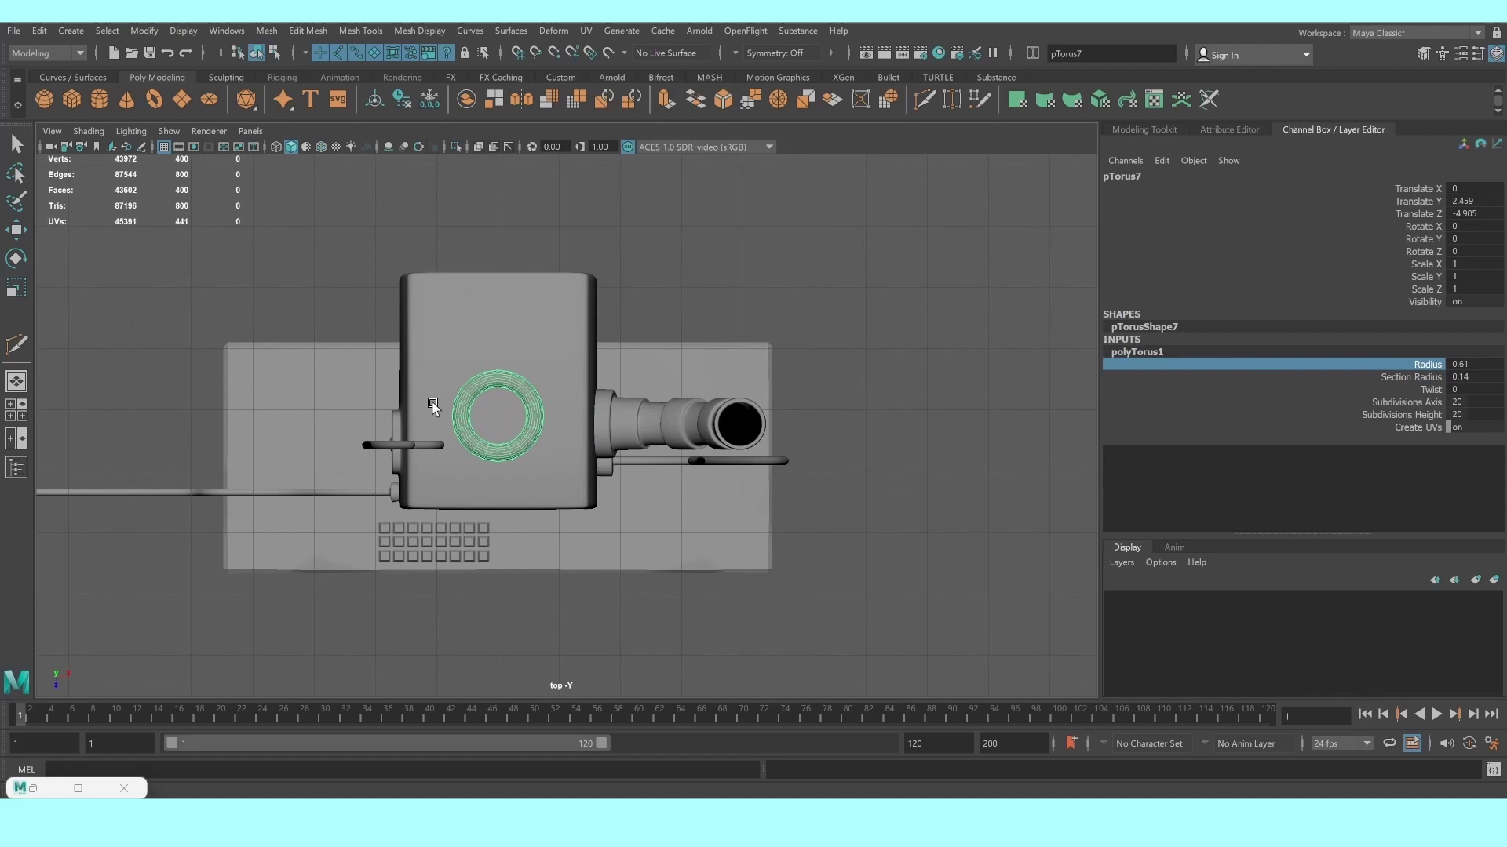
key("space")
key("space")
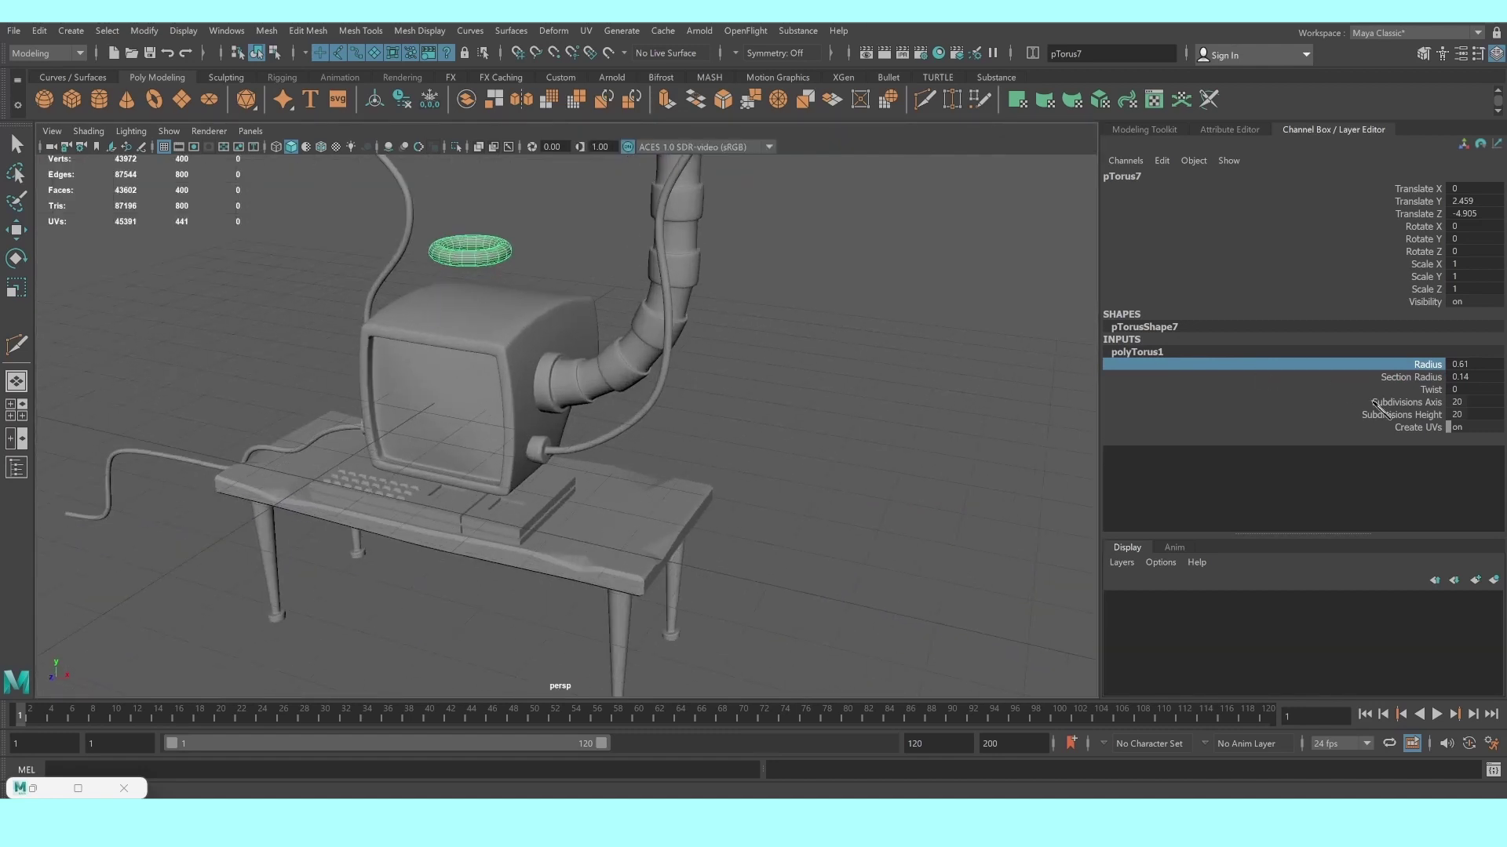
Set the torus Subdivisions Axis and Height to 10
left_click(1160, 359)
left_click(1362, 408)
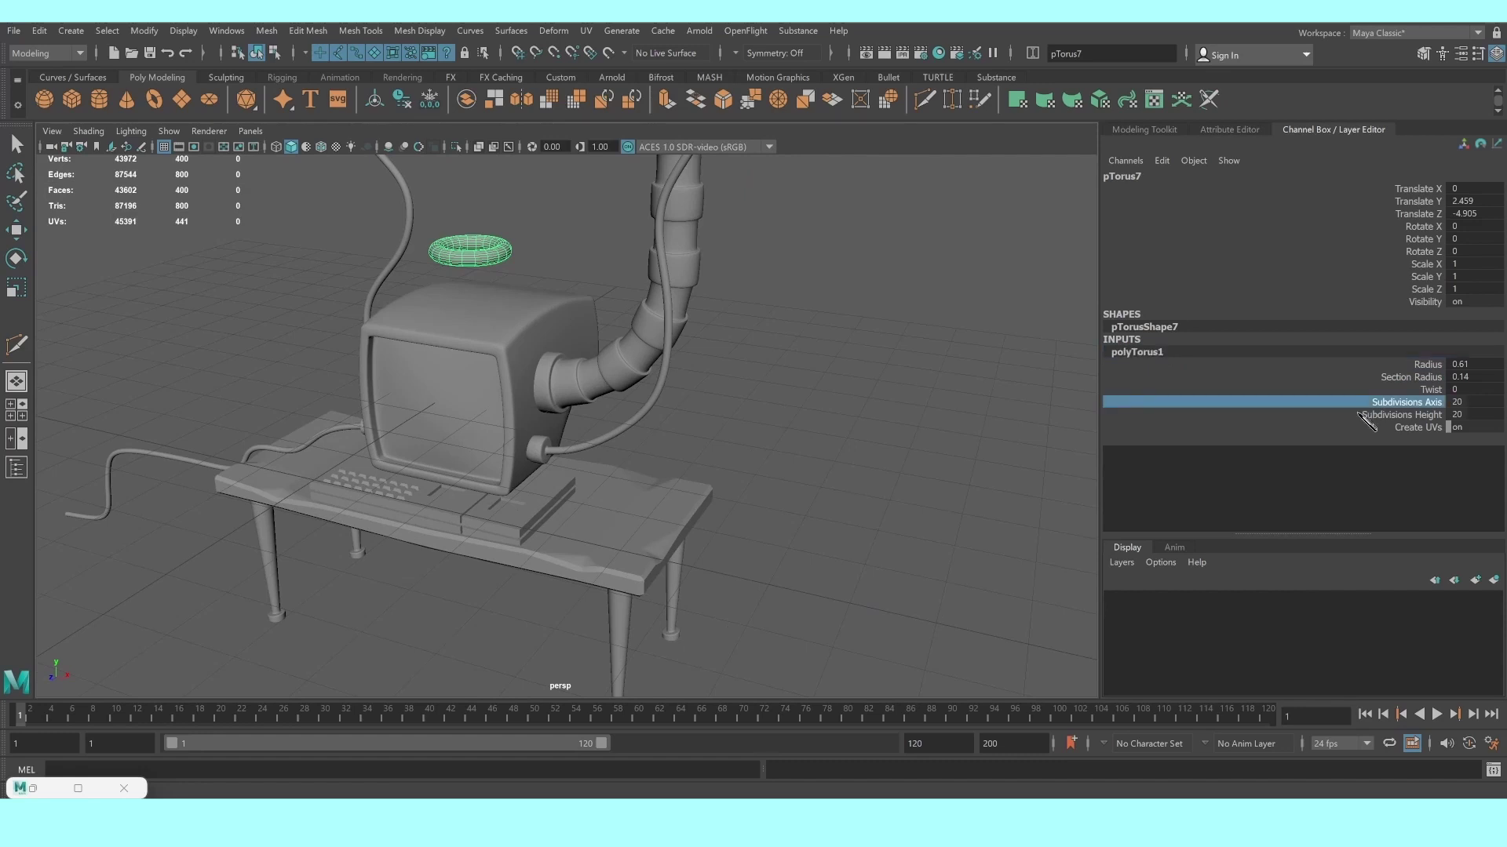
double_click(1145, 326)
left_click(562, 257)
key("w")
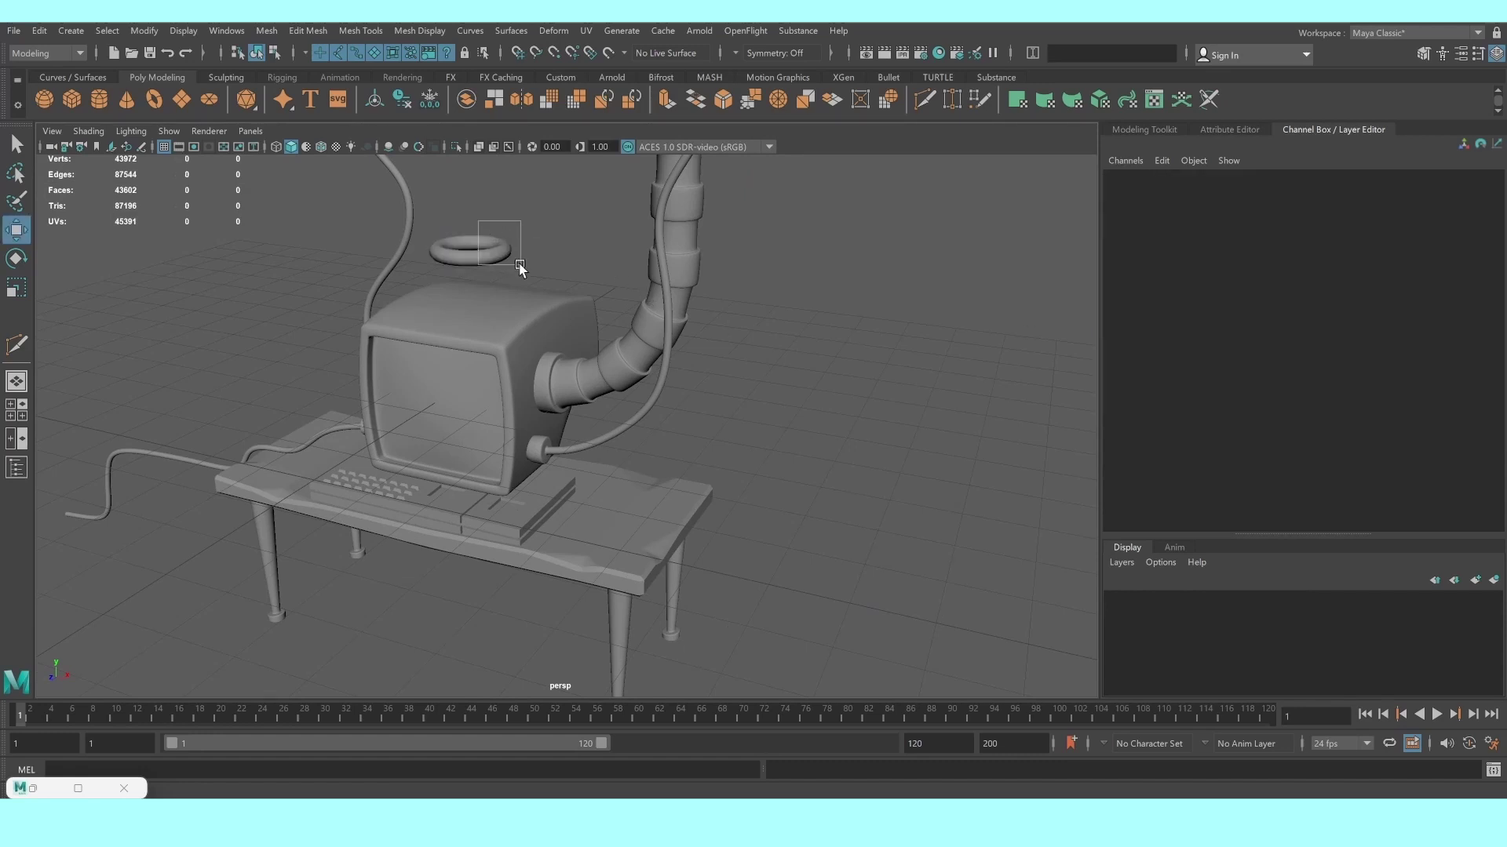
left_click_drag(478, 221, 519, 265)
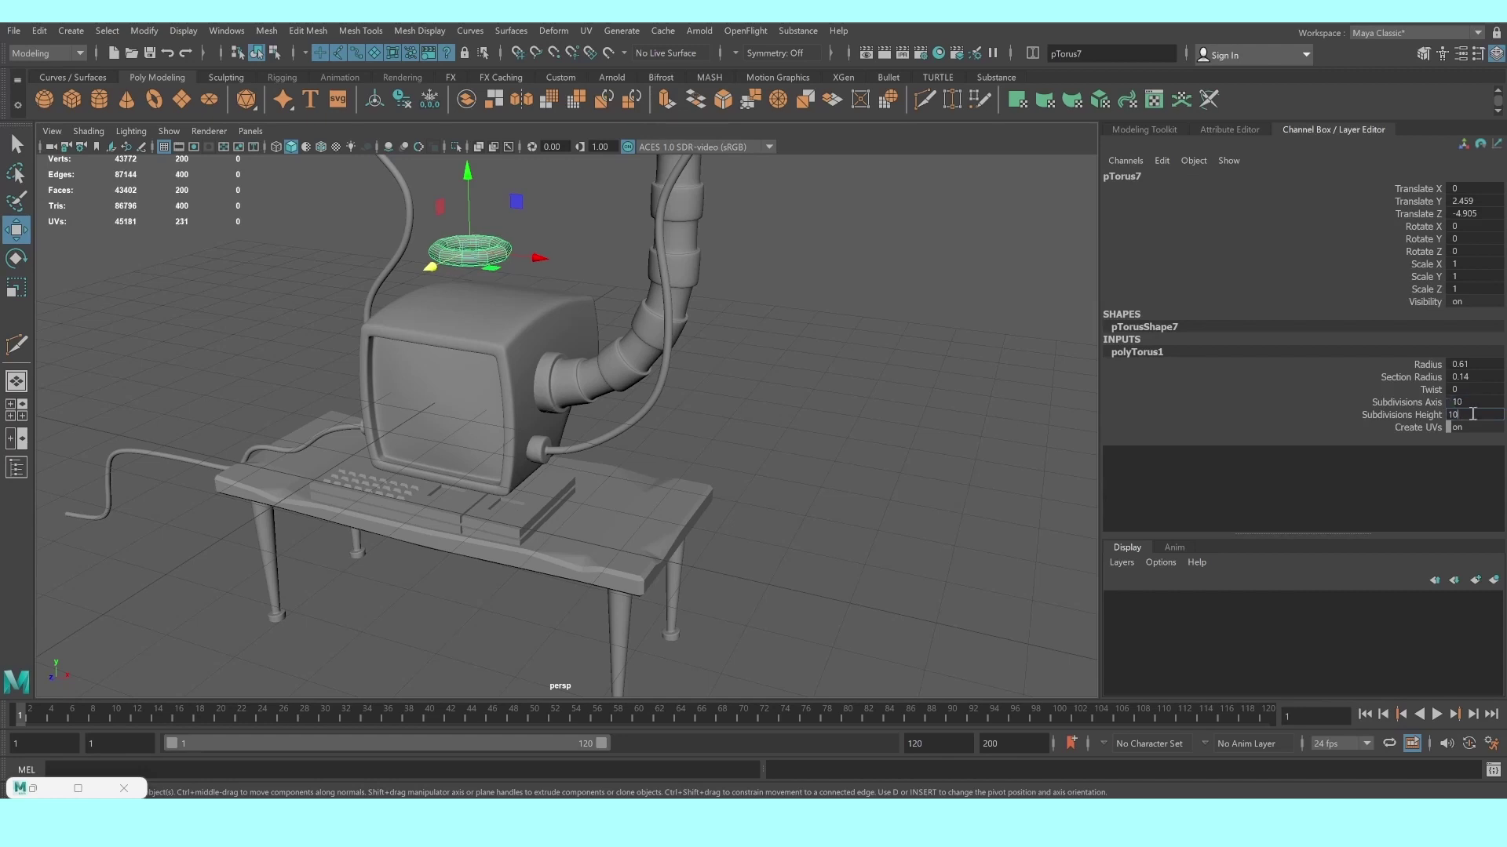
Put the ring in face selection mode and orbit to see it from below
left_click(753, 361)
left_click_drag(753, 361, 656, 393, "alt")
scroll(596, 369, "up", 5)
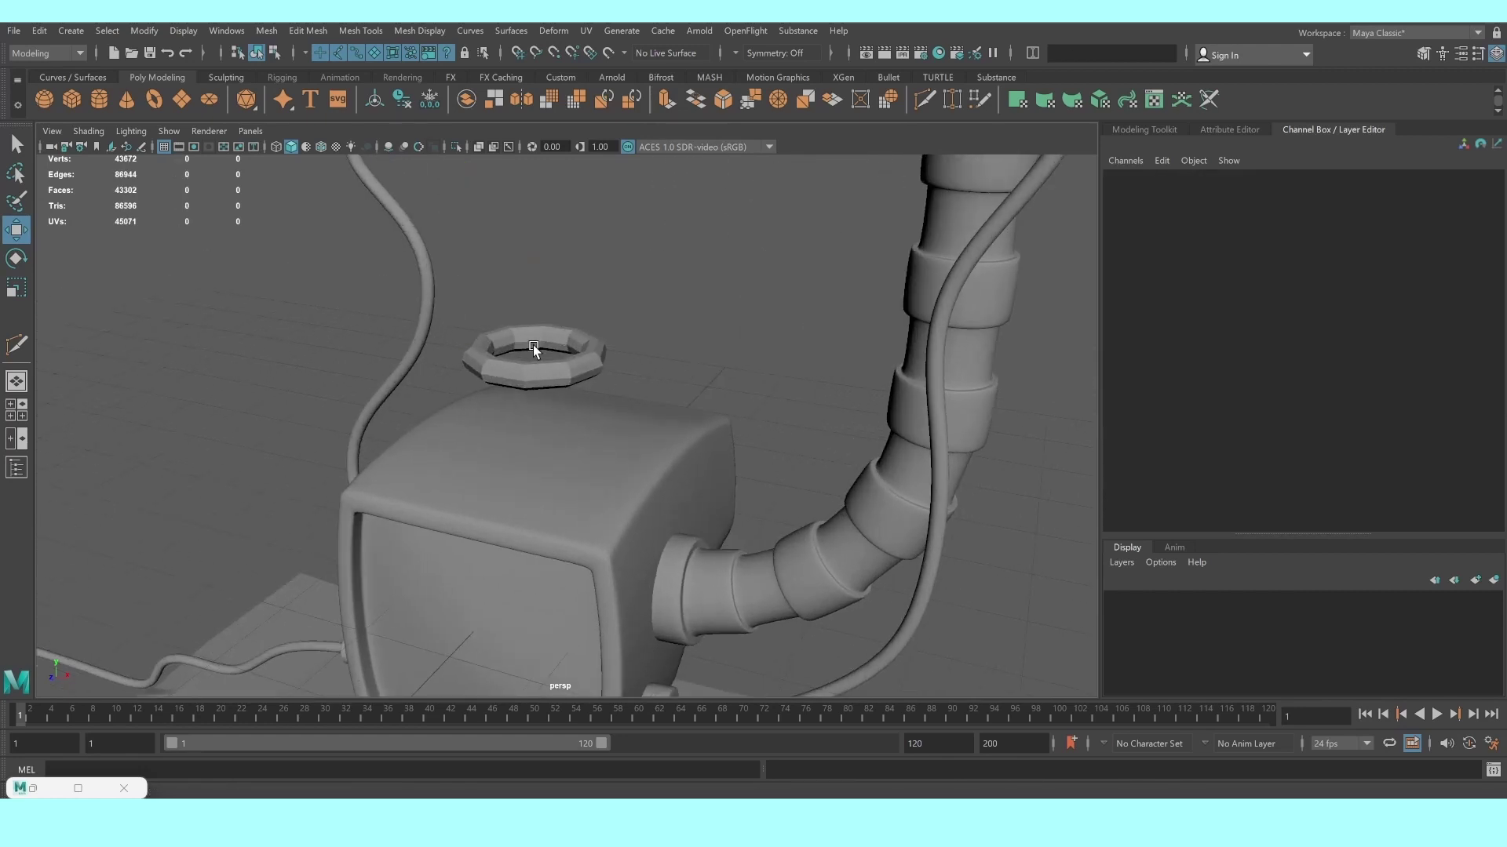
left_click(548, 369)
right_click_drag(548, 369, 552, 397)
scroll(497, 325, "up", 3)
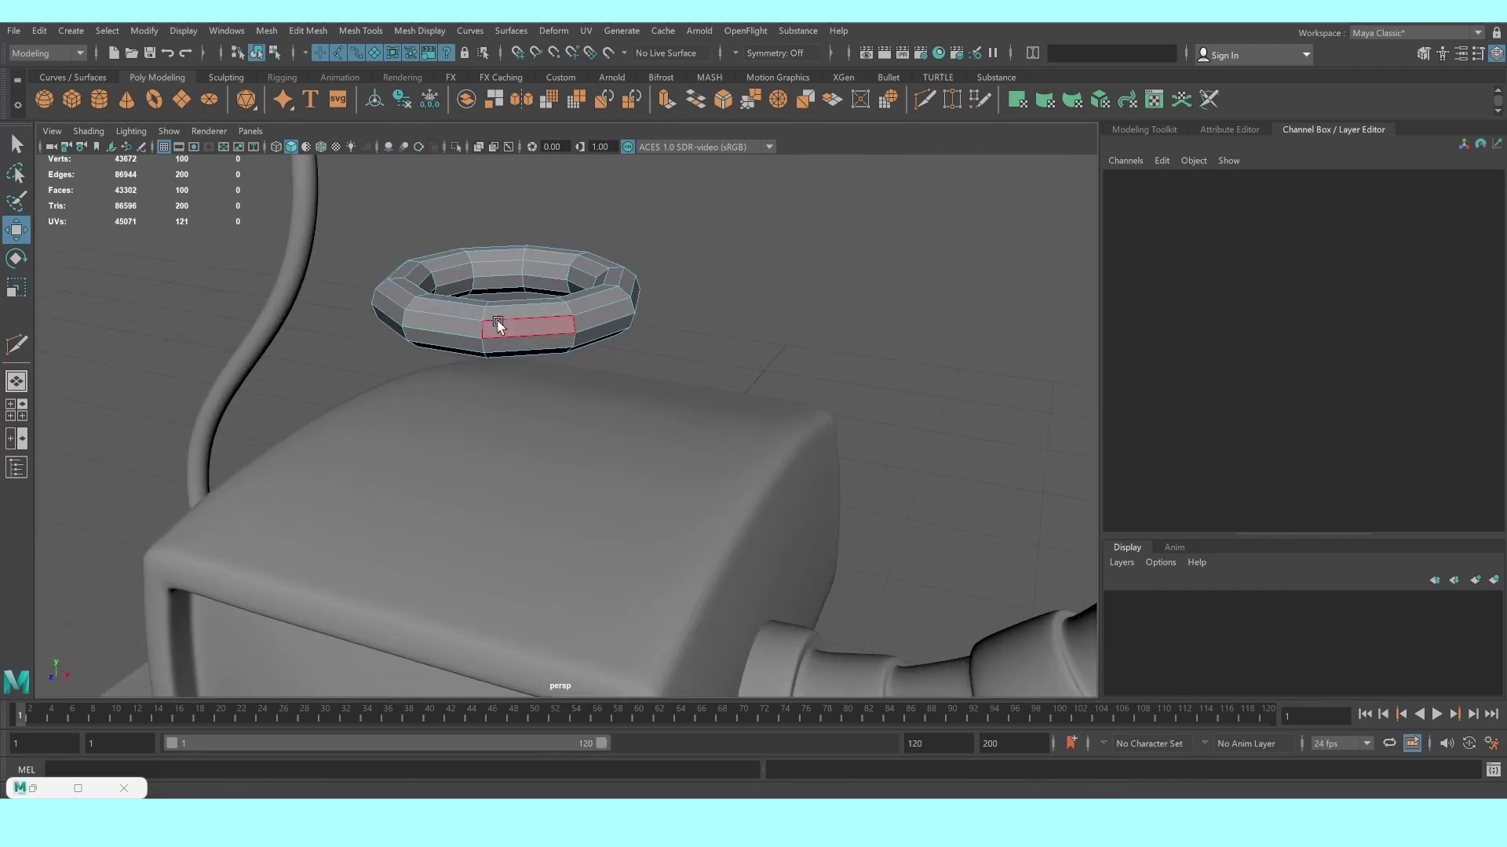
left_click(498, 332)
left_click(456, 346)
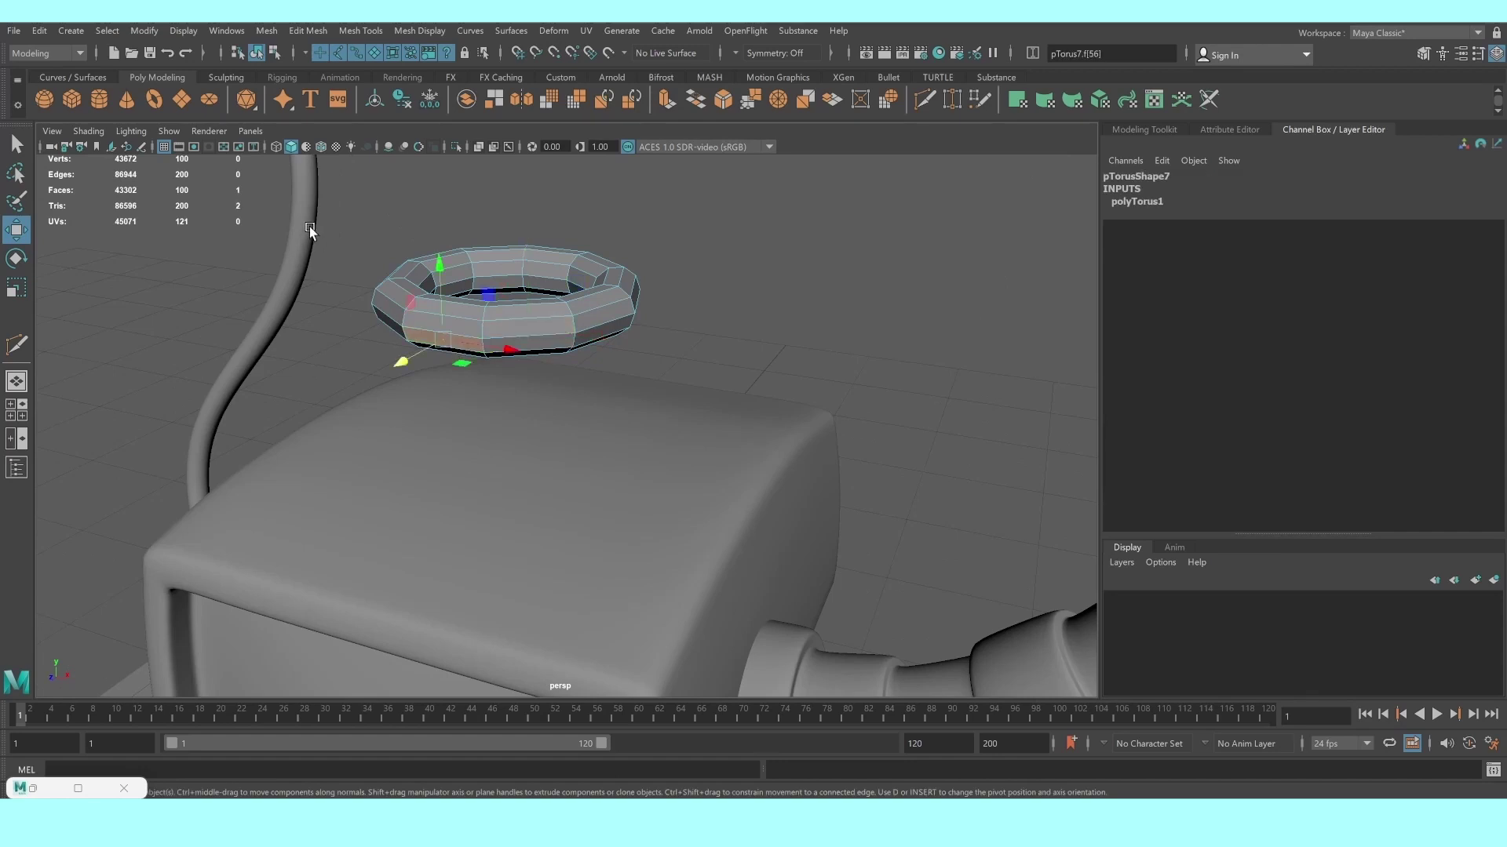
left_click(16, 148)
scroll(510, 333, "up", 3)
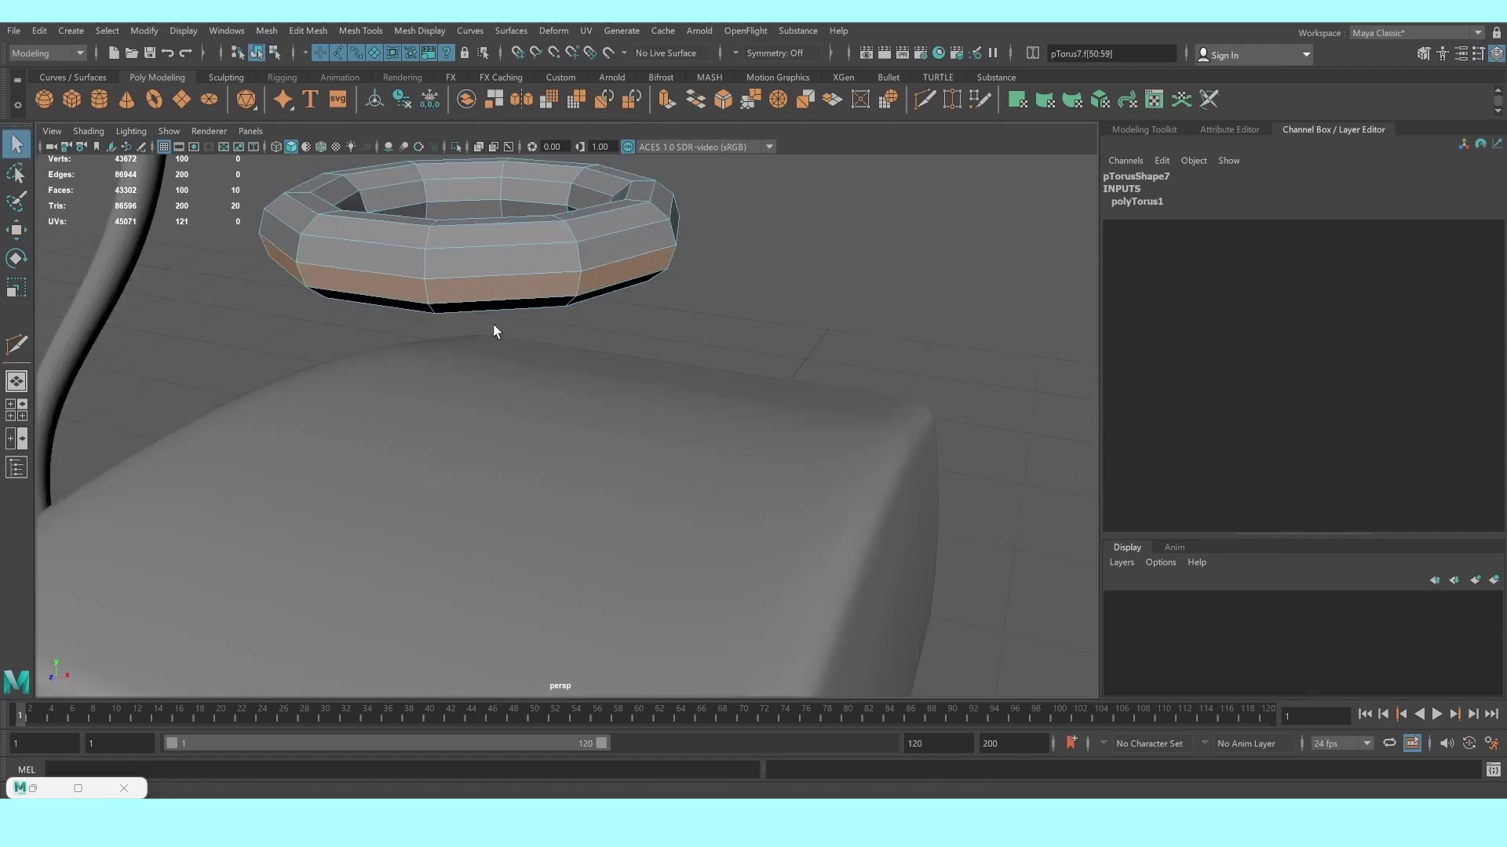
mouse_move(492, 322)
left_mouse_down("alt")
mouse_move(491, 292)
mouse_move(492, 360)
mouse_move(415, 255)
left_mouse_up("alt")
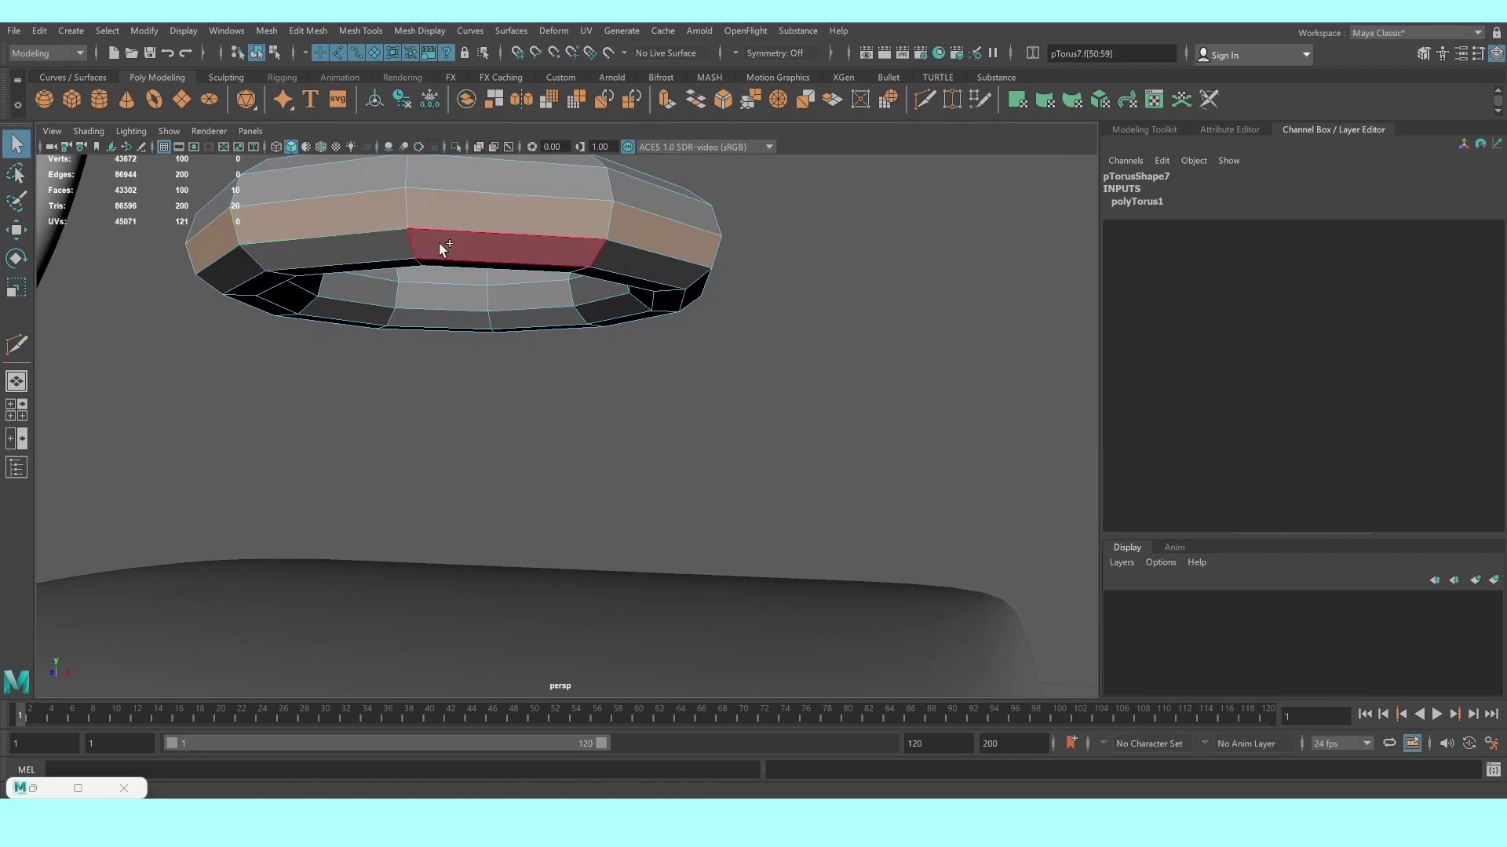
Delete the ring's lower outer, lower inner and inner face loops
double_click(389, 245, "shift")
double_click(452, 266, "shift")
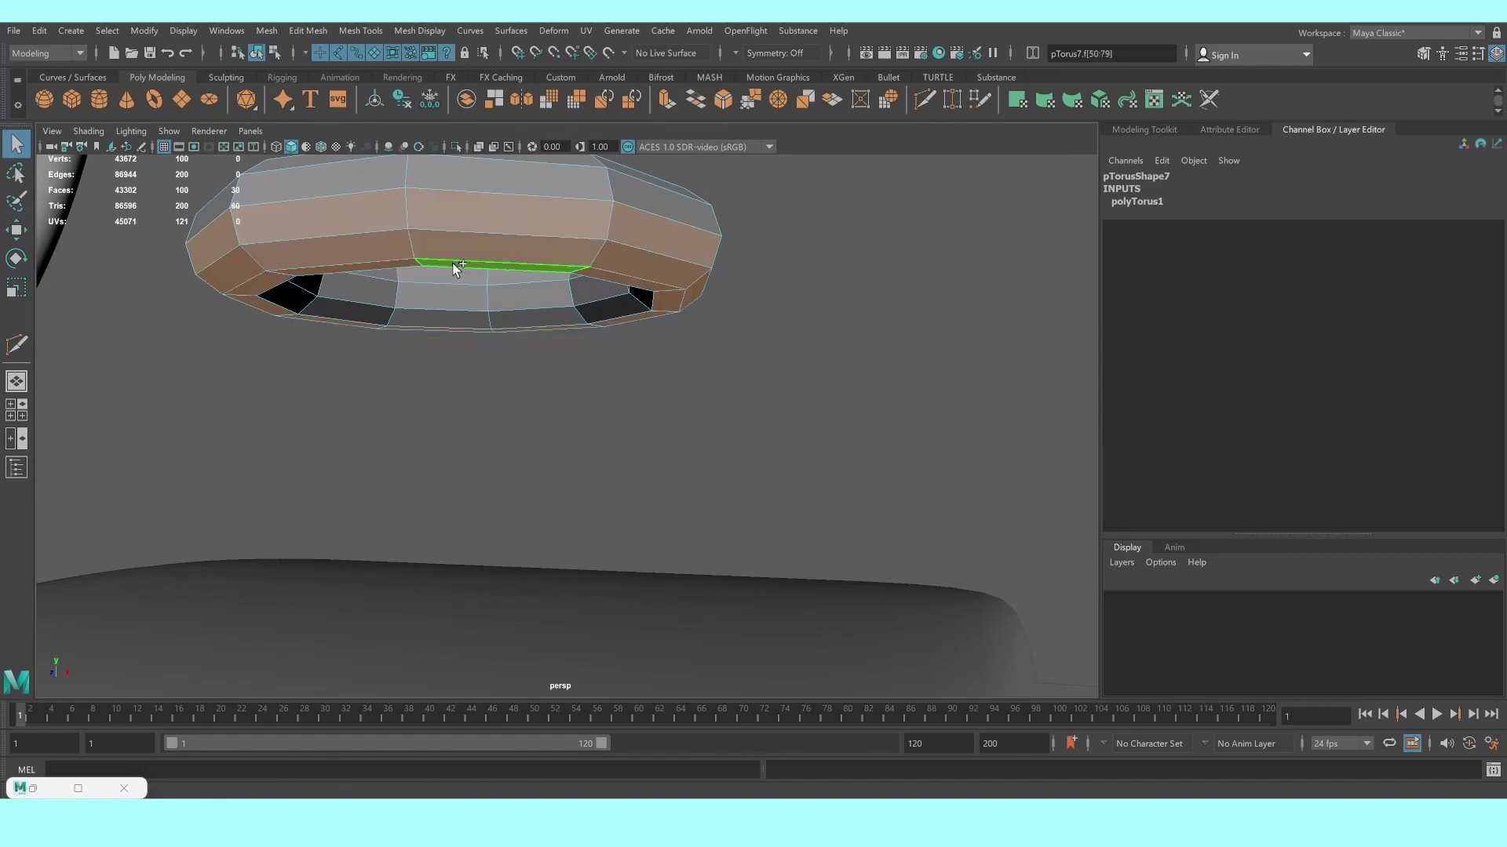
key("Delete")
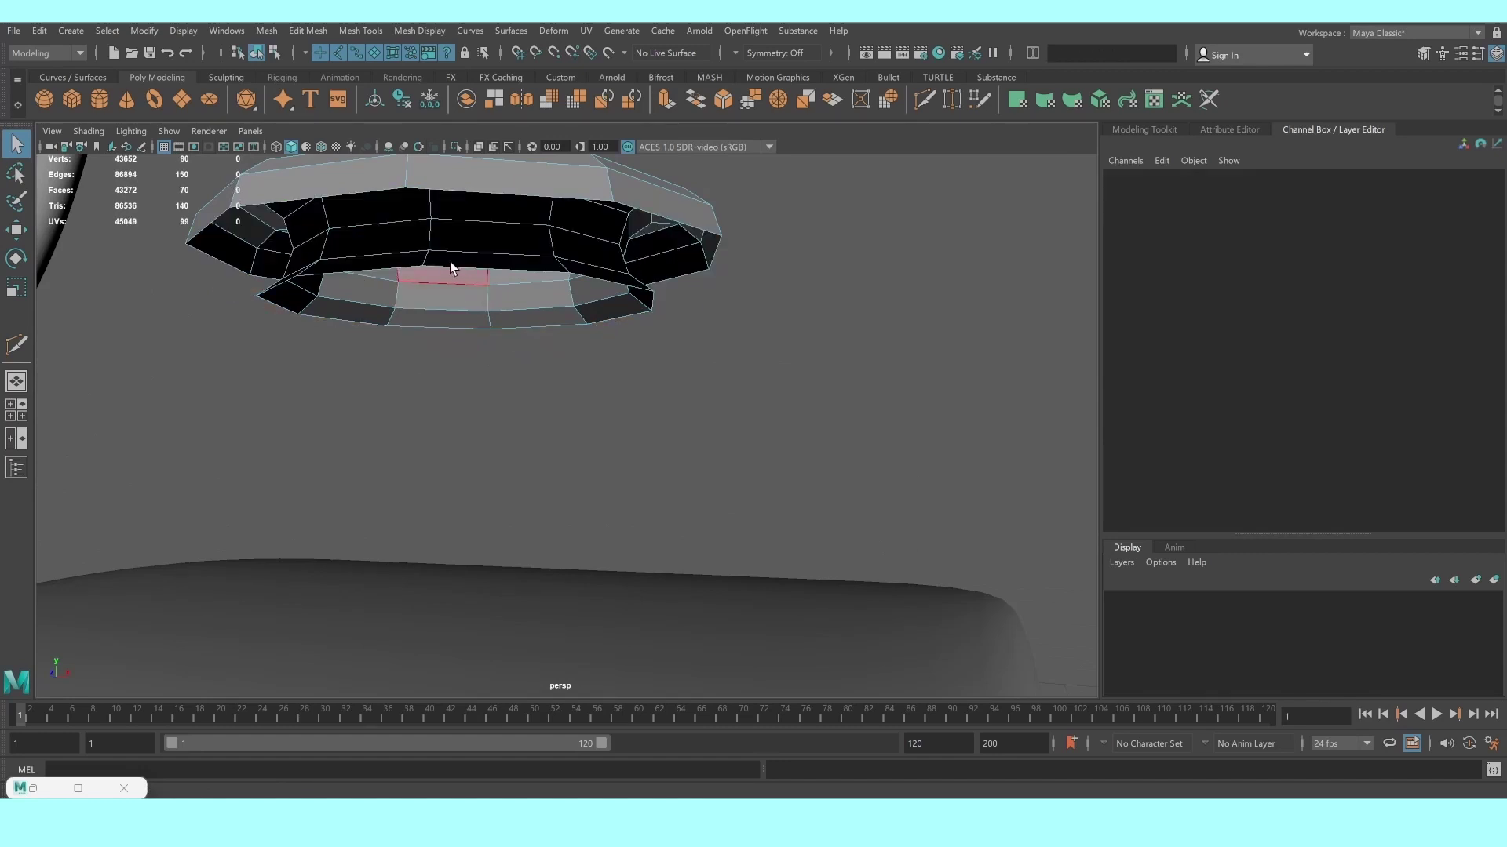
left_click(389, 237)
double_click(474, 237, "shift")
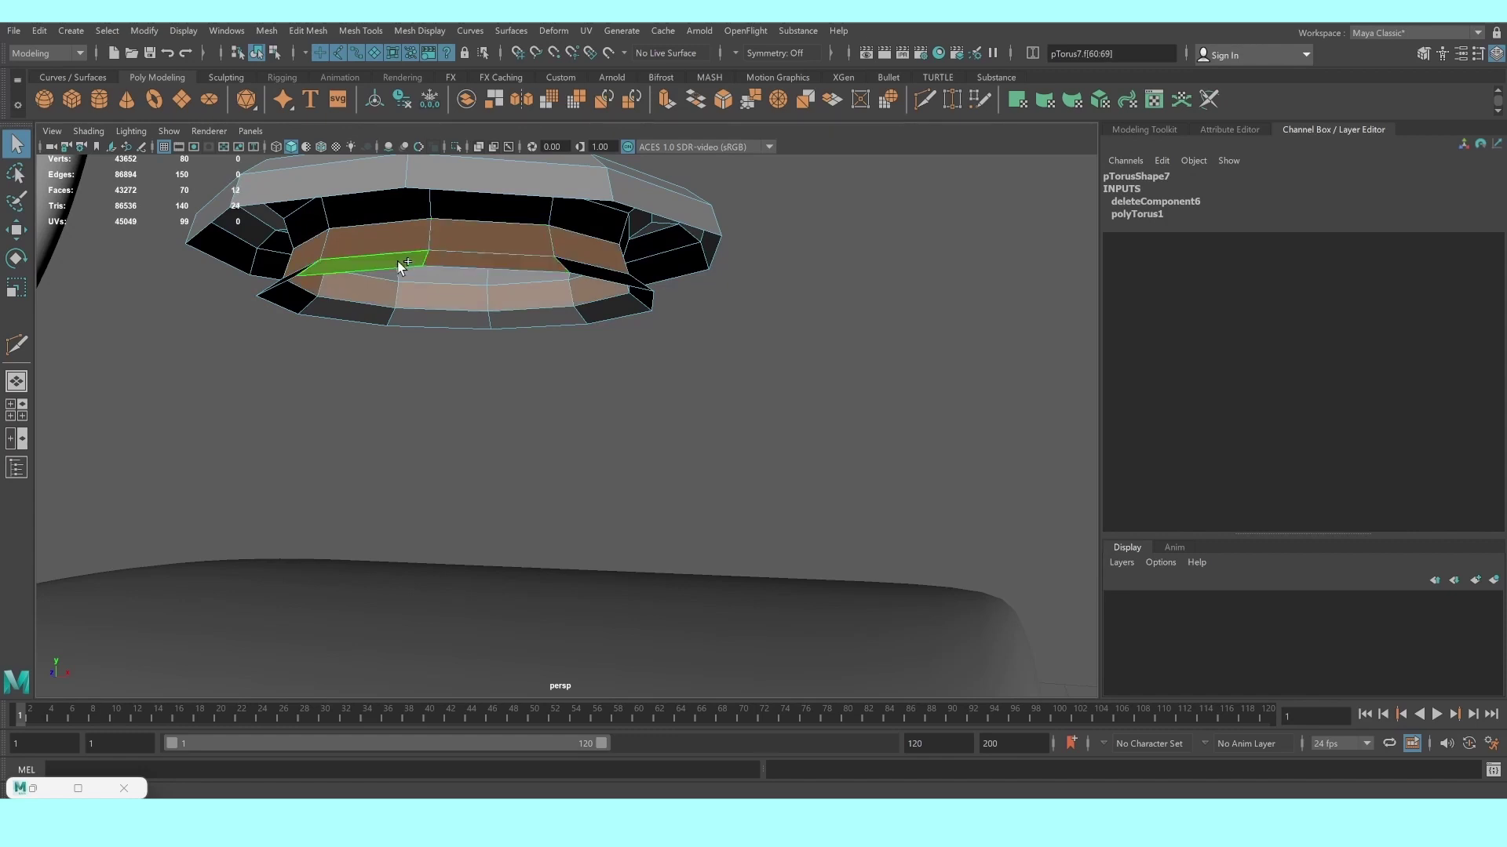
key("Delete")
Return the ring to object mode and lower it to Translate Y 2.061
right_click(505, 314)
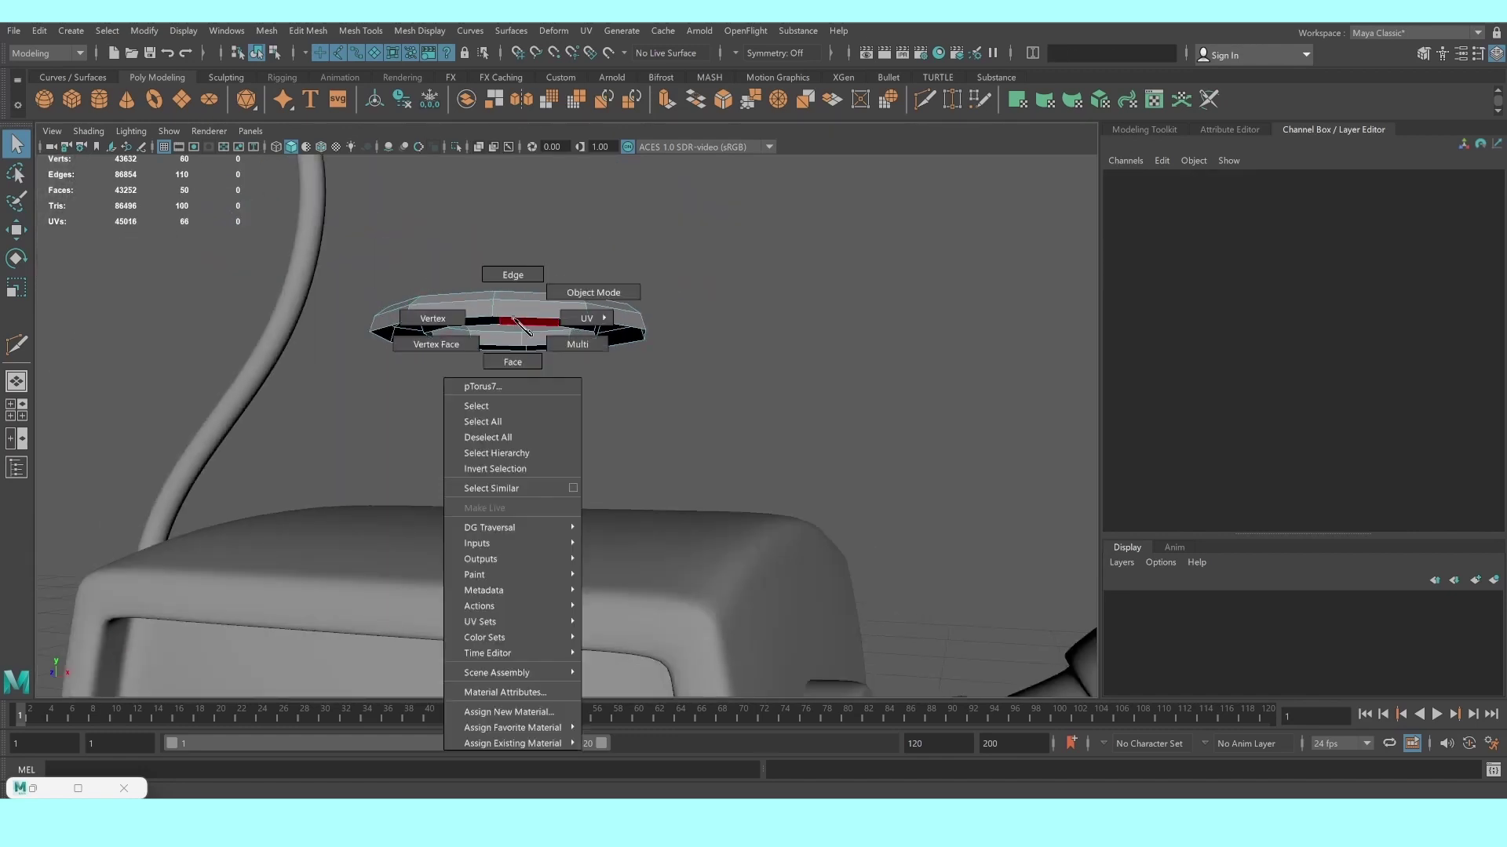
left_click(544, 293)
key("w")
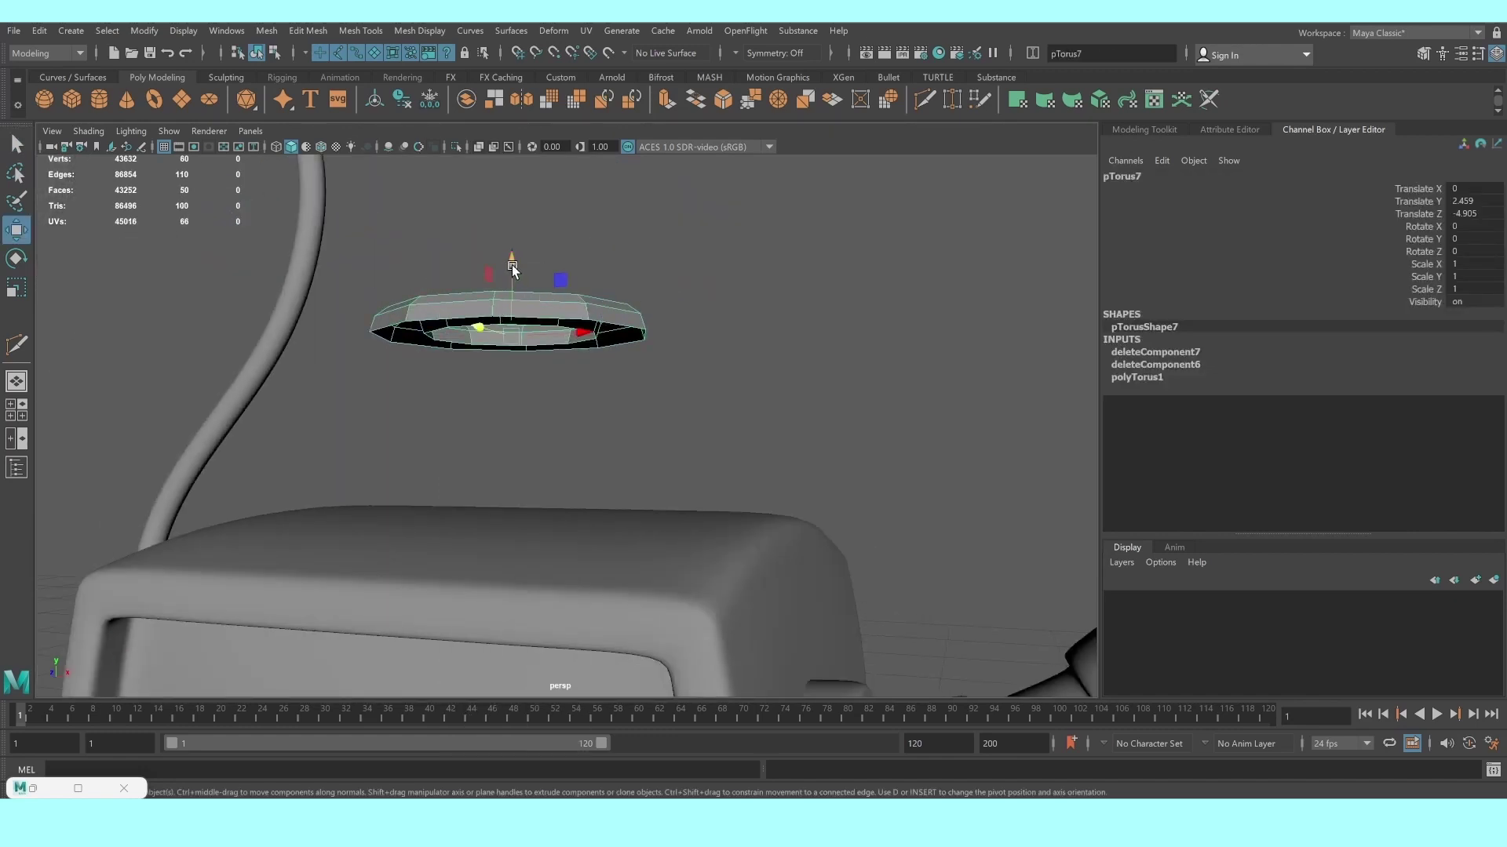
left_click_drag(513, 270, 513, 344)
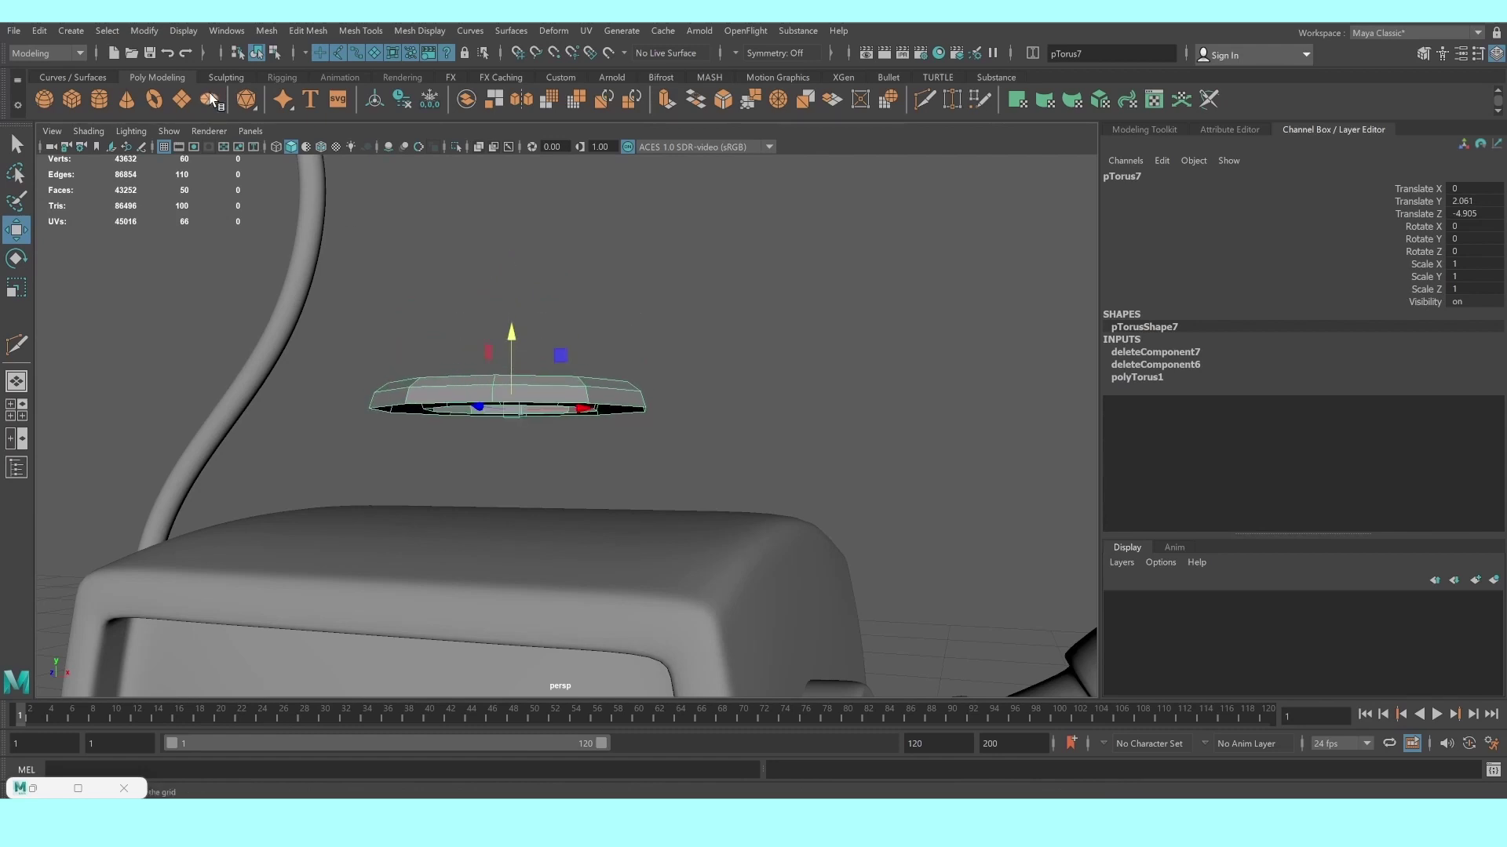
left_click(108, 31)
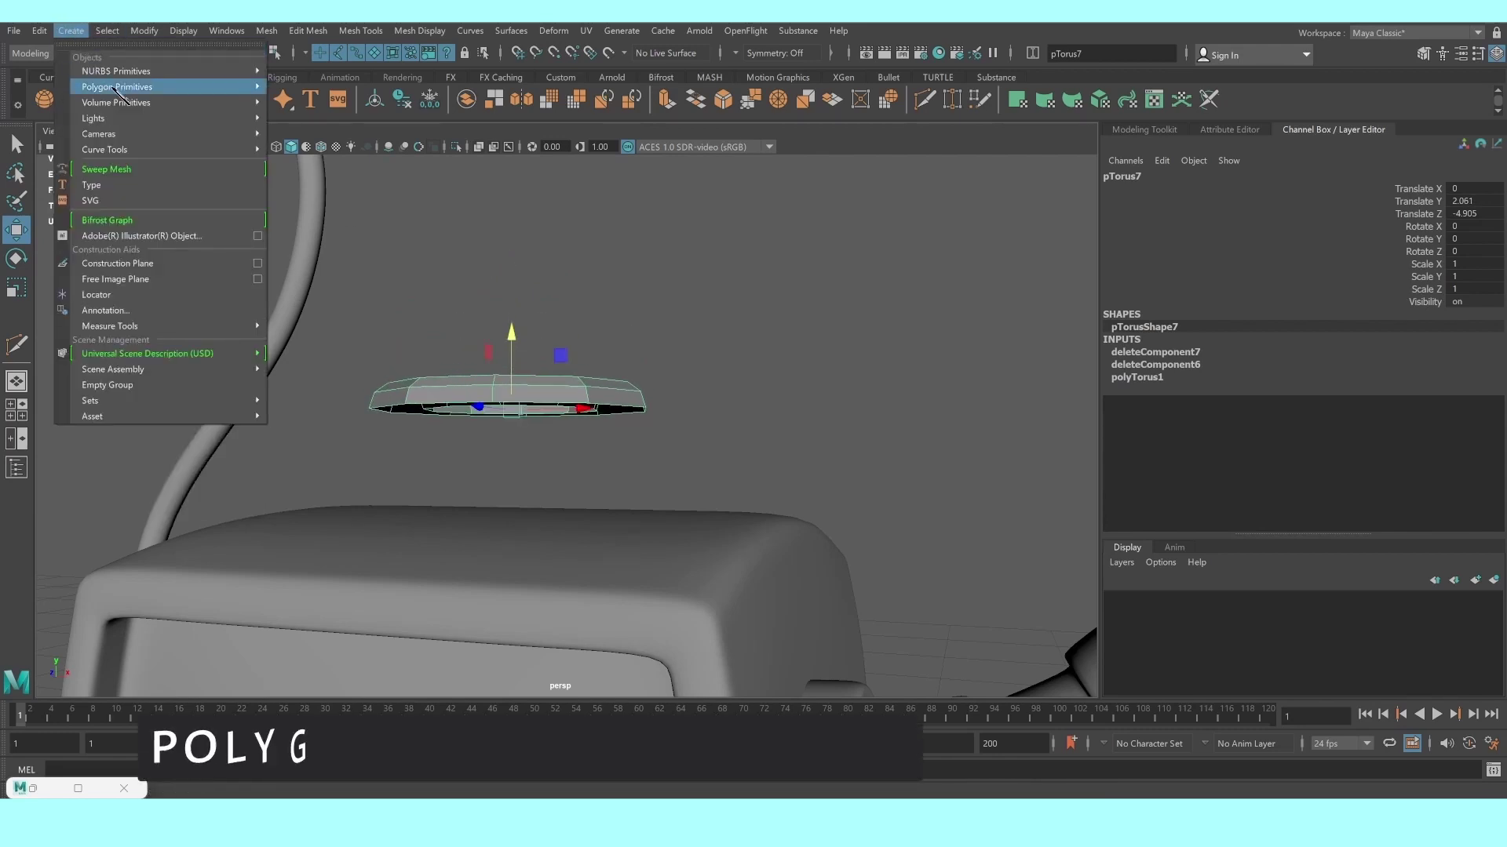
mouse_move(117, 87)
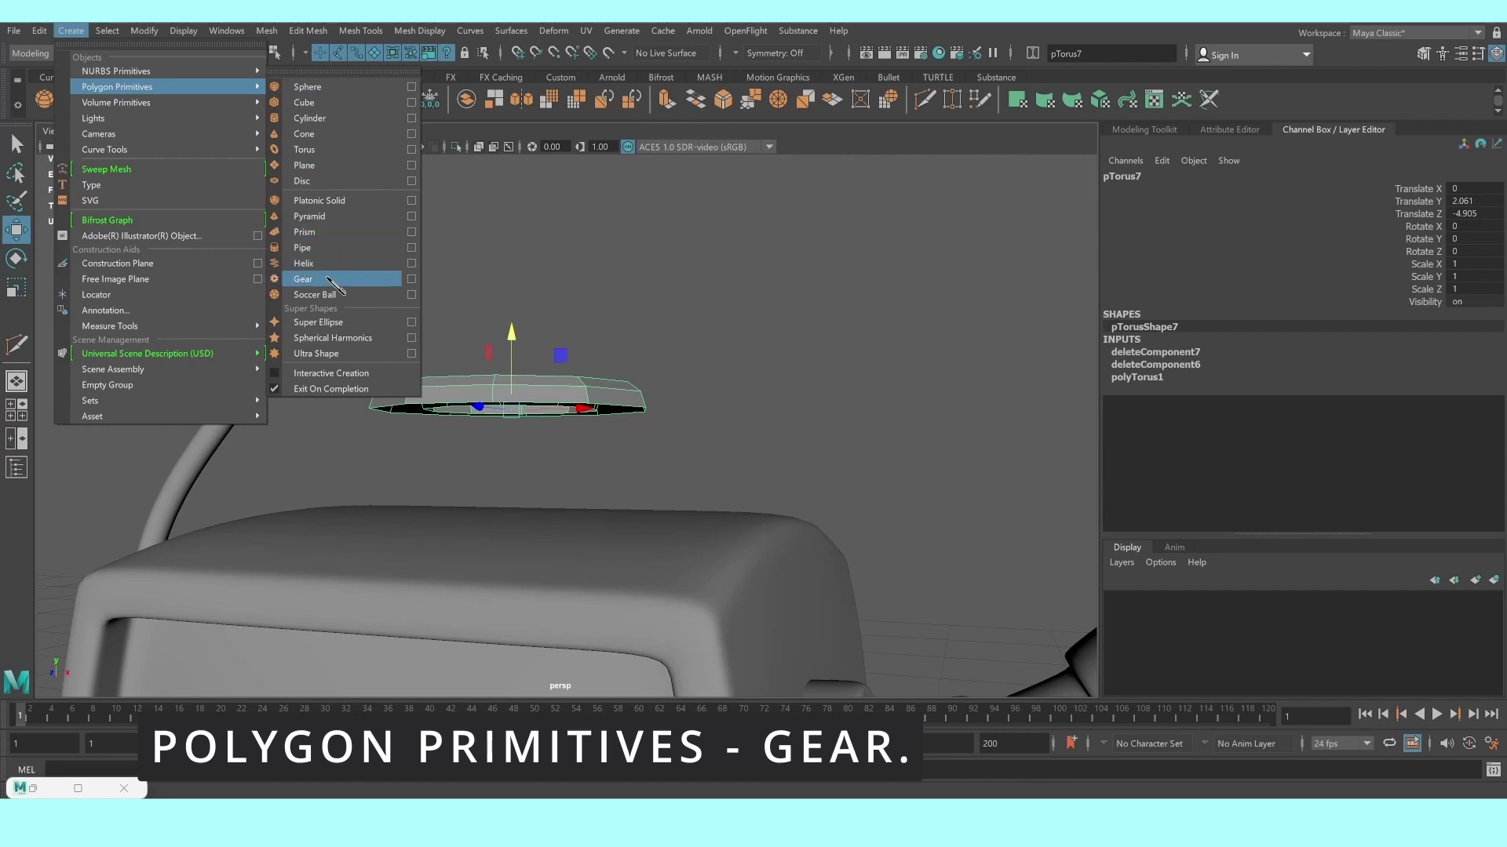
Create a polygon gear and position it at the monitor, Translate Y 2.761, Z -4.903
left_click(329, 281)
scroll(495, 369, "down", 5)
key("space")
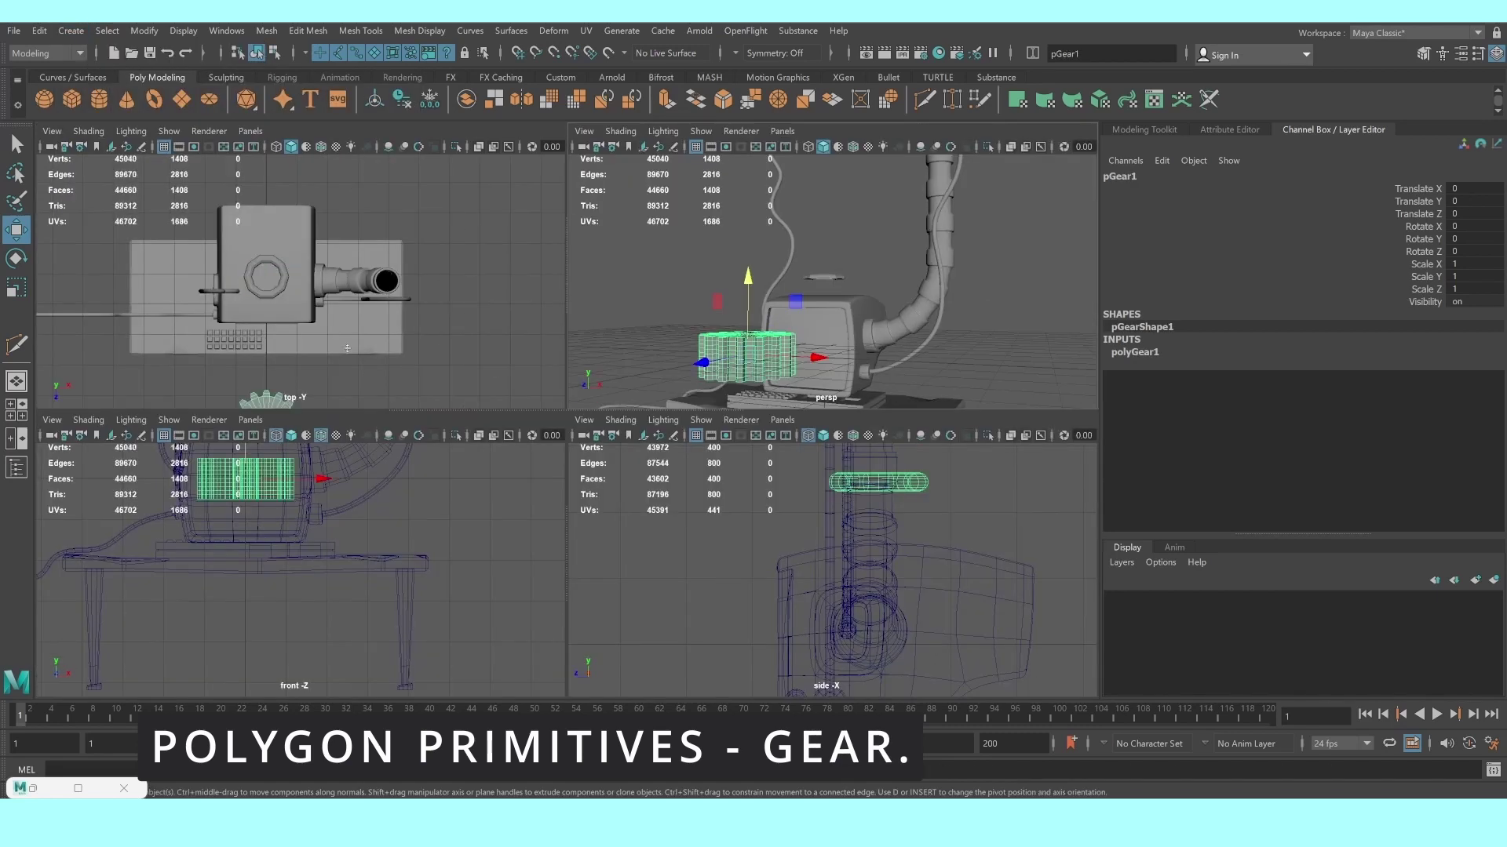
key("space")
scroll(342, 343, "down", 3)
left_click_drag(525, 680, 528, 399)
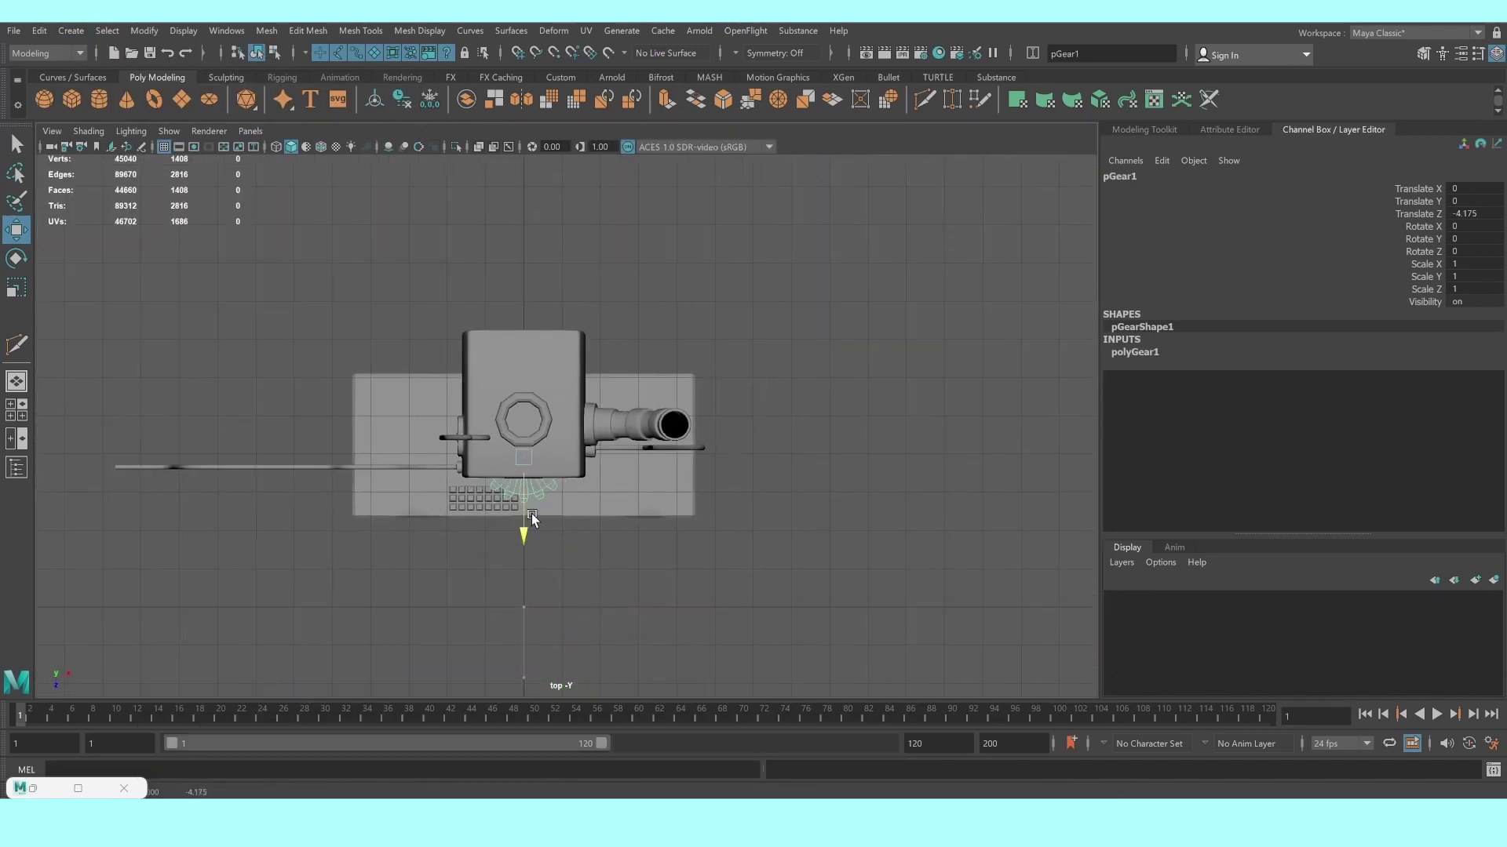
key("space")
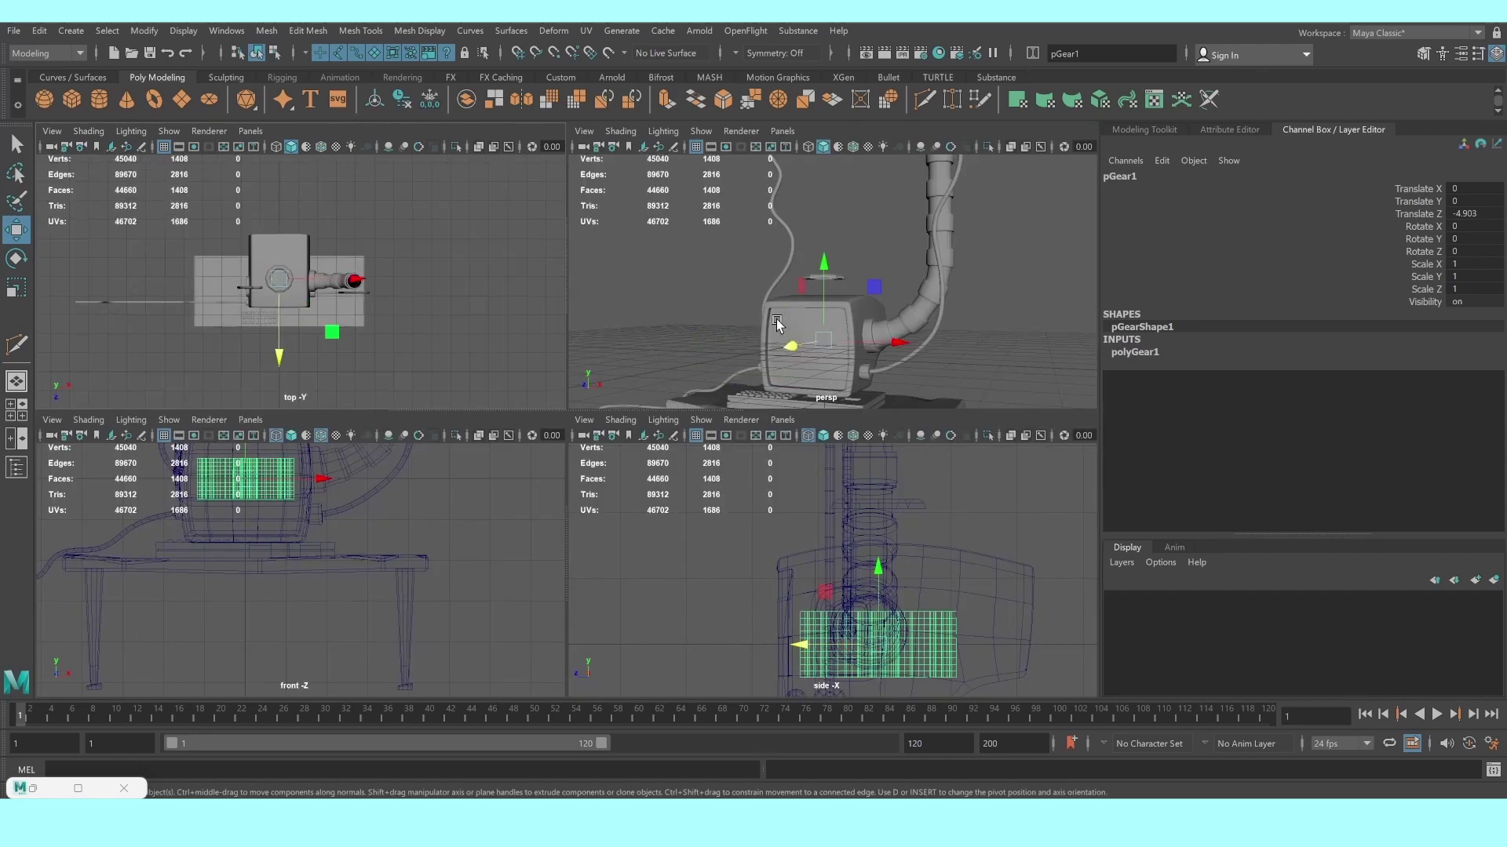
key("space")
mouse_move(545, 463)
left_mouse_down()
mouse_move(549, 295)
mouse_move(548, 310)
left_mouse_up()
Scale the gear down uniformly to 0.495 and show the Modeling Toolkit panel
key("space")
key("space")
scroll(427, 360, "up", 4)
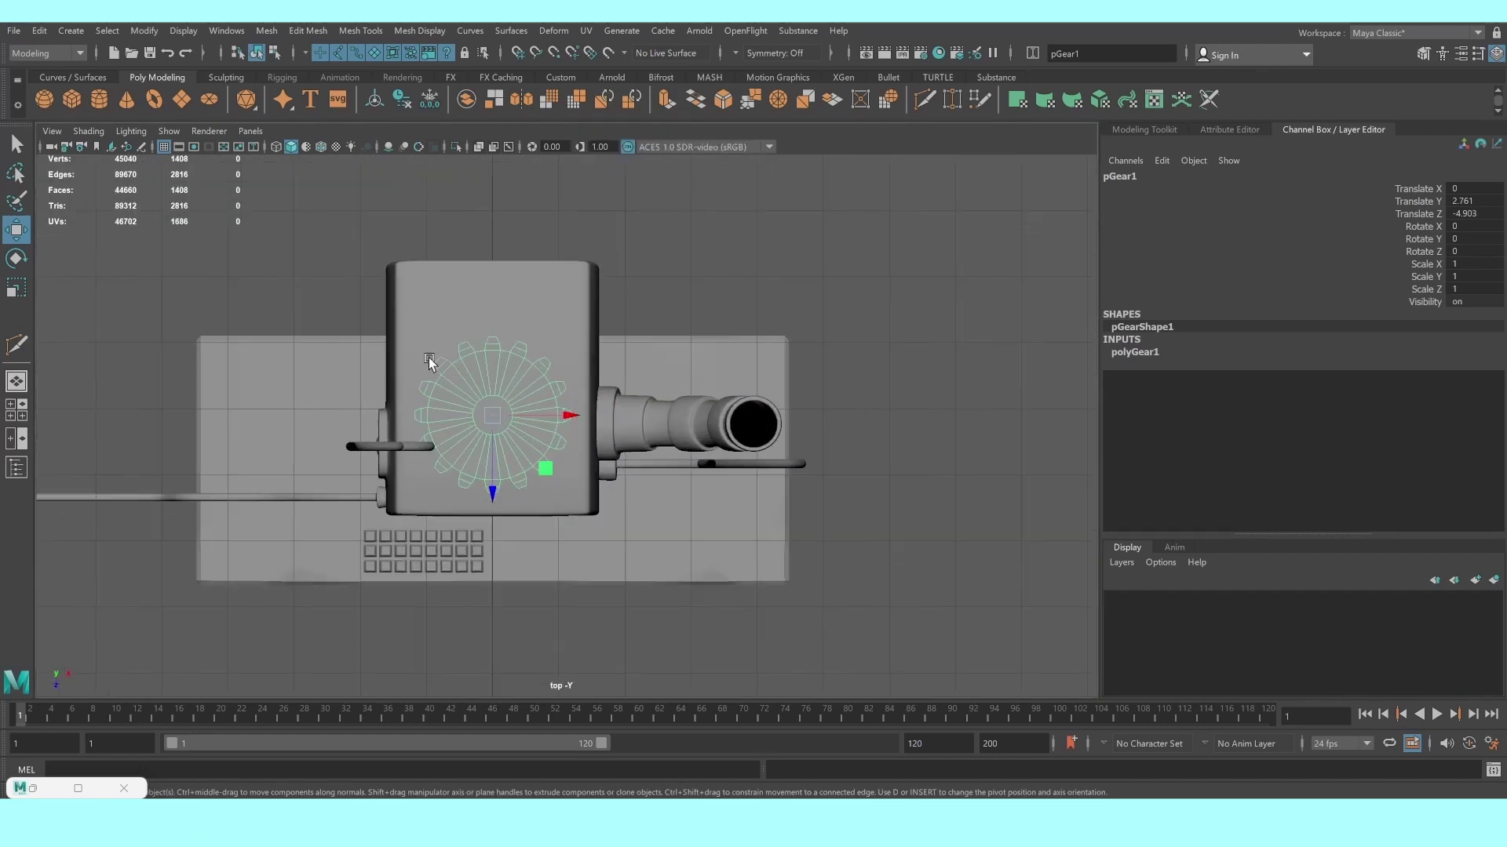
scroll(431, 285, "up", 3)
scroll(446, 422, "up", 1)
key("r")
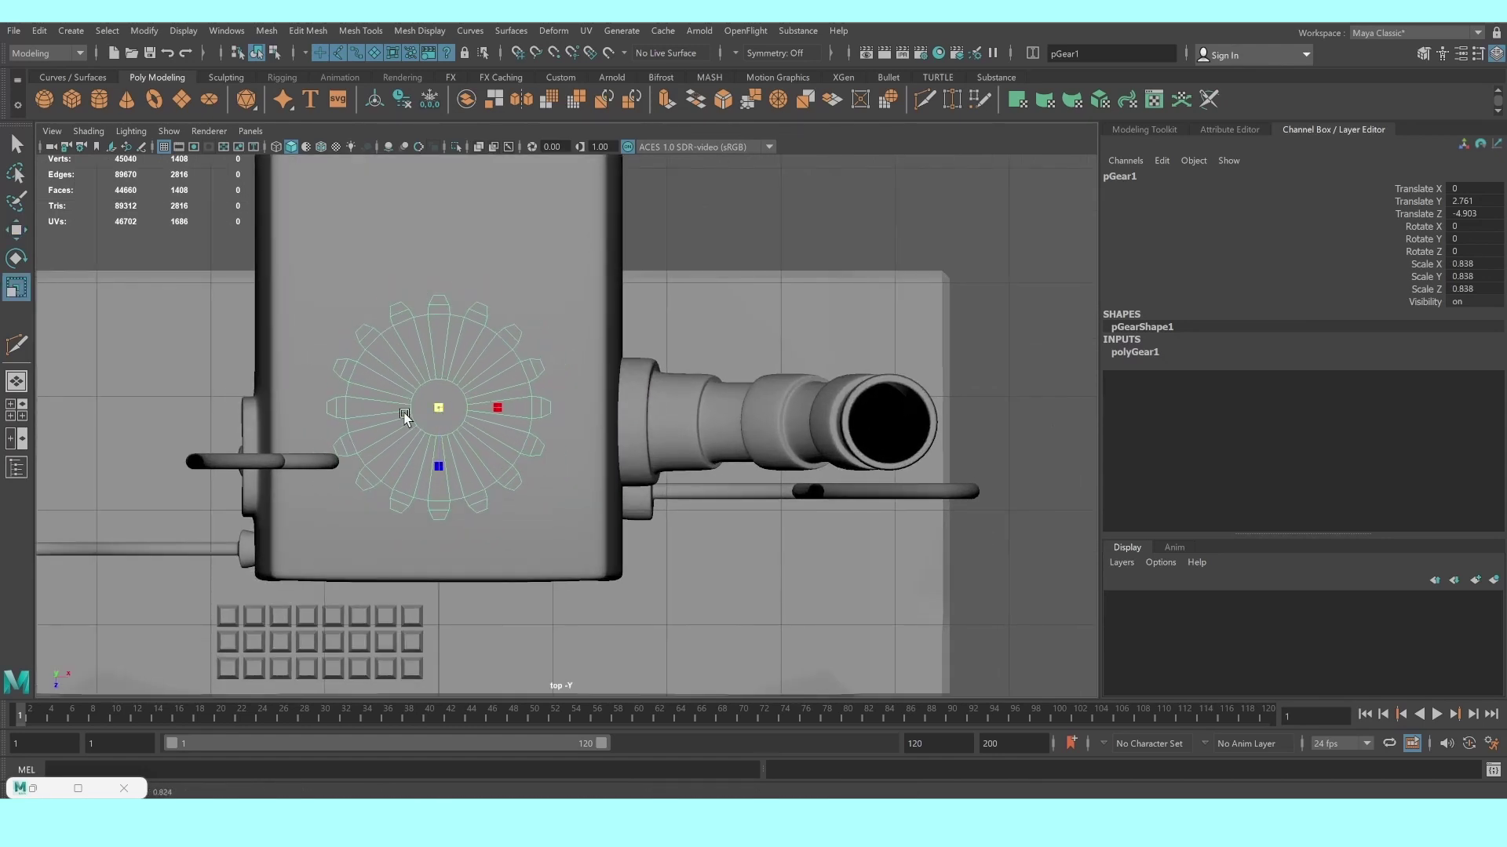
left_click_drag(443, 417, 337, 415)
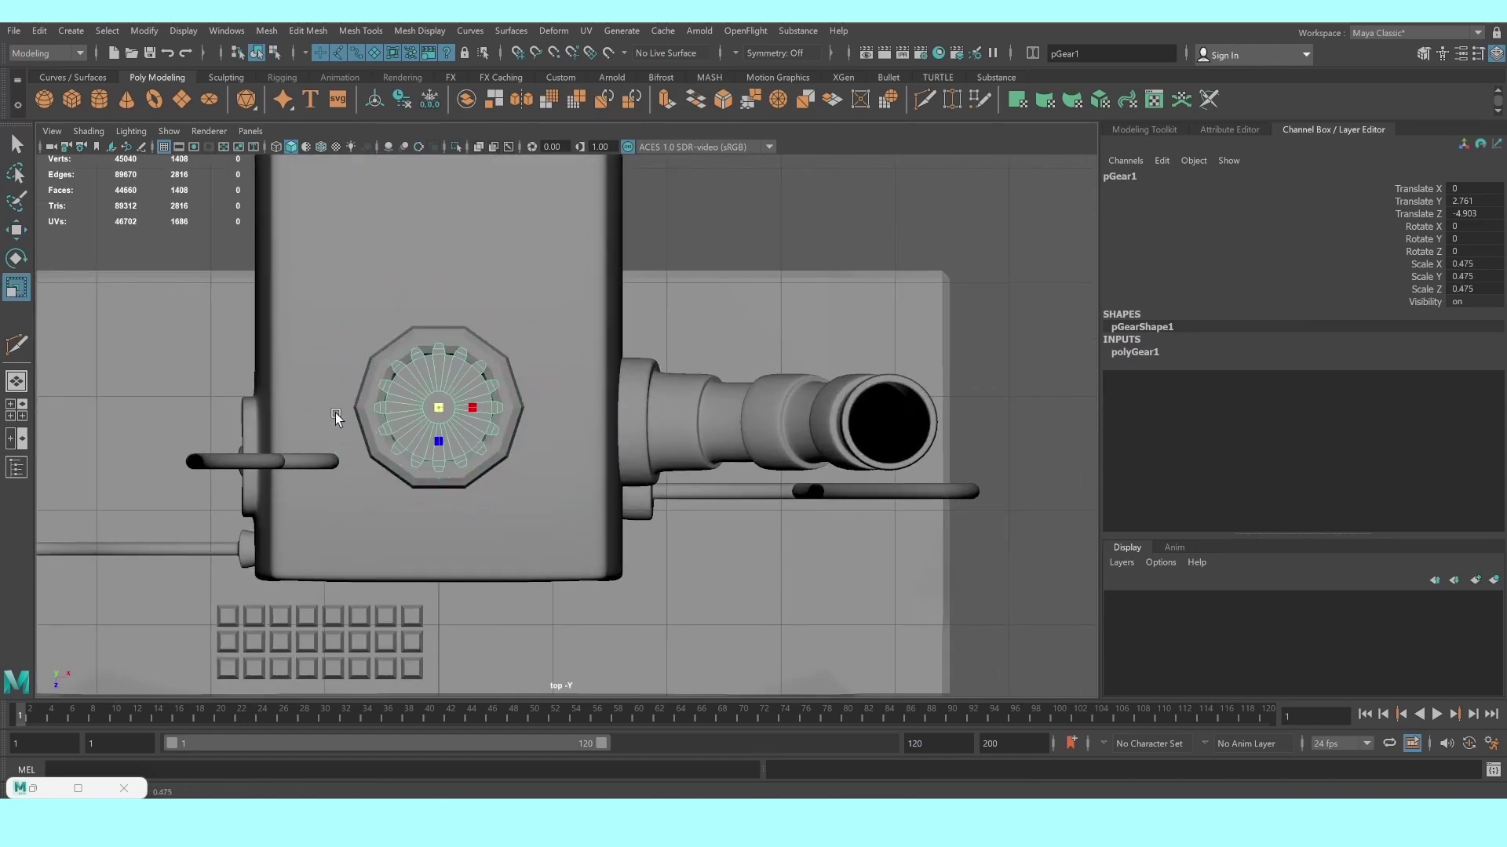
left_click(1216, 129)
left_click(1178, 129)
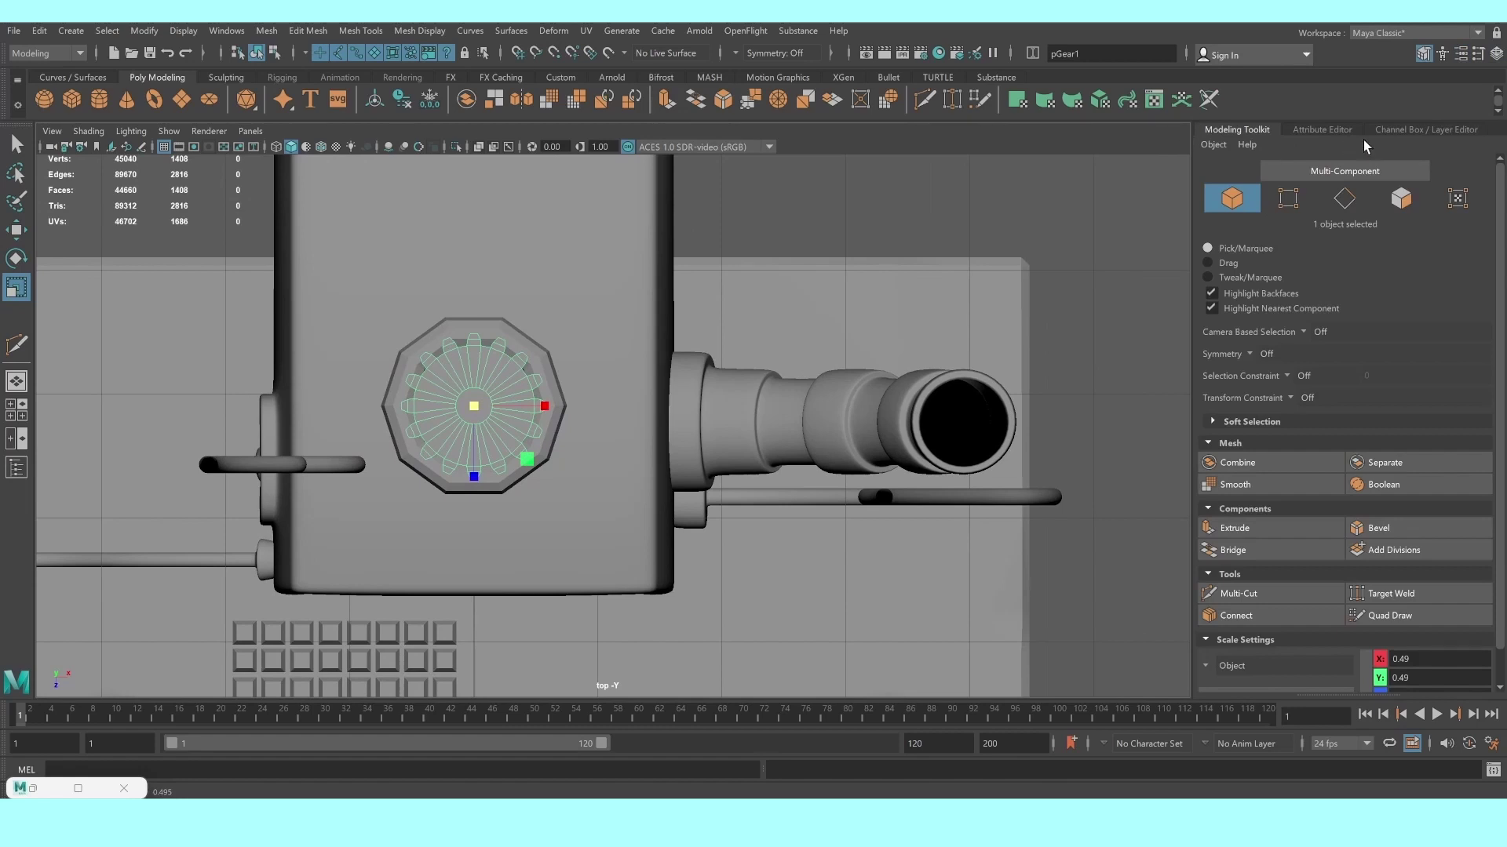
Expand the polyGear1 inputs and set the gear Radius to 0.99
left_click(1389, 132)
left_click(1148, 352)
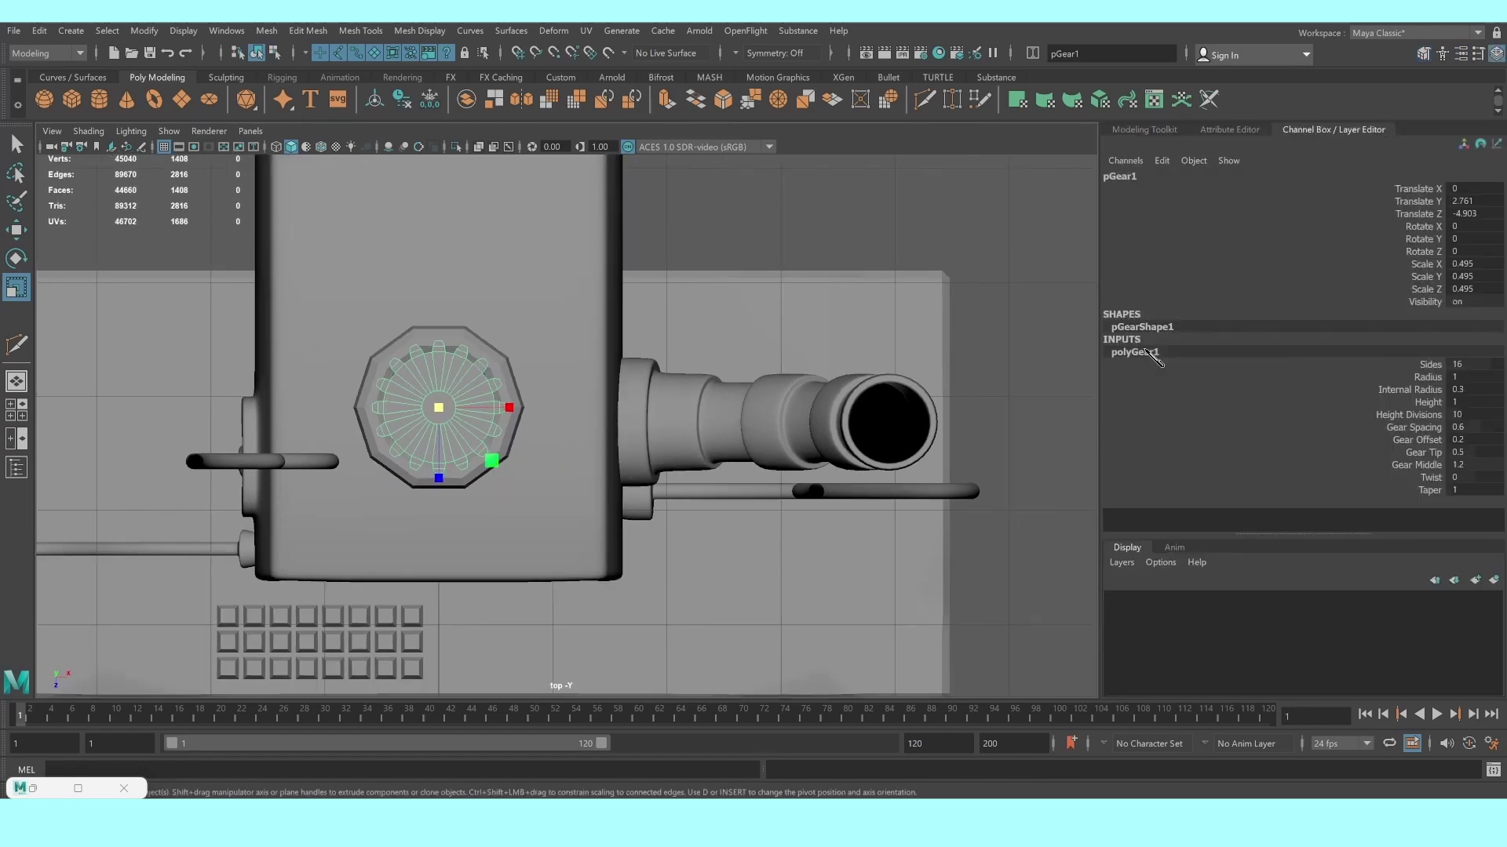
scroll(713, 314, "up", 2)
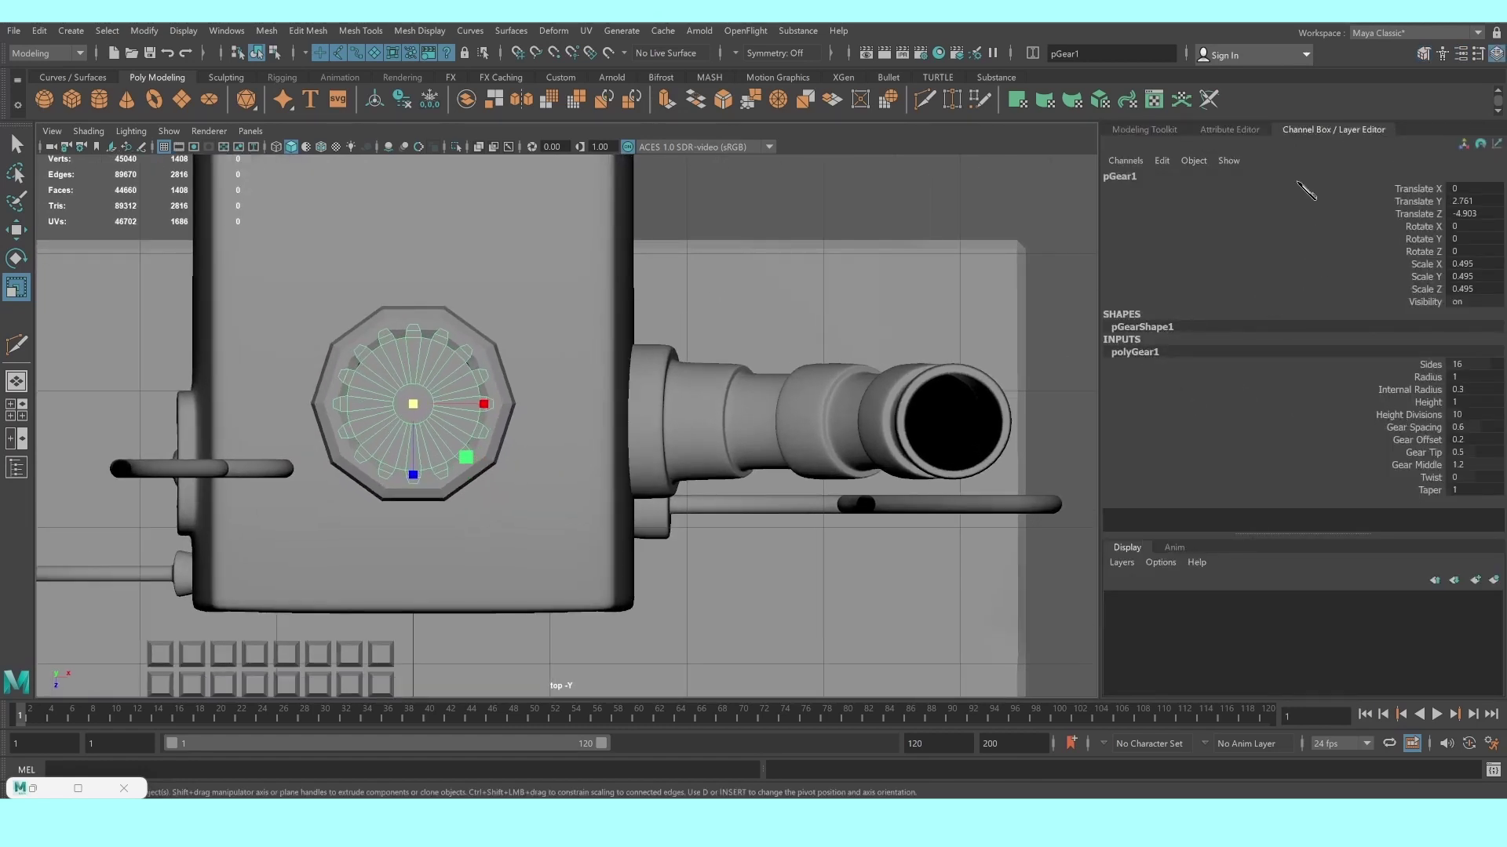
left_click(1426, 378)
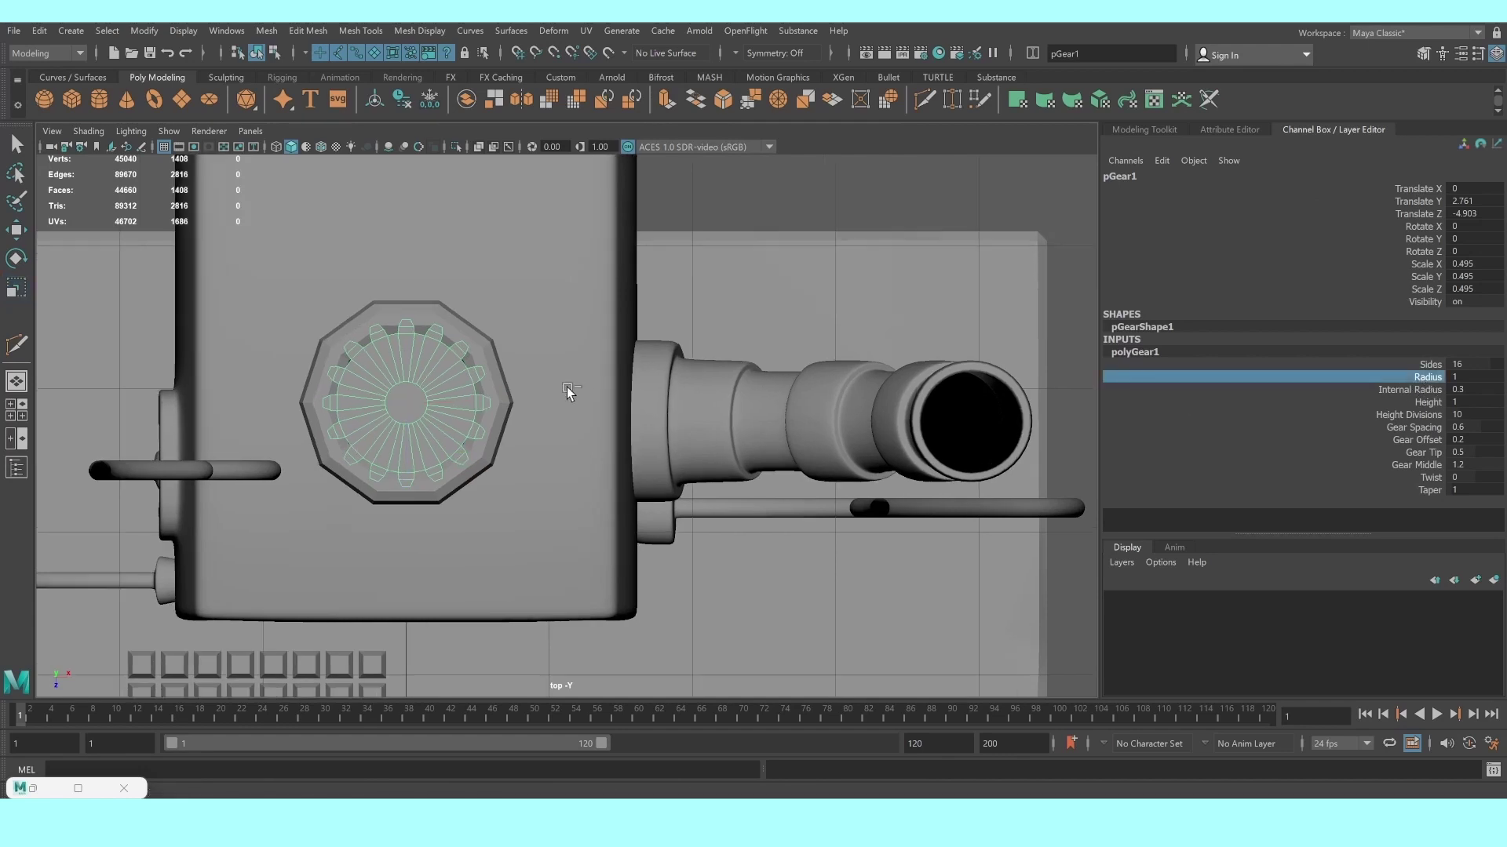
scroll(567, 388, "up", 1)
mouse_move(566, 388)
middle_mouse_down()
mouse_move(578, 392)
mouse_move(567, 388)
middle_mouse_up()
Tune Gear Spacing to 0.81 and raise Gear Offset to 0.45
left_click(1424, 427)
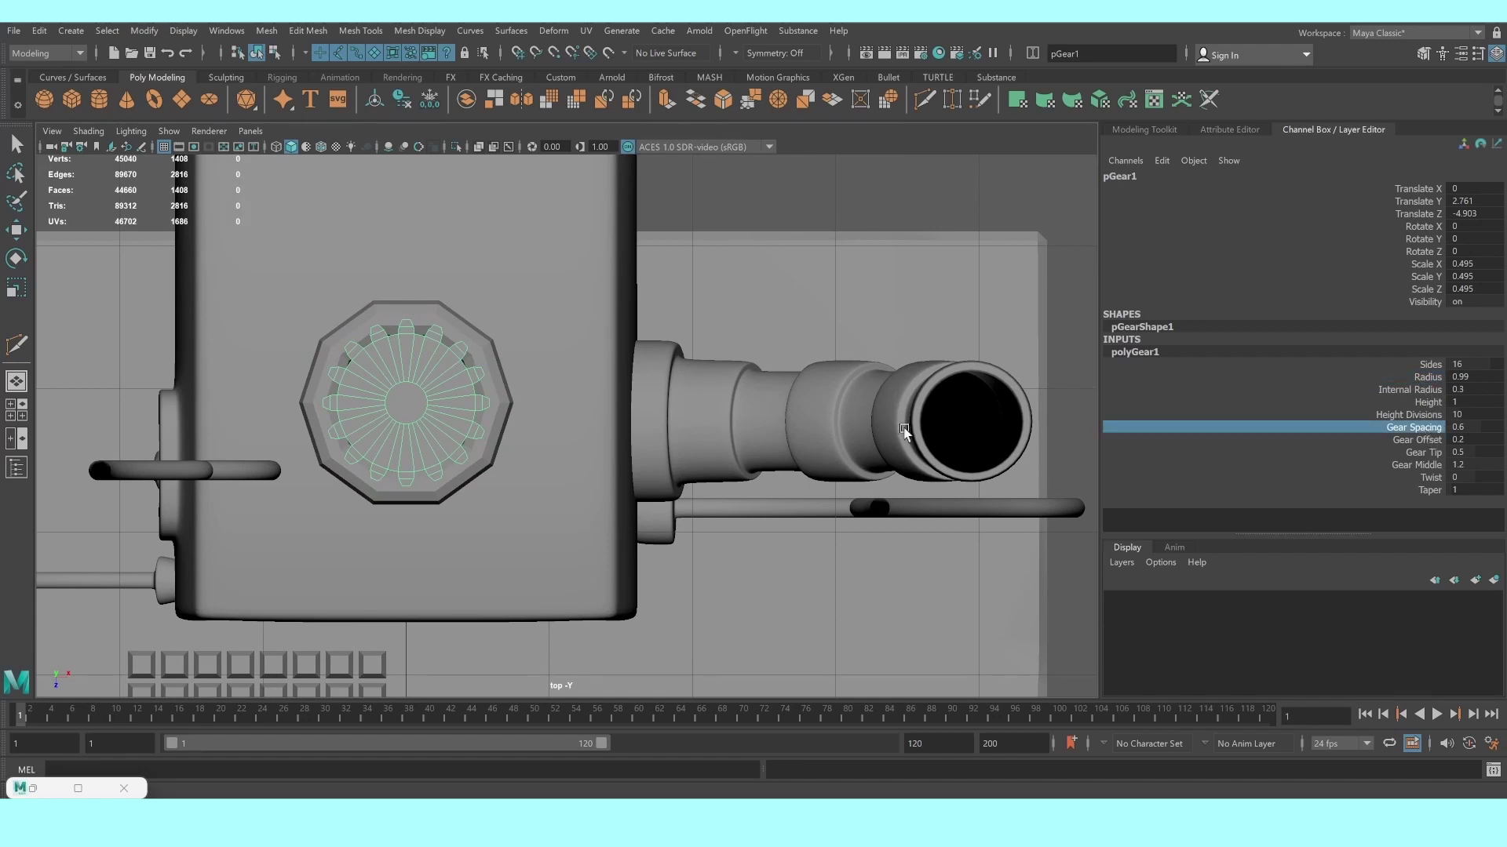
middle_click_drag(702, 433, 678, 428)
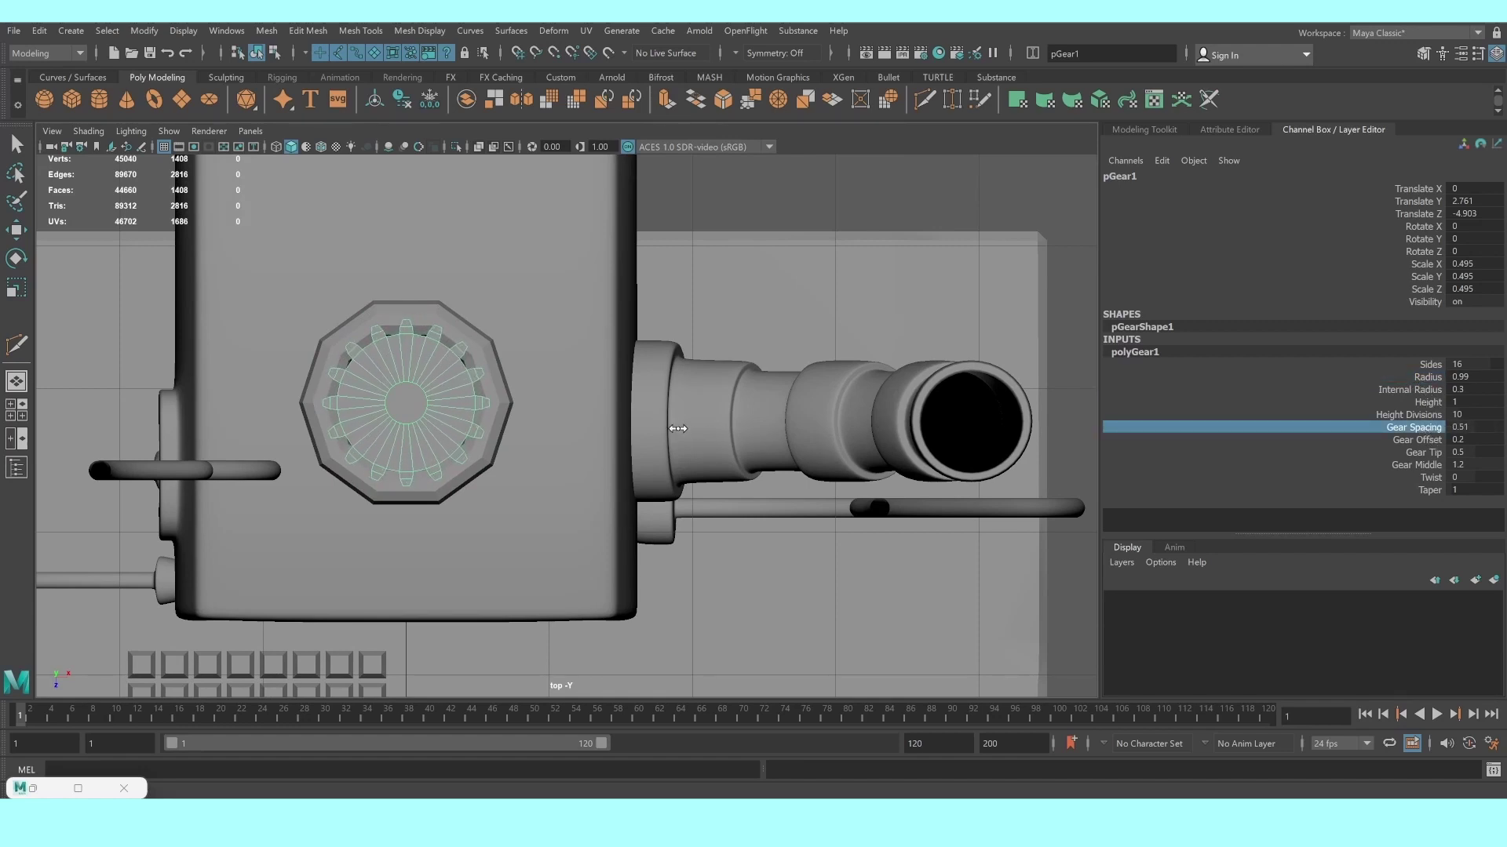
left_click(1423, 441)
middle_click_drag(594, 410, 603, 416)
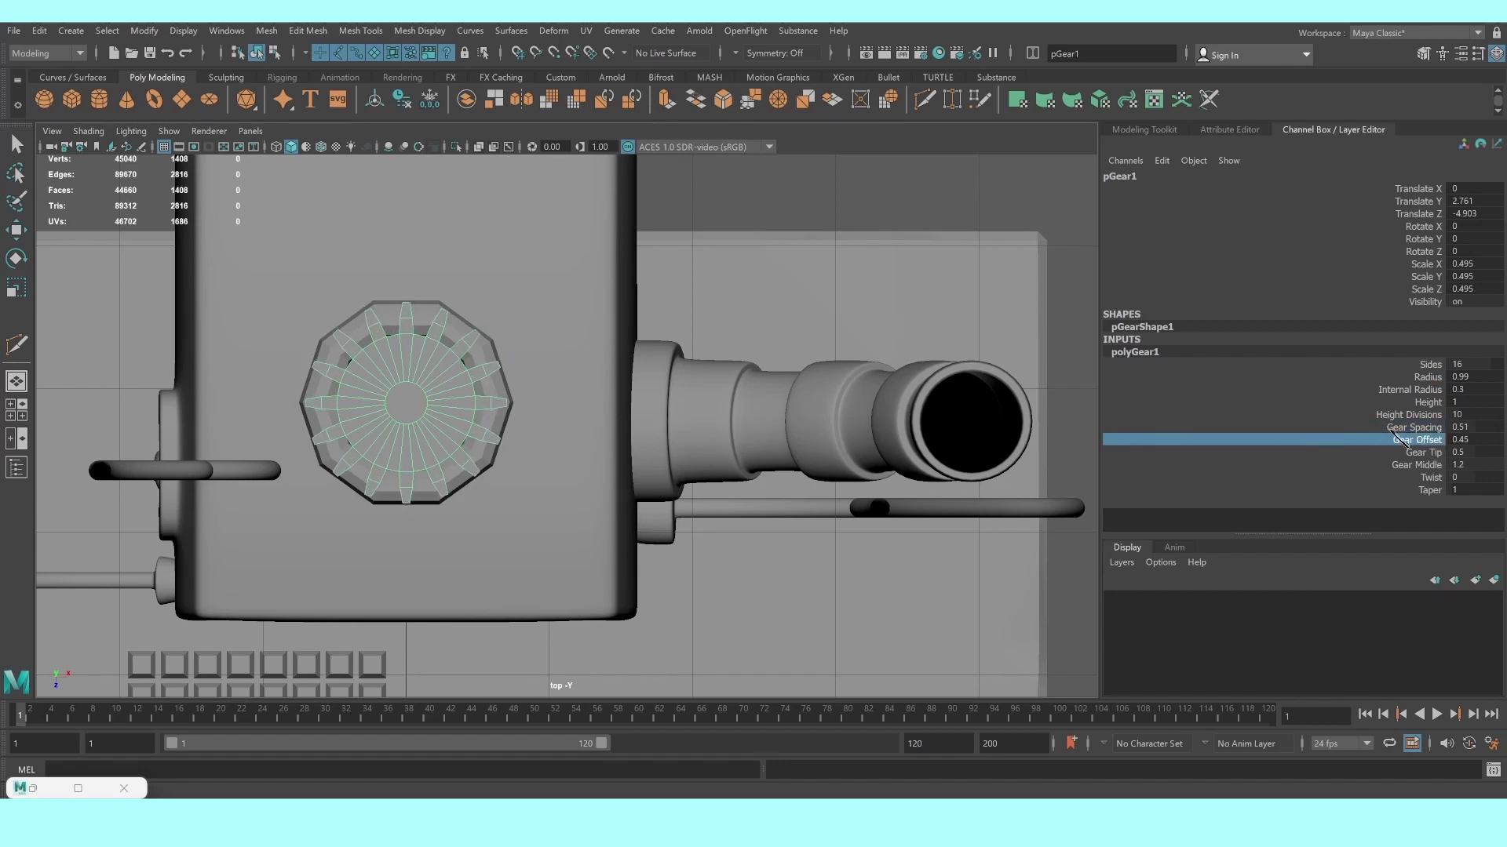
left_click(1395, 428)
middle_click_drag(760, 437, 768, 441)
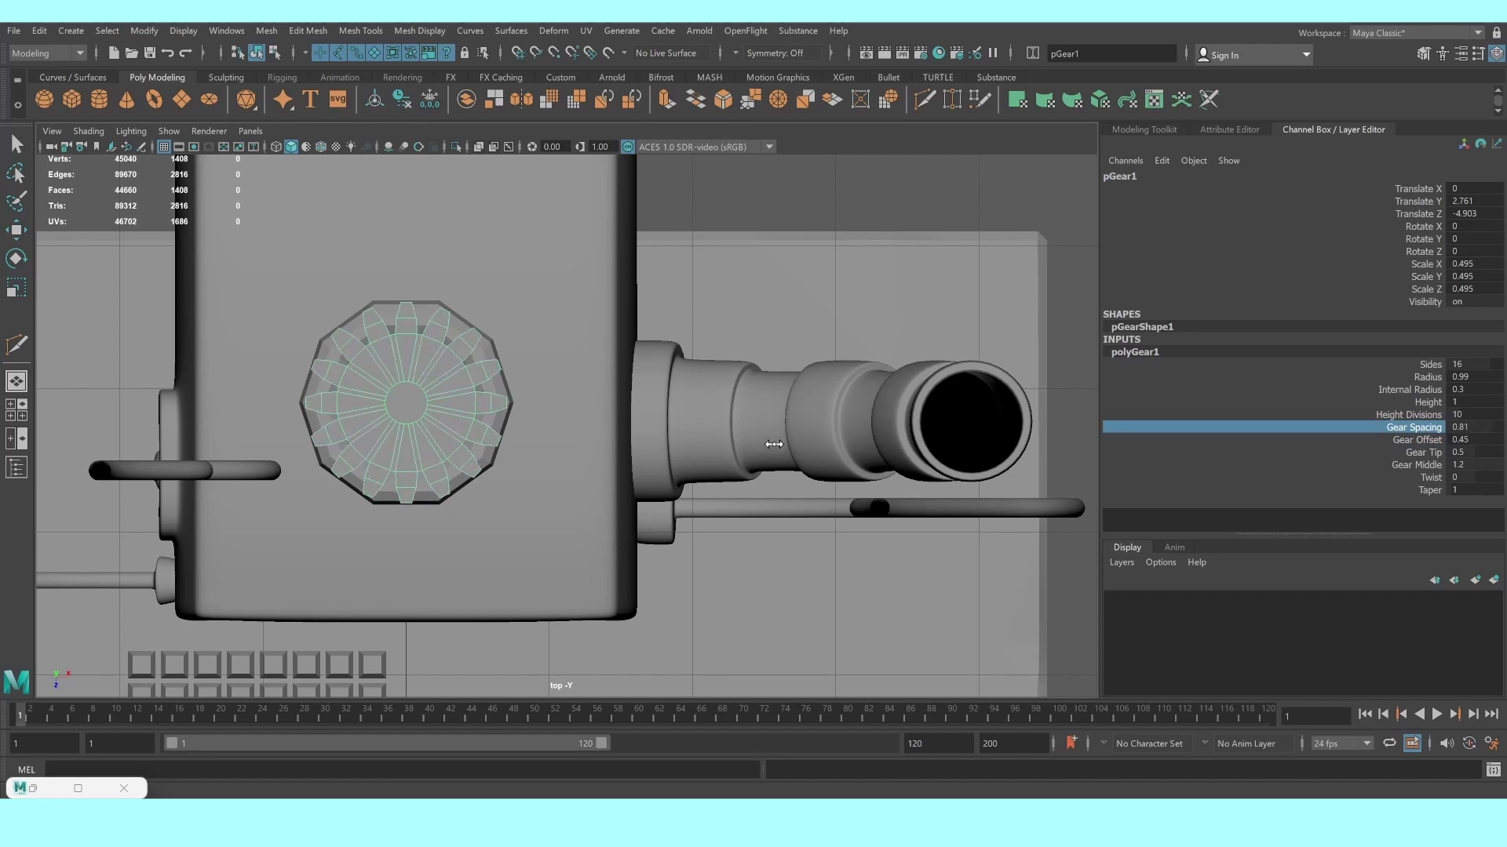
Set the gear's Internal Radius to 0.45 and Gear Tip to 0.57
left_click(1400, 390)
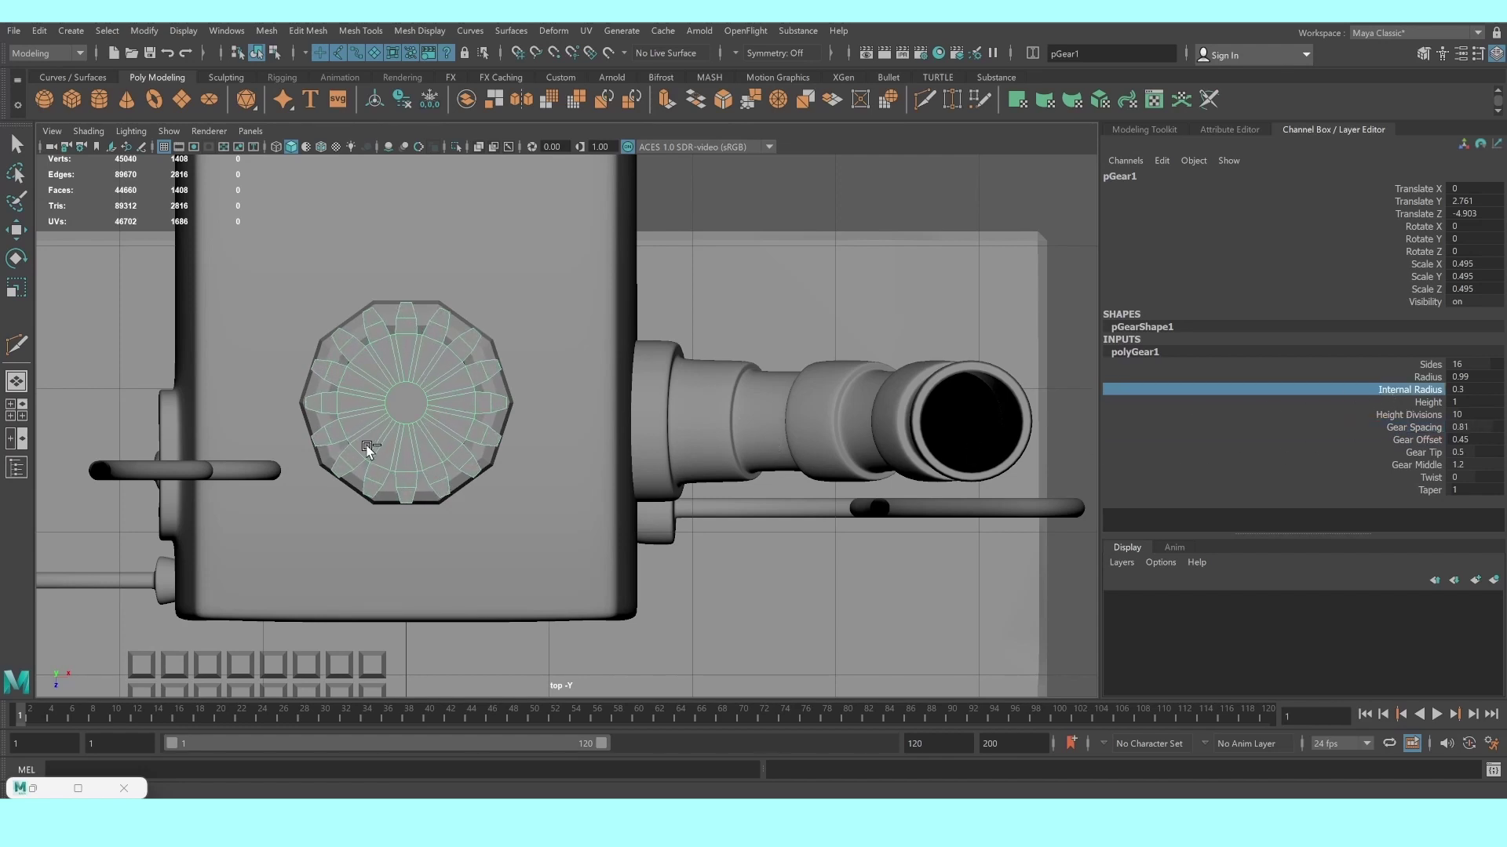
middle_click_drag(572, 469, 578, 474)
left_click(1424, 454)
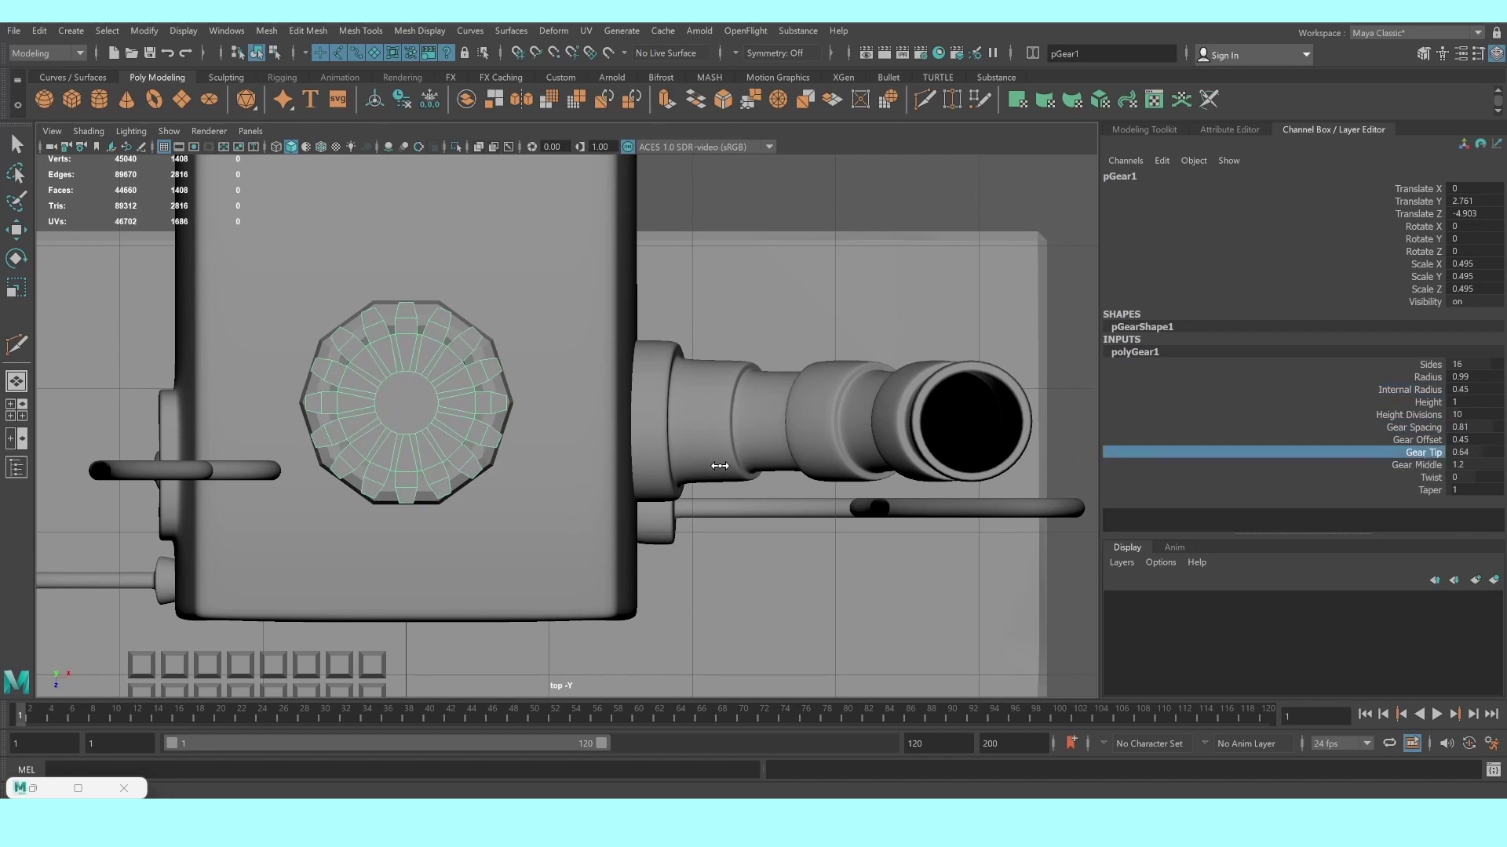
middle_click_drag(716, 466, 738, 474)
right_click_drag(993, 467, 1505, 459, "alt")
left_click(1436, 488)
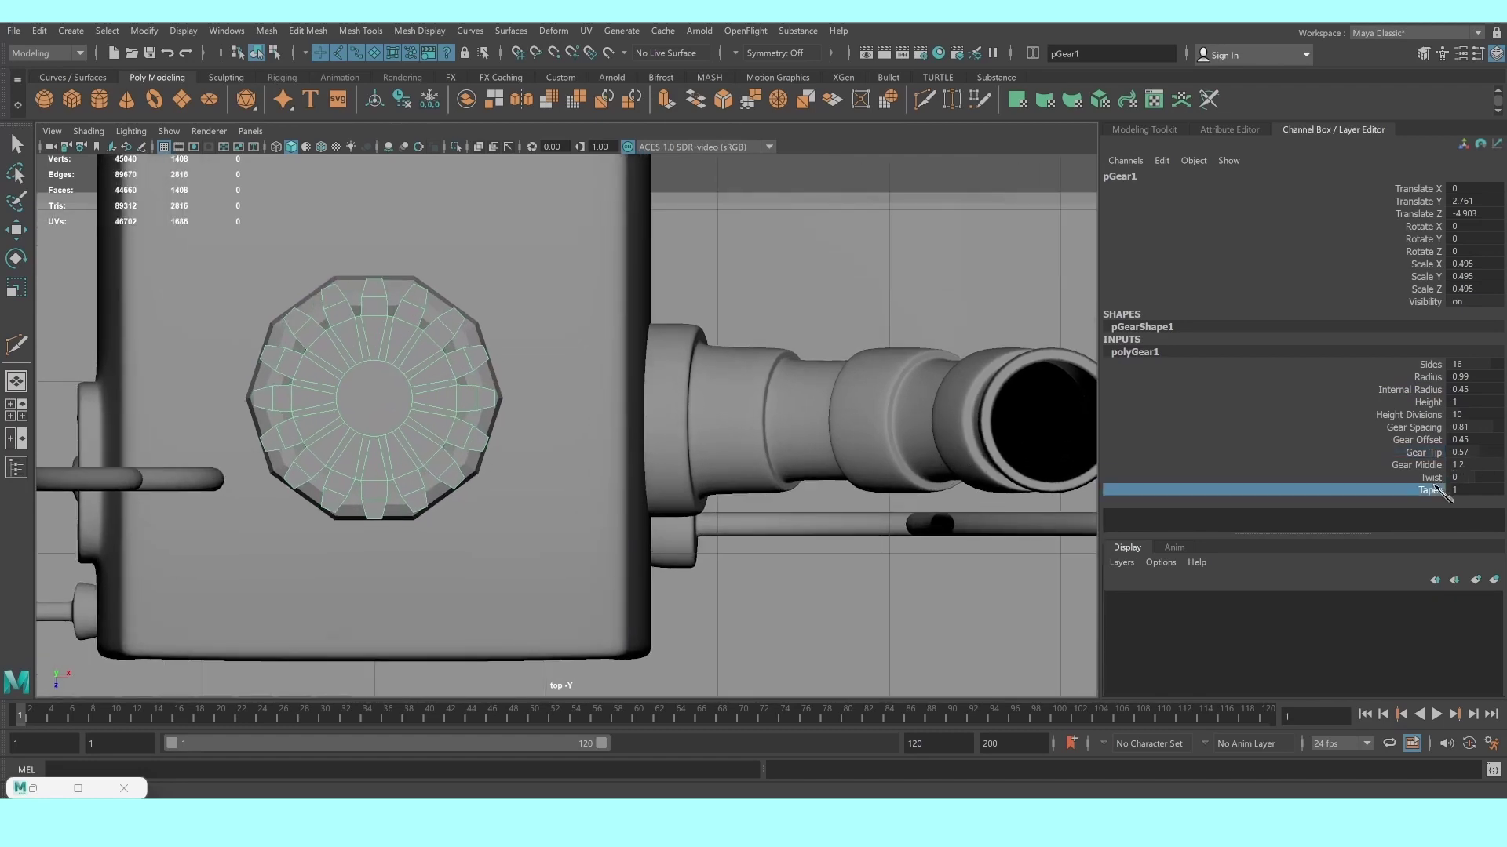
key("space")
key("space")
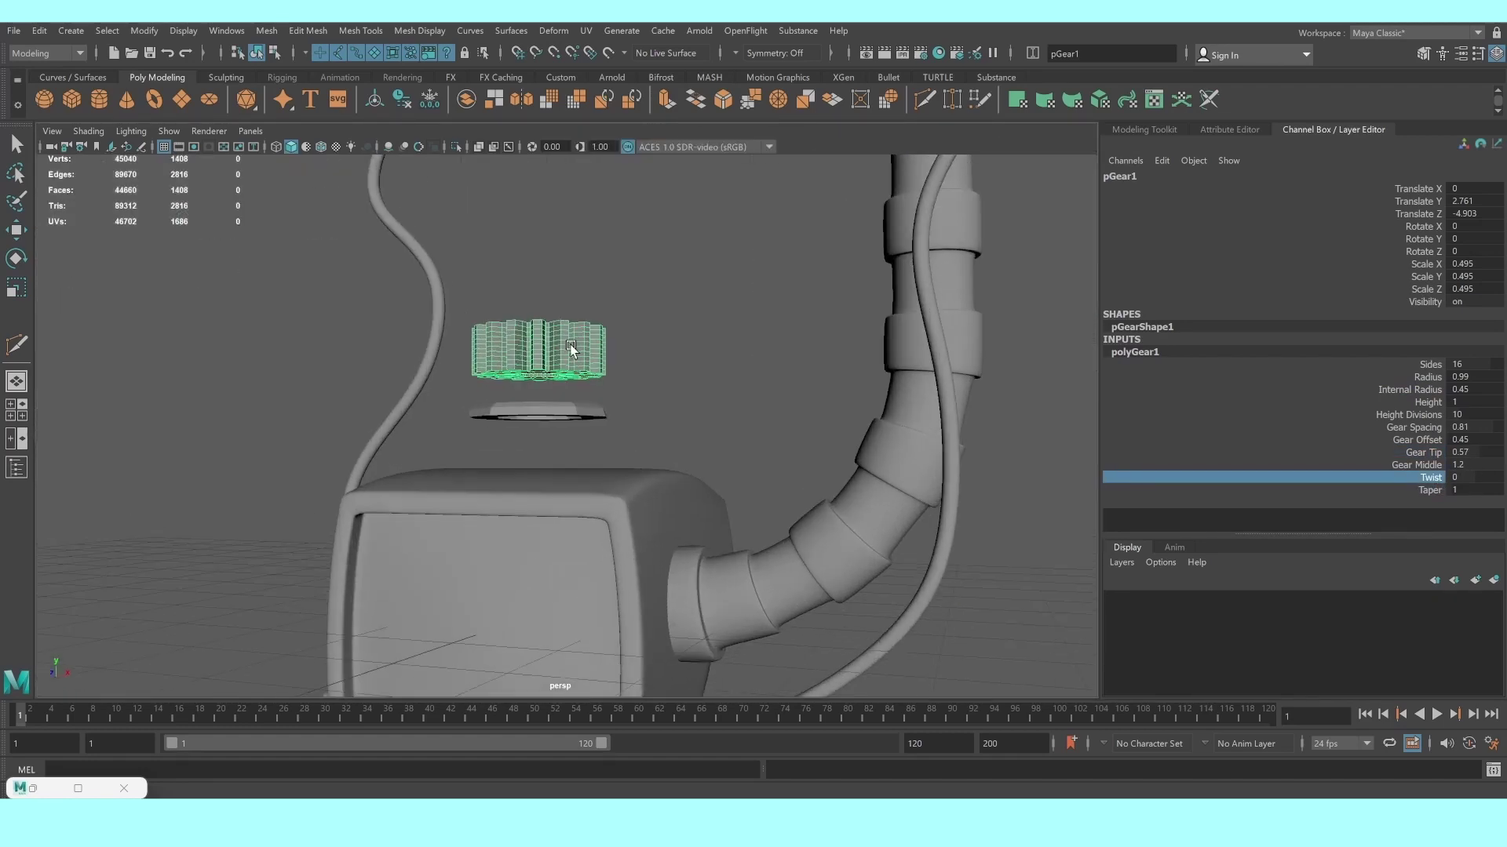
Twist the gear teeth to 60 and bring Gear Middle down to 1
left_click_drag(643, 375, 603, 386, "alt")
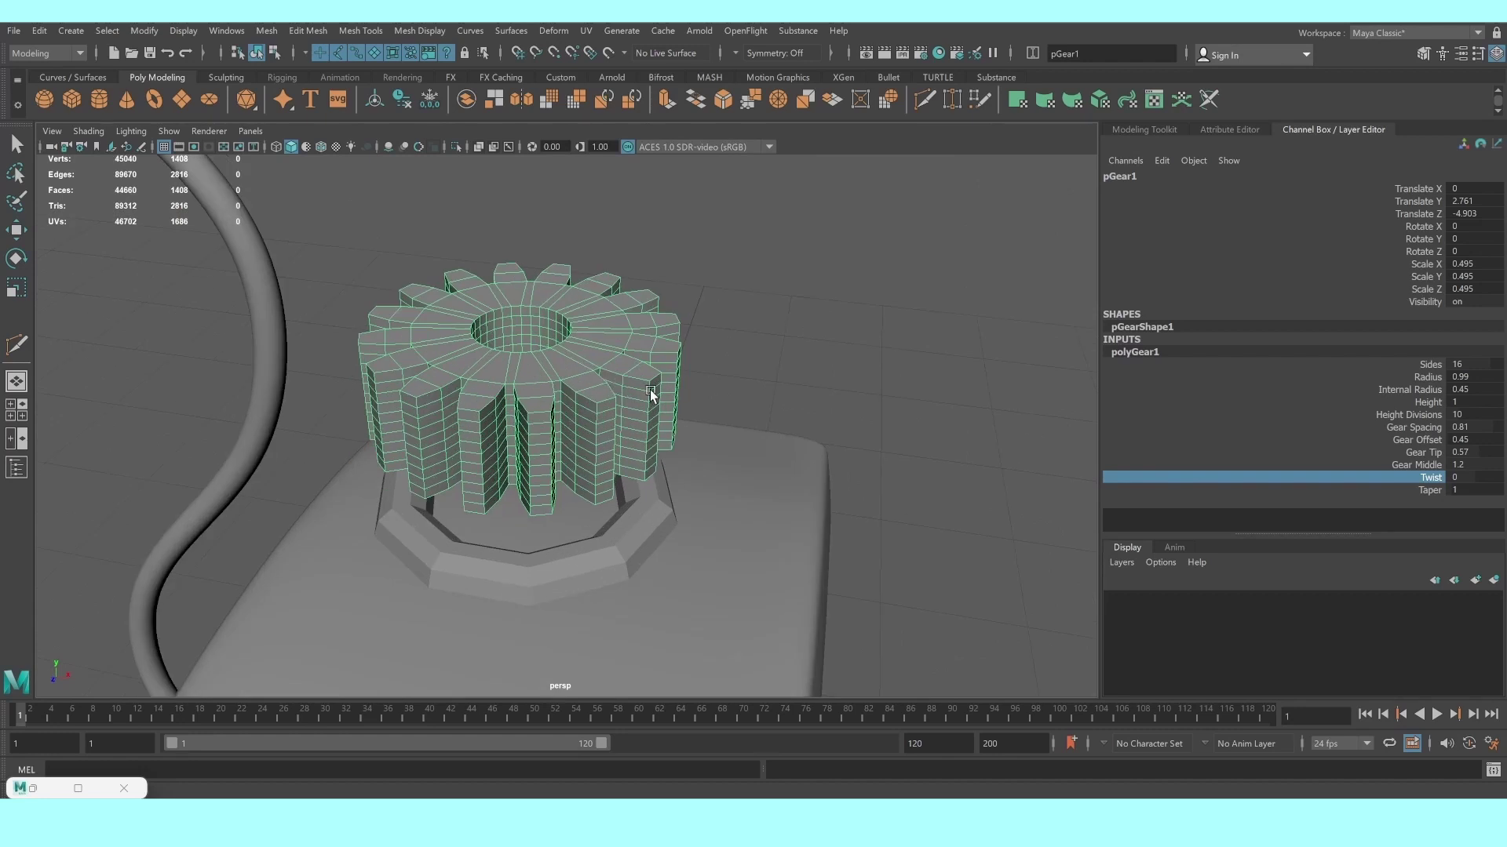
mouse_move(667, 393)
middle_mouse_down()
mouse_move(706, 408)
mouse_move(893, 400)
middle_mouse_up()
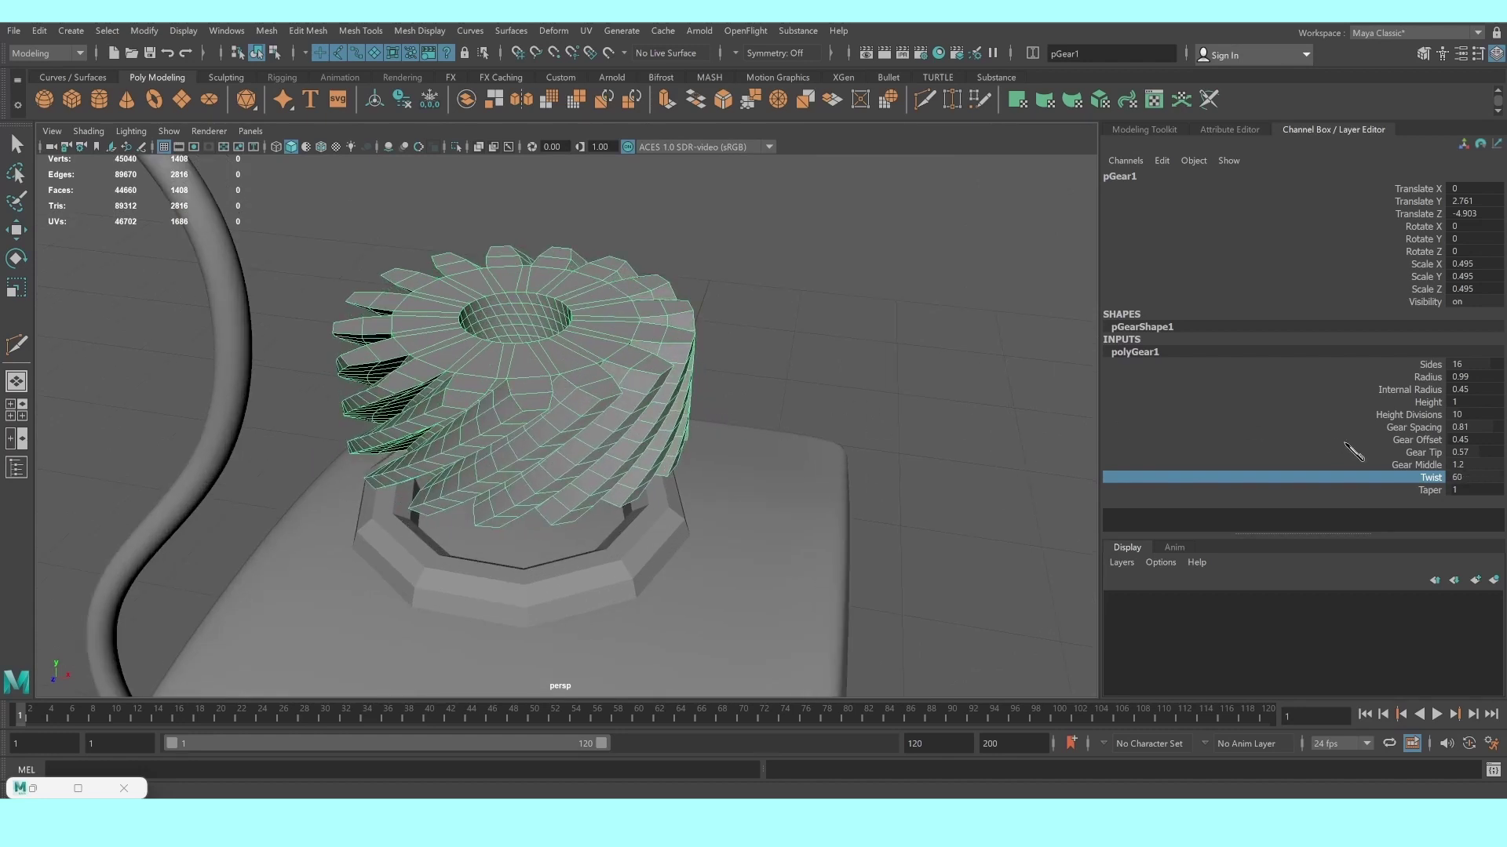
left_click(1416, 464)
mouse_move(881, 396)
middle_mouse_down()
mouse_move(790, 373)
mouse_move(698, 375)
mouse_move(761, 380)
mouse_move(794, 400)
middle_mouse_up()
Lower the gear's Height to 0.3, undoing overshoots
scroll(793, 400, "up", 2)
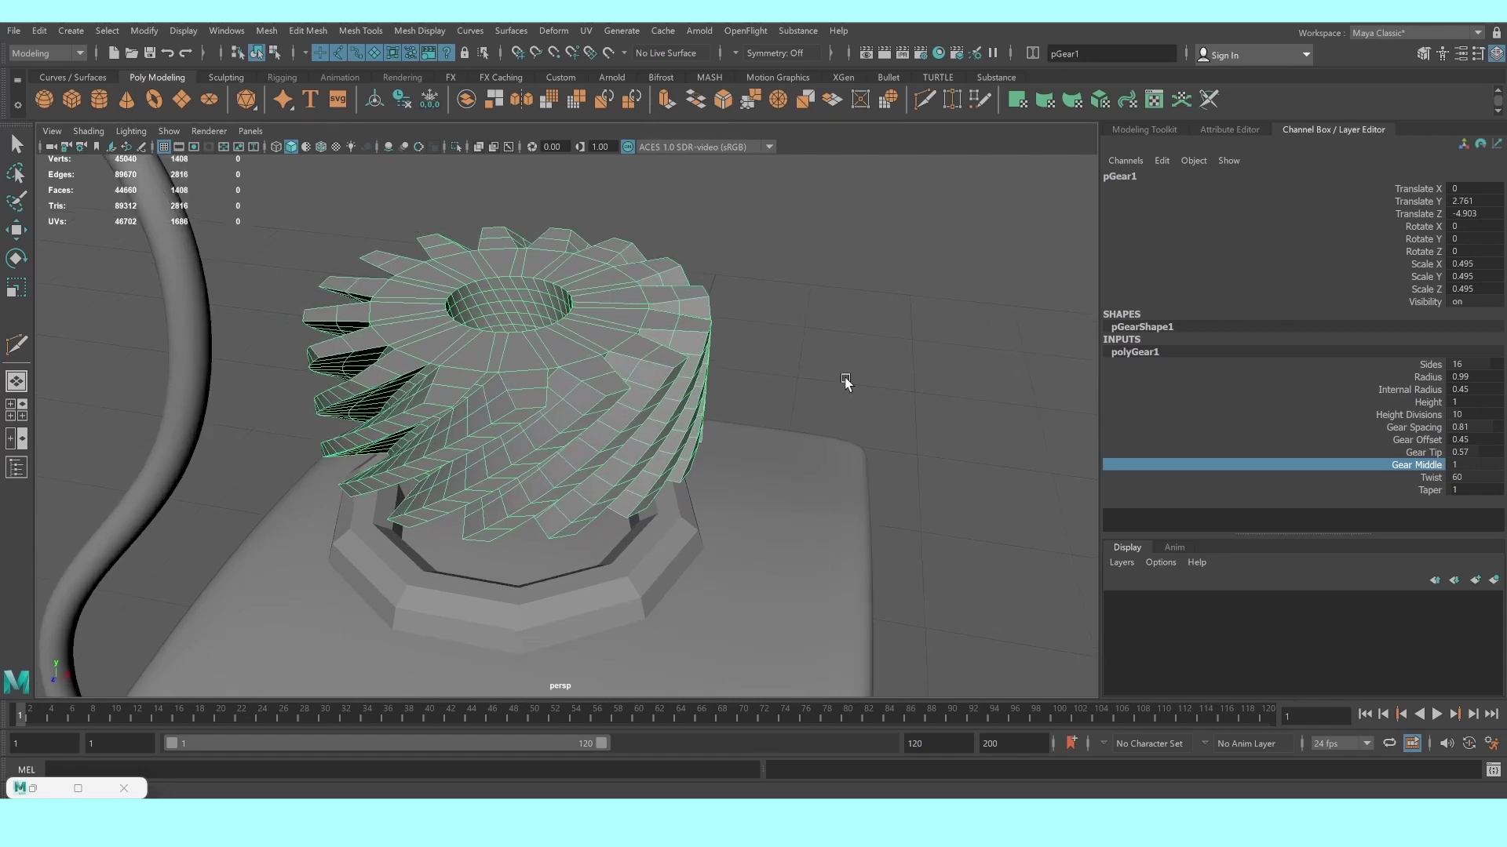
scroll(845, 382, "up", 1)
left_click(1428, 402)
middle_click_drag(926, 377, 880, 367)
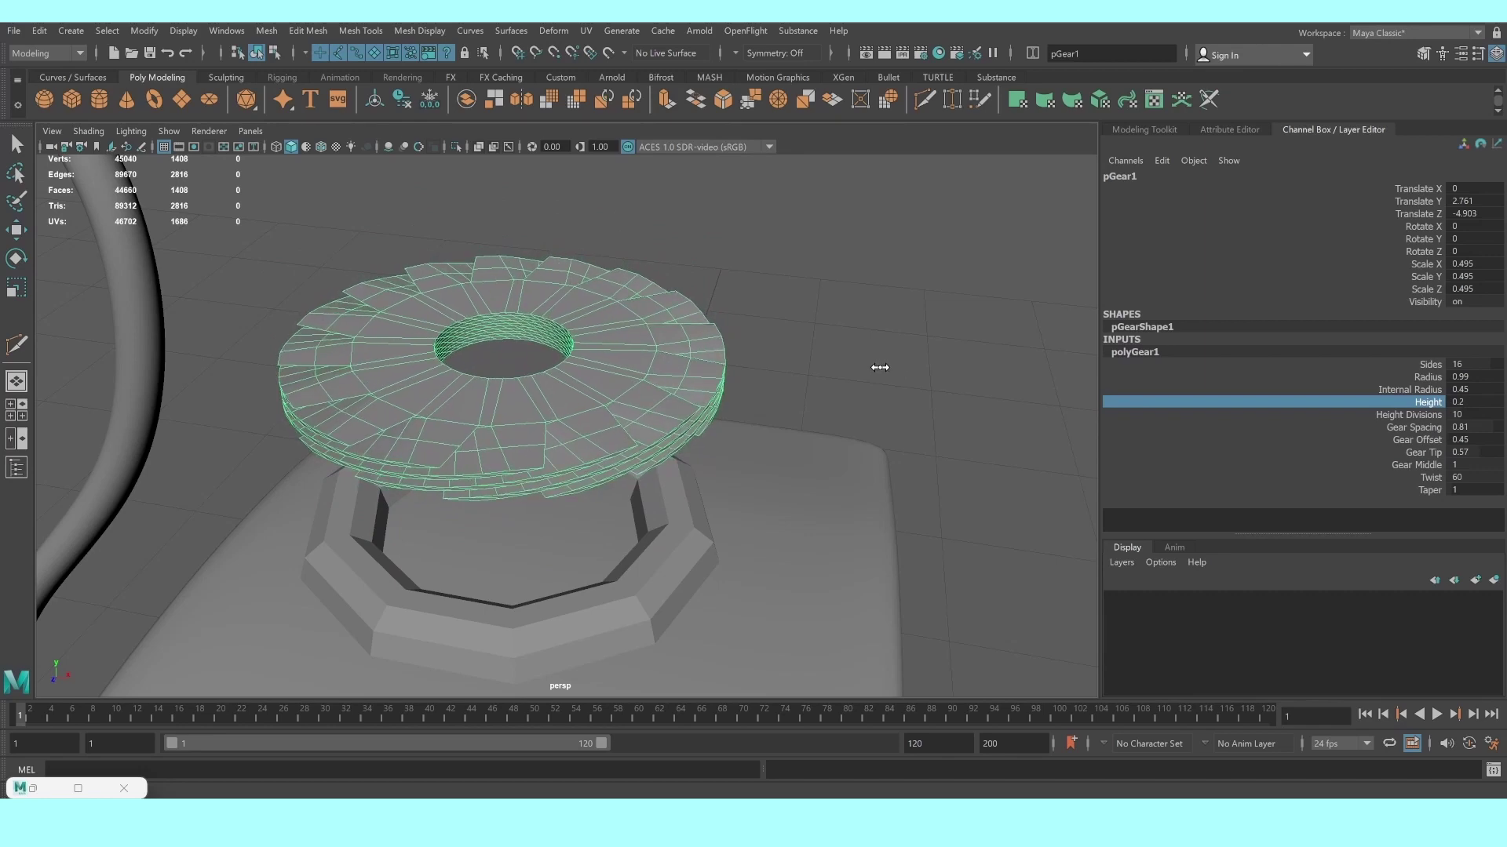
mouse_move(592, 343)
left_mouse_down("alt")
mouse_move(581, 361)
mouse_move(598, 369)
mouse_move(589, 361)
left_mouse_up("alt")
left_click(1441, 466)
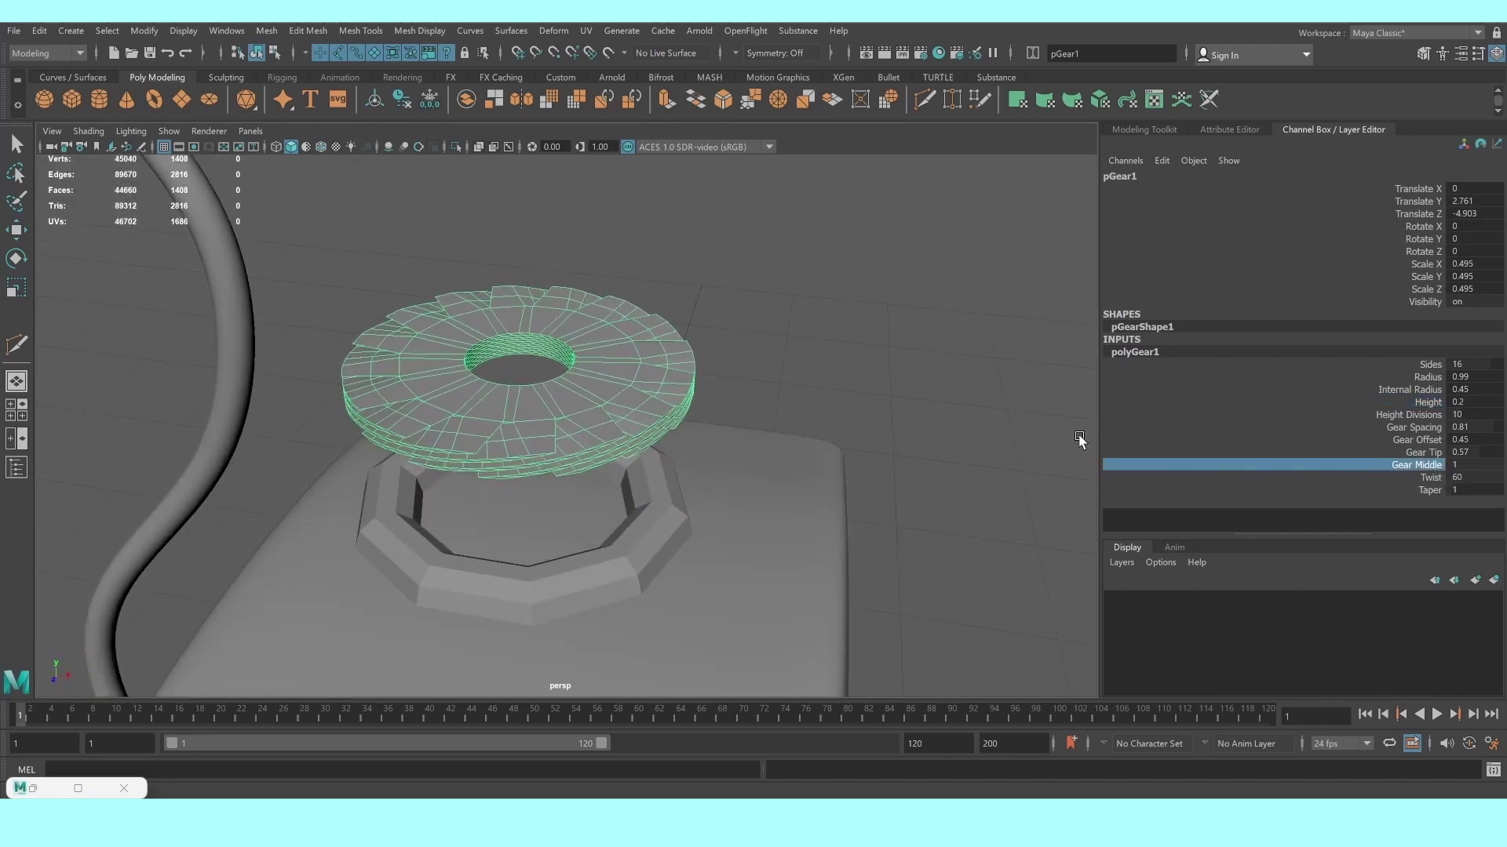
key("ctrl+z")
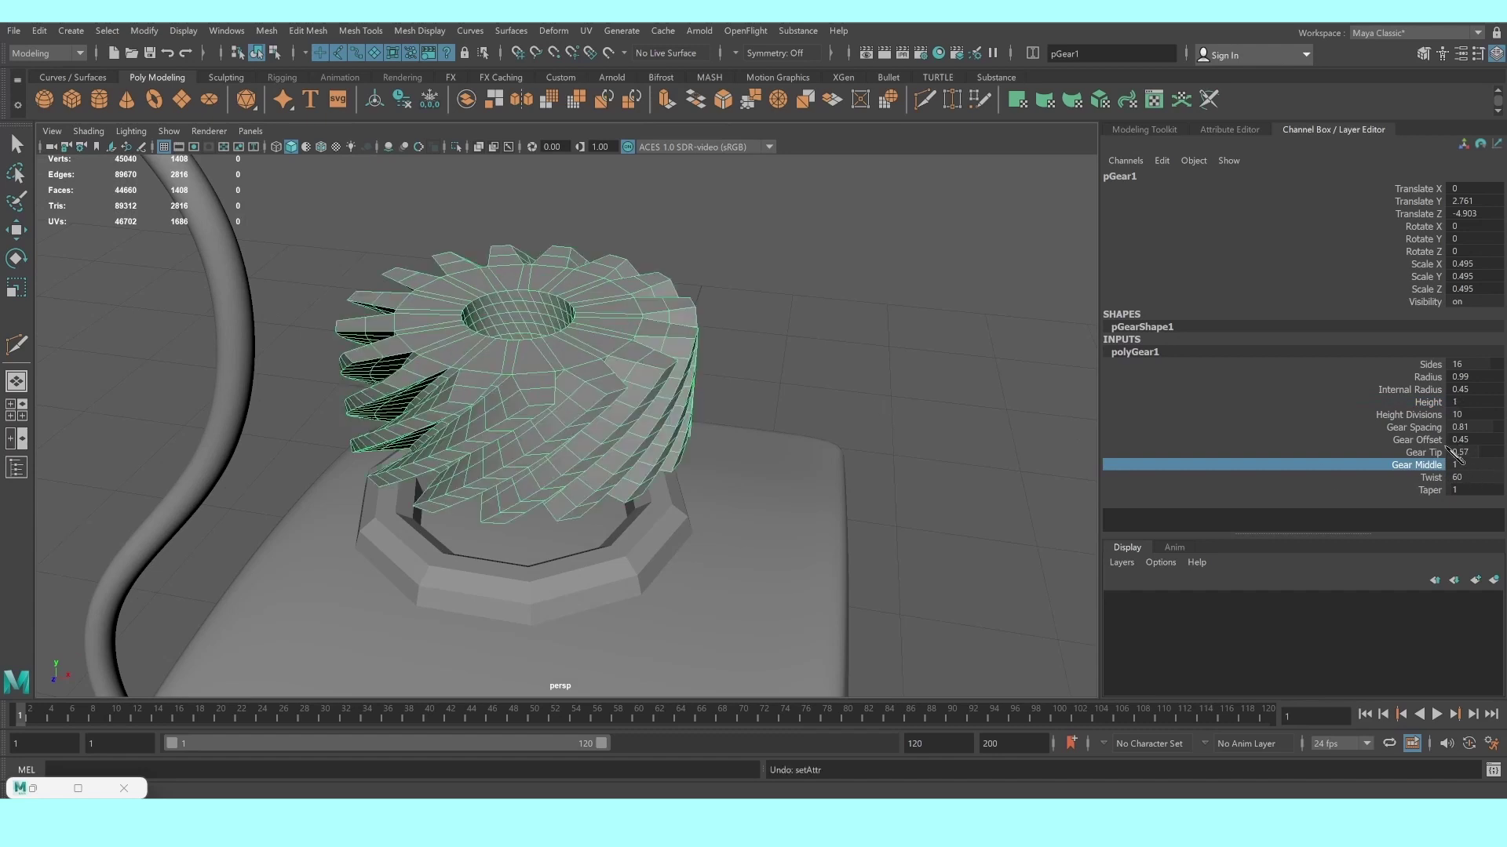
left_click(1428, 403)
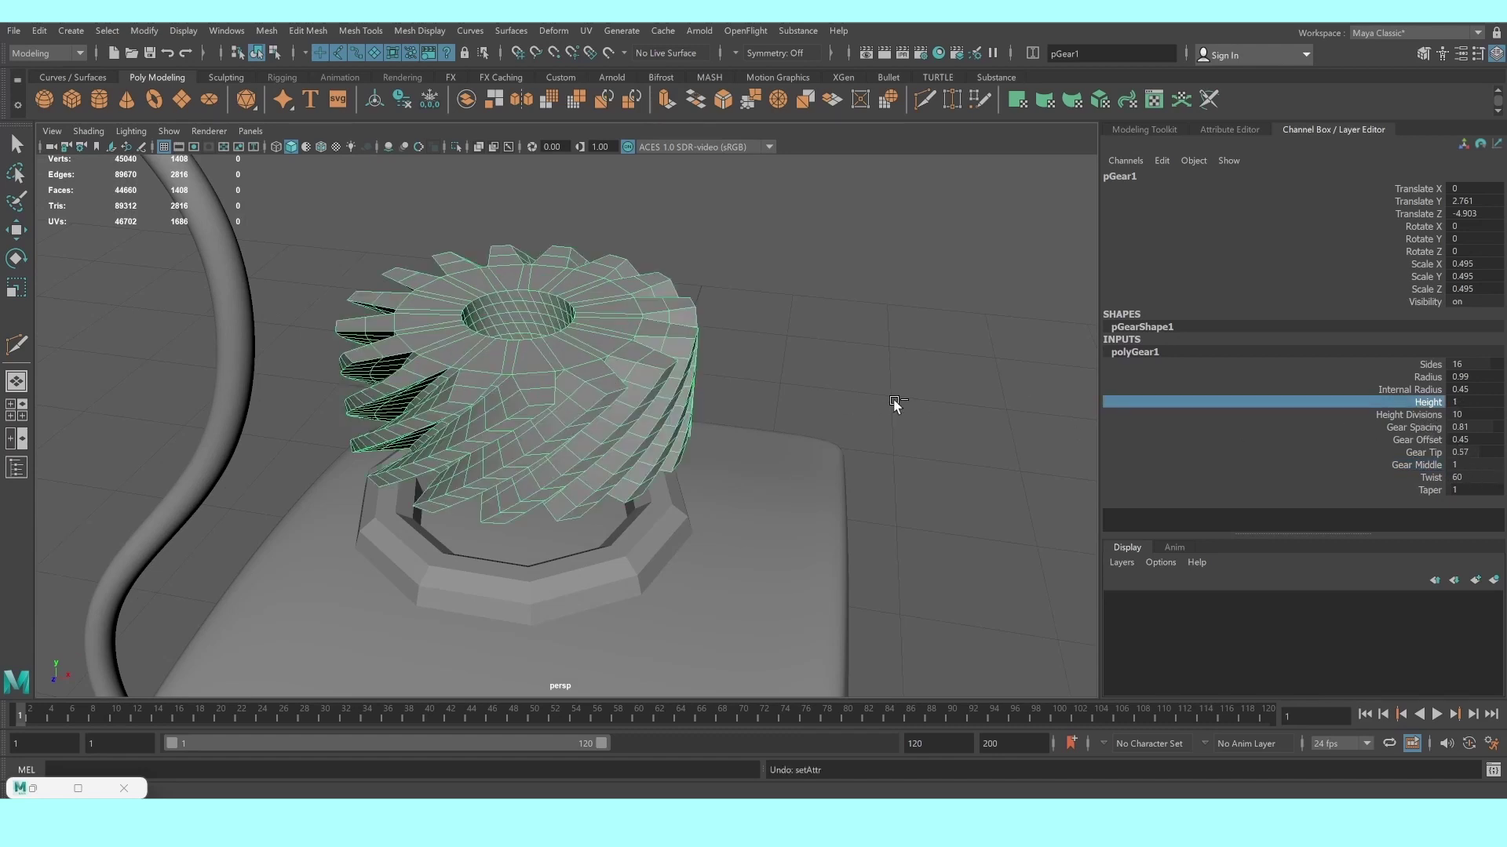
middle_click_drag(894, 410, 861, 400)
key("ctrl+z")
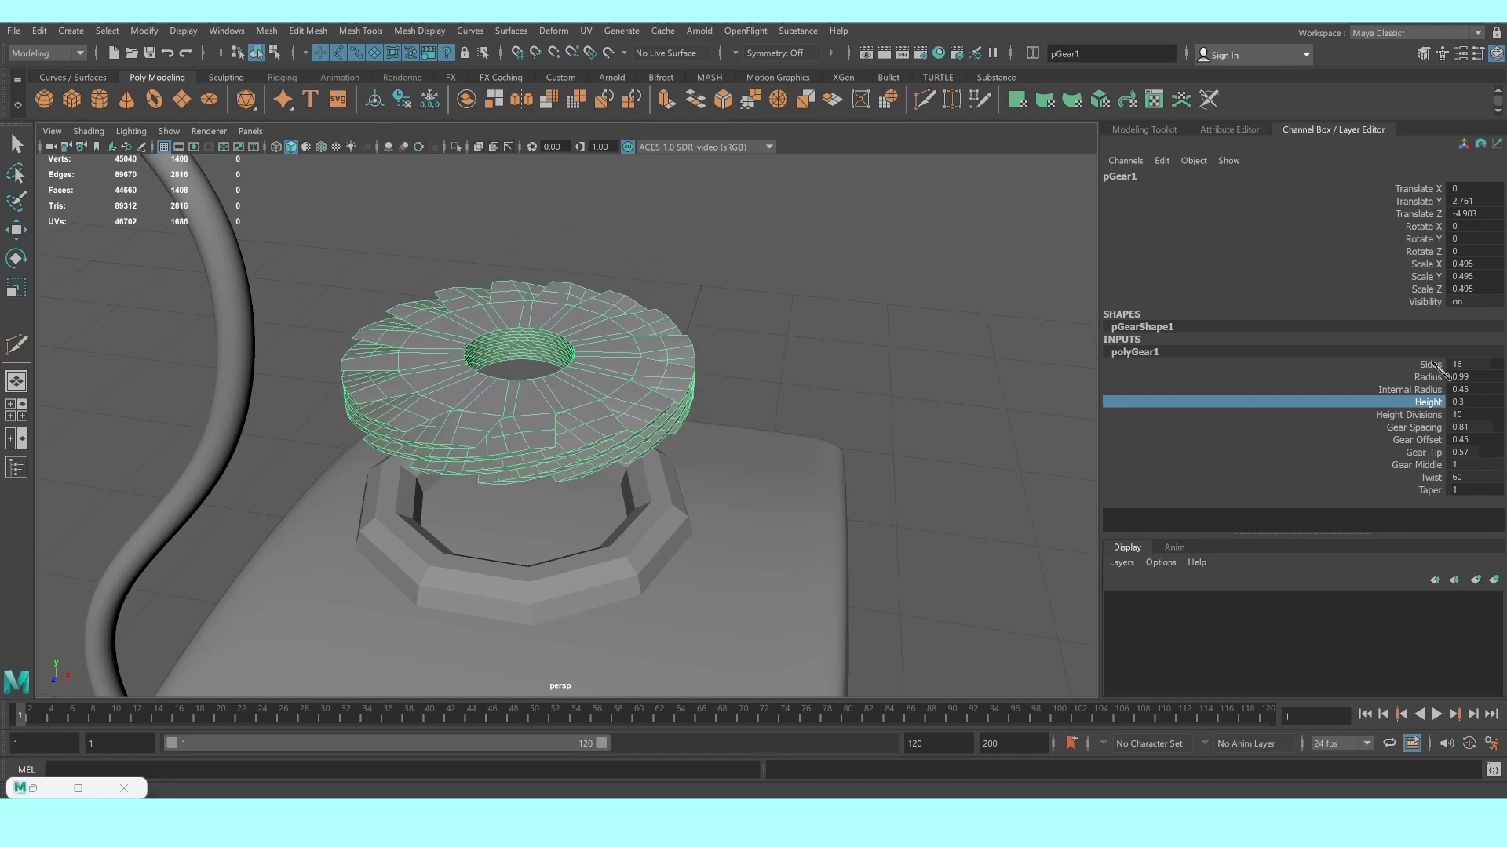
Reduce the gear to 13 sides and flare it outward with Taper 2.33
left_click(1432, 365)
mouse_move(887, 378)
middle_mouse_down()
mouse_move(1033, 380)
mouse_move(665, 384)
mouse_move(775, 396)
middle_mouse_up()
left_click(1428, 478)
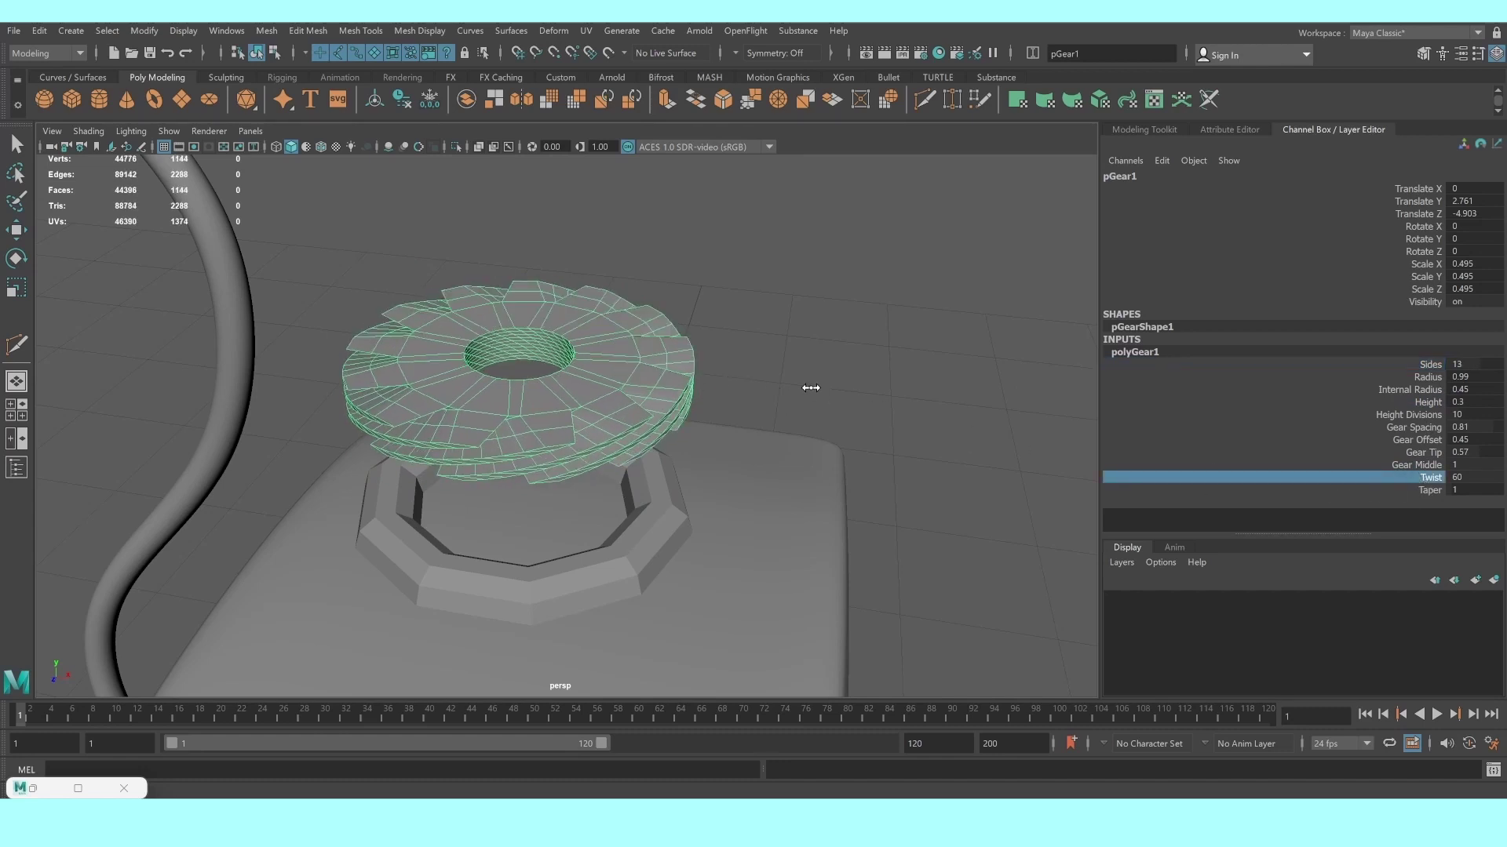
left_click(1428, 490)
mouse_move(824, 404)
middle_mouse_down()
mouse_move(915, 406)
mouse_move(856, 404)
mouse_move(887, 406)
mouse_move(871, 408)
middle_mouse_up()
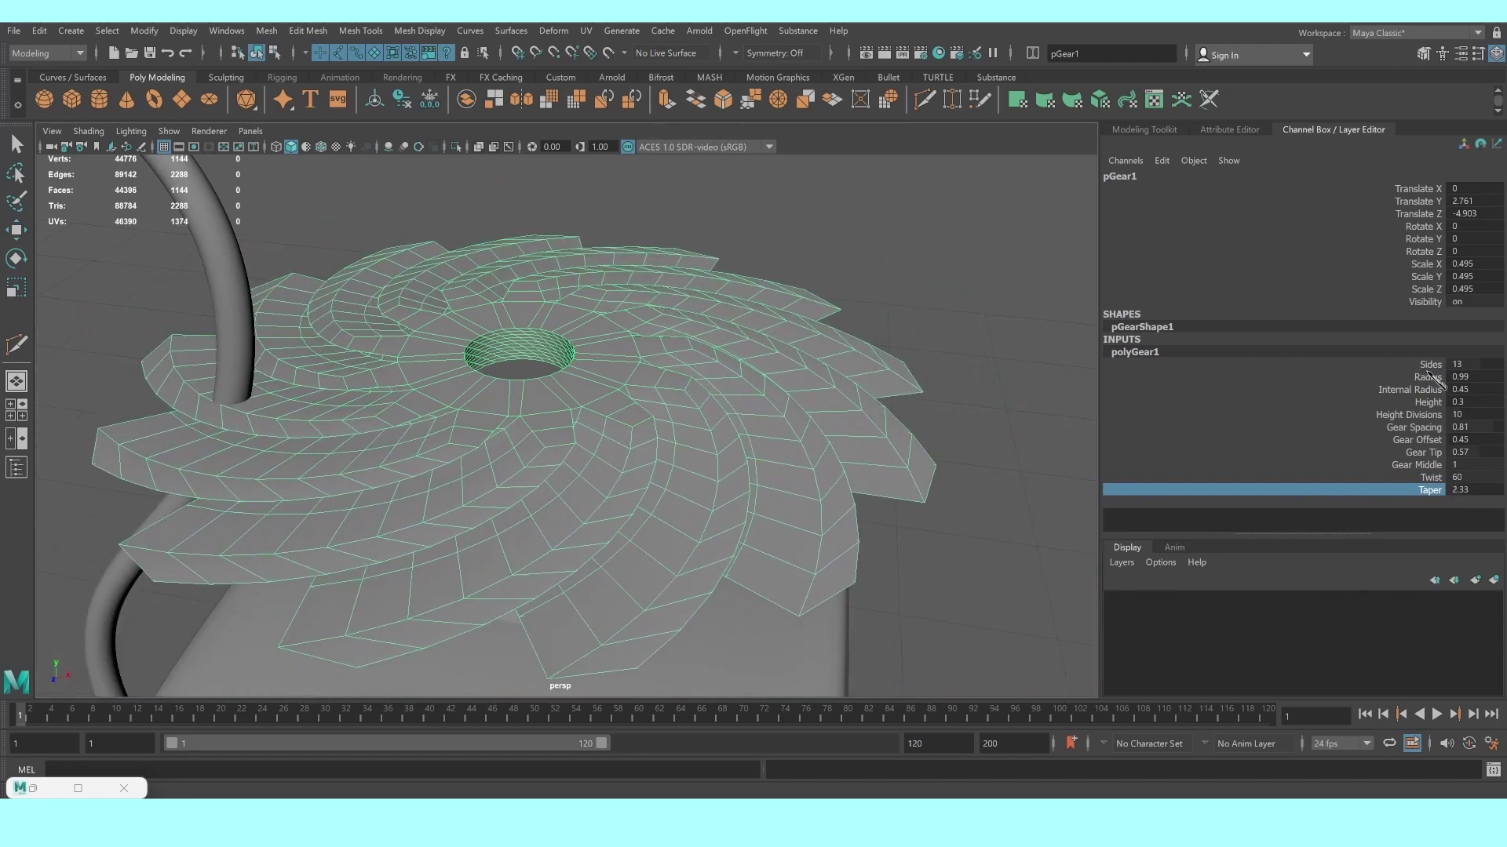
key("r")
key("space")
key("space")
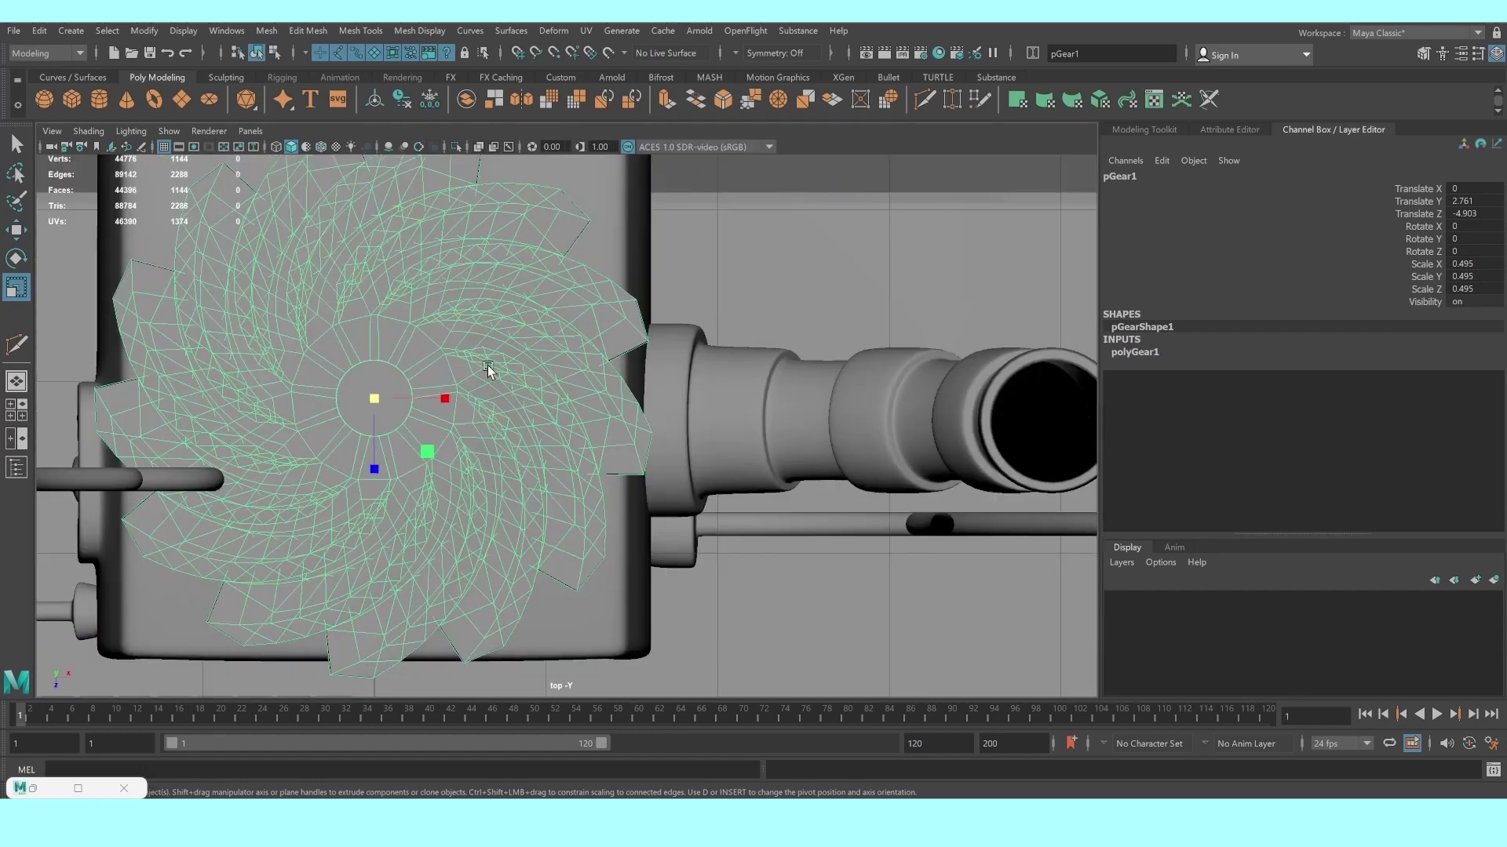
Scale the spiral gear down to fit the housing on the box
left_click_drag(374, 402, 134, 380)
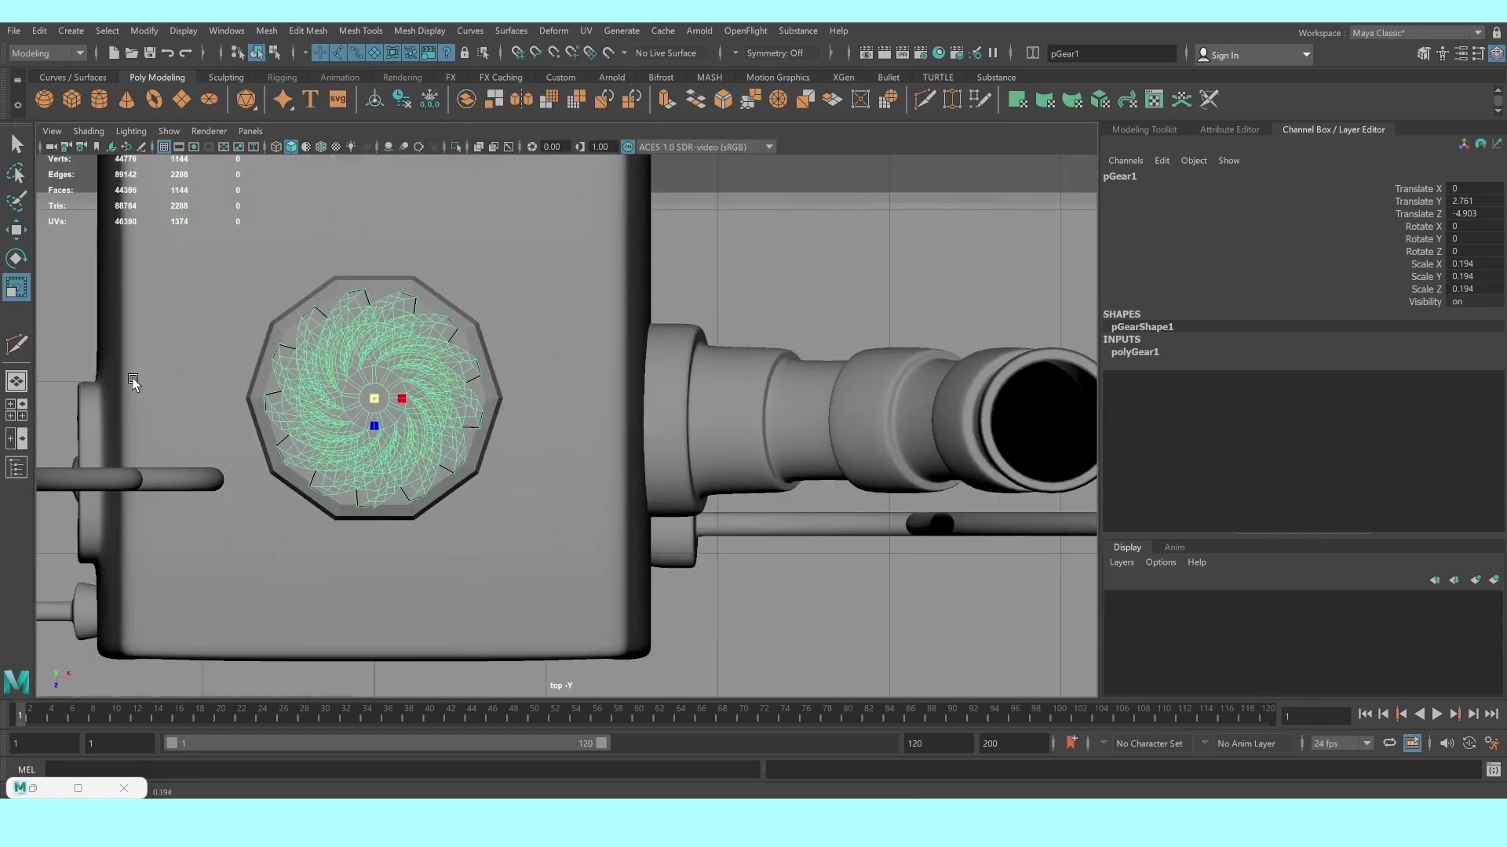
key("space")
key("space")
scroll(713, 309, "up", 1)
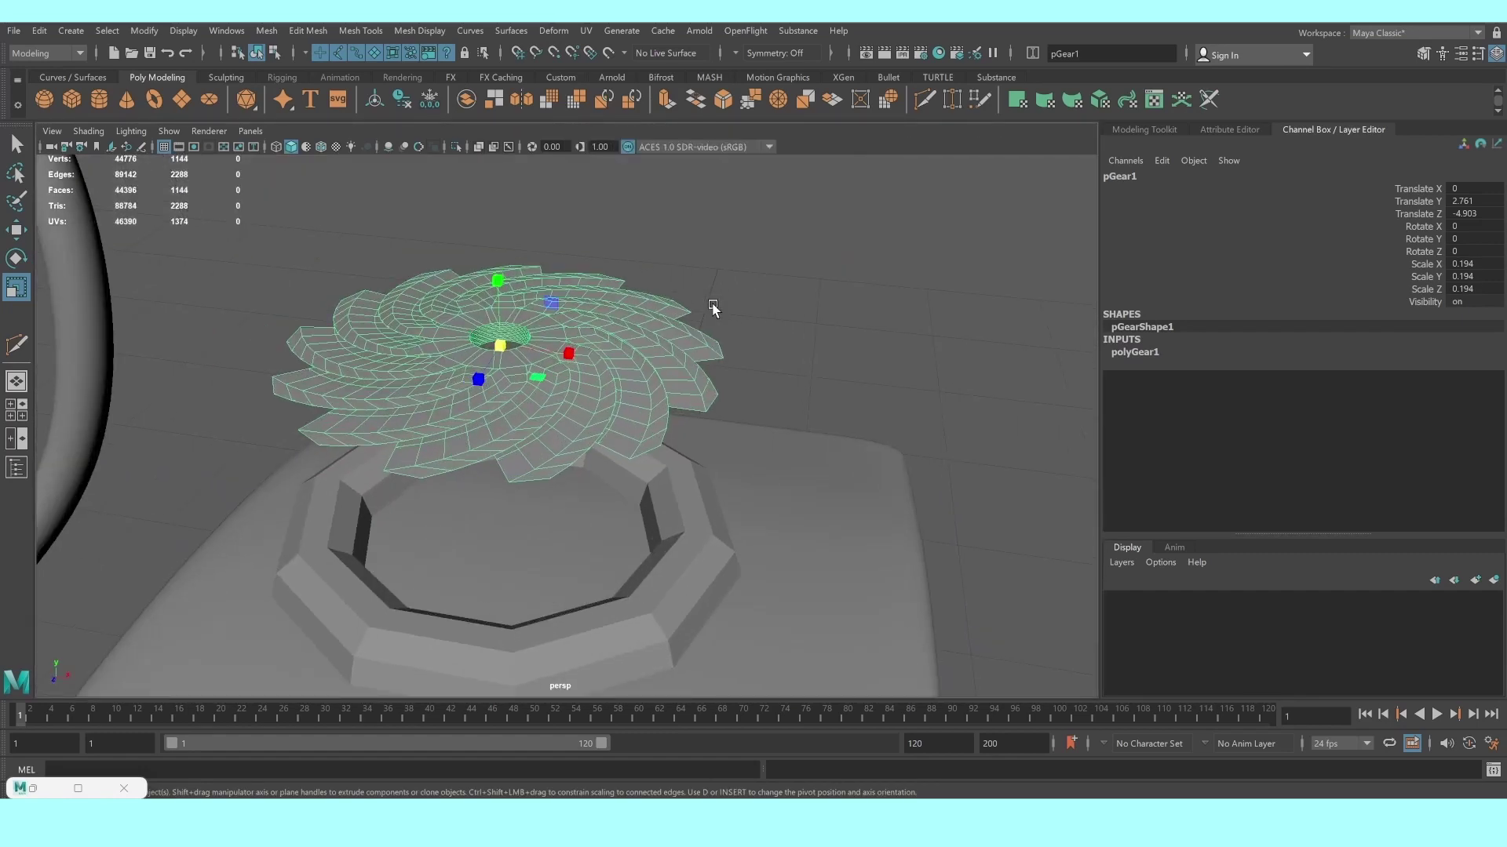
scroll(542, 343, "up", 3)
left_click_drag(542, 343, 781, 340, "alt")
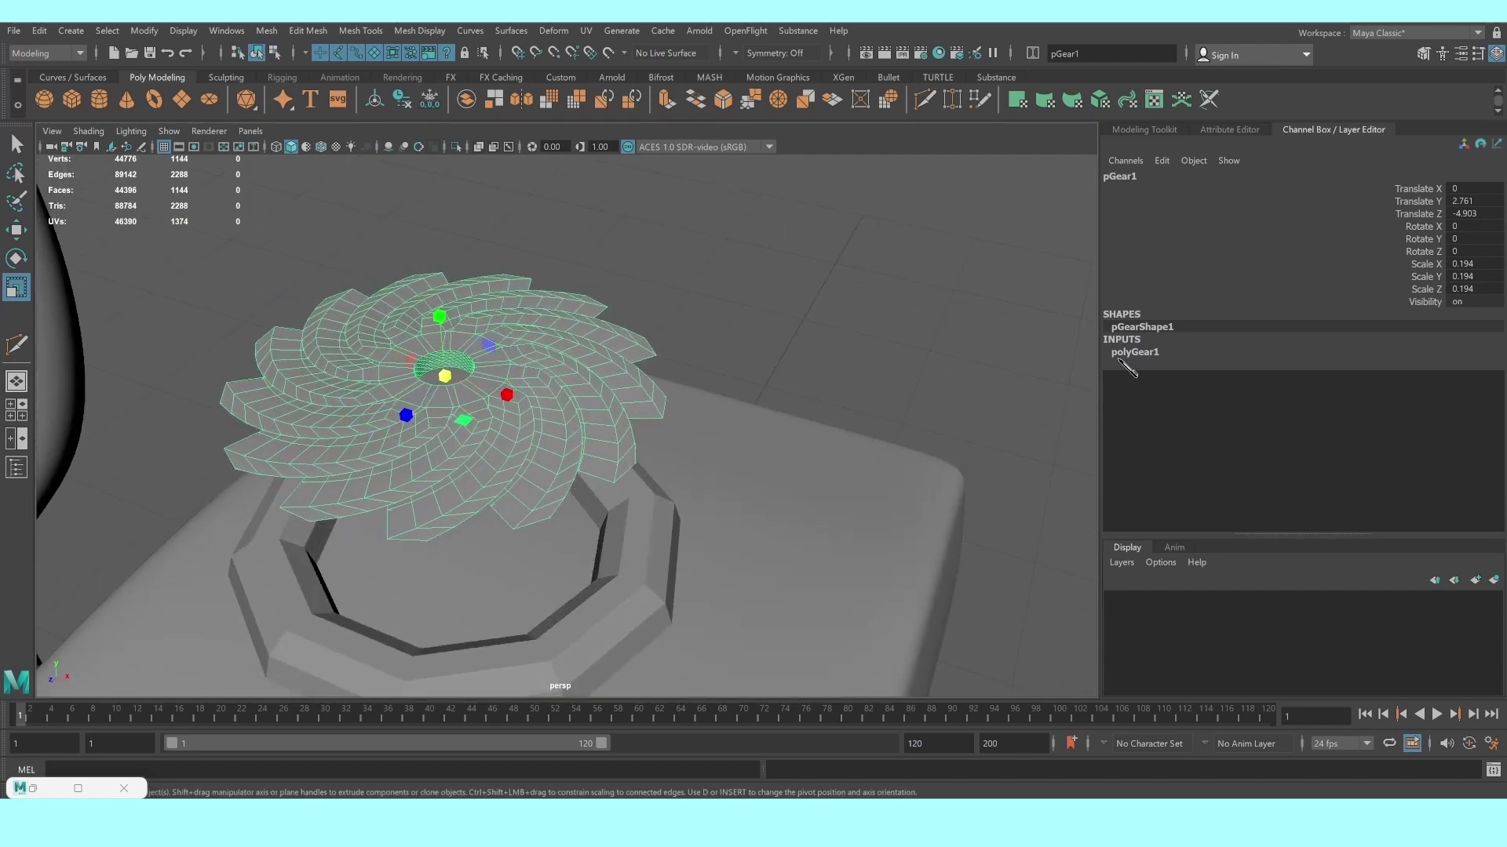
Set the gear's Height Divisions to 4 and preview it as a smooth mesh
left_click(1153, 354)
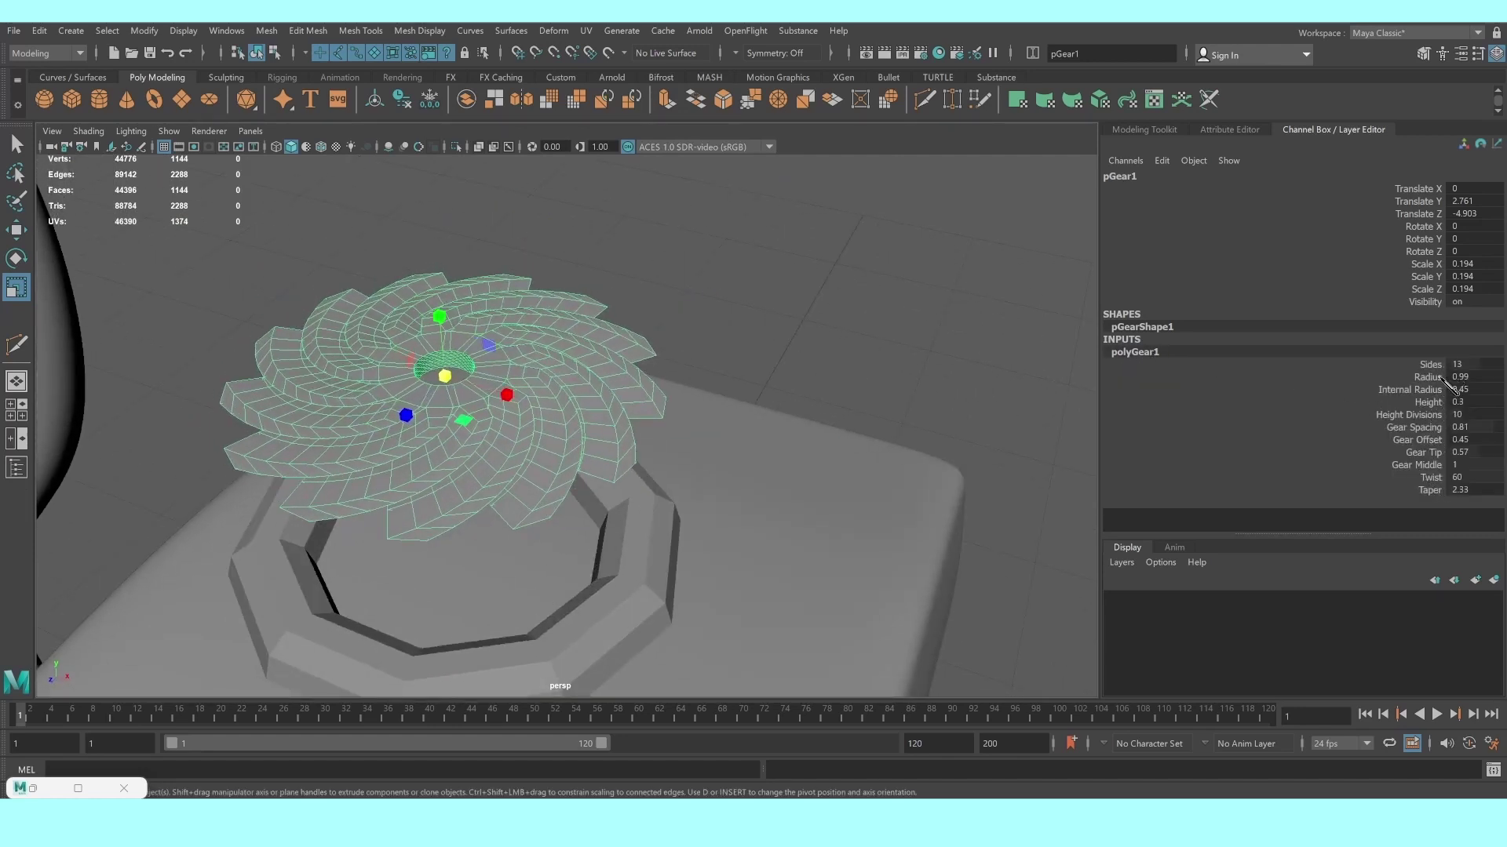
left_click(1431, 413)
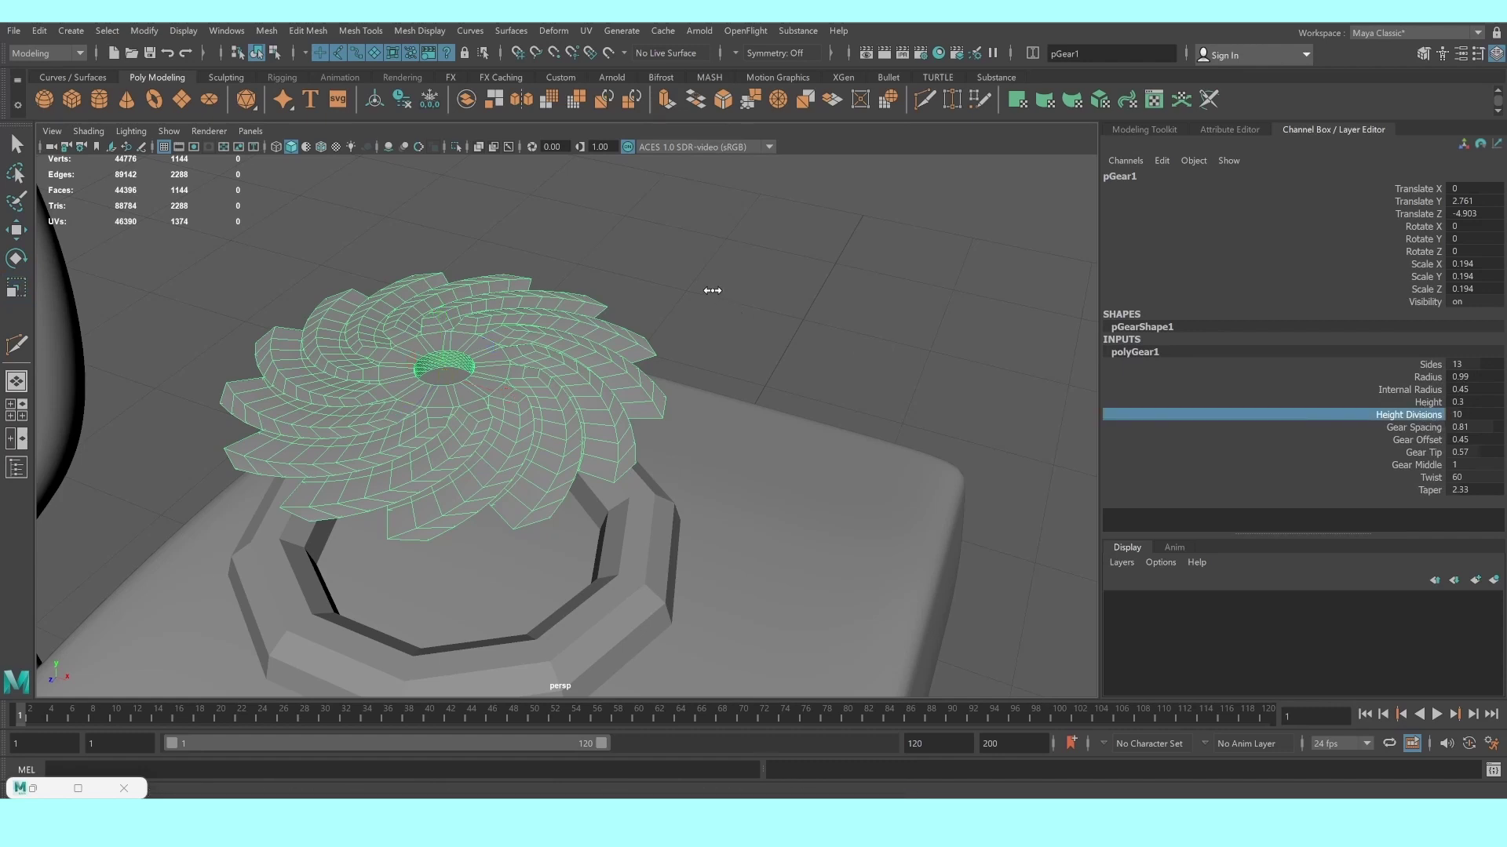
middle_click_drag(712, 291, 407, 299)
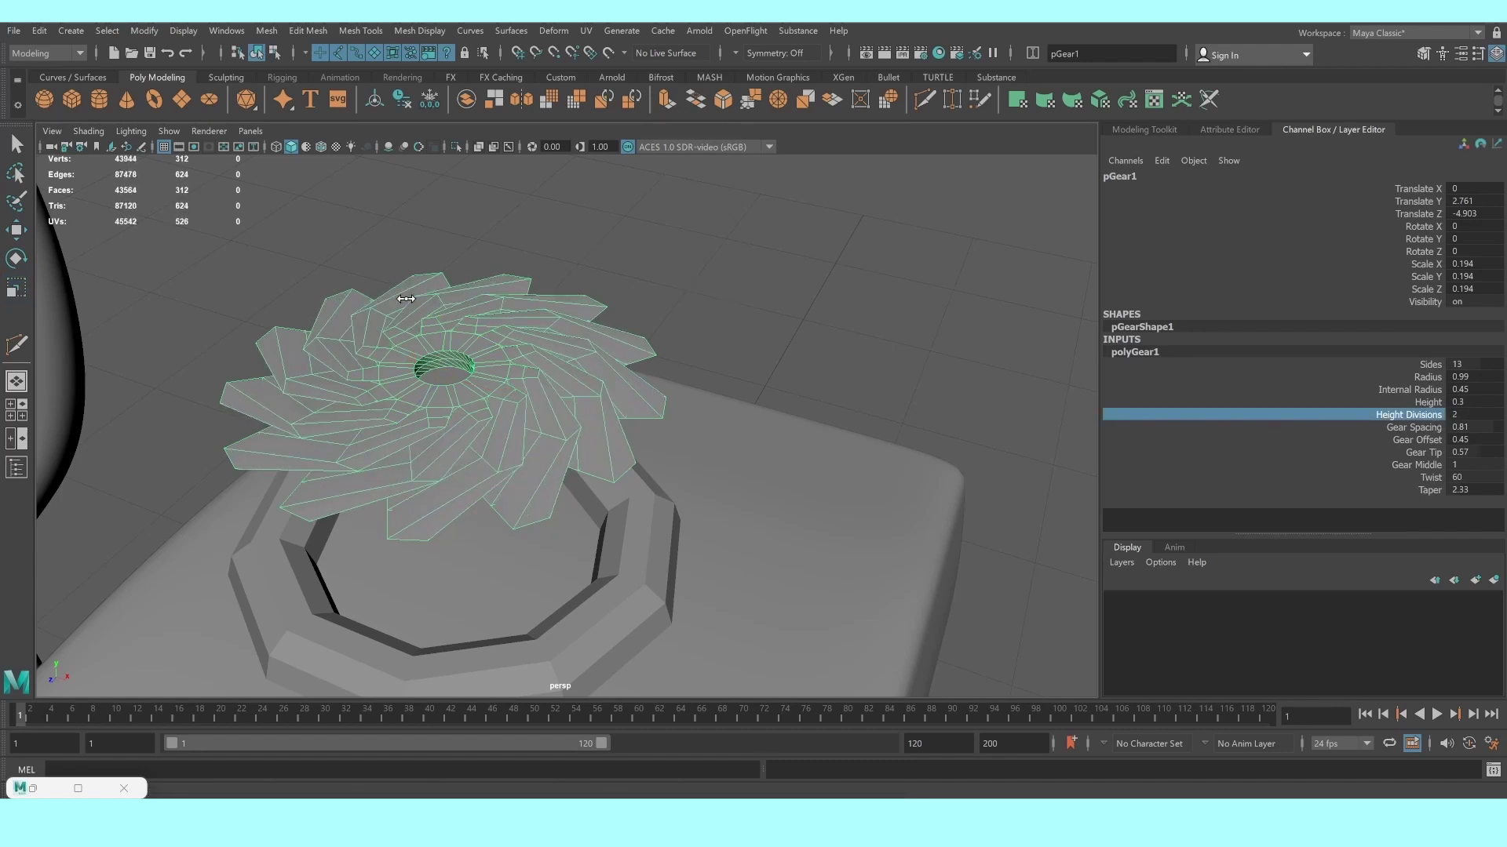
key("3")
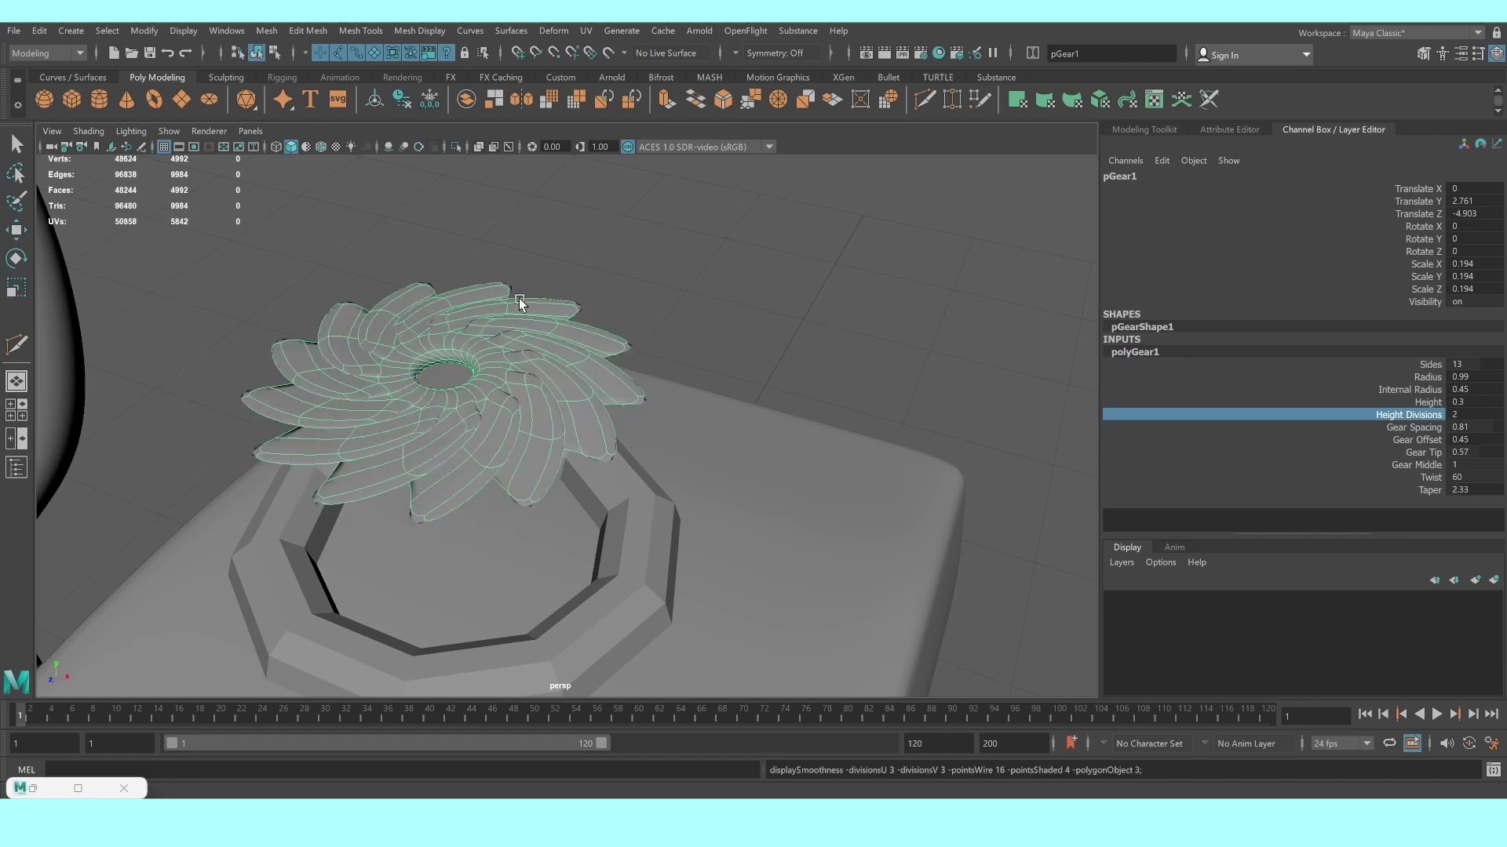
mouse_move(616, 296)
left_mouse_down("alt")
mouse_move(521, 303)
mouse_move(553, 296)
left_mouse_up("alt")
scroll(552, 297, "up", 3)
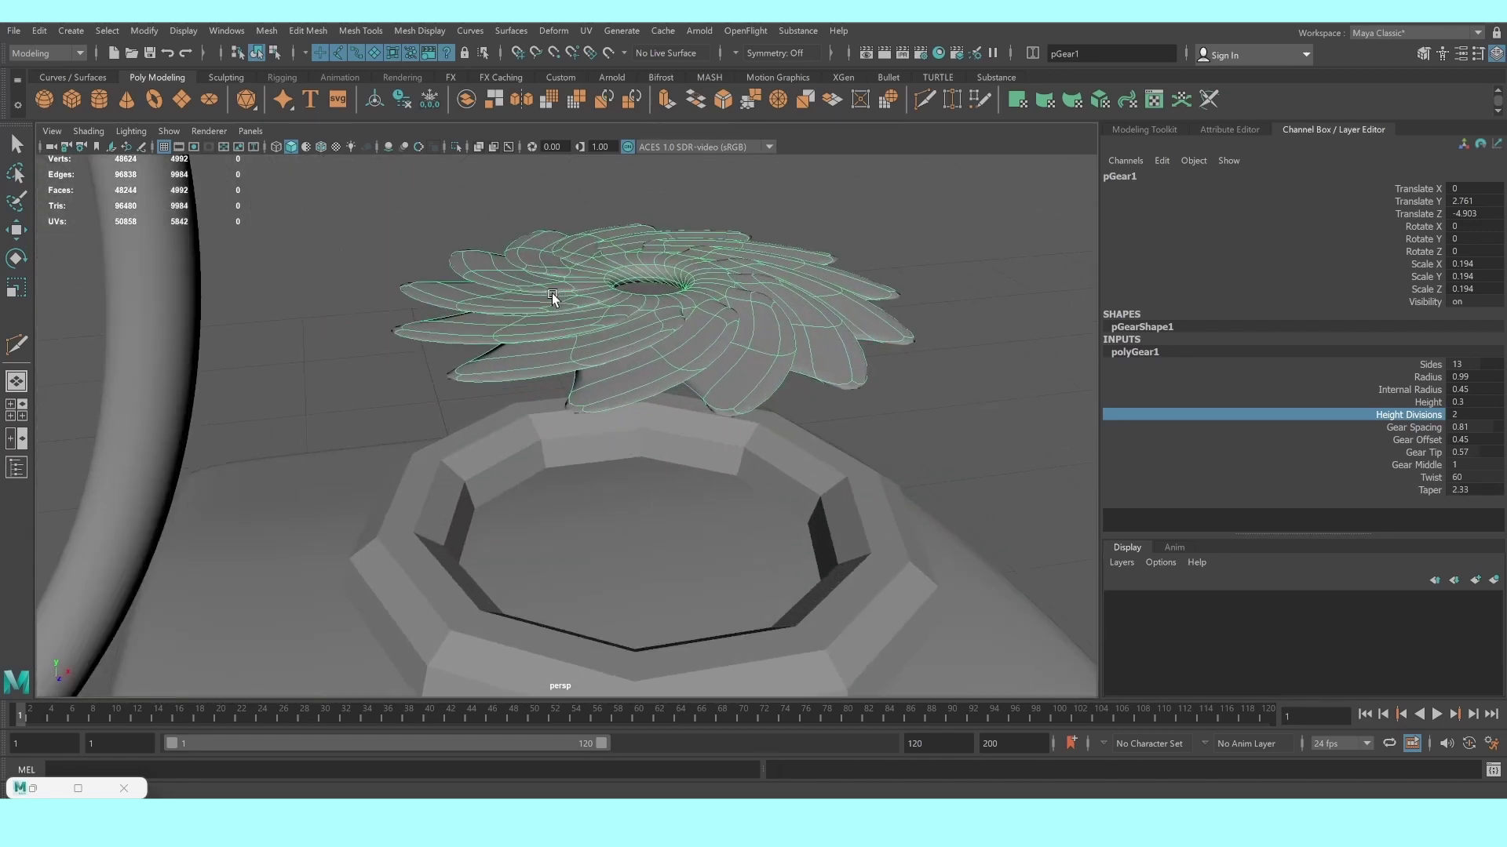
key("1")
middle_click_drag(585, 282, 571, 312, "alt")
mouse_move(571, 312)
left_mouse_down("alt")
mouse_move(542, 309)
mouse_move(542, 324)
left_mouse_up("alt")
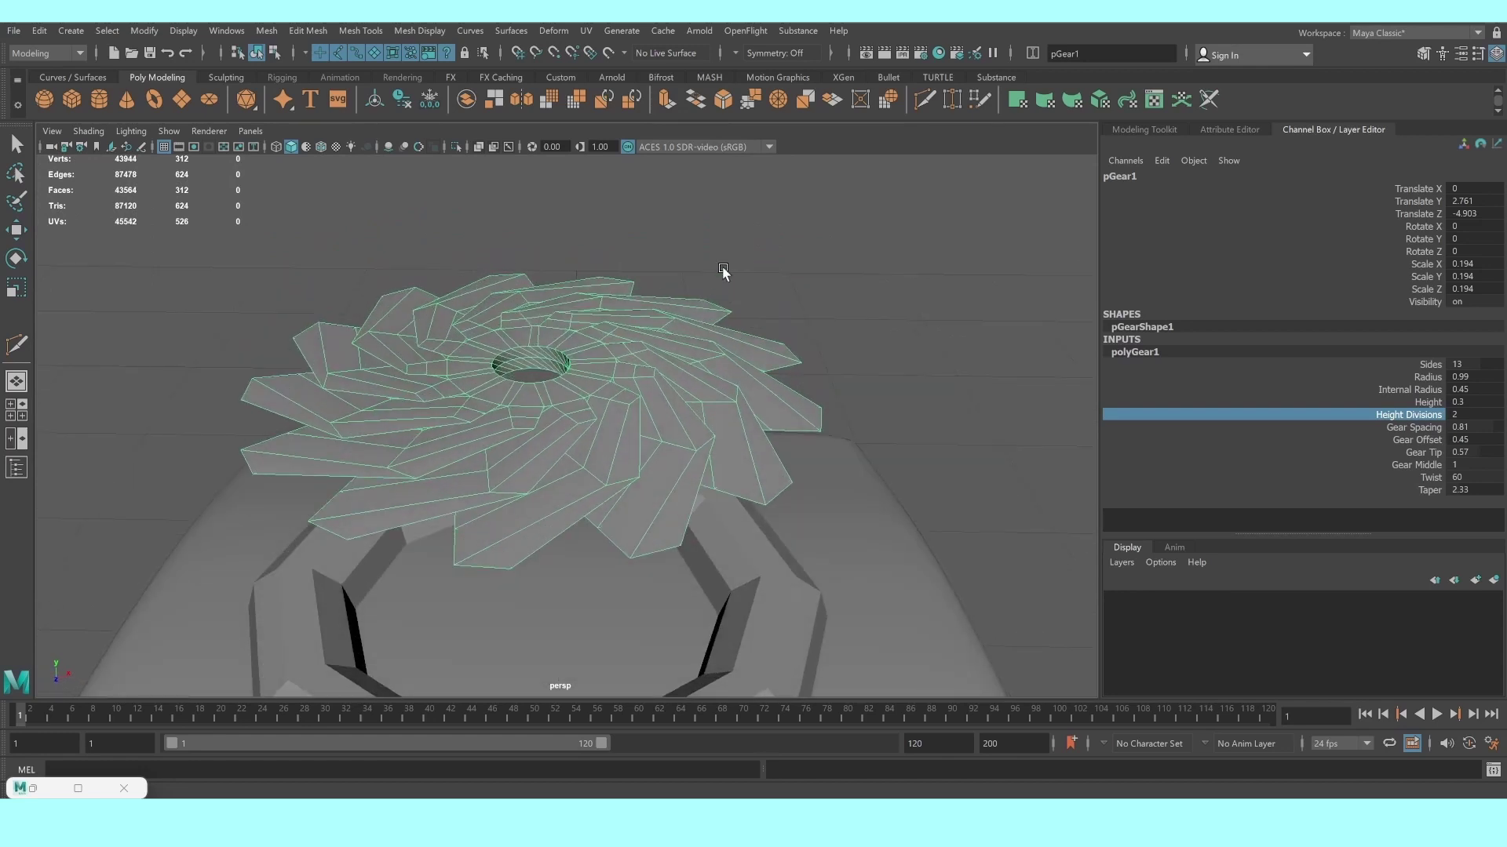
middle_click_drag(749, 256, 810, 261)
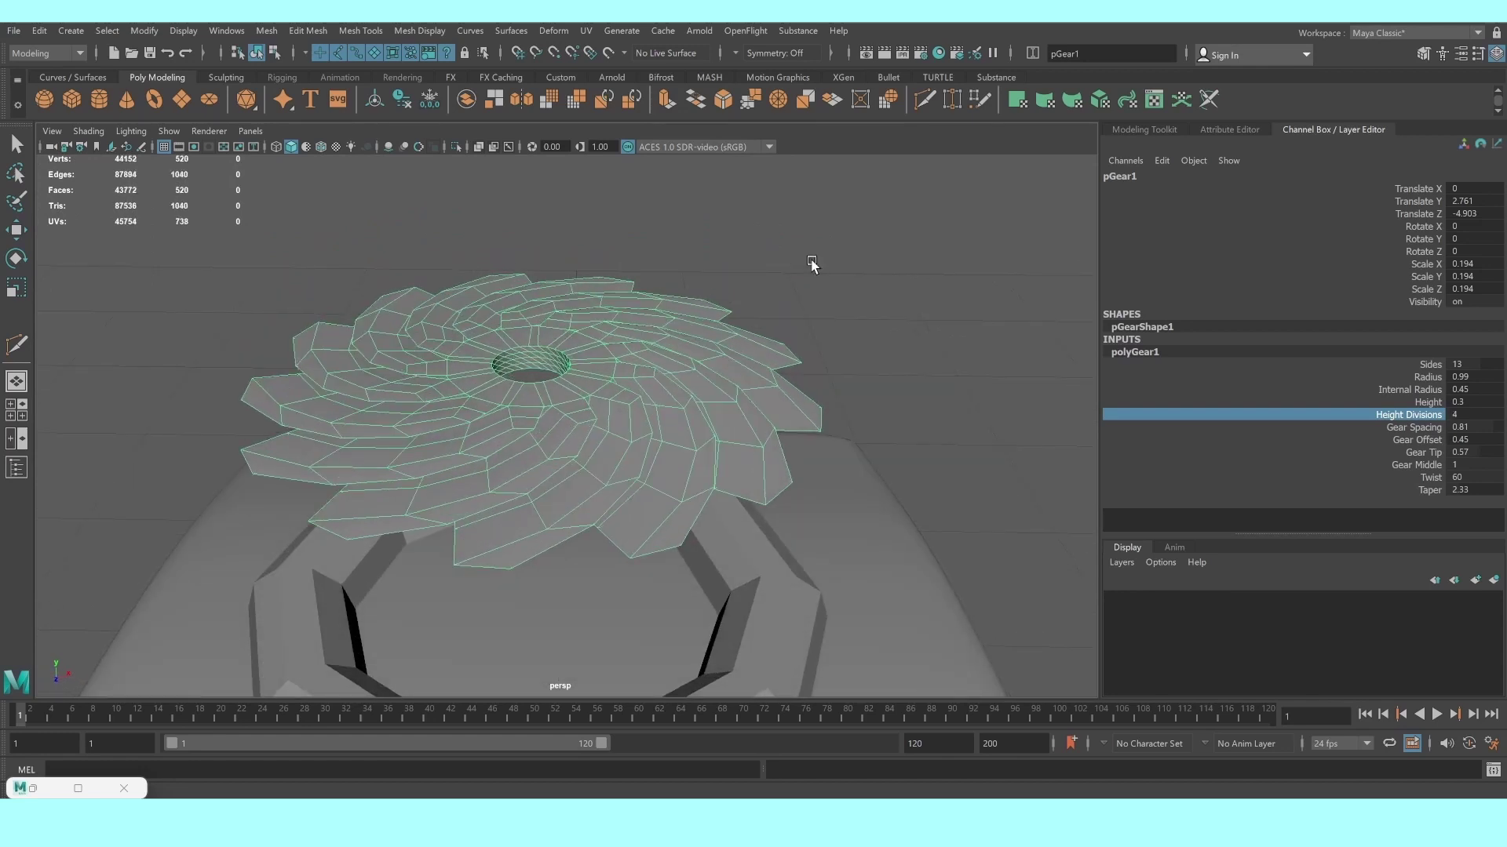
key("3")
Move the gear down to Translate Y 2.133 into the round recess
key("r")
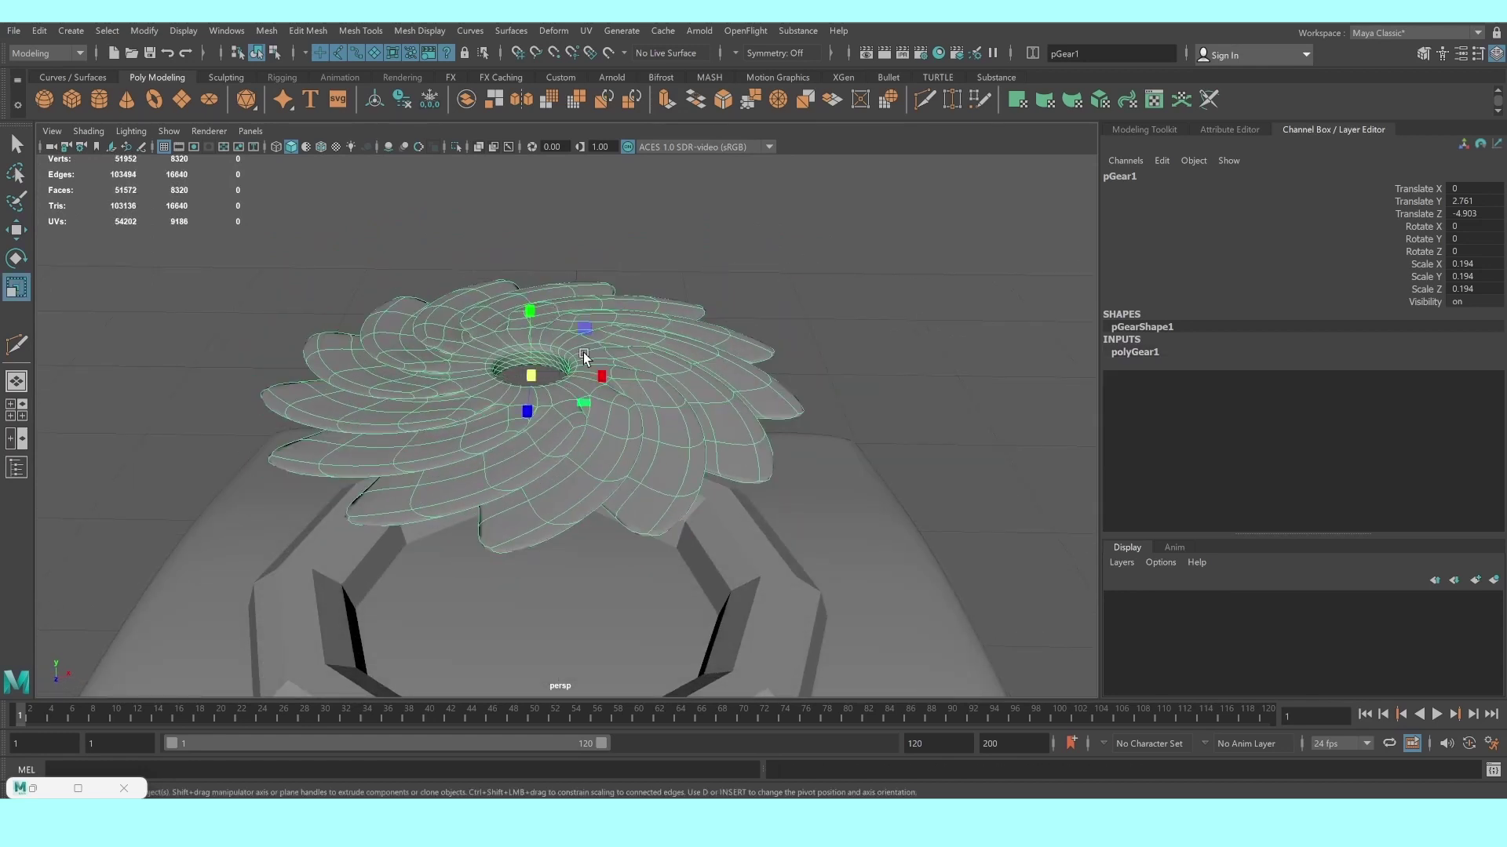
key("w")
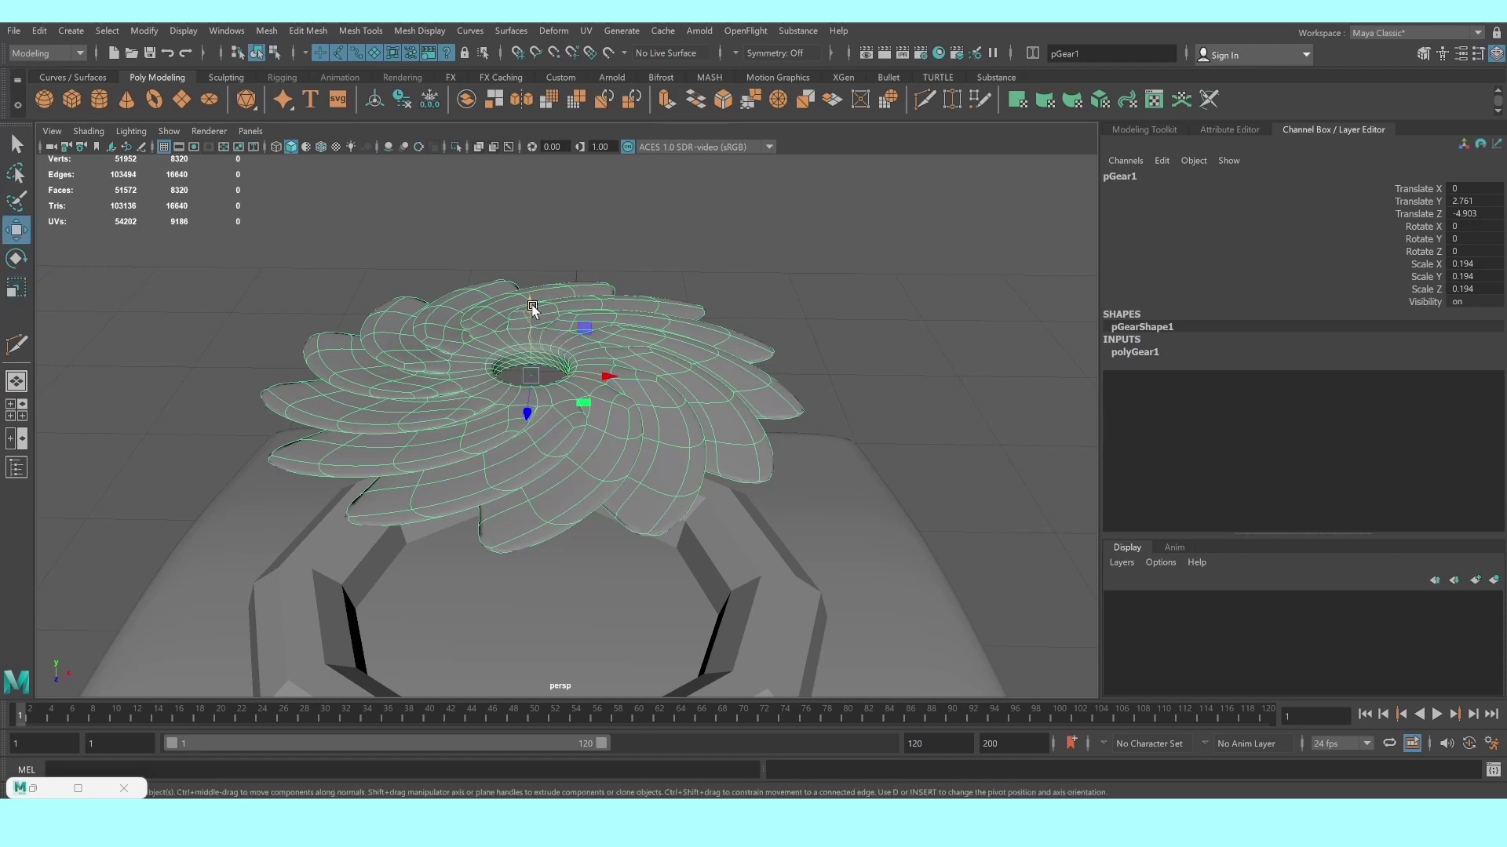
left_click_drag(532, 307, 567, 402)
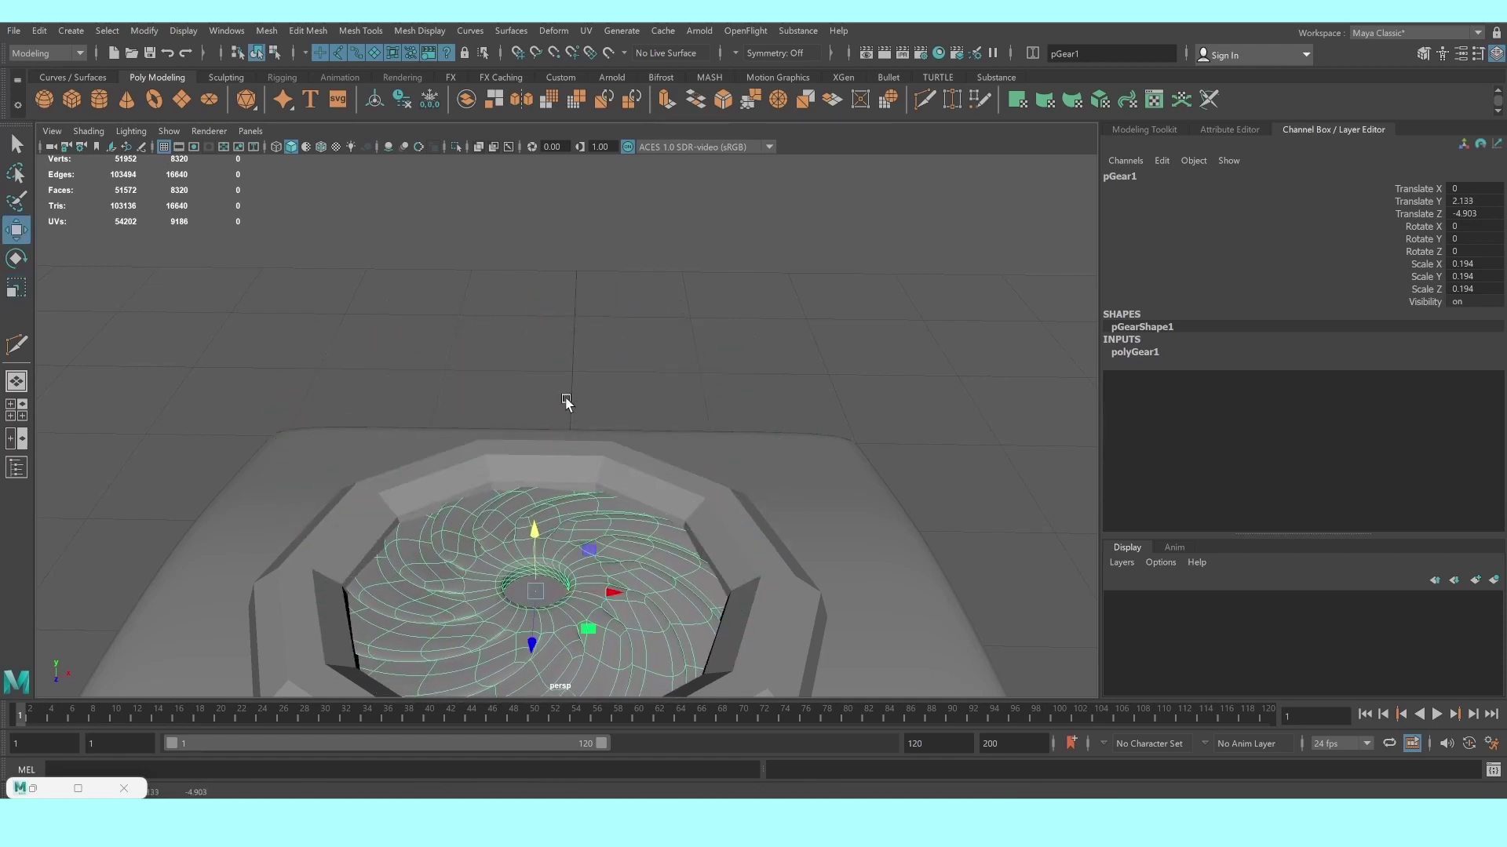
left_click(567, 402)
left_click_drag(571, 319, 598, 454, "alt")
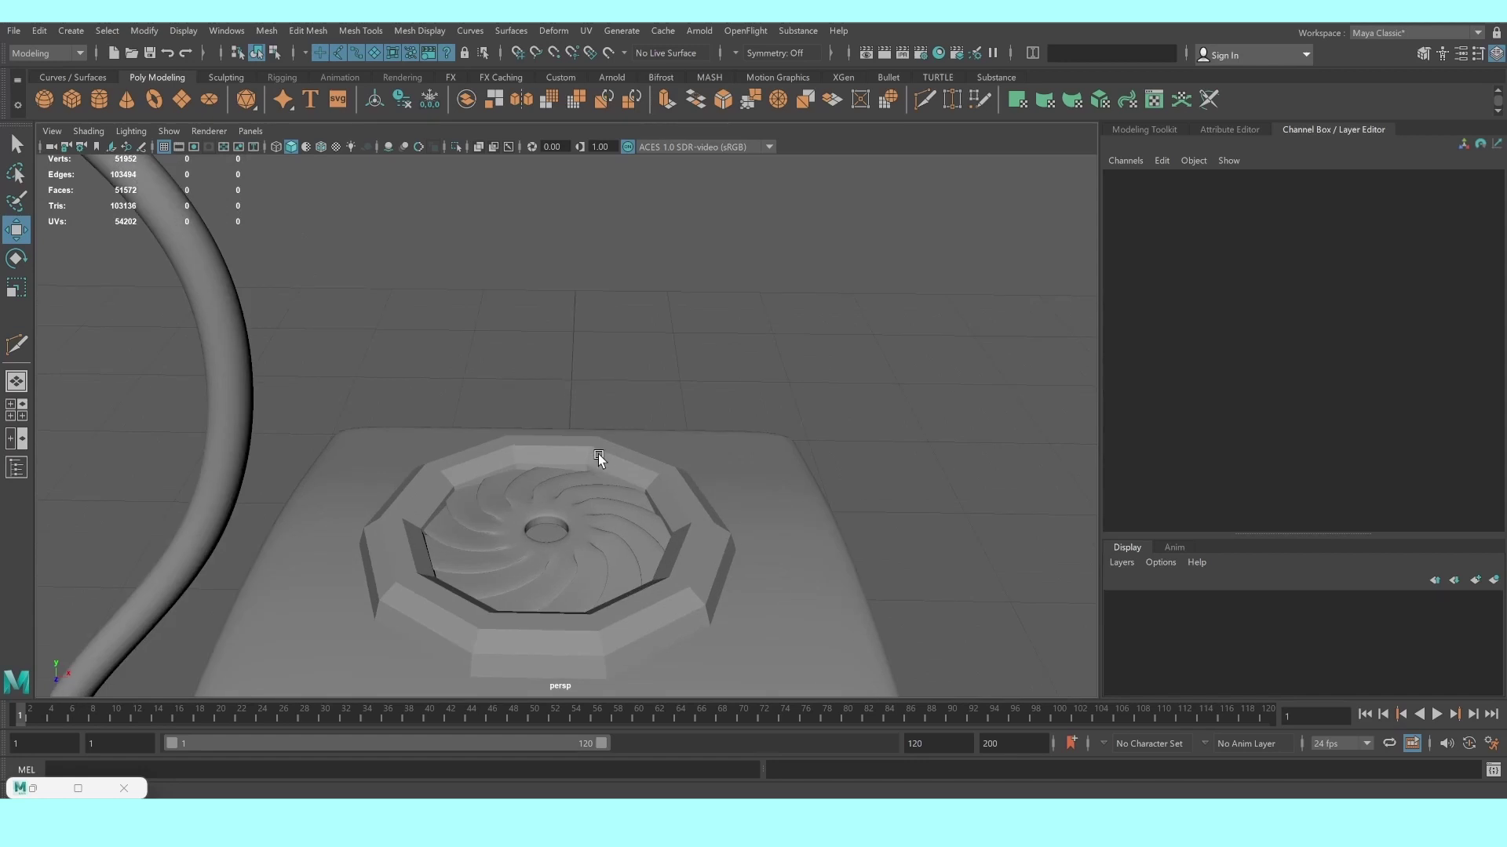
left_click(598, 453)
key("3")
left_click_drag(588, 340, 572, 440, "alt")
Shrink the gear's Internal Radius and raise Height Divisions to 5
left_click(573, 502)
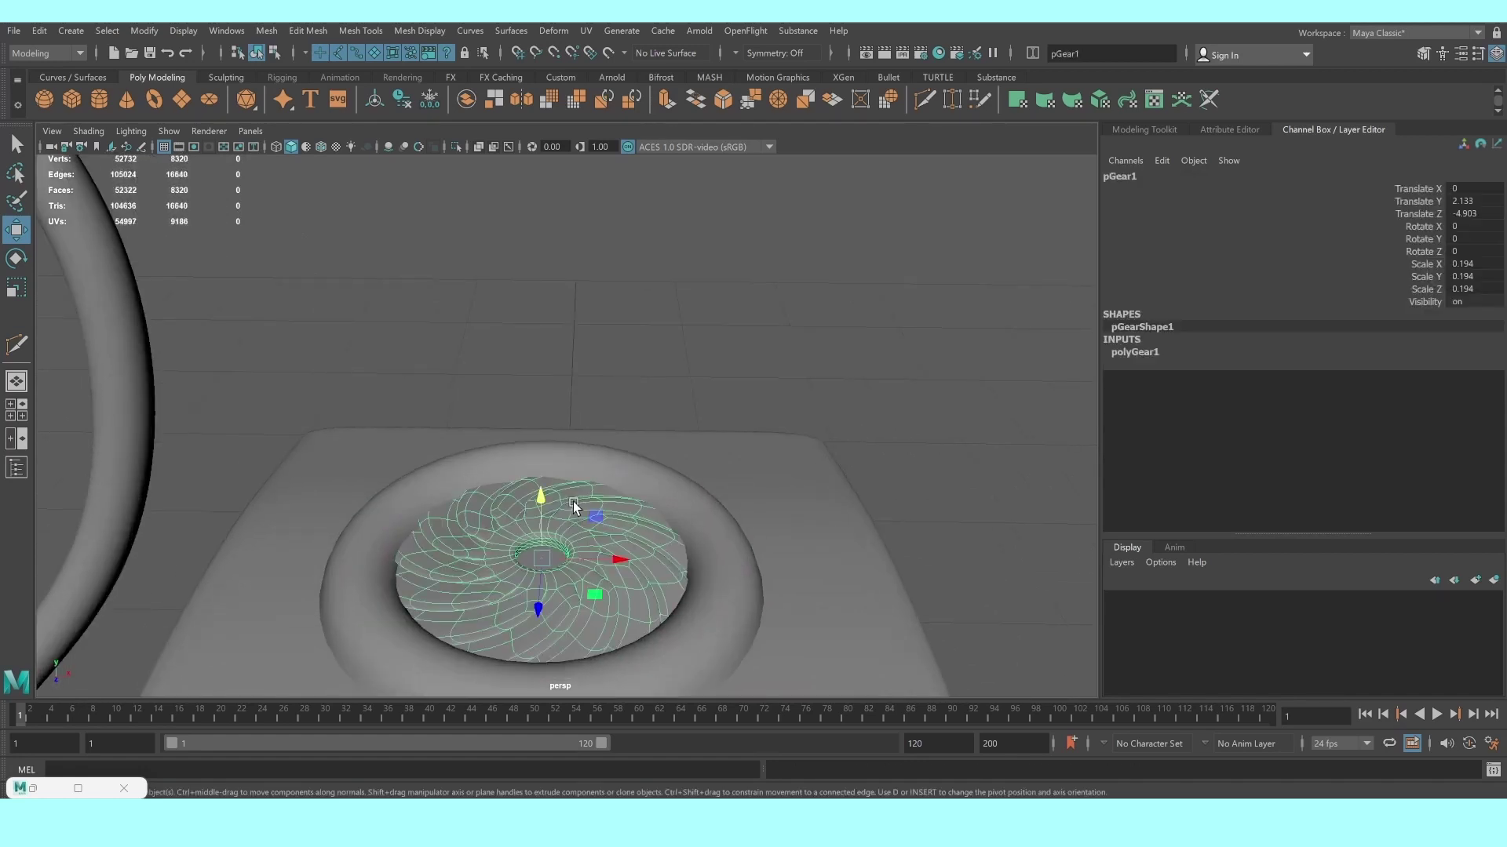
scroll(573, 501, "up", 5)
left_click_drag(574, 505, 982, 329, "alt")
left_click(1142, 353)
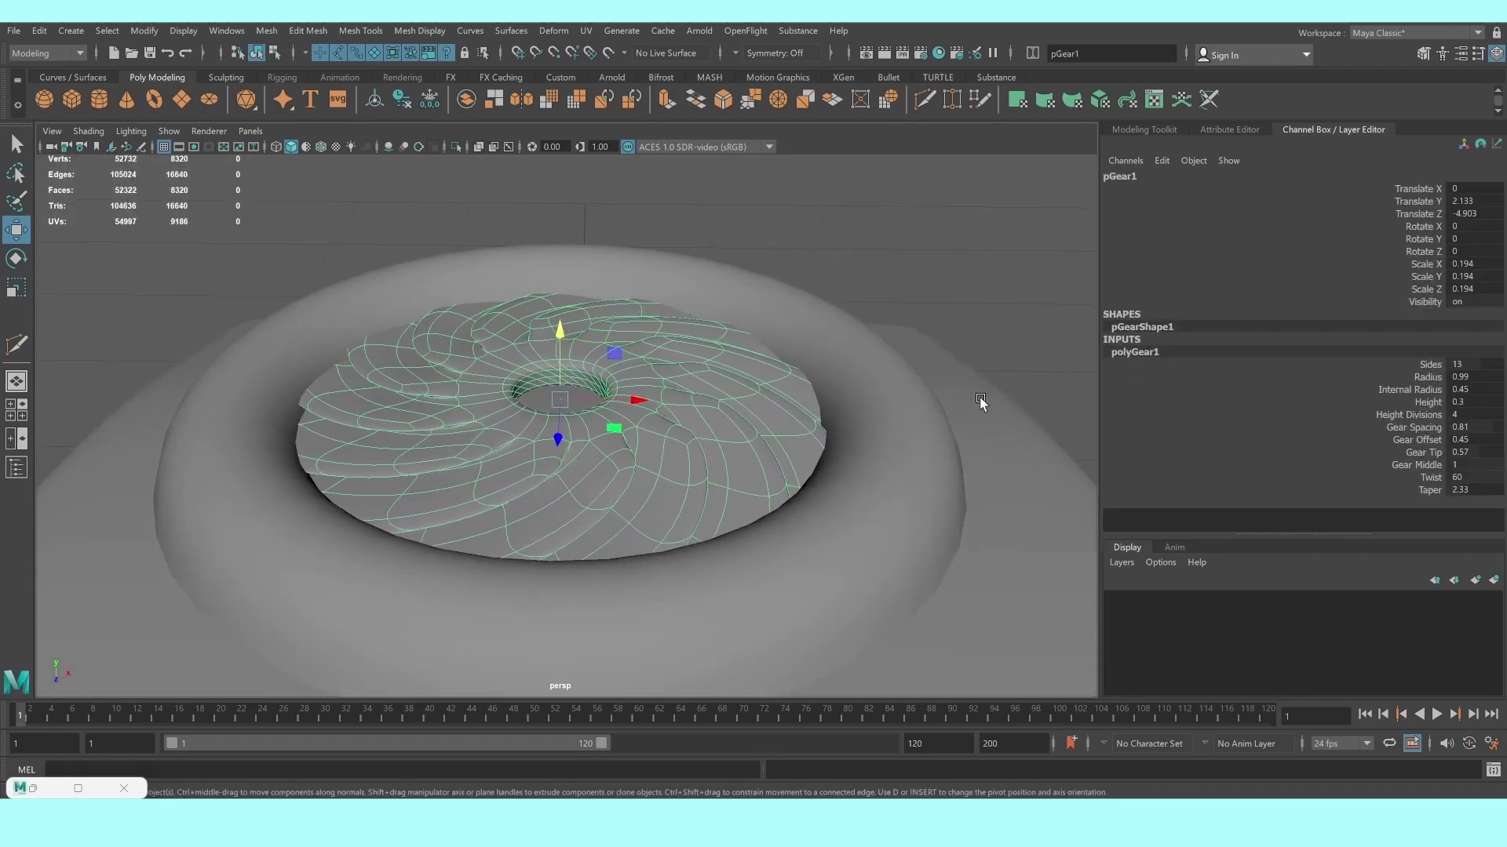
left_click(1419, 390)
mouse_move(818, 288)
middle_mouse_down()
mouse_move(881, 262)
mouse_move(866, 262)
middle_mouse_up()
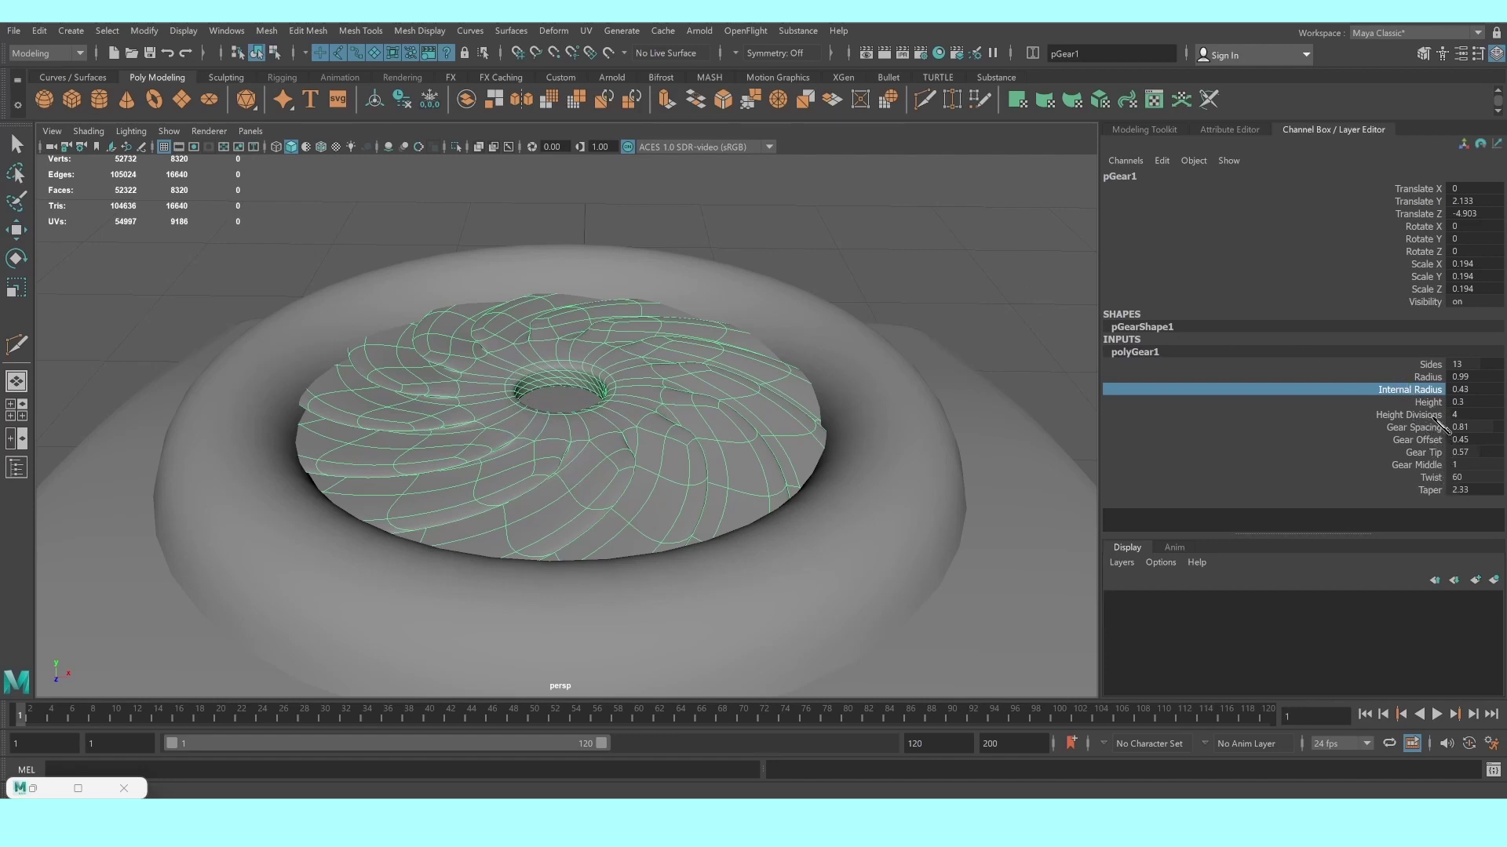
left_click(1439, 418)
middle_click_drag(875, 259, 918, 262)
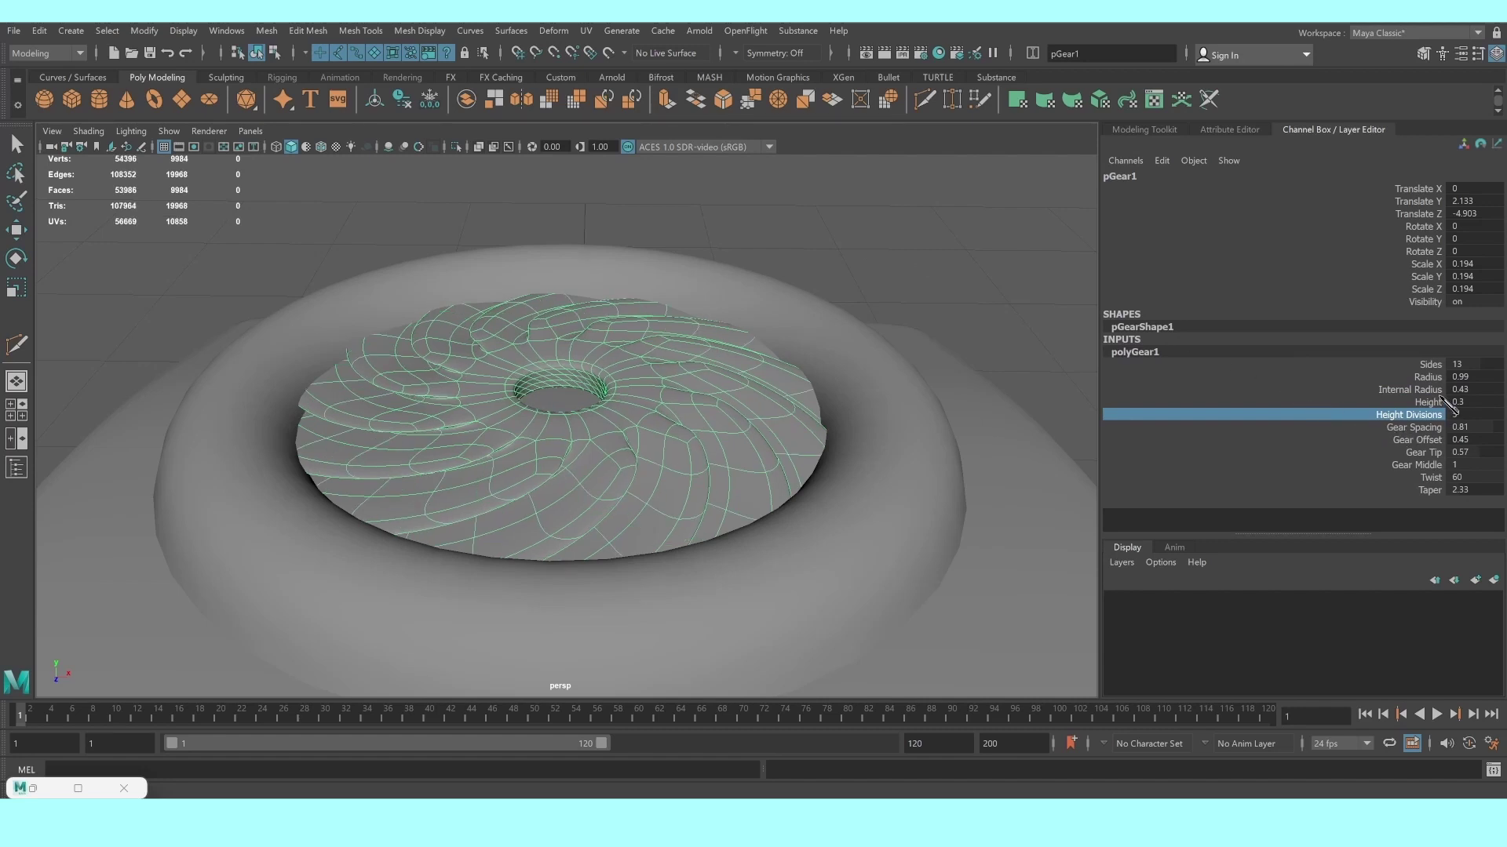
Tighten the Gear Spacing and reduce the Twist of the gear blades
left_click(1428, 430)
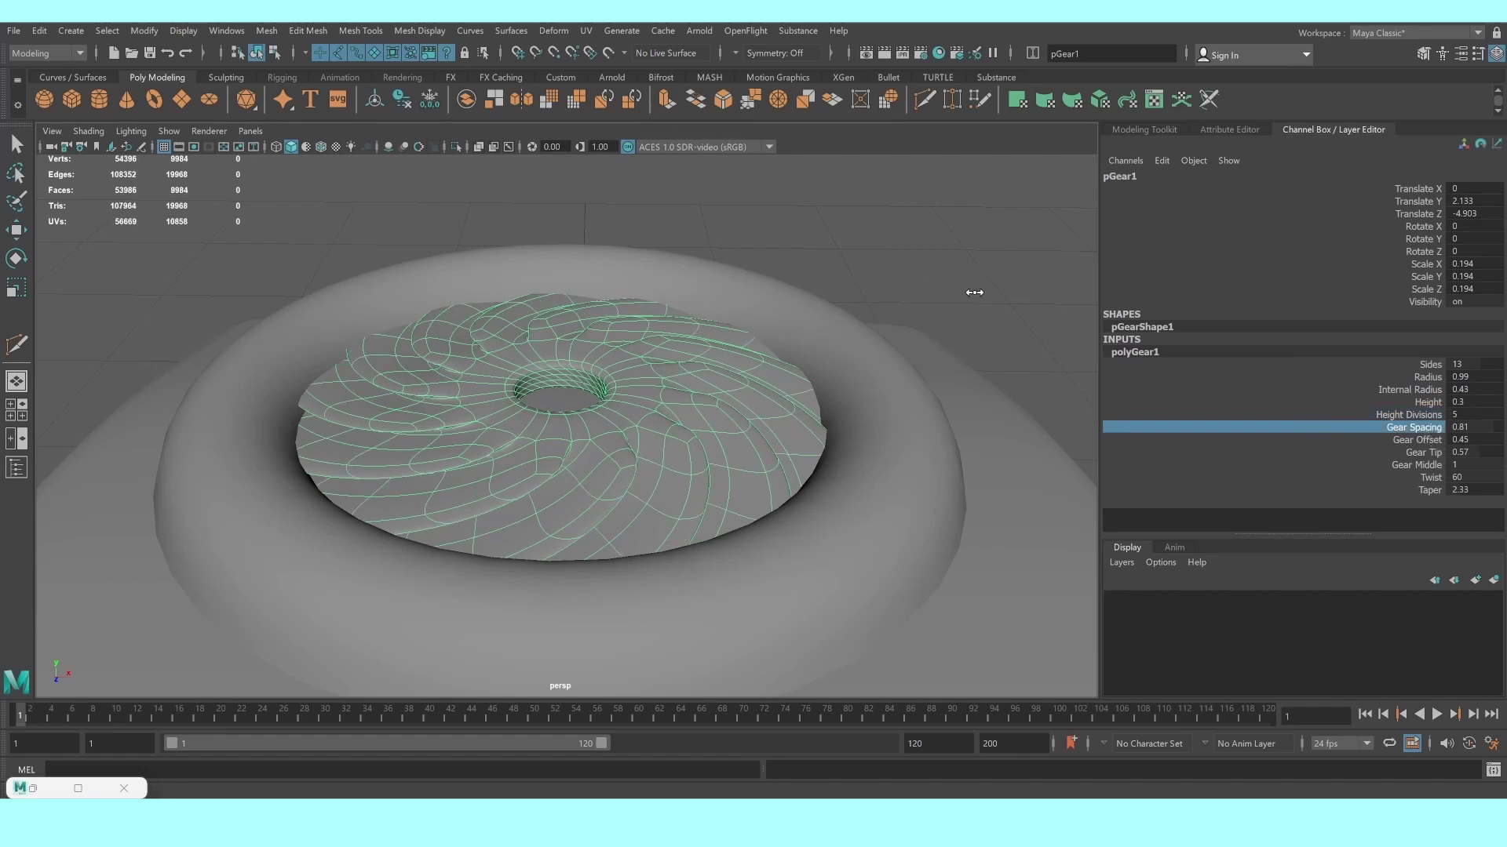
mouse_move(973, 292)
middle_mouse_down()
mouse_move(944, 289)
mouse_move(1012, 316)
mouse_move(906, 321)
mouse_move(959, 340)
middle_mouse_up()
left_click(1427, 441)
left_click(1399, 453)
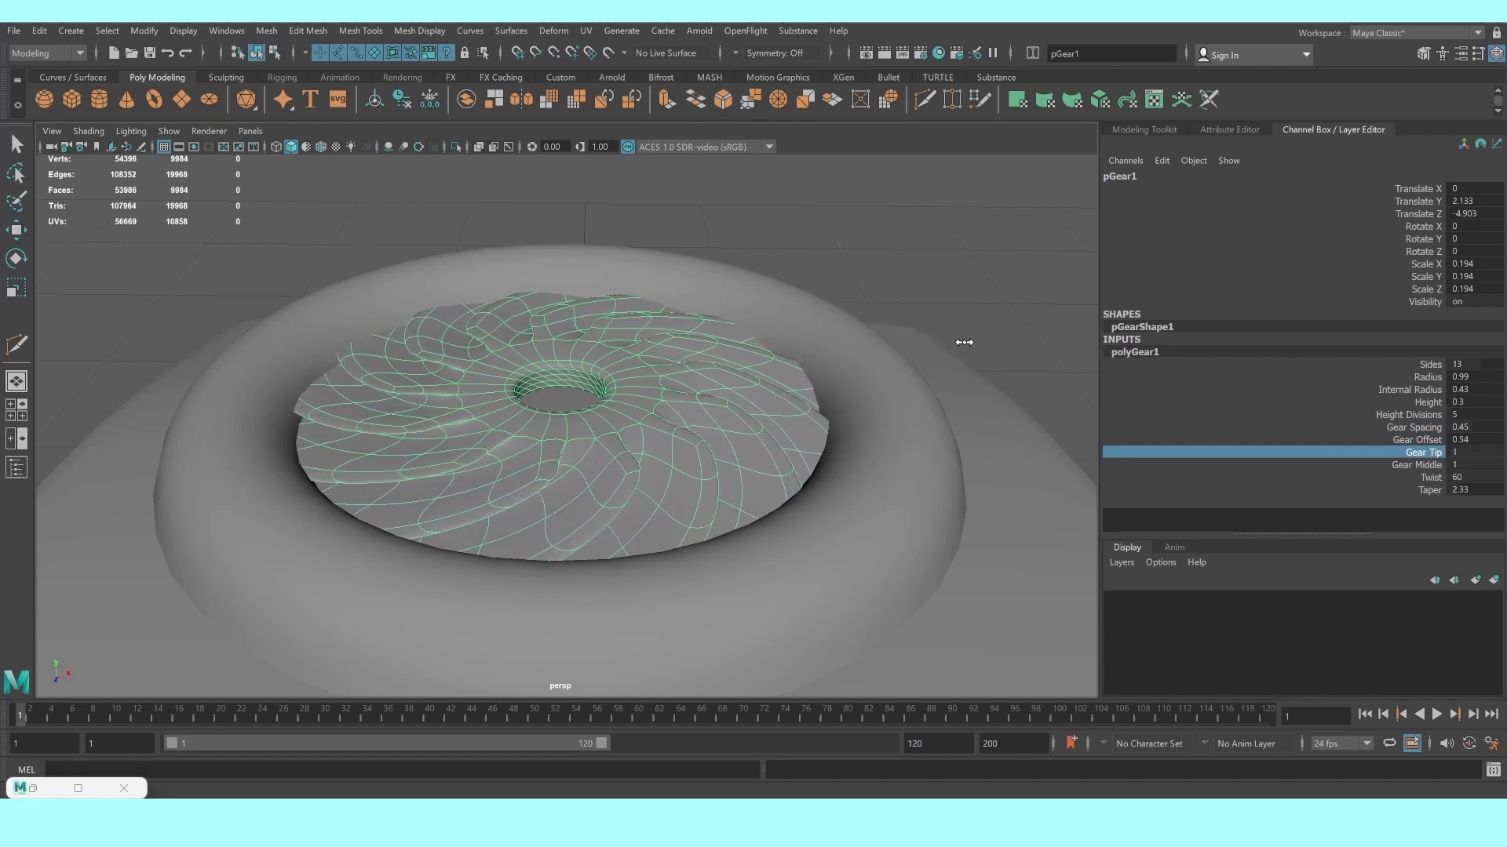
scroll(968, 345, "up", 2)
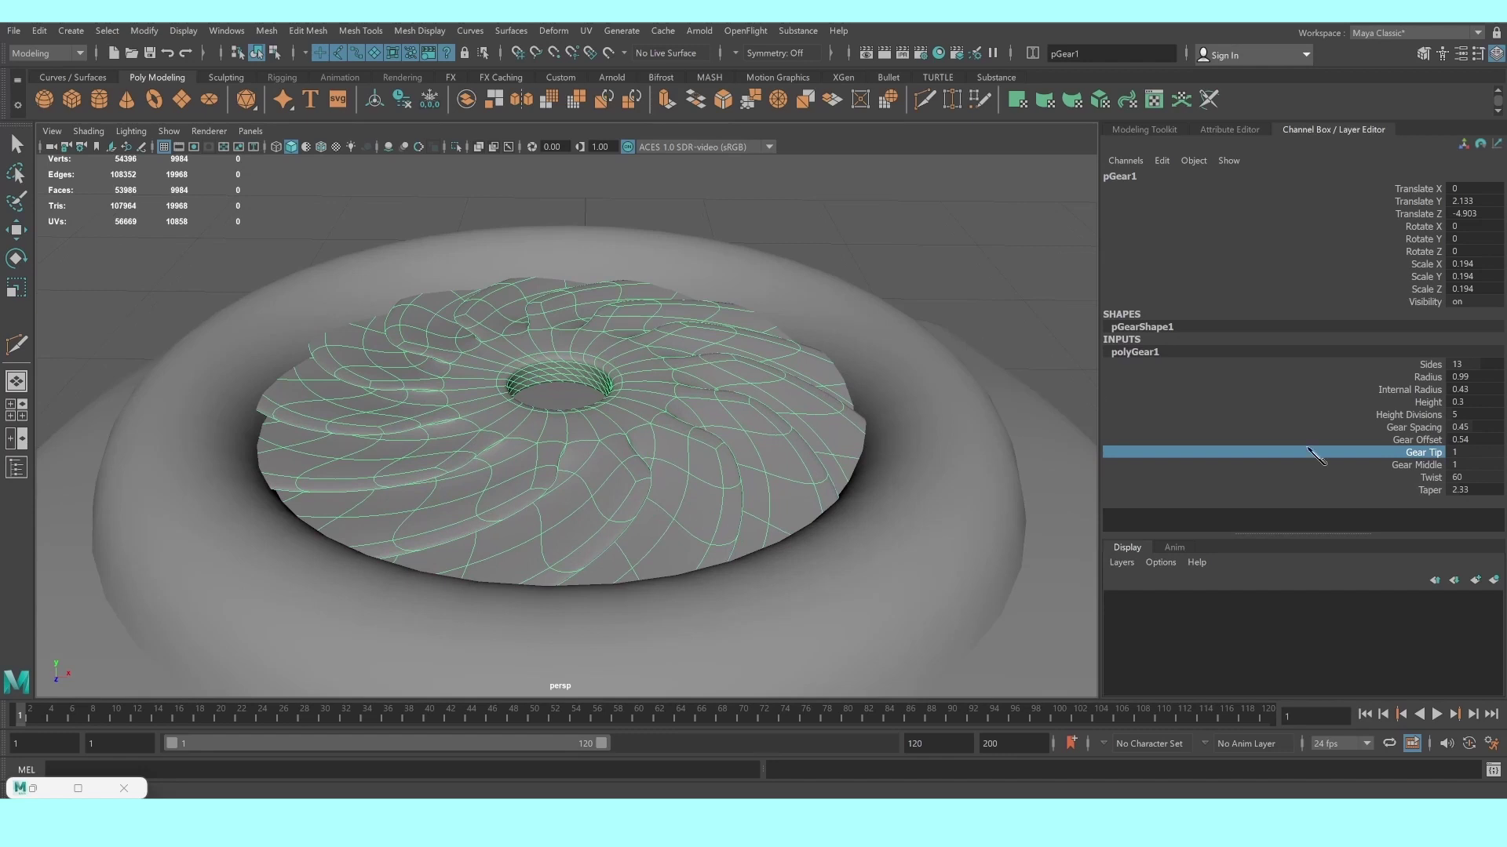
left_click(1413, 464)
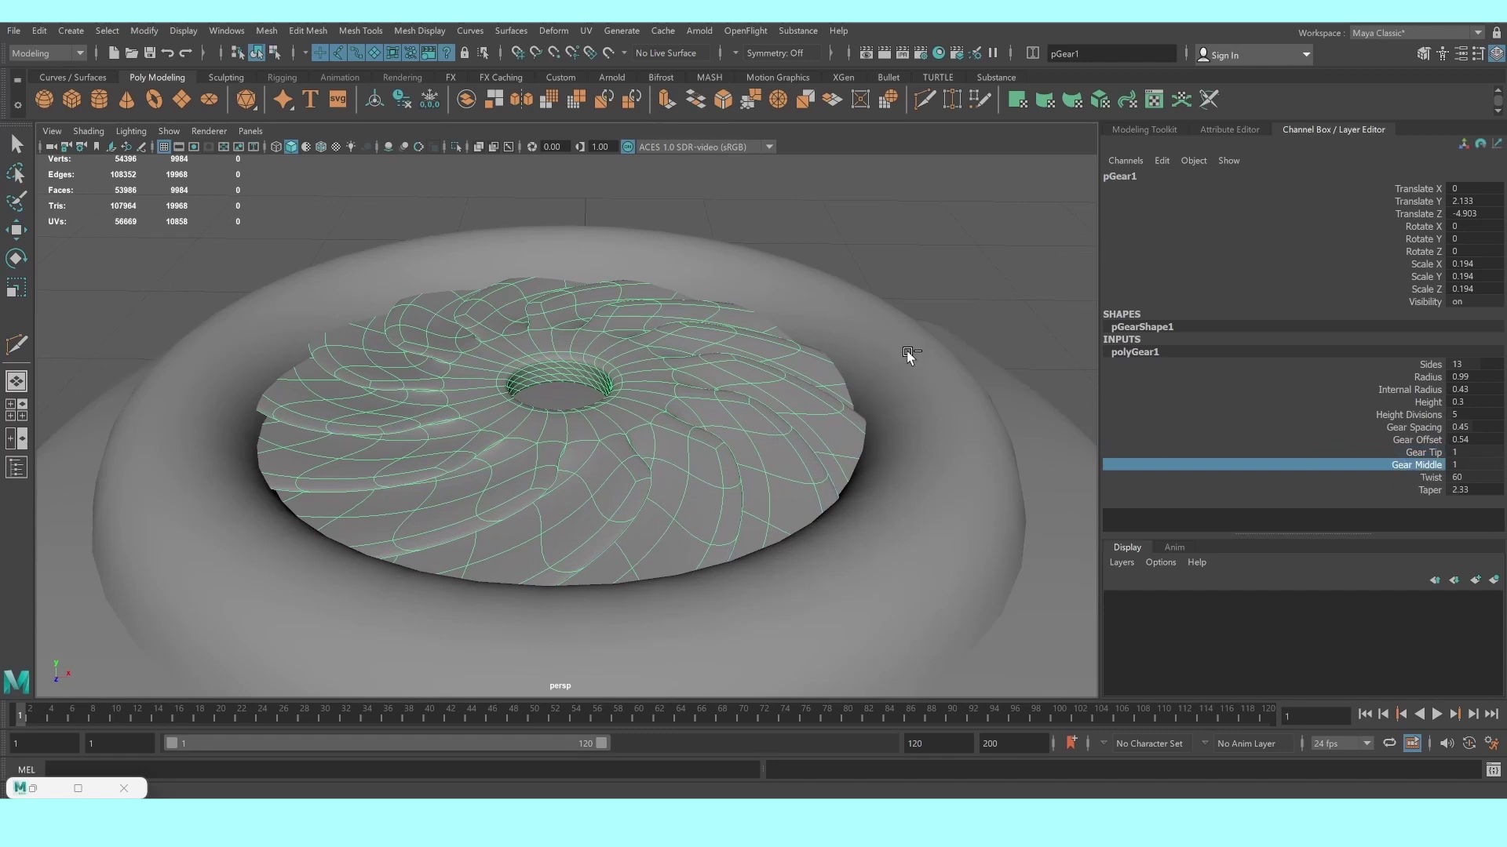
left_click(1428, 477)
mouse_move(1059, 393)
middle_mouse_down()
mouse_move(861, 398)
mouse_move(939, 386)
middle_mouse_up()
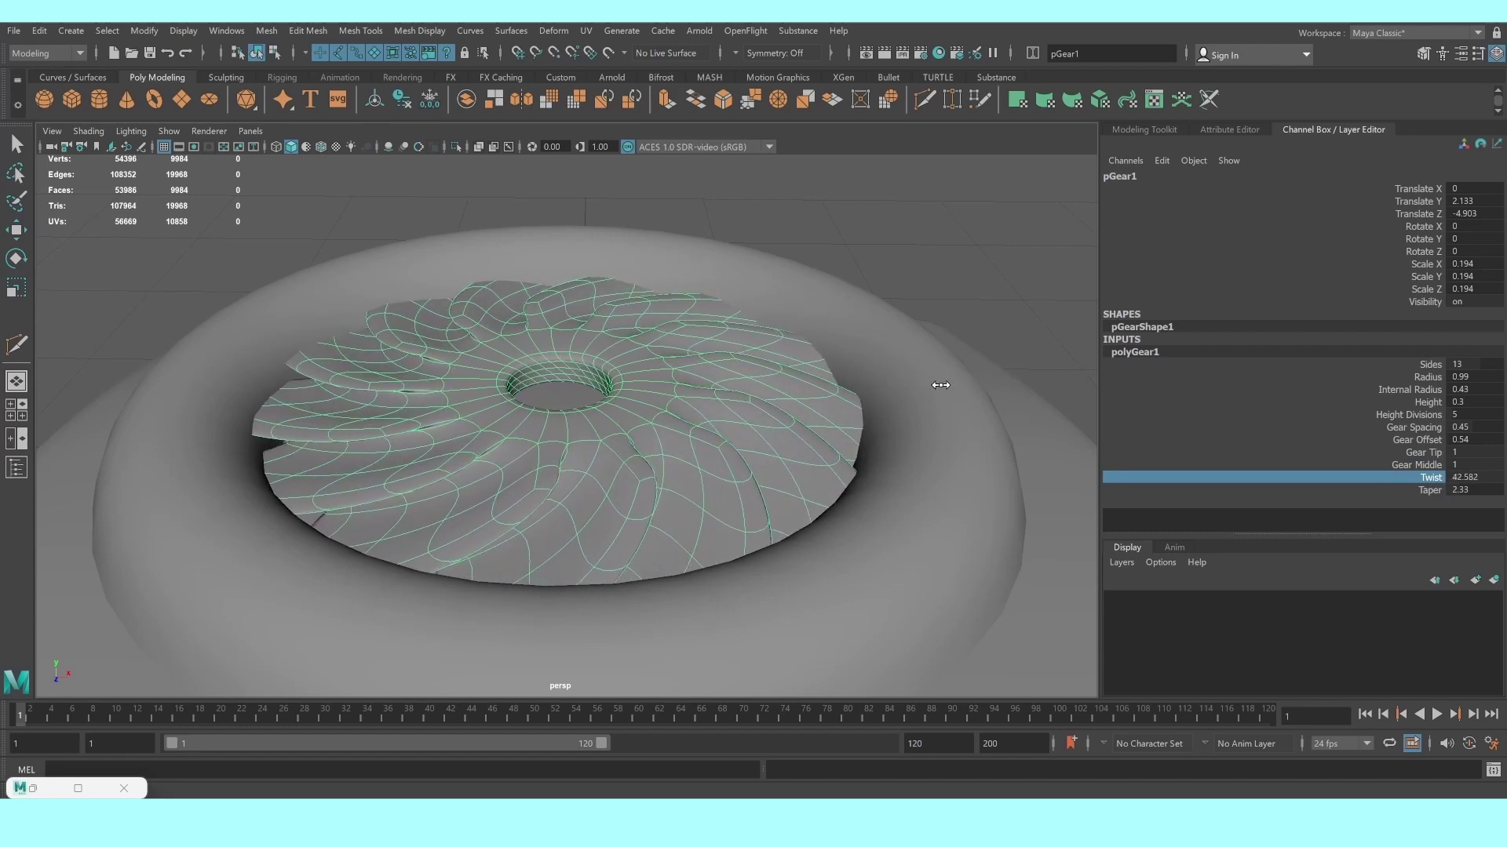
key("w")
mouse_move(1025, 219)
left_mouse_down("alt")
mouse_move(690, 387)
mouse_move(469, 443)
mouse_move(476, 423)
left_mouse_up("alt")
left_click(510, 420)
Lower the fan gear a touch and scale it up slightly
left_click_drag(480, 320, 478, 327)
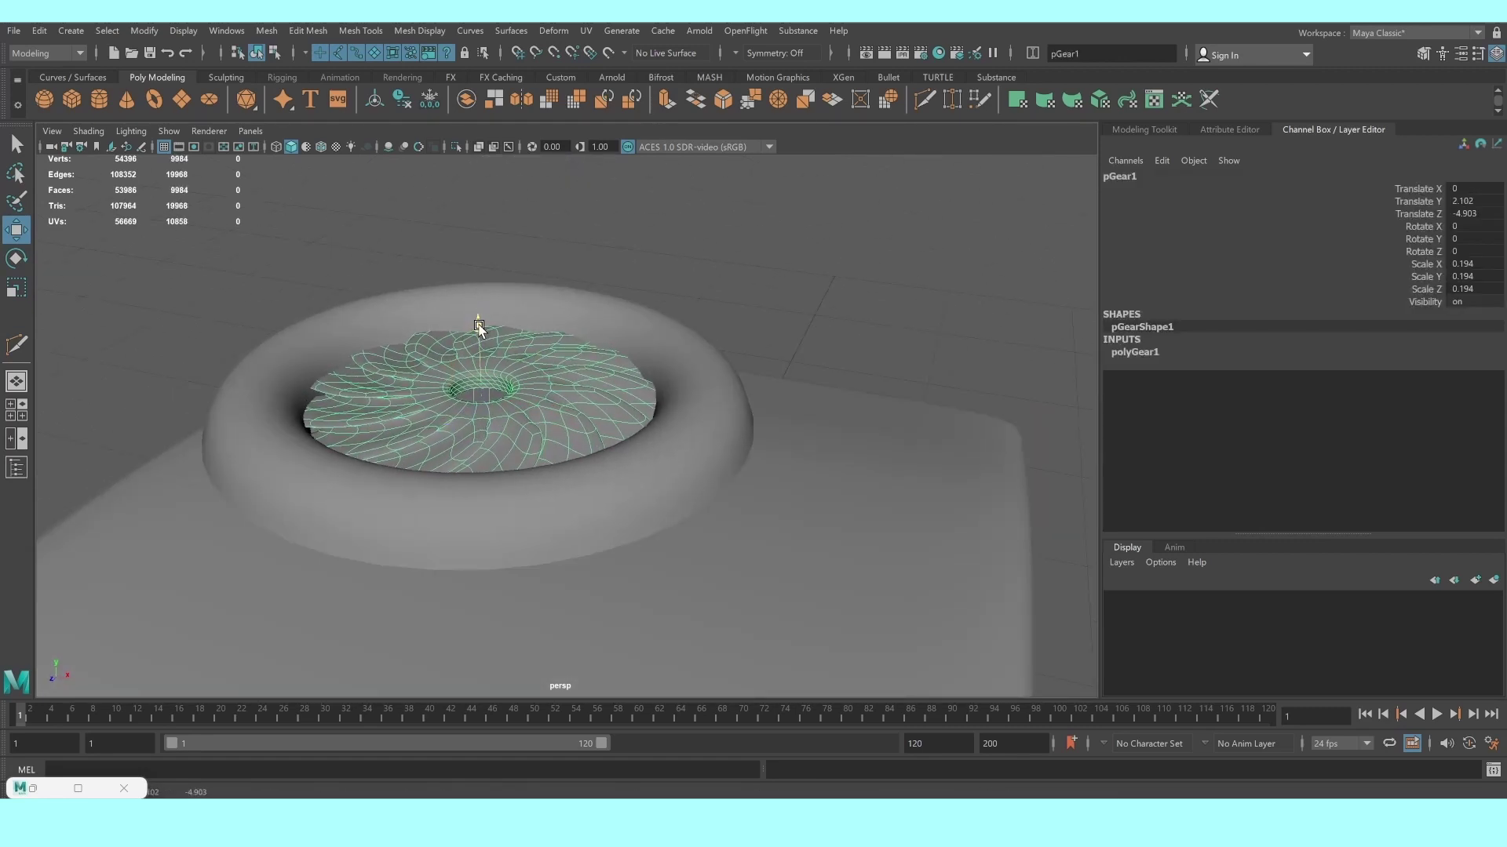
key("r")
left_click_drag(480, 394, 487, 395)
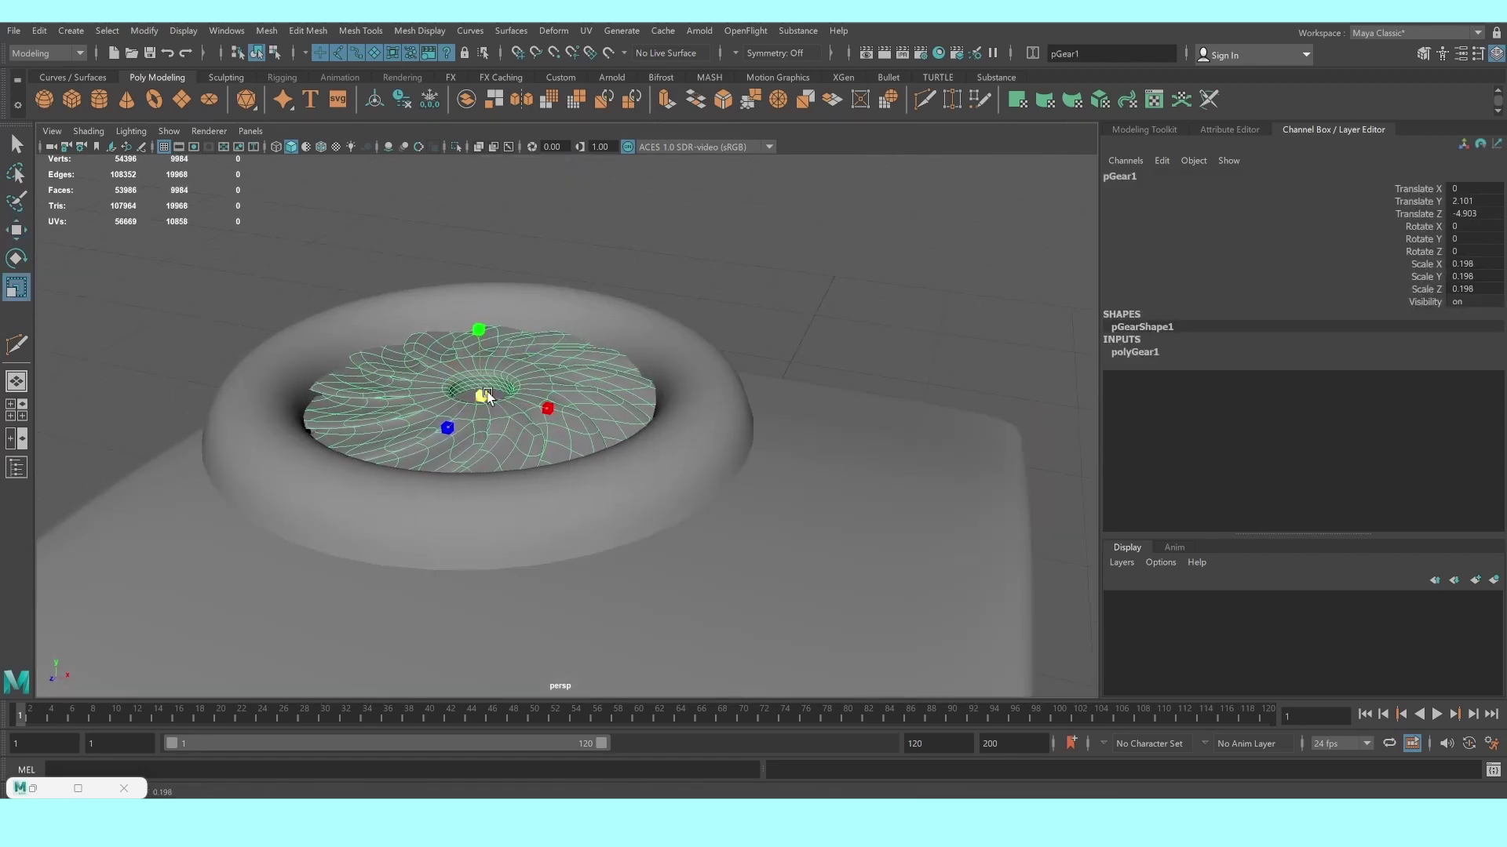
left_click(780, 262)
scroll(781, 263, "down", 3)
mouse_move(780, 263)
left_mouse_down("alt")
mouse_move(664, 407)
mouse_move(643, 385)
mouse_move(639, 397)
left_mouse_up("alt")
scroll(638, 397, "up", 3)
Move the pTorus7 ring down to Translate Y 1.471
left_click(630, 426)
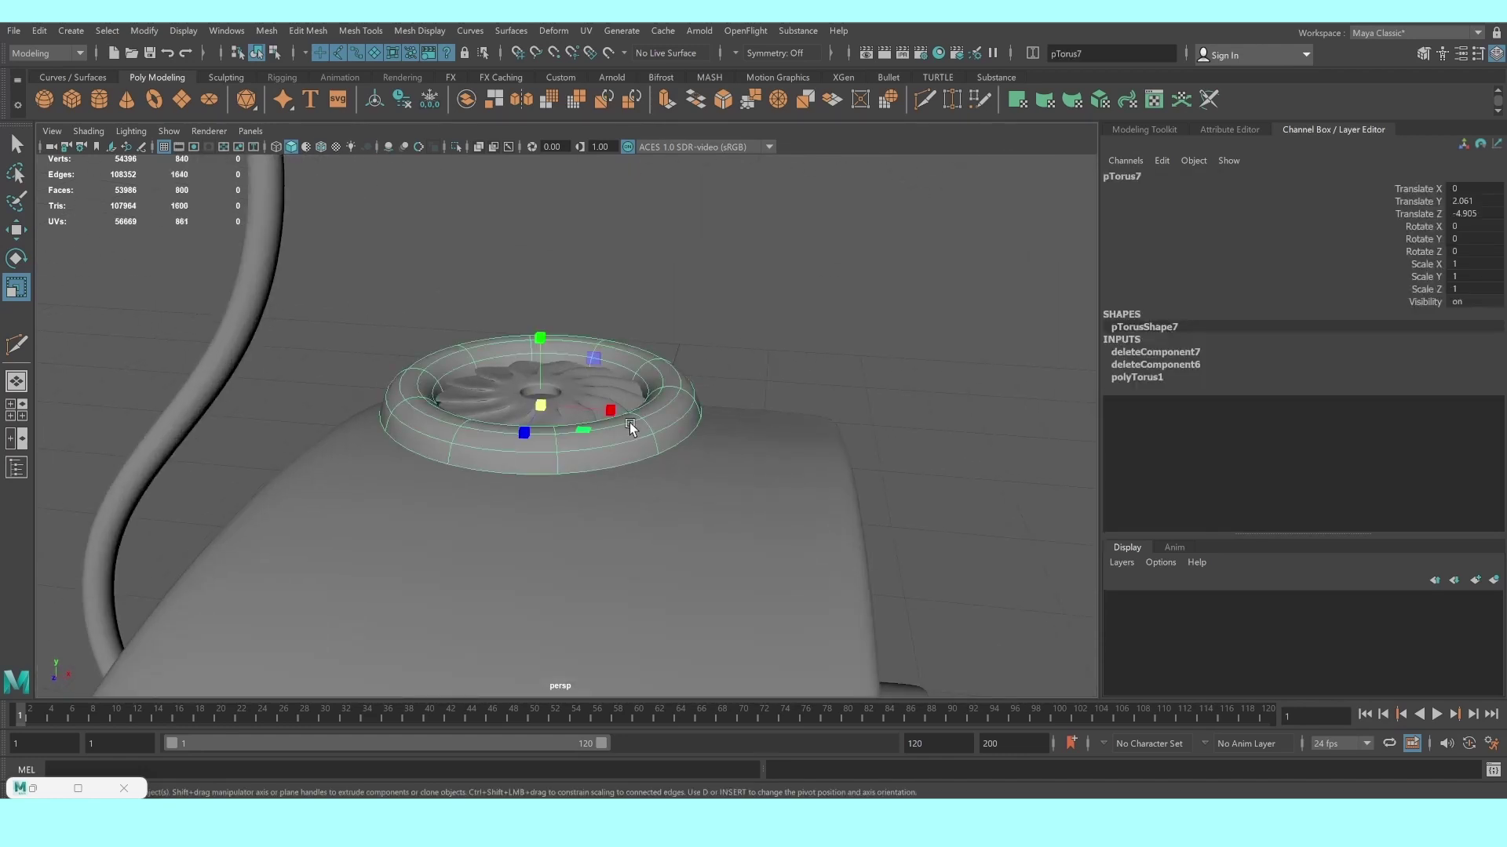
left_click(605, 309)
scroll(605, 309, "down", 3)
mouse_move(605, 310)
left_mouse_down("alt")
mouse_move(562, 399)
mouse_move(515, 359)
mouse_move(640, 410)
left_mouse_up("alt")
key("w")
left_click_drag(559, 328, 561, 388)
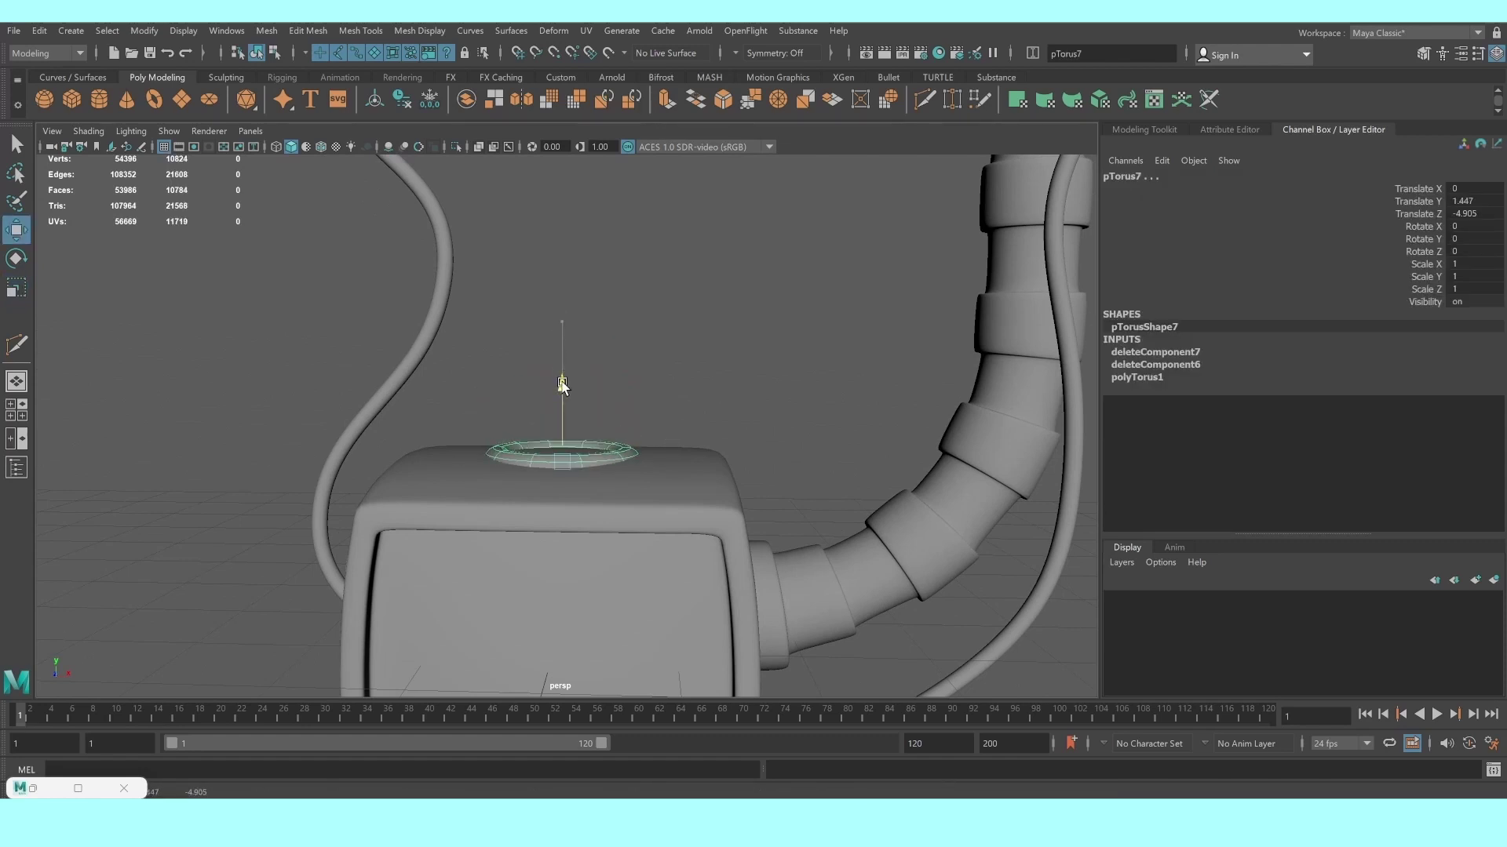
left_click(651, 372)
Nudge the spiral gear to Translate Y 1.534 inside the ring
scroll(667, 369, "down", 3)
left_click_drag(670, 367, 608, 431, "alt")
scroll(597, 479, "up", 3)
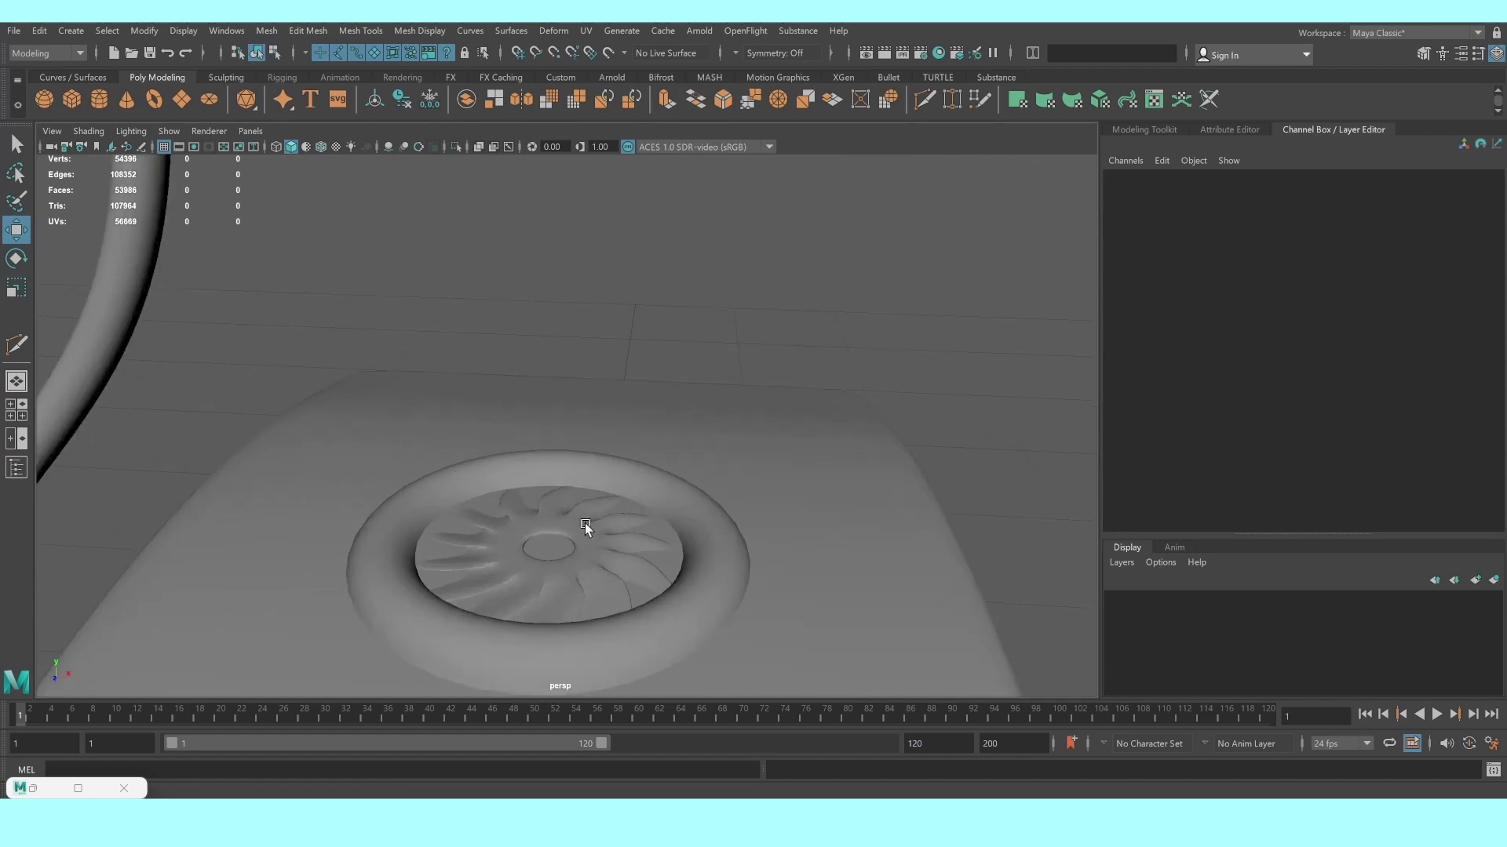
left_click(584, 528)
left_click_drag(549, 486, 547, 481)
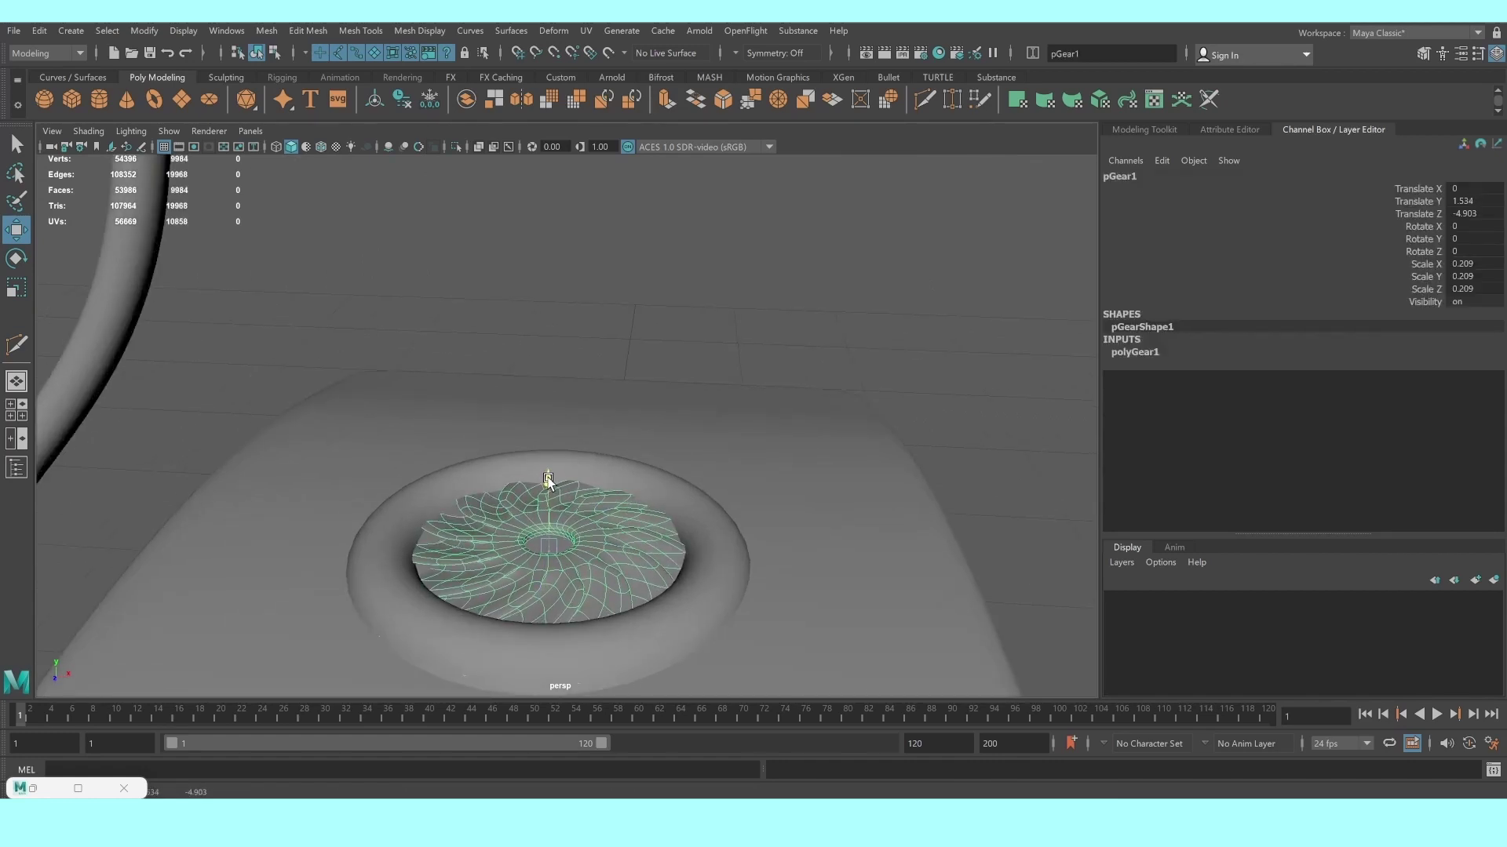
left_click(720, 326)
Marquee-select the keyboard key cubes and delete them, keeping only pCube5
scroll(654, 350, "down", 5)
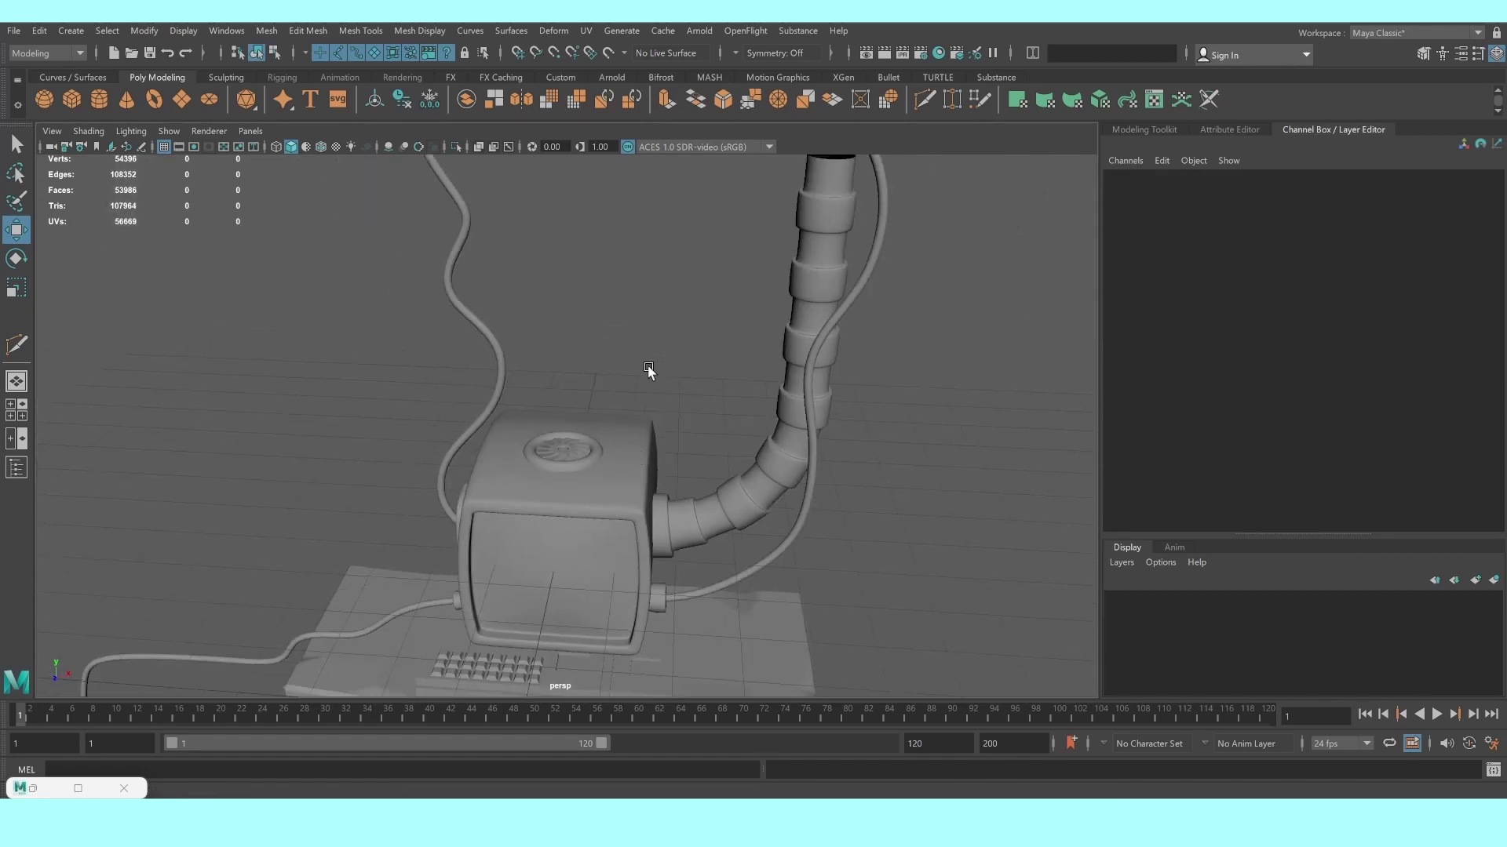
mouse_move(649, 374)
left_mouse_down("alt")
mouse_move(582, 320)
mouse_move(521, 328)
mouse_move(487, 439)
left_mouse_up("alt")
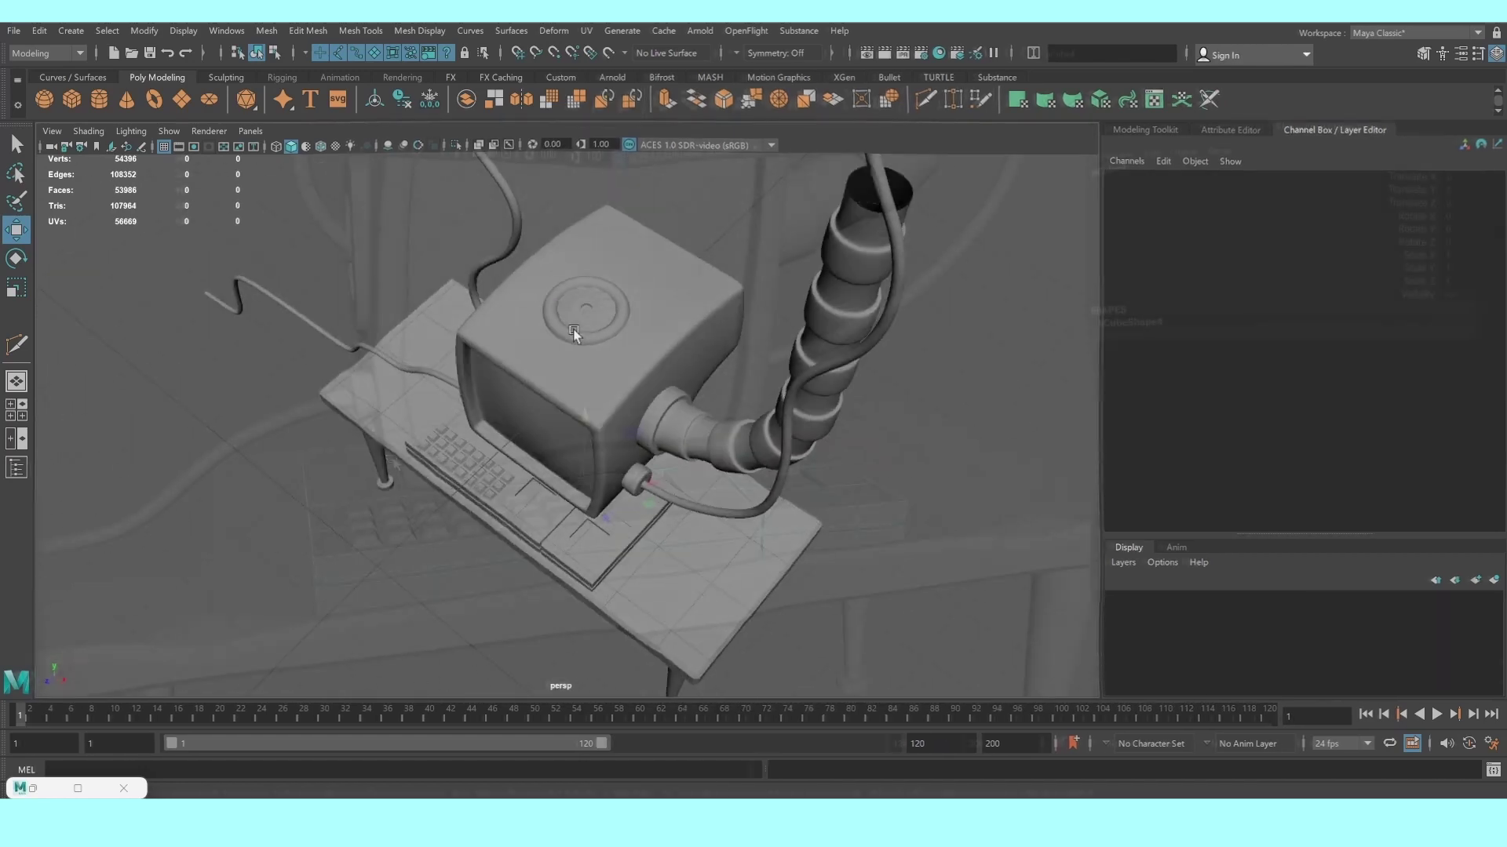
left_click(486, 581)
scroll(486, 581, "up", 5)
mouse_move(271, 457)
left_mouse_down("alt")
mouse_move(374, 486)
mouse_move(357, 441)
left_mouse_up("alt")
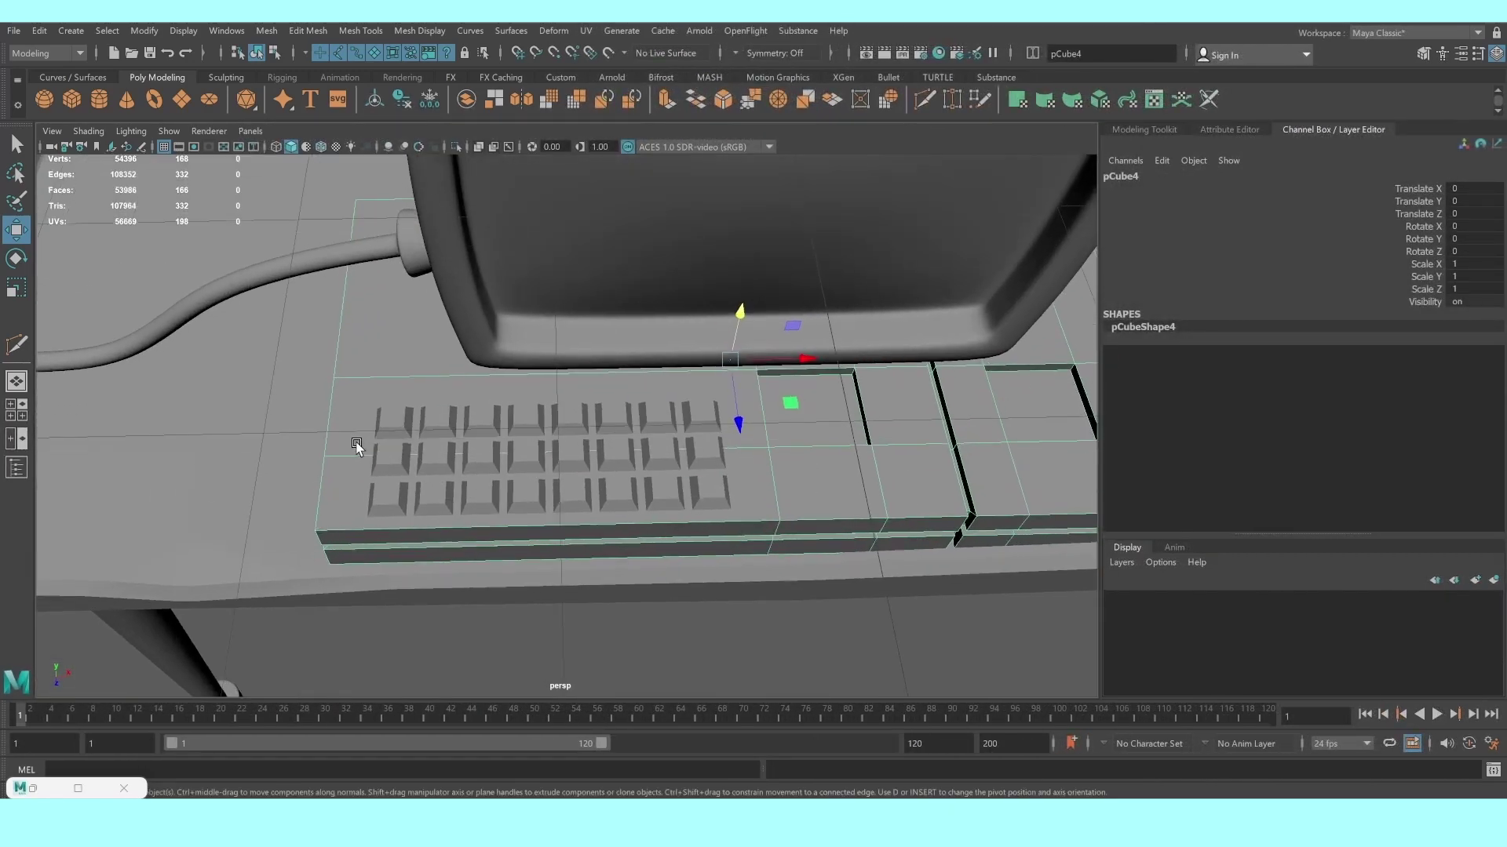
scroll(369, 438, "up", 3)
left_click(369, 431)
left_click(16, 146)
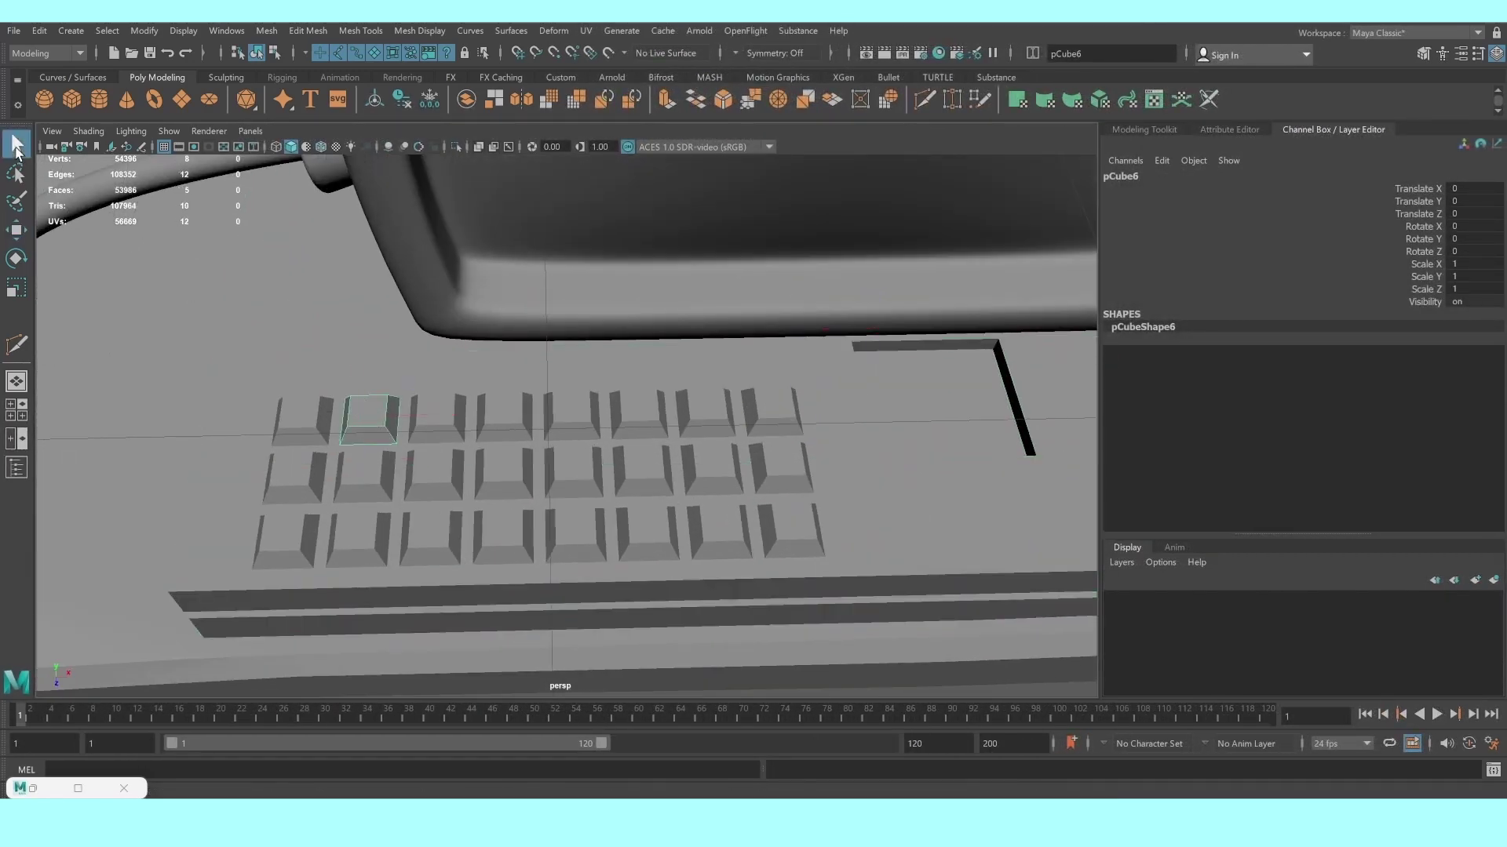
mouse_move(270, 383)
left_mouse_down()
mouse_move(780, 595)
mouse_move(891, 544)
left_mouse_up()
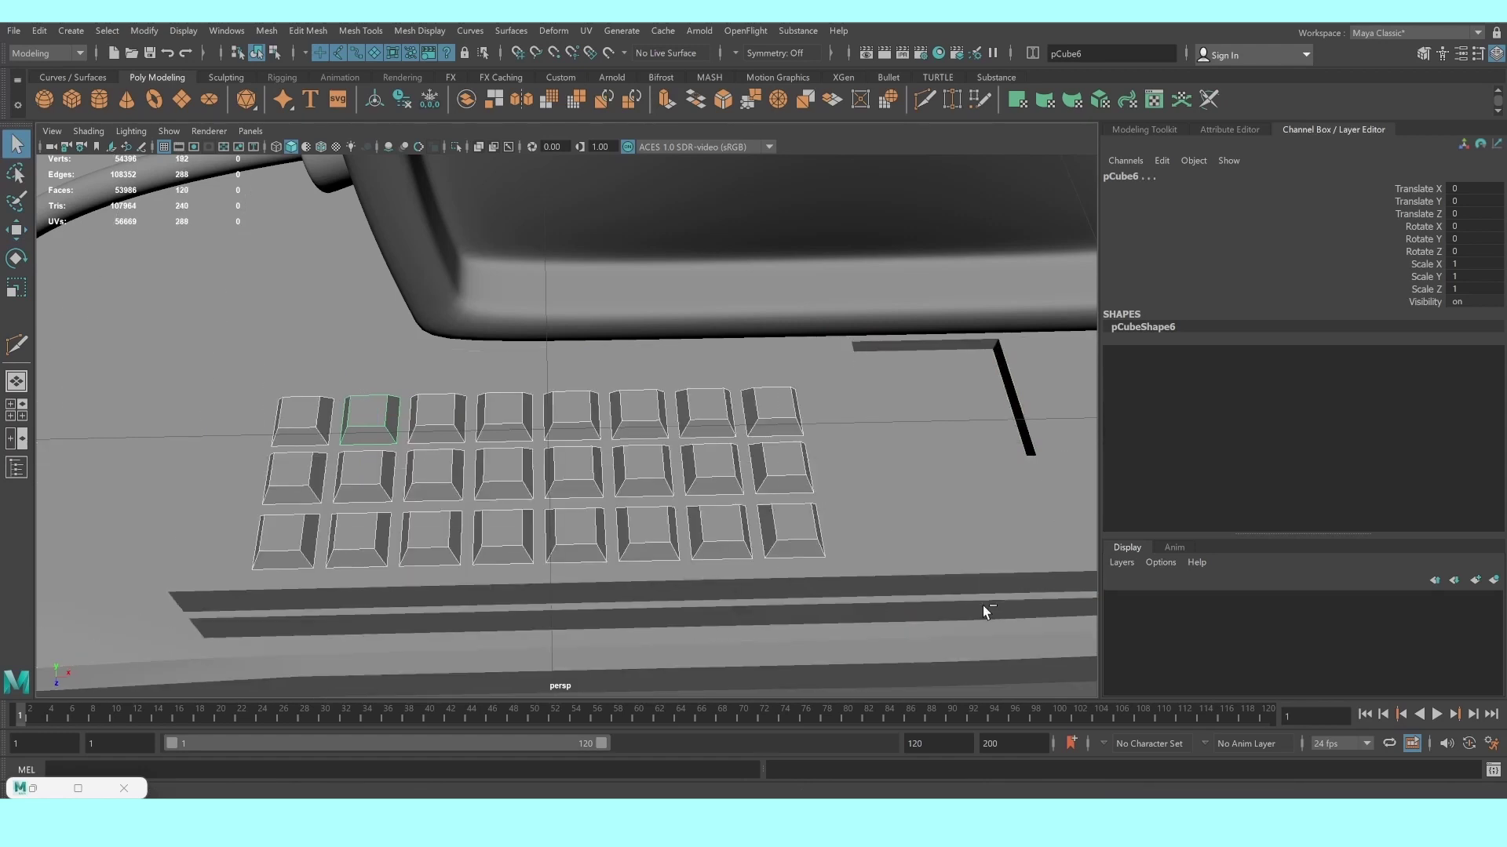
left_click_drag(984, 609, 600, 500, "alt")
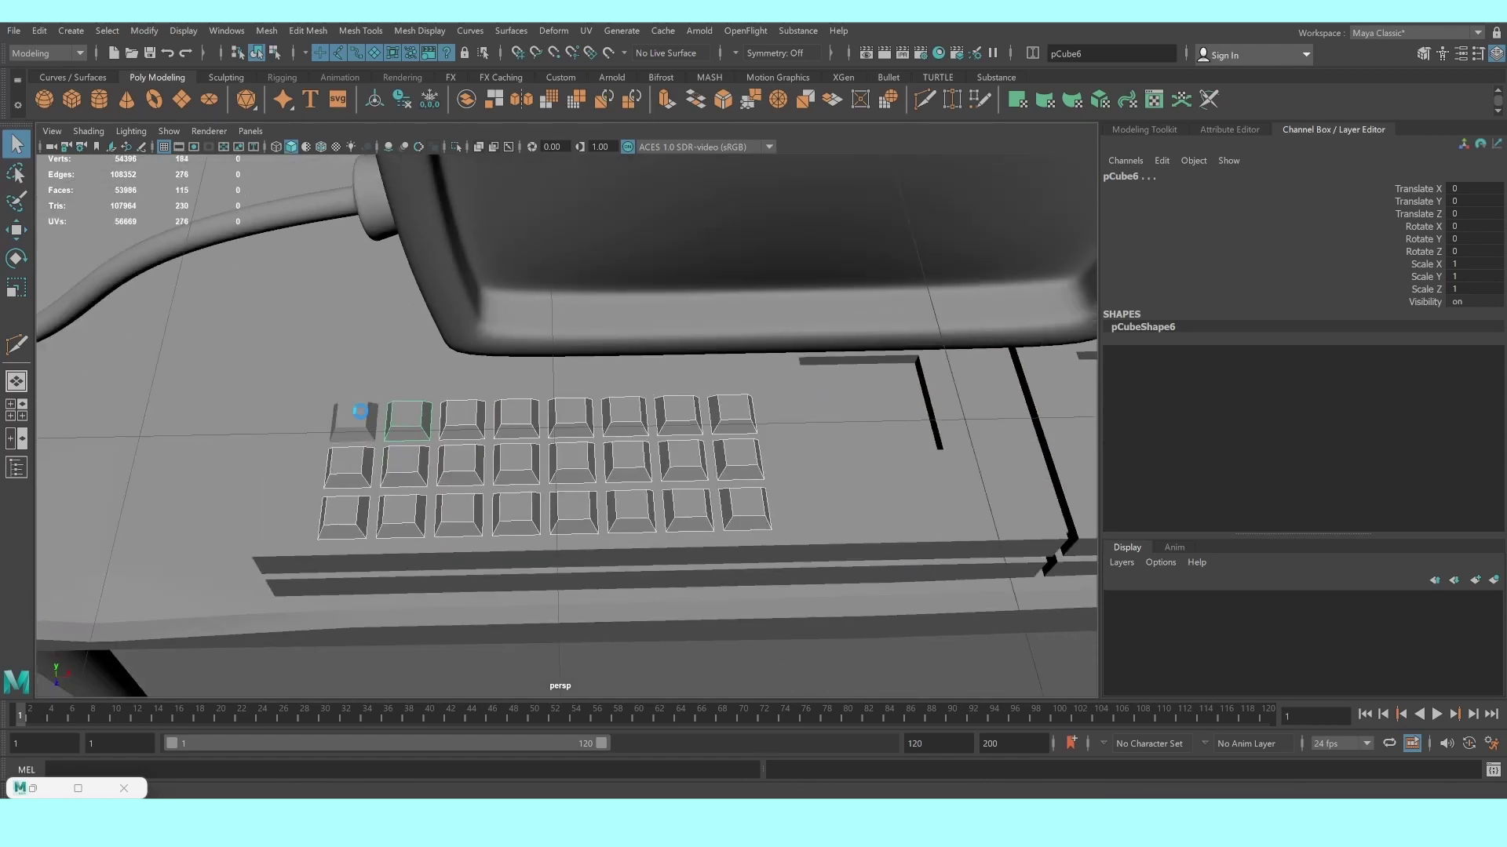
key("Delete")
Turn on wireframe on shaded, then select and frame the bare keyboard base
left_click(353, 420)
scroll(597, 438, "up", 3)
scroll(597, 438, "up", 2)
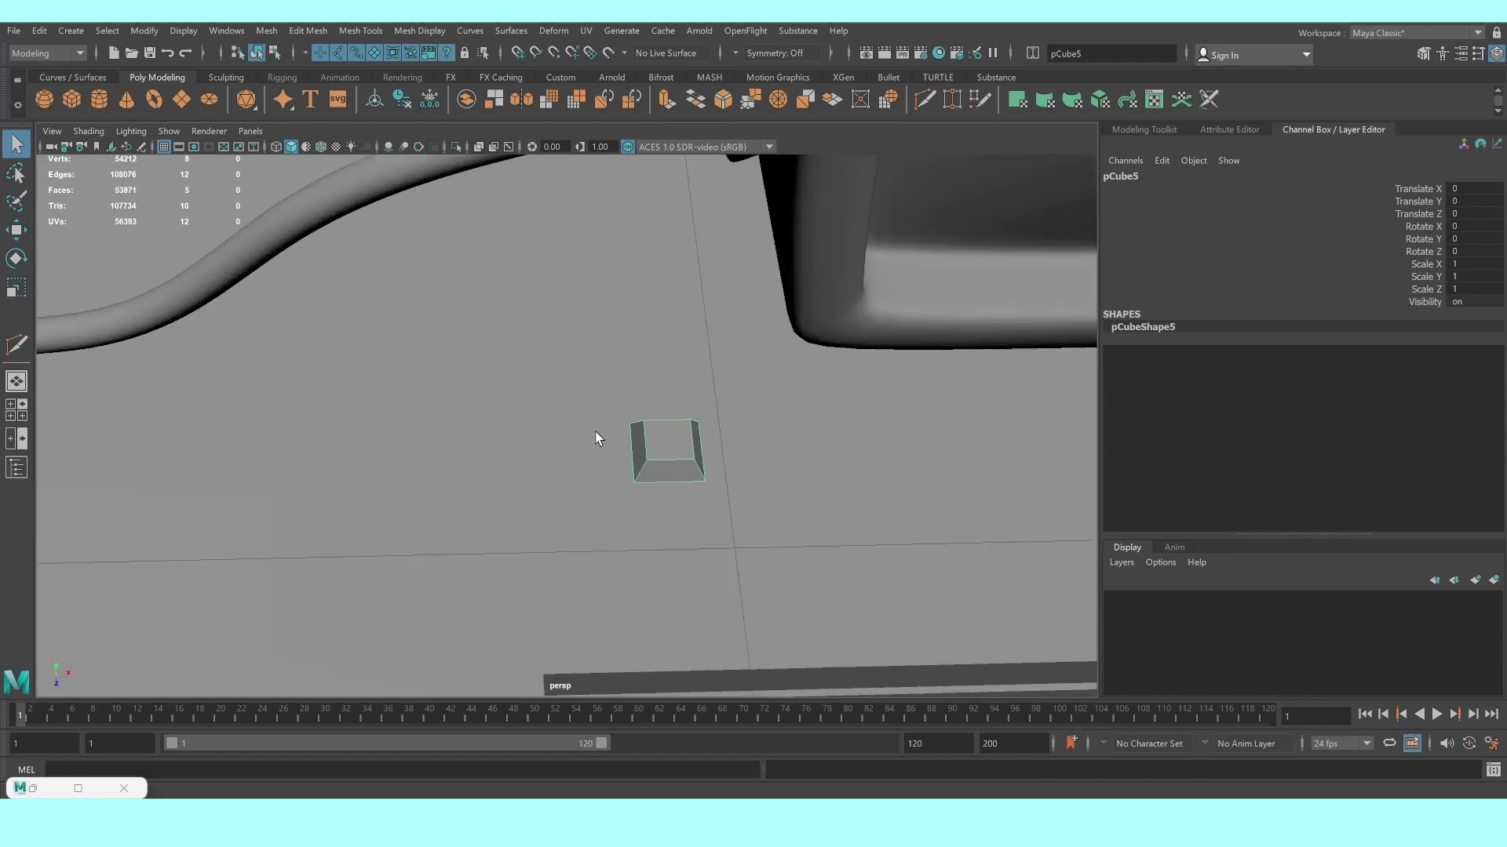
left_click(321, 147)
scroll(675, 390, "down", 3)
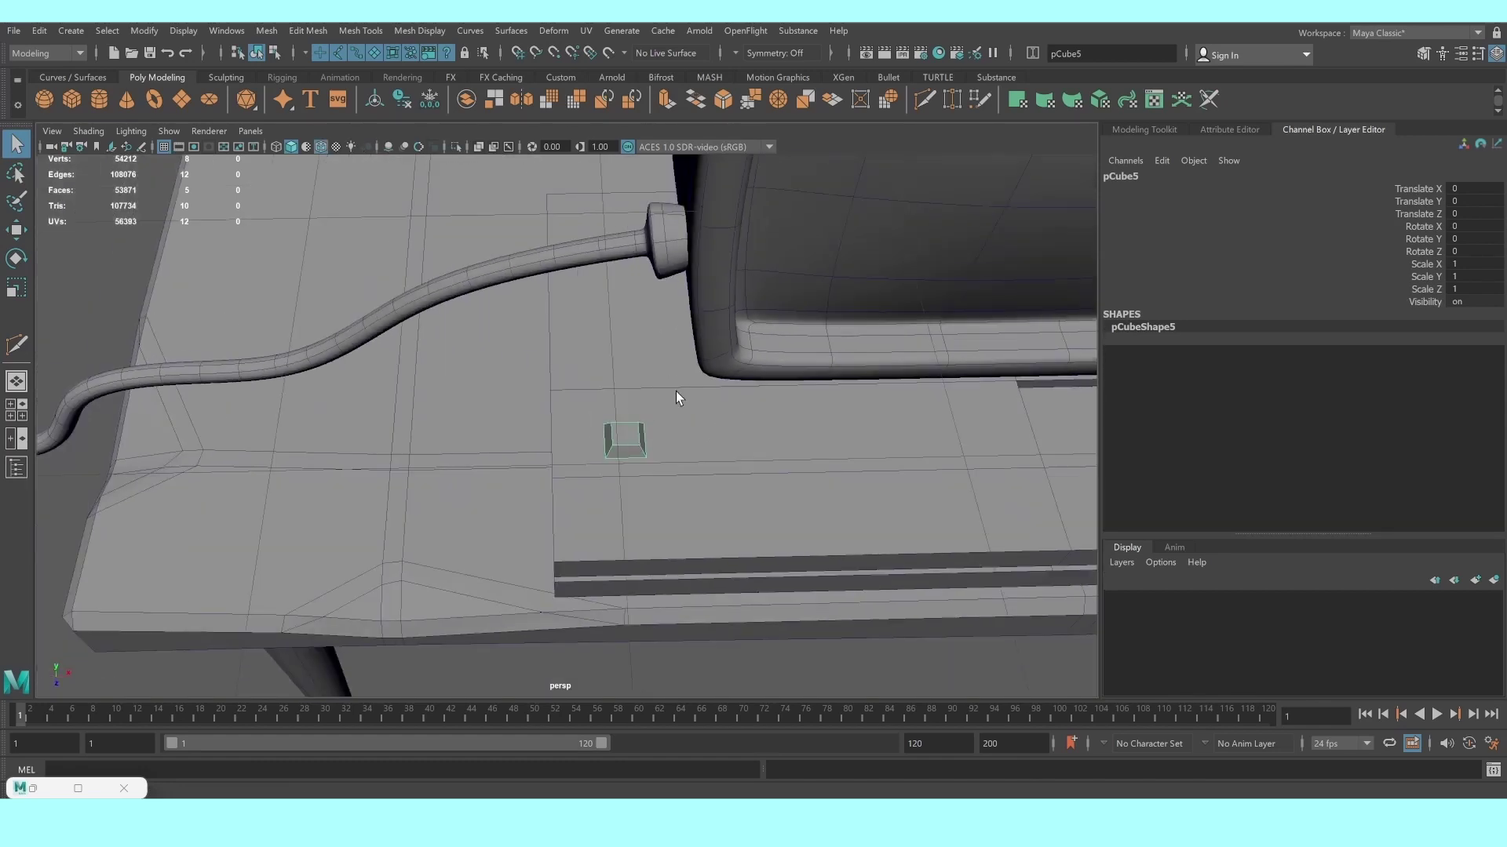
middle_click_drag(676, 391, 594, 409, "alt")
mouse_move(594, 409)
left_mouse_down("alt")
mouse_move(532, 415)
mouse_move(535, 428)
mouse_move(512, 415)
mouse_move(651, 383)
left_mouse_up("alt")
left_click(651, 383)
left_click(1147, 126)
key("f")
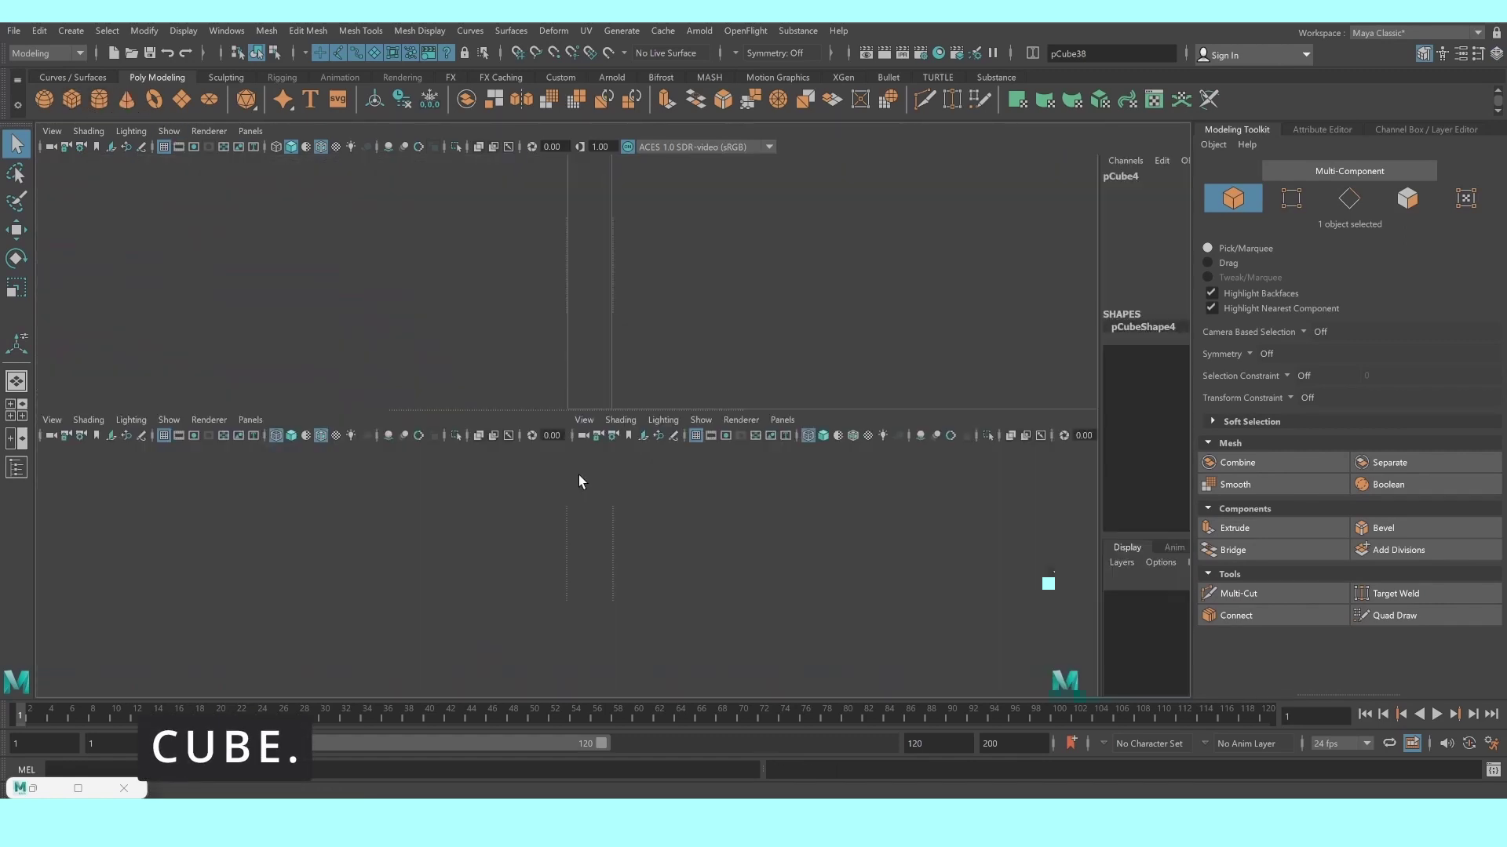
In Front view, lower the new box and drop its top four vertices to flatten it
key("space")
key("w")
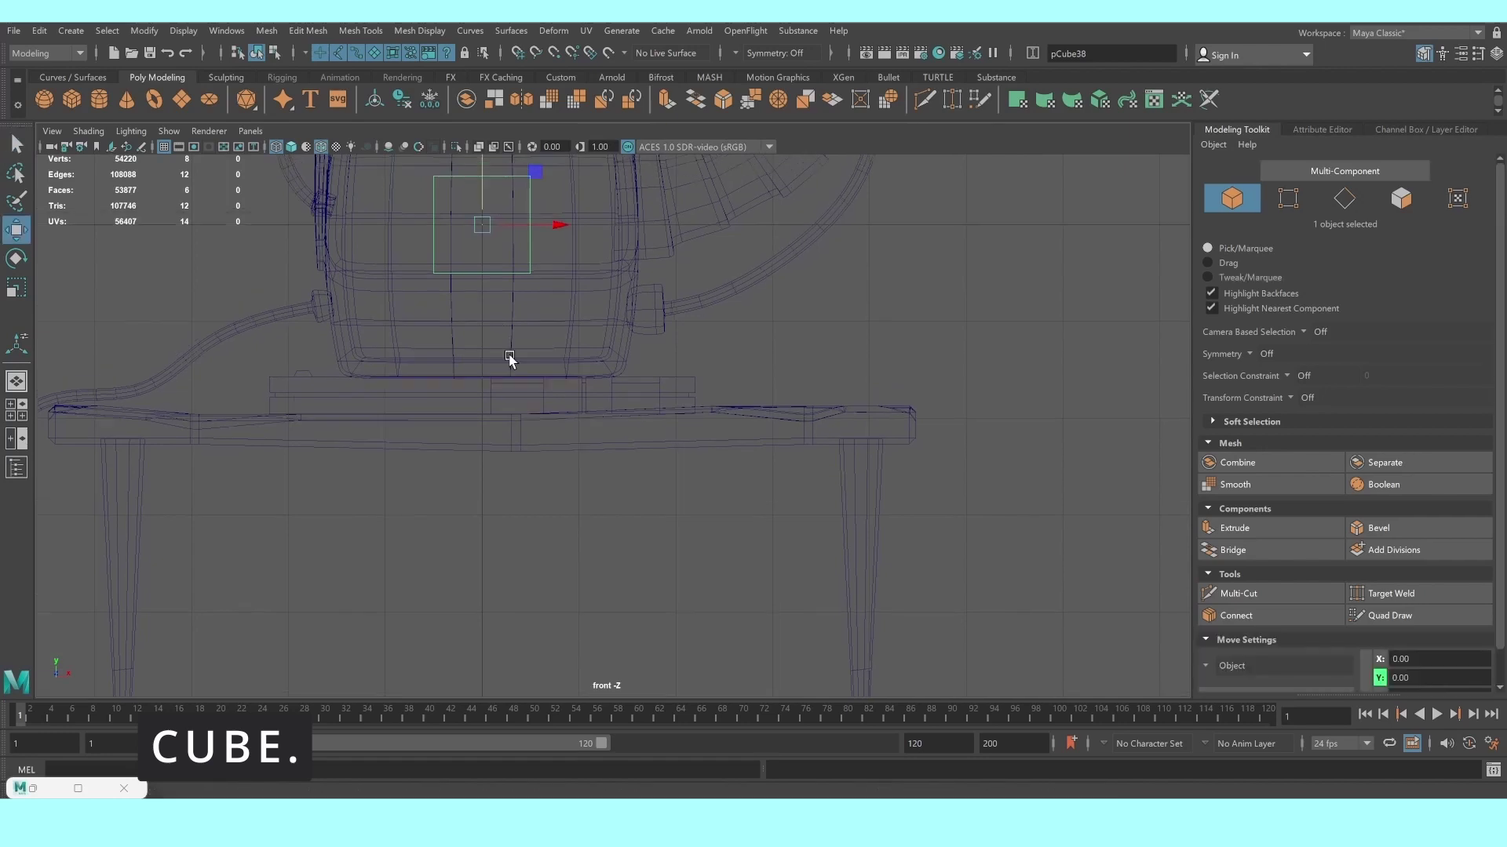
middle_click_drag(509, 357, 599, 504, "alt")
left_click_drag(570, 293, 577, 436)
right_click_drag(601, 473, 521, 421)
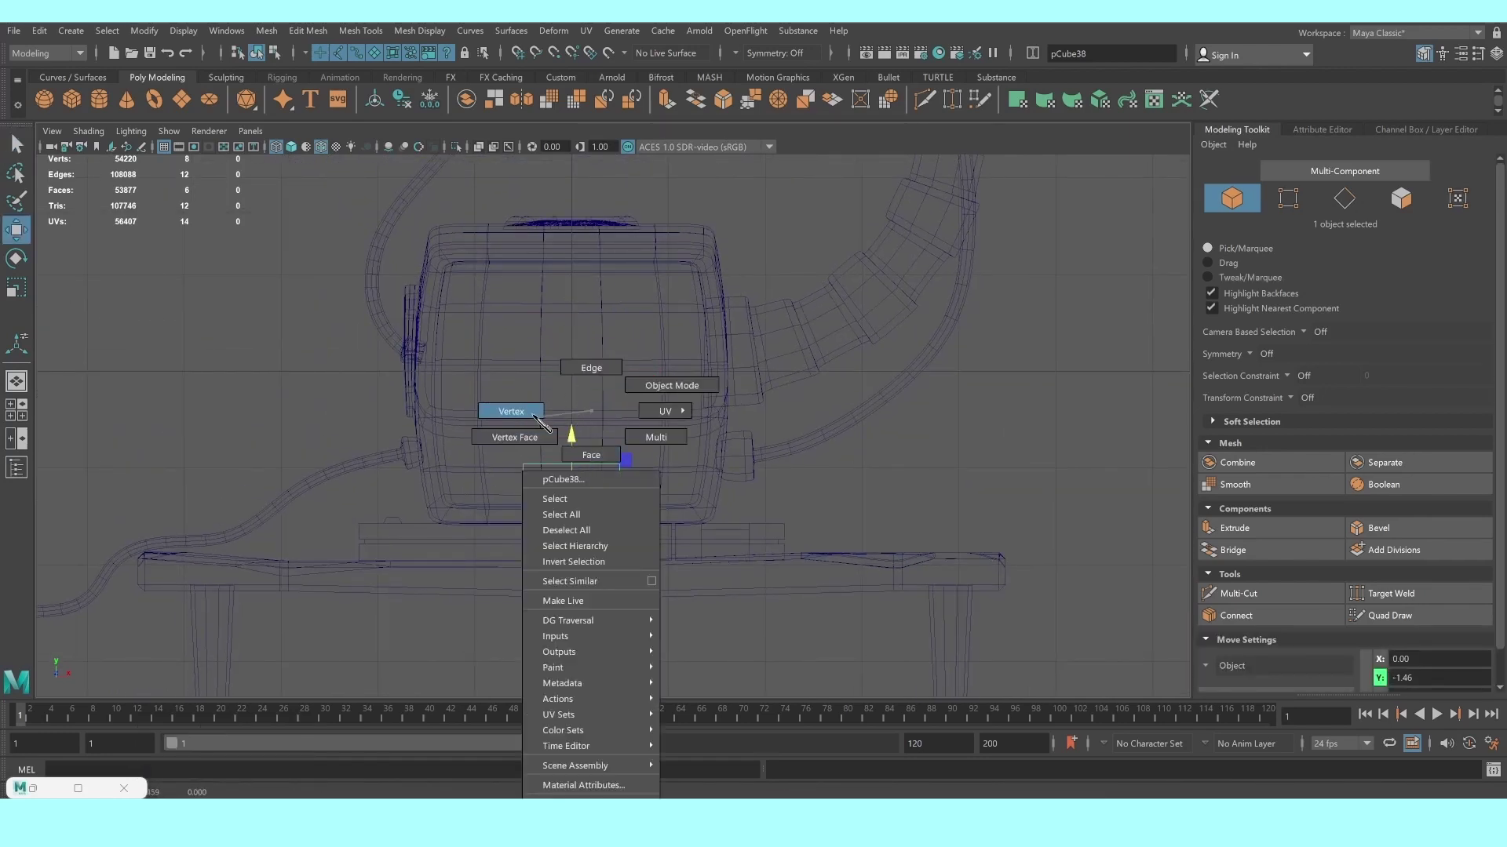
left_click_drag(439, 428, 707, 518)
left_click_drag(572, 394, 572, 462)
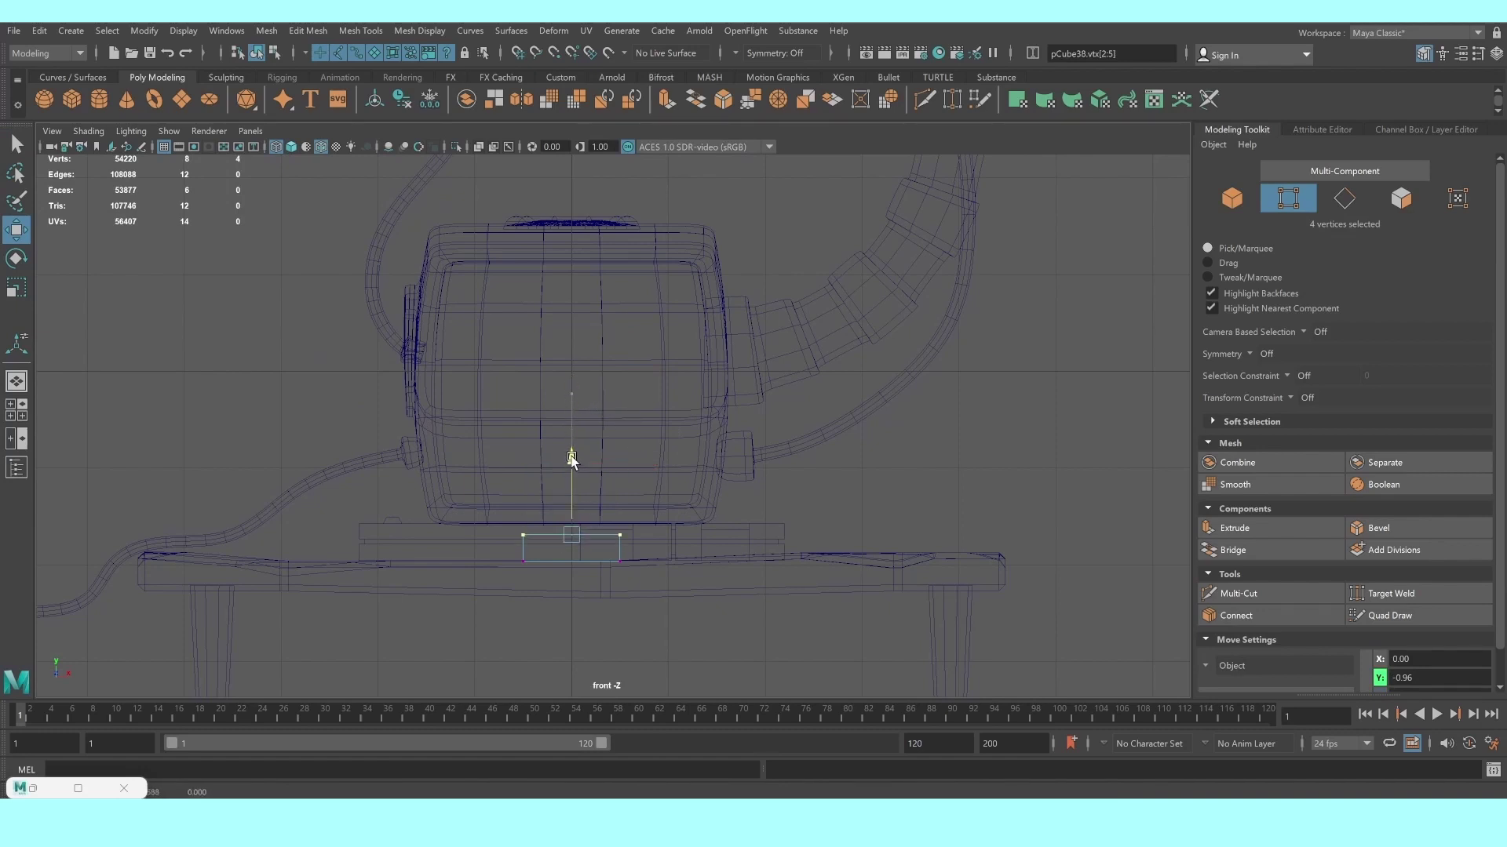
Stretch the box's left and right end vertices outward into a wide slab
left_click_drag(467, 509, 542, 594)
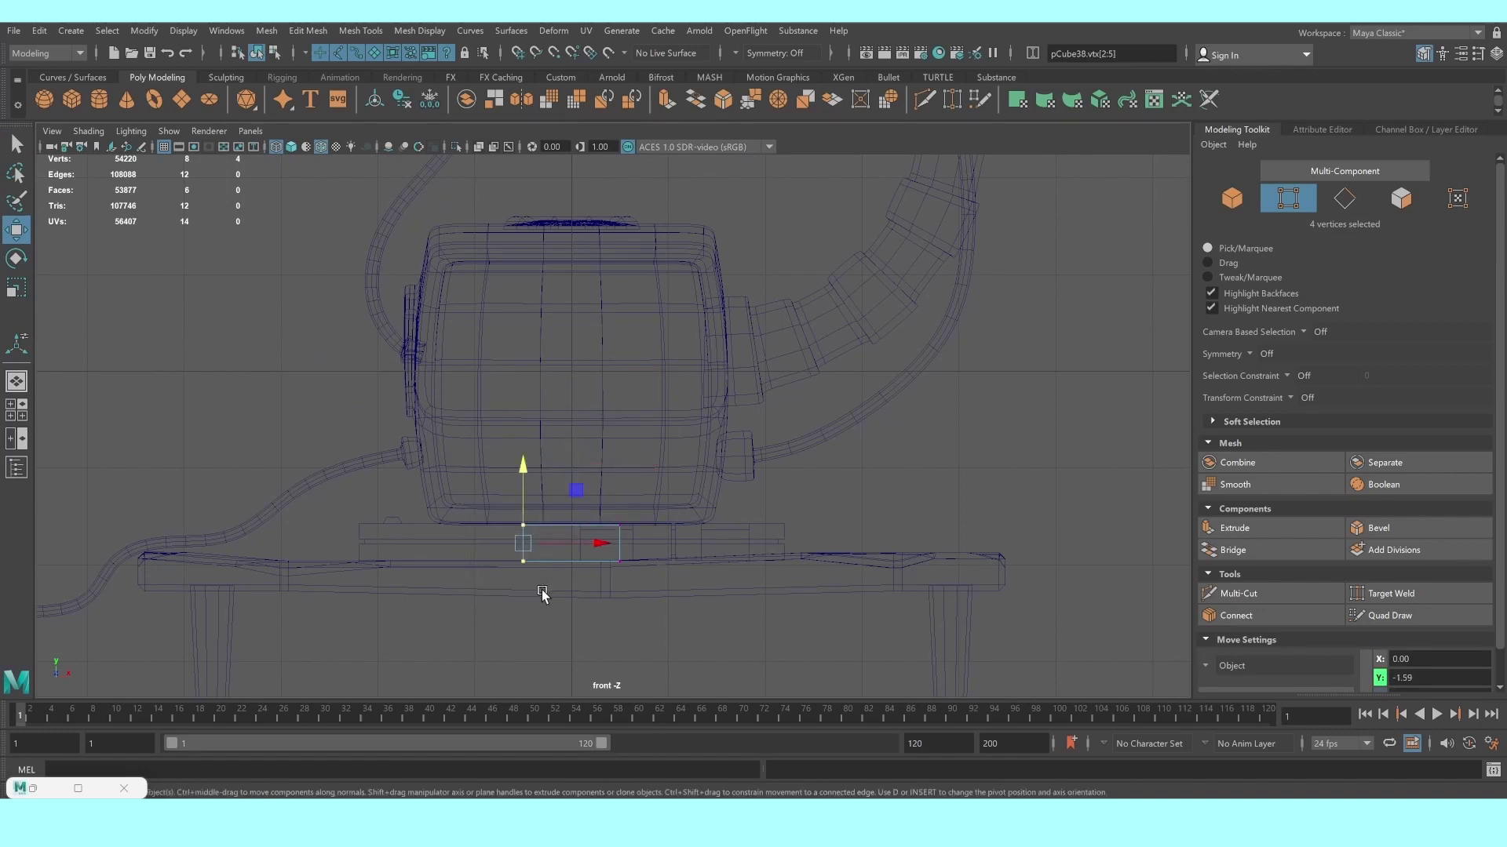
left_click_drag(594, 544, 444, 531)
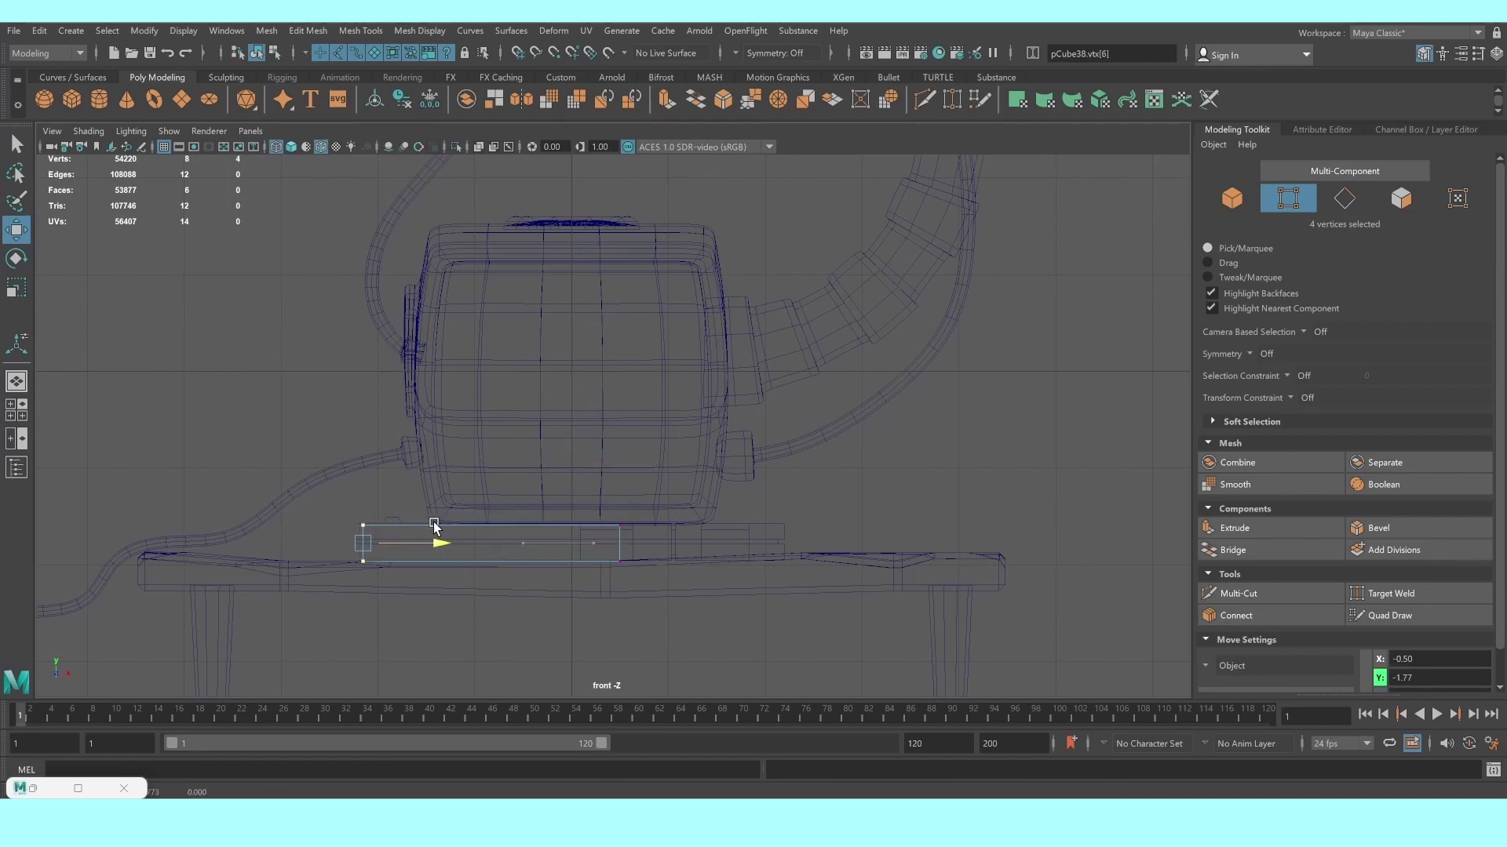
left_click_drag(733, 622, 596, 503)
left_click_drag(696, 543, 844, 544)
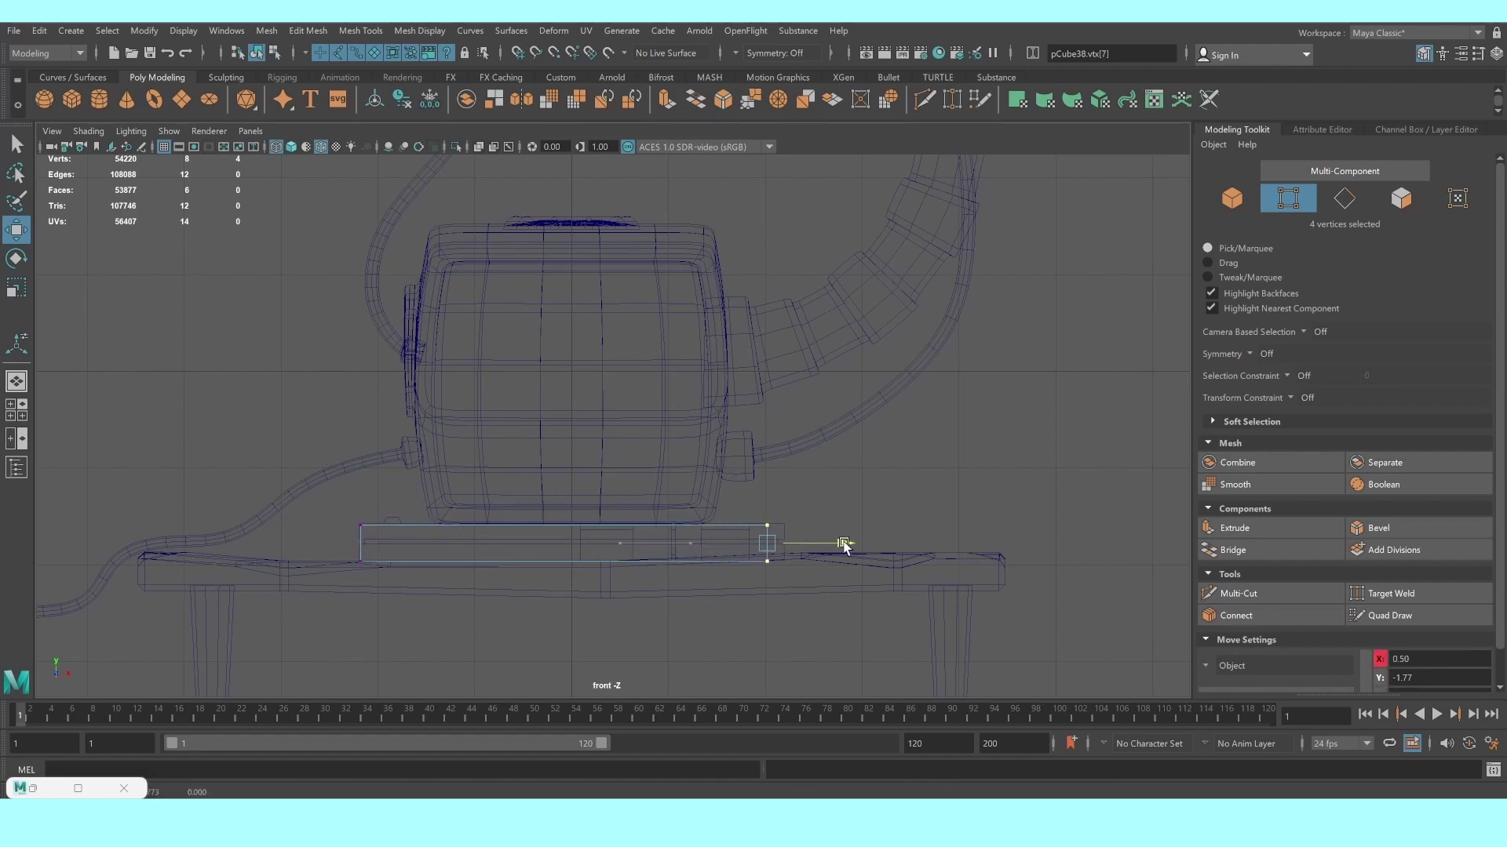
key("space")
key("space")
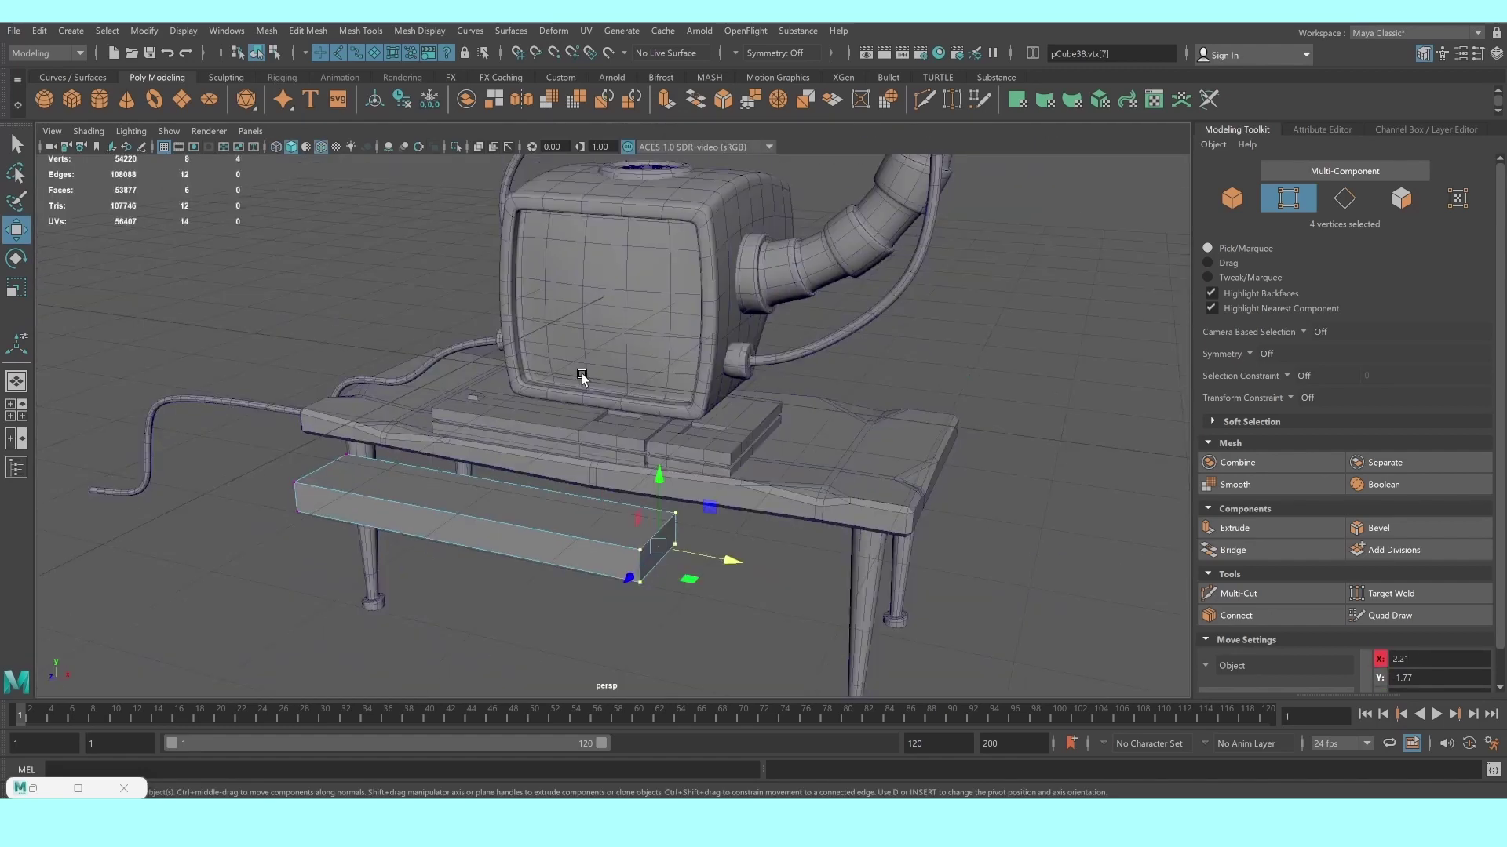
key("space")
key("space")
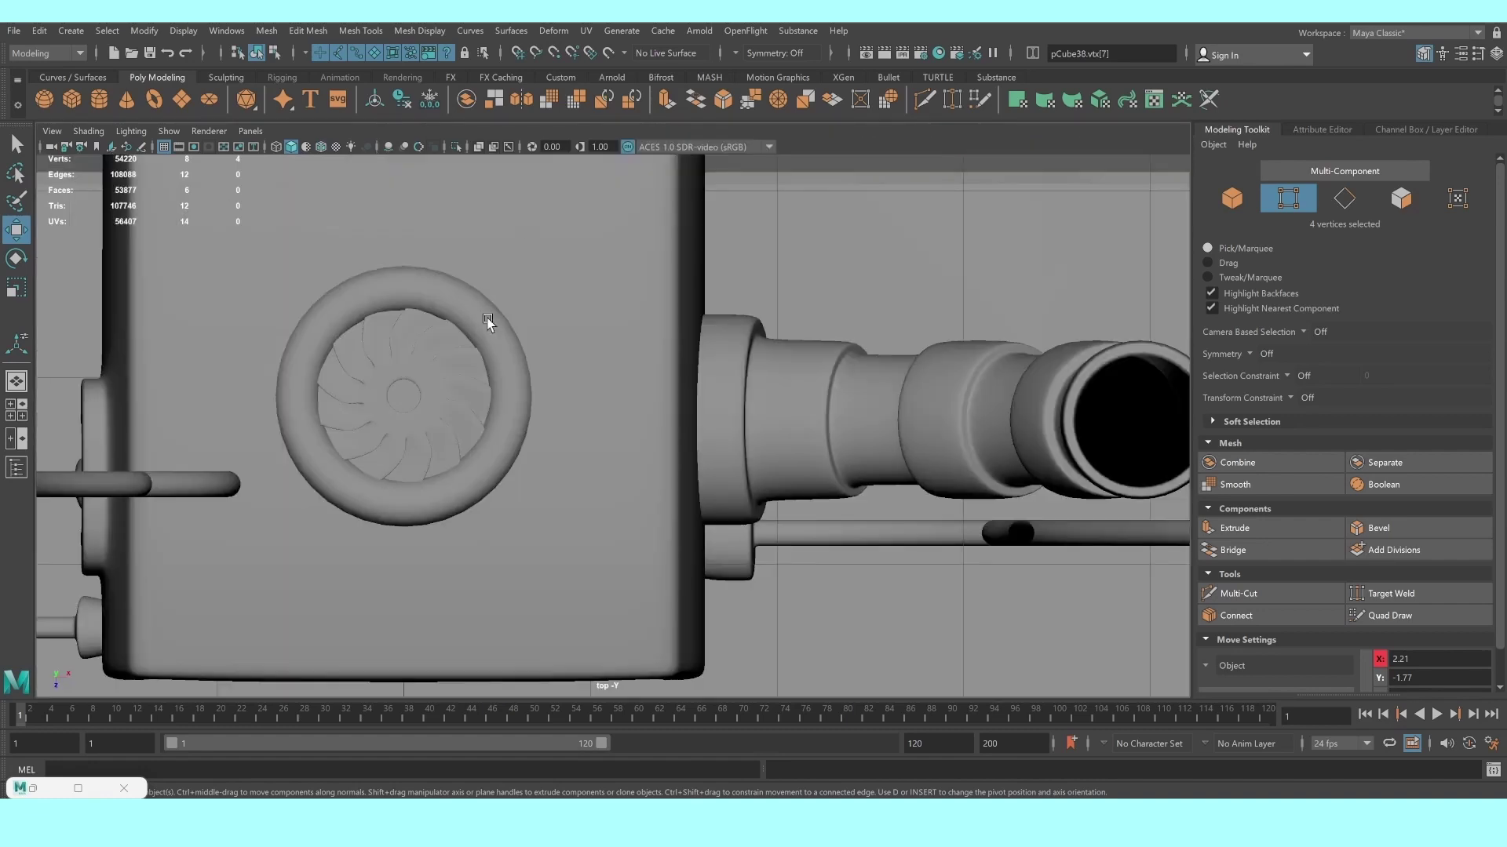
In Top view, move the slab back under the monitor and adjust its back edge
scroll(556, 445, "down", 5)
middle_click_drag(555, 445, 556, 355, "alt")
left_click_drag(841, 458, 427, 661)
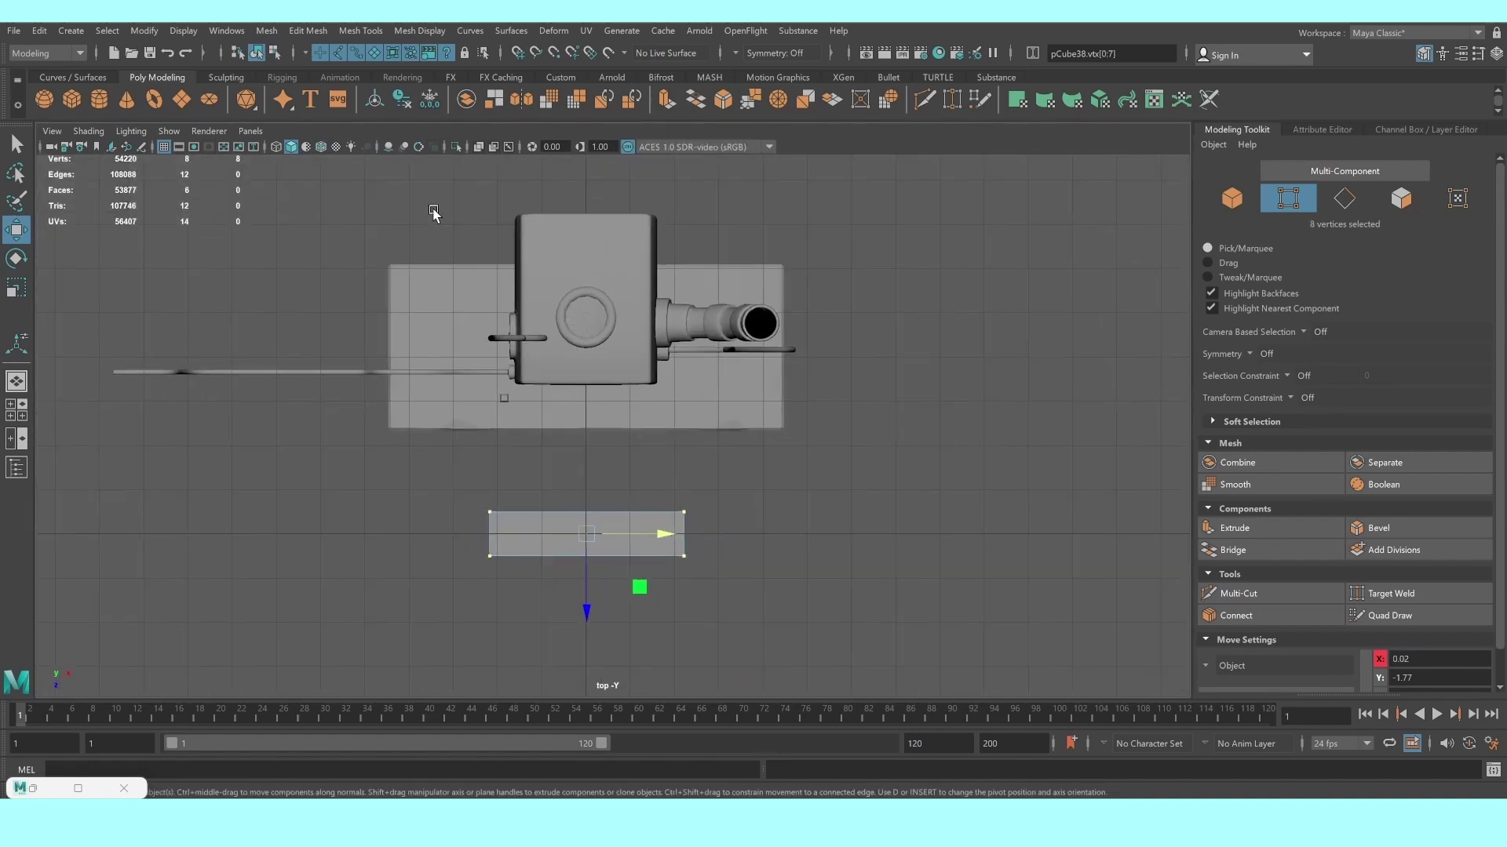
scroll(336, 167, "up", 2)
left_click(322, 147)
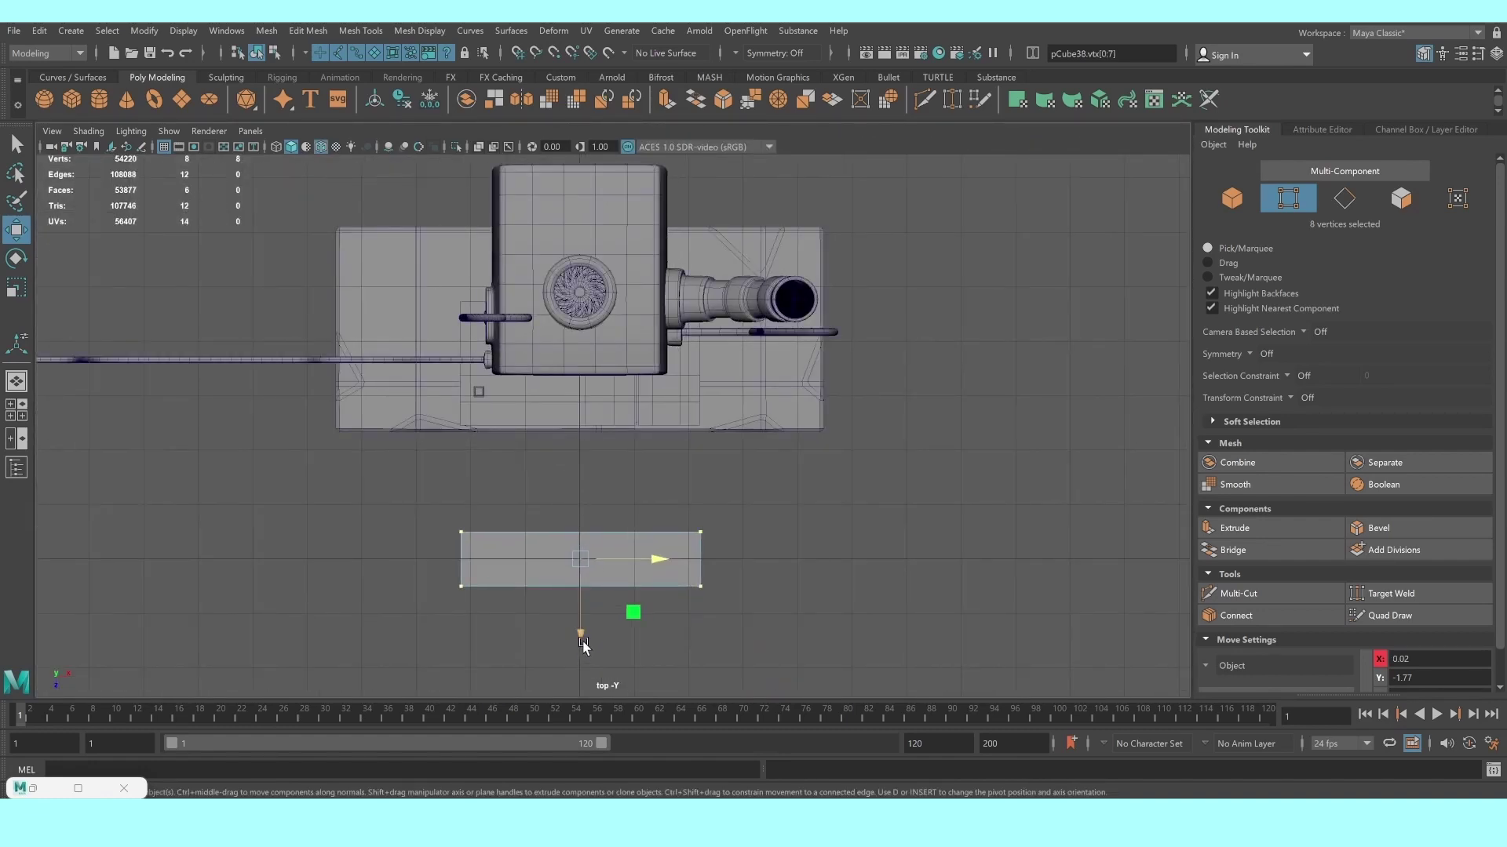
left_click_drag(583, 645, 580, 476)
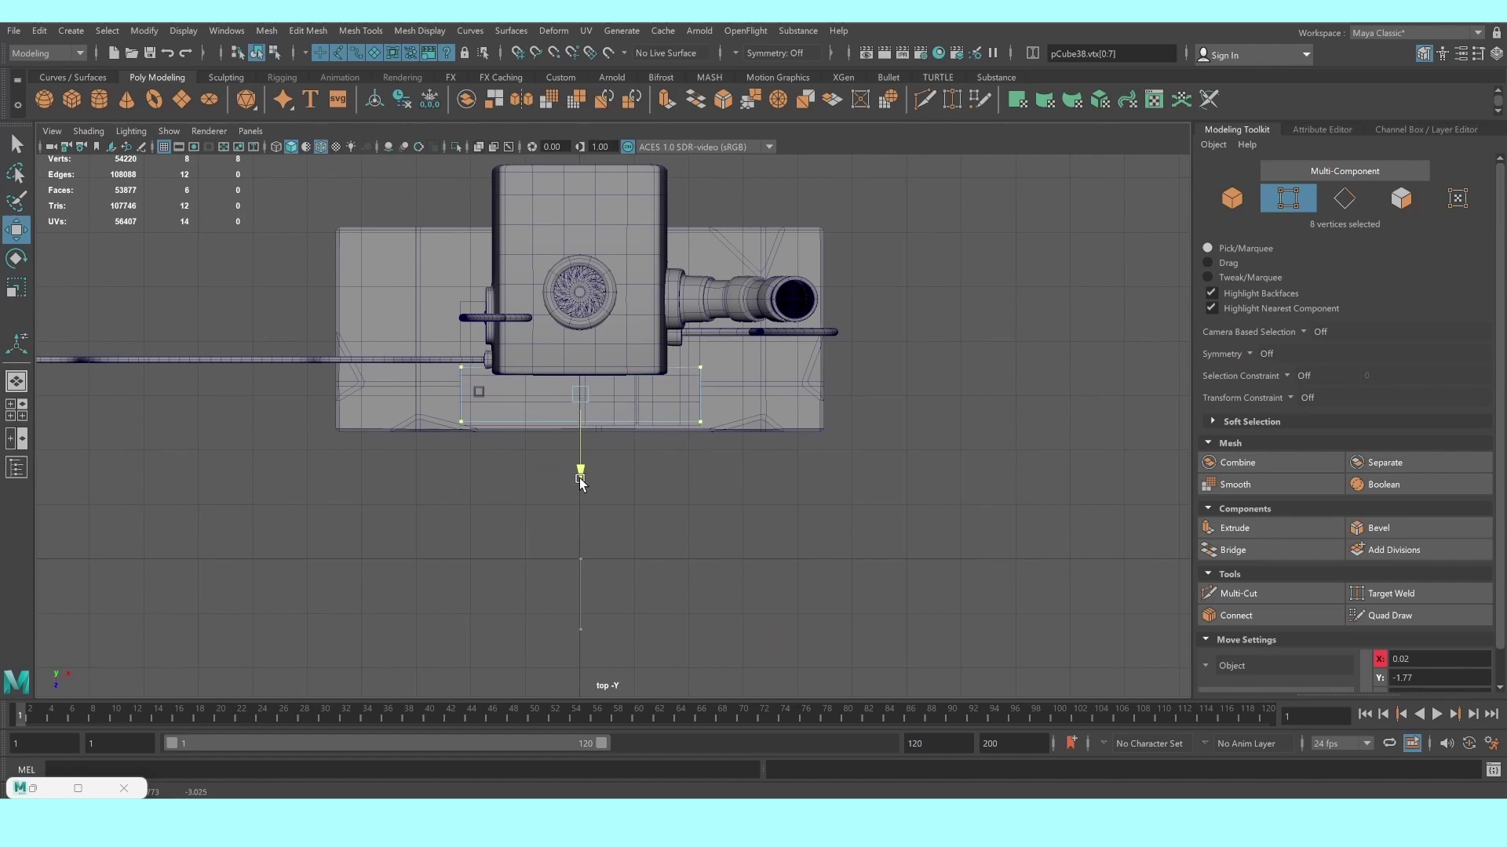
left_click_drag(439, 346, 737, 392)
left_click_drag(577, 430, 578, 446)
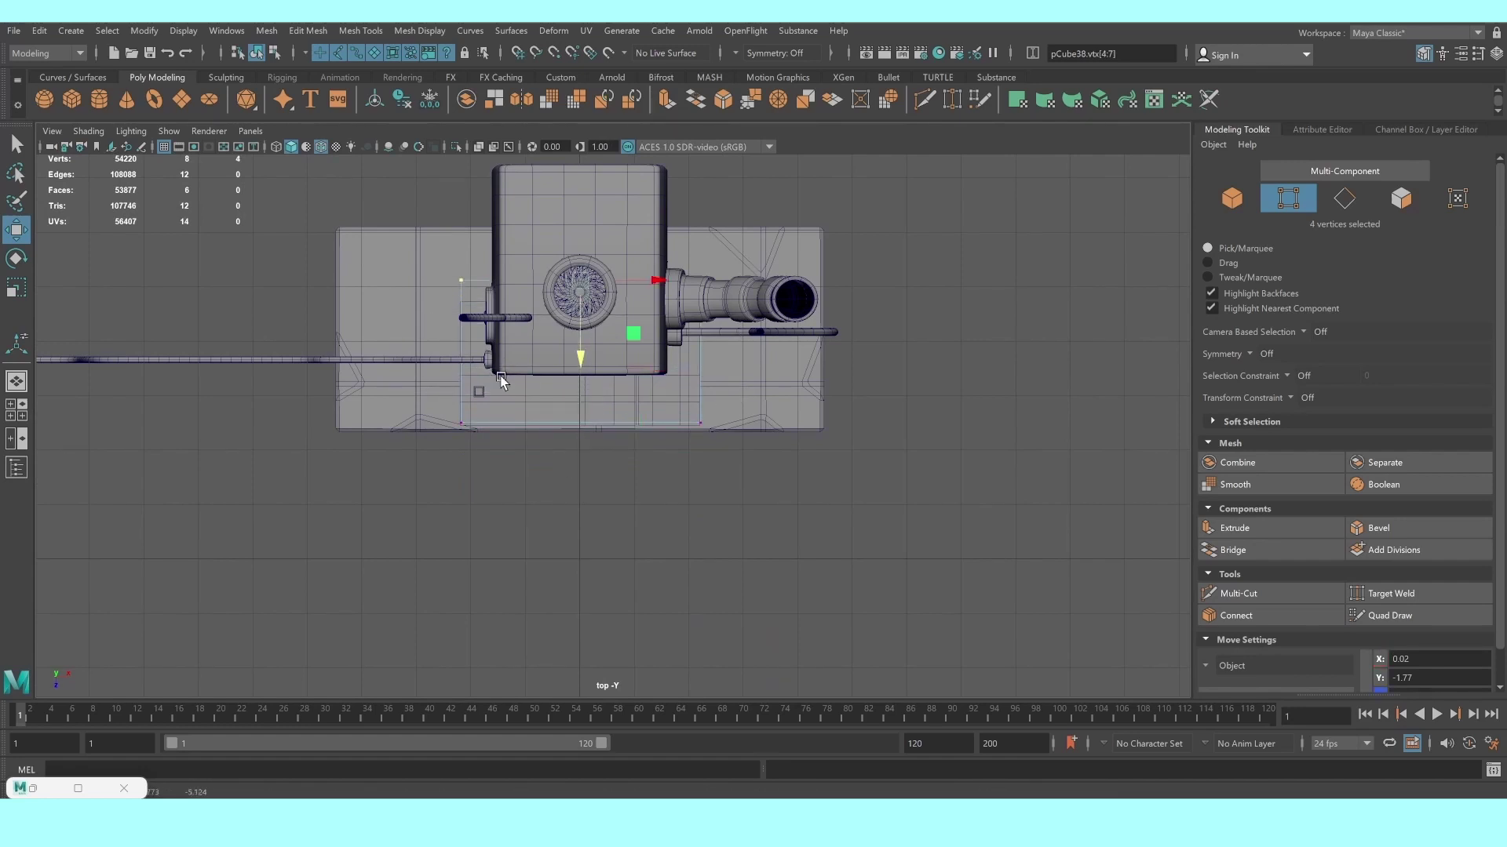
Delete the old segmented slab pCube4 and select the new plain slab pCube38
key("space")
key("space")
scroll(780, 387, "up", 5)
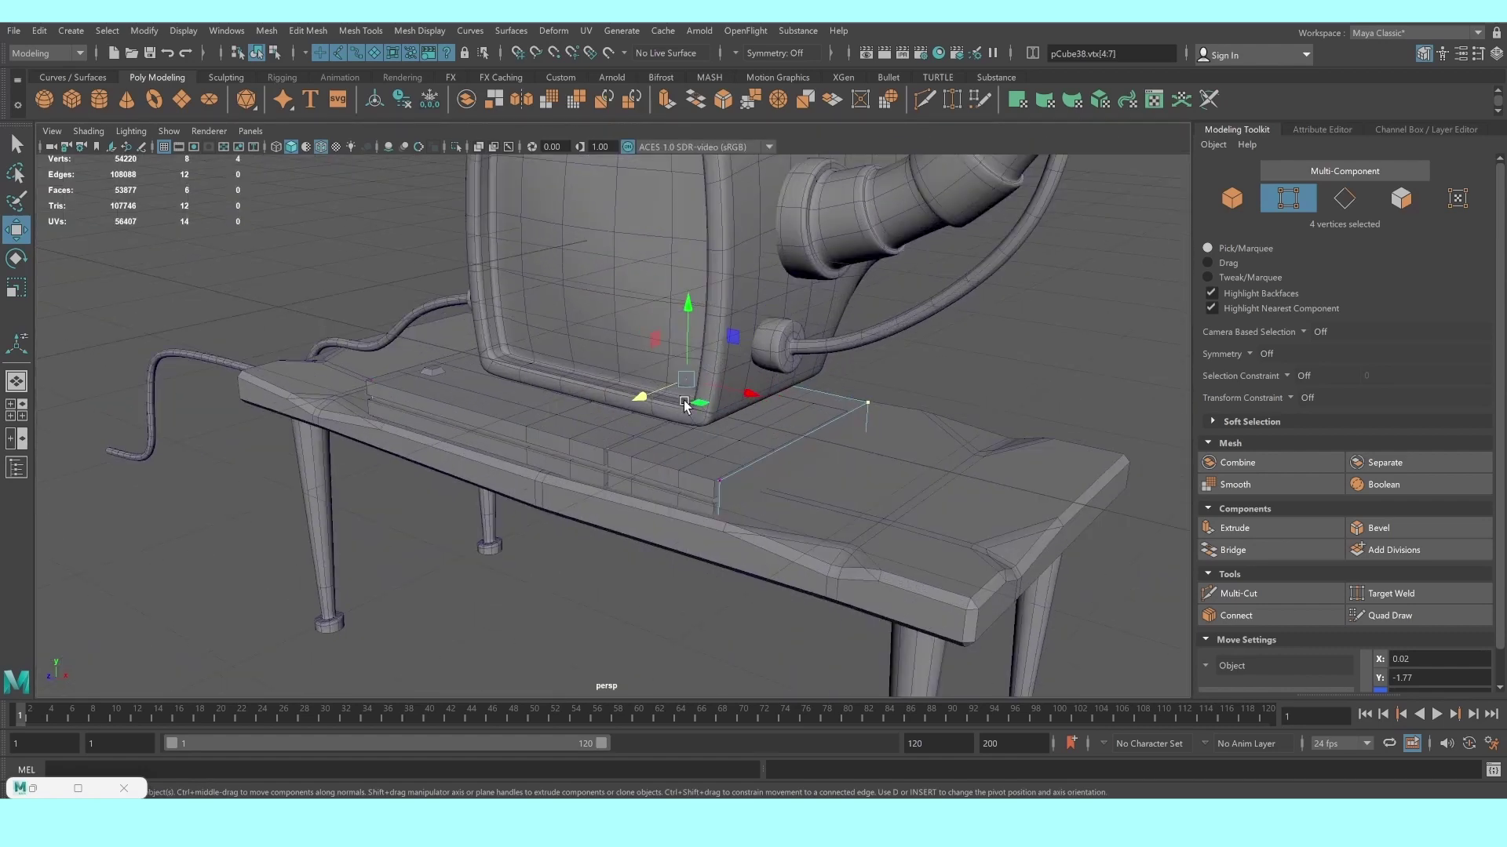
left_click_drag(704, 413, 714, 398, "alt")
mouse_move(879, 421)
left_mouse_down("alt")
mouse_move(615, 467)
mouse_move(613, 491)
left_mouse_up("alt")
left_click(613, 491)
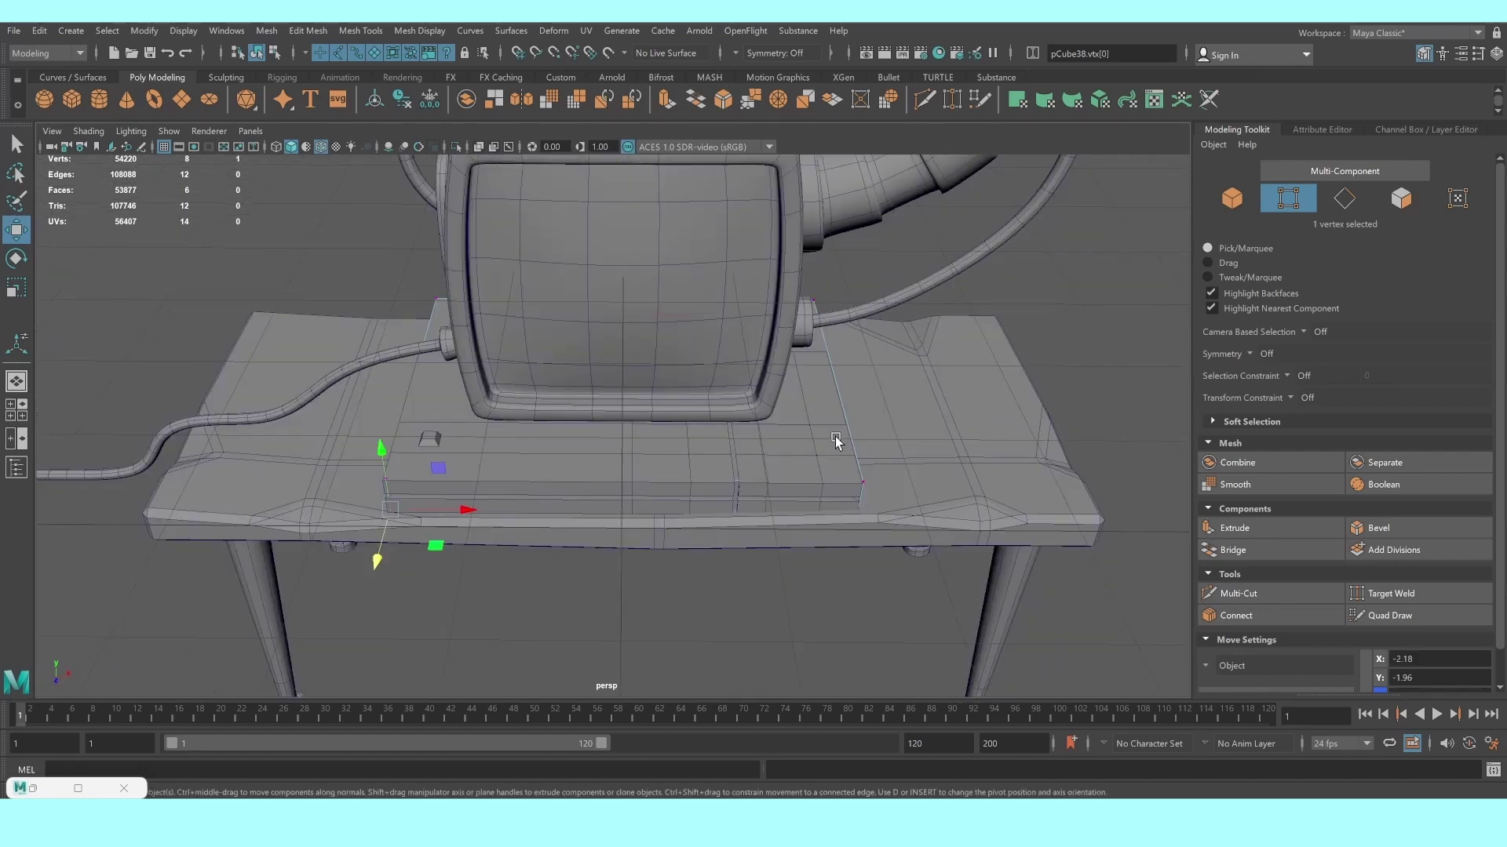
right_click_drag(920, 422, 807, 404)
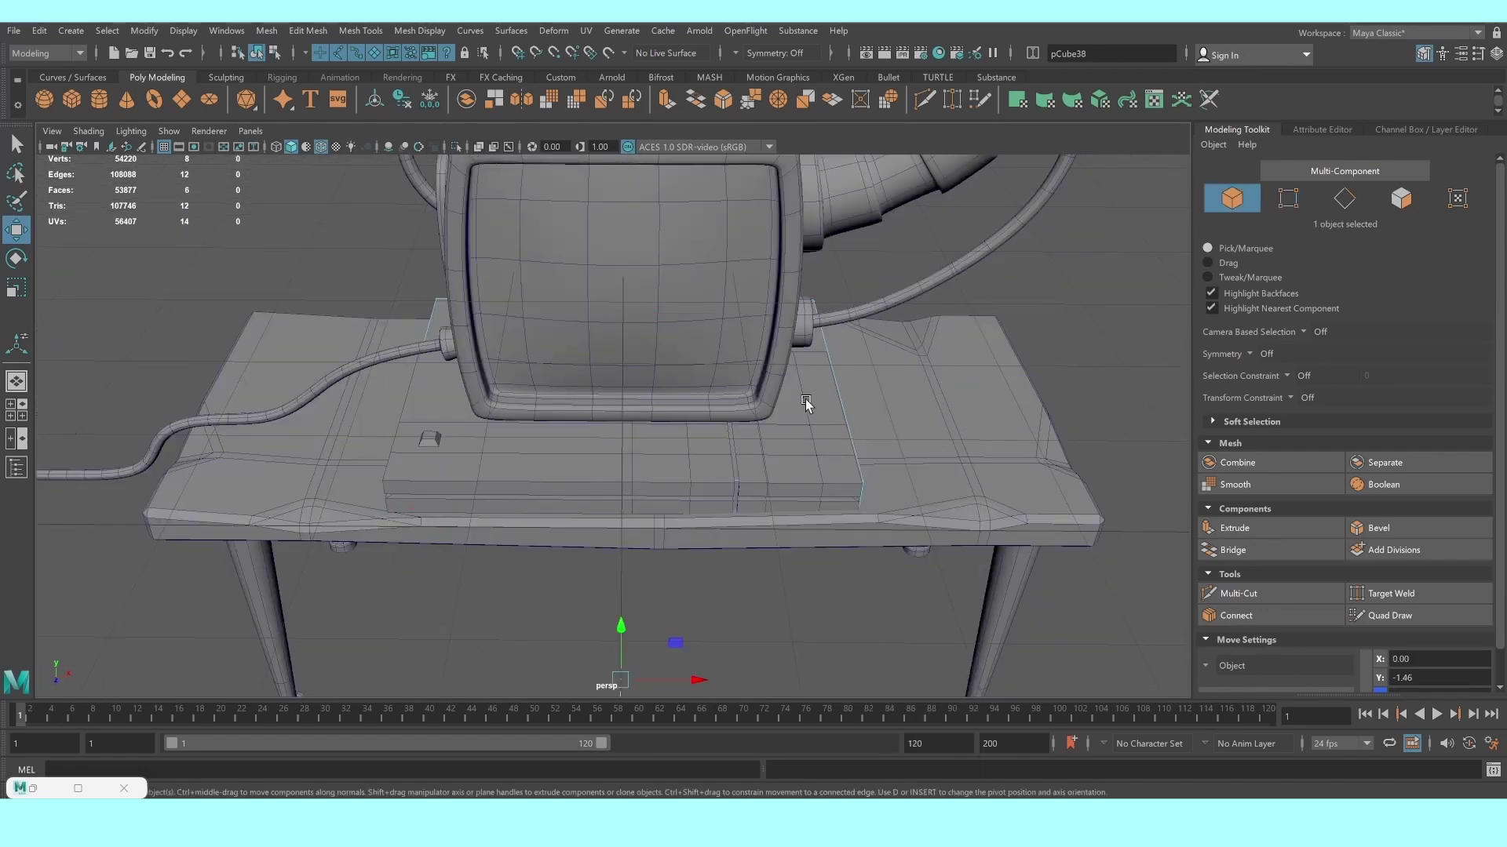
left_click(777, 500)
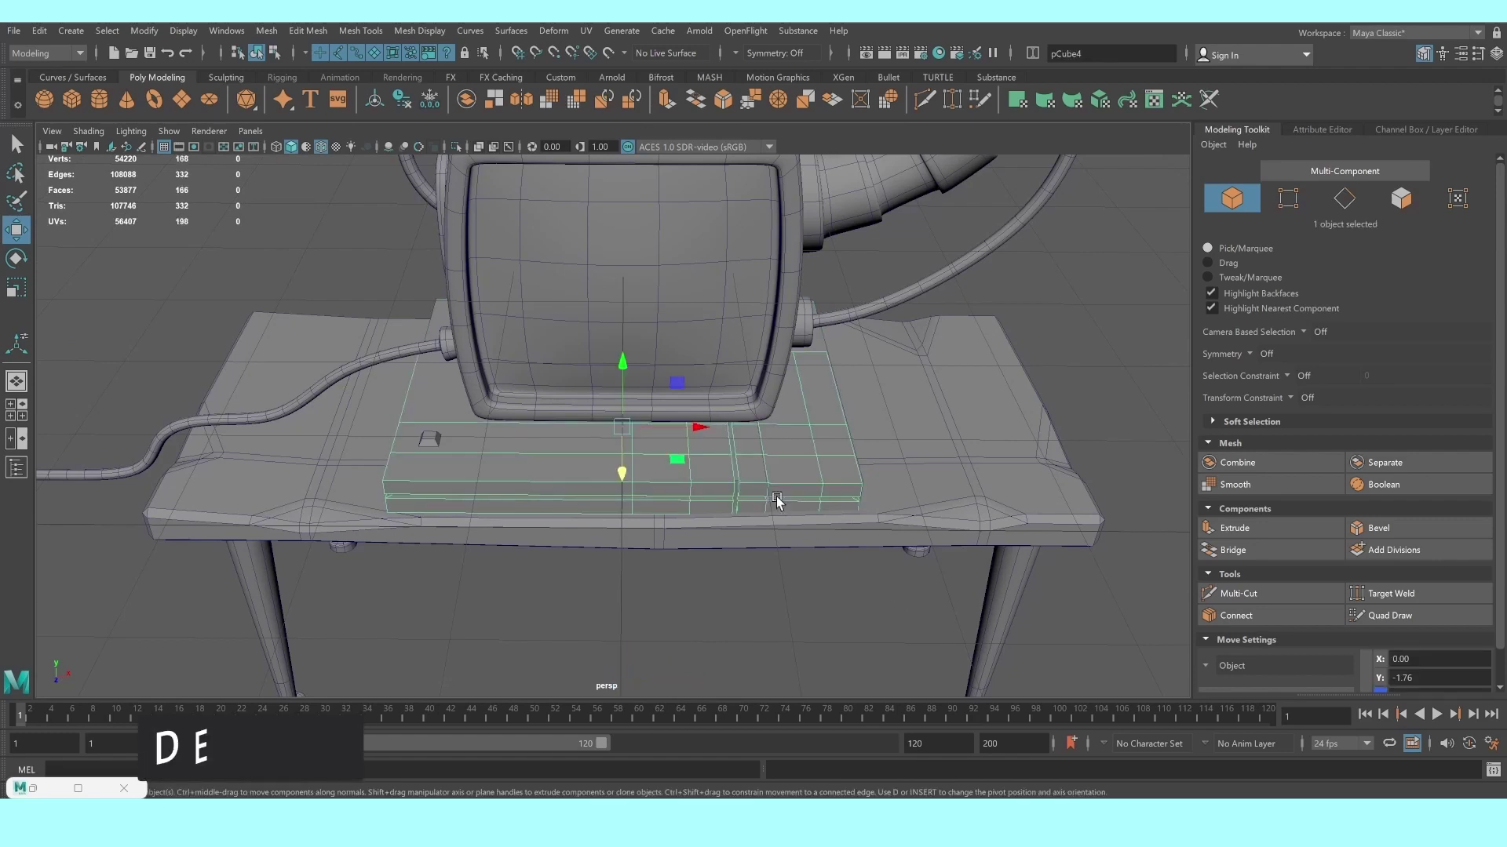
key("Delete")
scroll(664, 372, "up", 2)
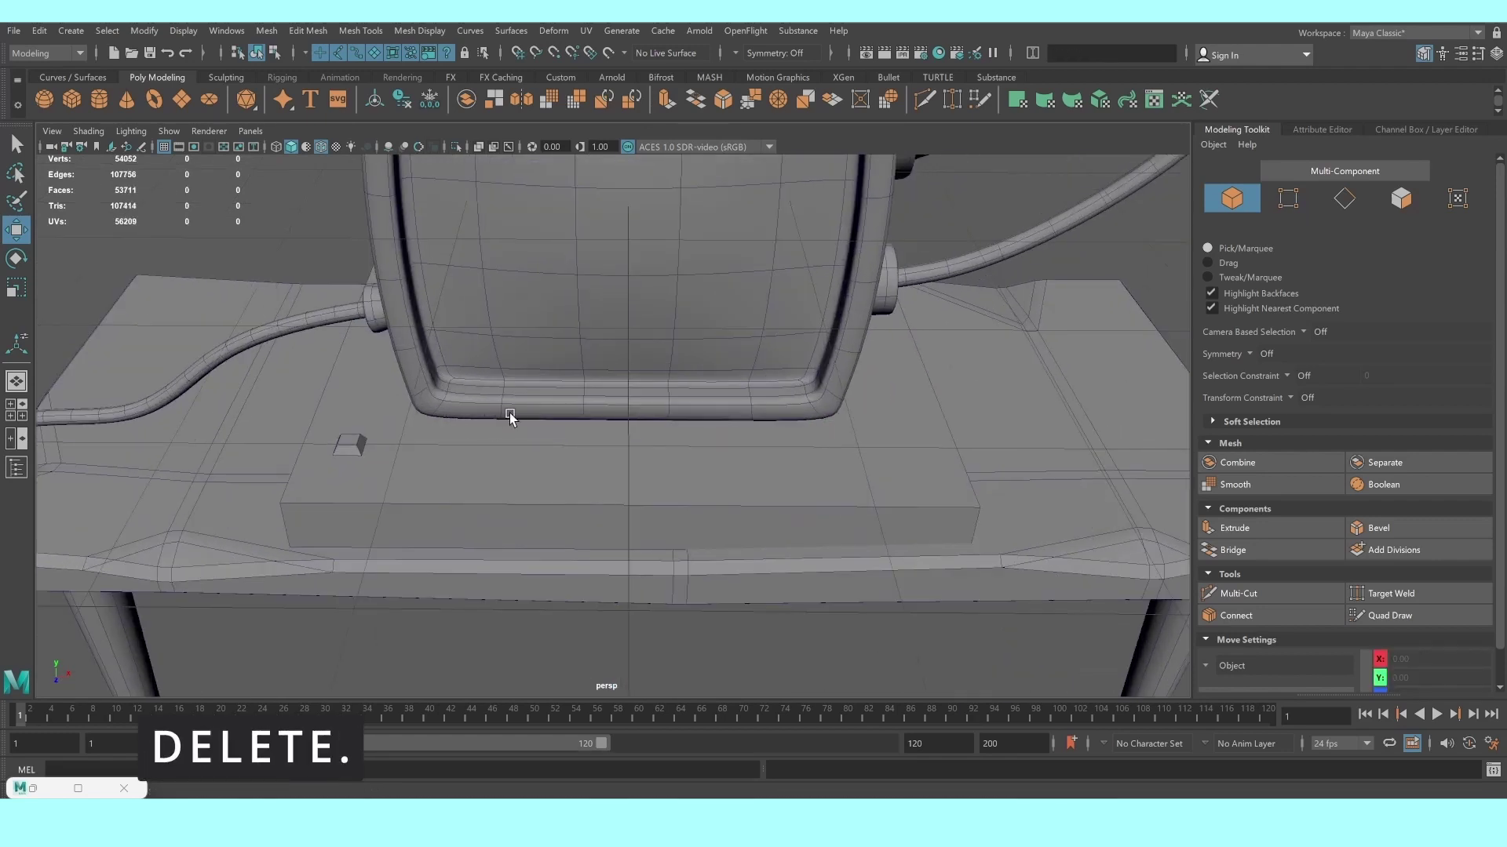
left_click(514, 490)
Insert four evenly spaced edge loops across the slab with Insert Edge Loop
left_click(376, 33)
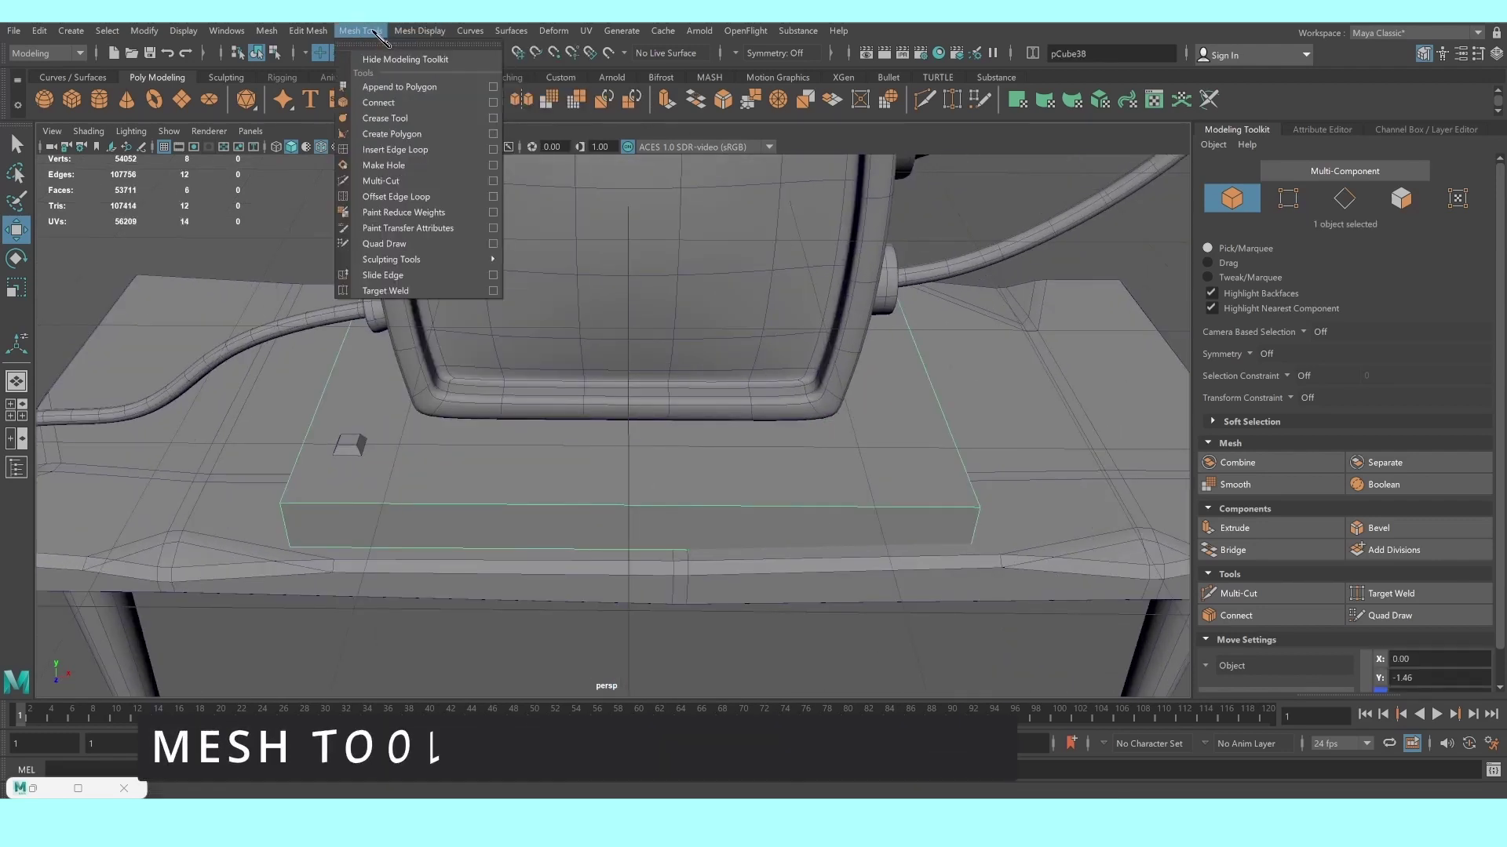
left_click(493, 150)
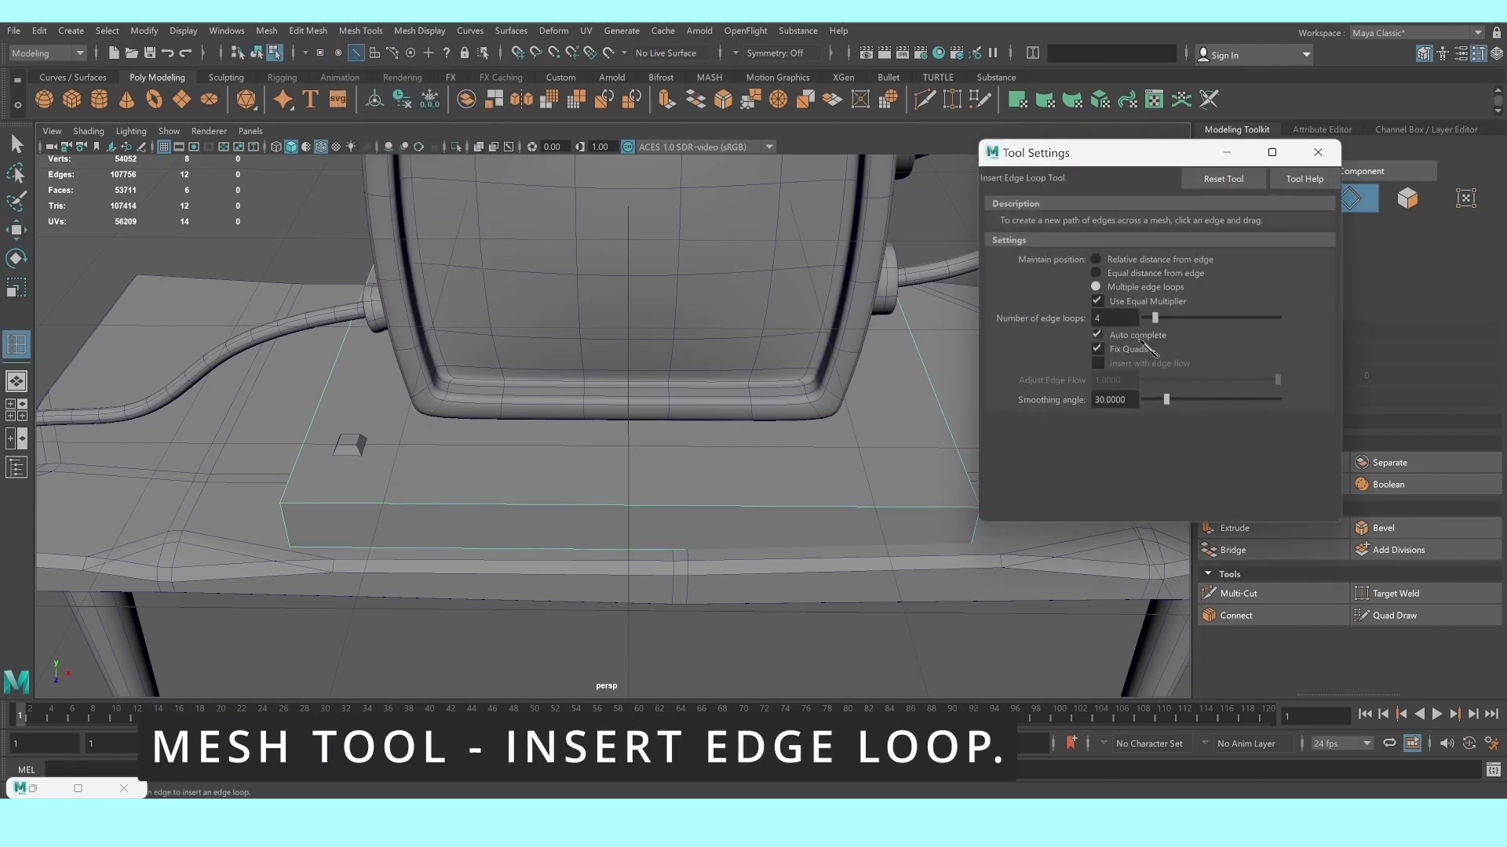
left_click(689, 504)
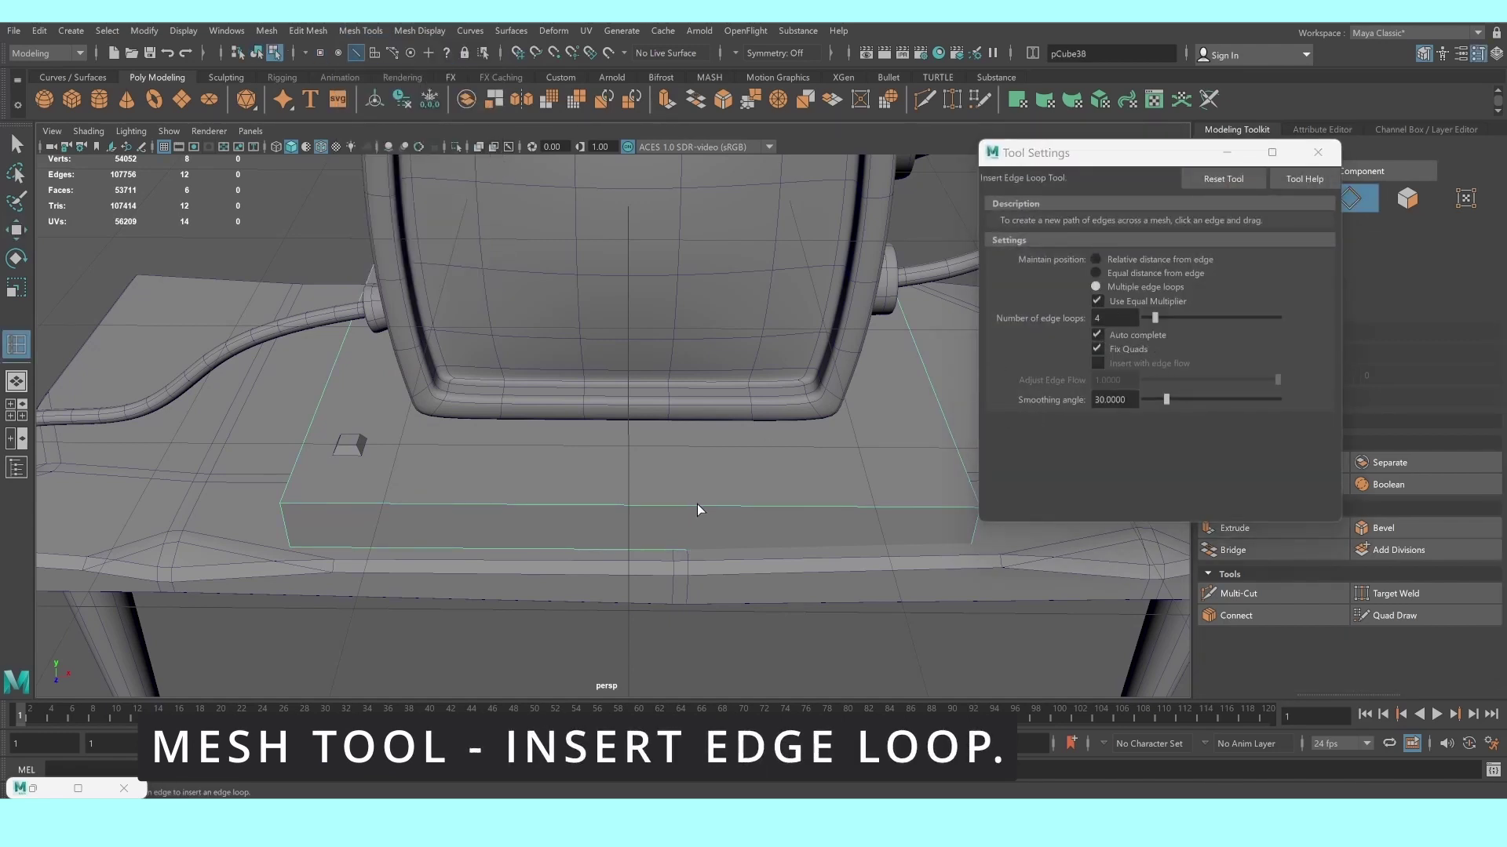
scroll(702, 506, "down", 2)
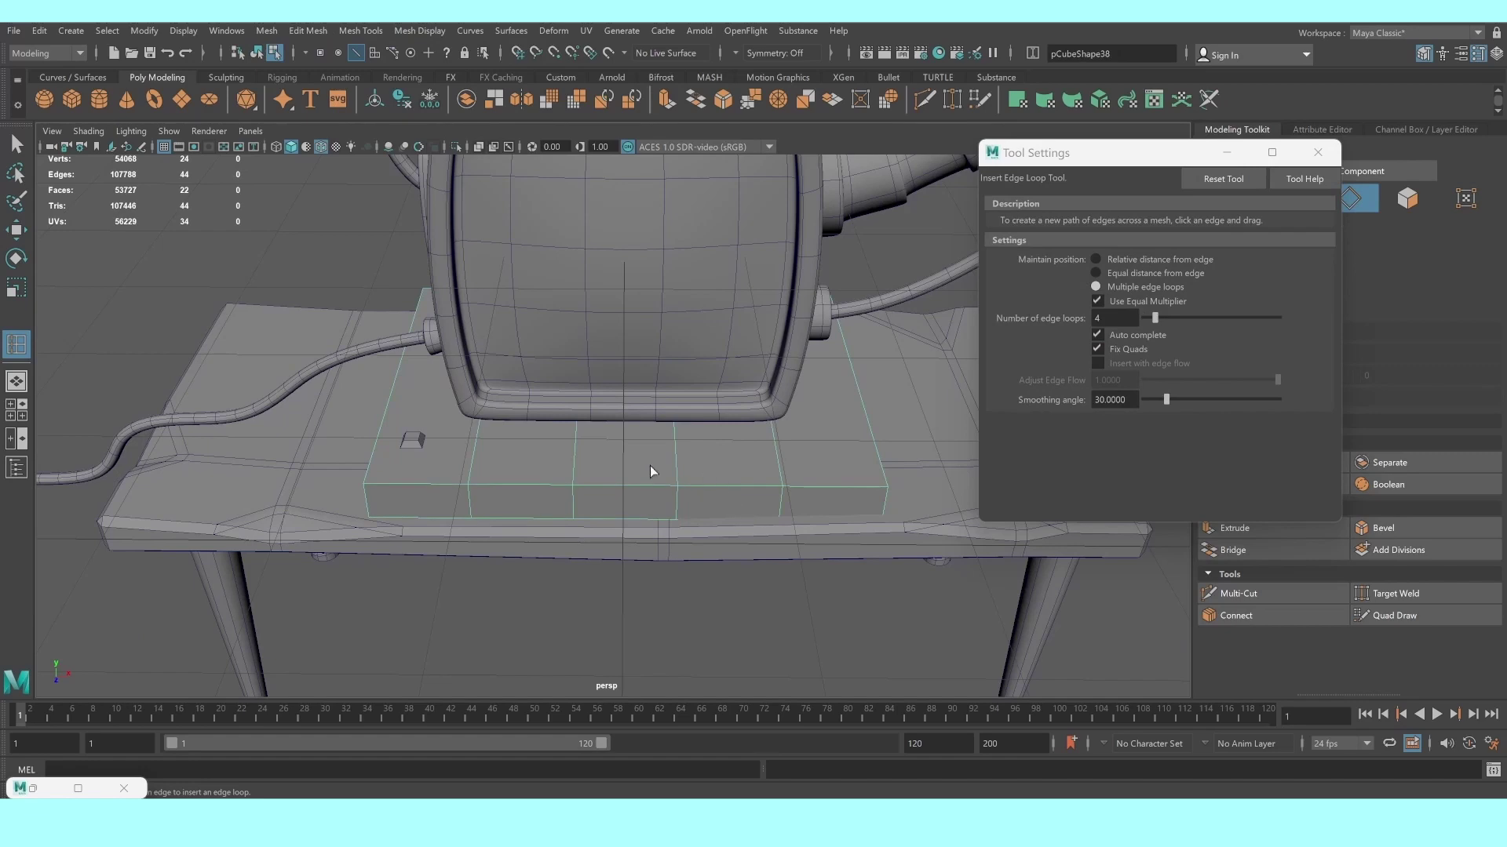
left_click(1106, 318)
type("1")
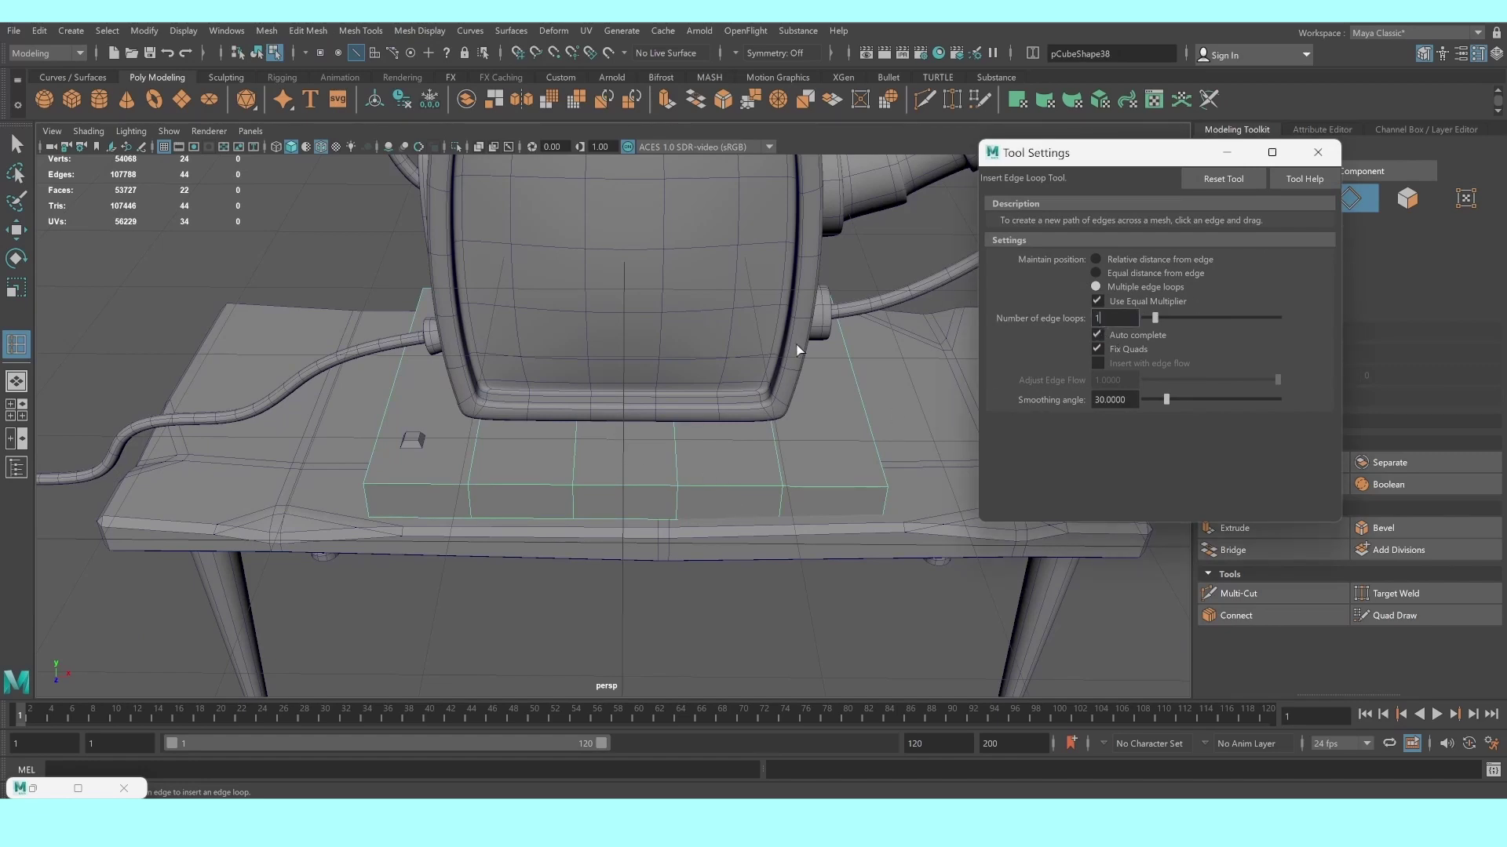
Undo an extra lengthwise loop and close the Insert Edge Loop tool settings
left_click_drag(798, 349, 619, 474, "alt")
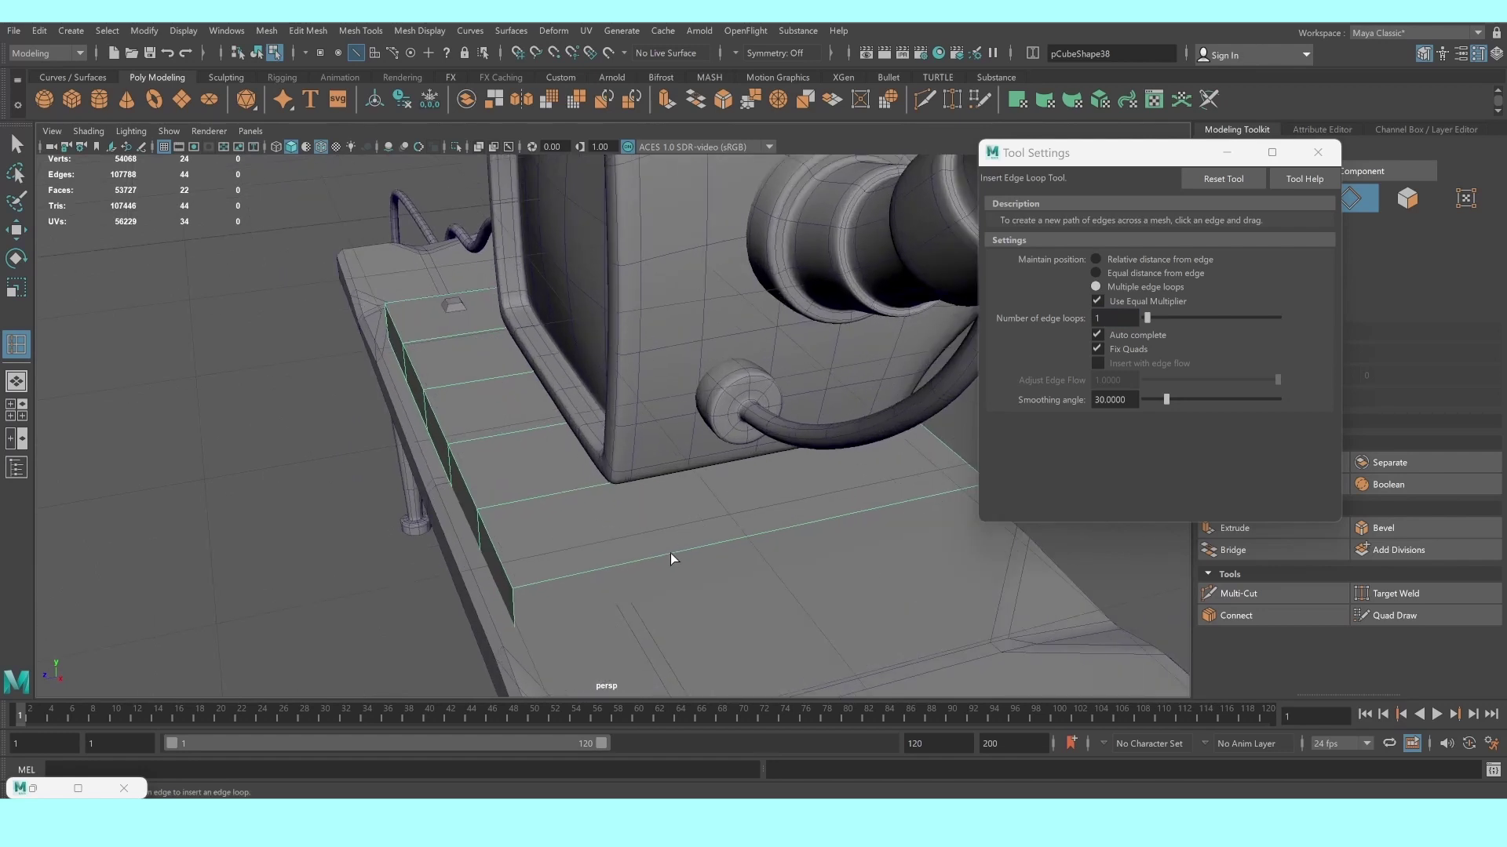
left_click_drag(663, 559, 669, 560)
key("ctrl+z")
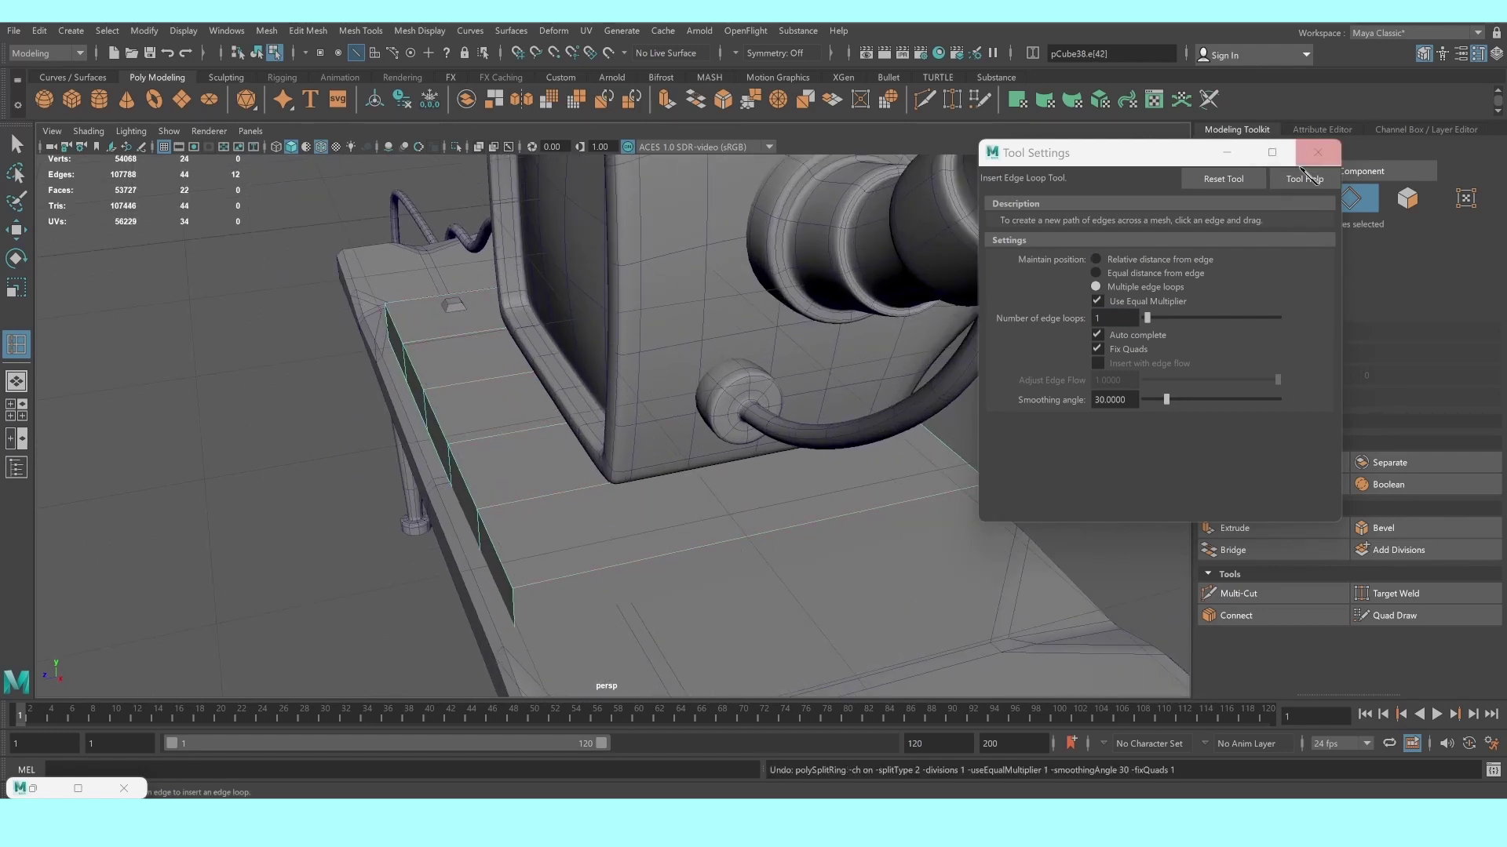
left_click(1317, 152)
left_click(15, 144)
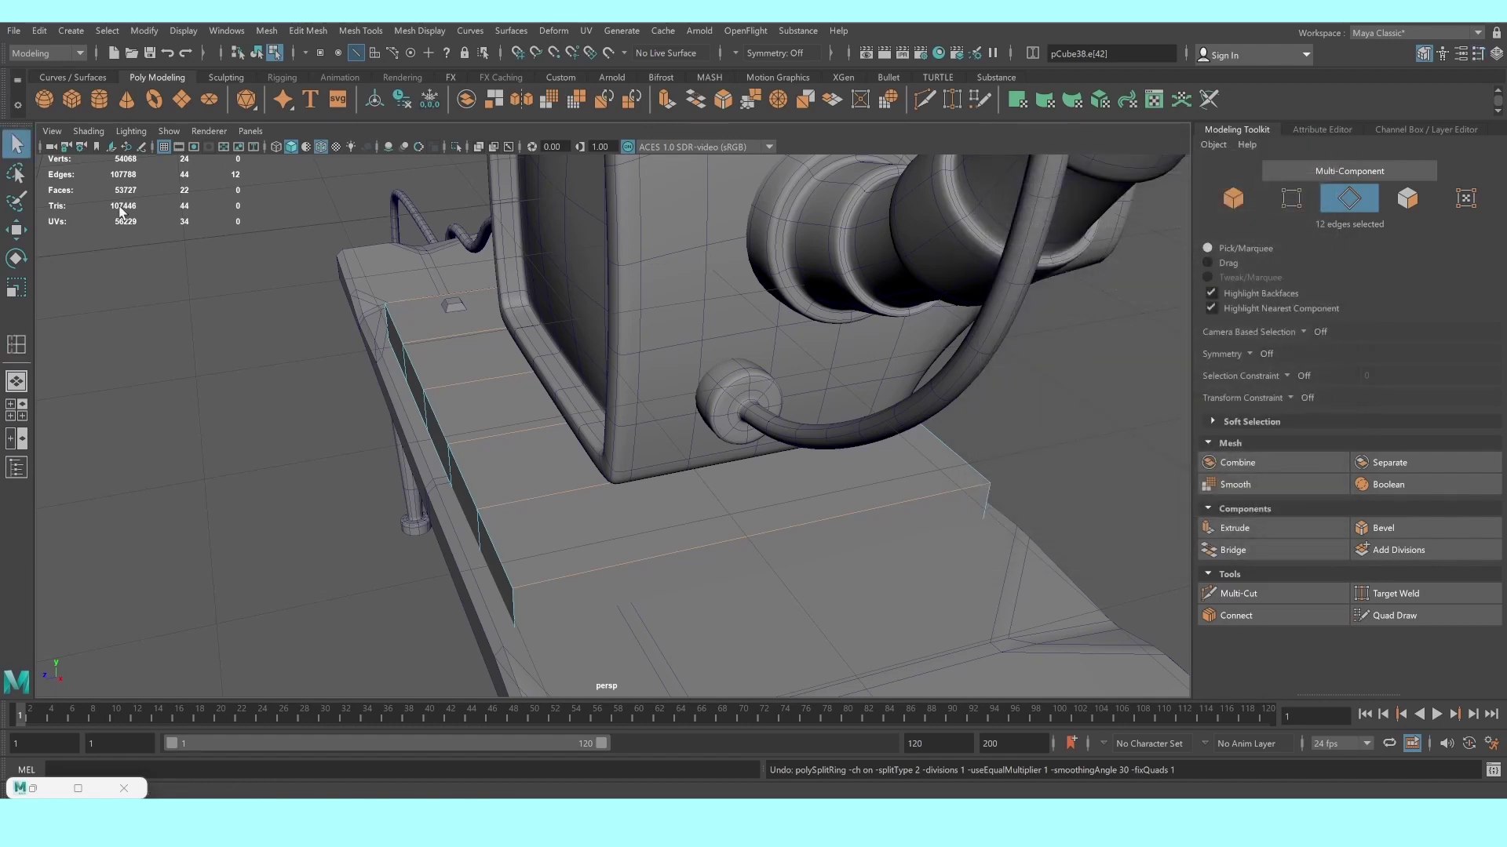
scroll(440, 359, "down", 2)
key("space")
key("space")
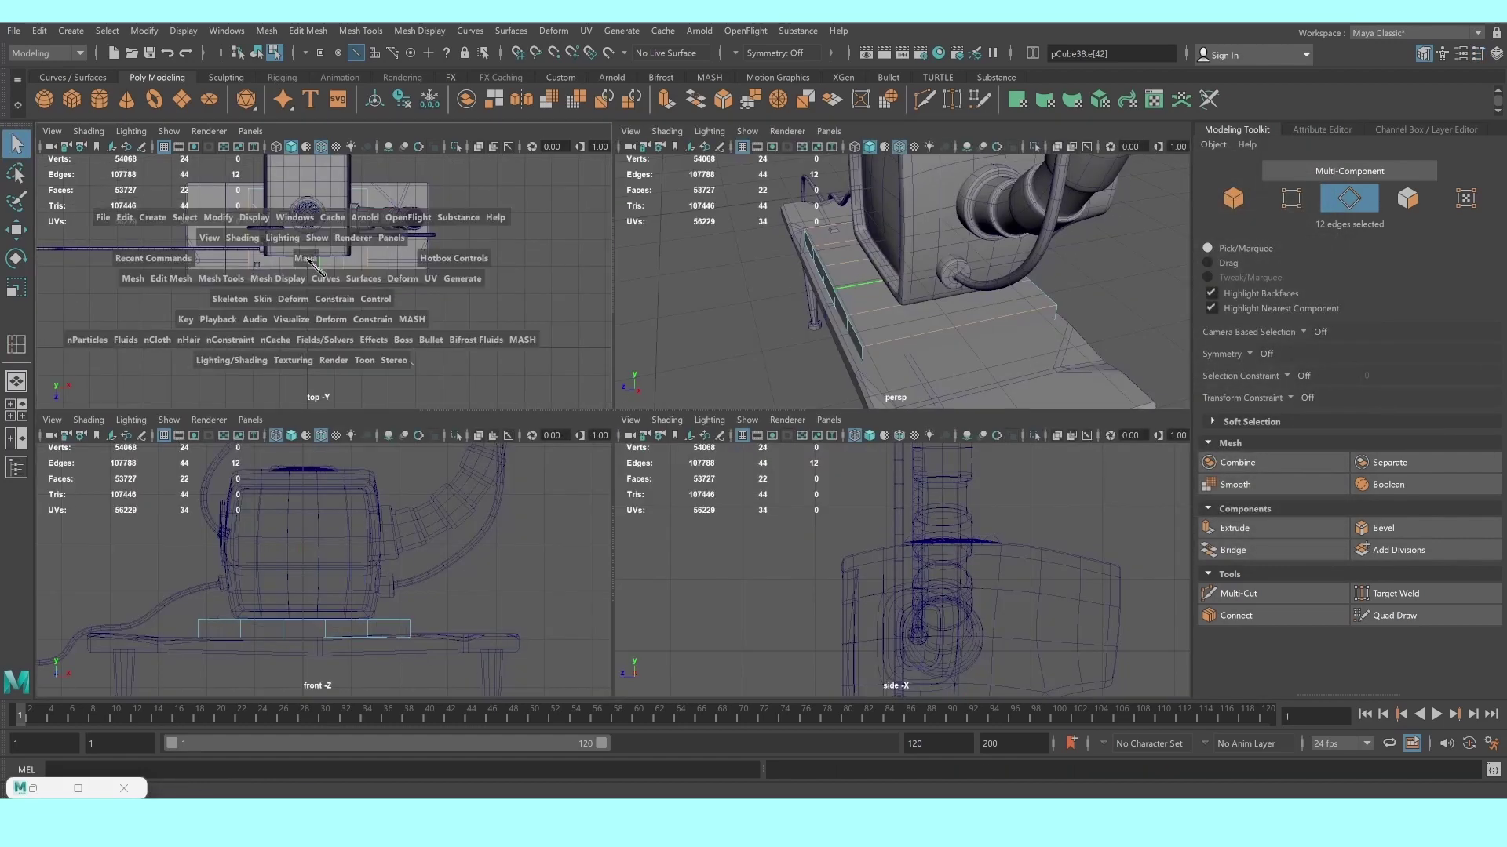
scroll(521, 369, "up", 3)
right_click_drag(514, 369, 430, 375)
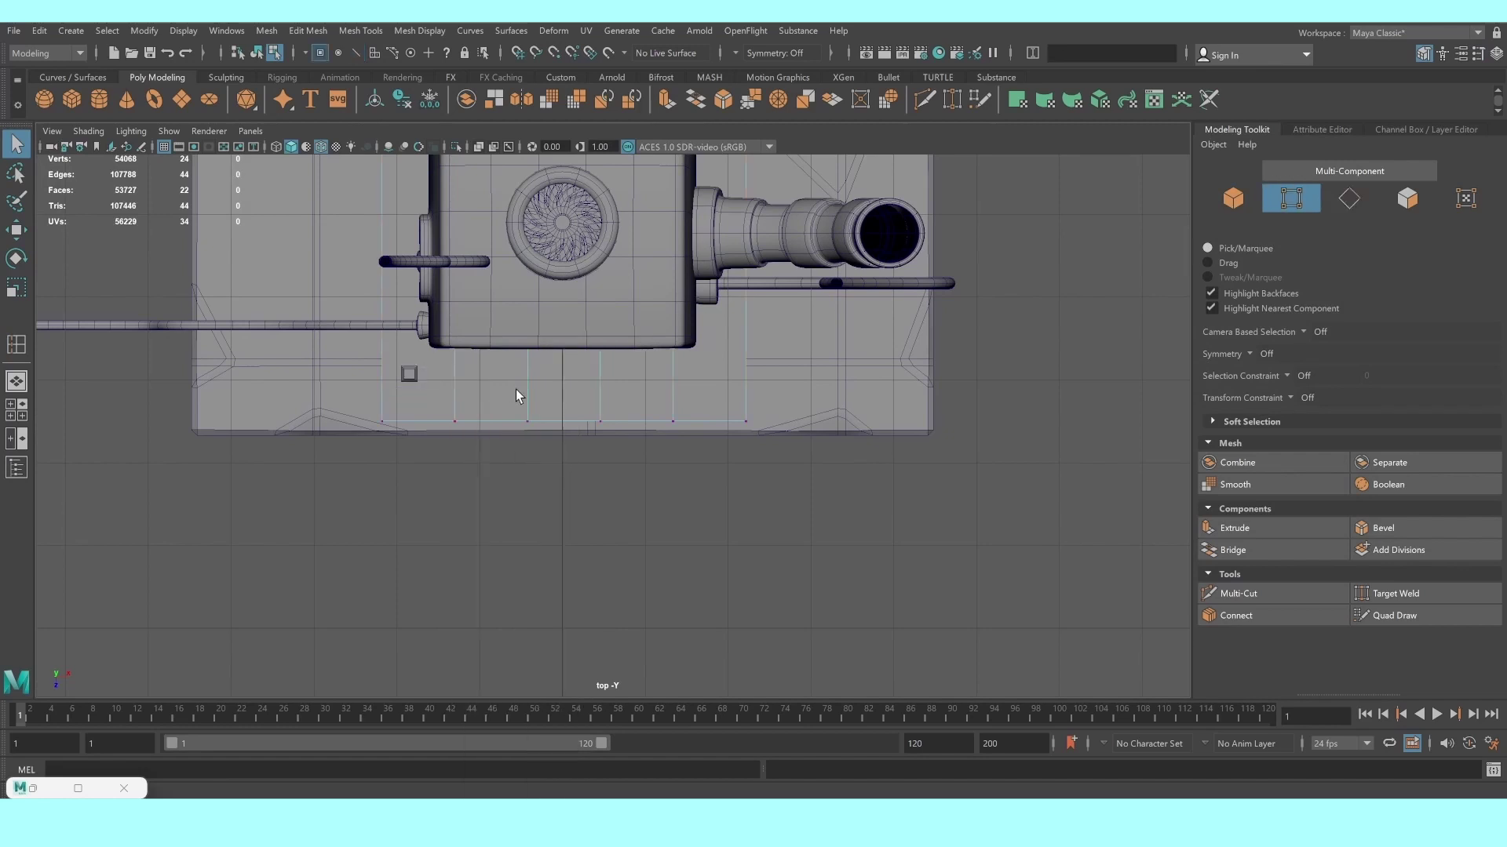
In Top view, pull the middle front-edge vertices to curve the slab's front edge
left_click_drag(690, 448, 691, 448)
key("w")
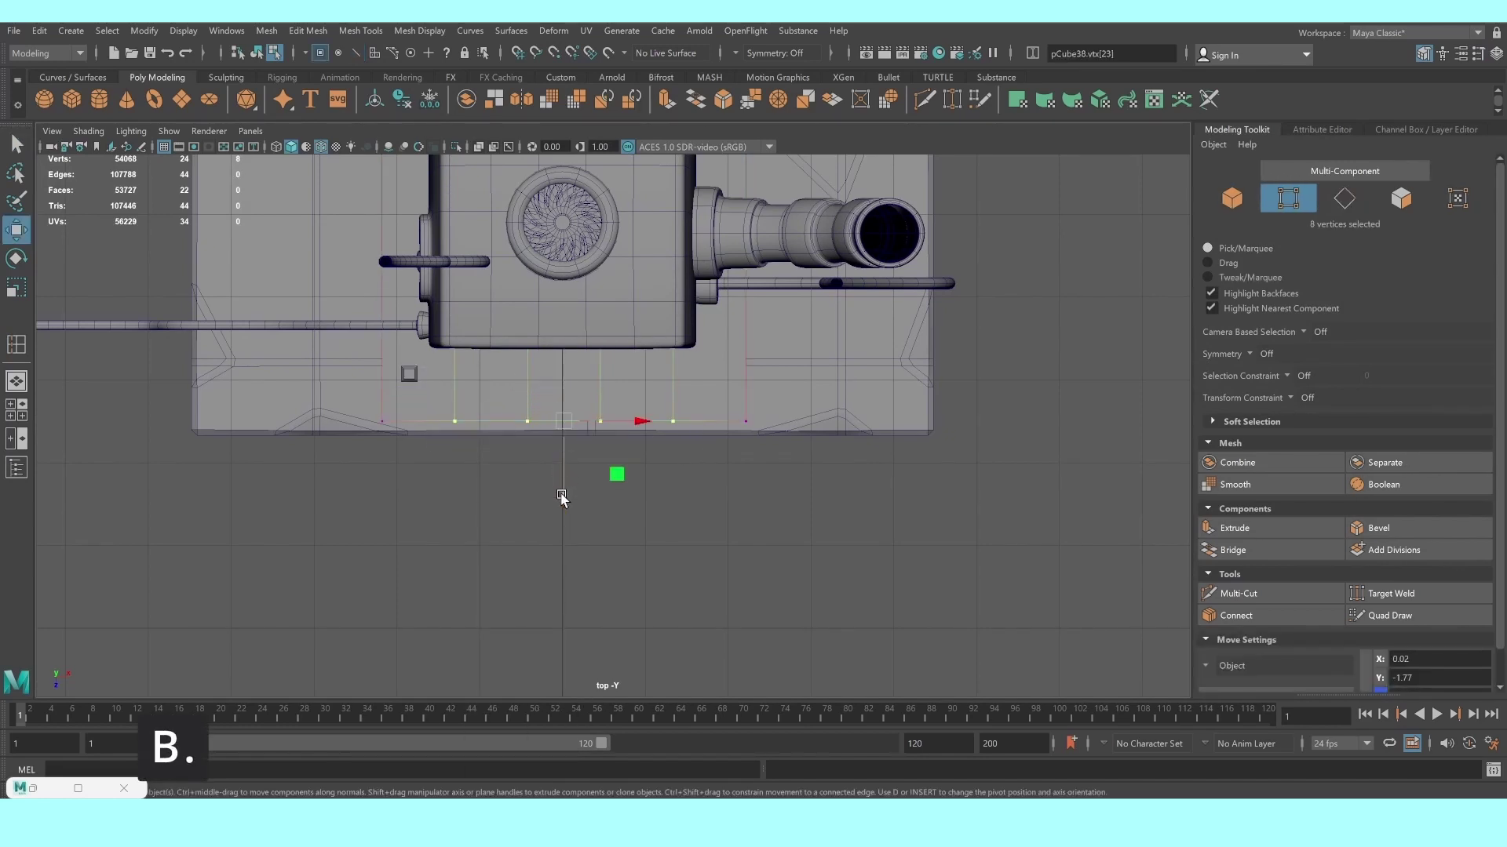
left_click_drag(562, 499, 562, 486)
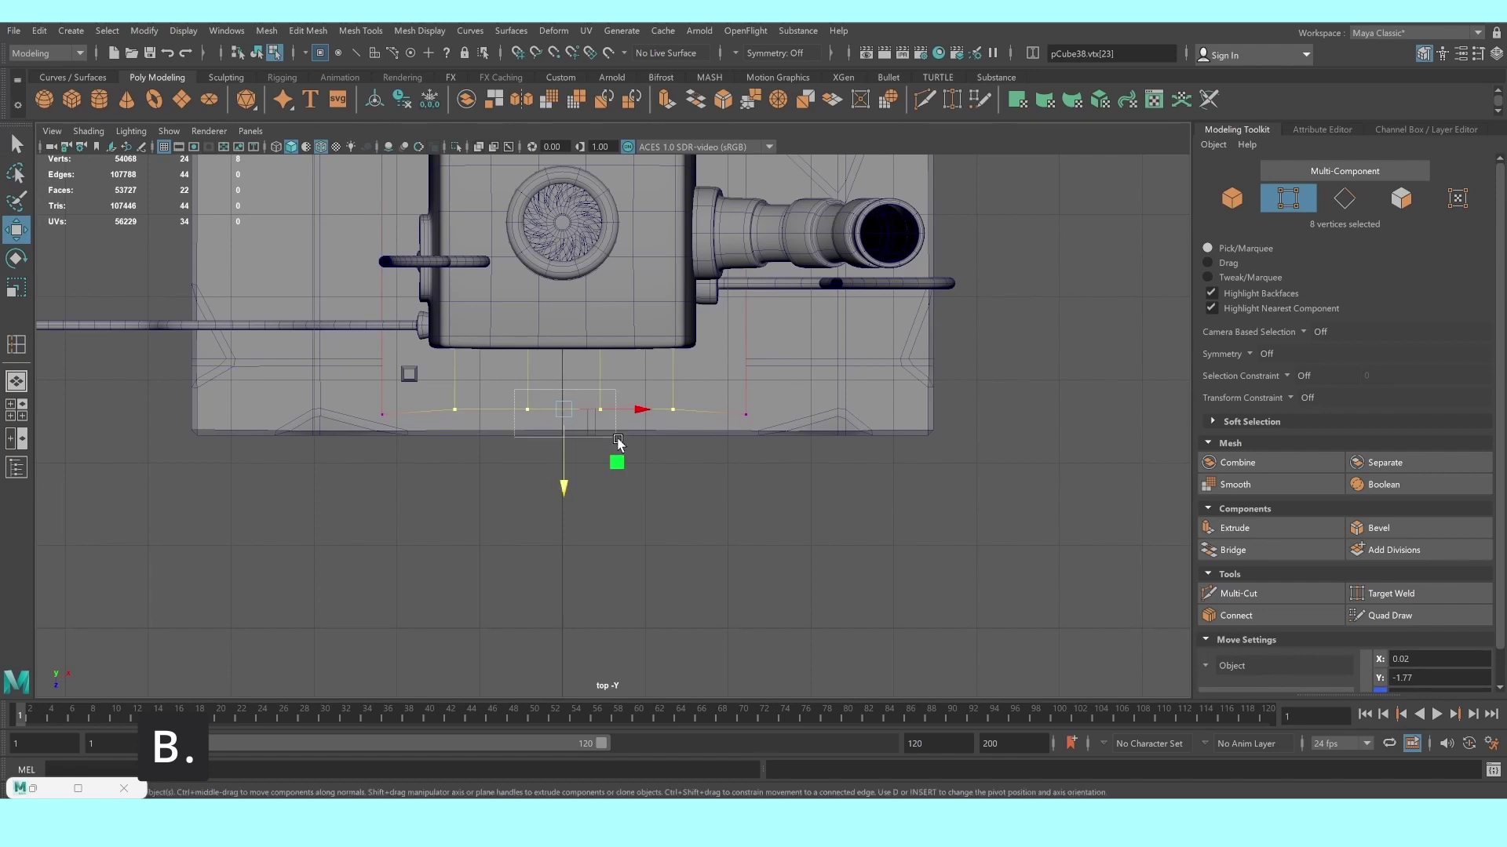
left_click_drag(513, 389, 635, 458)
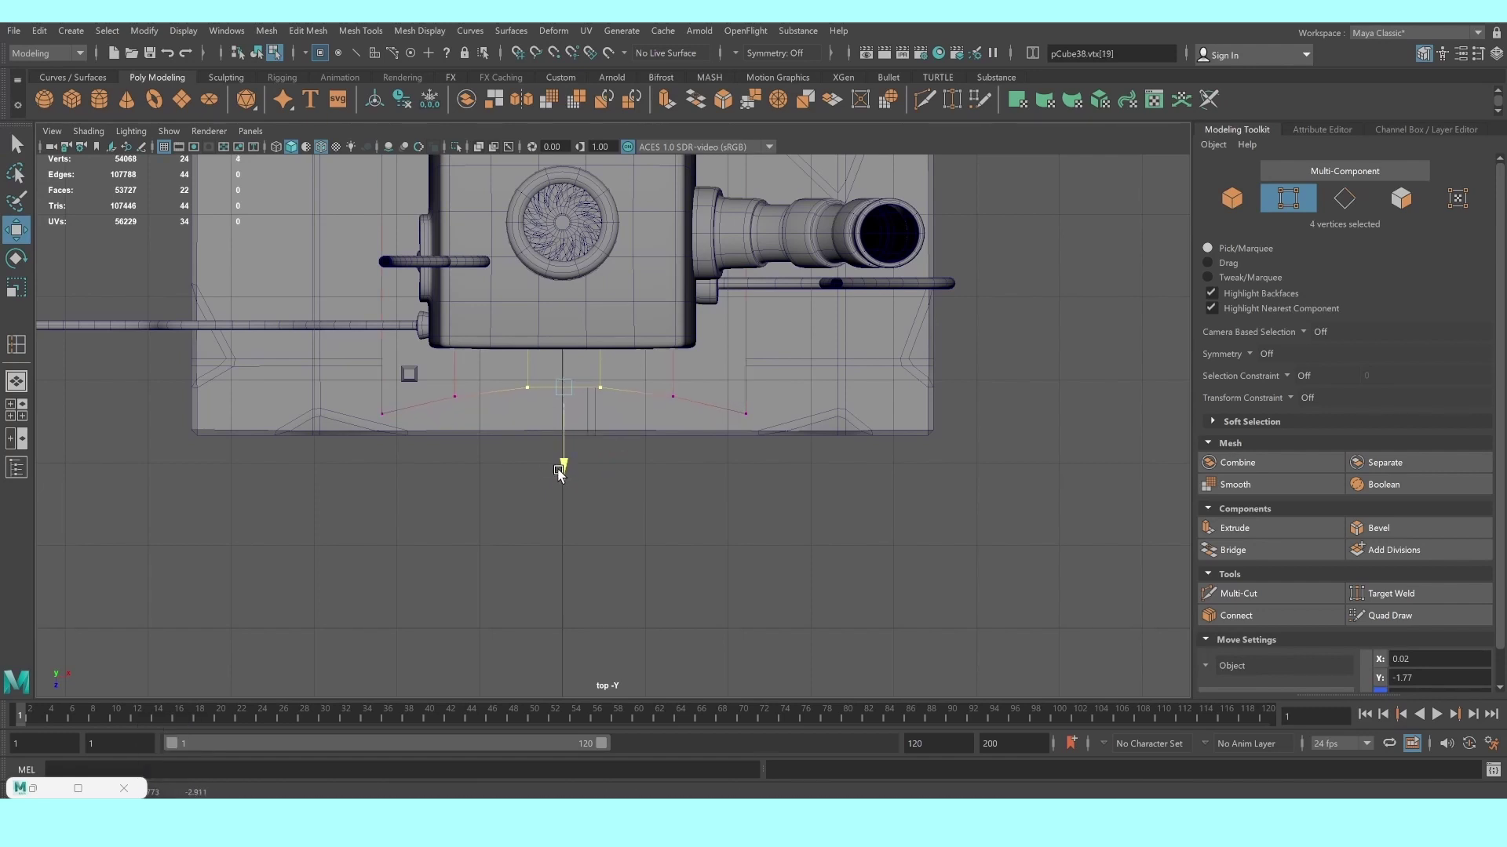
middle_click_drag(563, 441, 571, 487, "alt")
Slide the curved slab along the desk beside the monitor
key("space")
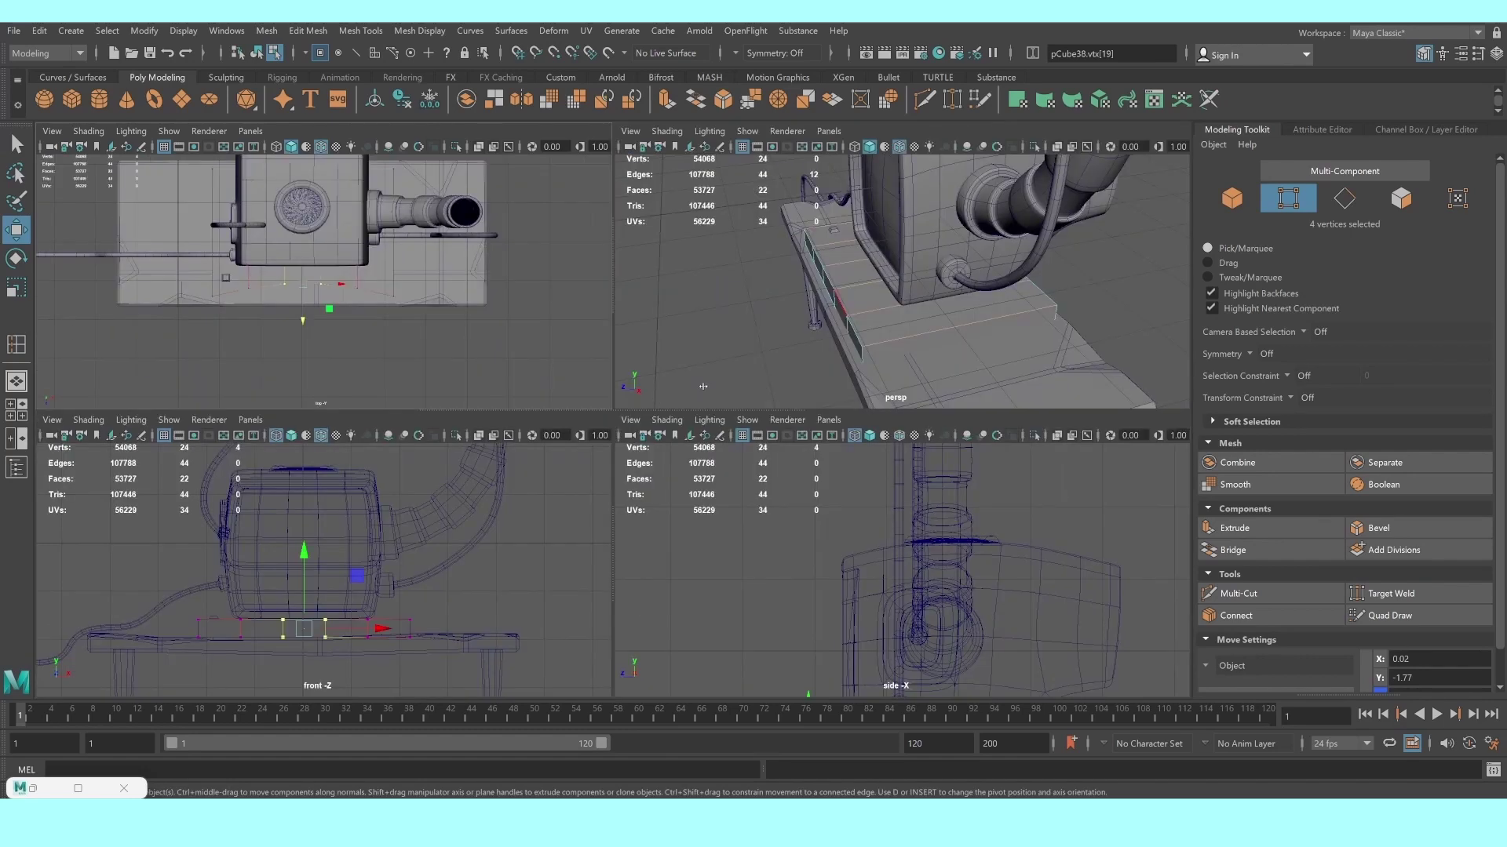
key("space")
mouse_move(763, 404)
left_mouse_down("alt")
mouse_move(589, 475)
mouse_move(667, 475)
left_mouse_up("alt")
right_click_drag(667, 474, 703, 416)
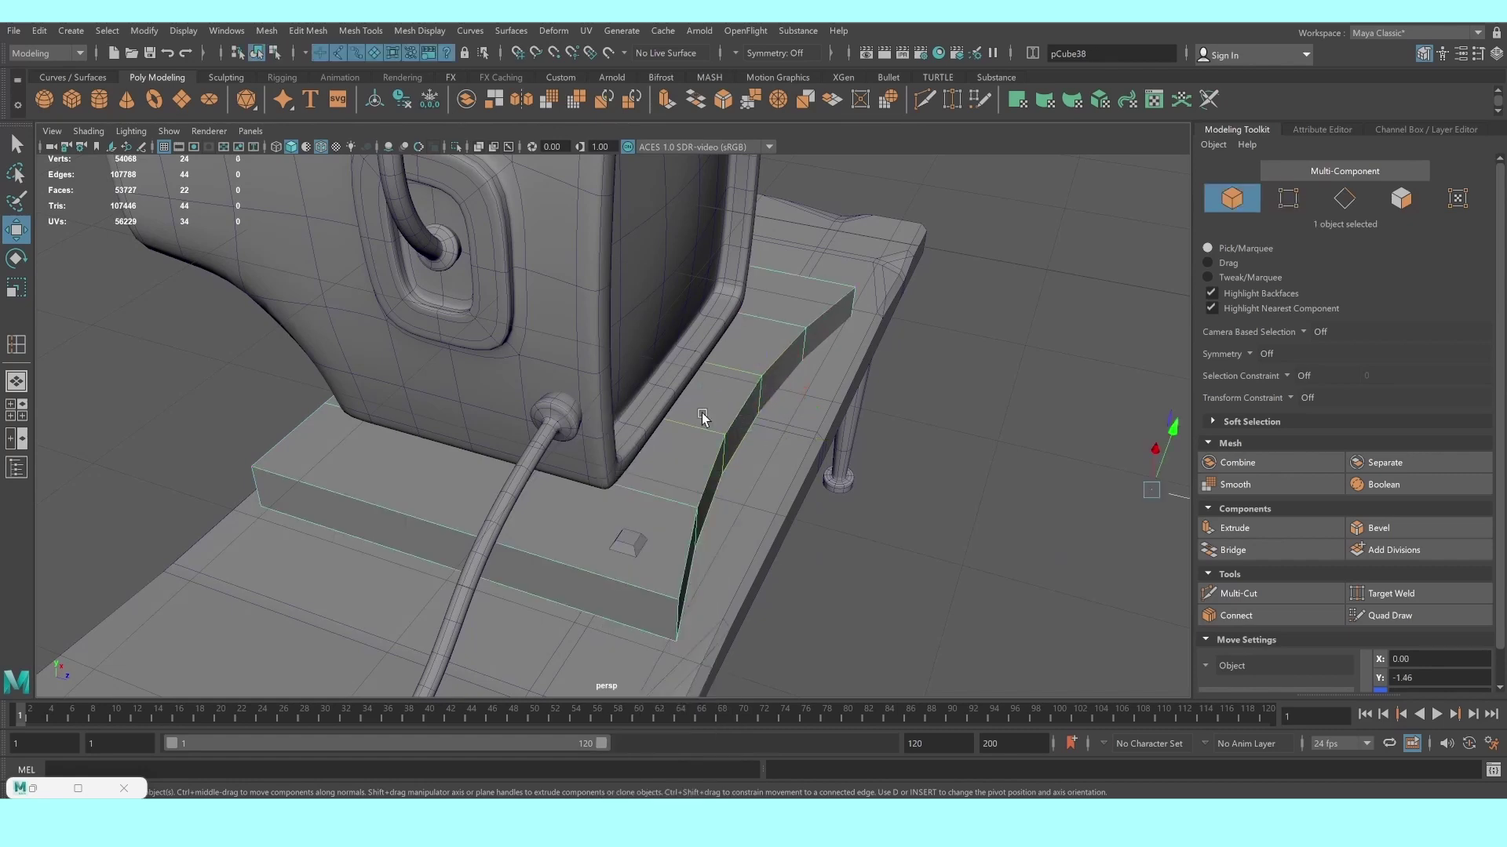
scroll(807, 456, "down", 5)
left_click_drag(807, 456, 879, 469, "alt")
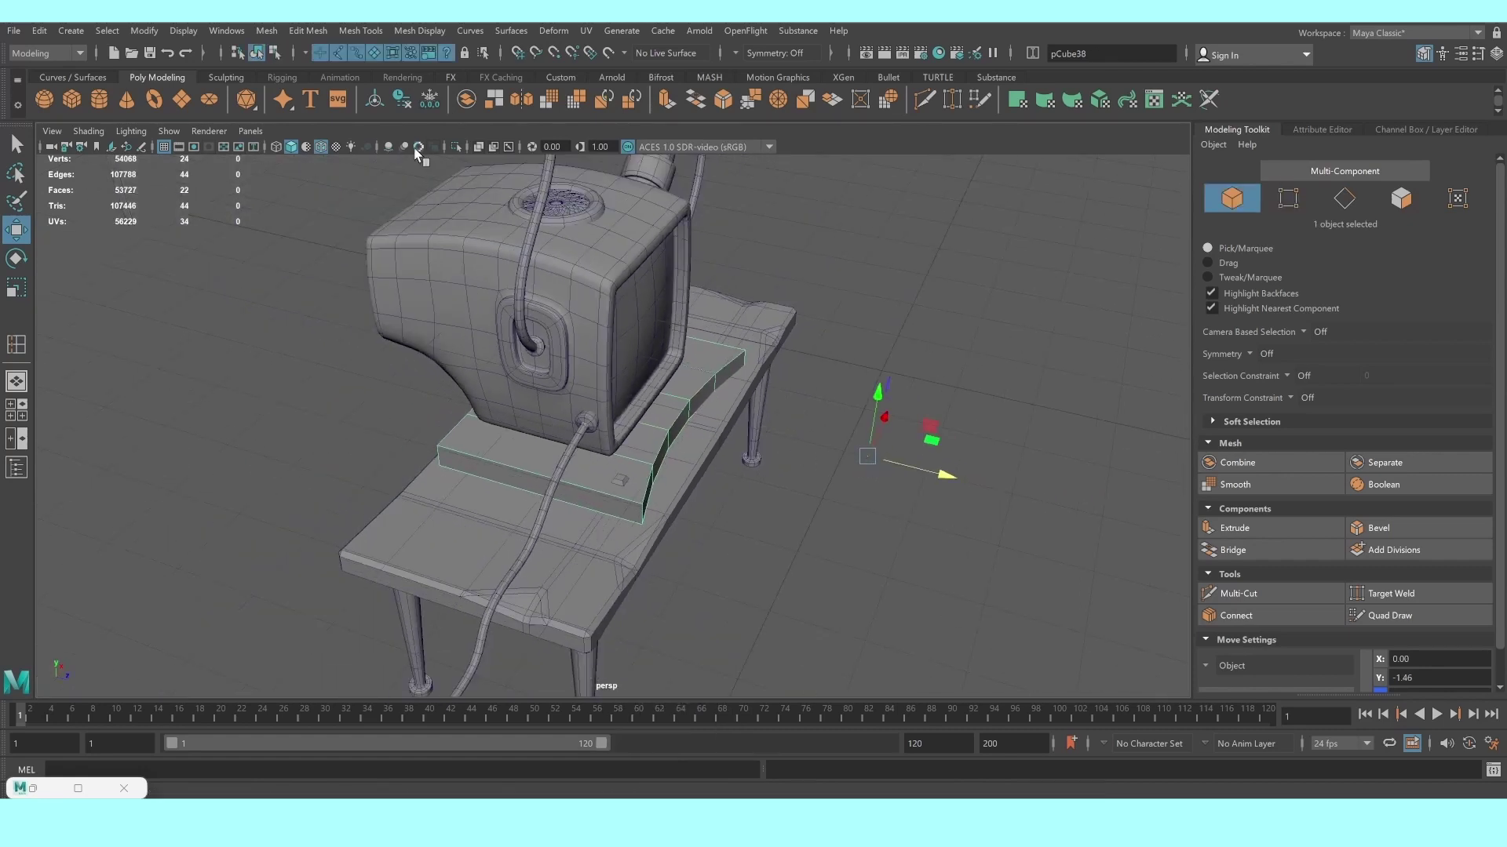
left_click(378, 109)
left_click_drag(673, 428, 686, 431)
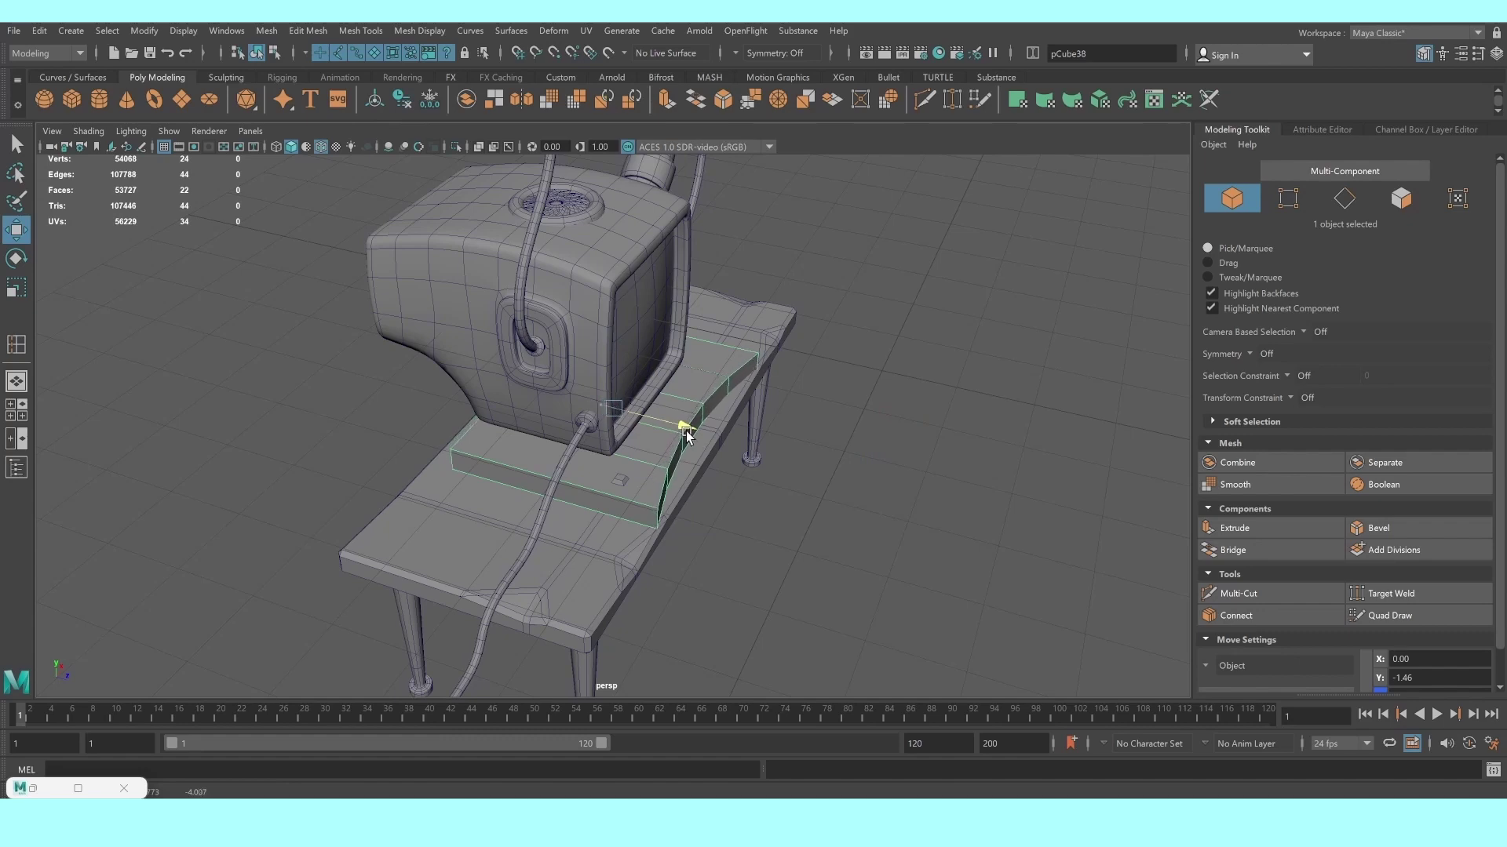
scroll(648, 488, "up", 5)
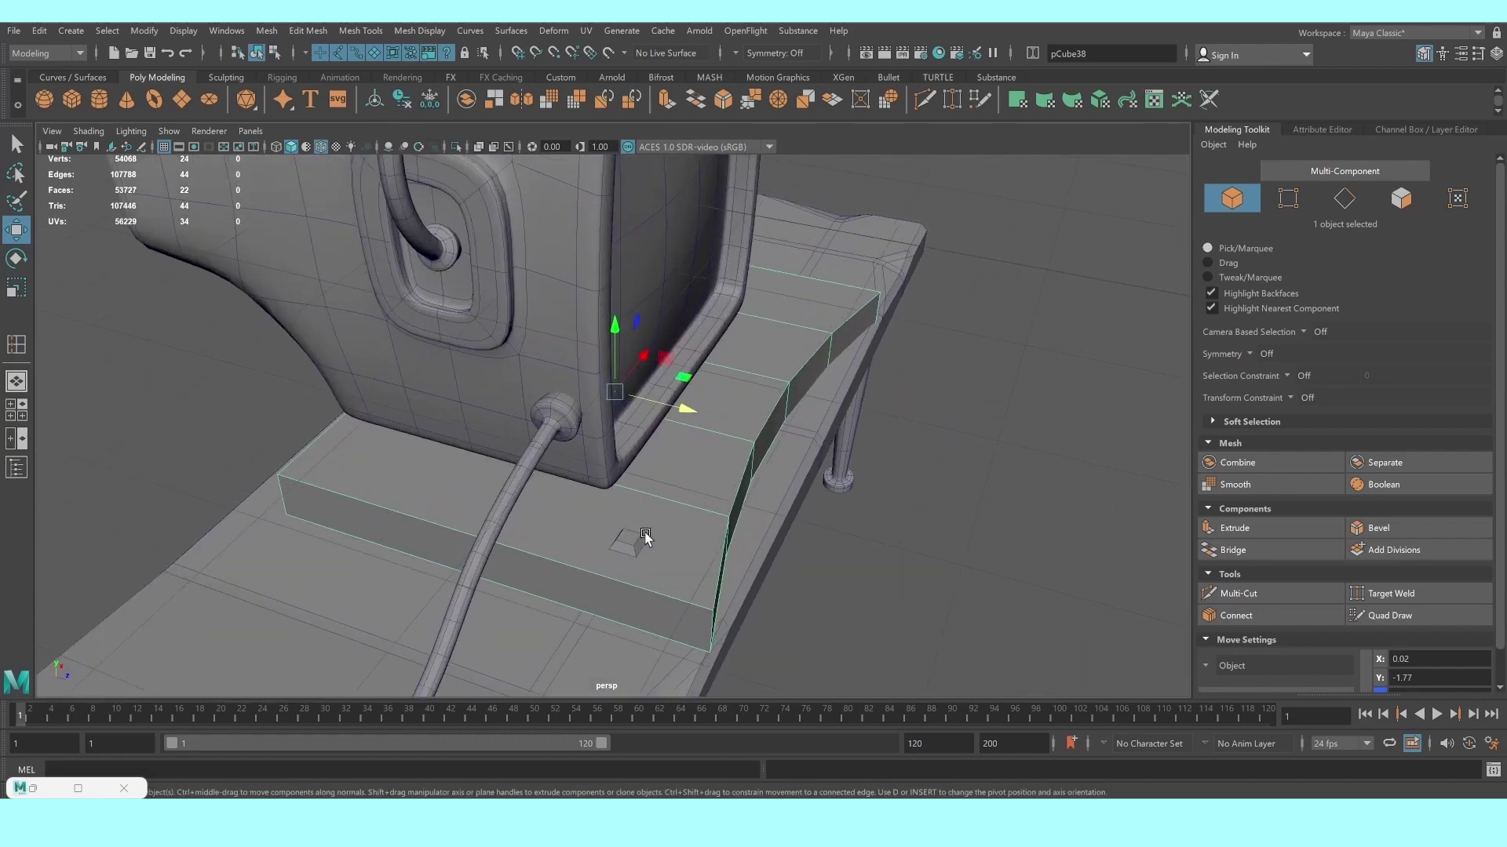
right_click_drag(632, 536, 639, 538, "shift")
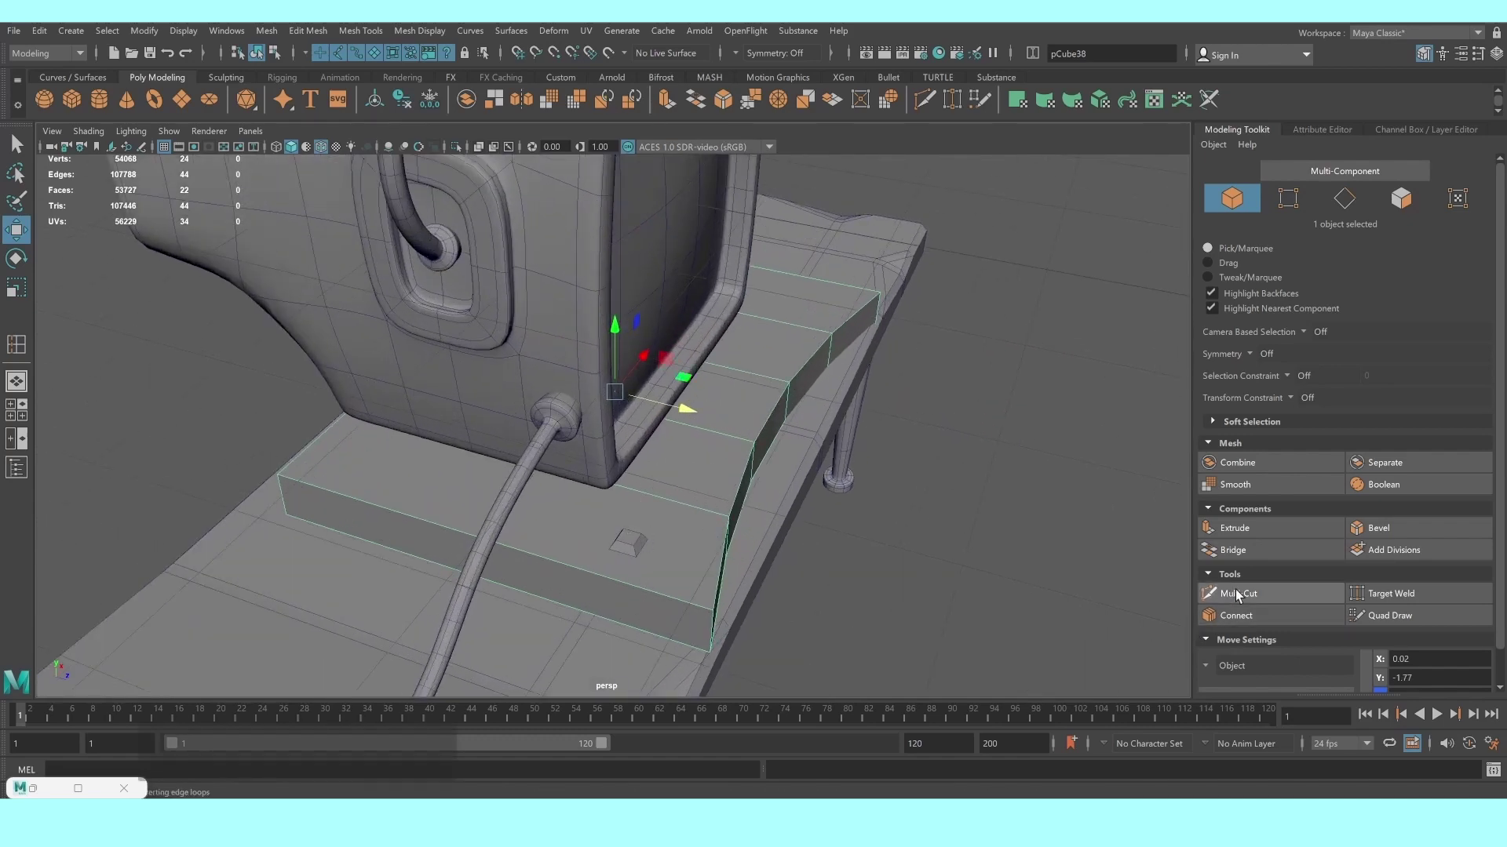
Multi-Cut a new edge across the raised strip of the slab
left_click(677, 409, "ctrl")
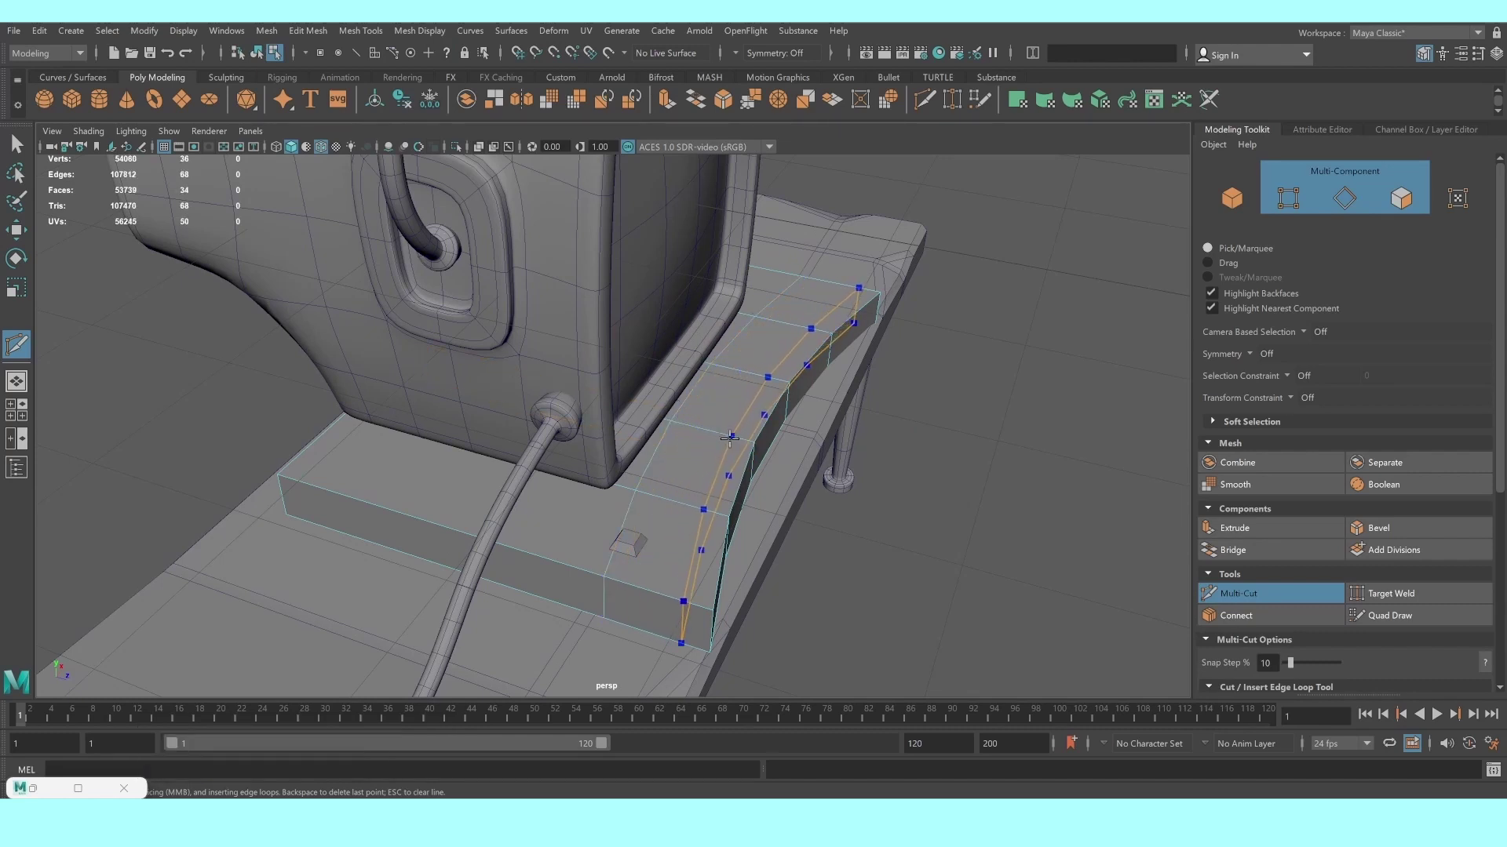
key("Return")
mouse_move(706, 437)
left_mouse_down("alt")
mouse_move(694, 447)
mouse_move(719, 453)
mouse_move(581, 427)
mouse_move(551, 440)
left_mouse_up("alt")
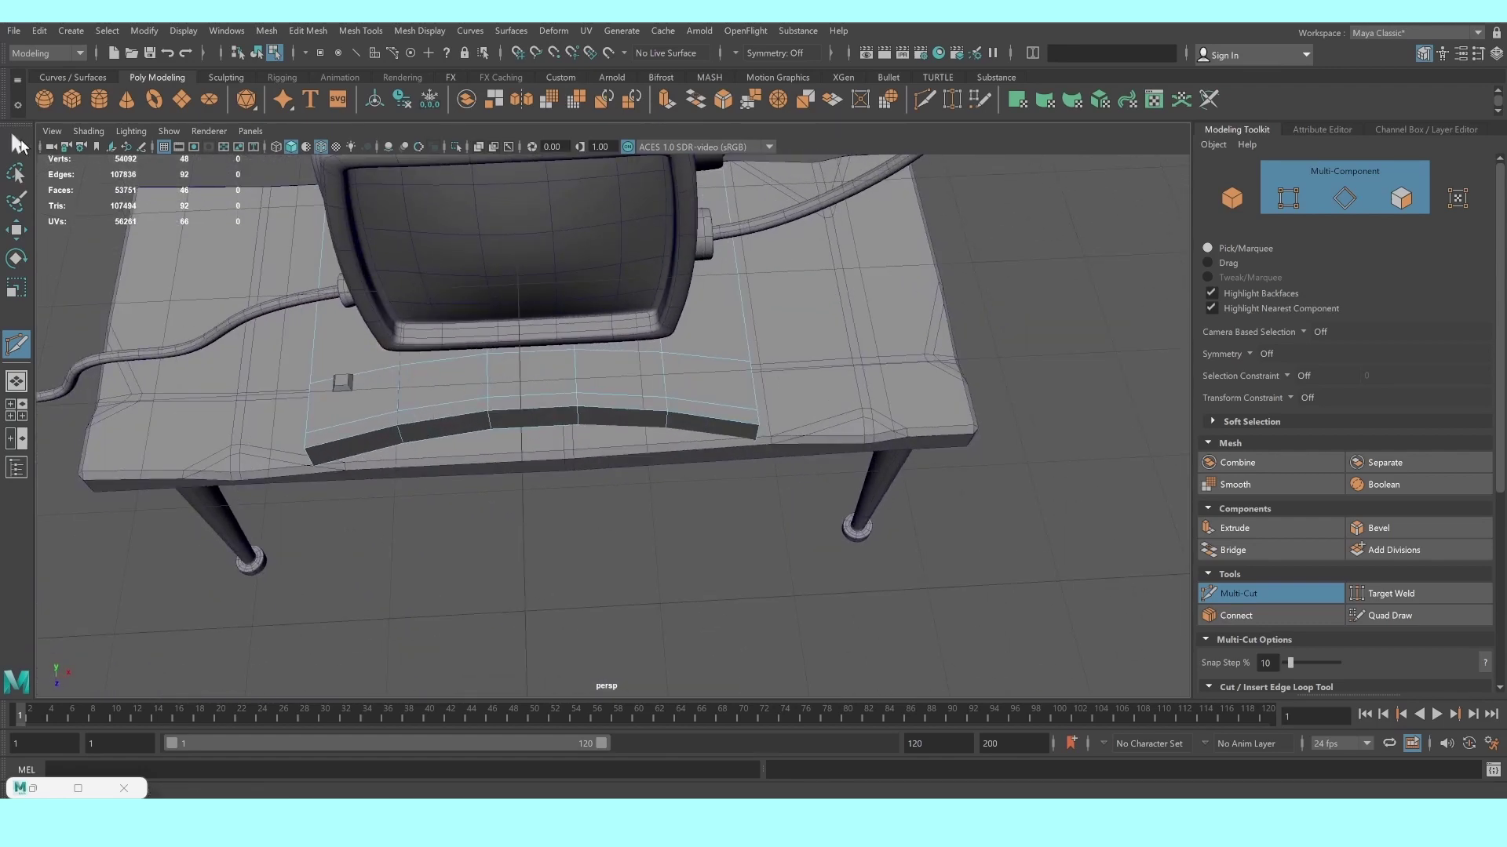
left_click(17, 143)
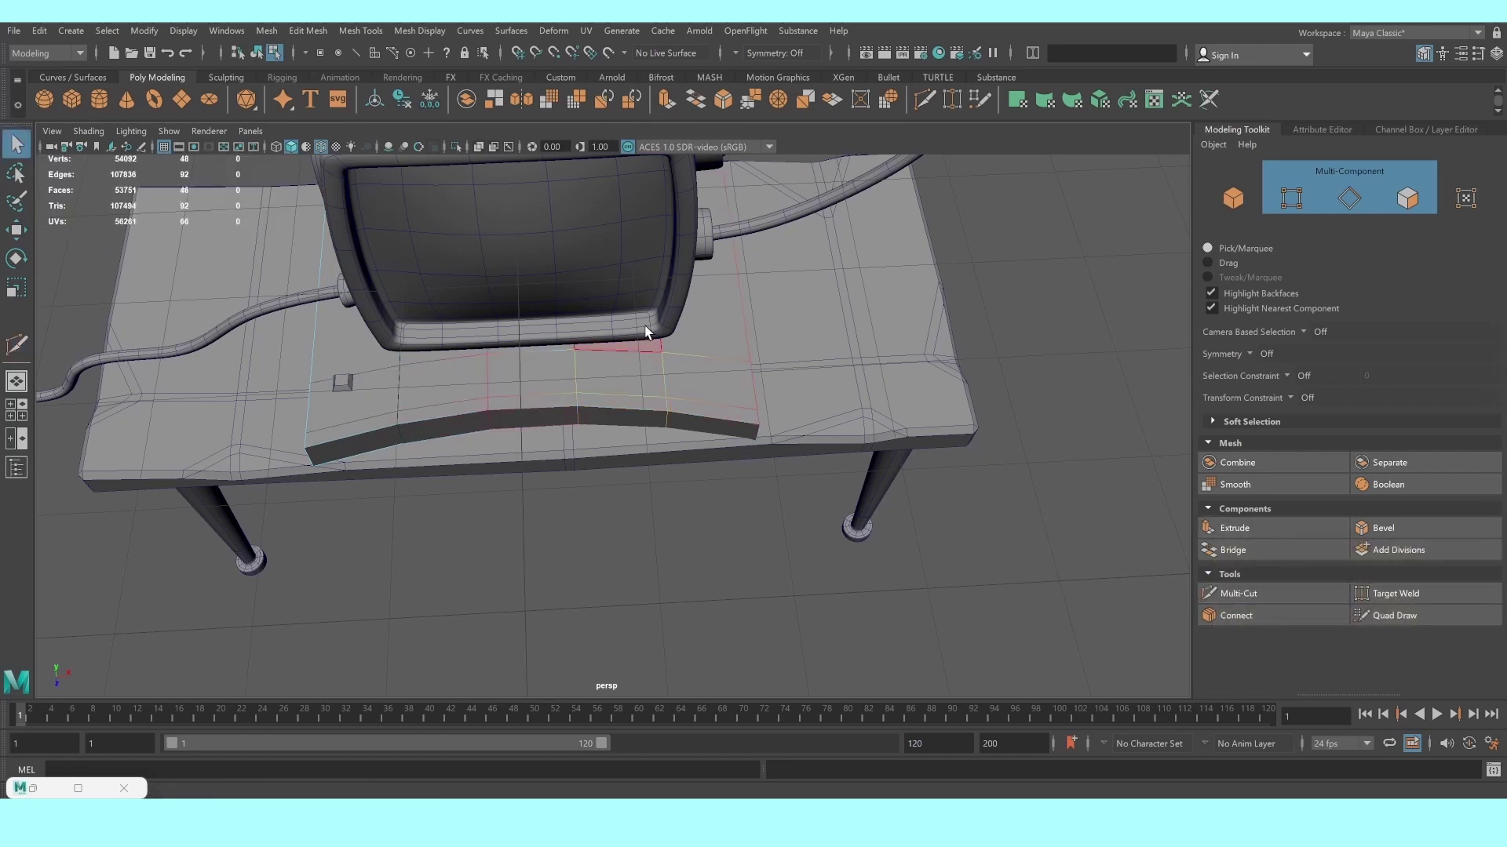
Cut two more edge loops across the curved strip, then select the keyboard base object
left_click(1230, 599)
left_click_drag(538, 303, 620, 361, "alt")
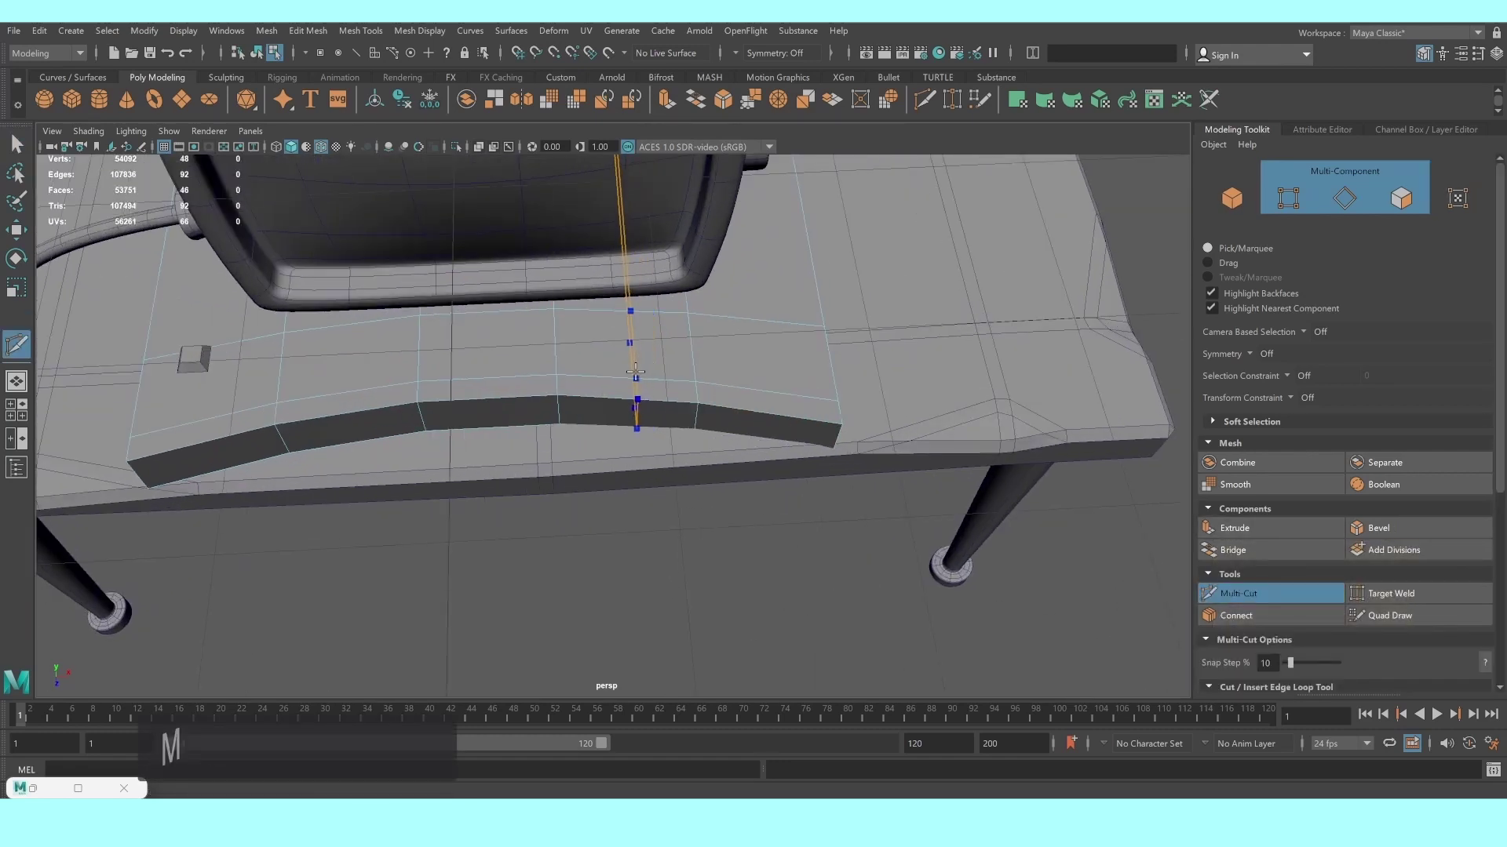
left_click(624, 371)
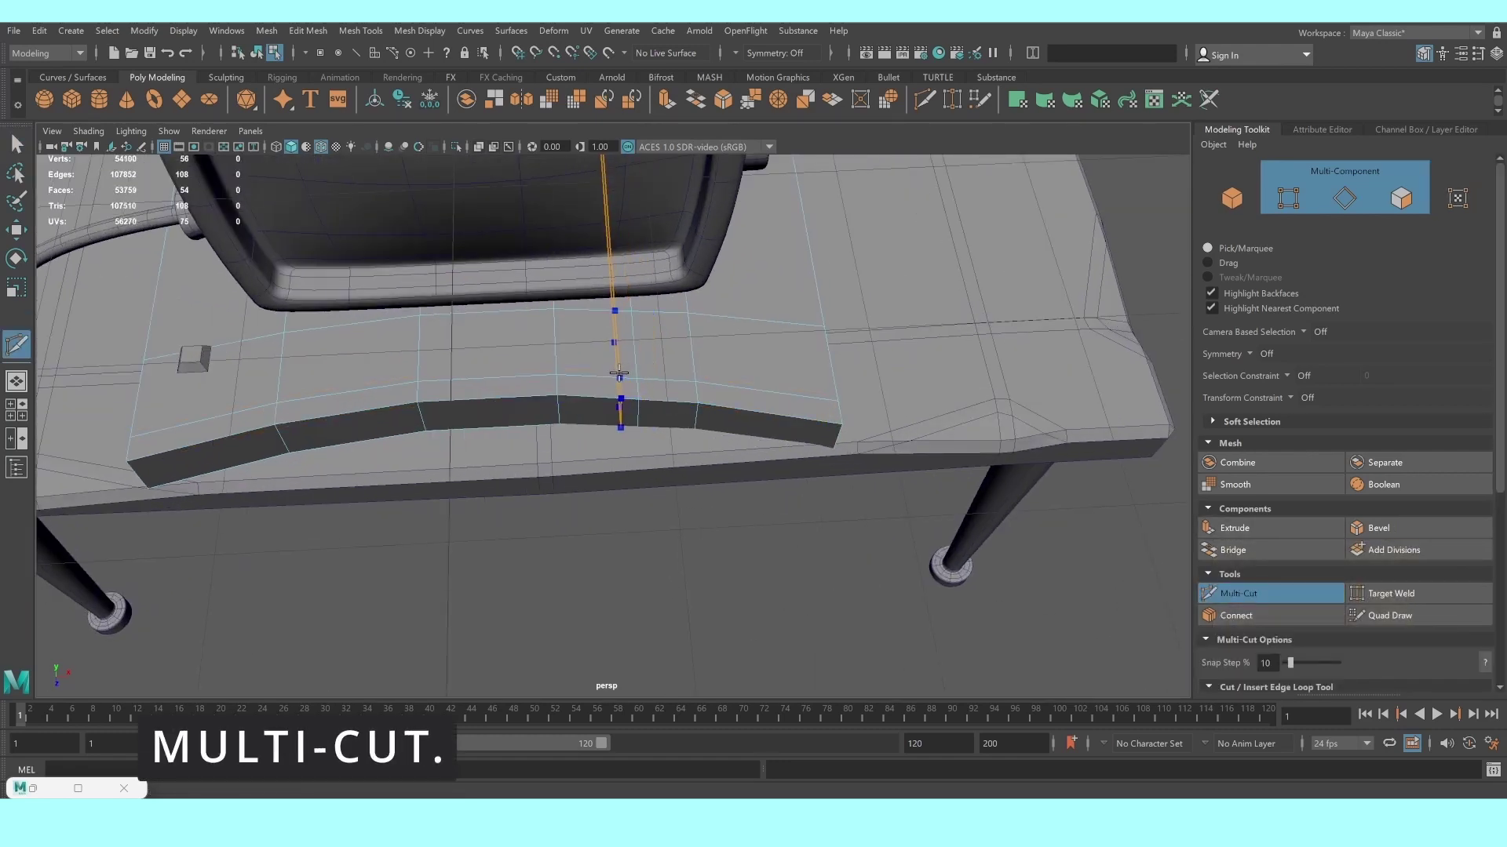
left_click(619, 372)
middle_click_drag(521, 242, 641, 304, "alt")
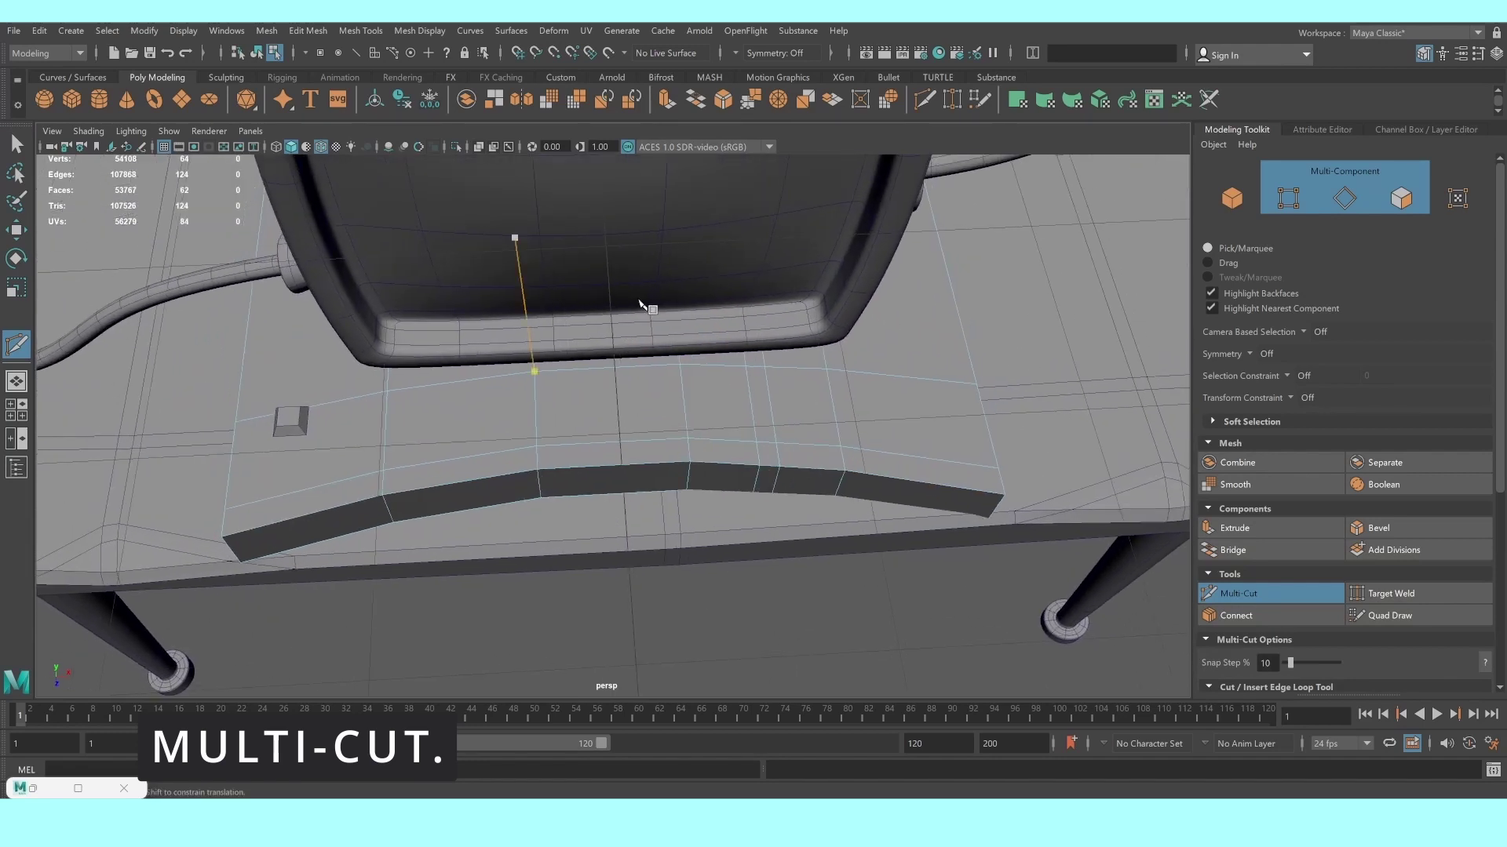
key("q")
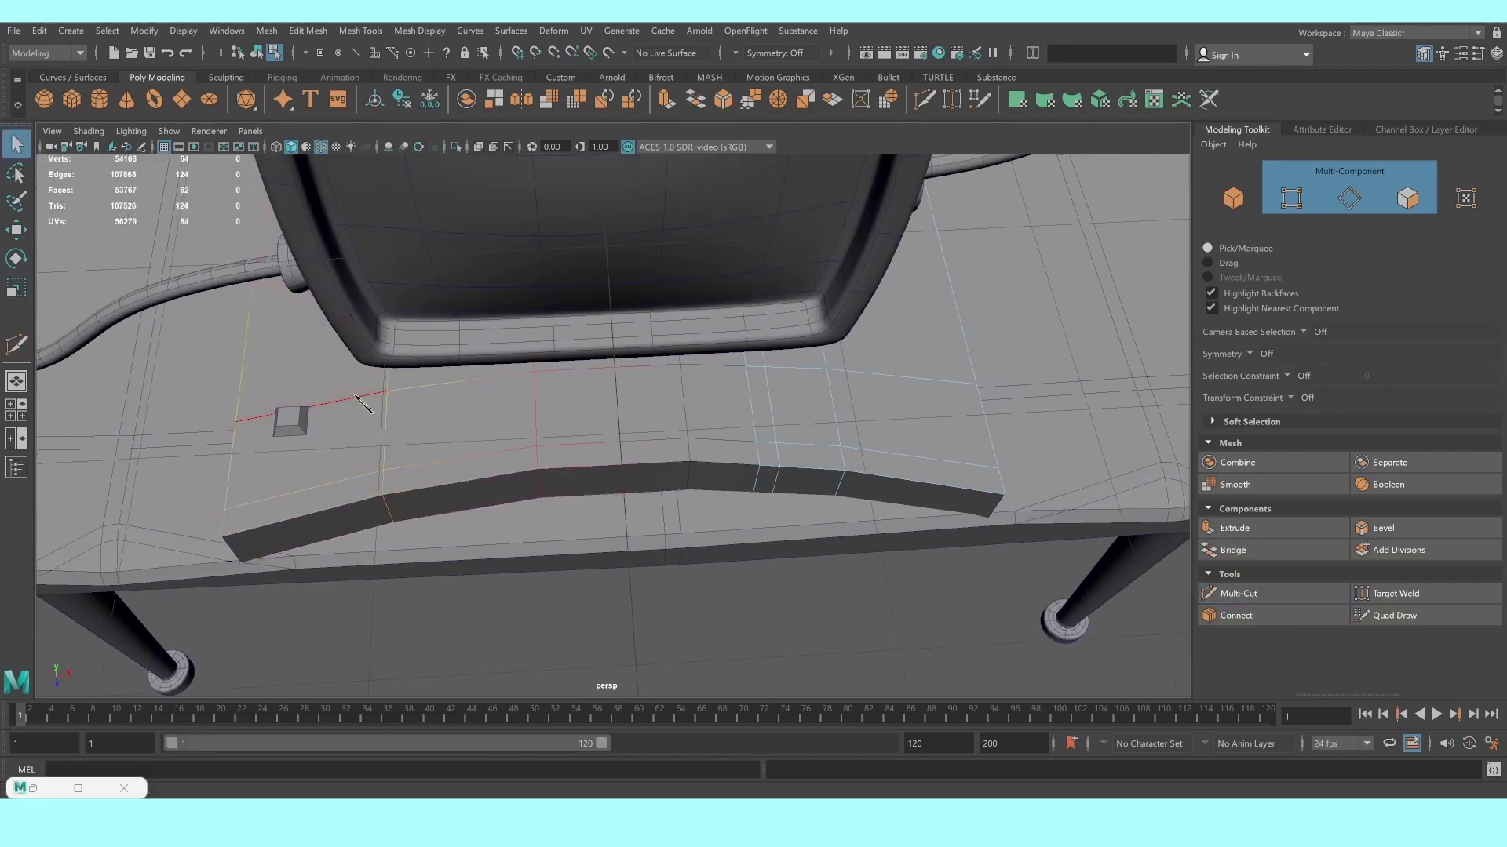
key("F8")
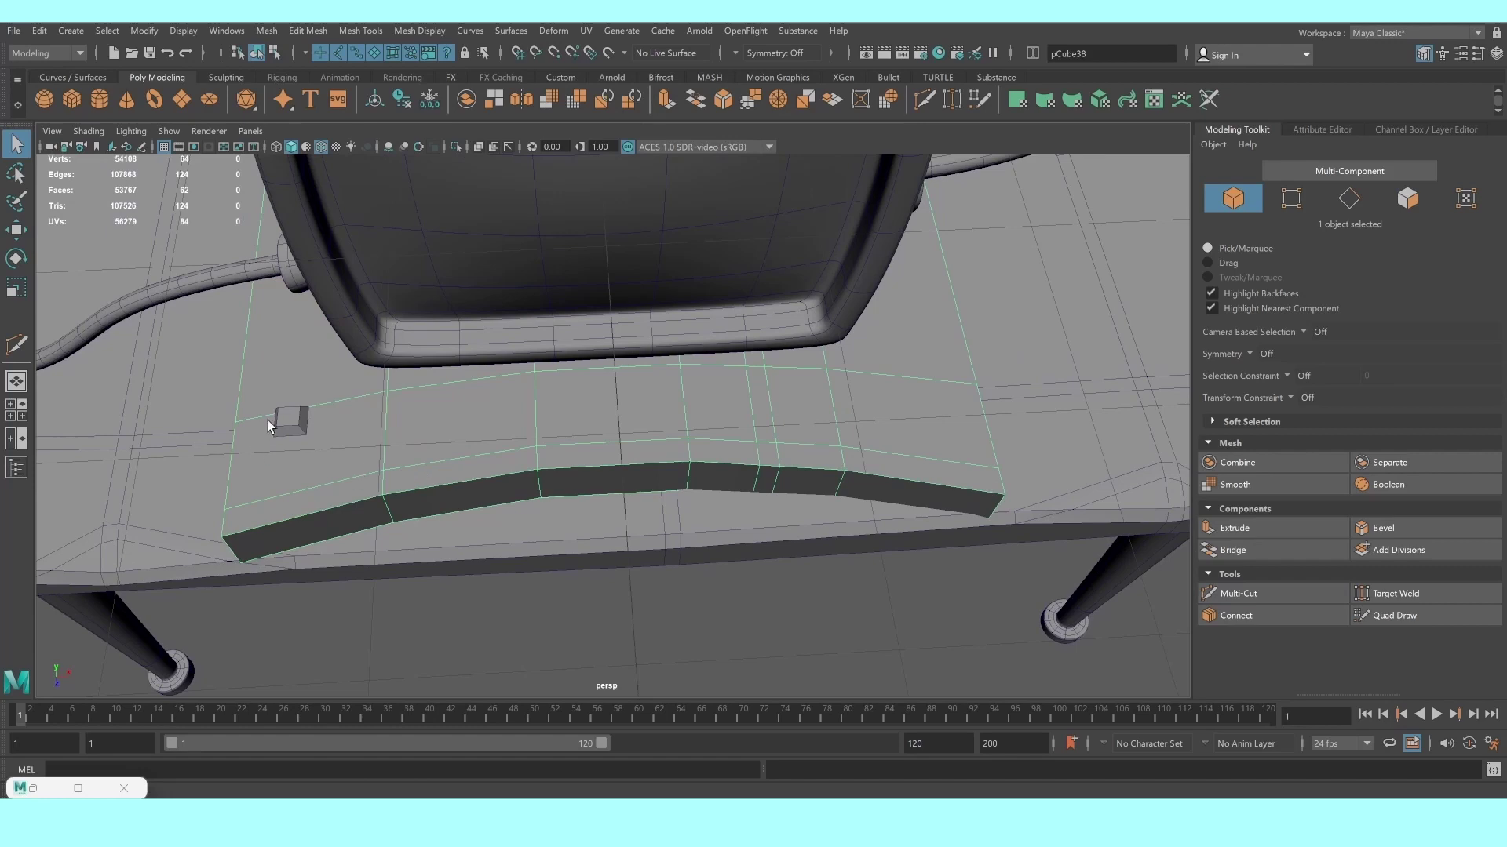
Bevel the small key cube and set the polyBevel2 Fraction to 0.19
left_click(1383, 528)
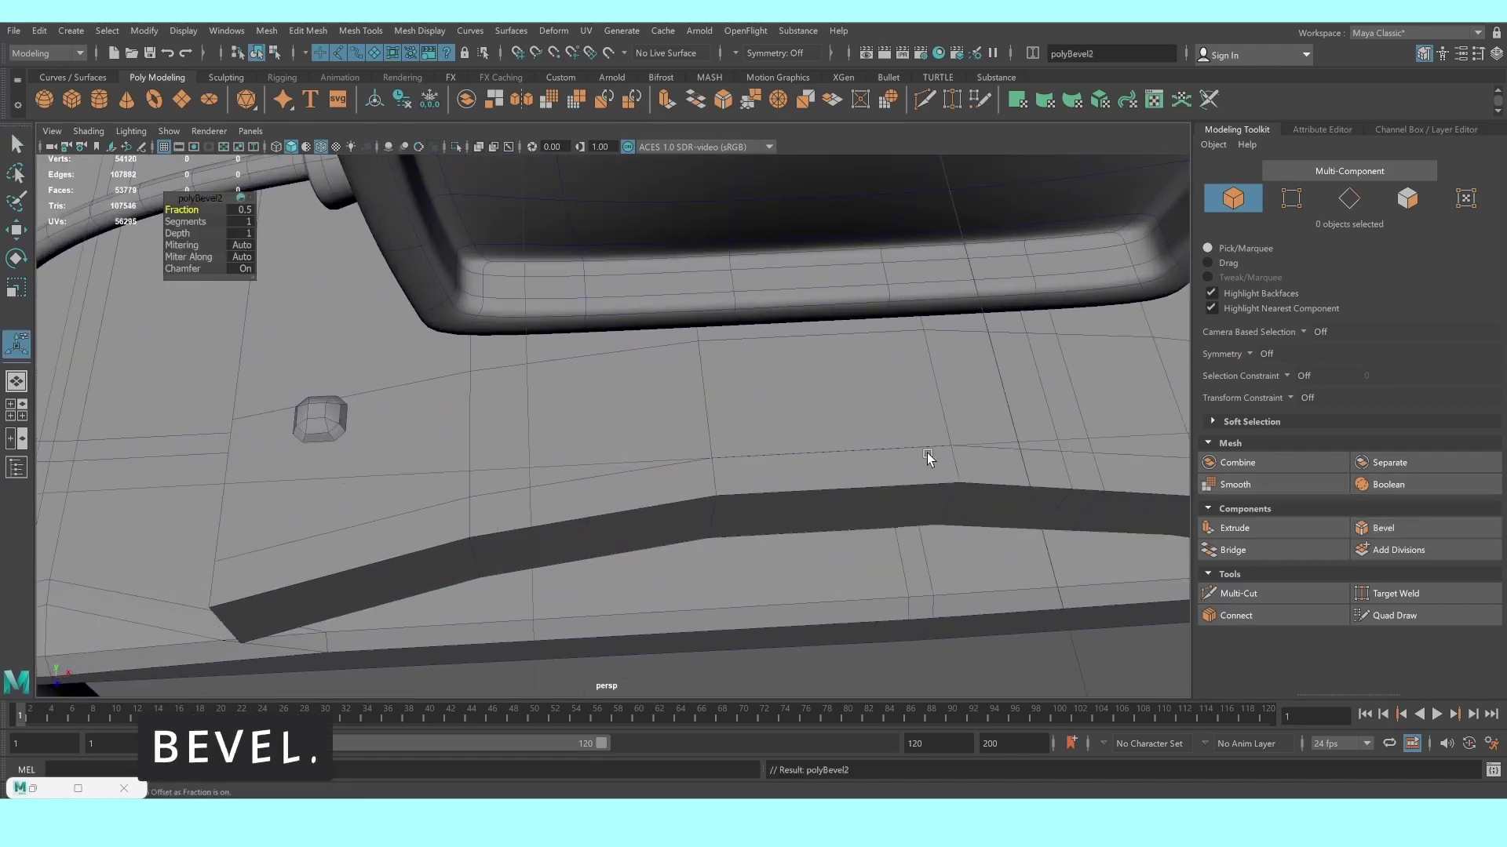
mouse_move(926, 458)
middle_mouse_down("alt")
mouse_move(269, 318)
mouse_move(412, 348)
middle_mouse_up("alt")
left_click_drag(186, 212, 174, 209)
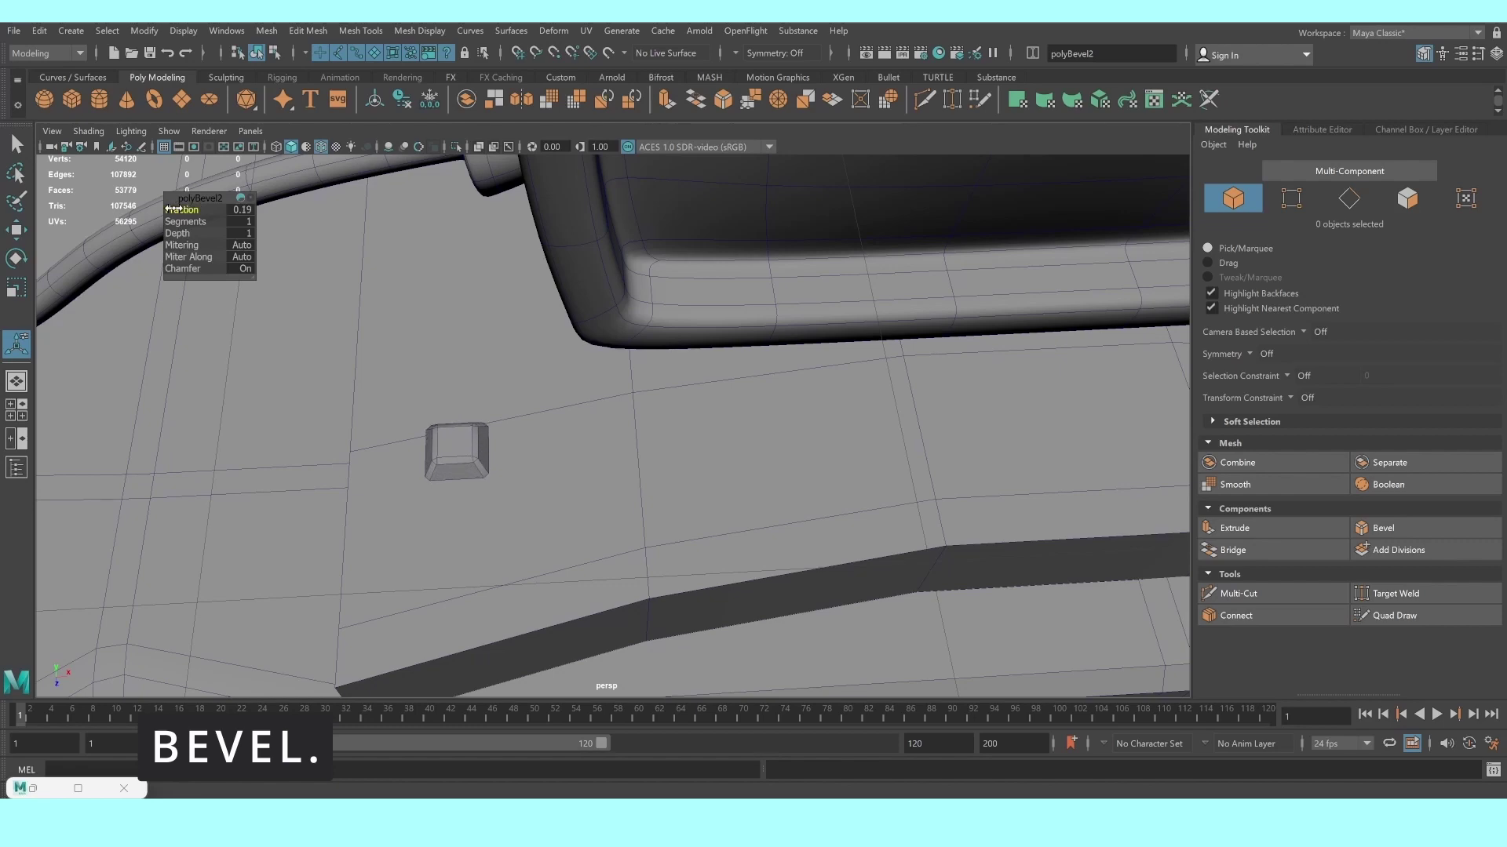
right_click(444, 449)
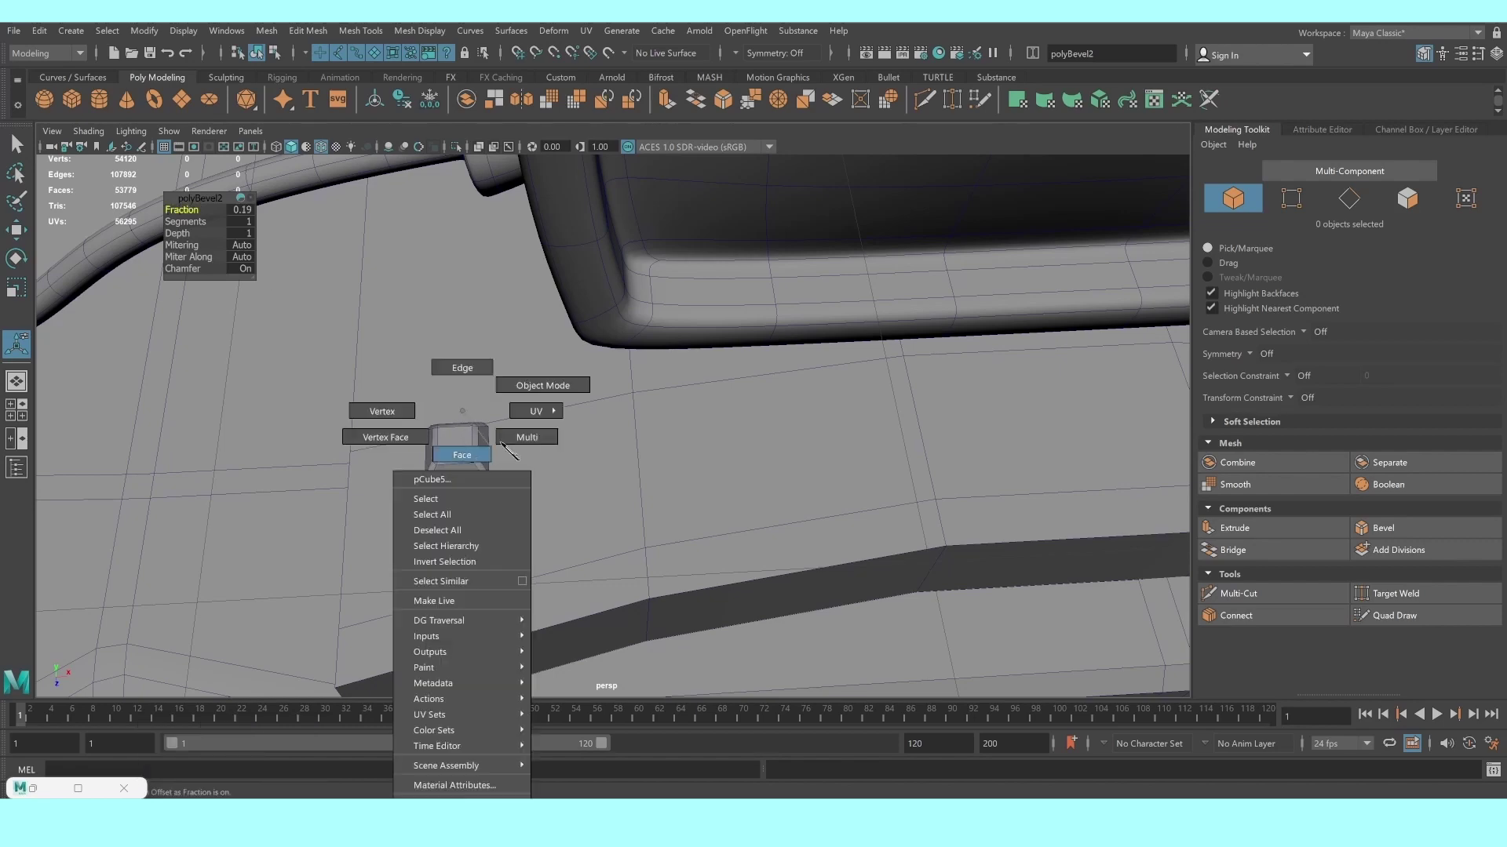
key("space")
key("space")
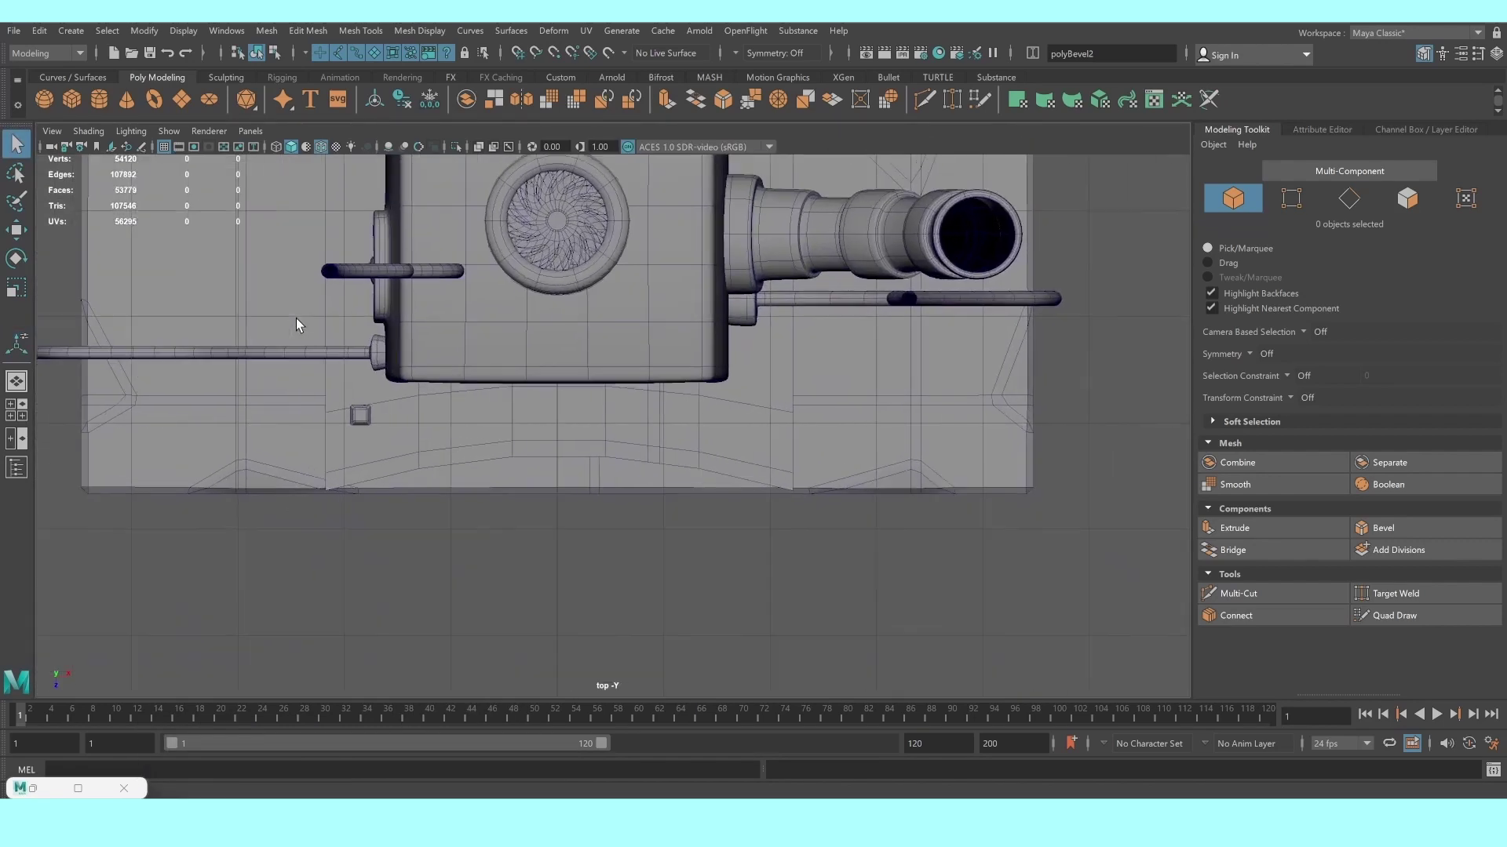
In Top view, move the beveled key right and slightly up below the monitor
scroll(298, 353, "up", 3)
left_click(245, 405)
scroll(245, 405, "up", 2)
key("w")
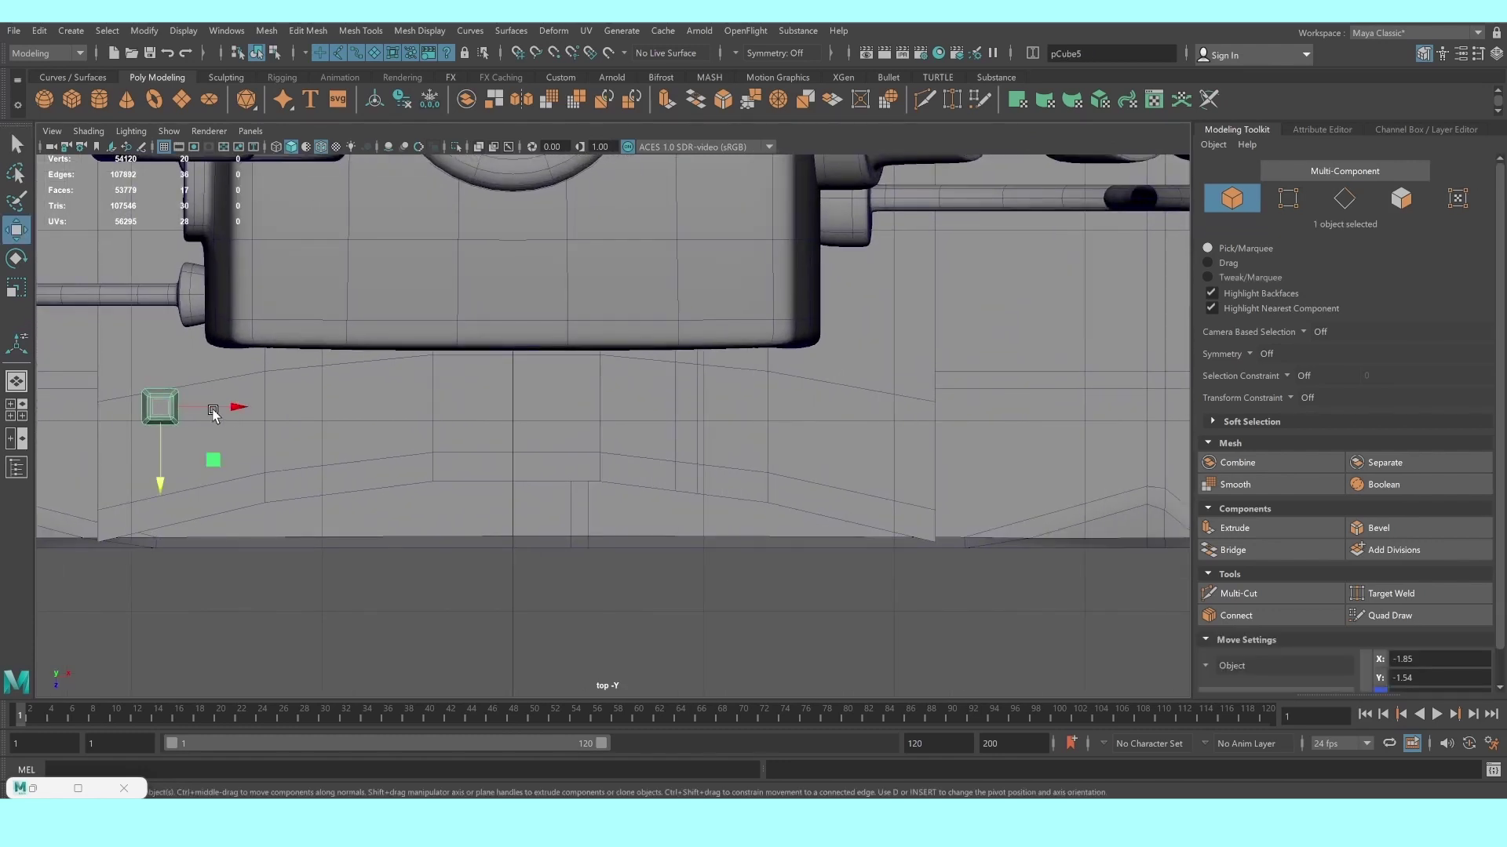
left_click_drag(233, 409, 410, 408)
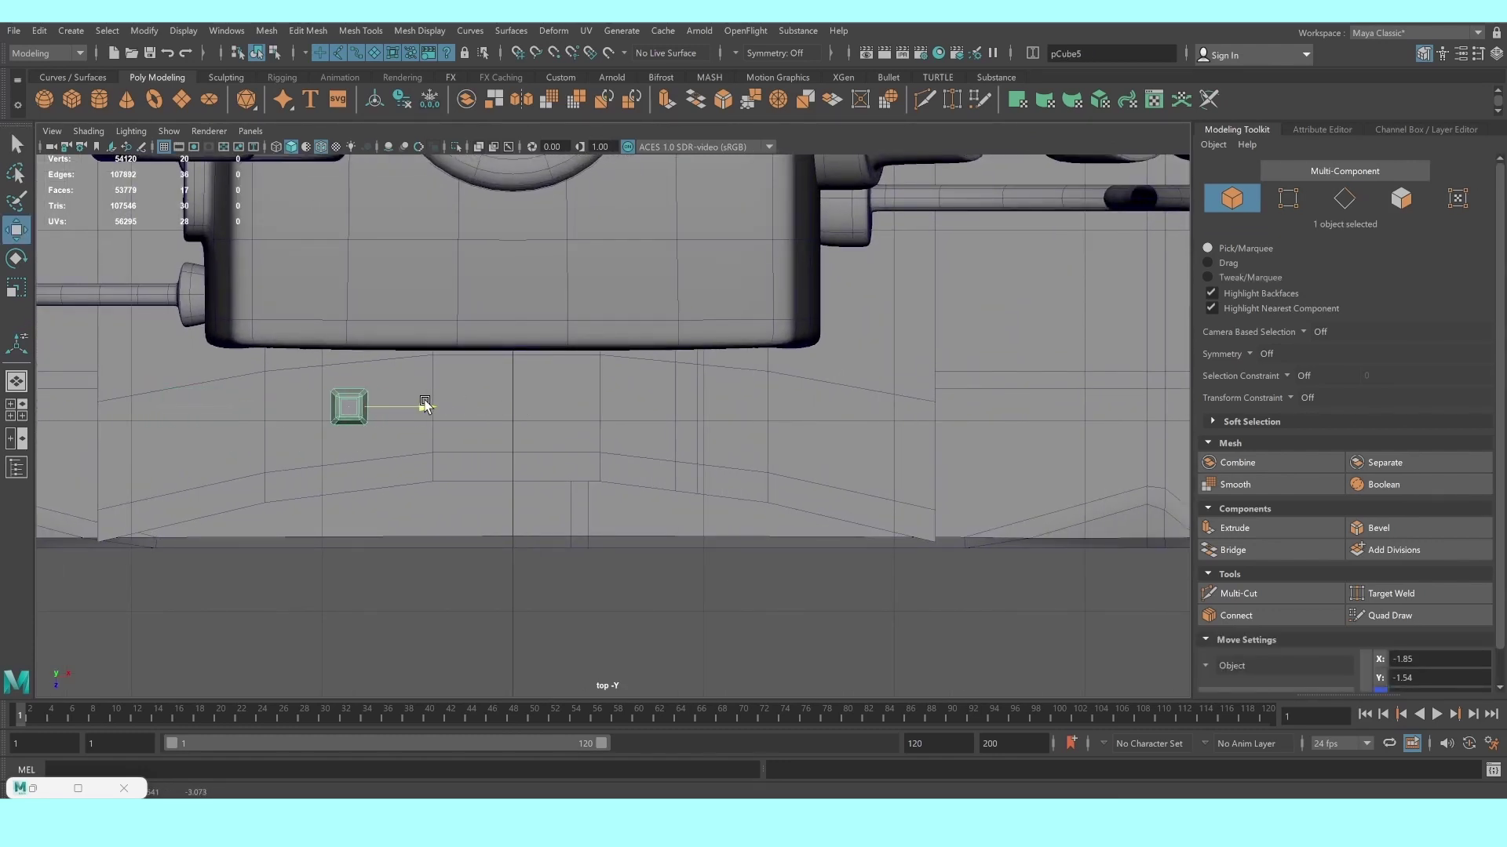
left_click_drag(332, 490, 339, 474)
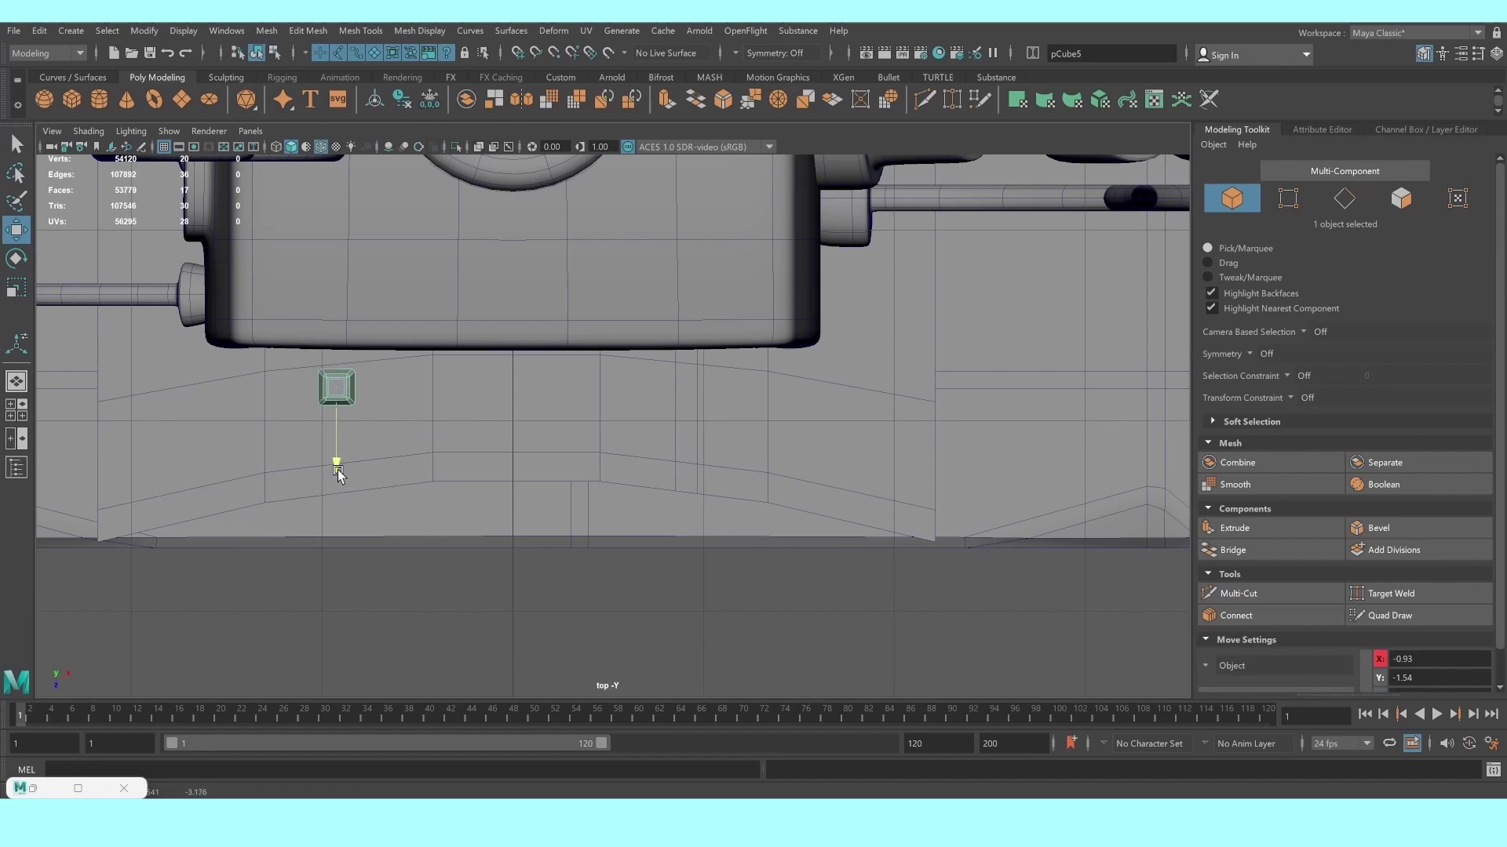
Duplicate the key into a row of seven evenly spaced keys
key("ctrl+d")
left_click_drag(413, 387, 455, 392)
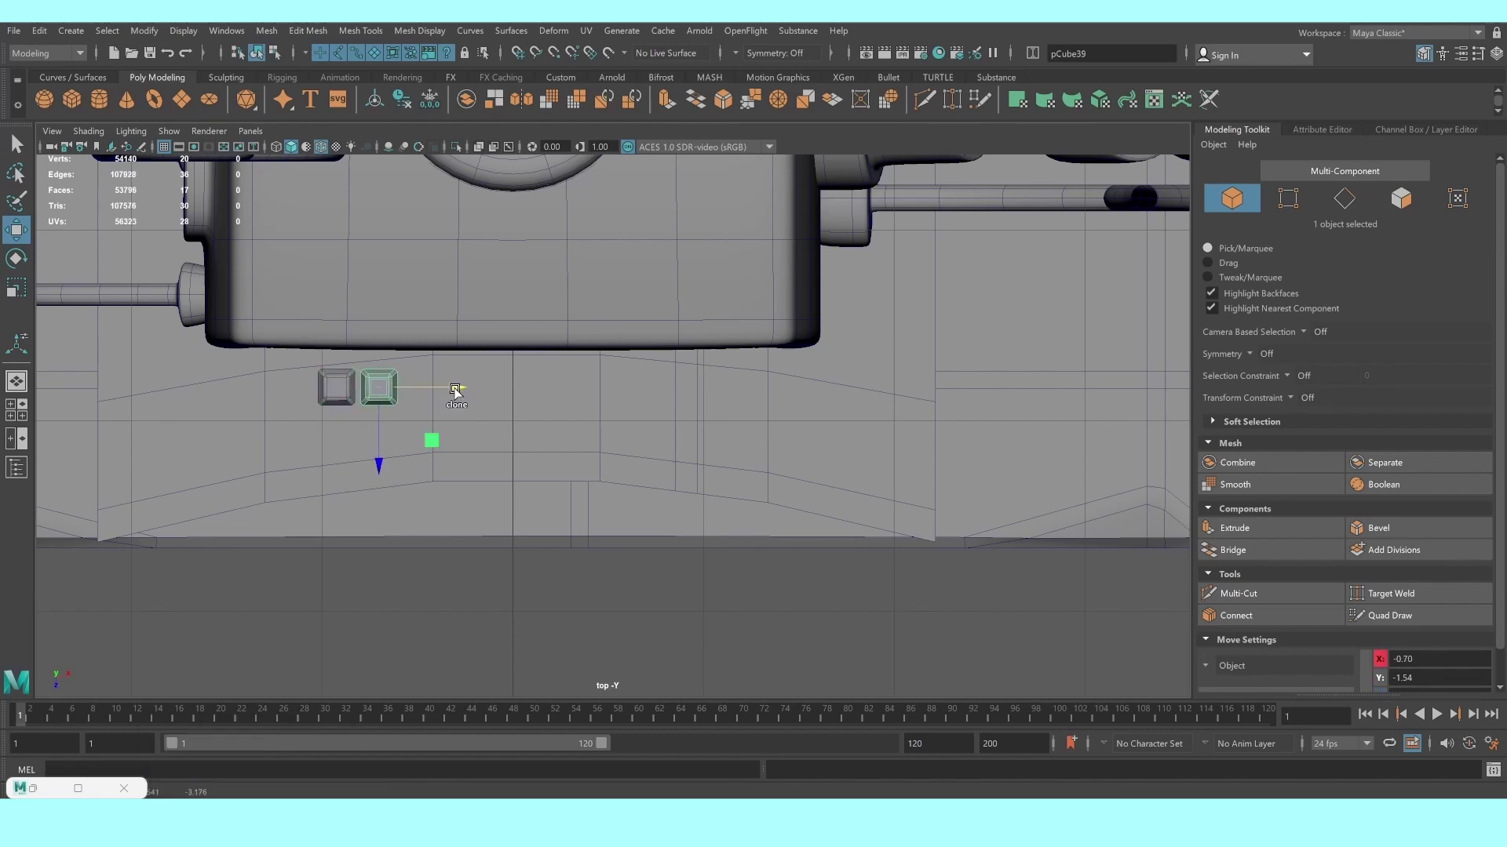
key("shift+d")
key("shift+d")
key("shift+d")
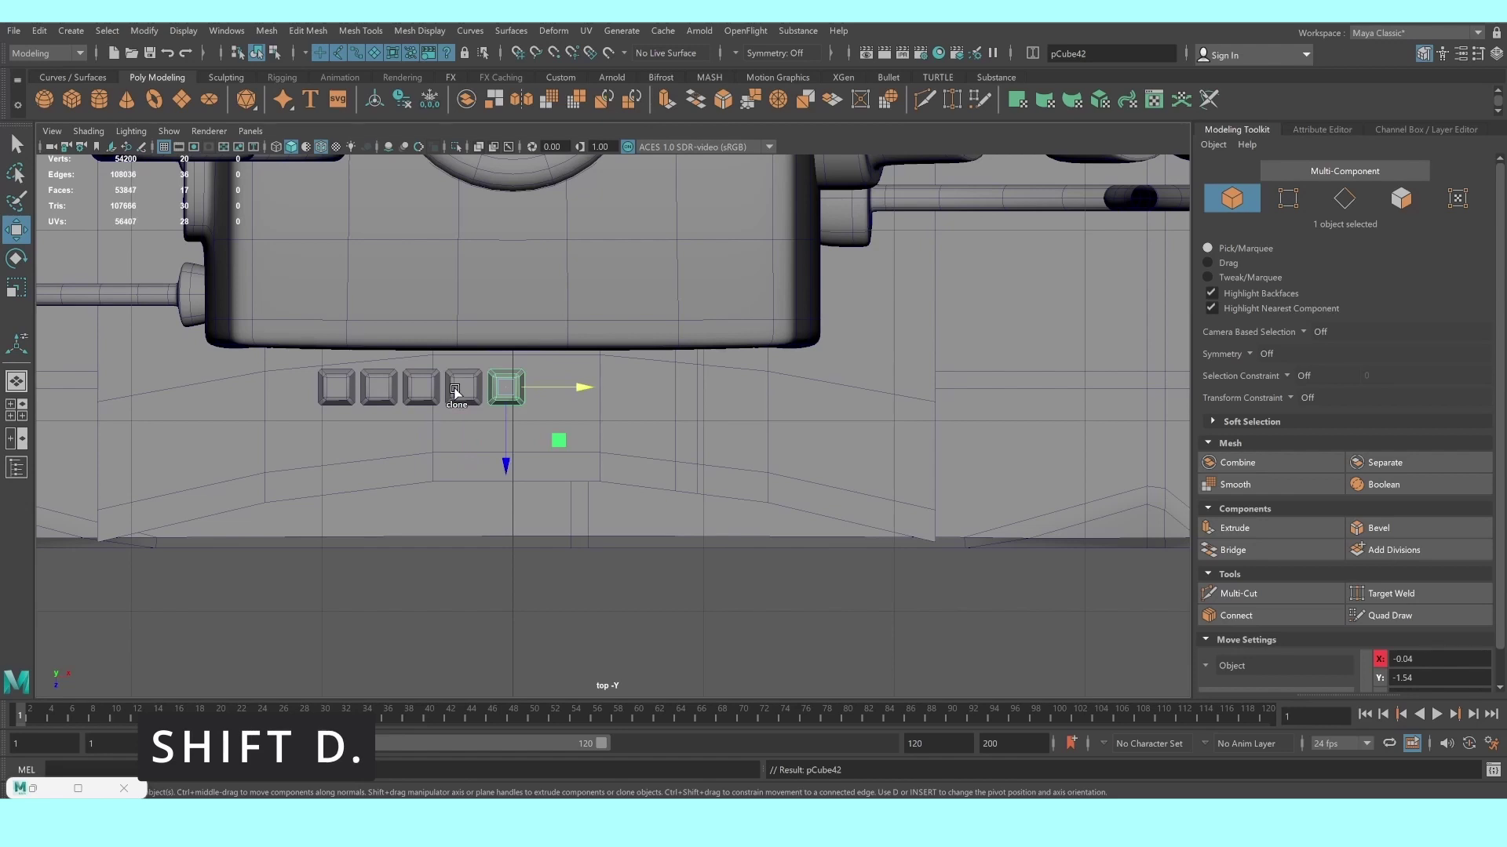
key("shift+d")
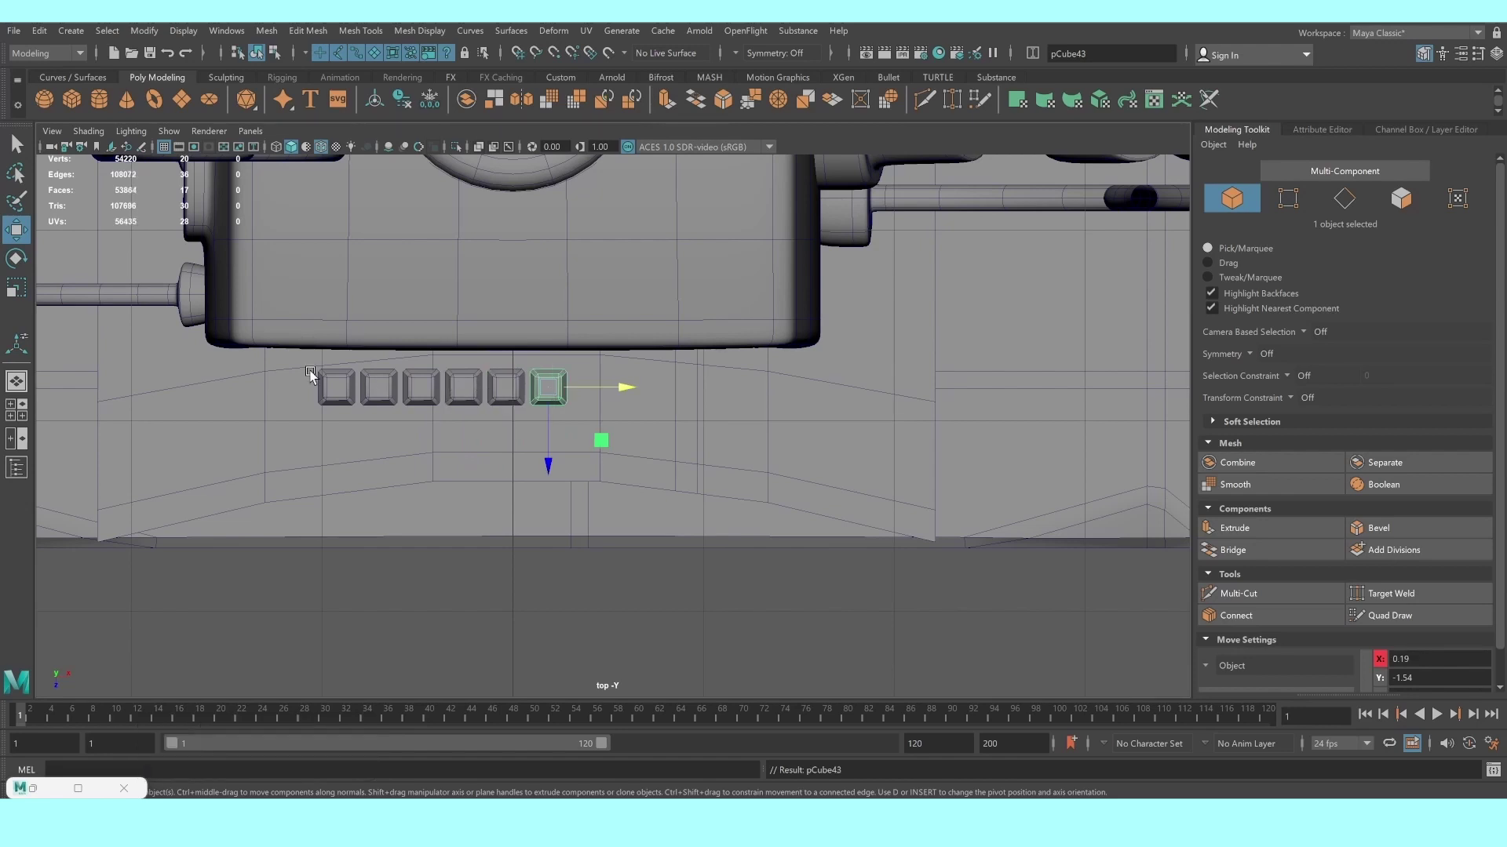
left_click(333, 392)
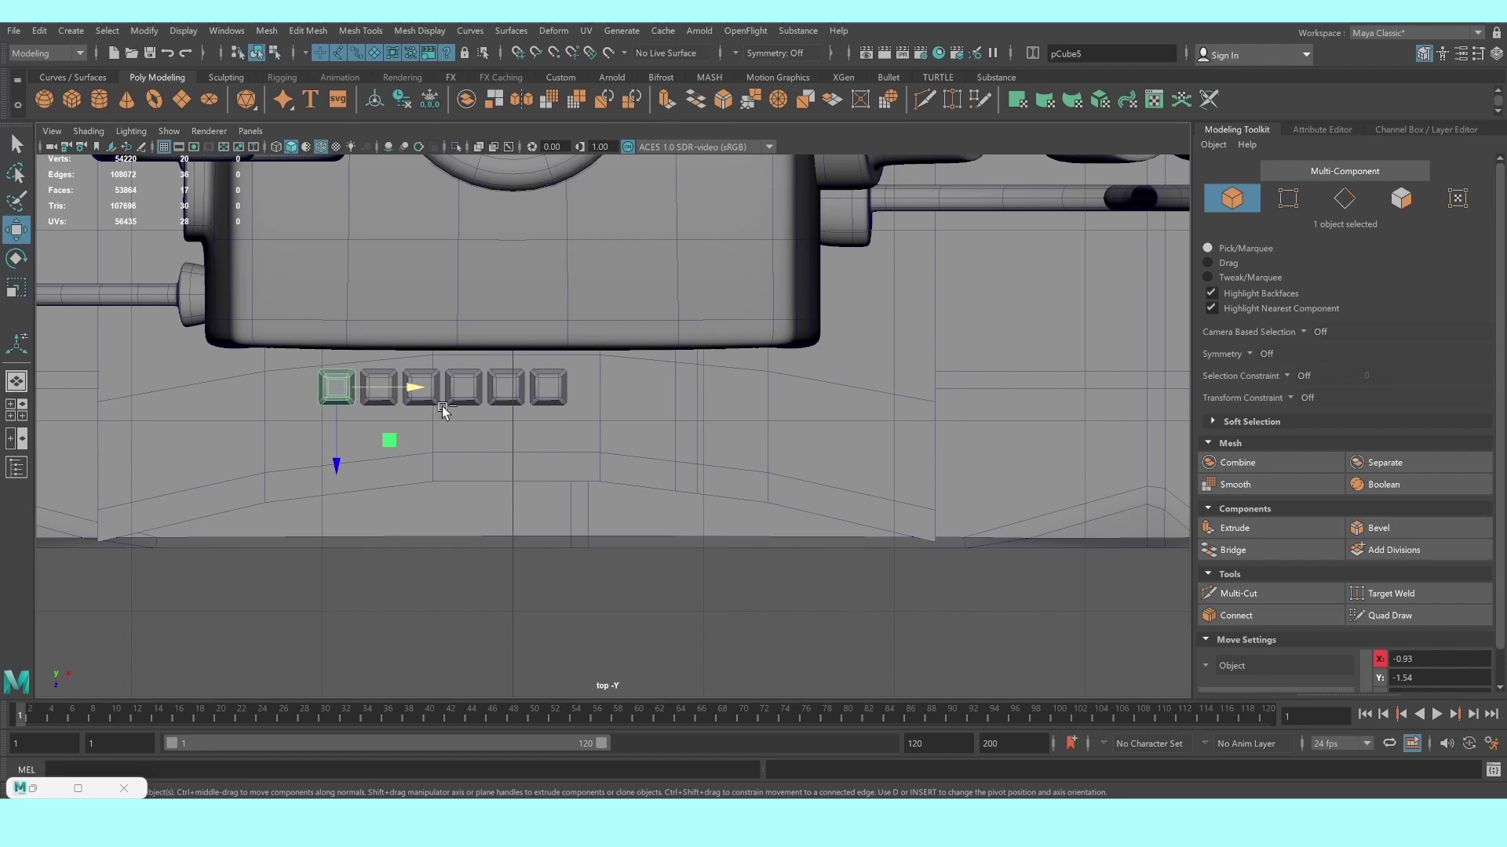
left_click_drag(426, 393, 380, 393)
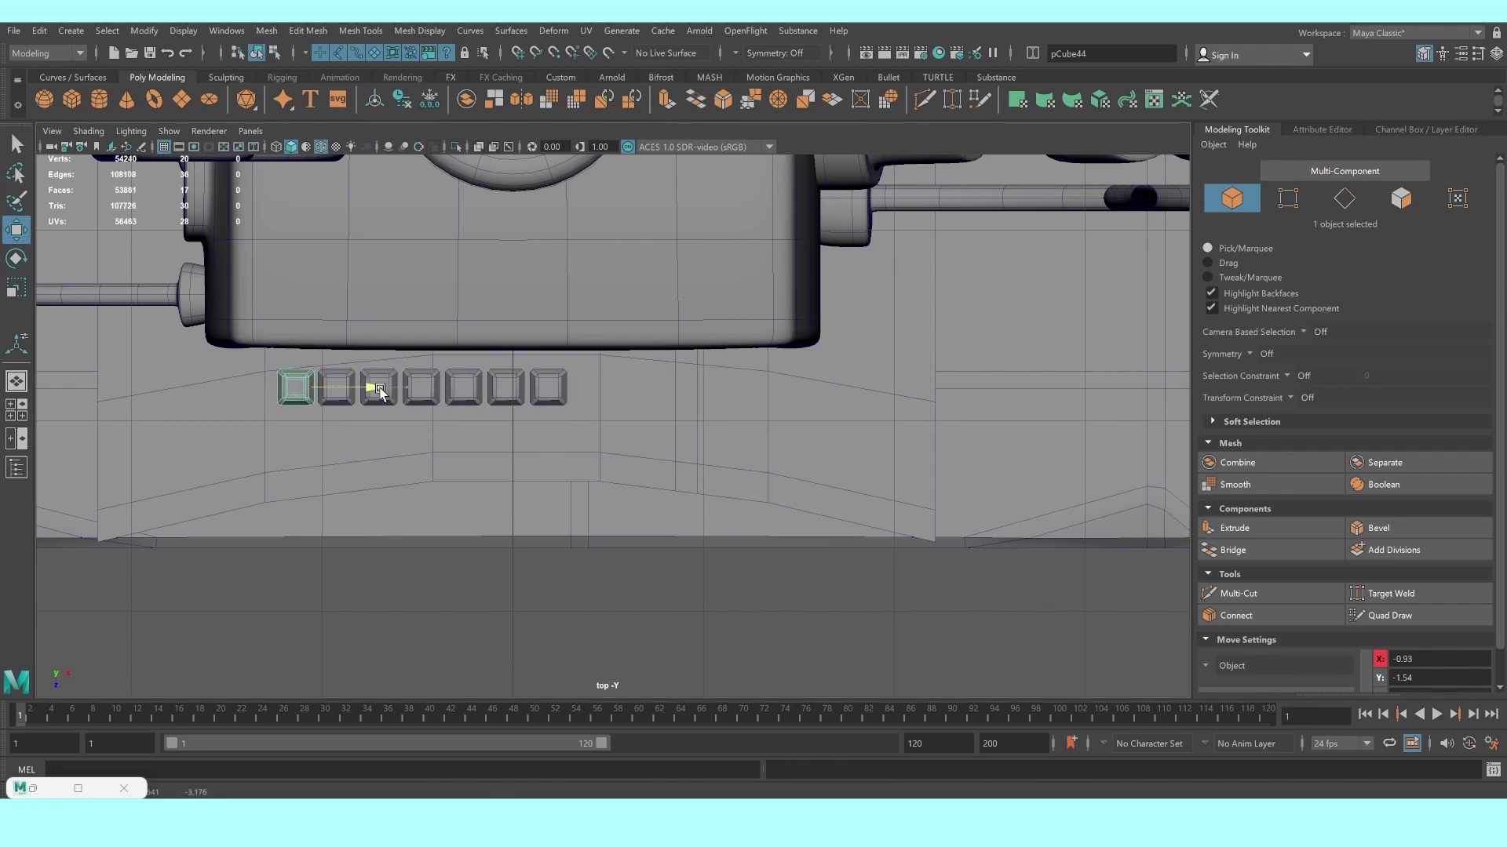
left_click(378, 390)
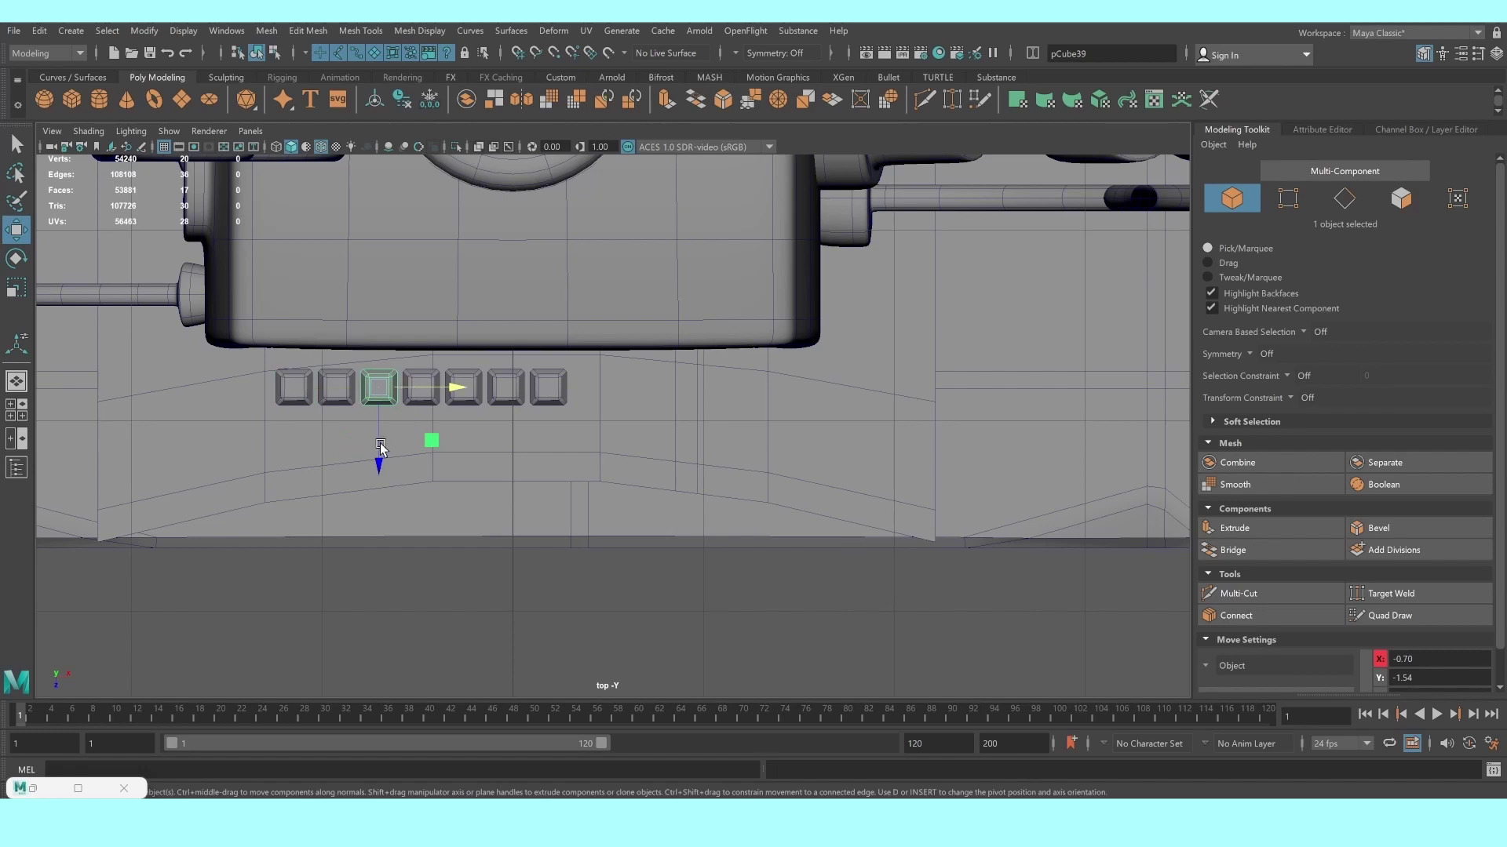
left_click_drag(378, 397, 376, 453)
key("ctrl+z")
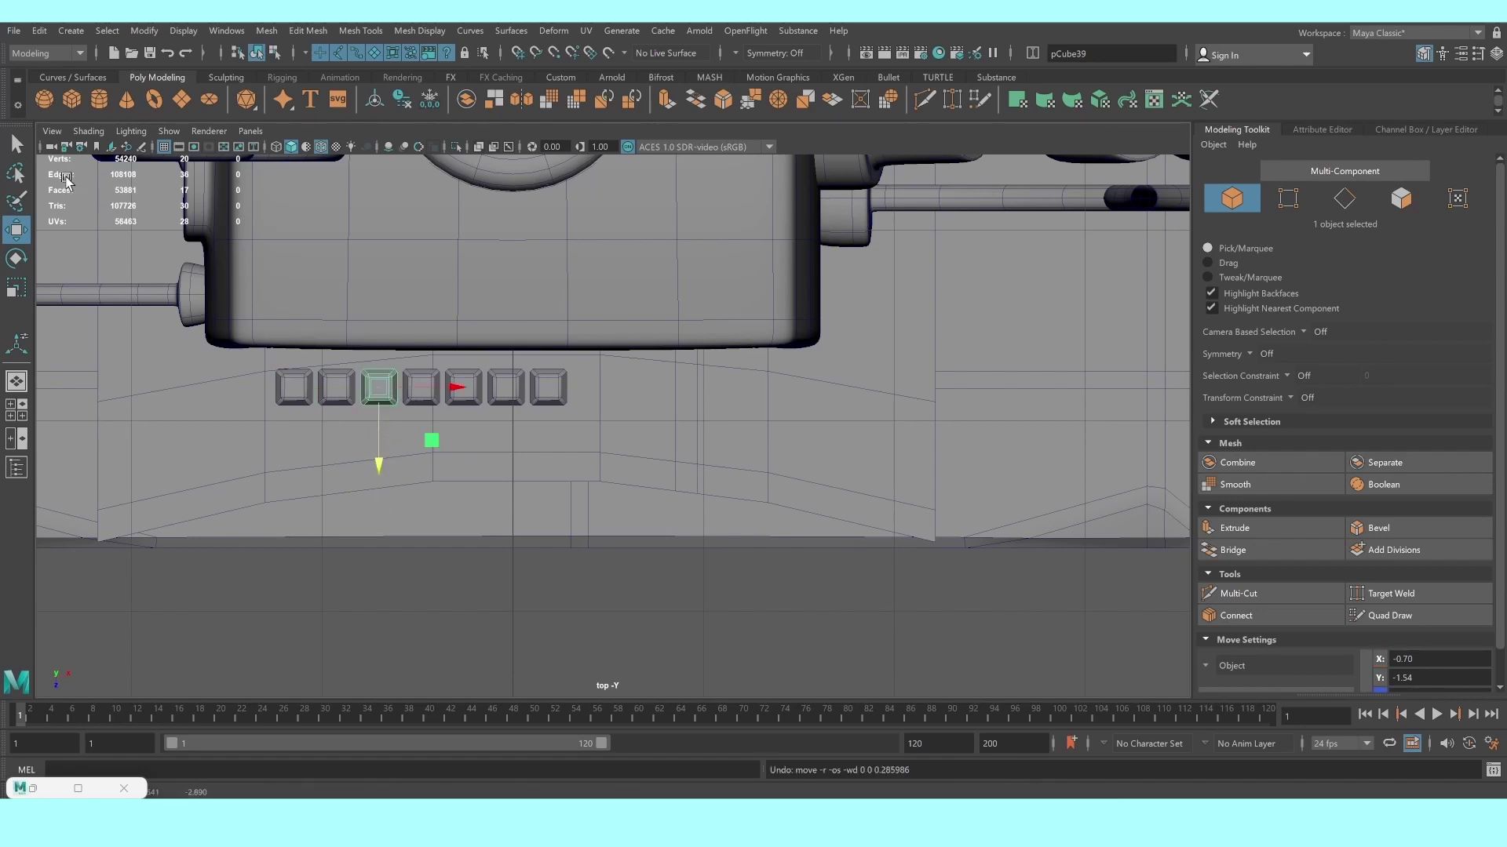
Select only the seven keys, leaving out the base, and duplicate the row
left_click(17, 145)
left_click_drag(249, 387, 588, 504)
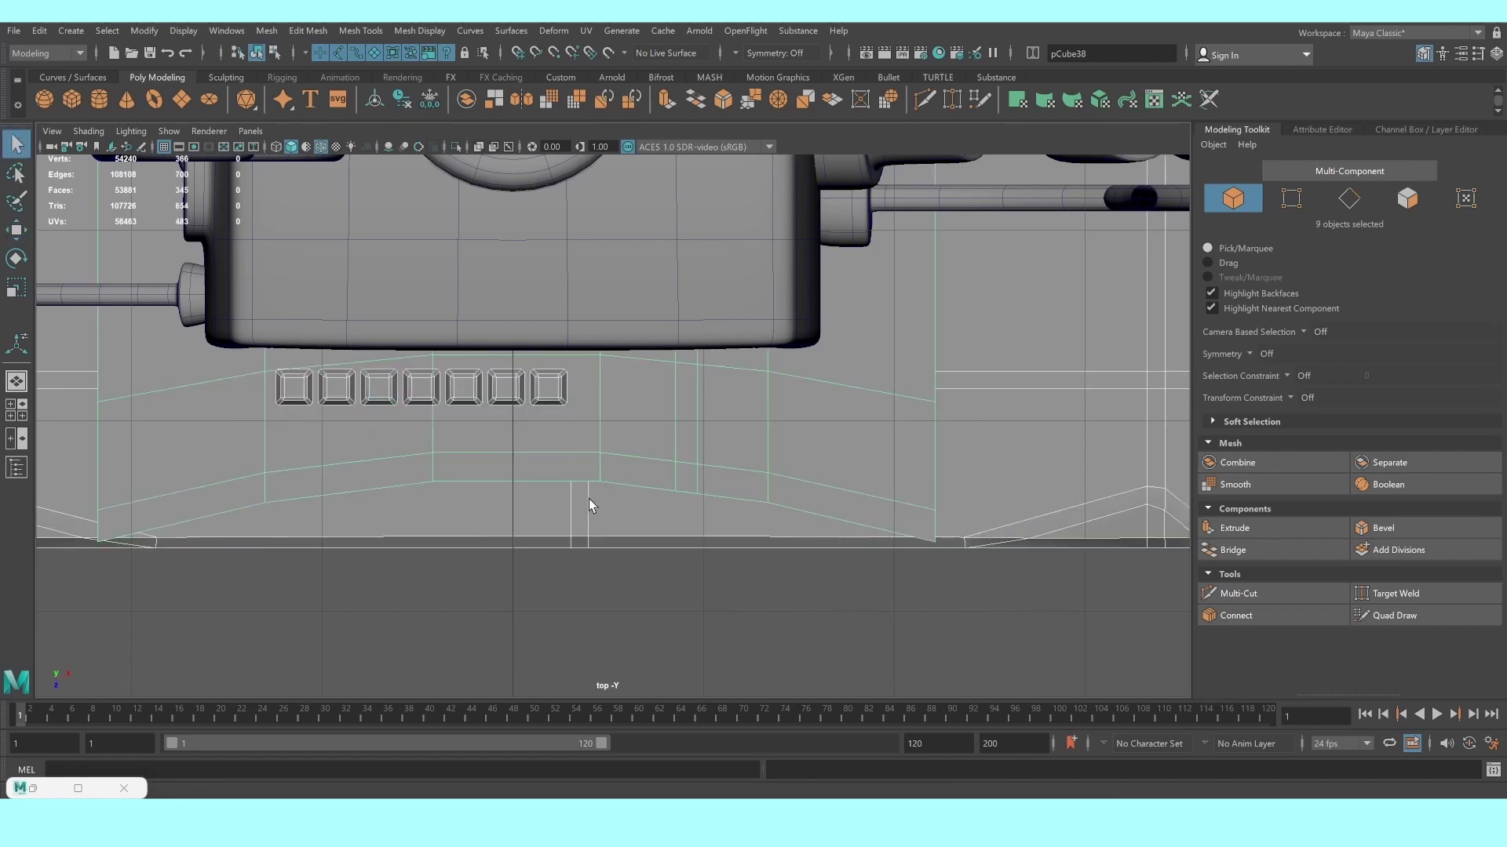
left_click_drag(675, 567, 675, 567, "ctrl")
key("ctrl+d")
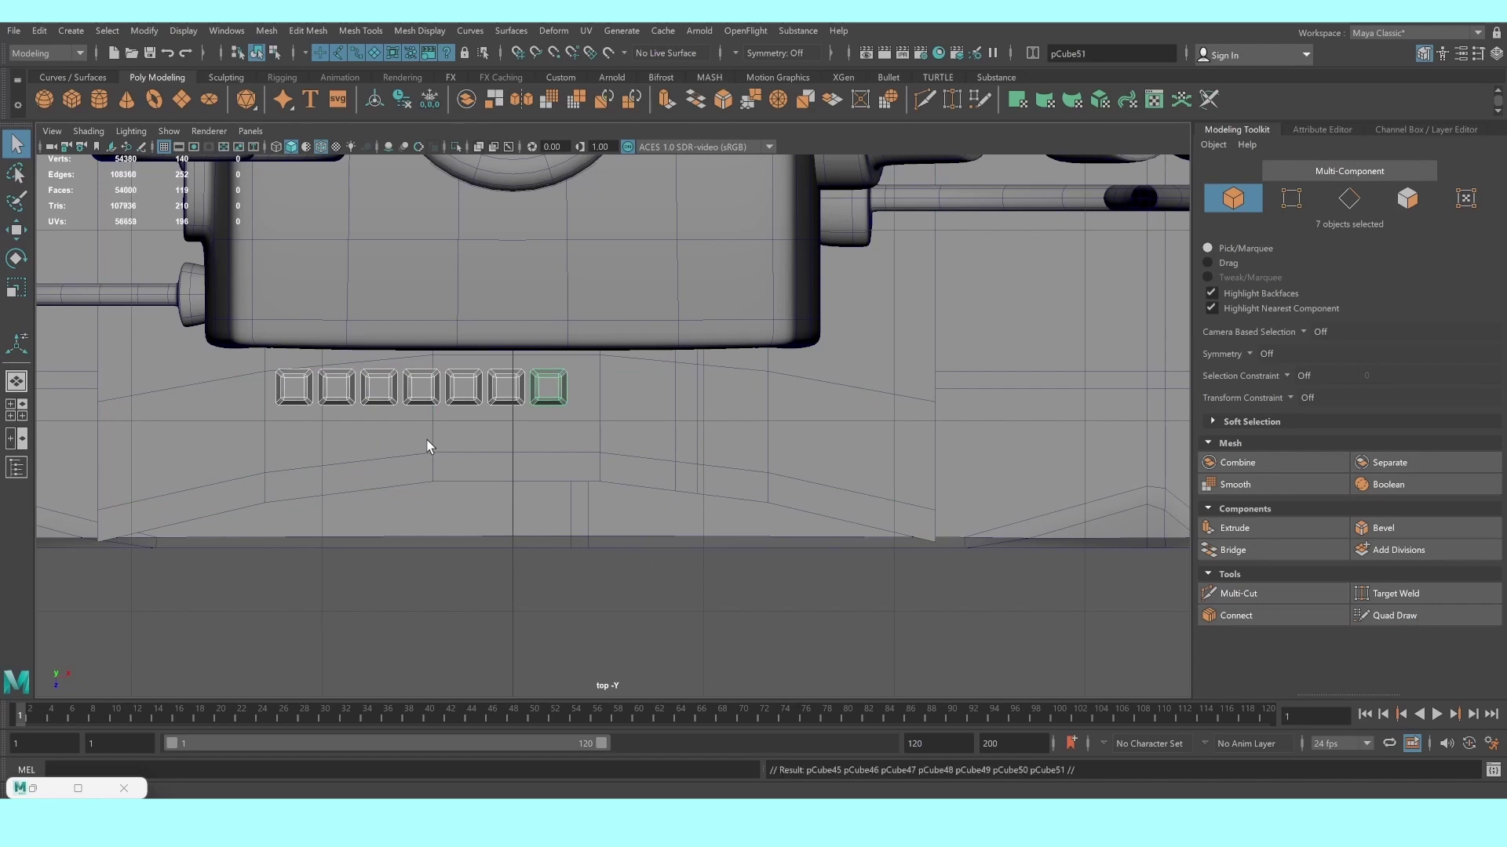
Move the duplicated row down just below the first row of keys
key("w")
left_click_drag(549, 469, 561, 514)
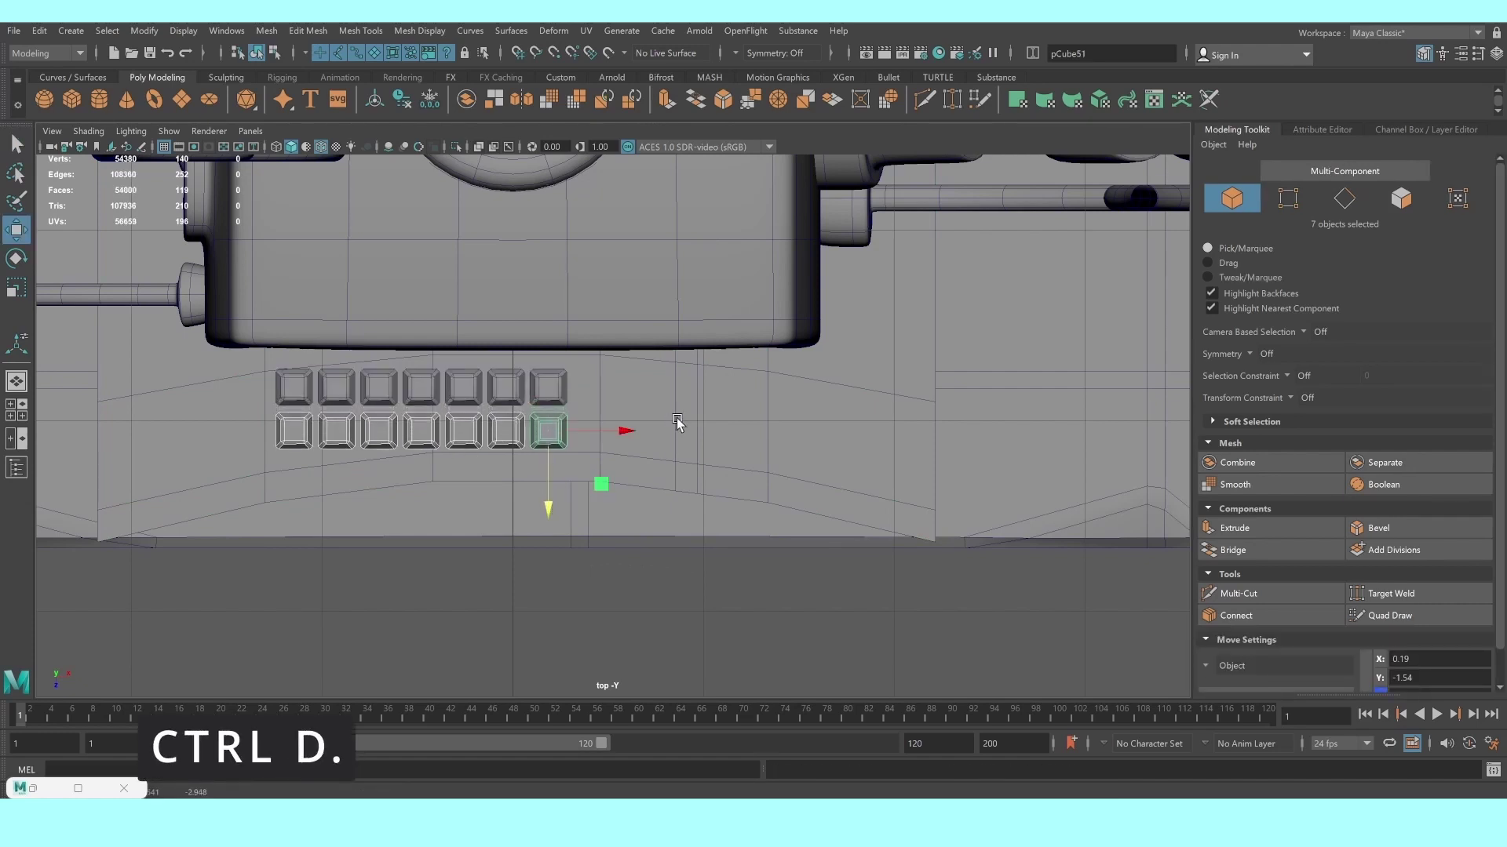
key("space")
key("space")
scroll(675, 428, "down", 5)
scroll(716, 455, "up", 2)
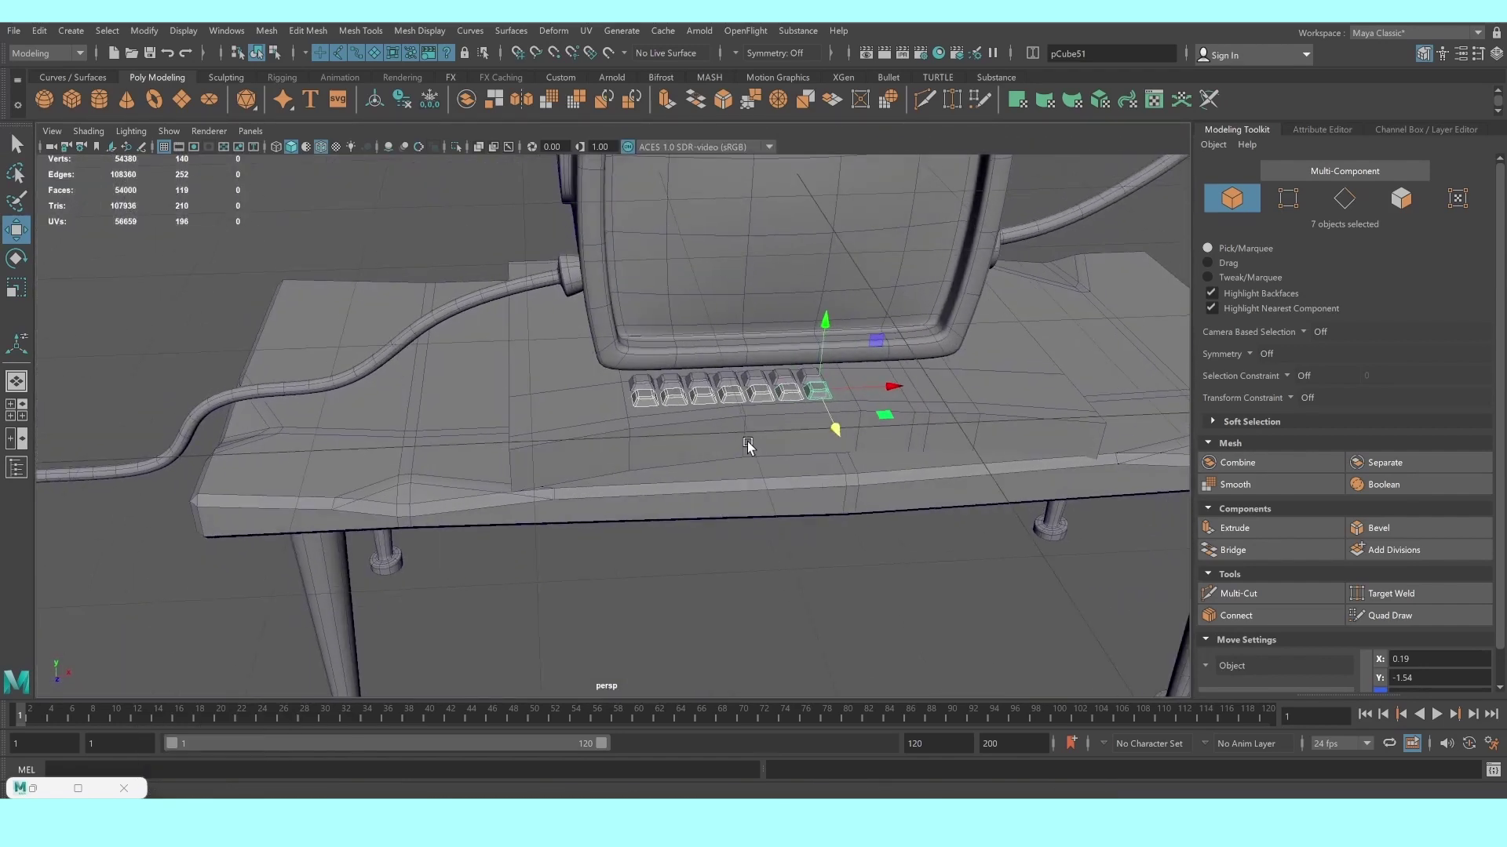
mouse_move(748, 446)
left_mouse_down("alt")
mouse_move(818, 468)
mouse_move(598, 494)
left_mouse_up("alt")
scroll(675, 432, "up", 3)
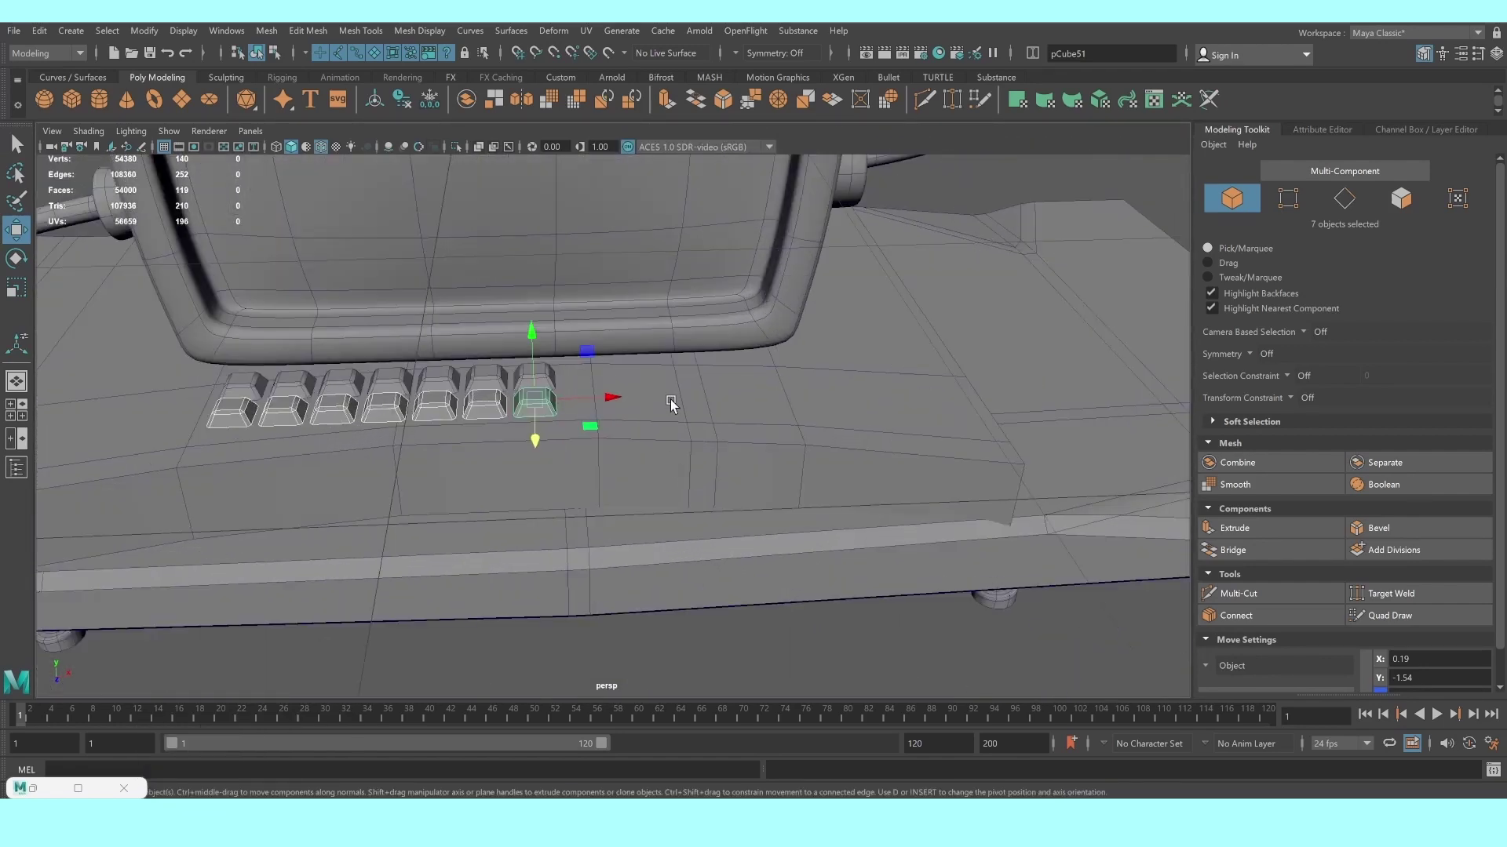
In Face mode on the keyboard base, select a face right of the keys
left_click(670, 399)
right_click(671, 404)
left_click(671, 448)
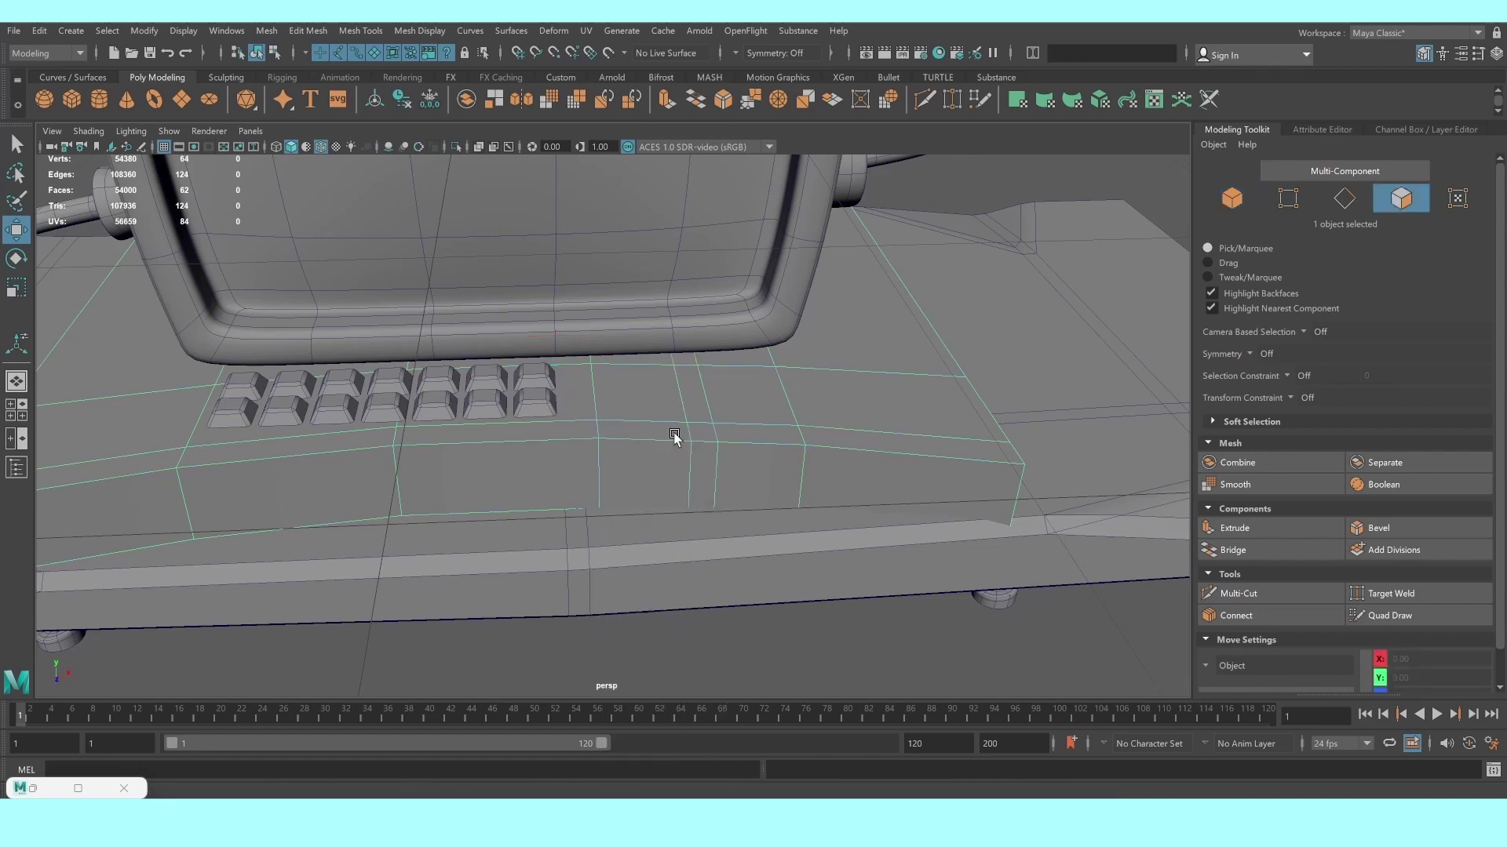
left_click(647, 397)
Add the neighbouring face and extrude both into an inset panel with 0.07 offset
left_click(749, 397, "shift")
left_click(1240, 529)
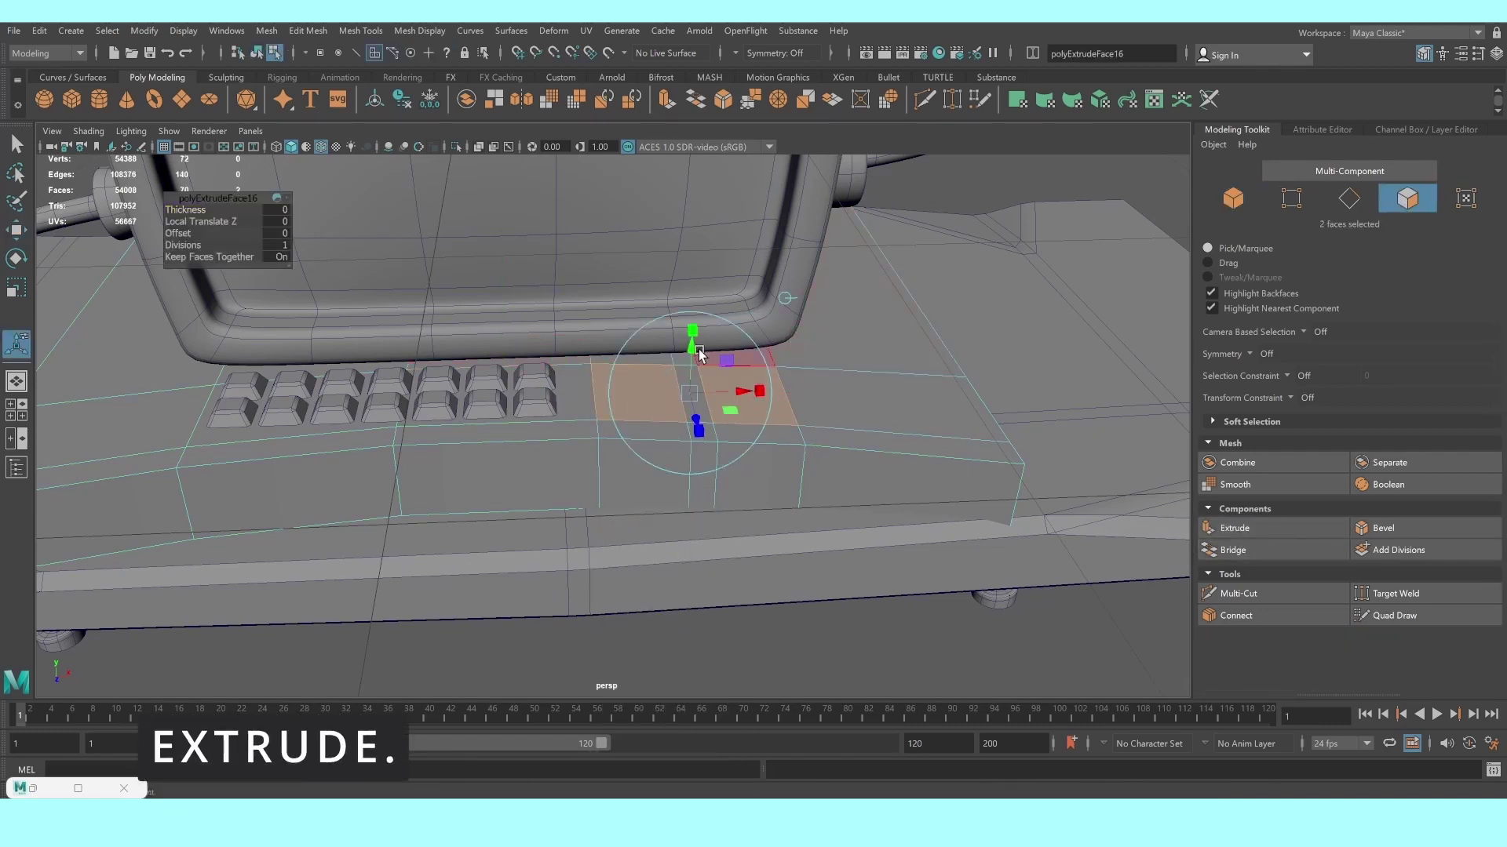
left_click_drag(692, 336, 690, 363)
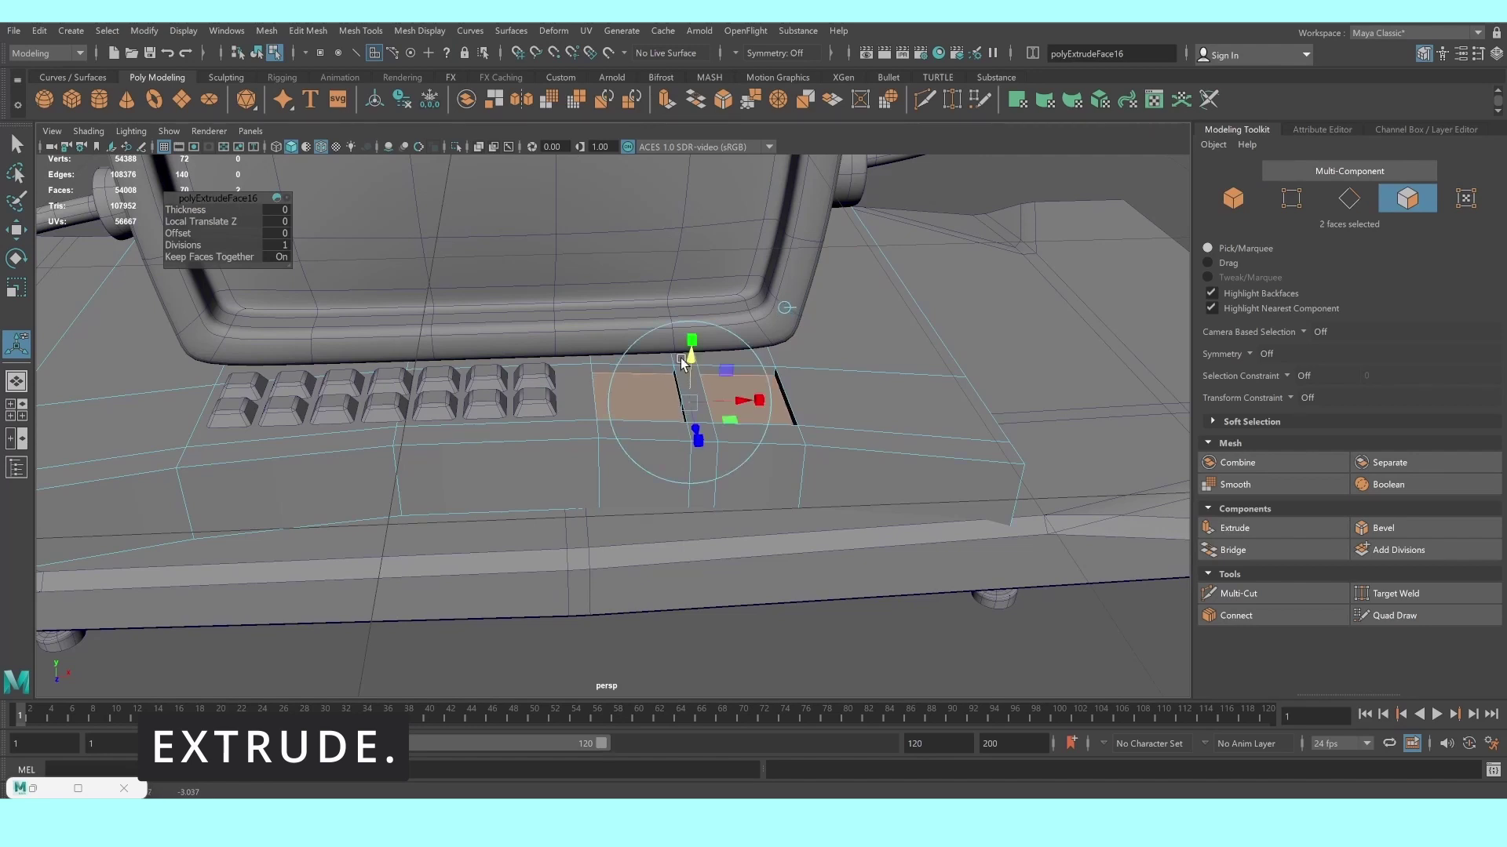
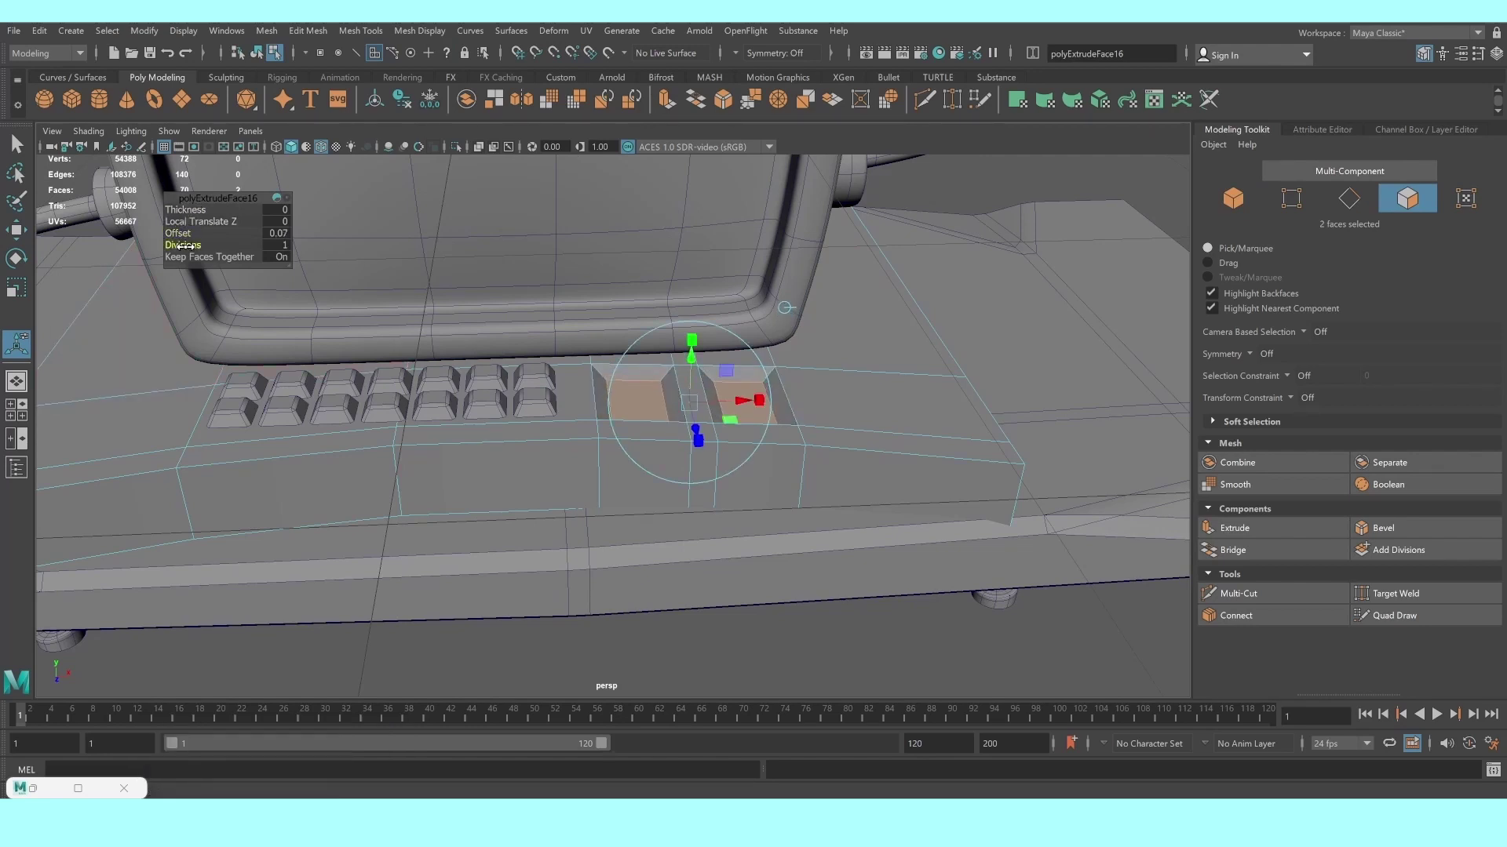
Give the button-well extrusion 2 divisions and raise the left well's inner edge loop
mouse_move(229, 250)
left_mouse_down()
mouse_move(248, 252)
mouse_move(232, 251)
left_mouse_up()
scroll(616, 322, "up", 3)
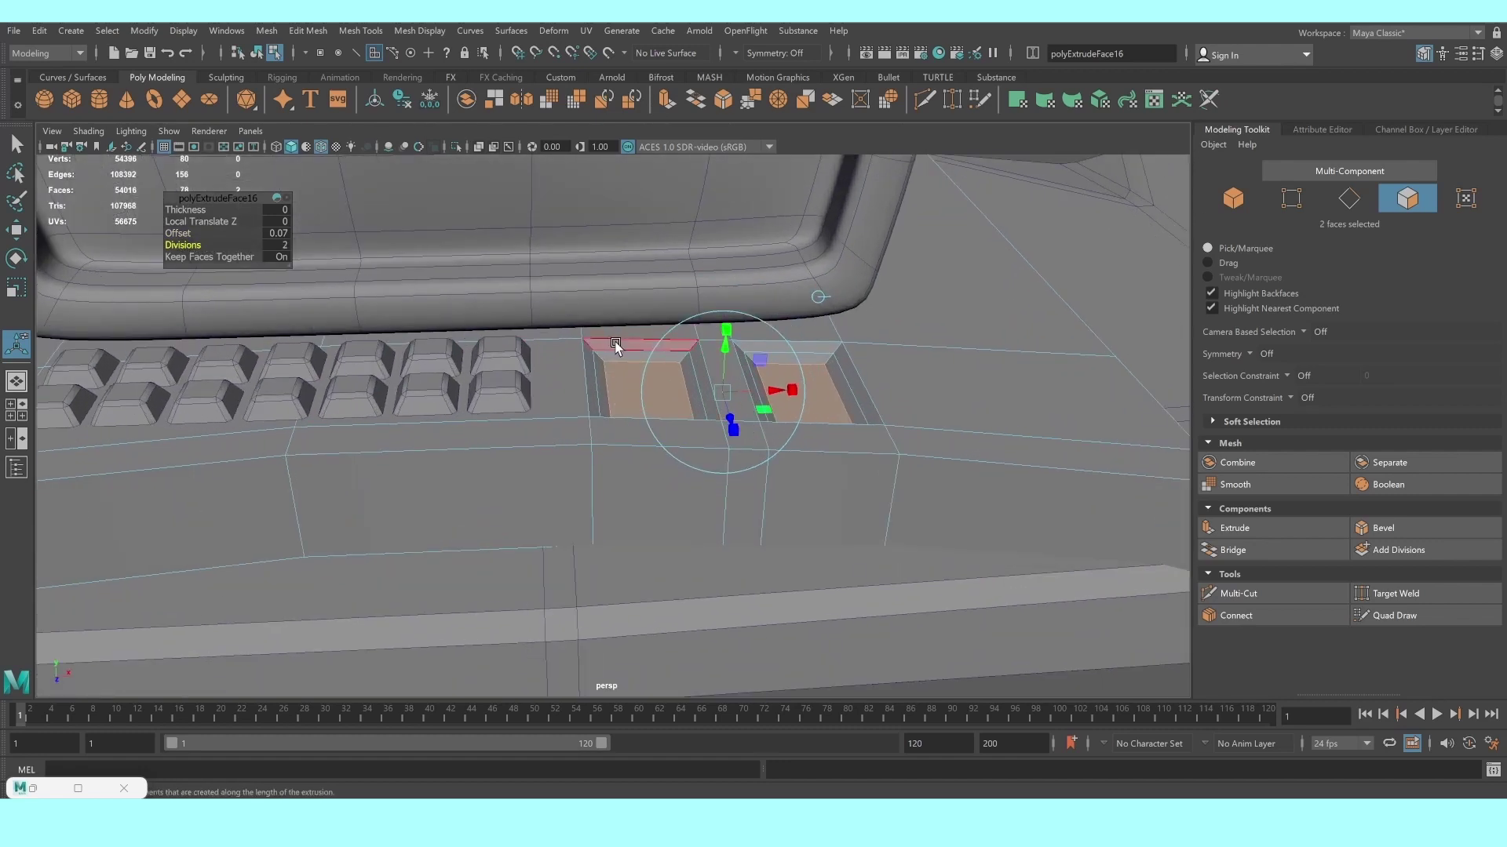
right_click_drag(615, 346, 615, 295)
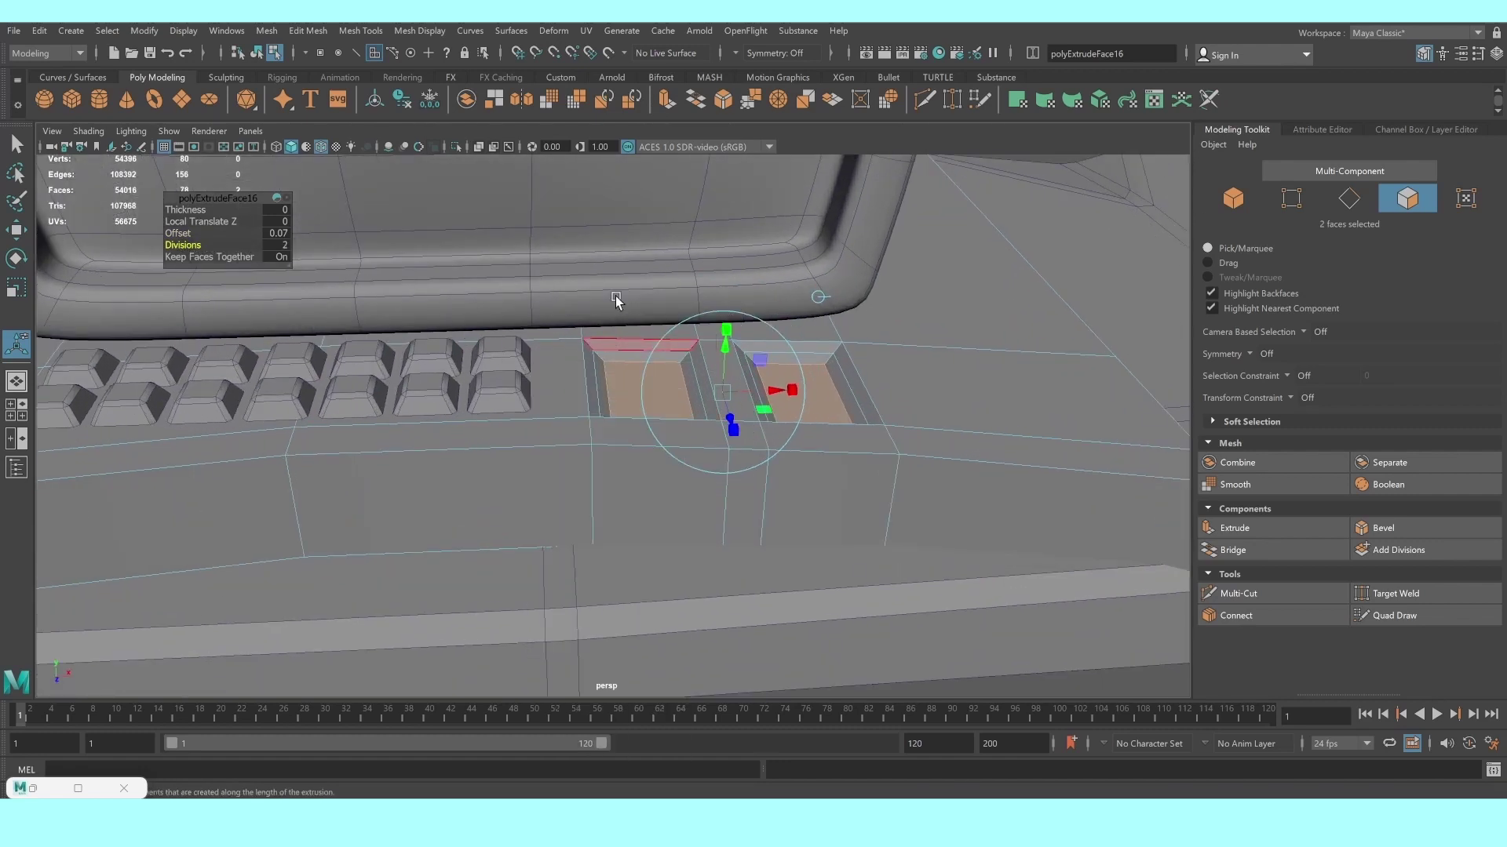
double_click(595, 370, "shift")
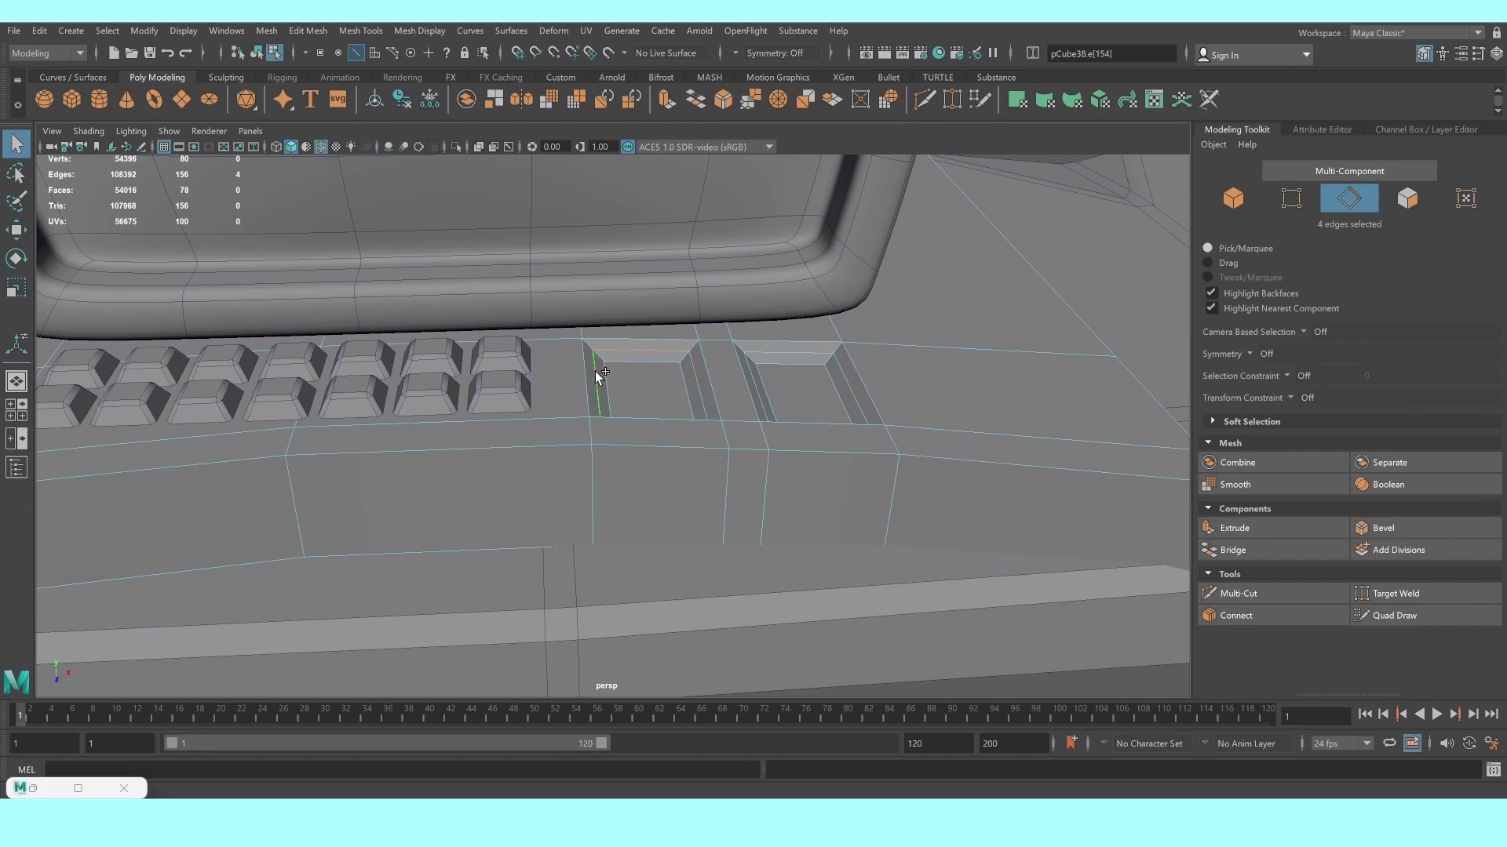
double_click(839, 368, "shift")
key("ctrl+z")
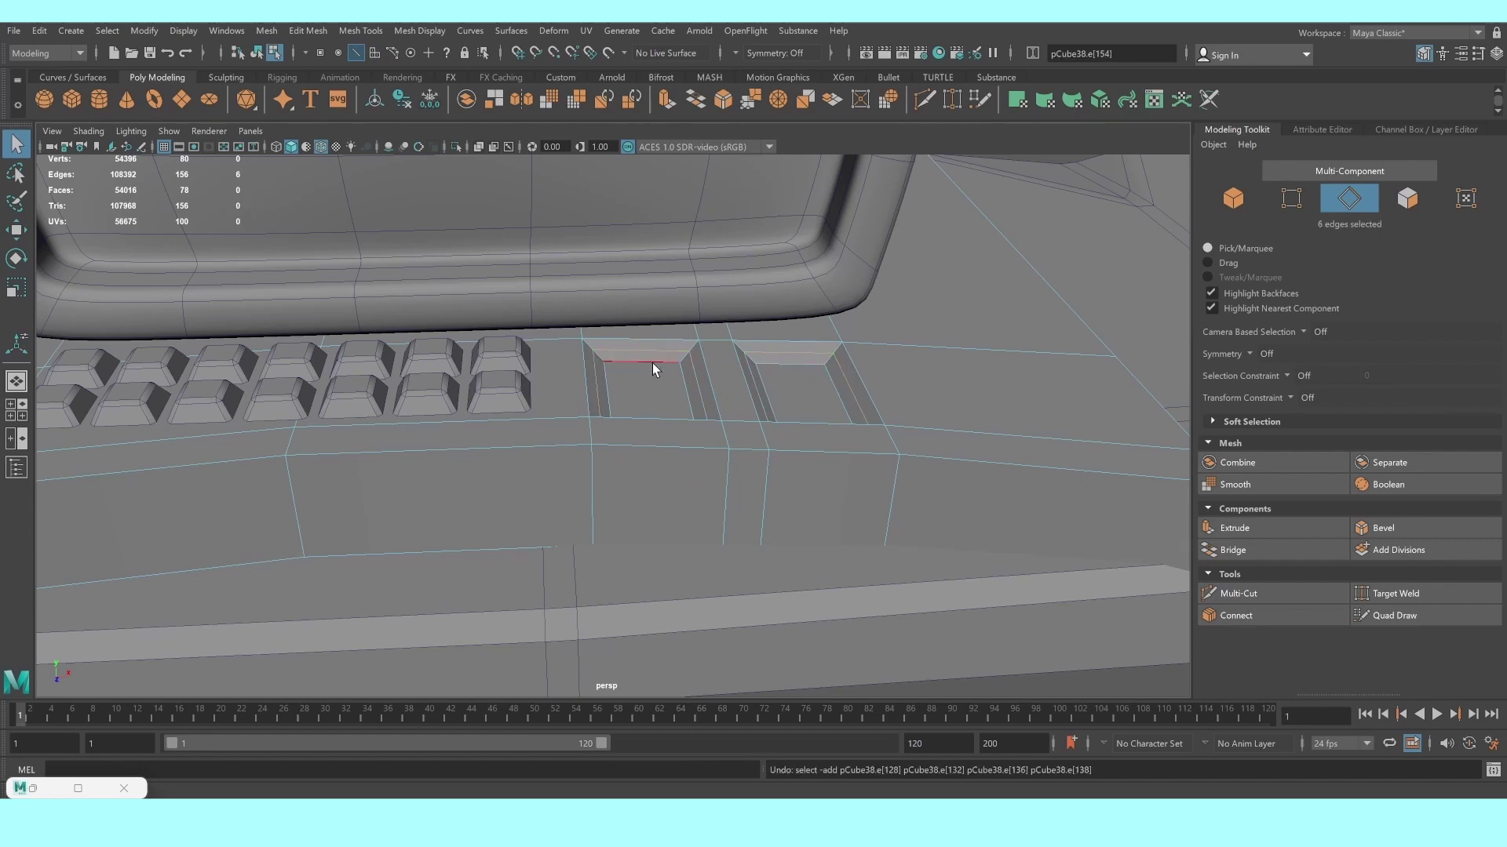
left_click(635, 372, "shift")
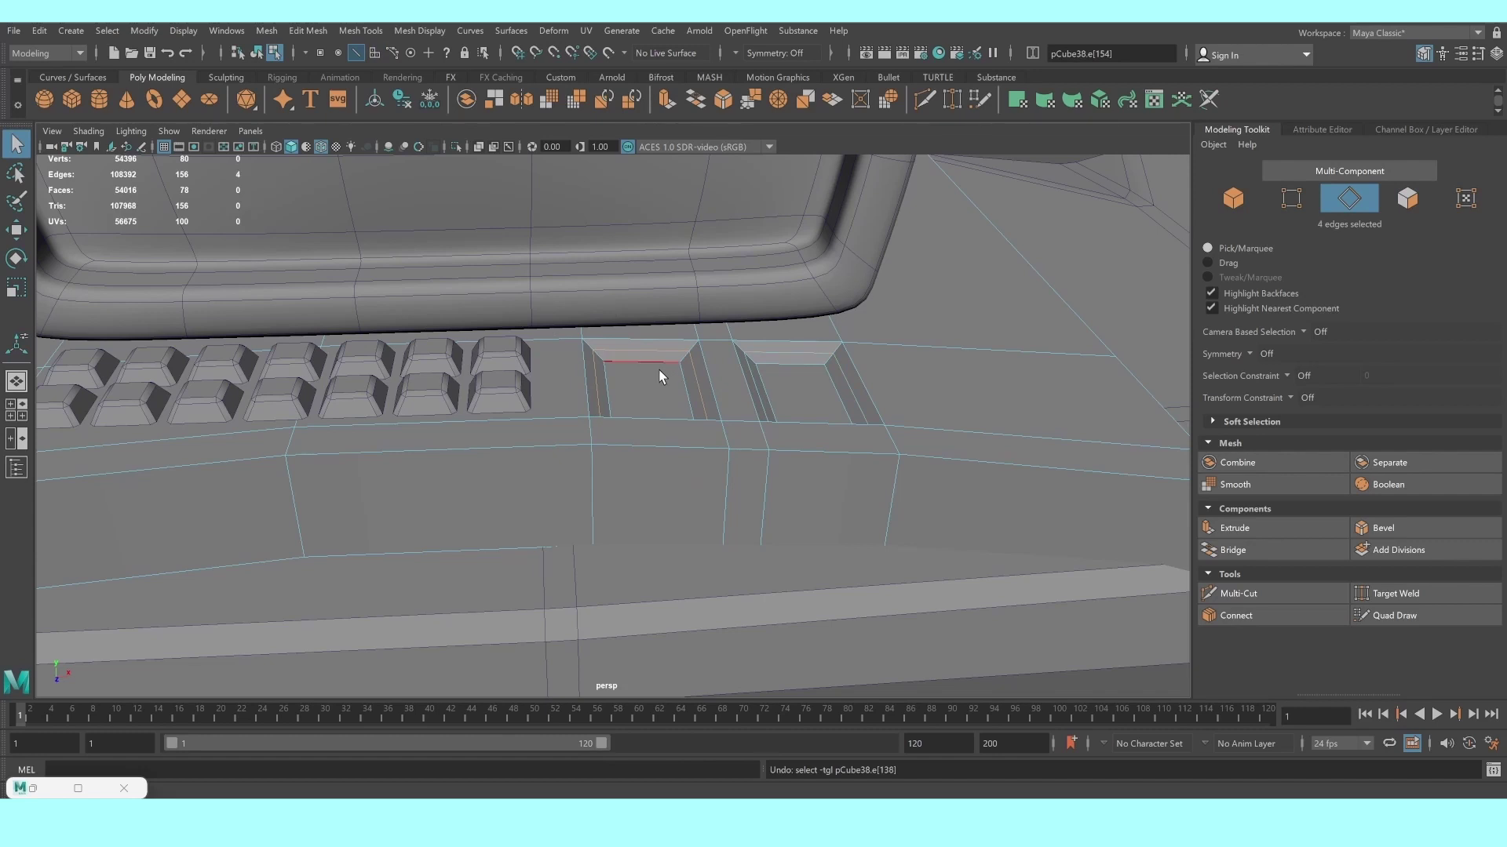
key("r")
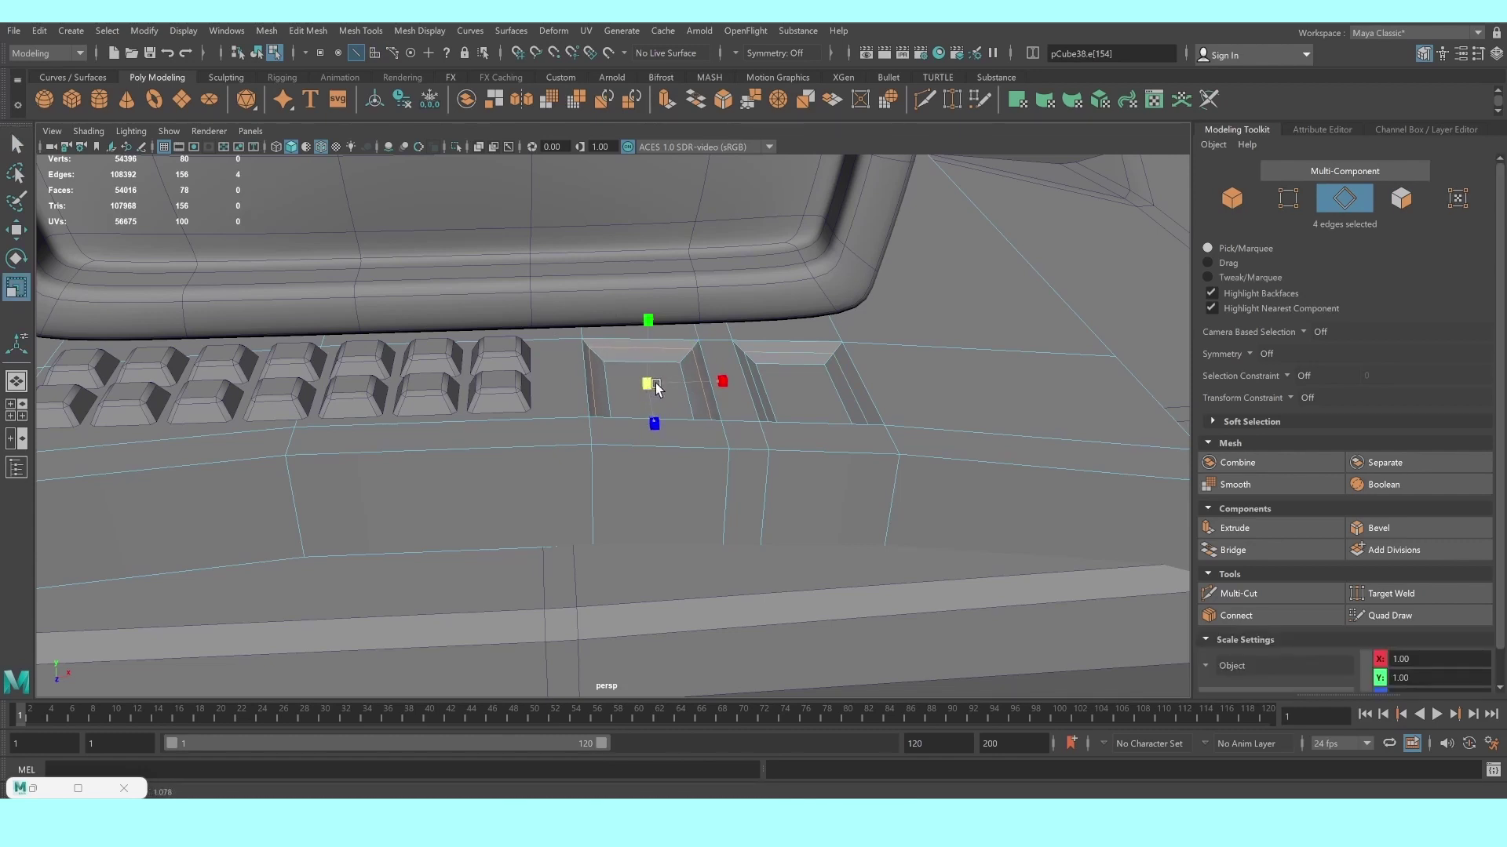
key("w")
left_click_drag(647, 319, 554, 366)
Scale the right well's inner edge loop up slightly and raise it
scroll(554, 366, "up", 3)
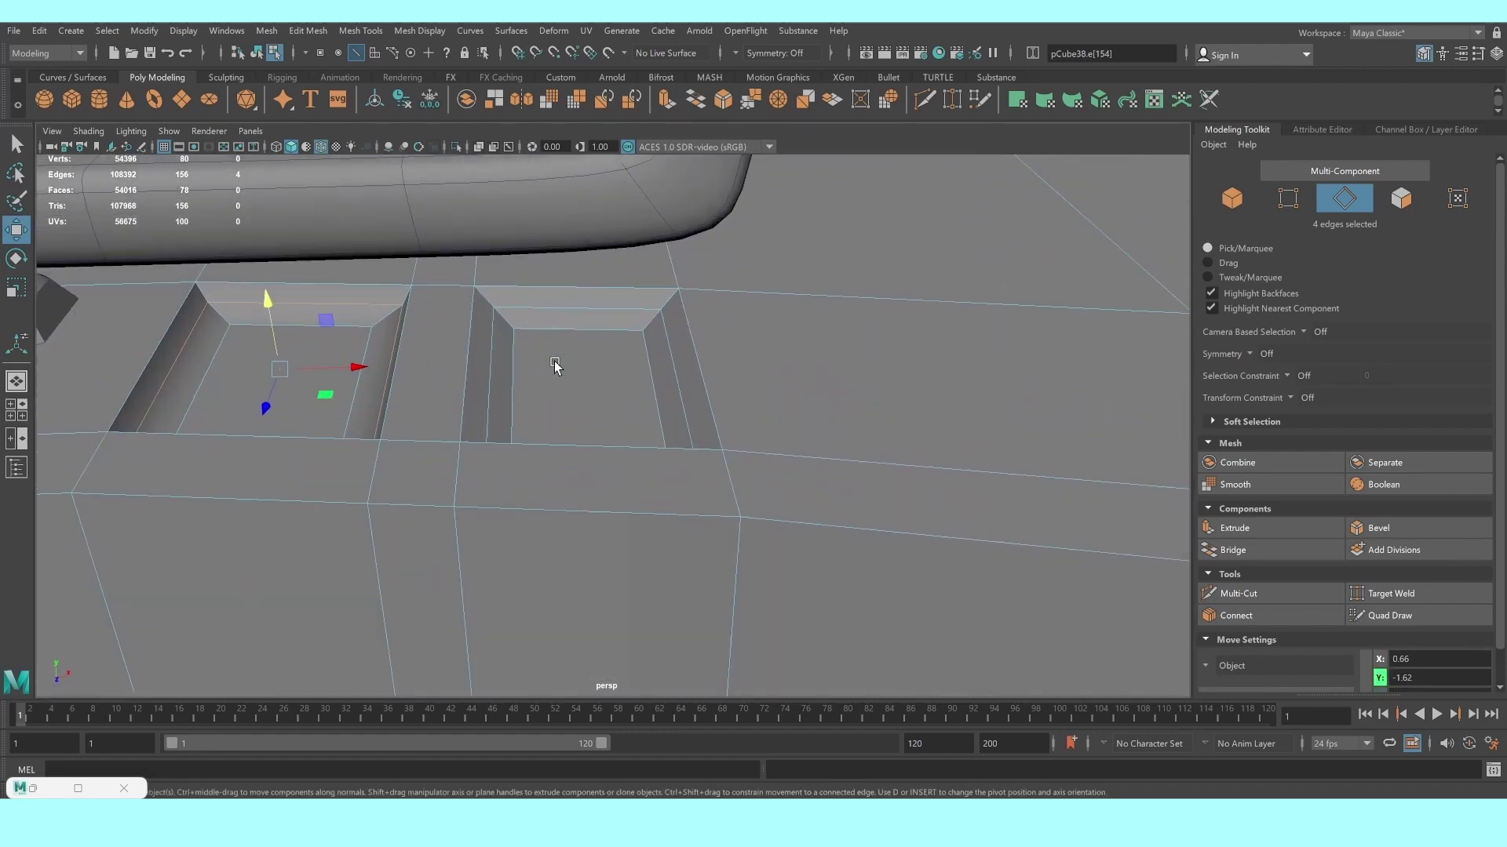
double_click(549, 302)
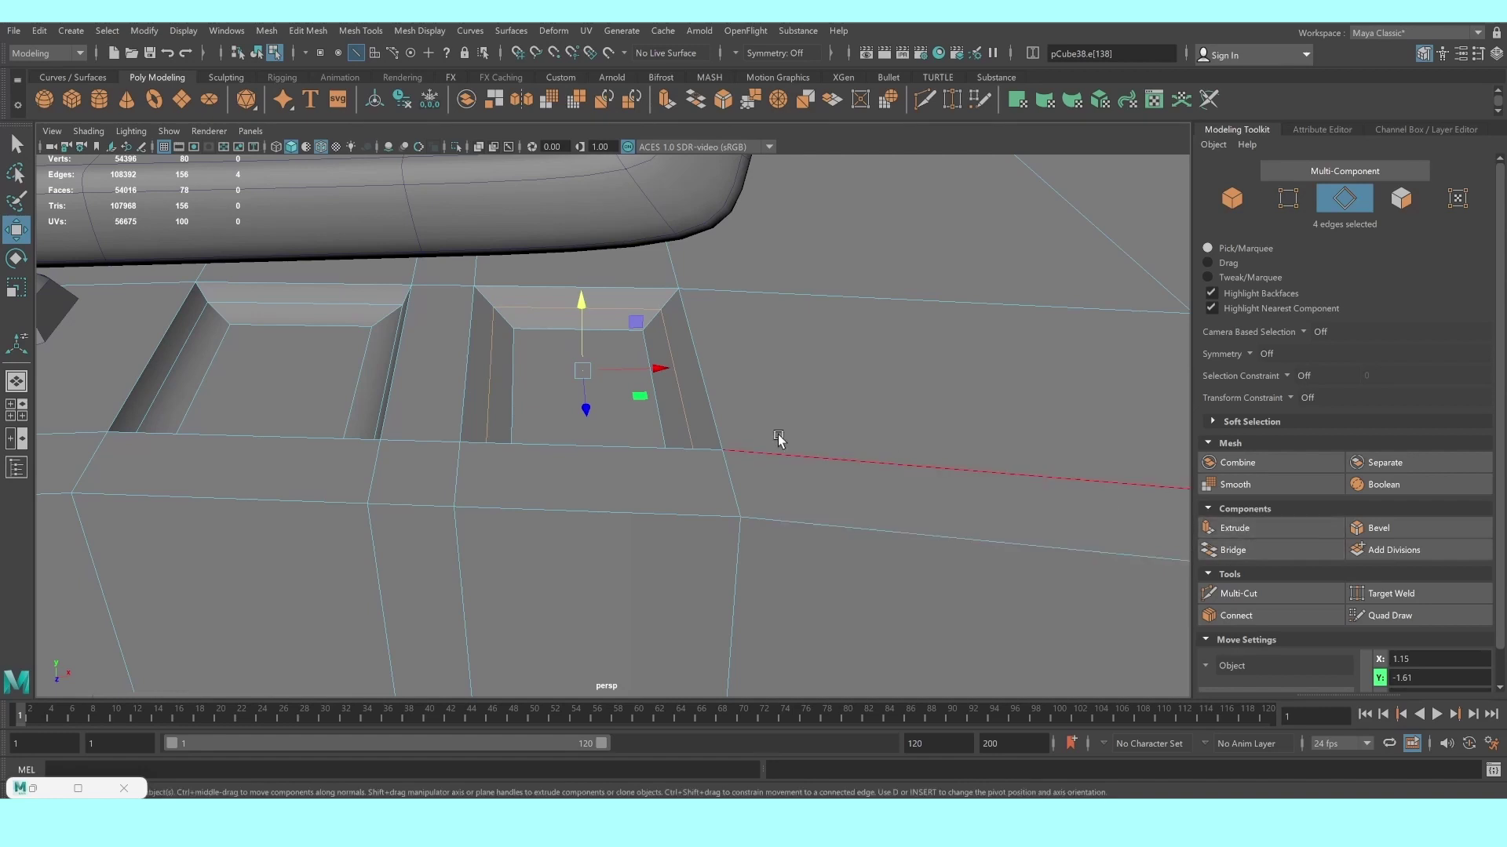
key("r")
left_click_drag(579, 375, 590, 380)
key("w")
left_click_drag(581, 323, 581, 308)
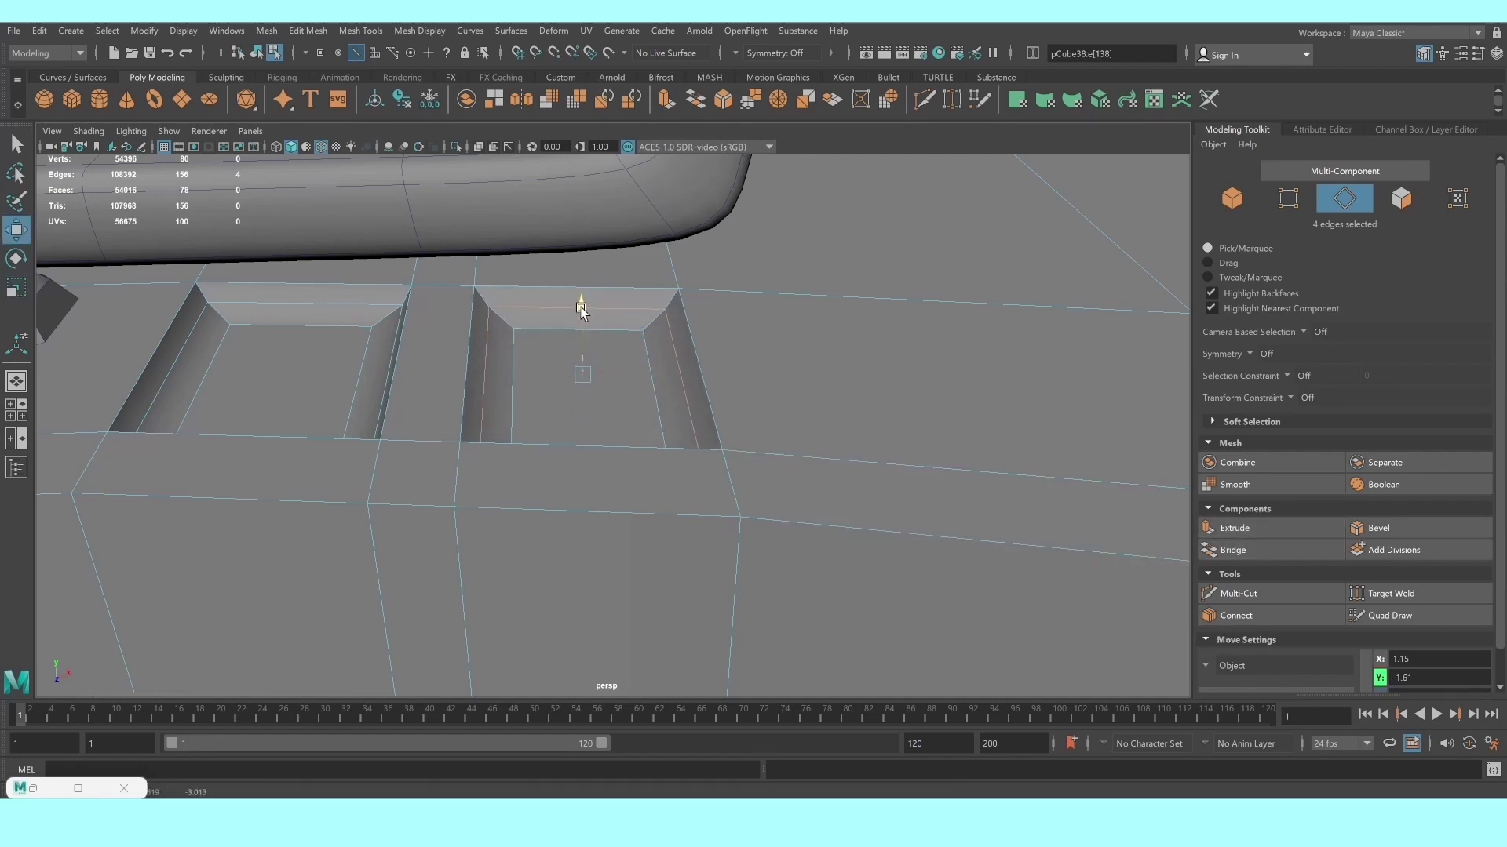
key("F8")
scroll(677, 403, "down", 5)
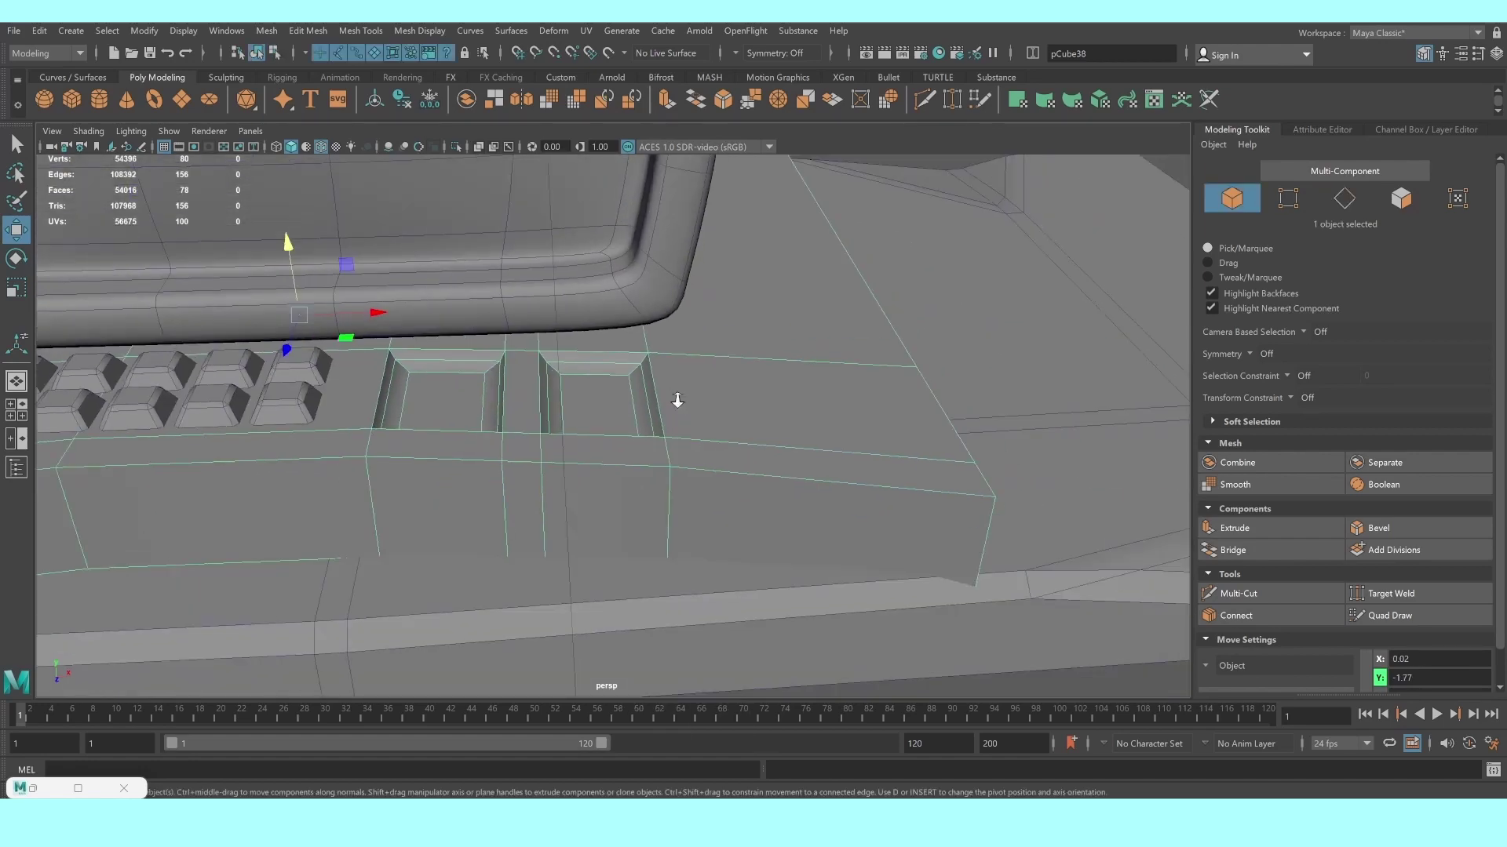
mouse_move(676, 403)
left_mouse_down("alt")
mouse_move(863, 377)
mouse_move(588, 392)
mouse_move(486, 241)
left_mouse_up("alt")
scroll(889, 372, "up", 3)
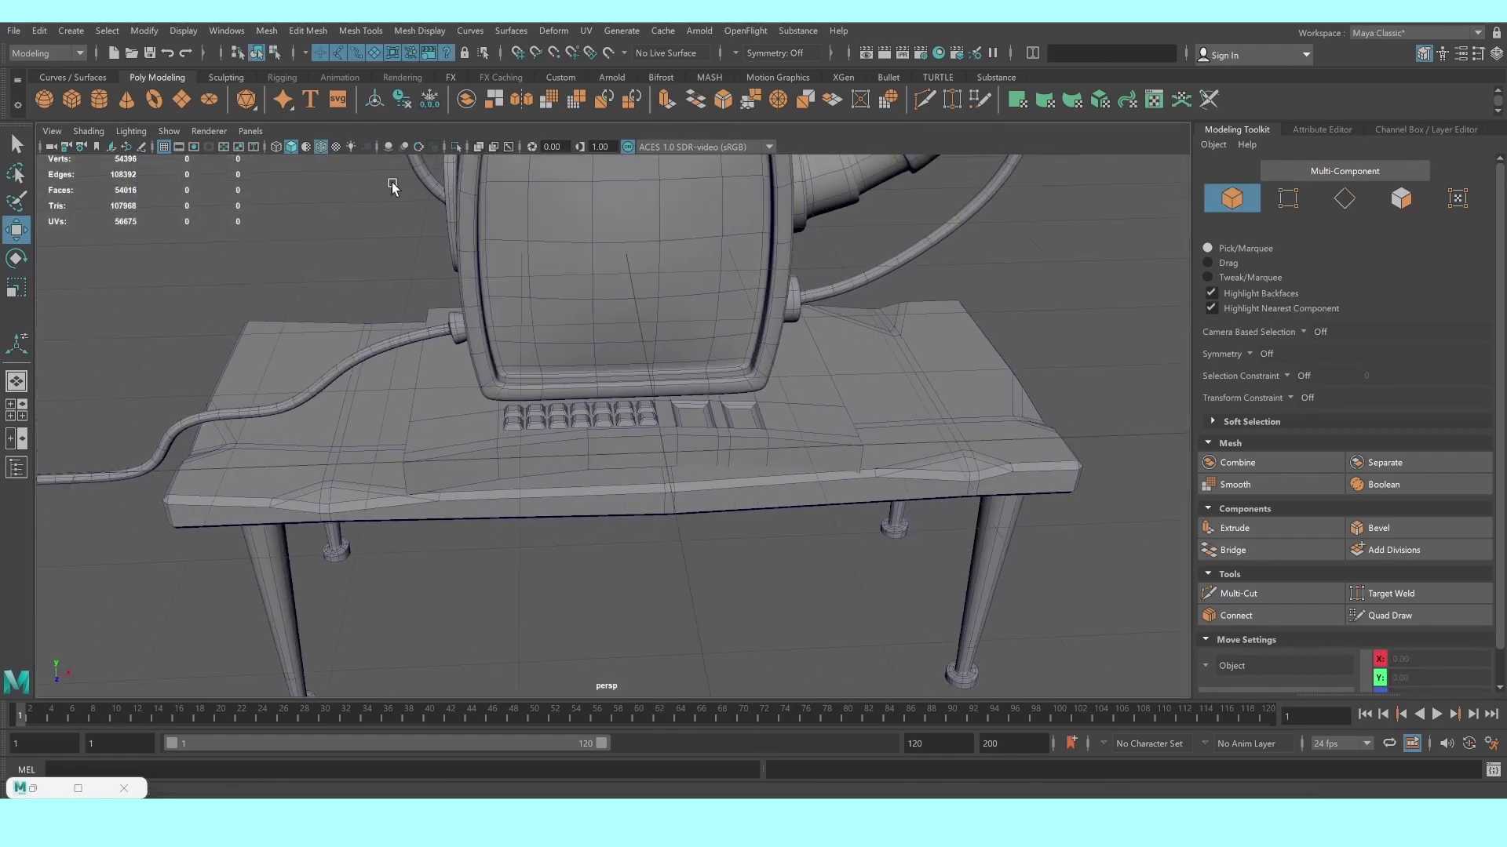
left_click(322, 148)
scroll(600, 416, "up", 3)
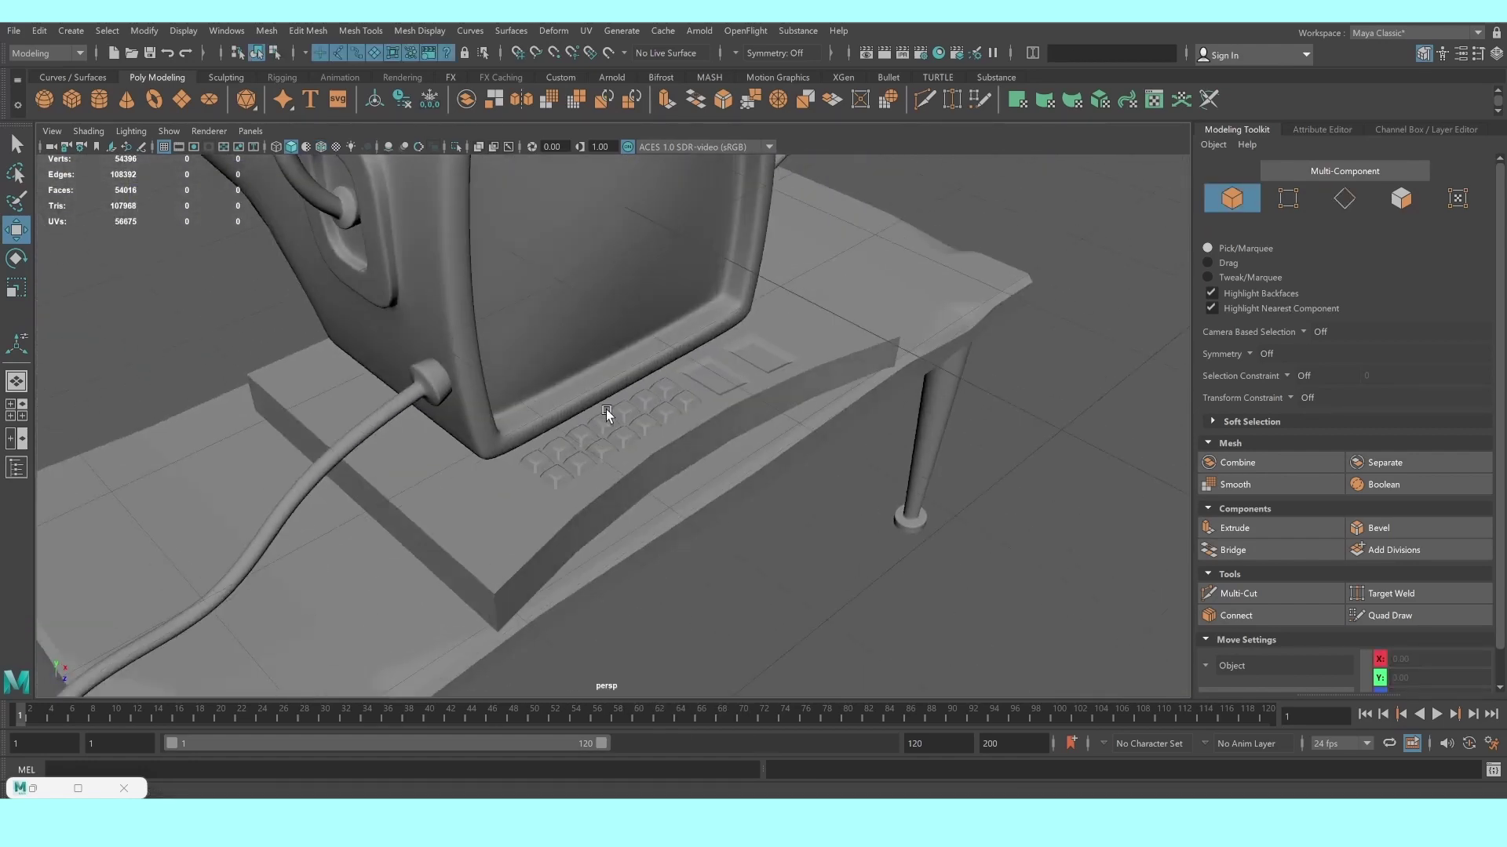
mouse_move(600, 416)
left_mouse_down("alt")
mouse_move(394, 417)
mouse_move(377, 473)
left_mouse_up("alt")
left_click(348, 446)
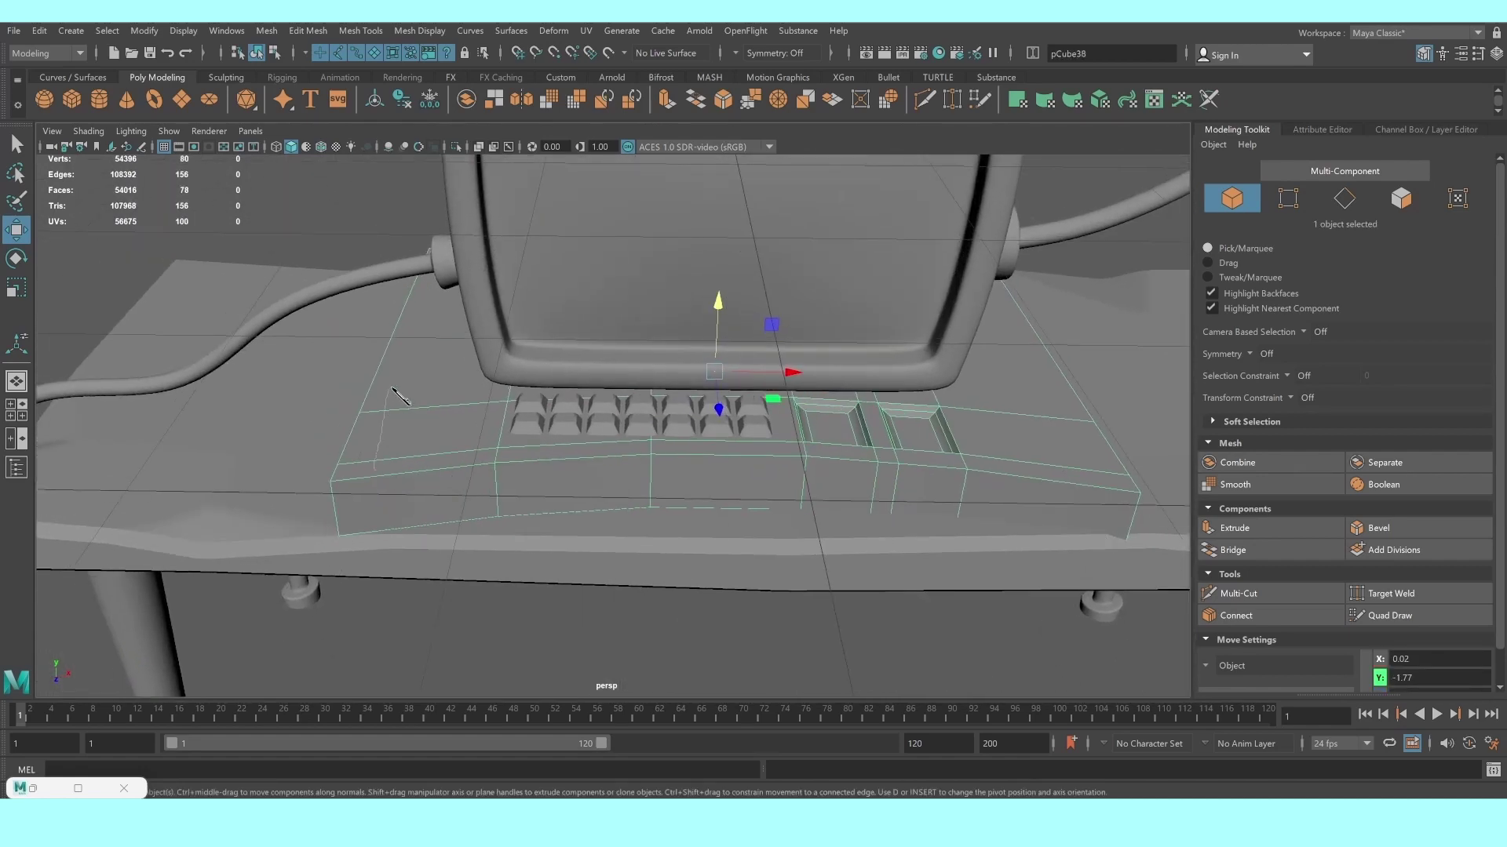
right_click_drag(400, 396, 397, 370)
left_click(417, 471)
double_click(538, 455)
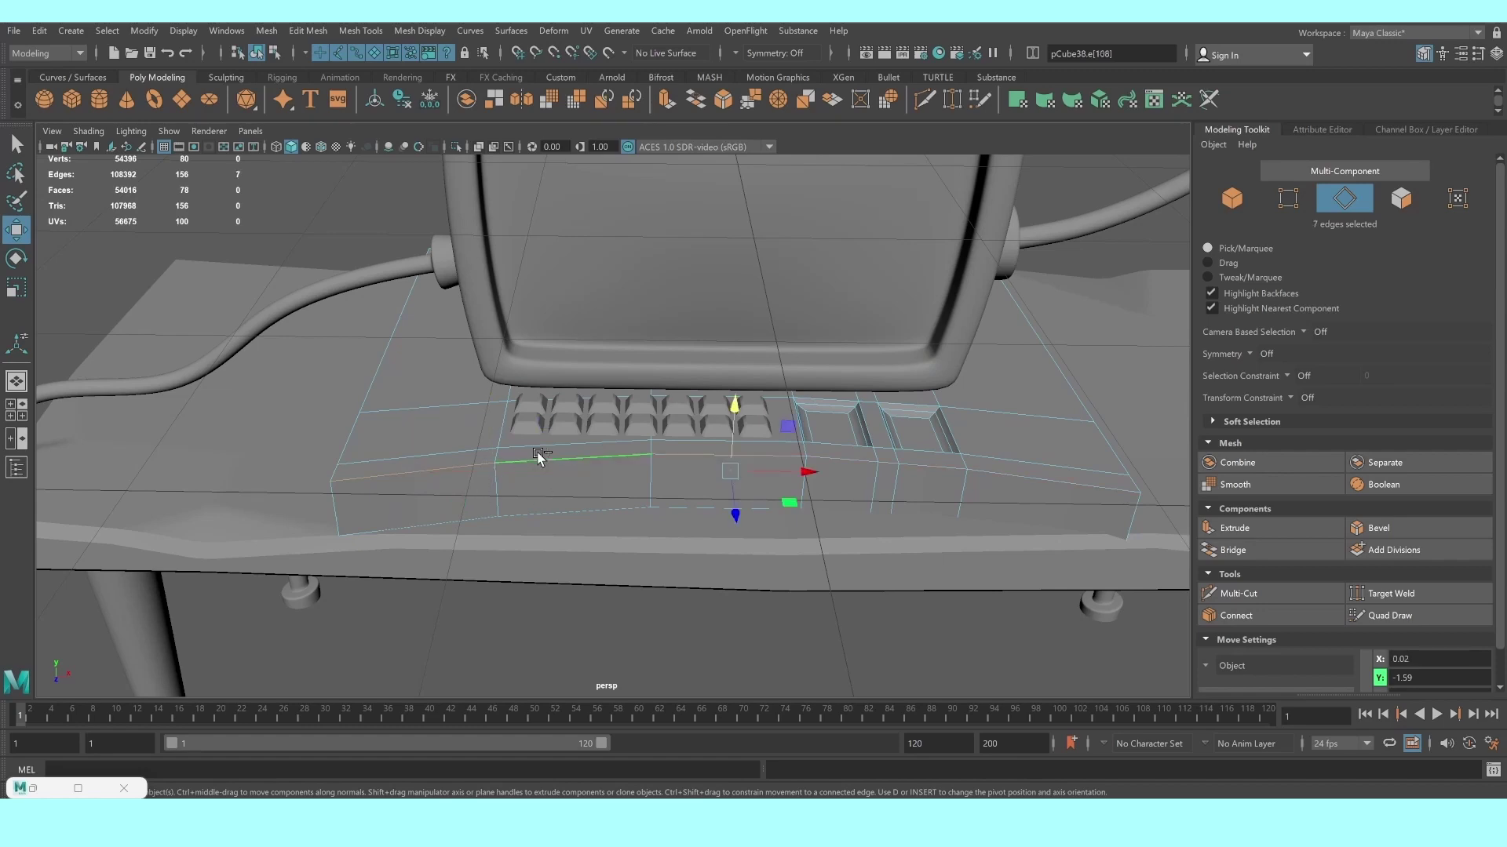
double_click(514, 517, "shift")
mouse_move(514, 516)
left_mouse_down("alt")
mouse_move(371, 488)
mouse_move(422, 505)
left_mouse_up("alt")
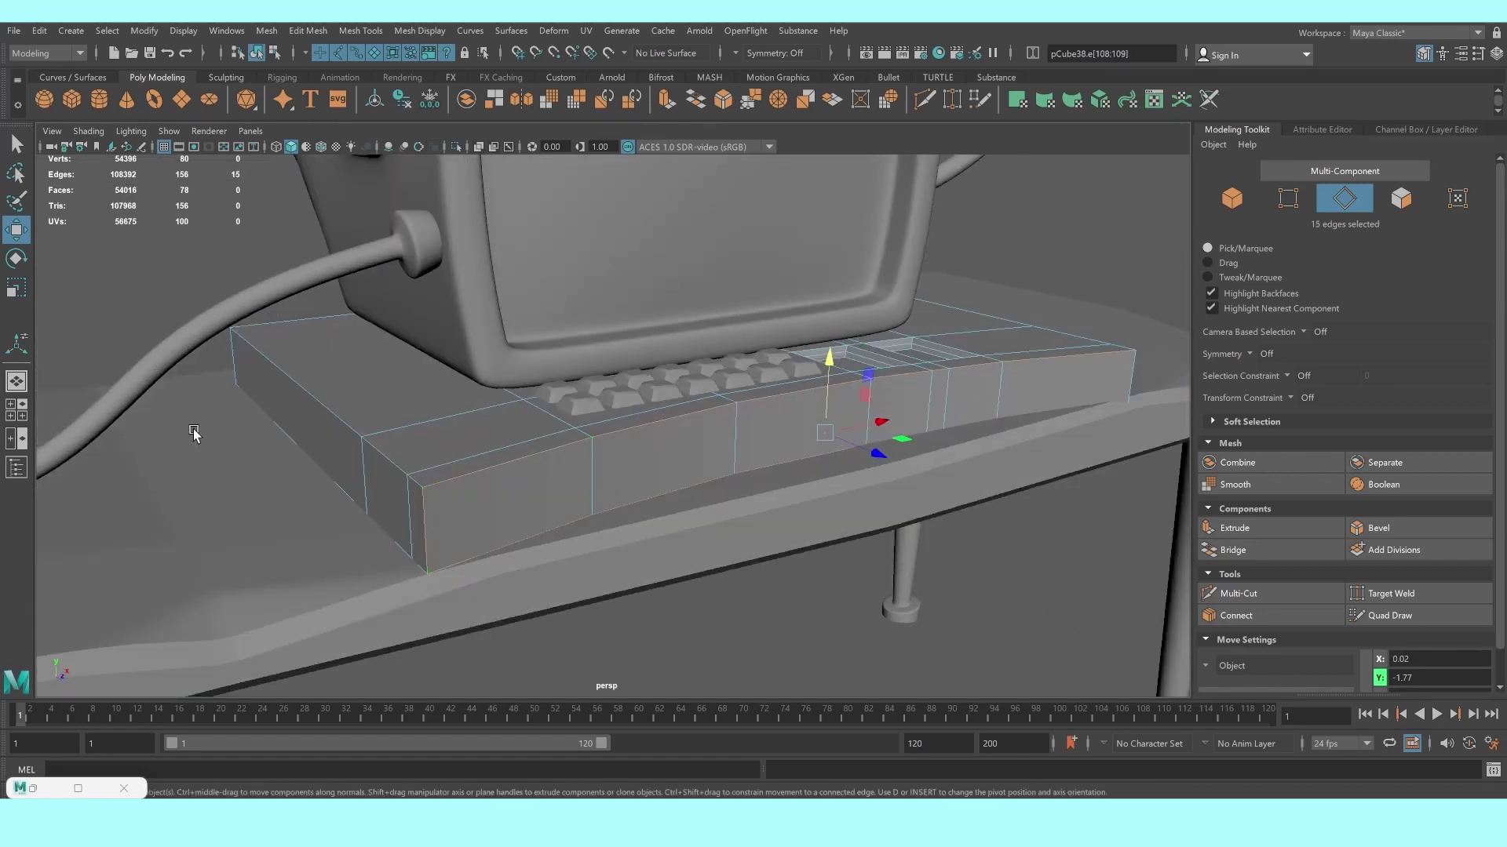
left_click_drag(194, 434, 303, 431, "alt")
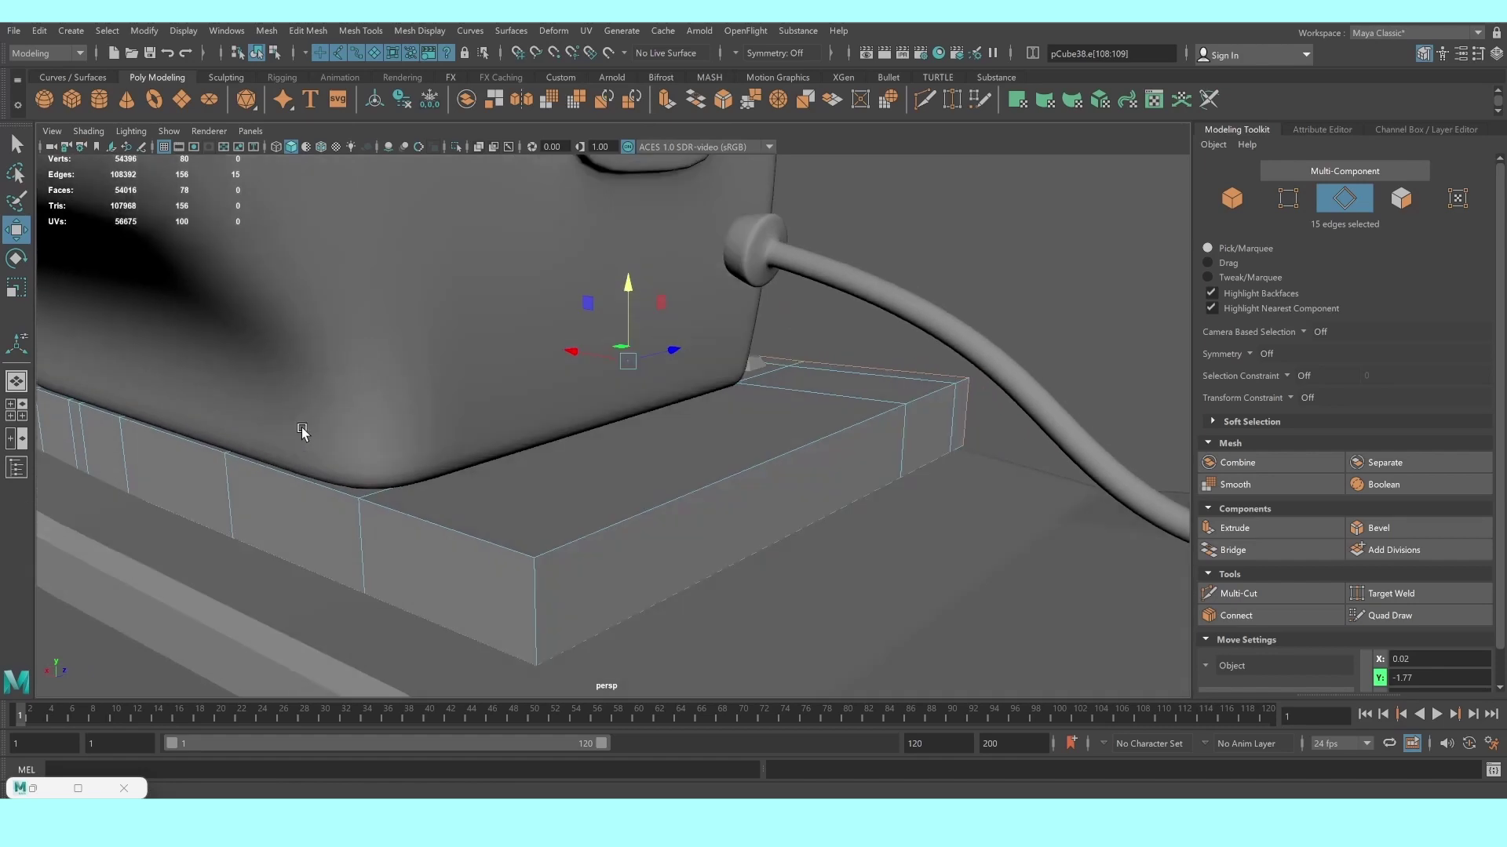
left_click(536, 608, "shift")
mouse_move(299, 541)
left_mouse_down("alt")
mouse_move(283, 525)
mouse_move(506, 565)
left_mouse_up("alt")
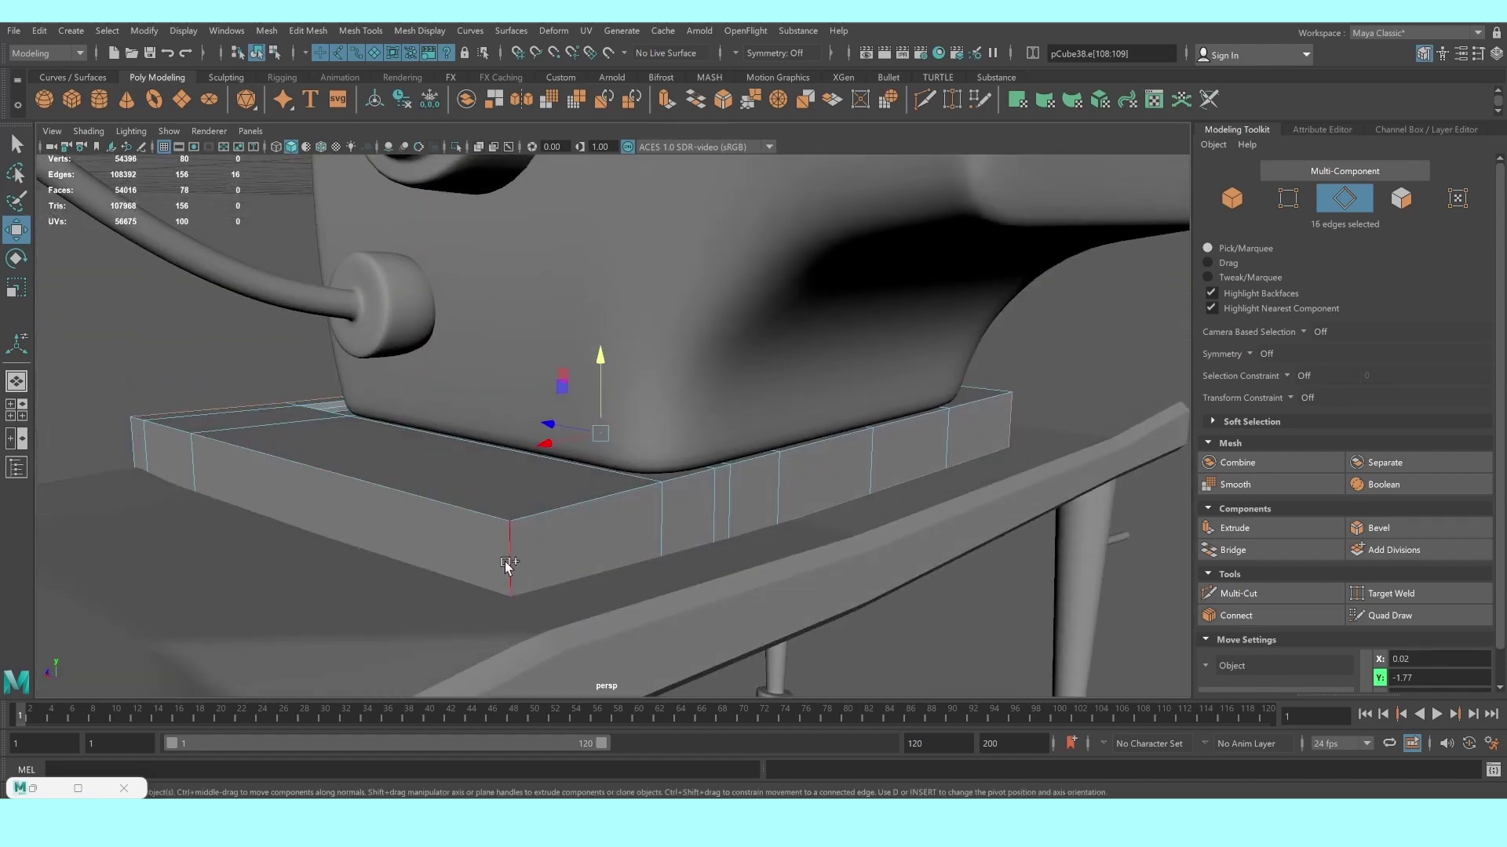
left_click_drag(320, 538, 401, 548, "alt")
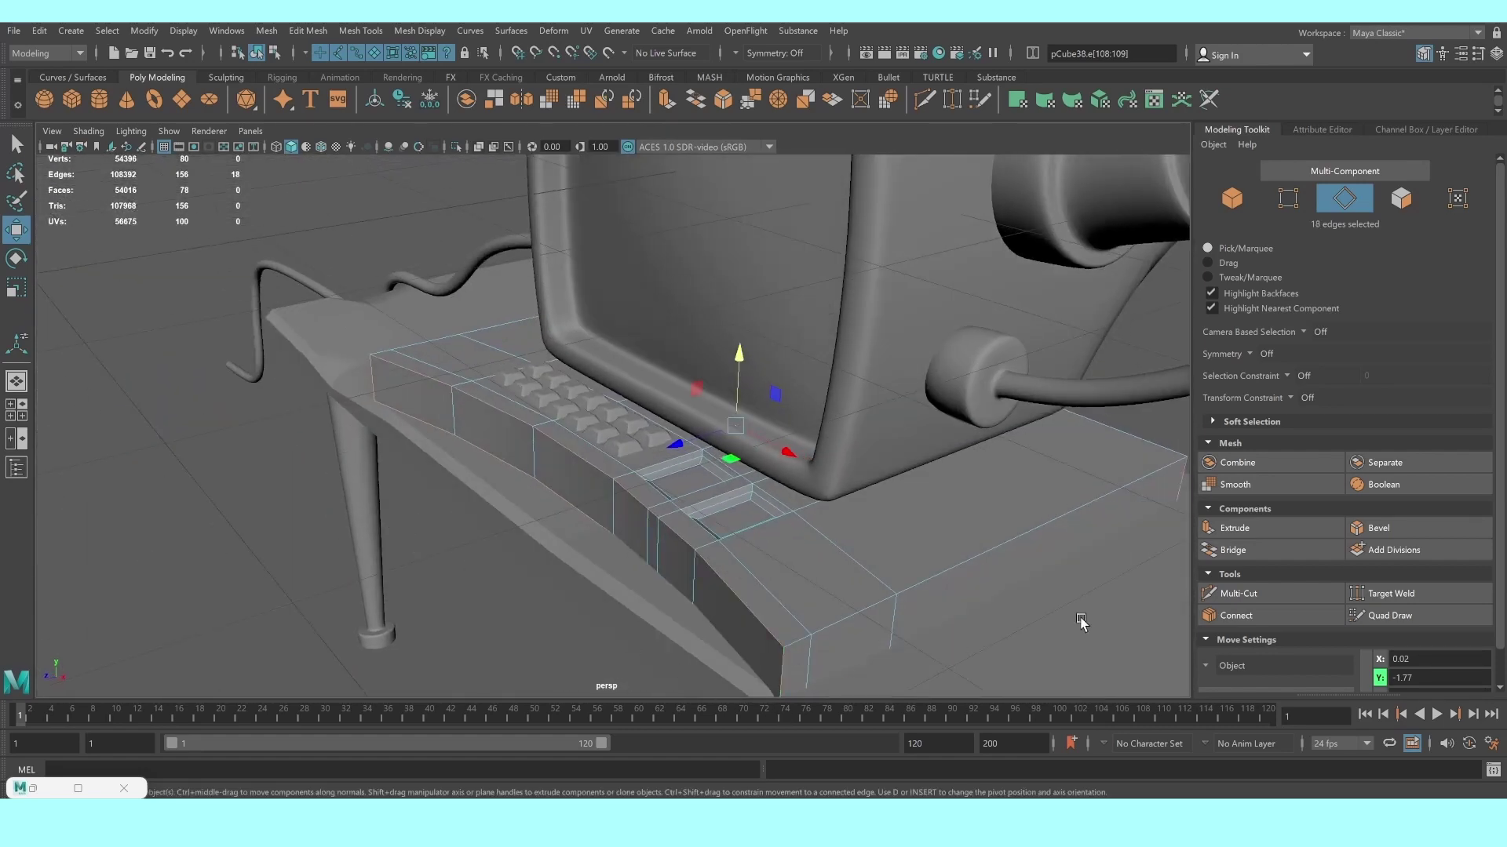
left_click(1379, 528)
mouse_move(649, 497)
left_mouse_down("alt")
mouse_move(759, 512)
mouse_move(565, 474)
left_mouse_up("alt")
scroll(565, 474, "up", 1)
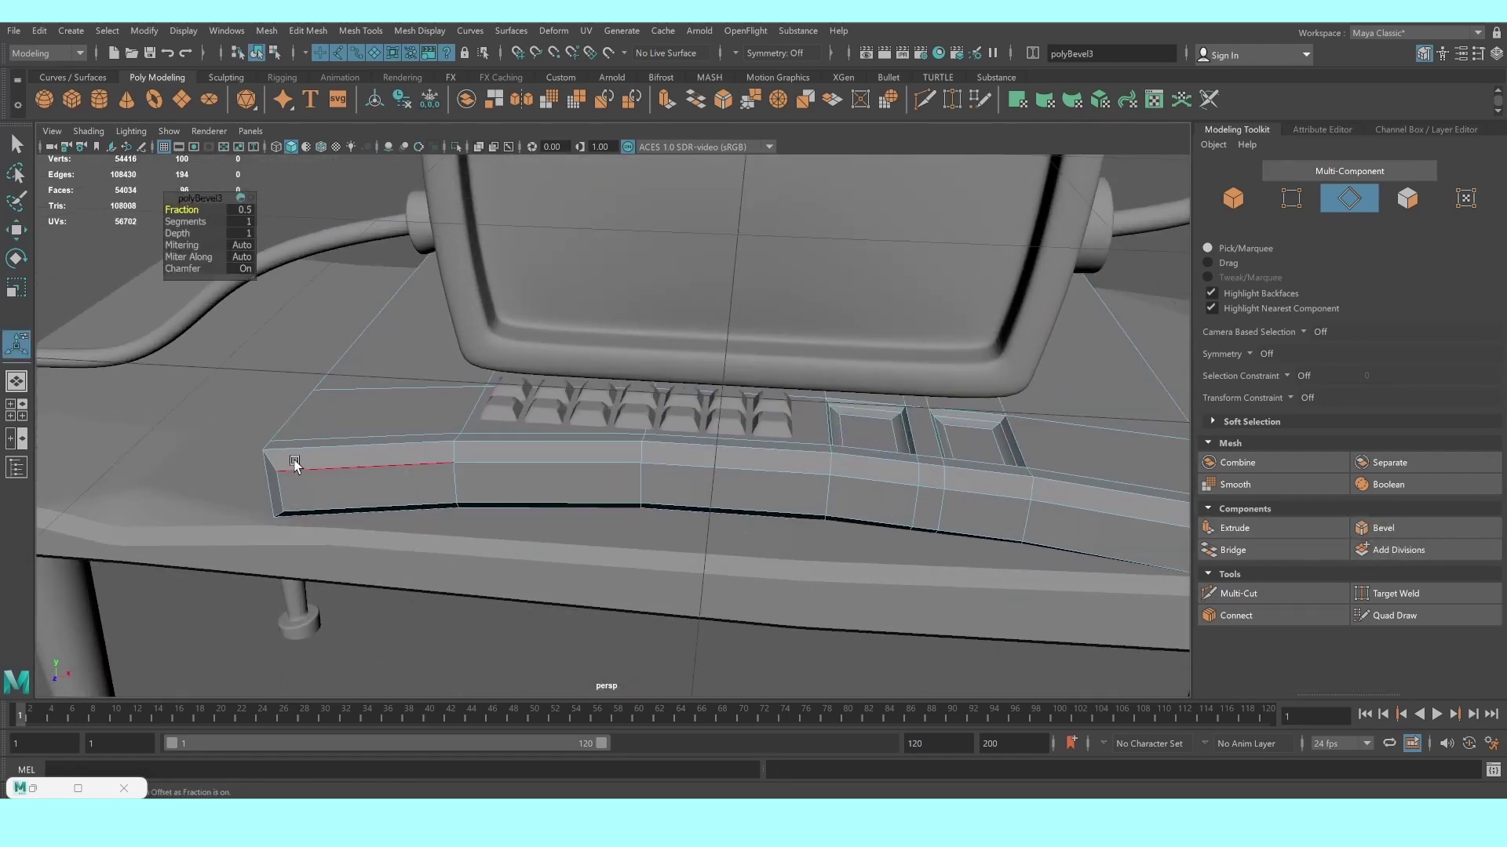
mouse_move(294, 463)
left_mouse_down("alt")
mouse_move(309, 483)
mouse_move(370, 471)
left_mouse_up("alt")
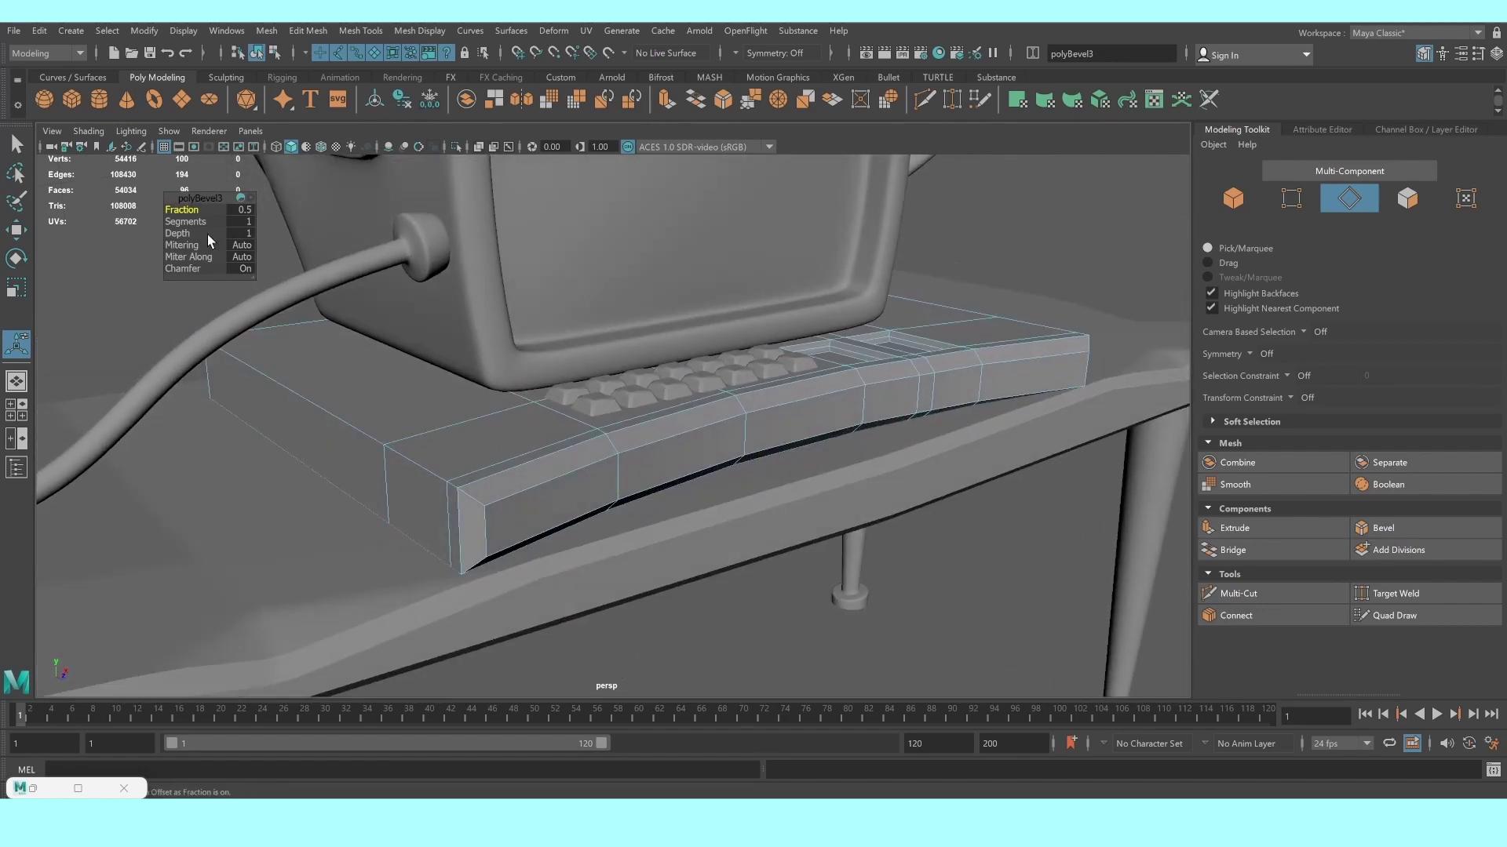
left_click_drag(179, 210, 172, 220)
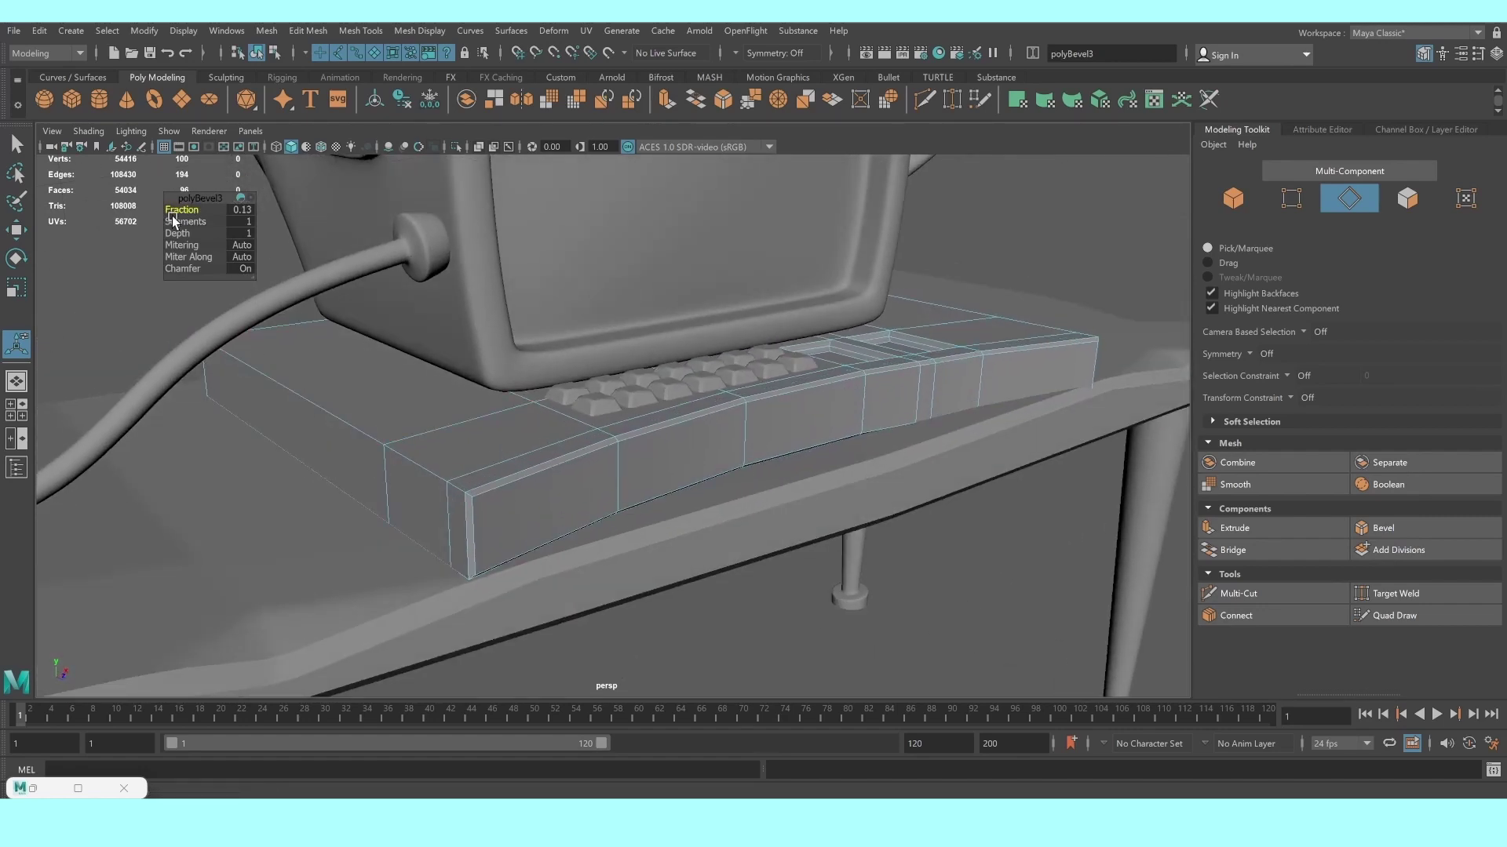
key("ctrl+z")
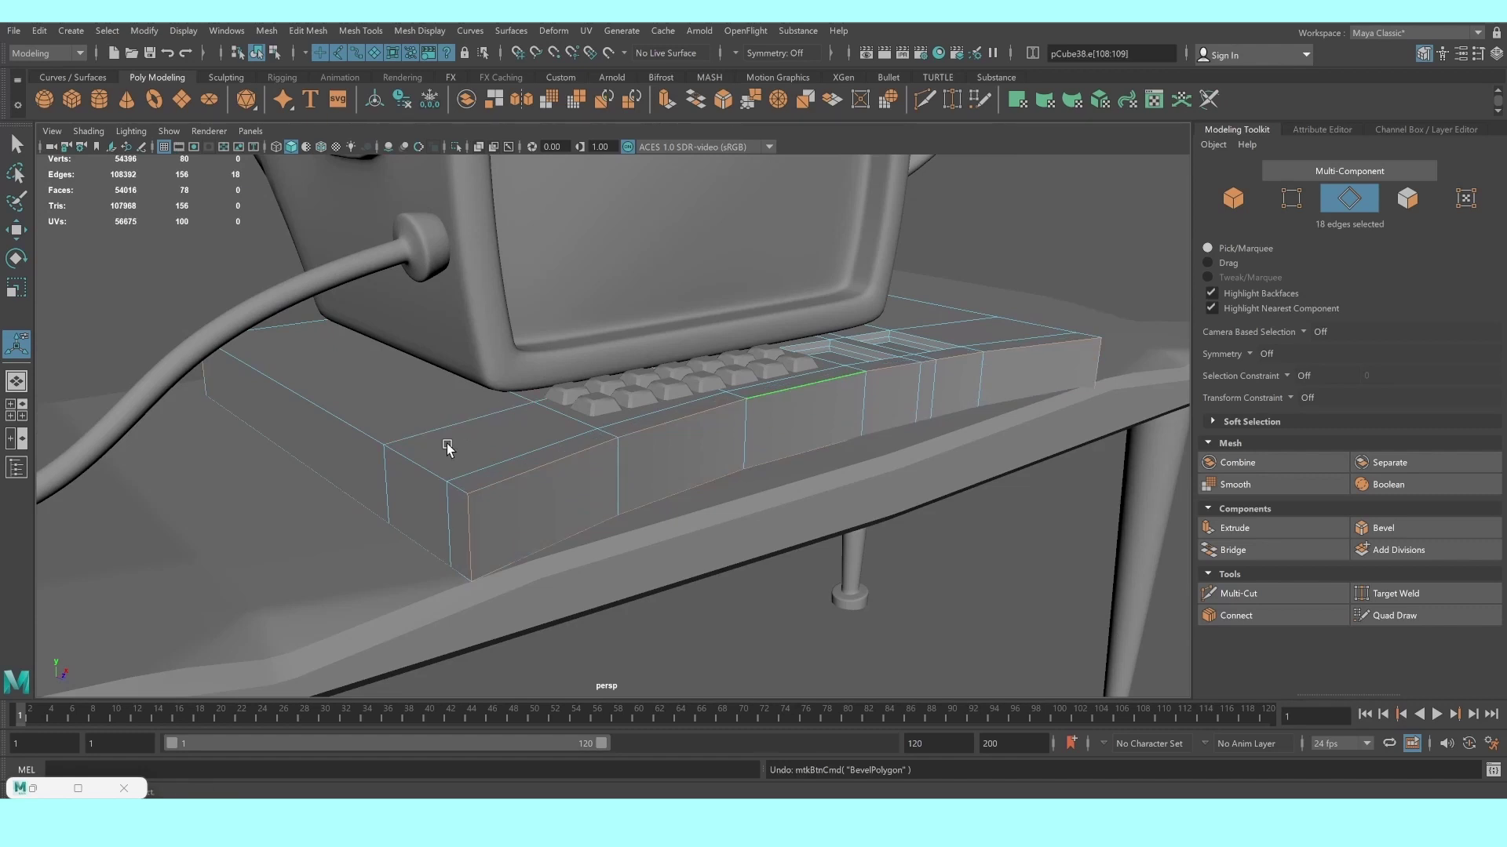
Cut supporting edge loops around the keyboard base's top and across both ends
left_click_drag(509, 498, 549, 502, "alt")
left_click(1237, 594)
left_click_drag(910, 555, 427, 510, "alt")
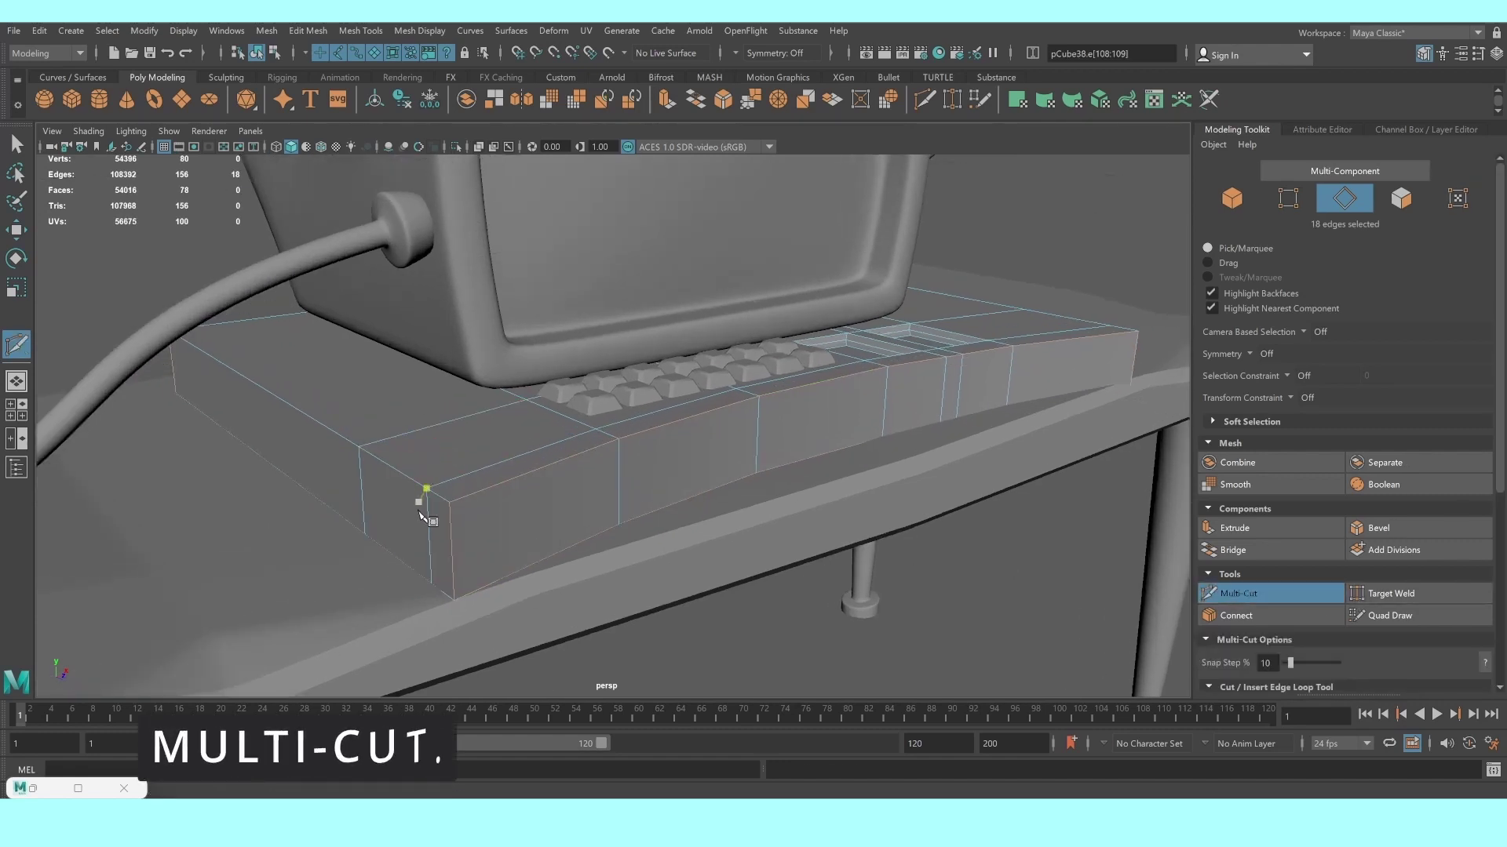
left_click(452, 552, "ctrl")
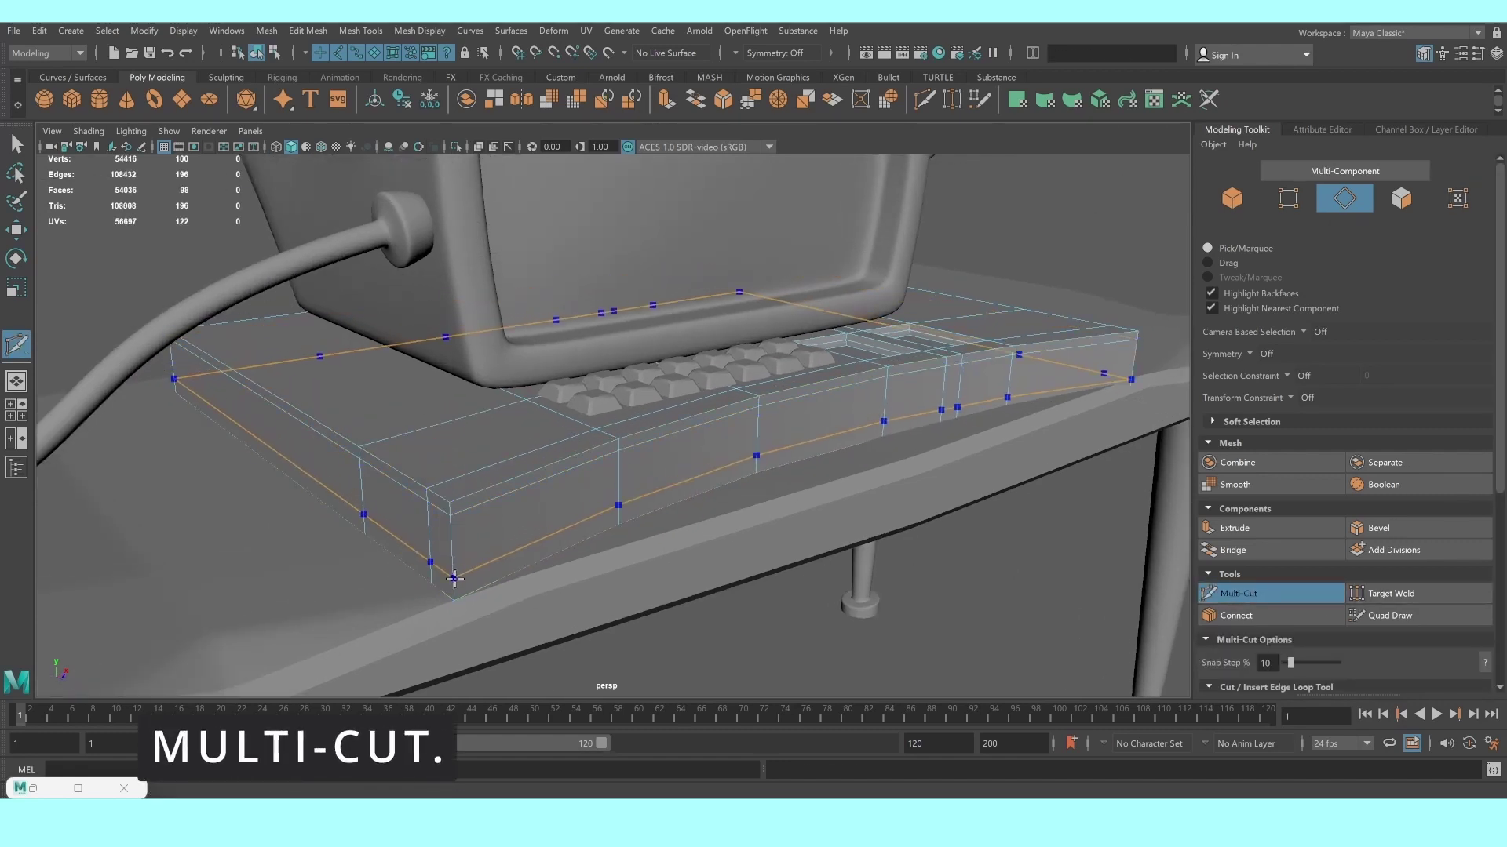
left_click(471, 497, "ctrl")
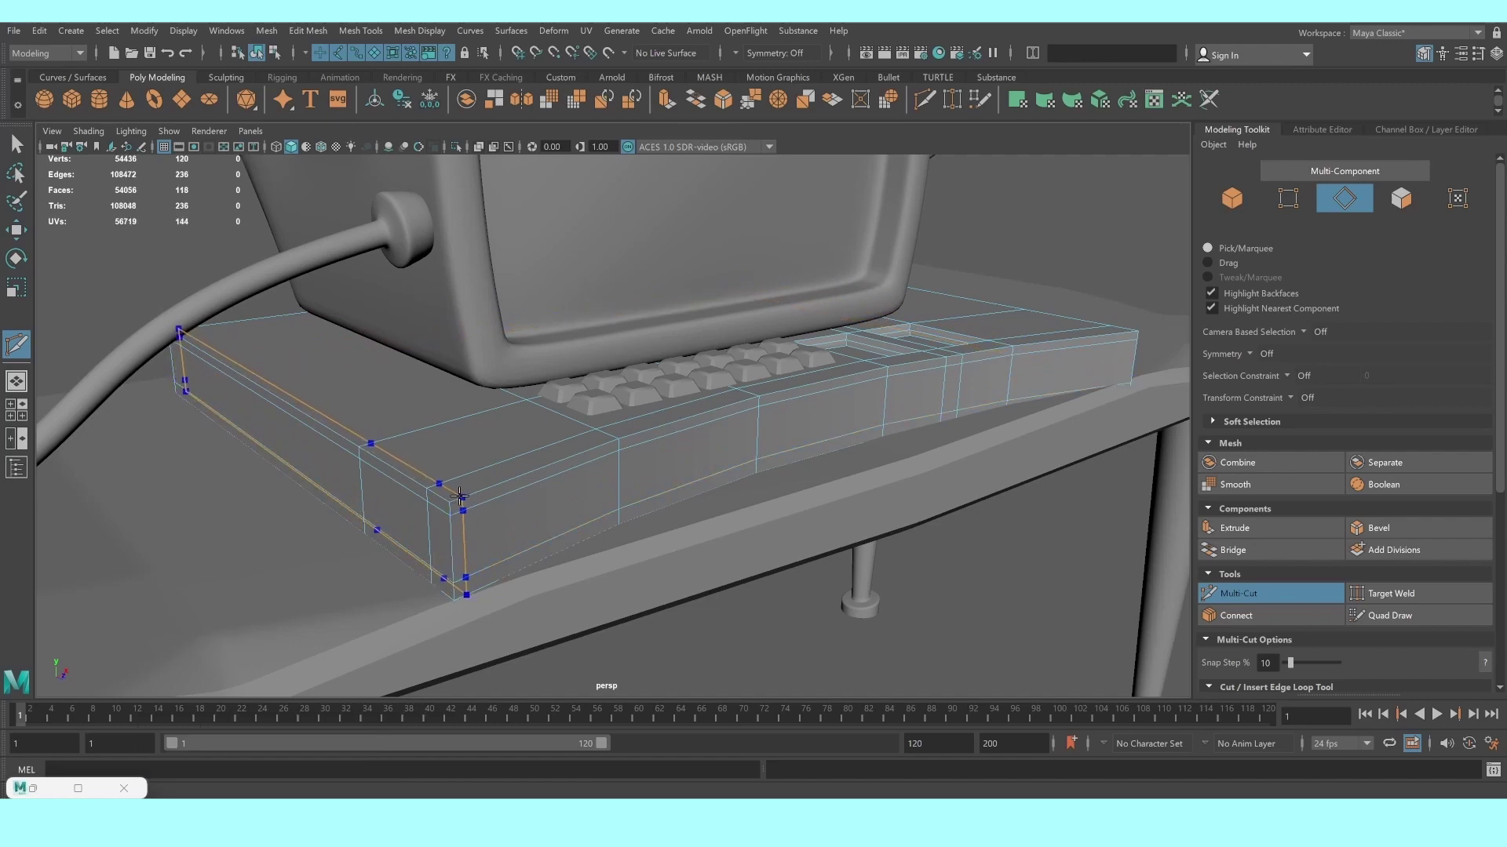
left_click(706, 479, "ctrl")
left_click_drag(706, 479, 954, 477, "alt")
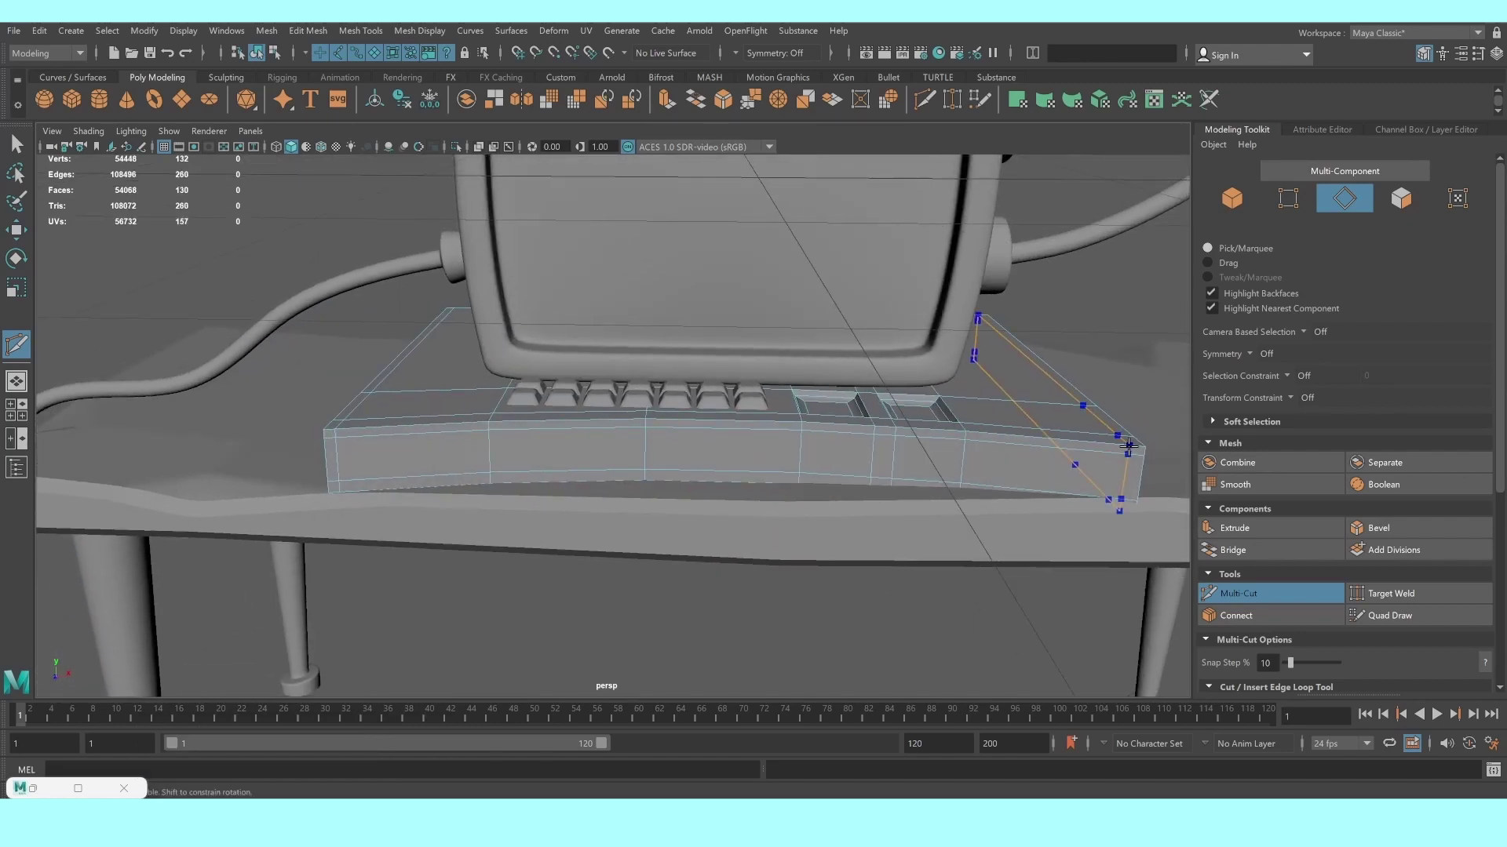
Preview the keyboard base smoothed and inspect it from several angles
key("3")
left_click_drag(1082, 452, 769, 426, "alt")
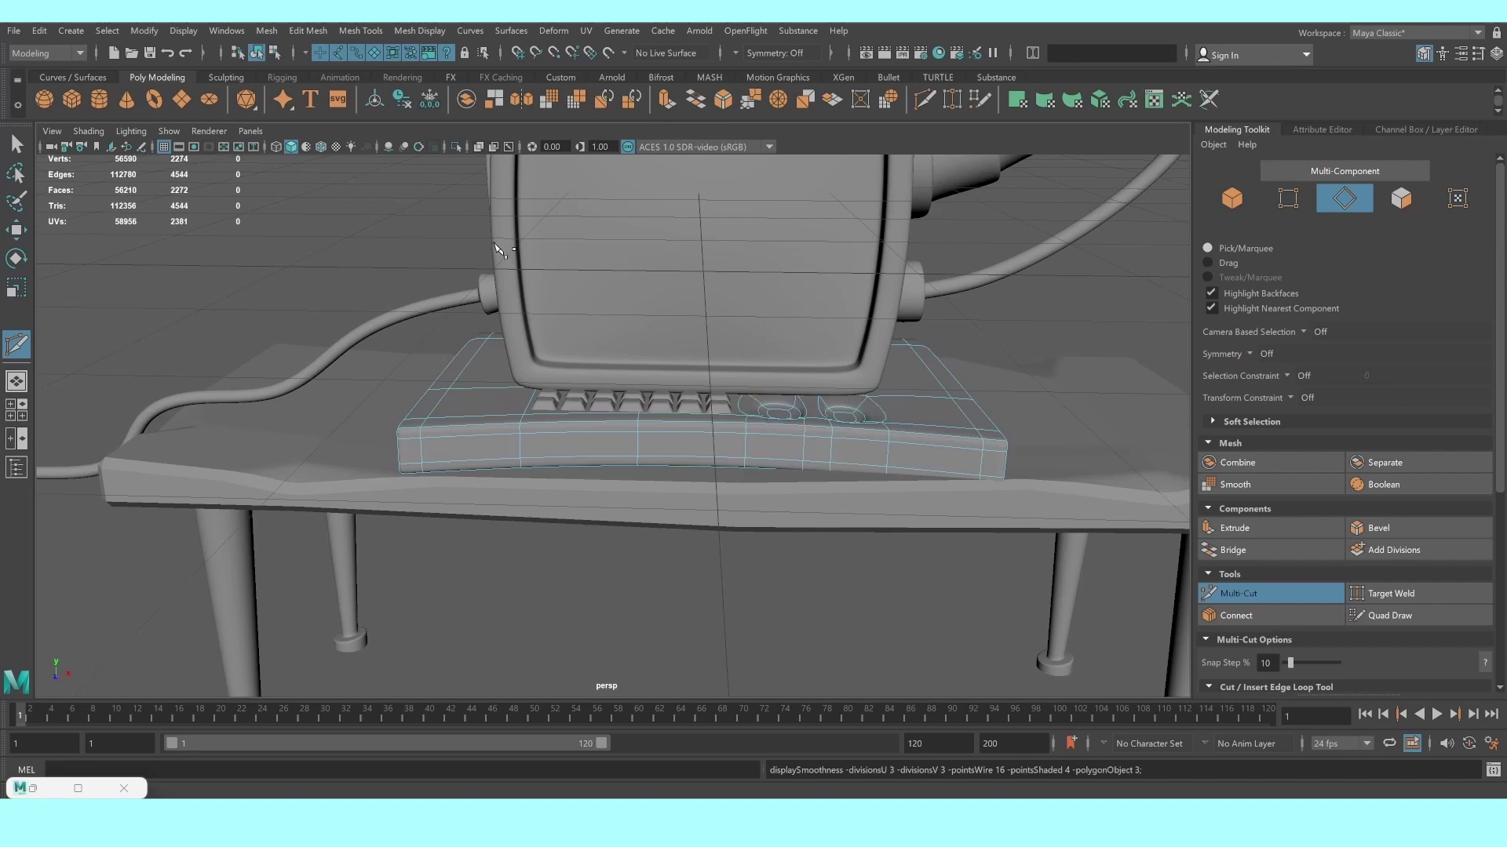
key("q")
right_click_drag(463, 388, 338, 224)
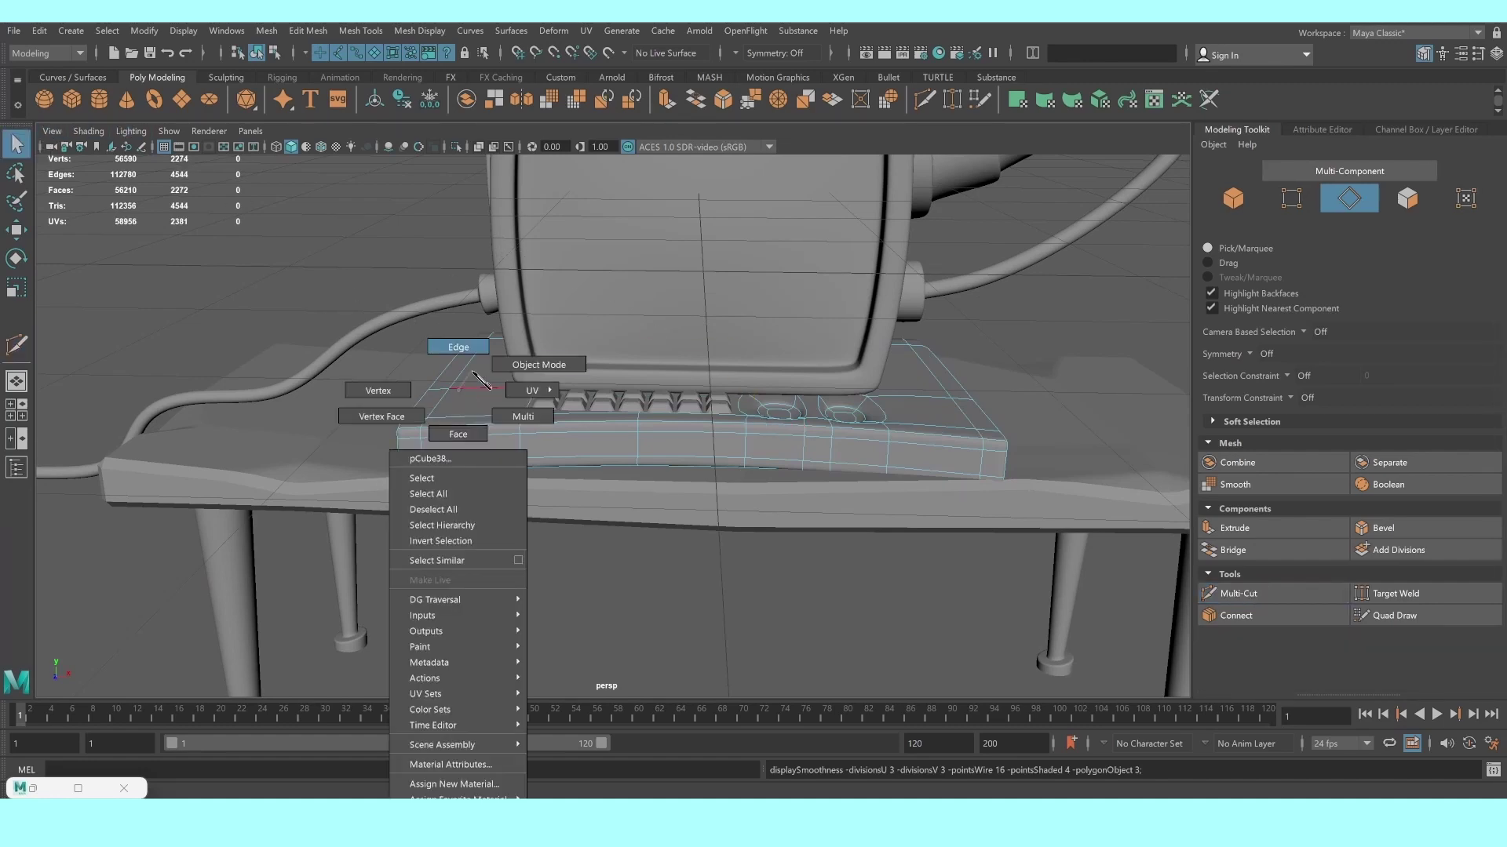
left_click(336, 218)
mouse_move(336, 218)
left_mouse_down("alt")
mouse_move(751, 428)
mouse_move(521, 380)
left_mouse_up("alt")
left_click(751, 428)
scroll(627, 409, "up", 3)
scroll(628, 409, "up", 2)
scroll(604, 385, "down", 2)
scroll(714, 438, "up", 3)
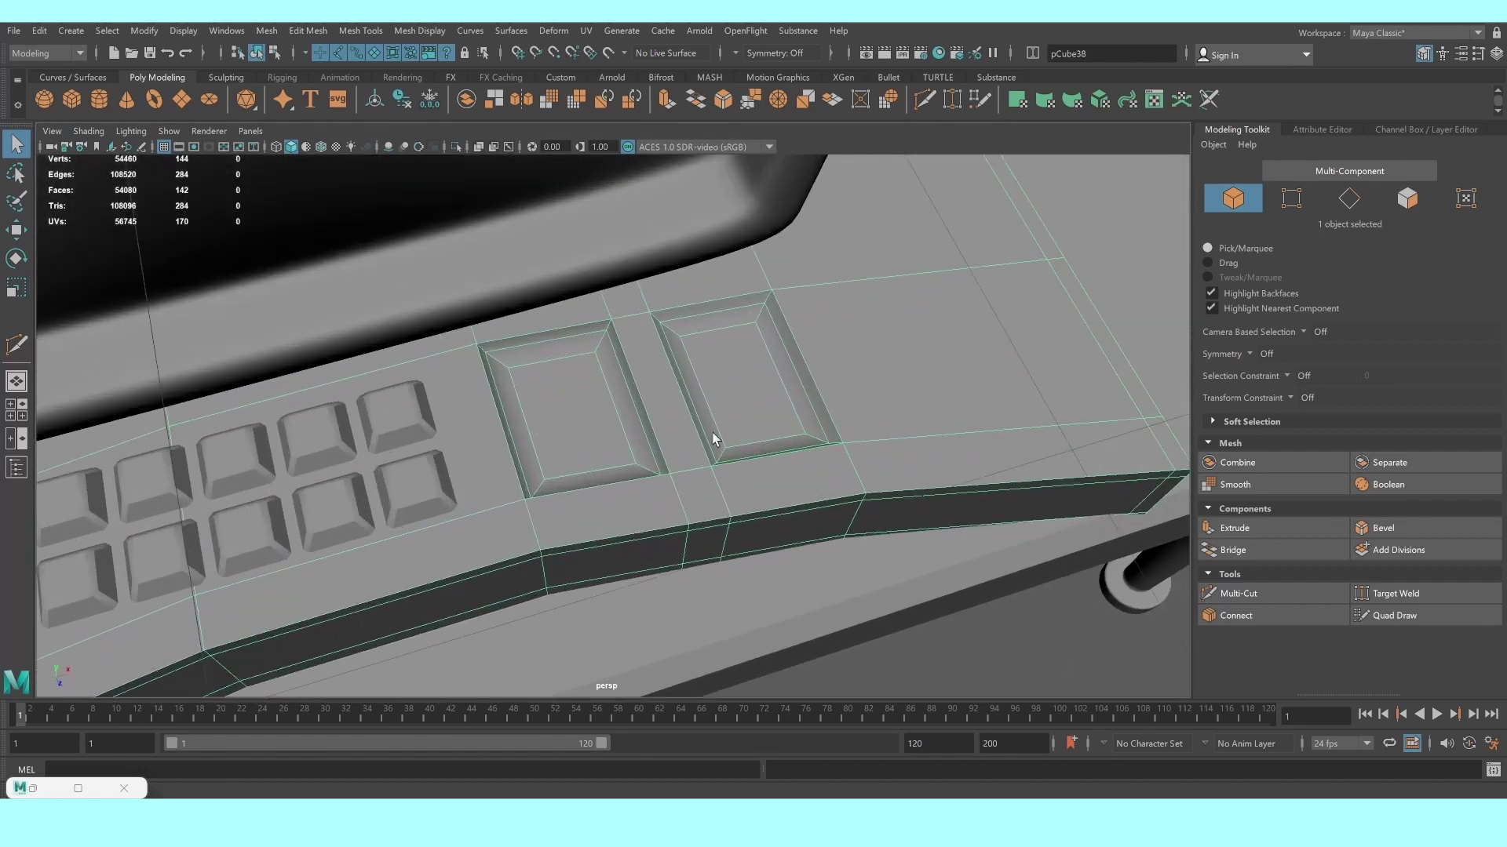
scroll(662, 406, "down", 1)
scroll(662, 406, "down", 2)
scroll(662, 406, "down", 3)
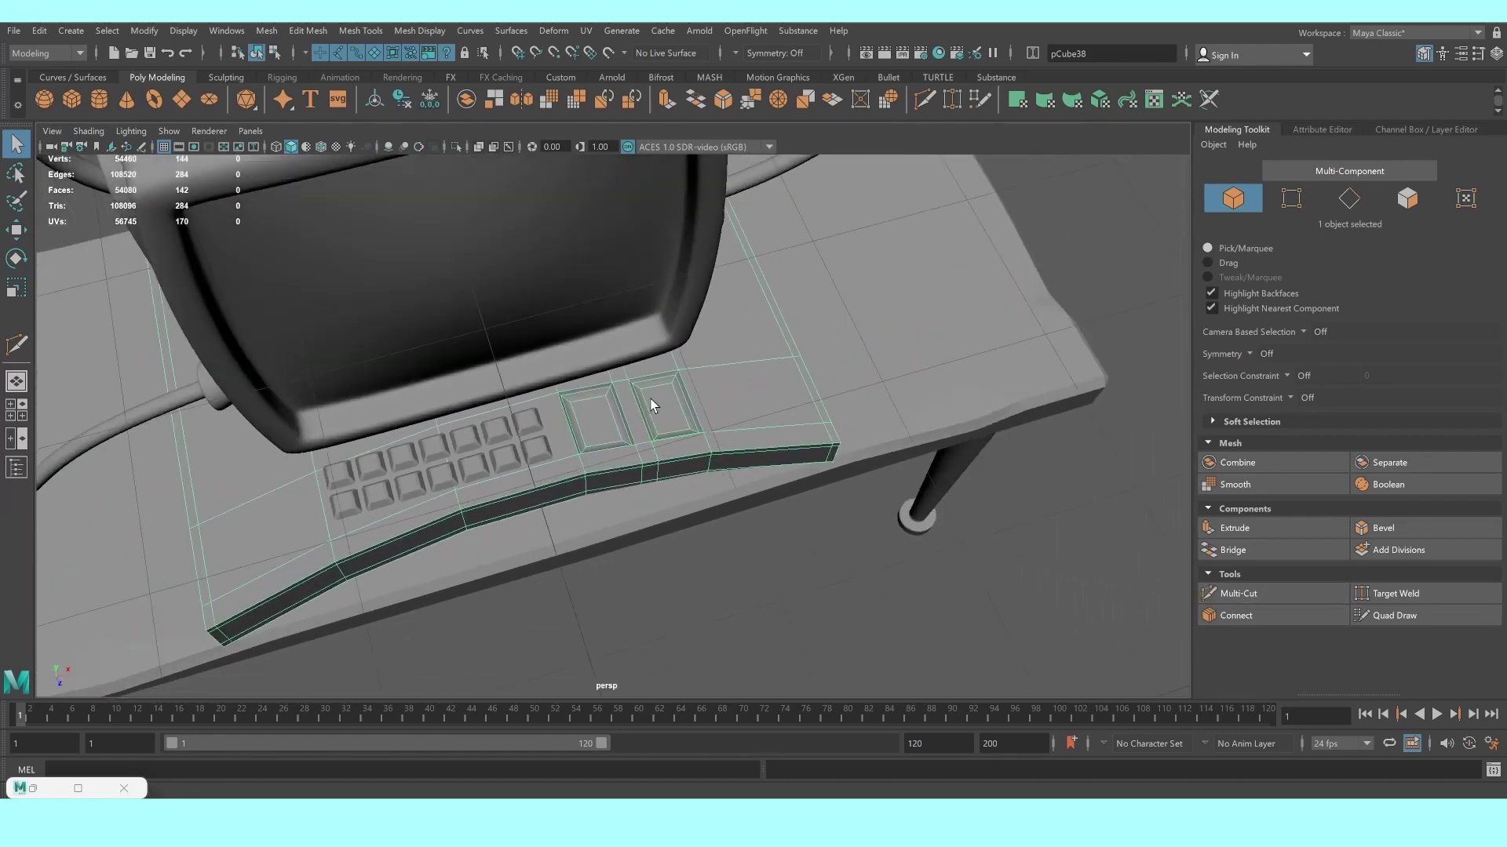
mouse_move(662, 407)
left_mouse_down("alt")
mouse_move(489, 431)
mouse_move(648, 454)
left_mouse_up("alt")
scroll(648, 454, "up", 2)
Turn off the smoothed preview and select an edge loop around the keyboard box
key("ctrl+z")
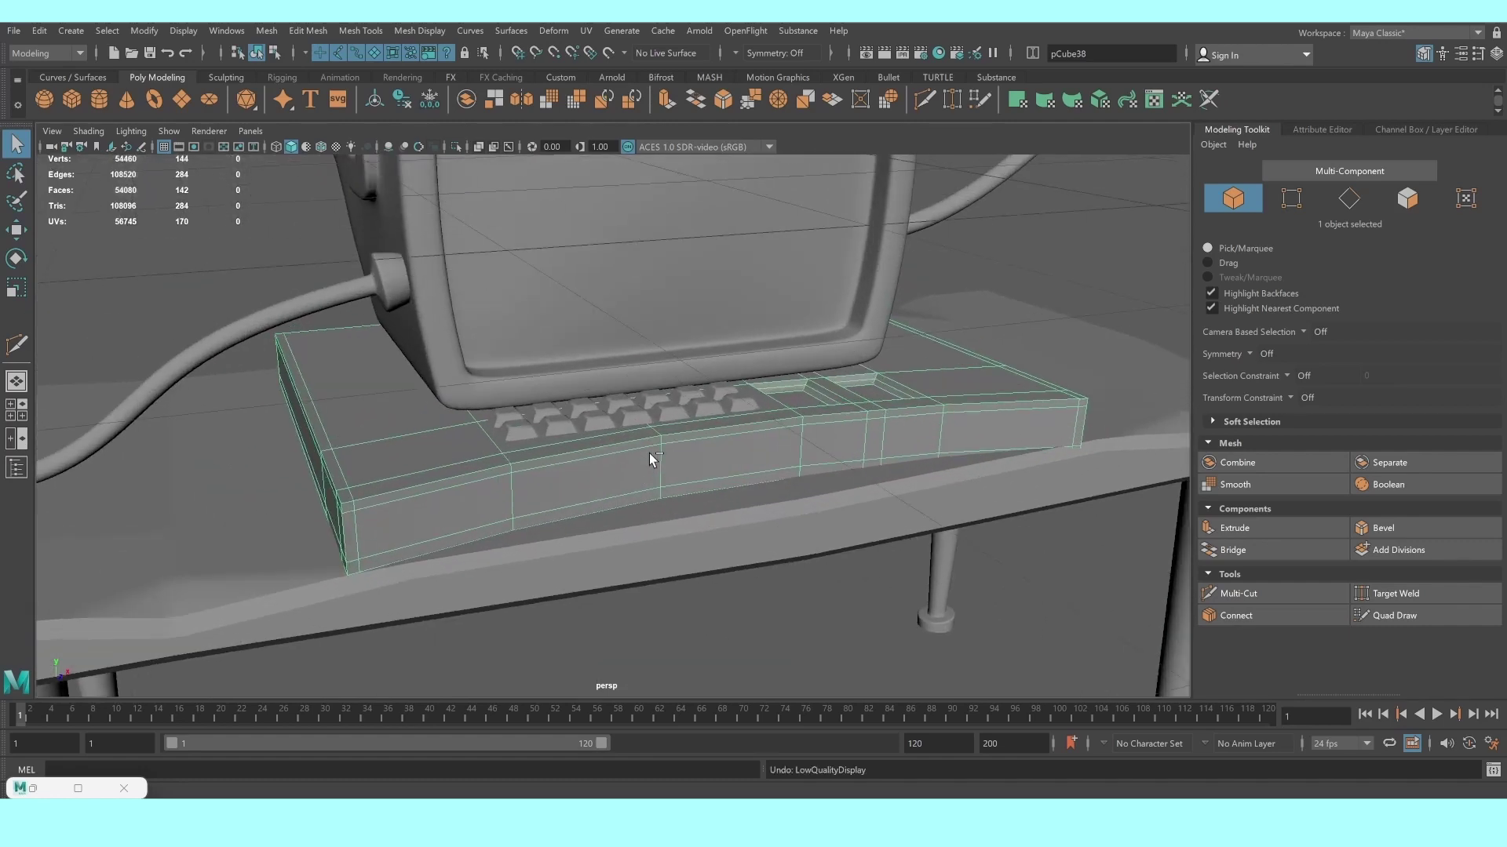
key("F10")
double_click(471, 484)
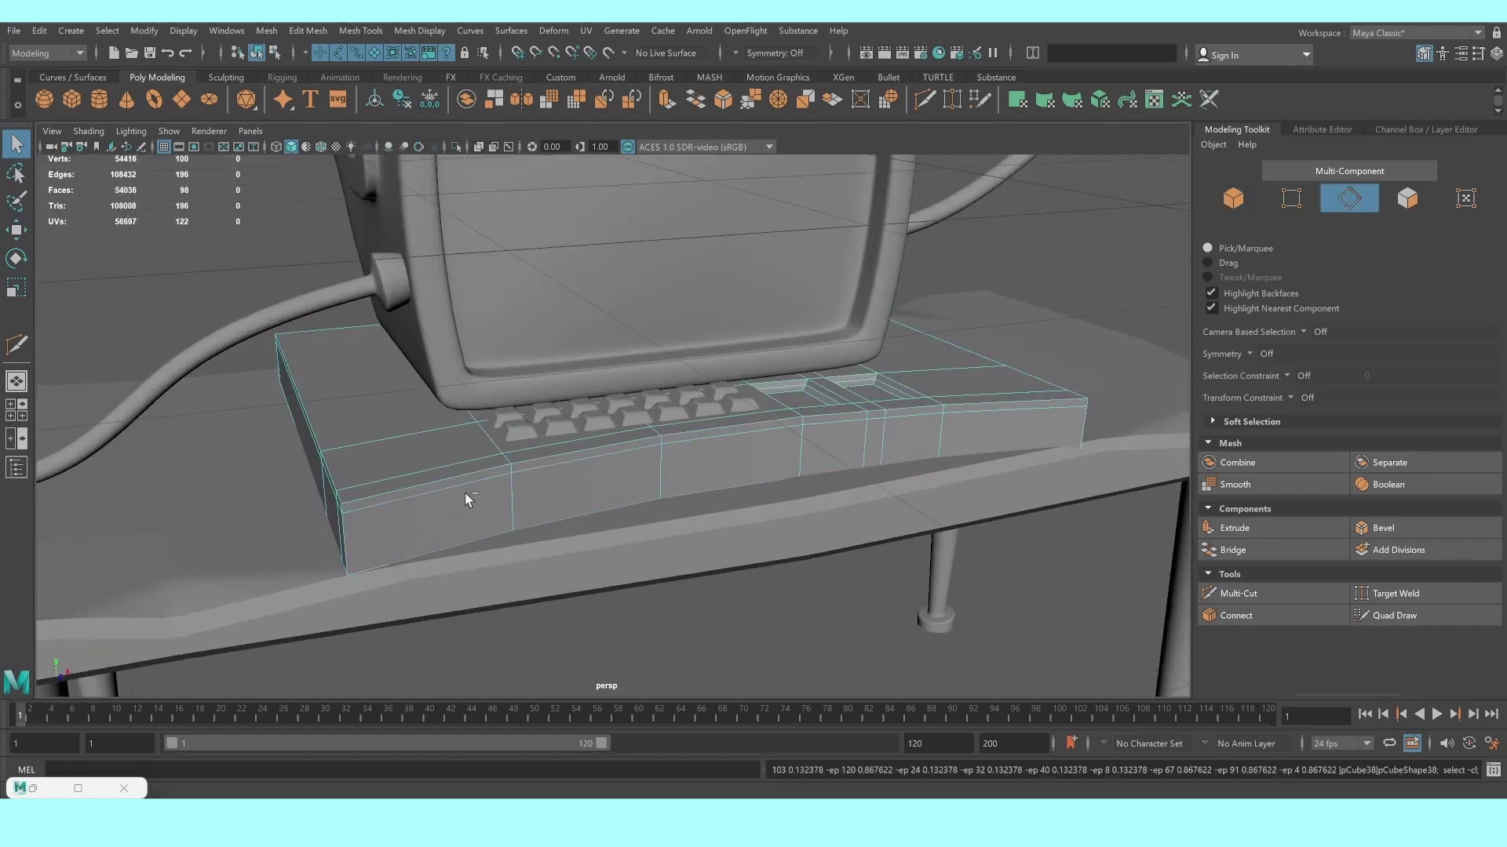
Add the box's front and bottom edges to the selection, using wireframe for hidden ones
mouse_move(413, 469)
left_mouse_down("alt")
mouse_move(586, 478)
mouse_move(601, 521)
left_mouse_up("alt")
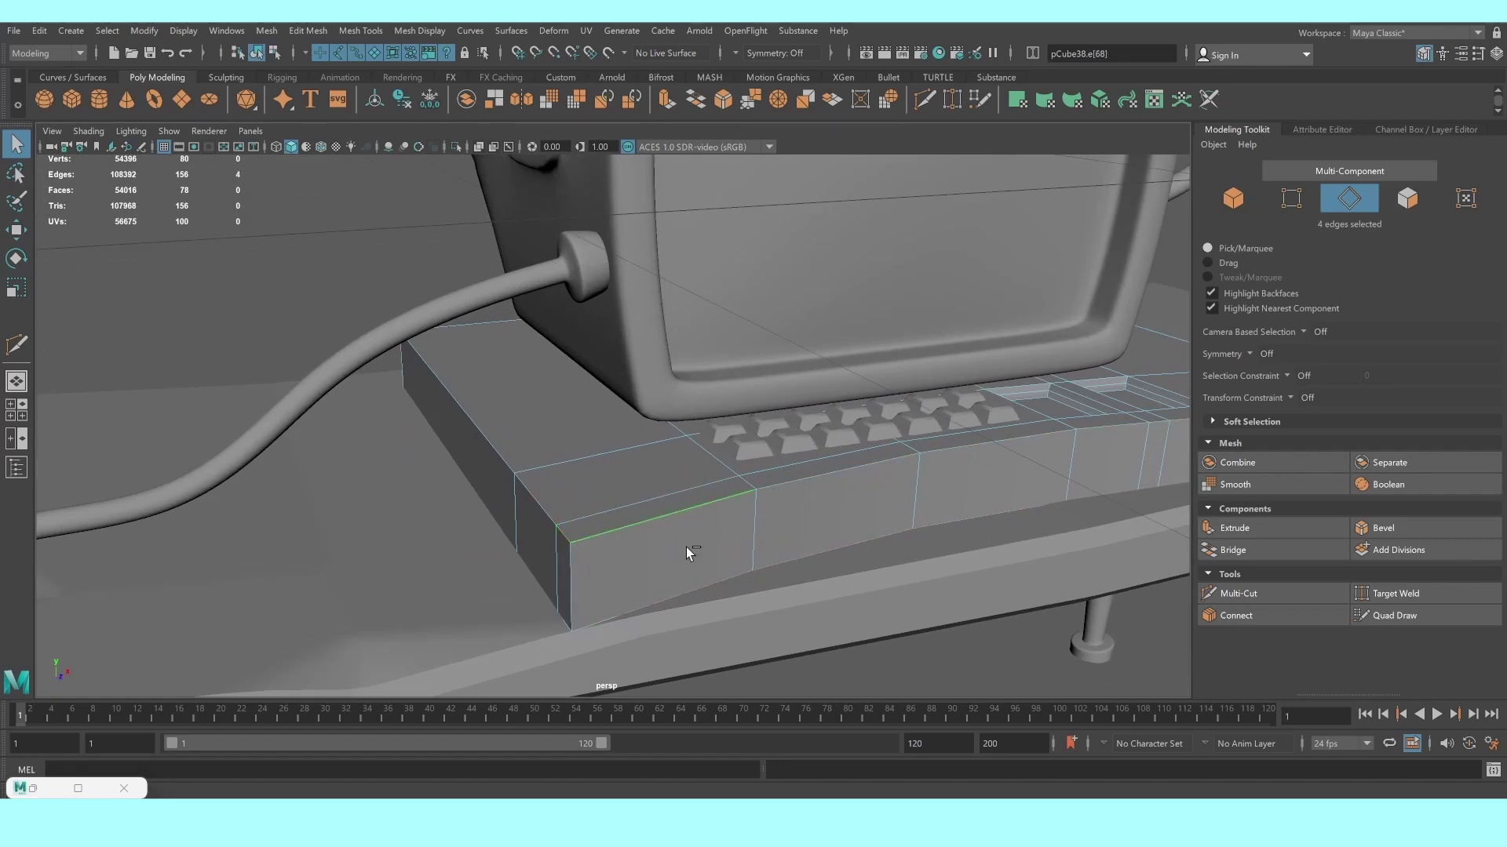
left_click(784, 482, "shift")
left_click(781, 559, "shift")
mouse_move(566, 623)
left_mouse_down("alt")
mouse_move(539, 521)
mouse_move(672, 534)
mouse_move(648, 533)
left_mouse_up("alt")
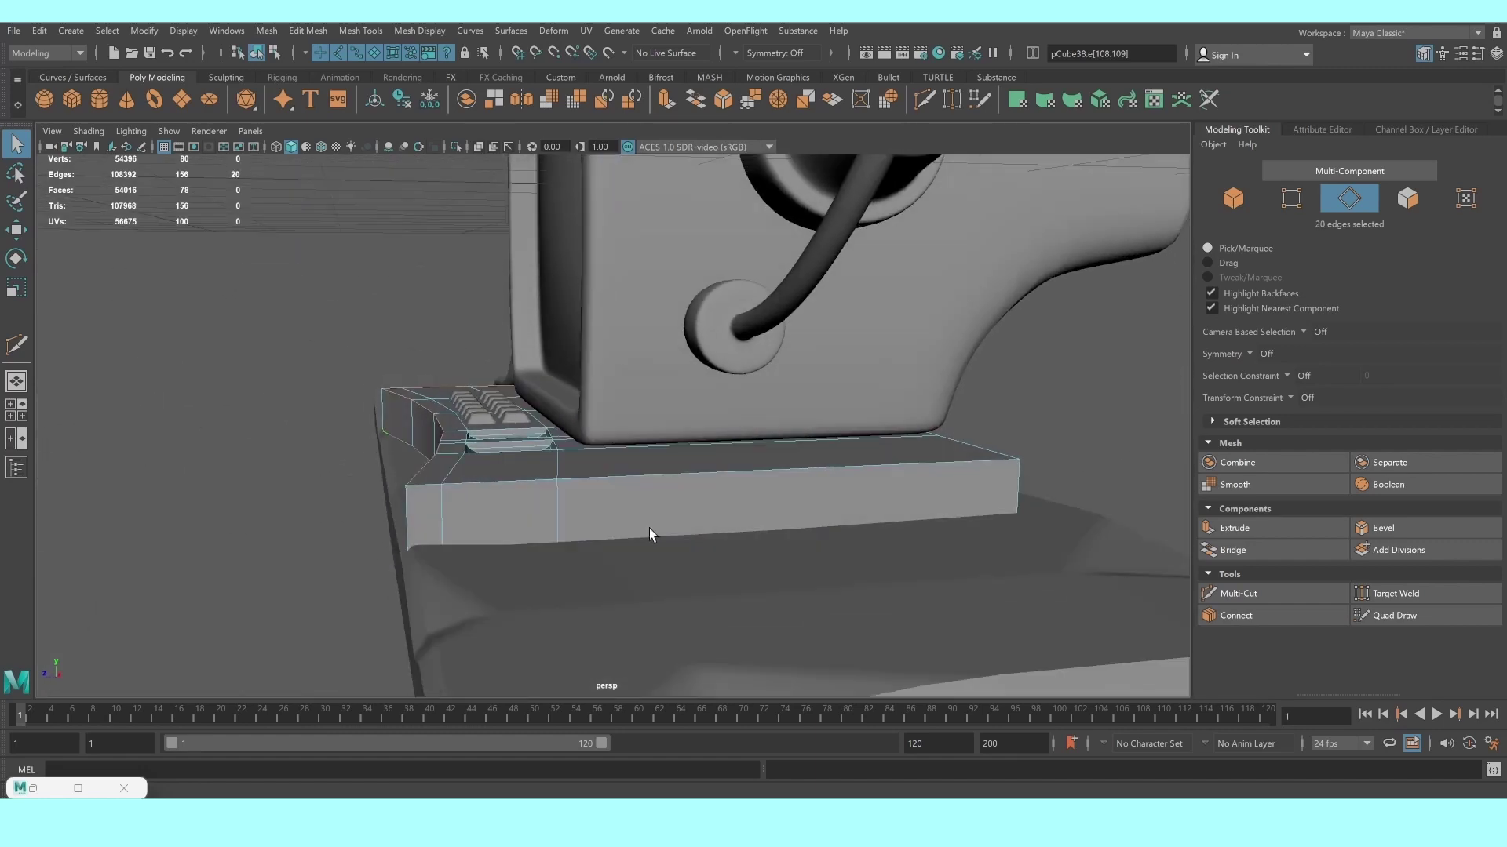
key("4")
left_click(474, 554, "shift")
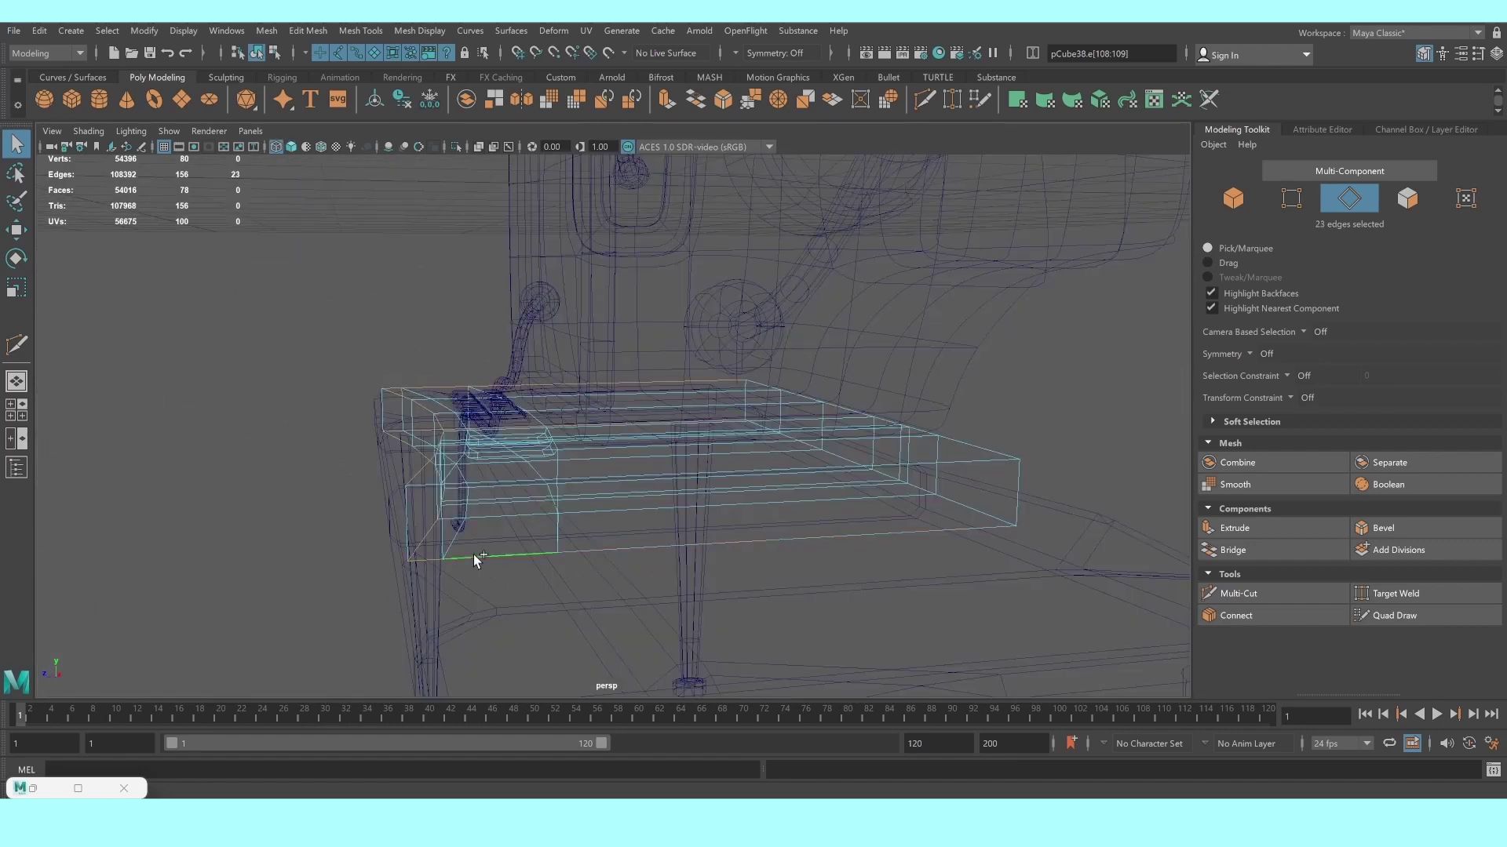
left_click(907, 488, "shift")
Add the front edge loop and remaining outer box edges to the selection
left_click_drag(907, 488, 381, 606, "alt")
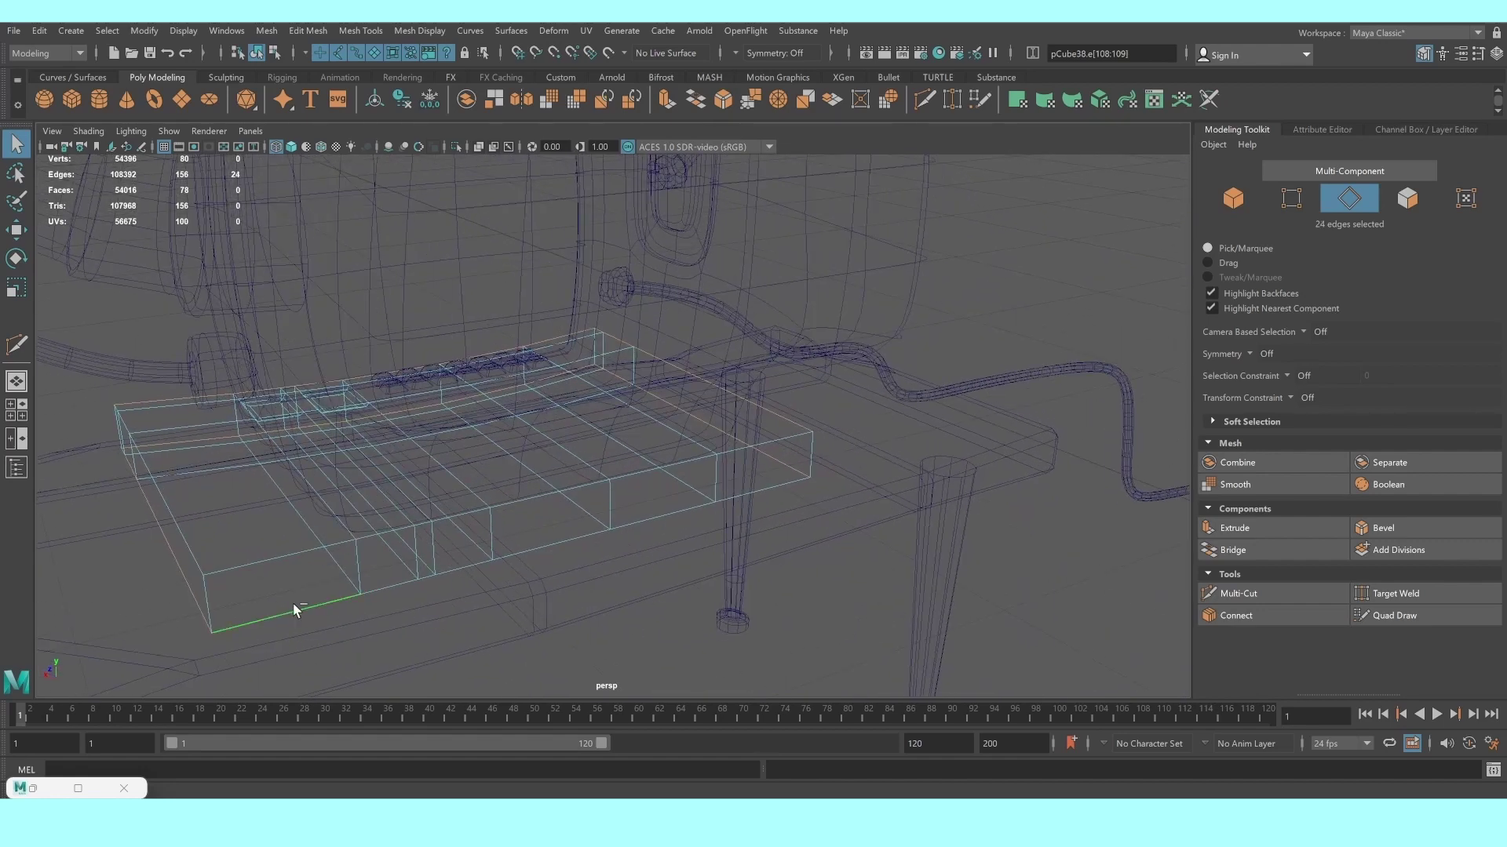
double_click(284, 559, "shift")
left_click_drag(370, 537, 736, 482, "alt")
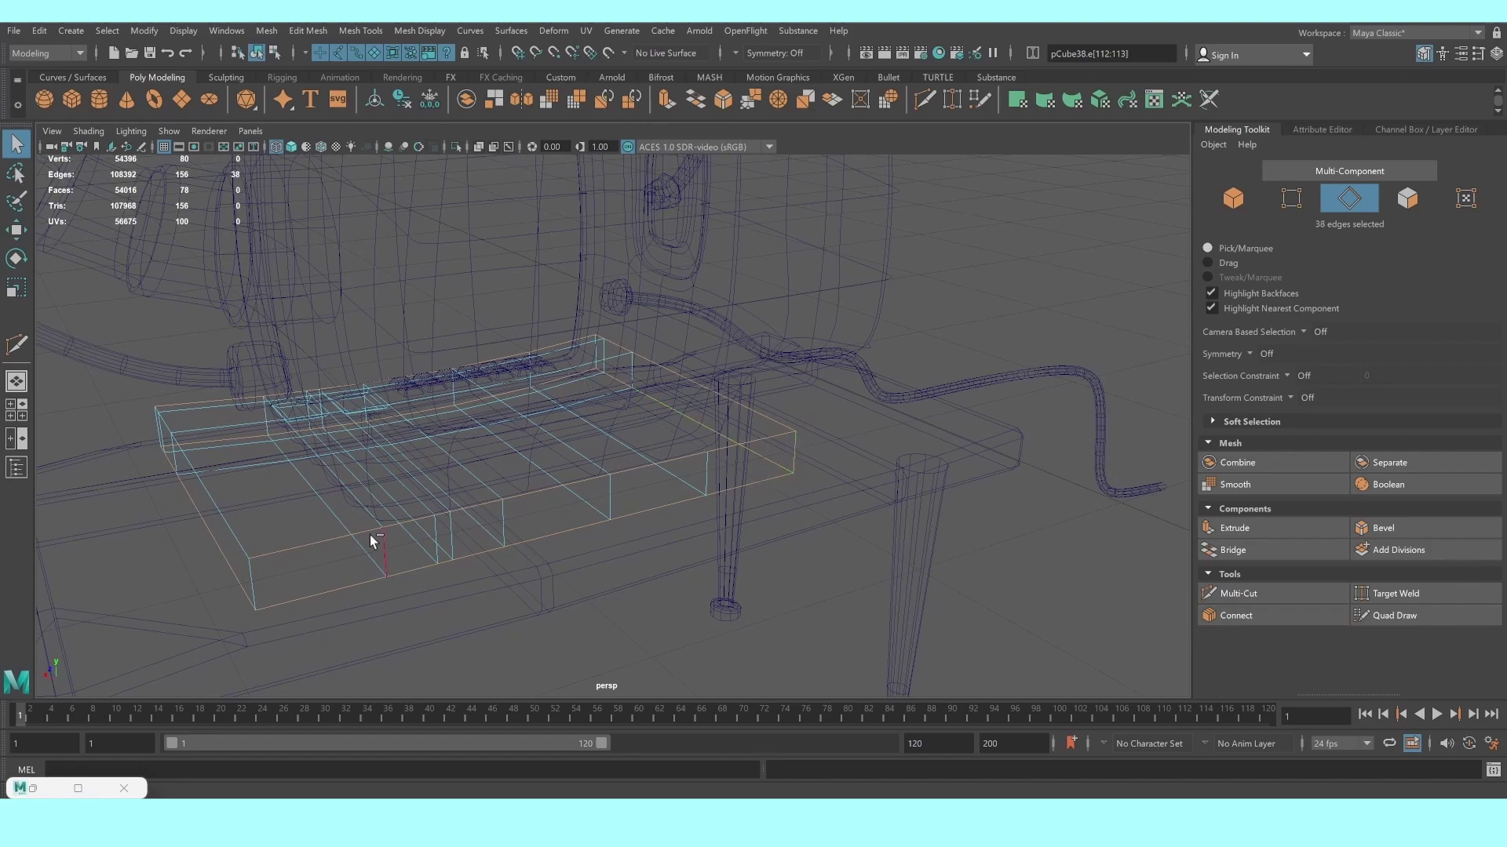
left_click(263, 579, "shift")
left_click_drag(263, 579, 527, 628, "alt")
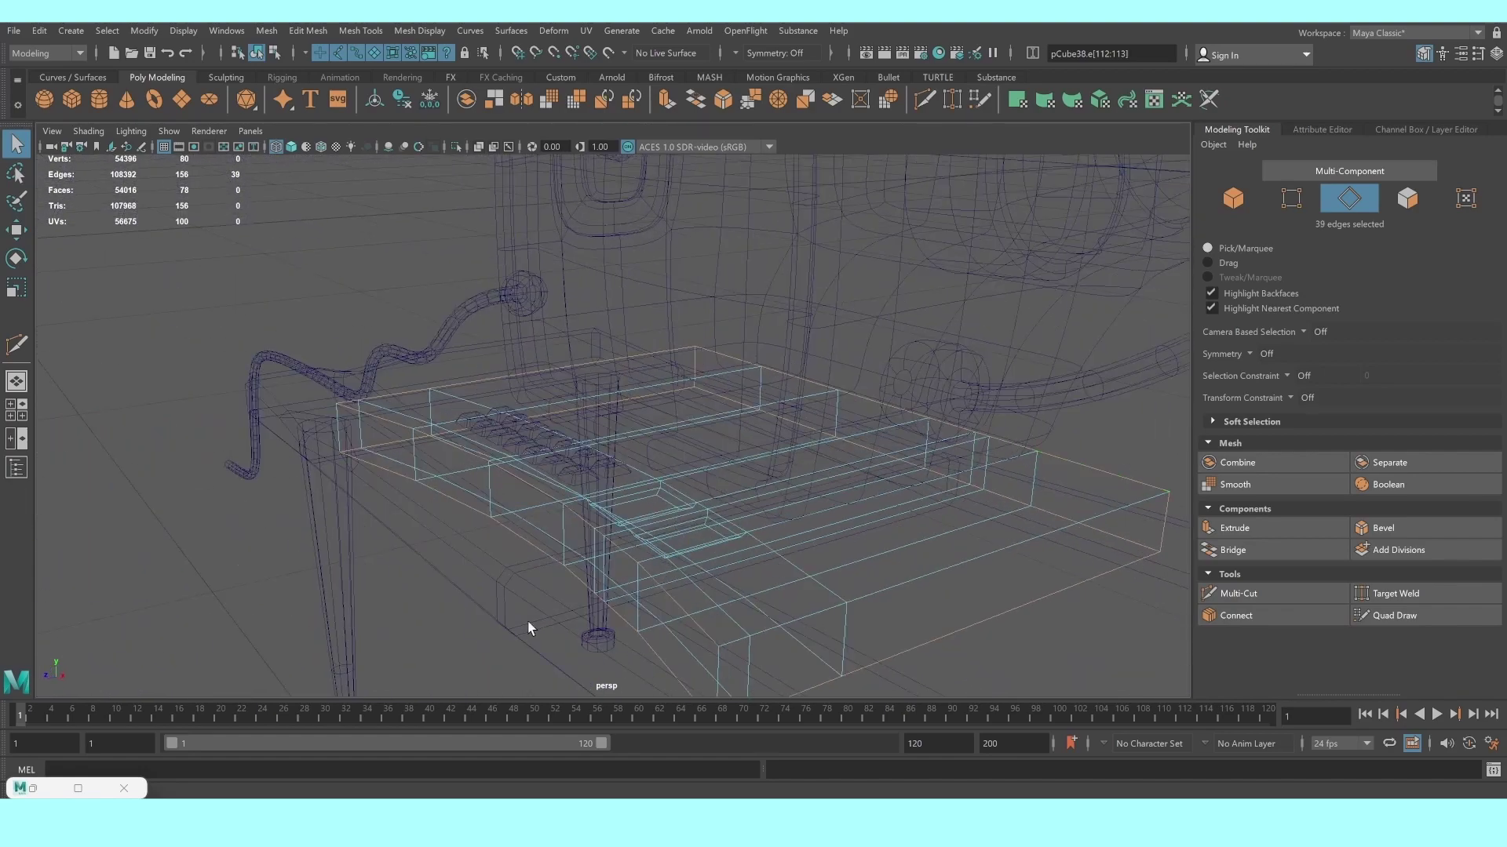
left_click(721, 665, "shift")
mouse_move(341, 427)
left_mouse_down("alt")
mouse_move(384, 455)
mouse_move(769, 469)
left_mouse_up("alt")
Bevel the selected edges and narrow the Fraction to 0.19 with one segment
left_click(1383, 528)
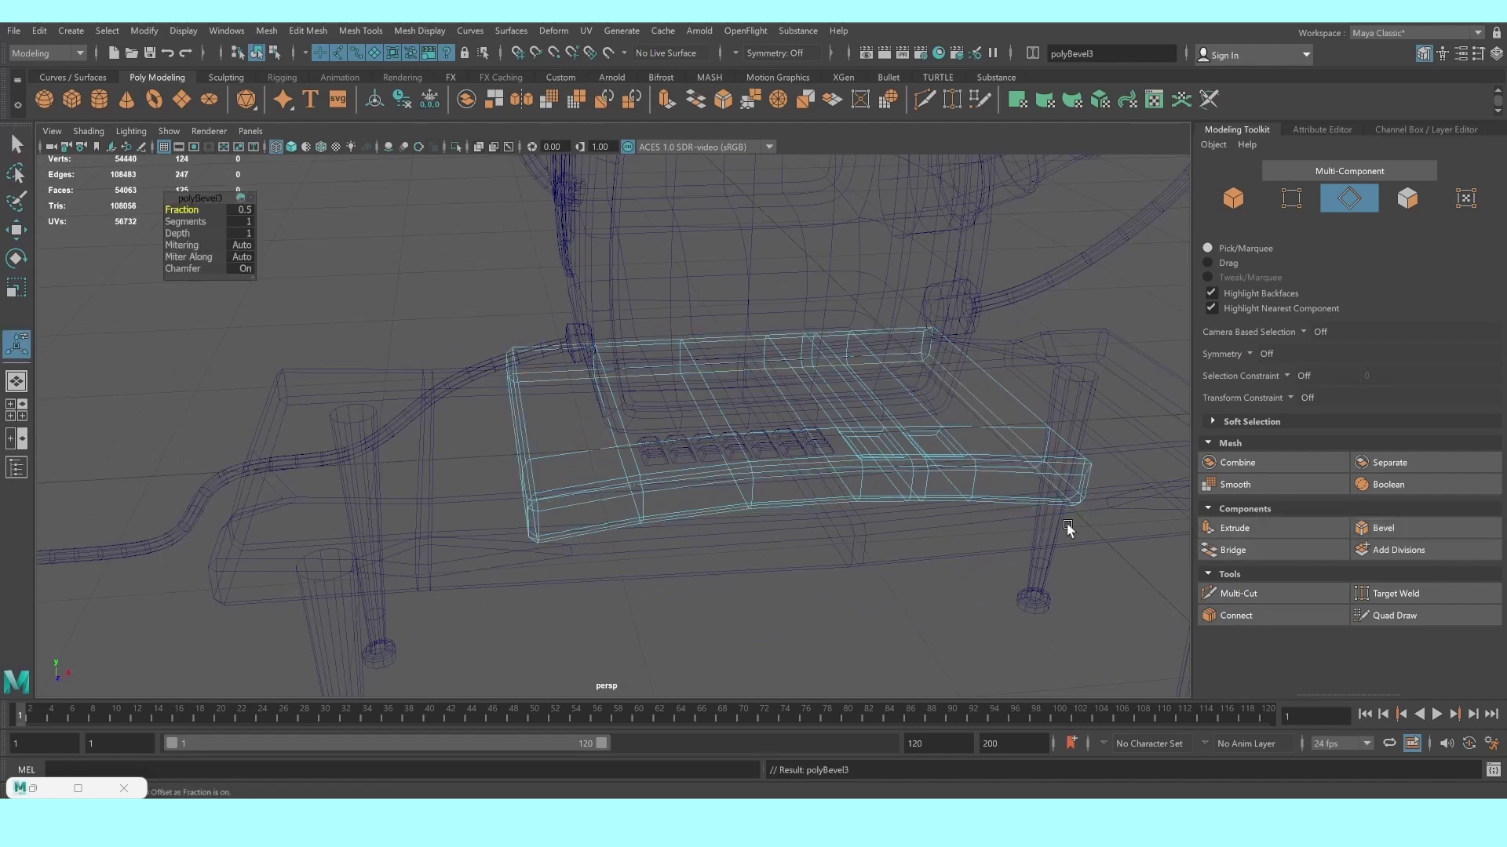
left_click_drag(1070, 529, 690, 470, "alt")
key("5")
scroll(690, 463, "up", 3)
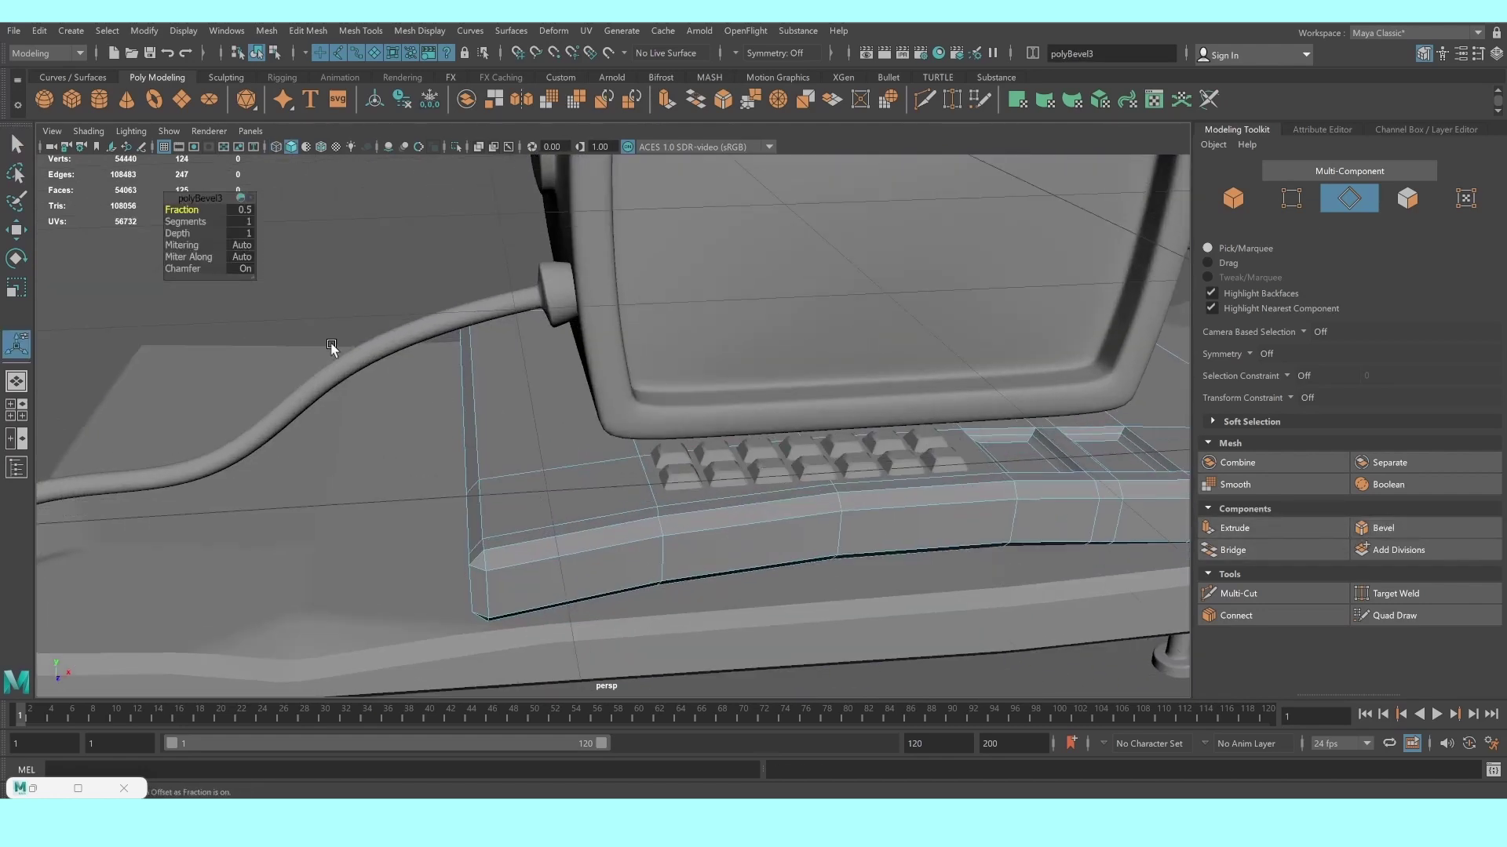
mouse_move(192, 210)
left_mouse_down()
mouse_move(199, 226)
mouse_move(188, 209)
left_mouse_up()
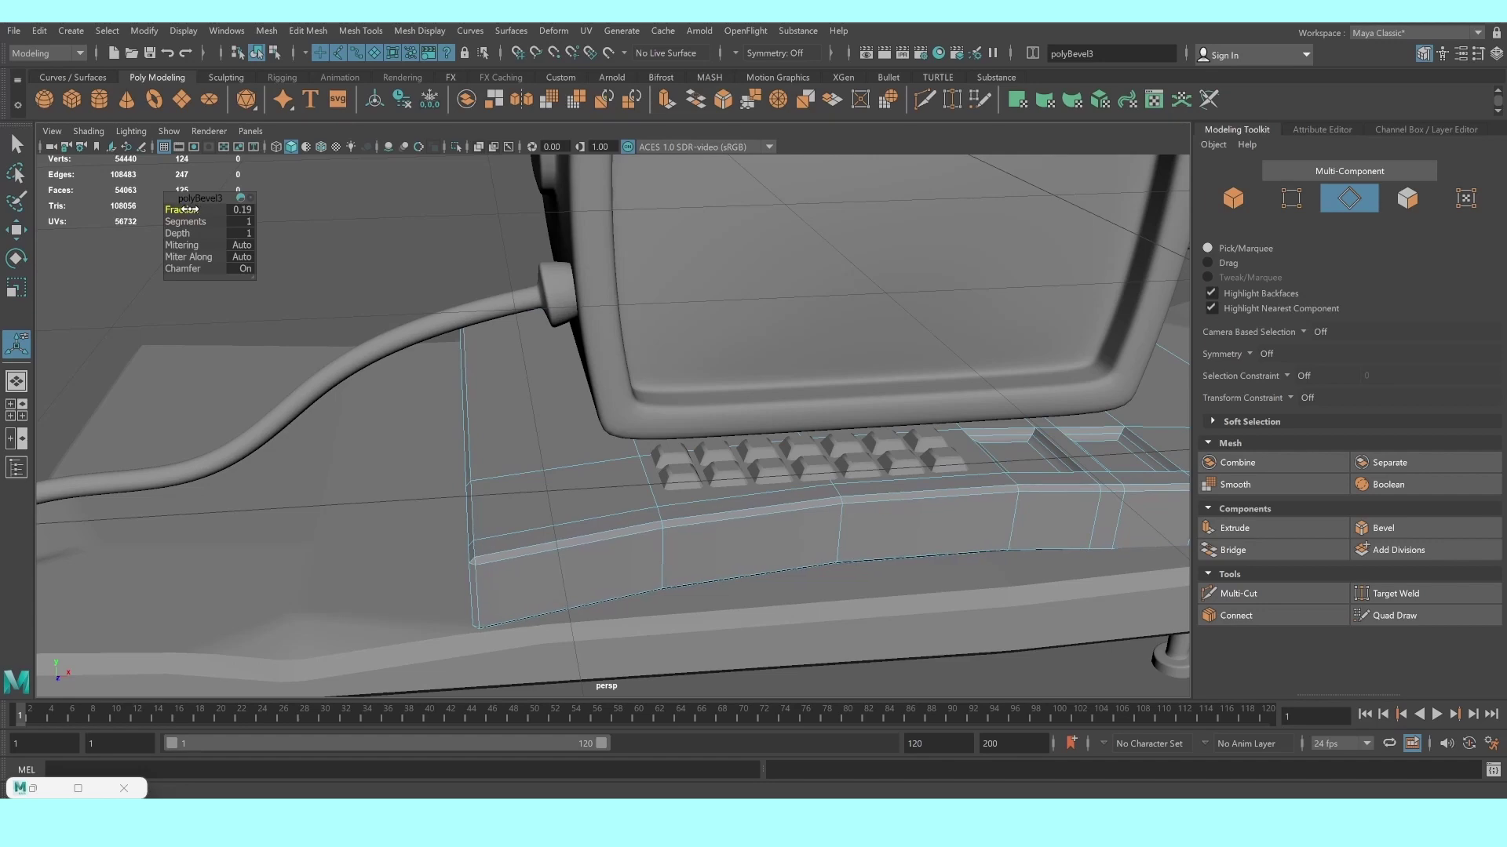
key("f")
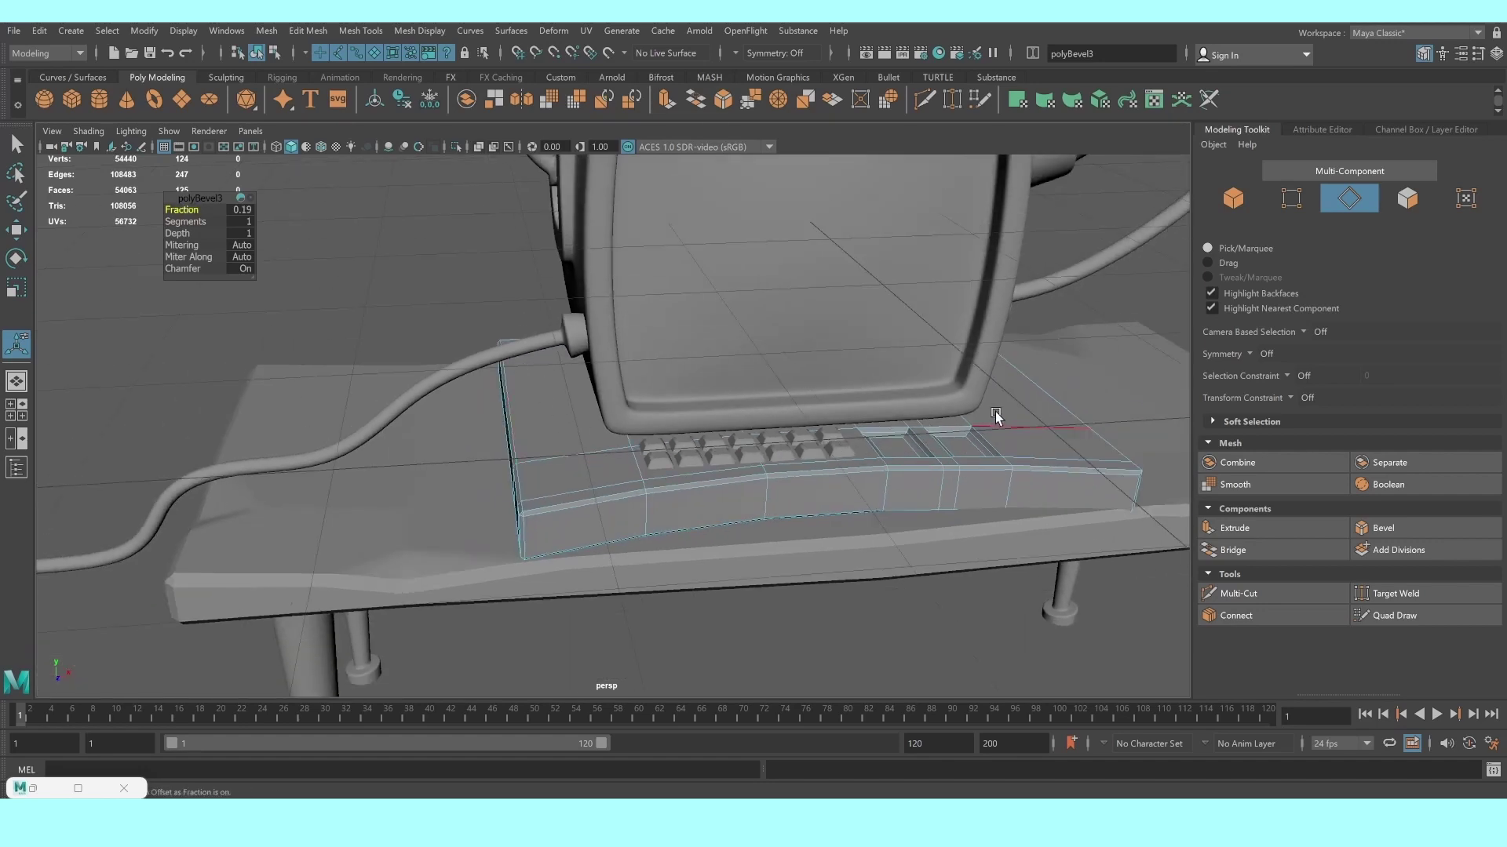
Deselect to inspect the softened corners, then reselect the keyboard box
right_click_drag(996, 416, 1097, 339)
left_click(1042, 376)
scroll(1034, 385, "up", 3)
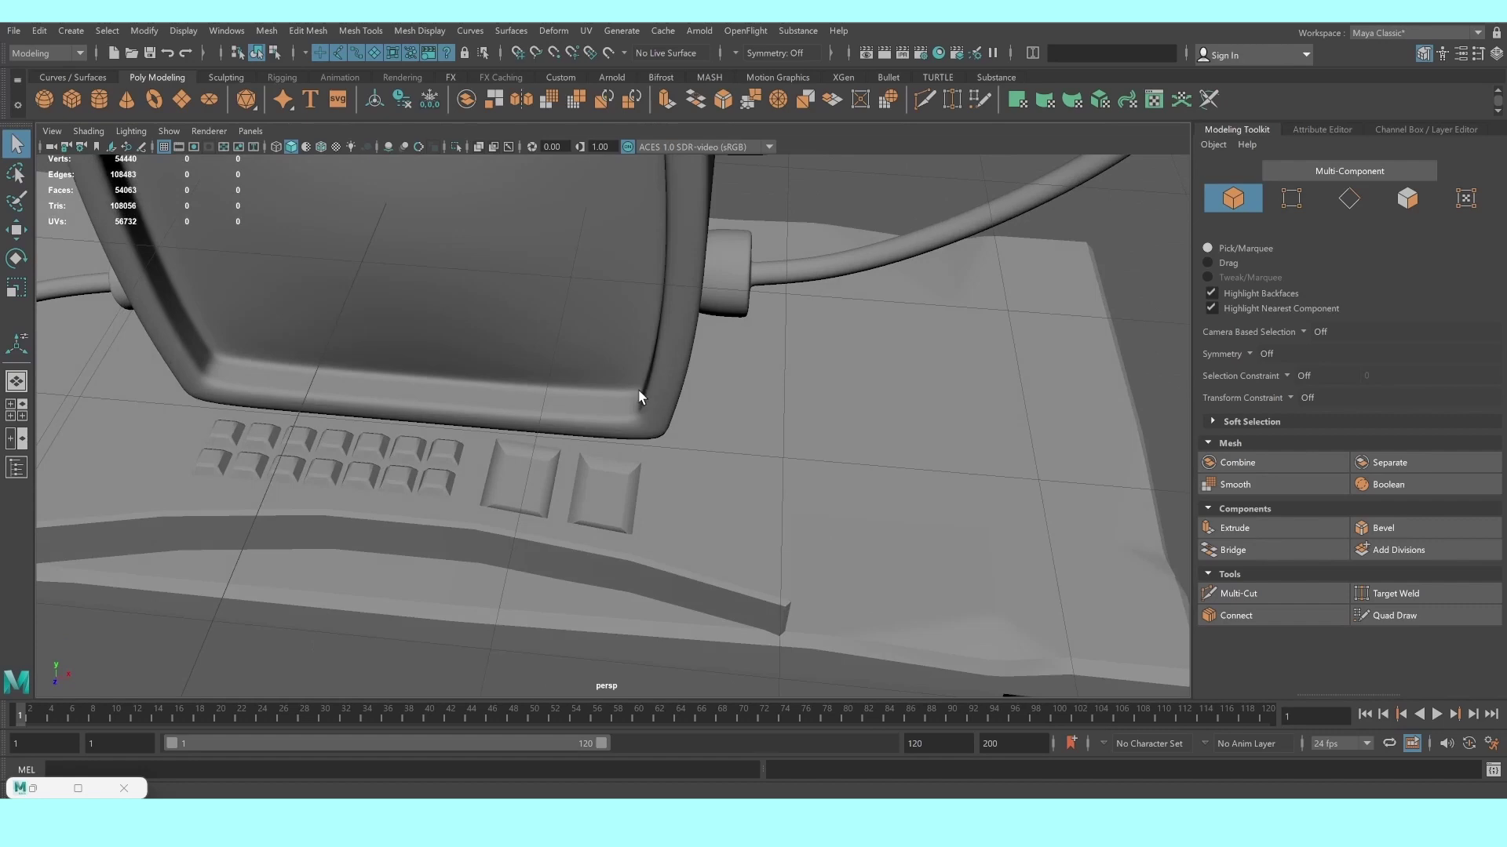
left_click_drag(1035, 384, 711, 437, "alt")
left_click(598, 503)
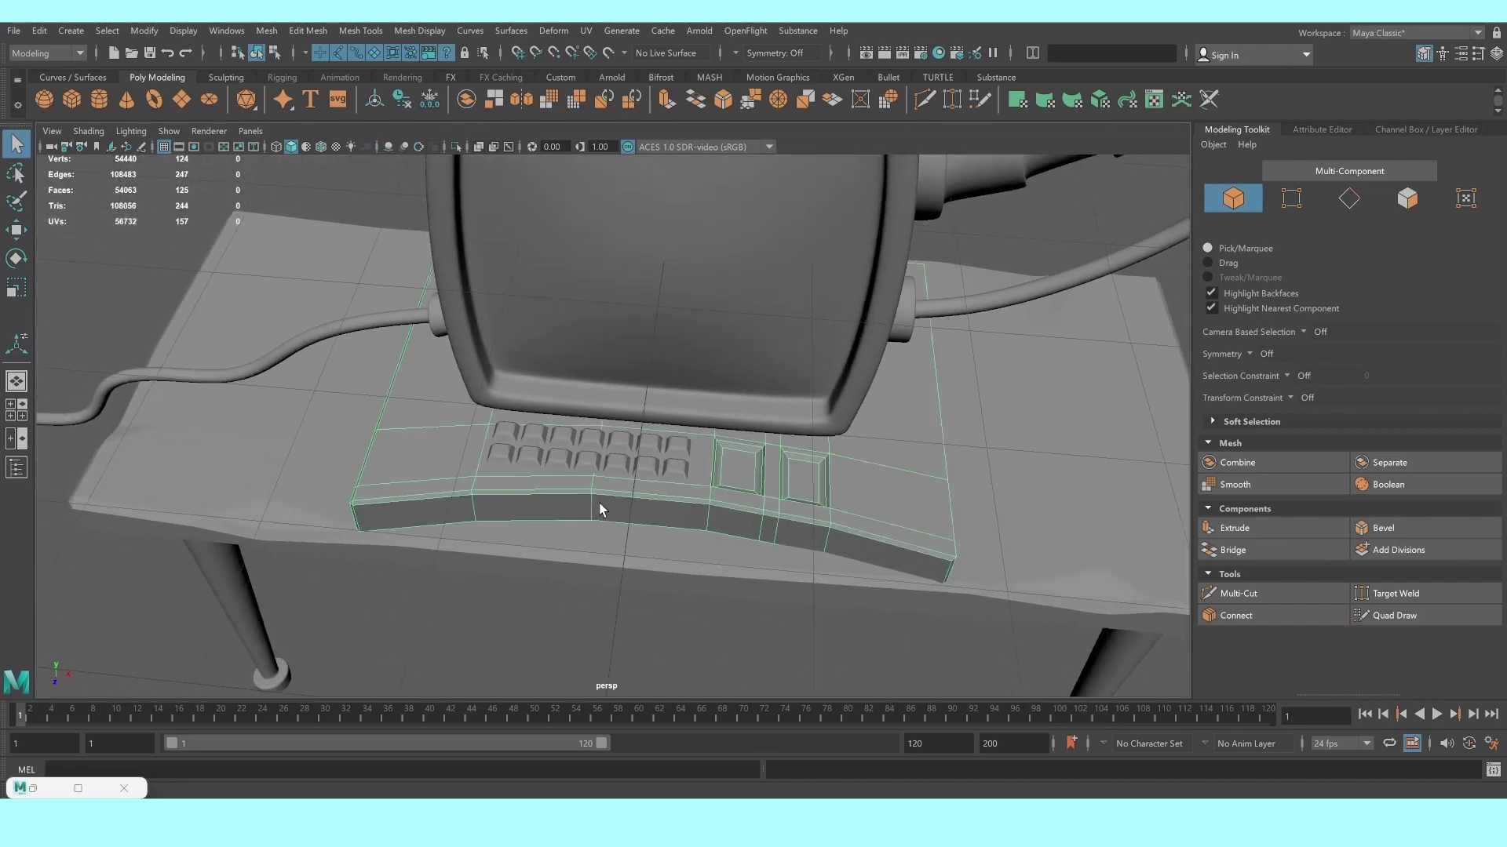
key("space")
key("space")
In top view, move the keyboard box's middle front-row vertices forward
mouse_move(515, 411)
right_mouse_down()
mouse_move(390, 441)
mouse_move(434, 412)
right_mouse_up()
scroll(425, 397, "down", 5)
scroll(471, 424, "up", 1)
scroll(492, 446, "up", 1)
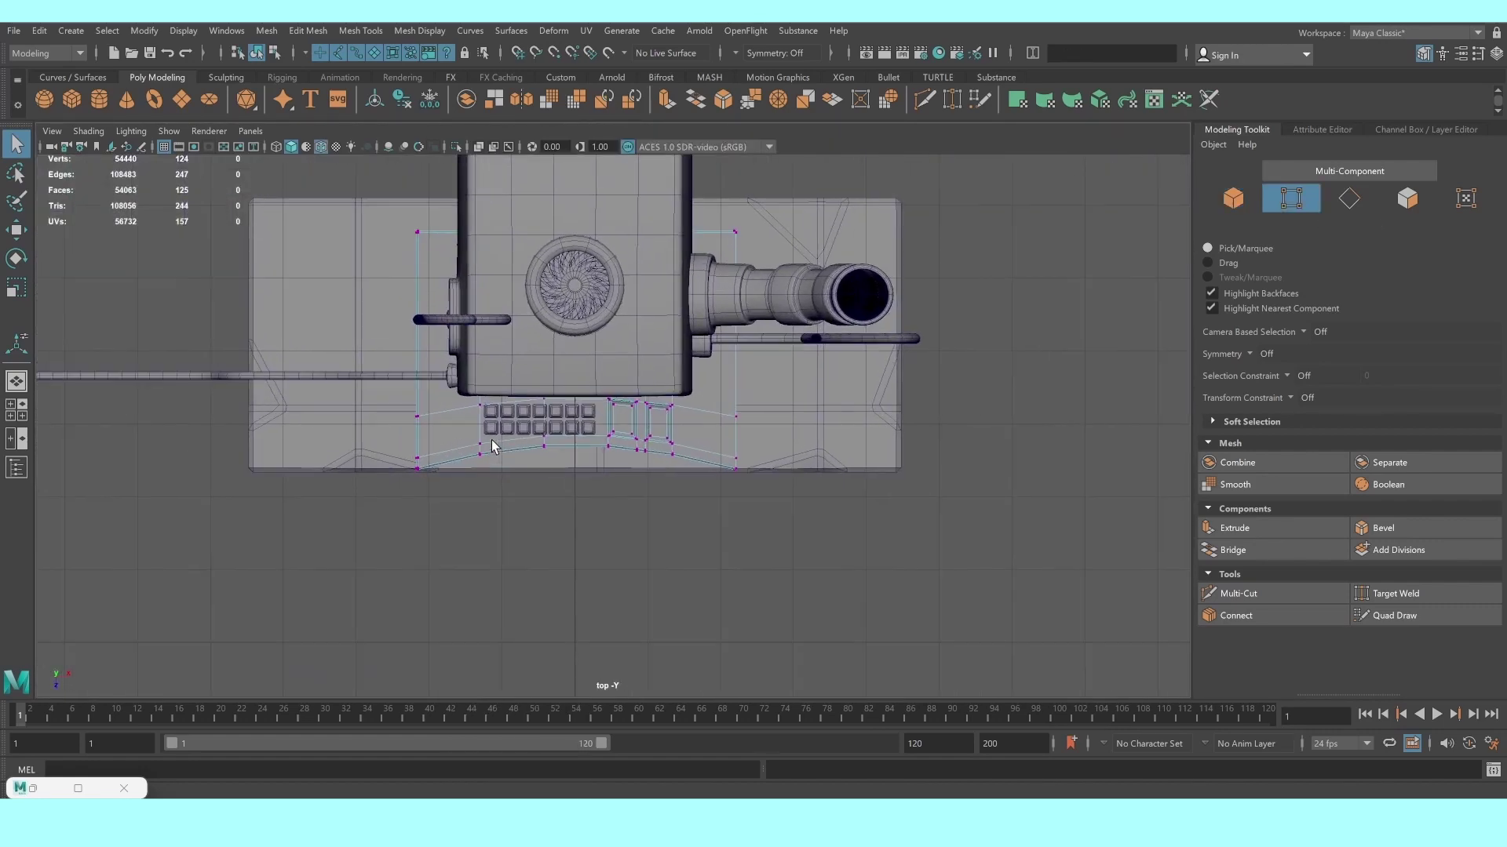
left_click_drag(469, 393, 687, 490)
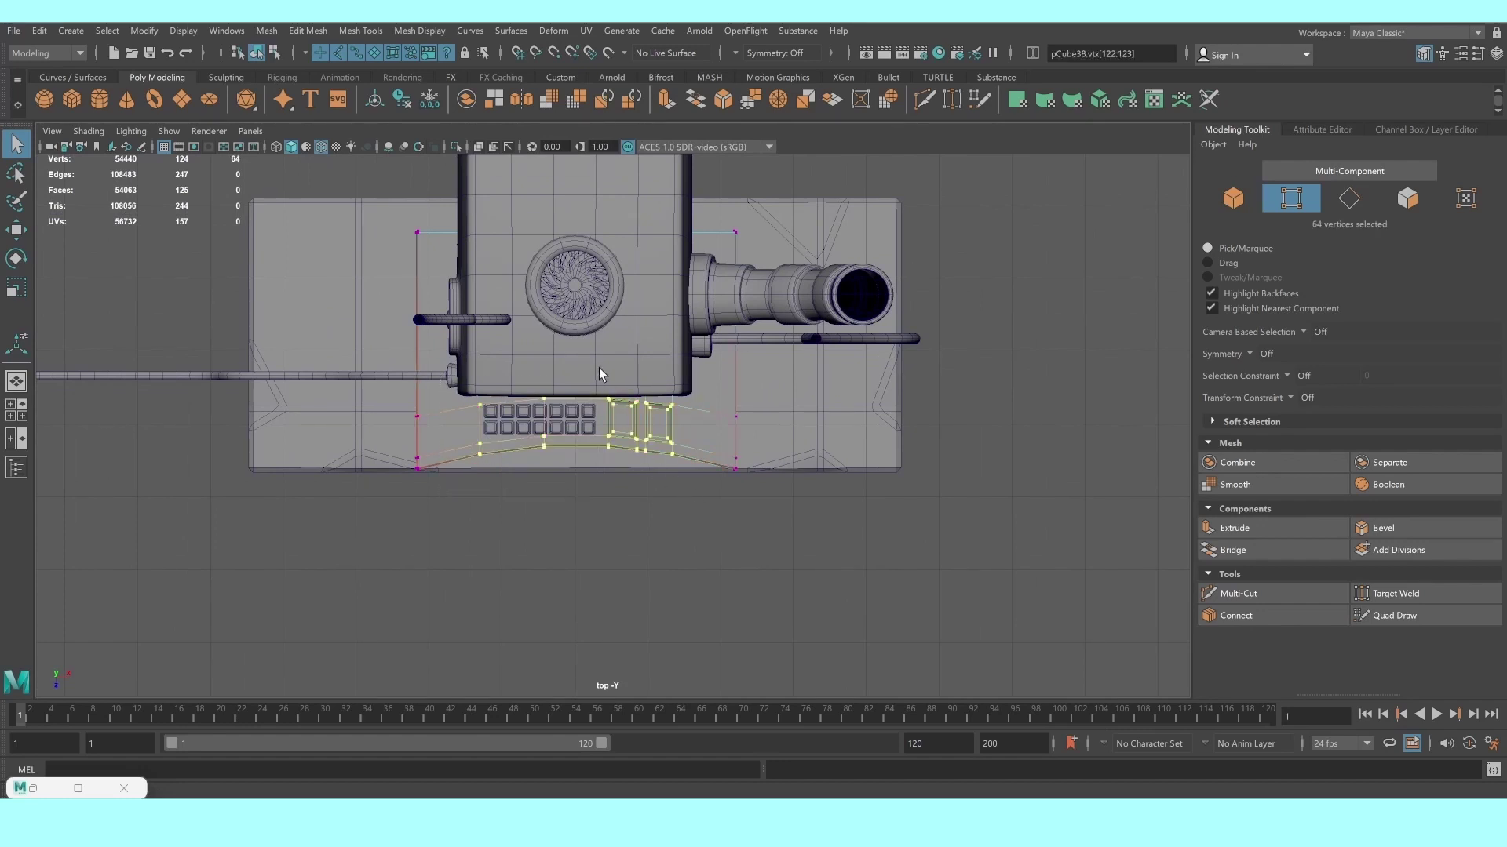
left_click_drag(554, 398, 615, 477)
scroll(571, 365, "up", 1)
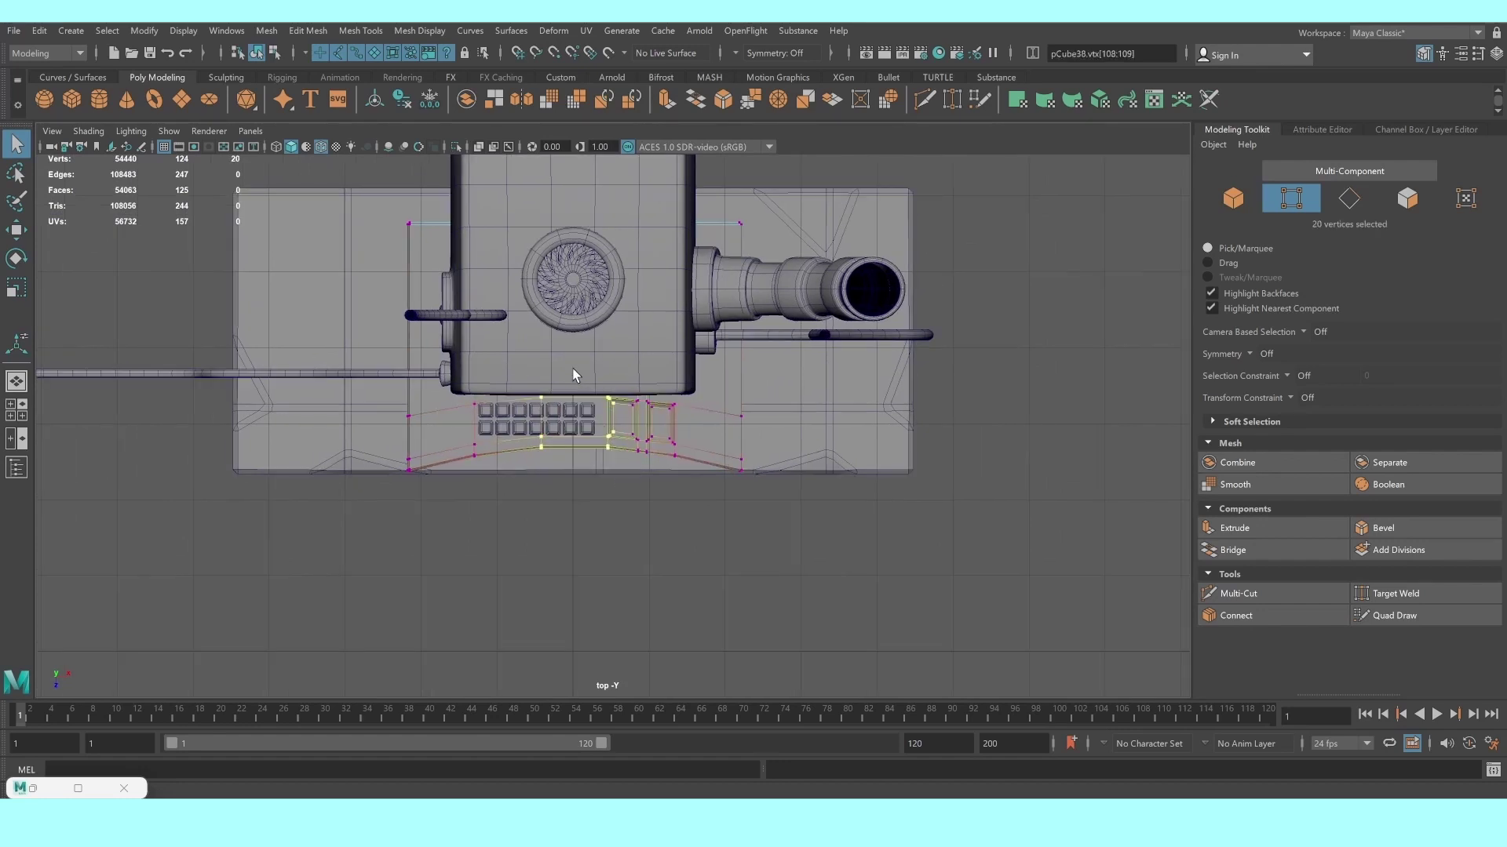
key("w")
left_click_drag(577, 501, 579, 512)
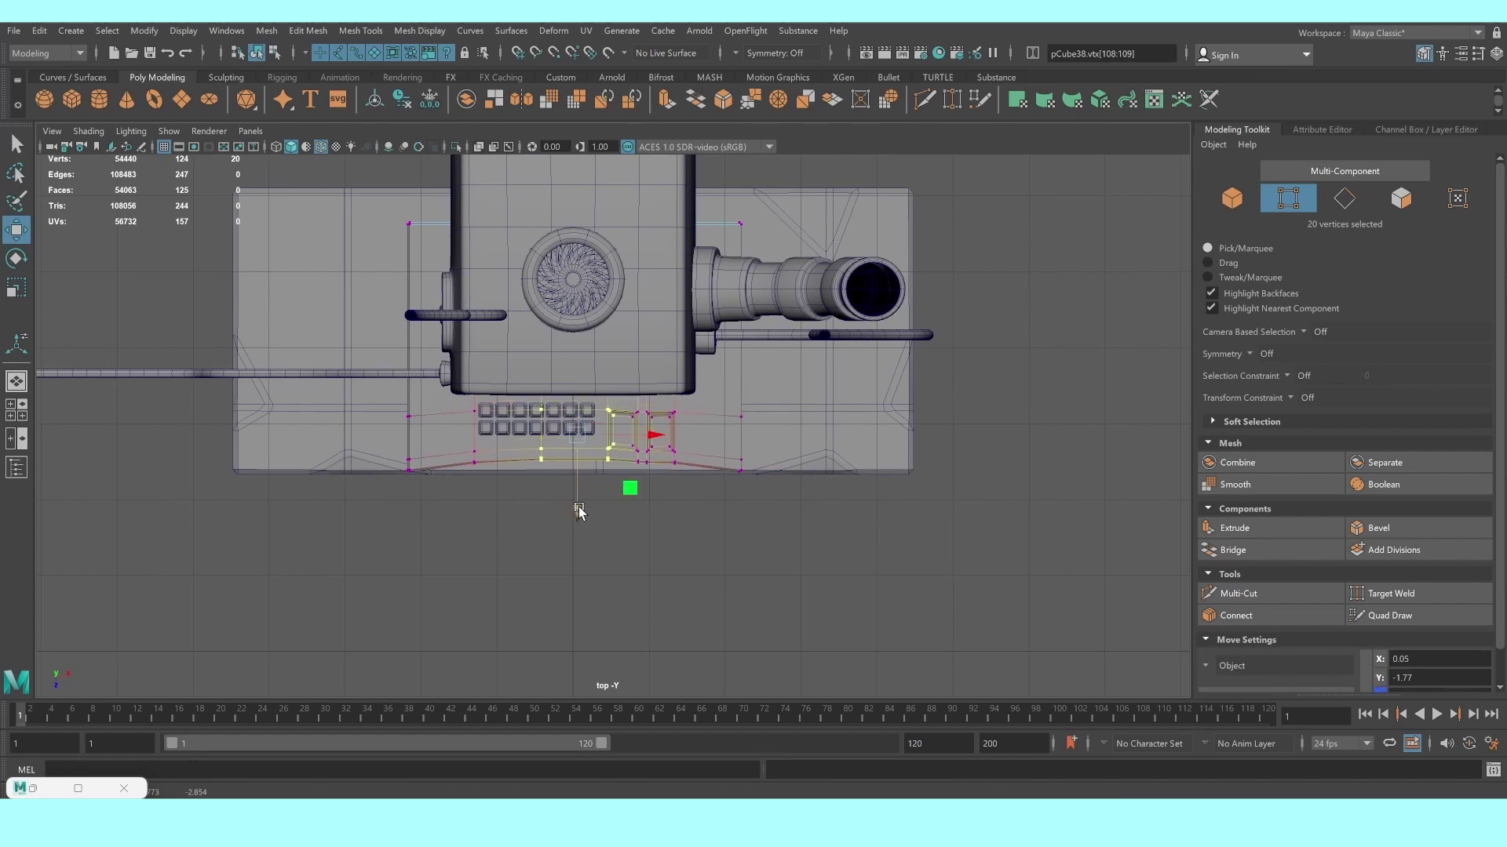
scroll(733, 454, "up", 2)
scroll(733, 453, "up", 1)
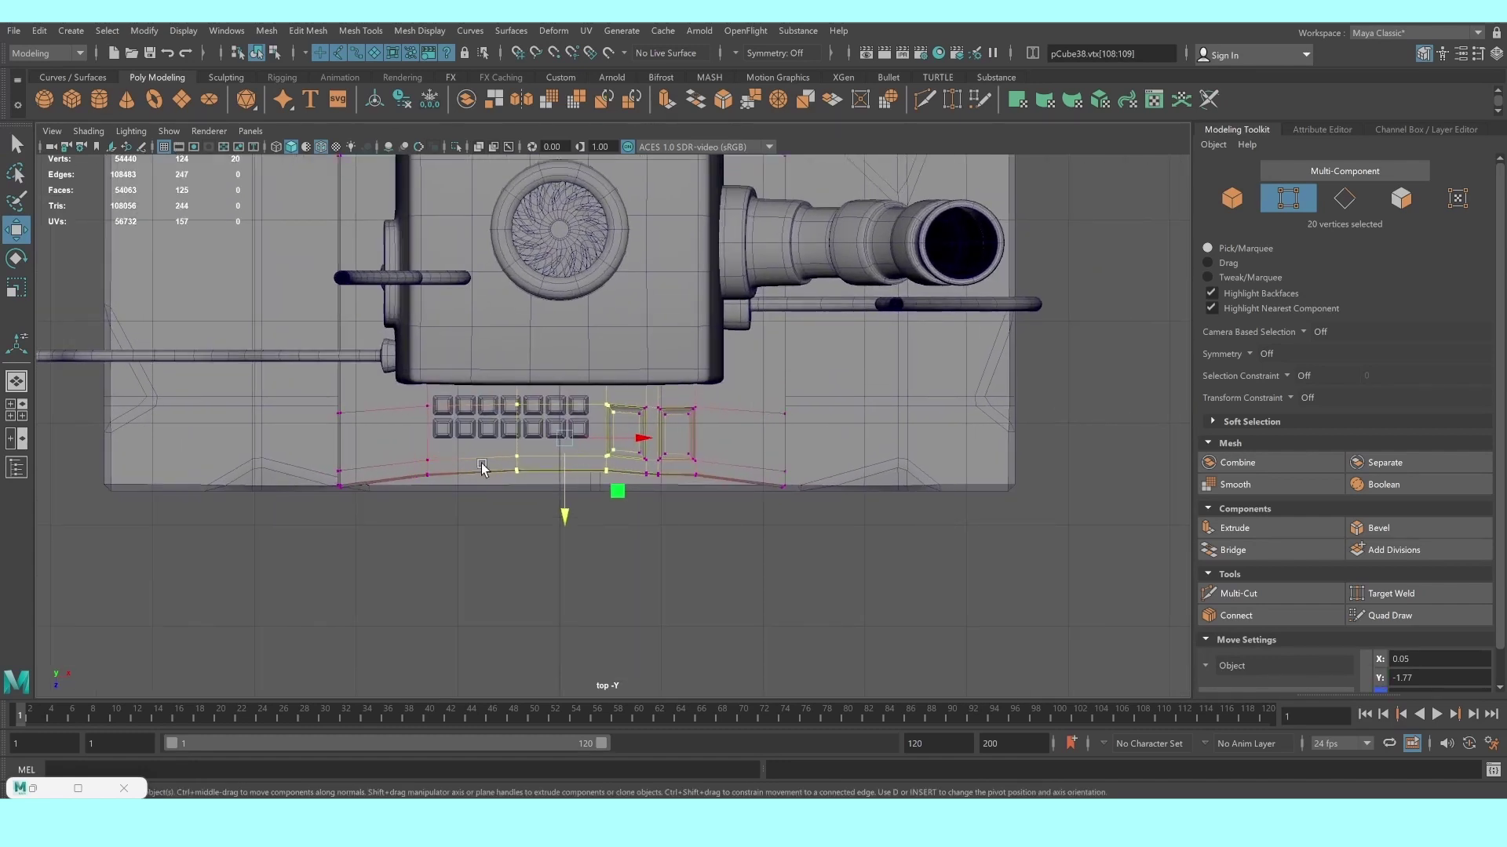
left_click(1238, 593)
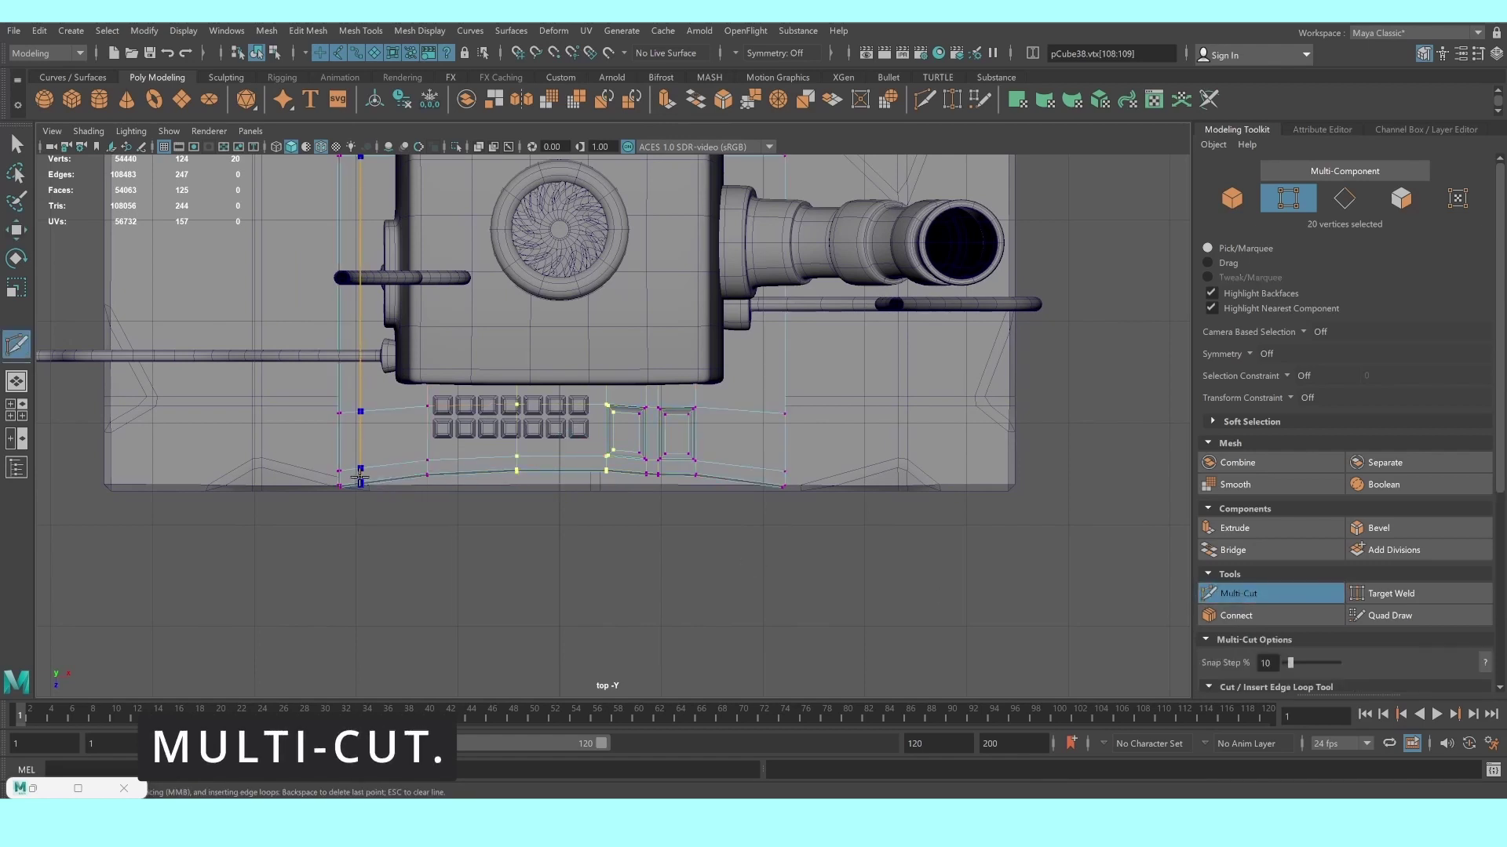
Insert two edge loops near the keyboard box's left and right ends
left_click(360, 476, "ctrl")
left_click(768, 475, "ctrl")
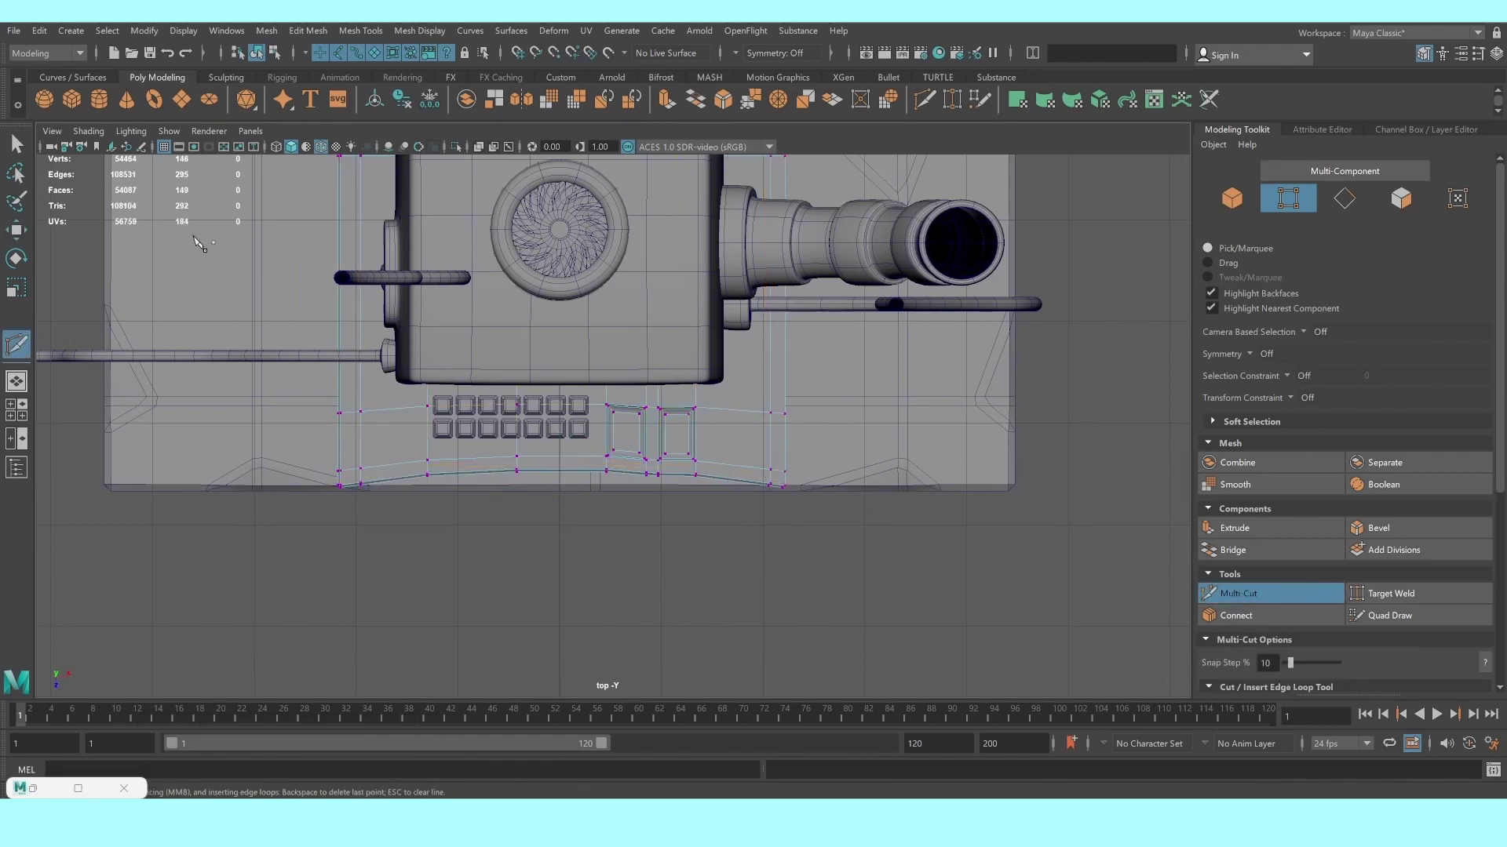
key("q")
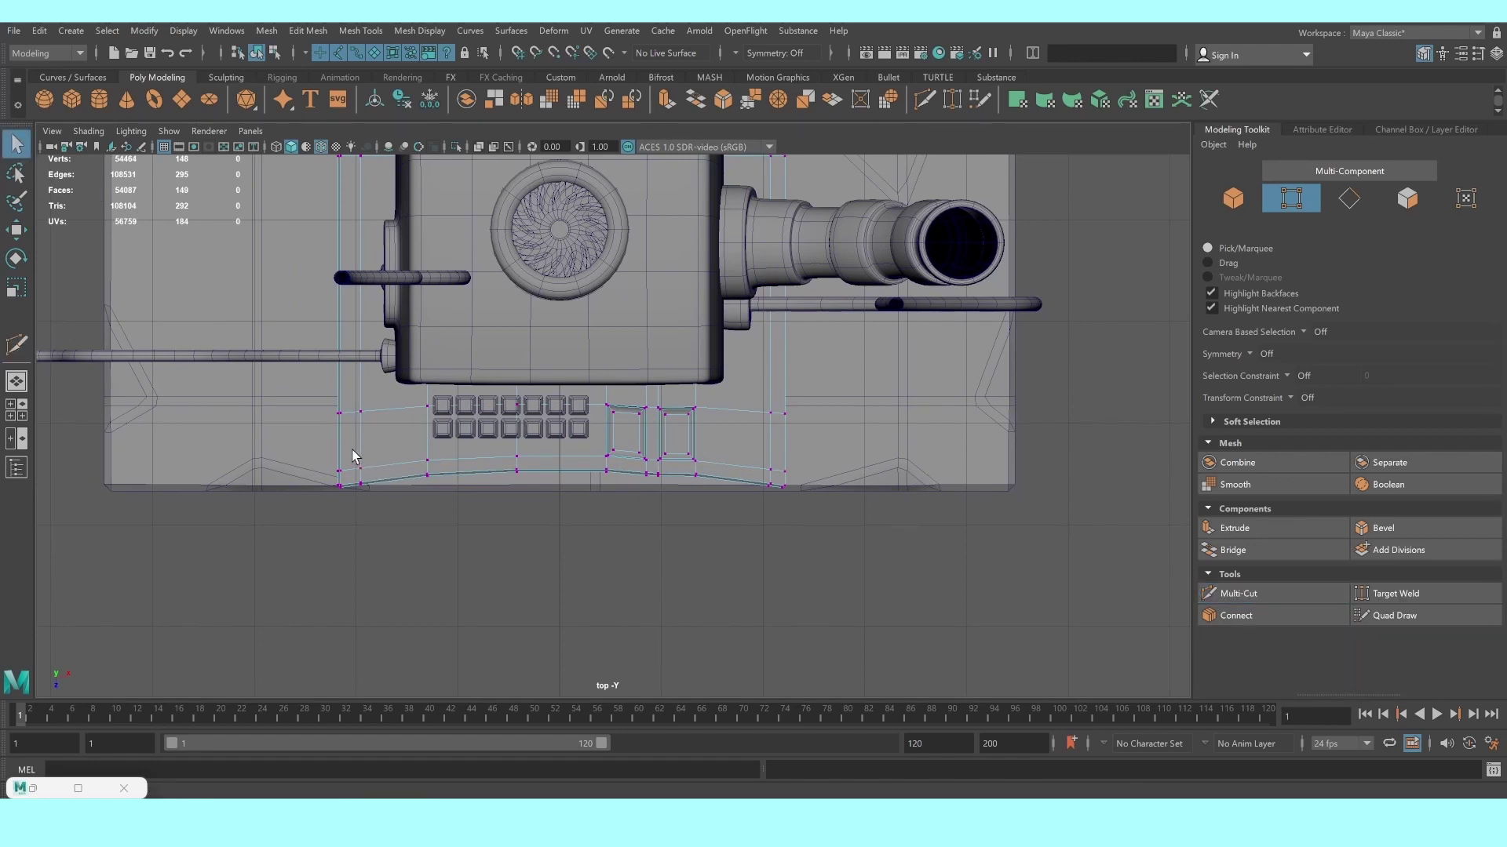
Push the 12 front vertices further forward, then return to the perspective view
left_click_drag(351, 450, 403, 506)
key("w")
left_click_drag(566, 560, 572, 563)
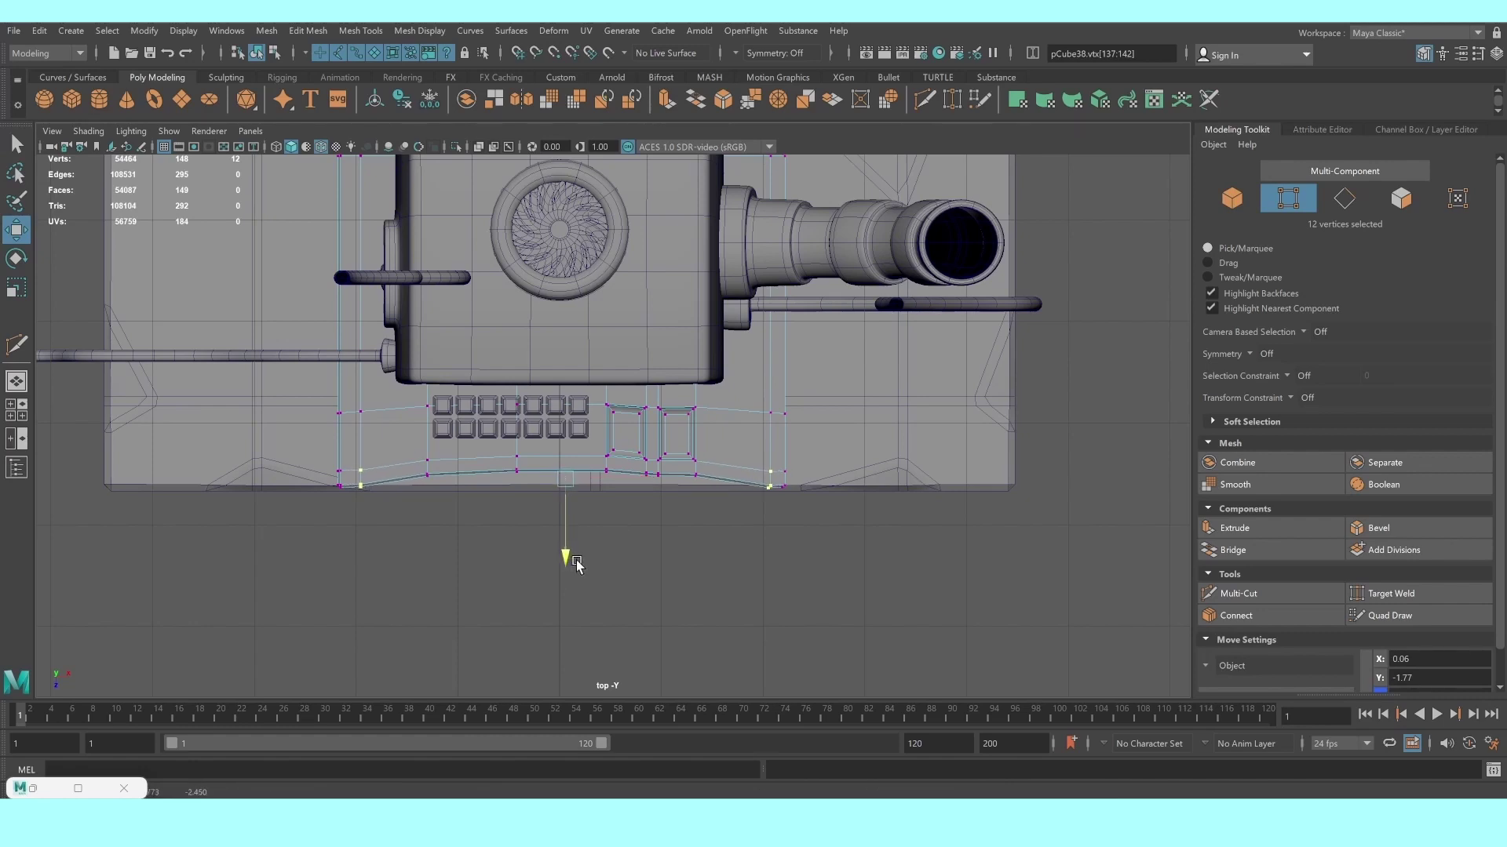
key("space")
key("space")
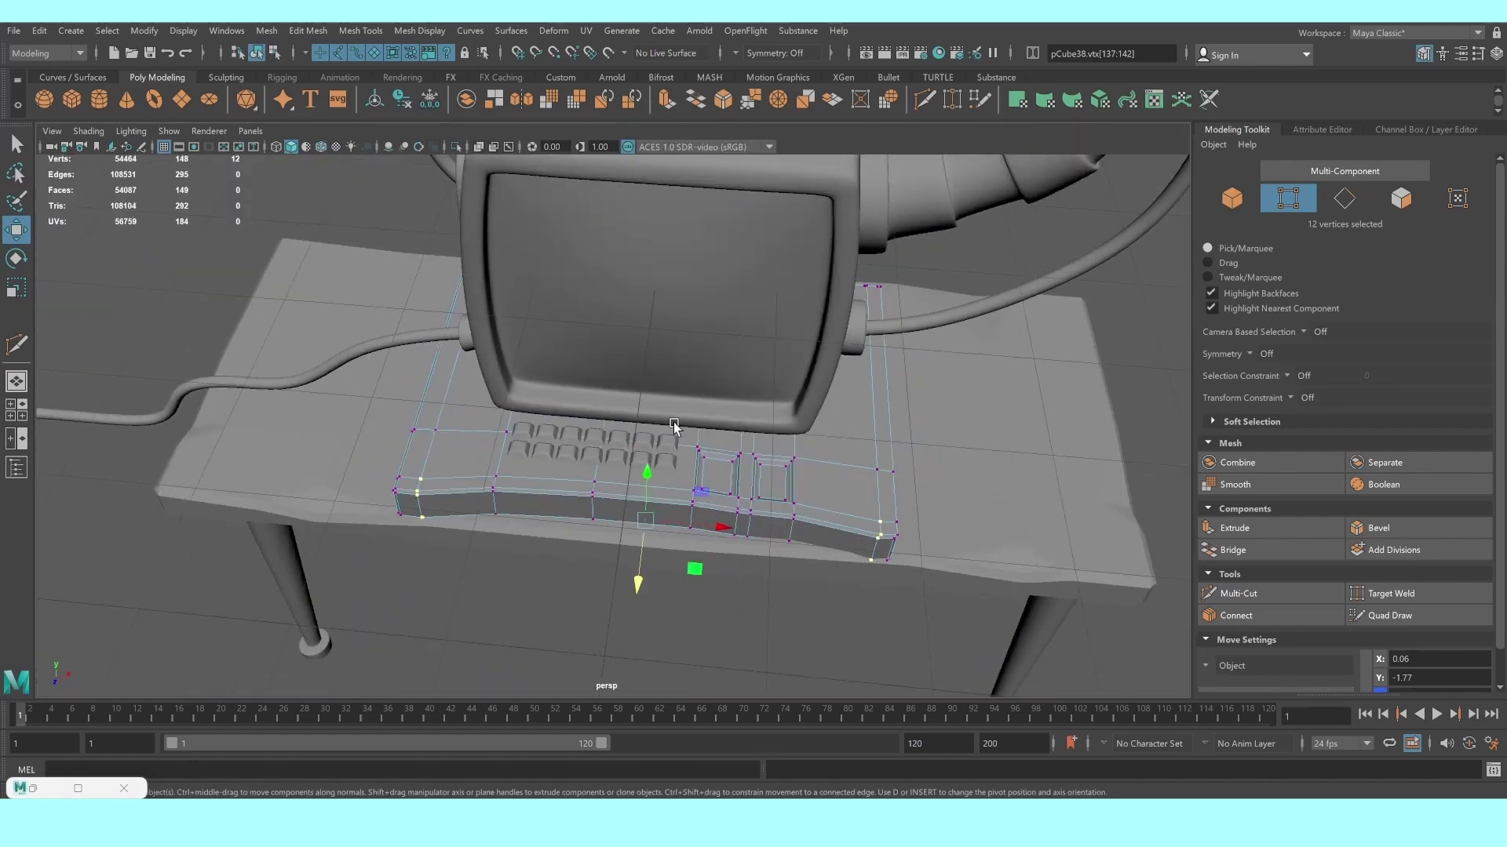
right_click_drag(411, 450, 498, 384)
mouse_move(502, 408)
left_mouse_down("alt")
mouse_move(623, 444)
mouse_move(726, 444)
mouse_move(607, 433)
mouse_move(684, 436)
mouse_move(716, 538)
mouse_move(673, 471)
mouse_move(582, 468)
mouse_move(629, 468)
left_mouse_up("alt")
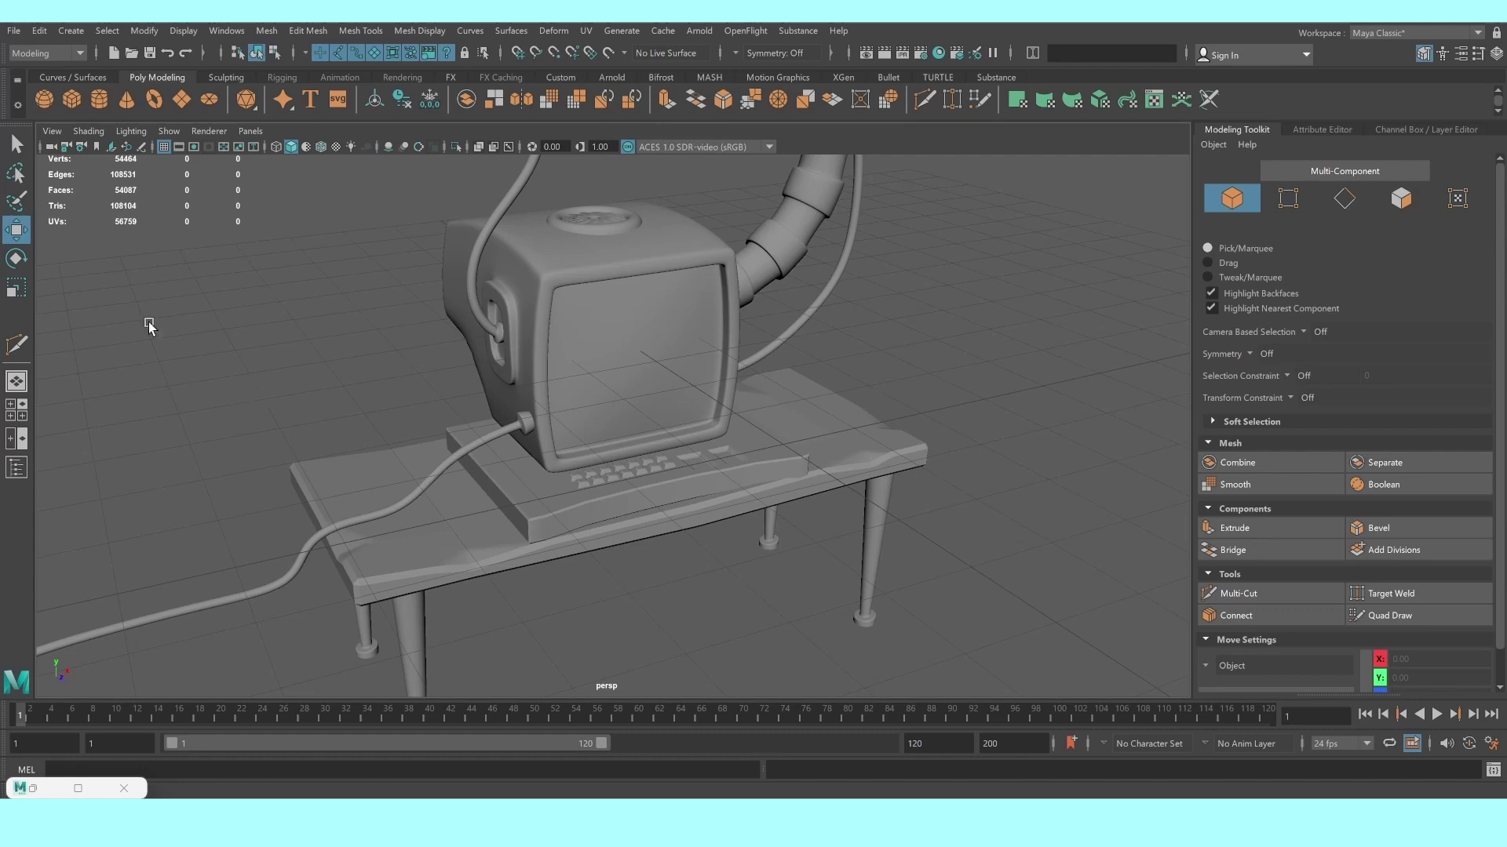
Create a polygon cylinder and set its Subdivisions Axis from 20 to 6
left_click(99, 99)
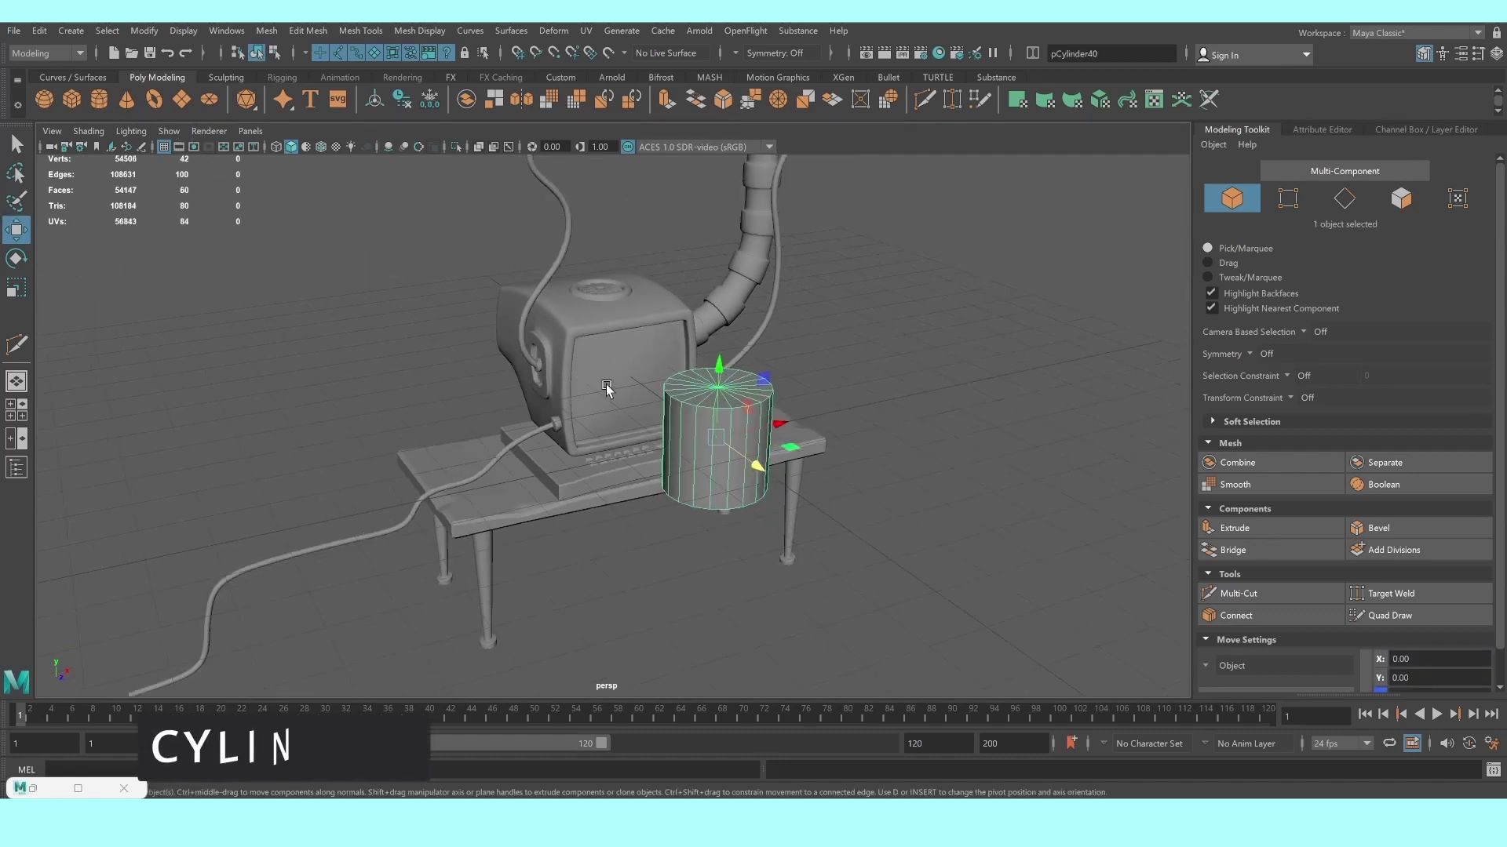
key("f")
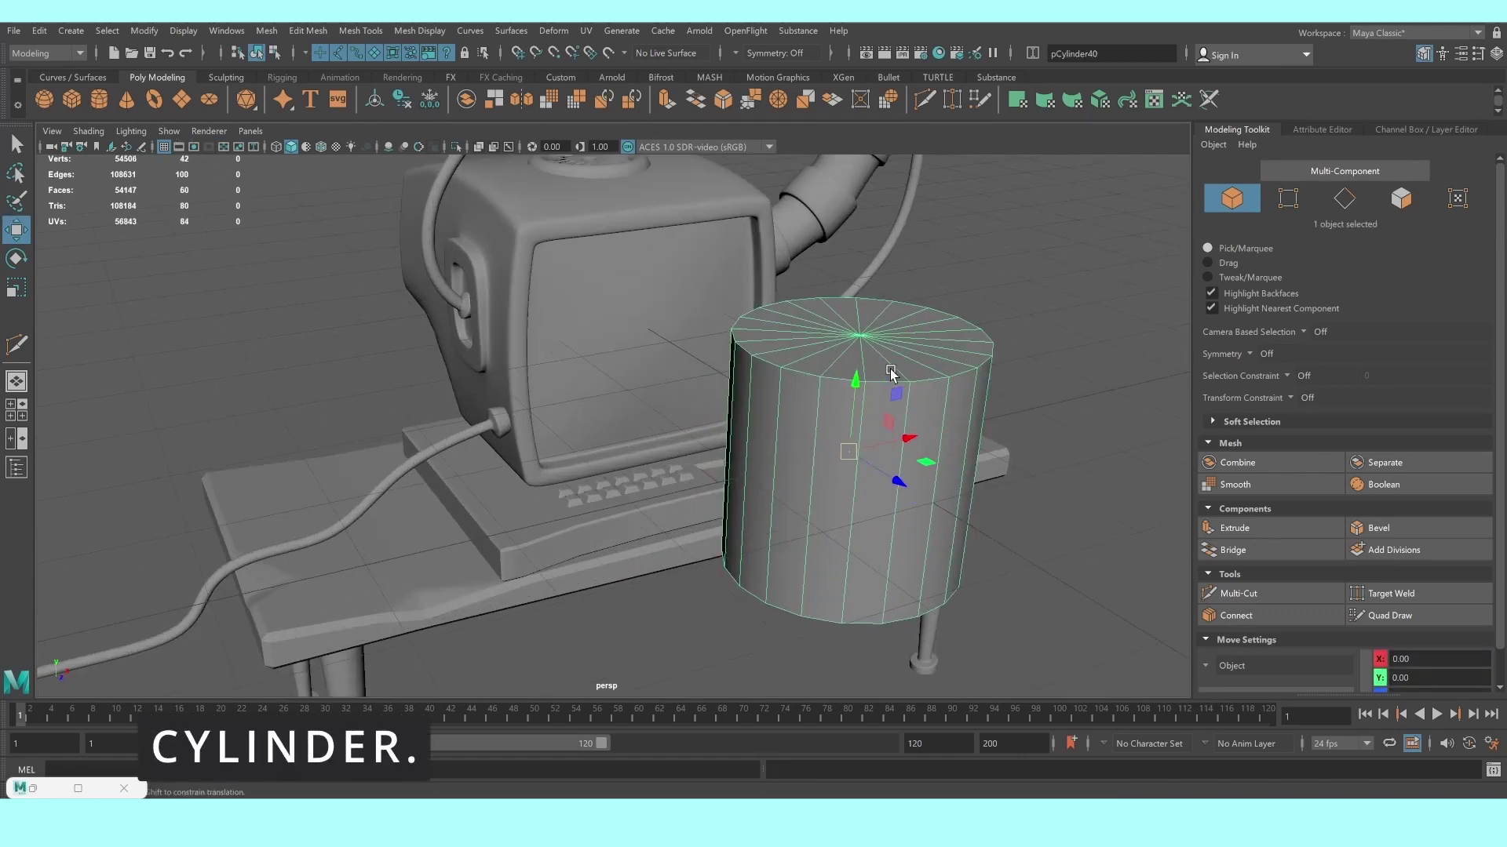
left_click(1411, 130)
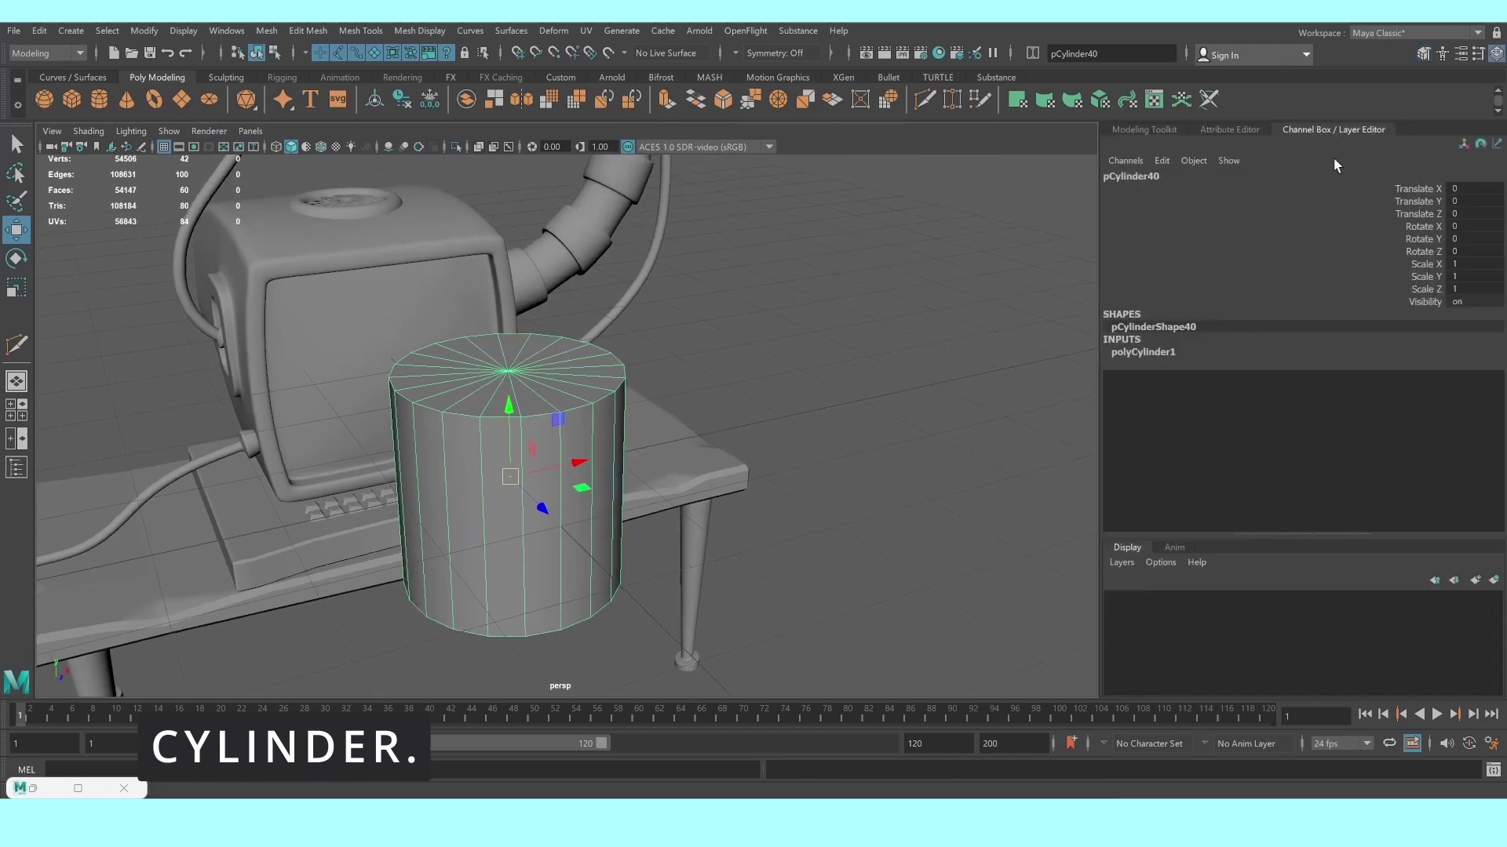
left_click(1117, 355)
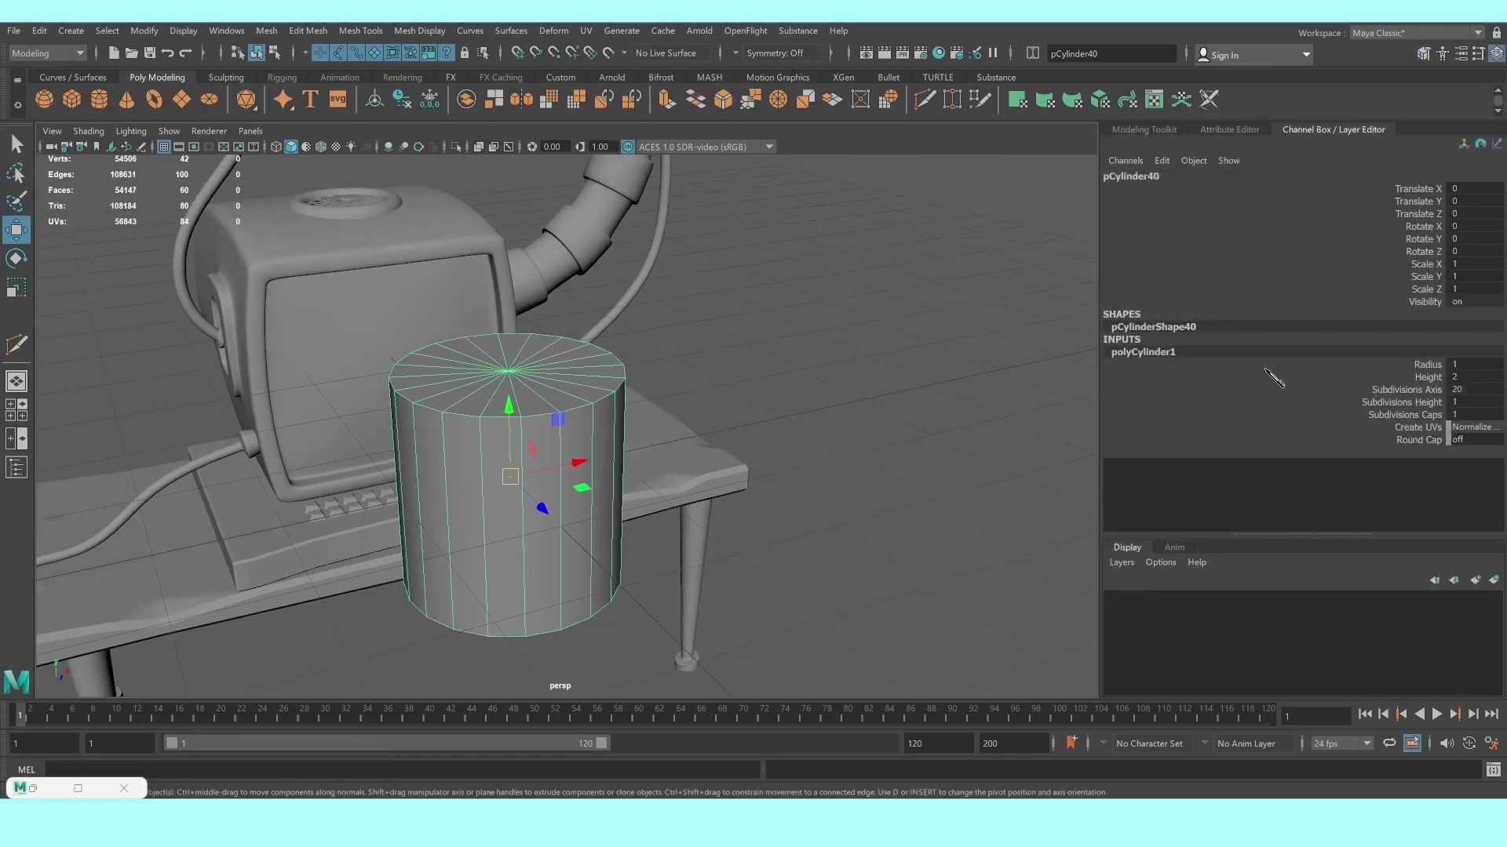
left_click(1496, 390)
type("0")
key("Return")
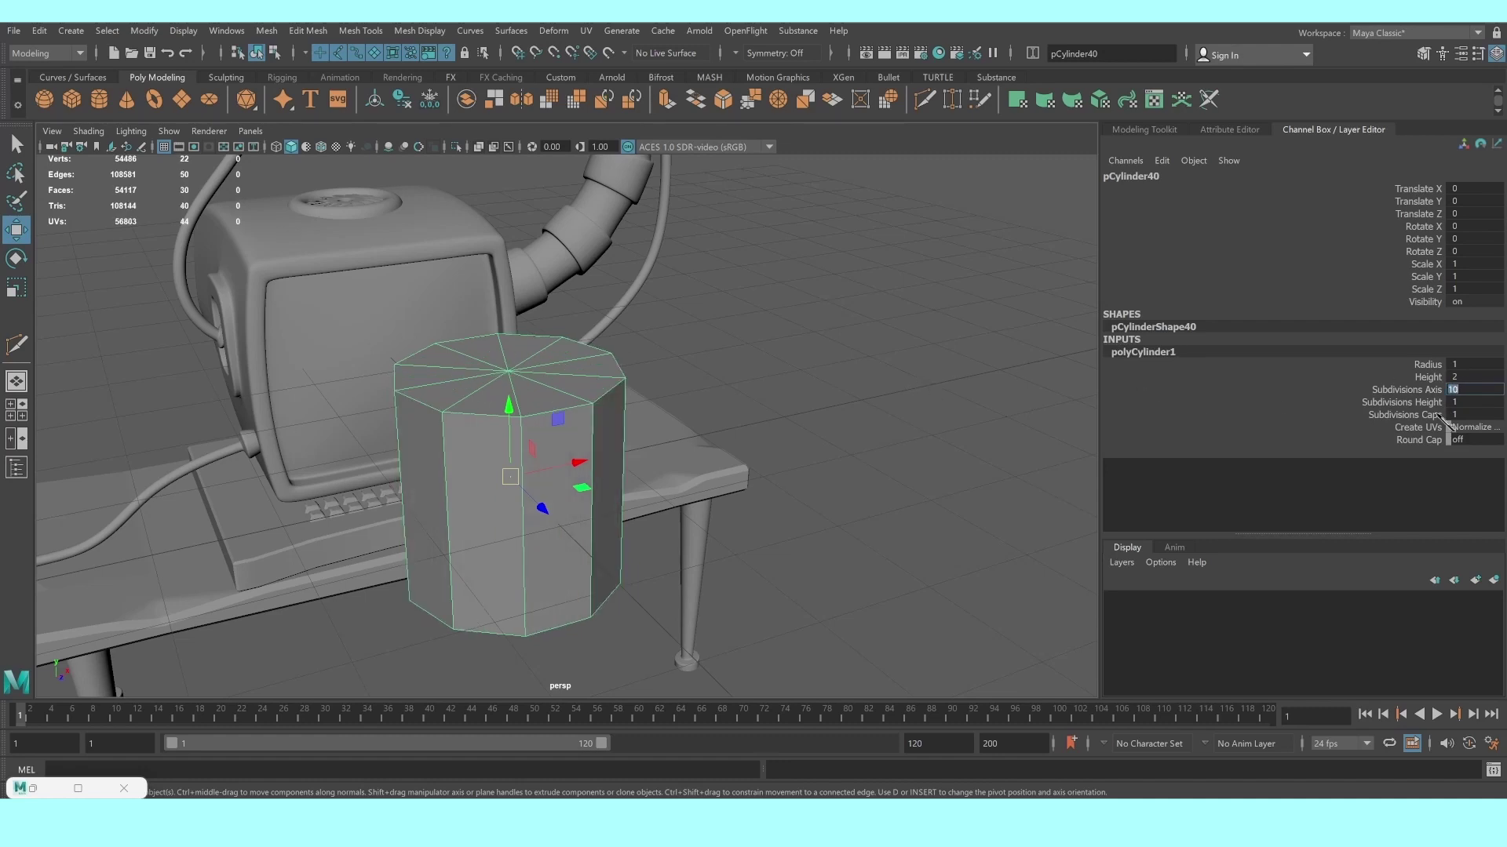
type("6")
key("Return")
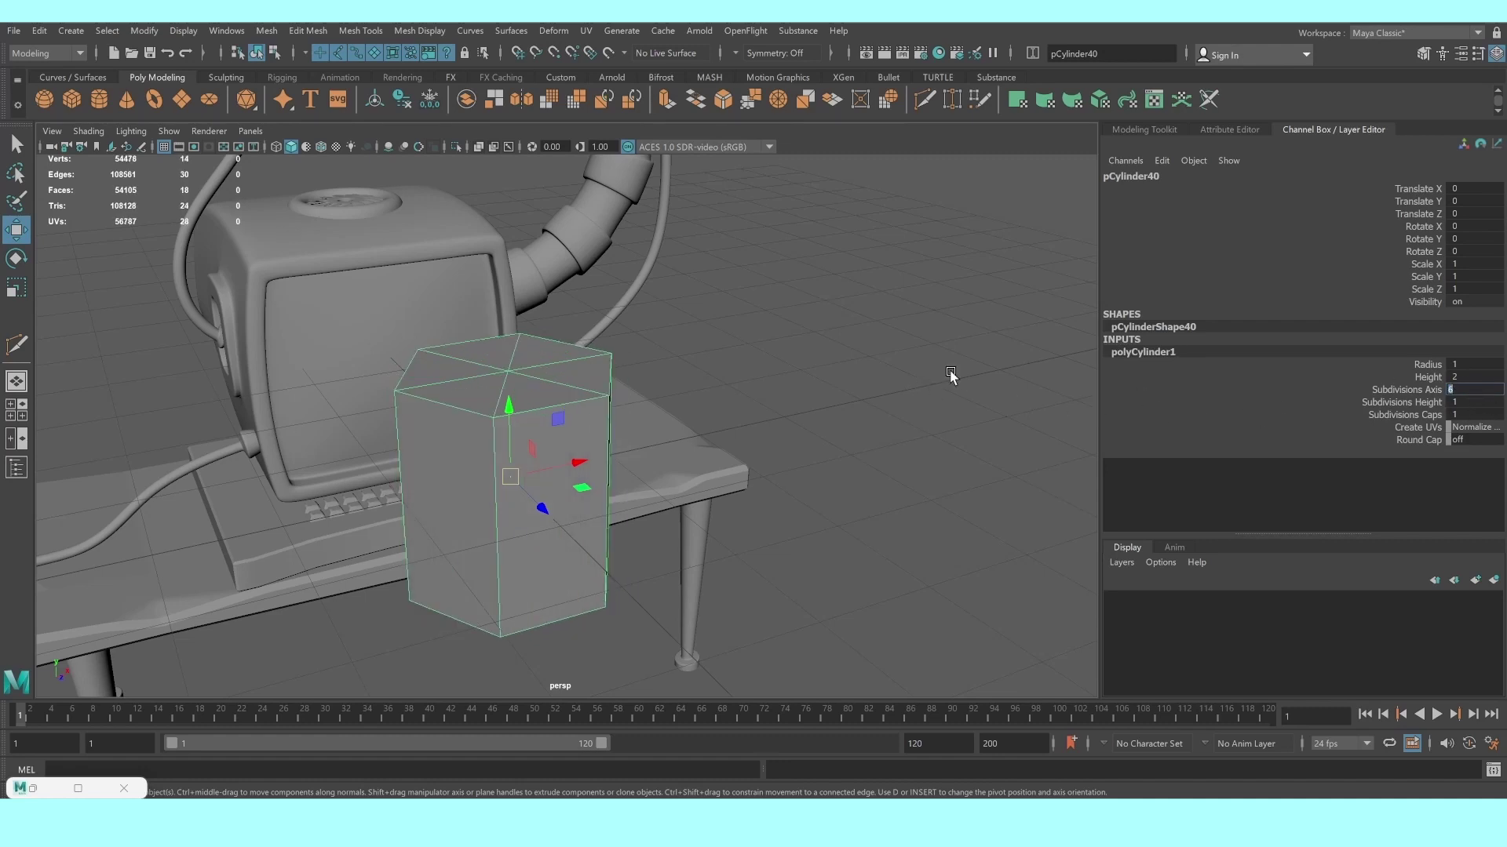
Reselect the hexagonal cylinder and select its faces in face mode
left_click(951, 376)
left_click(565, 424)
right_click_drag(512, 411, 518, 457)
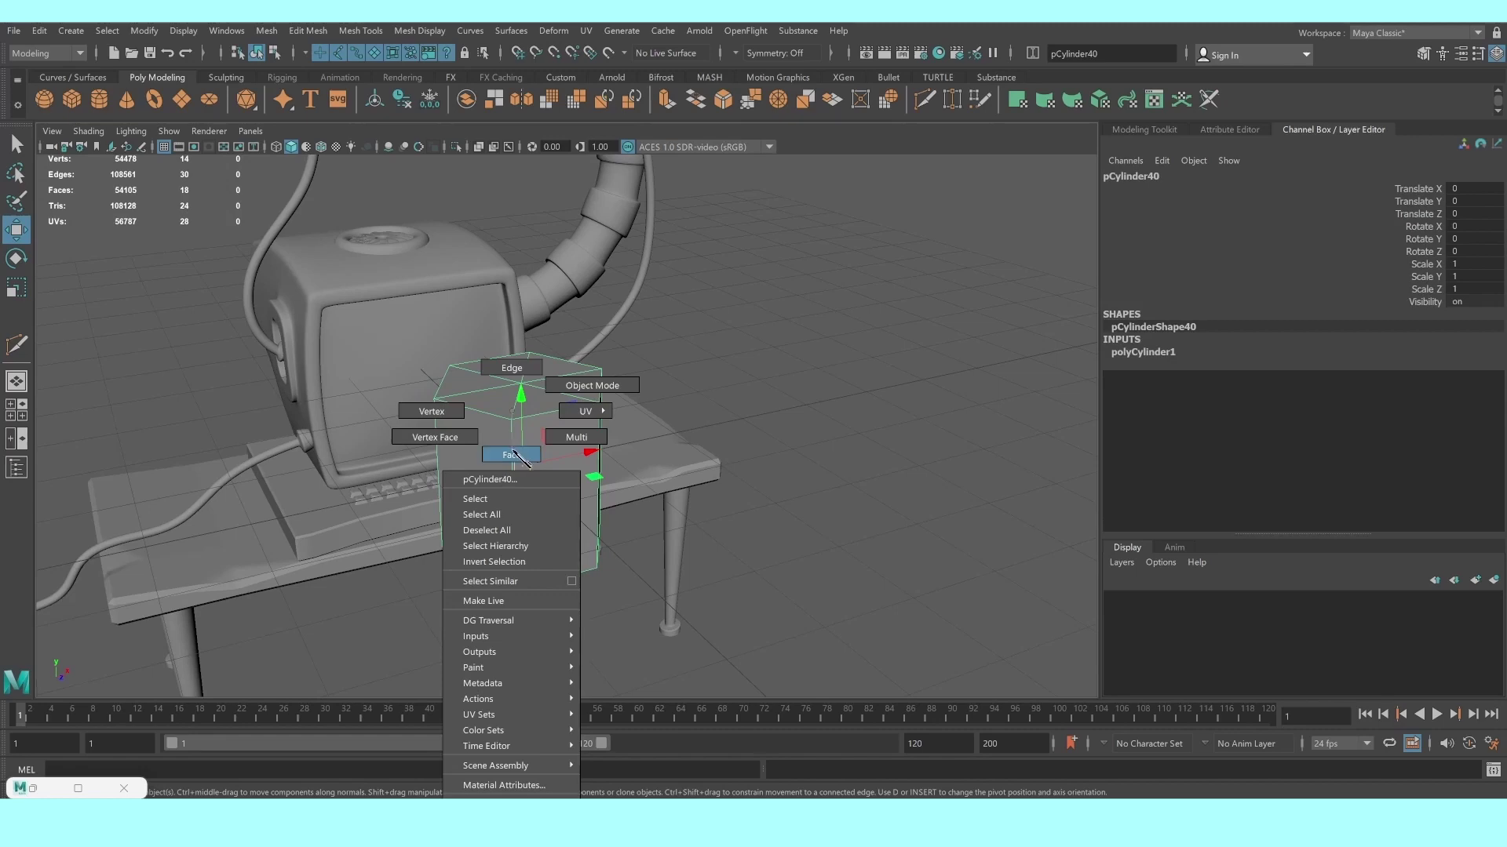
left_click_drag(518, 456, 499, 420, "alt")
mouse_move(678, 510)
left_mouse_down()
mouse_move(284, 262)
mouse_move(458, 340)
mouse_move(598, 353)
left_mouse_up()
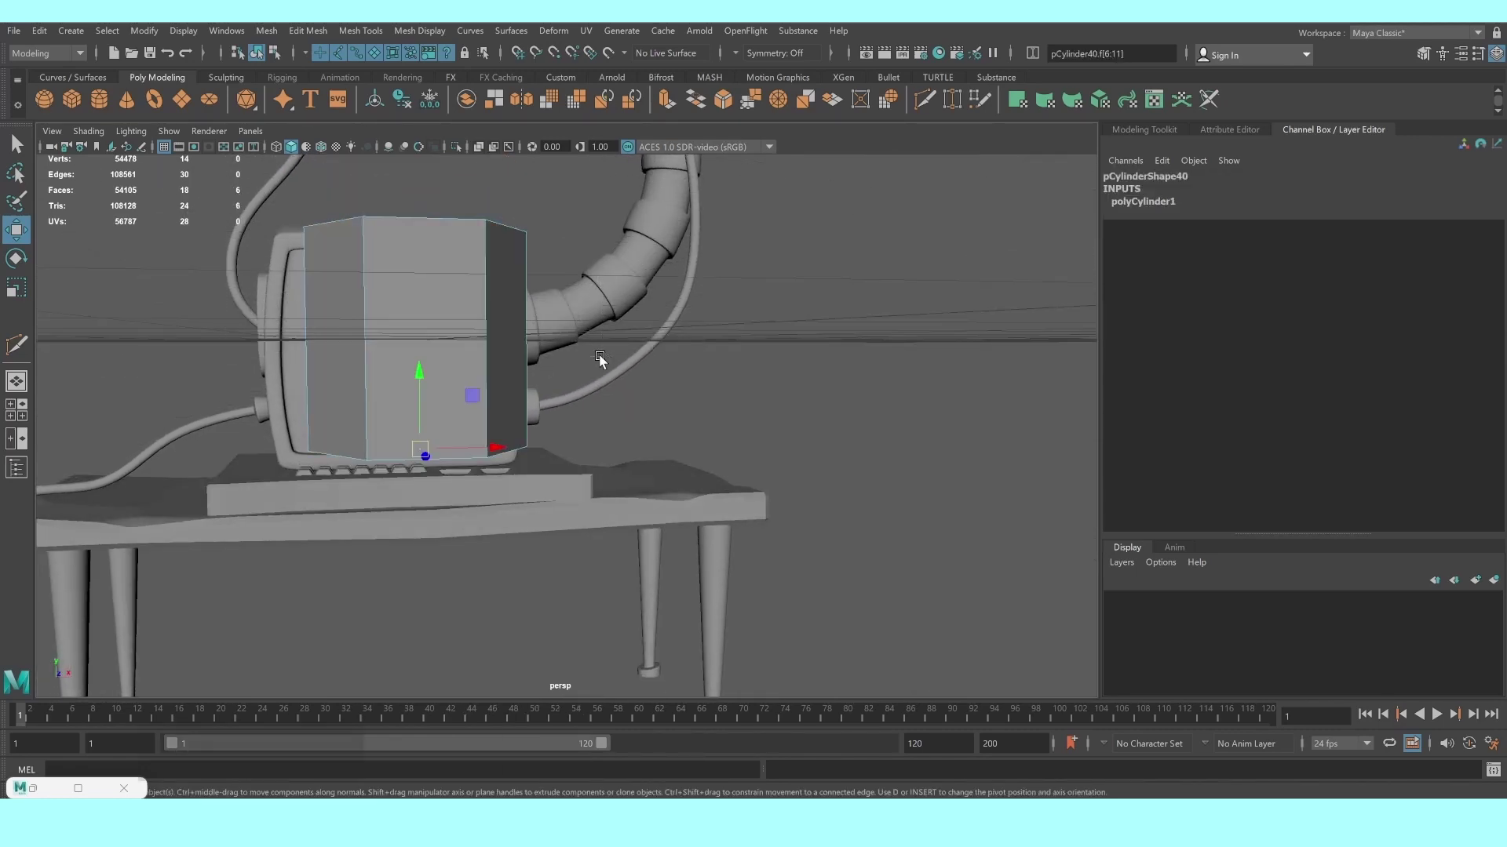
Delete the cylinder's bottom cap faces, then raise and slightly widen its bottom vertex row
key("Delete")
mouse_move(507, 252)
left_mouse_down("alt")
mouse_move(498, 330)
mouse_move(538, 376)
left_mouse_up("alt")
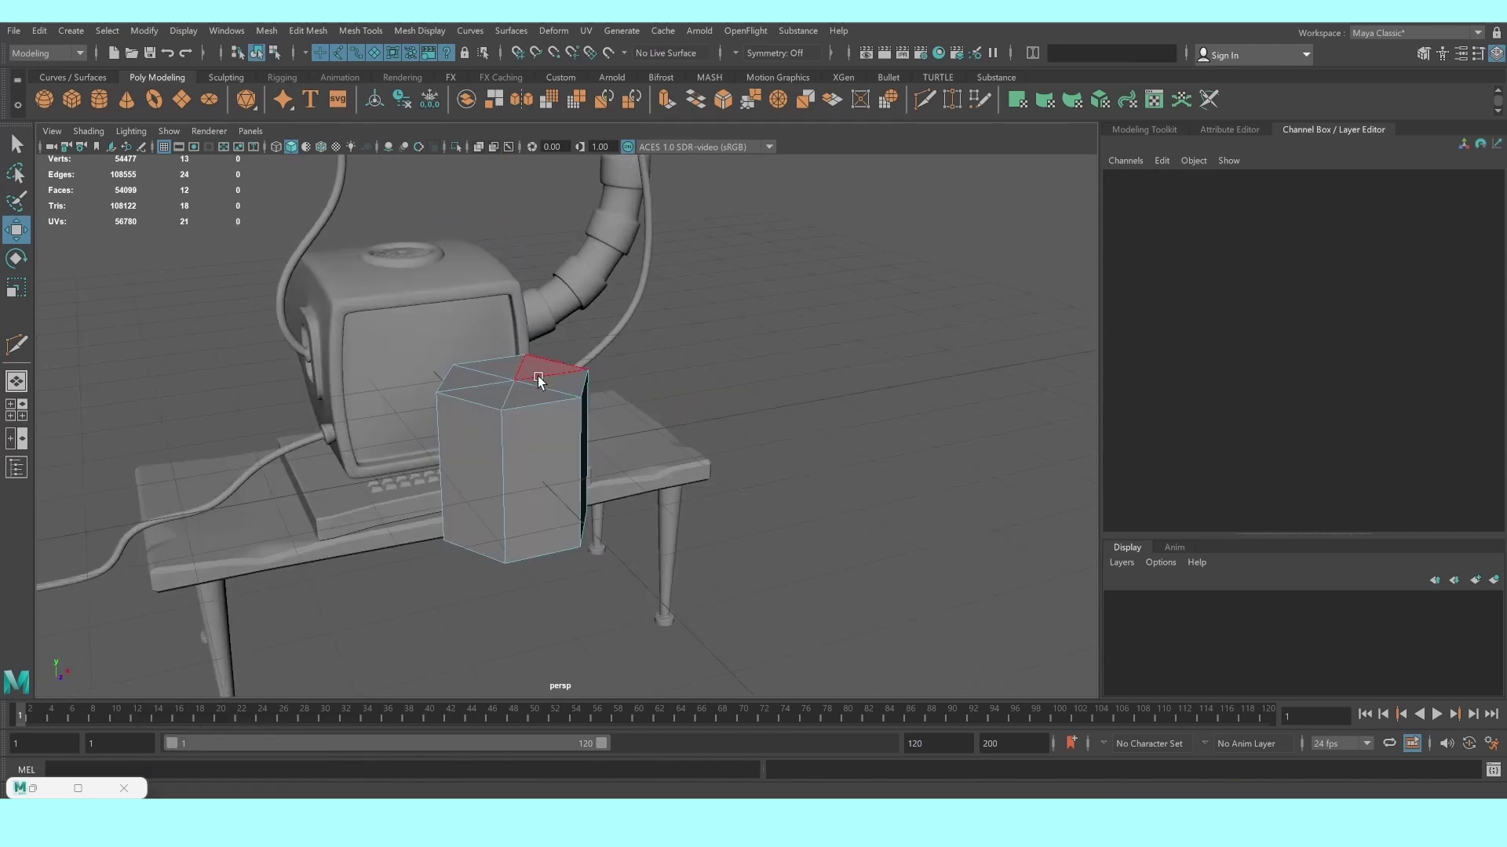
key("space")
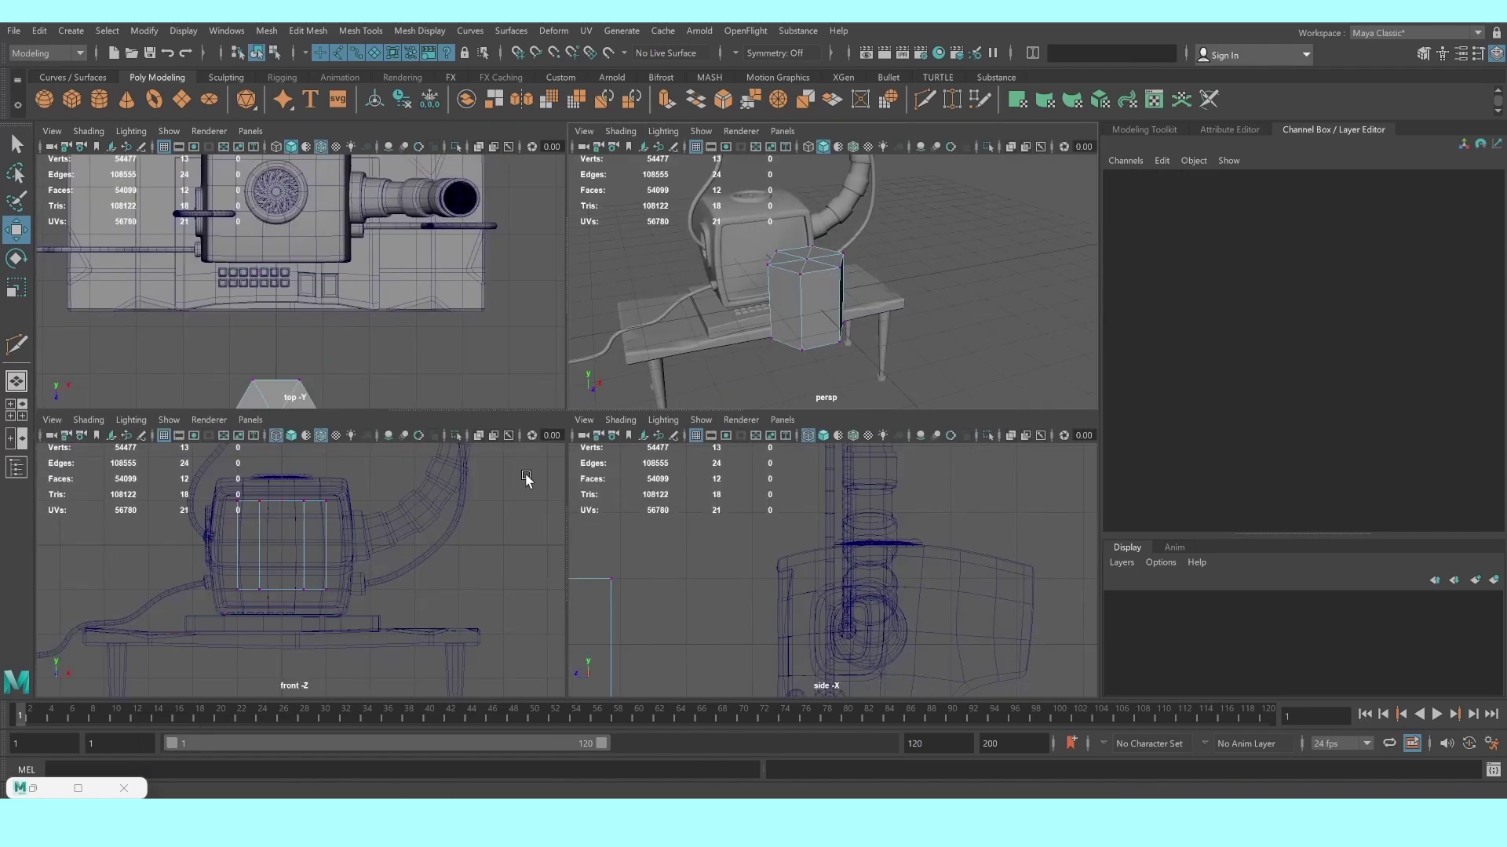
key("space")
left_click_drag(403, 434, 692, 474)
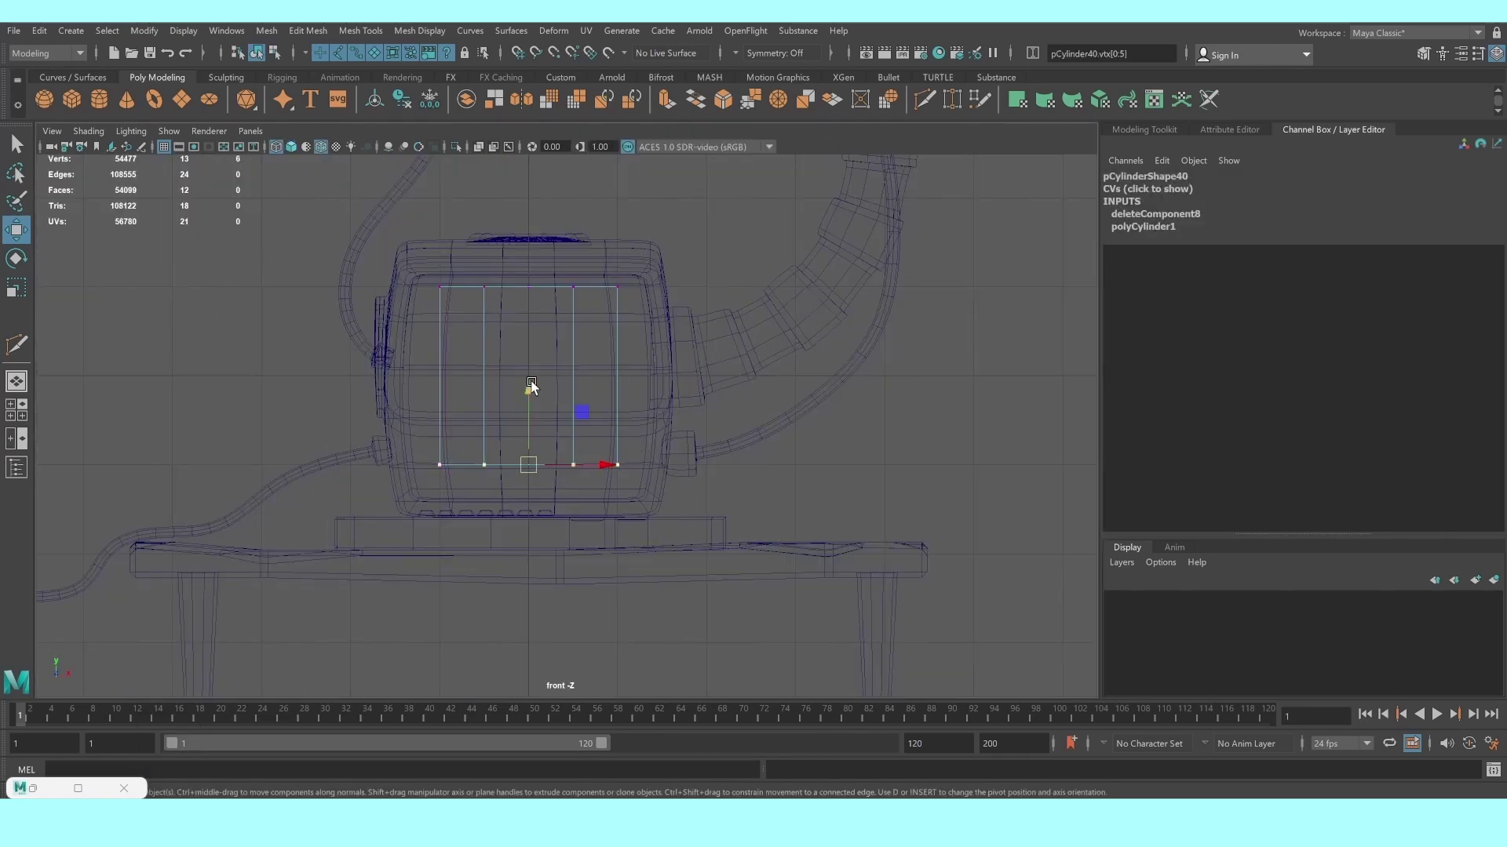
left_click_drag(531, 385, 529, 232)
key("r")
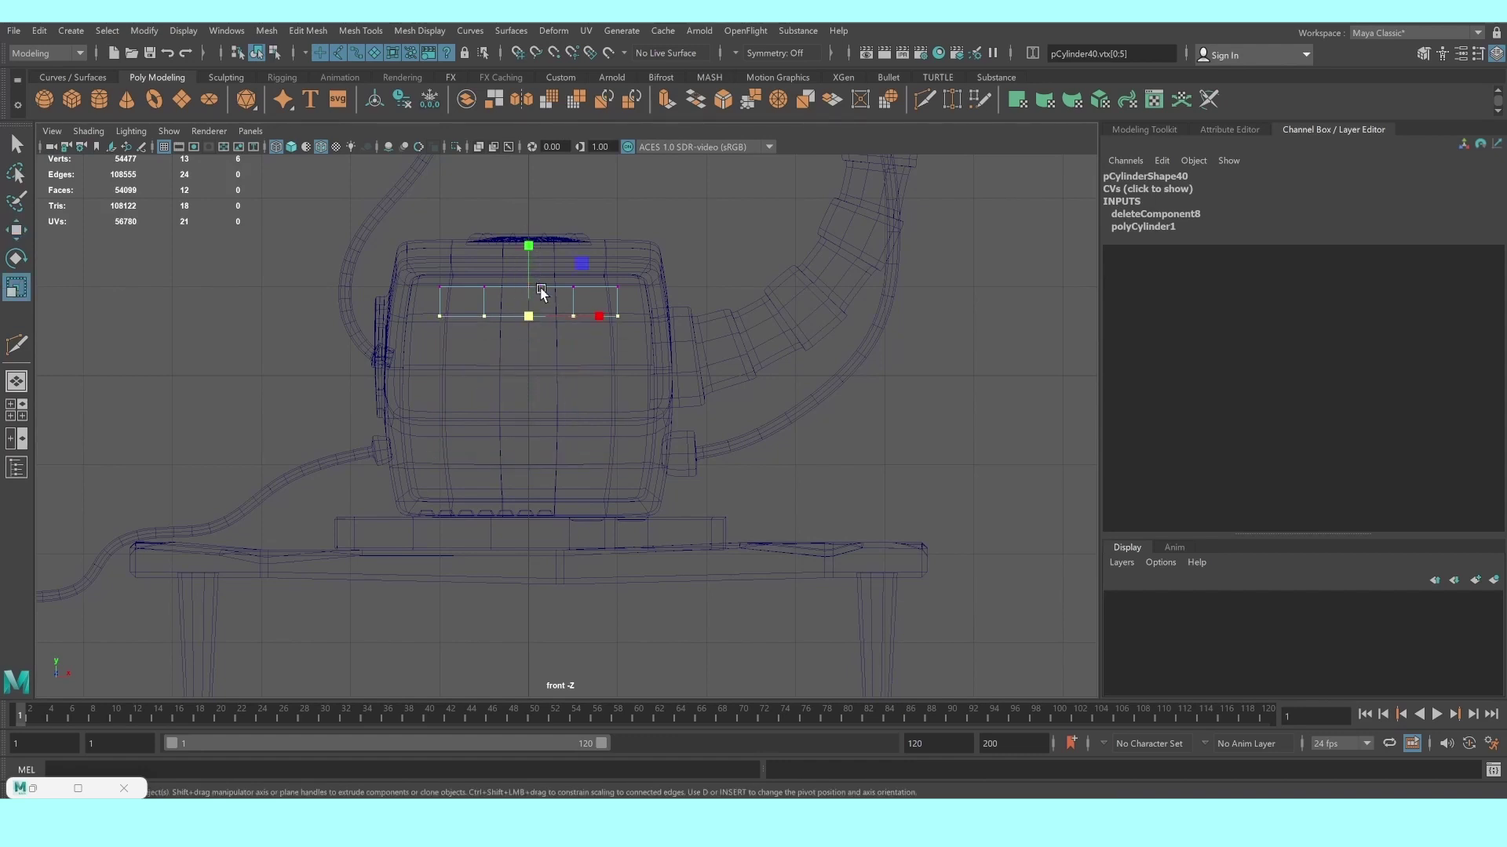
left_click_drag(528, 316, 549, 317)
In top view, move the hexagon onto the keyboard deck beside the keys
key("space")
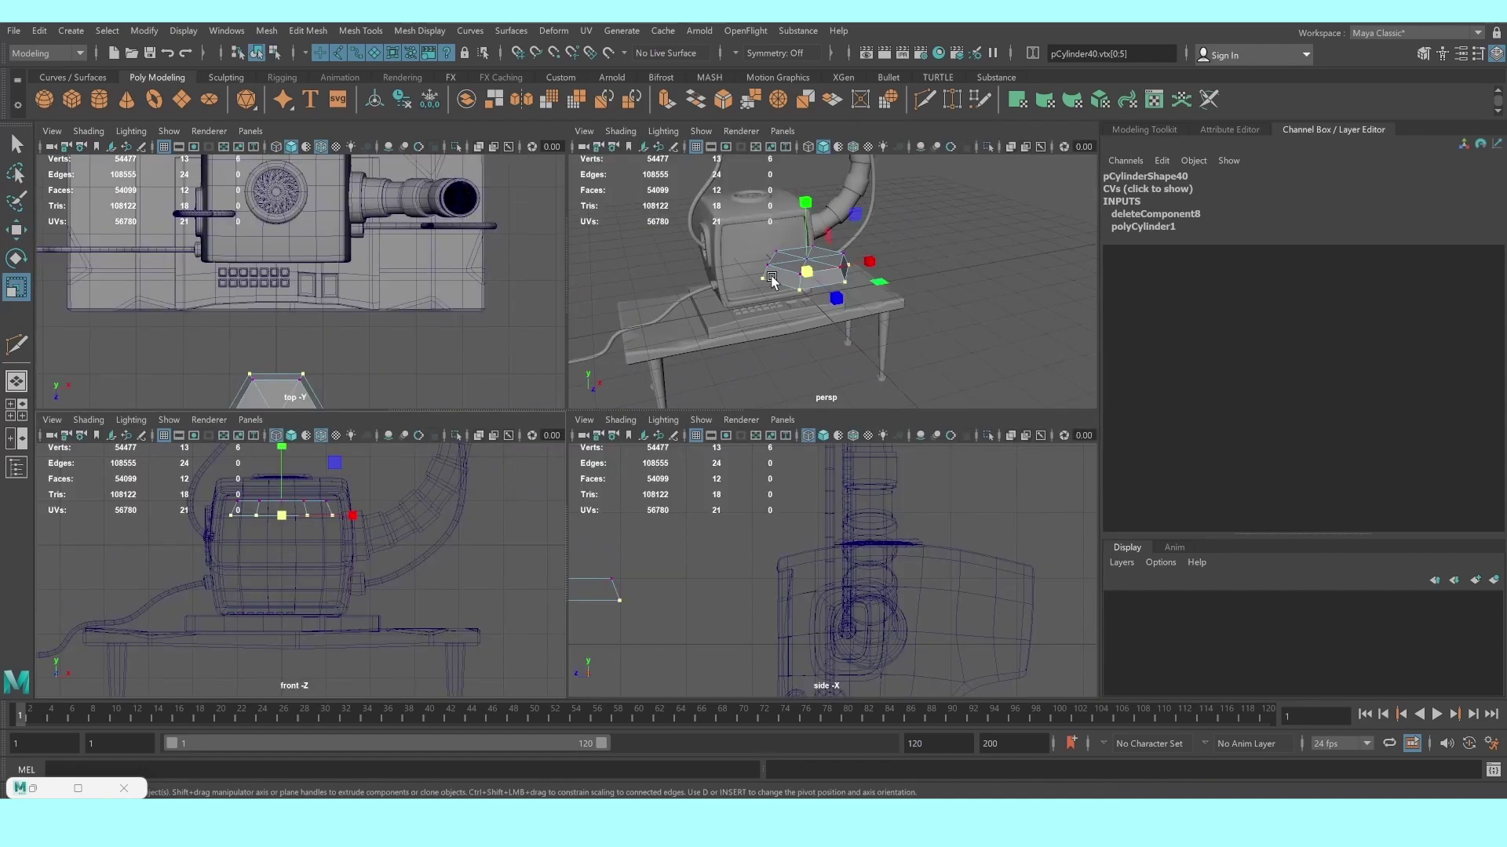
scroll(741, 306, "up", 3)
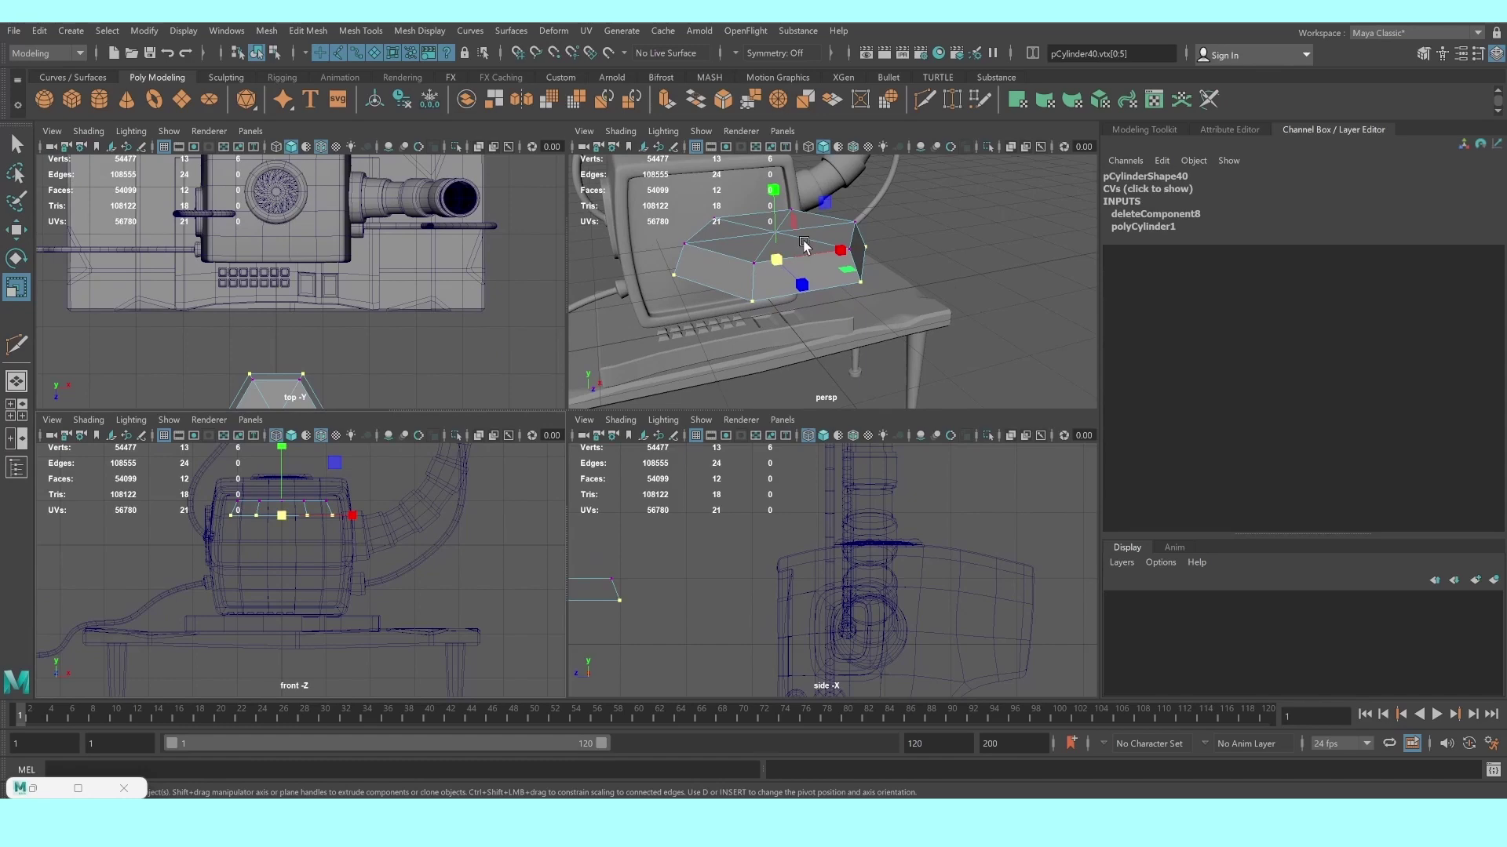
key("space")
key("F8")
key("space")
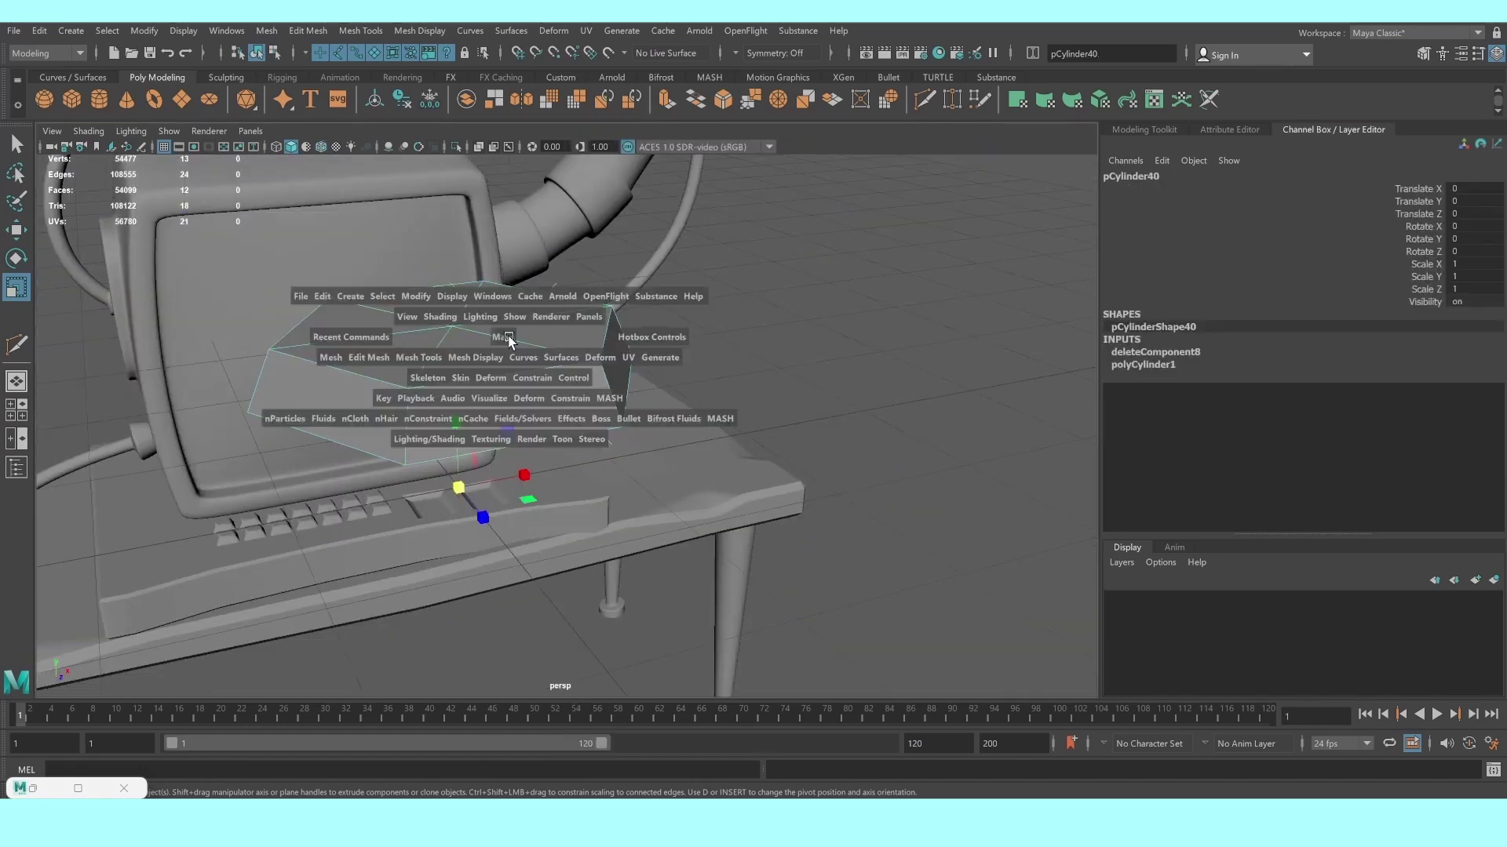
key("space")
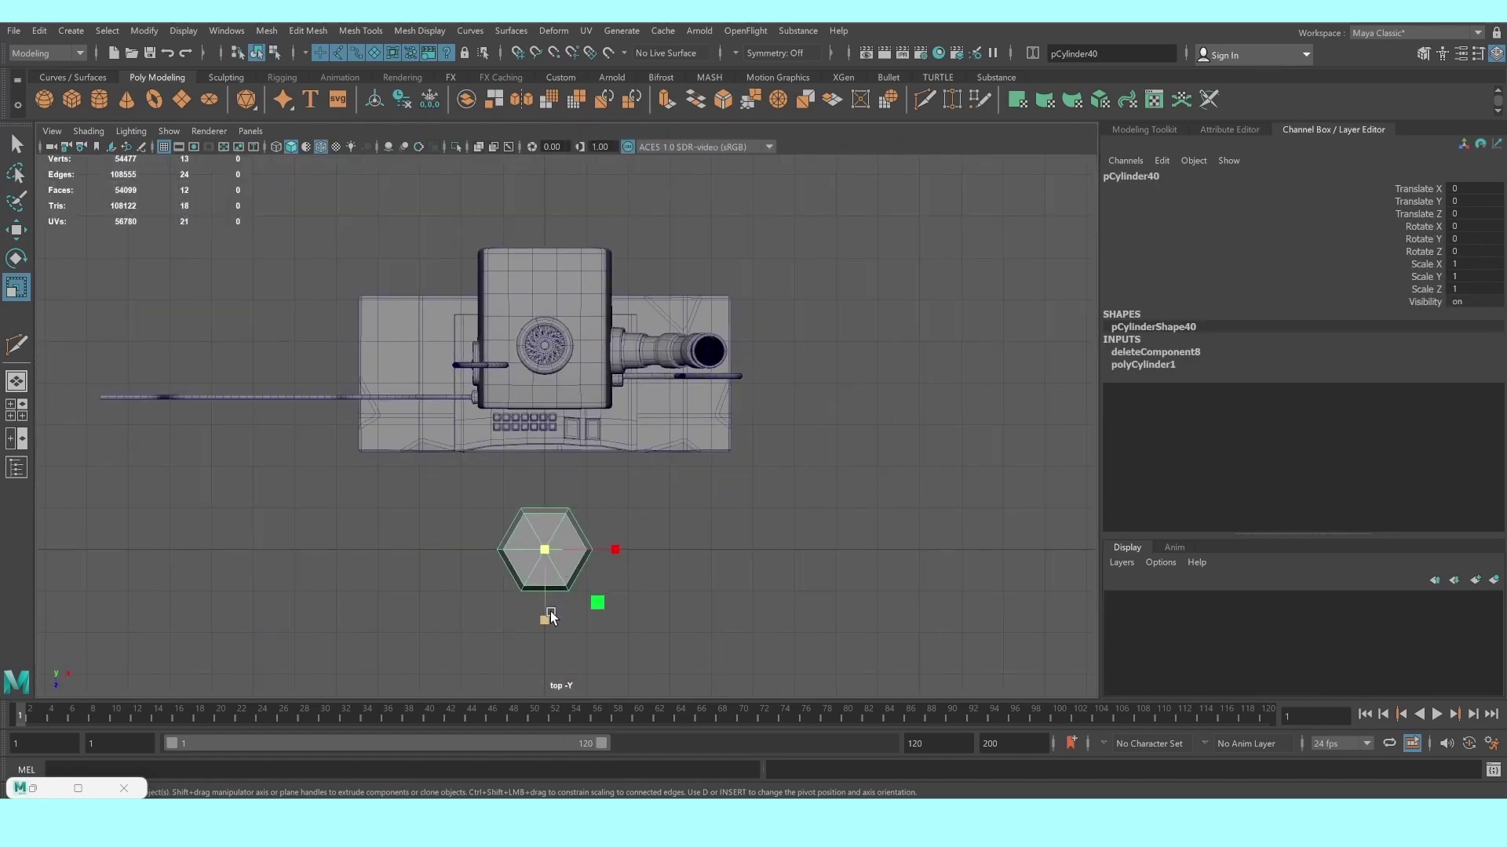
key("w")
left_click_drag(547, 629, 554, 514)
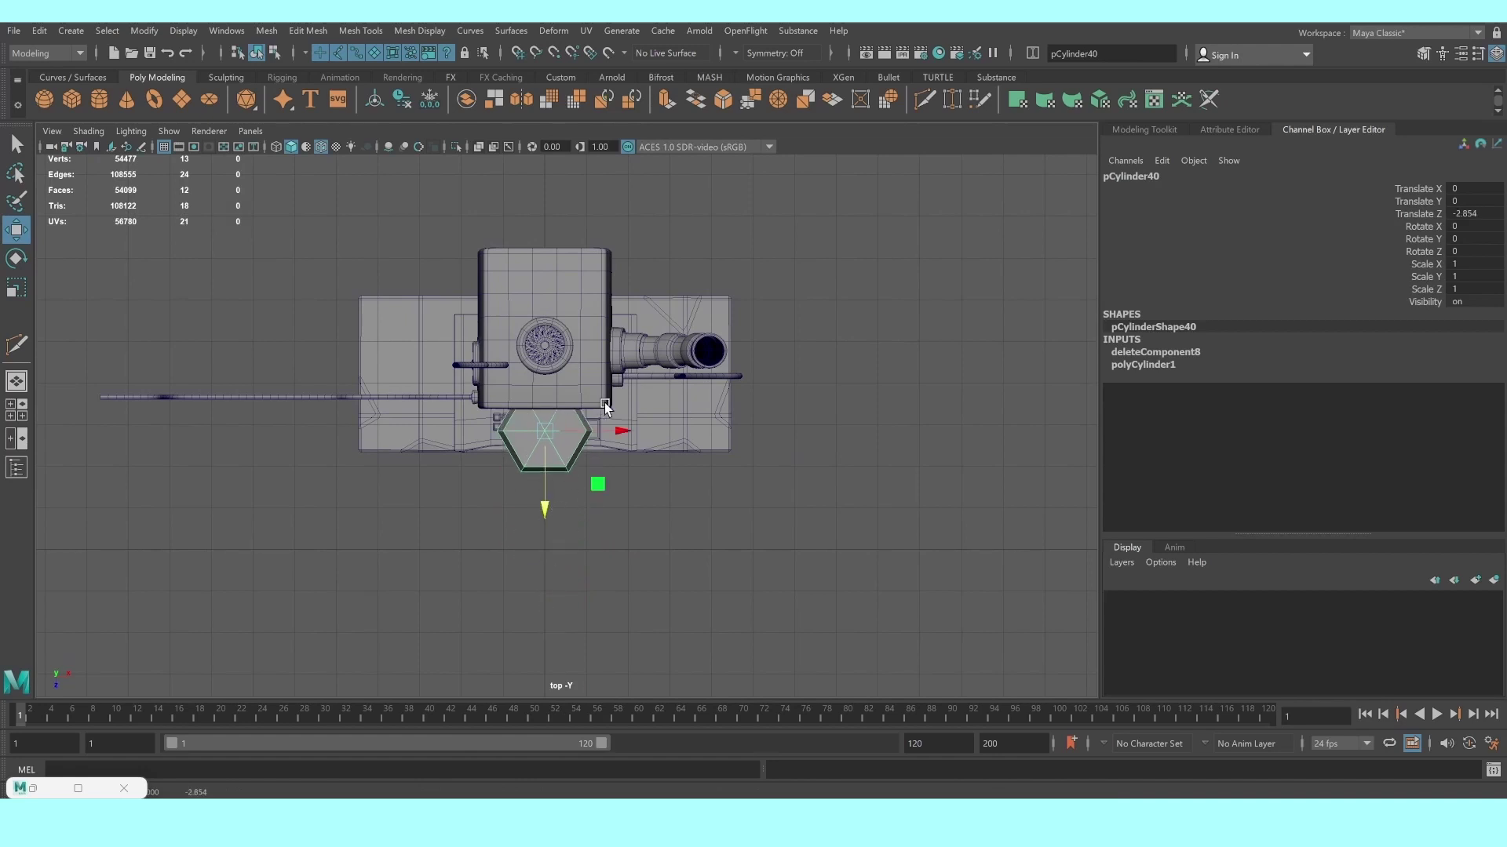
left_click_drag(620, 430, 563, 431)
Scale pCylinder40 down to 0.277 and nudge it to -1.645, -1.819, -2.854
scroll(421, 404, "up", 2)
key("r")
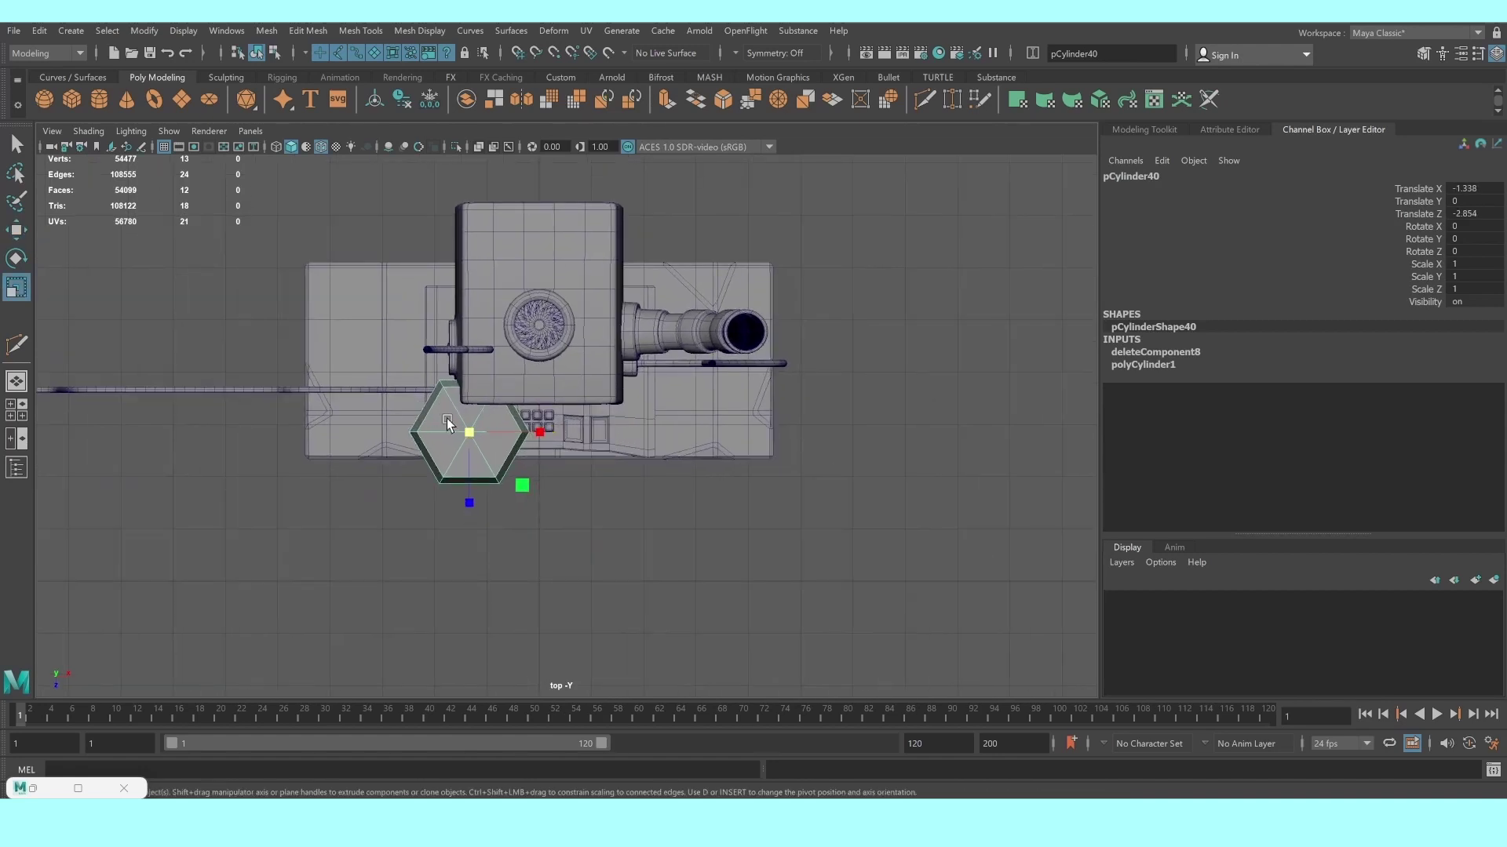
left_click_drag(468, 436, 408, 440)
key("w")
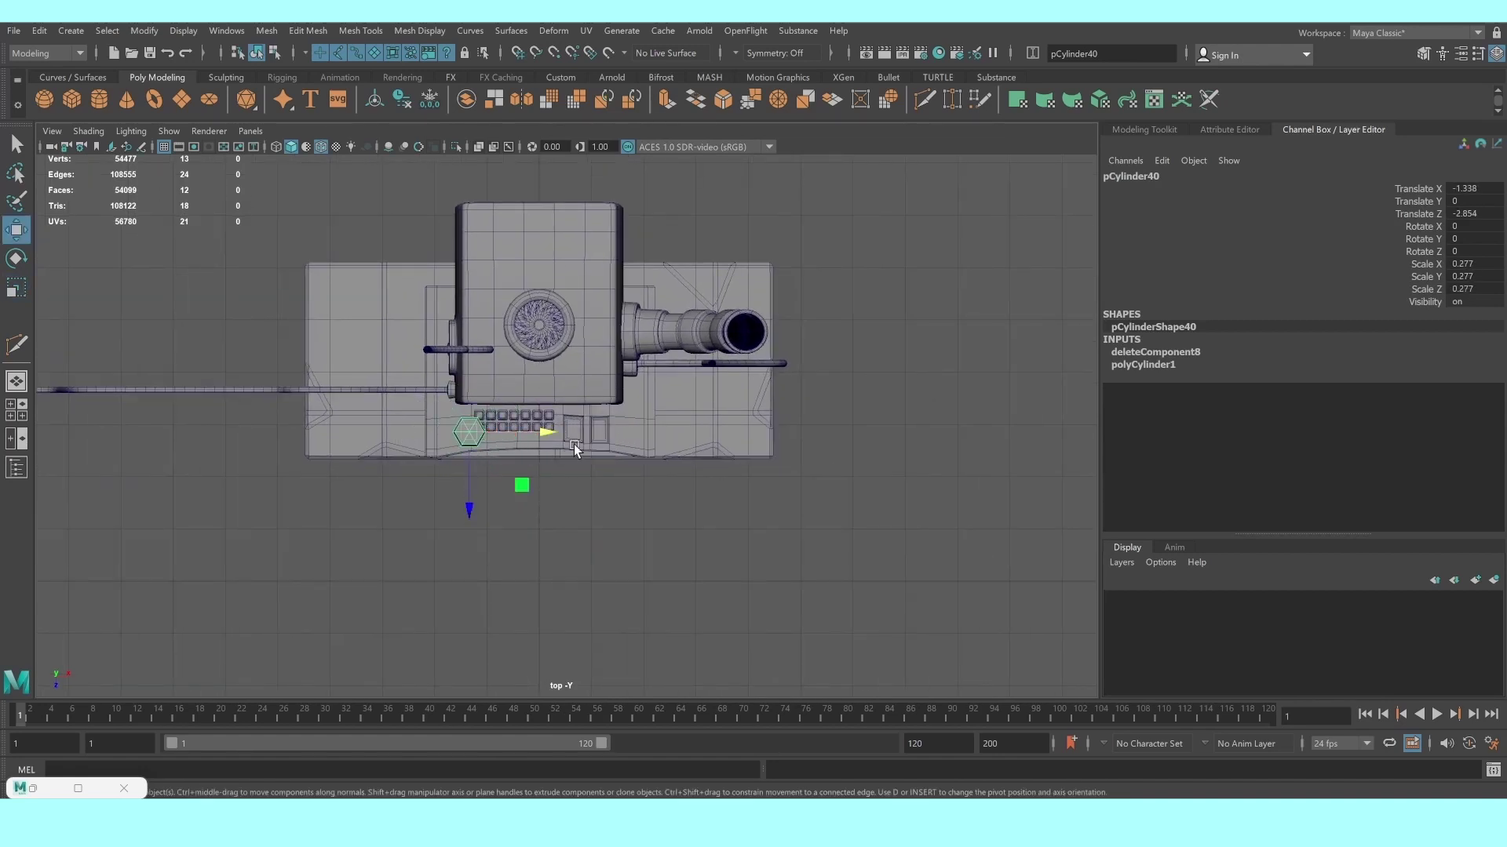
middle_click_drag(573, 444, 547, 433)
key("space")
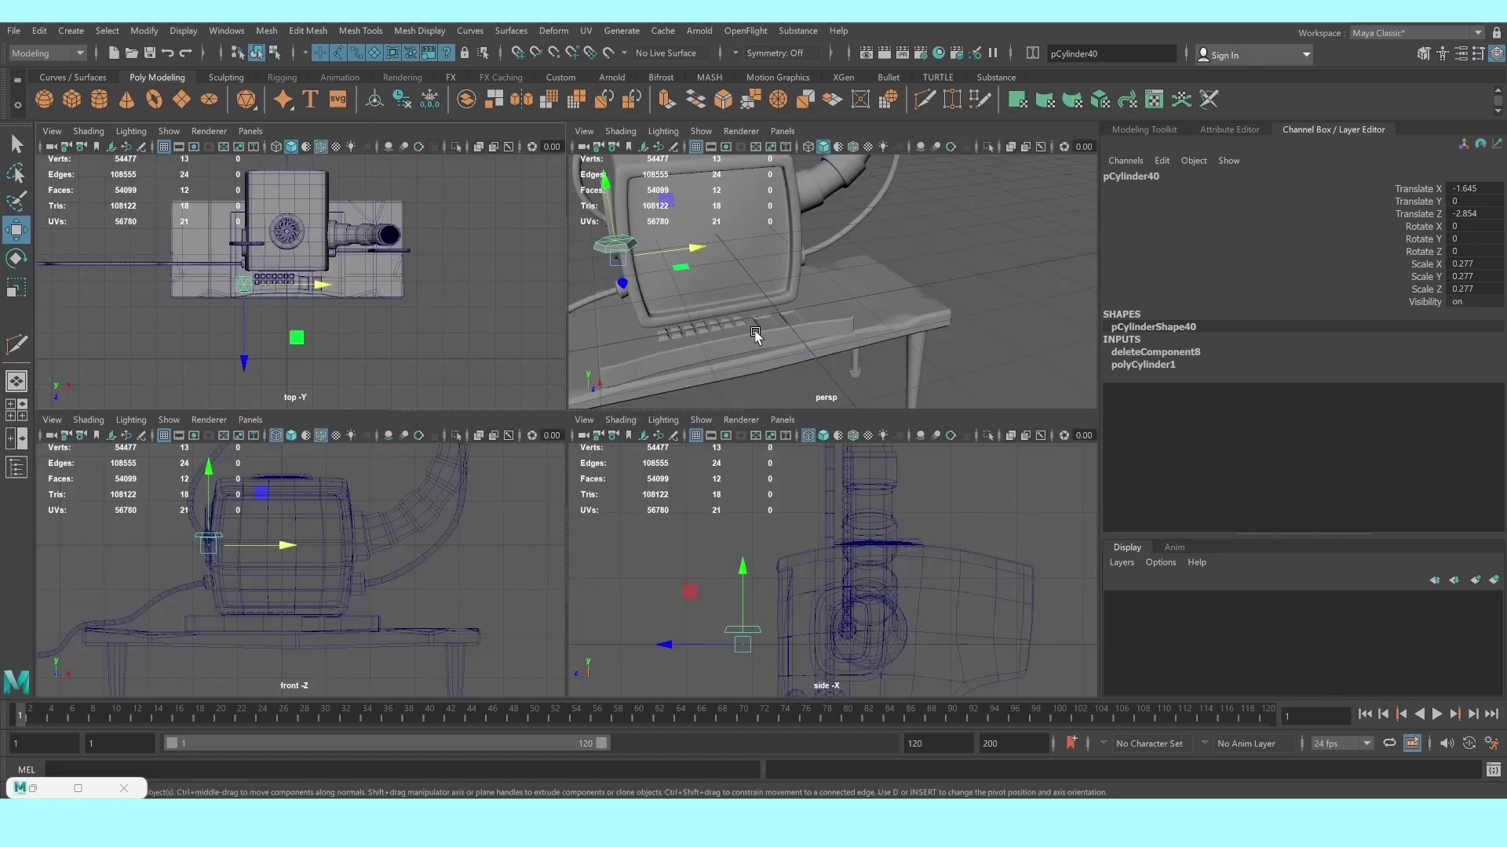
key("space")
mouse_move(521, 350)
left_mouse_down("alt")
mouse_move(483, 333)
mouse_move(476, 463)
left_mouse_up("alt")
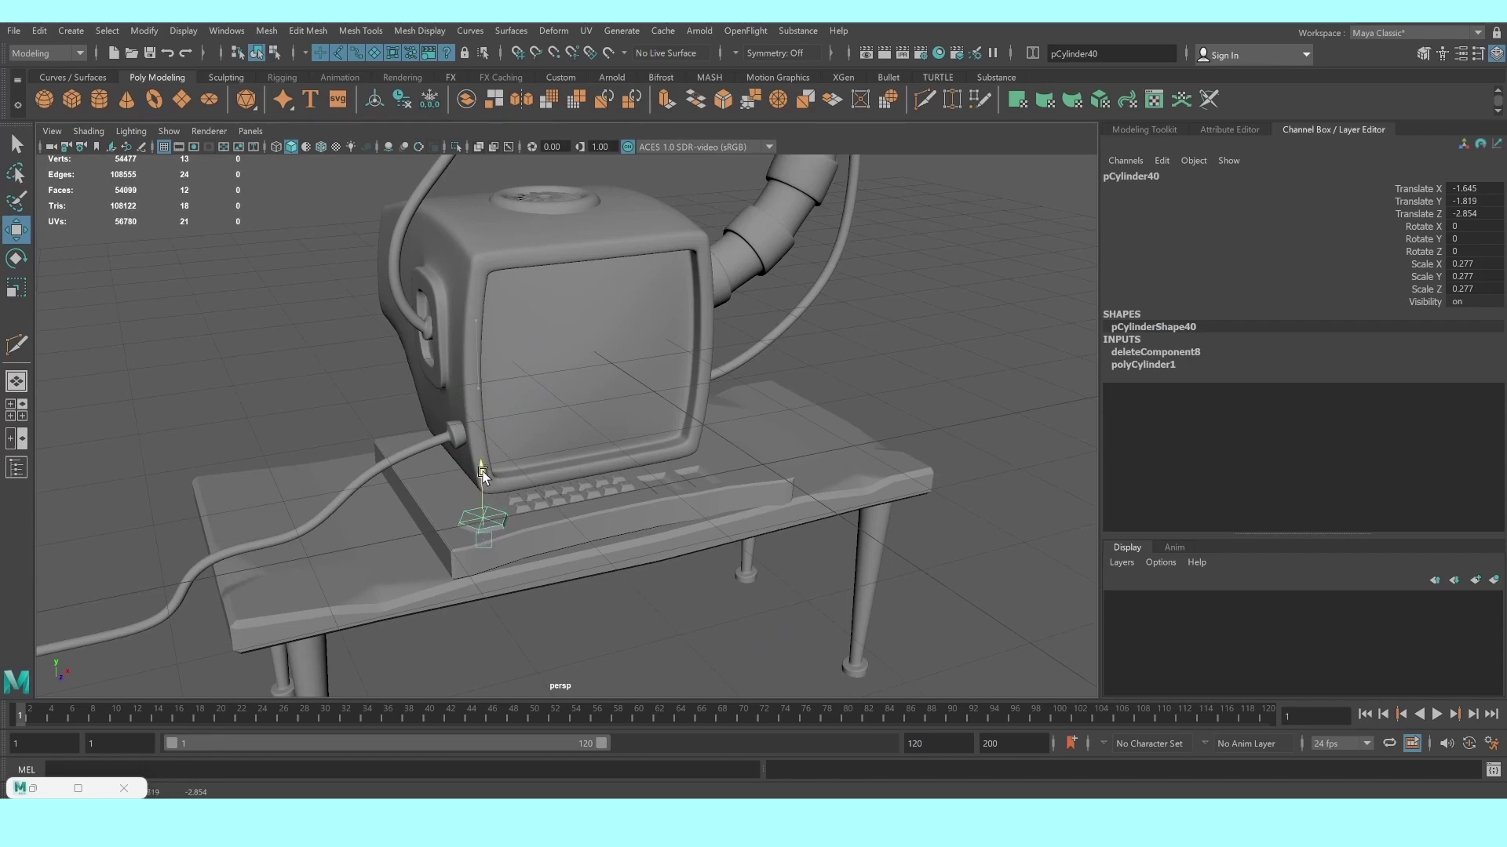
Zoom in on the hex disc, select it and switch to face component mode
left_click(922, 367)
scroll(612, 437, "up", 3)
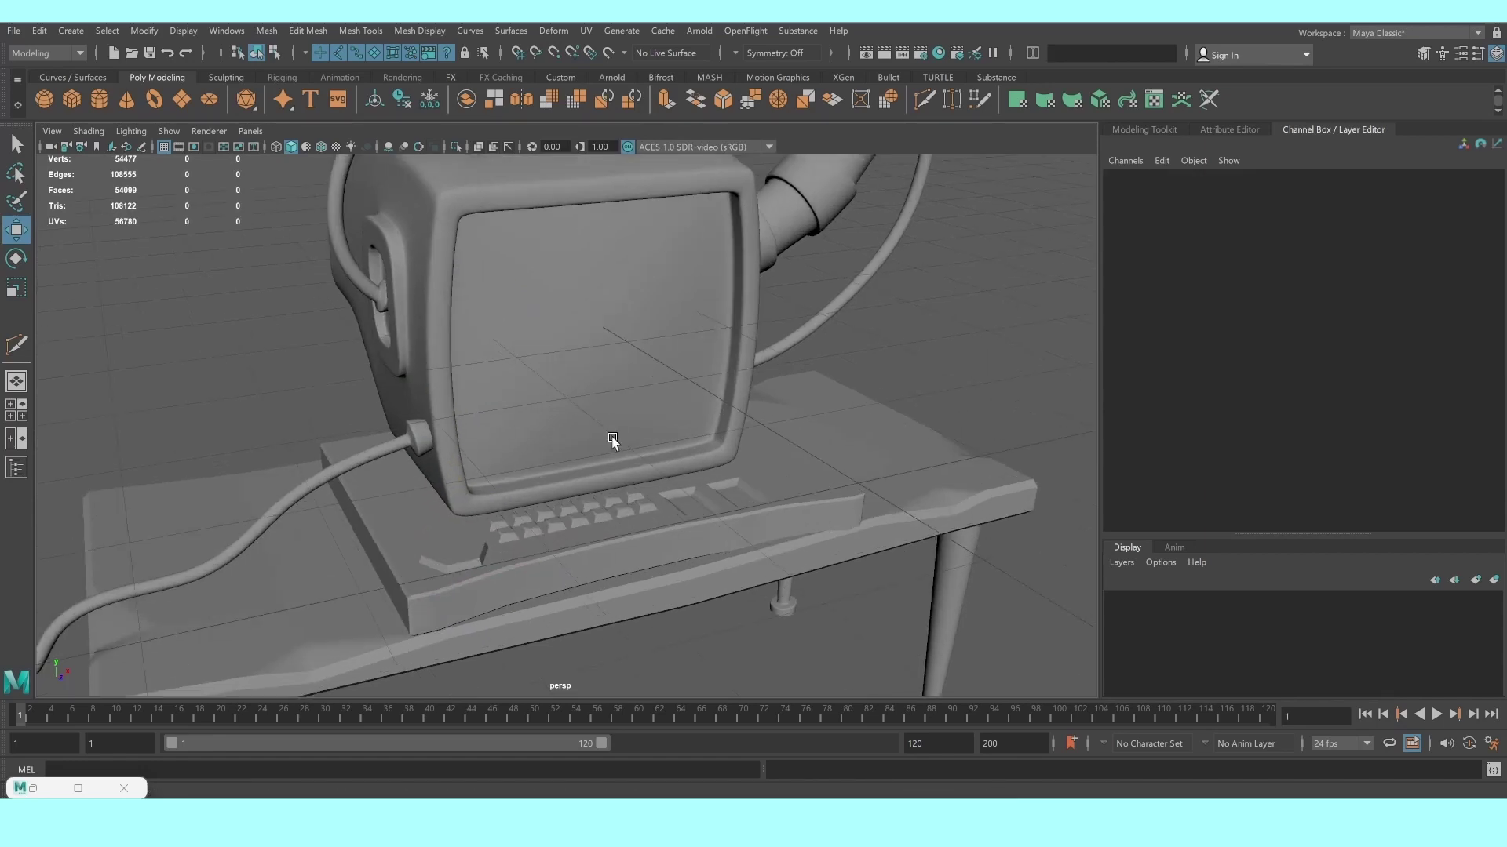
left_click_drag(612, 438, 605, 285, "alt")
scroll(588, 328, "up", 3)
left_click(587, 324)
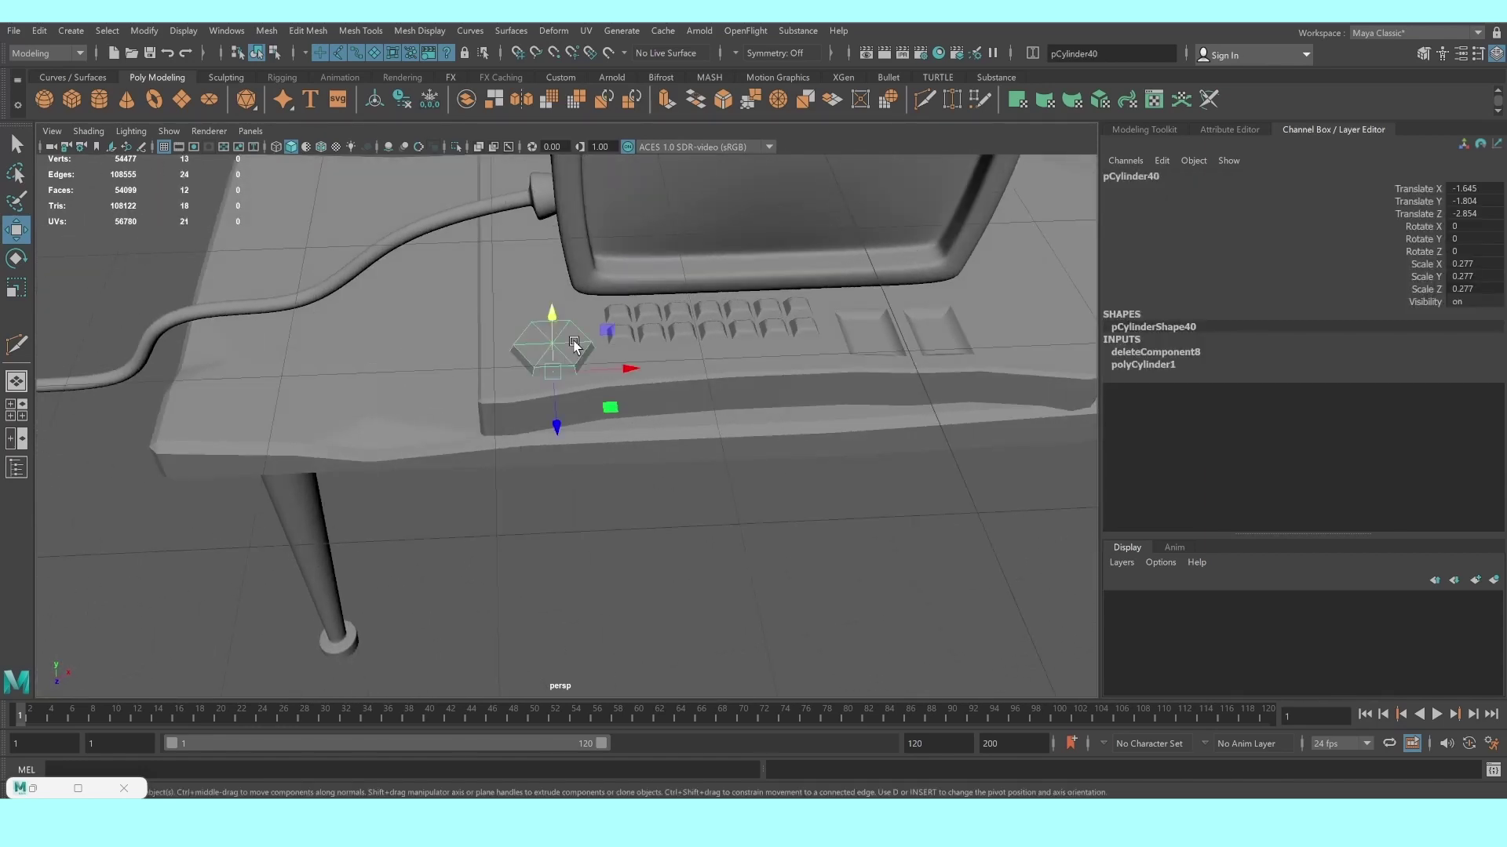
scroll(581, 345, "up", 3)
left_click_drag(550, 345, 413, 410, "alt")
scroll(413, 410, "up", 2)
right_click(448, 346)
right_click_drag(455, 355, 445, 388)
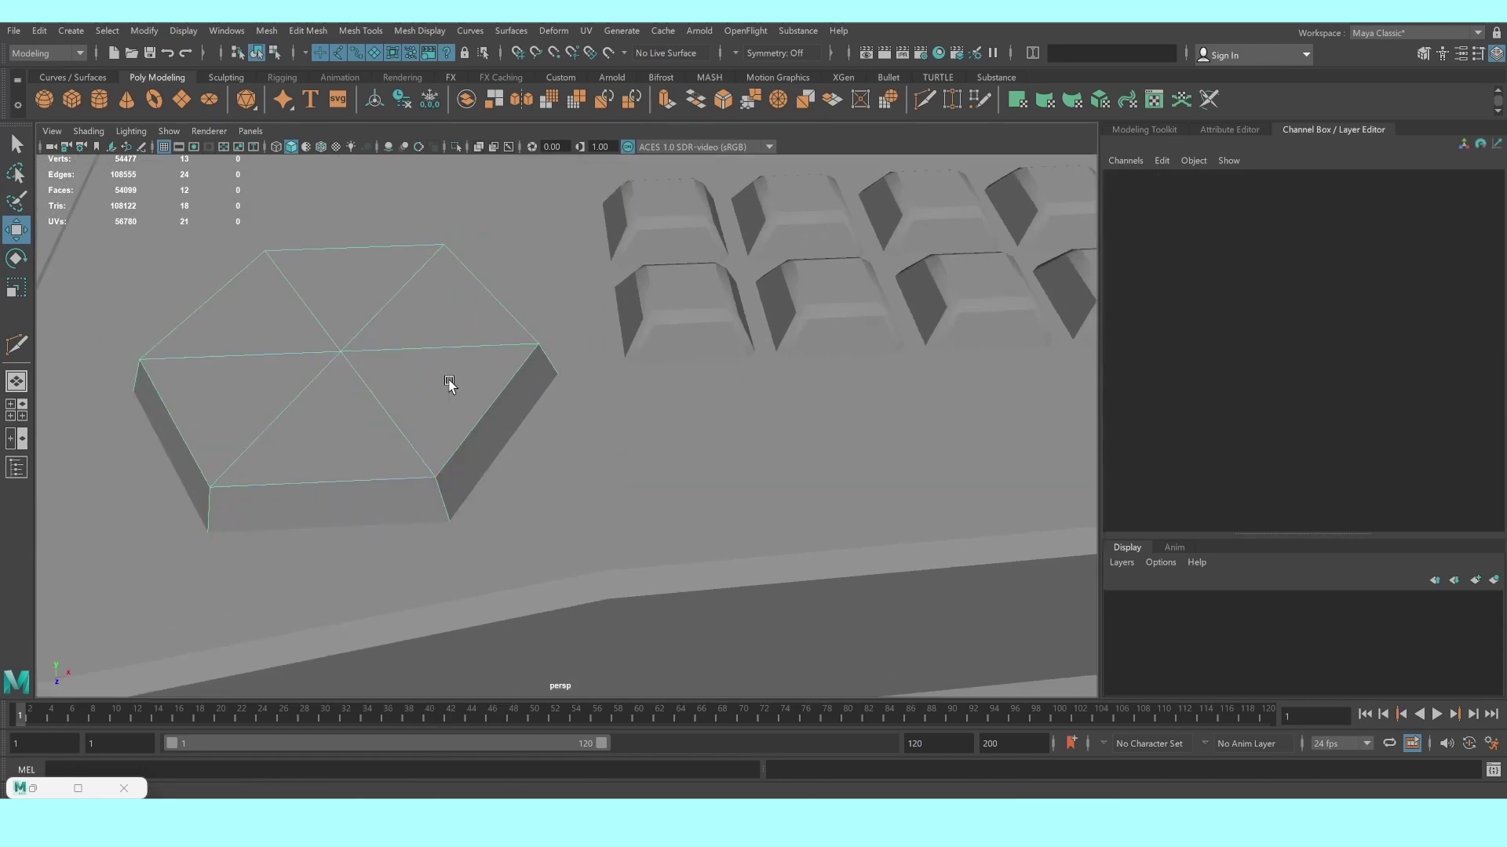
Select the six triangular faces on the hex disc's top
left_click(424, 403)
left_click(316, 398, "shift")
left_click(326, 291, "shift")
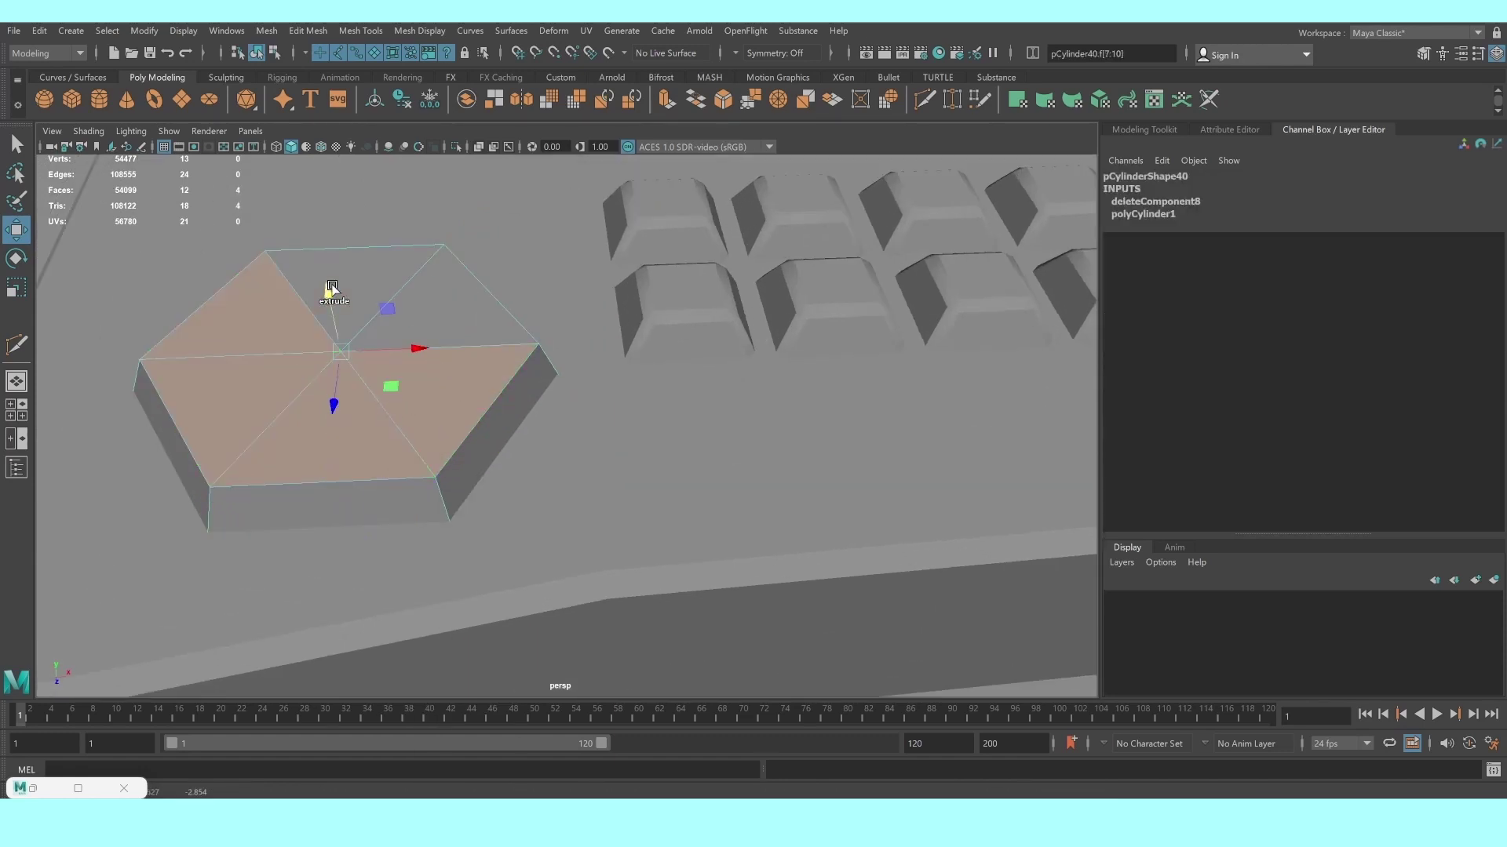
left_click(440, 310, "shift")
left_click(369, 271, "shift")
Extrude the triangles separately with a small inset offset, then extrude again and sink them into grooves
left_click(1161, 131)
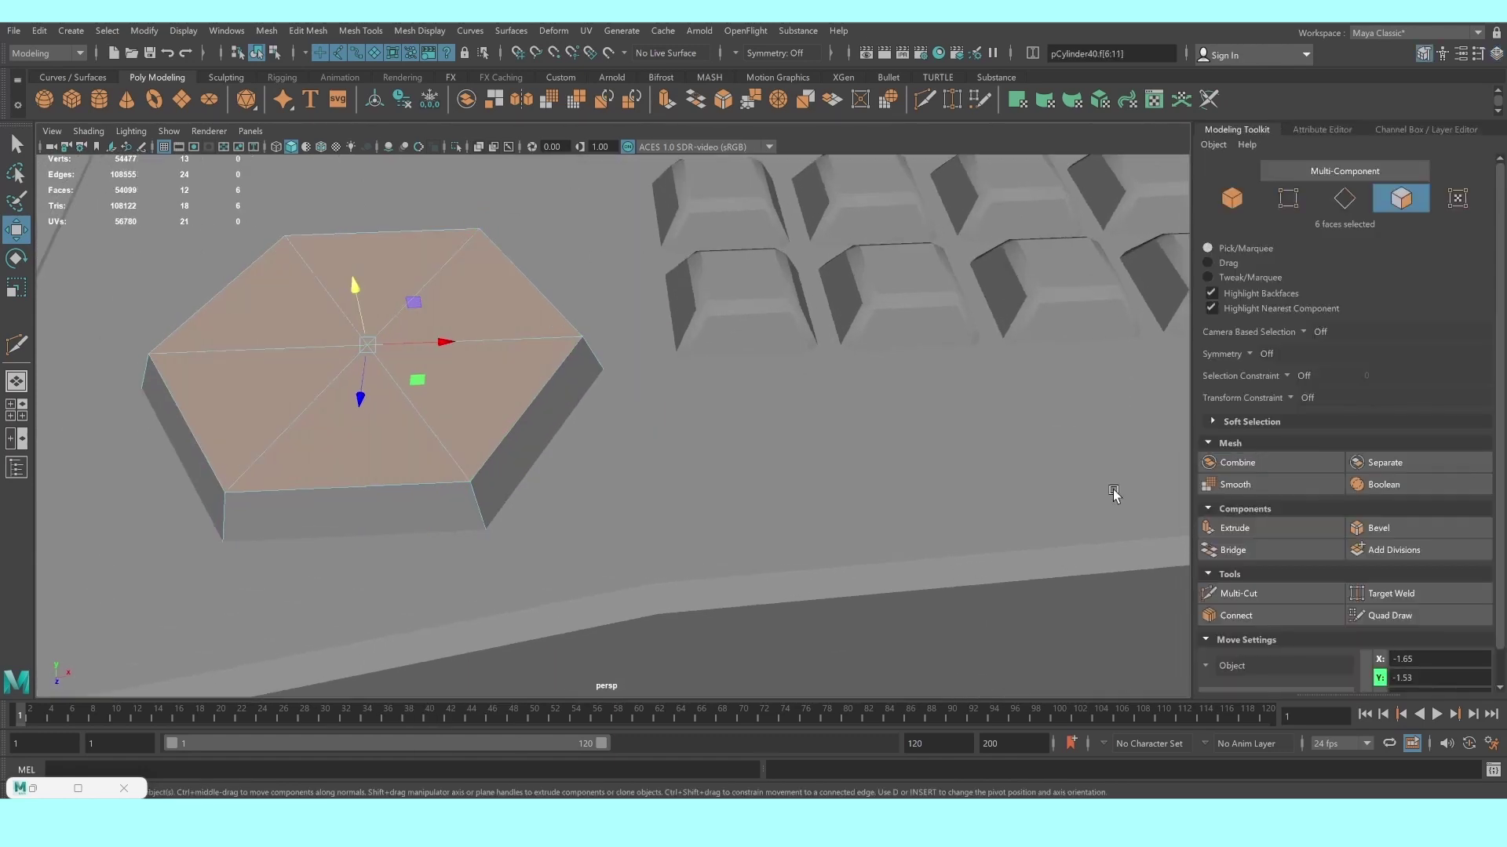
left_click(1248, 530)
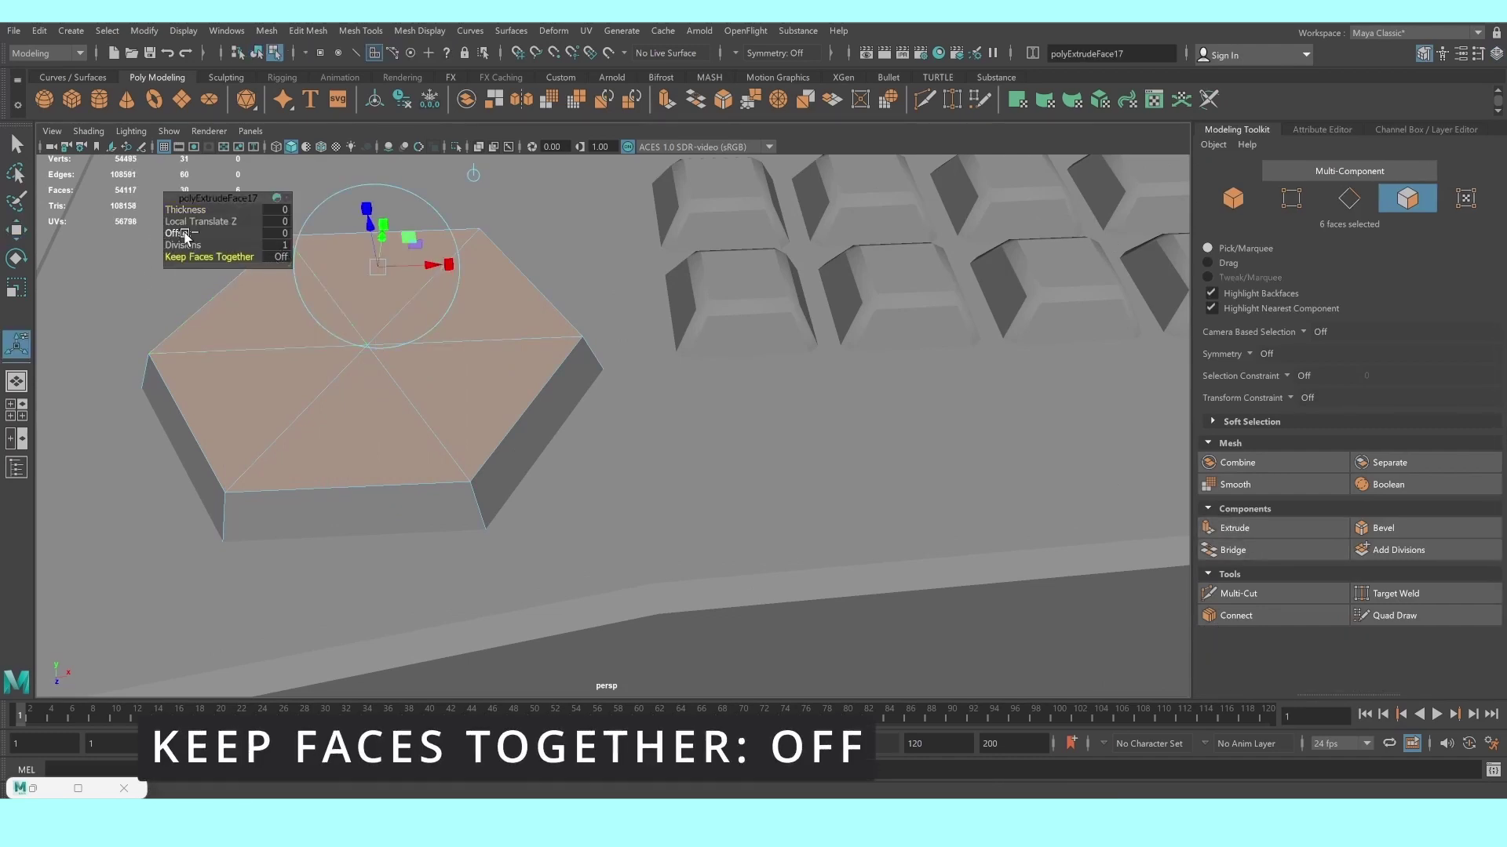
left_click_drag(179, 233, 184, 235)
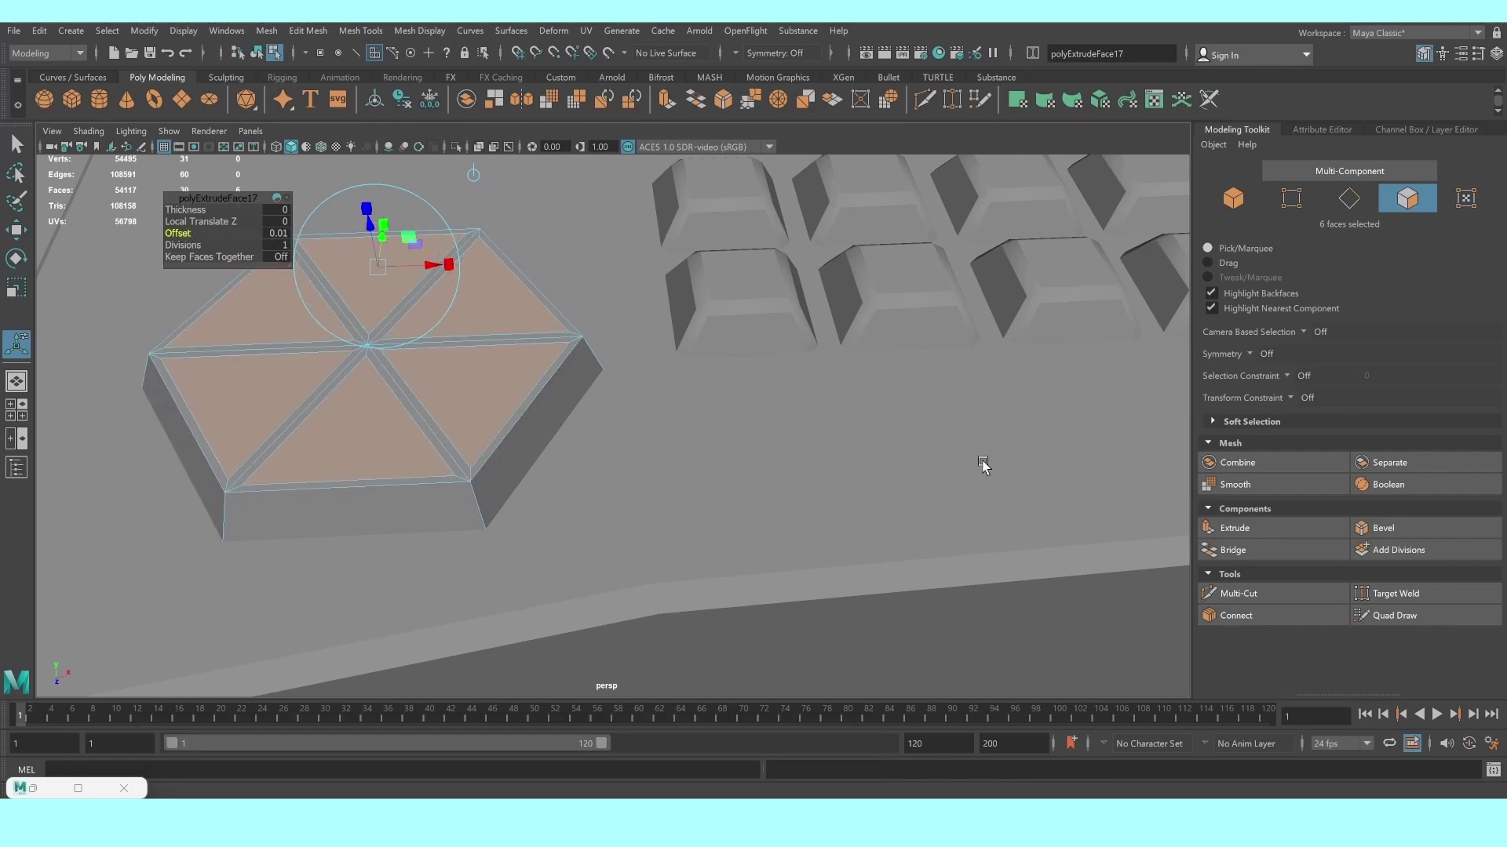
left_click(1231, 528)
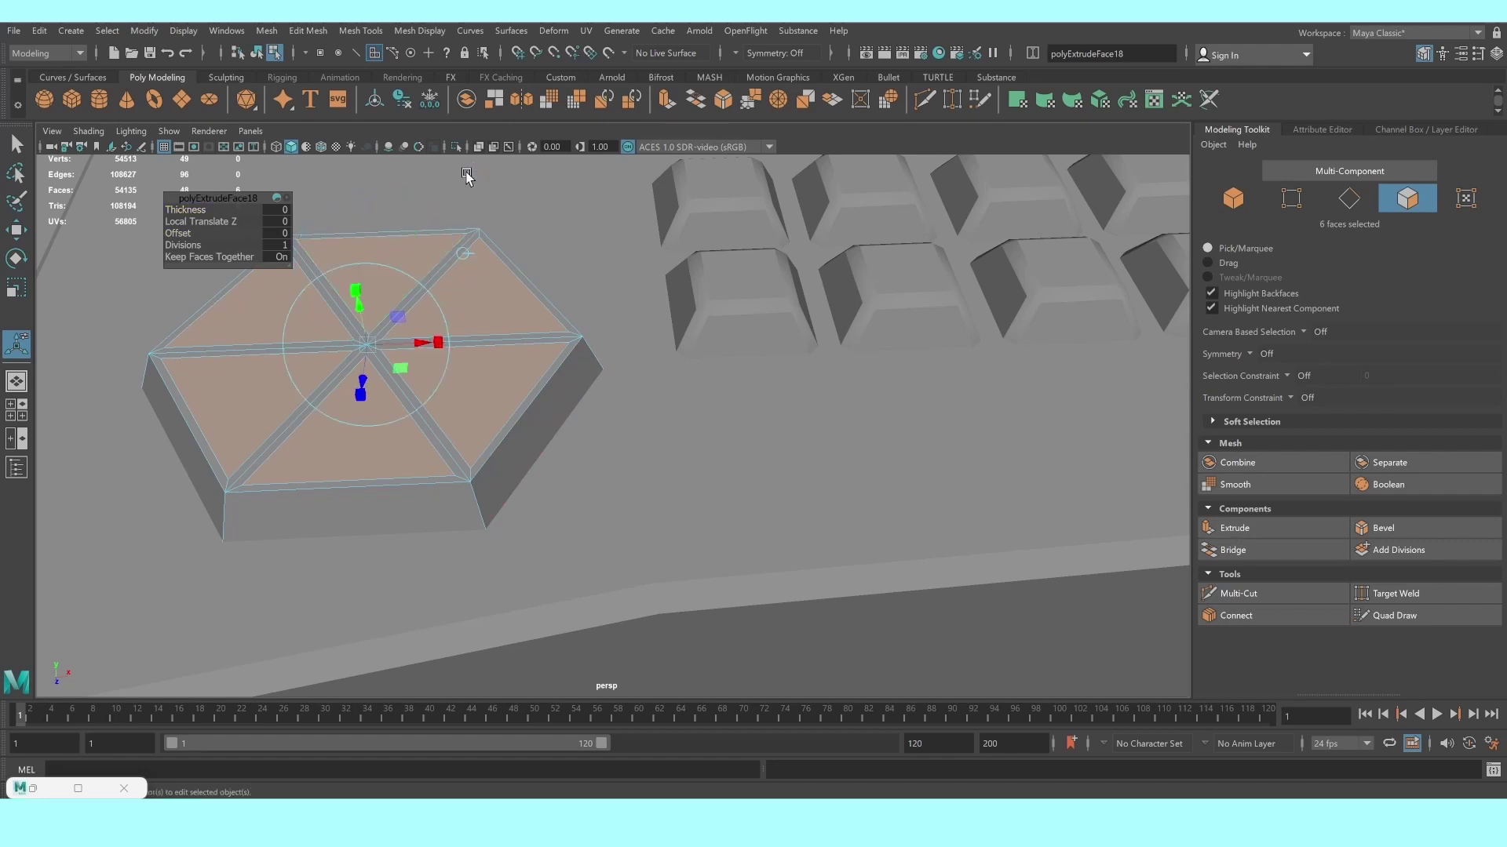
middle_click_drag(466, 176, 354, 304)
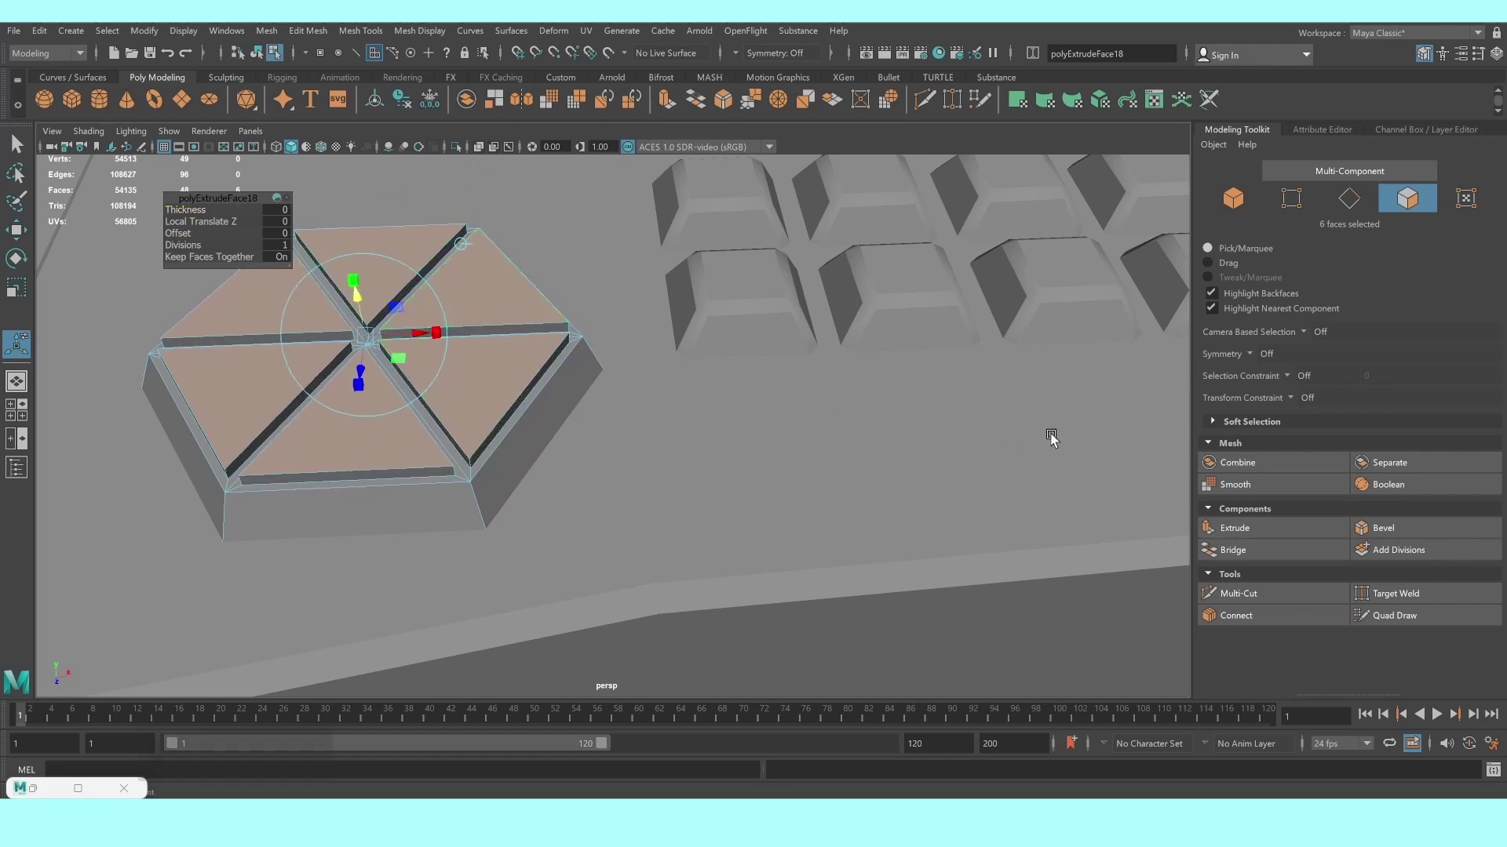
Bevel the inset triangles with a 0.5-fraction chamfer and preview the disc smoothed
left_click(1410, 531)
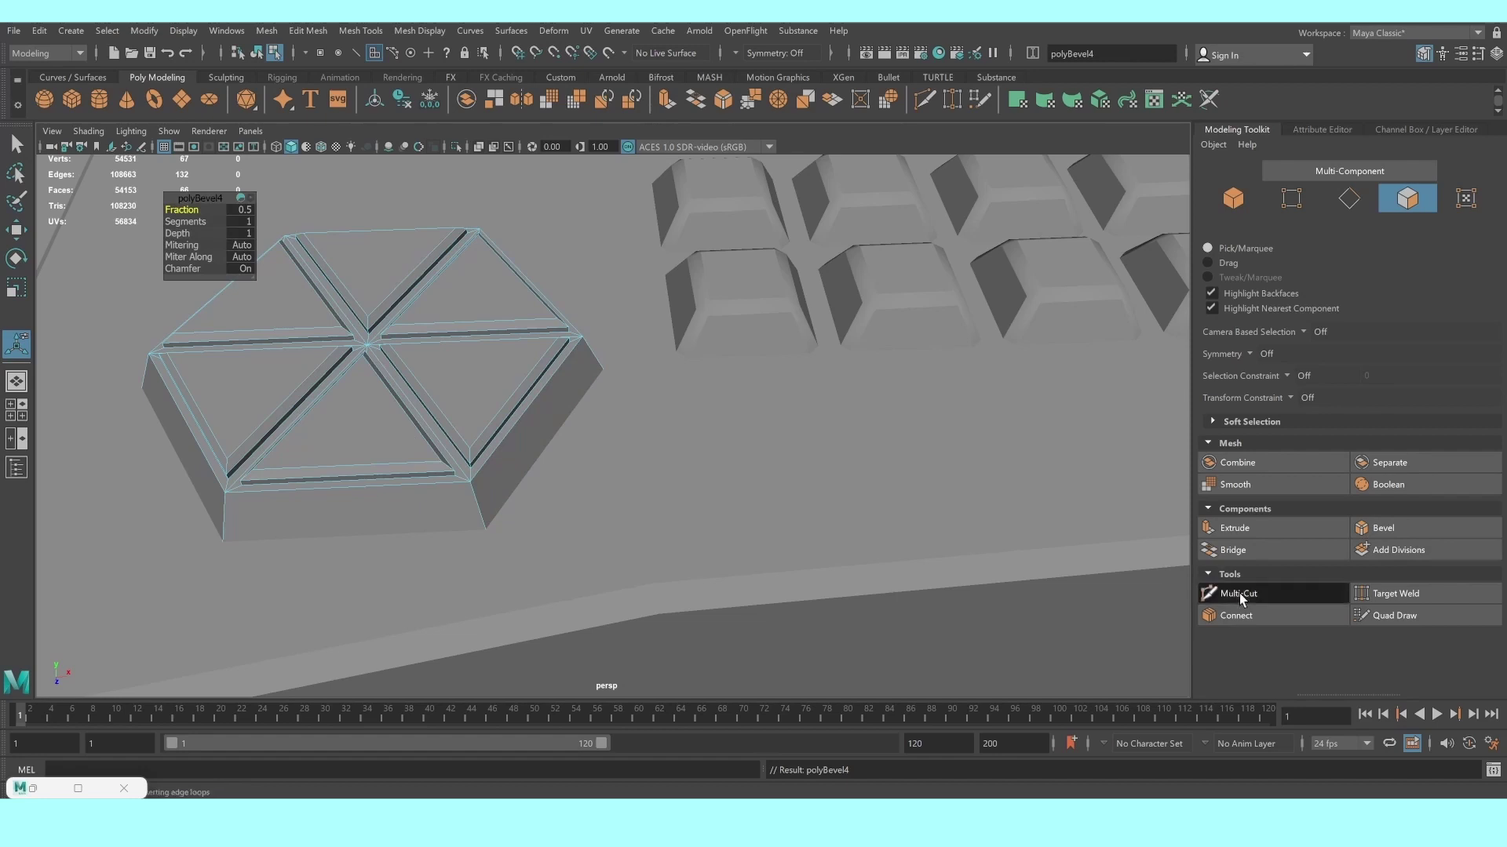
left_click(1206, 592)
left_click_drag(472, 493, 475, 412, "alt")
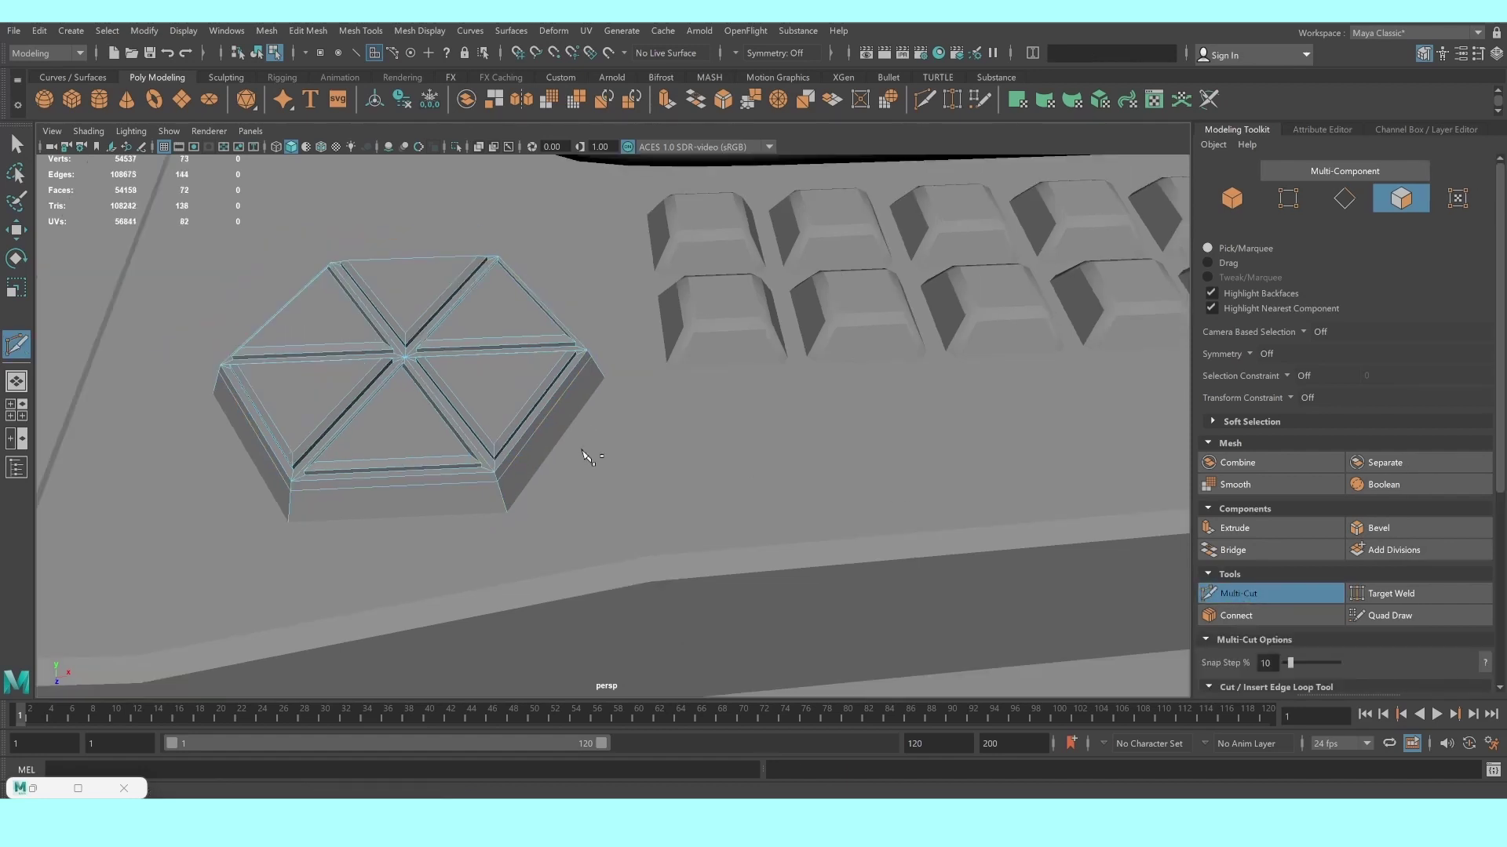
key("3")
middle_click_drag(422, 385, 522, 397, "alt")
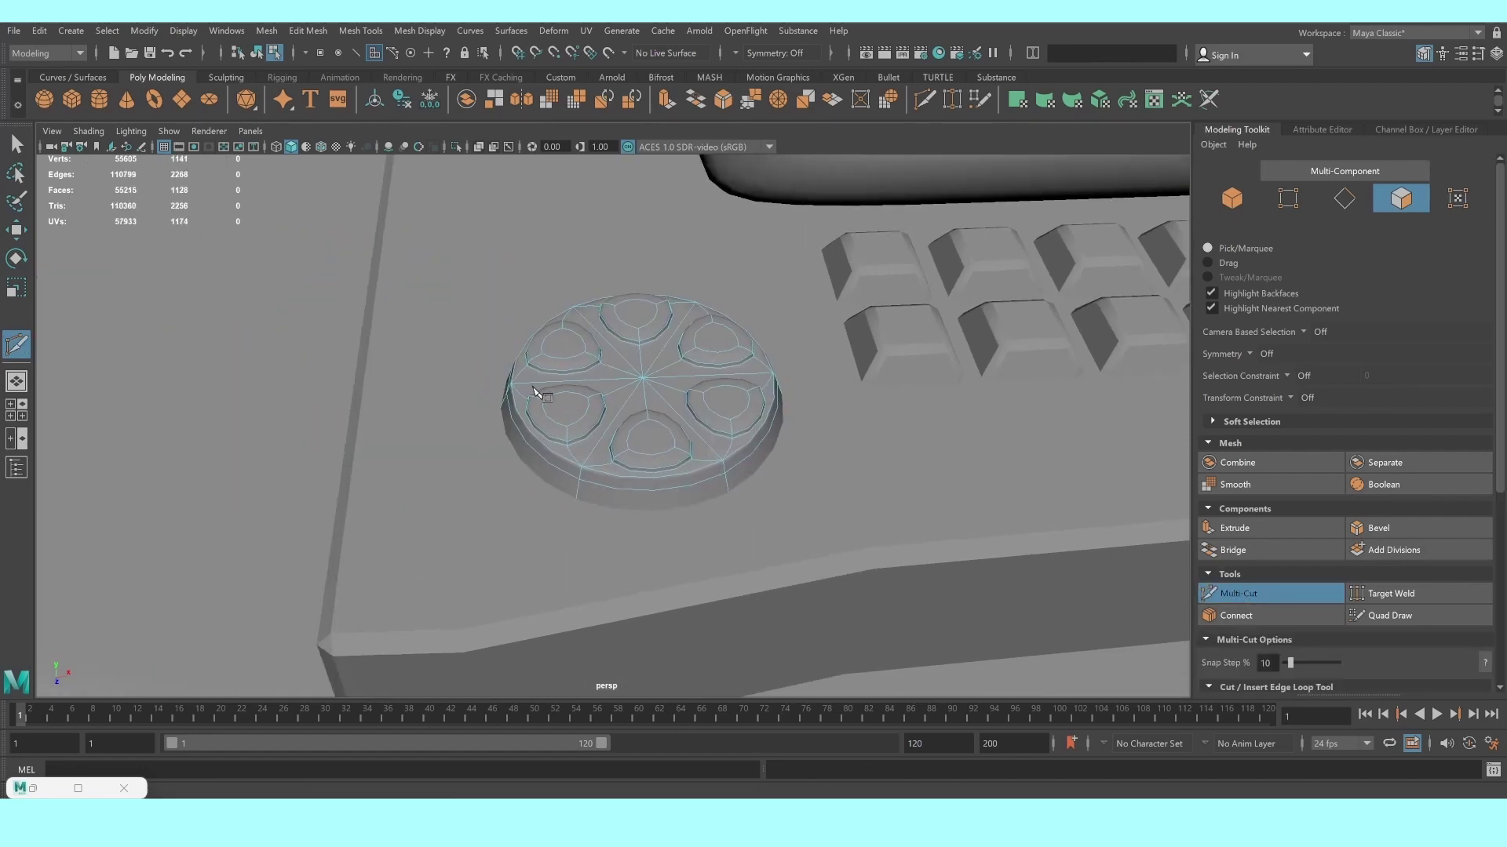
scroll(537, 392, "up", 3)
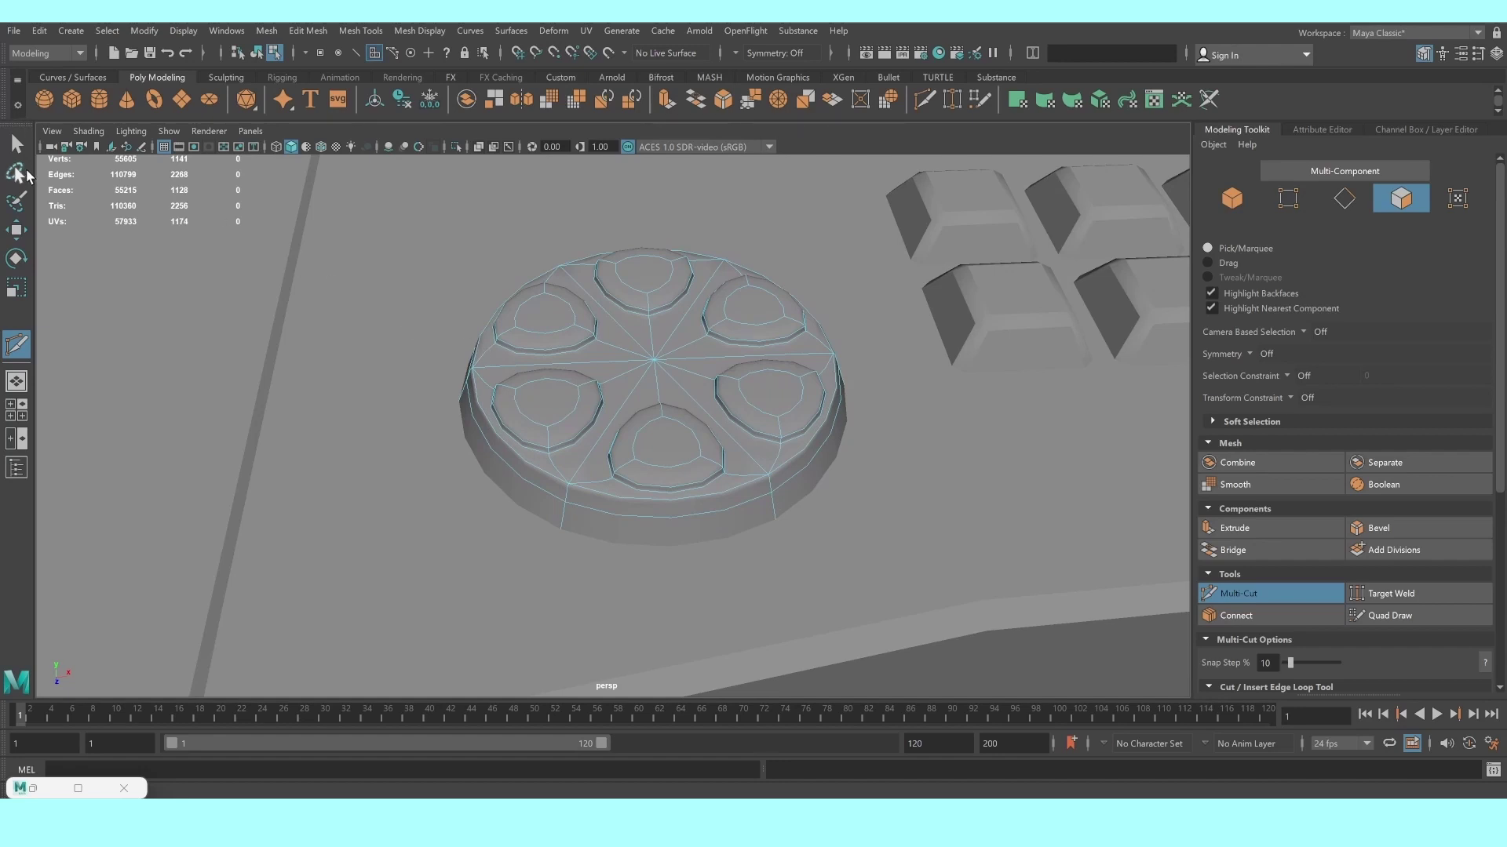
Return to object mode and reselect the hex disc
right_click_drag(596, 353, 689, 337)
scroll(447, 329, "down", 3)
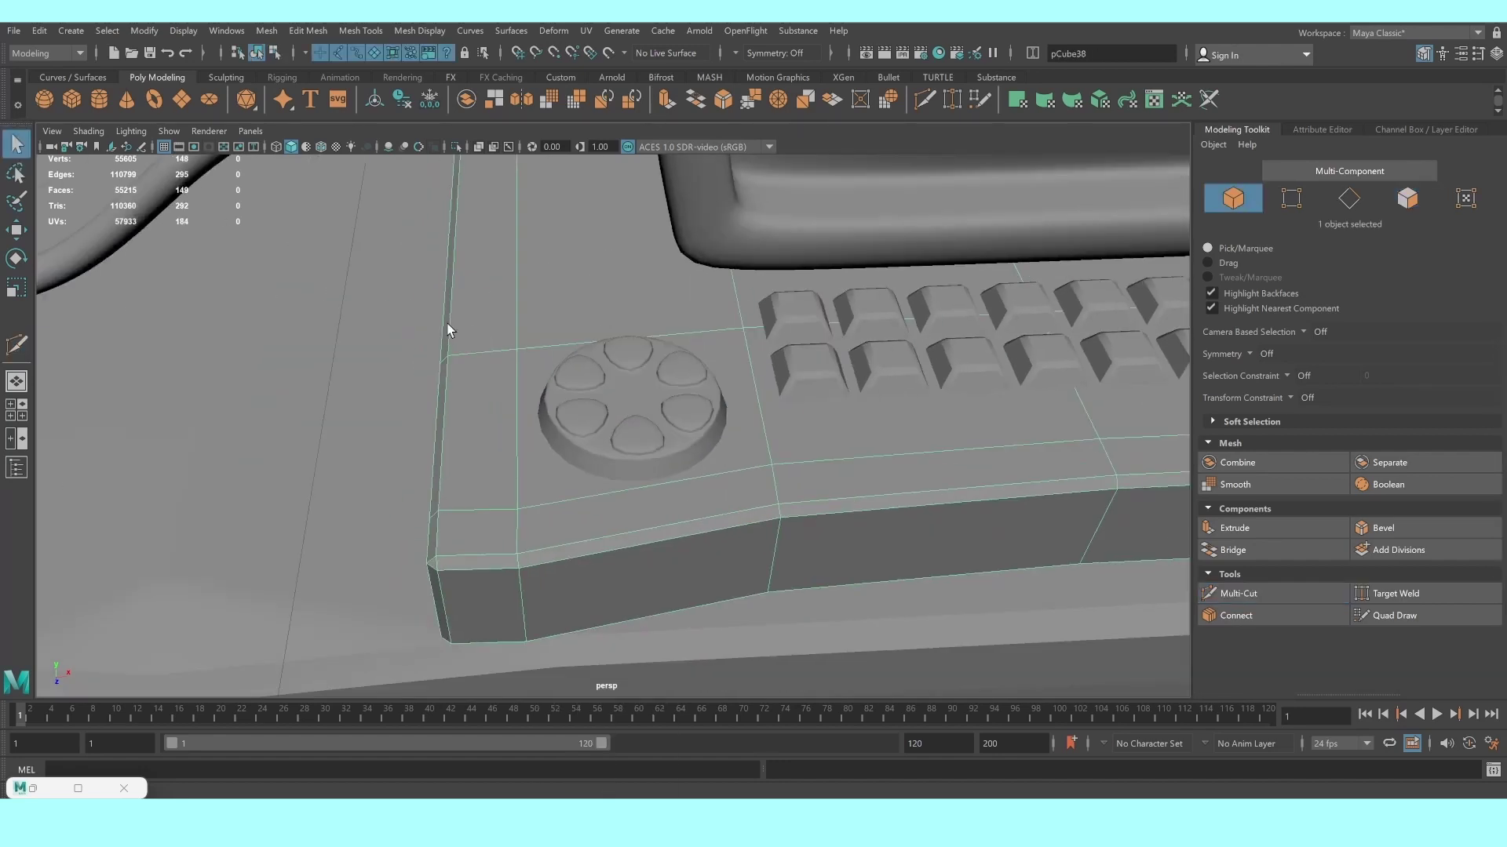
scroll(447, 329, "down", 3)
left_click(698, 506)
scroll(698, 504, "up", 2)
scroll(698, 504, "up", 1)
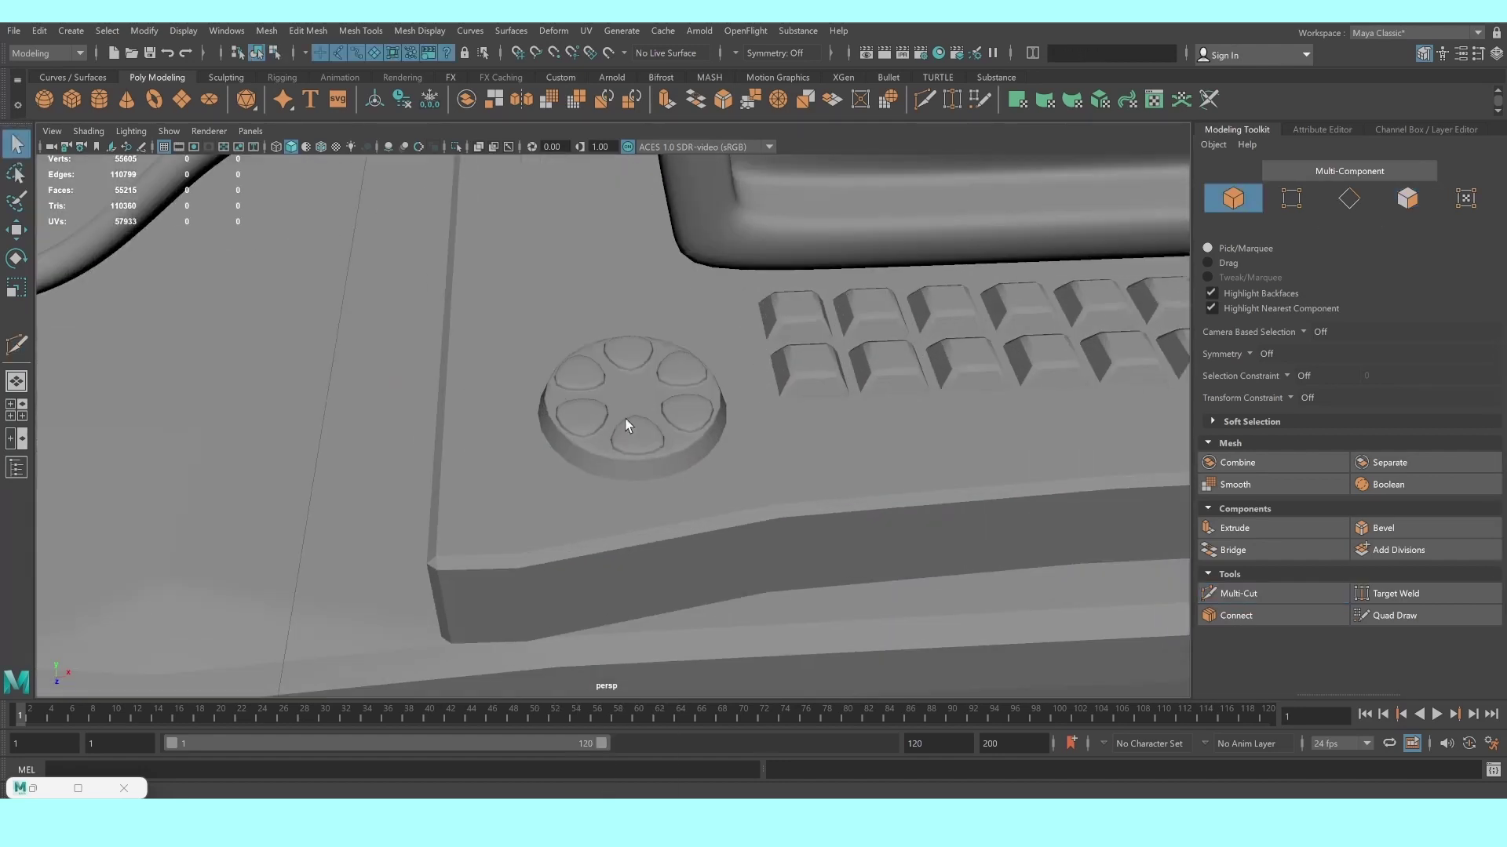
left_click(628, 425)
scroll(656, 427, "up", 3)
scroll(643, 430, "up", 2)
Select the hexagonal button on the desk and switch to edge mode
scroll(552, 328, "up", 2)
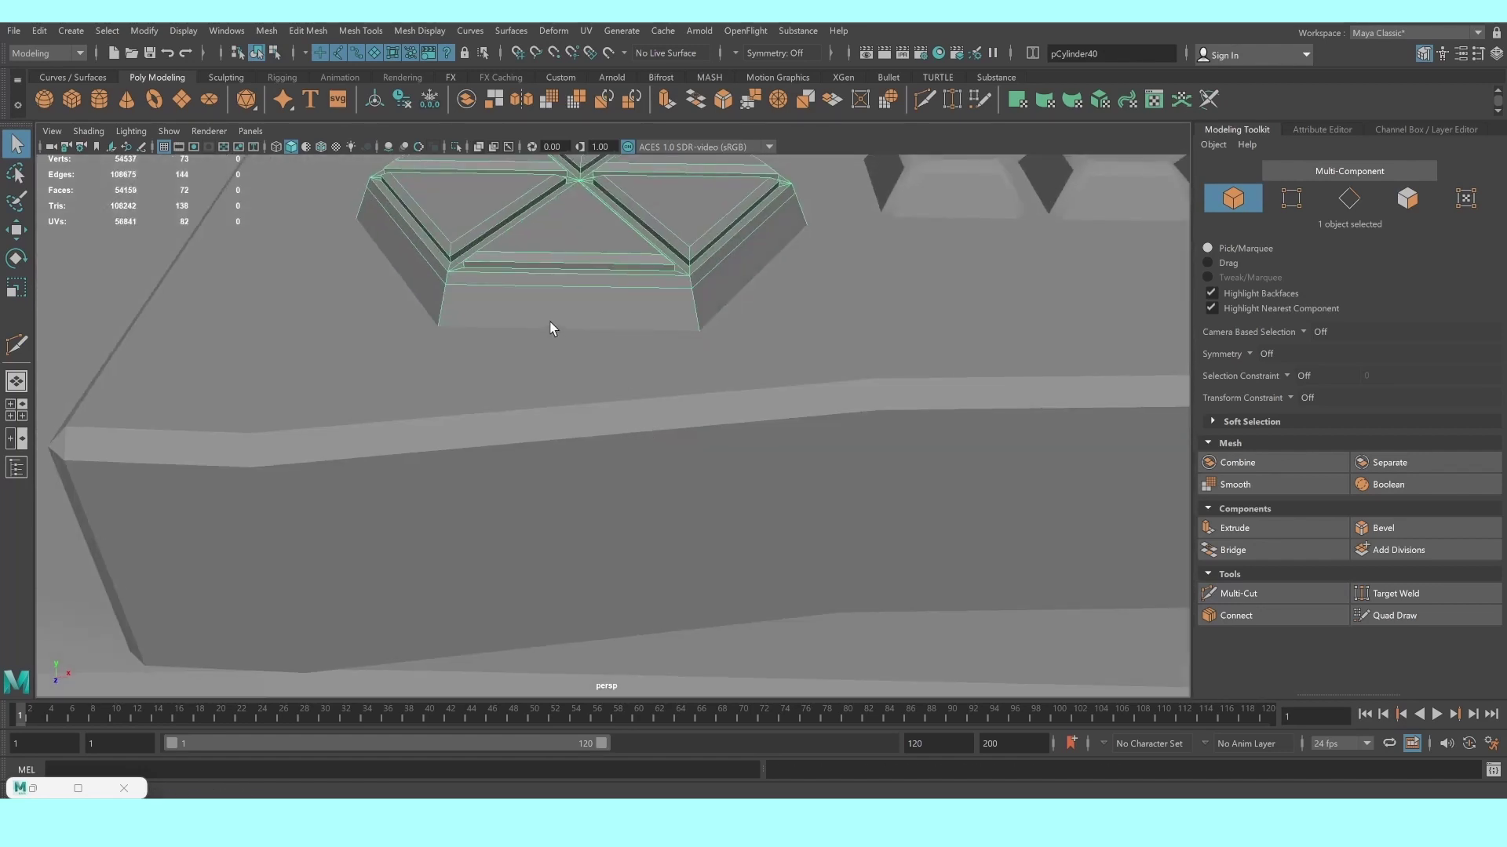
left_click_drag(552, 328, 546, 421, "alt")
key("ctrl+z")
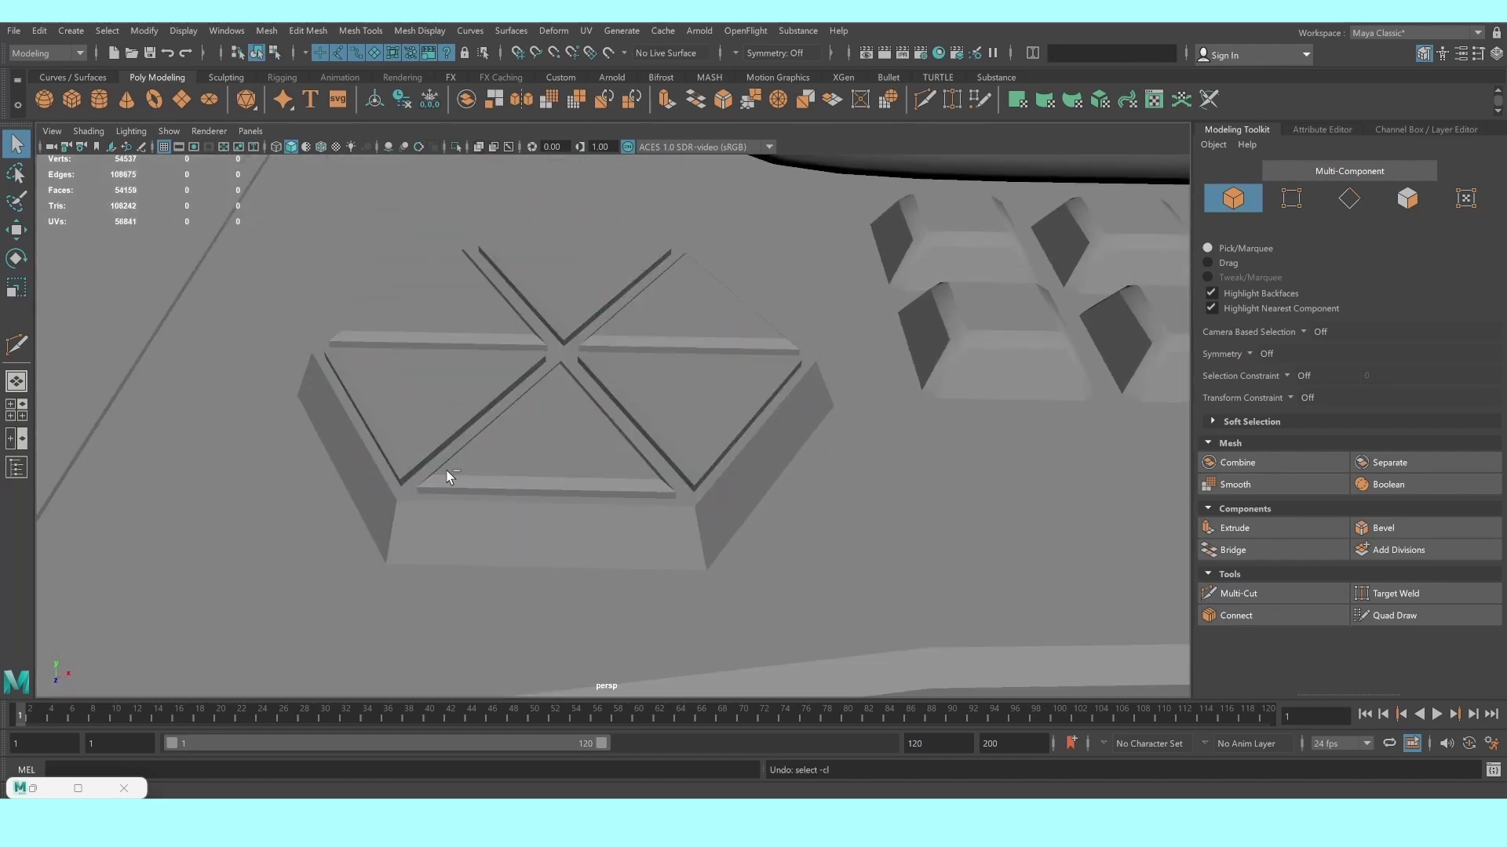
left_click(430, 498)
key("F11")
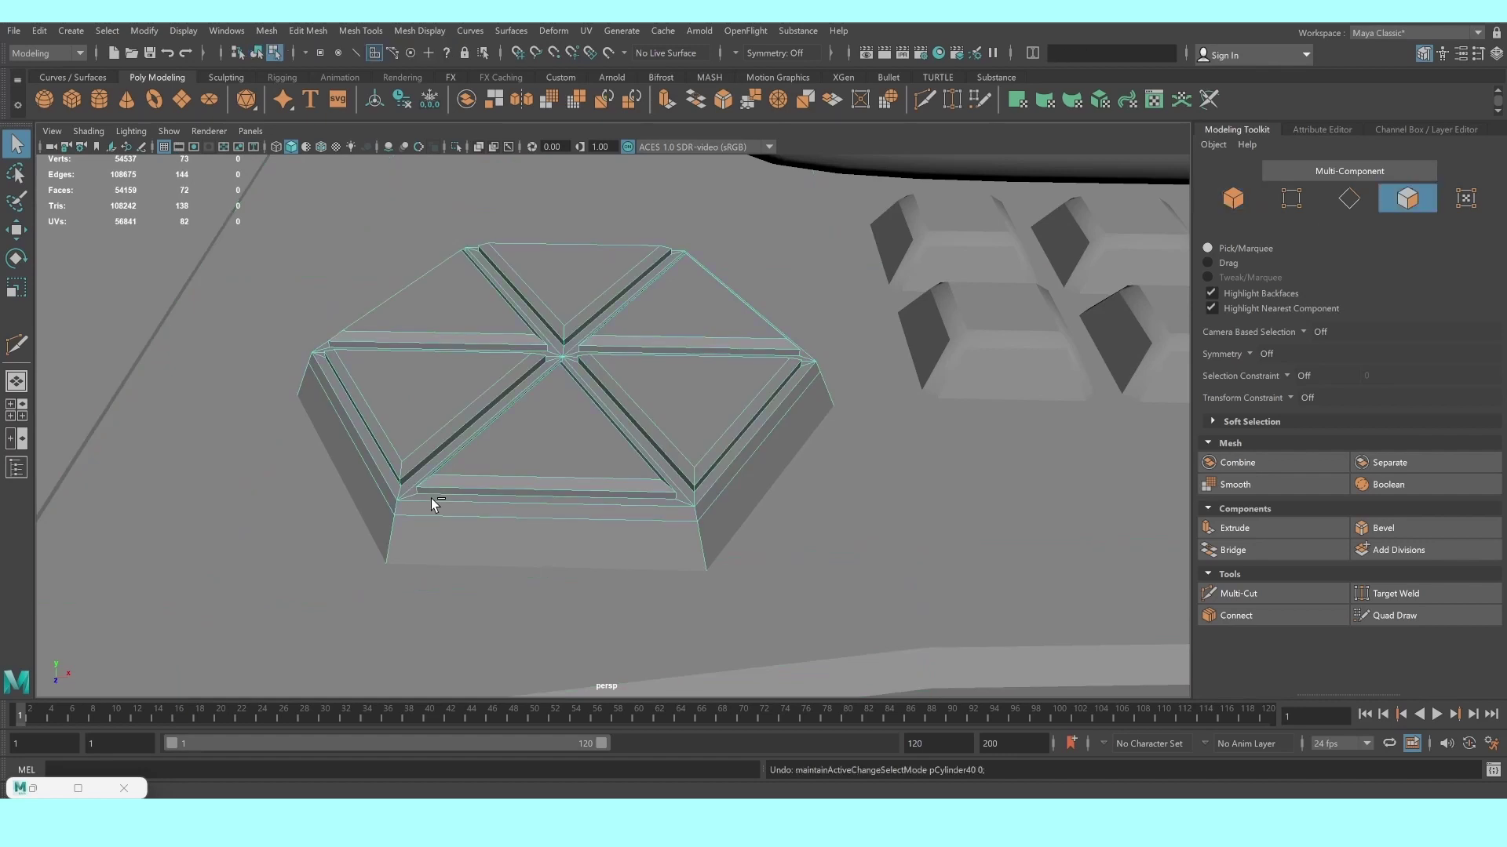
right_click_drag(431, 497, 430, 365)
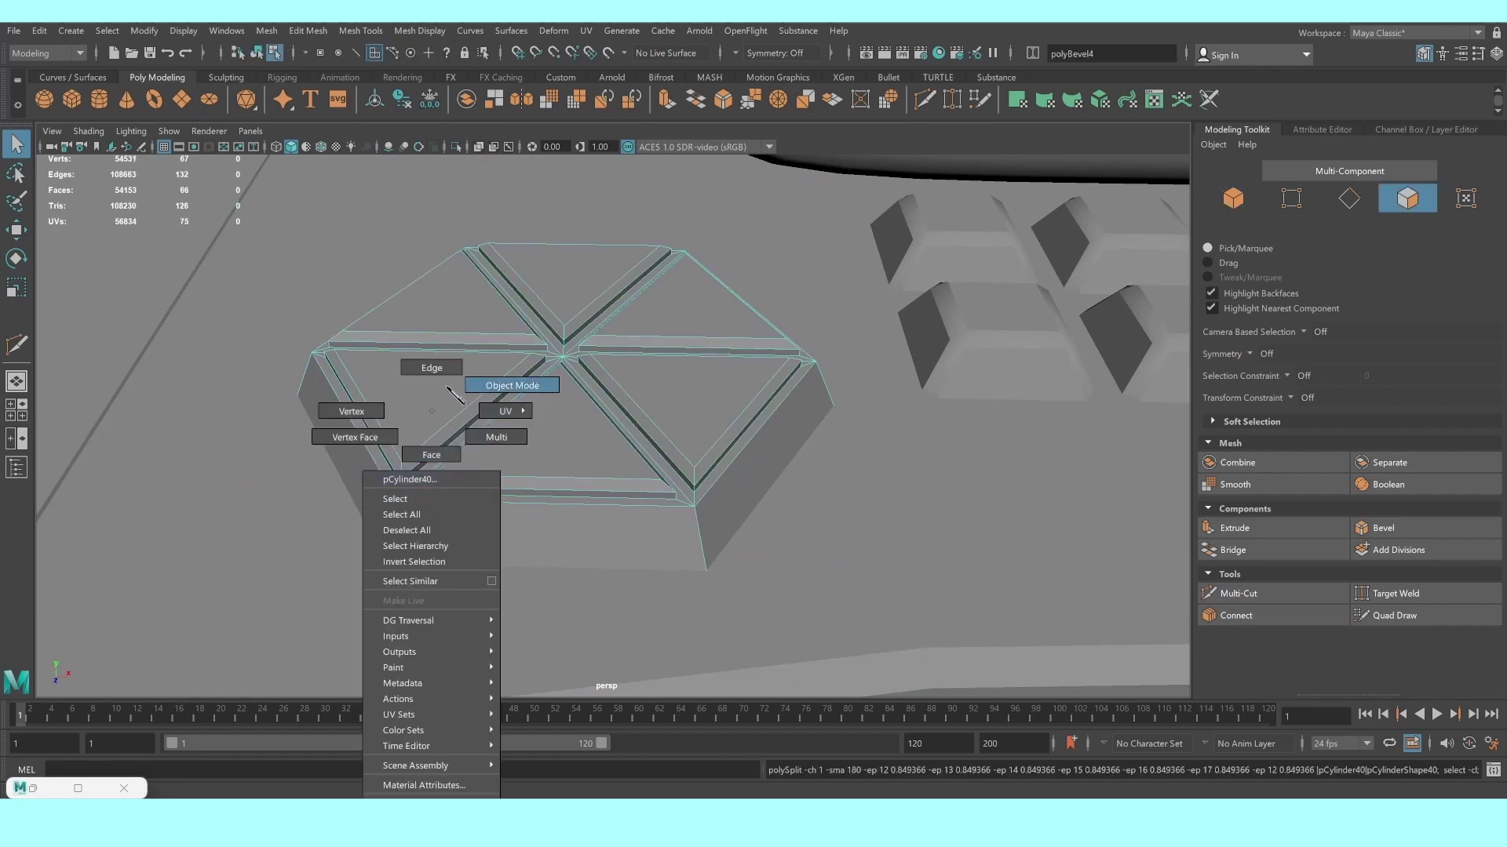
Select all the edges around the hexagon's outer rim
scroll(495, 518, "up", 2)
double_click(511, 526)
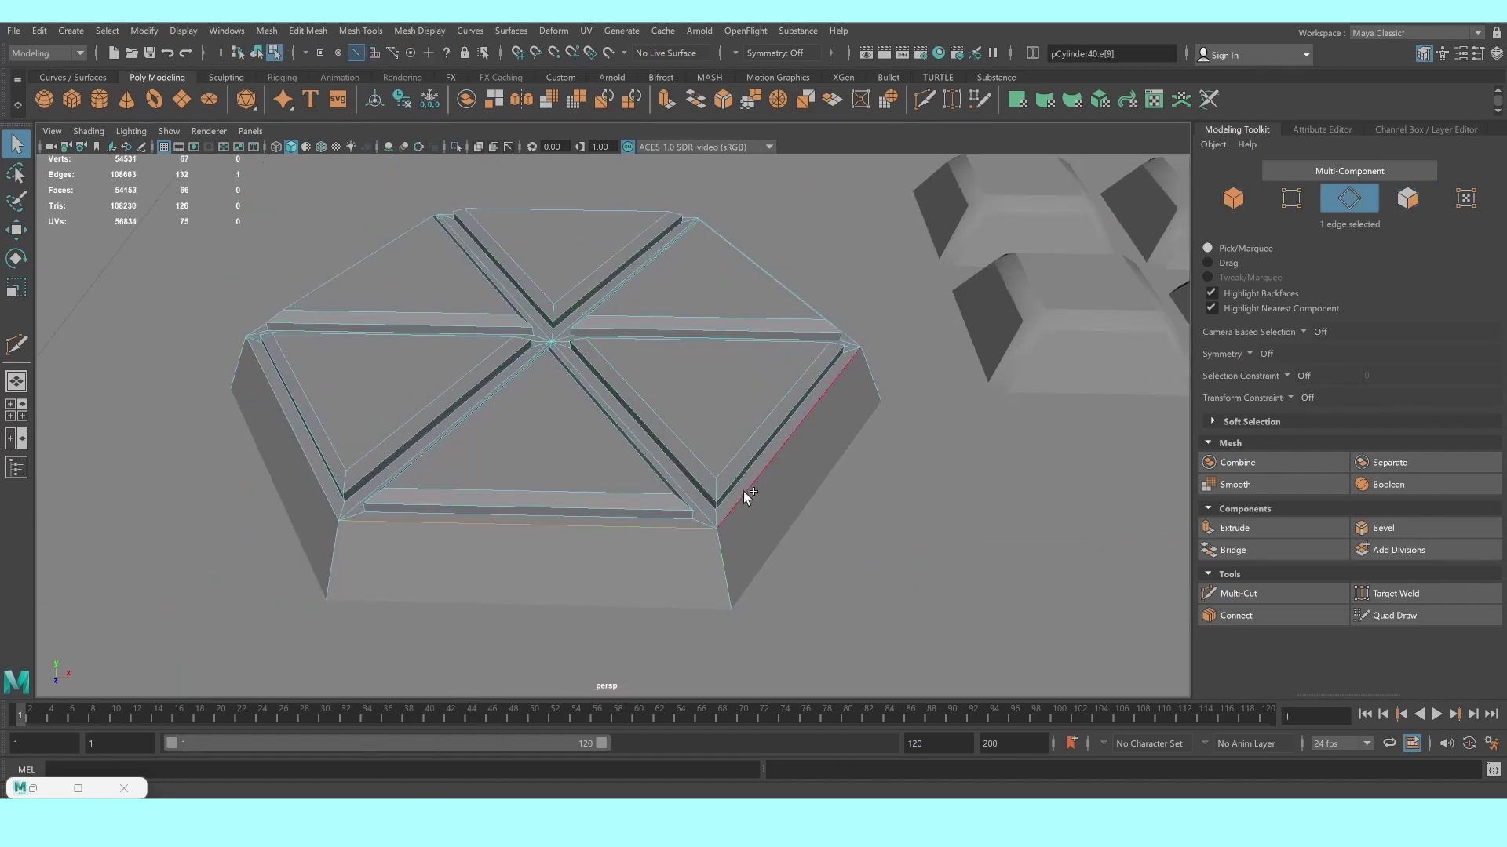
left_click(319, 492, "shift")
key("f")
mouse_move(321, 381)
middle_mouse_down("alt")
mouse_move(649, 490)
mouse_move(601, 421)
middle_mouse_up("alt")
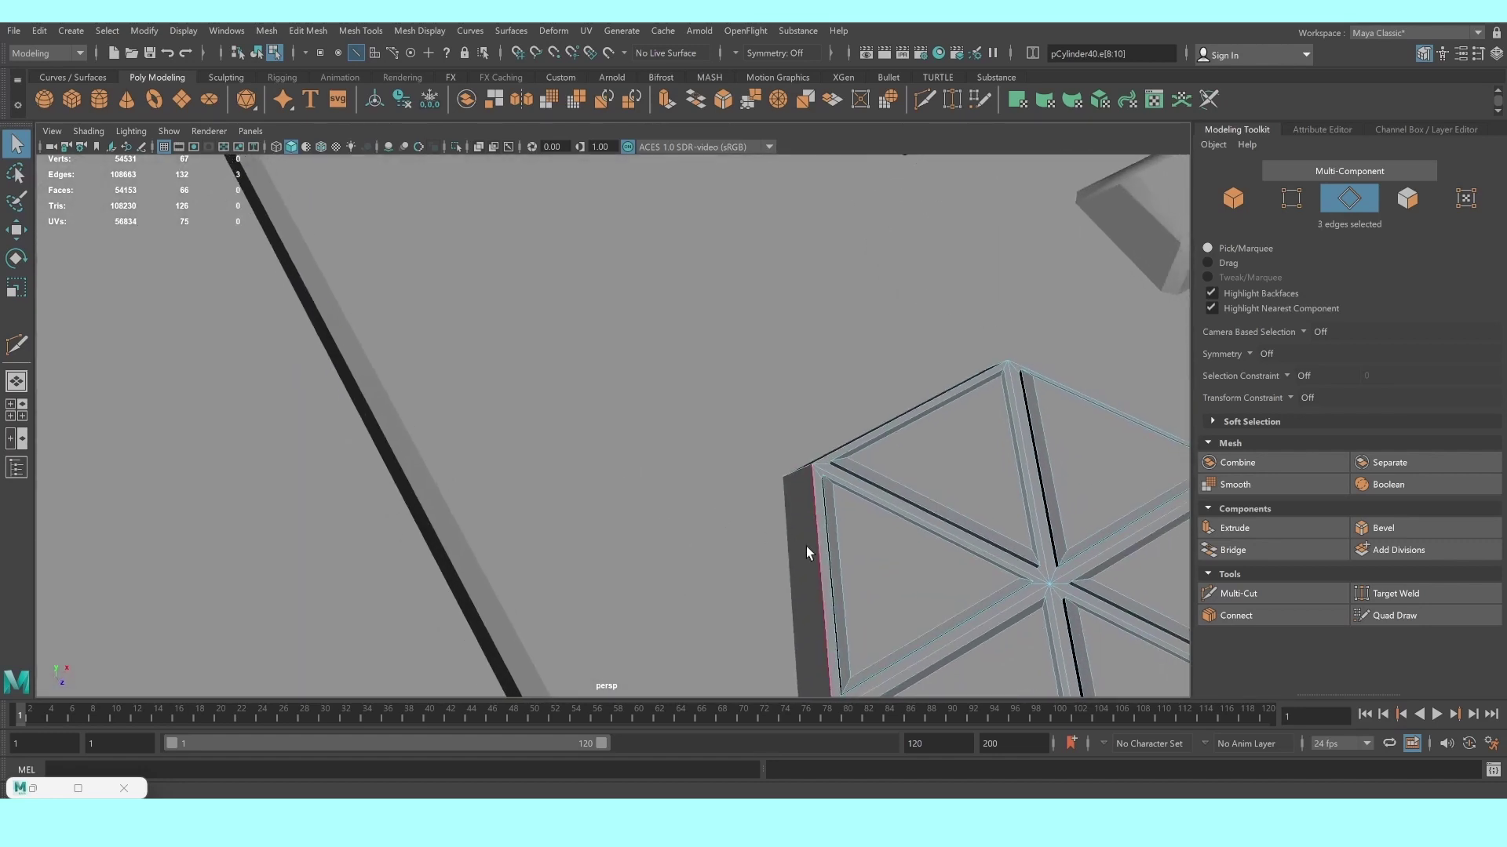
left_click(818, 548, "shift")
left_click(871, 436, "shift")
left_click(1026, 459, "shift")
scroll(1027, 459, "down", 5)
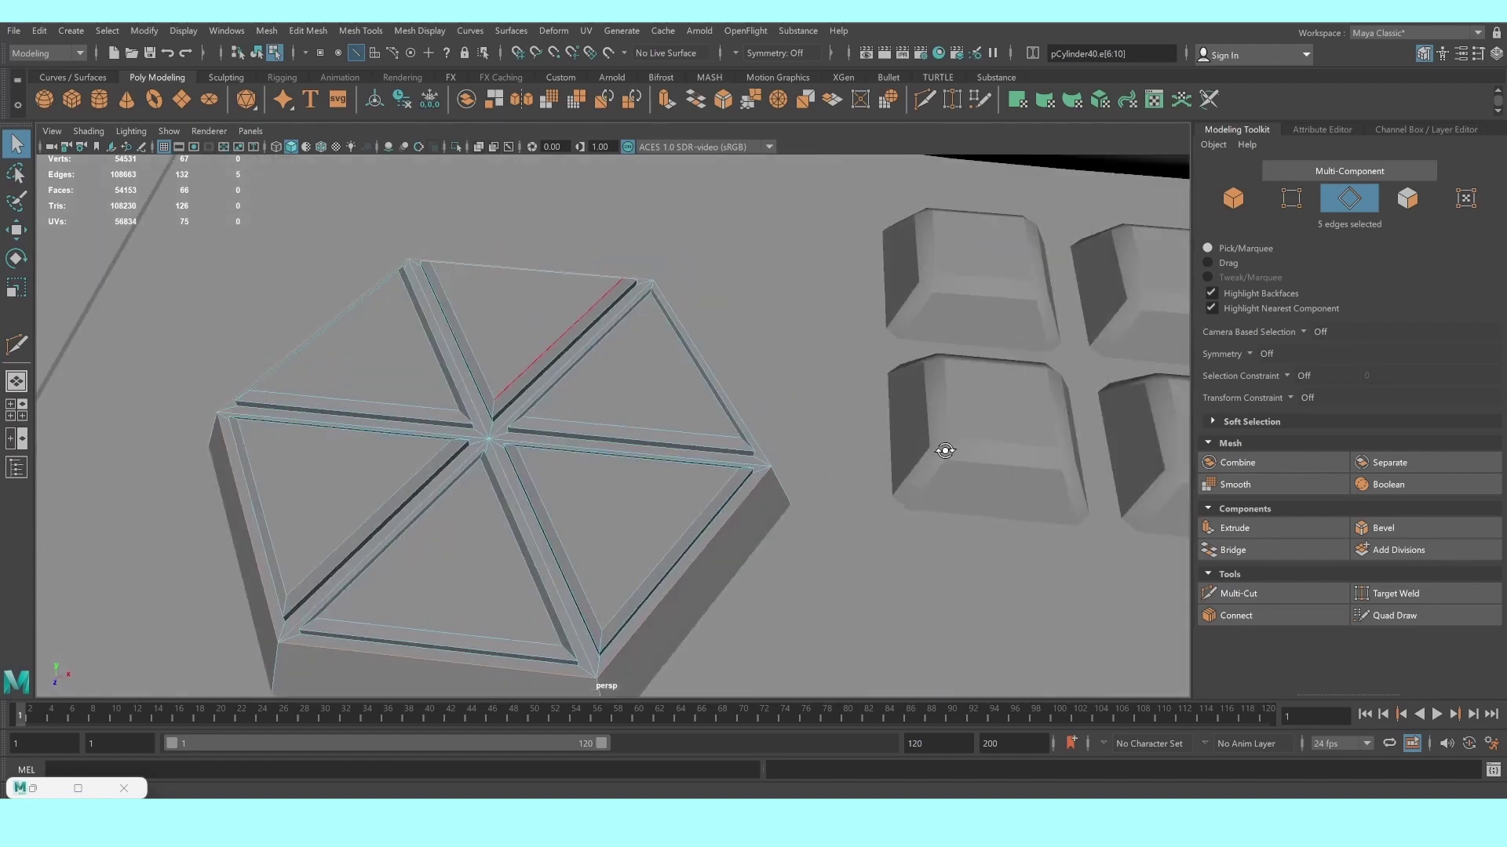
left_click_drag(582, 488, 716, 477, "alt")
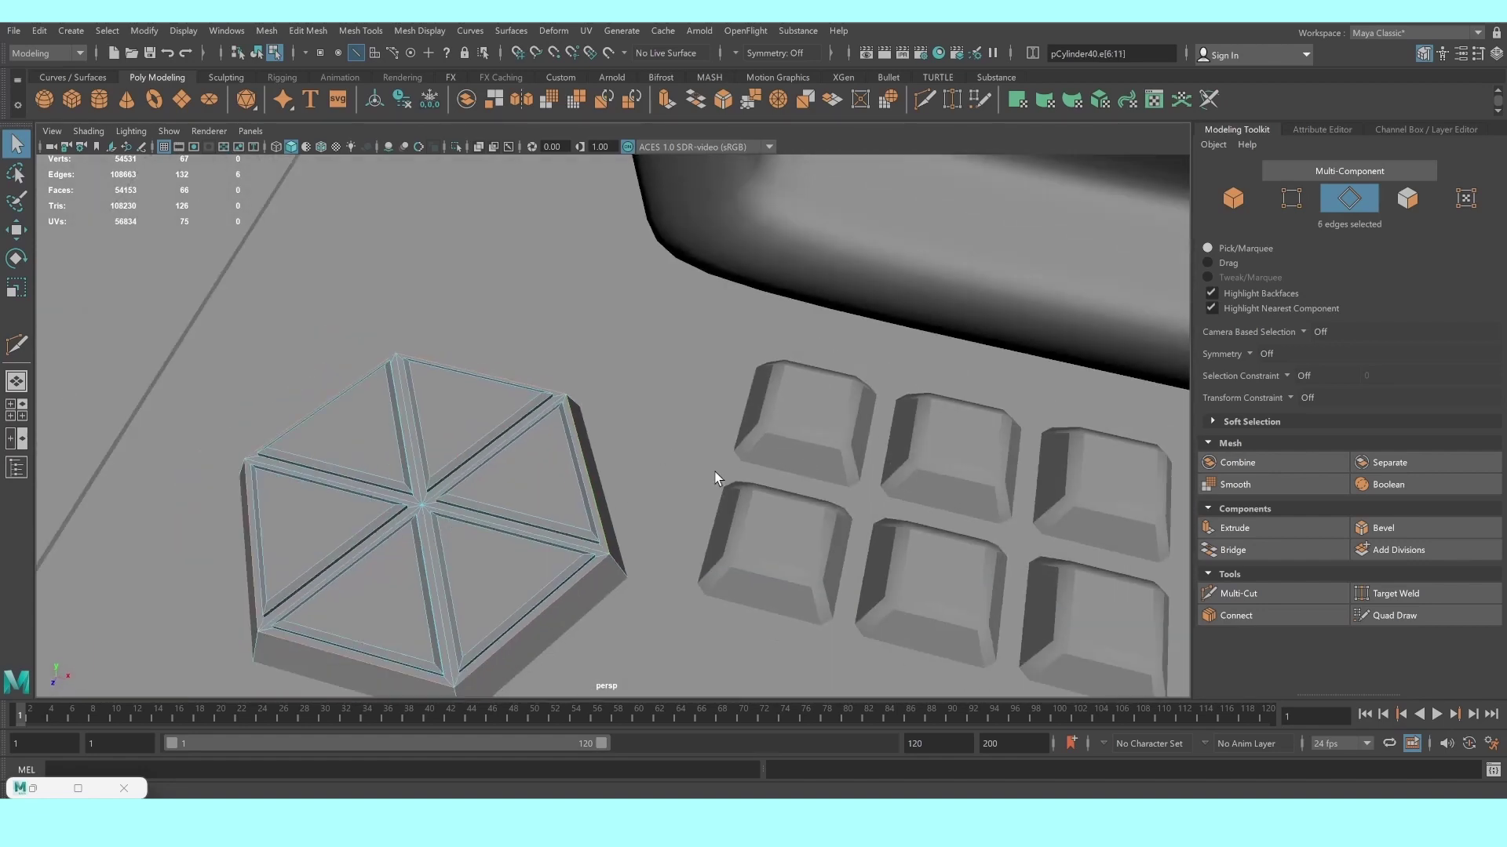
key("f")
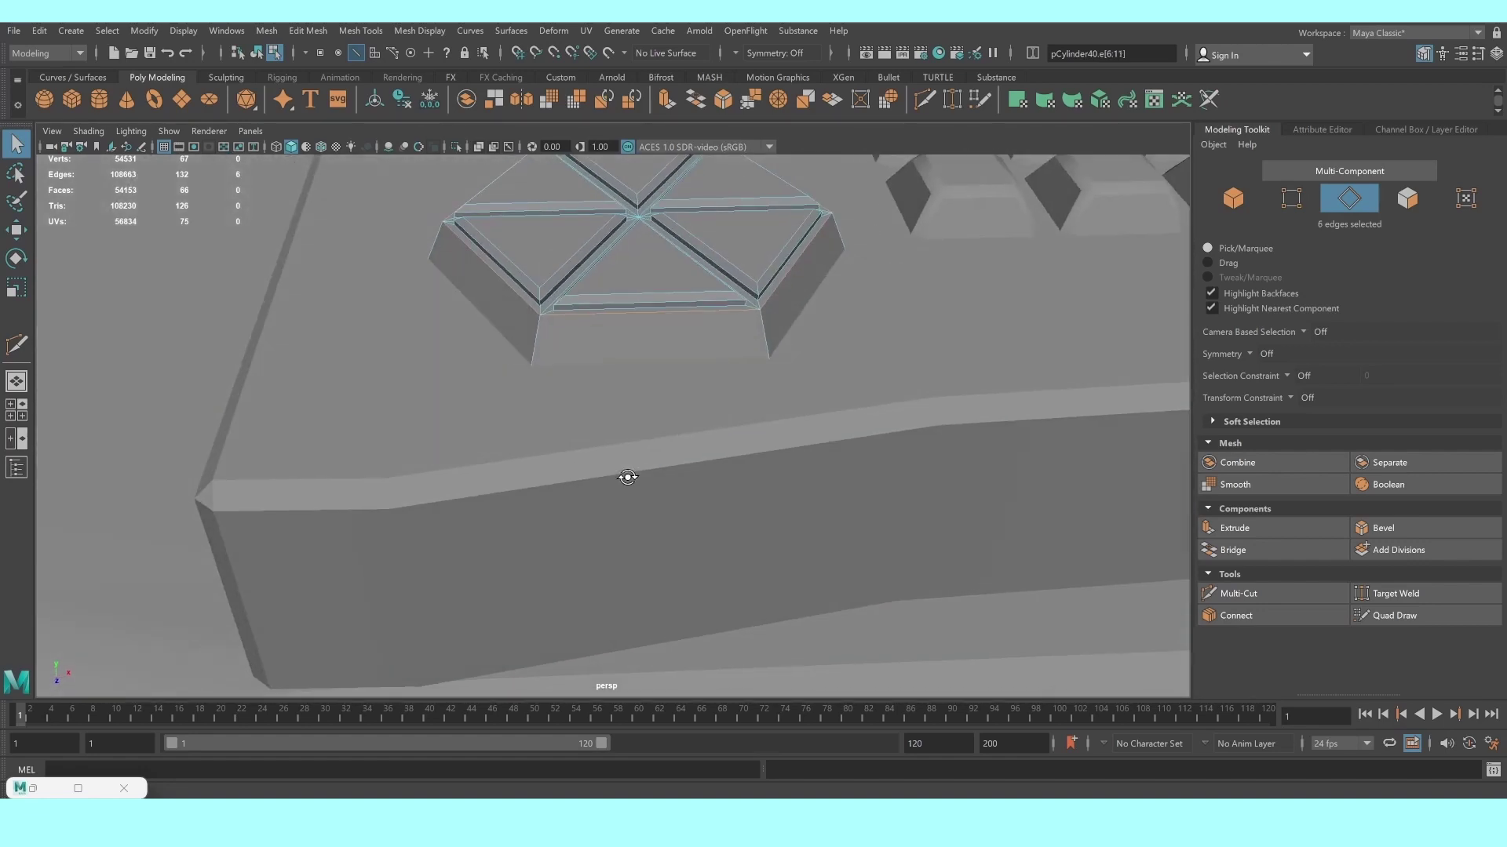
Bevel the rim edges at 0.04 fraction with 2 segments and return to object mode
left_click(1382, 528)
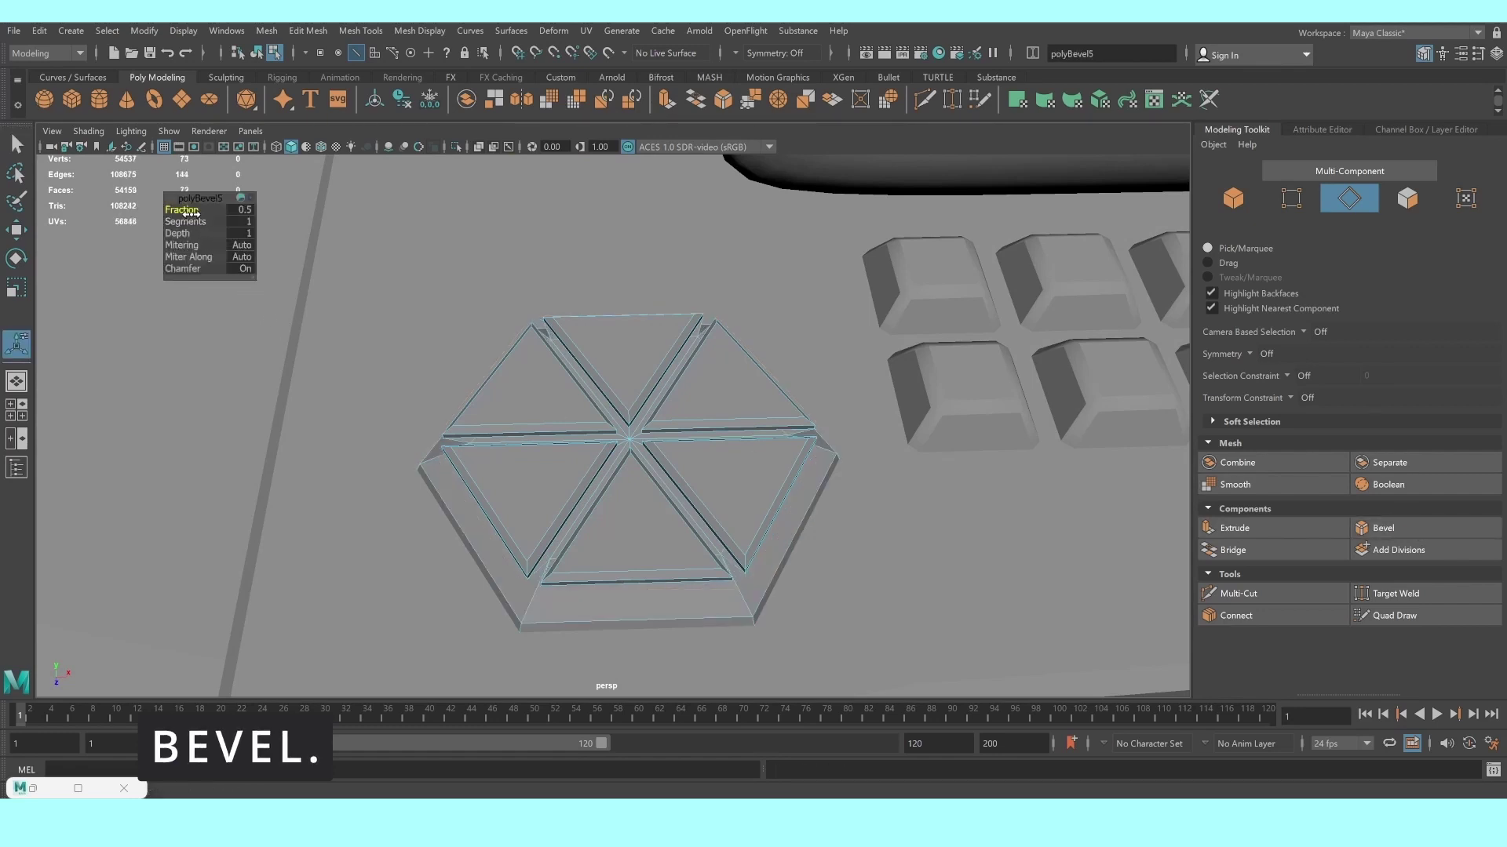
left_click_drag(191, 214, 171, 213)
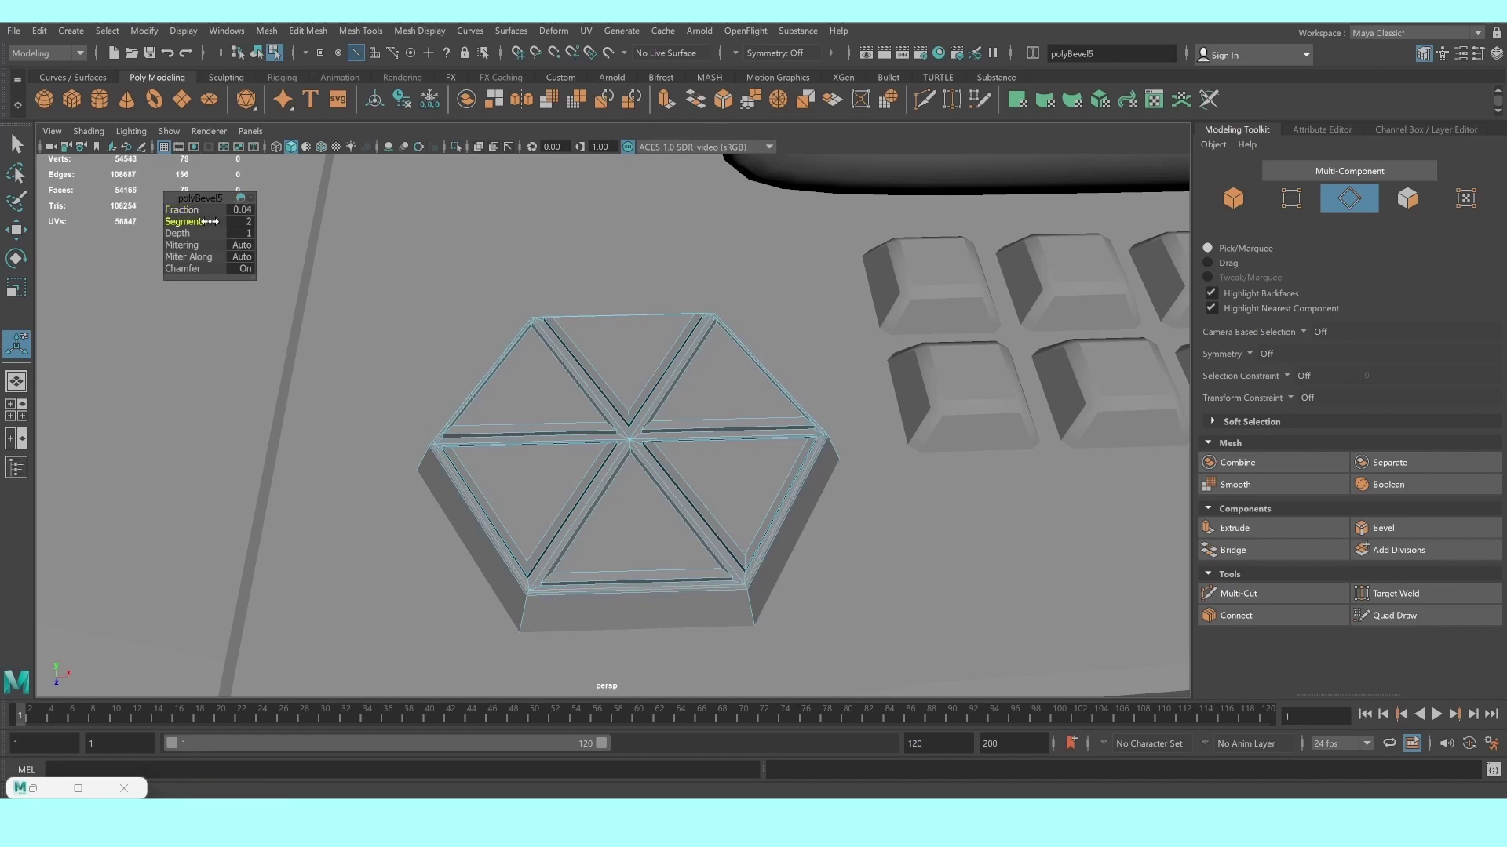
right_click_drag(632, 406, 706, 377)
Zoom around the desk and reselect the hexagonal button
scroll(636, 440, "down", 4)
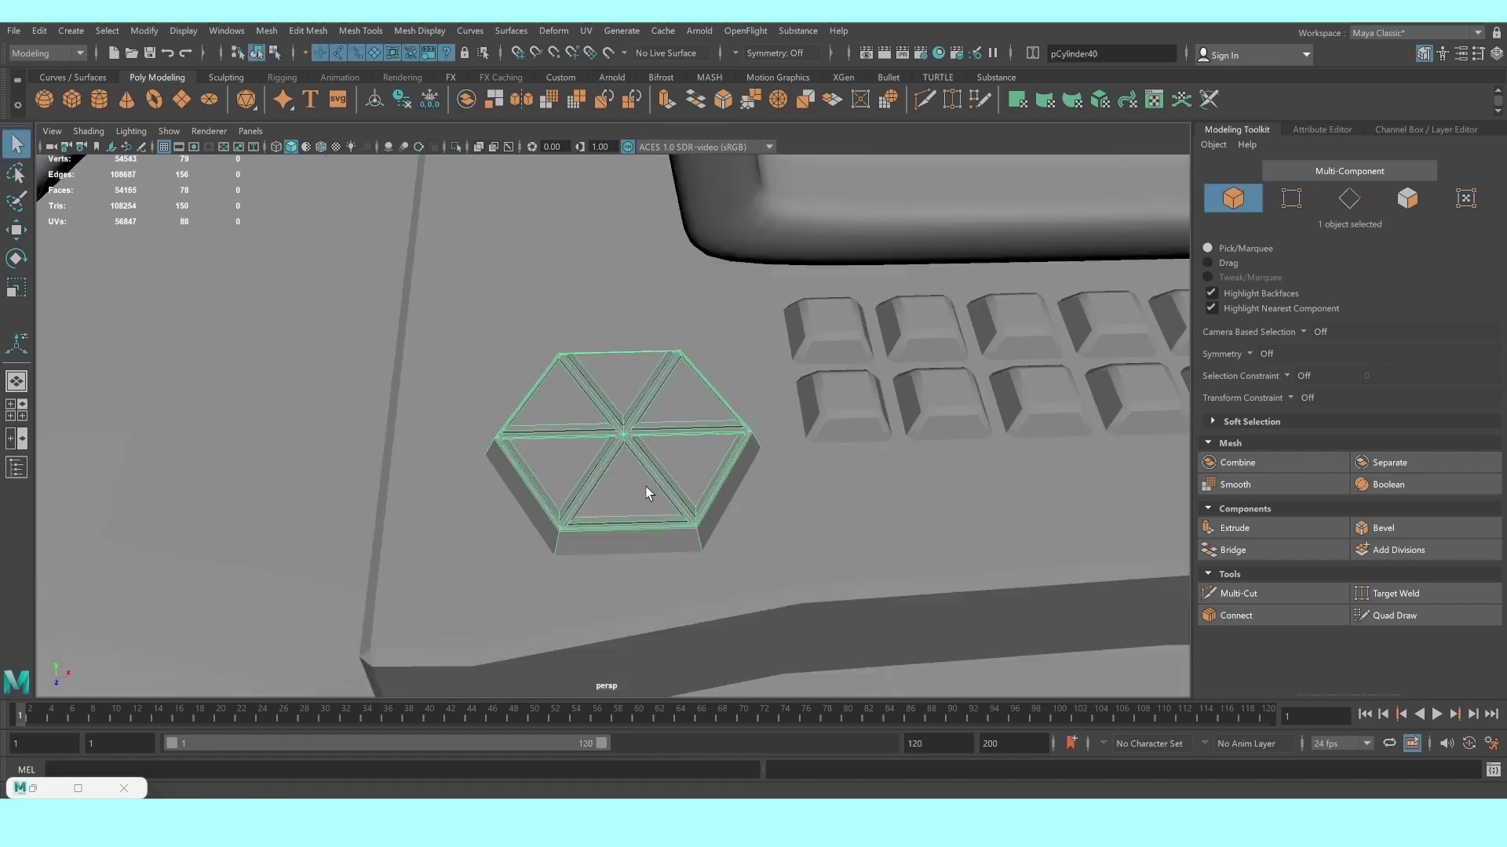
scroll(647, 487, "down", 3)
left_click(714, 603)
scroll(656, 510, "up", 2)
scroll(661, 511, "up", 3)
scroll(670, 510, "up", 2)
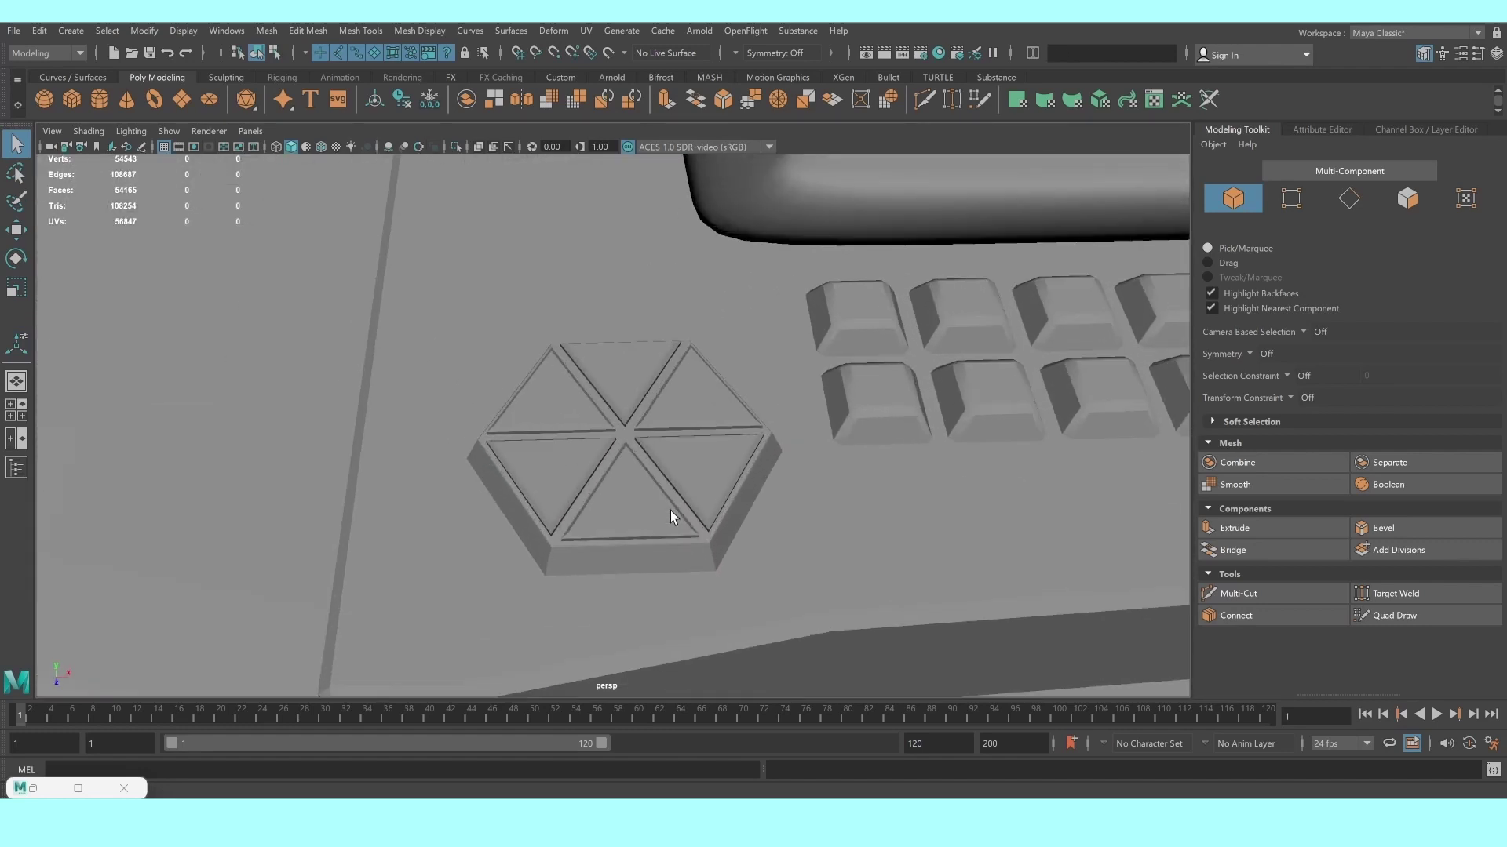
scroll(671, 517, "up", 2)
scroll(671, 516, "down", 4)
left_click(628, 453)
Select the keyboard panel and switch it to vertex mode
scroll(751, 519, "down", 3)
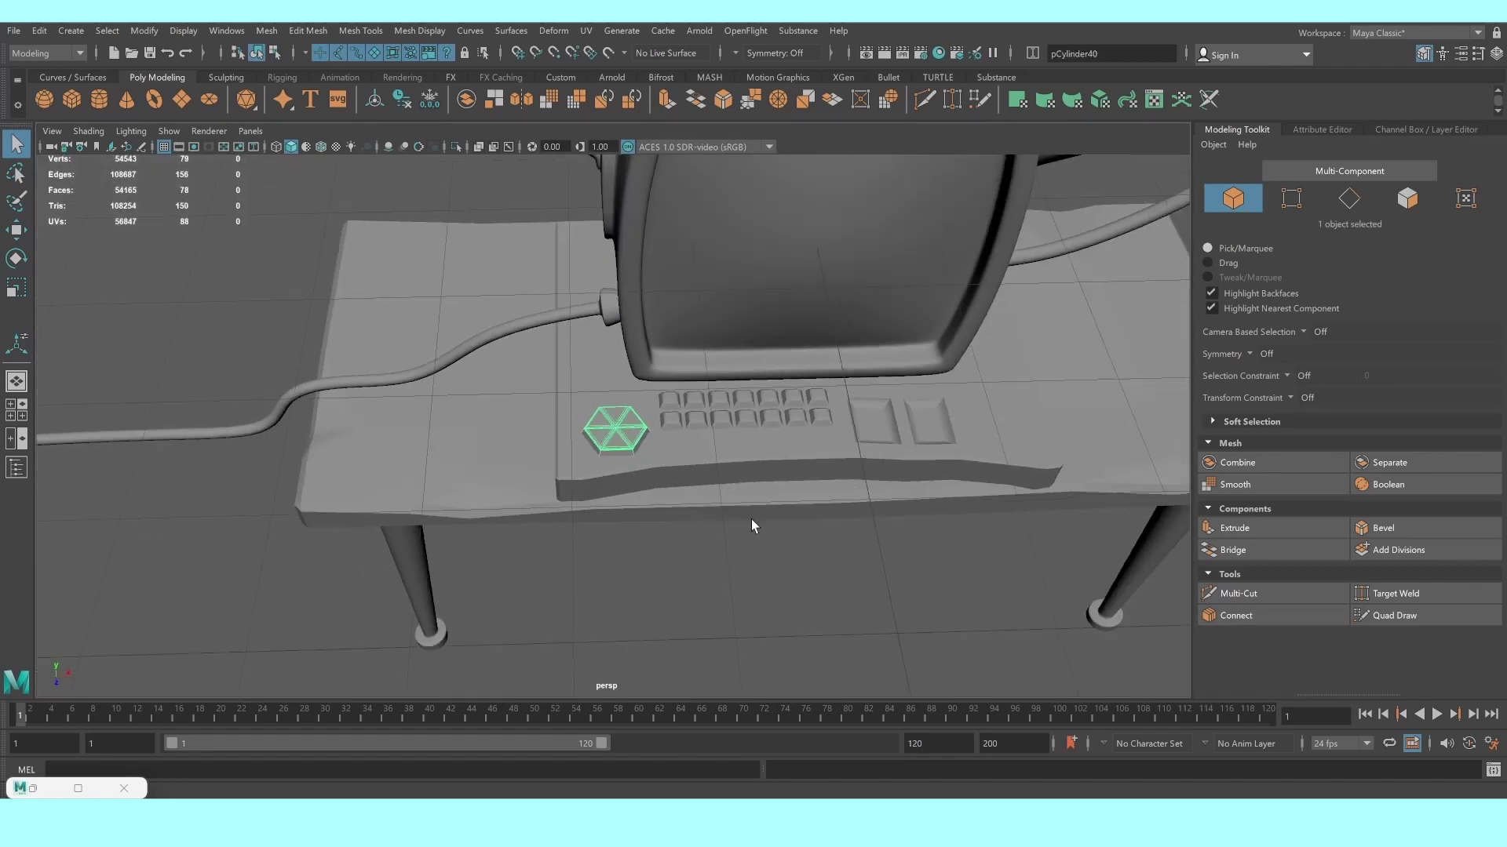
left_click(864, 472)
scroll(780, 495, "up", 1)
scroll(741, 507, "up", 2)
scroll(741, 509, "up", 2)
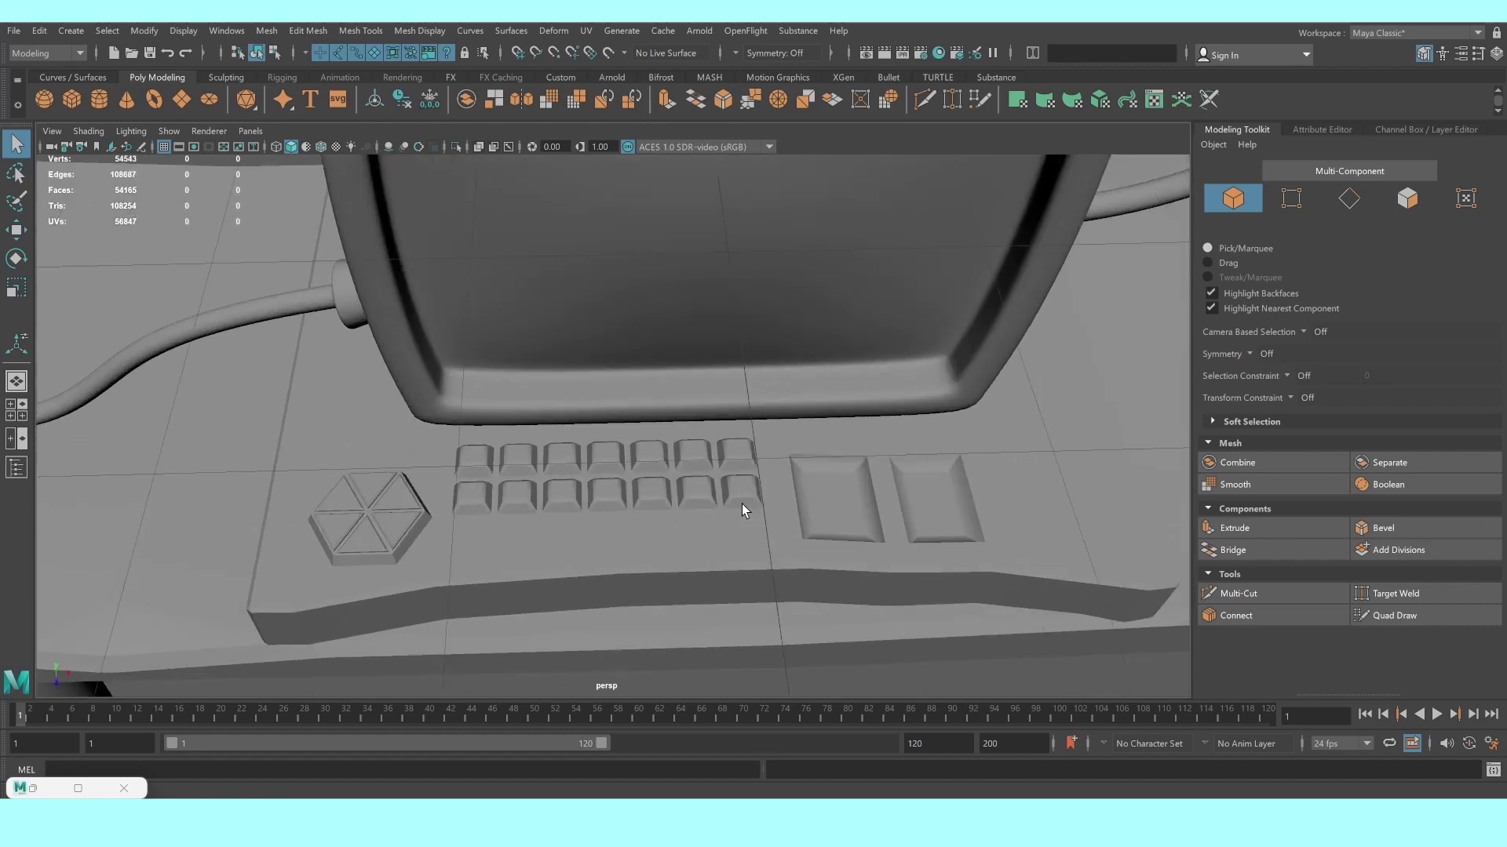
scroll(742, 510, "down", 1)
left_click(827, 511)
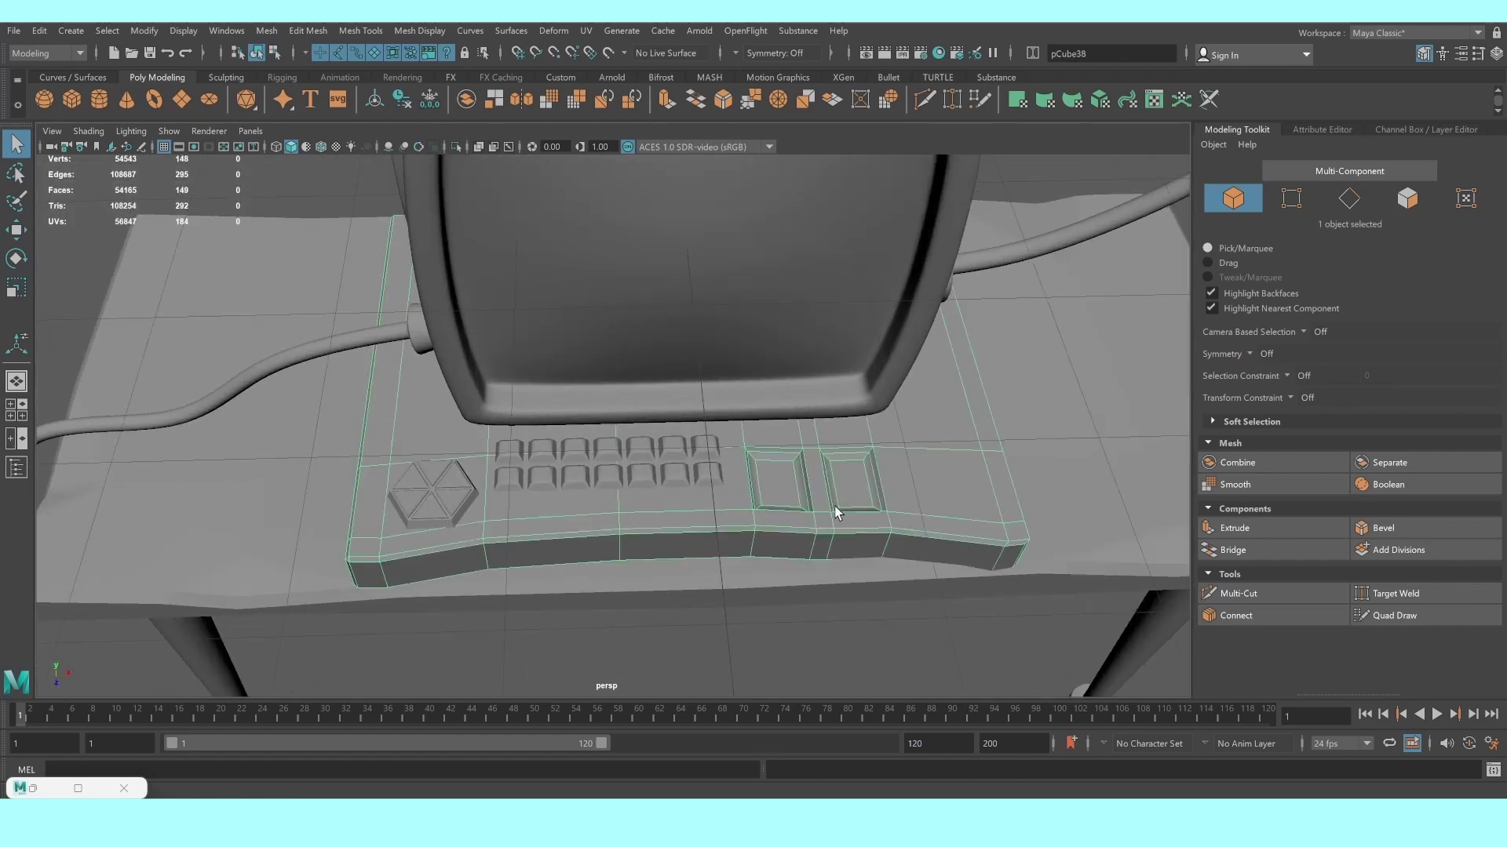
scroll(715, 454, "up", 2)
right_click_drag(703, 468, 639, 432)
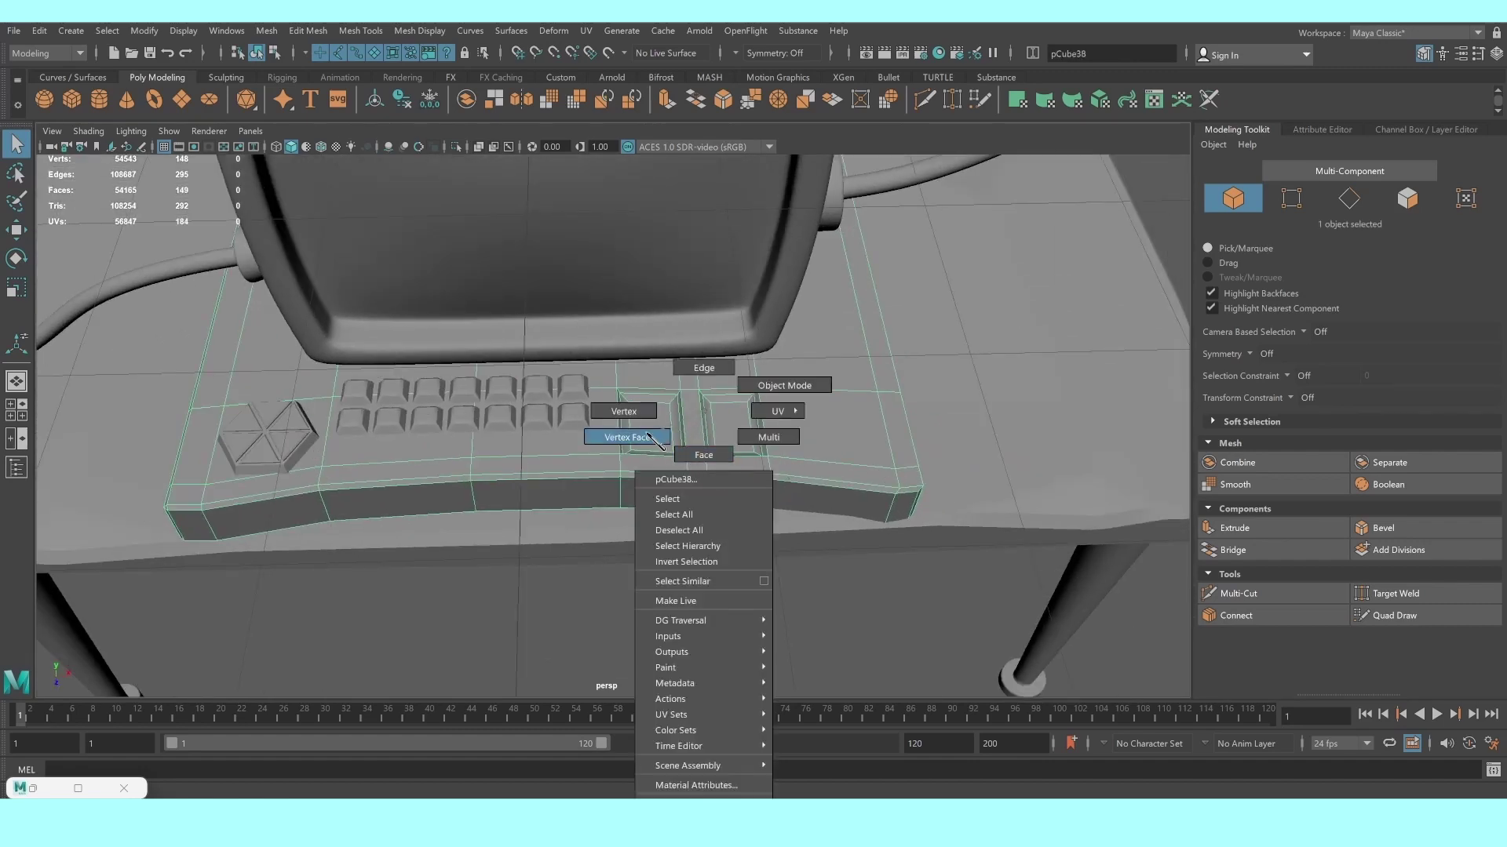
In the top view, move the middle front-edge vertices to reshape the panel's curve
key("space")
key("space")
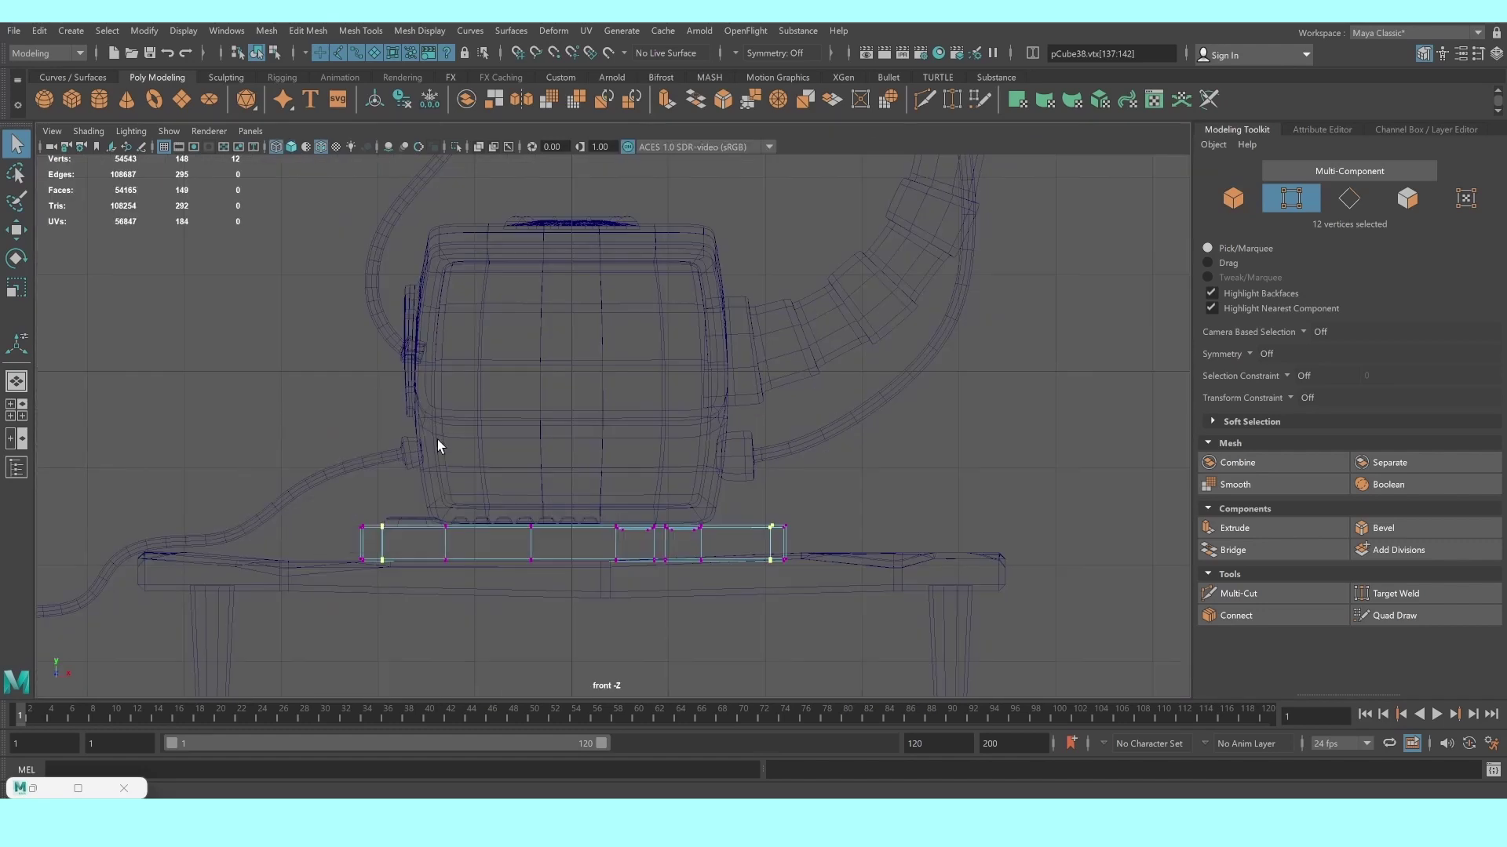
key("space")
key("space")
scroll(675, 518, "up", 2)
scroll(664, 509, "up", 2)
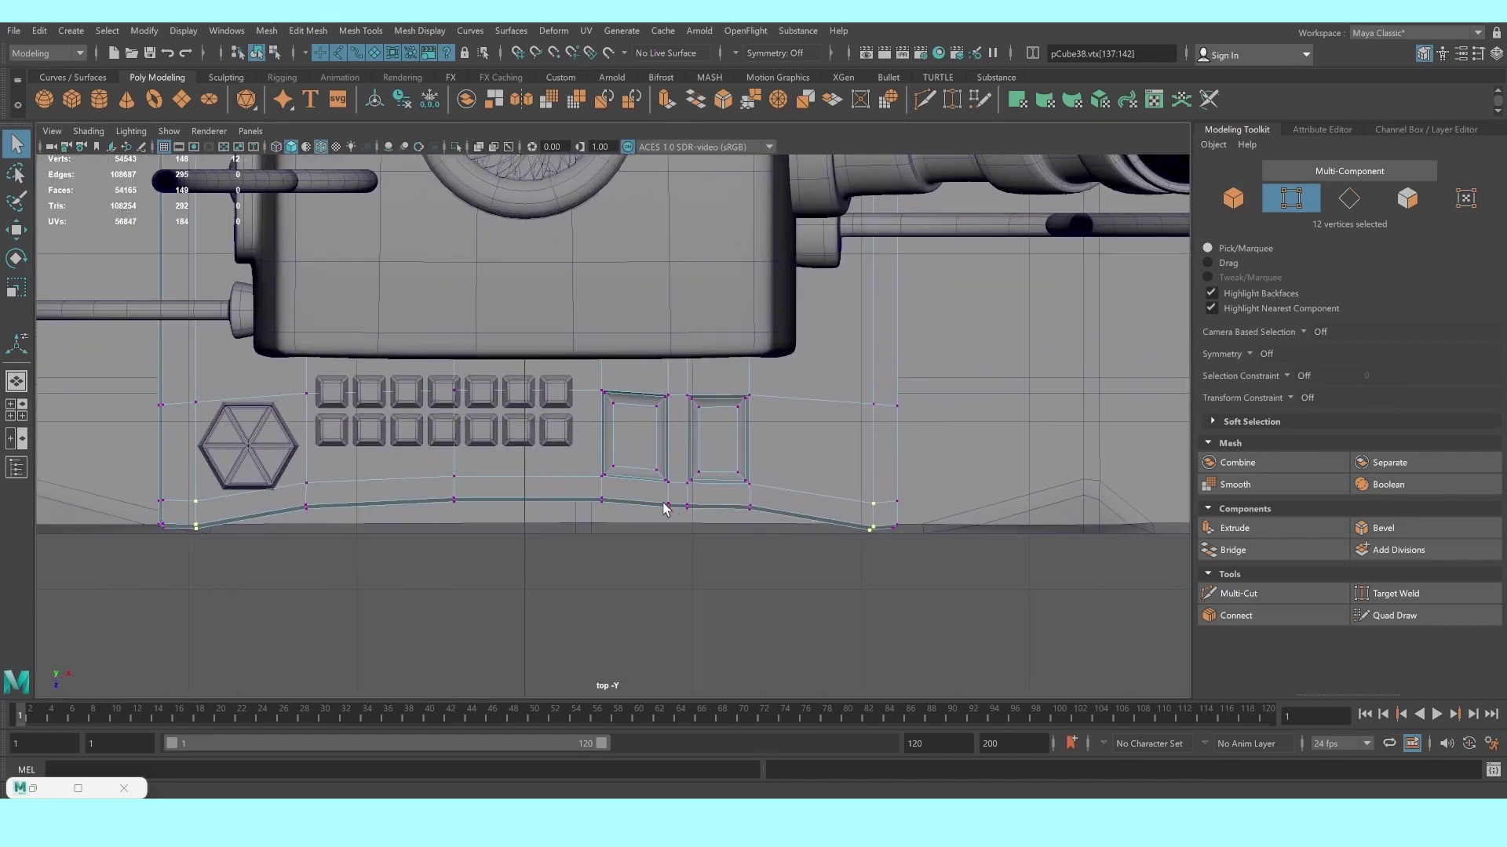
left_click_drag(659, 499, 714, 526)
key("w")
left_click_drag(677, 577, 676, 585)
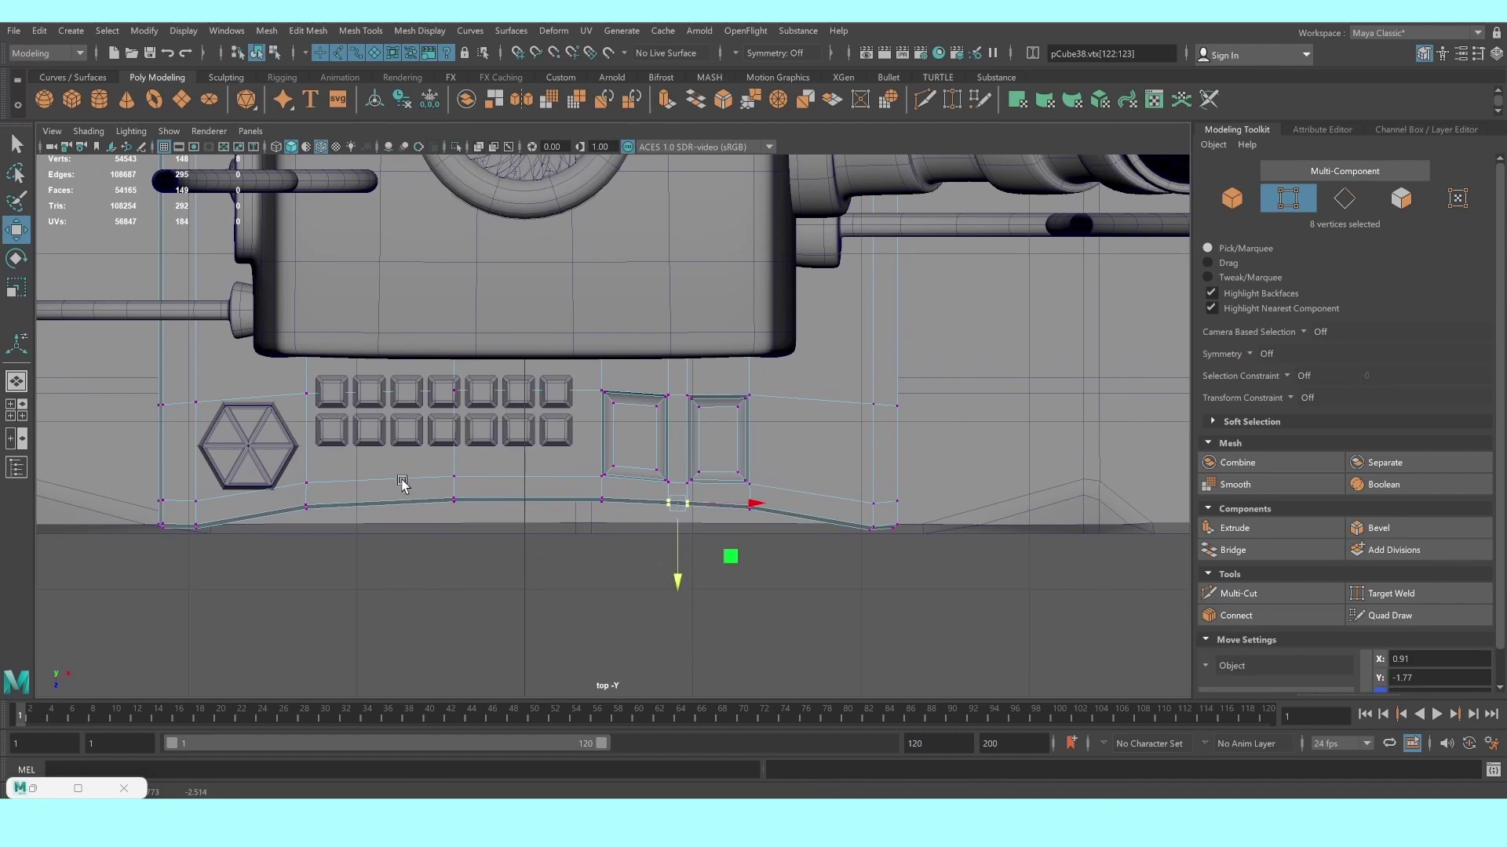
Return to object mode in perspective view and select the monitor body
right_click_drag(402, 482, 482, 390)
key("space")
key("space")
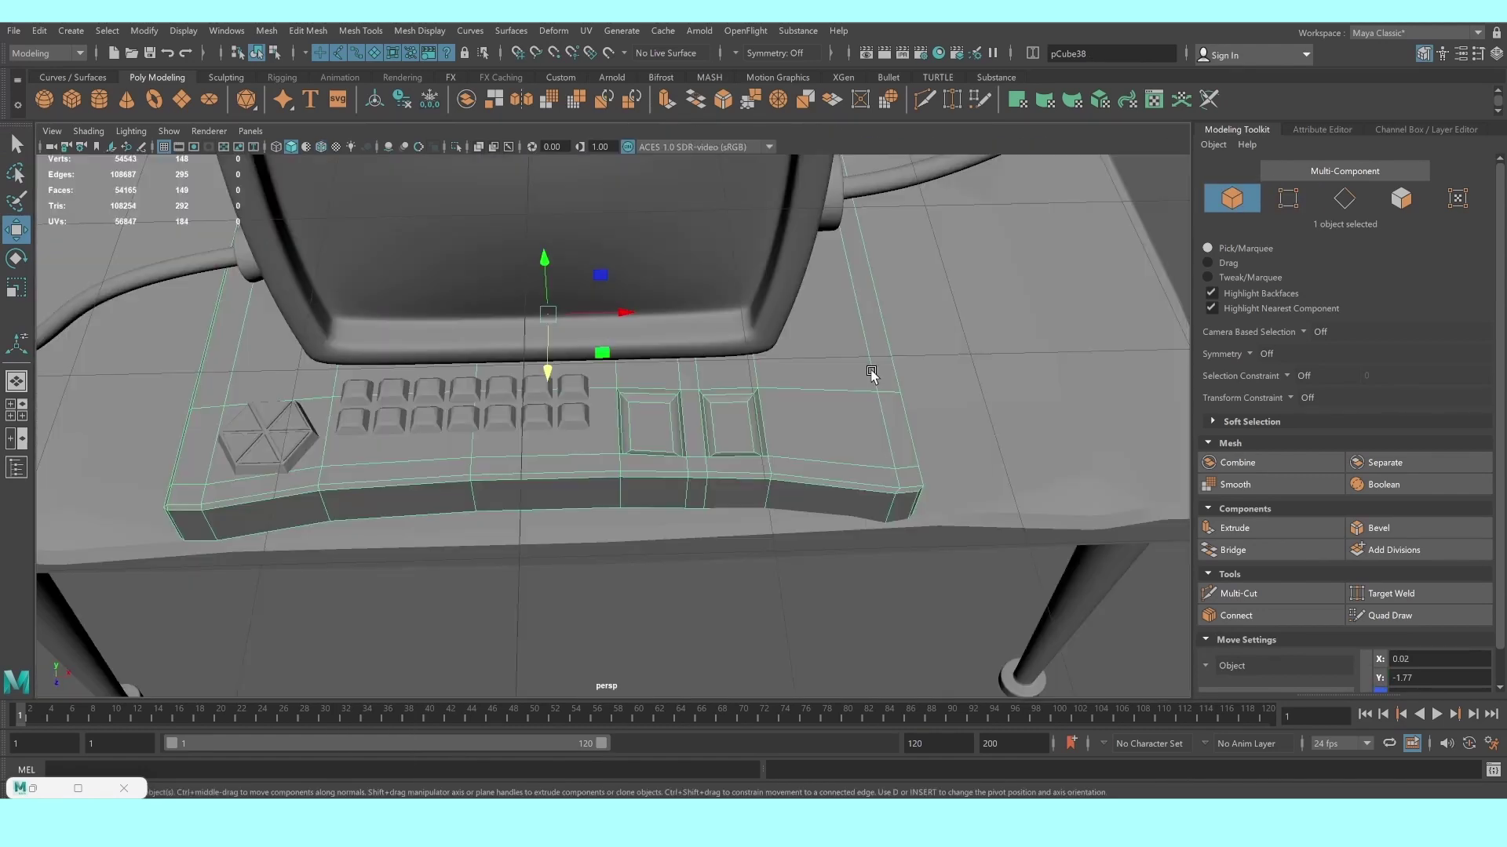
scroll(871, 374, "down", 5)
left_click(1080, 353)
mouse_move(1080, 353)
left_mouse_down("alt")
mouse_move(821, 464)
mouse_move(779, 433)
left_mouse_up("alt")
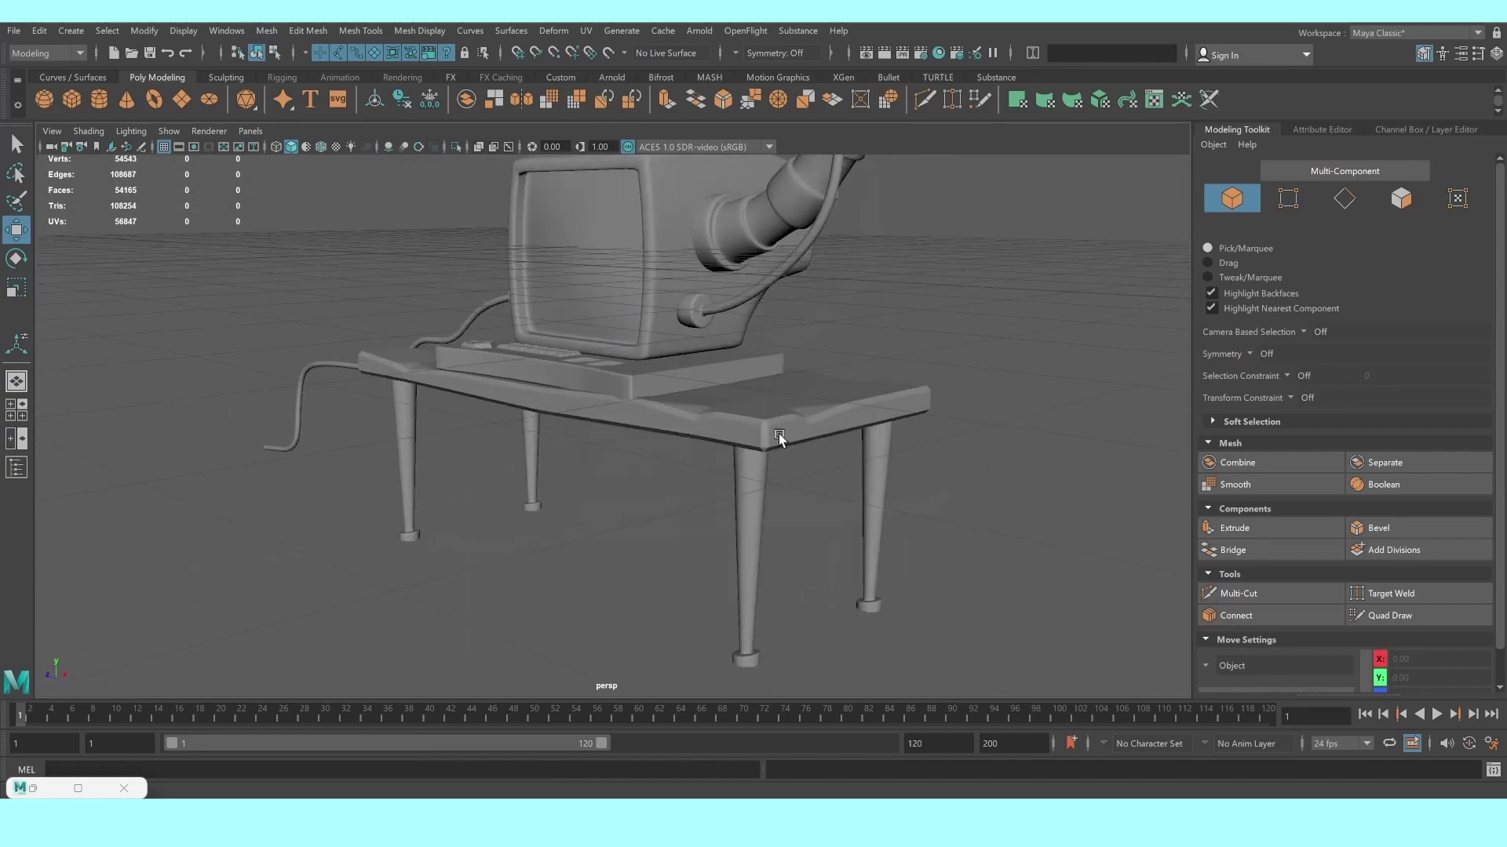
left_click(690, 338)
scroll(691, 361, "up", 5)
mouse_move(706, 337)
left_mouse_down("alt")
mouse_move(622, 310)
mouse_move(785, 353)
mouse_move(682, 406)
left_mouse_up("alt")
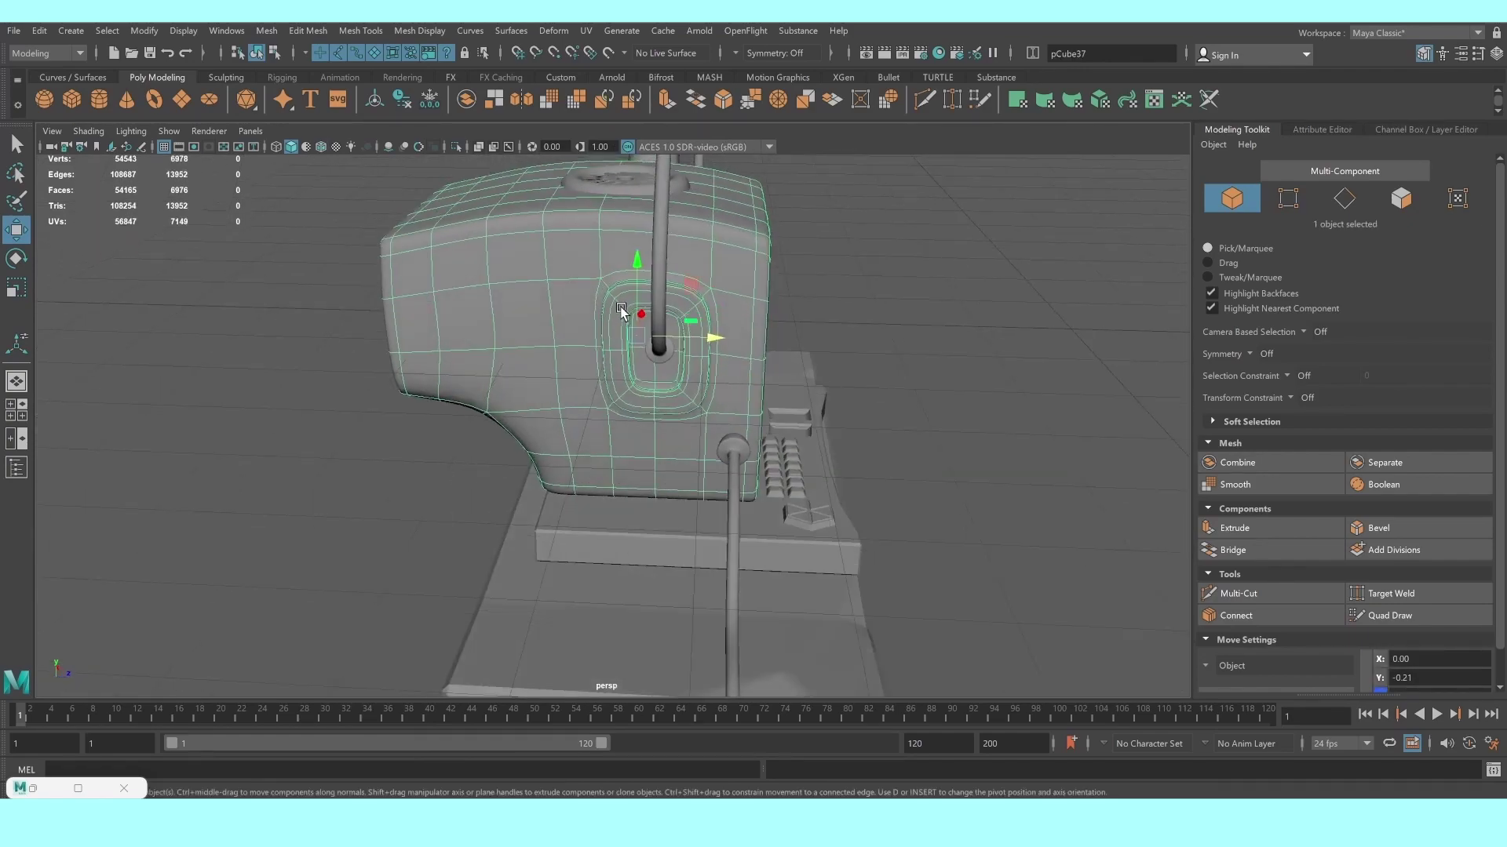
Insert a Multi-Cut edge loop around the monitor just inside the screen border
left_click(1249, 598)
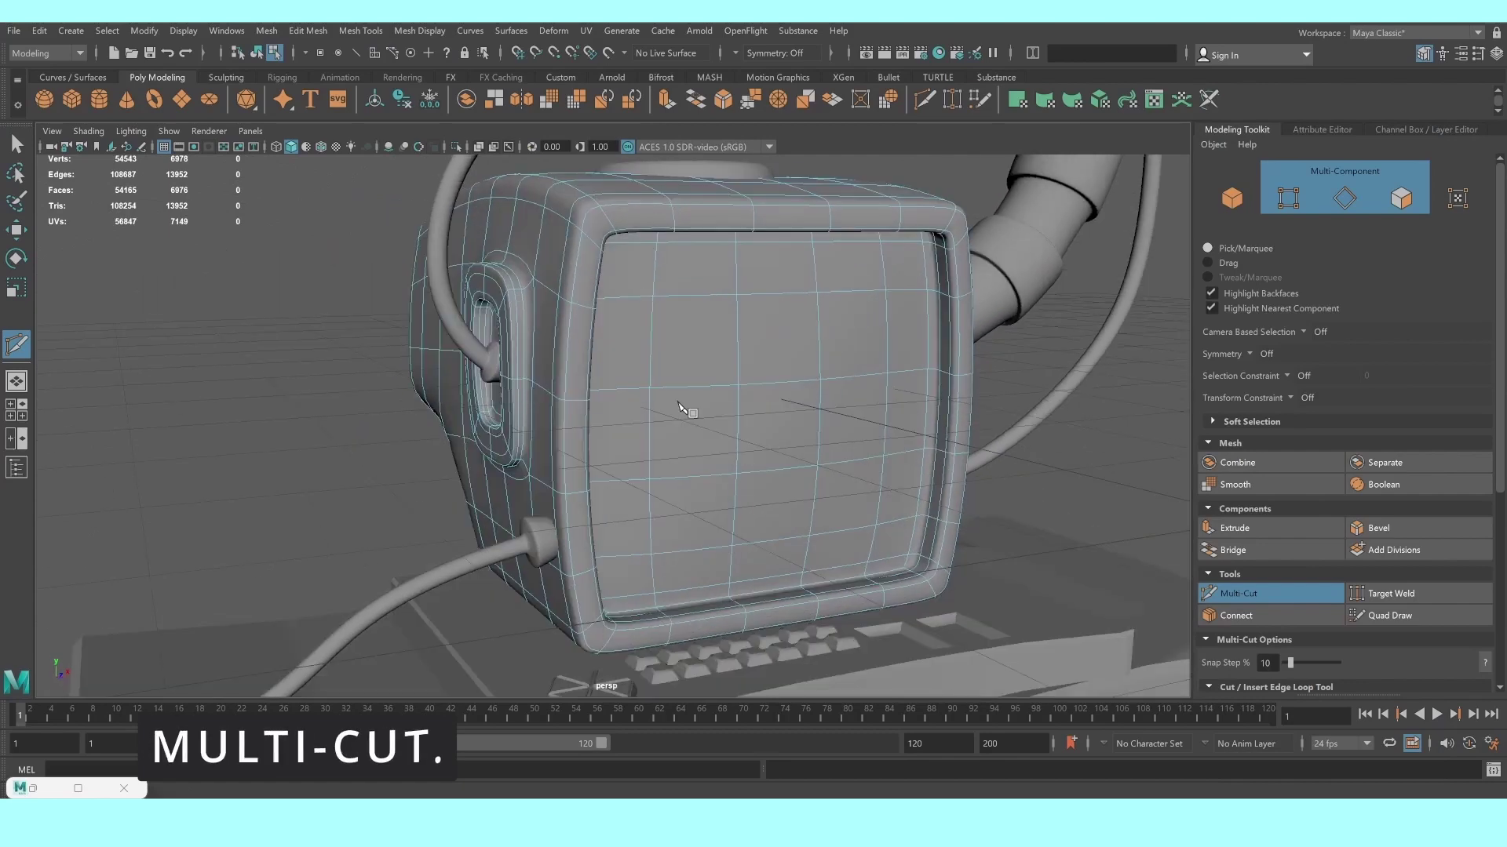
key("ctrl")
left_click(577, 272, "ctrl")
left_click_drag(577, 272, 632, 376, "alt")
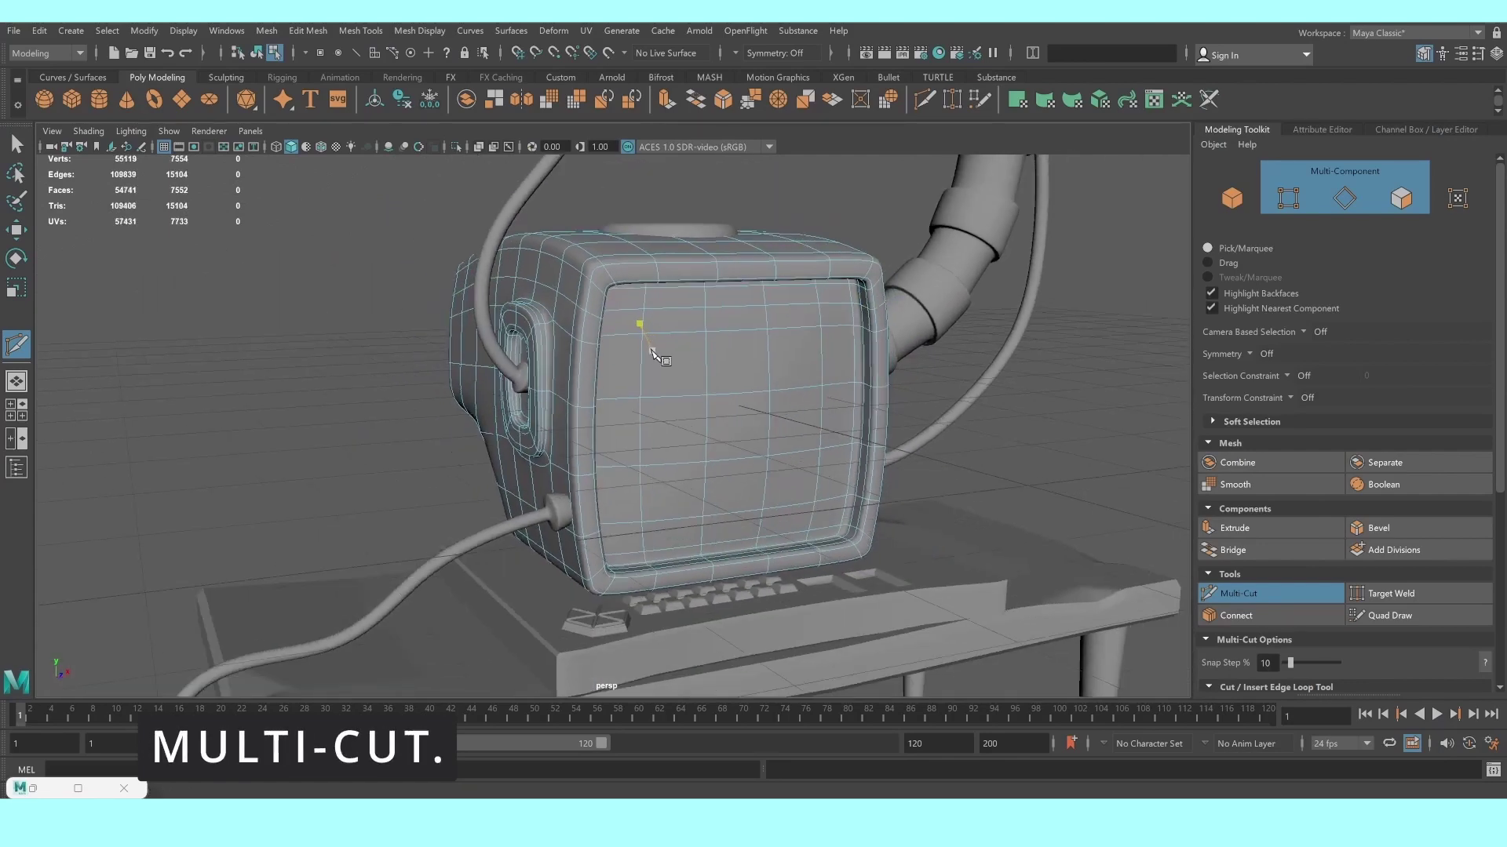
key("q")
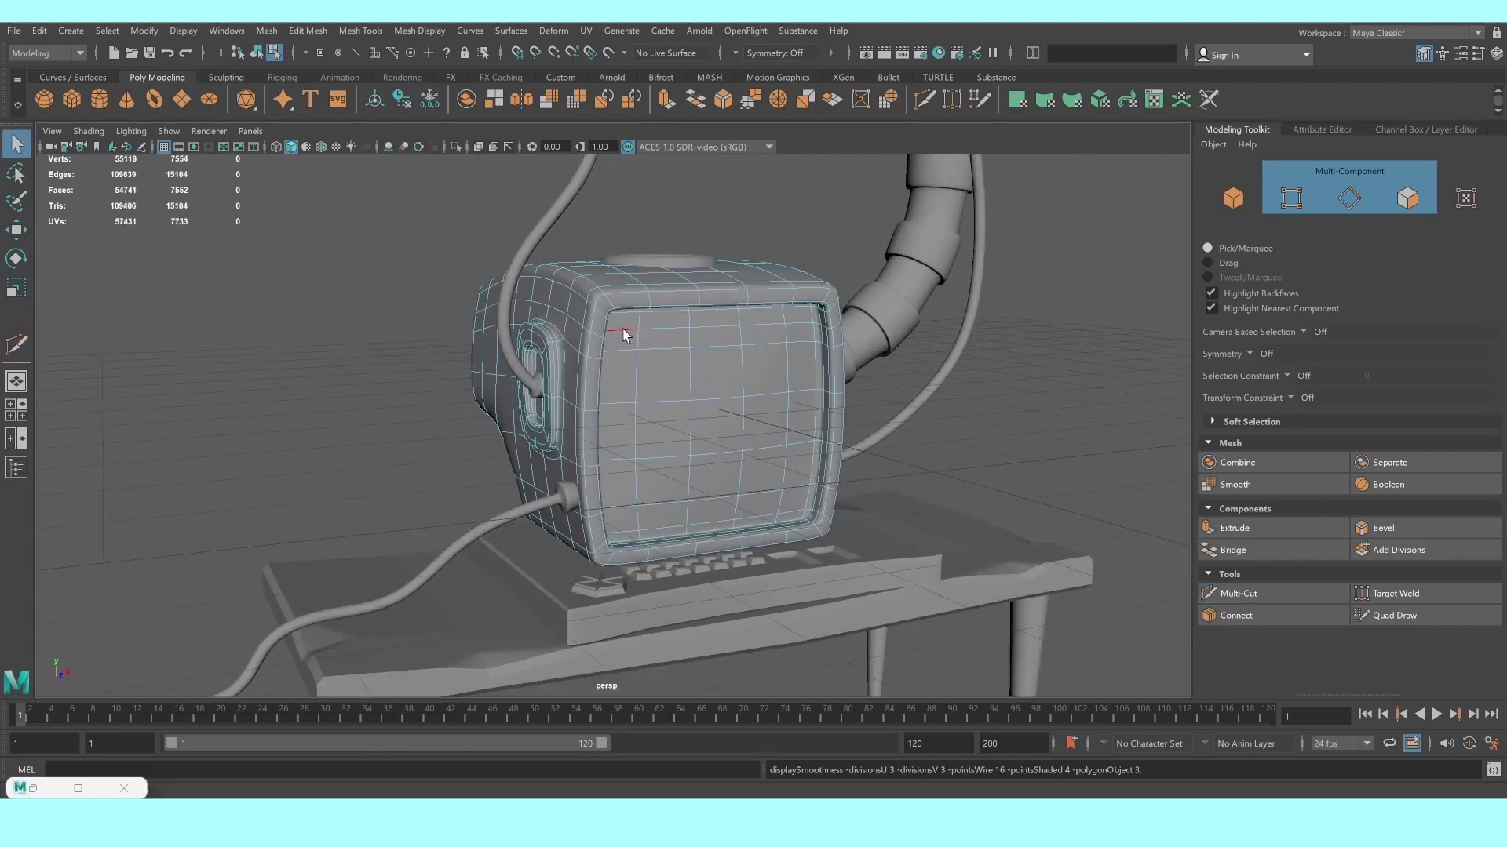
right_click_drag(628, 334, 695, 304)
mouse_move(1050, 336)
left_mouse_down("alt")
mouse_move(713, 403)
mouse_move(716, 357)
mouse_move(686, 430)
mouse_move(706, 419)
mouse_move(689, 414)
left_mouse_up("alt")
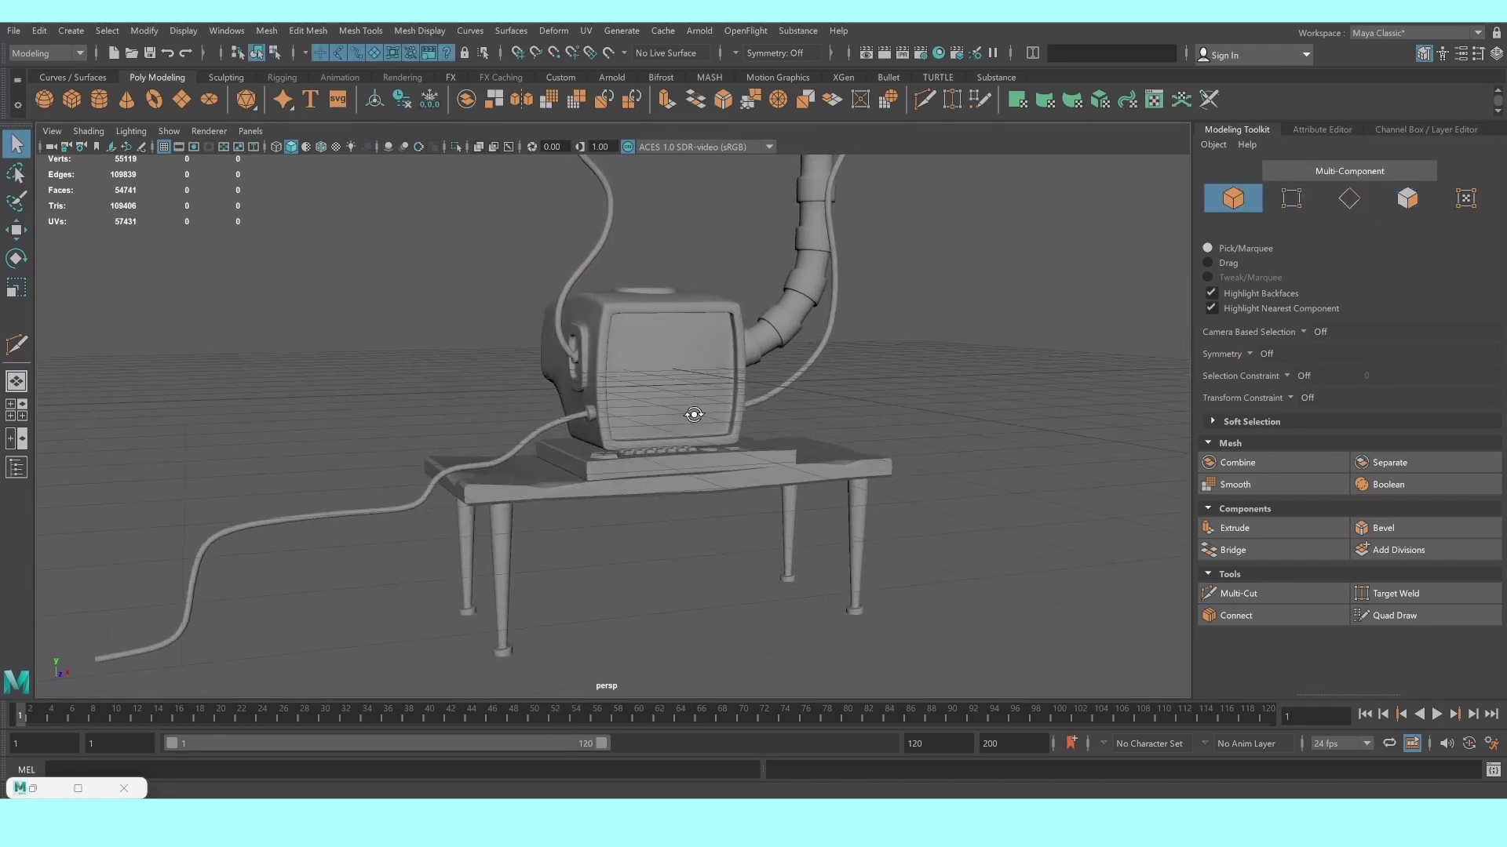
Duplicate the monitor's side cable and slide the copy to the left
scroll(676, 427, "up", 3)
left_click_drag(599, 444, 710, 432, "alt")
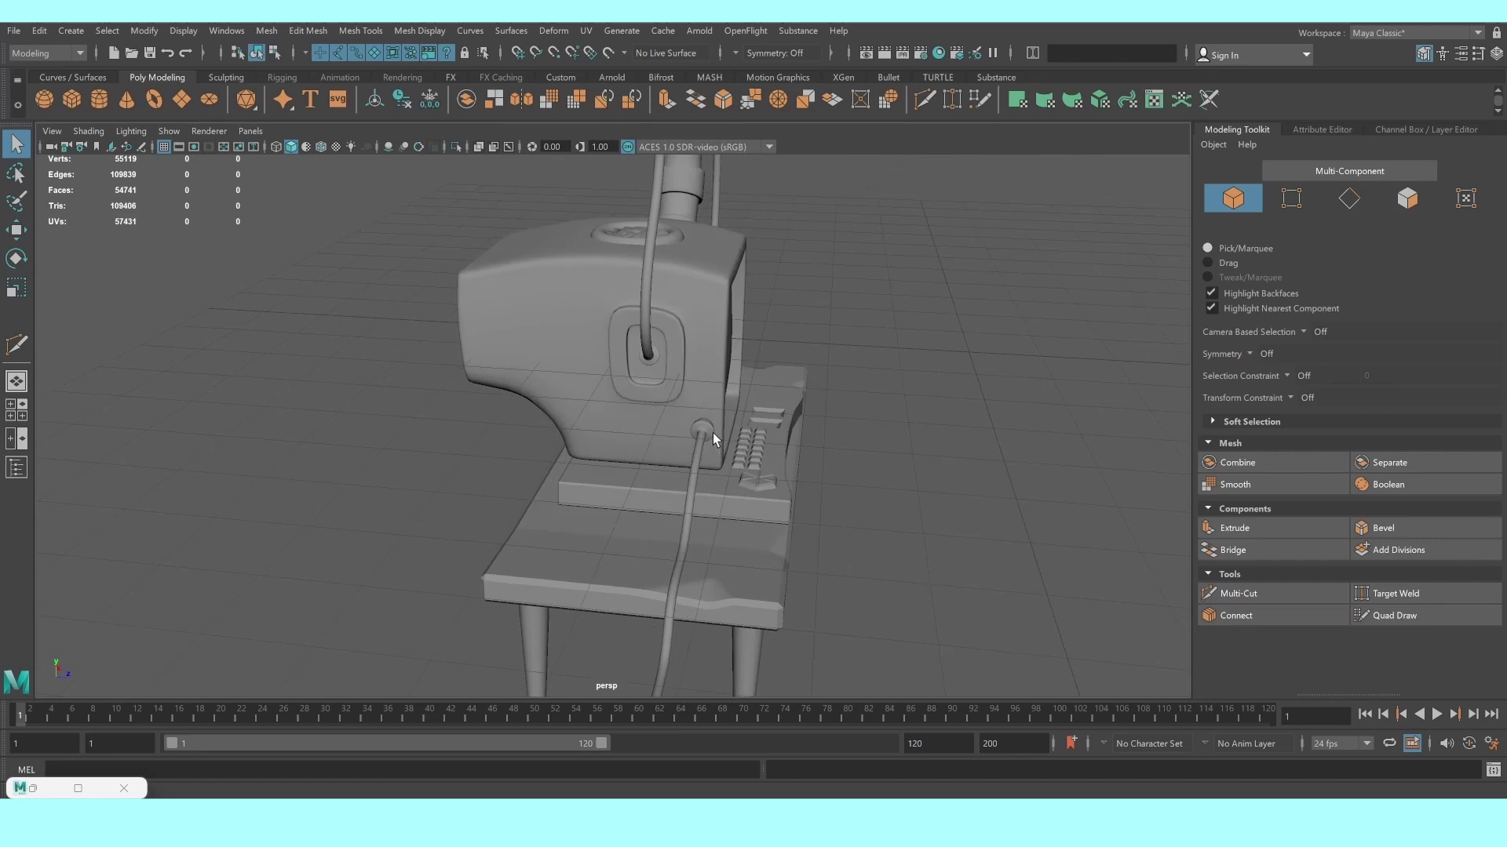
left_click(699, 443)
key("ctrl+d")
key("w")
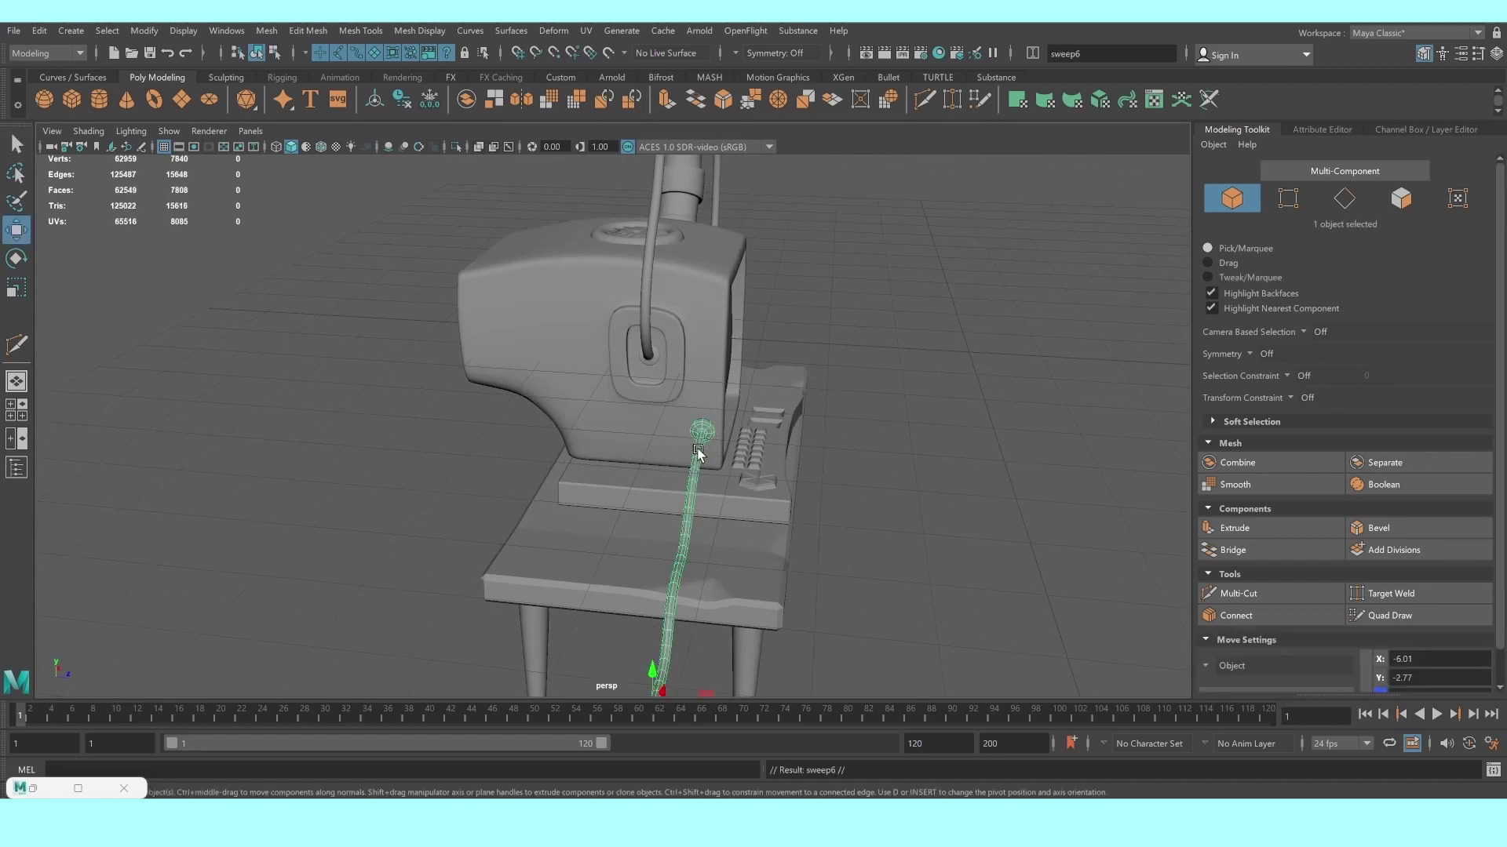
scroll(716, 620, "down", 3)
left_click_drag(724, 543, 650, 534)
key("ctrl+d")
left_click(876, 534)
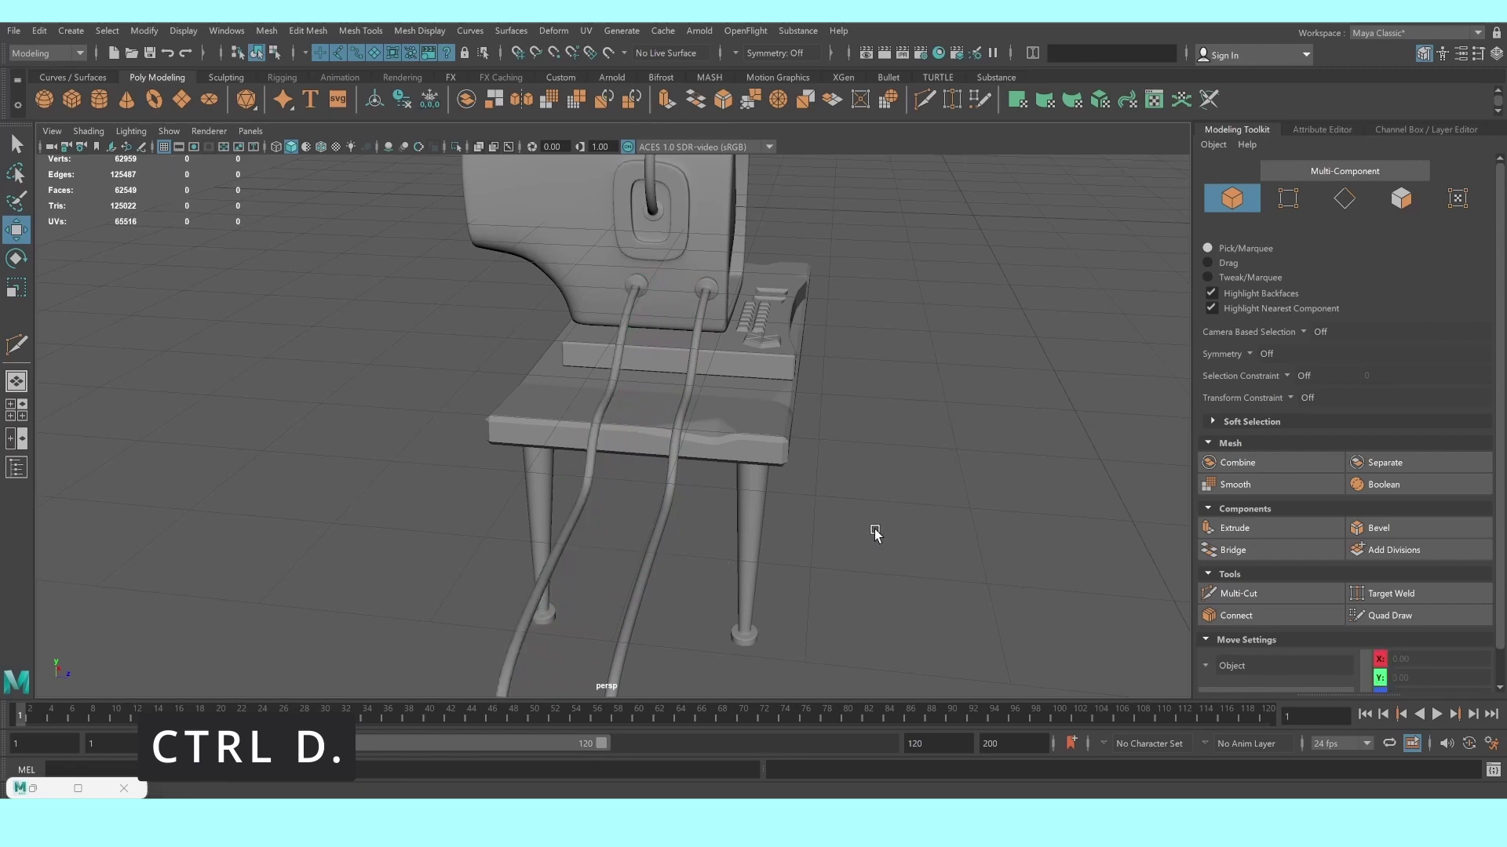
Lift the duplicate cable's end using a face ring with soft selection
mouse_move(876, 534)
left_mouse_down("alt")
mouse_move(765, 527)
mouse_move(642, 473)
mouse_move(604, 419)
left_mouse_up("alt")
mouse_move(653, 333)
left_mouse_down("alt")
mouse_move(521, 396)
mouse_move(498, 384)
mouse_move(447, 400)
left_mouse_up("alt")
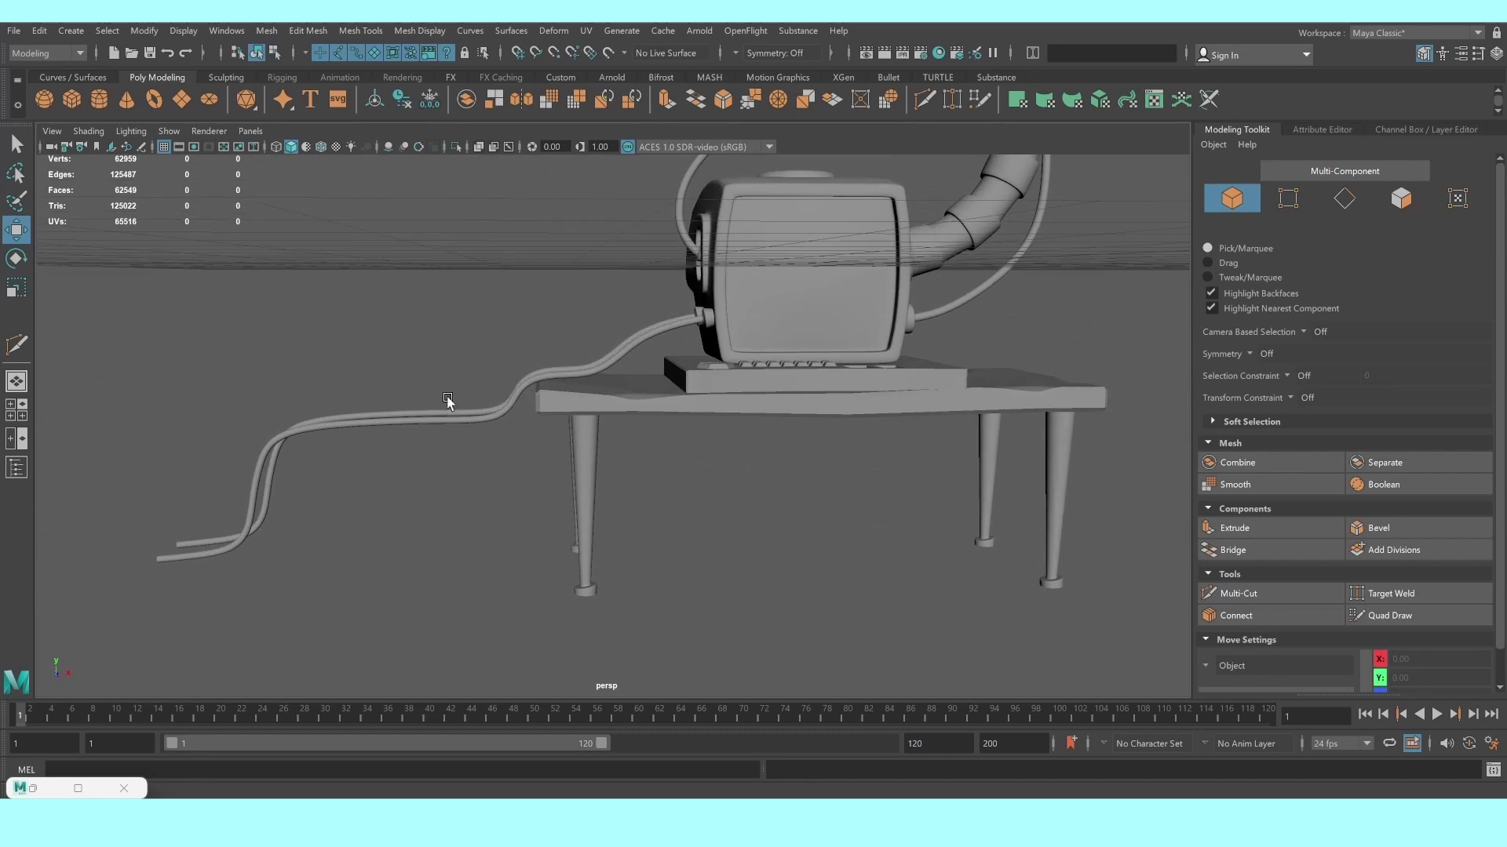
left_click(269, 488)
right_click_drag(269, 488, 252, 452)
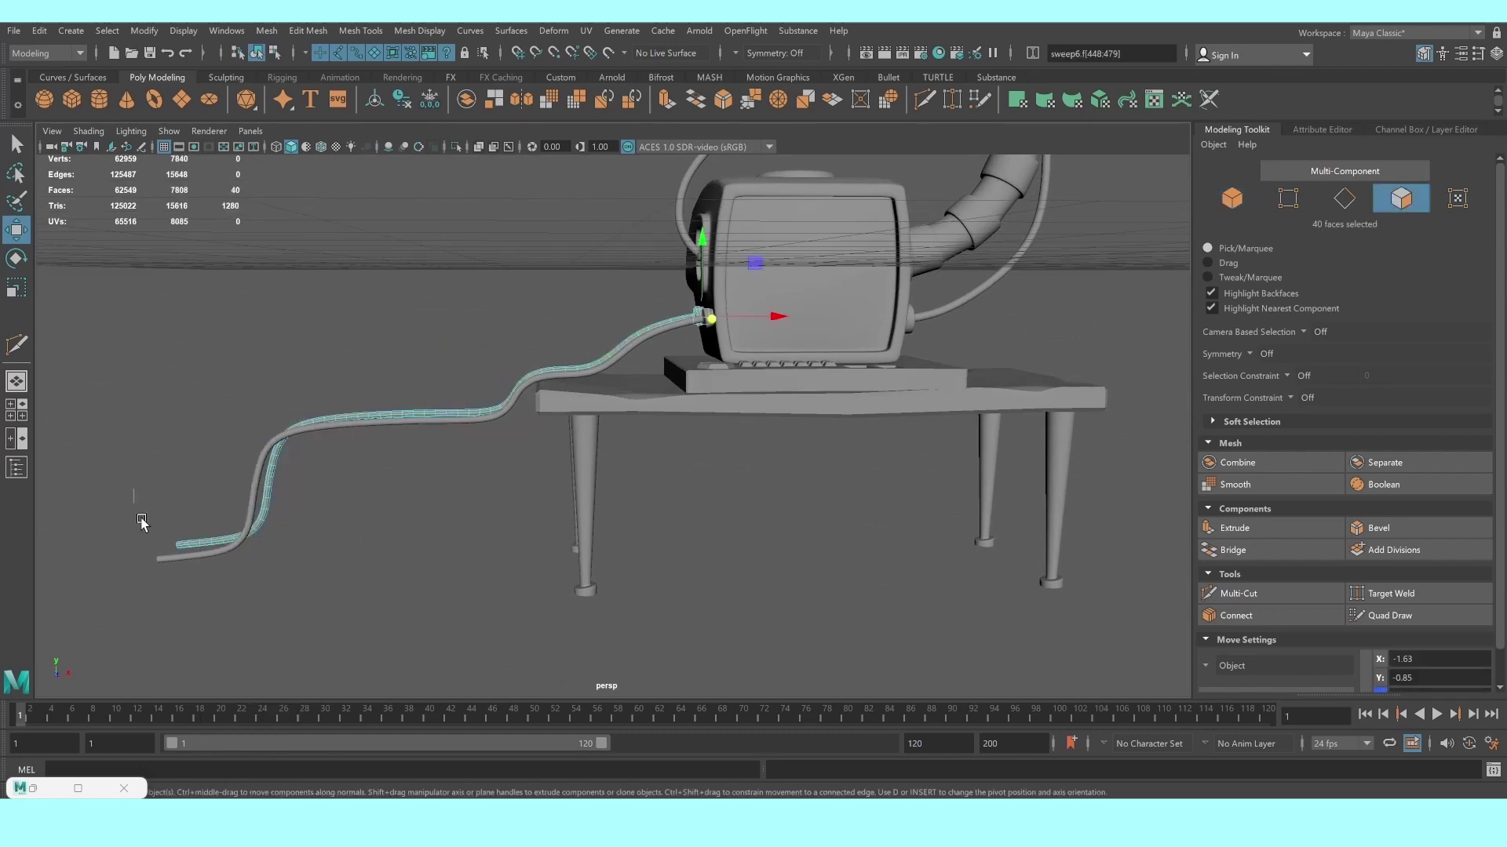
double_click(204, 534)
key("b")
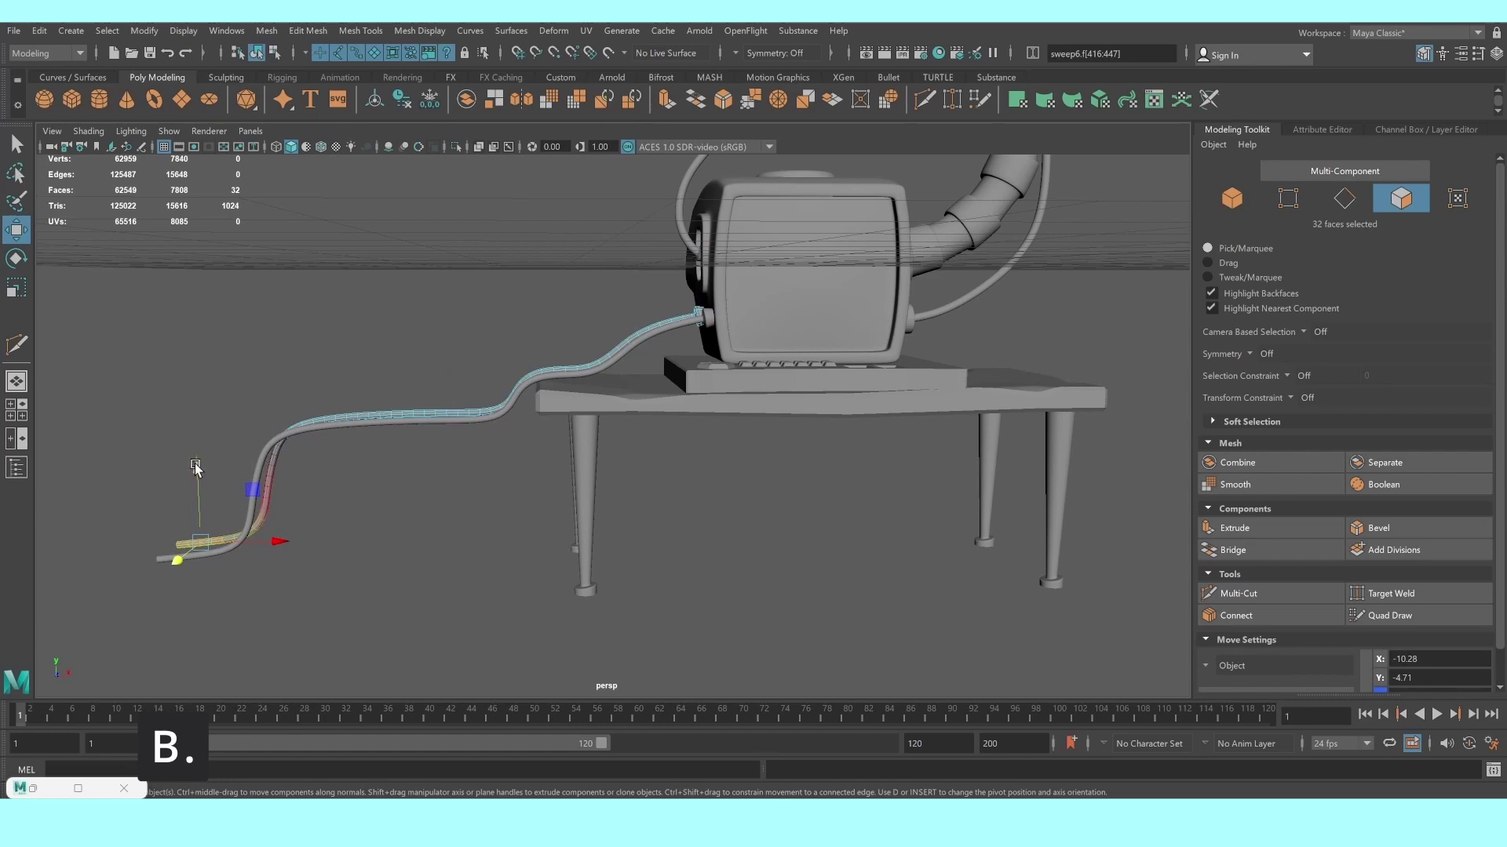
left_click_drag(196, 468, 251, 508)
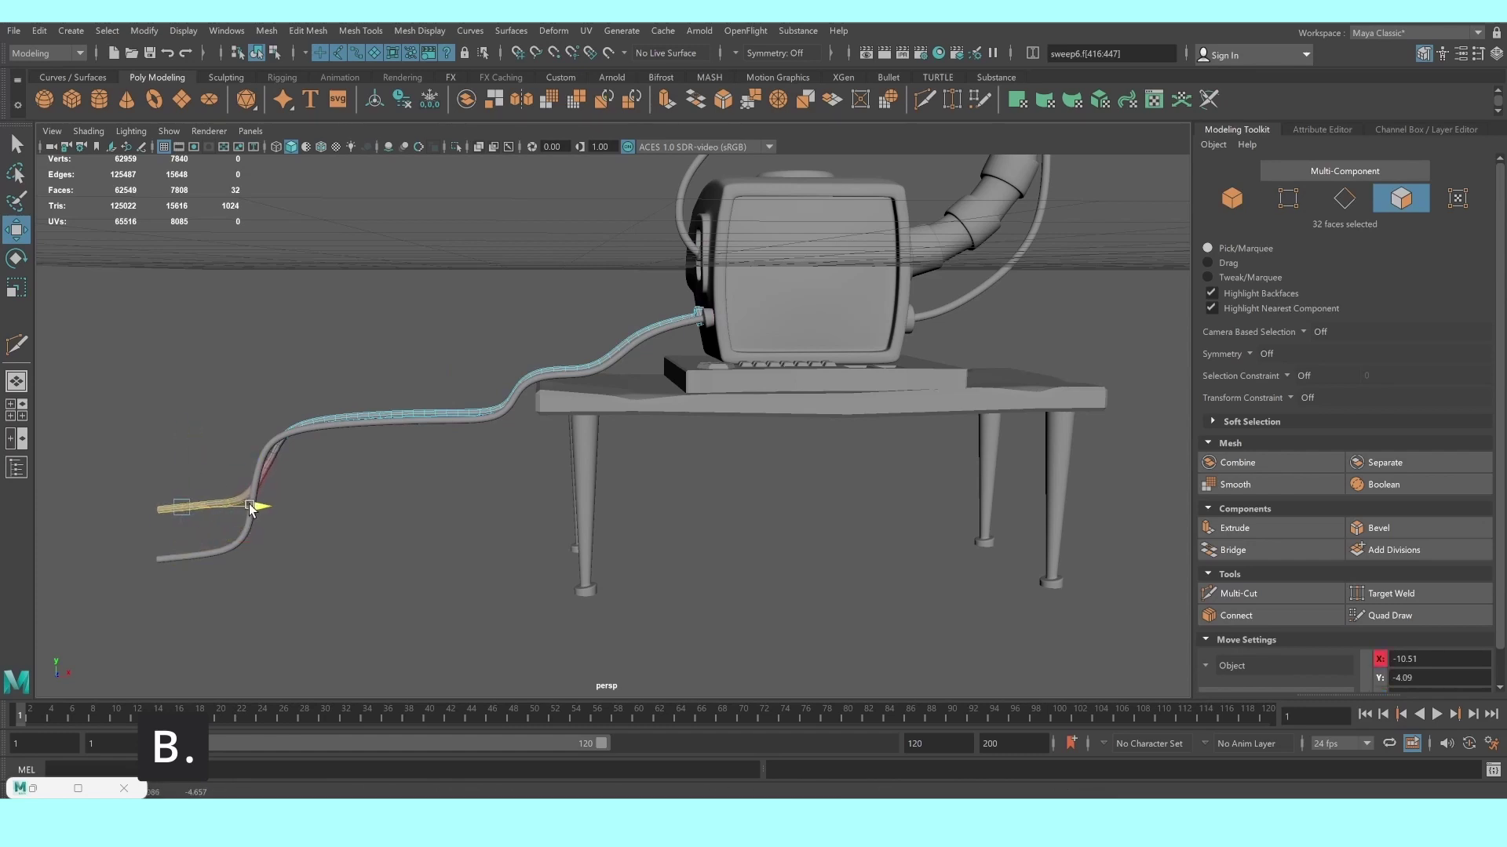
Refine the cable's soft-selection falloff and faces, then return to object mode
mouse_move(239, 447)
left_mouse_down()
mouse_move(346, 475)
mouse_move(296, 360)
left_mouse_up()
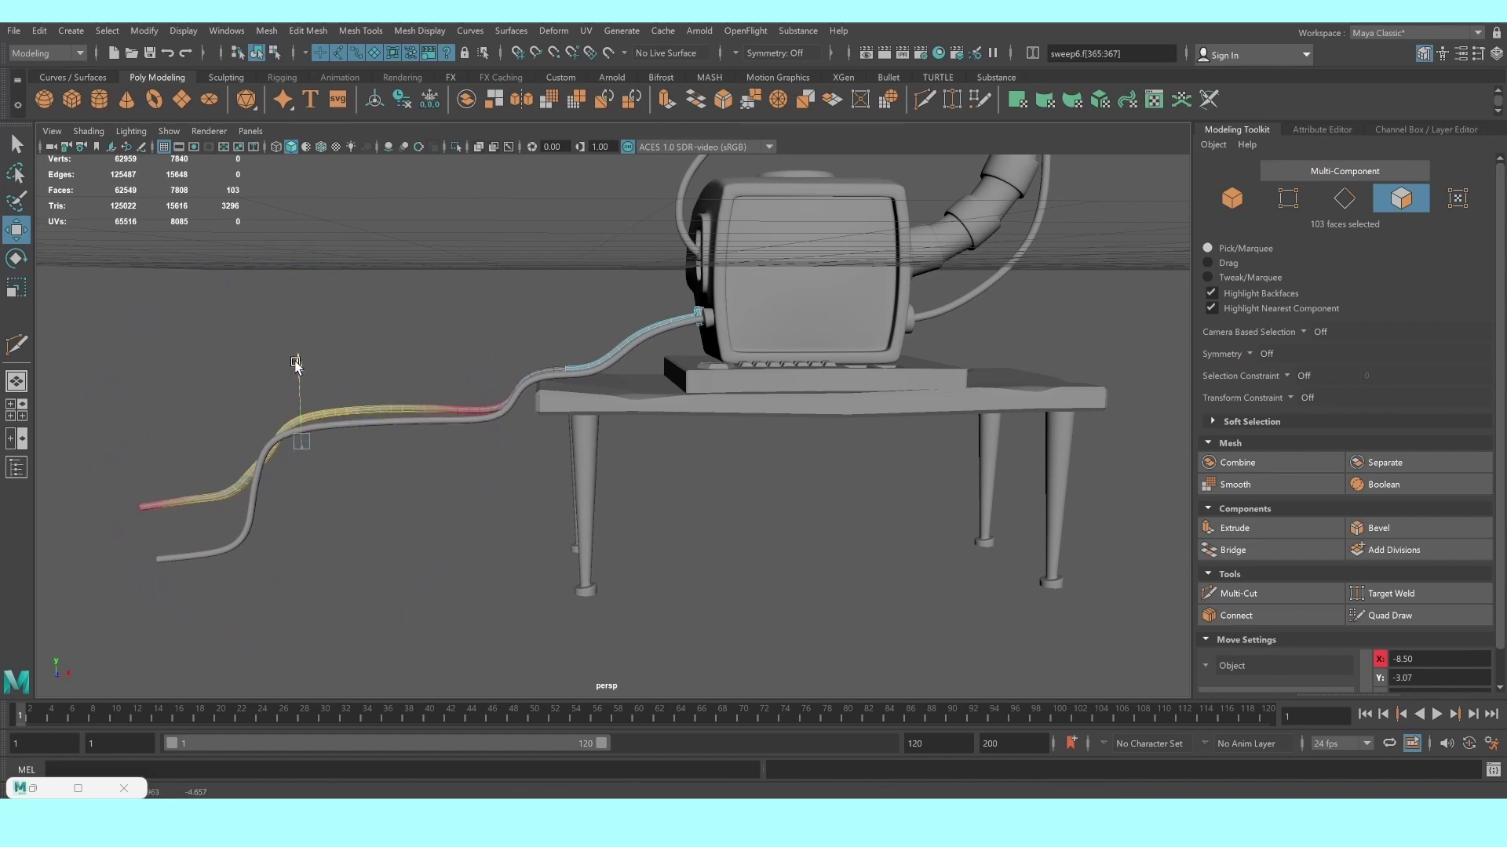
left_click_drag(253, 414, 291, 438)
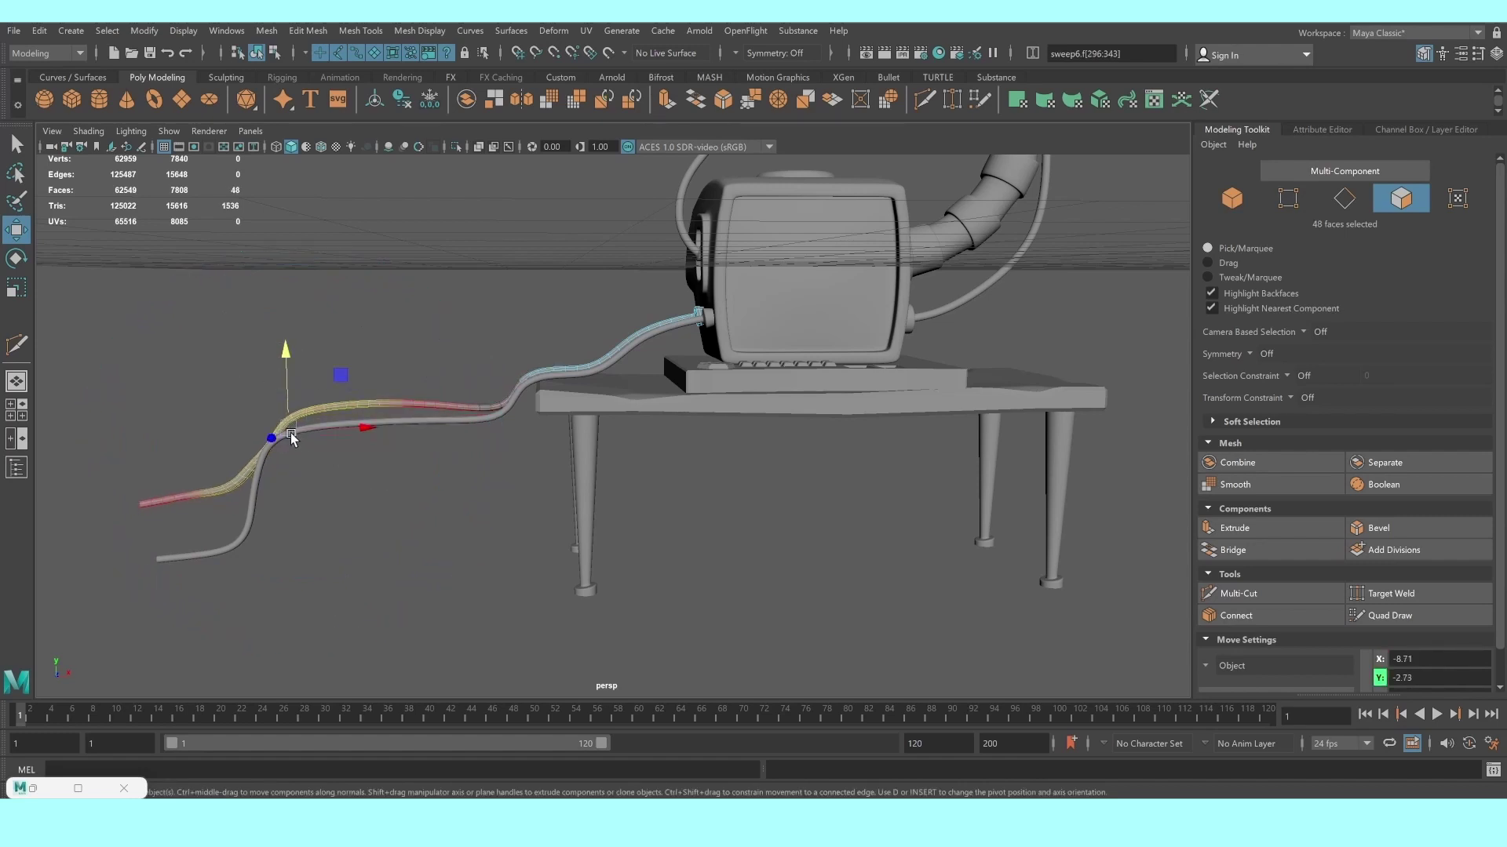
key("b")
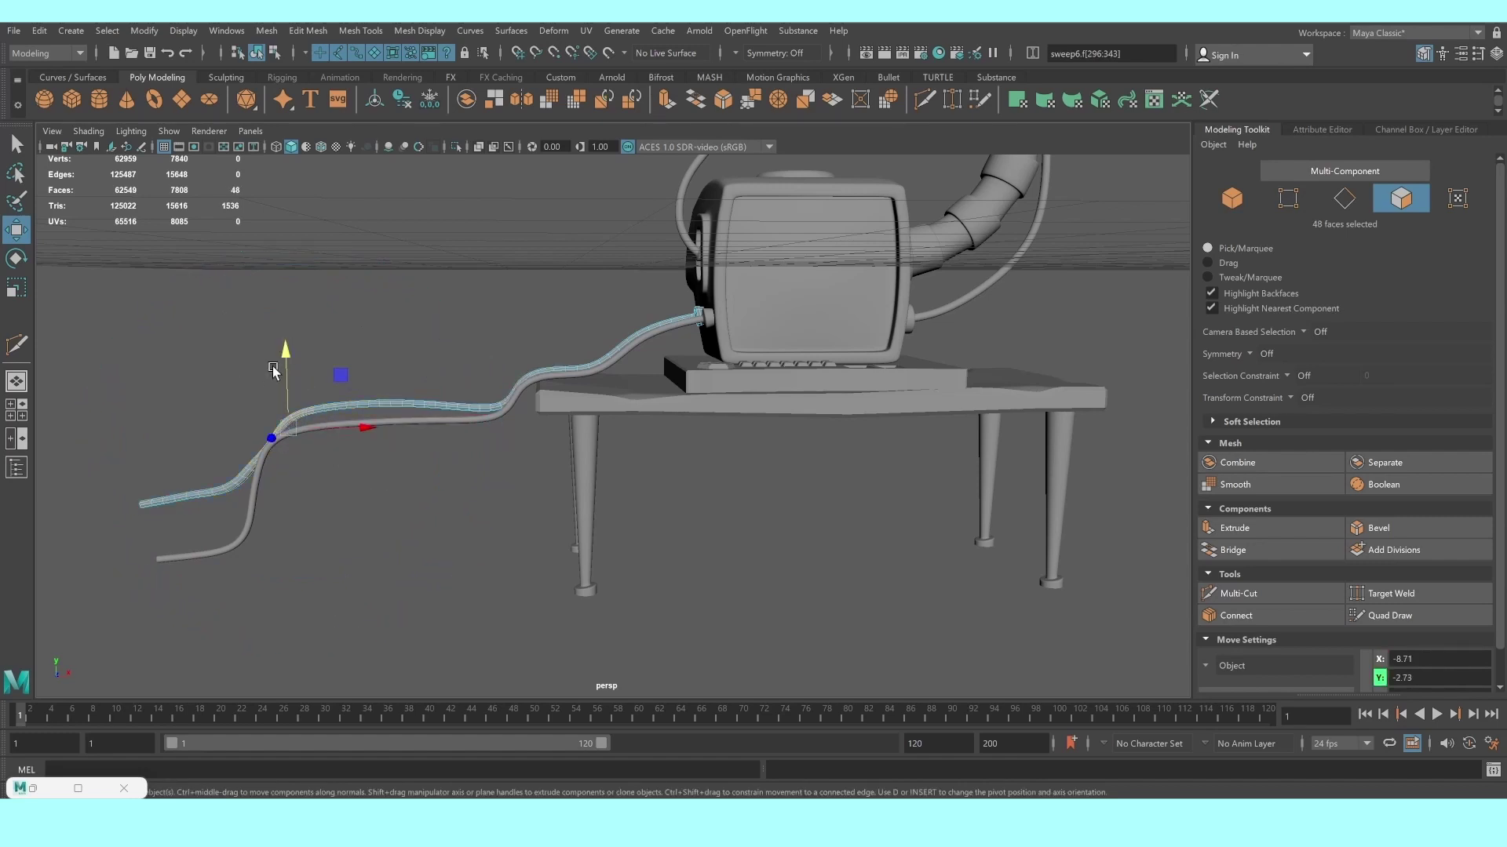
key("b")
mouse_move(273, 372)
left_mouse_down()
mouse_move(292, 378)
mouse_move(288, 361)
left_mouse_up()
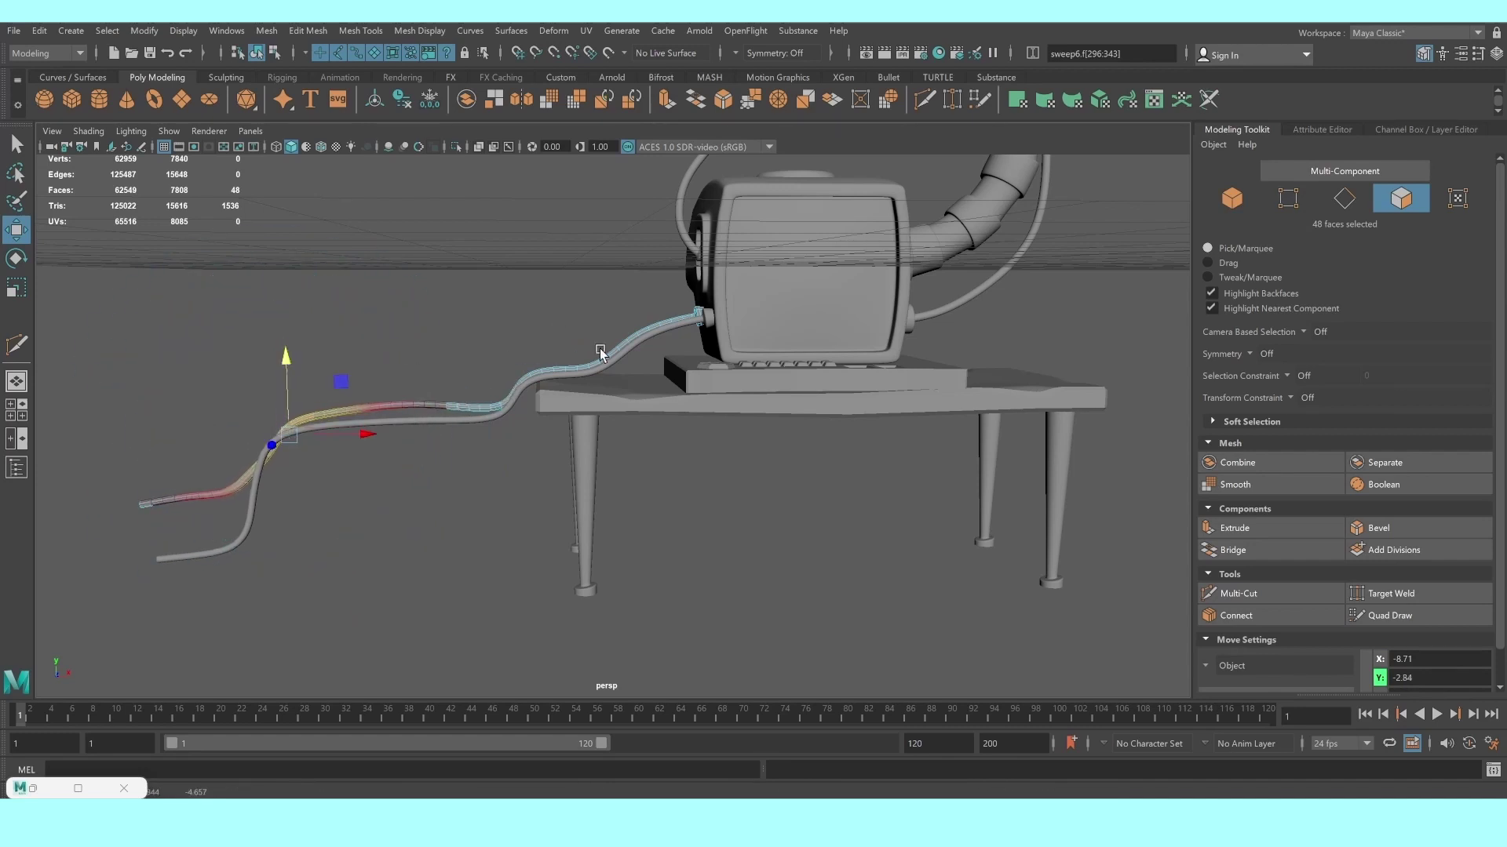
left_click_drag(634, 323, 649, 339)
left_click_drag(644, 259, 642, 254)
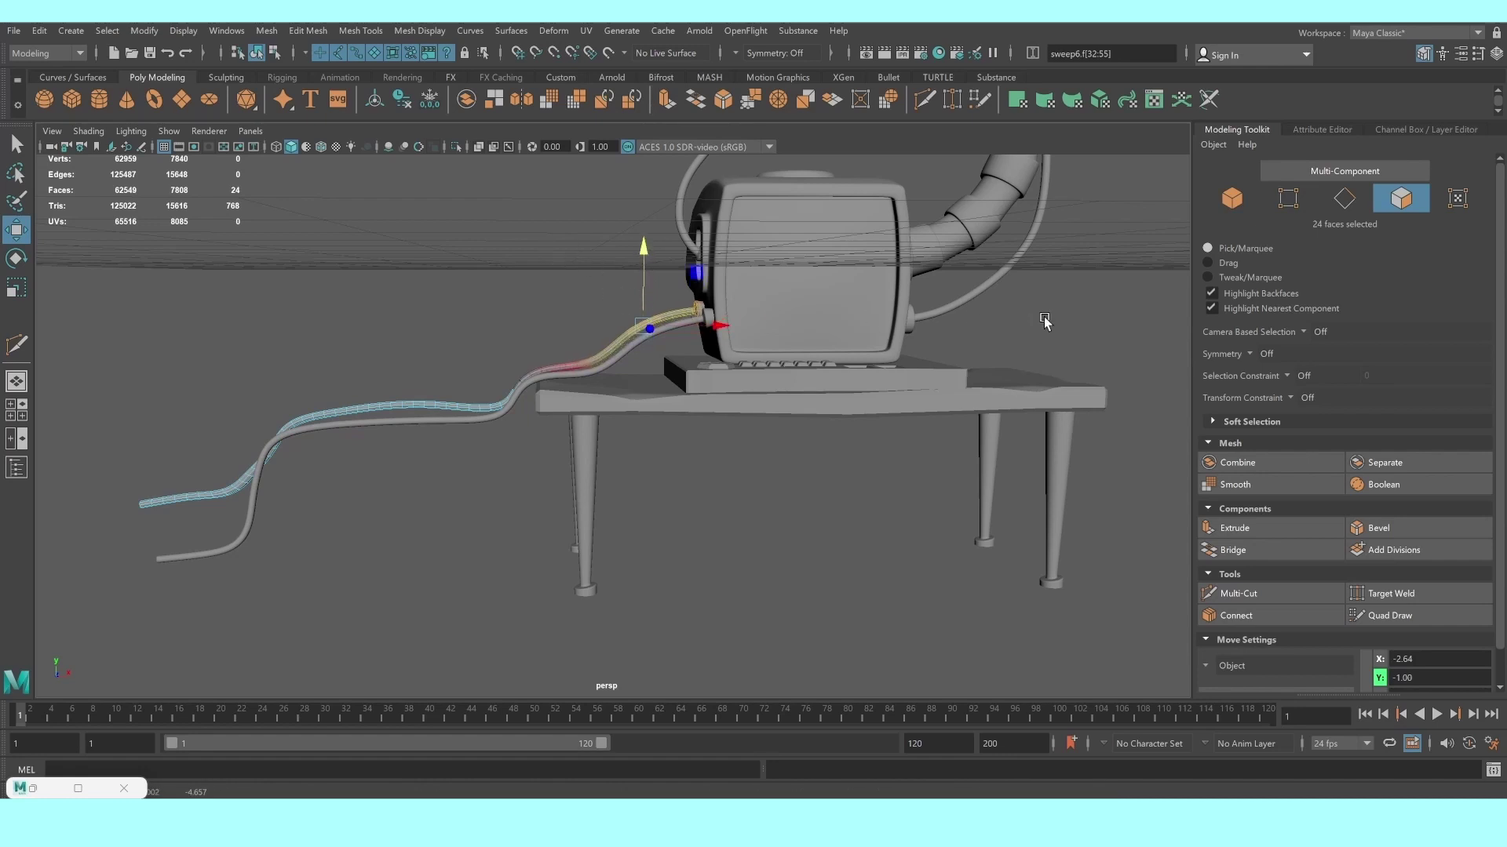
key("ctrl+z")
right_click_drag(703, 315, 704, 284)
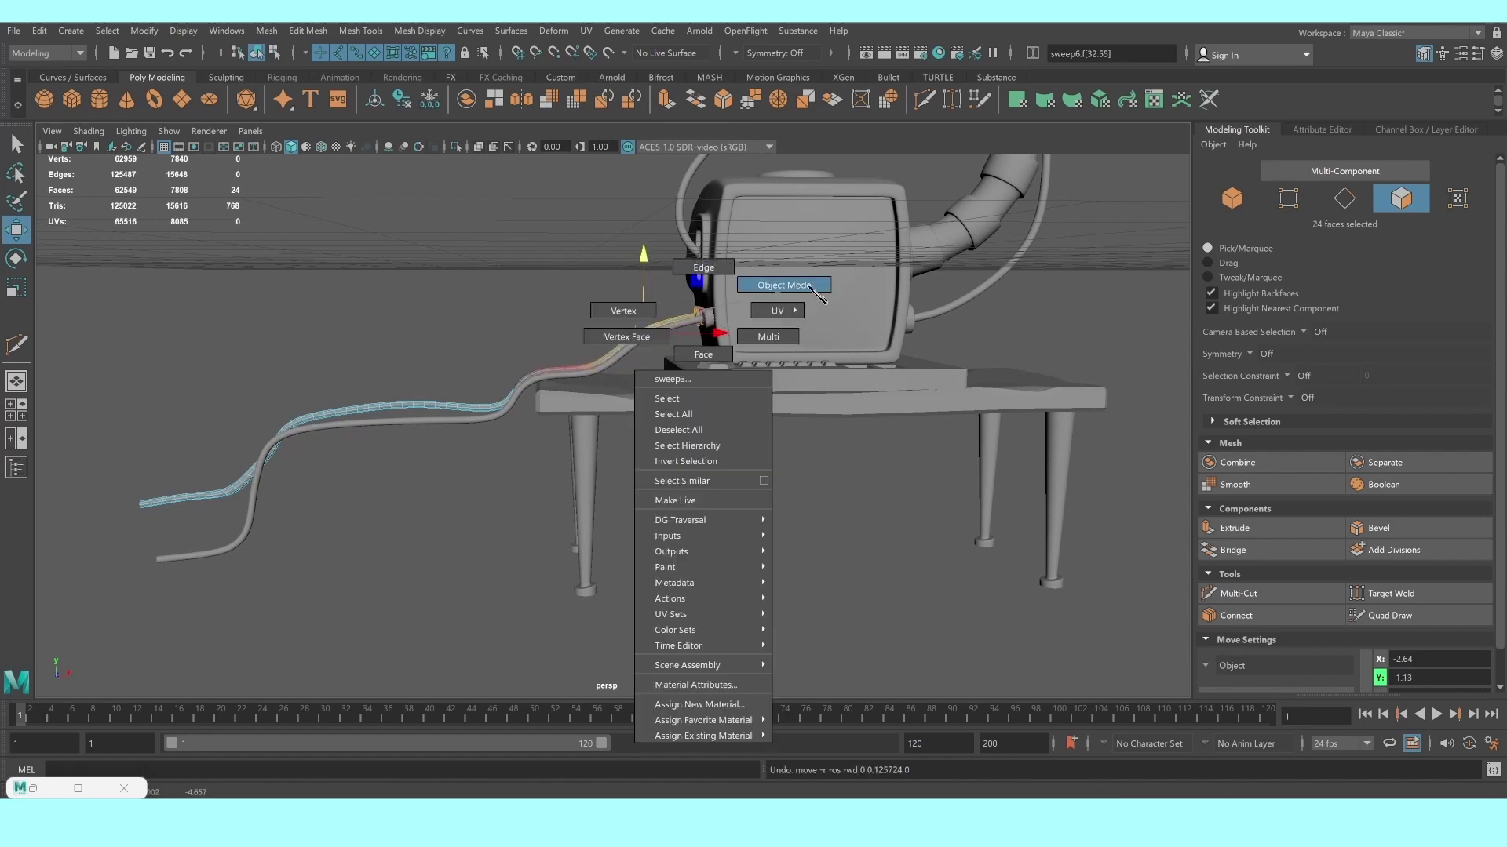
Open the Outliner and unhide msh_pc_chair_01 with Shift+H
mouse_move(1086, 326)
left_mouse_down("alt")
mouse_move(910, 453)
mouse_move(944, 451)
mouse_move(858, 440)
mouse_move(868, 424)
mouse_move(801, 460)
mouse_move(874, 470)
mouse_move(826, 449)
mouse_move(785, 455)
mouse_move(800, 459)
left_mouse_up("alt")
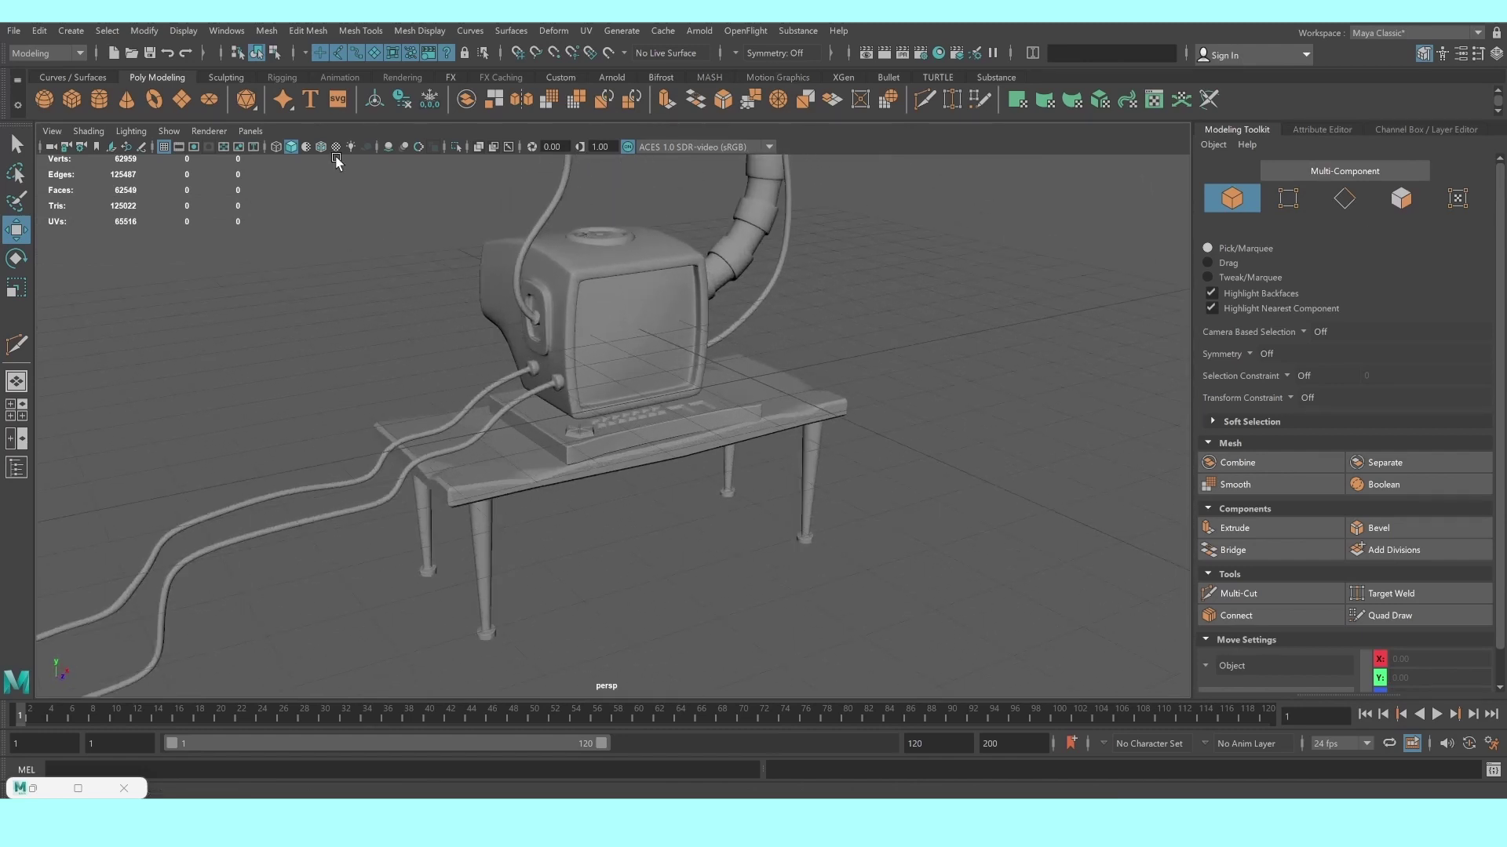
left_click(221, 33)
mouse_move(256, 164)
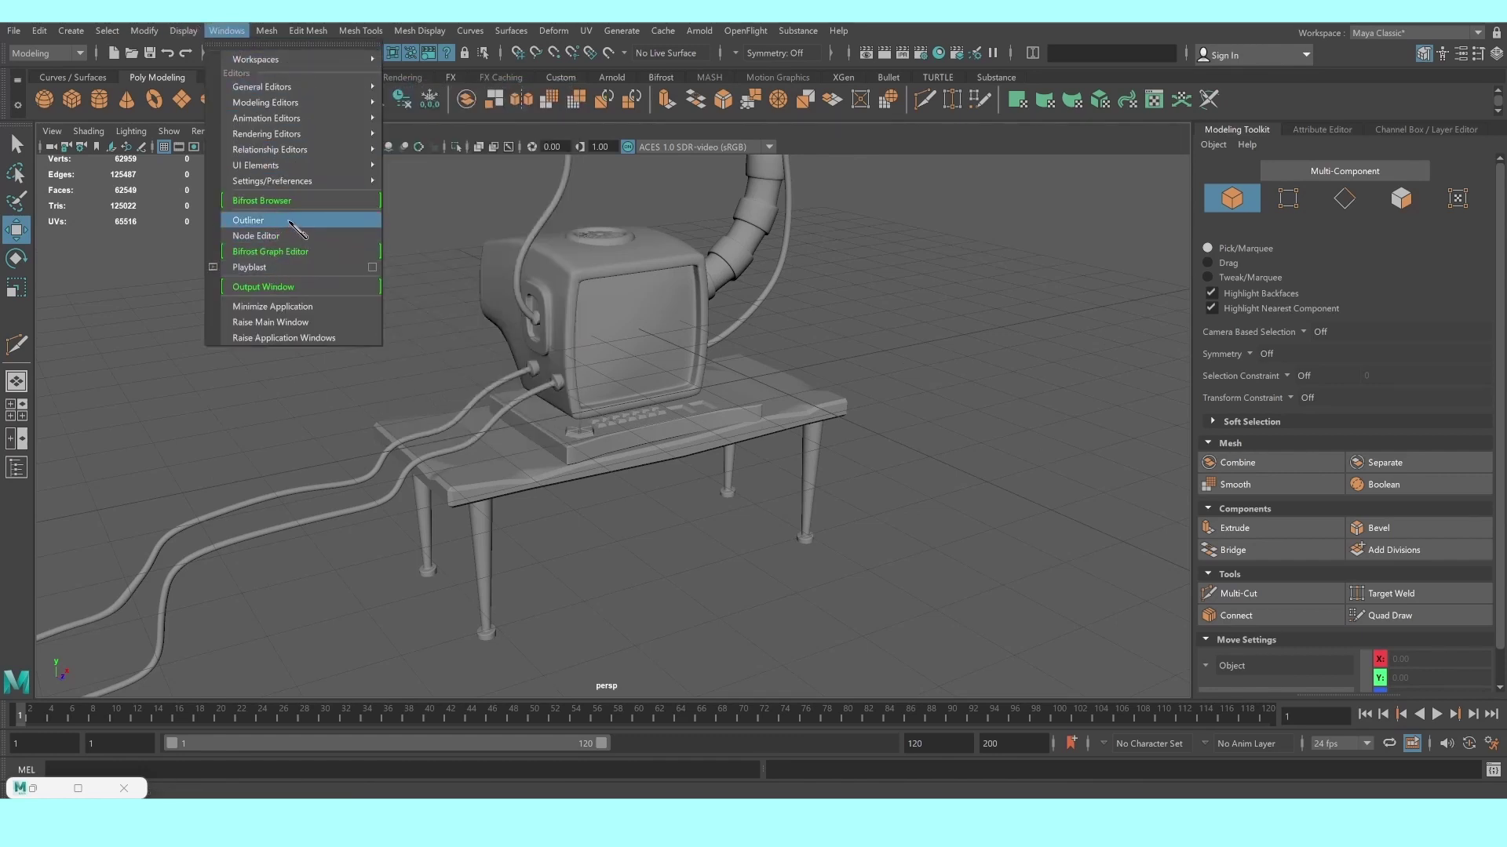
left_click(259, 219)
left_click(1012, 227)
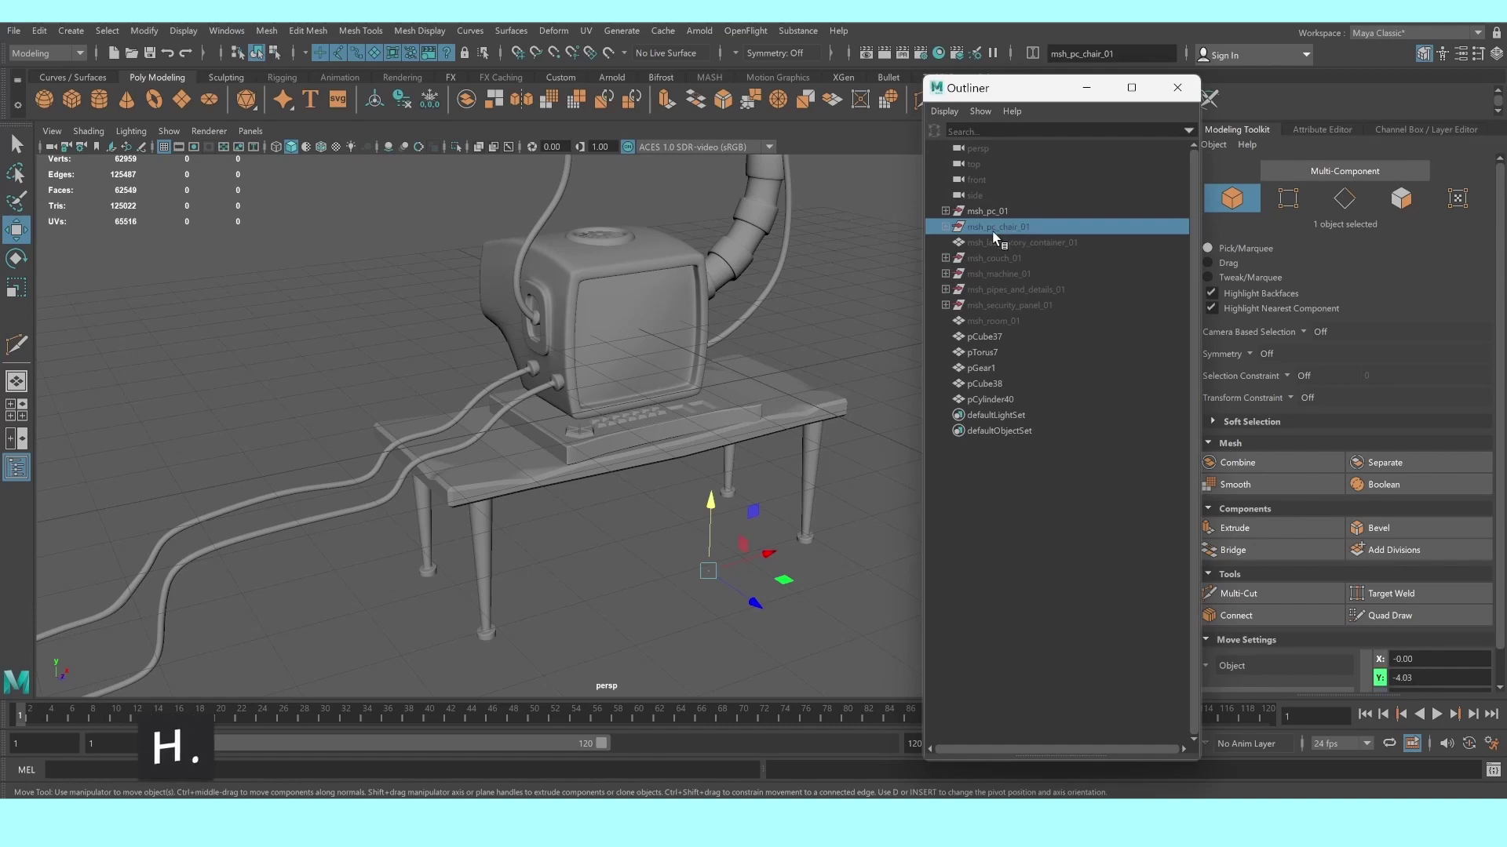
key("shift+h")
Frame the chair, select the stool seat and minimize the Outliner
key("f")
left_click(620, 499)
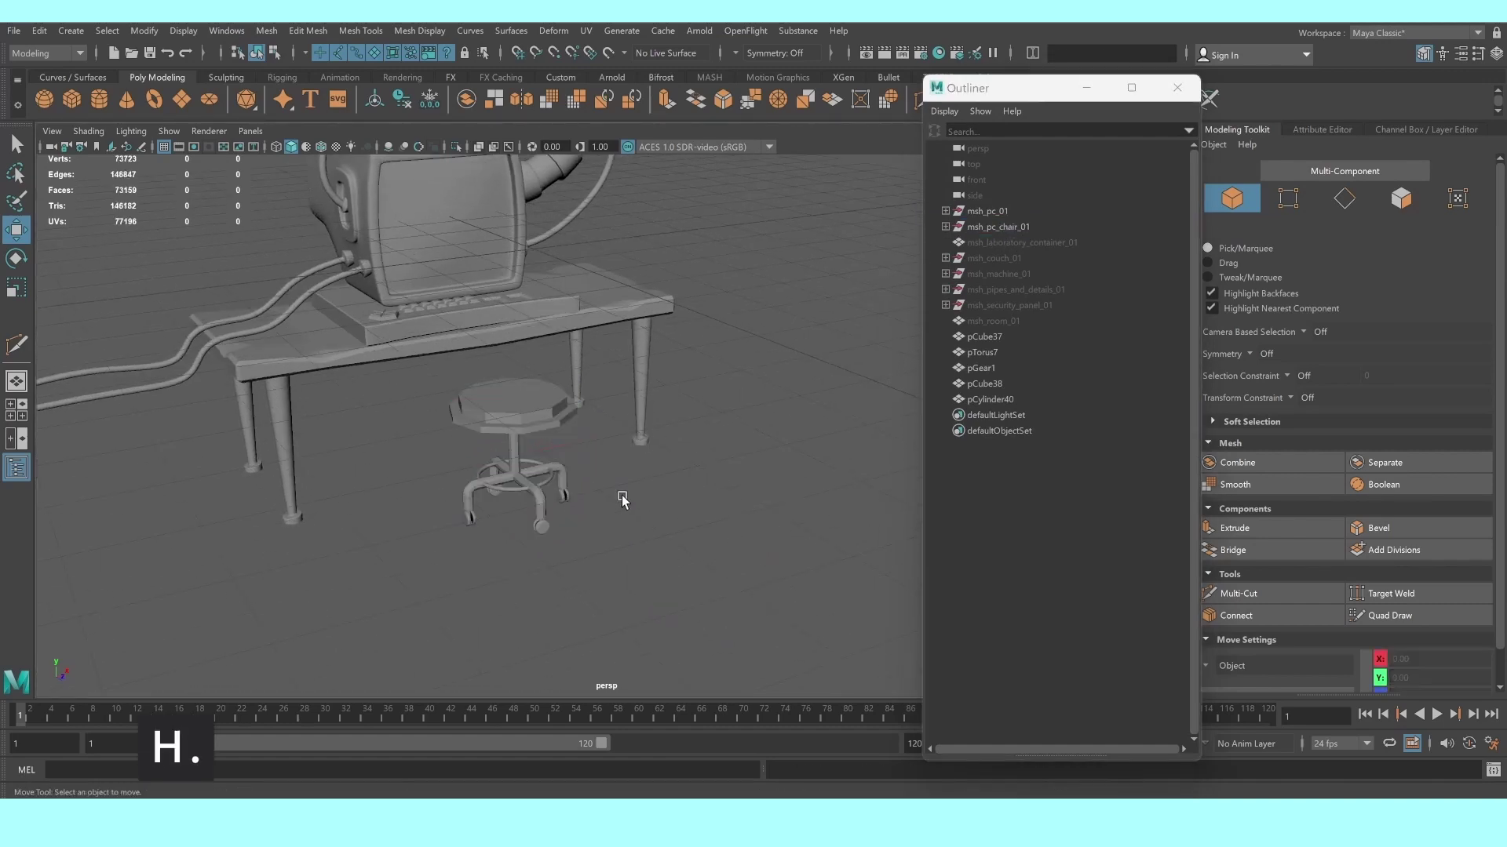
scroll(551, 461, "up", 5)
mouse_move(551, 461)
left_mouse_down("alt")
mouse_move(655, 428)
mouse_move(515, 410)
left_mouse_up("alt")
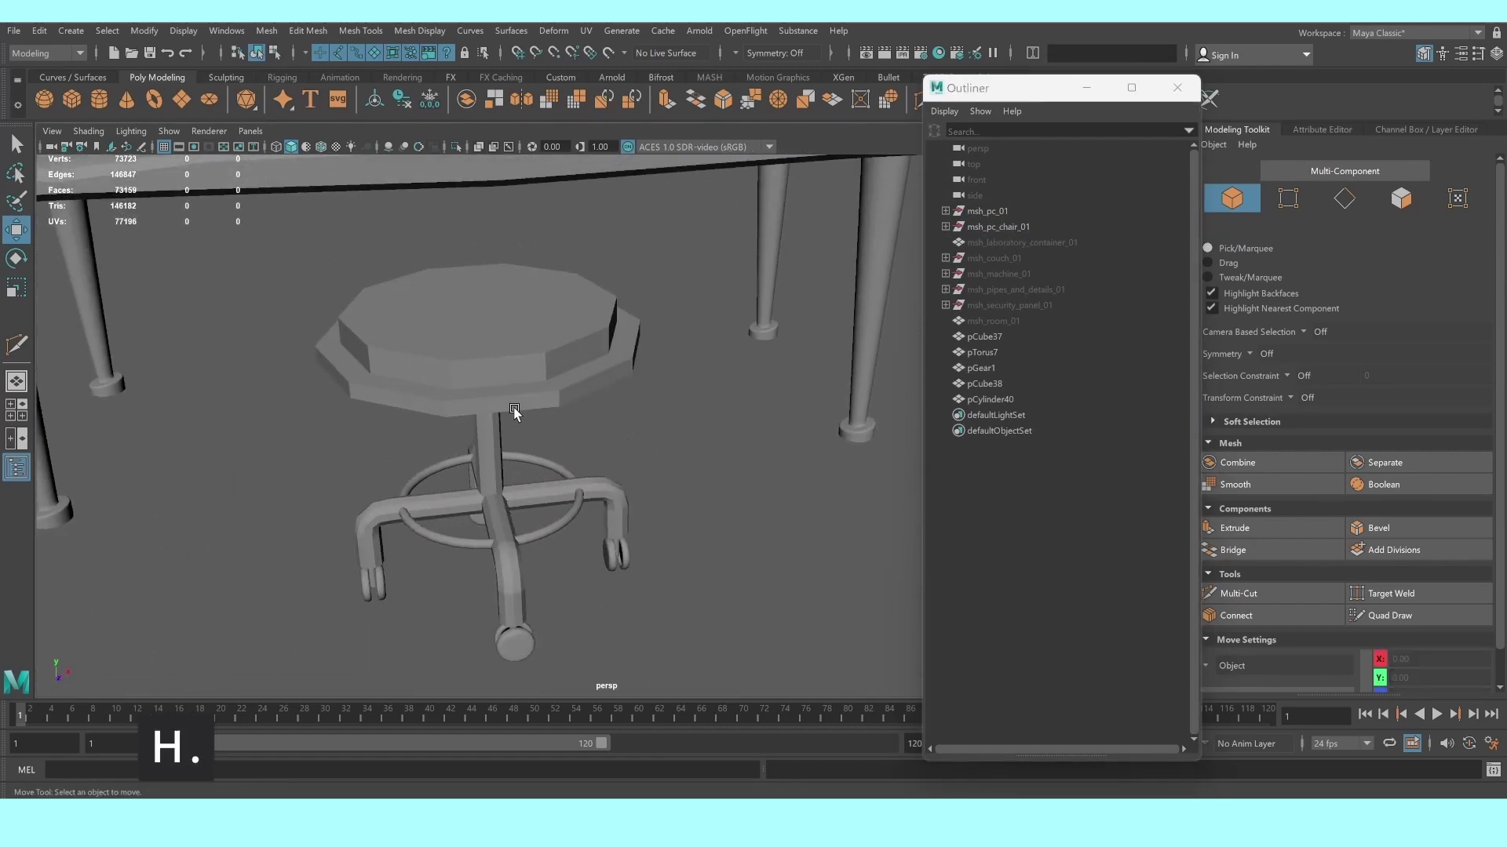
left_click(533, 355)
left_click(1086, 87)
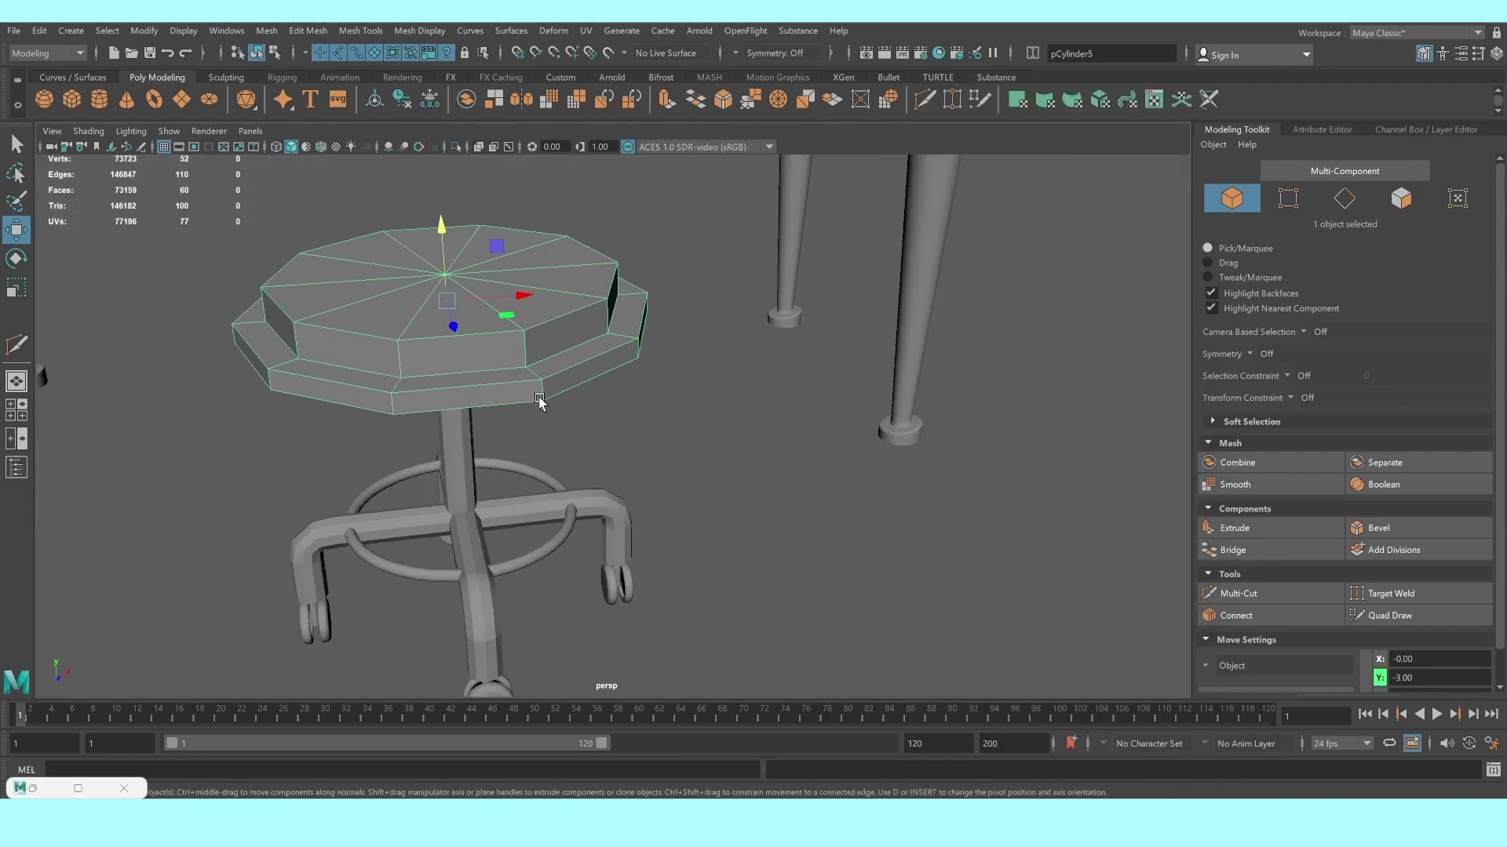
left_click_drag(628, 440, 676, 468, "alt")
Bevel the stool seat at 0.23 fraction and preview it smoothed
left_click(1378, 528)
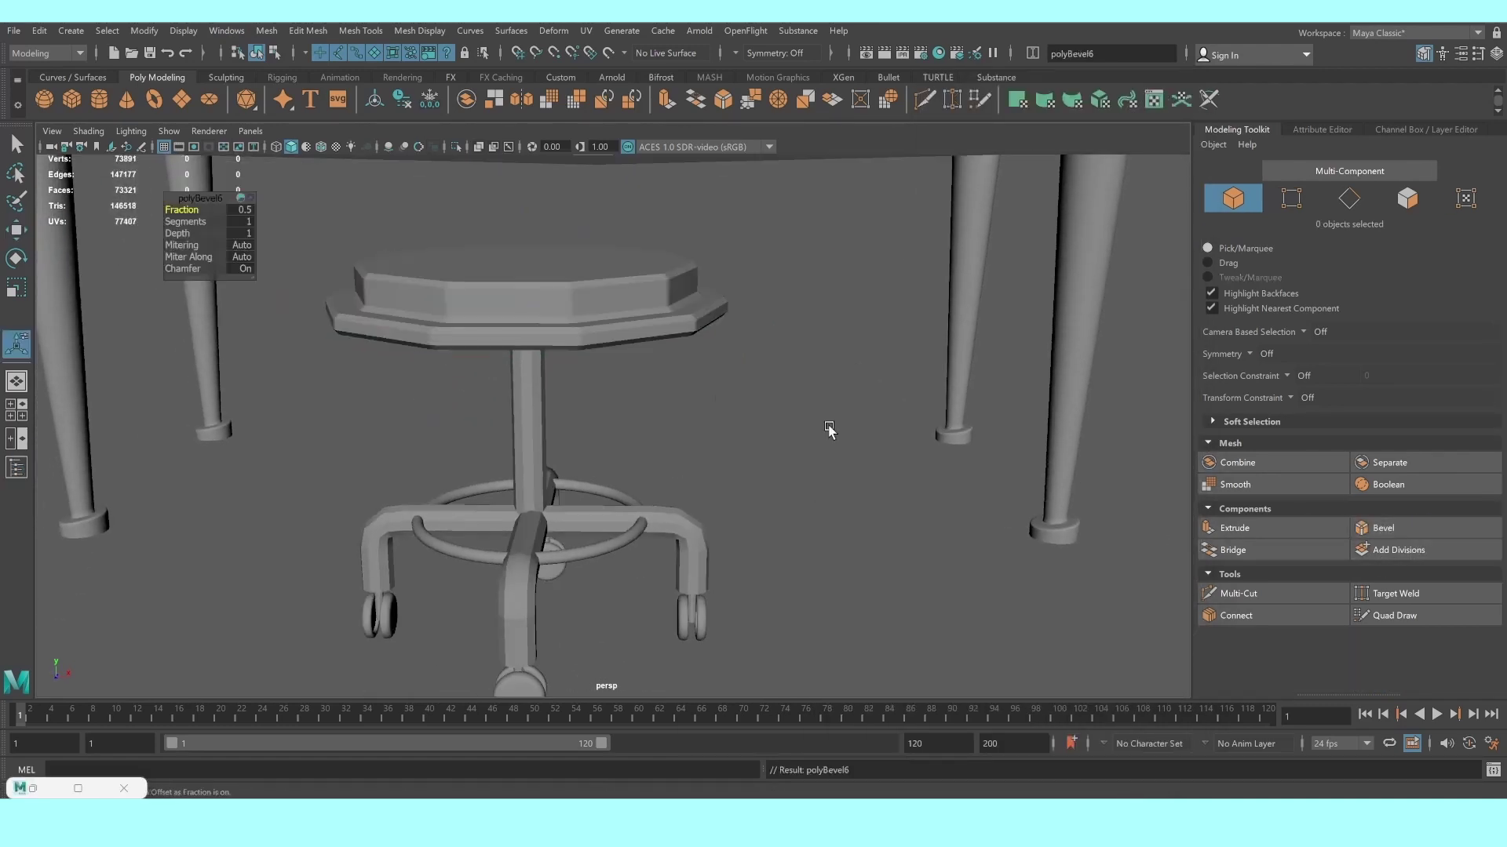
mouse_move(823, 427)
left_mouse_down("alt")
mouse_move(498, 410)
mouse_move(224, 218)
mouse_move(174, 203)
left_mouse_up("alt")
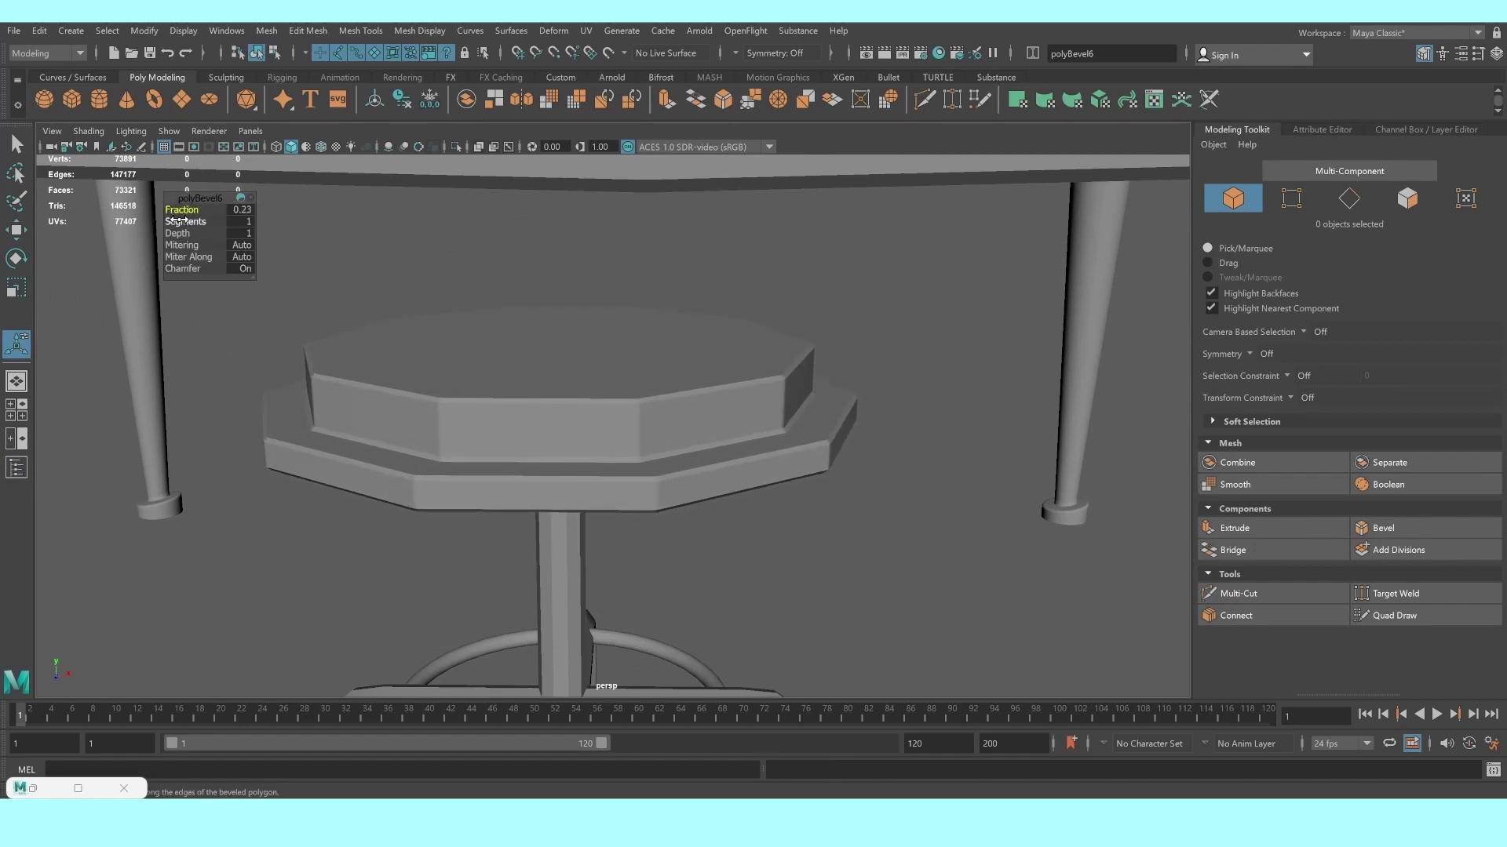
left_click_drag(179, 221, 481, 376)
left_click(512, 358)
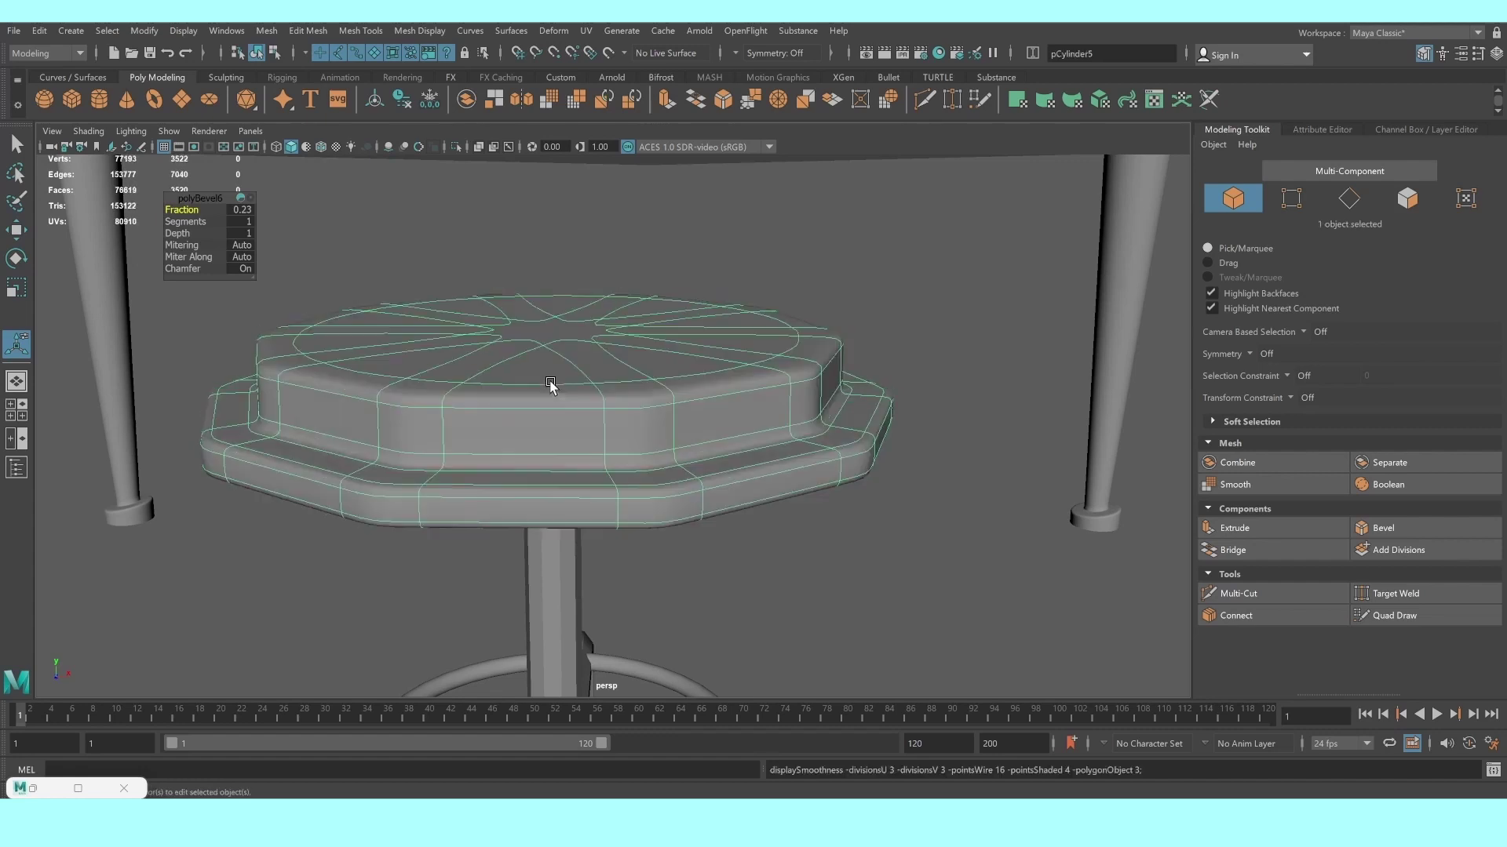
left_click(793, 240)
key("ctrl+z")
key("ctrl+z")
key("ctrl+z")
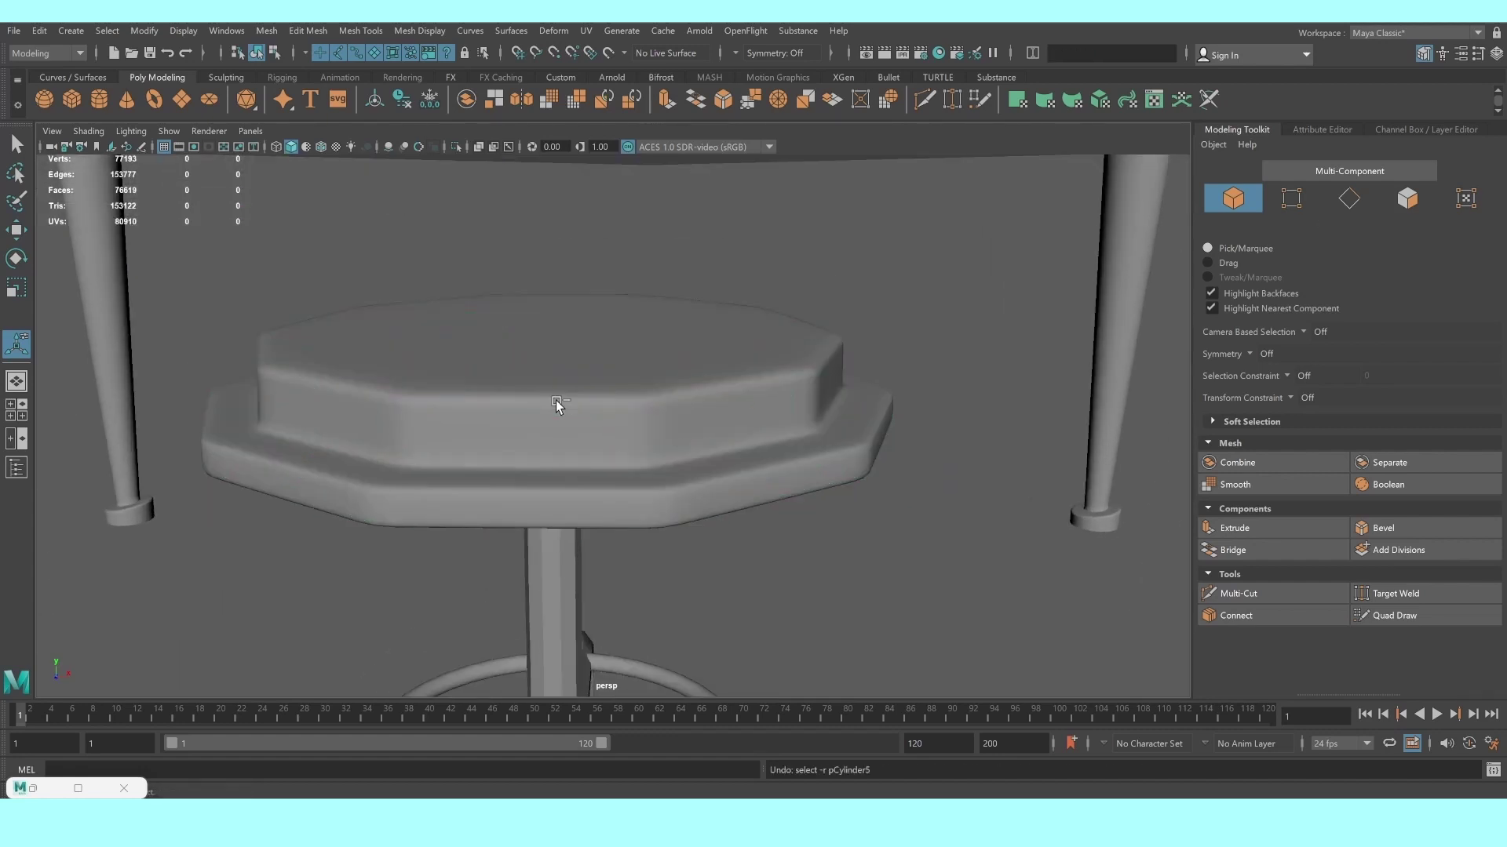
key("ctrl+z")
key("ctrl+z")
key("ctrl+z")
key("ctrl+z")
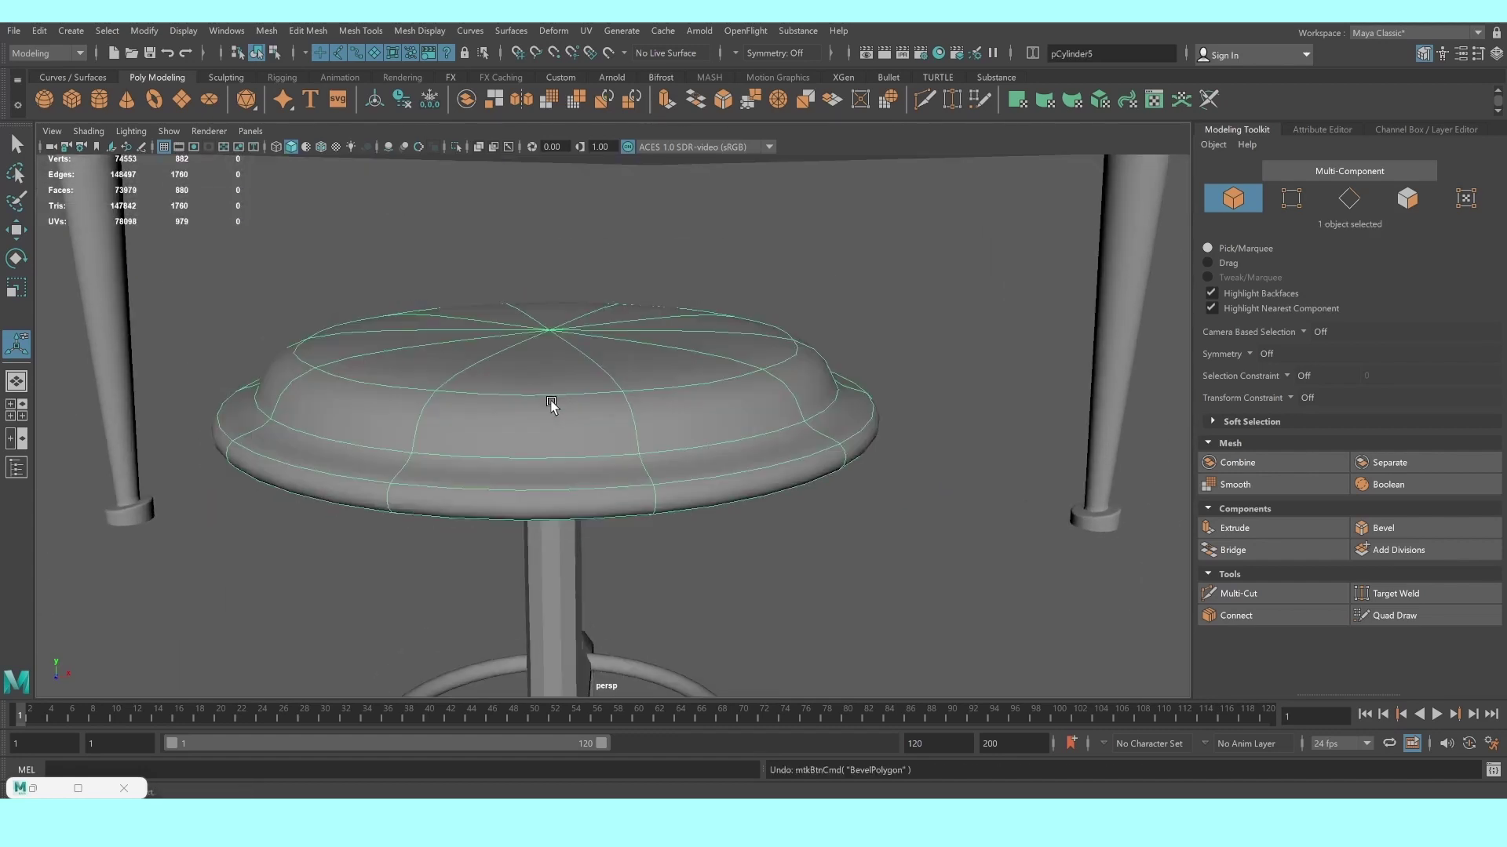
Bevel the stool seat's edge loop with two segments
key("1")
right_click(535, 395)
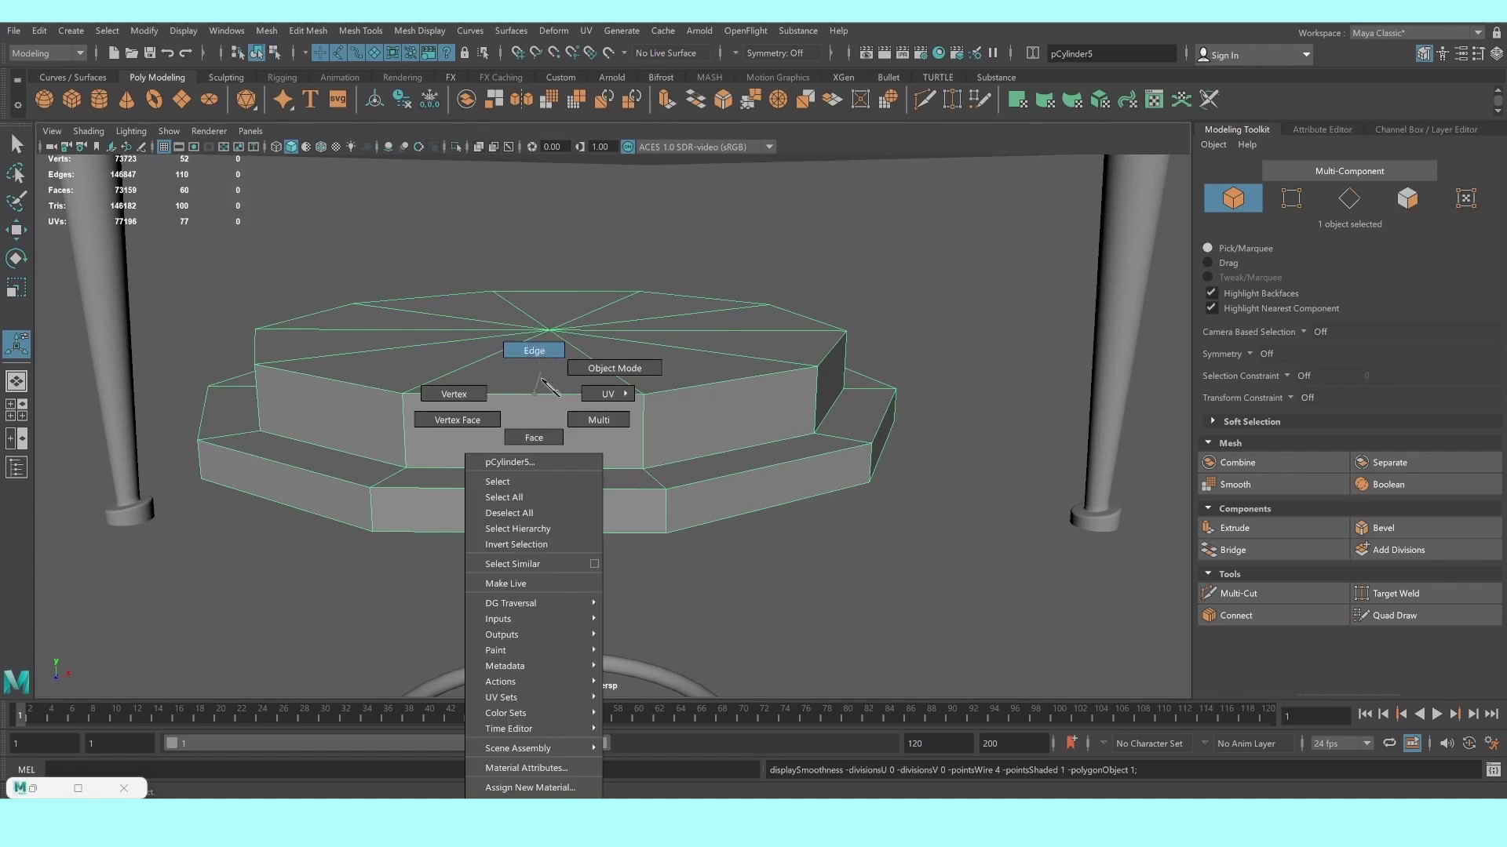
left_click(542, 379)
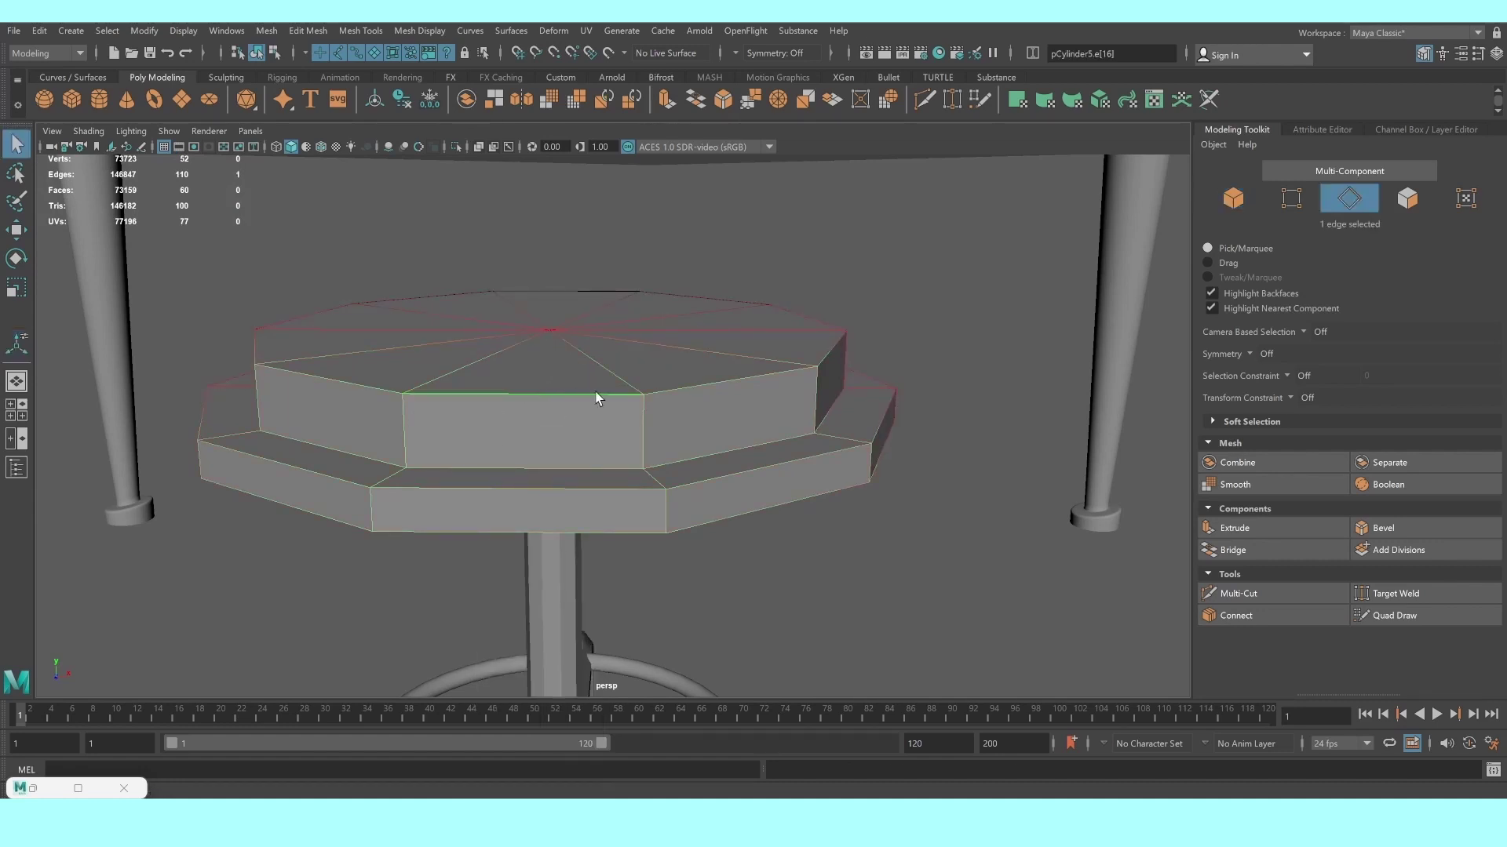
double_click(582, 486, "shift")
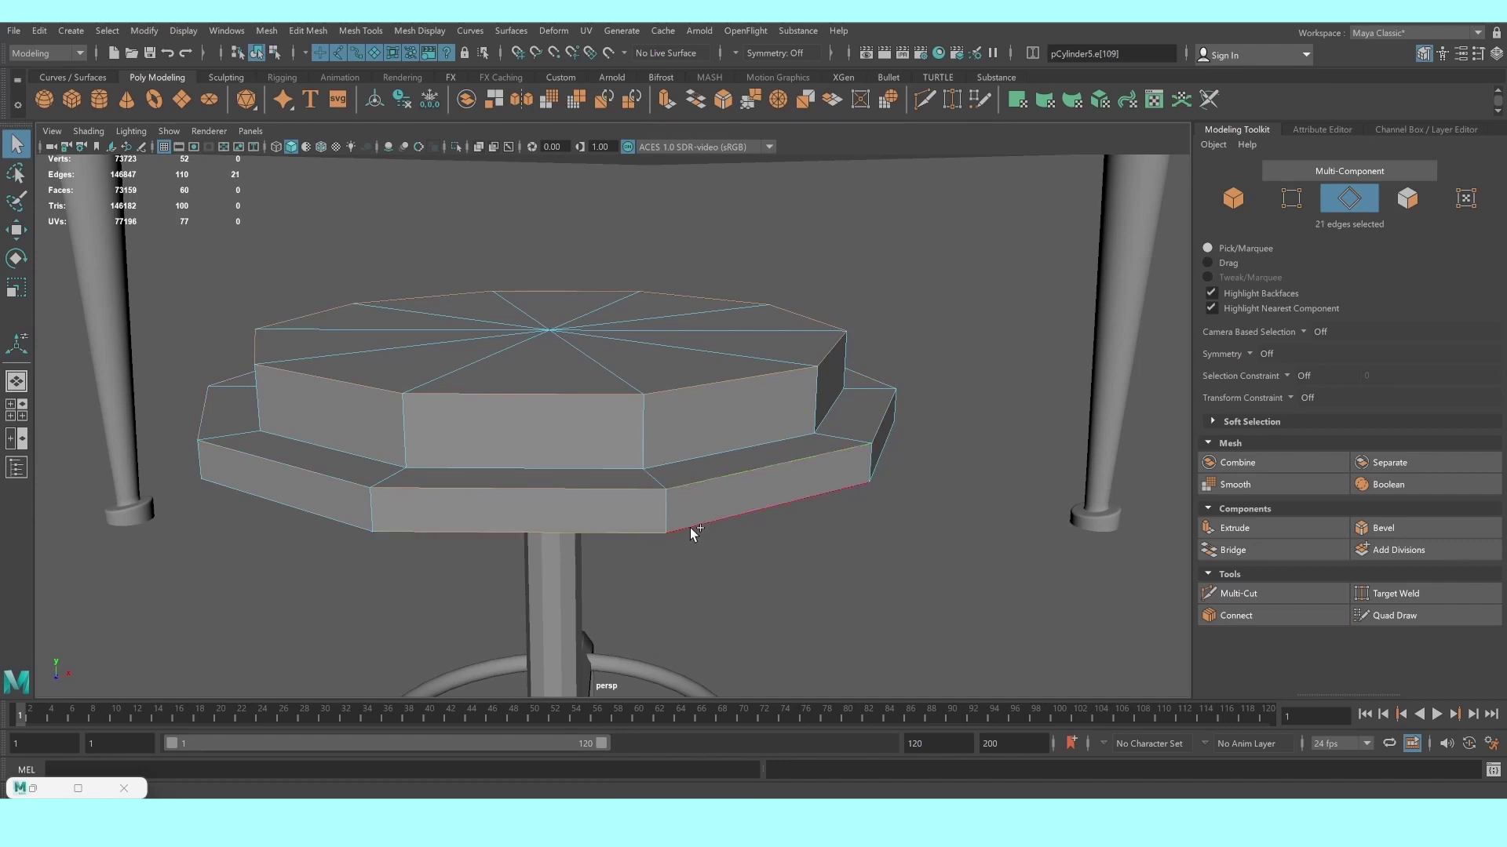
left_click(1381, 527)
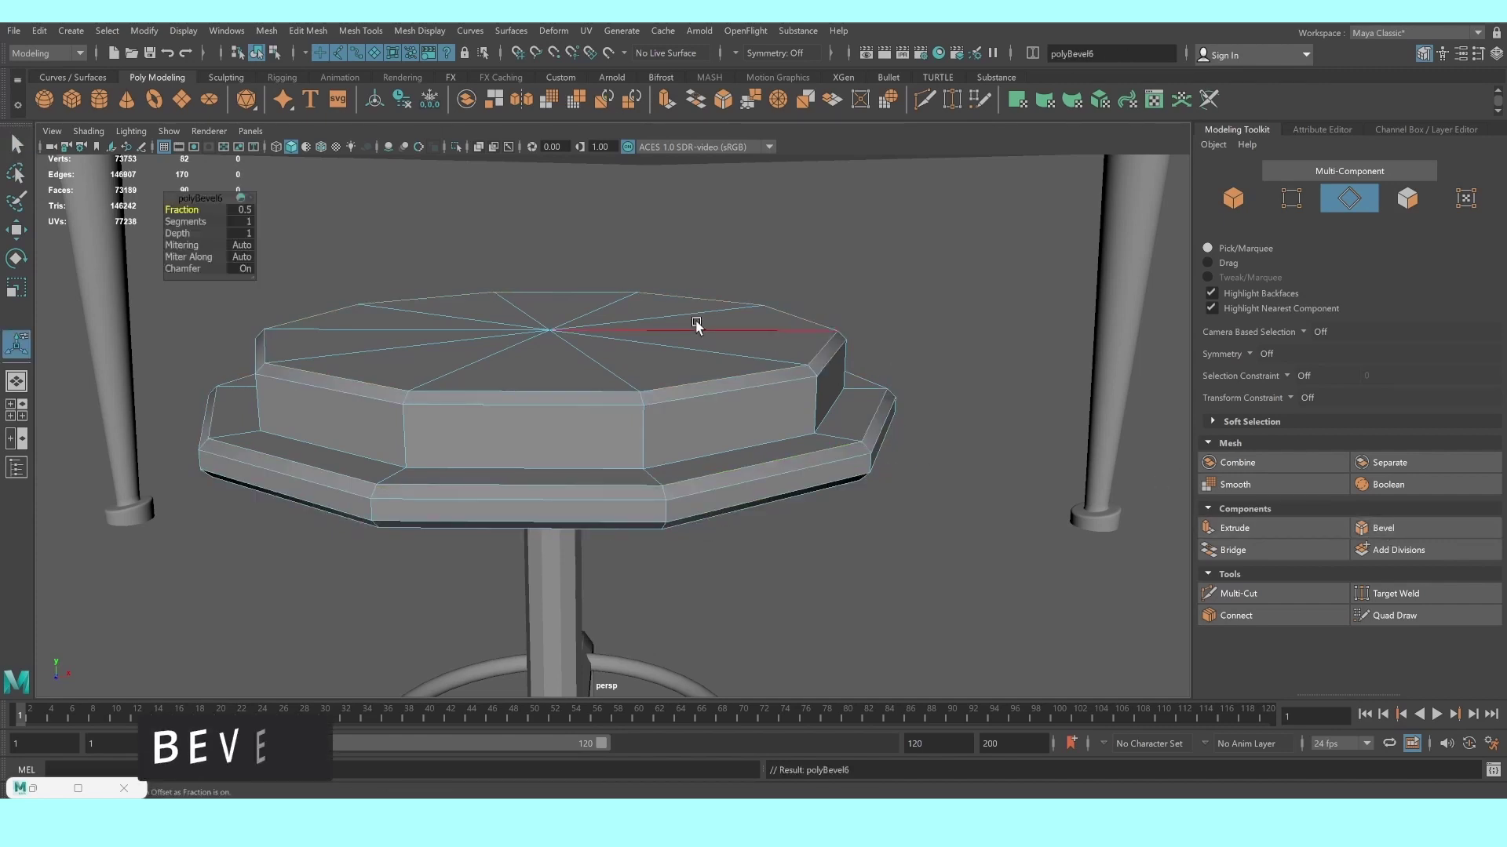
left_click_drag(180, 209, 219, 225)
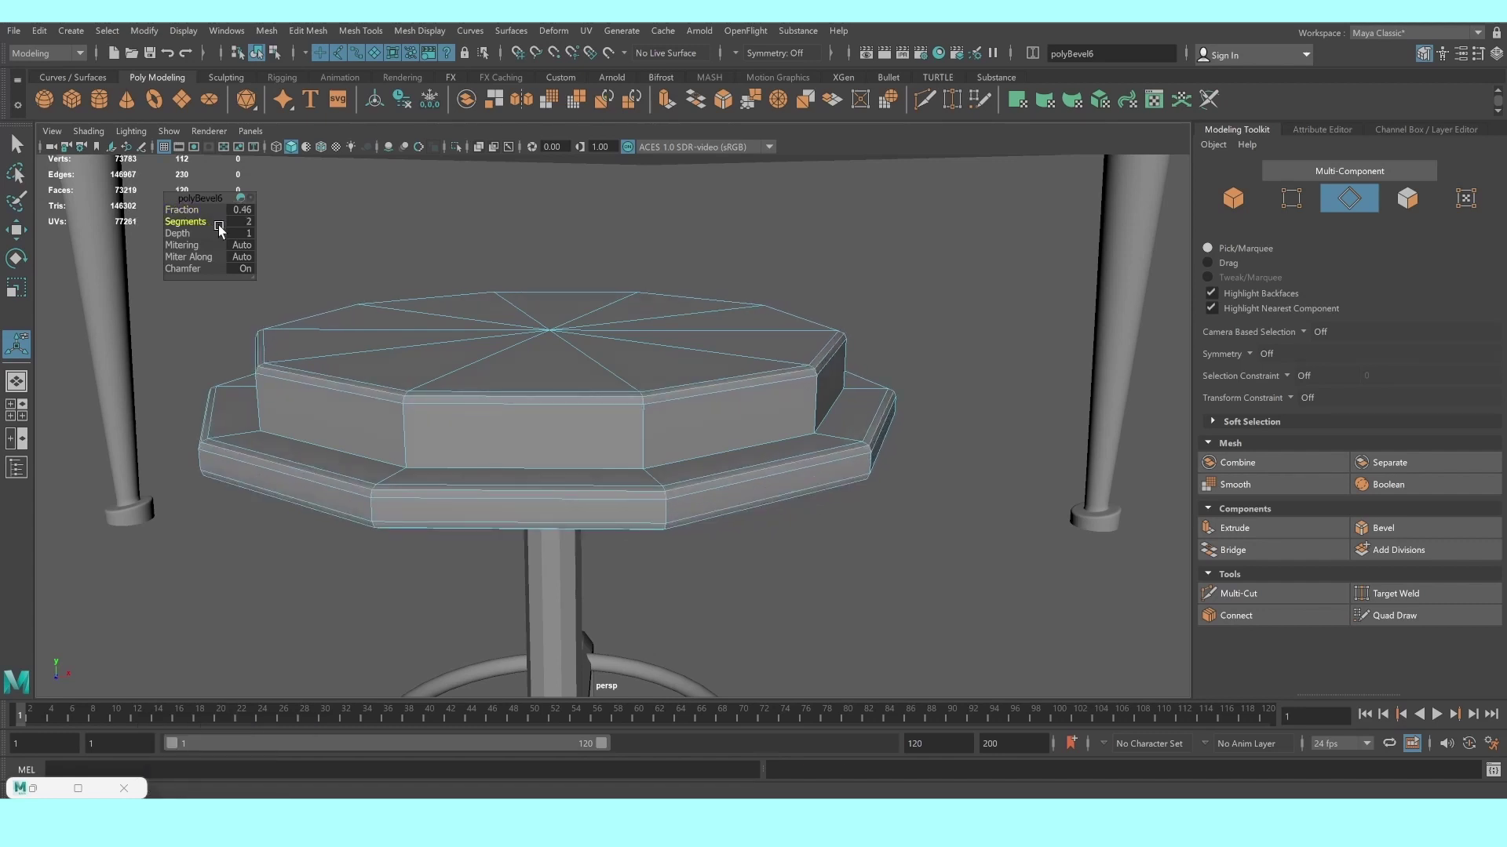
left_click_drag(184, 209, 182, 210)
Preview the bevelled seat smoothed and zoom in to inspect it
right_click_drag(455, 357, 601, 230)
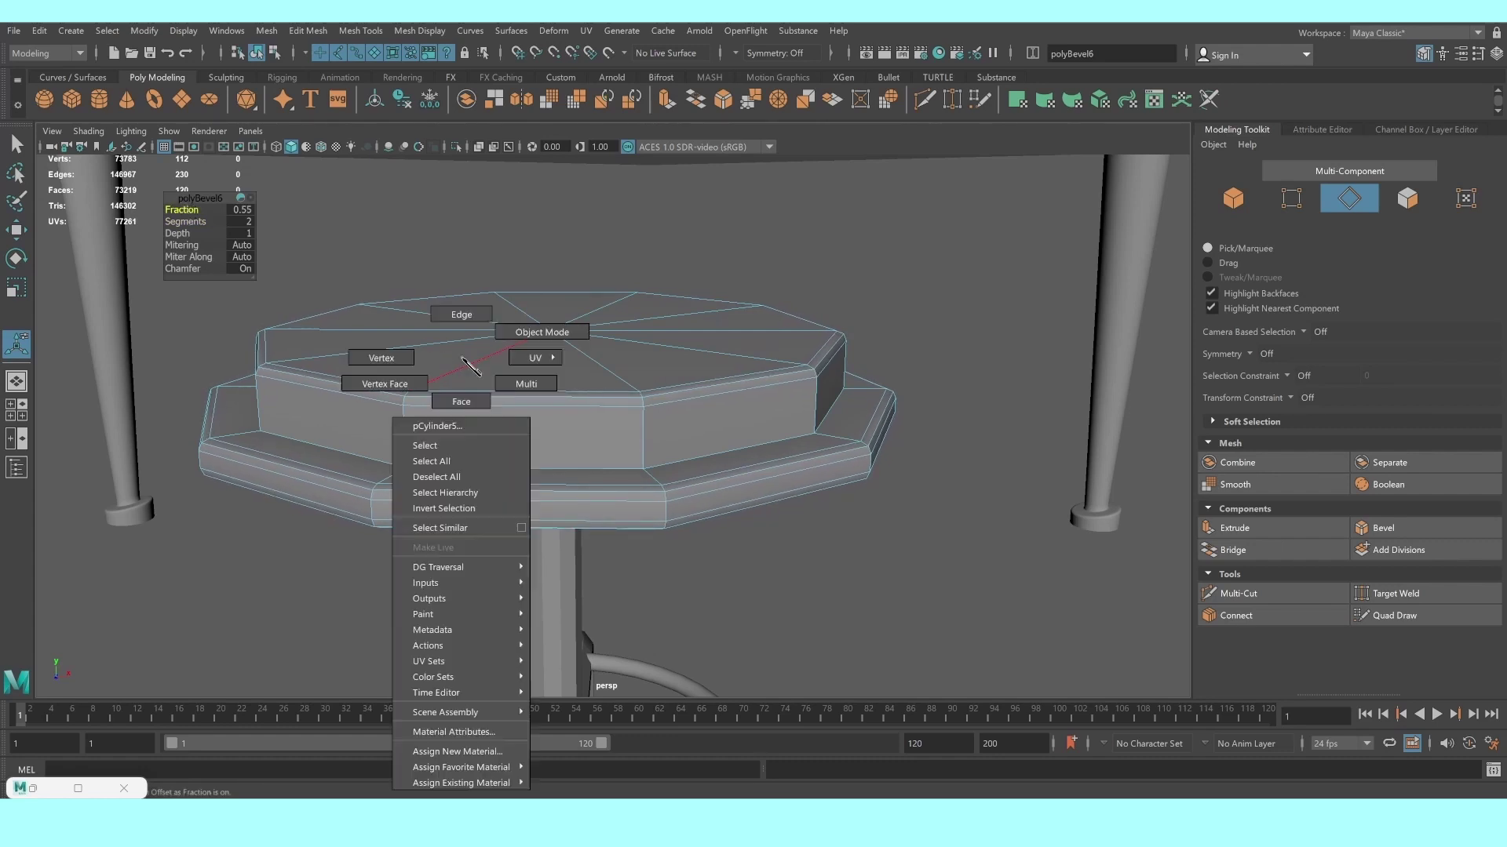
left_click(601, 229)
scroll(601, 229, "down", 5)
left_click(592, 416)
key("3")
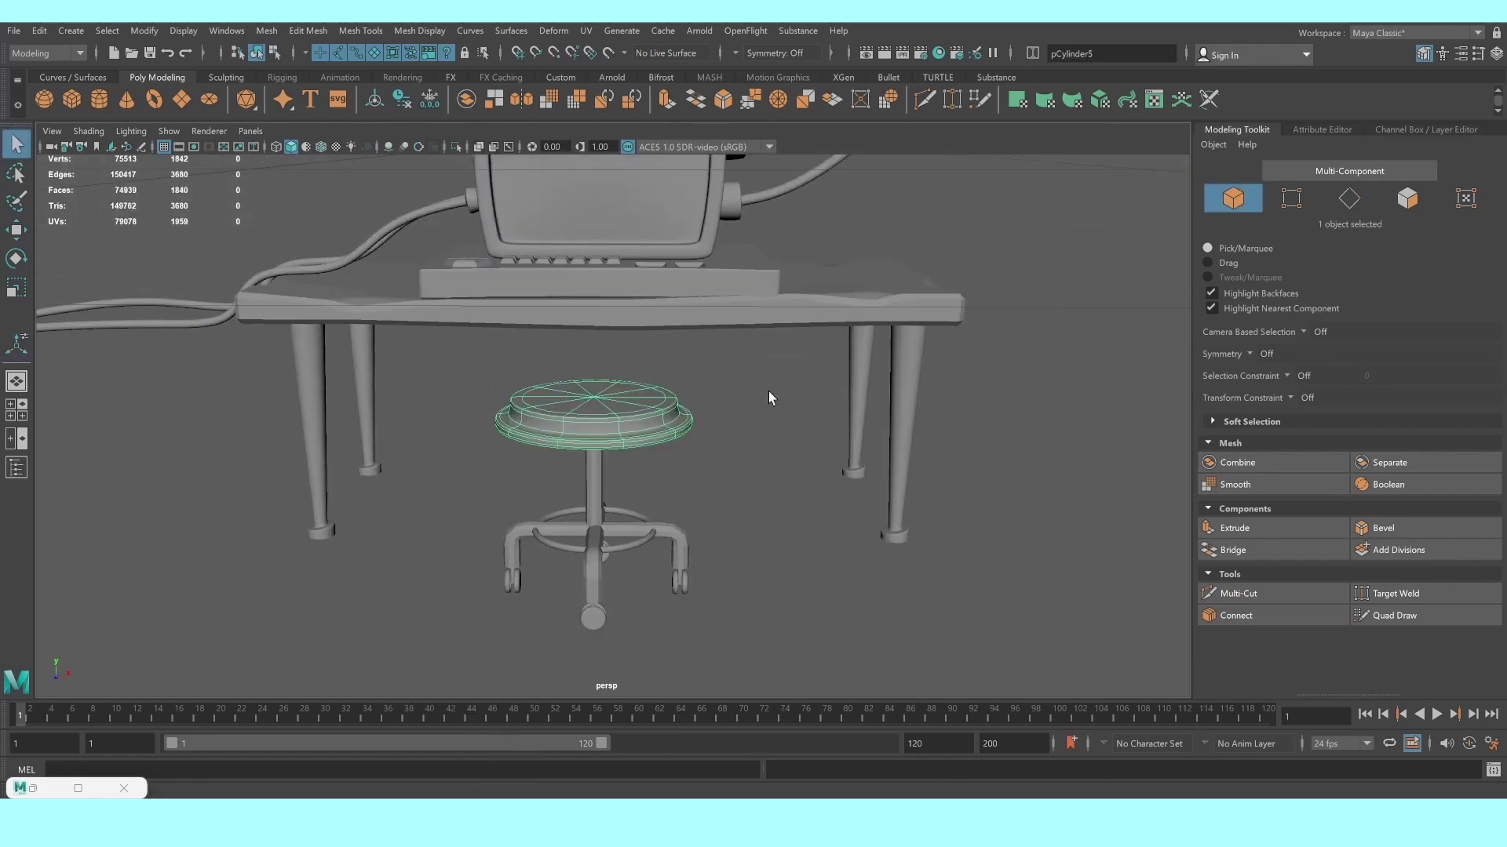
left_click(769, 390)
scroll(638, 406, "up", 5)
left_click_drag(638, 407, 620, 390, "alt")
left_click(620, 390)
scroll(537, 396, "up", 3)
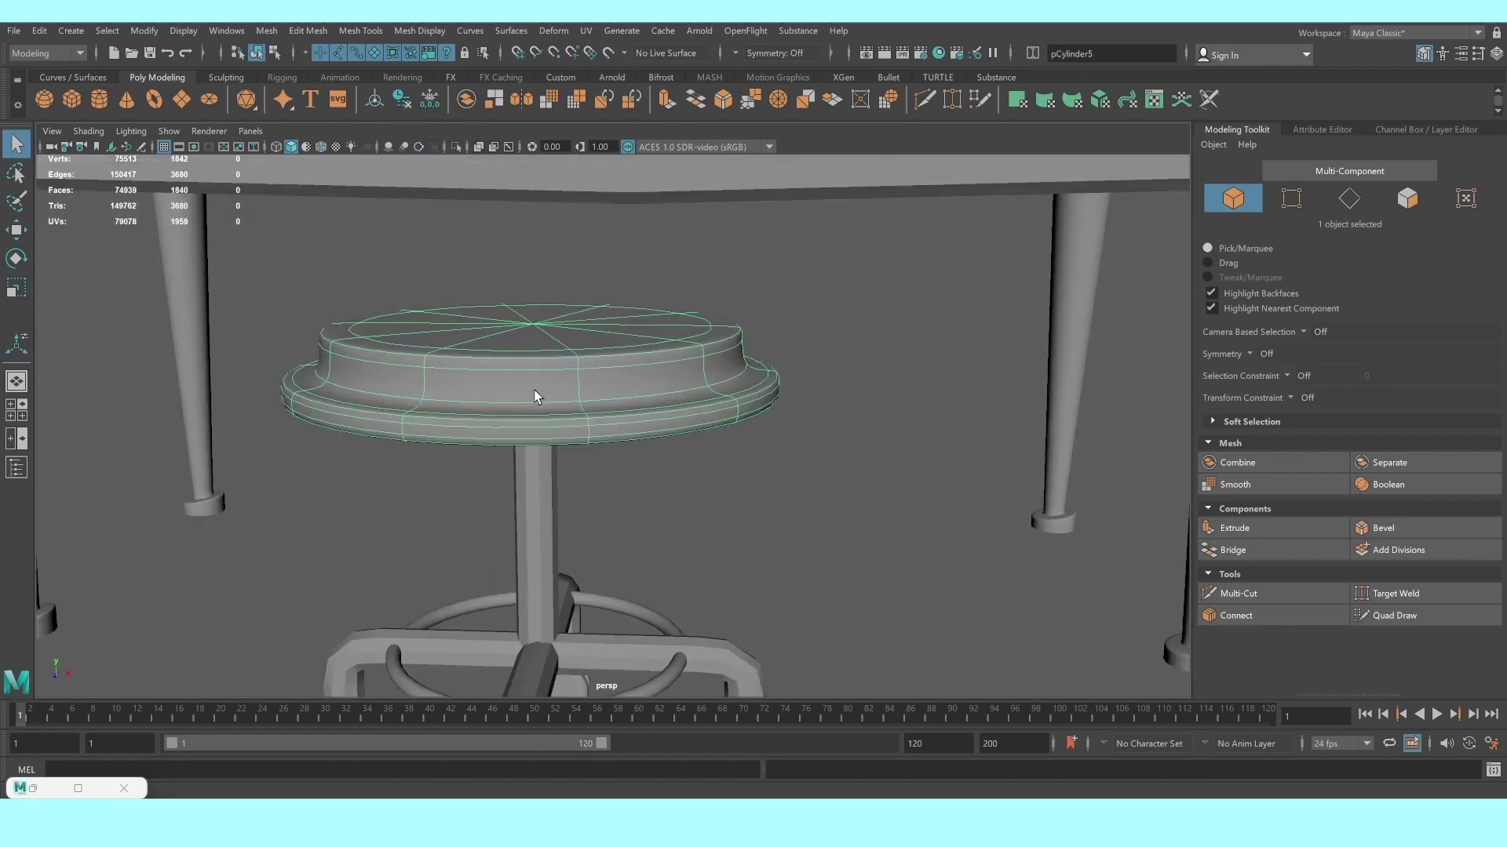
scroll(577, 383, "up", 3)
Raise and slightly tilt the seat's upper ring of vertices
key("1")
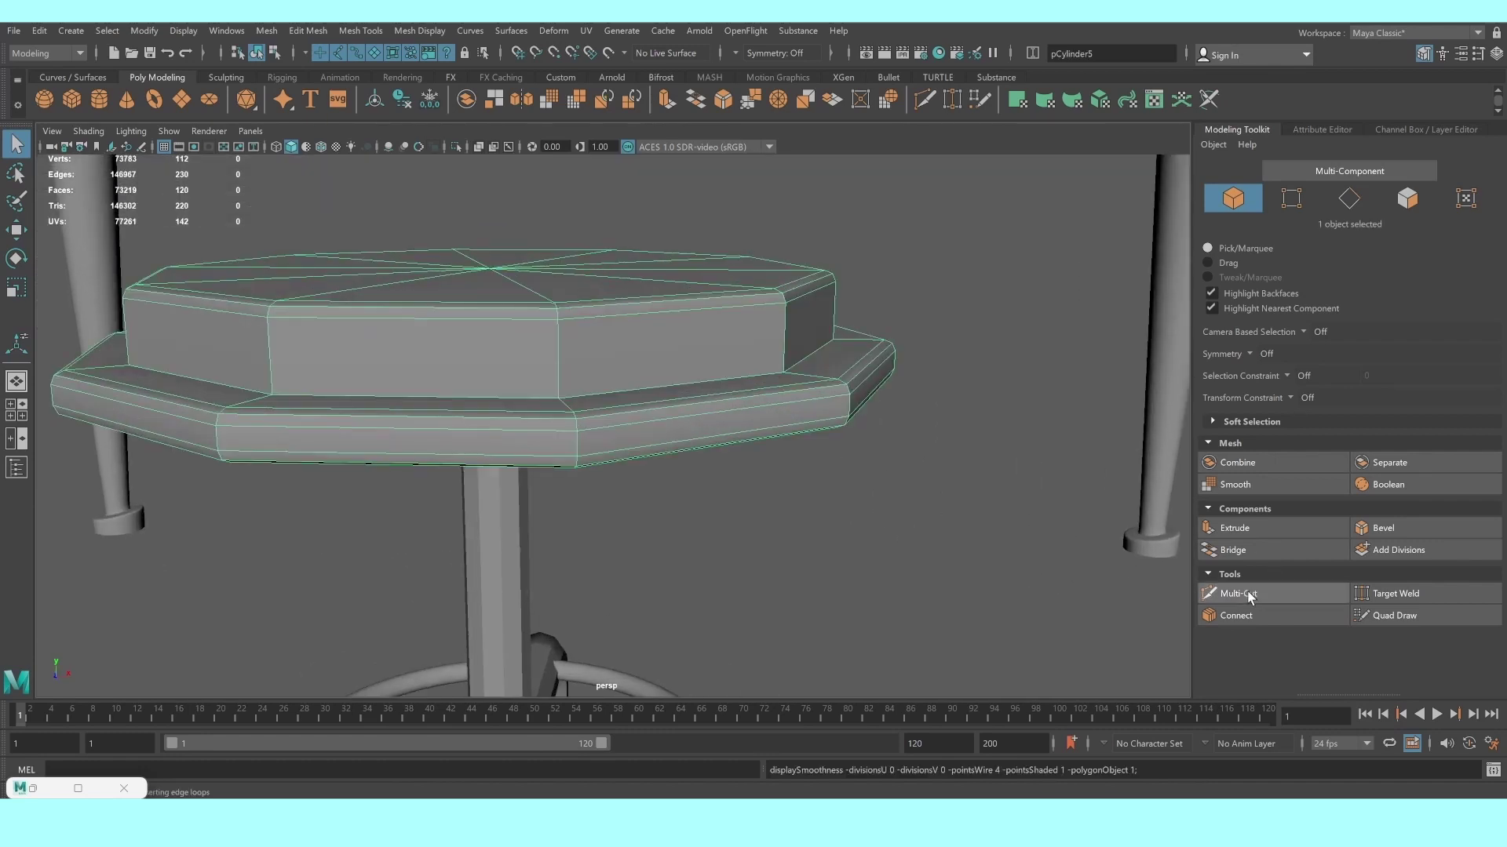
left_click(1248, 593)
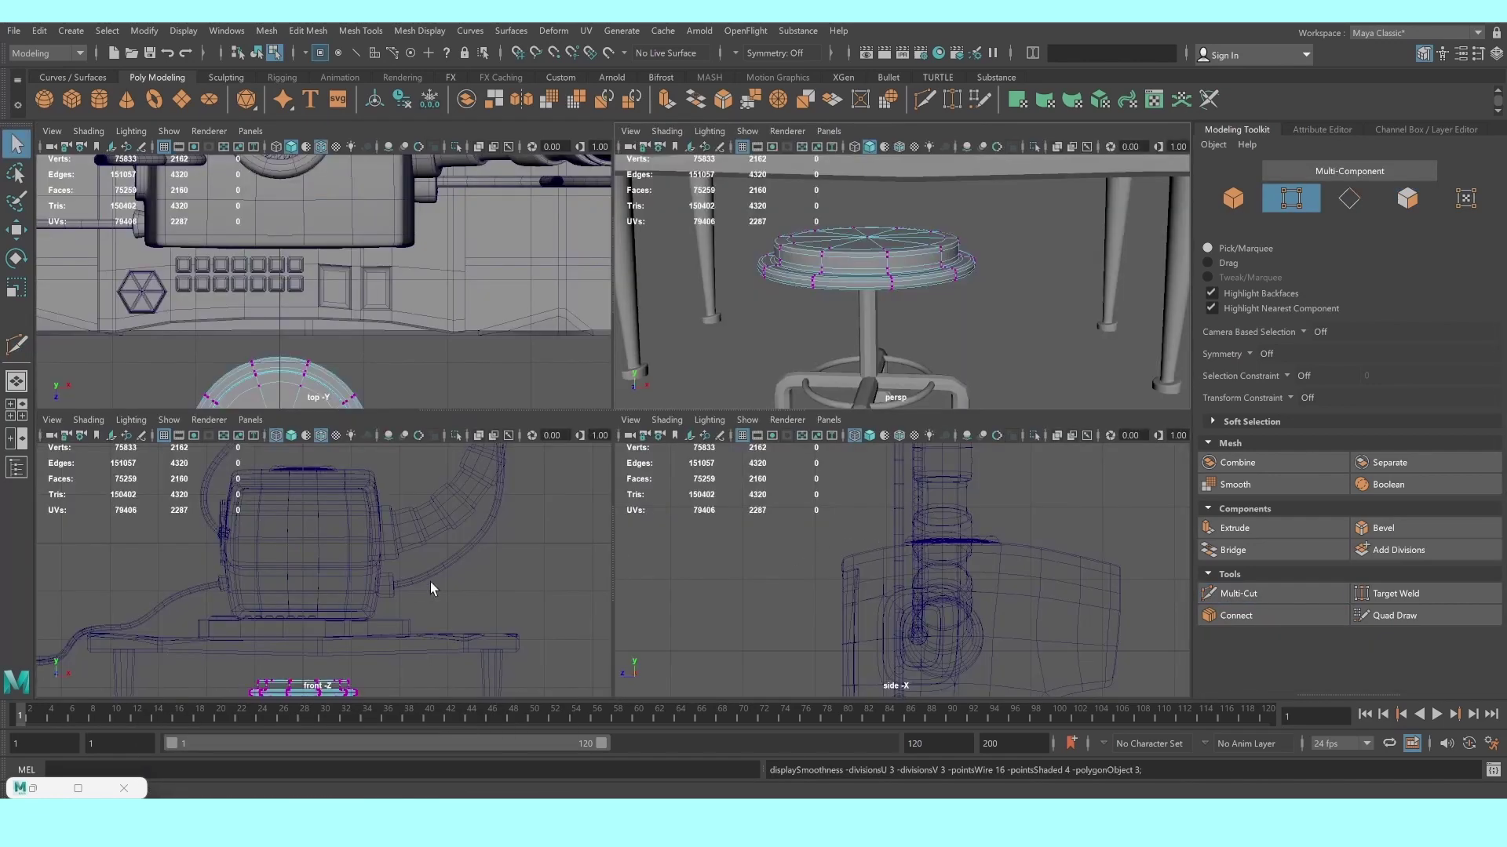
key("space")
scroll(545, 474, "up", 5)
scroll(555, 259, "up", 4)
mouse_move(369, 427)
left_mouse_down()
mouse_move(694, 498)
mouse_move(713, 484)
left_mouse_up()
key("w")
left_click_drag(555, 400, 560, 363)
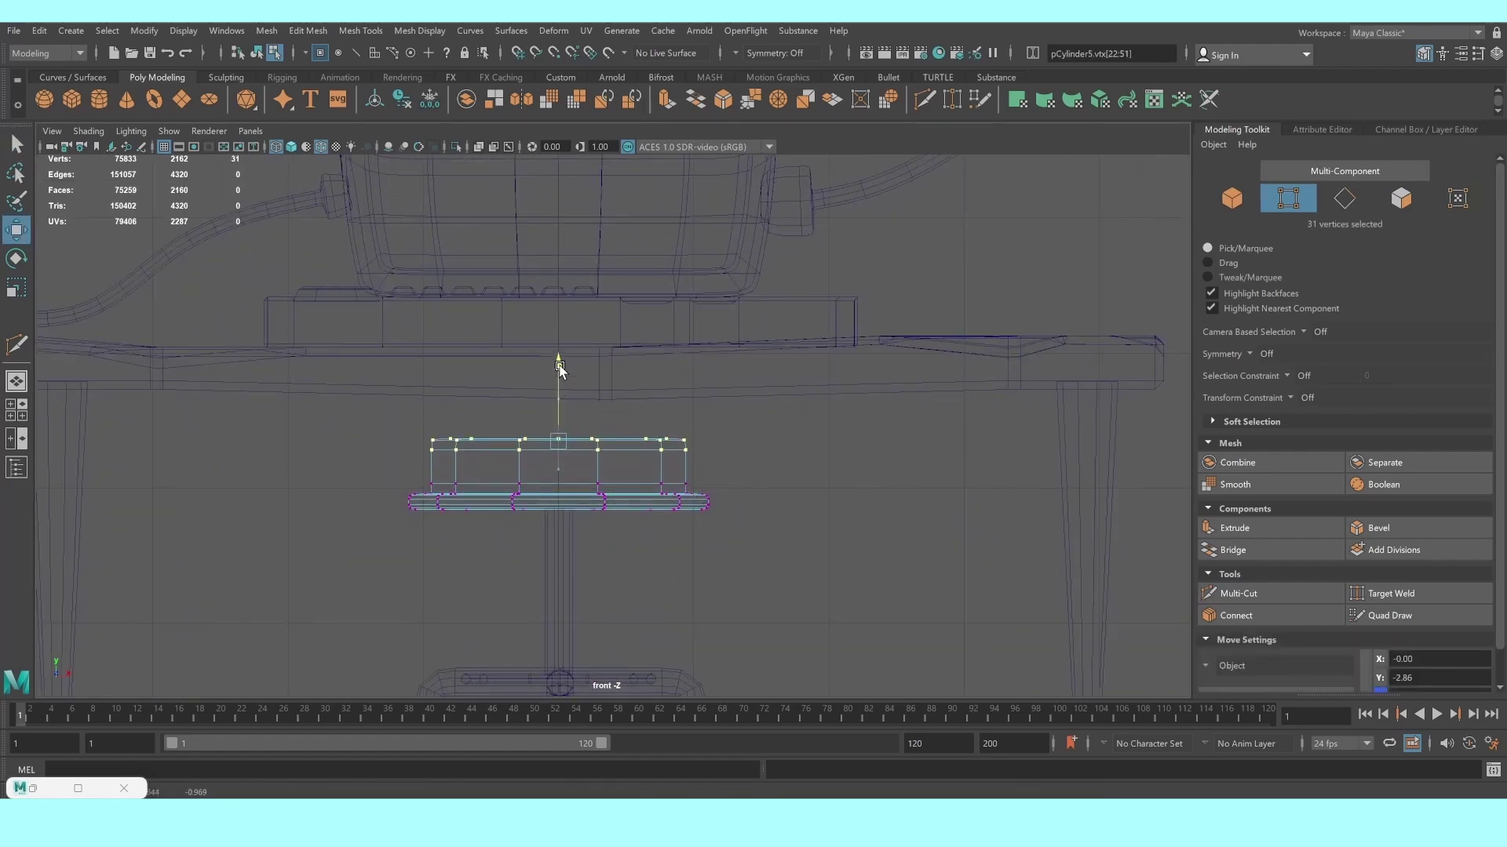
key("space")
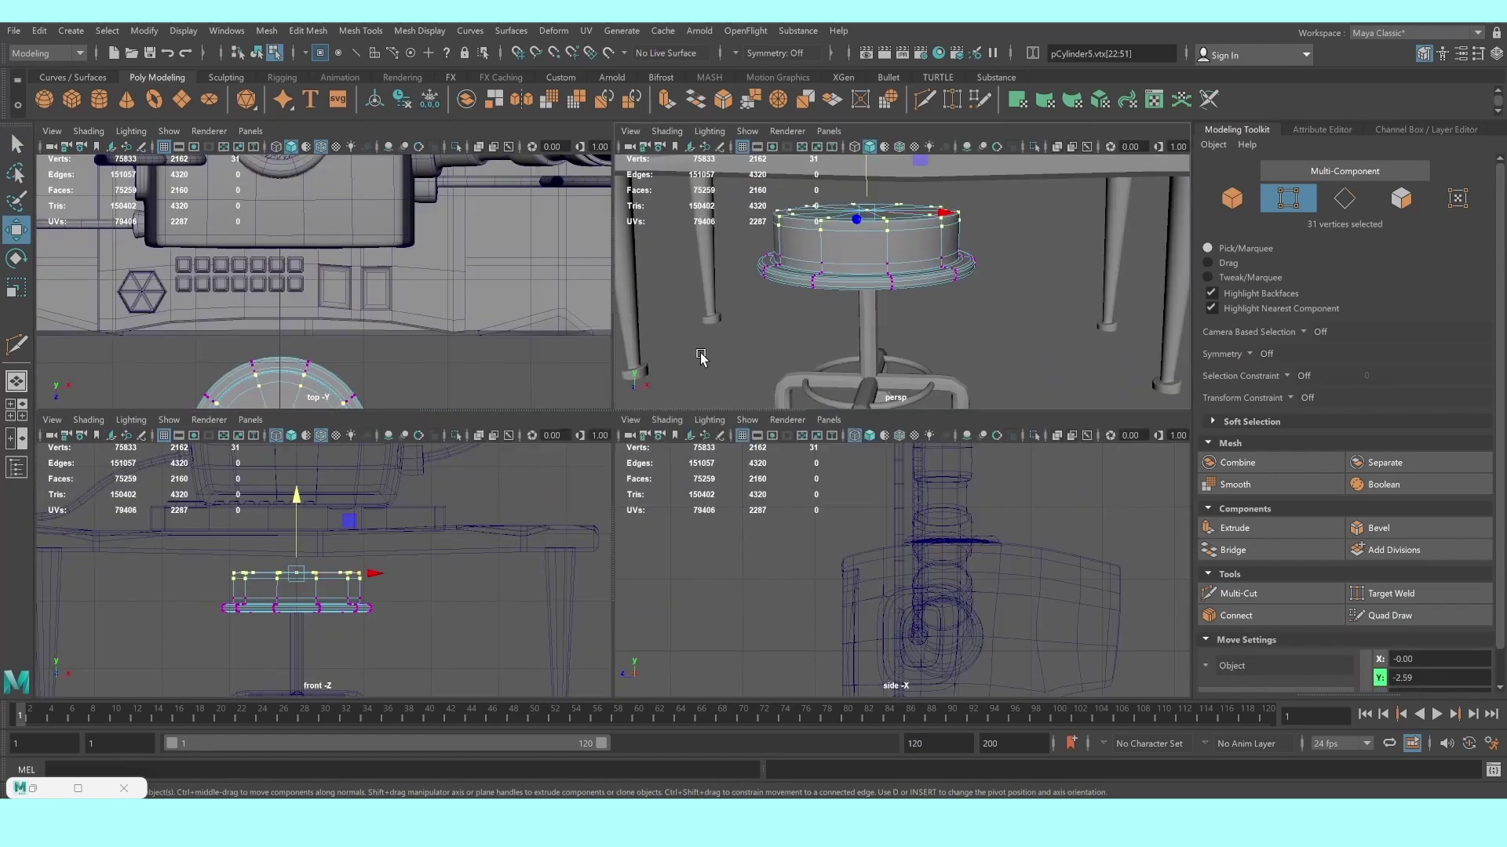
key("space")
left_click_drag(573, 234, 560, 248)
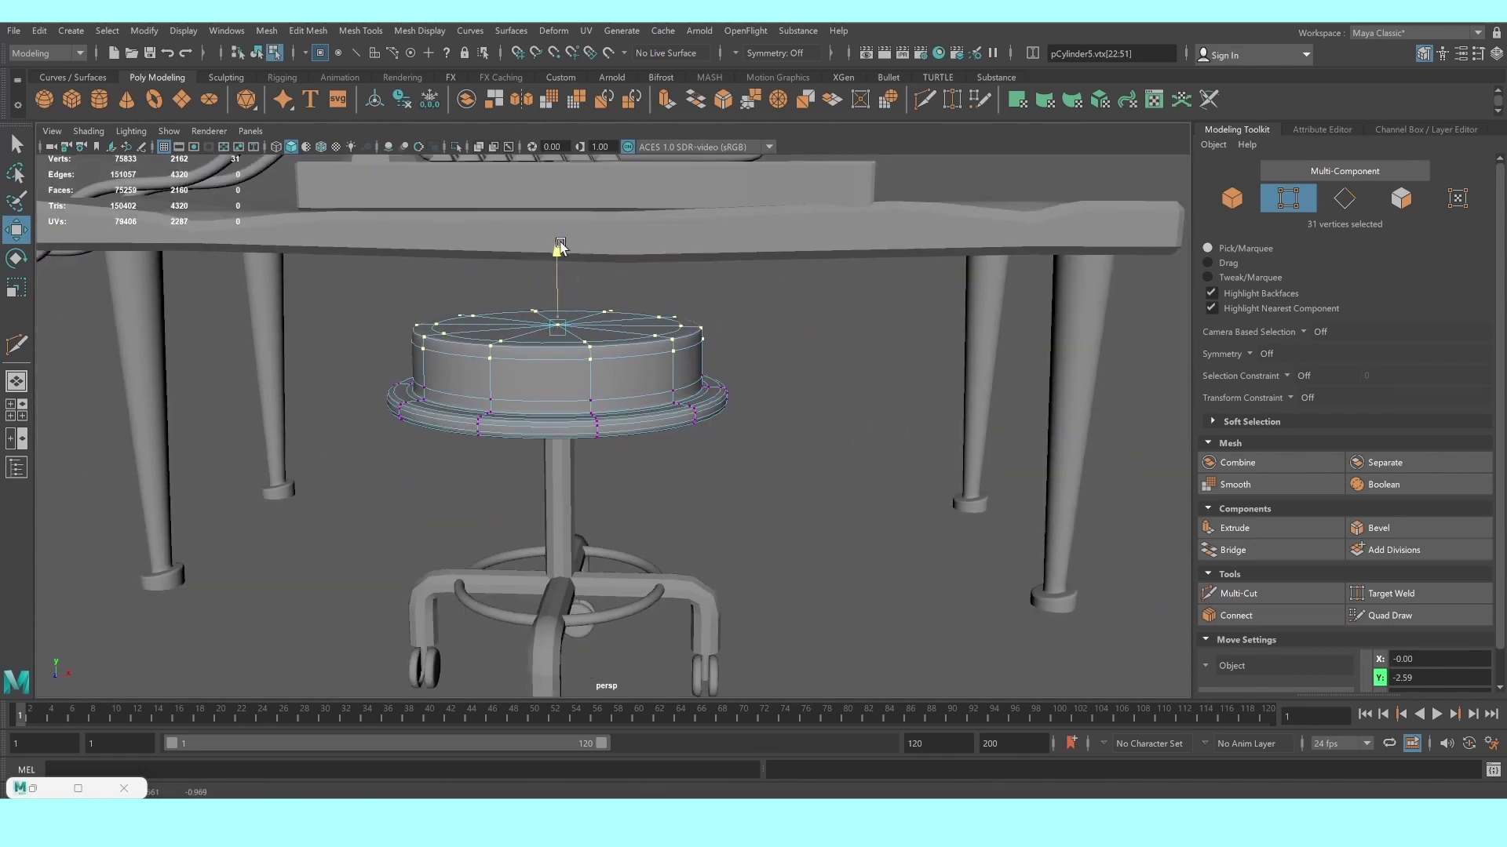
key("e")
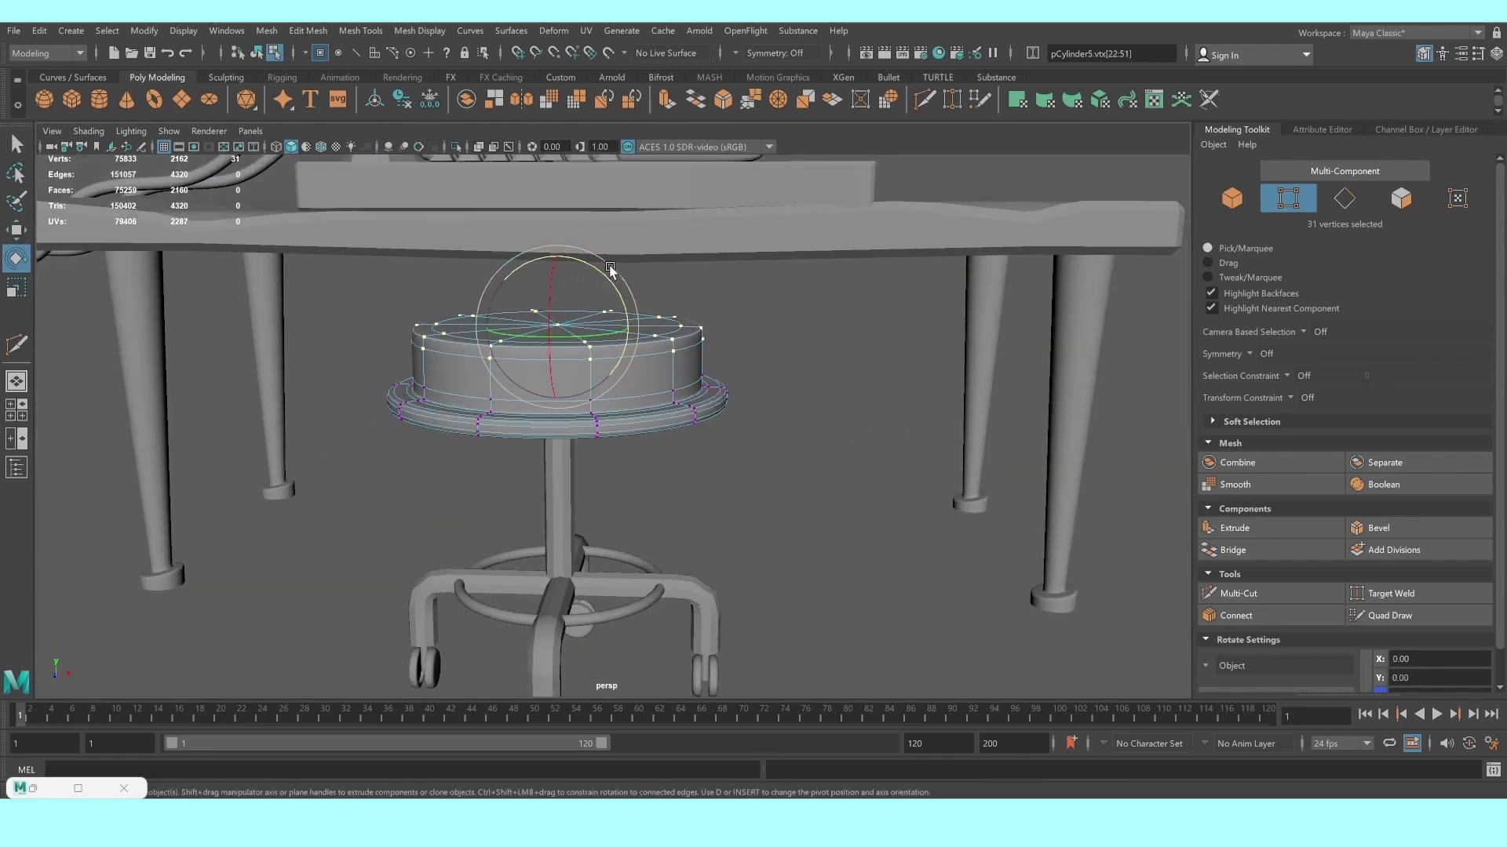
left_click_drag(603, 276, 606, 277)
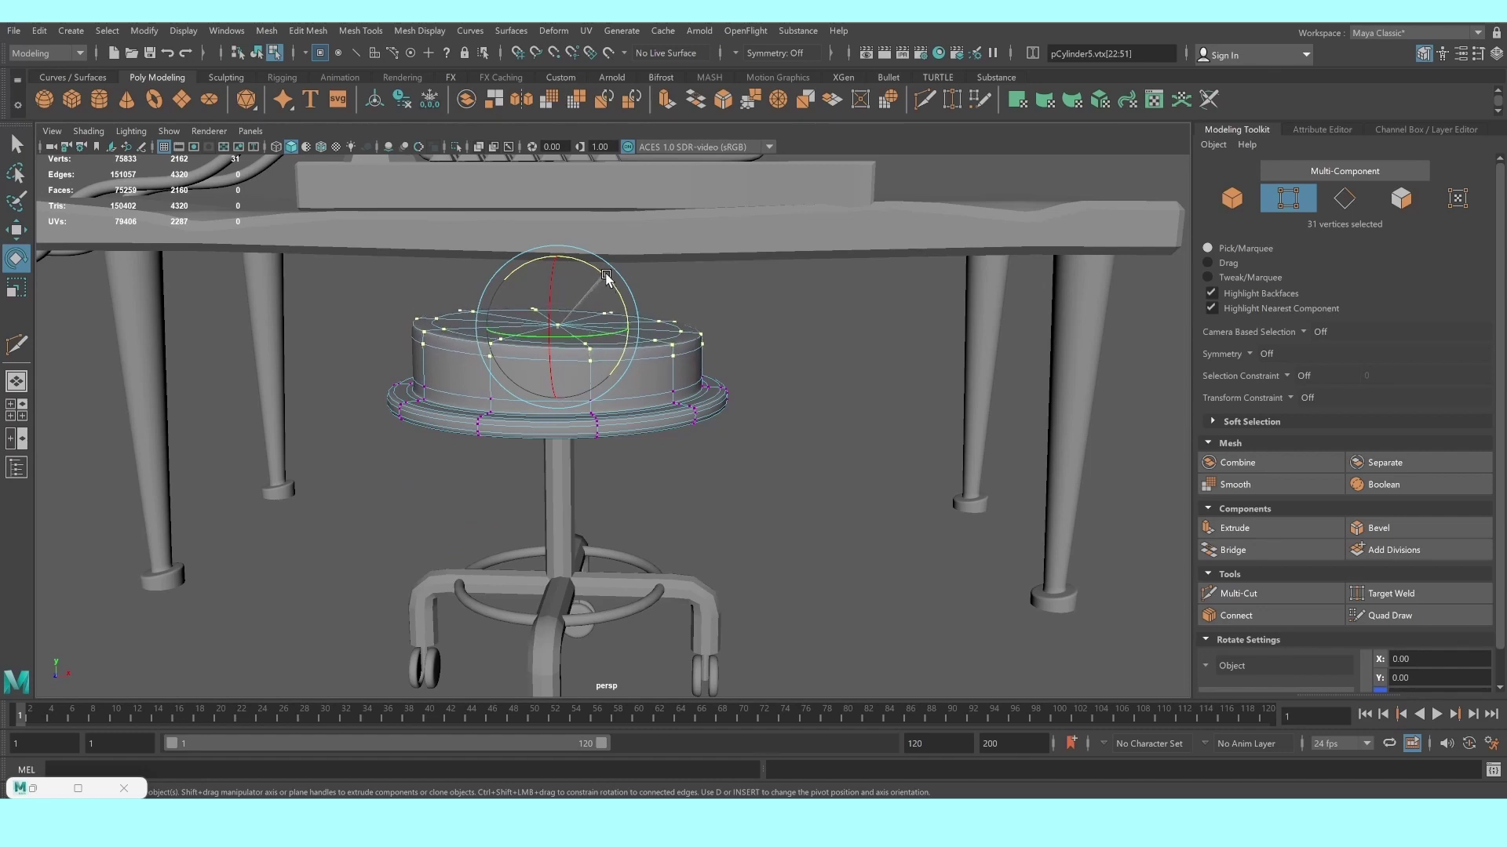
scroll(549, 291, "up", 2)
Raise the four top wedge faces of the seat
right_click_drag(427, 302, 418, 321)
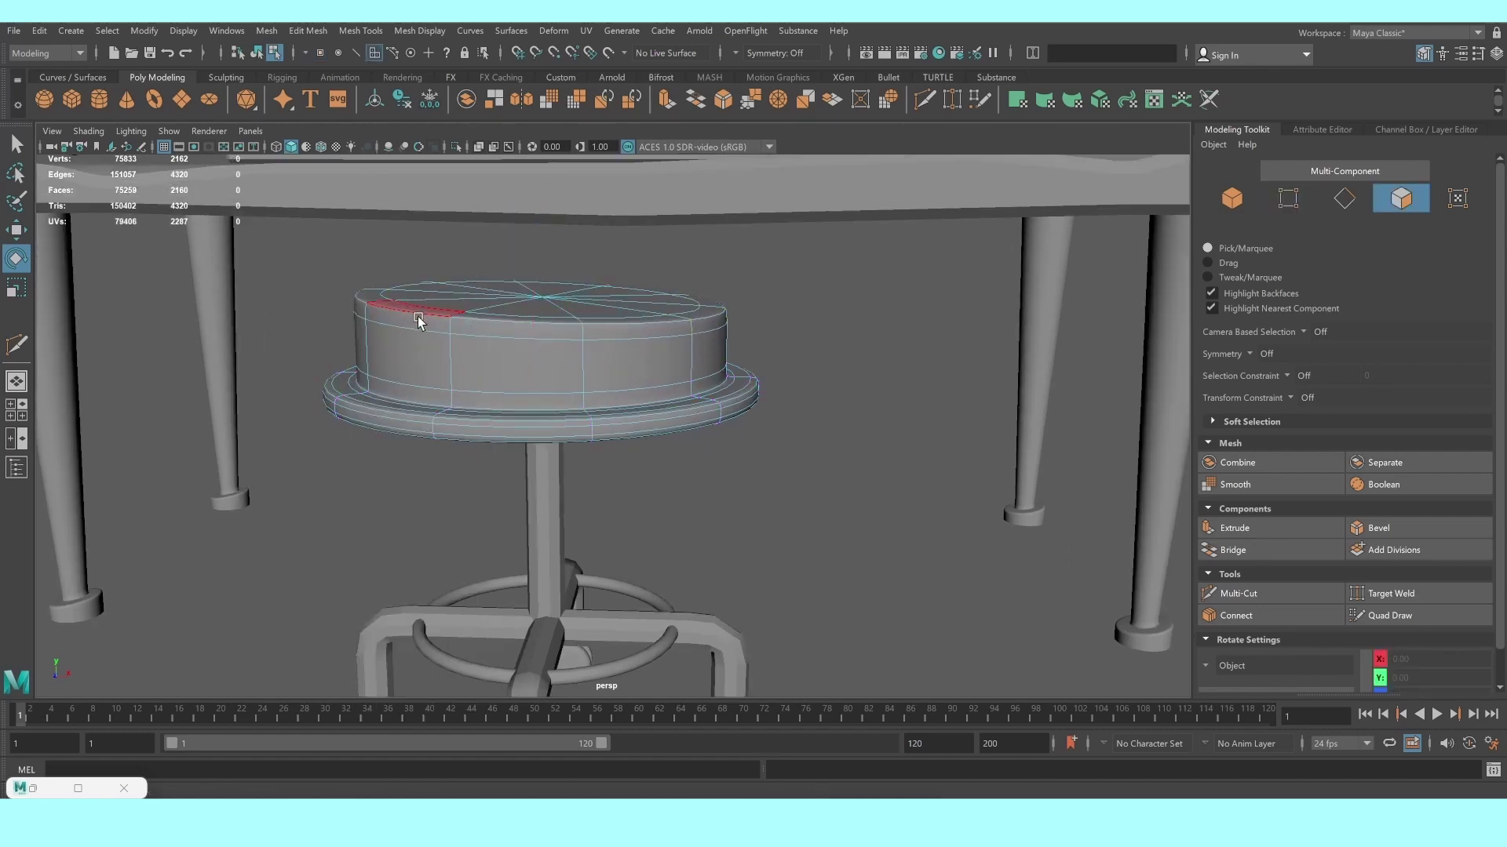
left_click(478, 423)
key("q")
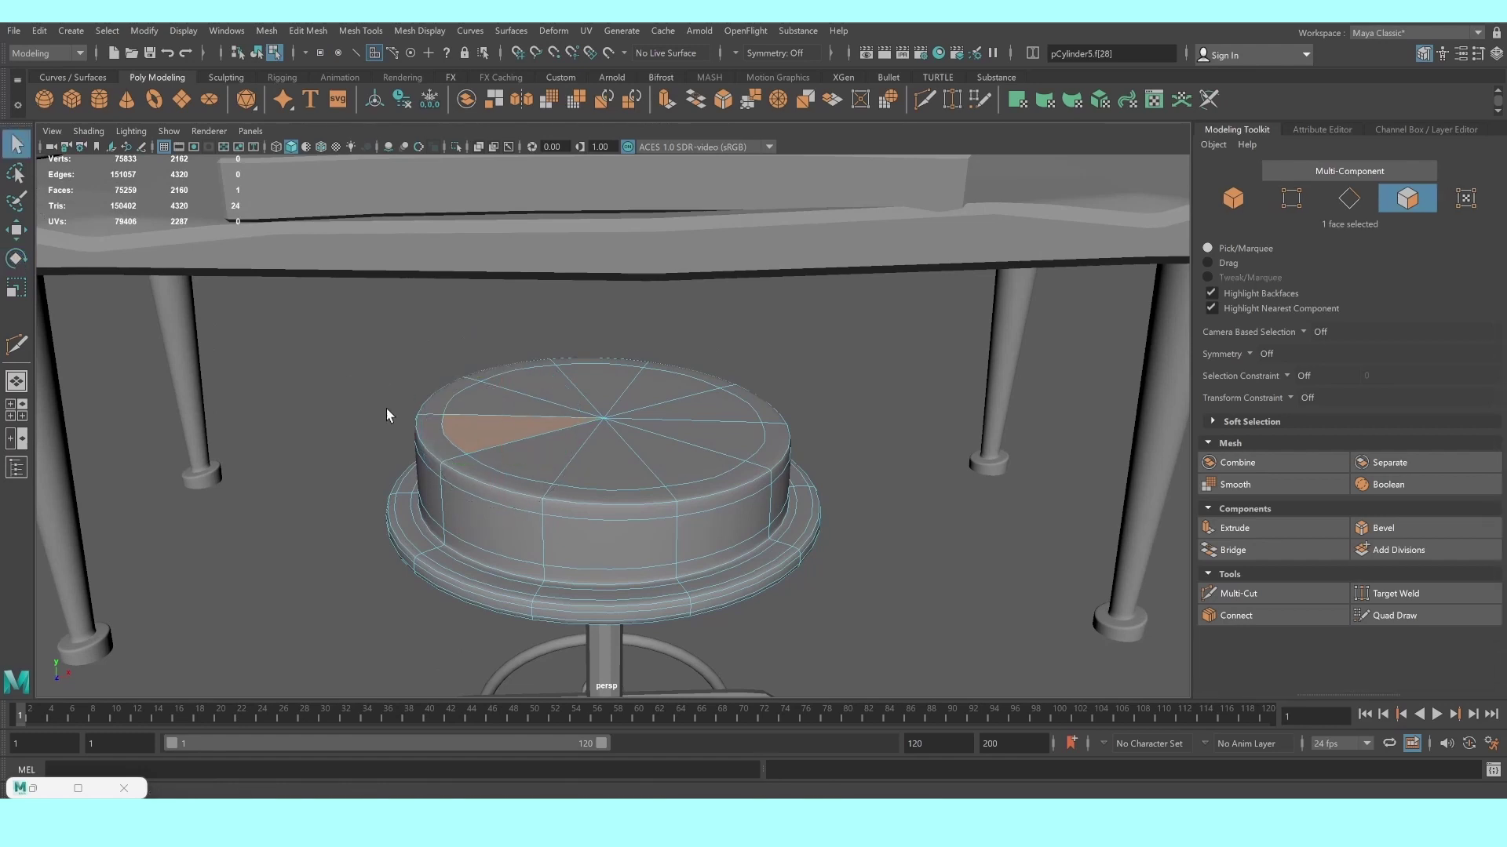
left_click(438, 414, "shift")
scroll(460, 423, "down", 2)
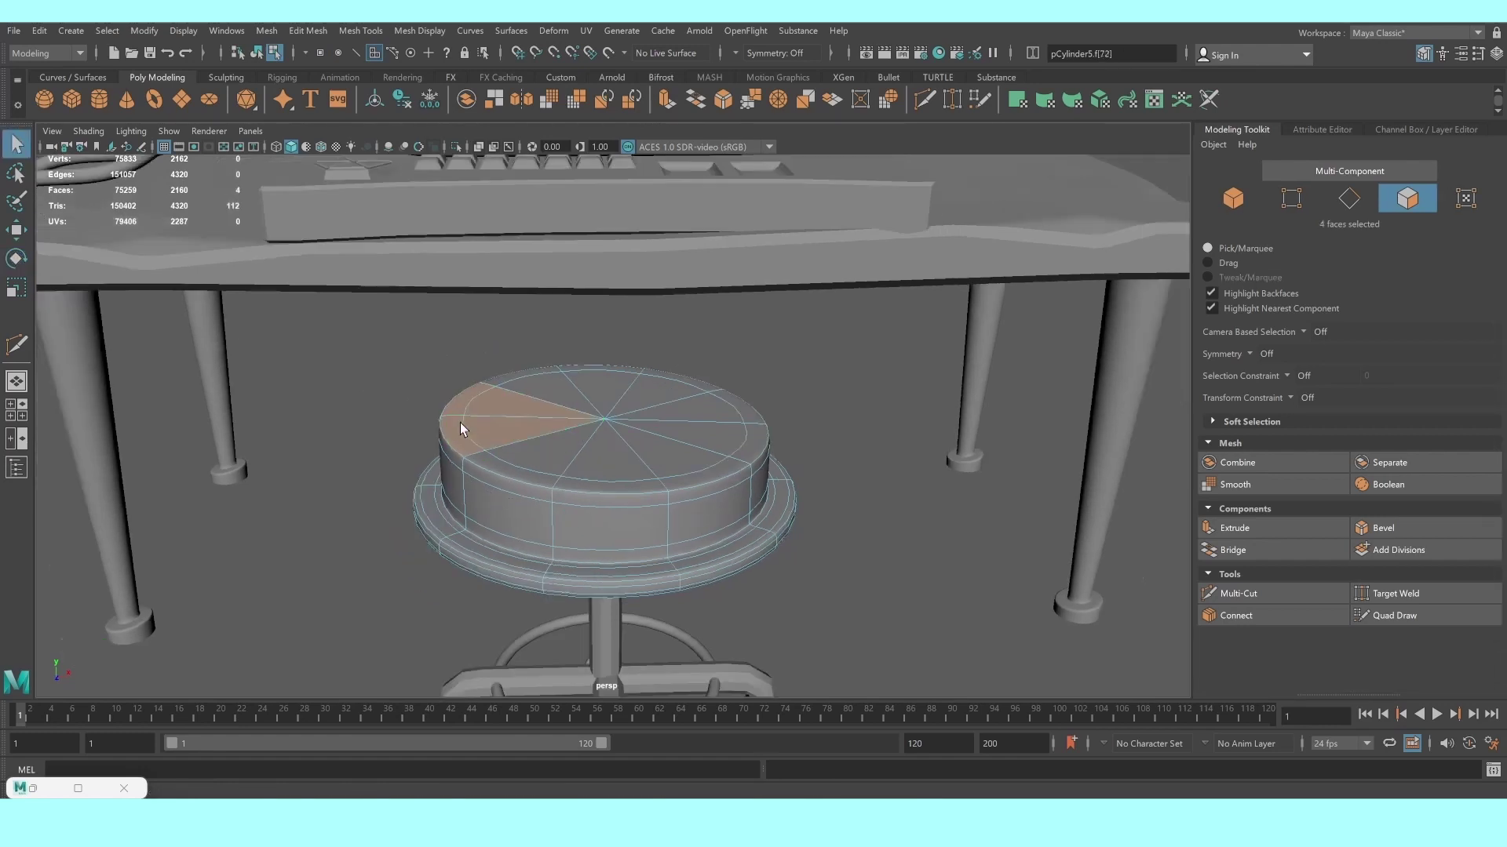
scroll(471, 418, "down", 2)
key("w")
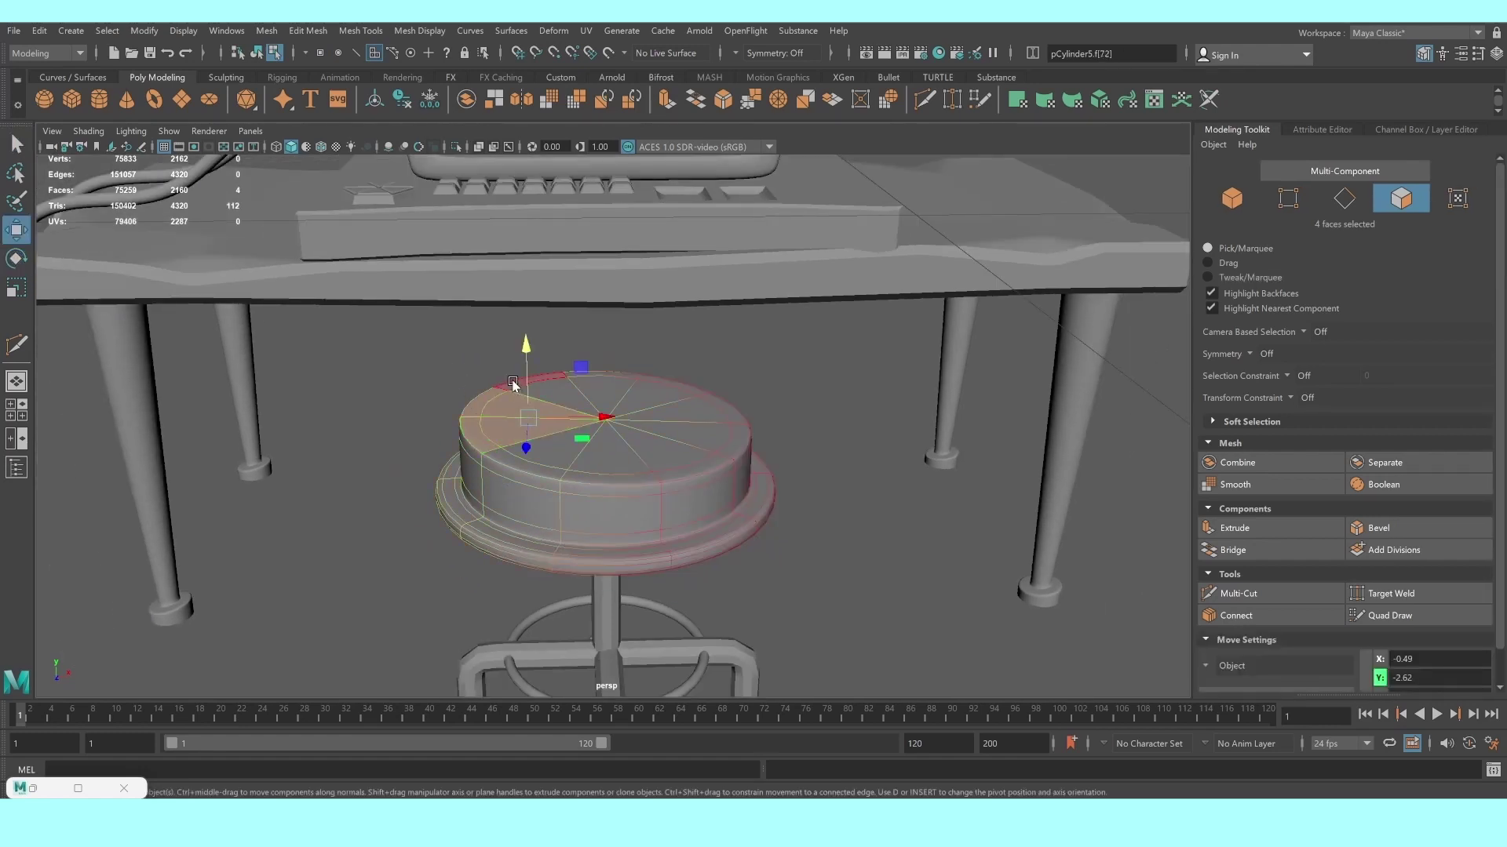
left_click_drag(480, 423, 531, 365, "alt")
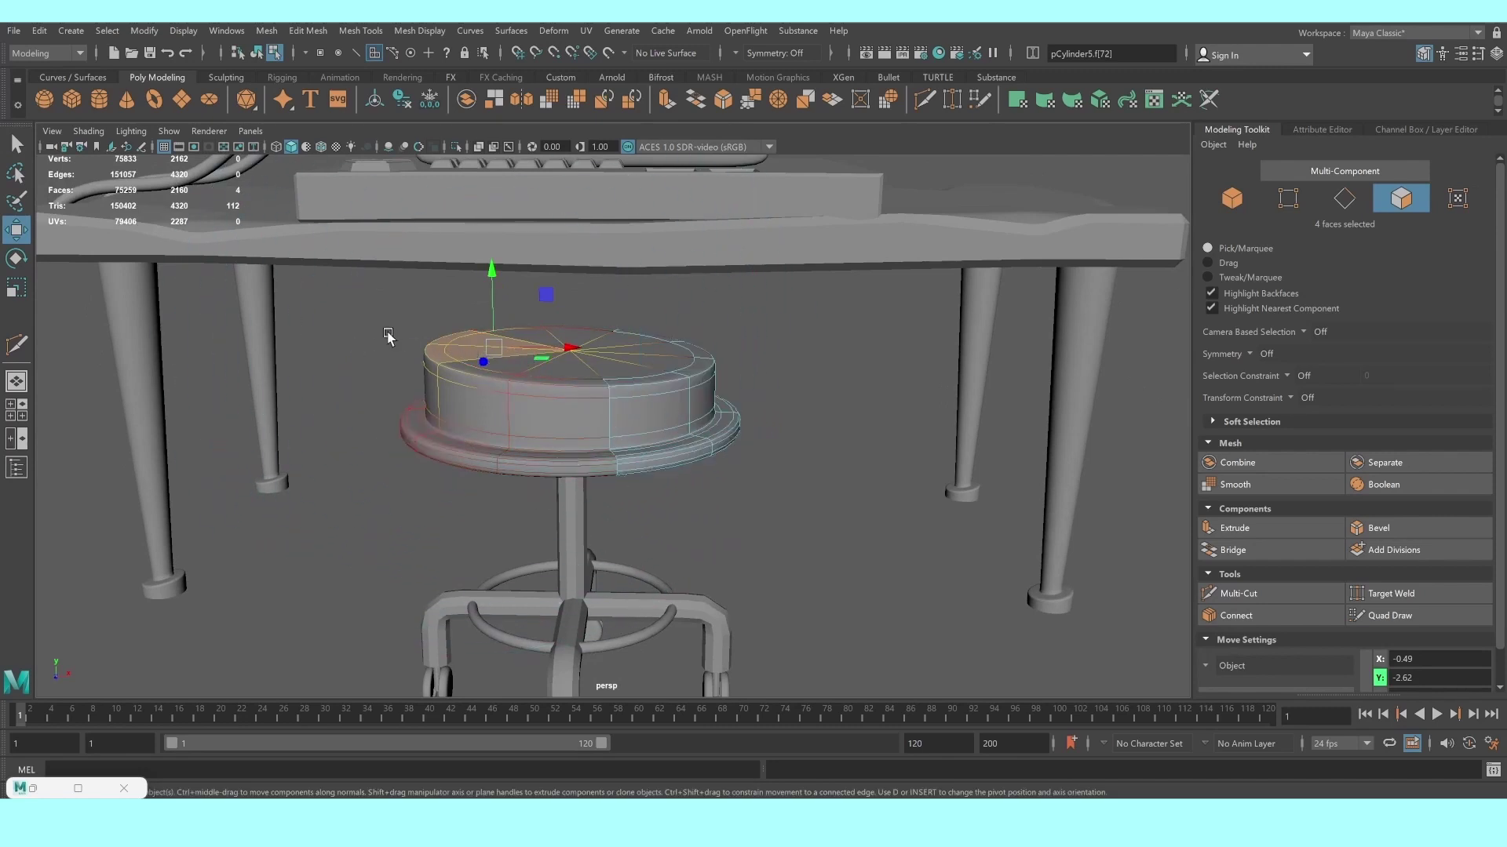
left_click_drag(493, 276, 493, 266)
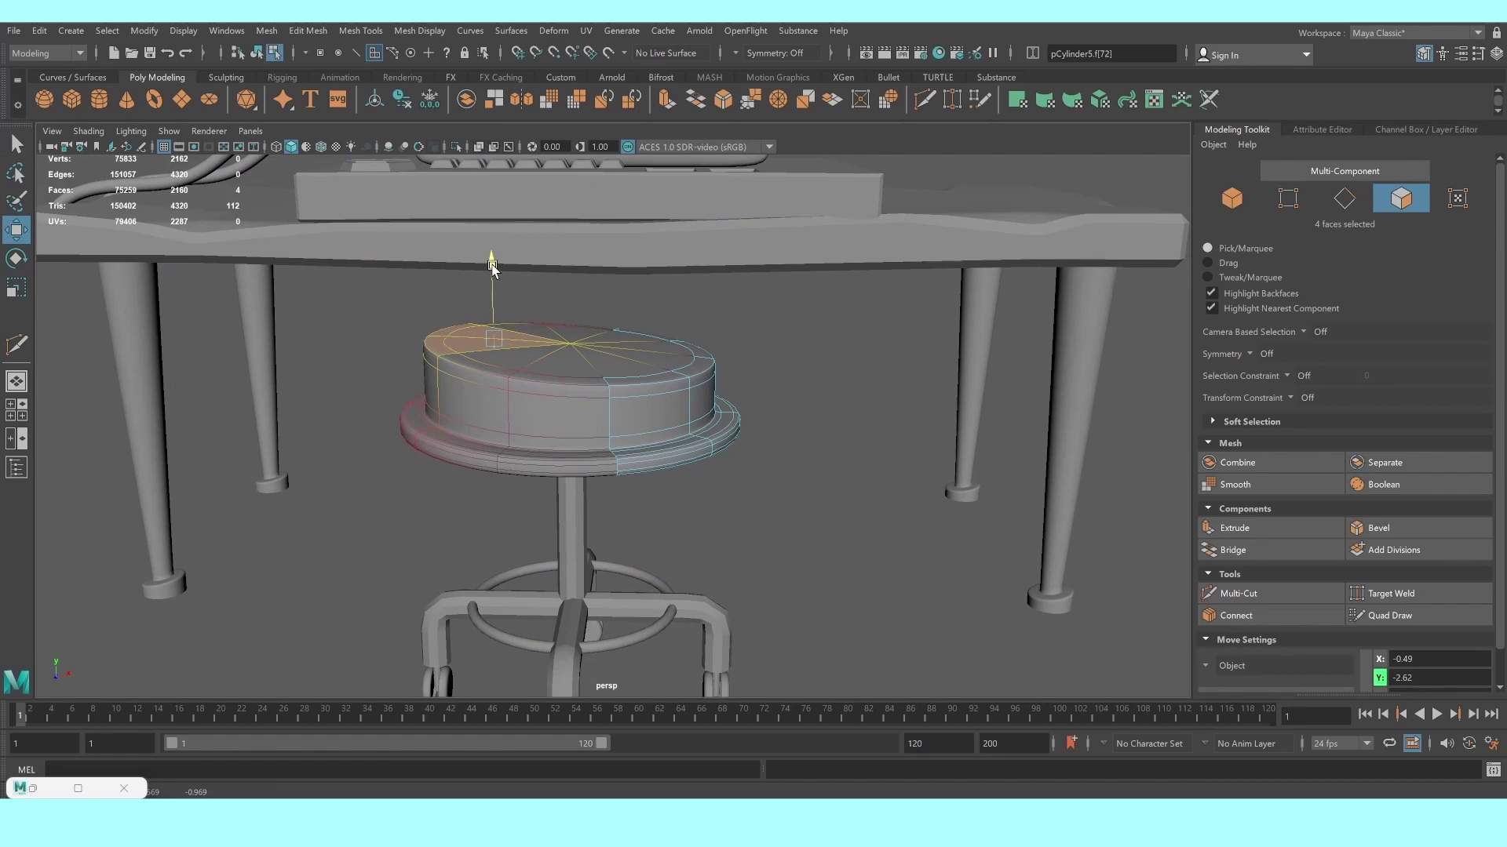
Push the seat's side faces outward into a bulge, lifting the left side slightly
left_click(445, 370)
left_click_drag(492, 381, 484, 380)
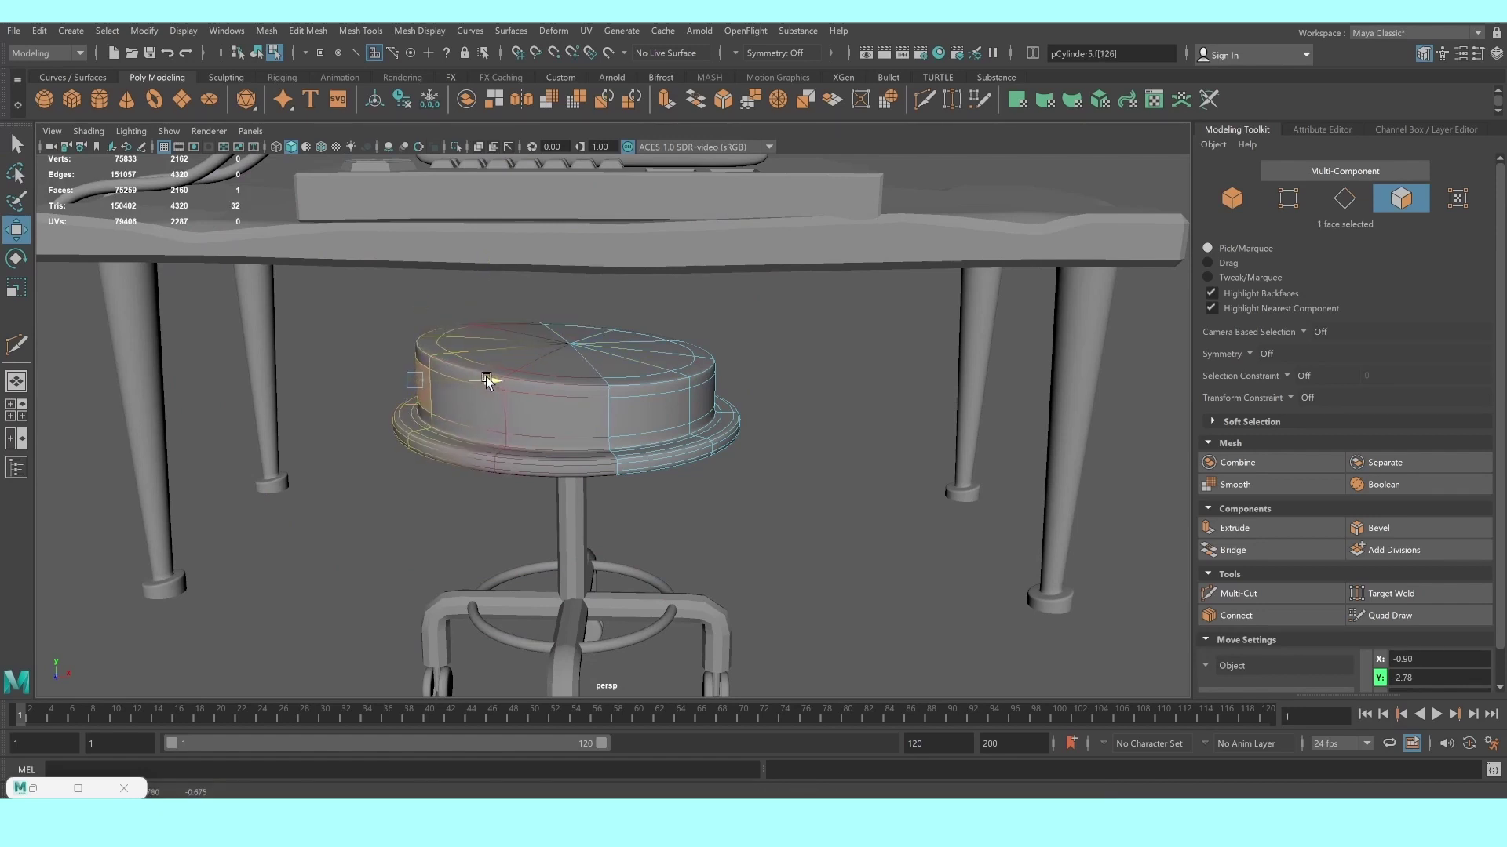
left_click(698, 396)
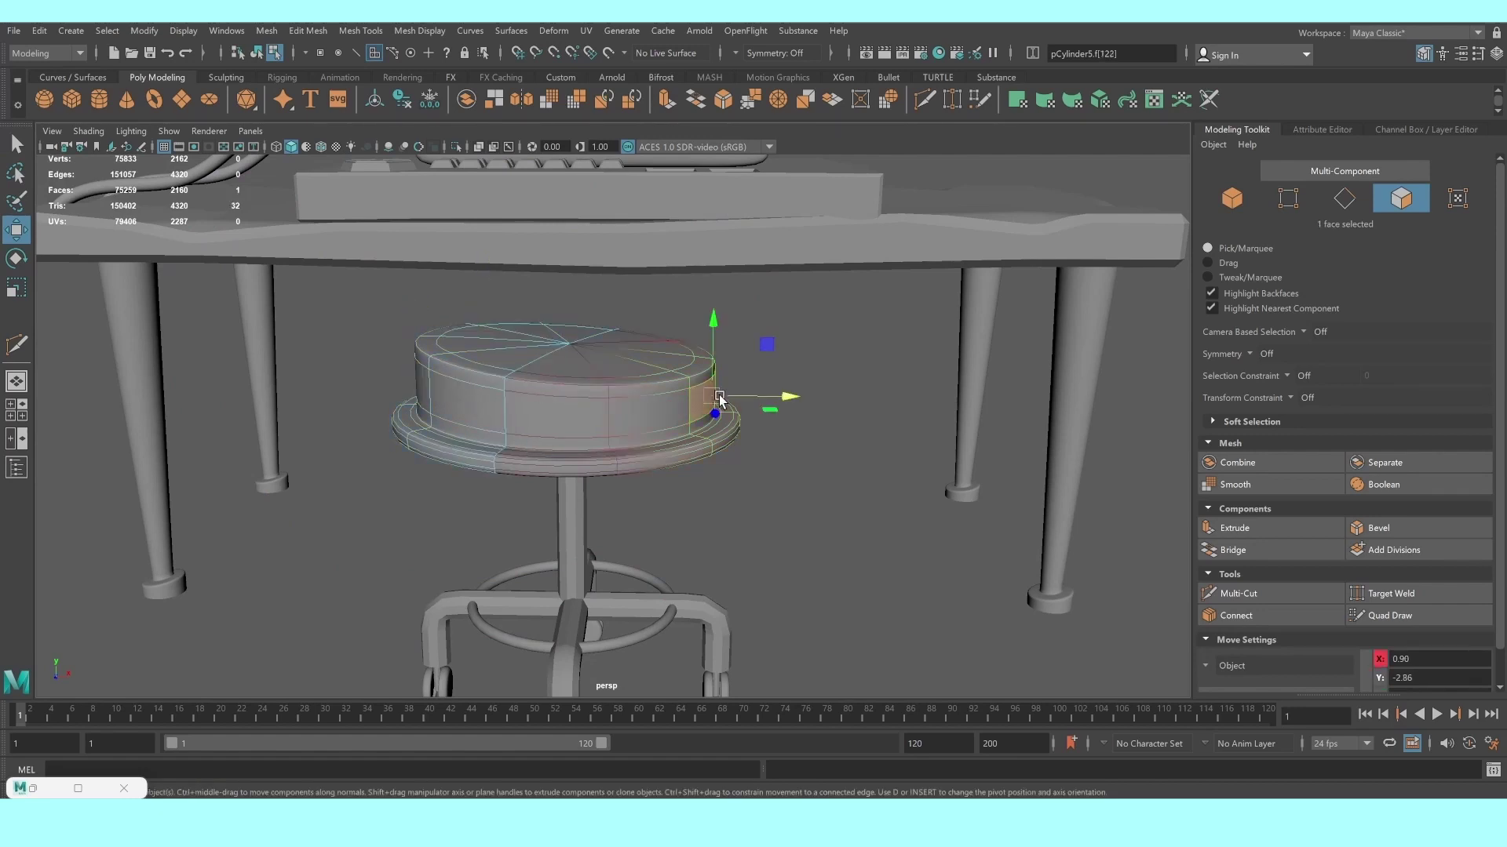
left_click_drag(789, 401, 595, 431)
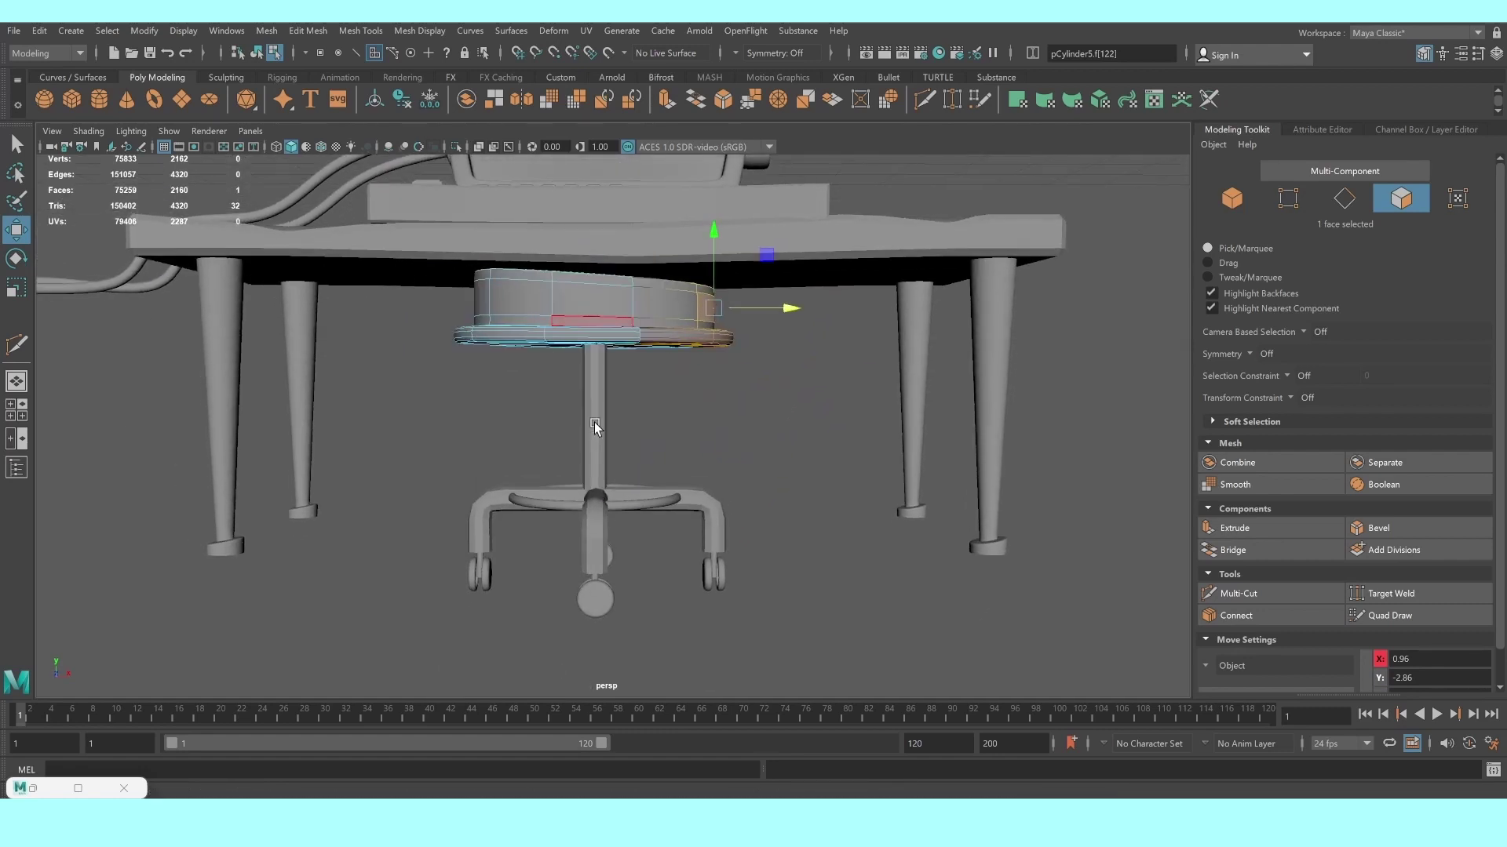
double_click(578, 299)
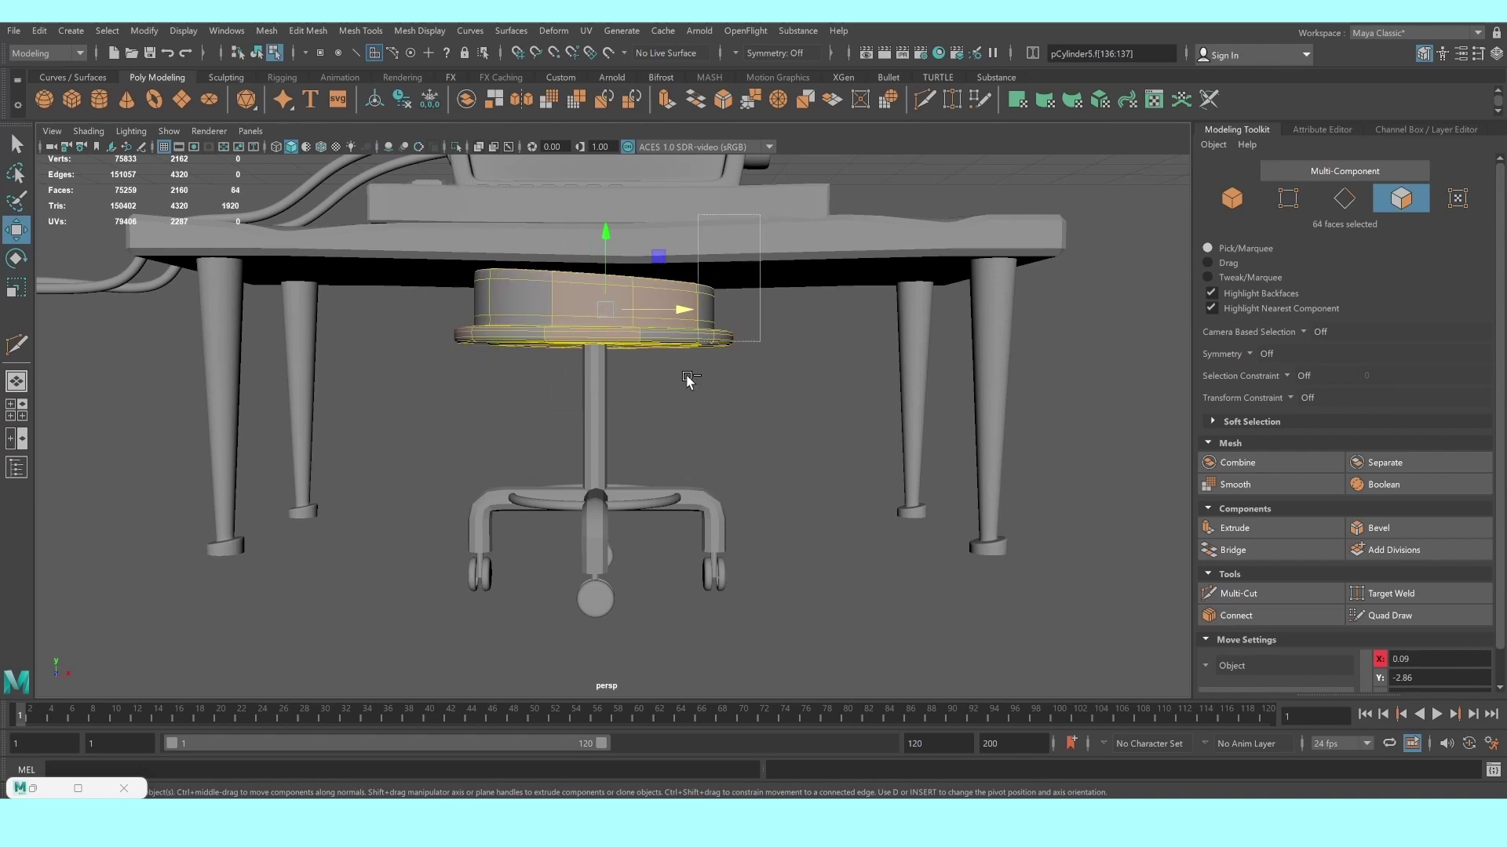
left_click_drag(765, 224, 618, 317, "ctrl")
left_click_drag(565, 232, 570, 225)
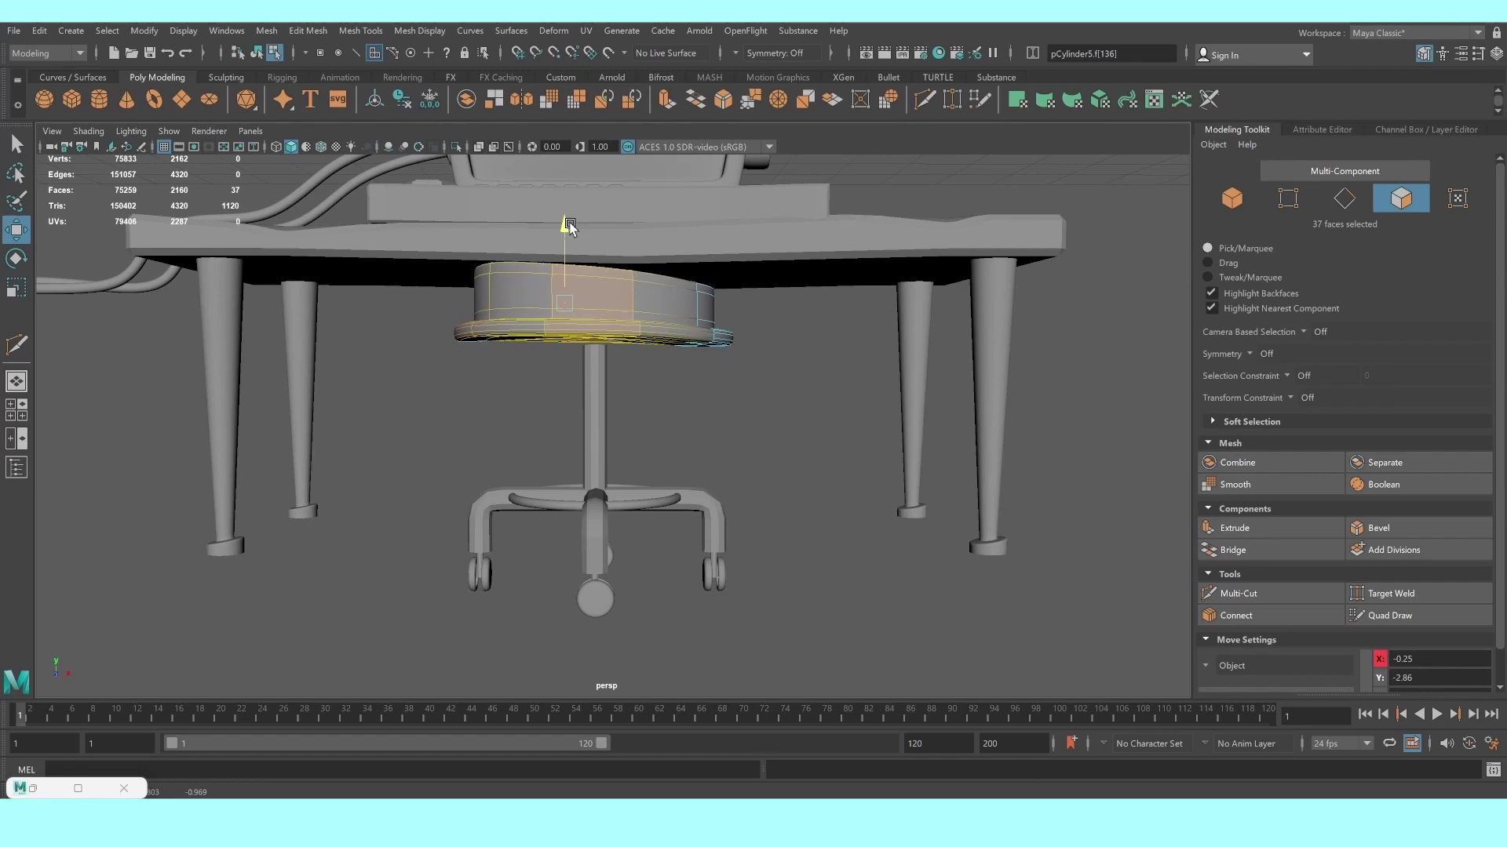
right_click_drag(616, 276, 690, 245)
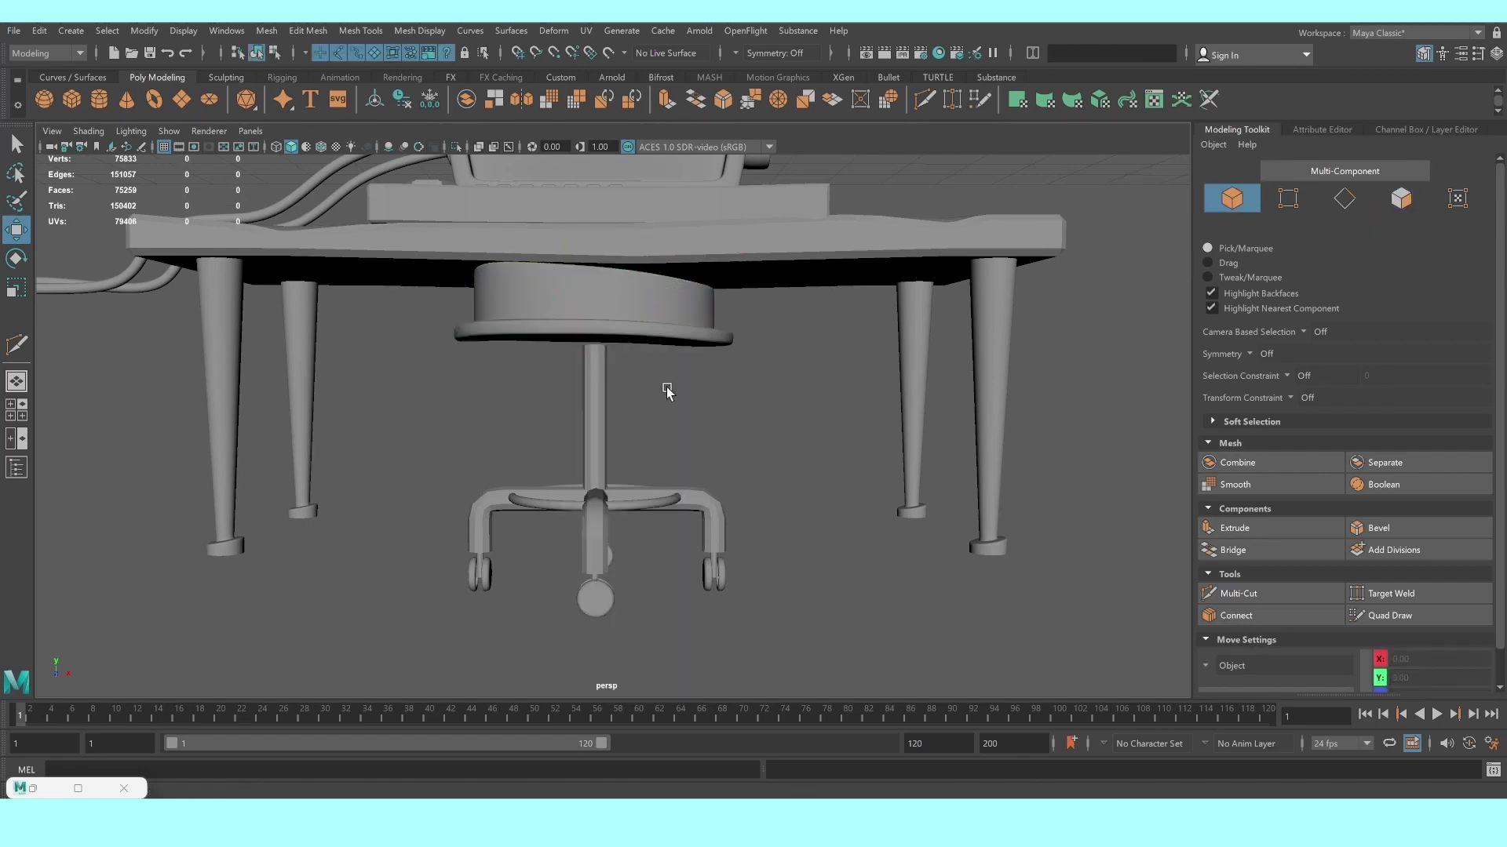
mouse_move(665, 387)
left_mouse_down("alt")
mouse_move(639, 416)
mouse_move(592, 421)
mouse_move(672, 431)
mouse_move(678, 412)
mouse_move(622, 403)
mouse_move(664, 433)
mouse_move(625, 411)
left_mouse_up("alt")
Add two edge loops to the stool stem, one upper and one near the bottom
scroll(624, 415, "up", 3)
left_click(622, 412)
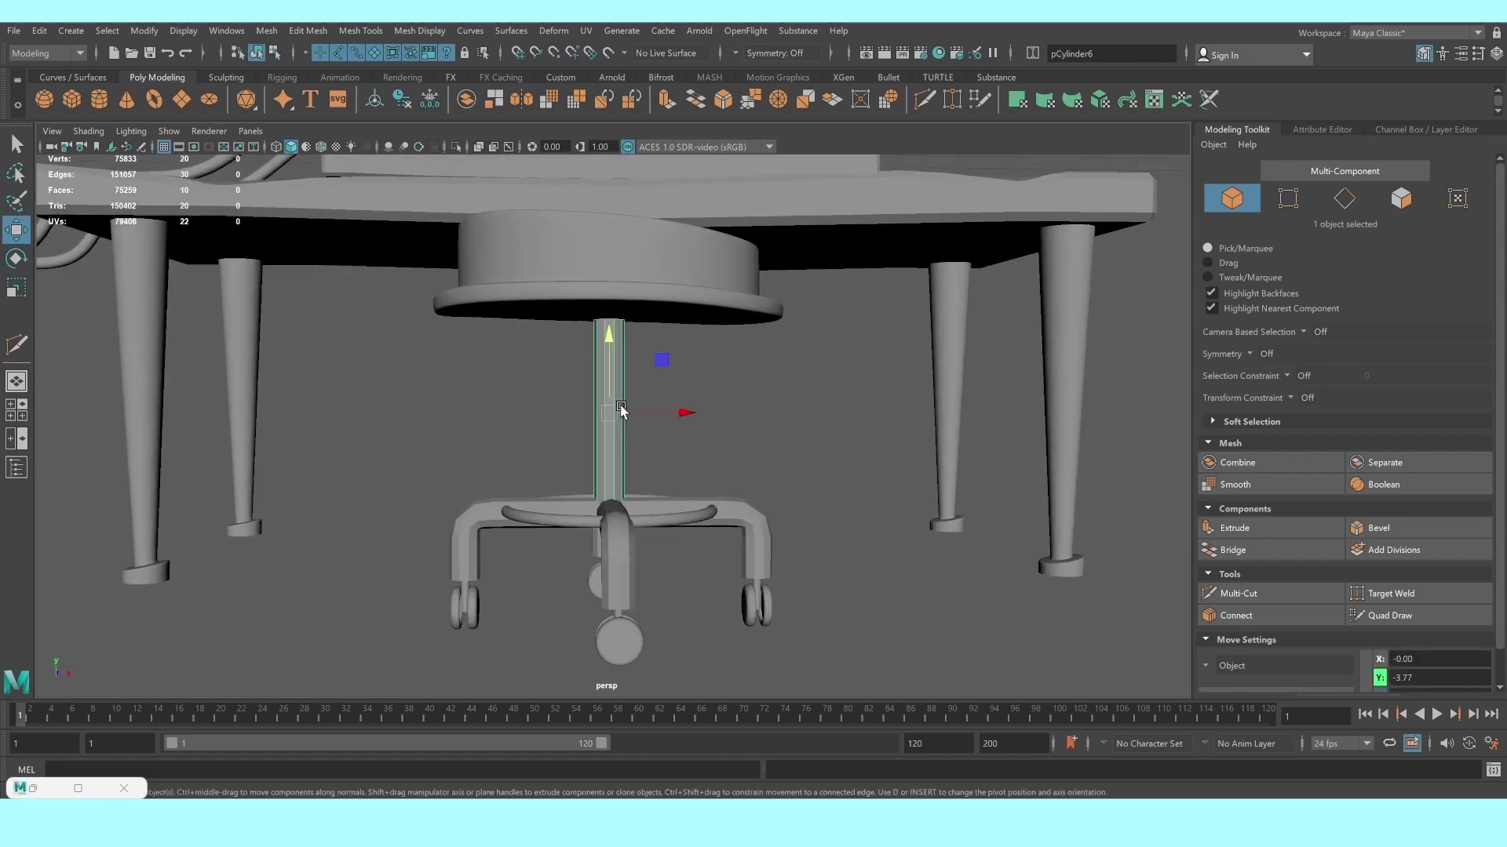
left_click(769, 454)
scroll(746, 450, "up", 2)
mouse_move(725, 446)
left_mouse_down("alt")
mouse_move(605, 353)
mouse_move(539, 416)
mouse_move(522, 297)
mouse_move(522, 363)
mouse_move(539, 385)
left_mouse_up("alt")
scroll(531, 417, "up", 2)
left_click(535, 391)
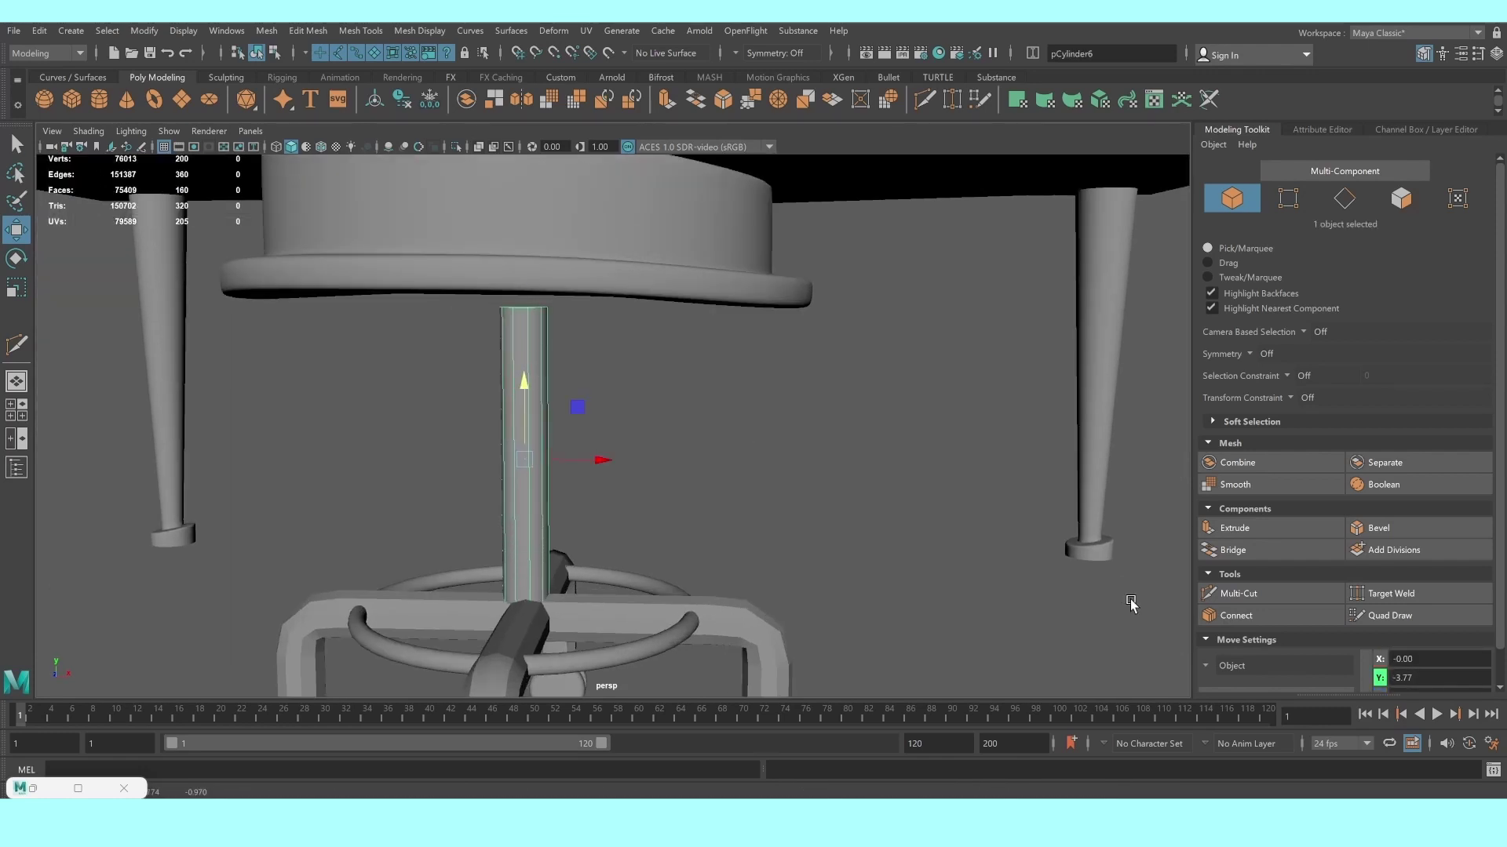
left_click(1269, 592)
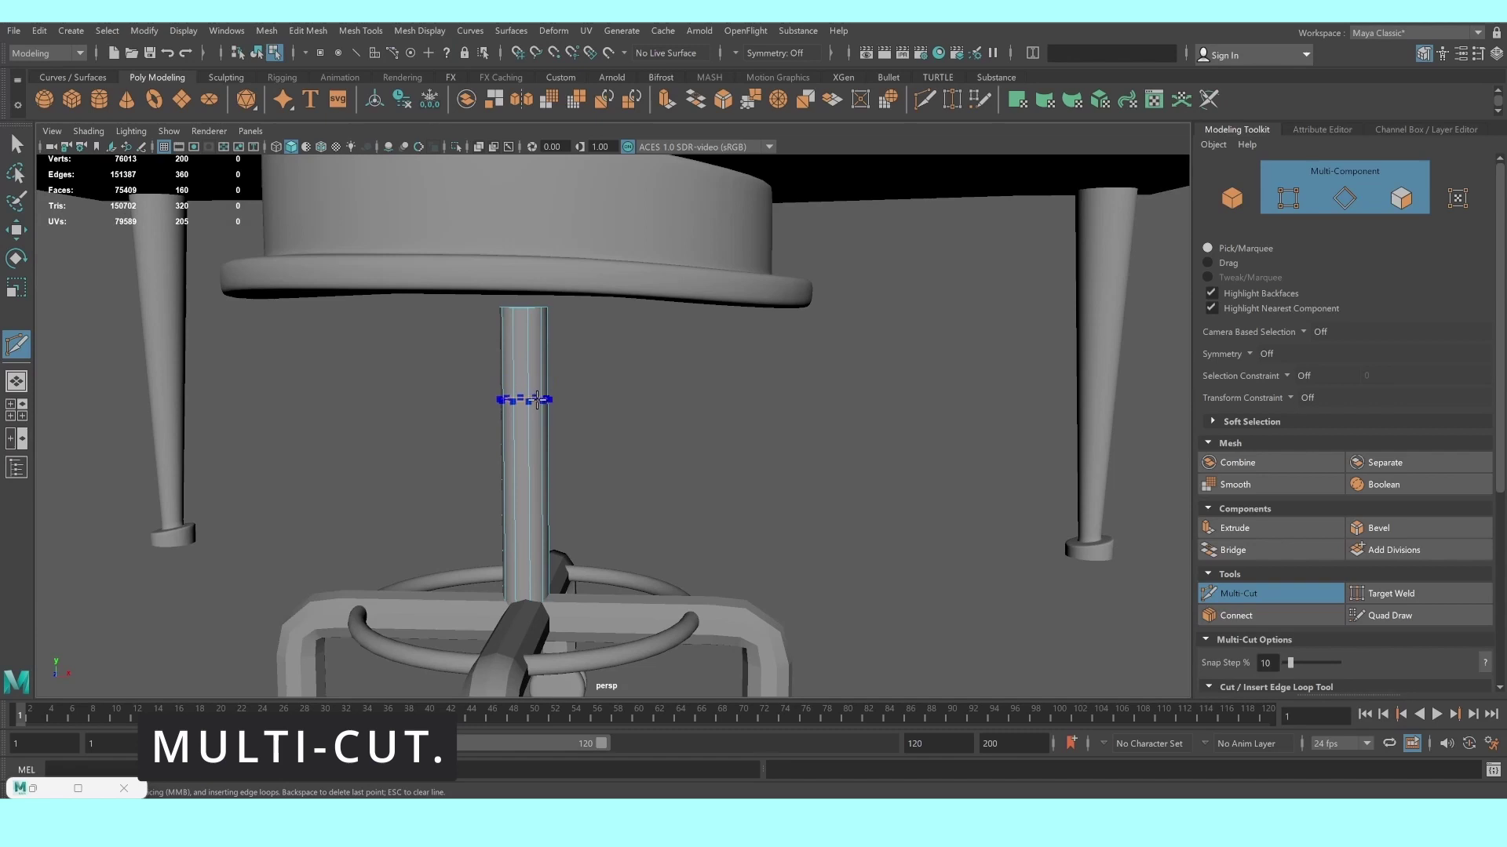
left_click(538, 493, "ctrl")
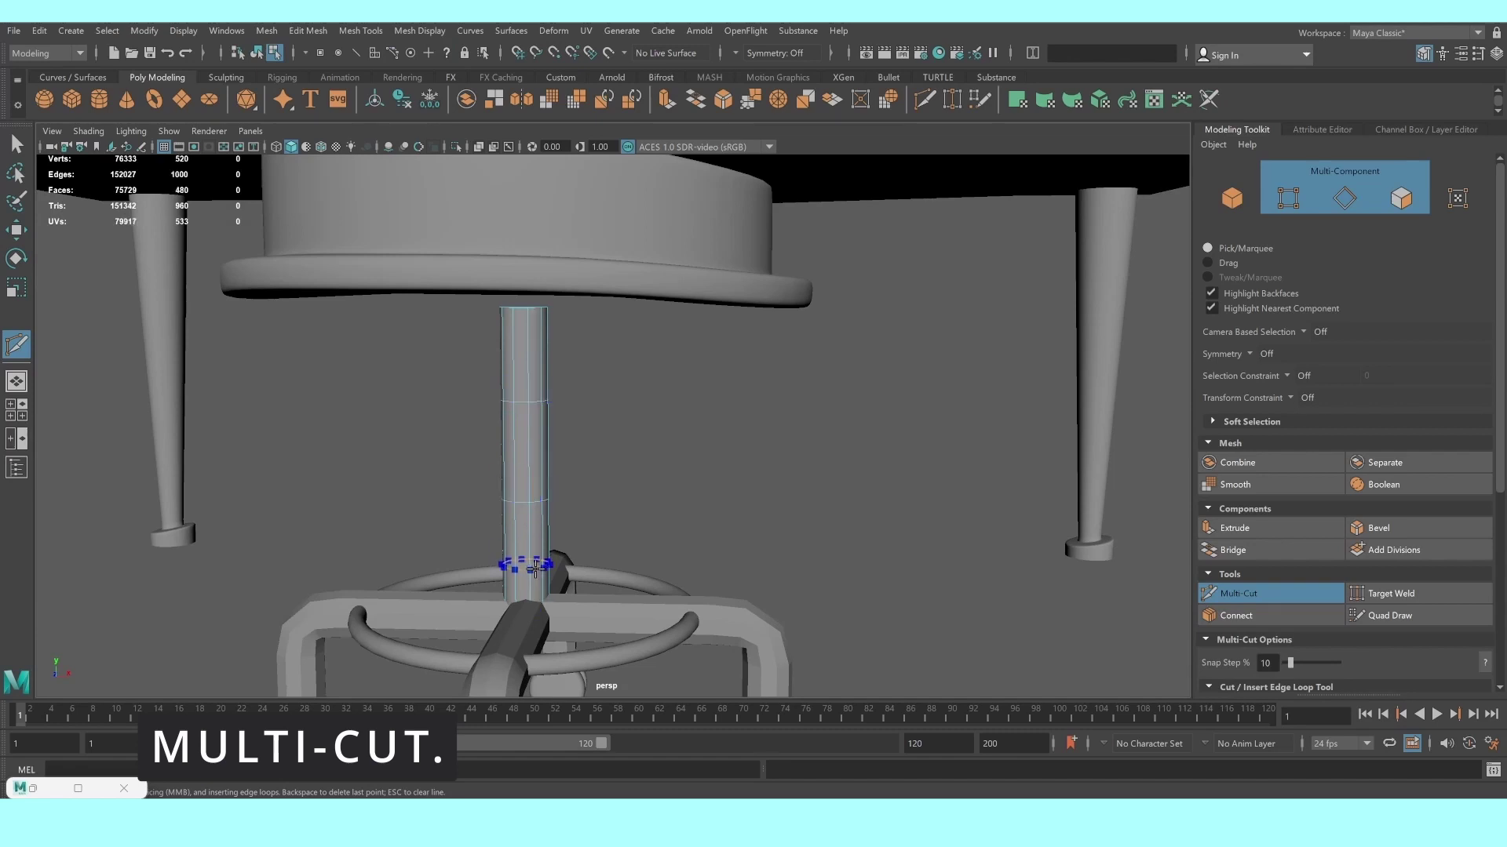
left_click(537, 564, "ctrl")
left_click(17, 145)
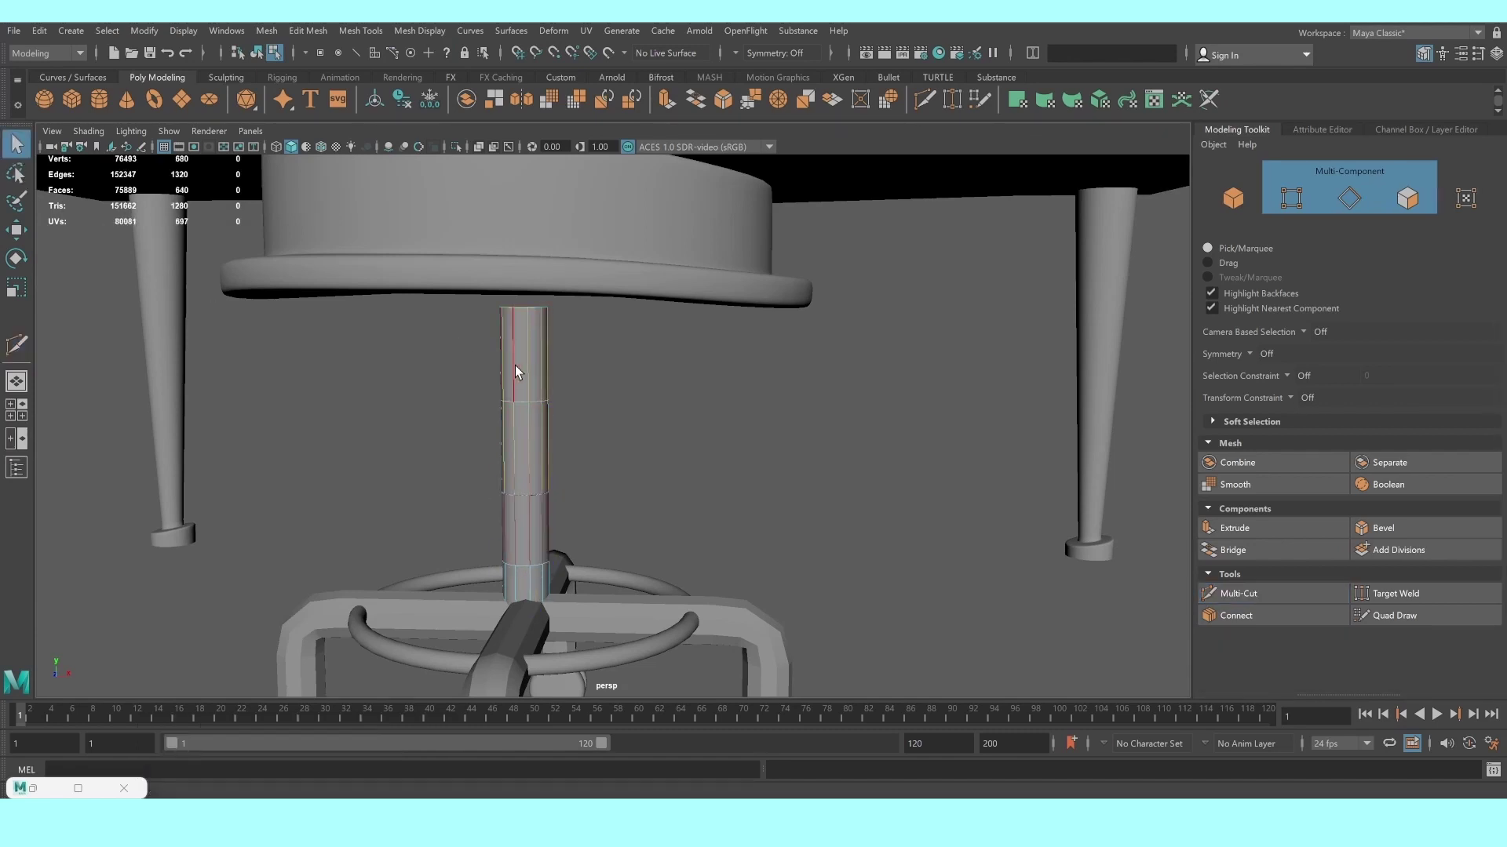
Widen the stem's top faces and upper edge loop, and narrow its middle vertex ring
right_click_drag(515, 365, 448, 362)
mouse_move(455, 364)
left_mouse_down()
mouse_move(601, 339)
mouse_move(536, 348)
left_mouse_up()
key("r")
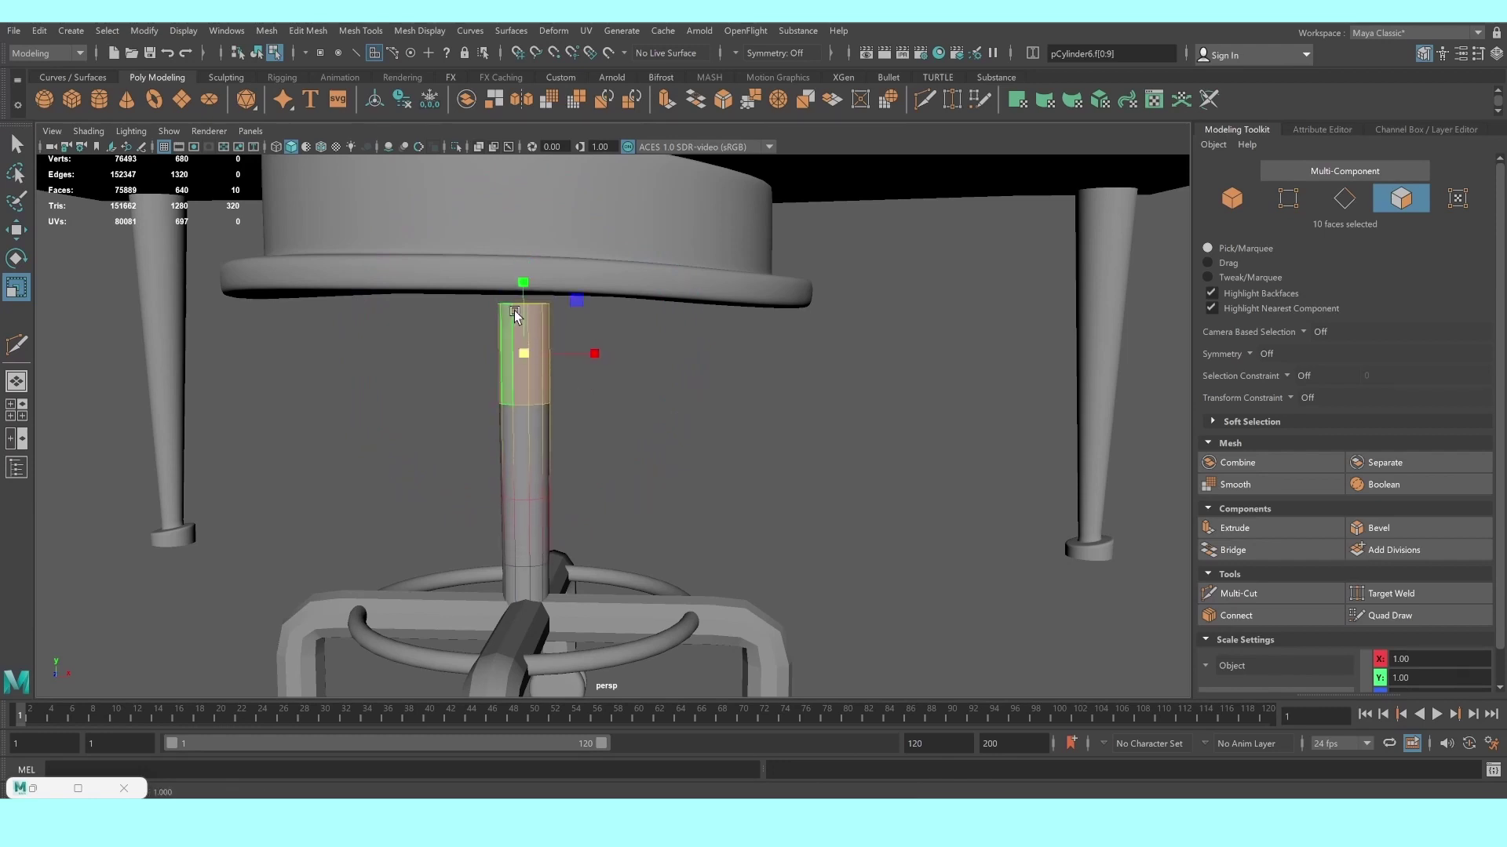
right_click_drag(505, 314, 448, 269, "ctrl")
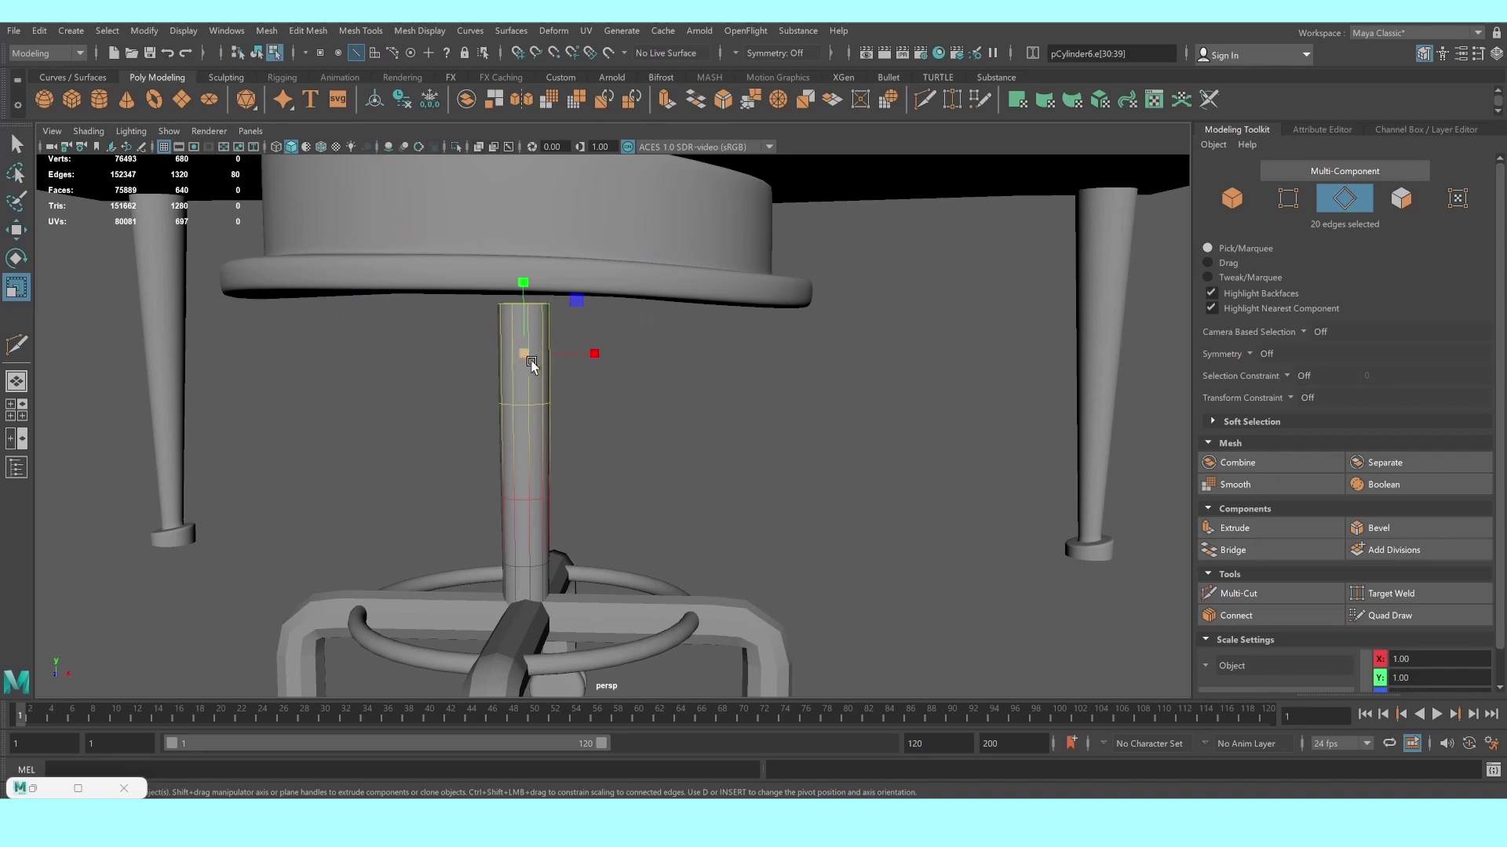
left_click_drag(531, 363, 540, 361)
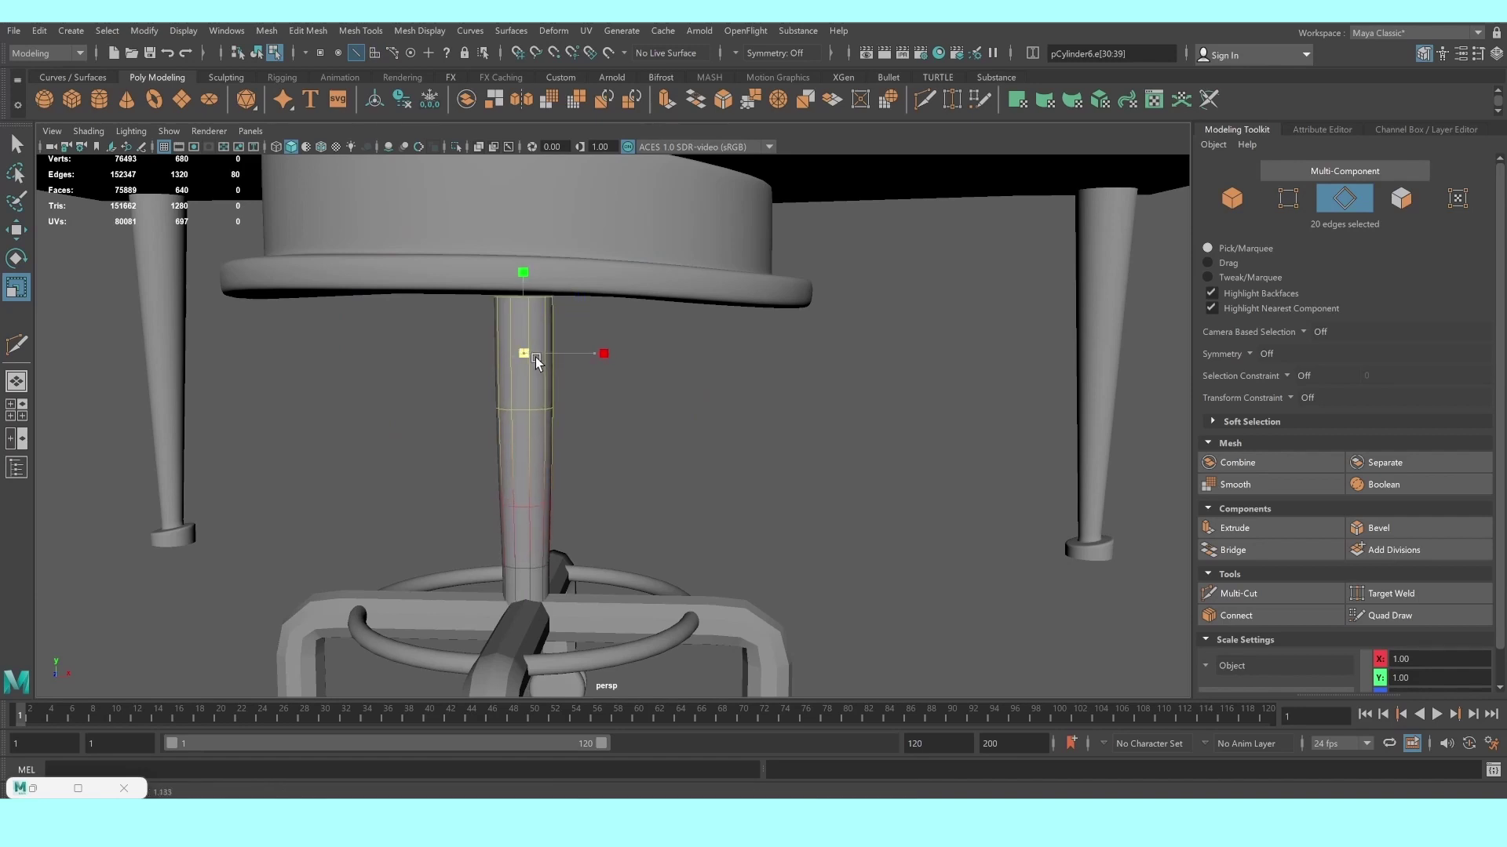
mouse_move(525, 411)
right_mouse_down()
mouse_move(508, 395)
mouse_move(443, 408)
right_mouse_up()
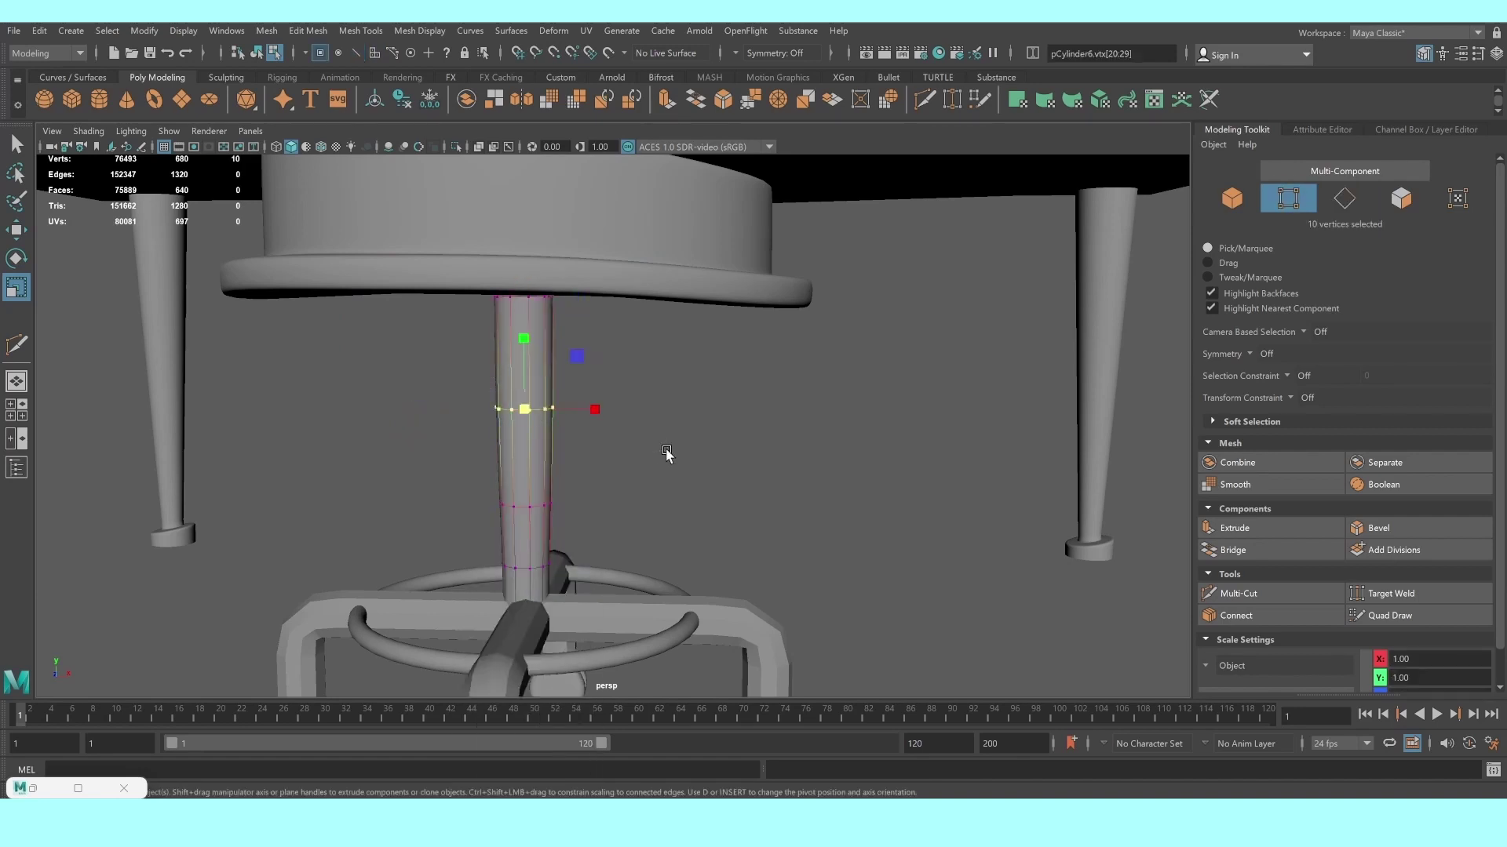
left_click_drag(565, 412, 518, 411)
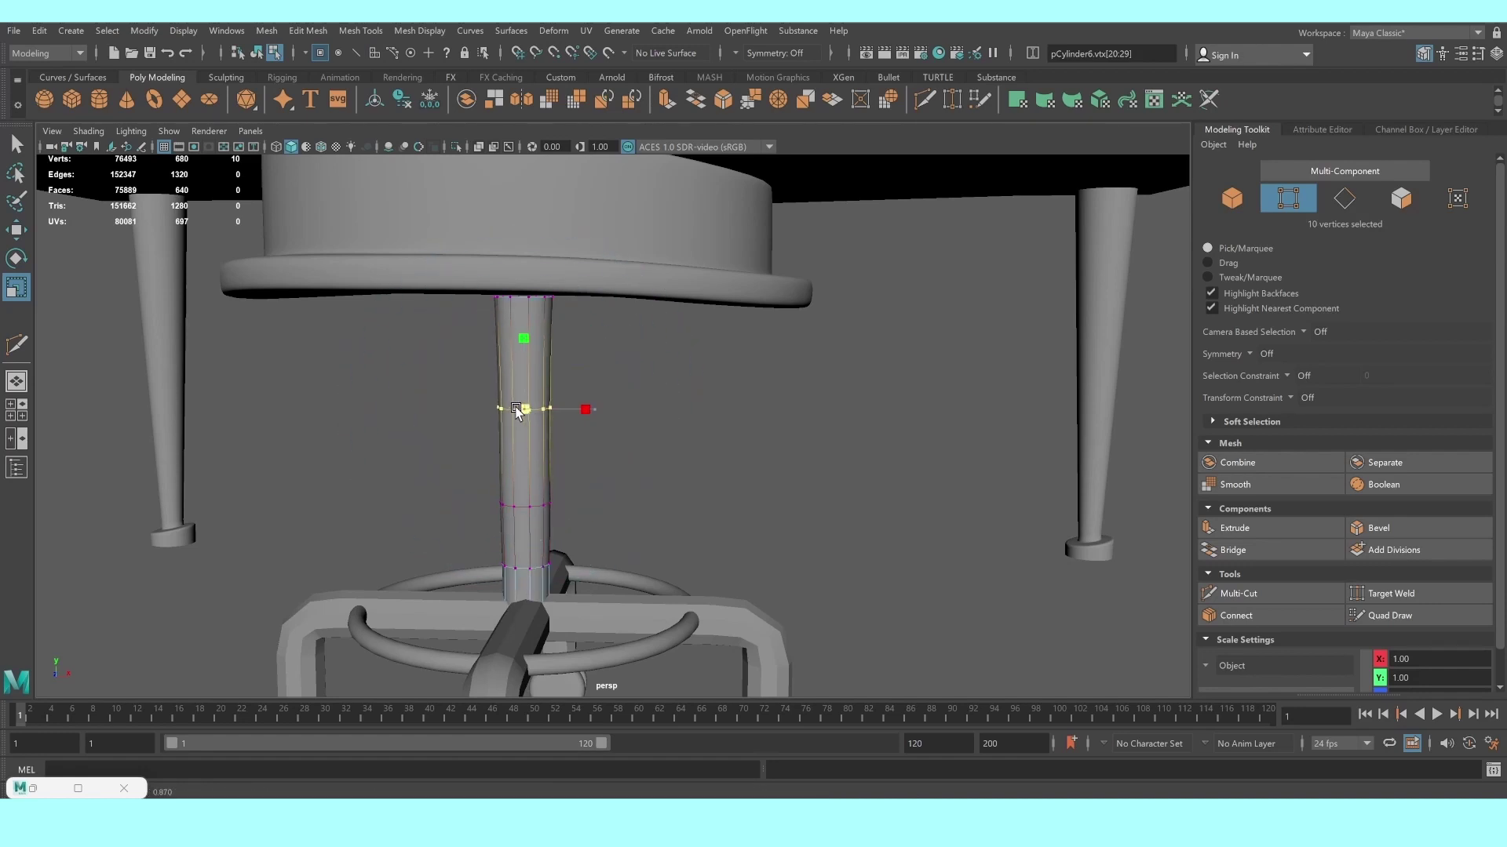
Raise the stem's top vertex ring up into the seat
right_click_drag(548, 332, 521, 346)
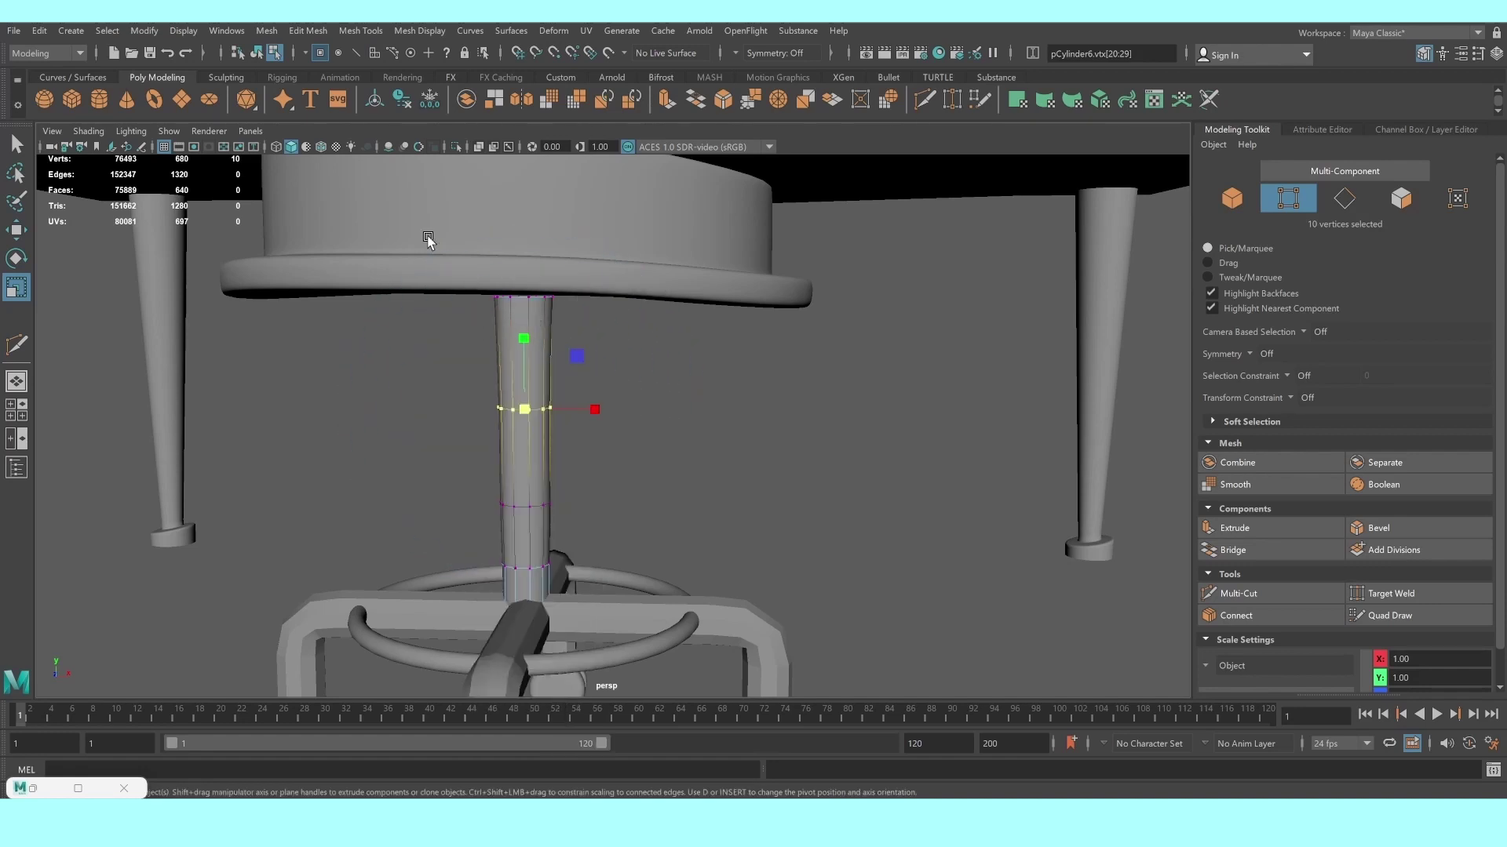
left_click_drag(427, 238, 605, 314)
key("w")
left_click_drag(521, 226, 522, 210)
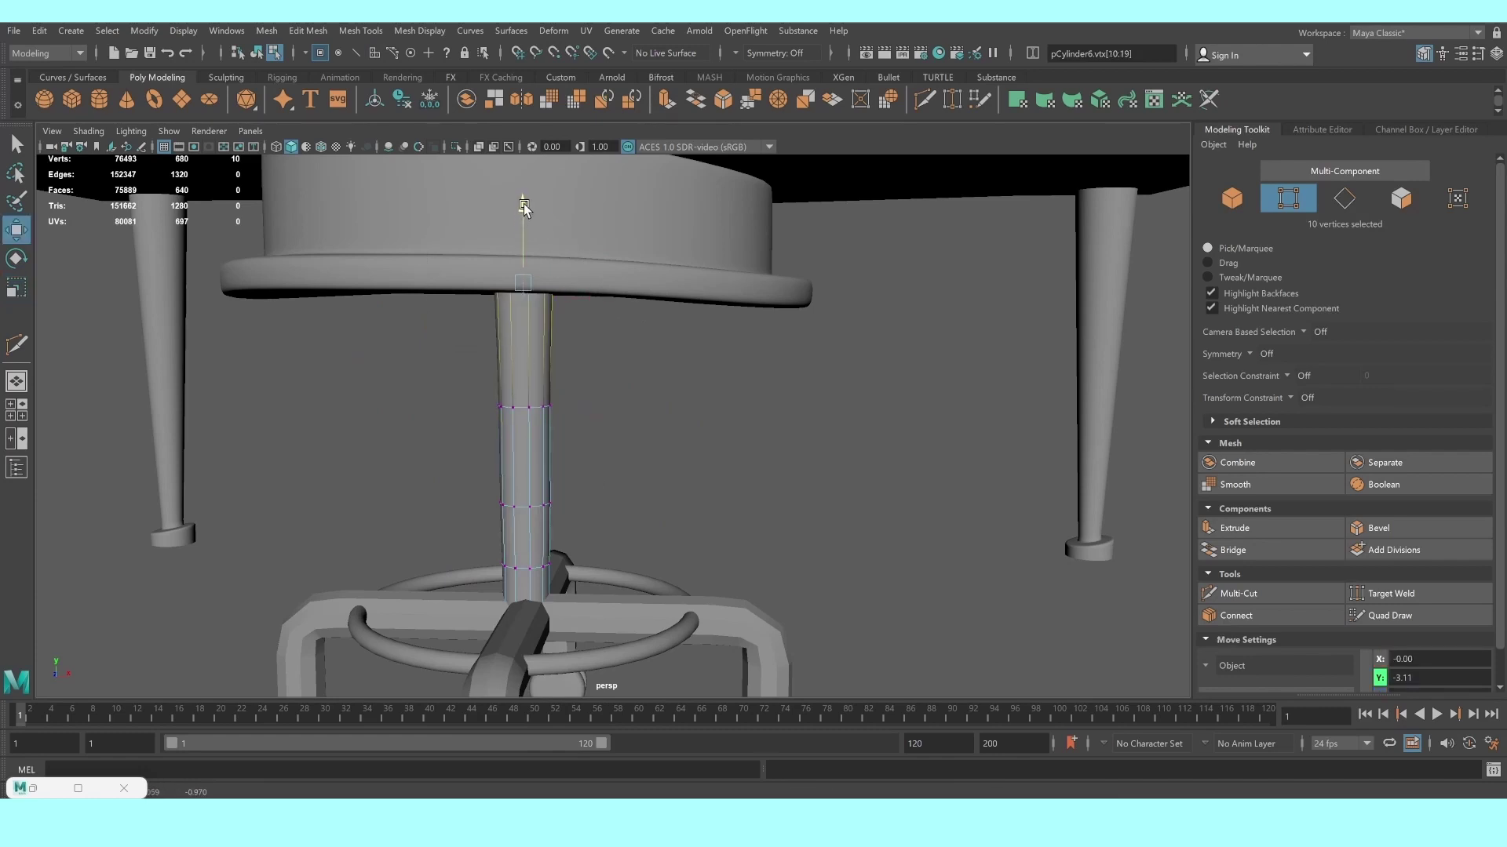
right_click_drag(605, 241, 679, 210)
left_click(716, 327)
Preview a caster leg bar smoothed and inspect the legs and wheels from below
scroll(716, 326, "down", 5)
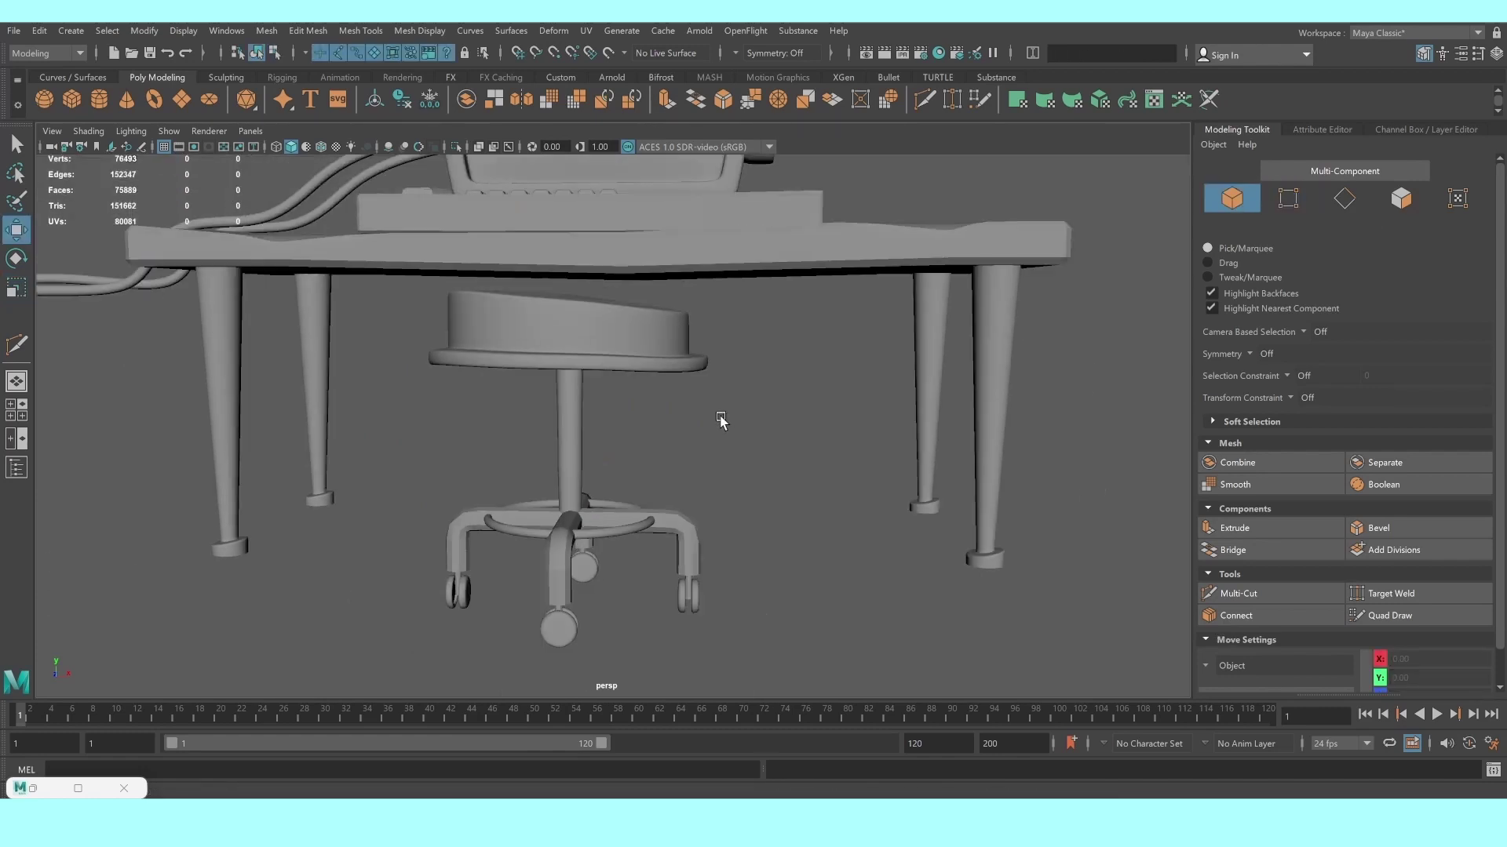
left_click_drag(673, 495, 693, 492, "alt")
scroll(599, 488, "up", 5)
scroll(502, 397, "up", 4)
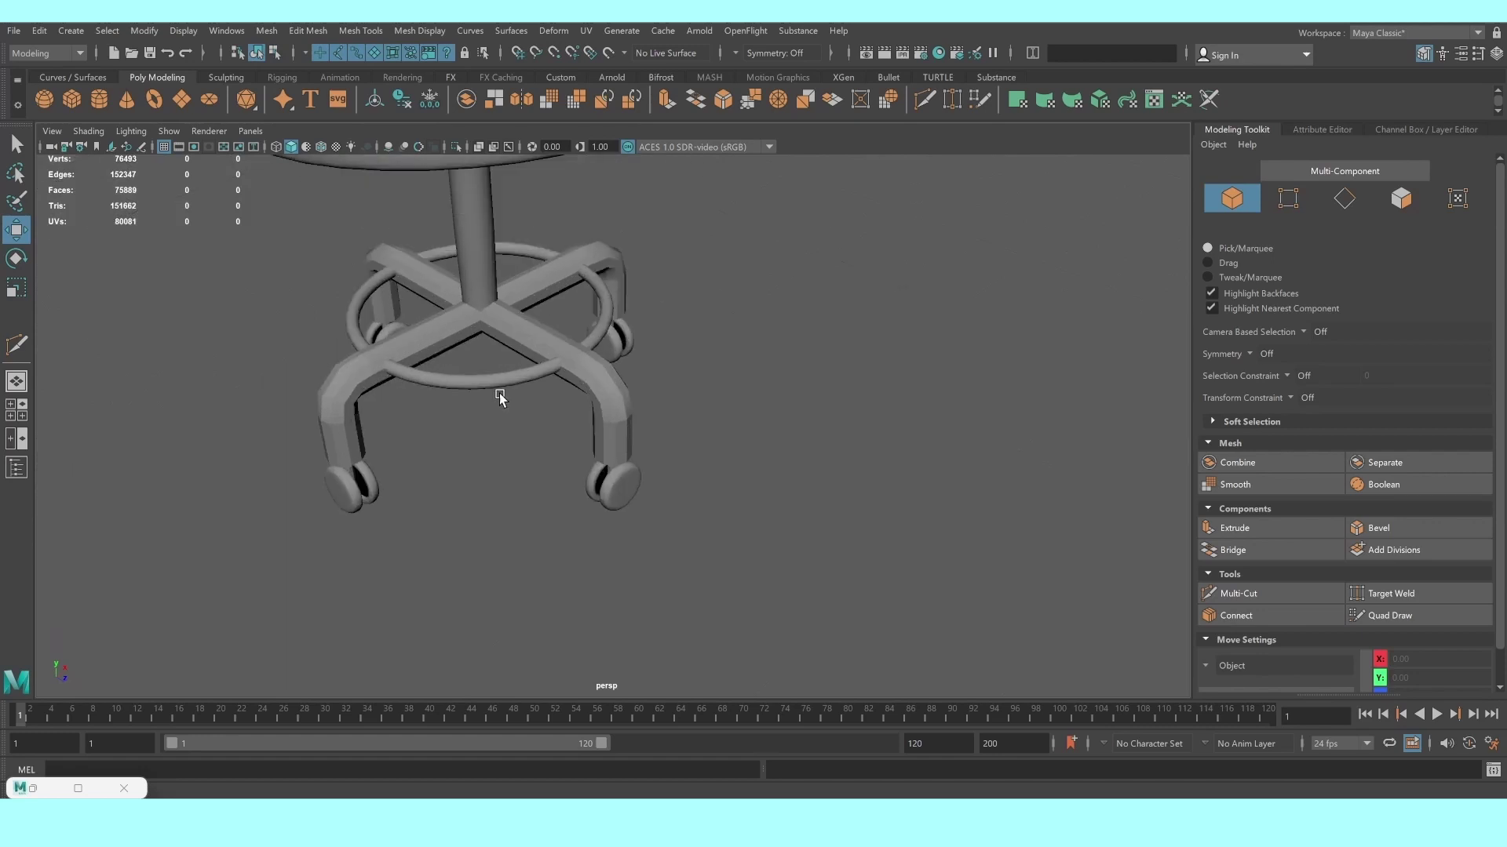
left_click(497, 386)
left_click(642, 384)
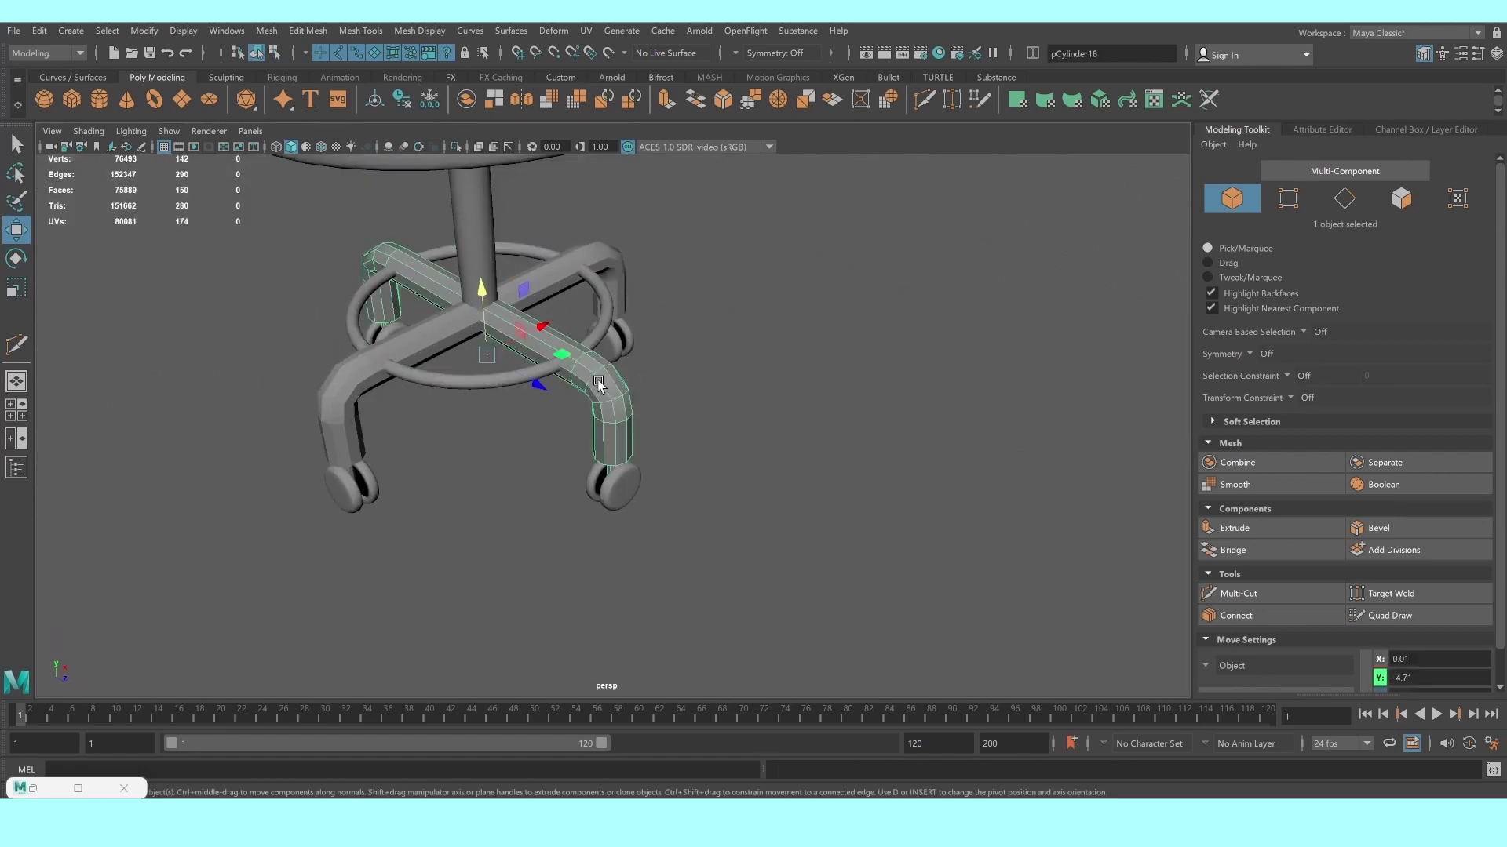
key("3")
left_click(663, 417)
left_click_drag(562, 369, 657, 466, "alt")
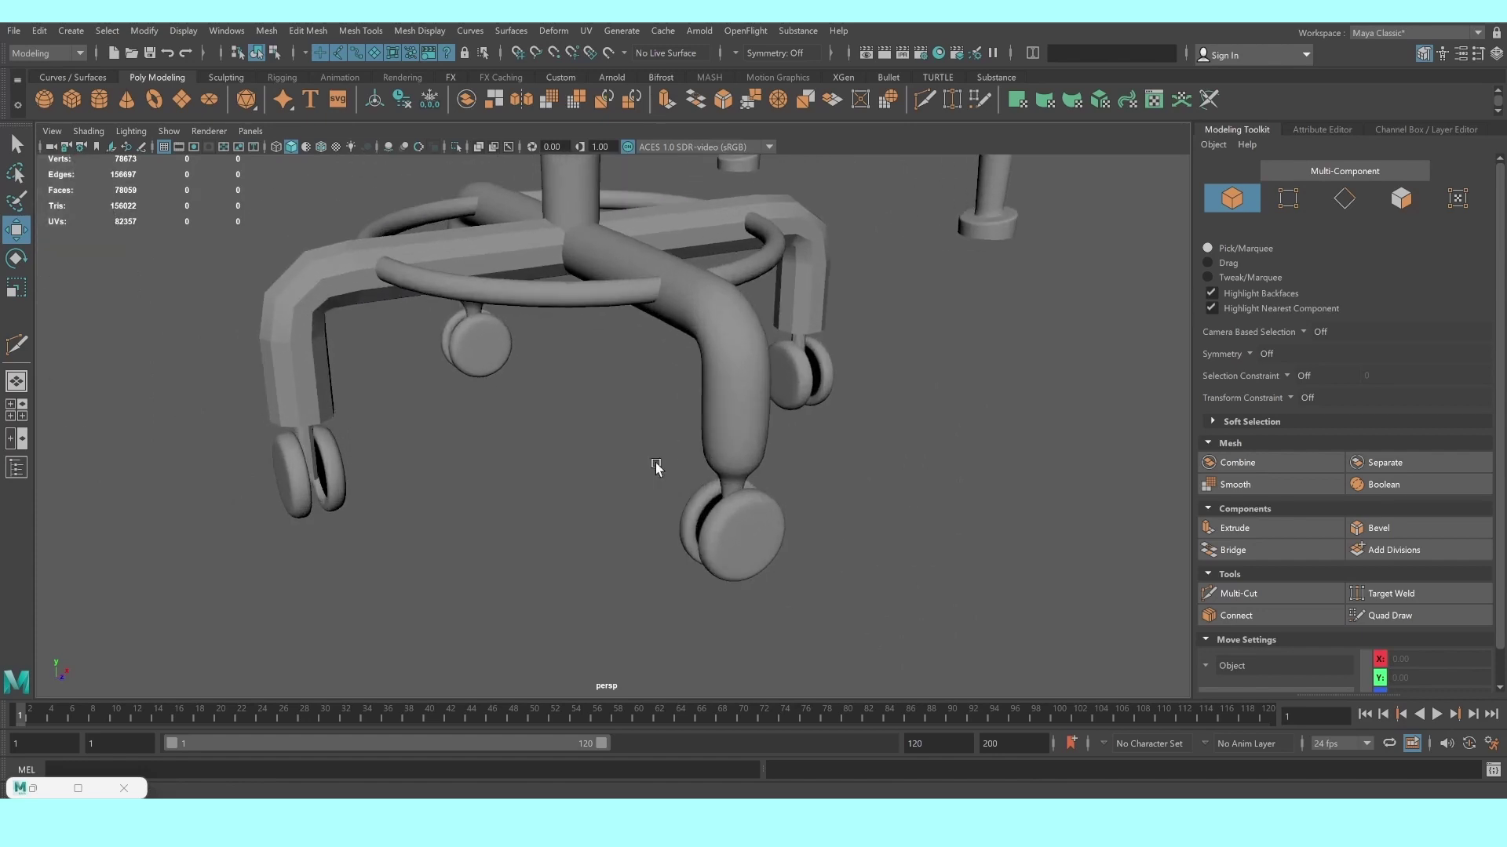
left_click(756, 424)
left_click_drag(755, 425, 744, 411, "alt")
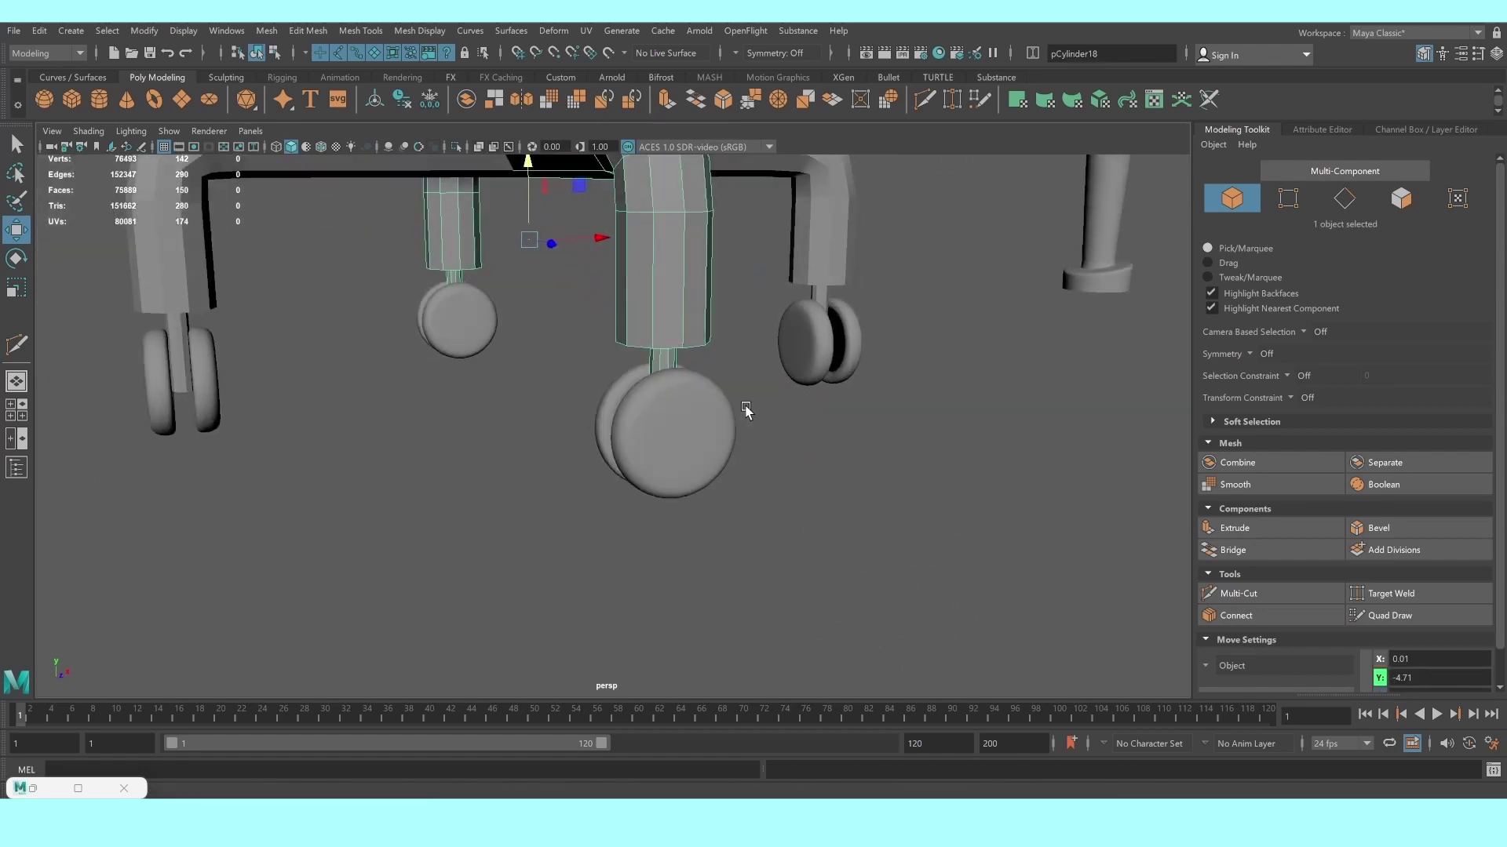
Give the caster cylinder's lower rim edges a two-segment bevel
right_click(590, 293)
left_click(589, 247)
left_click(587, 320)
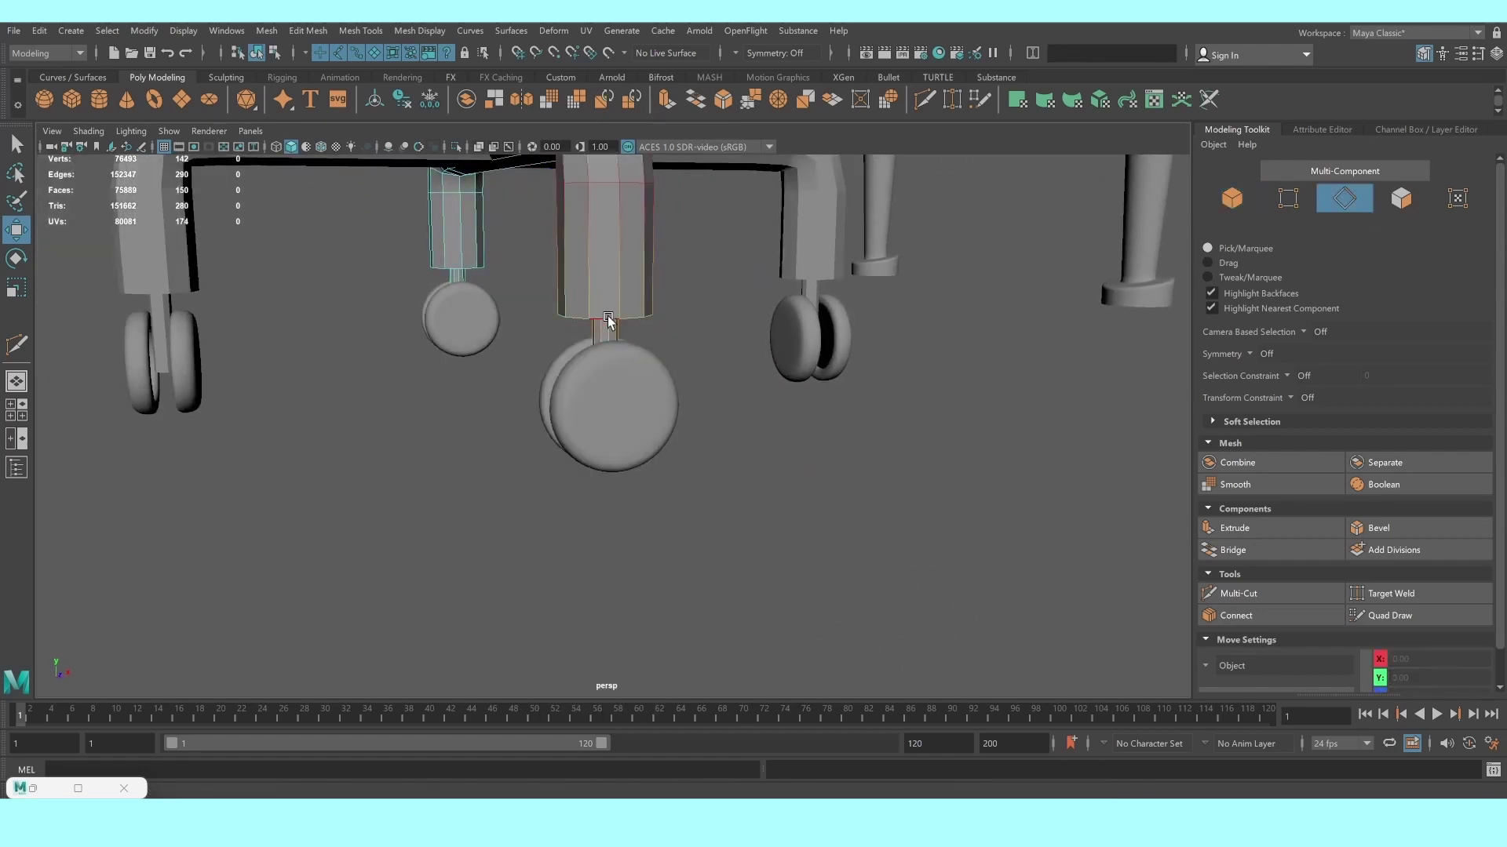
double_click(576, 323)
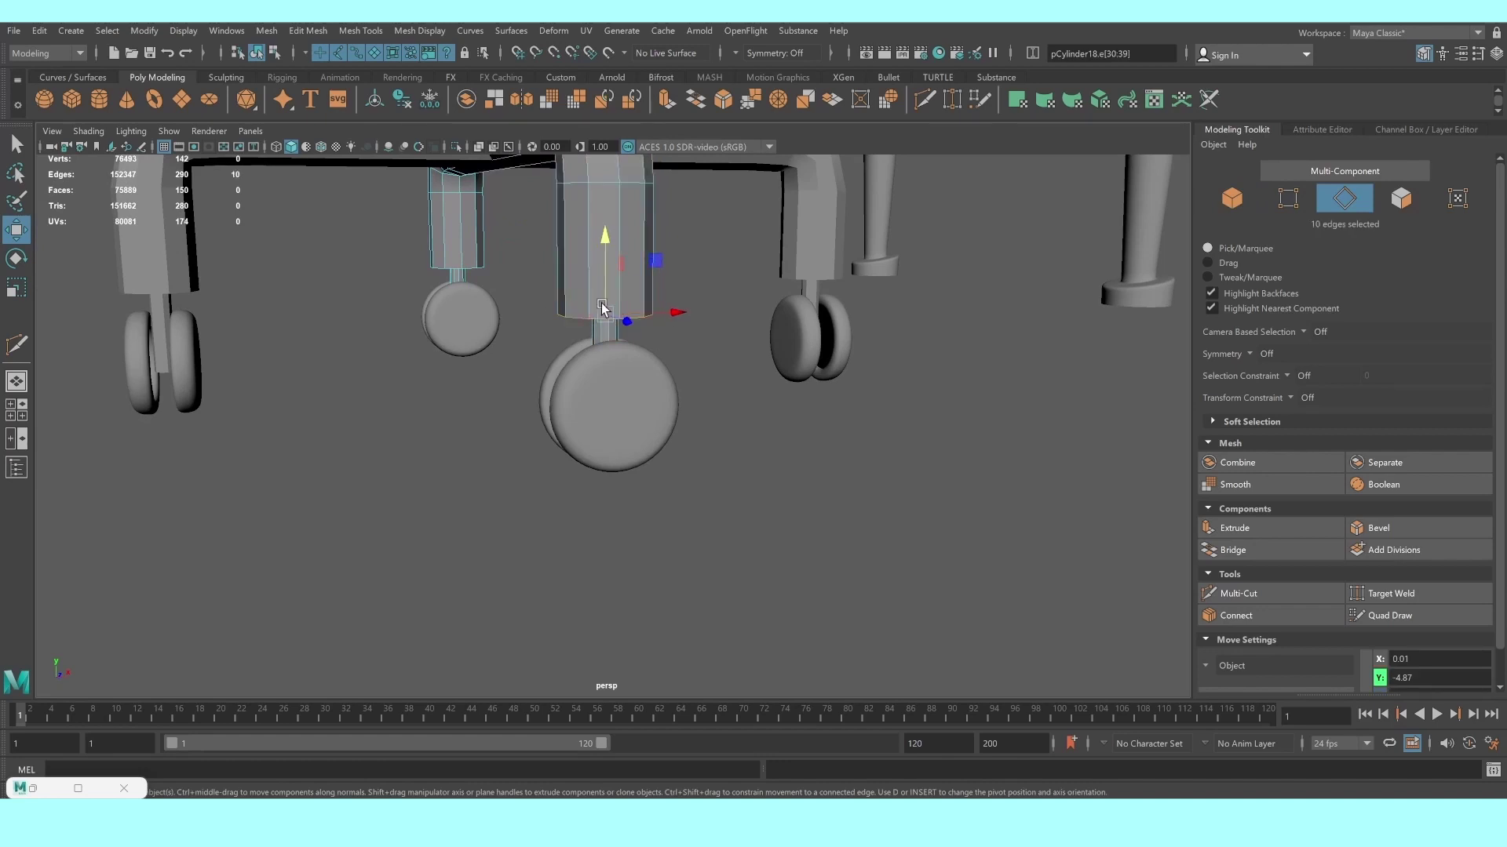
scroll(438, 301, "up", 1)
scroll(438, 300, "up", 1)
left_click(428, 307, "shift")
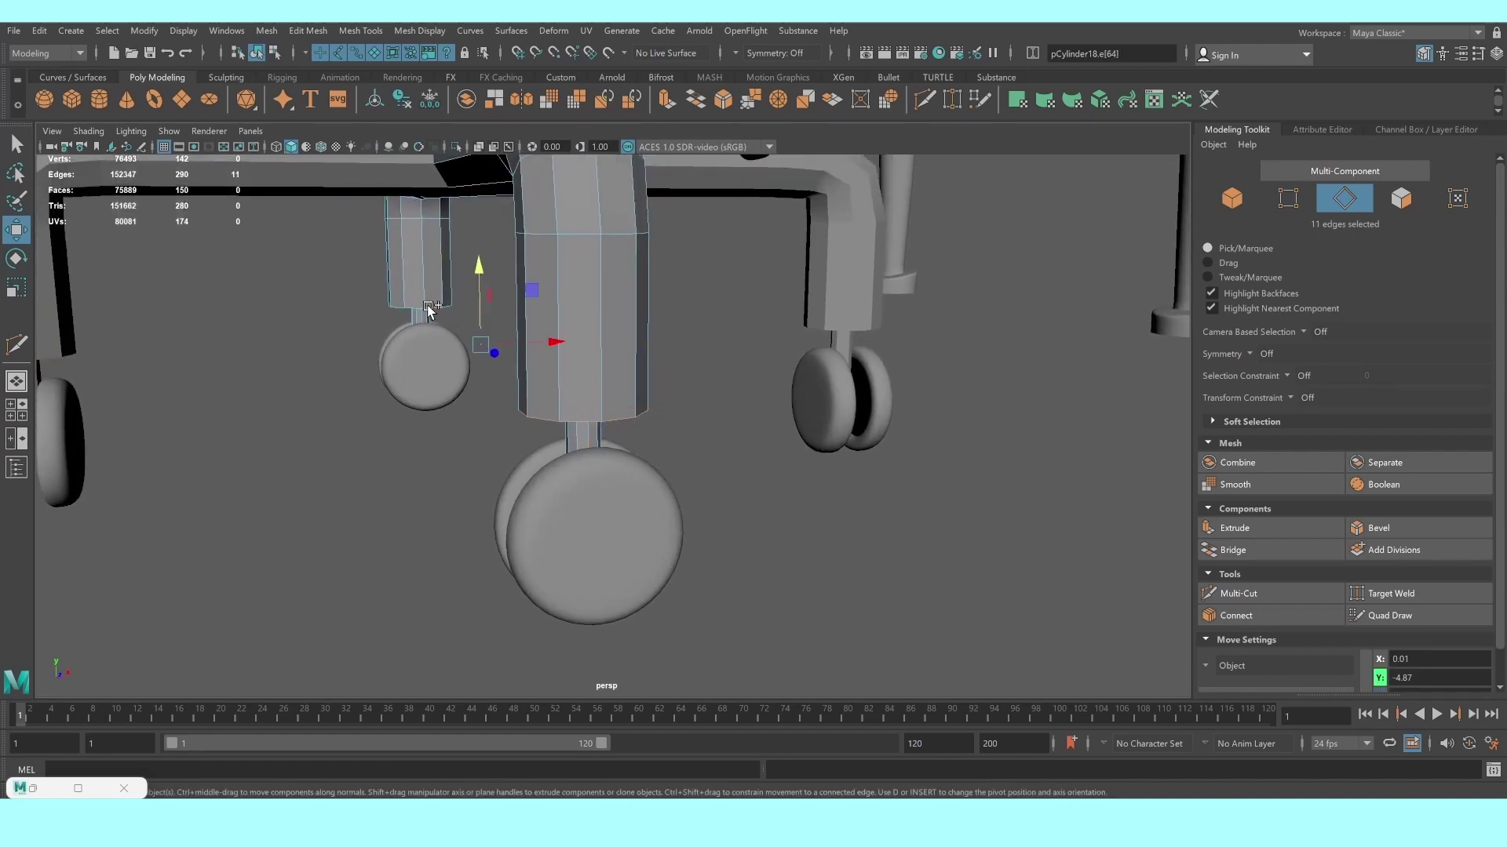
left_click(1381, 524)
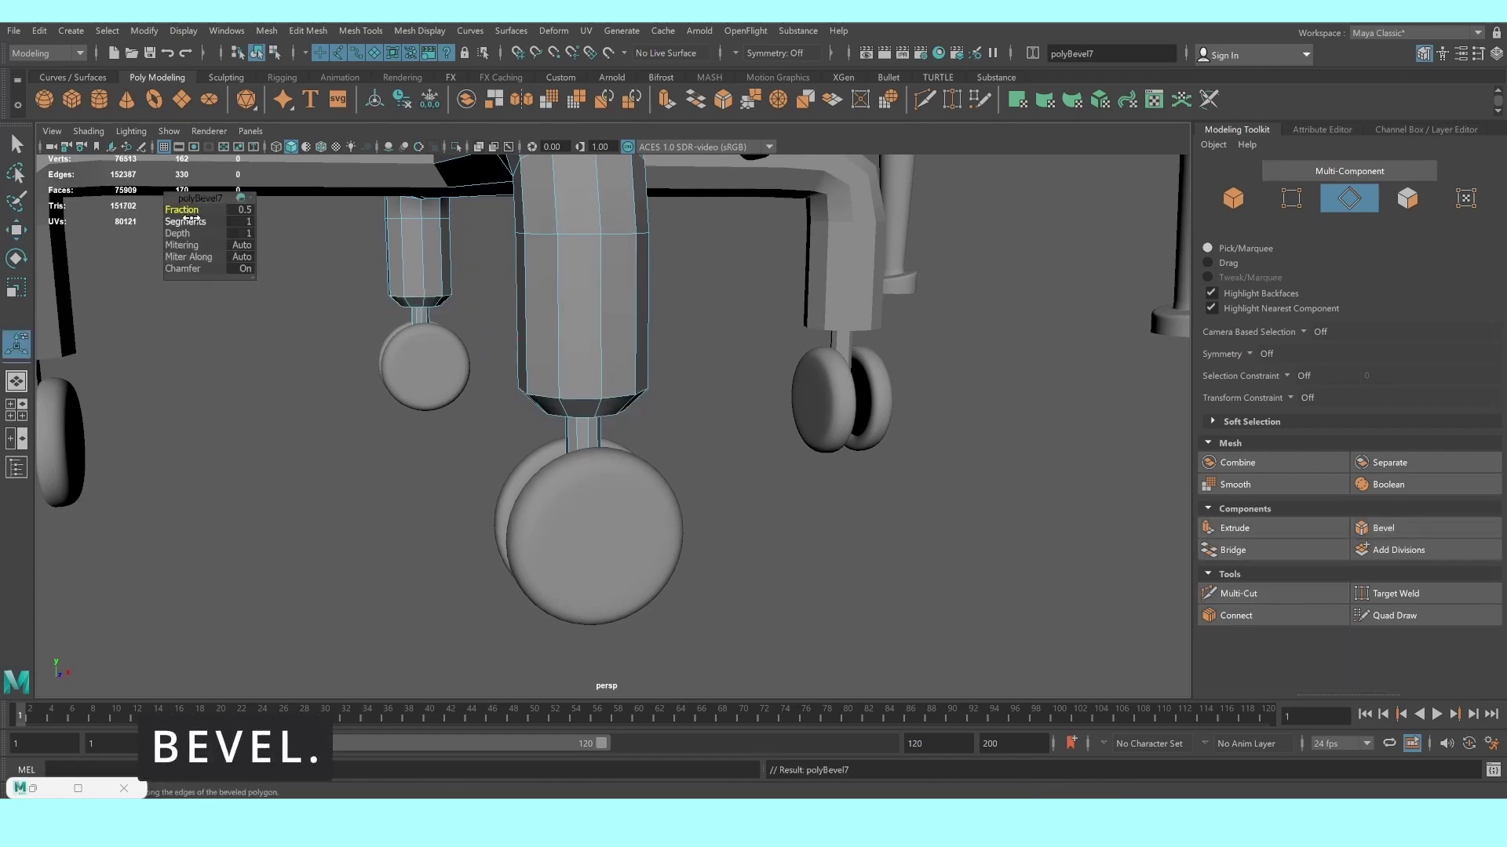
left_click_drag(191, 220, 229, 218)
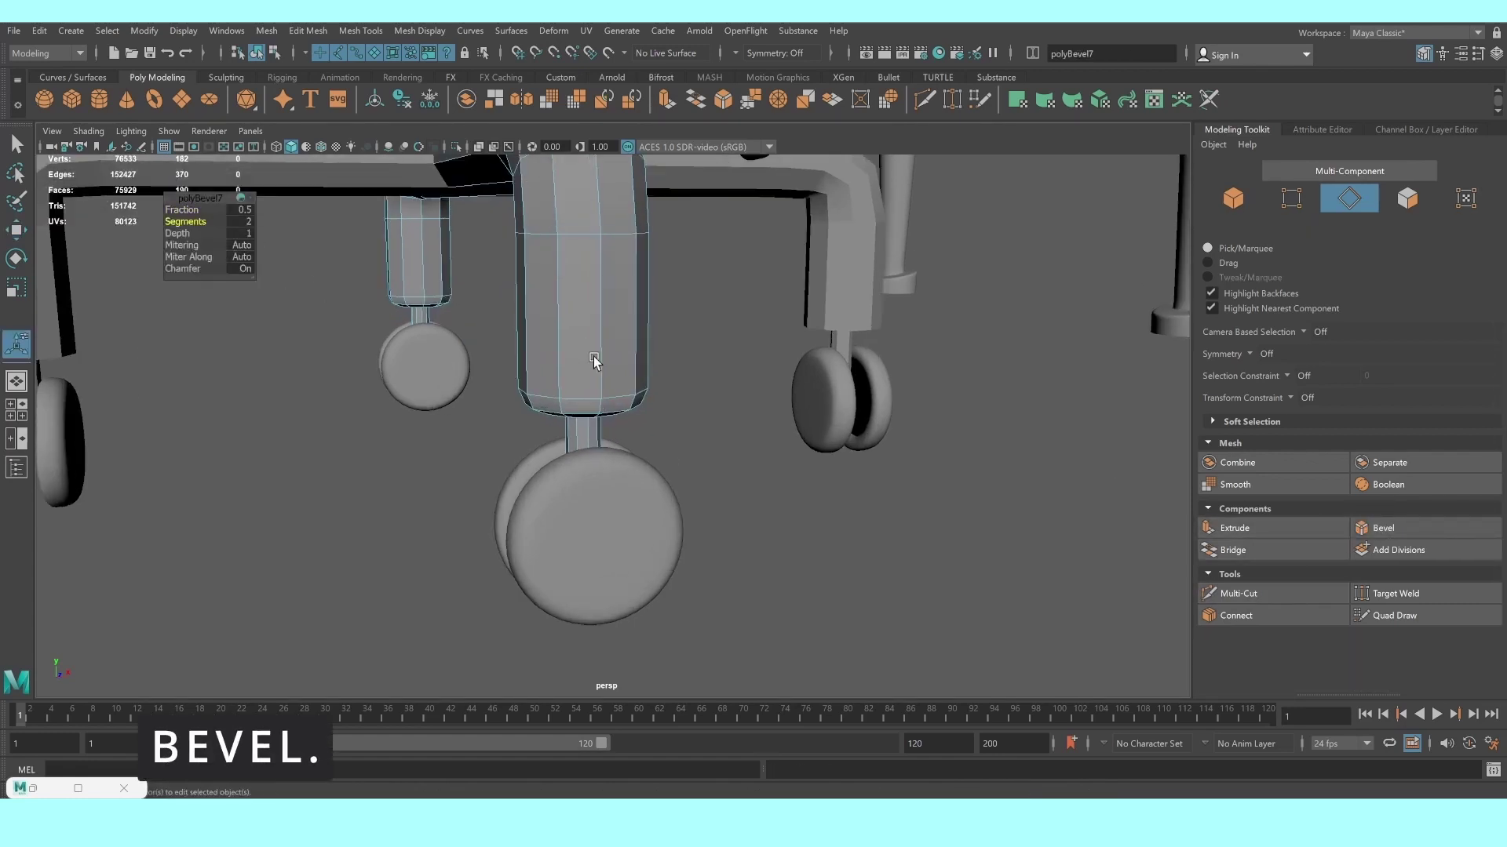
scroll(594, 356, "up", 2)
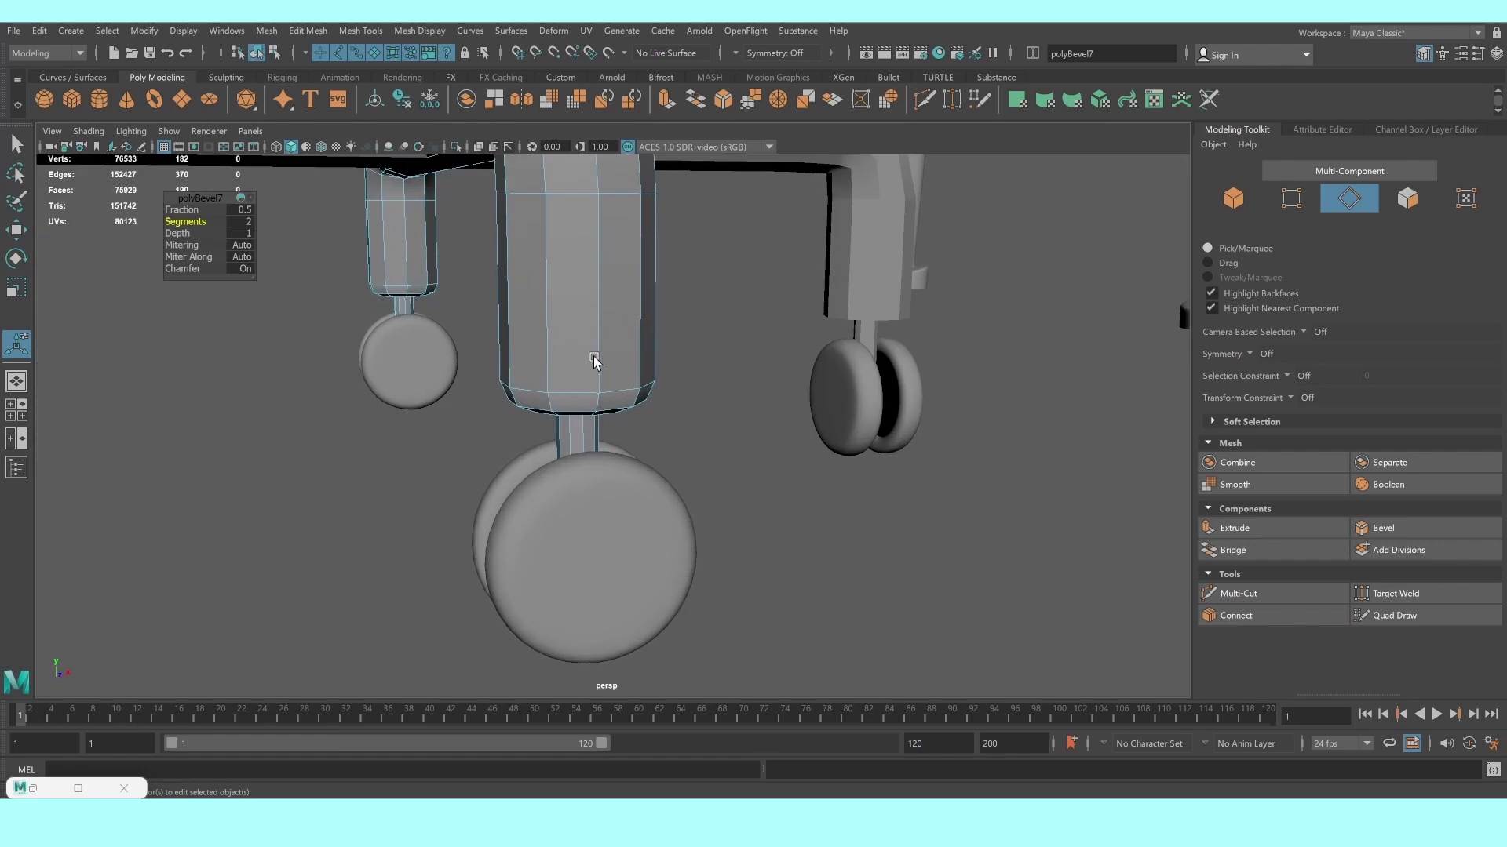
Delete the hidden bottom cap faces of both cylinders, then preview them smoothed
key("4")
right_click_drag(599, 404, 616, 445)
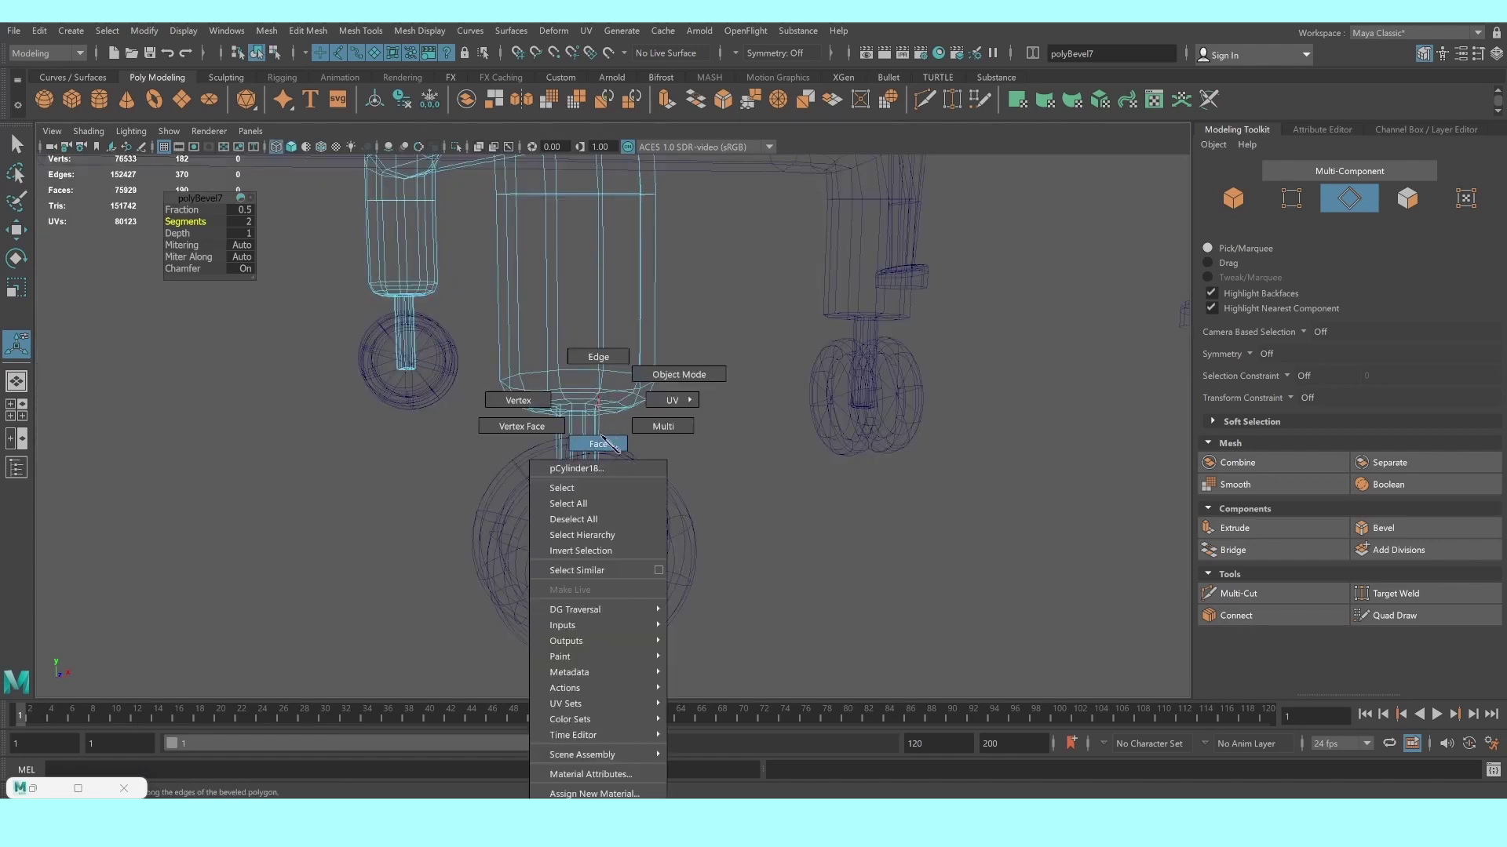
left_click(580, 564)
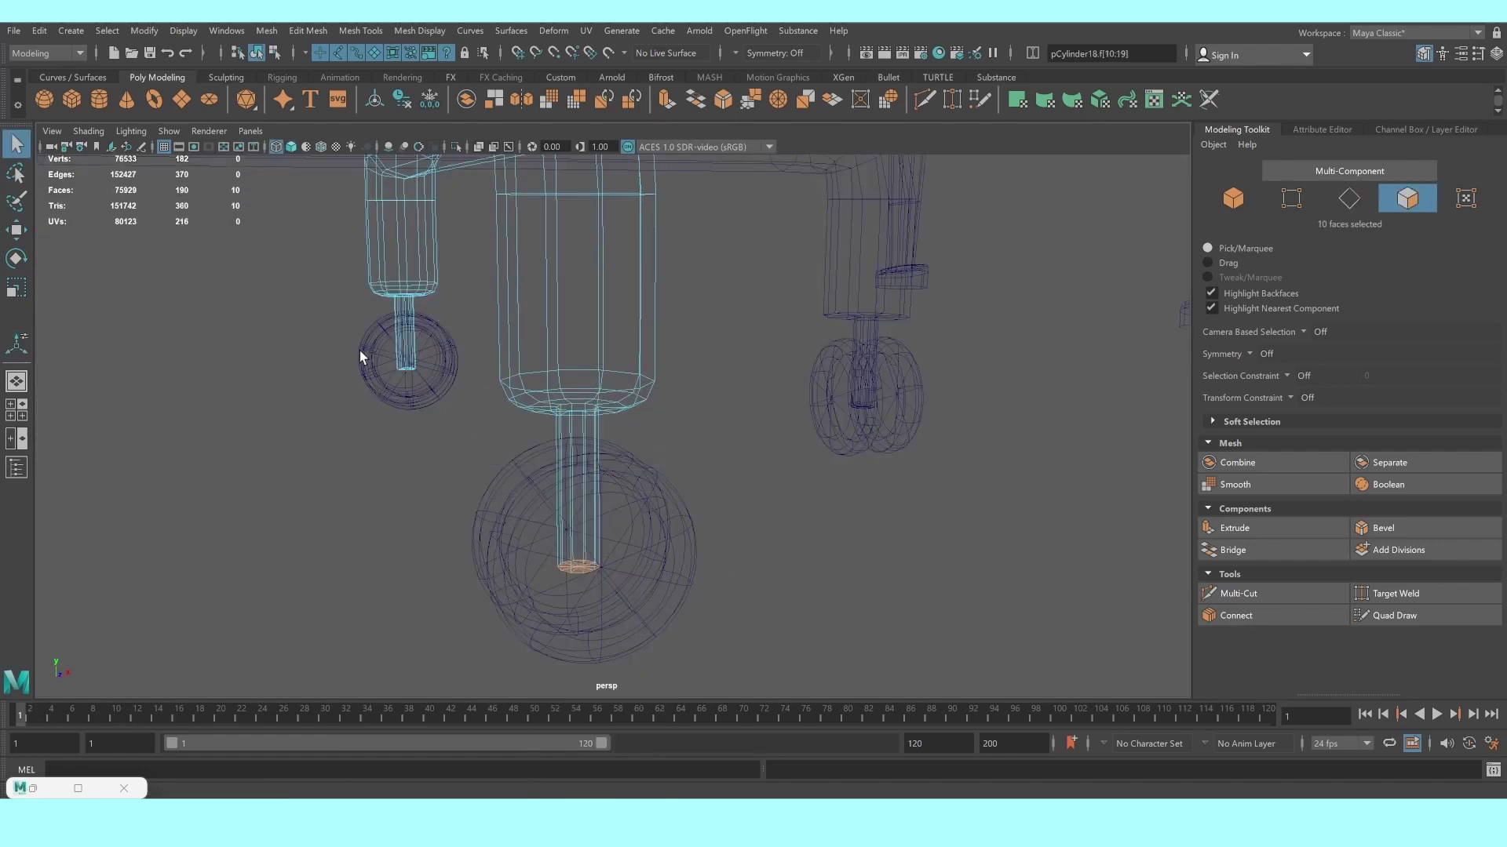
left_click_drag(298, 203, 459, 313, "shift")
key("Delete")
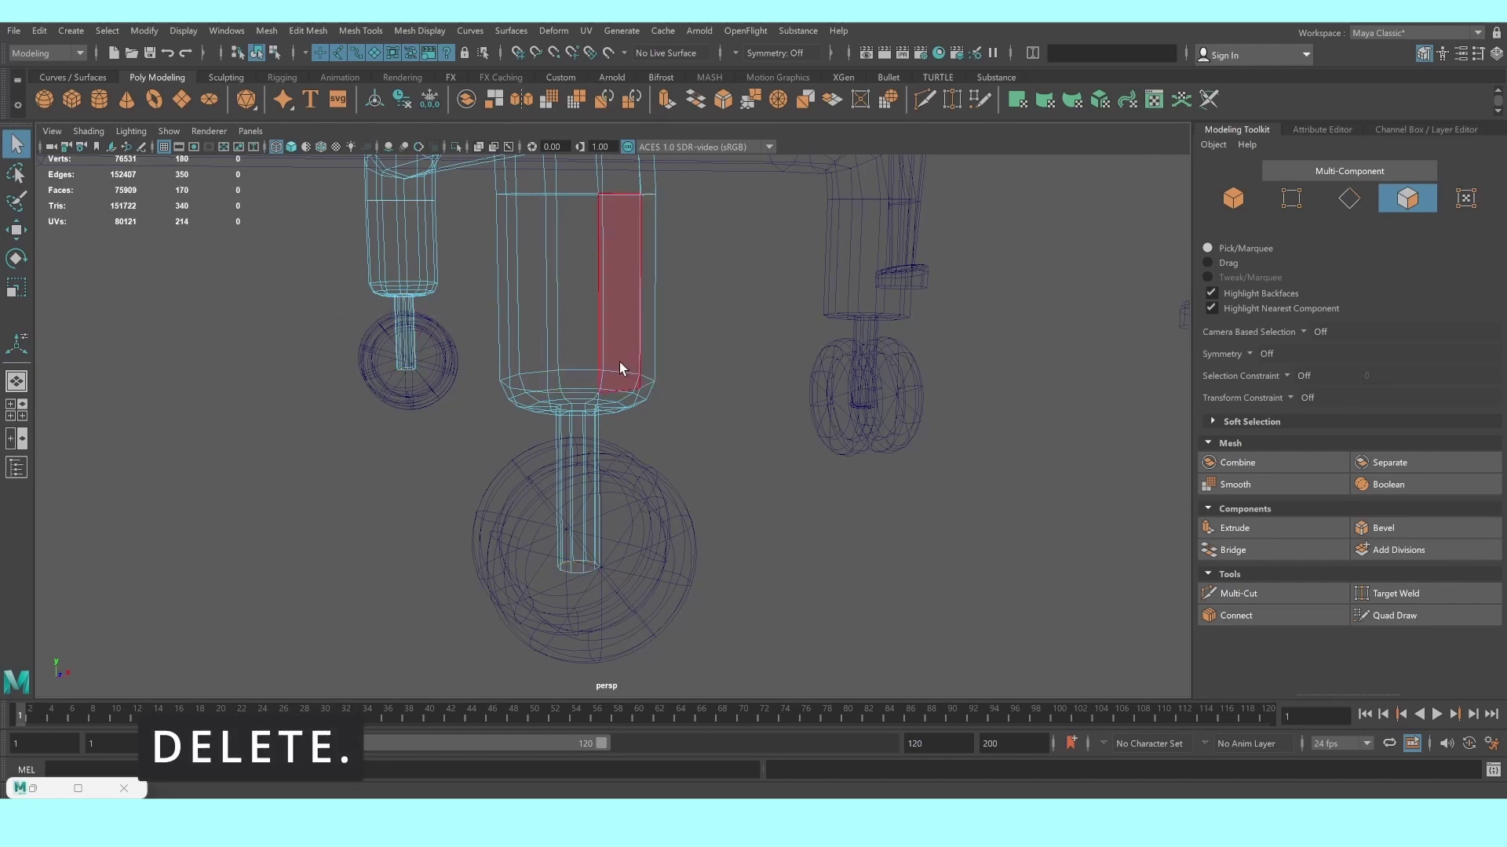
key("3")
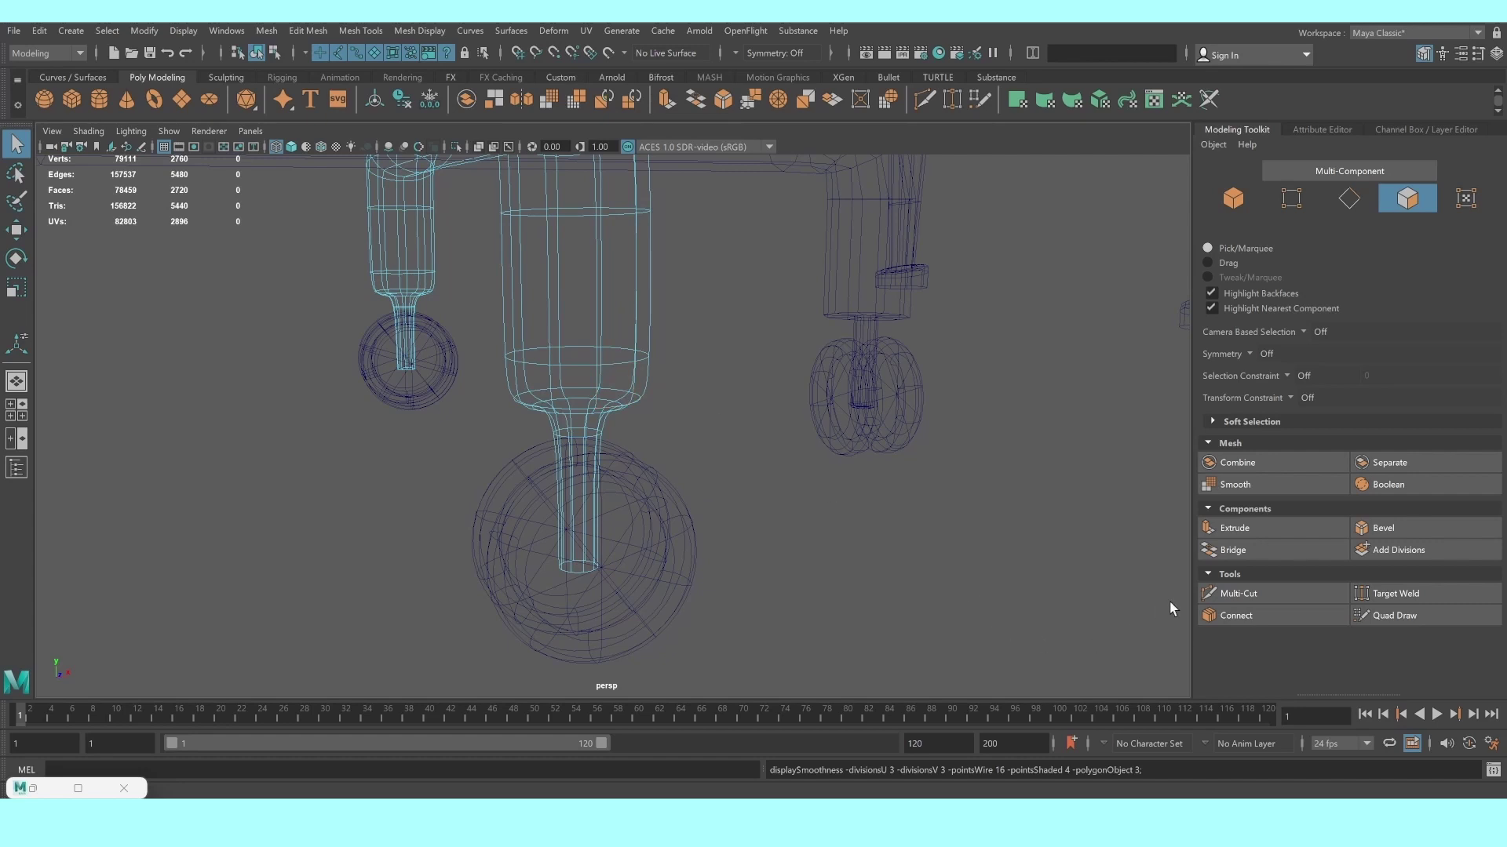
Turn off smoothing and insert an edge loop around the caster's thin neck
key("1")
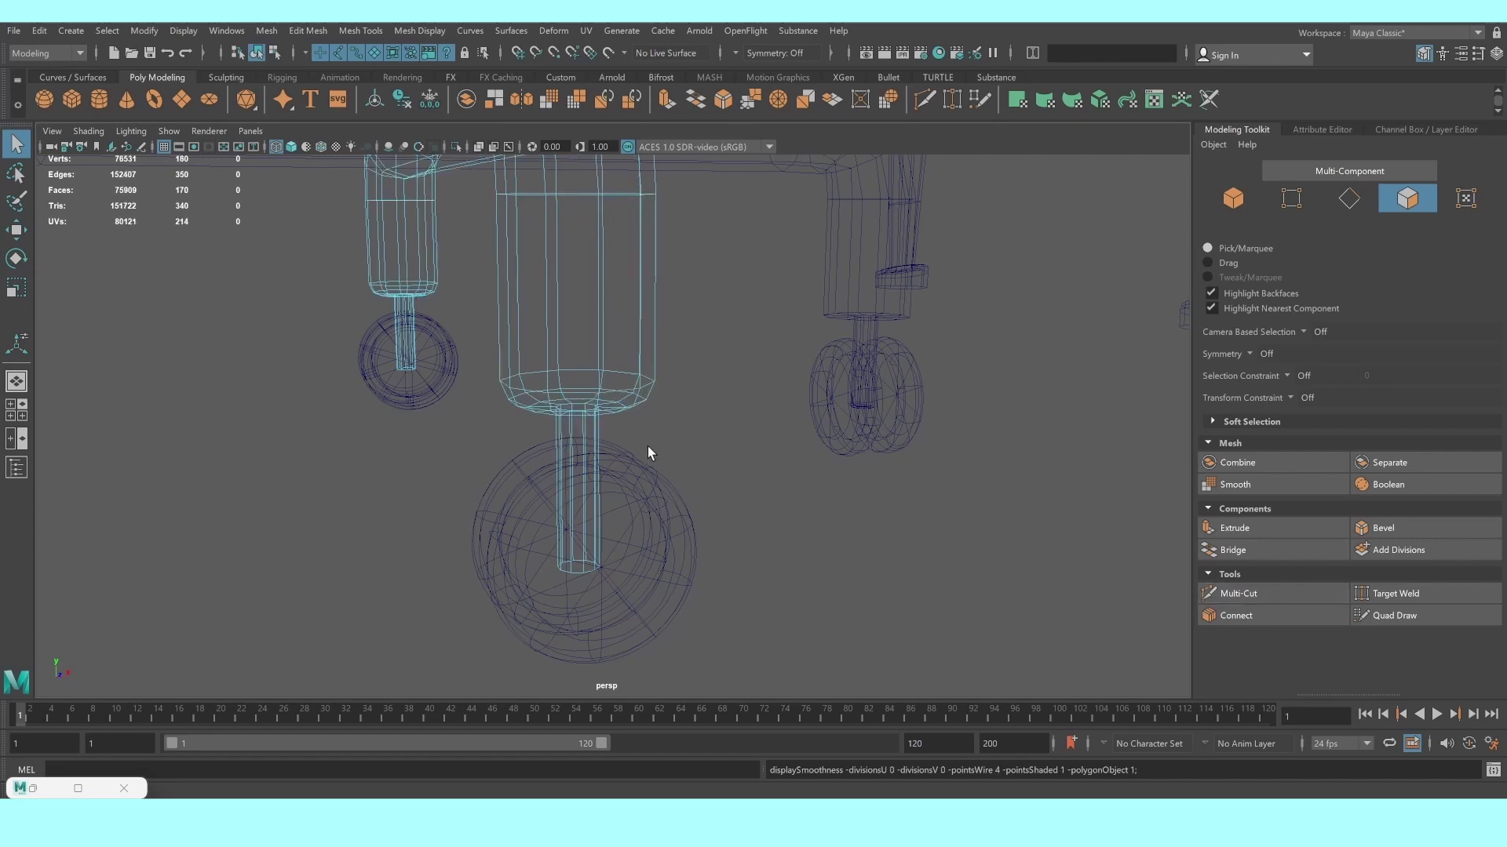
key("5")
scroll(588, 419, "up", 2)
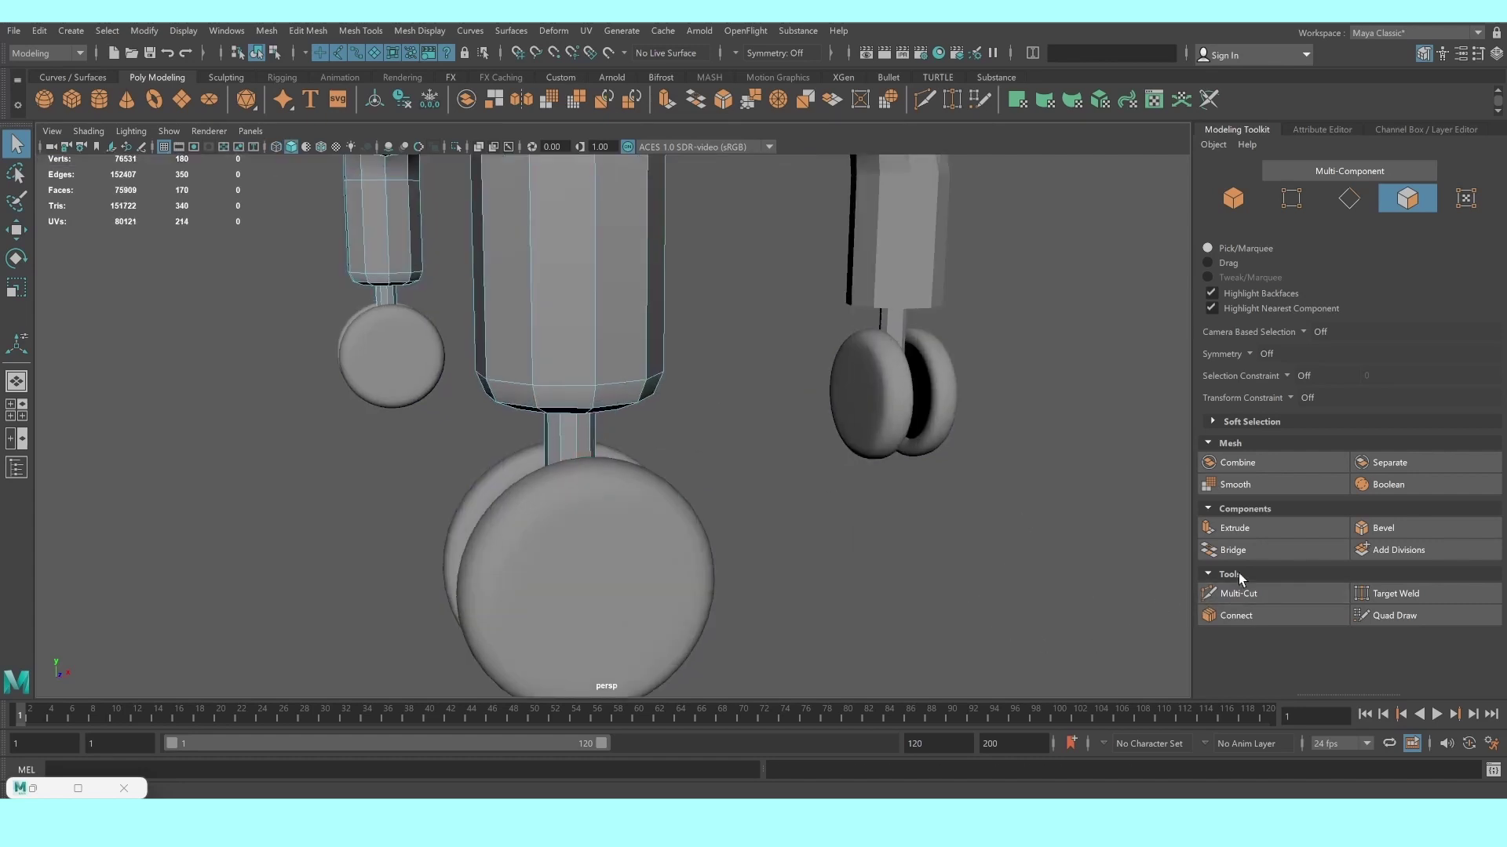
left_click(1256, 593)
left_click(572, 430, "ctrl")
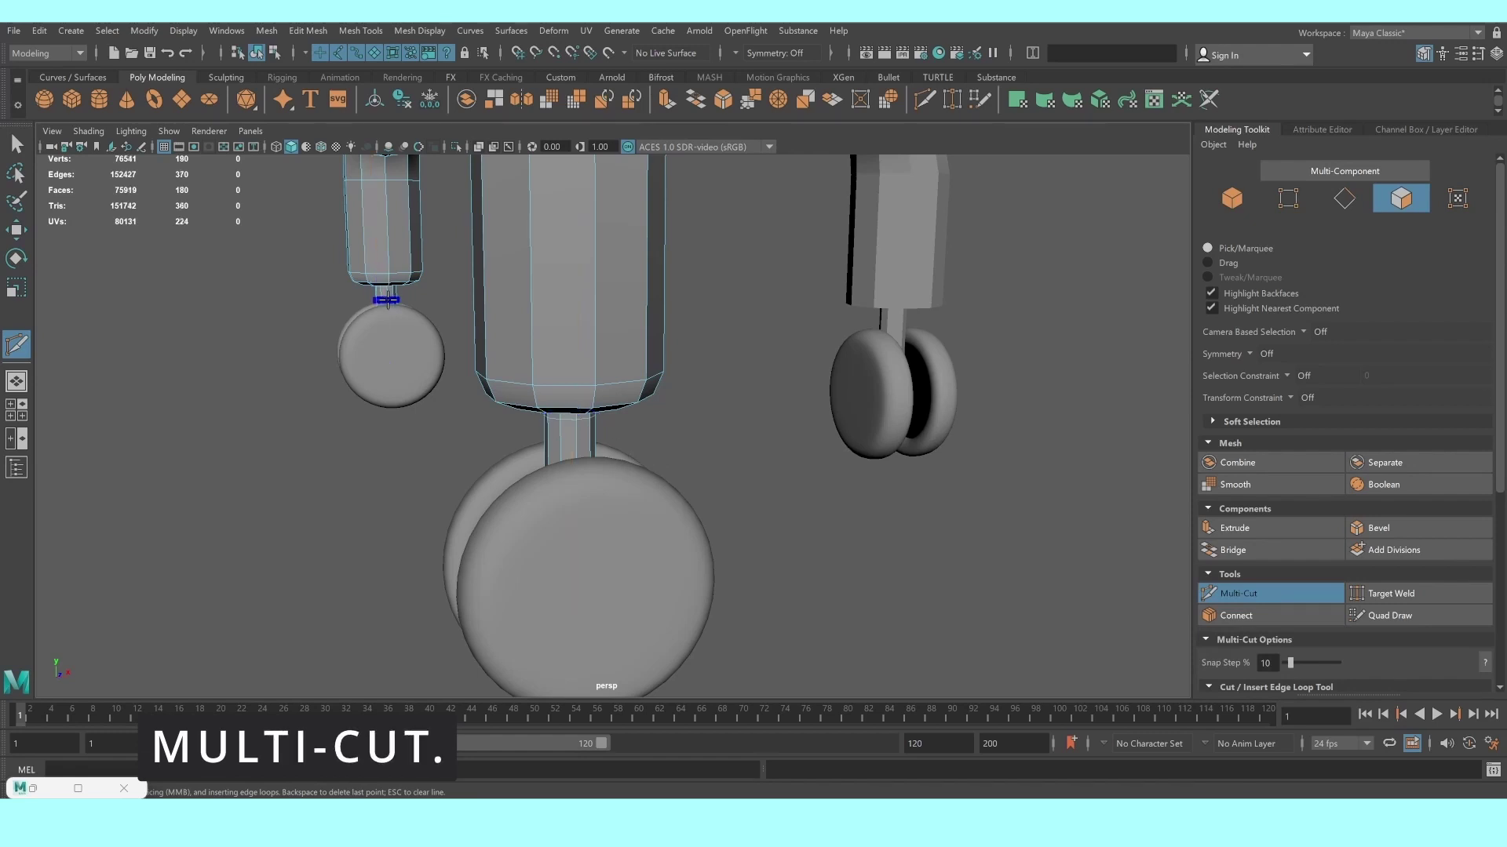
scroll(434, 299, "down", 5)
mouse_move(437, 314)
left_mouse_down("alt")
mouse_move(498, 303)
mouse_move(628, 348)
mouse_move(197, 180)
left_mouse_up("alt")
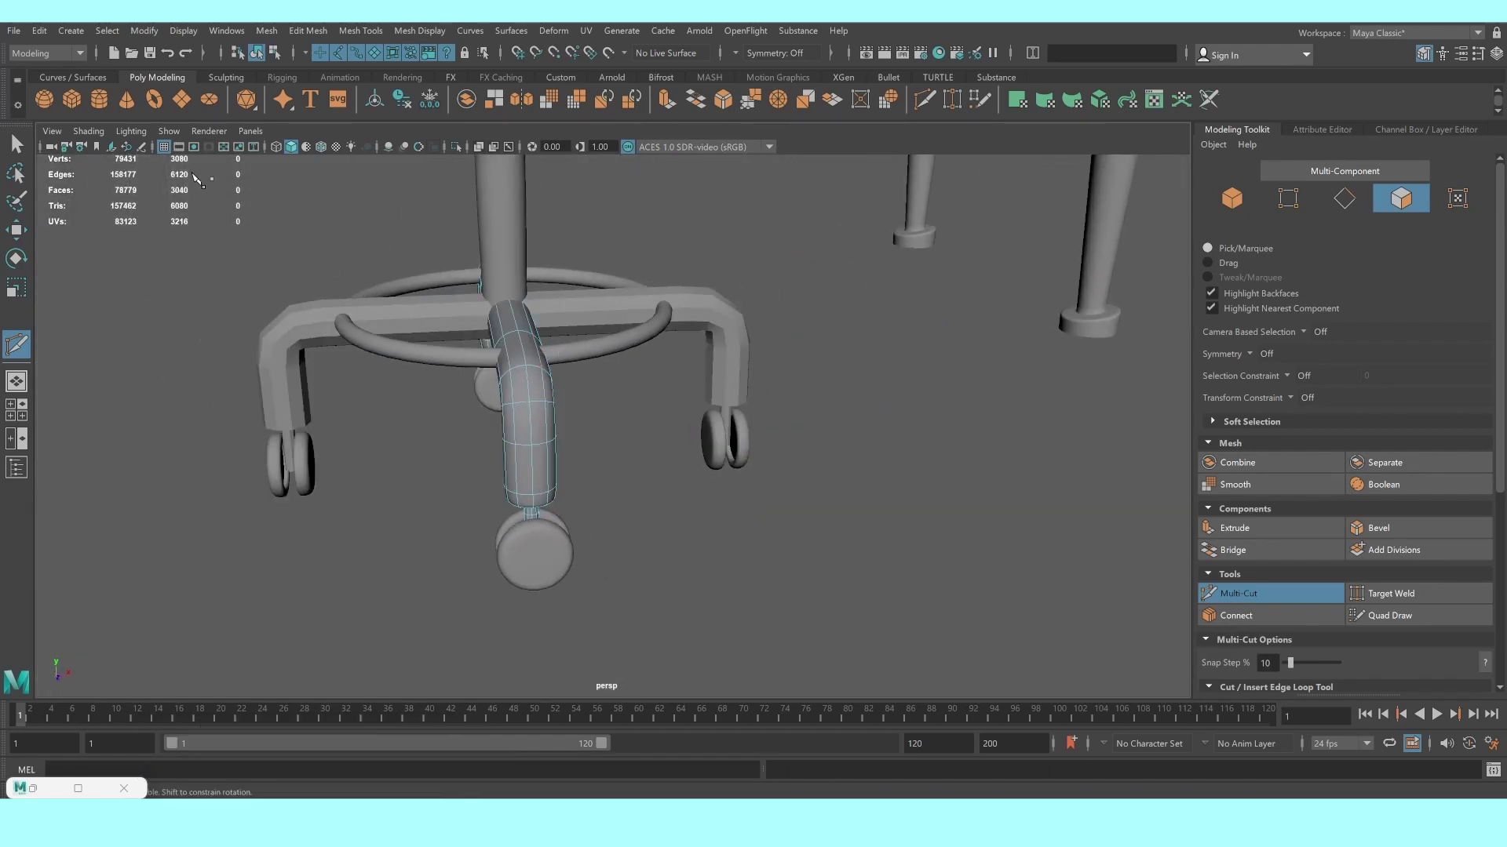
left_click(17, 146)
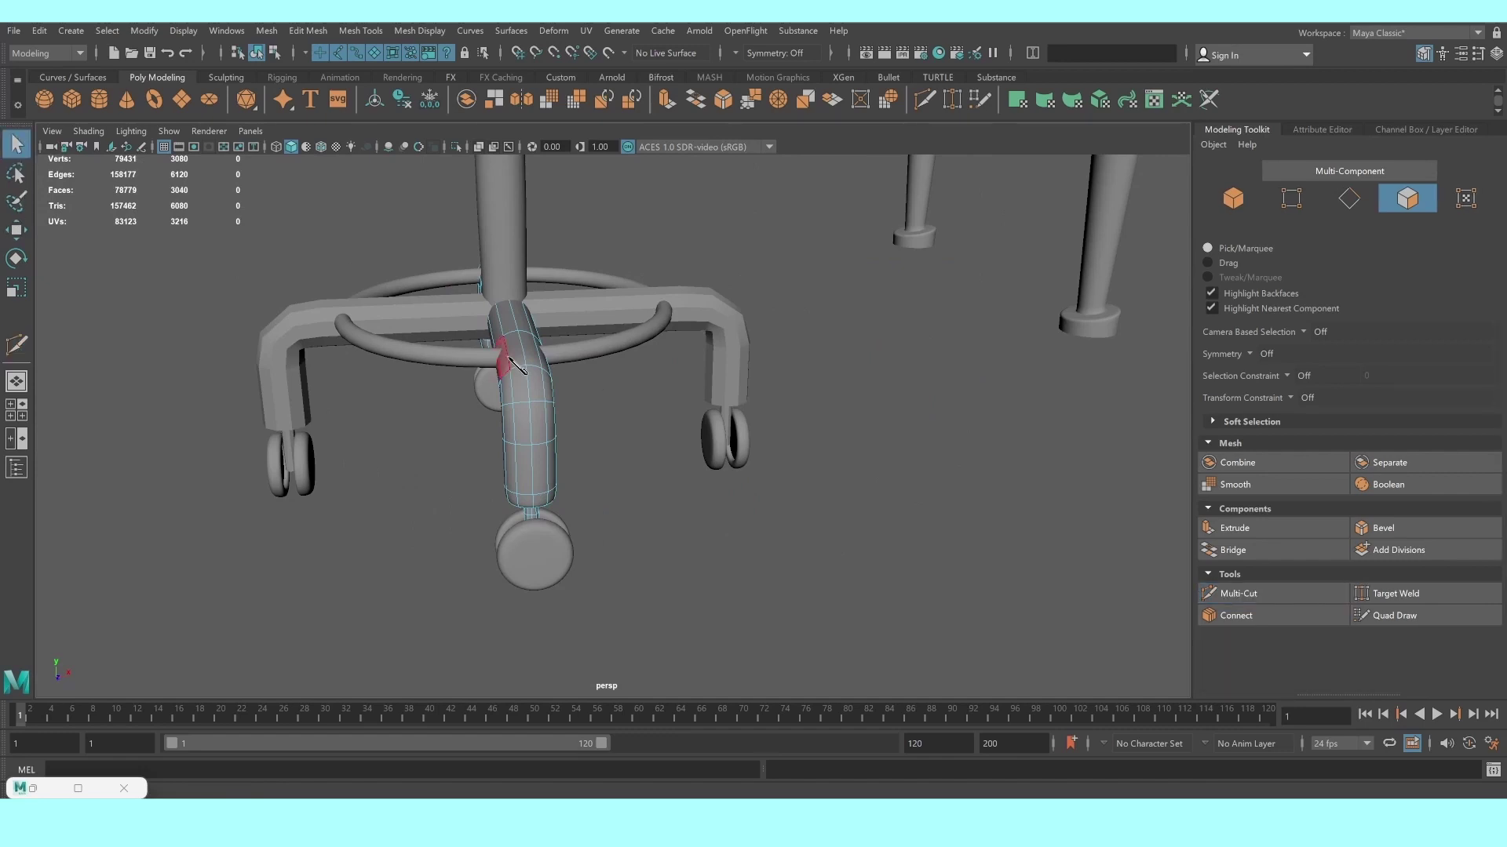
Hide one base arm together with its wheels, then orbit back to the stool seat
key("F8")
left_click_drag(590, 368, 614, 455, "alt")
left_click_drag(688, 372, 819, 504)
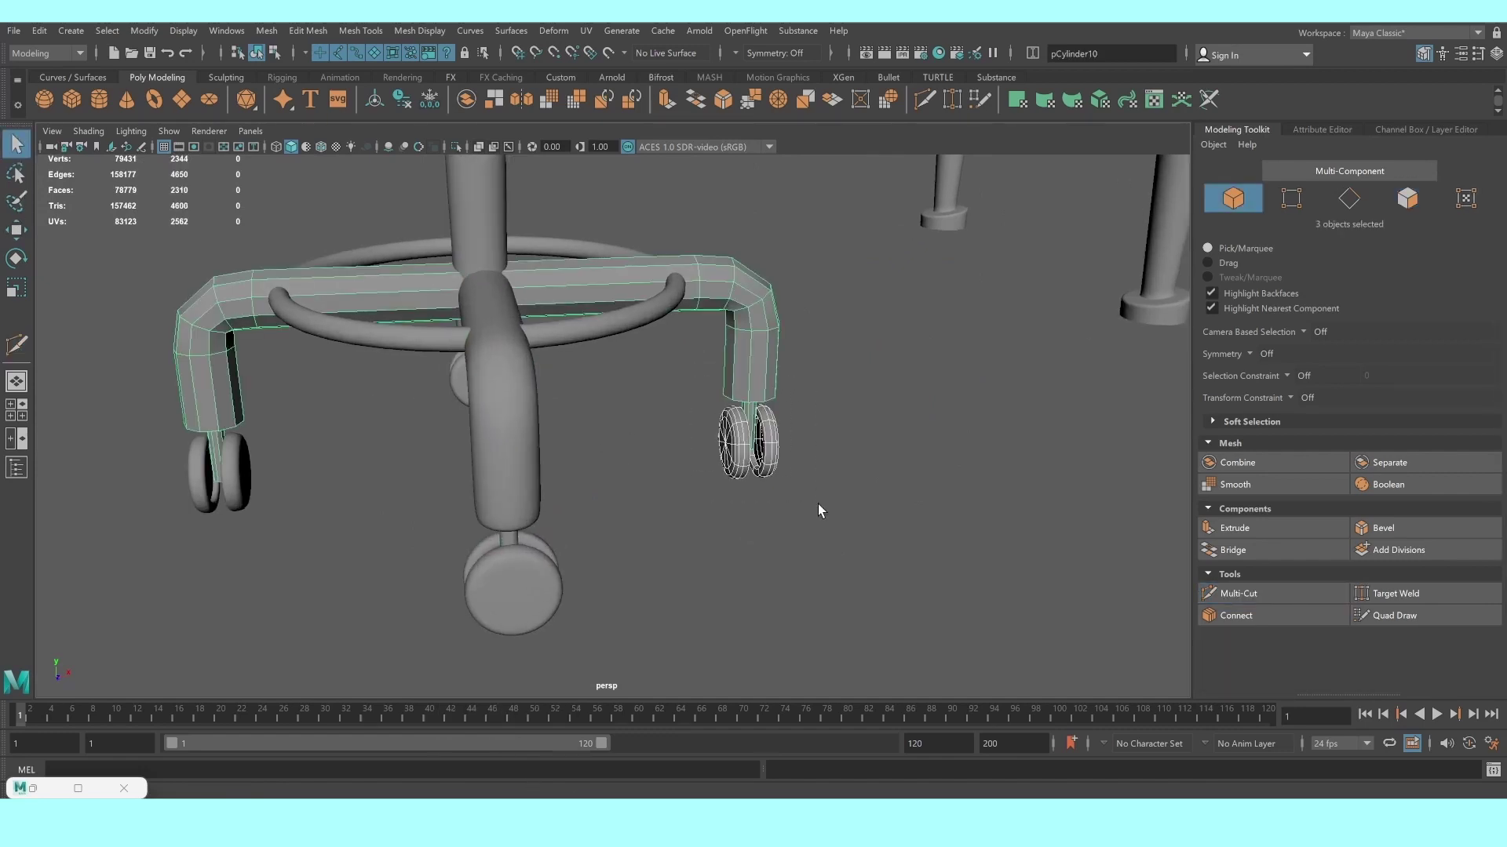
left_click(193, 473, "shift")
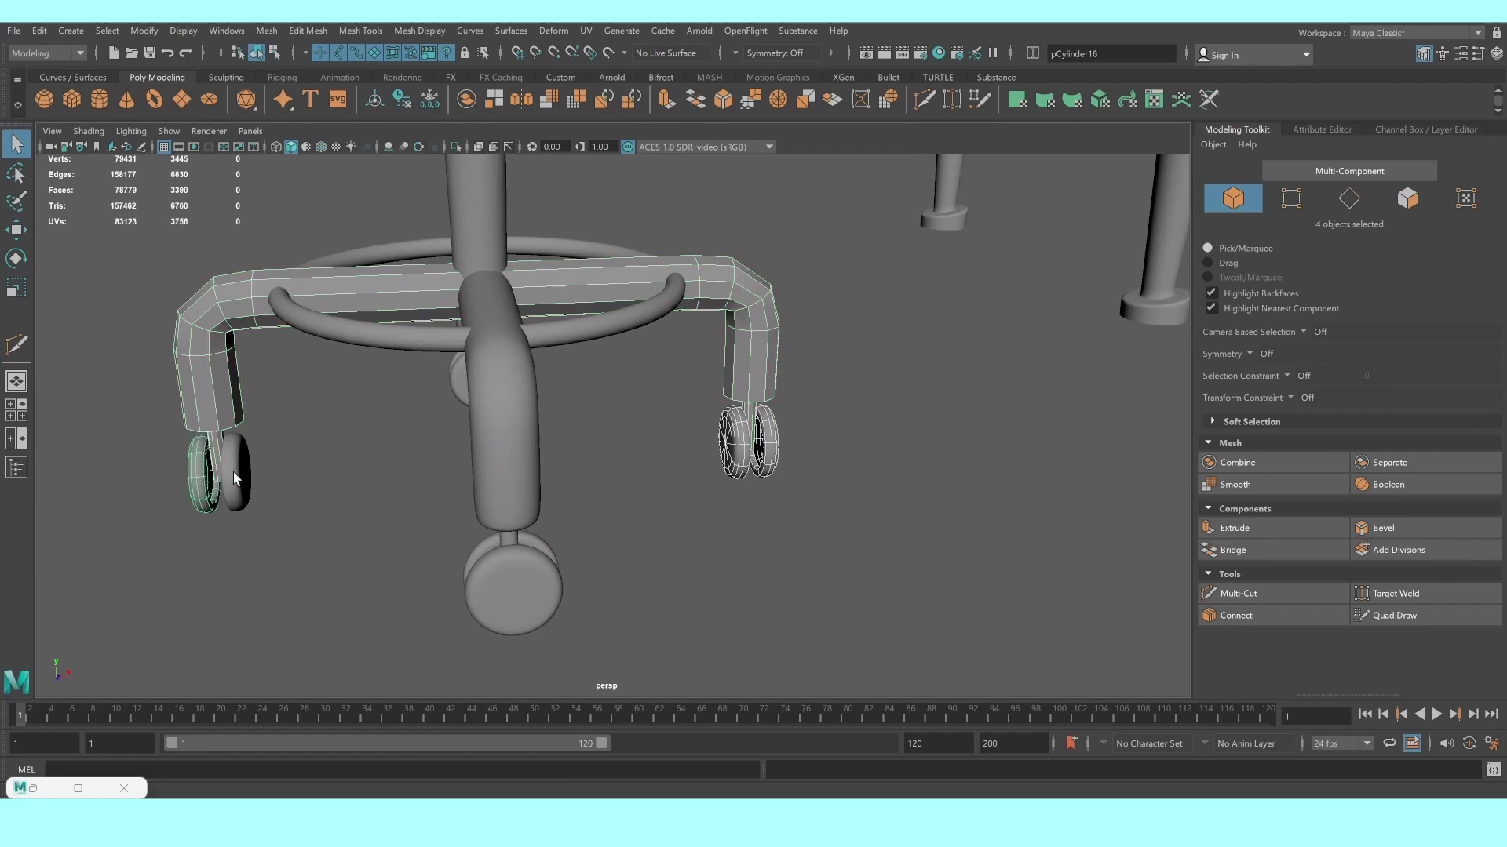
key("ctrl+h")
left_click_drag(233, 472, 633, 402, "alt")
left_click(598, 324)
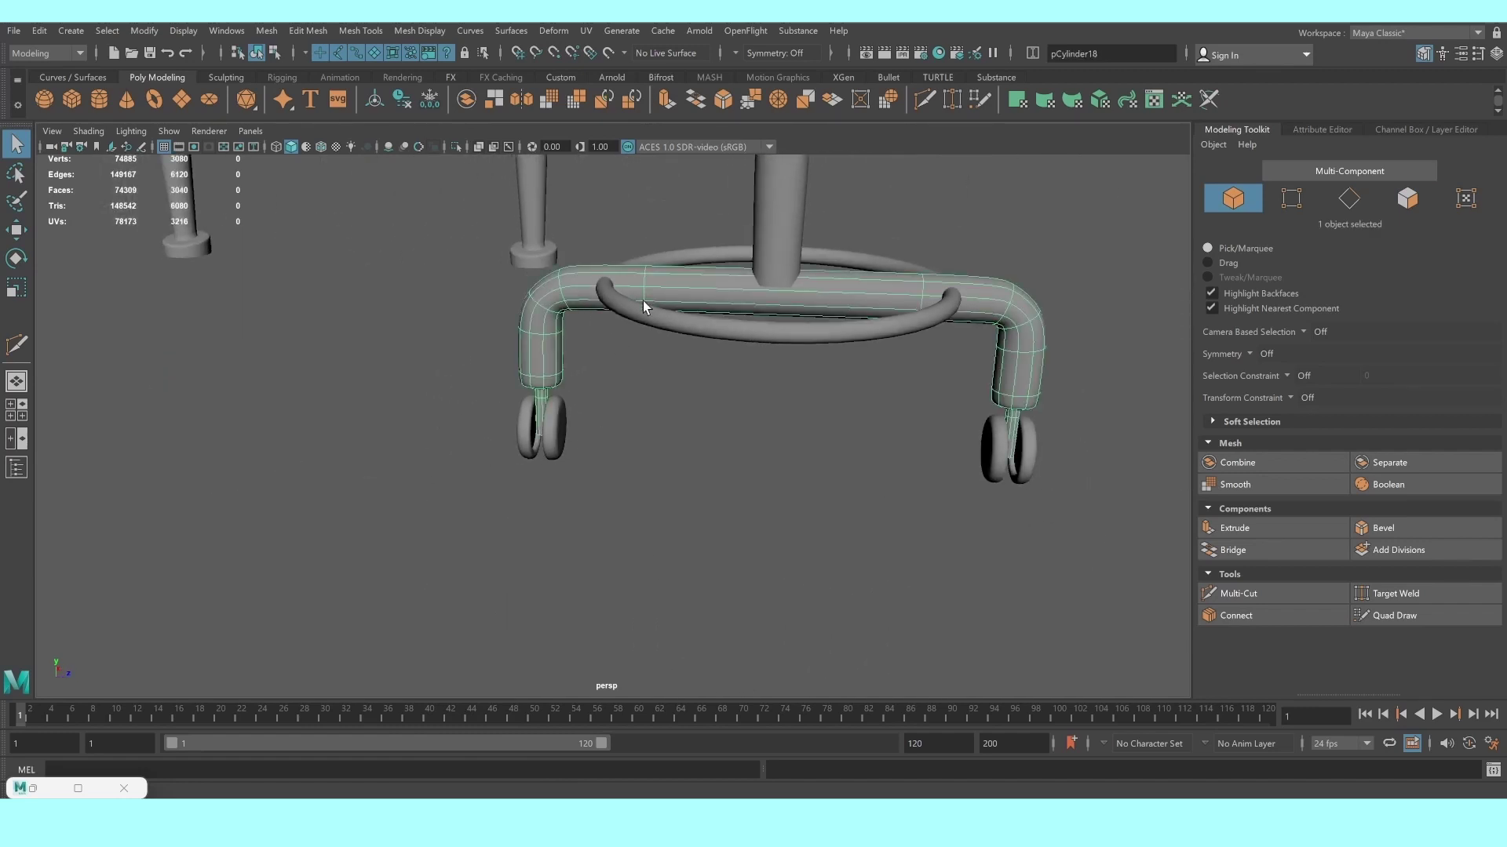
scroll(873, 300, "down", 5)
left_click_drag(873, 300, 642, 370, "alt")
scroll(730, 411, "up", 3)
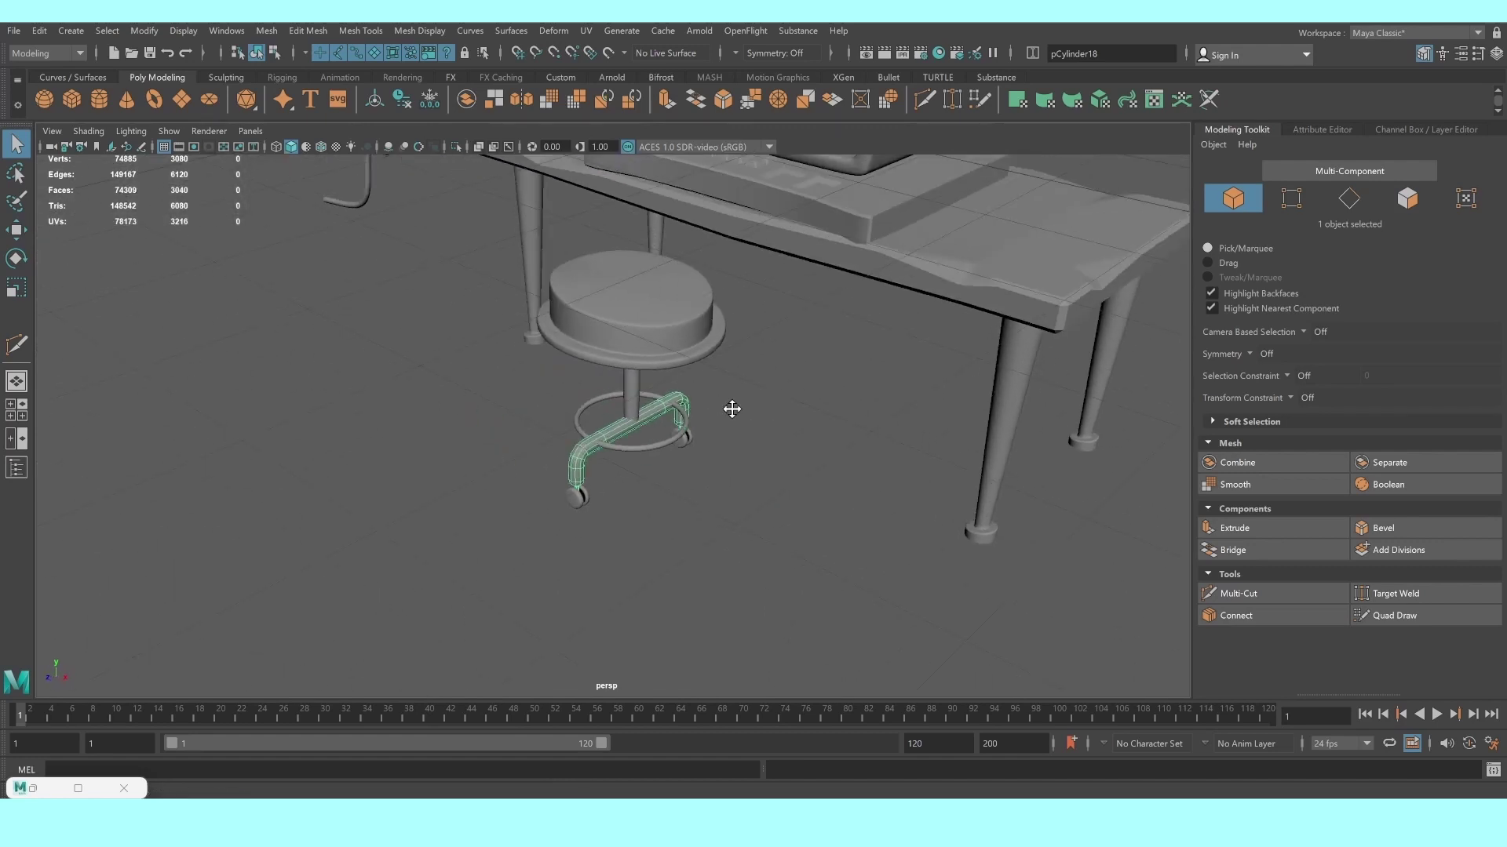
scroll(730, 410, "up", 3)
mouse_move(730, 410)
left_mouse_down("alt")
mouse_move(639, 431)
mouse_move(556, 304)
left_mouse_up("alt")
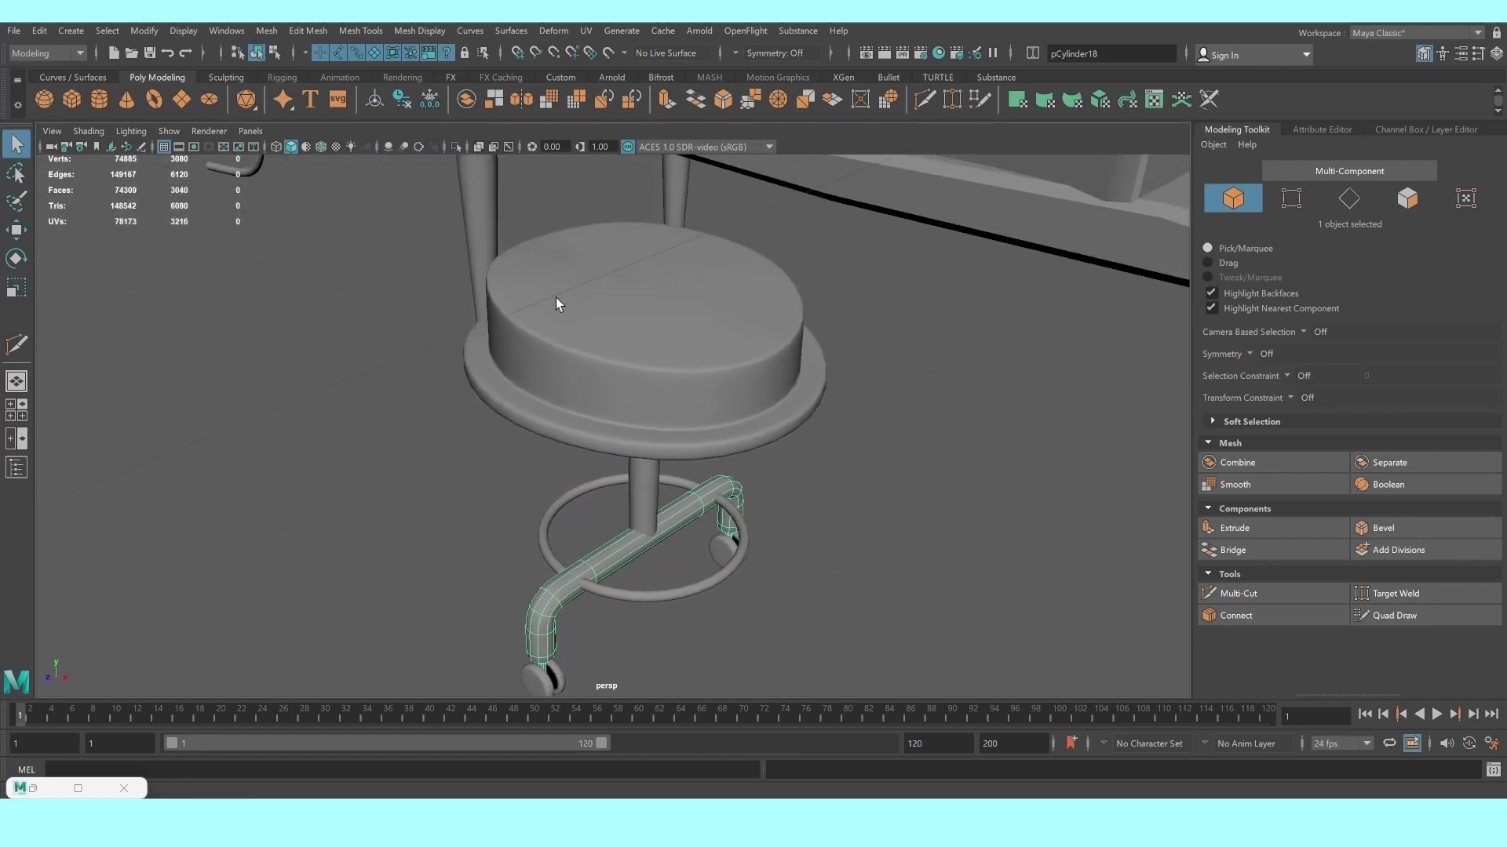
Show the stool seat as its low-poly cage and select the edge loop around its side
left_click(555, 304)
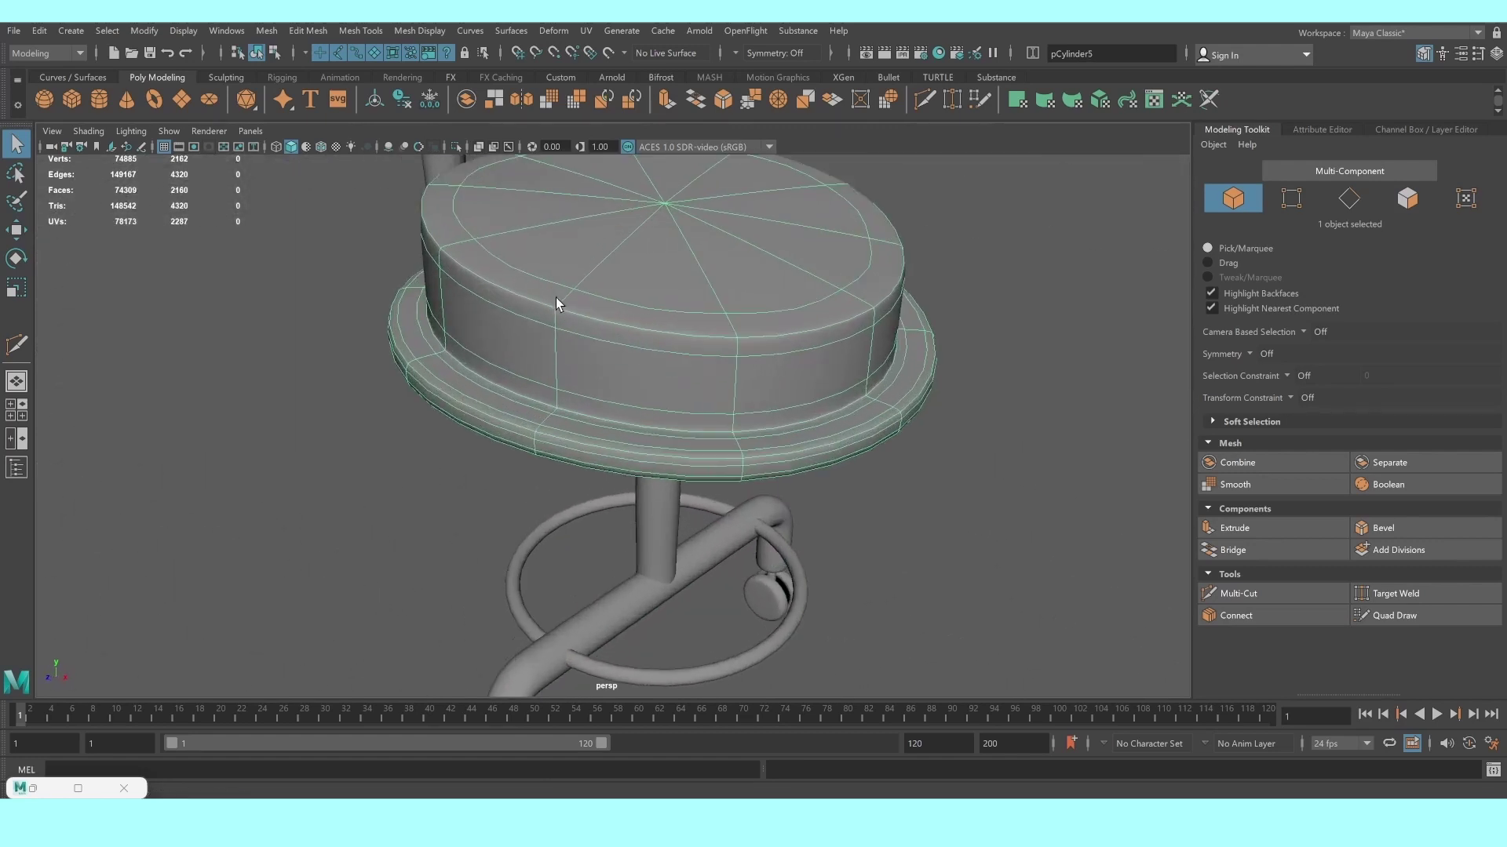
key("1")
scroll(588, 290, "up", 3)
scroll(577, 275, "up", 2)
right_click(577, 275)
left_click(583, 259)
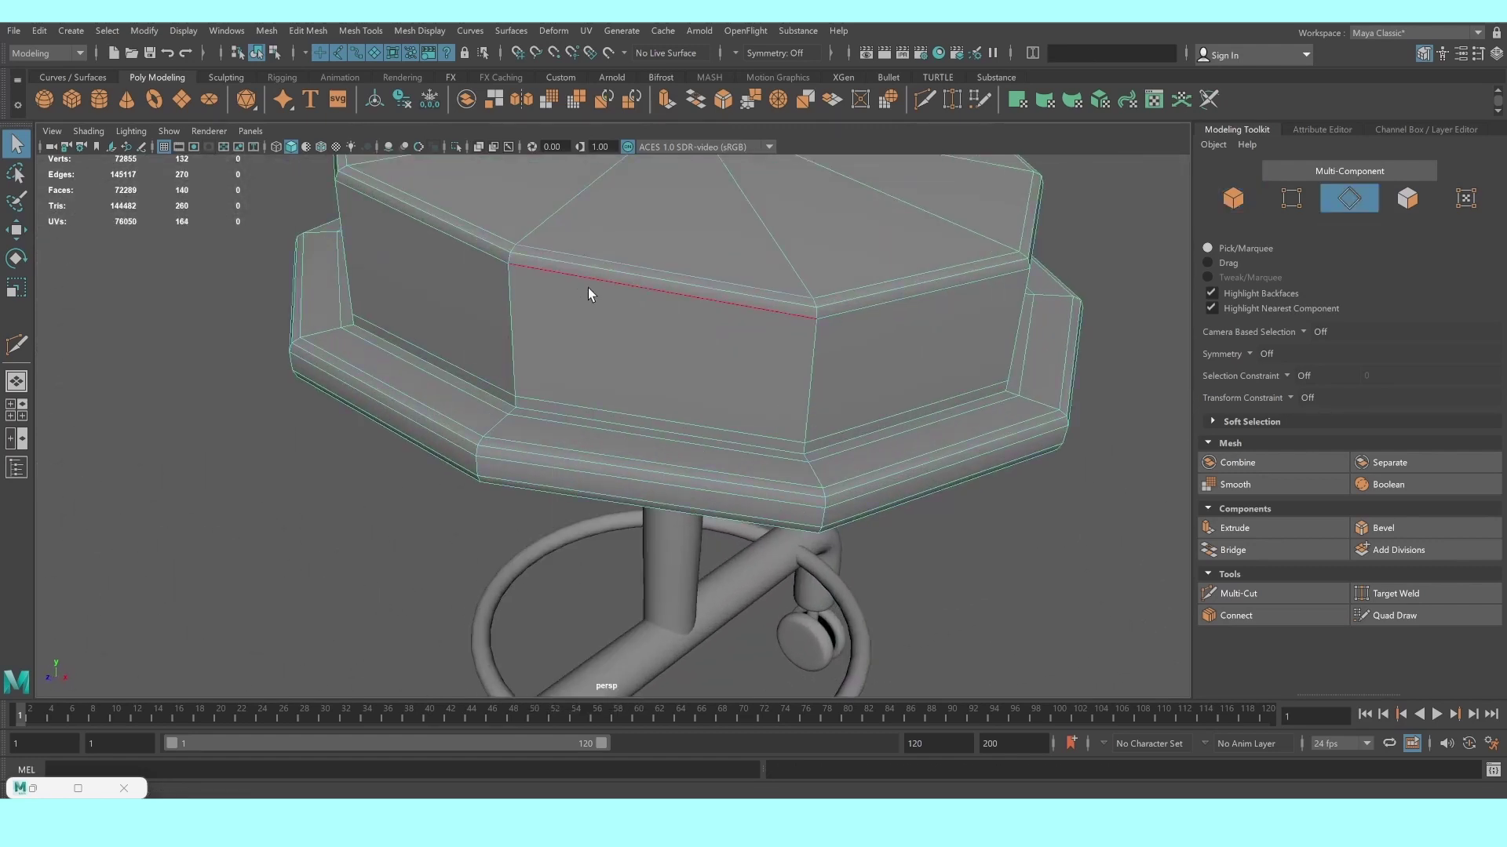
left_click(734, 300)
Lower the seat's side edge loop to shape the cushion
key("r")
left_click_drag(767, 262, 753, 313, "alt")
scroll(743, 239, "up", 3)
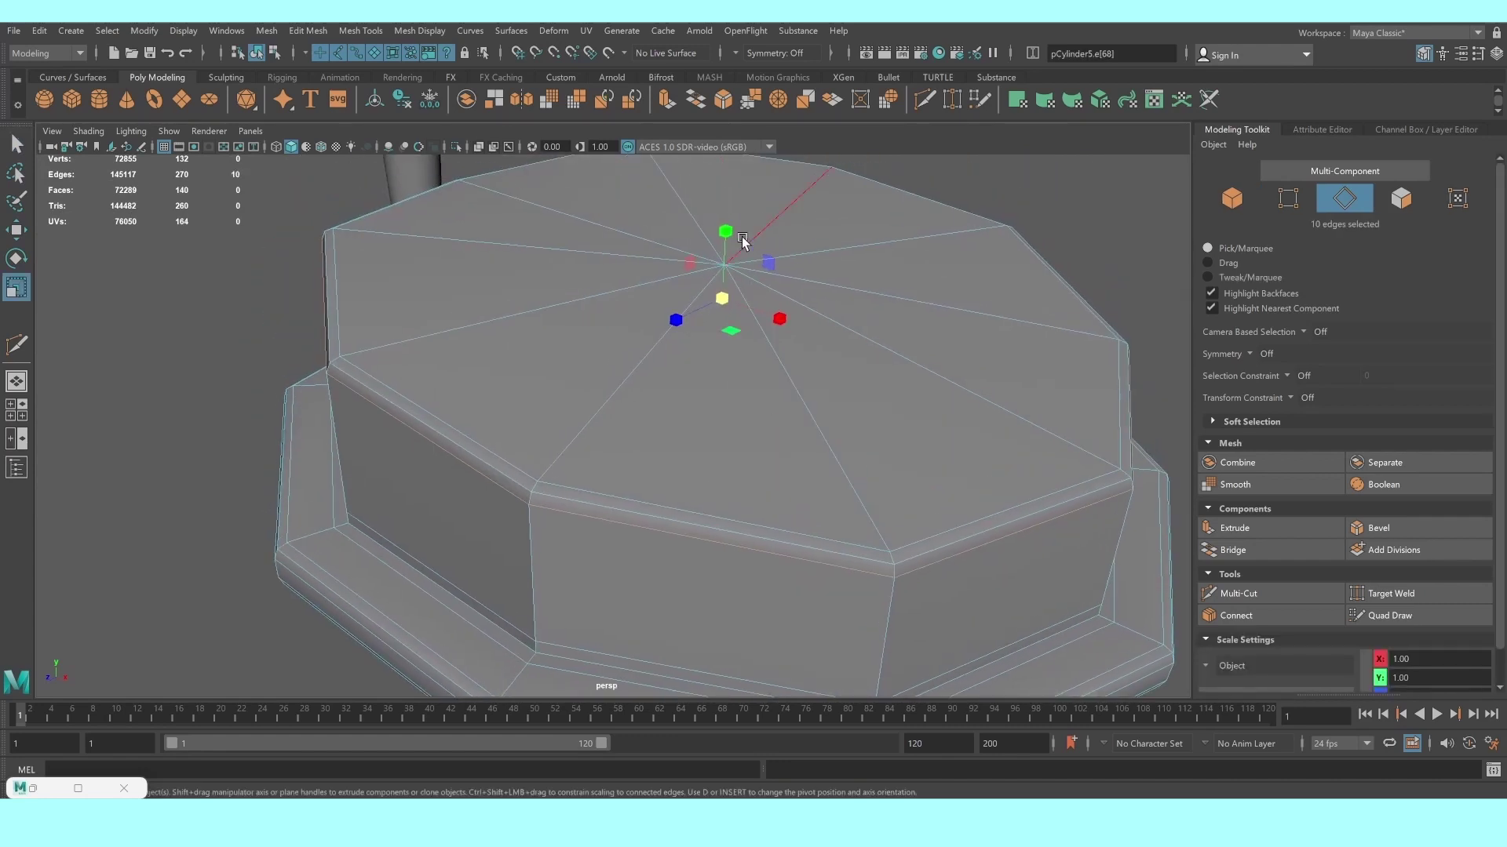
key("w")
left_click_drag(725, 233, 747, 333)
key("r")
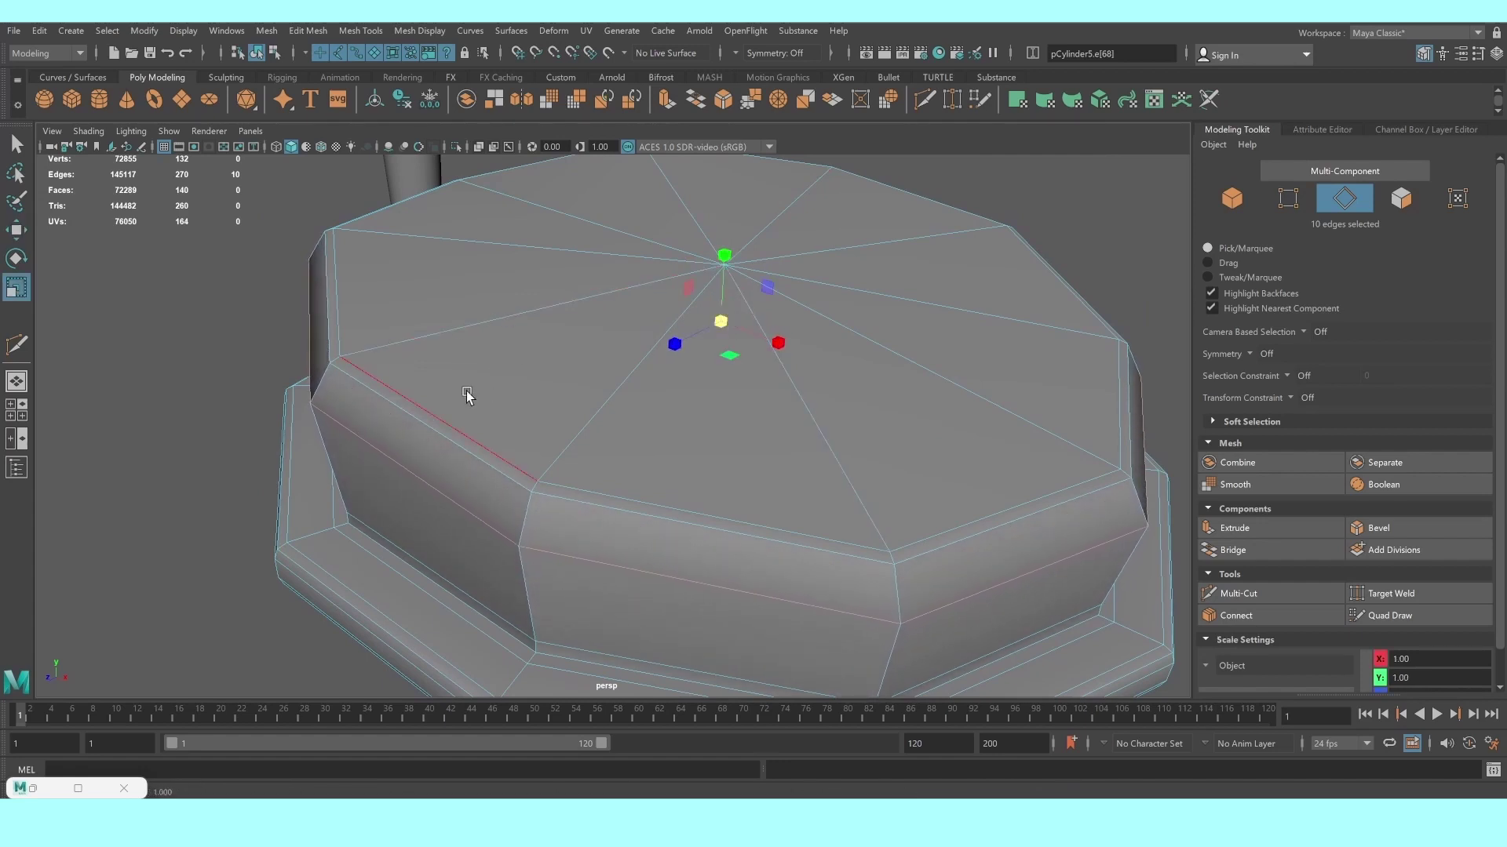
Raise the seat-top edge ring slightly to dome the cushion, then preview it smoothed
left_click(467, 397)
double_click(651, 511)
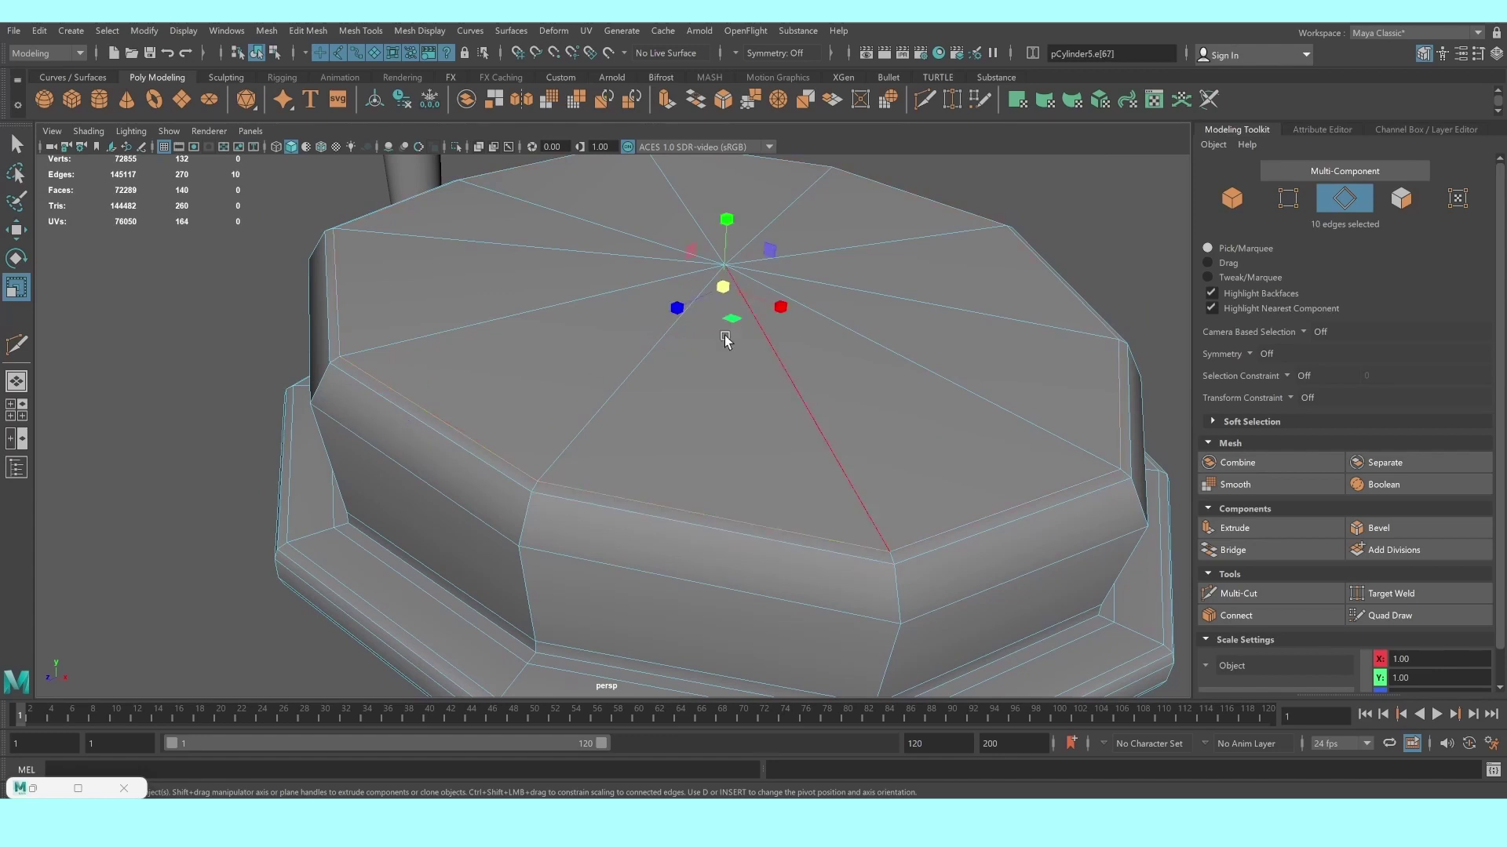
key("w")
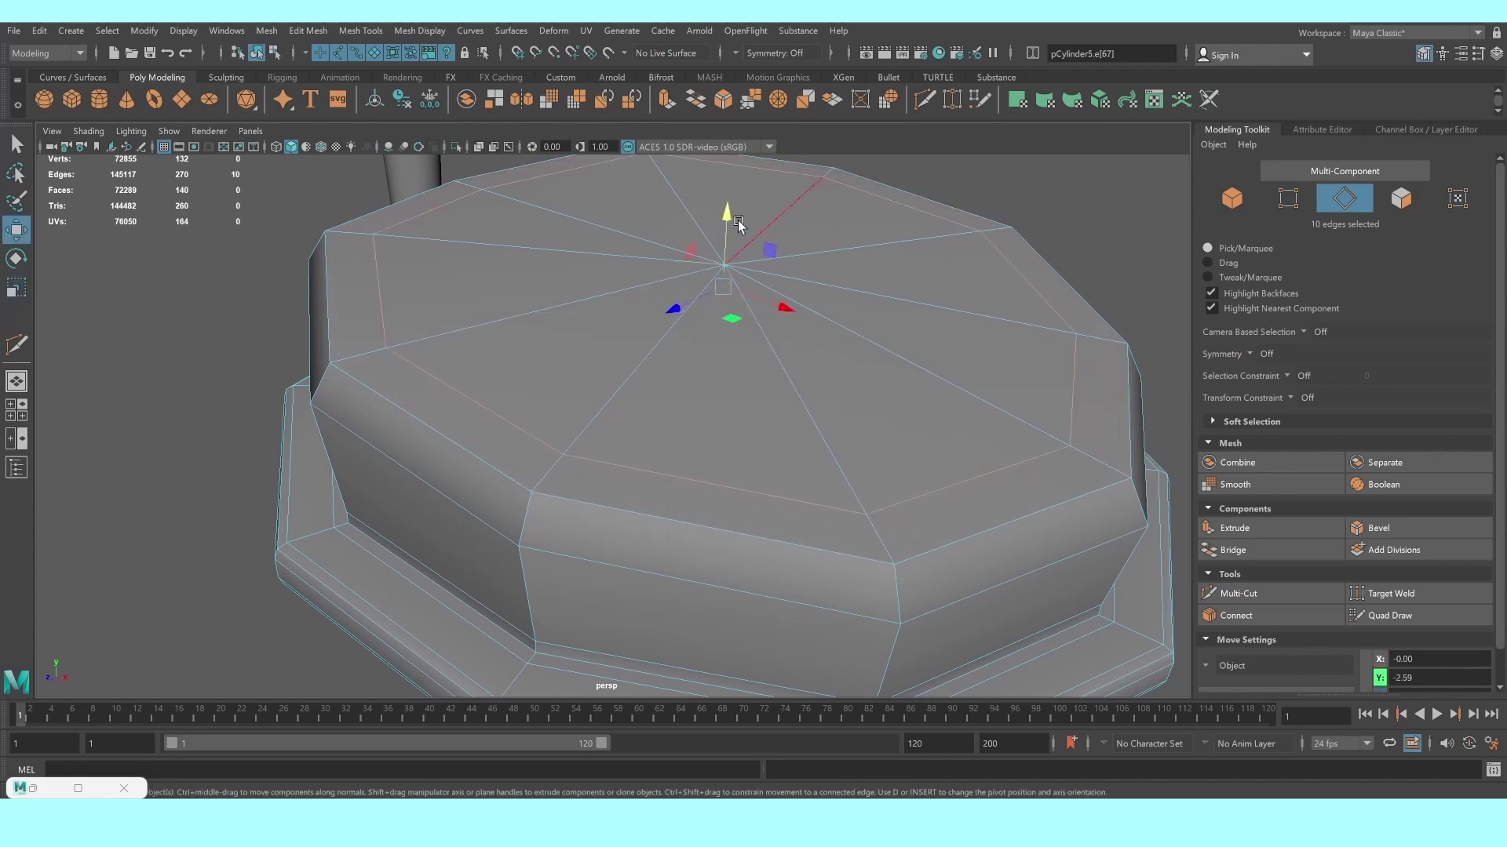
left_click_drag(738, 225, 725, 196)
scroll(743, 369, "down", 5)
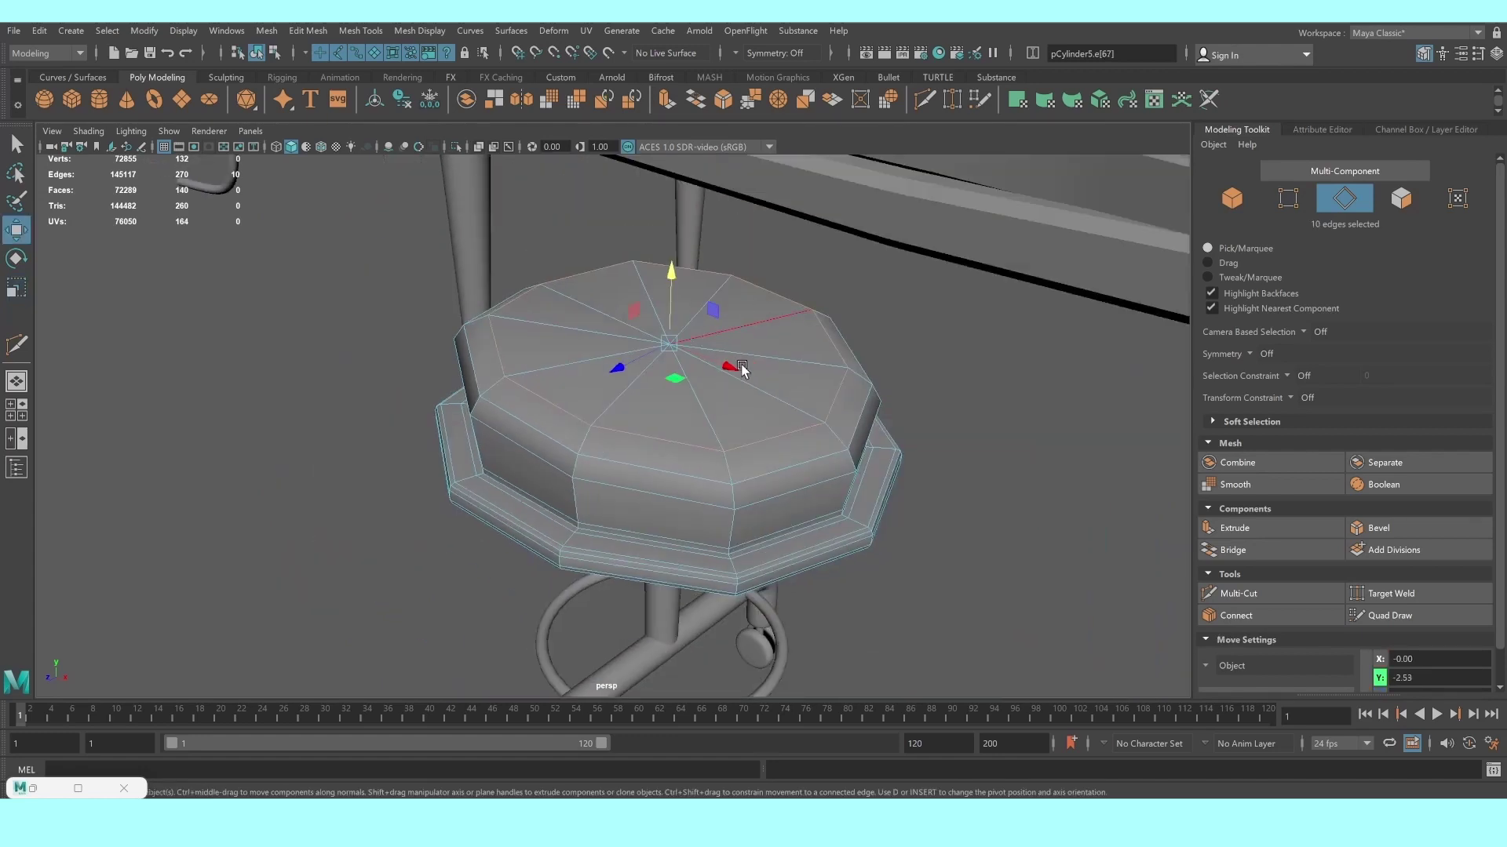
left_click_drag(742, 368, 736, 370, "alt")
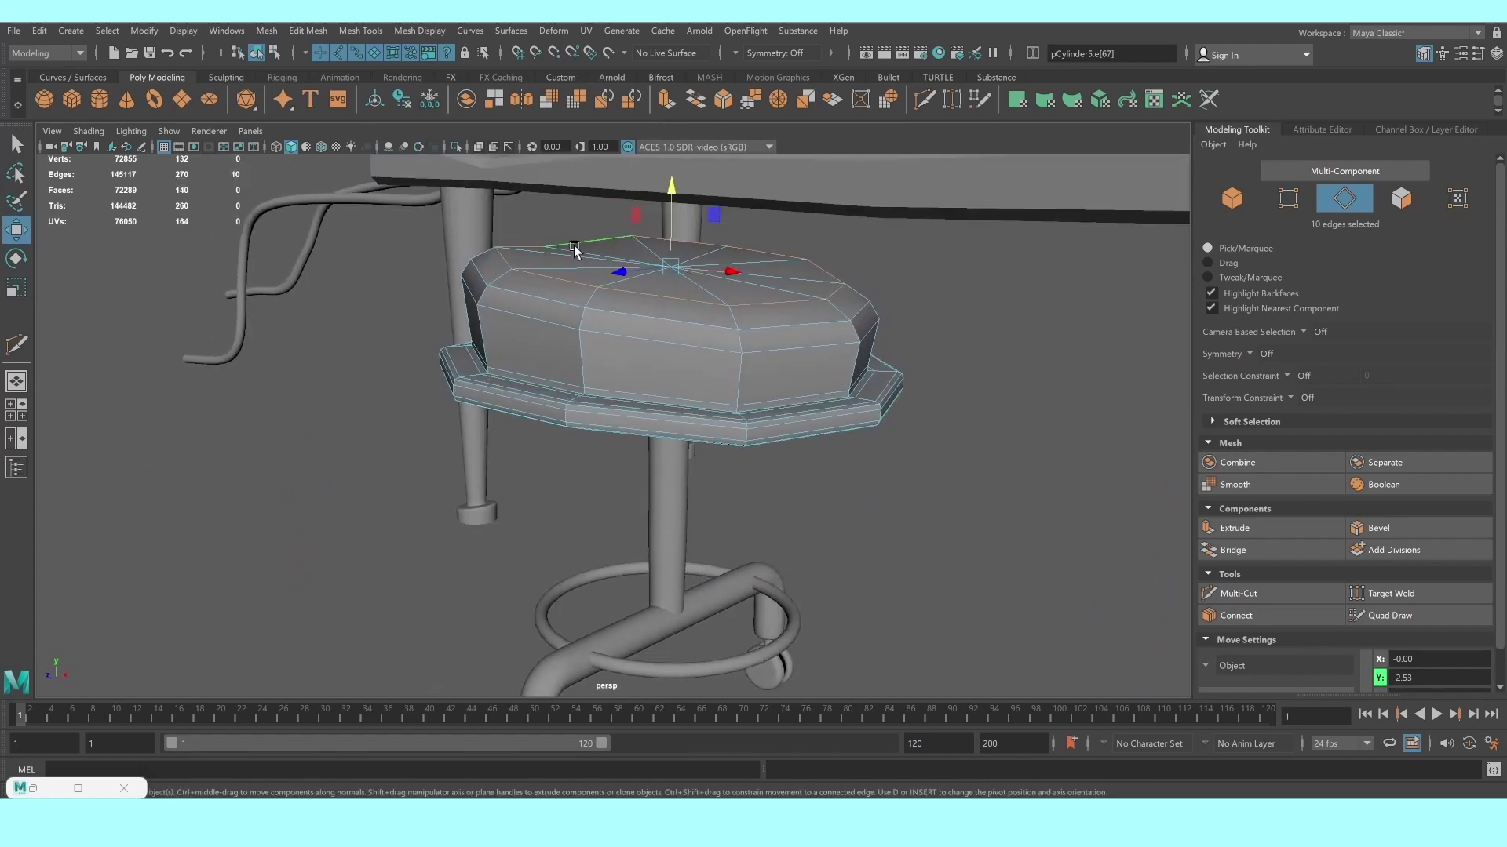
key("3")
Clear the selection and zoom in from a higher view onto the seat rim
left_click(996, 360)
left_click_drag(996, 360, 774, 349, "alt")
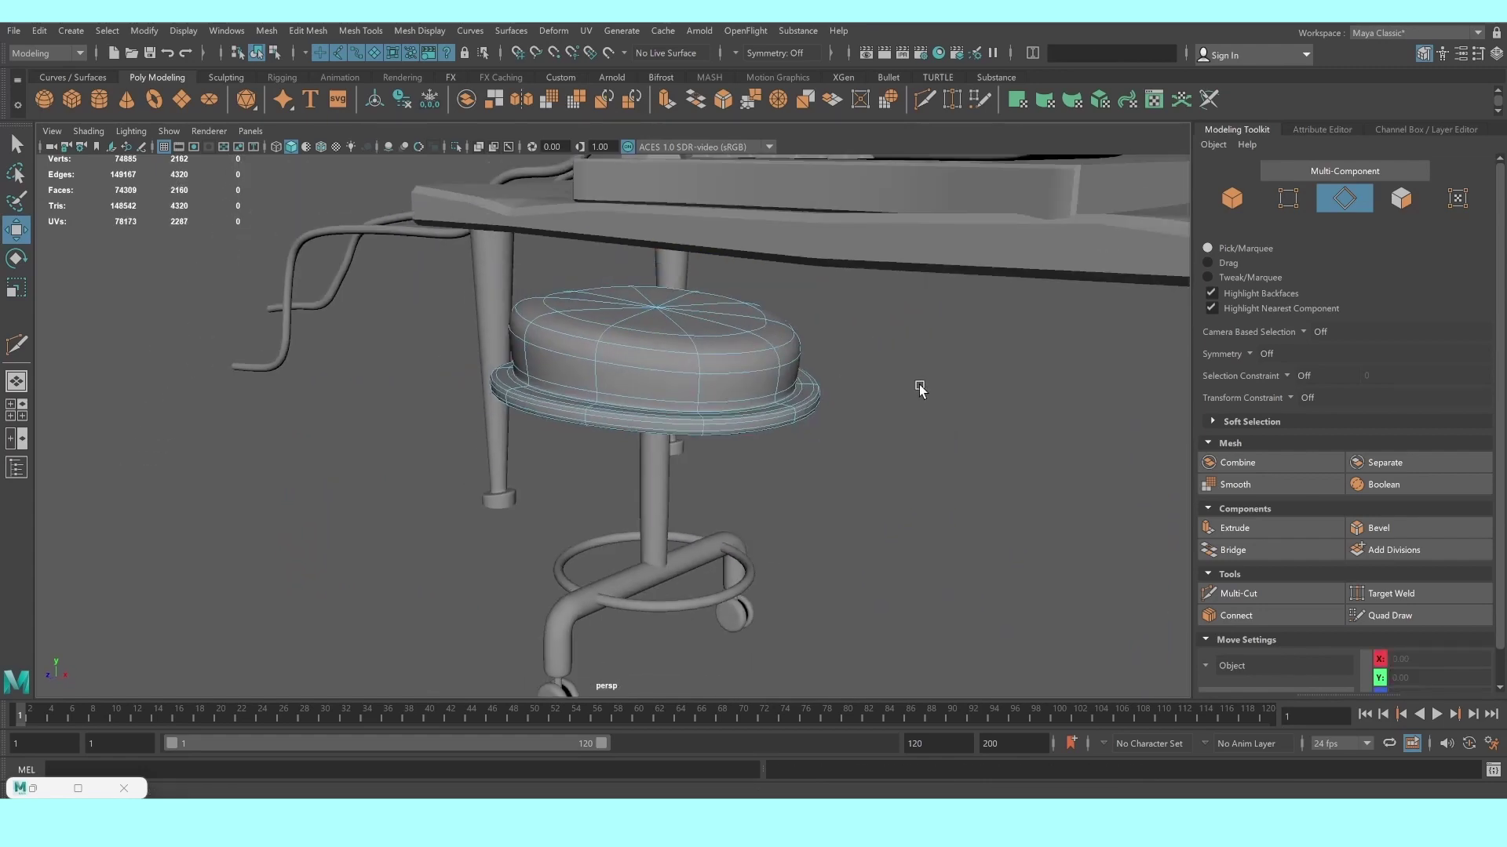
scroll(667, 404, "up", 4)
scroll(665, 404, "up", 2)
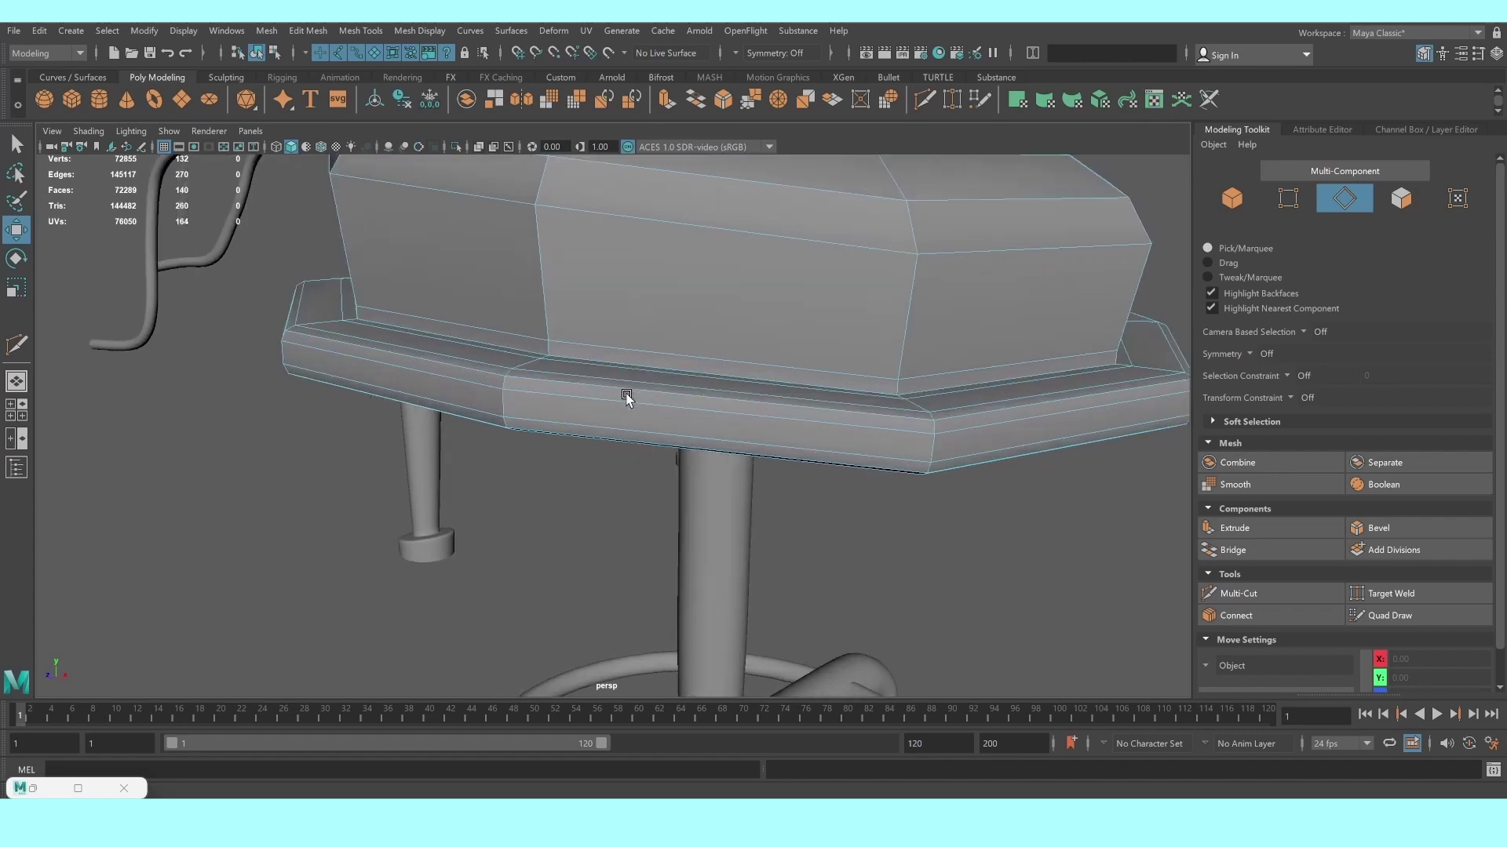
scroll(625, 397, "up", 3)
scroll(586, 397, "up", 2)
scroll(555, 387, "up", 2)
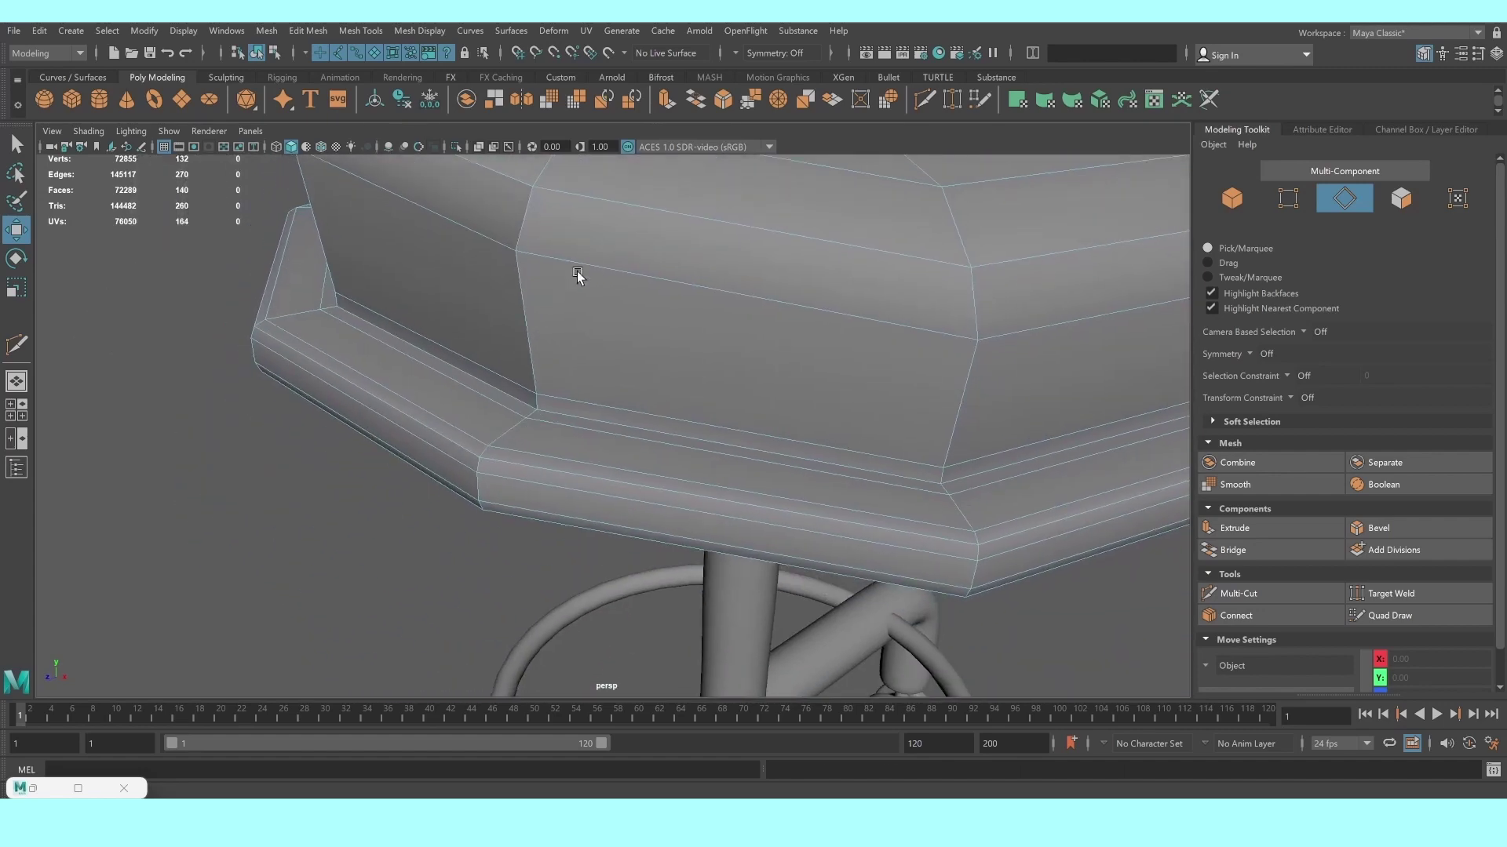
scroll(578, 276, "up", 1)
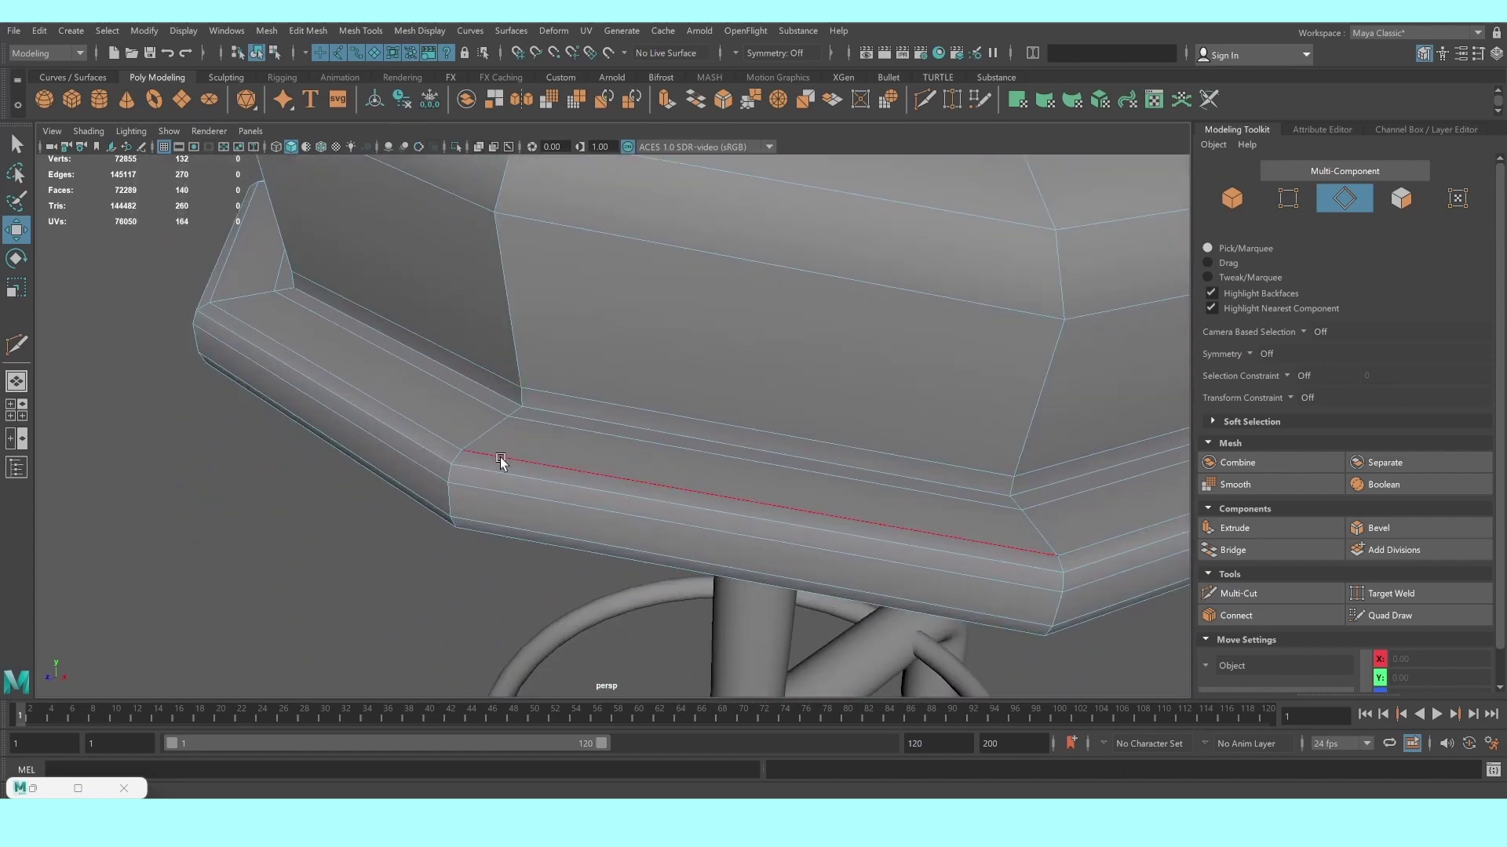
Select the seat's rim edge loops, including the lower rim loop, and scale them
double_click(520, 502)
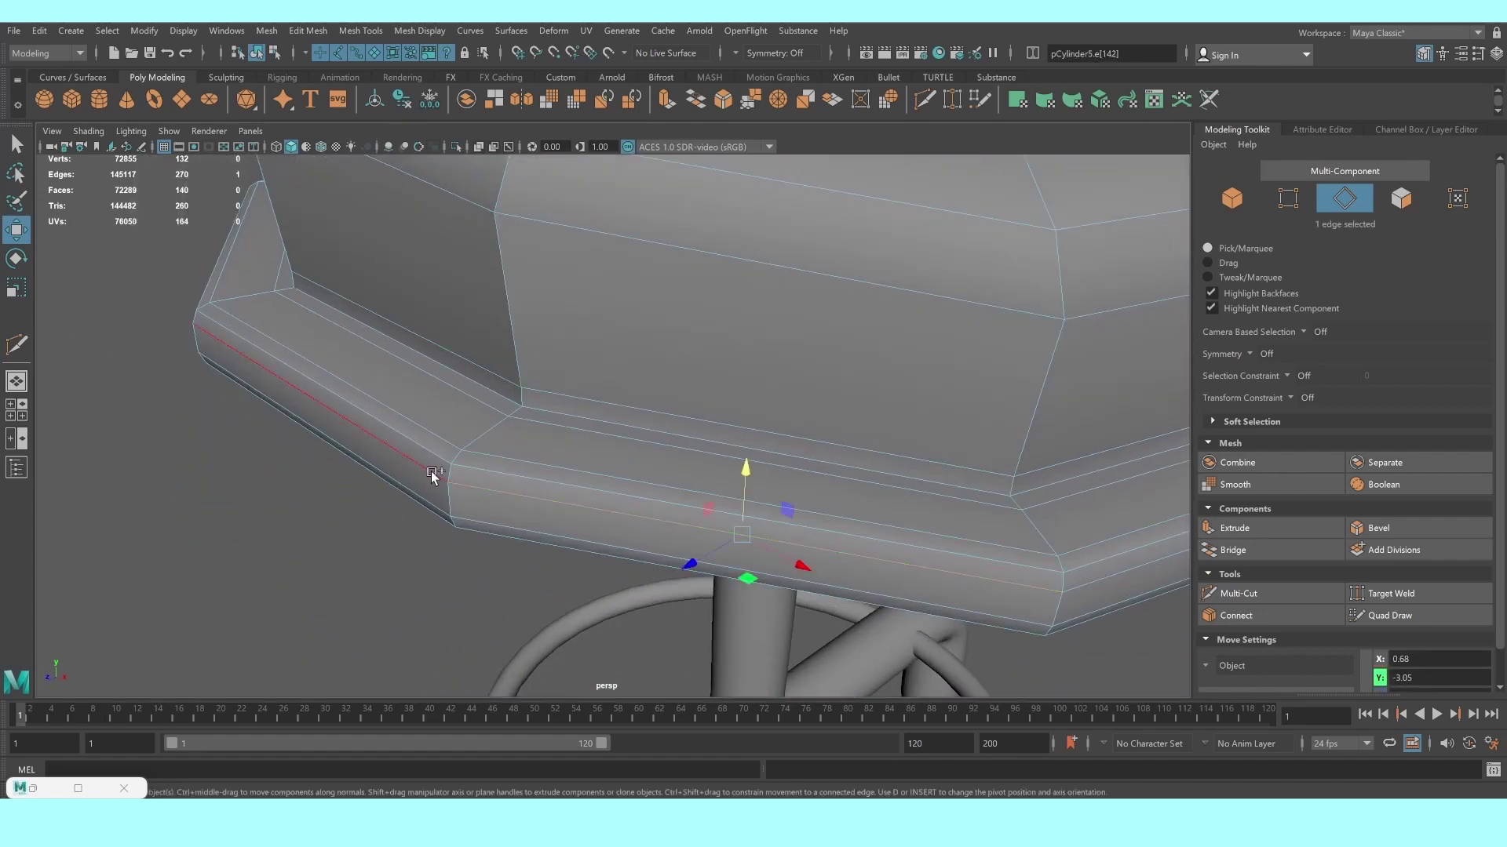
left_click(482, 525, "shift")
double_click(438, 512, "shift")
key("r")
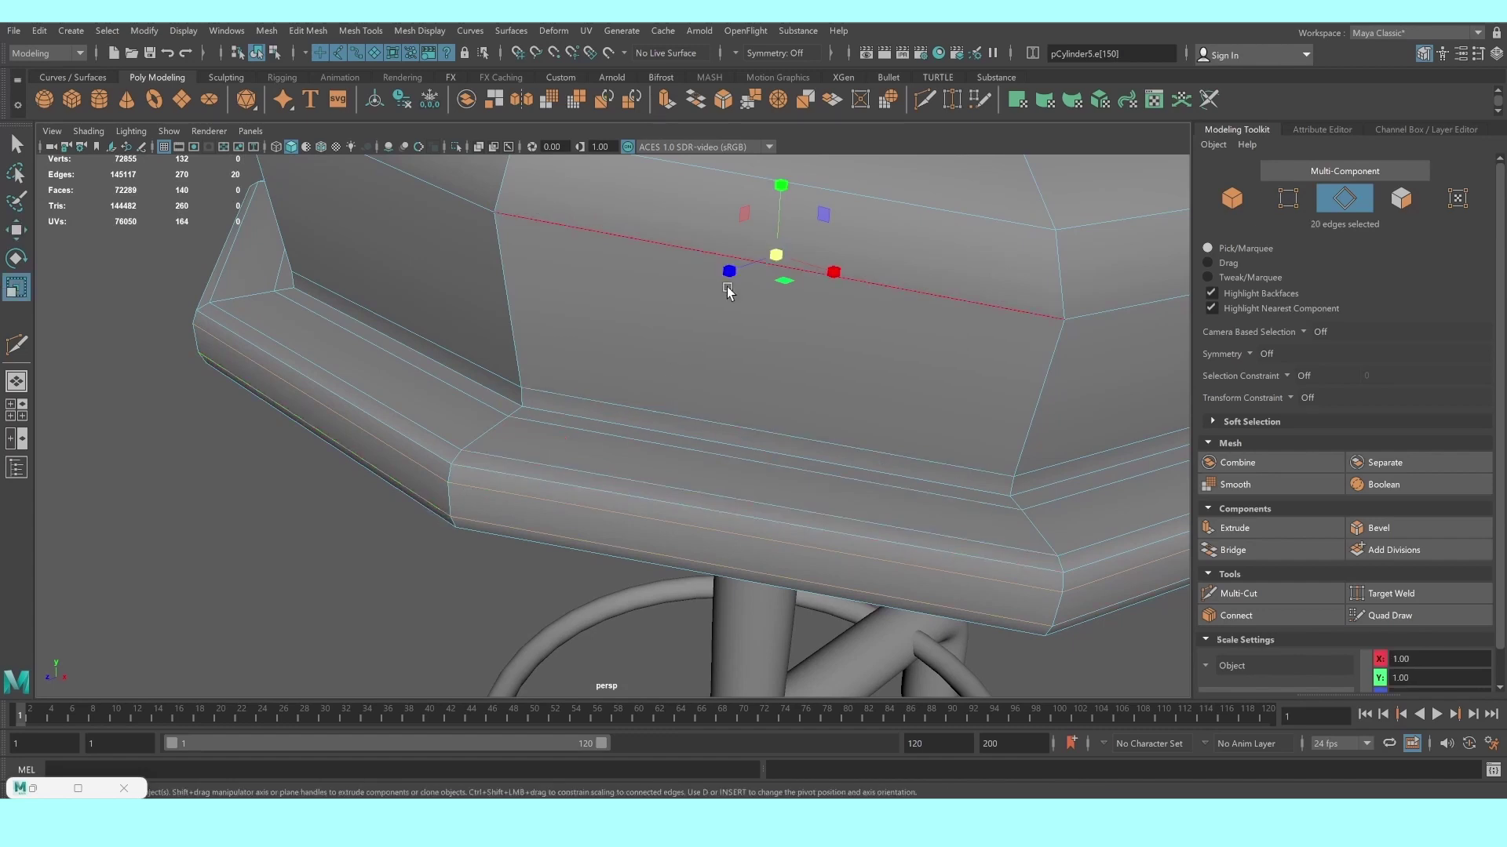
middle_click_drag(781, 189, 786, 216)
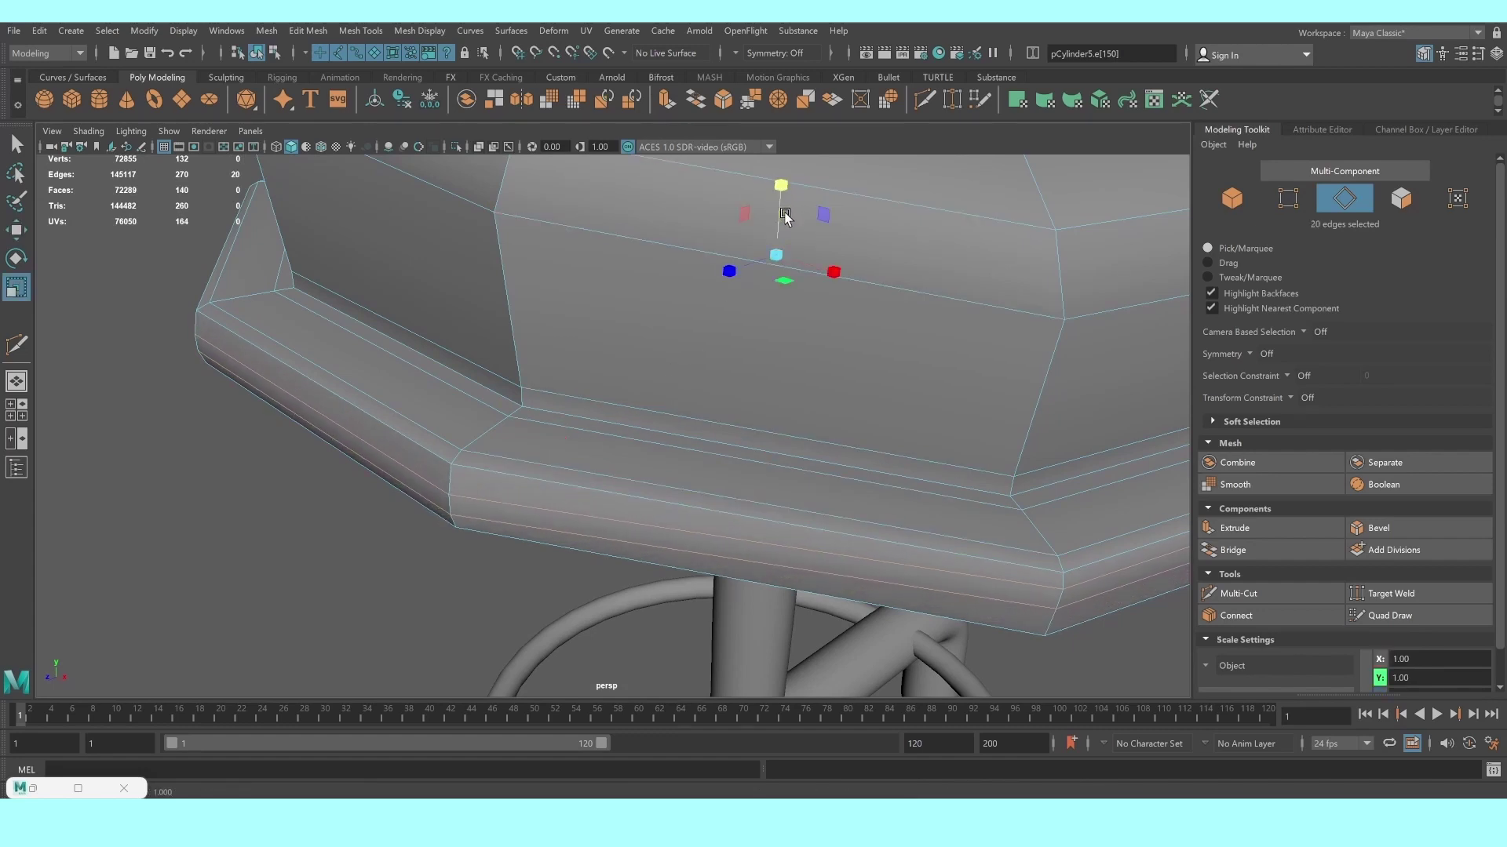
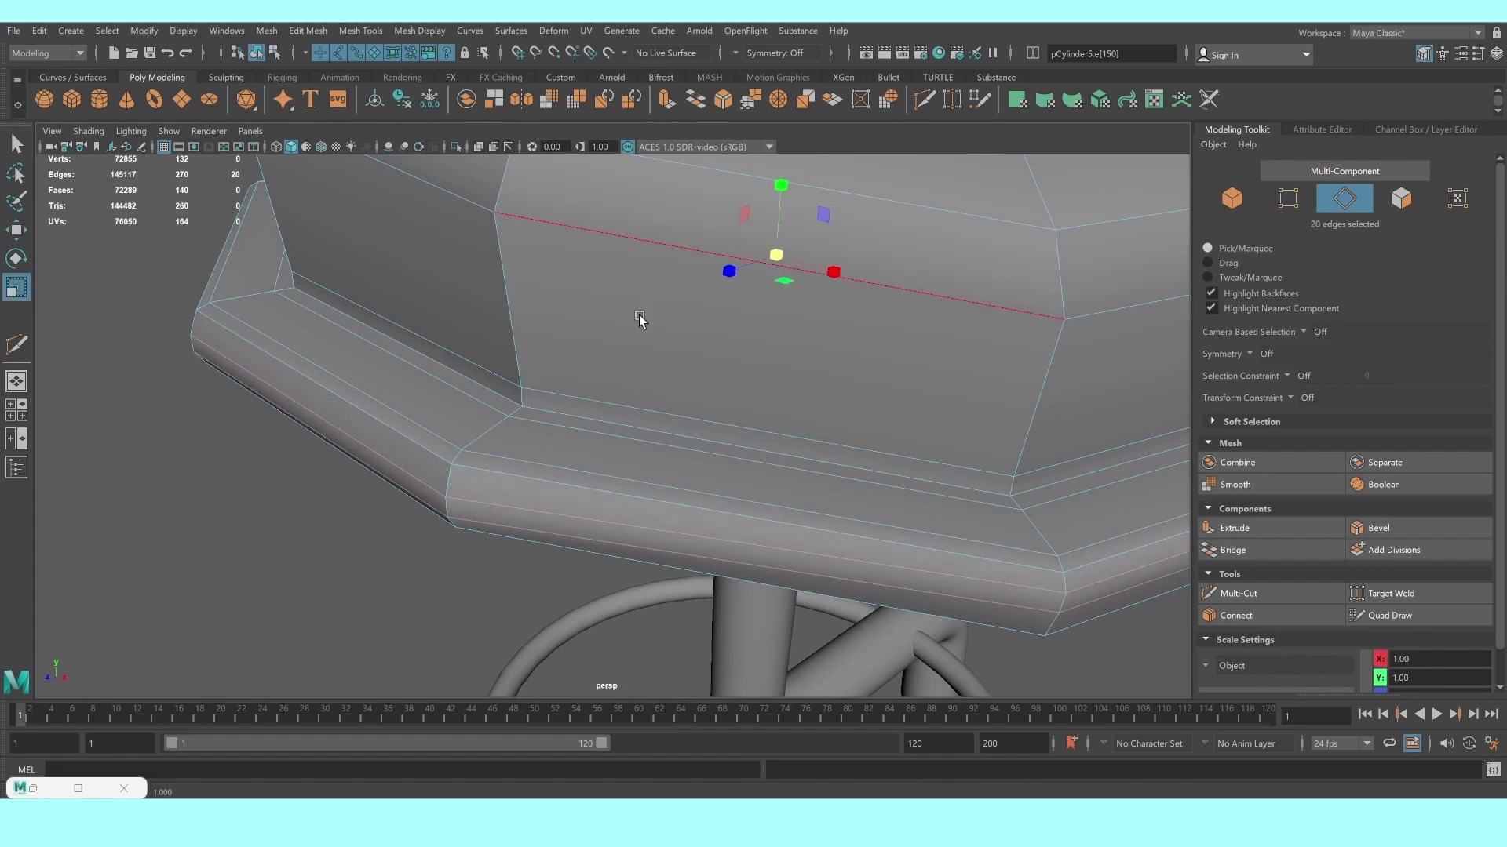
Select the seat's brim edge loop and scale it slightly outward, undoing a trial upward nudge
key("3")
left_click_drag(381, 382, 427, 371, "alt")
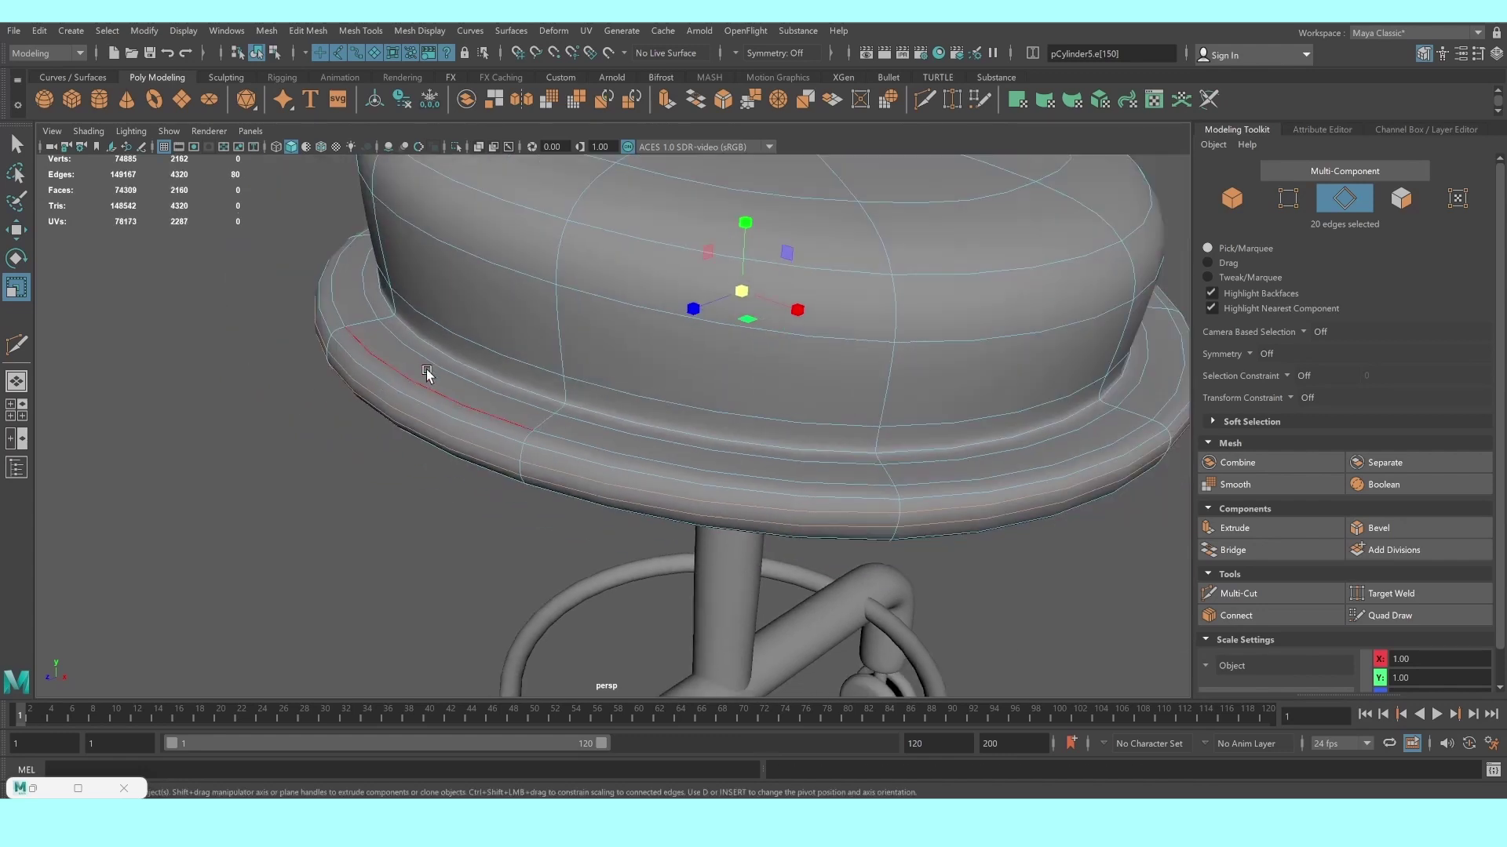
left_click(467, 364)
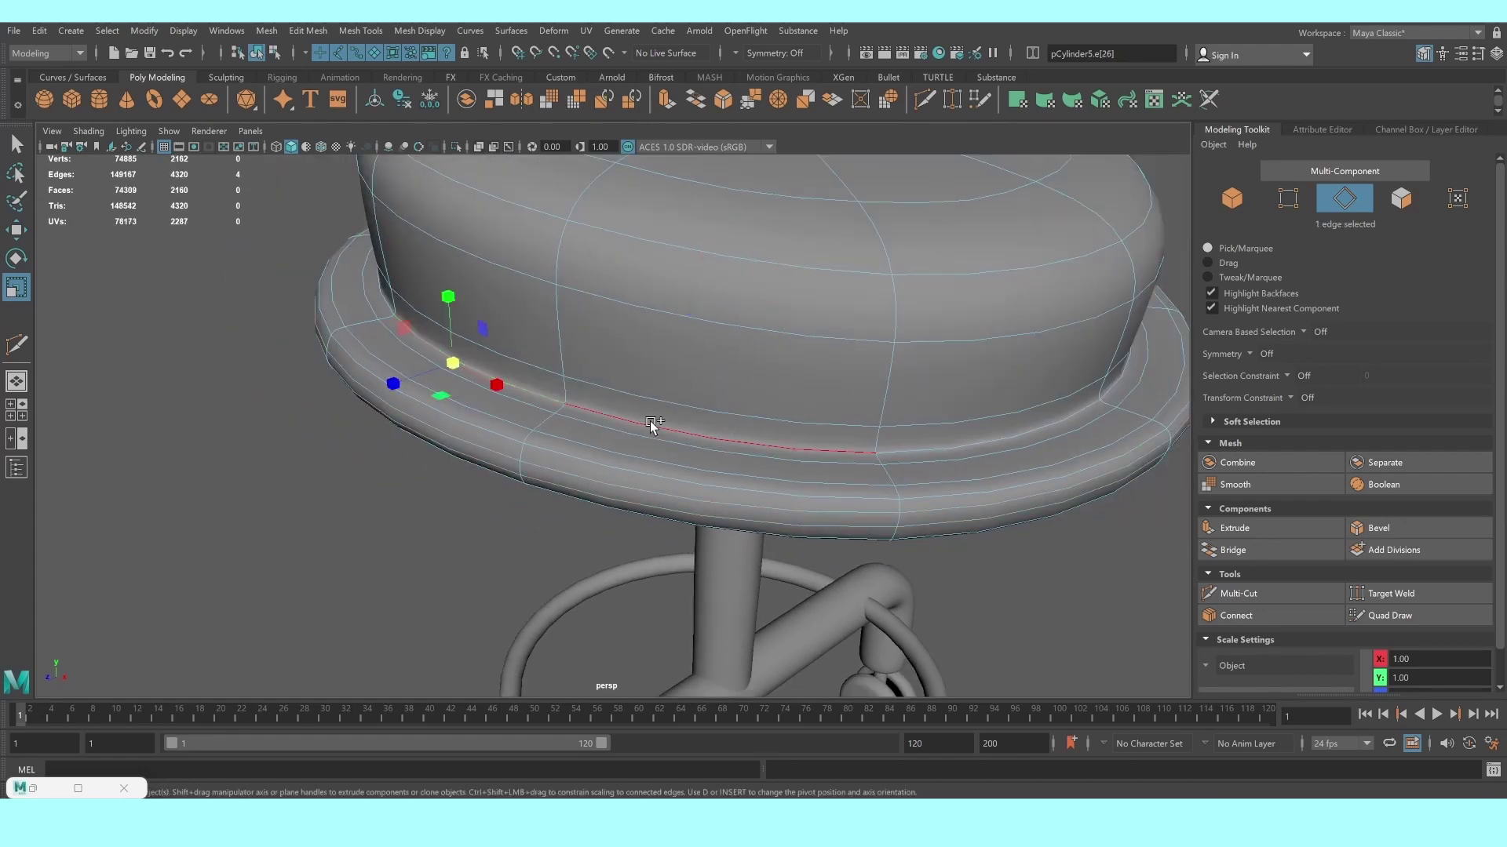
double_click(650, 425)
left_click_drag(738, 278, 774, 282)
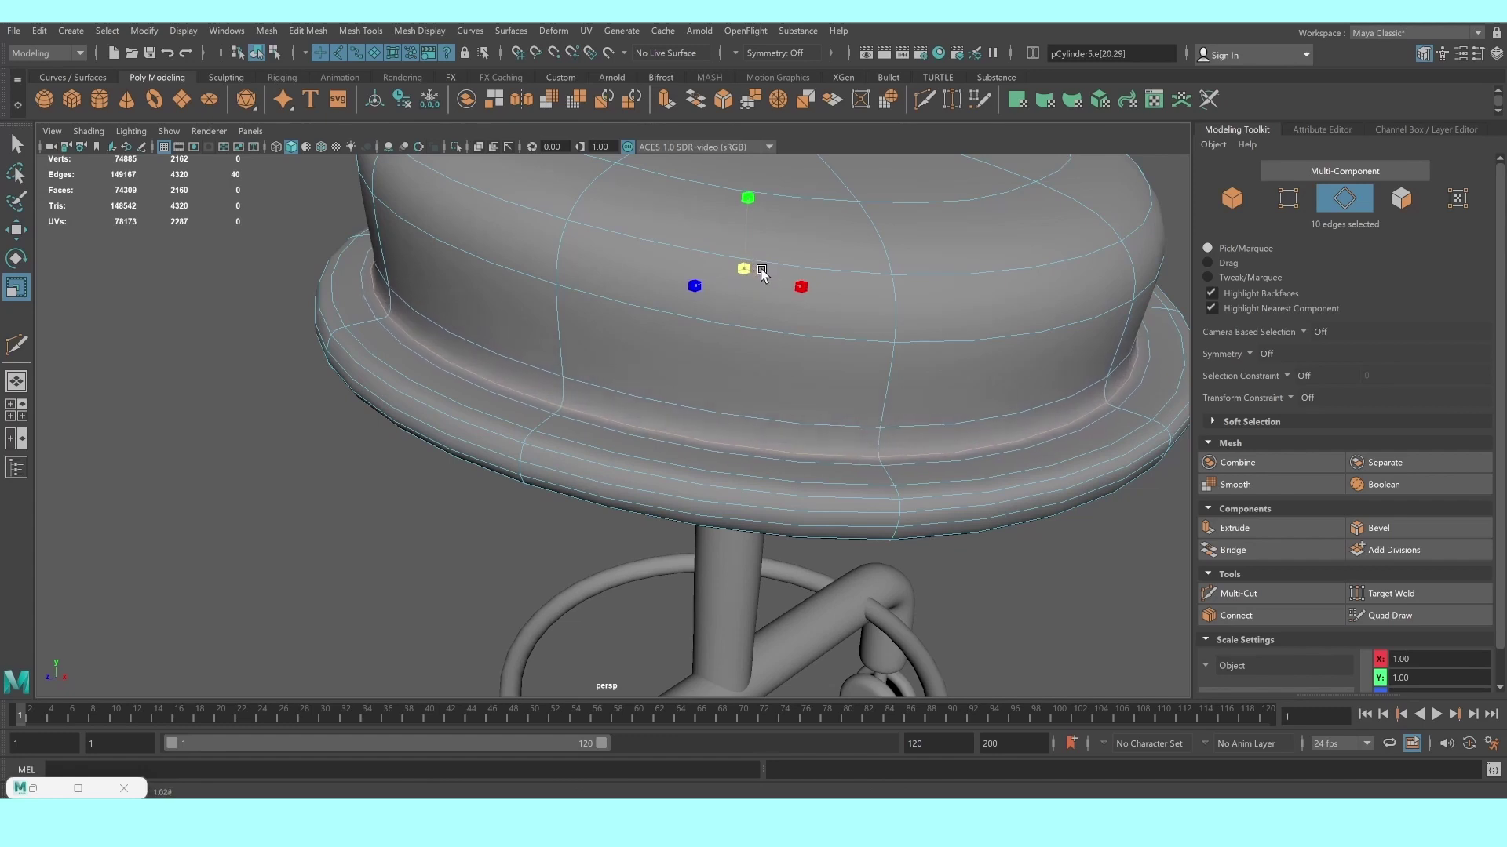
key("w")
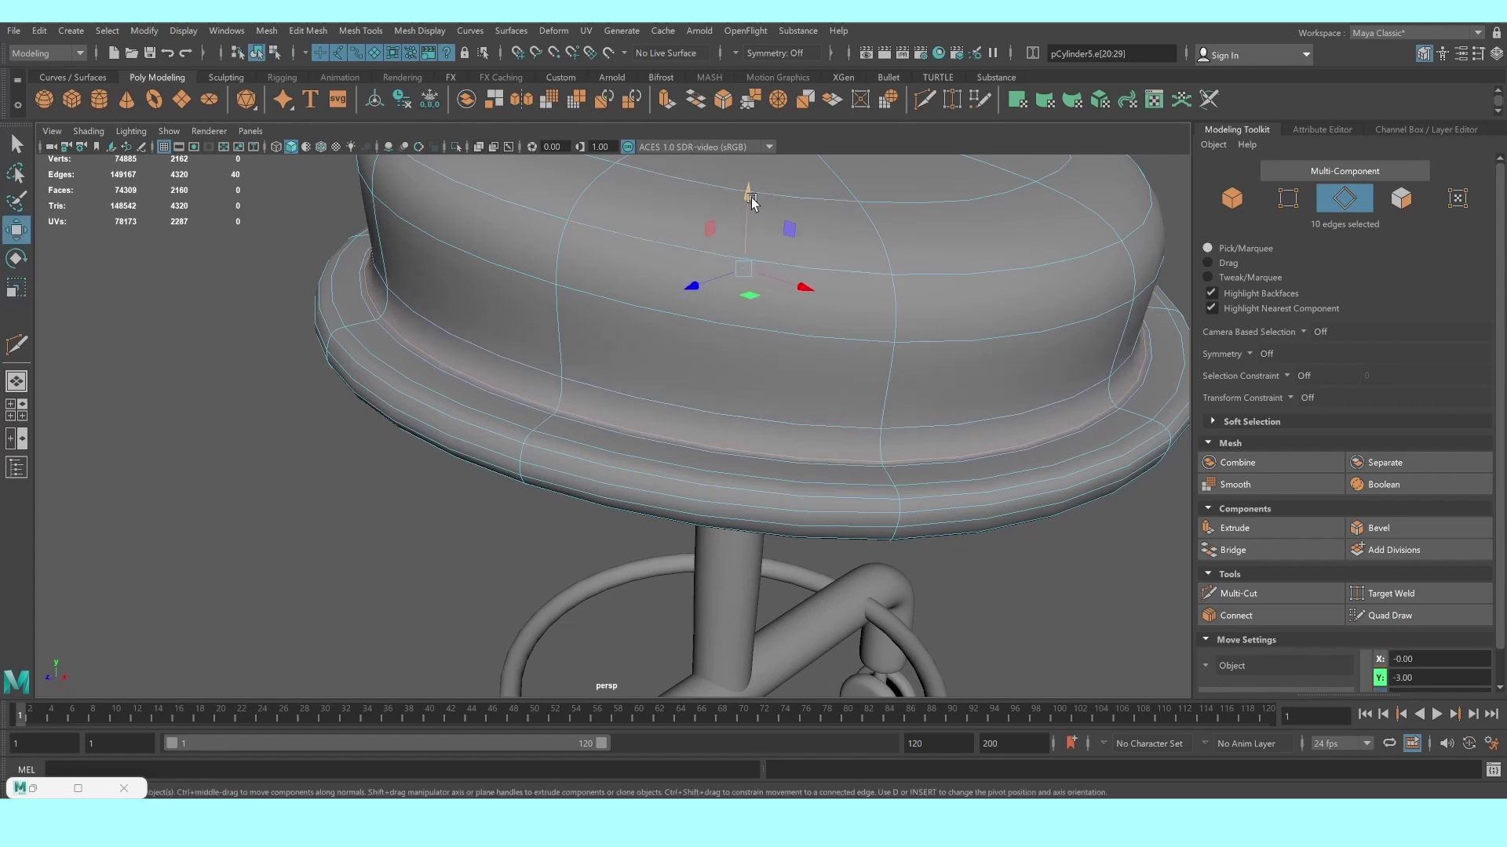
left_click_drag(751, 203, 758, 189)
key("1")
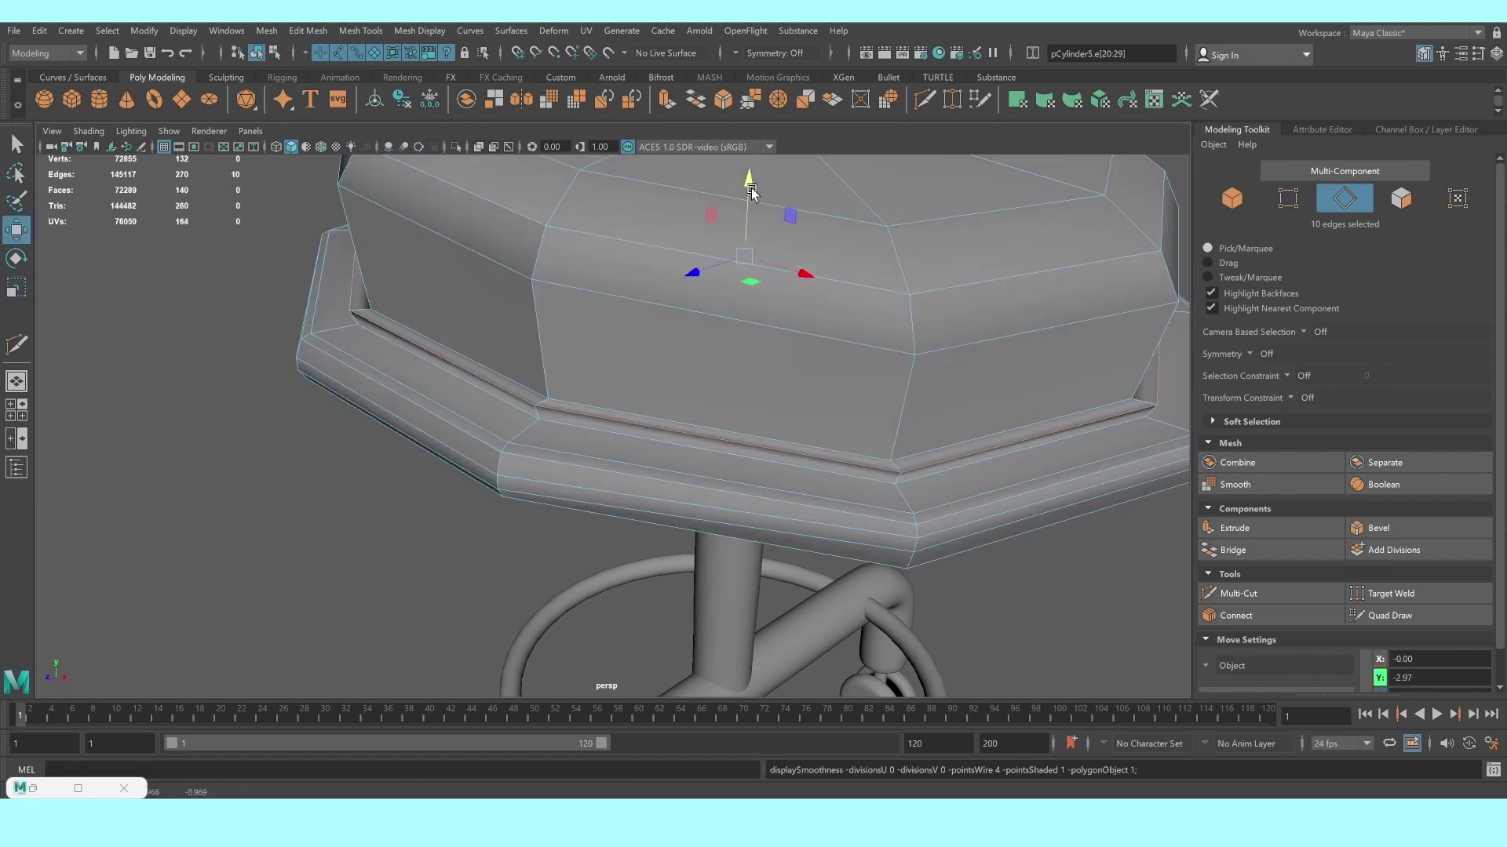
key("ctrl+z")
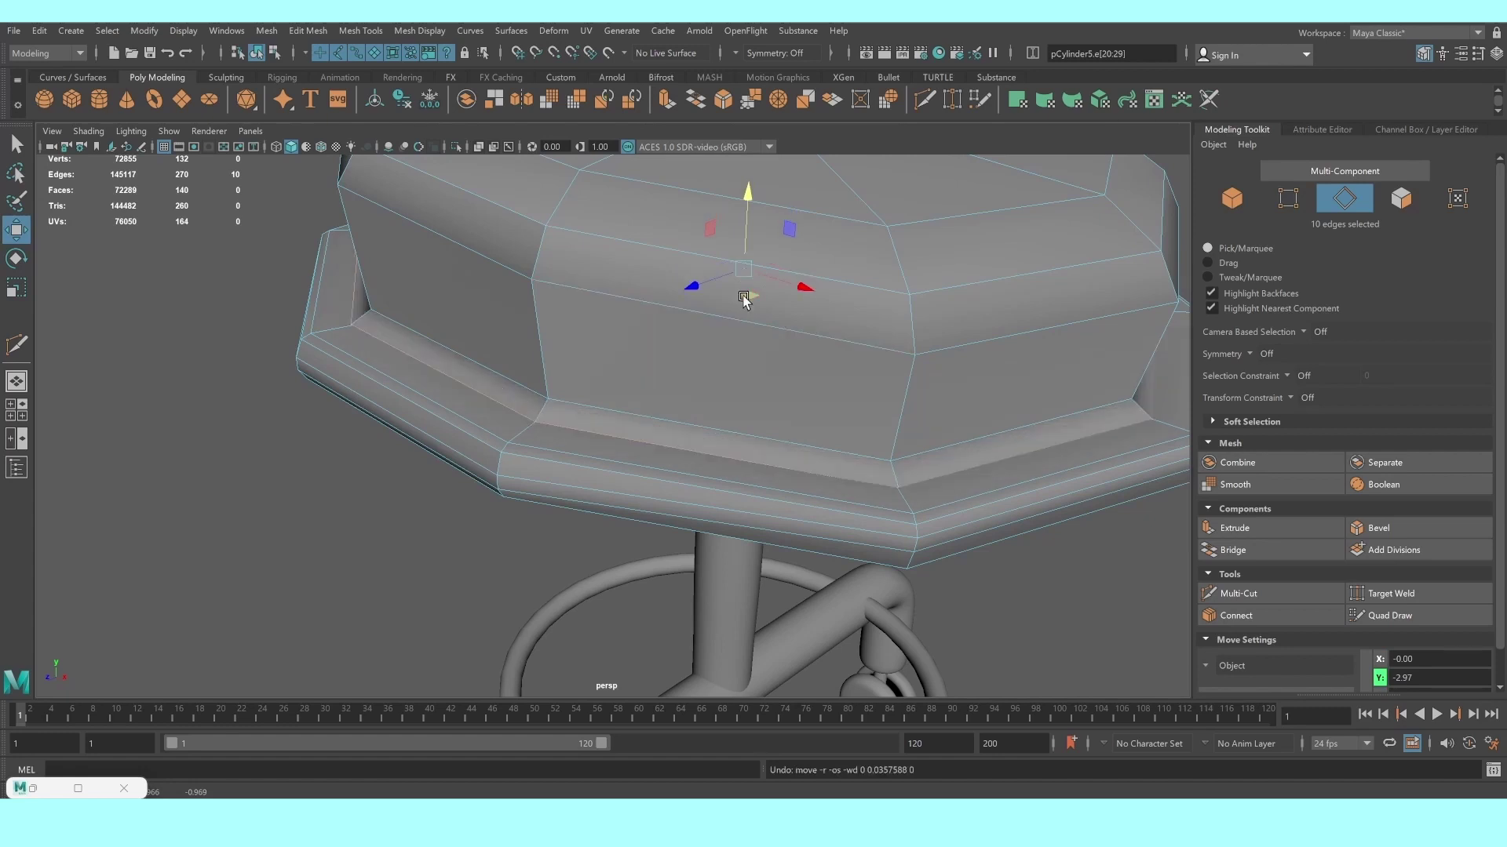
Select the seat's side edge loop for scaling, preview it smoothed, then return to object selection
left_click(664, 423)
double_click(634, 283)
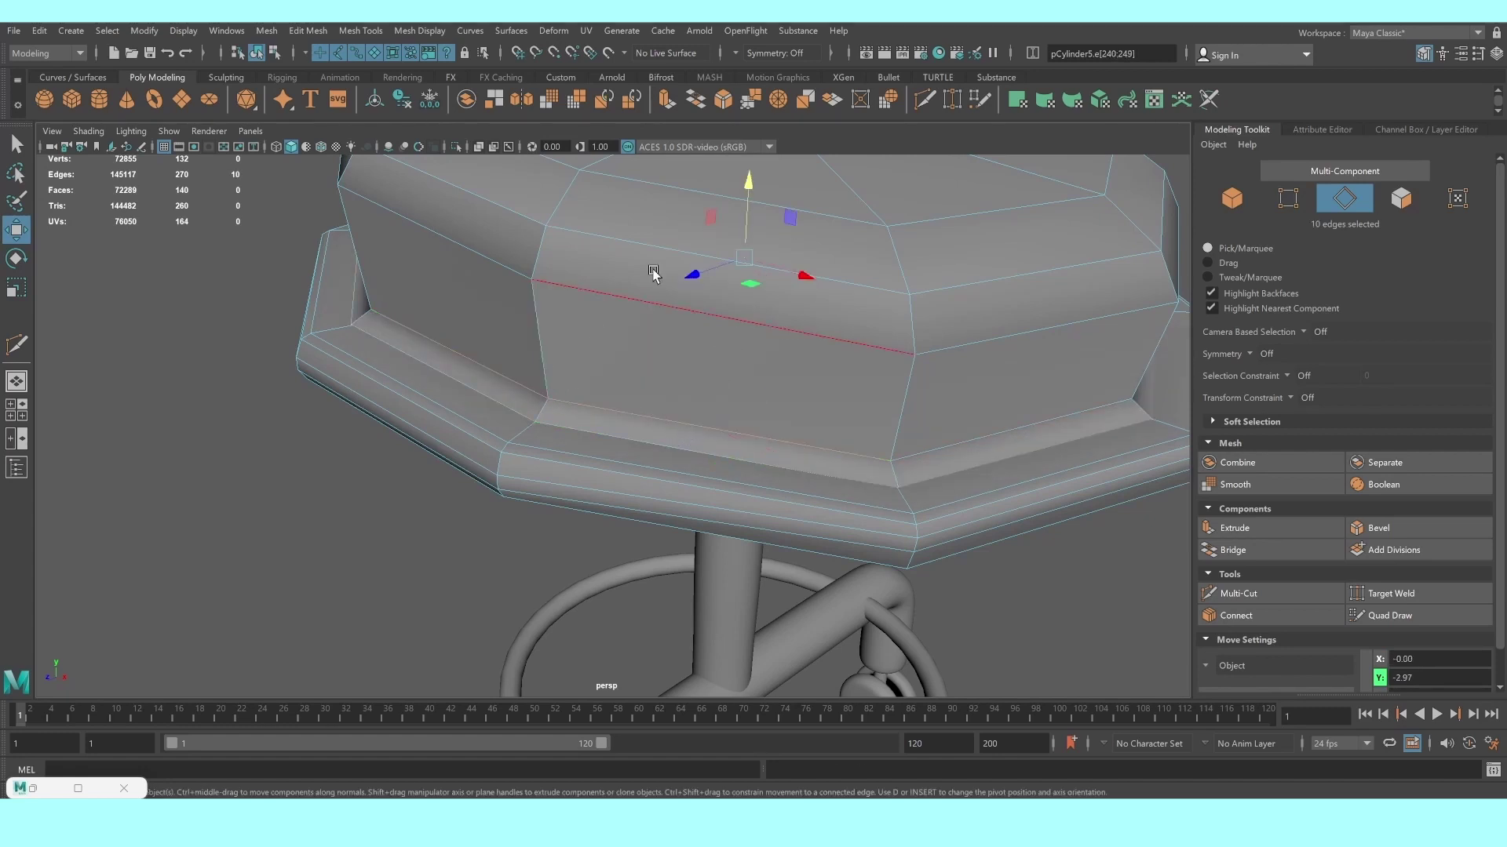
scroll(749, 167, "down", 5)
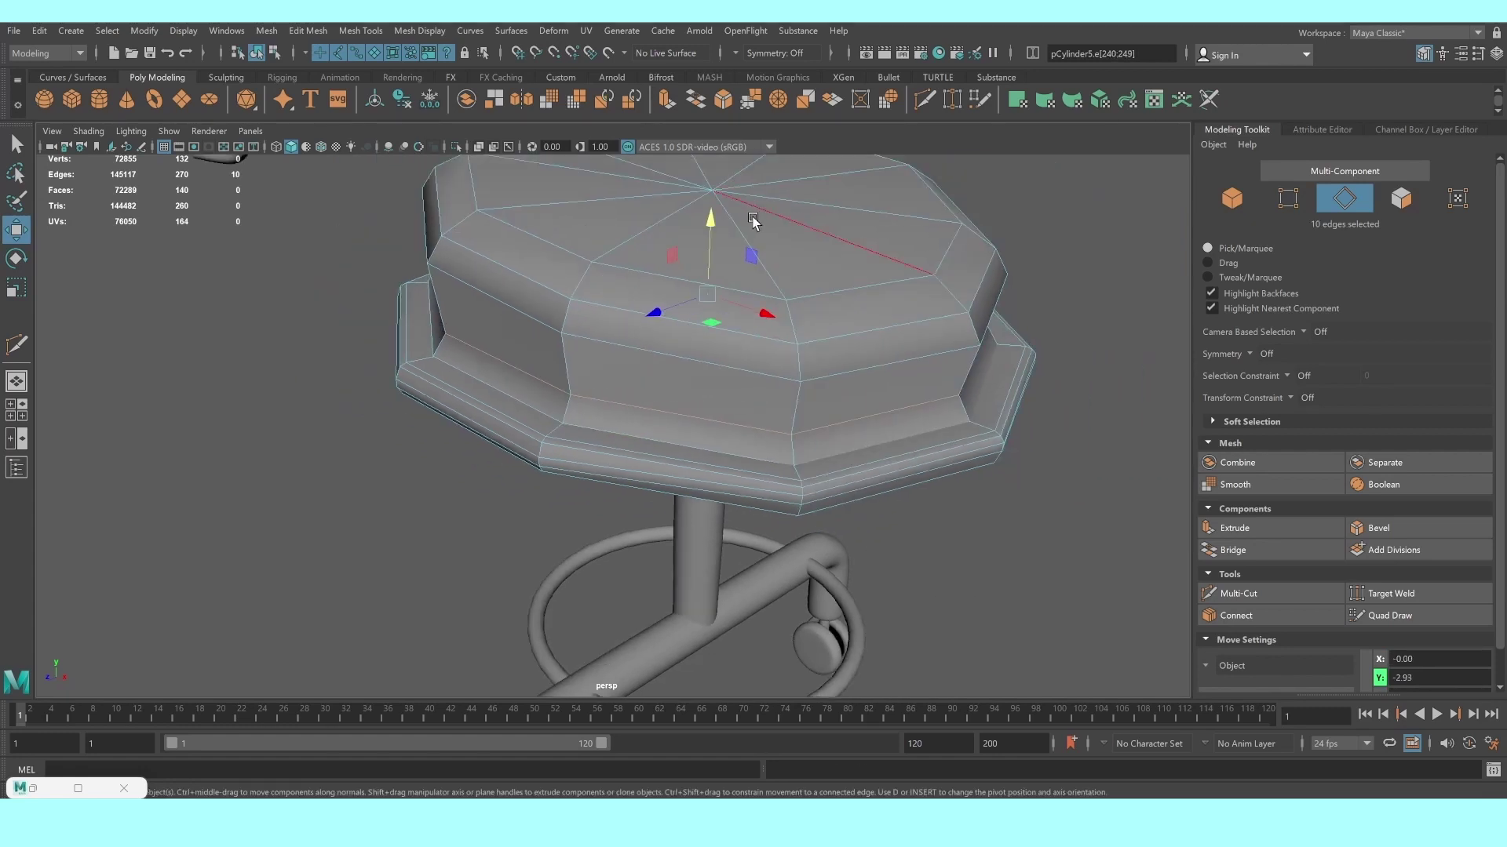
mouse_move(749, 167)
left_mouse_down("alt")
mouse_move(708, 363)
mouse_move(731, 383)
left_mouse_up("alt")
key("r")
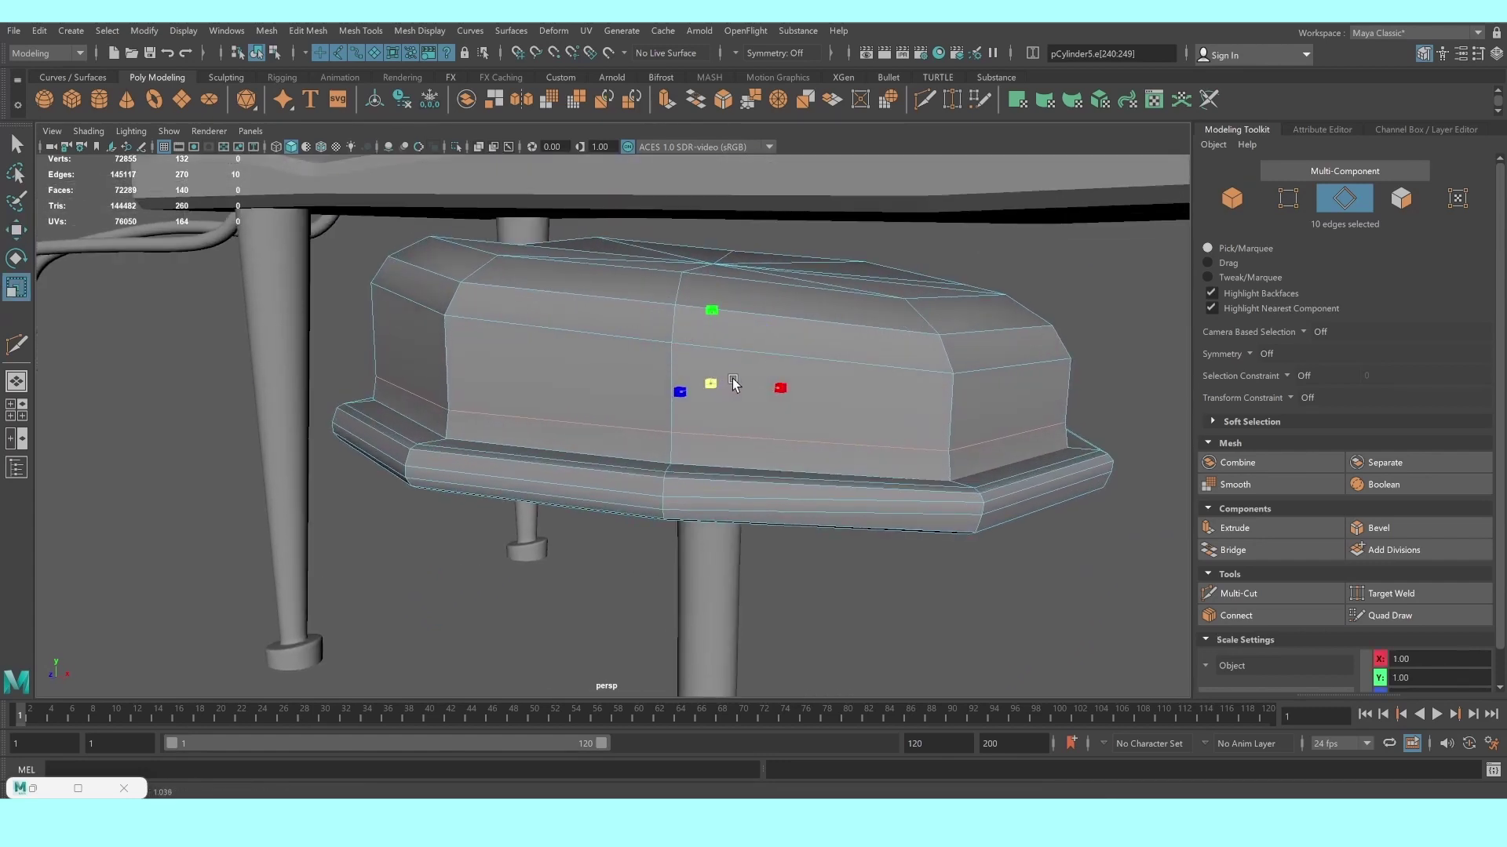
key("3")
right_click_drag(609, 323, 690, 296)
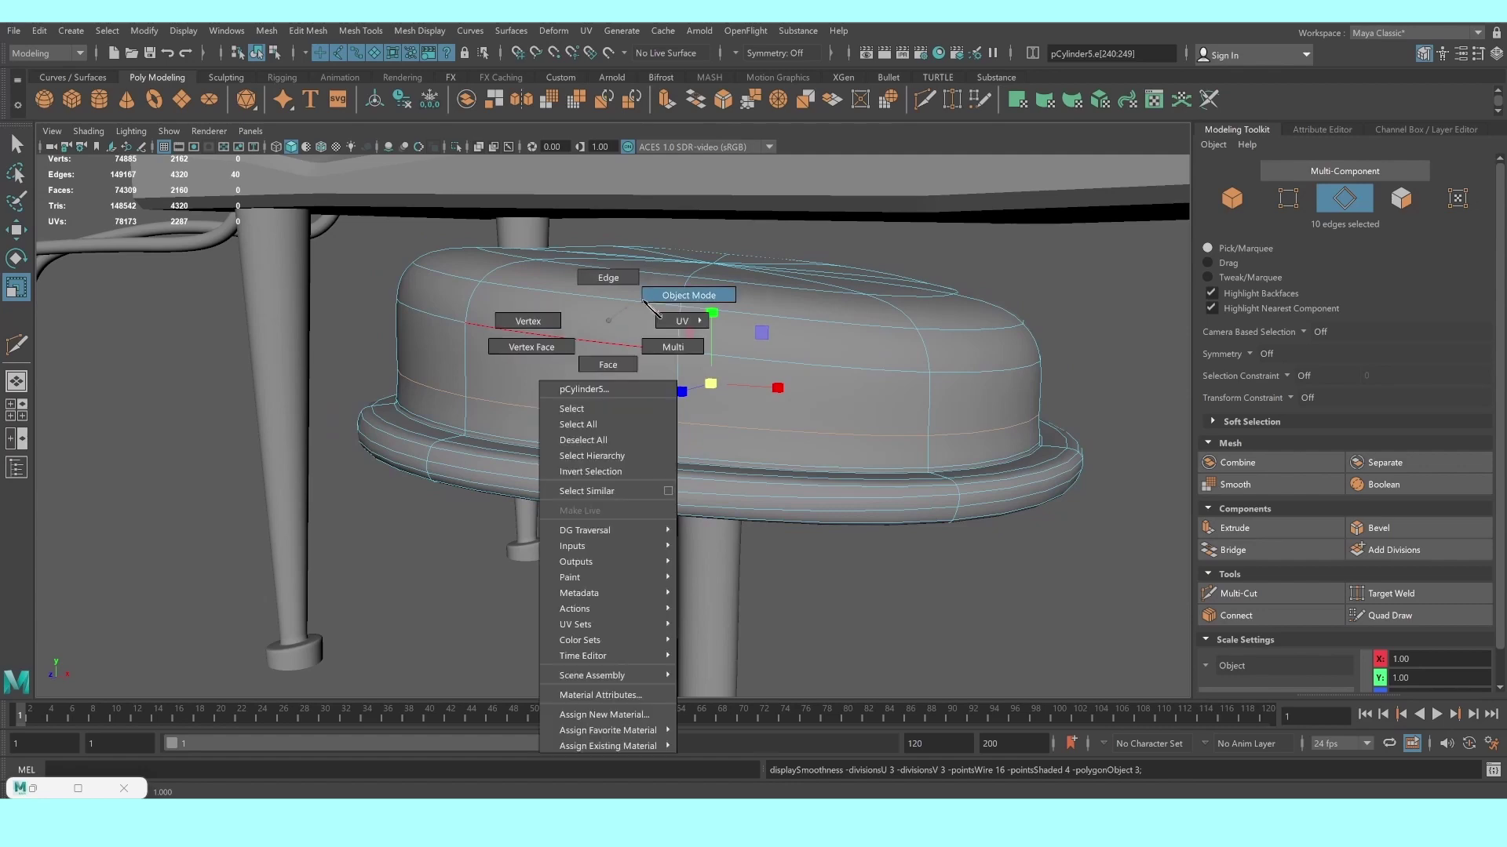
left_click(1040, 302)
scroll(1041, 302, "down", 10)
mouse_move(952, 404)
left_mouse_down("alt")
mouse_move(734, 444)
mouse_move(812, 448)
mouse_move(760, 447)
left_mouse_up("alt")
scroll(835, 454, "up", 3)
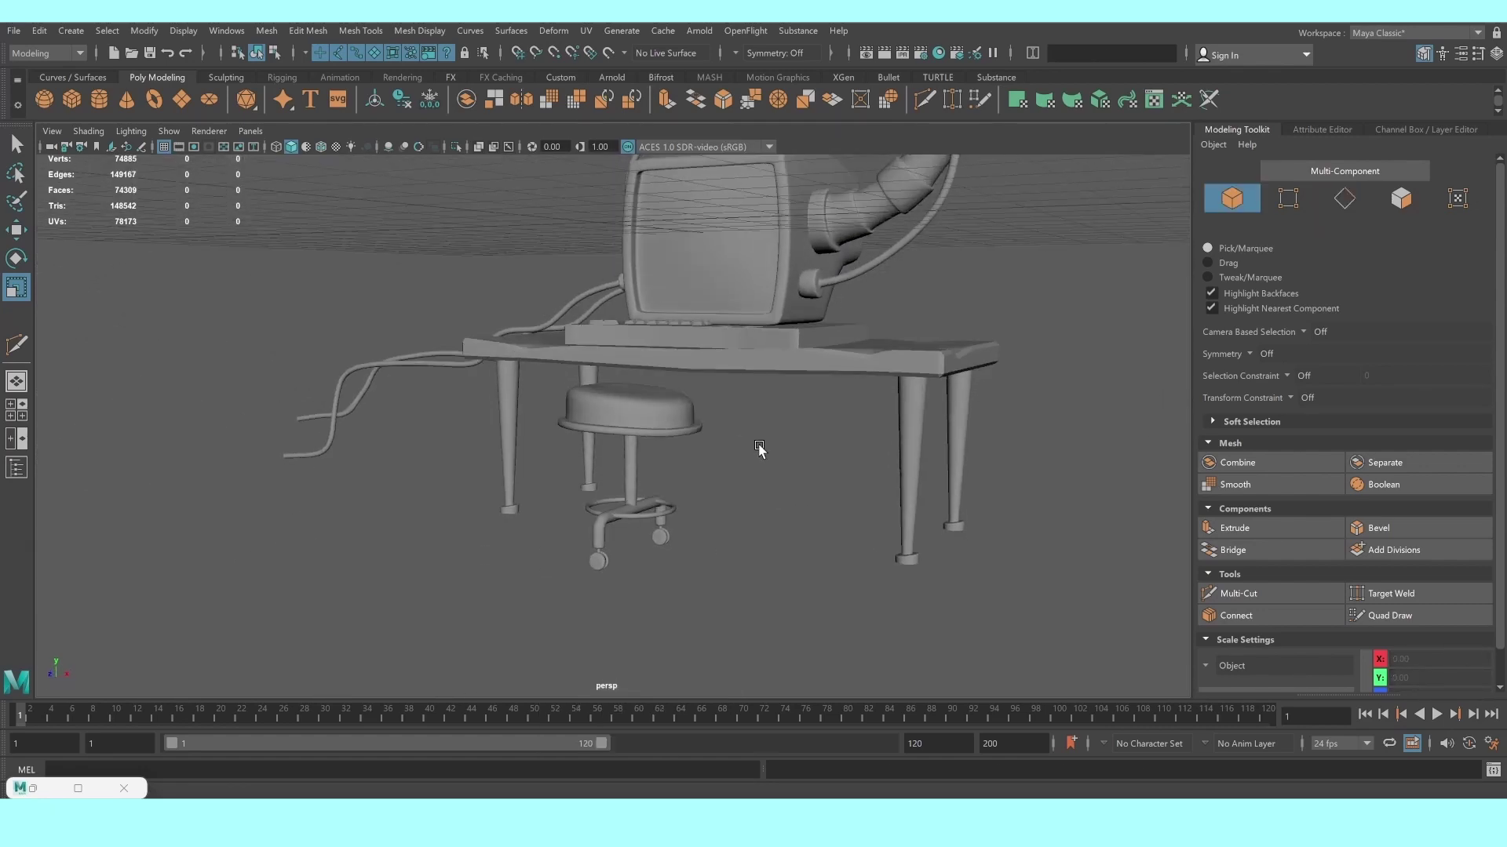
Select the five caster leg pieces and group them together
scroll(767, 464, "up", 3)
scroll(728, 369, "up", 5)
mouse_move(729, 369)
left_mouse_down("alt")
mouse_move(772, 362)
mouse_move(758, 430)
mouse_move(726, 414)
left_mouse_up("alt")
scroll(773, 363, "up", 3)
scroll(772, 363, "up", 3)
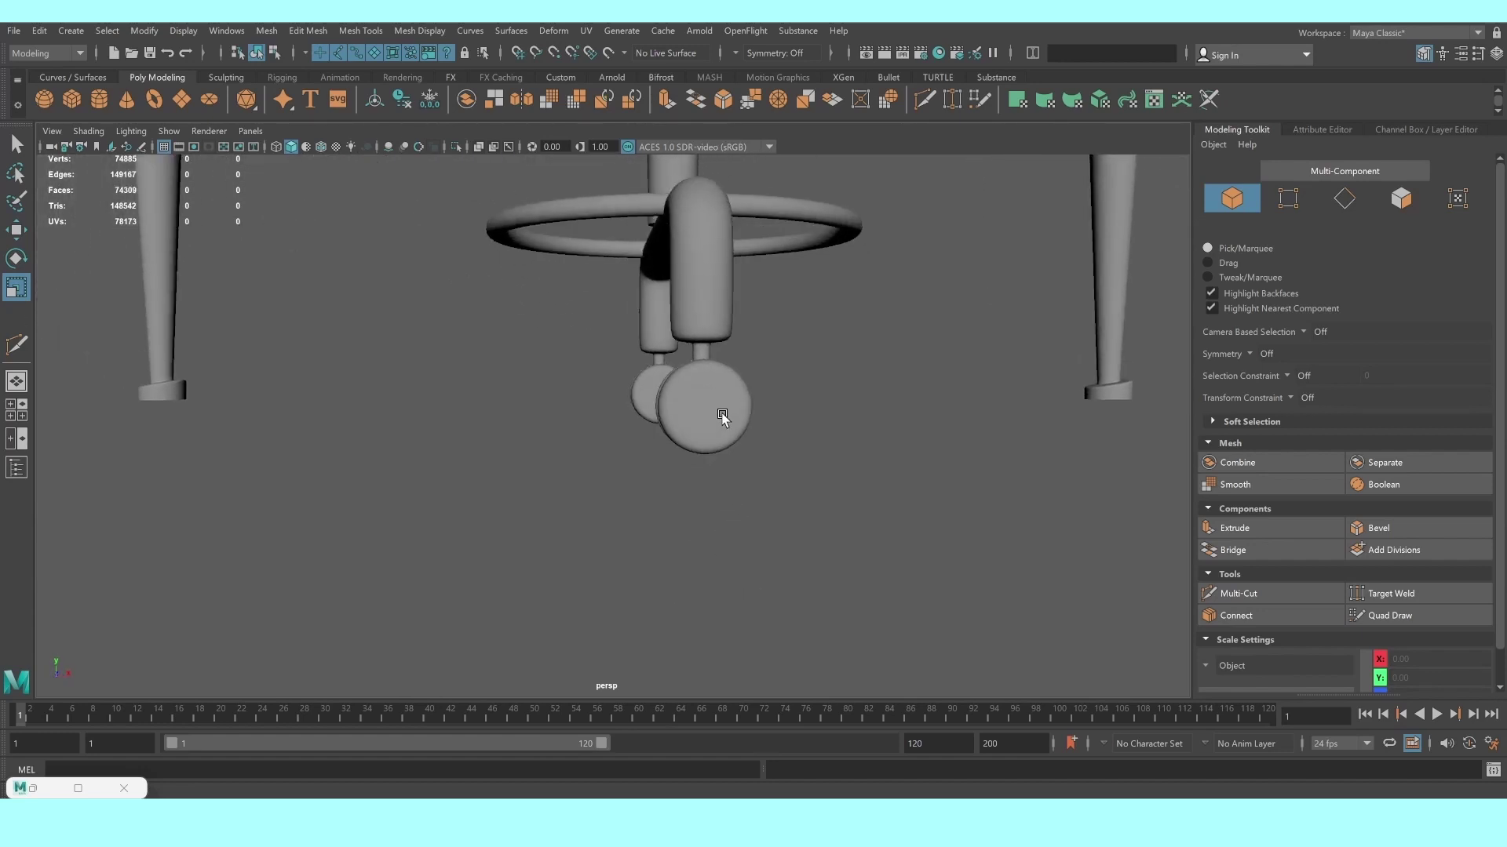
left_click_drag(558, 313, 932, 528)
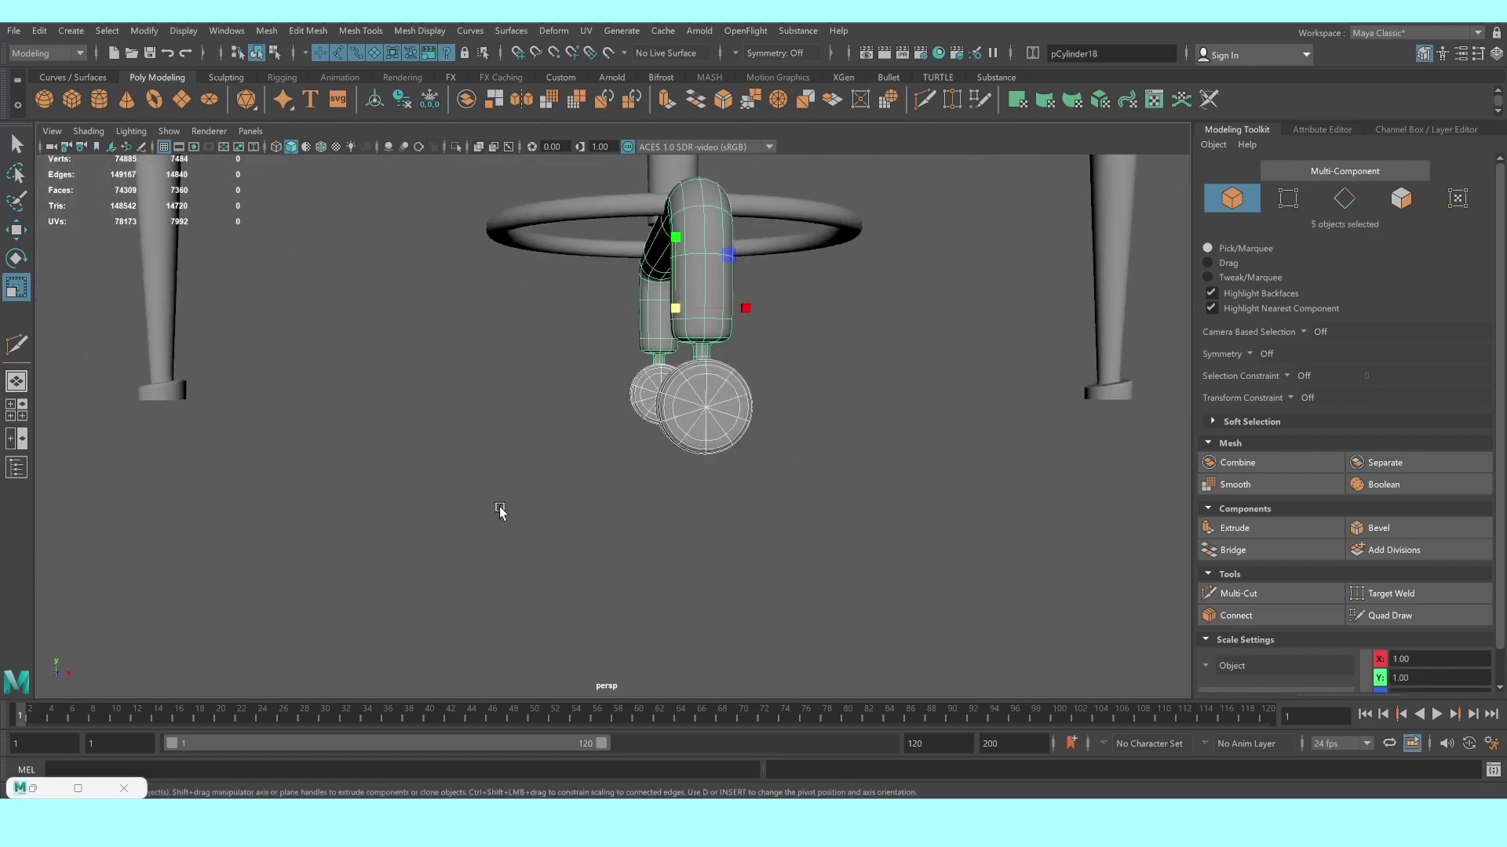
left_click(33, 788)
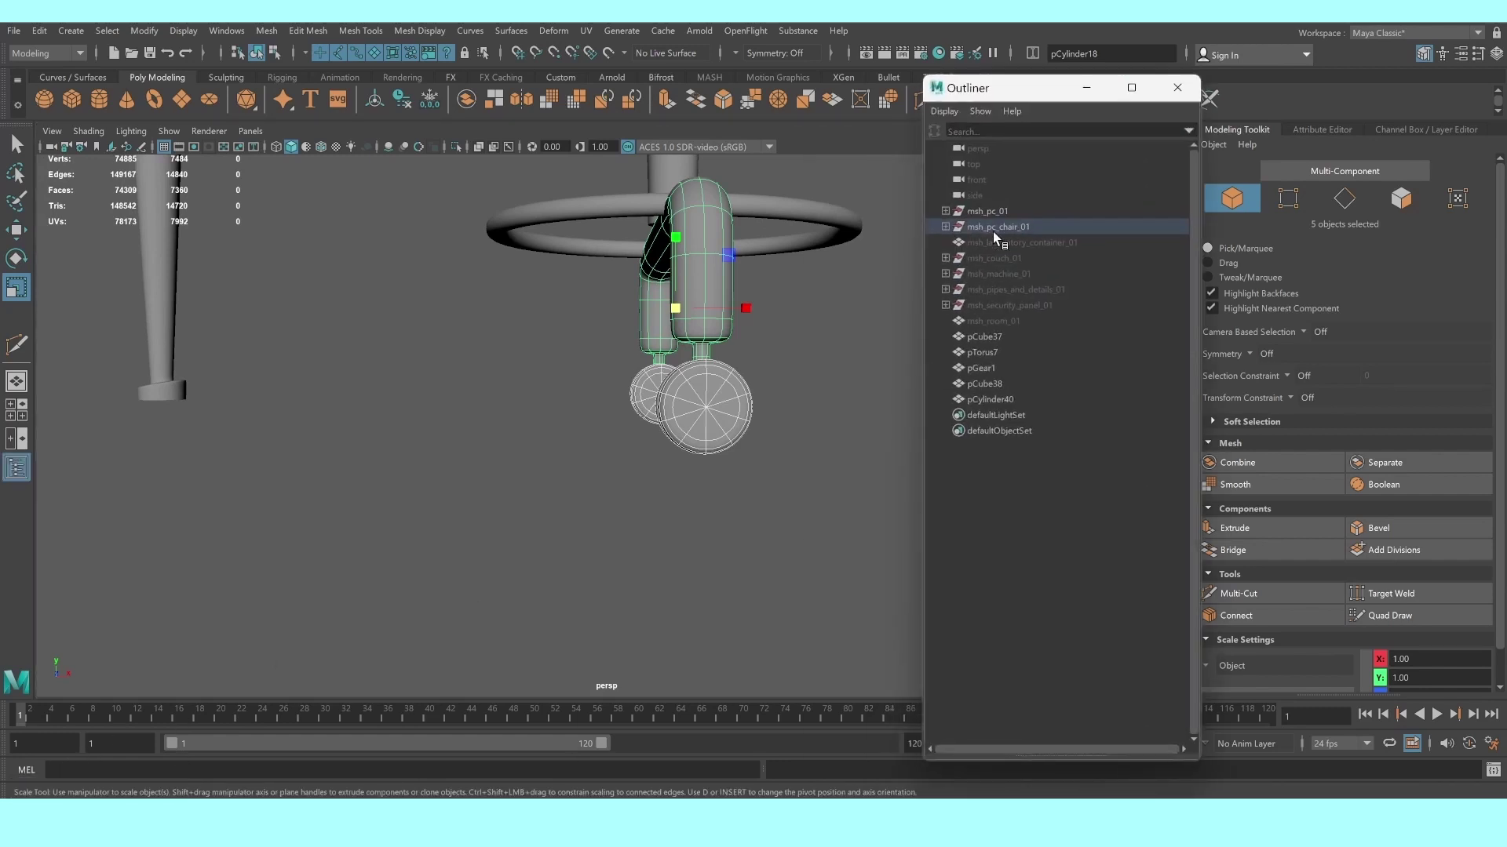
left_click(946, 227)
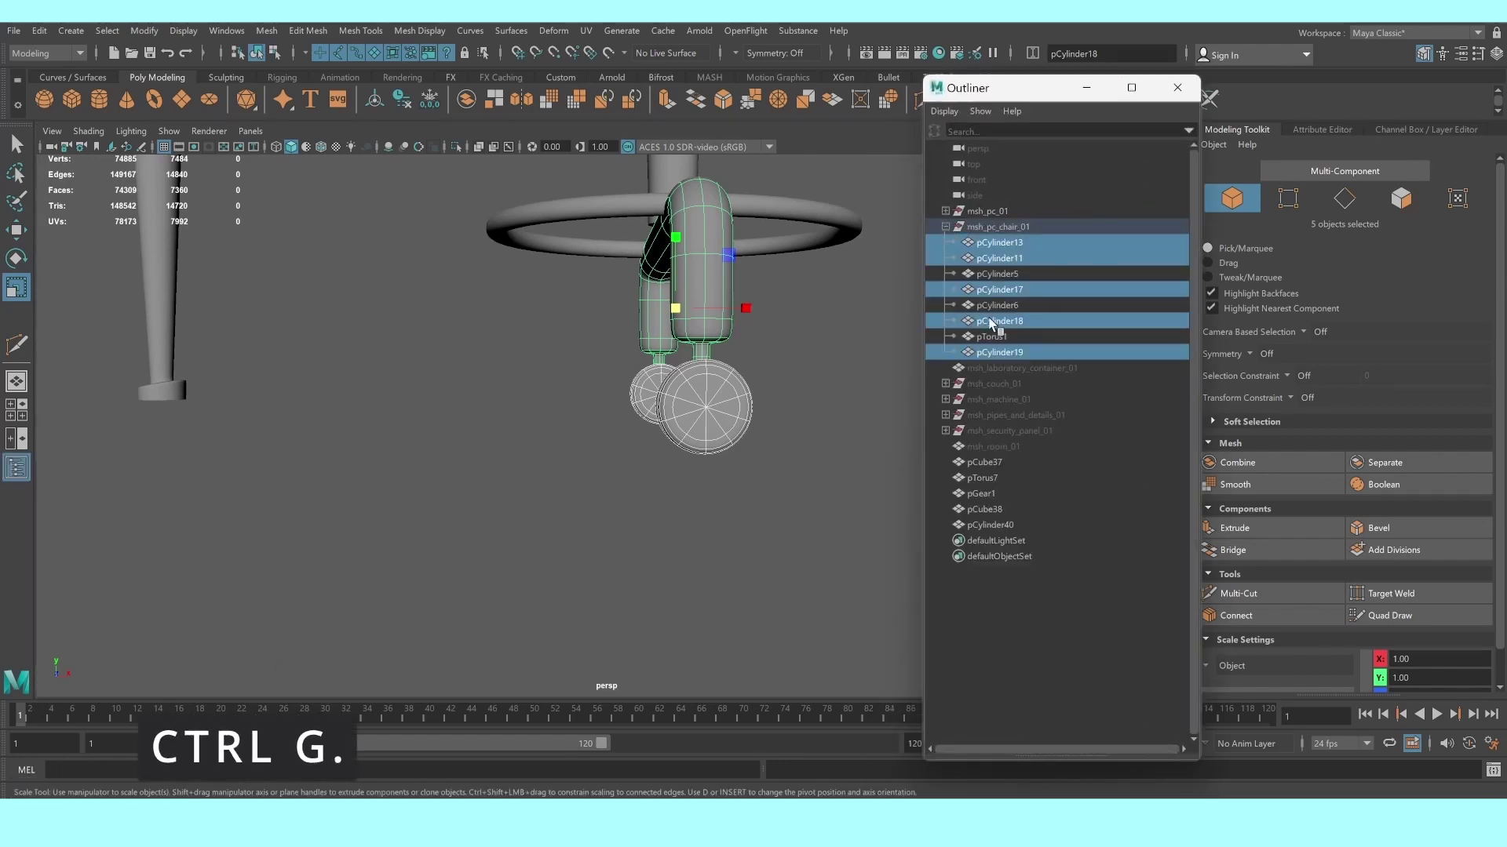
key("ctrl+g")
right_click_drag(792, 271, 680, 337, "alt")
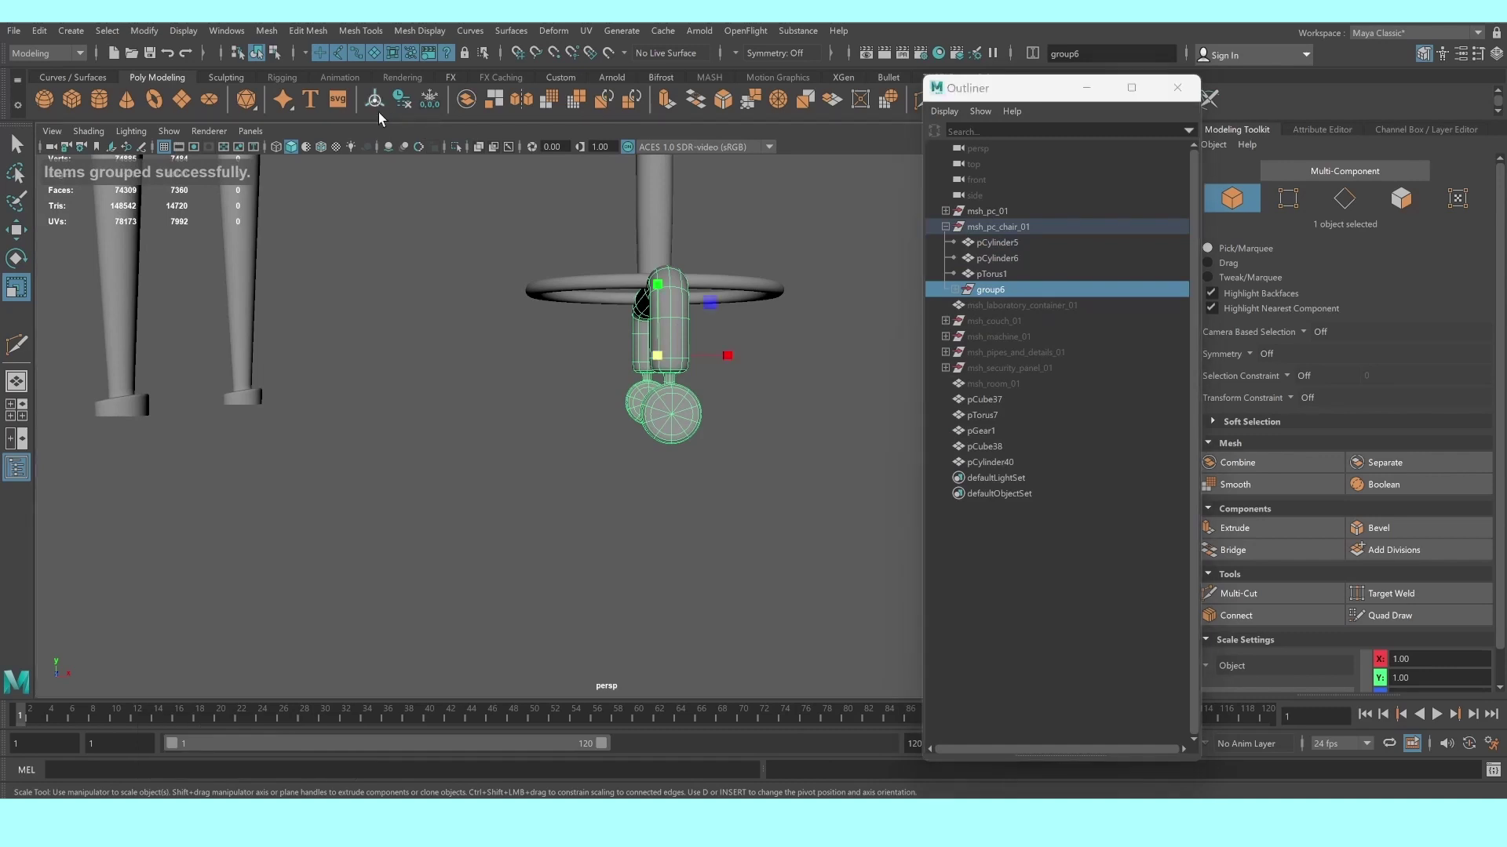
left_click_drag(682, 393, 709, 414, "alt")
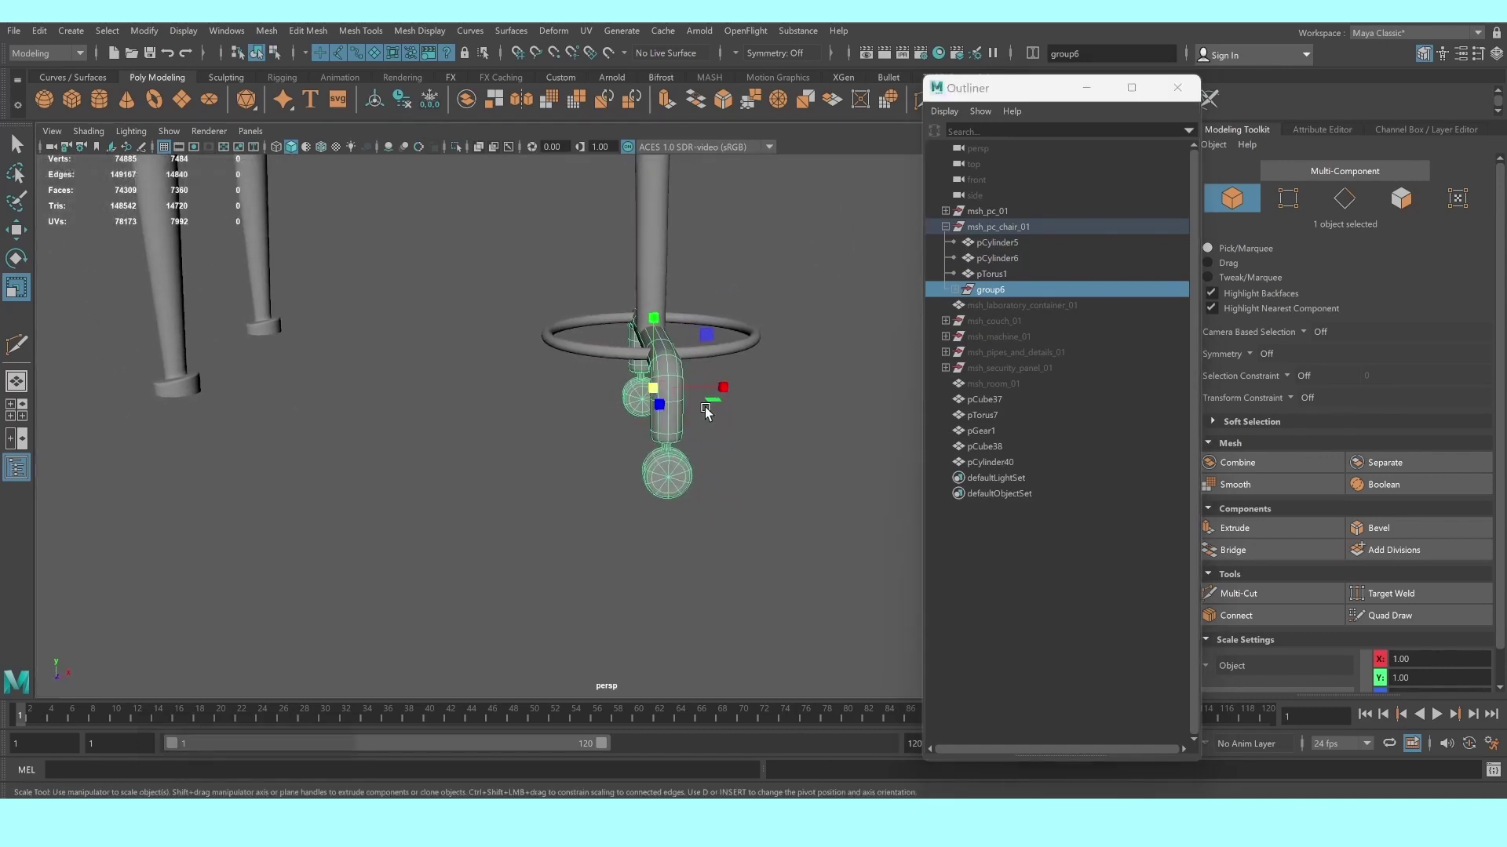
Duplicate the caster leg group and rotate the copy about 90° on Y around the column
key("ctrl+d")
key("e")
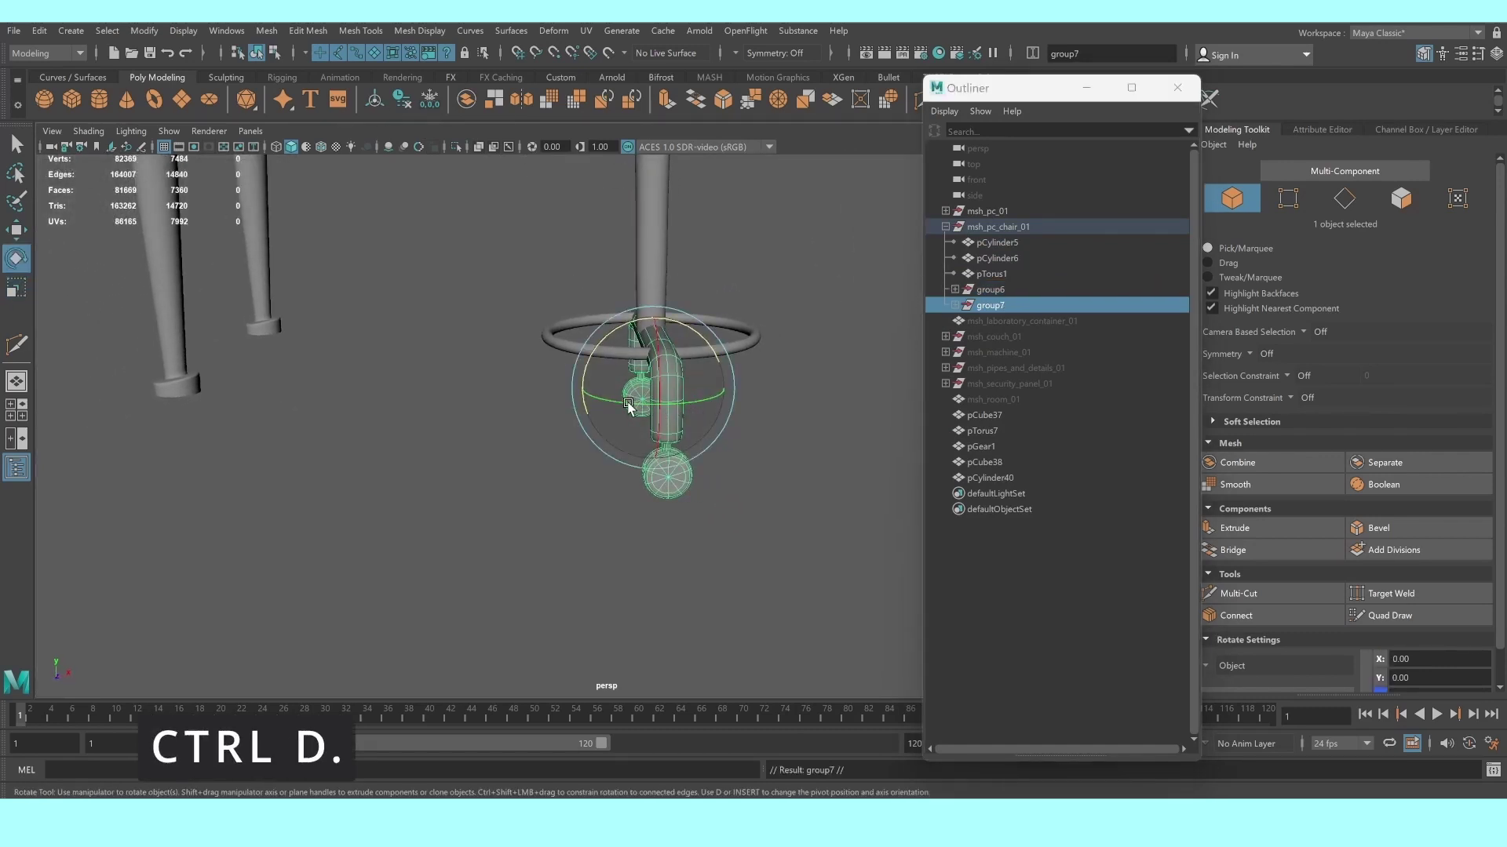
left_click_drag(625, 404, 712, 398)
key("ctrl+z")
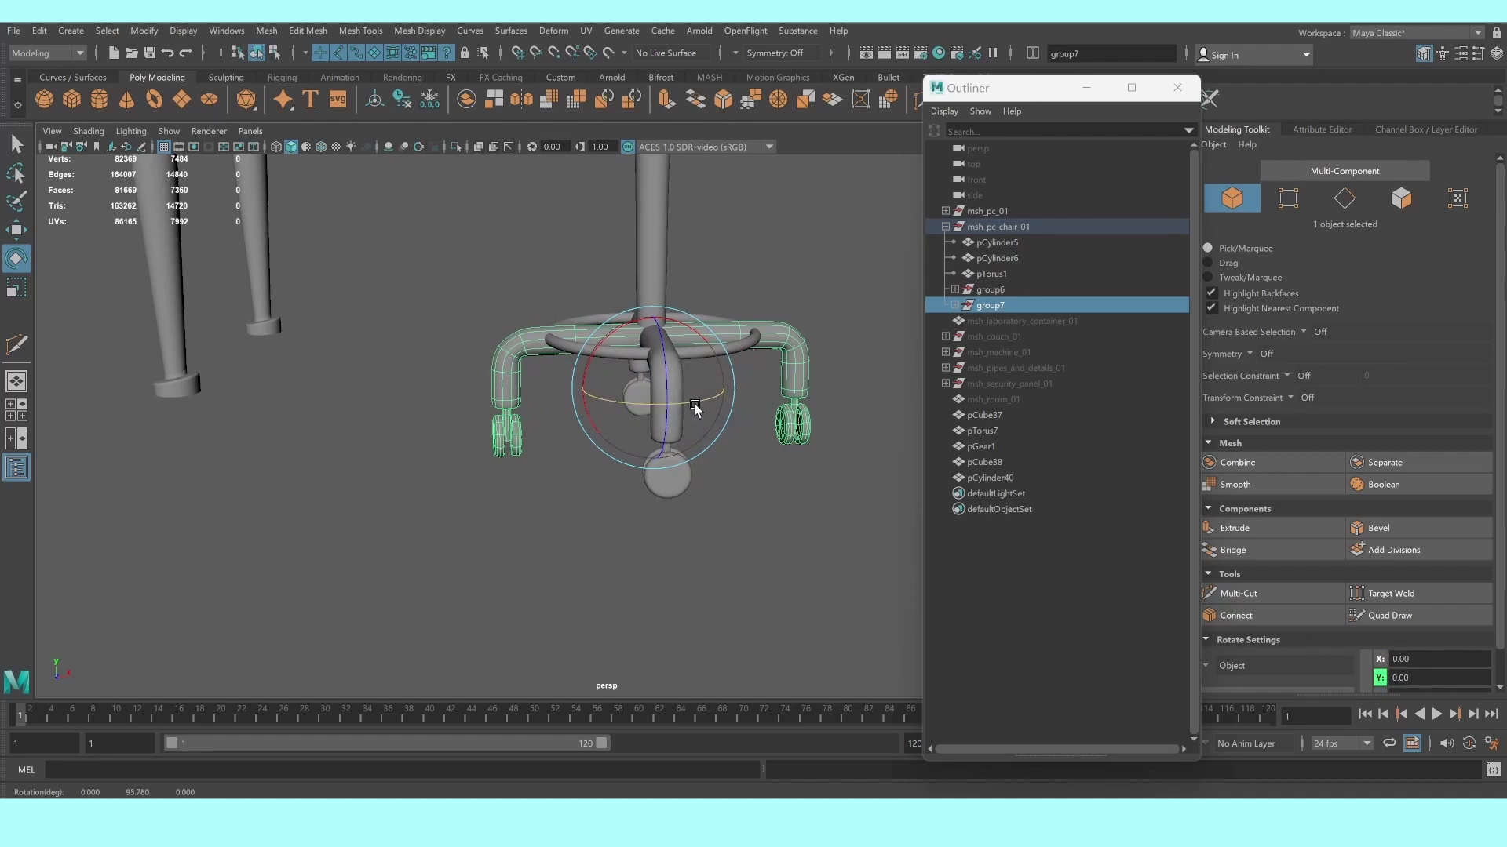
left_click_drag(712, 399, 706, 410)
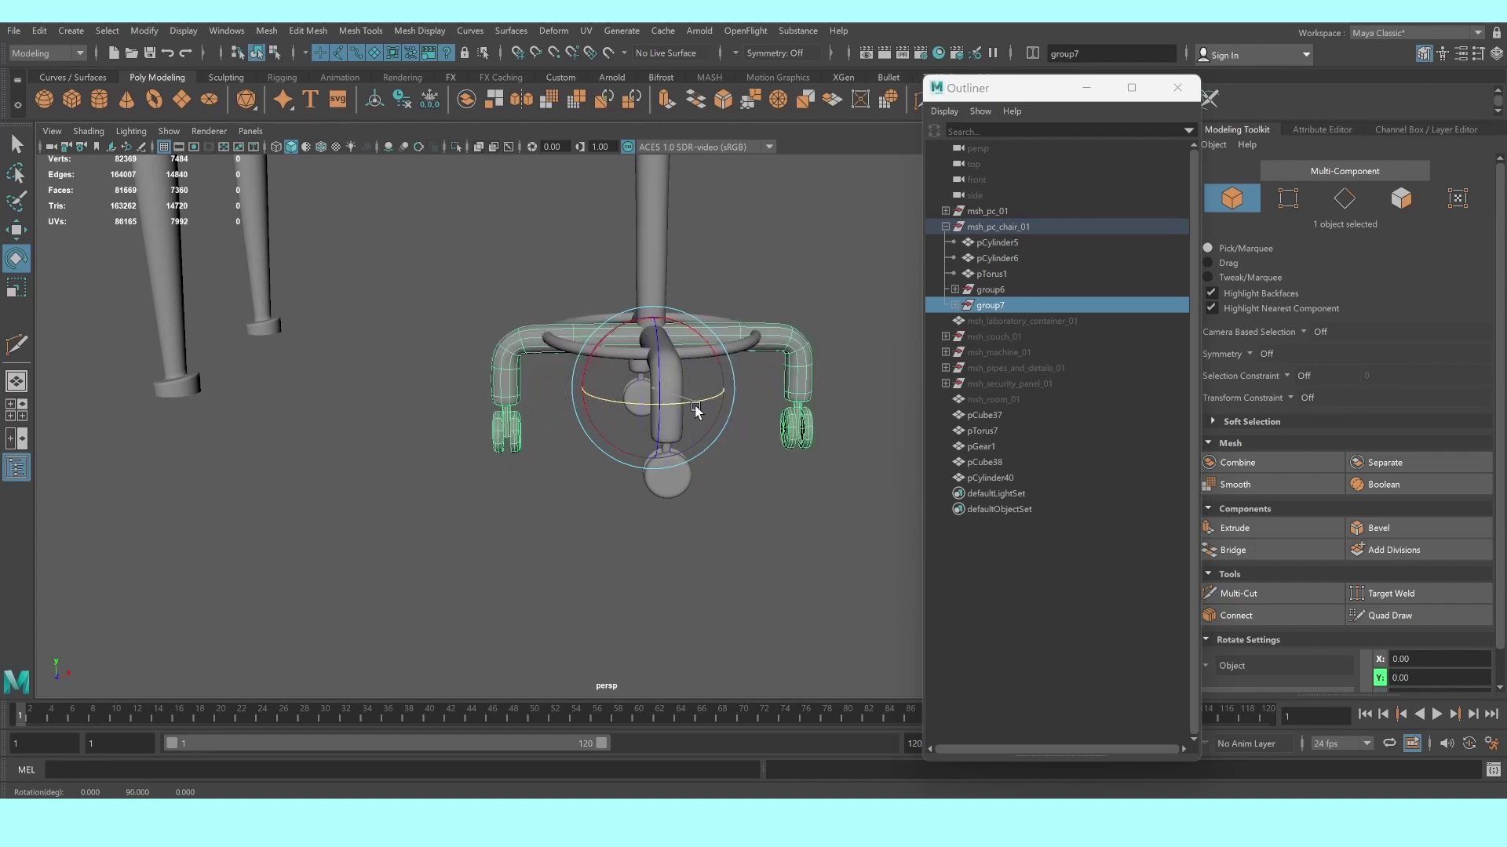
left_click(790, 296)
scroll(754, 360, "down", 5)
mouse_move(755, 360)
left_mouse_down("alt")
mouse_move(791, 398)
mouse_move(683, 377)
mouse_move(612, 451)
left_mouse_up("alt")
Select the stool seat and pick all of its top wedge faces
left_click(576, 392)
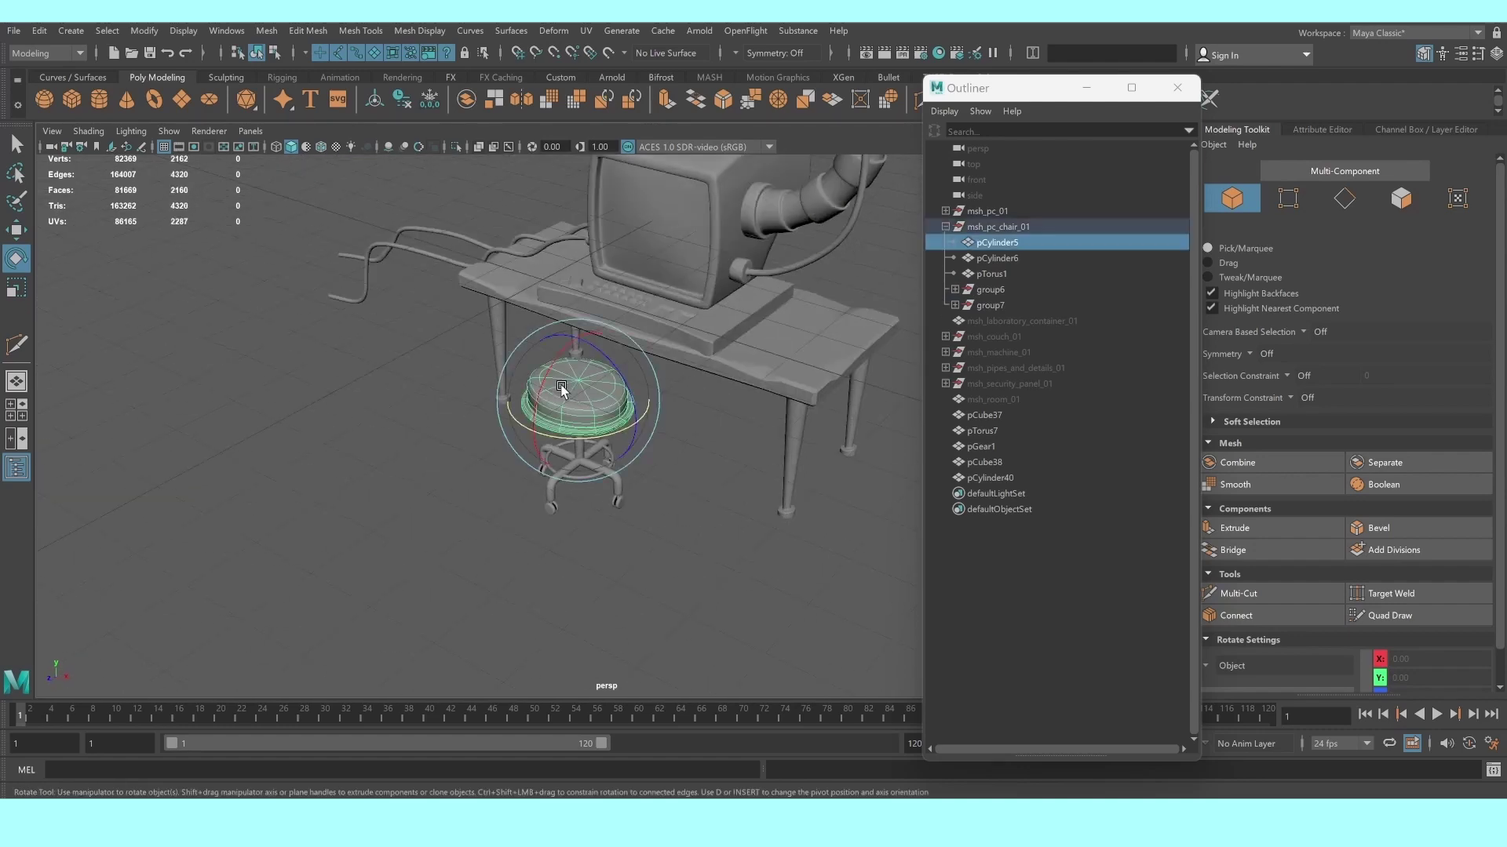
scroll(577, 392, "up", 4)
scroll(518, 331, "up", 2)
scroll(518, 331, "up", 1)
scroll(616, 320, "up", 2)
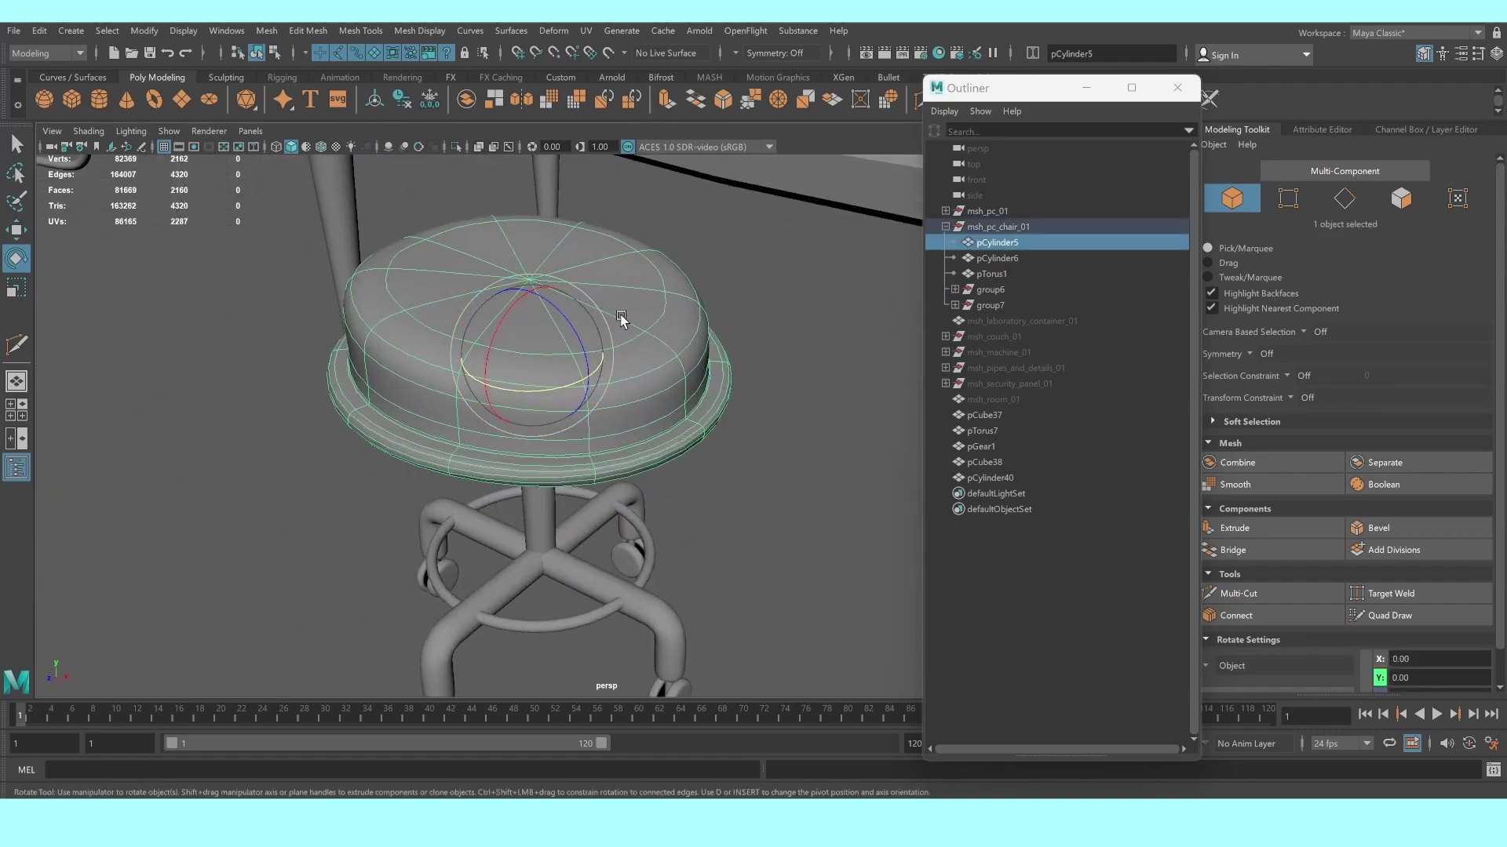
left_click(1086, 87)
left_click(1239, 593)
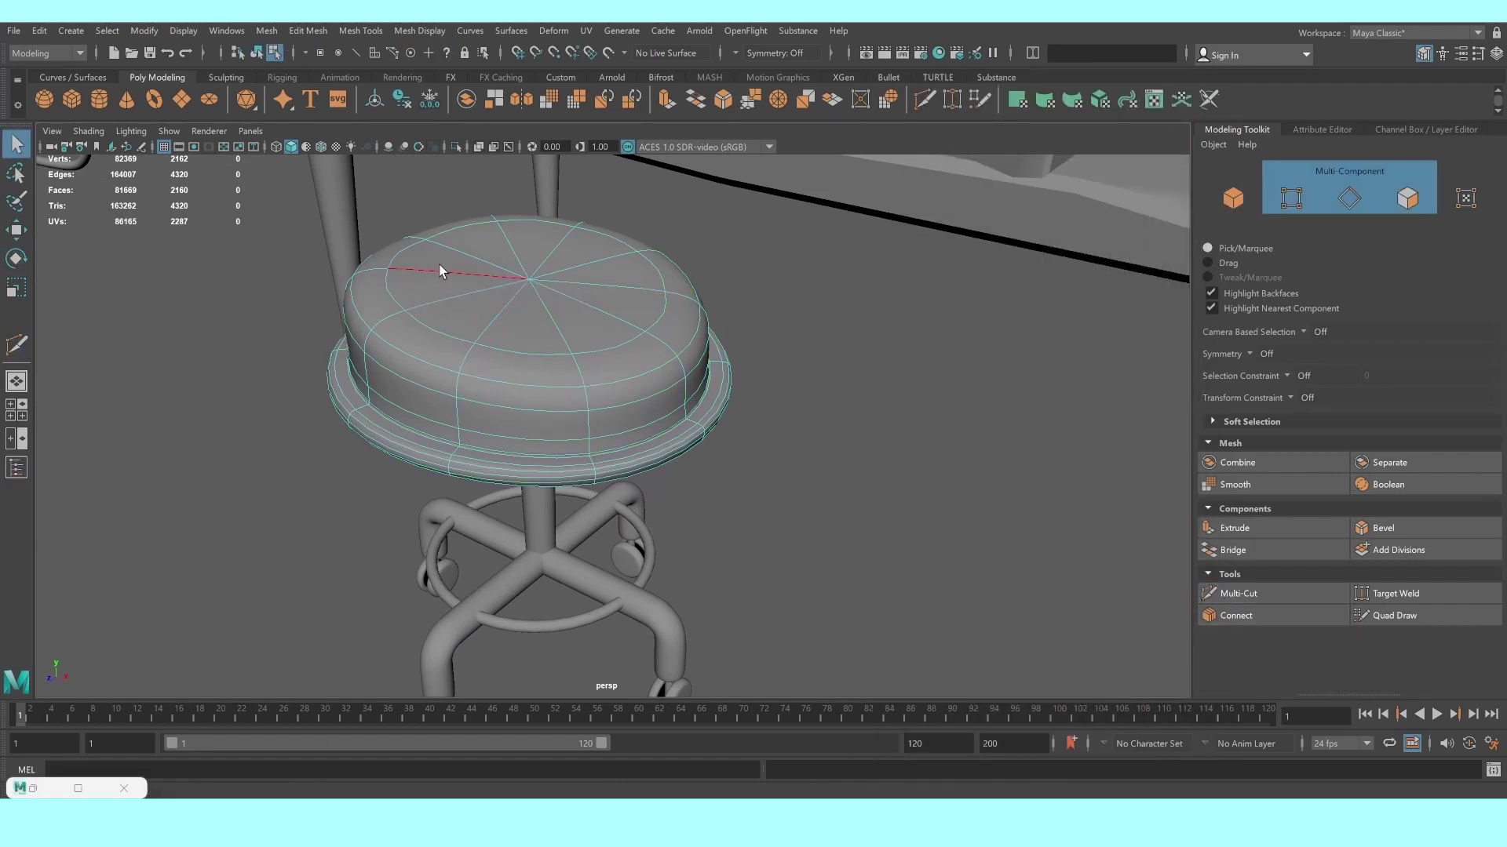
right_click_drag(437, 269, 431, 308)
left_click(430, 292)
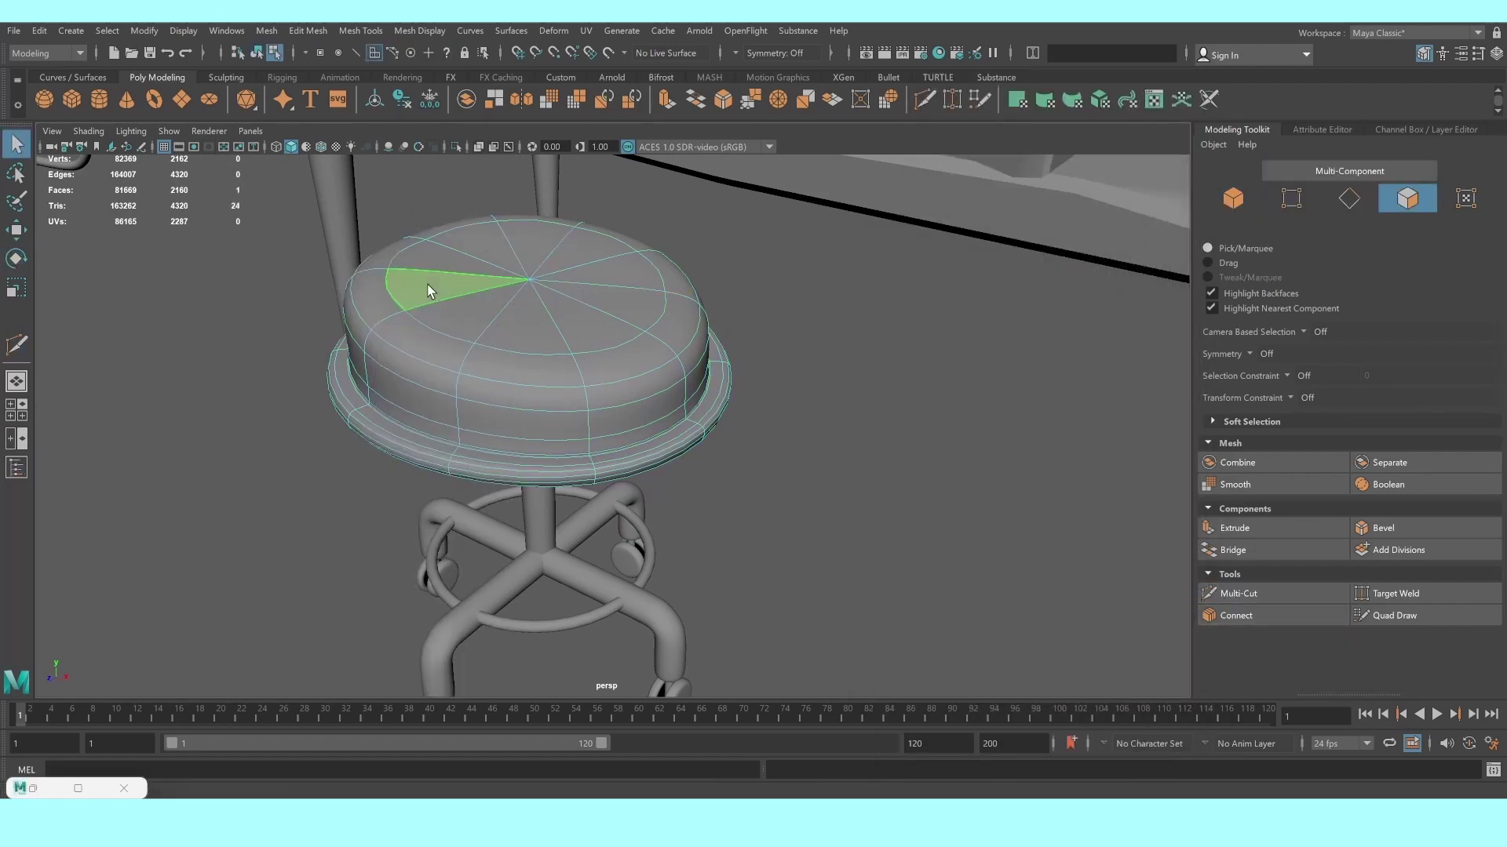
left_click(473, 323, "shift")
left_click(518, 331, "shift")
left_click(594, 296, "shift")
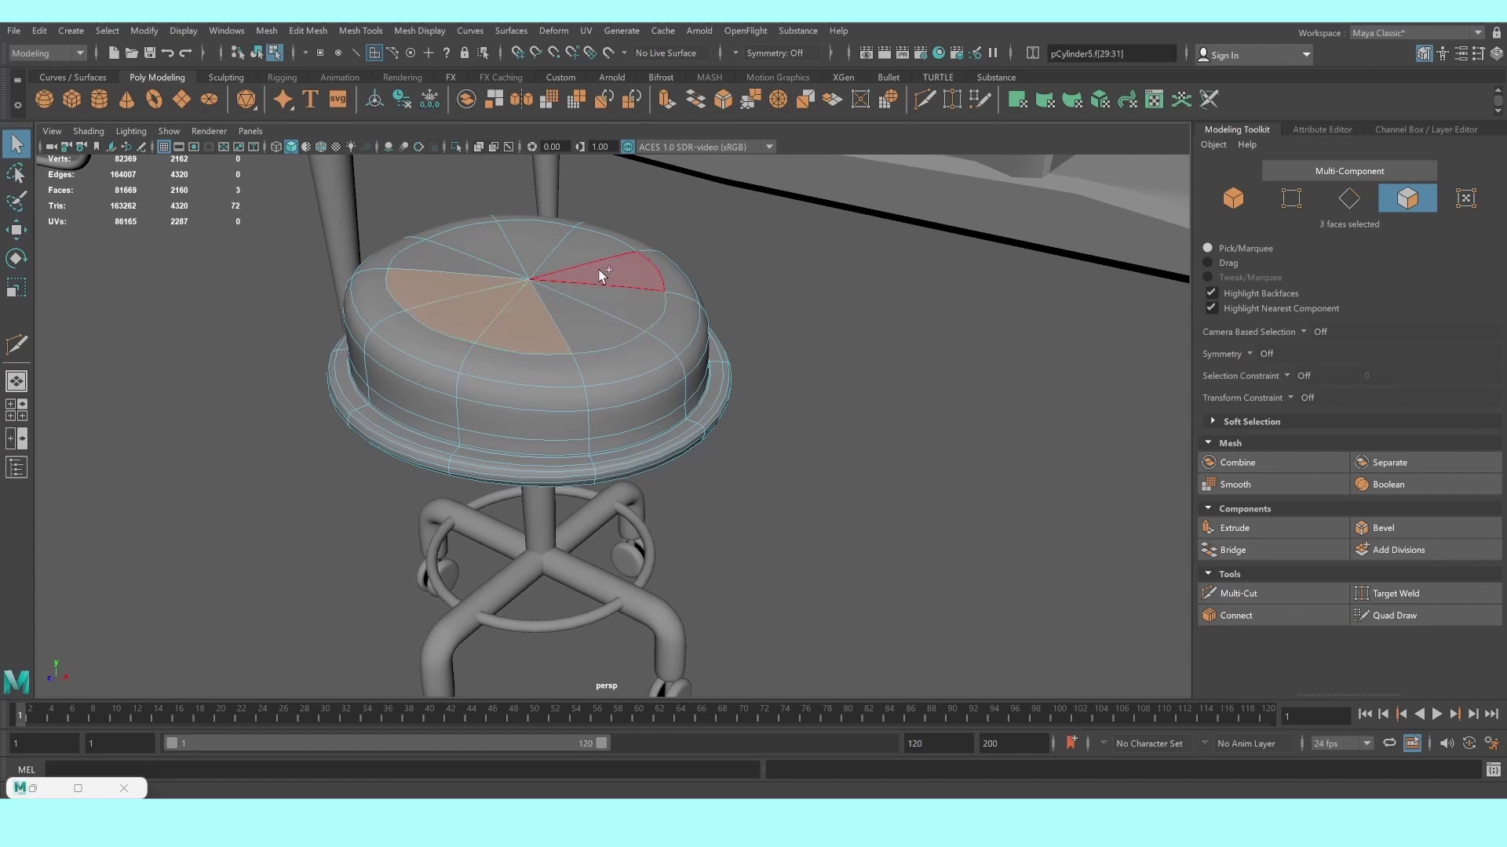
left_click(598, 302, "shift")
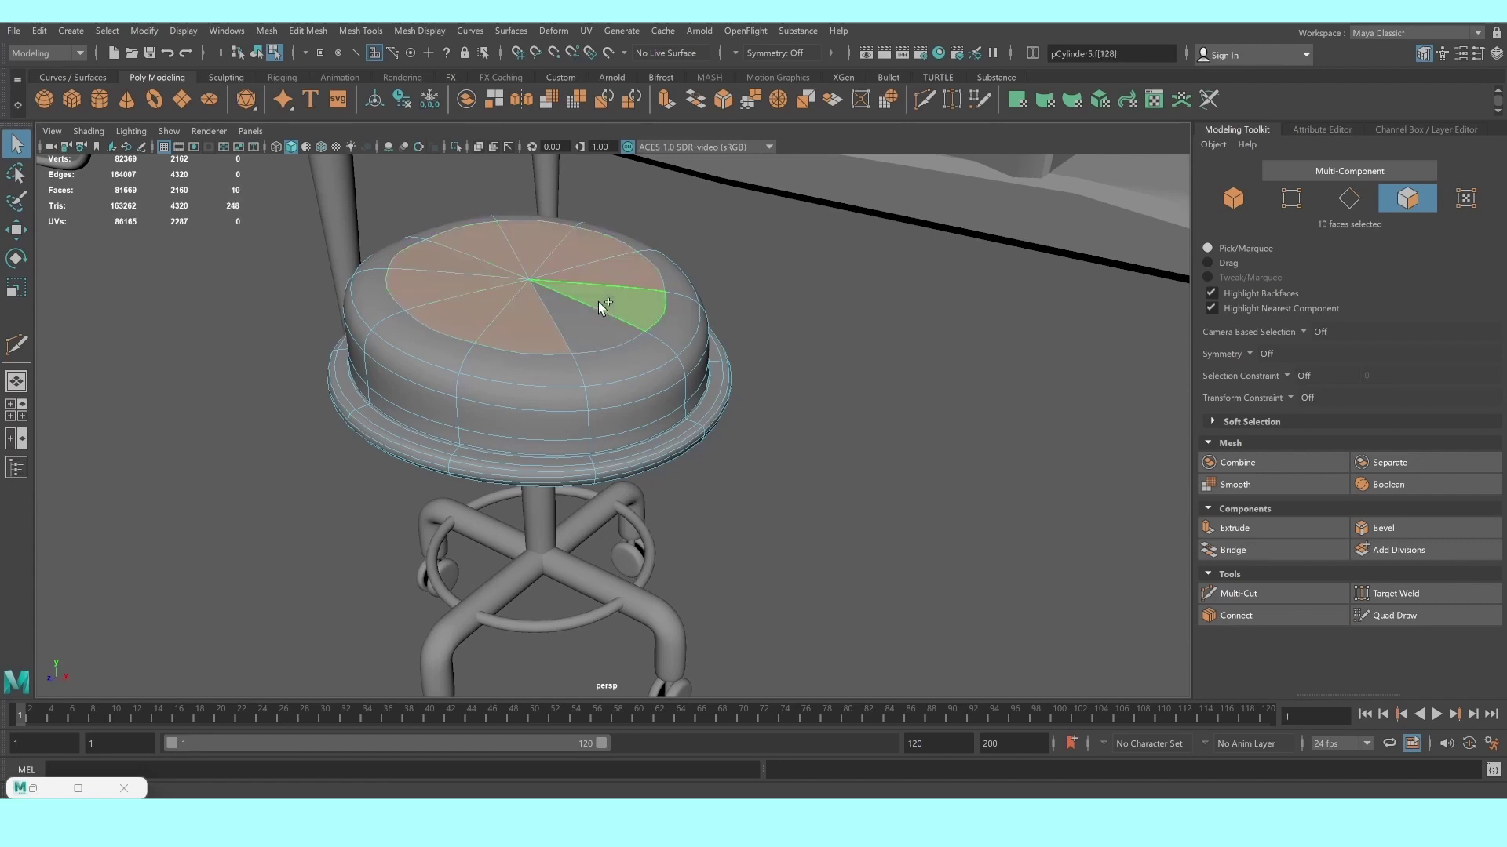
left_click(612, 326, "shift")
Trial-extrude the seat-top faces with an inset, then undo it and drop a stray side face
left_click(1234, 527)
scroll(714, 363, "up", 3)
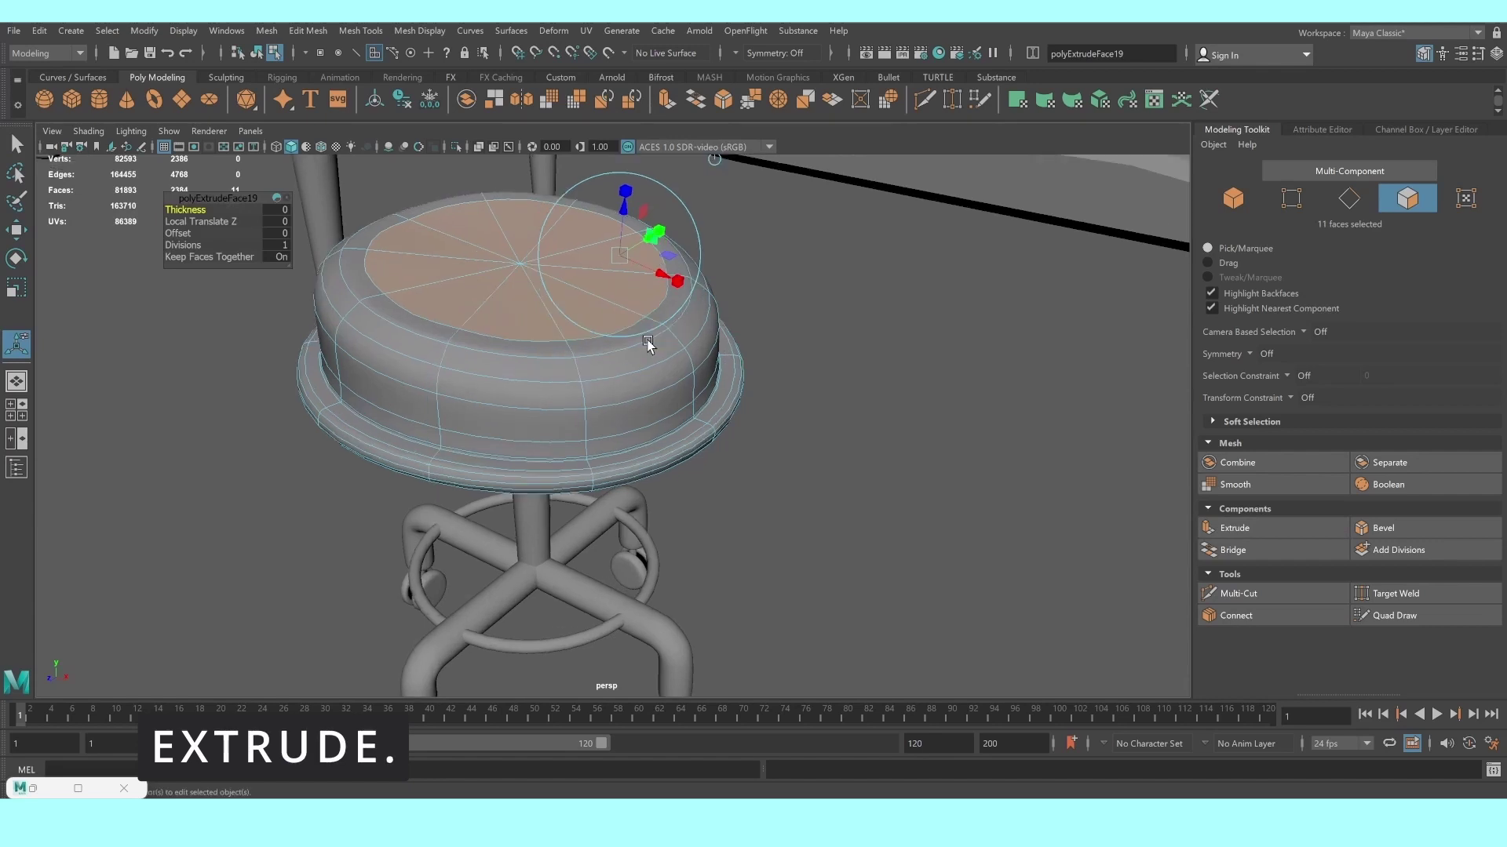
key("1")
left_click_drag(669, 360, 795, 328, "alt")
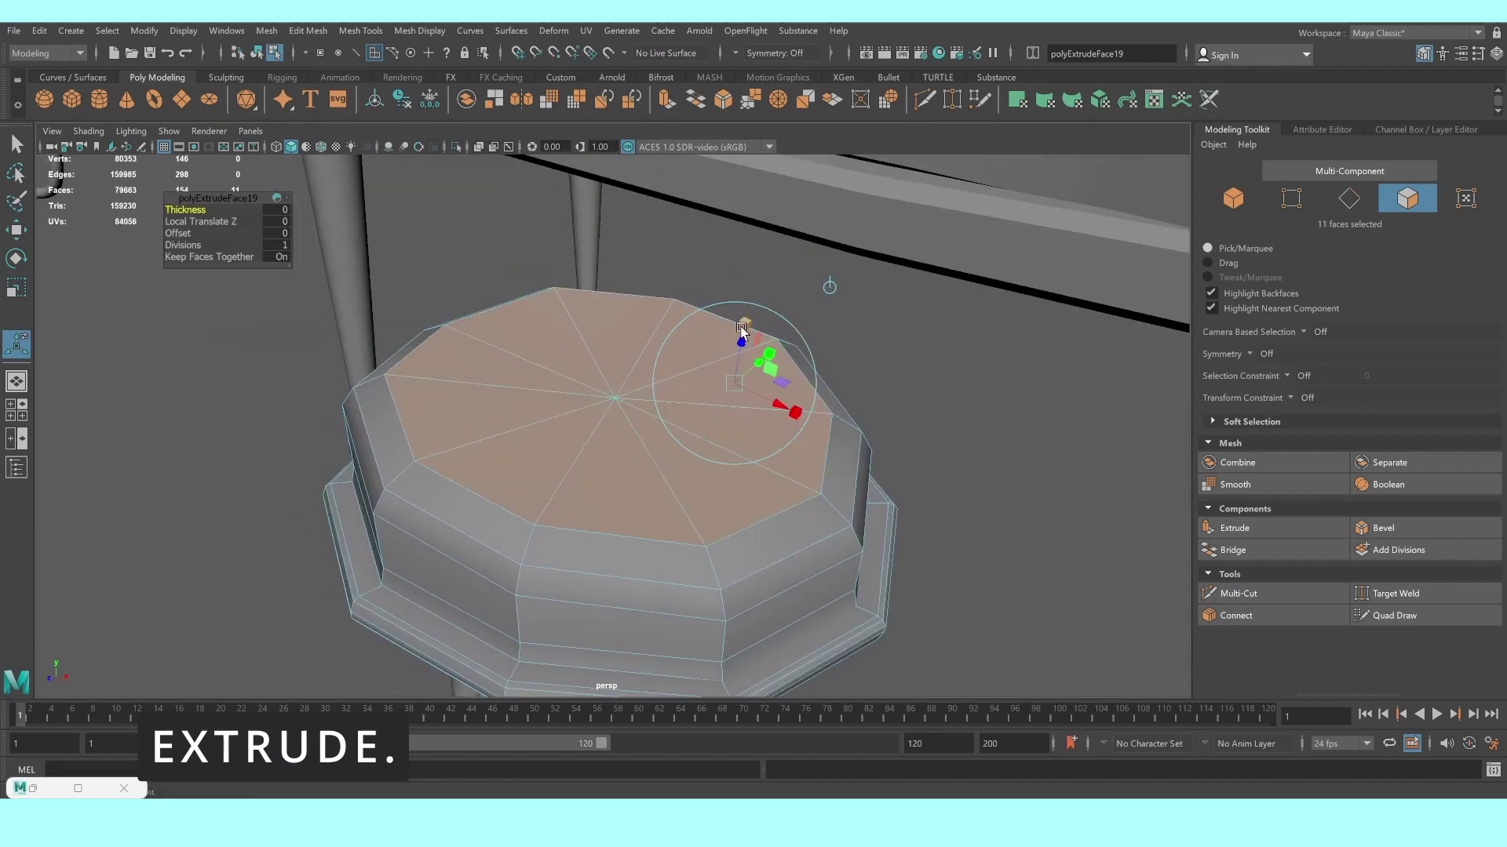
left_click_drag(184, 233, 199, 235)
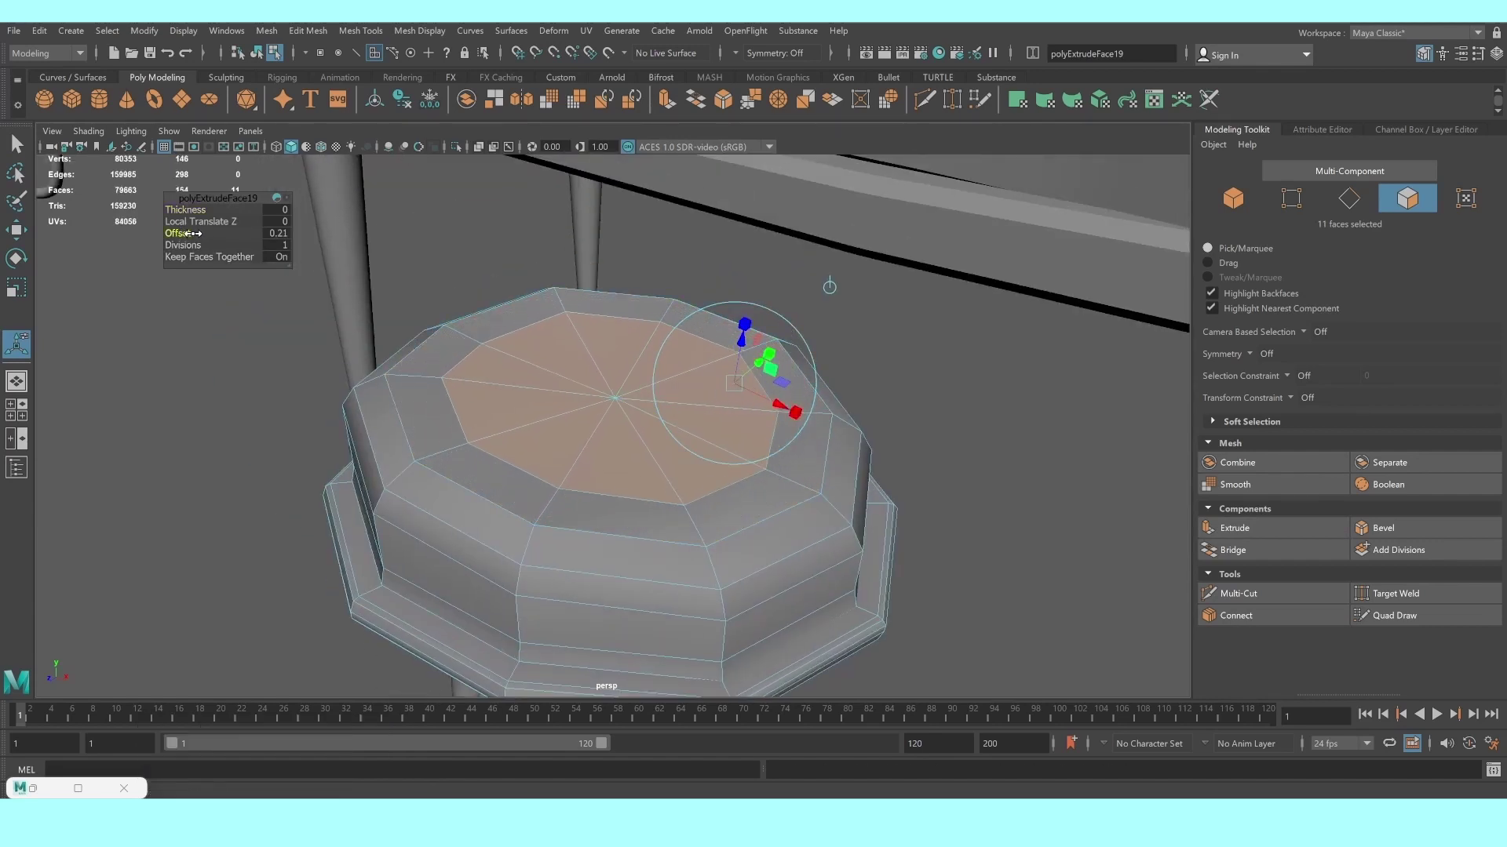
scroll(553, 308, "down", 5)
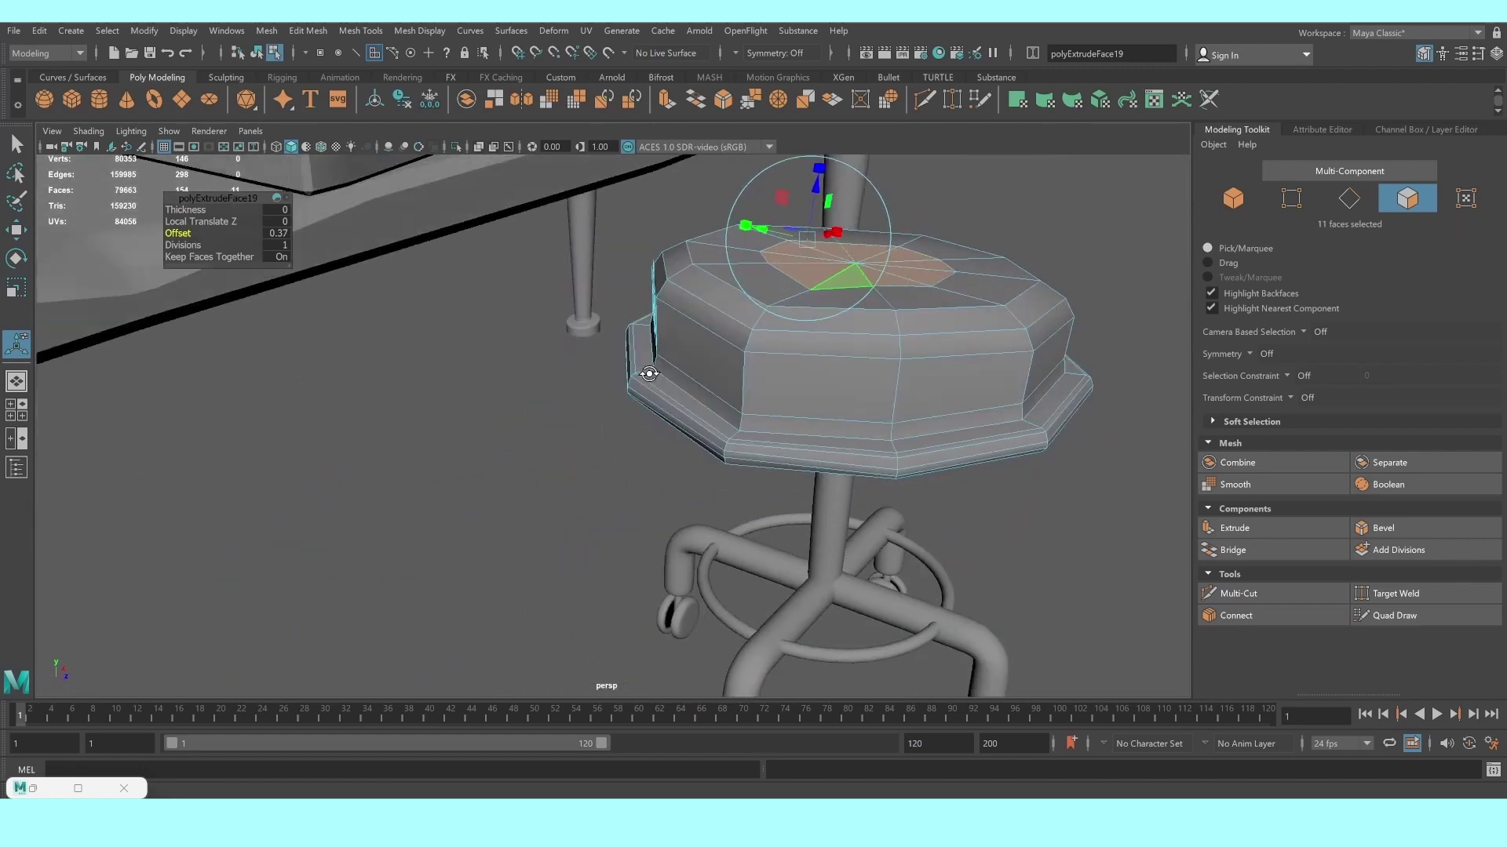
mouse_move(553, 307)
left_mouse_down("alt")
mouse_move(690, 357)
mouse_move(866, 360)
left_mouse_up("alt")
key("ctrl+z")
left_click(645, 326, "ctrl")
Extrude the ten seat-top faces with offset about 0.36, raise them, and preview smoothed
left_click(1239, 536)
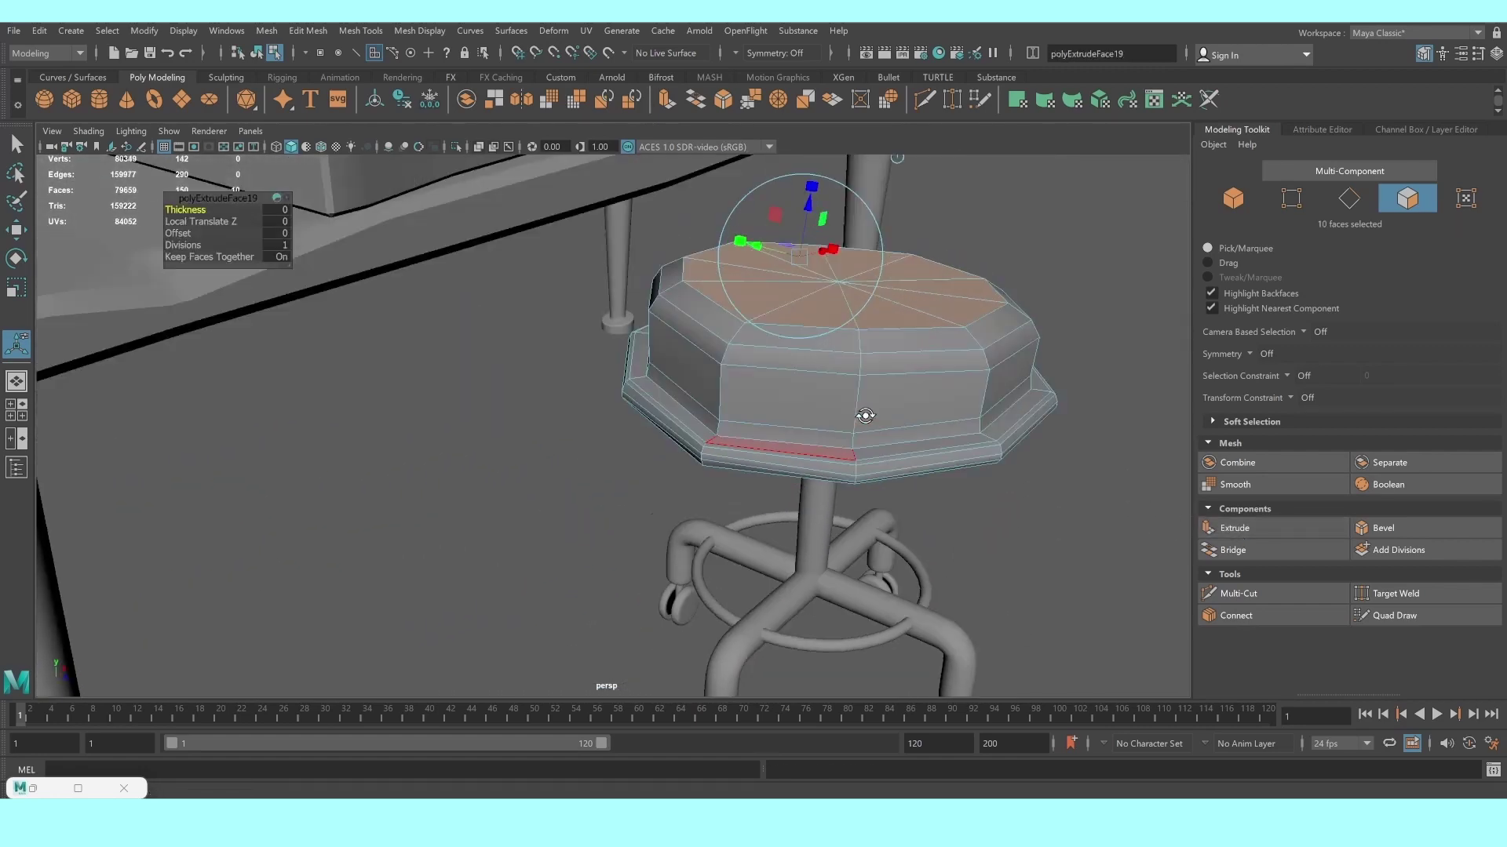
scroll(867, 416, "up", 3)
left_click_drag(797, 414, 849, 258, "alt")
left_click_drag(183, 234, 197, 238)
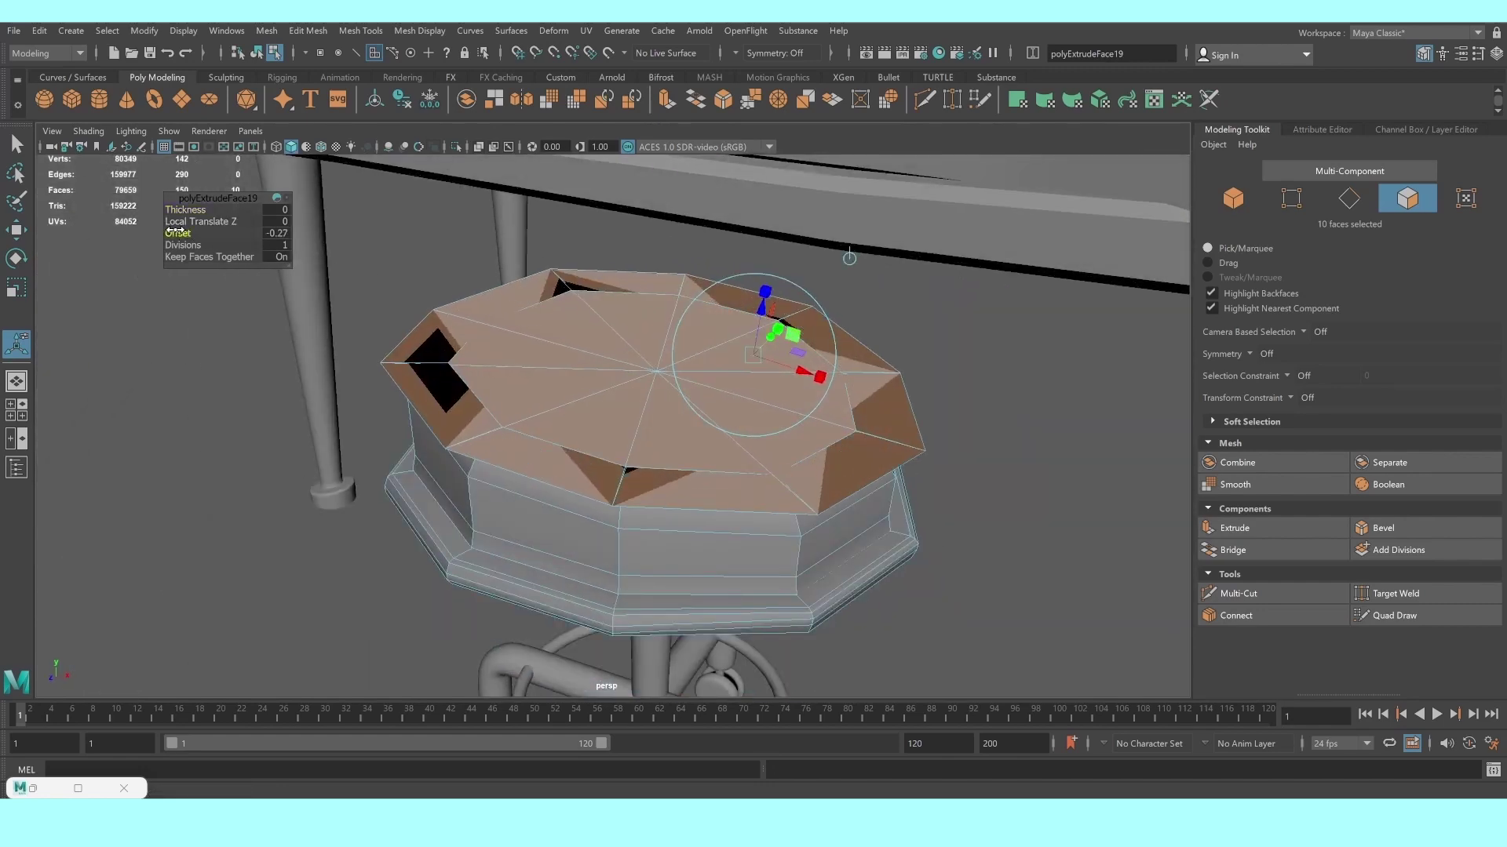
scroll(915, 461, "down", 3)
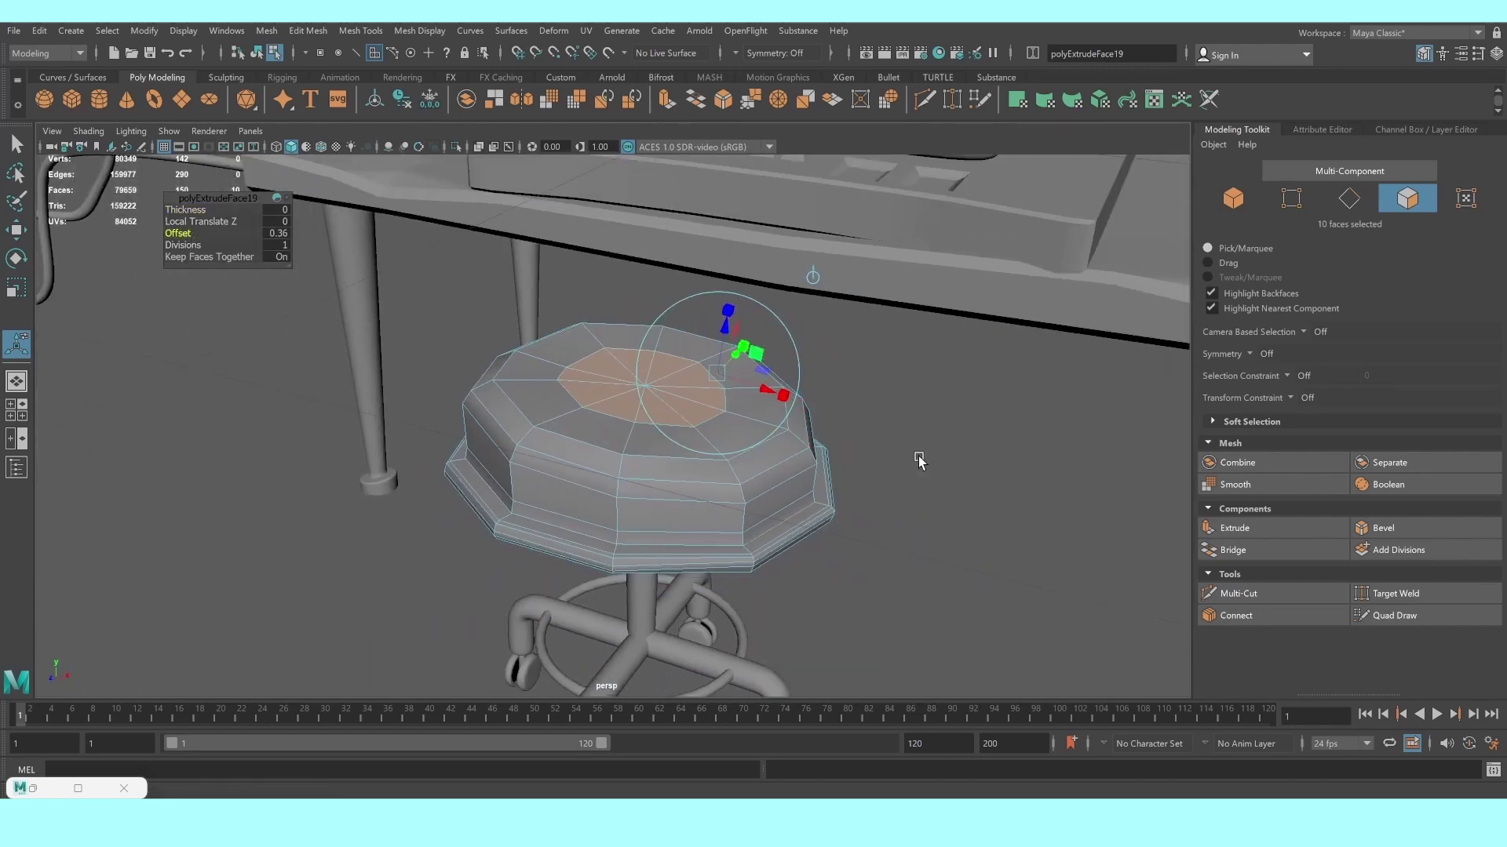
key("3")
left_click_drag(721, 339, 724, 322)
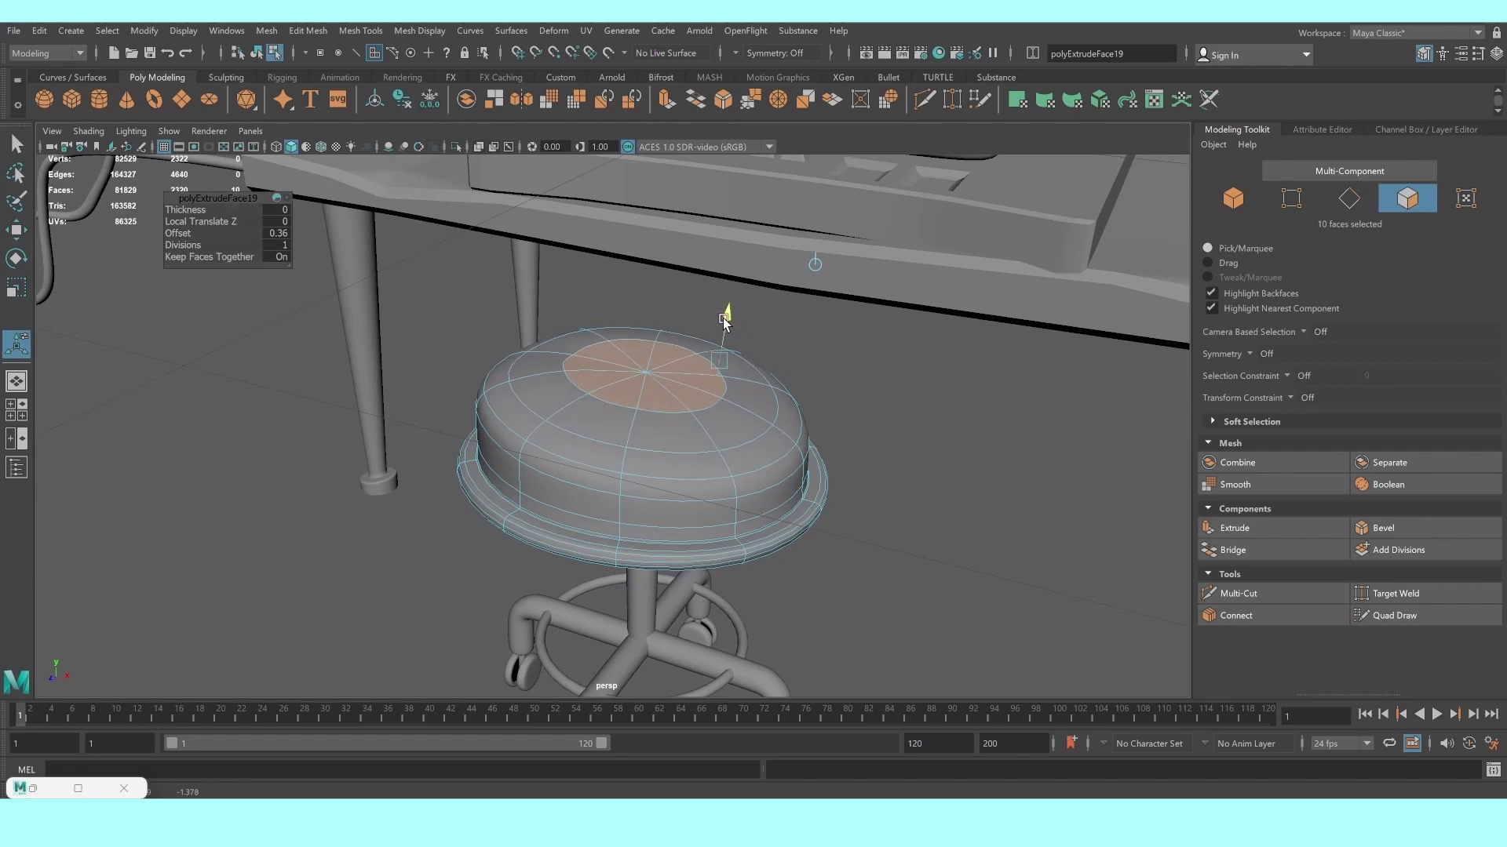
right_click_drag(669, 397, 734, 377)
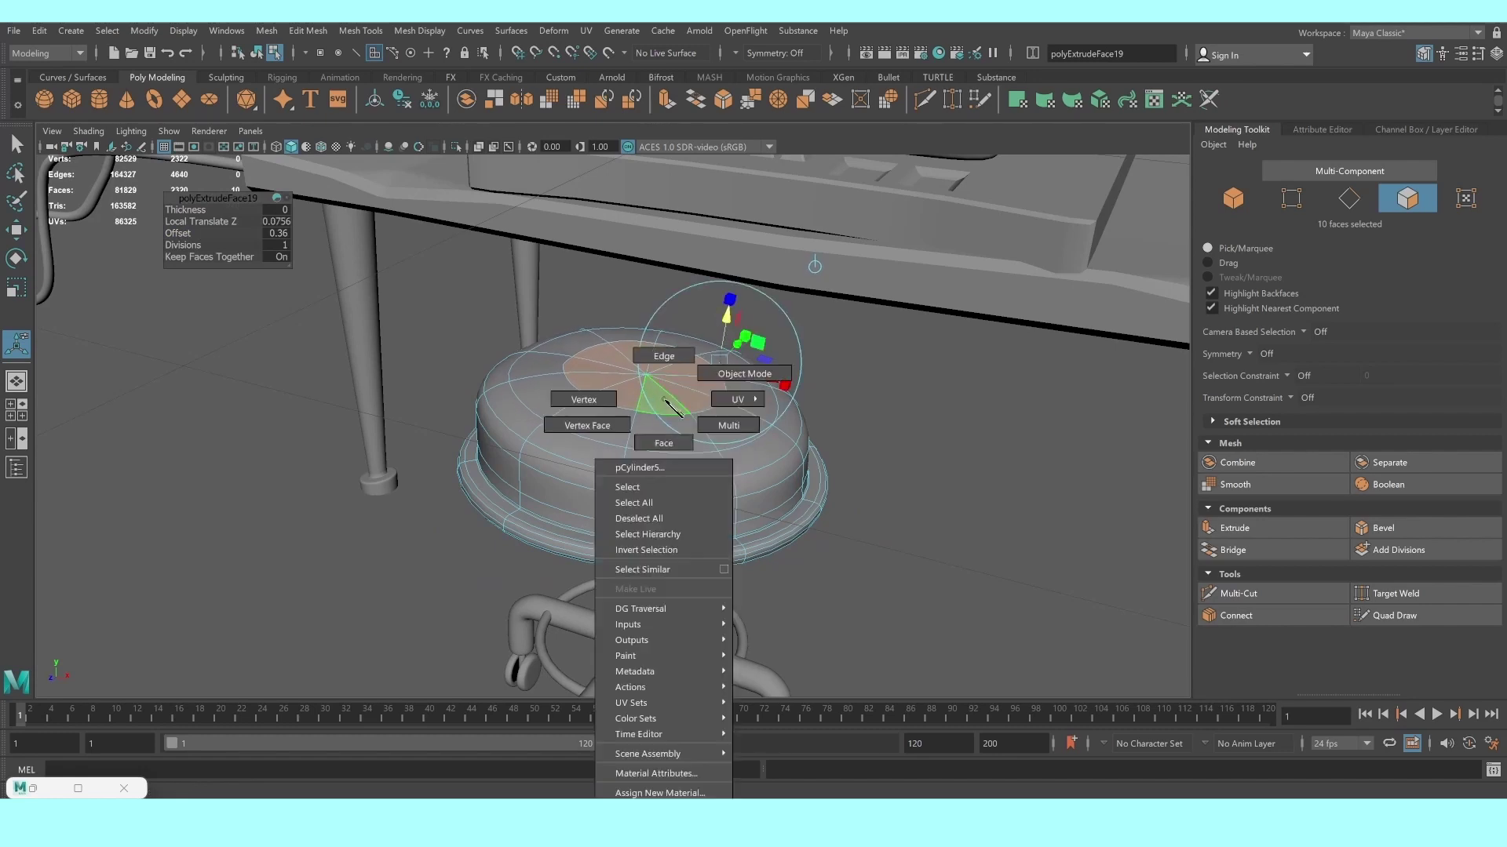
scroll(869, 413, "down", 5)
scroll(914, 437, "down", 3)
mouse_move(720, 455)
left_mouse_down("alt")
mouse_move(777, 443)
mouse_move(724, 514)
mouse_move(696, 507)
left_mouse_up("alt")
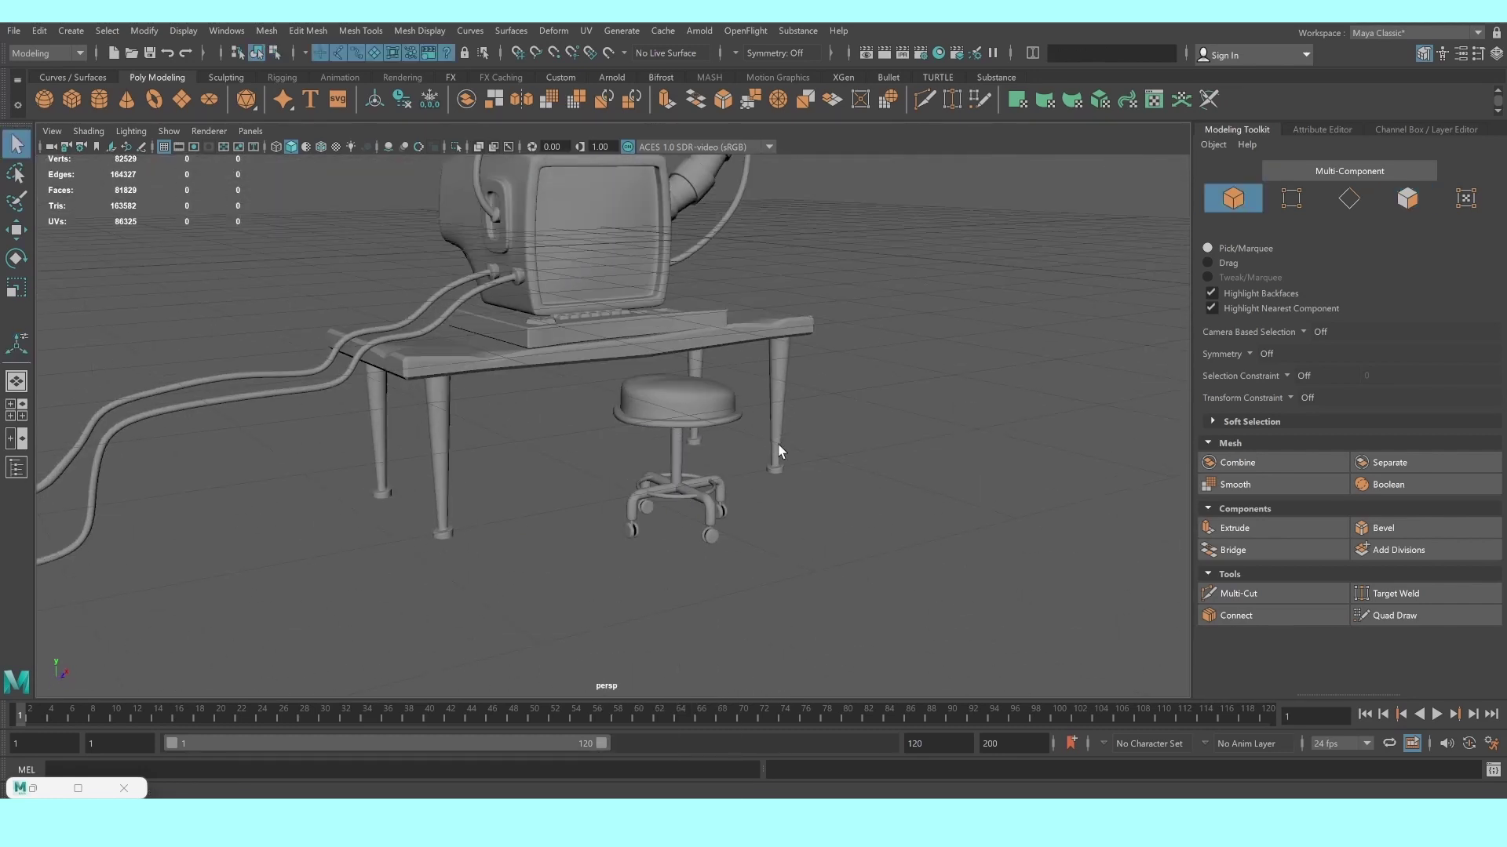
Inspect the keyboard's hexagonal button faces, then return to object selection
scroll(647, 368, "up", 2)
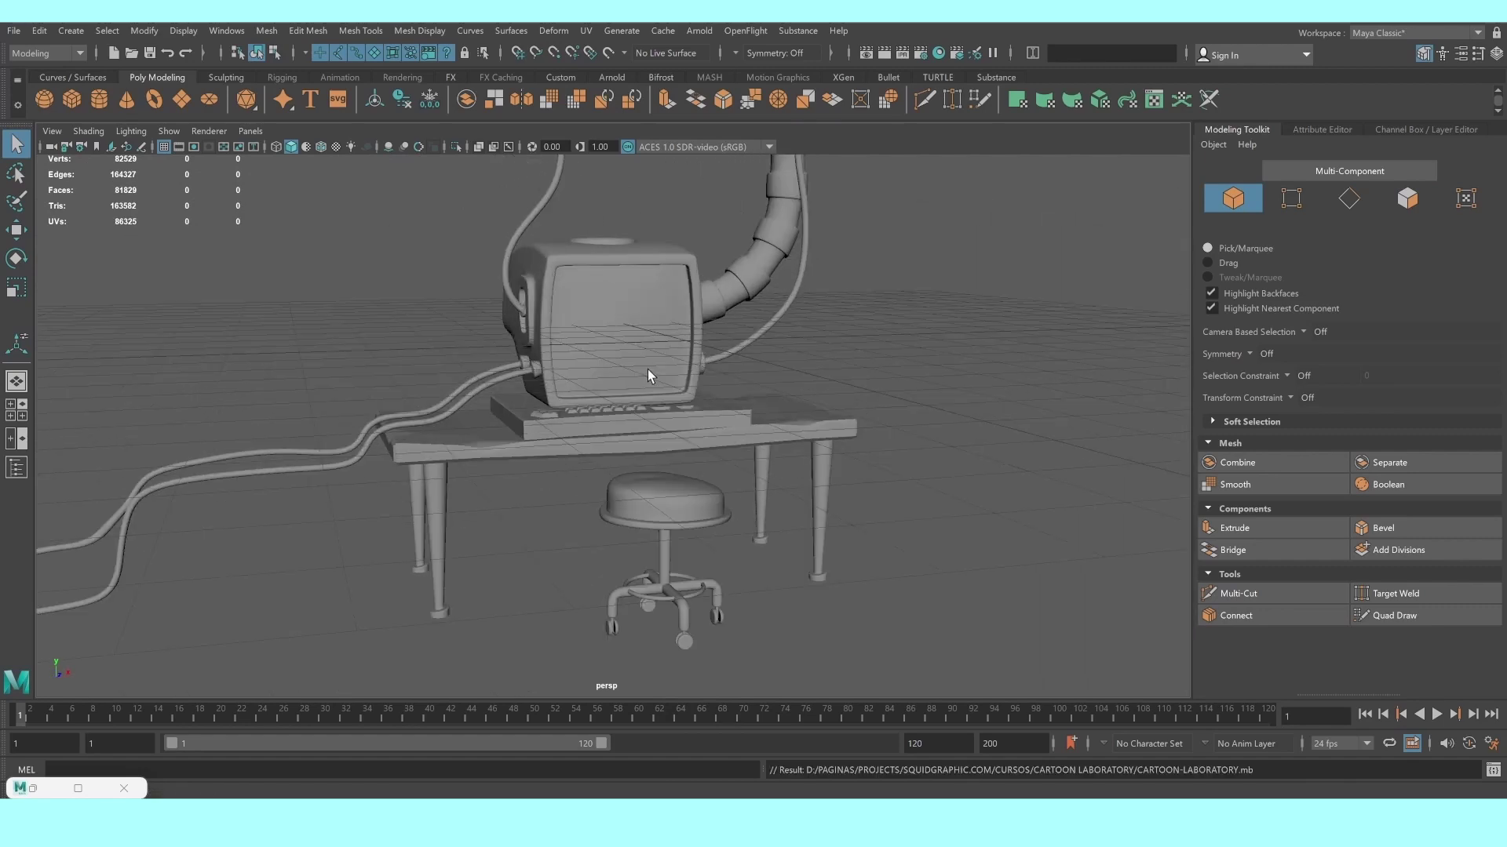
scroll(562, 399, "up", 3)
scroll(559, 432, "up", 3)
left_click_drag(559, 431, 516, 418, "alt")
scroll(500, 370, "up", 3)
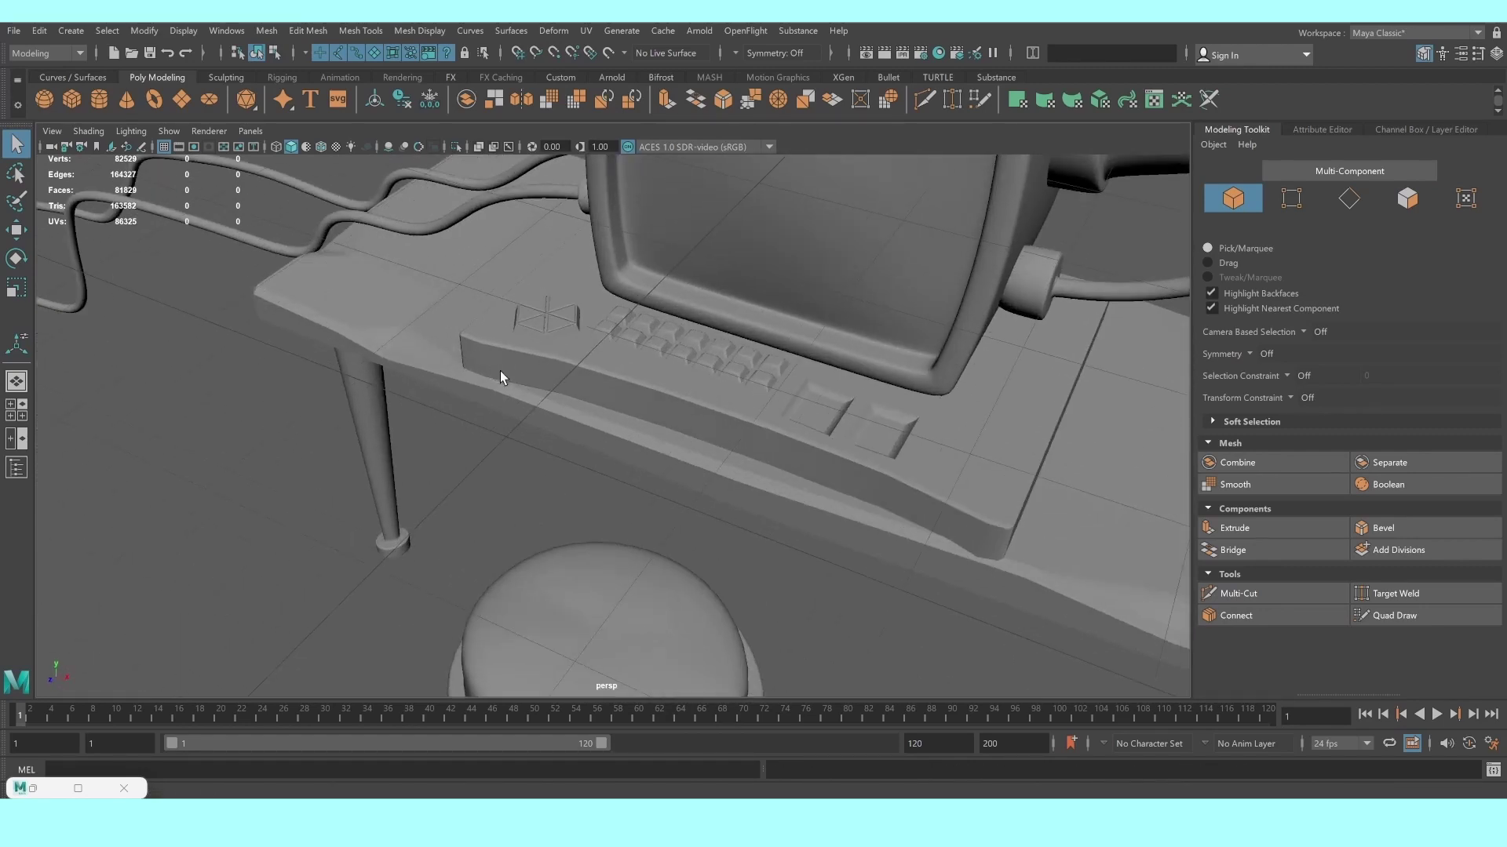
scroll(413, 290, "up", 1)
left_click(506, 295)
scroll(661, 464, "up", 3)
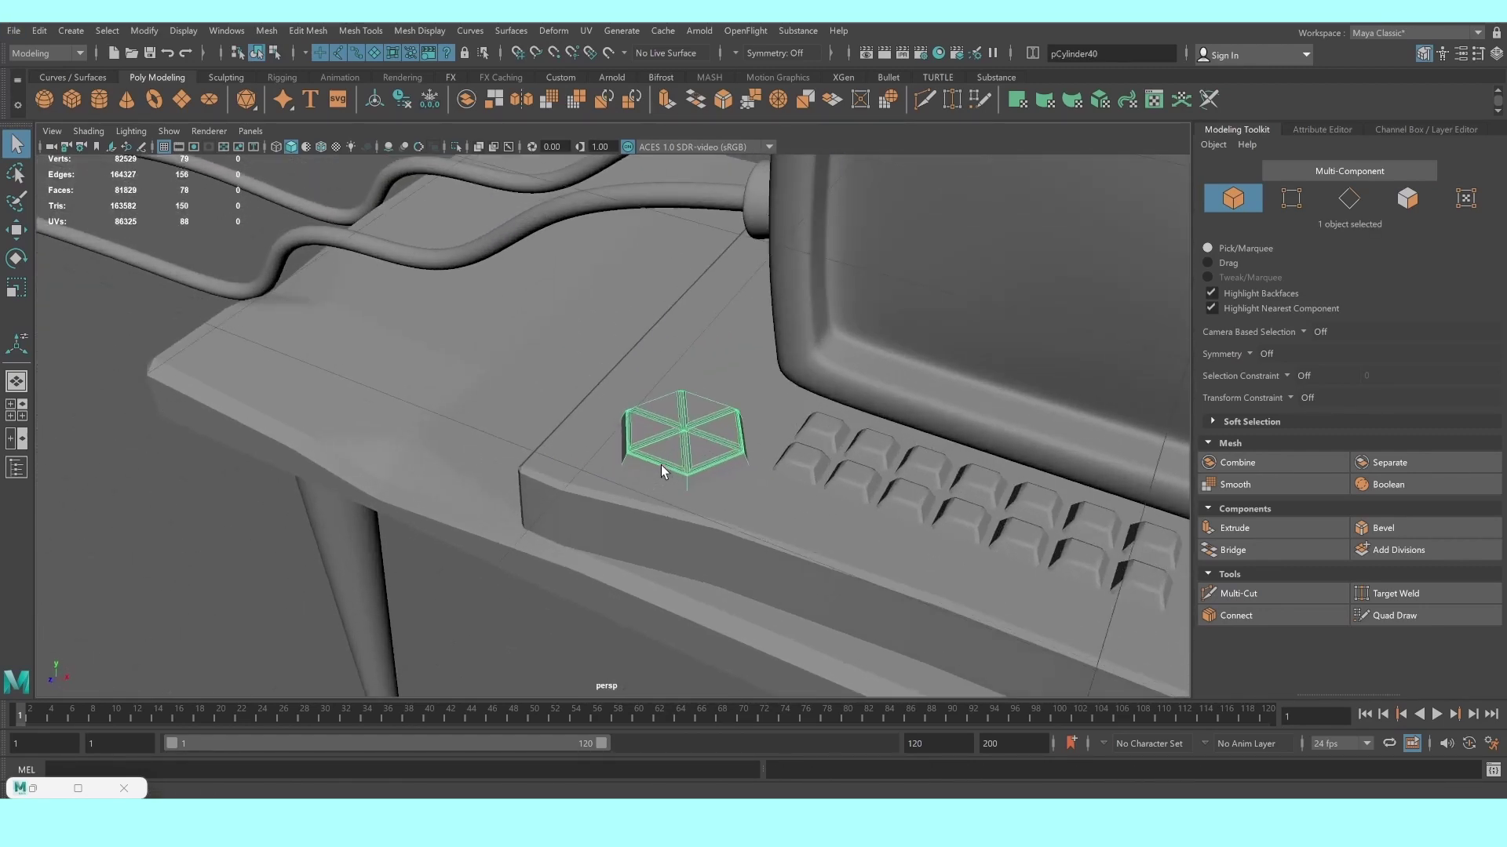
scroll(661, 465, "up", 2)
scroll(661, 465, "down", 3)
scroll(661, 465, "down", 3)
right_click_drag(663, 411, 675, 490)
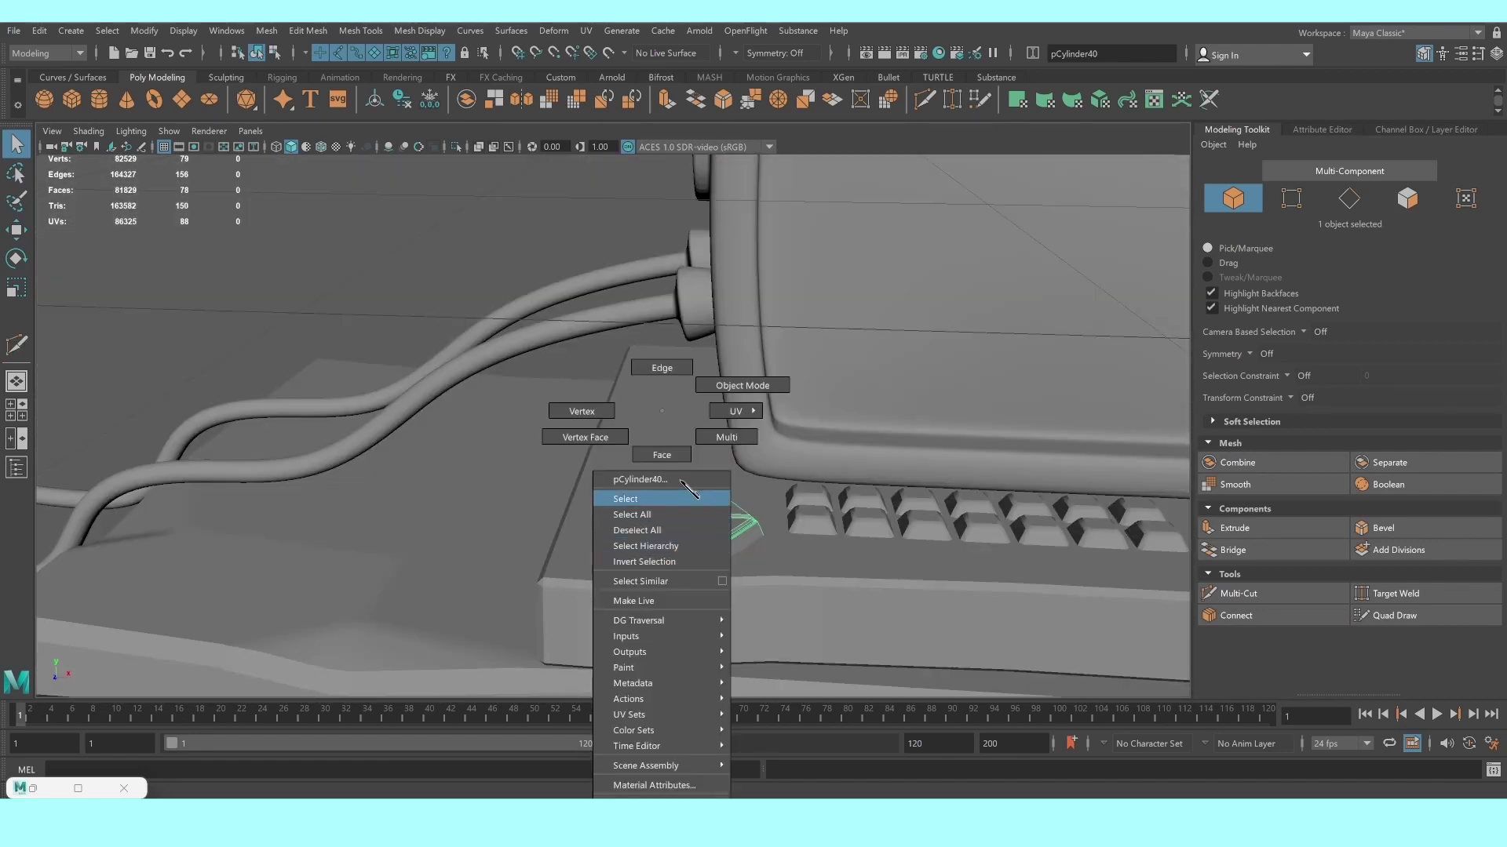
mouse_move(657, 514)
left_mouse_down("alt")
mouse_move(703, 507)
mouse_move(673, 459)
mouse_move(506, 471)
left_mouse_up("alt")
key("w")
scroll(672, 458, "down", 2)
scroll(506, 471, "up", 2)
key("F8")
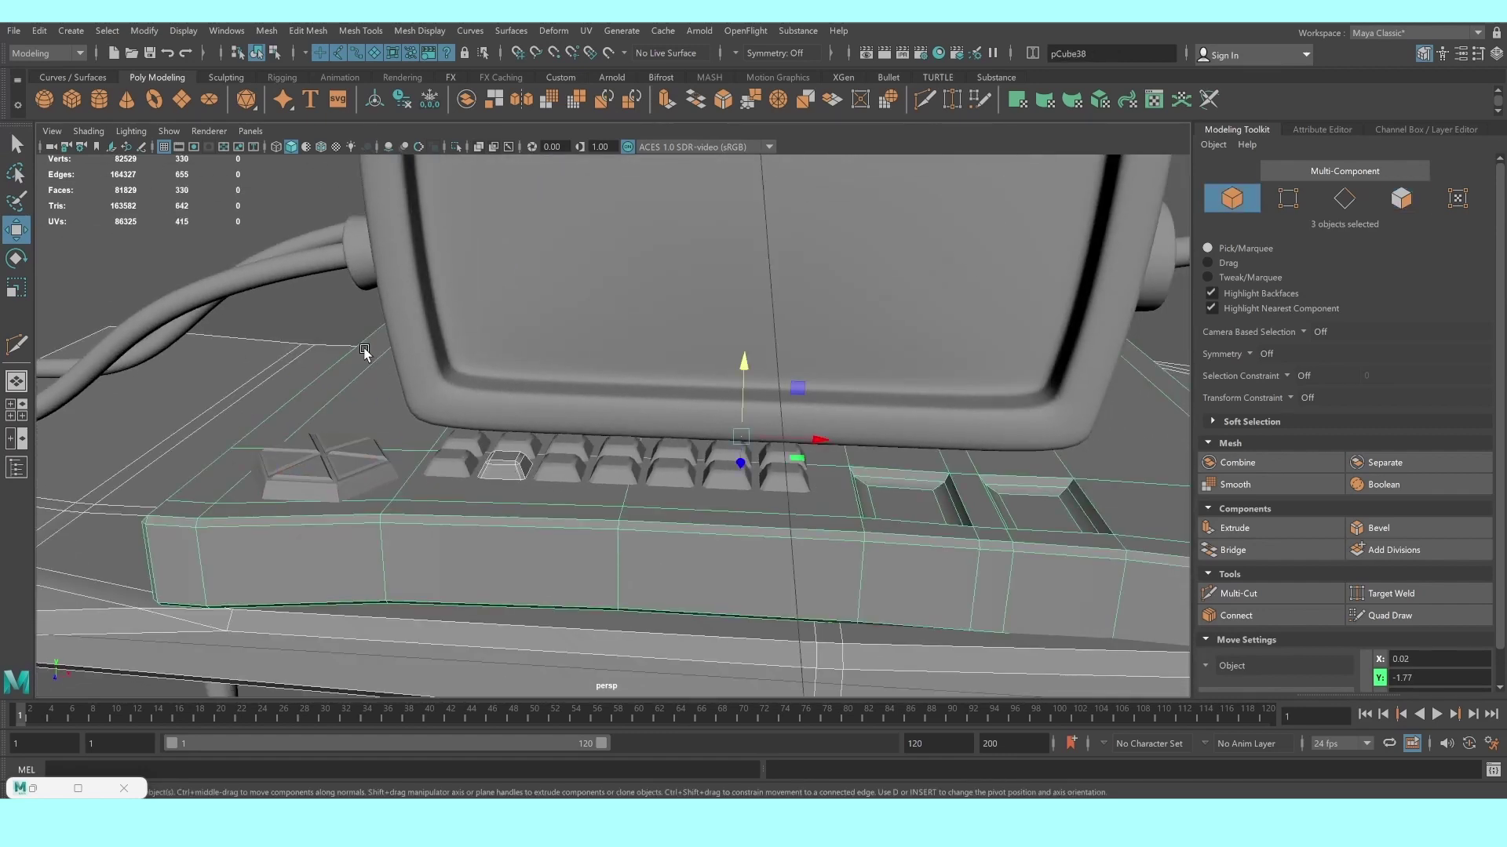
Select a single keyboard key for rotation and tilt the view to a level front angle
left_click(559, 471)
key("e")
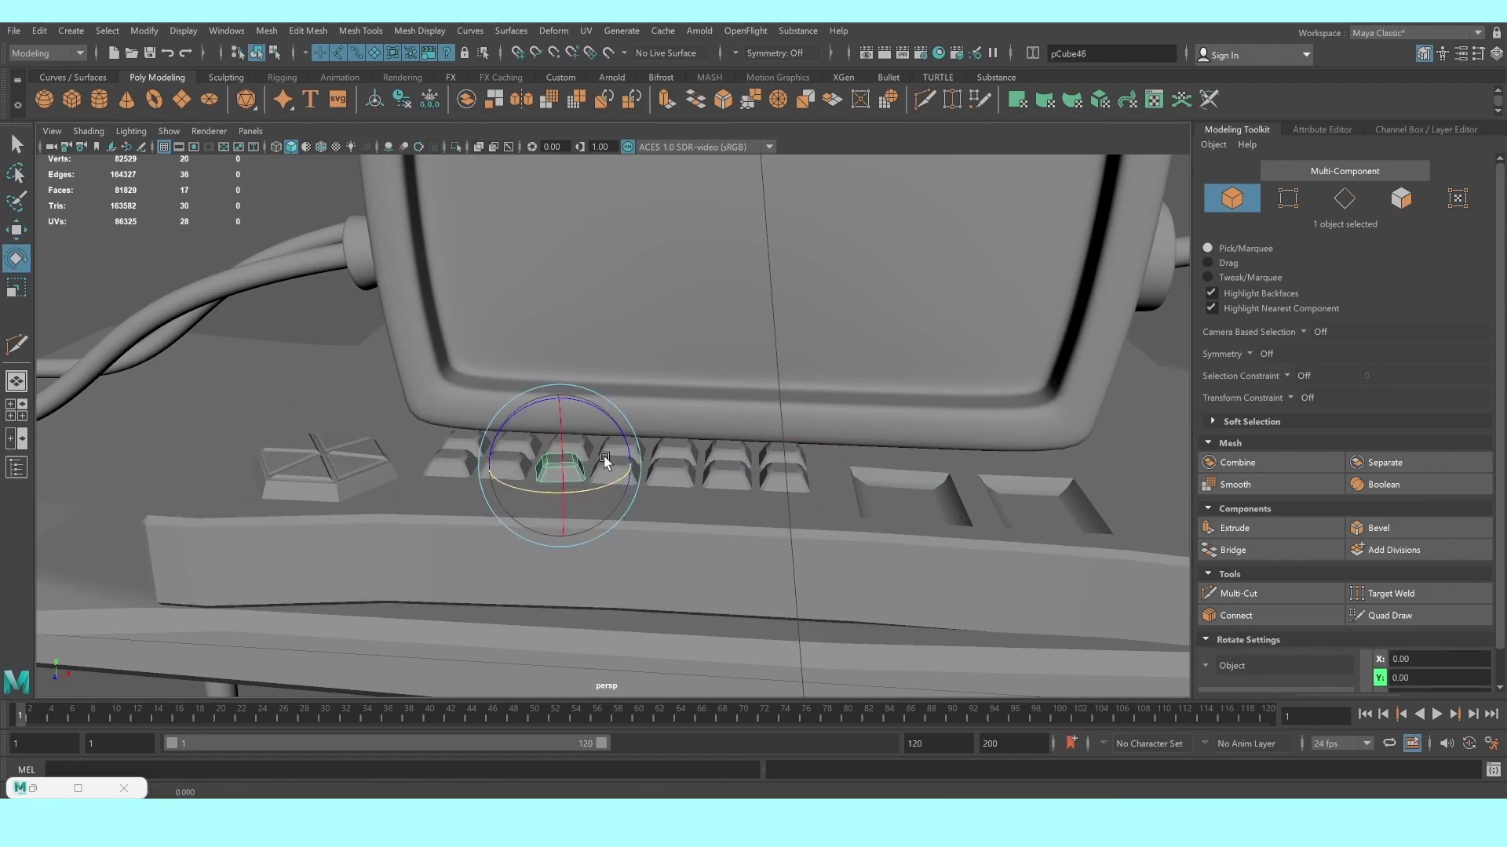
scroll(604, 462, "down", 5)
mouse_move(605, 462)
left_mouse_down("alt")
mouse_move(631, 315)
mouse_move(578, 310)
left_mouse_up("alt")
scroll(639, 327, "up", 3)
scroll(735, 404, "up", 2)
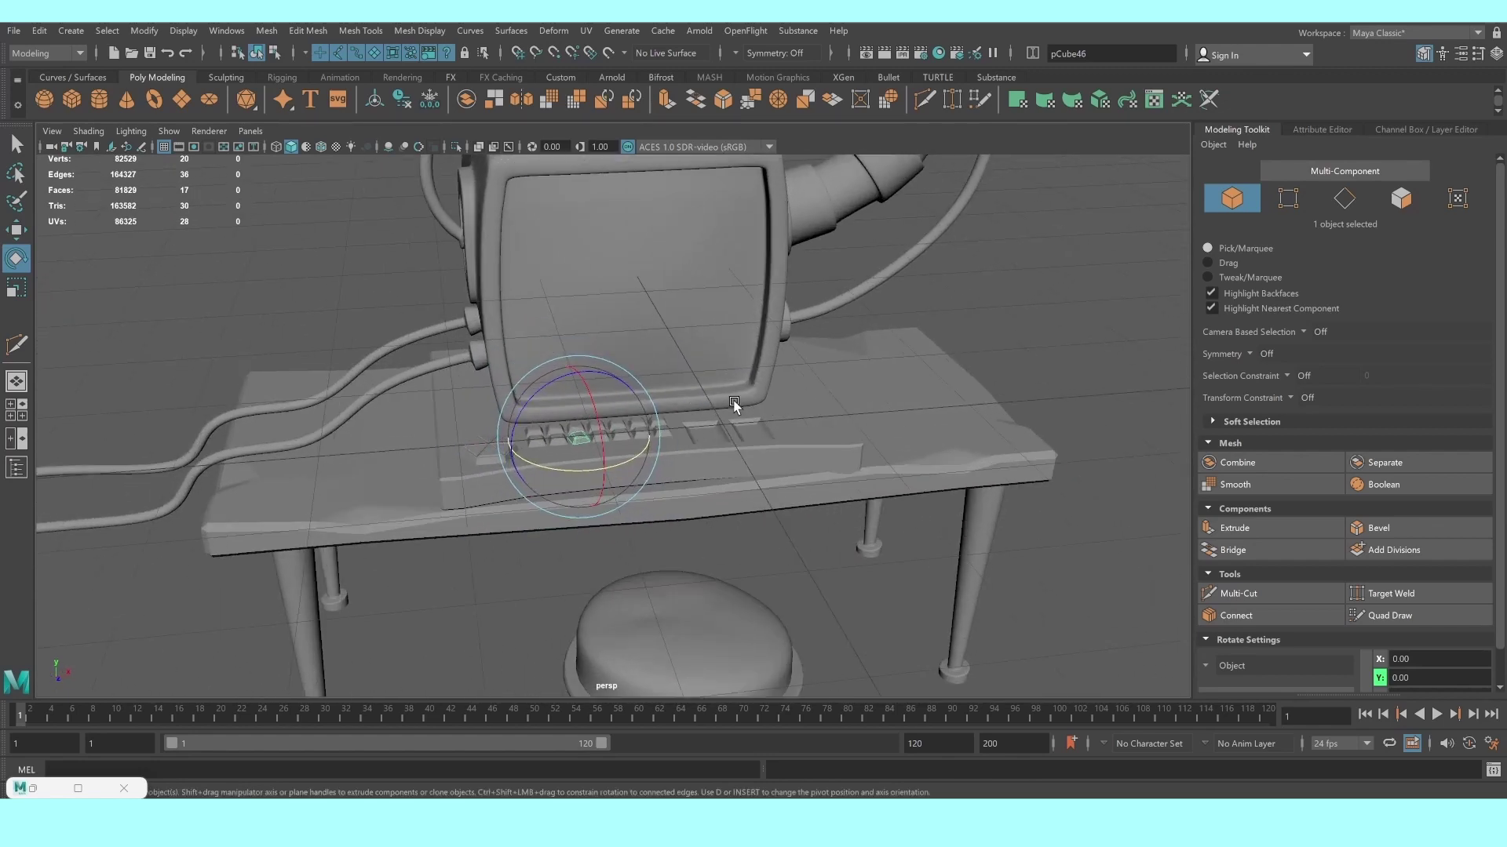
scroll(735, 404, "up", 3)
scroll(737, 407, "up", 2)
In top view, select the keyboard base's front-edge vertices and push them downward
left_click(737, 495)
right_click(670, 488)
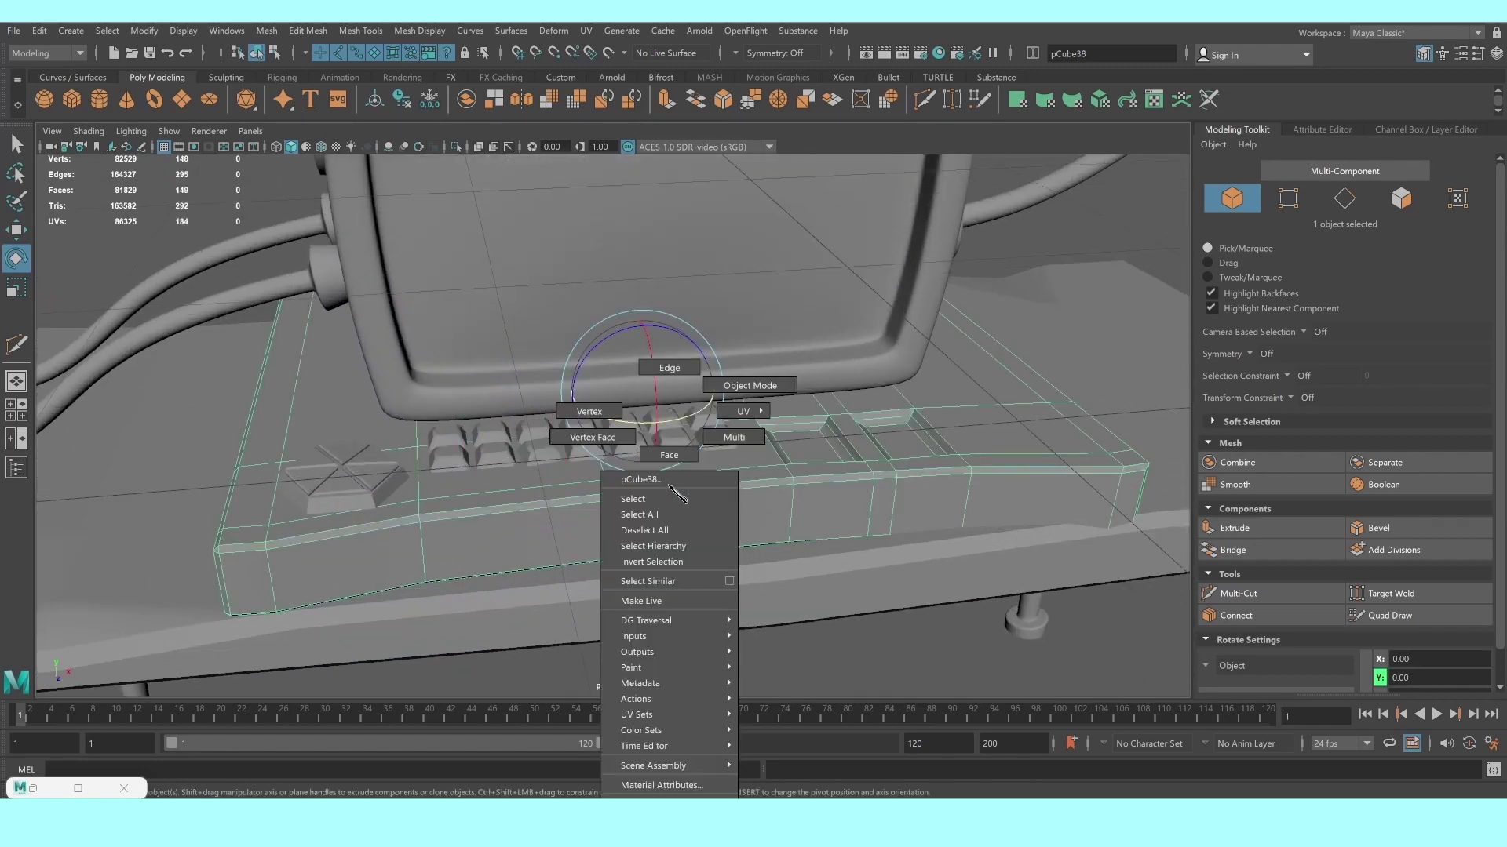
left_click(588, 411)
key("space")
key("space")
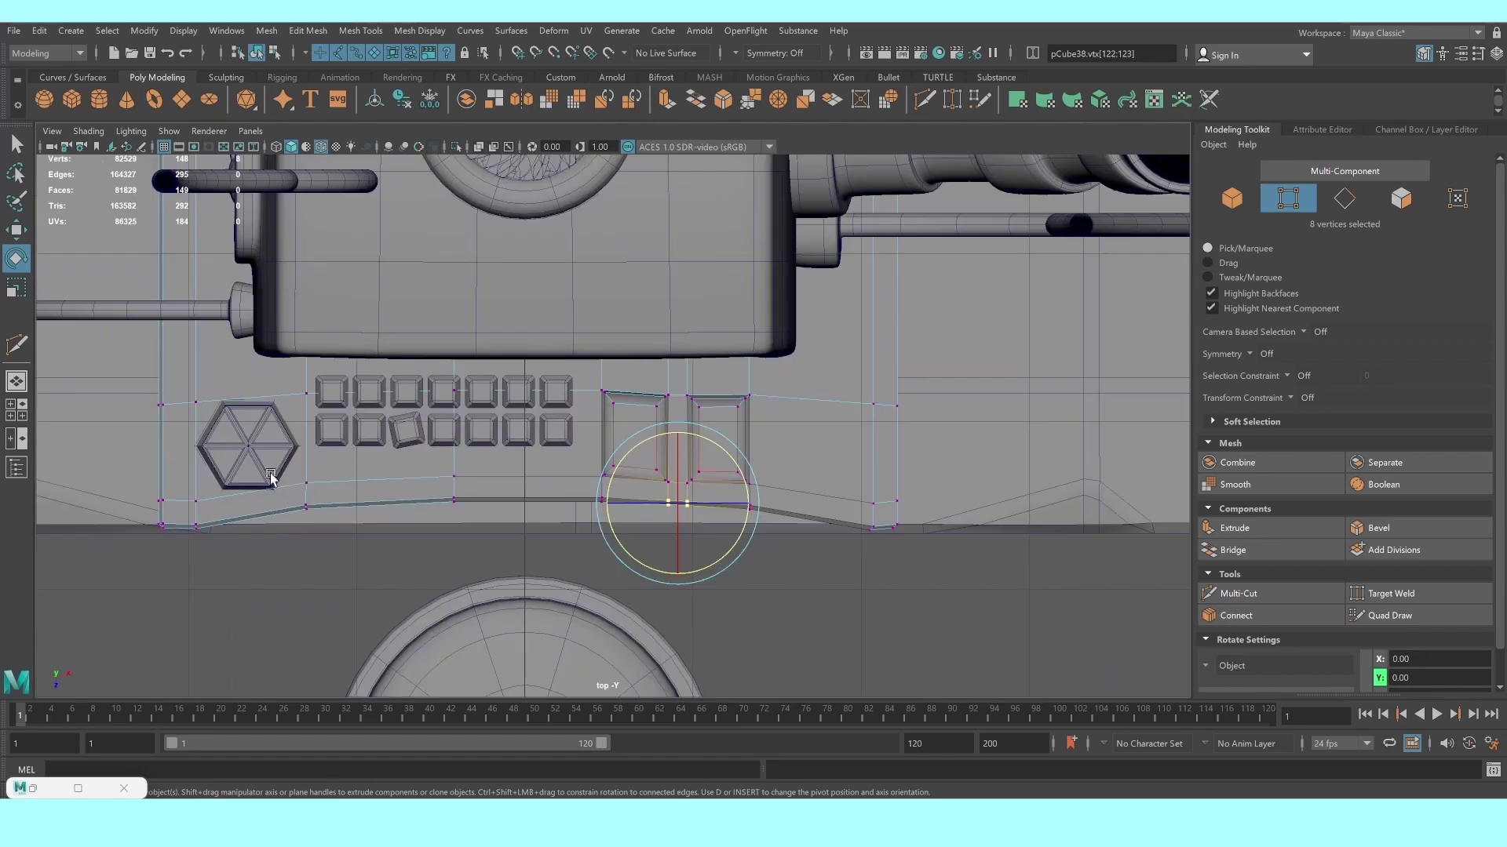
left_click_drag(419, 536, 479, 542)
key("w")
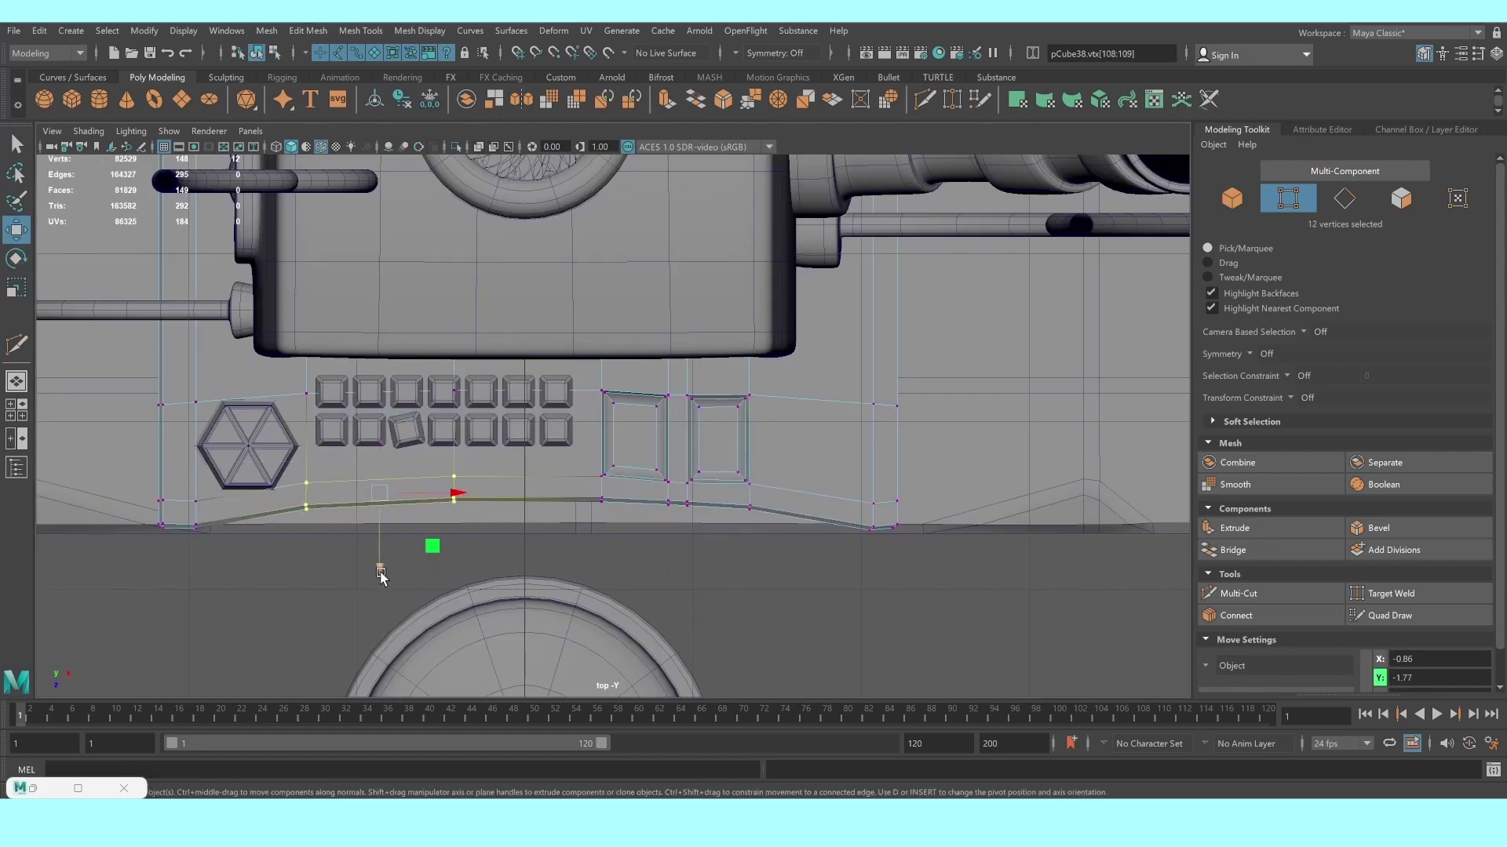
left_click_drag(381, 576, 382, 598)
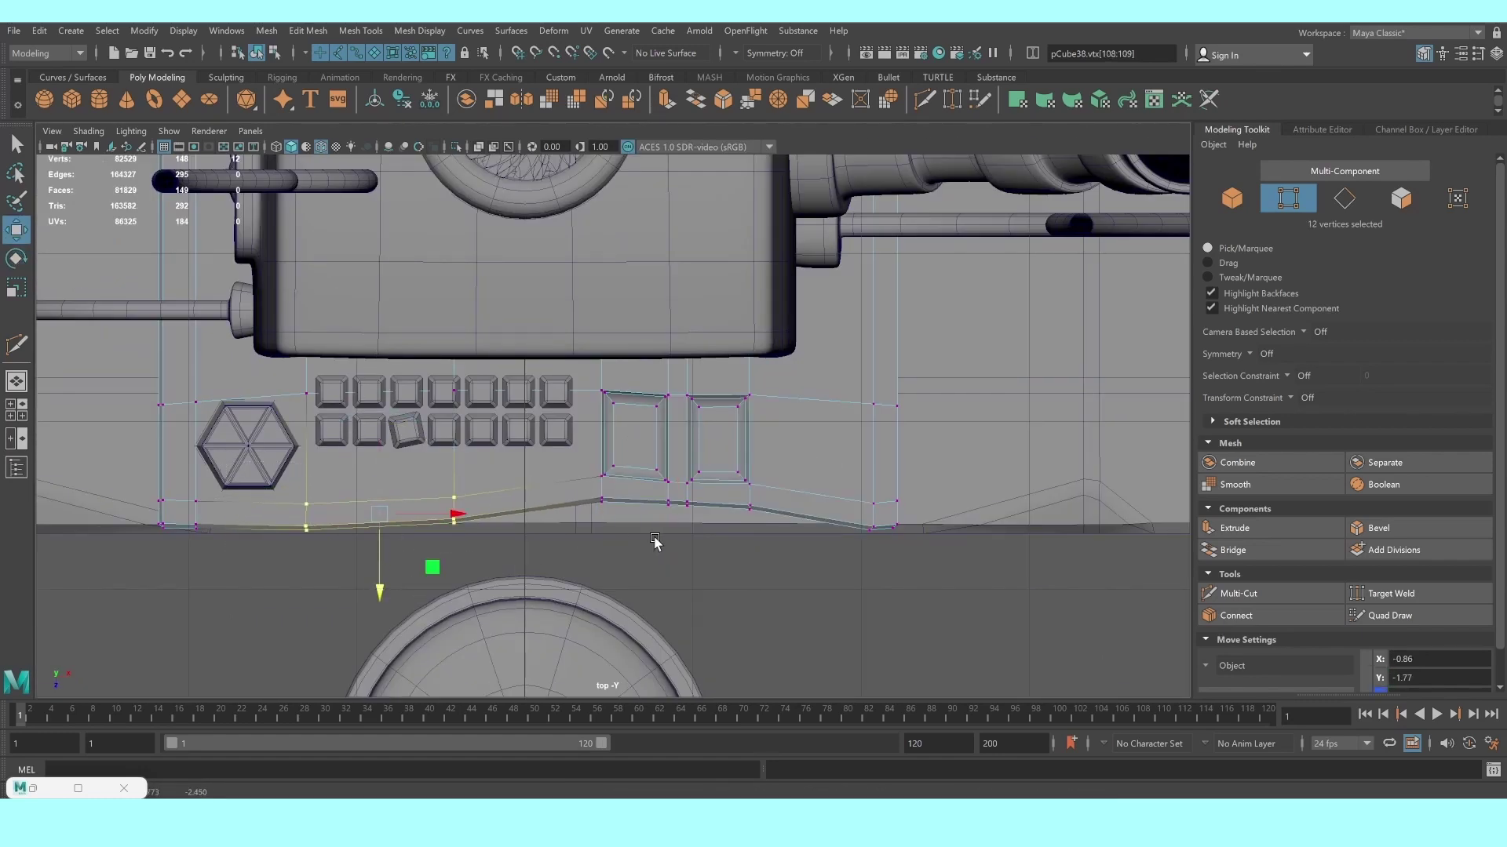
Lower the front-edge vertices under the square recesses and both recesses' top corners slightly
mouse_move(642, 492)
left_mouse_down()
mouse_move(711, 534)
mouse_move(679, 580)
left_mouse_up()
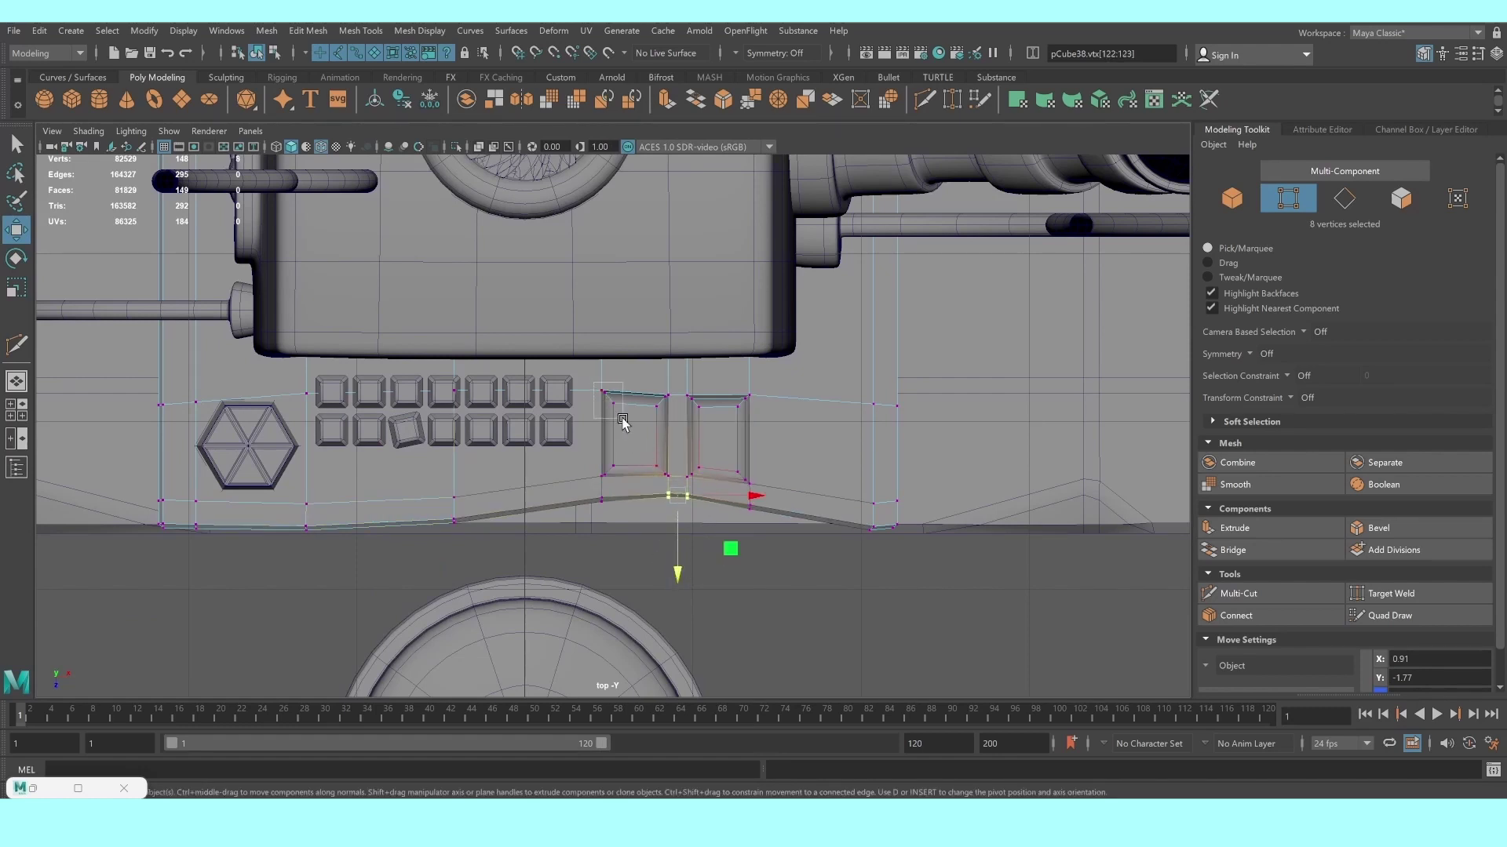
left_click_drag(596, 400, 763, 375)
left_click_drag(777, 439, 776, 441, "shift")
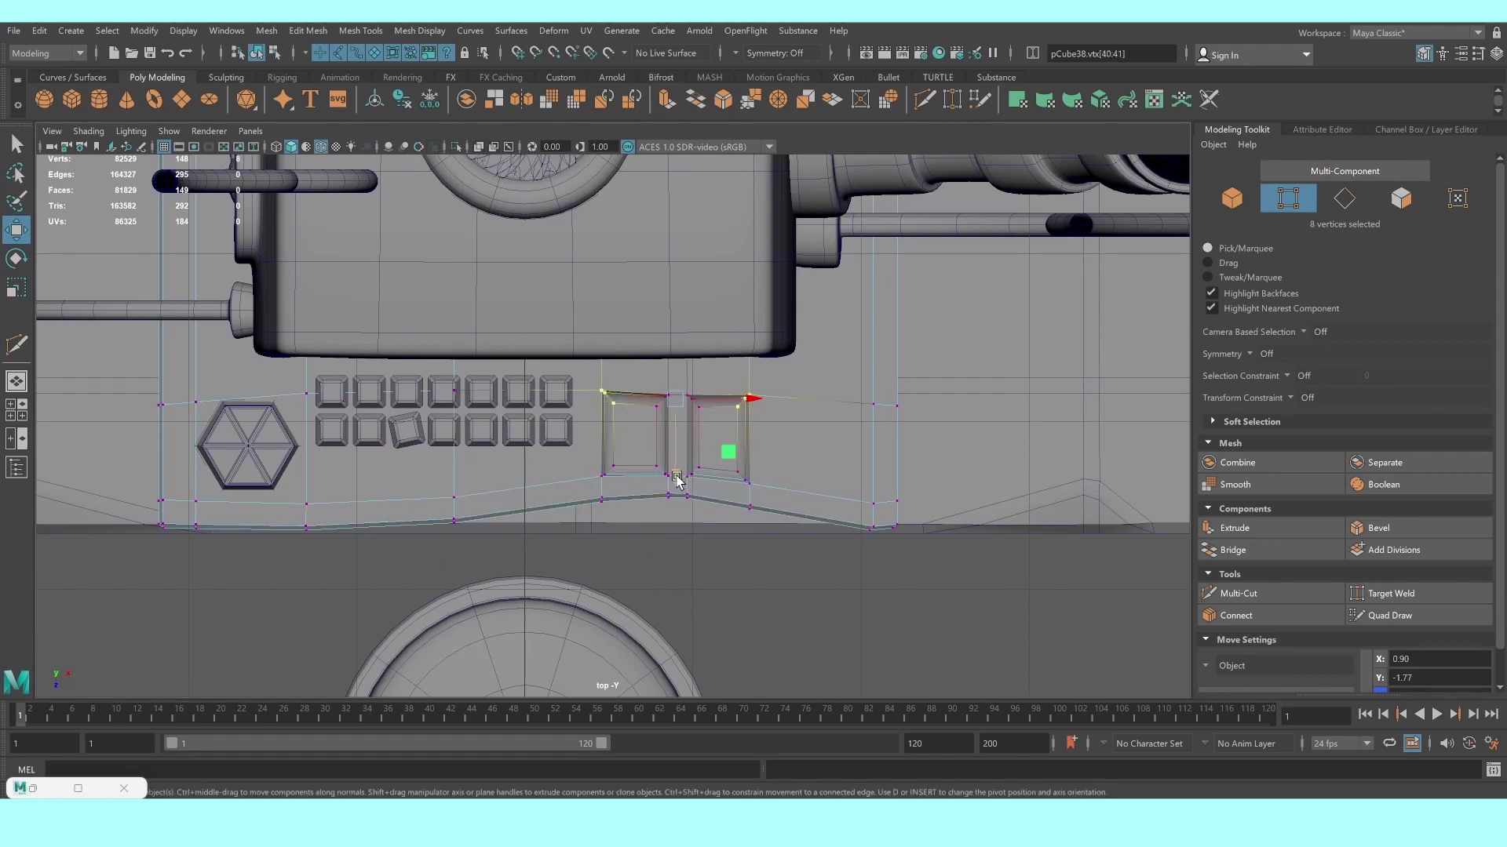
middle_click_drag(676, 478, 678, 484)
Return to the perspective view, frame the edited vertices and zoom in on them
key("space")
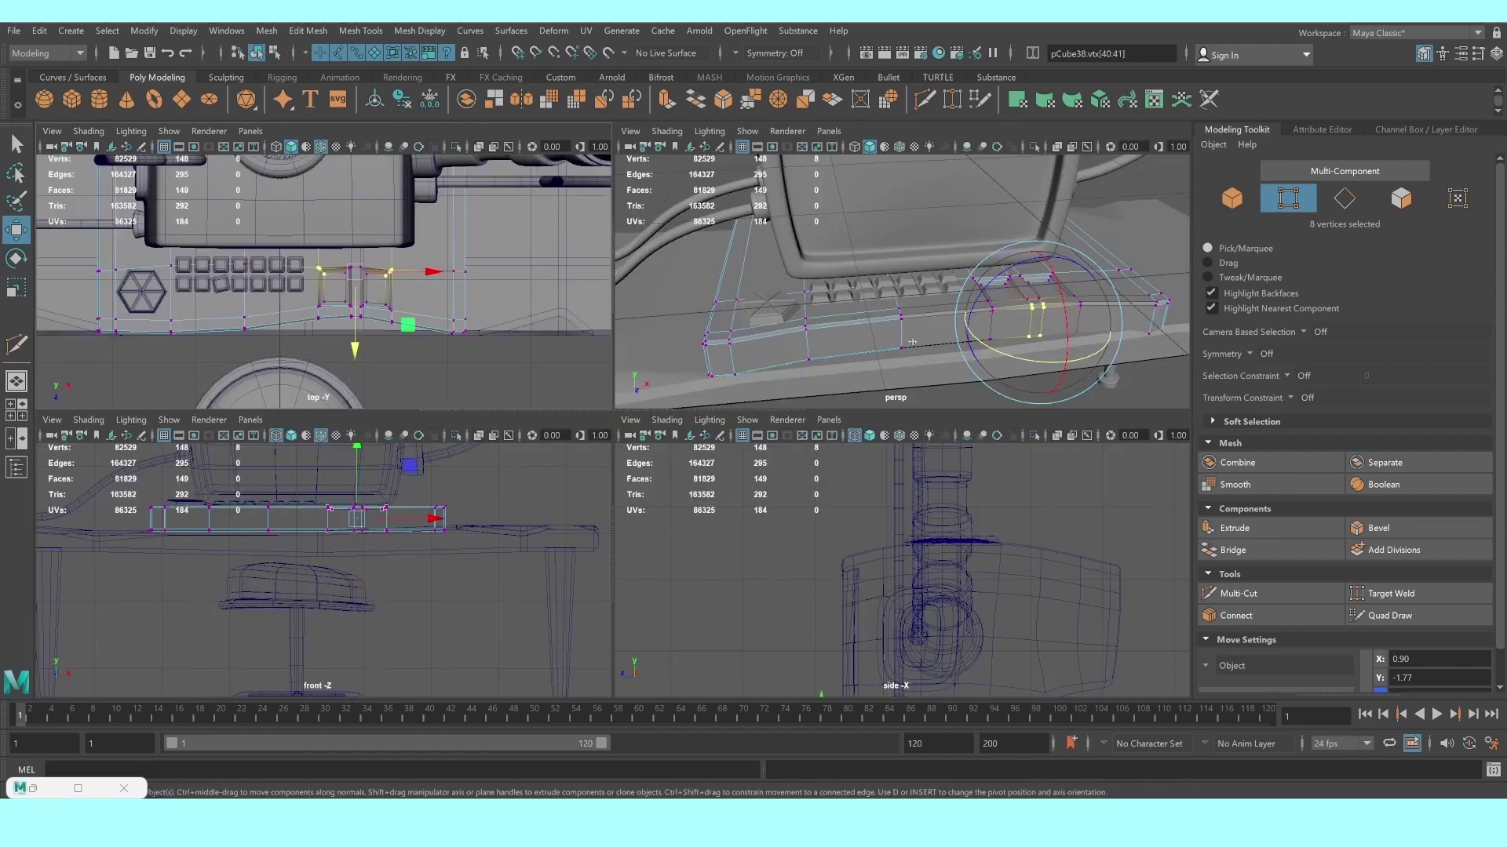
key("space")
key("f")
scroll(471, 506, "up", 2)
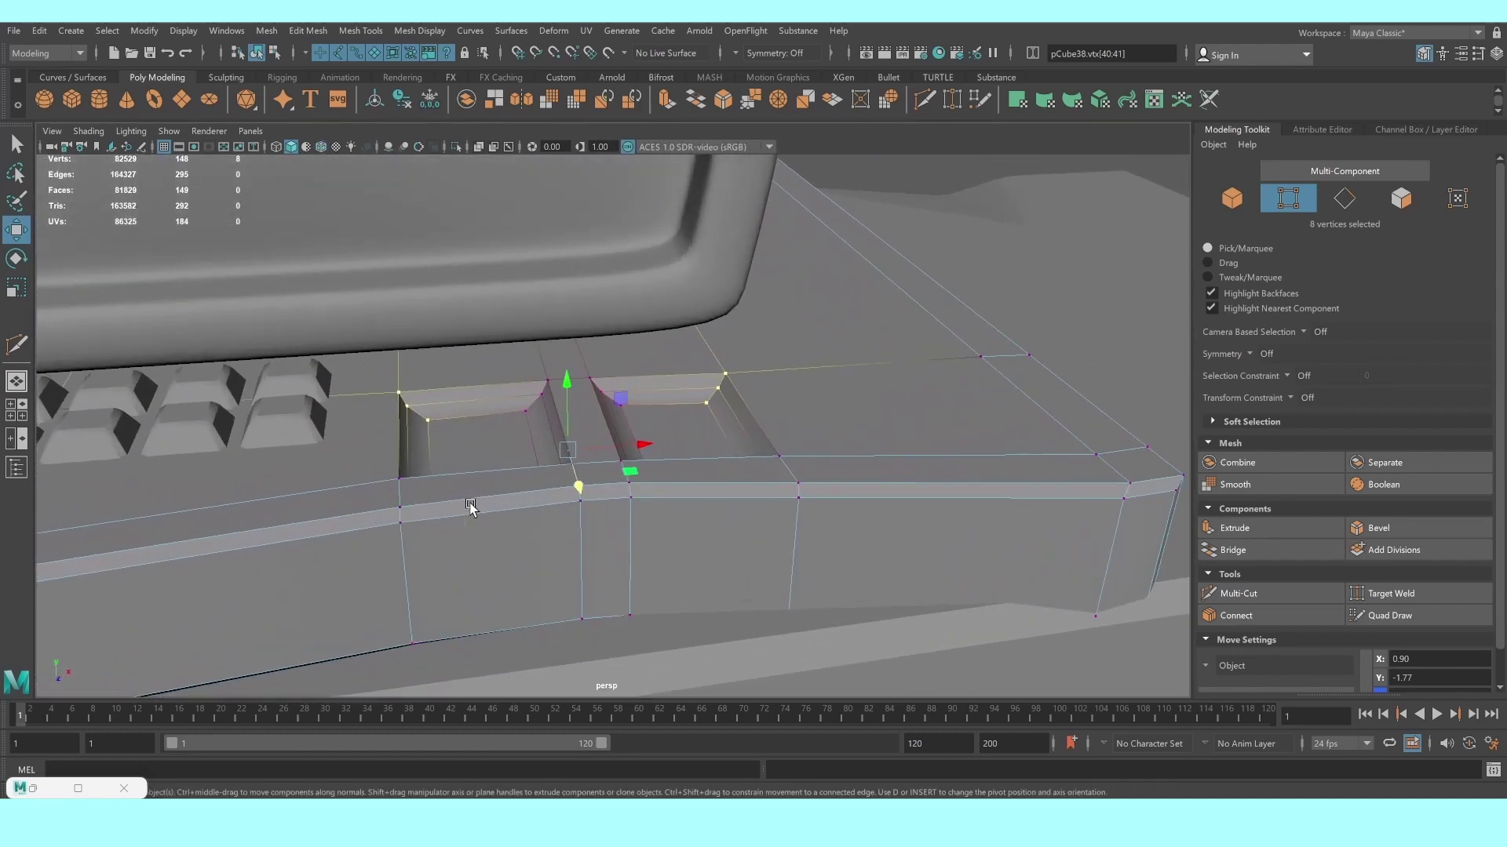
scroll(471, 506, "up", 2)
scroll(471, 506, "up", 2)
scroll(471, 506, "up", 2)
scroll(471, 506, "up", 2)
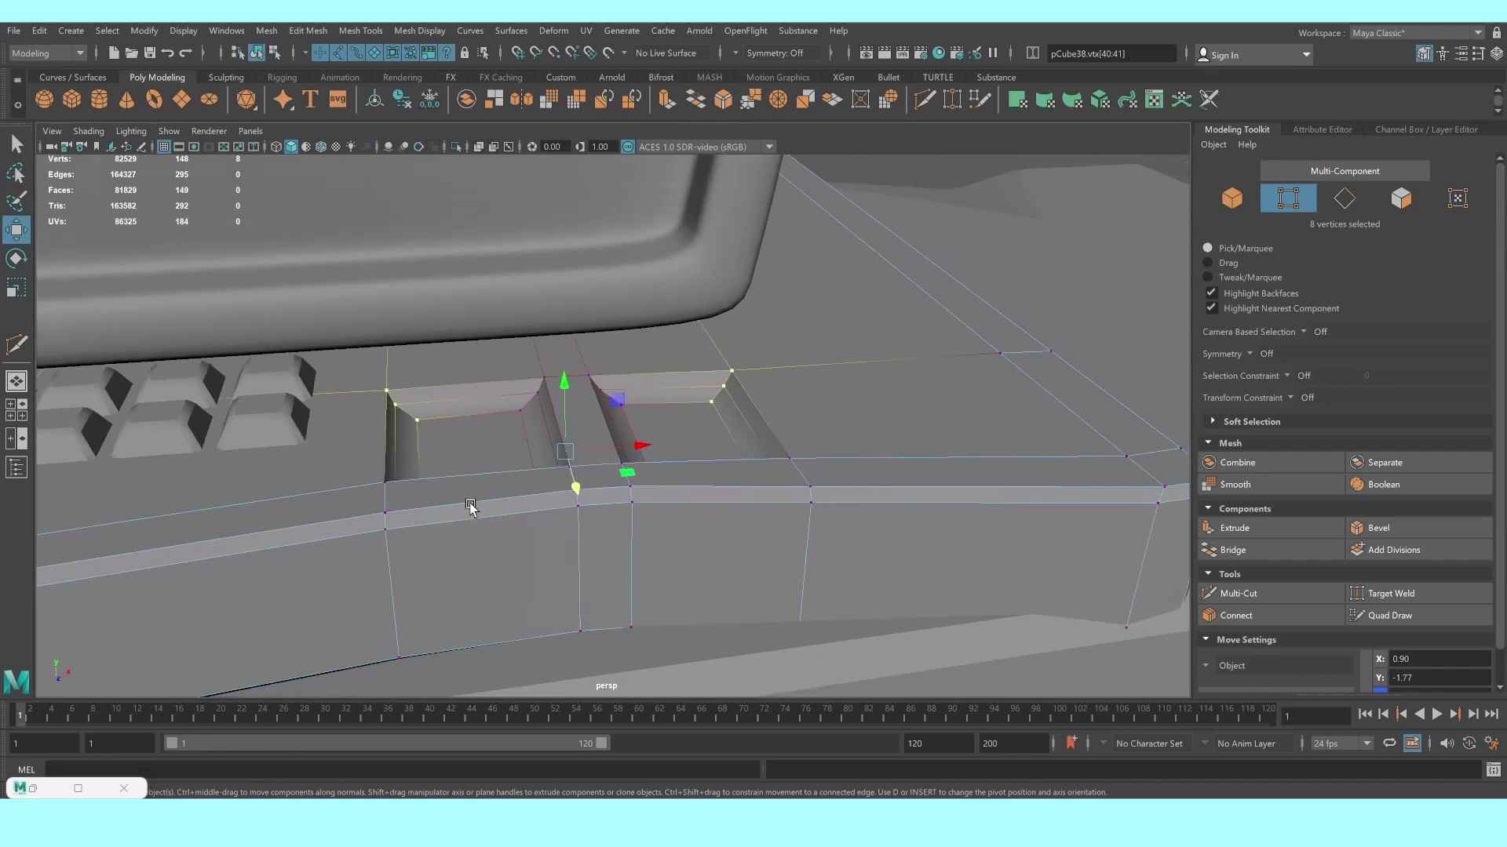
scroll(470, 506, "up", 2)
scroll(471, 507, "up", 2)
right_click(675, 354)
Select the rim edges of the left and right square recesses
left_click(676, 308)
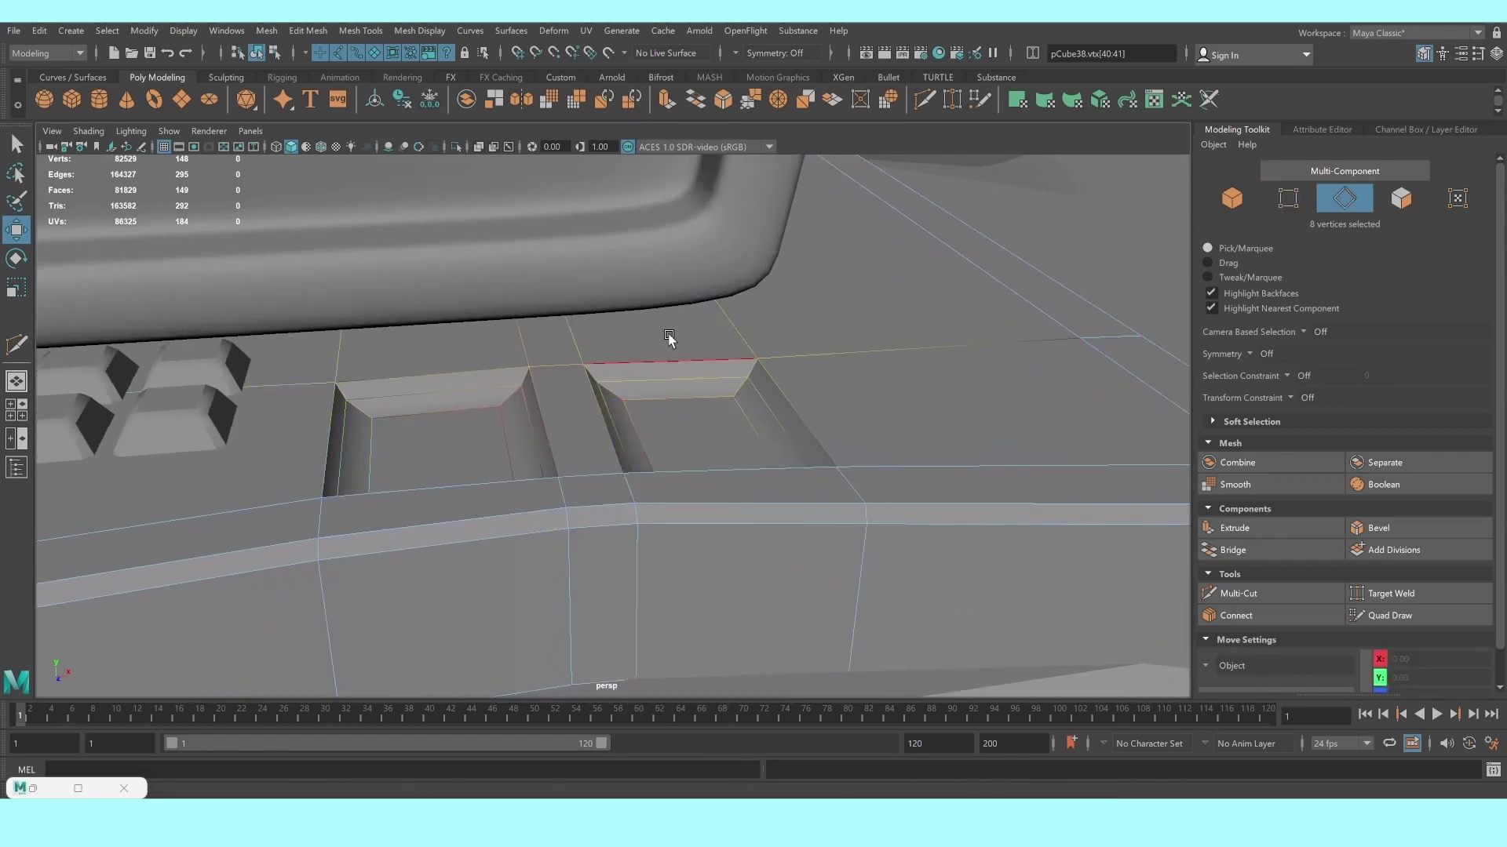
left_click(686, 366)
left_click(775, 396, "shift")
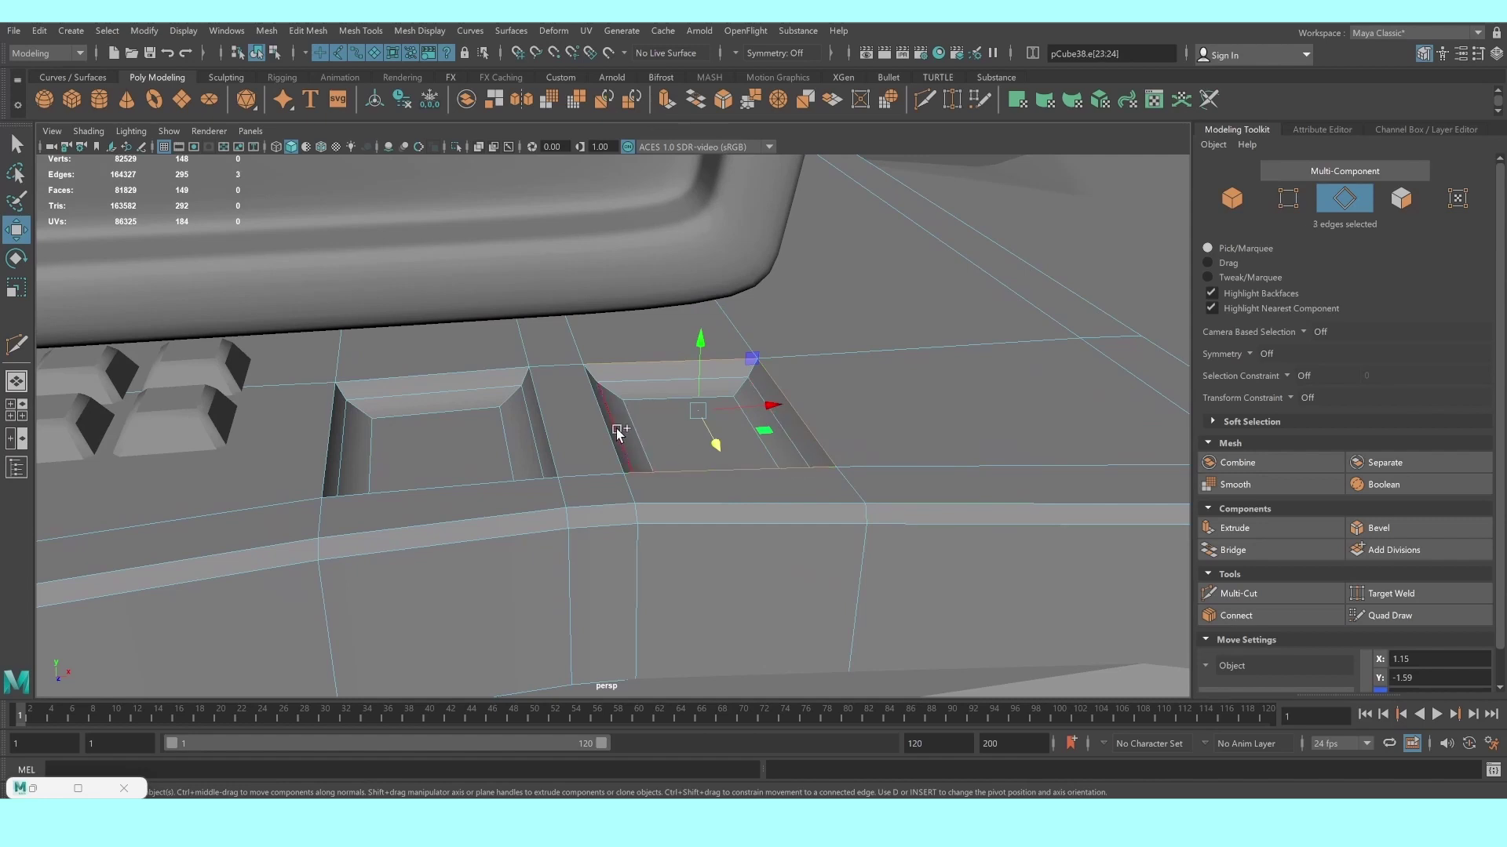
left_click(552, 412, "shift")
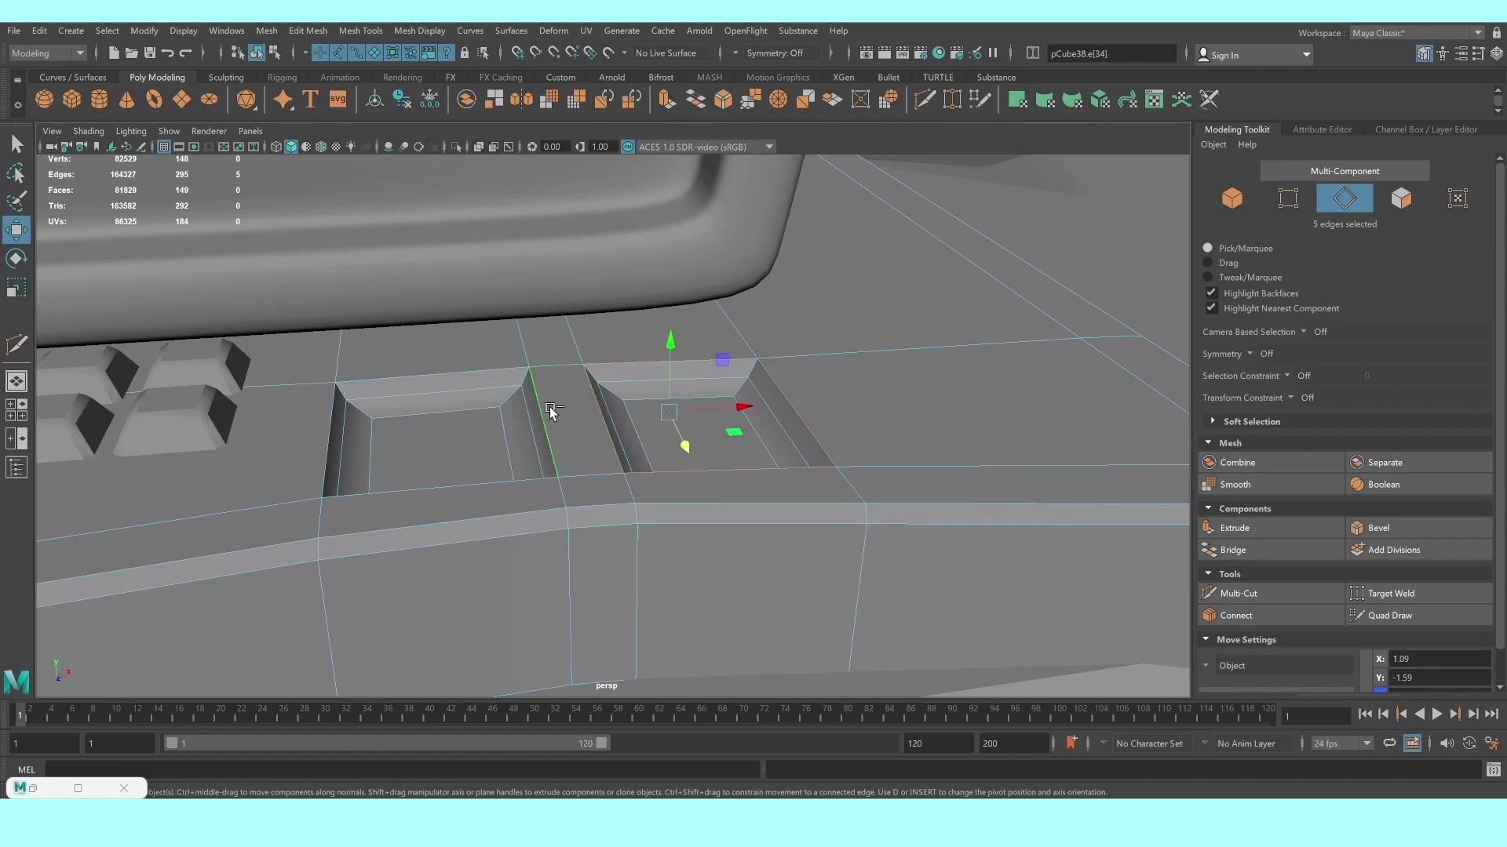
left_click(481, 372, "shift")
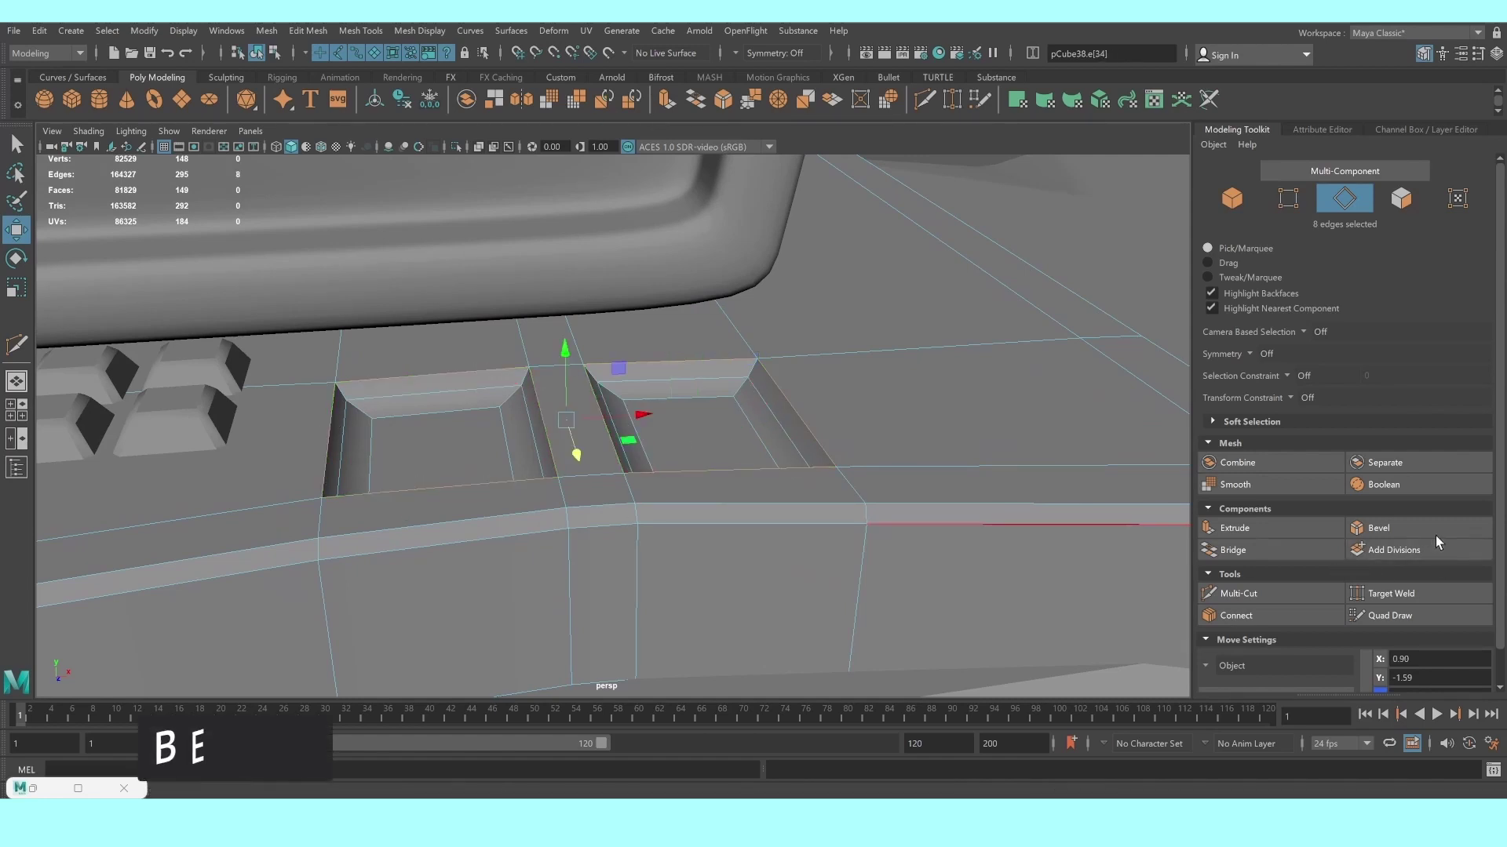
Bevel the recess edges with 2 segments and fraction 0.3
left_click(1379, 527)
left_click_drag(1033, 498, 538, 446, "alt")
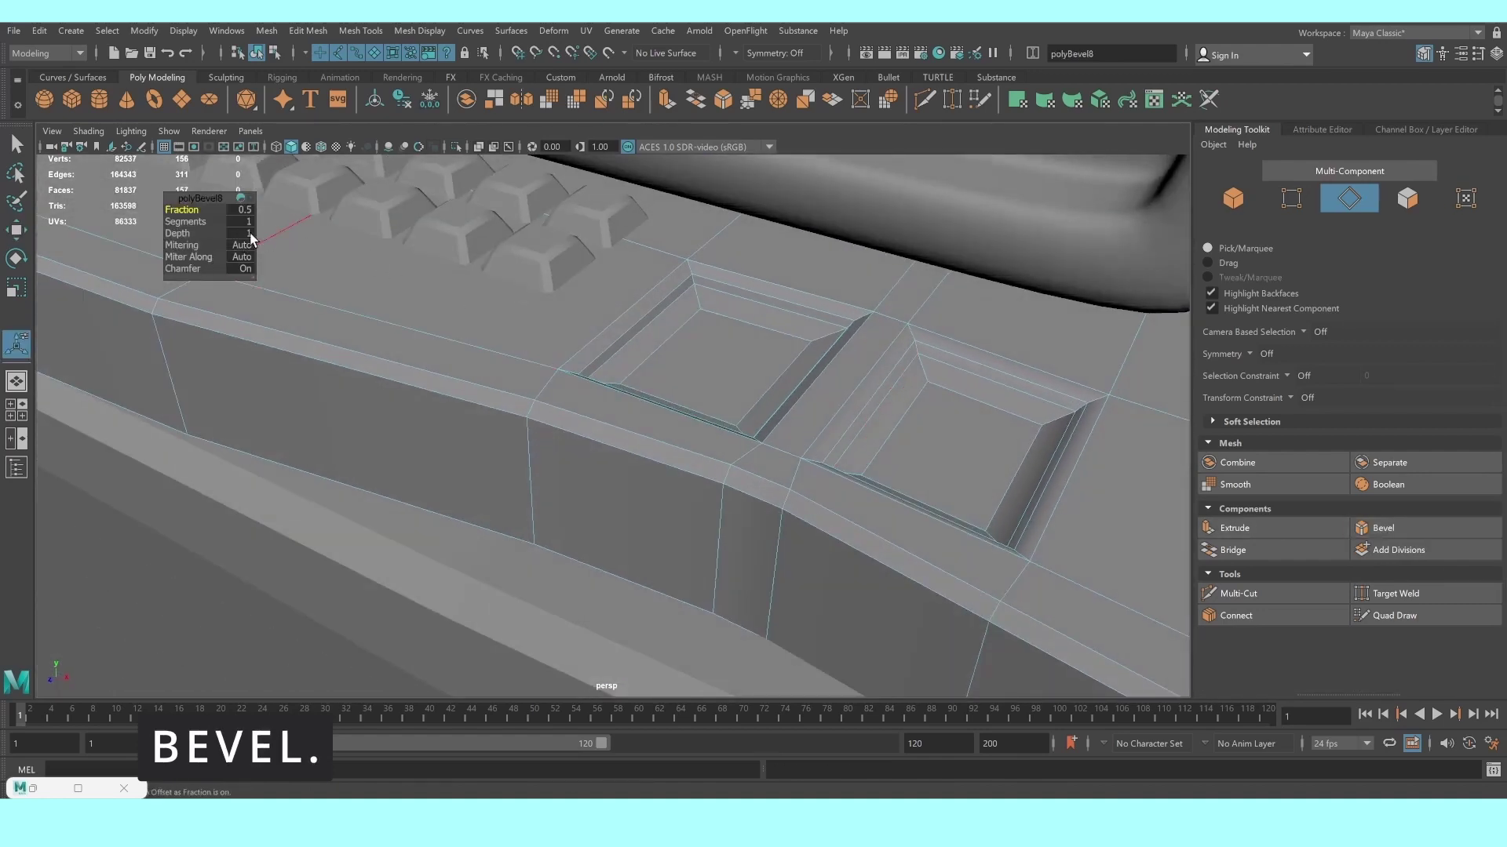
mouse_move(192, 225)
left_mouse_down()
mouse_move(217, 225)
mouse_move(189, 208)
left_mouse_up()
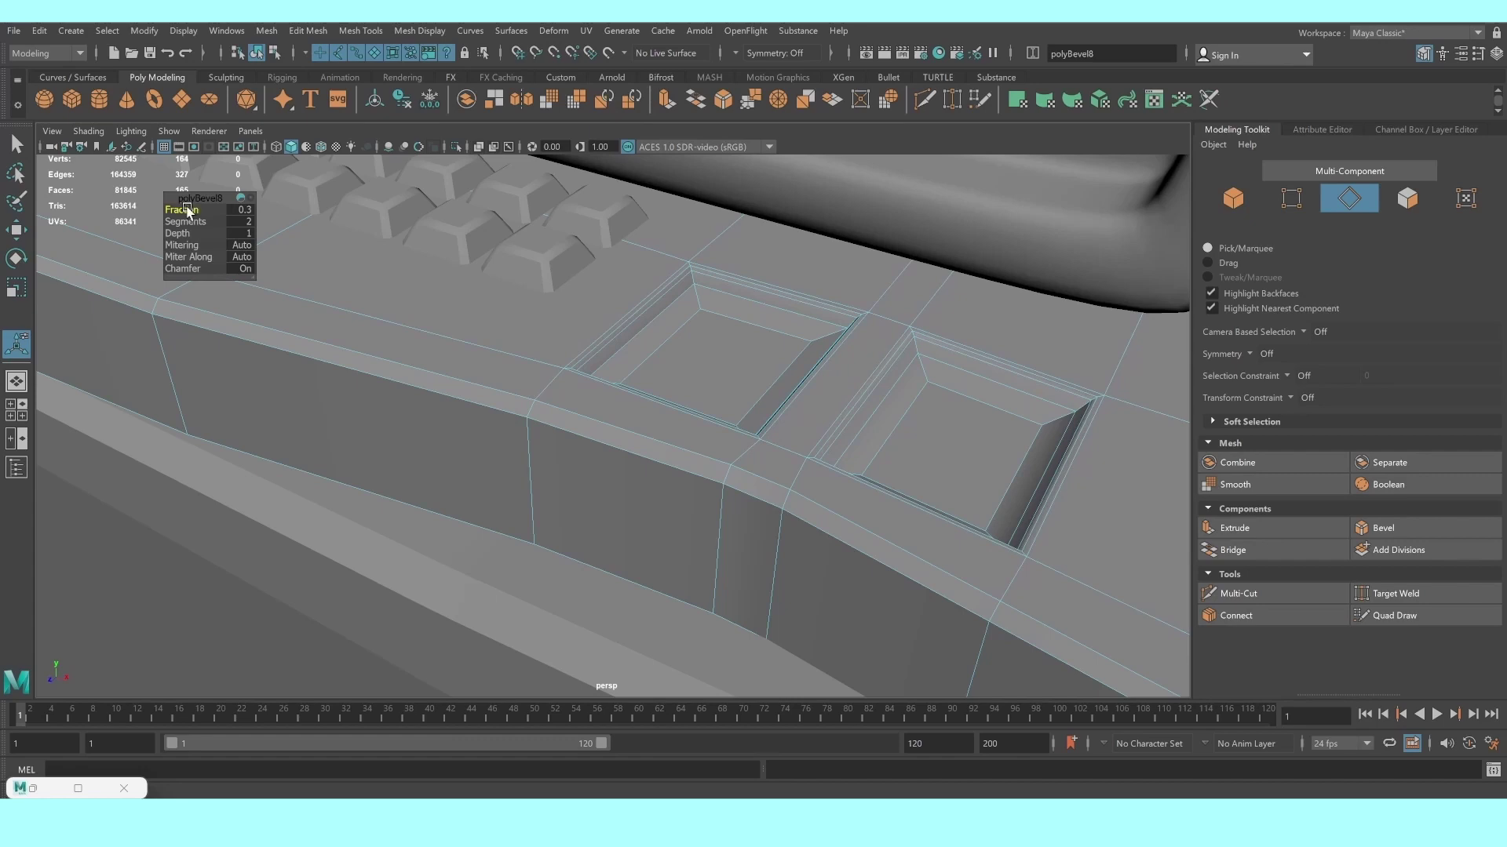
scroll(753, 387, "down", 5)
left_click_drag(753, 387, 781, 397, "alt")
right_click_drag(781, 363, 869, 363)
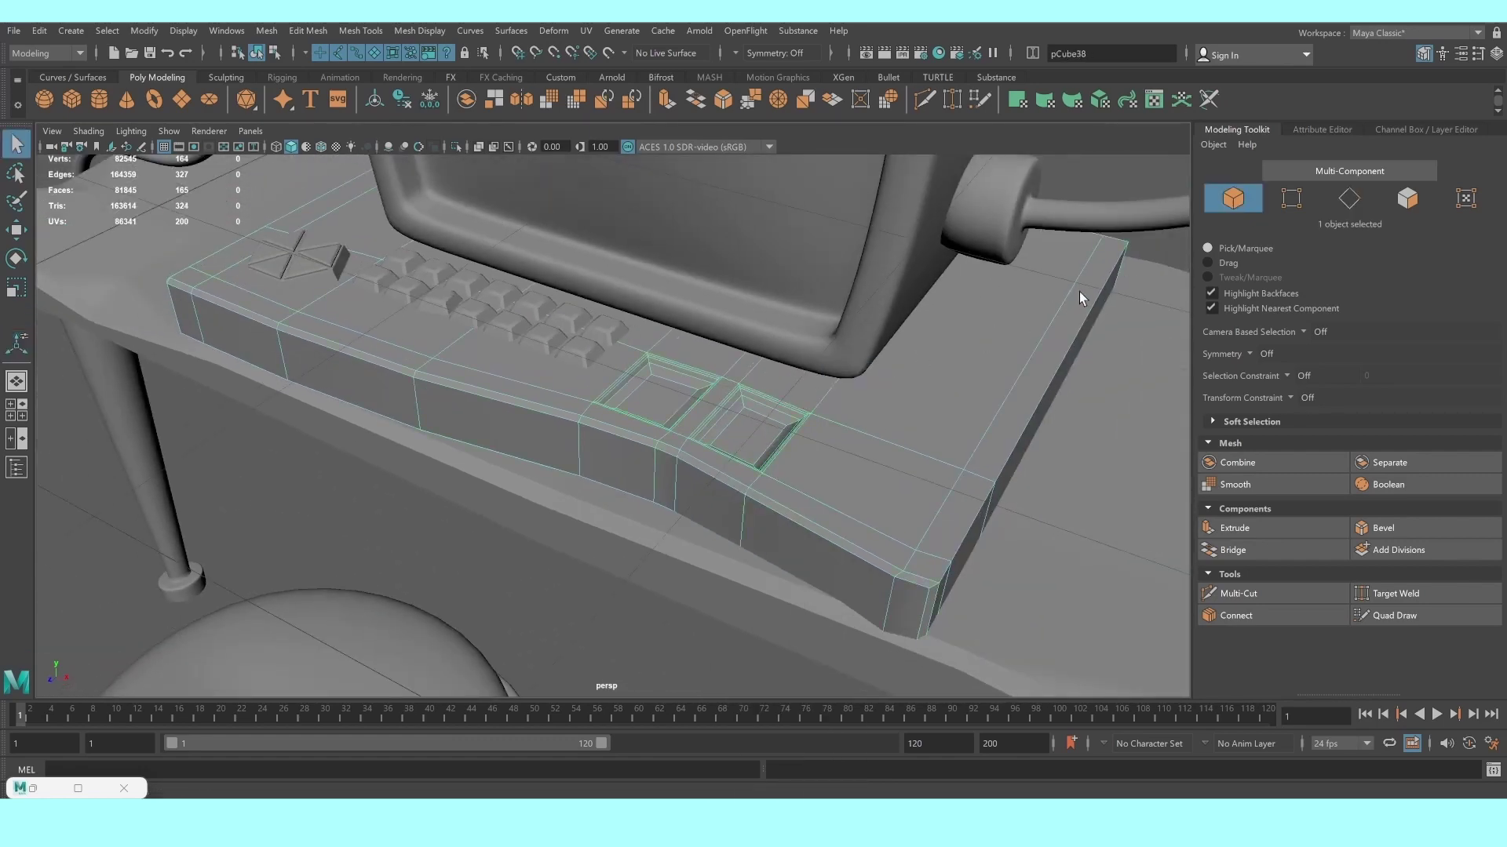
scroll(1173, 257, "down", 5)
mouse_move(1173, 257)
left_mouse_down("alt")
mouse_move(900, 327)
mouse_move(690, 440)
mouse_move(745, 459)
mouse_move(682, 464)
mouse_move(710, 460)
left_mouse_up("alt")
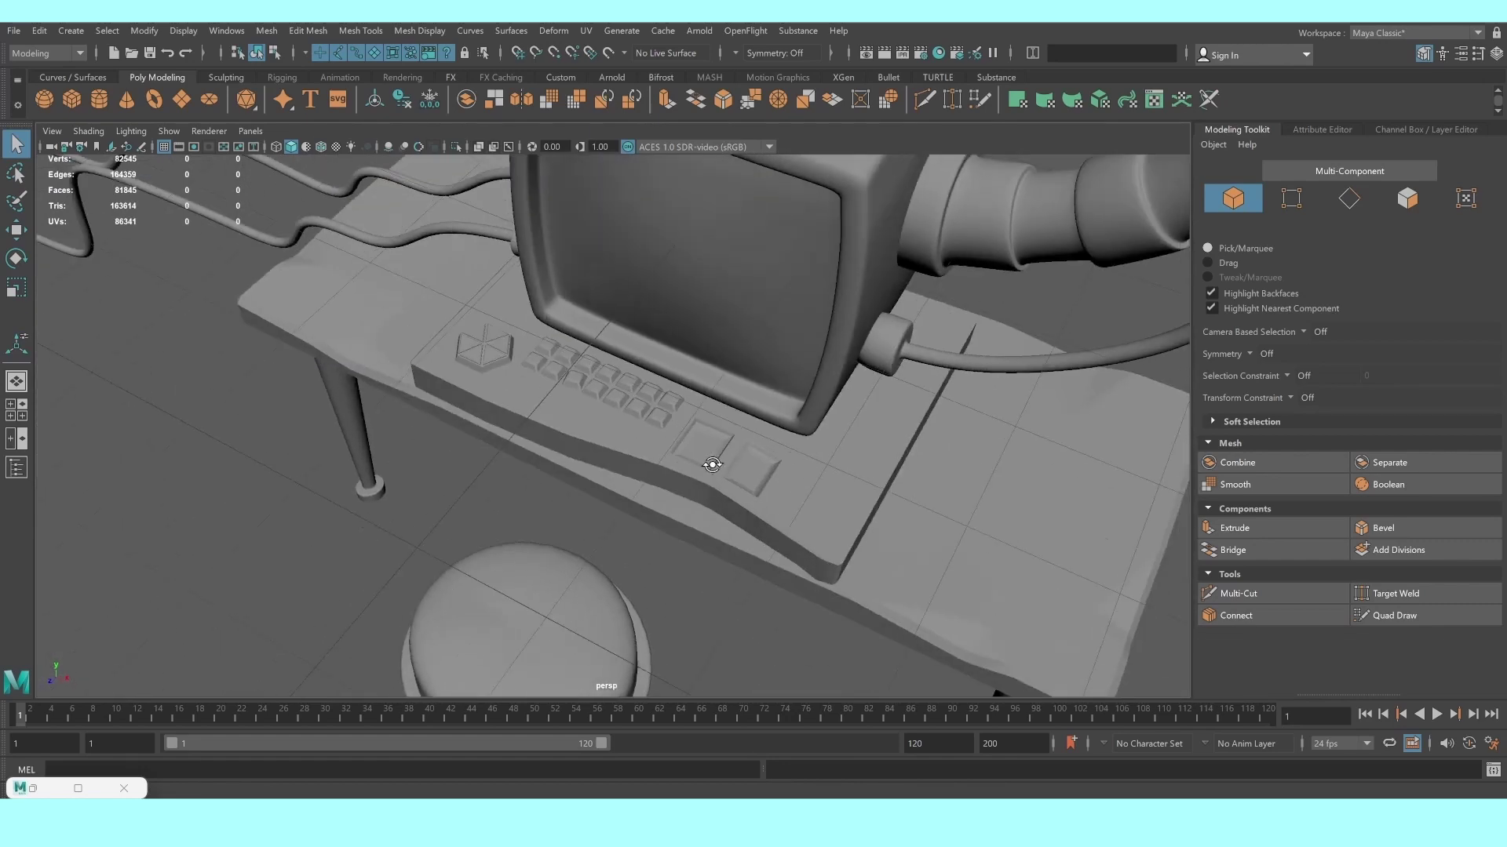
Duplicate the top row of seven keys and move the copy below as a new bottom row
scroll(581, 428, "up", 3)
key("space")
key("space")
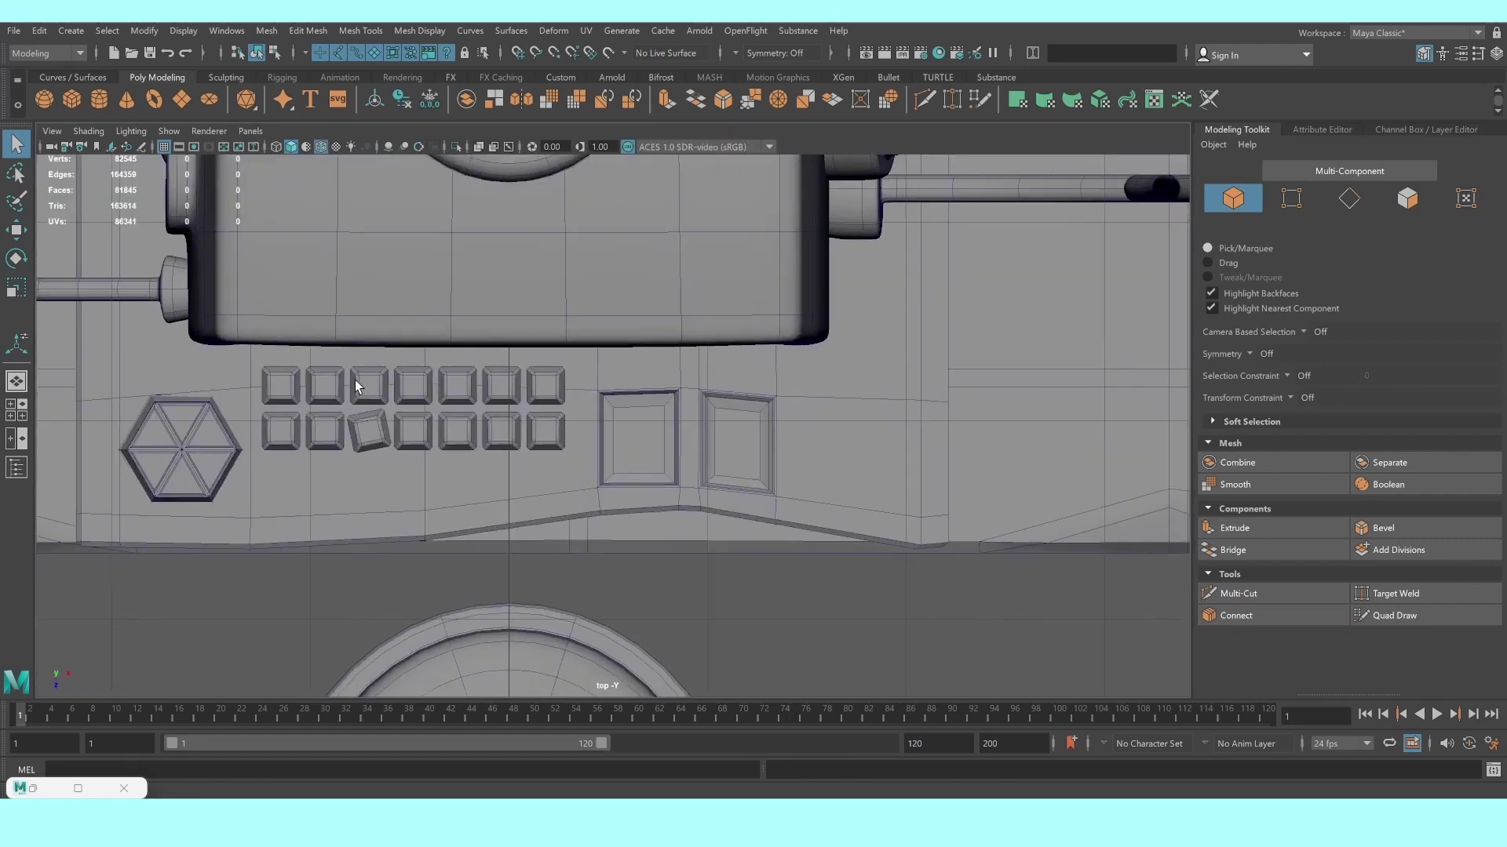
left_click_drag(255, 359, 572, 408)
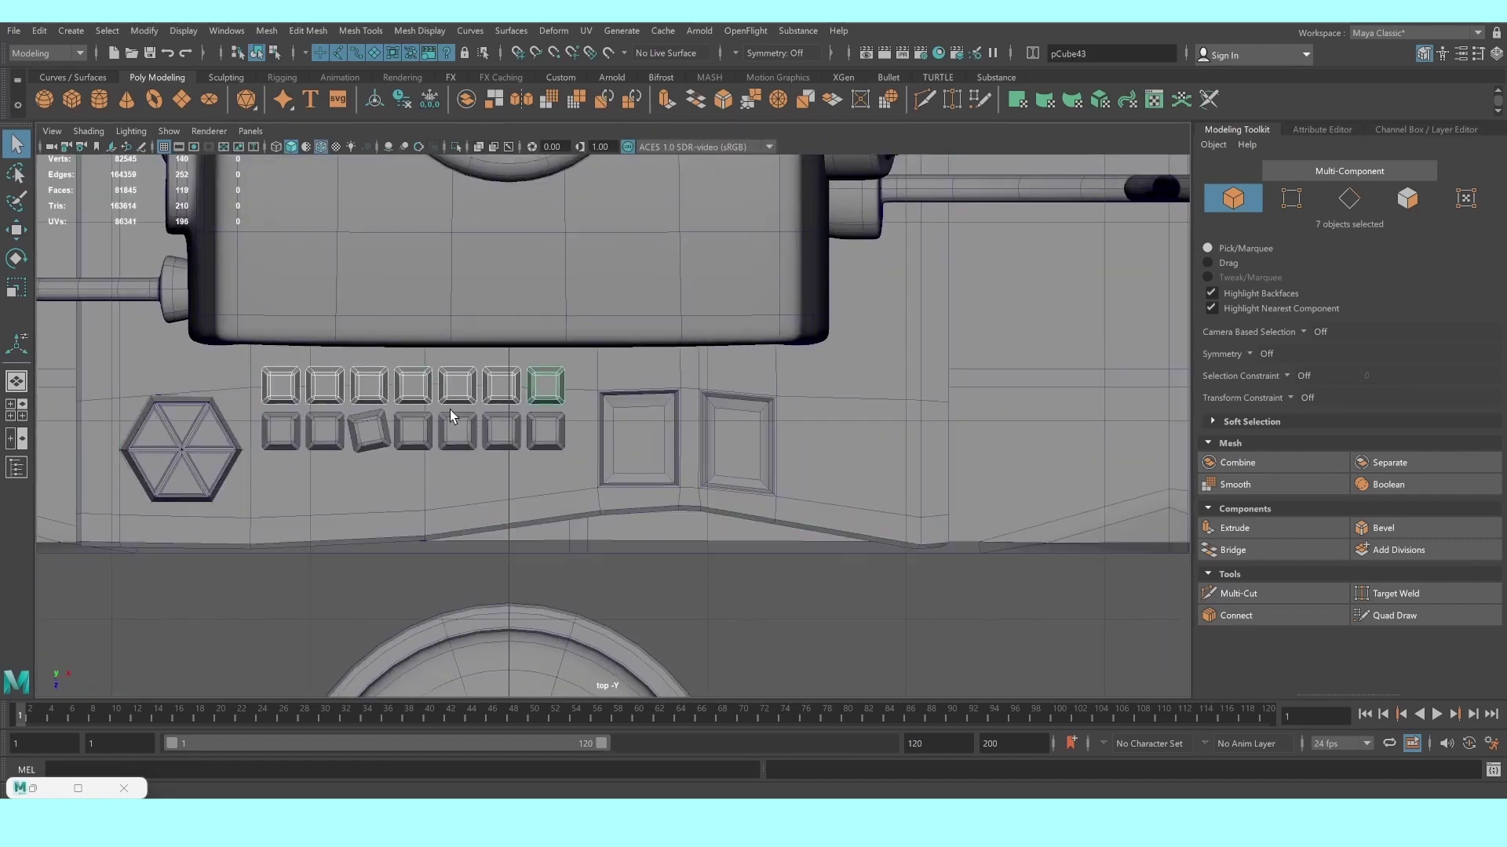
key("ctrl+d")
key("w")
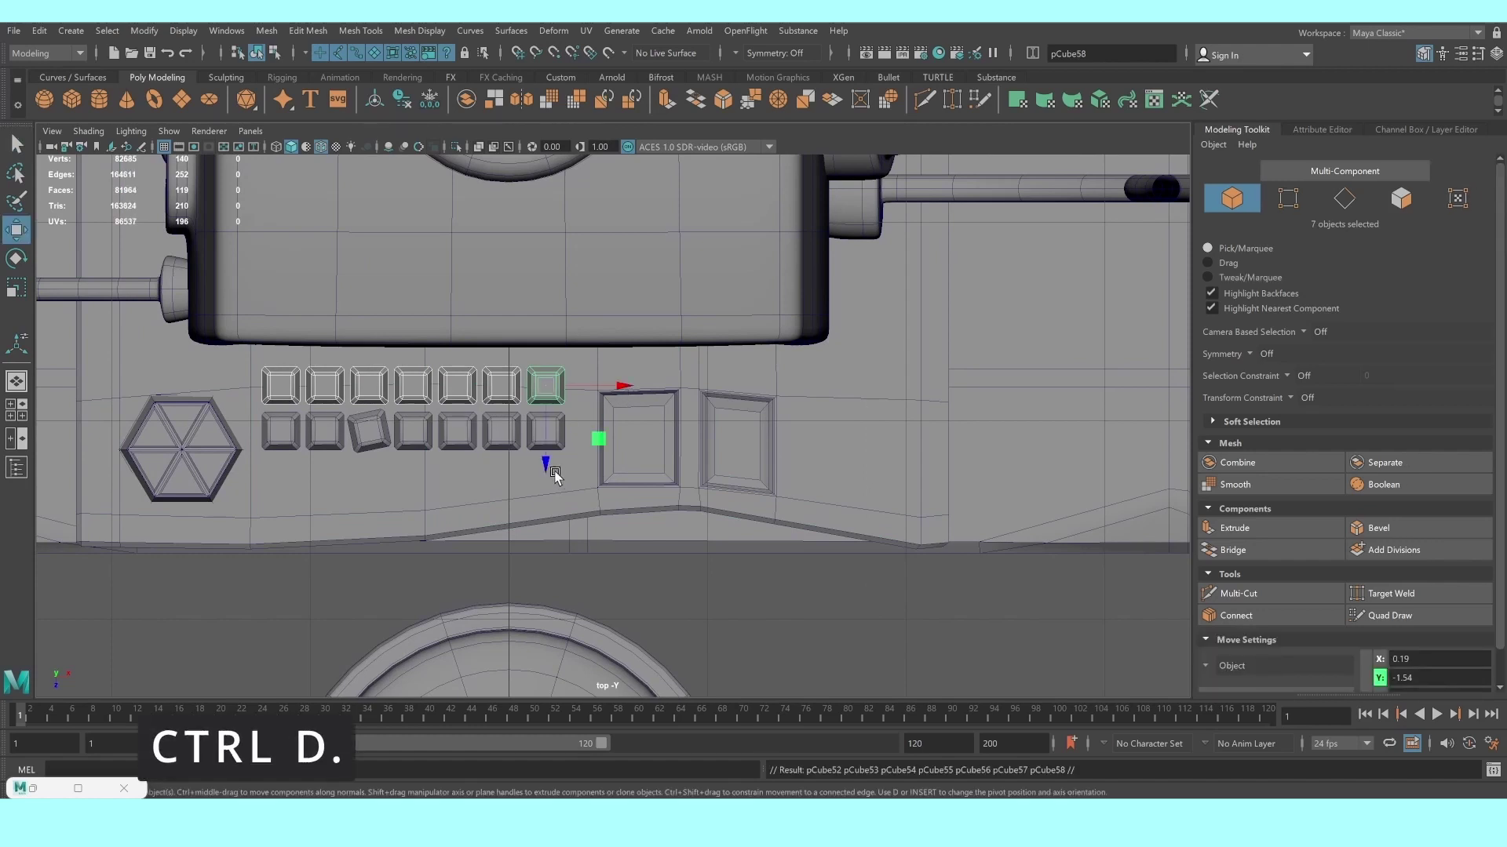
left_click_drag(553, 471, 549, 560)
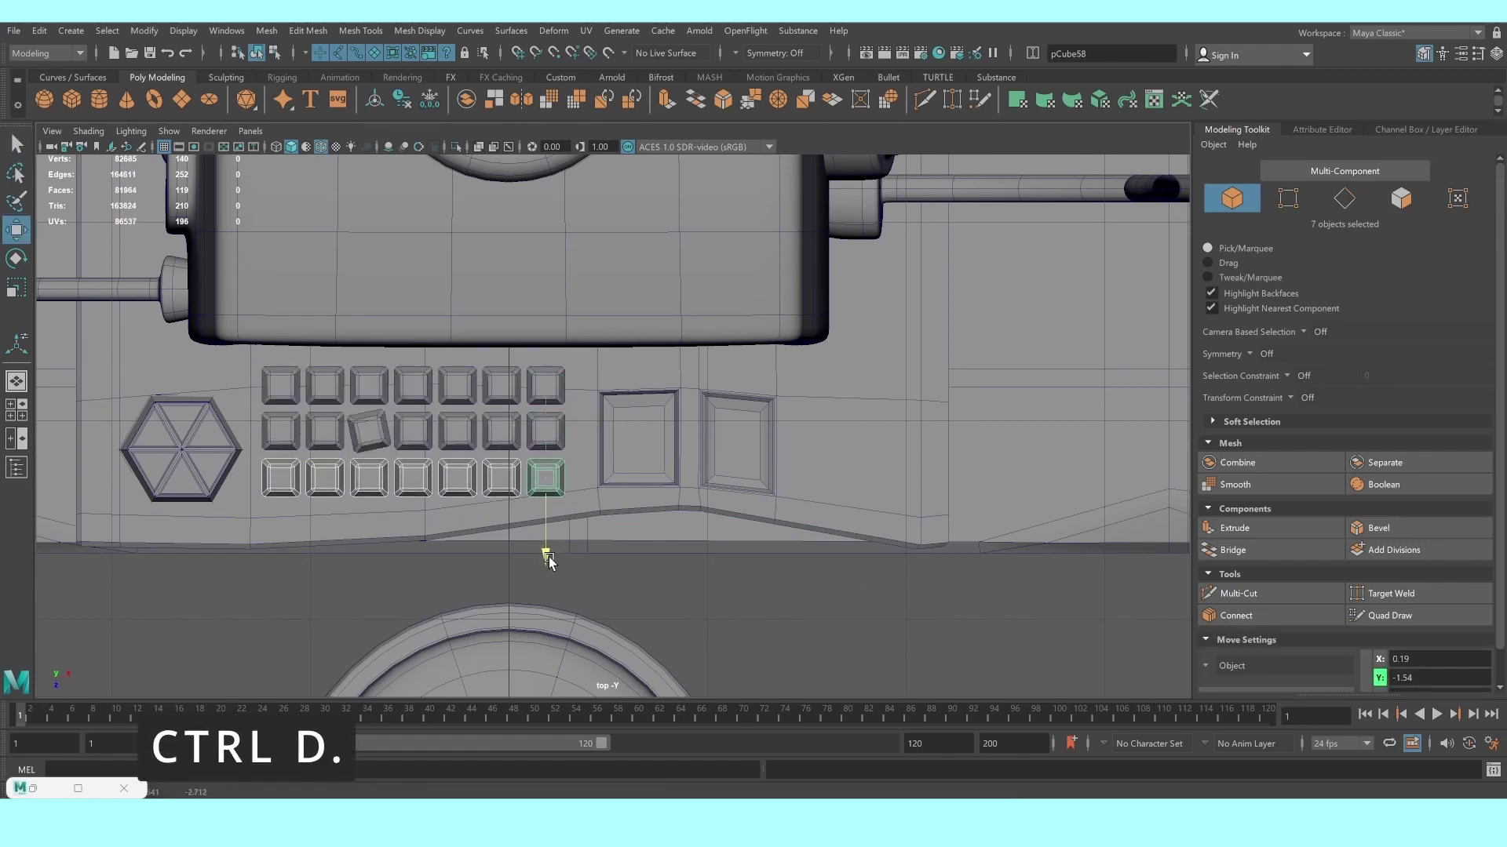
Delete the unwanted bottom-row key and stretch the neighbouring key's vertices across the gap
left_click(408, 486)
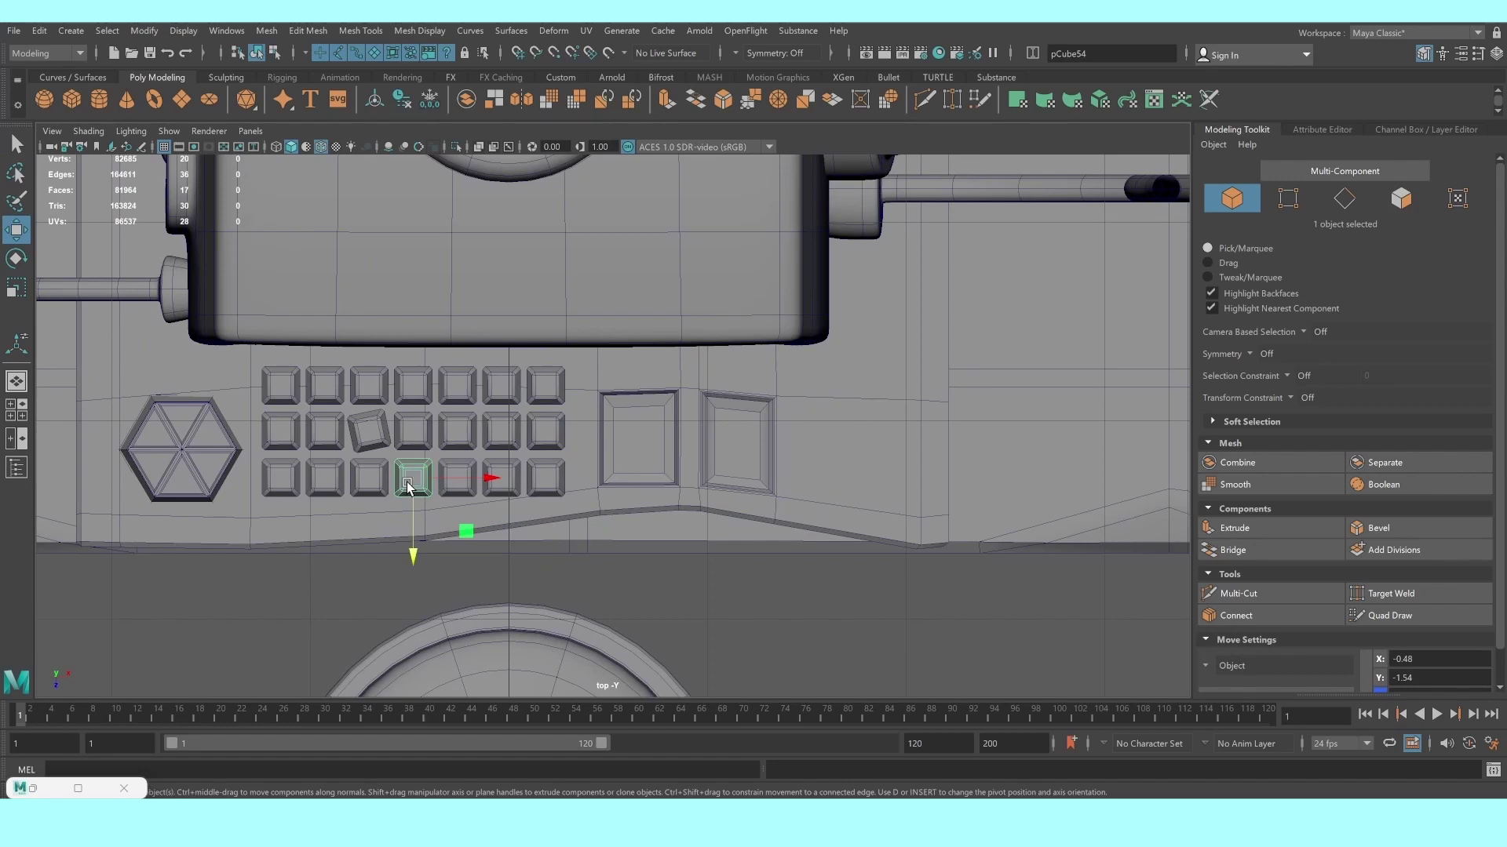
key("Delete")
left_click(369, 477)
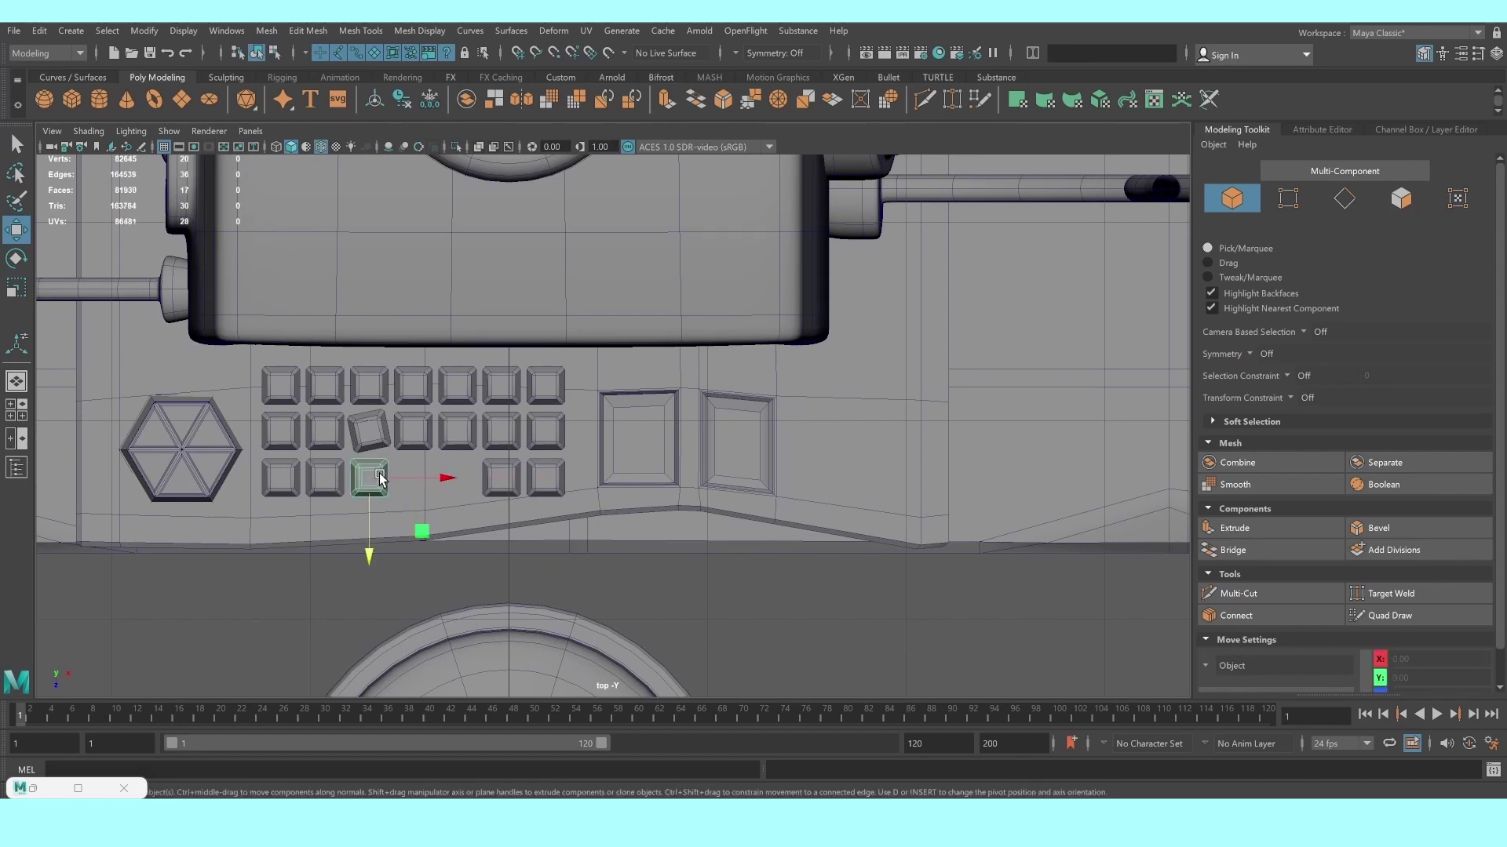
right_click_drag(380, 411, 385, 480)
right_click_drag(322, 434, 320, 431)
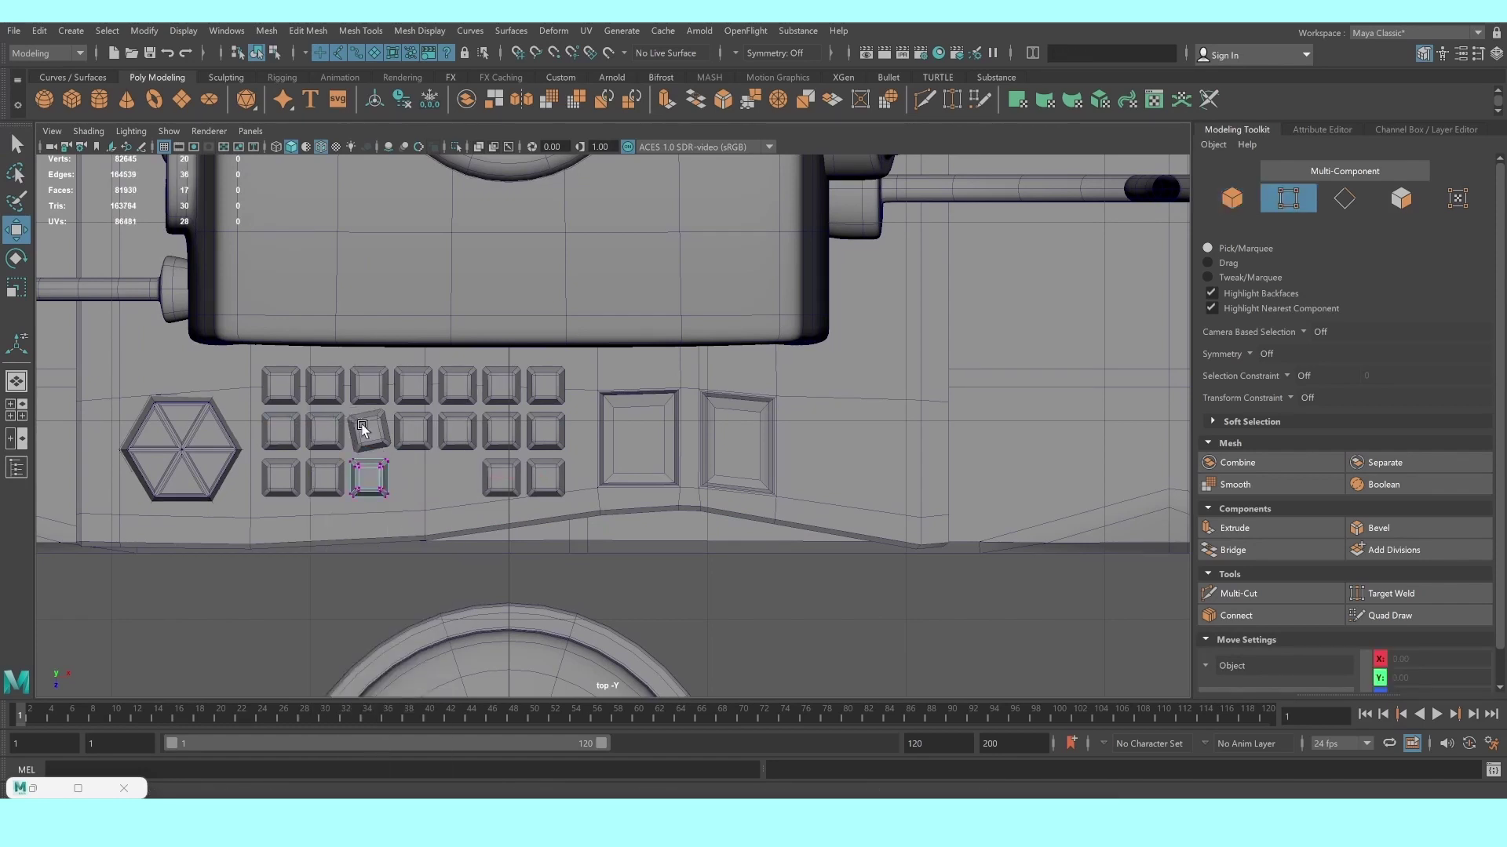
scroll(337, 481, "up", 1)
left_click_drag(407, 515, 499, 498)
scroll(321, 434, "up", 1)
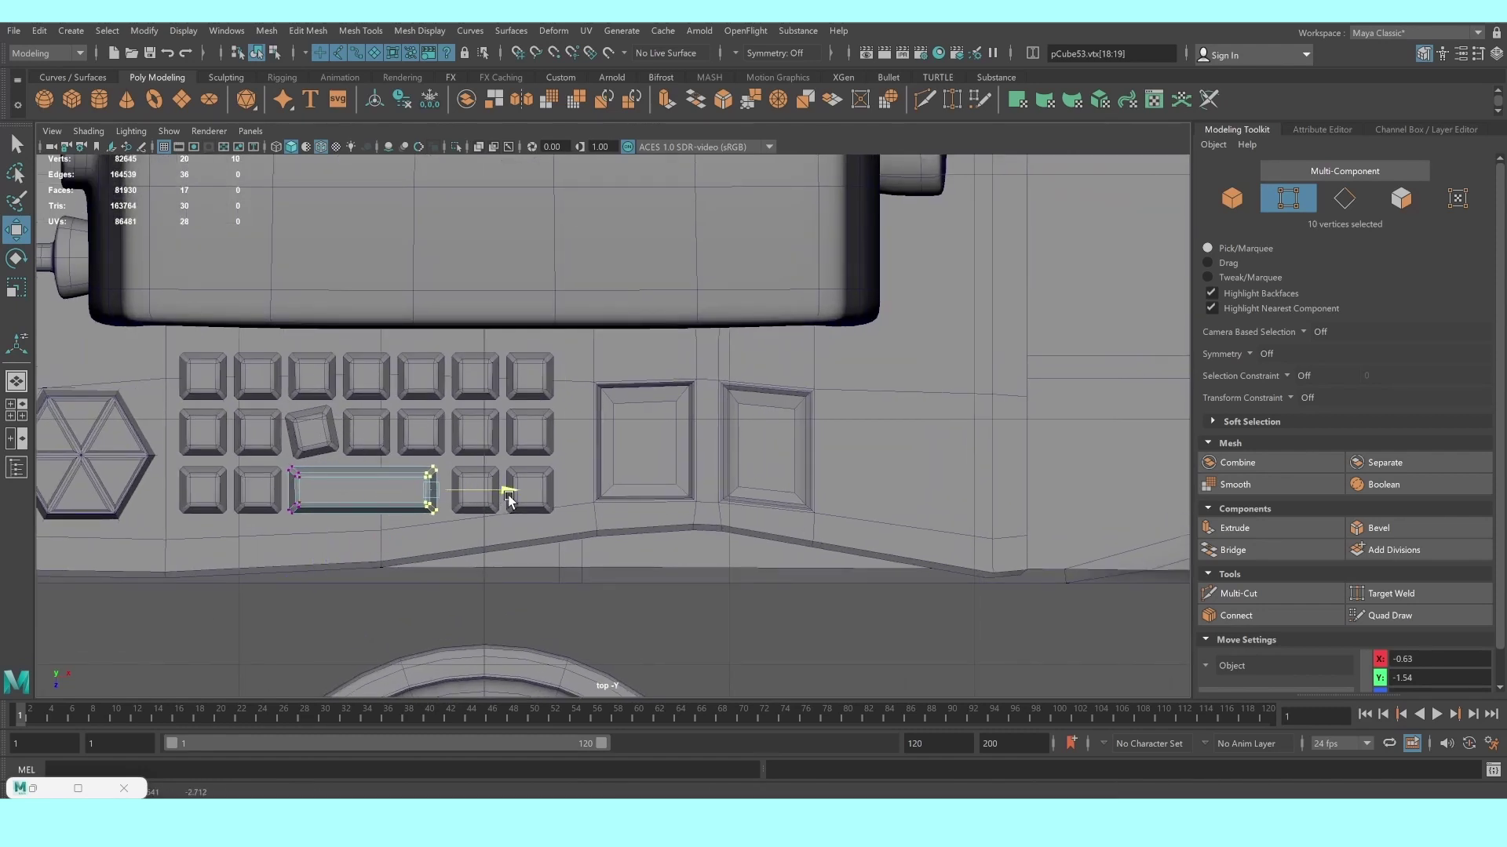
right_click_drag(476, 432, 481, 438)
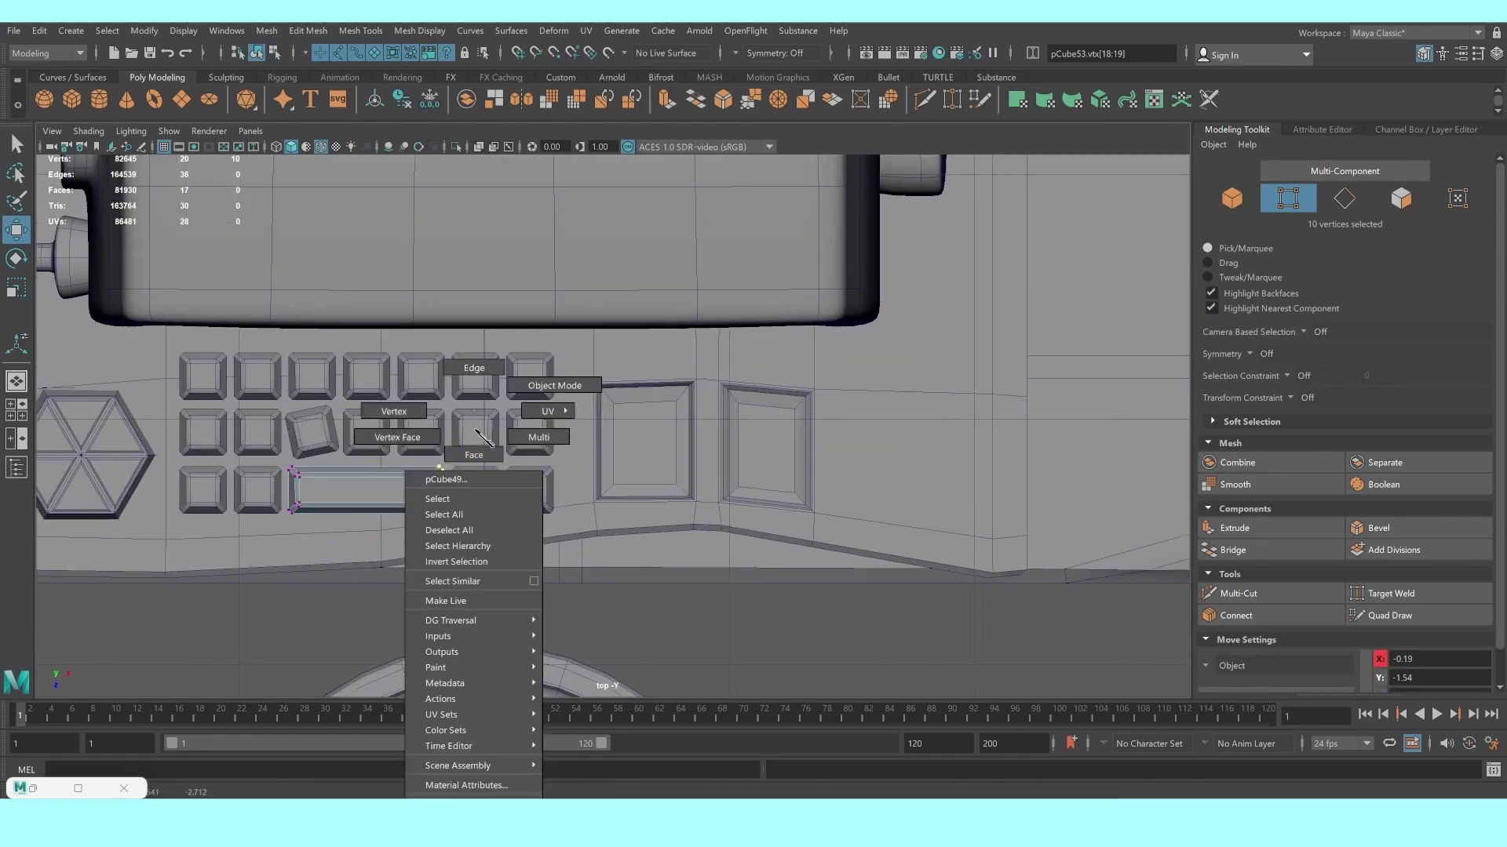
Clear the selection and orbit the perspective view to review the long spacebar-like key
key("a")
key("space")
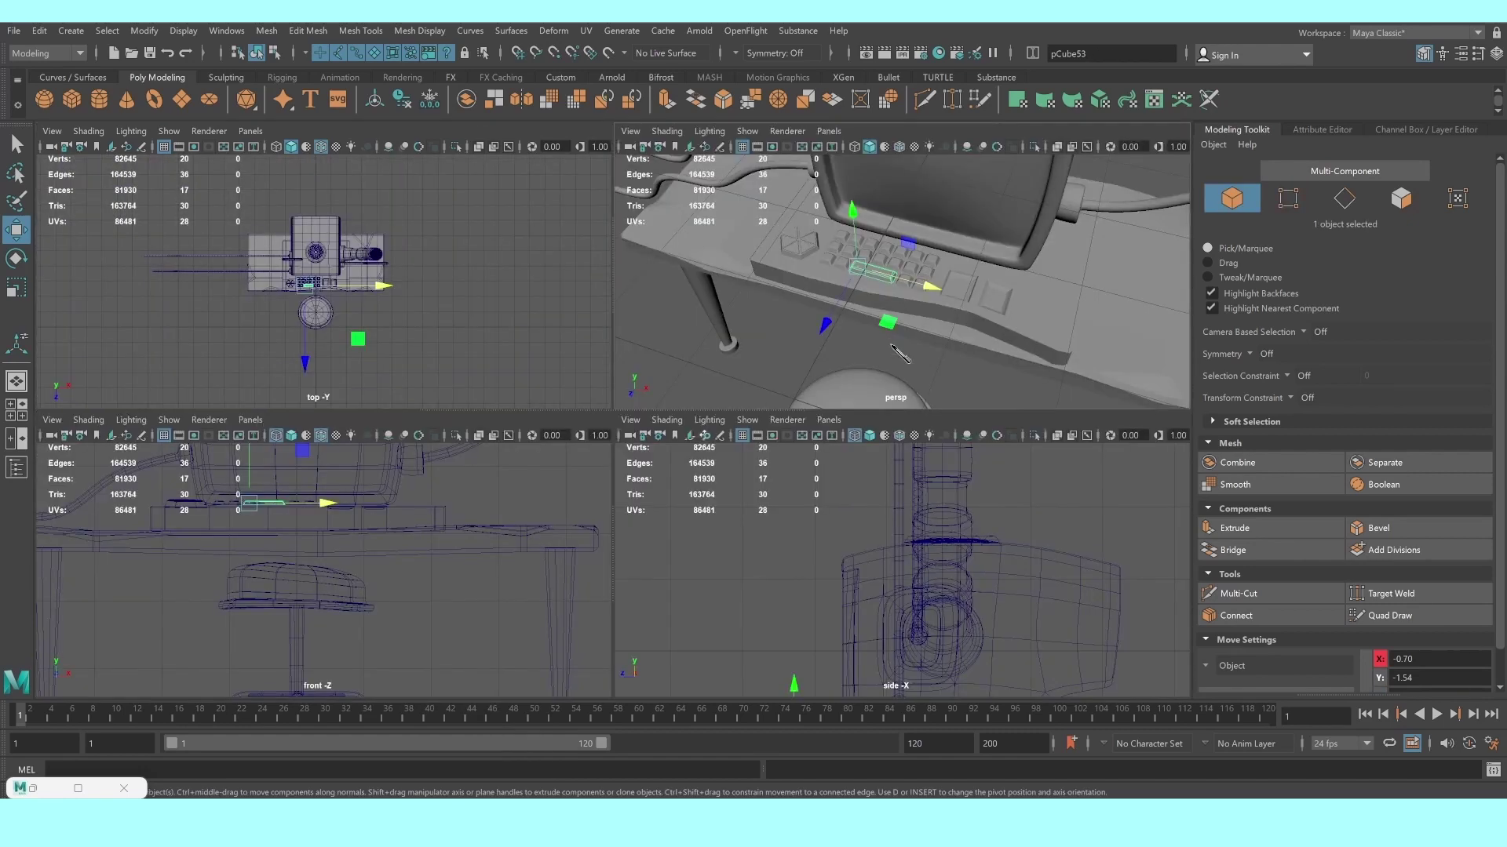
key("space")
scroll(447, 498, "up", 2)
left_click(447, 498)
scroll(548, 488, "up", 2)
mouse_move(547, 488)
left_mouse_down("alt")
mouse_move(615, 481)
mouse_move(539, 487)
mouse_move(675, 561)
mouse_move(591, 547)
mouse_move(601, 532)
mouse_move(503, 540)
mouse_move(606, 524)
mouse_move(612, 549)
mouse_move(579, 549)
mouse_move(546, 471)
left_mouse_up("alt")
Multi-Cut two edge loops around the sides of the keyboard base
scroll(545, 469, "up", 3)
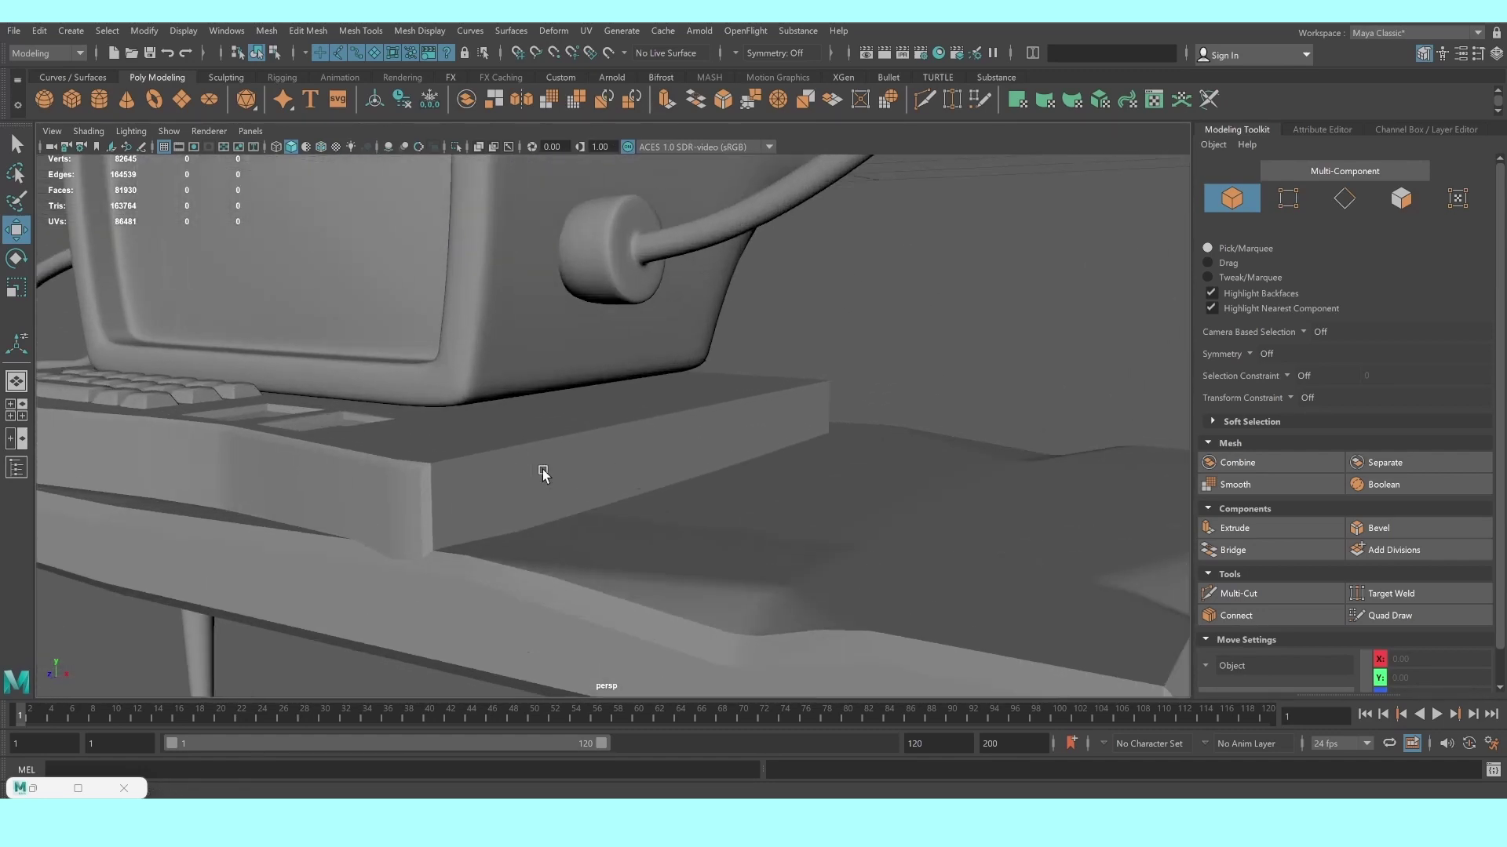
left_click(454, 471)
scroll(453, 471, "up", 2)
left_click(1206, 594)
scroll(597, 535, "up", 1)
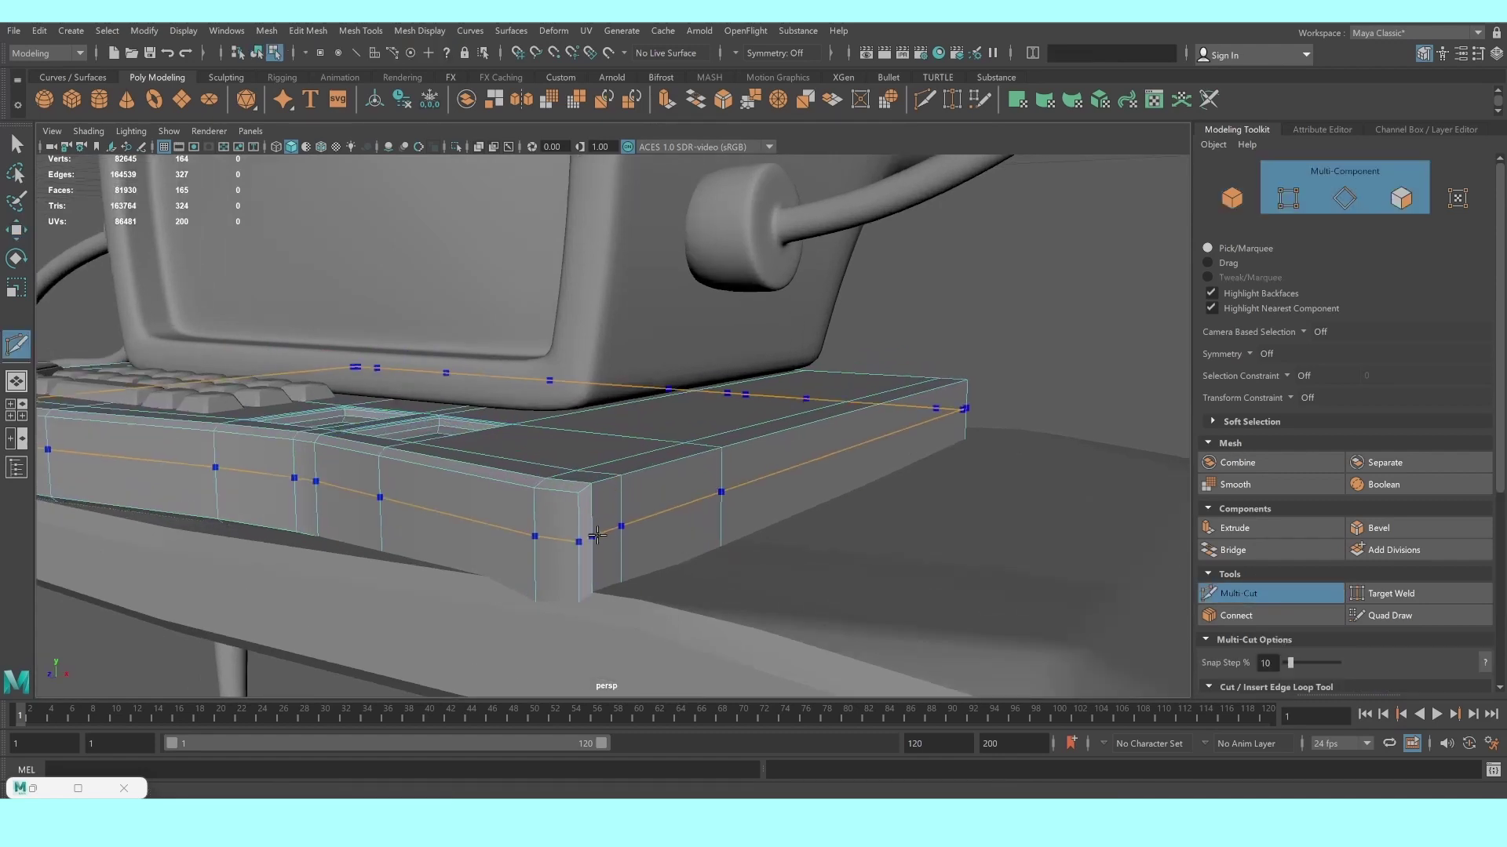
left_click(591, 538, "ctrl")
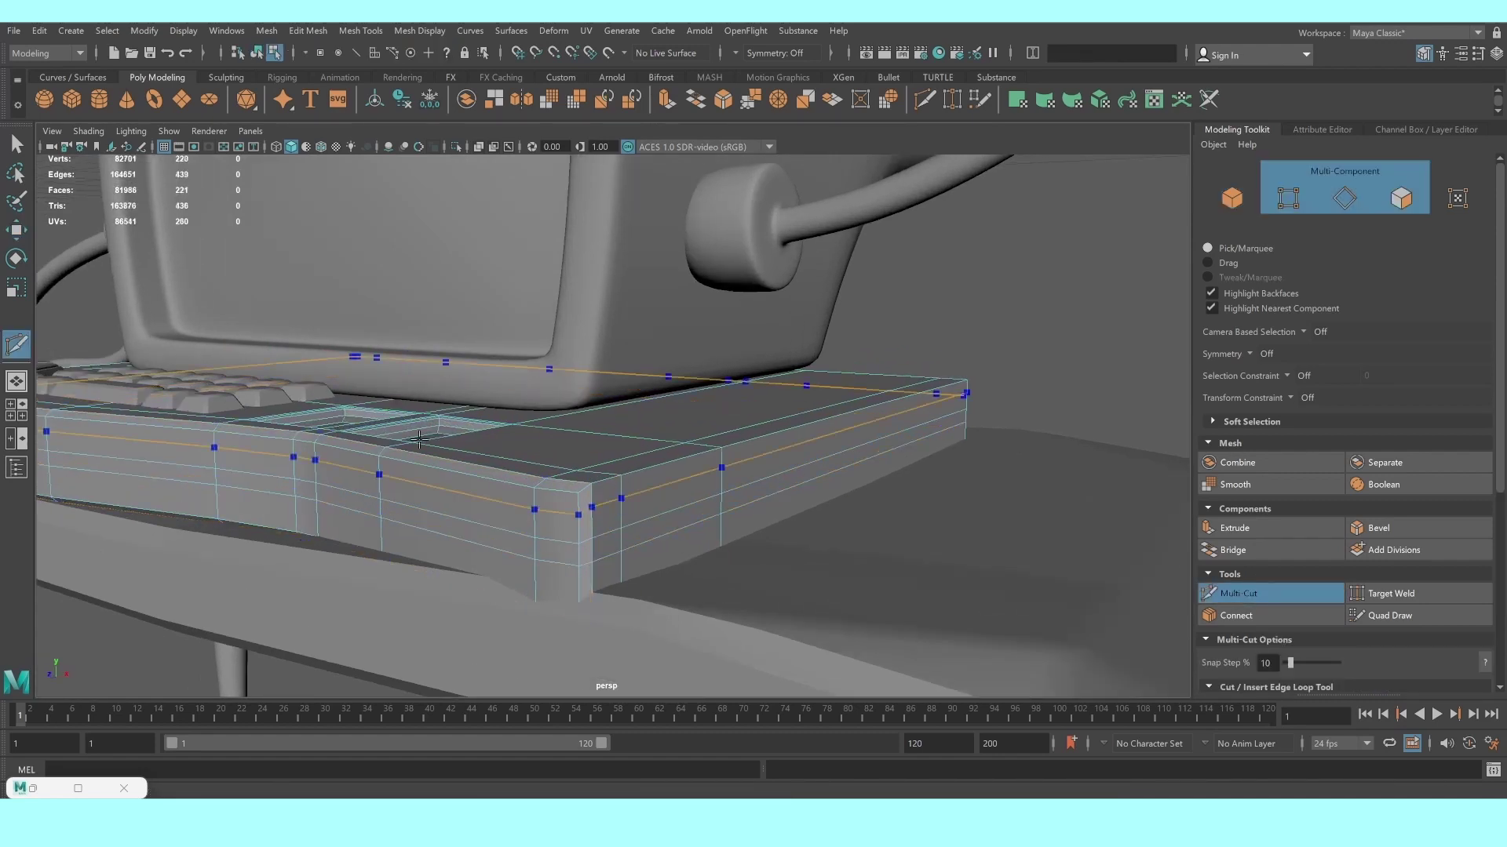
key("Return")
key("q")
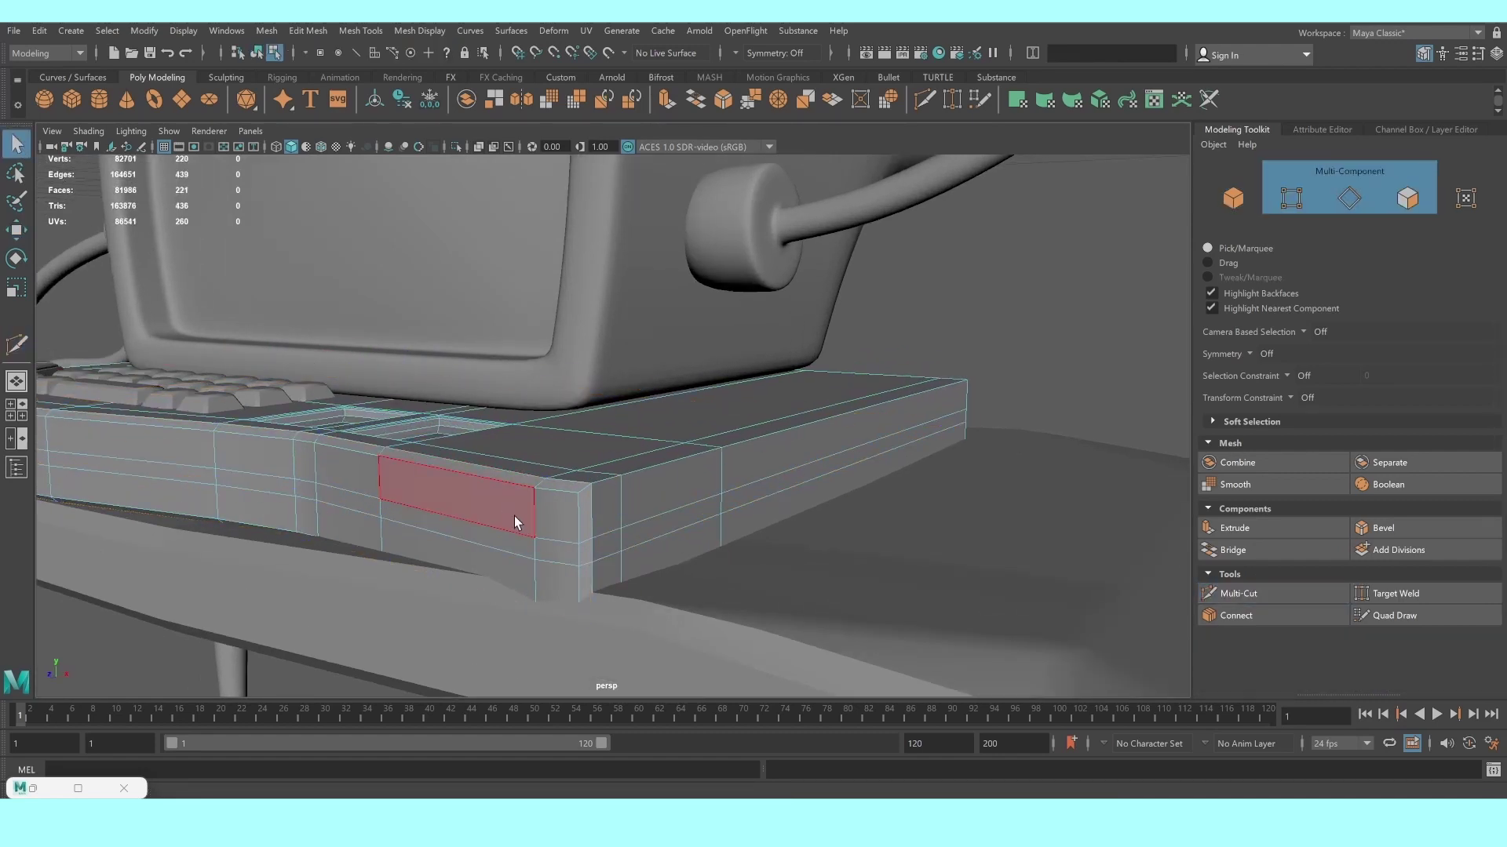
Extrude the face band between the loops inward with negative Thickness and 2 Divisions
left_click(521, 538)
left_click(524, 548)
right_click_drag(546, 443, 530, 370)
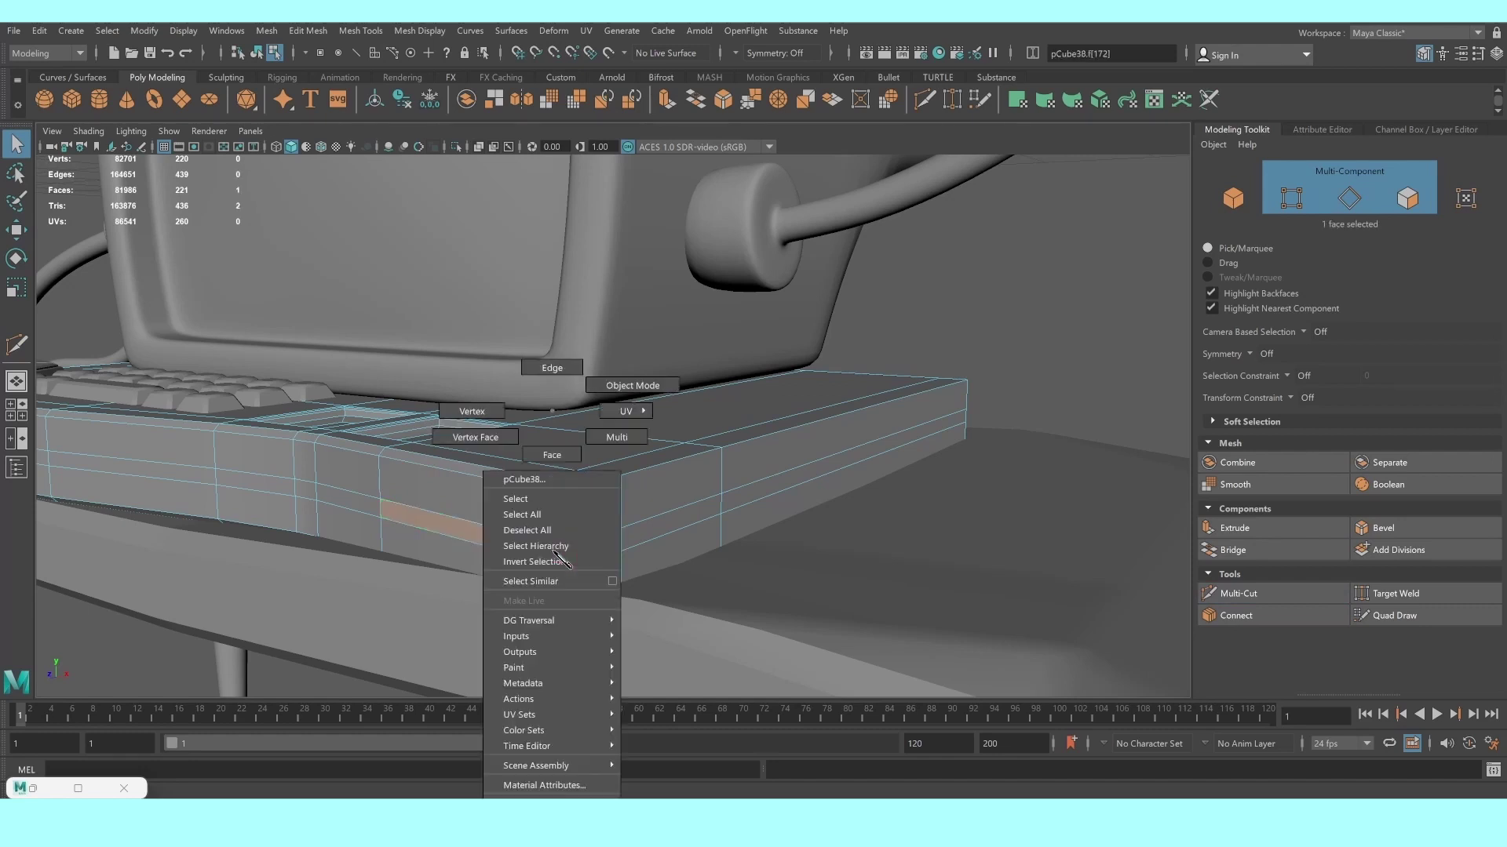
right_click_drag(528, 437, 532, 459)
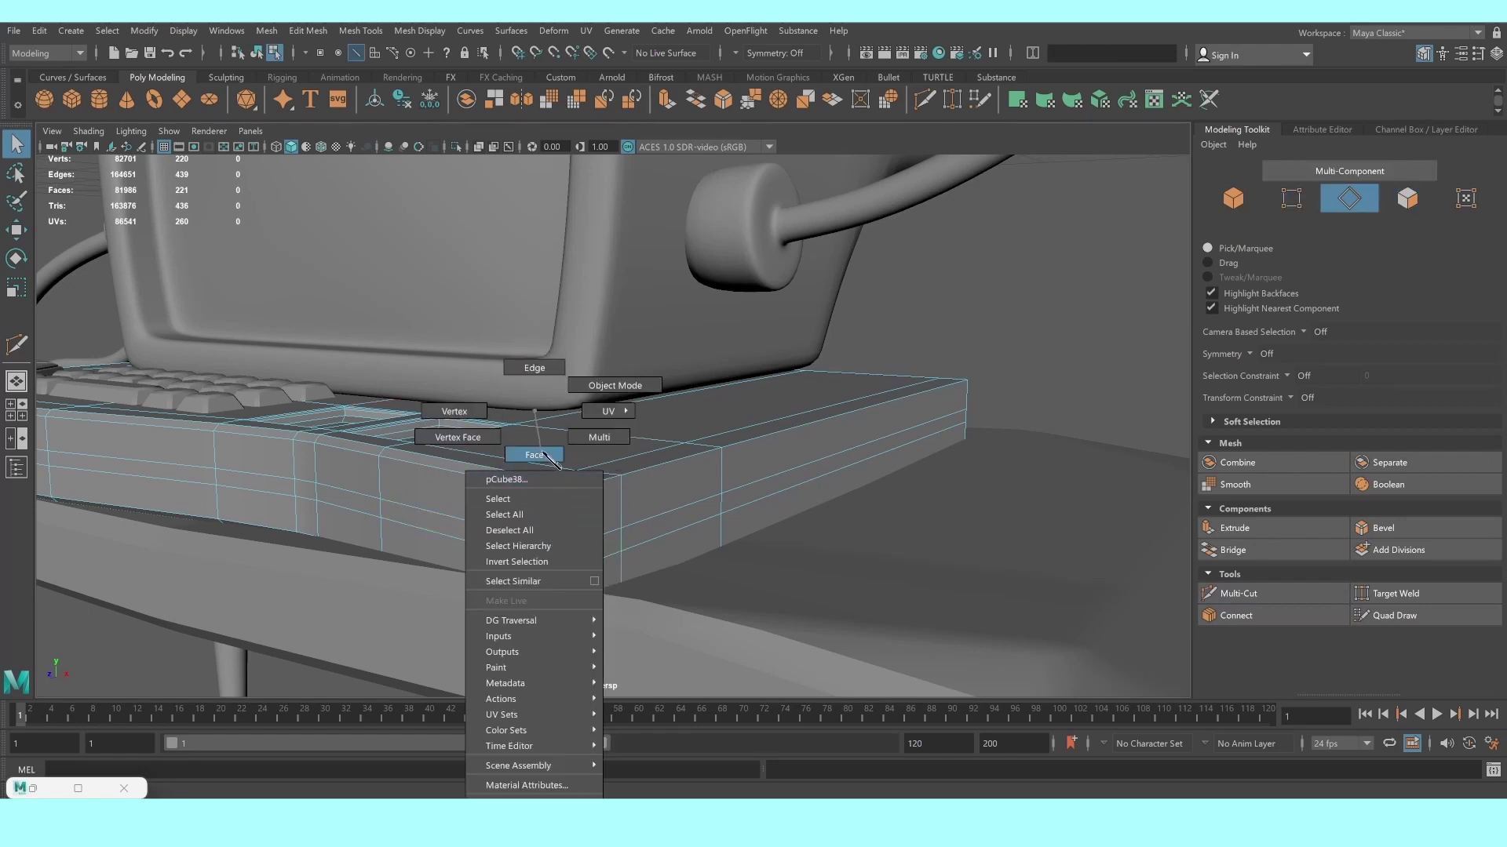
left_click(498, 538)
double_click(547, 553, "shift")
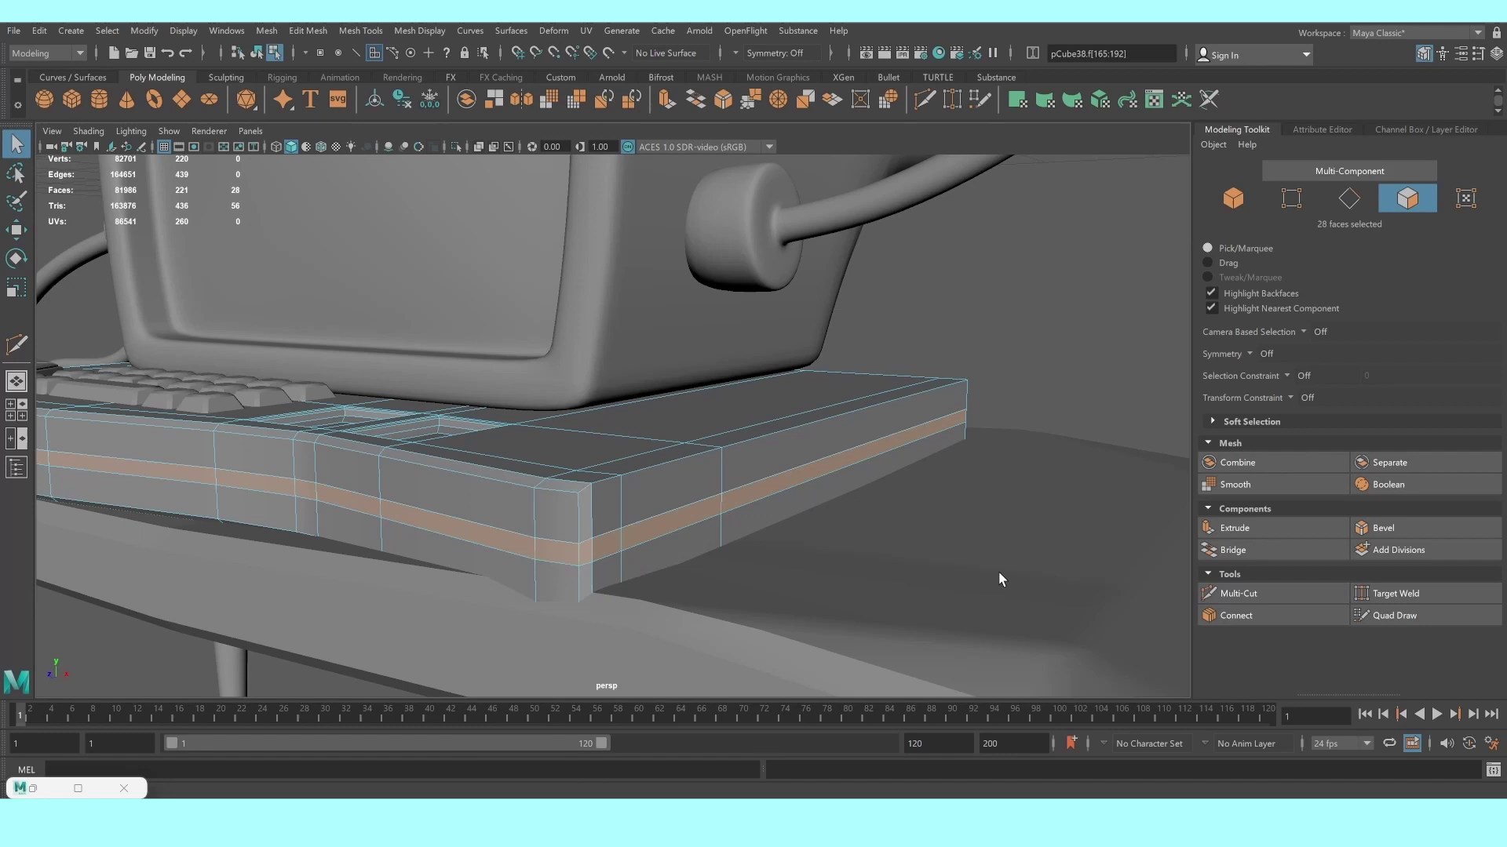
left_click(1234, 528)
left_click_drag(192, 210, 195, 211)
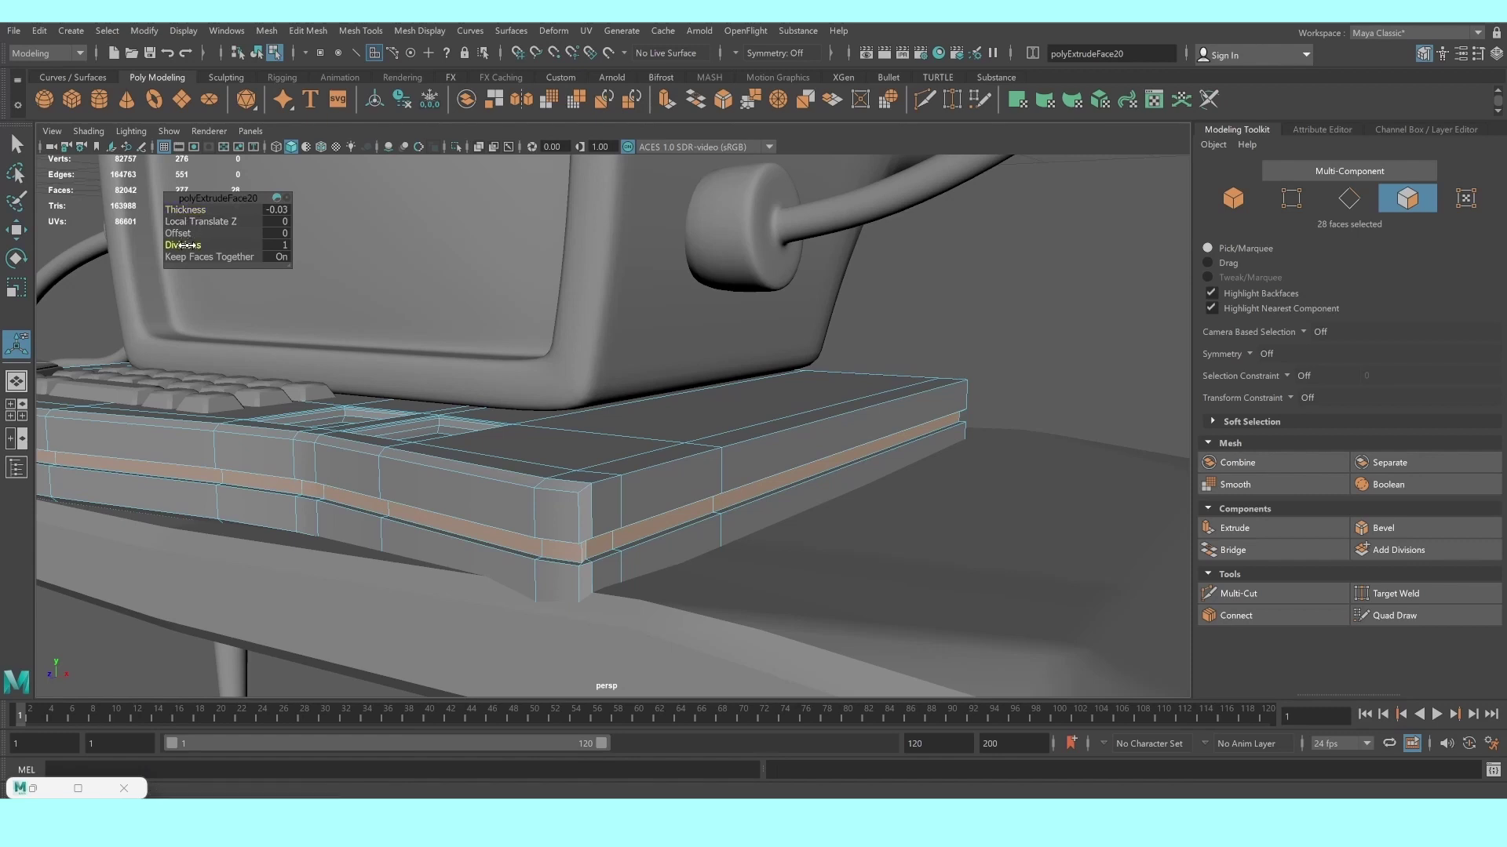
left_click_drag(182, 245, 228, 247)
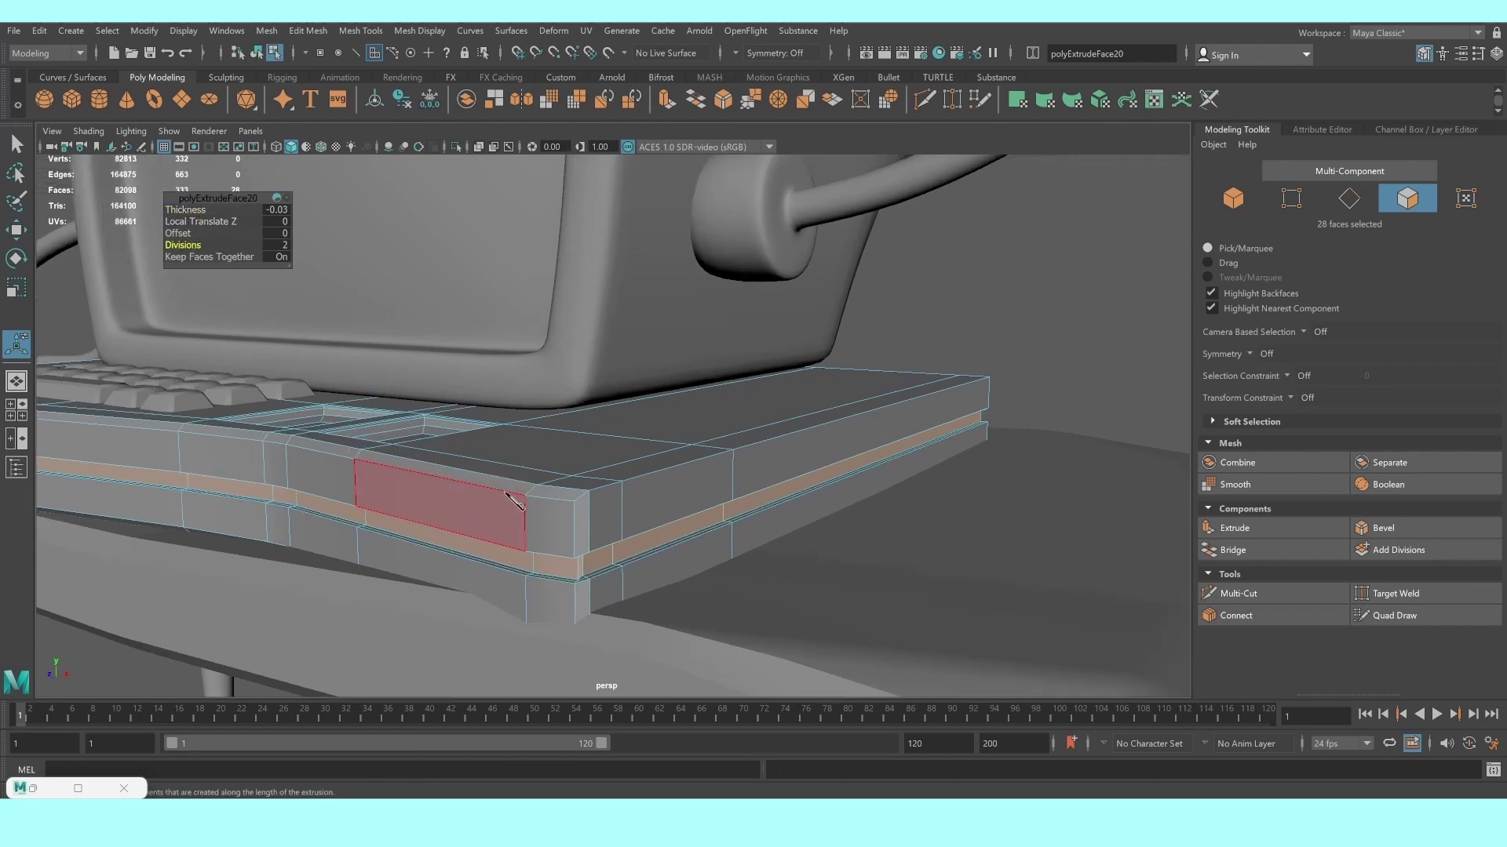
right_click_drag(506, 495, 676, 390)
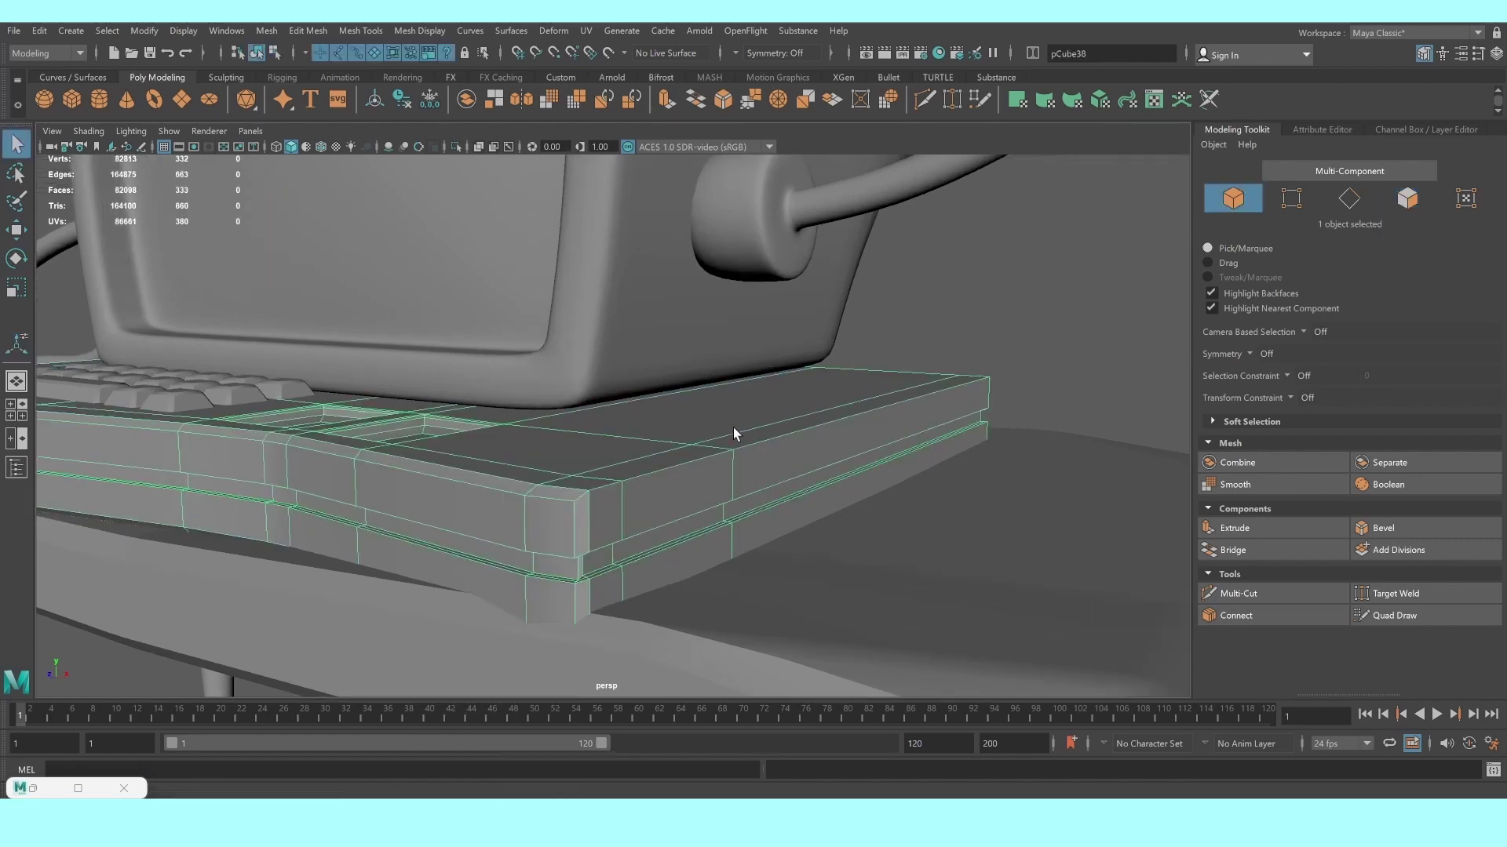
Bevel the base's top edge loop with 2 segments
mouse_move(602, 474)
left_mouse_down("alt")
mouse_move(498, 518)
mouse_move(392, 483)
mouse_move(548, 489)
mouse_move(510, 494)
mouse_move(565, 481)
left_mouse_up("alt")
left_click(549, 489)
key("f")
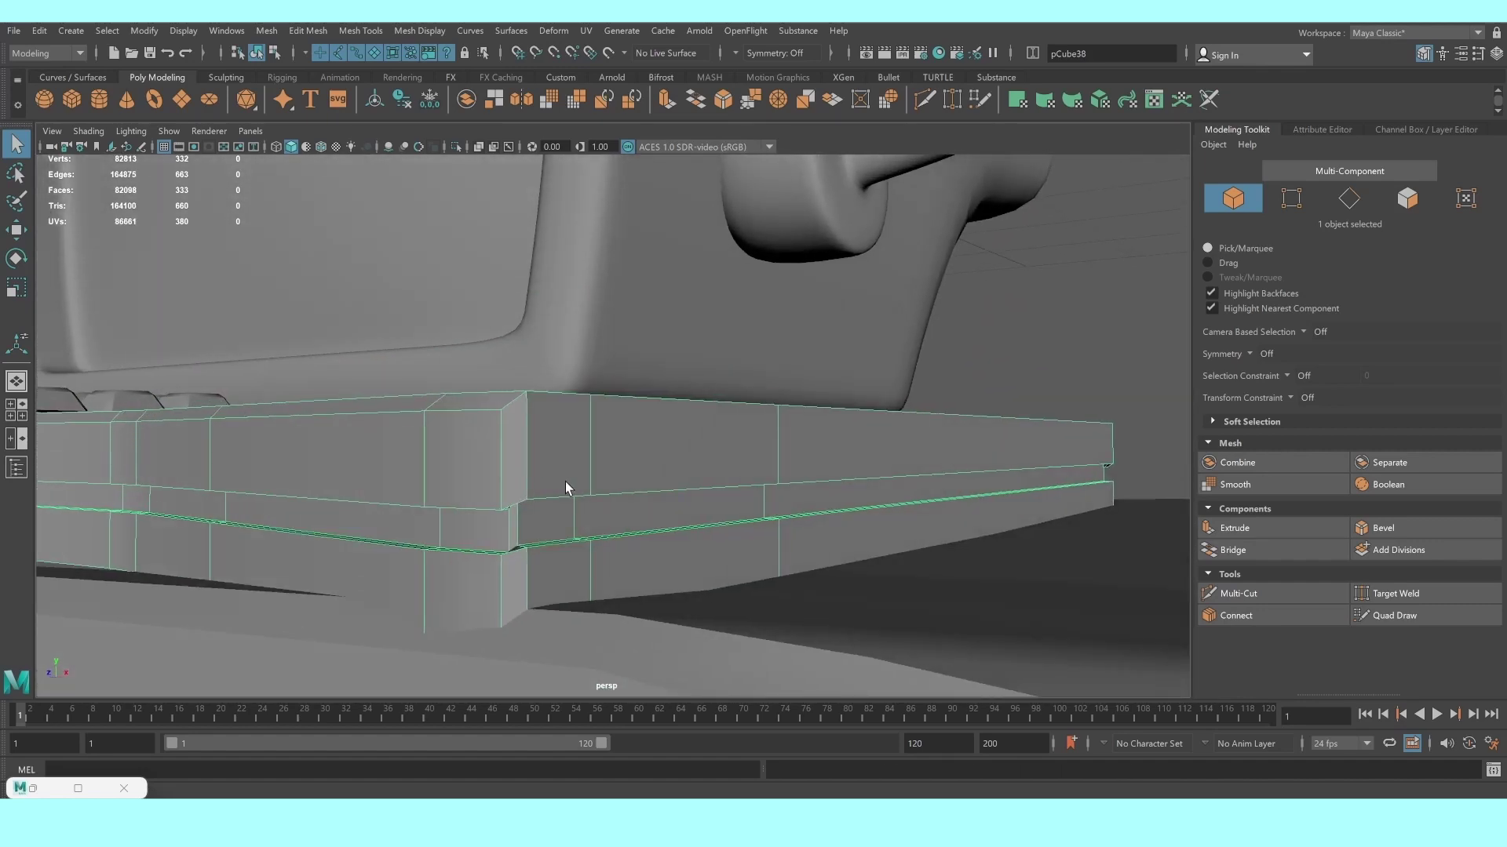
right_click_drag(580, 400, 565, 369)
left_click_drag(543, 501, 530, 525, "alt")
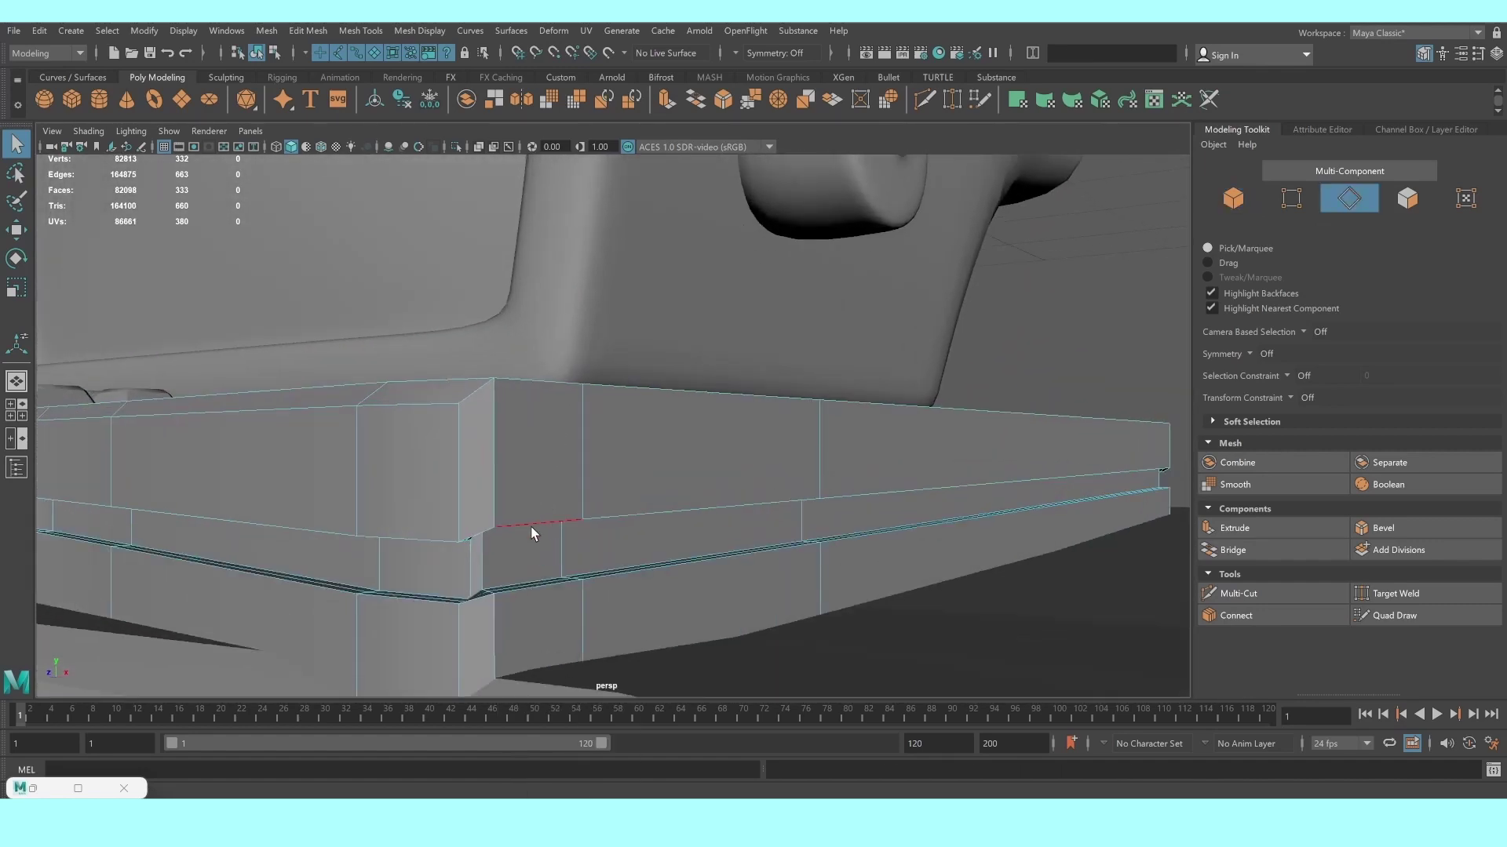
left_click(549, 521)
double_click(560, 522)
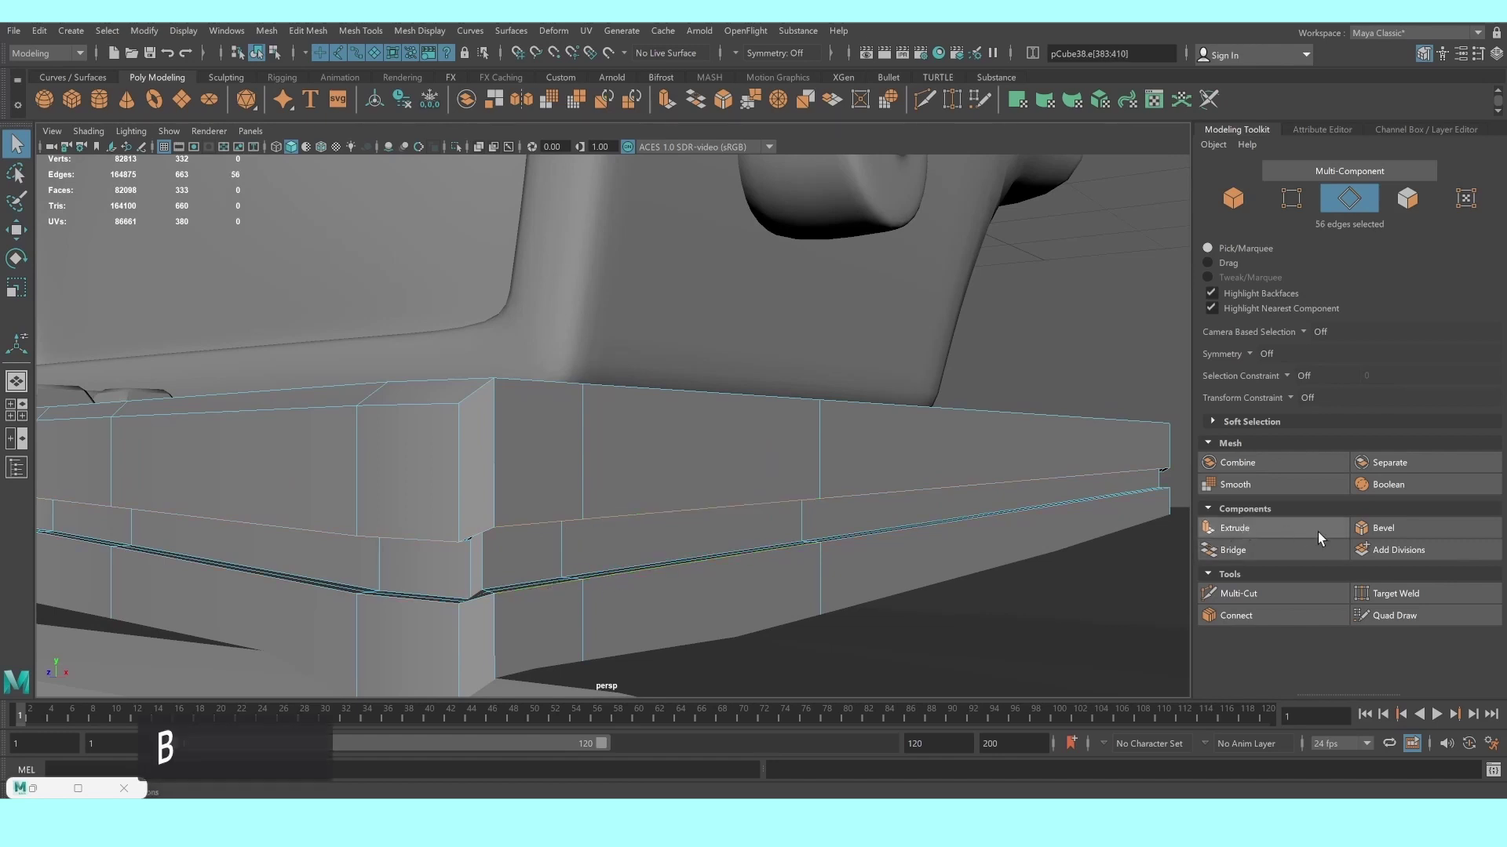
left_click(1382, 529)
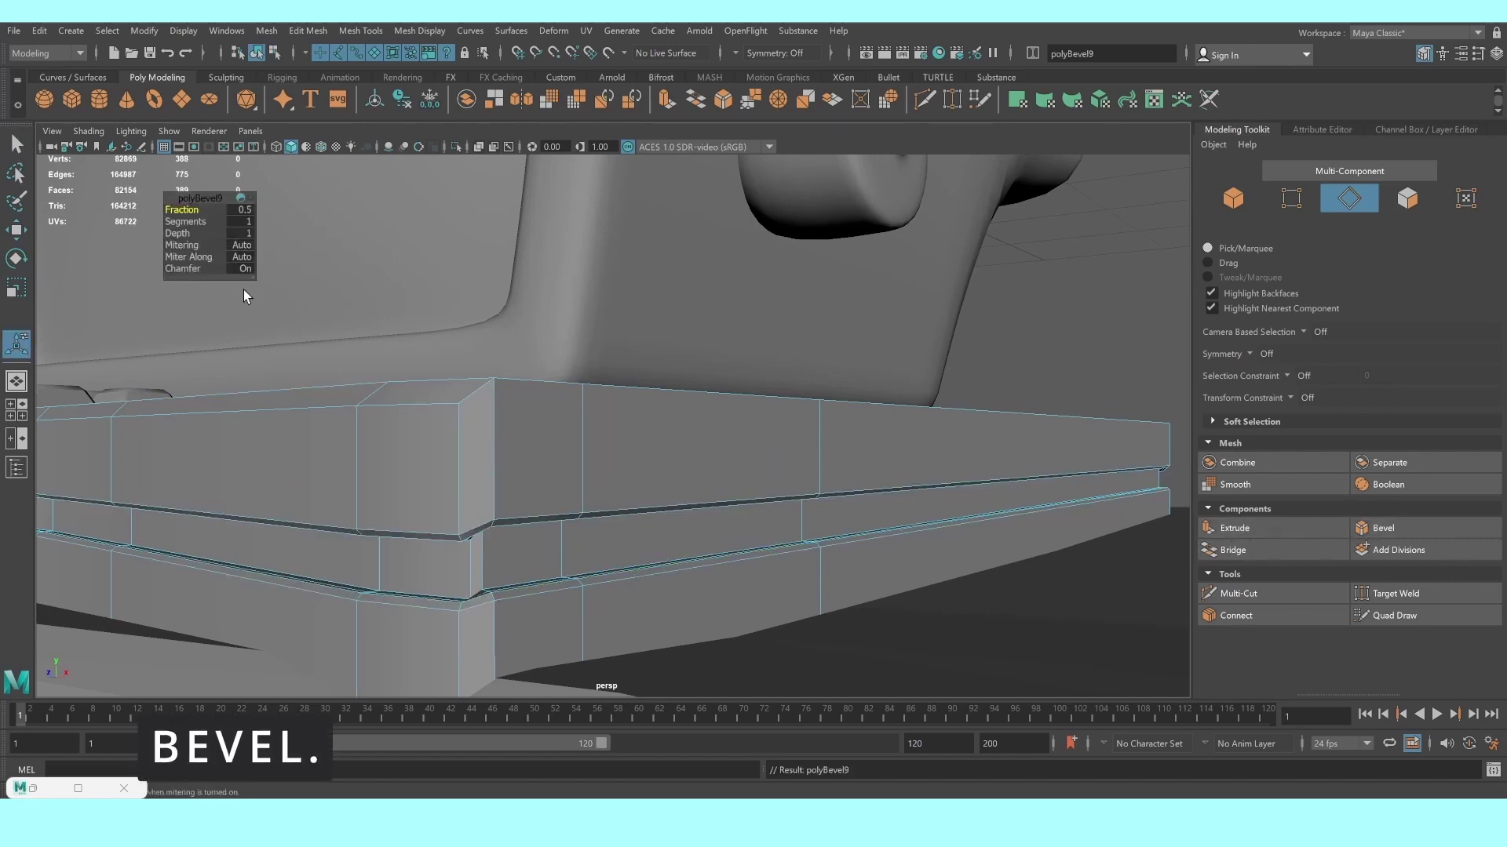
mouse_move(244, 295)
left_mouse_down("alt")
mouse_move(499, 481)
mouse_move(545, 387)
mouse_move(622, 292)
left_mouse_up("alt")
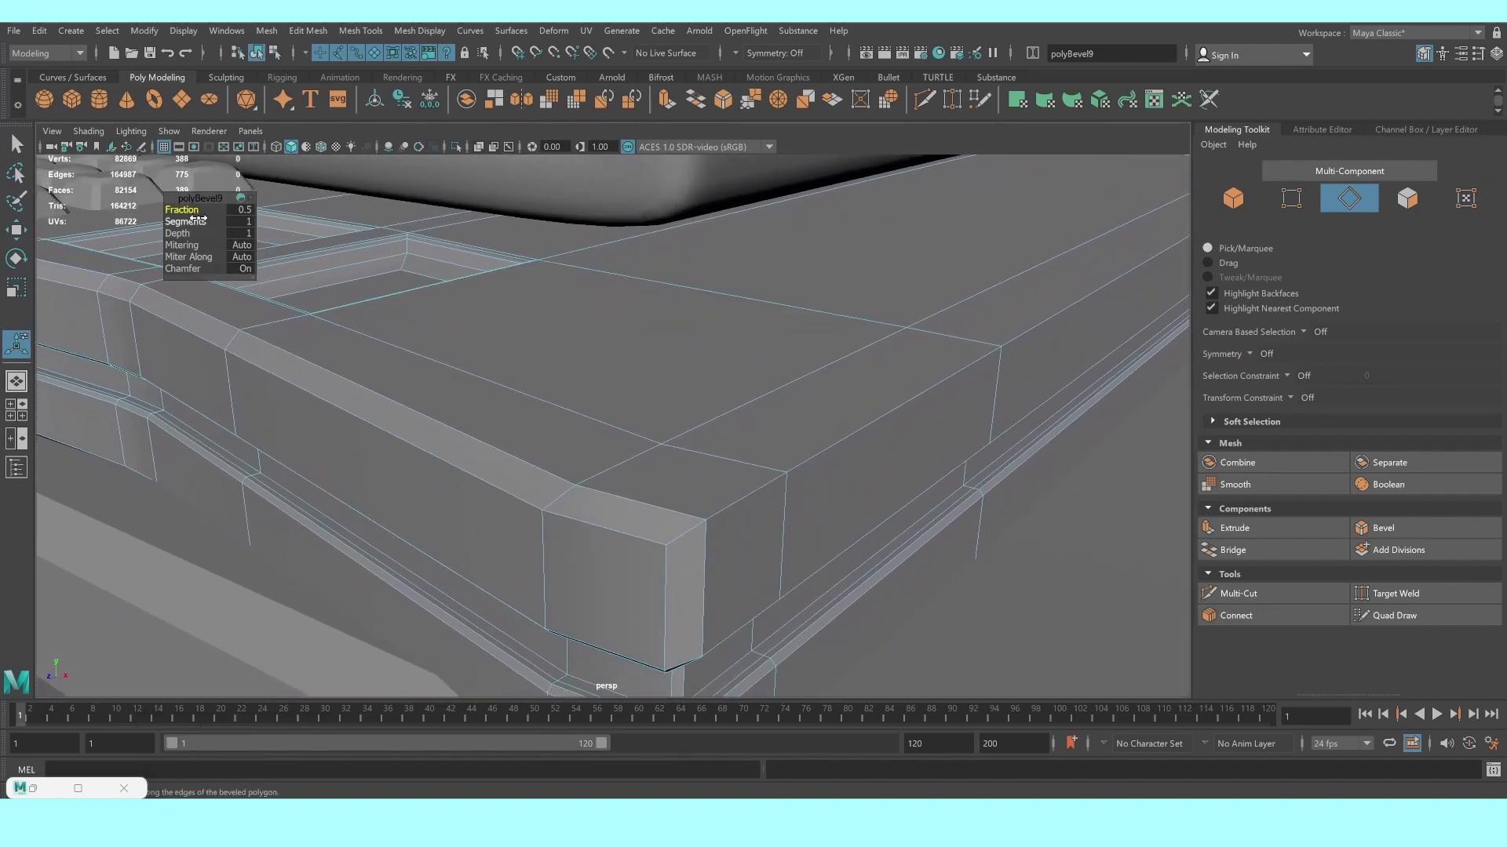
left_click_drag(193, 223, 207, 224)
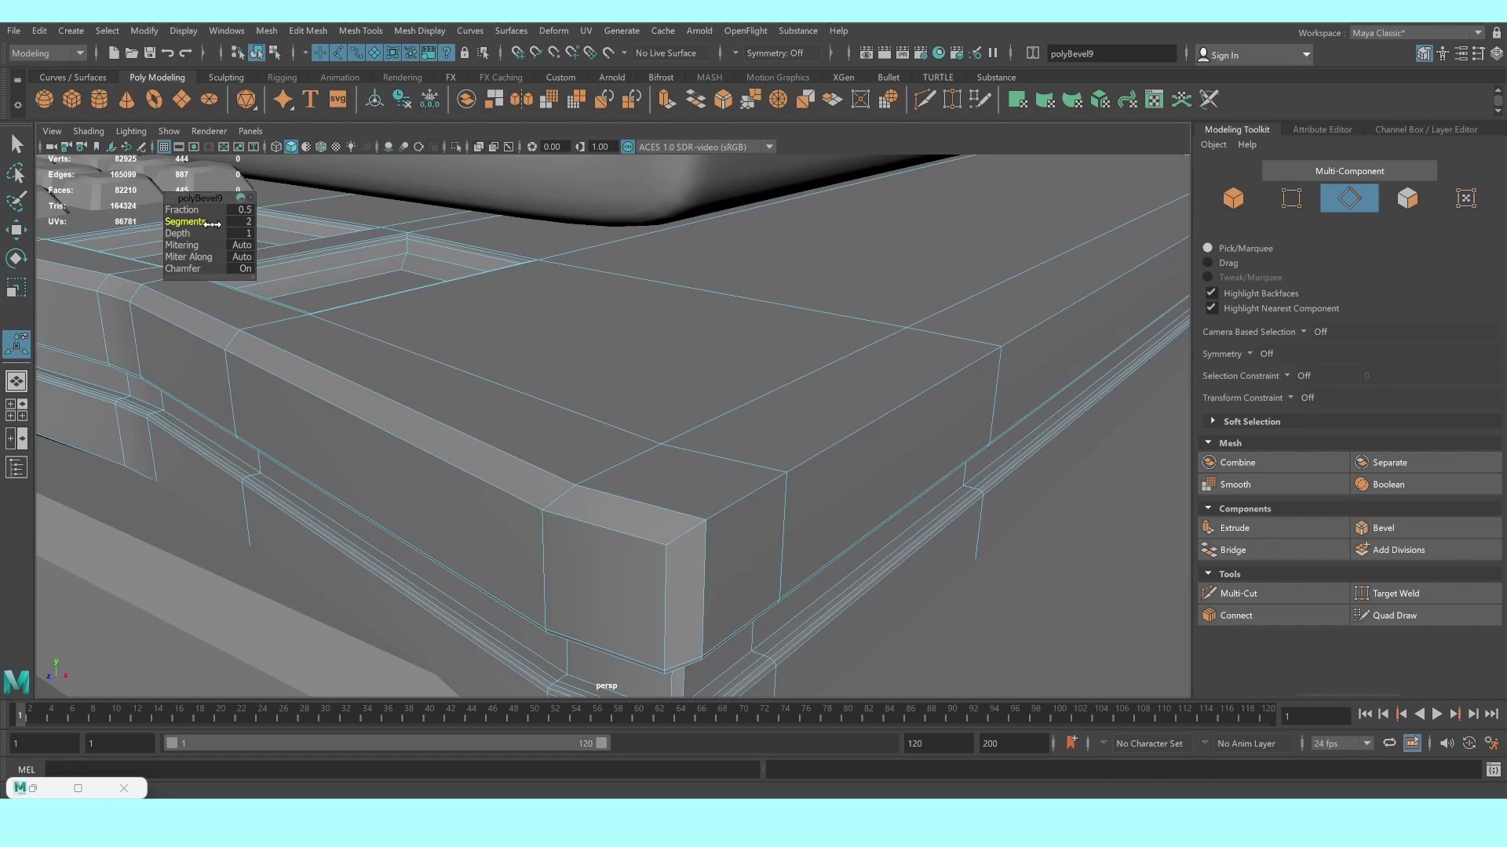
right_click_drag(599, 394, 675, 345)
scroll(709, 370, "down", 5)
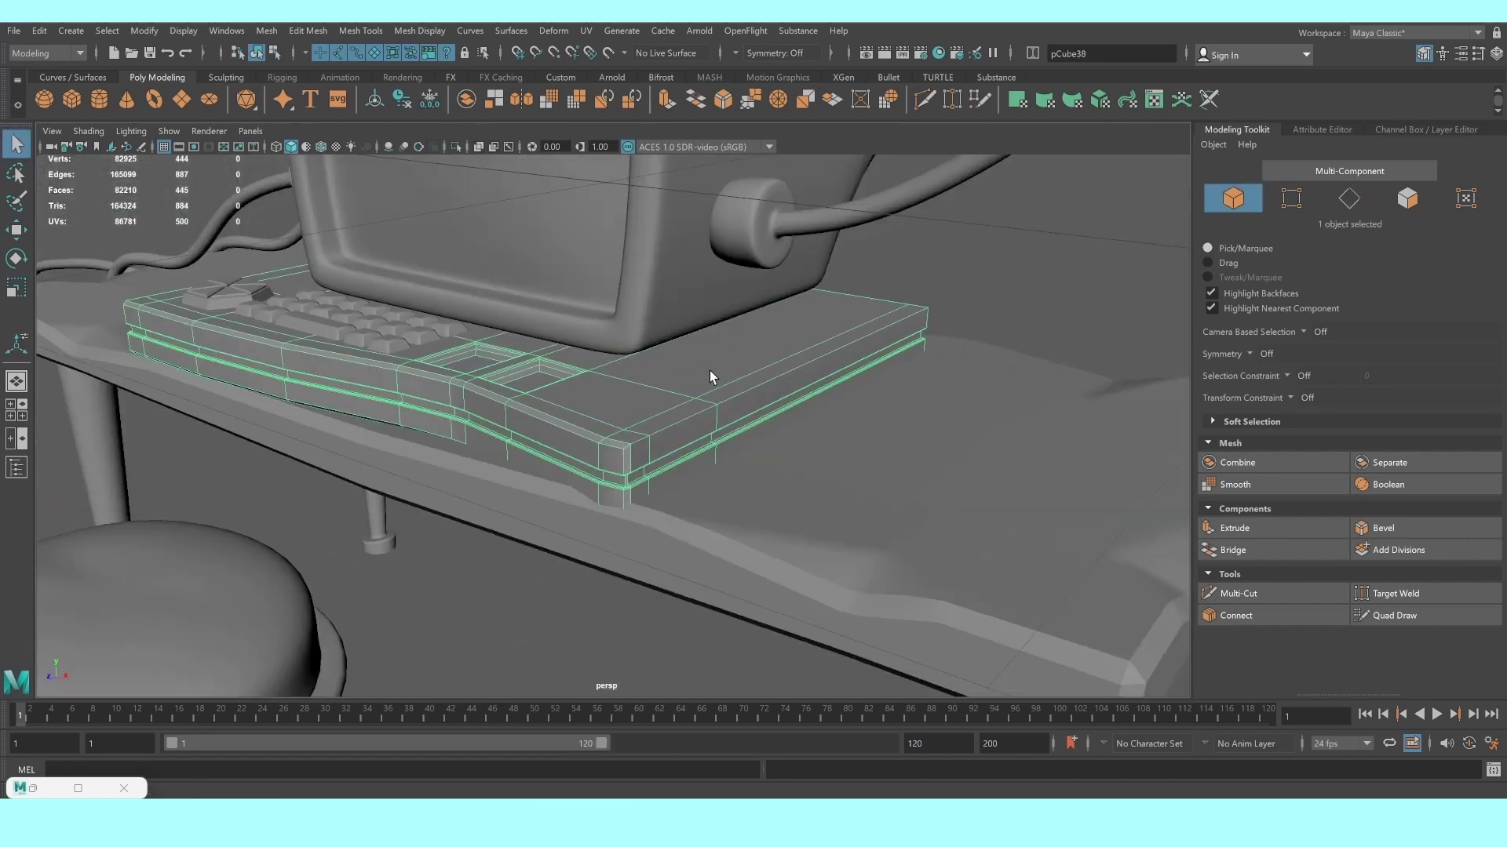
mouse_move(871, 312)
left_mouse_down("alt")
mouse_move(618, 410)
mouse_move(686, 403)
mouse_move(703, 398)
mouse_move(588, 410)
mouse_move(685, 411)
left_mouse_up("alt")
Select the vertices at the keyboard base's right end in the side view
left_click(684, 412)
right_click_drag(684, 412, 689, 361)
key("space")
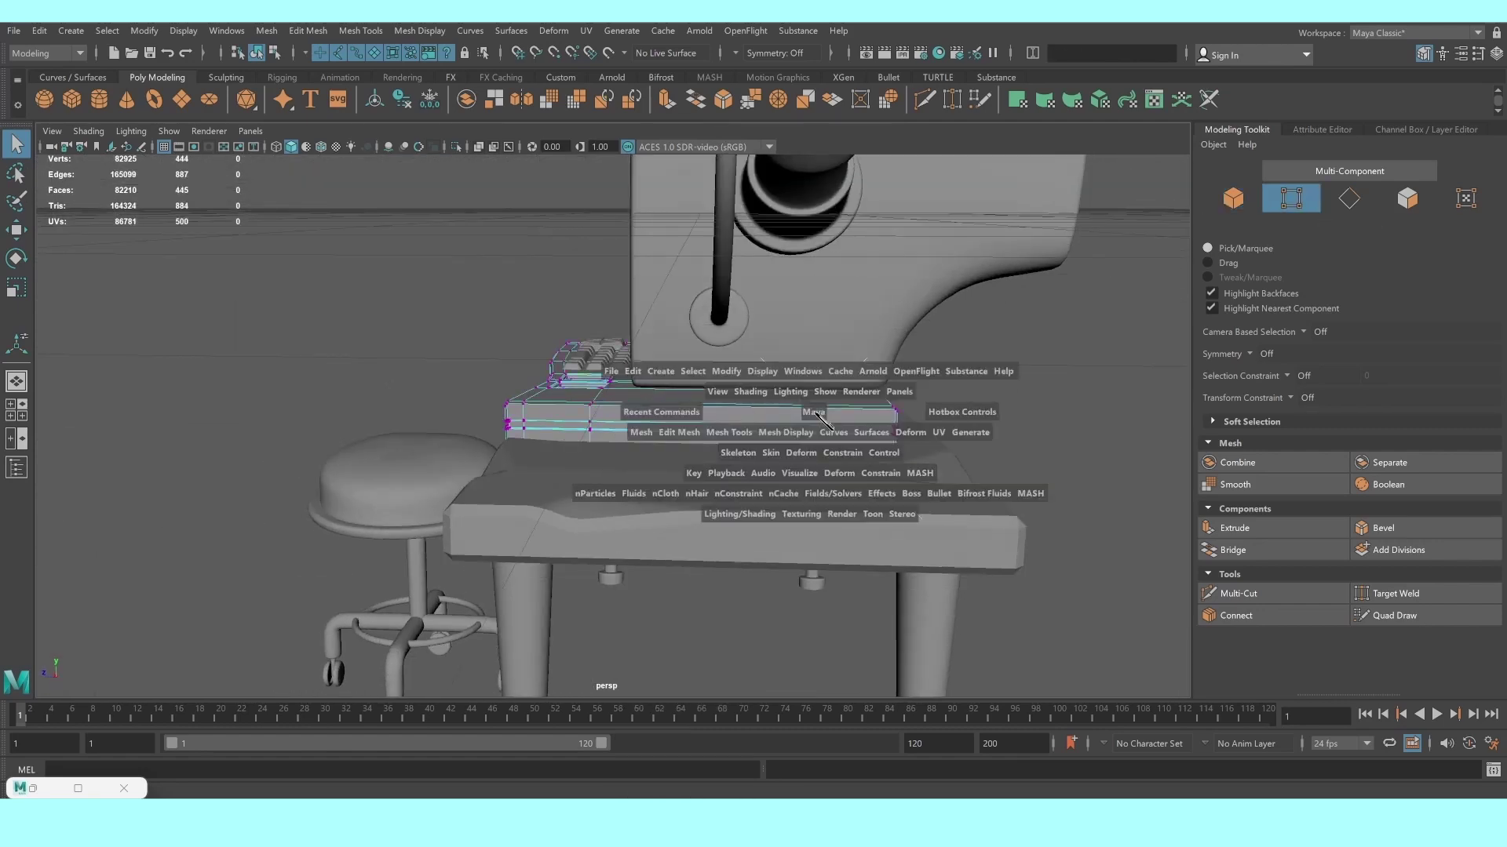
scroll(840, 537, "down", 3)
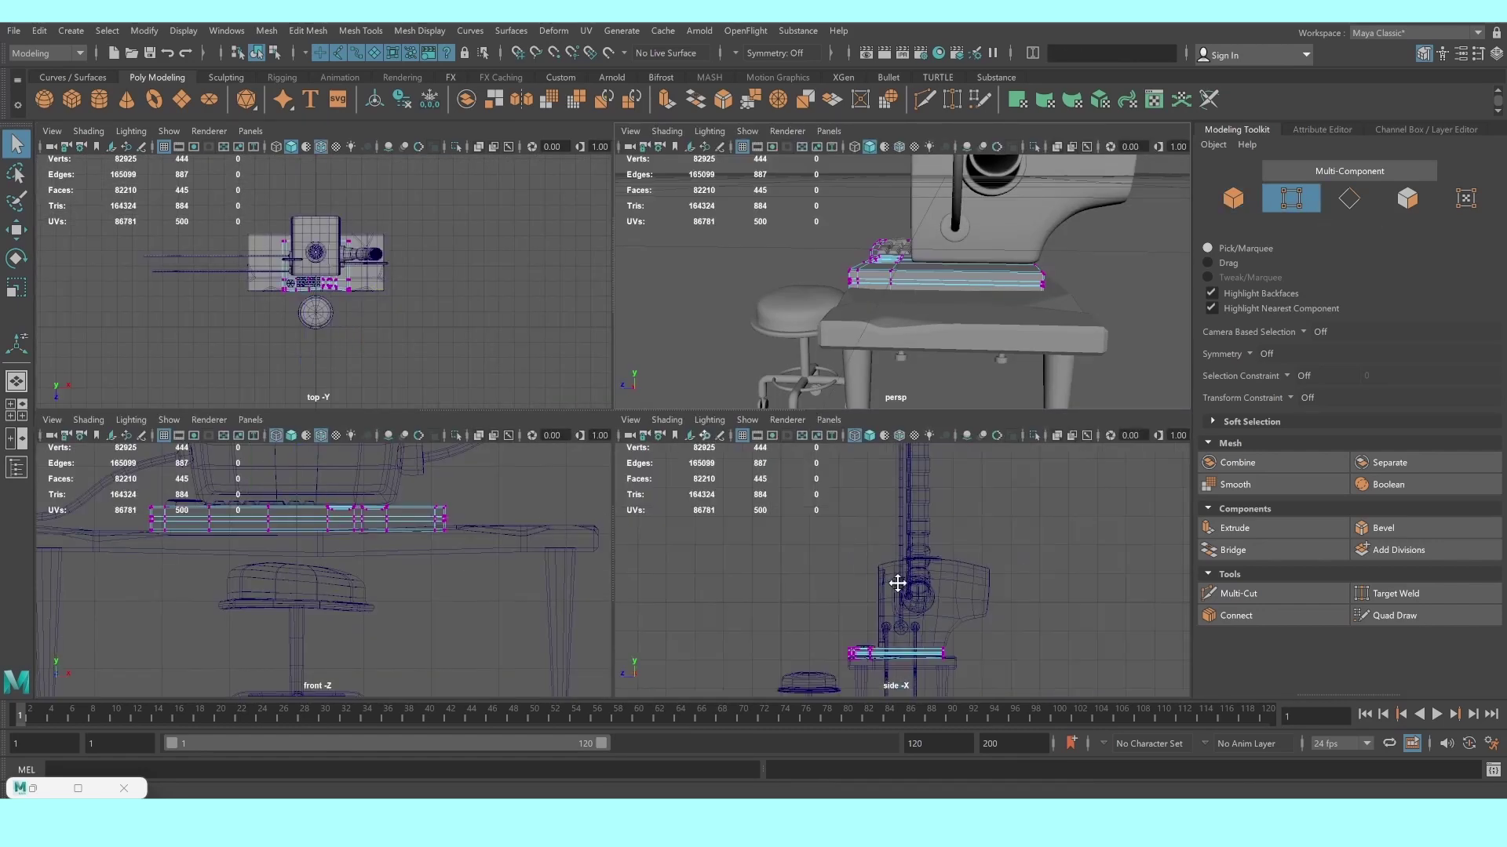
left_click_drag(887, 553, 926, 585)
key("space")
scroll(644, 404, "up", 3)
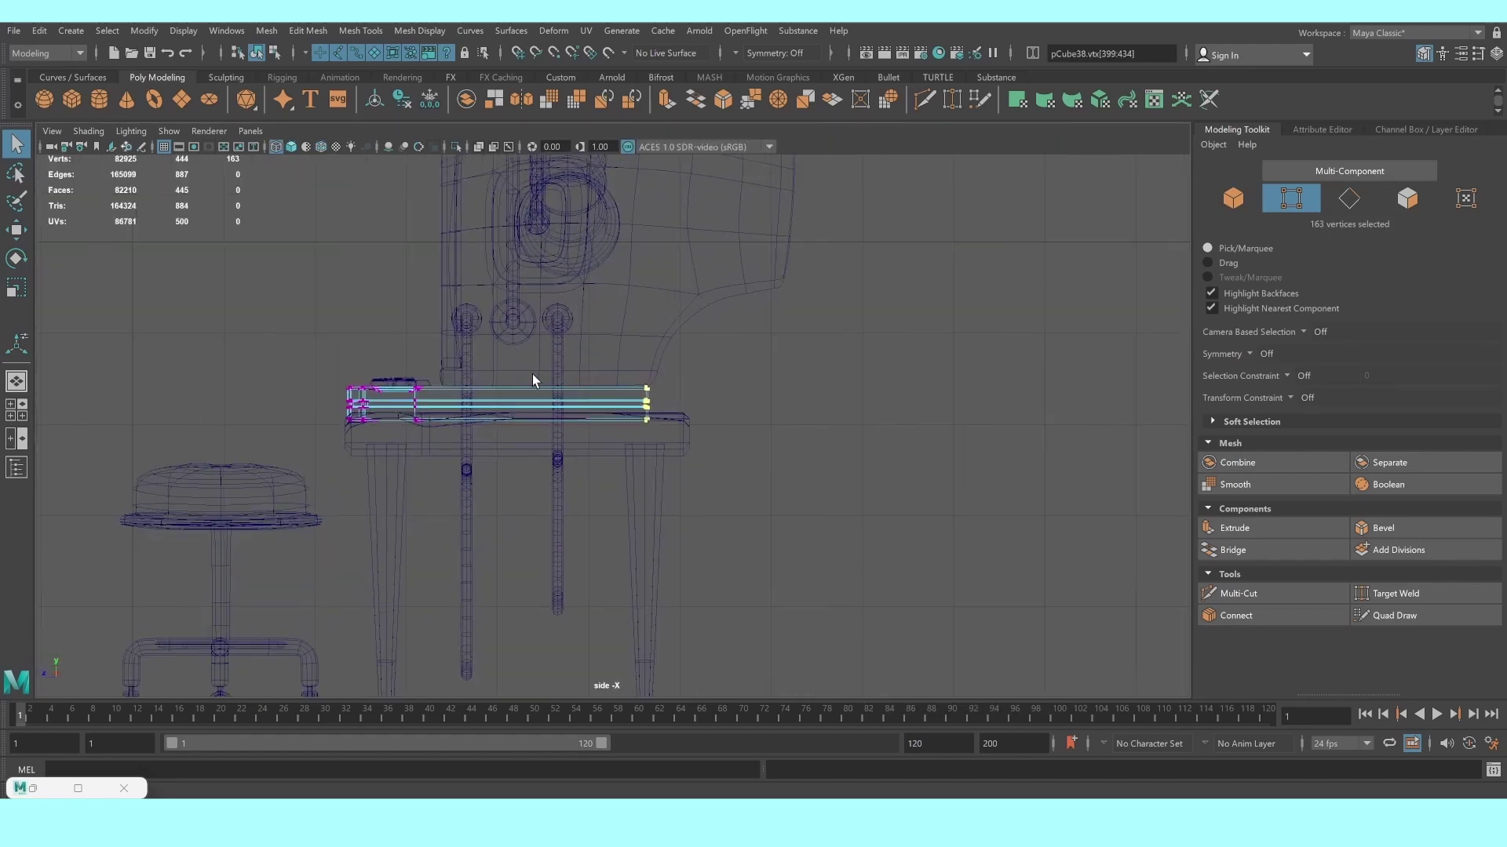
Move the end vertices left to shorten the base, then return to Object Mode
key("w")
left_click_drag(581, 406, 531, 404)
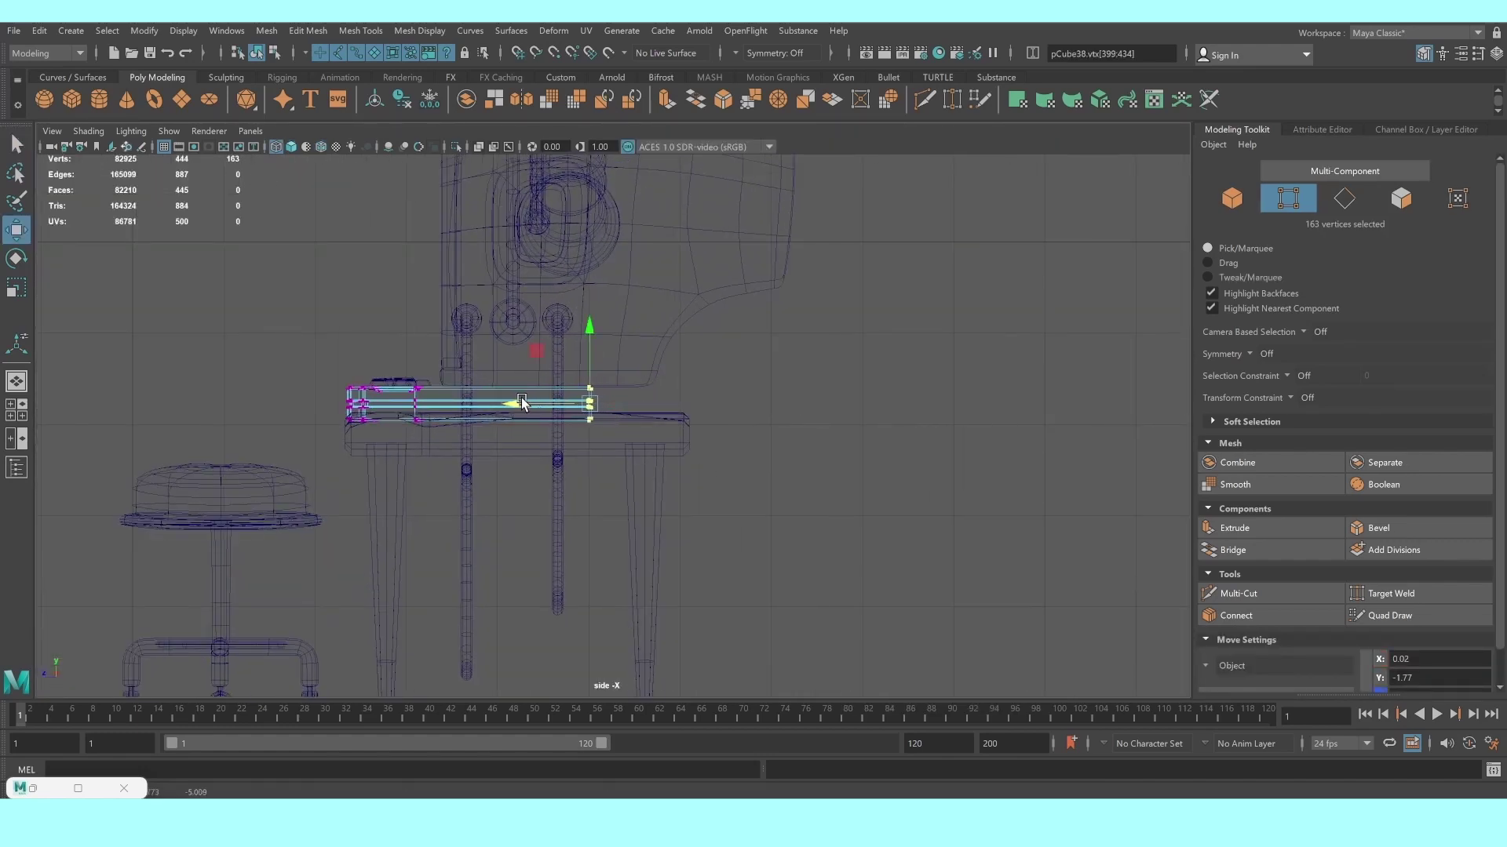
key("space")
key("space")
scroll(686, 411, "down", 2)
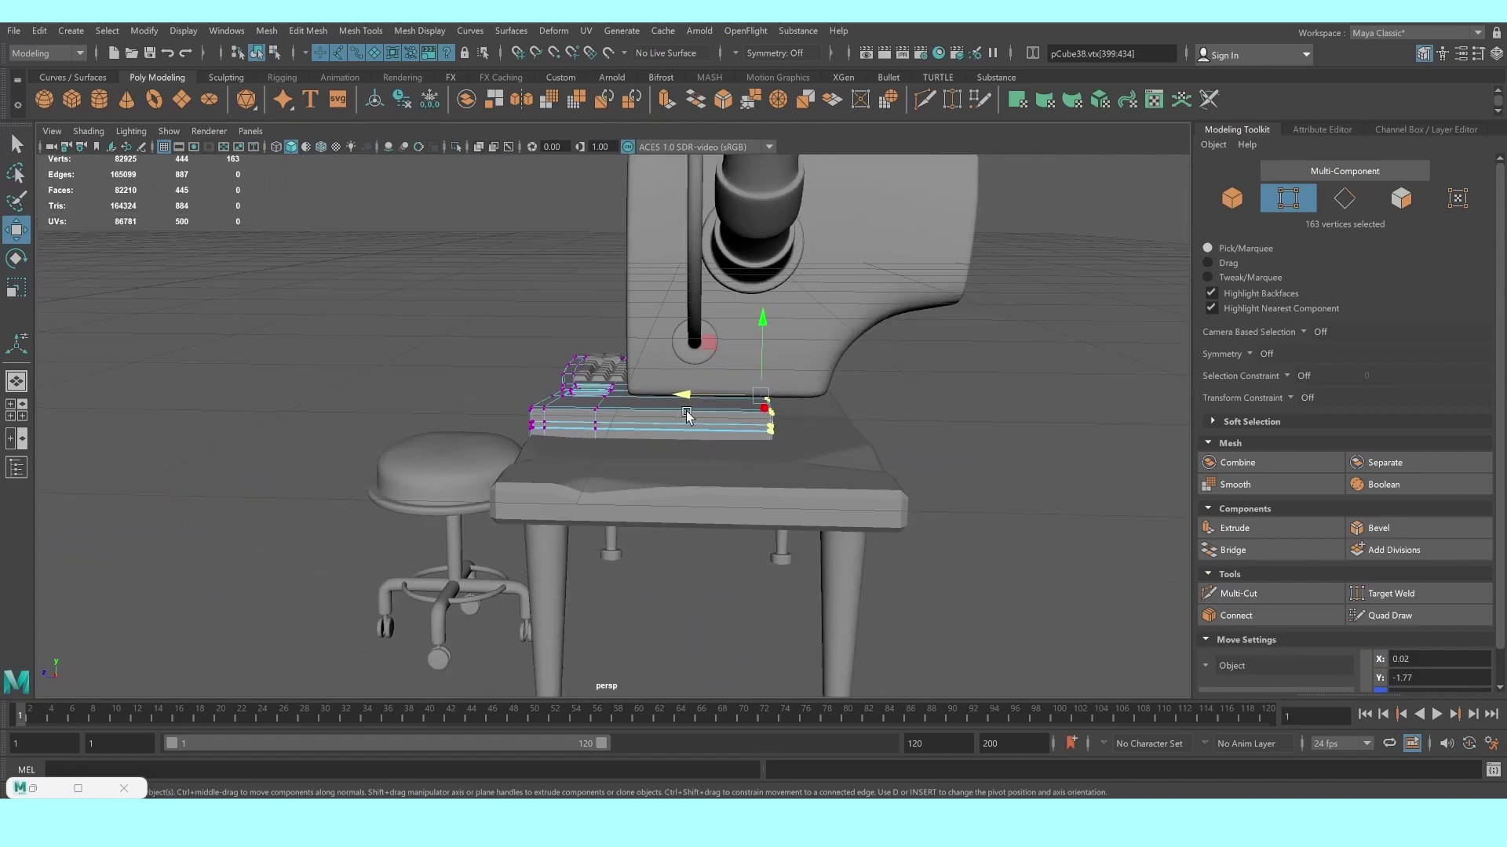
right_click(687, 411)
left_click(783, 356)
mouse_move(1005, 397)
left_mouse_down("alt")
mouse_move(727, 428)
mouse_move(798, 435)
mouse_move(858, 463)
mouse_move(821, 485)
mouse_move(885, 491)
mouse_move(770, 506)
mouse_move(797, 478)
mouse_move(801, 385)
mouse_move(757, 383)
left_mouse_up("alt")
scroll(769, 505, "up", 3)
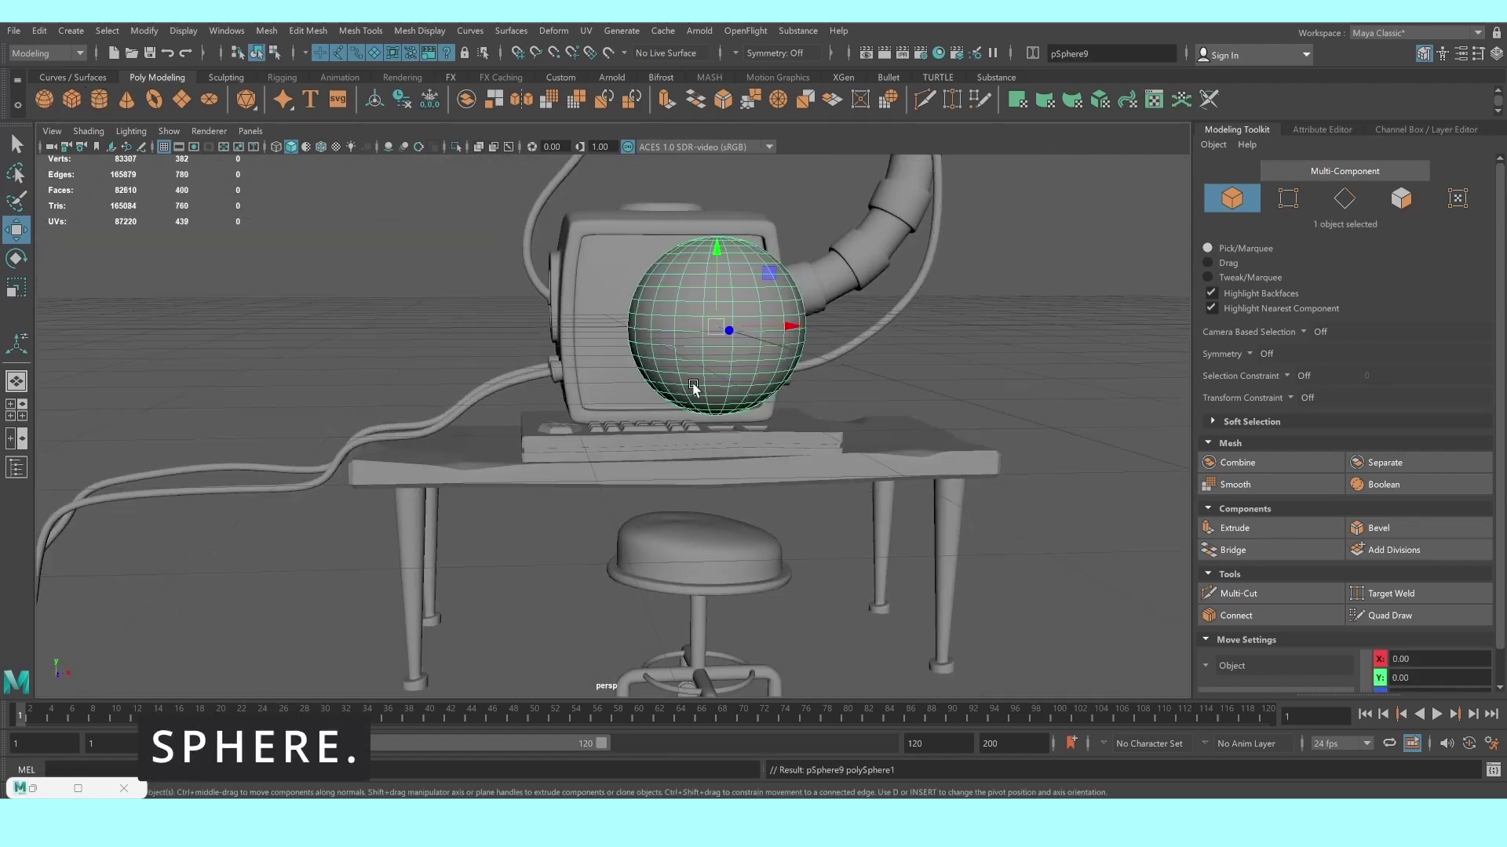
Rotate the new sphere and set polySphere1 Subdivisions Axis and Height to 10
key("e")
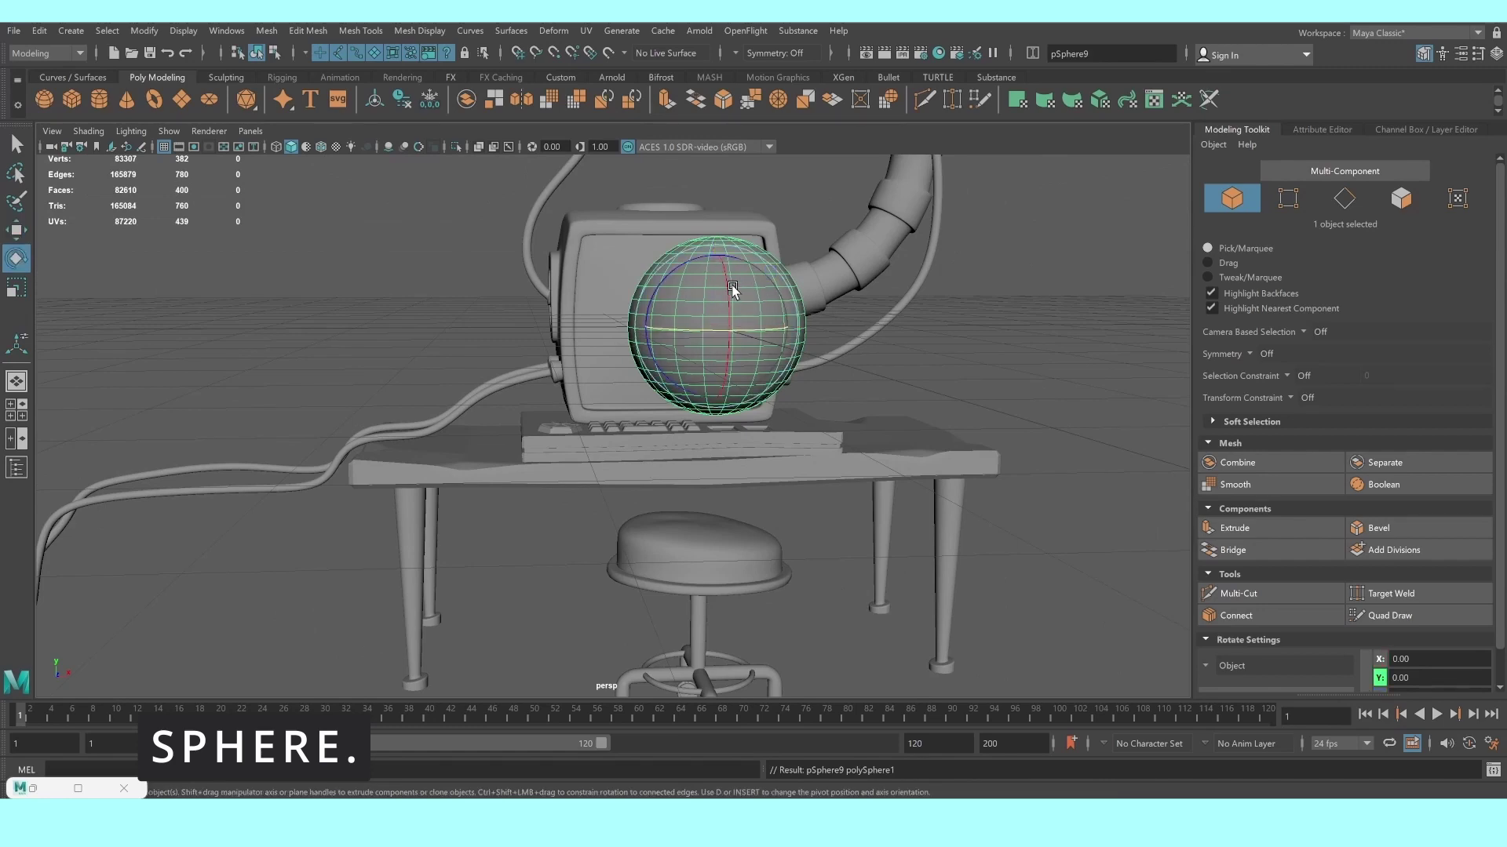
mouse_move(732, 289)
left_mouse_down()
mouse_move(734, 342)
mouse_move(679, 293)
mouse_move(662, 341)
left_mouse_up()
scroll(662, 341, "up", 5)
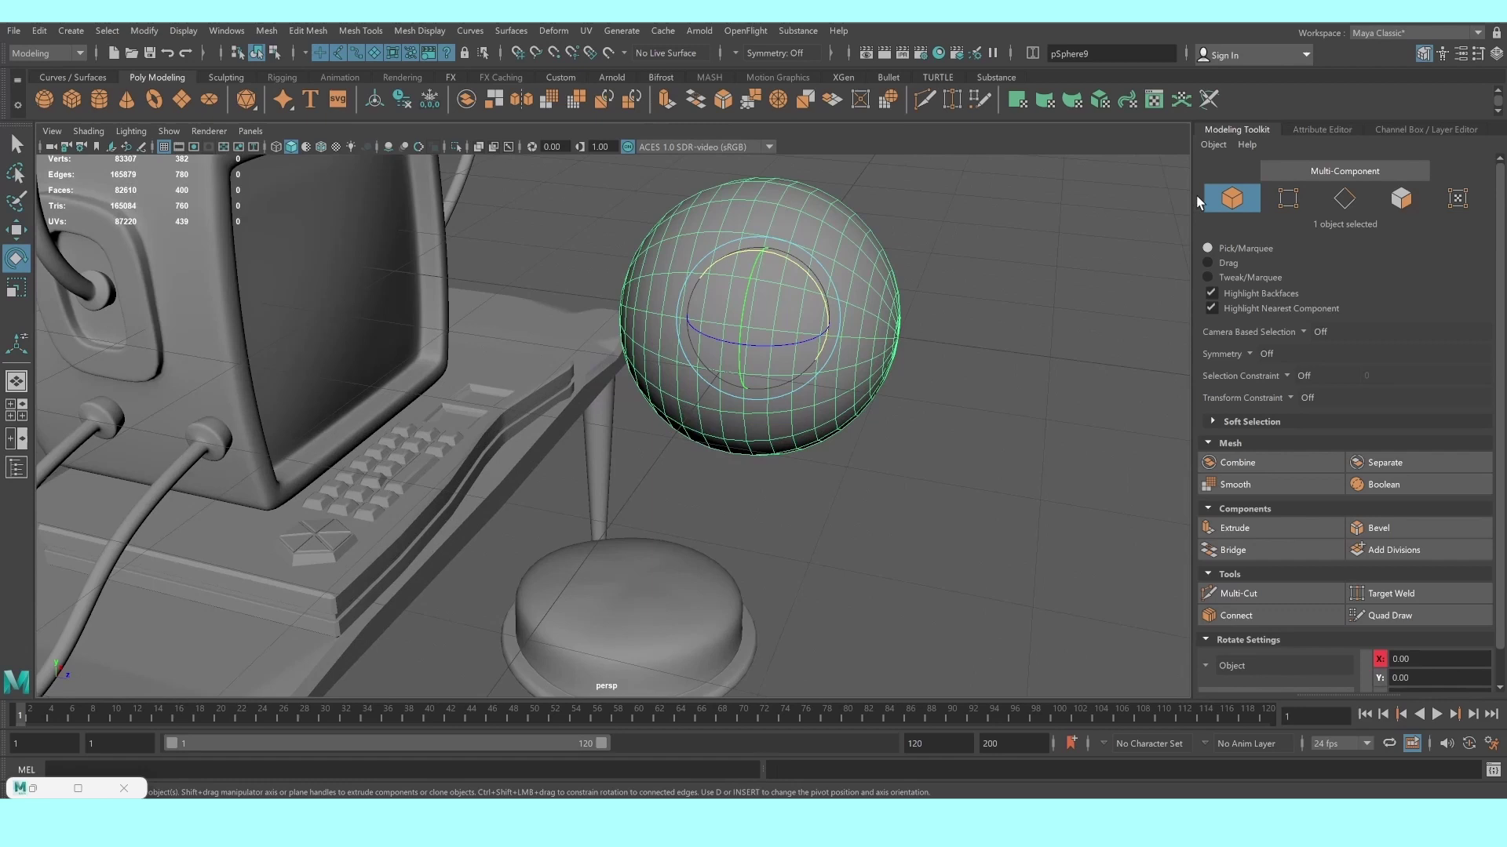
left_click(1382, 128)
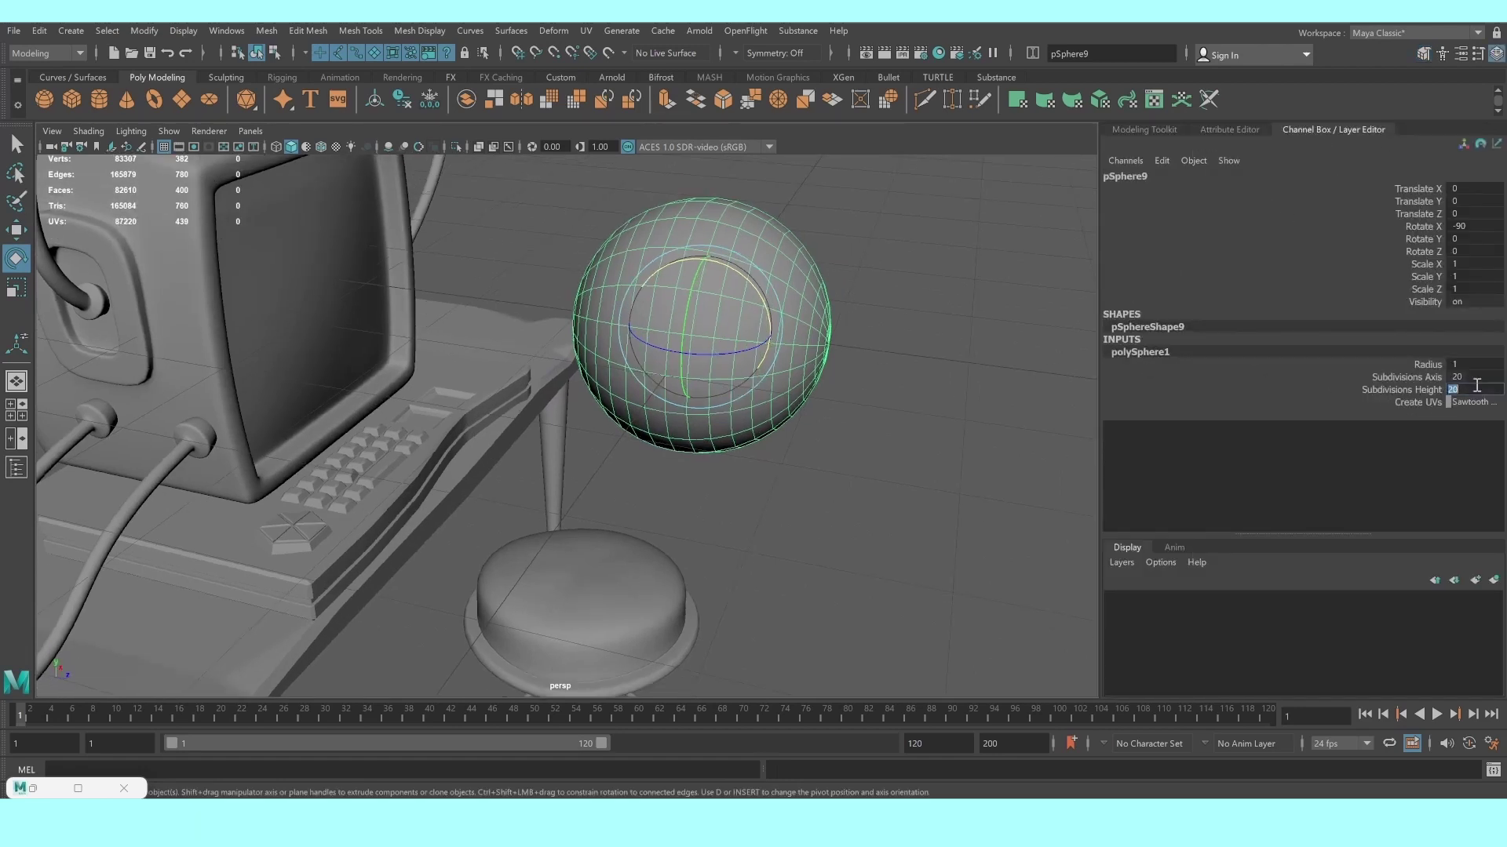
left_click(1479, 388)
type("10")
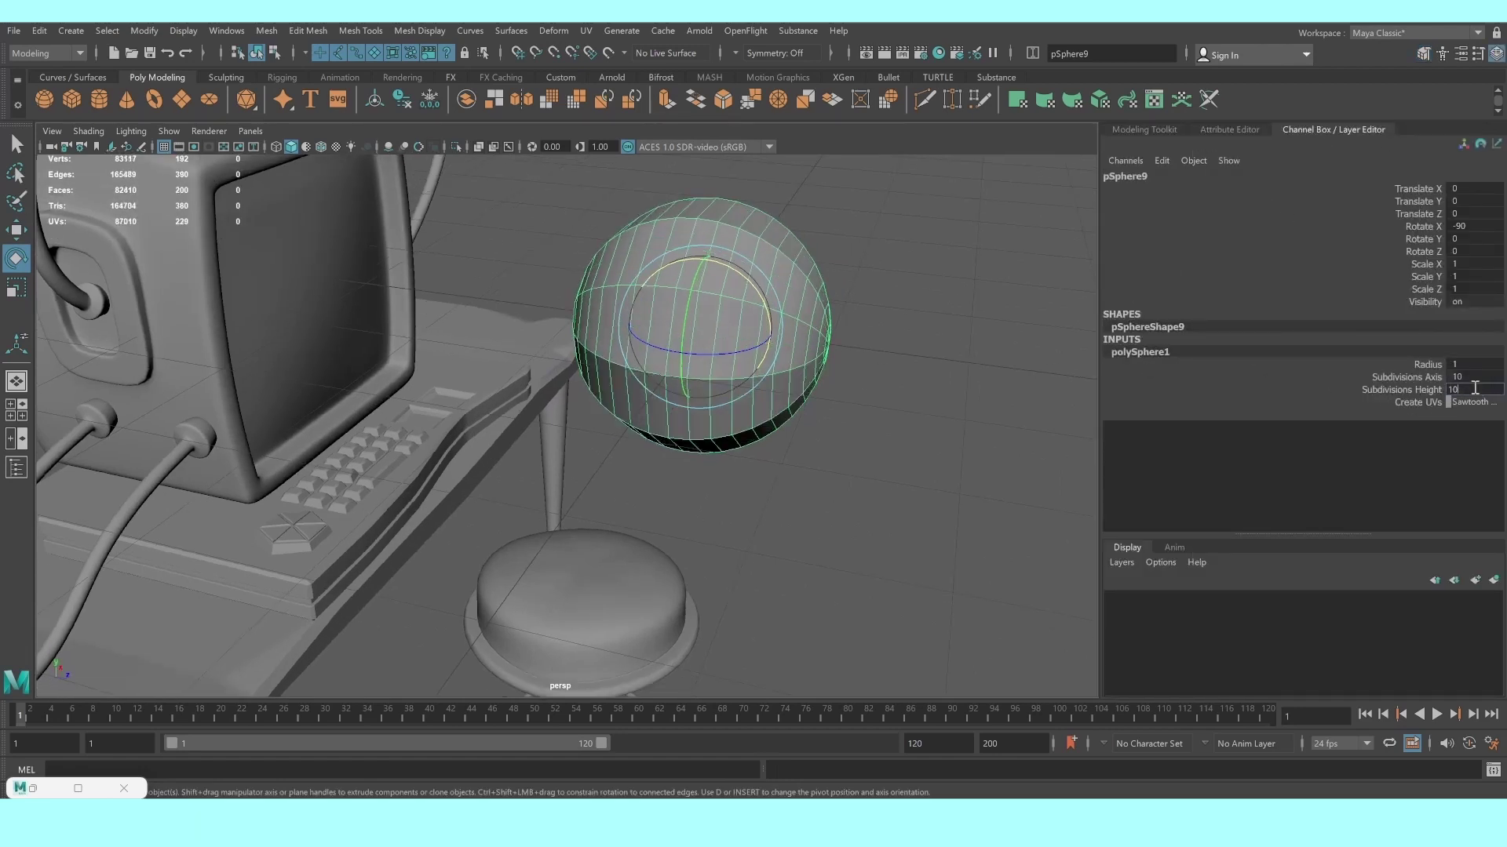
key("Return")
Delete half of the sphere's faces to leave a dome and preview it smoothed
right_click_drag(823, 338, 829, 392)
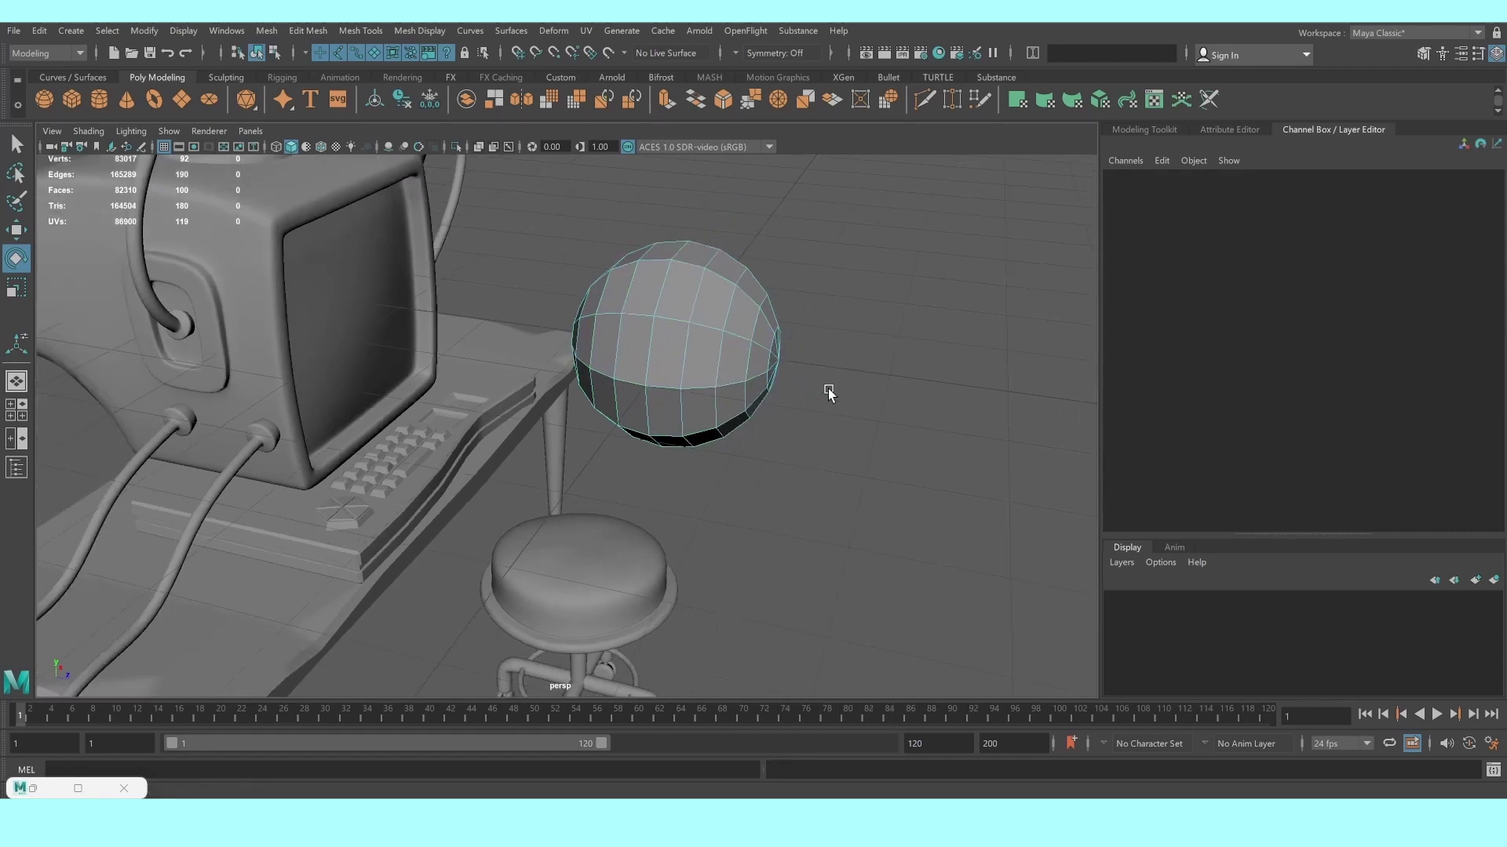
mouse_move(829, 392)
left_mouse_down("alt")
mouse_move(783, 393)
mouse_move(662, 289)
left_mouse_up("alt")
mouse_move(548, 189)
left_mouse_down()
mouse_move(702, 480)
mouse_move(672, 478)
left_mouse_up()
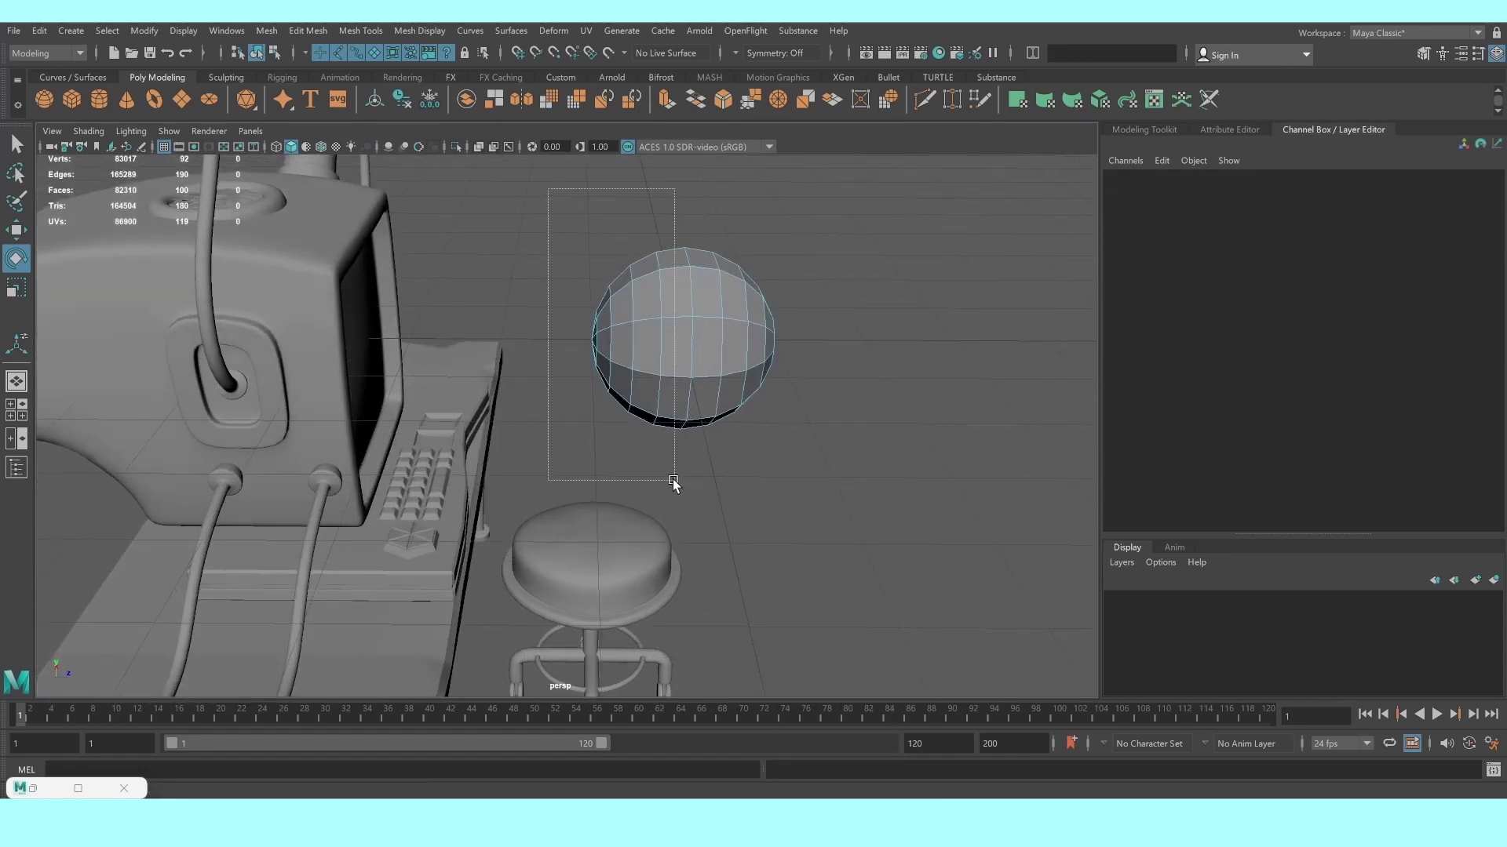
key("Delete")
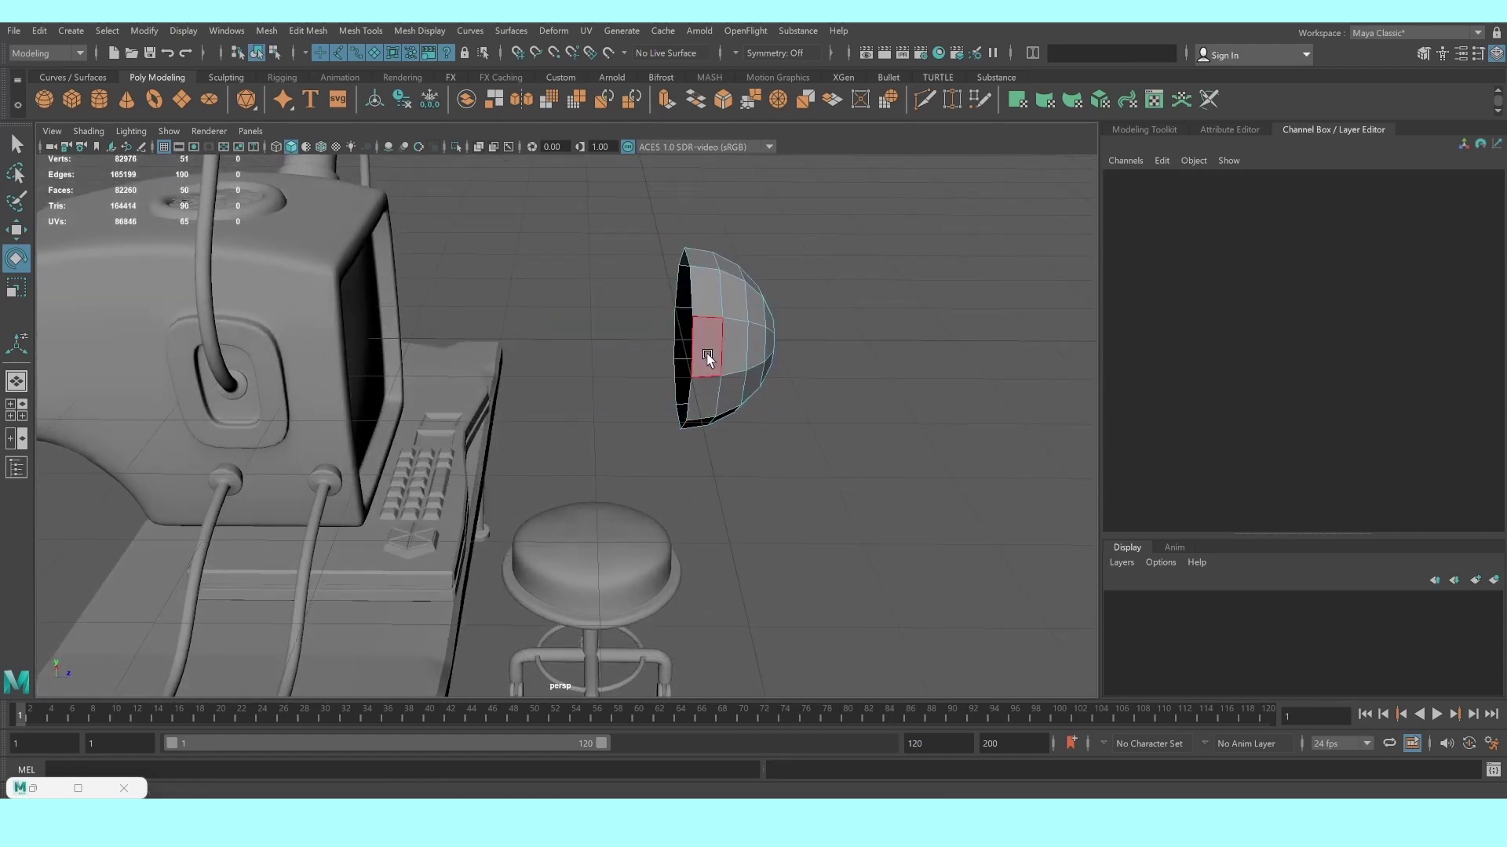
left_click_drag(707, 357, 690, 346, "alt")
right_click_drag(690, 346, 746, 316)
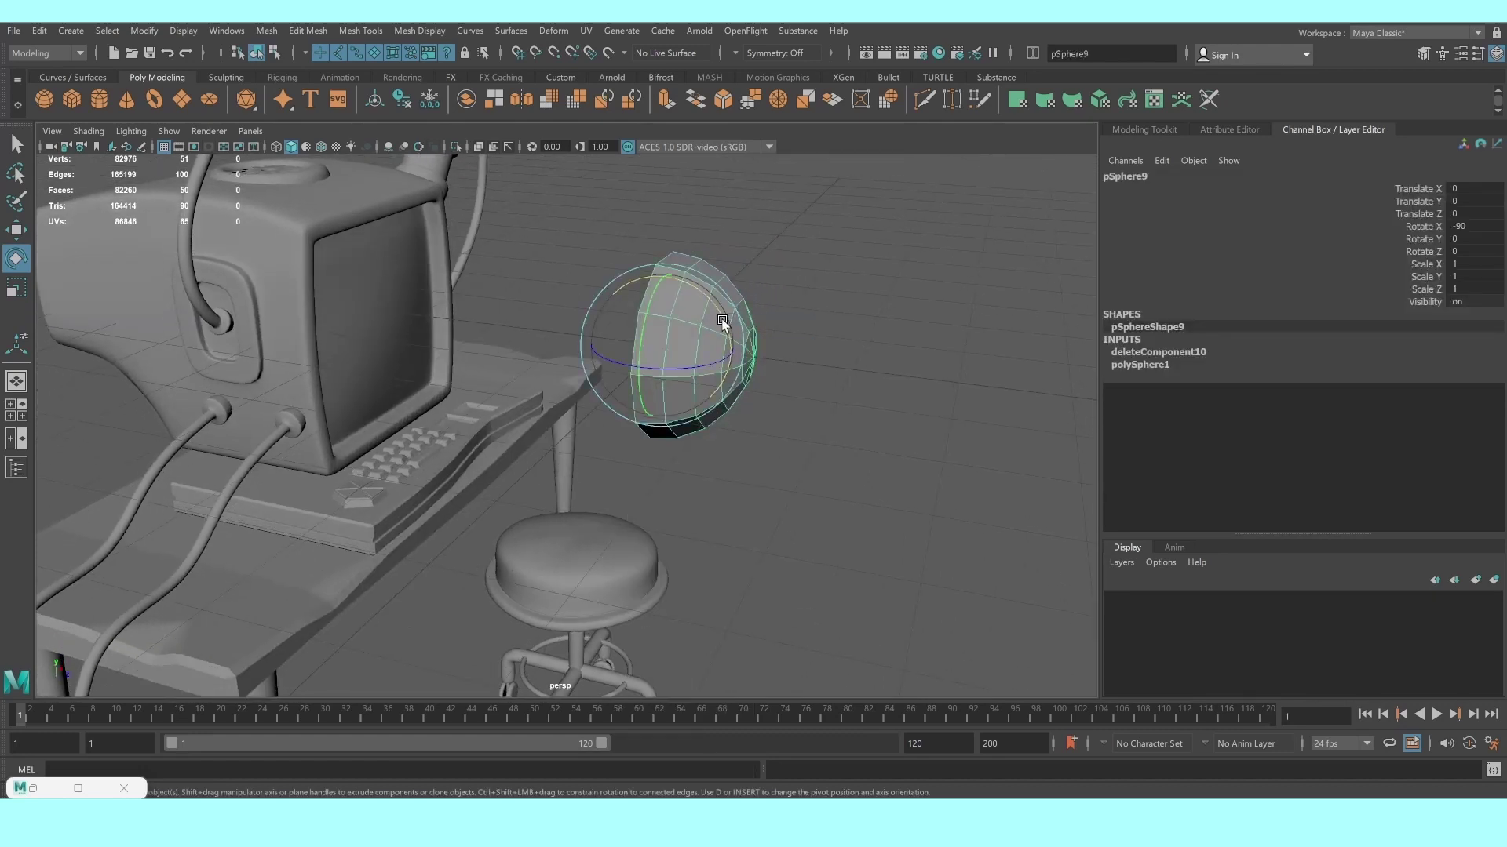
key("3")
left_click_drag(696, 336, 667, 353, "alt")
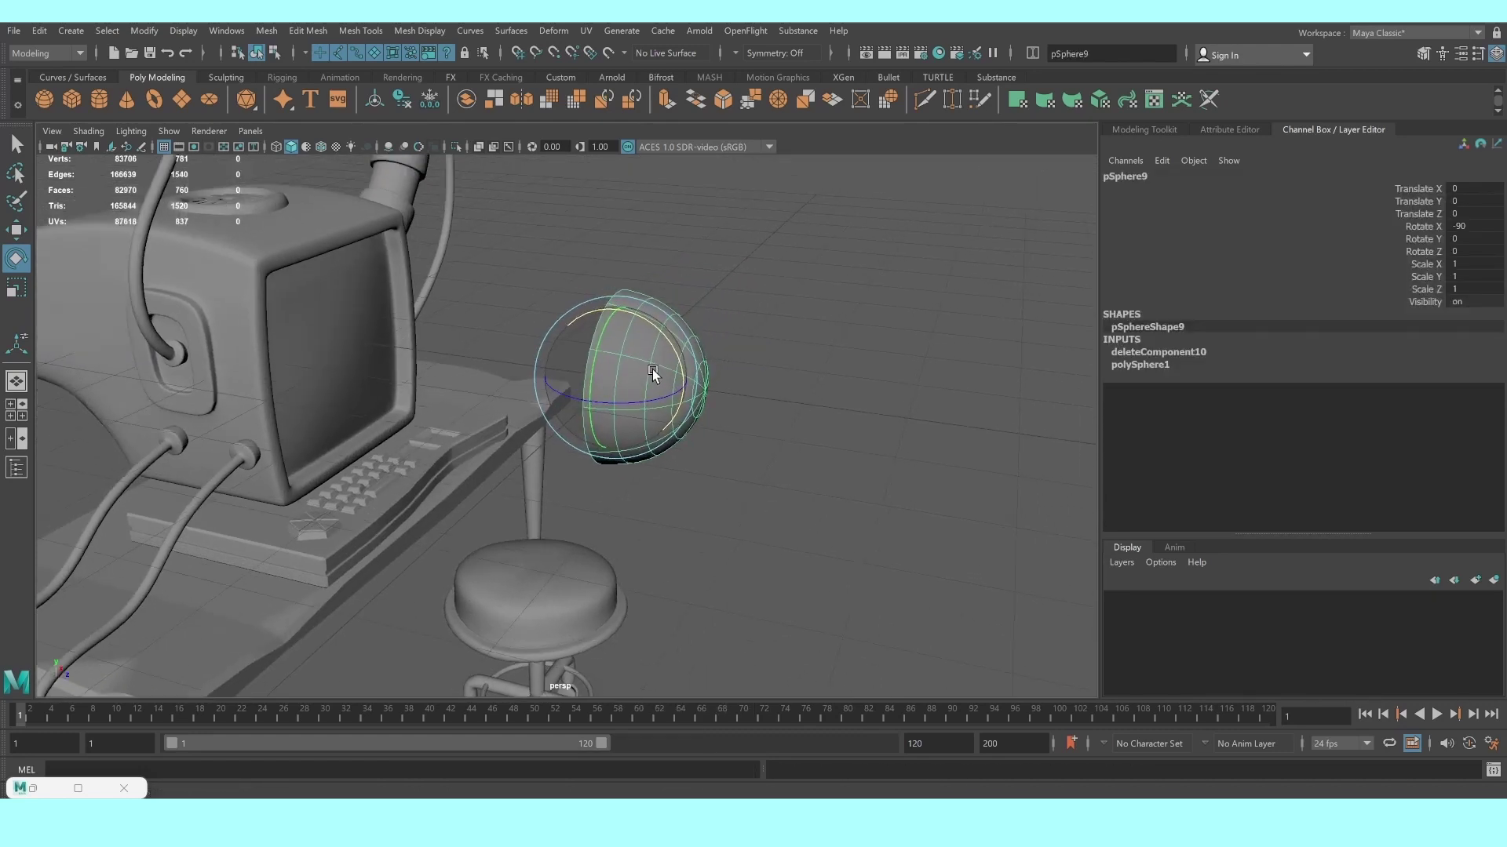
scroll(651, 369, "up", 3)
right_click_drag(651, 369, 652, 392)
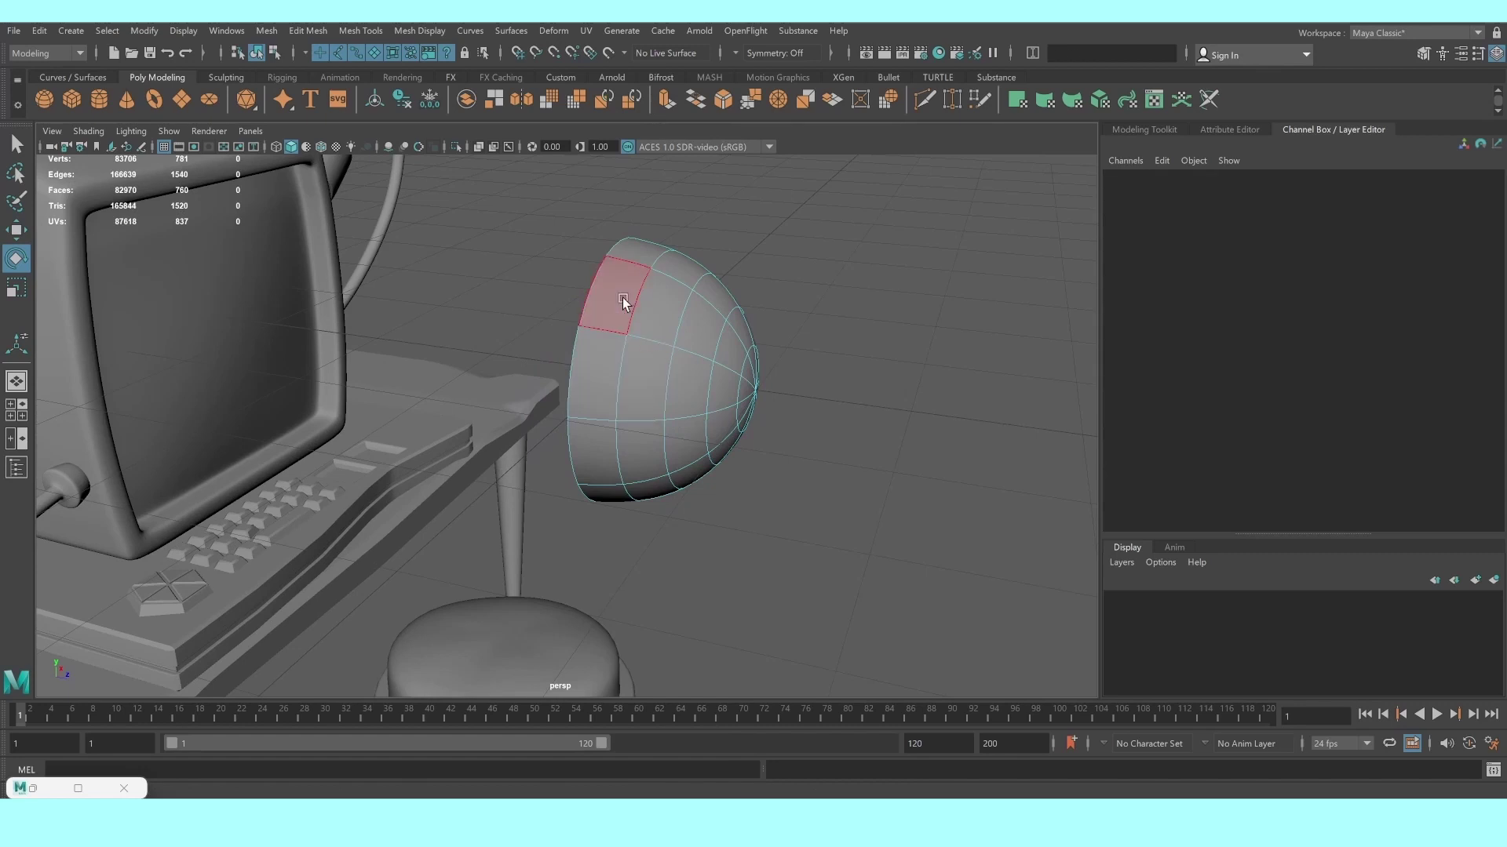
Select the dome's ring of 10 rim faces and extrude them with thickness 0.18
left_click(616, 289)
left_click(18, 146)
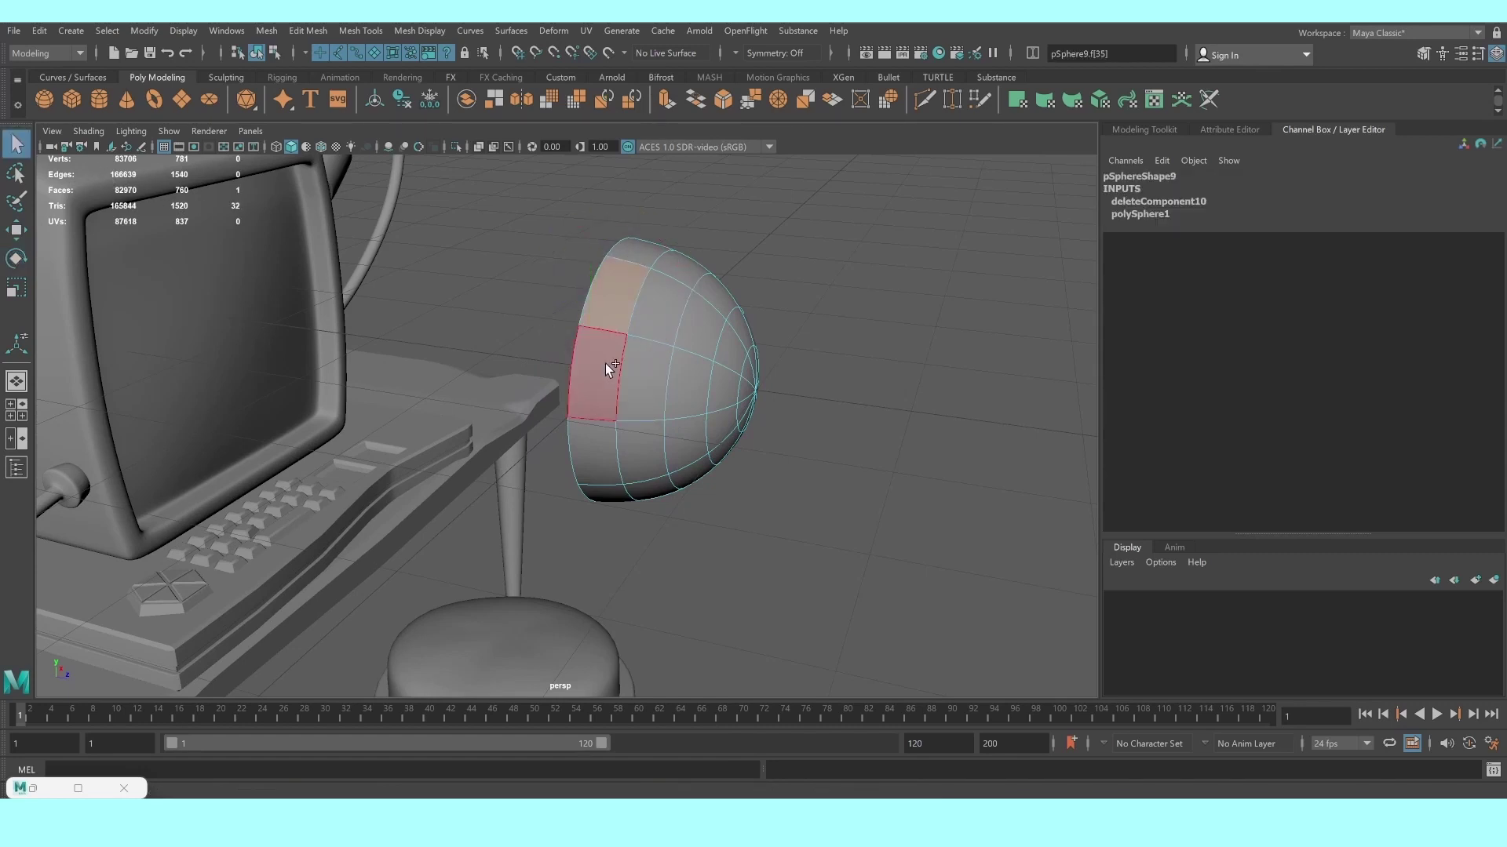
double_click(605, 364)
left_click(1144, 130)
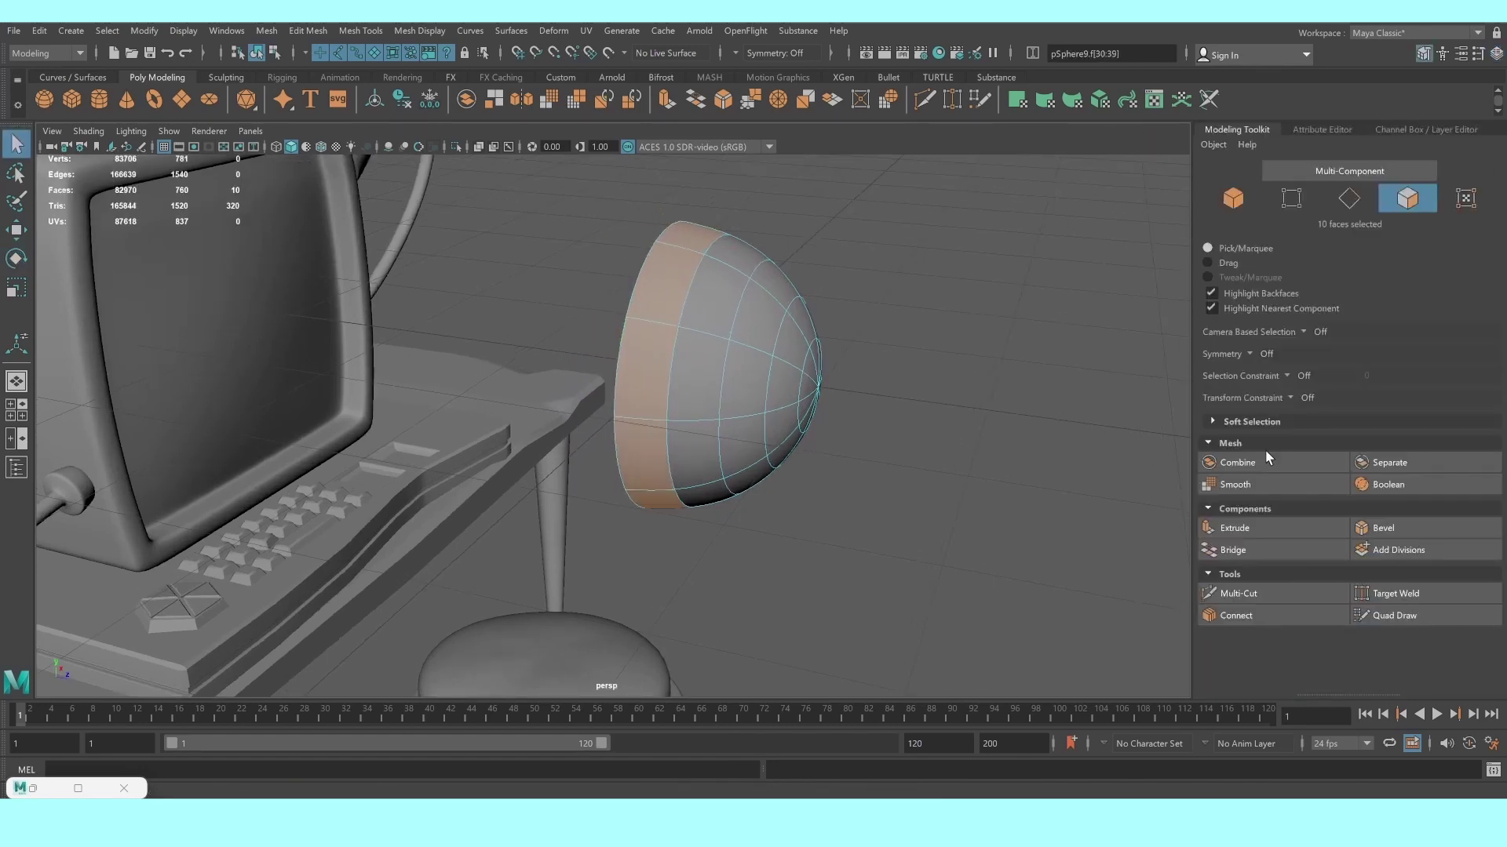
left_click(1256, 527)
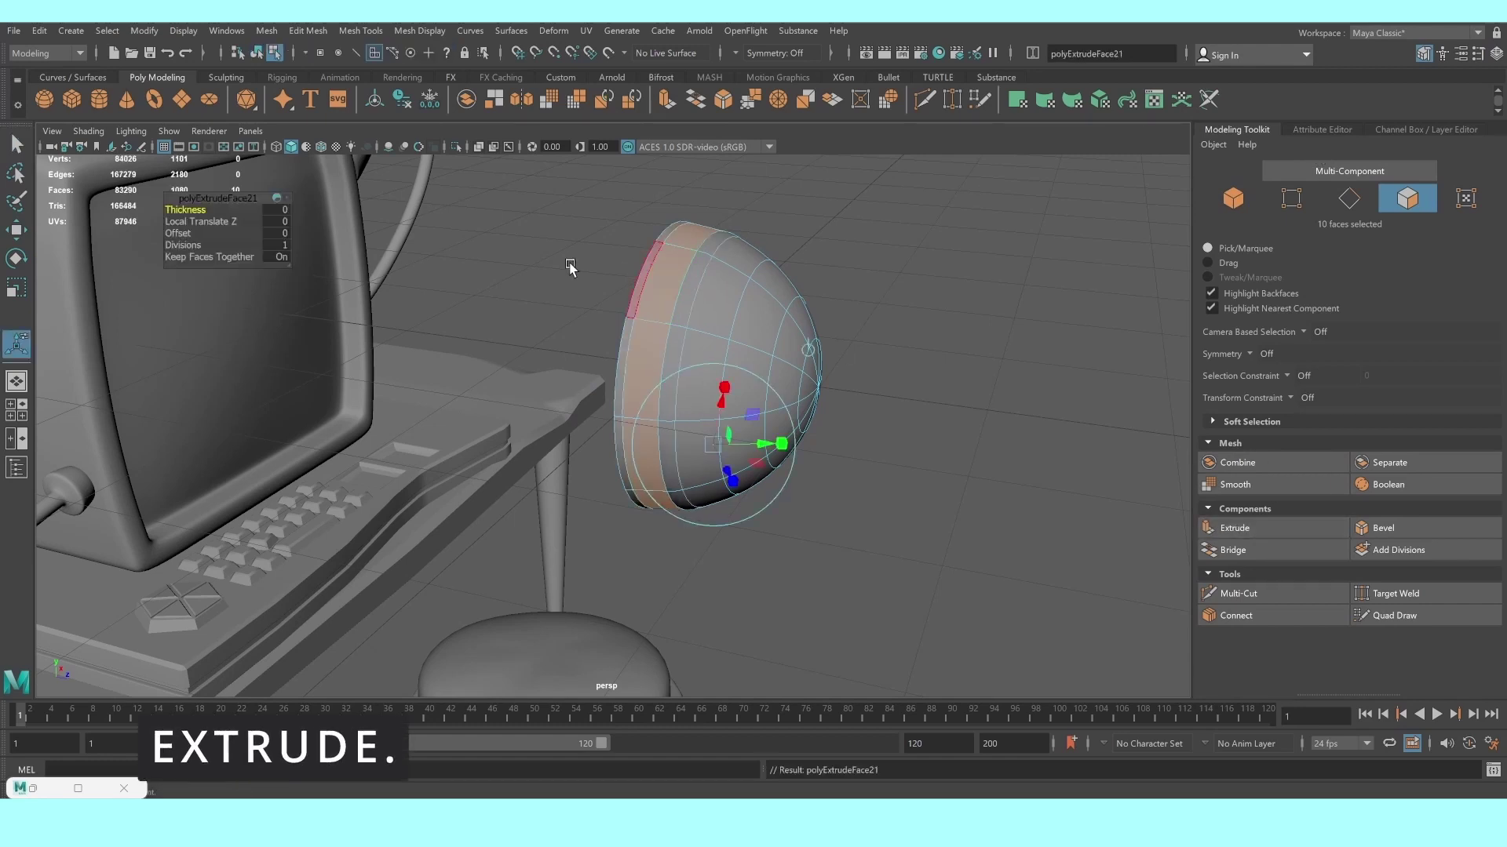
key("1")
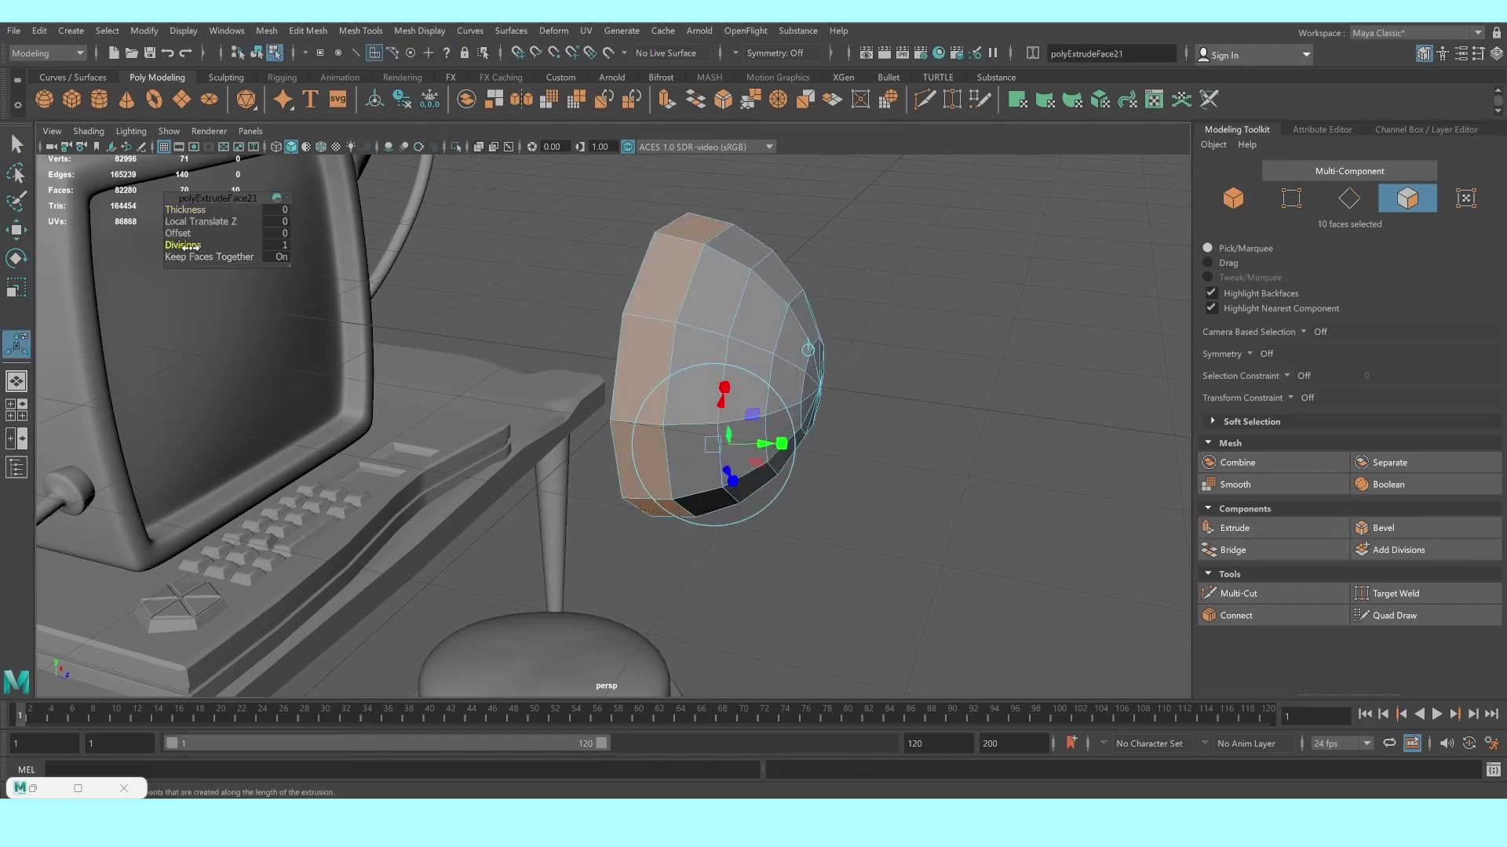
left_click_drag(193, 210, 205, 211)
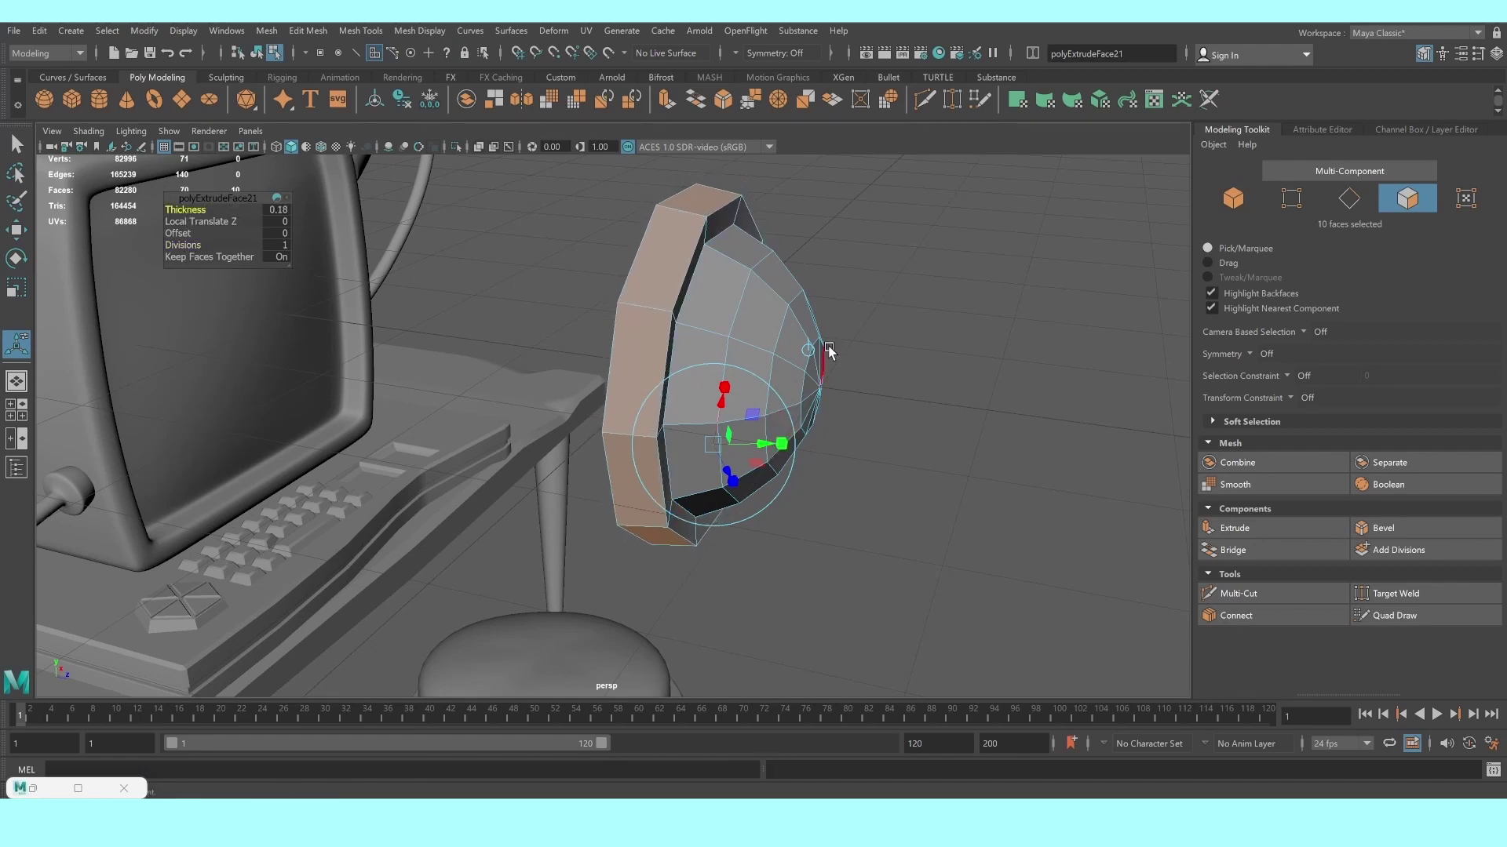
mouse_move(830, 351)
left_mouse_down()
mouse_move(733, 378)
mouse_move(788, 251)
left_mouse_up()
Select the dome's back rim ring of faces and delete it
key("q")
left_click(788, 251)
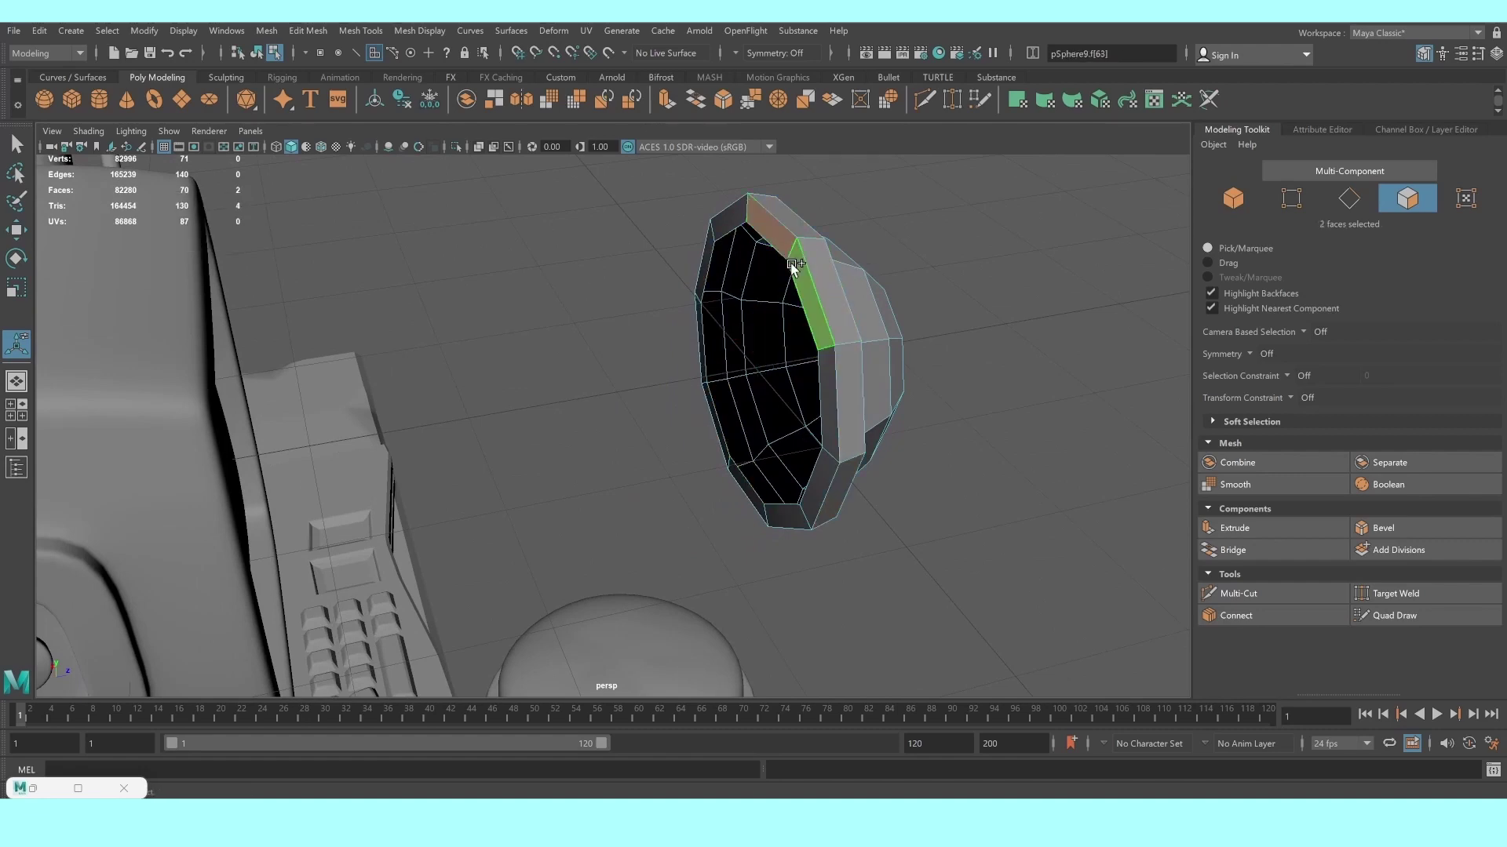
double_click(788, 251)
key("Delete")
mouse_move(789, 251)
left_mouse_down("alt")
mouse_move(768, 280)
mouse_move(716, 280)
left_mouse_up("alt")
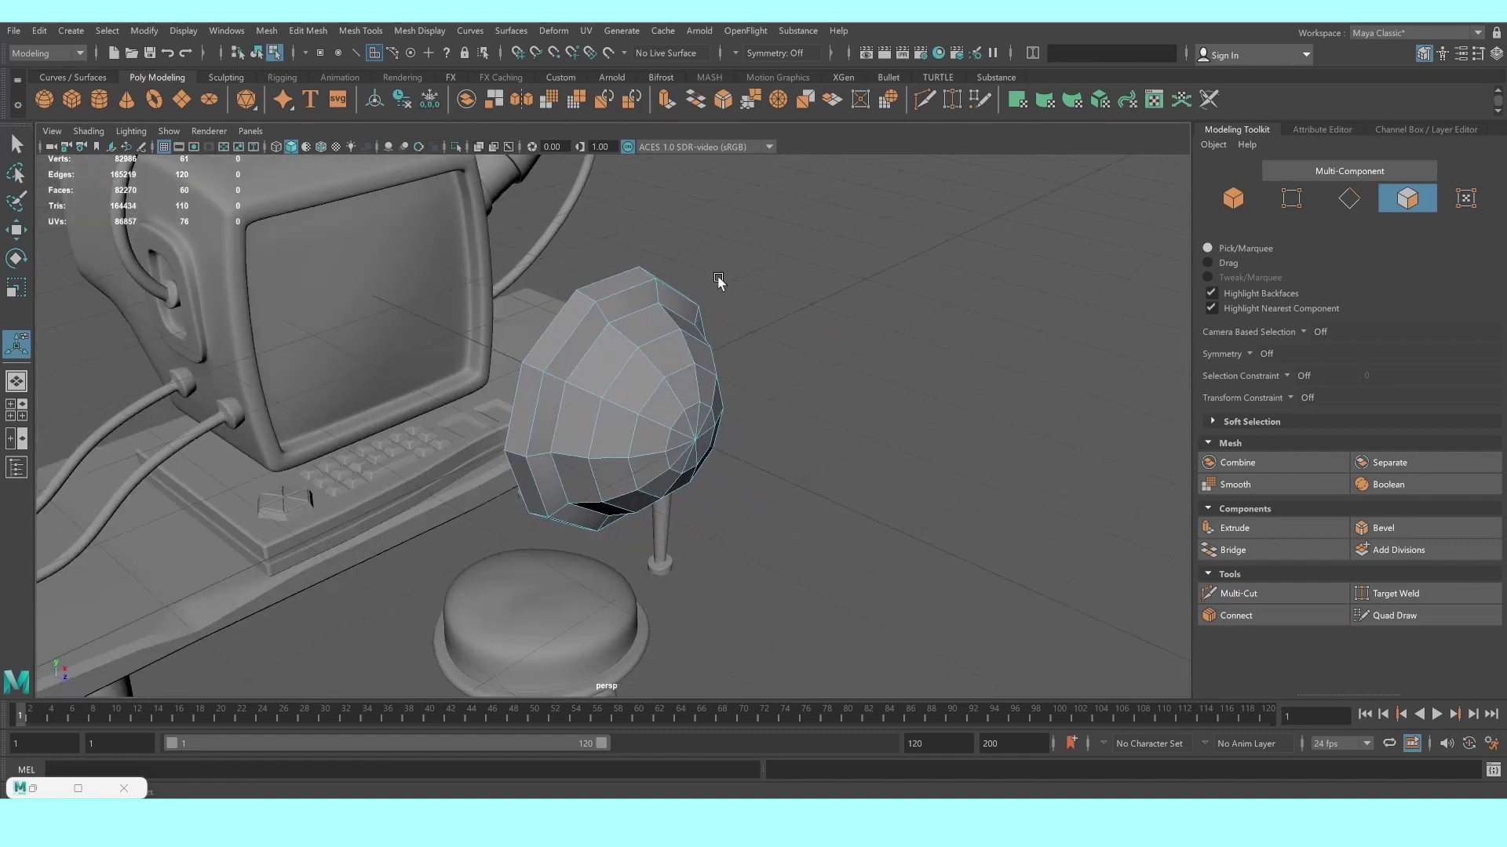
scroll(718, 283, "up", 3)
left_click(1232, 594)
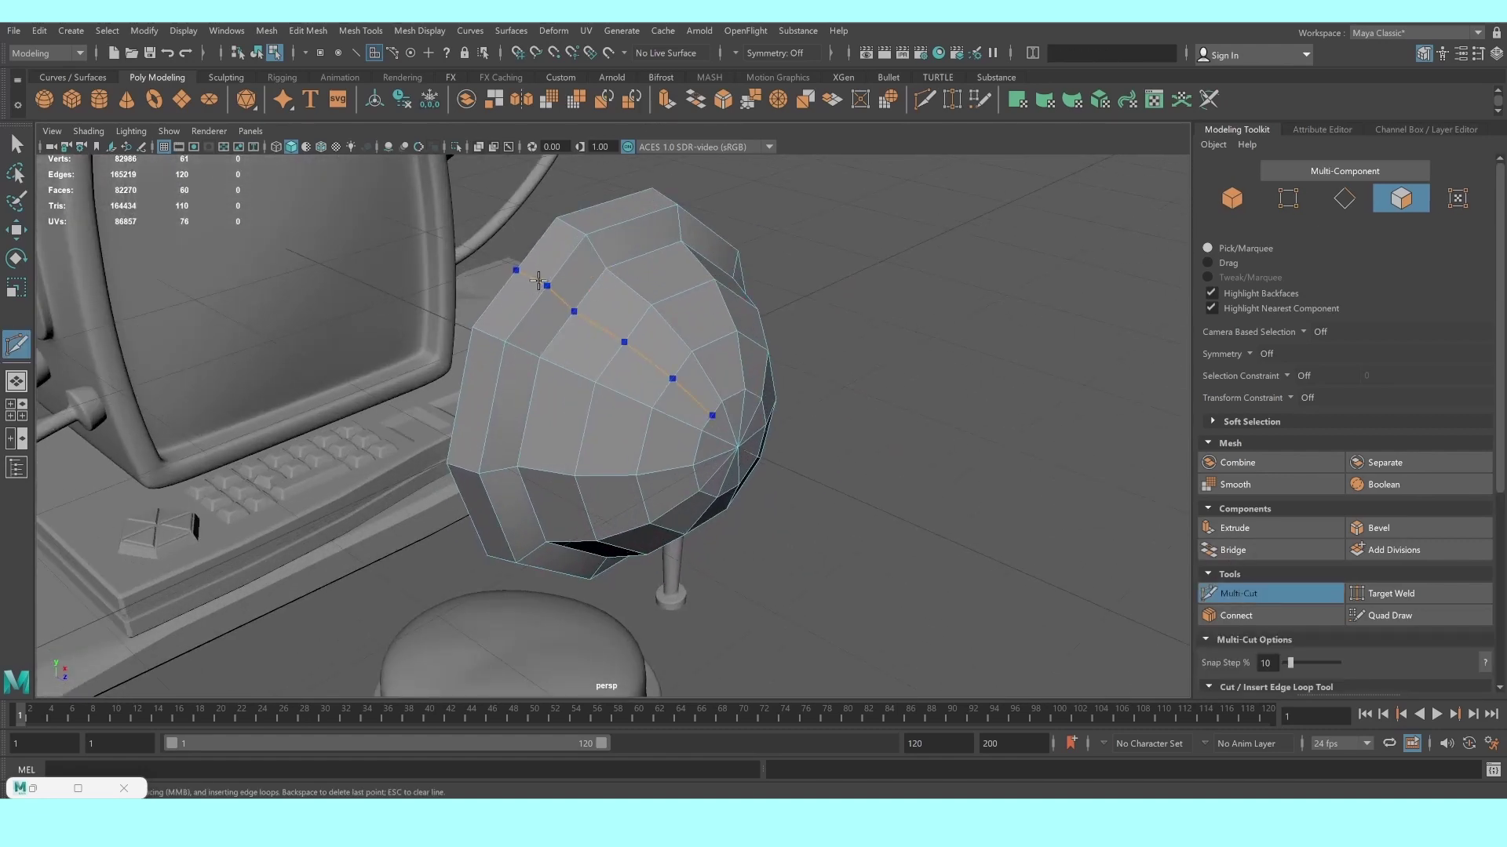
key("q")
left_click_drag(412, 271, 516, 254, "alt")
Try beveling the dome's edge loop at fraction ~0.86 and 2 segments, then undo it
right_click(518, 255)
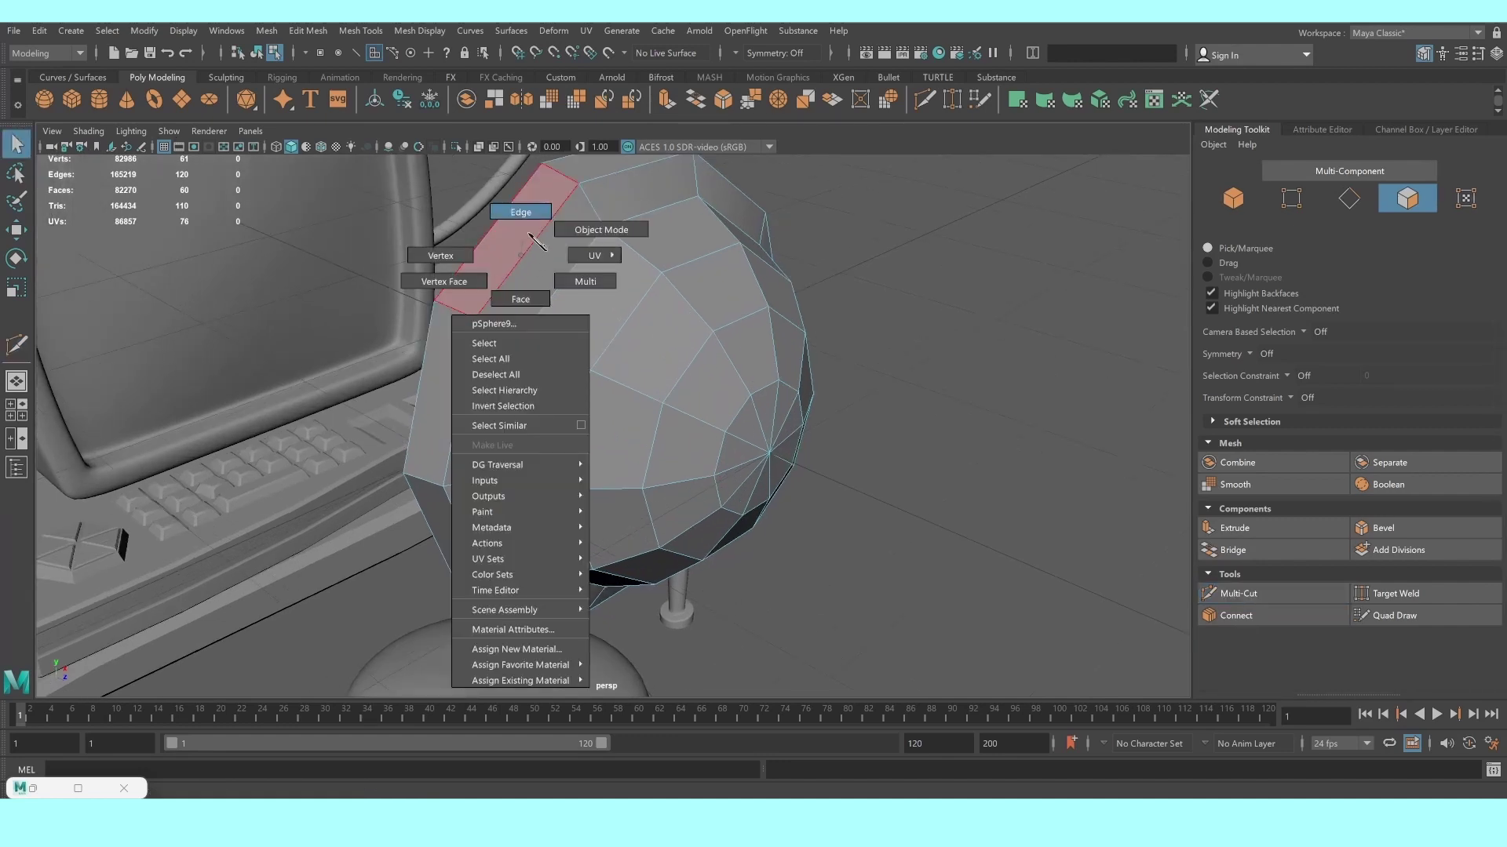
right_click_drag(536, 241, 530, 228)
double_click(471, 350)
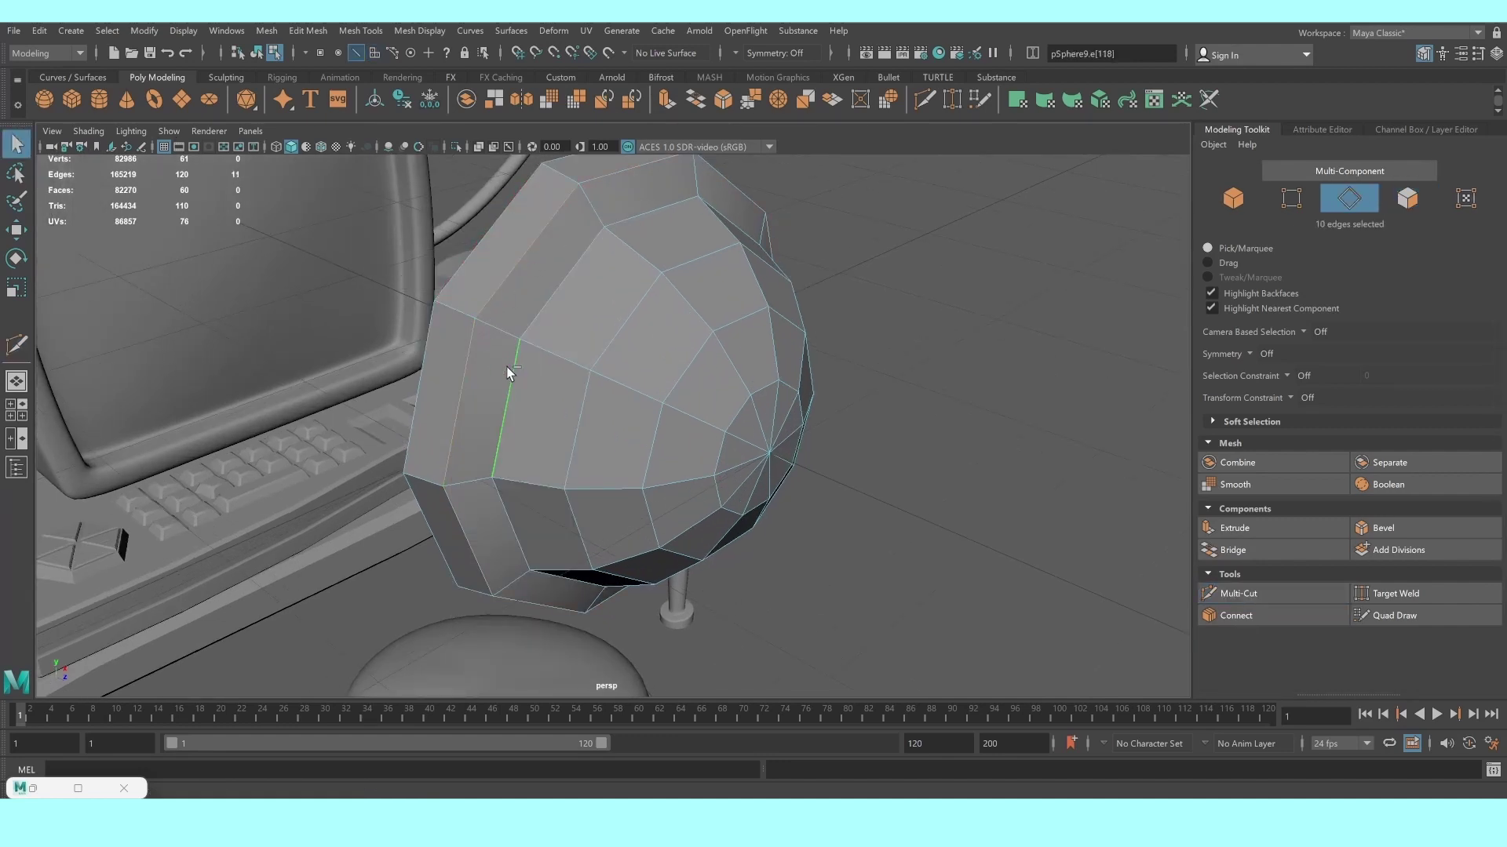
left_click(1408, 525)
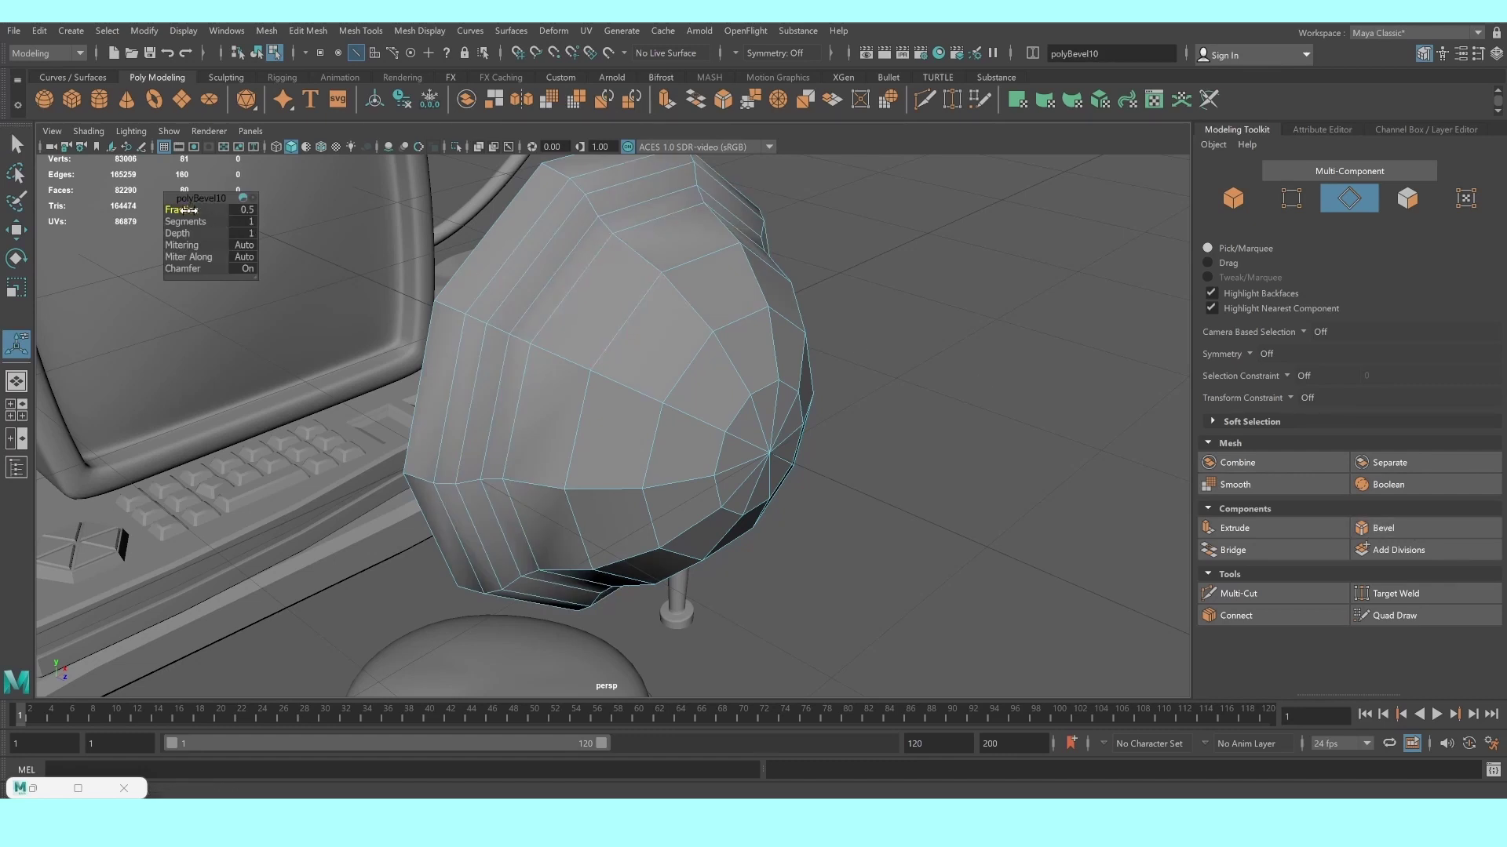
left_click_drag(189, 211, 203, 217)
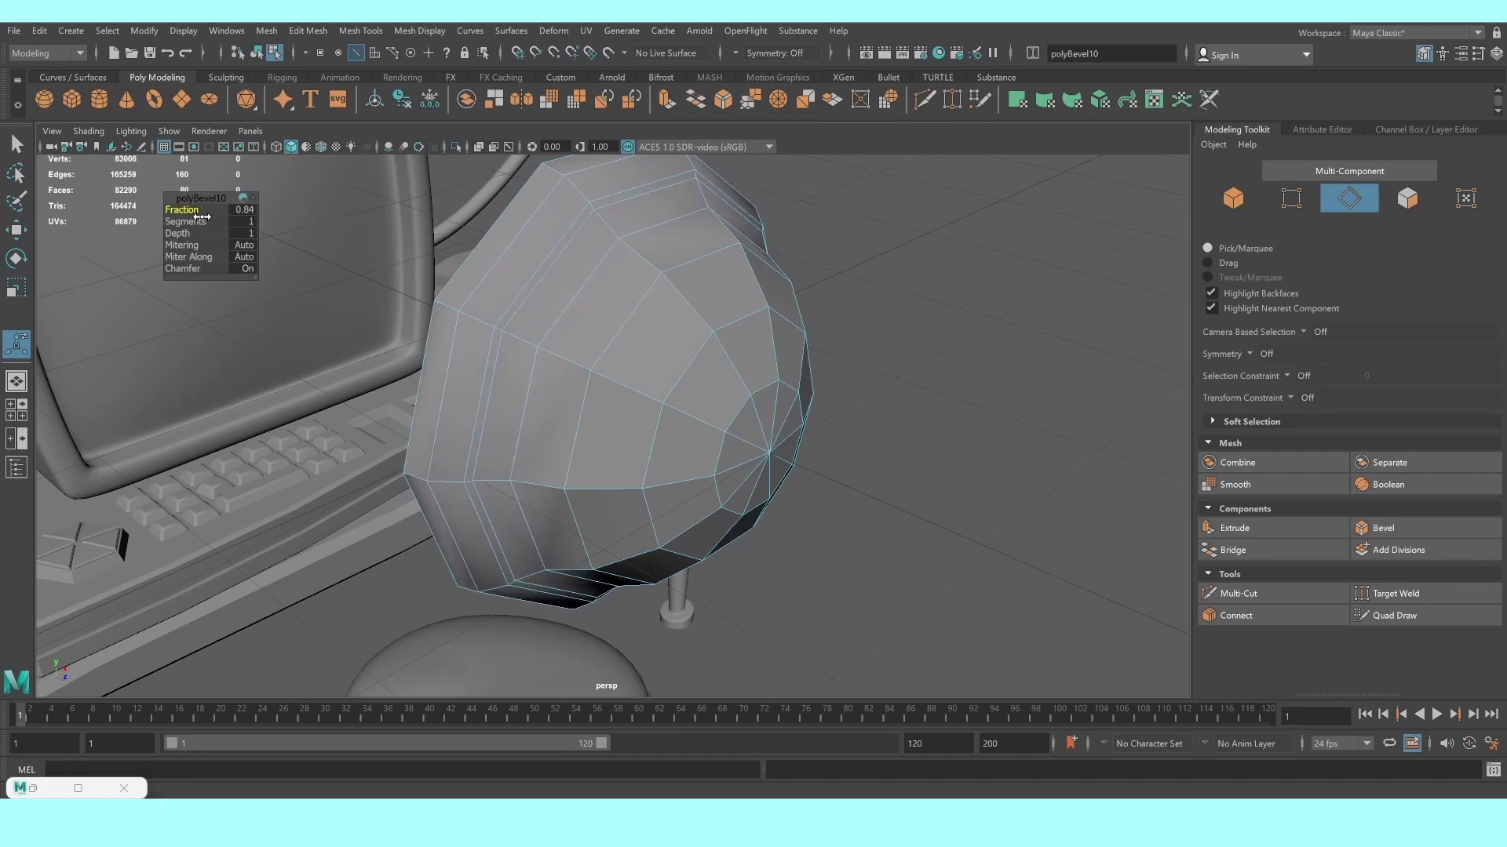
mouse_move(579, 276)
left_mouse_down("alt")
mouse_move(585, 312)
mouse_move(524, 318)
left_mouse_up("alt")
key("3")
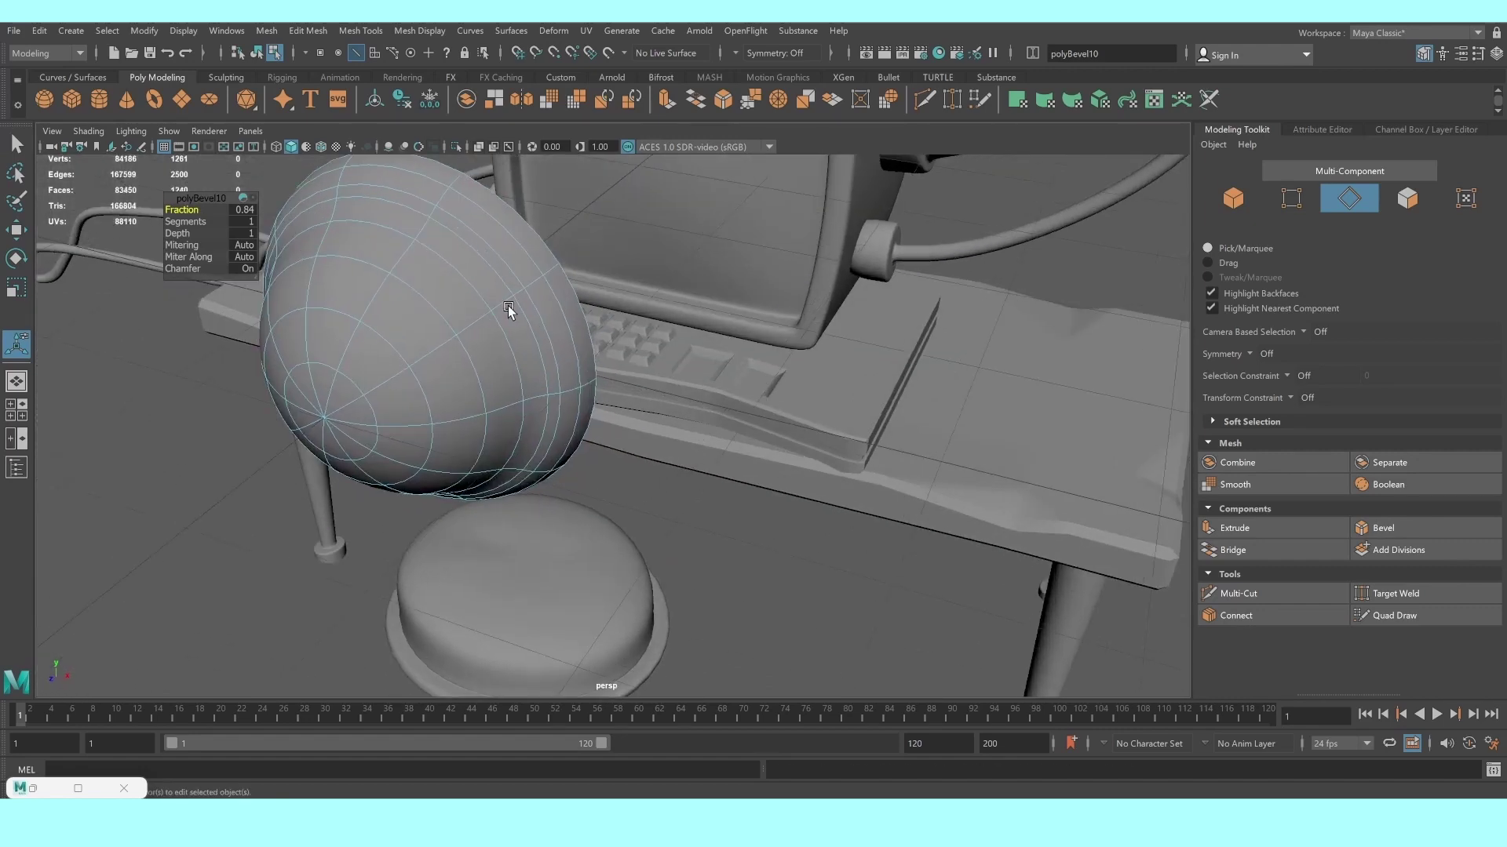
left_click_drag(180, 223, 249, 229)
key("ctrl+z")
key("ctrl+z")
key("ctrl+z")
key("ctrl+z")
left_click_drag(540, 324, 656, 312, "alt")
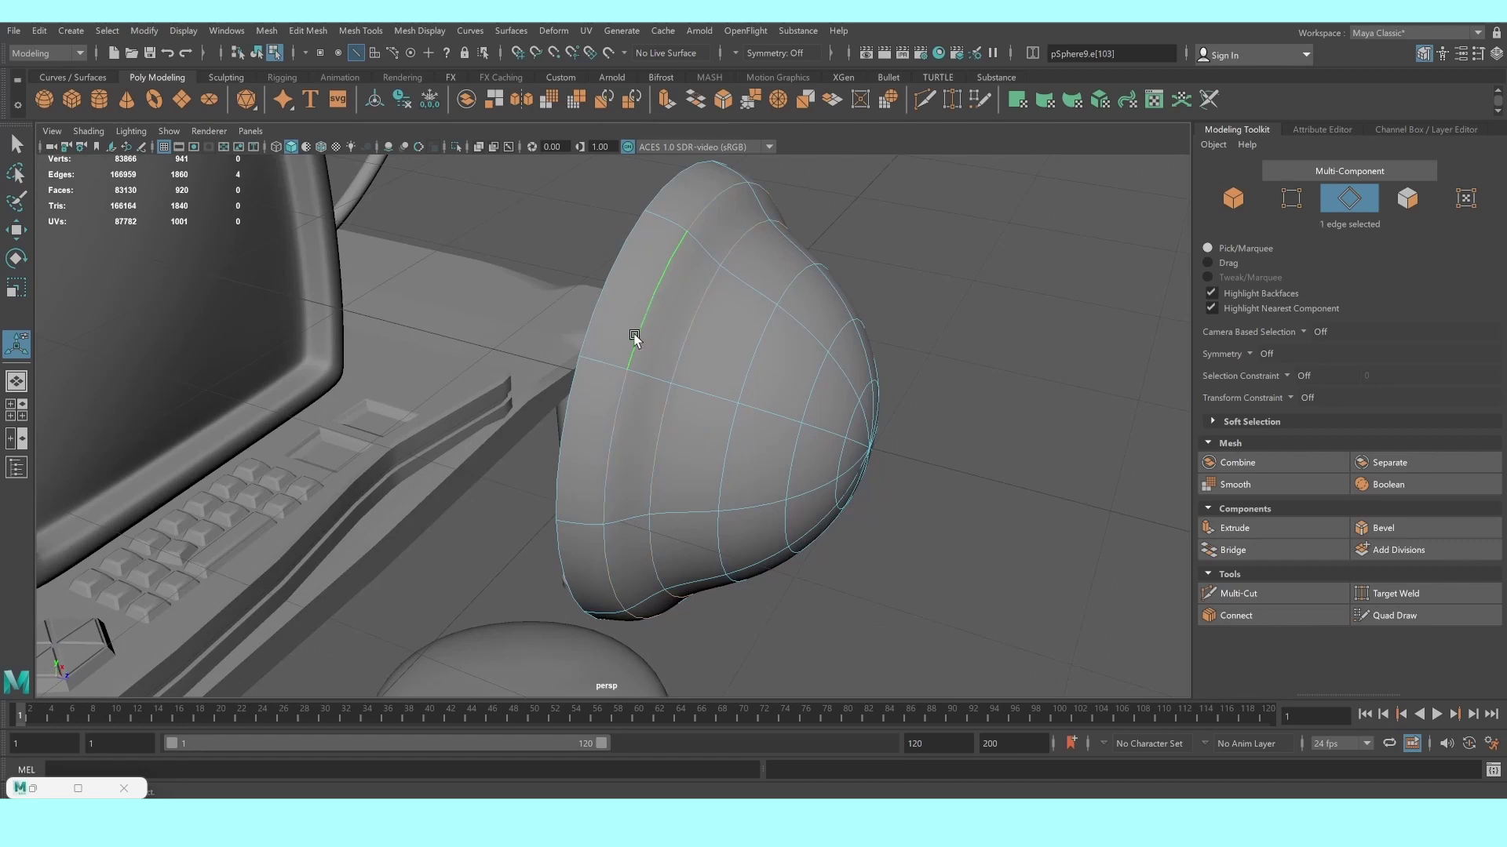
Insert horizontal edge loops across the dome and preview it smoothed
left_click(1292, 590)
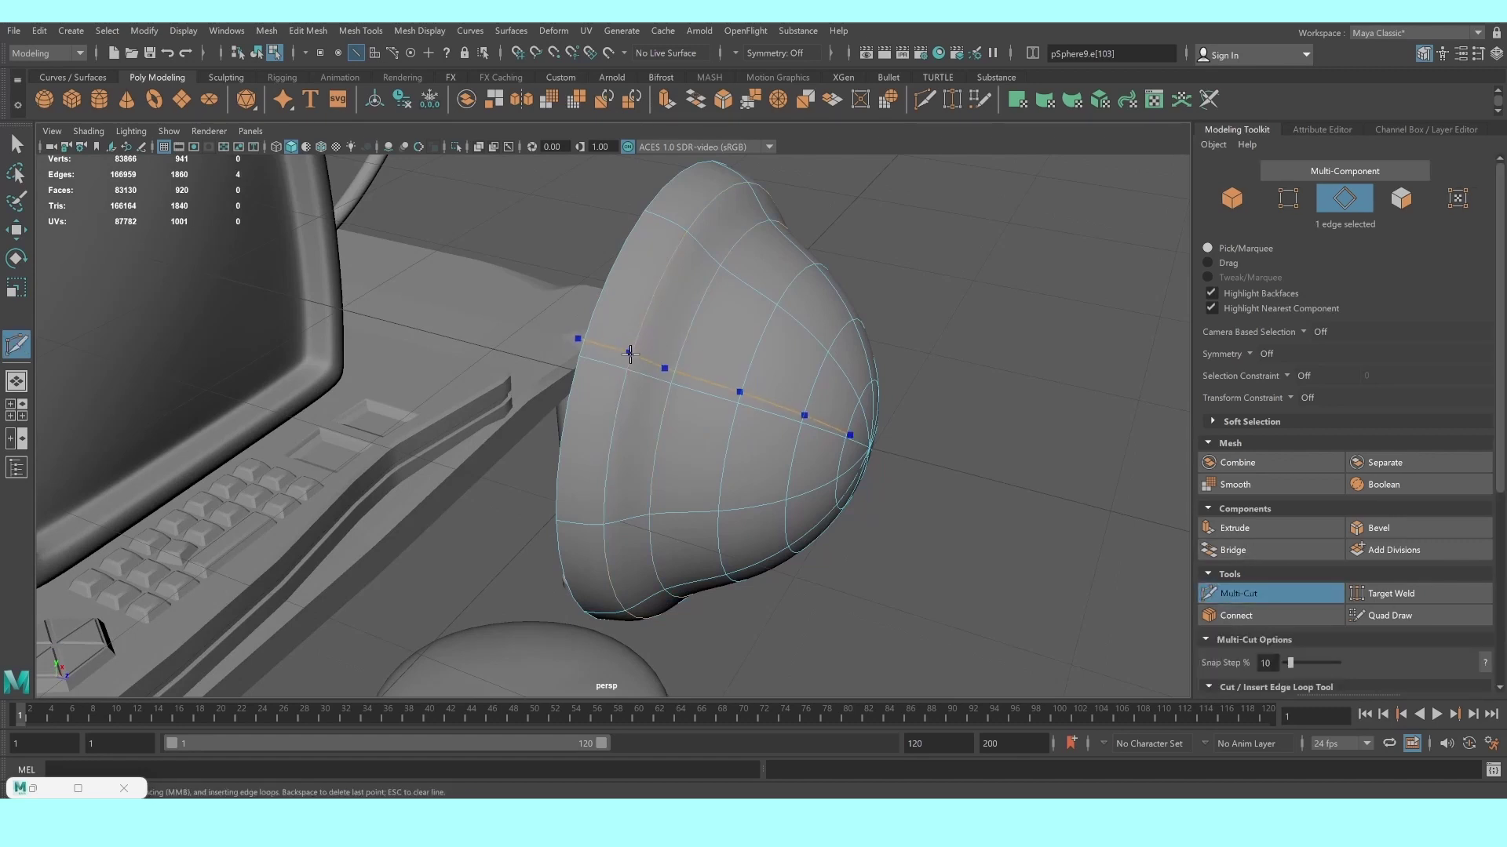
left_click(617, 363, "ctrl")
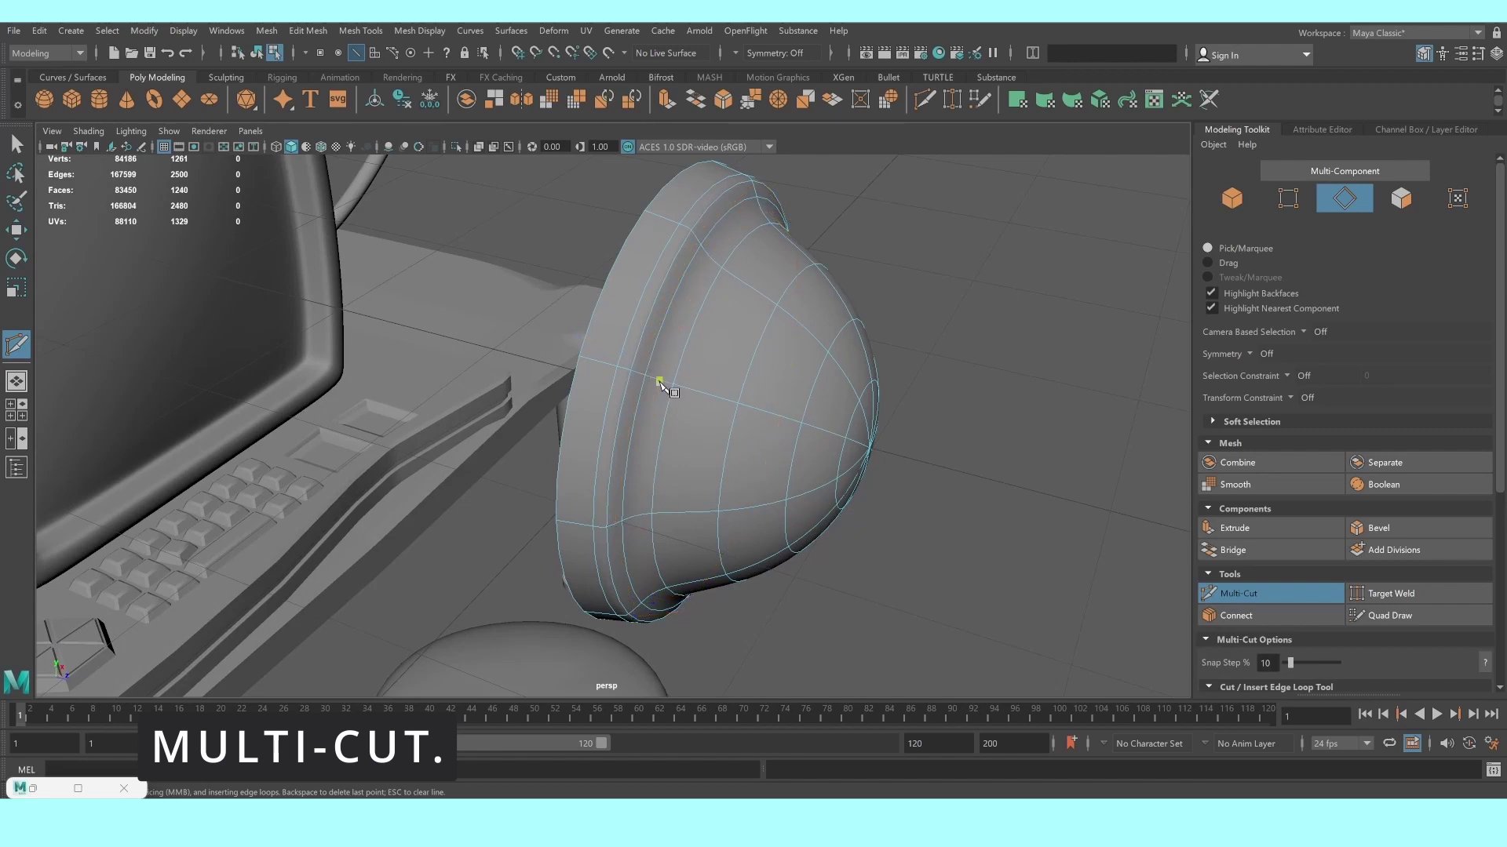
key("1")
scroll(660, 382, "up", 2)
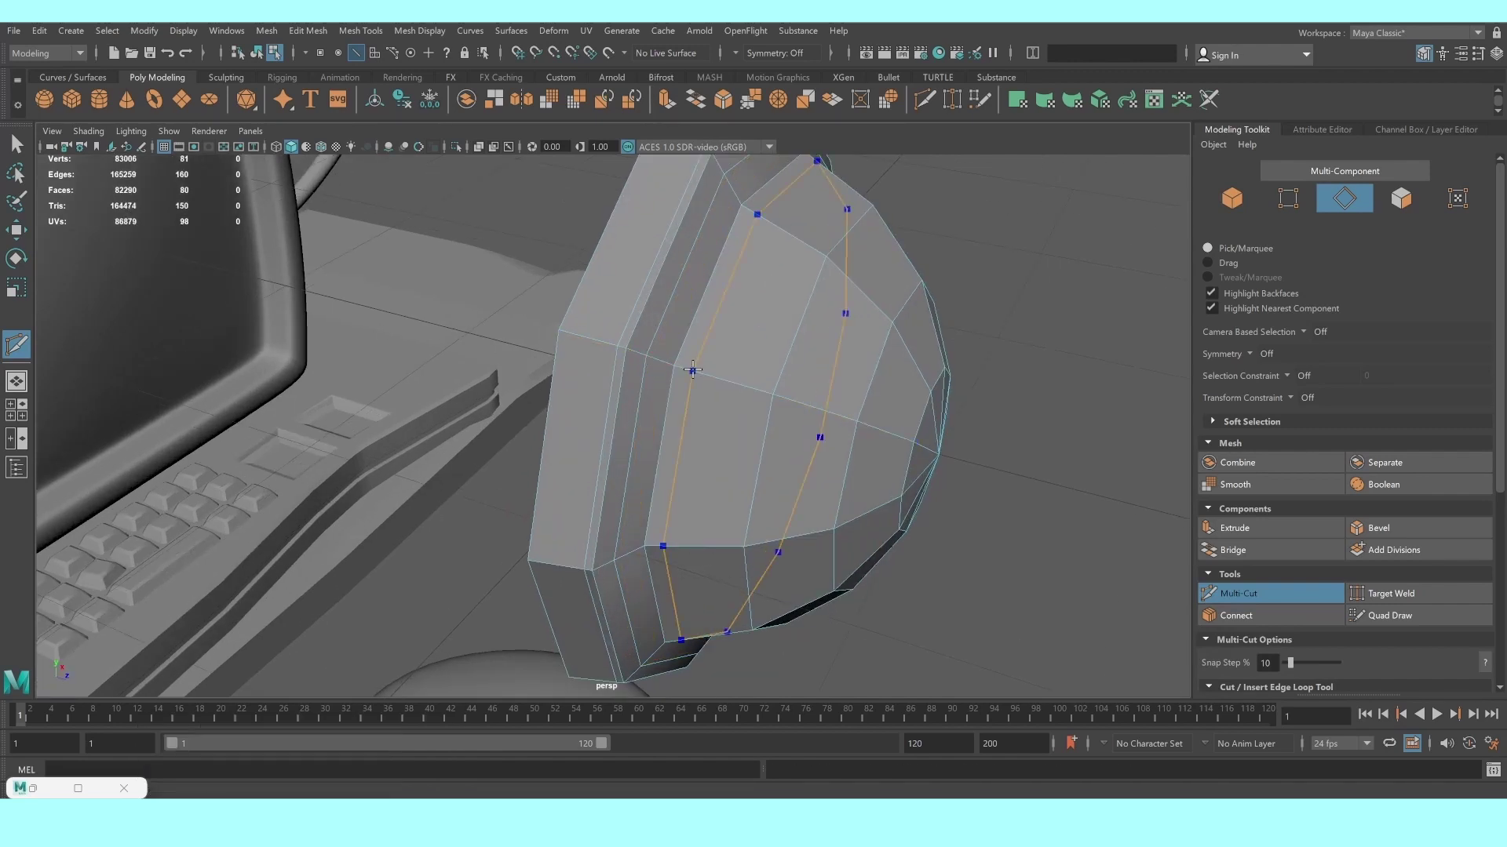
key("ctrl+z")
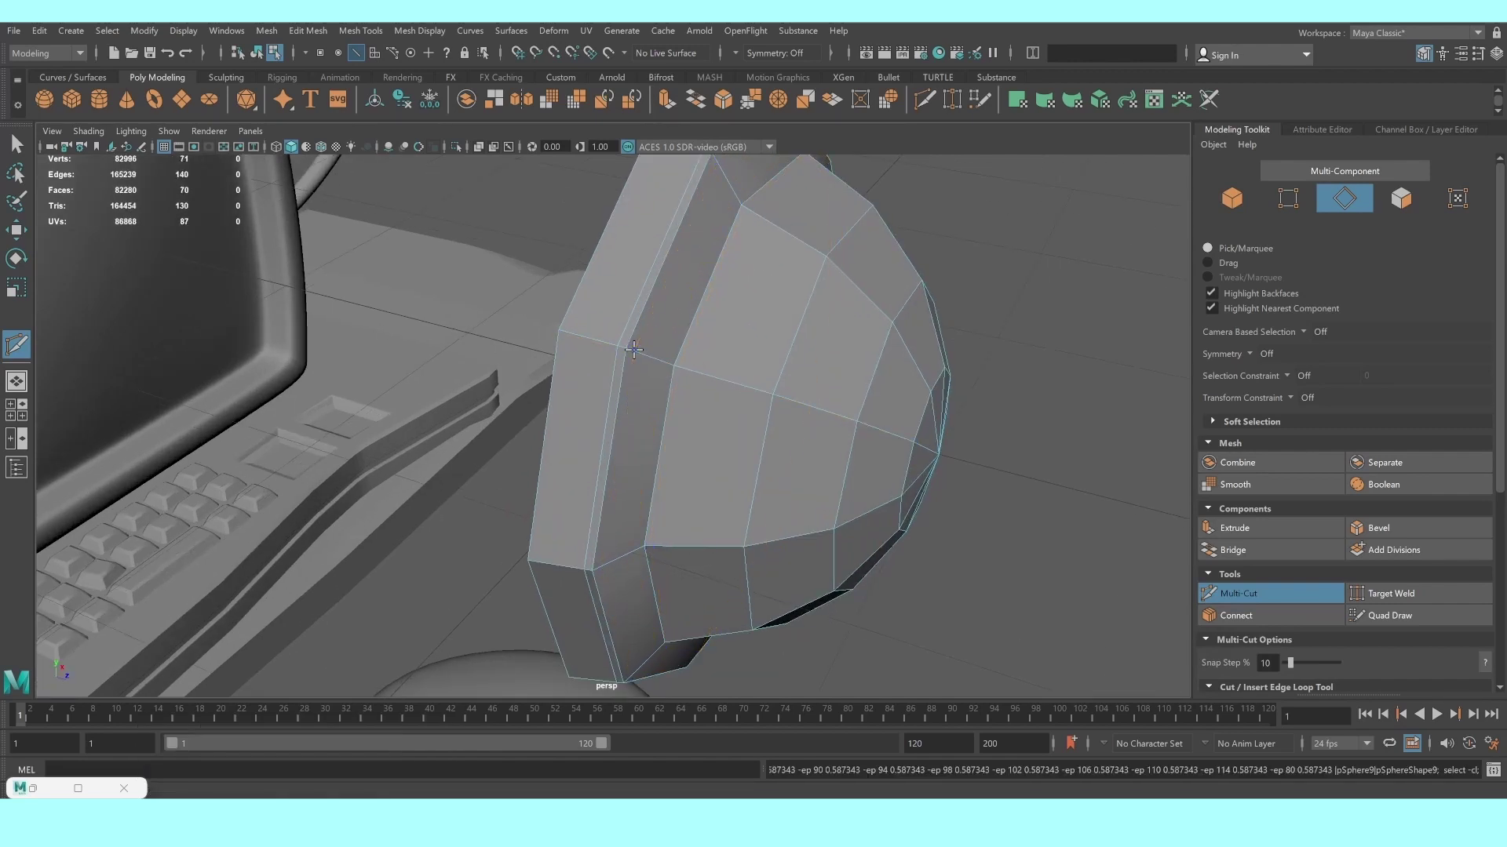
left_click(674, 363, "ctrl")
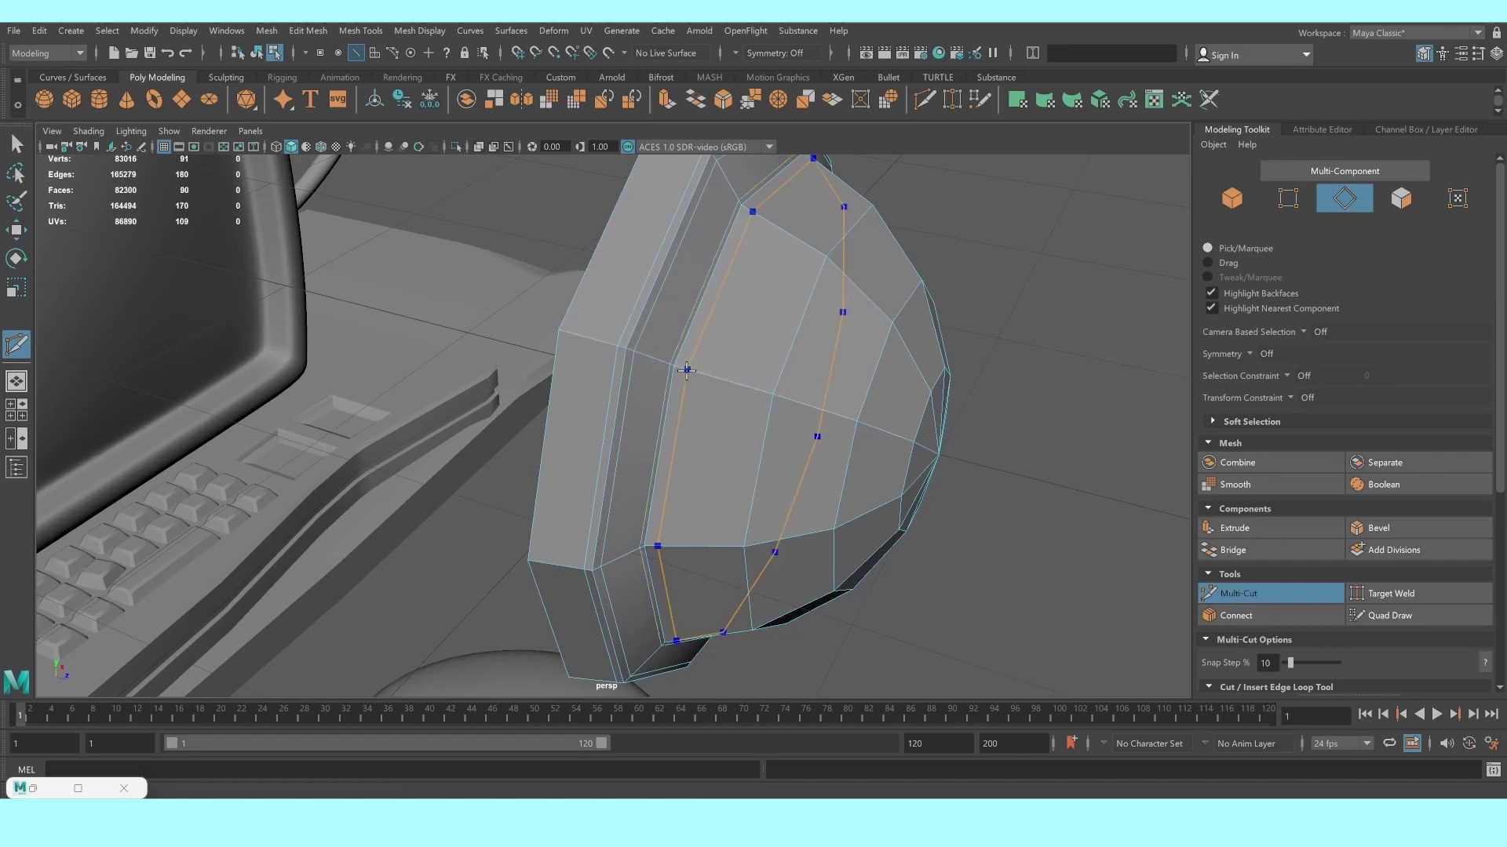
left_click(674, 362, "ctrl")
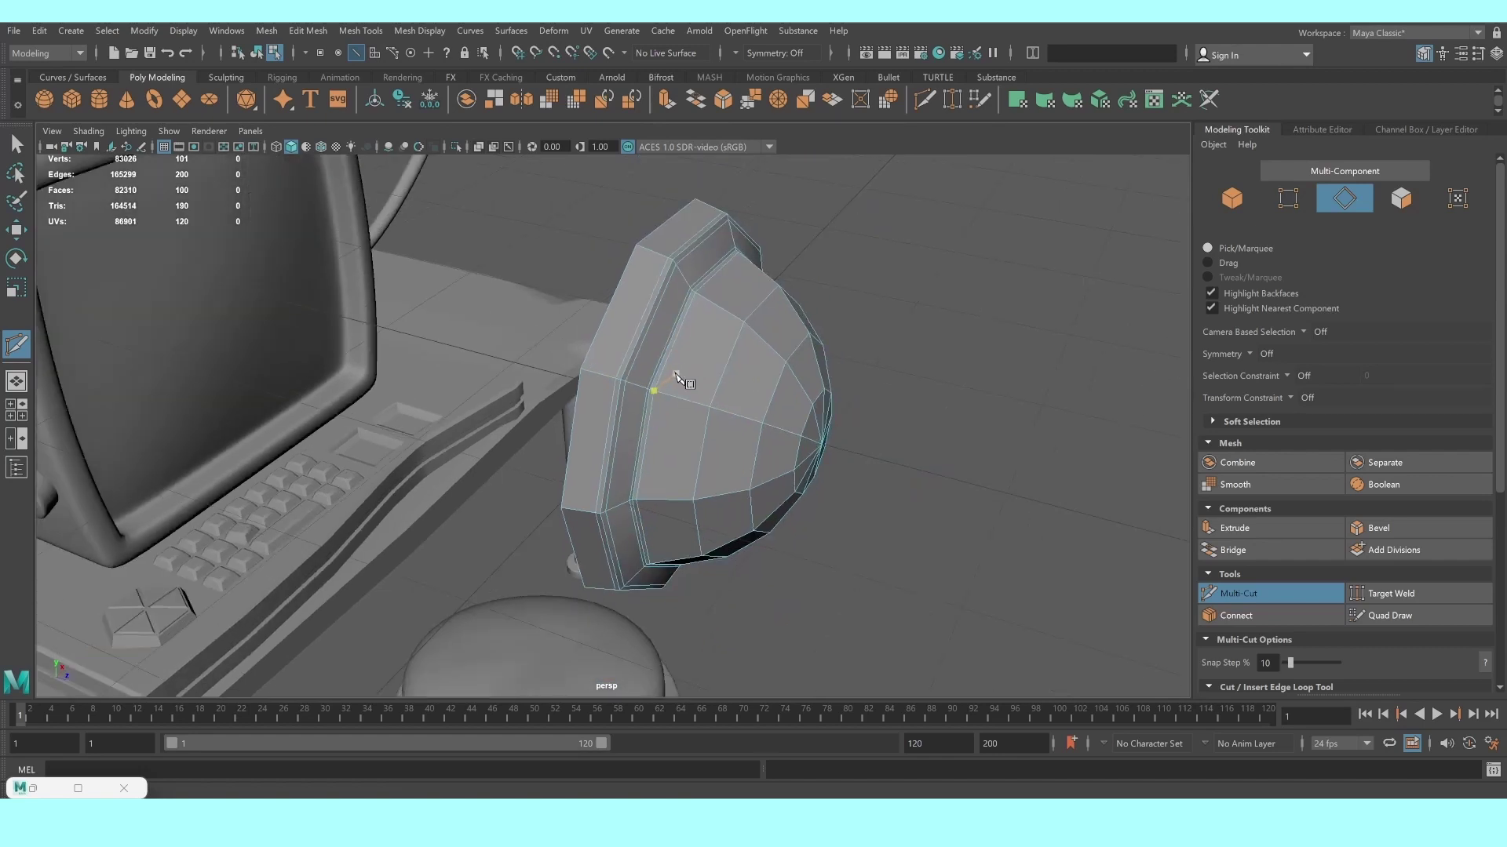
key("3")
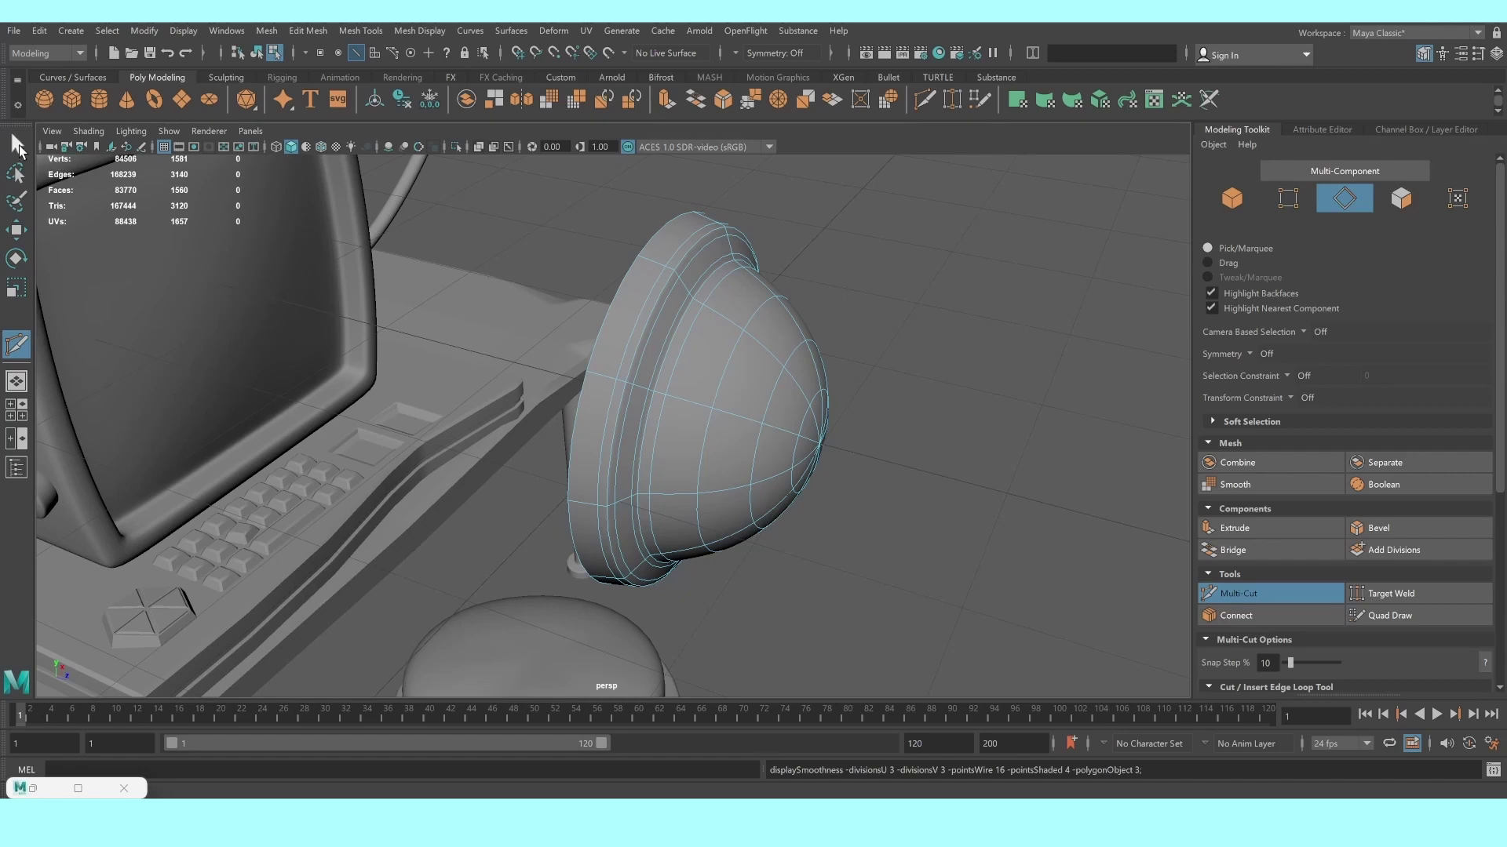
Flatten the dome to 0.67 along one axis with the Scale tool
left_click(16, 144)
right_click_drag(706, 350, 767, 338)
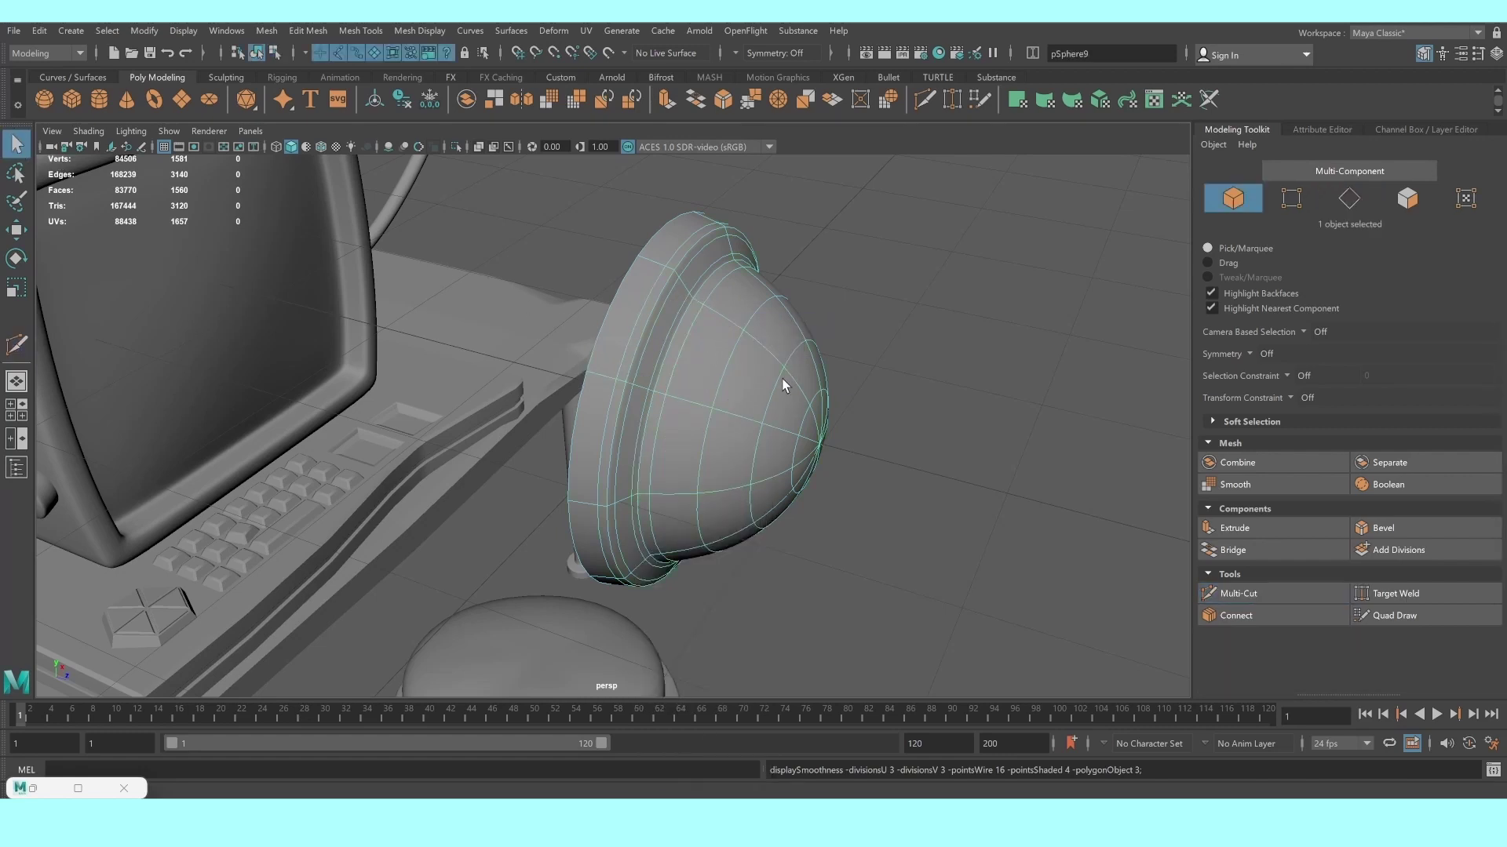
key("r")
left_click_drag(589, 385, 615, 388)
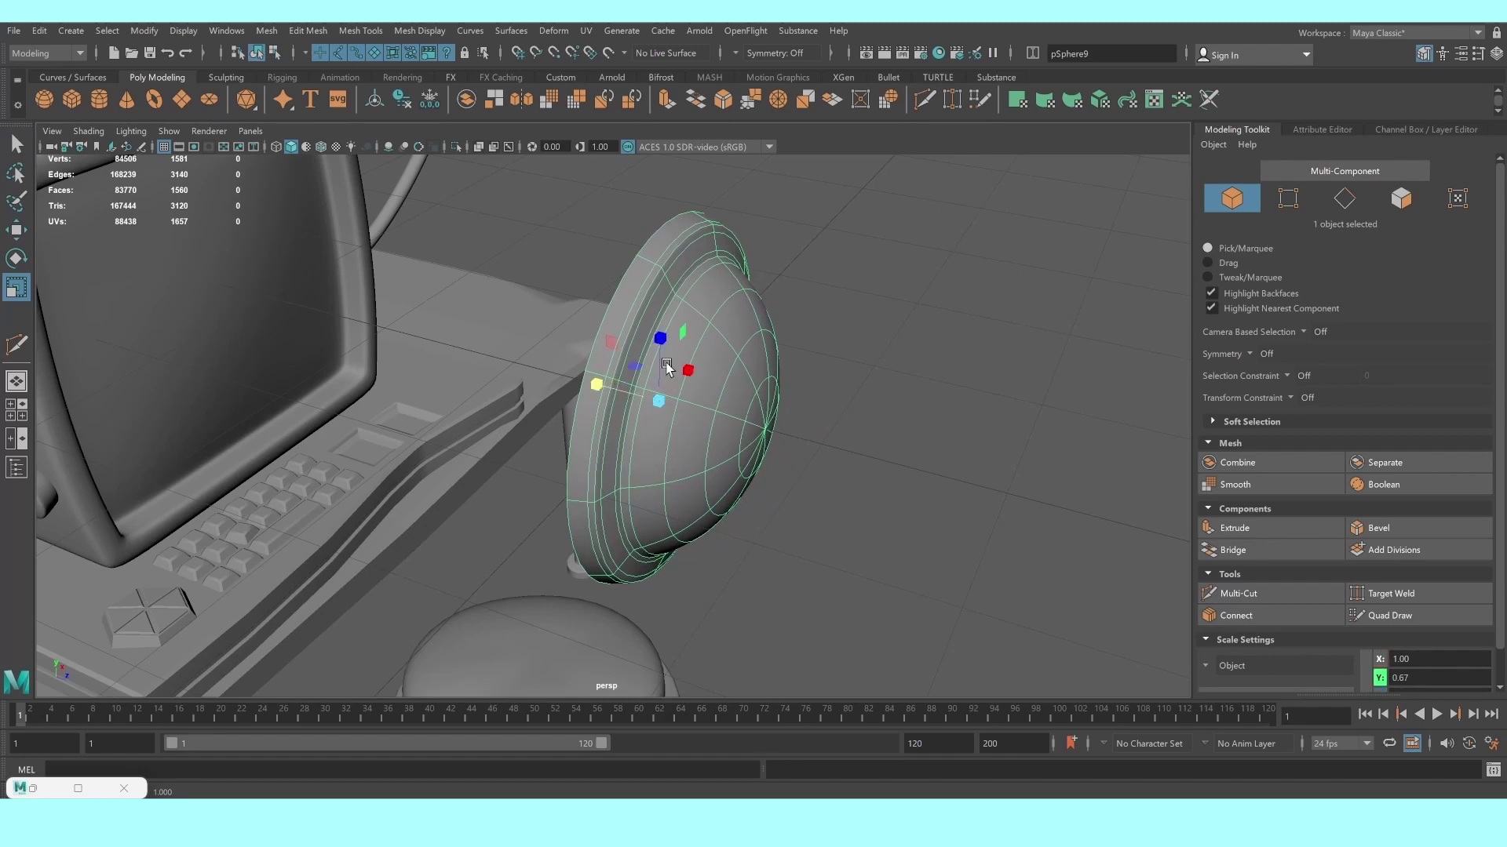
Move the dome's rim edge loop outward to thicken the base, then return to Object mode
right_click_drag(657, 300, 632, 263)
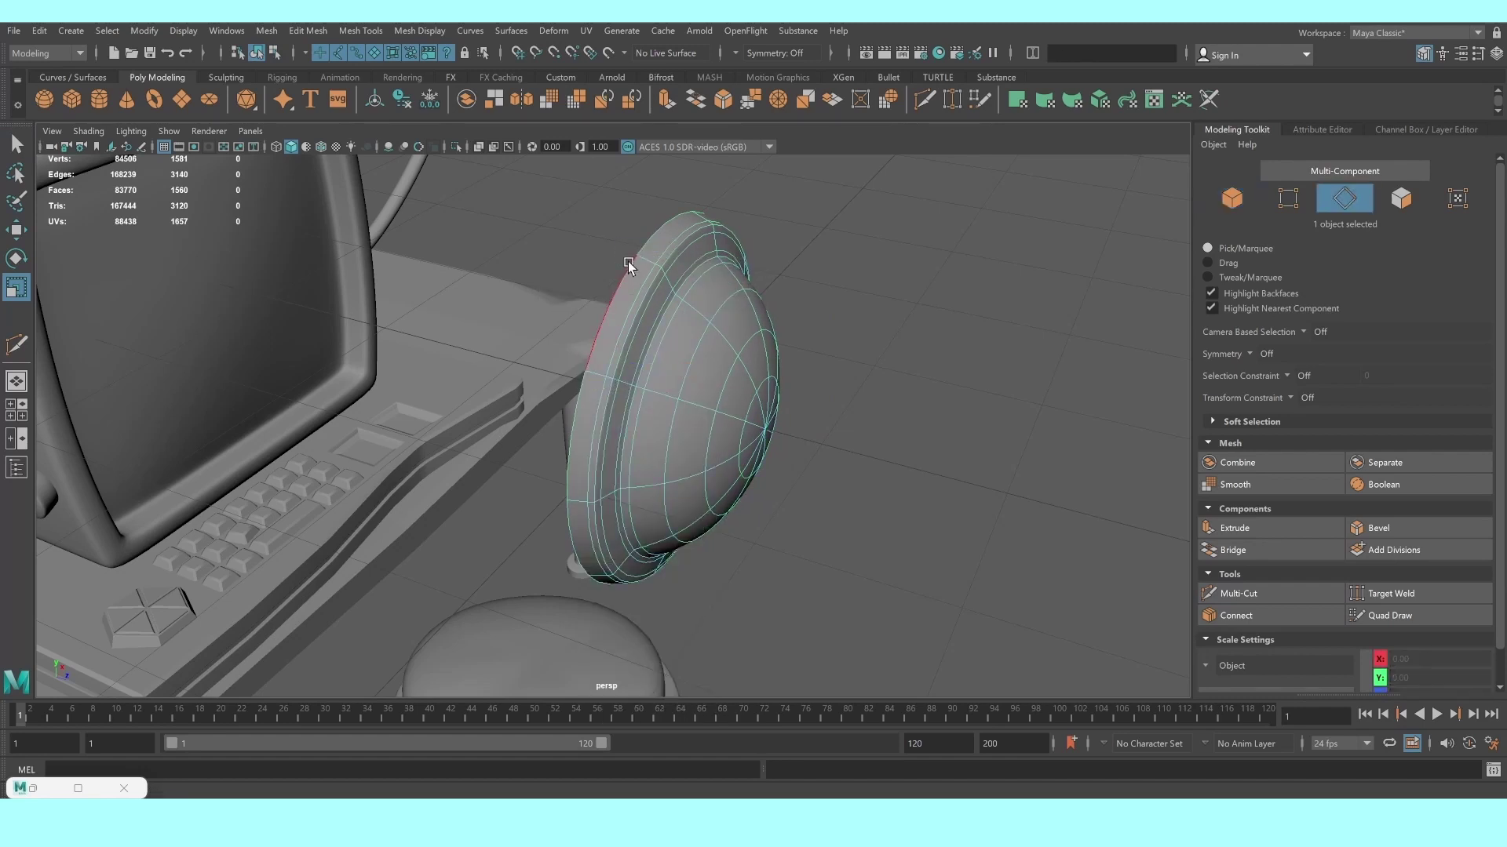
left_click(637, 258)
double_click(664, 223)
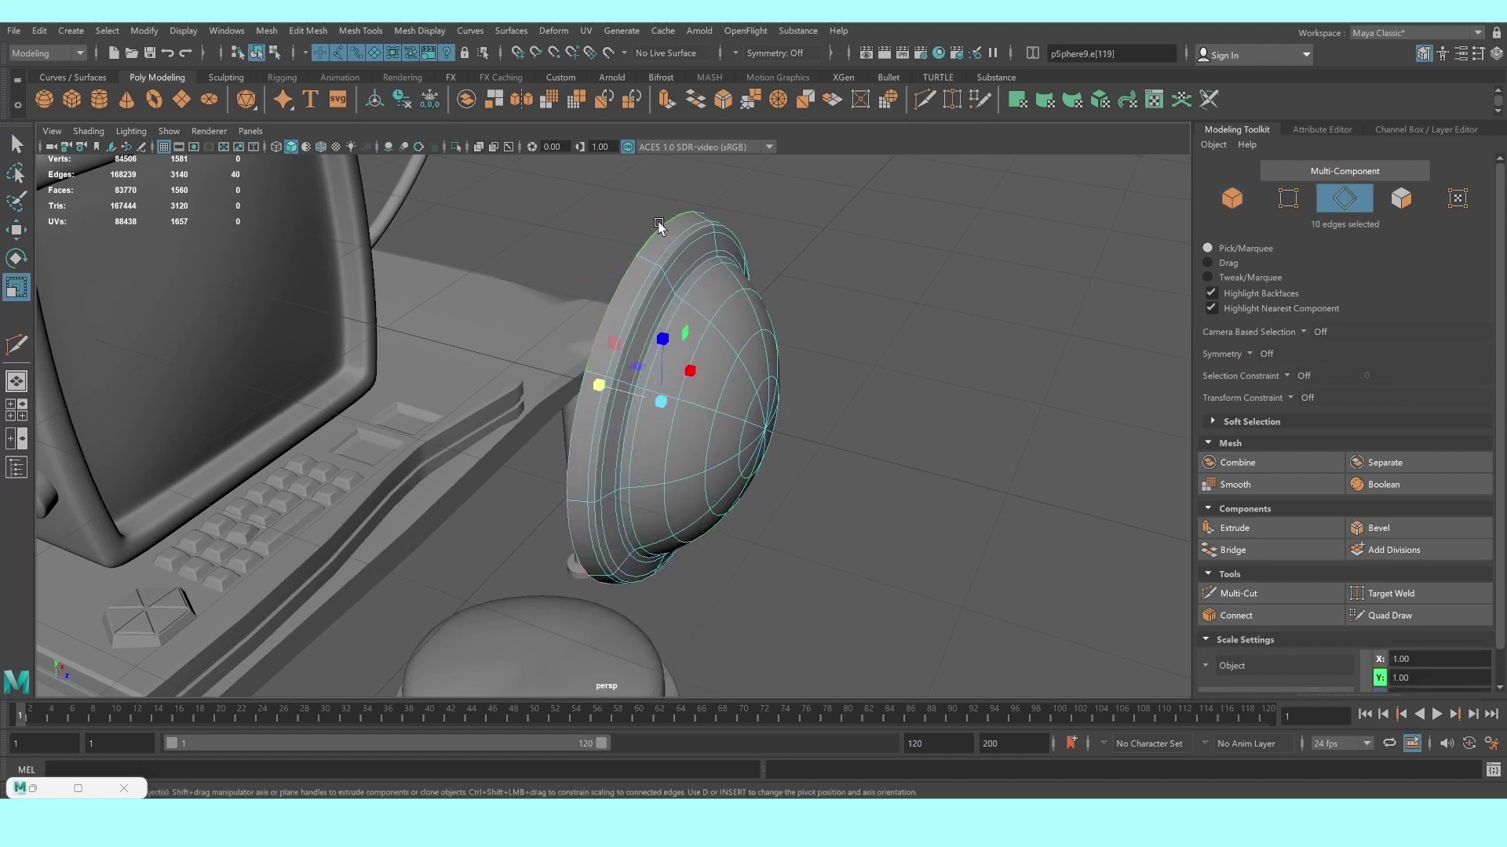
key("w")
left_click_drag(591, 382, 564, 370)
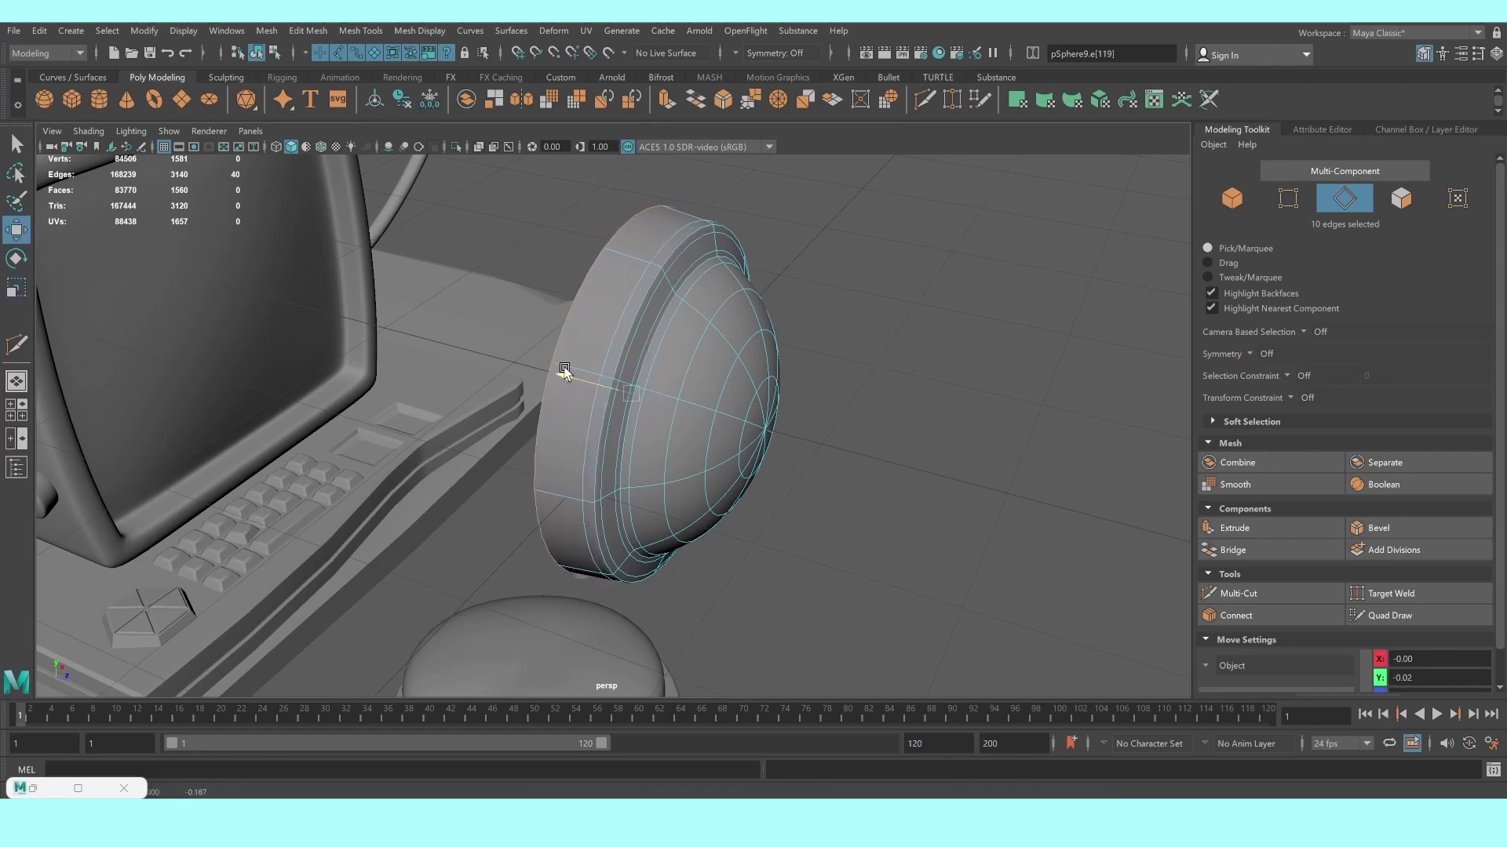
right_click_drag(677, 353, 781, 314)
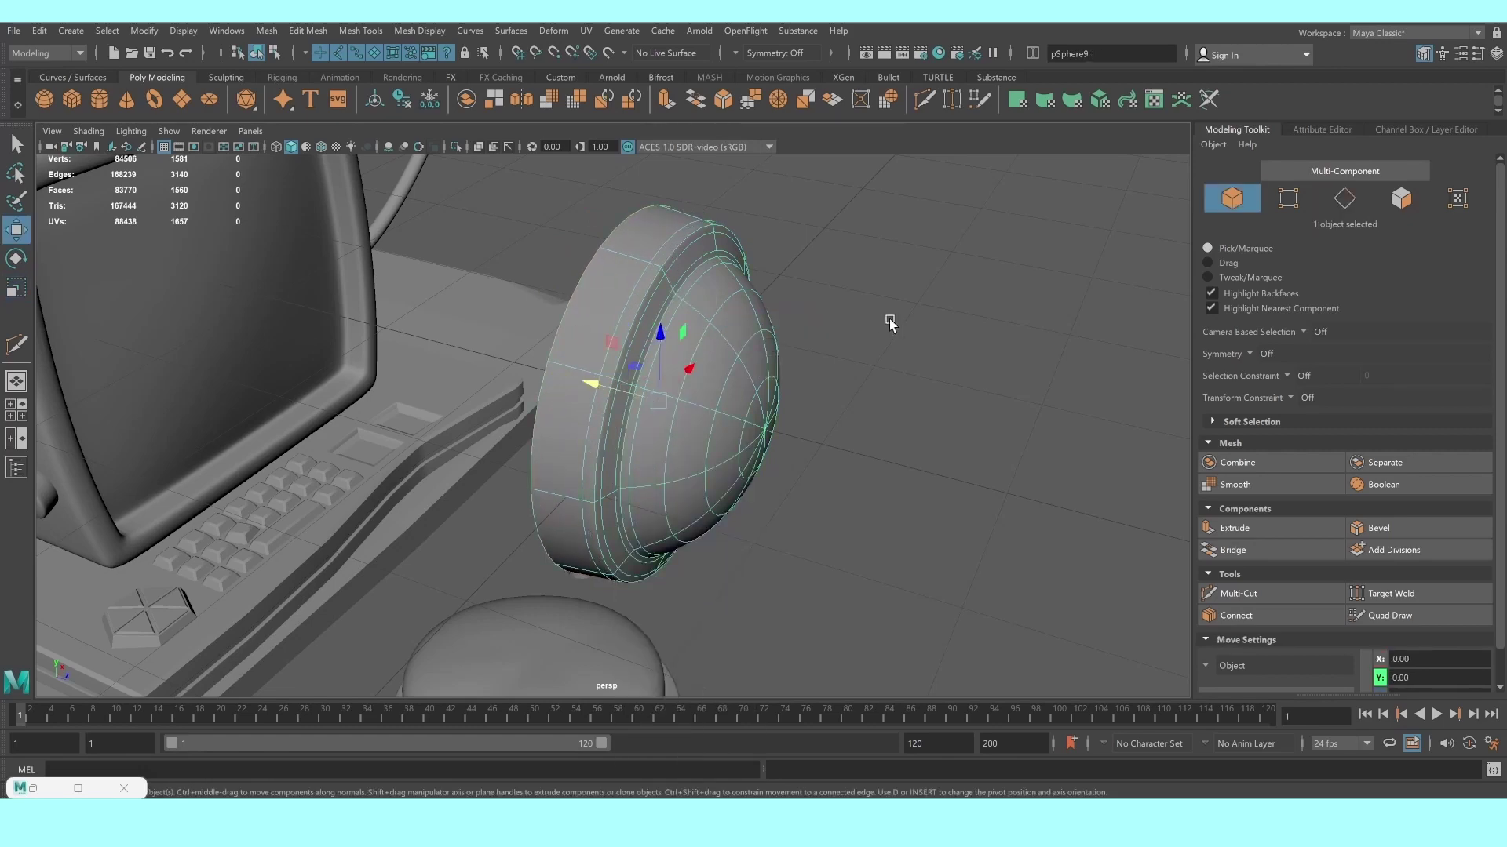
left_click_drag(891, 319, 502, 353, "alt")
Select the dome sphere pSphere9 and try out face selections on it in the front view
left_click(502, 345)
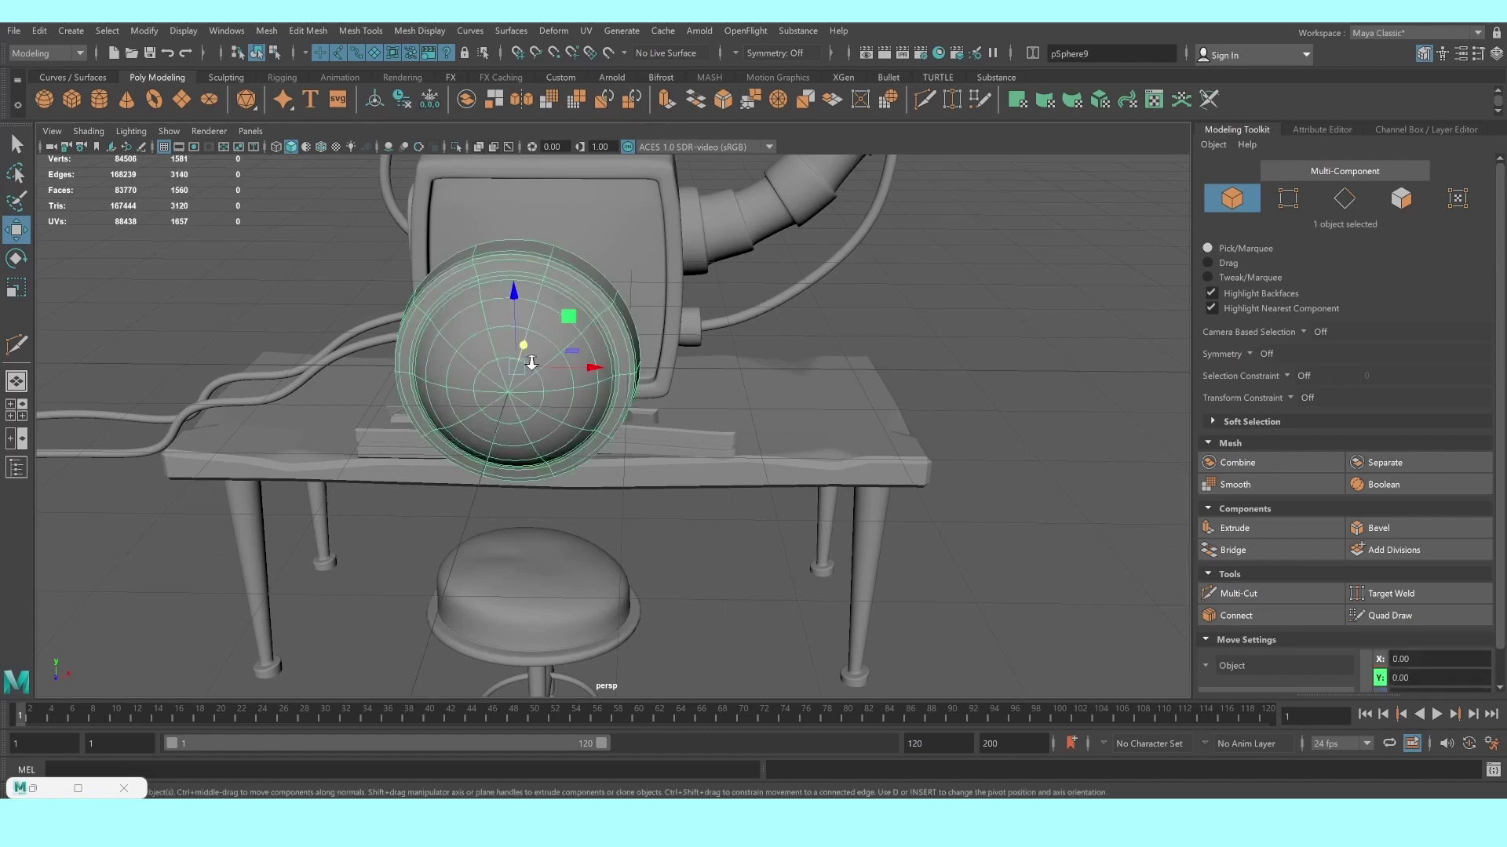
scroll(502, 345, "up", 2)
right_click(464, 325)
left_click(481, 368)
left_click(483, 359)
key("space")
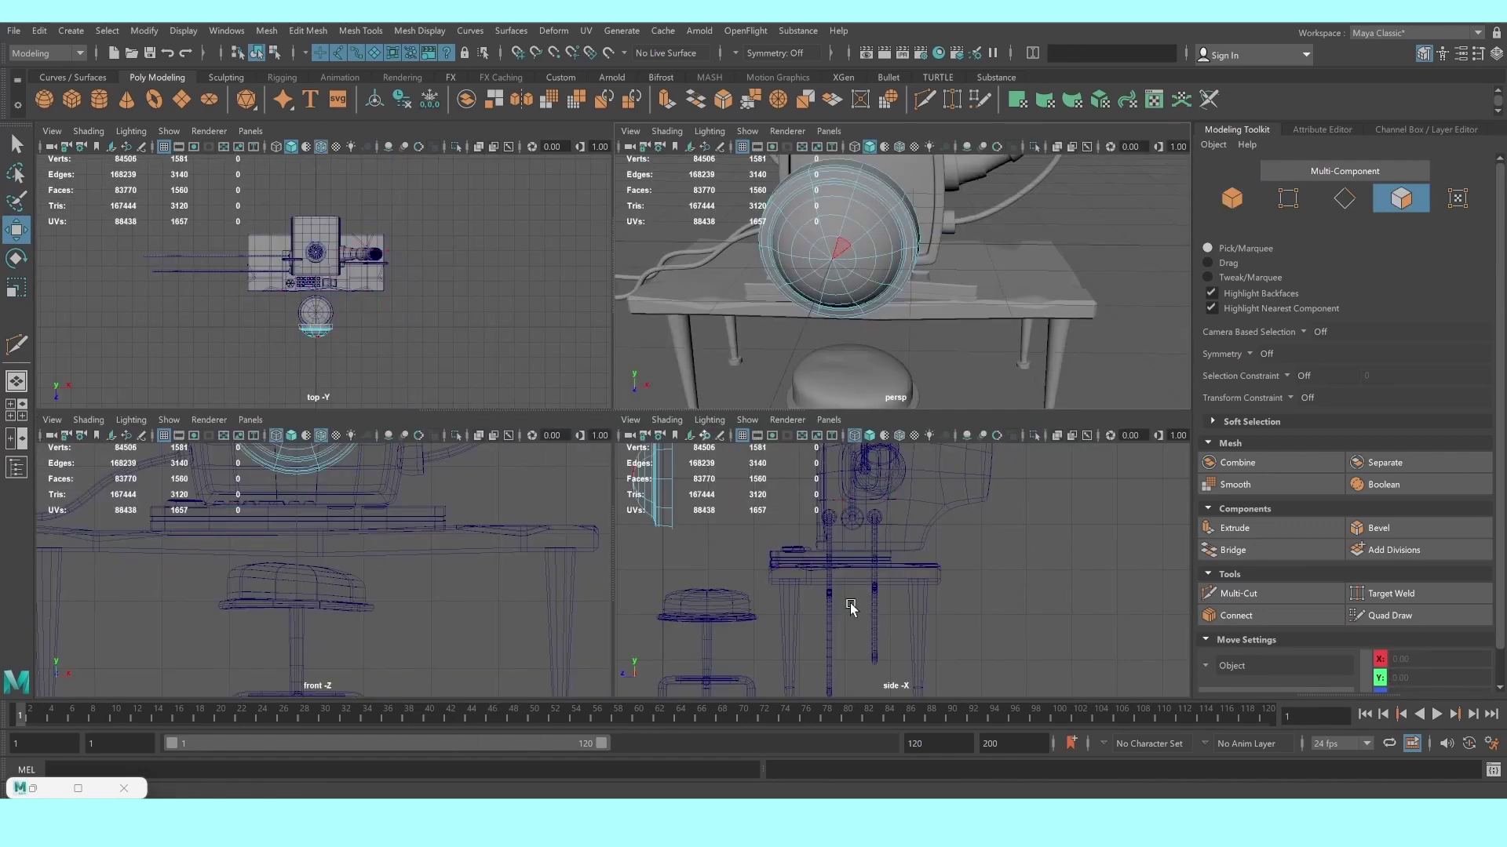
key("space")
middle_click_drag(545, 340, 561, 607, "alt")
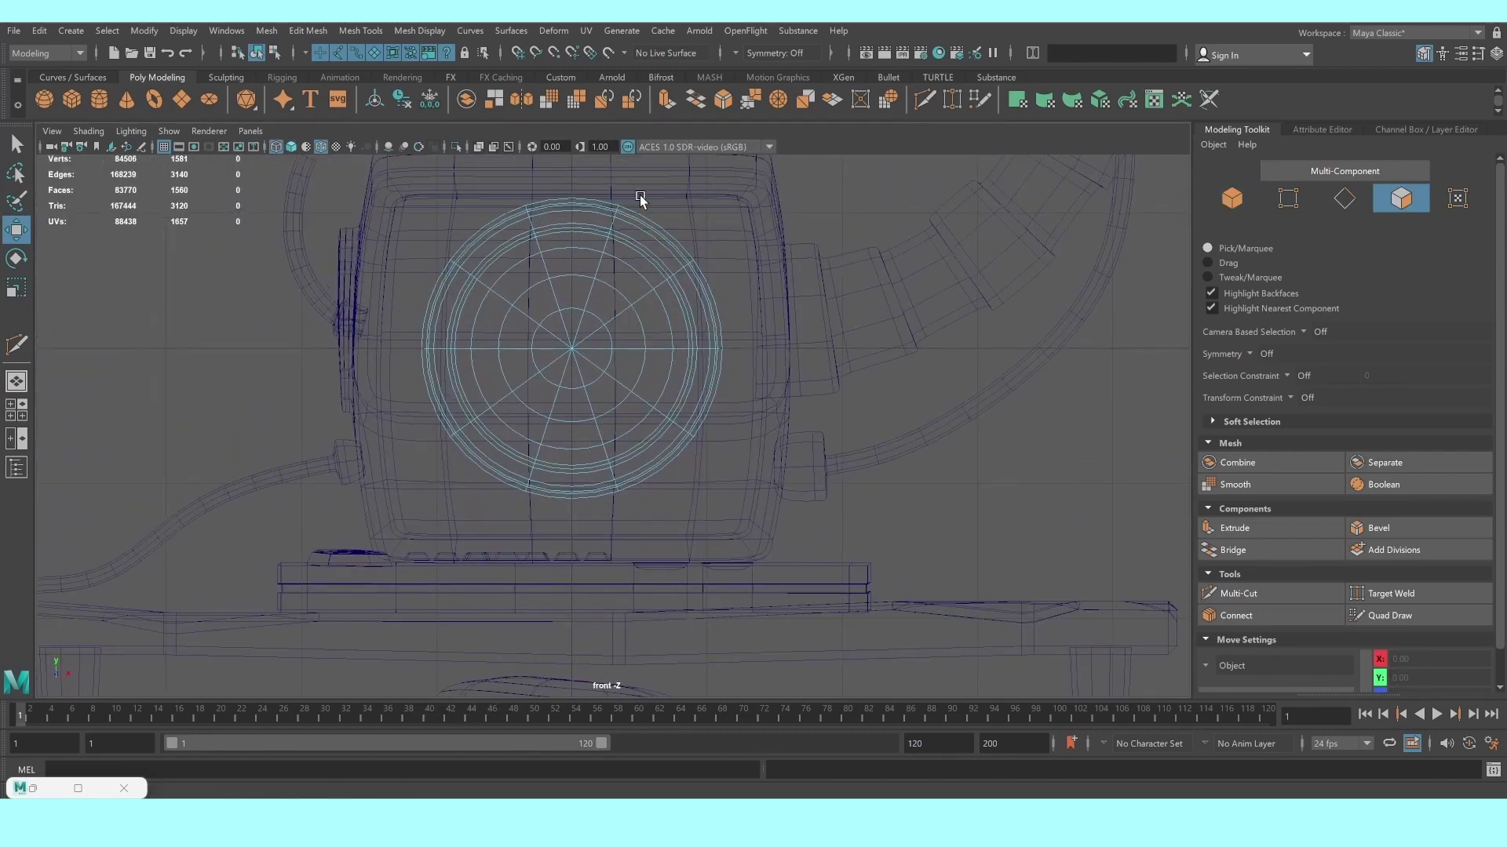
left_click_drag(629, 270, 630, 270)
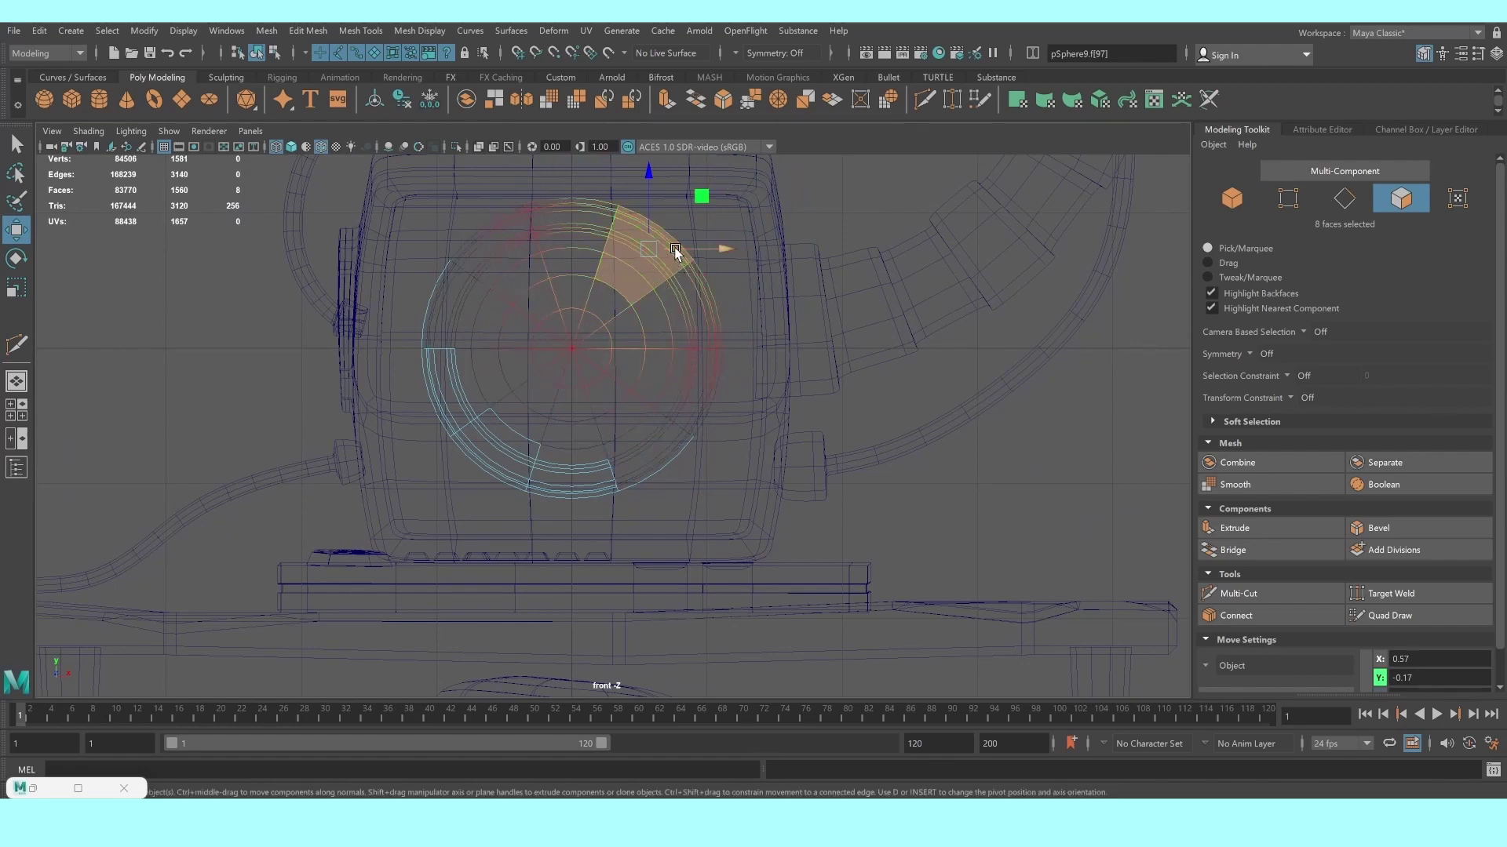
middle_click_drag(713, 297, 713, 331, "alt")
left_click_drag(691, 228, 705, 213)
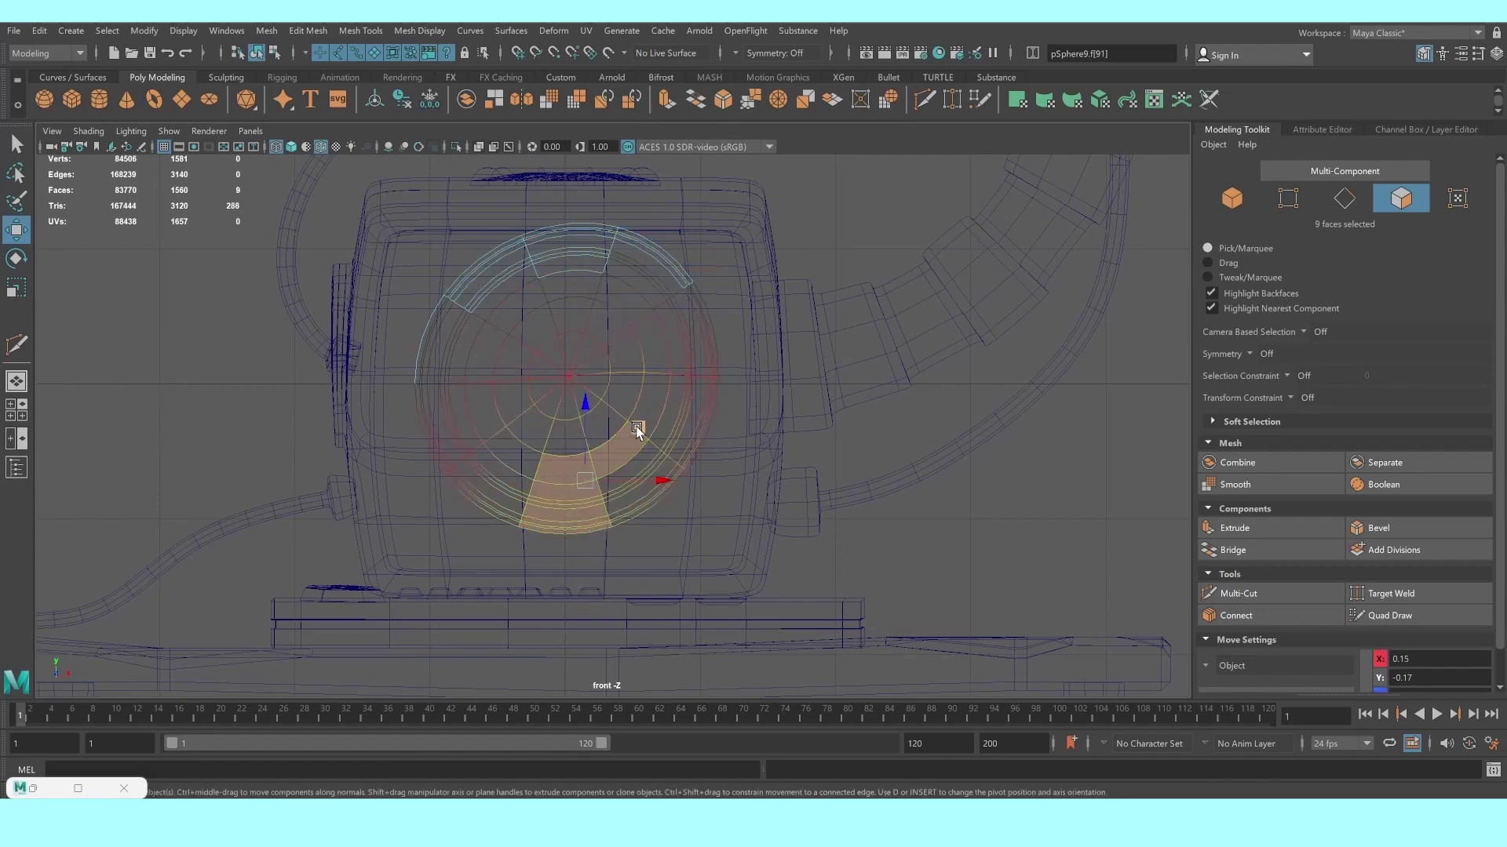
left_click(643, 450, "shift")
right_click_drag(632, 347, 711, 328)
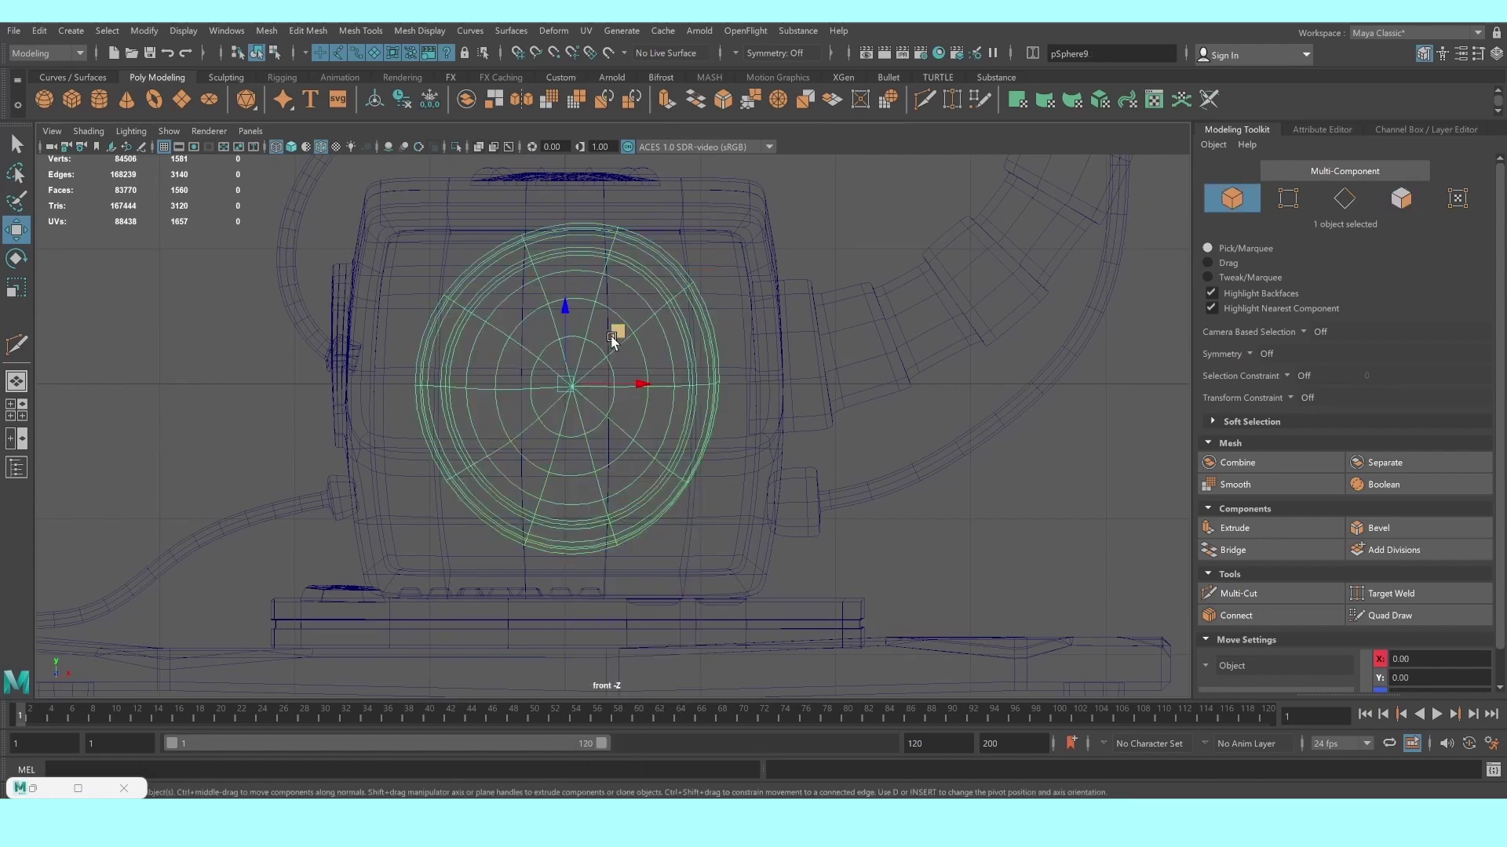
Scale pSphere9 down uniformly to a tiny knob
key("r")
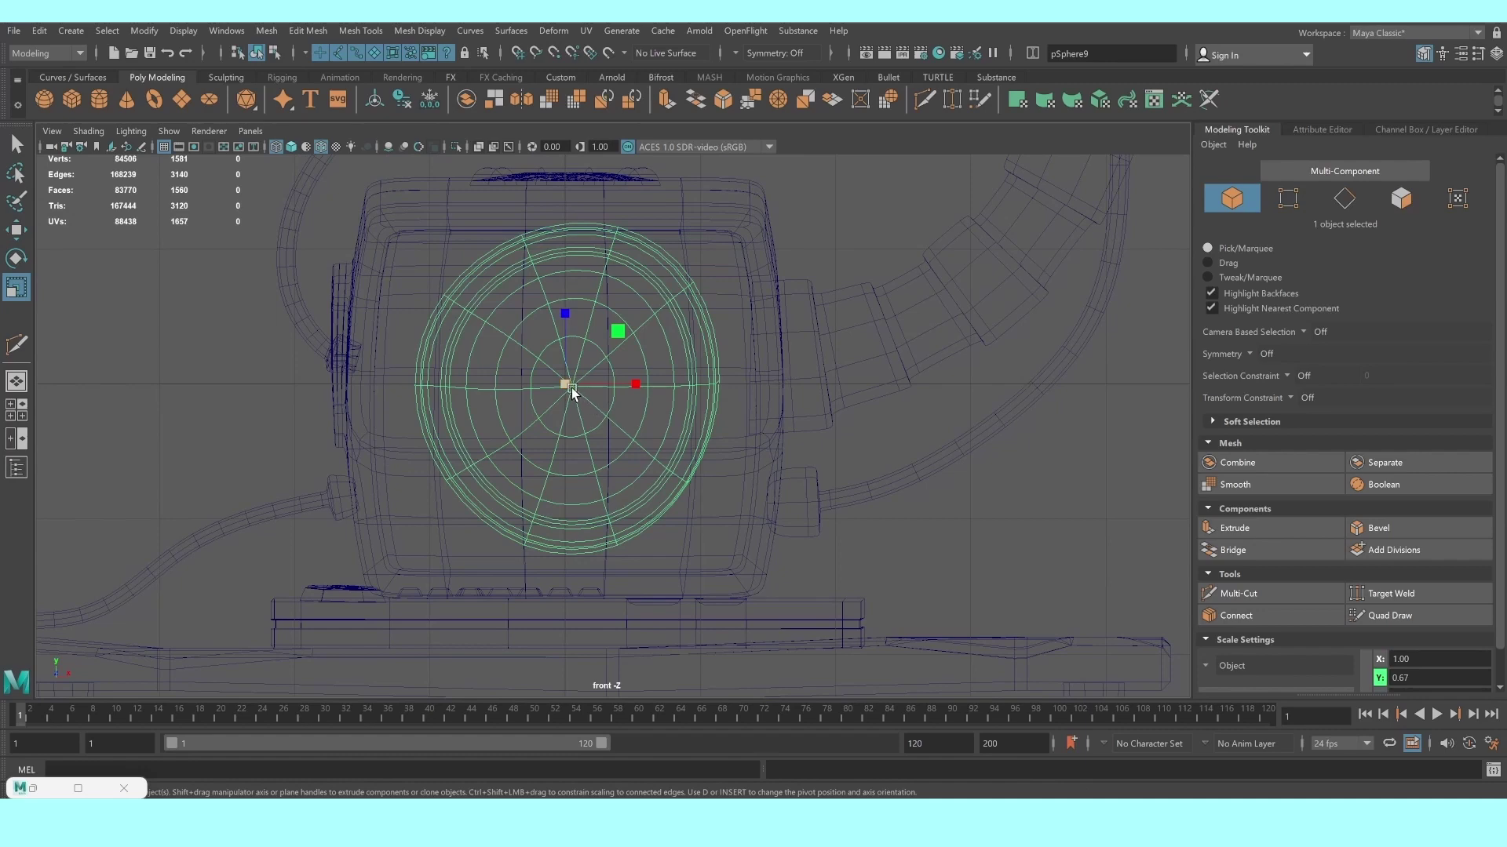
left_click_drag(571, 388, 418, 373)
left_click_drag(568, 385, 409, 373)
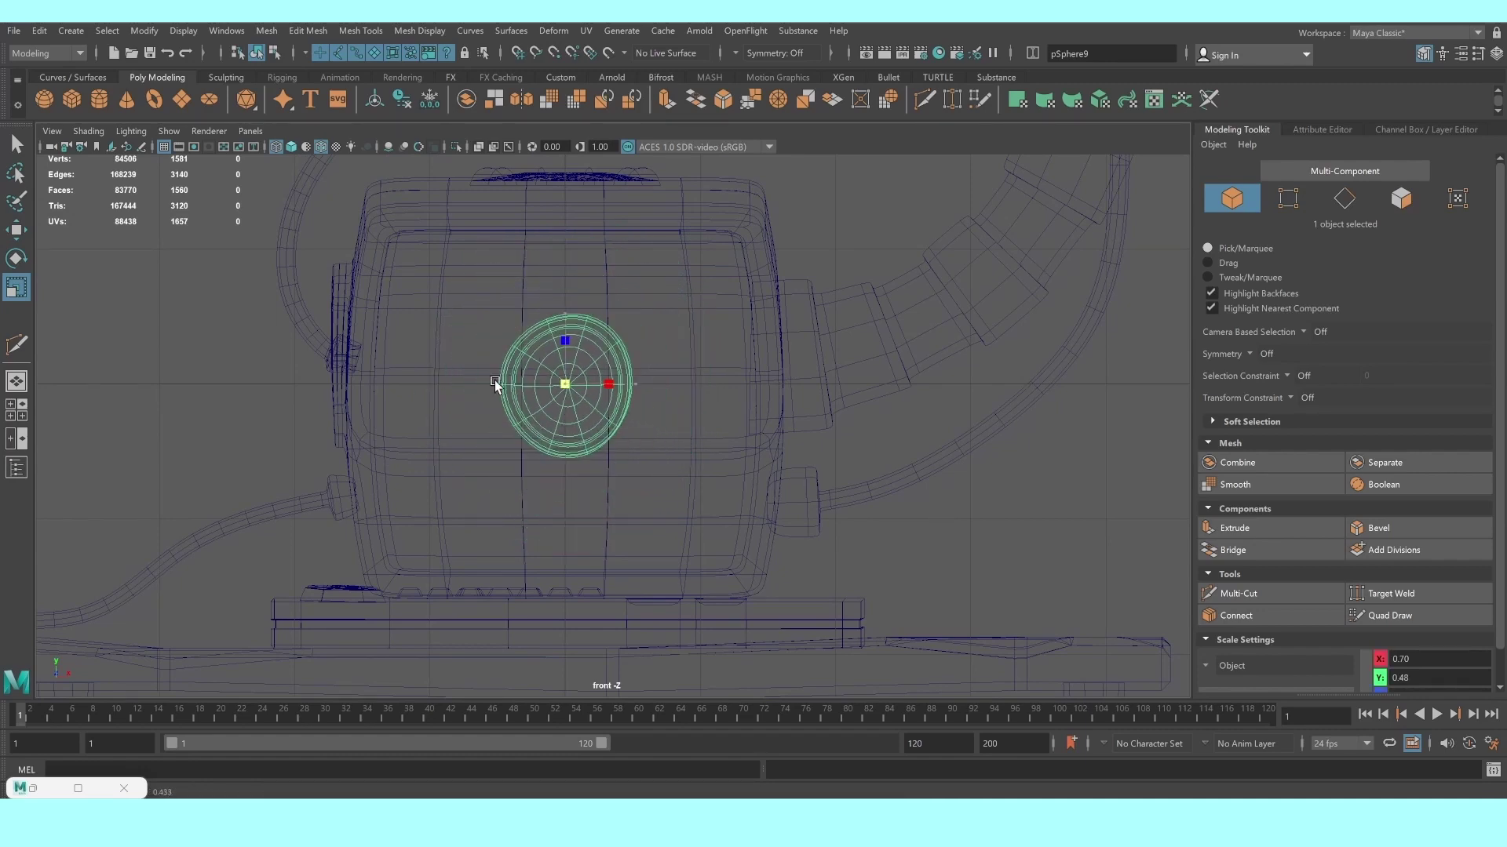
Move the knob down and right, toward the monitor's lower front
key("w")
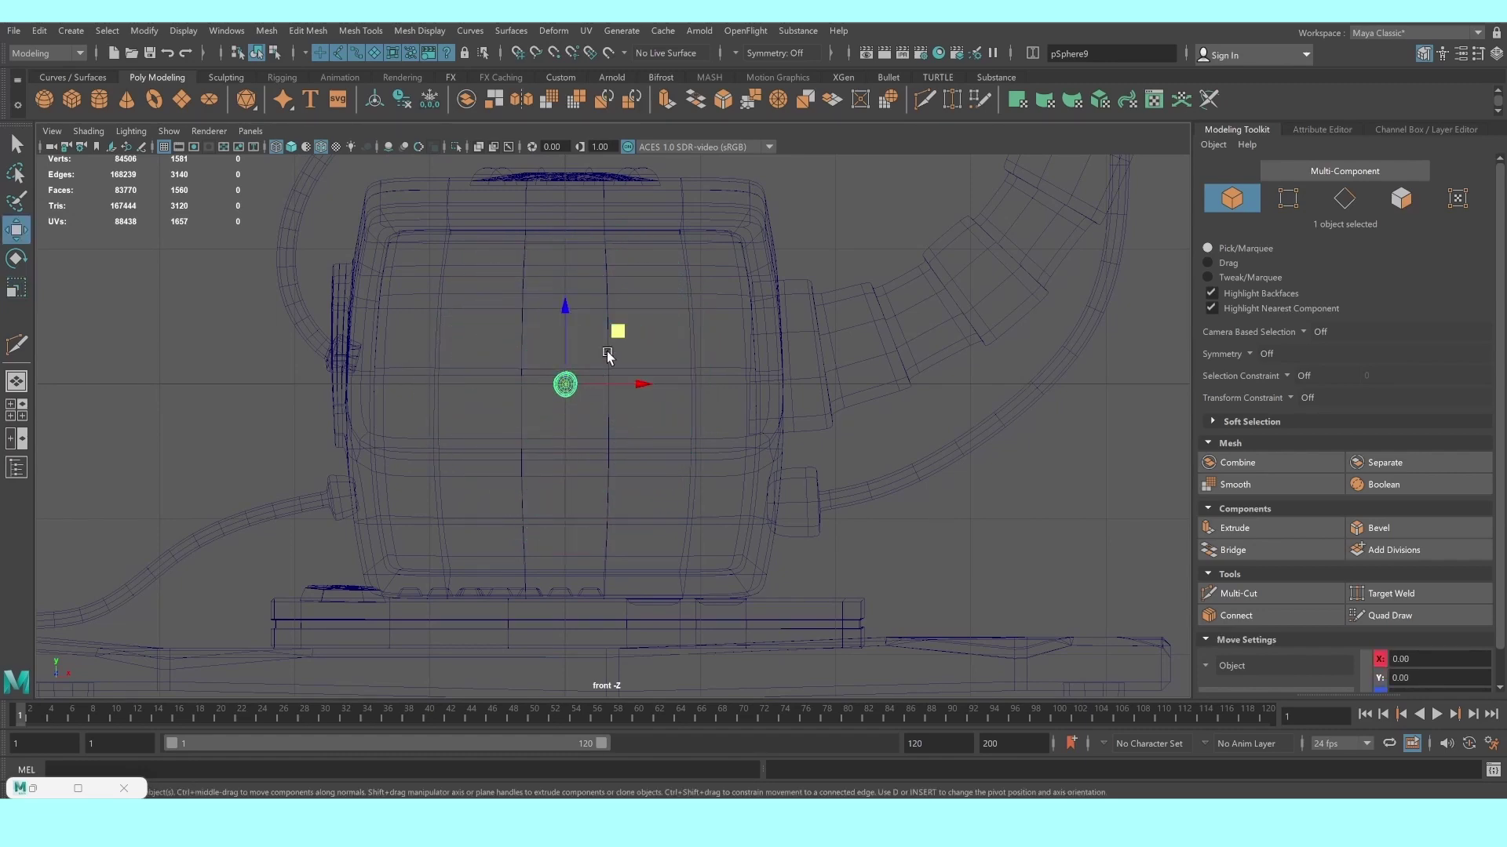
mouse_move(619, 330)
middle_mouse_down()
mouse_move(636, 377)
mouse_move(770, 534)
middle_mouse_up()
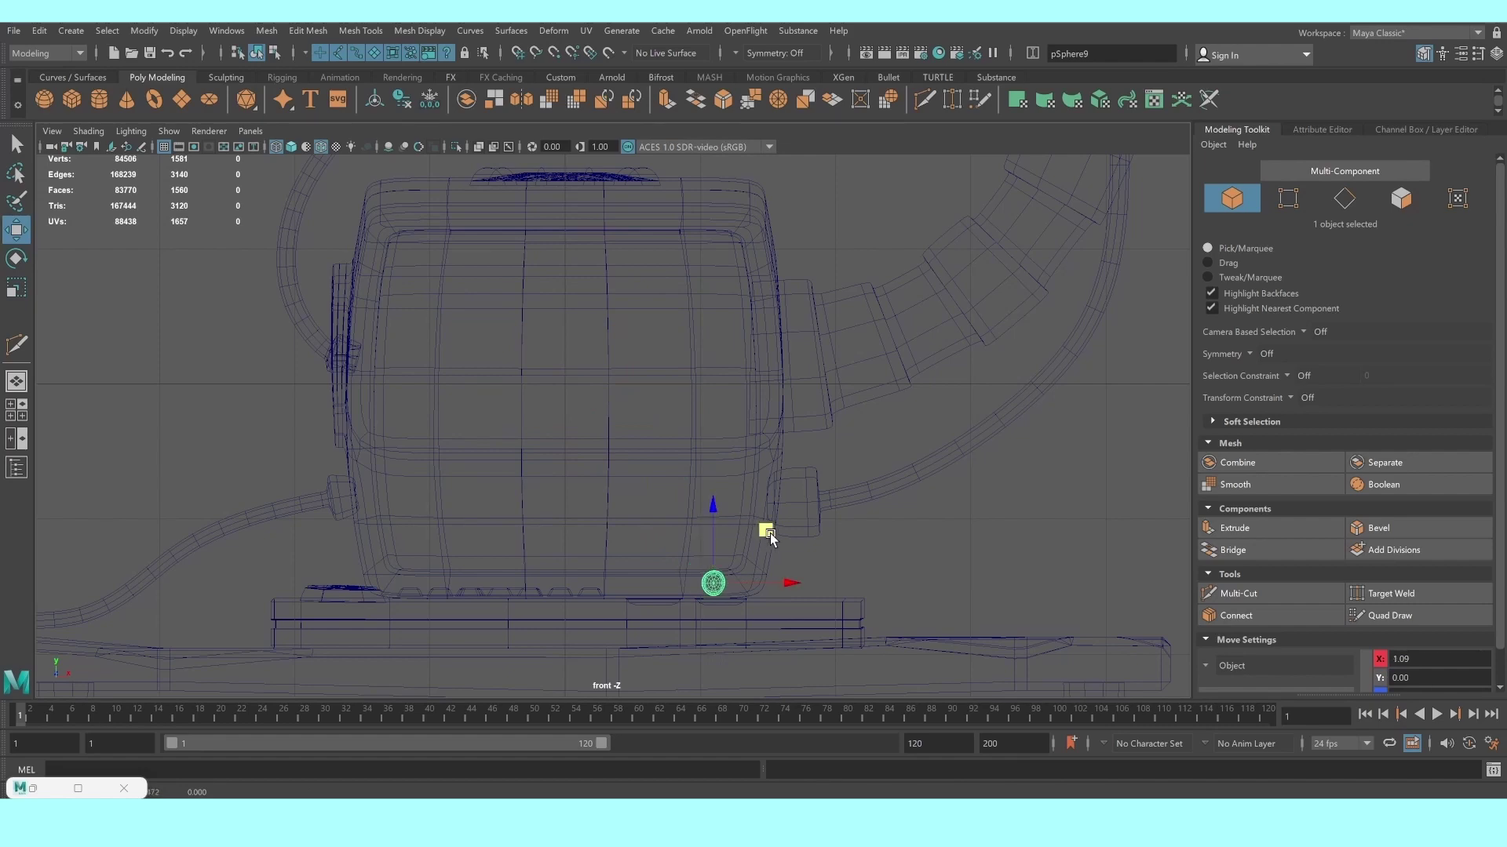
key("space")
key("space")
Move the knob up-left, frame it, and scale it down further
scroll(788, 443, "up", 2)
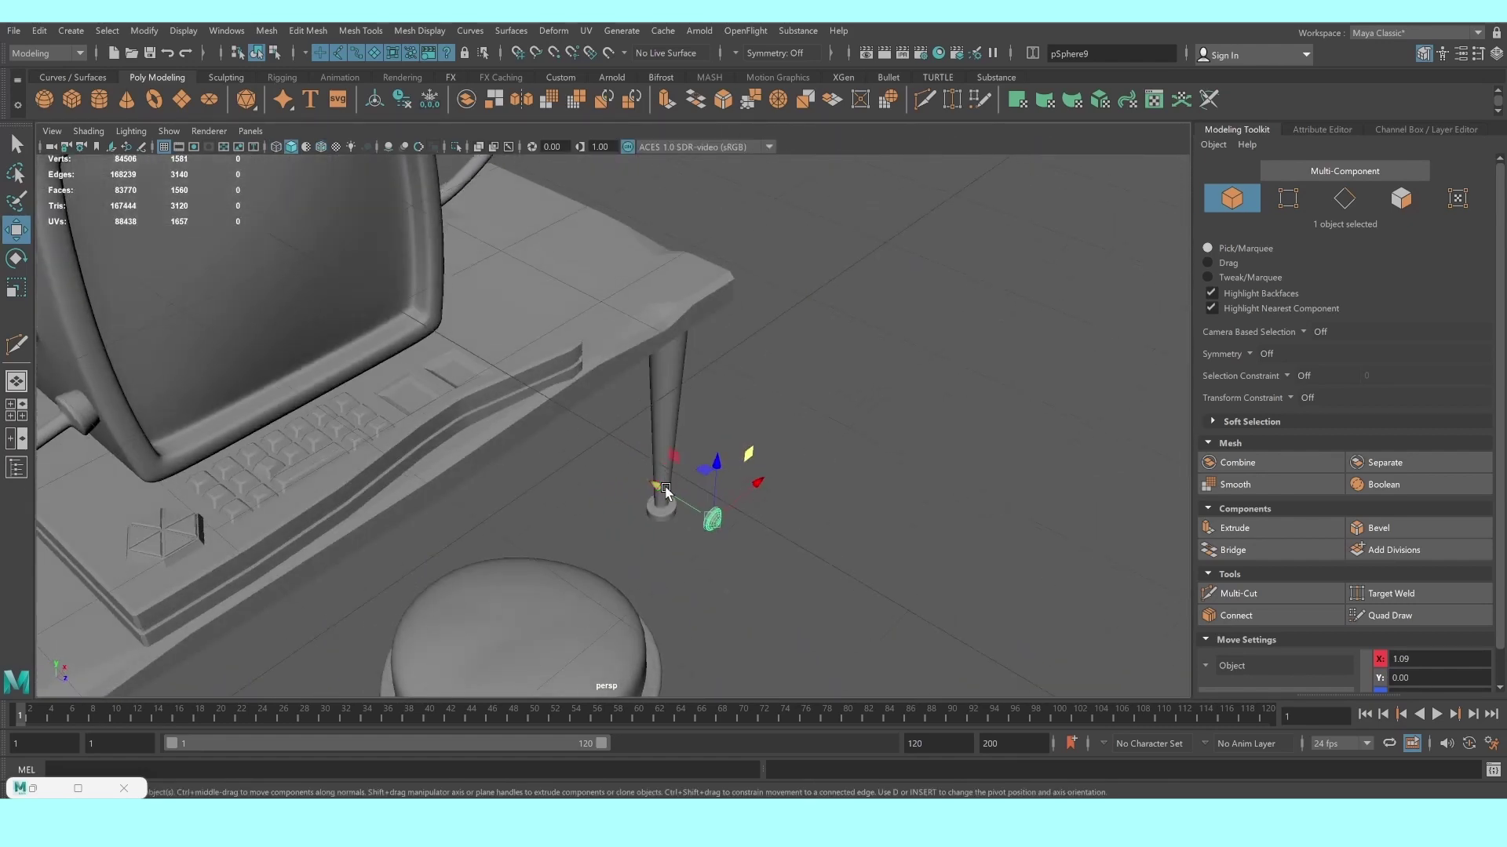
middle_click_drag(788, 444, 375, 300)
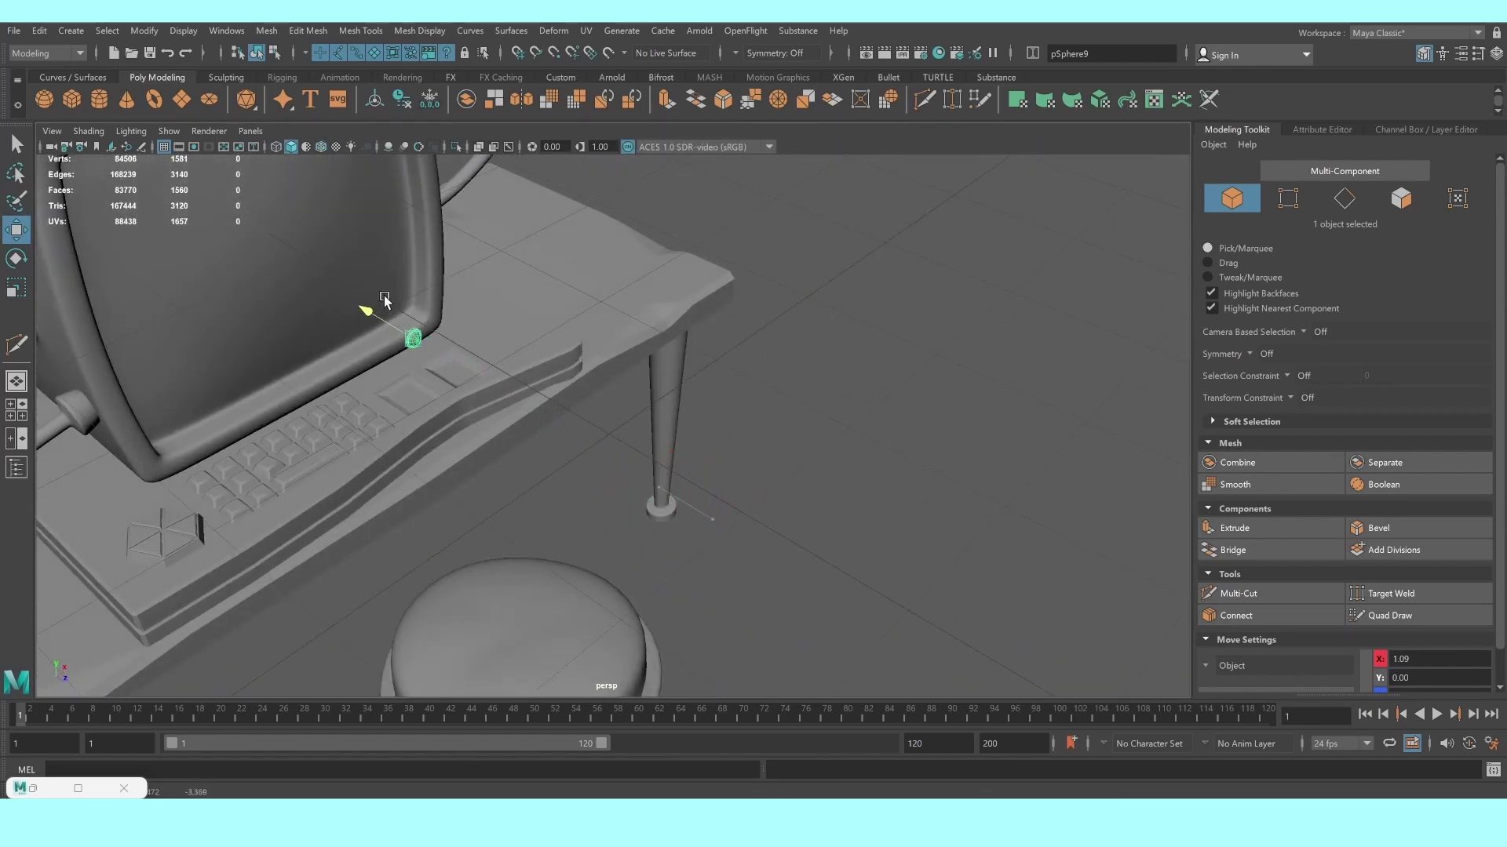
key("f")
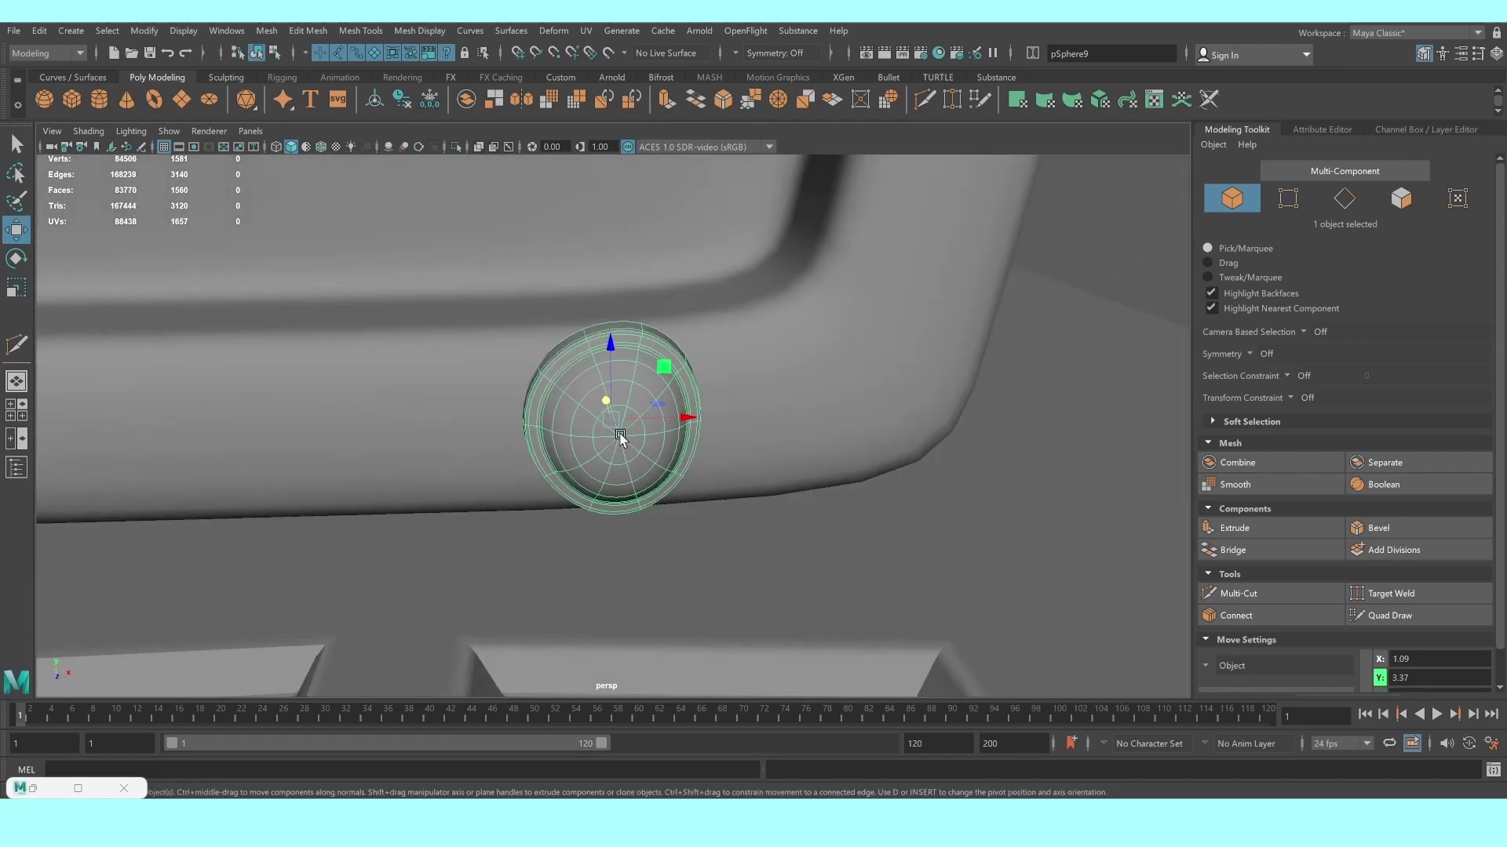
key("r")
middle_click_drag(620, 438, 553, 426)
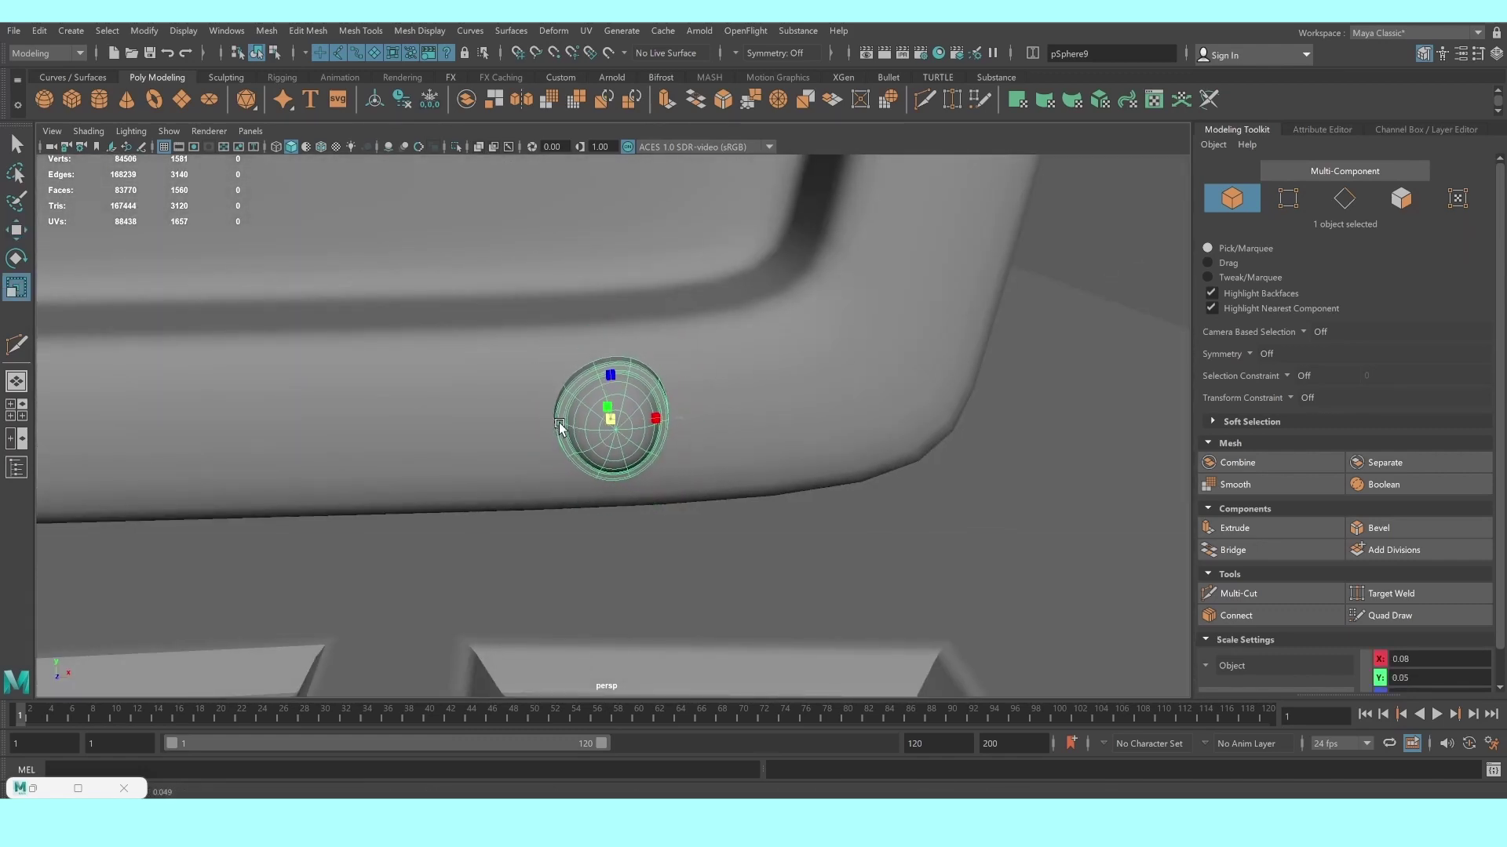
scroll(577, 418, "down", 2)
key("w")
left_click_drag(637, 448, 540, 403, "alt")
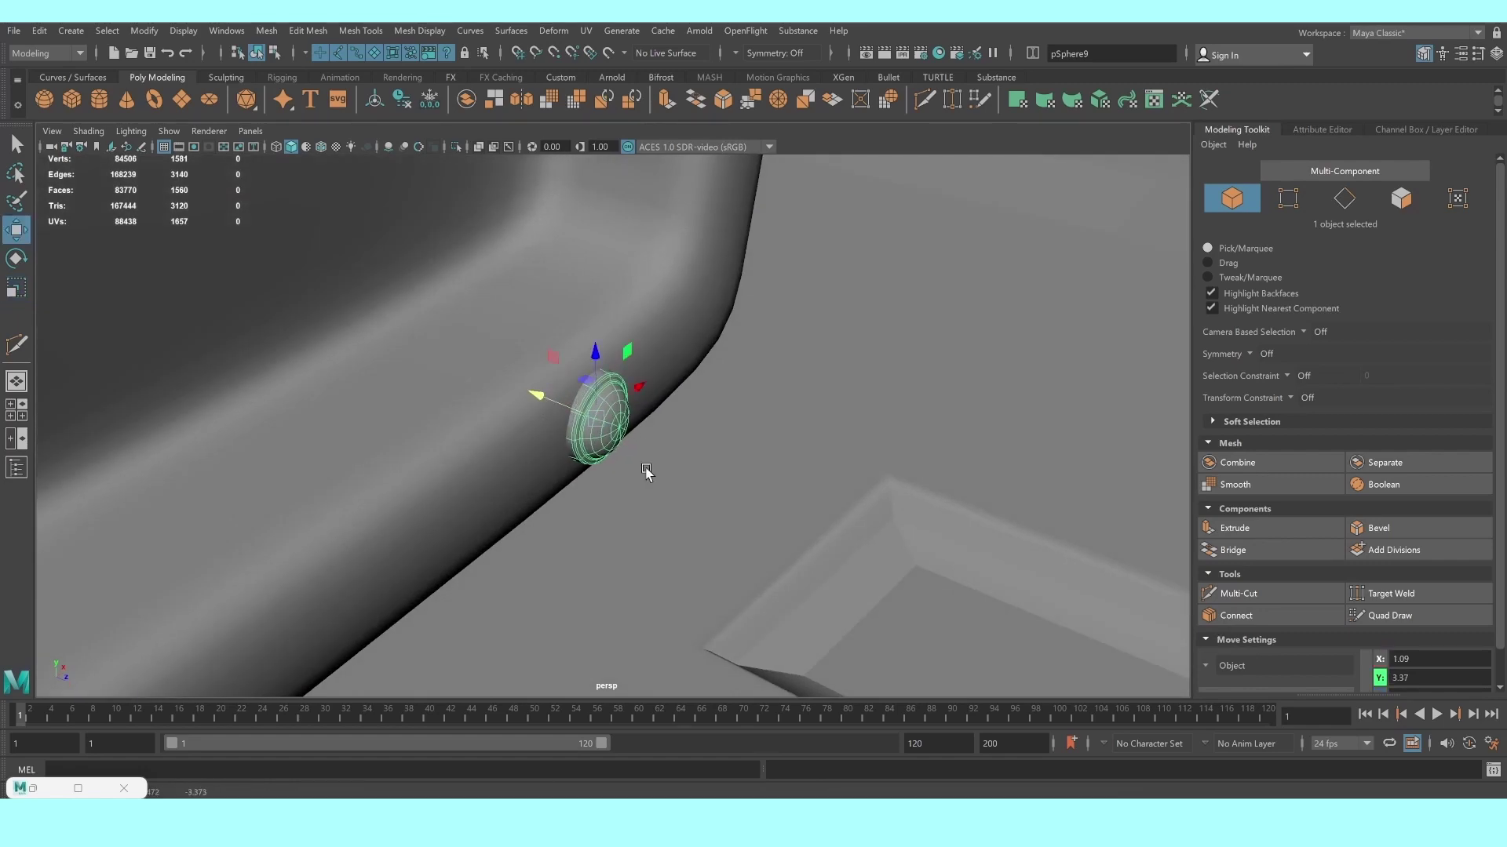
Seat the knob on the monitor's bottom edge in the front wireframe view
key("space")
key("space")
mouse_move(511, 565)
middle_mouse_down("alt")
mouse_move(599, 421)
mouse_move(625, 425)
middle_mouse_up("alt")
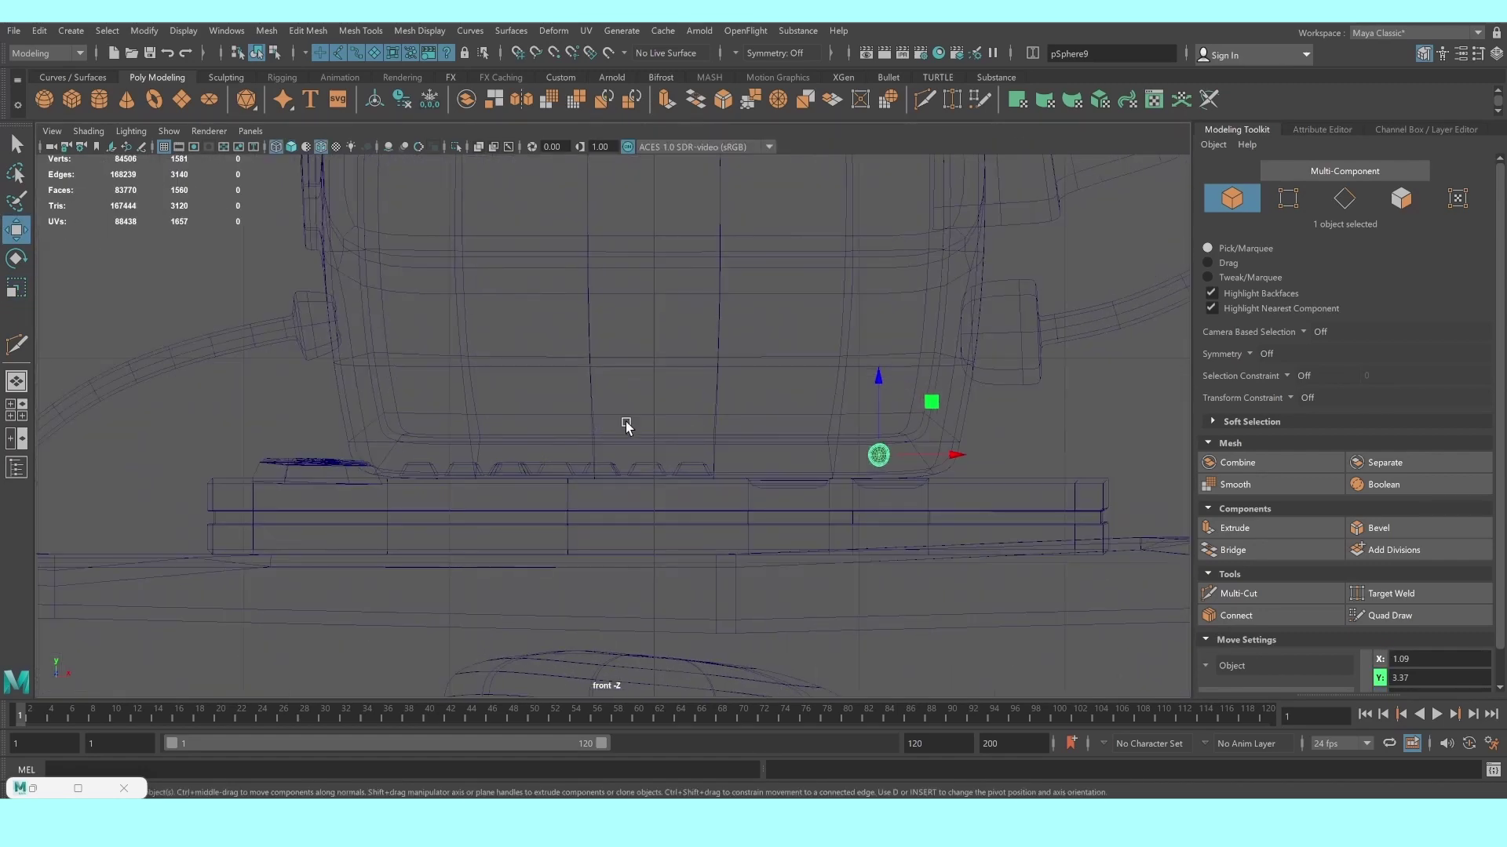
scroll(625, 425, "up", 2)
middle_click_drag(900, 412, 718, 414, "alt")
left_click_drag(762, 389, 760, 393)
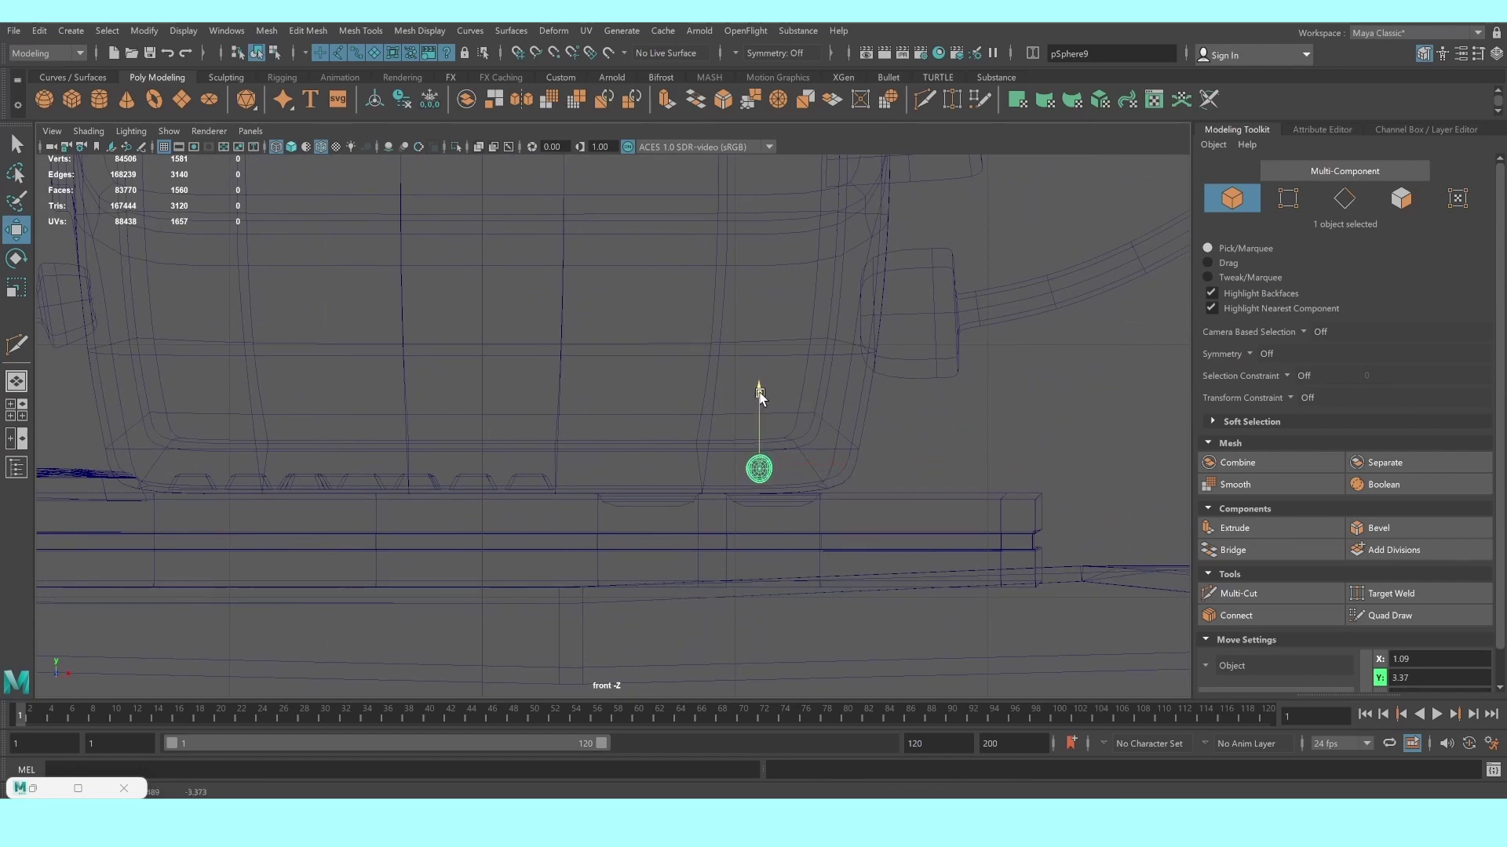
Add two evenly spaced copies of the knob to its left along the bottom edge
key("ctrl+d")
left_click_drag(837, 468, 793, 469)
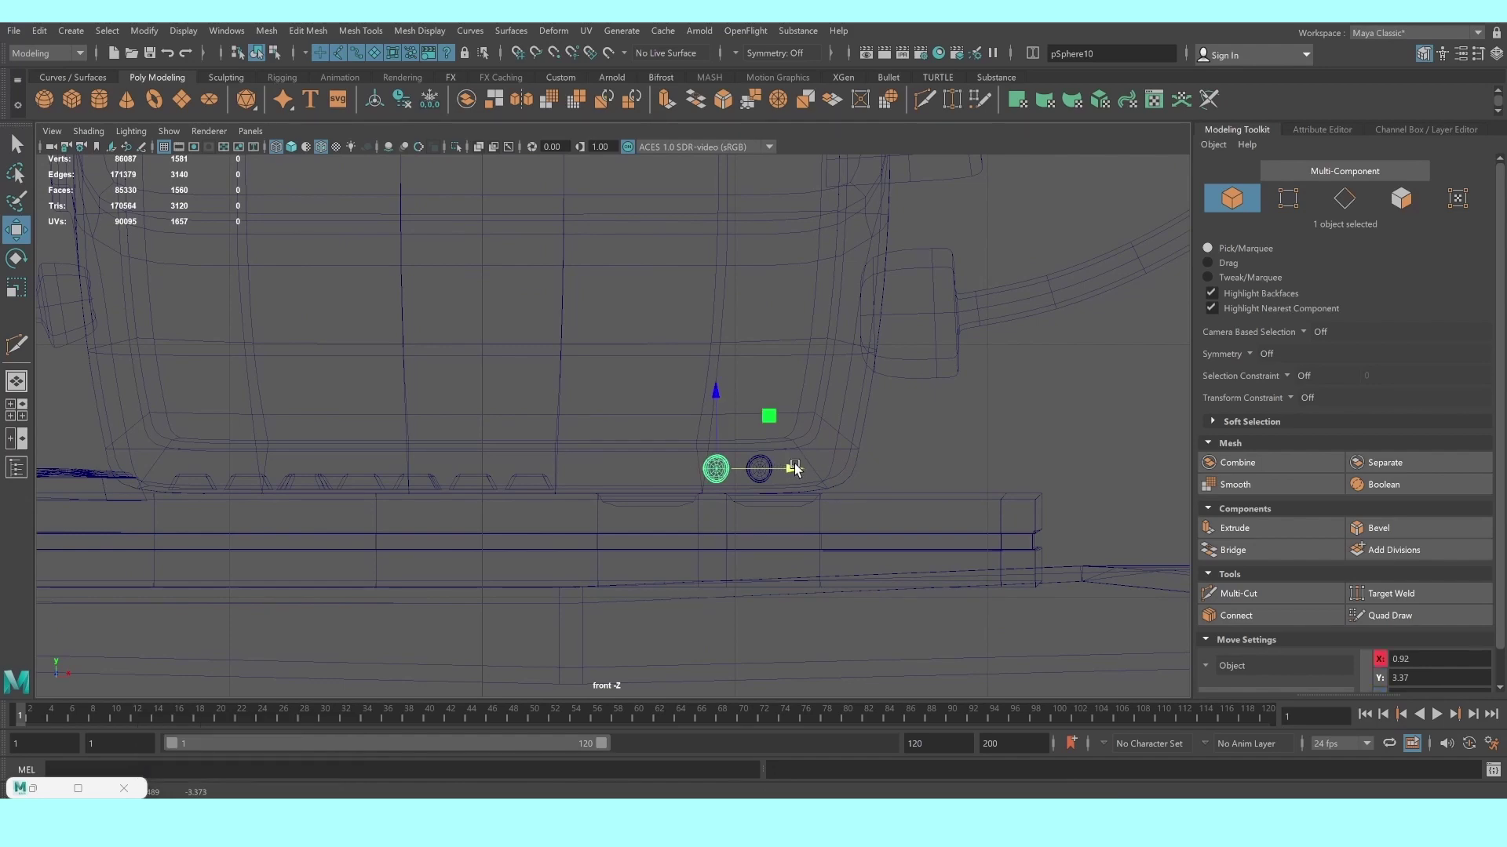
key("shift+d")
key("space")
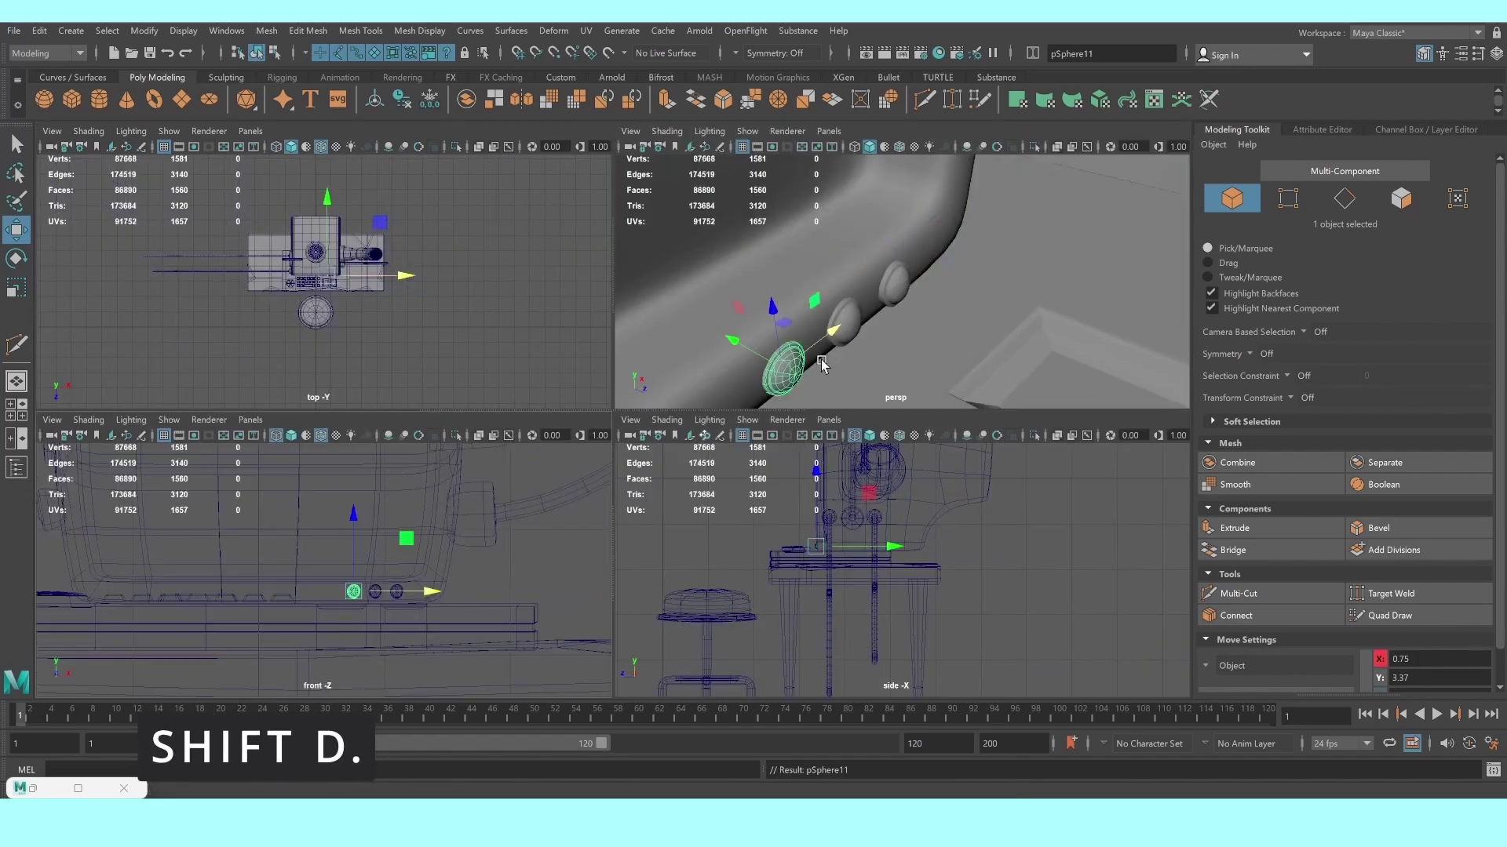
key("space")
mouse_move(935, 303)
left_mouse_down("alt")
mouse_move(884, 319)
mouse_move(994, 530)
left_mouse_up("alt")
Orbit the perspective camera around the desk to see the whole lab scene
right_click_drag(995, 529, 908, 511, "alt")
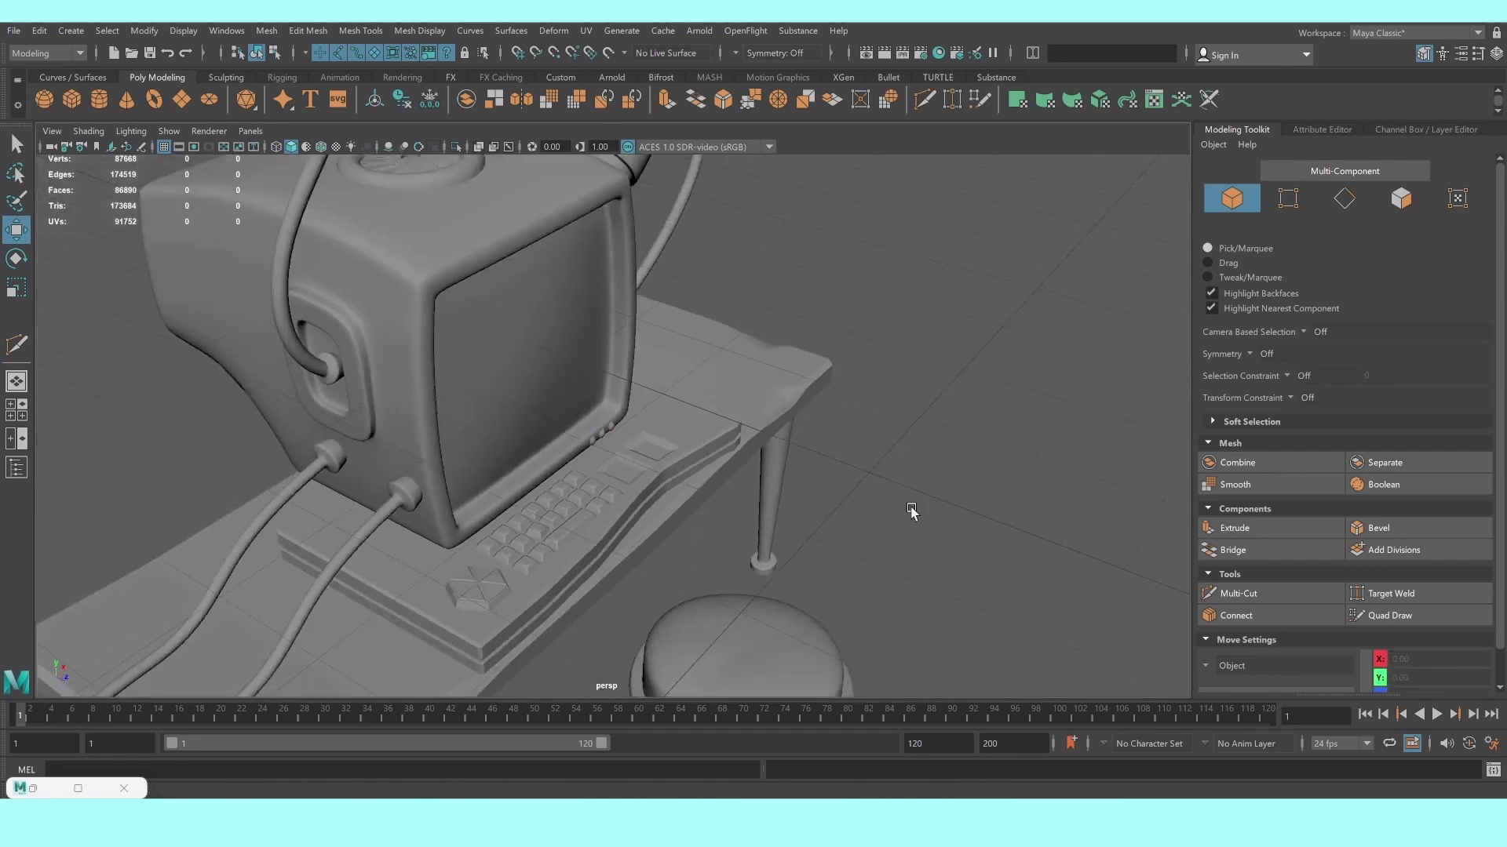
left_click_drag(907, 511, 743, 481, "alt")
right_click_drag(743, 481, 770, 494, "alt")
mouse_move(770, 494)
left_mouse_down("alt")
mouse_move(662, 453)
mouse_move(680, 426)
mouse_move(666, 431)
left_mouse_up("alt")
scroll(799, 453, "down", 3)
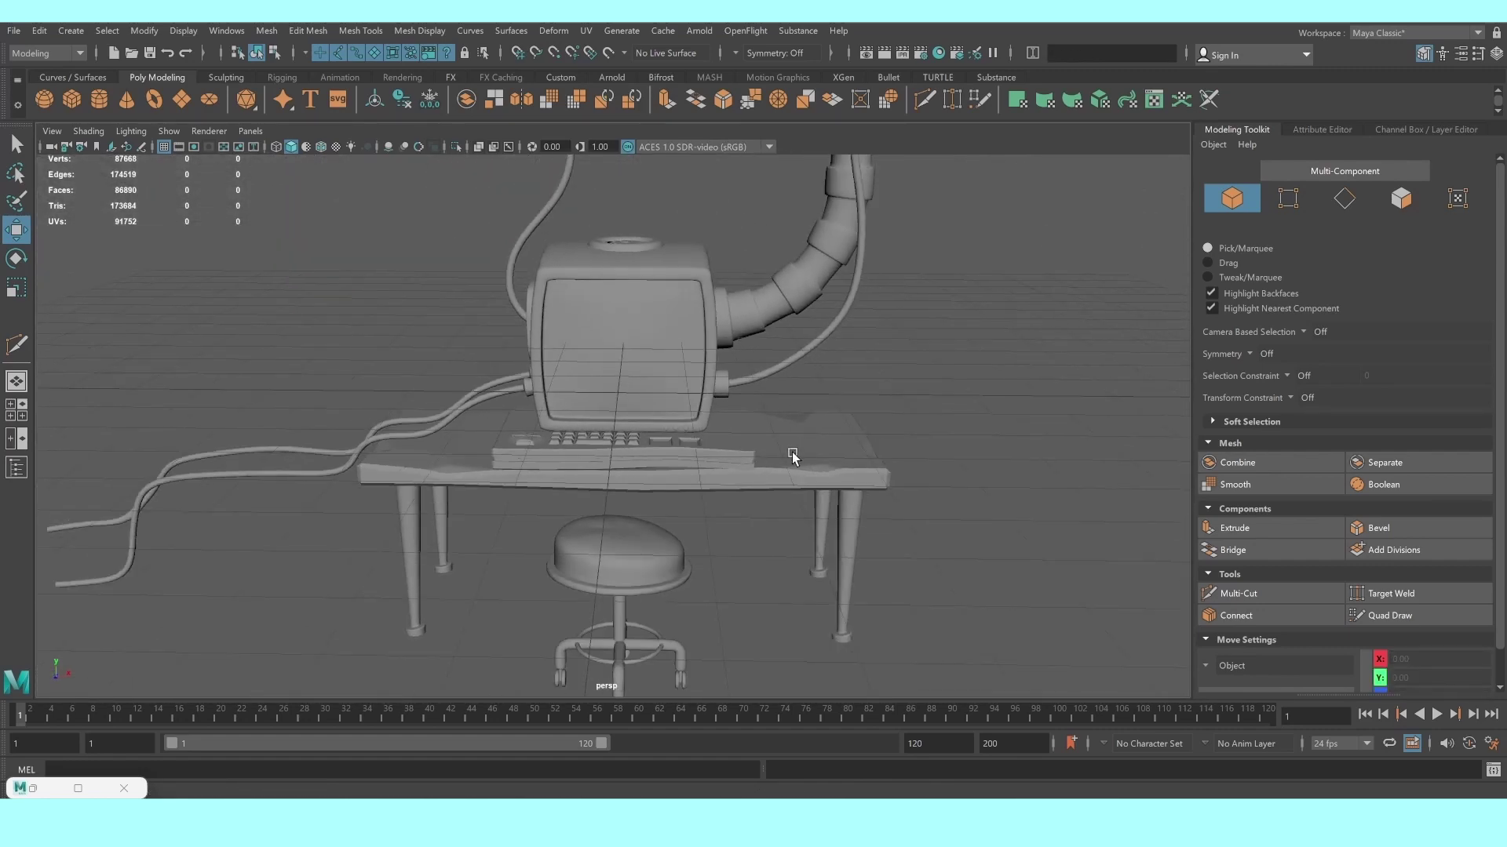
mouse_move(792, 455)
left_mouse_down("alt")
mouse_move(689, 437)
mouse_move(811, 448)
mouse_move(772, 452)
mouse_move(610, 405)
mouse_move(595, 384)
mouse_move(637, 383)
mouse_move(496, 402)
mouse_move(868, 424)
mouse_move(757, 427)
mouse_move(840, 426)
mouse_move(767, 427)
mouse_move(800, 448)
mouse_move(653, 433)
mouse_move(582, 470)
mouse_move(930, 294)
left_mouse_up("alt")
Briefly select the monitor pCube37, then restore the minimized Outliner window
left_click(610, 405)
left_click(868, 424)
left_click(16, 468)
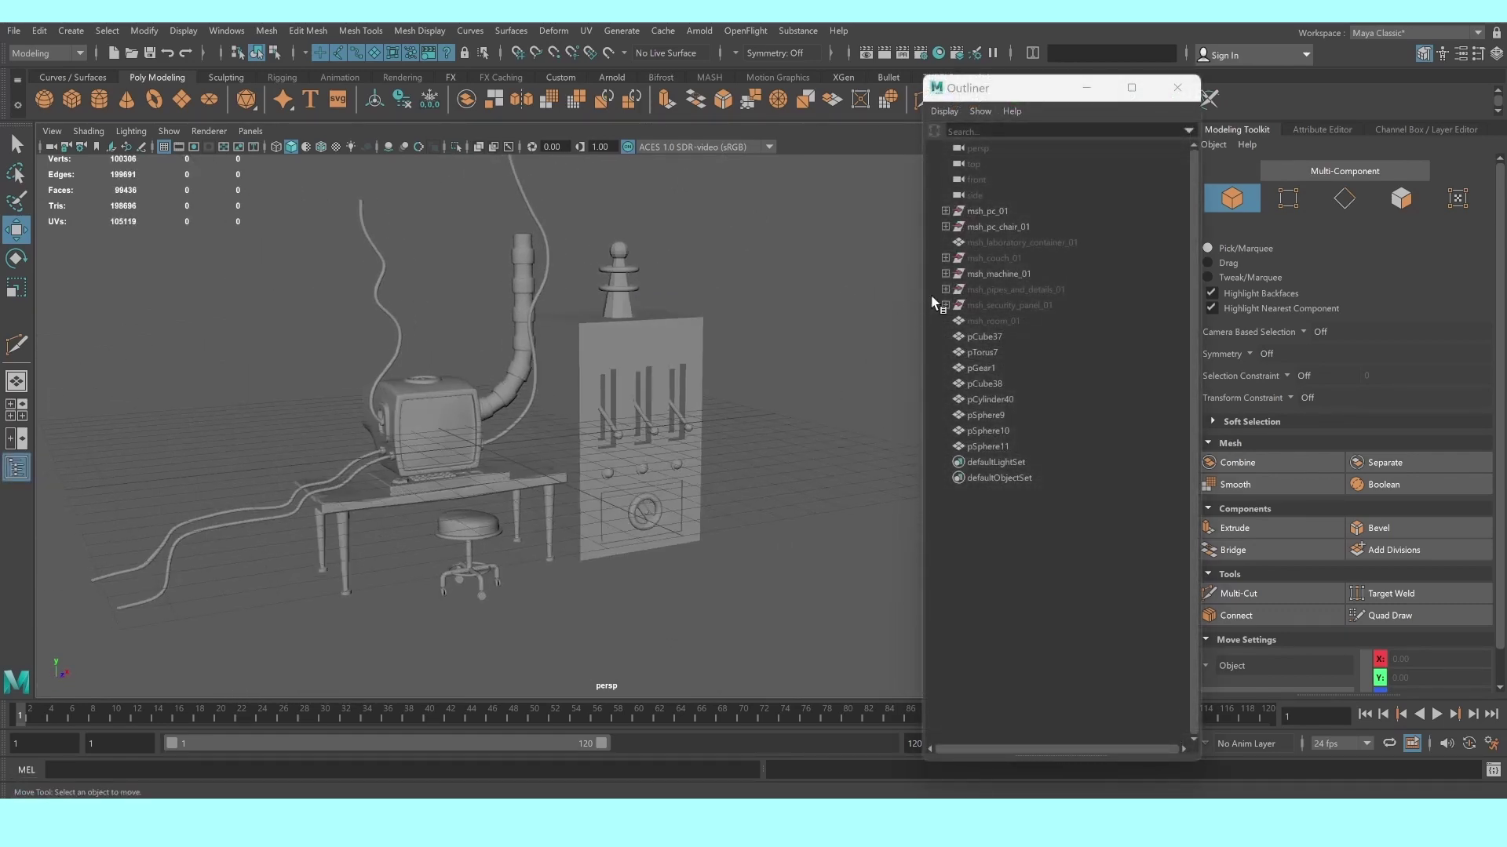
Hide the msh_pc_01 group, which holds the desk and chair
left_click(1007, 272)
mouse_move(719, 398)
left_mouse_down("alt")
mouse_move(753, 393)
mouse_move(691, 400)
mouse_move(719, 400)
left_mouse_up("alt")
left_click(1019, 226)
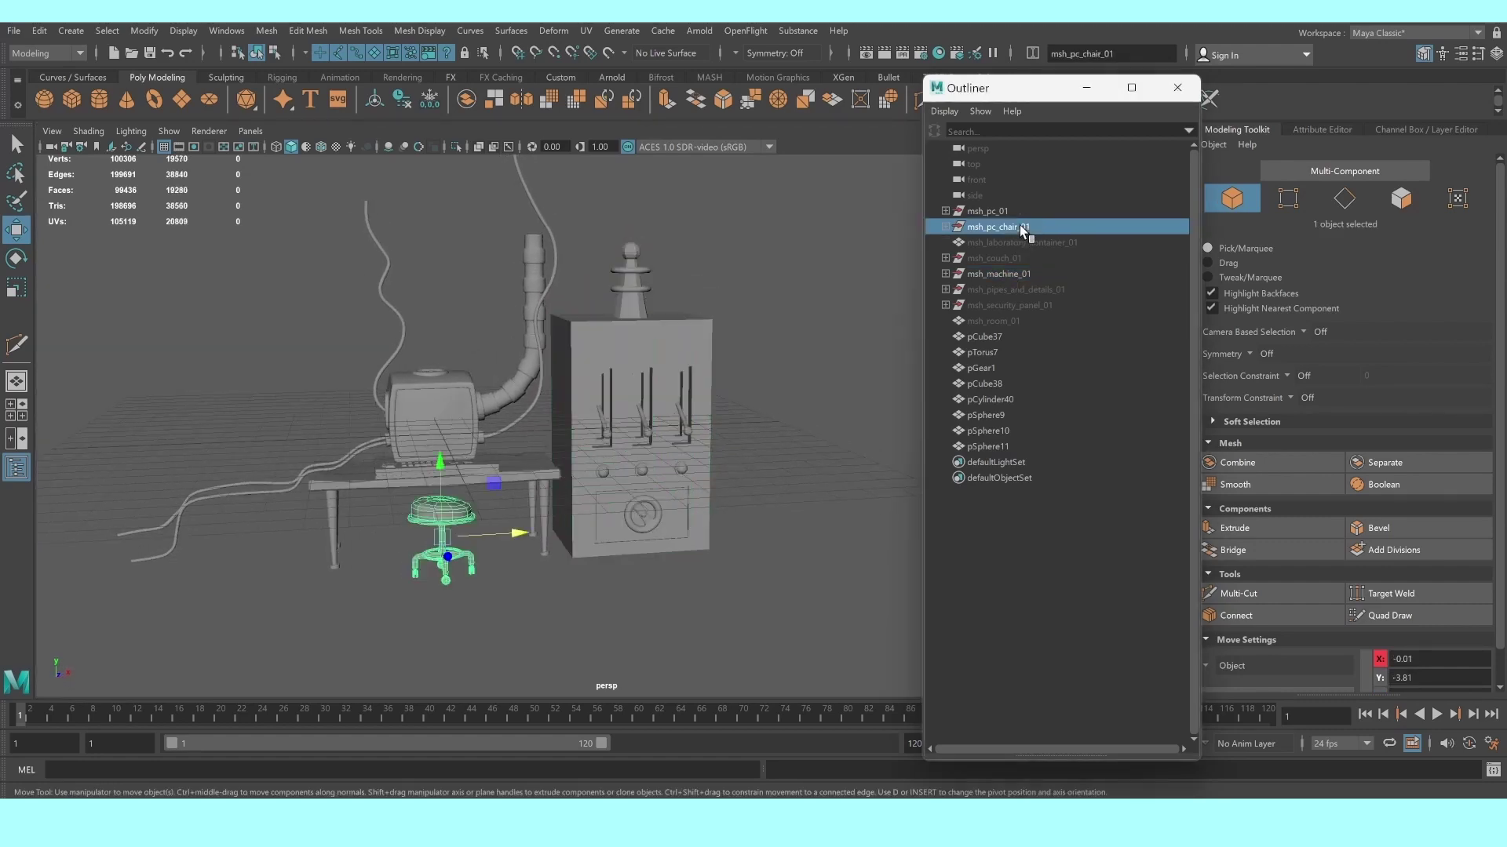
left_click_drag(1020, 225, 1001, 211)
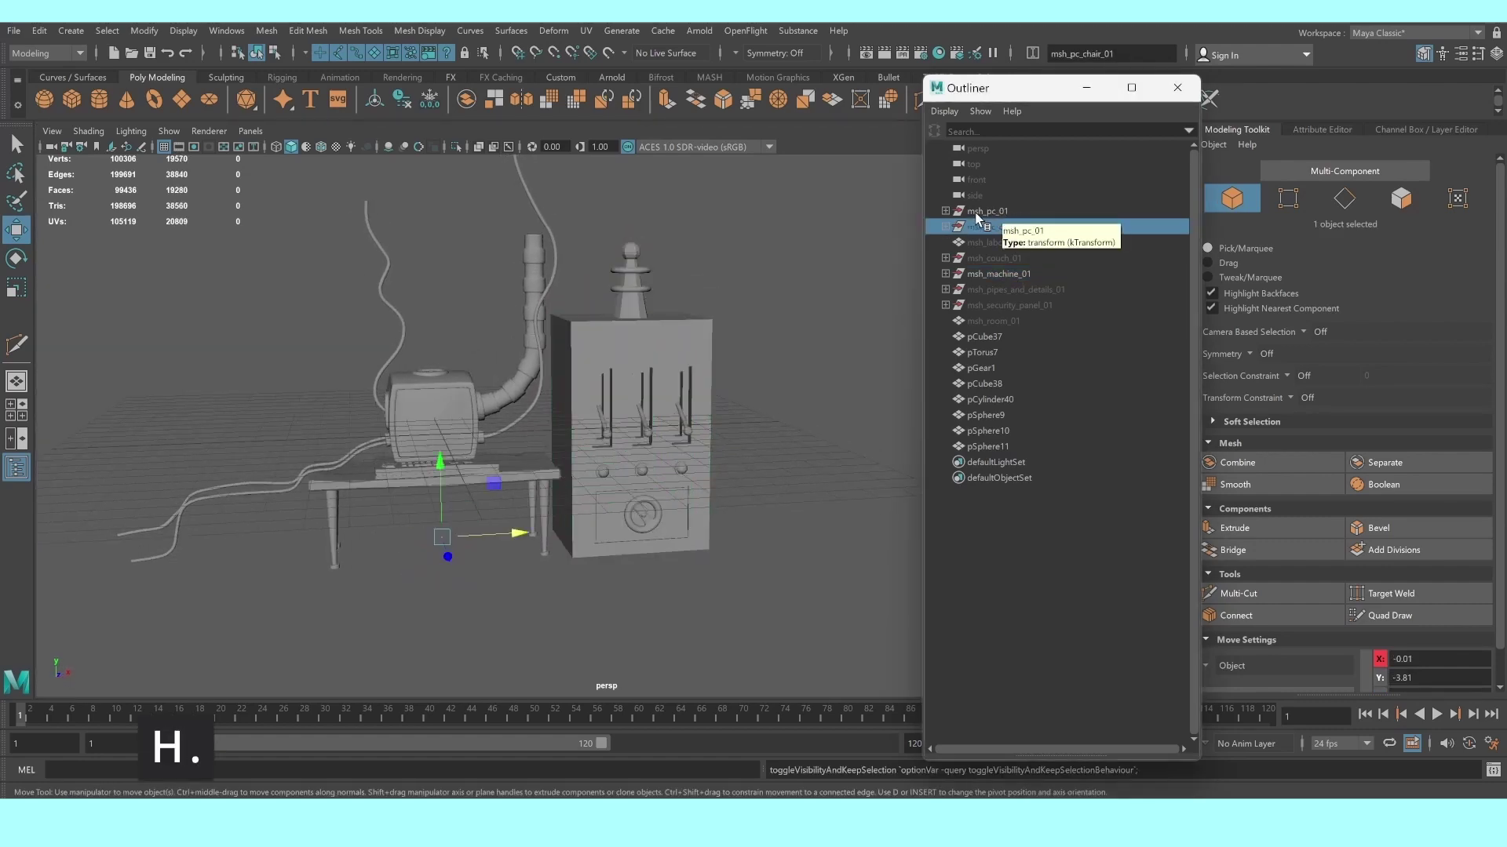
left_click(1001, 211)
key("h")
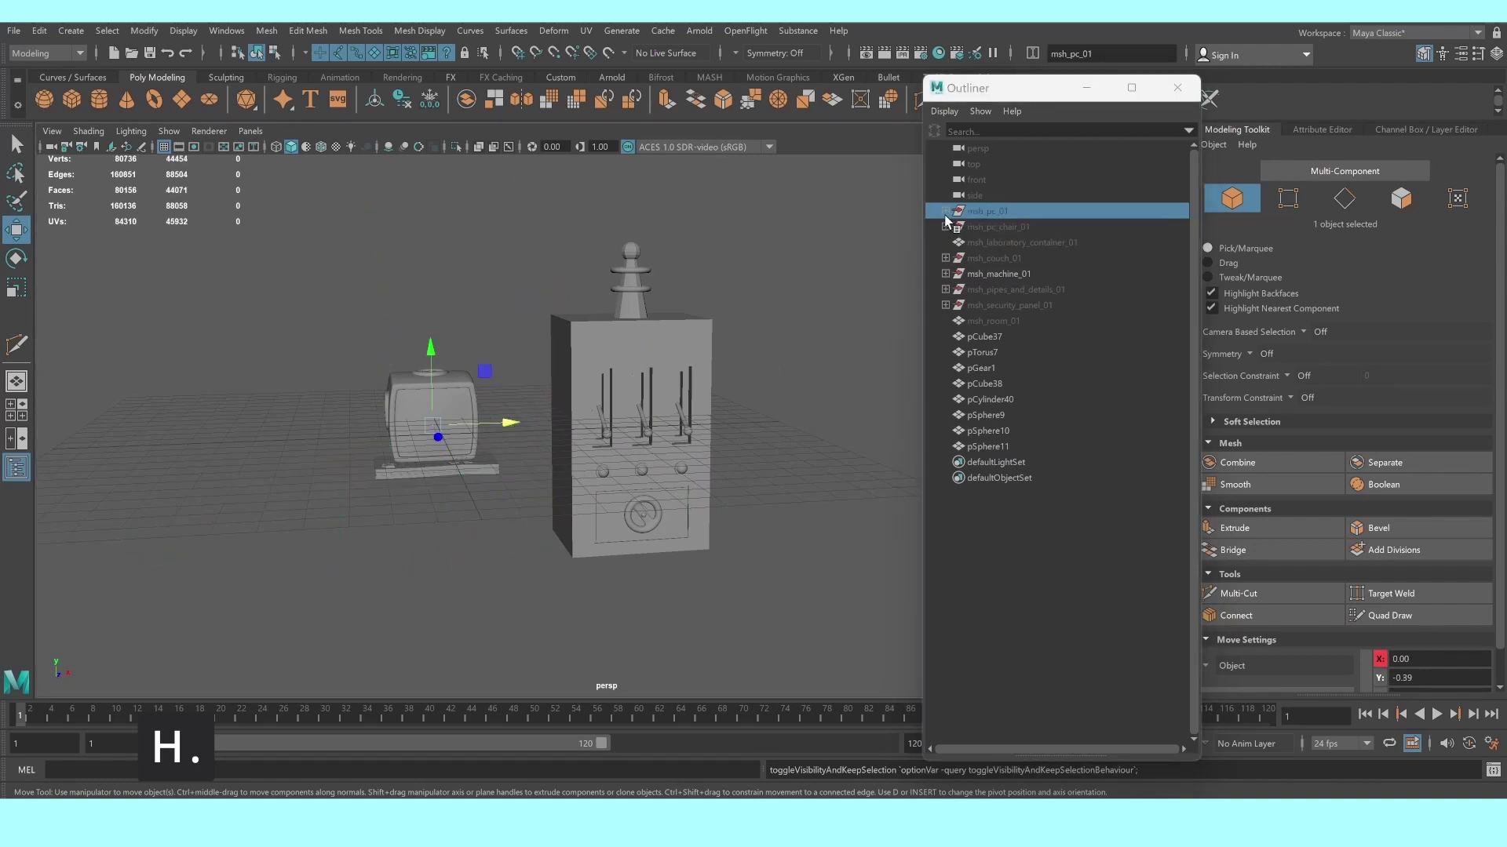
Parent the eight objects pCube37 through pSphere11 under msh_pc_01
left_click(415, 424)
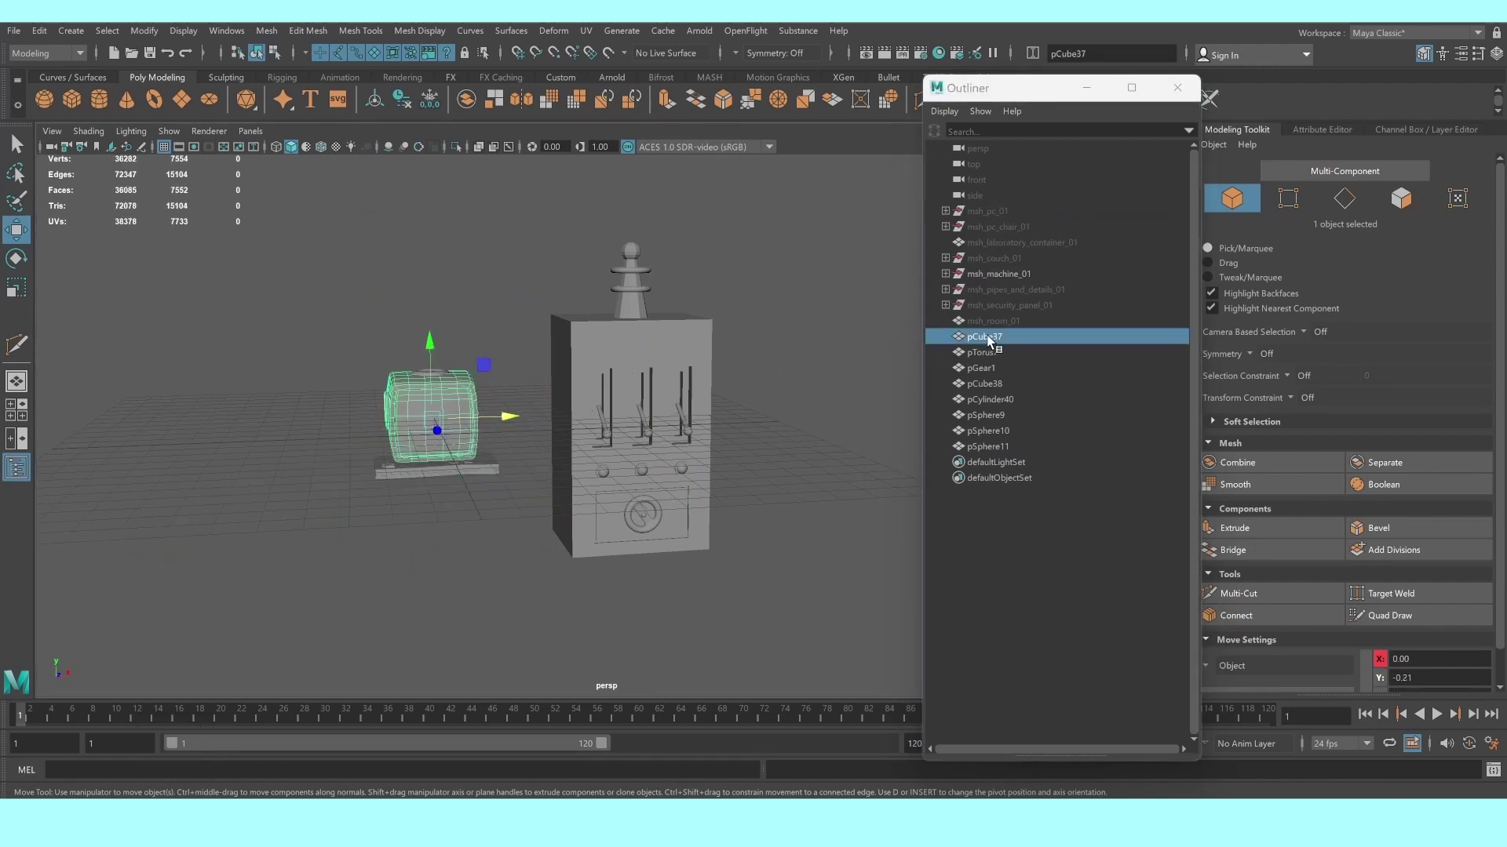
left_click(985, 447, "shift")
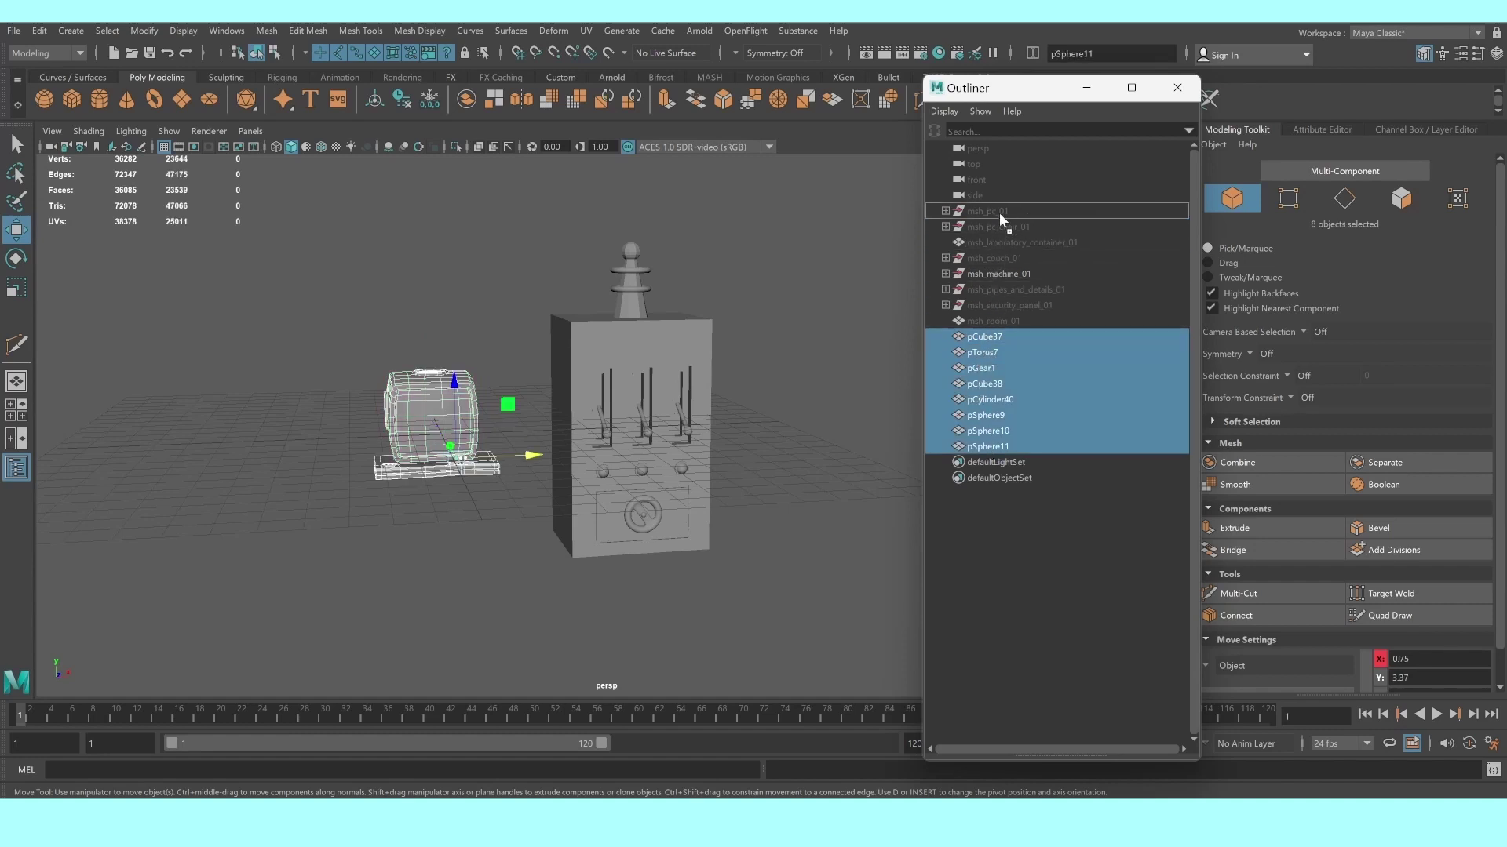
left_click_drag(995, 236, 1000, 213)
left_click(780, 424)
Select msh_machine_01, orbit around it, and minimize the Outliner
scroll(707, 427, "up", 2)
left_click(668, 390)
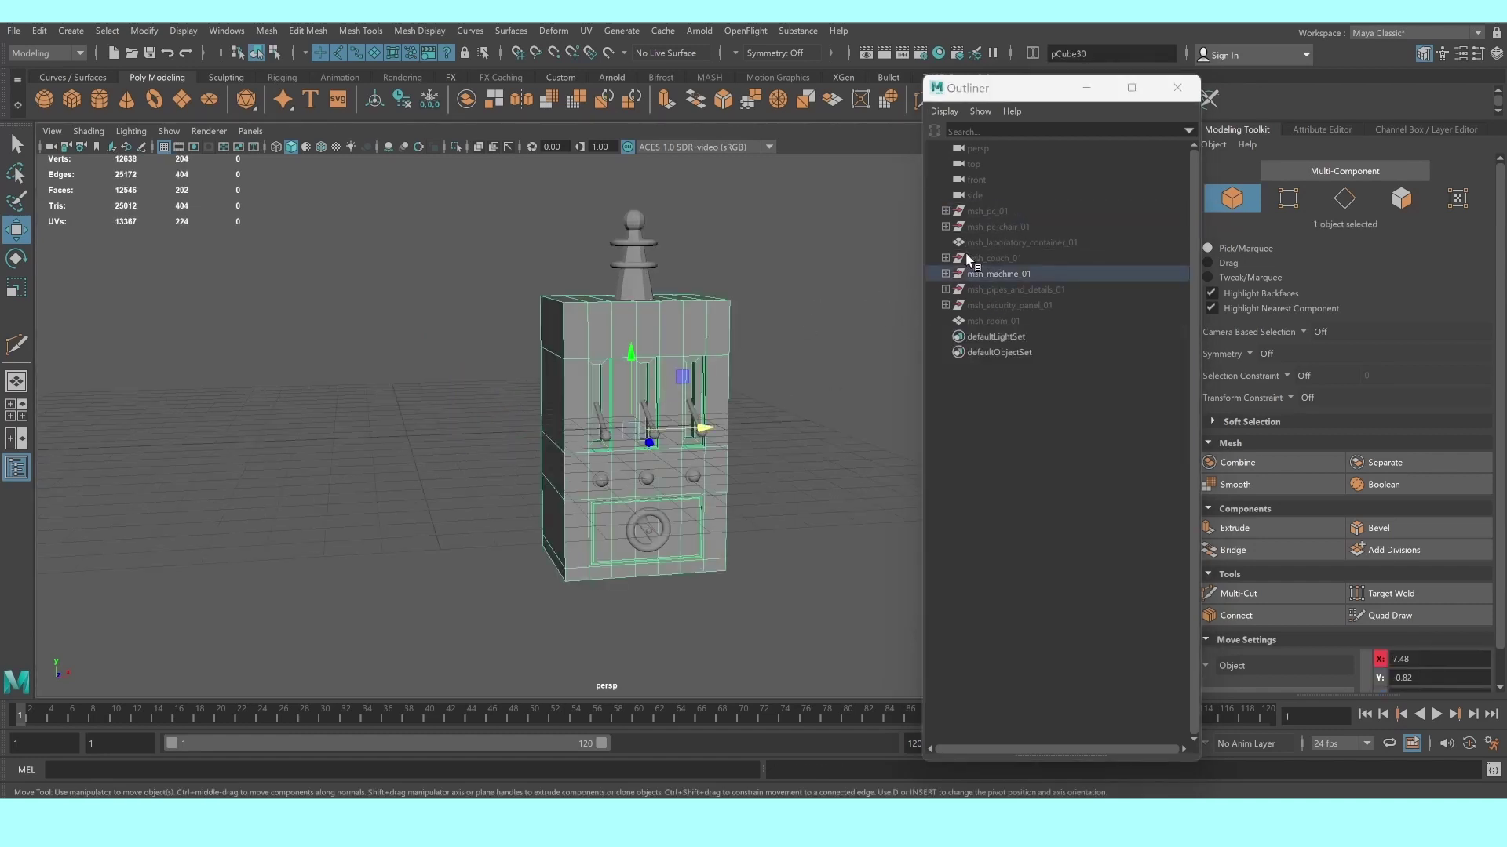
scroll(807, 326, "up", 3)
left_click_drag(807, 326, 1097, 208, "alt")
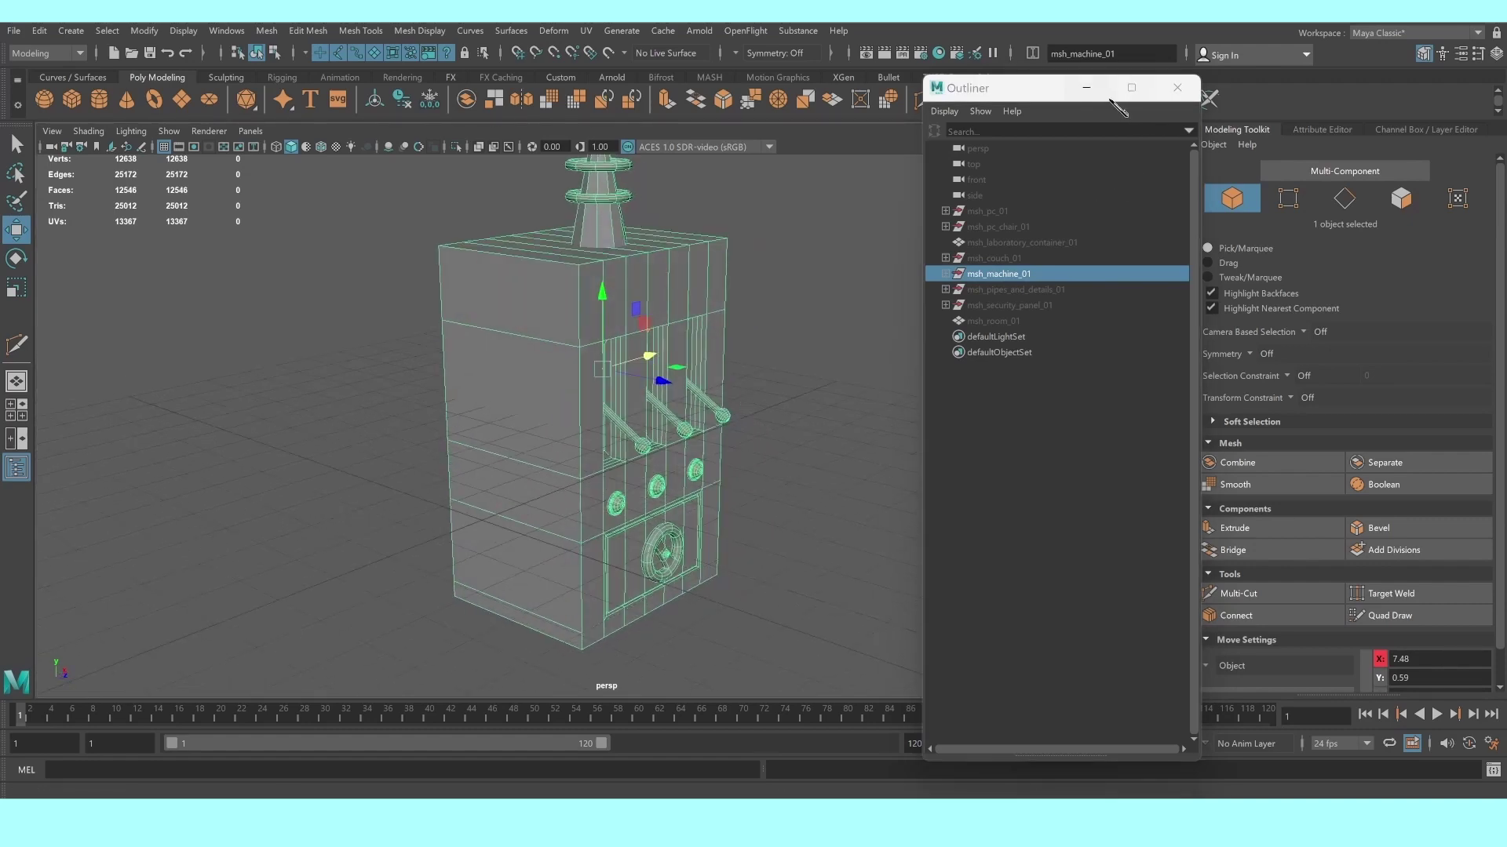
left_click(1086, 87)
scroll(753, 376, "down", 2)
scroll(727, 442, "down", 1)
Preview the machine with smoothing (3), then turn the preview off (1)
scroll(727, 442, "up", 2)
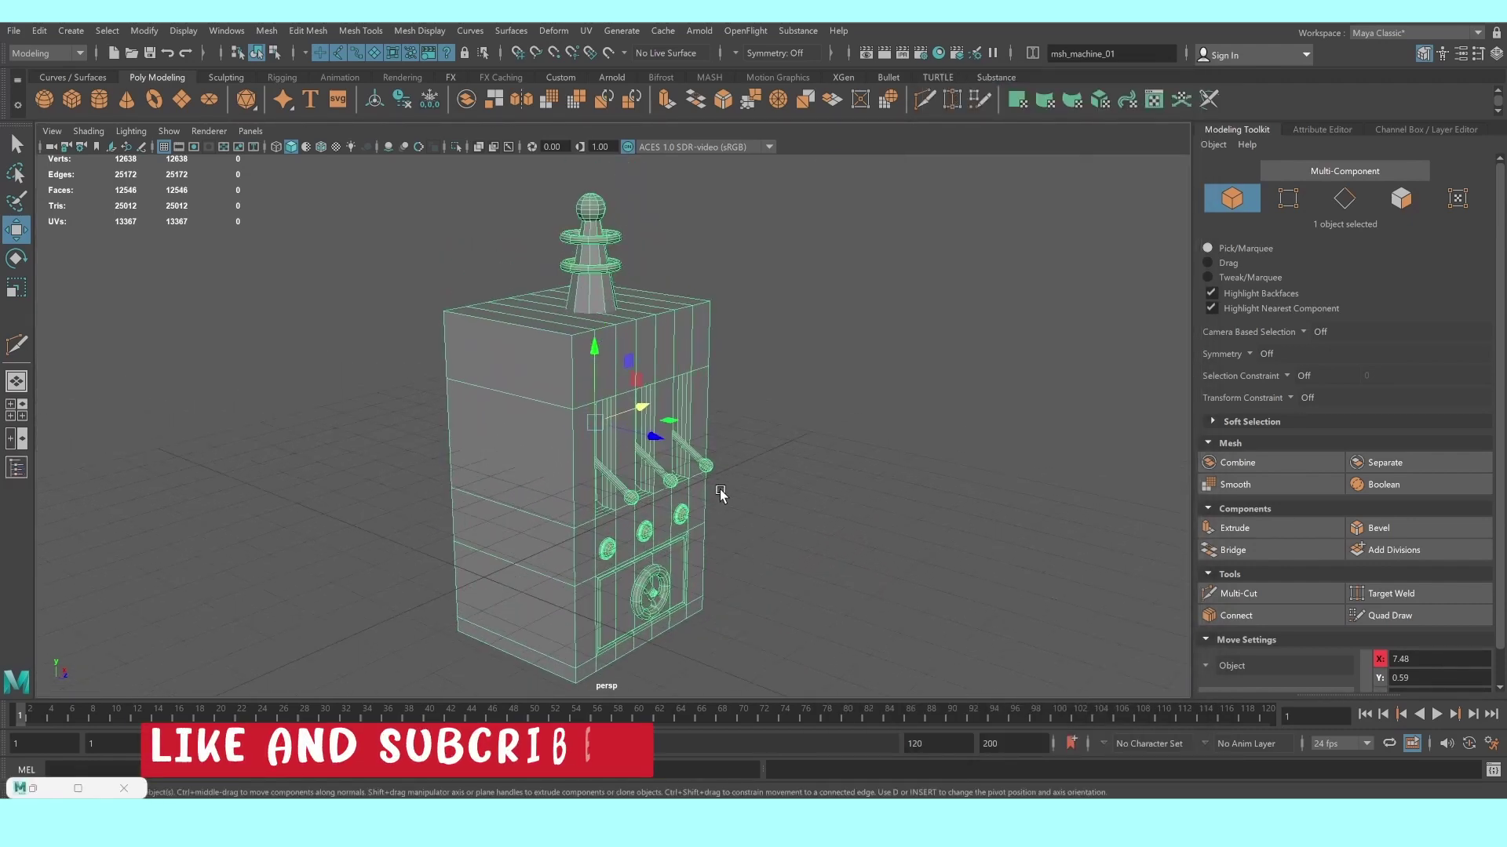
left_click_drag(727, 442, 685, 486, "alt")
scroll(693, 474, "up", 2)
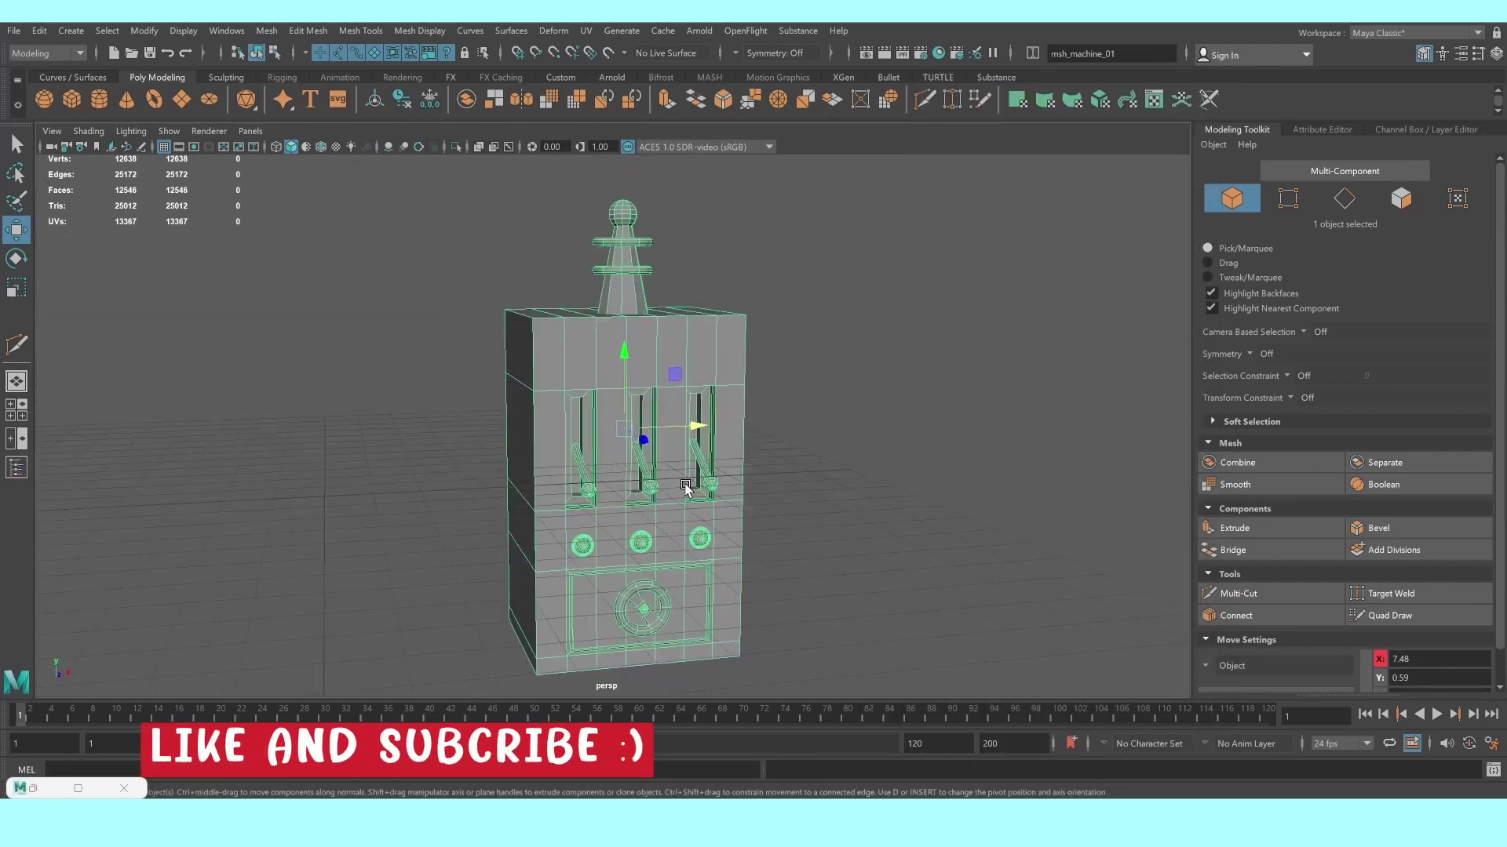
key("3")
left_click(798, 444)
mouse_move(798, 444)
left_mouse_down("alt")
mouse_move(696, 447)
mouse_move(777, 455)
mouse_move(743, 464)
left_mouse_up("alt")
key("1")
Reselect the machine and tumble around it to face the levers and wheel
left_click(681, 412)
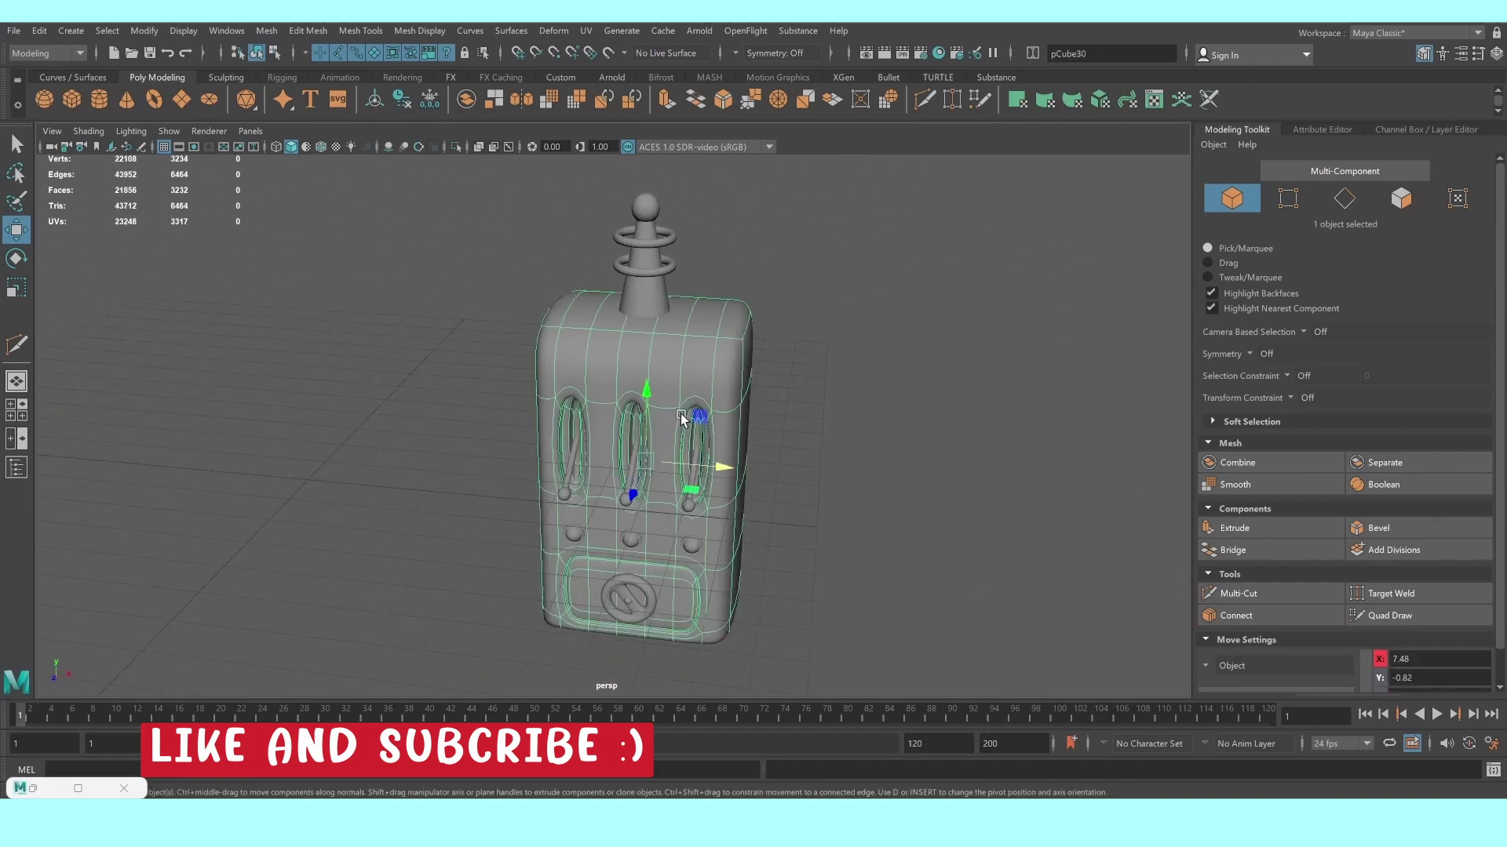
left_click_drag(681, 413, 642, 525, "alt")
mouse_move(642, 526)
right_mouse_down("alt")
mouse_move(683, 498)
mouse_move(638, 471)
right_mouse_up("alt")
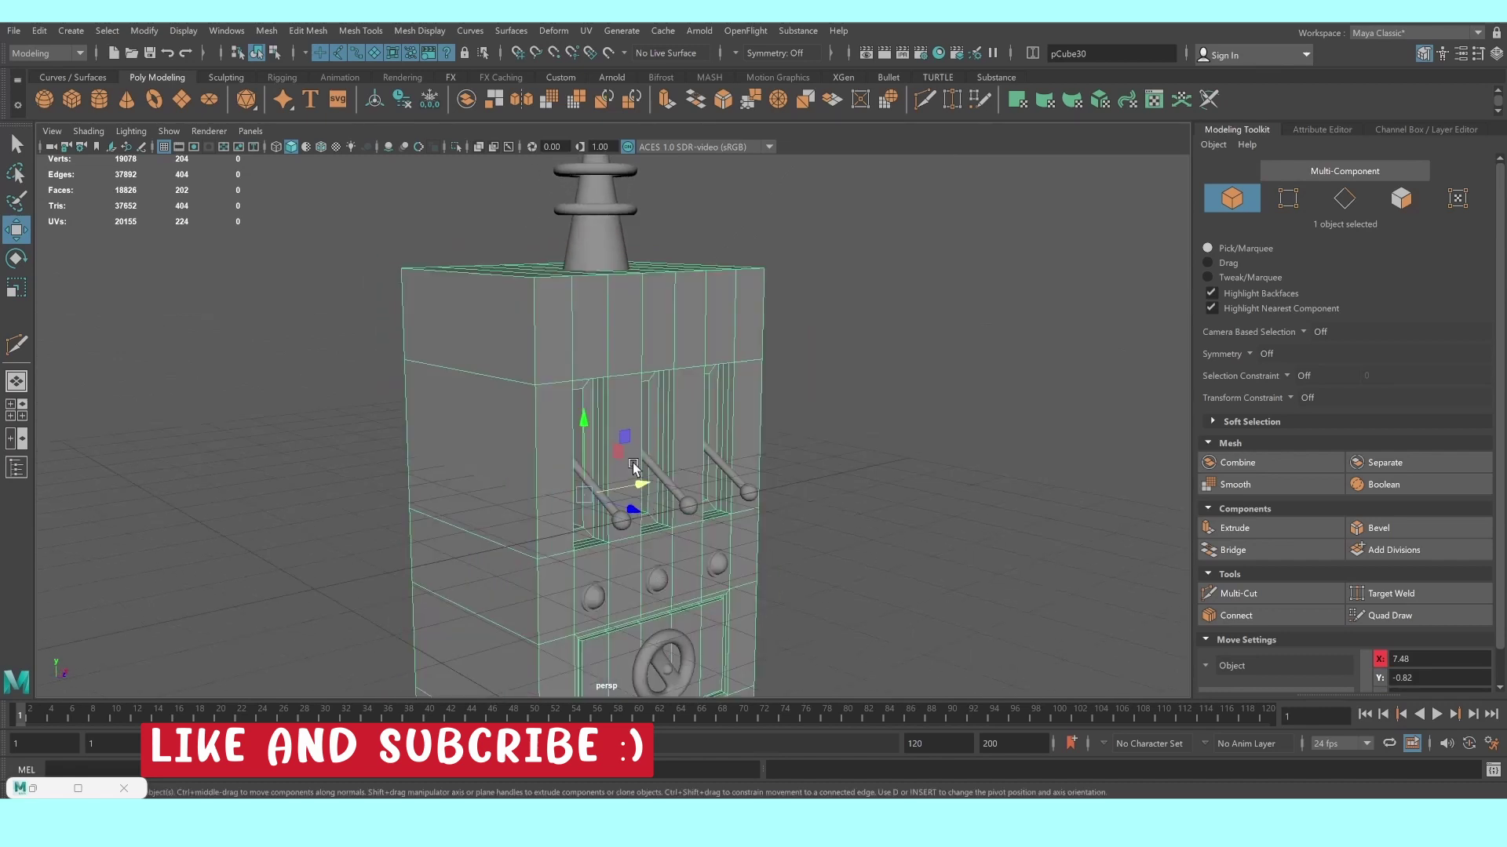
left_click_drag(638, 471, 627, 690, "alt")
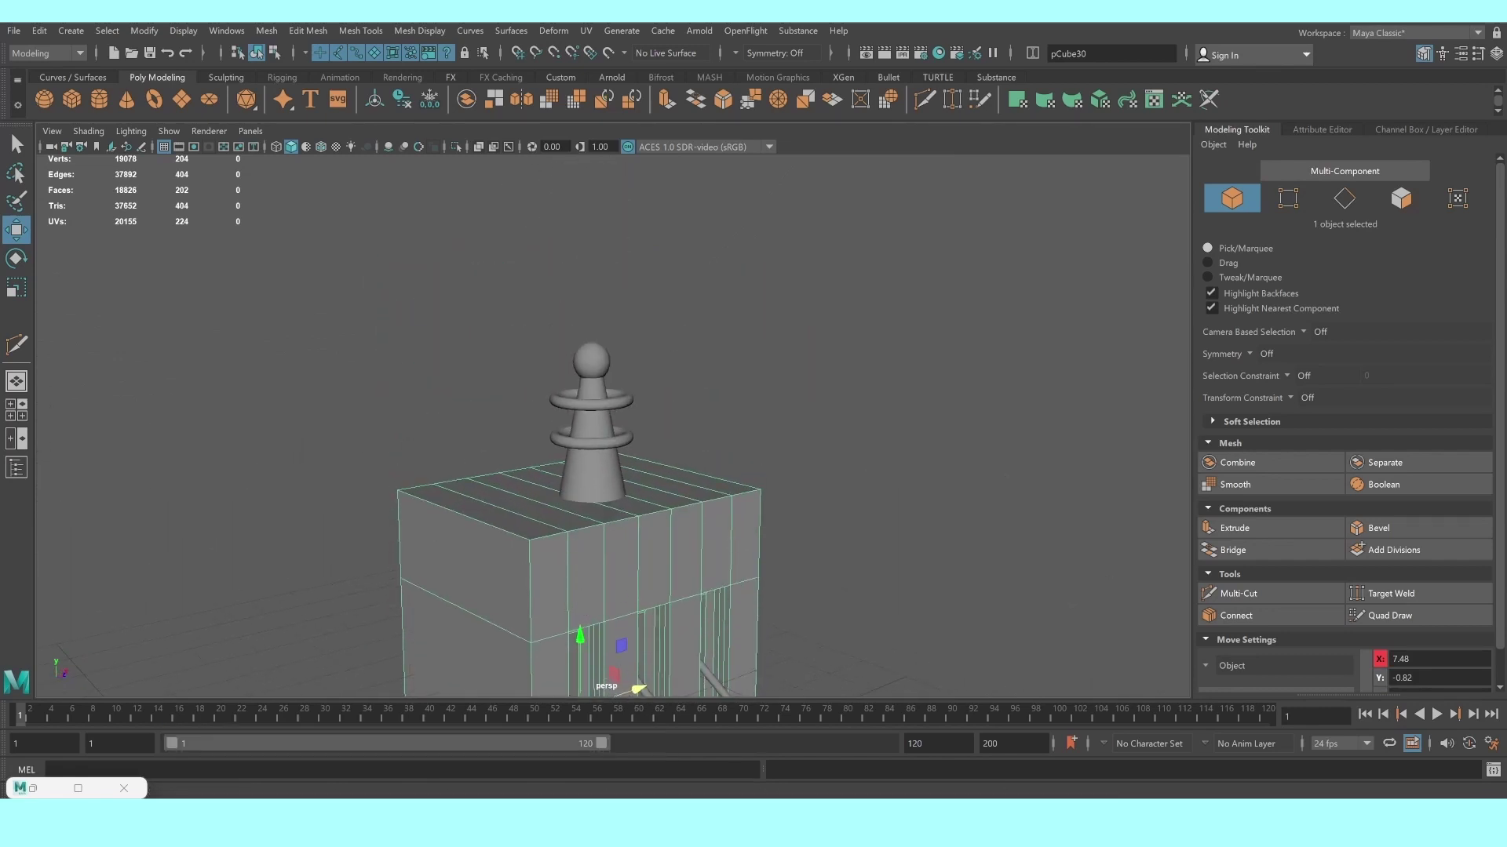
mouse_move(650, 528)
left_mouse_down("alt")
mouse_move(656, 488)
mouse_move(575, 374)
left_mouse_up("alt")
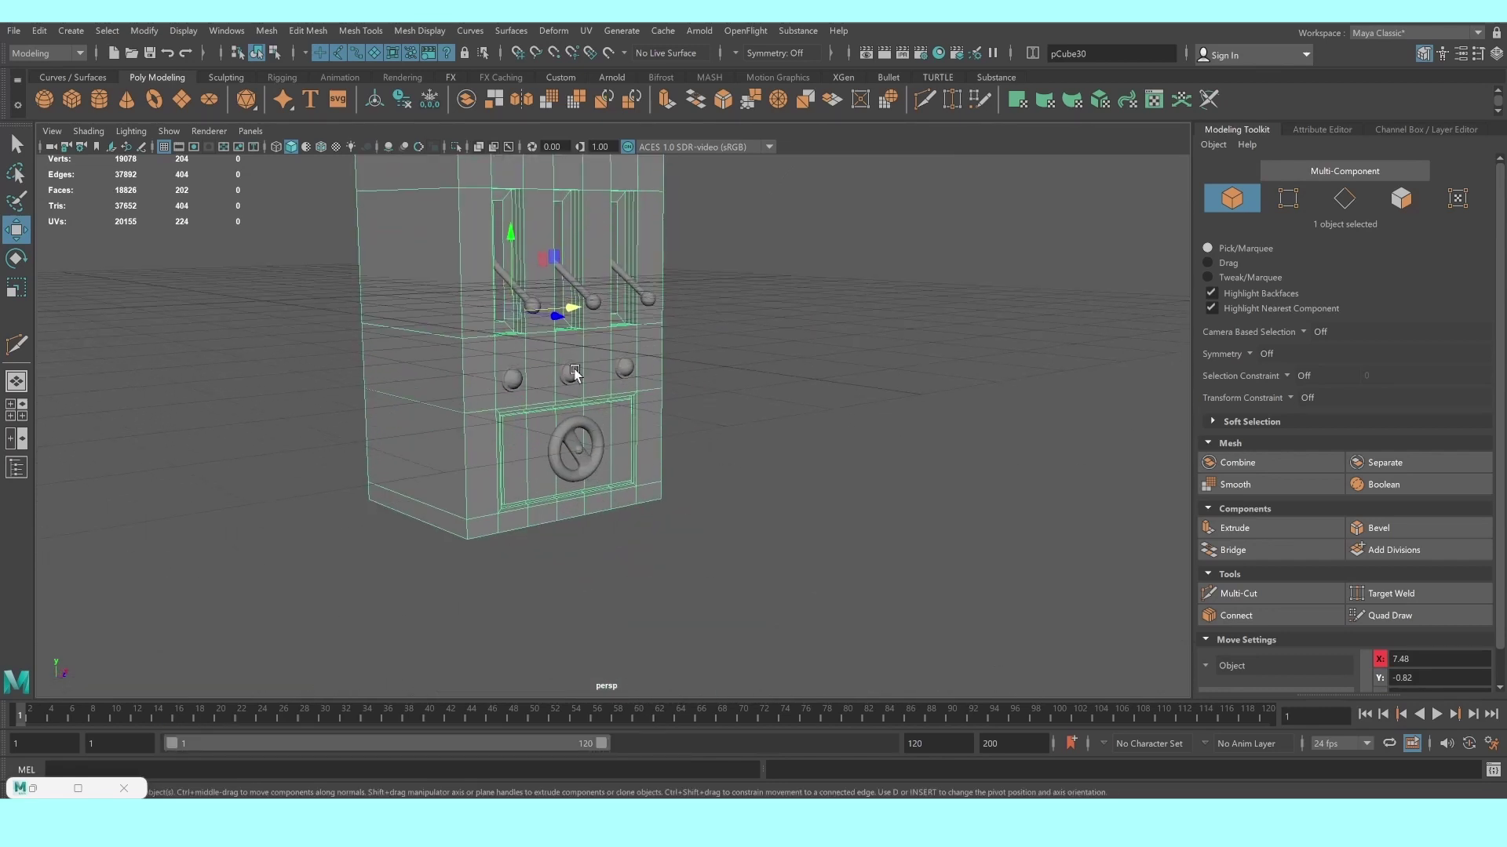
scroll(553, 463, "up", 3)
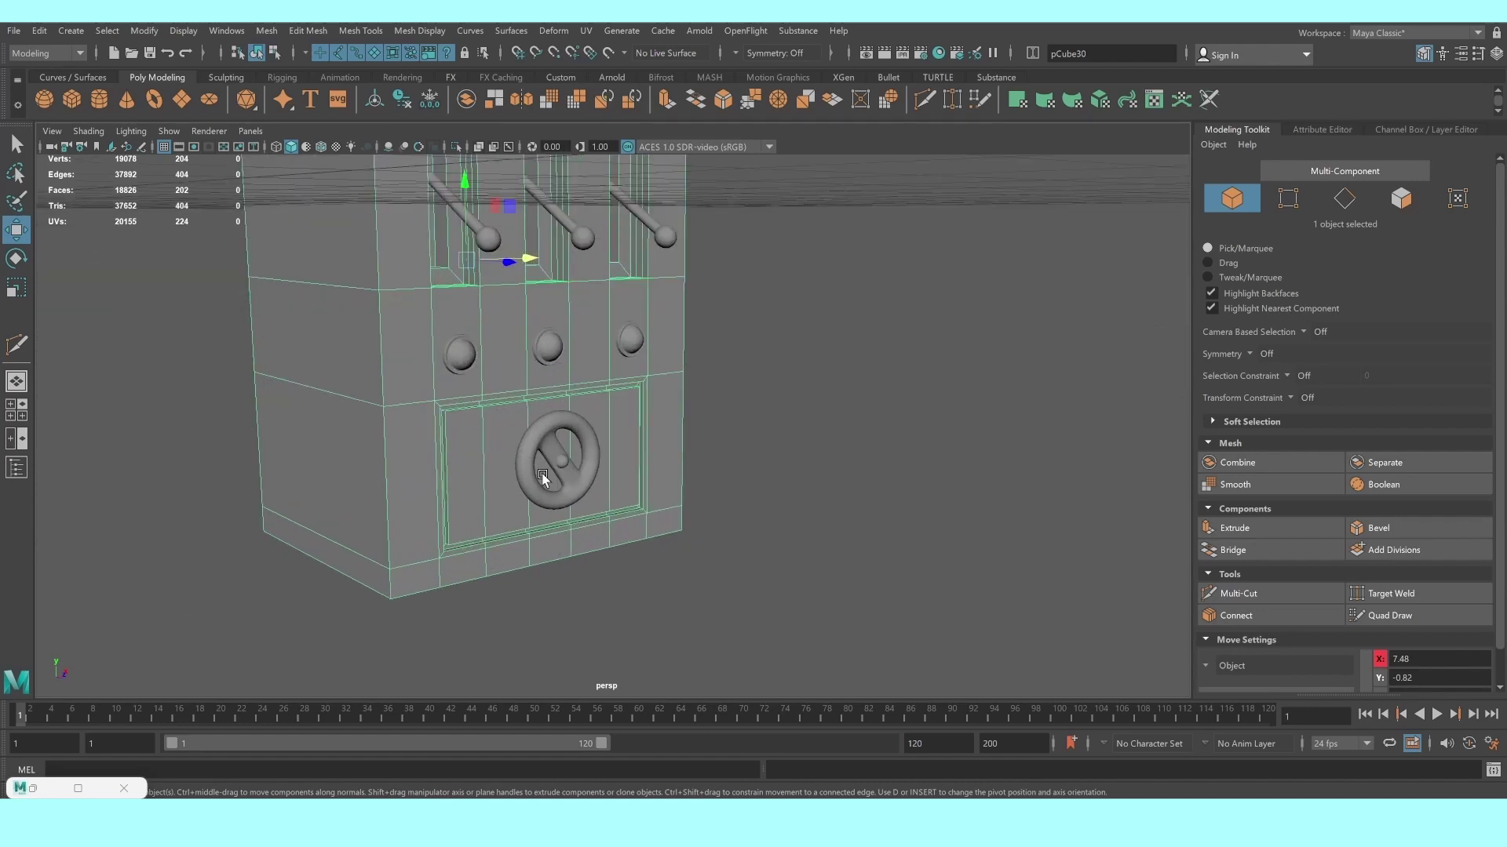
Deselect the cabinet and create the polygon cube pCube59 from the shelf
left_click(785, 514)
scroll(515, 397, "down", 3)
scroll(514, 397, "down", 2)
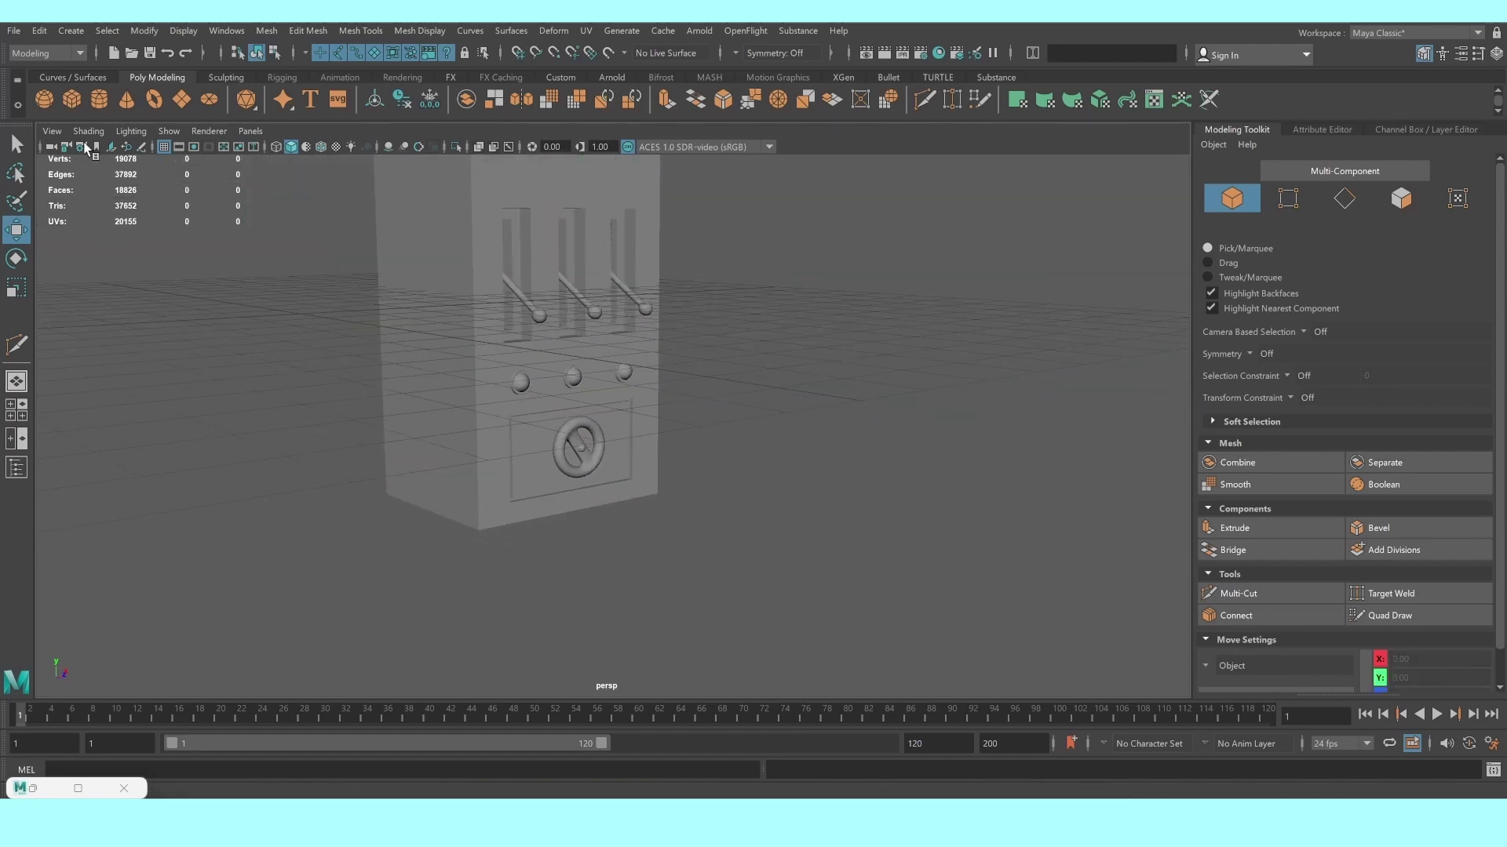
left_click(72, 98)
scroll(397, 399, "down", 2)
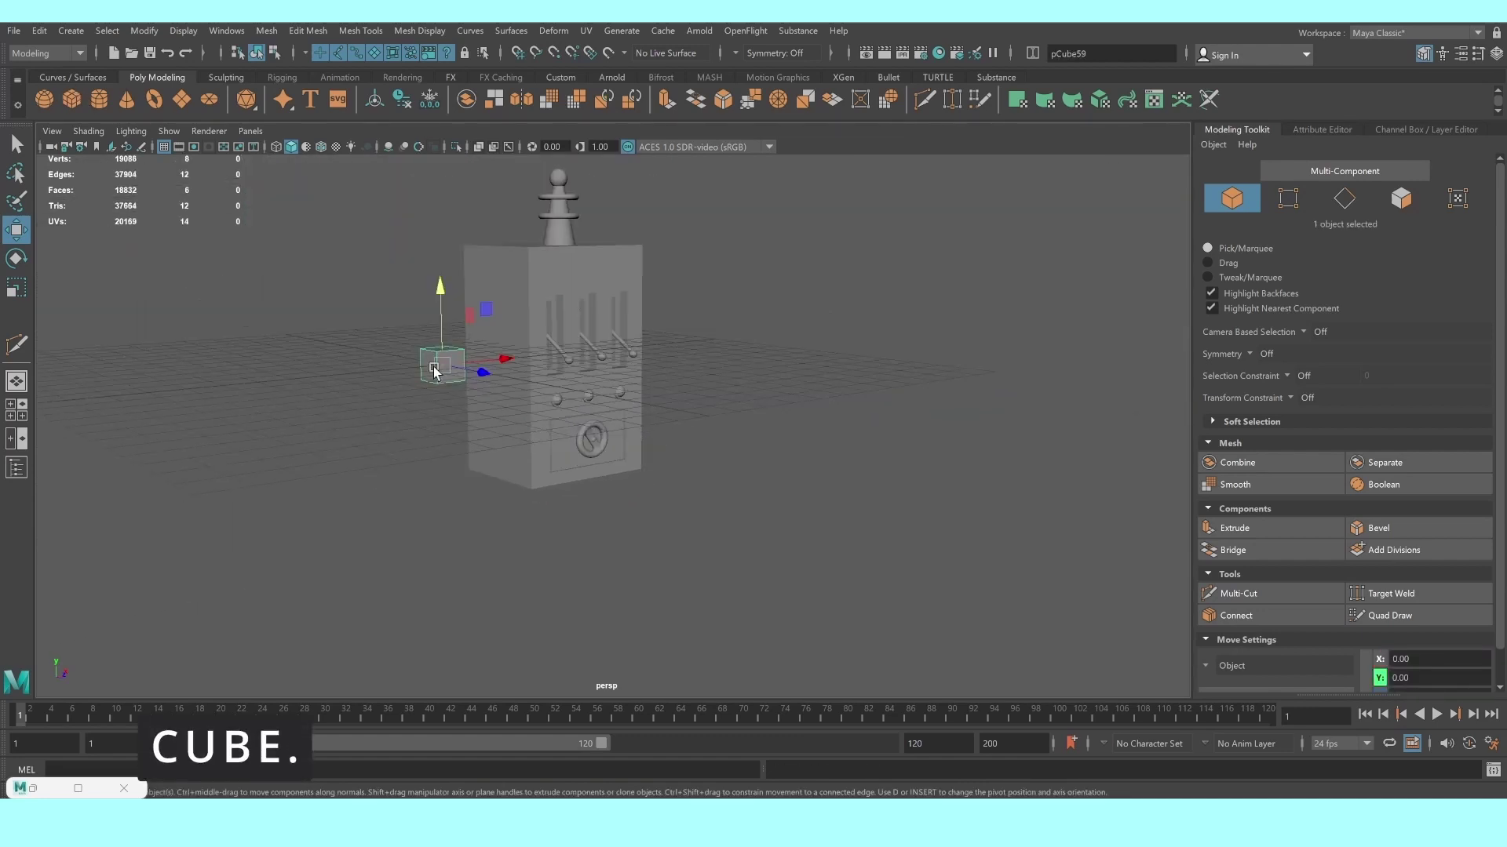
left_click_drag(413, 365, 401, 393, "alt")
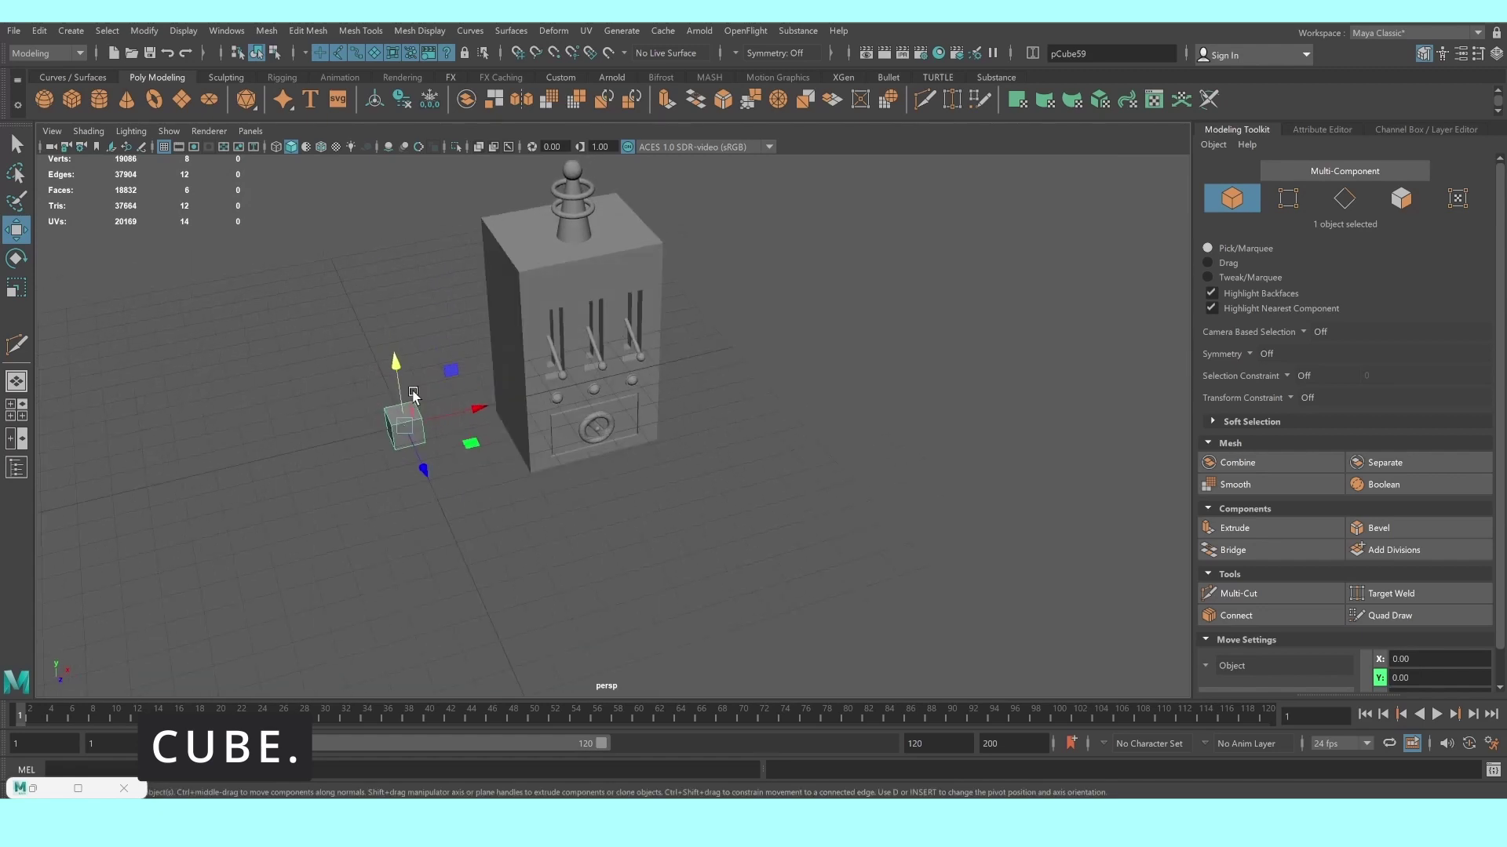
Move pCube59 to the cabinet's top-left corner and shift its vertices right
key("space")
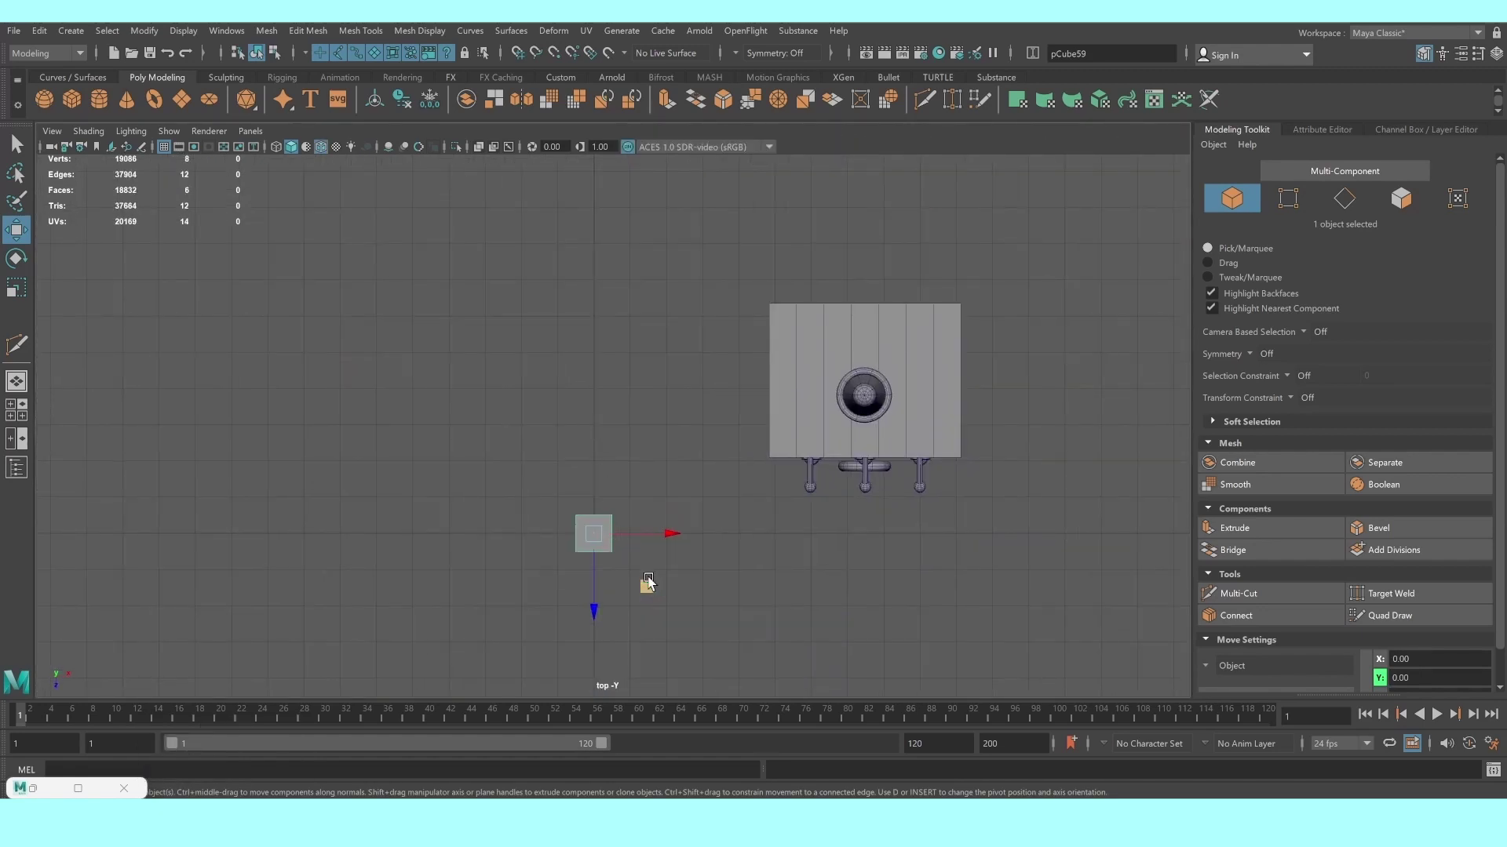
mouse_move(648, 581)
middle_mouse_down()
mouse_move(855, 359)
mouse_move(837, 374)
middle_mouse_up()
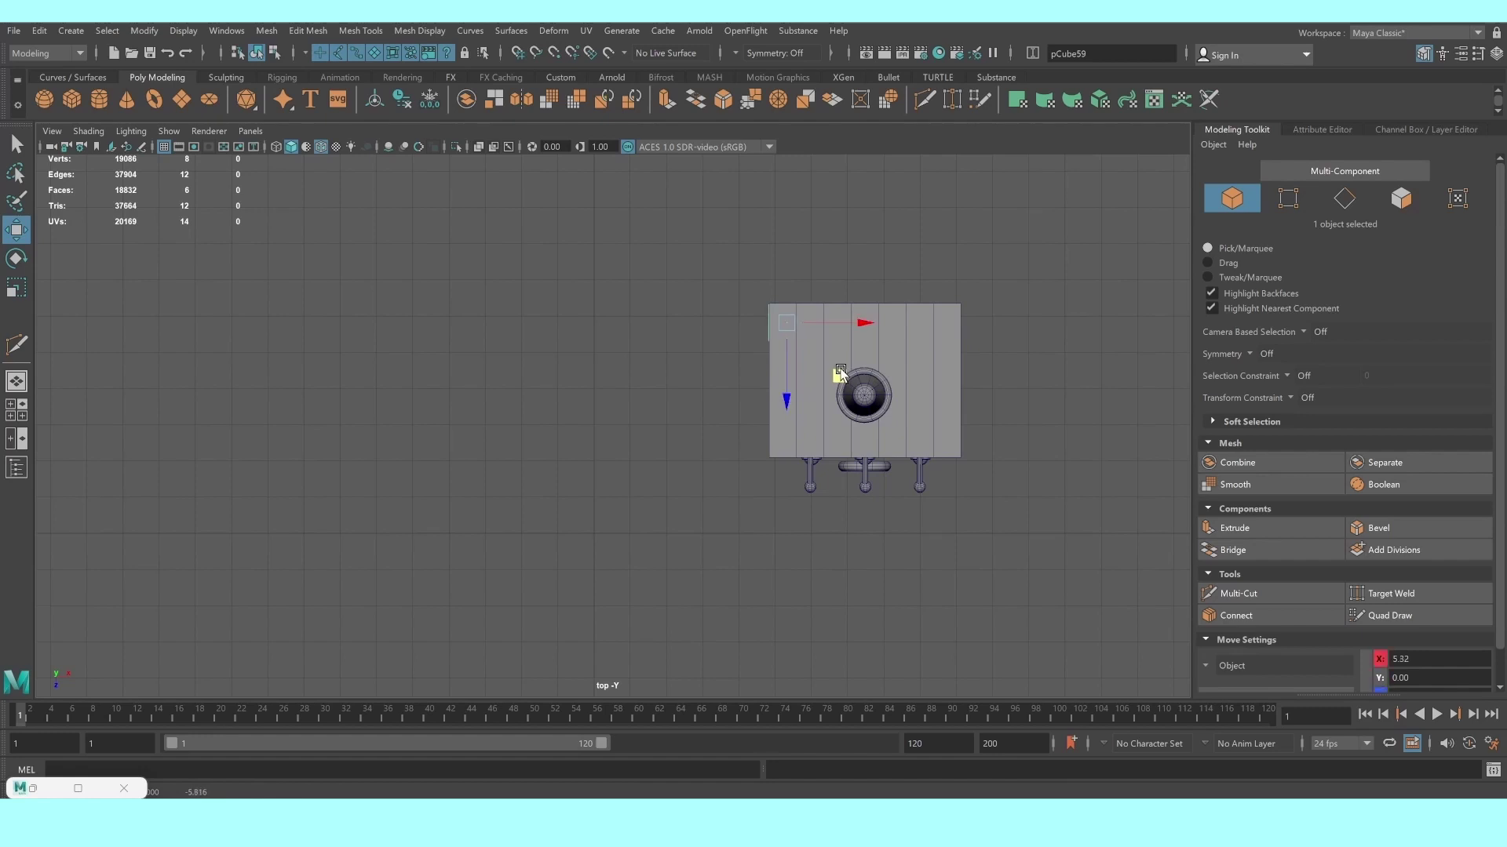
scroll(839, 362, "up", 3)
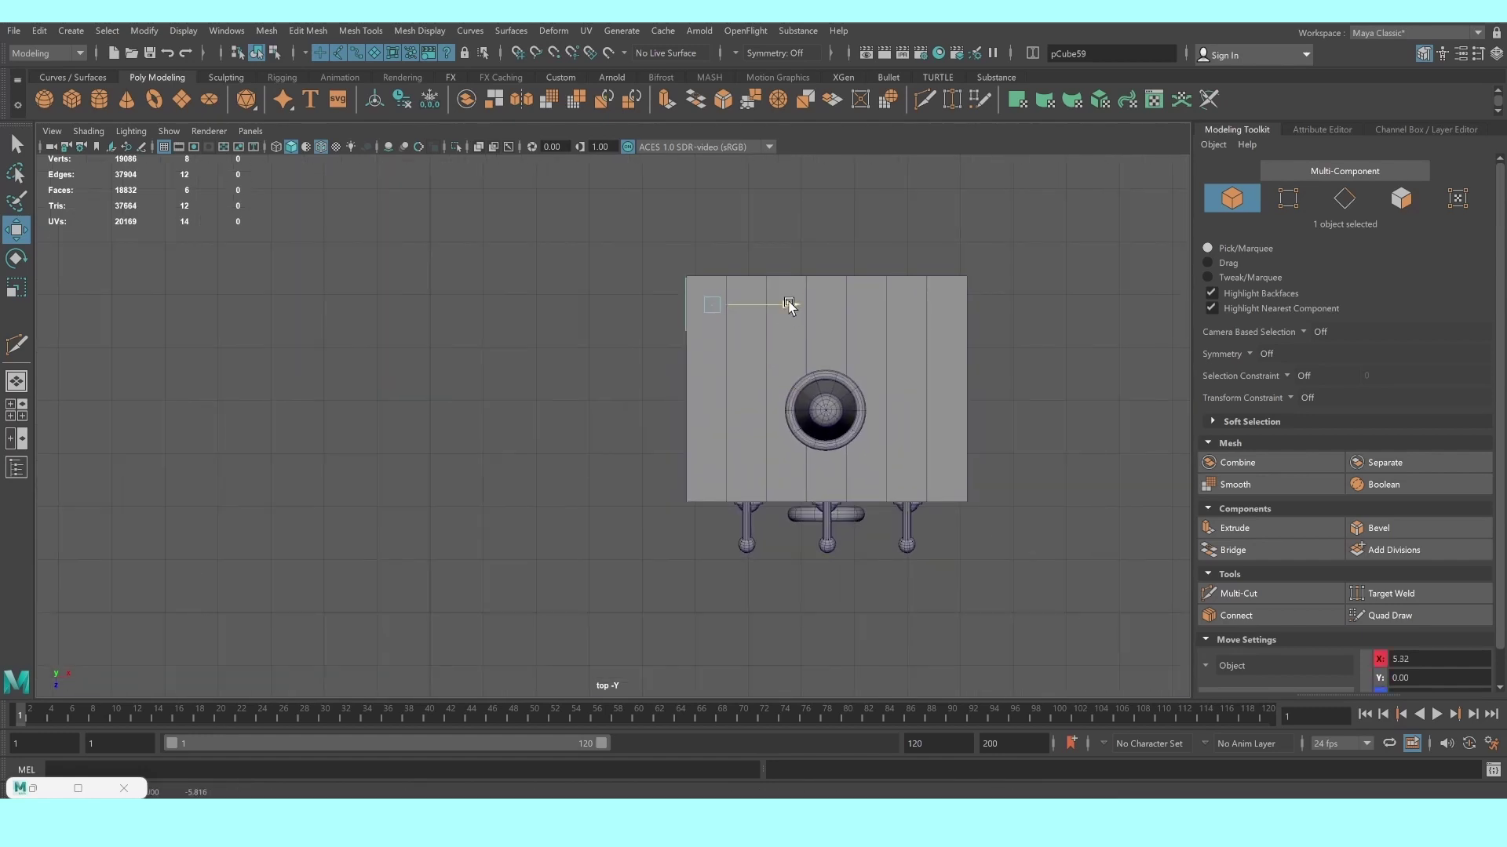
left_click_drag(787, 304, 724, 298)
right_click_drag(642, 300, 565, 294)
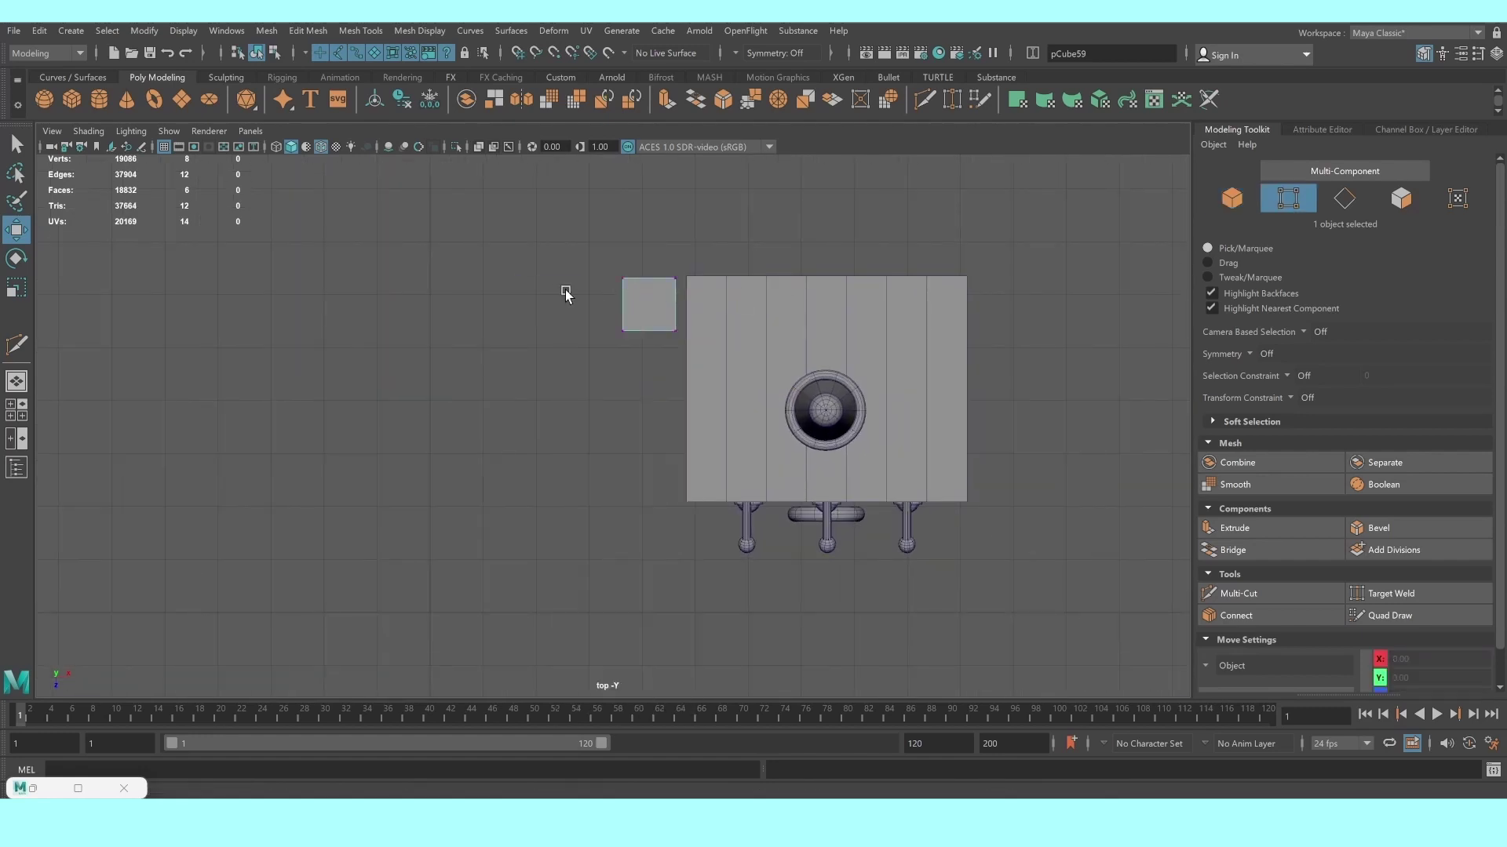
left_click_drag(611, 260, 748, 376)
left_click_drag(720, 306, 783, 308)
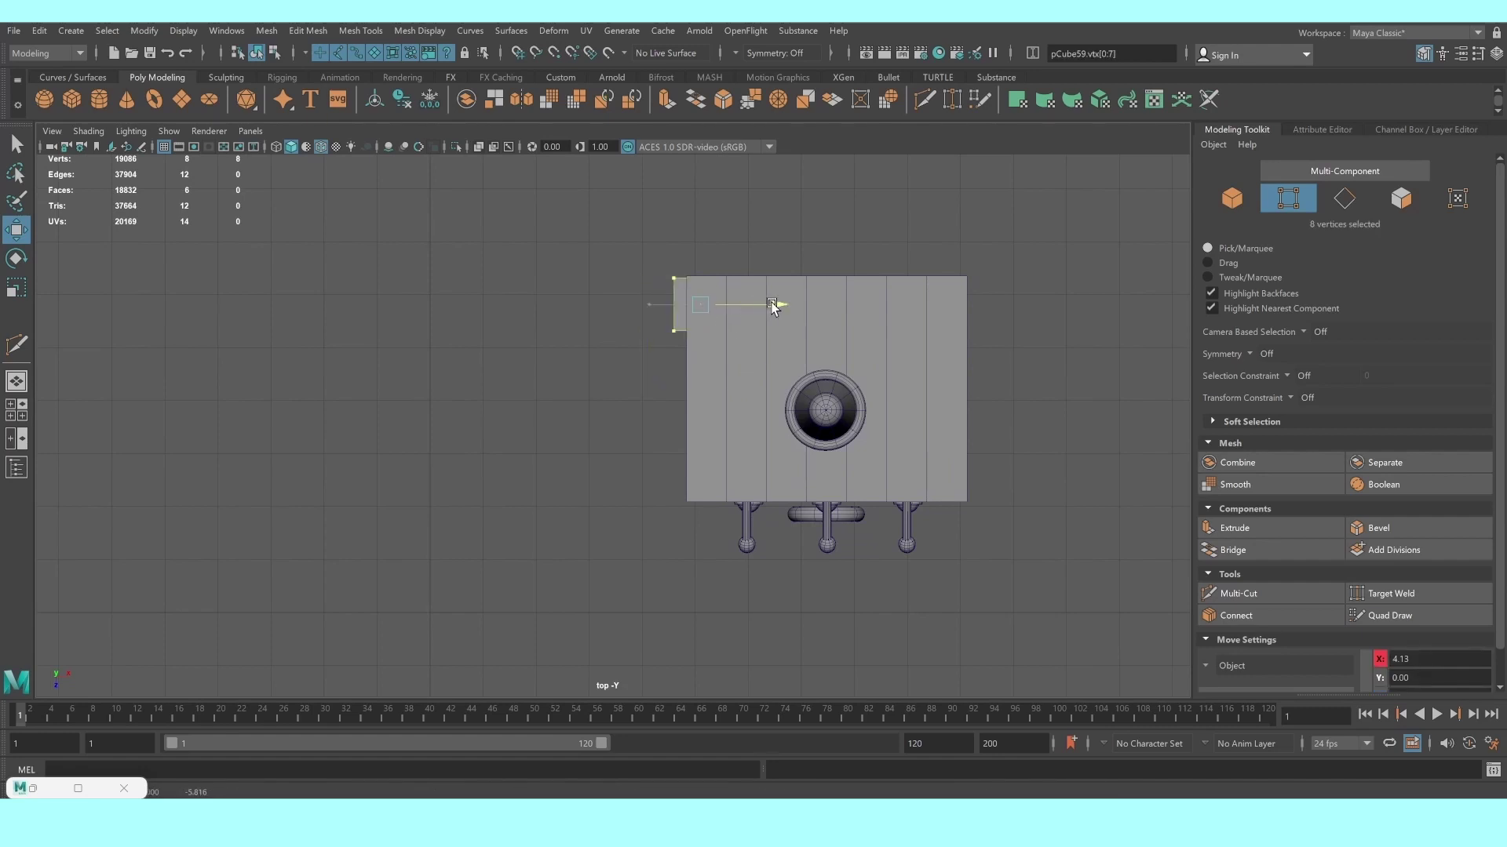
In wireframe, stretch the cube's right side out to the cabinet's right edge
key("4")
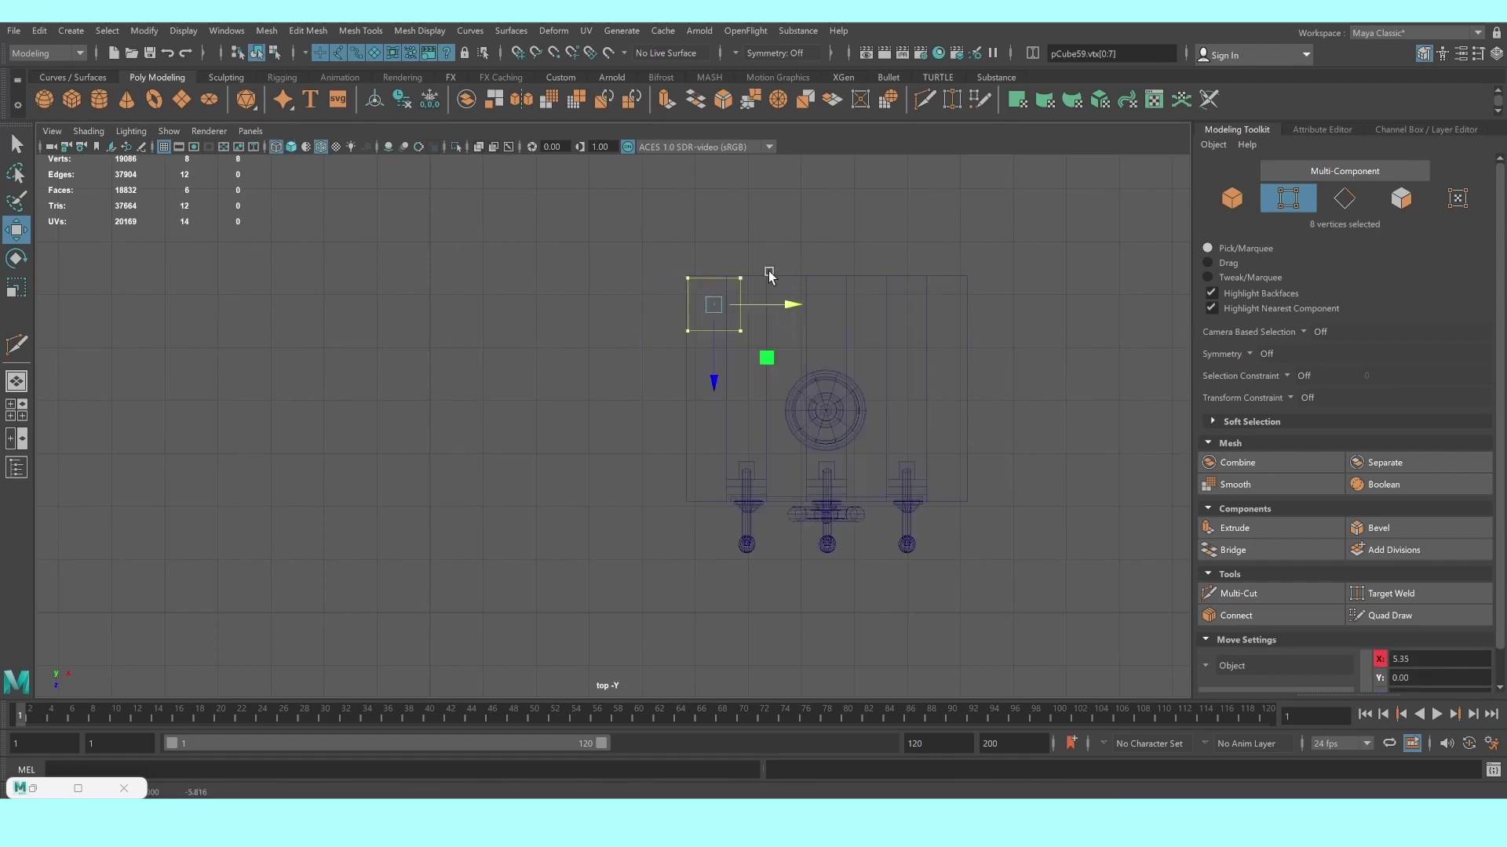
left_click_drag(765, 369, 726, 267)
left_click_drag(820, 307, 919, 312)
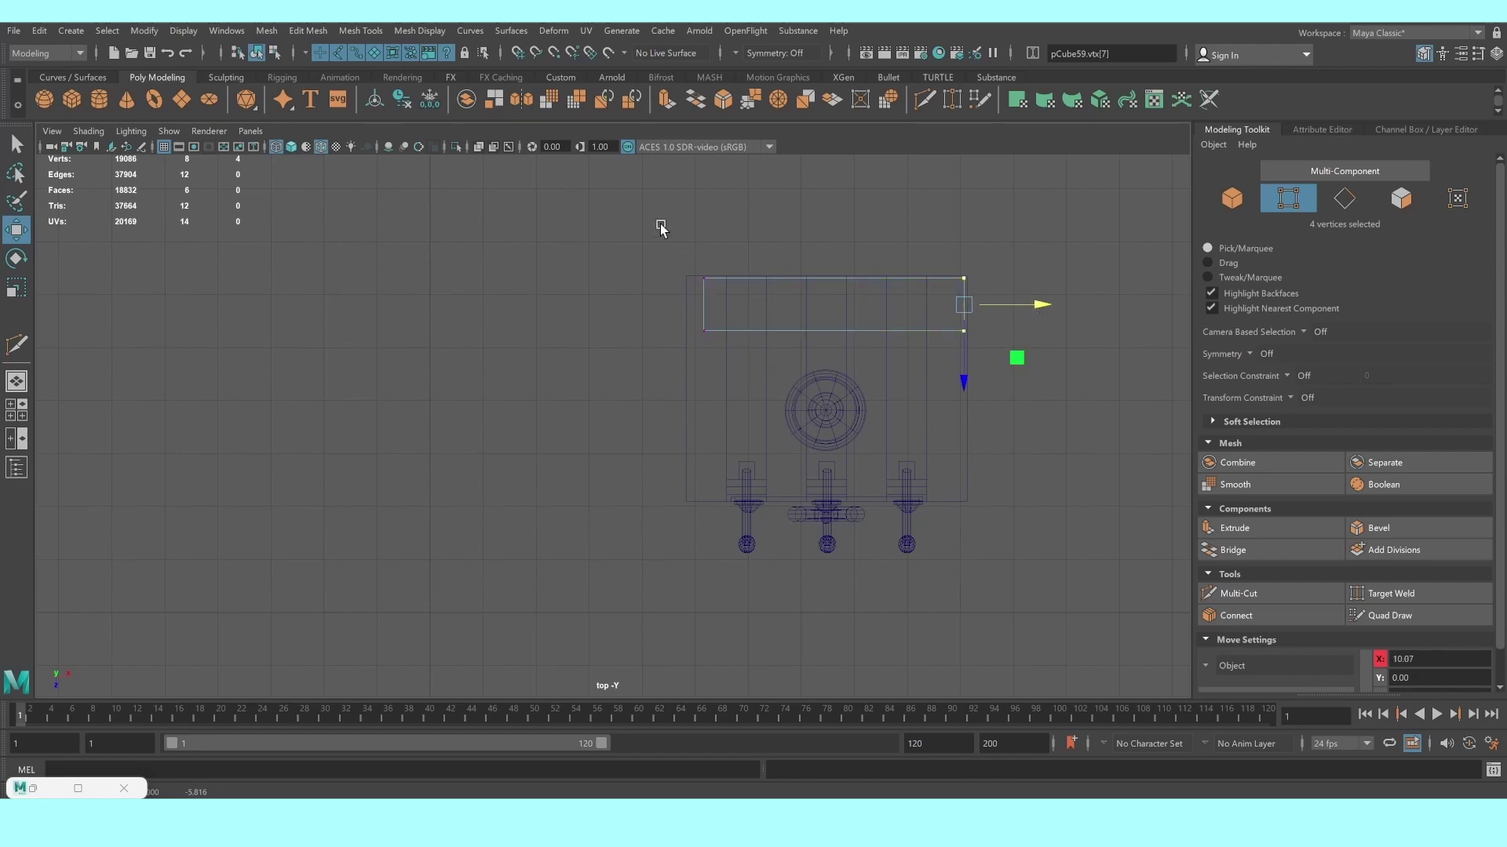
key("ctrl+z")
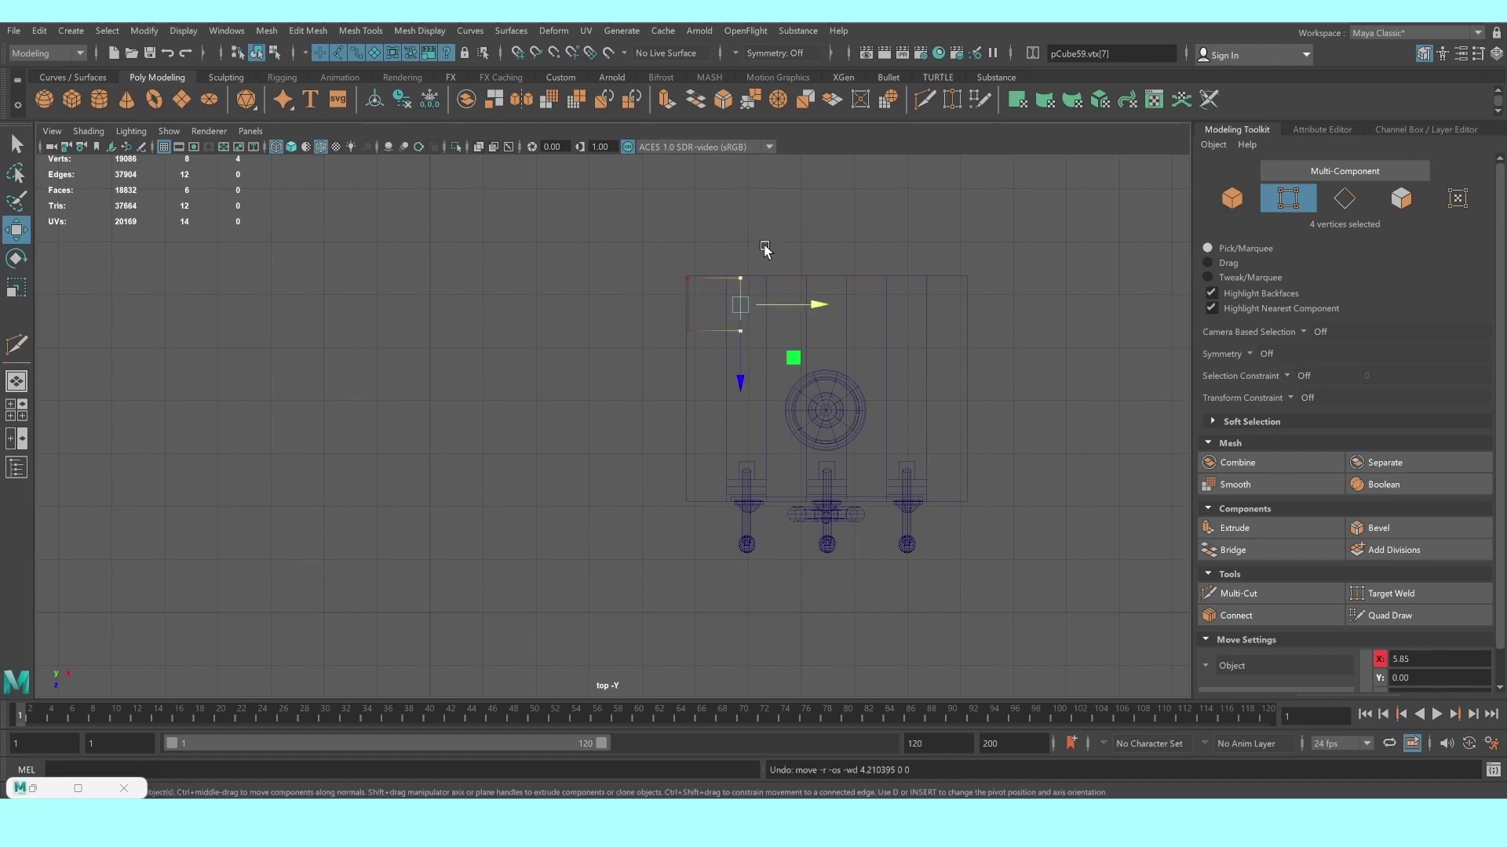
left_click_drag(705, 258, 795, 387)
key("F8")
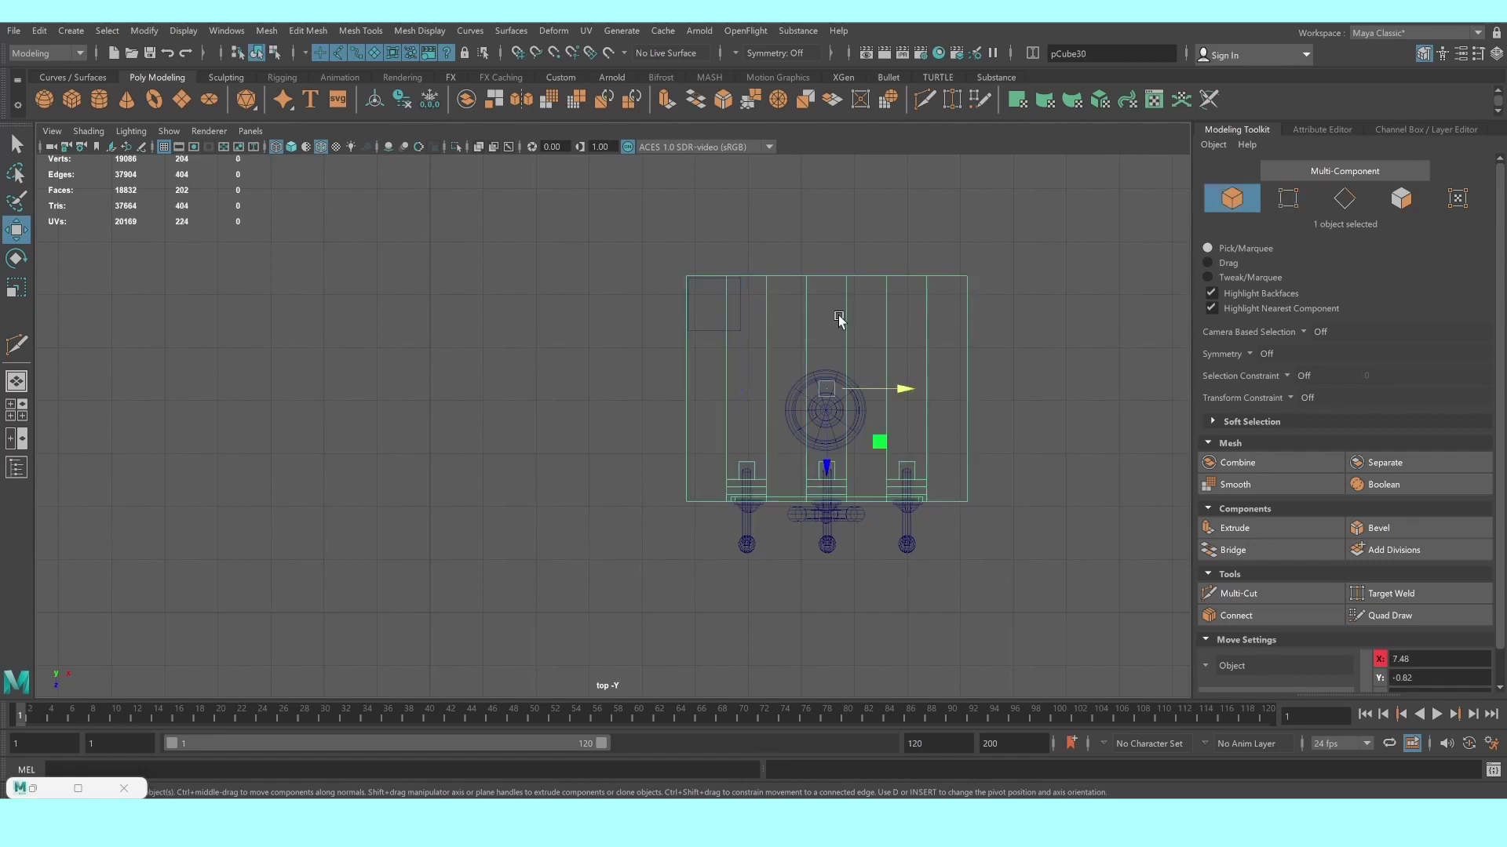
key("F8")
left_click_drag(818, 304, 1018, 308)
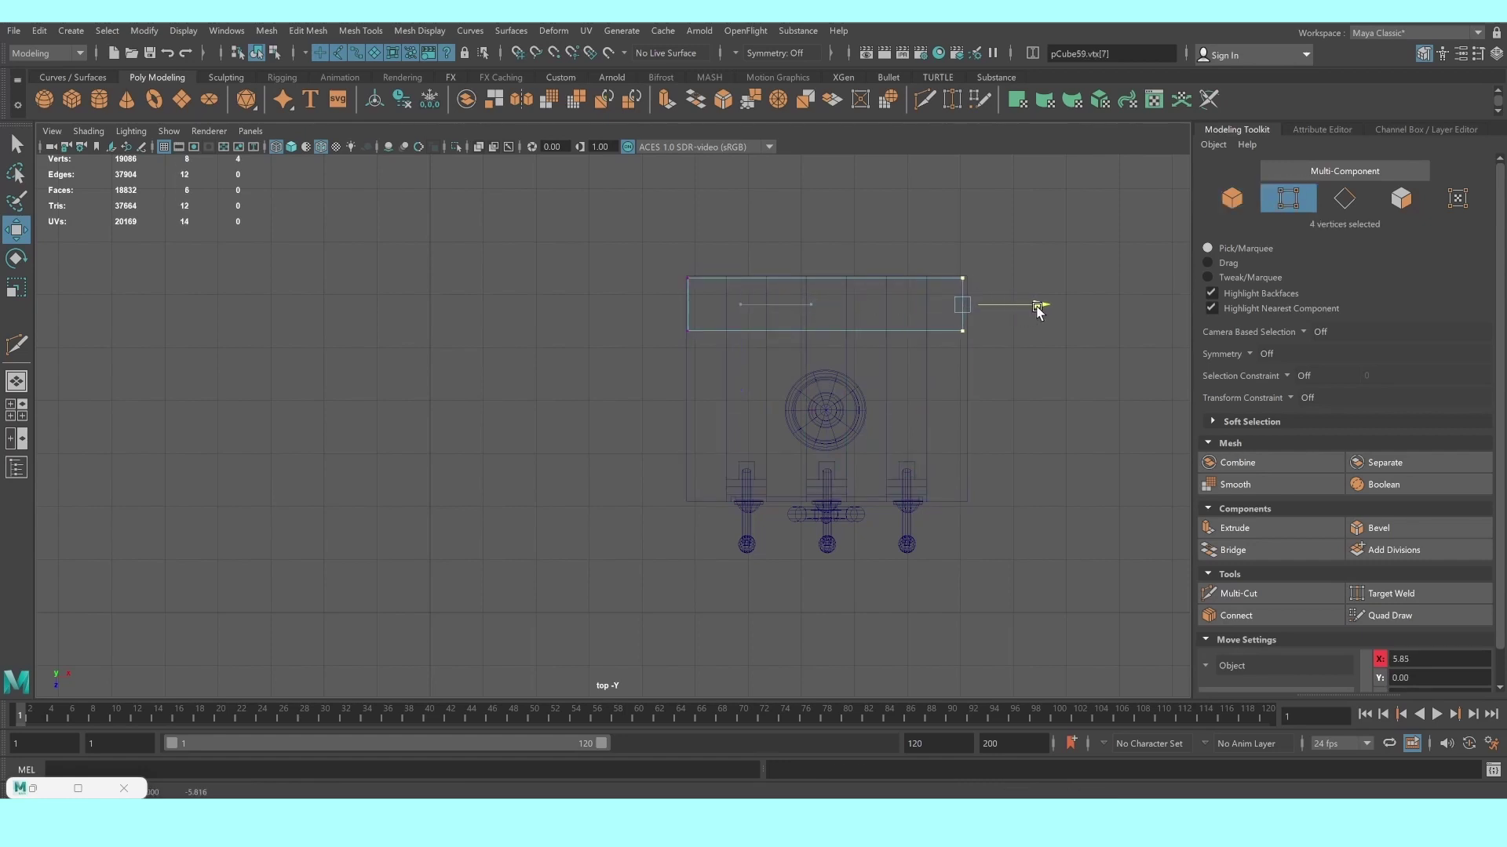
Stretch the cube to the cabinet's full depth, then match its top and base in side view
left_click_drag(676, 319, 1080, 393)
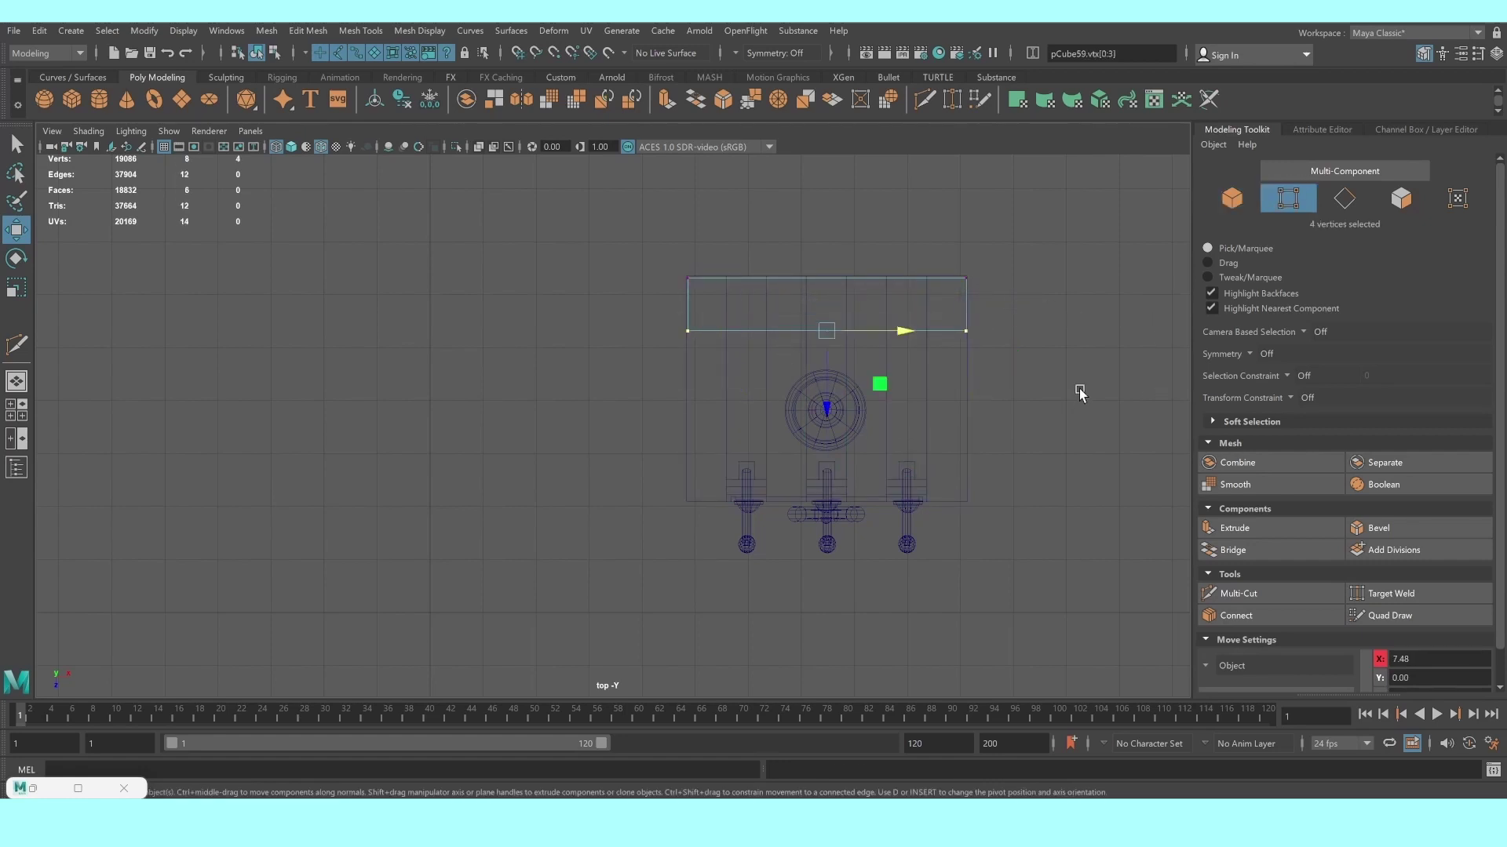
left_click_drag(816, 405, 841, 570)
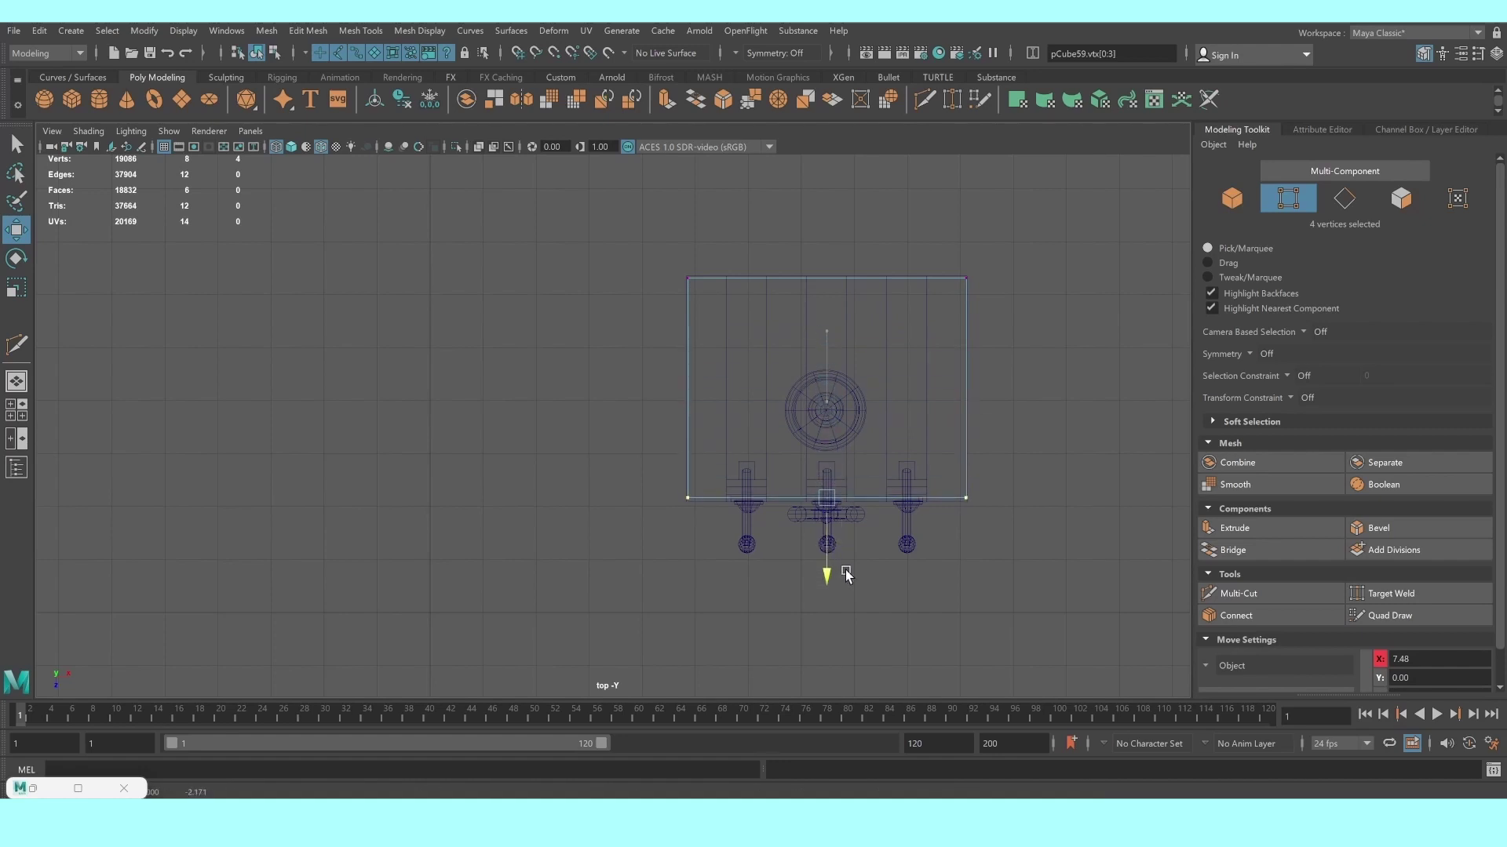
key("space")
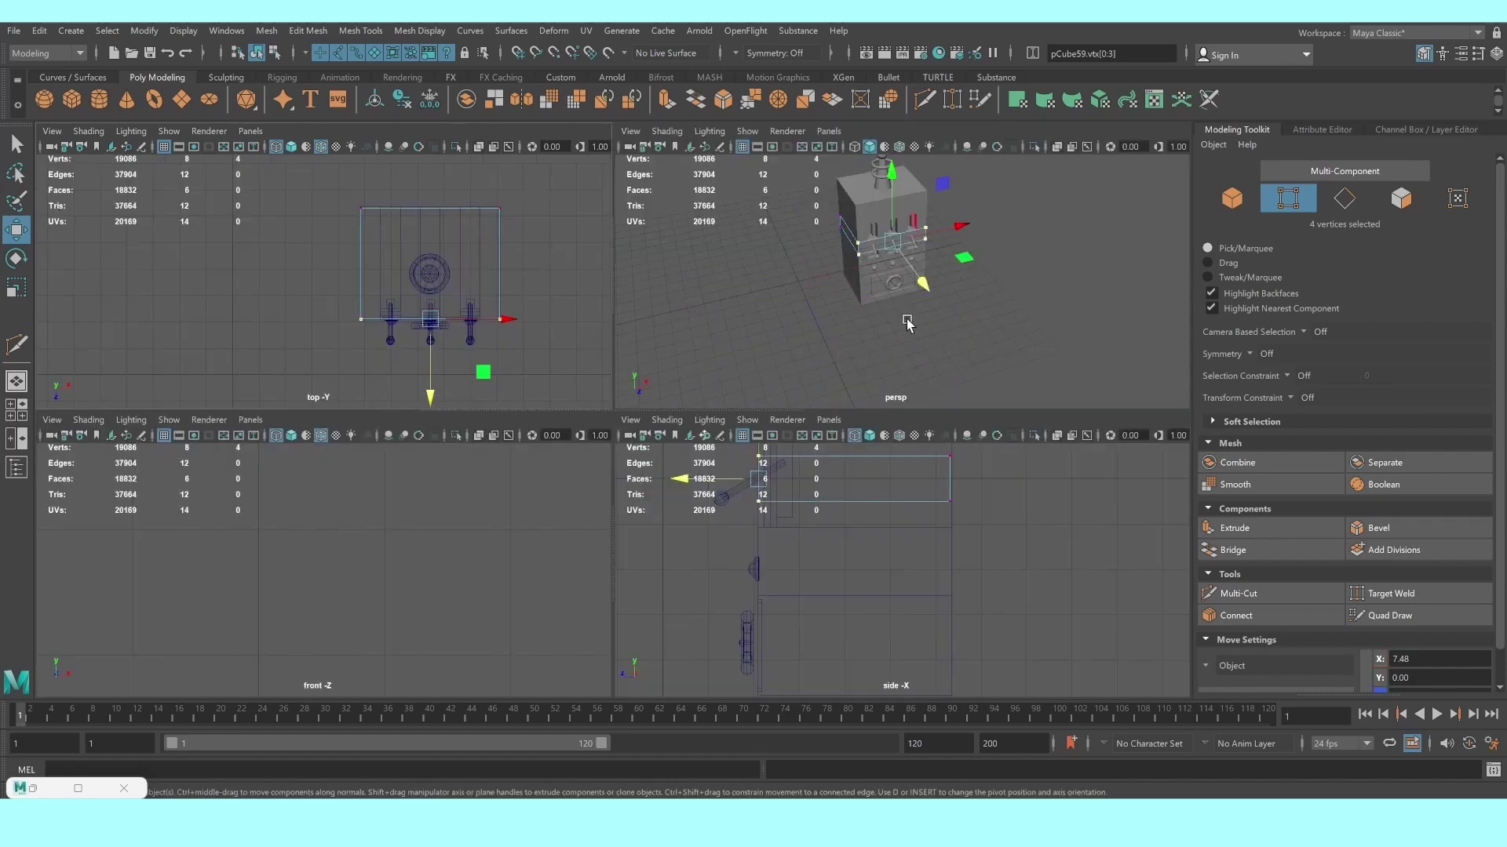
key("space")
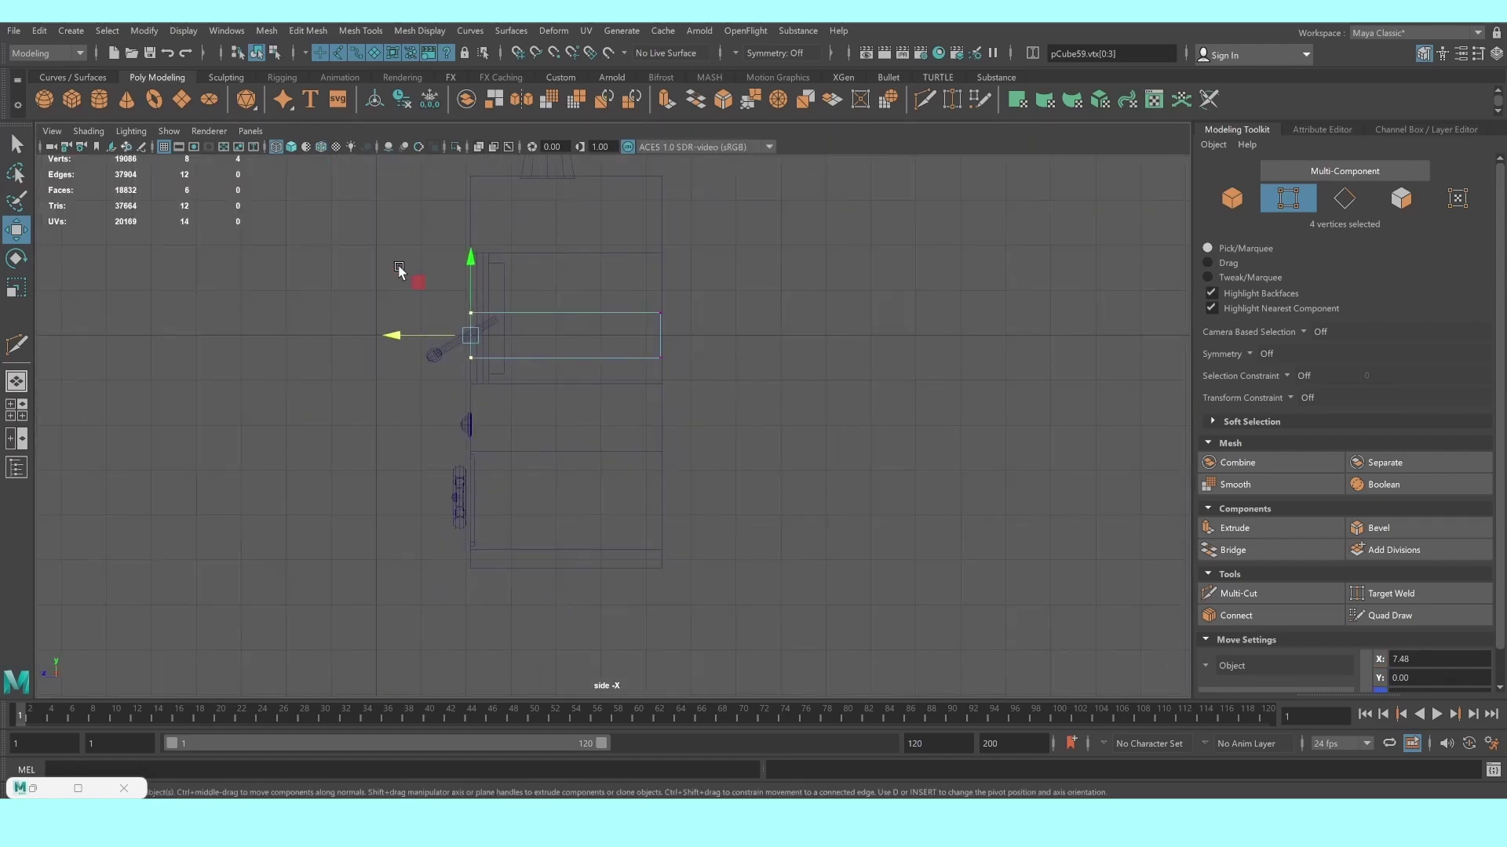
middle_click_drag(745, 345, 740, 420, "alt")
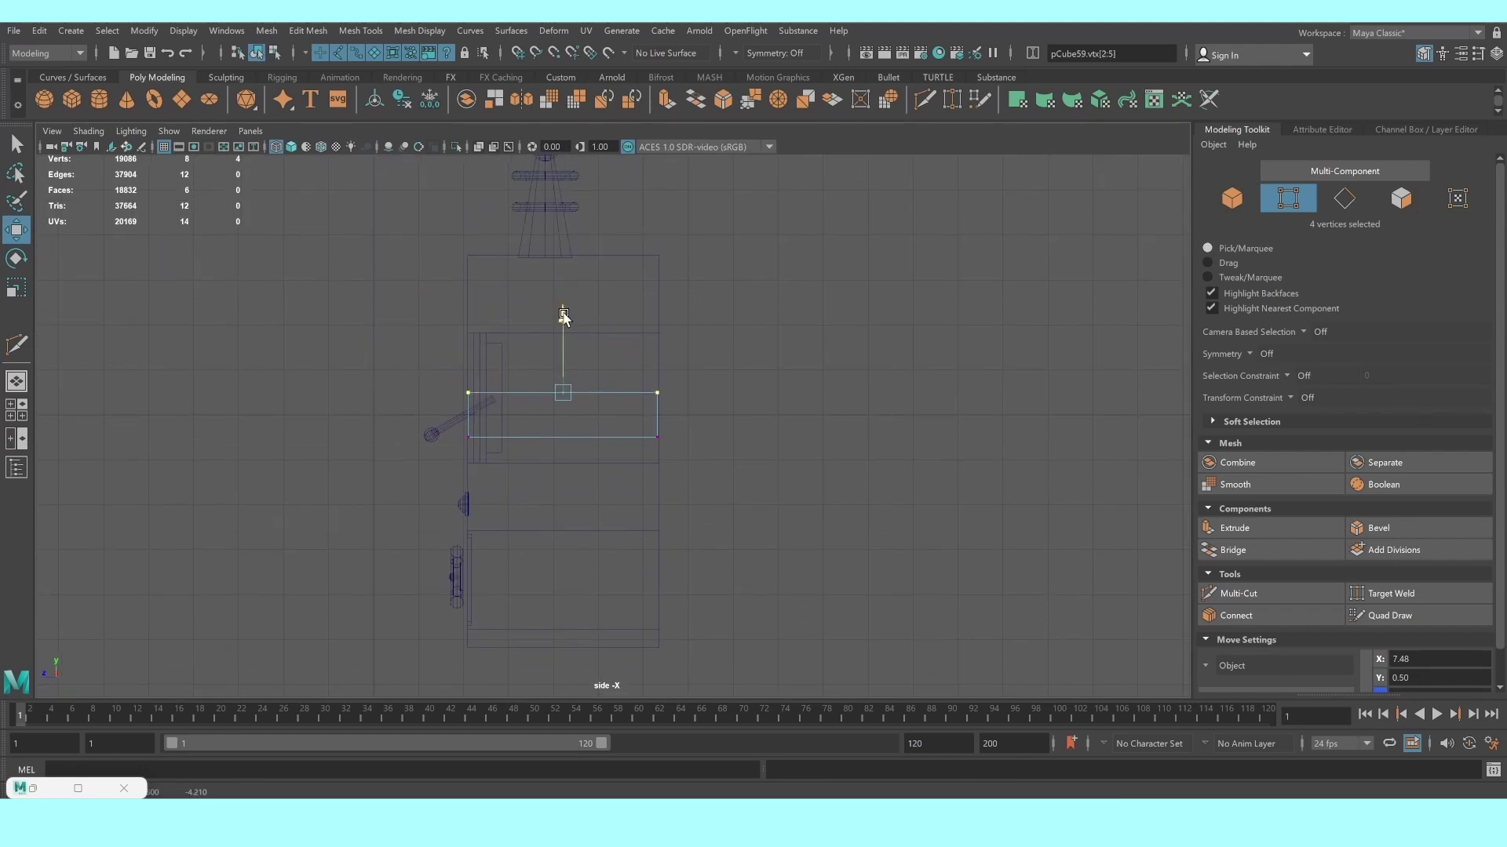
left_click_drag(565, 314, 573, 191)
left_click_drag(398, 407, 709, 527)
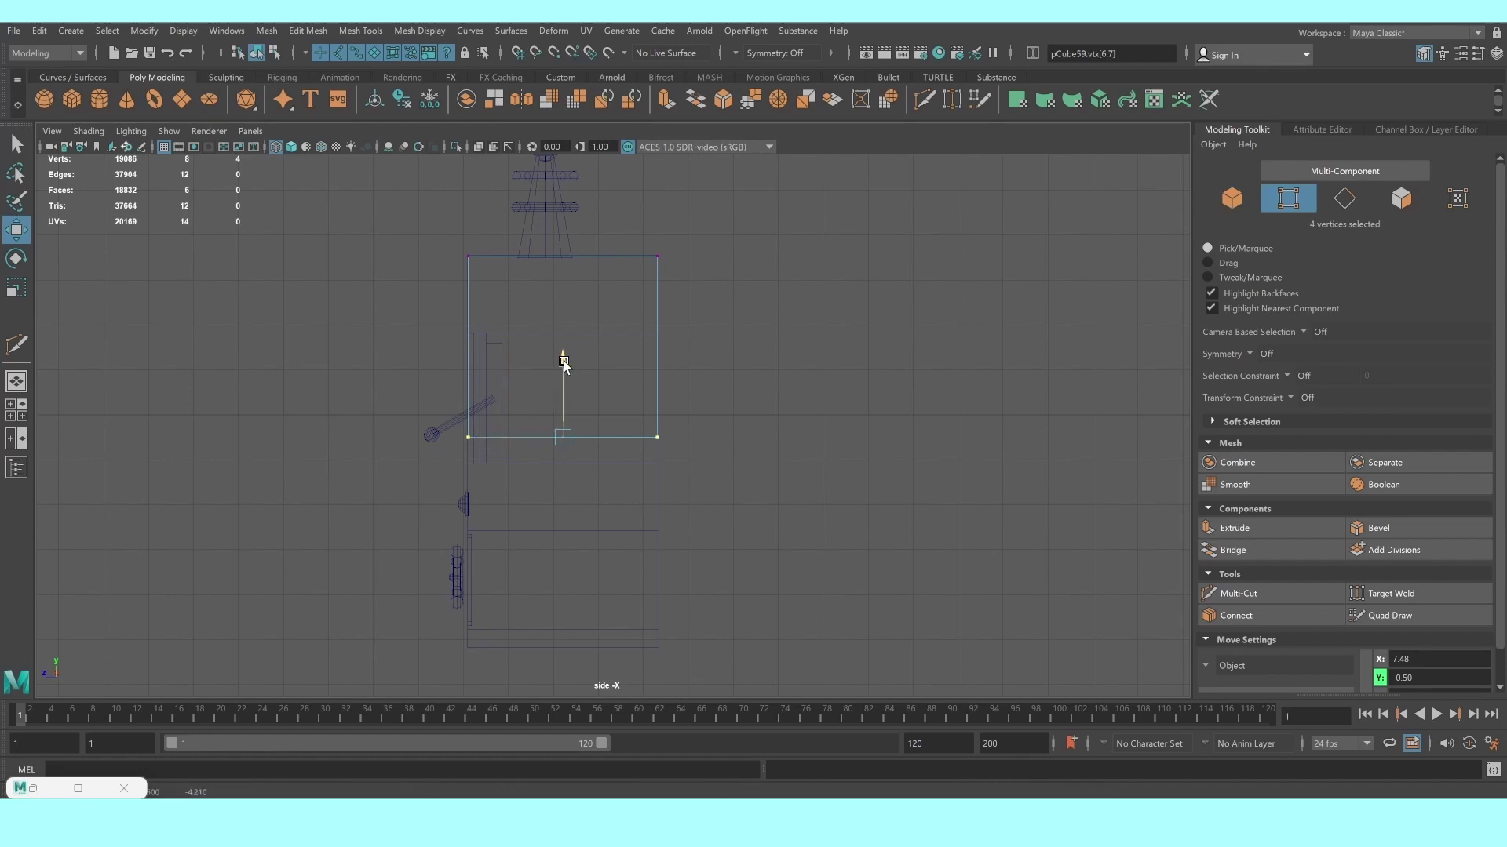
left_click_drag(562, 359, 565, 557)
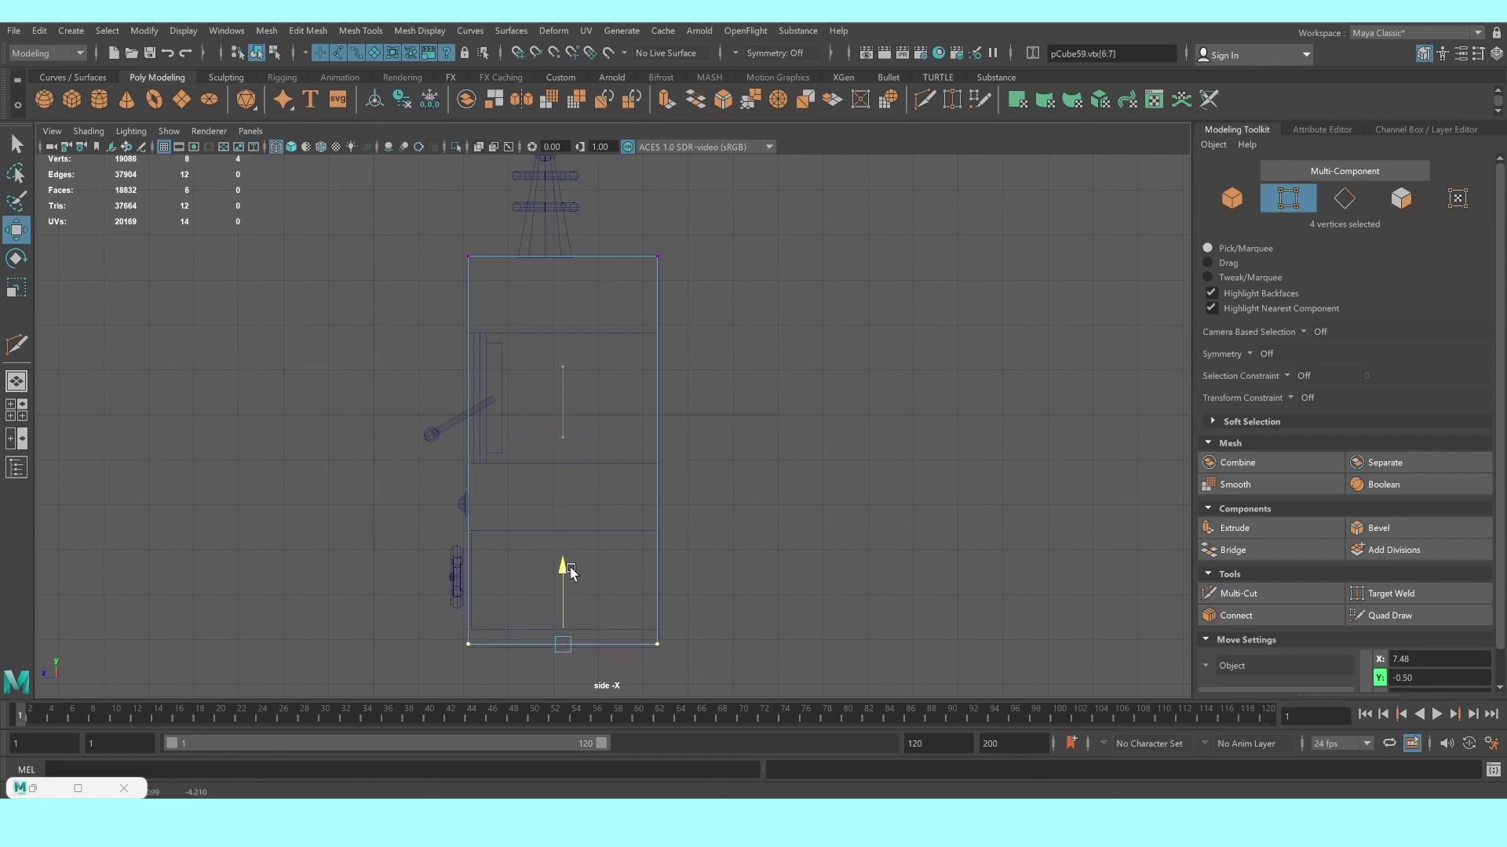
key("space")
key("space")
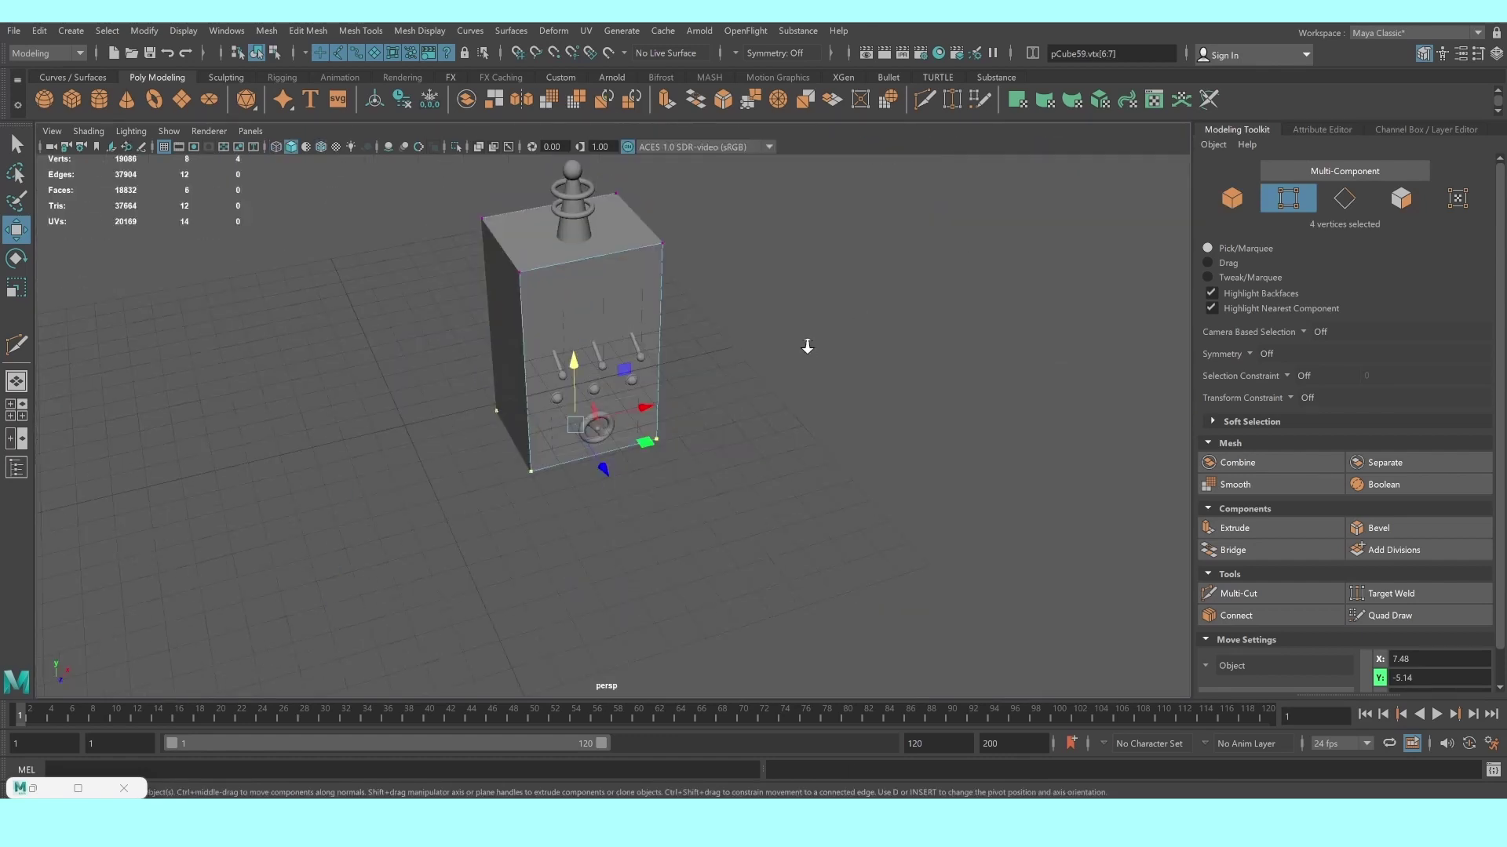
mouse_move(808, 346)
left_mouse_down("alt")
mouse_move(706, 393)
mouse_move(620, 506)
left_mouse_up("alt")
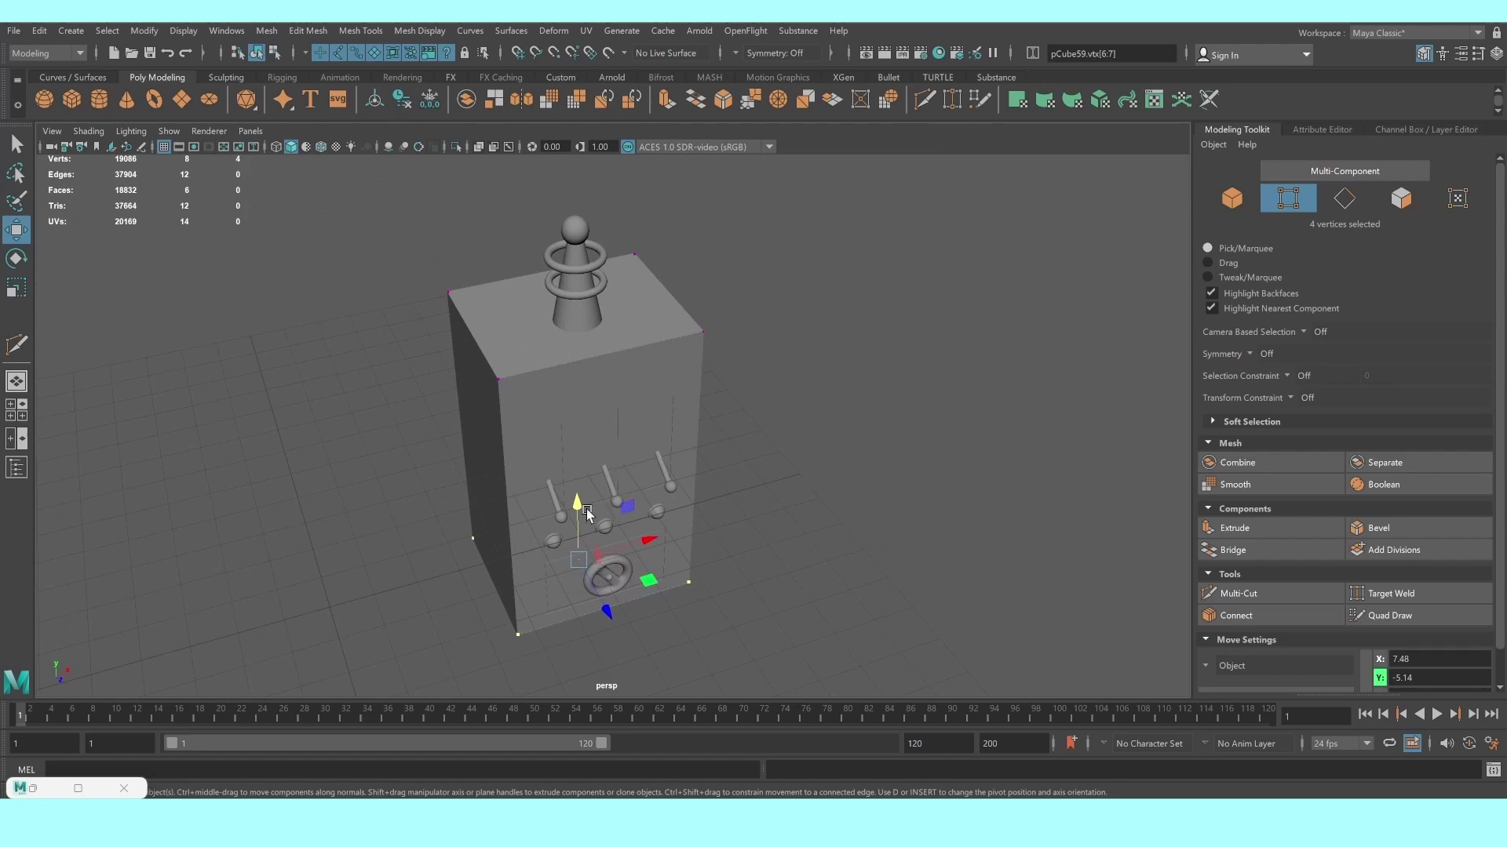
right_click_drag(537, 408, 587, 383)
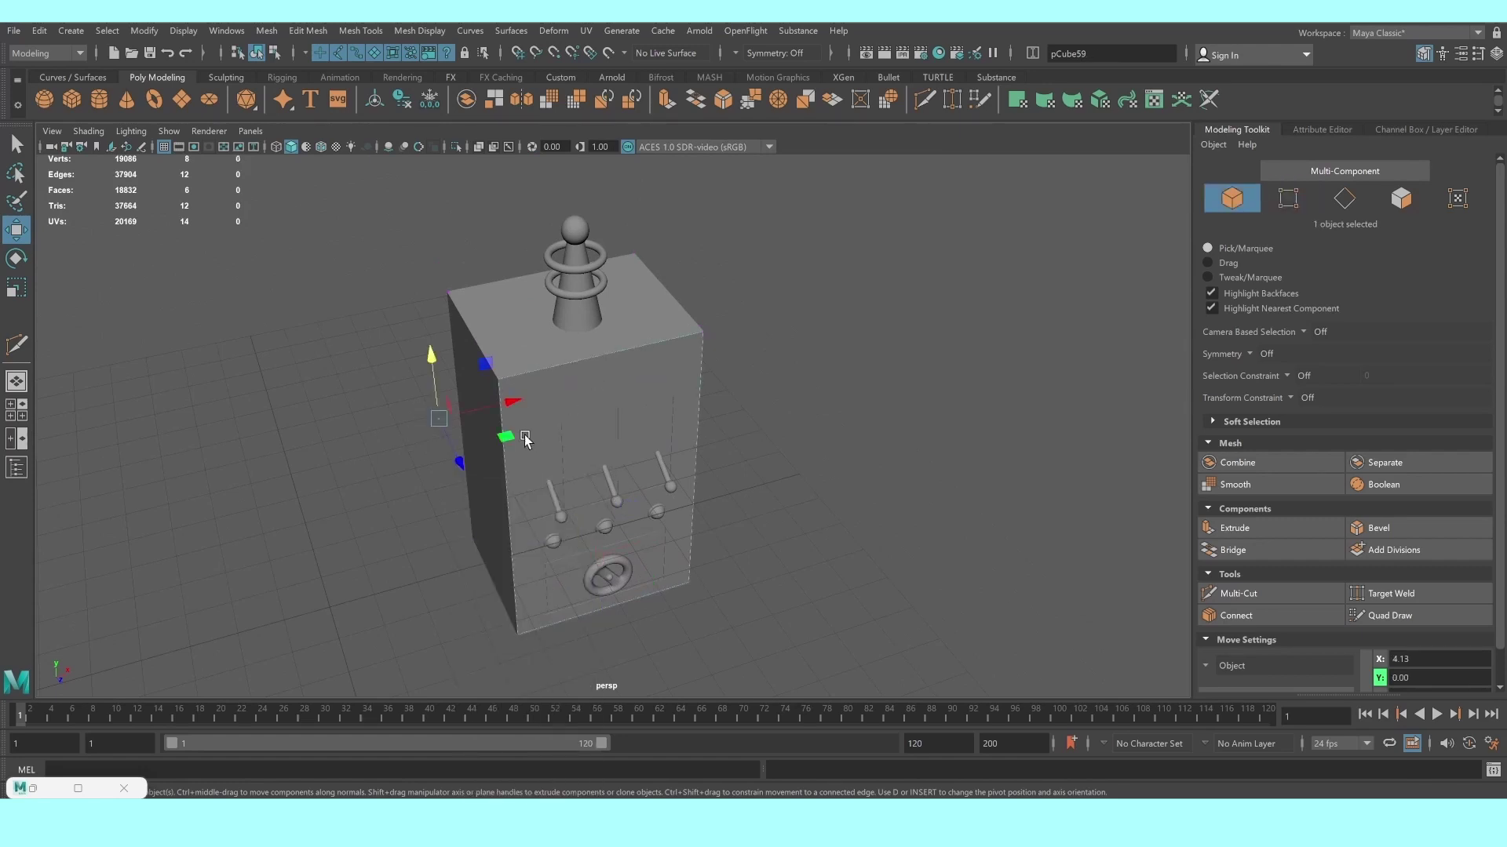
Move the stretched box aside and add a new cube, pCube60, in front of it
mouse_move(459, 467)
left_mouse_down()
mouse_move(538, 632)
mouse_move(699, 655)
mouse_move(598, 638)
mouse_move(715, 546)
mouse_move(676, 550)
left_mouse_up()
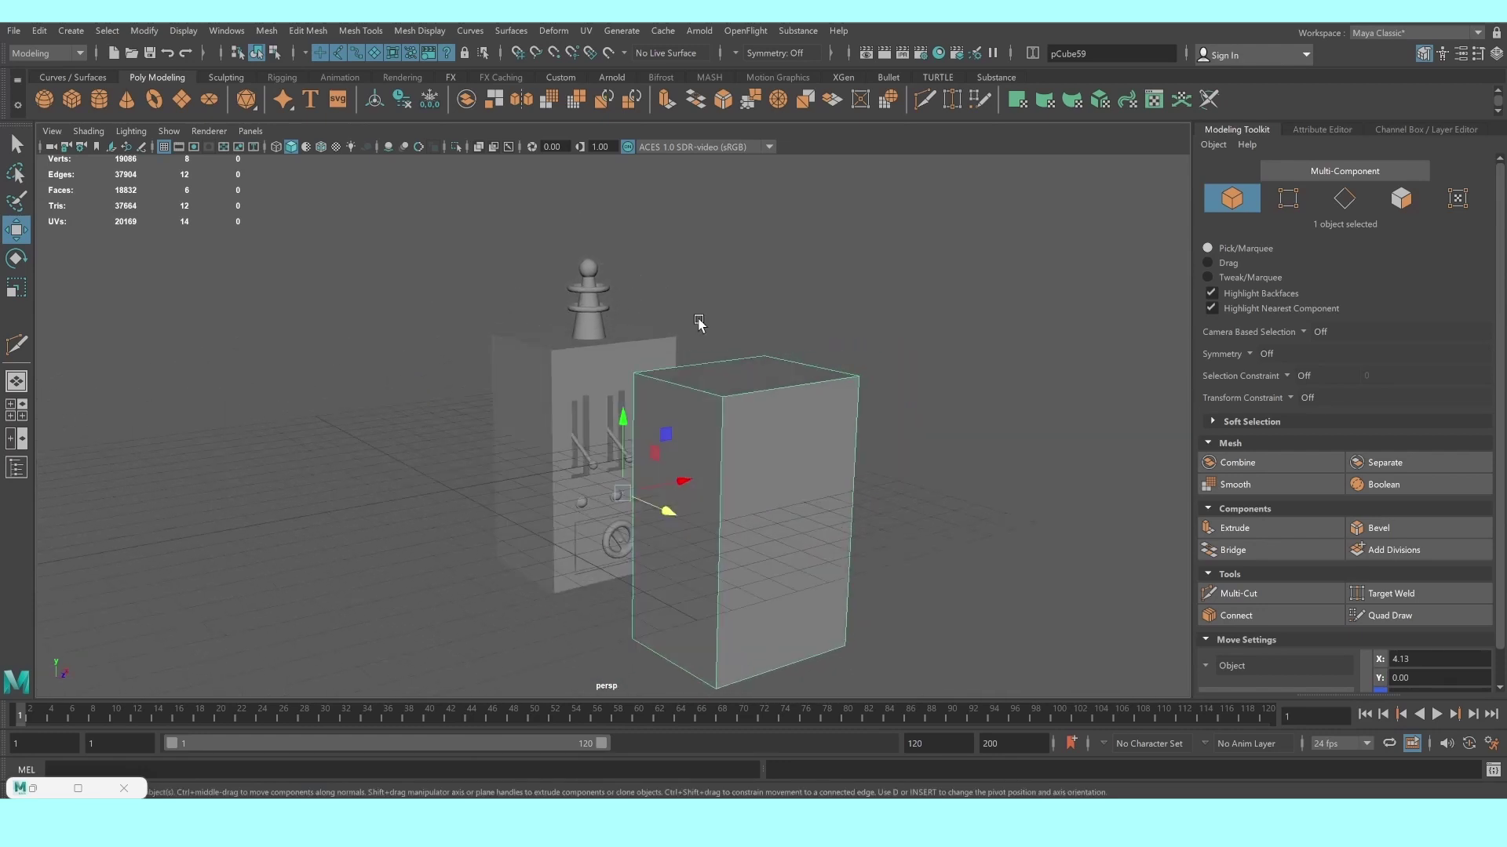
left_click(69, 106)
scroll(793, 336, "down", 2)
left_click_drag(528, 489, 693, 576)
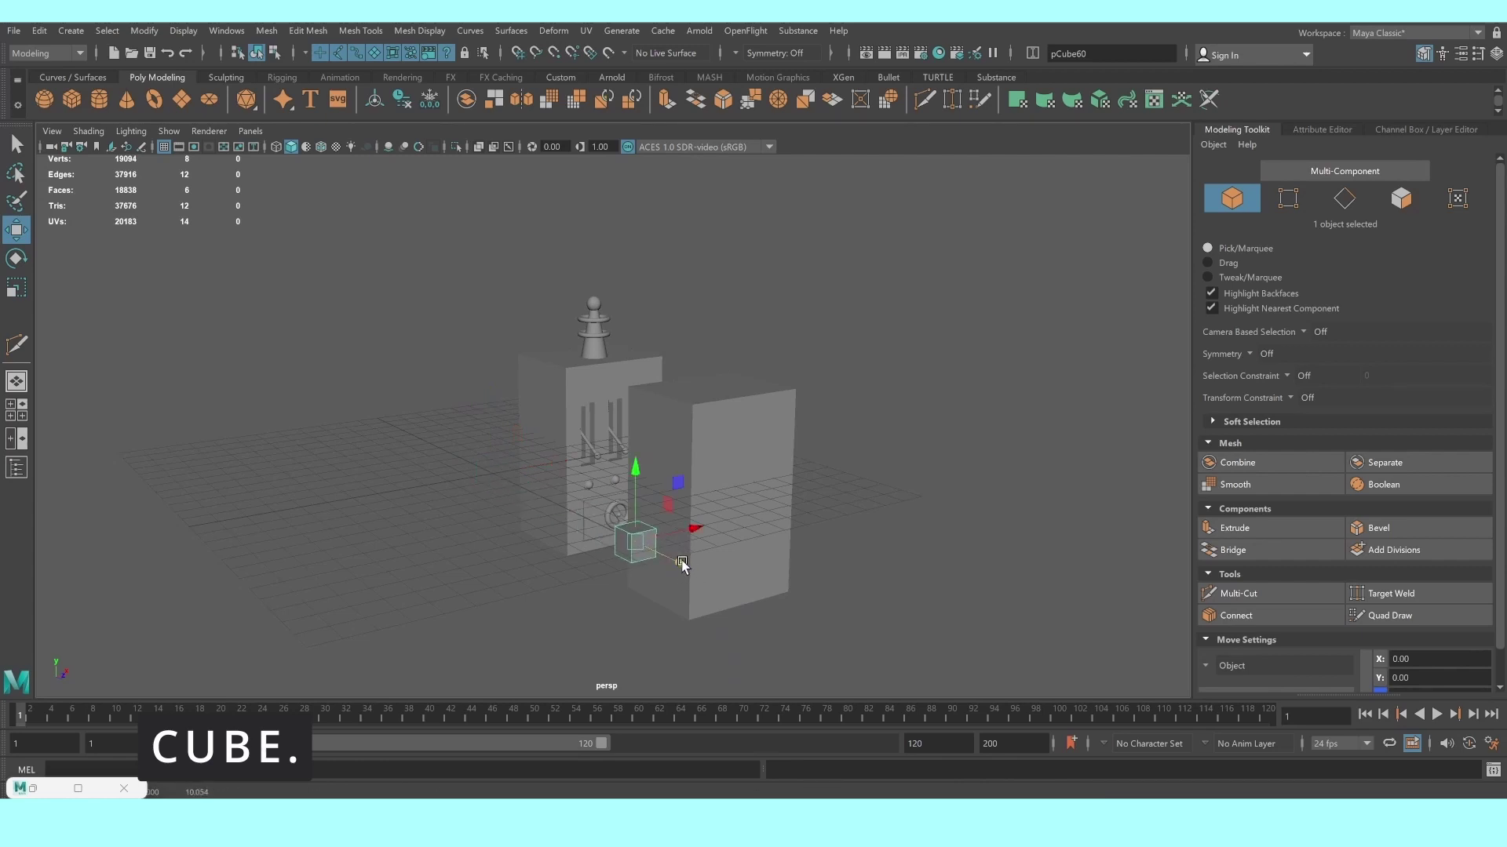
mouse_move(706, 567)
left_mouse_down()
mouse_move(723, 528)
mouse_move(815, 499)
mouse_move(785, 565)
left_mouse_up()
Place pCube60 over the cabinet's lower panel area in the front view
middle_click_drag(784, 565, 613, 345, "alt")
scroll(612, 345, "up", 3)
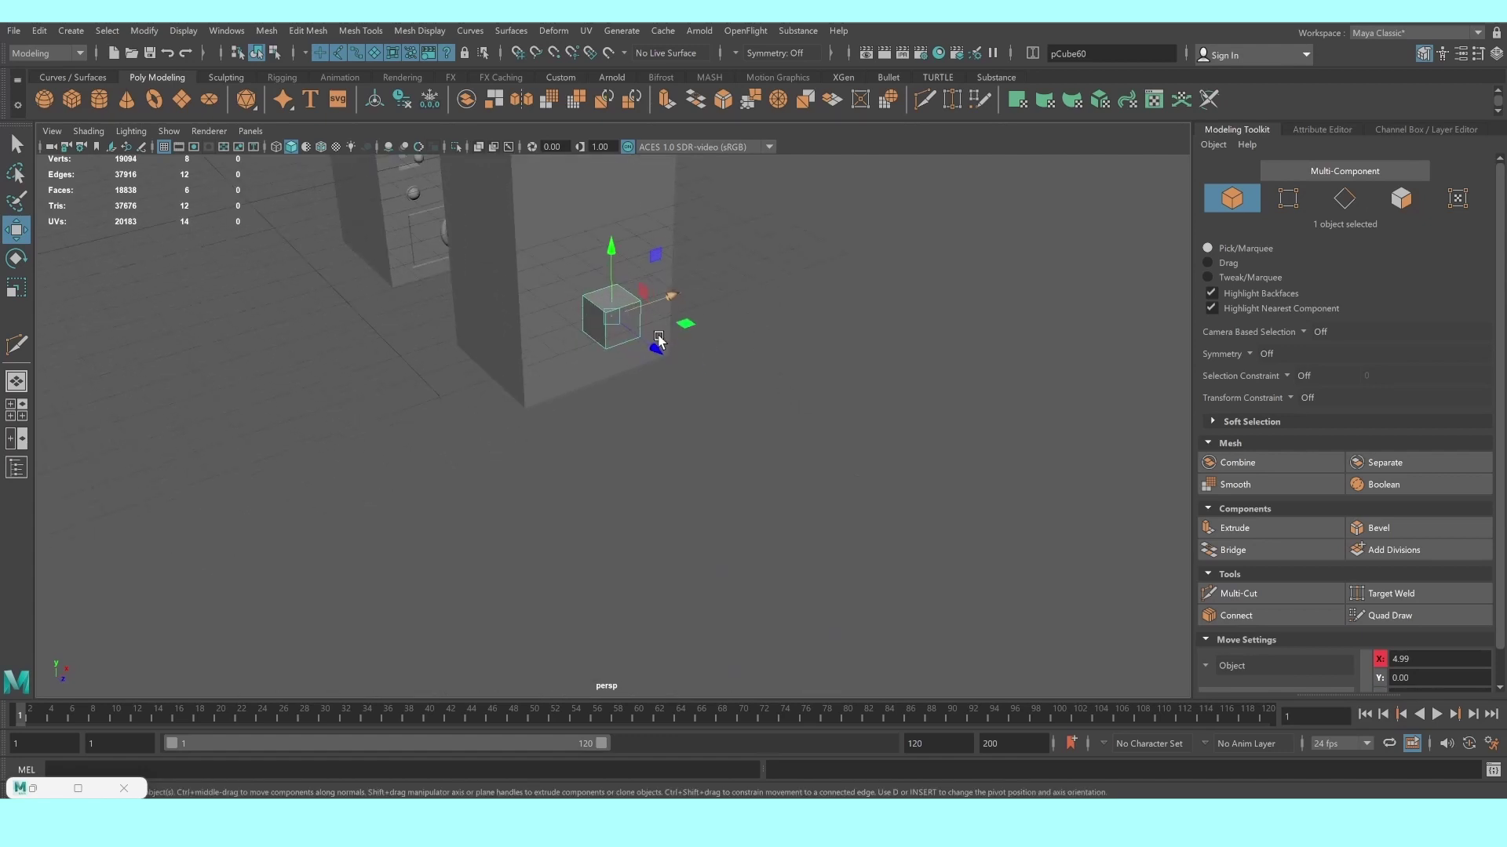
key("space")
key("space")
key("space")
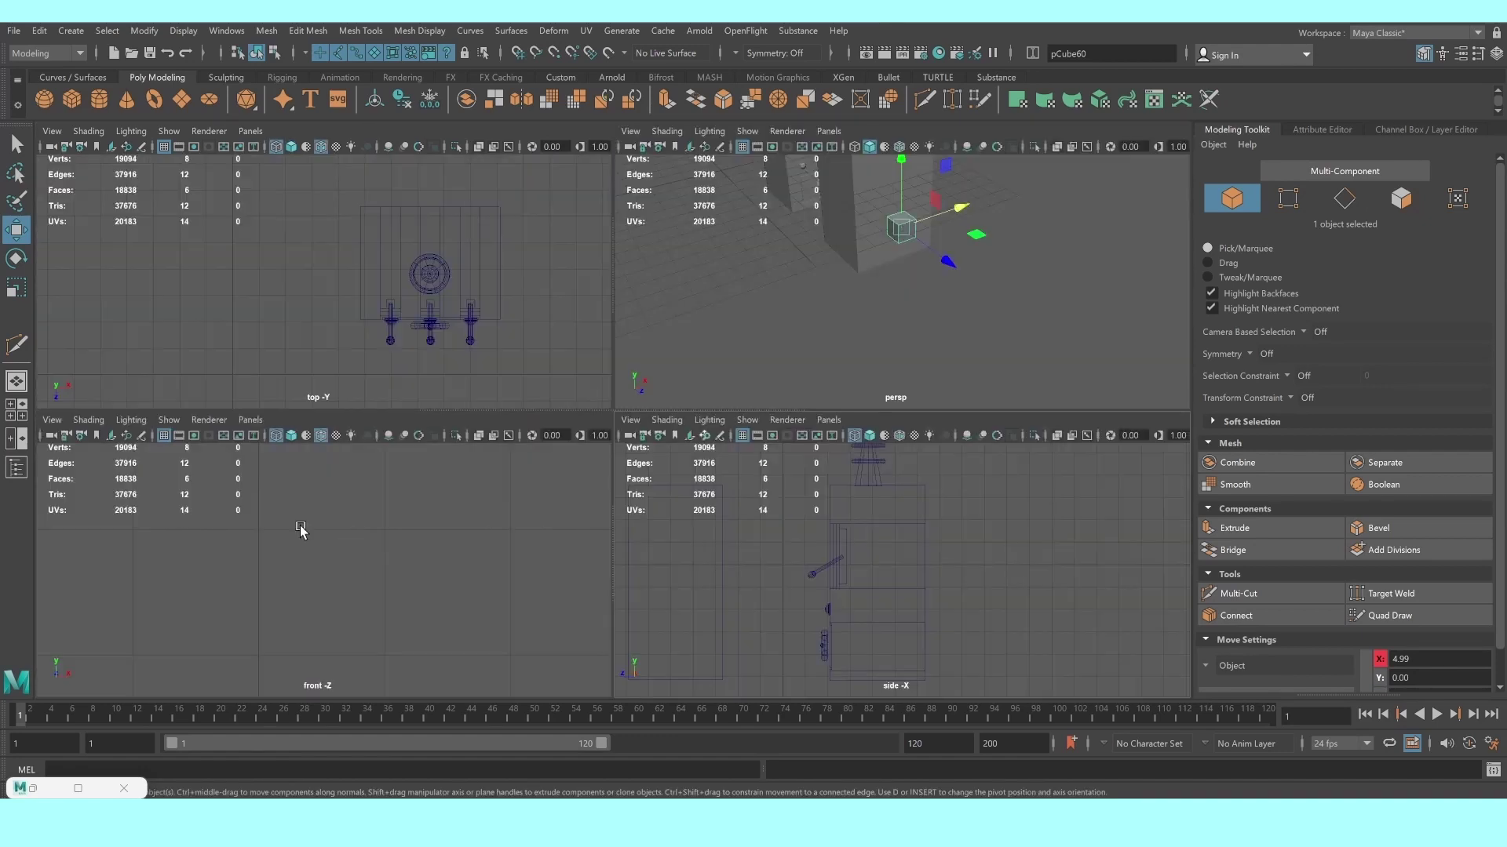
key("f")
key("space")
scroll(390, 501, "down", 3)
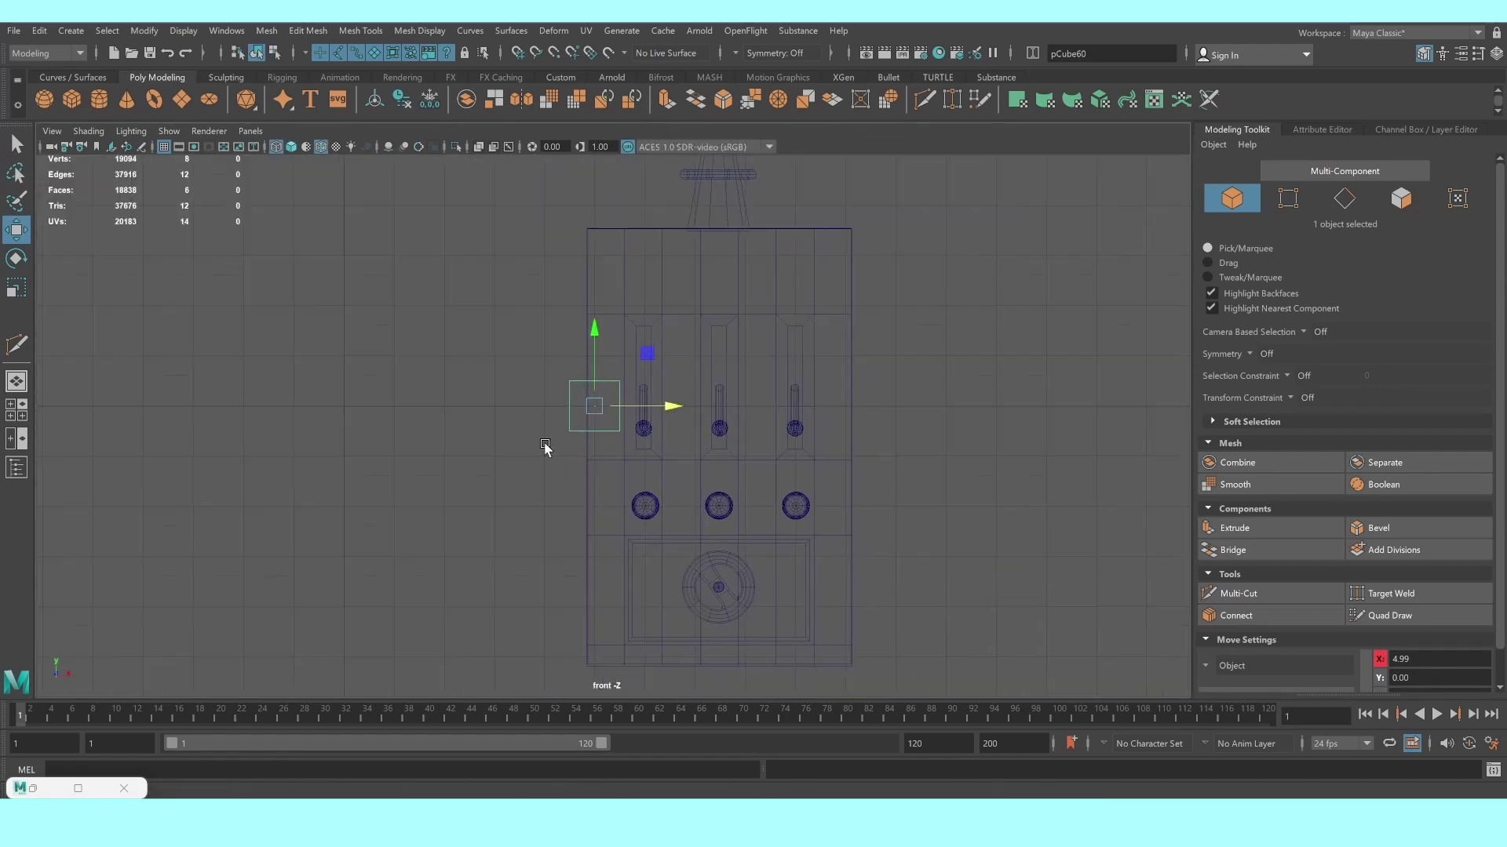
middle_click_drag(546, 445, 385, 354, "alt")
middle_click_drag(417, 267, 477, 428)
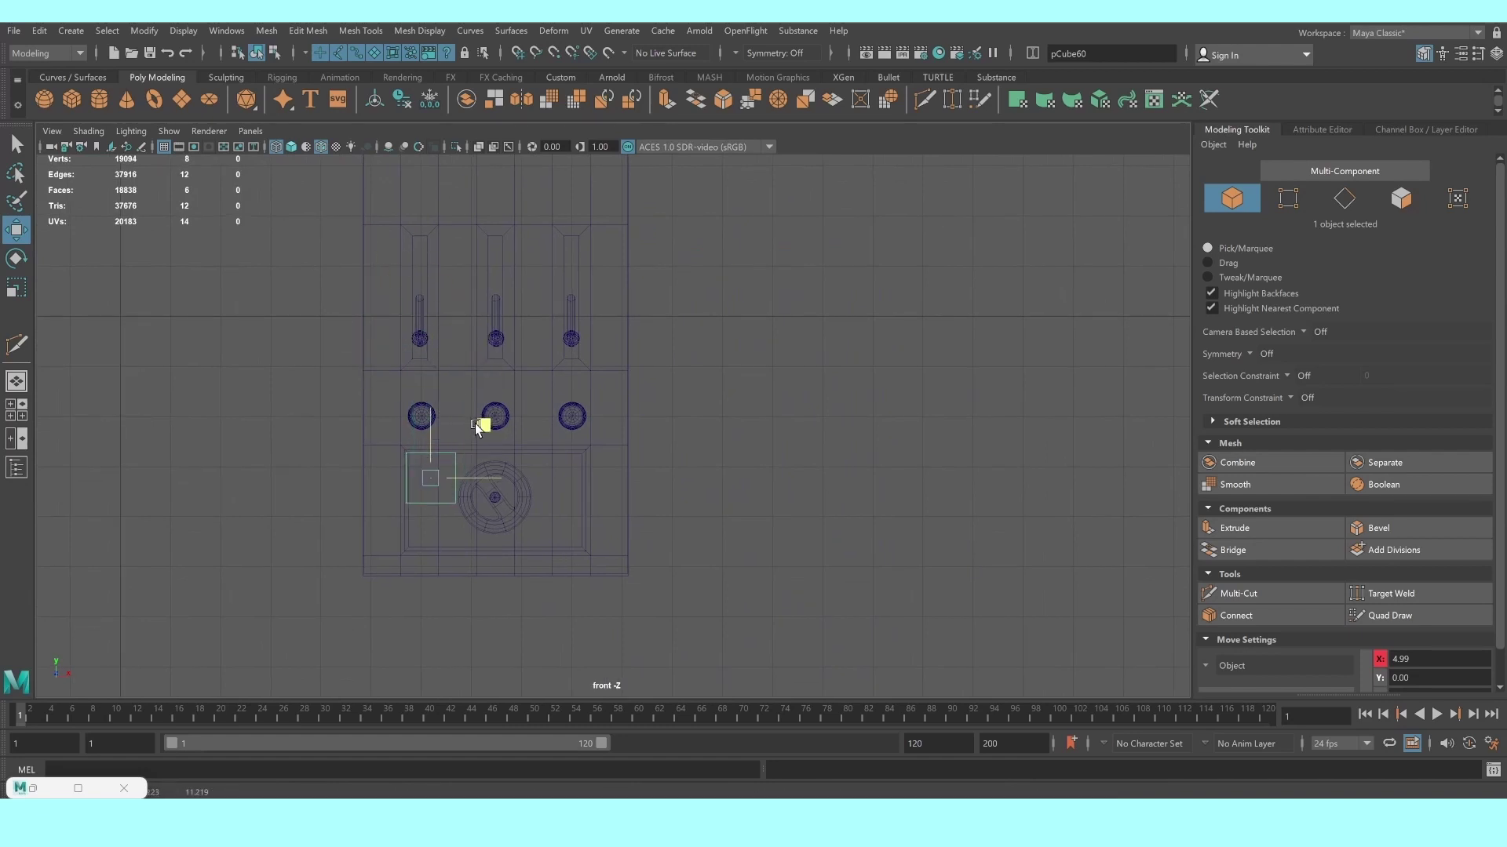
scroll(375, 542, "up", 2)
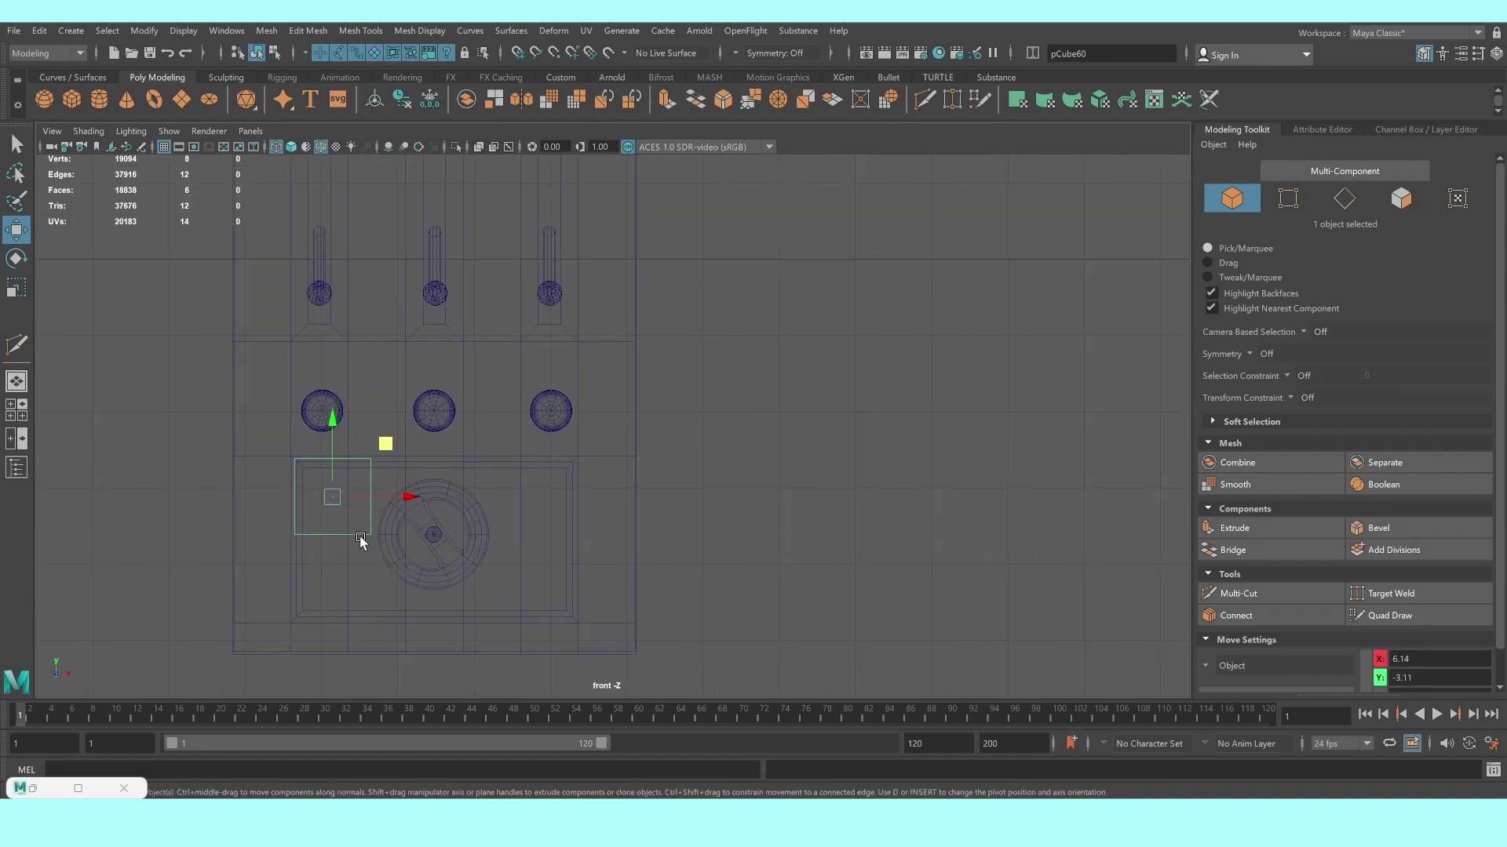
Stretch the cube's vertices into a wide rectangle covering the lower panel
right_click_drag(353, 412, 290, 408)
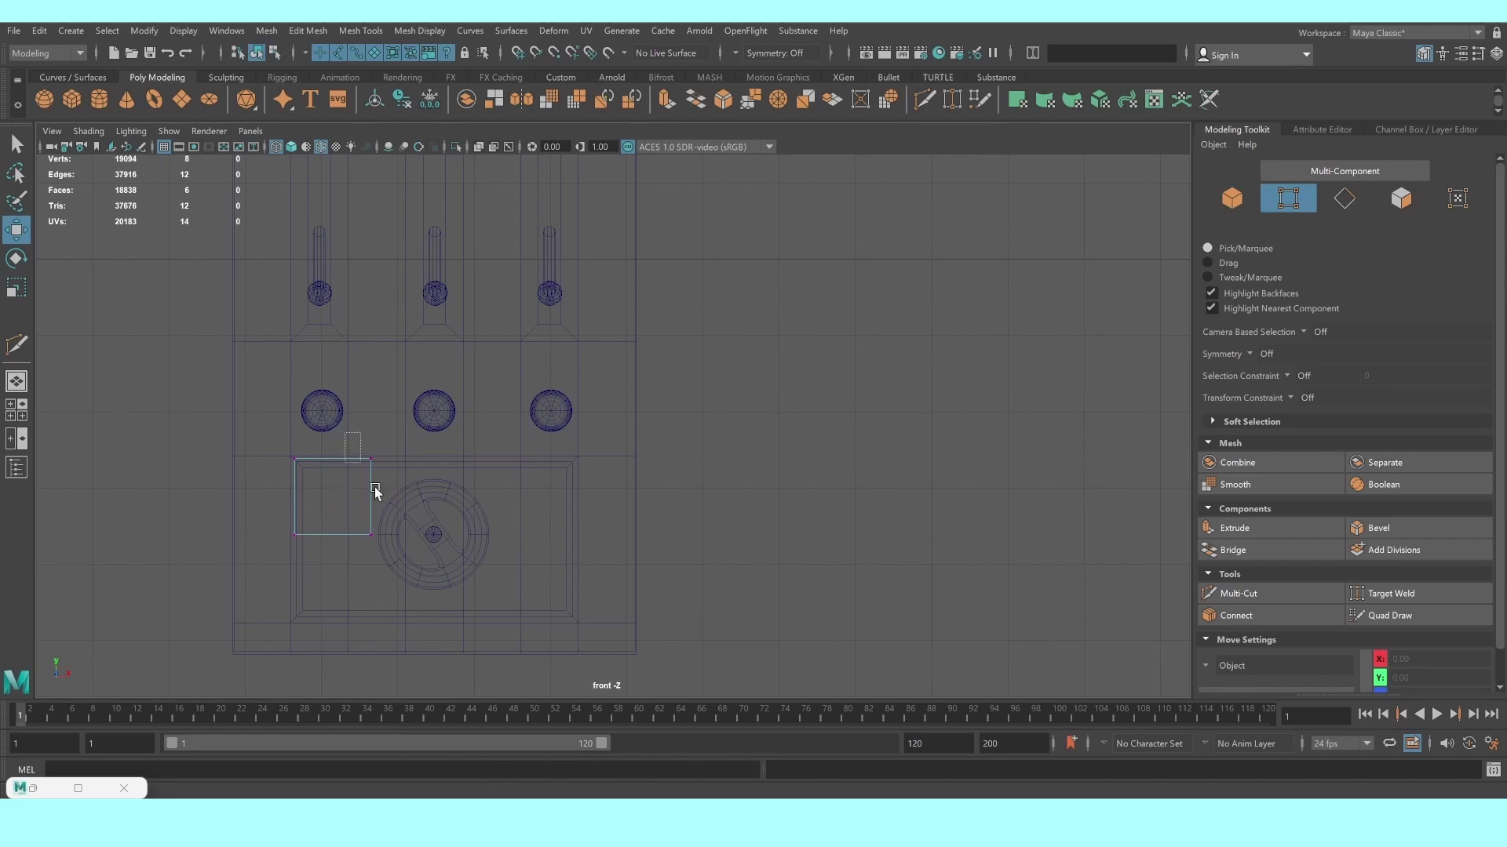
left_click_drag(375, 486, 377, 543)
left_click_drag(444, 501, 643, 495)
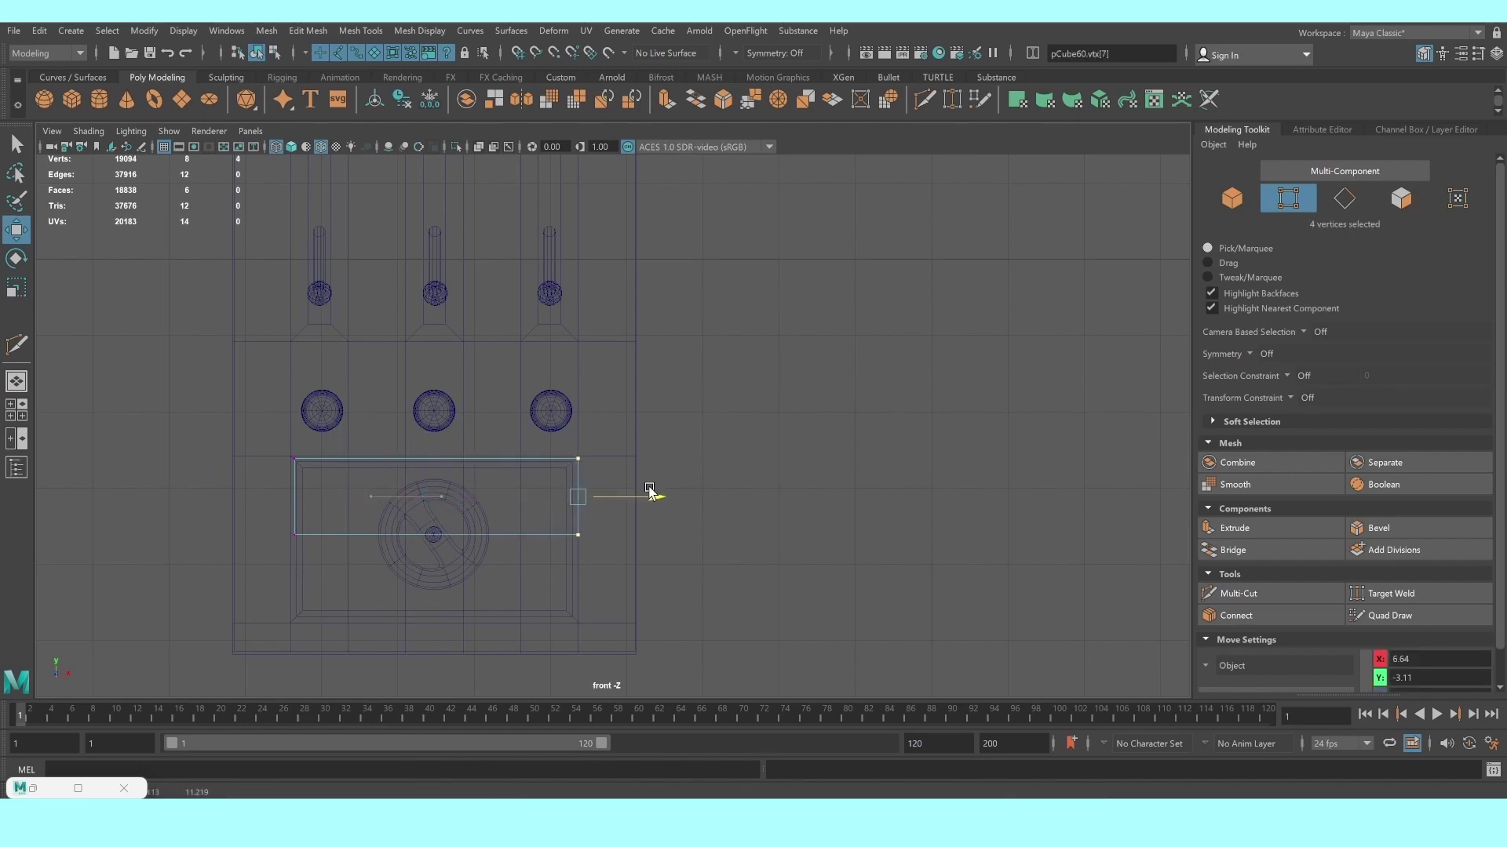
left_click_drag(246, 524, 636, 597)
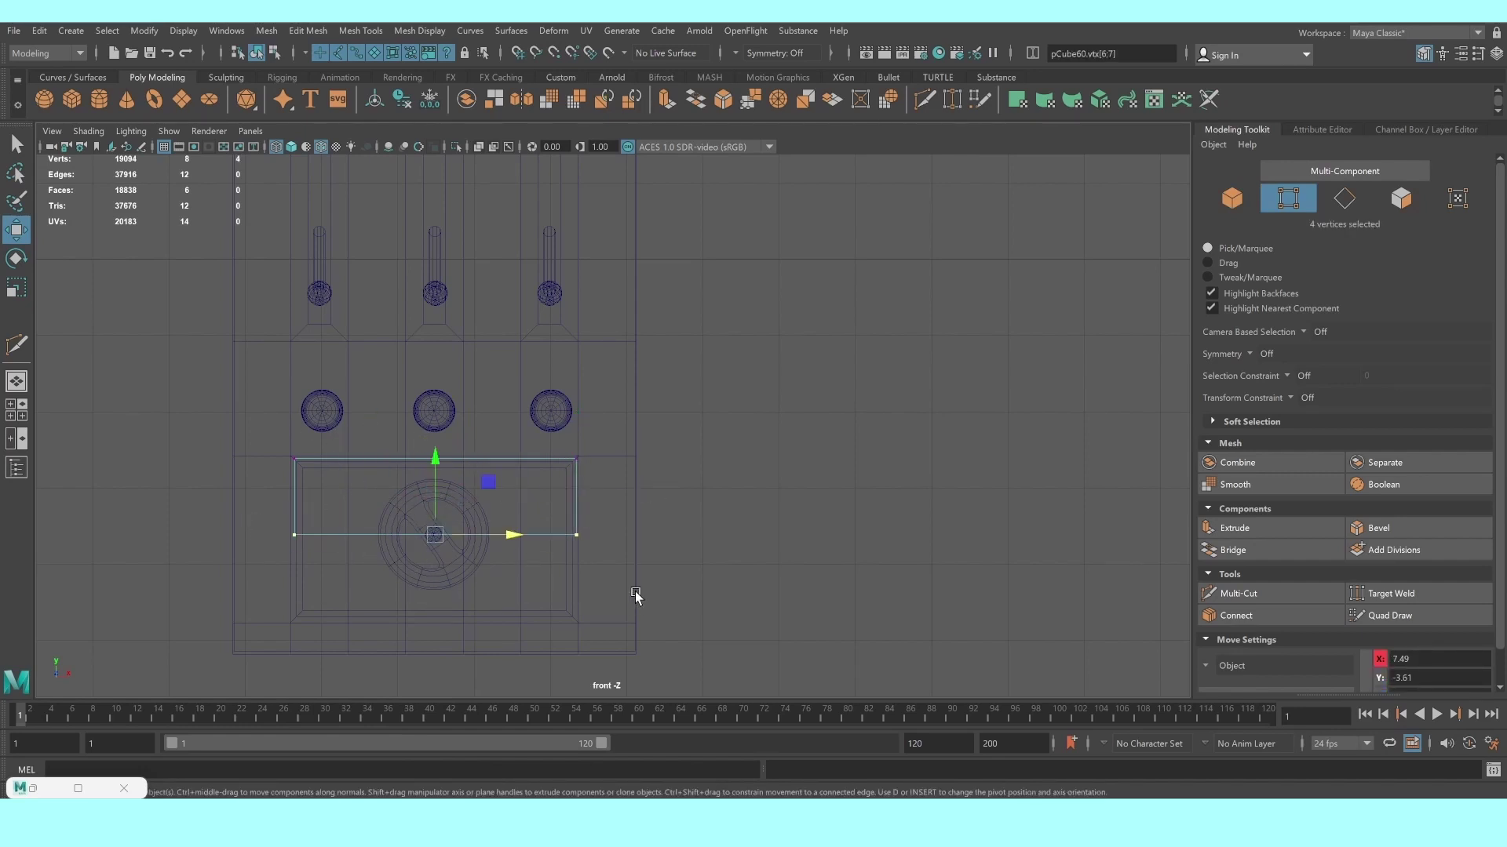
left_click_drag(431, 459, 449, 543)
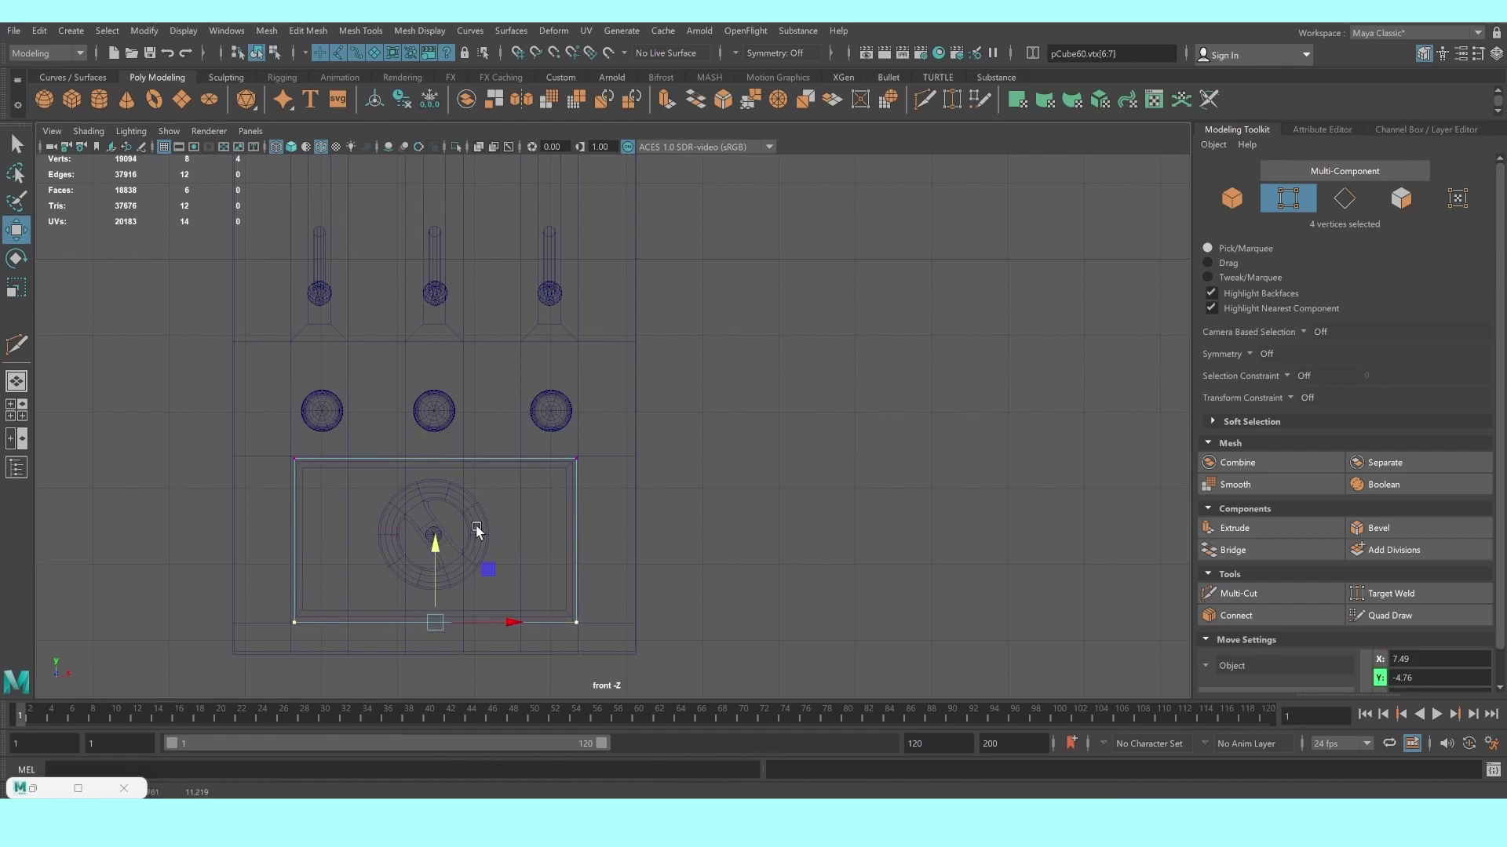
Delete one side face of the slab
key("space")
key("space")
left_click_drag(669, 384, 649, 396, "alt")
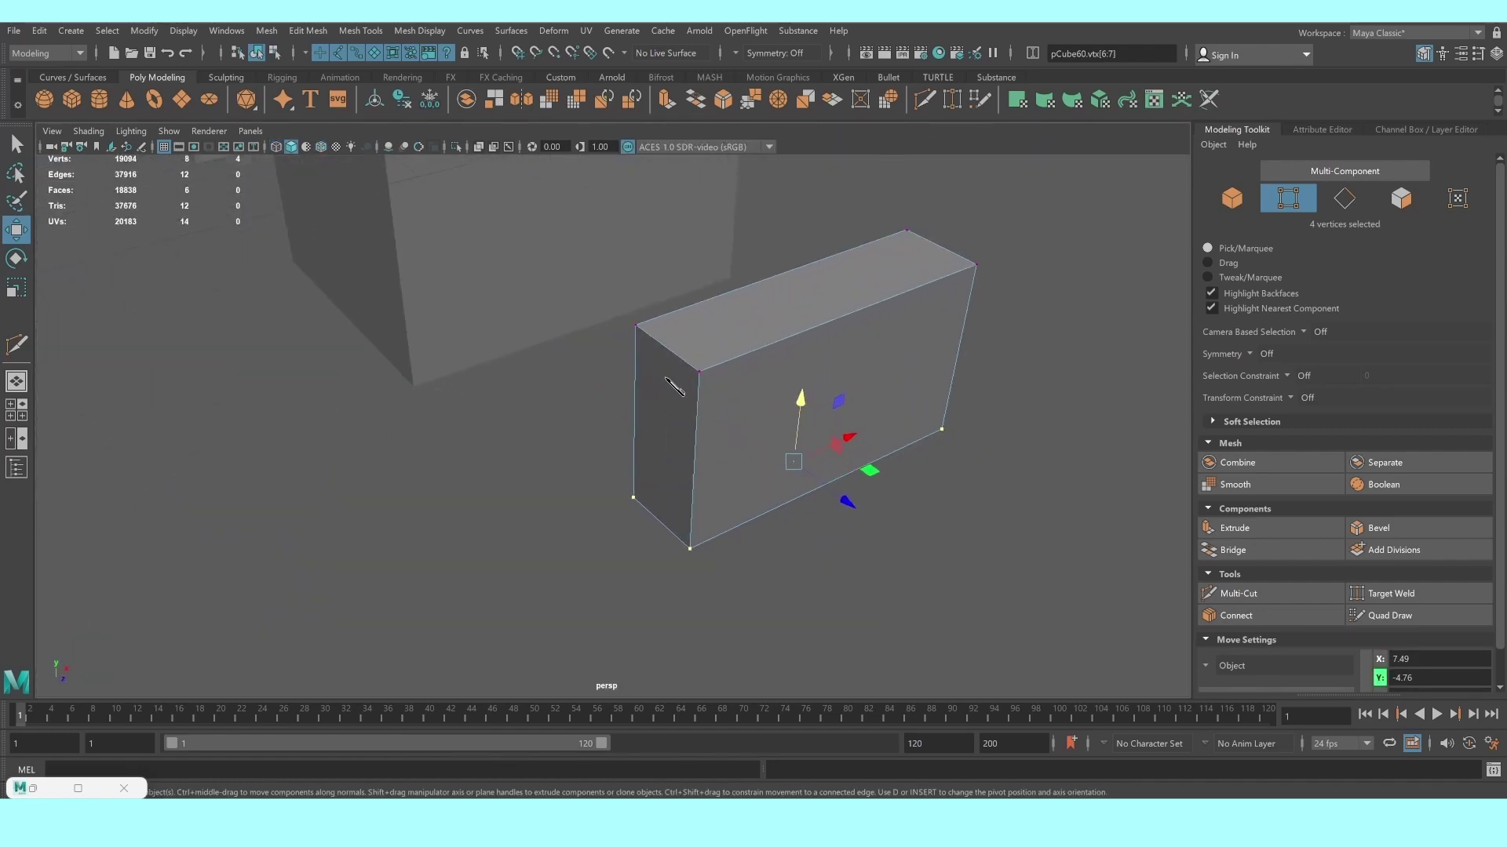
right_click_drag(675, 387, 666, 414)
mouse_move(666, 414)
left_mouse_down("alt")
mouse_move(605, 417)
mouse_move(733, 393)
mouse_move(452, 468)
left_mouse_up("alt")
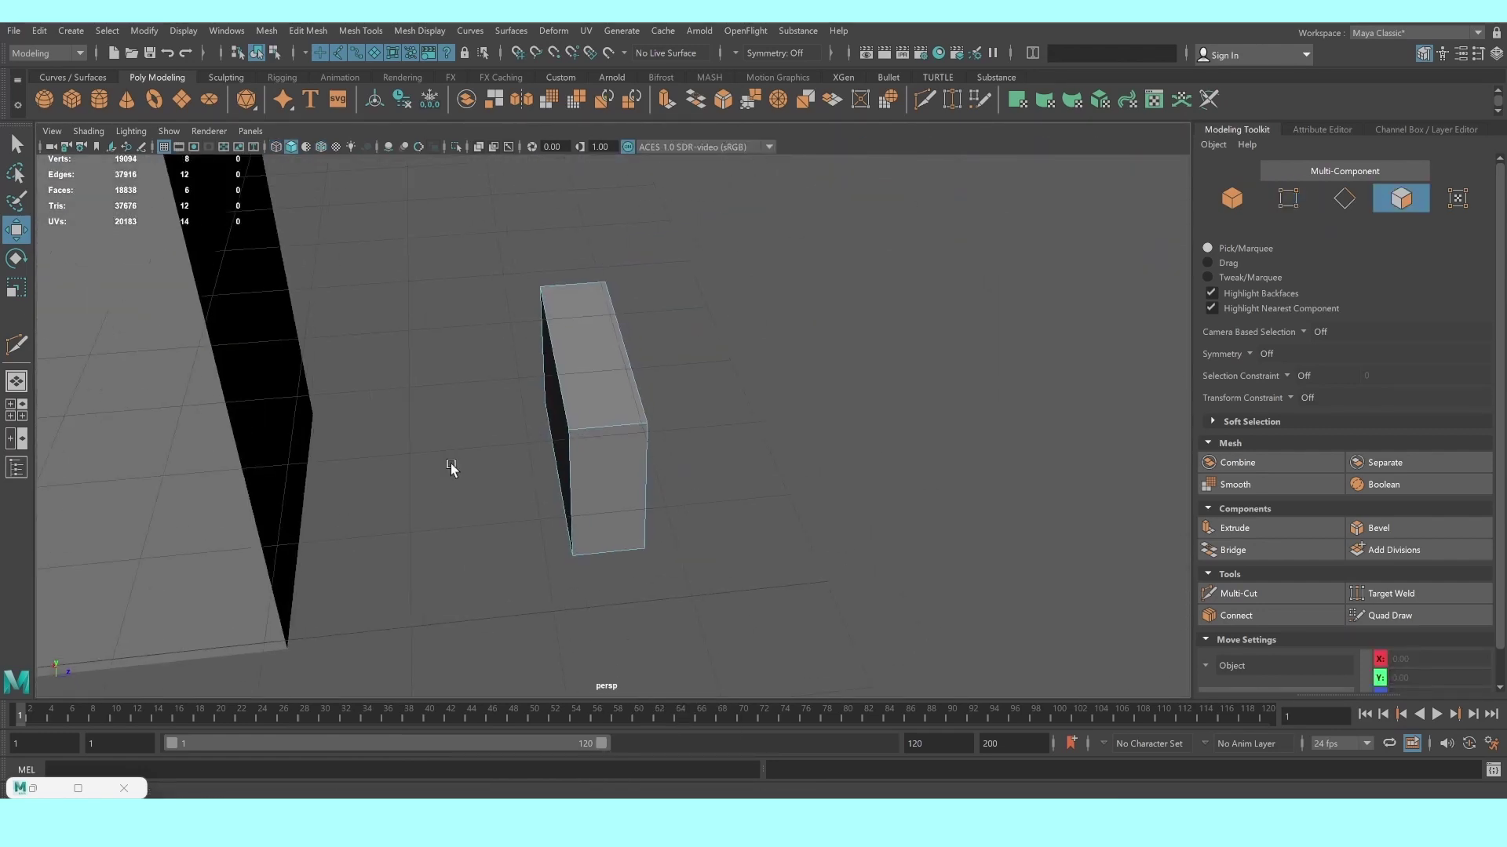
left_click(549, 407)
key("Delete")
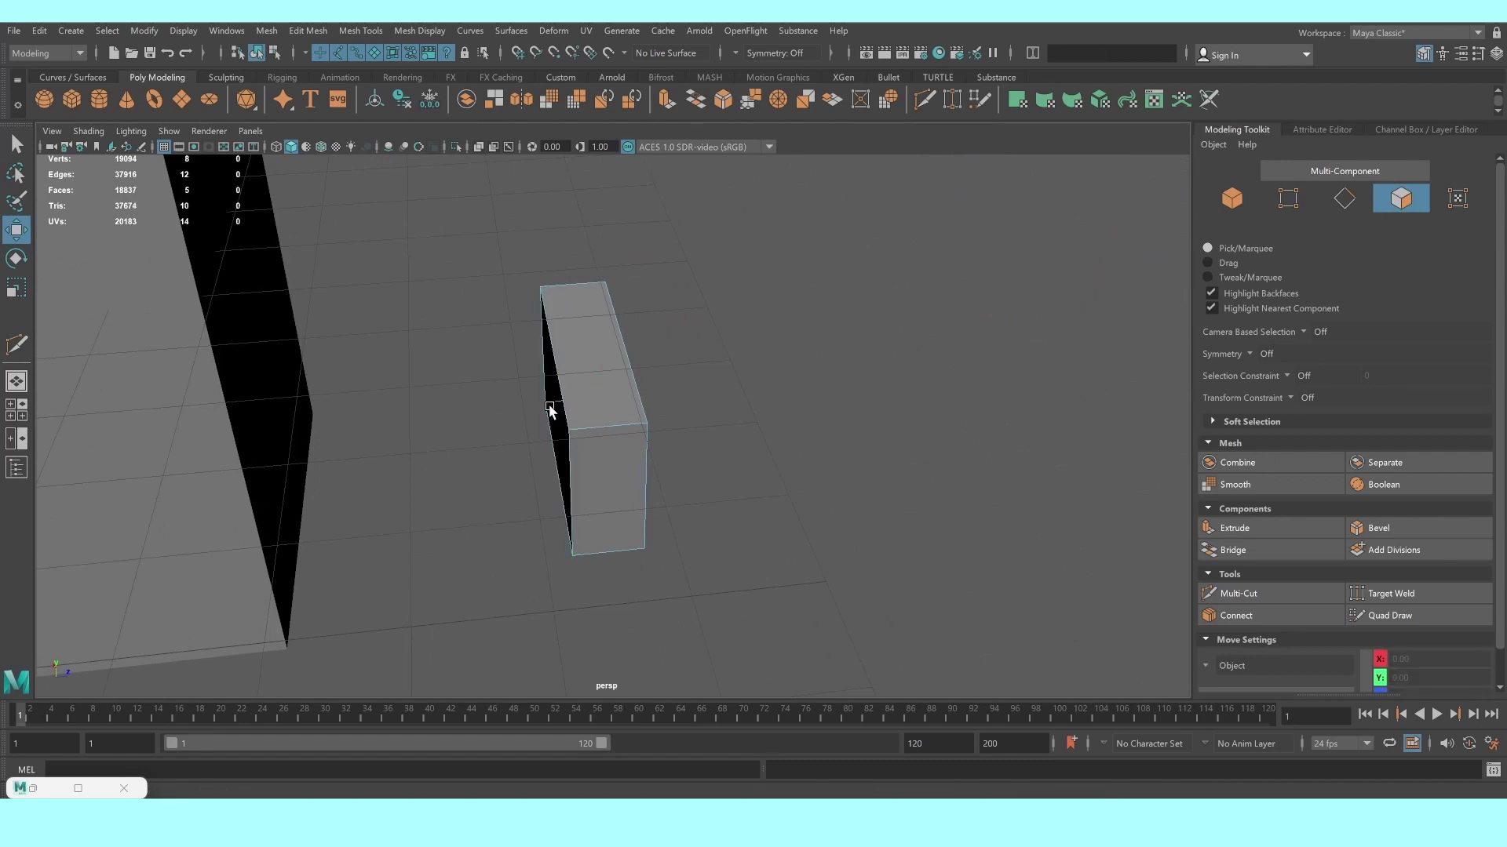
Slide the side vertices inward to make the slab thin
right_click_drag(583, 397, 572, 338)
mouse_move(505, 292)
left_mouse_down("alt")
mouse_move(492, 292)
mouse_move(550, 536)
left_mouse_up("alt")
mouse_move(606, 399)
left_mouse_down()
mouse_move(638, 401)
mouse_move(528, 370)
mouse_move(434, 393)
mouse_move(620, 504)
mouse_move(558, 468)
mouse_move(636, 535)
mouse_move(622, 474)
left_mouse_up()
right_click_drag(616, 411, 630, 457)
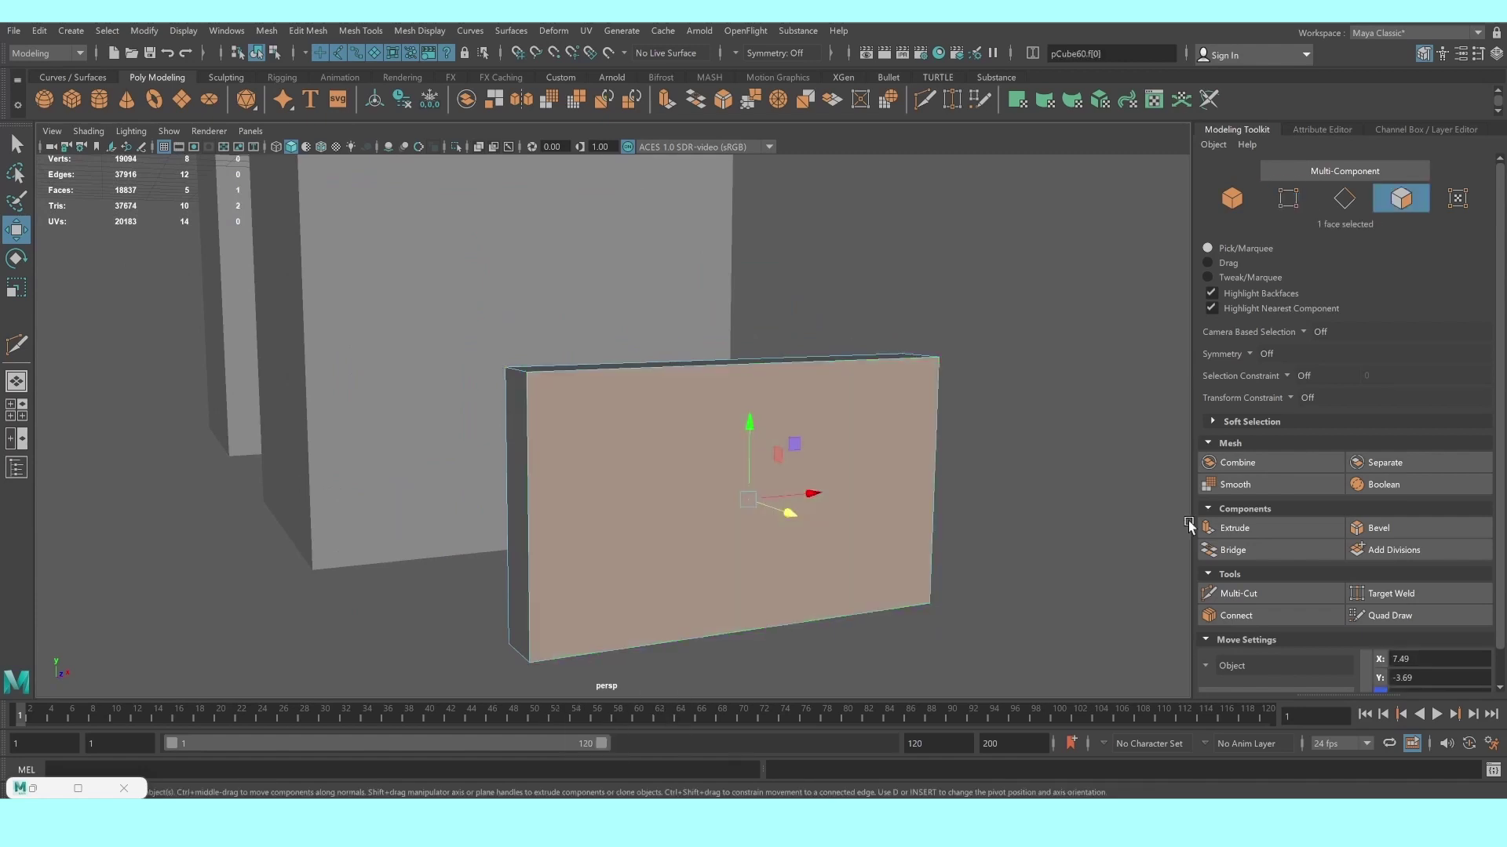
Extrude the slab's front face inward twice with Offset 0.11 to form an inset border
left_click(1205, 527)
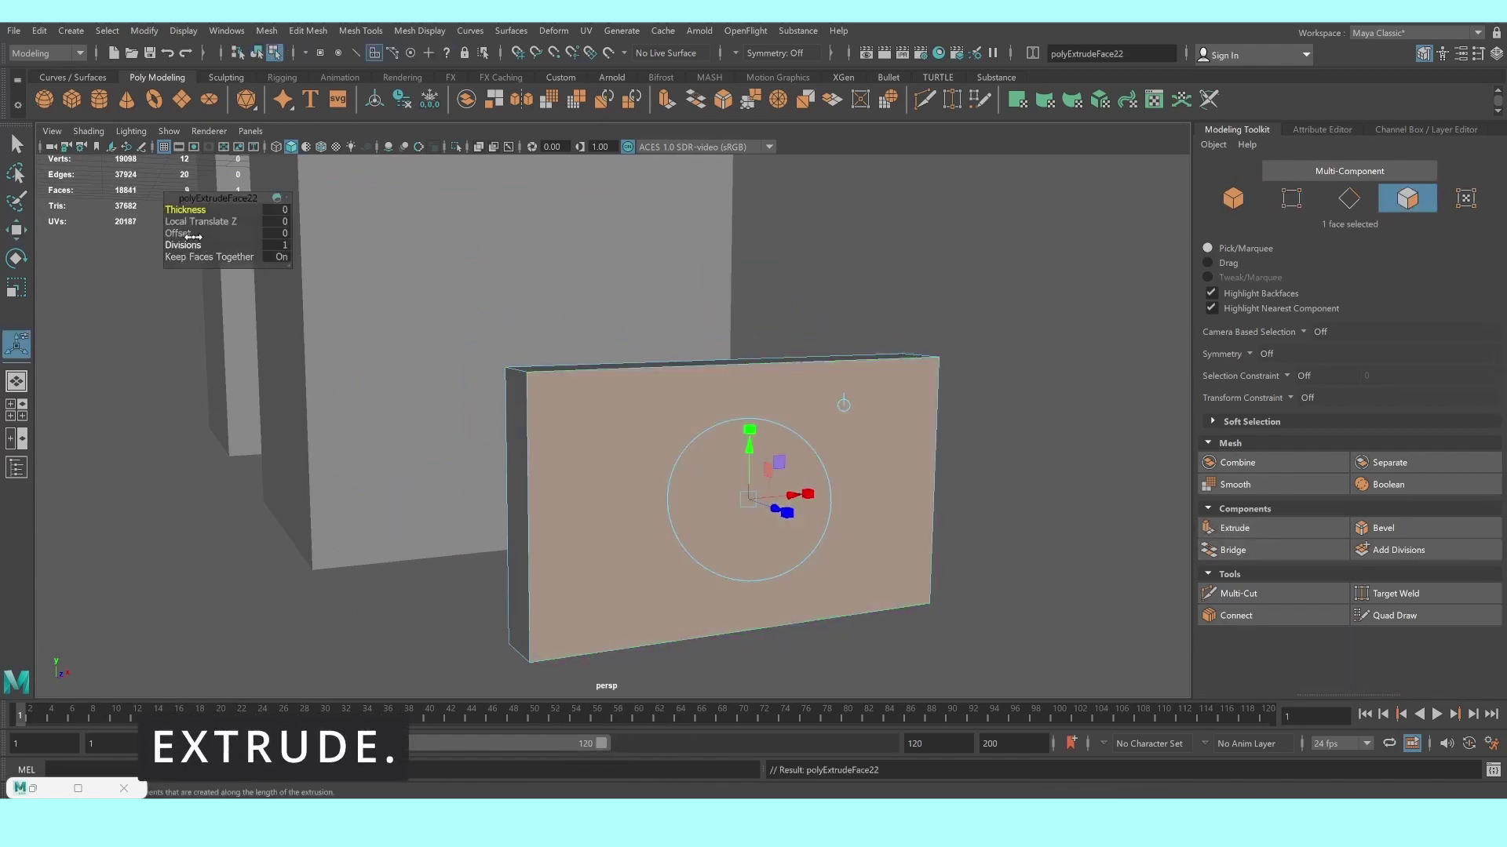
left_click_drag(192, 236, 187, 232)
key("ctrl+z")
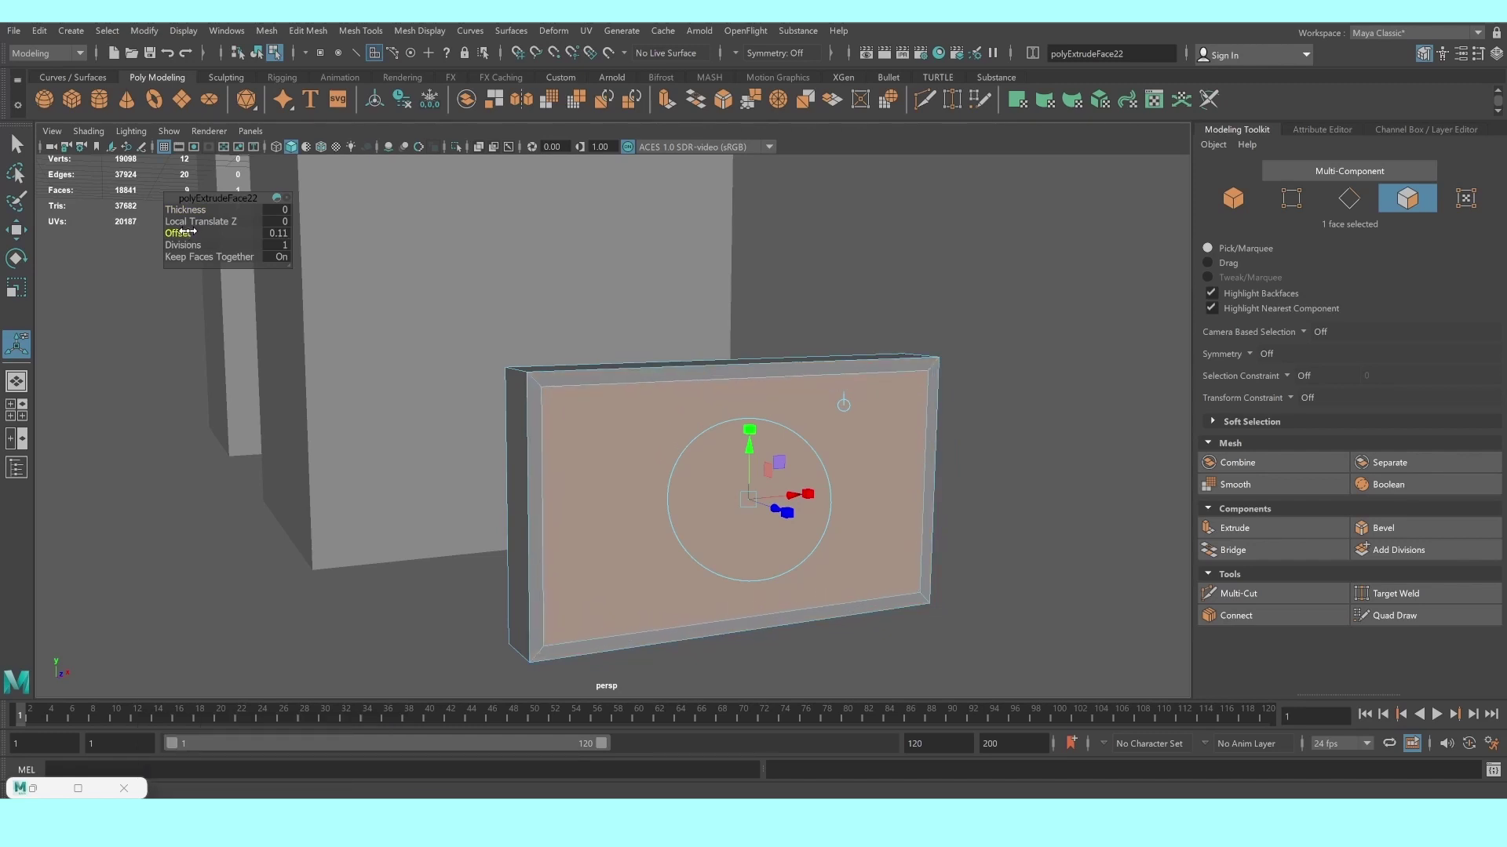
key("ctrl+e")
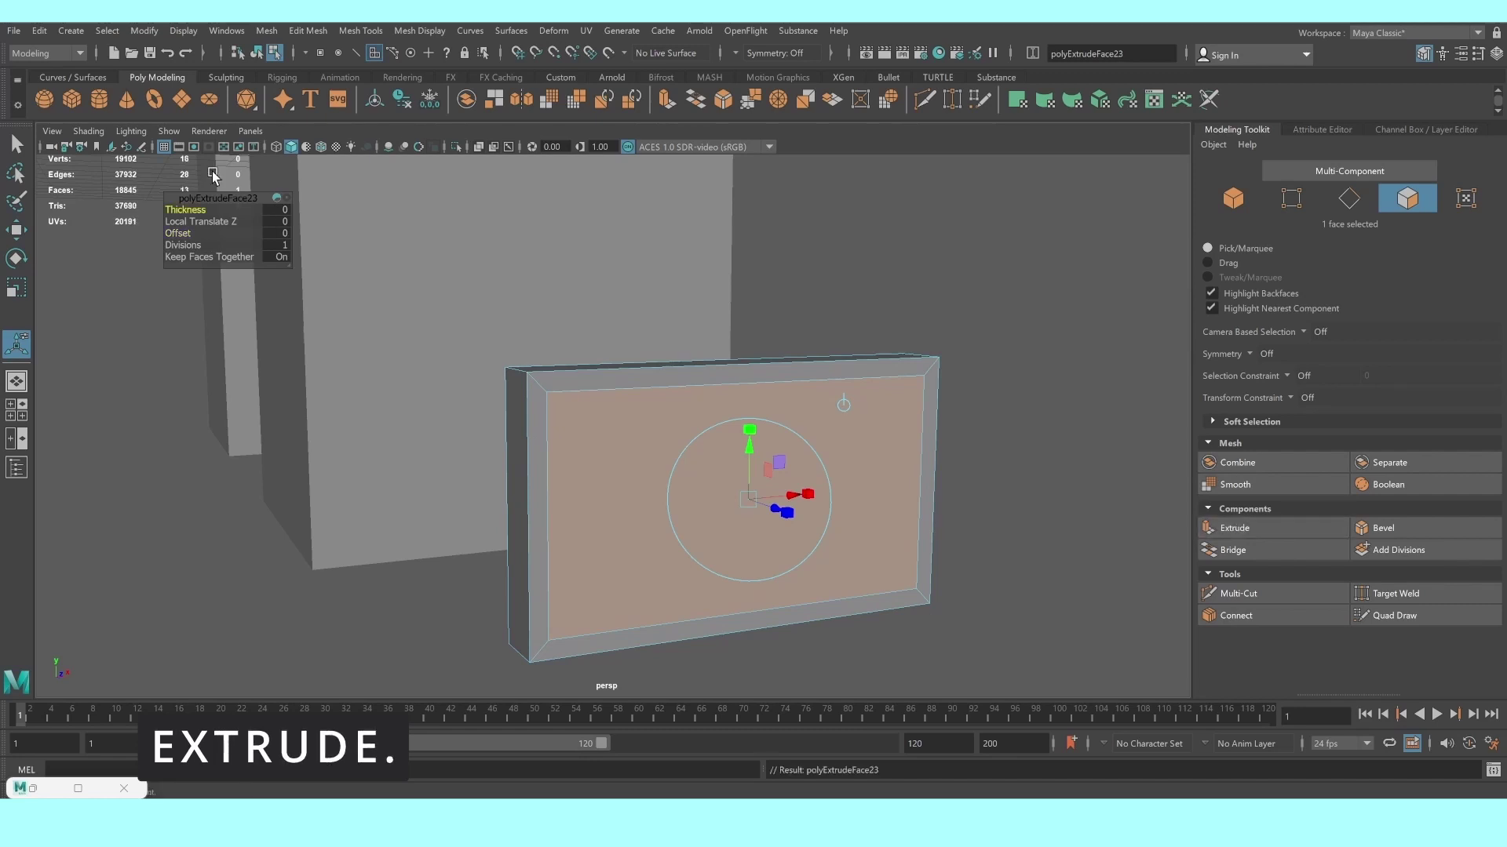
left_click_drag(188, 209, 188, 226)
key("ctrl+z")
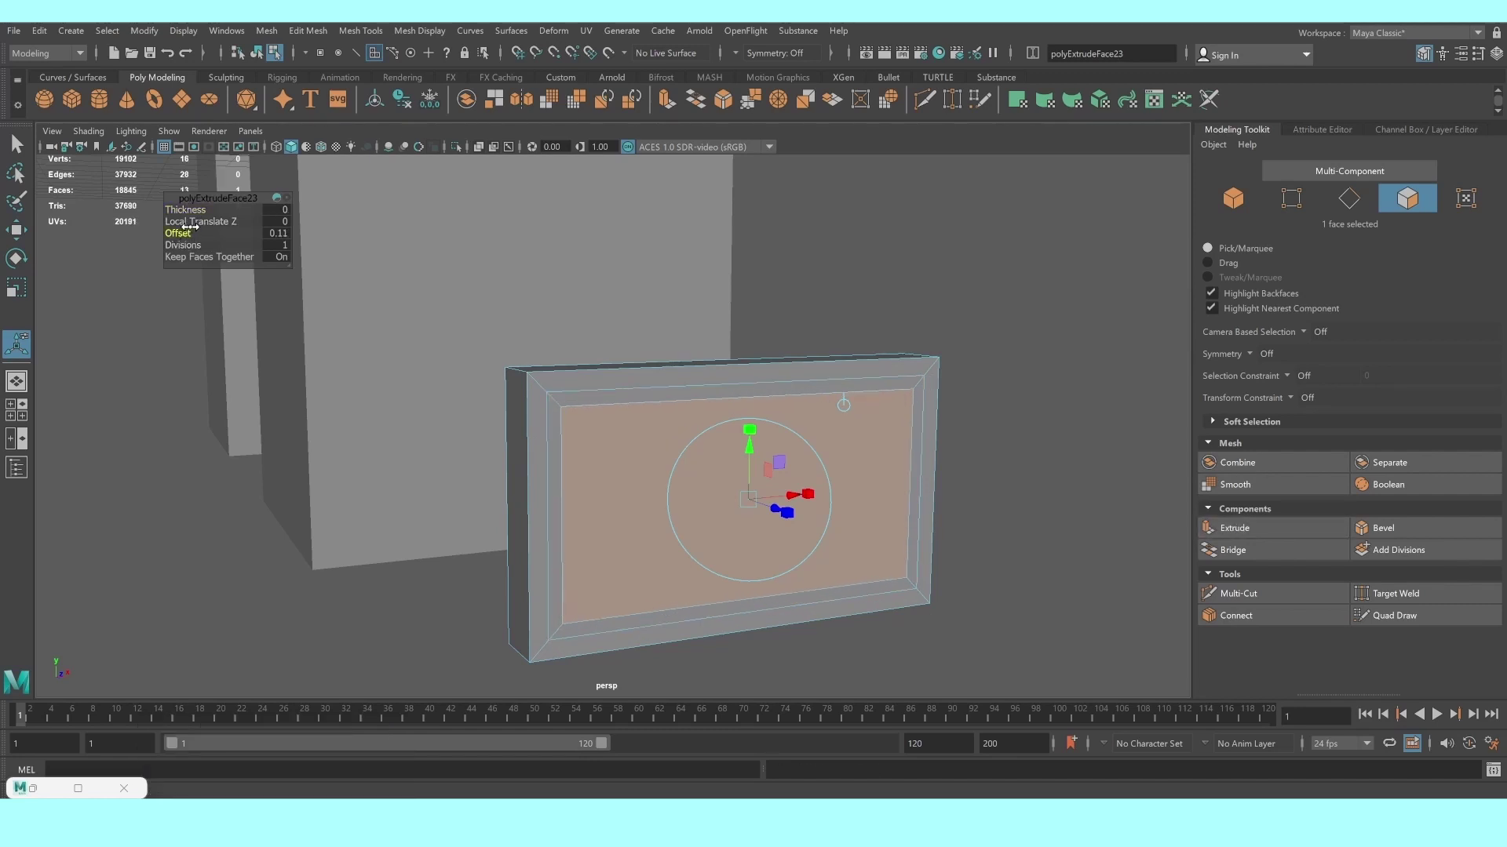
Extrude the four border faces outward into a raised rim around the recessed centre
left_click(548, 444)
left_click(565, 394, "shift")
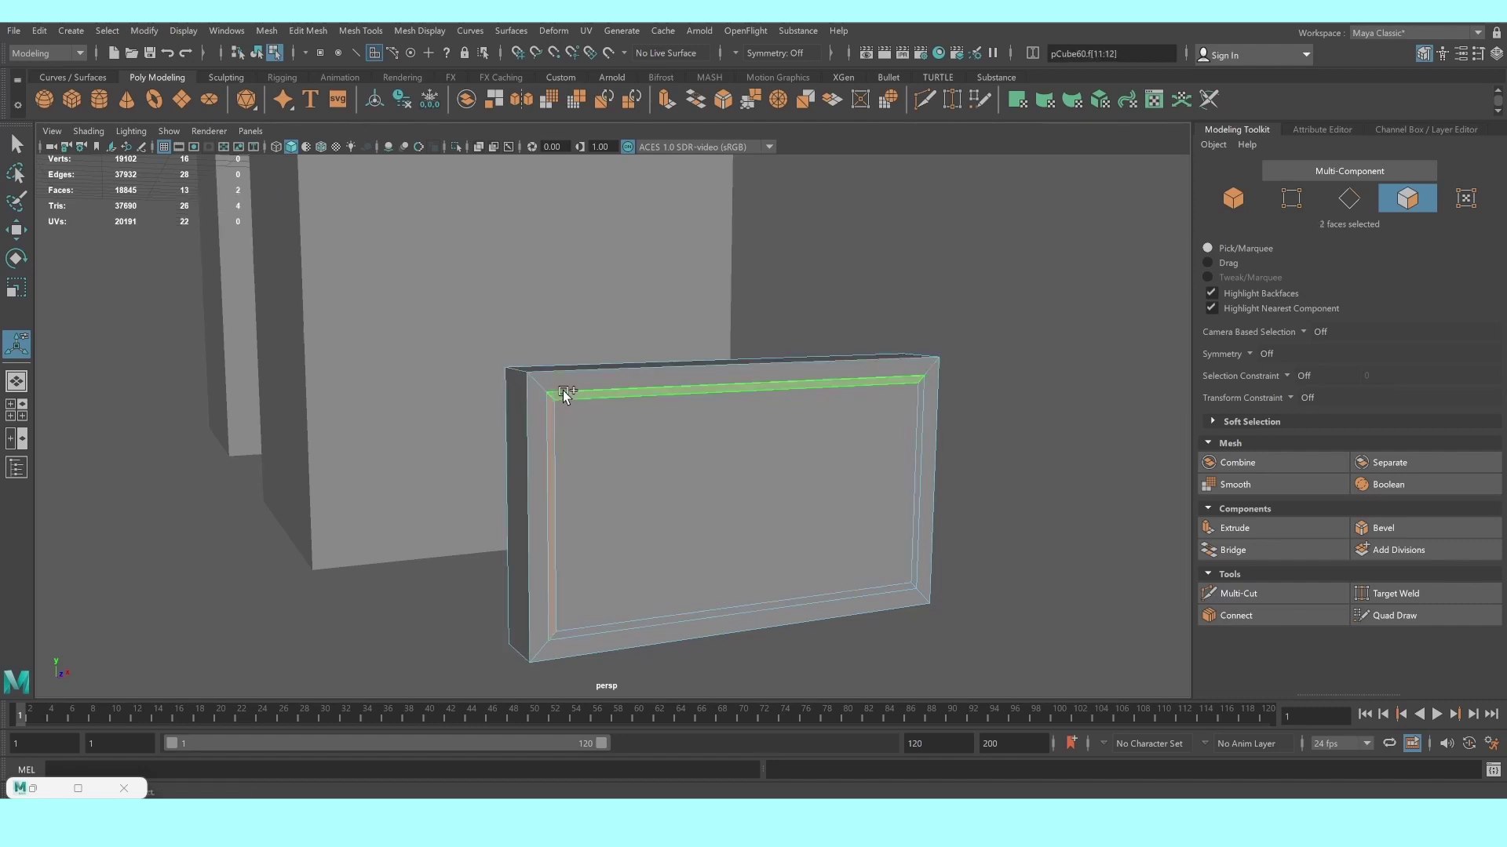
left_click(1234, 527)
left_click_drag(813, 484, 833, 519, "alt")
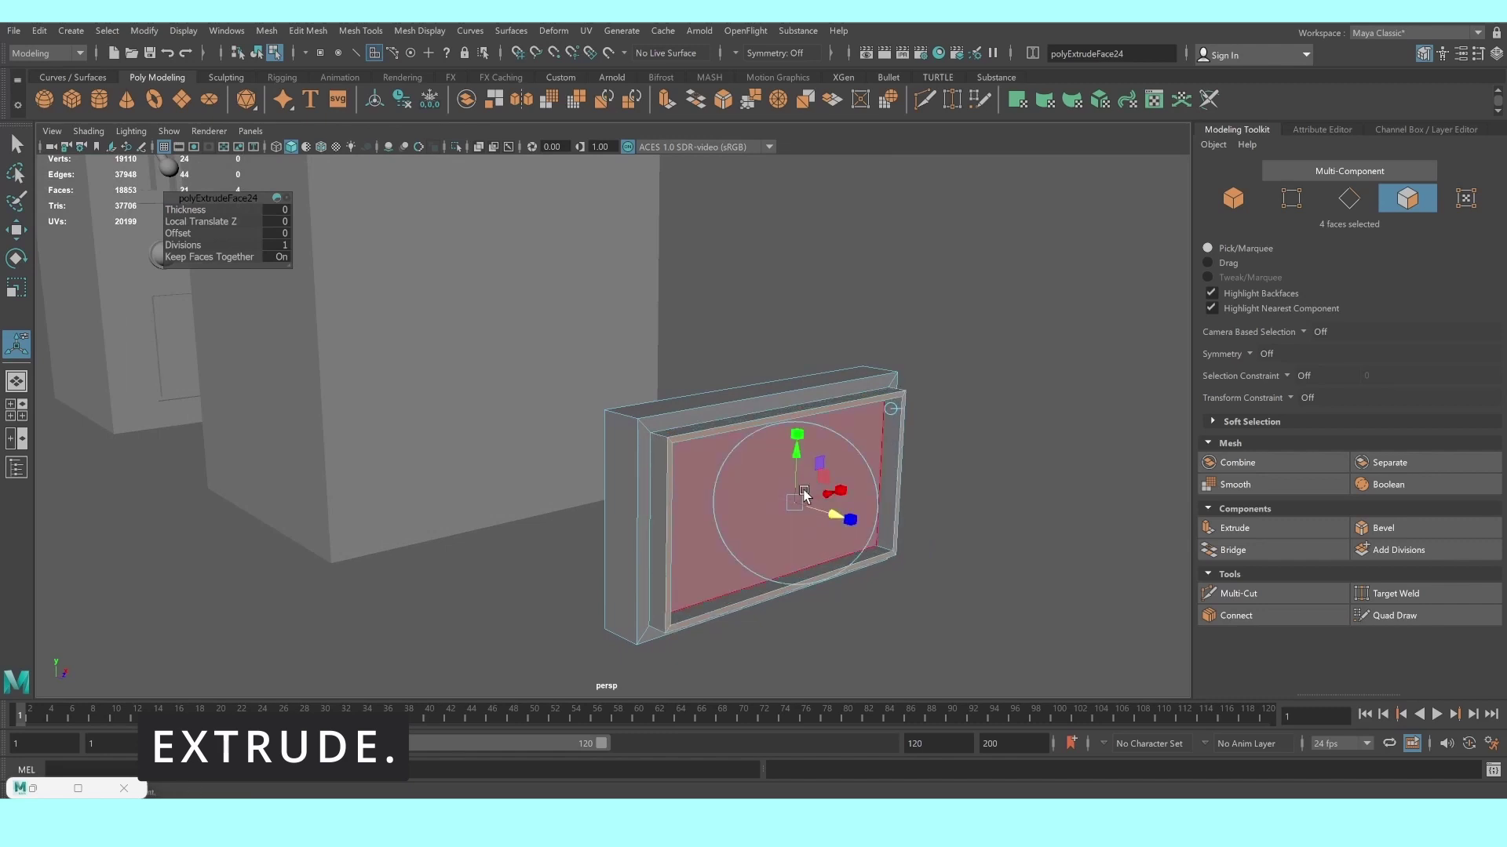
Preview the frame smoothed with 3, inspect it, then return to unsmoothed display with 1
key("3")
left_click_drag(807, 496, 636, 453, "alt")
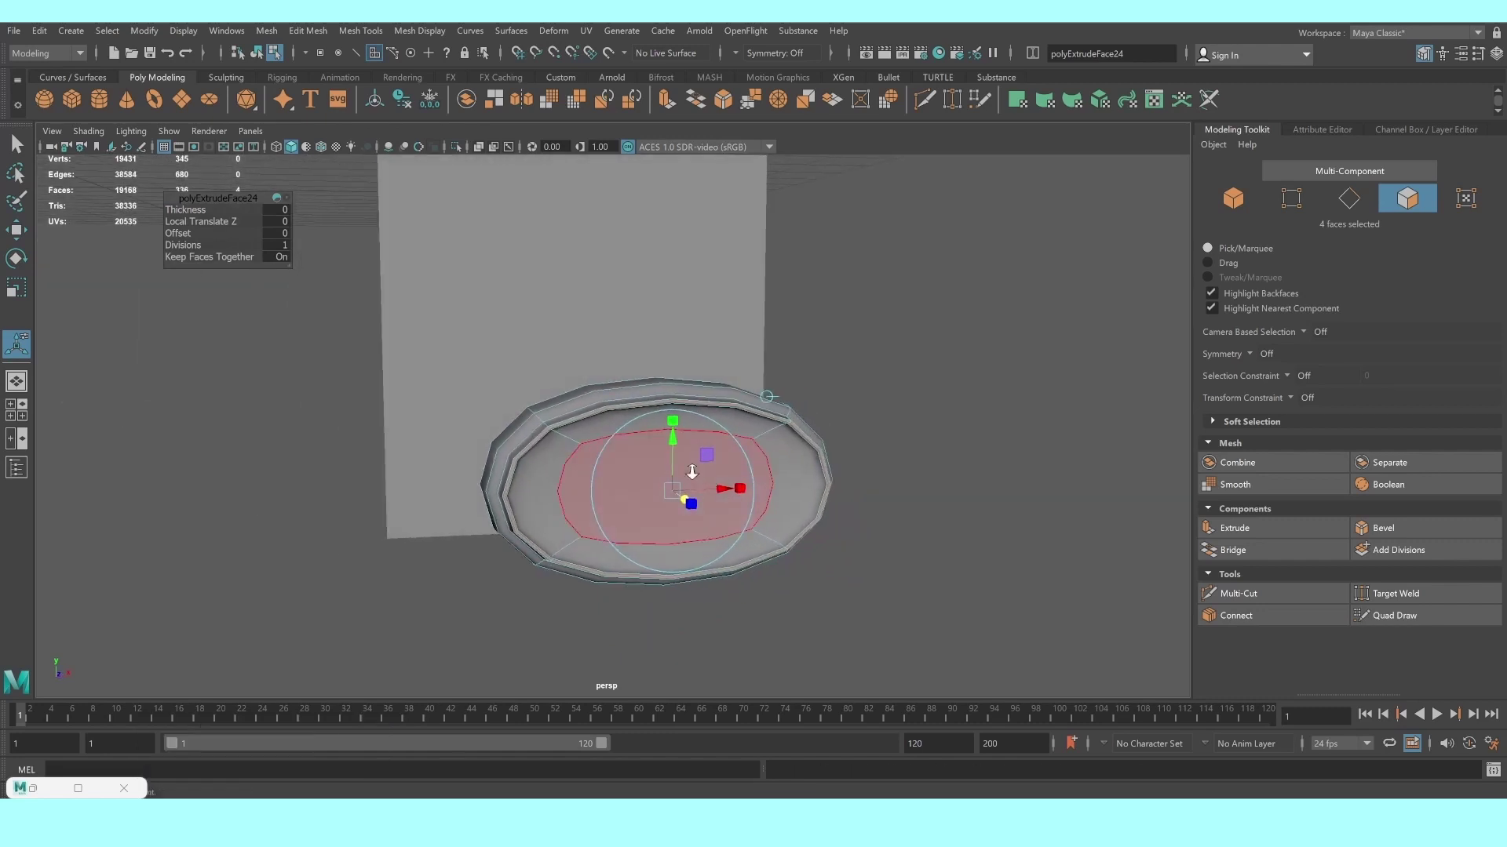
key("1")
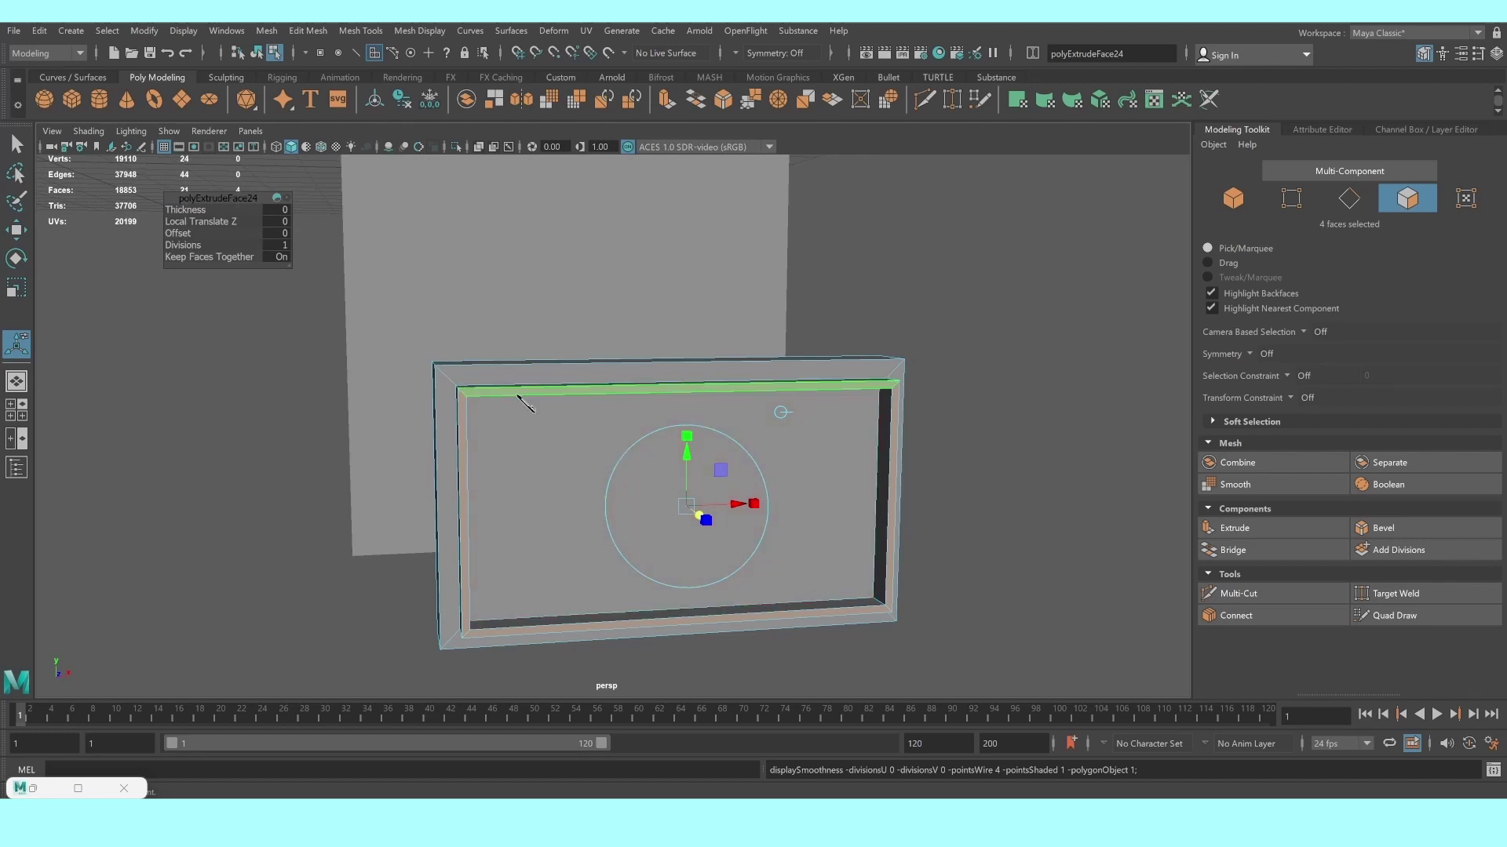
right_click_drag(612, 434, 599, 367)
mouse_move(898, 313)
left_mouse_down("alt")
mouse_move(754, 421)
mouse_move(949, 450)
left_mouse_up("alt")
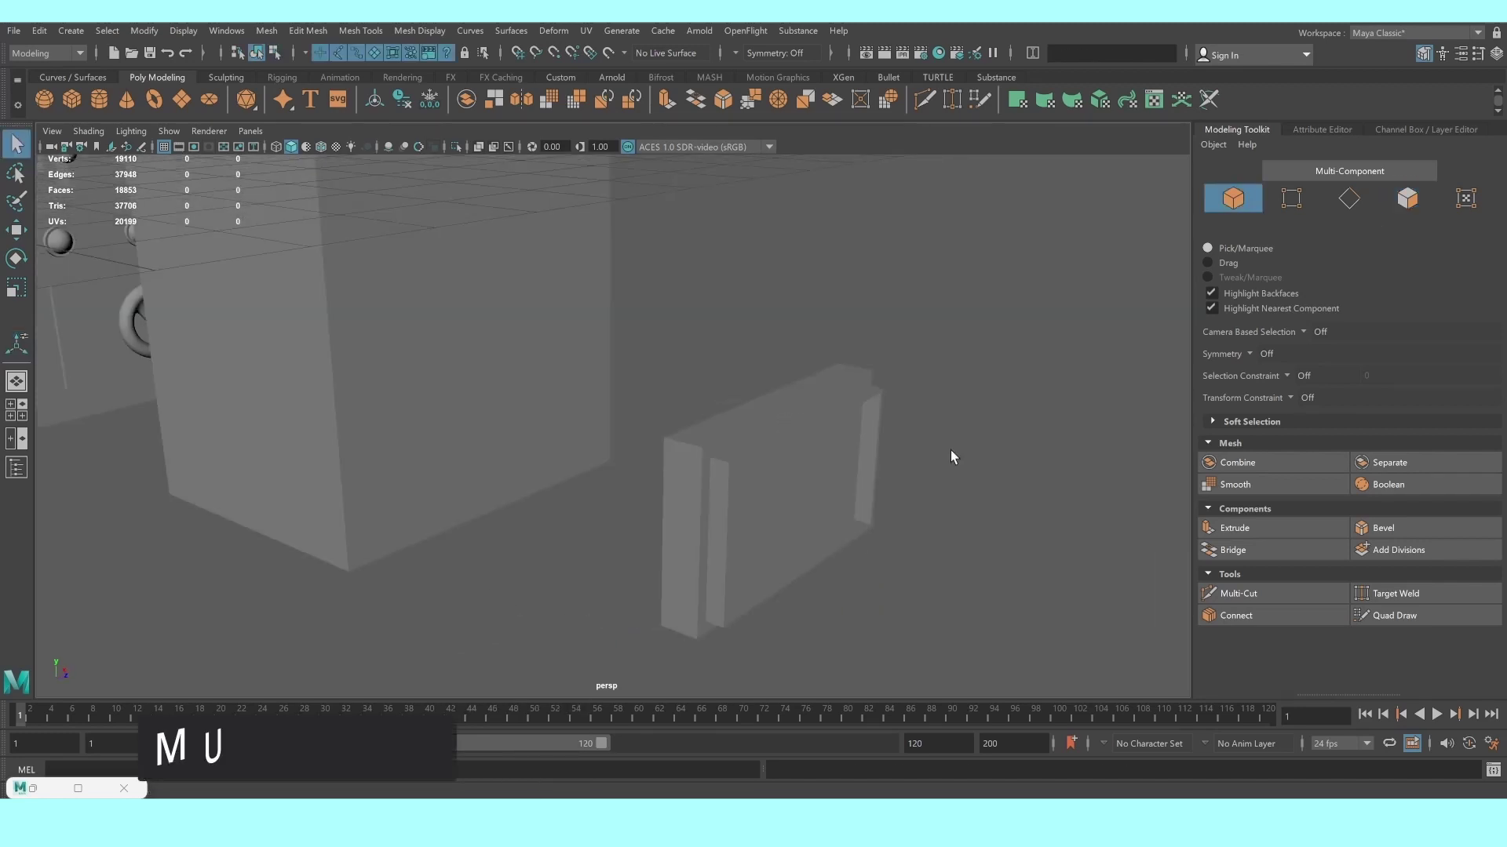
Use Multi-Cut to insert support edge loops along the frame's top border
left_click(1256, 593)
scroll(934, 500, "up", 5)
left_click(747, 459)
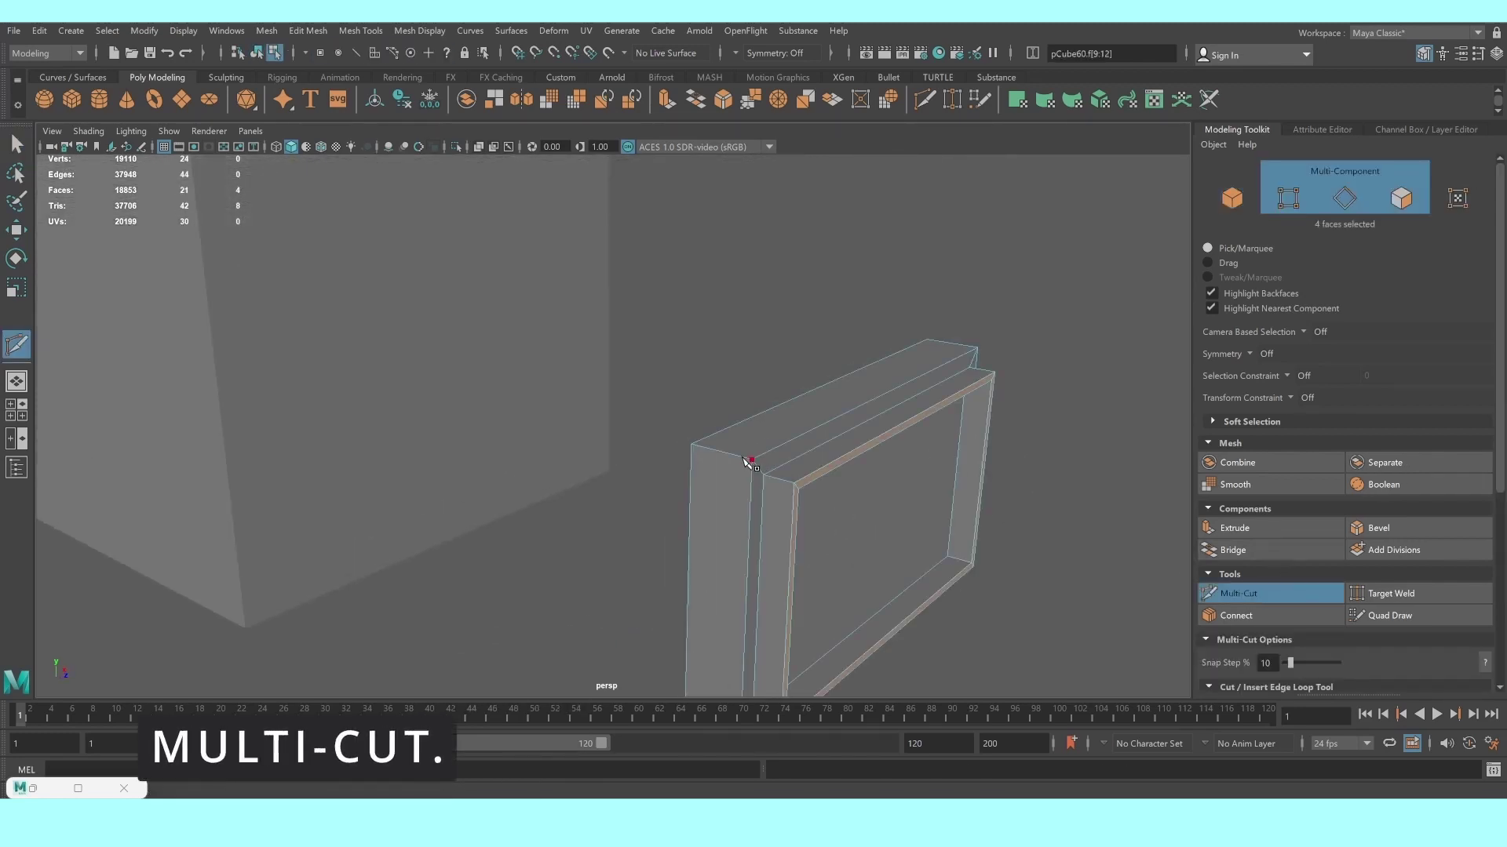
left_click(745, 456, "ctrl")
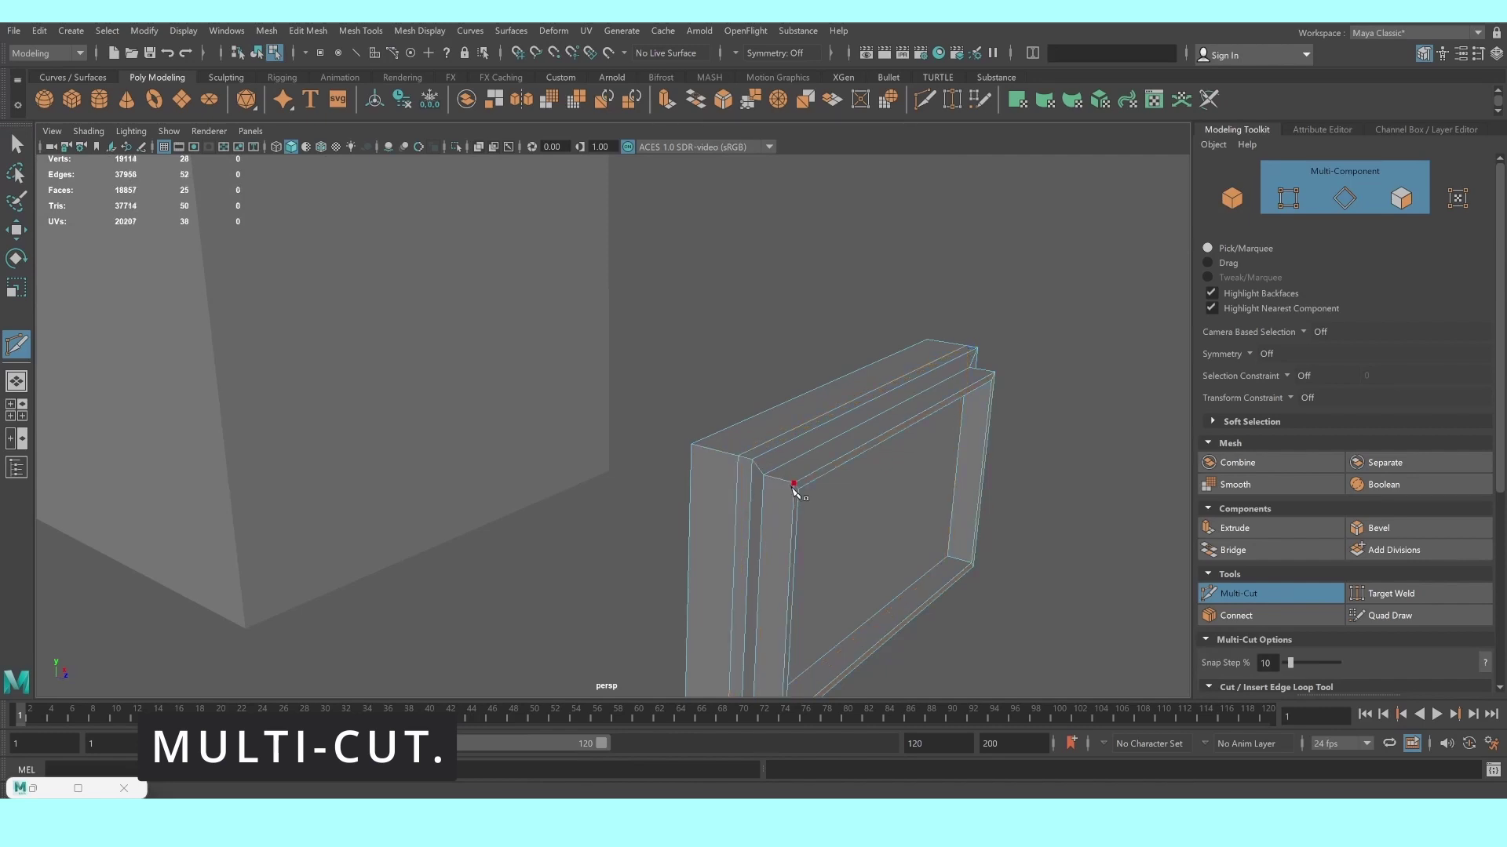
right_click_drag(799, 489, 880, 490, "alt")
key("Return")
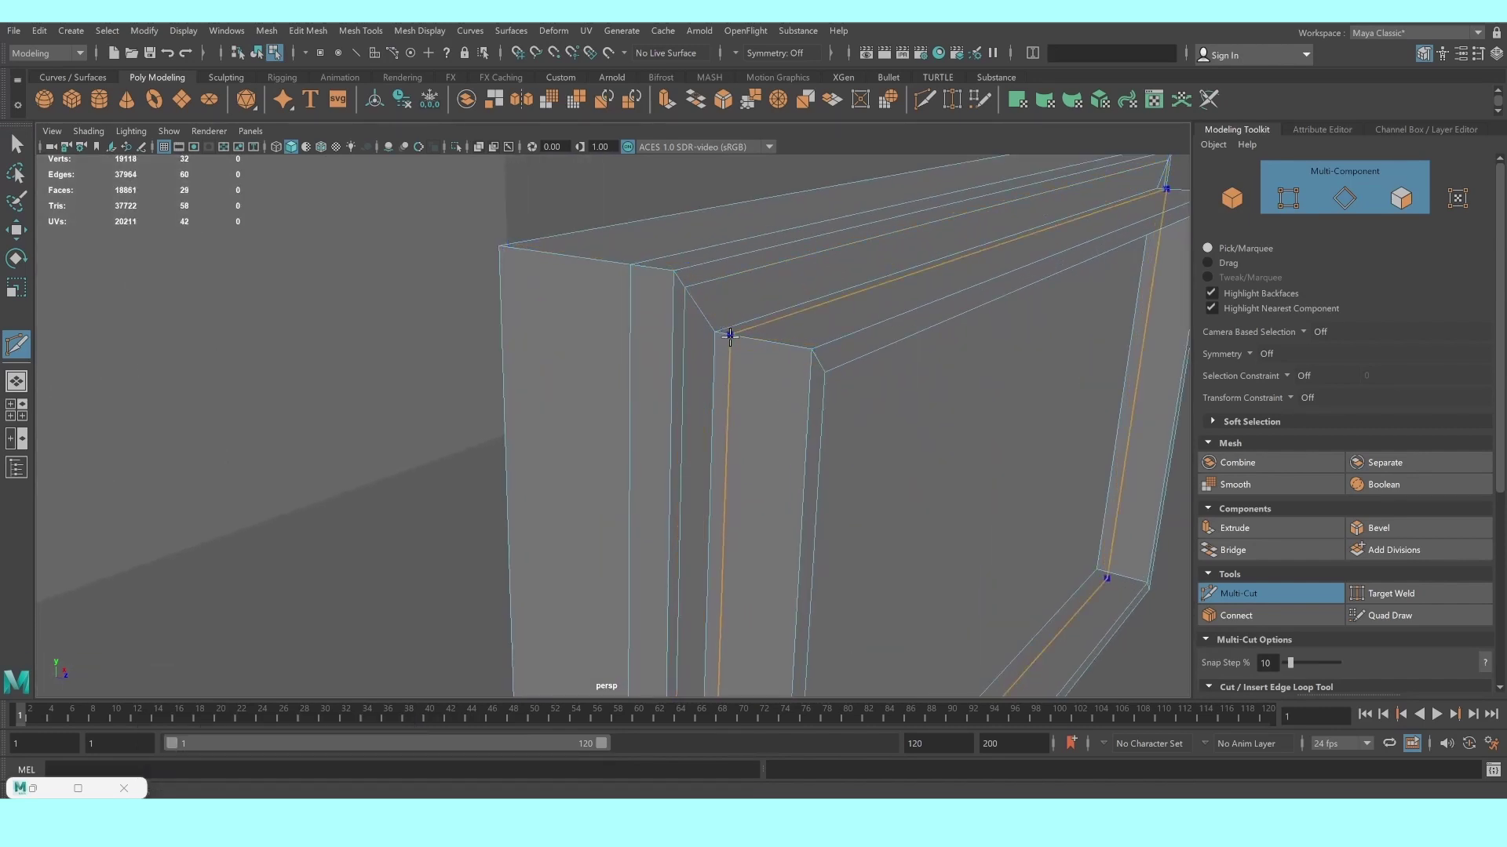
left_click(795, 364, "ctrl")
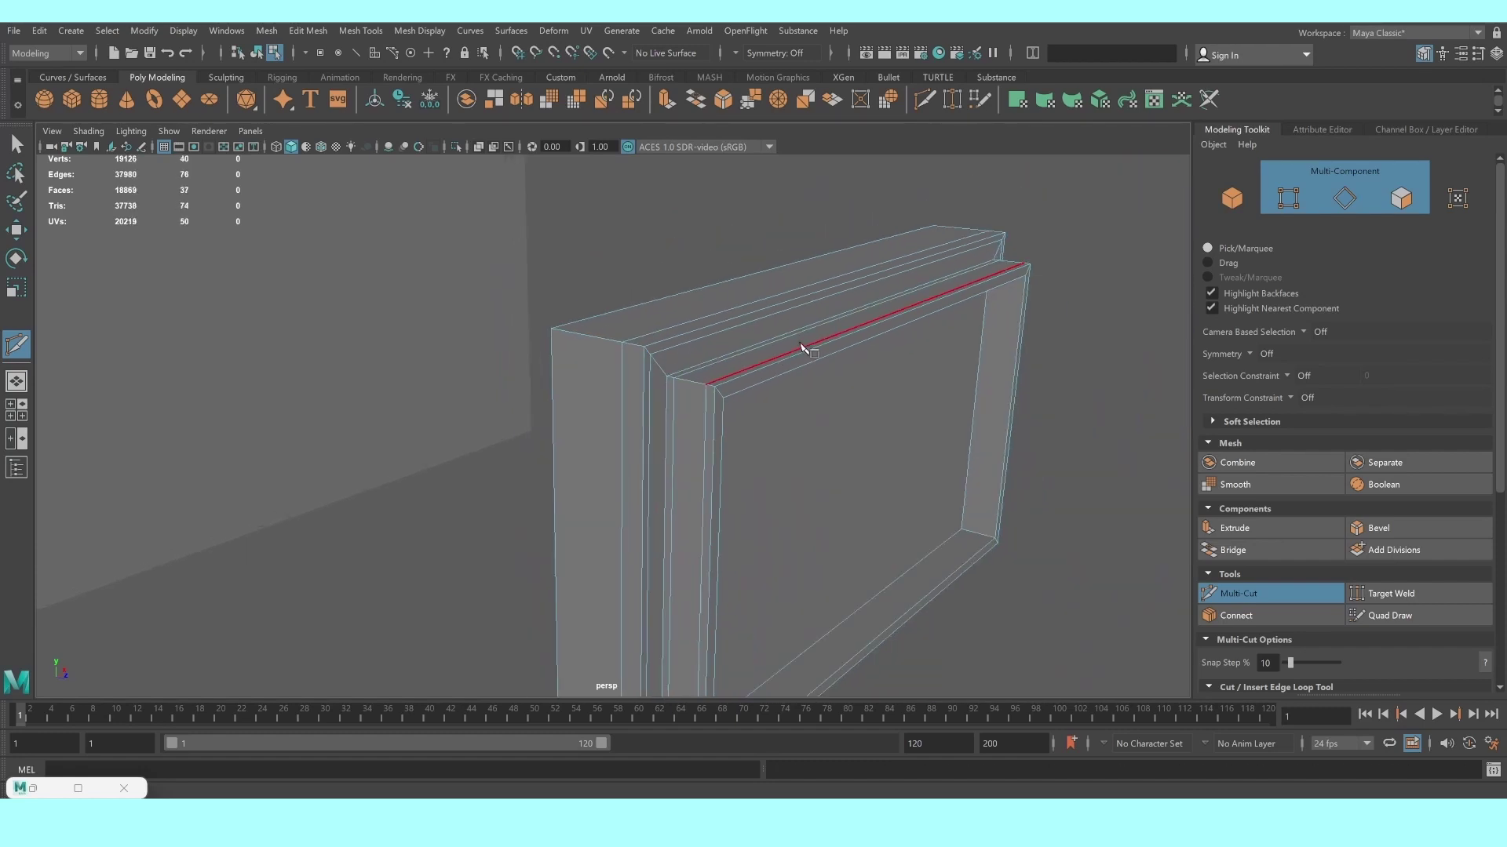
Add two more edge loops along the frame's inner border
left_click_drag(873, 403, 849, 398, "alt")
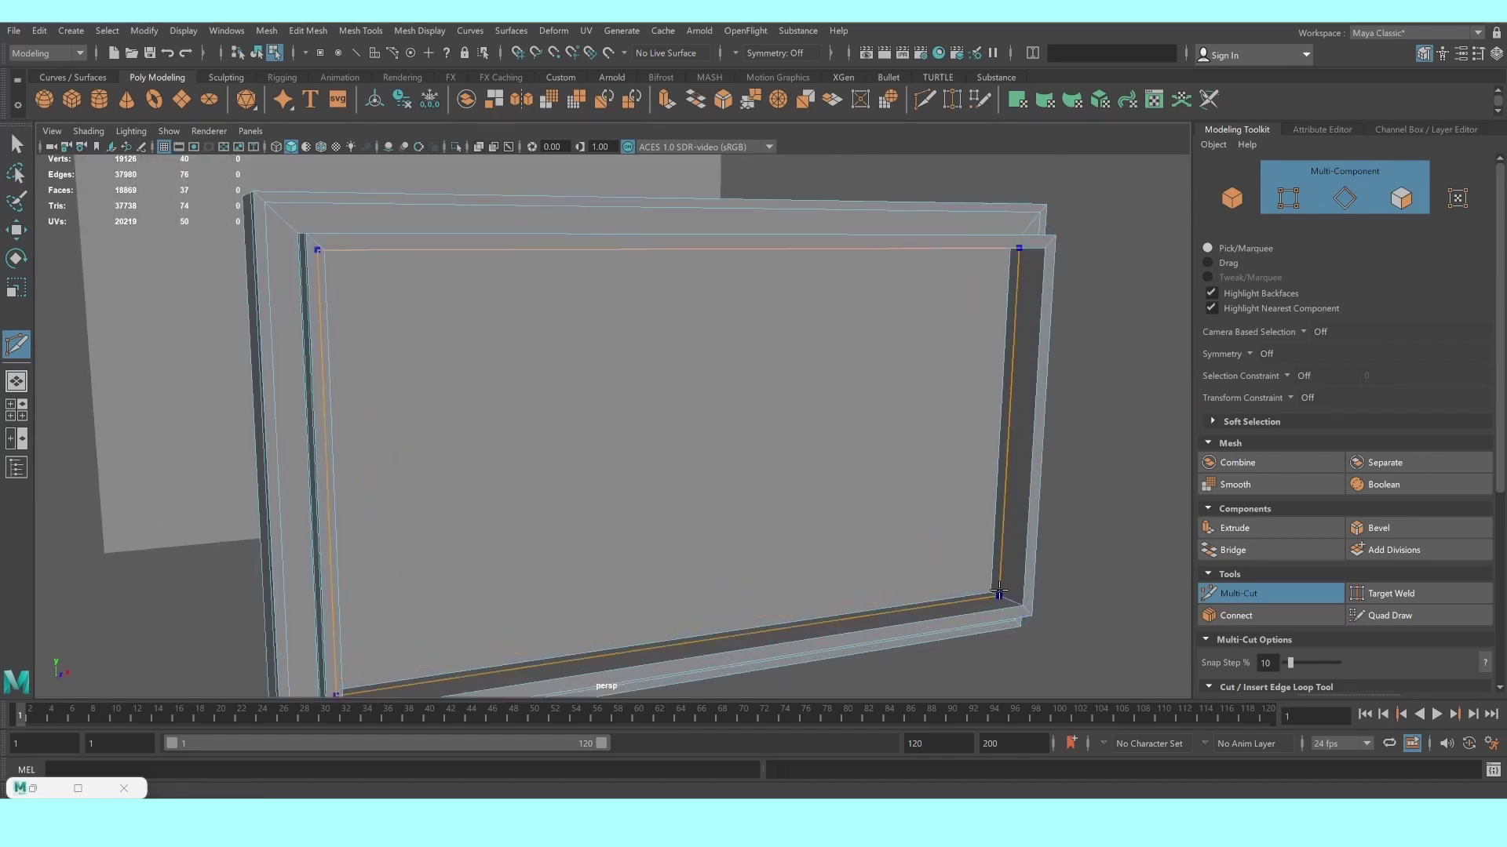
left_click(997, 596, "ctrl")
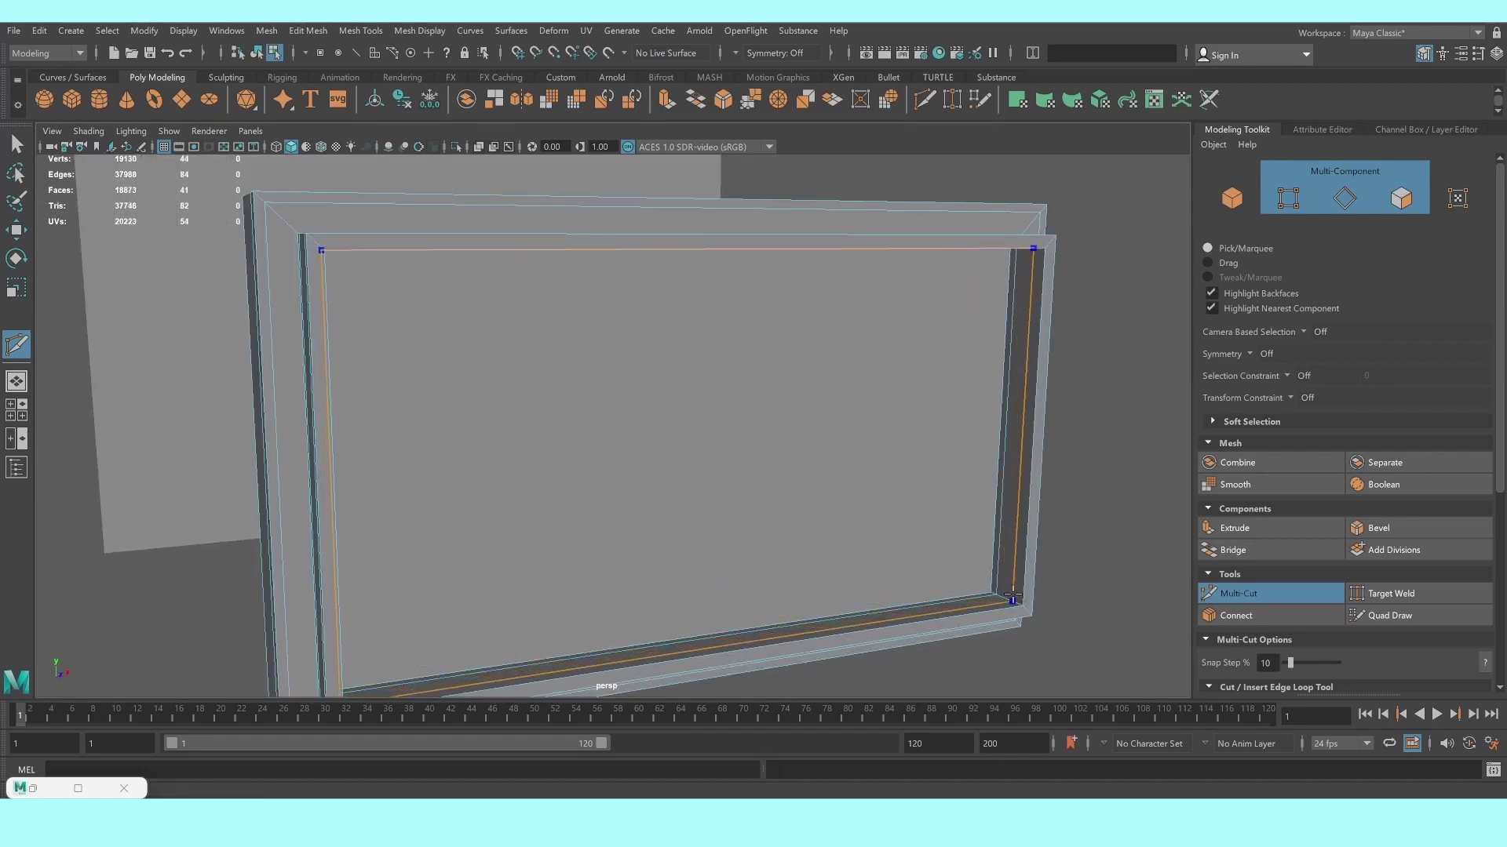
left_click(1014, 595, "ctrl")
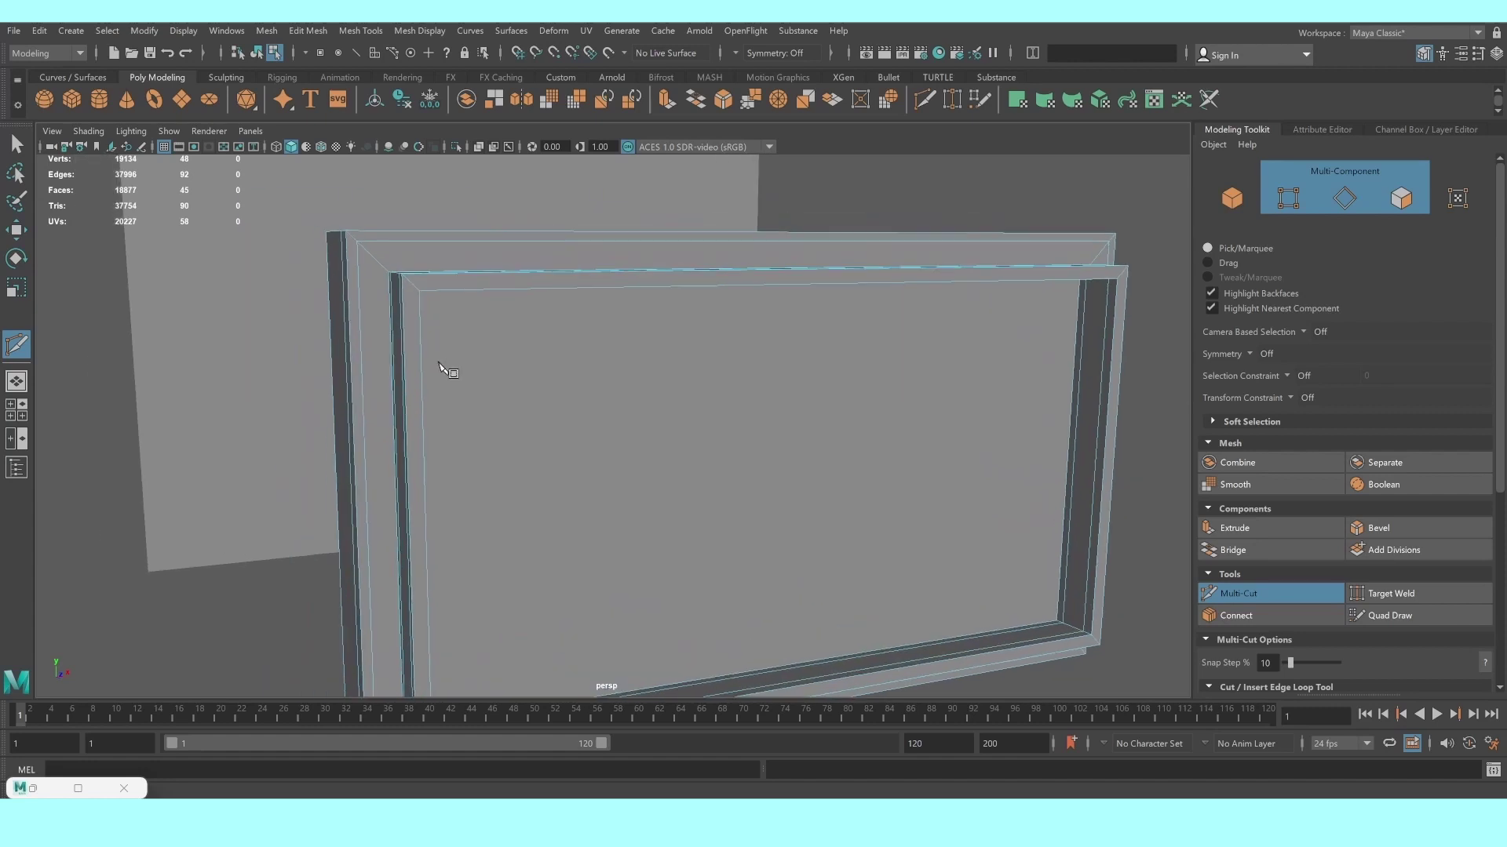
scroll(596, 428, "up", 5)
scroll(596, 427, "up", 2)
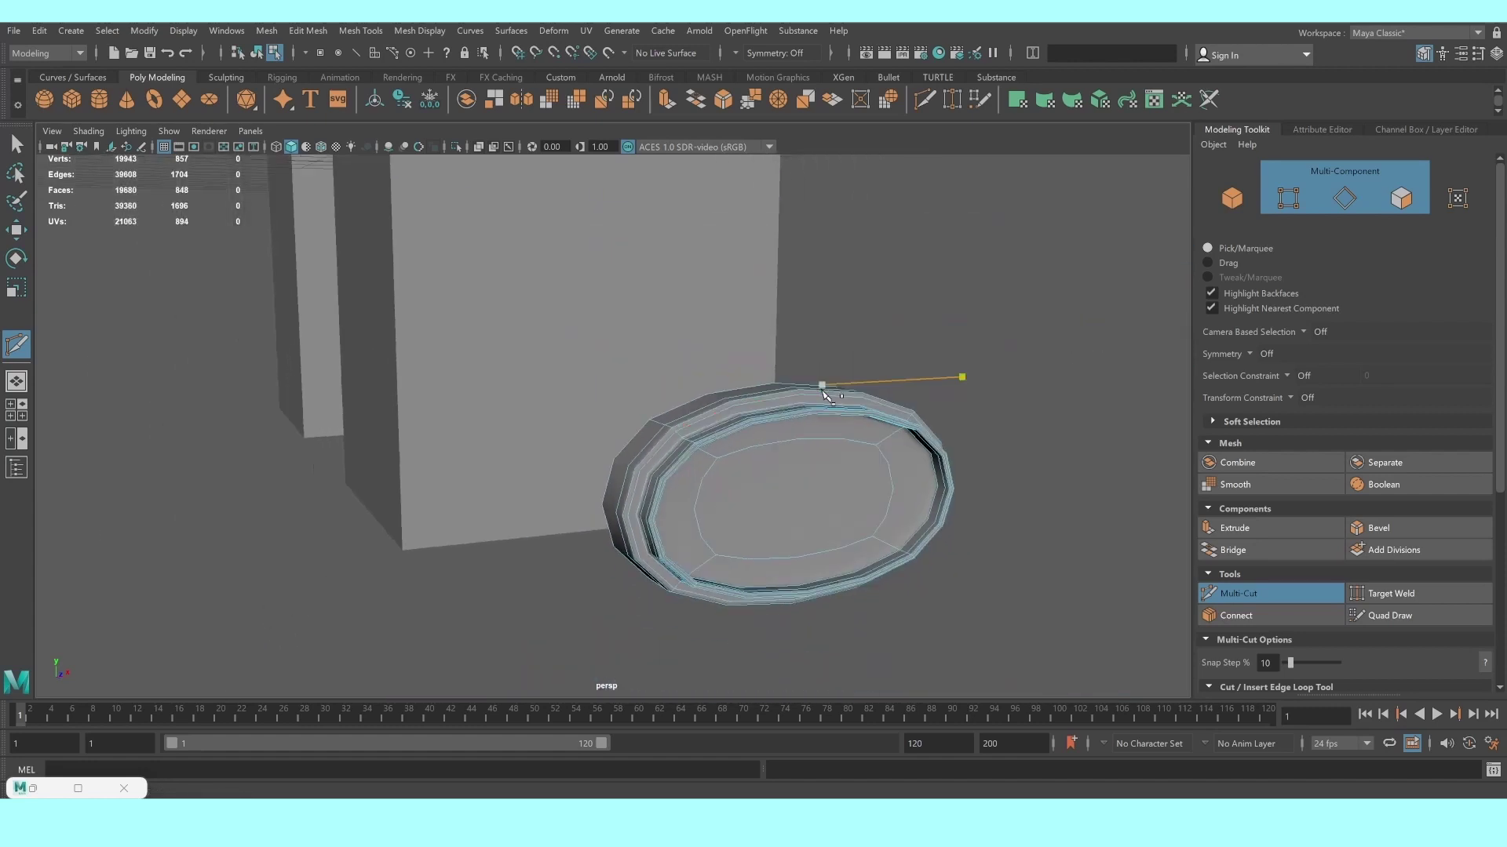
Leave Multi-Cut, return to Object Mode and select the frame panel
key("q")
right_click_drag(846, 468, 958, 387)
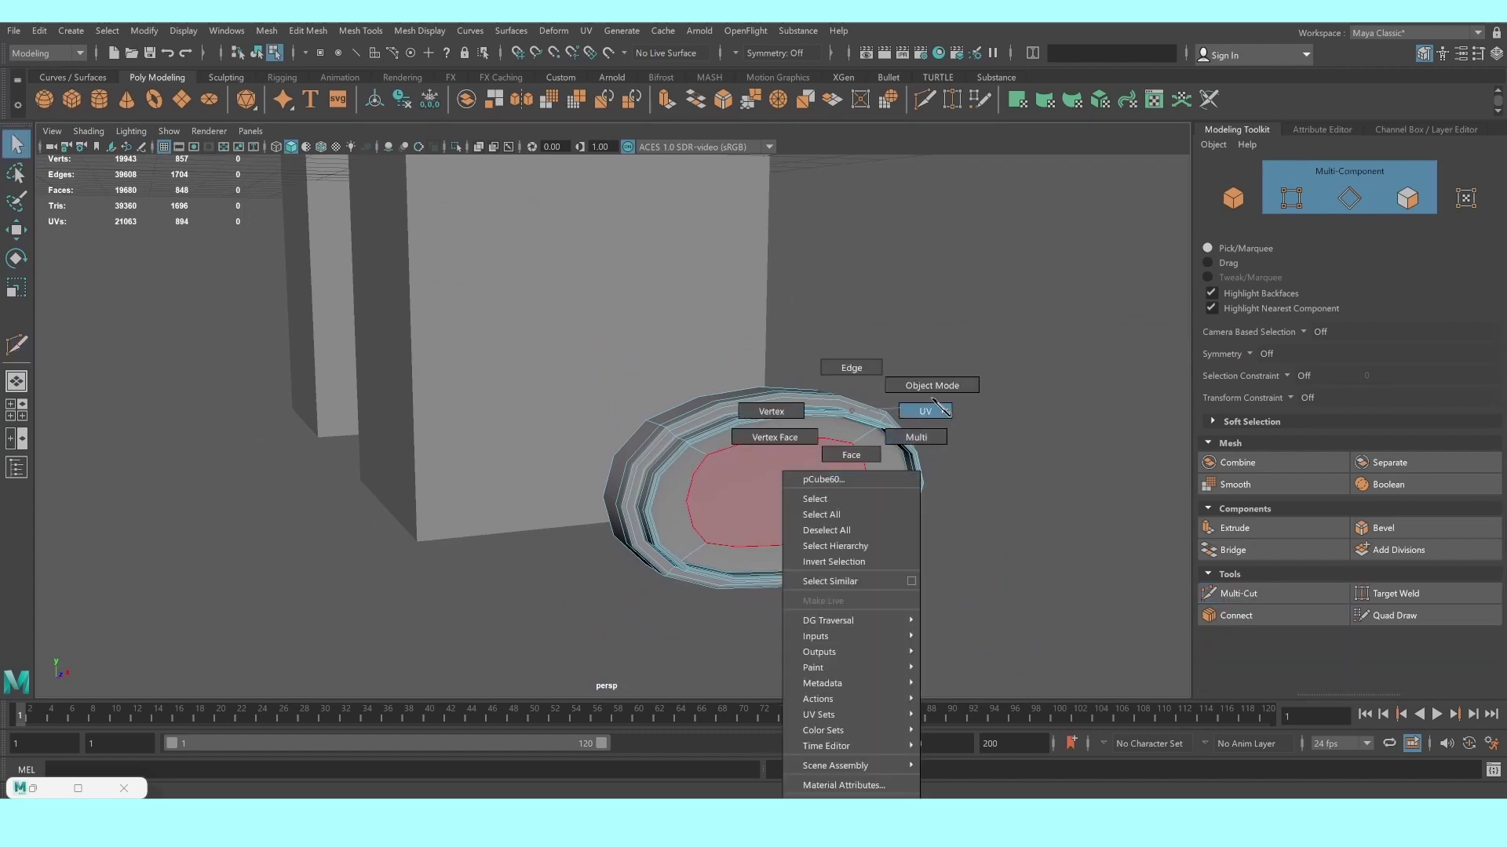
left_click_drag(958, 387, 832, 455, "alt")
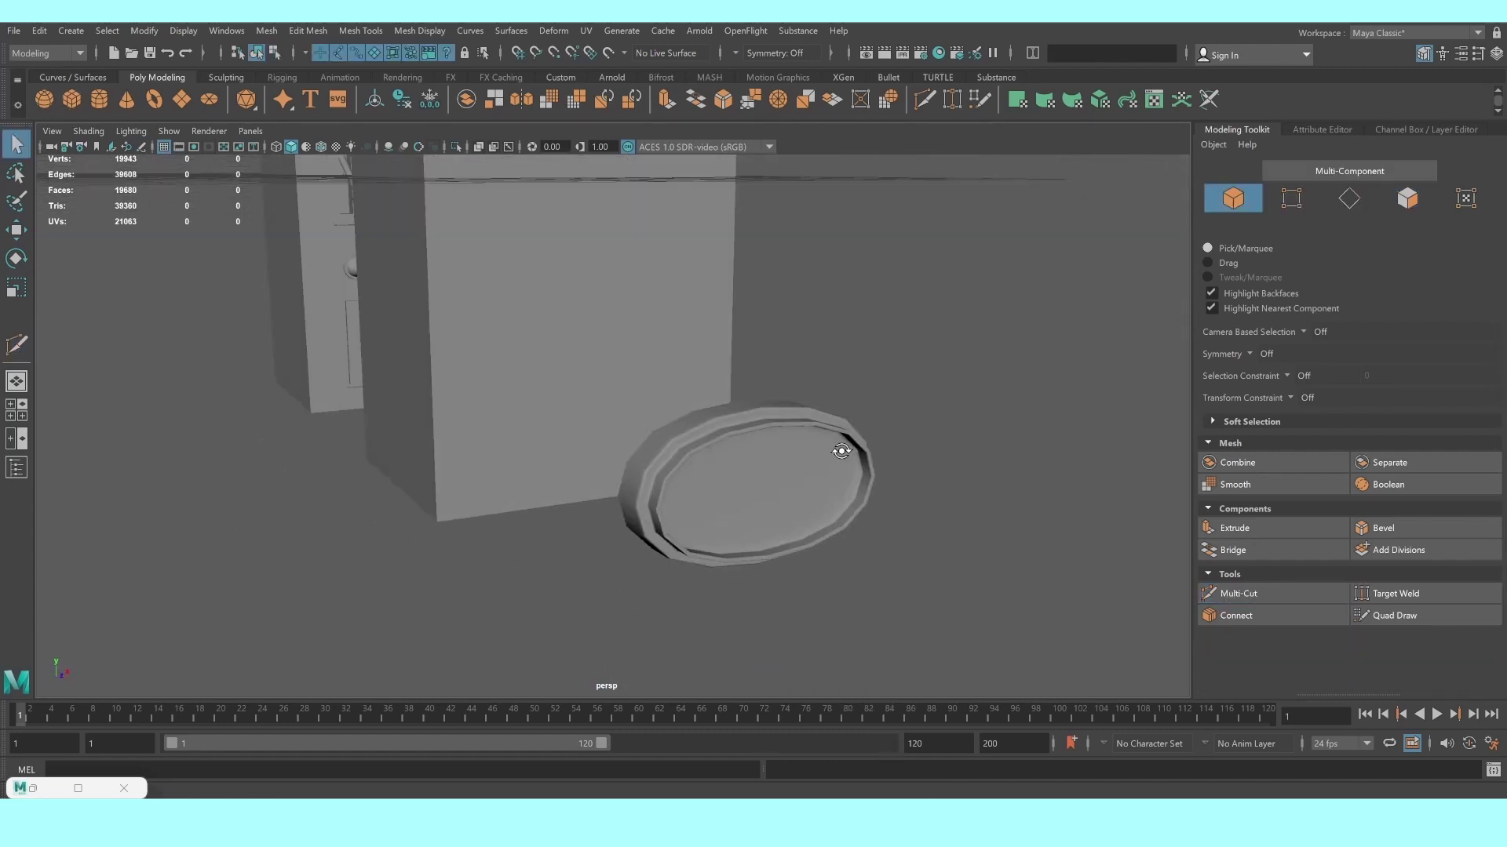
left_click(788, 465)
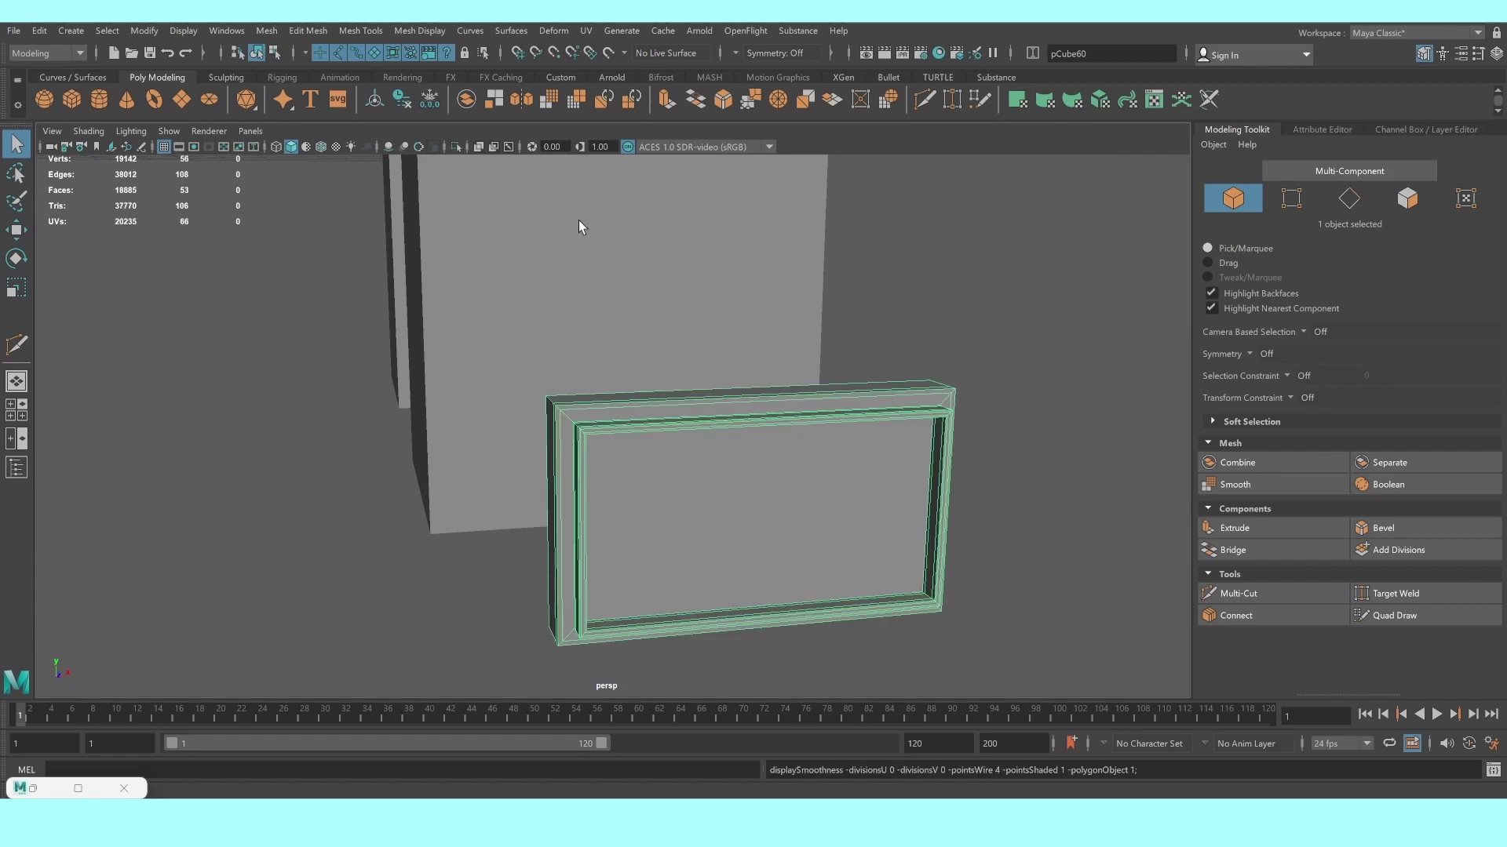
Insert two evenly spaced edge loops across the frame and preview it smoothed
left_click(375, 30)
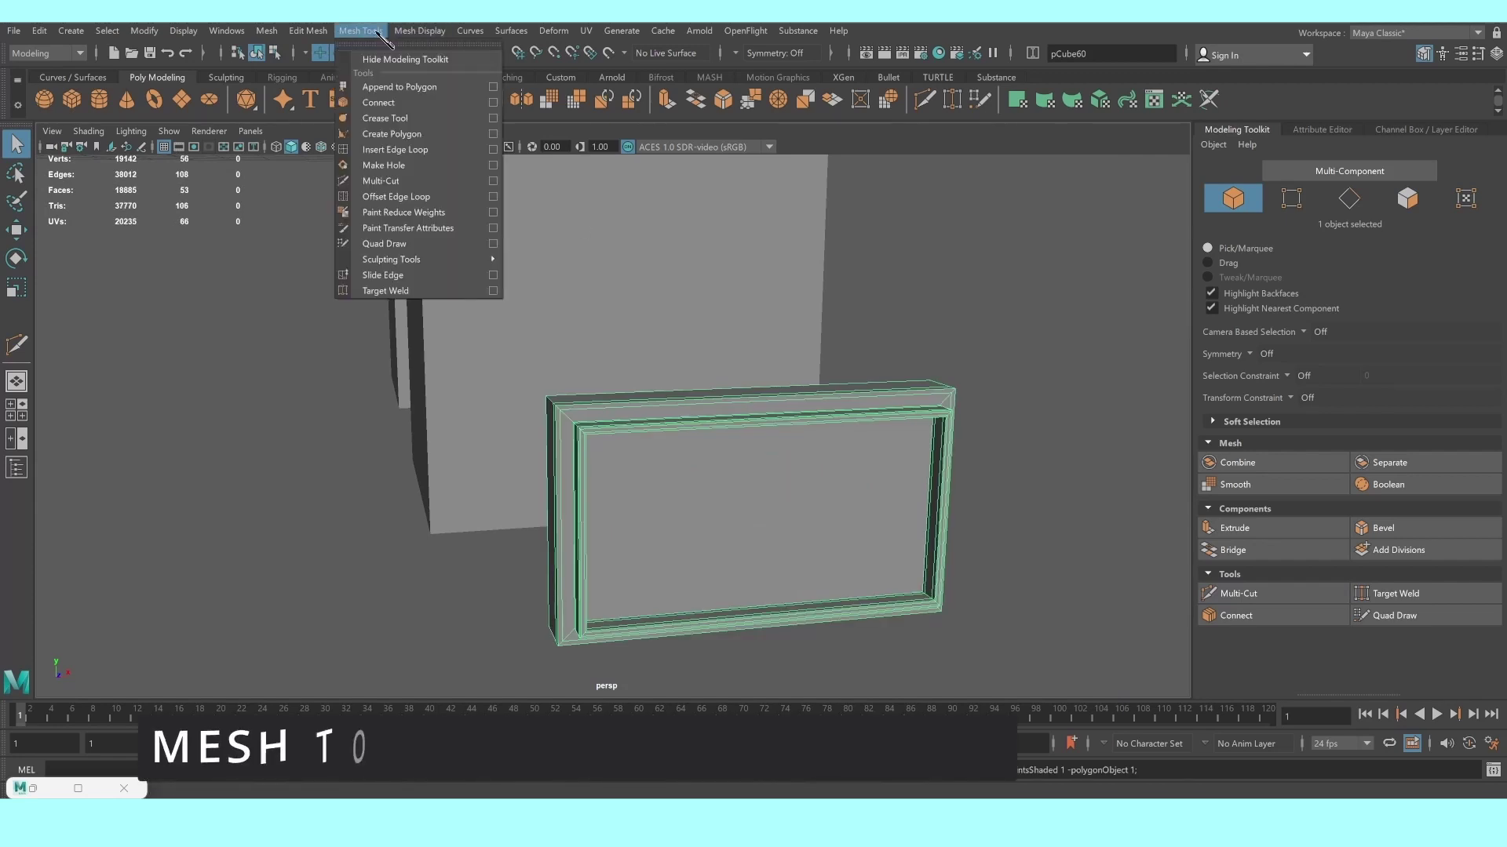
left_click(493, 149)
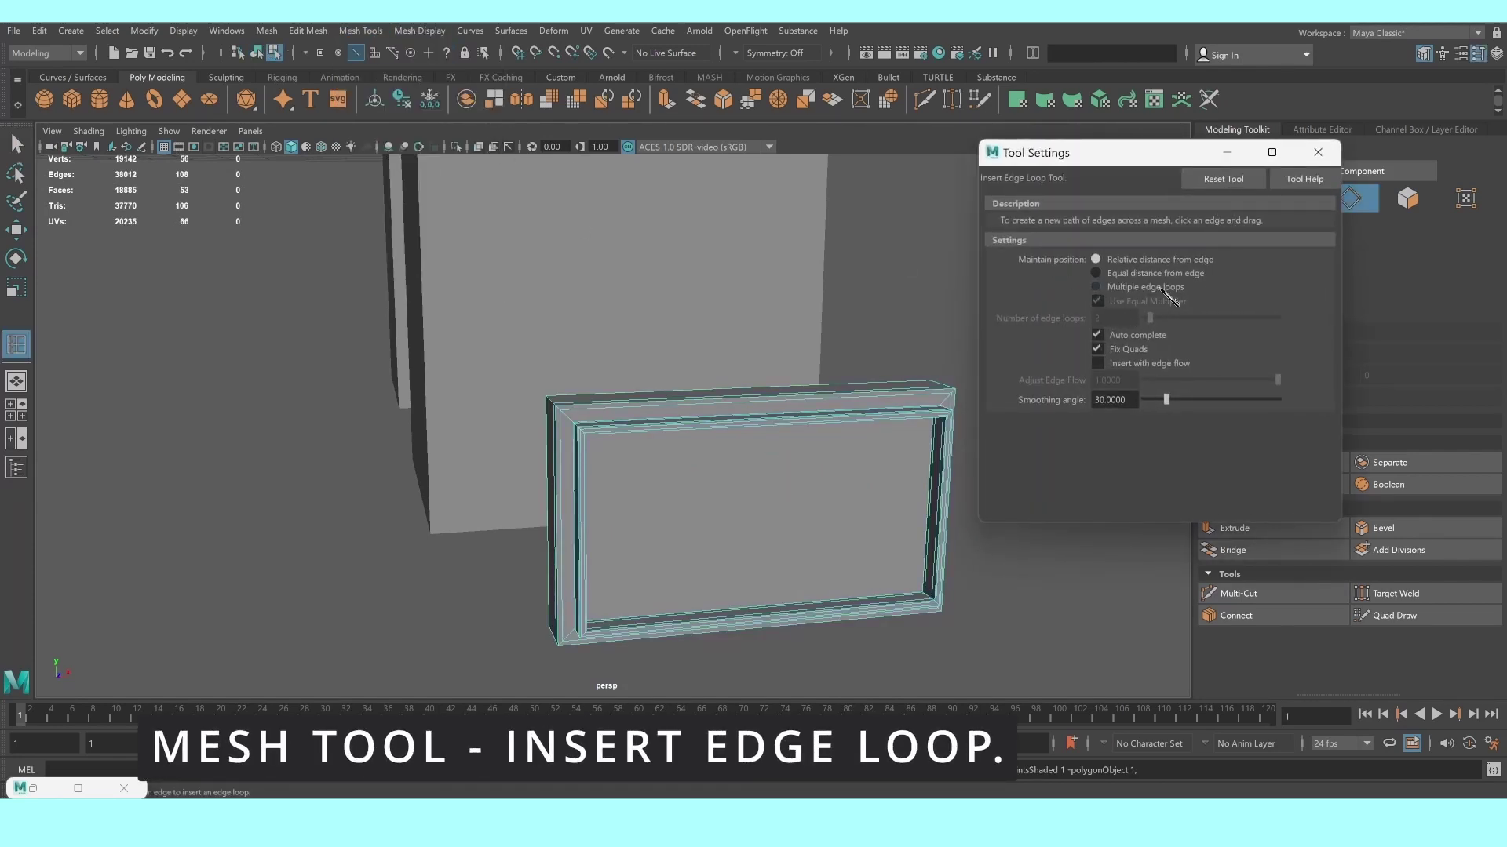
left_click(1162, 287)
left_click(751, 420)
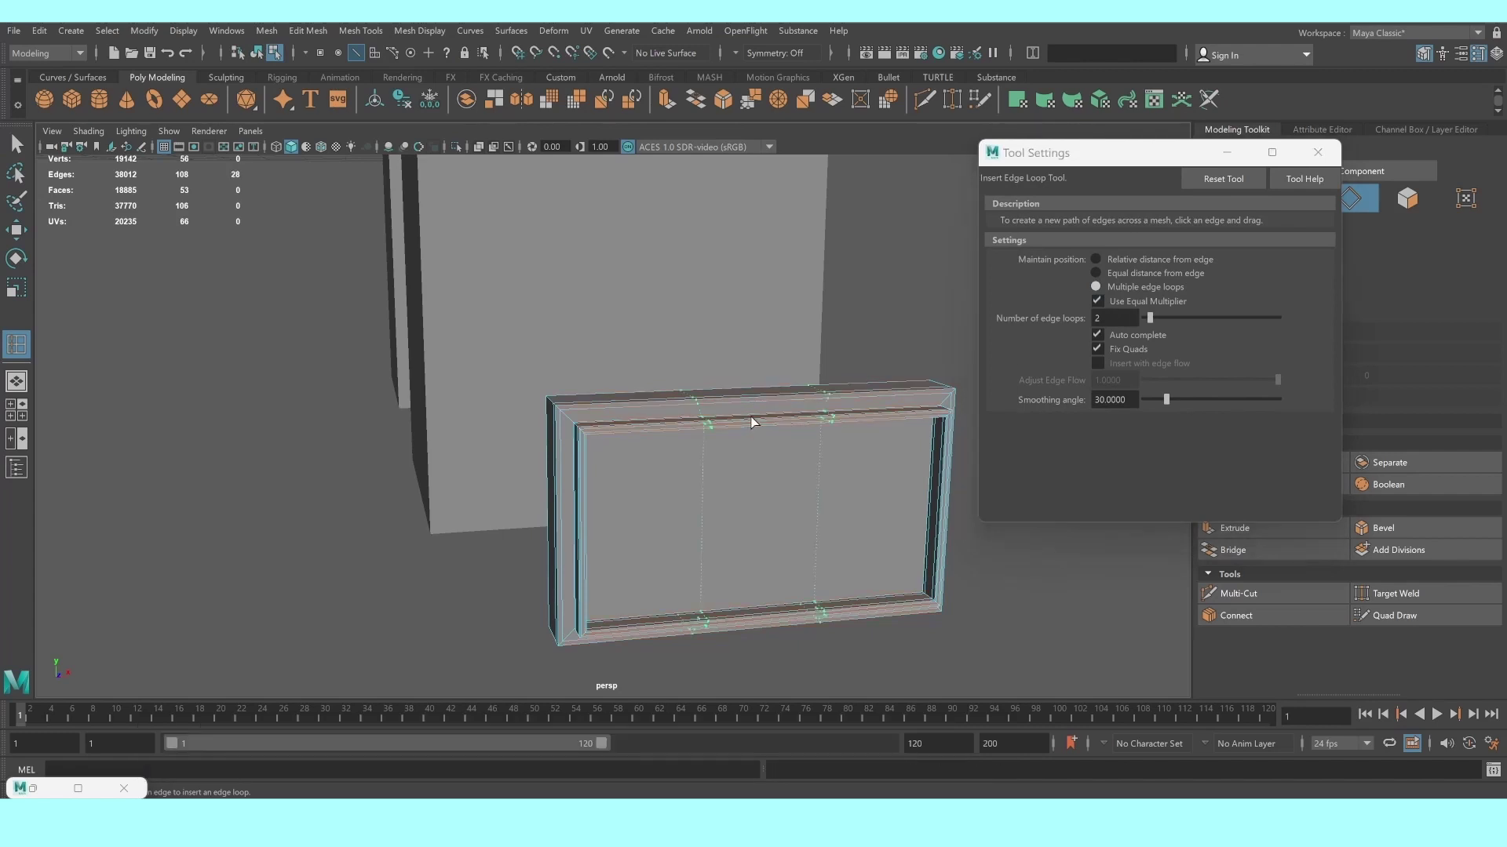
key("3")
scroll(798, 398, "down", 2)
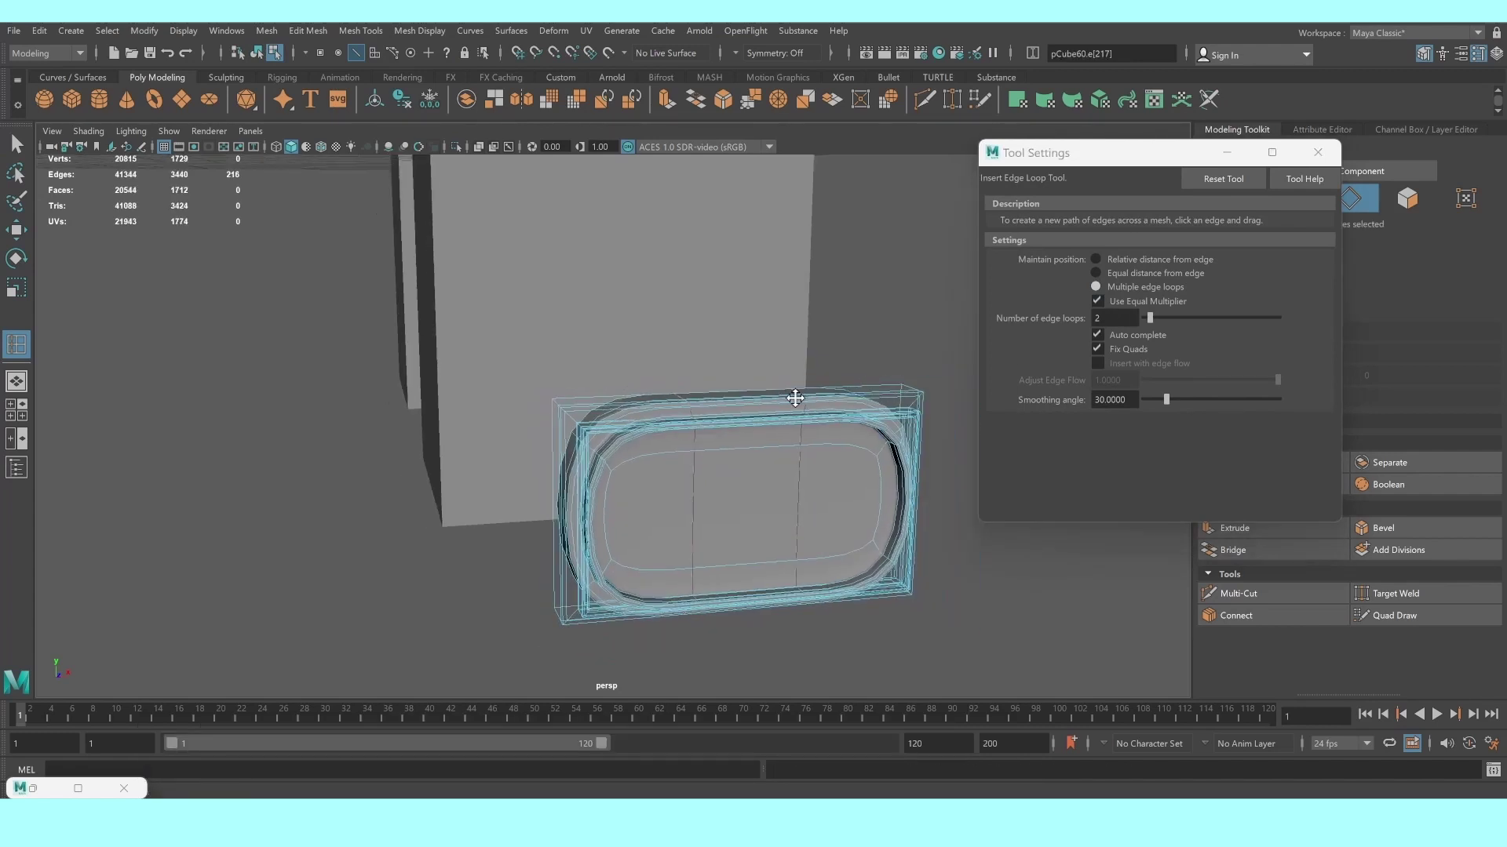
middle_click_drag(794, 393, 730, 358, "alt")
left_click(1318, 153)
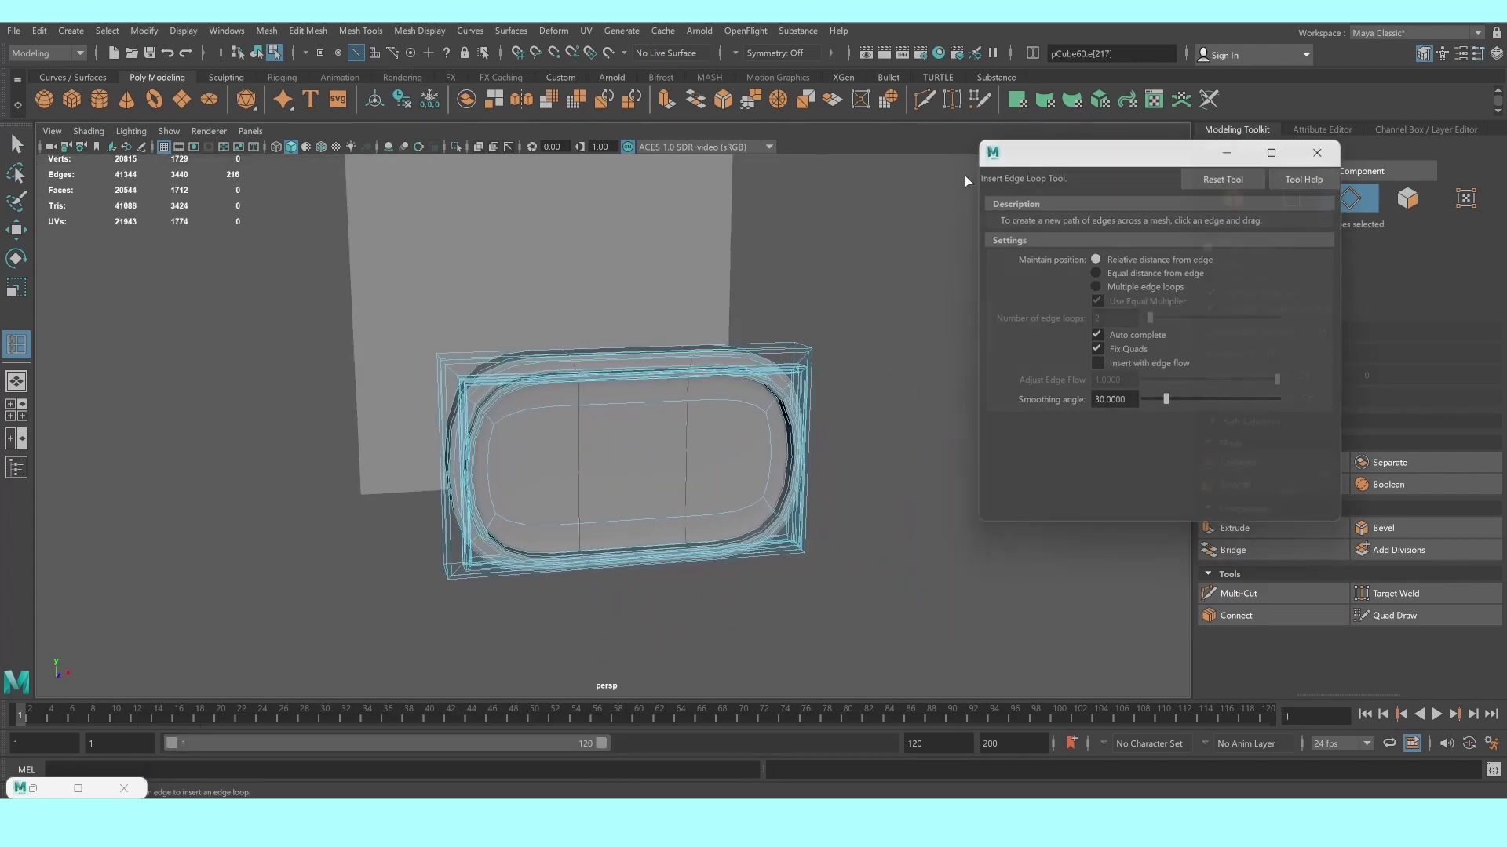
Move the rounded frame against the cabinet's front face near its lower section
right_click_drag(578, 407, 689, 384)
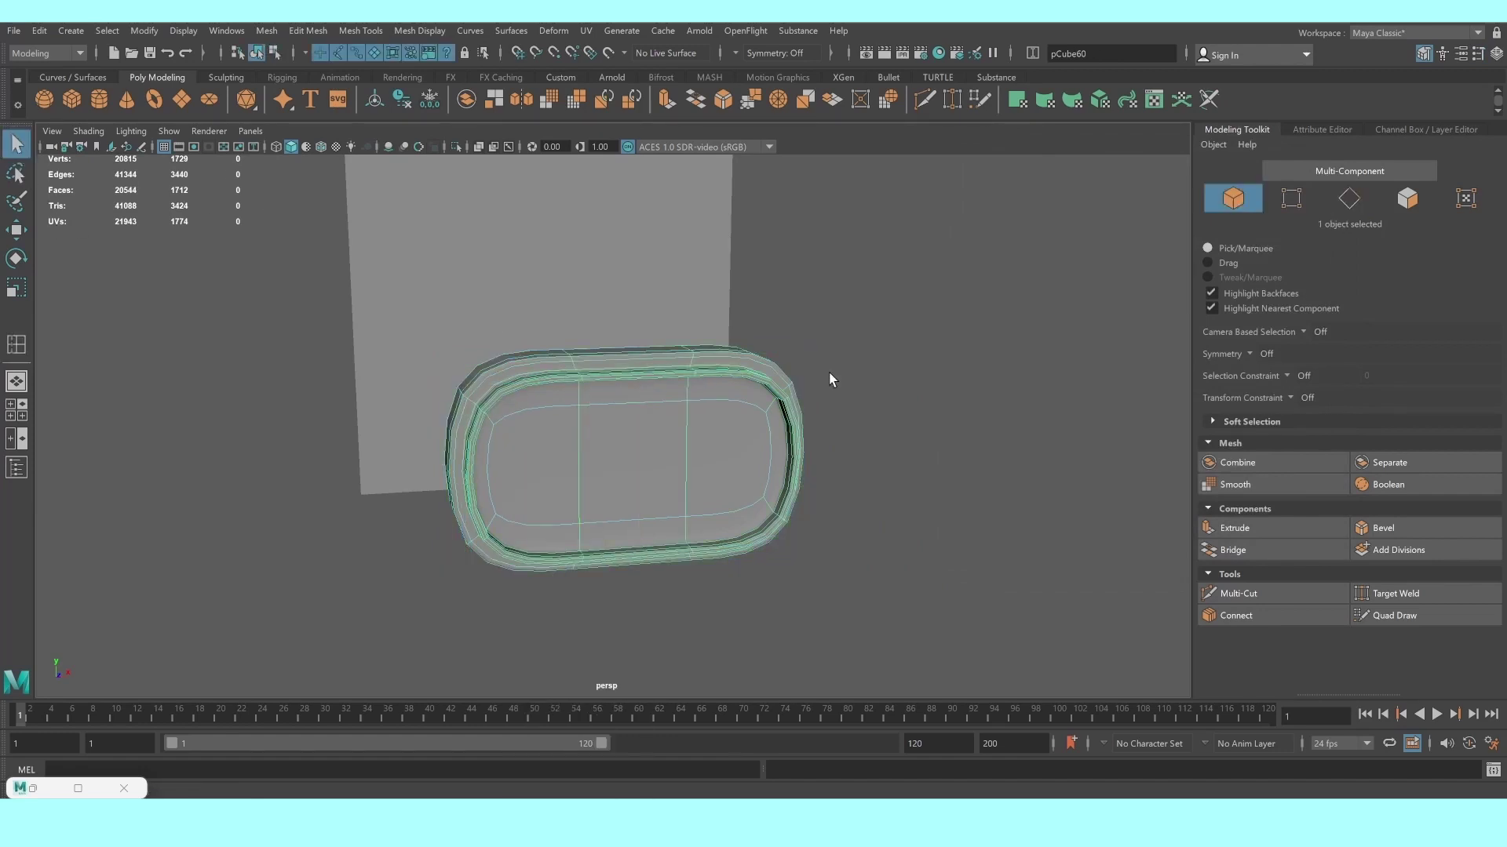
left_click(831, 377)
mouse_move(831, 376)
left_mouse_down("alt")
mouse_move(528, 439)
mouse_move(576, 437)
mouse_move(573, 424)
mouse_move(659, 431)
left_mouse_up("alt")
left_click(679, 445)
key("w")
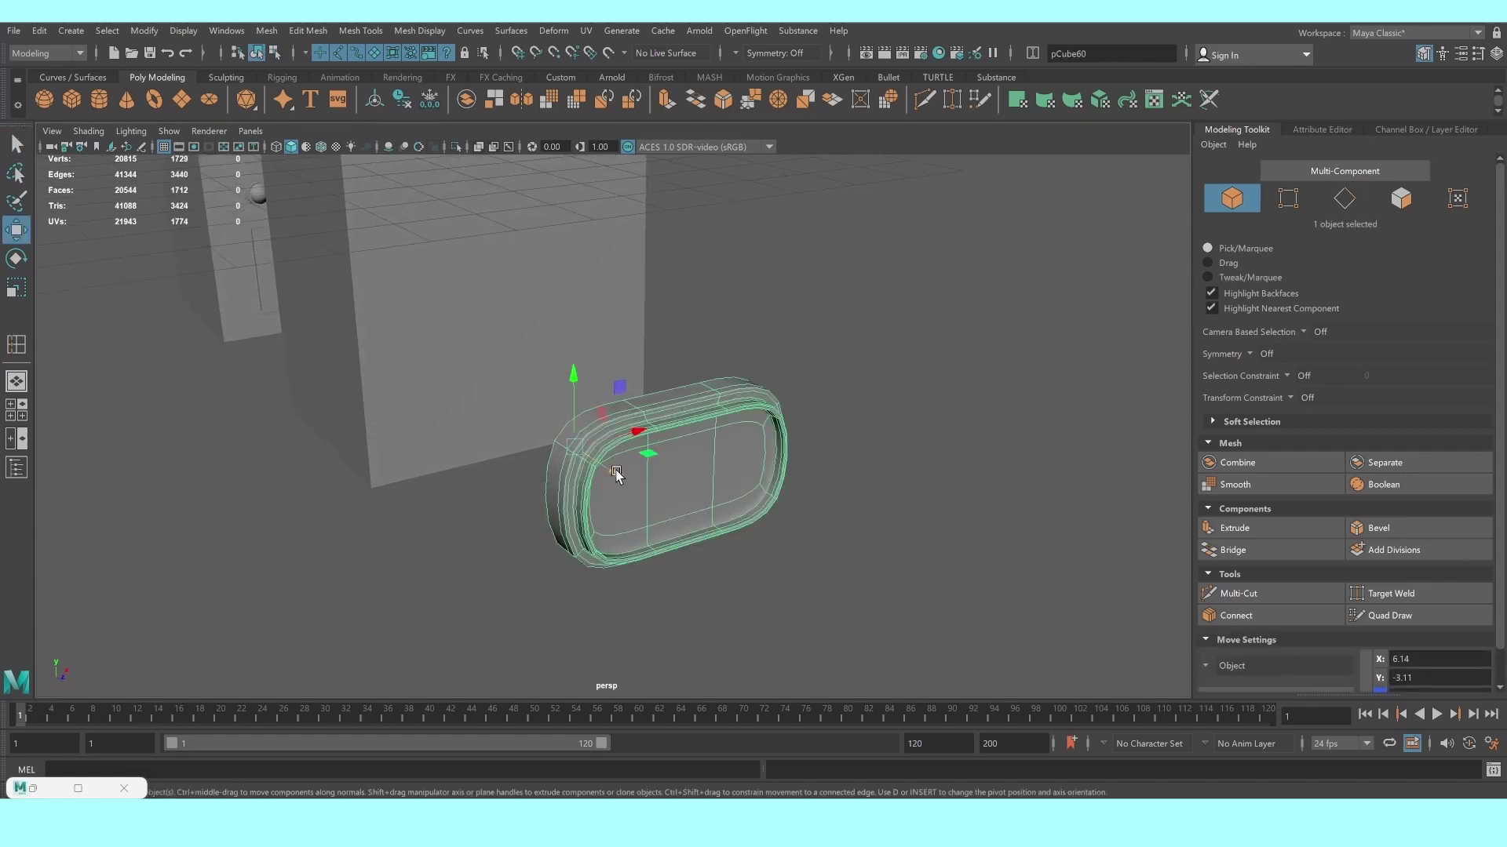
mouse_move(616, 475)
middle_mouse_down()
mouse_move(494, 397)
mouse_move(472, 349)
middle_mouse_up()
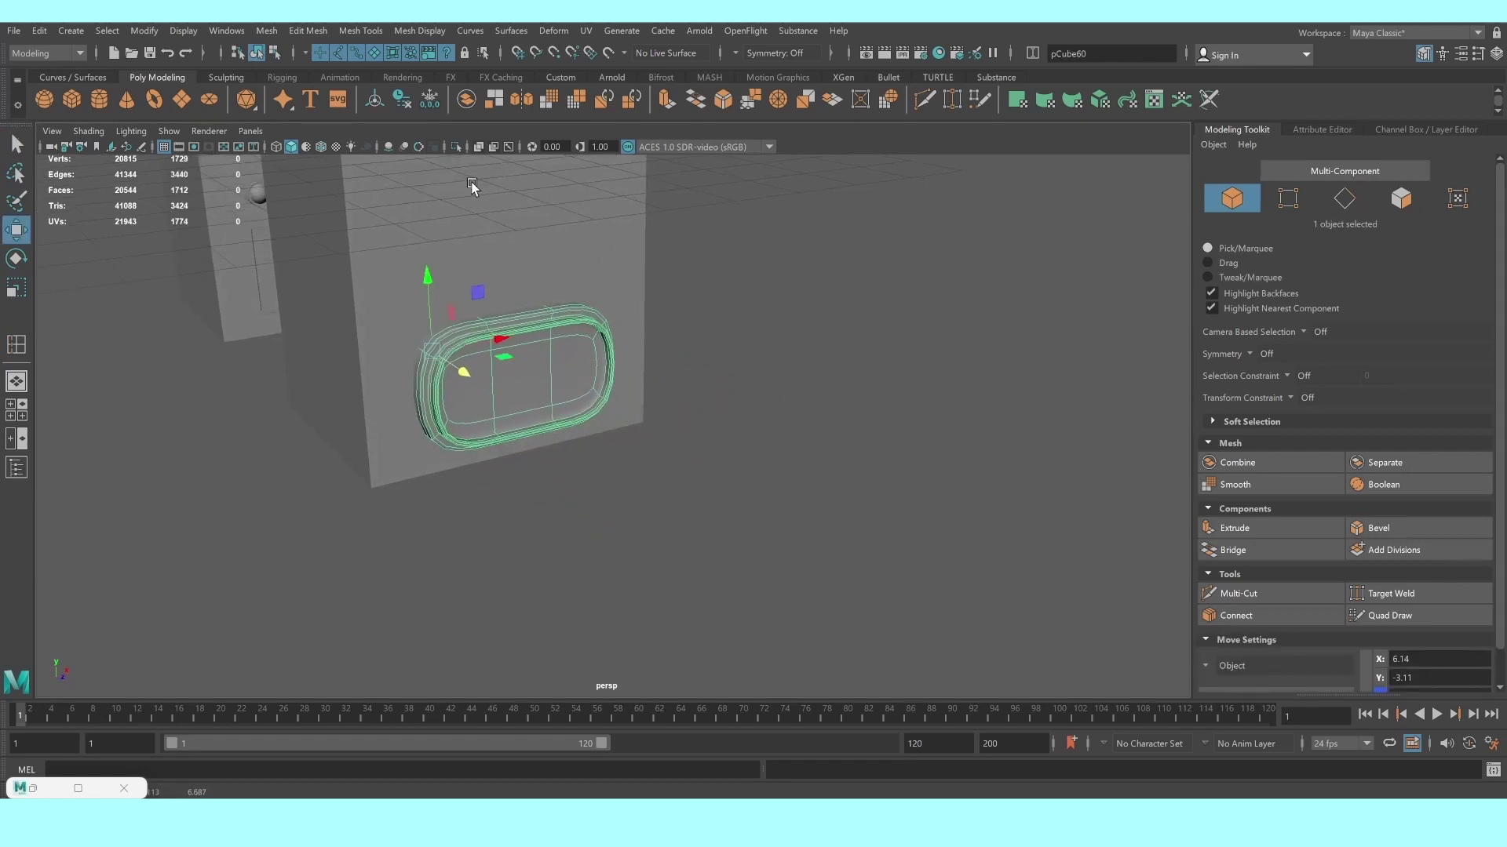
left_click(375, 99)
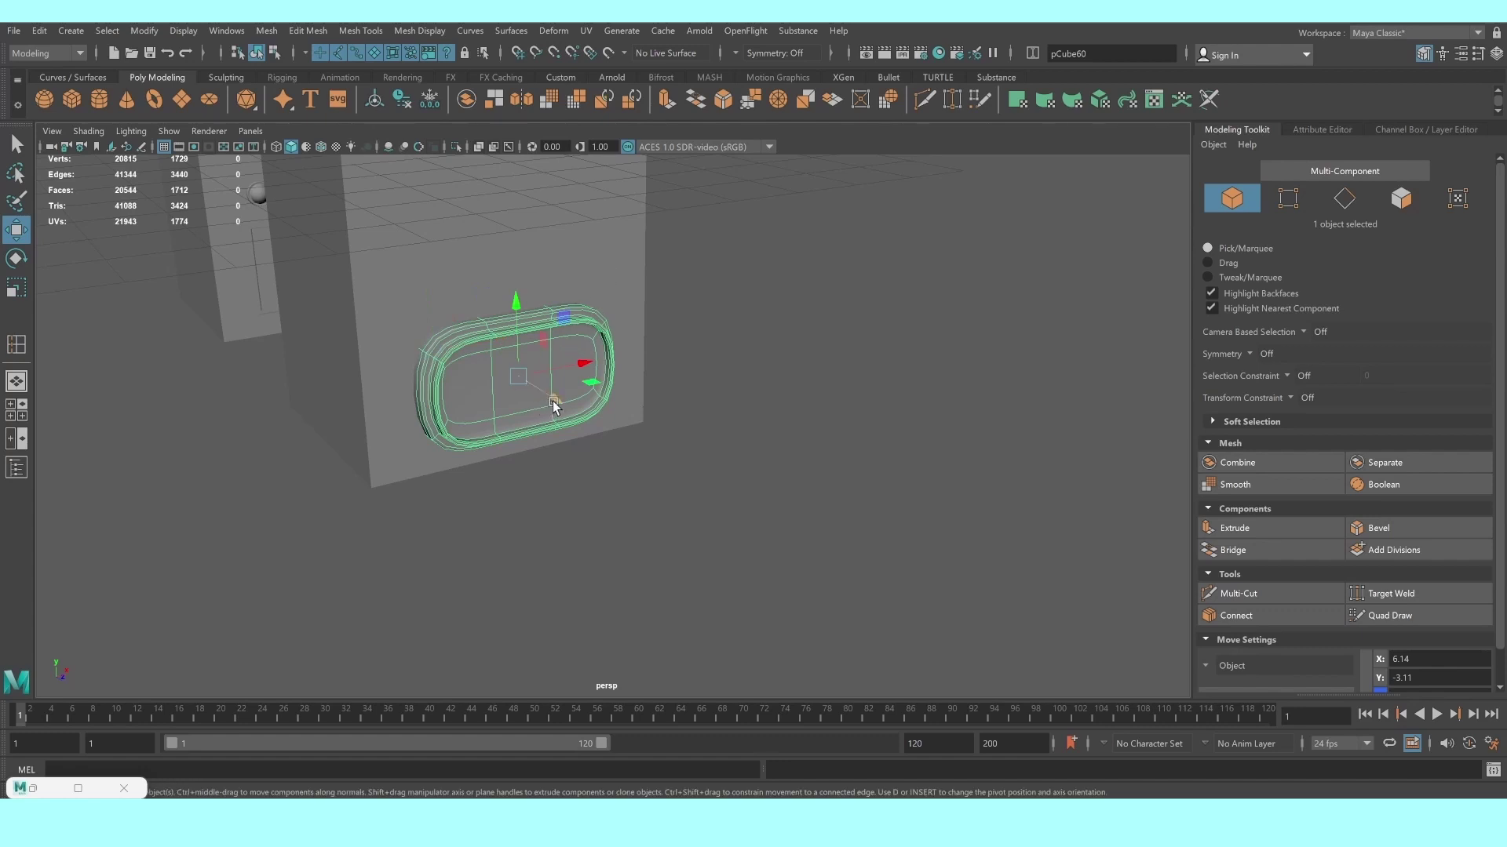
left_click(781, 370)
mouse_move(780, 370)
left_mouse_down("alt")
mouse_move(643, 391)
mouse_move(544, 380)
mouse_move(651, 385)
left_mouse_up("alt")
Create a new cube near the cabinet front
scroll(605, 420, "up", 3)
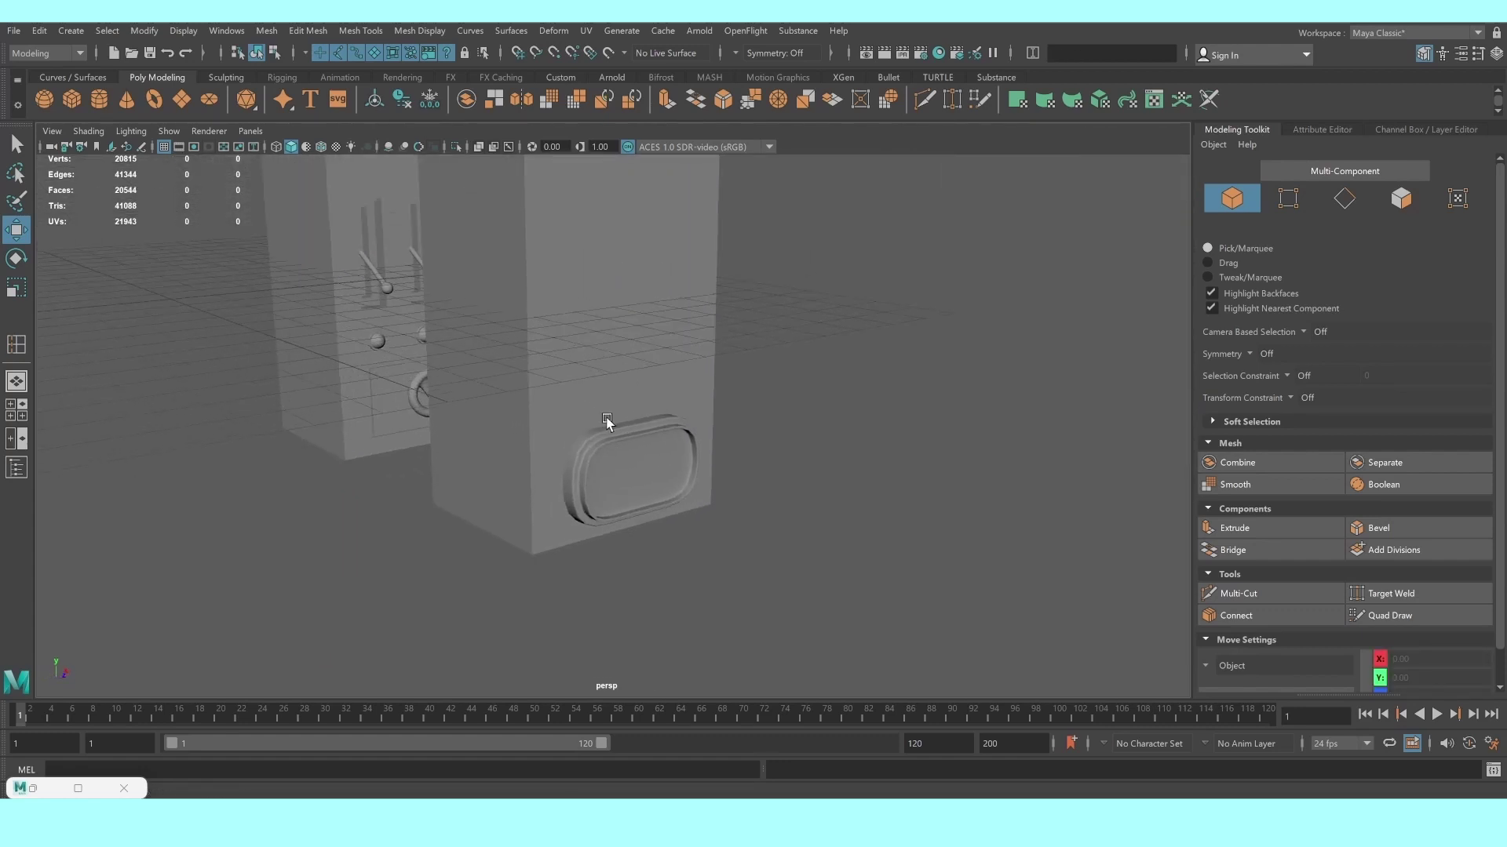
scroll(607, 420, "up", 3)
scroll(607, 421, "up", 3)
middle_click_drag(601, 444, 593, 408, "alt")
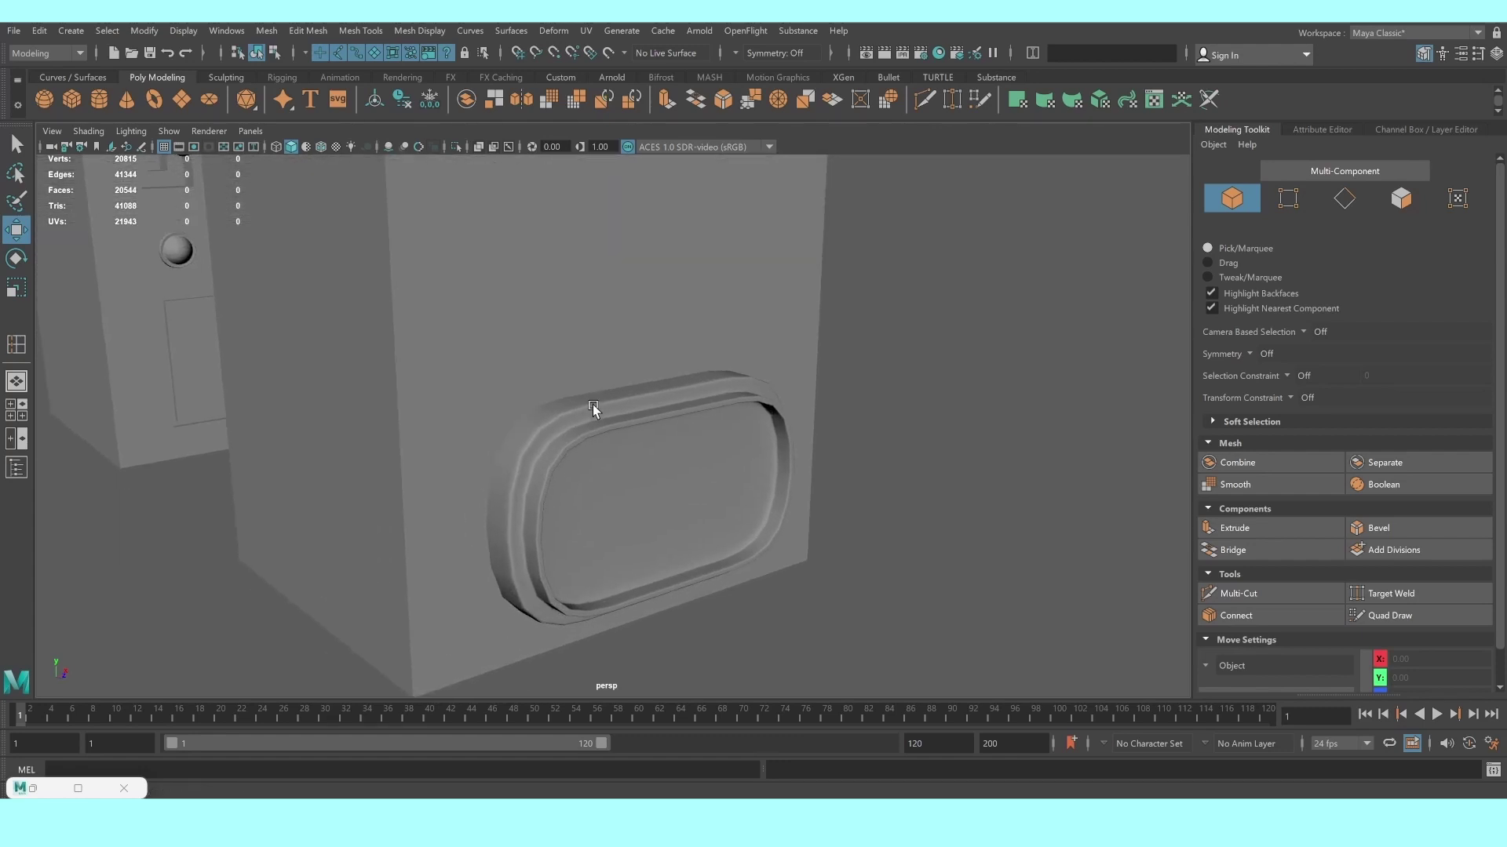
left_click(80, 104)
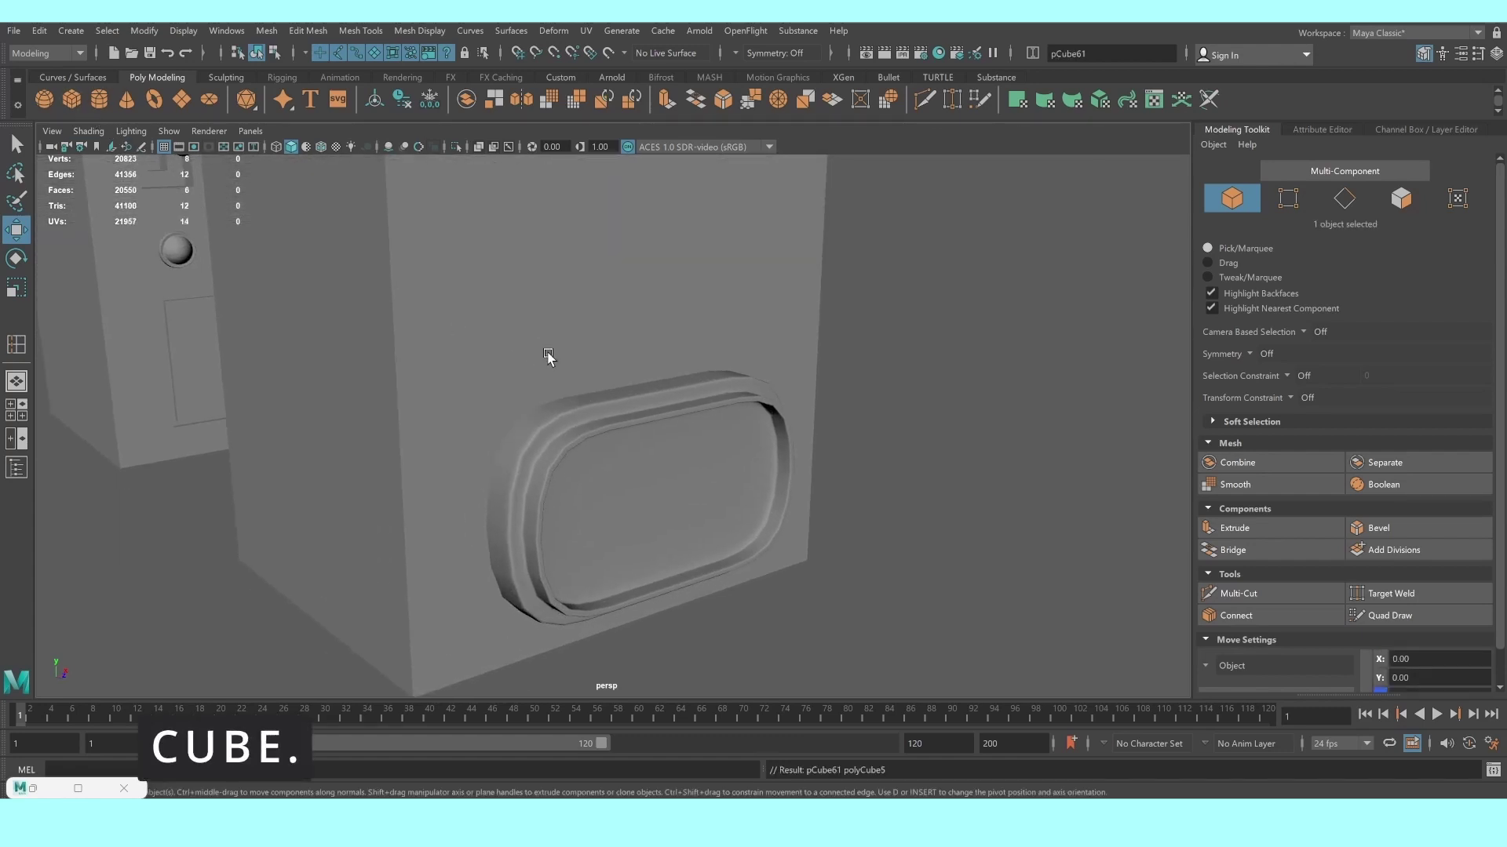
left_click_drag(550, 359, 606, 393, "alt")
scroll(565, 400, "down", 5)
Position the cube on the cabinet front beside the inset panel using the front view
key("space")
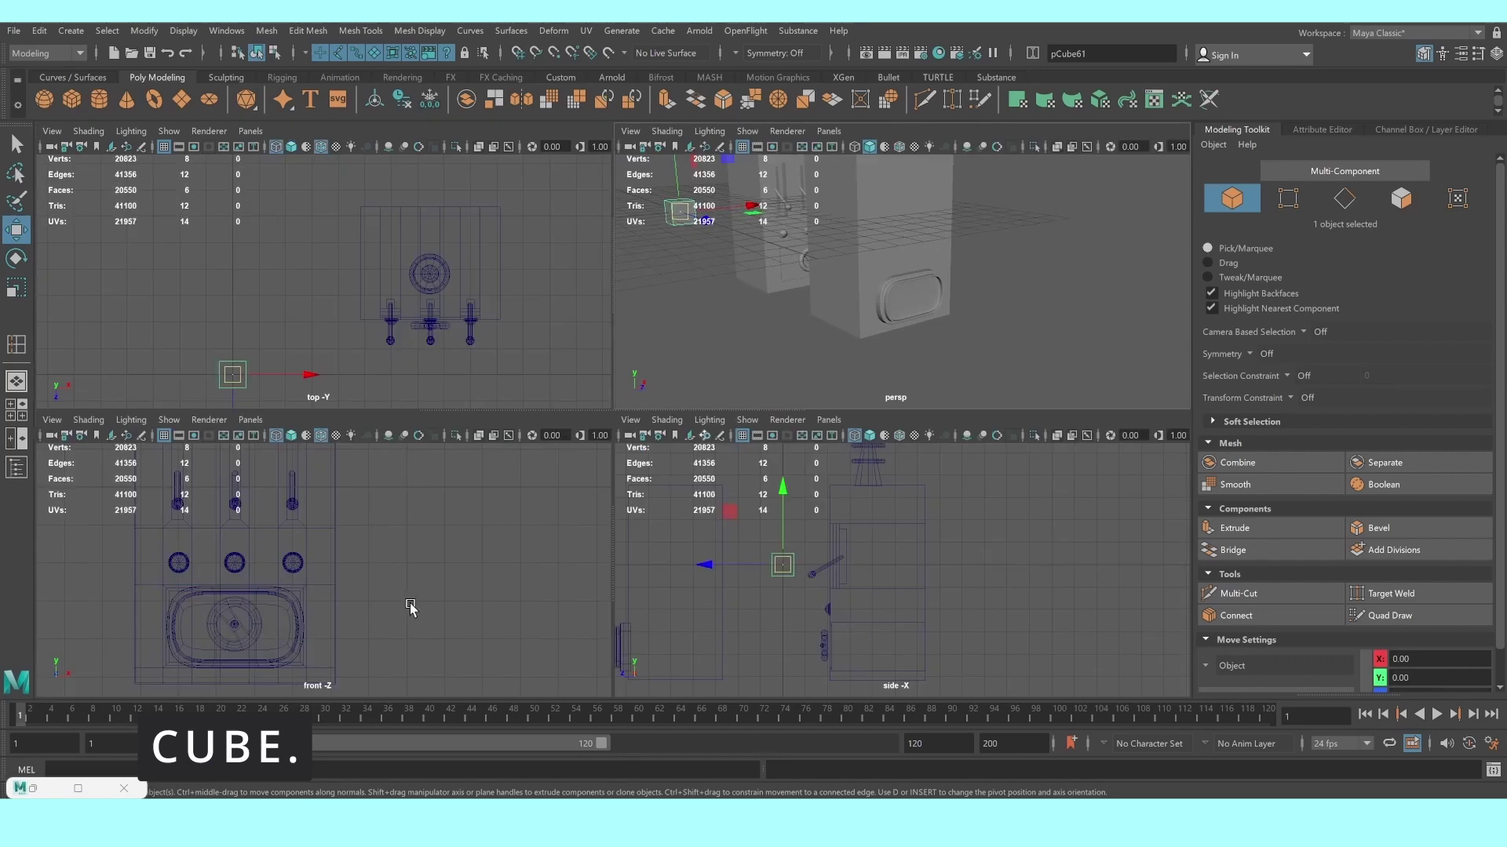
key("space")
scroll(404, 471, "down", 2)
left_click_drag(228, 284, 448, 343)
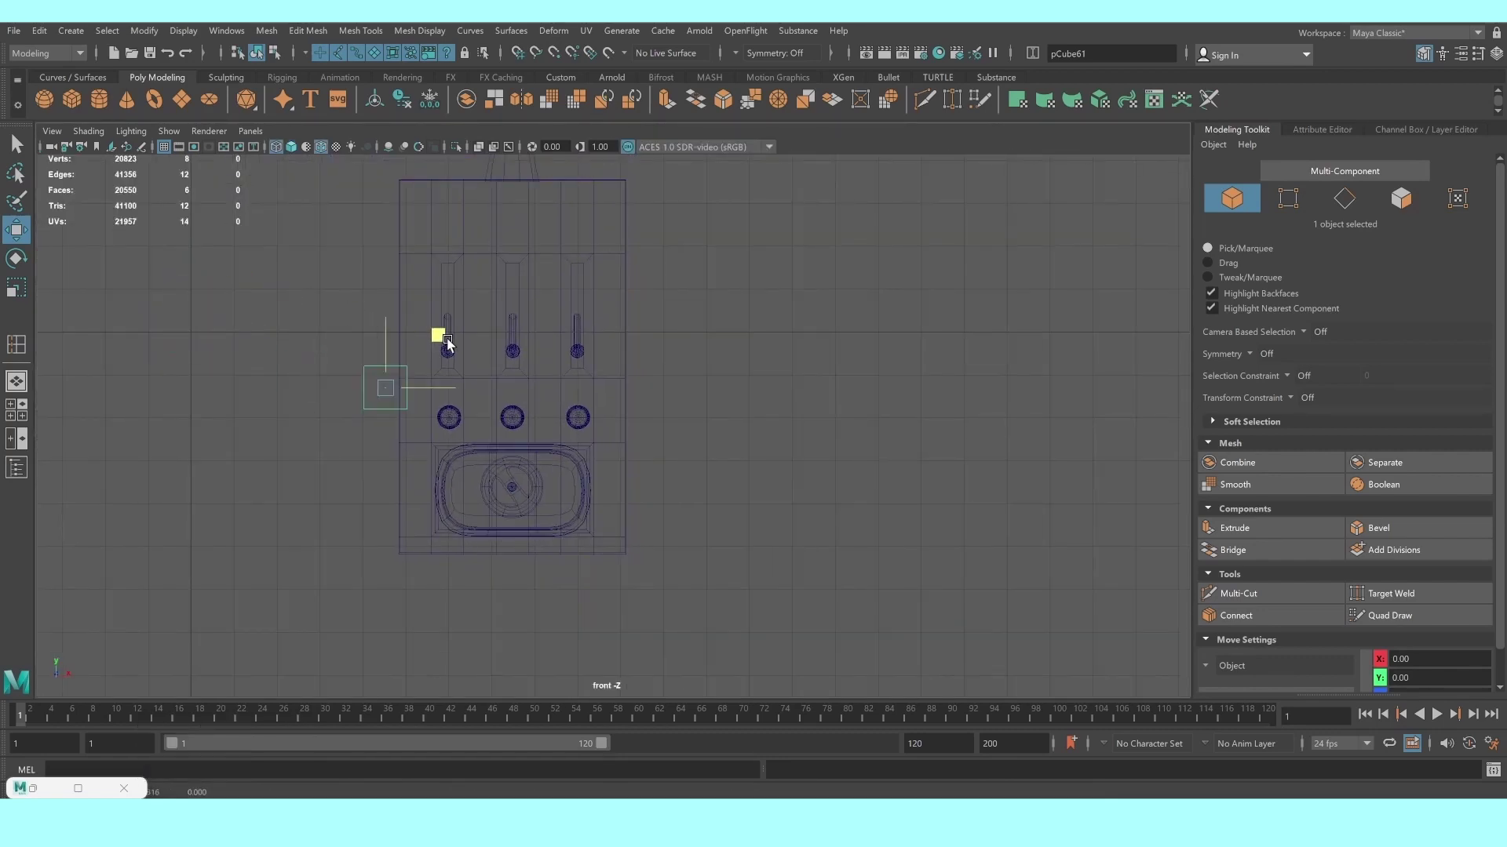
key("space")
key("space")
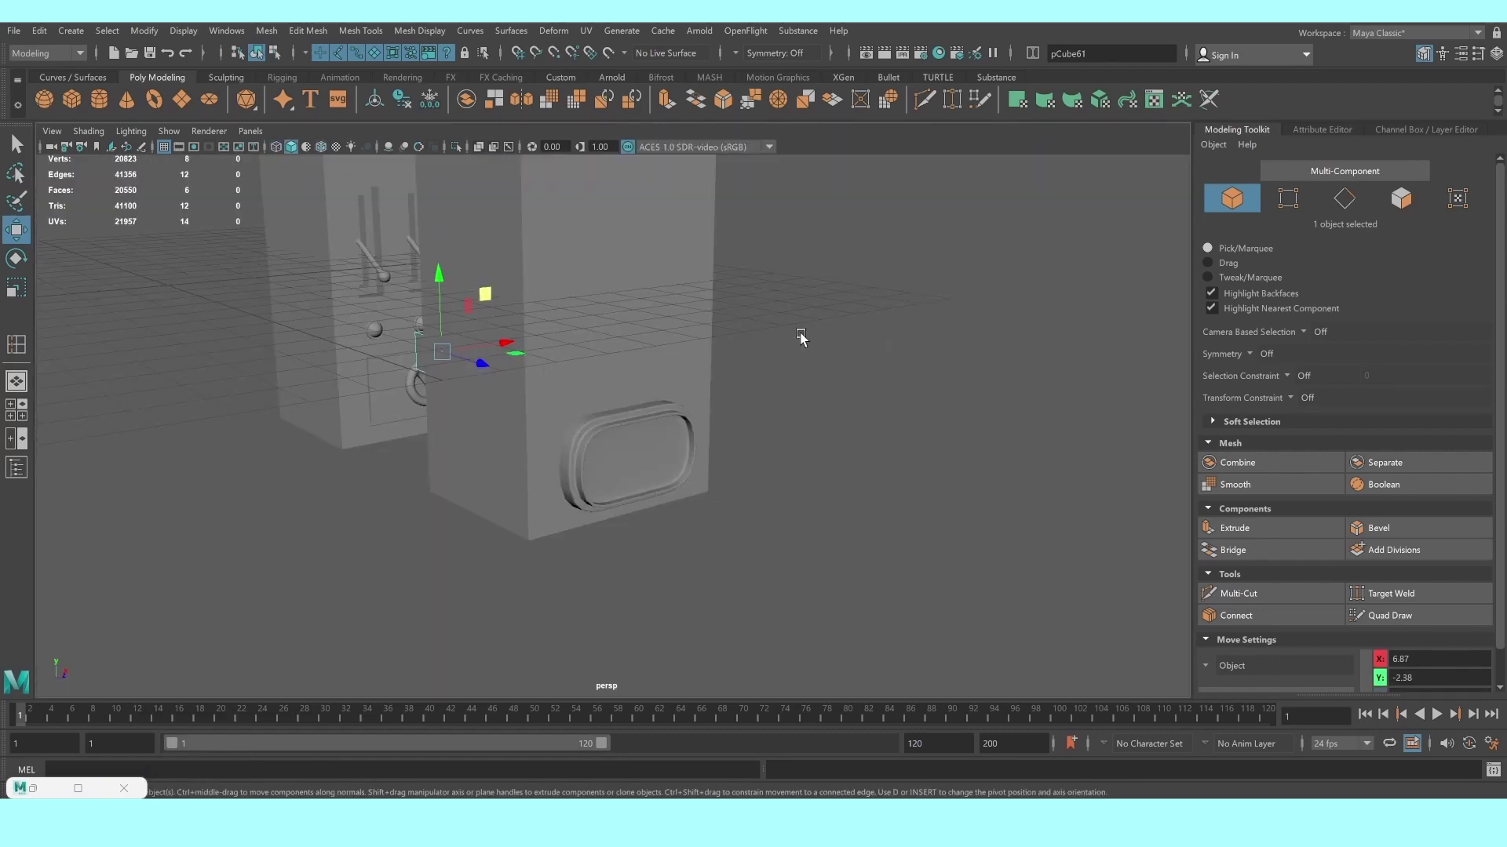
left_click_drag(449, 350, 690, 427)
scroll(698, 412, "up", 3)
Delete the cube's front face so an L-shaped strip remains
right_click(683, 397)
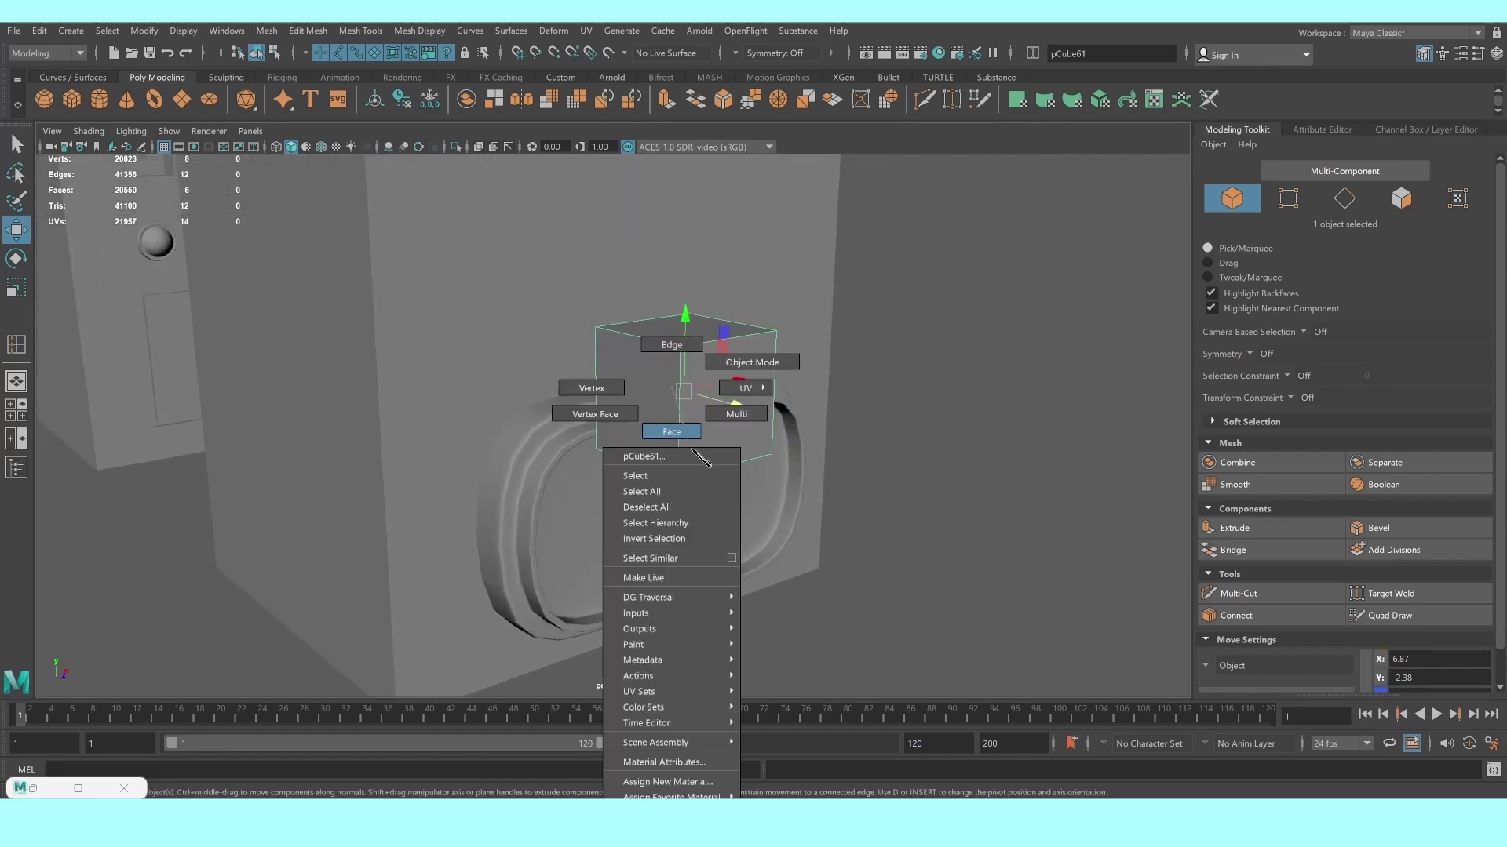
left_click(672, 432)
left_click_drag(677, 431, 766, 437, "alt")
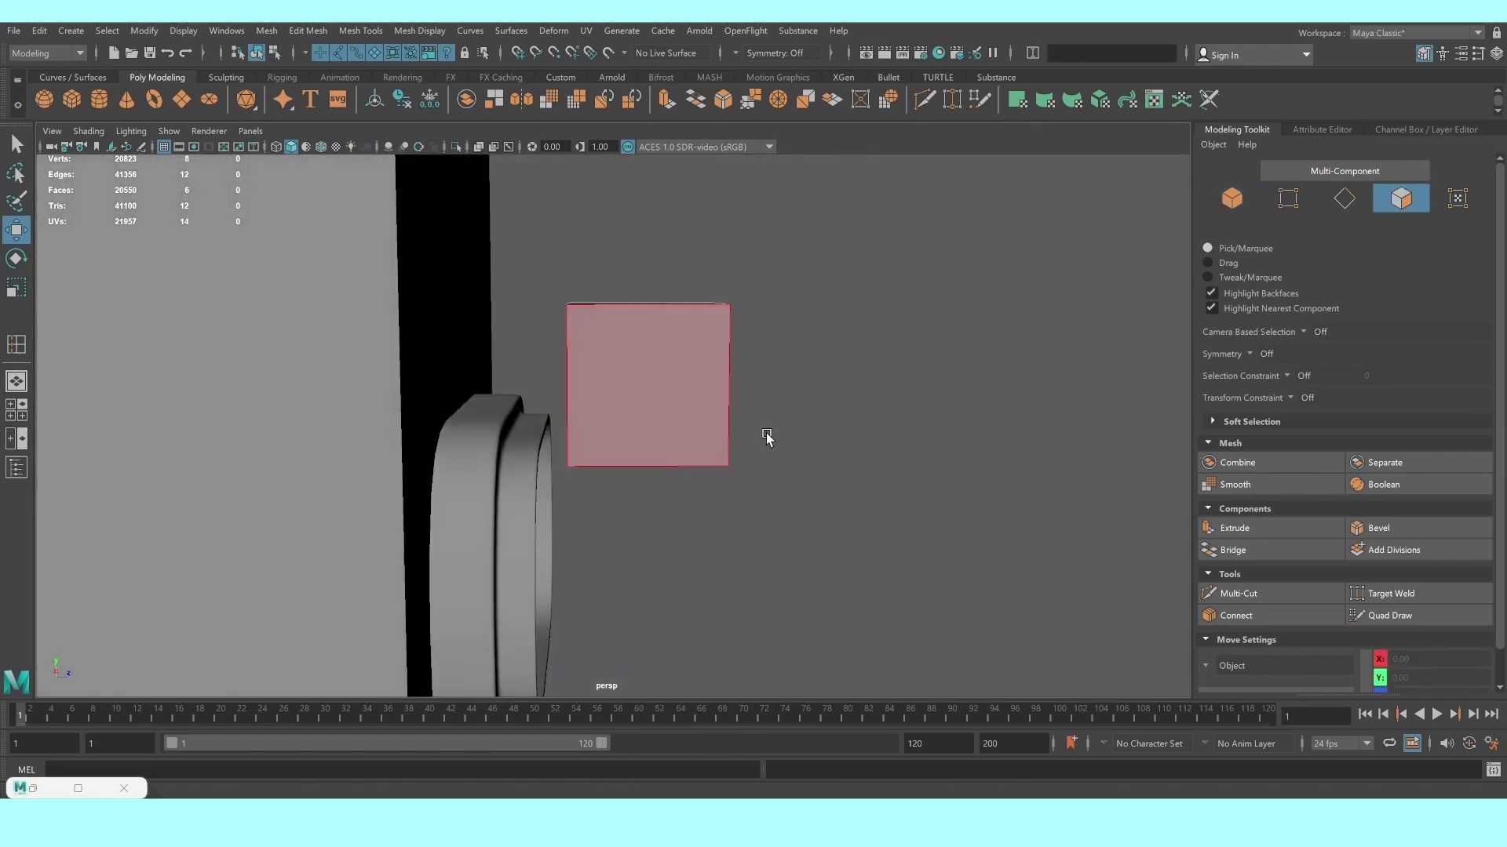
left_click(683, 384)
key("Delete")
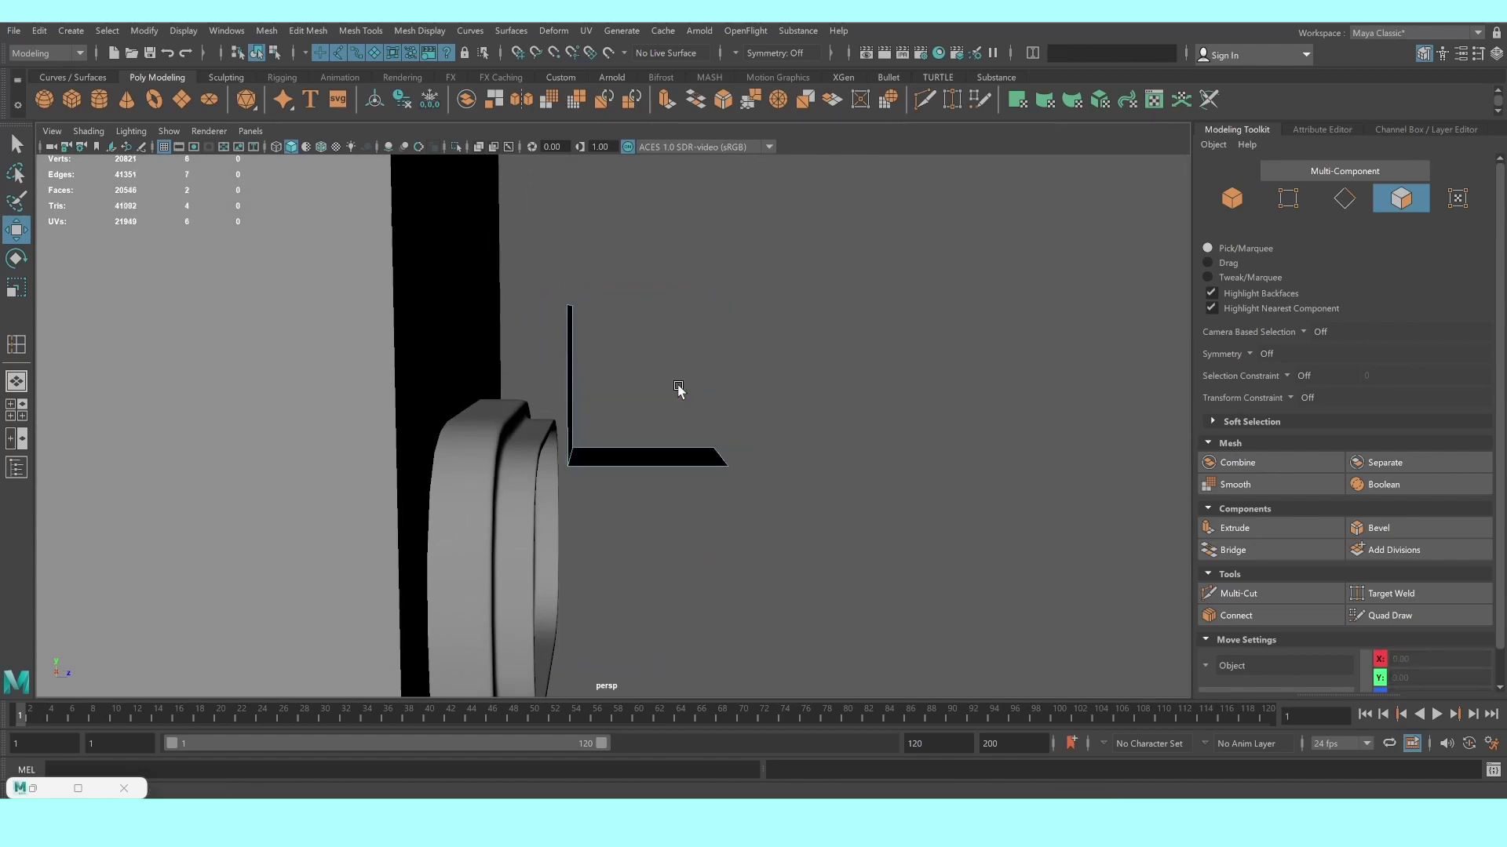
left_click(612, 455)
Bevel the L's corner edge with 3 segments to round the bend
right_click(609, 438)
left_click(602, 368)
left_click_drag(609, 404, 590, 439, "alt")
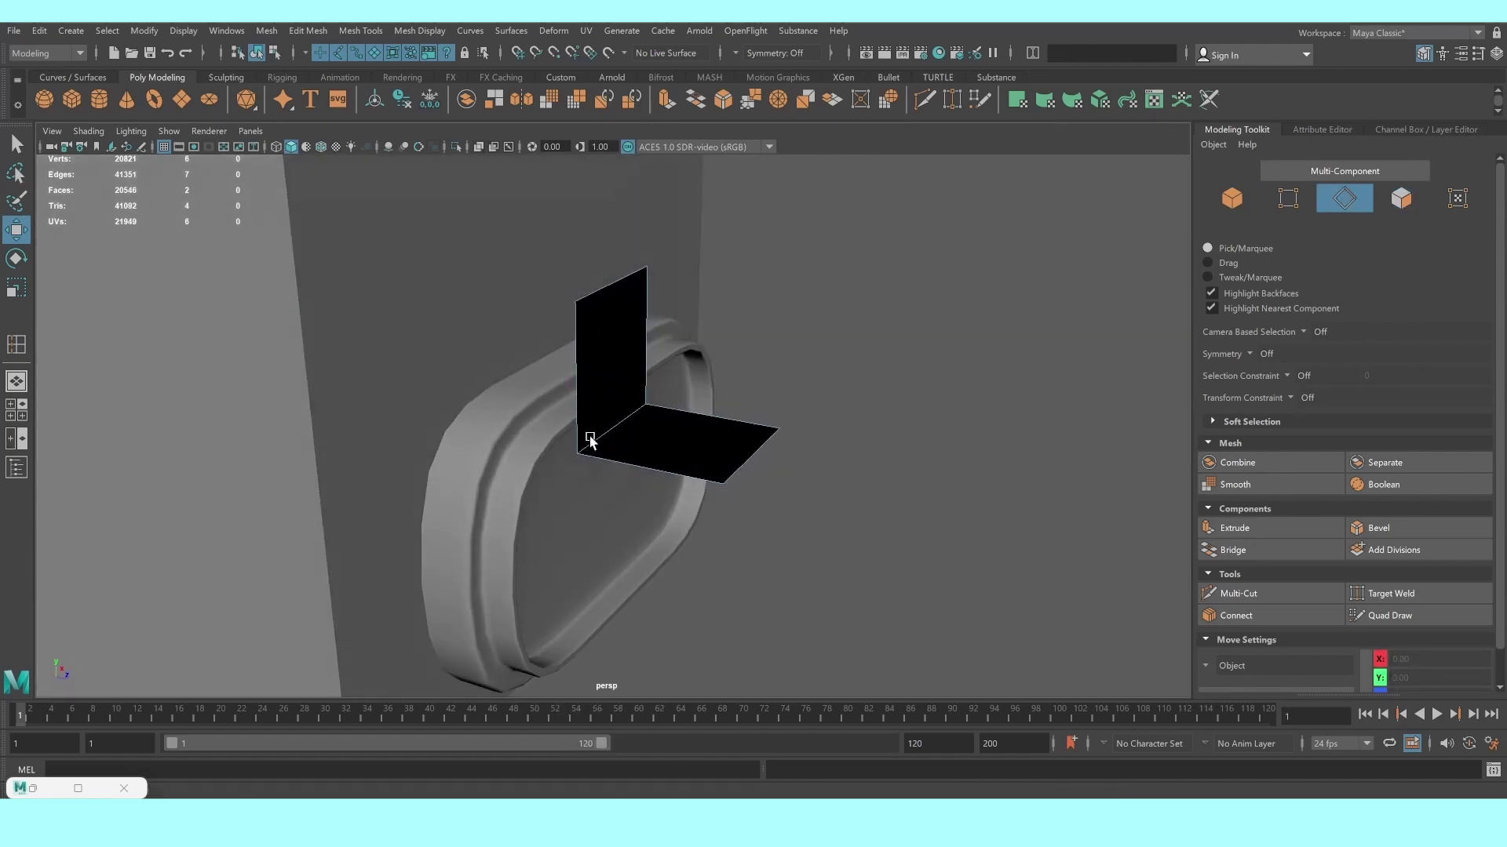
left_click(590, 439)
left_click(1378, 527)
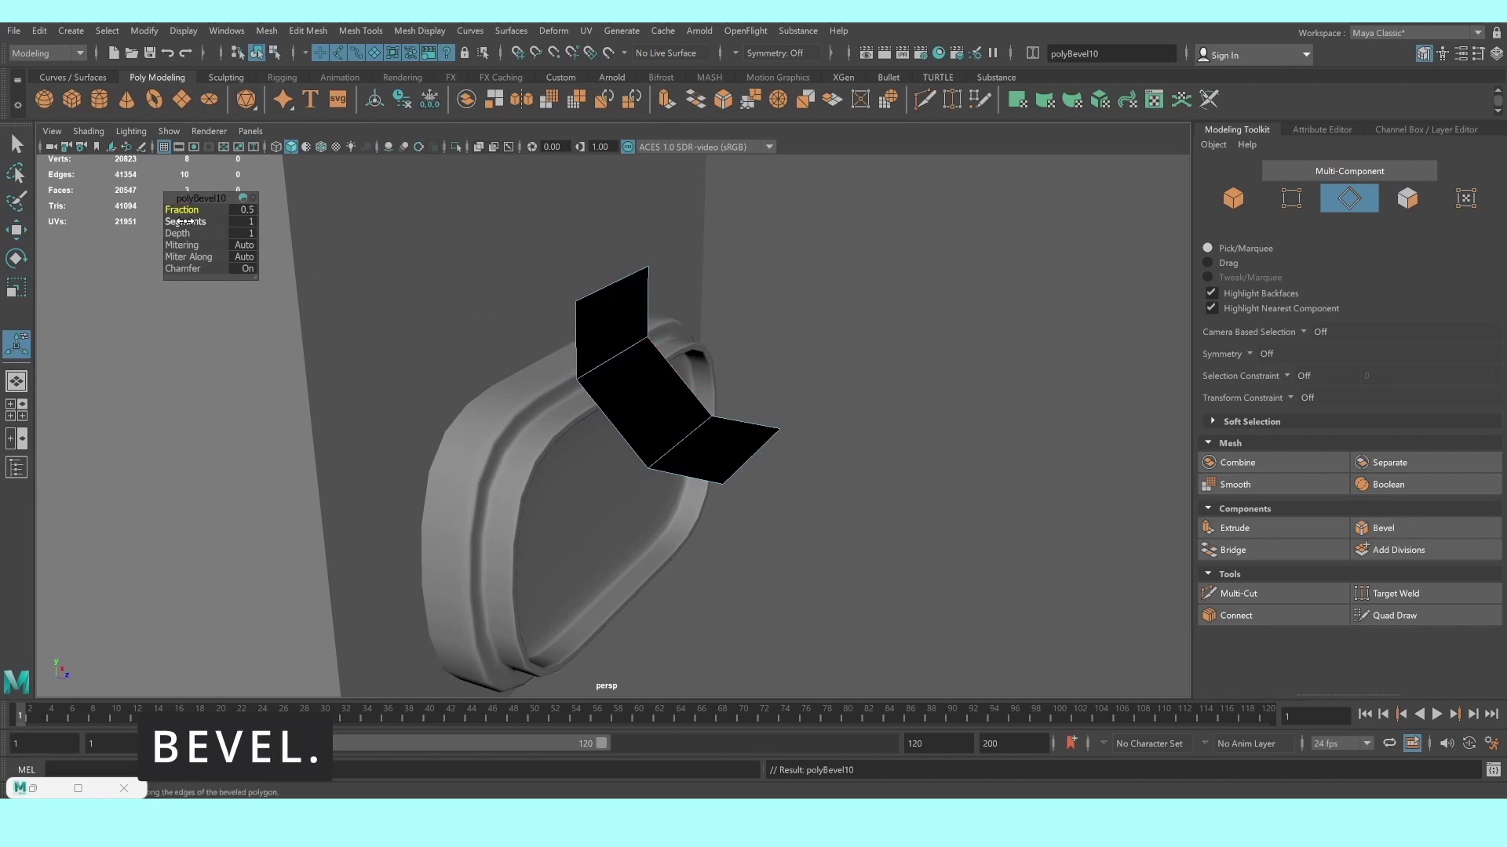
left_click_drag(185, 221, 229, 217)
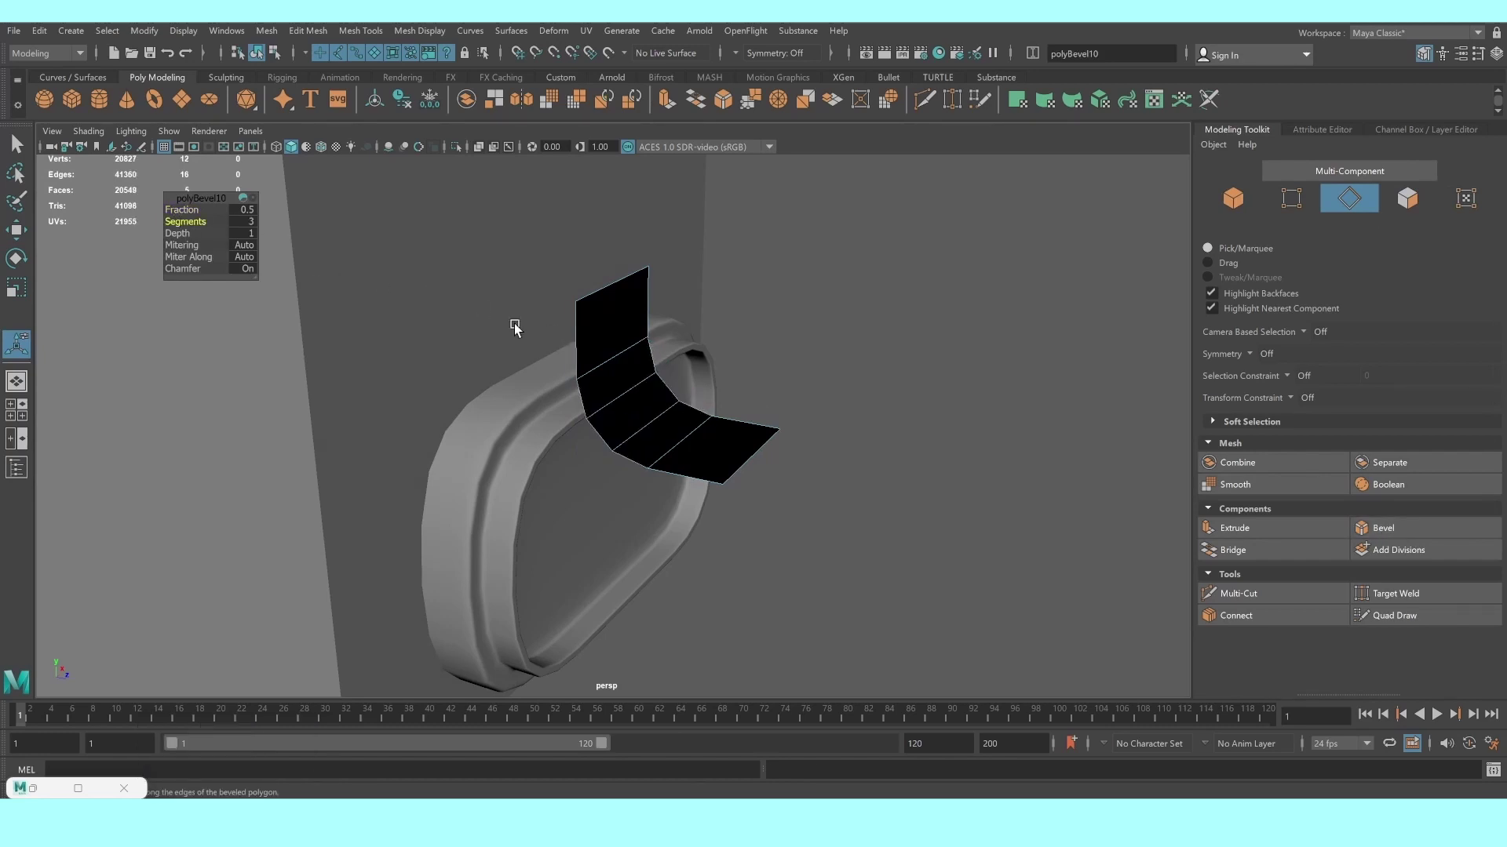
Extrude the bracket faces to a thickness of 0.29
right_click(607, 361)
left_click(606, 401)
left_click(1300, 533)
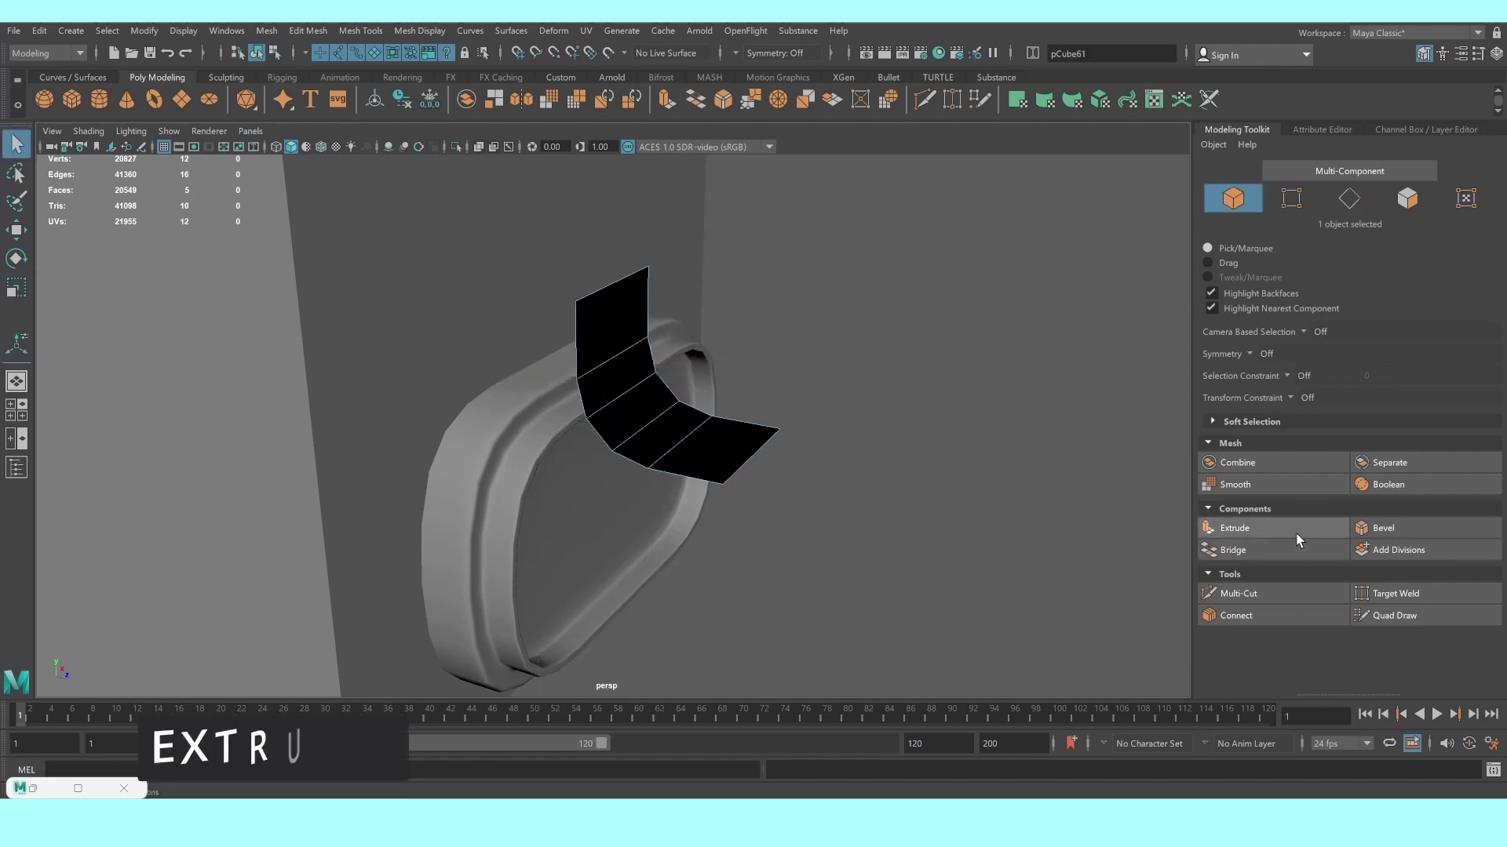
key("ctrl+z")
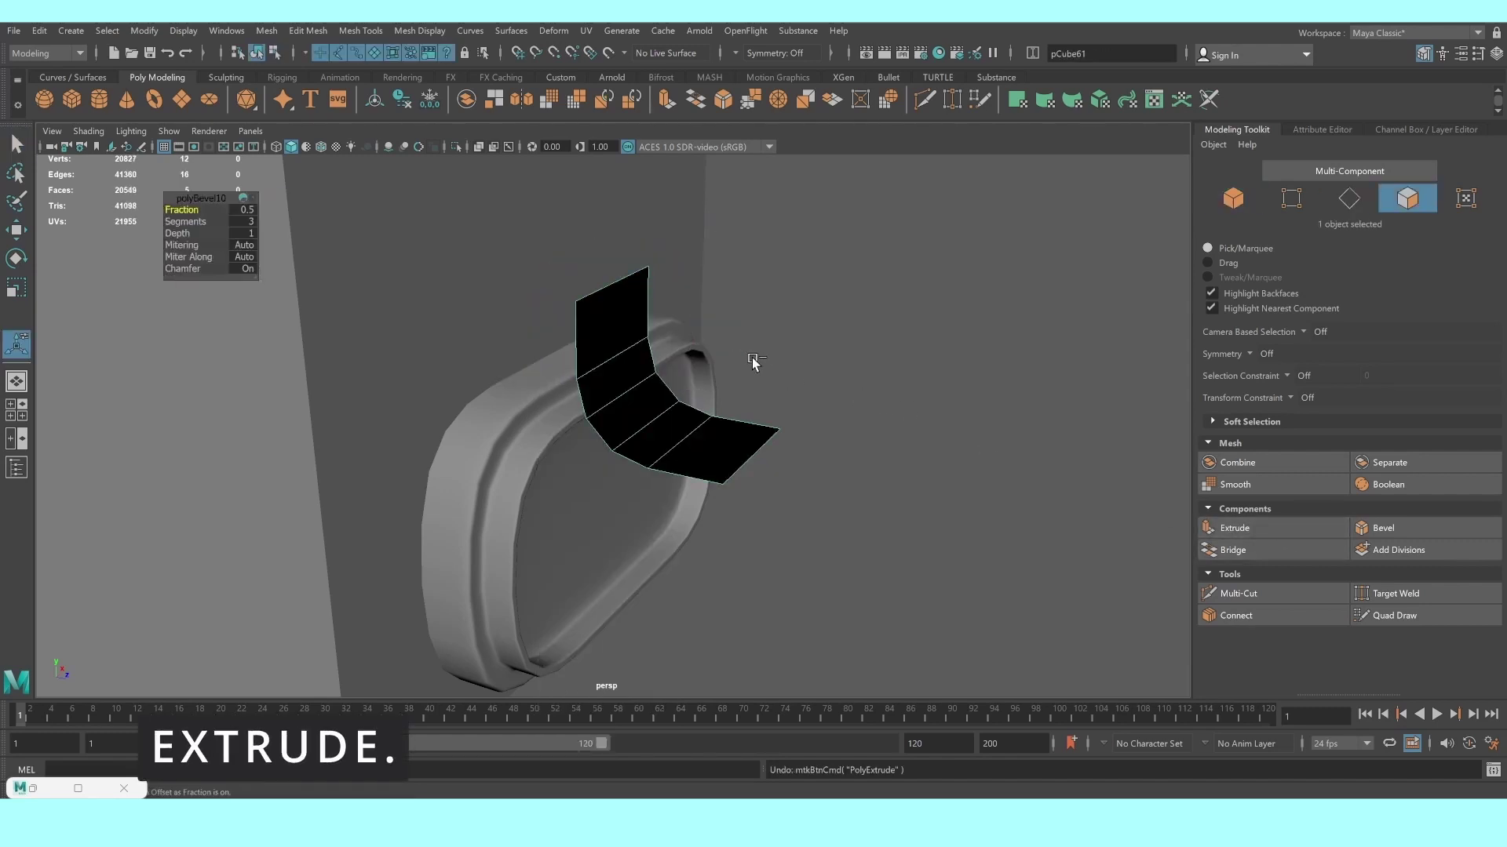
left_click(1255, 528)
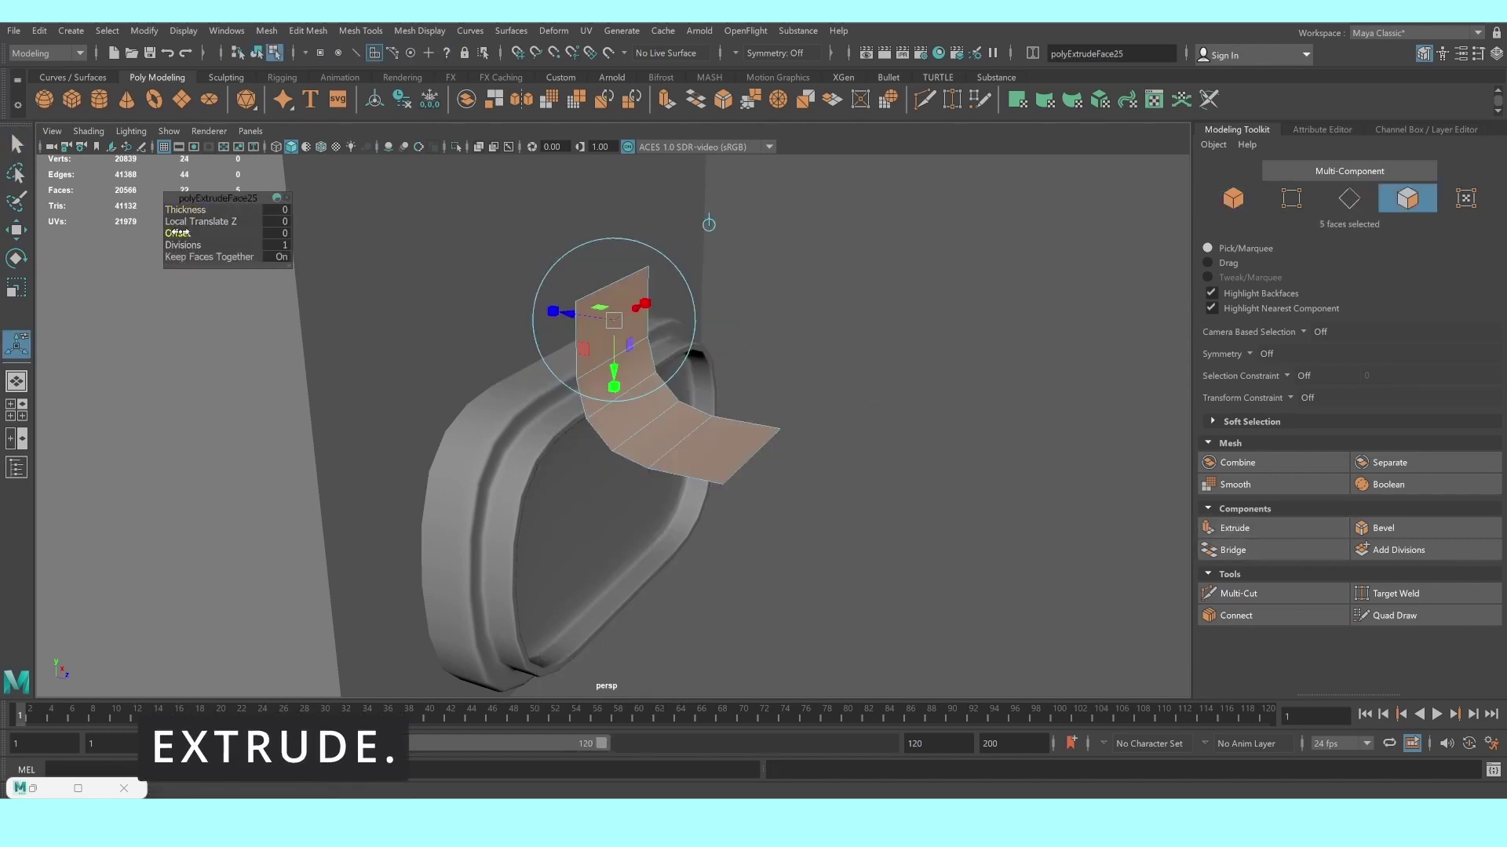
left_click_drag(178, 233, 202, 219)
key("ctrl+z")
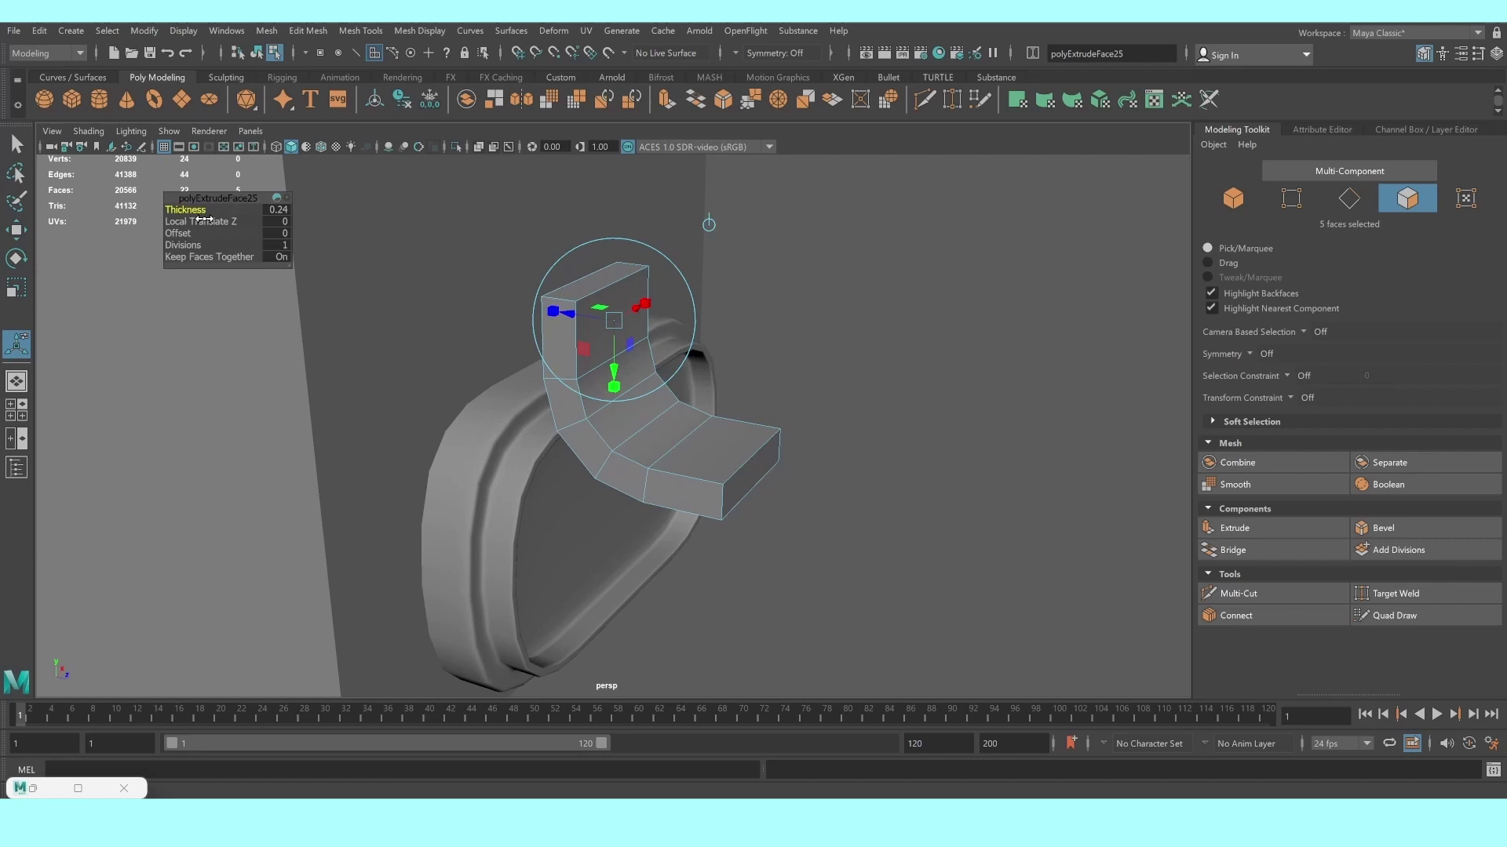
left_click_drag(205, 221, 208, 220)
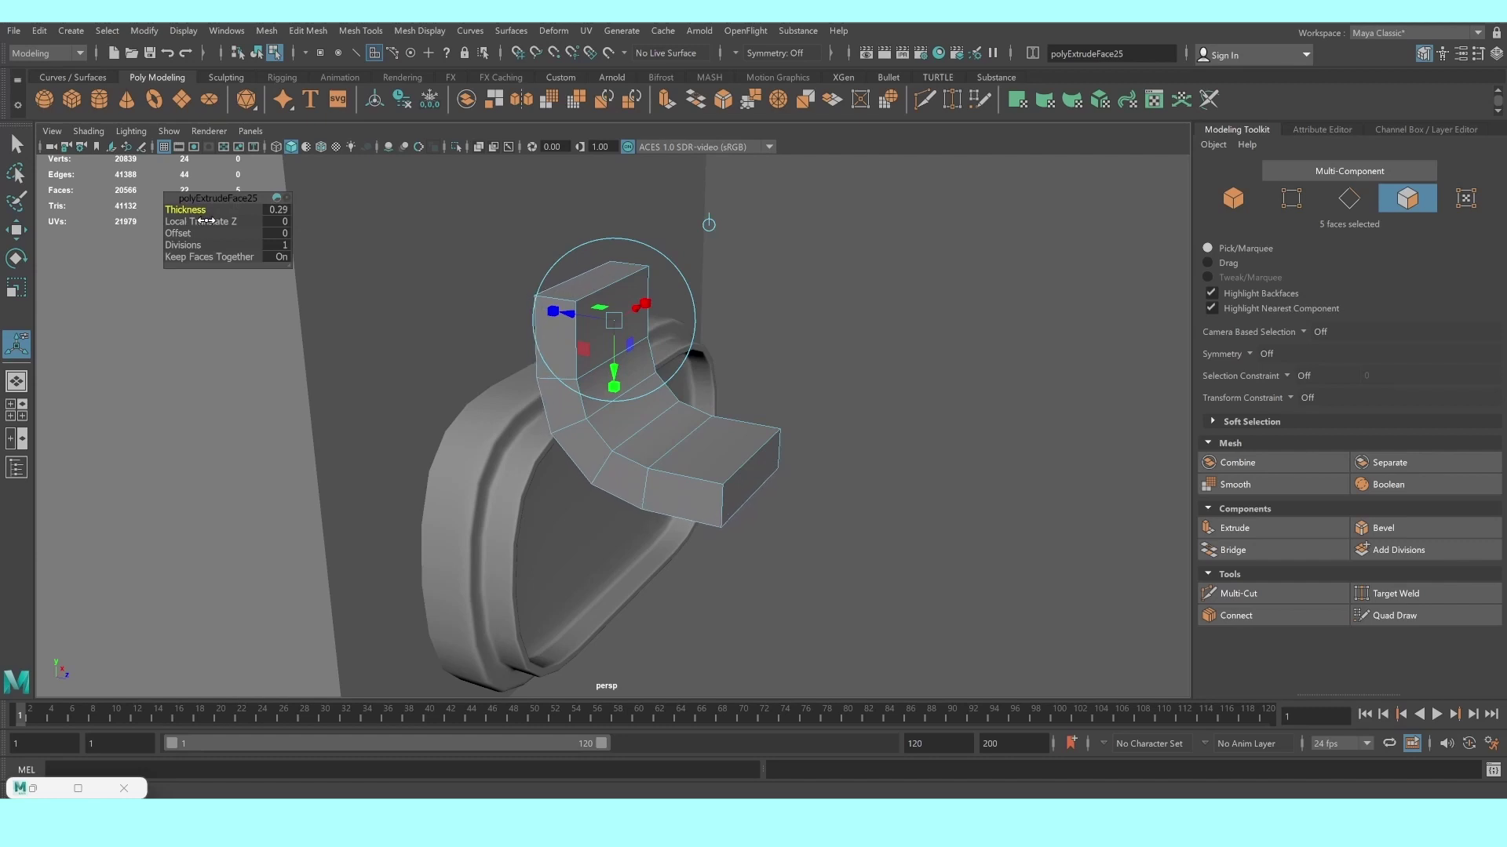
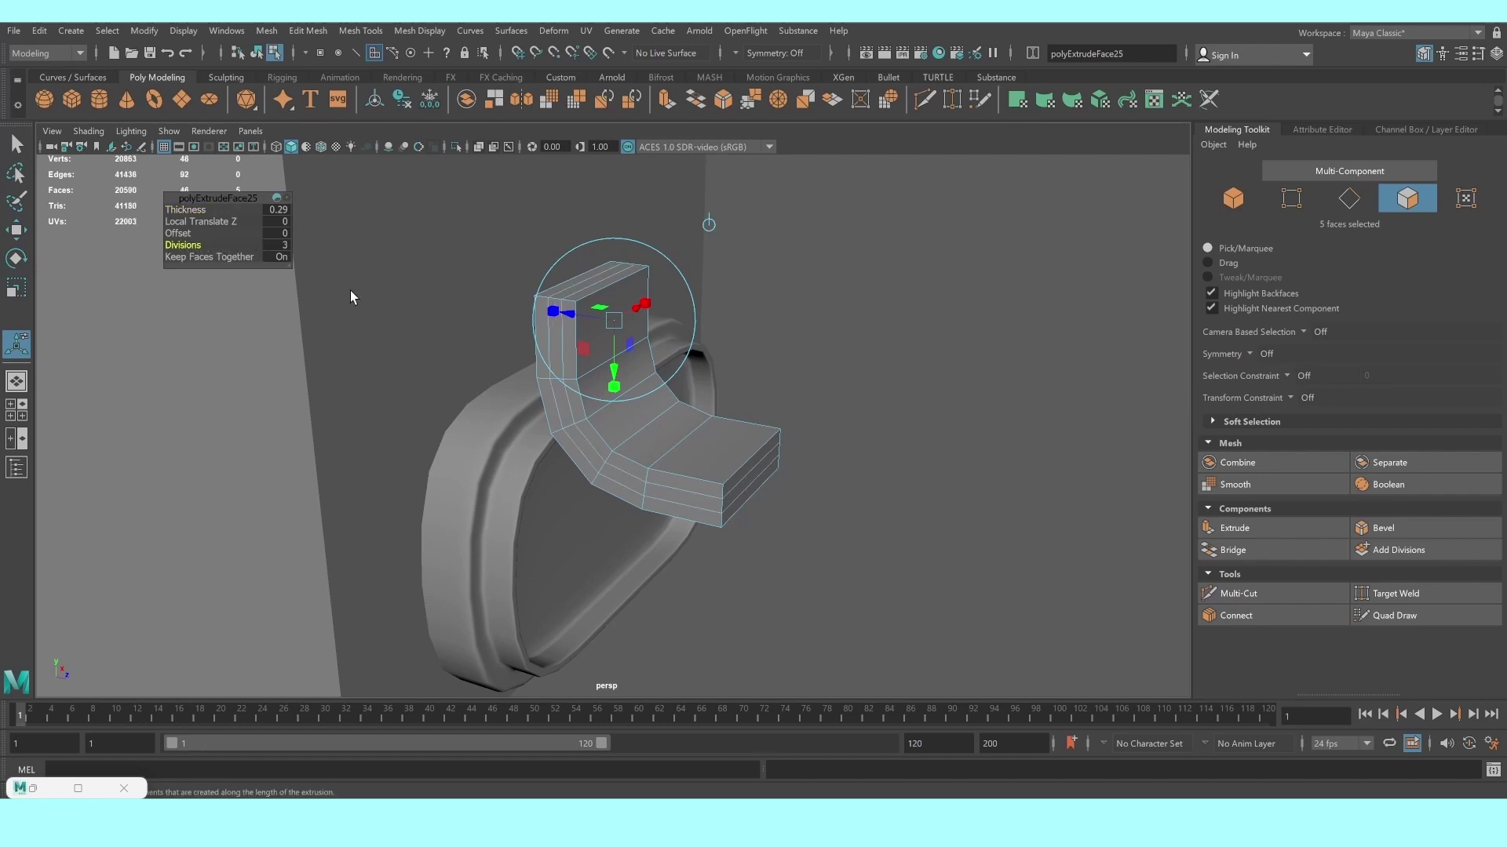
Return to object selection and Multi-Cut an edge loop along the bent bracket piece
mouse_move(724, 459)
right_mouse_down()
mouse_move(797, 423)
mouse_move(809, 389)
right_mouse_up()
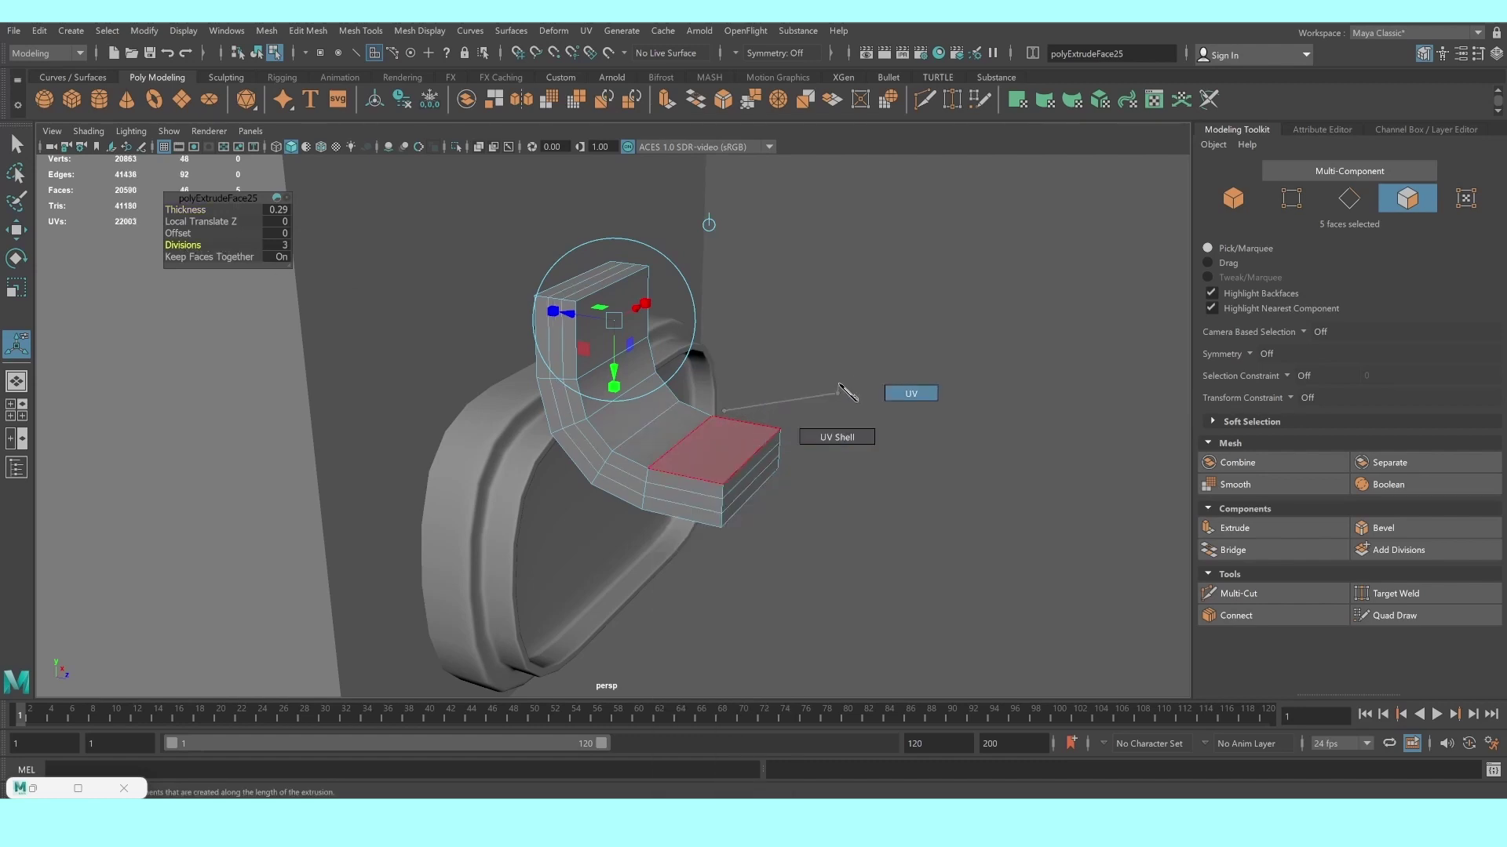
right_click_drag(617, 411, 718, 407)
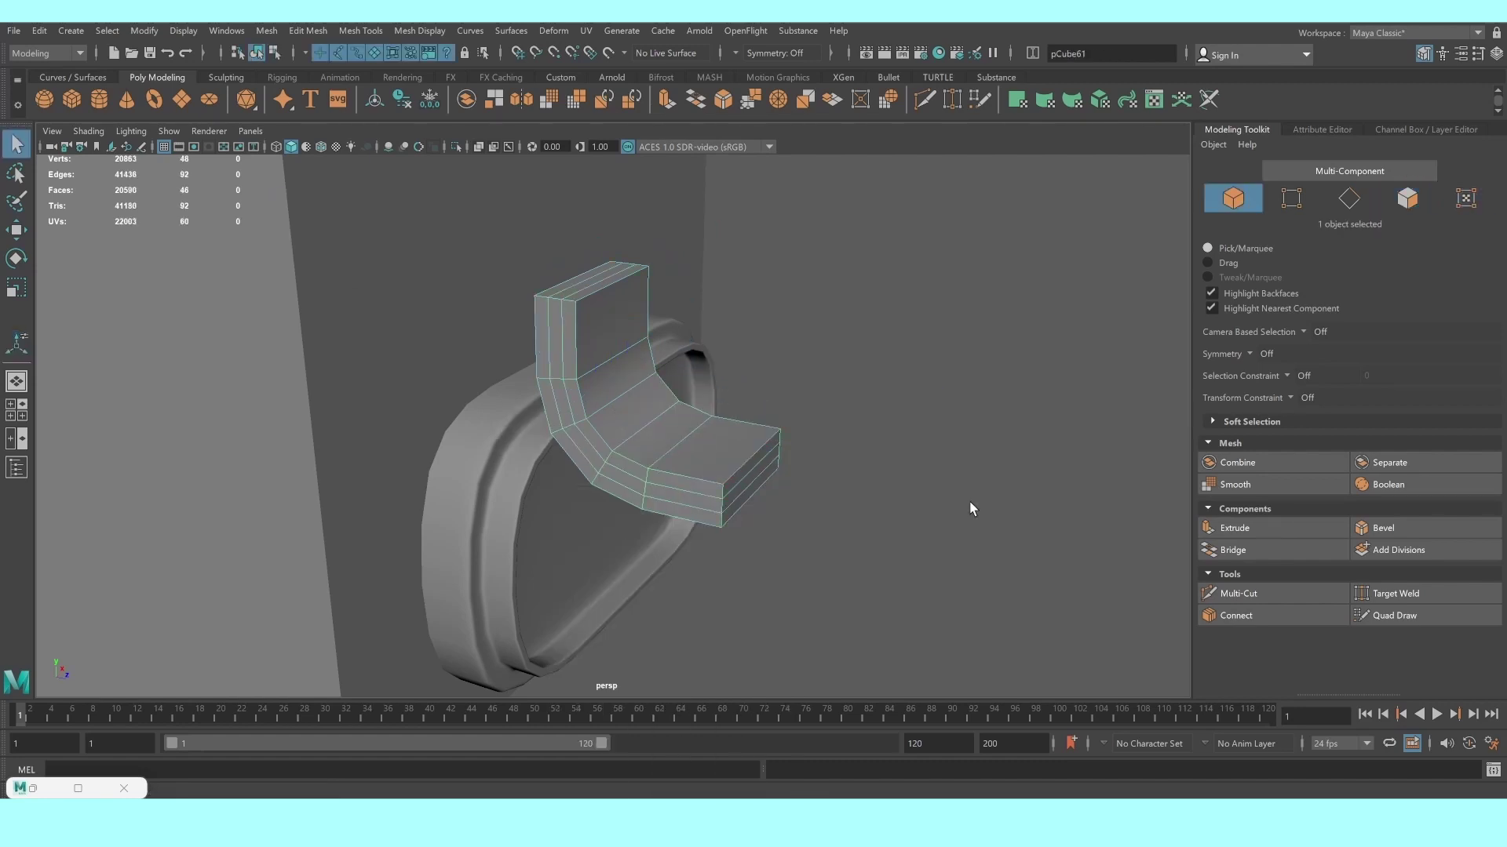
left_click_drag(968, 501, 897, 532, "alt")
left_click(1241, 597)
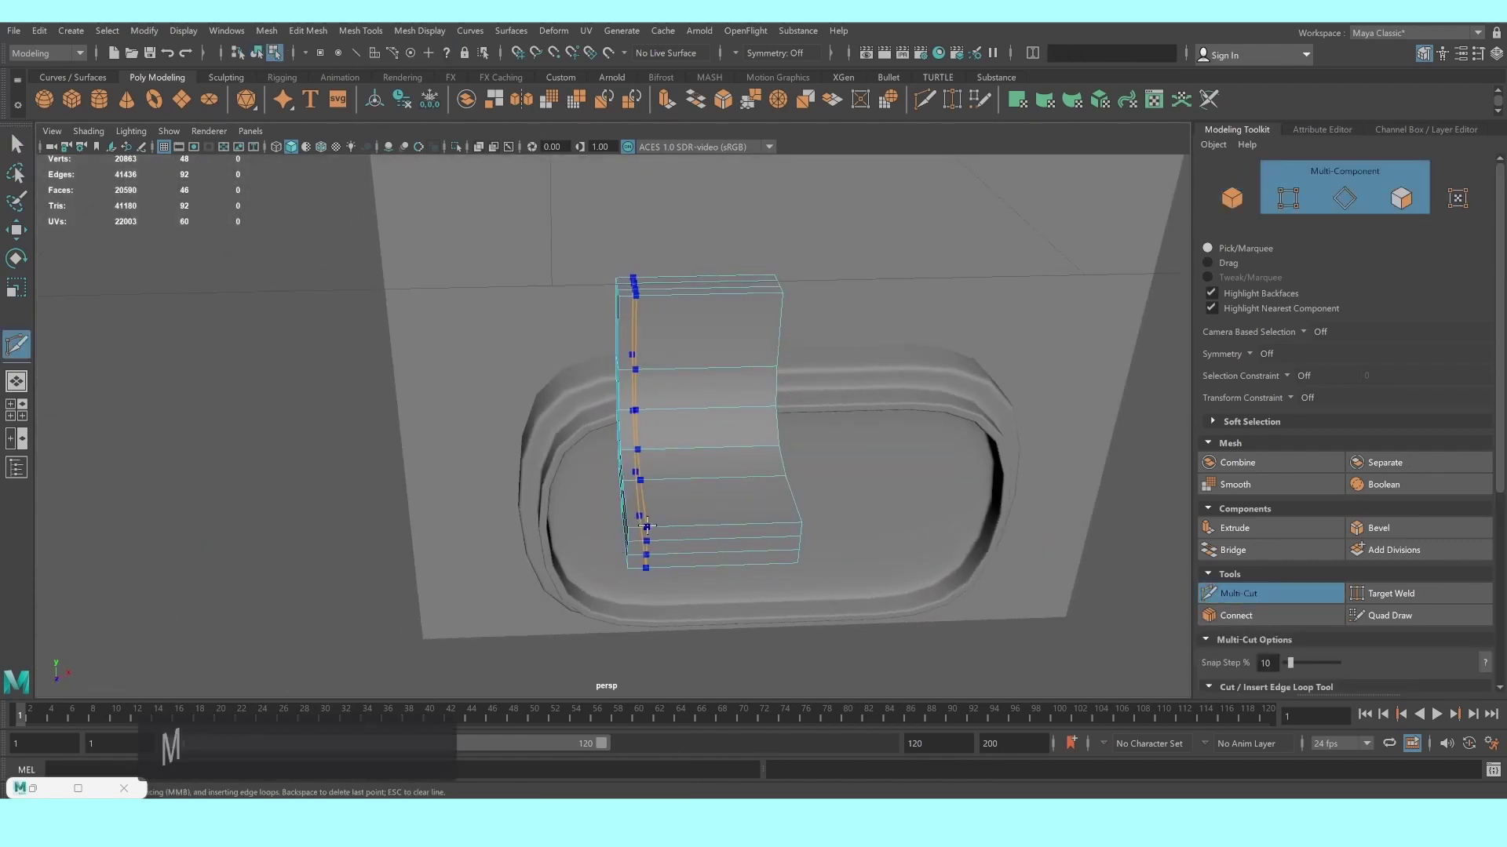
left_click(625, 439, "ctrl")
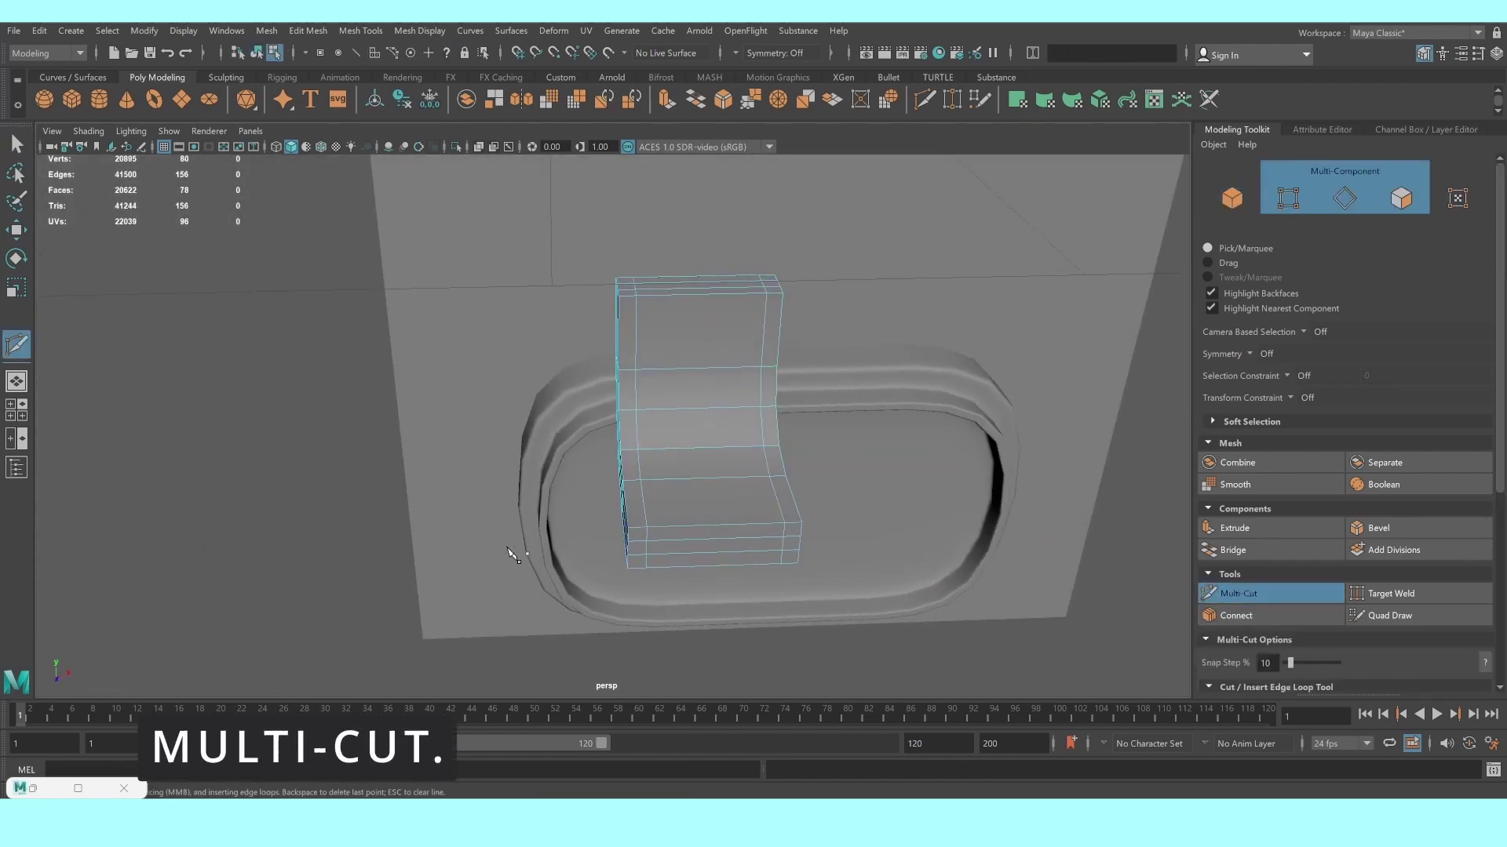
Add a support edge loop near the top and preview the piece smoothed (3)
mouse_move(514, 555)
left_mouse_down("alt")
mouse_move(605, 555)
mouse_move(716, 468)
left_mouse_up("alt")
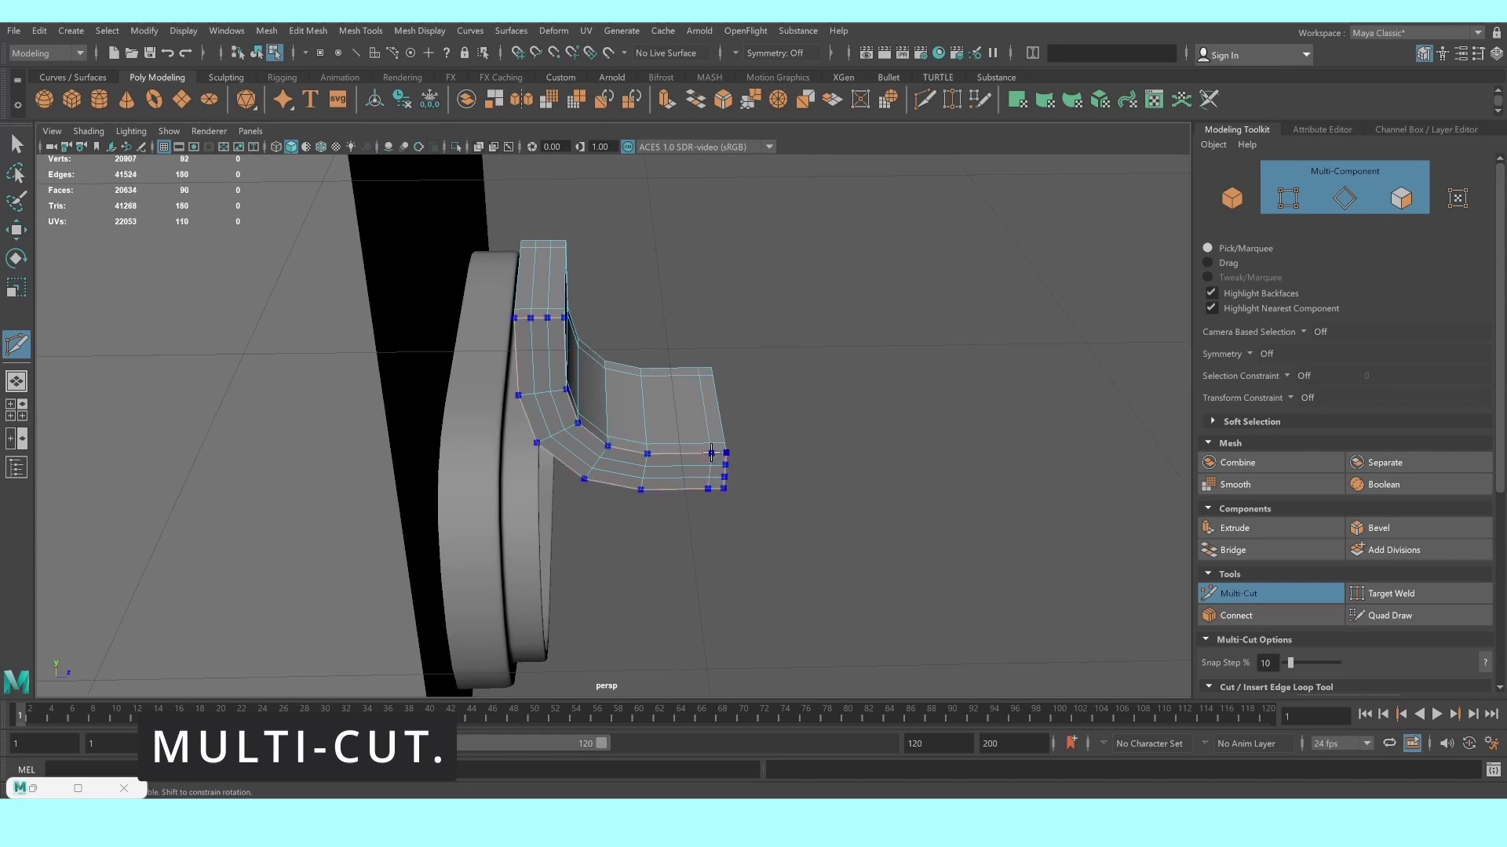
left_click_drag(512, 305, 590, 316, "alt")
left_click(590, 316, "ctrl")
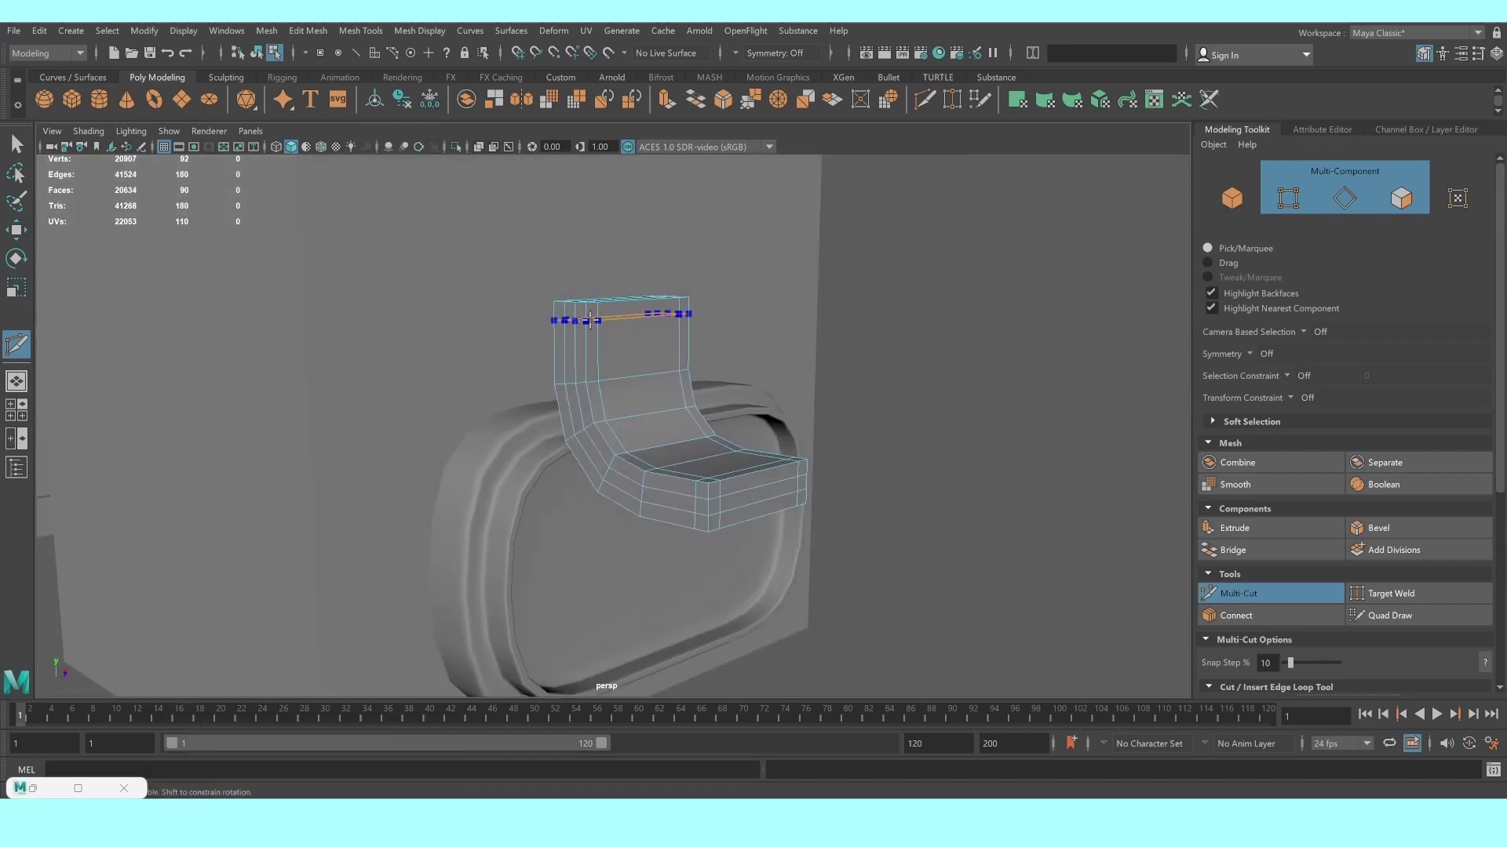
key("3")
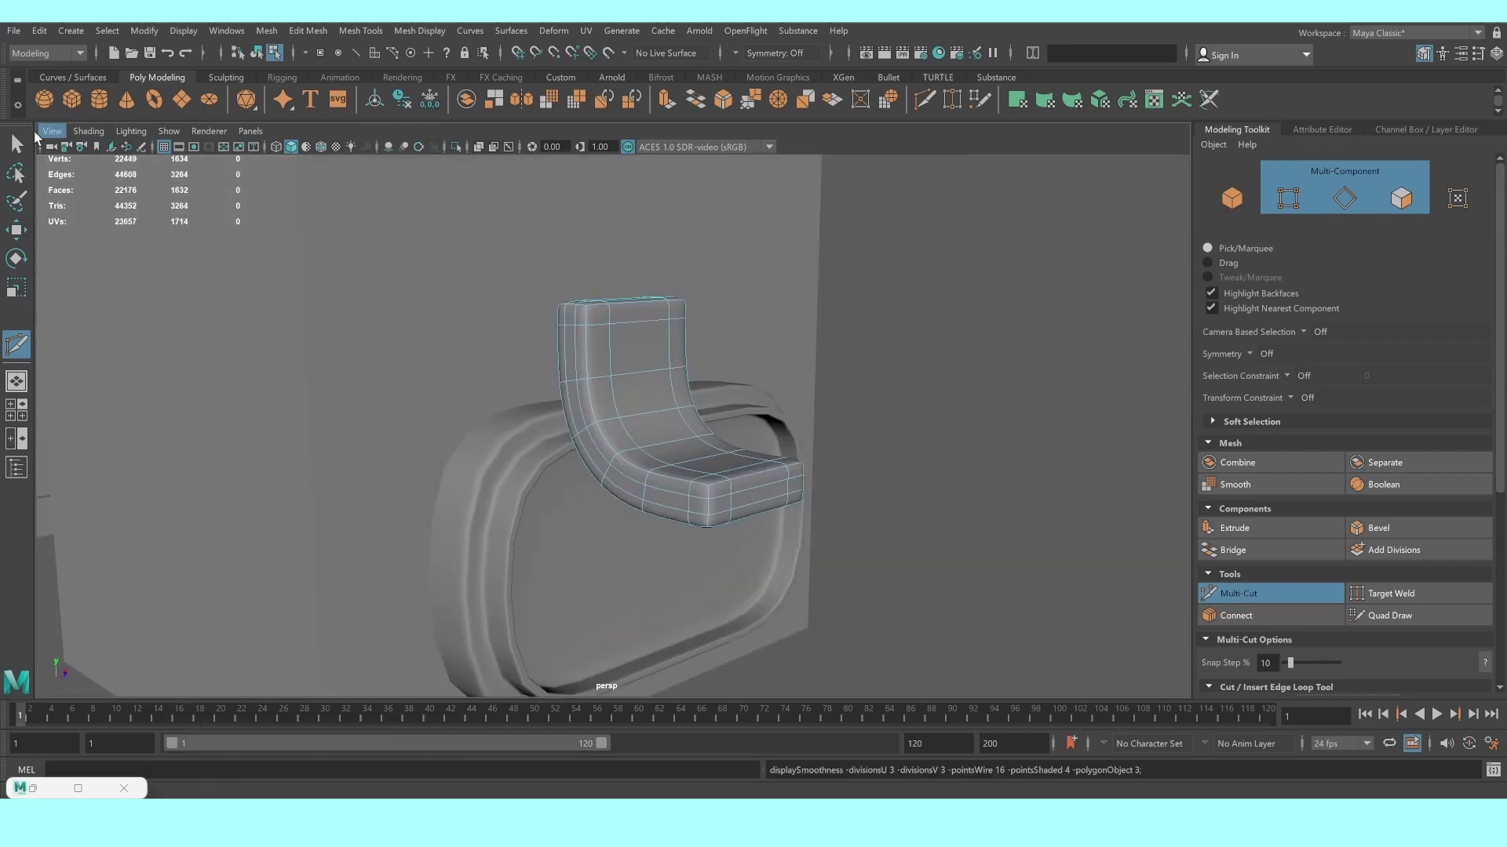
Shrink the curved bracket uniformly in the maximized top view
right_click_drag(657, 383, 737, 362)
key("space")
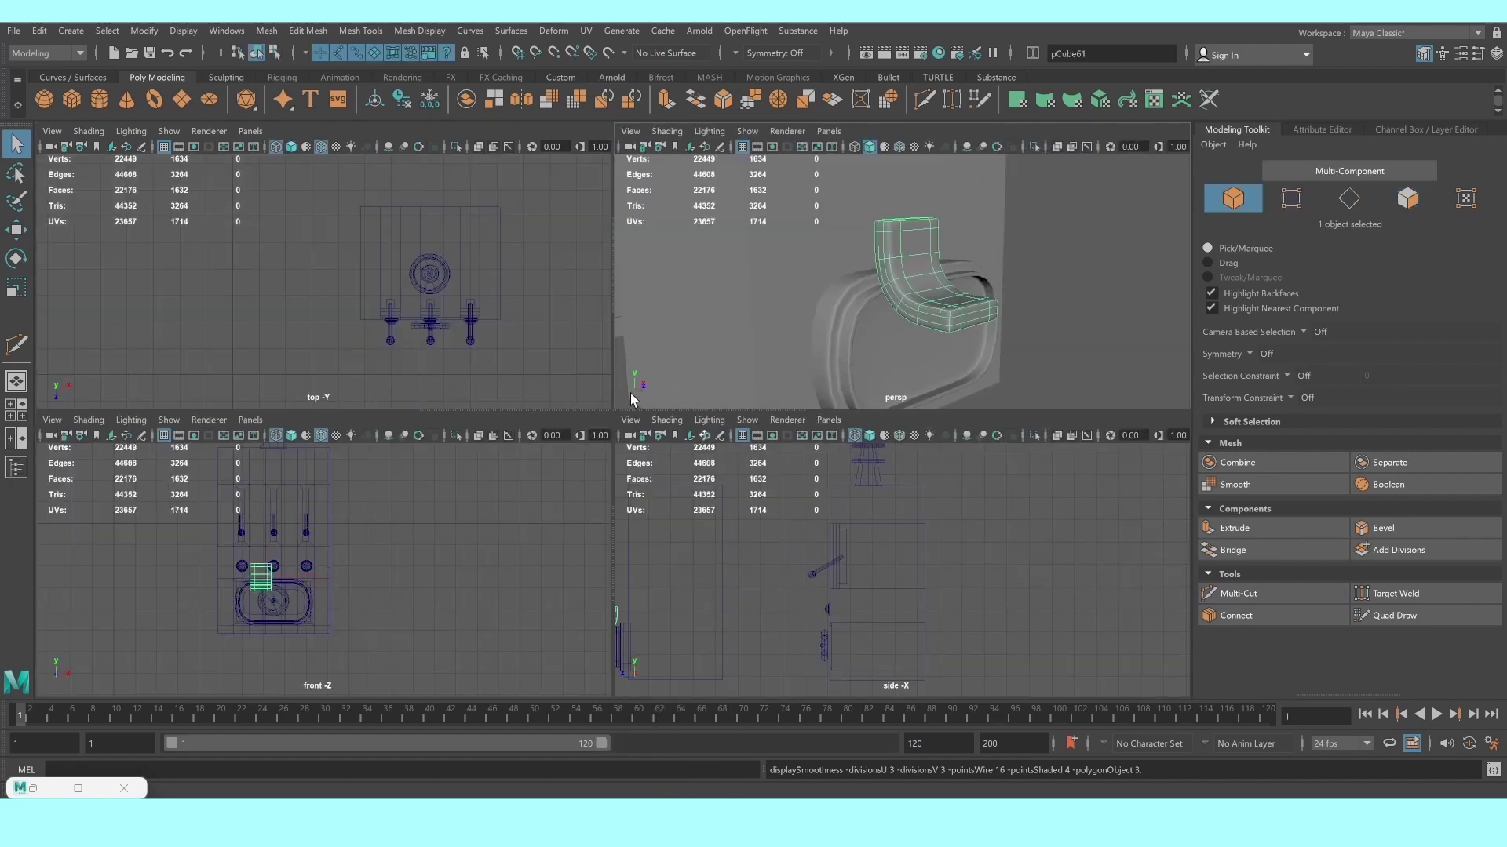
key("space")
scroll(530, 430, "down", 3)
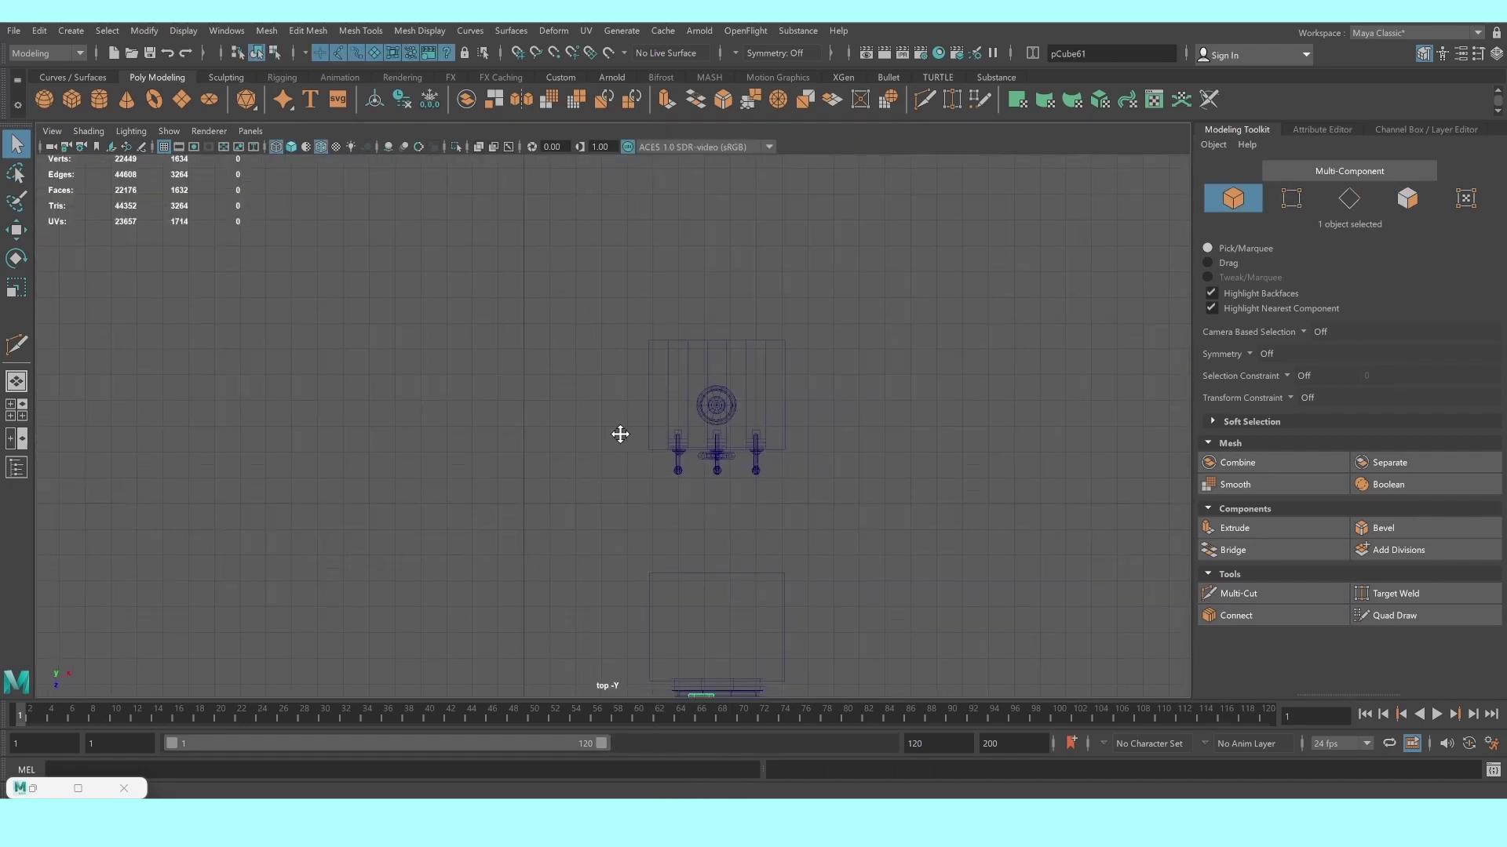
middle_click_drag(620, 434, 592, 336, "alt")
key("r")
scroll(733, 538, "up", 3)
scroll(751, 636, "up", 2)
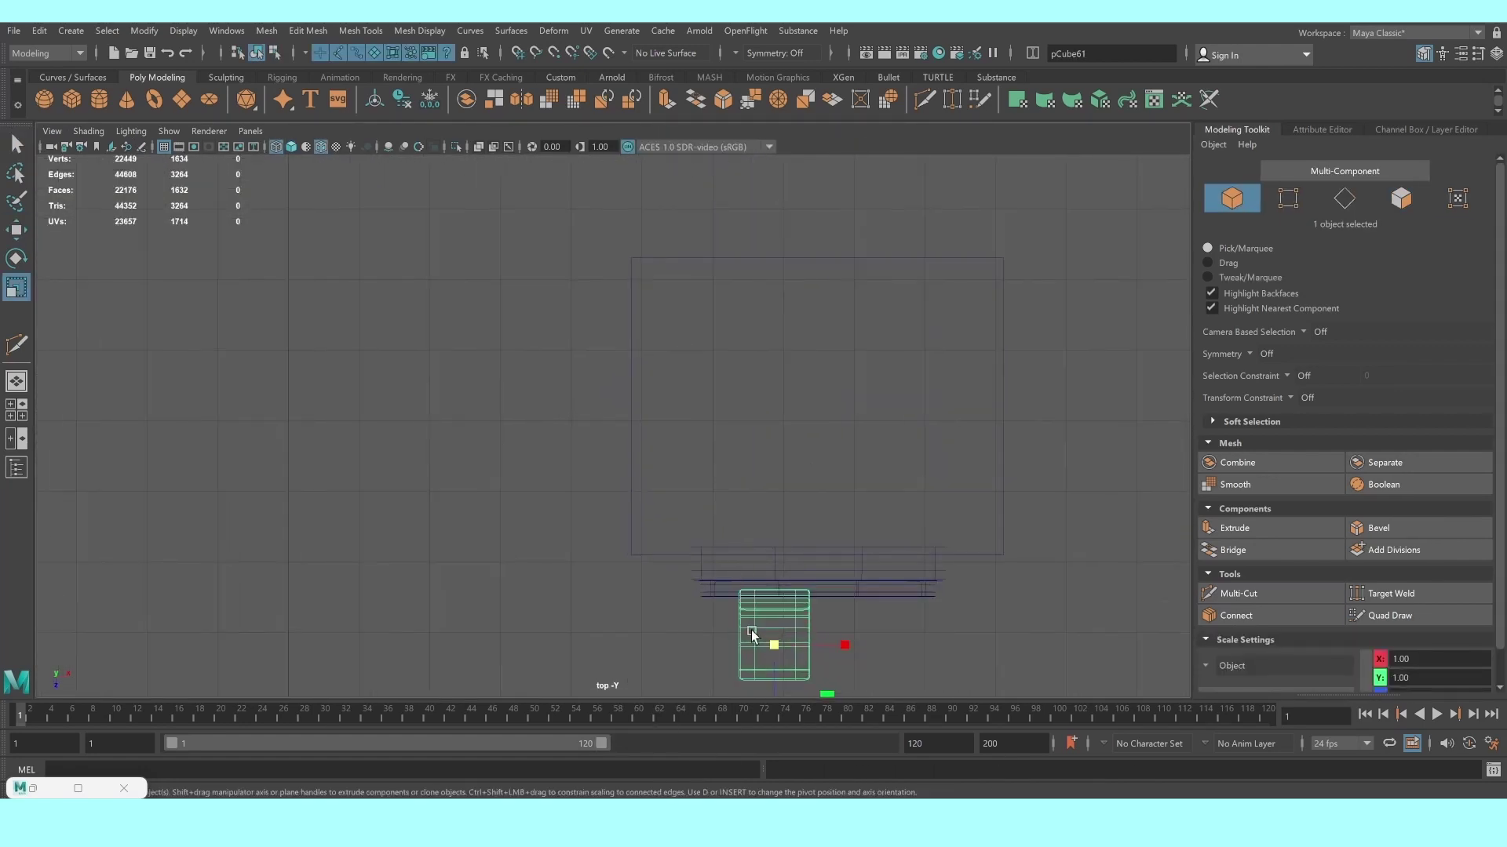
mouse_move(750, 636)
middle_mouse_down()
mouse_move(719, 640)
mouse_move(765, 618)
middle_mouse_up()
In perspective, shrink the bracket further and lower it onto the porthole rim
key("w")
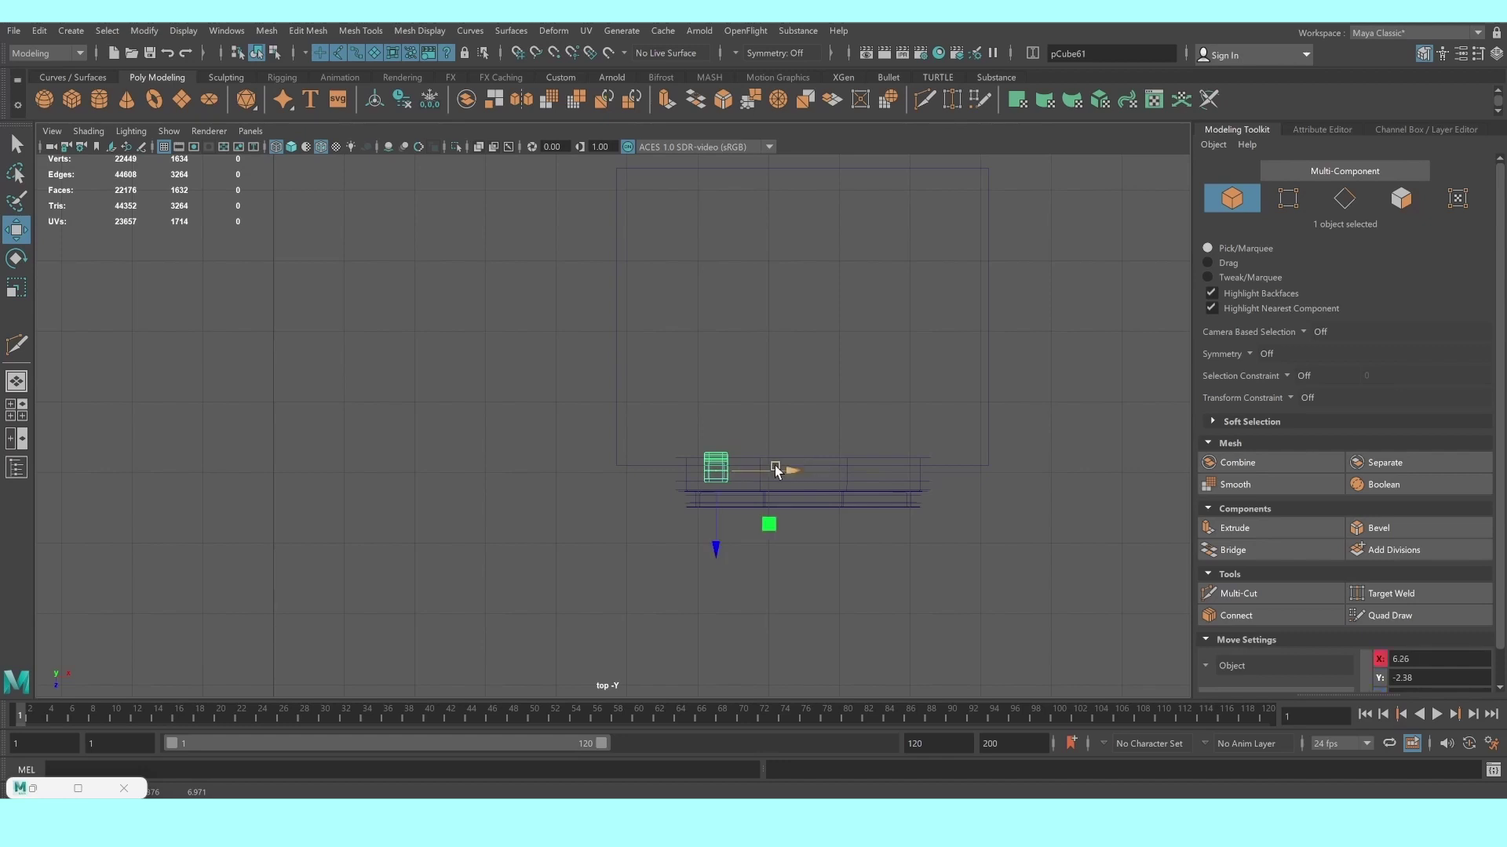
key("space")
key("space")
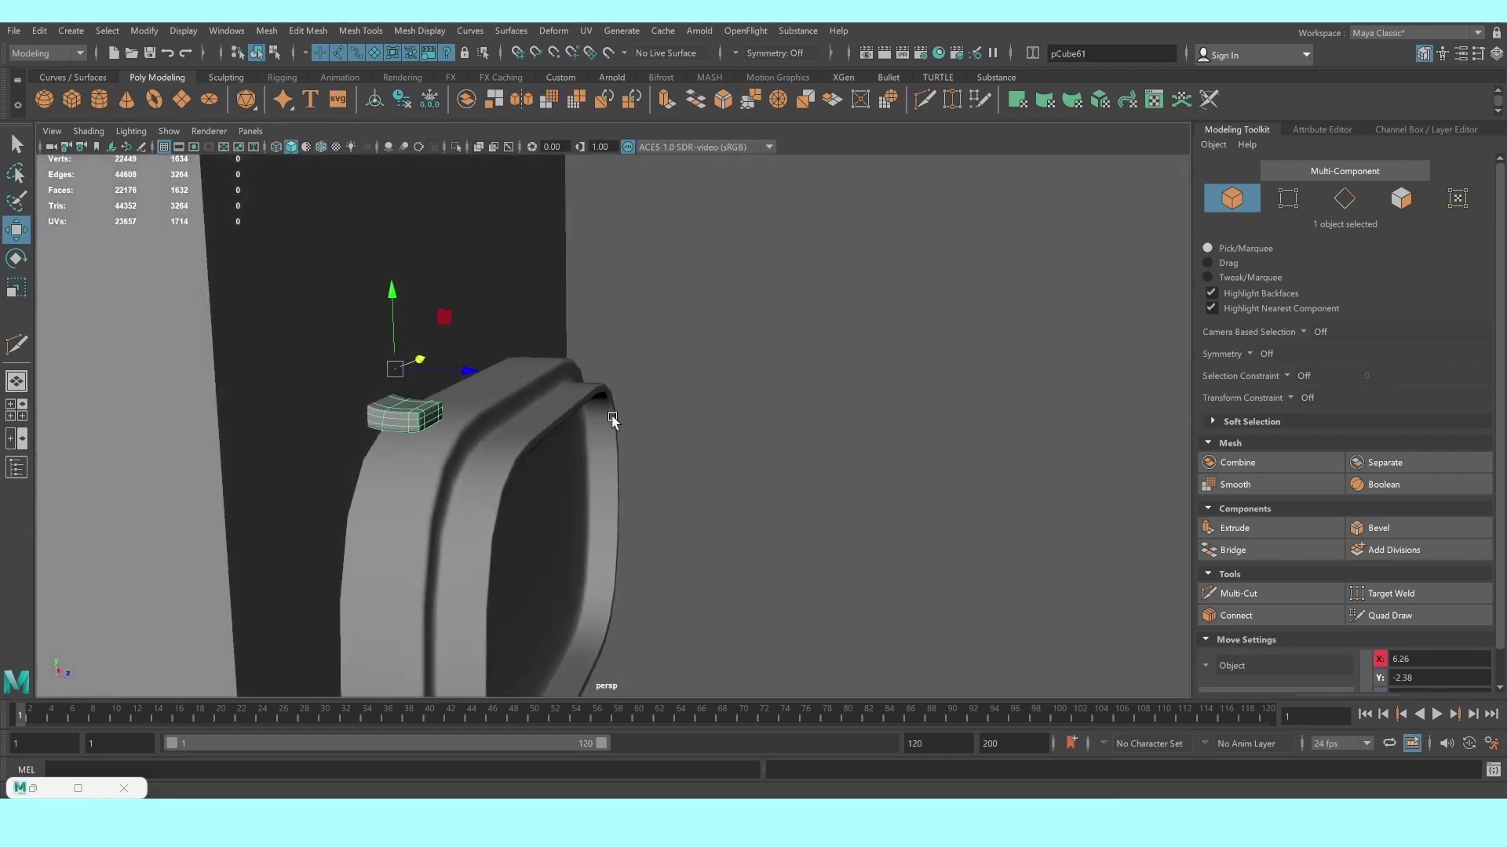
mouse_move(465, 359)
left_mouse_down("alt")
mouse_move(571, 307)
mouse_move(655, 293)
mouse_move(642, 324)
mouse_move(661, 332)
left_mouse_up("alt")
scroll(662, 332, "up", 2)
key("r")
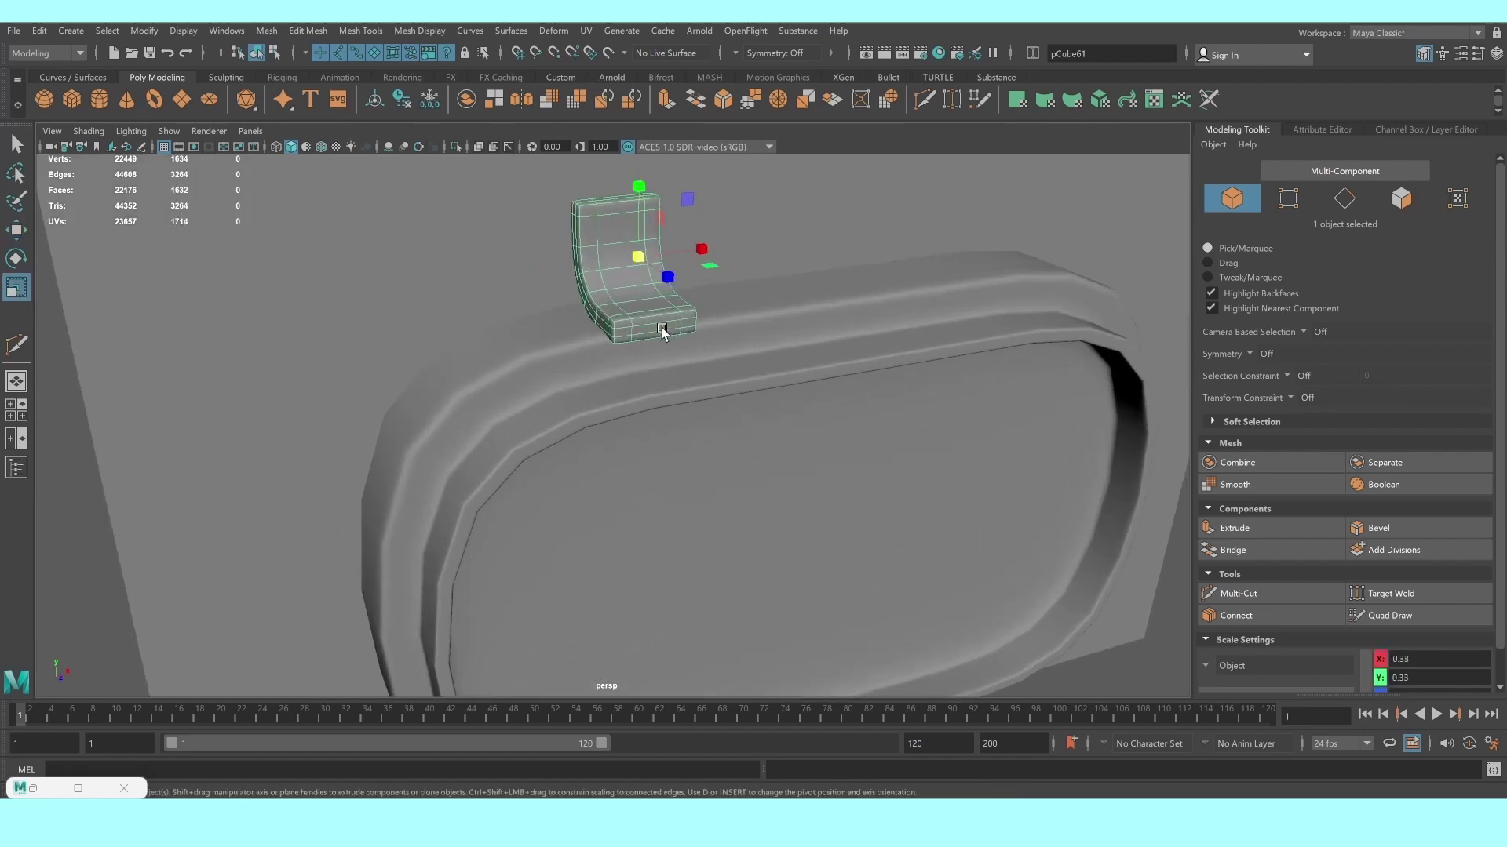
left_click_drag(641, 262, 613, 264)
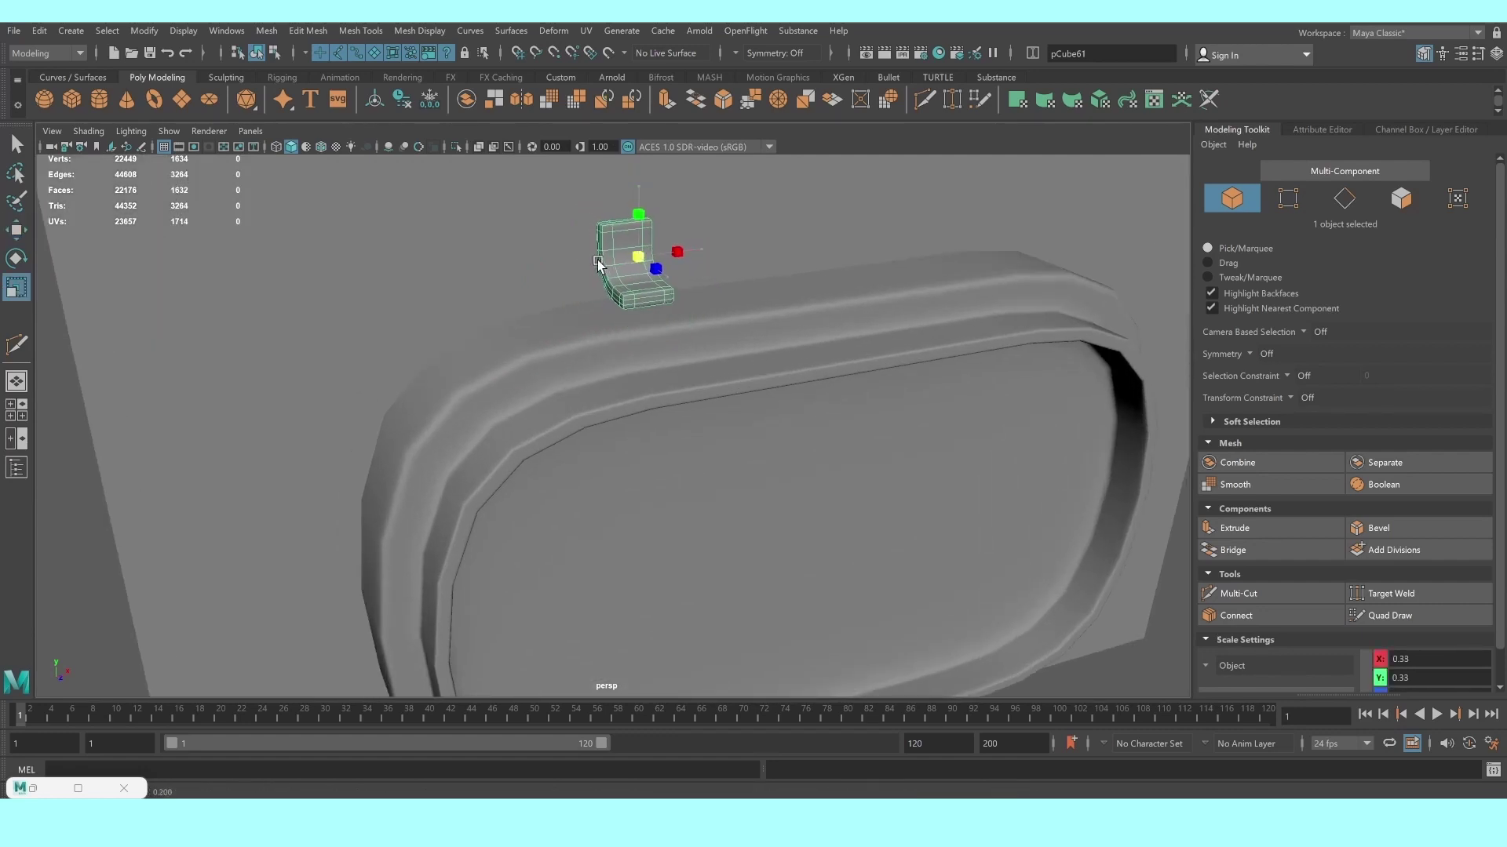
key("w")
left_click_drag(641, 185, 640, 216)
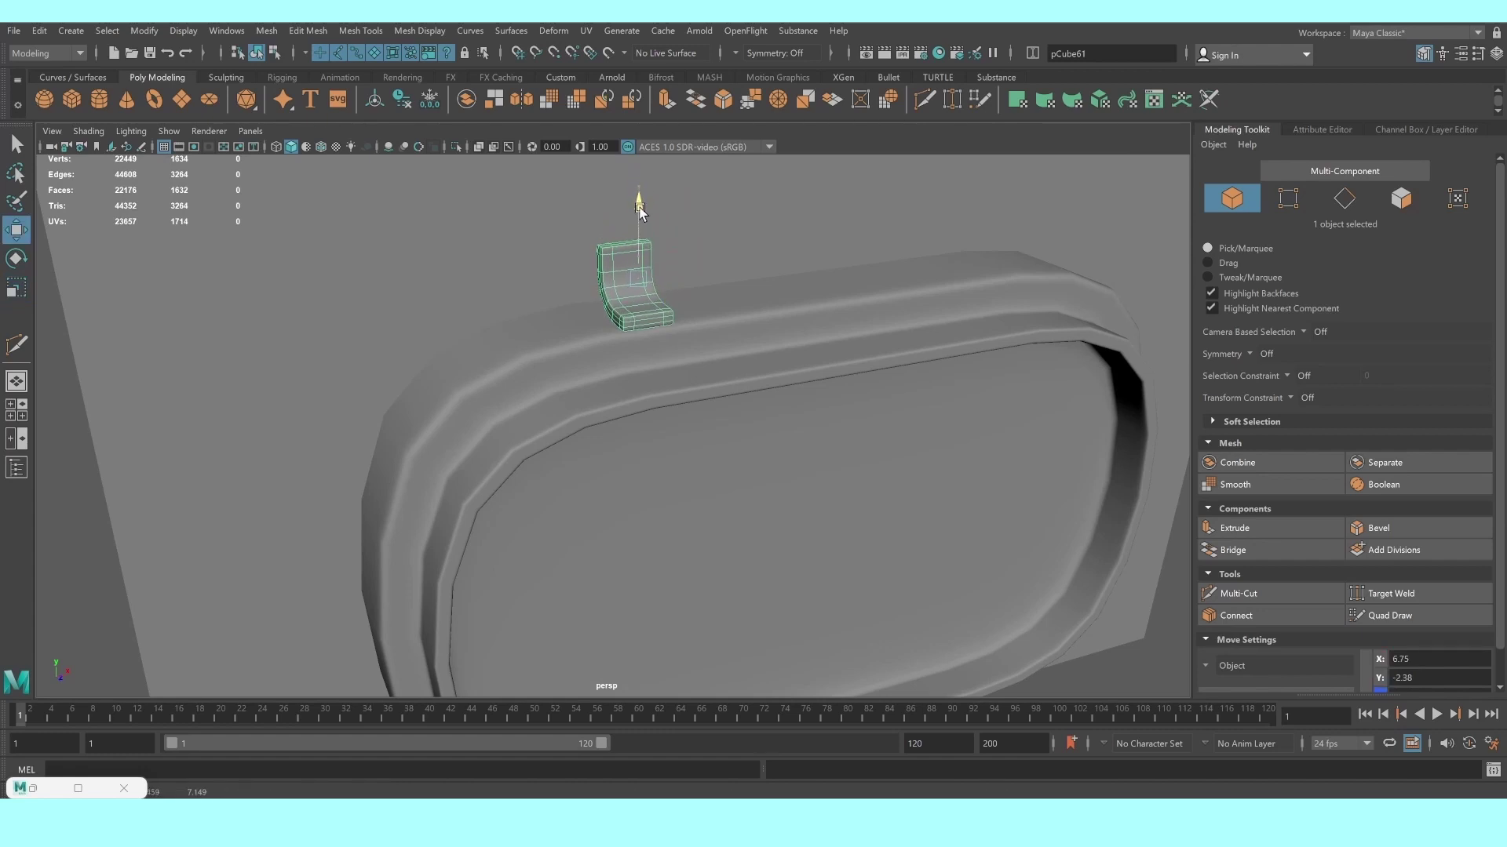
Orbit out to inspect the bracket on the rim and the box trim
mouse_move(649, 294)
left_mouse_down("alt")
mouse_move(672, 303)
mouse_move(483, 386)
mouse_move(468, 345)
left_mouse_up("alt")
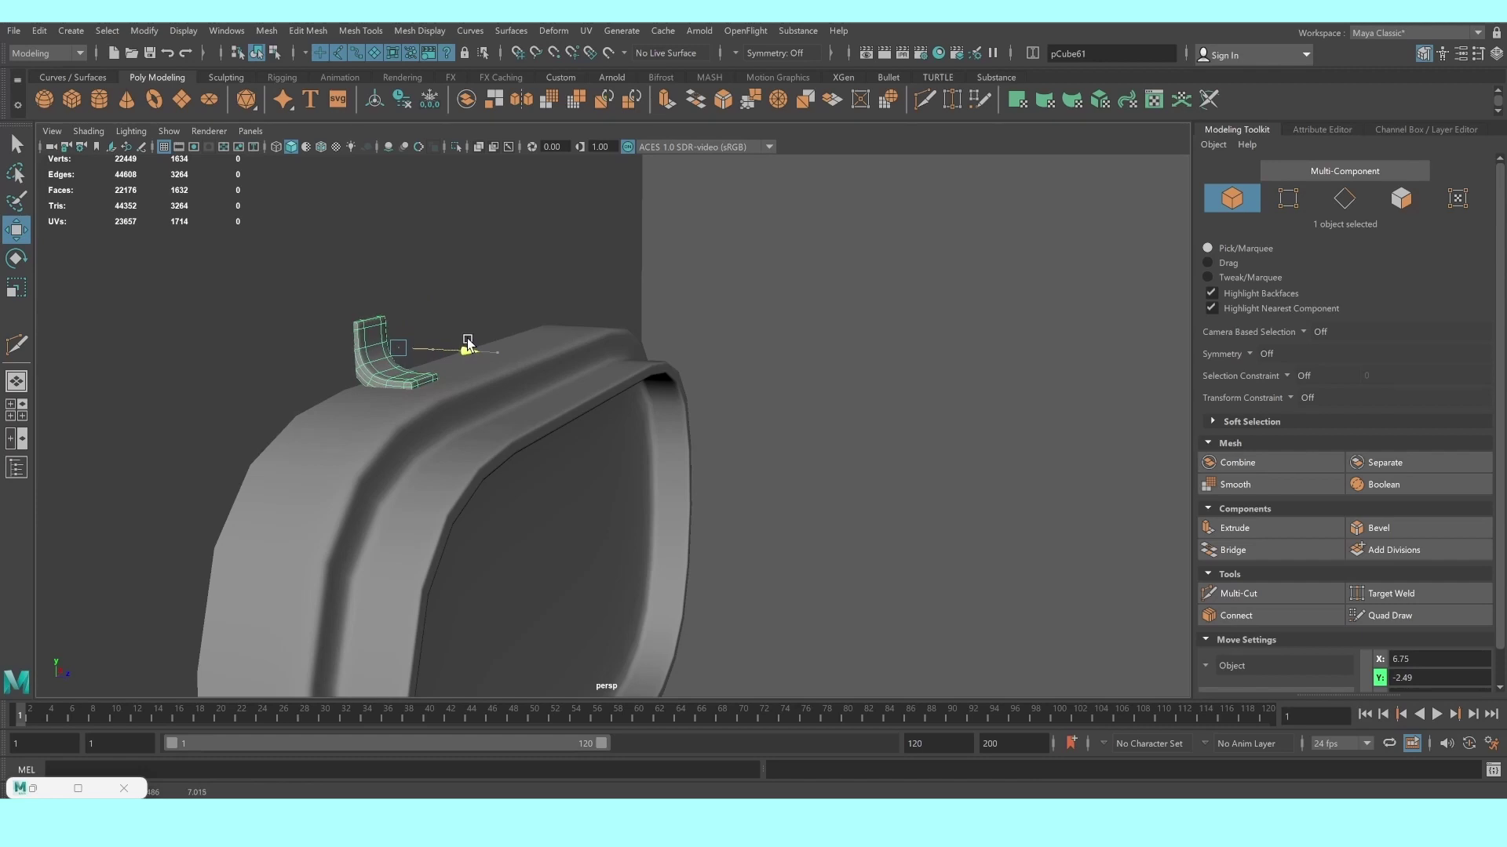
left_click(837, 283)
left_click_drag(836, 283, 793, 360, "alt")
scroll(792, 359, "down", 5)
left_click_drag(762, 420, 659, 428, "alt")
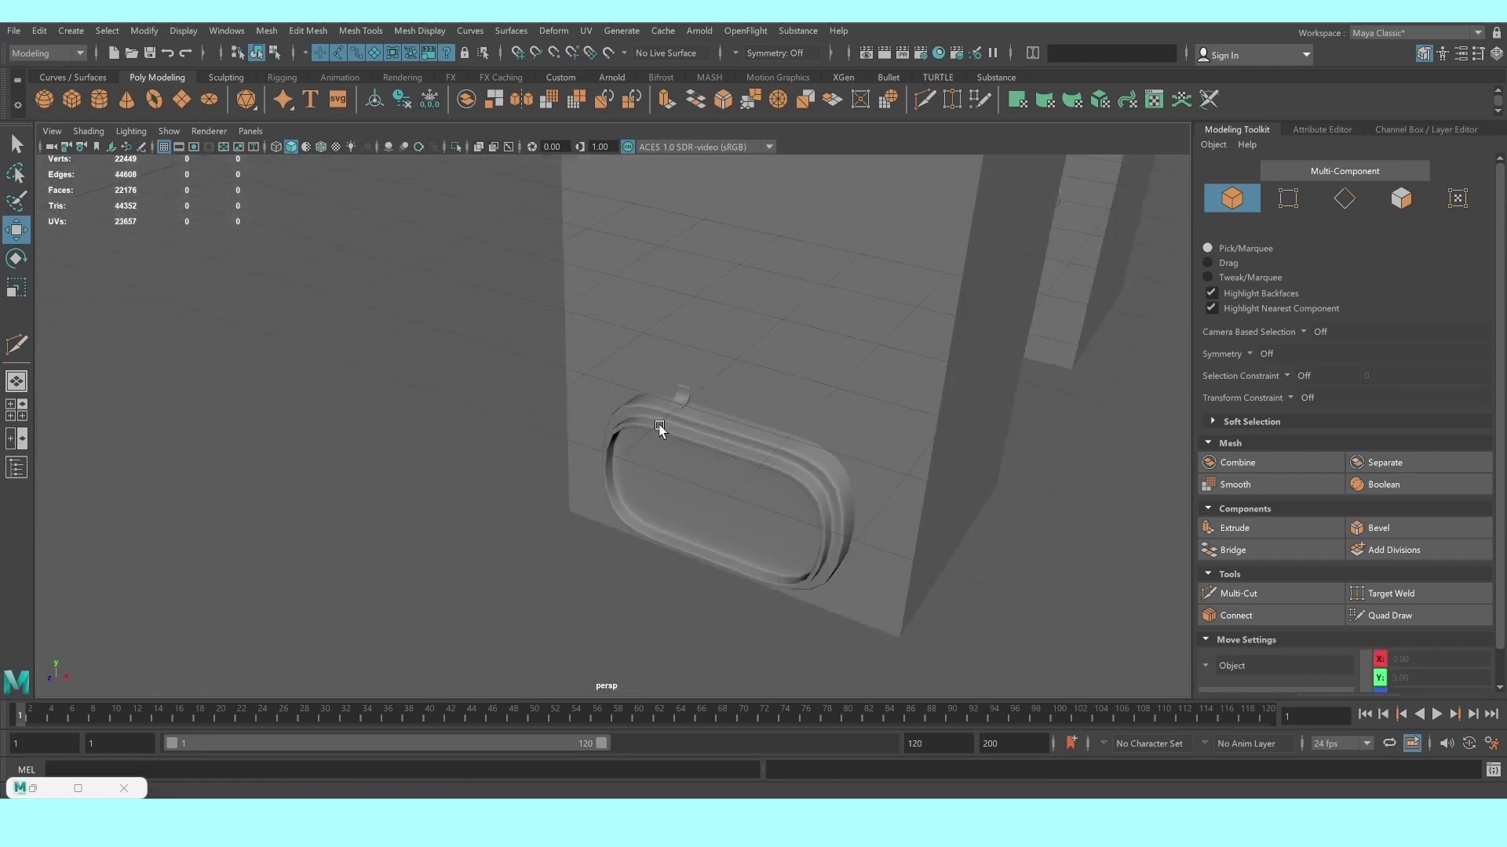
scroll(696, 427, "up", 2)
scroll(760, 380, "up", 2)
scroll(619, 377, "up", 2)
scroll(640, 323, "up", 2)
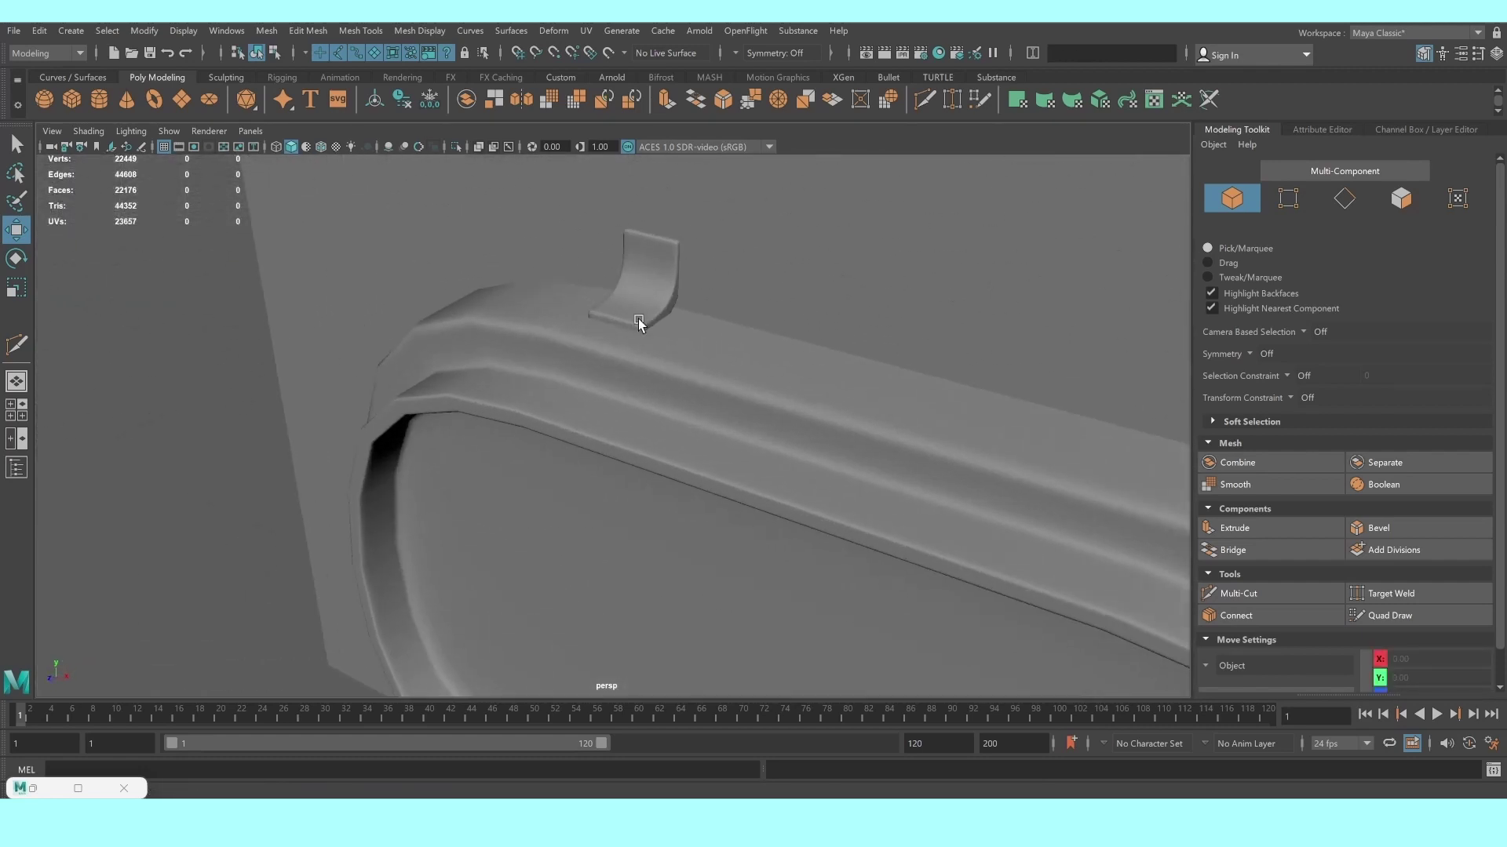
Reselect the bracket, undo a trial flatten, and raise it slightly above the rim
left_click(639, 323)
key("r")
left_click_drag(640, 284, 652, 282)
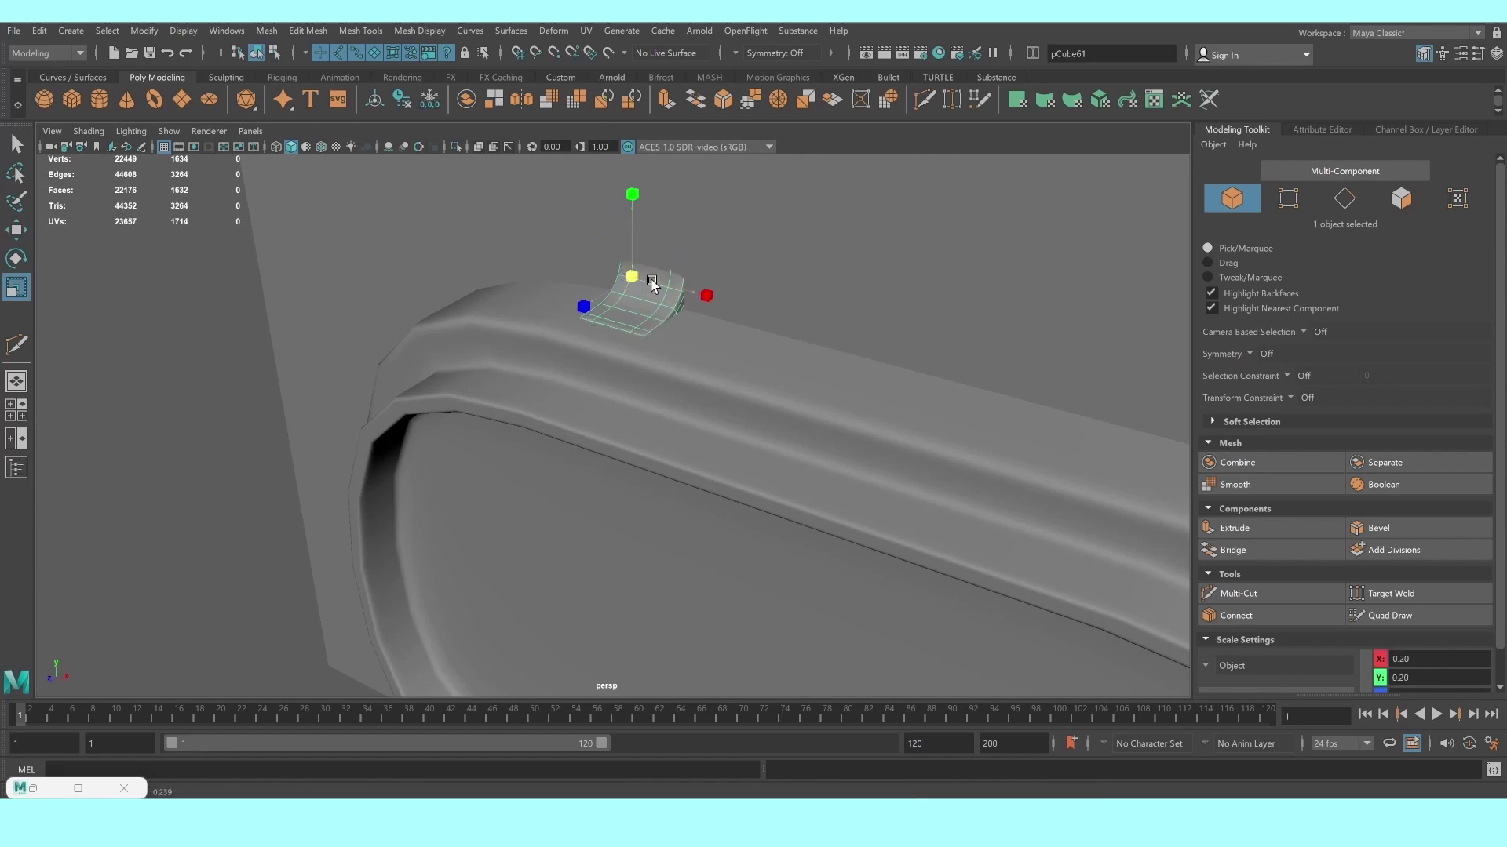
key("w")
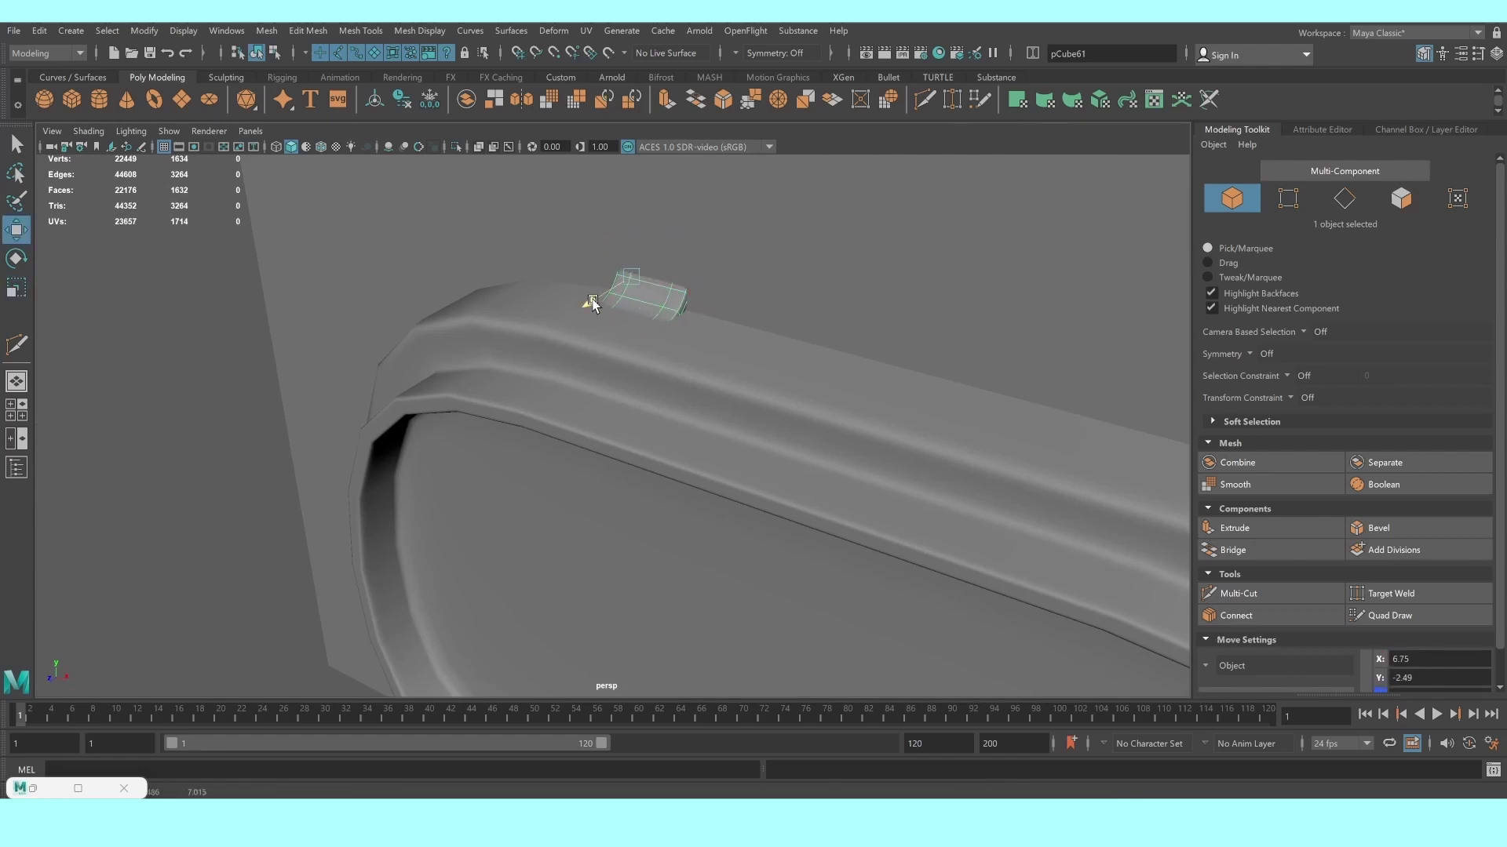
key("ctrl+z")
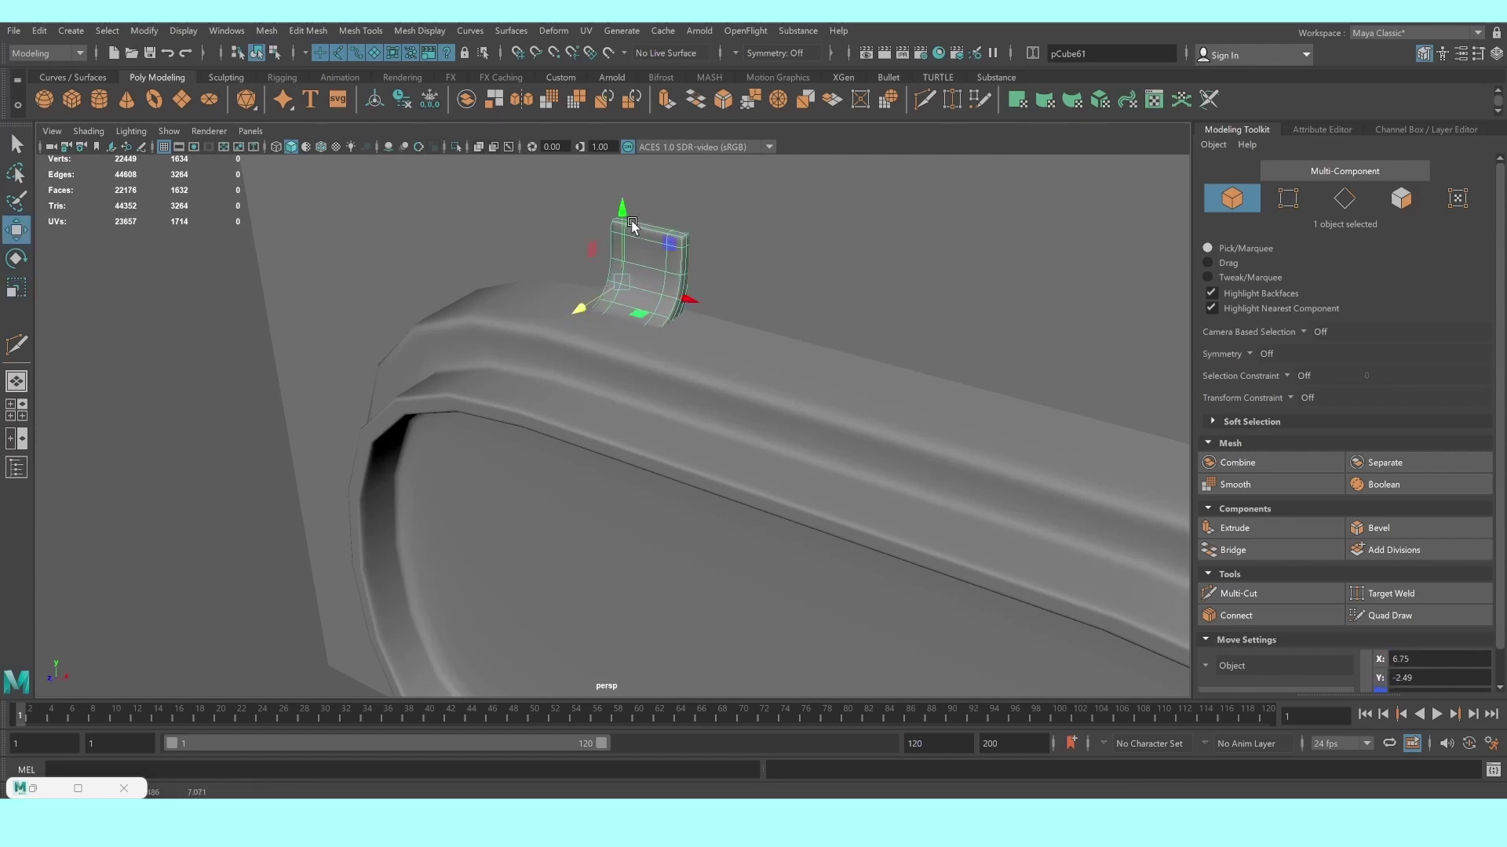
left_click_drag(626, 223, 629, 209)
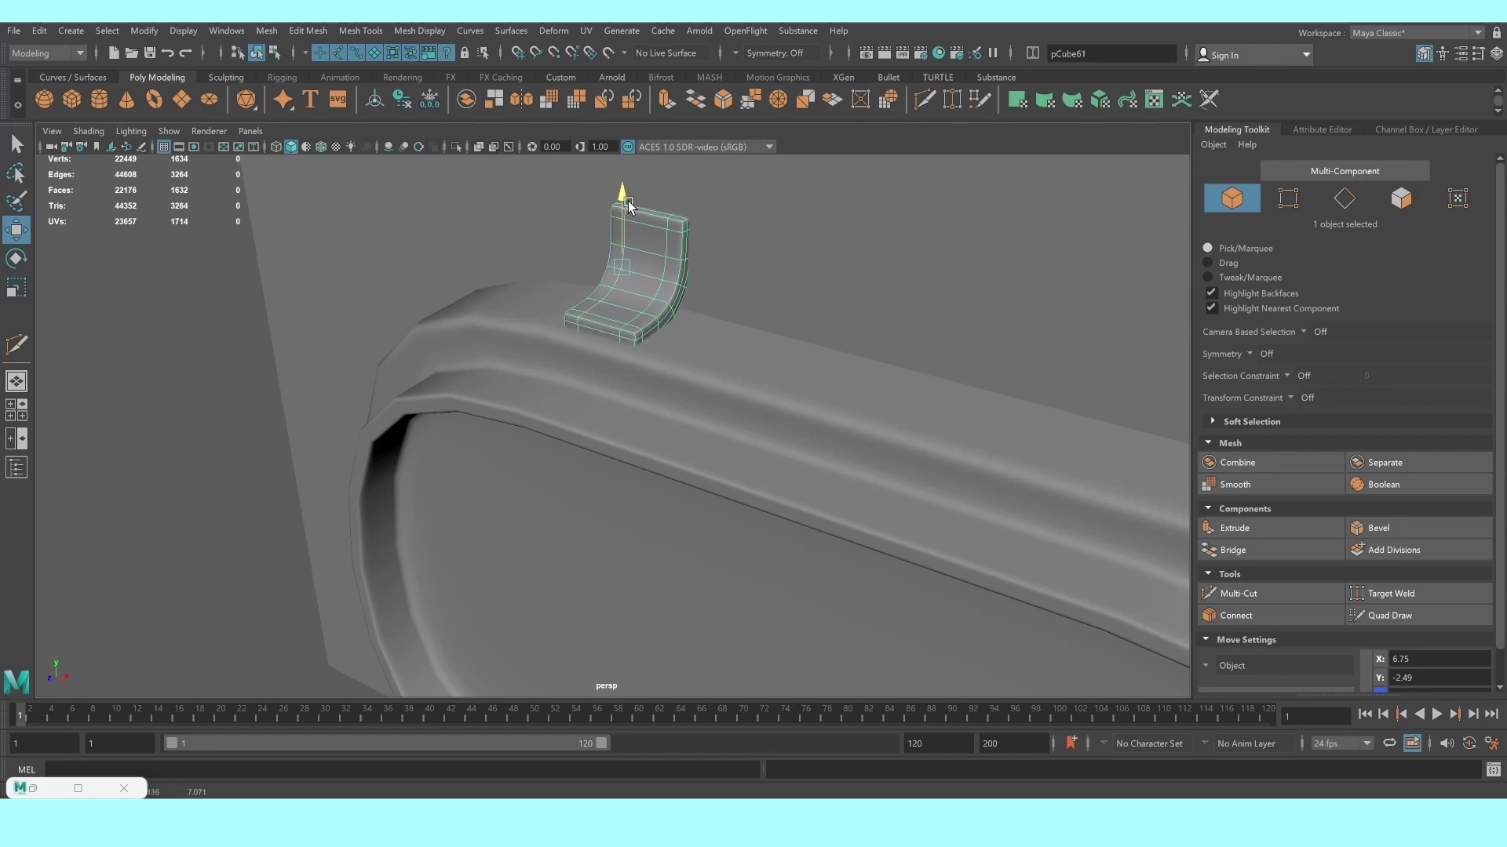
left_click(202, 296)
mouse_move(201, 296)
left_mouse_down("alt")
mouse_move(471, 454)
mouse_move(599, 427)
left_mouse_up("alt")
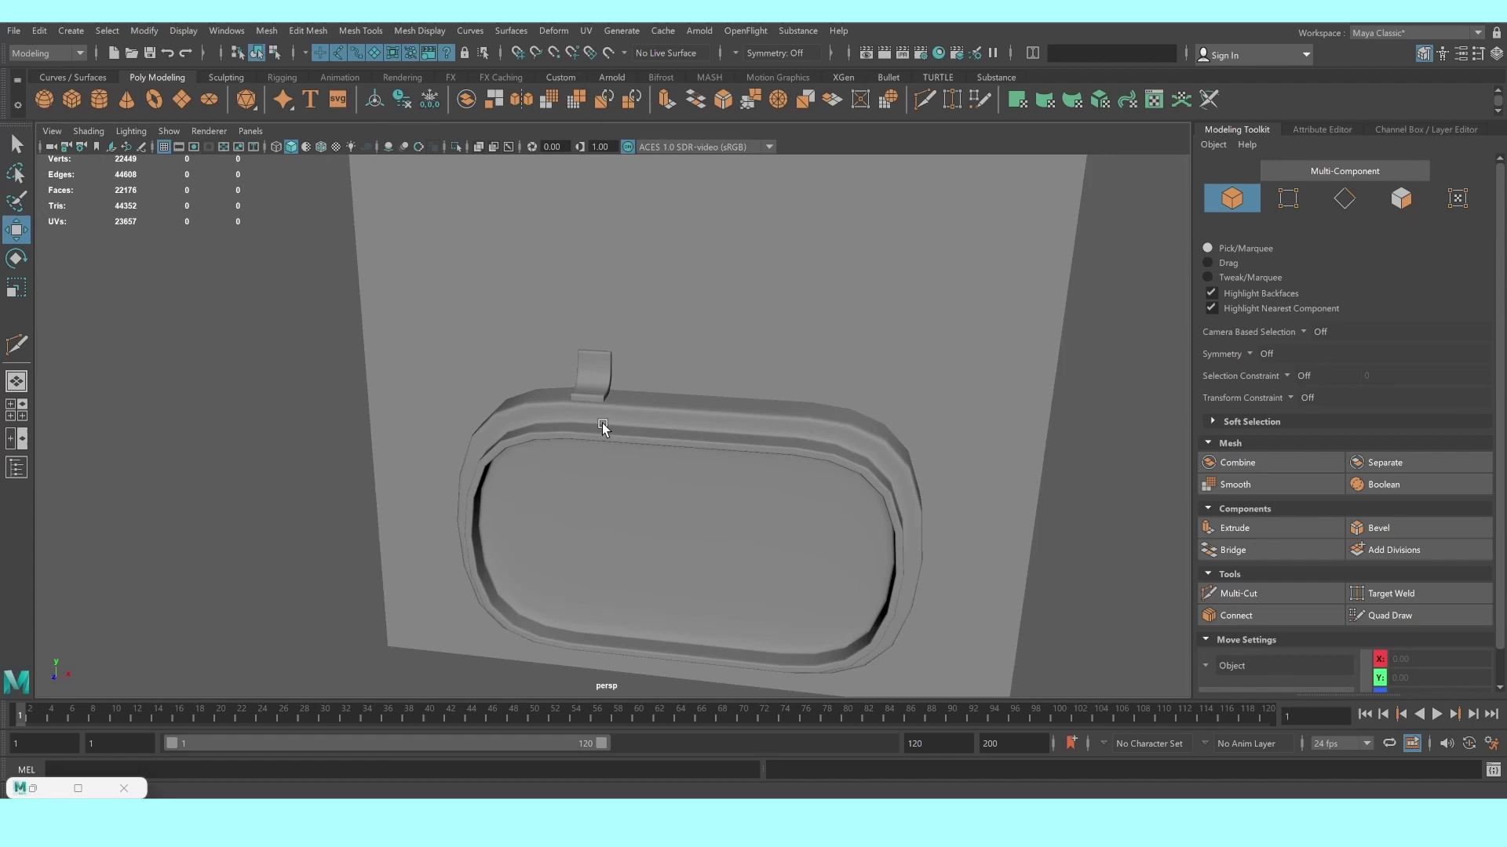
scroll(597, 345, "up", 5)
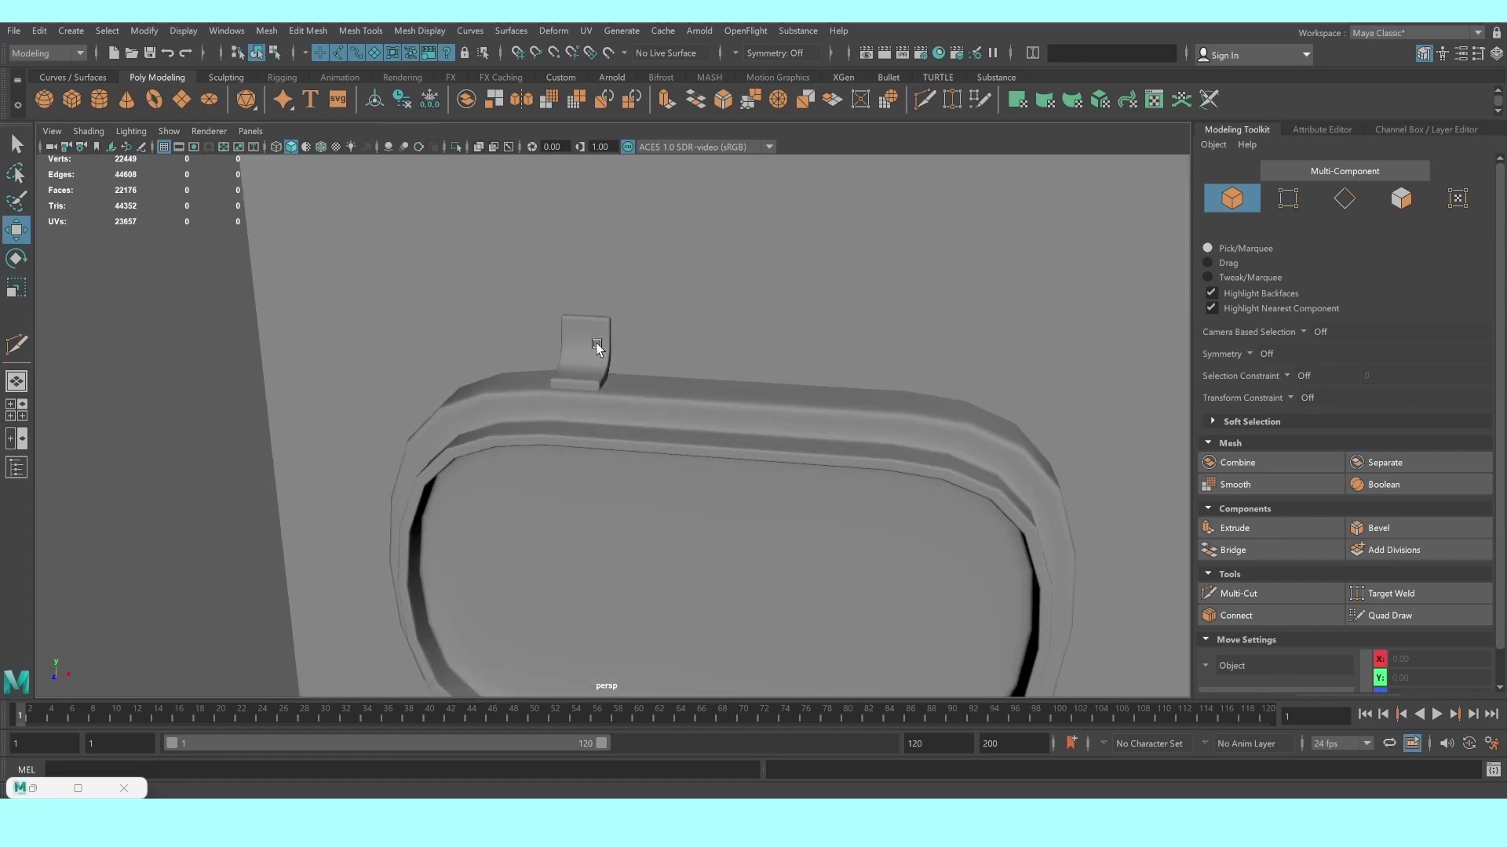
Slide the hook bracket copy right along the top rim and select both top brackets
left_click(595, 347)
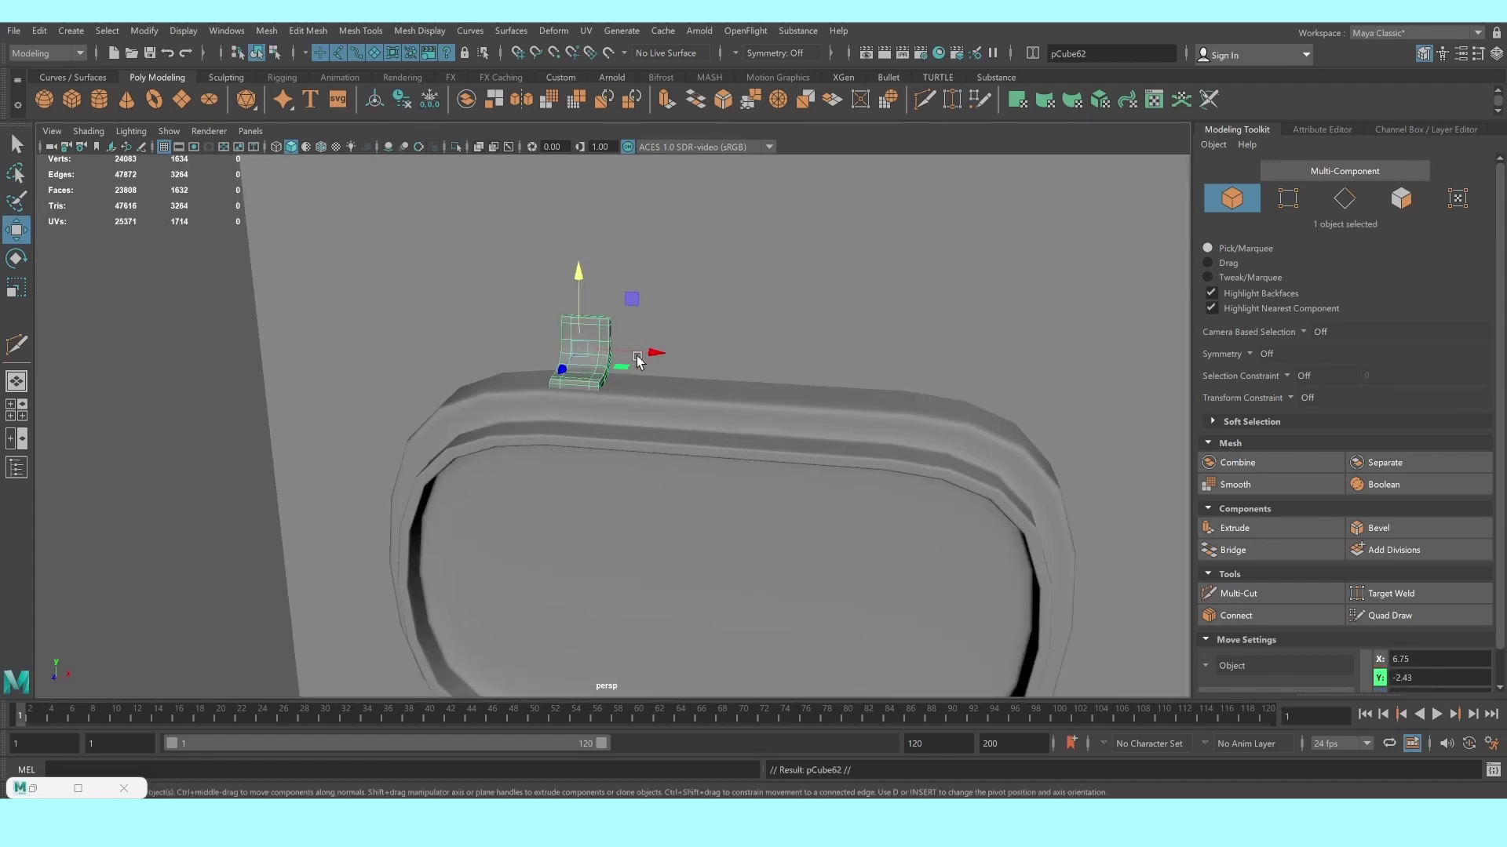
left_click_drag(637, 361, 919, 375)
key("space")
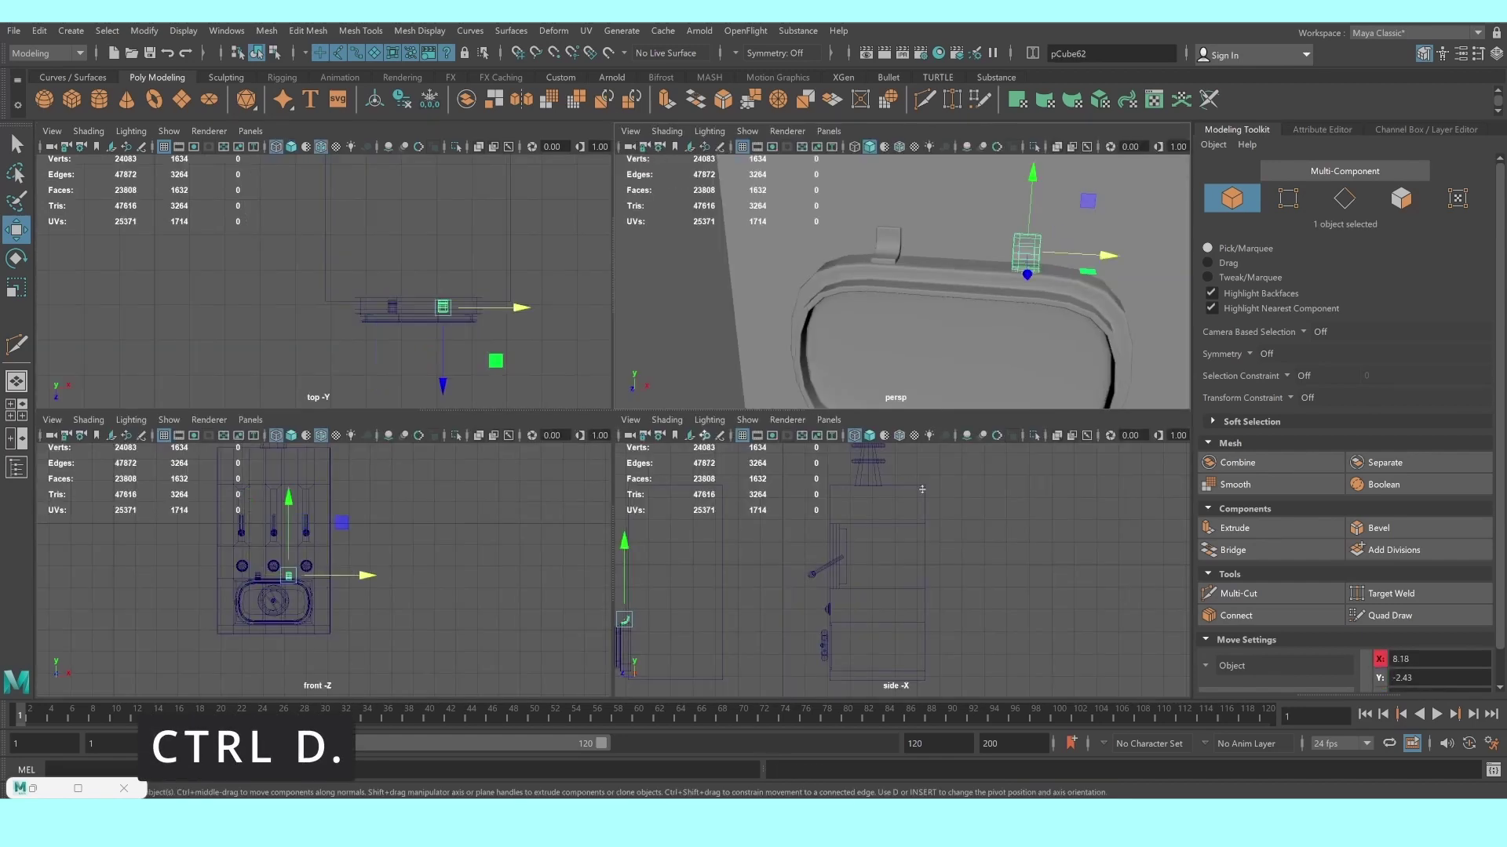
key("space")
scroll(474, 555, "up", 3)
scroll(505, 554, "up", 2)
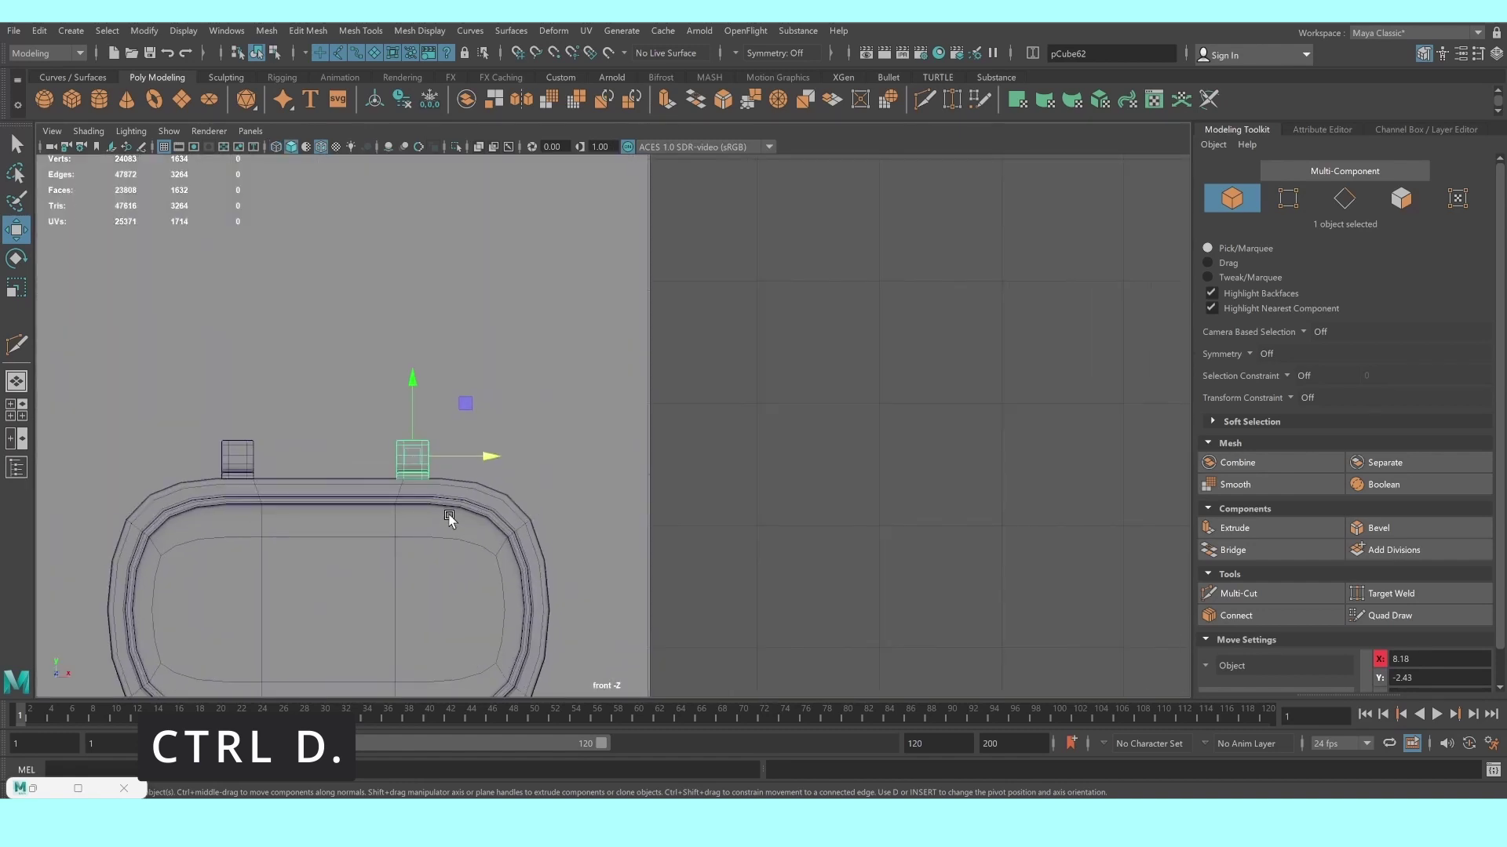
scroll(608, 423, "up", 2)
scroll(620, 401, "up", 1)
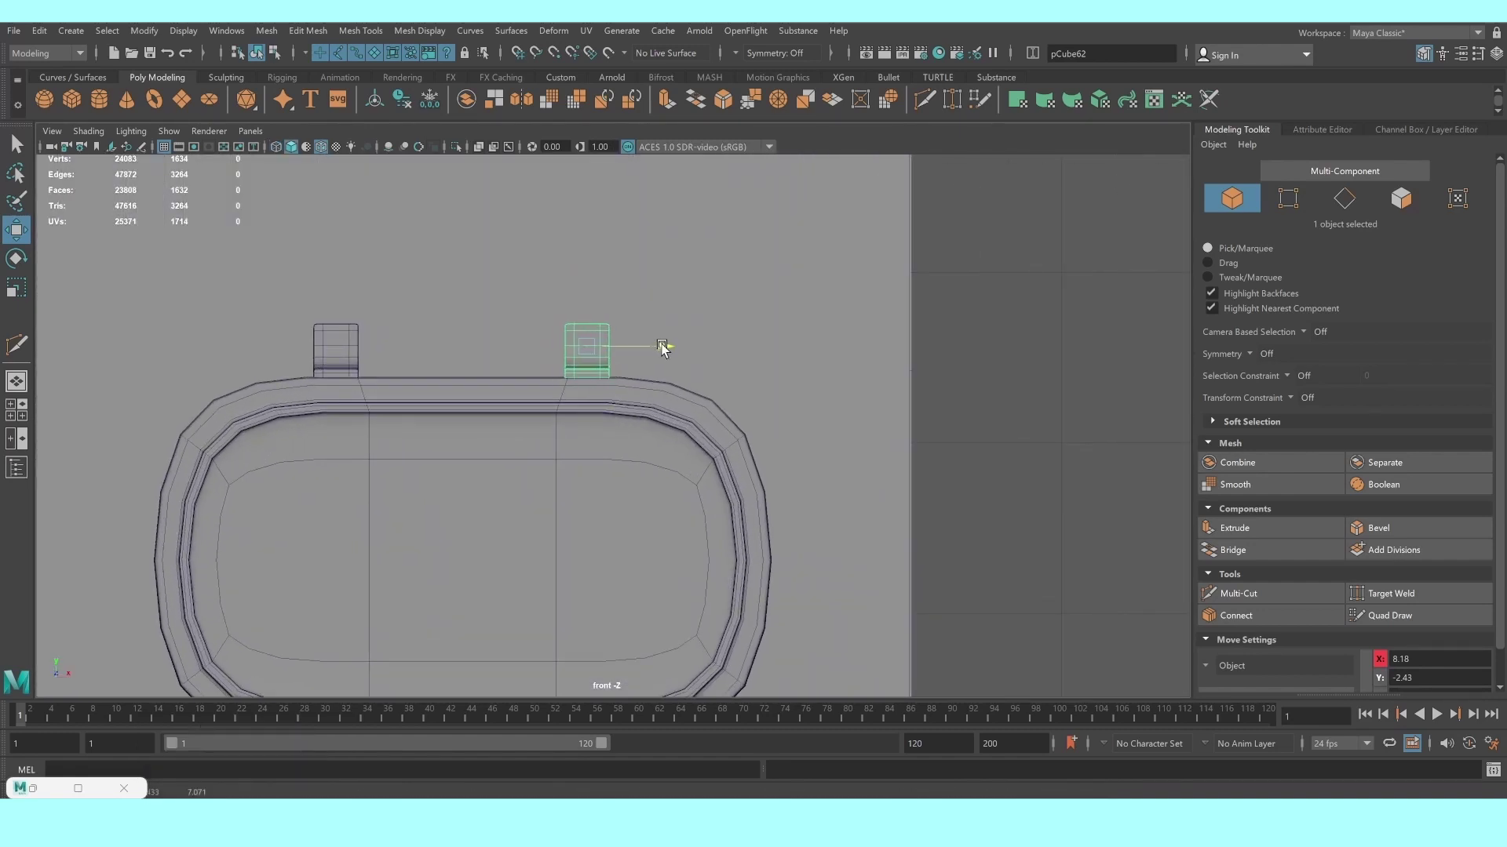
left_click(358, 359, "shift")
middle_click_drag(285, 349, 379, 275, "alt")
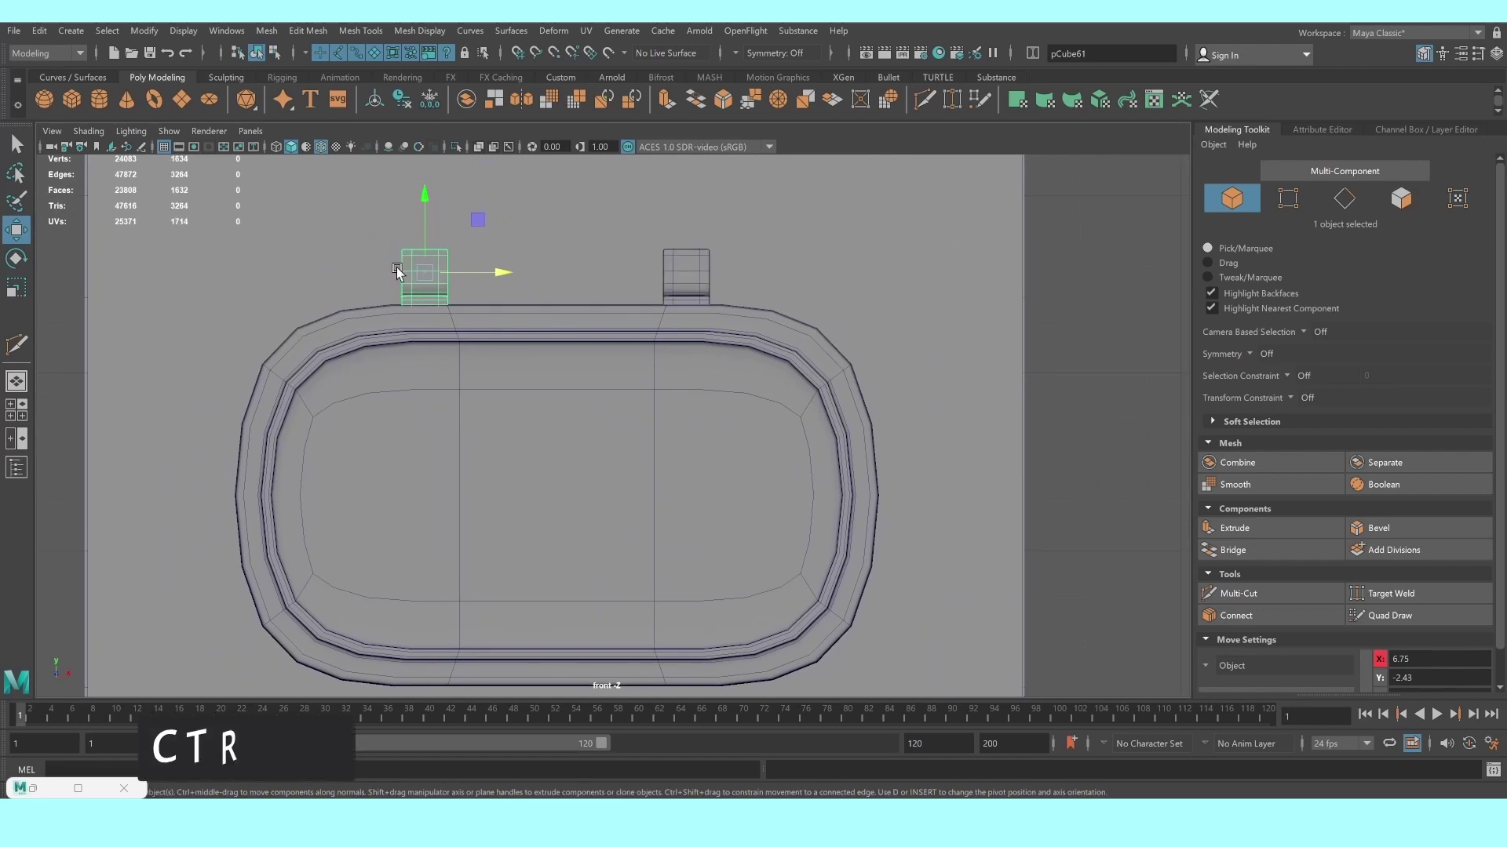
Duplicate a bracket, rotate it, and move it below the porthole's bottom rim
key("ctrl+d")
key("e")
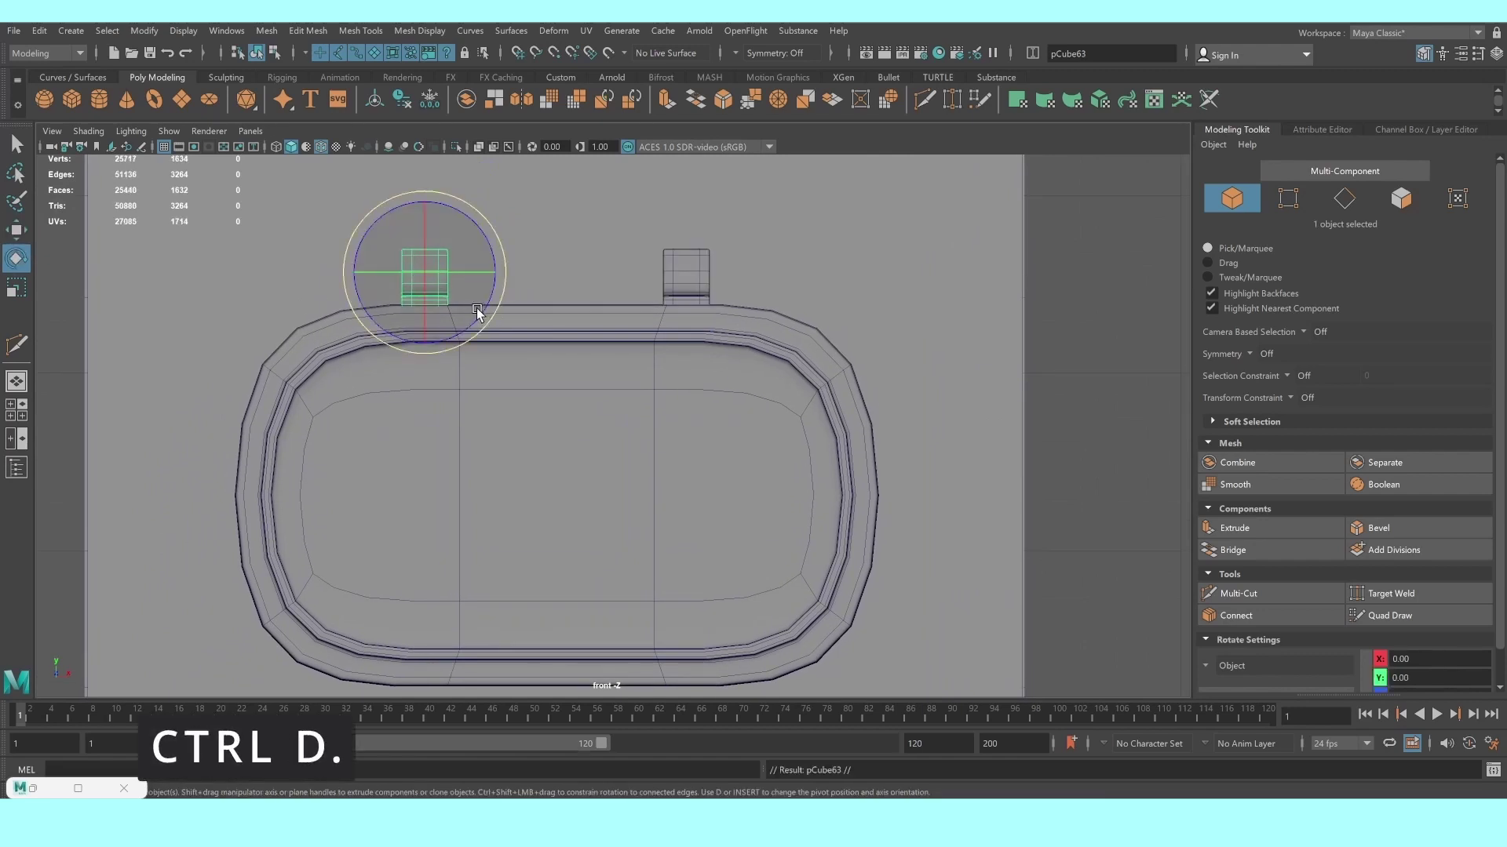
mouse_move(490, 313)
left_mouse_down()
mouse_move(488, 232)
mouse_move(459, 222)
left_mouse_up()
key("w")
left_click_drag(422, 350, 434, 749)
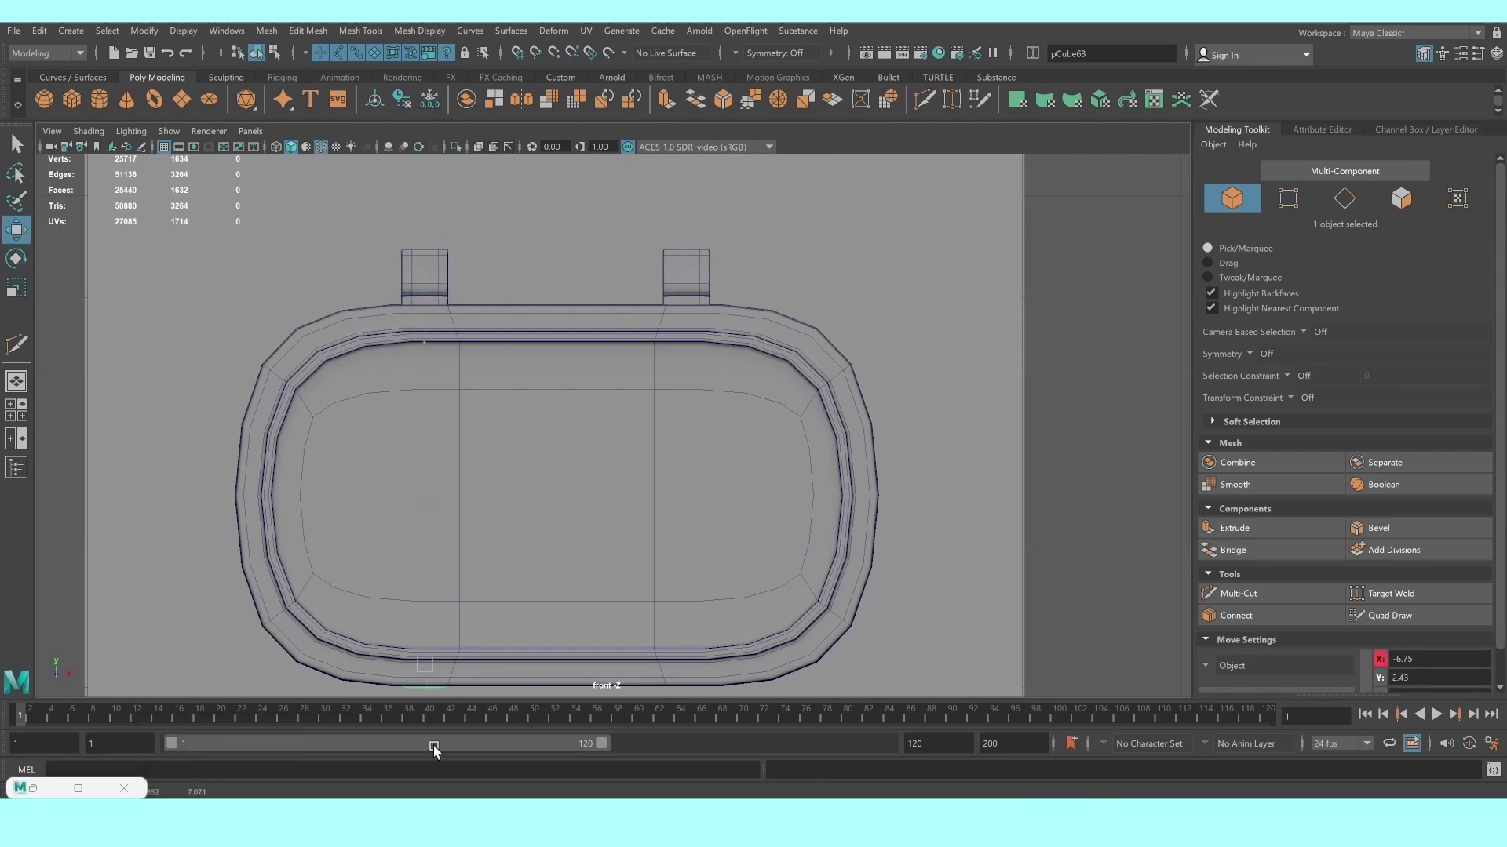
middle_click_drag(451, 530, 481, 361, "alt")
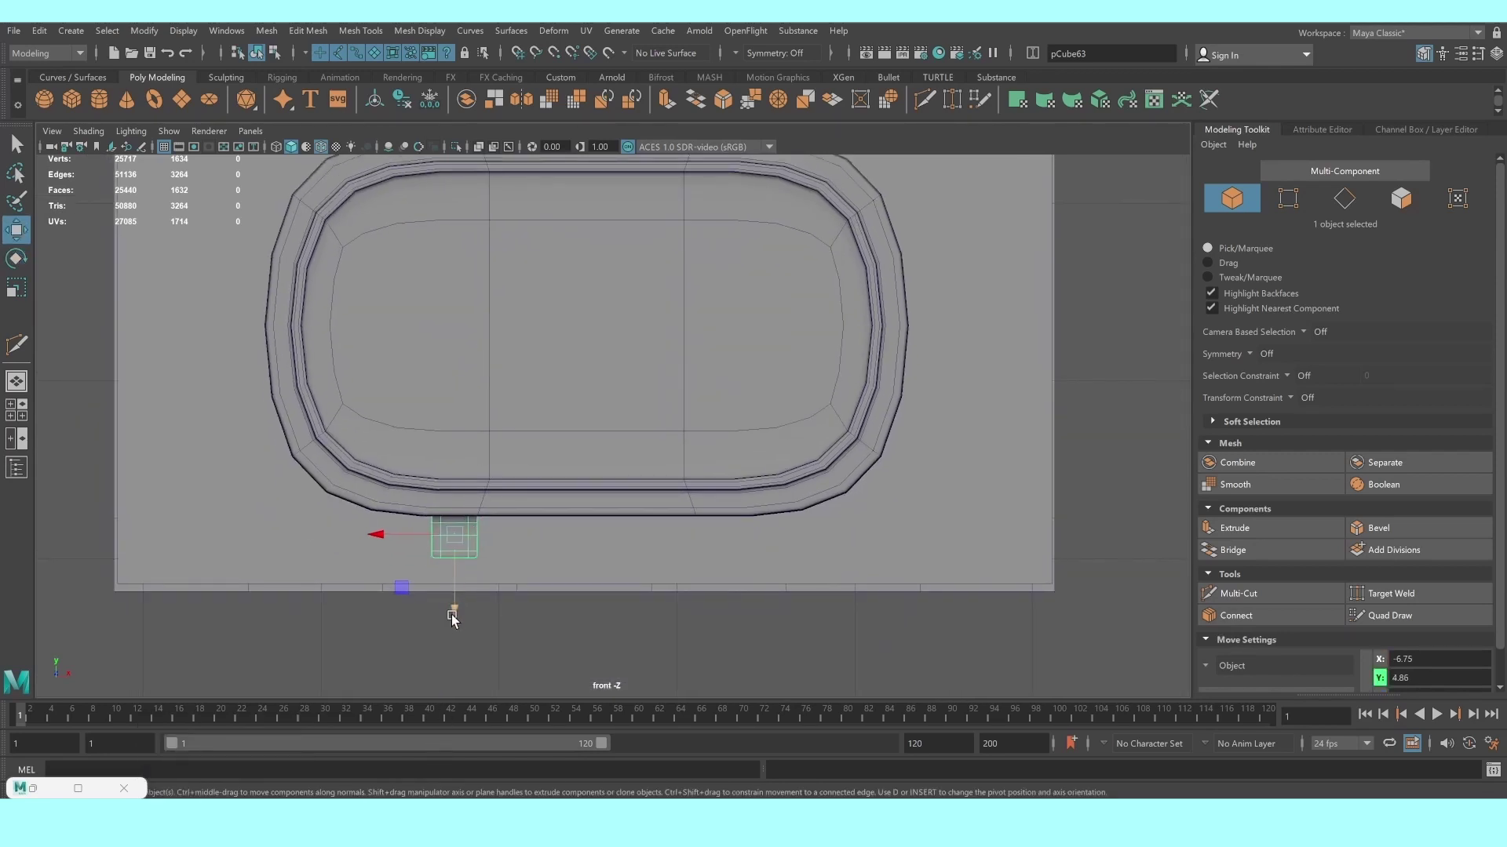
left_click_drag(453, 620, 458, 639)
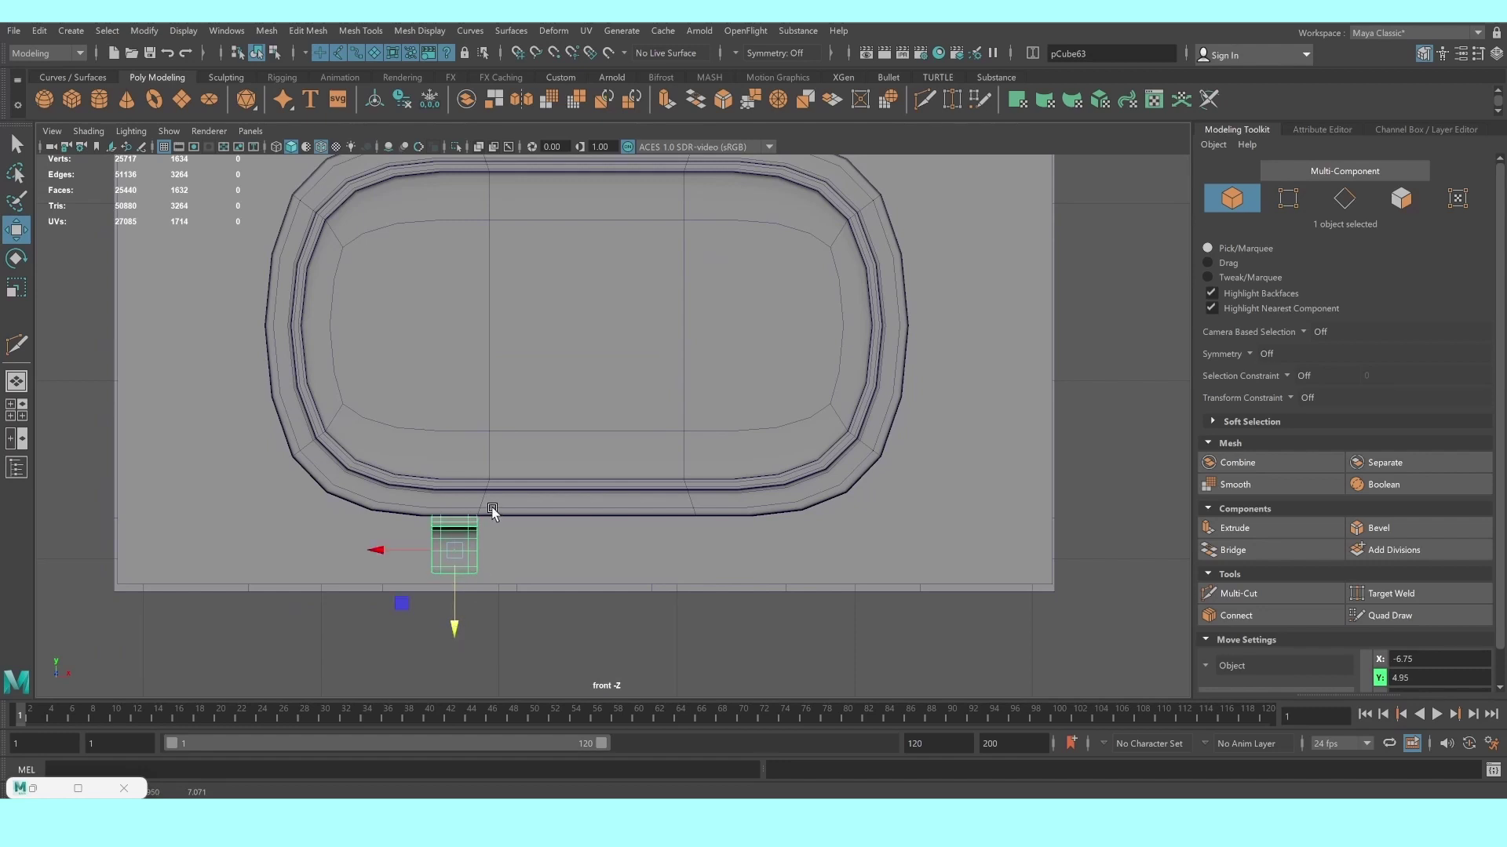
middle_click_drag(492, 512, 480, 555, "alt")
left_click_drag(441, 668, 444, 672)
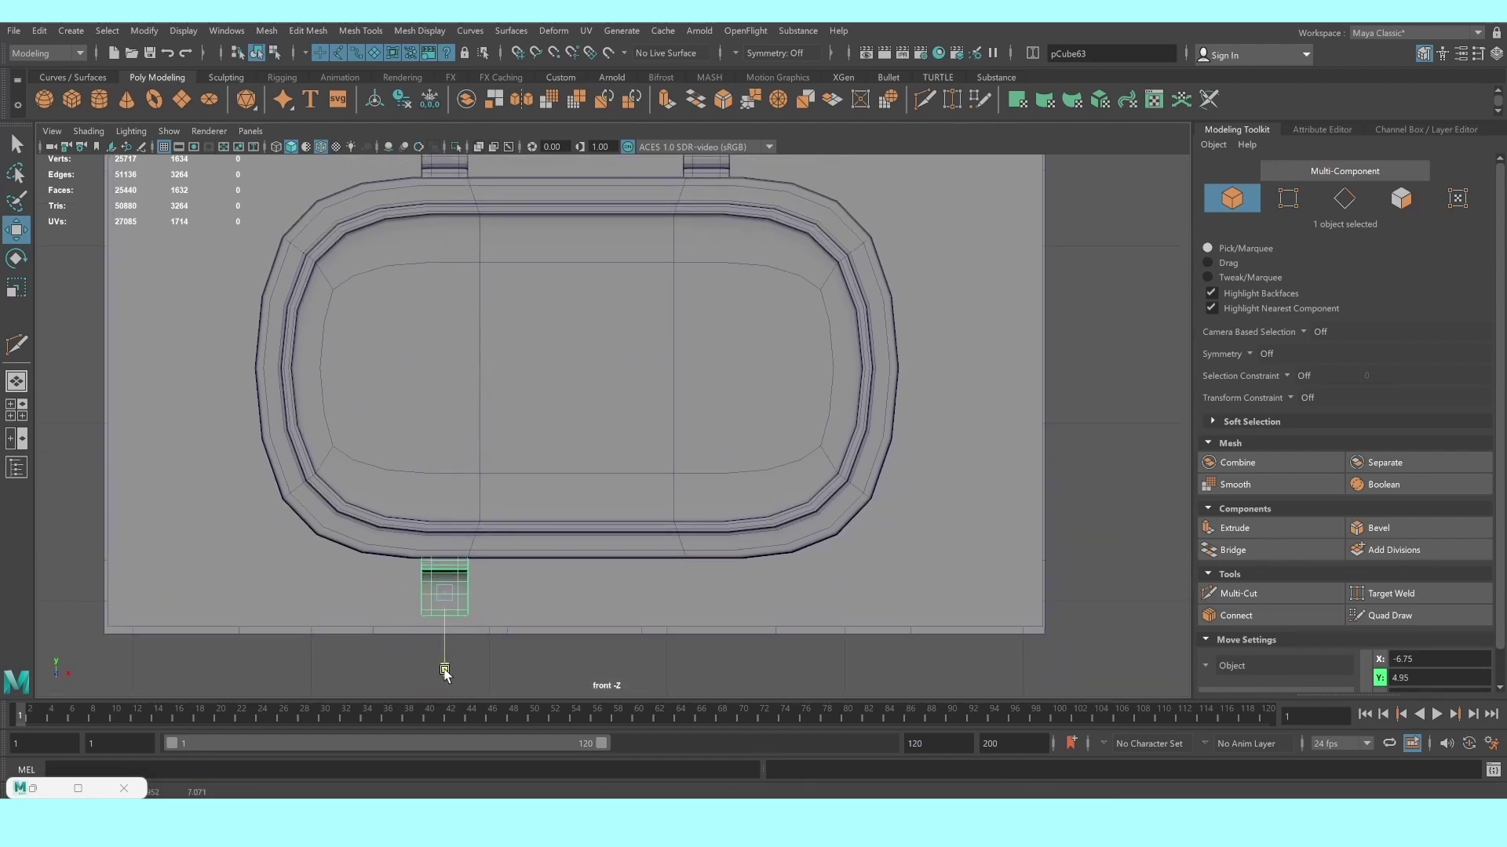
Duplicate the lower bracket and slide it right beneath the second top bracket
key("ctrl+d")
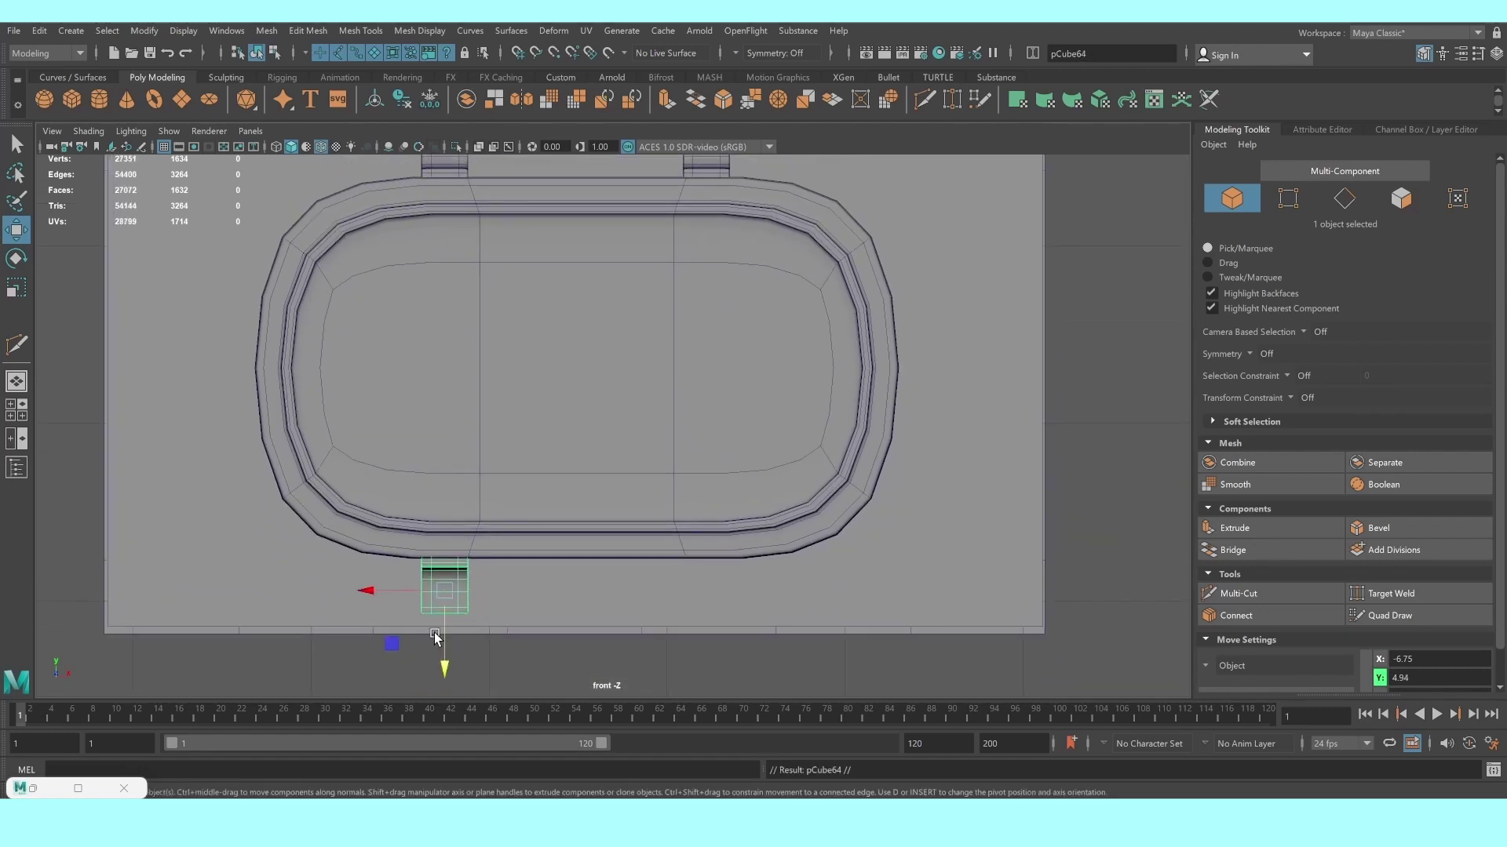
mouse_move(371, 591)
left_mouse_down()
mouse_move(672, 585)
mouse_move(643, 578)
left_mouse_up()
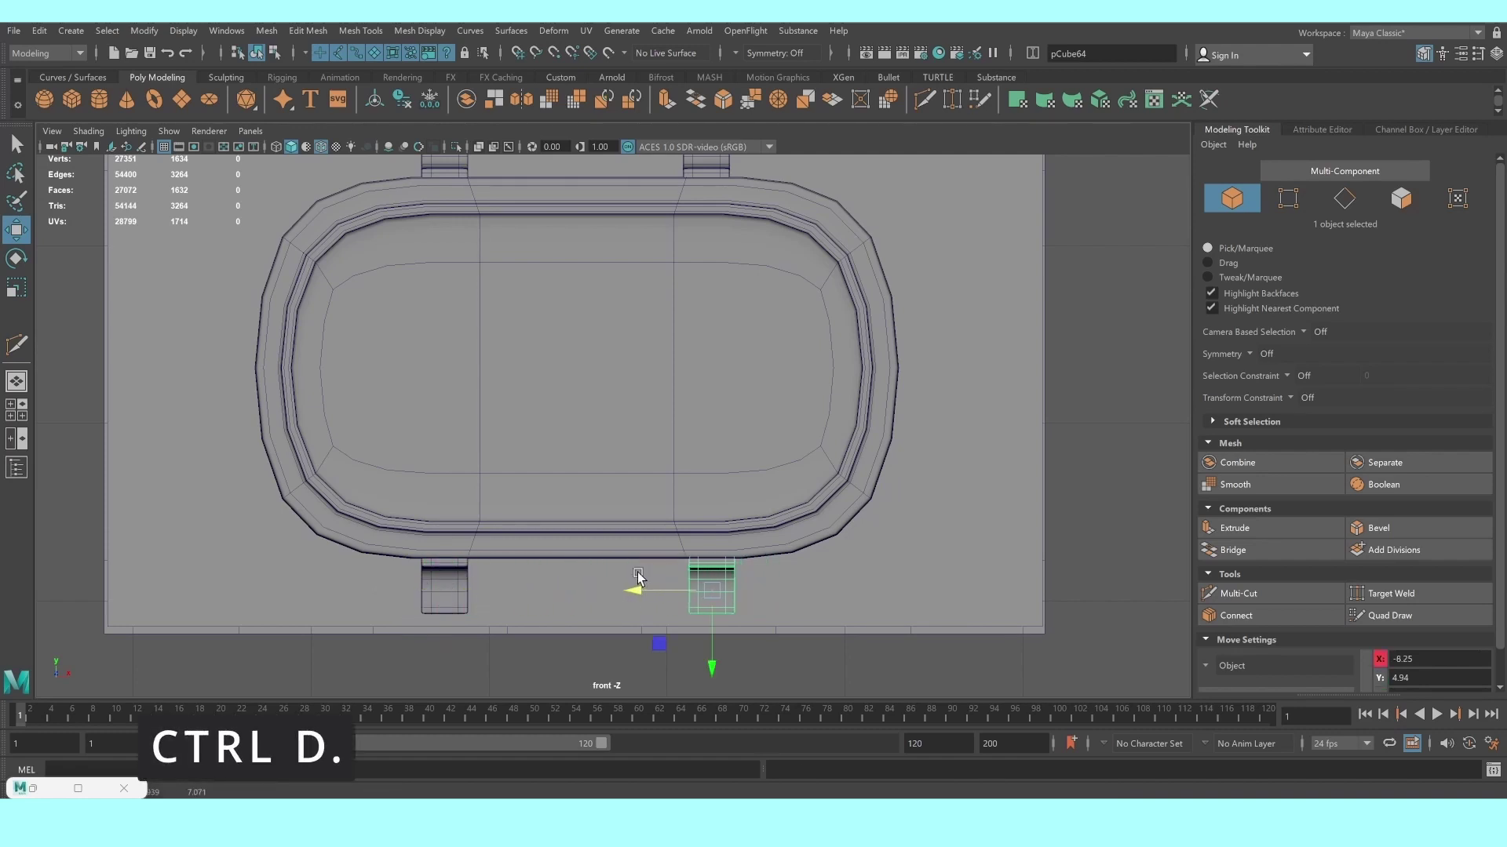
key("space")
key("space")
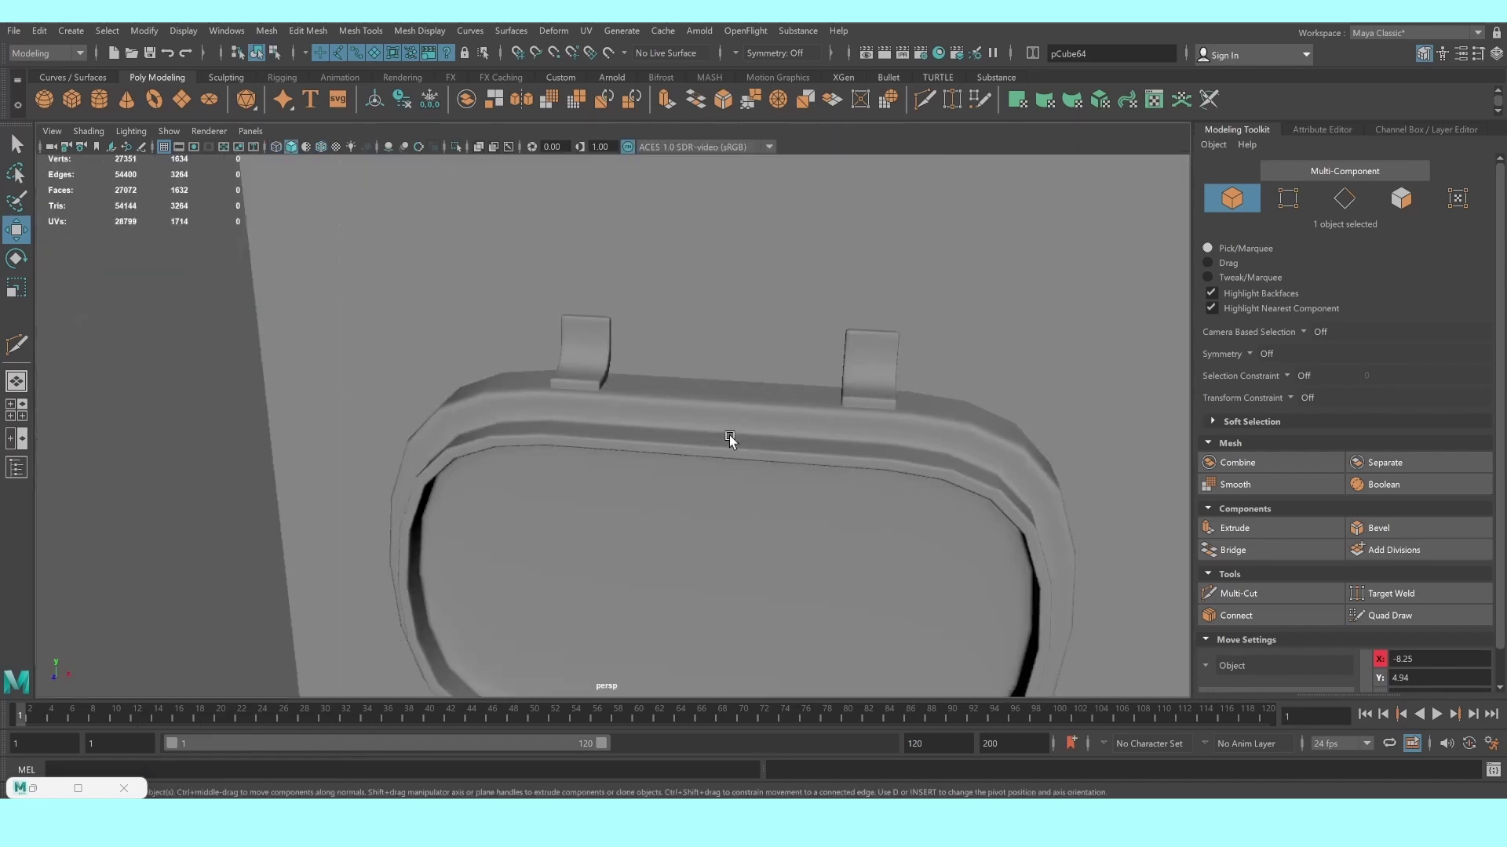
left_click_drag(666, 505, 646, 508, "alt")
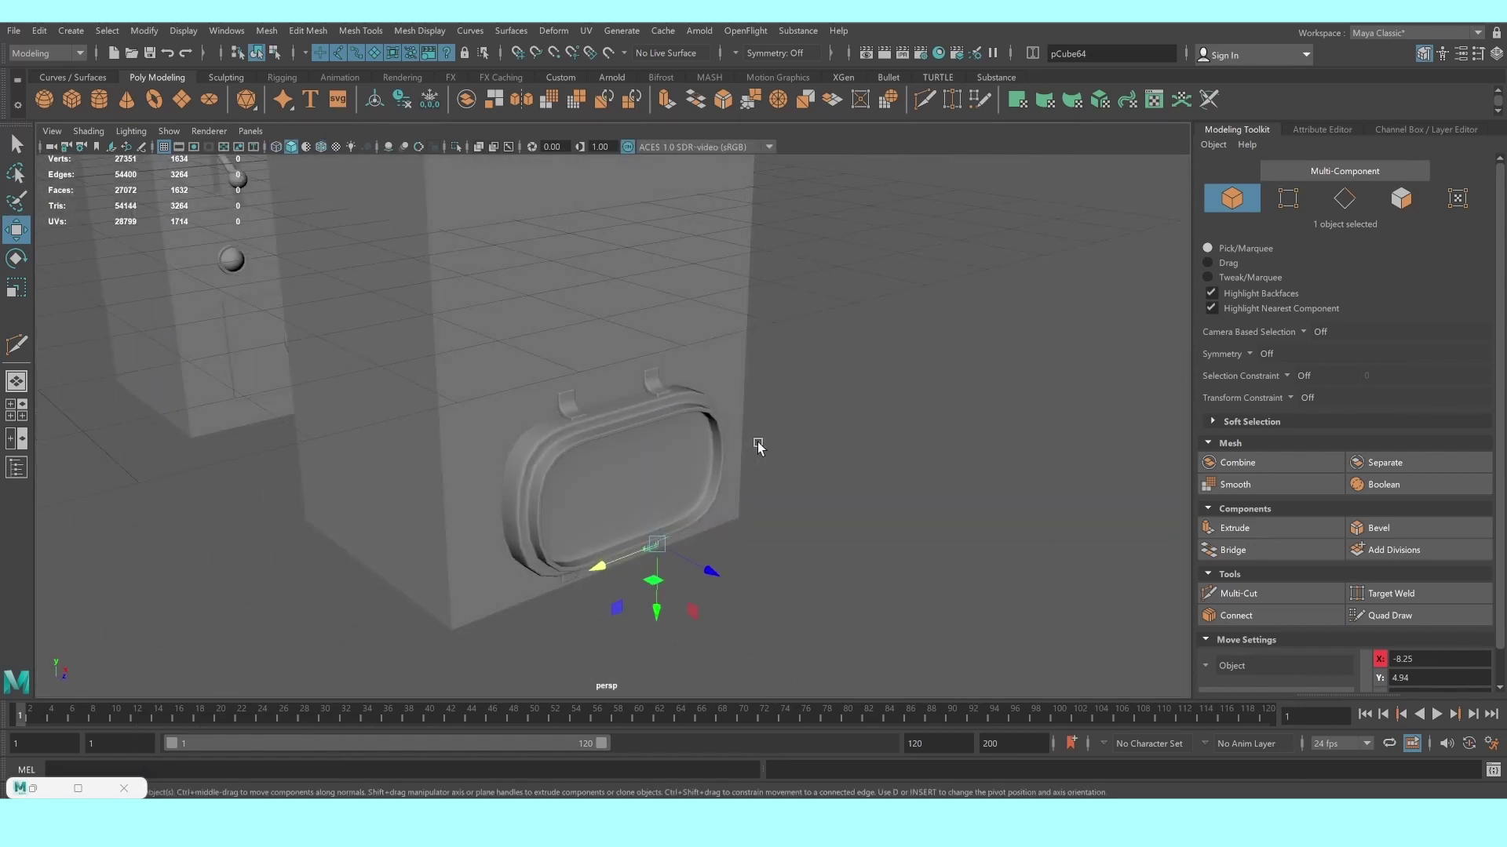
Apply Smooth from the Modeling Toolkit to the porthole frame
left_click(656, 431)
left_click(1322, 128)
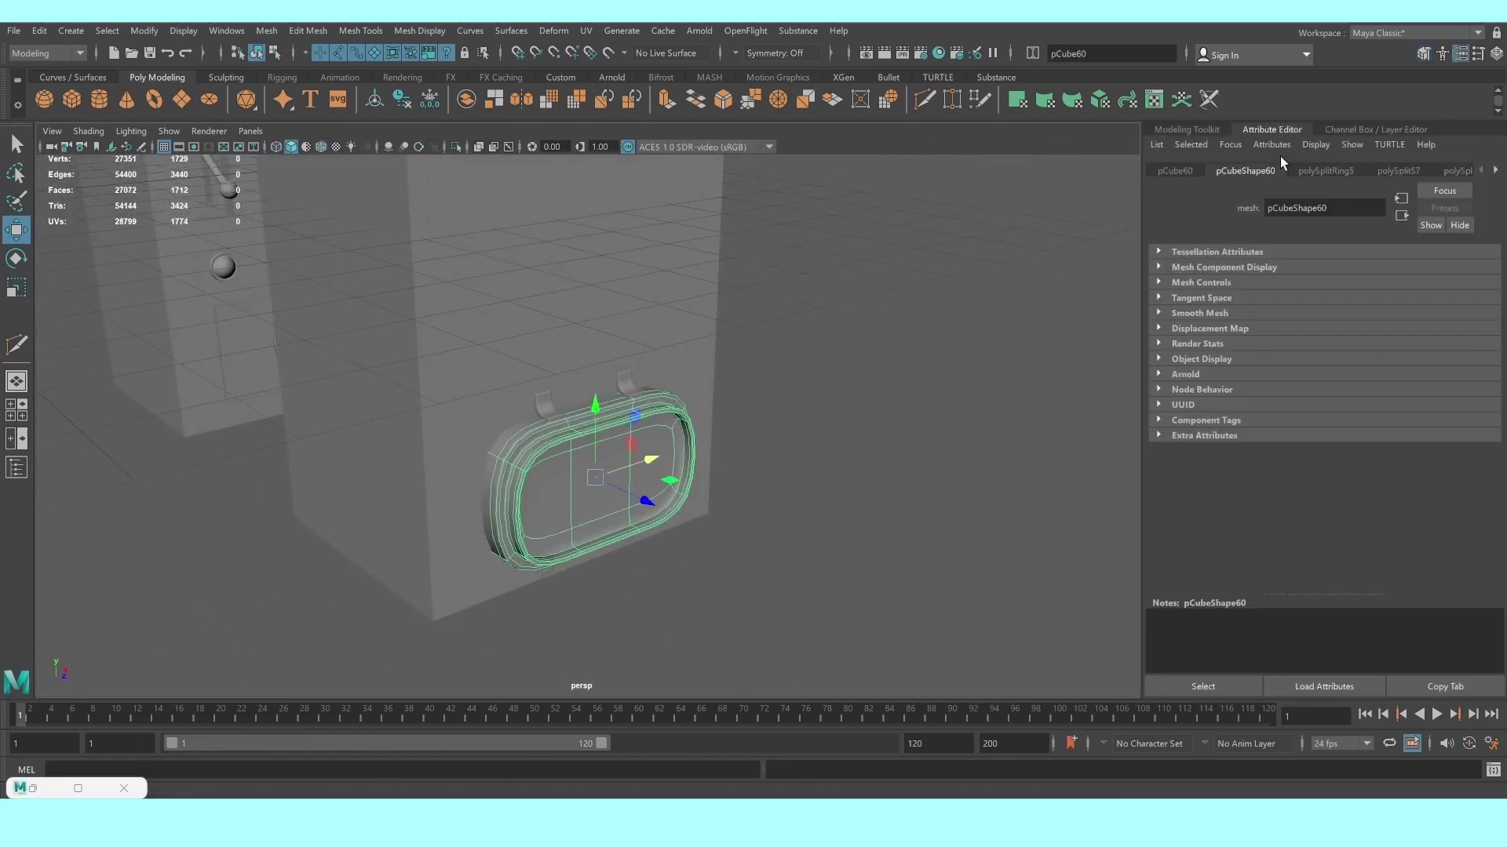
left_click(1193, 132)
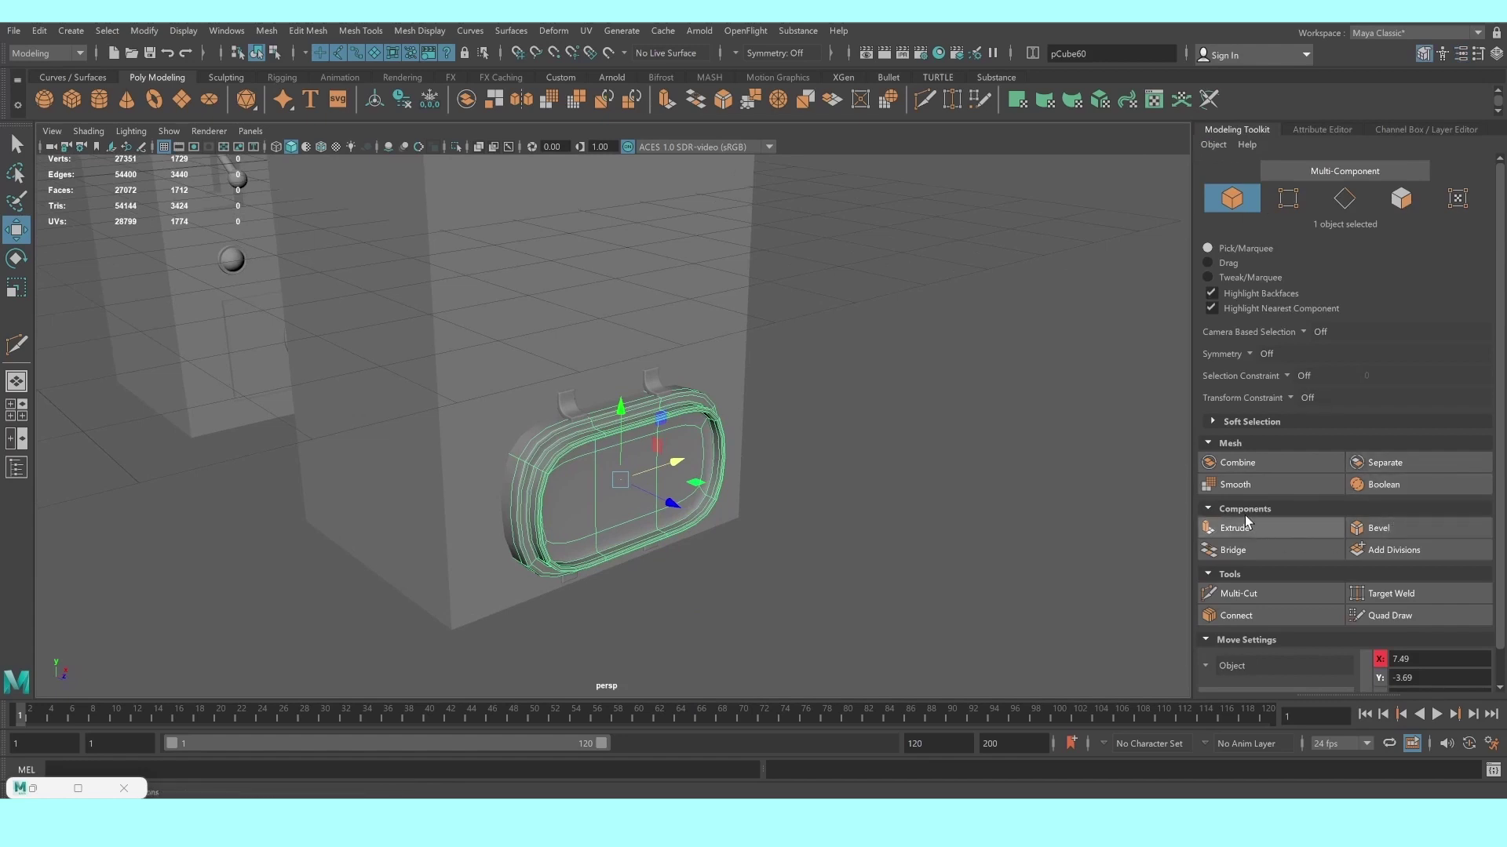
left_click(1235, 484)
left_click(918, 412)
scroll(909, 414, "up", 2)
Select the right cabinet box and frame it in the view
mouse_move(909, 413)
left_mouse_down("alt")
mouse_move(839, 460)
mouse_move(874, 444)
mouse_move(770, 457)
mouse_move(806, 458)
left_mouse_up("alt")
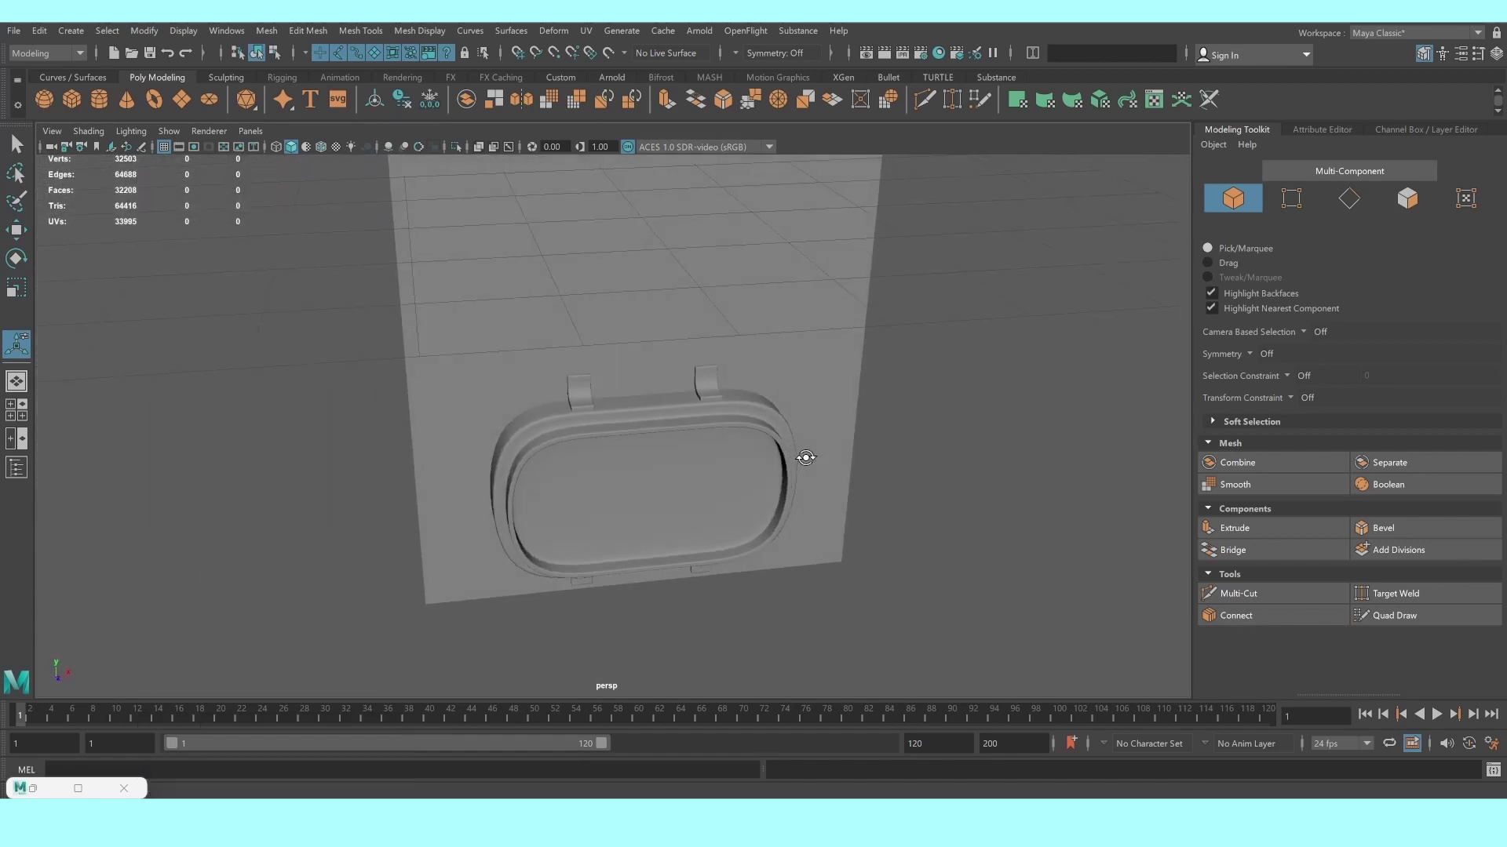
scroll(806, 461, "up", 3)
scroll(806, 461, "up", 2)
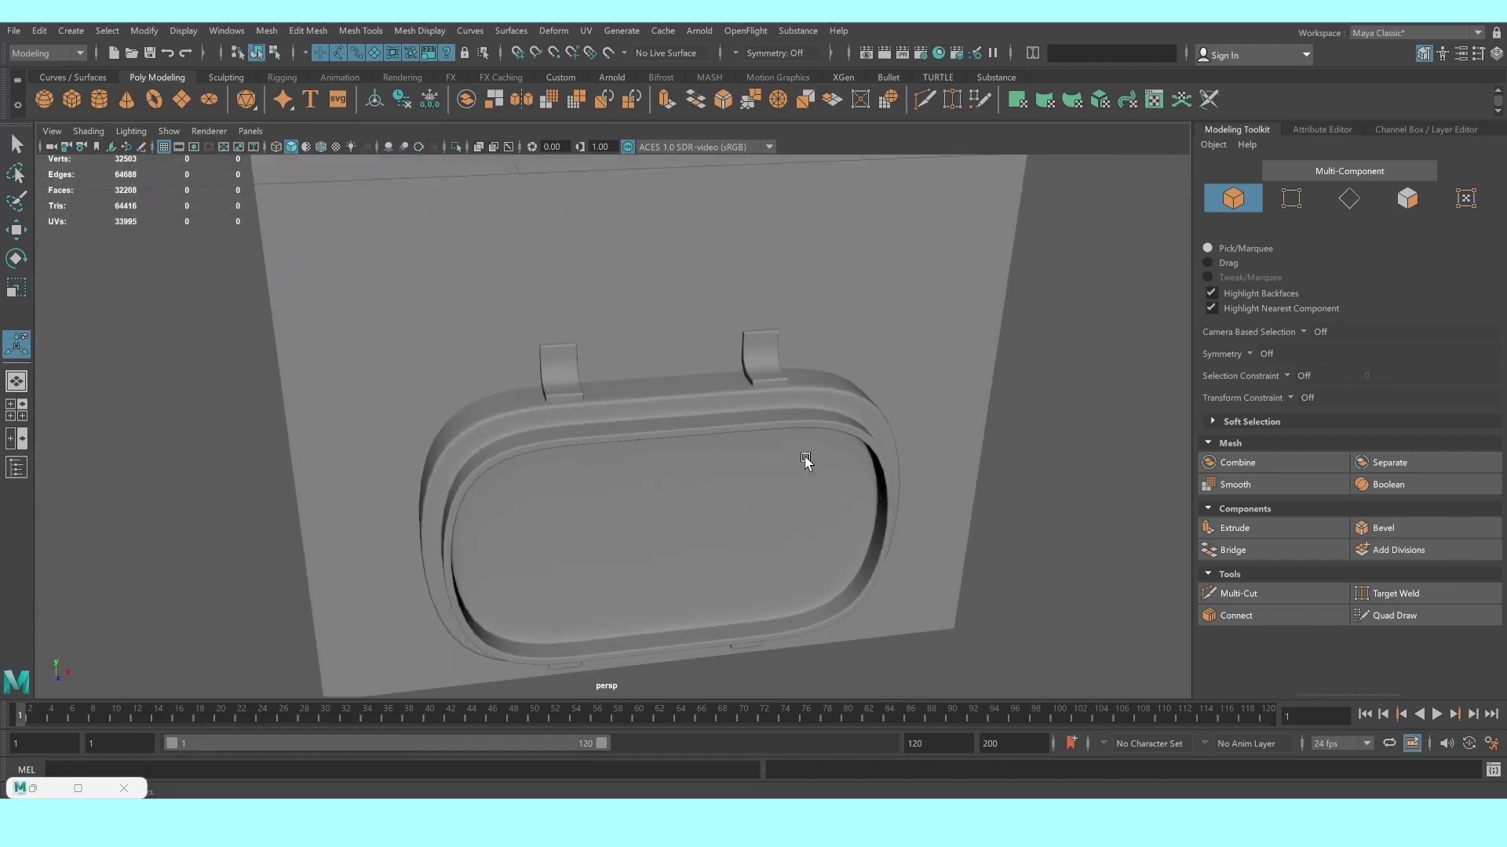
scroll(806, 461, "down", 2)
middle_click_drag(806, 461, 796, 434, "alt")
scroll(813, 383, "down", 3)
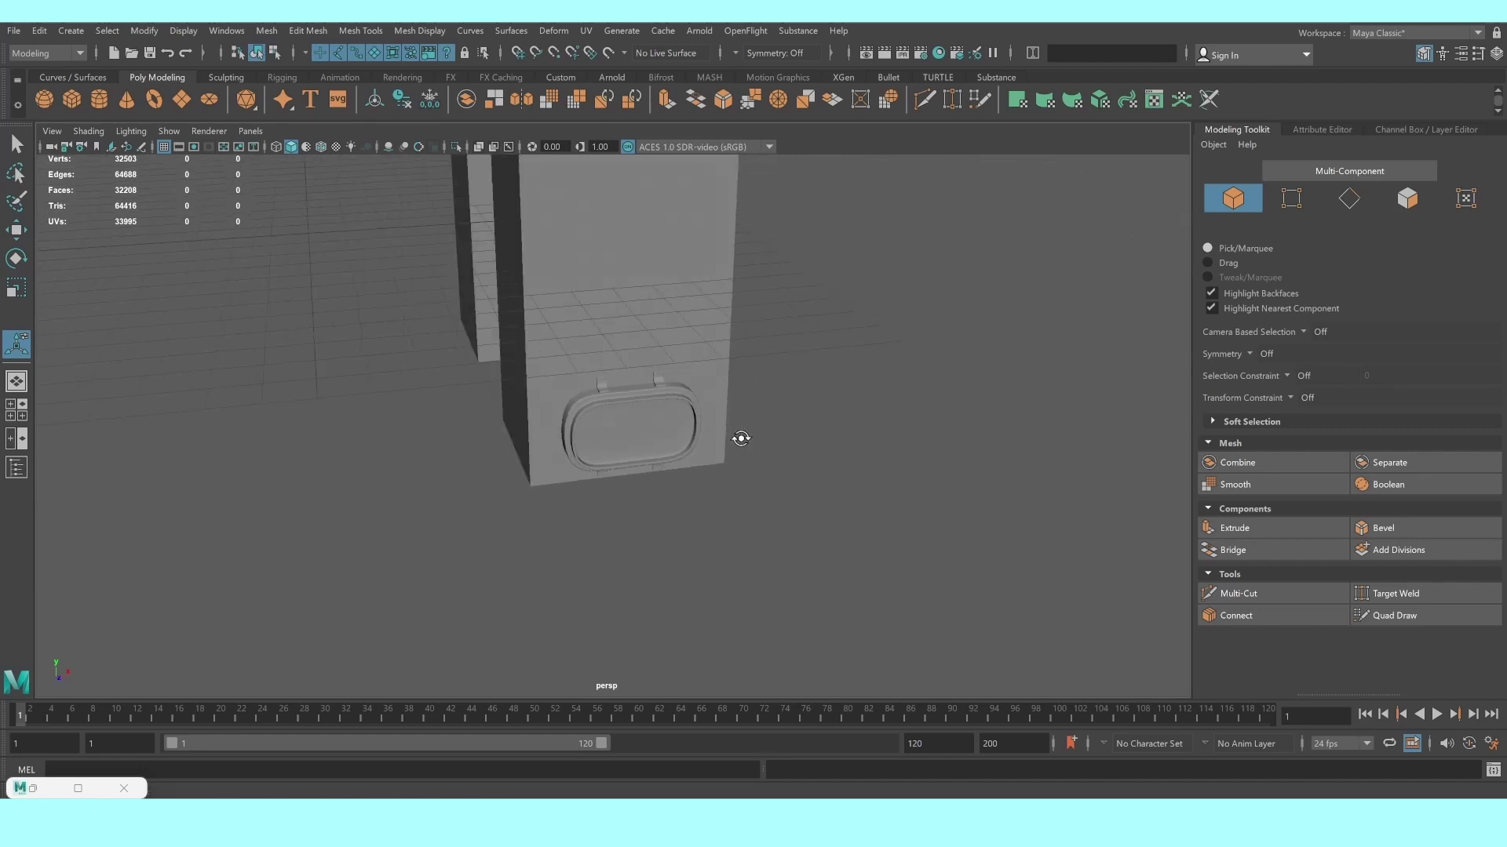
mouse_move(740, 437)
left_mouse_down("alt")
mouse_move(709, 446)
mouse_move(753, 497)
left_mouse_up("alt")
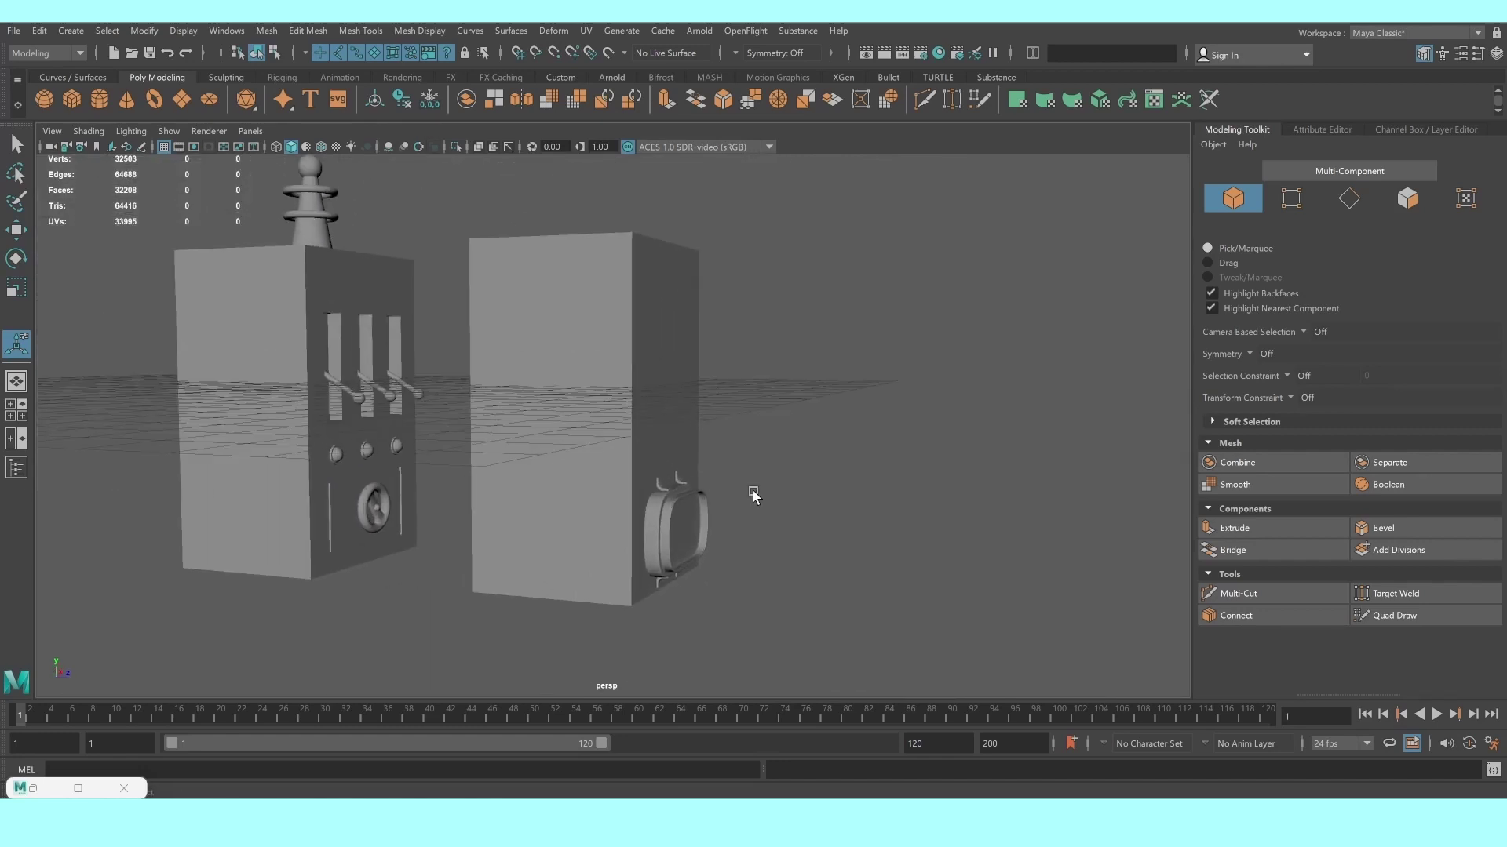
left_click(669, 414)
key("f")
left_click_drag(664, 421, 667, 417, "alt")
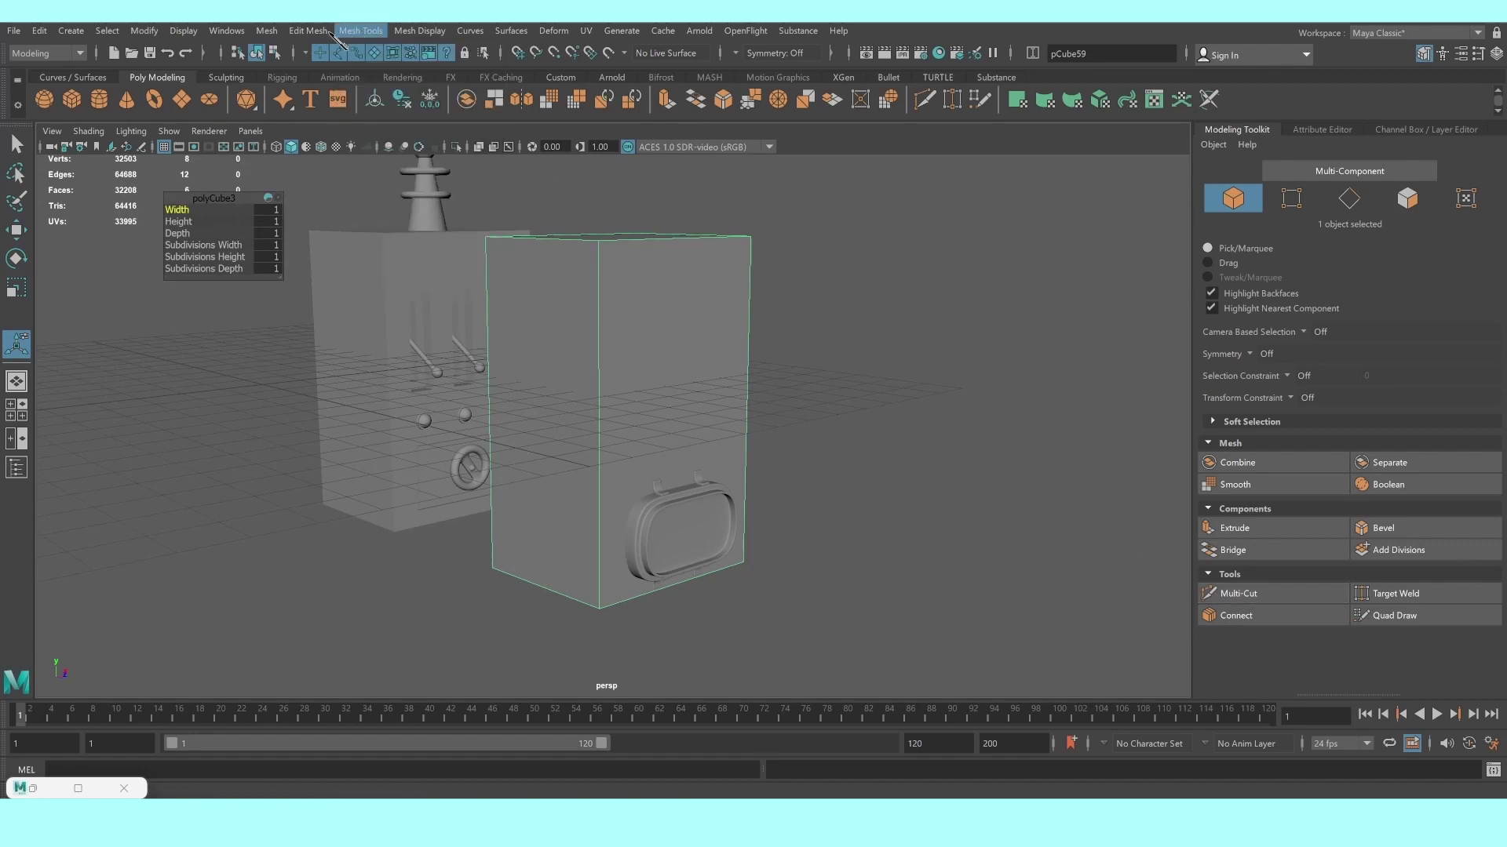
left_click(321, 31)
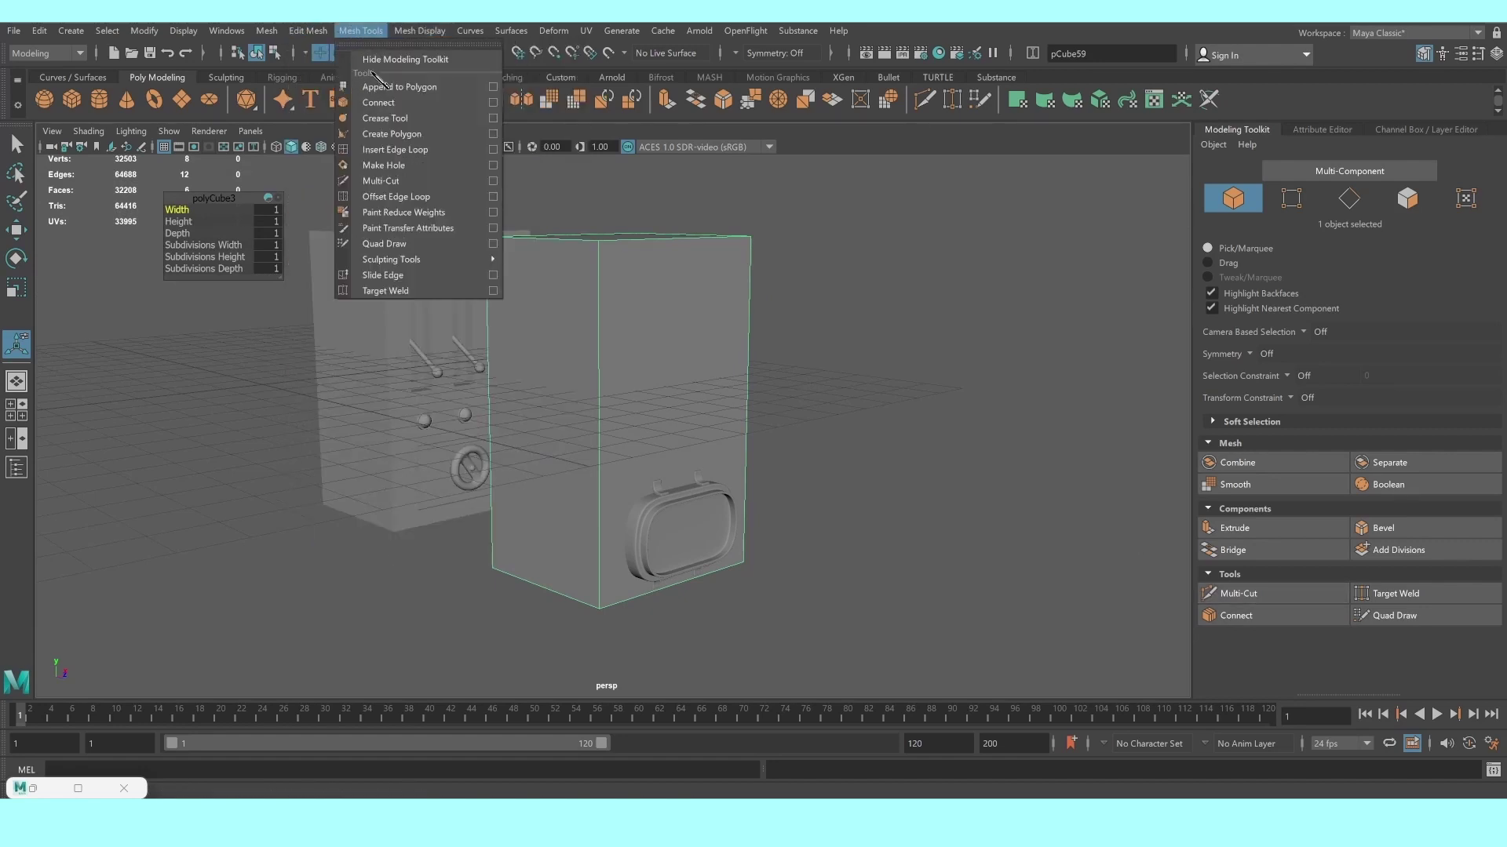
Enable multiple edge loops and insert six horizontal loops on the cabinet box
left_click(493, 149)
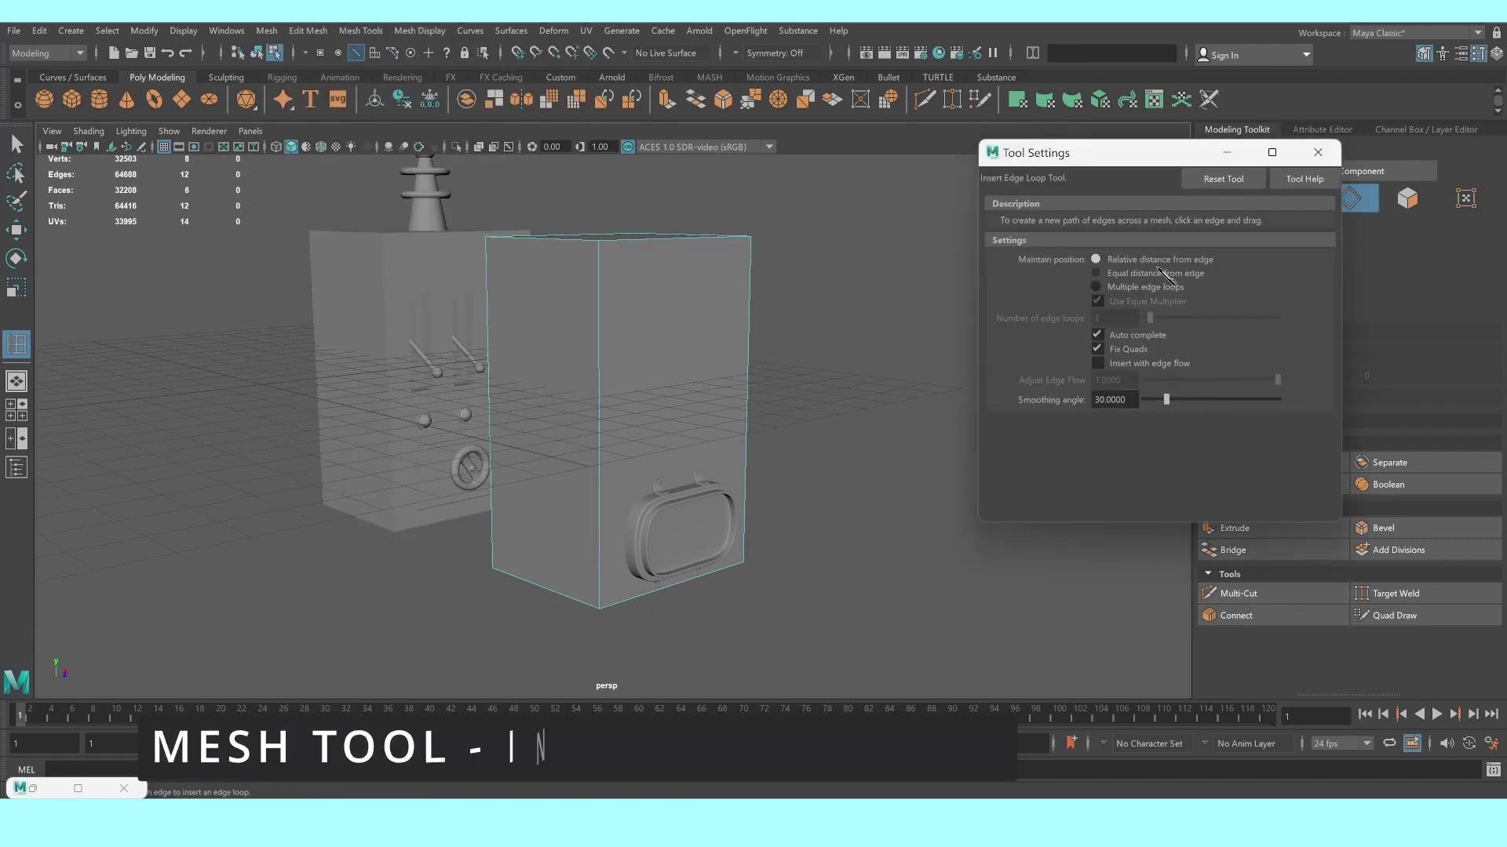
left_click(1146, 286)
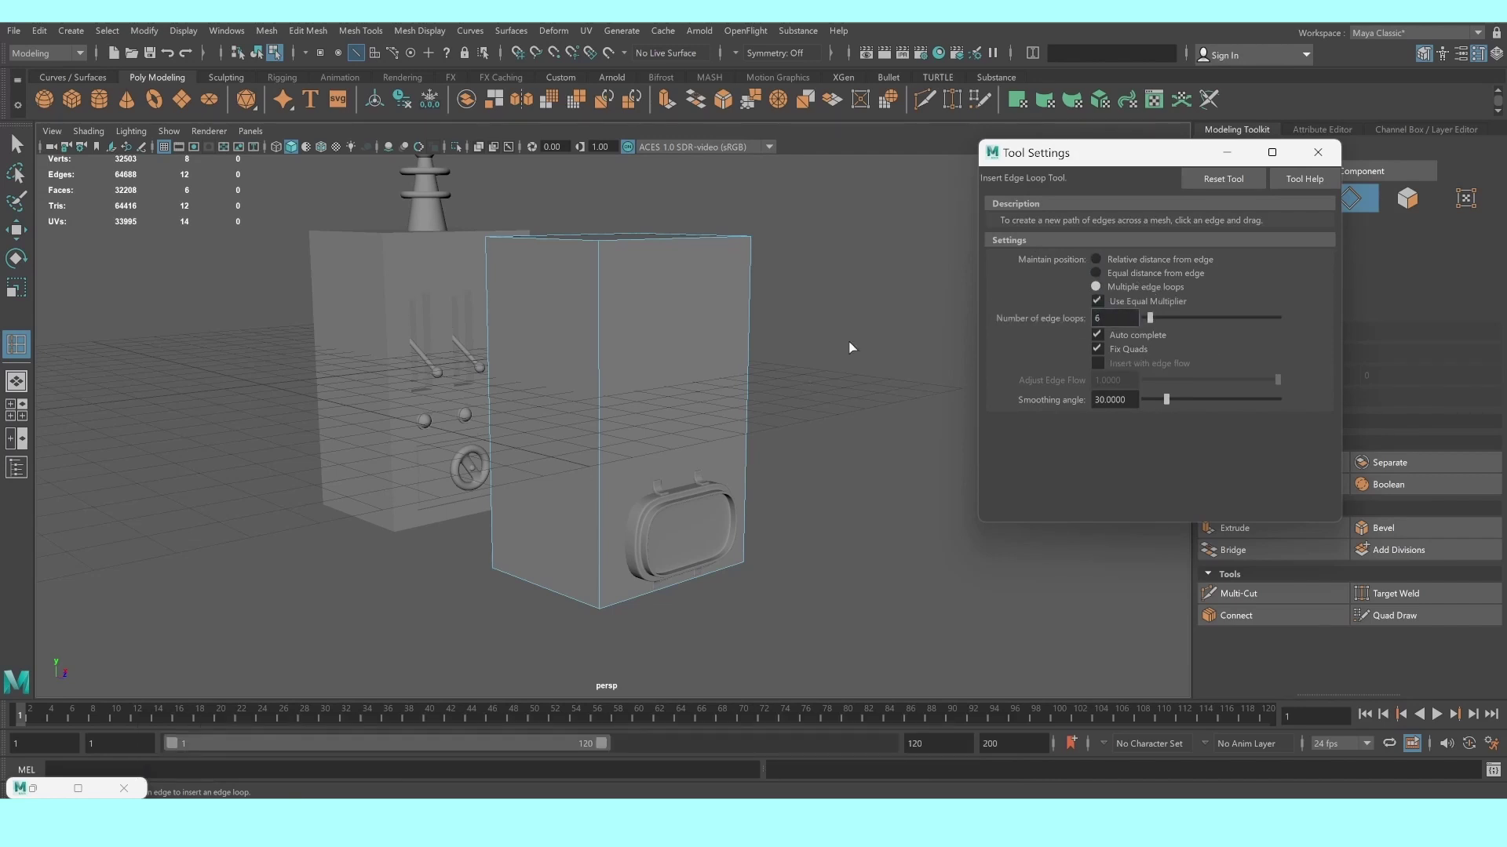
left_click(596, 337)
mouse_move(699, 373)
left_mouse_down("alt")
mouse_move(667, 379)
mouse_move(656, 328)
left_mouse_up("alt")
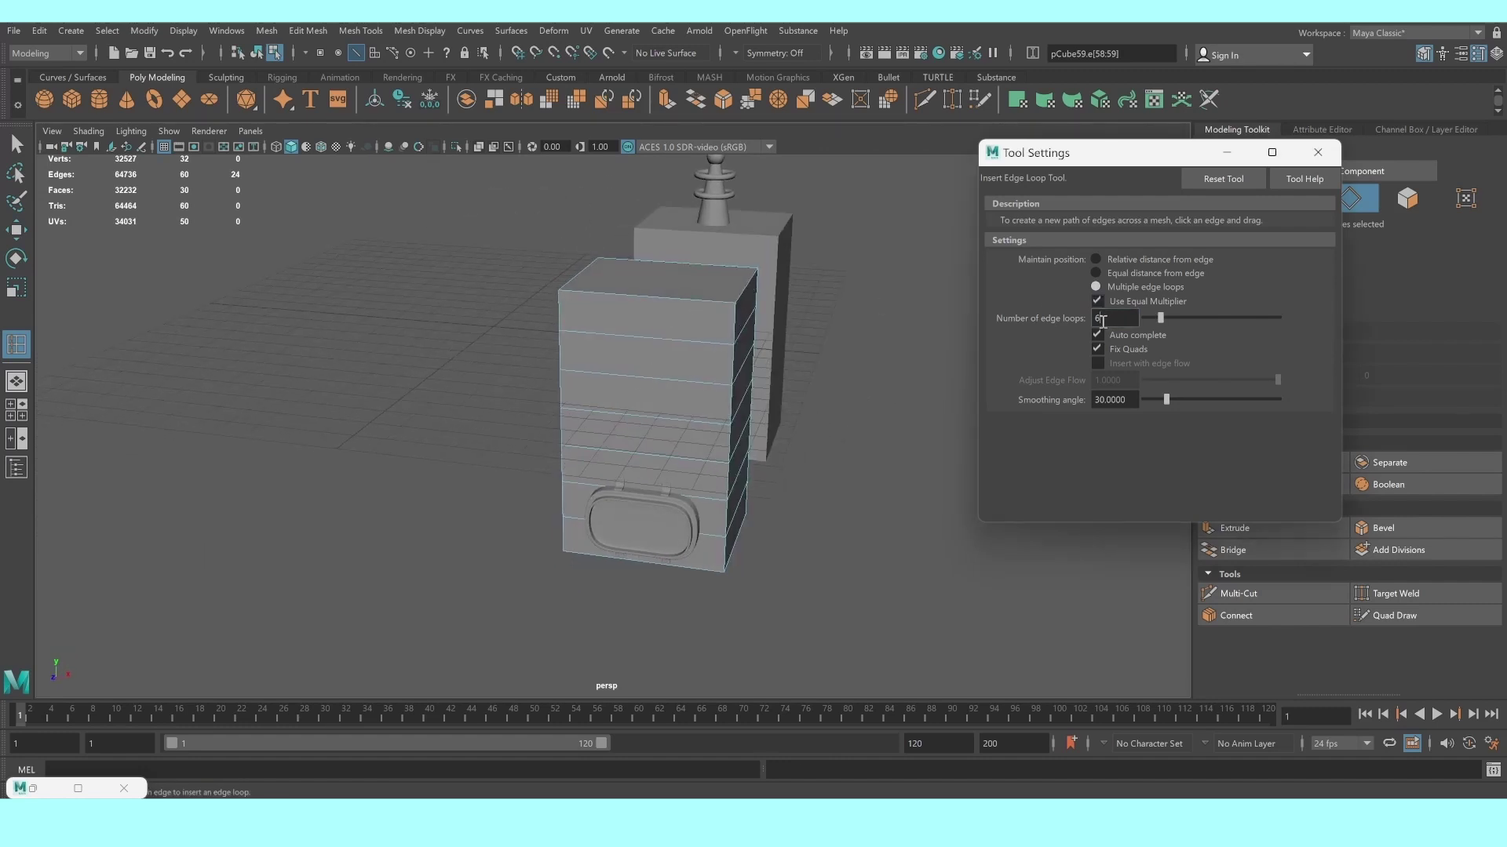
left_click(684, 298)
mouse_move(684, 298)
left_mouse_down("alt")
mouse_move(753, 353)
mouse_move(743, 376)
mouse_move(793, 356)
mouse_move(758, 355)
mouse_move(740, 363)
mouse_move(800, 363)
left_mouse_up("alt")
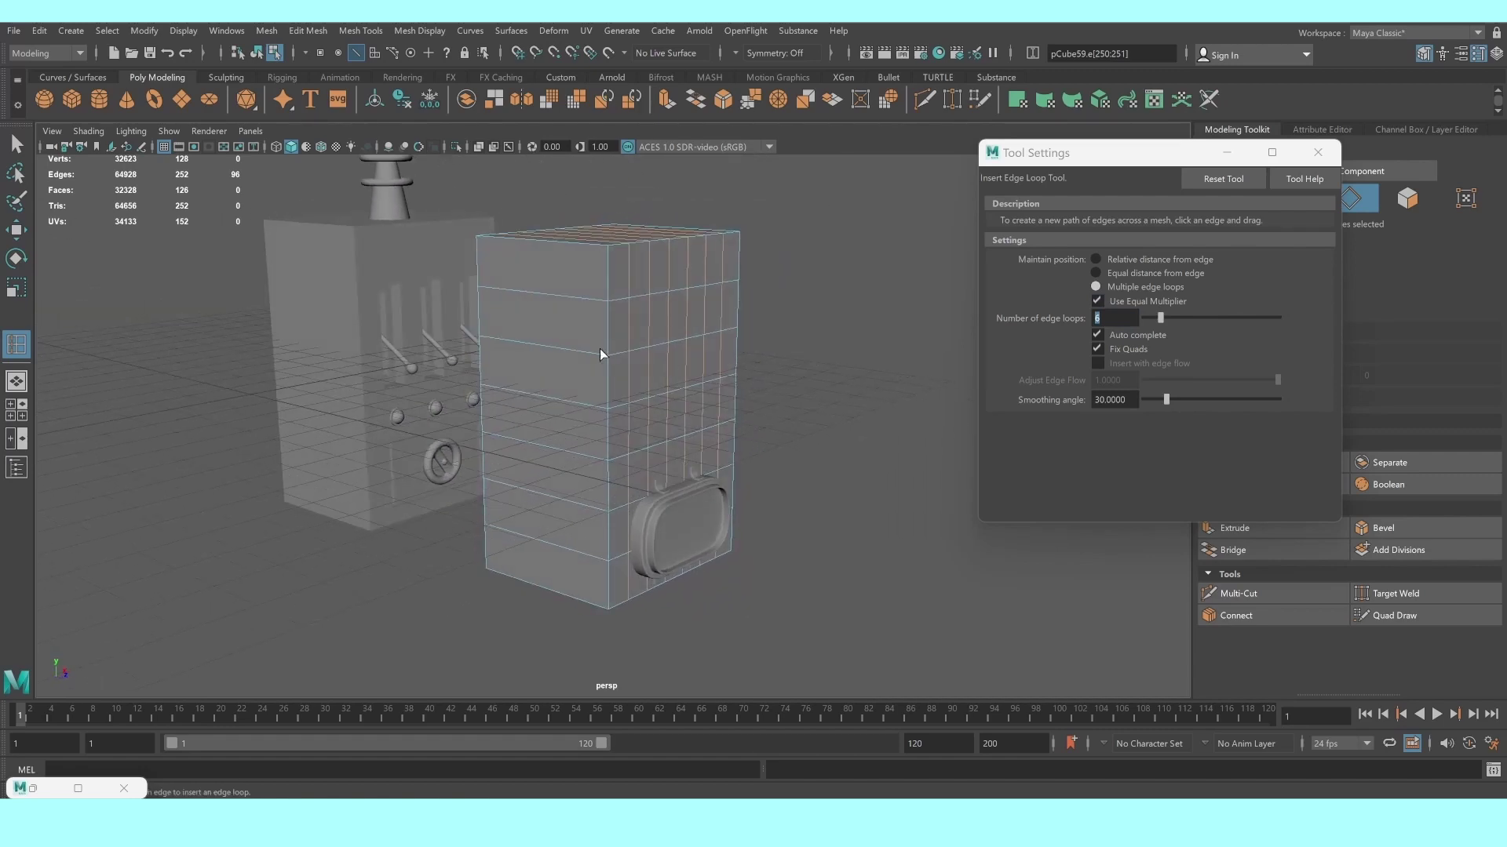
Add four vertical edge loops around the box, then exit the tool and deselect
left_click_drag(600, 354, 625, 361, "alt")
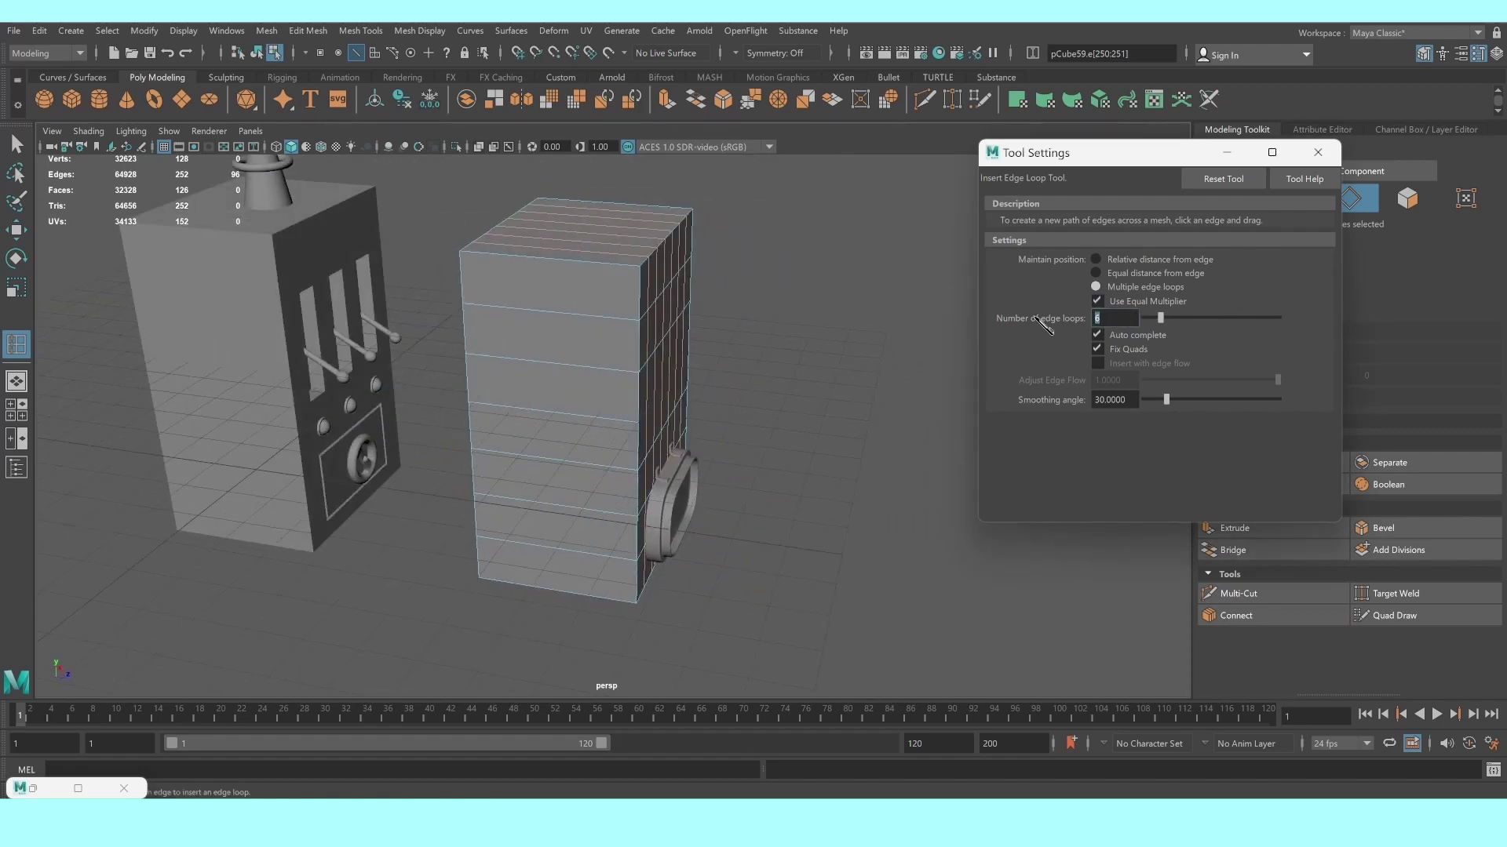
type("4")
left_click(575, 265)
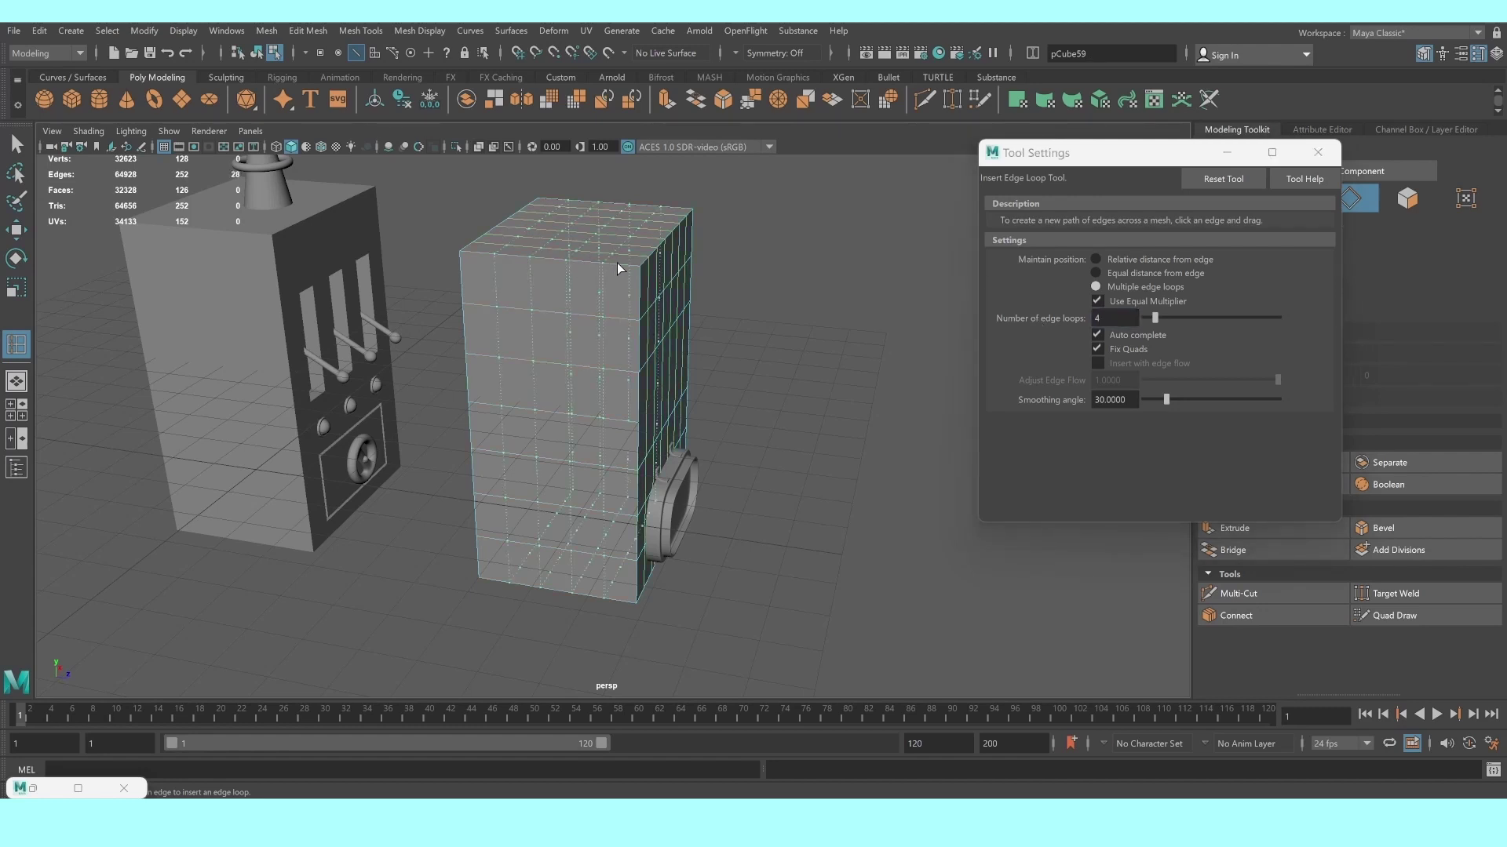
left_click(617, 262)
key("q")
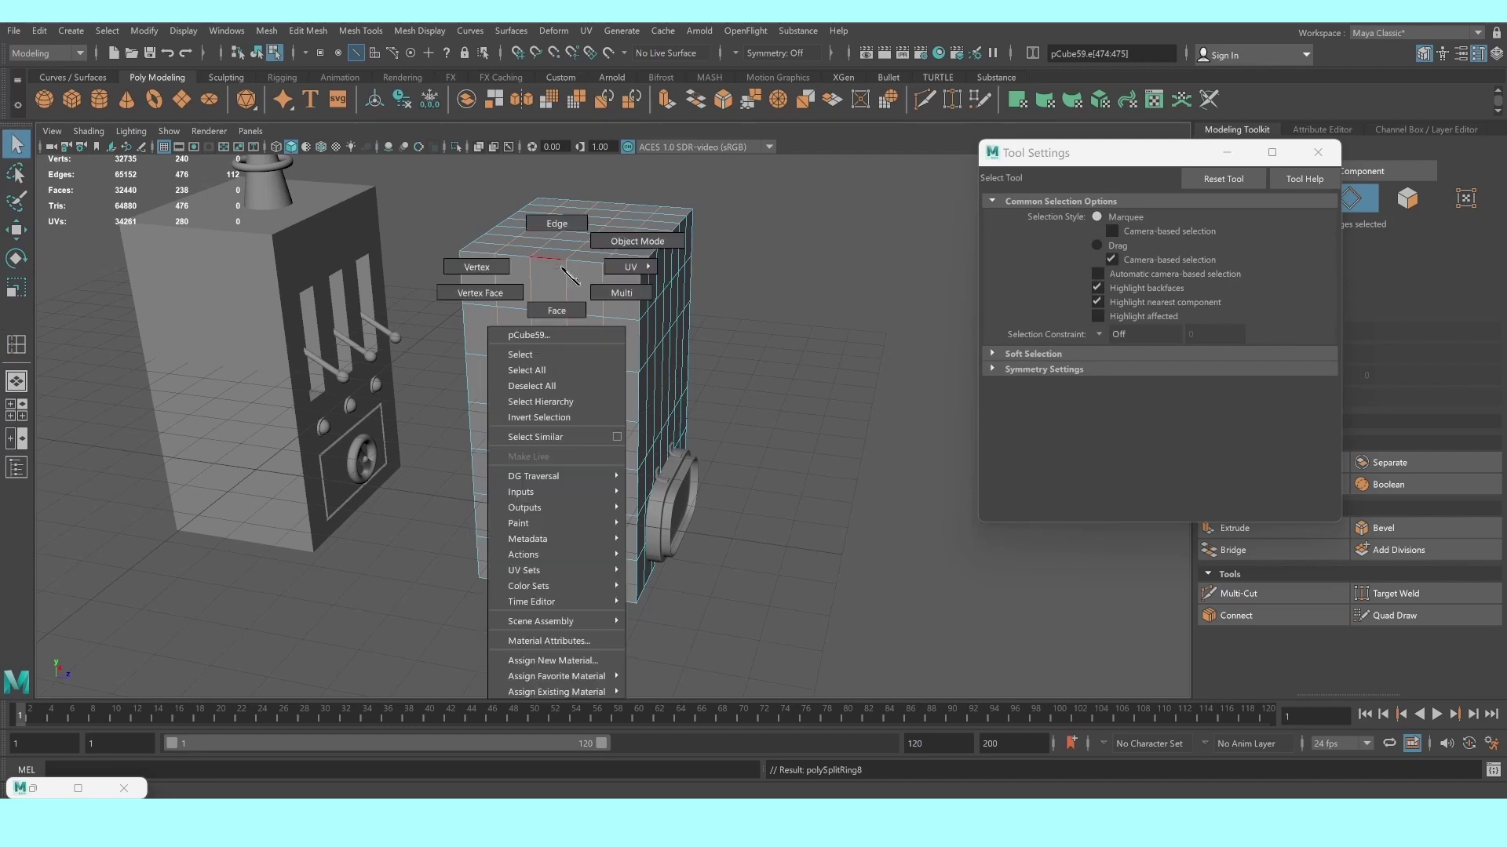
right_click_drag(561, 271, 637, 240)
left_click(777, 240)
Close the edge loop settings and create a new cube beside the cabinet box
left_click(1317, 153)
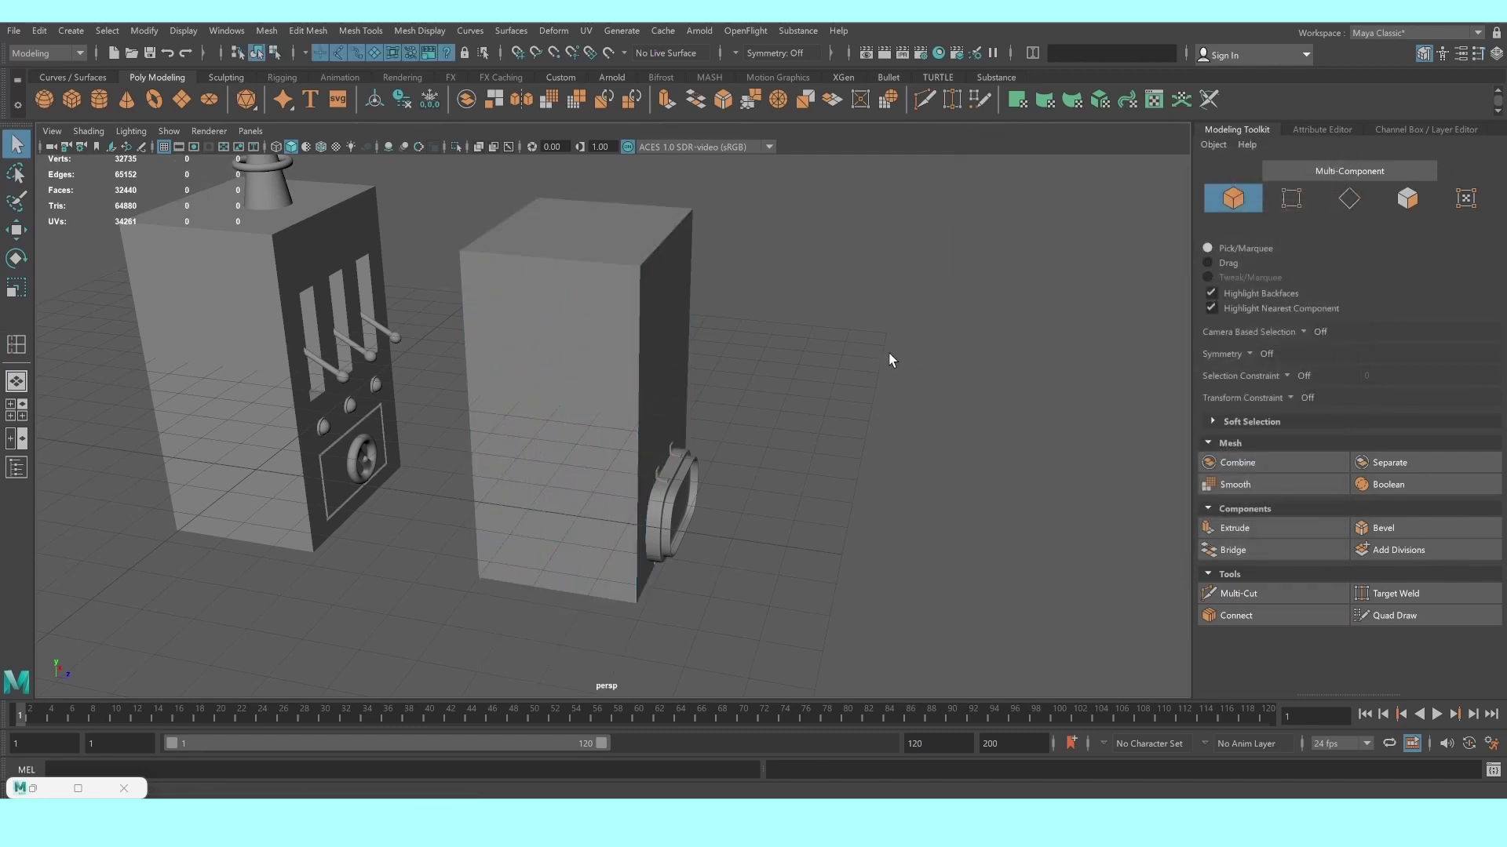
mouse_move(888, 351)
left_mouse_down("alt")
mouse_move(789, 373)
mouse_move(756, 282)
mouse_move(713, 367)
left_mouse_up("alt")
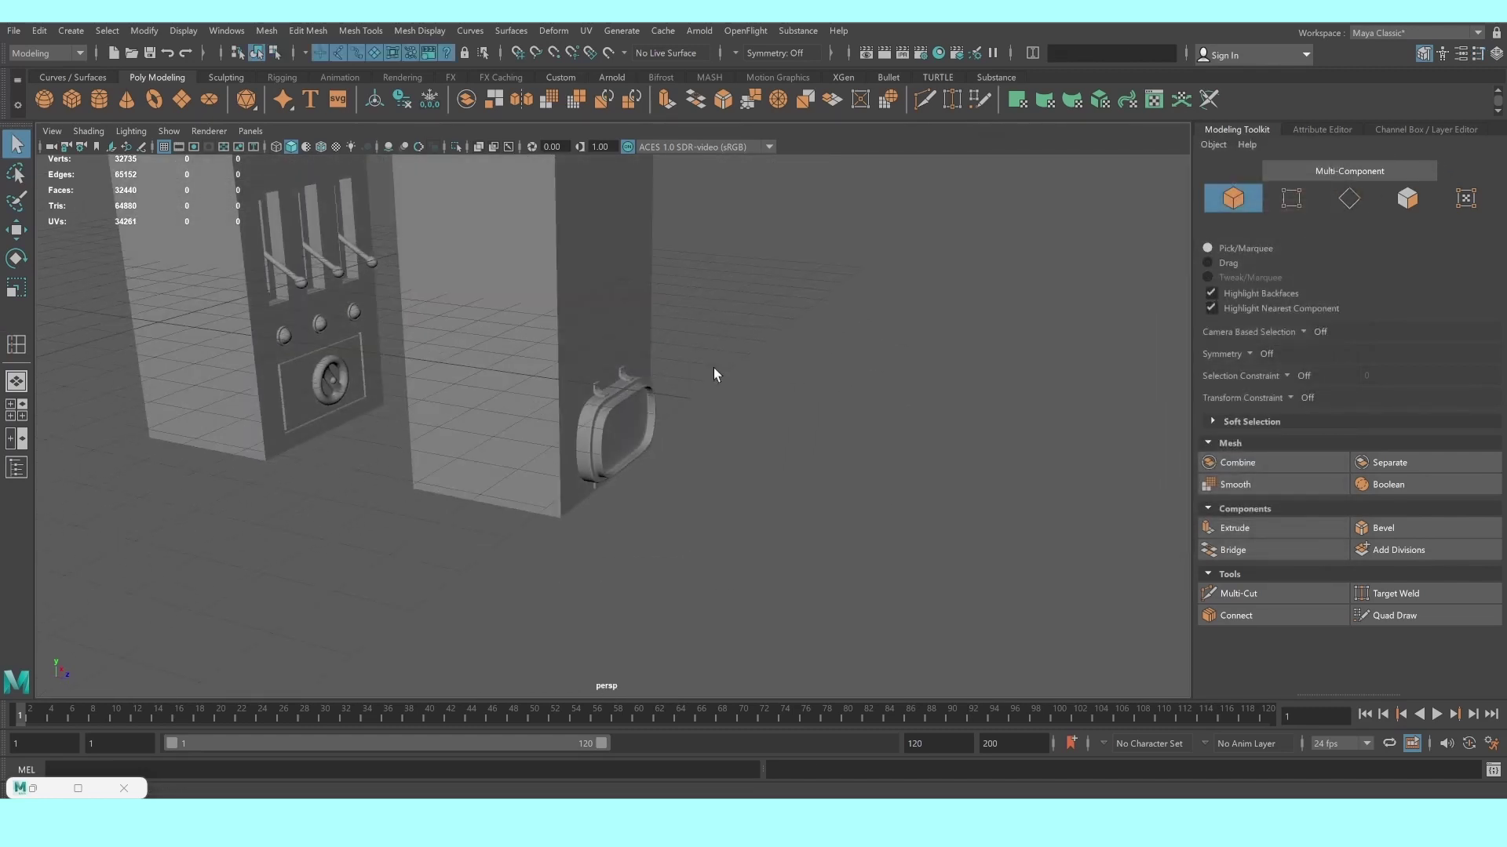
left_click(620, 324)
mouse_move(620, 325)
left_mouse_down("alt")
mouse_move(706, 332)
mouse_move(295, 177)
left_mouse_up("alt")
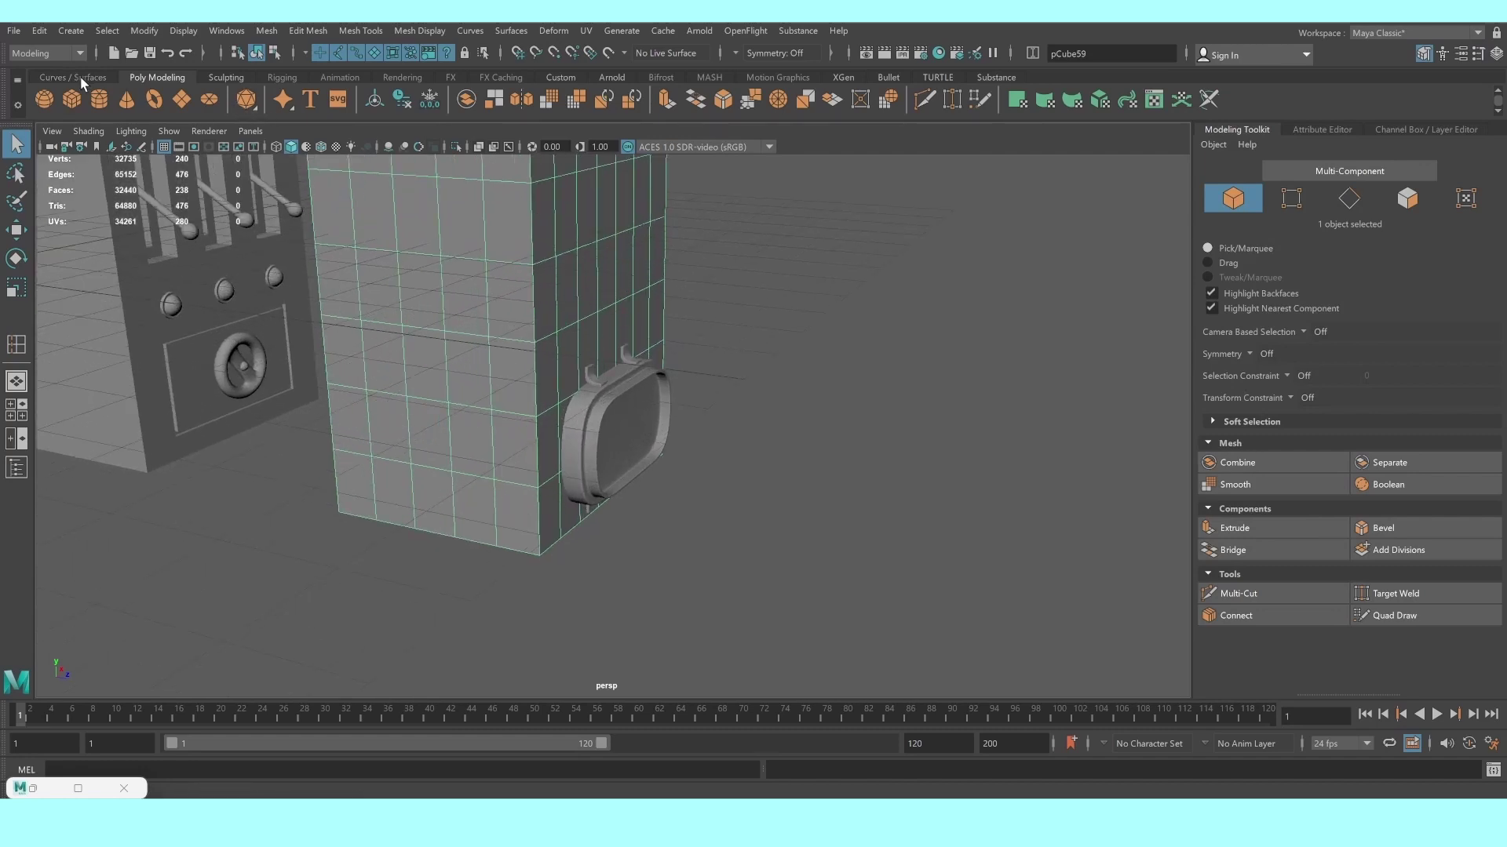
left_click(71, 98)
left_click_drag(374, 360, 259, 495, "alt")
Position the new cube in the front view, nudging it right and slightly up
key("space")
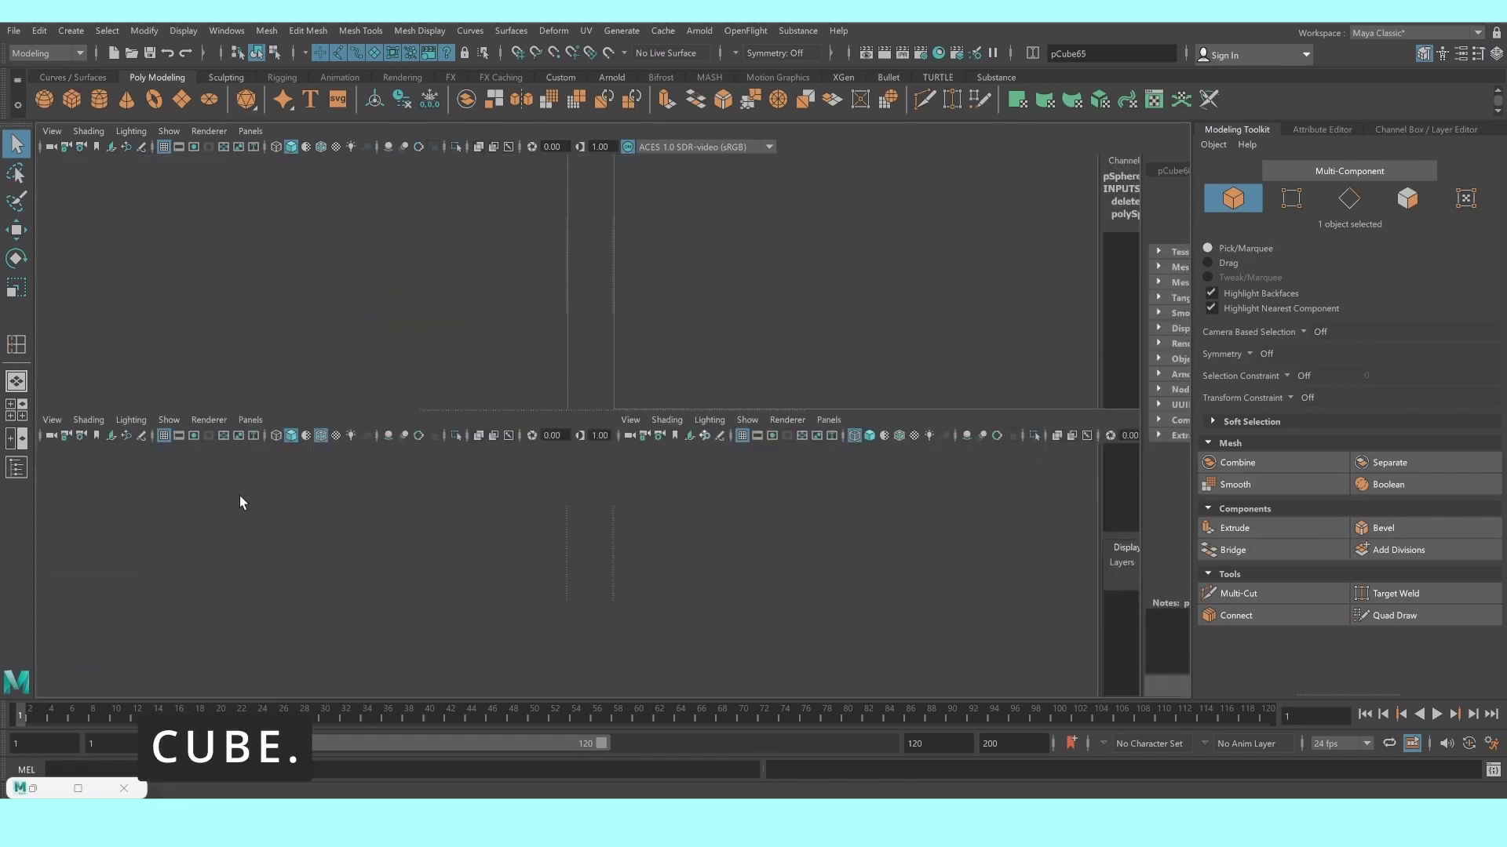
key("space")
key("w")
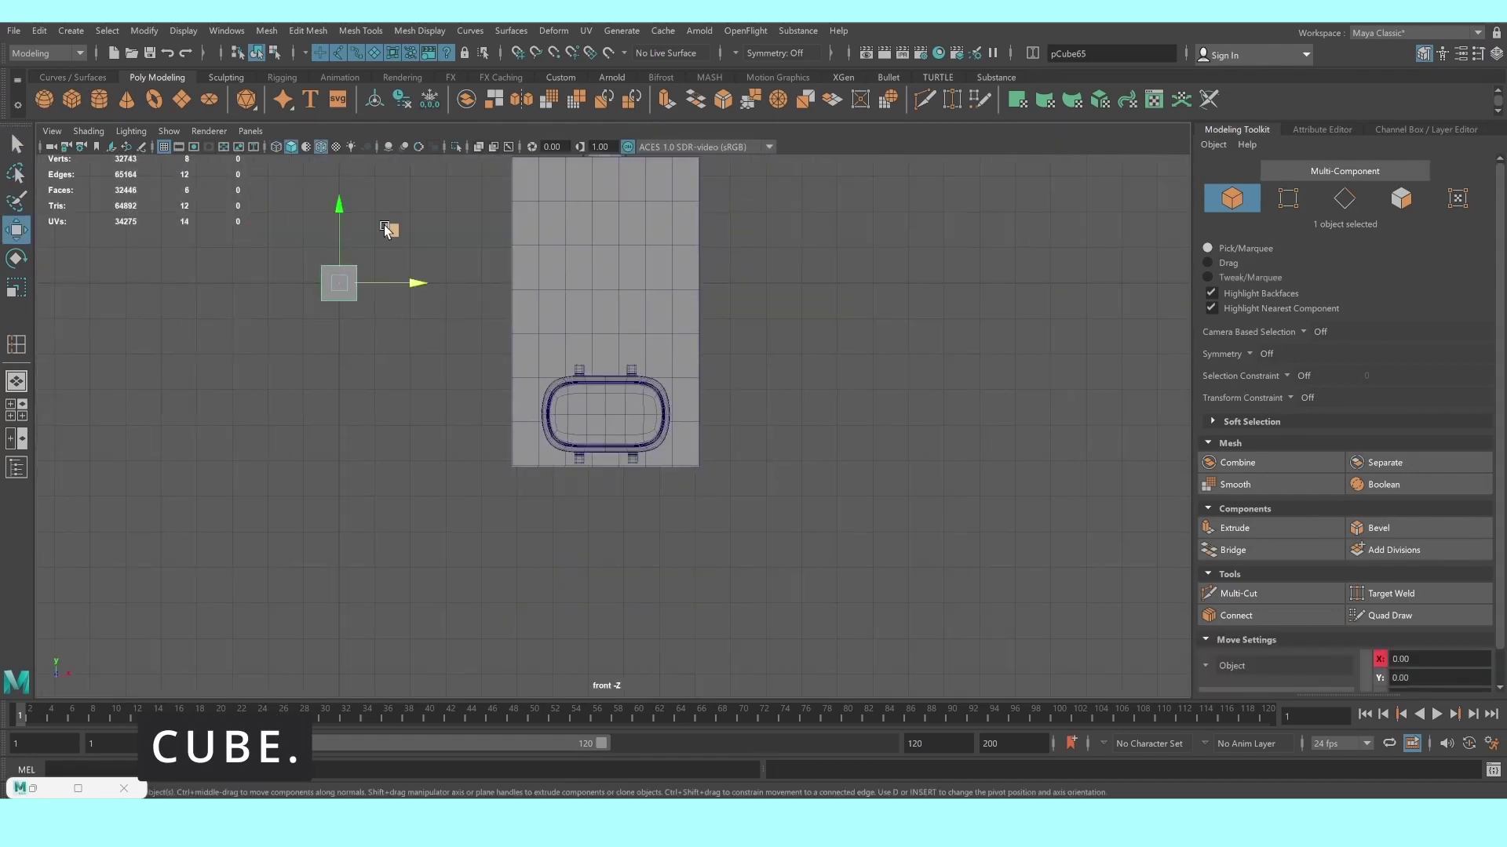
mouse_move(384, 229)
middle_mouse_down()
mouse_move(579, 346)
mouse_move(651, 365)
middle_mouse_up()
scroll(657, 356, "up", 1)
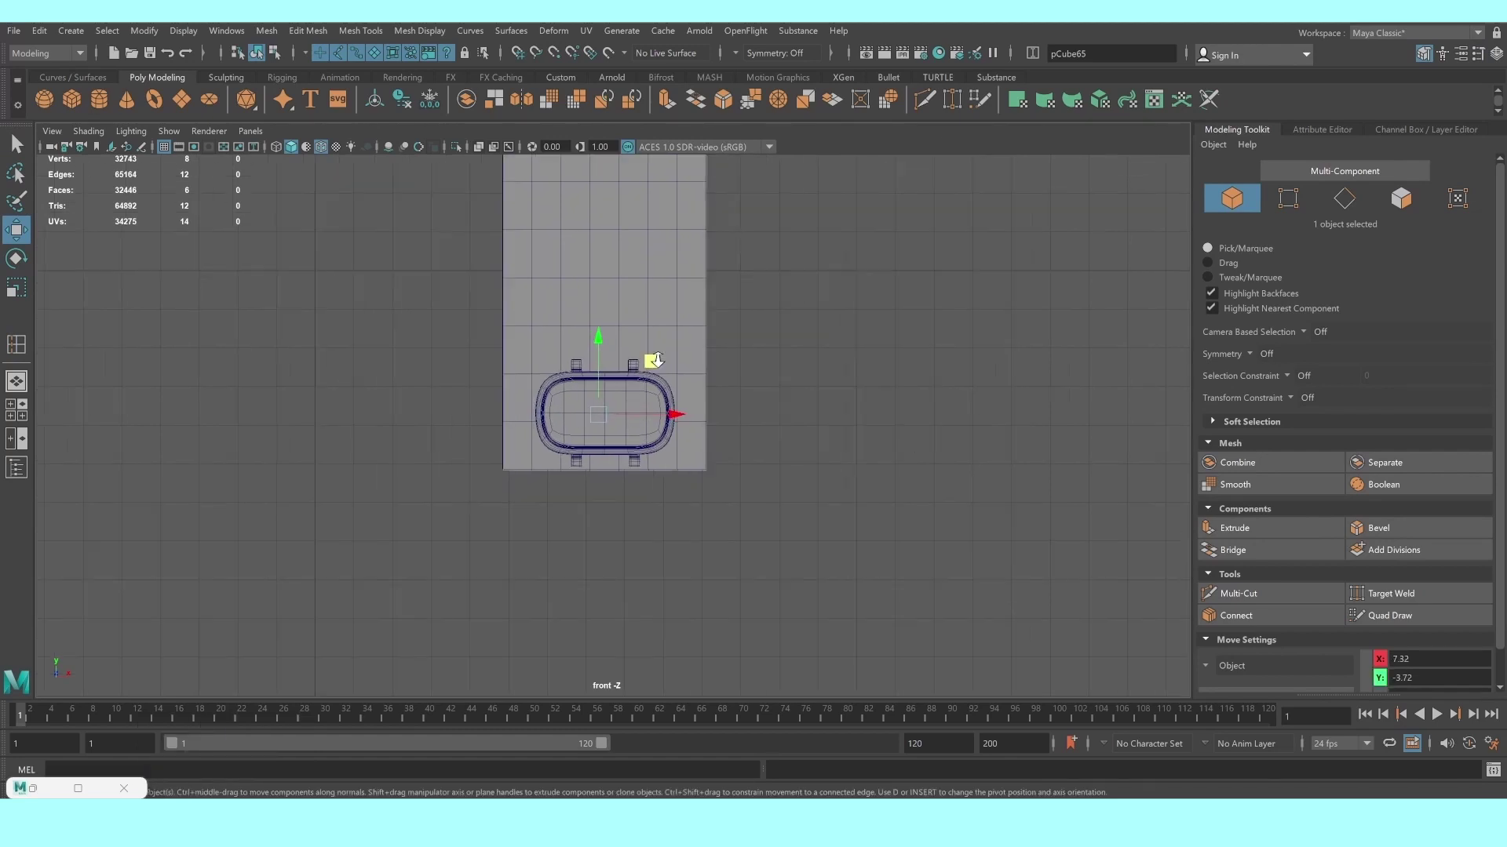
scroll(647, 368, "up", 1)
scroll(632, 384, "up", 2)
scroll(623, 391, "up", 2)
left_click_drag(625, 397, 640, 389)
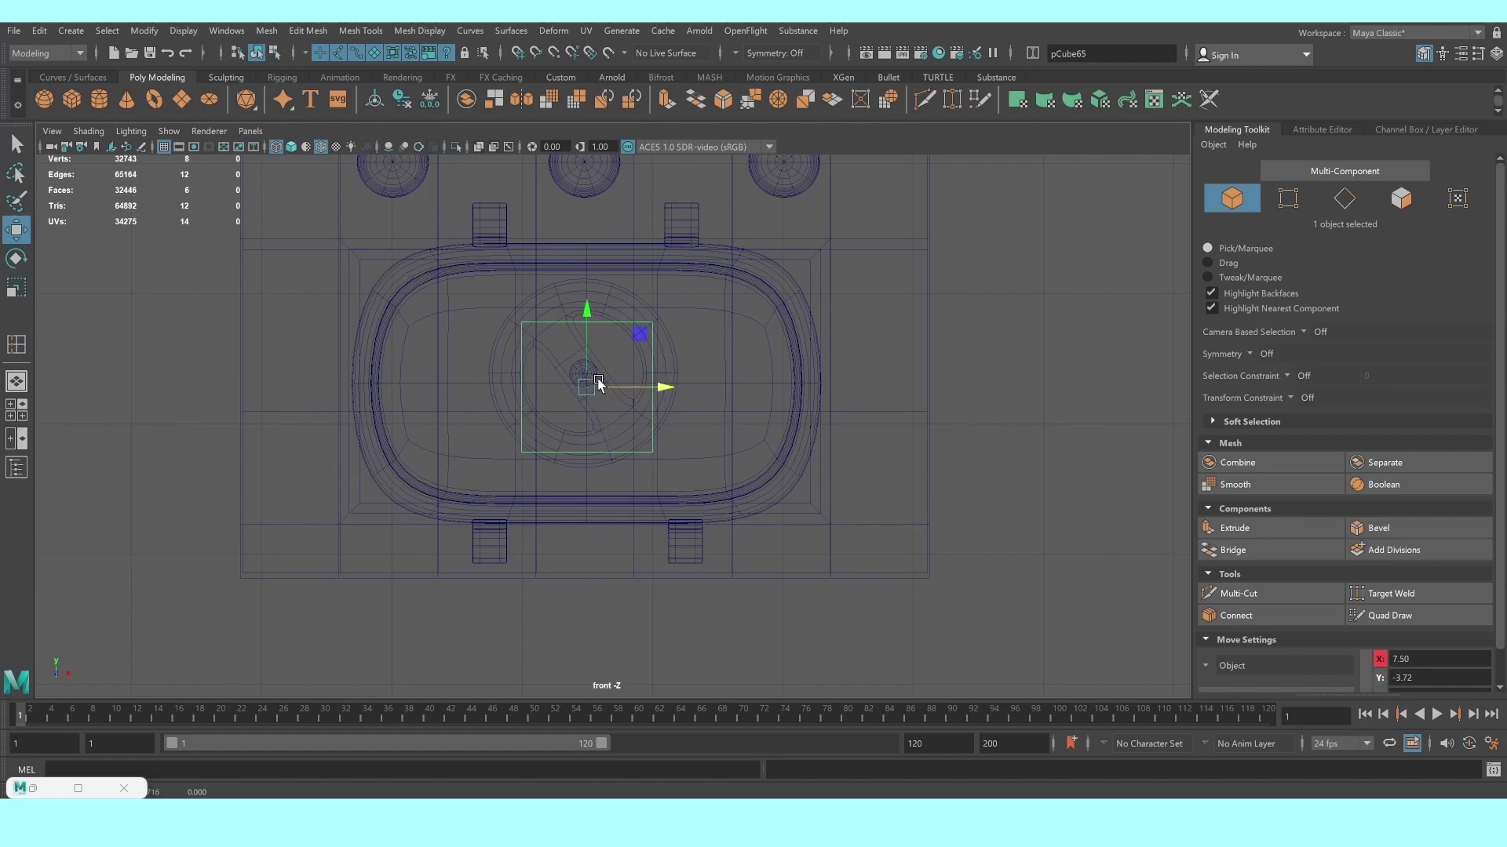
left_click_drag(587, 319, 587, 316)
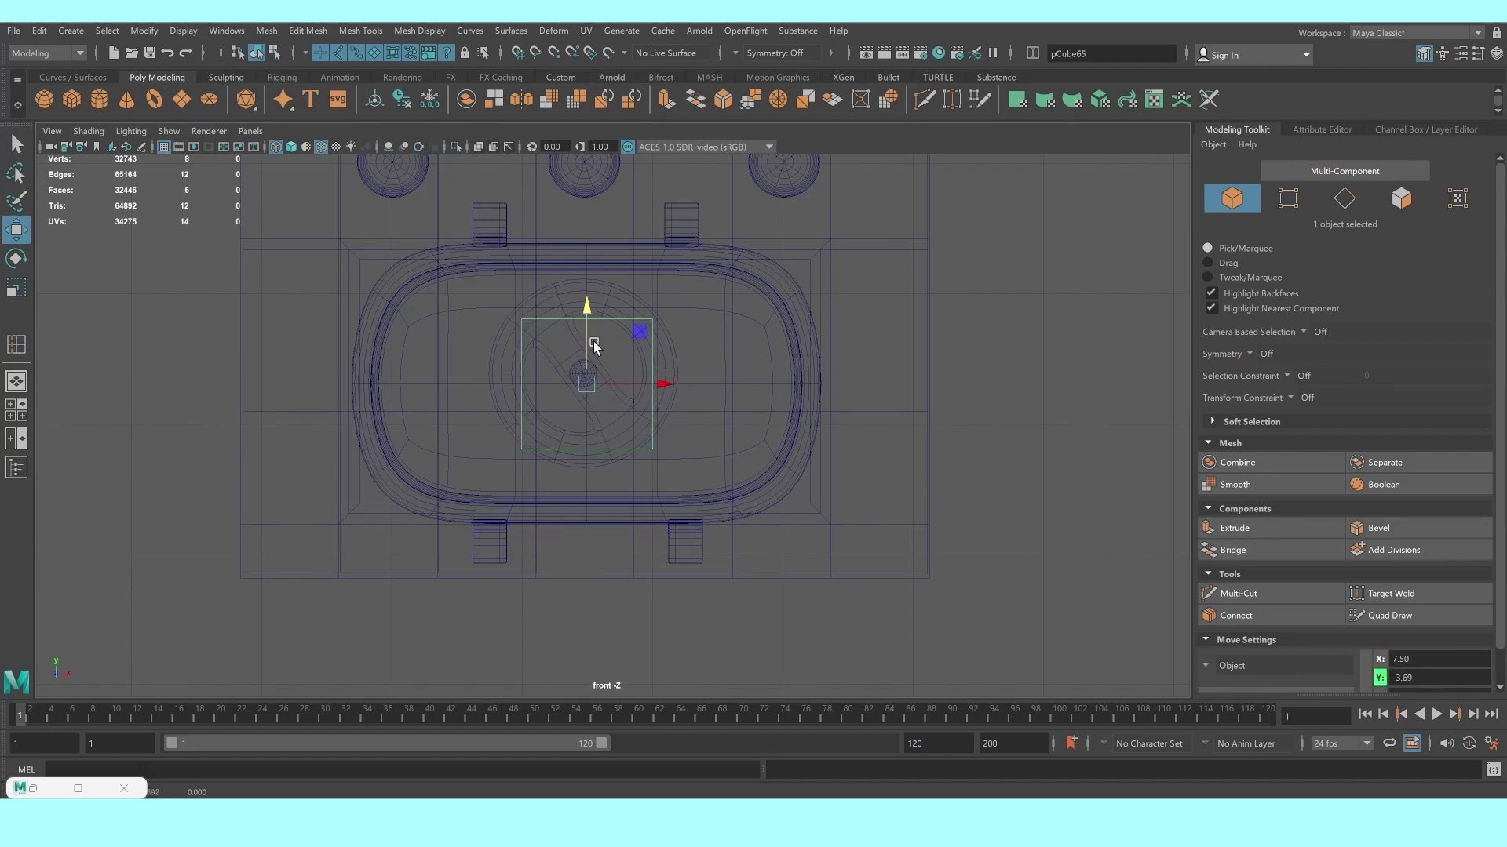
Slide the cube onto the oval porthole and squash it thinner along X
key("space")
key("space")
left_click_drag(481, 406, 680, 430)
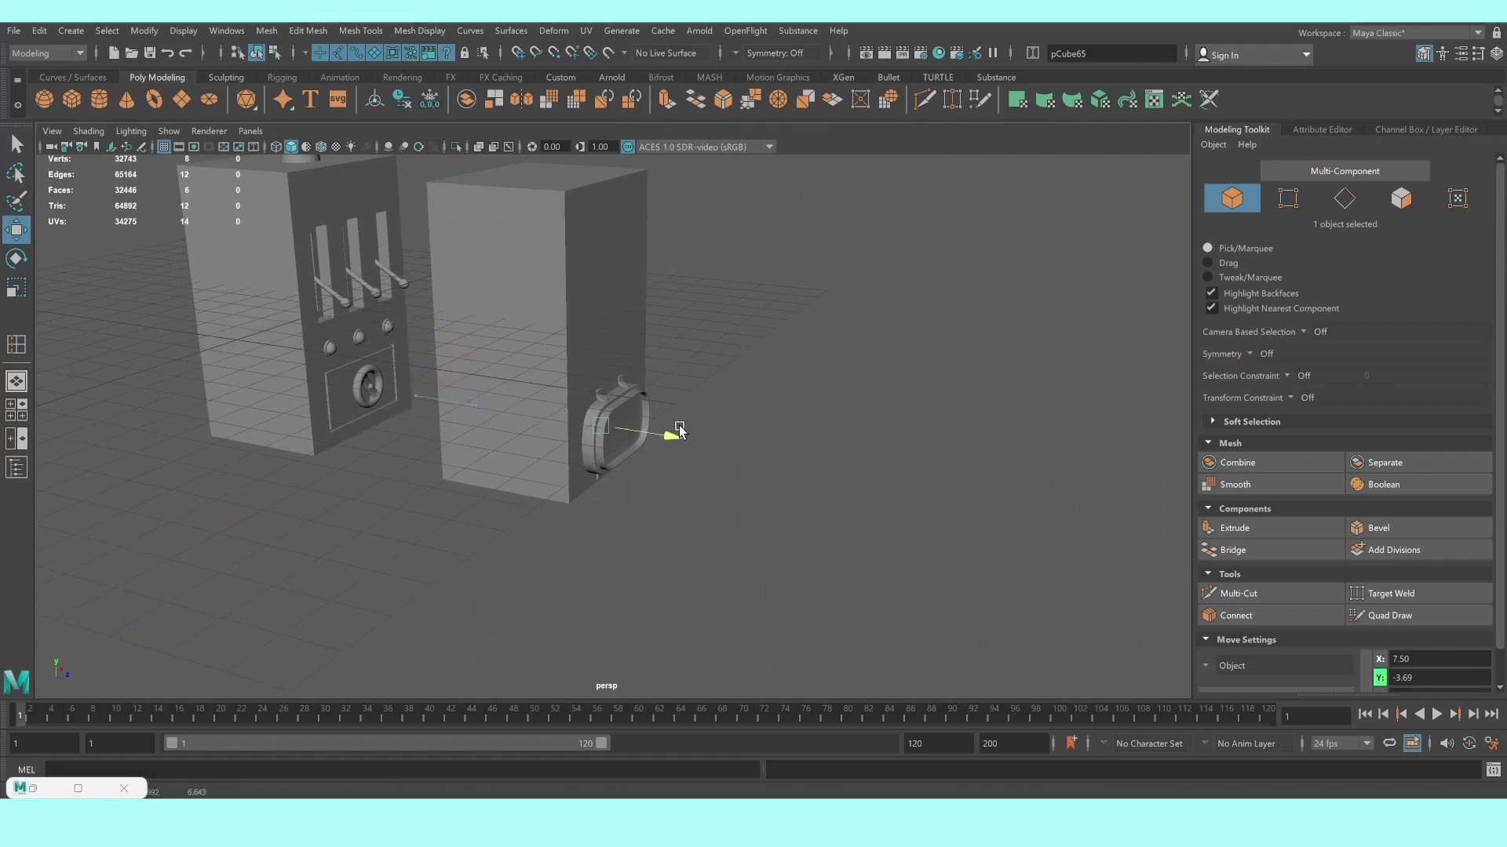
key("f")
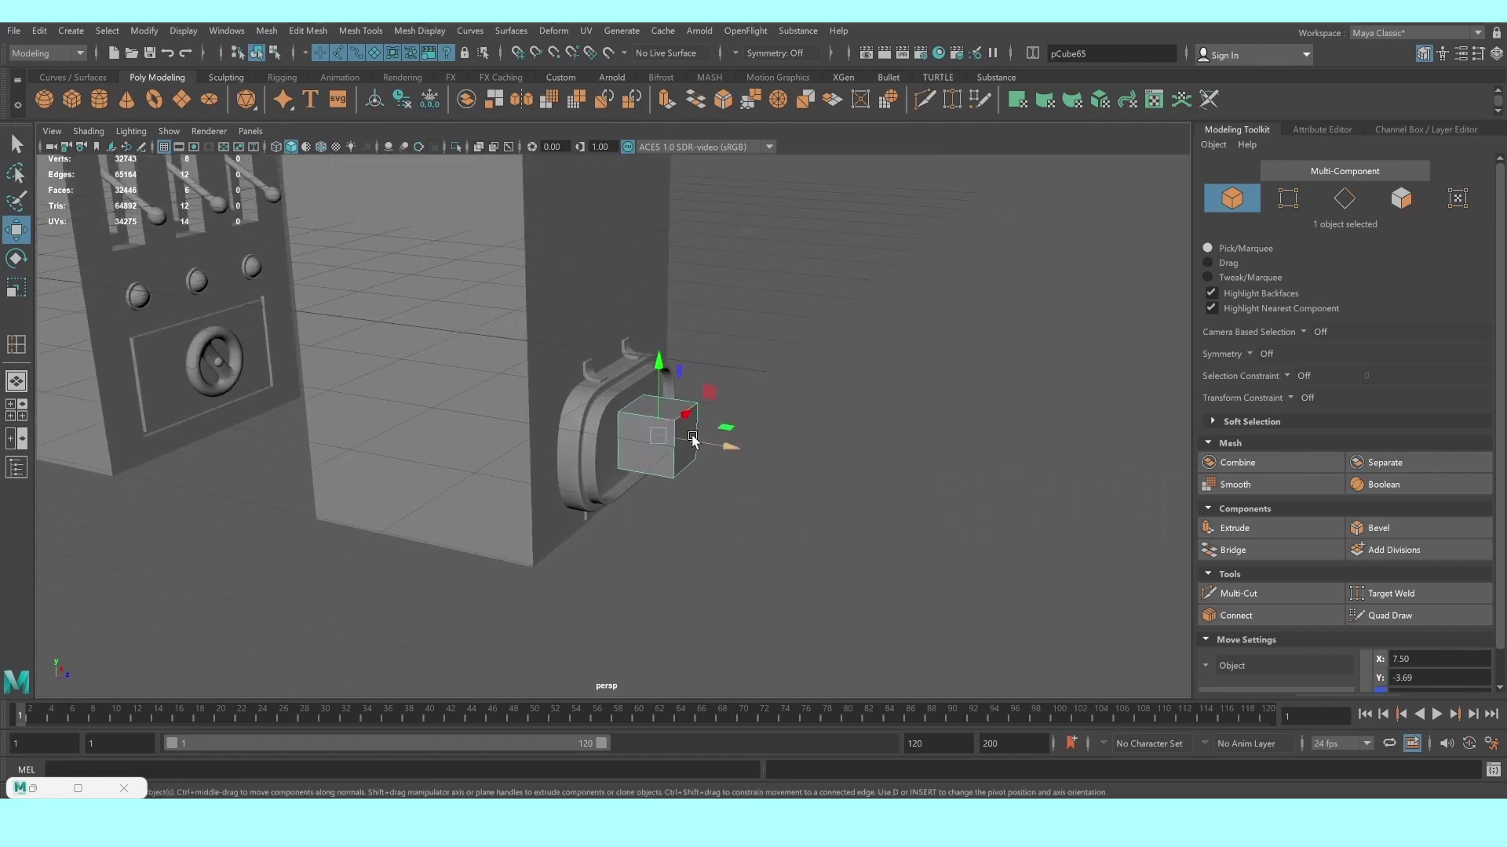
key("r")
mouse_move(782, 468)
left_mouse_down()
mouse_move(617, 467)
mouse_move(612, 491)
mouse_move(633, 505)
mouse_move(580, 503)
left_mouse_up()
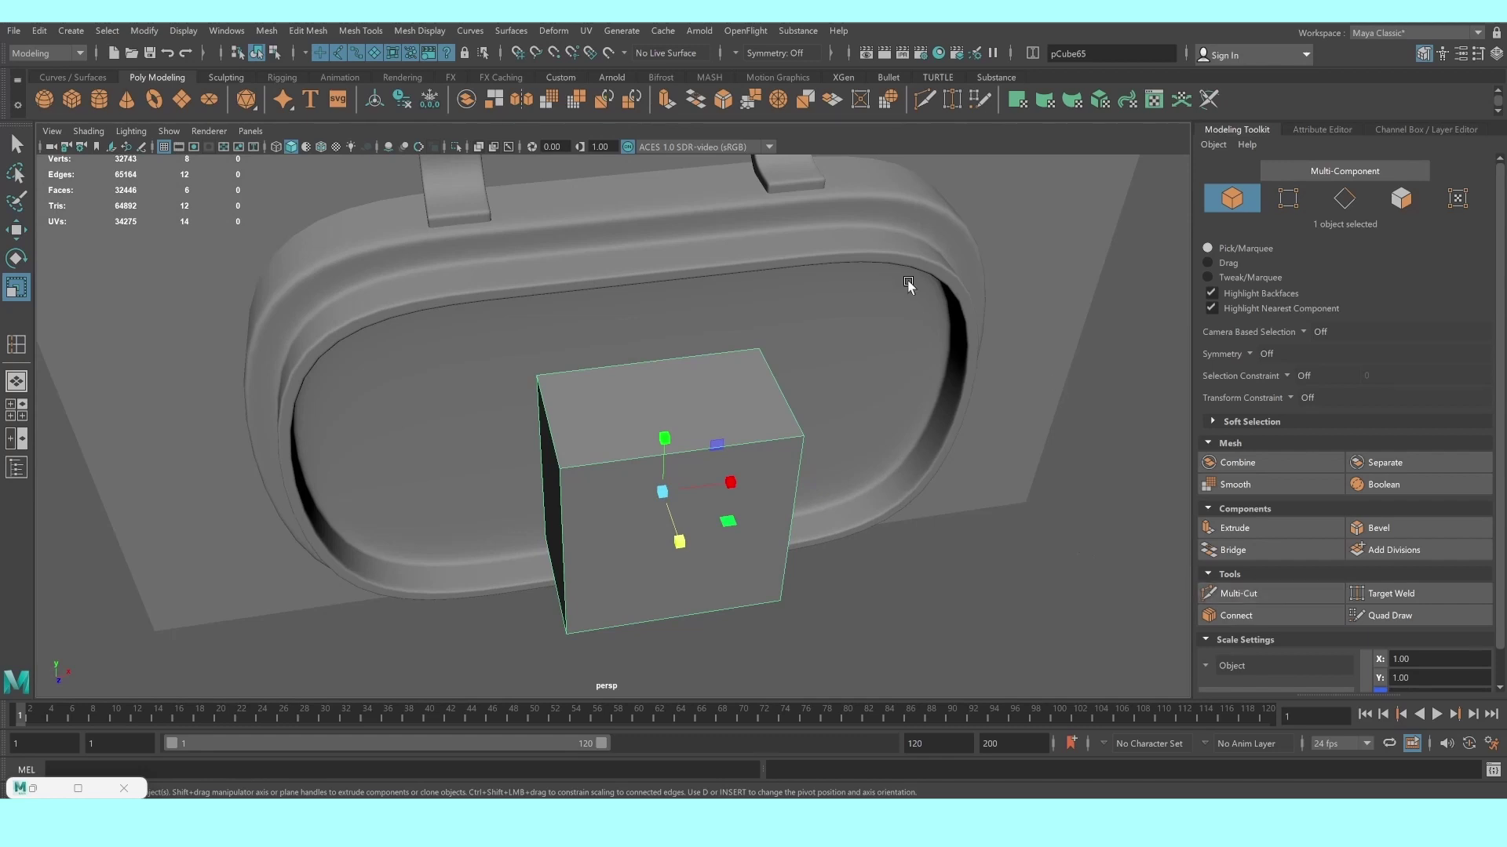
Insert two vertical edge loops across the block, undoing an accidental extra cube
left_click(325, 33)
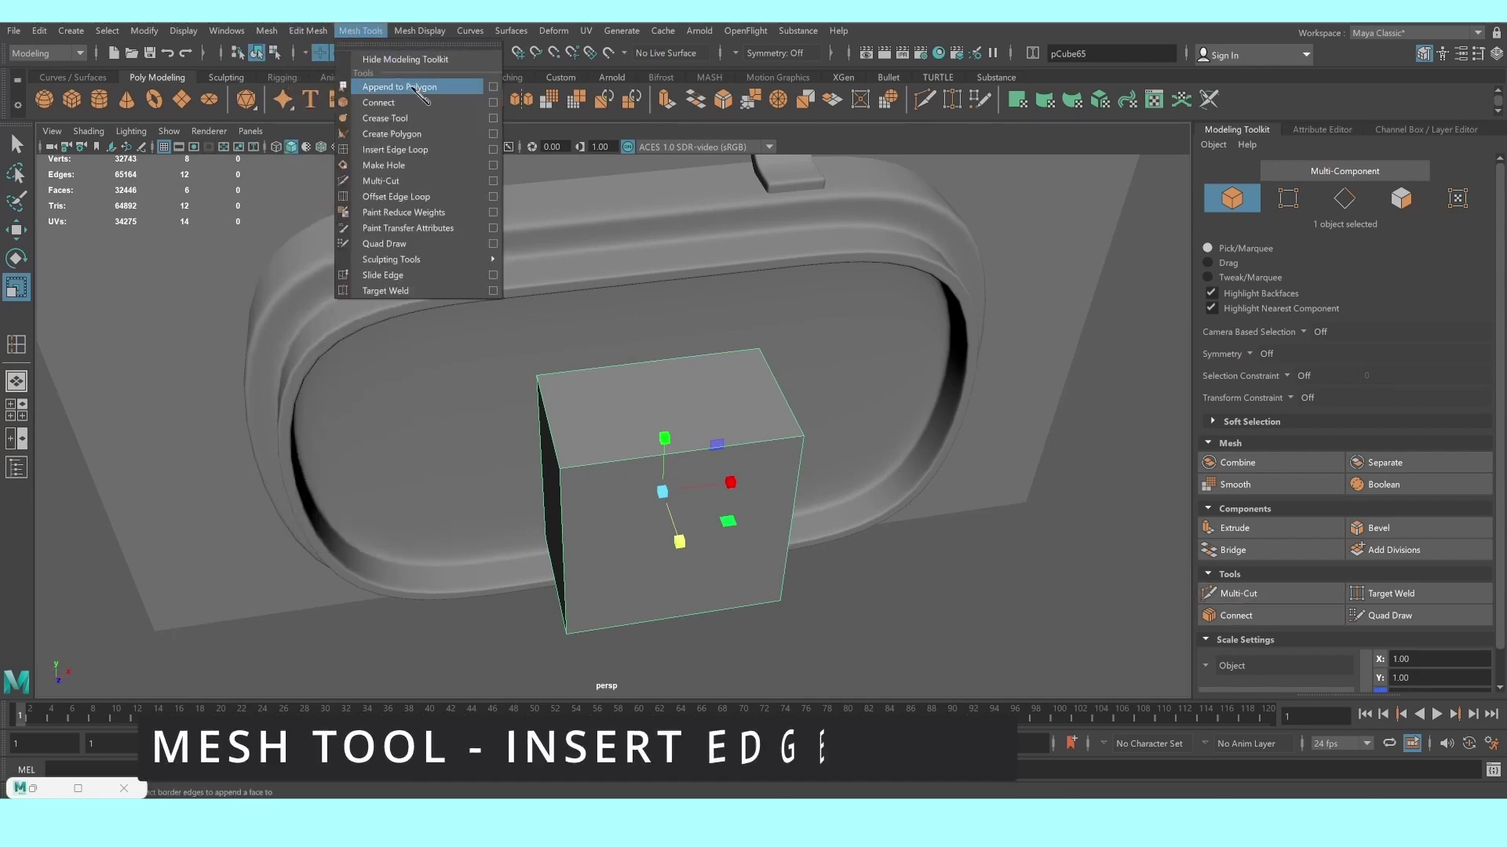
left_click(492, 150)
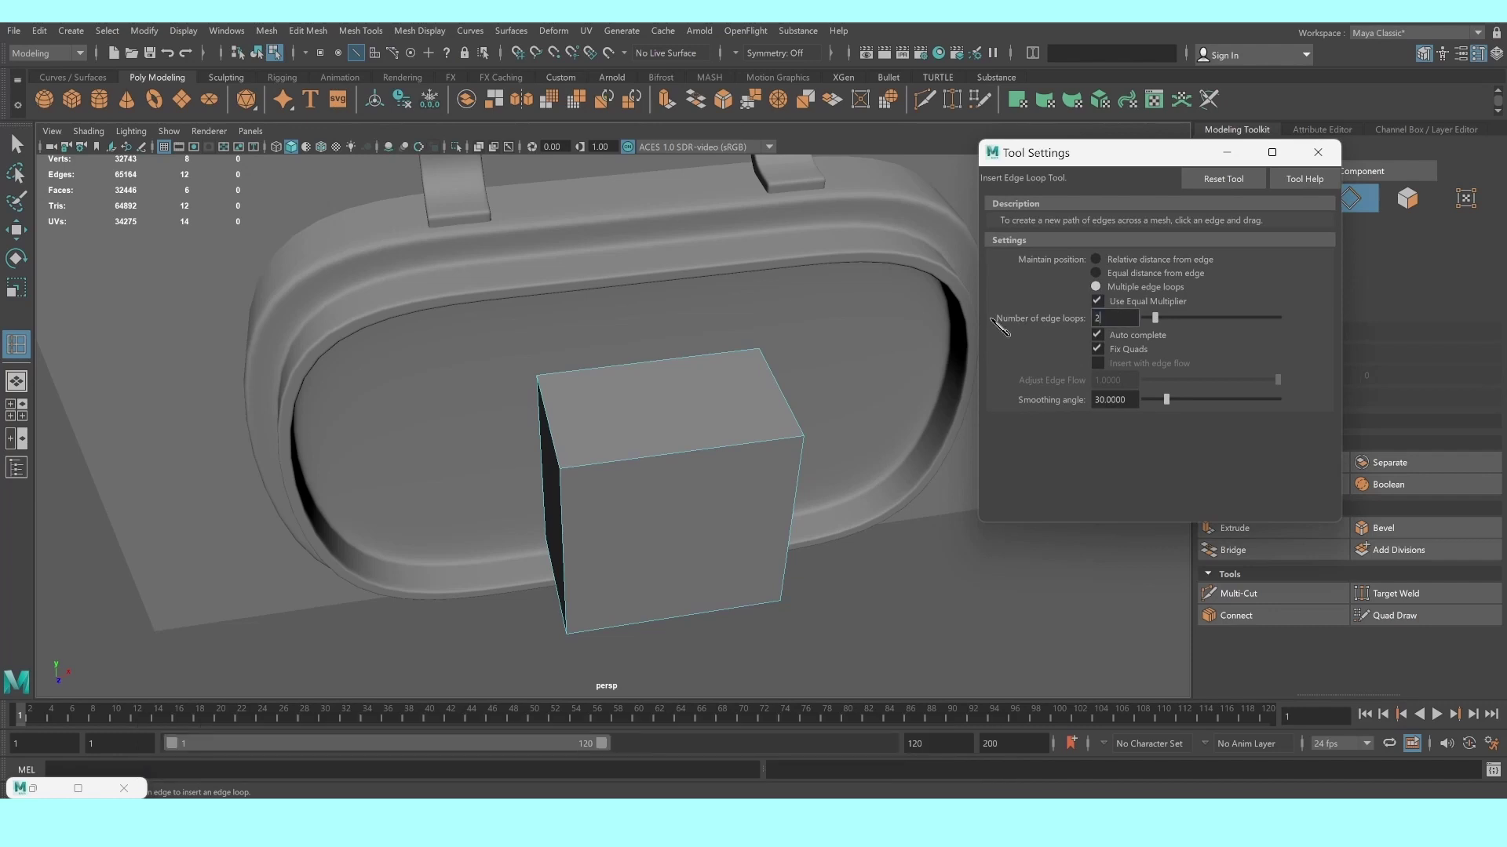
left_click_drag(659, 465, 782, 479)
key("r")
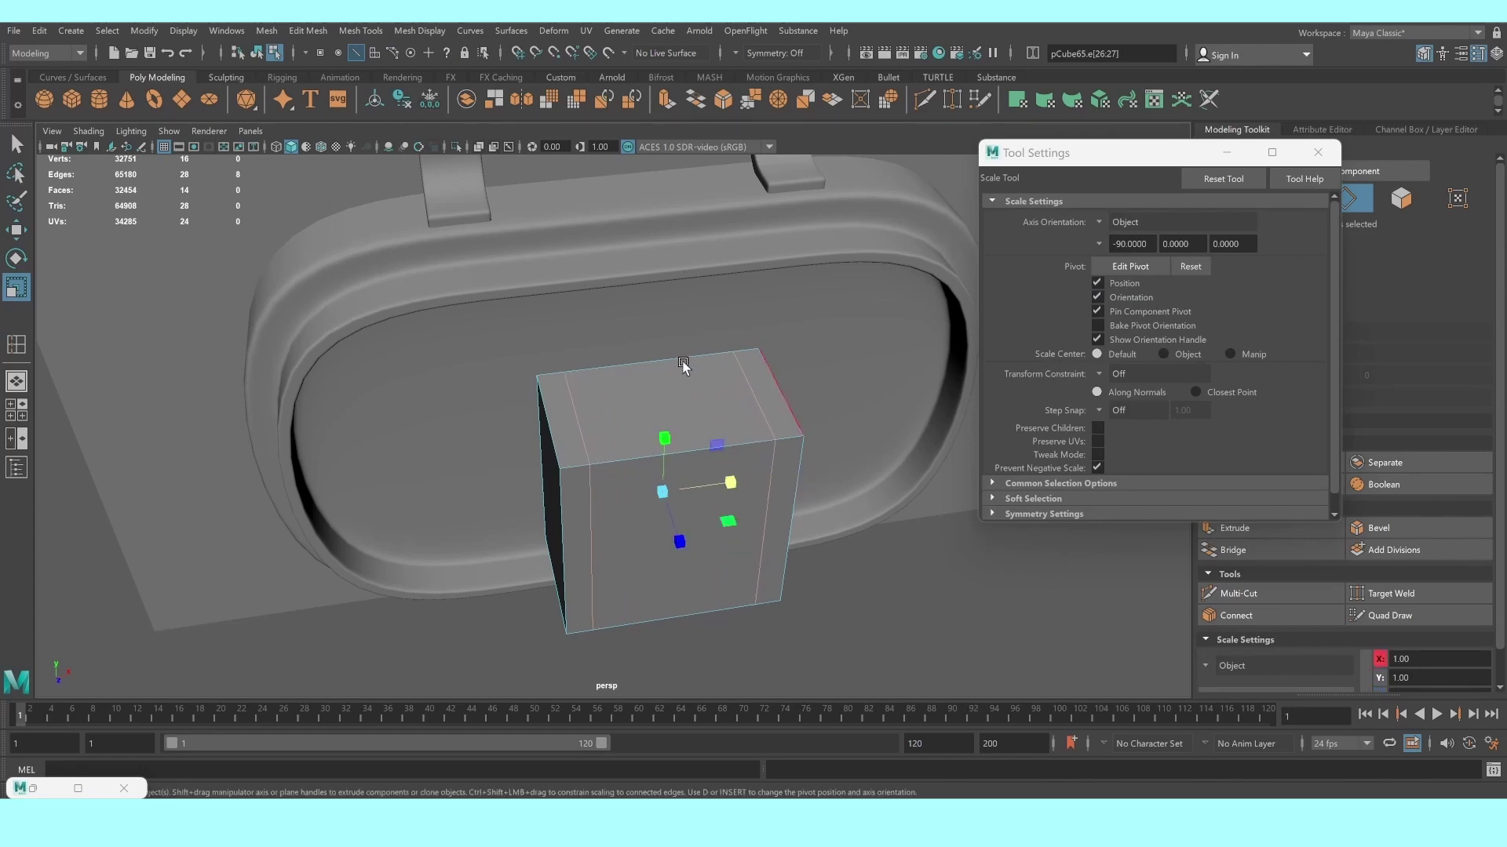
key("g")
key("ctrl+z")
Insert another pair of edge loops on the block and scale them outward
left_click(314, 29)
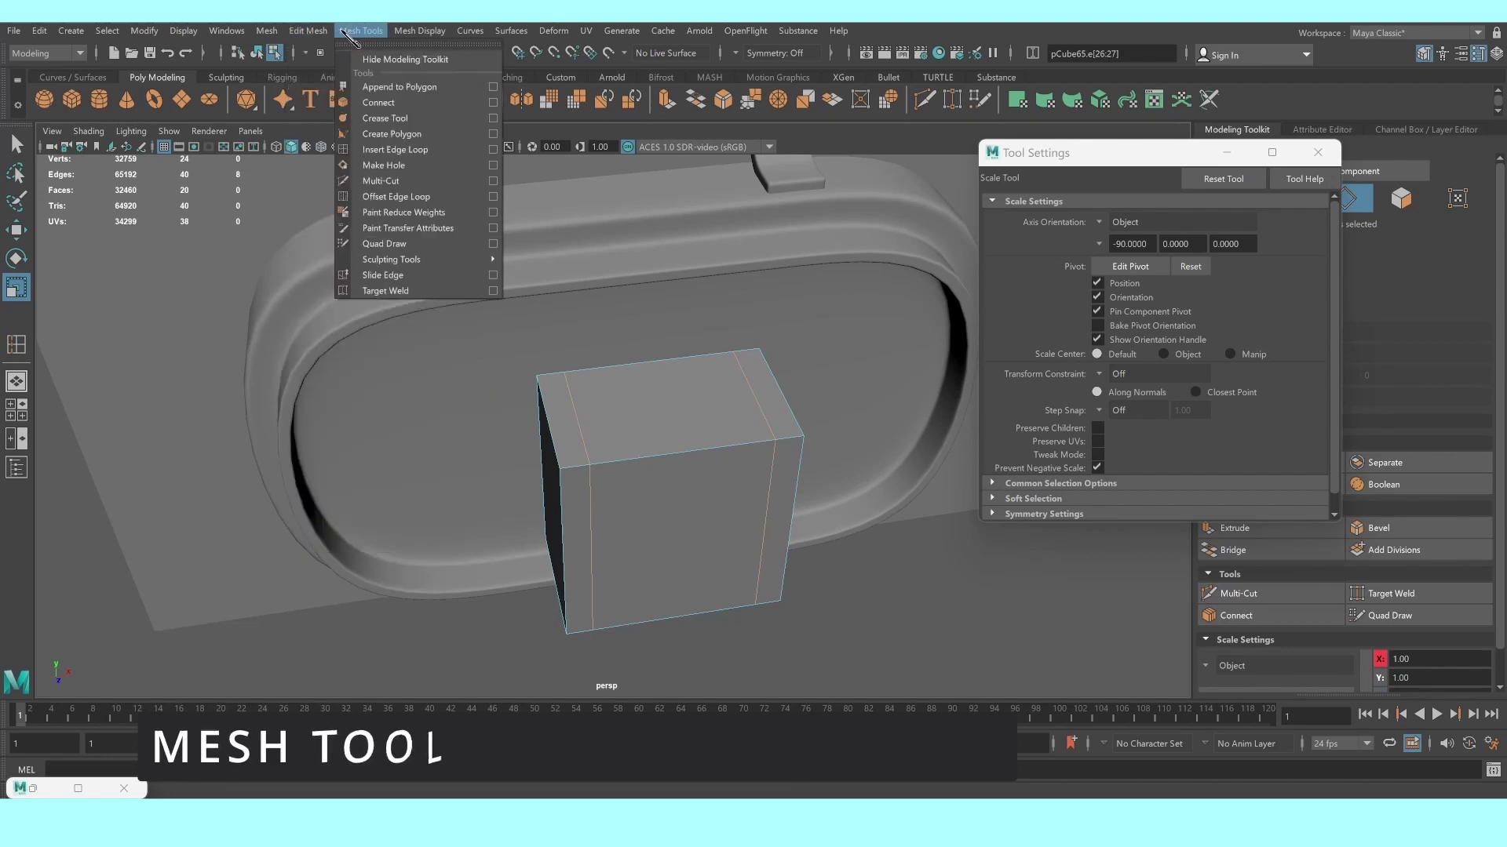
left_click(493, 149)
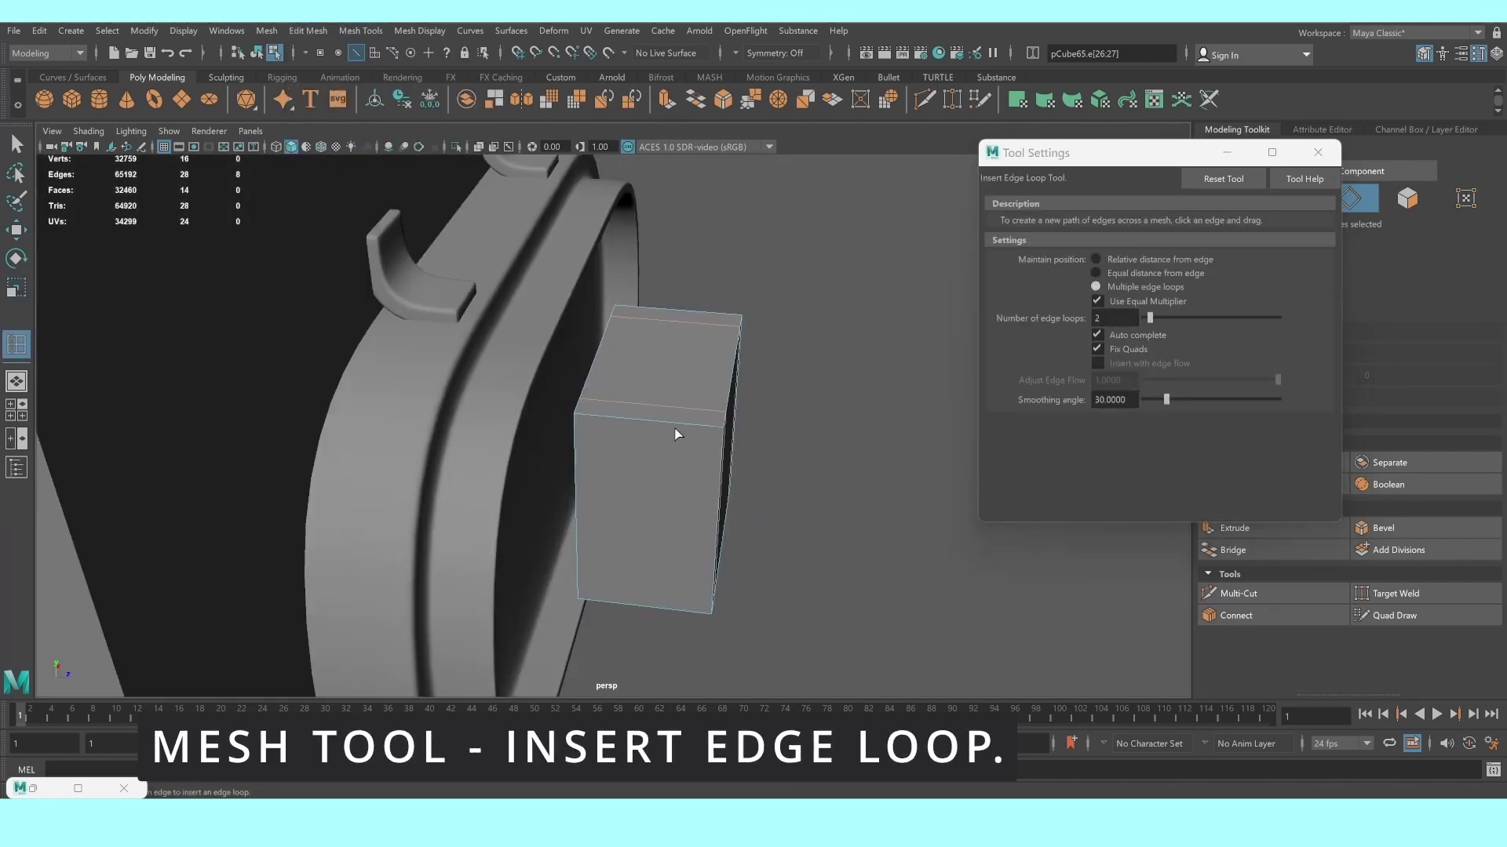
left_click_drag(677, 434, 687, 430)
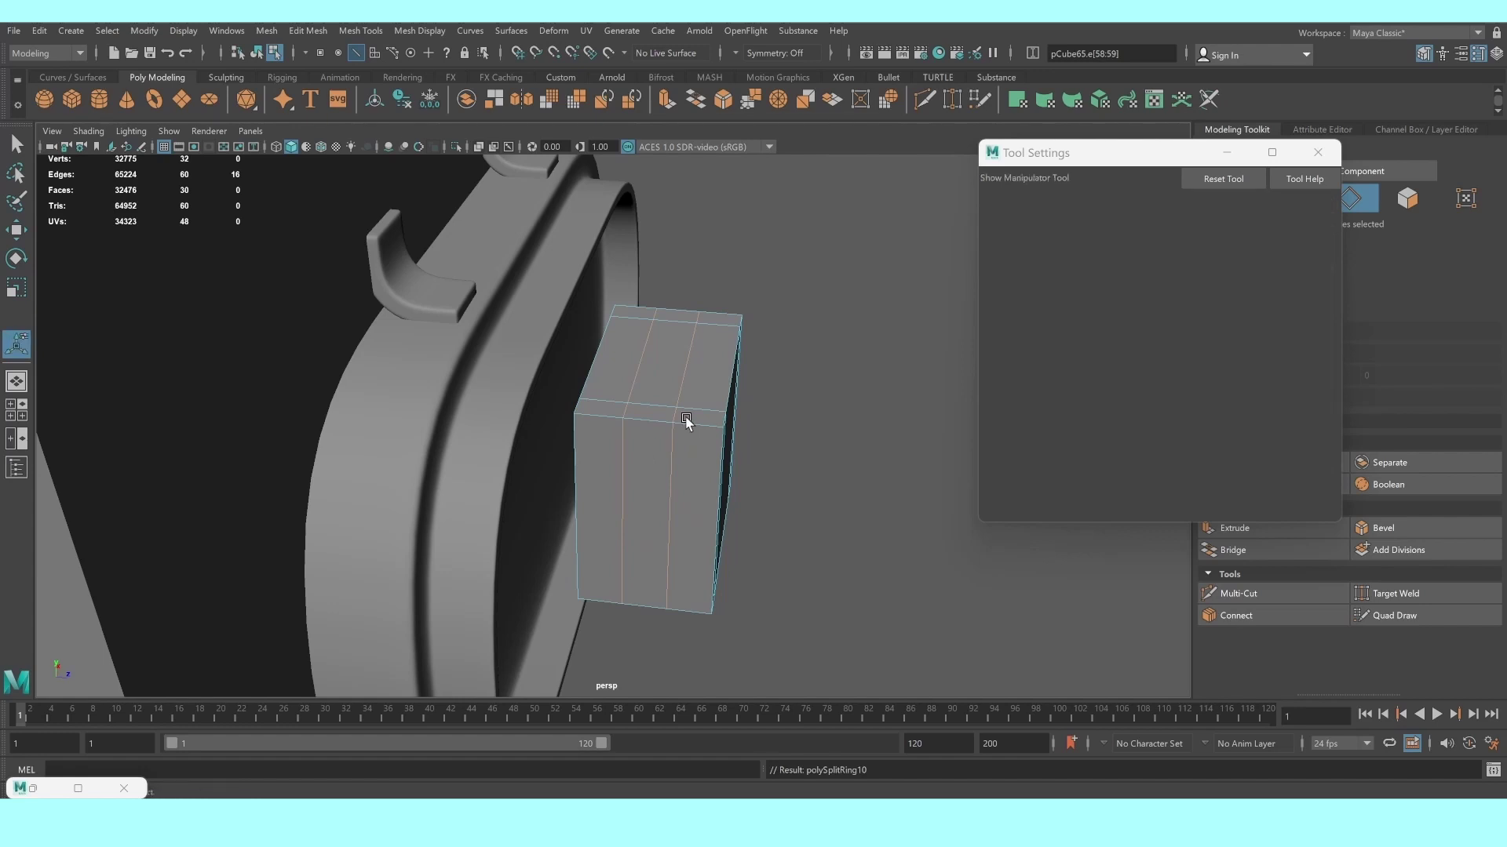
key("r")
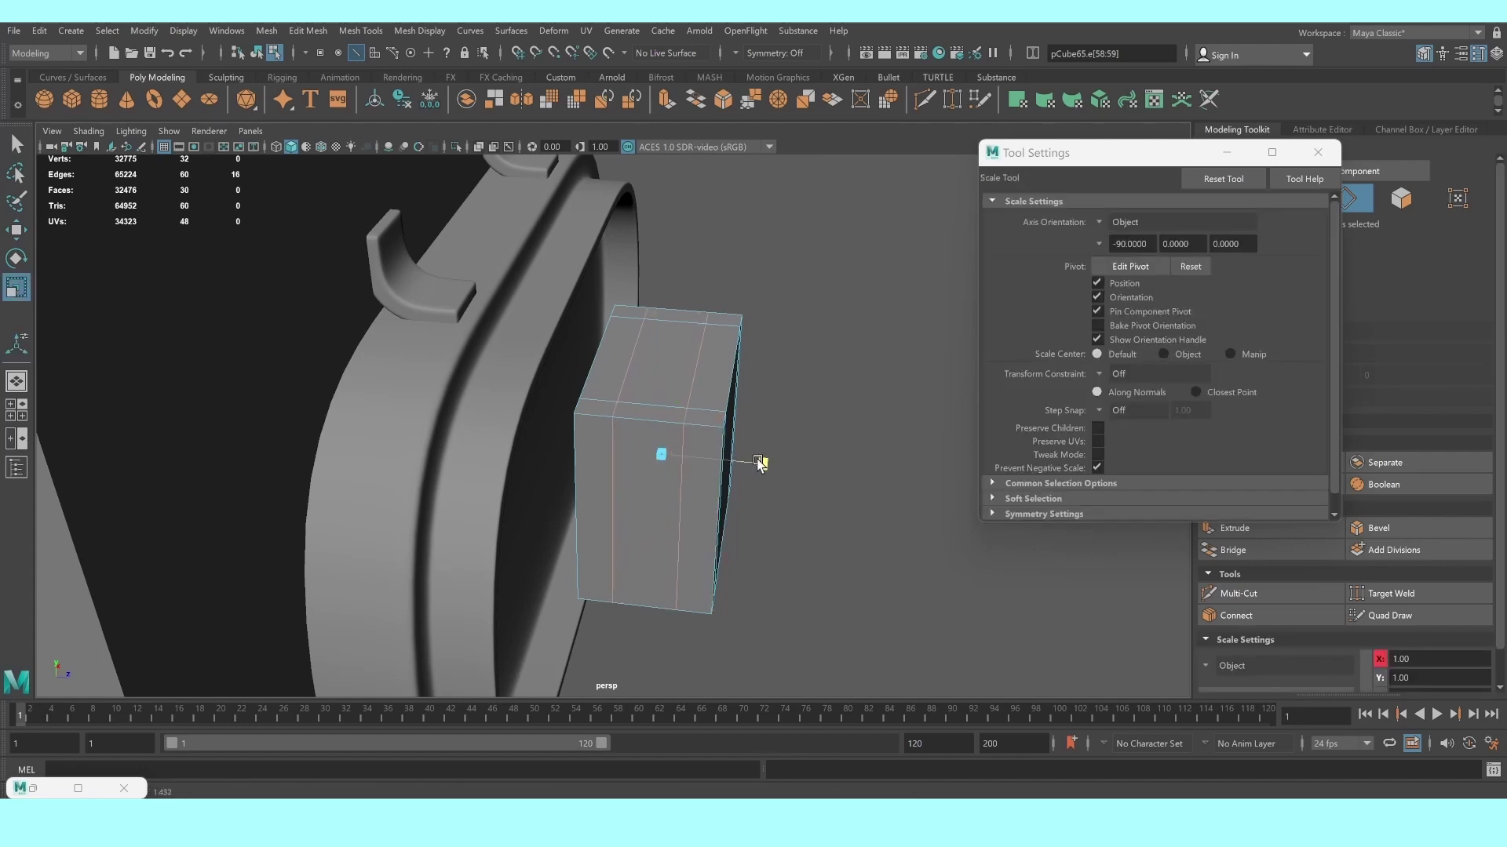
left_click_drag(701, 453, 675, 440, "alt")
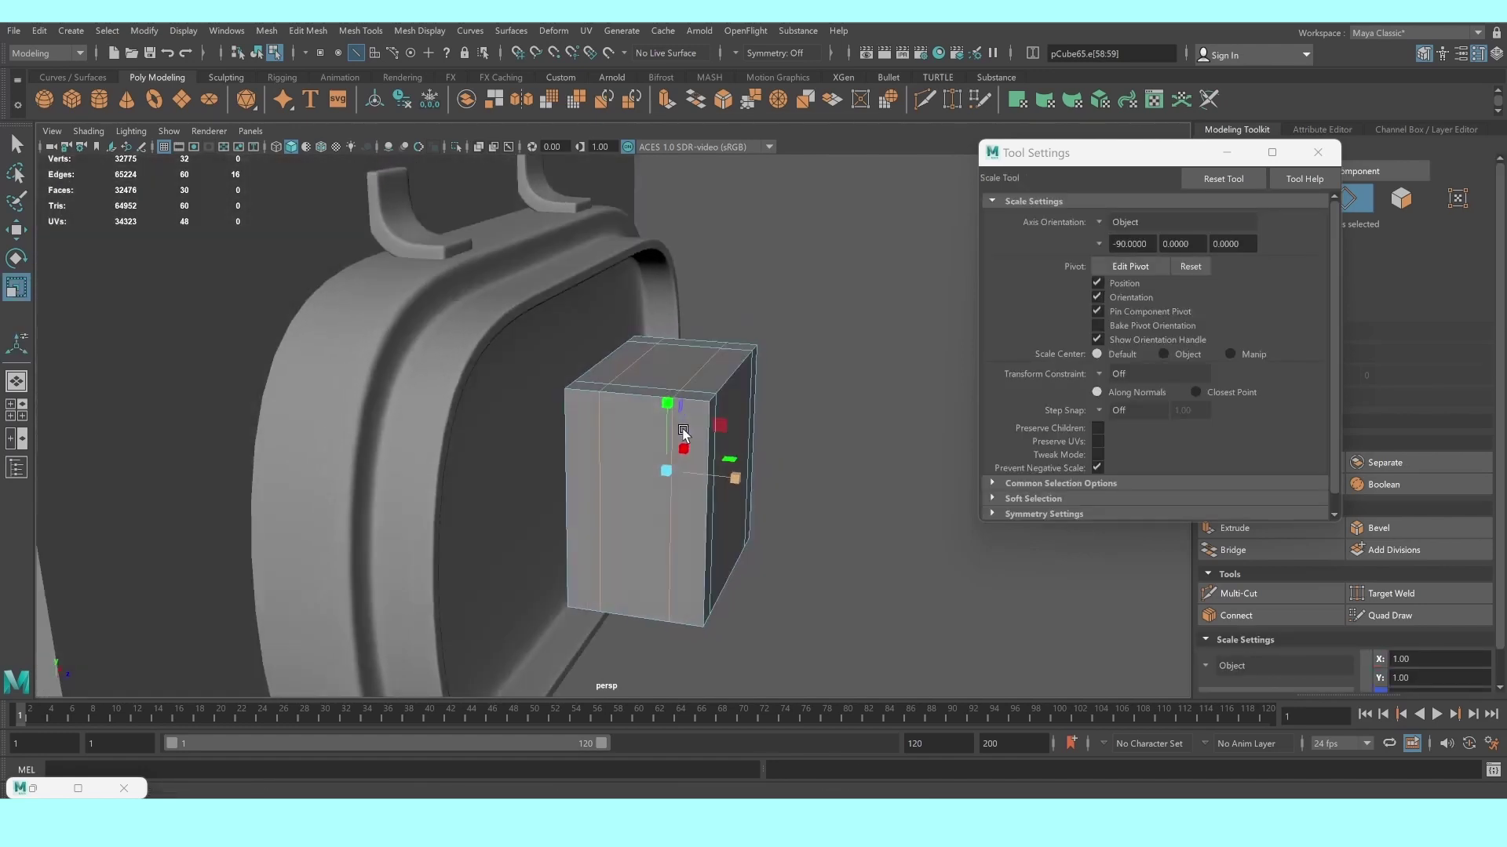
Insert two horizontal edge loops and spread them toward the block's edges
left_click(360, 30)
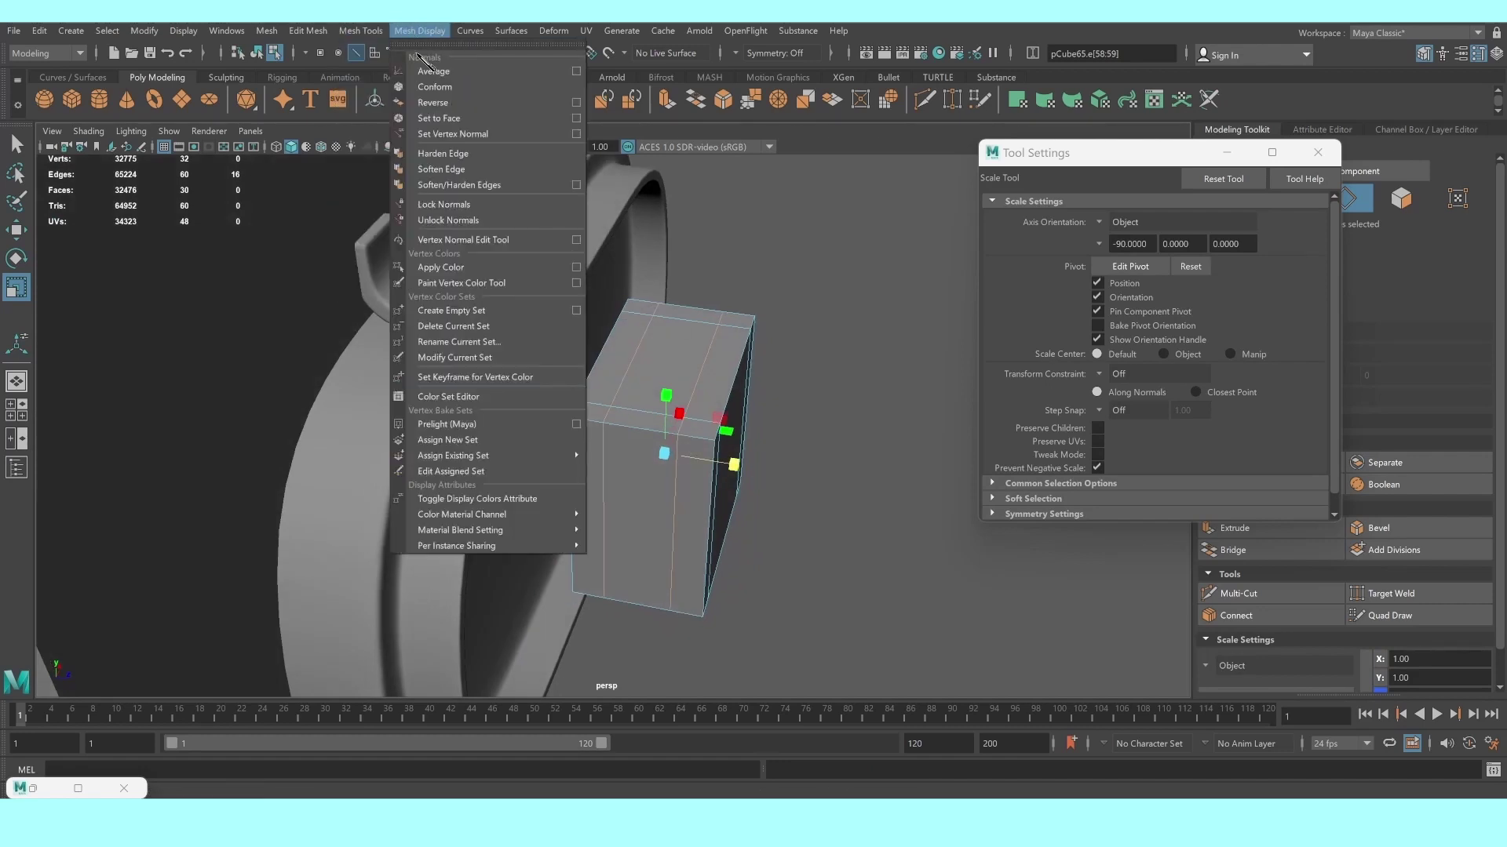
left_click(424, 149)
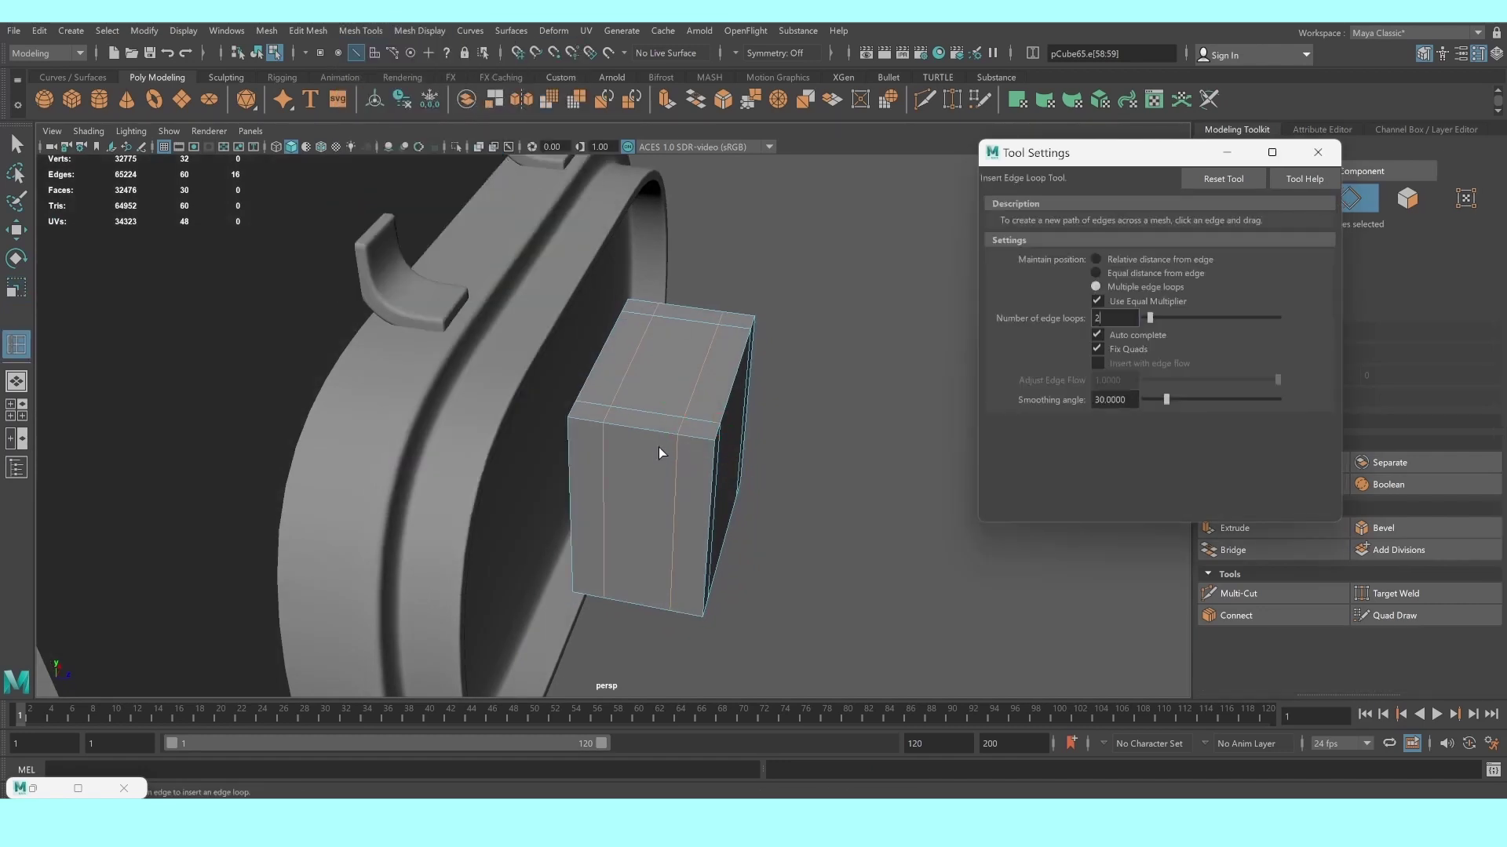
left_click(675, 463)
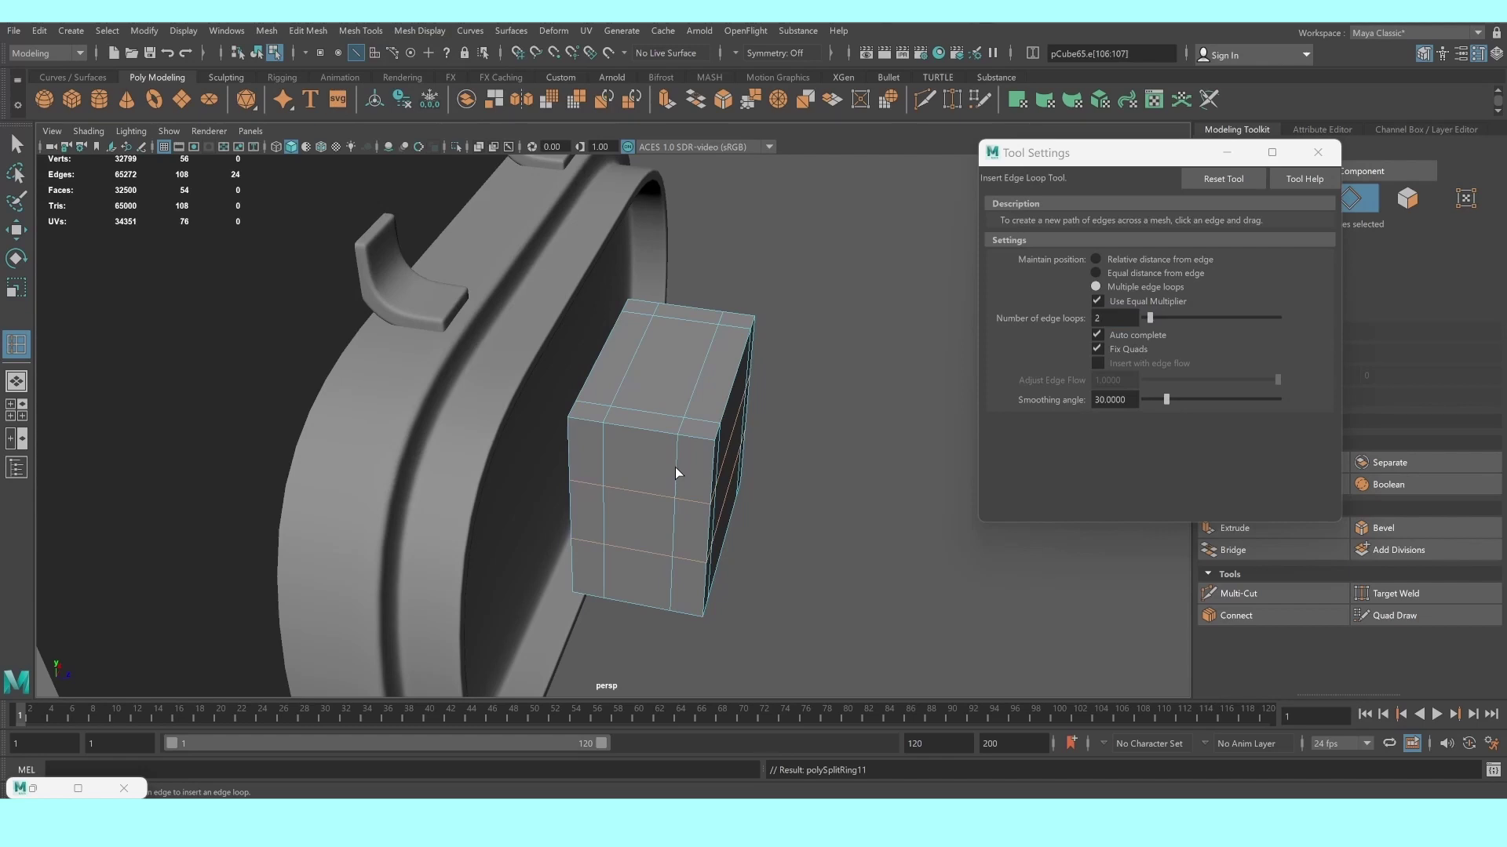
key("r")
mouse_move(662, 398)
left_mouse_down()
mouse_move(672, 306)
mouse_move(718, 371)
left_mouse_up()
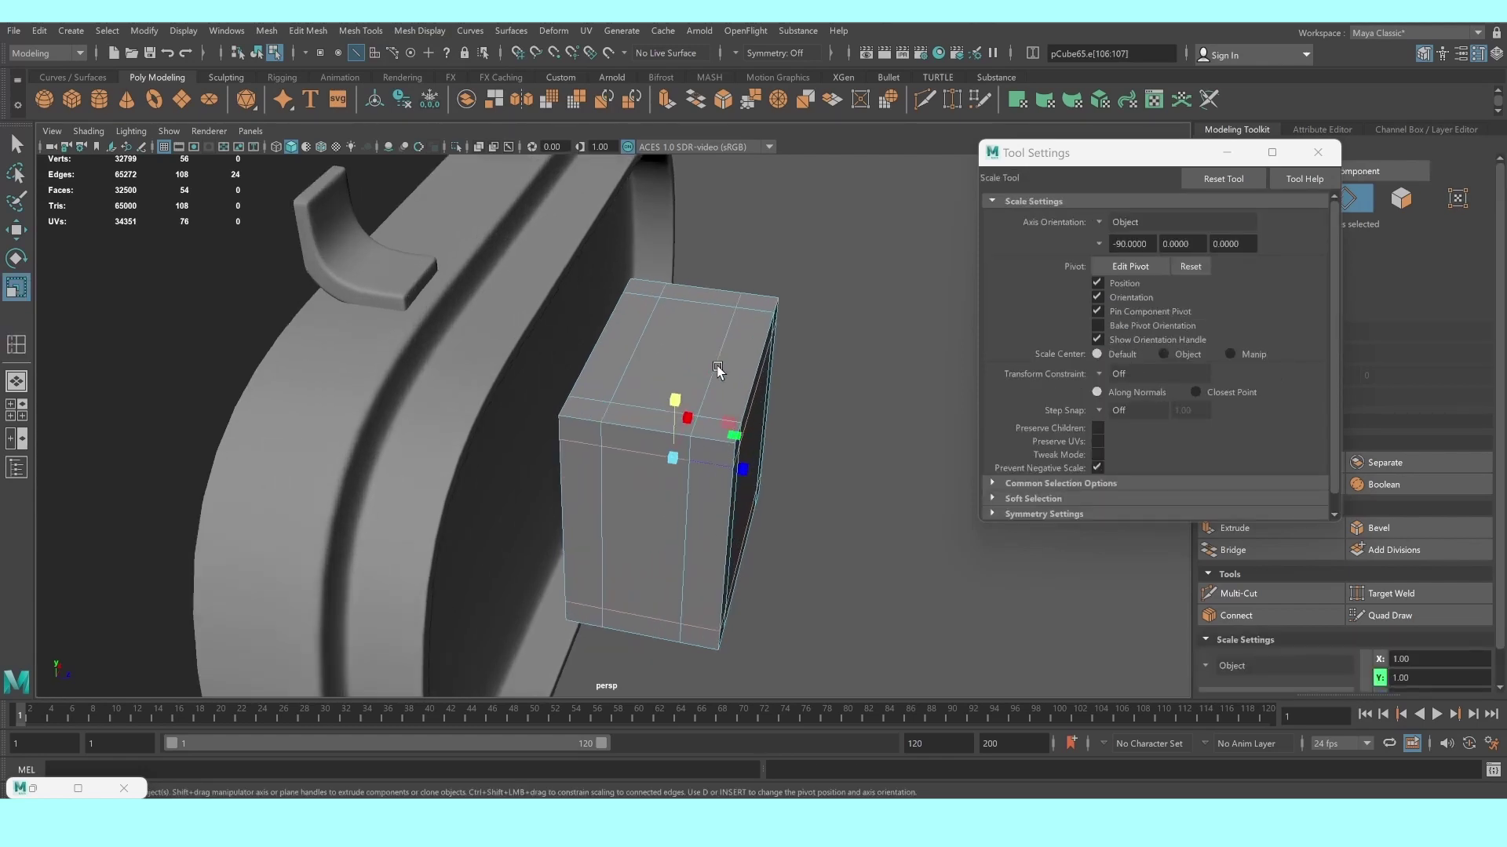
Select eight narrow border faces around the small block in face mode
key("q")
right_click_drag(692, 460, 675, 494)
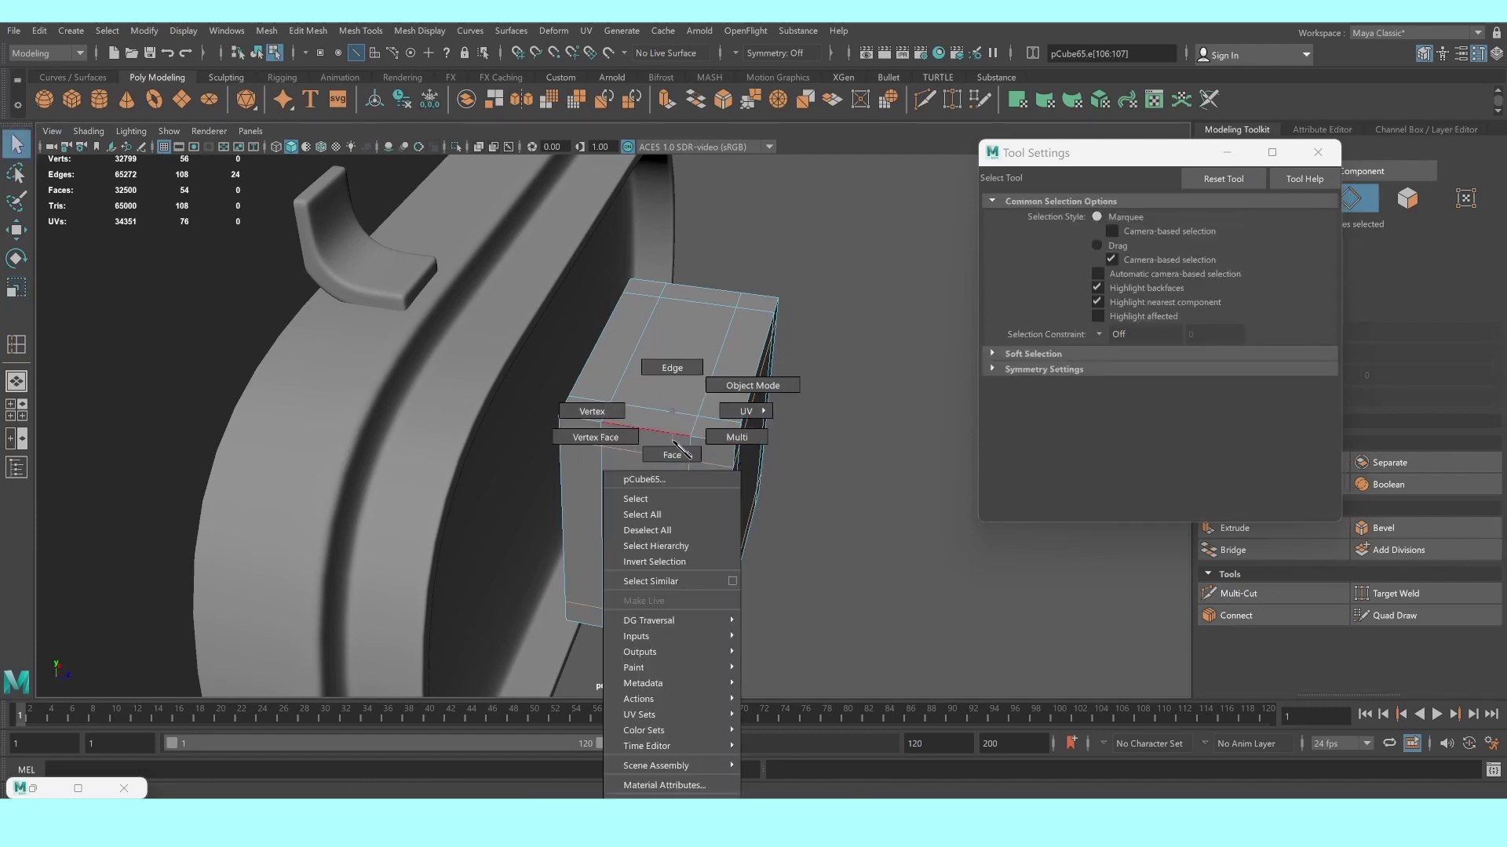
left_click(1318, 152)
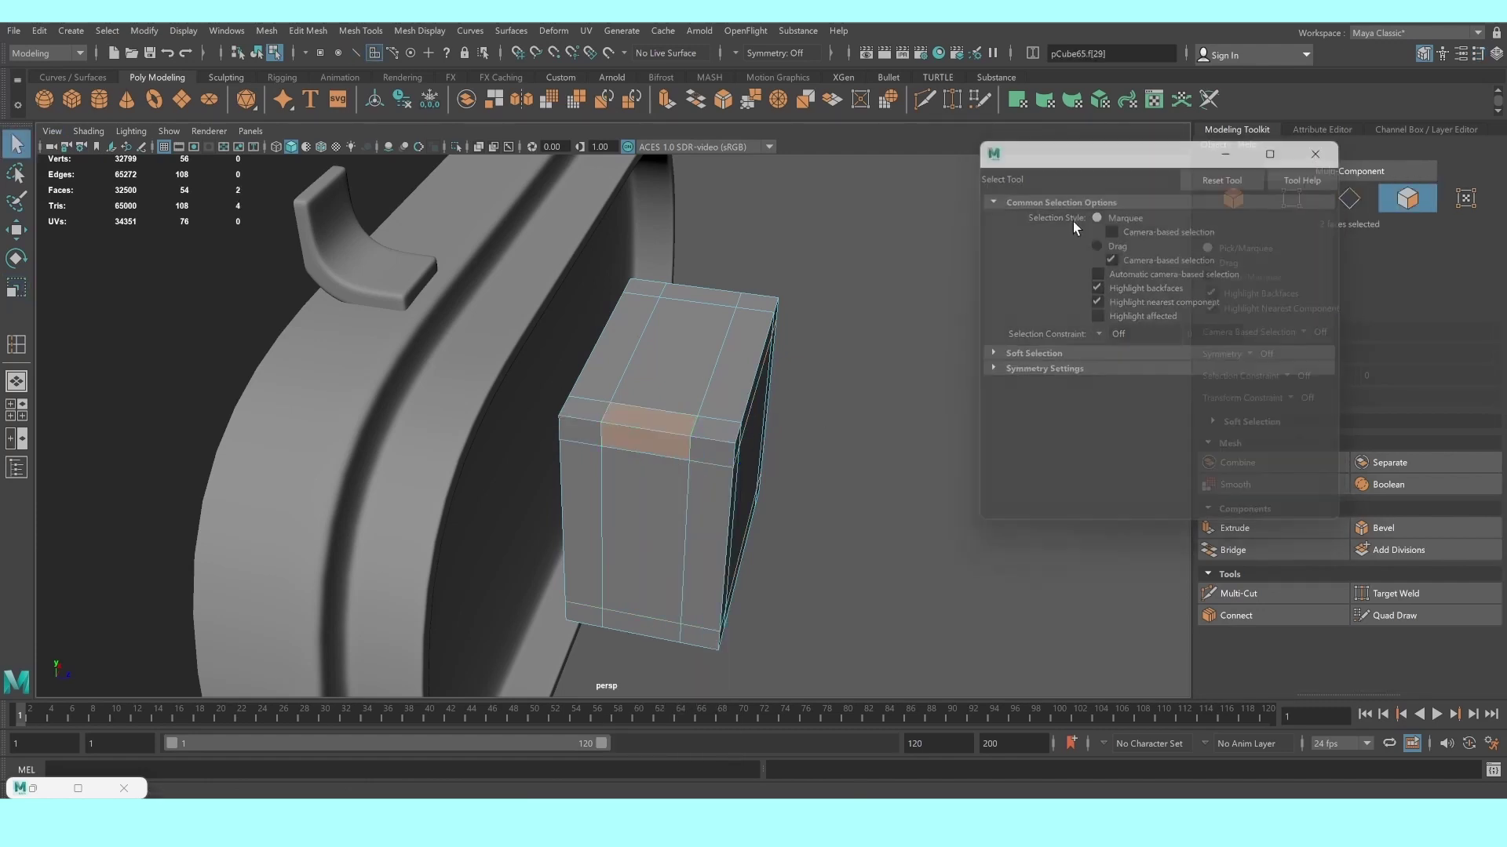
left_click_drag(1072, 222, 703, 371, "alt")
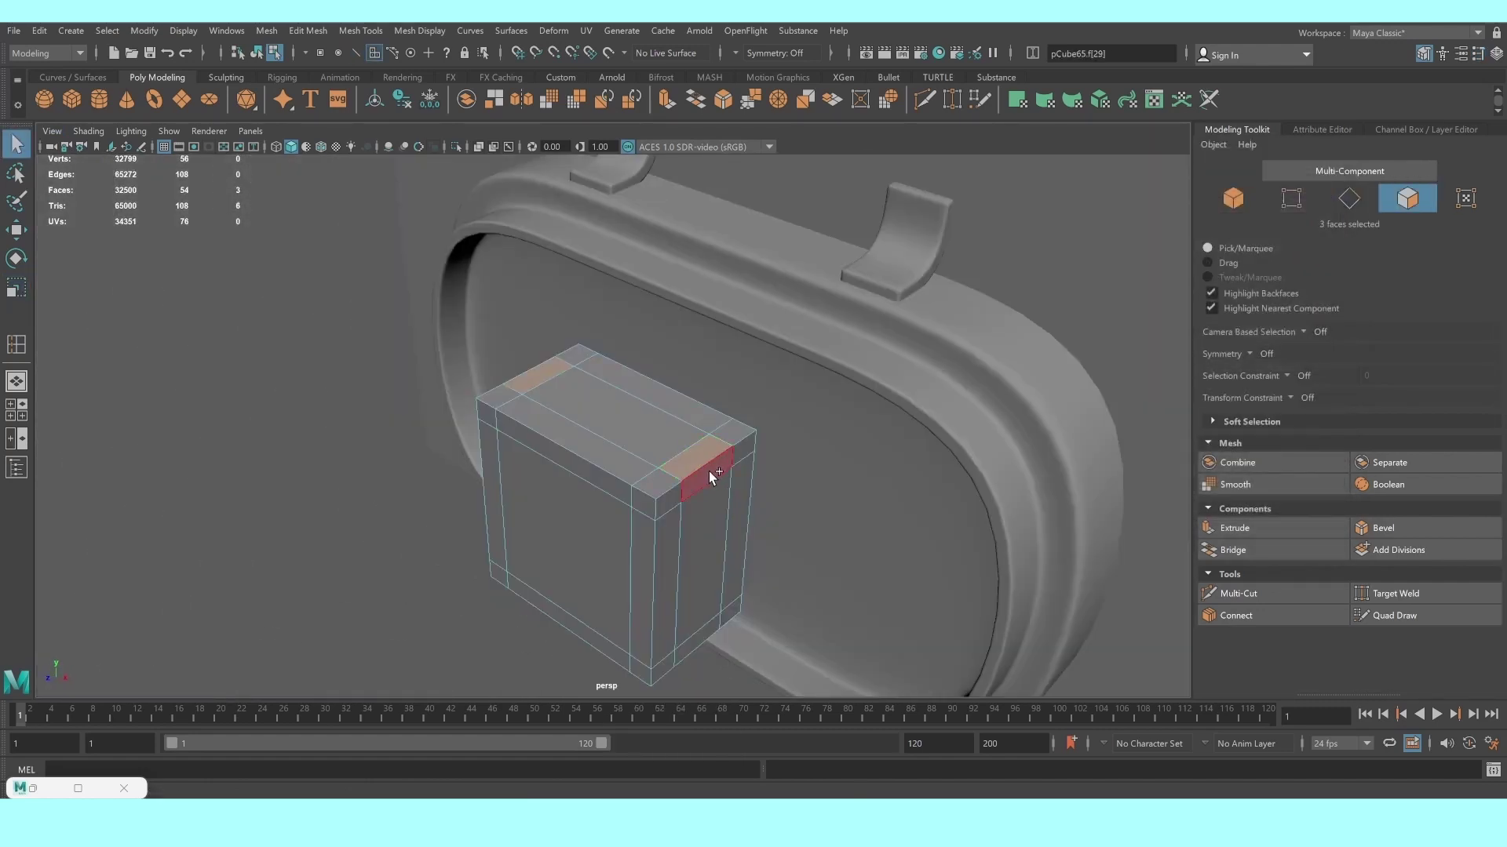
left_click(708, 471, "shift")
left_click_drag(720, 480, 695, 474, "alt")
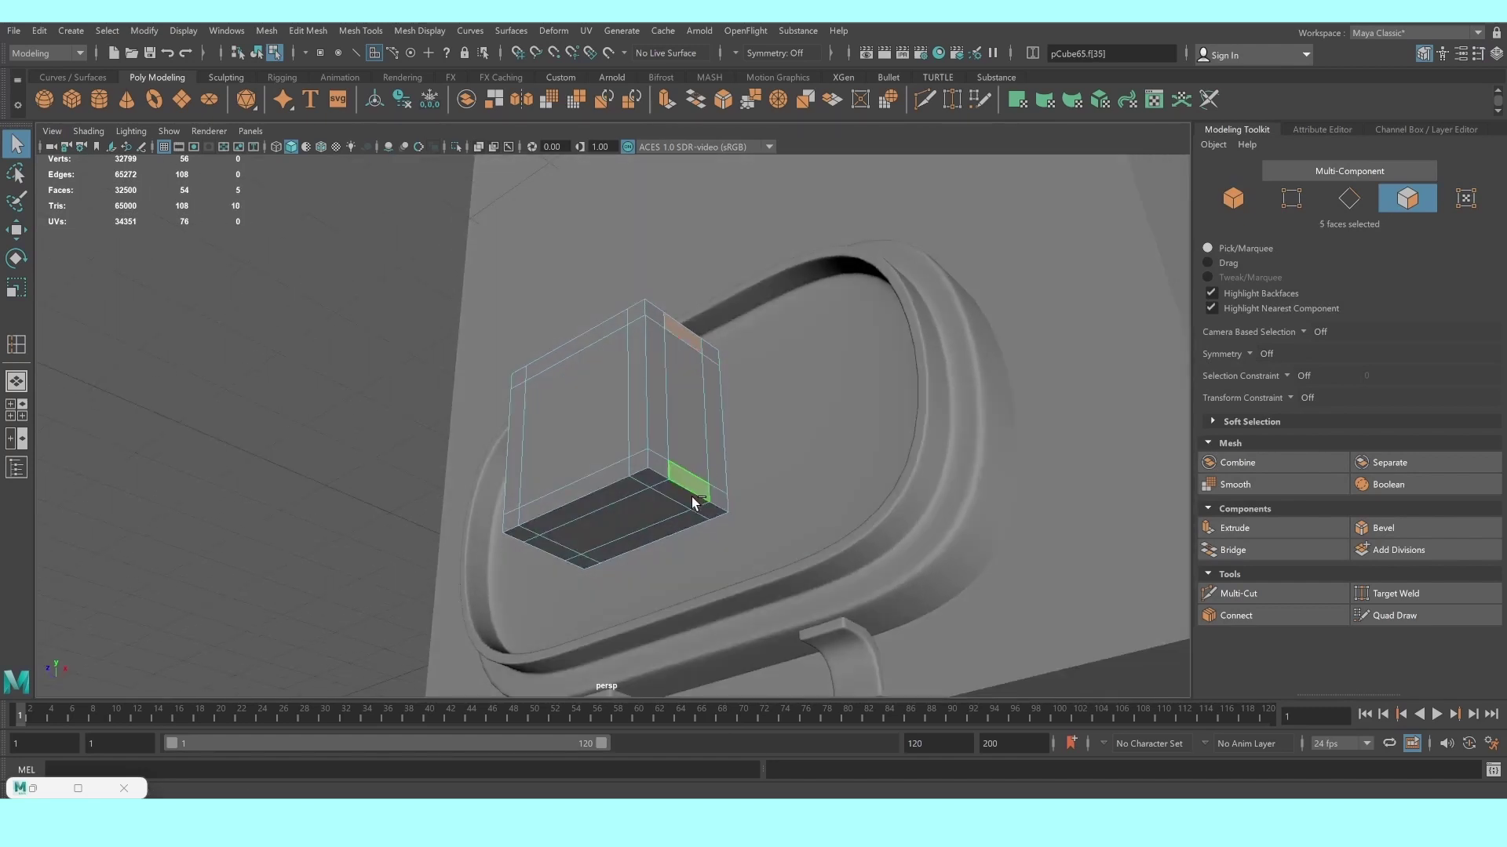
left_click_drag(694, 474, 756, 528, "alt")
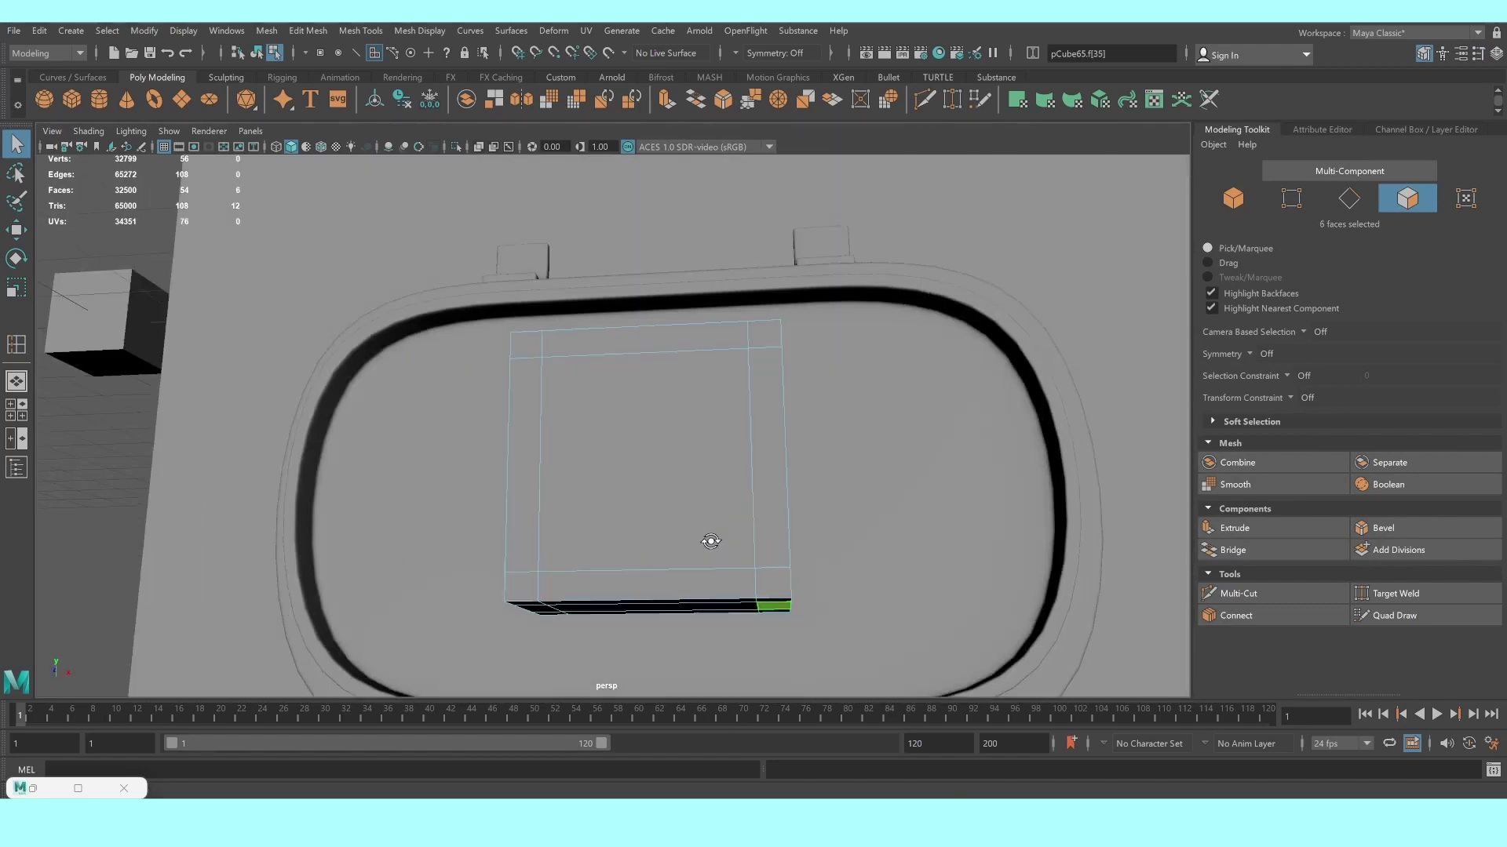
left_click(596, 564, "shift")
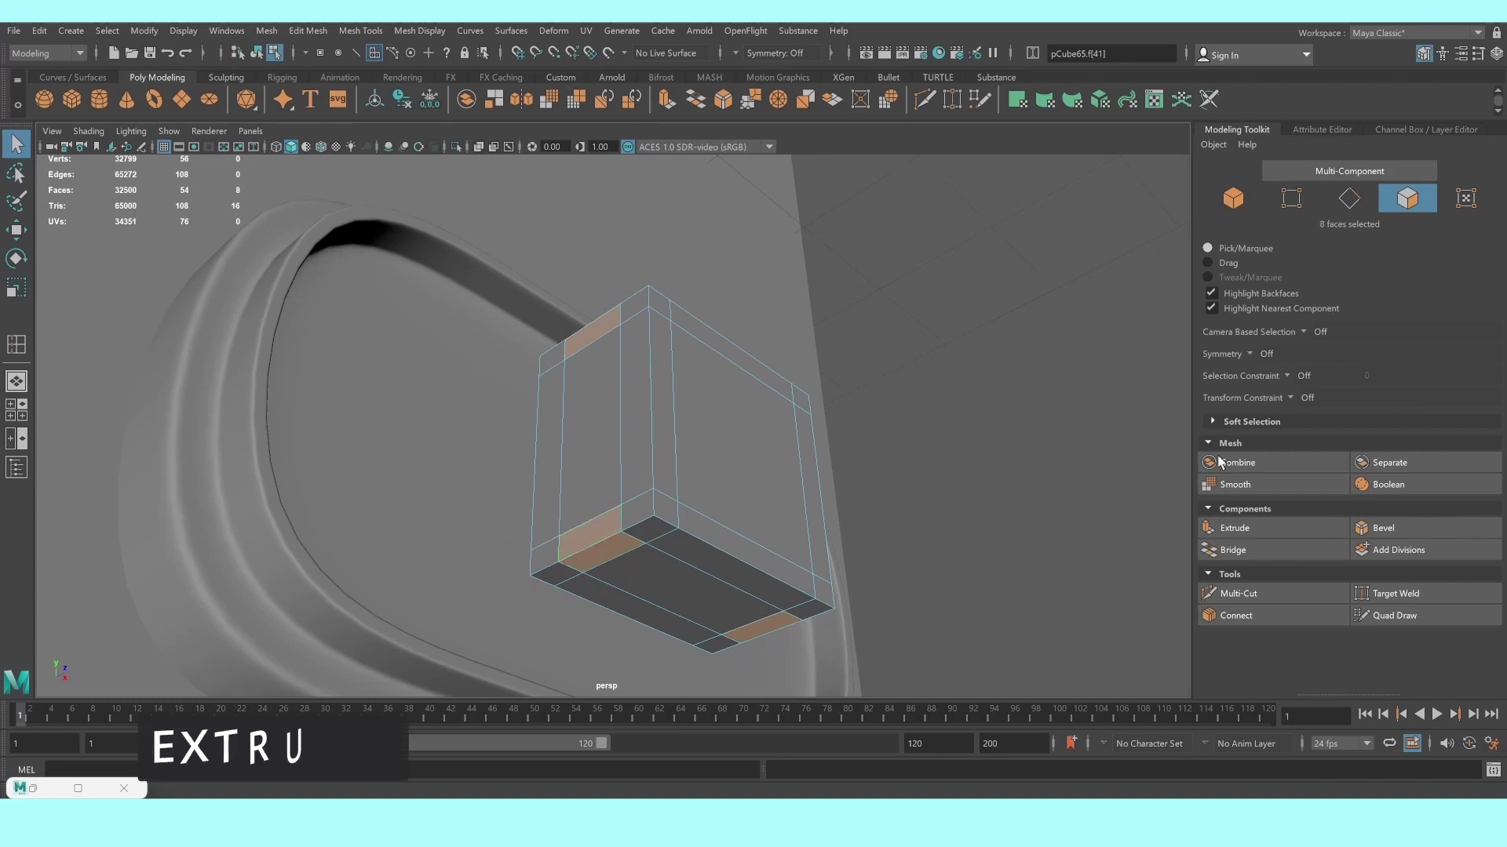
Extrude the eight border faces inward with thickness -0.04 and 3 divisions
left_click(1271, 528)
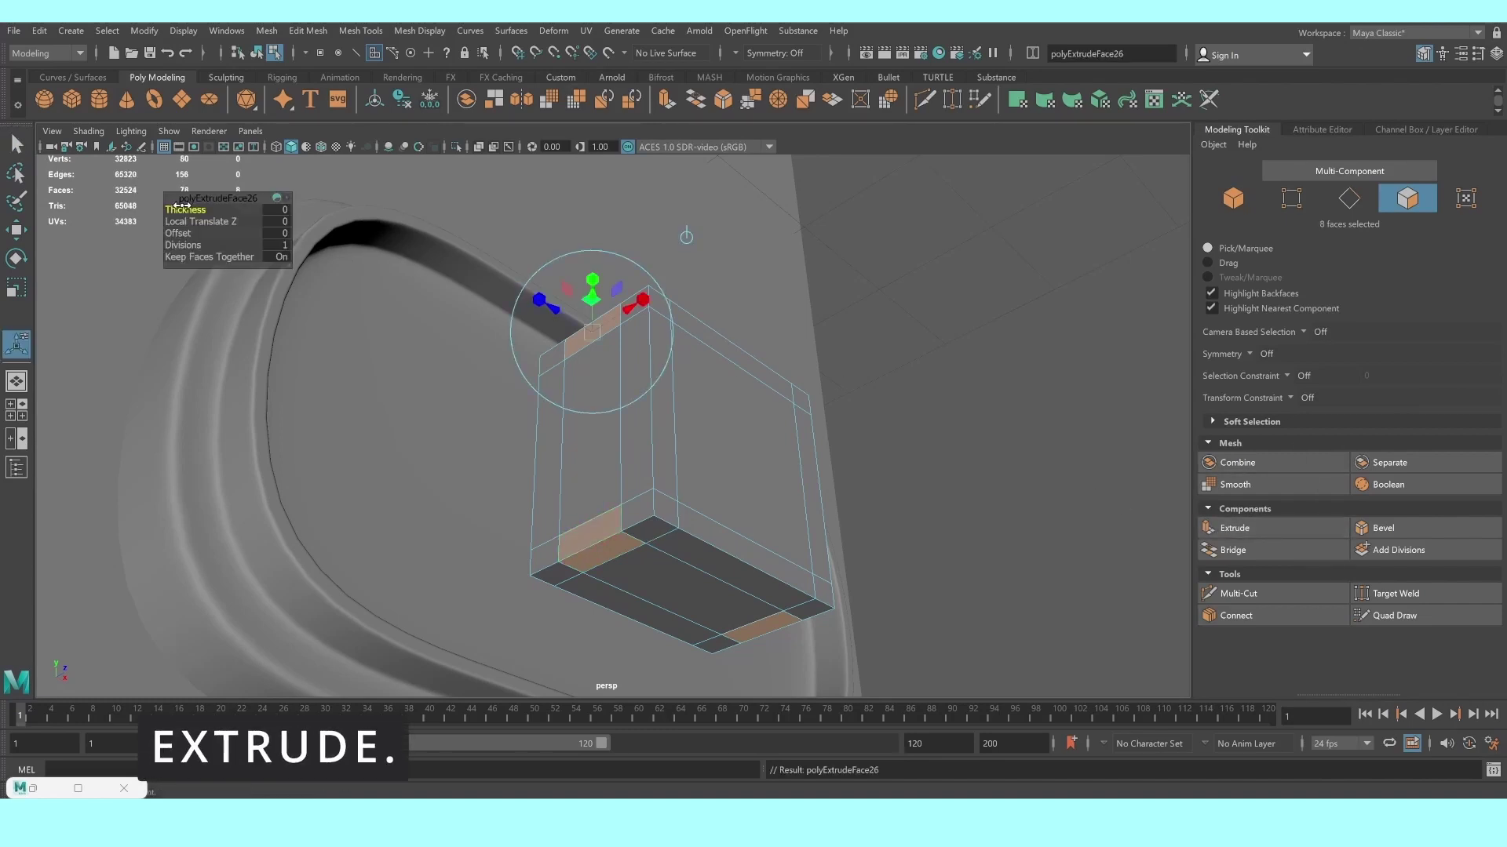
left_click_drag(180, 210, 180, 218)
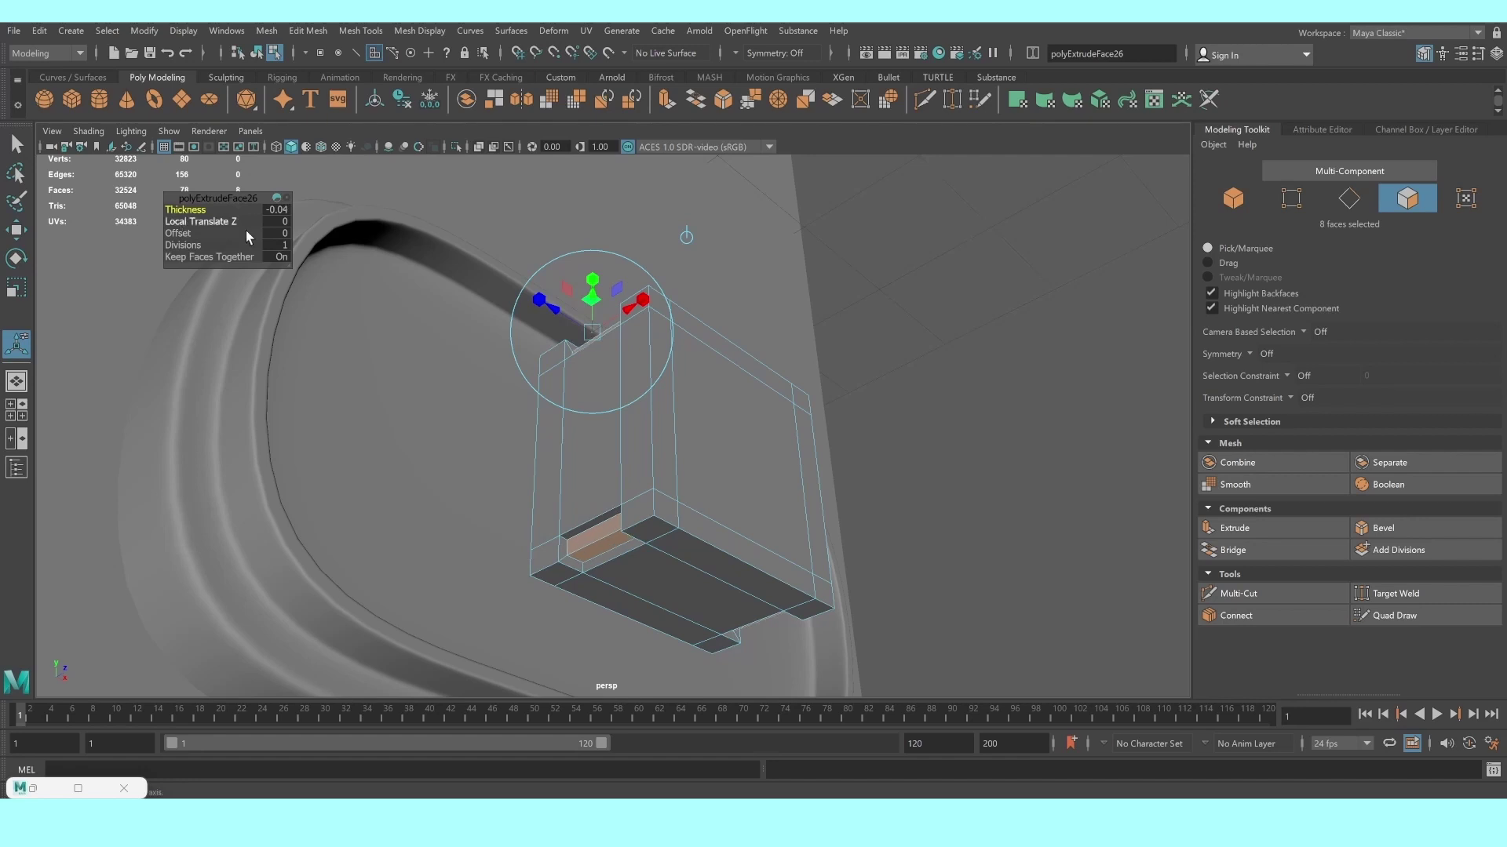
scroll(354, 263, "up", 2)
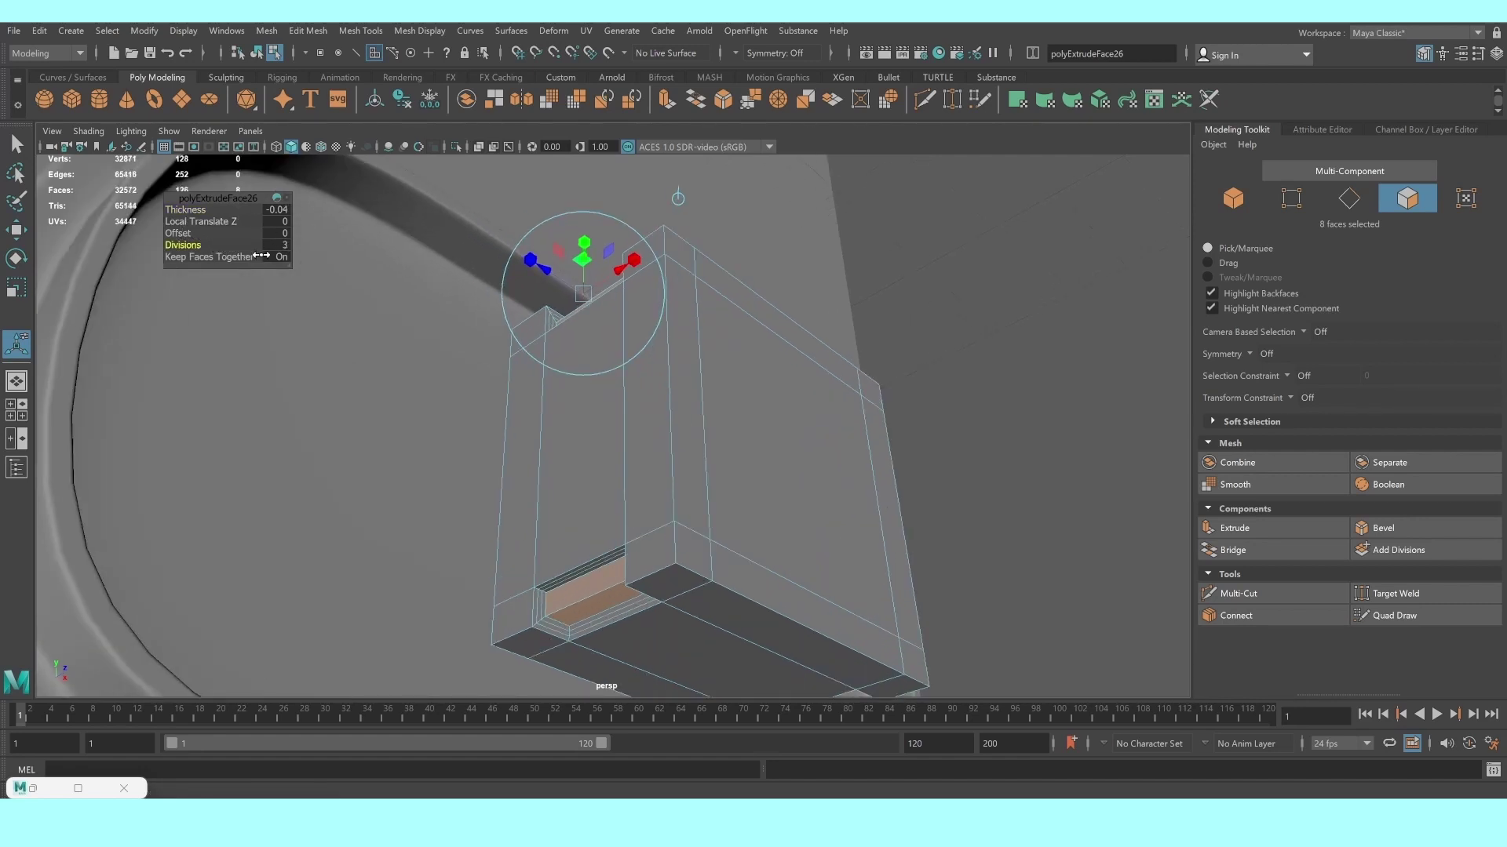
left_click_drag(471, 353, 682, 367, "alt")
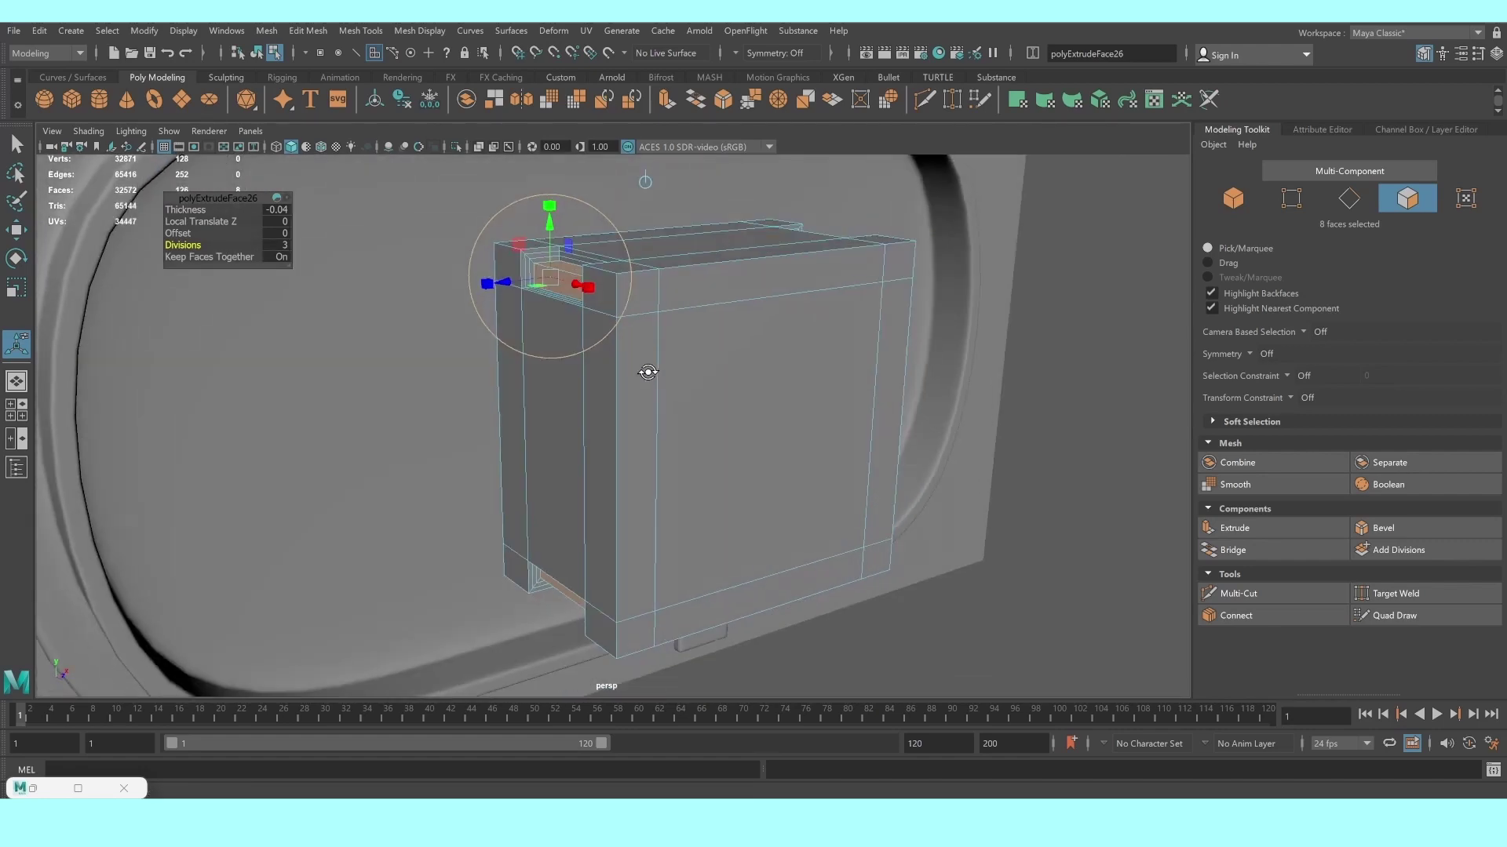
left_click_drag(682, 367, 649, 367, "alt")
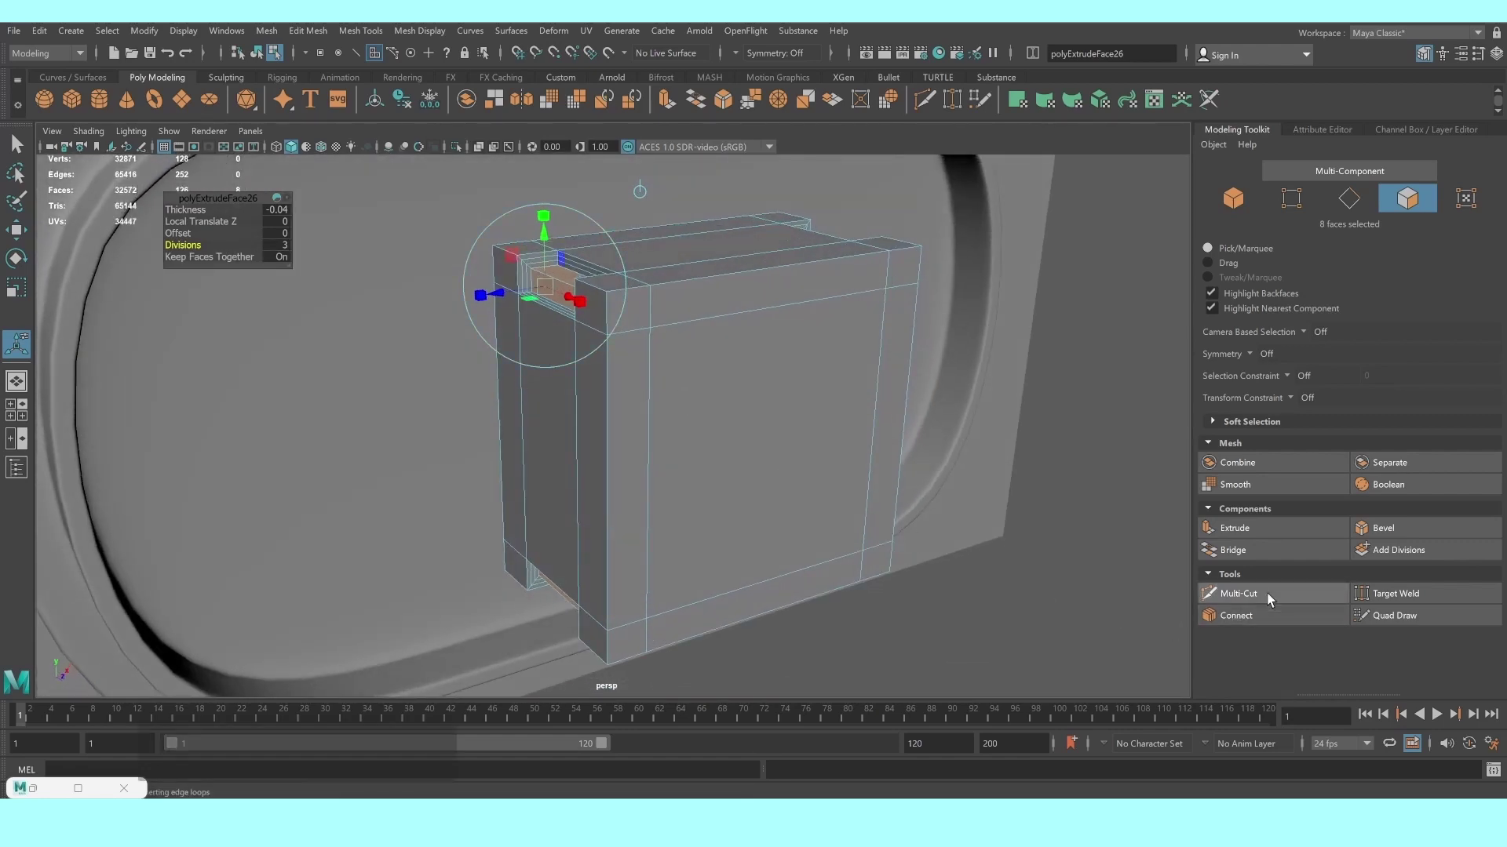
Multi-Cut support loops near the block's right, left and vertical edges, checking the smooth preview
left_click(1238, 594)
left_click_drag(550, 393, 734, 375, "alt")
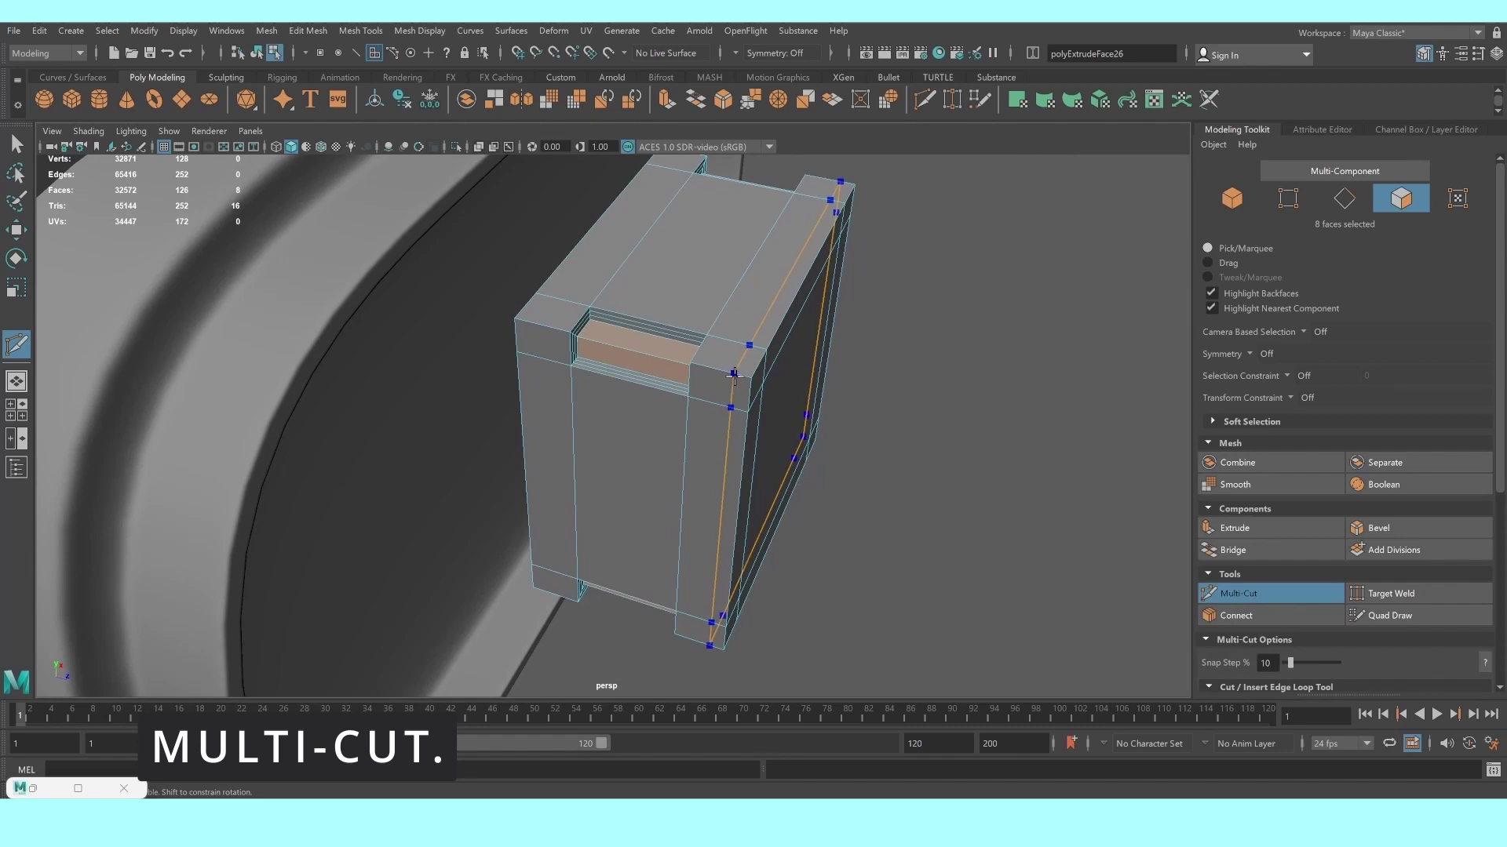
left_click(734, 375, "ctrl")
left_click(707, 363, "ctrl")
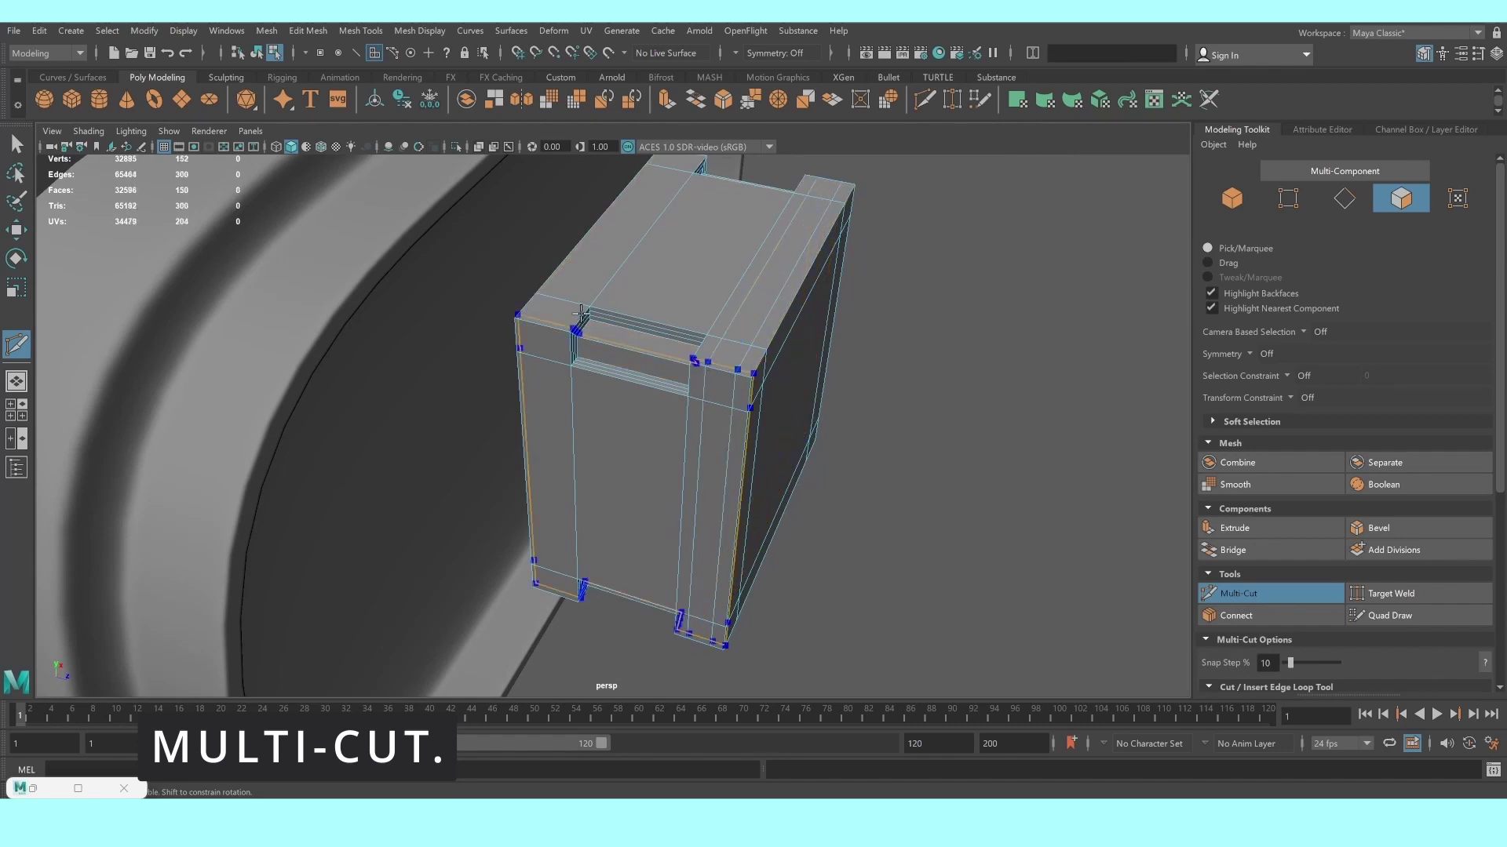
left_click(521, 316, "ctrl")
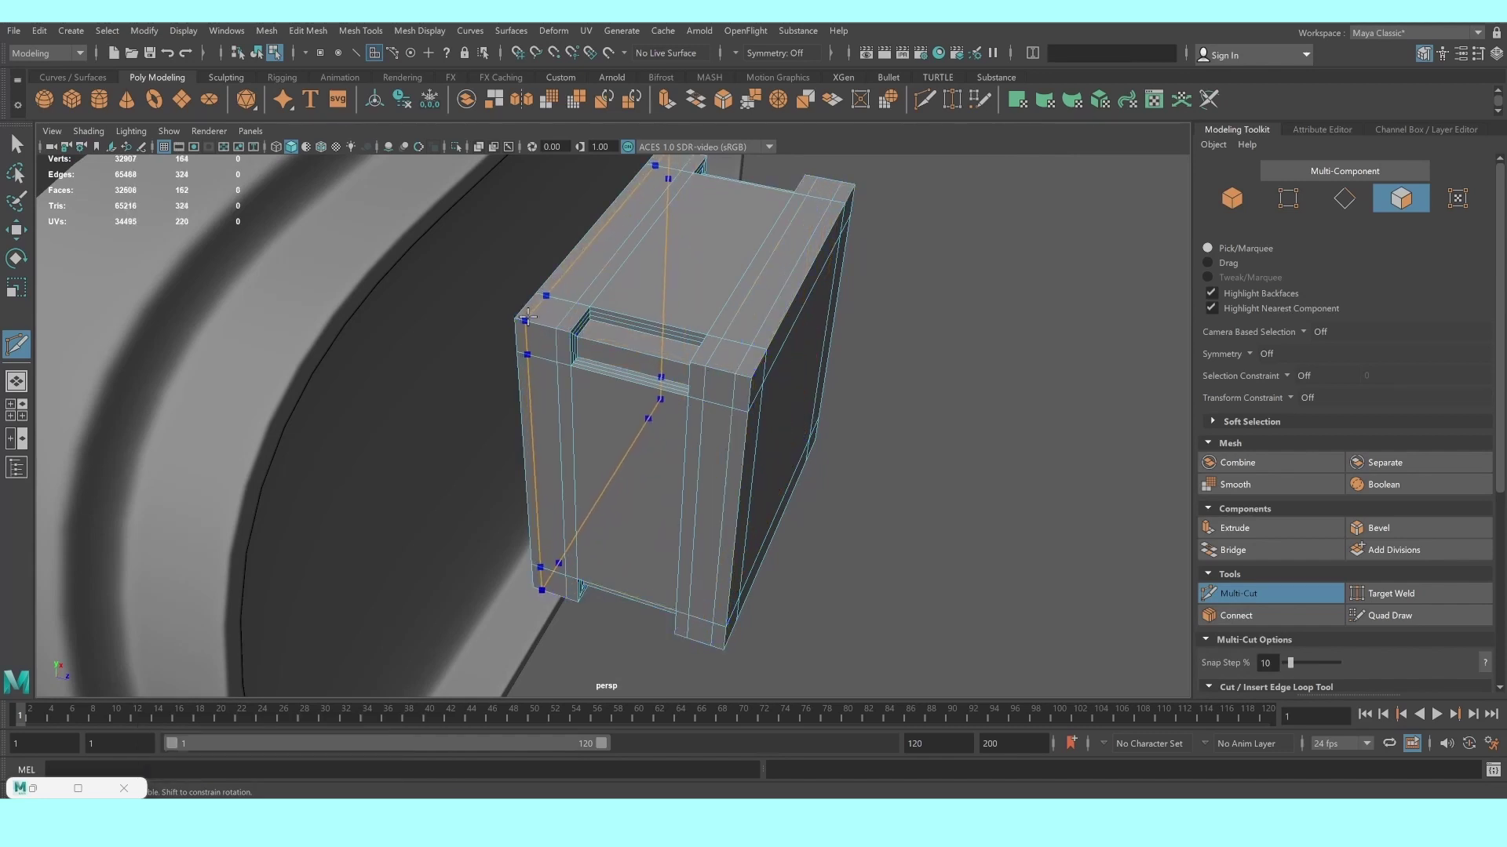
left_click_drag(522, 316, 618, 345, "alt")
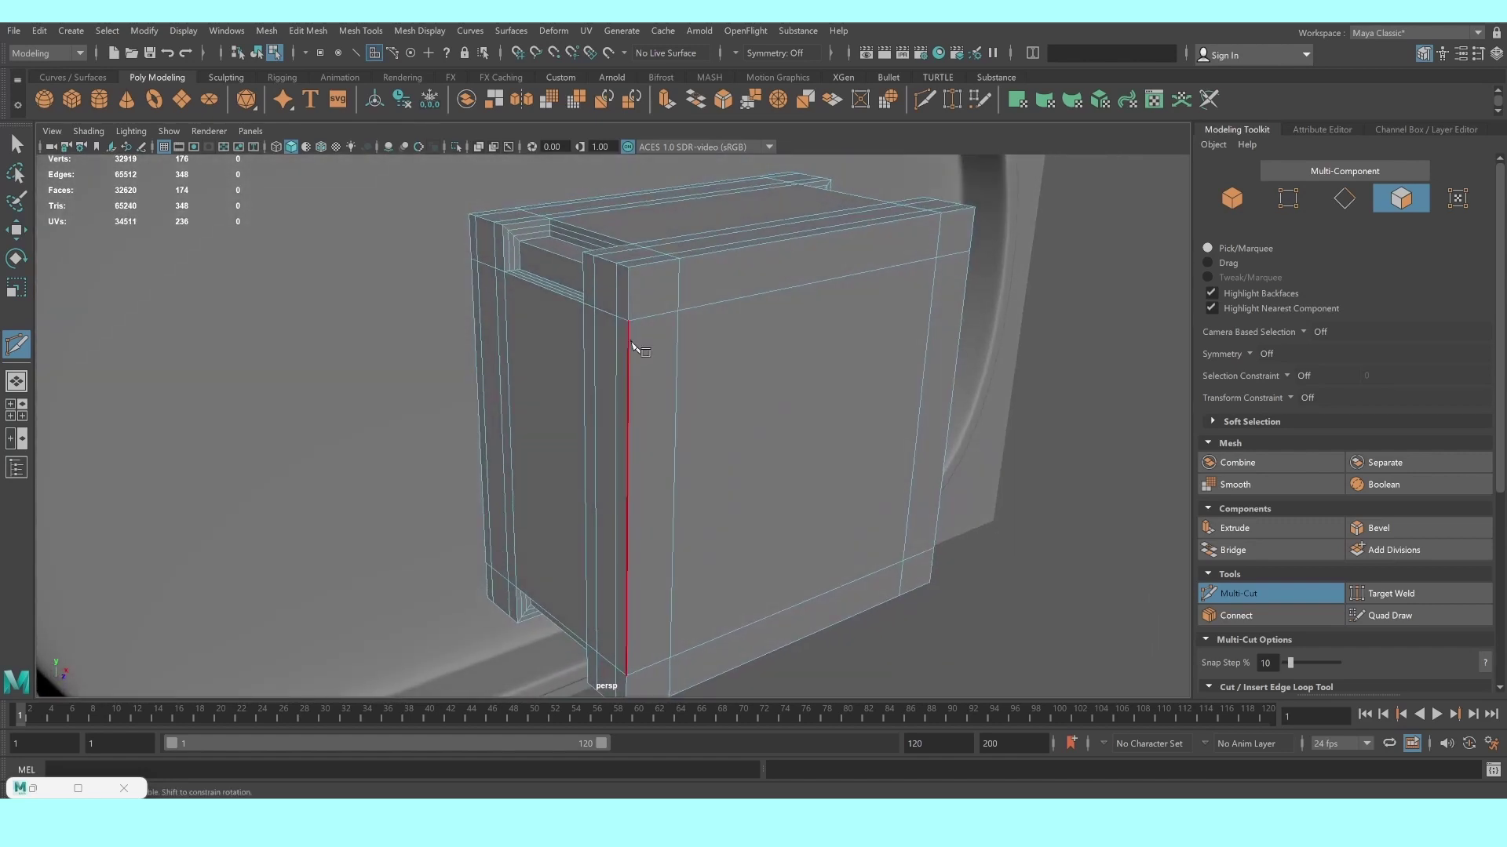
scroll(631, 337, "down", 3)
left_click(630, 345)
key("3")
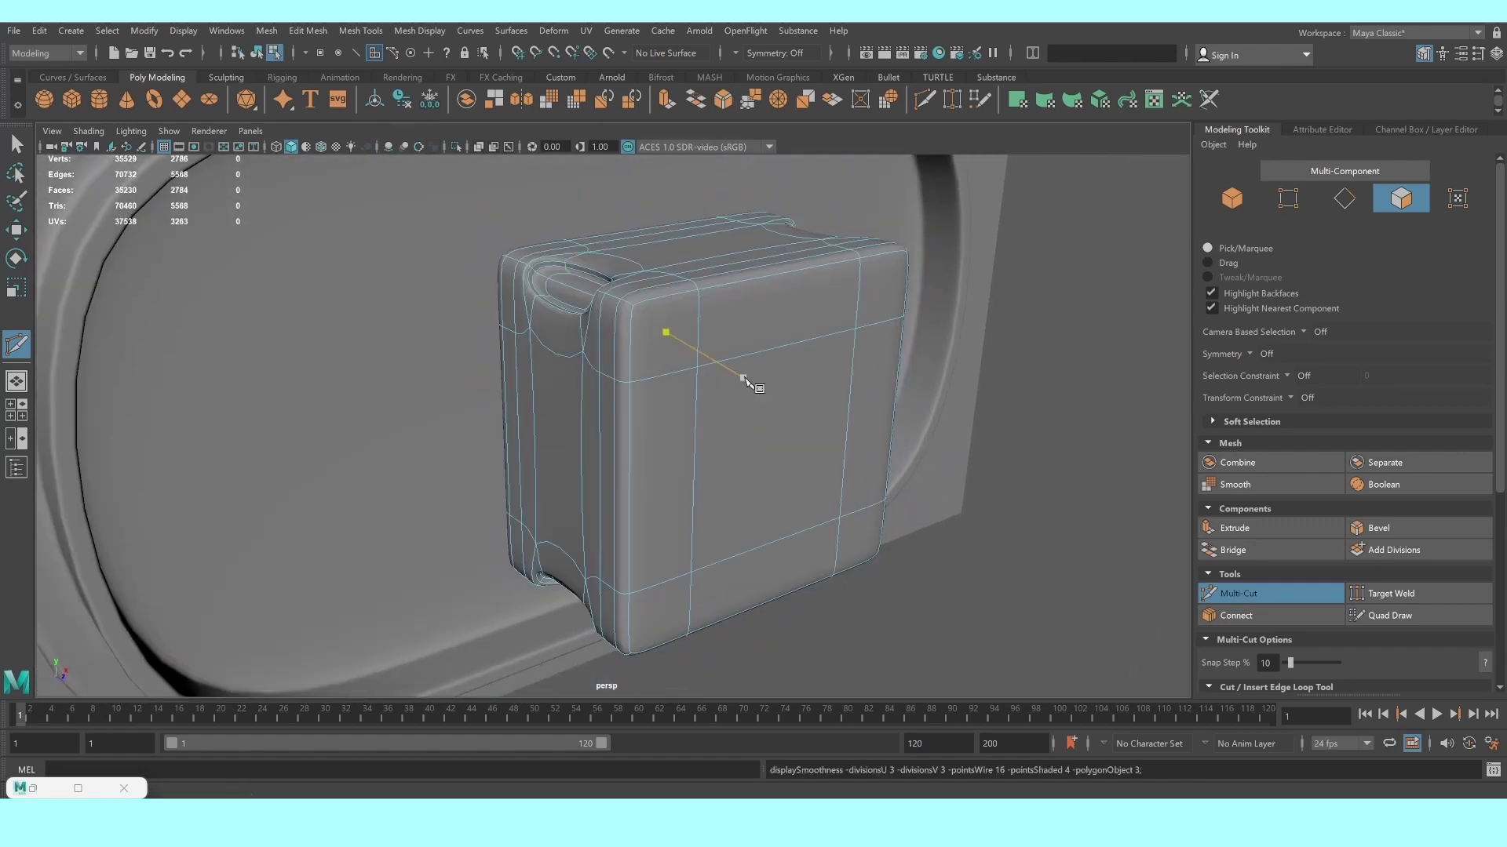
key("1")
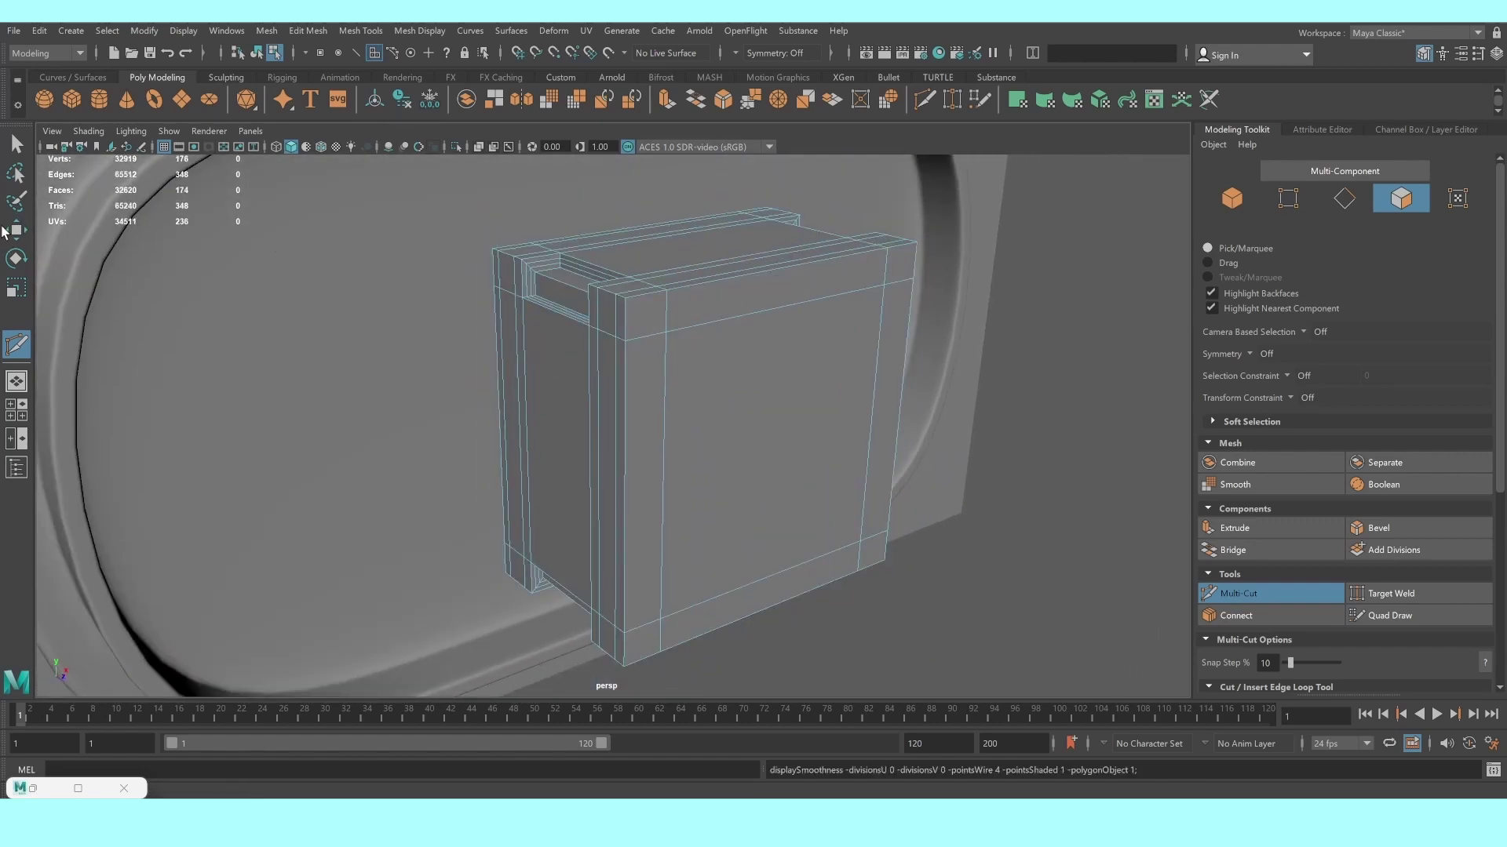
left_click(18, 148)
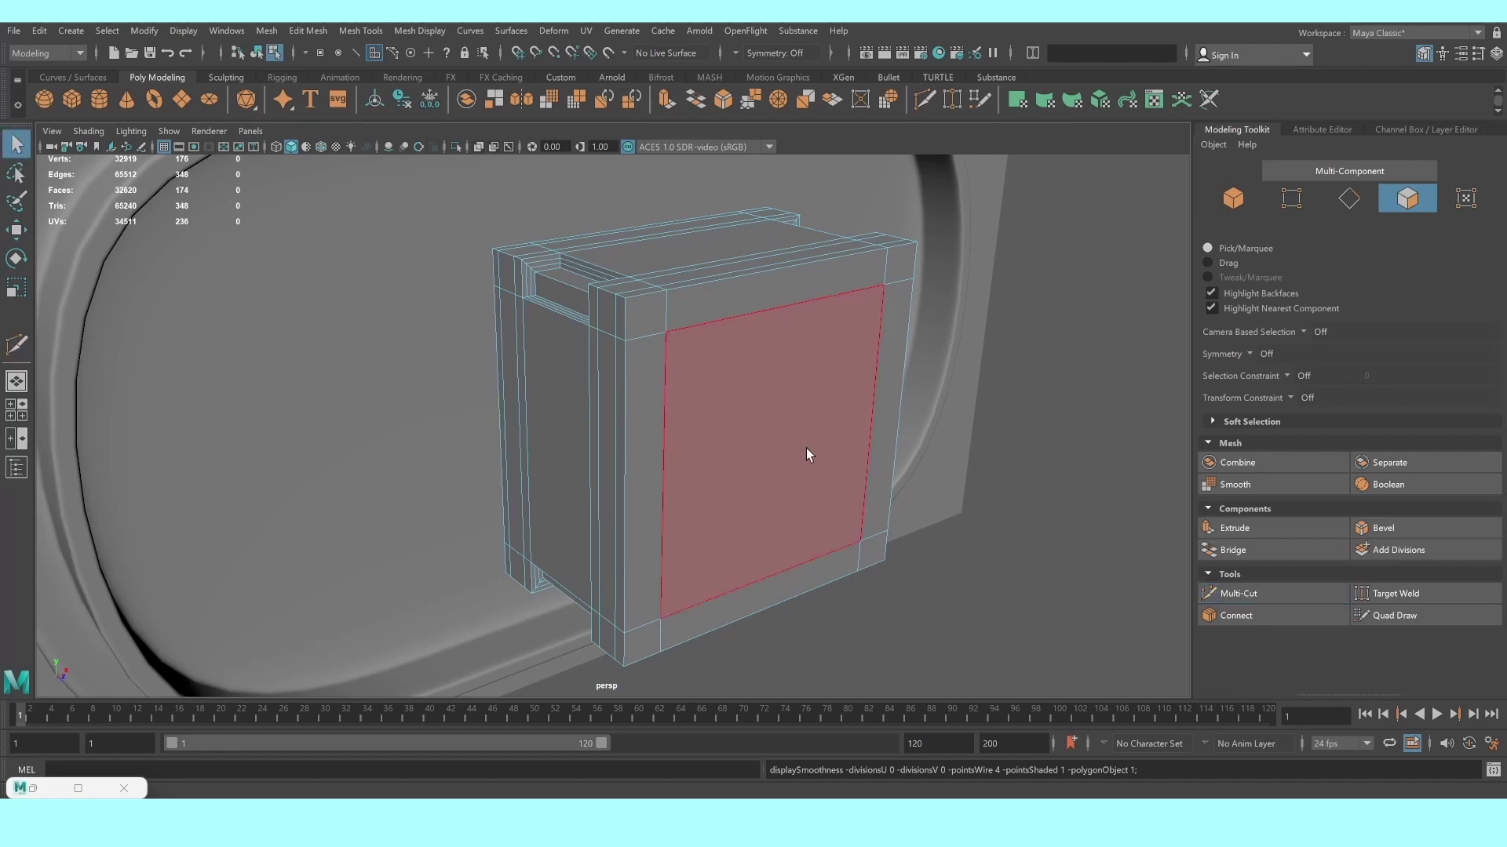
Select the nine front faces and extrude them with a 0.02 offset inset
left_click(640, 317)
left_click(718, 328, "shift")
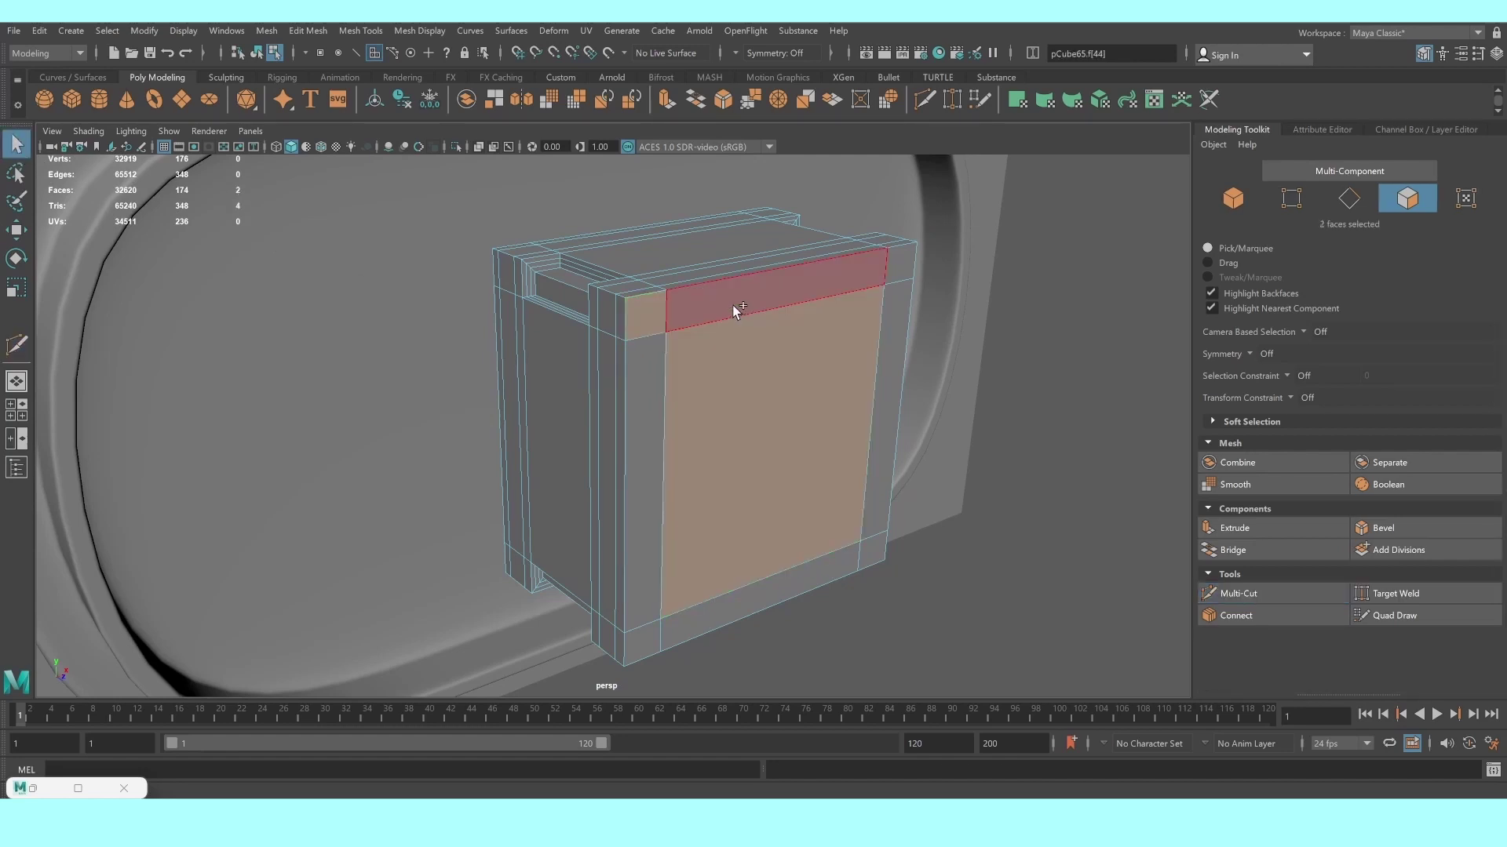
left_click(895, 269, "shift")
left_click(869, 502, "shift")
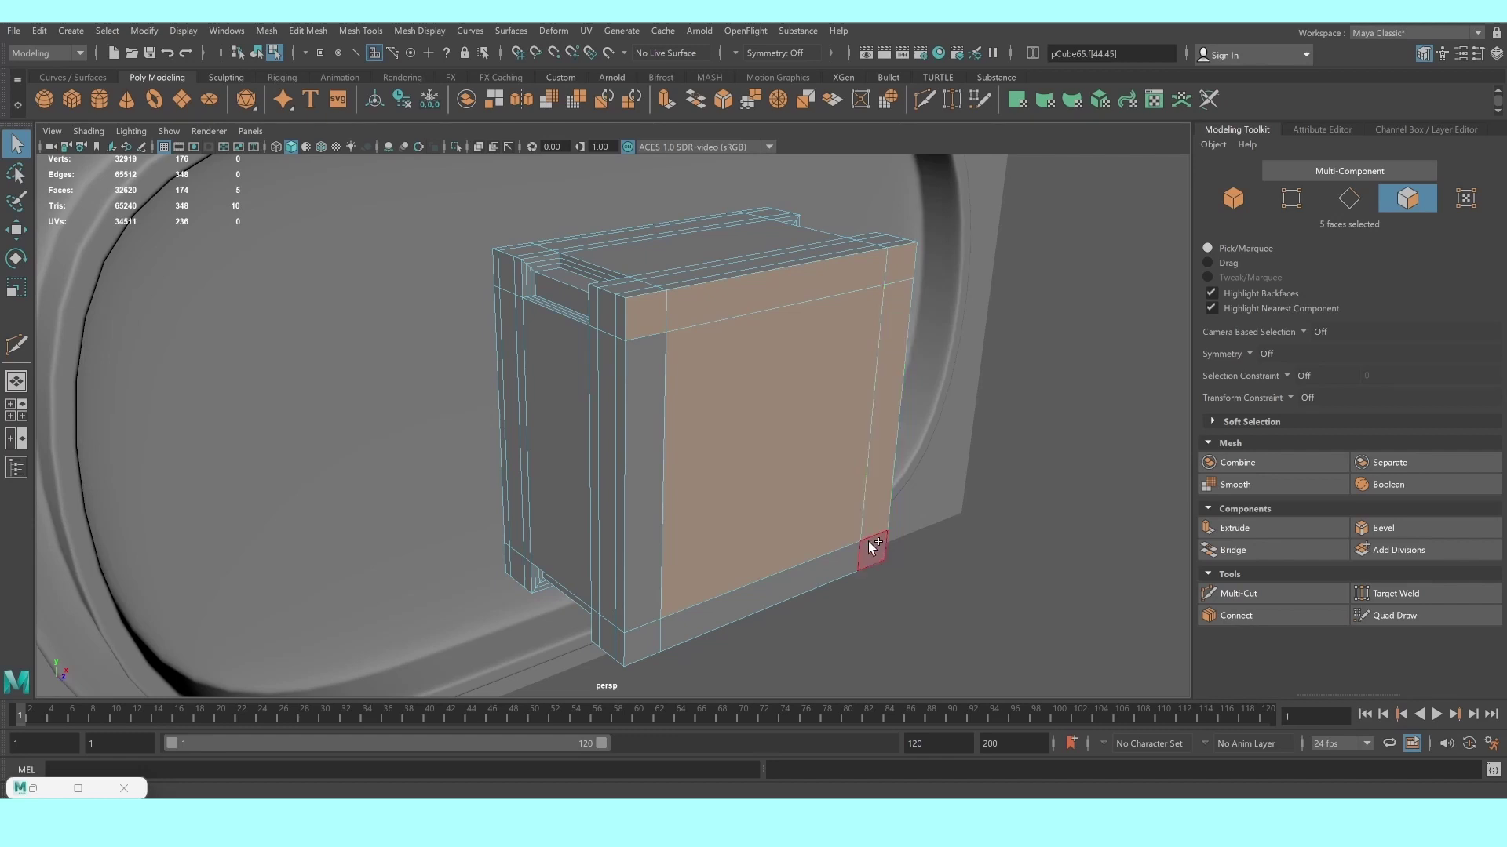
left_click(868, 542, "shift")
left_click(829, 559, "shift")
left_click(650, 637, "shift")
left_click(659, 553, "shift")
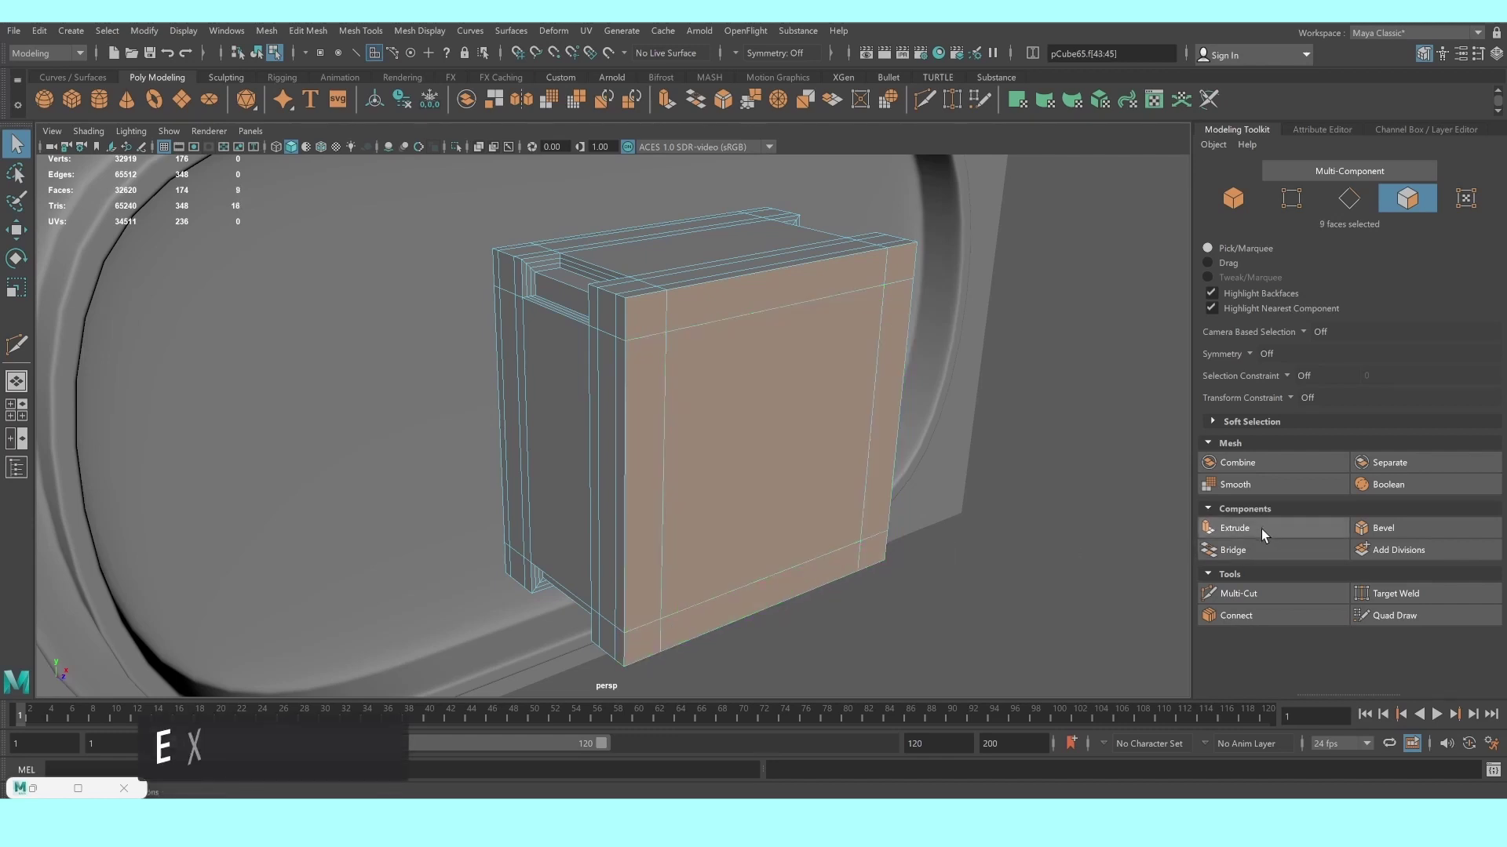
left_click(1263, 534)
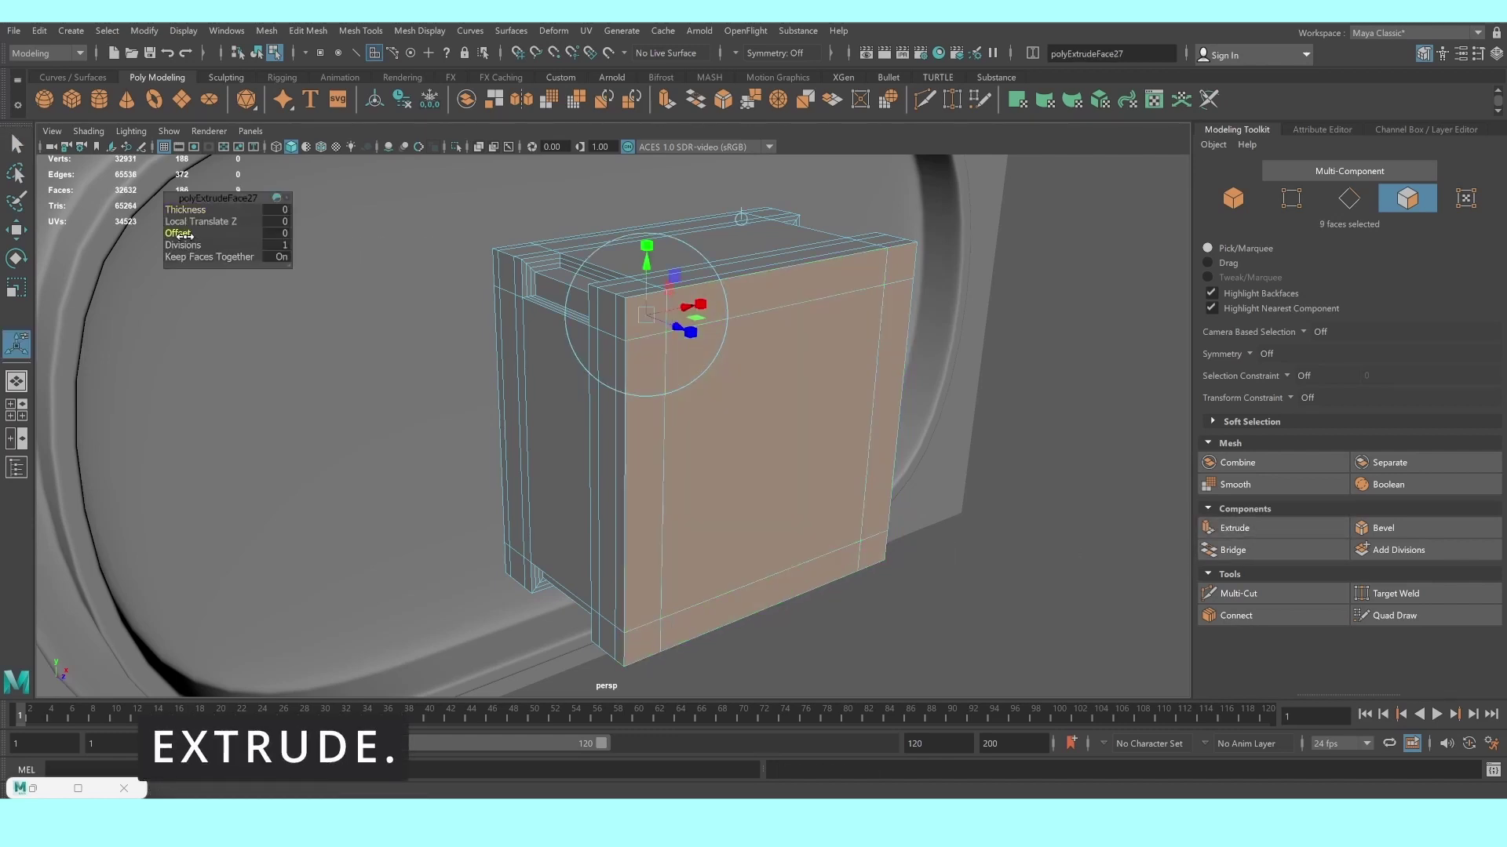
left_click_drag(185, 235, 186, 235)
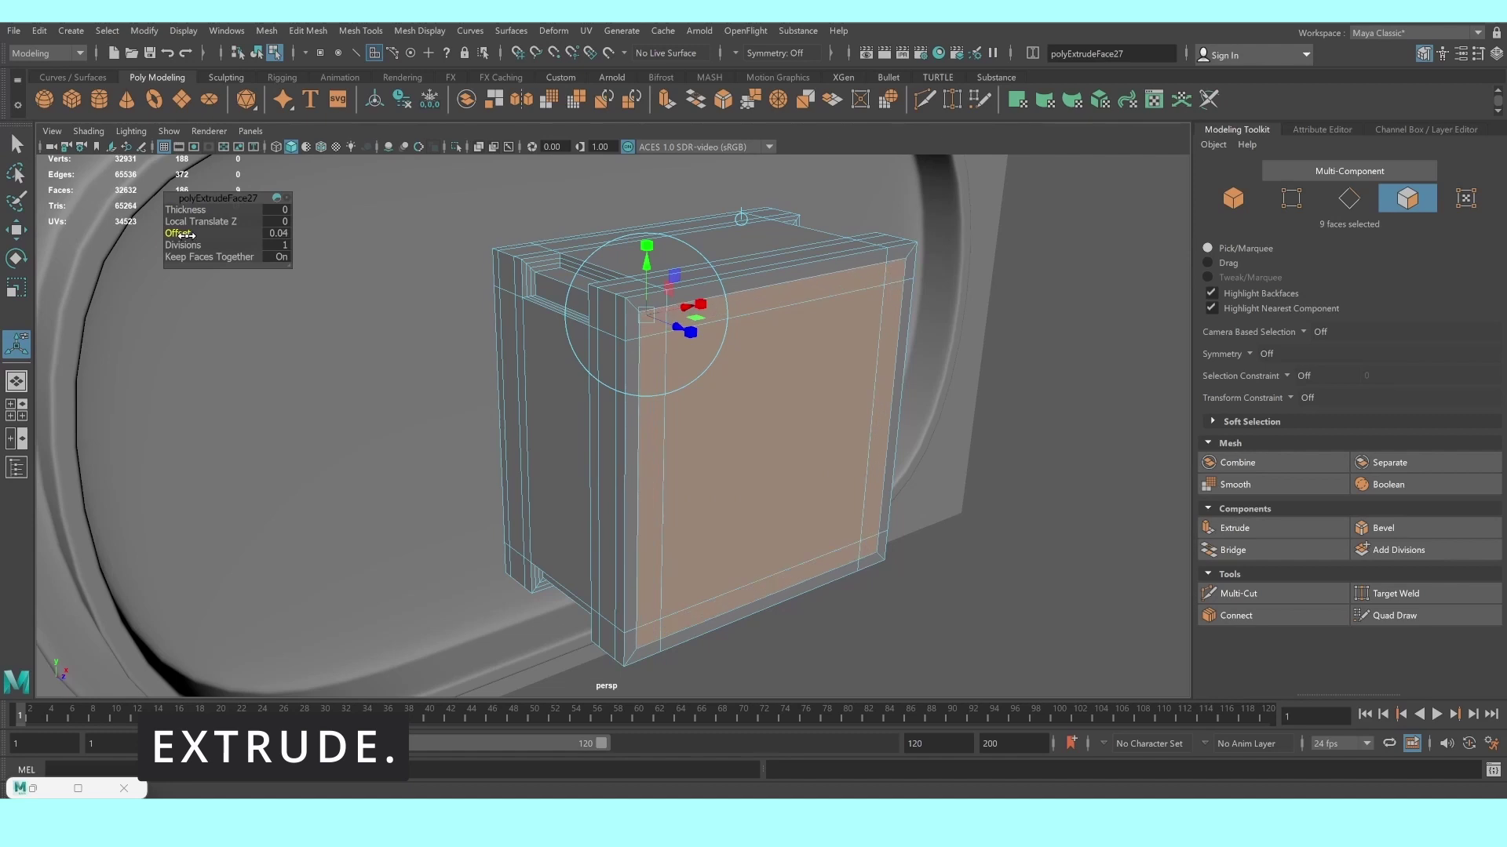
left_click_drag(186, 234, 184, 235)
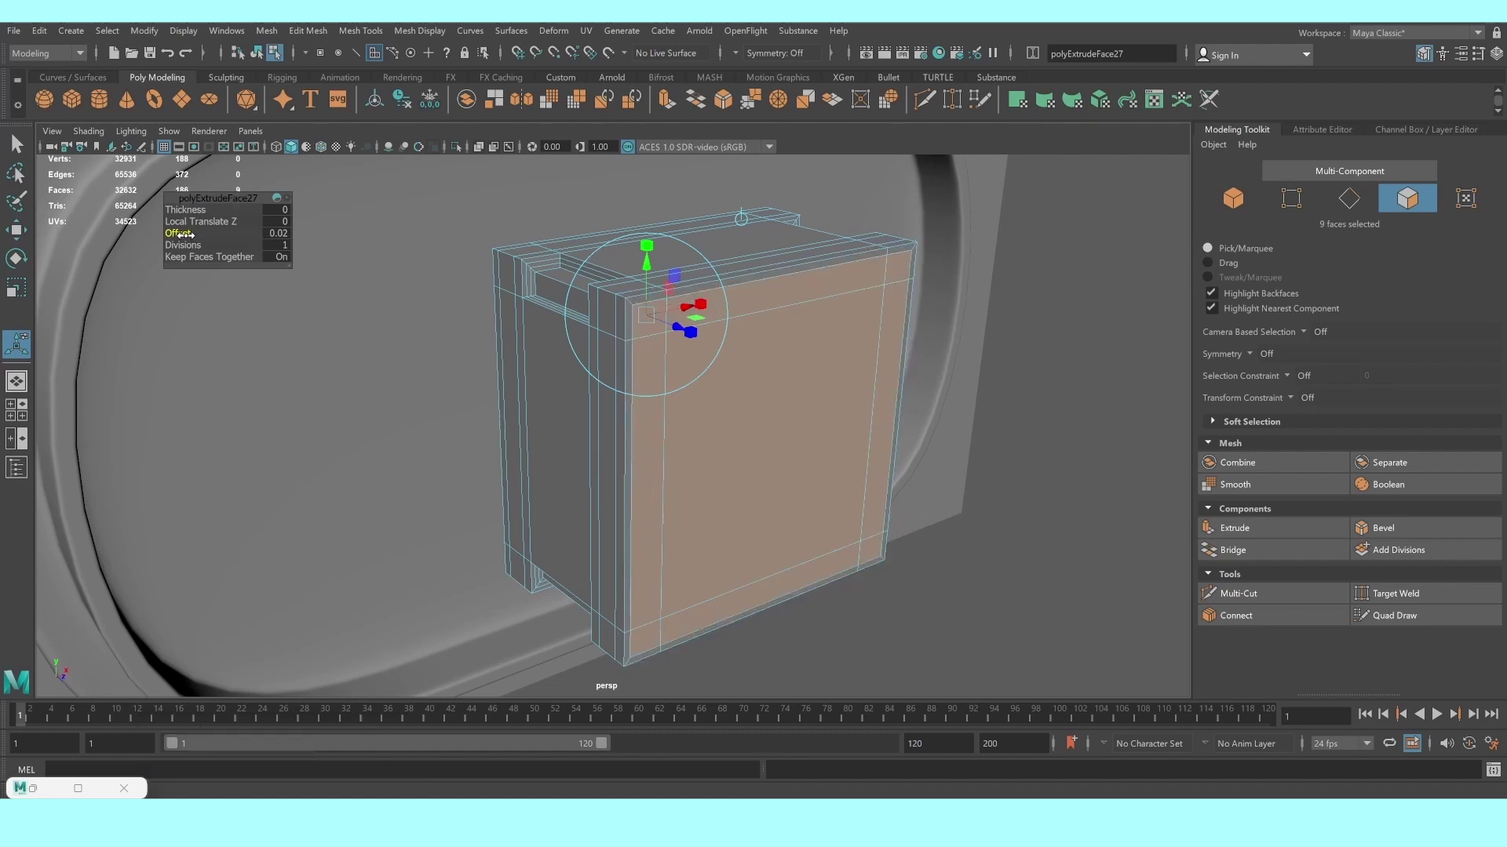
Extrude the front faces again with 2 divisions, checking the smoothed result
left_click(1271, 528)
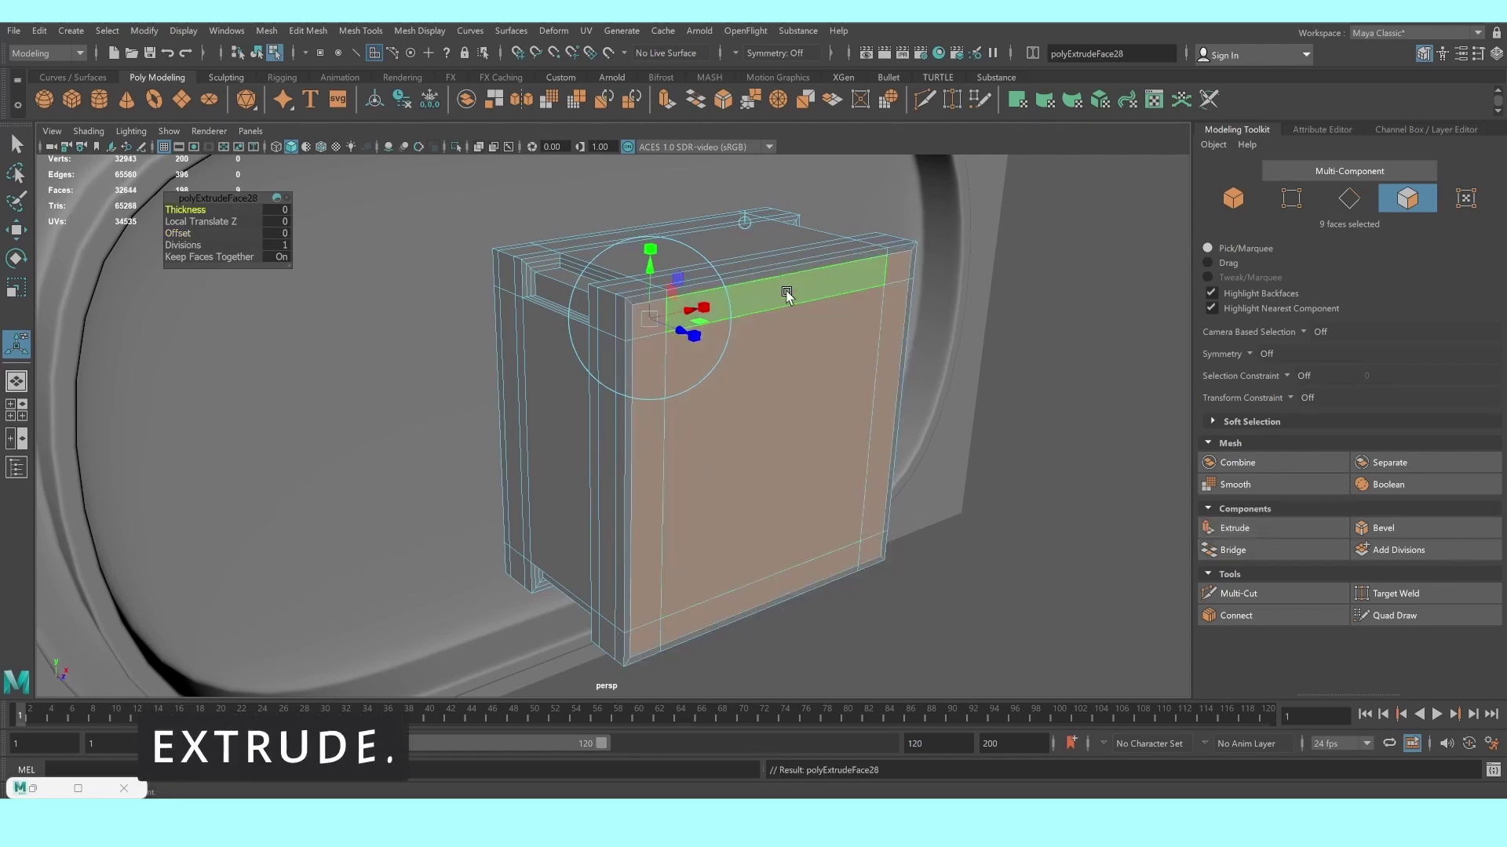
mouse_move(794, 424)
left_mouse_down("alt")
mouse_move(821, 434)
mouse_move(757, 441)
left_mouse_up("alt")
key("3")
key("4")
key("5")
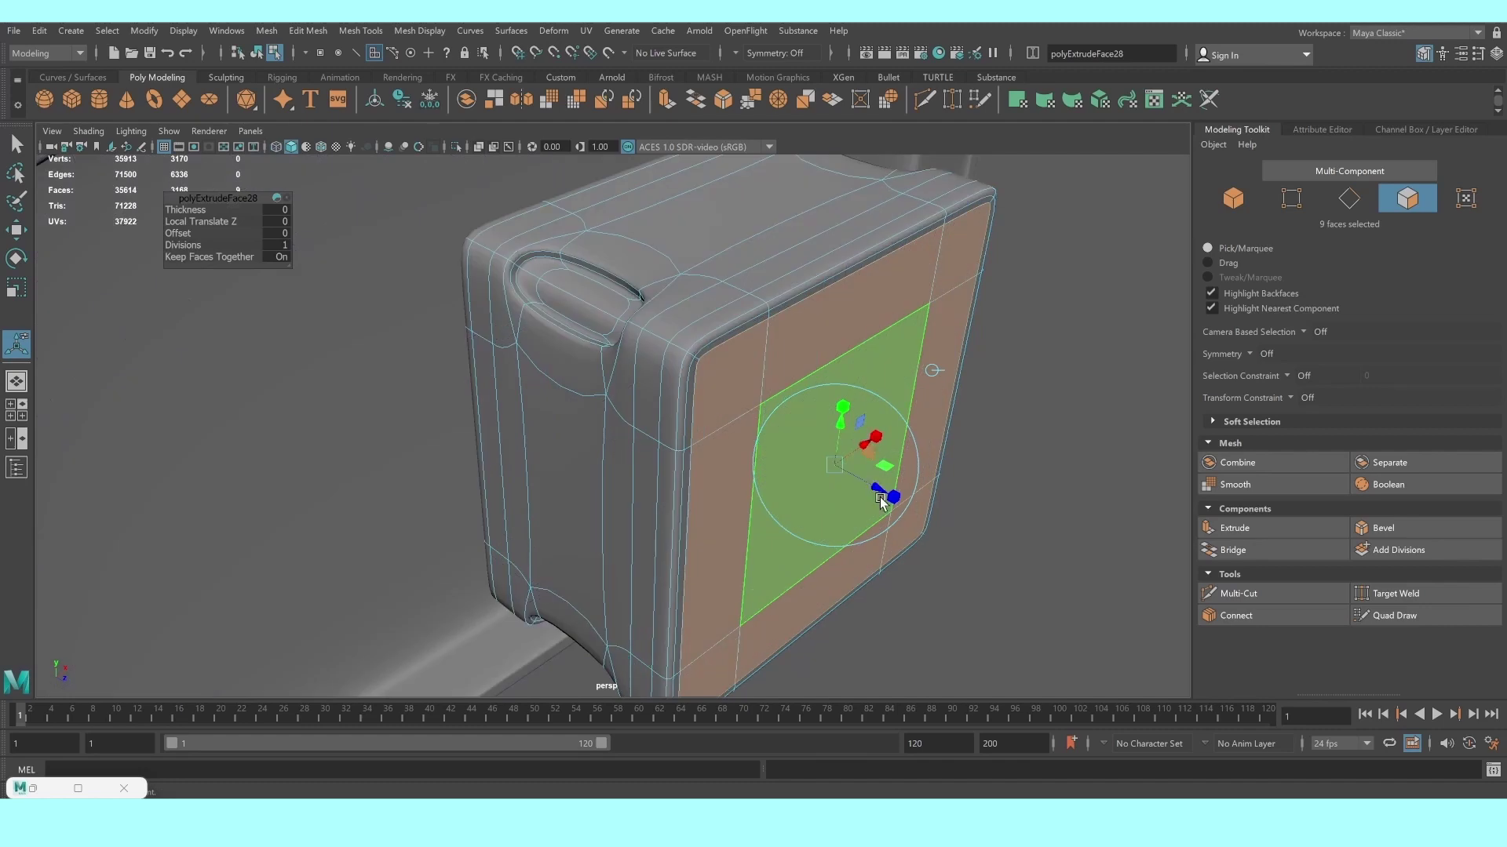
left_click_drag(882, 496, 871, 487)
key("1")
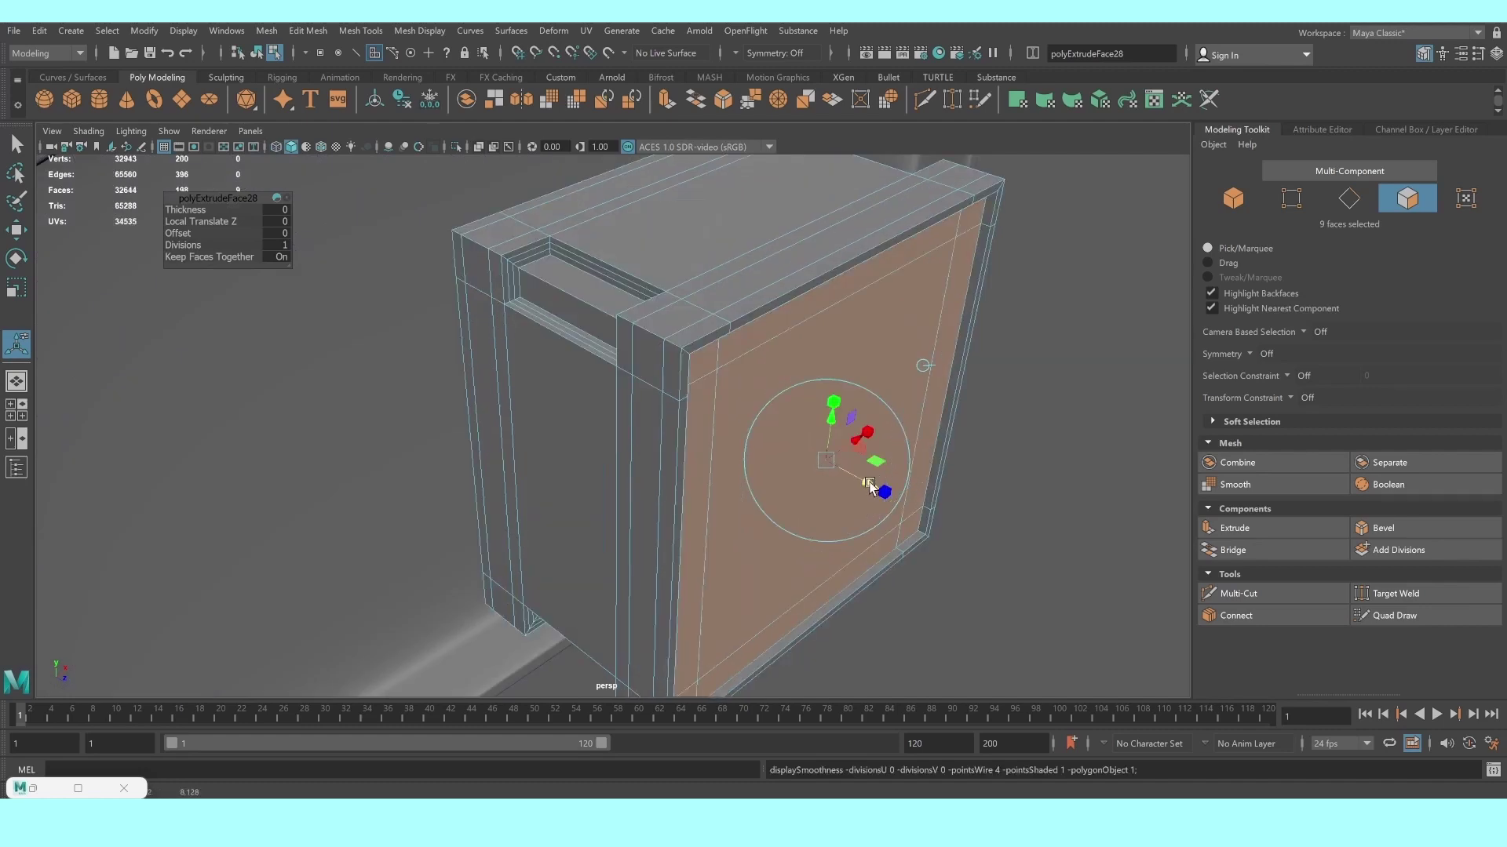
left_click(187, 250)
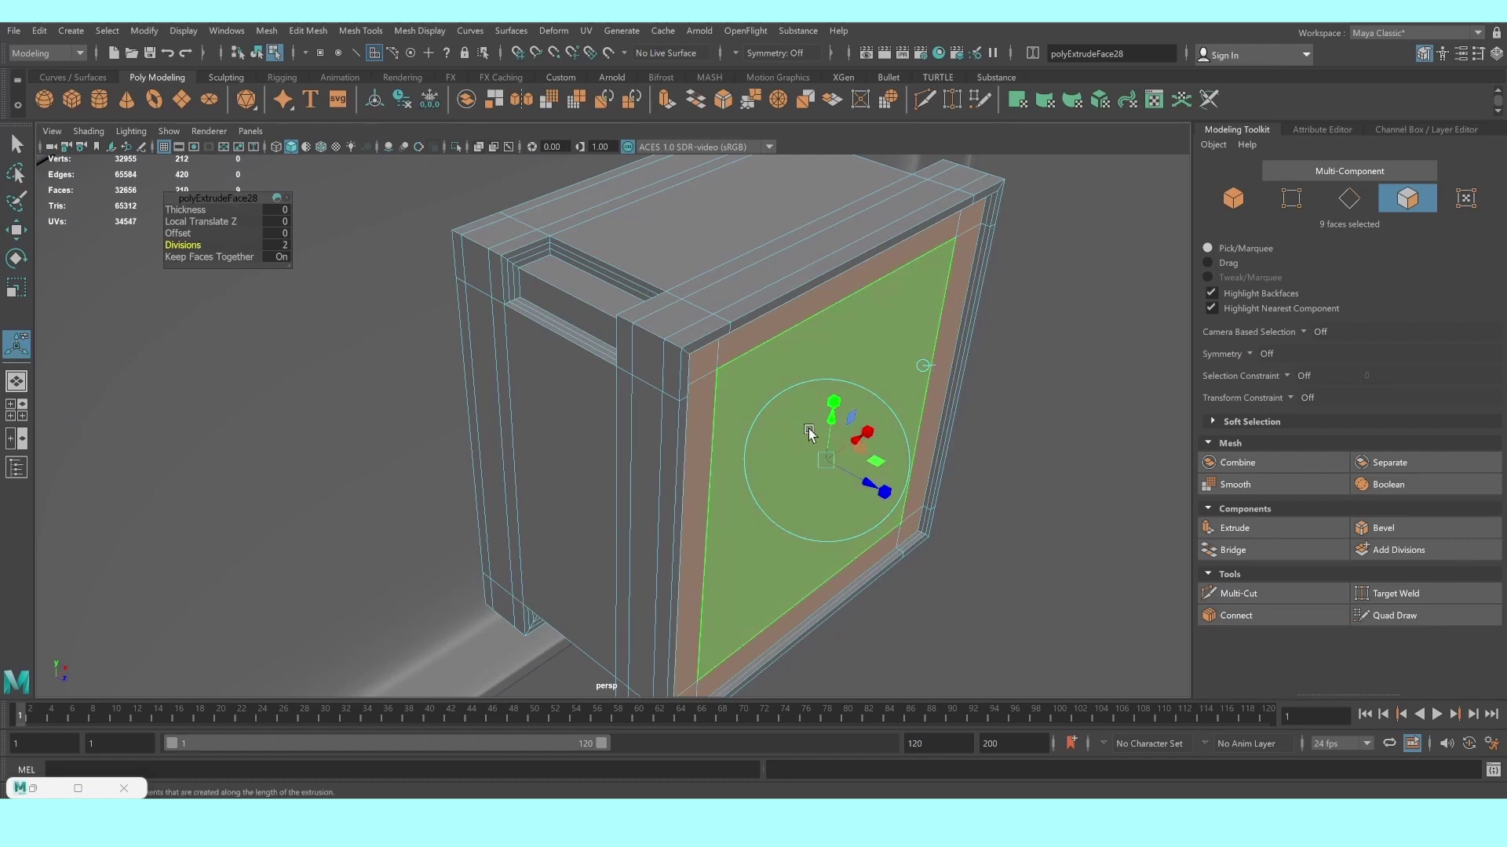
key("3")
mouse_move(807, 431)
left_mouse_down("alt")
mouse_move(976, 494)
mouse_move(916, 444)
mouse_move(837, 430)
mouse_move(735, 305)
left_mouse_up("alt")
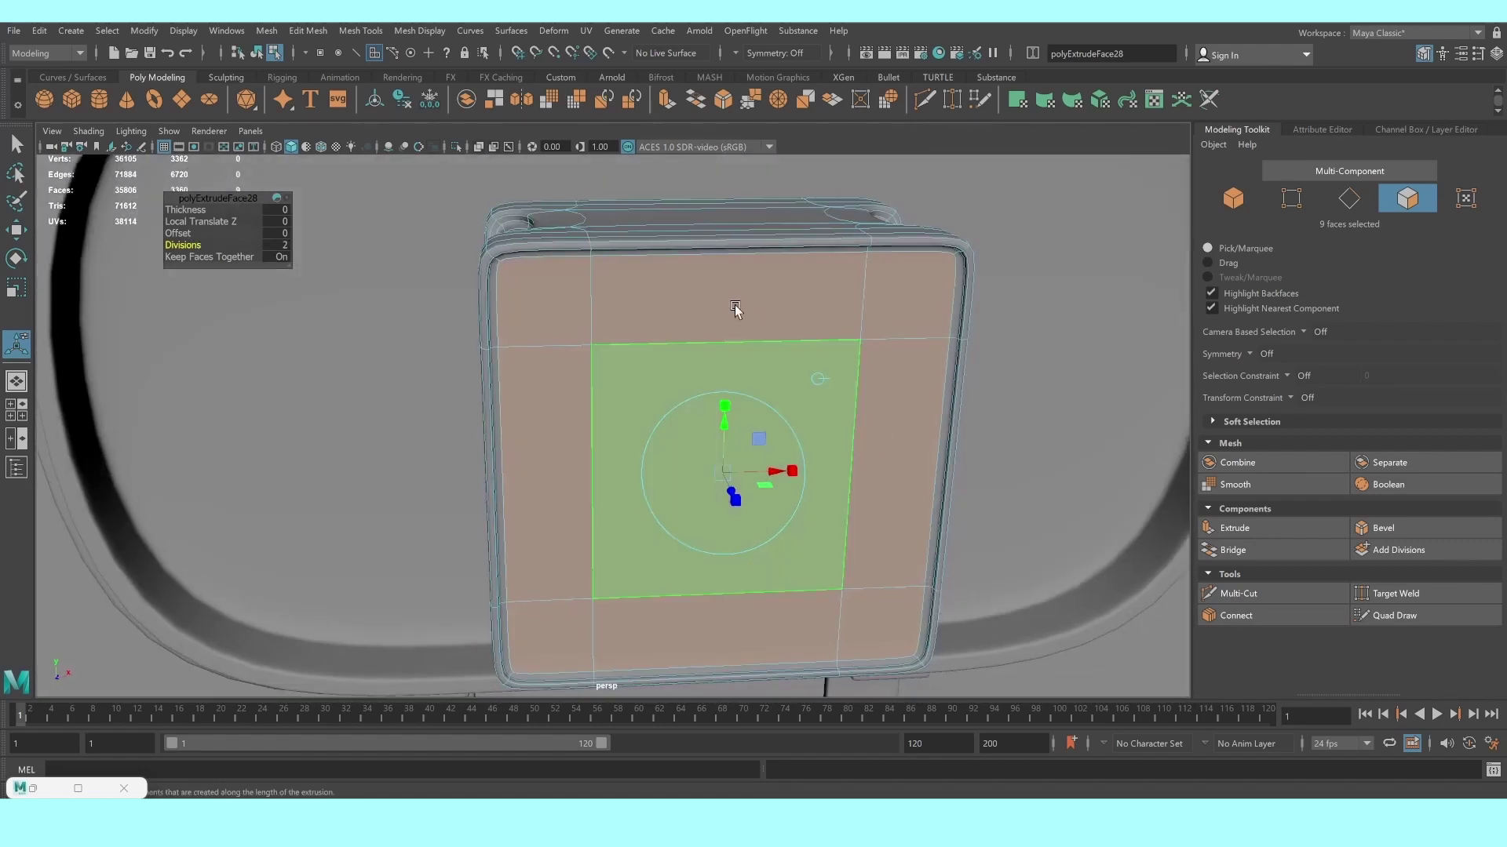
right_click_drag(735, 304, 794, 263)
scroll(1066, 417, "down", 5)
Select the block and move it along X into a clear side view
left_click(1063, 408)
mouse_move(1063, 408)
left_mouse_down("alt")
mouse_move(780, 424)
mouse_move(780, 400)
mouse_move(803, 419)
left_mouse_up("alt")
left_click(650, 403)
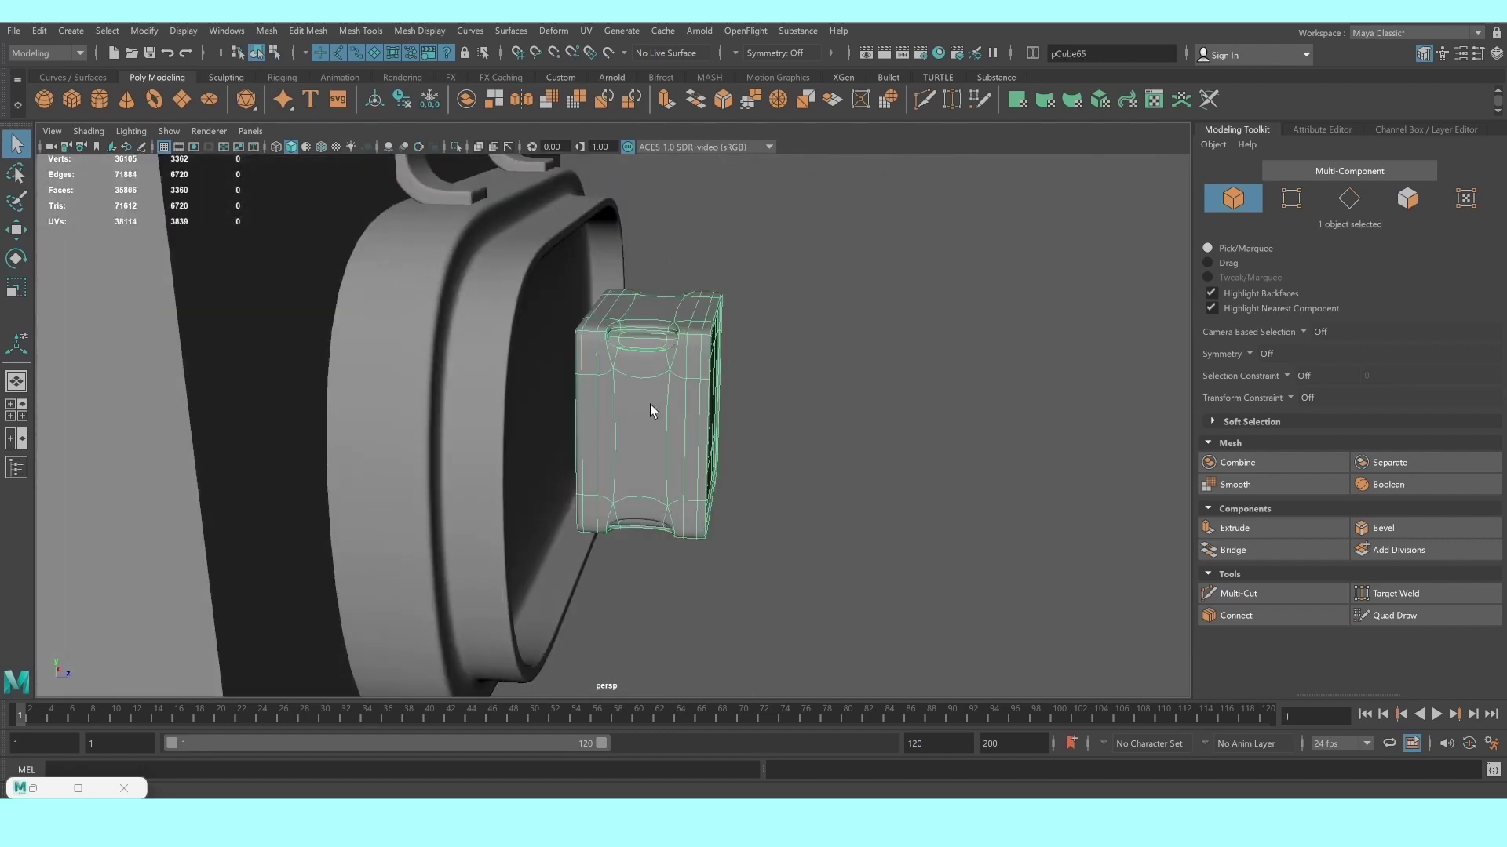
key("w")
left_click_drag(650, 404, 1036, 426, "alt")
scroll(1036, 426, "up", 3)
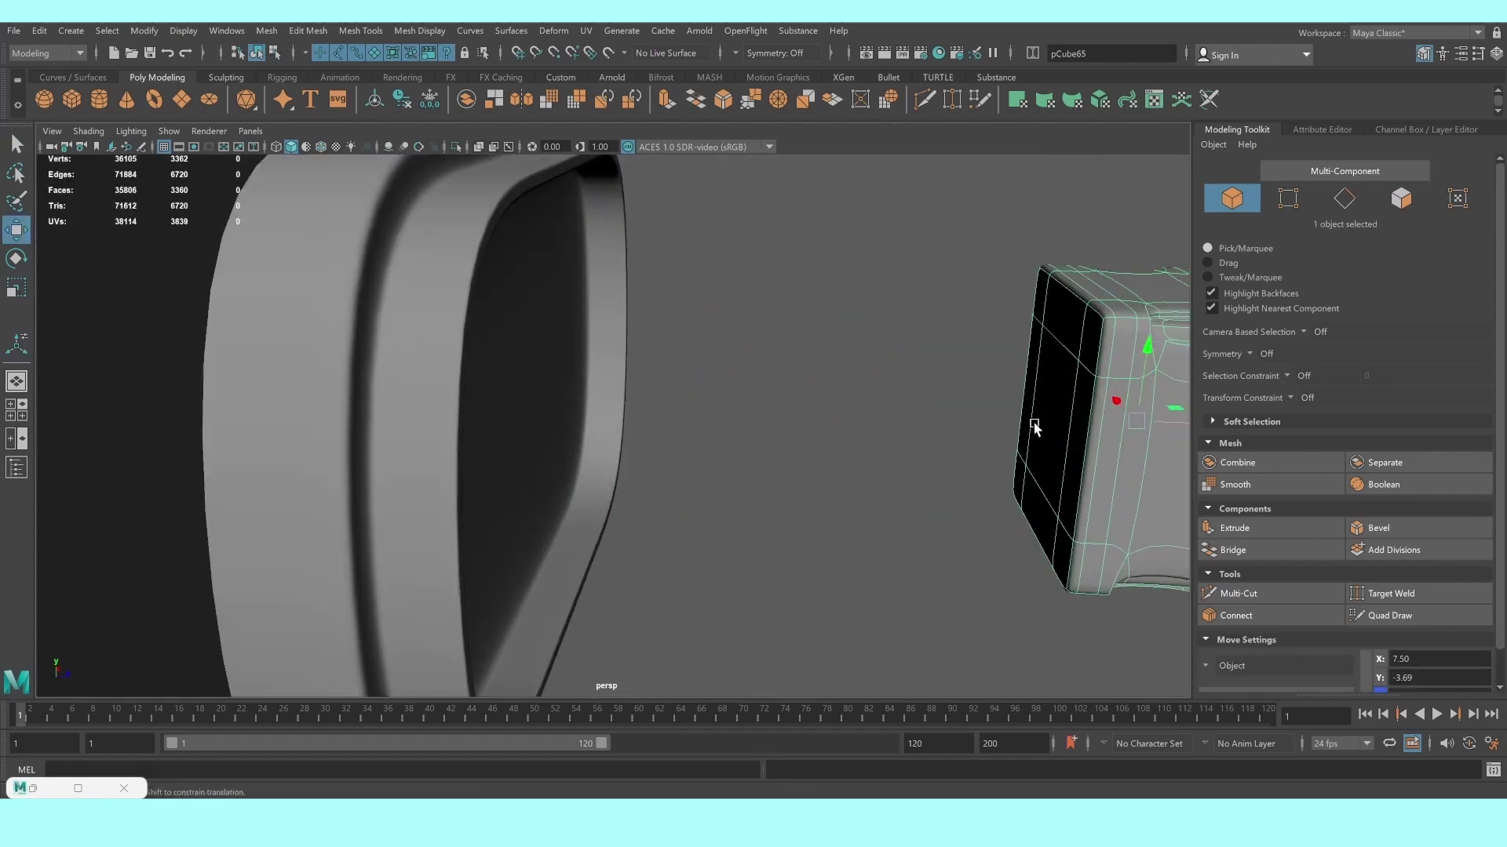
middle_click_drag(1036, 426, 667, 468, "alt")
scroll(666, 468, "up", 2)
scroll(818, 481, "up", 3)
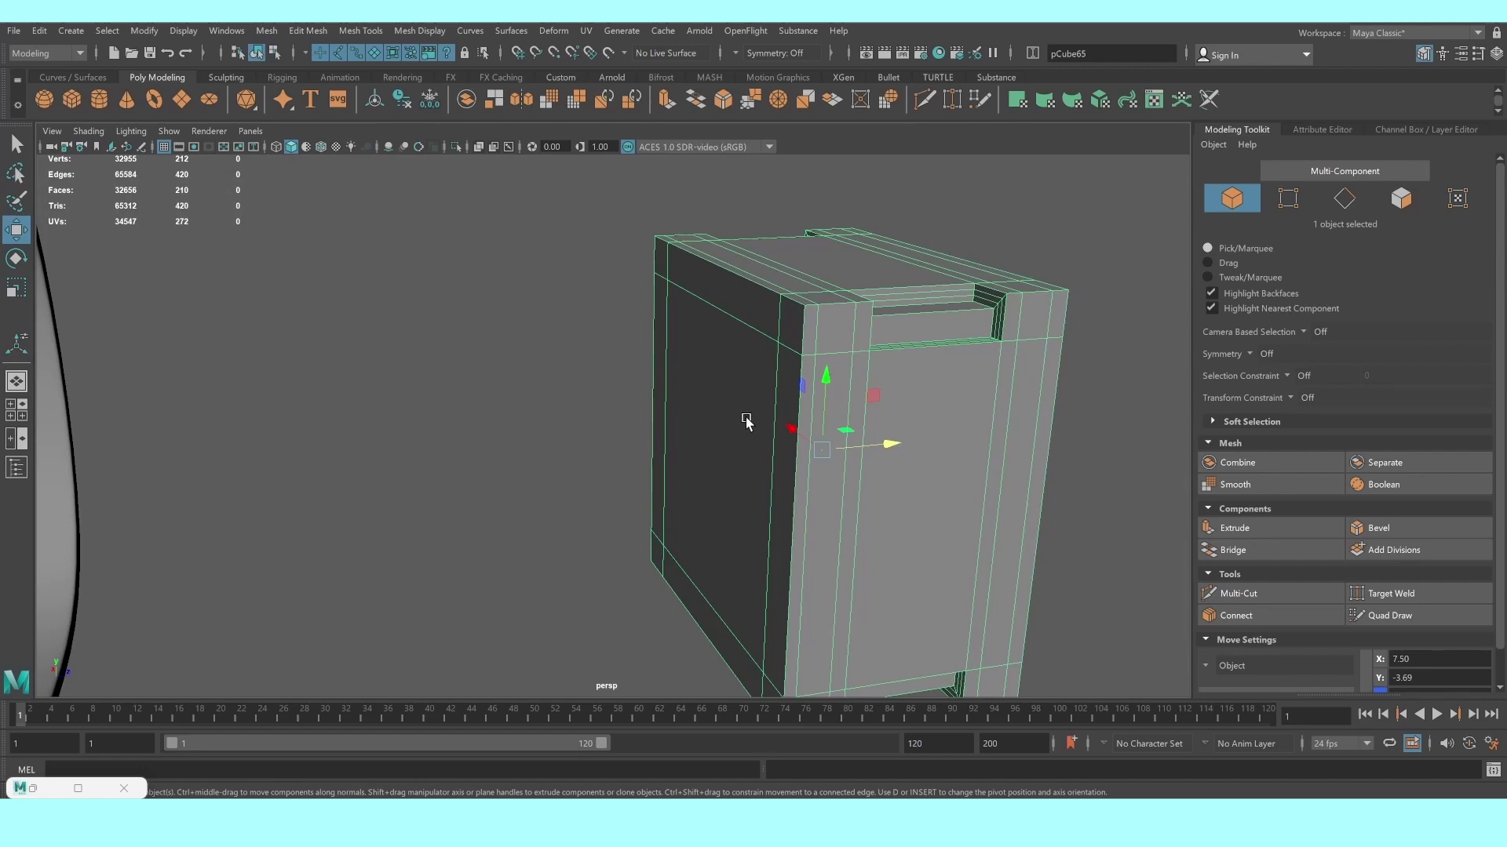
Select the nine faces on the block's side and delete them
right_click_drag(745, 422, 742, 475)
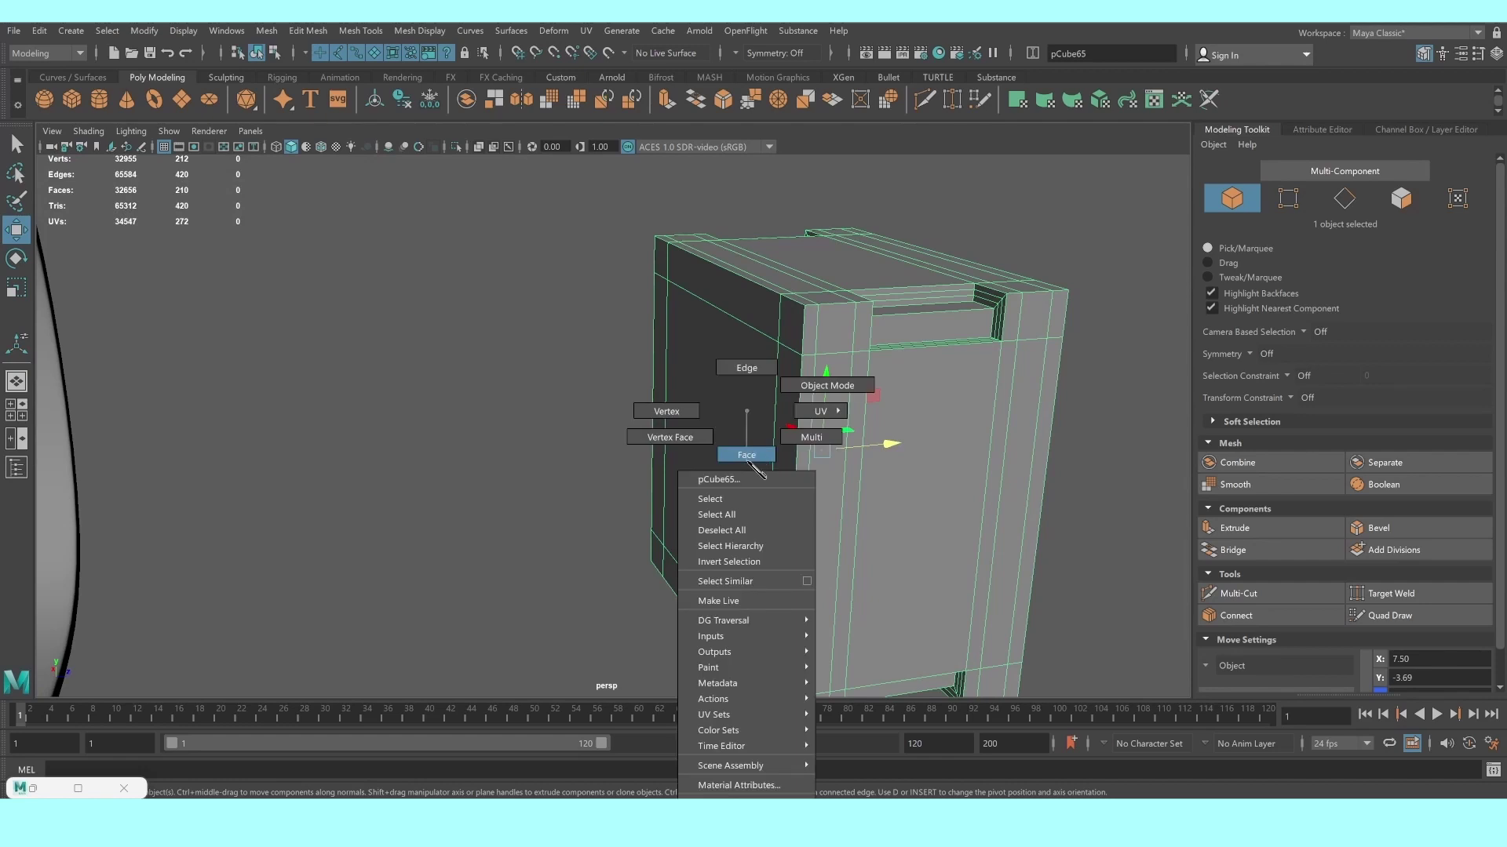
left_click(726, 423)
left_click(793, 328, "shift")
left_click(789, 408, "shift")
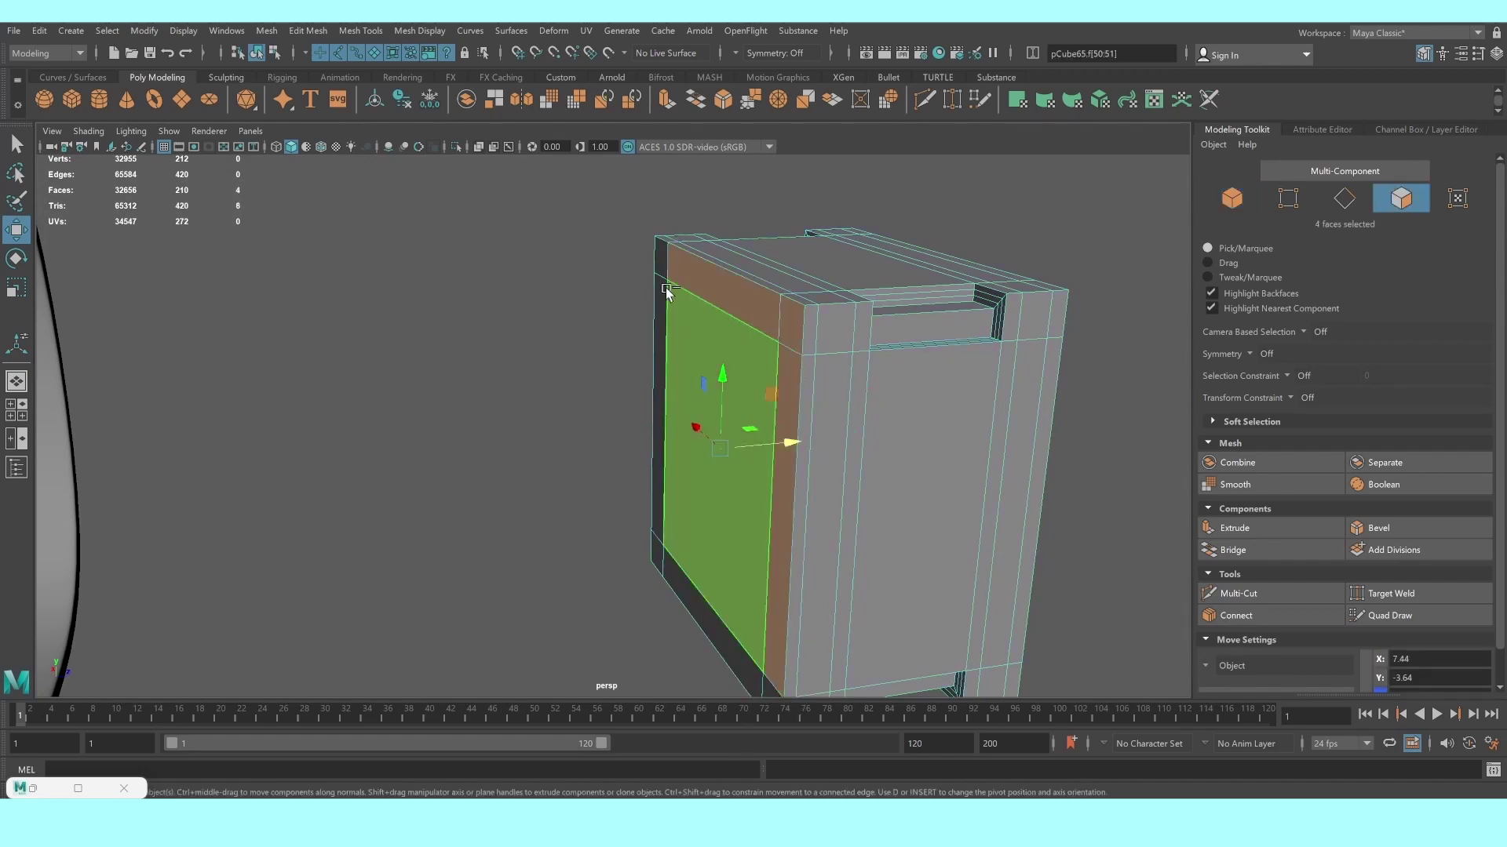
left_click(658, 377, "shift")
left_click(655, 554, "shift")
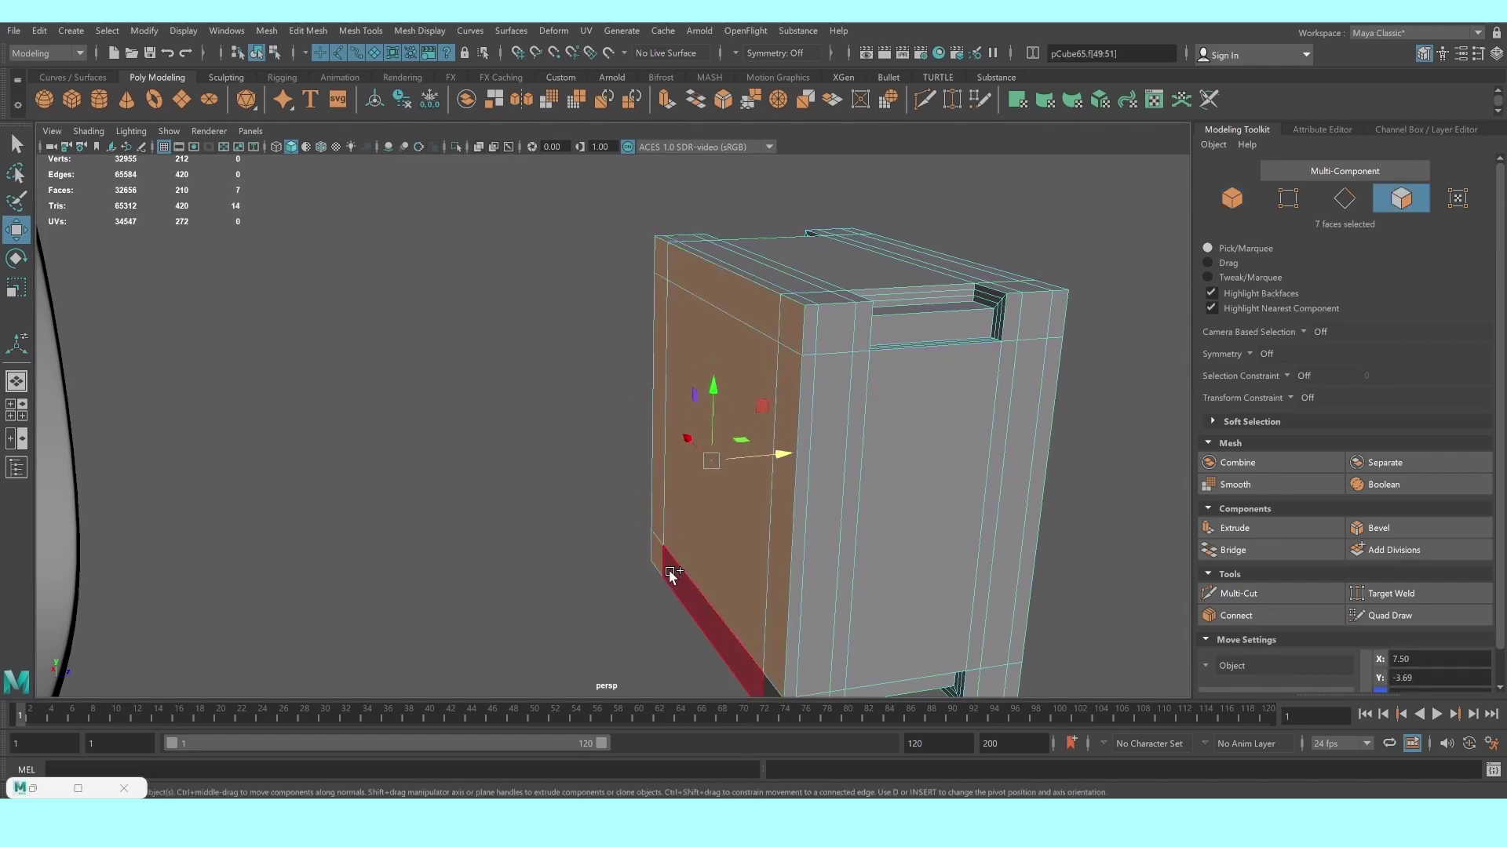
left_click(763, 681, "shift")
key("Delete")
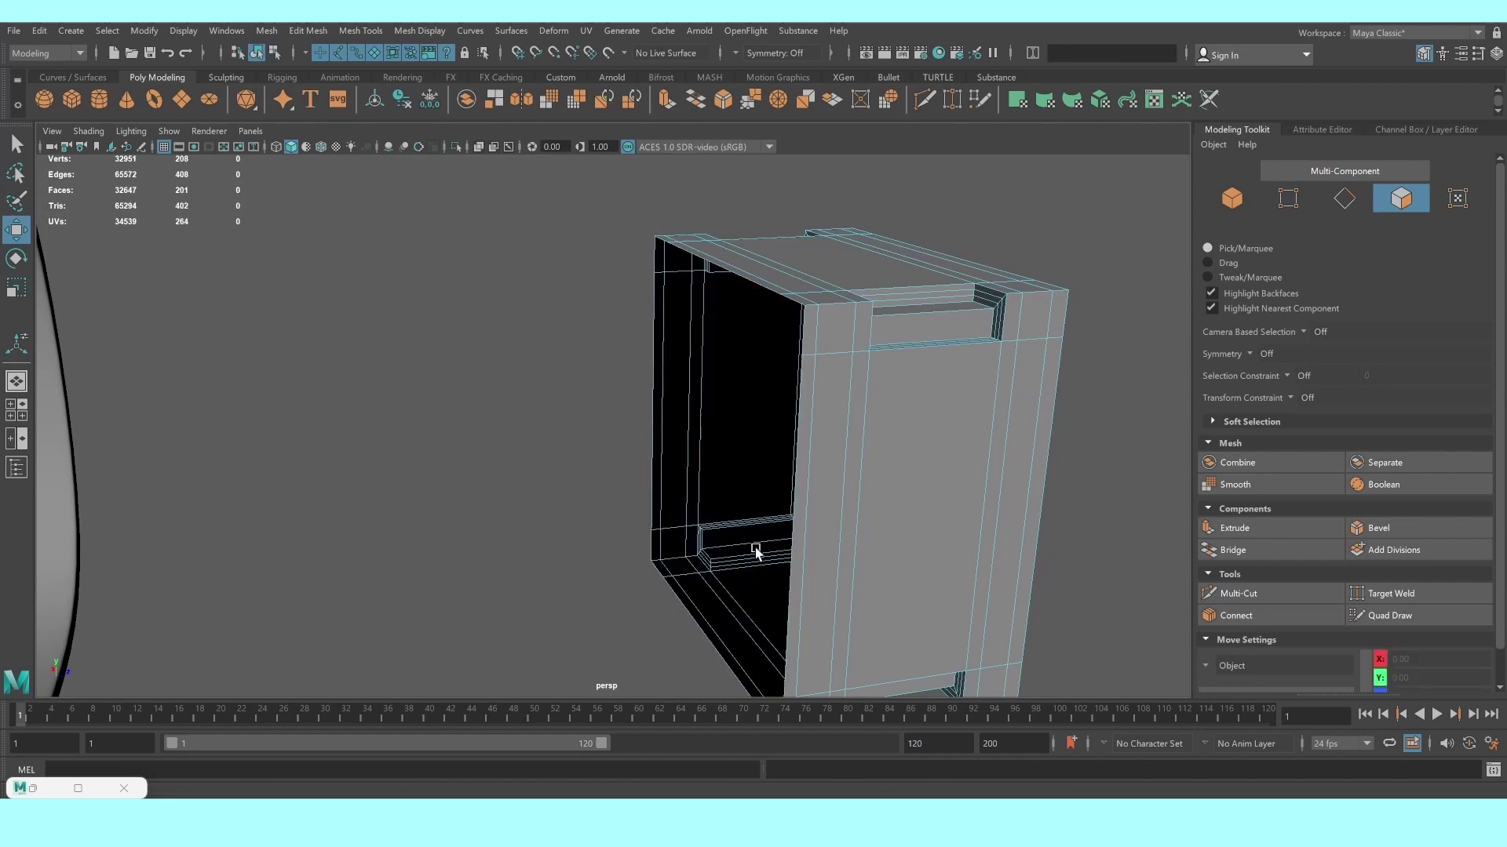
Return to object mode and reselect the open-sided block
left_click_drag(831, 397, 745, 396, "alt")
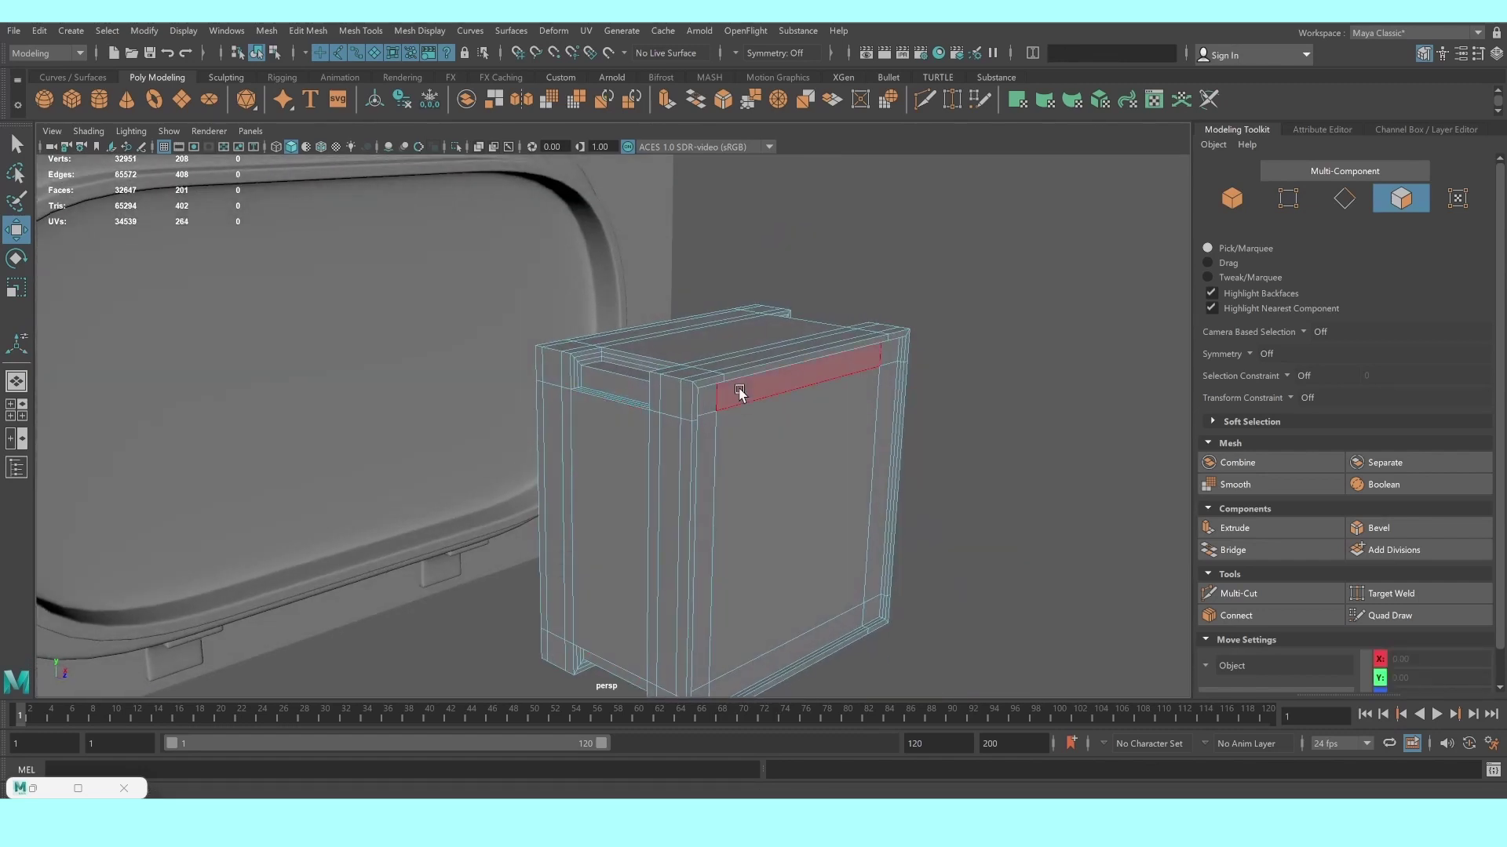
right_click_drag(739, 393, 817, 357)
left_click_drag(968, 343, 730, 397, "alt")
scroll(730, 397, "up", 2)
left_click(745, 404)
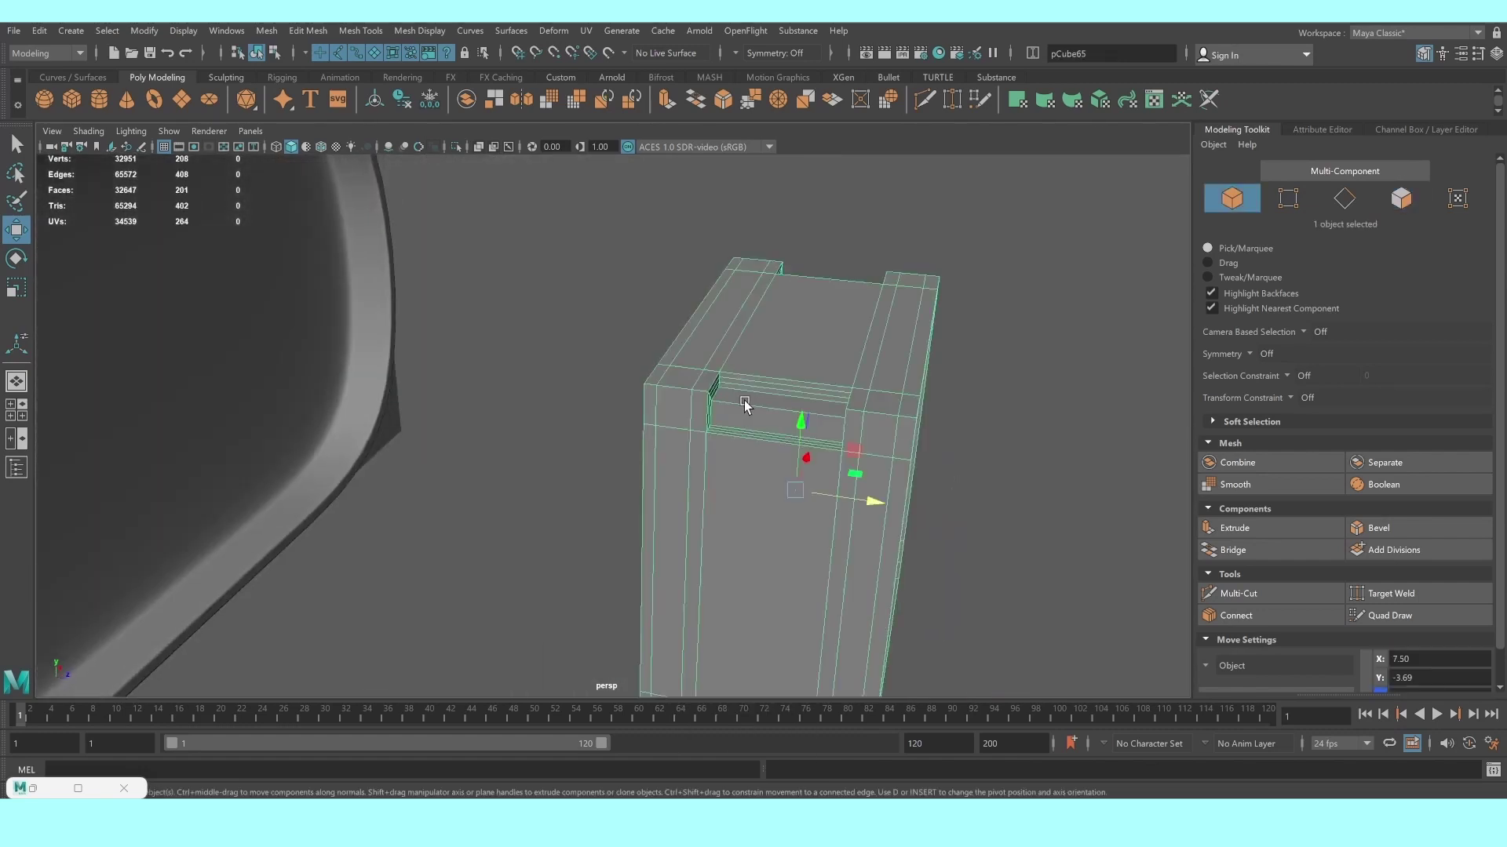
scroll(744, 404, "up", 1)
Cut two vertical edge loops and one near the top across the block
left_click(1239, 593)
scroll(838, 377, "up", 2)
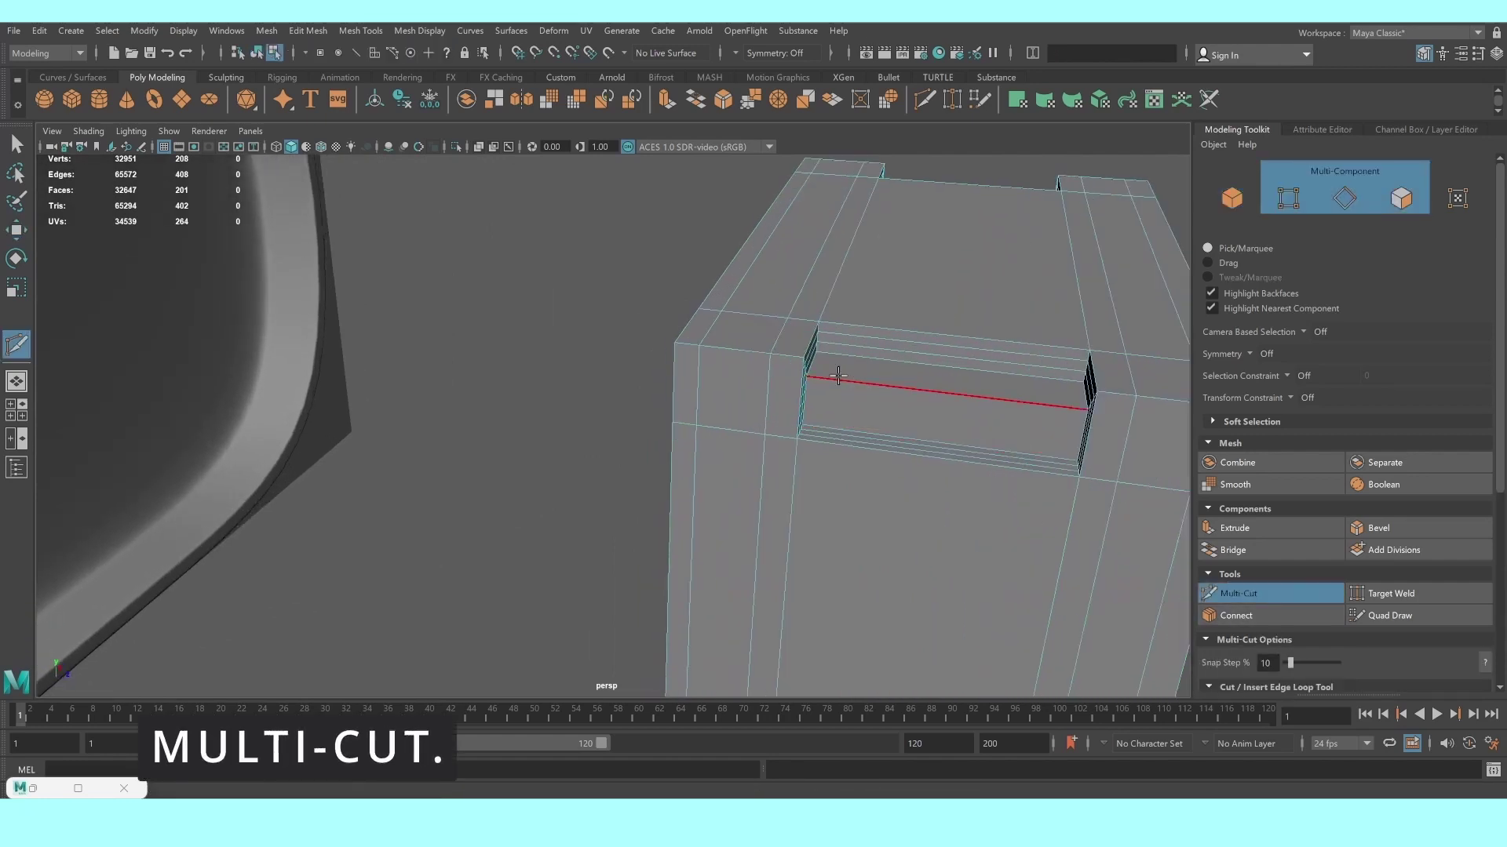
left_click(1072, 407, "ctrl")
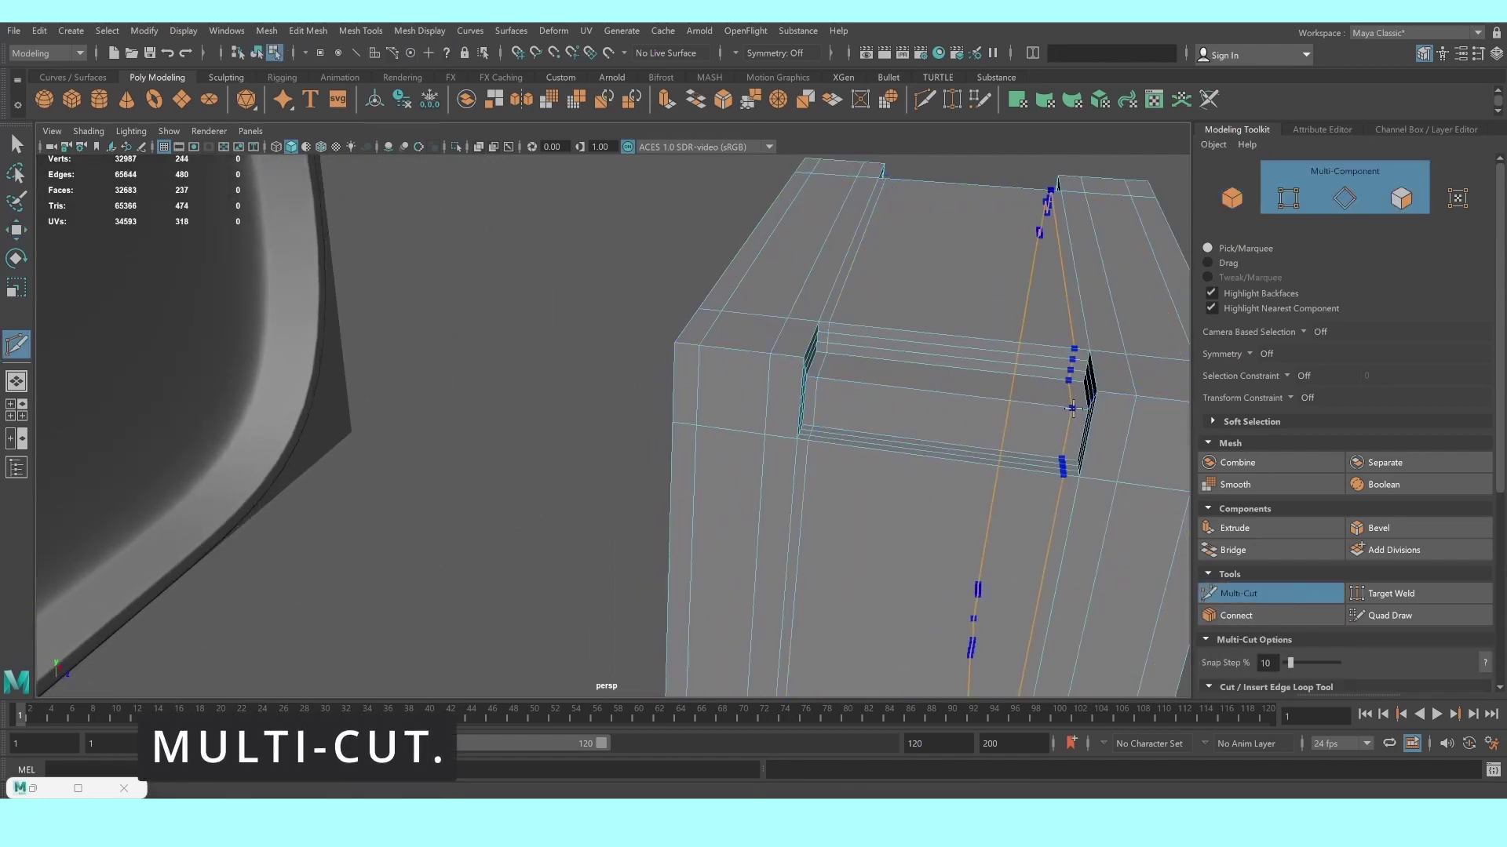
left_click(1072, 446, "ctrl")
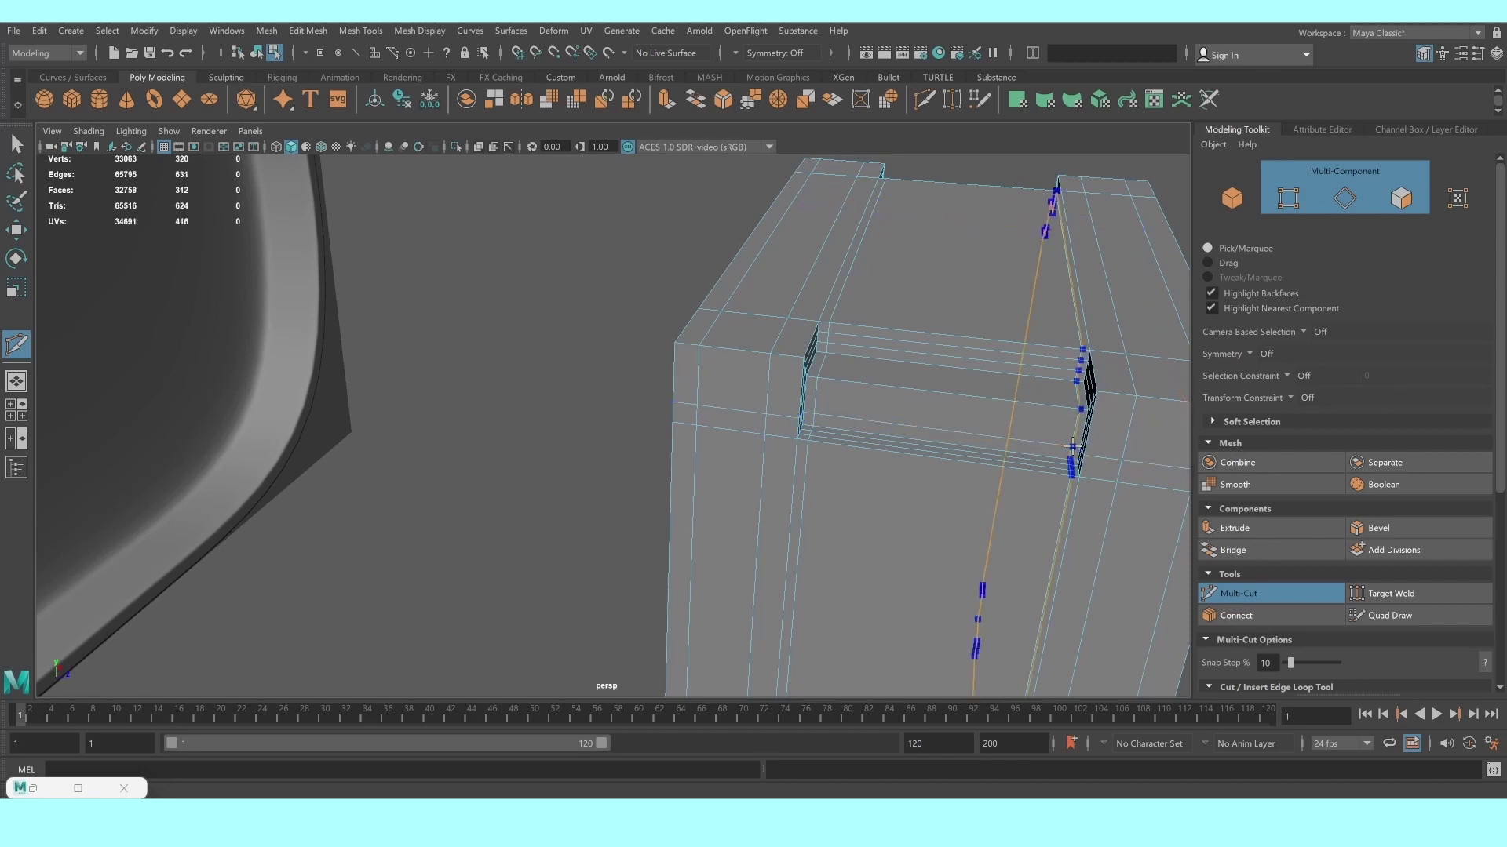
left_click(1075, 388, "ctrl")
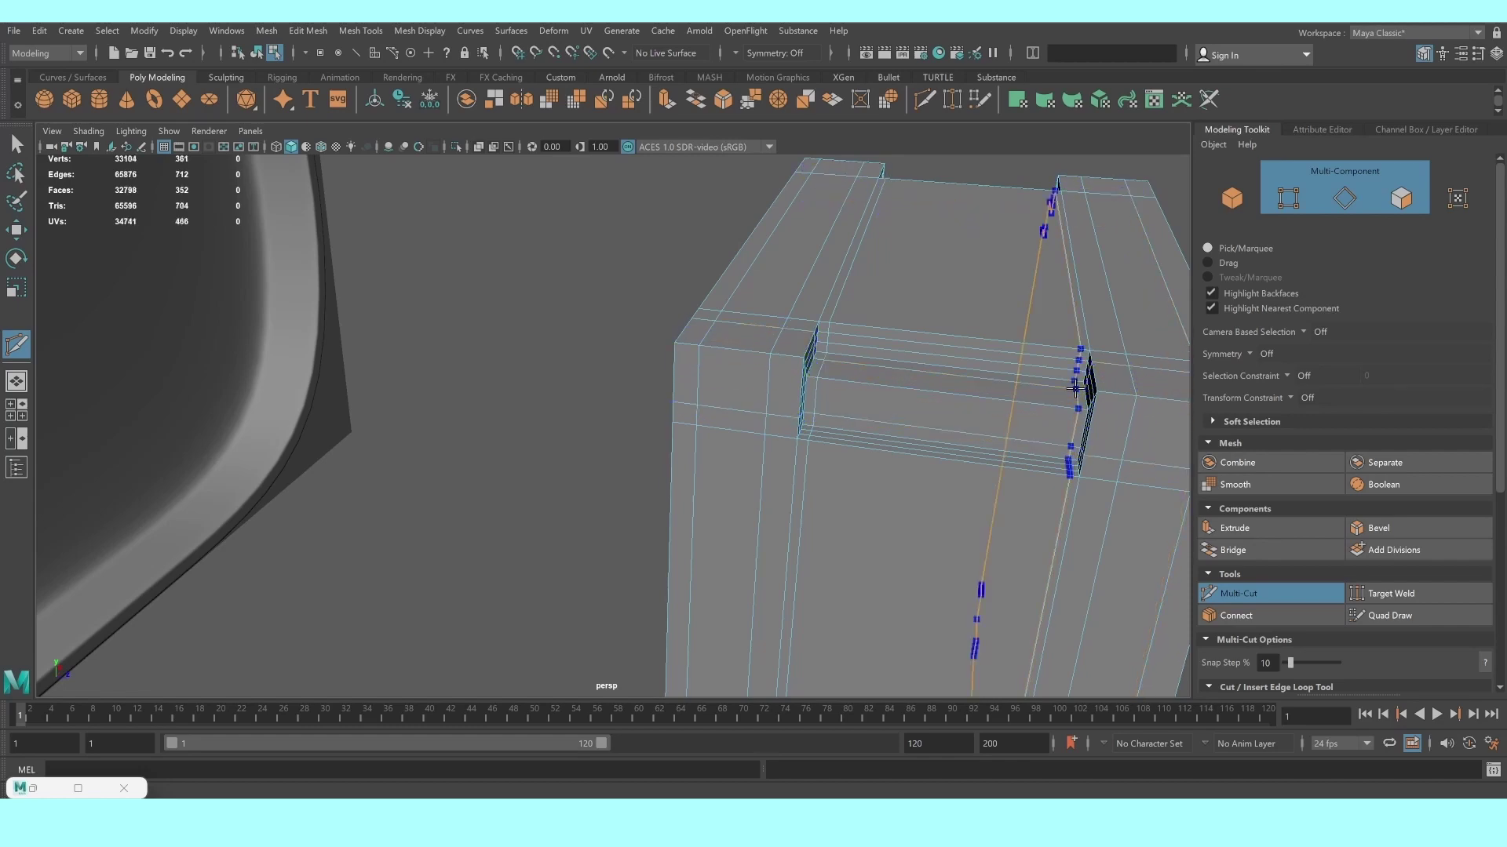
mouse_move(1075, 389)
left_mouse_down("alt")
mouse_move(1076, 414)
mouse_move(759, 400)
left_mouse_up("alt")
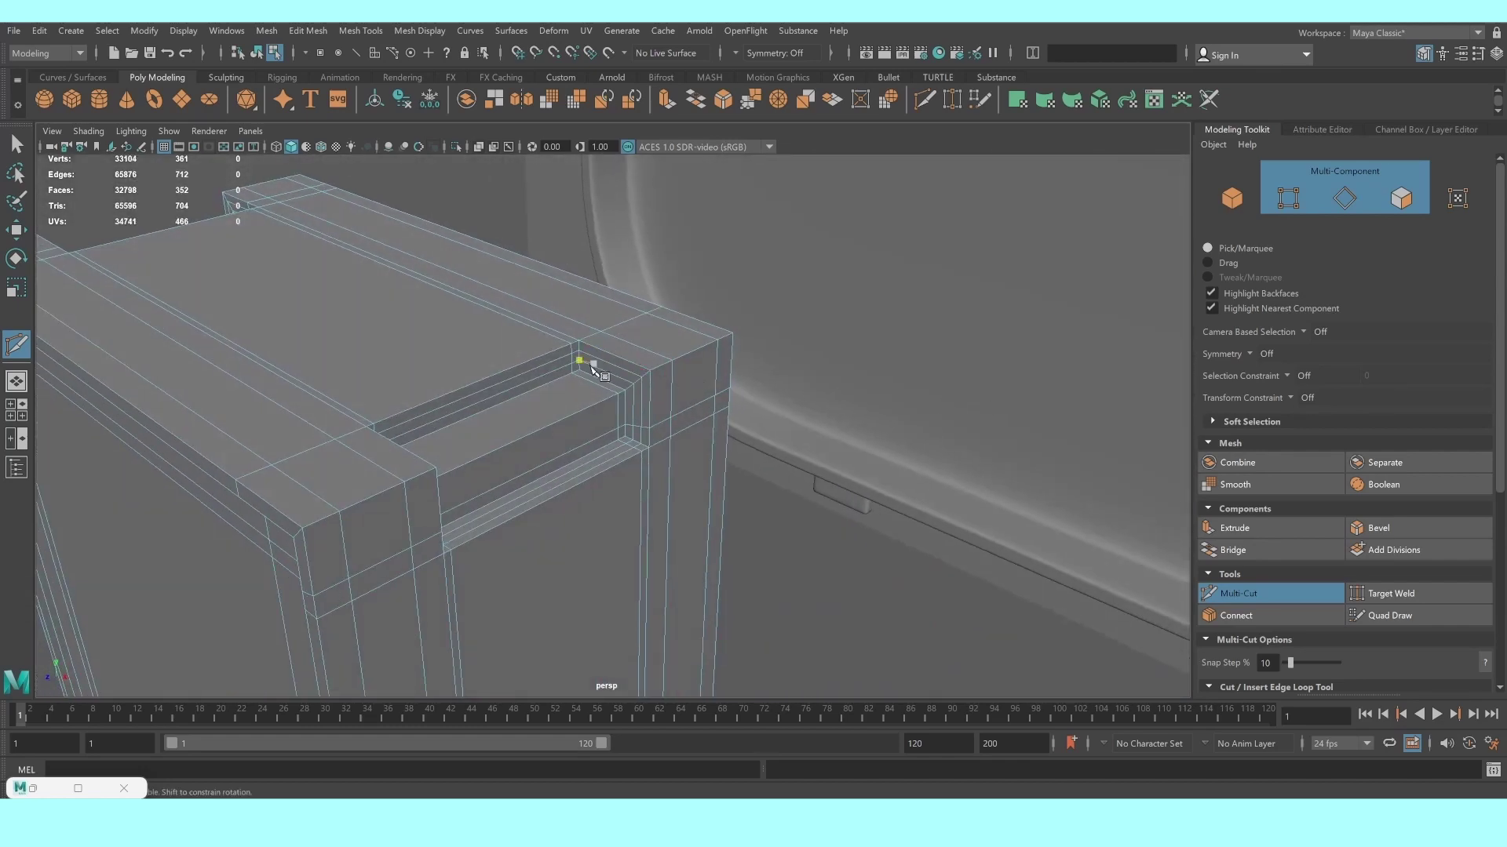
mouse_move(582, 379)
left_mouse_down("alt")
mouse_move(579, 407)
mouse_move(548, 412)
left_mouse_up("alt")
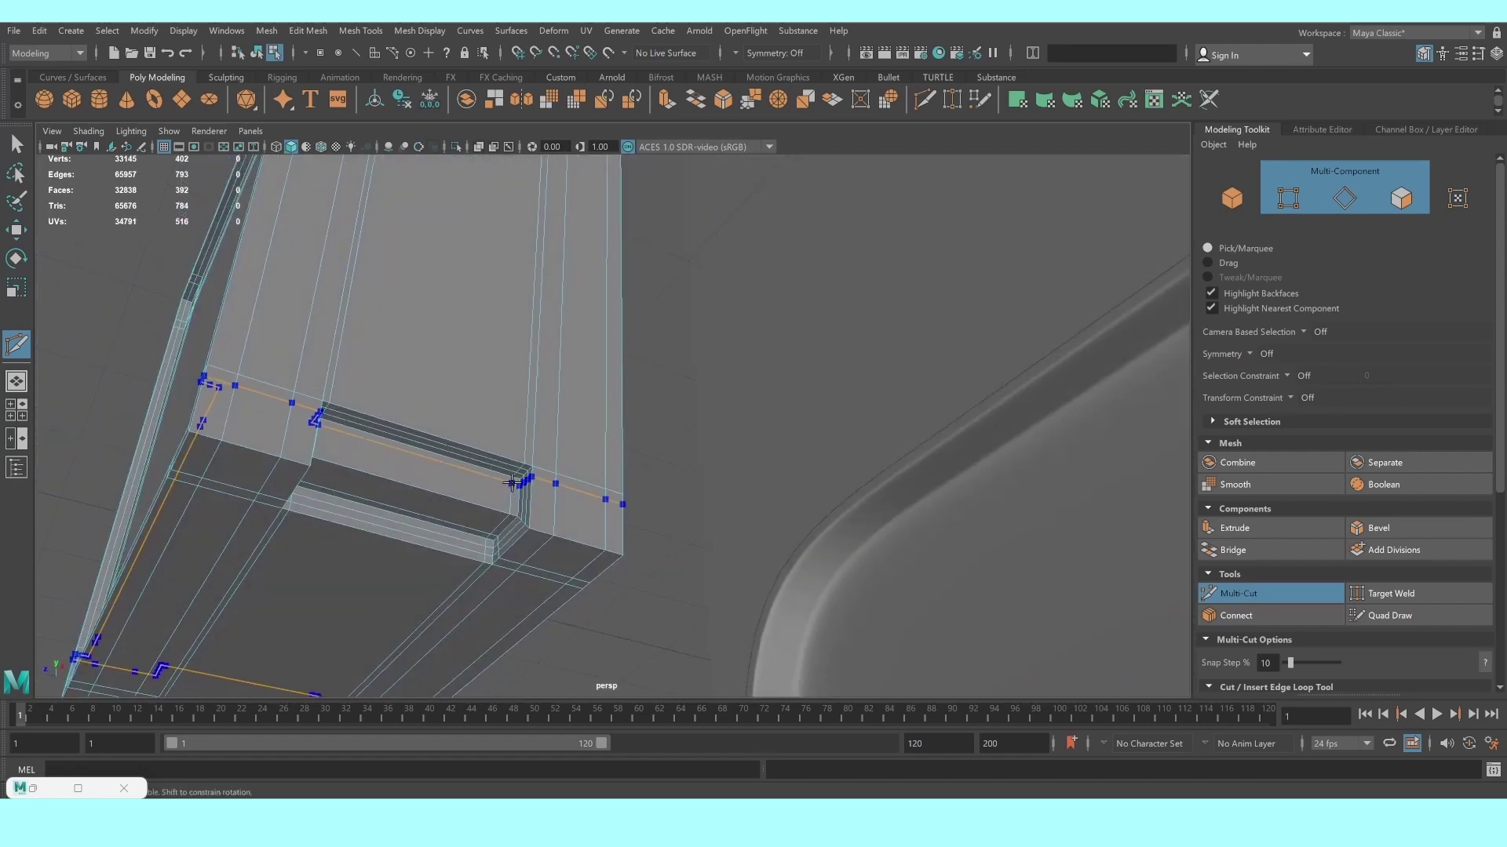
key("Return")
Add edge loops along the handle recess's lower edge with smooth preview off
scroll(502, 494, "down", 5)
scroll(491, 500, "up", 5)
mouse_move(491, 500)
left_mouse_down("alt")
mouse_move(437, 505)
mouse_move(680, 525)
mouse_move(646, 523)
mouse_move(651, 470)
mouse_move(639, 491)
left_mouse_up("alt")
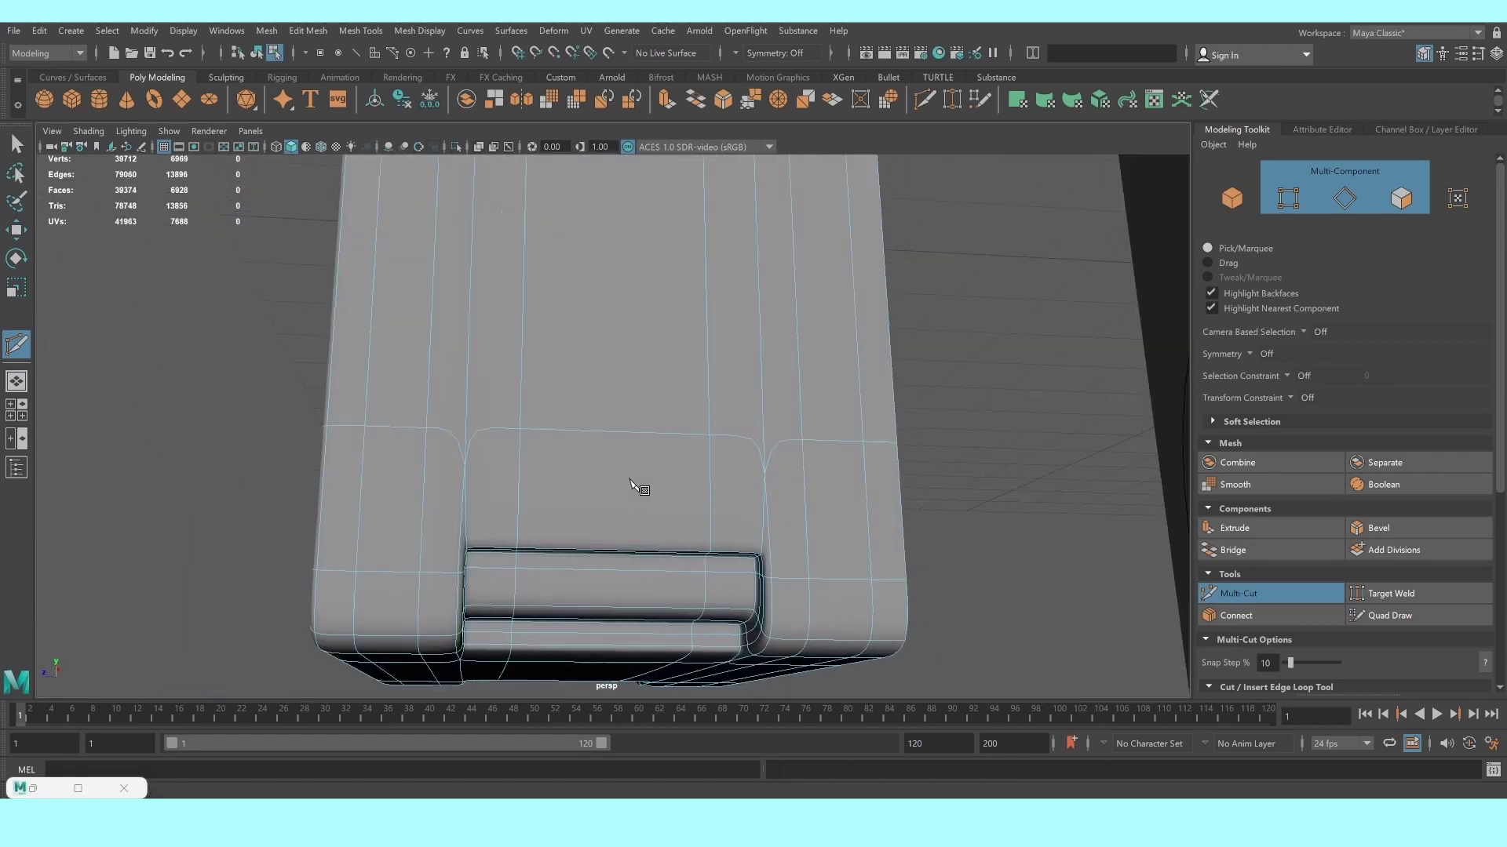
key("1")
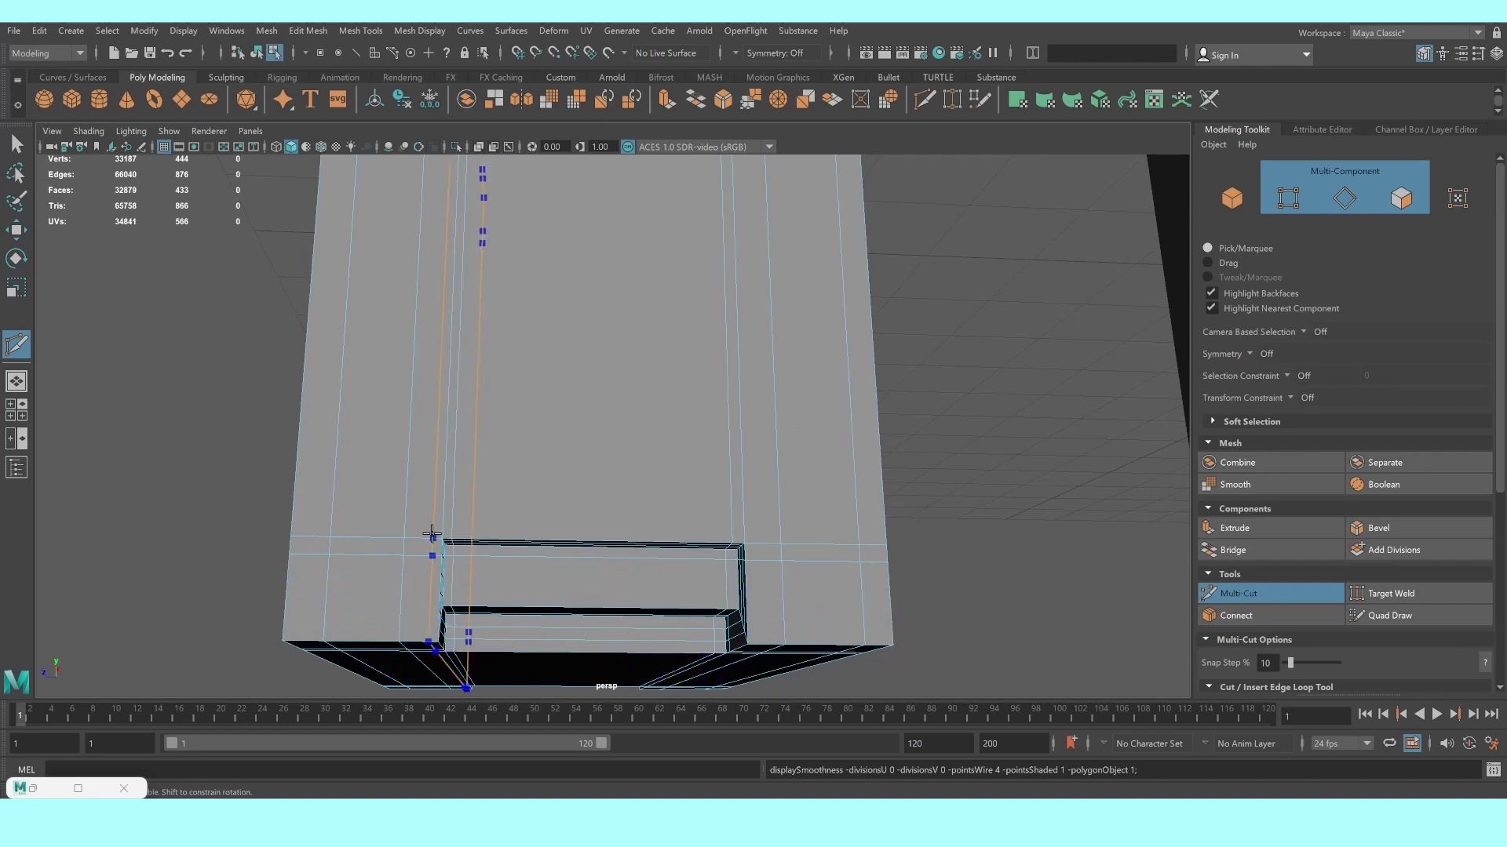
left_click(432, 535, "ctrl")
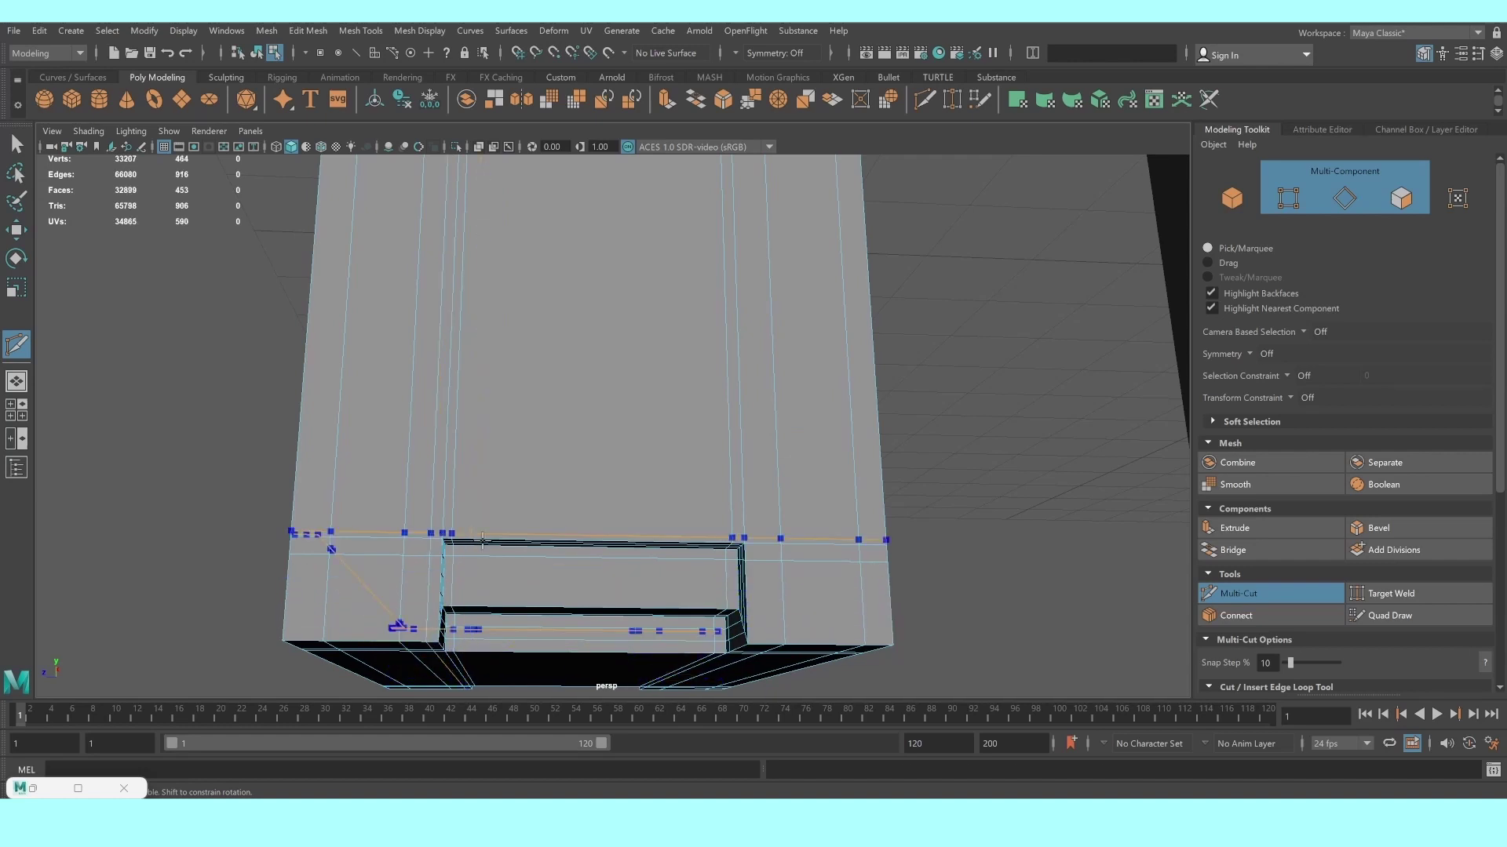
left_click(746, 524, "ctrl")
scroll(637, 431, "down", 2)
left_click(706, 508)
left_click_drag(637, 432, 636, 427, "alt")
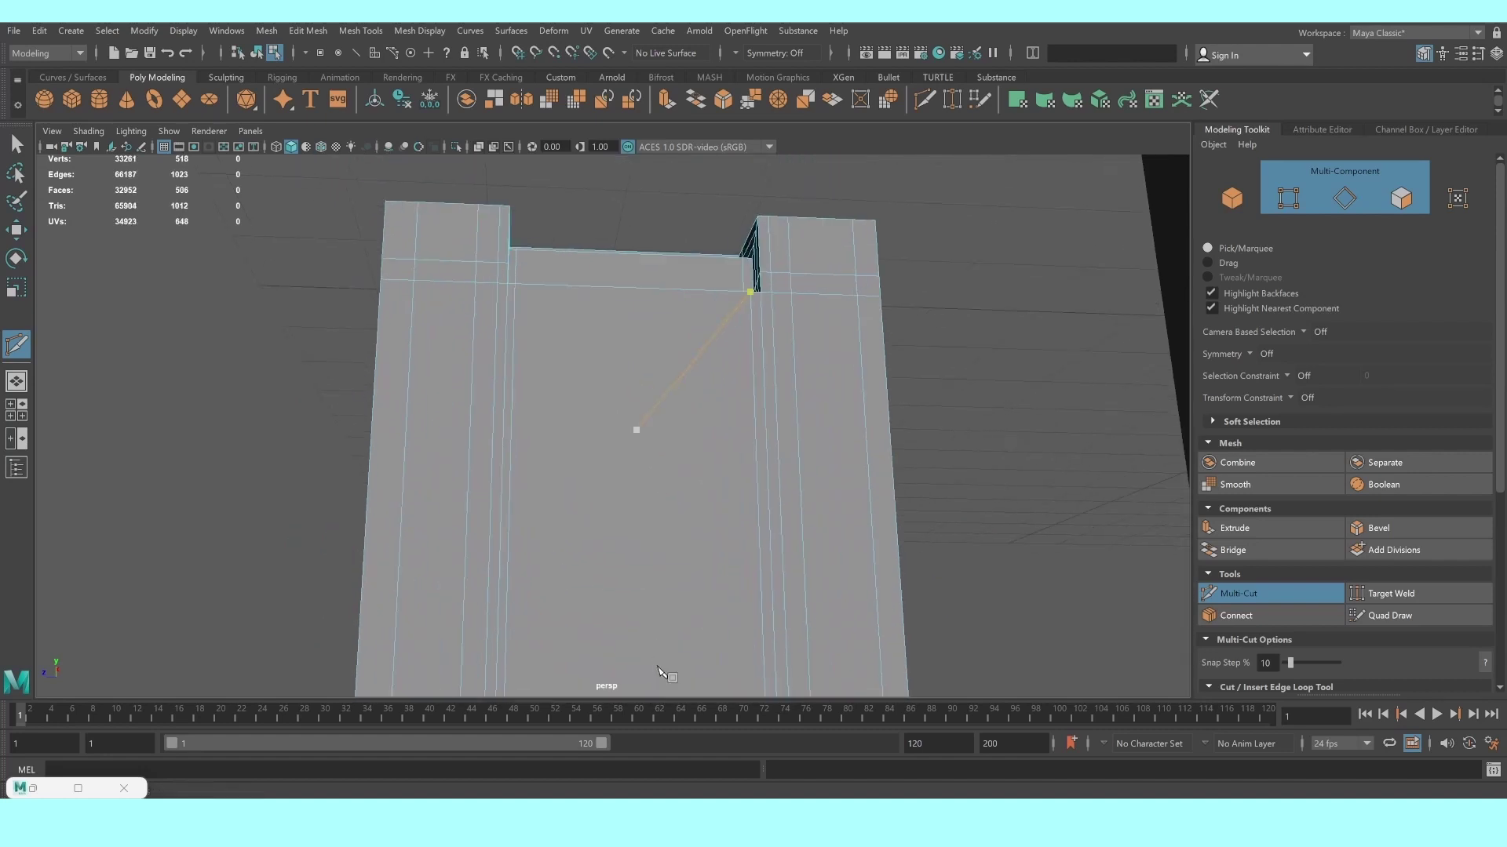
scroll(797, 300, "up", 3)
key("Return")
Add loops beside and above the handle recess, checking the smoothed preview
scroll(697, 582, "down", 2)
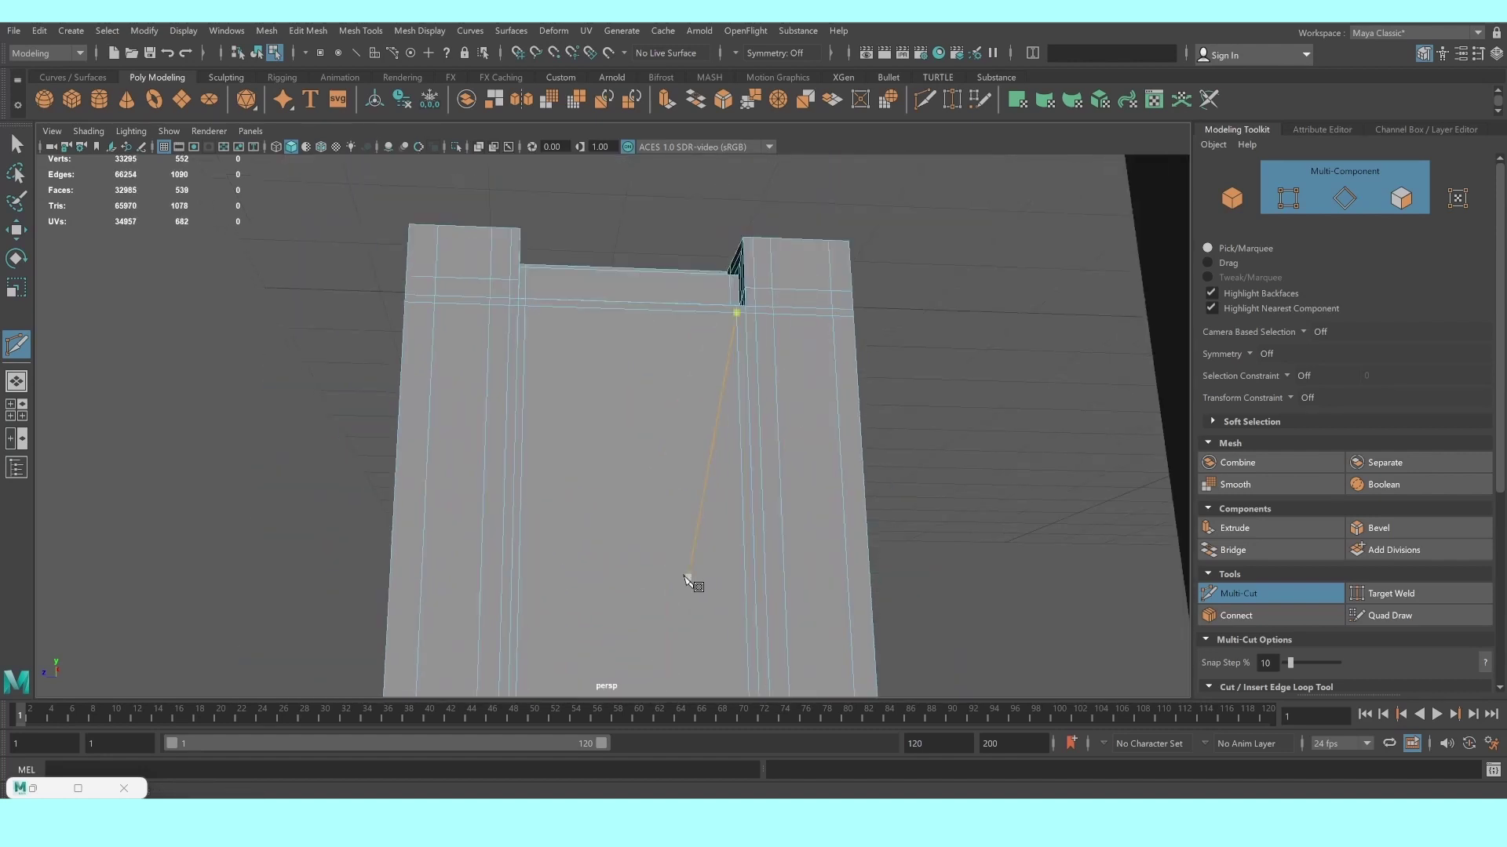
mouse_move(697, 583)
left_mouse_down("alt")
mouse_move(730, 367)
mouse_move(797, 157)
left_mouse_up("alt")
scroll(729, 395, "up", 2)
scroll(706, 582, "down", 2)
scroll(734, 514, "up", 2)
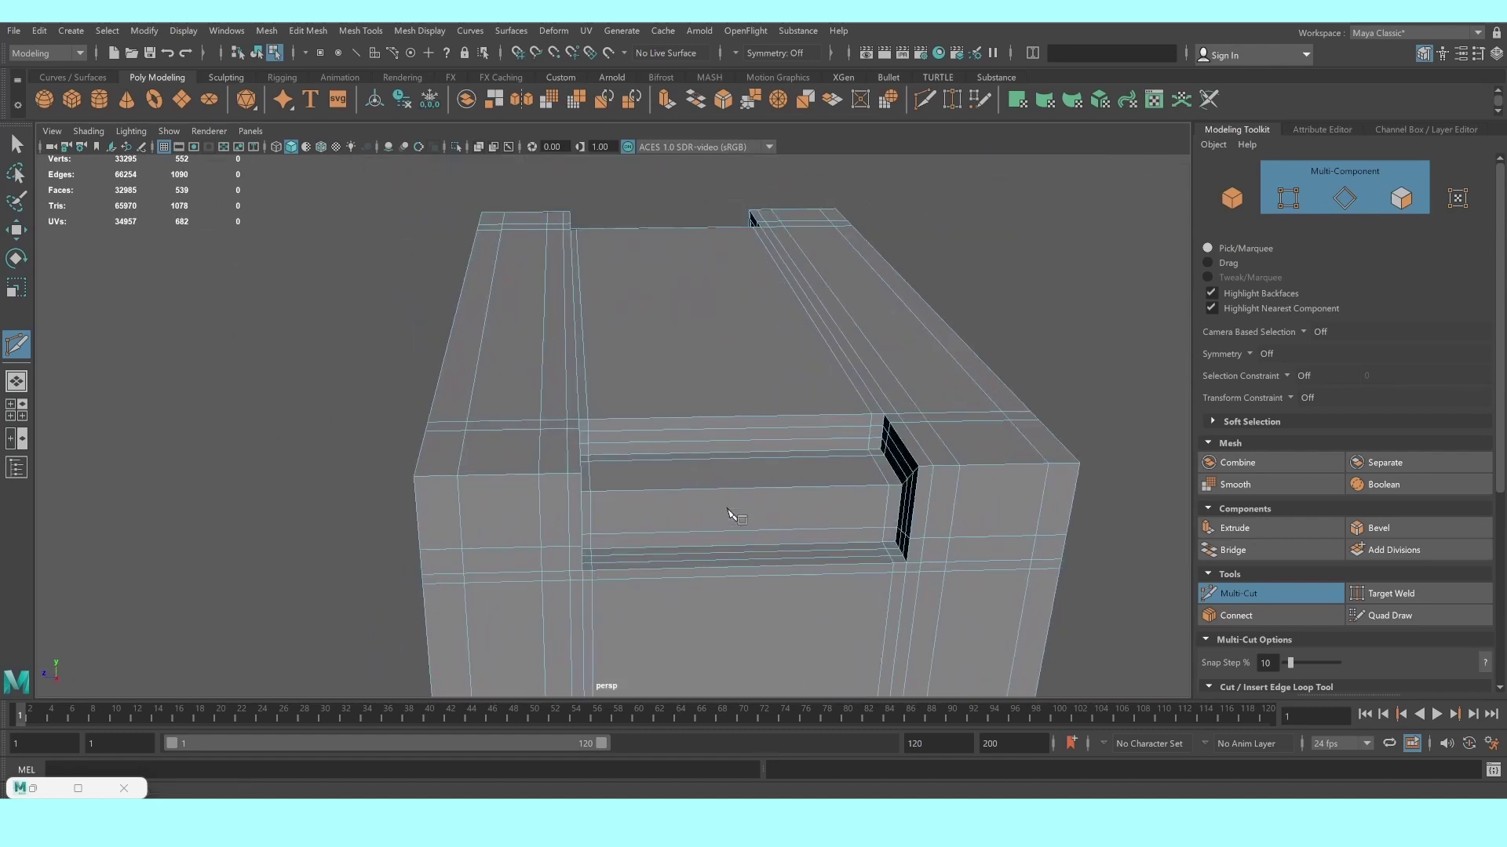
key("3")
mouse_move(730, 512)
left_mouse_down("alt")
mouse_move(665, 518)
mouse_move(670, 532)
left_mouse_up("alt")
key("1")
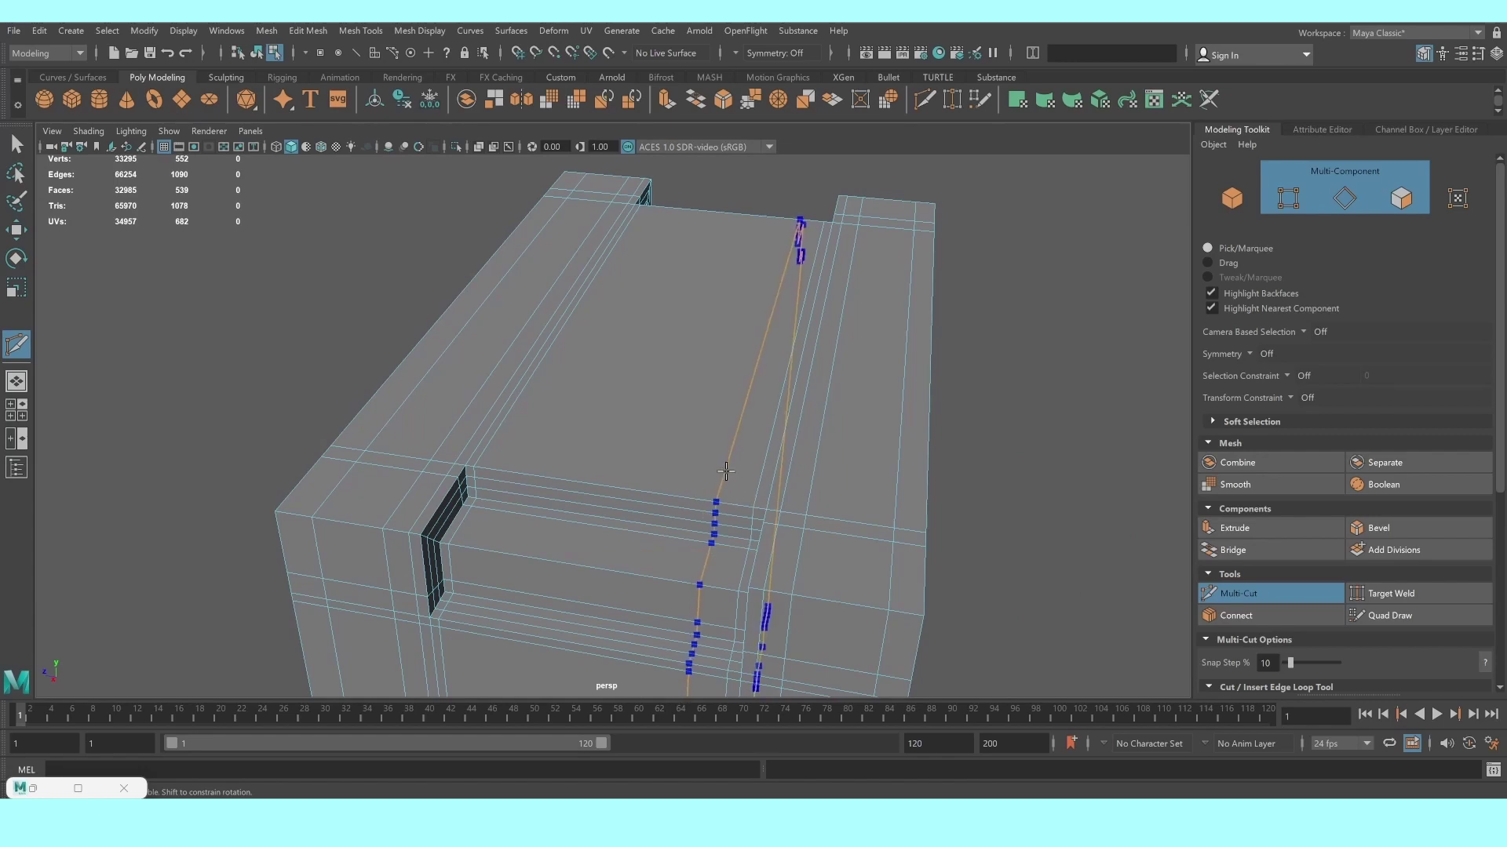
left_click(748, 494, "ctrl")
mouse_move(784, 487)
left_mouse_down("alt")
mouse_move(737, 495)
mouse_move(910, 389)
left_mouse_up("alt")
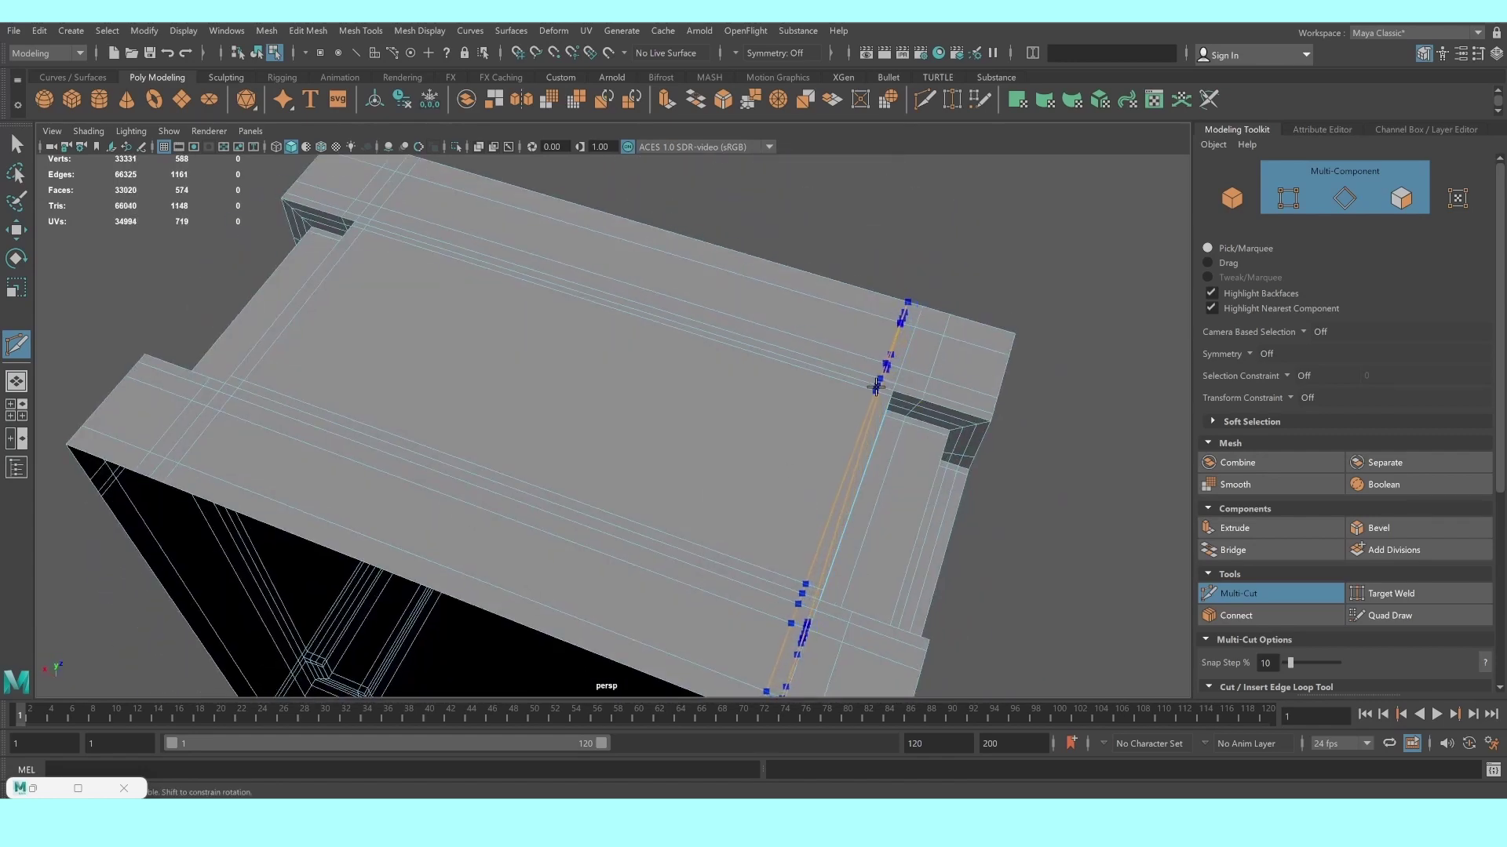
key("3")
mouse_move(877, 388)
left_mouse_down("alt")
mouse_move(822, 439)
mouse_move(561, 309)
left_mouse_up("alt")
left_click(821, 438)
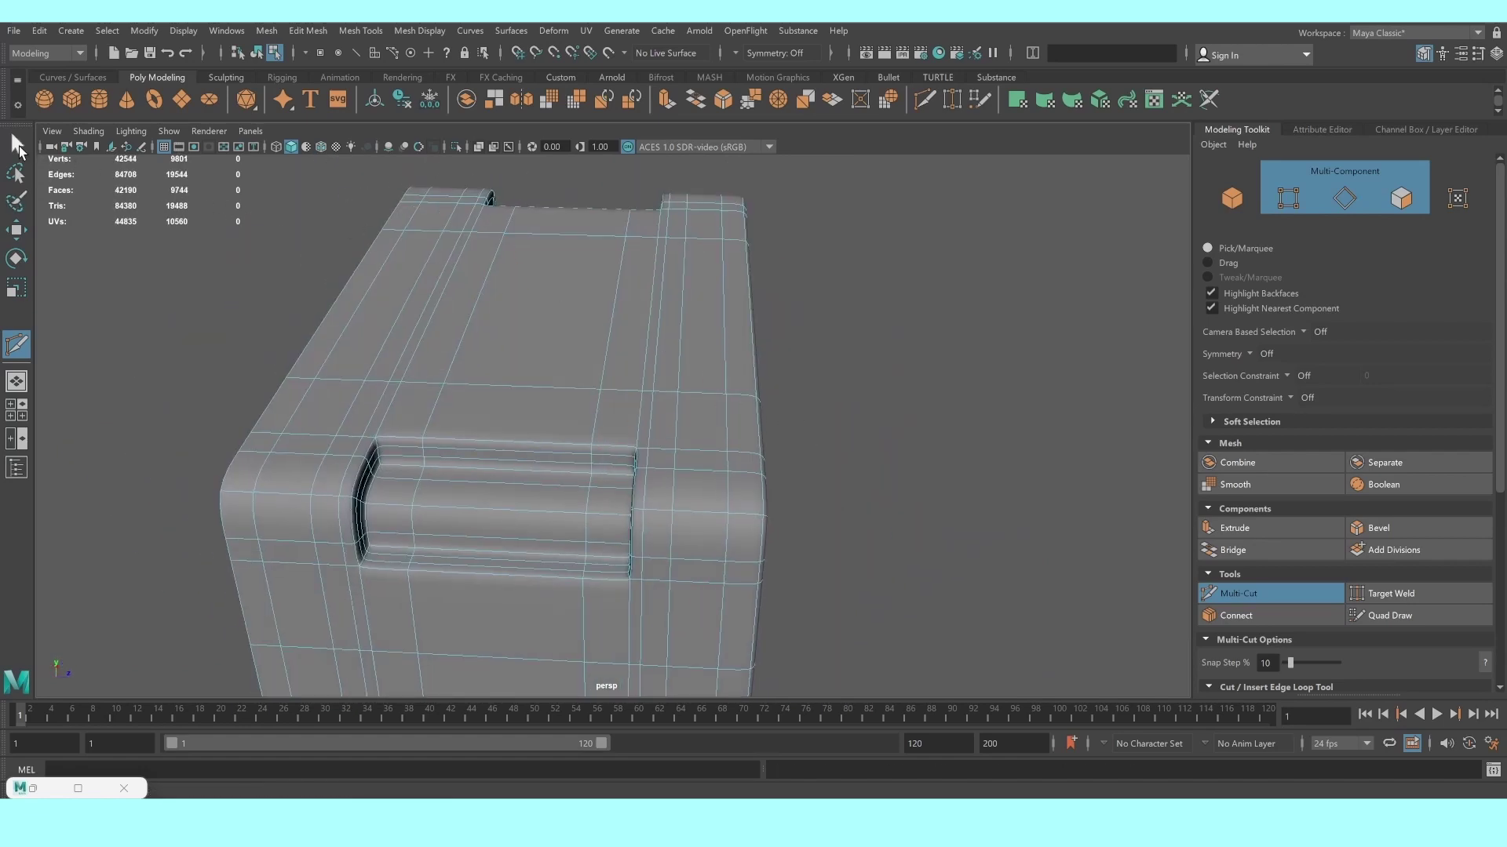
left_click(17, 147)
Return to object mode, select the handled block with Move, then deselect and zoom out
key("F8")
scroll(840, 479, "down", 5)
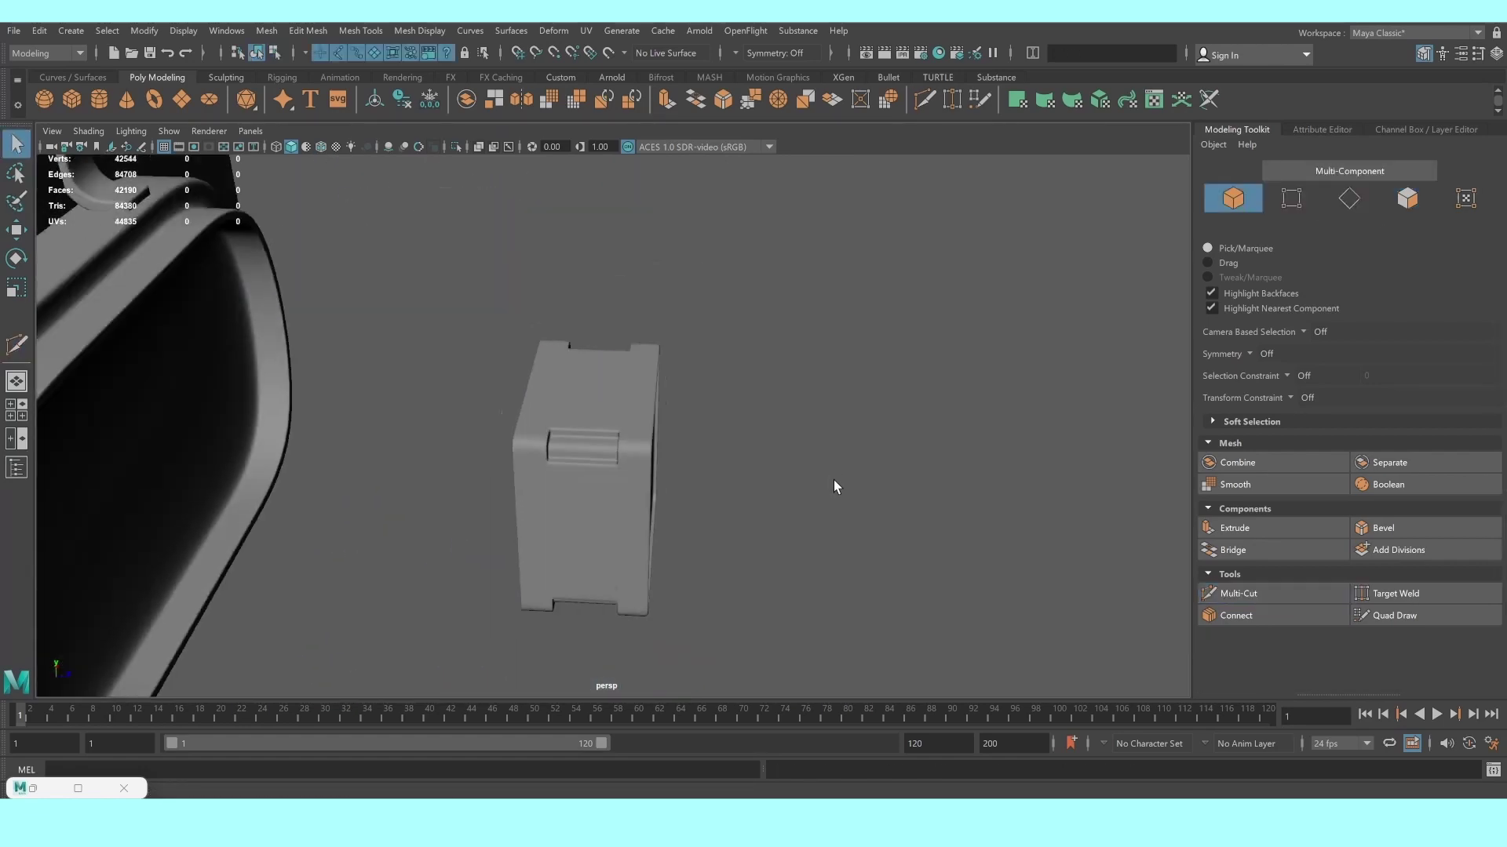
mouse_move(834, 480)
left_mouse_down("alt")
mouse_move(710, 477)
mouse_move(667, 504)
mouse_move(355, 363)
left_mouse_up("alt")
left_click(655, 500)
key("w")
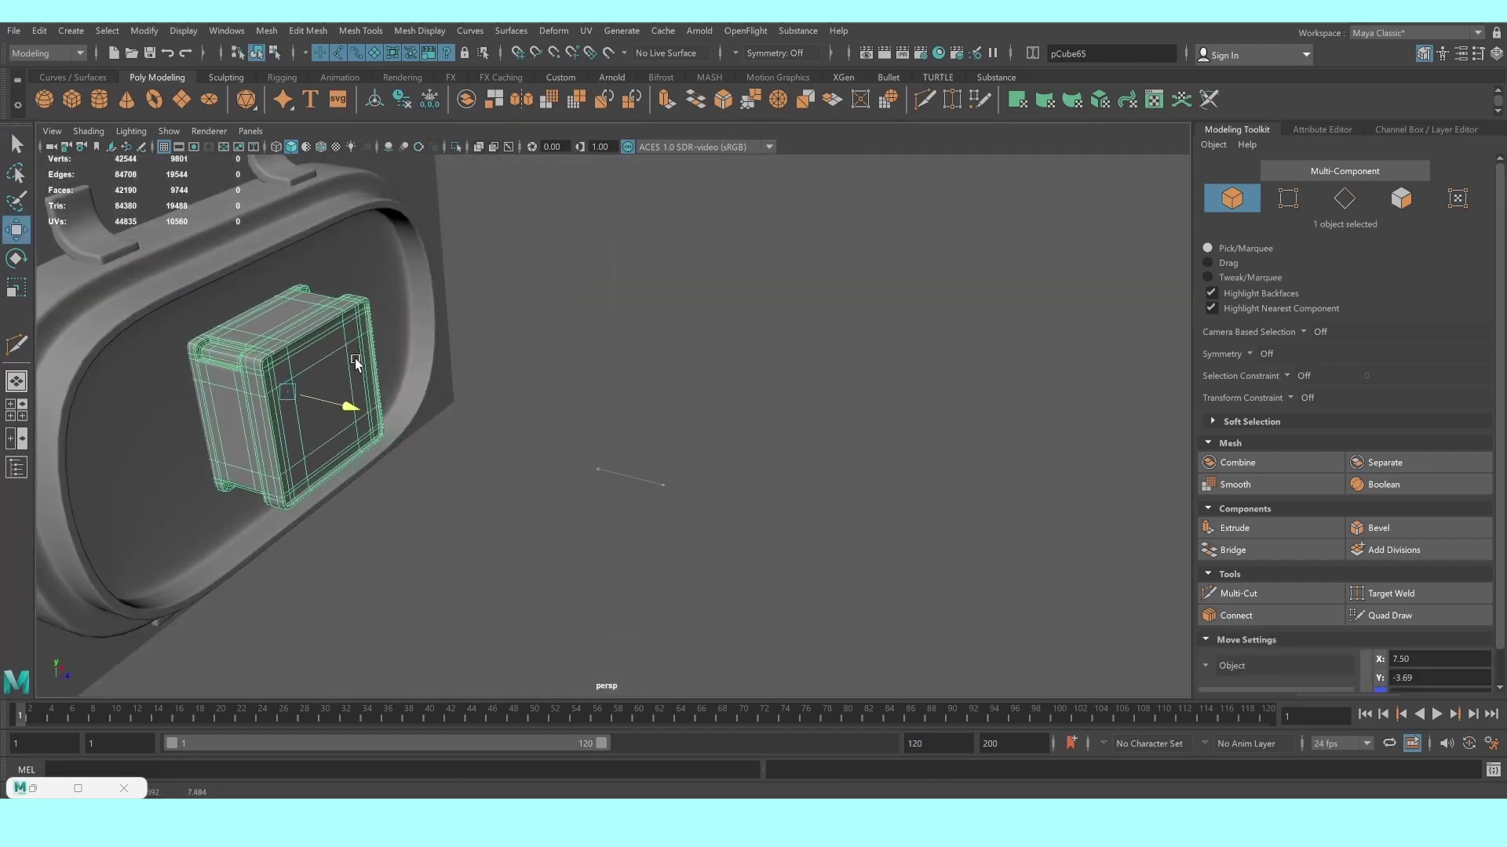
left_click(504, 406)
mouse_move(505, 407)
left_mouse_down("alt")
mouse_move(366, 387)
mouse_move(608, 459)
left_mouse_up("alt")
scroll(503, 406, "down", 5)
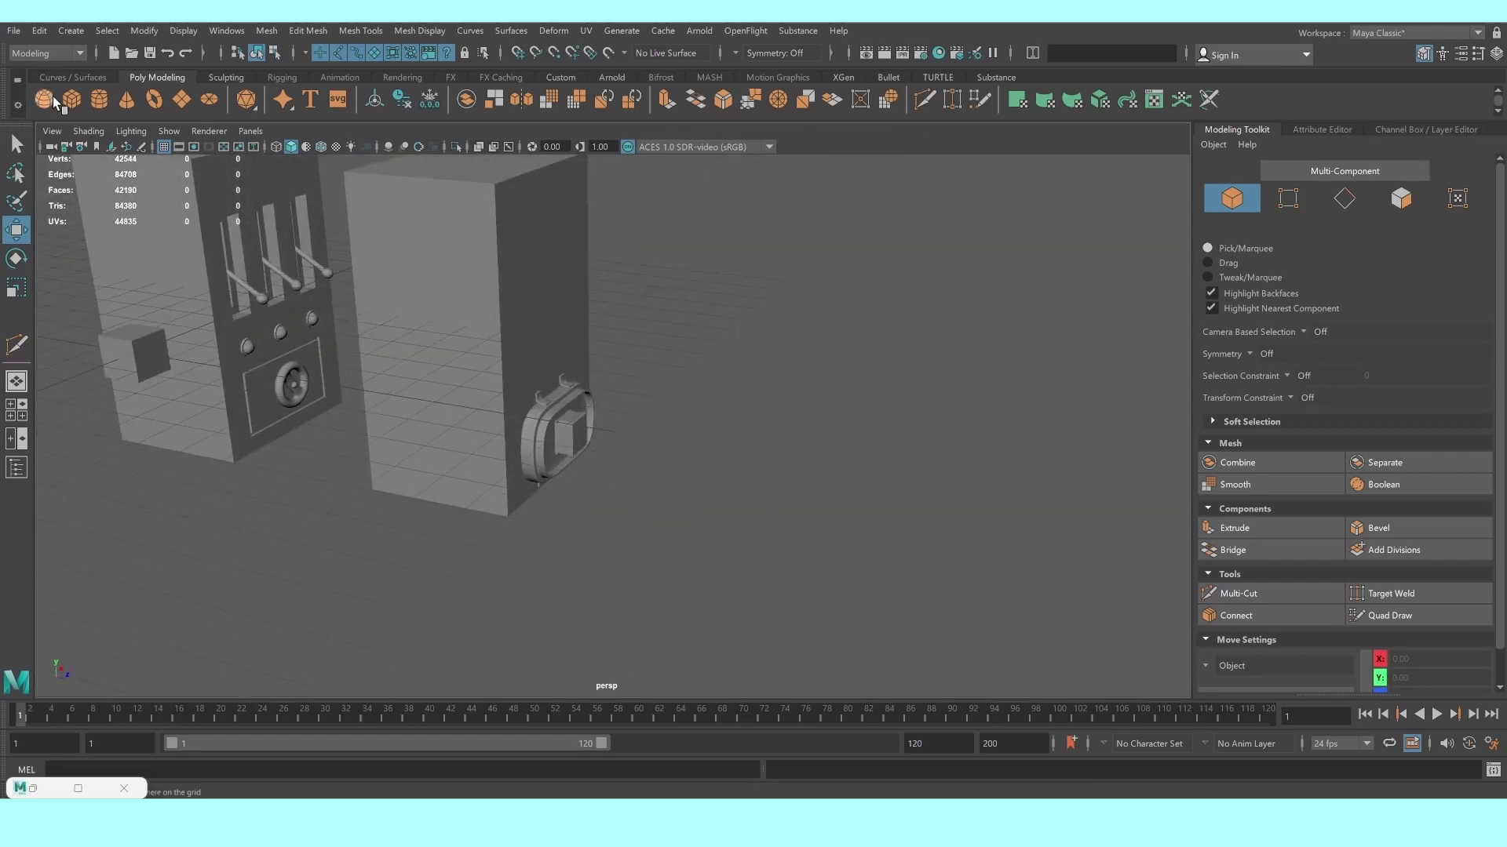
Create a polygon cylinder, rotate it 90° on X, and set Subdivisions Axis to 10
left_click(99, 99)
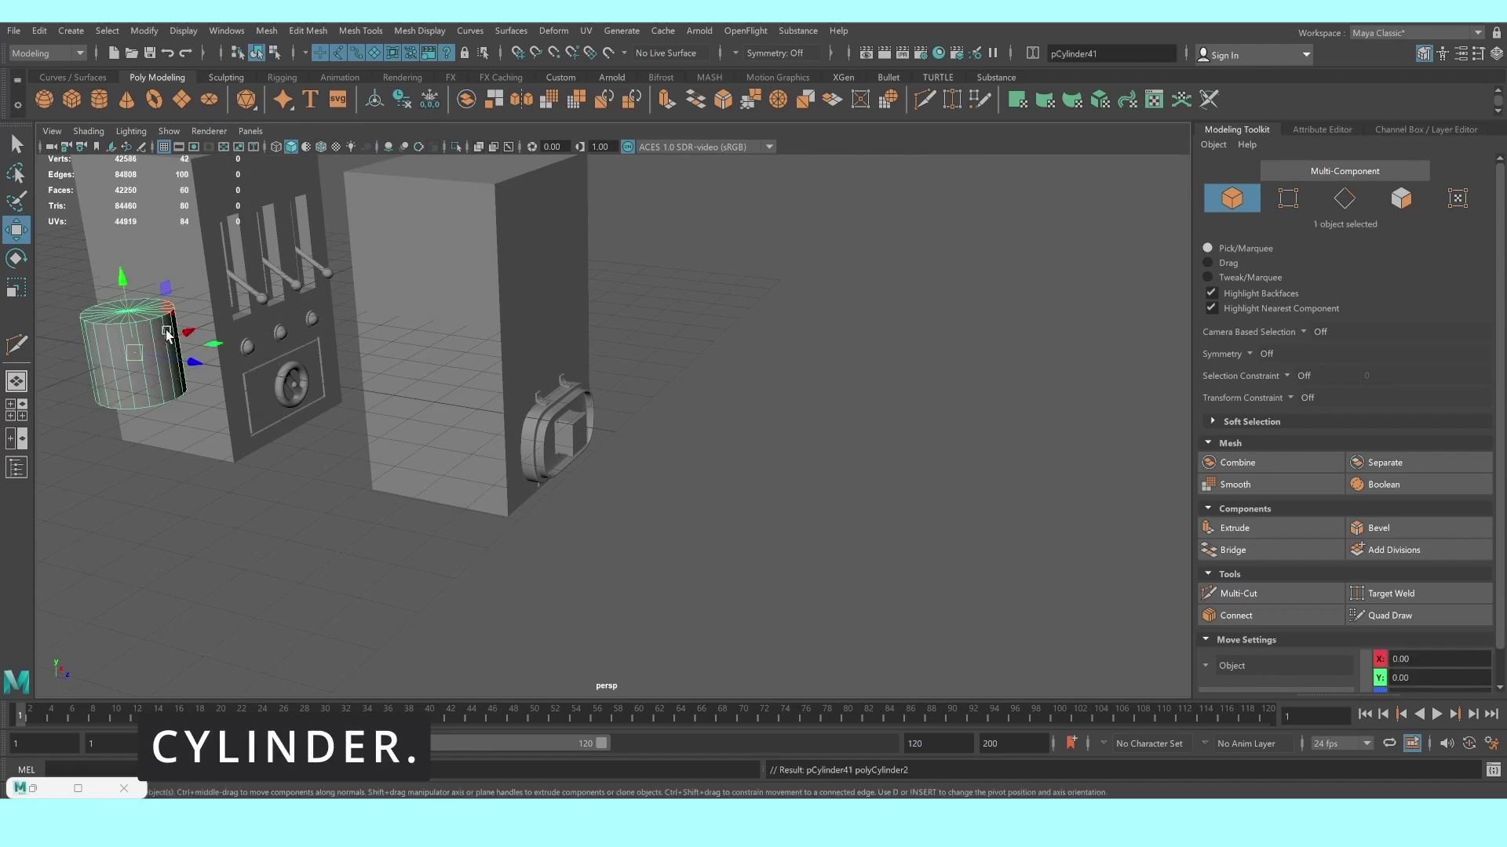
key("e")
left_click_drag(166, 363, 196, 369)
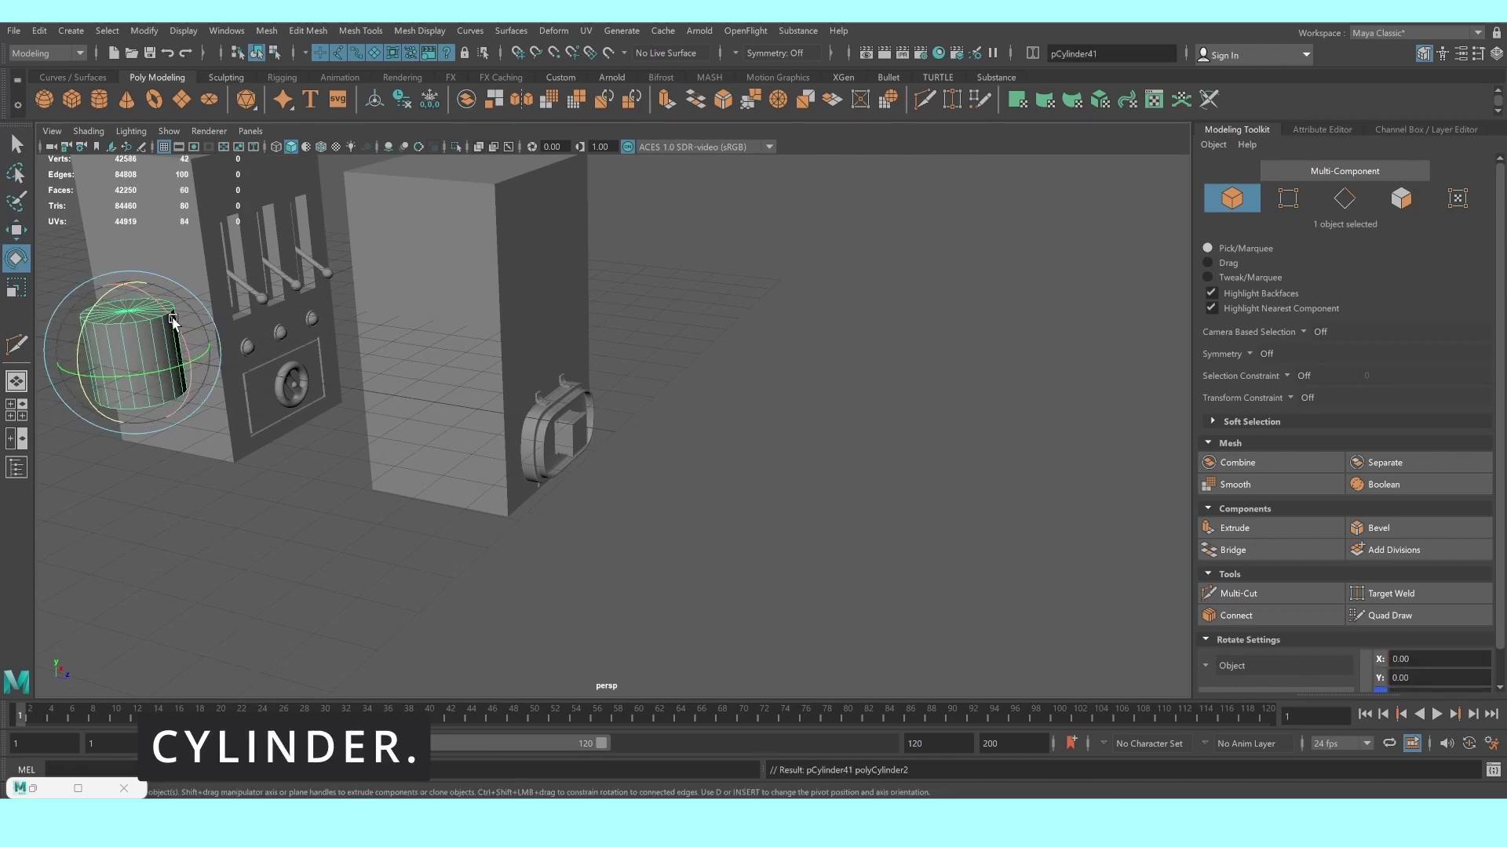
mouse_move(170, 317)
left_mouse_down()
mouse_move(189, 396)
mouse_move(190, 365)
mouse_move(192, 380)
mouse_move(411, 329)
left_mouse_up()
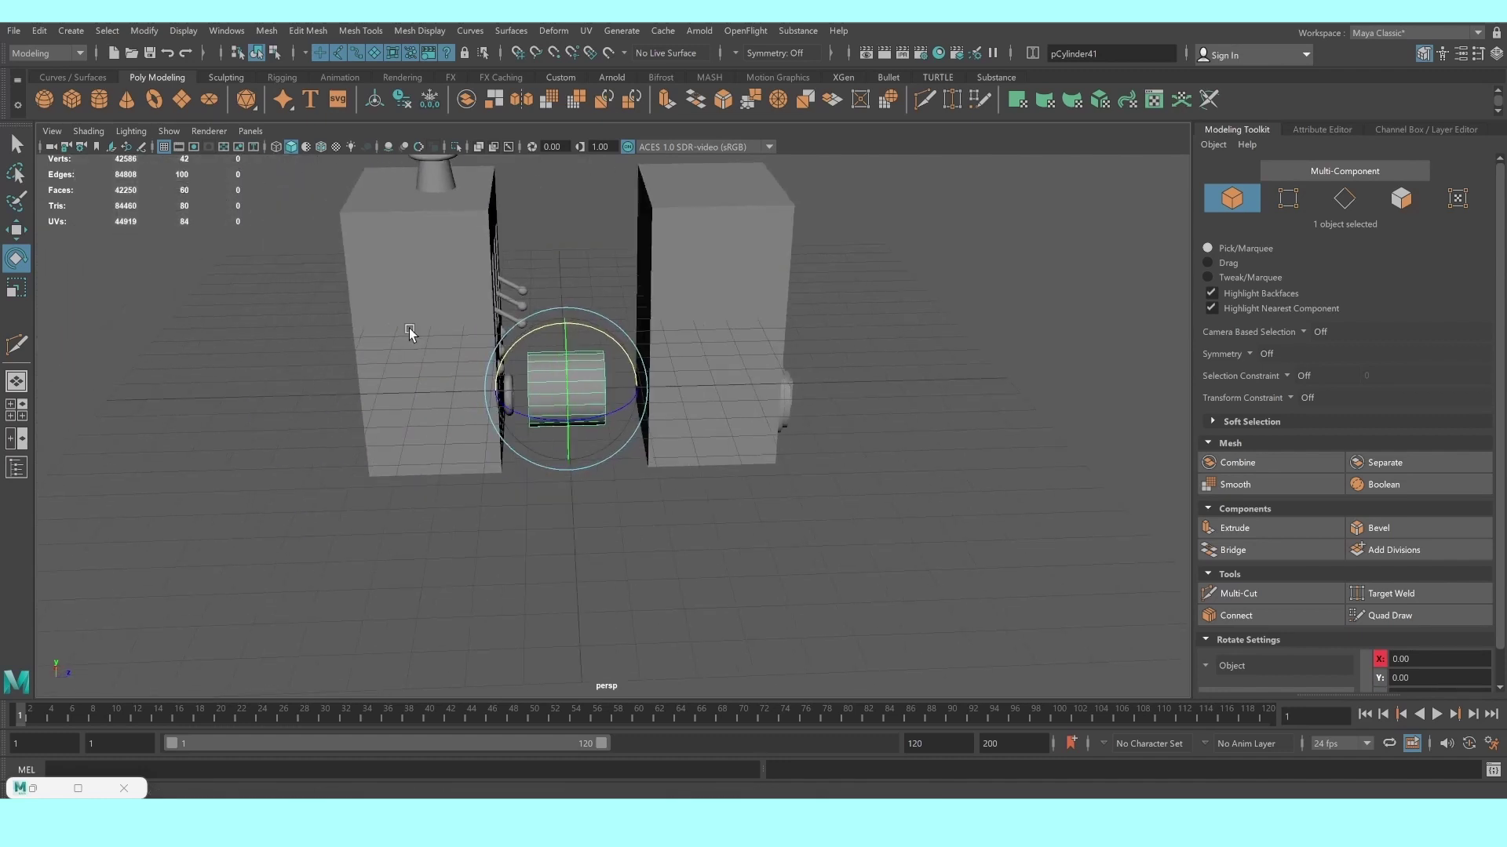
left_click(1411, 131)
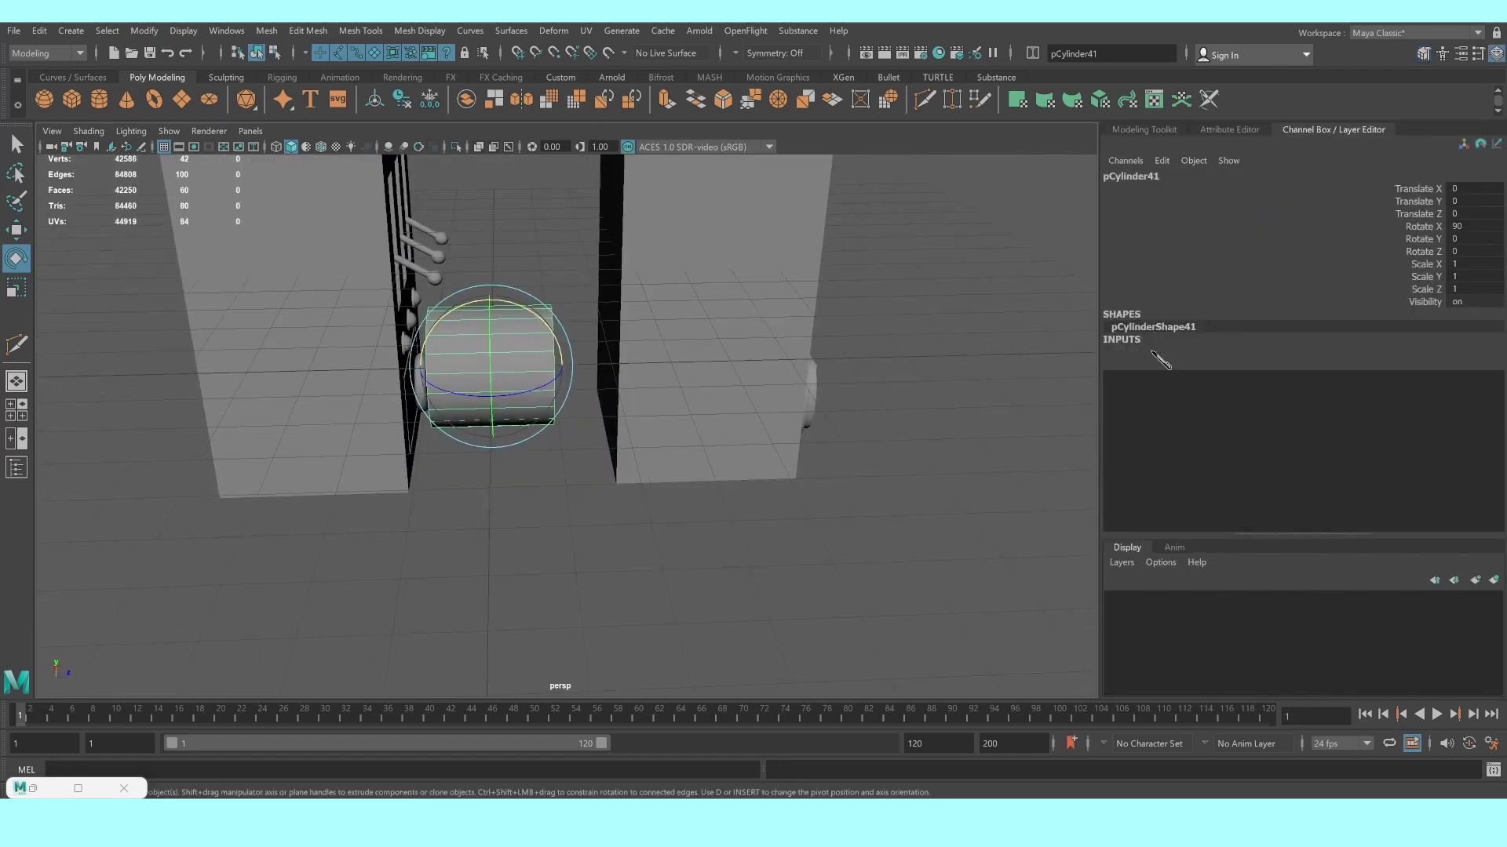
type("10")
key("Return")
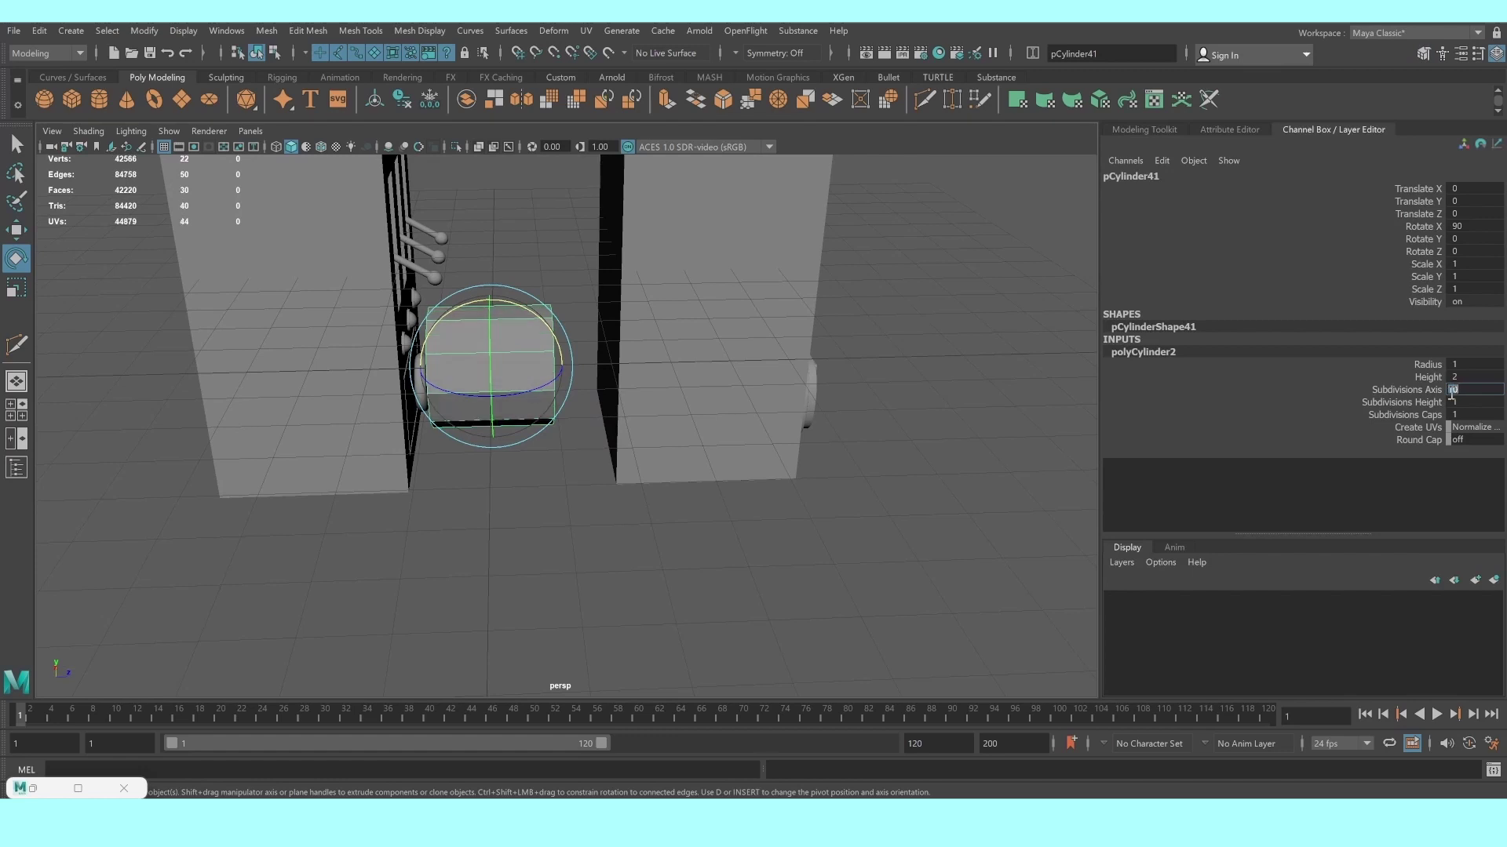
Delete a band of the cylinder's faces and return it to object mode
left_click(838, 425)
left_click(530, 380)
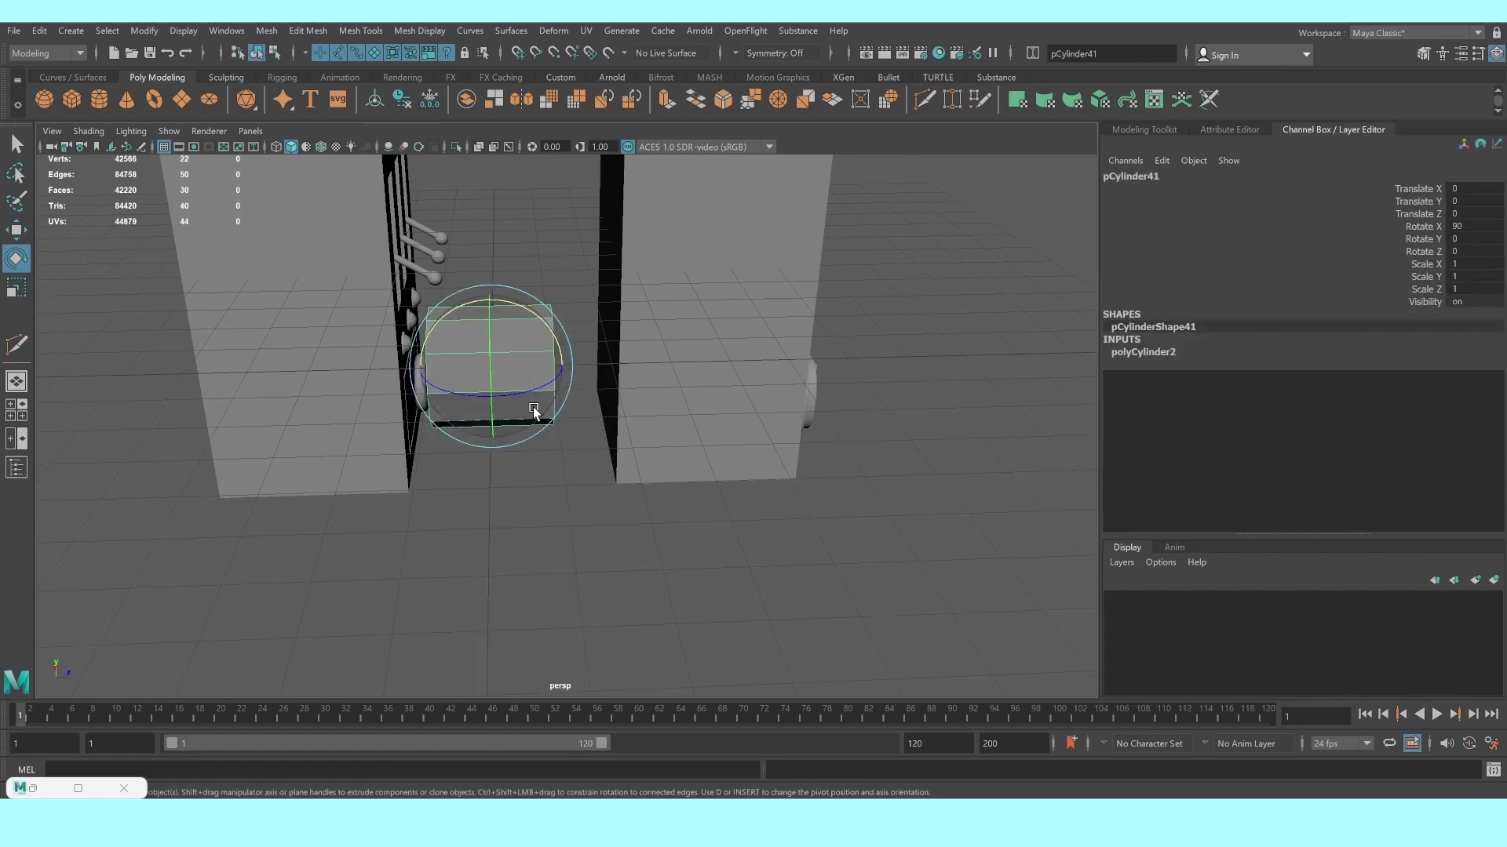
key("F11")
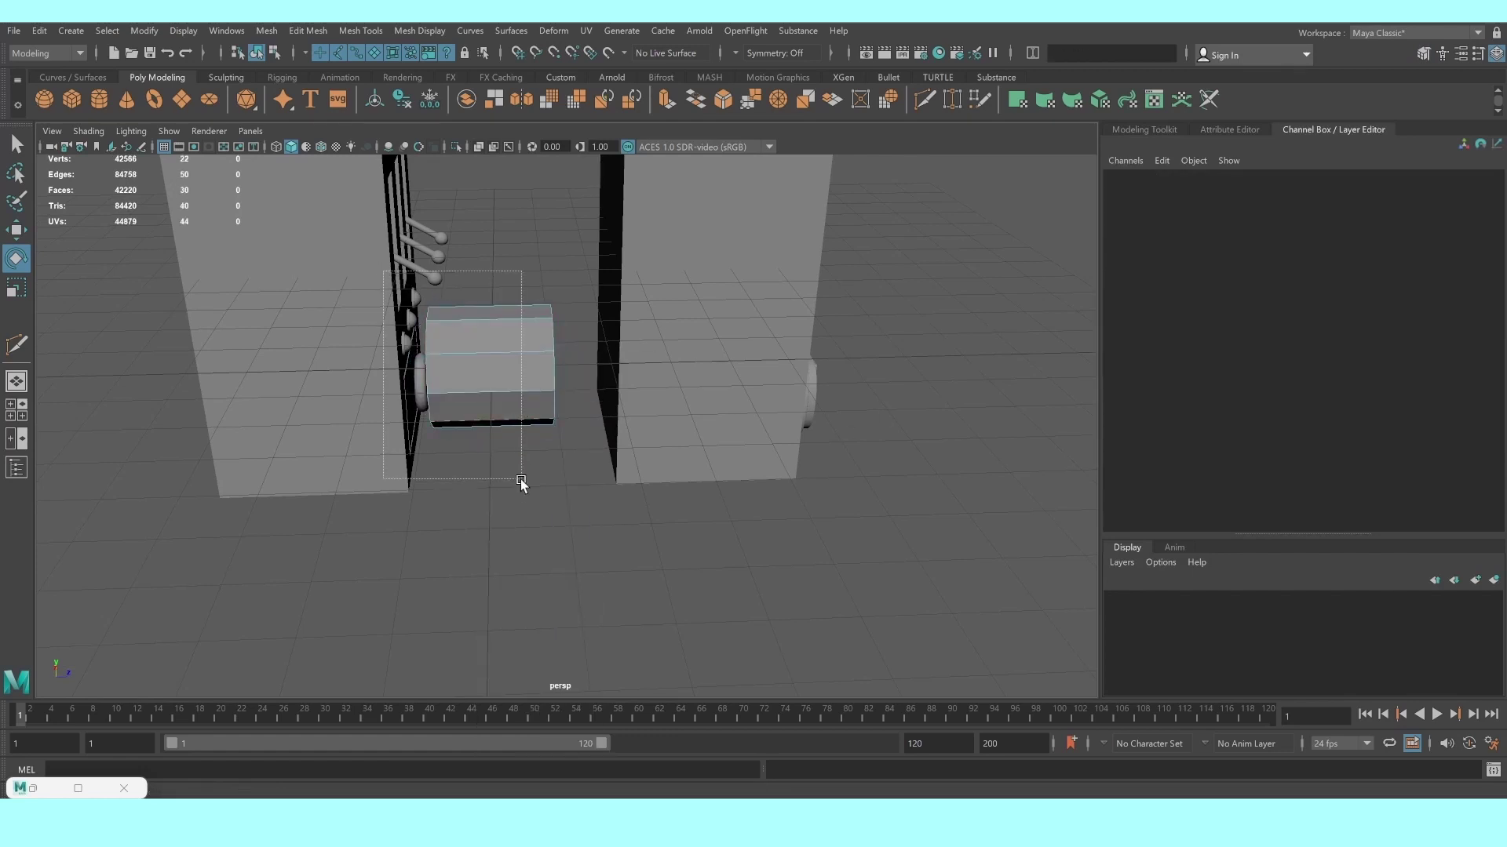
left_click_drag(521, 482, 521, 483)
key("Delete")
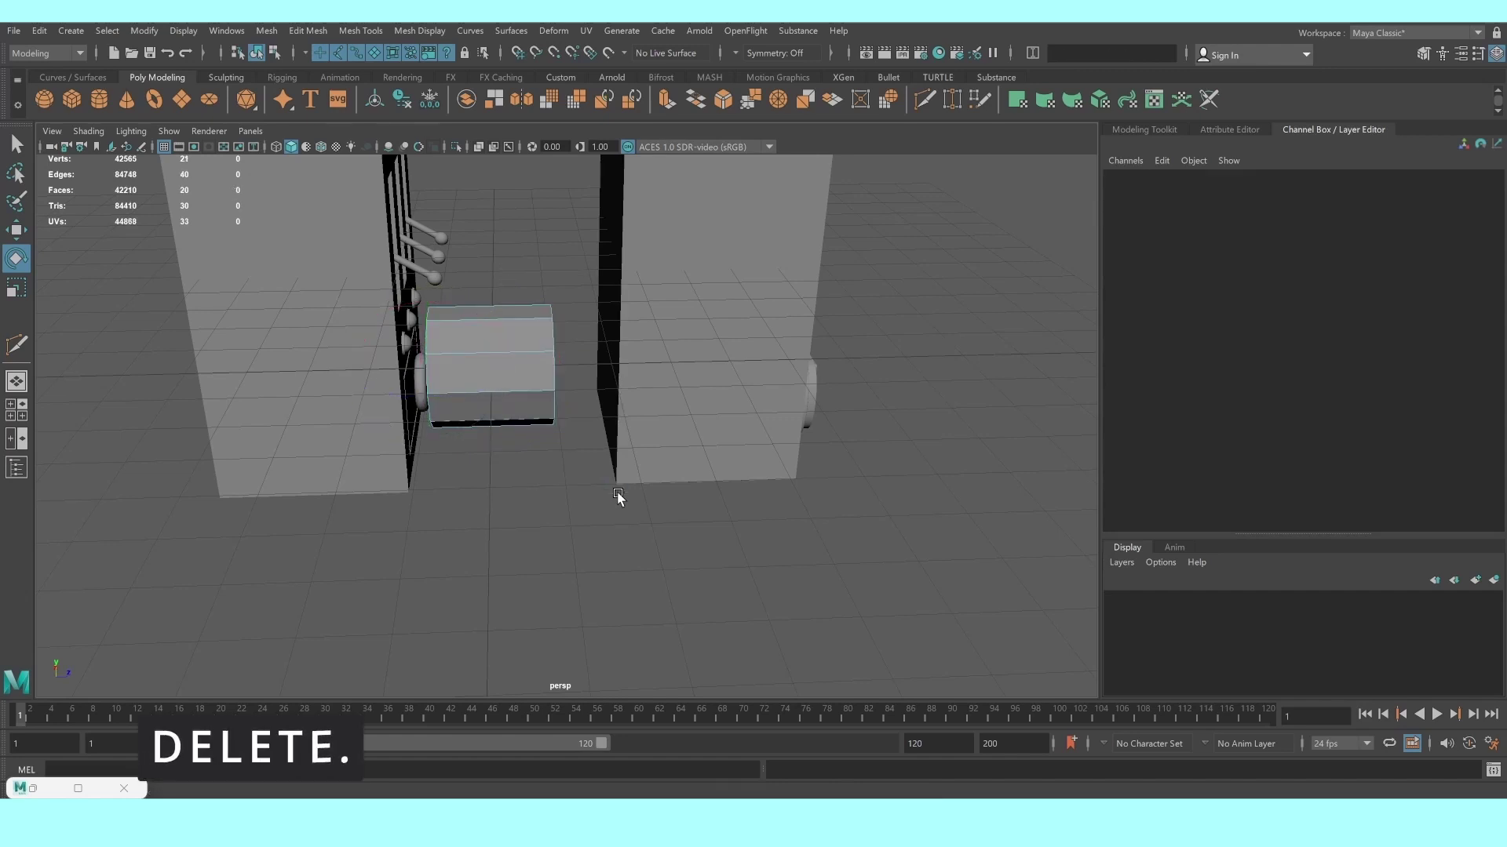
left_click_drag(619, 497, 374, 372, "alt")
right_click(339, 361)
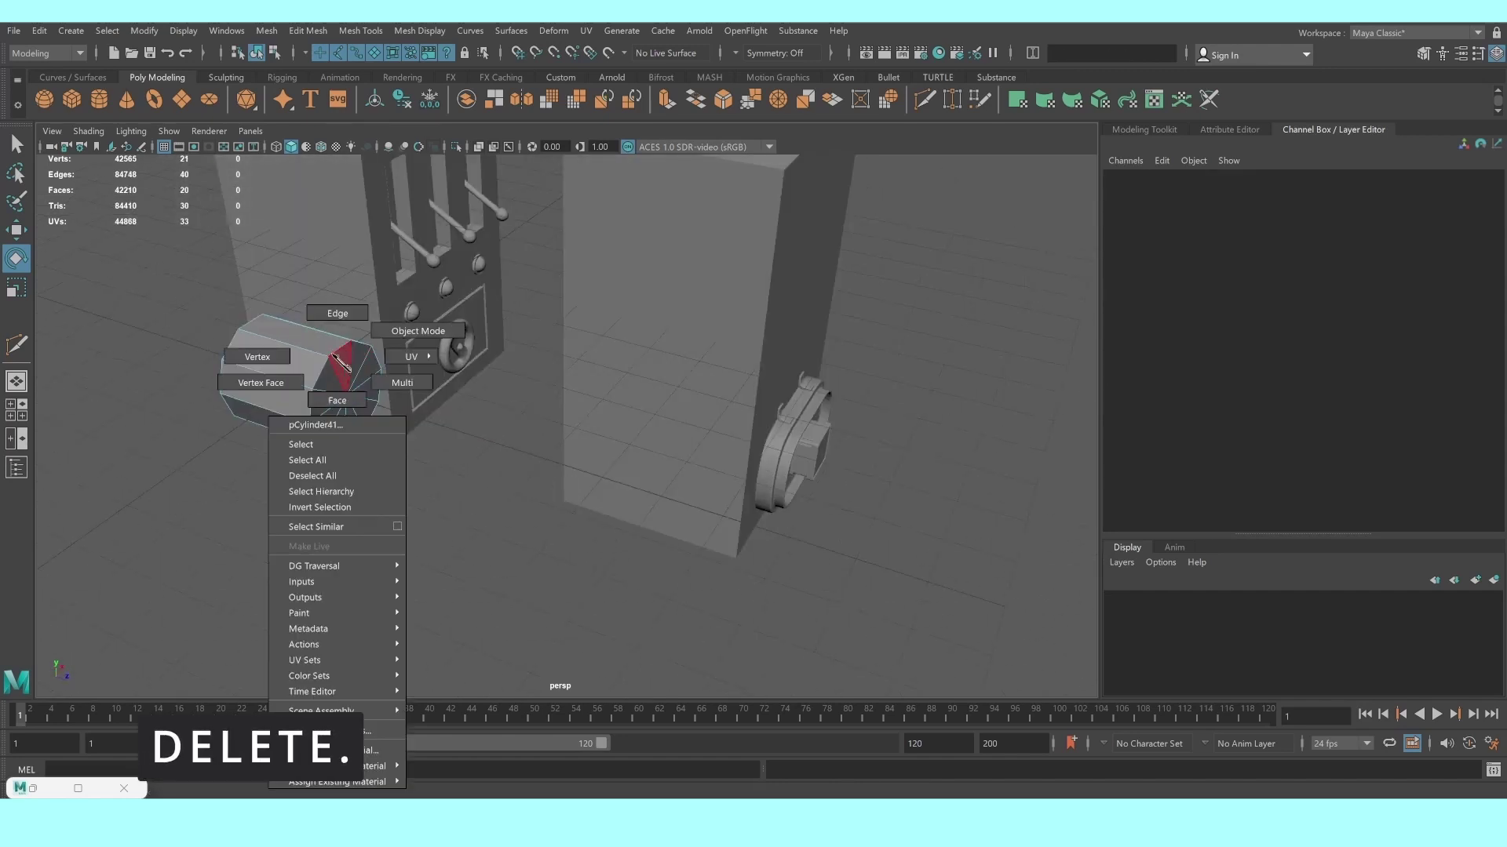
left_click(370, 333)
Move the octagonal cylinder into the porthole, onto the small block's front face
key("w")
key("space")
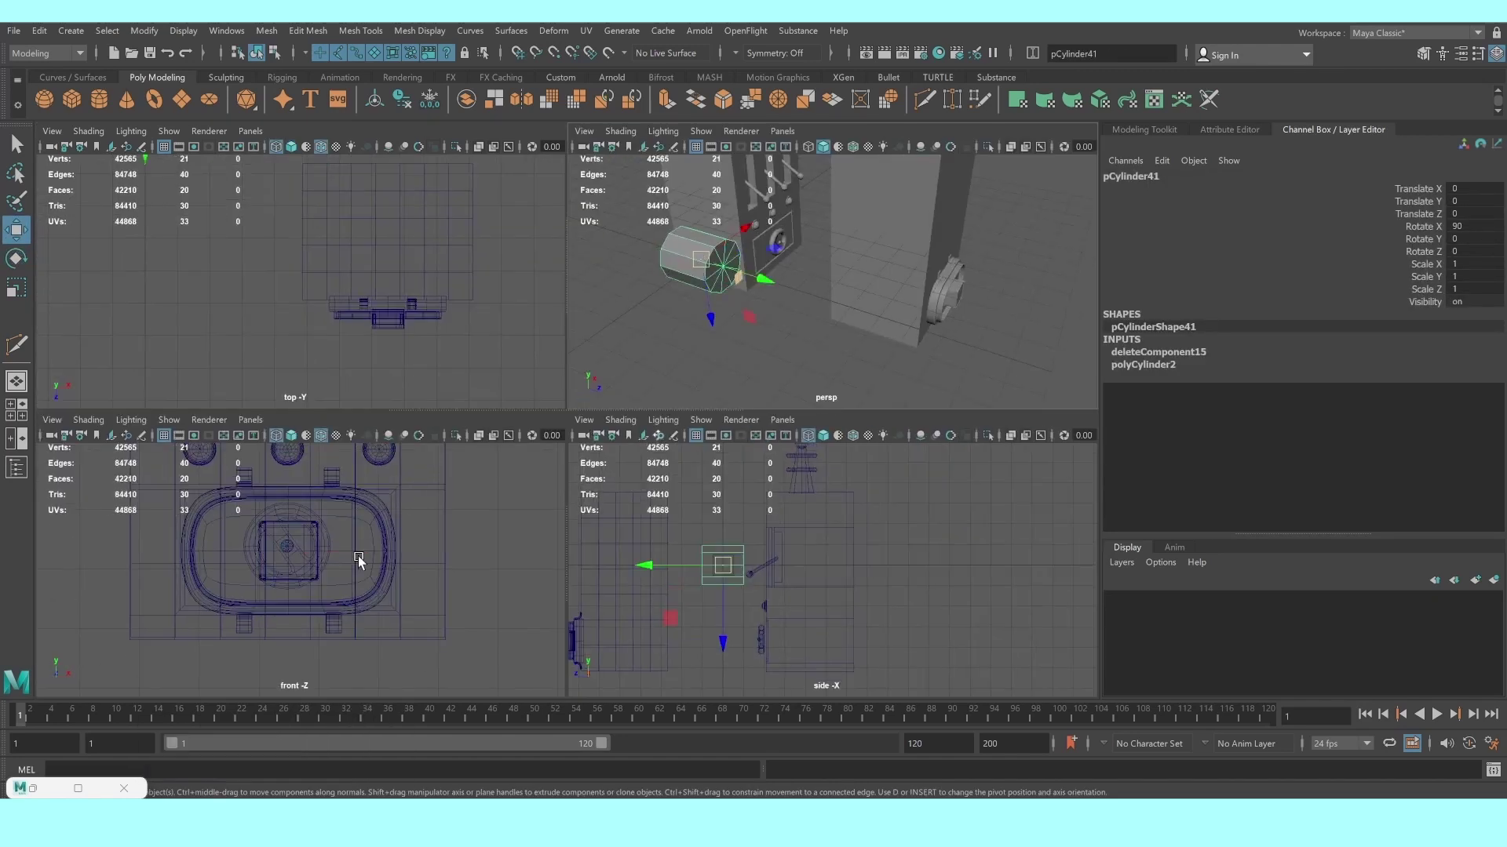
key("space")
left_click_drag(281, 305, 610, 465)
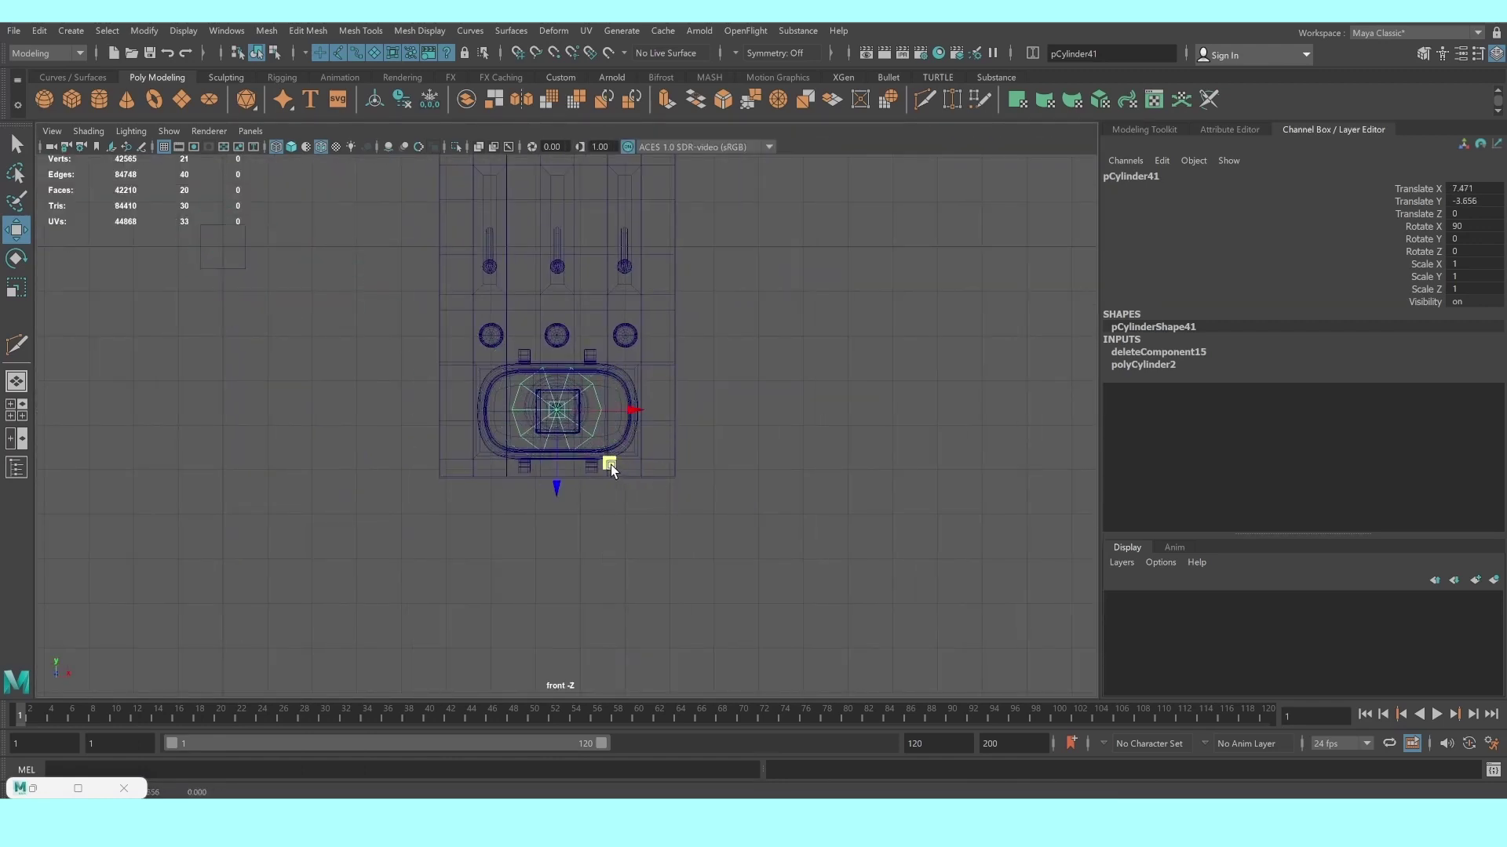
key("f")
left_click_drag(640, 426, 648, 426)
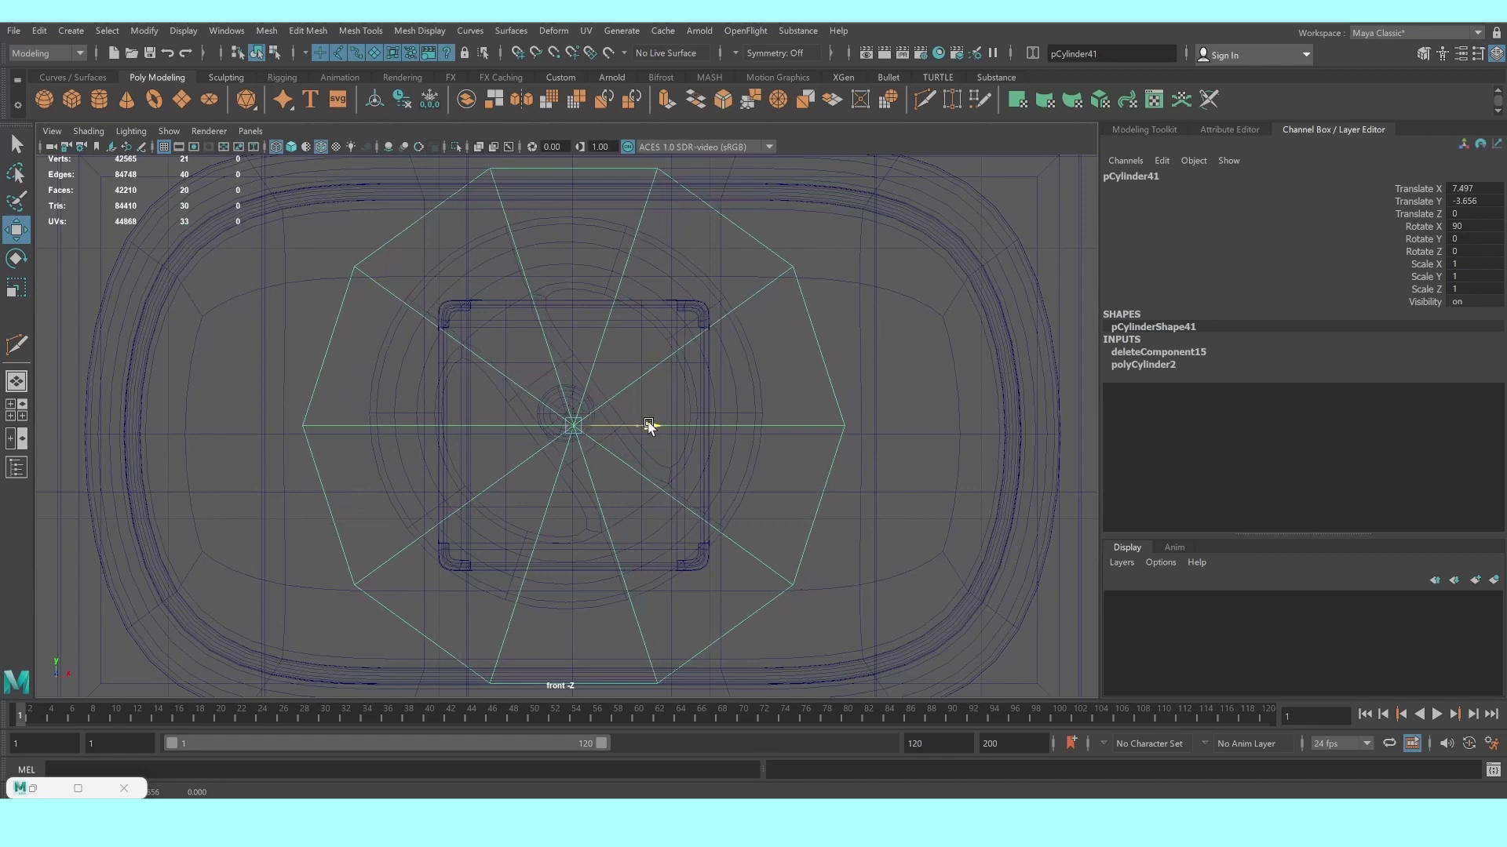
left_click_drag(579, 515, 577, 521)
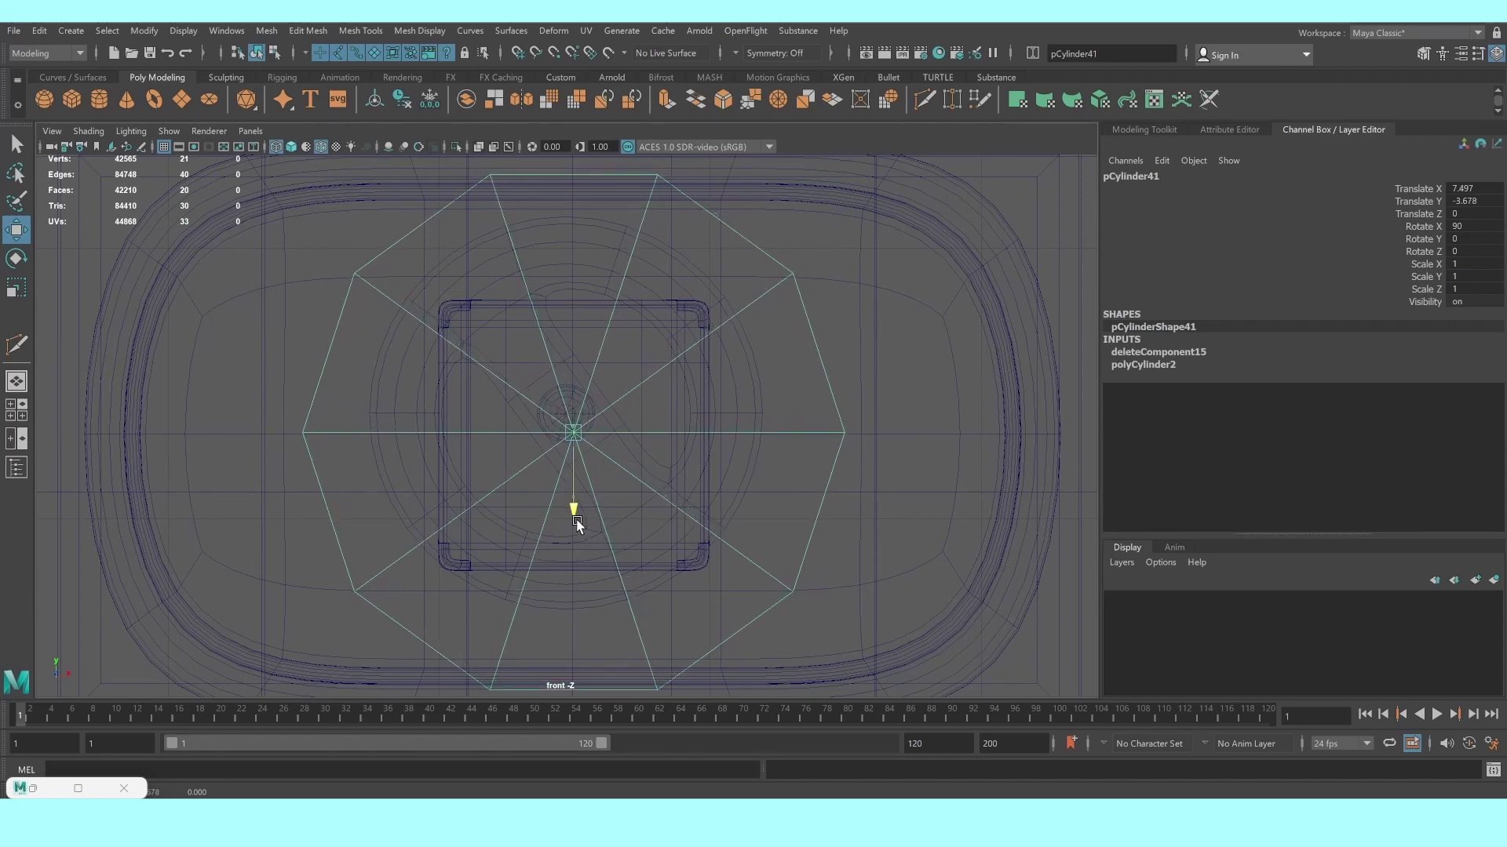
left_click_drag(672, 433, 657, 429)
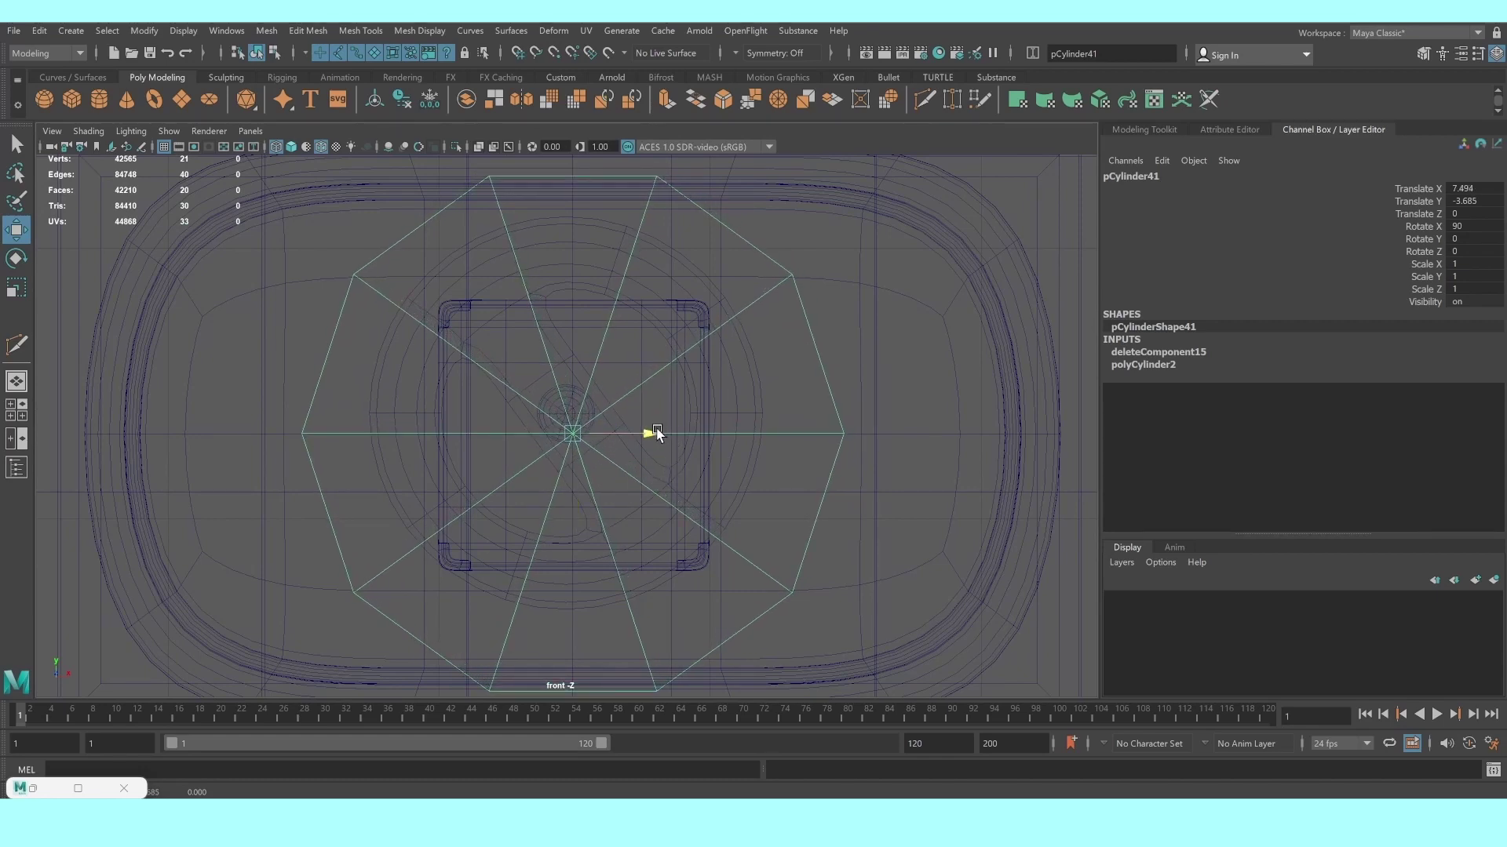
key("space")
key("space")
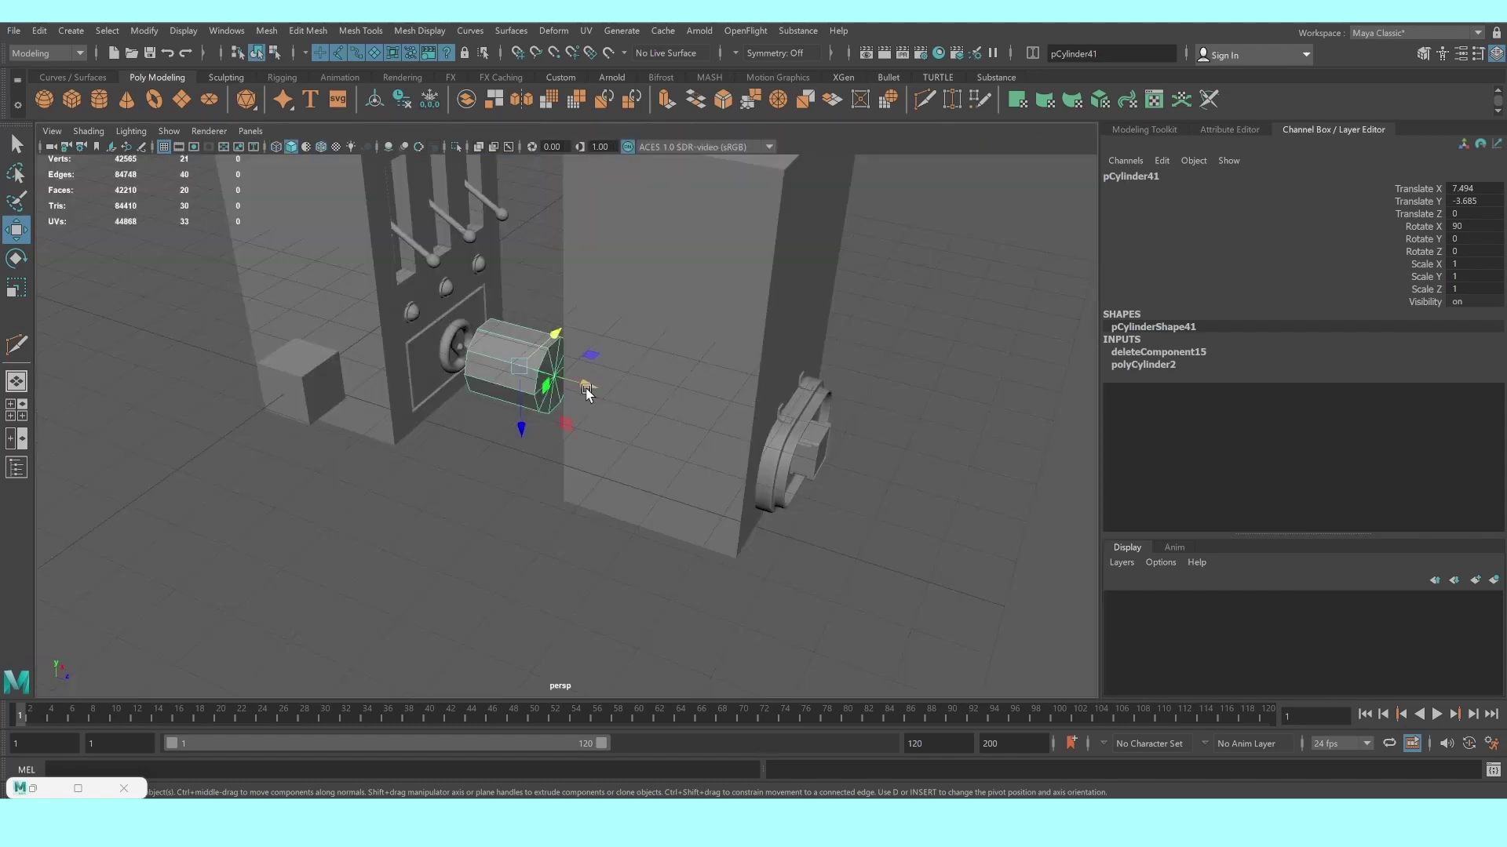
left_click_drag(587, 391, 985, 529)
Scale the cylinder into a thin 0.301/0.057/0.301 disc and switch to face mode
key("r")
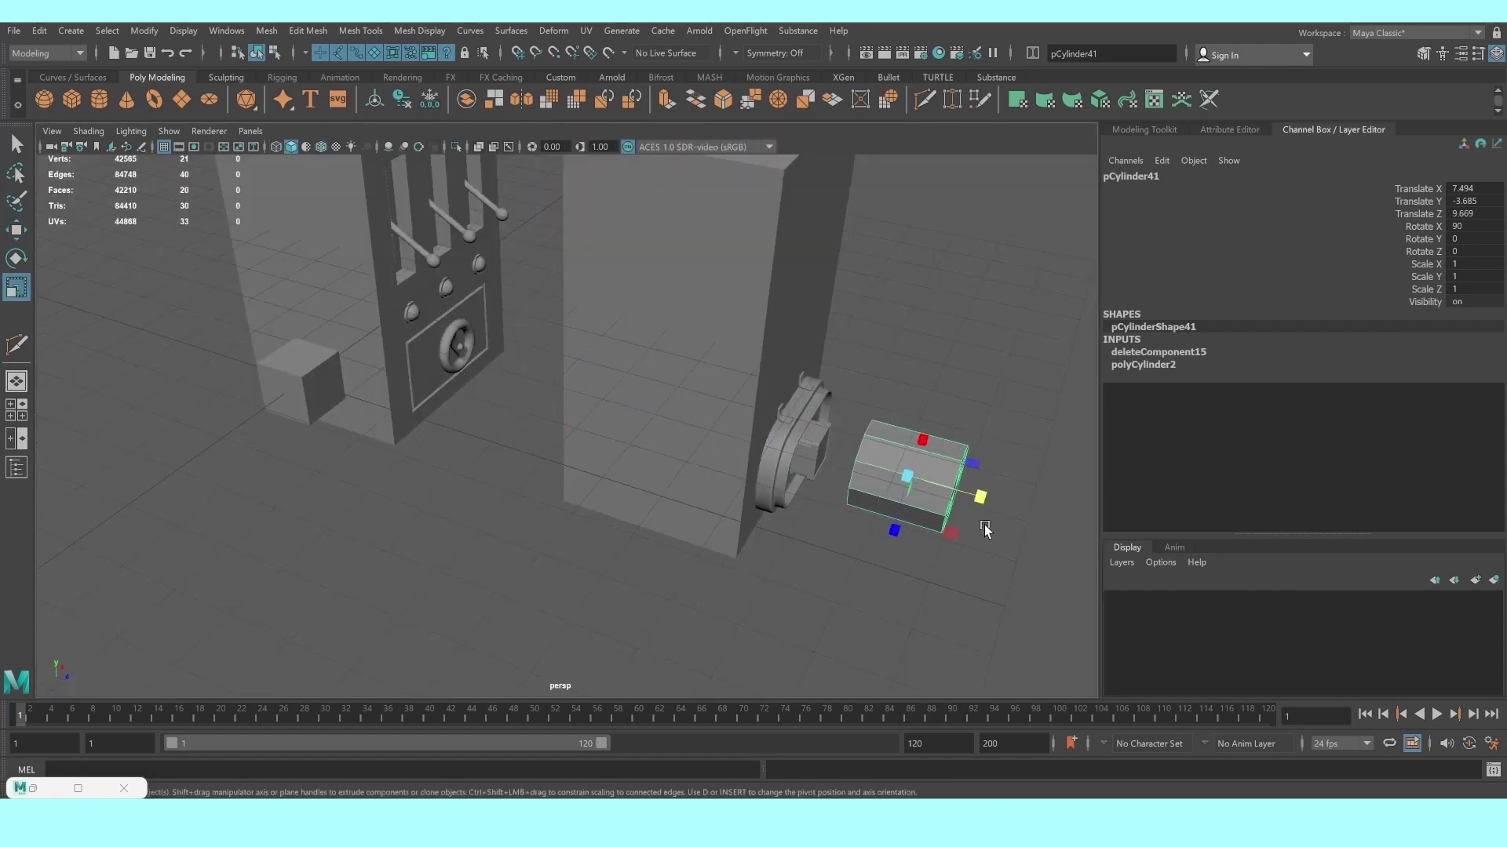
key("f")
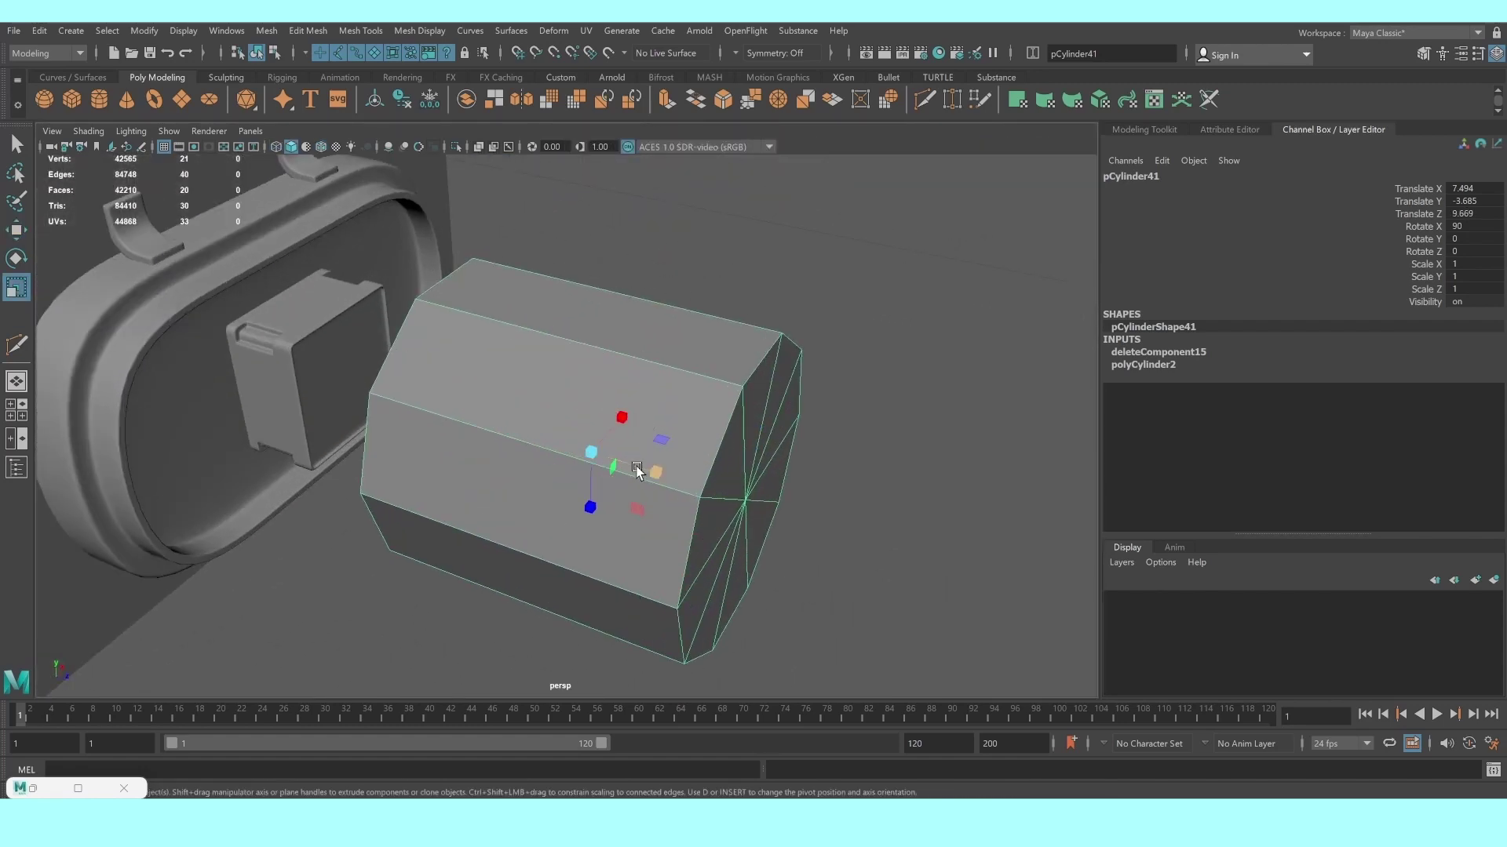
mouse_move(594, 461)
left_mouse_down()
mouse_move(650, 487)
mouse_move(415, 359)
left_mouse_up()
key("w")
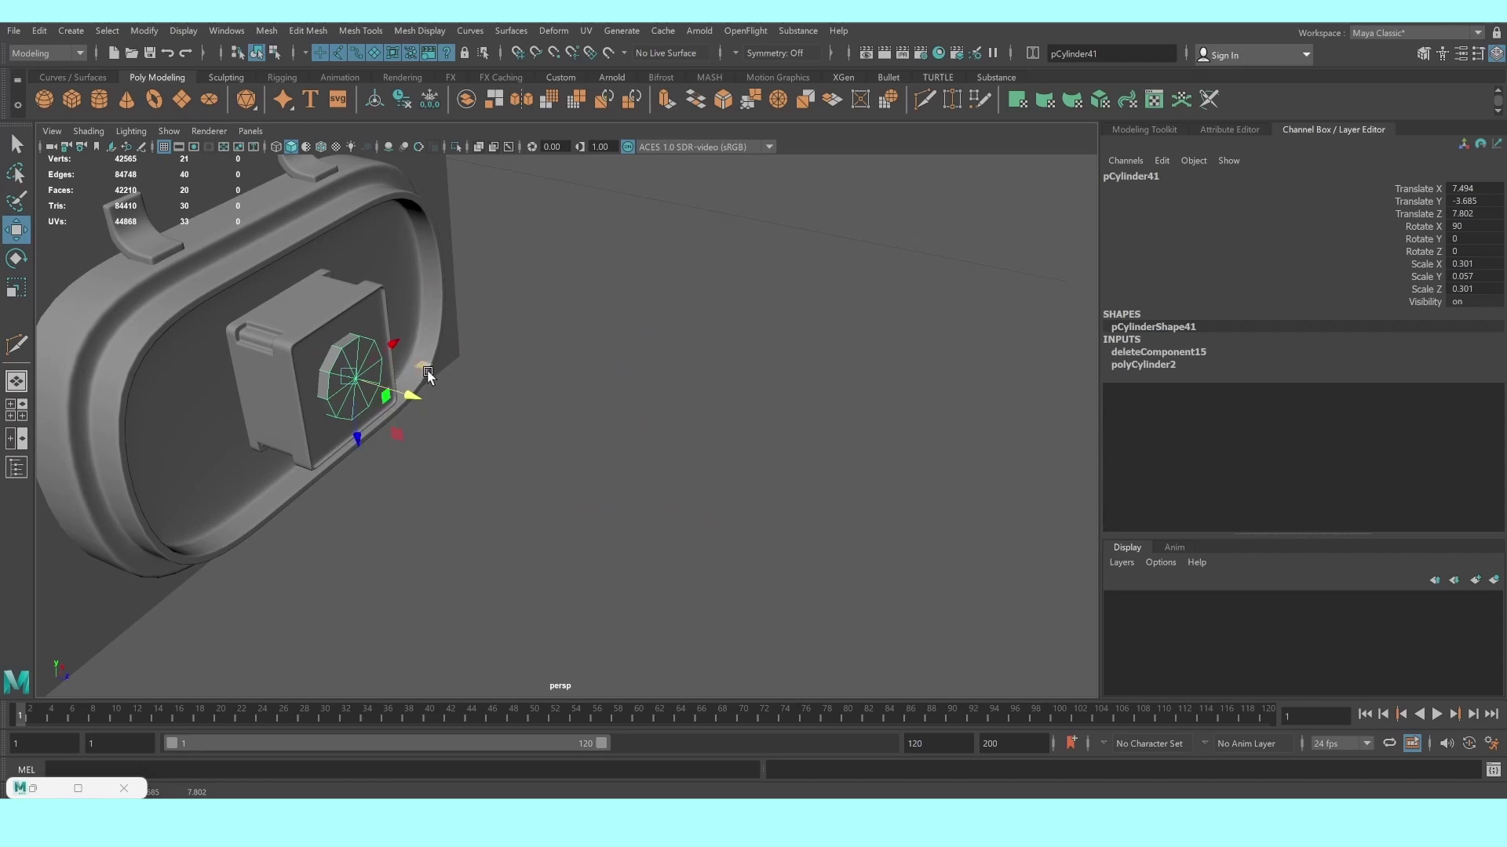
key("f")
left_click_drag(551, 381, 568, 372, "alt")
right_click_drag(568, 372, 581, 415)
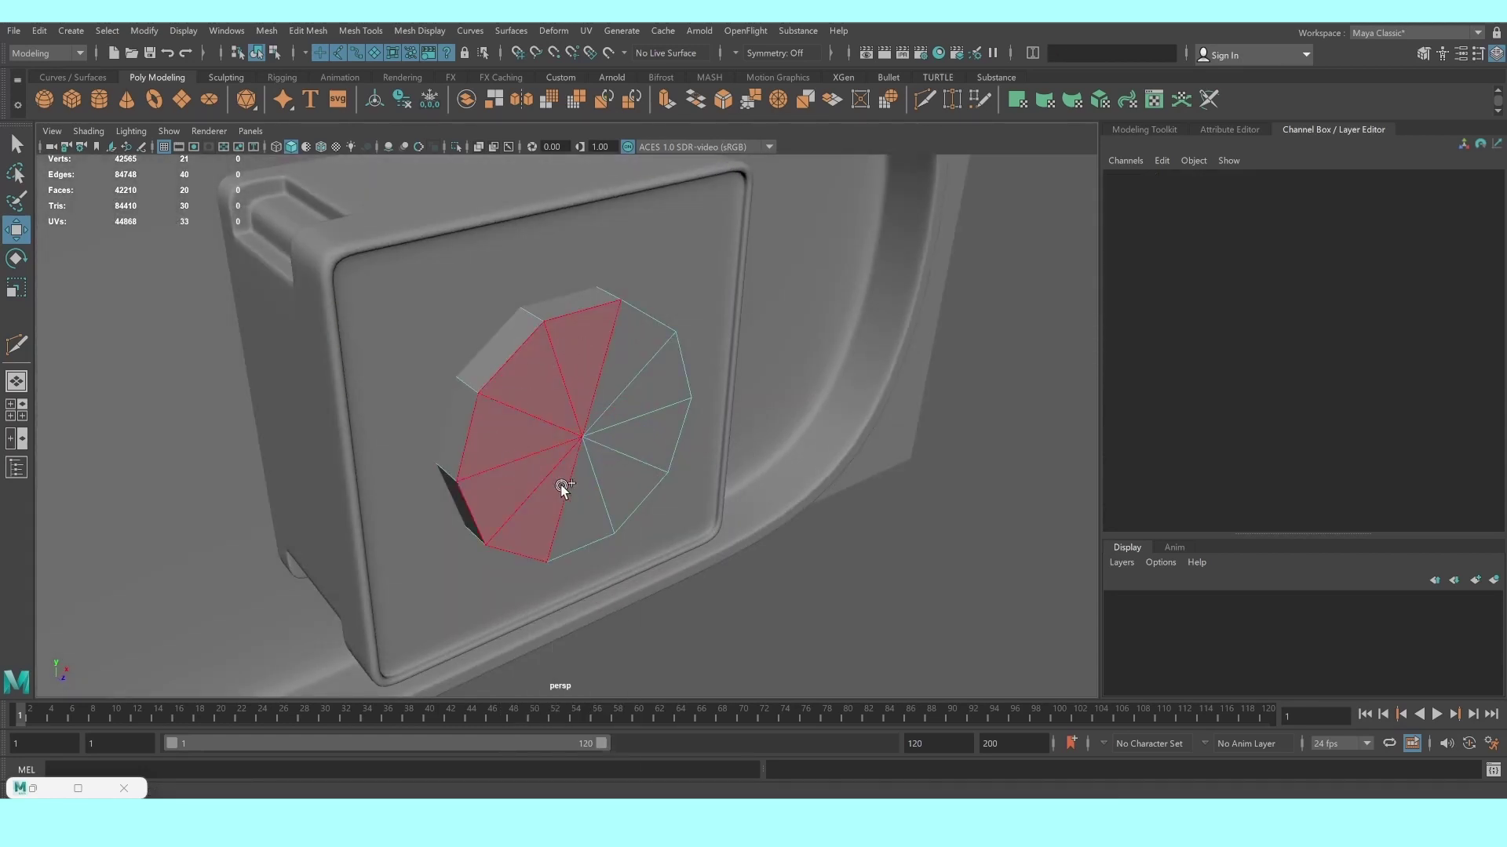
Extrude and inset the disc's front cap faces, pulling them outward into a barrel
left_click(611, 369)
left_click(1144, 130)
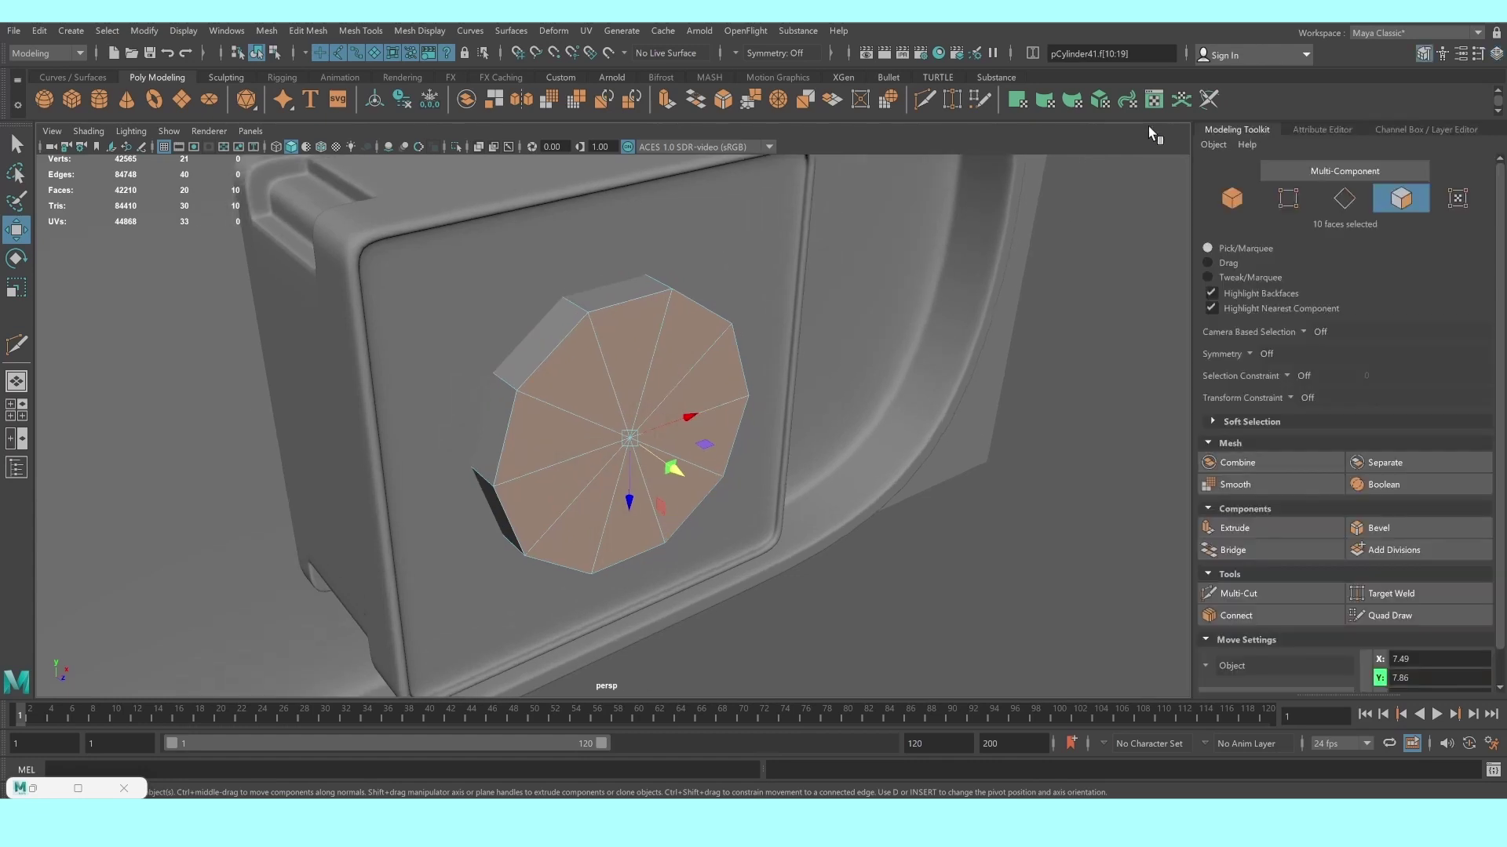
left_click(1236, 528)
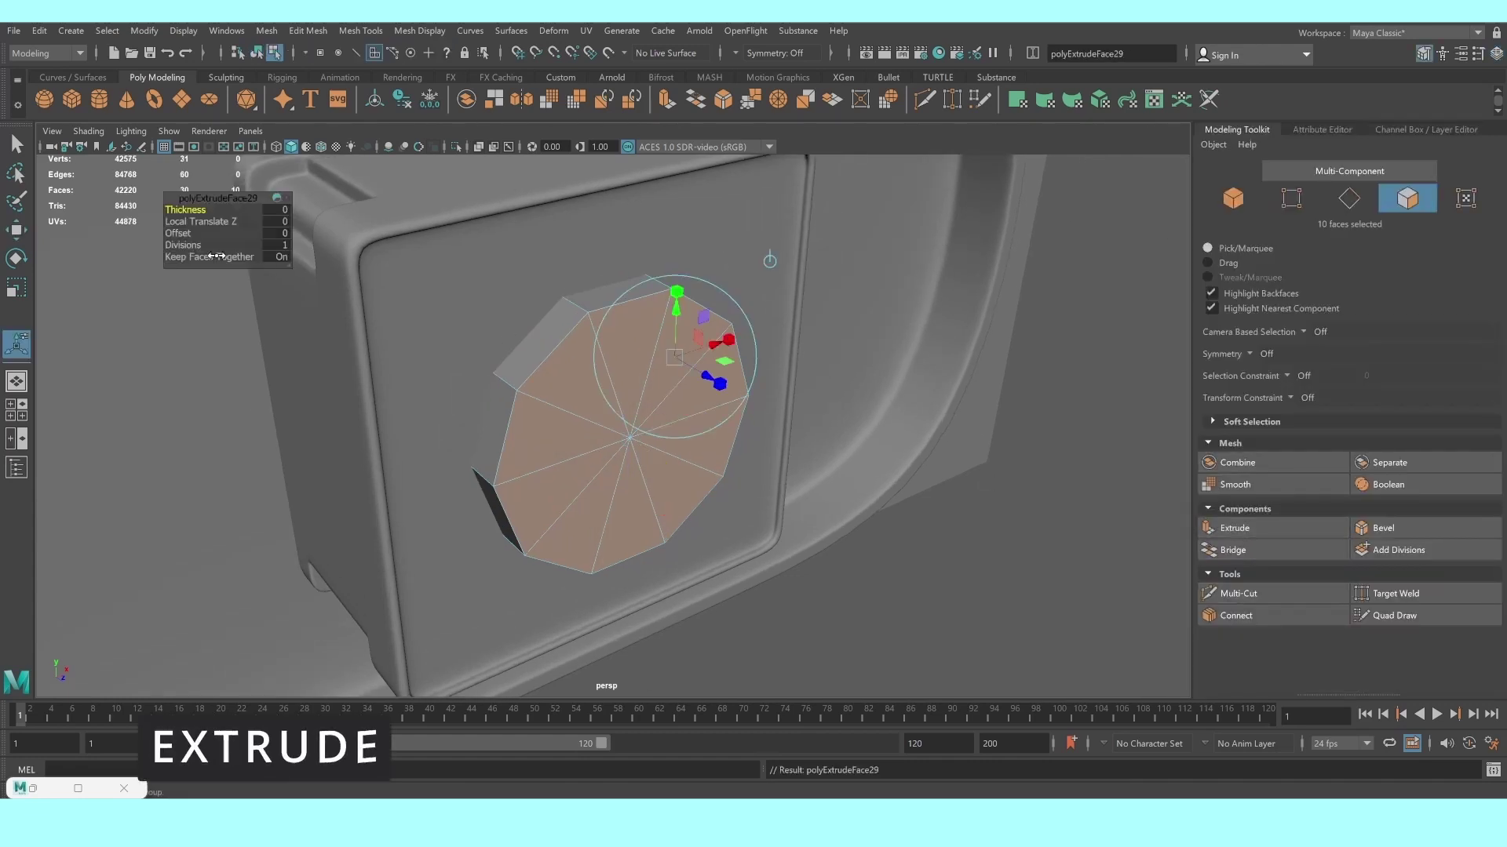
left_click_drag(183, 233, 190, 233)
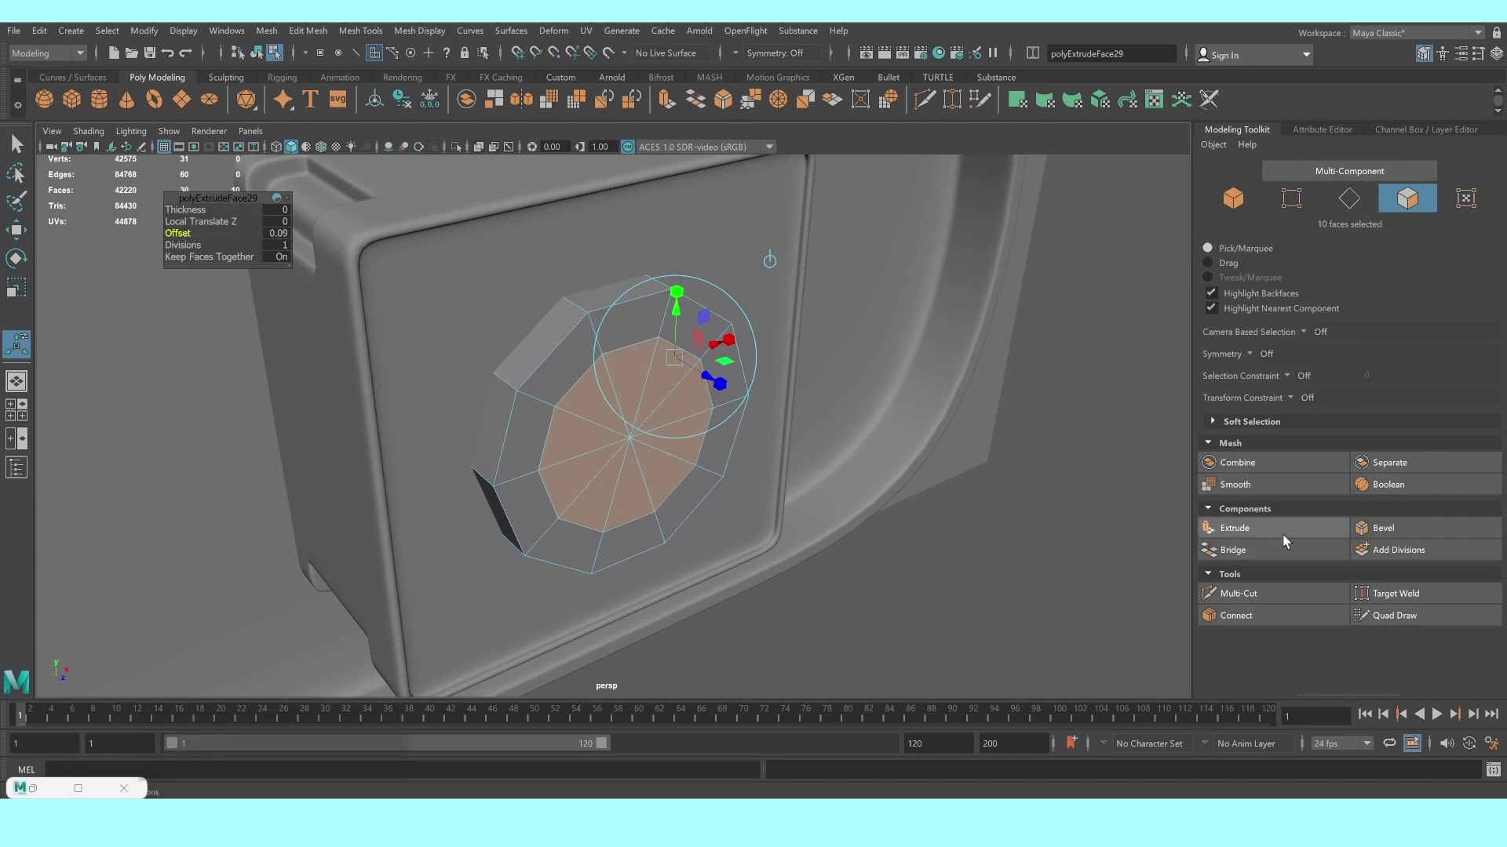
left_click(1235, 528)
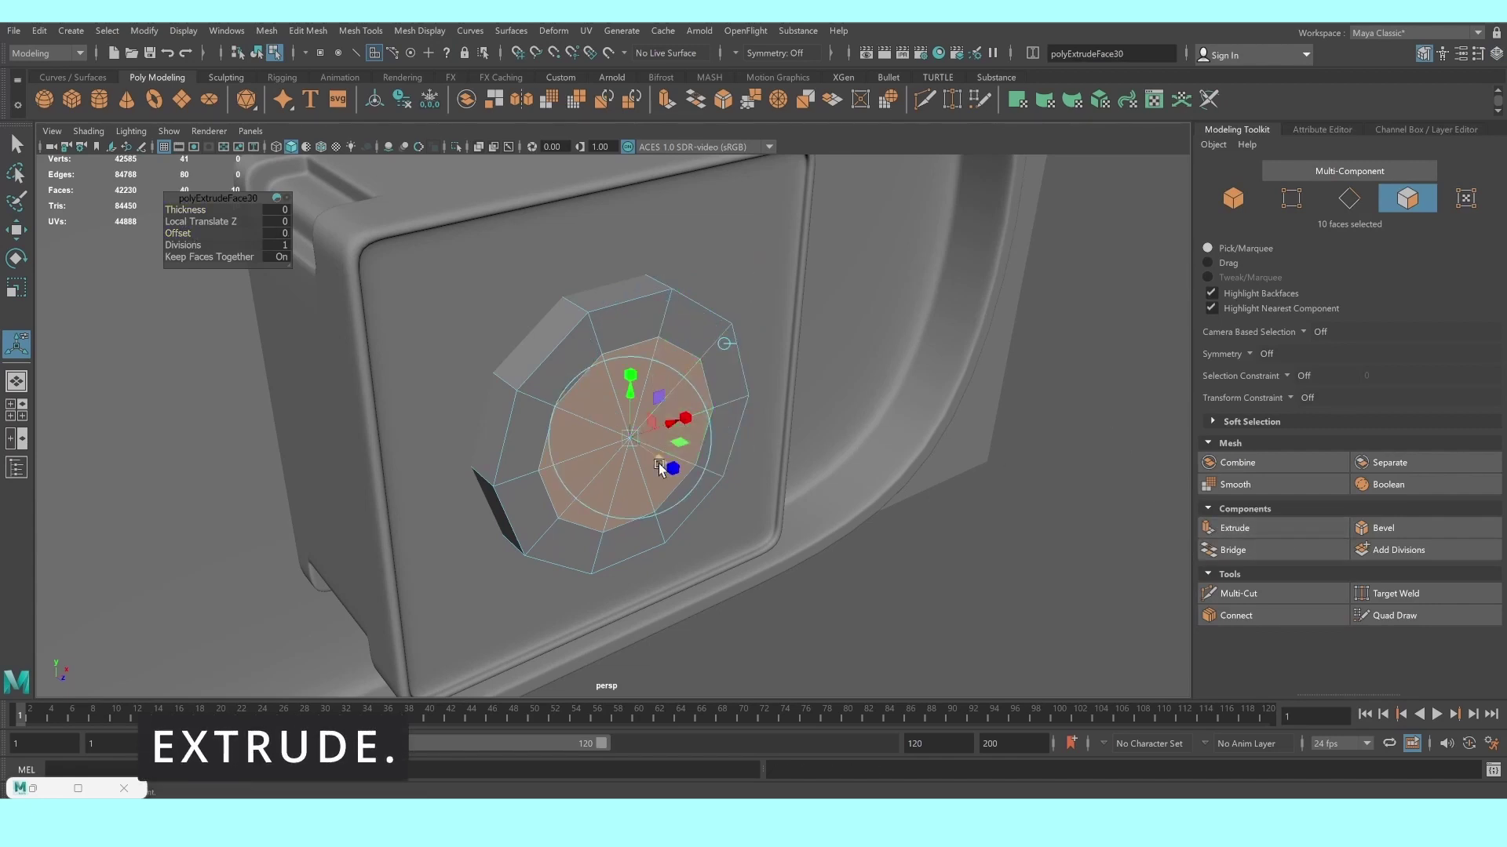
mouse_move(671, 468)
left_mouse_down()
mouse_move(704, 517)
mouse_move(738, 517)
left_mouse_up()
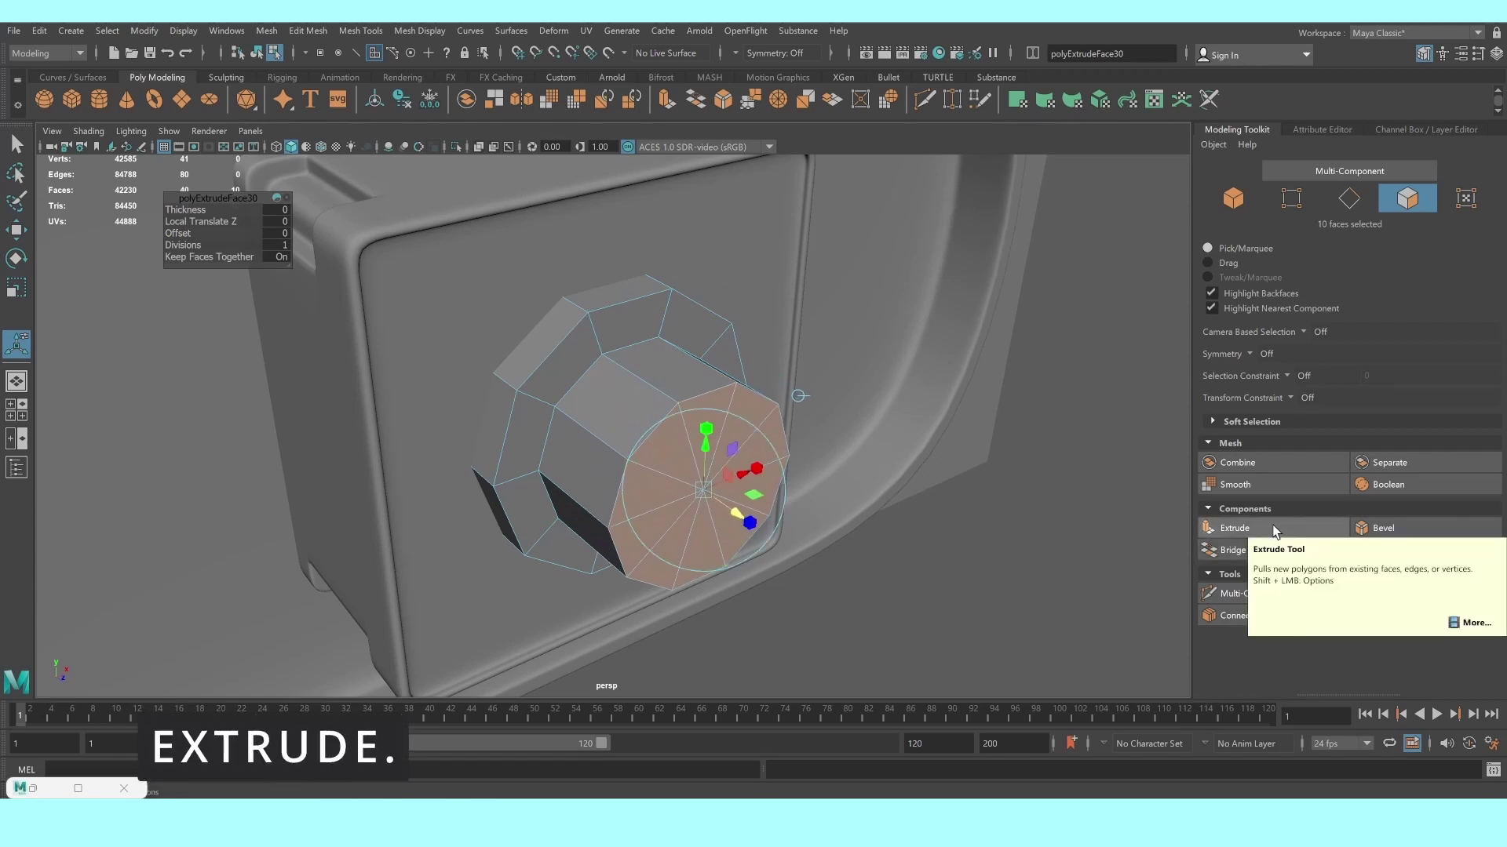
Extrude the end faces back into the barrel and delete them to hollow it
left_click(1274, 532)
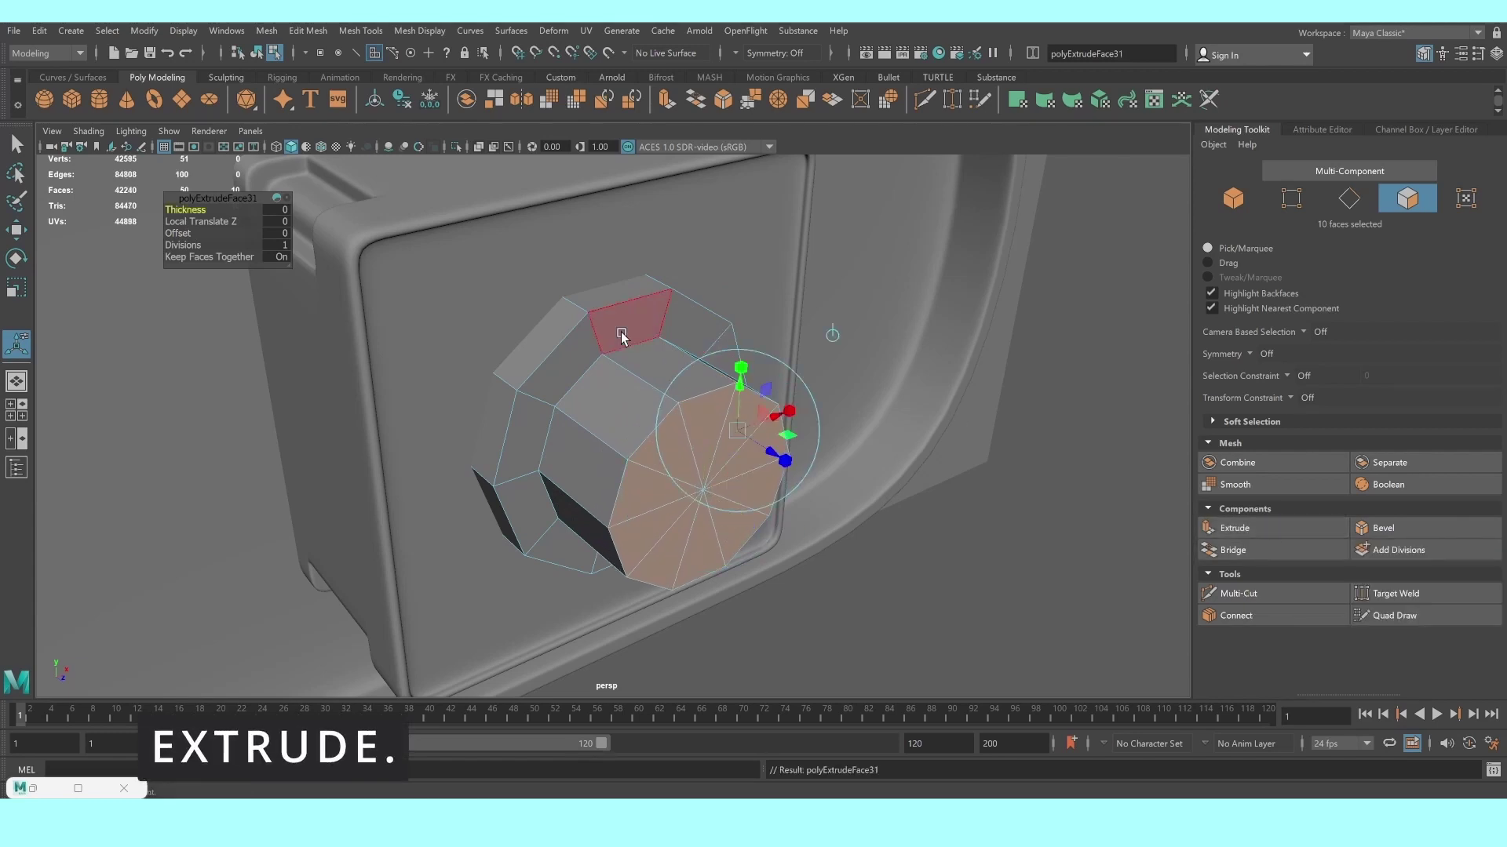
left_click_drag(194, 206, 192, 231)
key("ctrl+z")
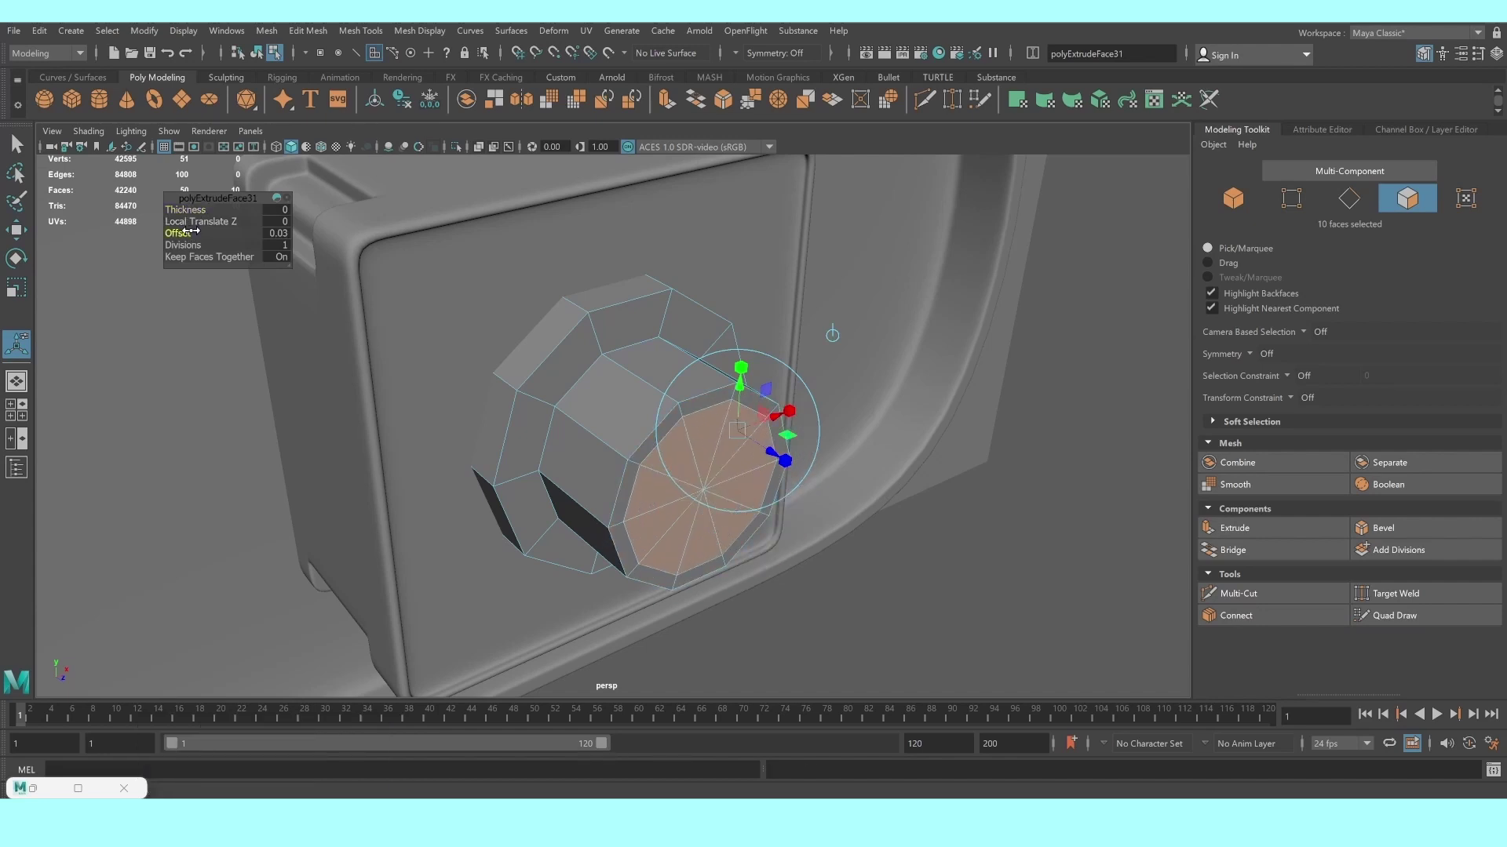
left_click(1302, 535)
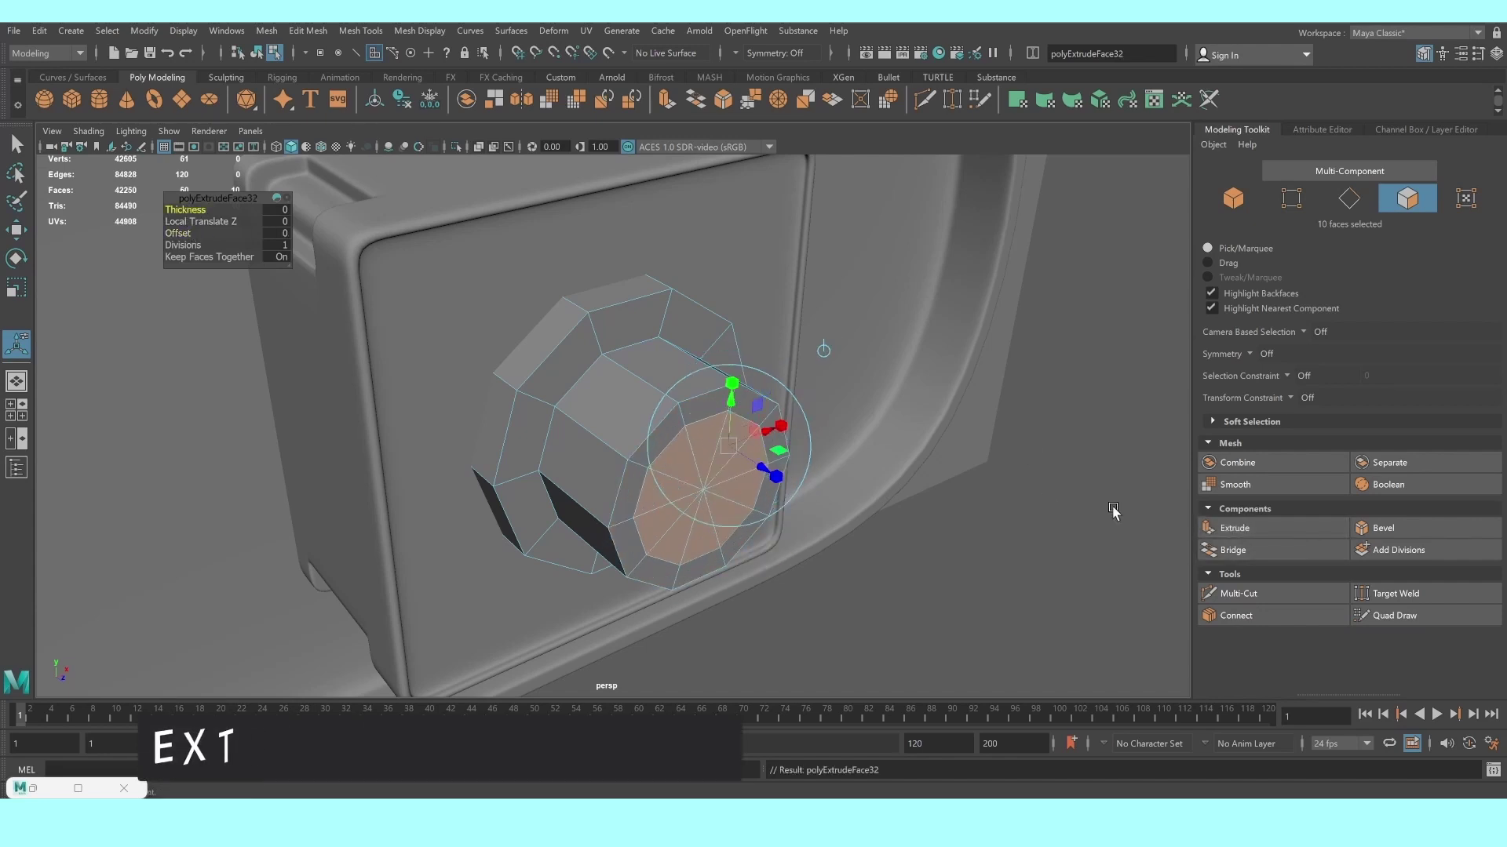
left_click_drag(742, 511, 671, 413)
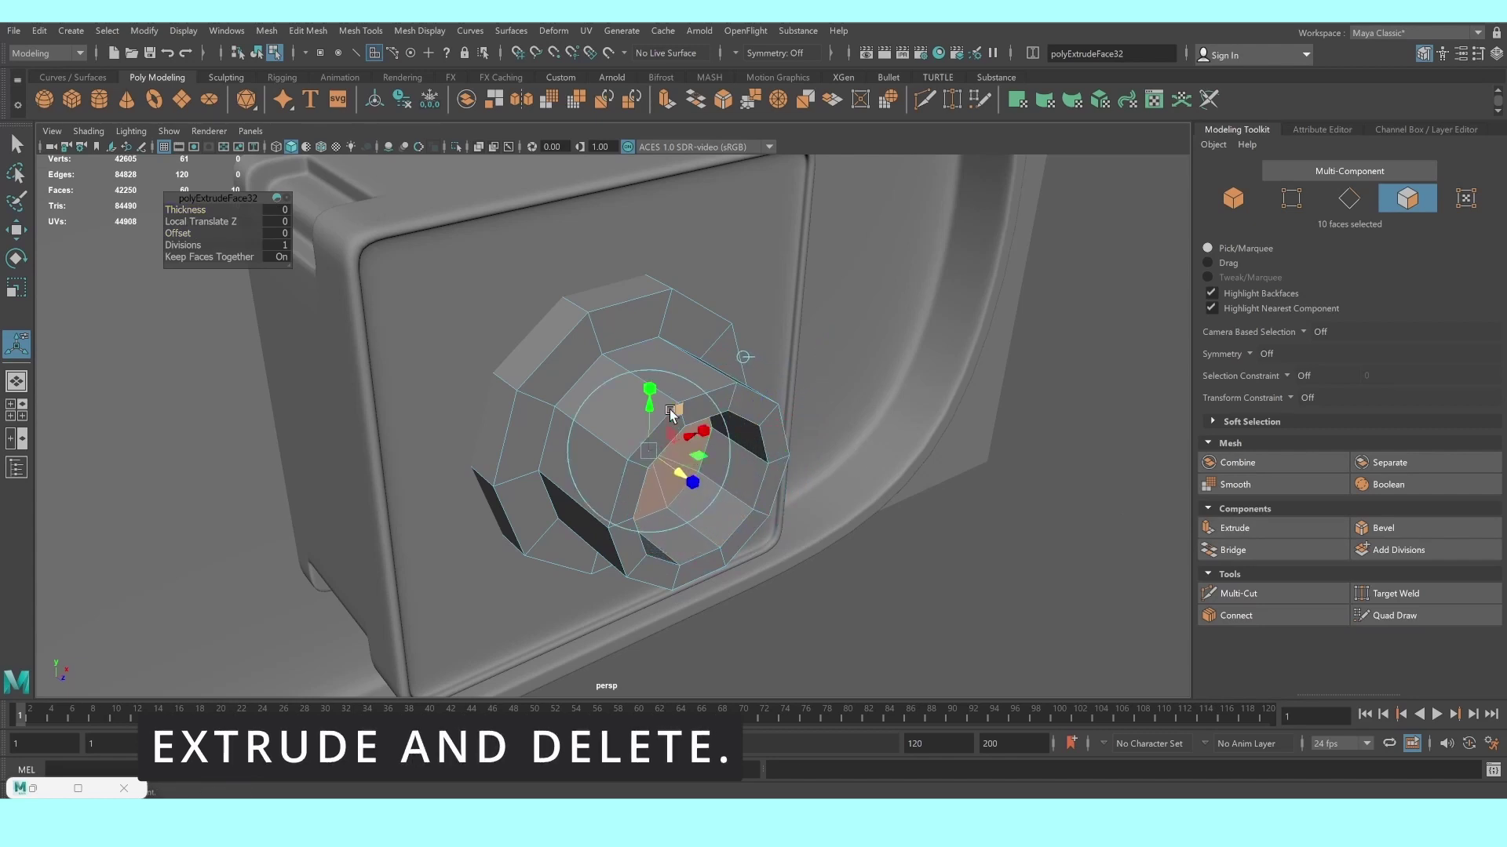
key("Delete")
right_click_drag(689, 413, 717, 402)
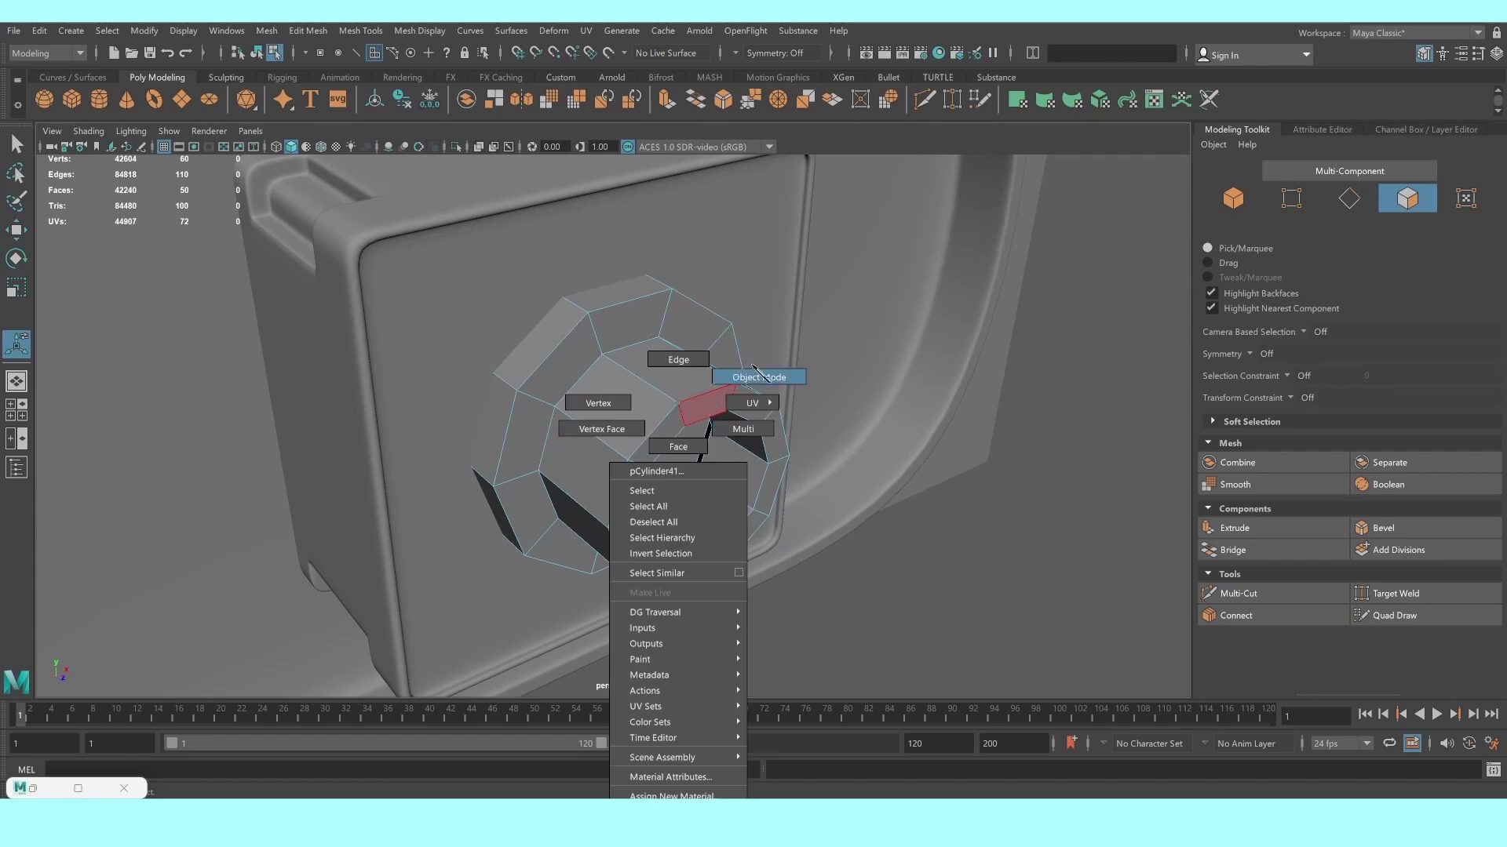
Check the barrel in smooth preview and nudge it into place on the block
key("3")
key("f")
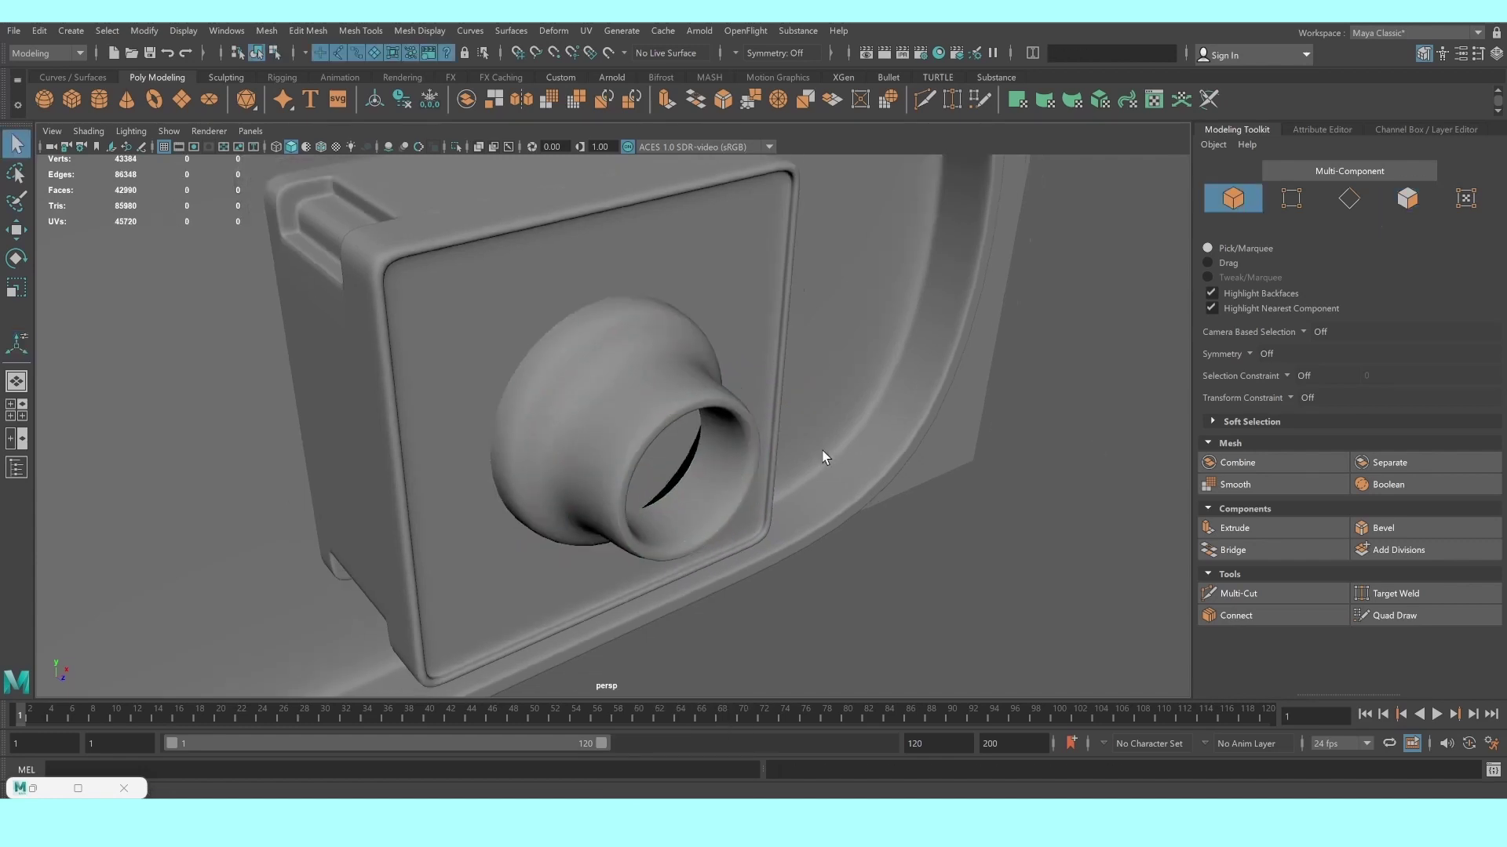
key("w")
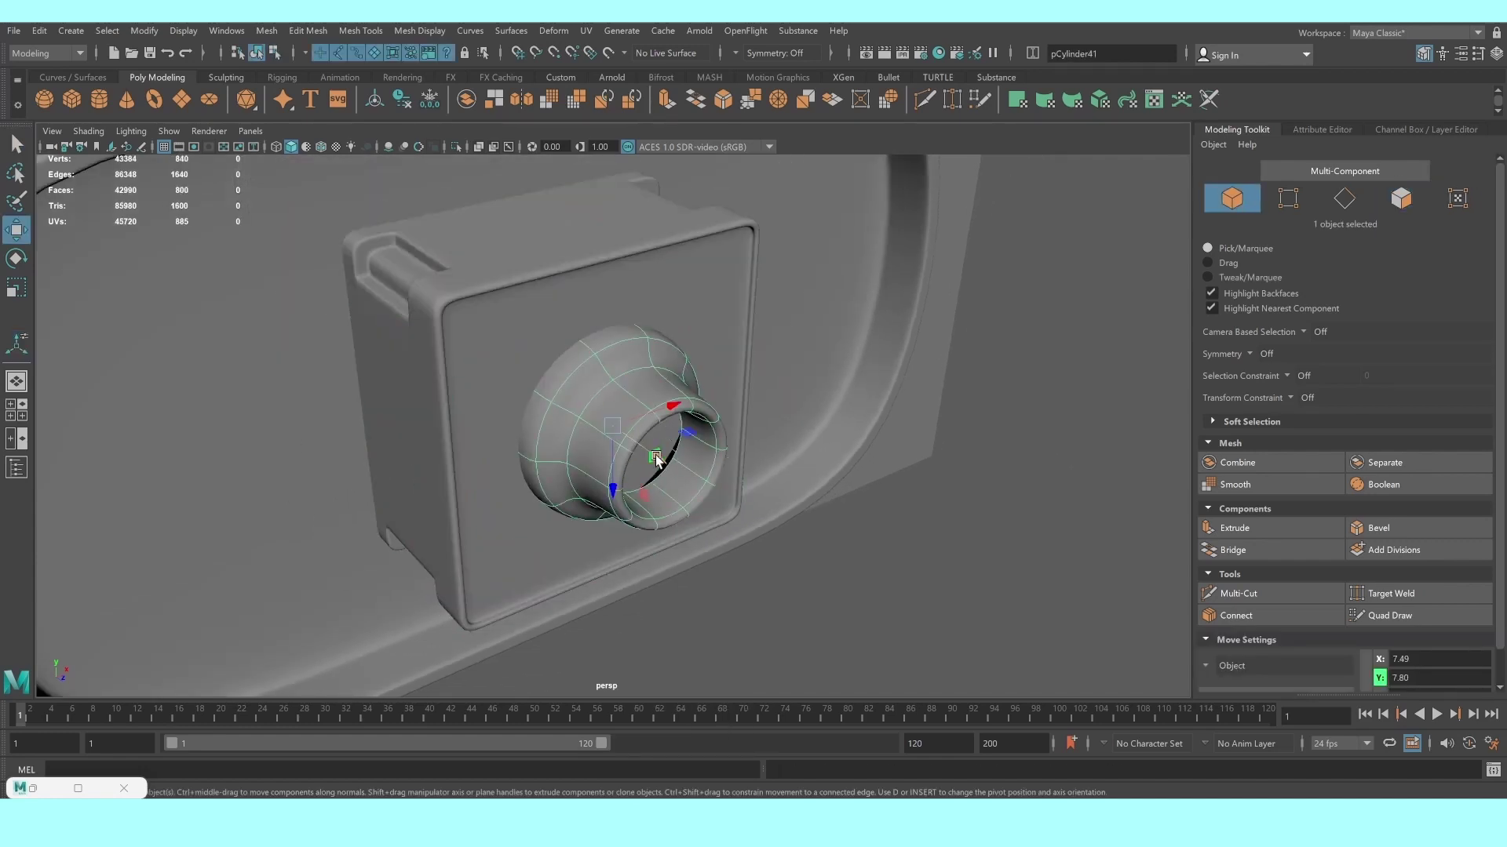
left_click_drag(656, 459, 663, 460)
scroll(1063, 551, "up", 3)
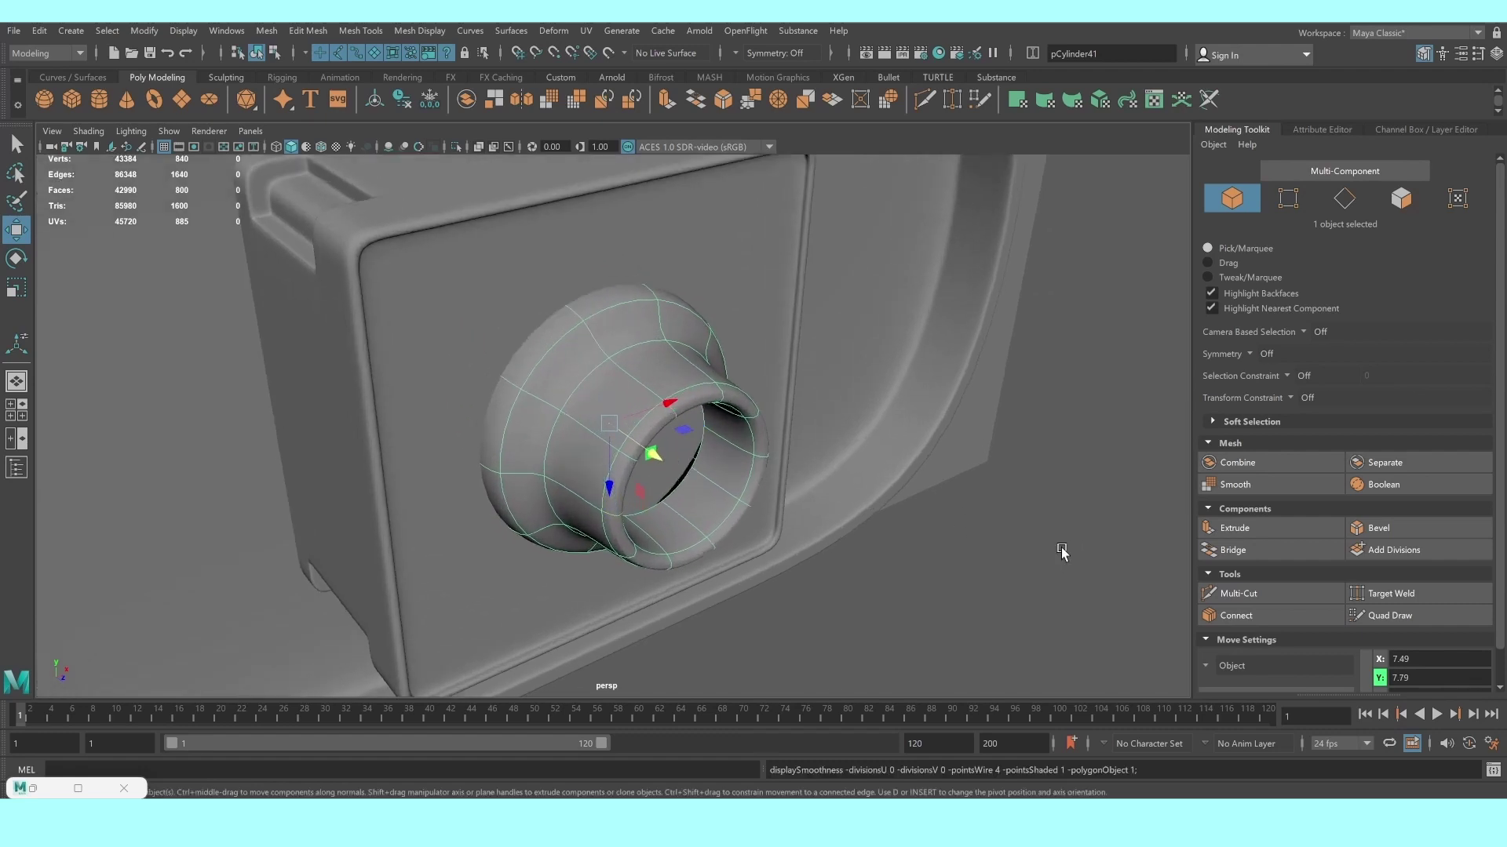
key("1")
Add Multi-Cut support edge loops around the barrel's inner rim and base
left_click(1238, 594)
left_click_drag(492, 351, 628, 444)
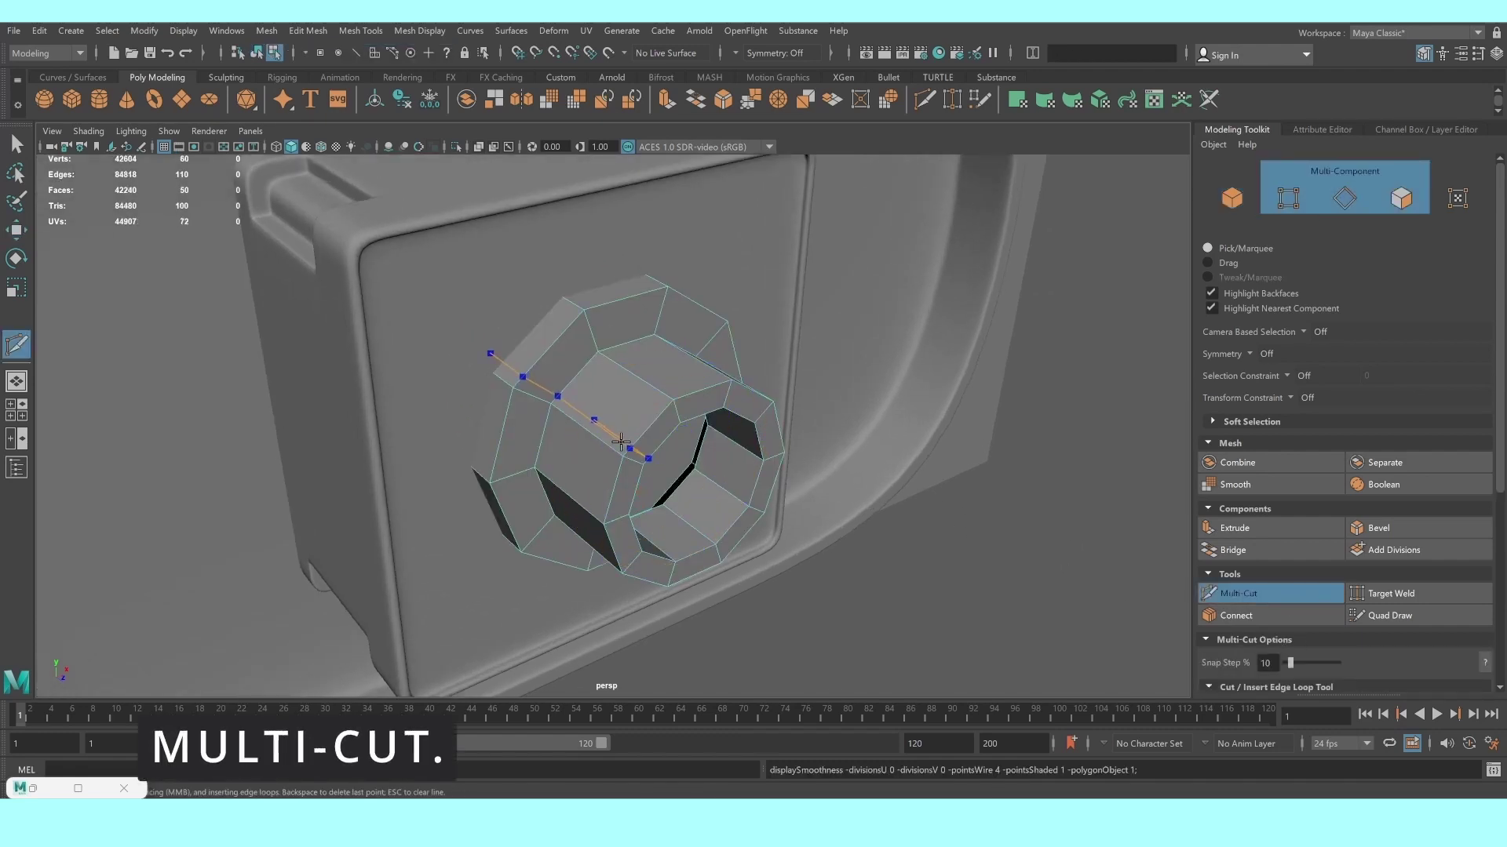
left_click(629, 456, "ctrl")
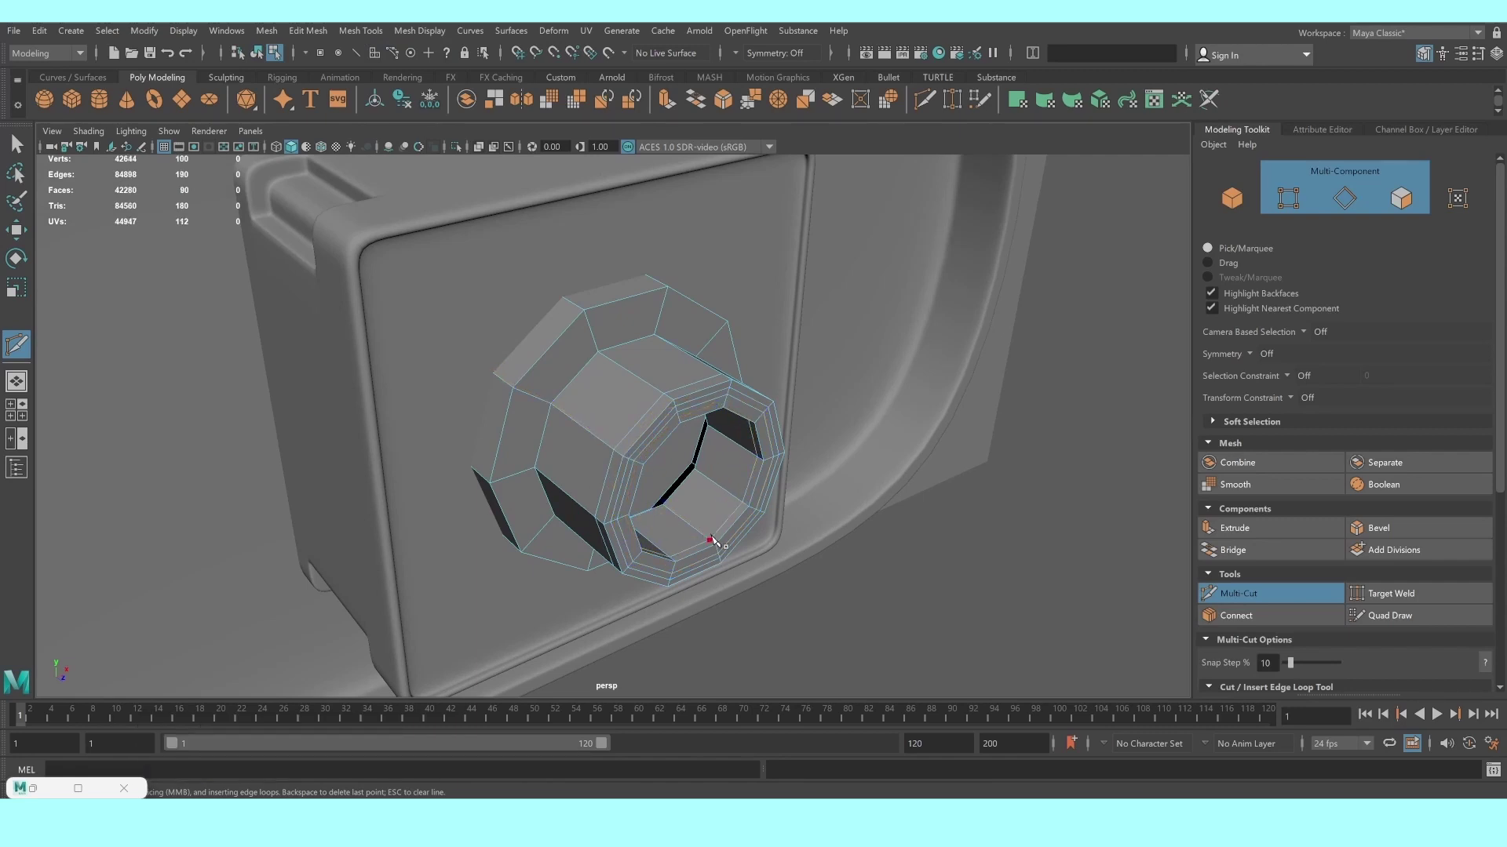
key("3")
scroll(706, 528, "down", 3)
left_click_drag(706, 528, 582, 428, "alt")
scroll(583, 428, "up", 3)
left_click(538, 400)
key("1")
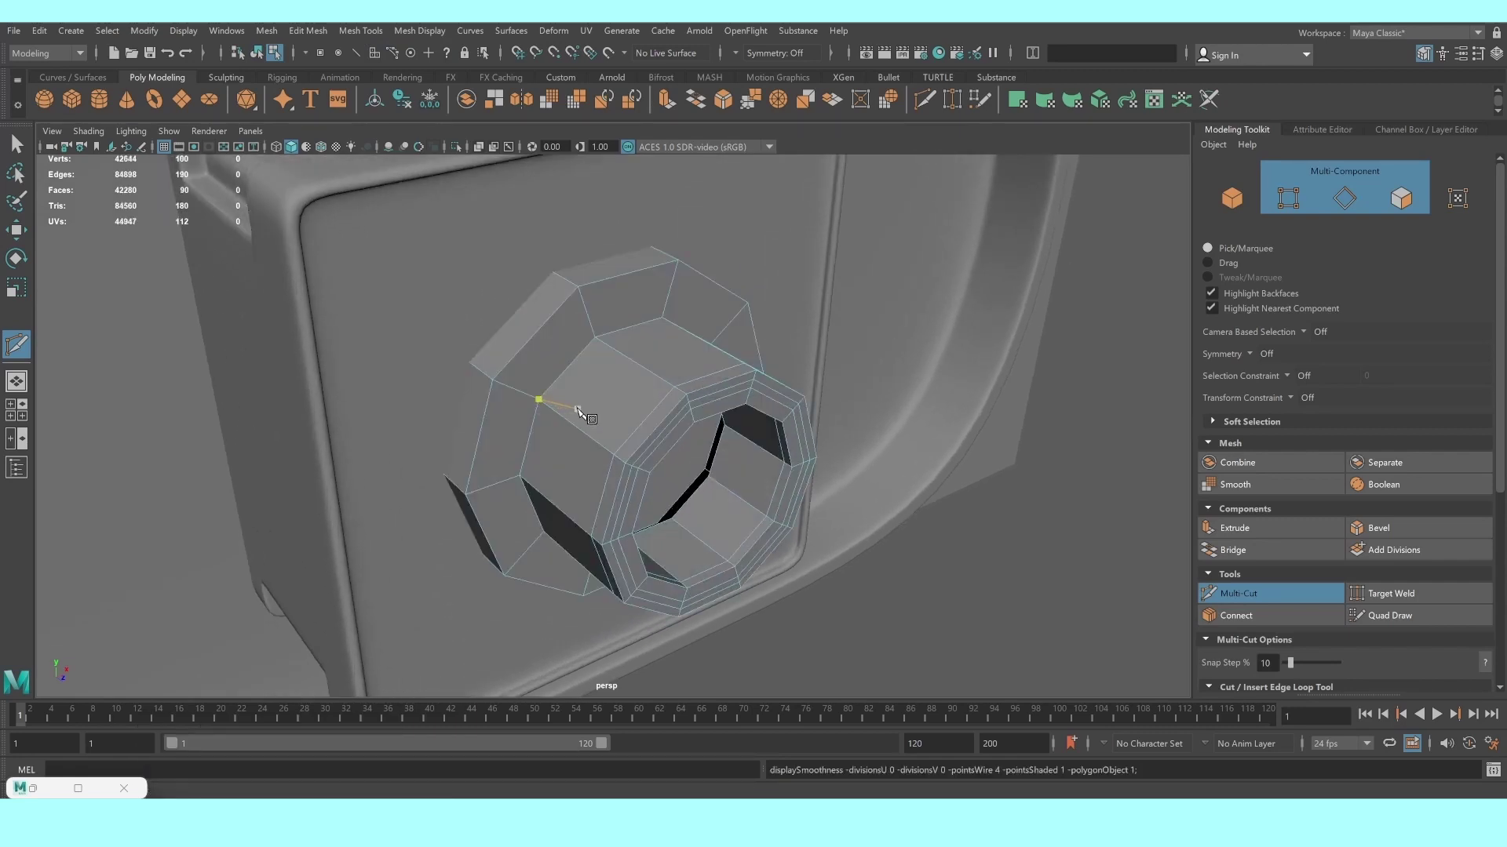
left_click(548, 403)
key("Return")
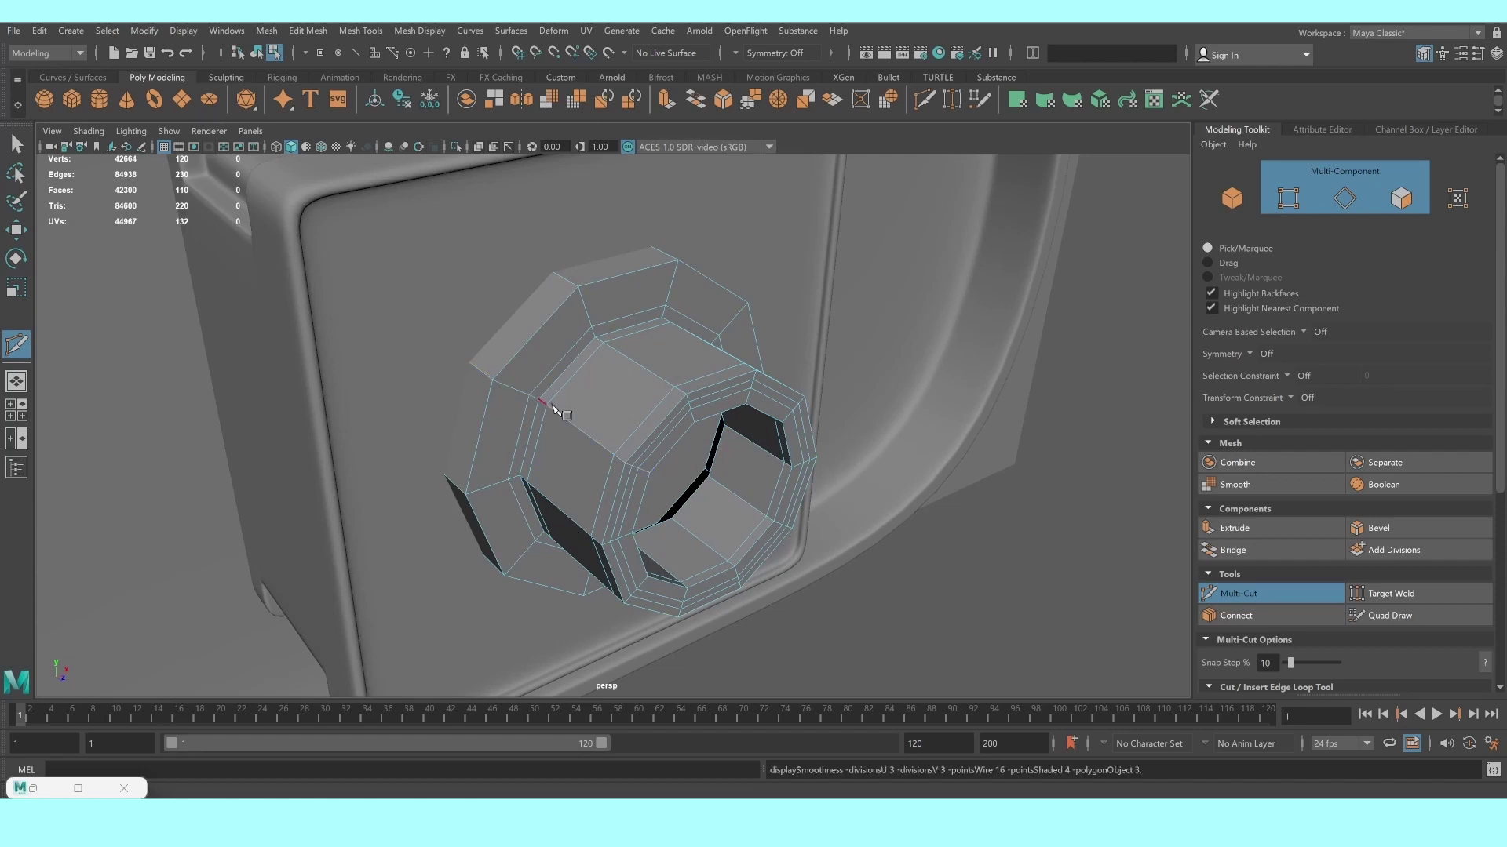
key("3")
Return to object mode and open the Outliner with Shift+O
left_click(18, 144)
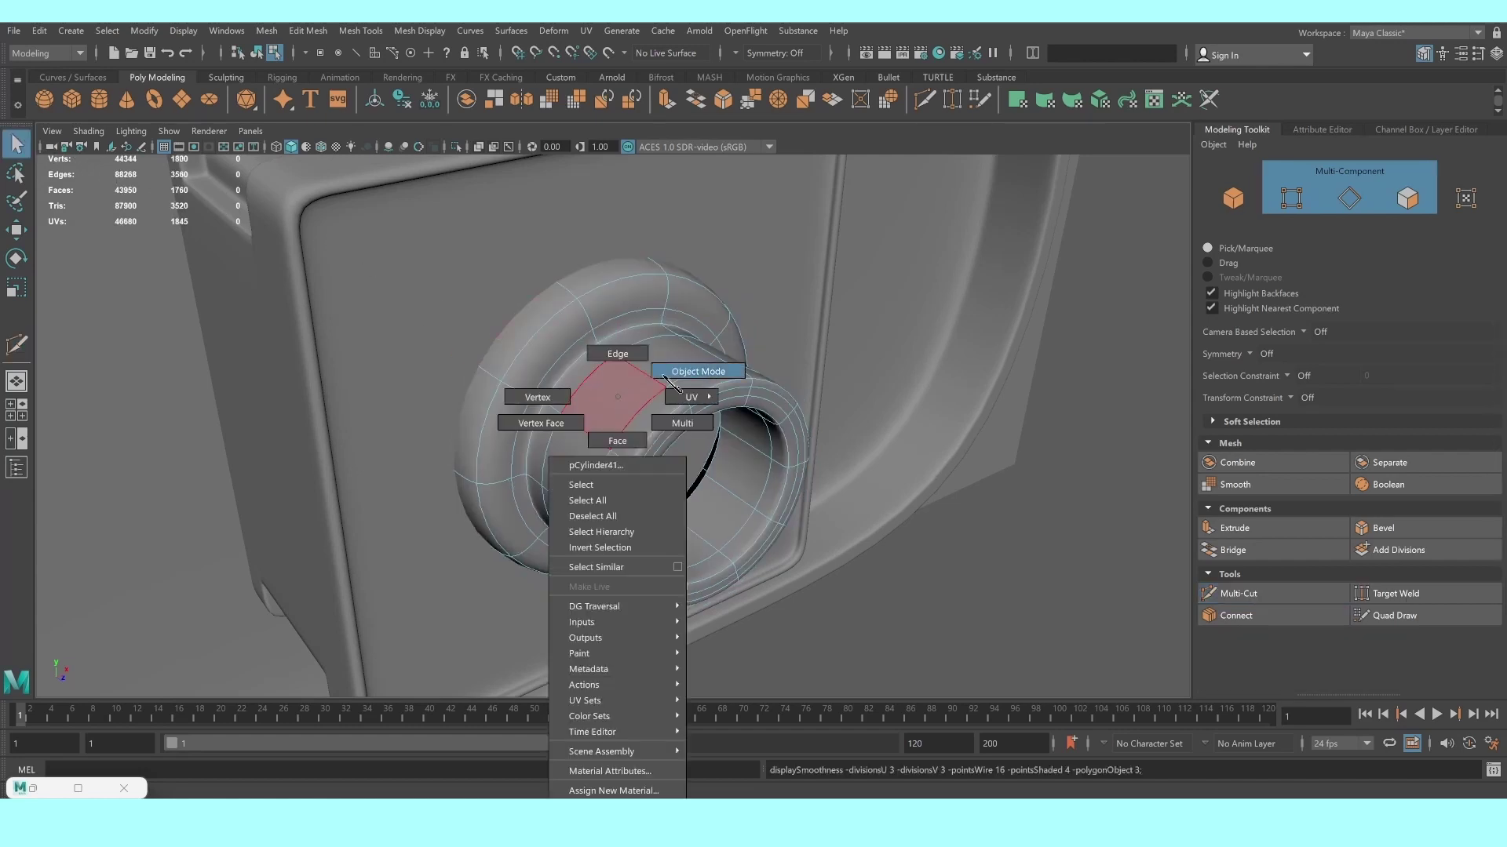
right_click_drag(605, 411, 690, 369)
right_click_drag(1085, 418, 950, 478, "alt")
scroll(945, 470, "down", 3)
key("shift+o")
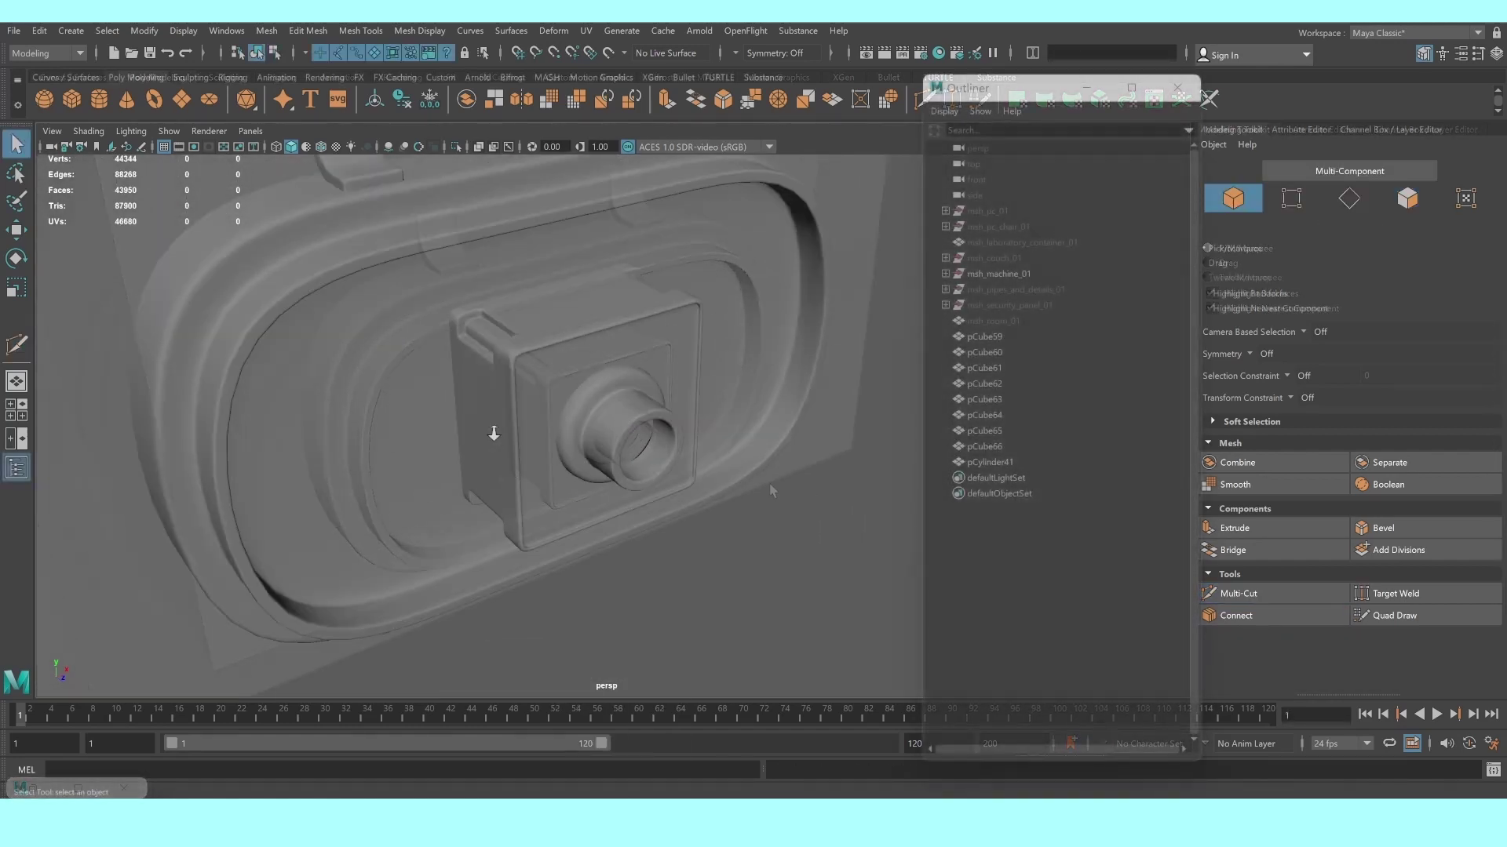
scroll(769, 481, "up", 4)
scroll(451, 371, "down", 3)
Create a new cylinder, rotate it 90° to face front, and move it onto the machine
left_click_drag(451, 372, 201, 161, "alt")
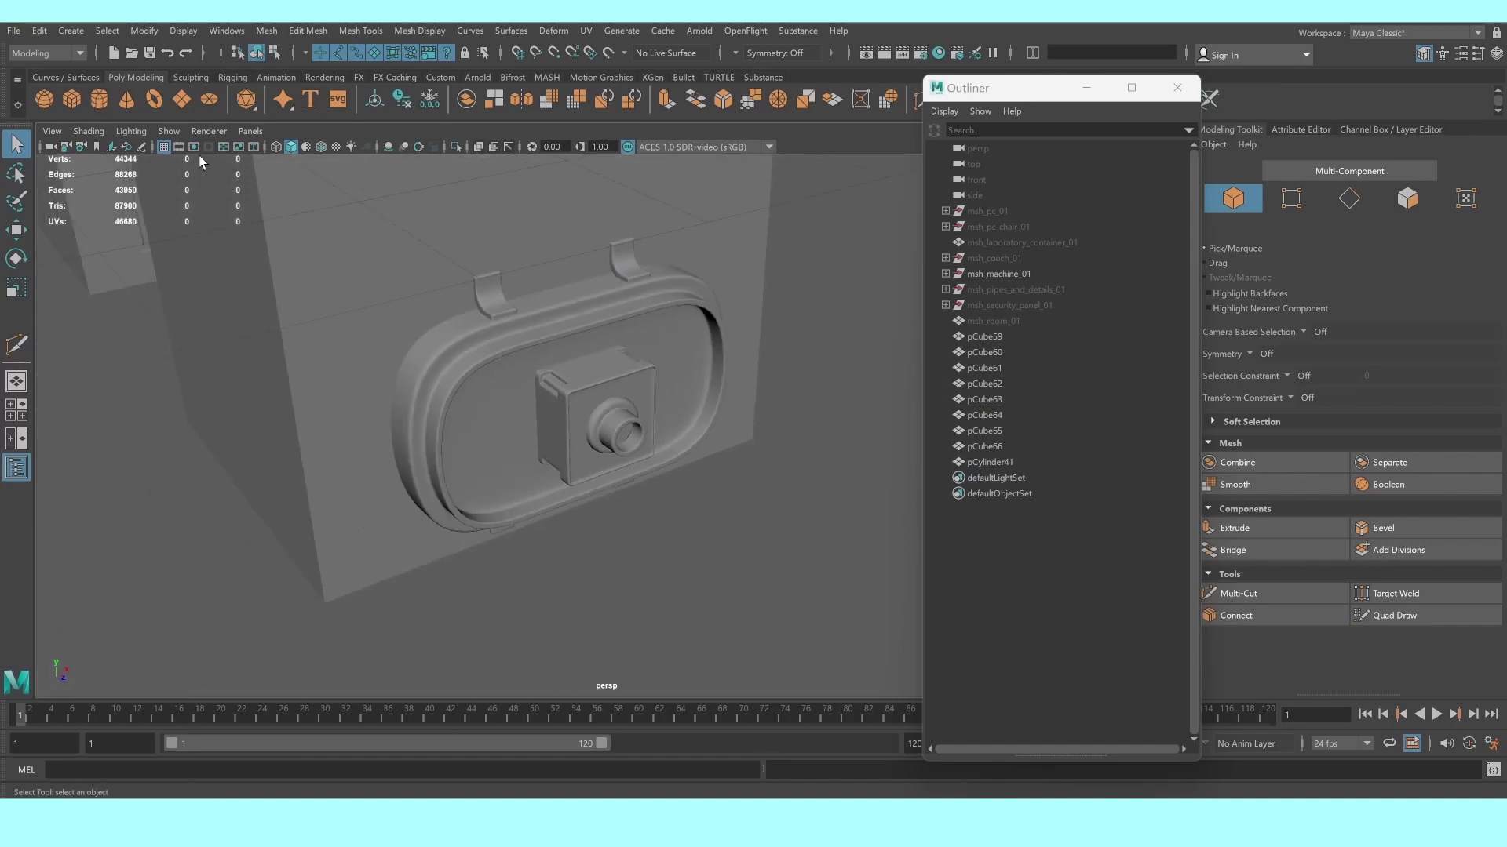
left_click(99, 98)
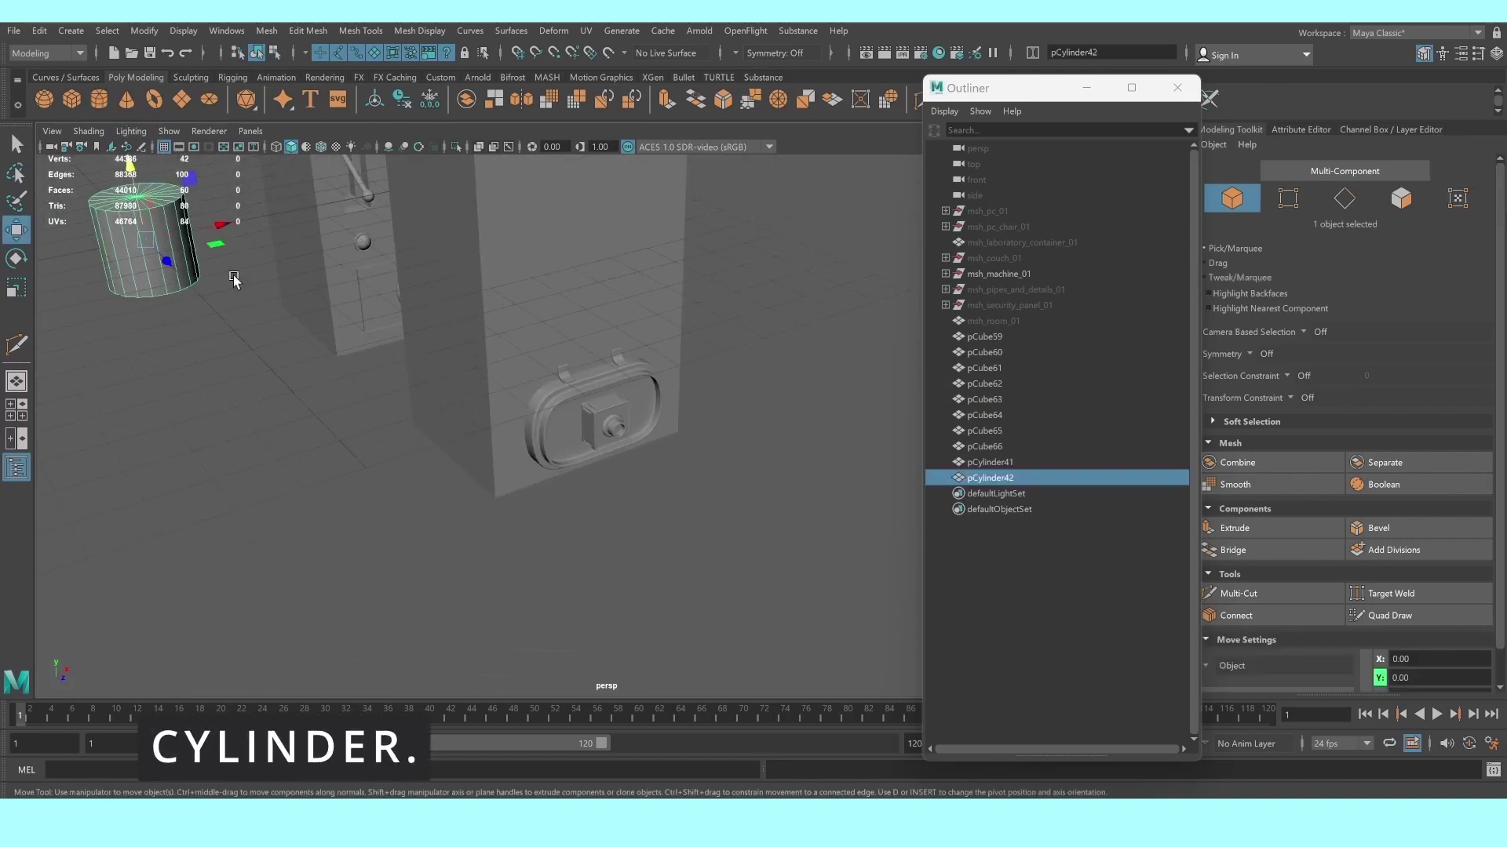
key("space")
key("space")
scroll(438, 553, "down", 5)
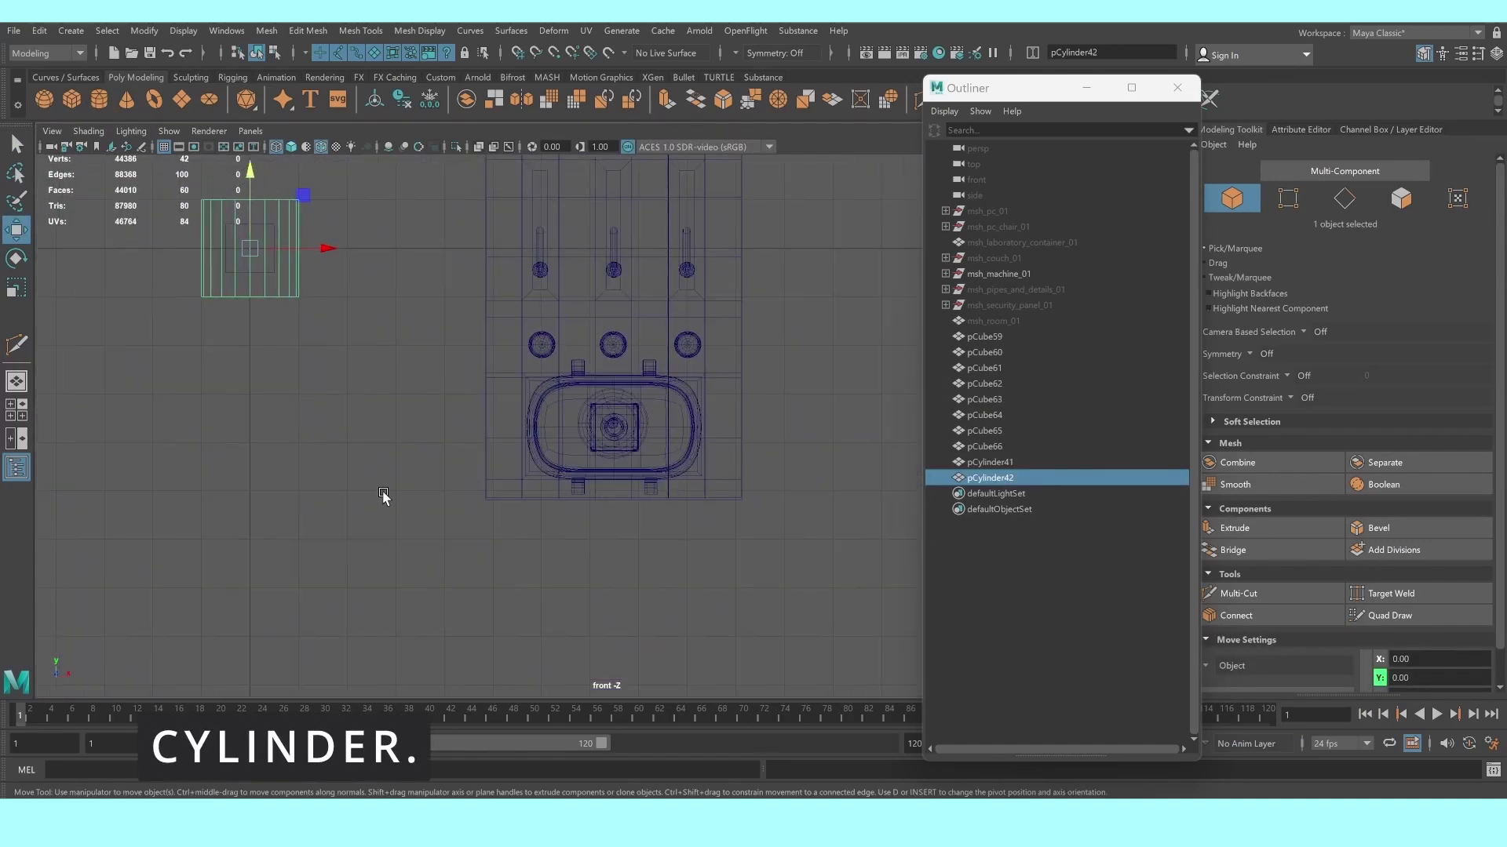
scroll(196, 366, "up", 1)
scroll(441, 448, "up", 3)
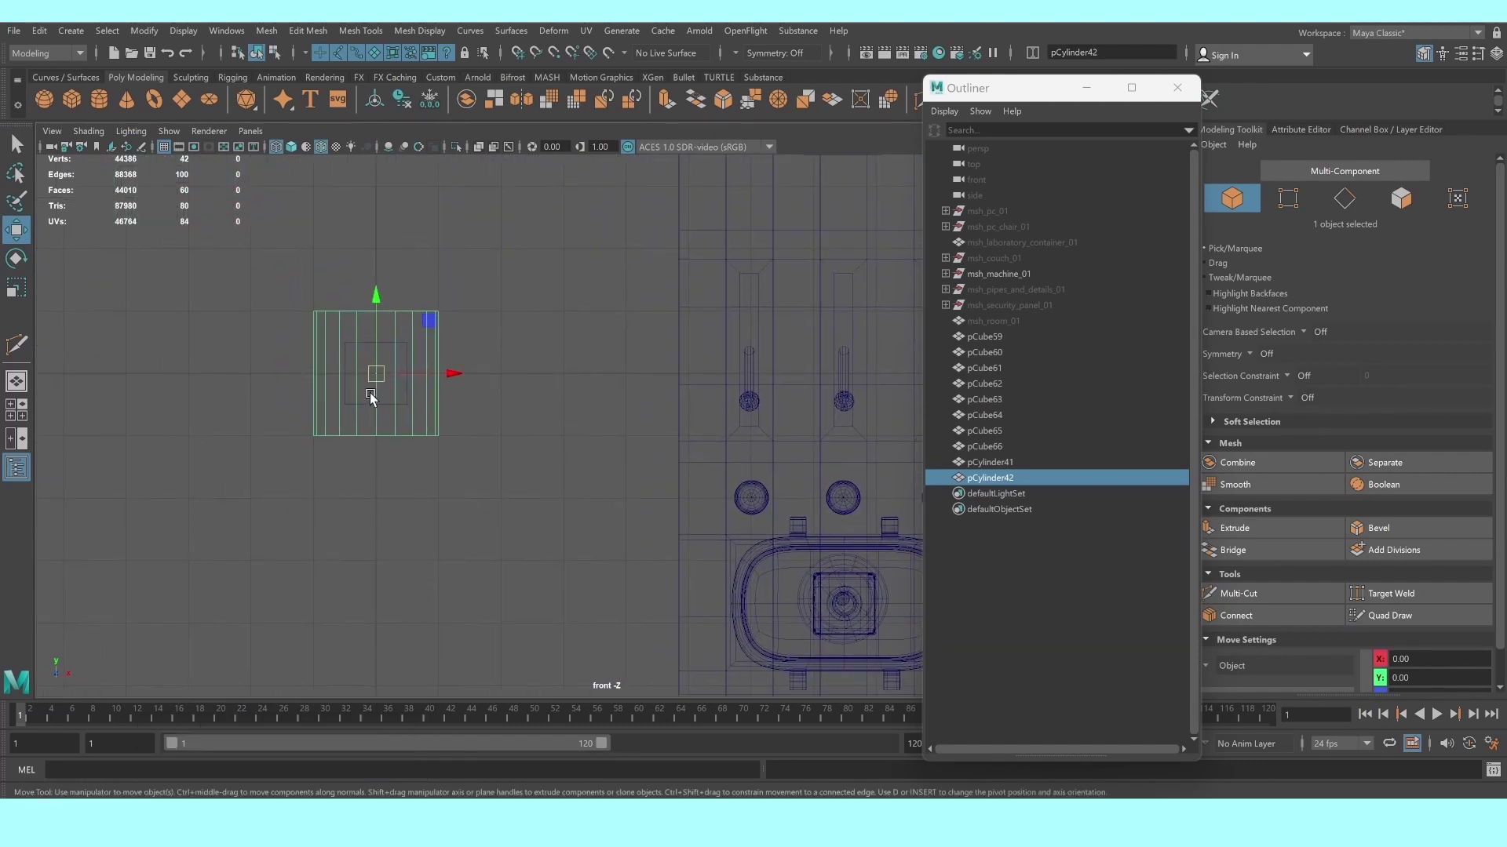
scroll(328, 300, "up", 3)
key("e")
left_click_drag(326, 312, 332, 383)
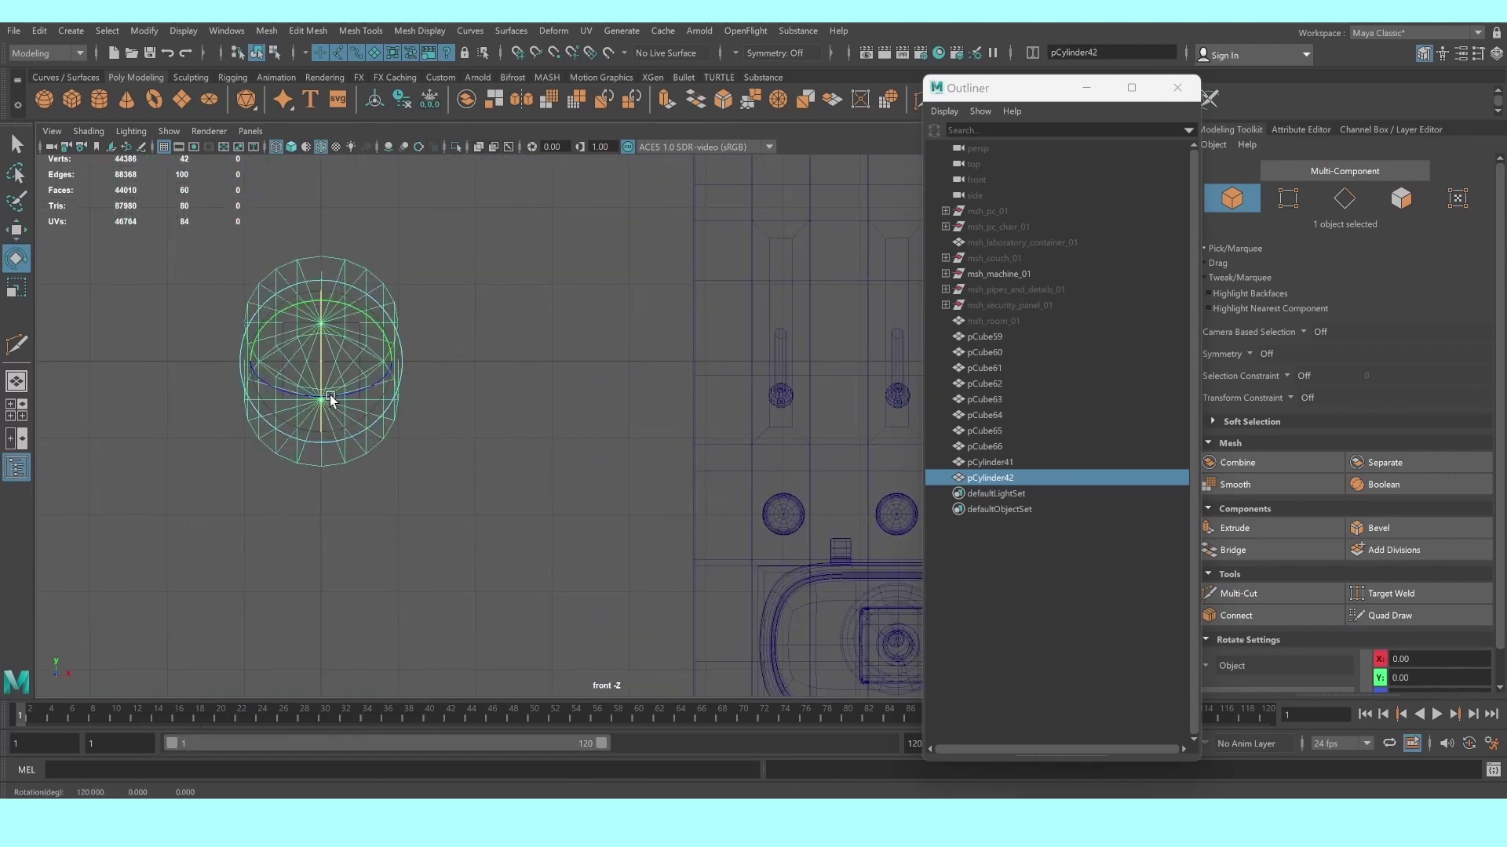
key("w")
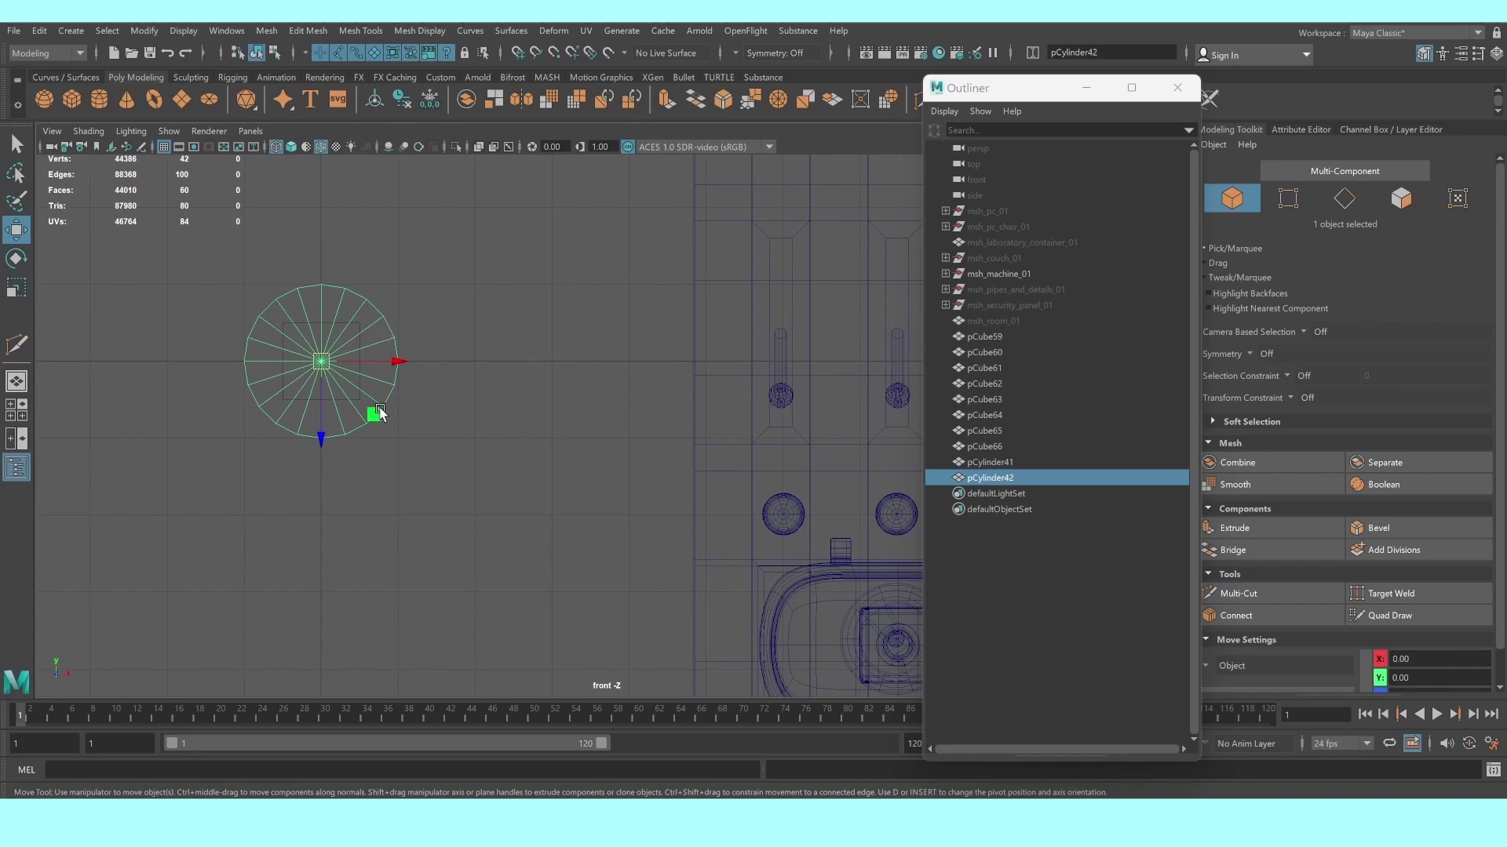
left_click_drag(380, 410, 894, 643)
Centre the cylinder over the round boss
scroll(522, 437, "up", 2)
scroll(440, 439, "up", 2)
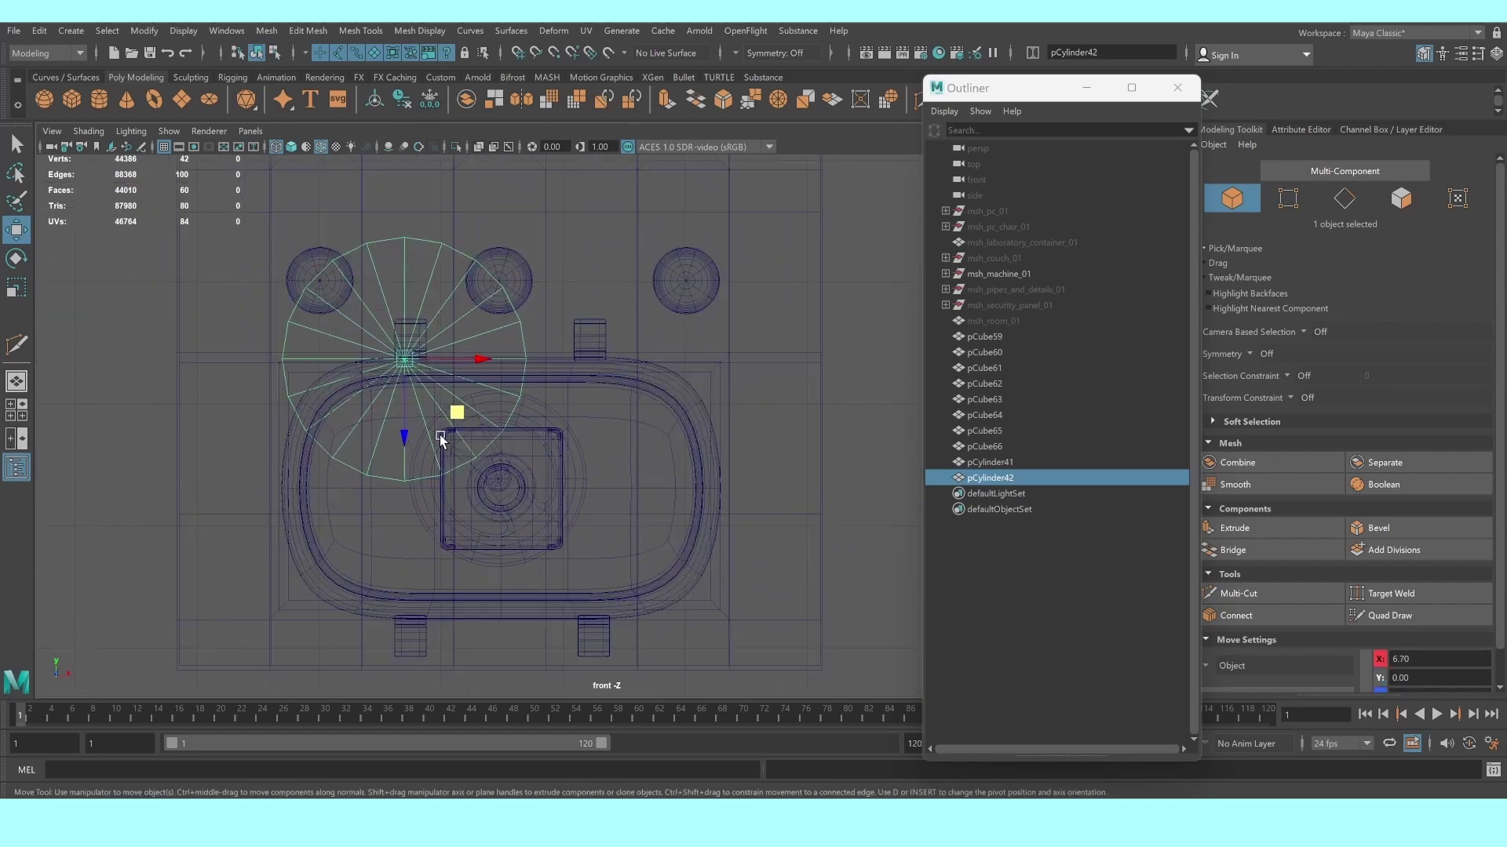
scroll(440, 439, "up", 2)
left_click_drag(384, 395, 511, 572)
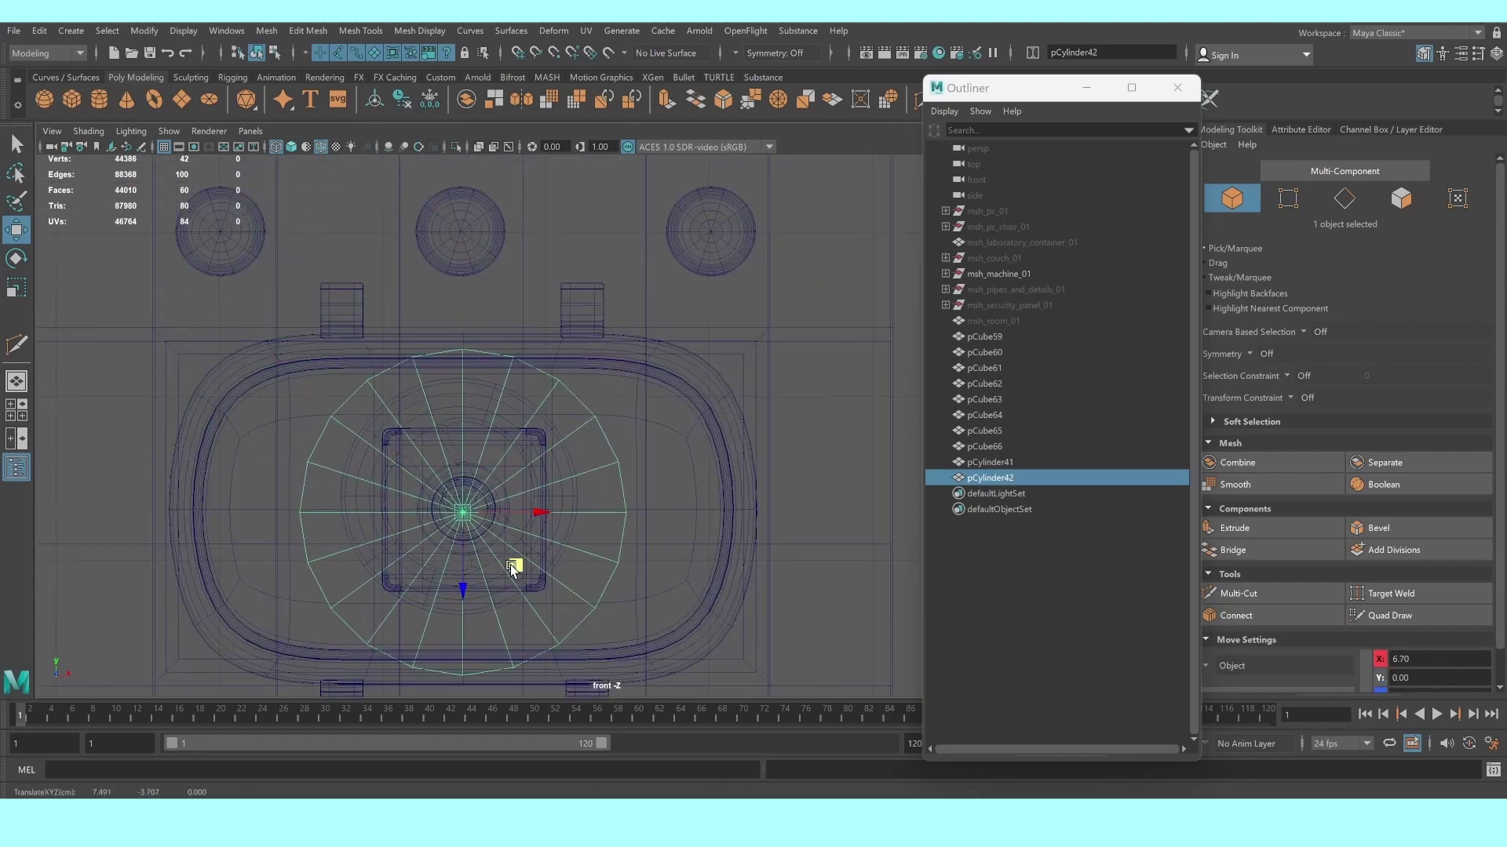
scroll(518, 550, "up", 3)
scroll(634, 555, "up", 3)
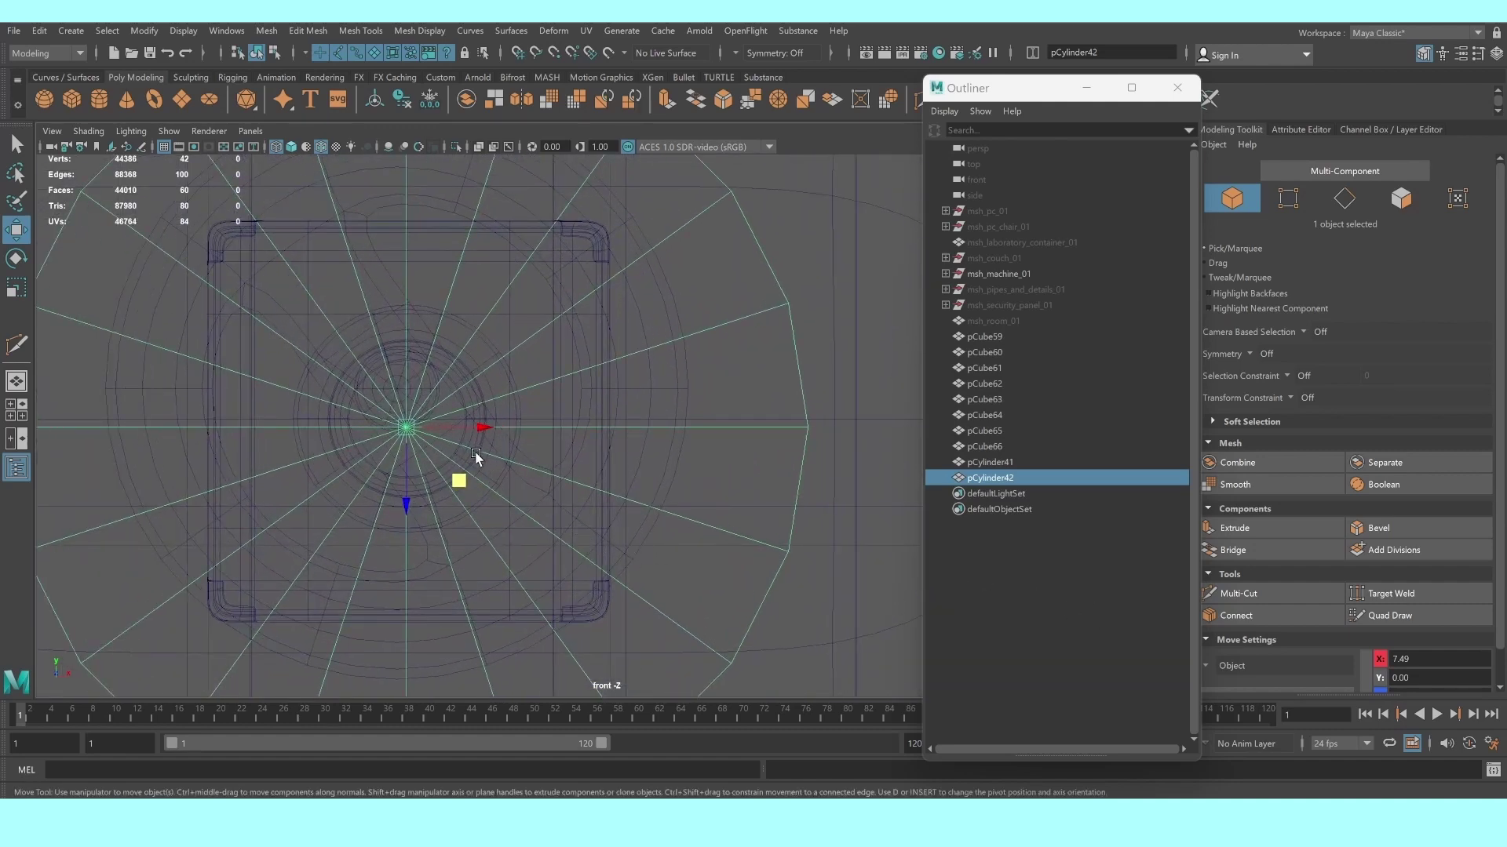
left_click_drag(482, 434, 482, 437)
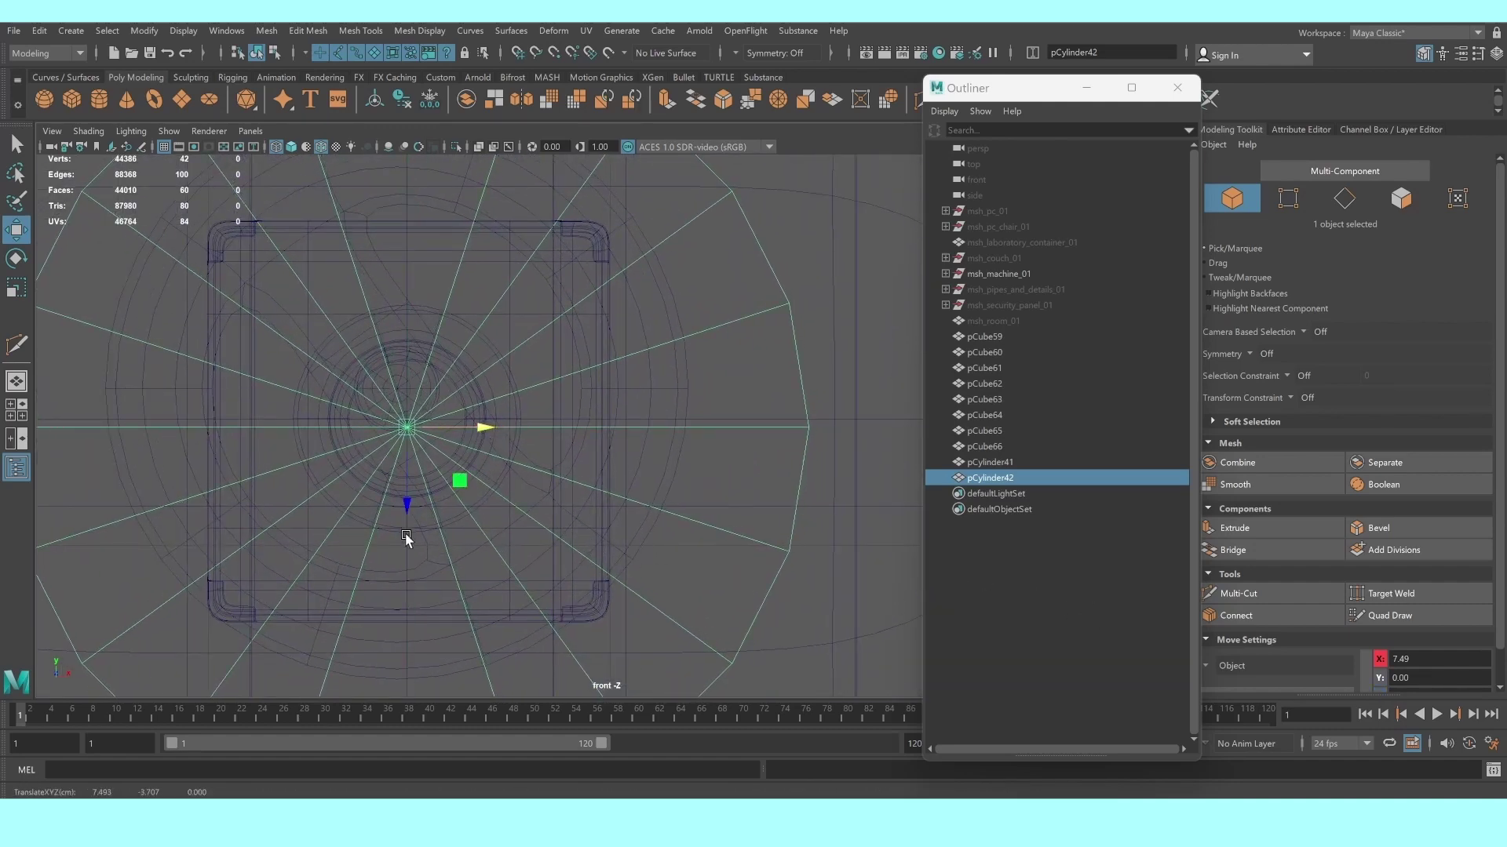
left_click_drag(406, 514, 405, 506)
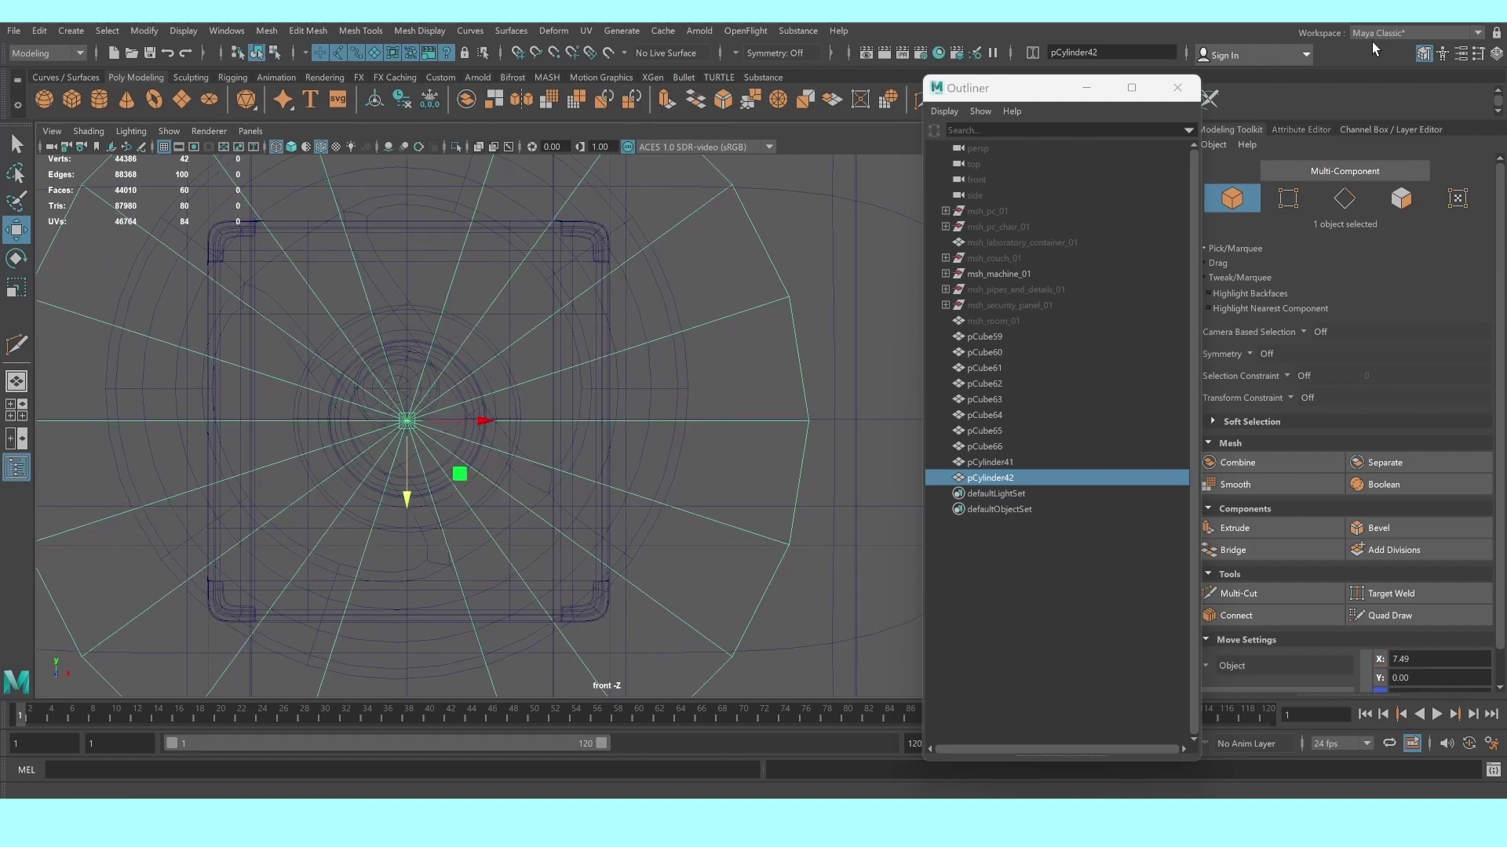
Set the cylinder's Subdivisions Axis to 10
left_click(1371, 132)
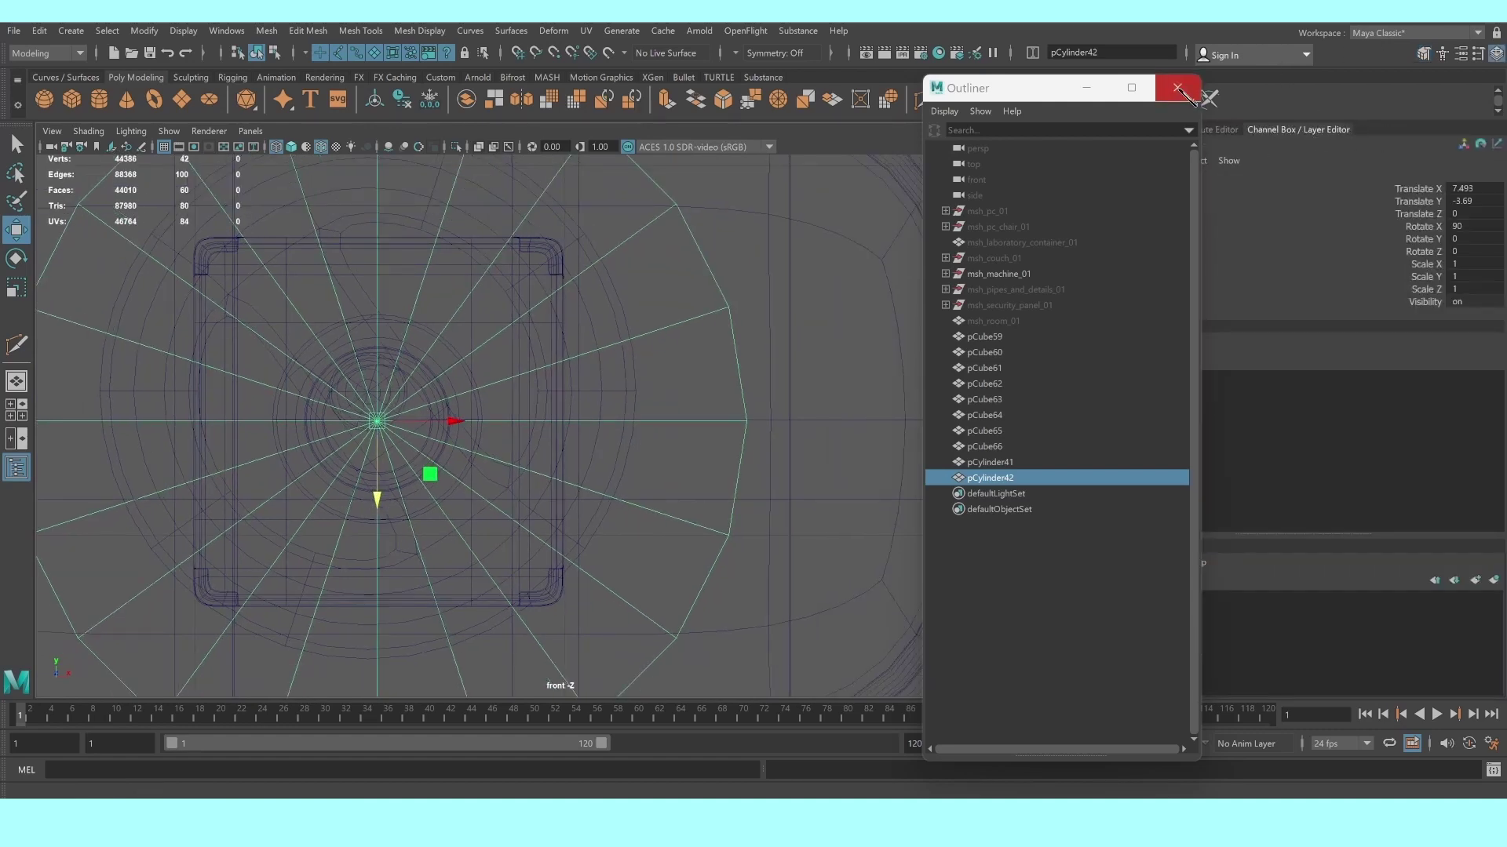
left_click(1086, 88)
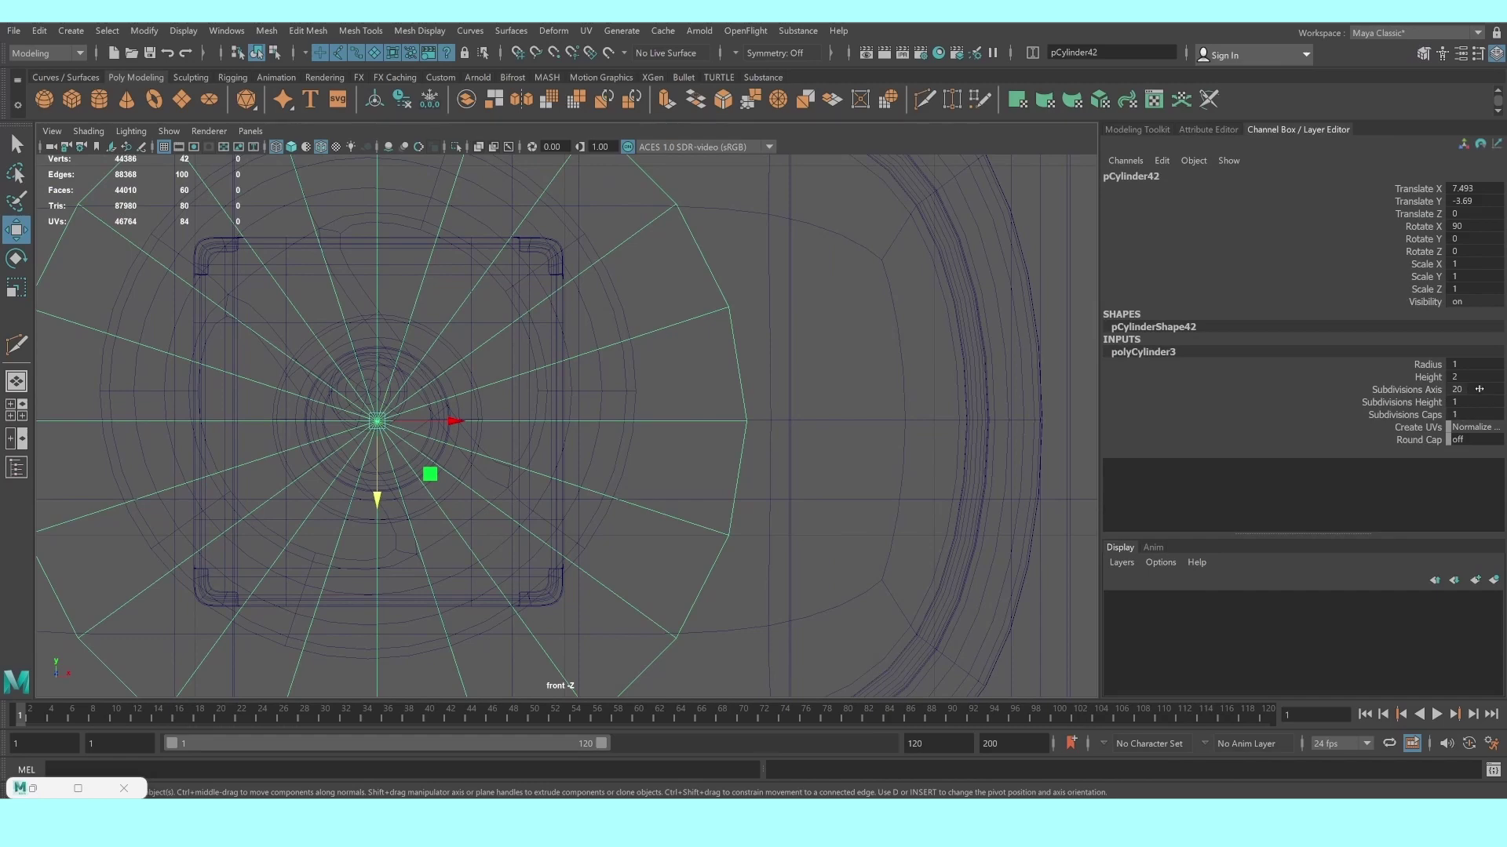
type("0")
key("Return")
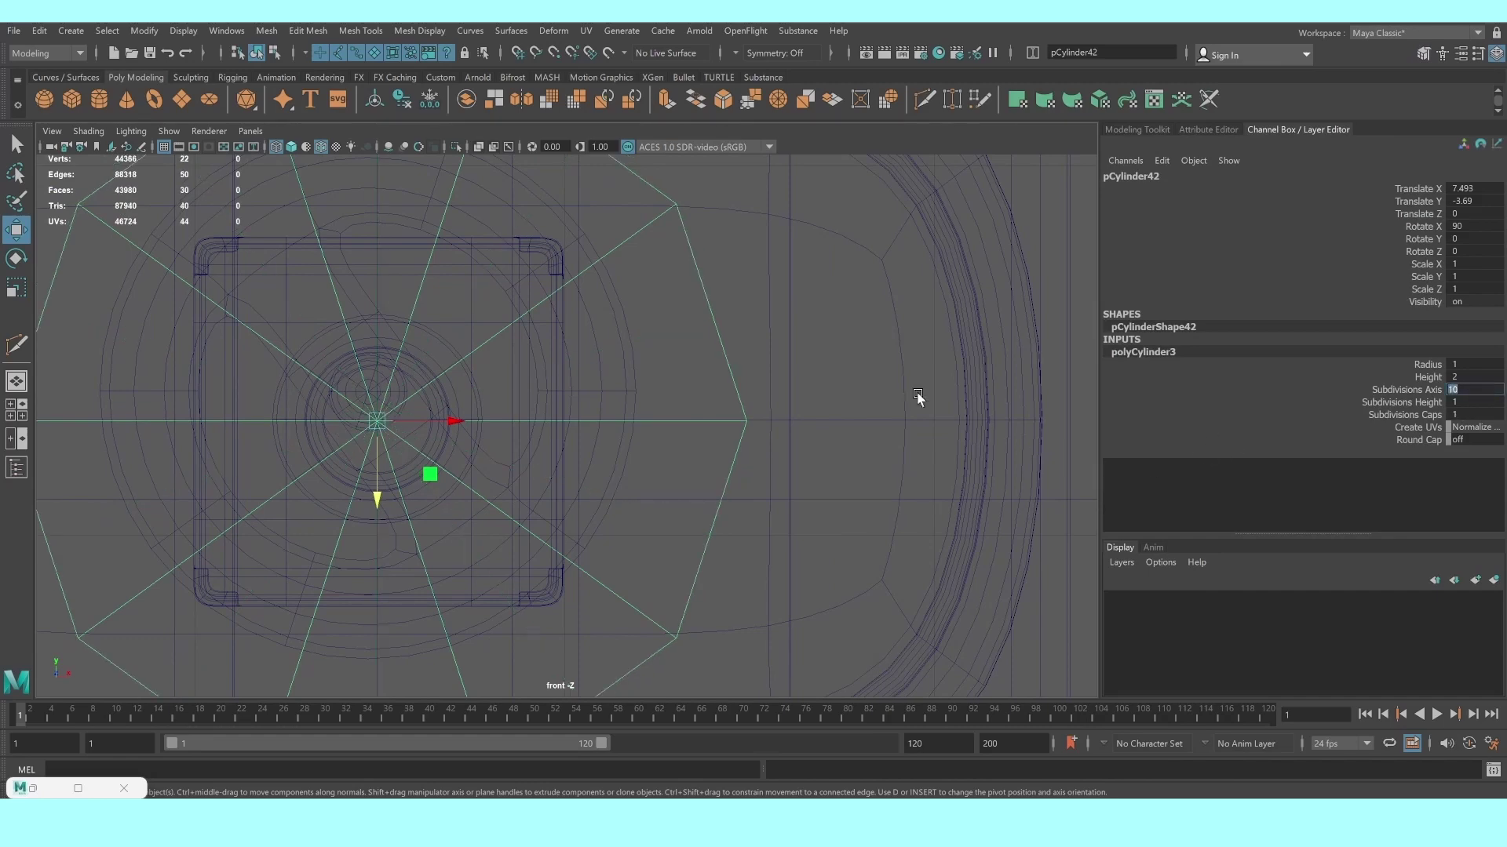
left_click(757, 405)
left_click(742, 385)
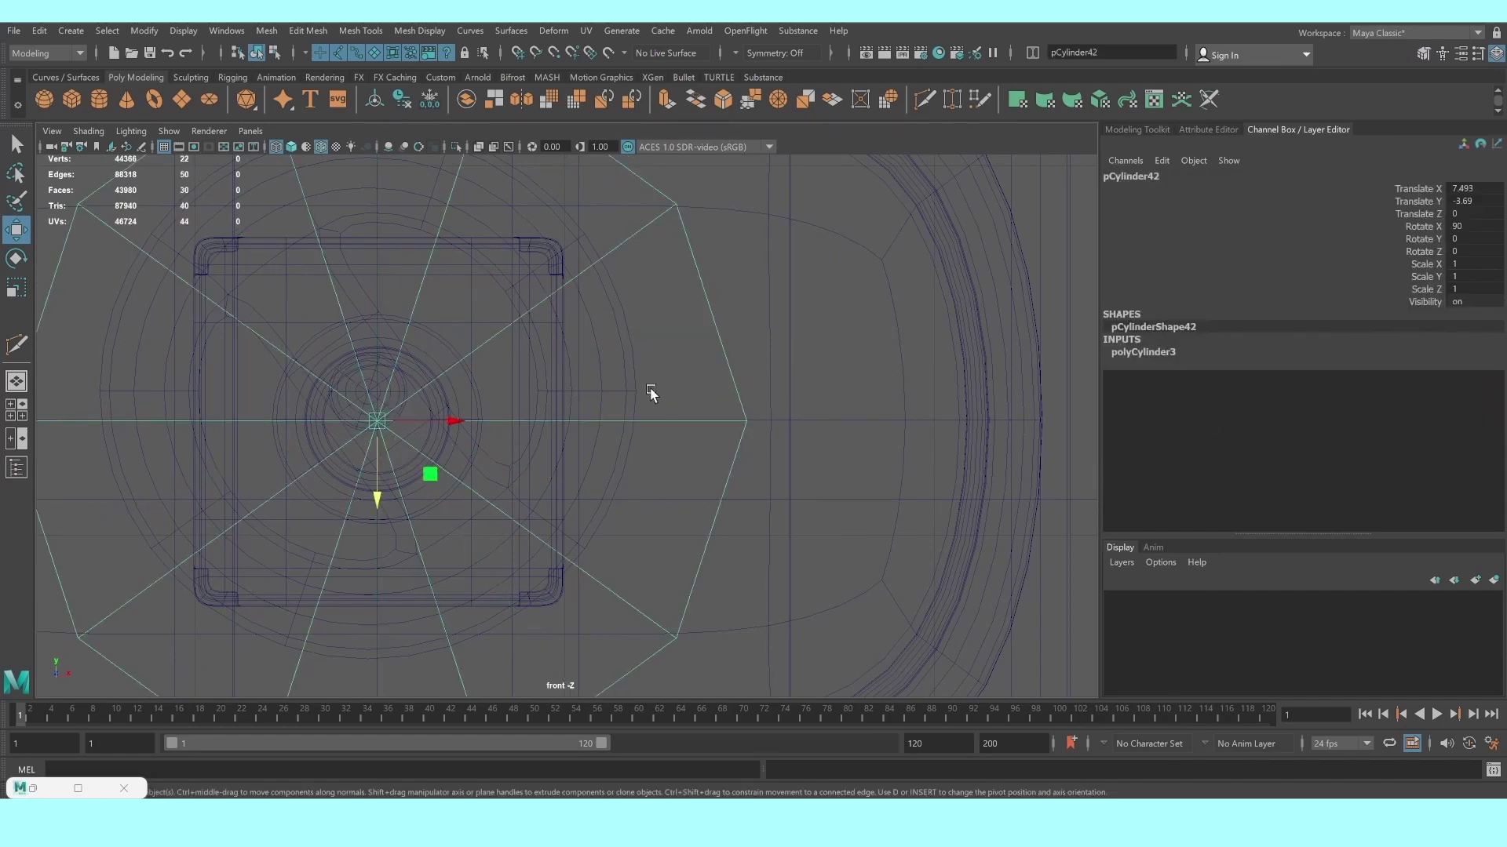
Pull the cylinder out from the wall along Z and scale it down to 0.129
key("space")
key("space")
scroll(688, 324, "up", 3)
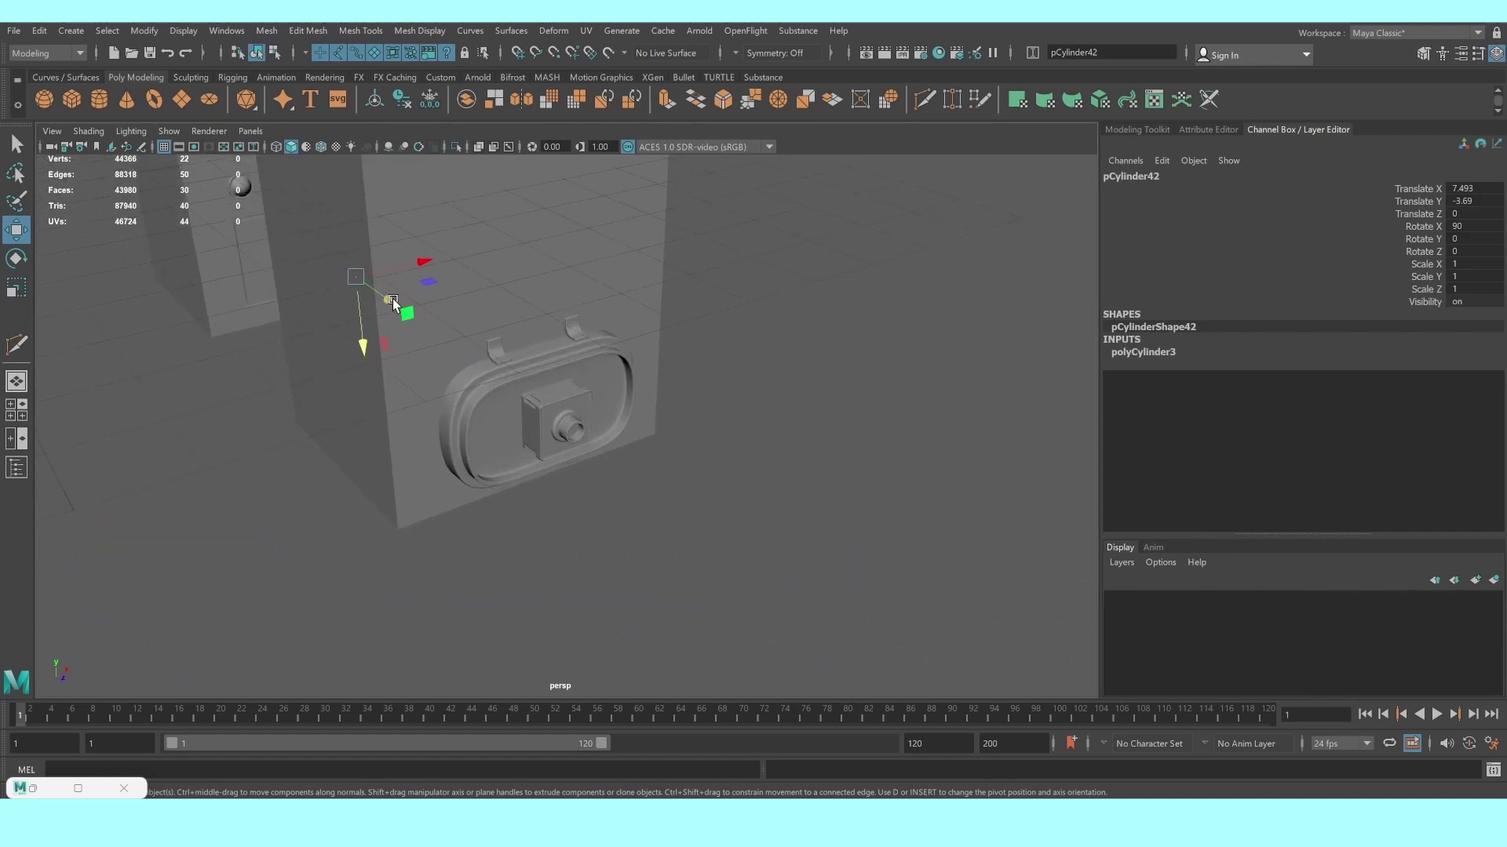
left_click_drag(393, 298, 695, 452)
key("f")
key("r")
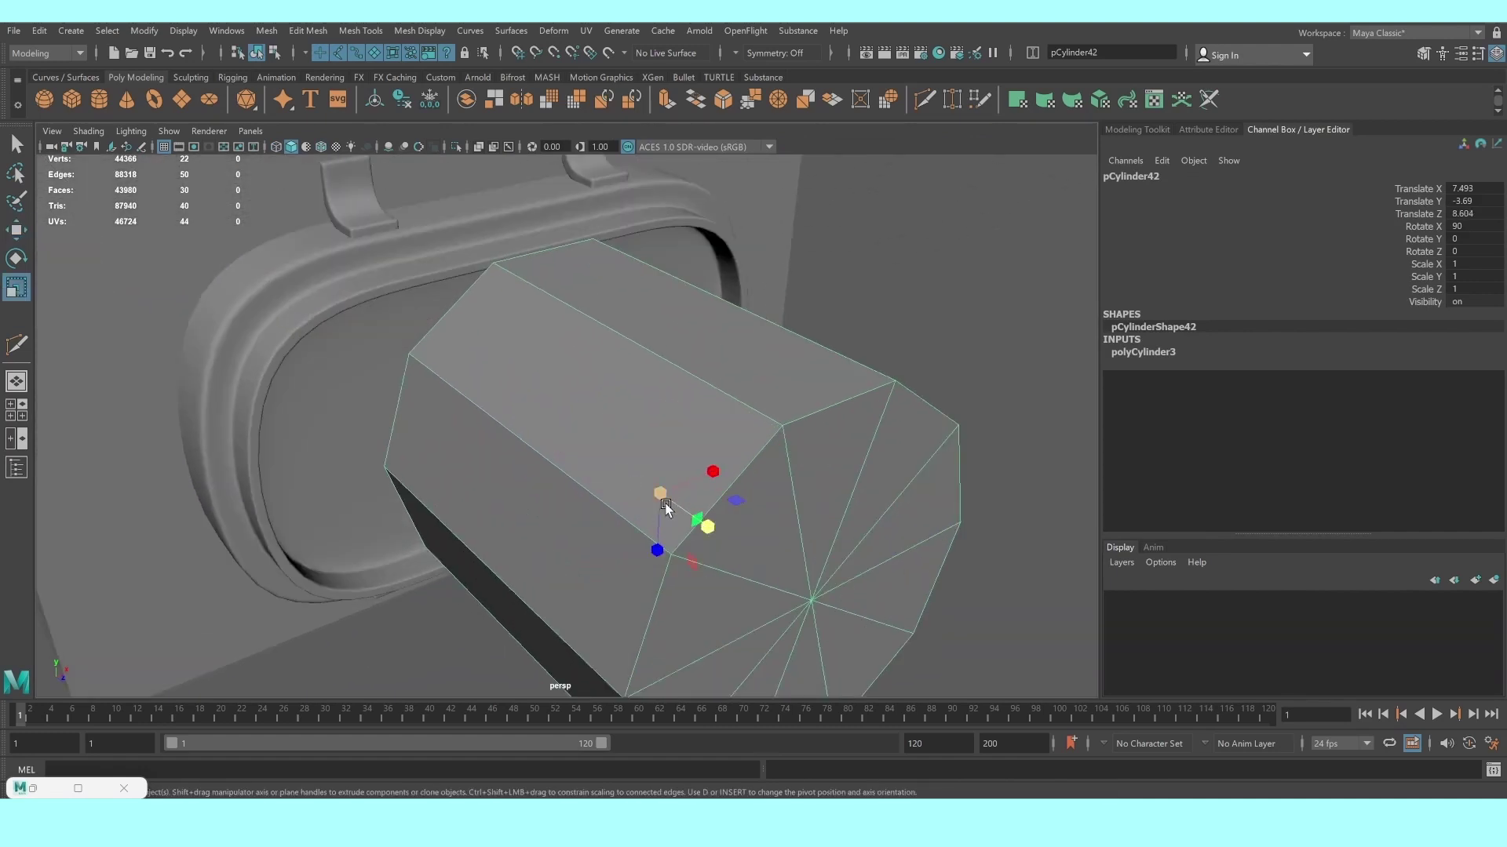
left_click_drag(666, 506, 362, 458)
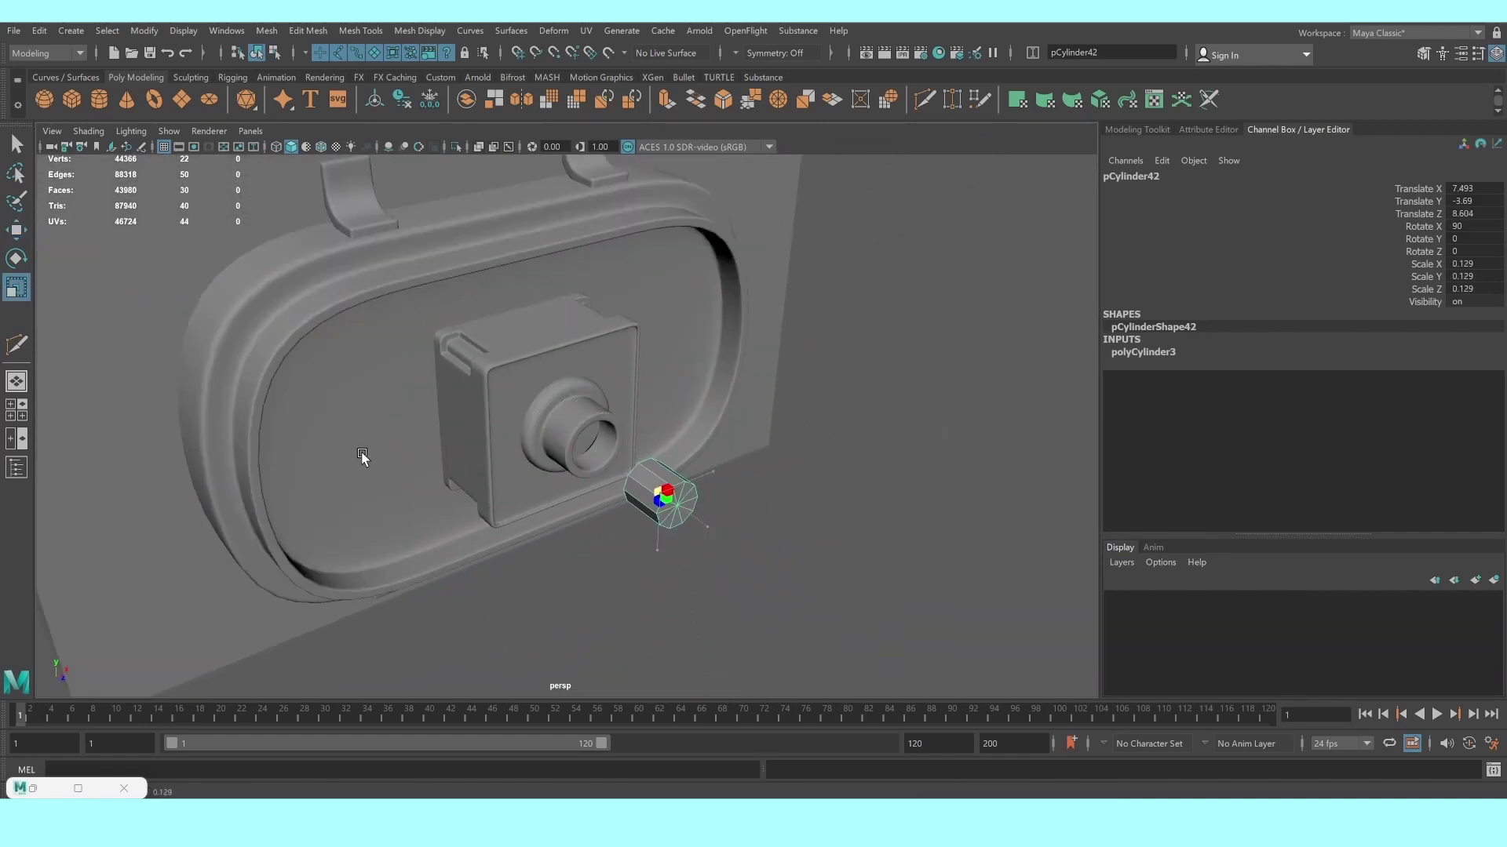
mouse_move(520, 449)
left_mouse_down("alt")
mouse_move(615, 481)
mouse_move(622, 521)
mouse_move(673, 521)
mouse_move(452, 528)
left_mouse_up("alt")
right_click_drag(451, 528, 471, 520, "alt")
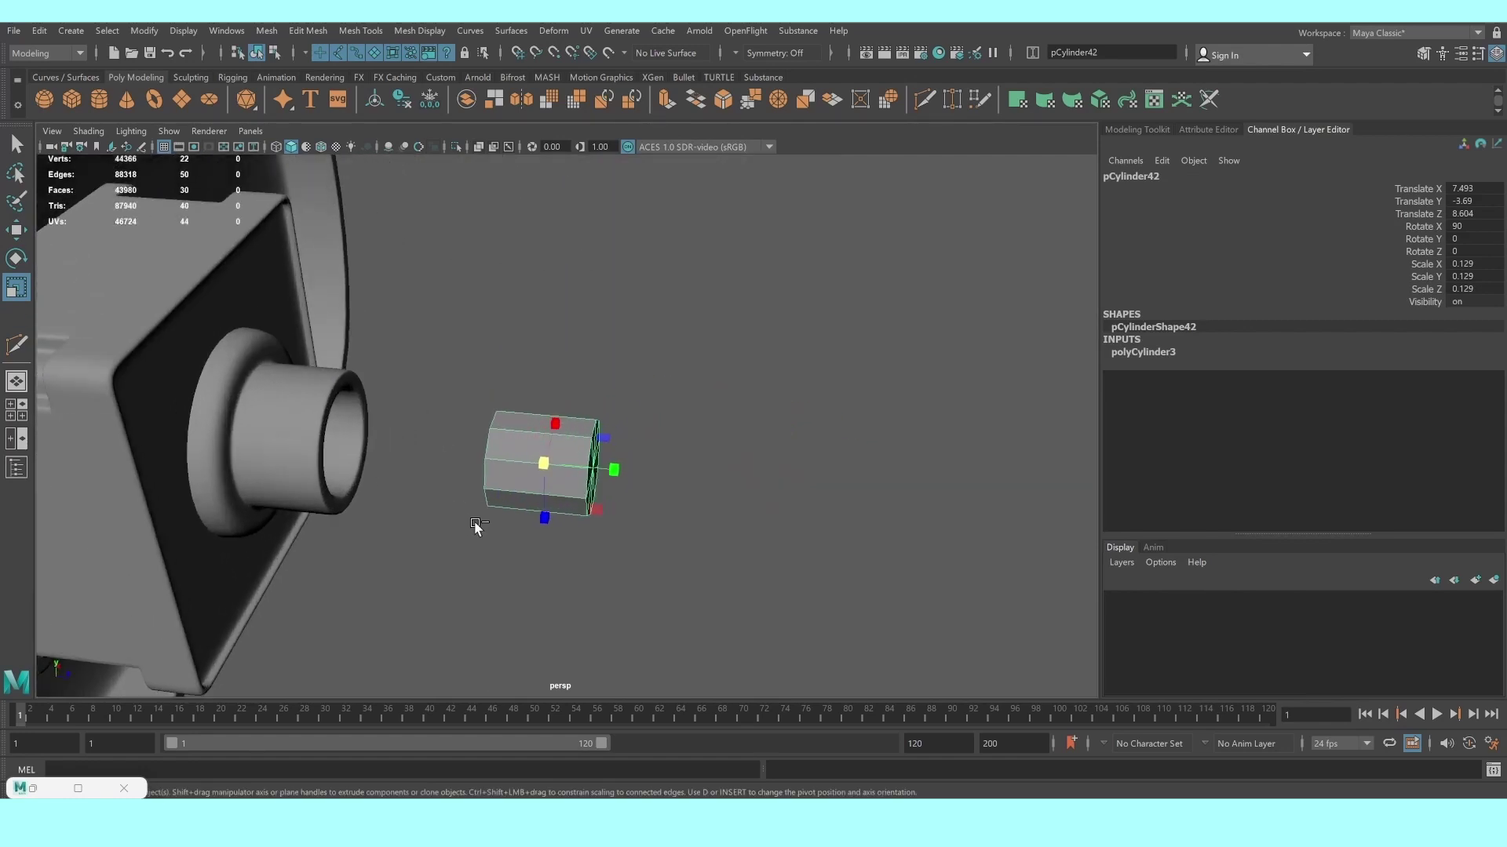
Duplicate the small cylinder, move the copy outward, and delete one end cap of the original
key("ctrl+d")
key("w")
left_click_drag(616, 470, 889, 473)
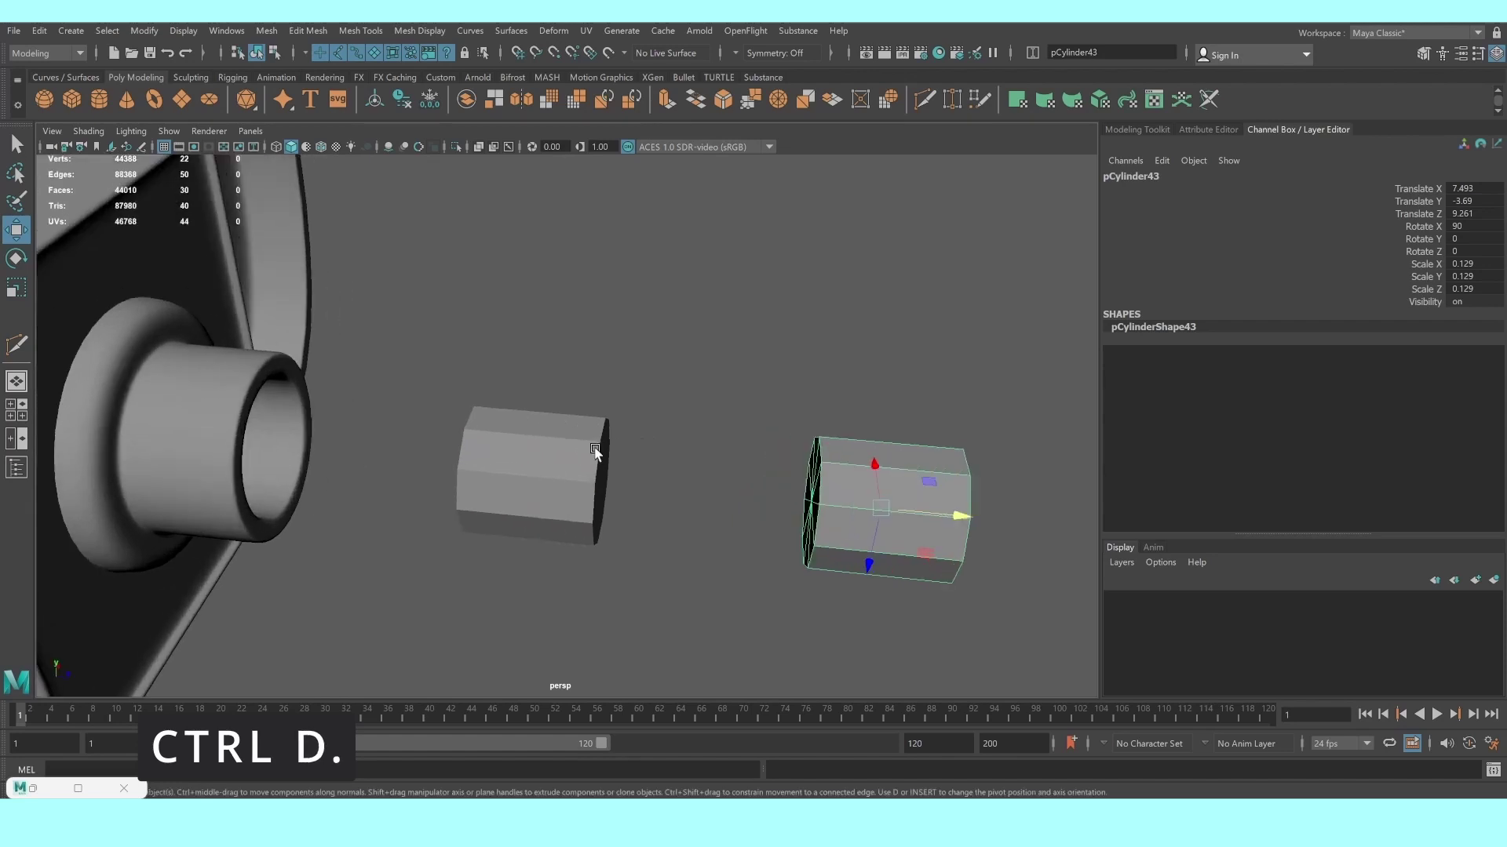
left_click(549, 467)
right_click_drag(550, 459, 553, 453)
mouse_move(553, 452)
left_mouse_down("alt")
mouse_move(495, 421)
mouse_move(547, 565)
left_mouse_up("alt")
mouse_move(698, 367)
left_mouse_down()
mouse_move(572, 579)
mouse_move(538, 556)
mouse_move(551, 558)
left_mouse_up()
key("Delete")
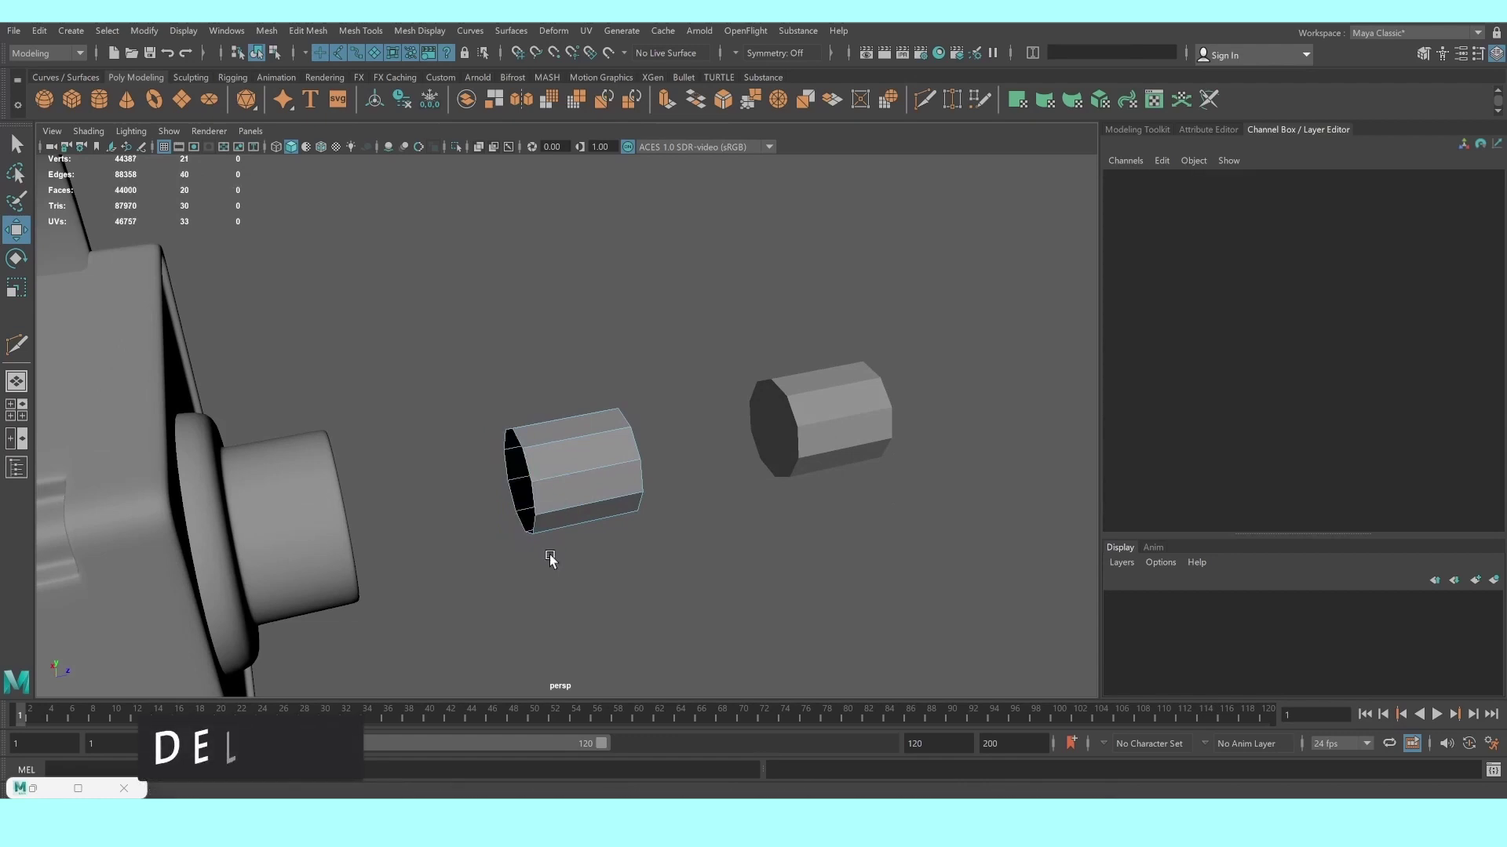
Delete the shaft's remaining end-cap faces and push it back into the hole
right_click_drag(573, 439, 687, 389)
mouse_move(663, 462)
left_mouse_down("alt")
mouse_move(538, 474)
mouse_move(517, 444)
left_mouse_up("alt")
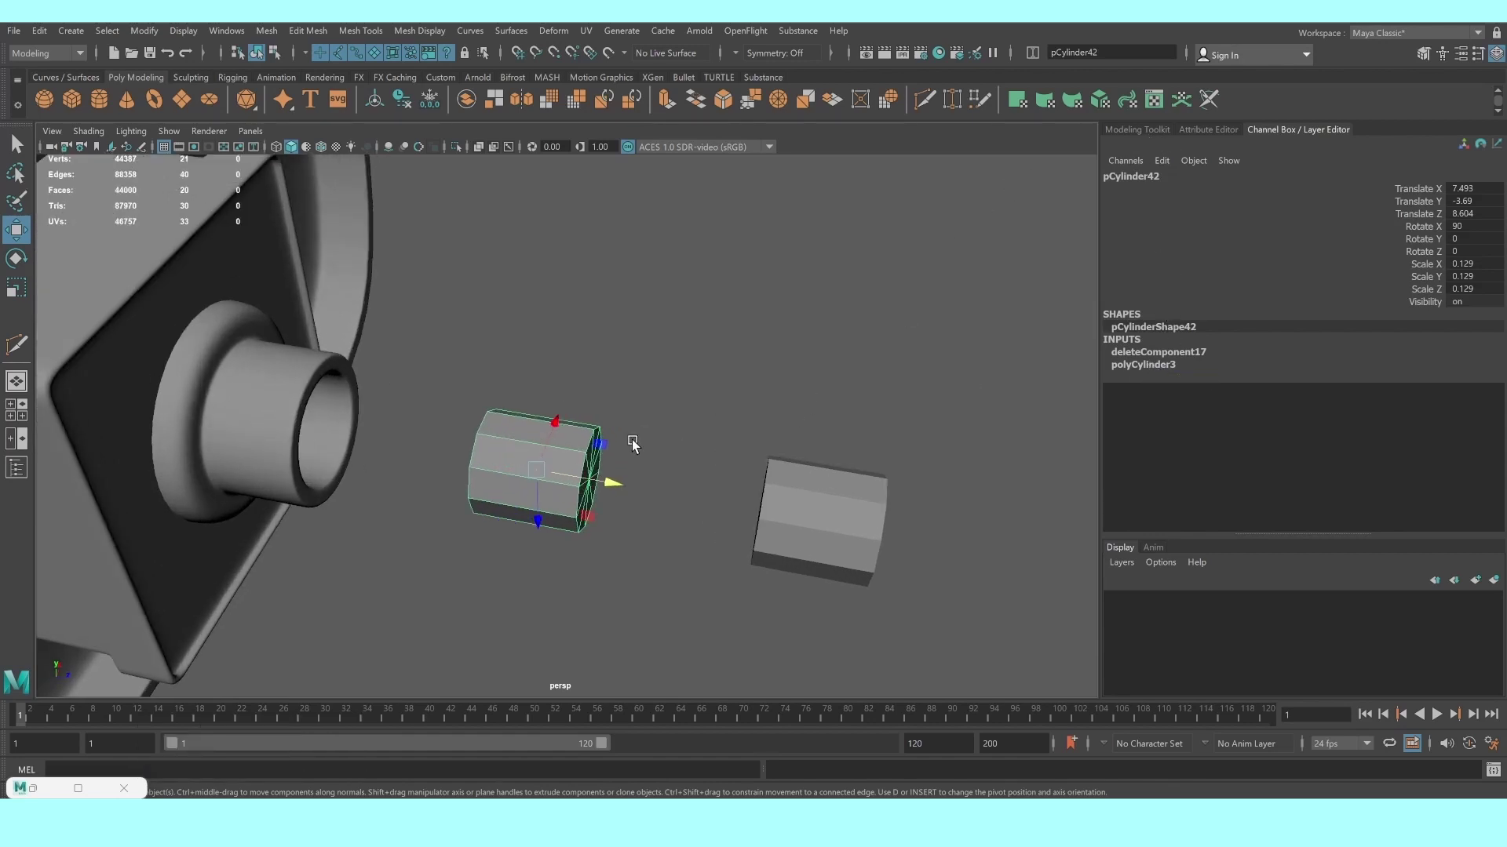
scroll(632, 444, "up", 3)
mouse_move(594, 477)
left_mouse_down("alt")
mouse_move(580, 444)
mouse_move(594, 463)
left_mouse_up("alt")
left_click_drag(751, 620, 749, 618)
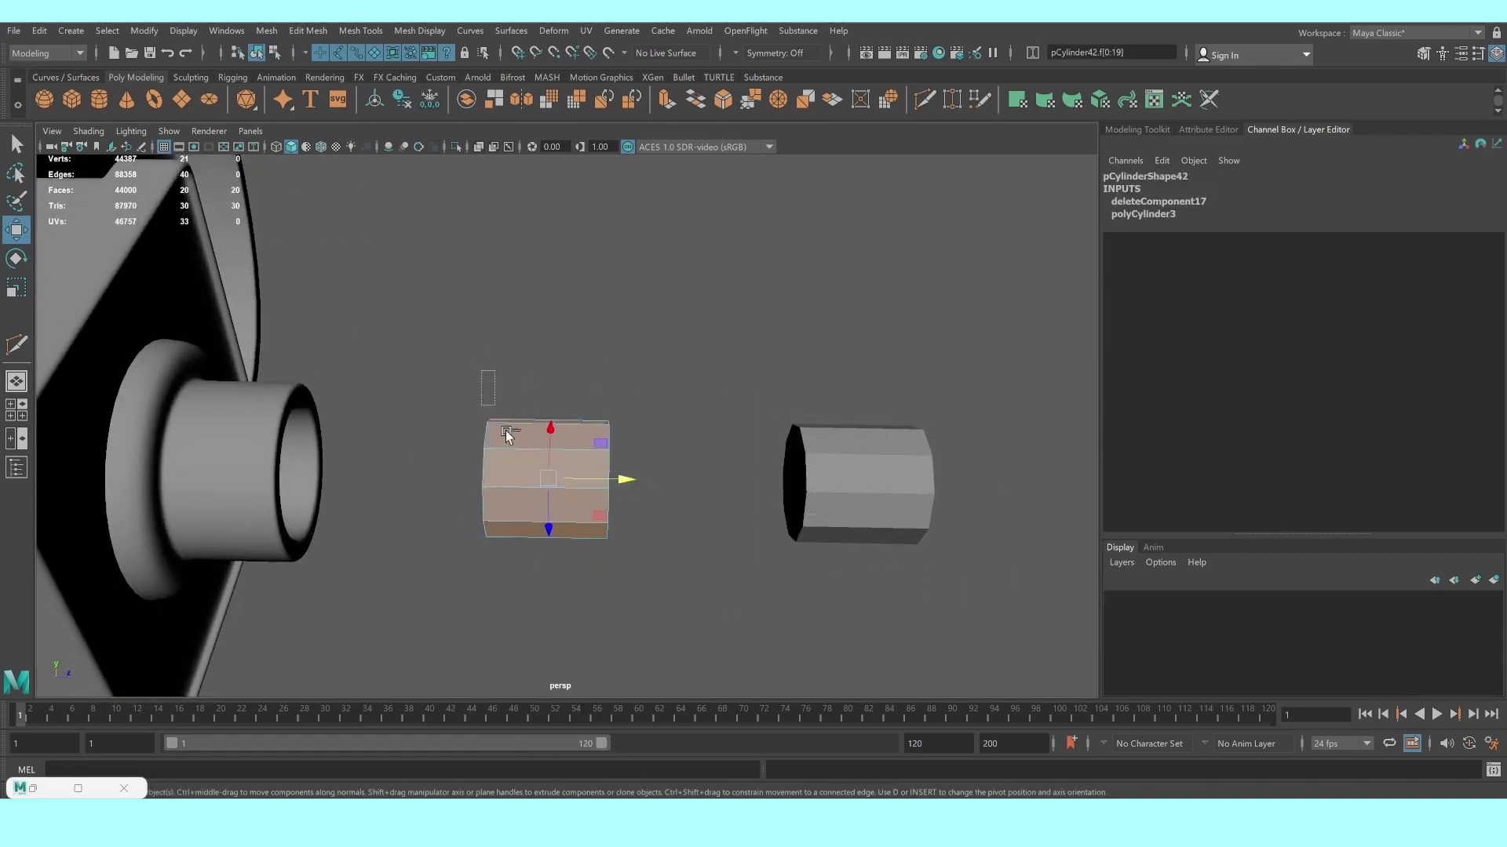
key("Delete")
right_click_drag(570, 411, 581, 518)
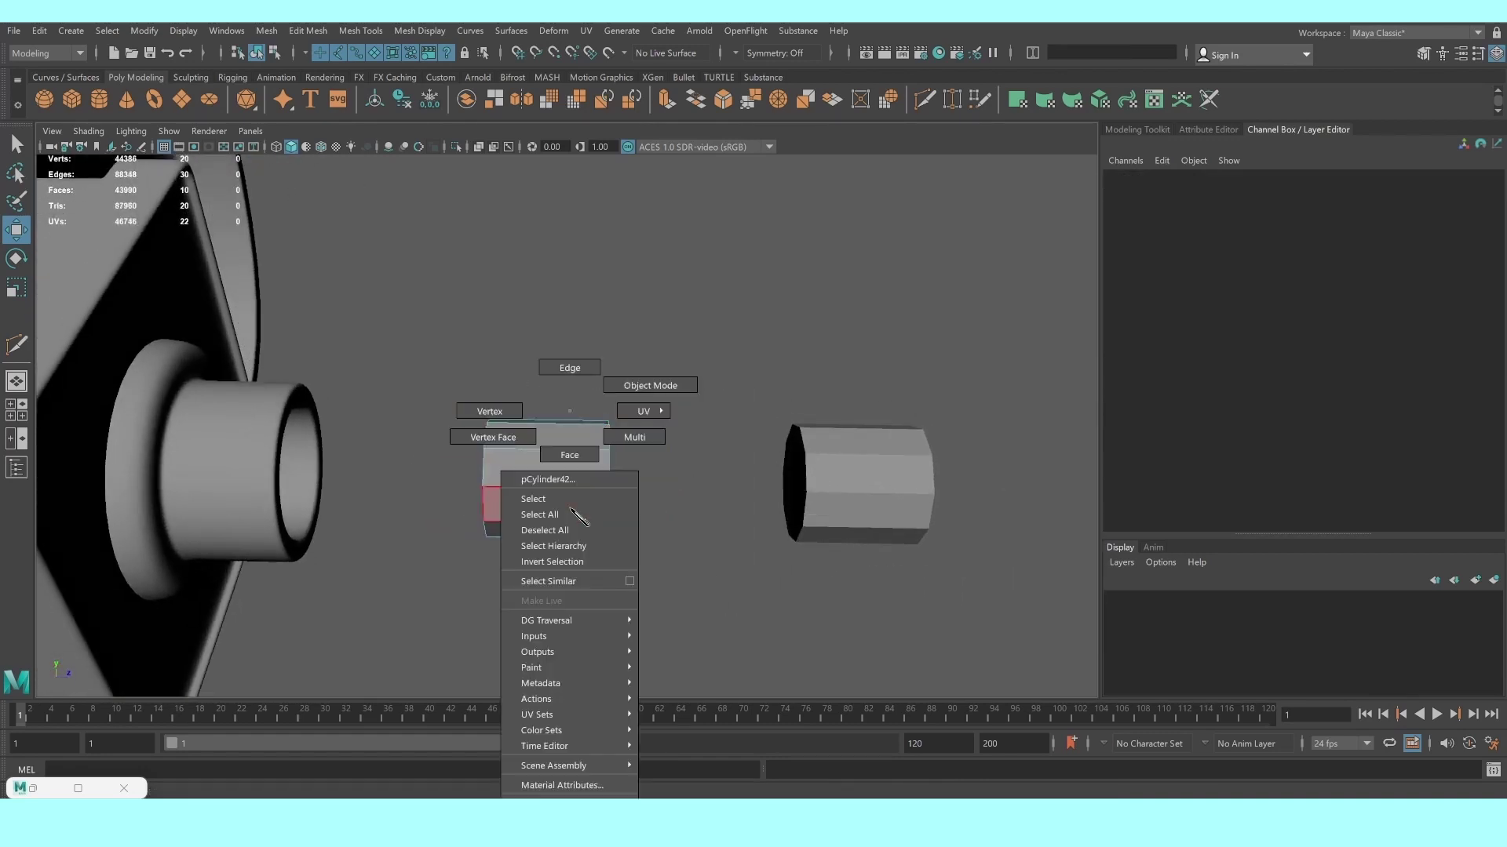
left_click(658, 395)
mouse_move(634, 481)
left_mouse_down()
mouse_move(386, 482)
mouse_move(400, 487)
left_mouse_up()
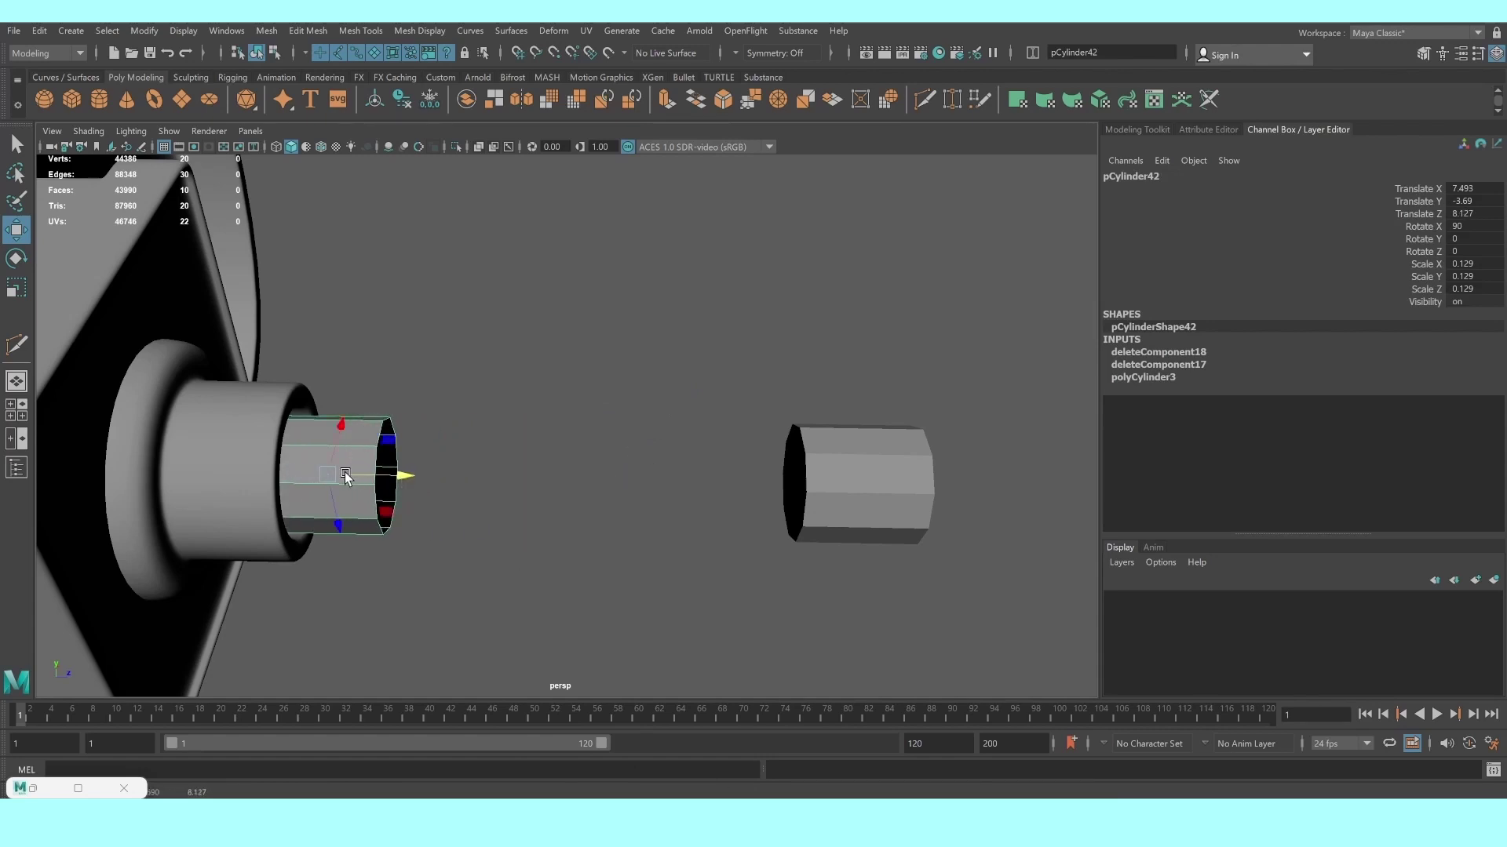
Lengthen the shaft by moving its far end ring of vertices
right_click_drag(354, 411, 360, 483)
right_click_drag(250, 432, 273, 412)
mouse_move(309, 447)
left_mouse_down("alt")
mouse_move(346, 405)
mouse_move(505, 534)
mouse_move(569, 469)
left_mouse_up("alt")
right_click_drag(410, 411, 414, 479)
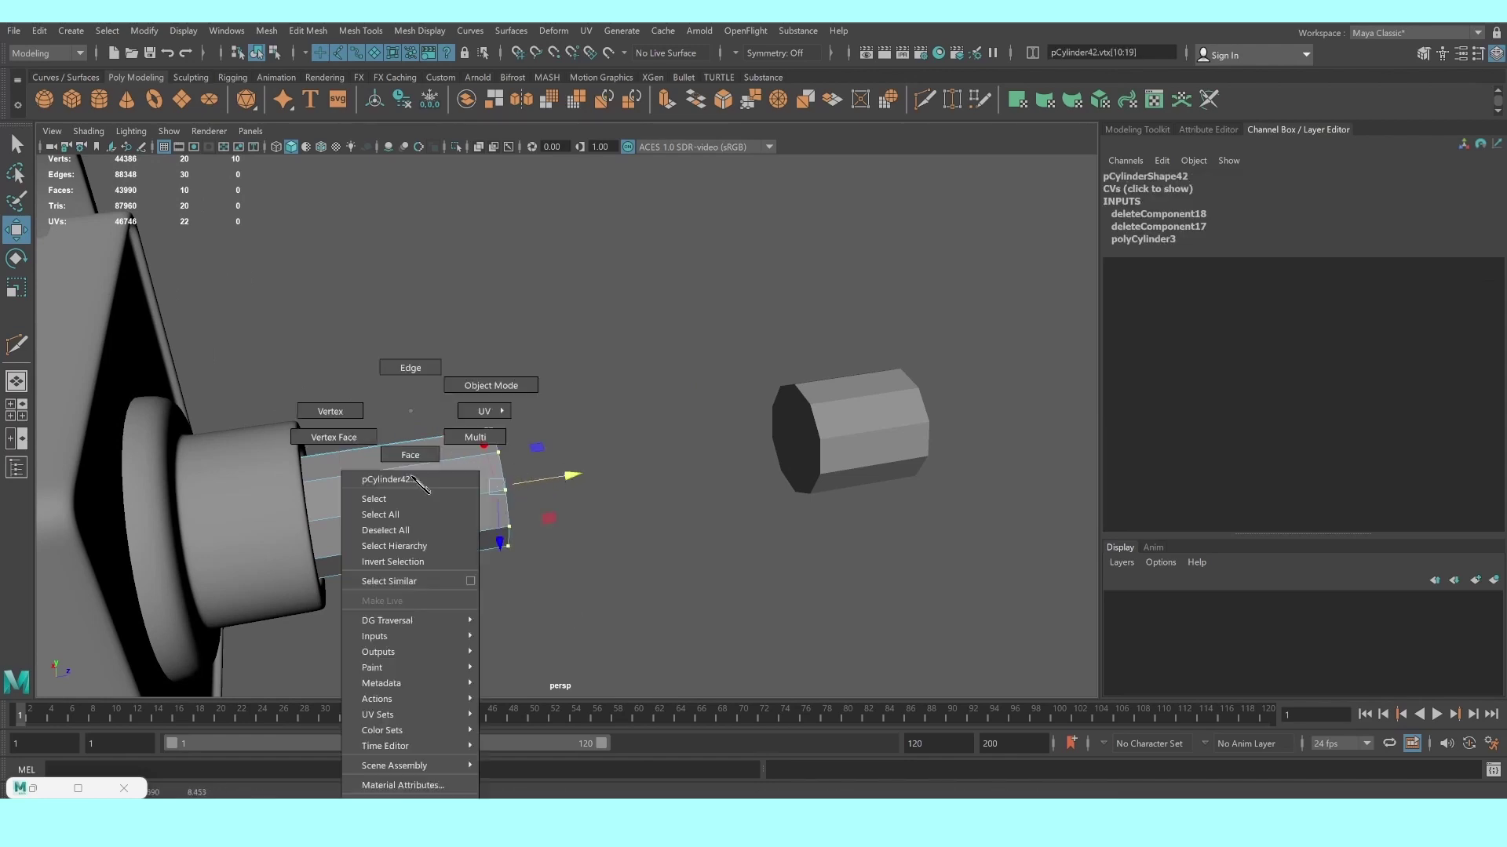
right_click_drag(504, 375, 501, 378)
left_click(500, 379)
Seat the flattened duplicate (0.277/0.041/0.277) as a cap at the shaft's end
mouse_move(500, 378)
left_mouse_down("alt")
mouse_move(538, 447)
mouse_move(491, 491)
left_mouse_up("alt")
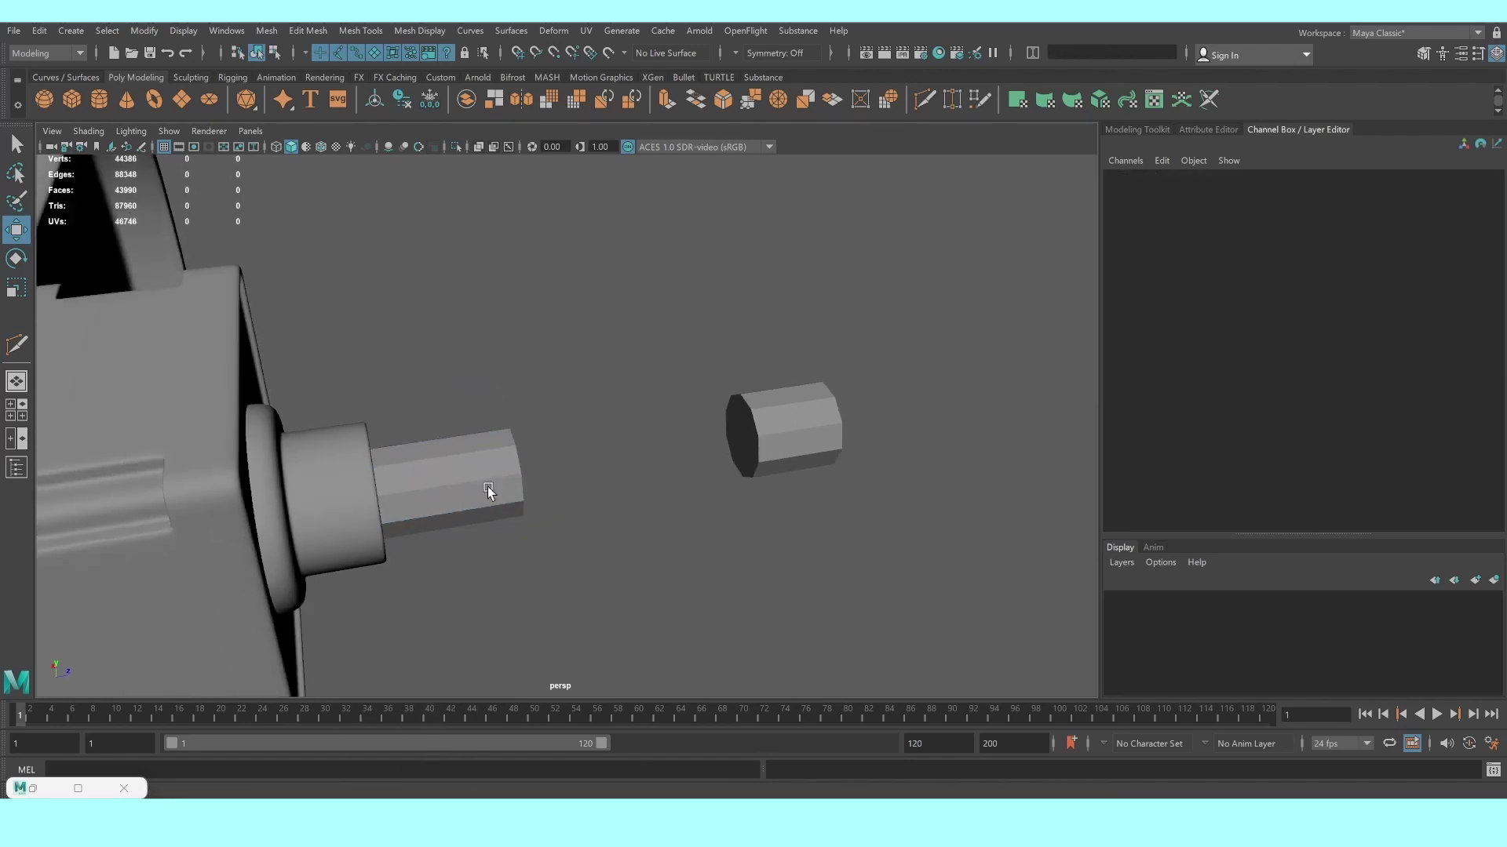
right_click_drag(491, 491, 572, 492, "alt")
left_click_drag(573, 492, 558, 492, "alt")
left_click_drag(886, 428, 885, 450, "alt")
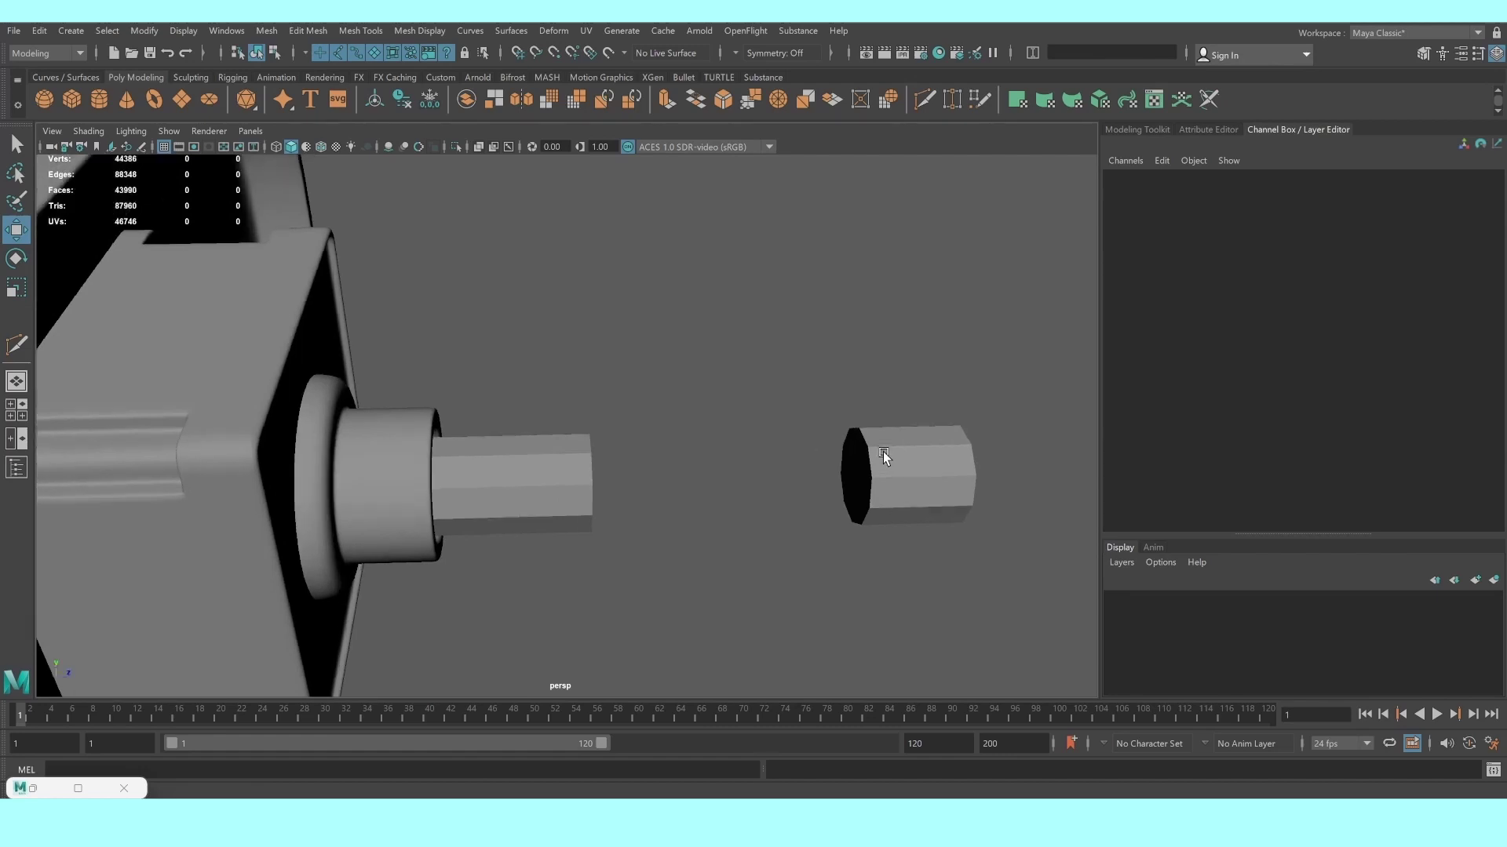
left_click(902, 471)
mouse_move(971, 471)
left_mouse_down()
mouse_move(747, 473)
mouse_move(729, 491)
mouse_move(770, 492)
mouse_move(672, 474)
mouse_move(669, 492)
mouse_move(690, 484)
mouse_move(549, 486)
mouse_move(658, 482)
left_mouse_up()
key("w")
scroll(657, 482, "up", 3)
scroll(657, 481, "up", 3)
Select the knob's flat end cap and pick edges around its rim in edge mode
left_click(506, 463)
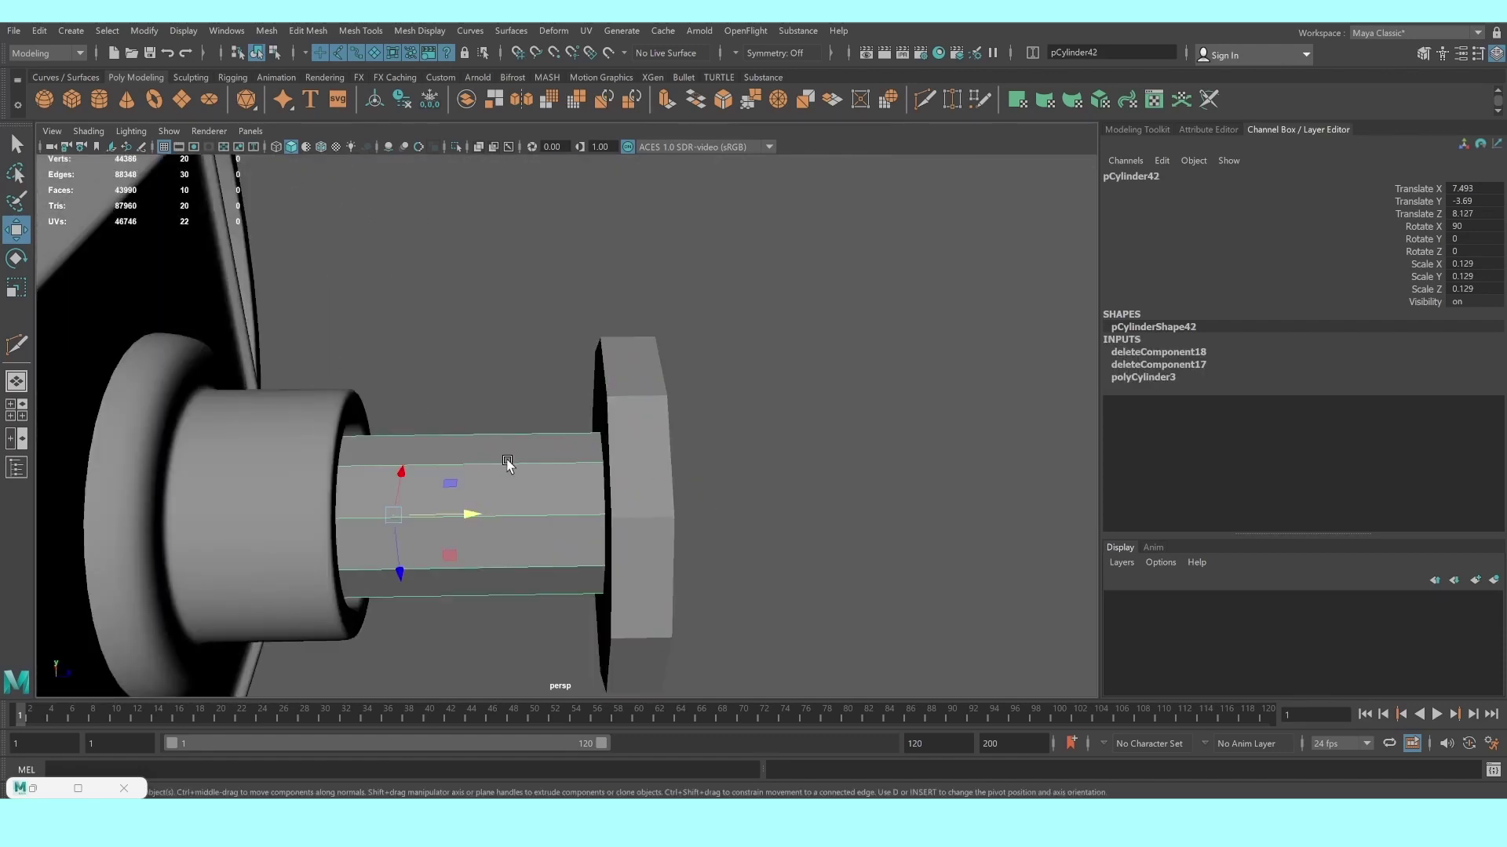
left_click(878, 466)
left_click(656, 460)
right_click_drag(656, 447, 655, 365)
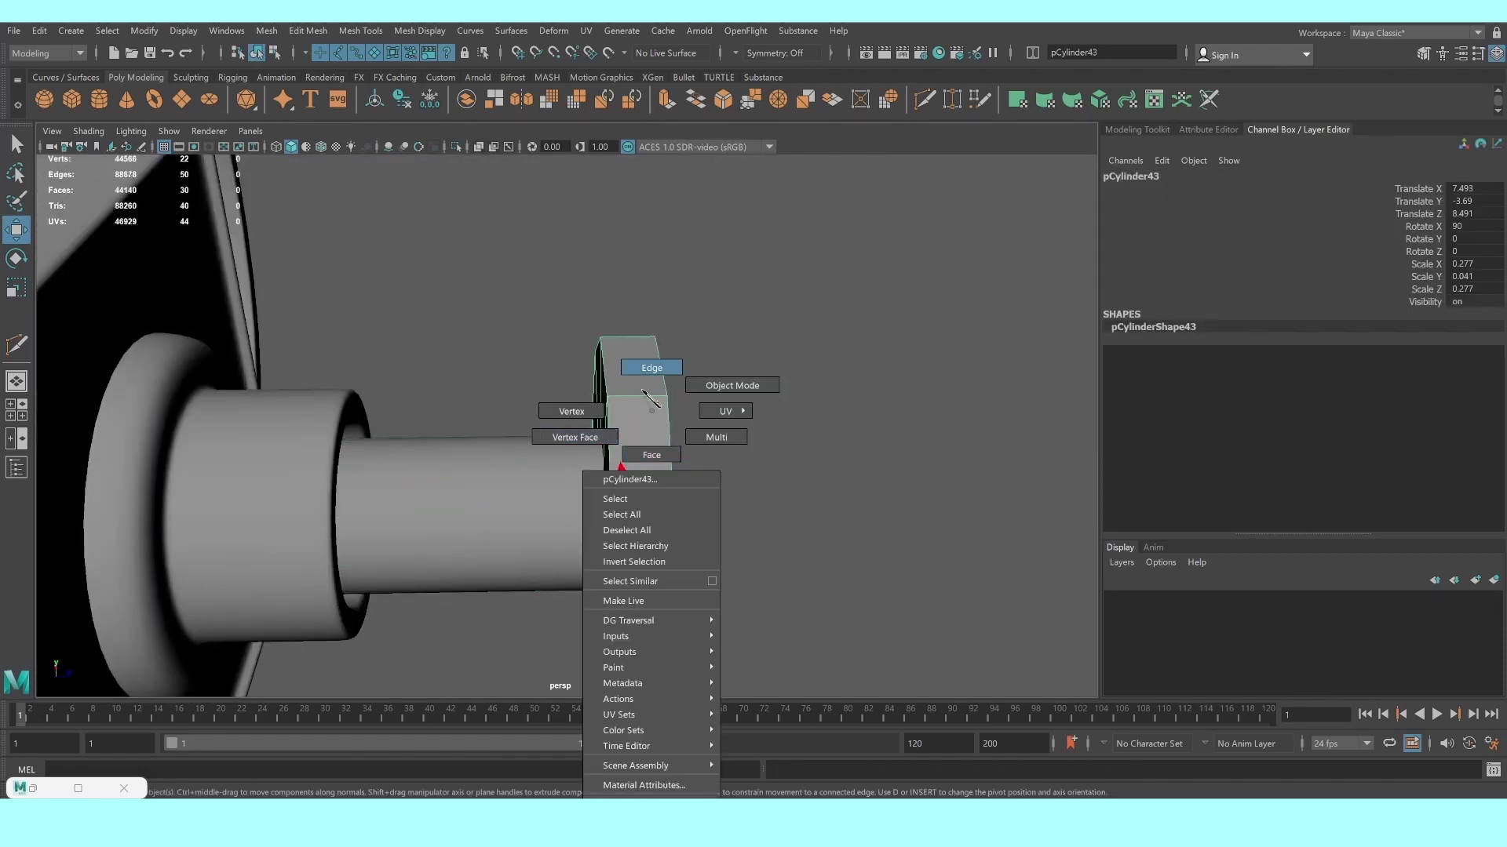
left_click(670, 452)
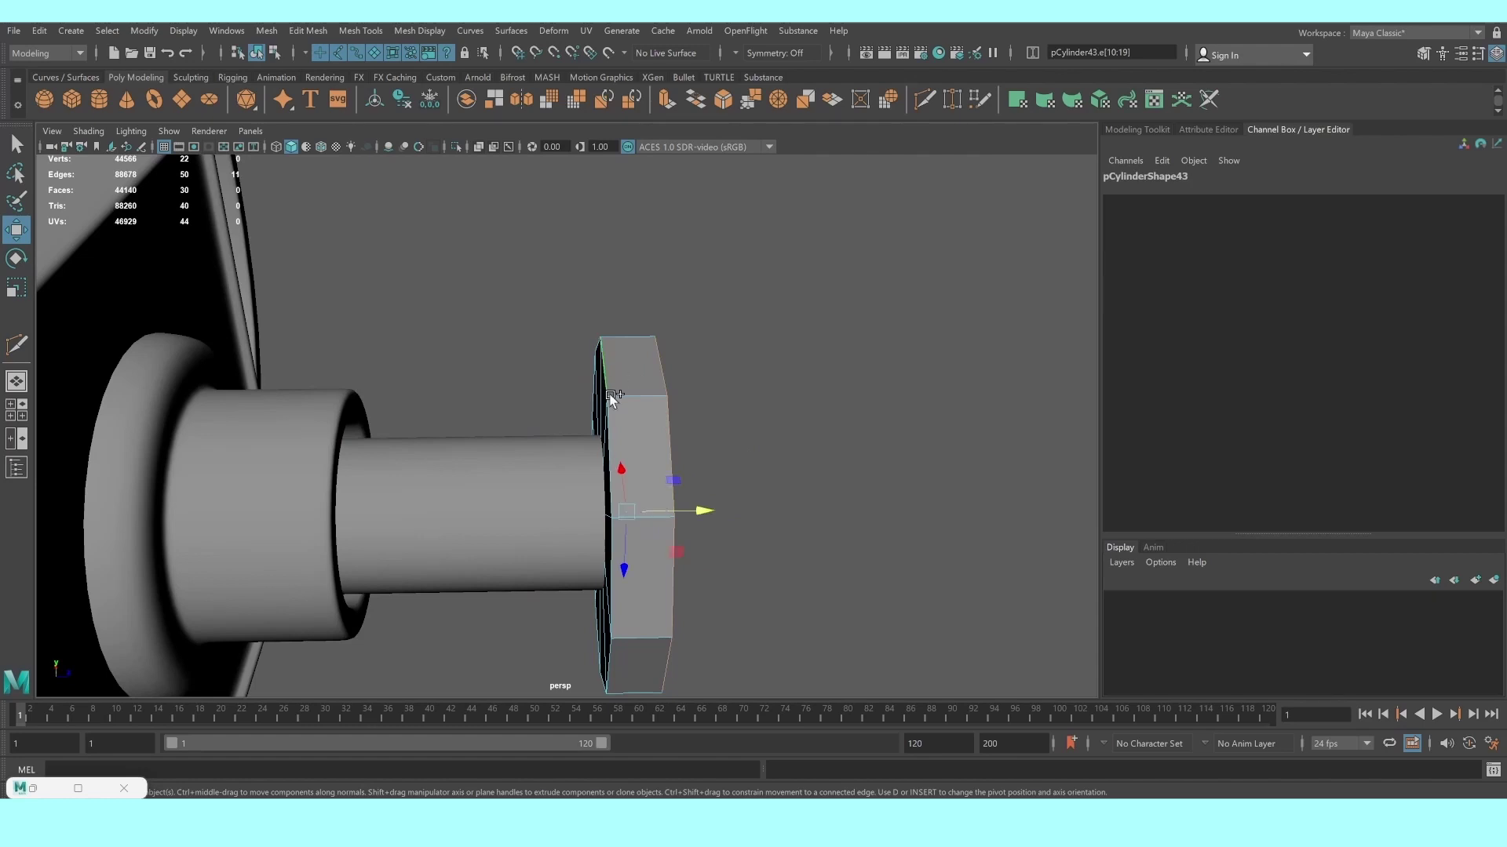
scroll(621, 434, "up", 2)
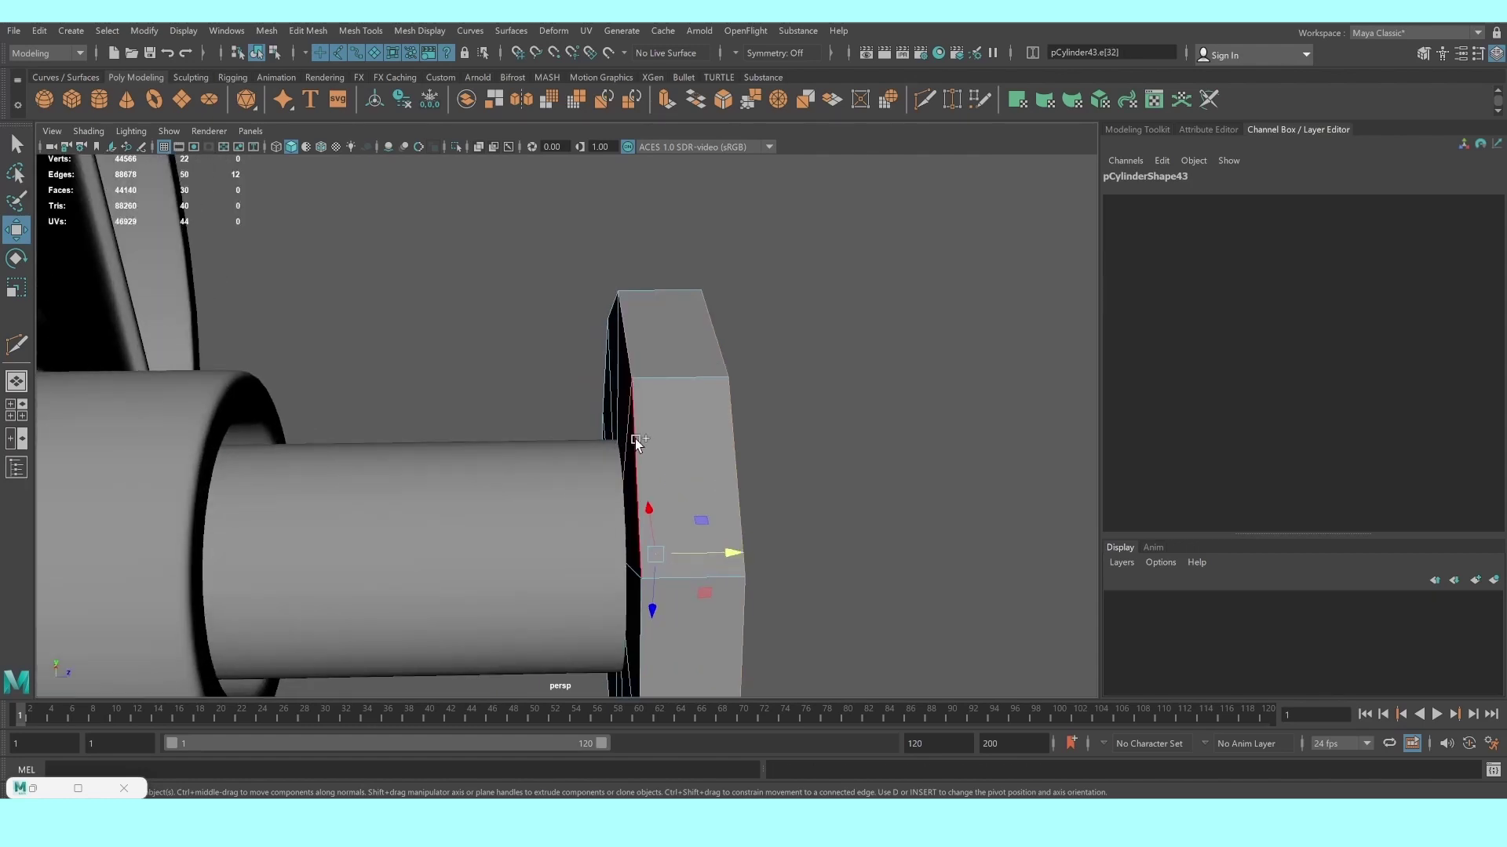
left_click_drag(636, 444, 777, 456, "alt")
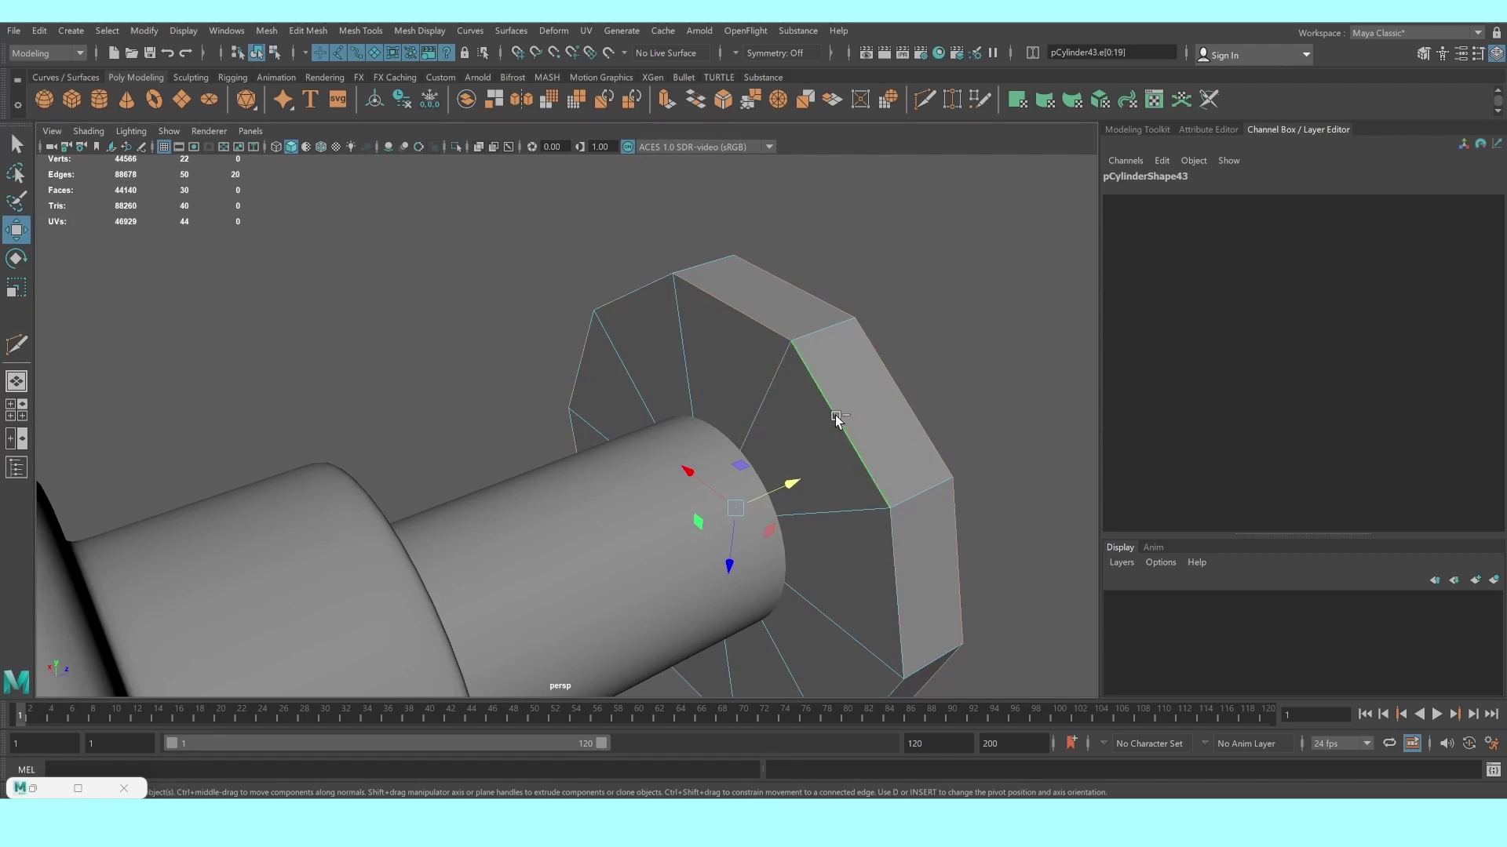
mouse_move(1026, 444)
left_mouse_down("alt")
mouse_move(918, 444)
mouse_move(943, 436)
left_mouse_up("alt")
Try a Bevel on the selected cap edges from the Modeling Toolkit, then undo it
left_click(1140, 129)
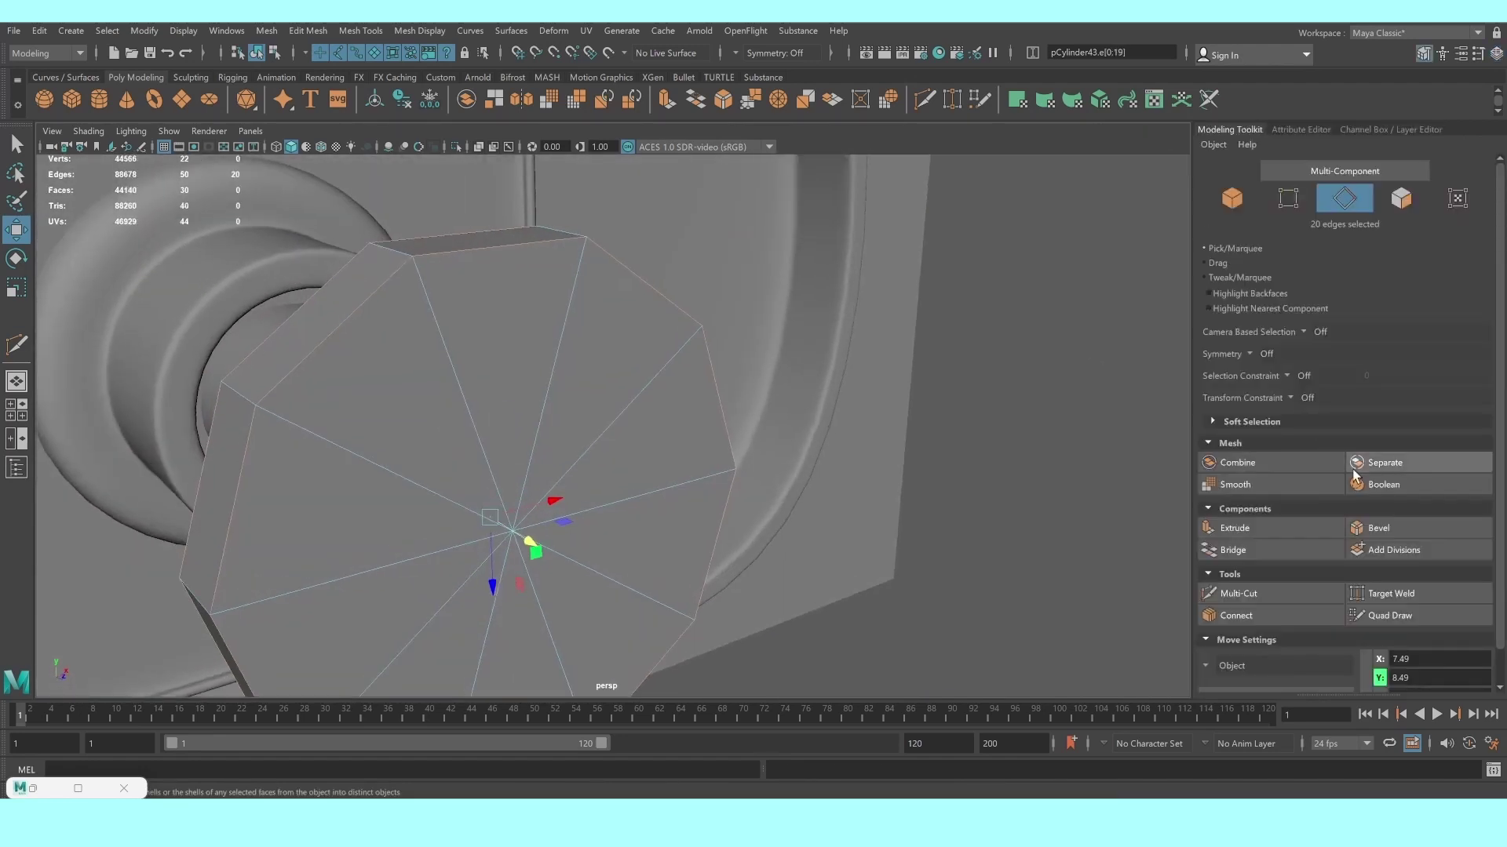
left_click(1380, 514)
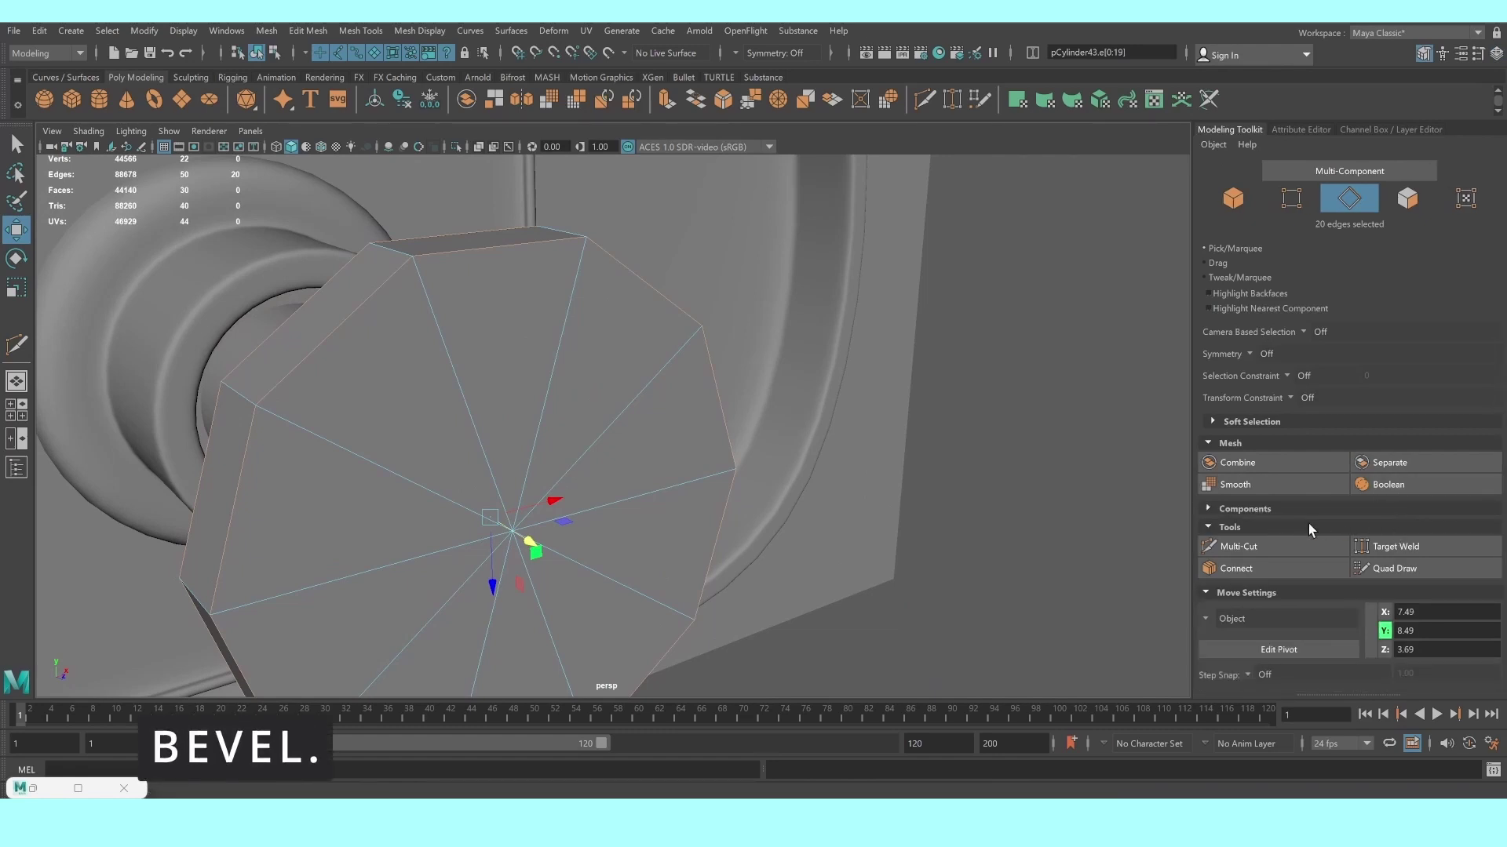
left_click(1228, 510)
left_click(1379, 528)
key("f")
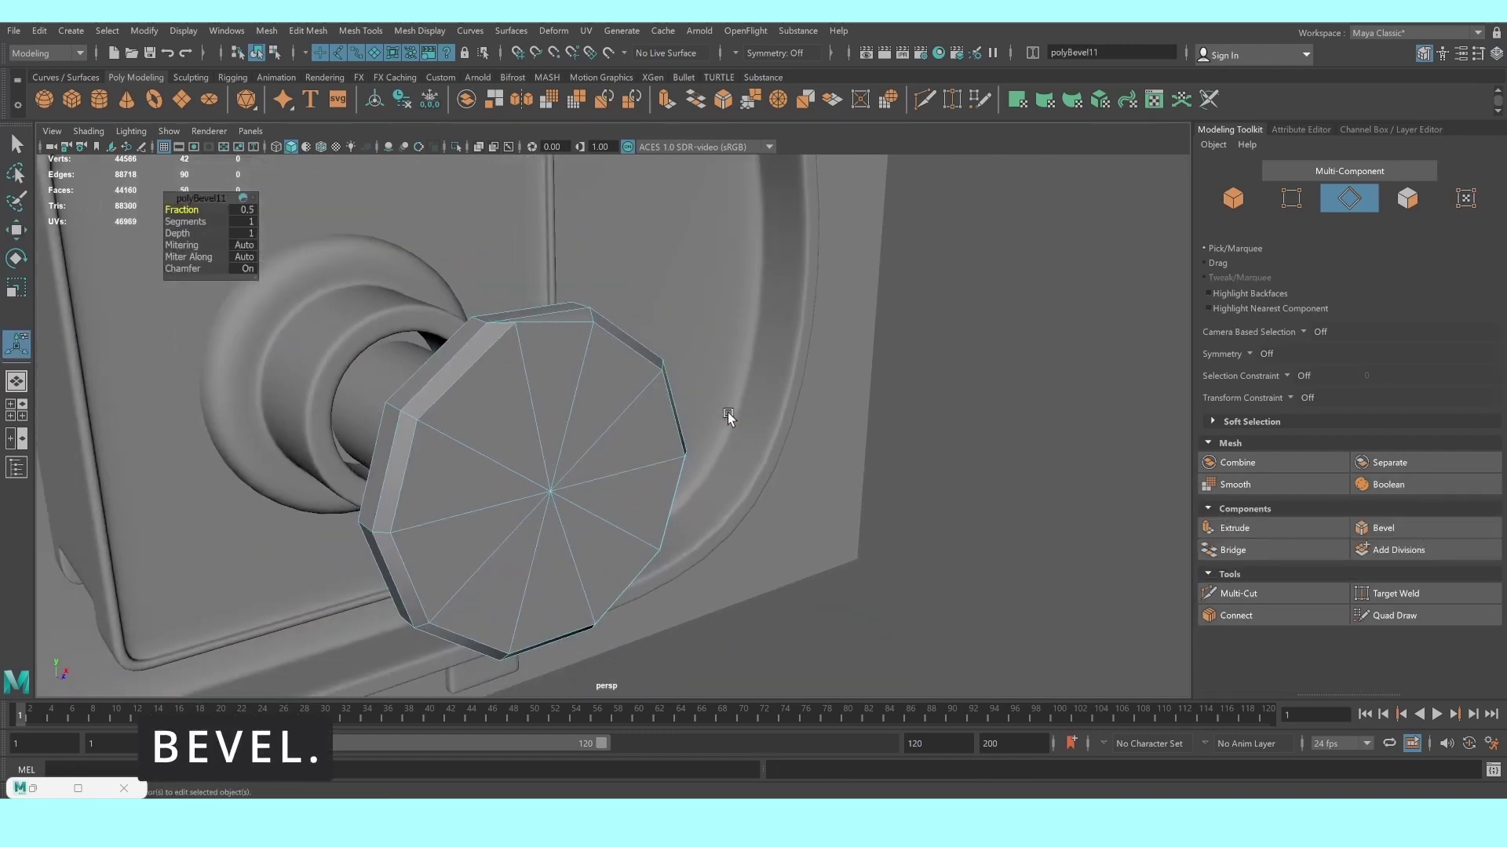
key("ctrl+z")
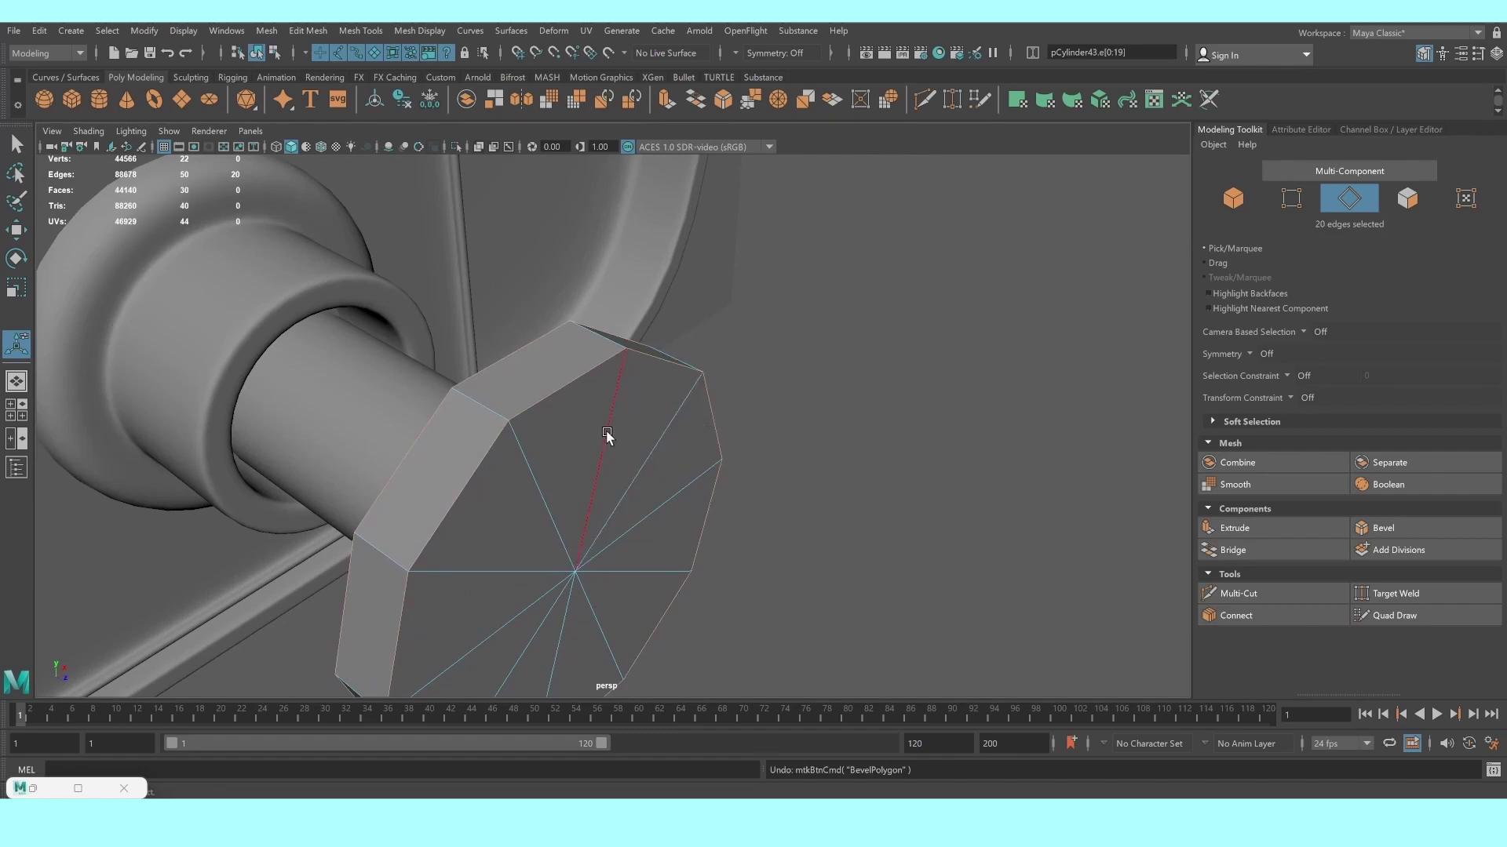
Insert support edge loops near the cap rim with Multi-Cut, then return to object mode
mouse_move(608, 434)
left_mouse_down("alt")
mouse_move(626, 427)
mouse_move(554, 448)
mouse_move(513, 424)
left_mouse_up("alt")
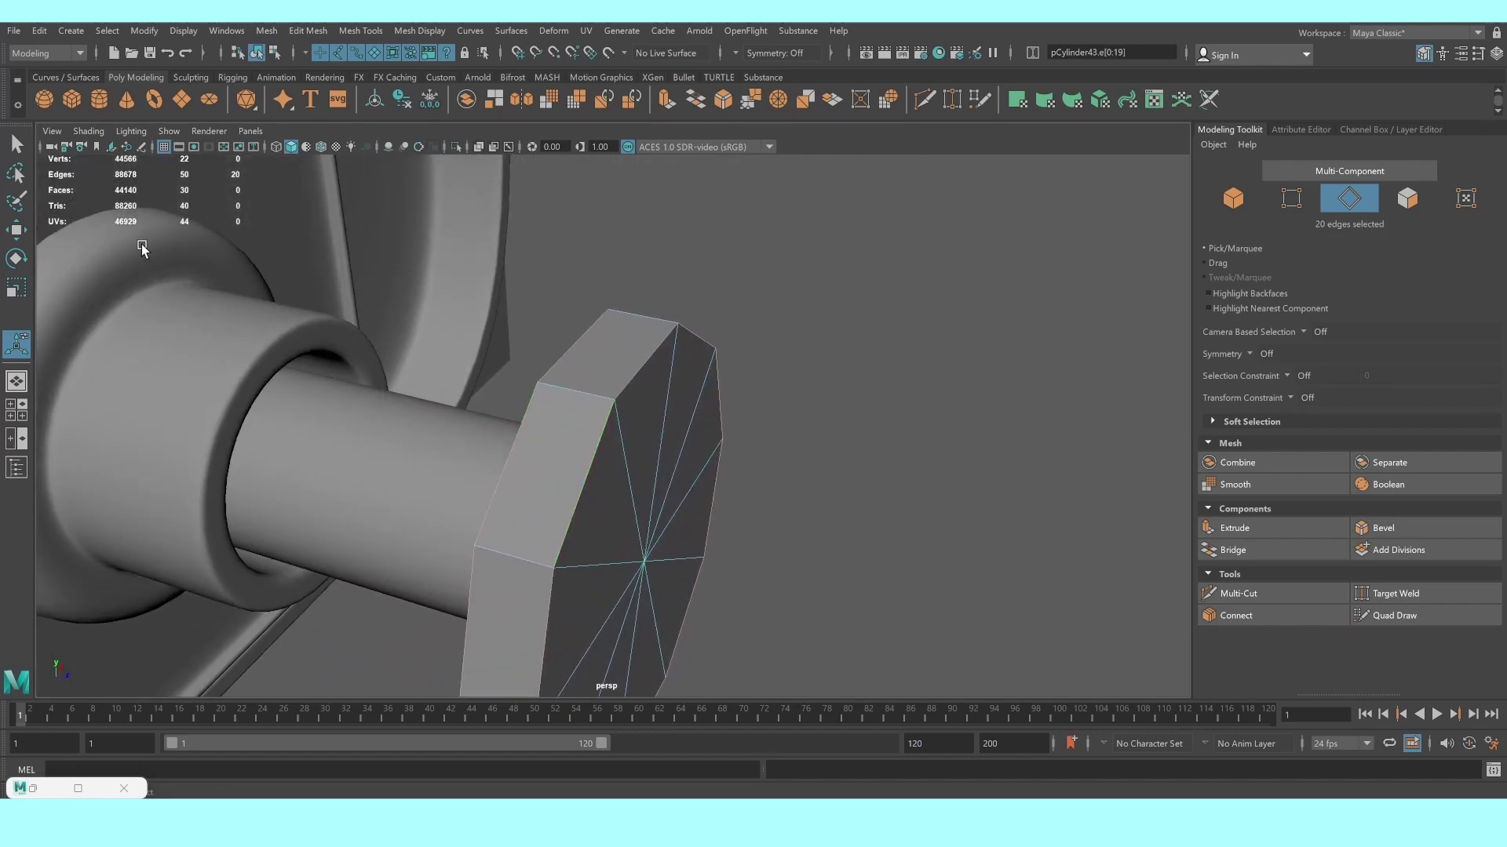
left_click(1236, 594)
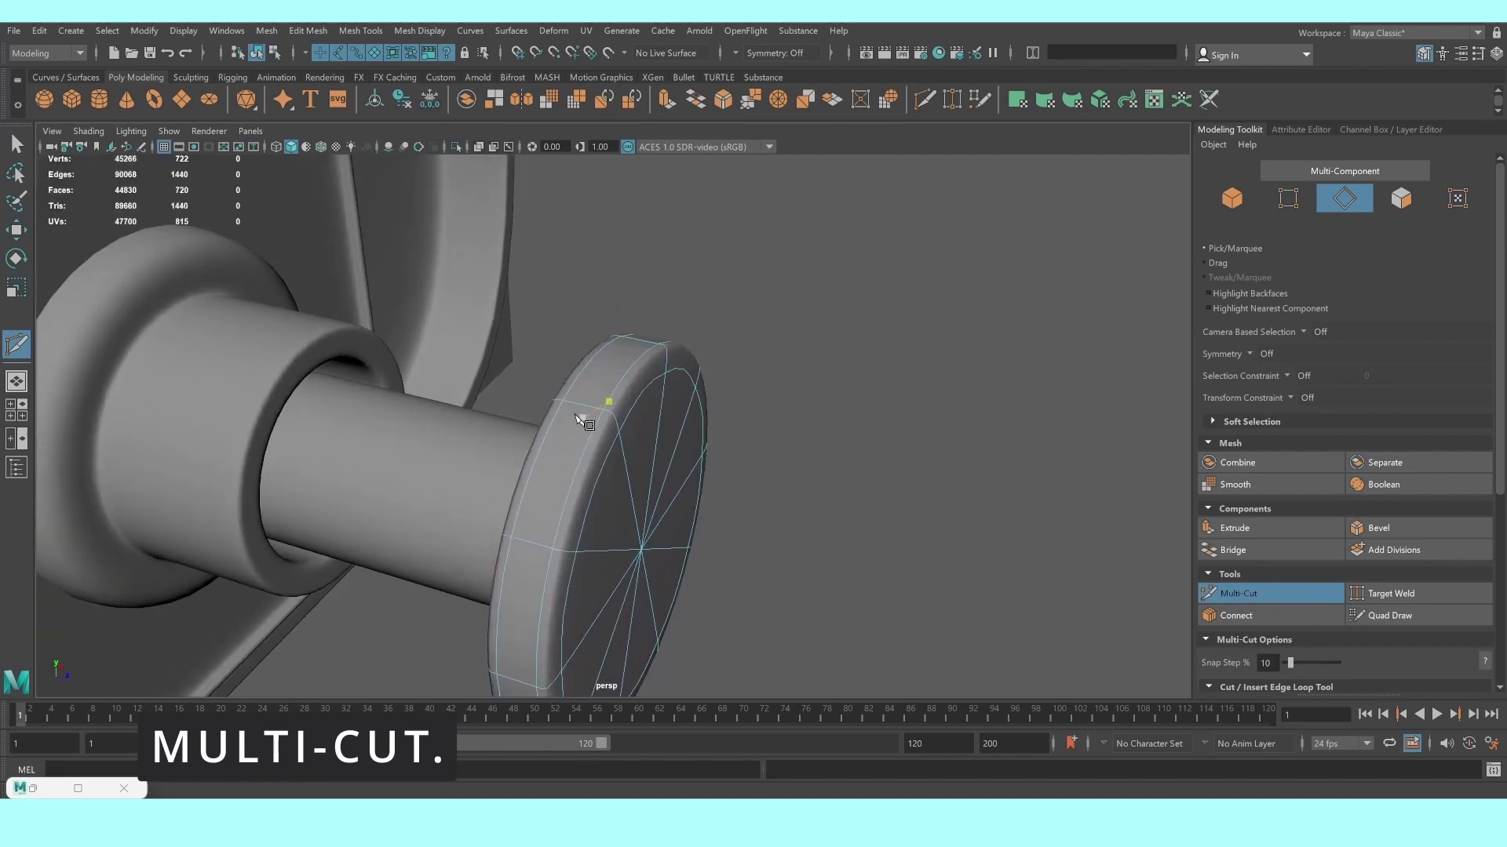
left_click(16, 144)
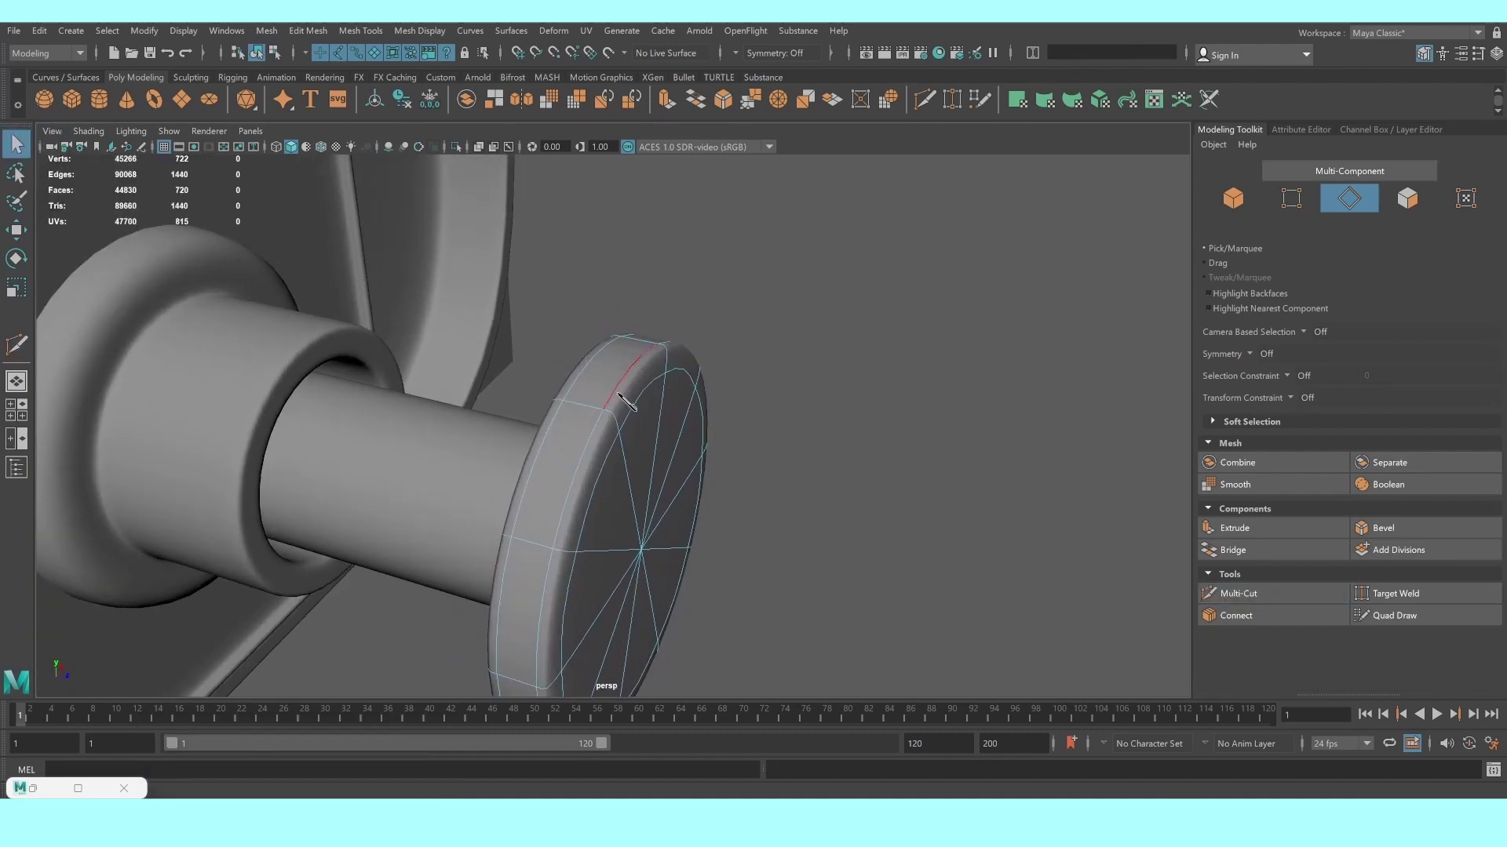
key("F8")
scroll(774, 348, "down", 5)
left_click_drag(770, 352, 477, 380, "alt")
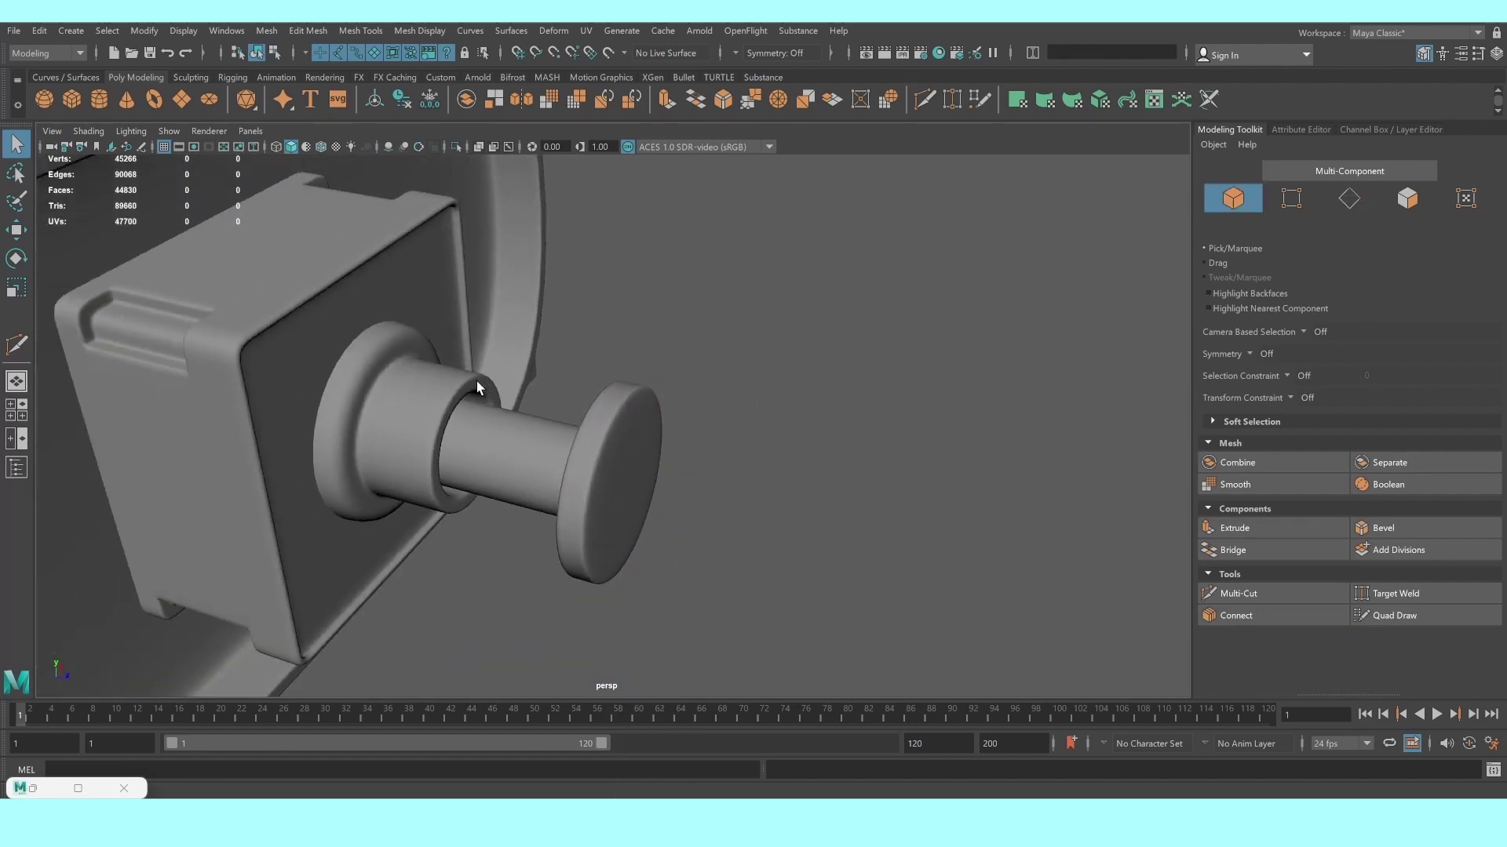
Zoom and orbit to inspect the knob end cap against the front of the box
scroll(477, 379, "up", 3)
scroll(477, 380, "up", 2)
scroll(530, 425, "up", 1)
left_click(584, 443)
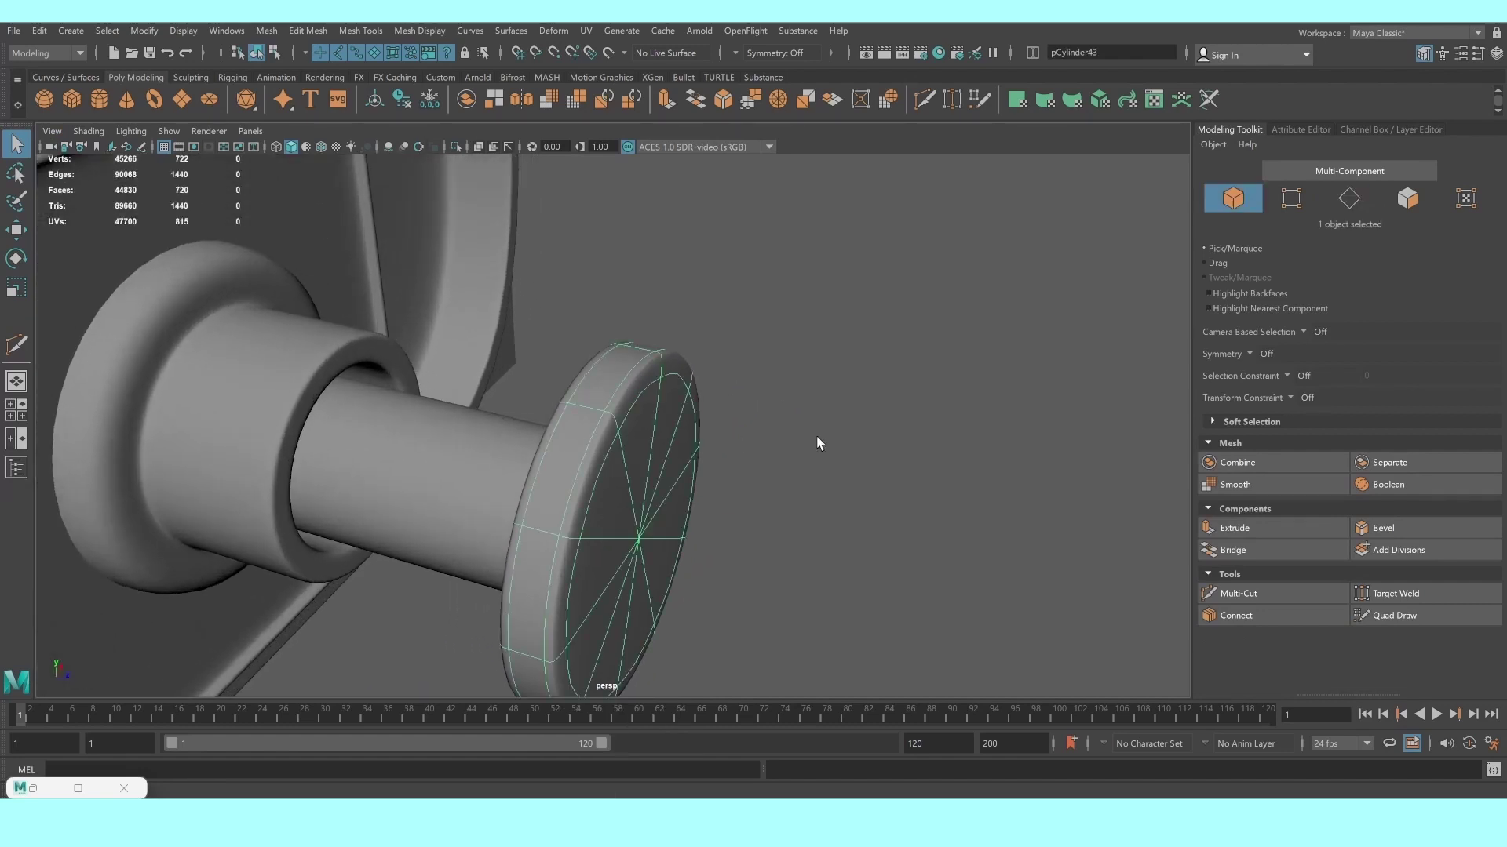
left_click(817, 443)
scroll(784, 447, "down", 2)
mouse_move(747, 449)
left_mouse_down("alt")
mouse_move(663, 437)
mouse_move(811, 430)
mouse_move(579, 431)
left_mouse_up("alt")
scroll(663, 437, "up", 3)
scroll(640, 430, "up", 2)
scroll(639, 430, "down", 2)
Duplicate the knob end cap and scale the copy up into a wide faceted disc
left_click(573, 432)
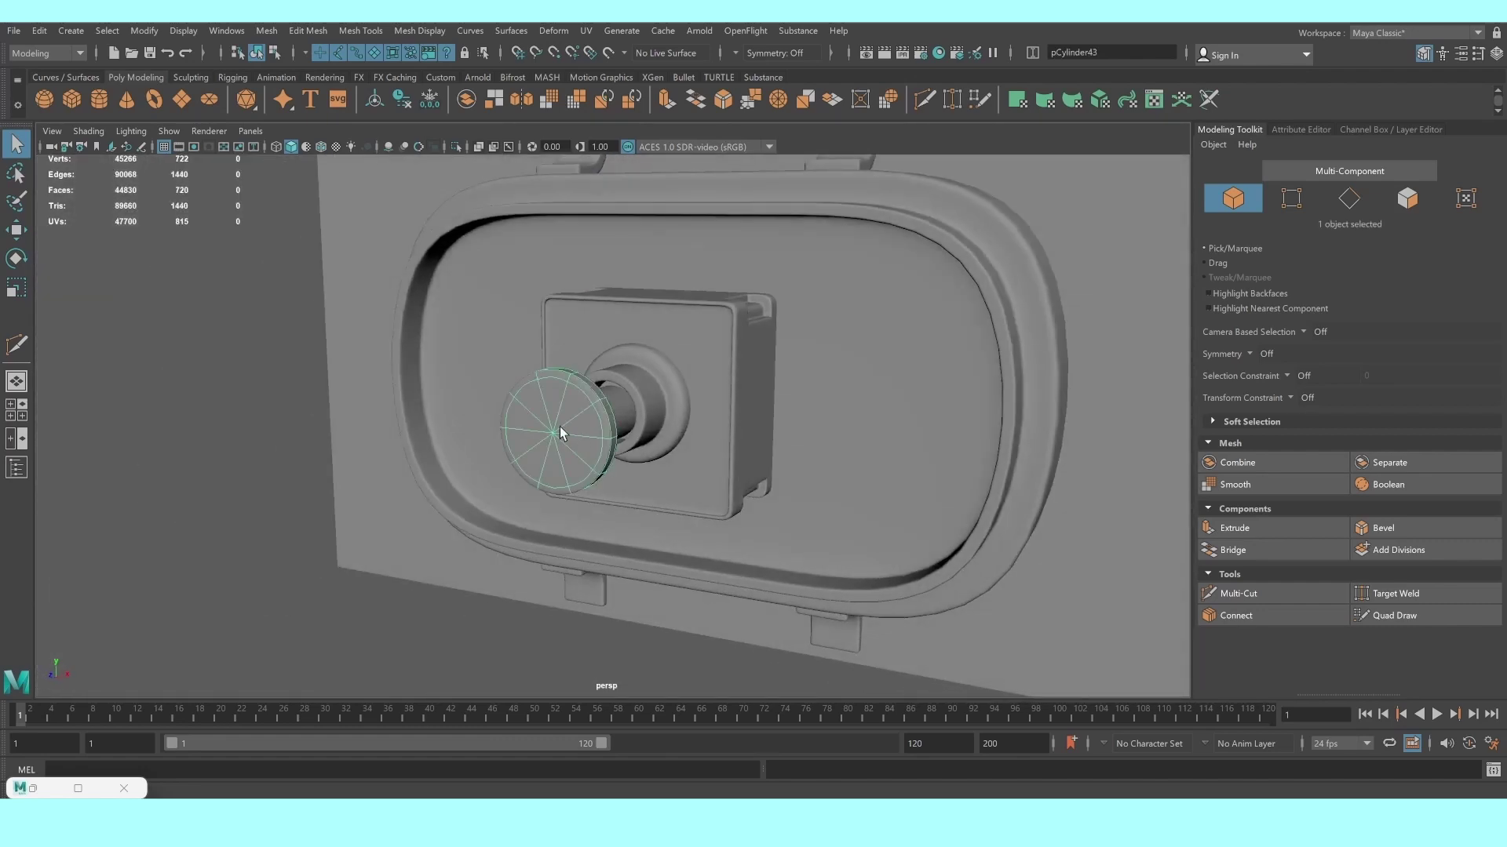
key("ctrl+d")
key("r")
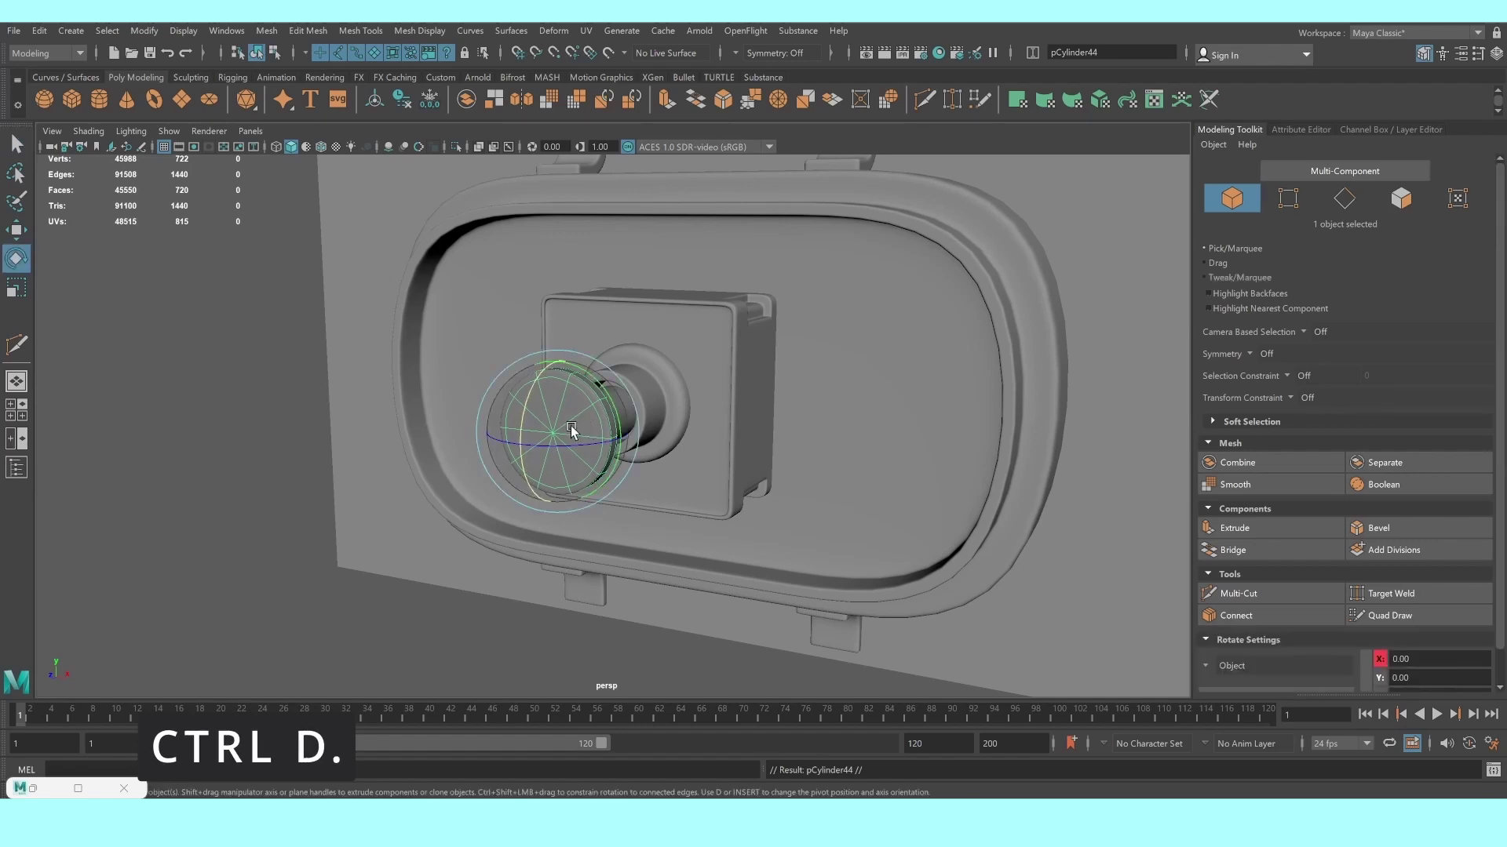
mouse_move(559, 431)
left_mouse_down()
mouse_move(841, 471)
mouse_move(800, 462)
left_mouse_up()
key("1")
Select all faces of both end caps on the enlarged copy and delete them
right_click_drag(668, 375, 737, 404)
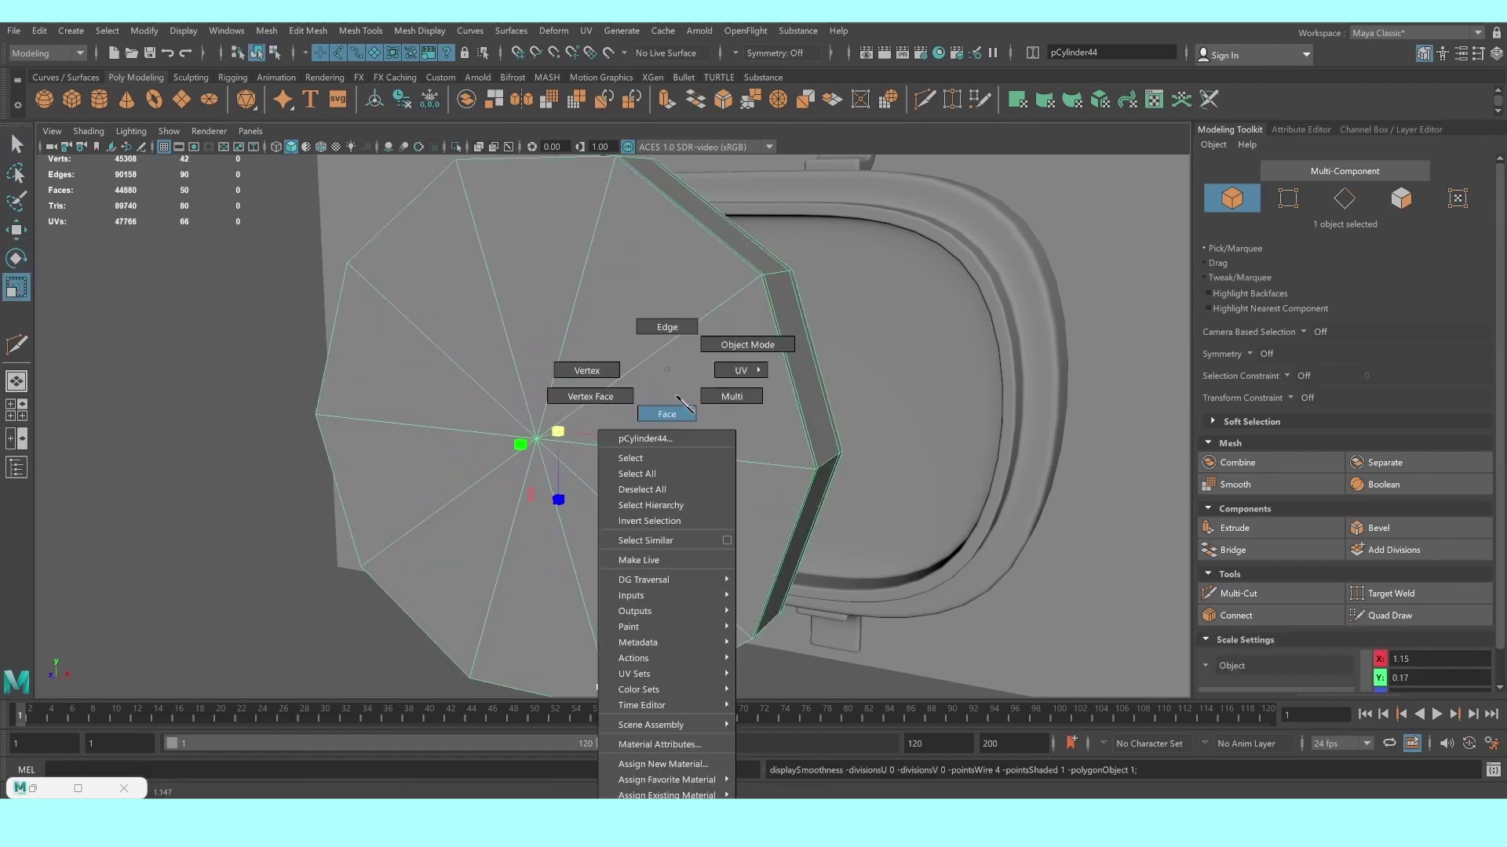
left_click(687, 408)
left_click_drag(687, 408, 656, 383, "alt")
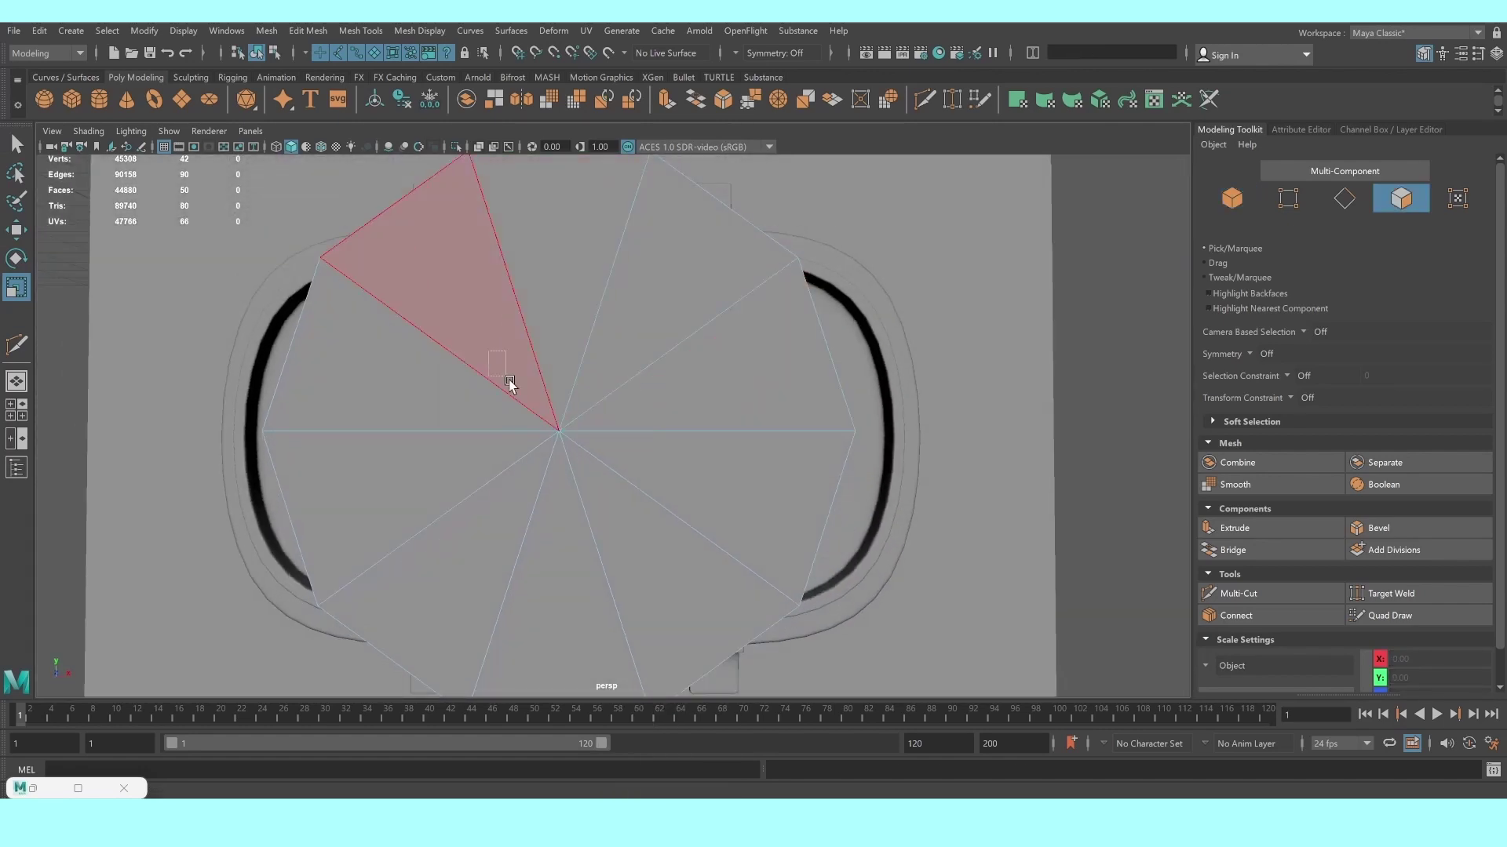
left_click_drag(511, 384, 674, 549)
right_click_drag(673, 549, 709, 554, "alt")
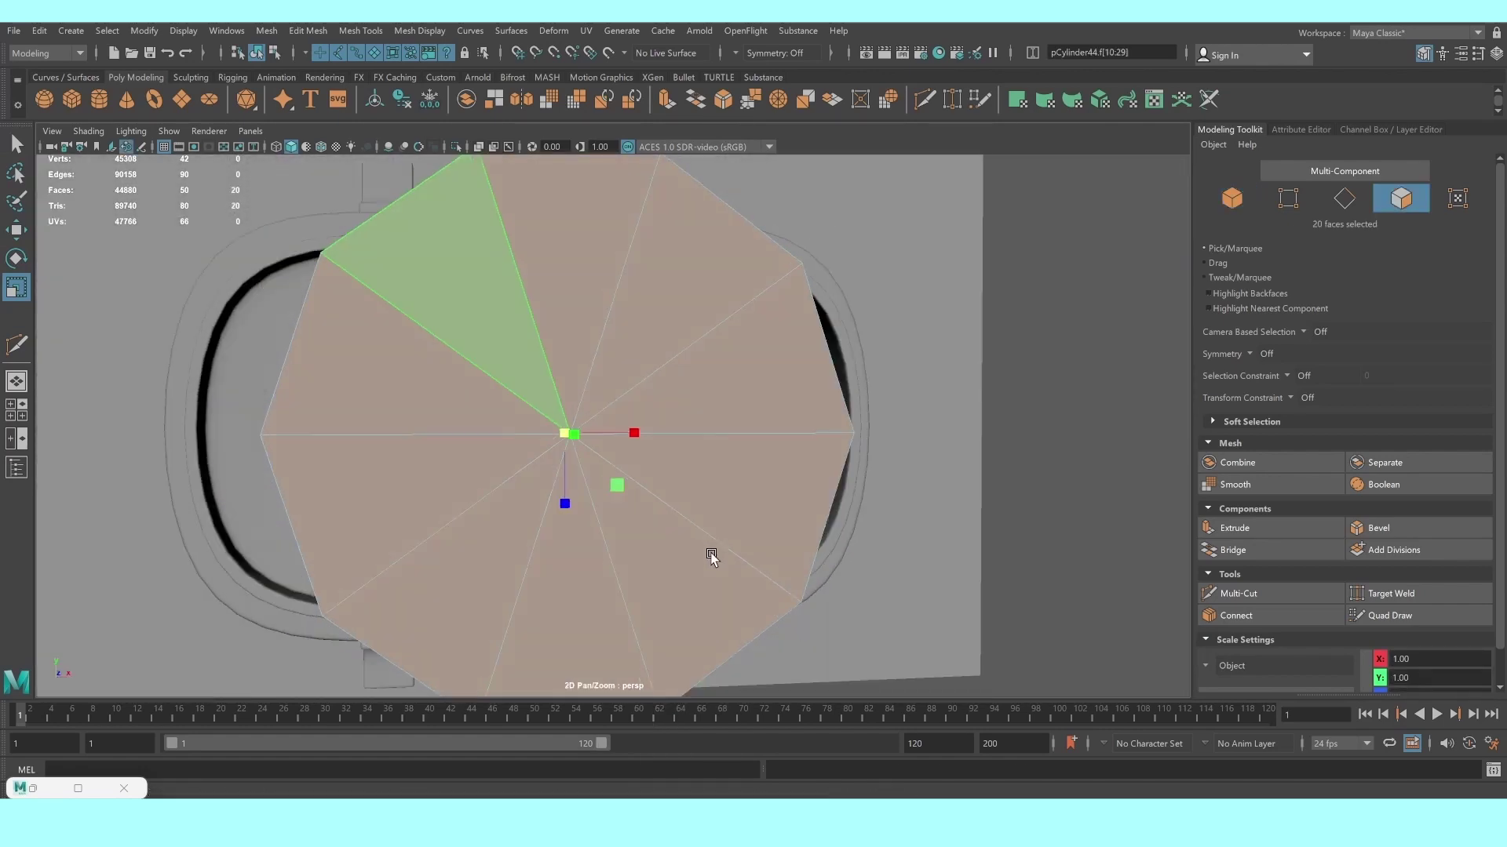
mouse_move(709, 554)
left_mouse_down("alt")
mouse_move(691, 555)
mouse_move(719, 565)
left_mouse_up("alt")
right_click_drag(719, 565, 707, 565, "alt")
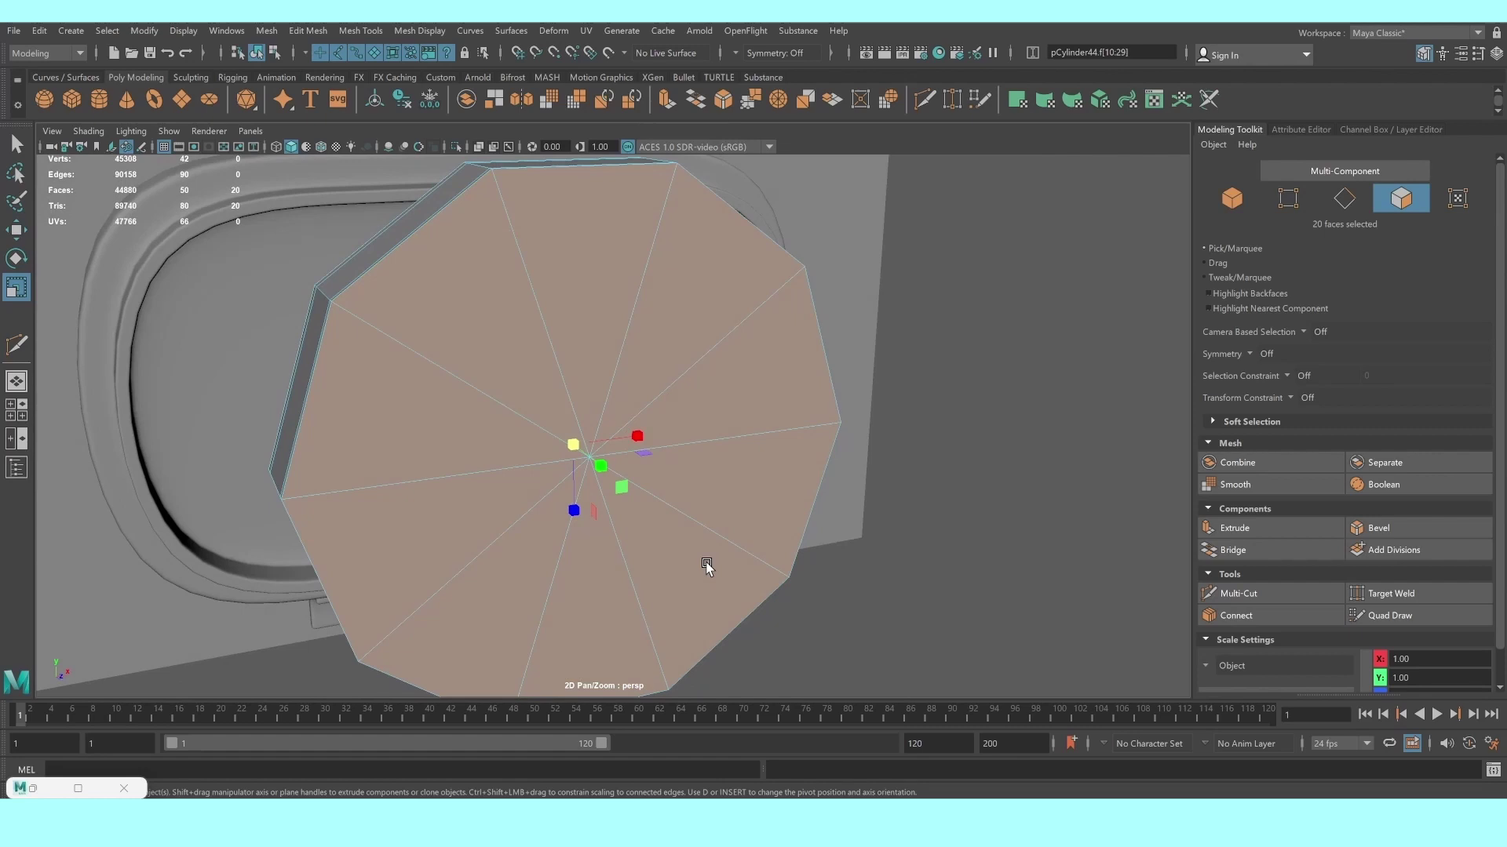
key("Delete")
Return to object mode and select the resulting open ring
mouse_move(818, 387)
right_mouse_down()
mouse_move(876, 366)
mouse_move(915, 424)
right_mouse_up()
mouse_move(915, 423)
left_mouse_down("alt")
mouse_move(798, 440)
mouse_move(831, 448)
mouse_move(699, 448)
left_mouse_up("alt")
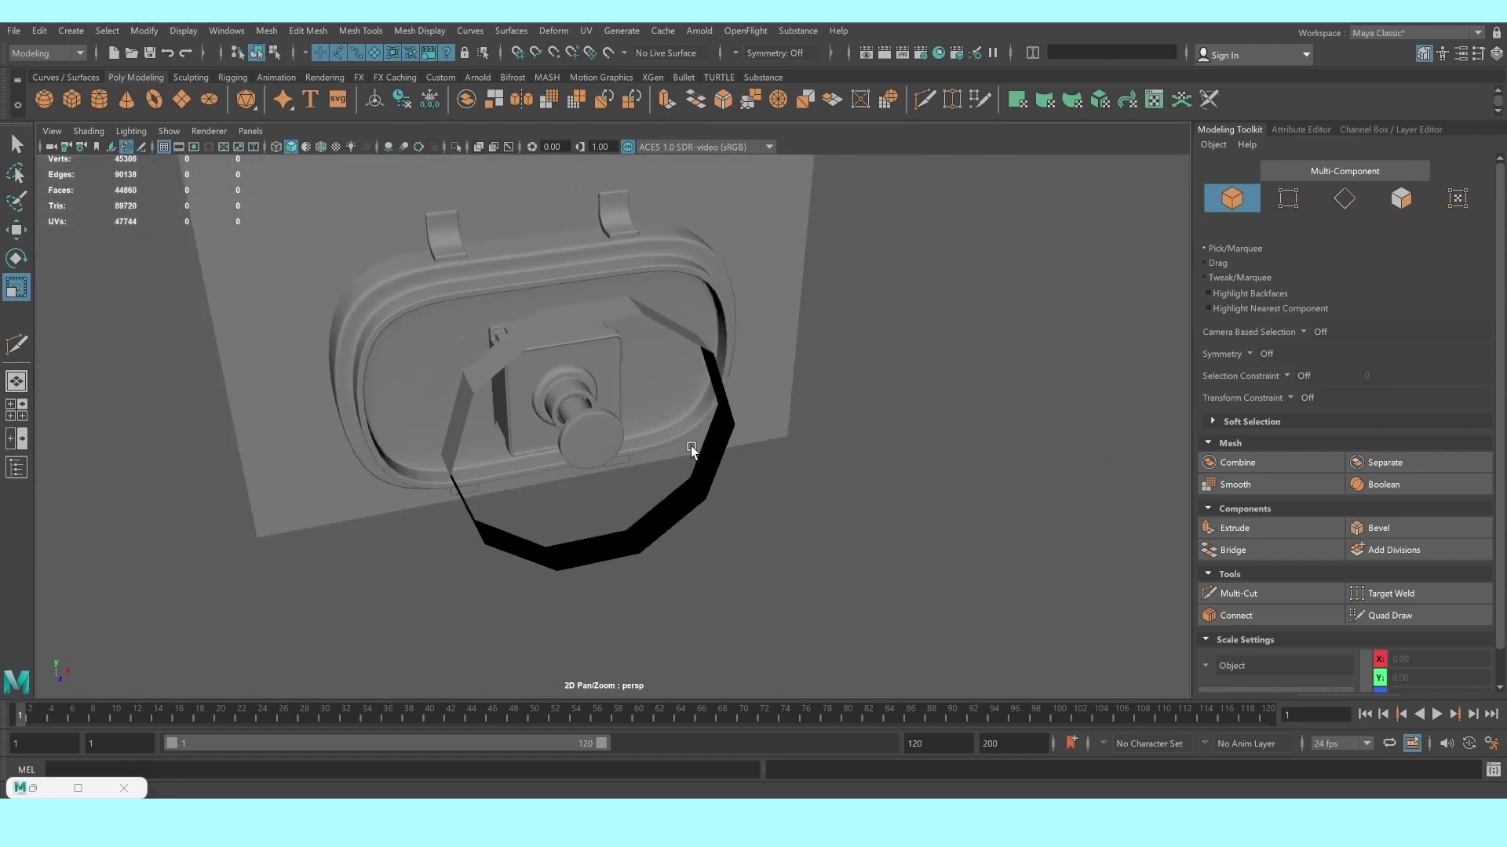
scroll(687, 395, "up", 5)
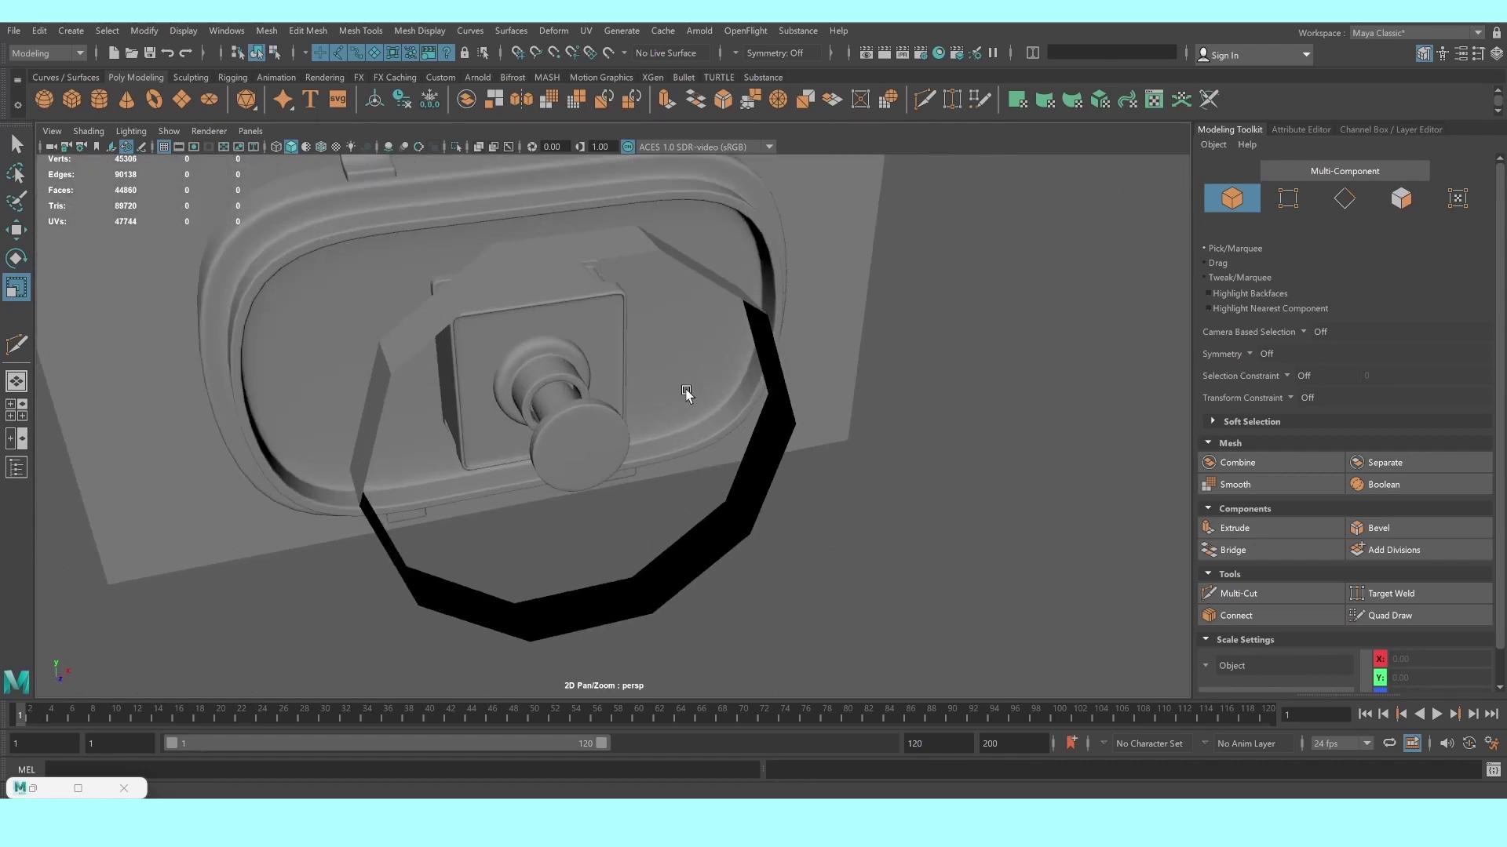
left_click(714, 286)
mouse_move(611, 424)
left_mouse_down("alt")
mouse_move(673, 427)
mouse_move(650, 461)
left_mouse_up("alt")
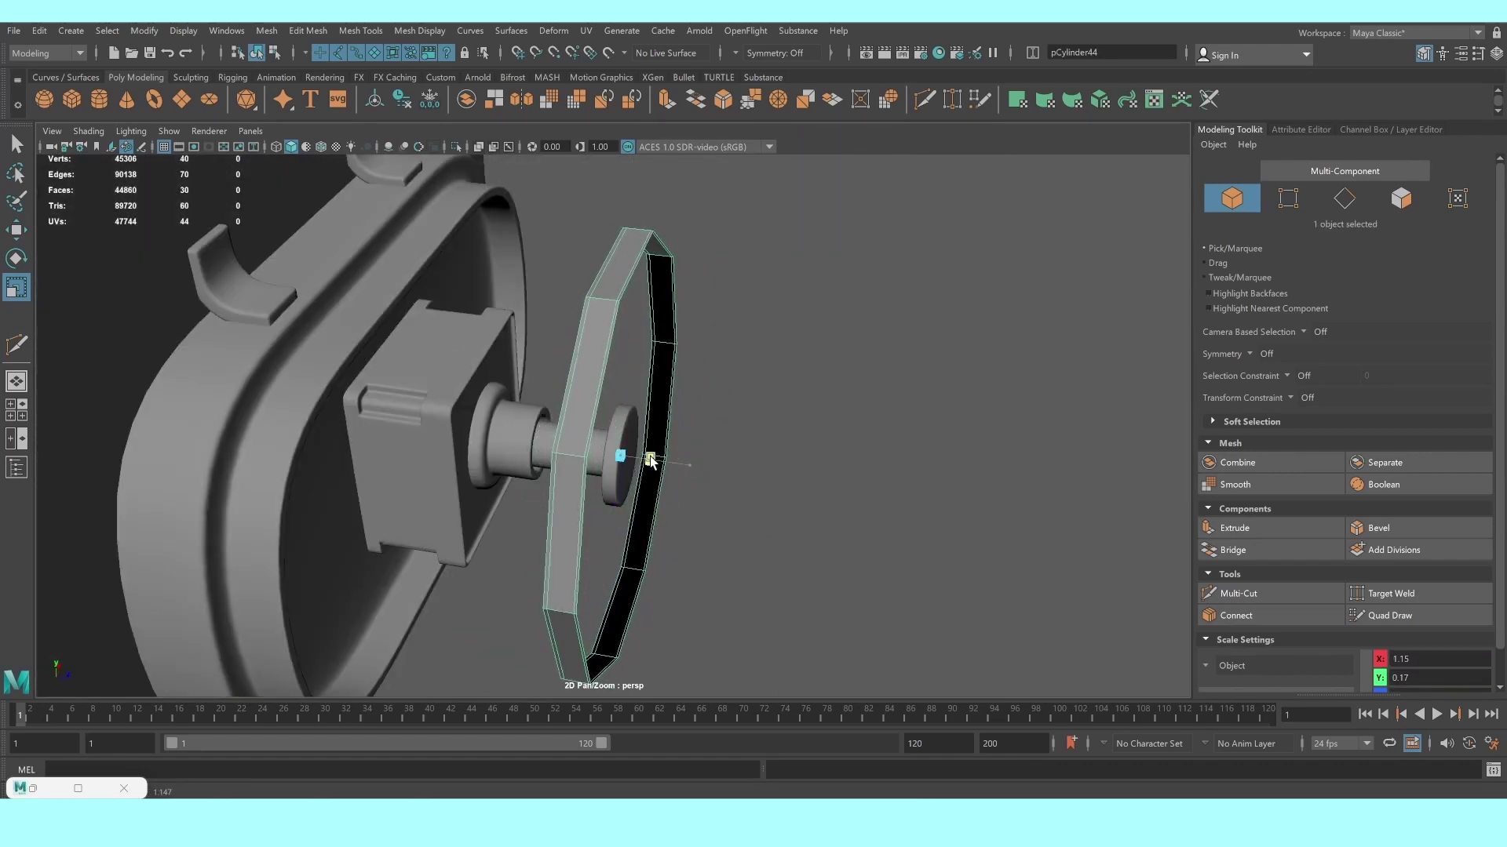
scroll(611, 395, "up", 3)
Select a loop of ring faces plus an upper side face and the thin side strip
right_click_drag(575, 362, 580, 341)
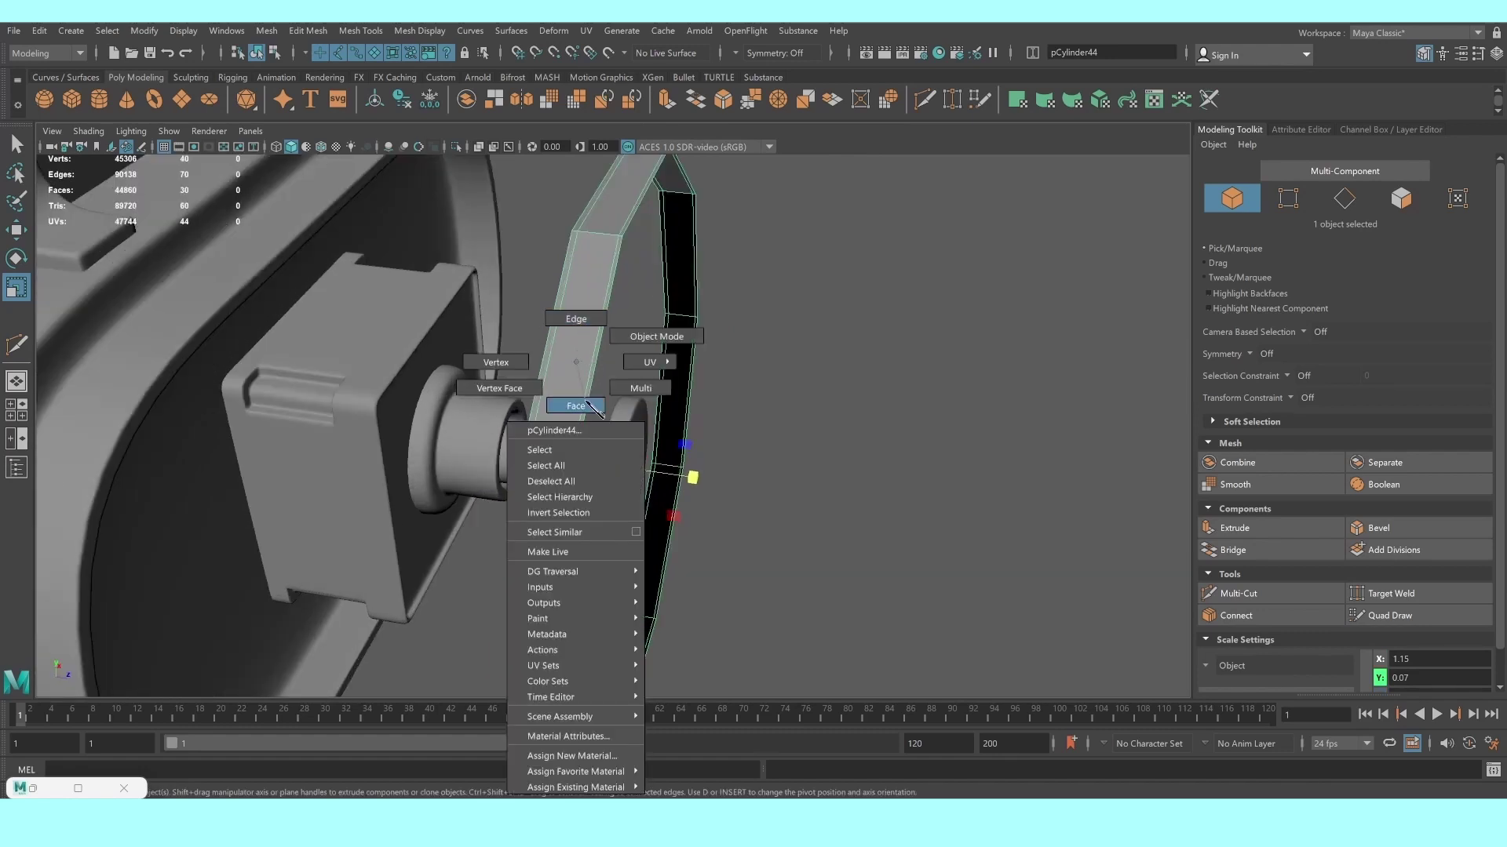
right_click_drag(594, 407, 642, 412)
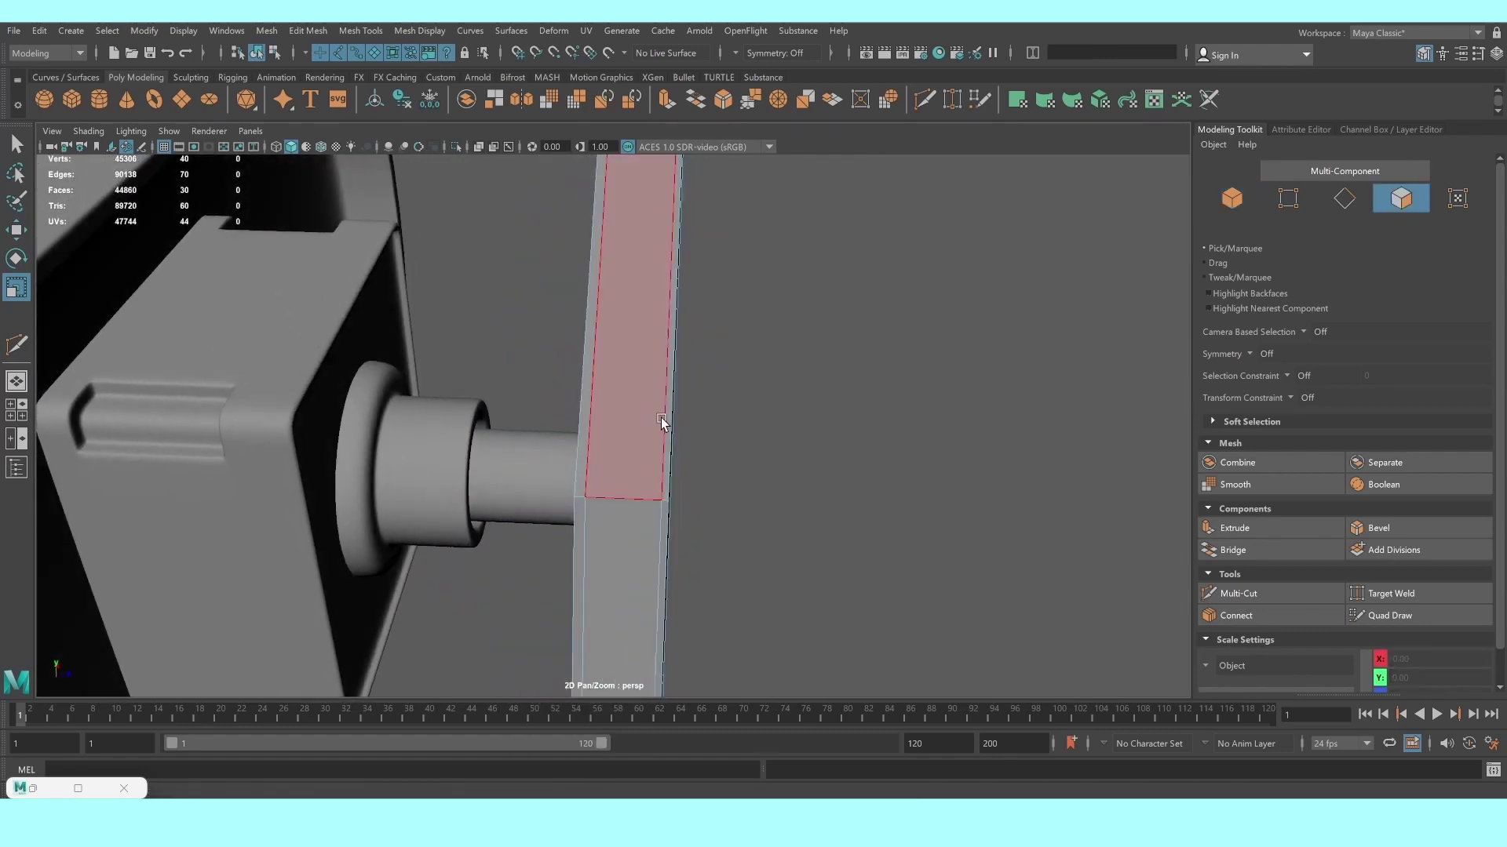
double_click(663, 428)
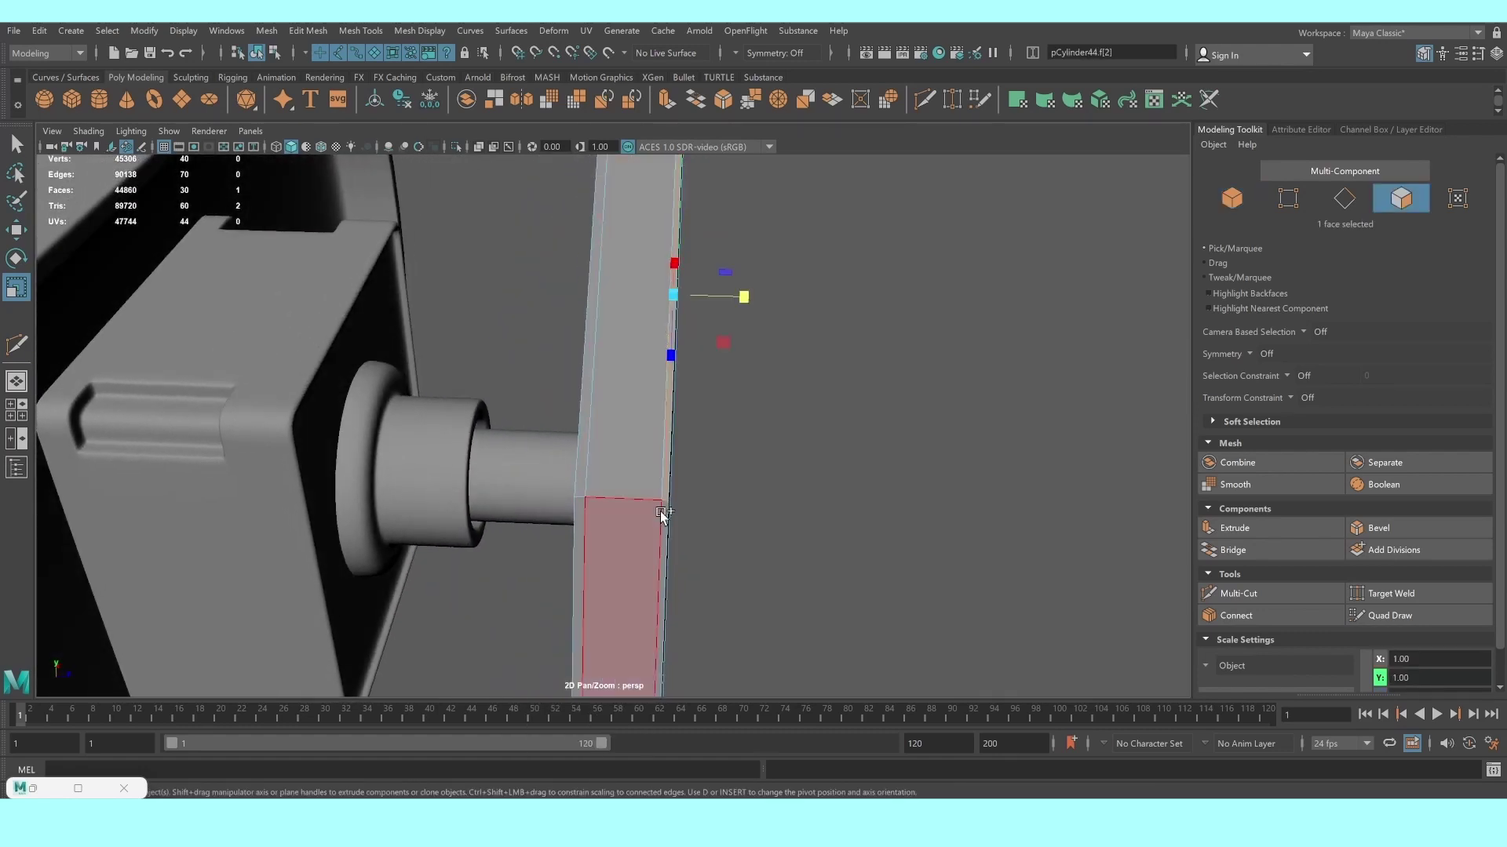
left_click(583, 438, "shift")
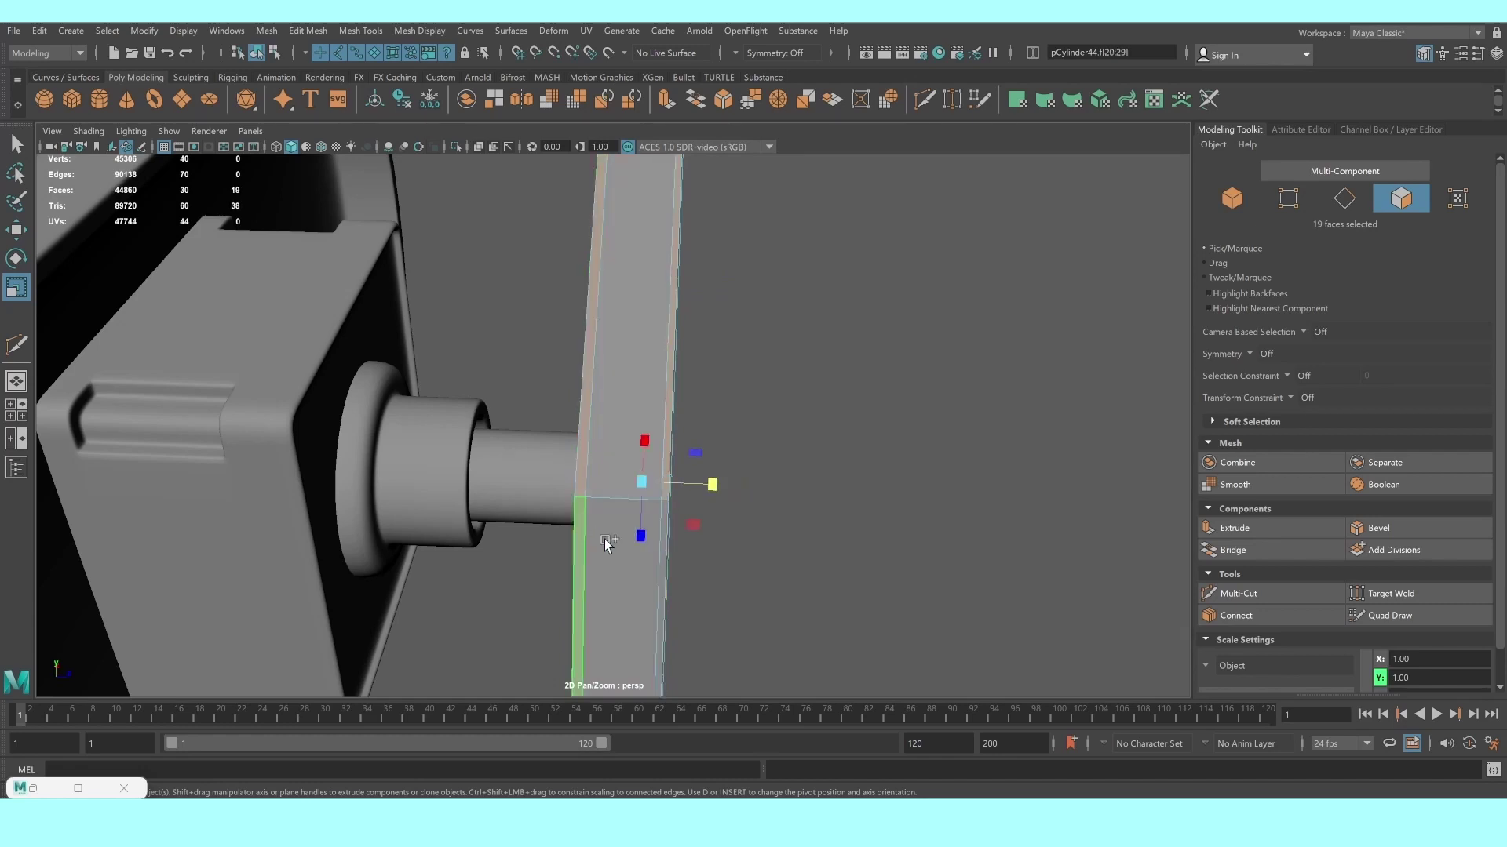
mouse_move(676, 543)
left_mouse_down("alt")
mouse_move(651, 439)
mouse_move(522, 430)
left_mouse_up("alt")
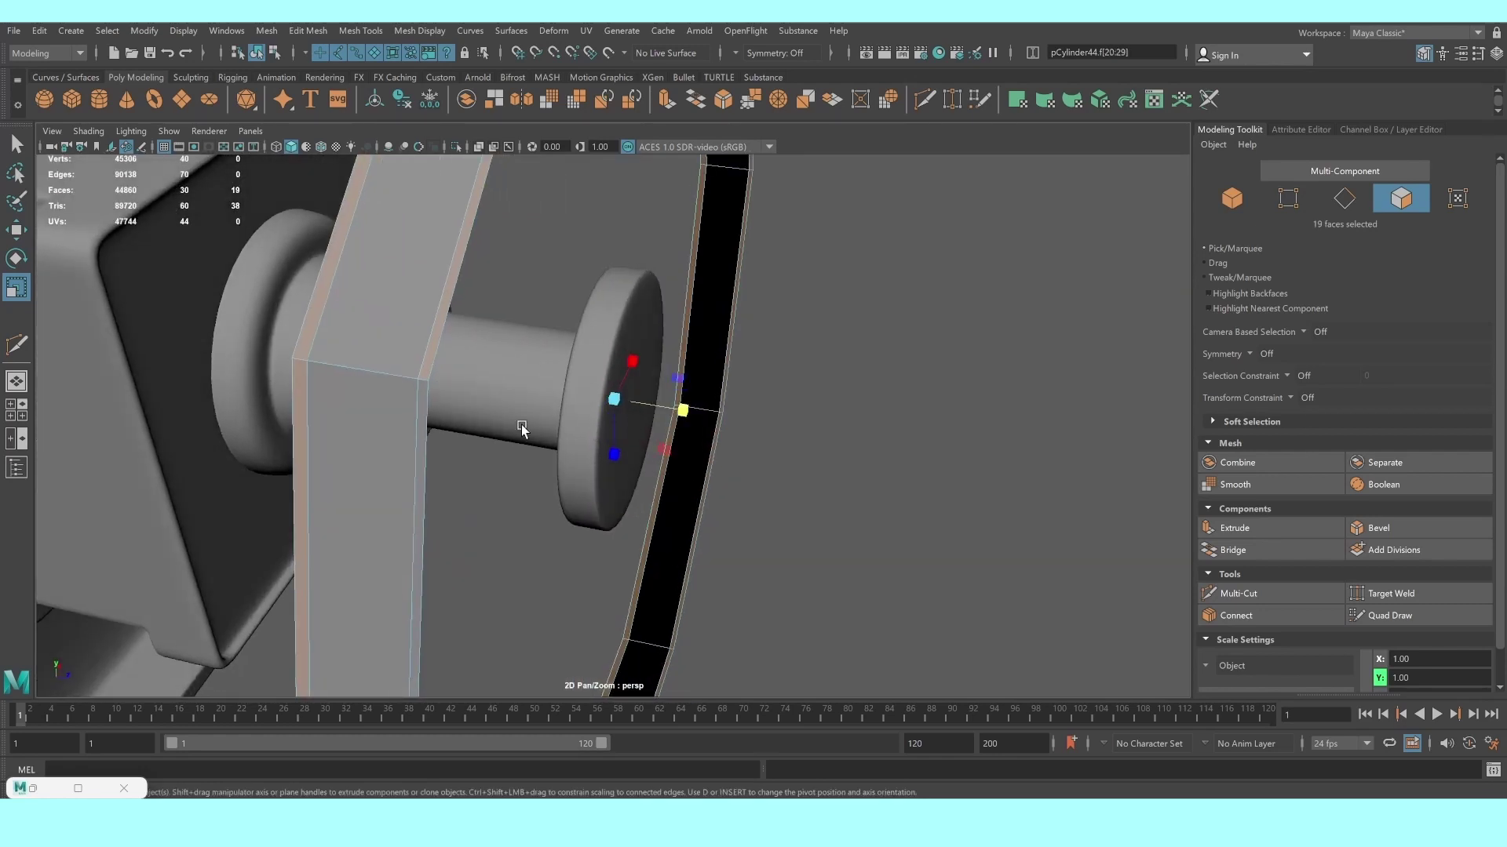
left_click(430, 431, "shift")
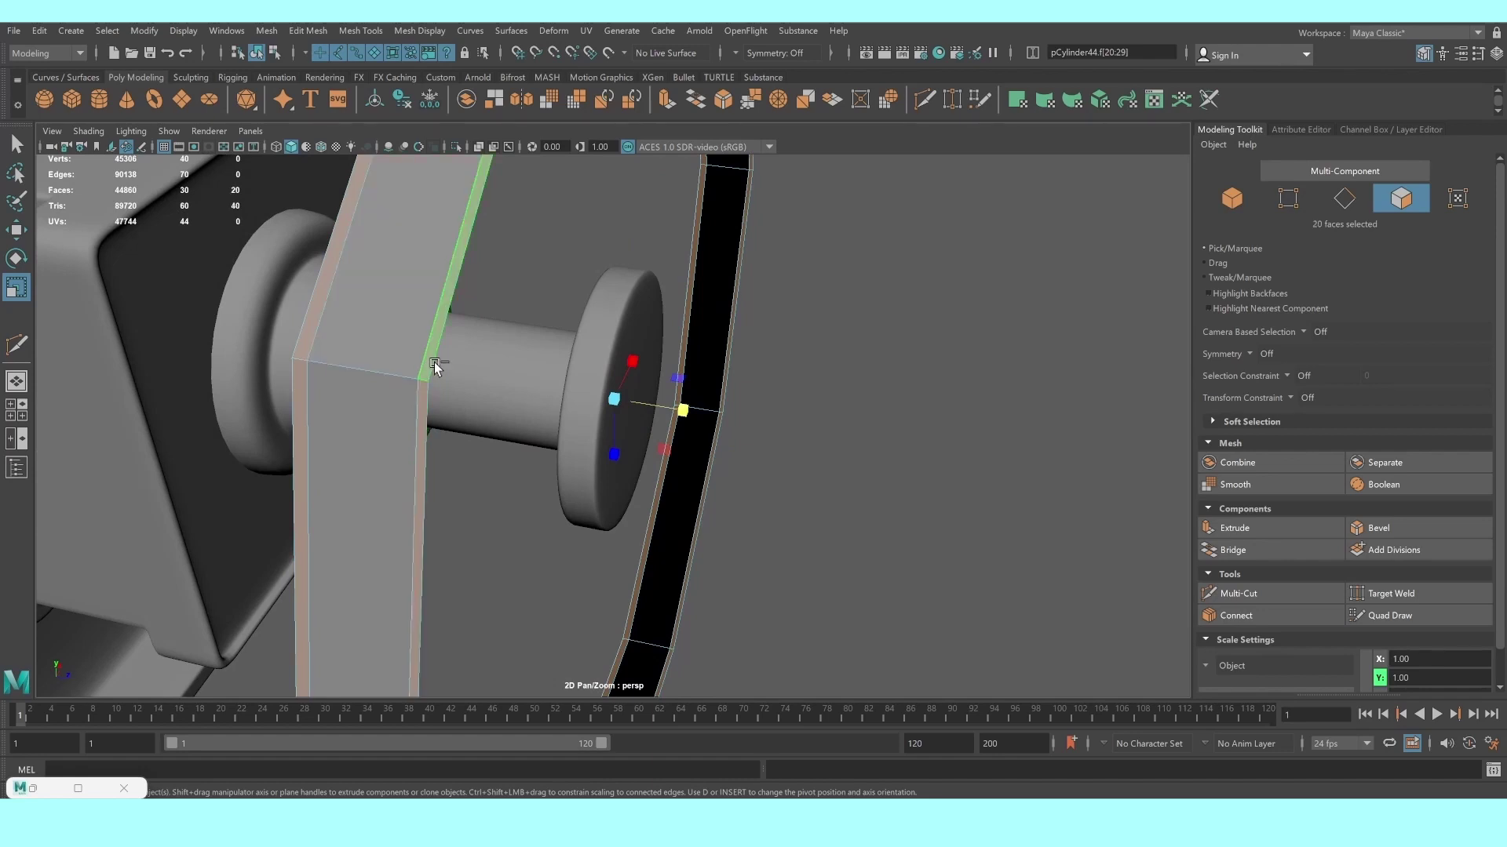
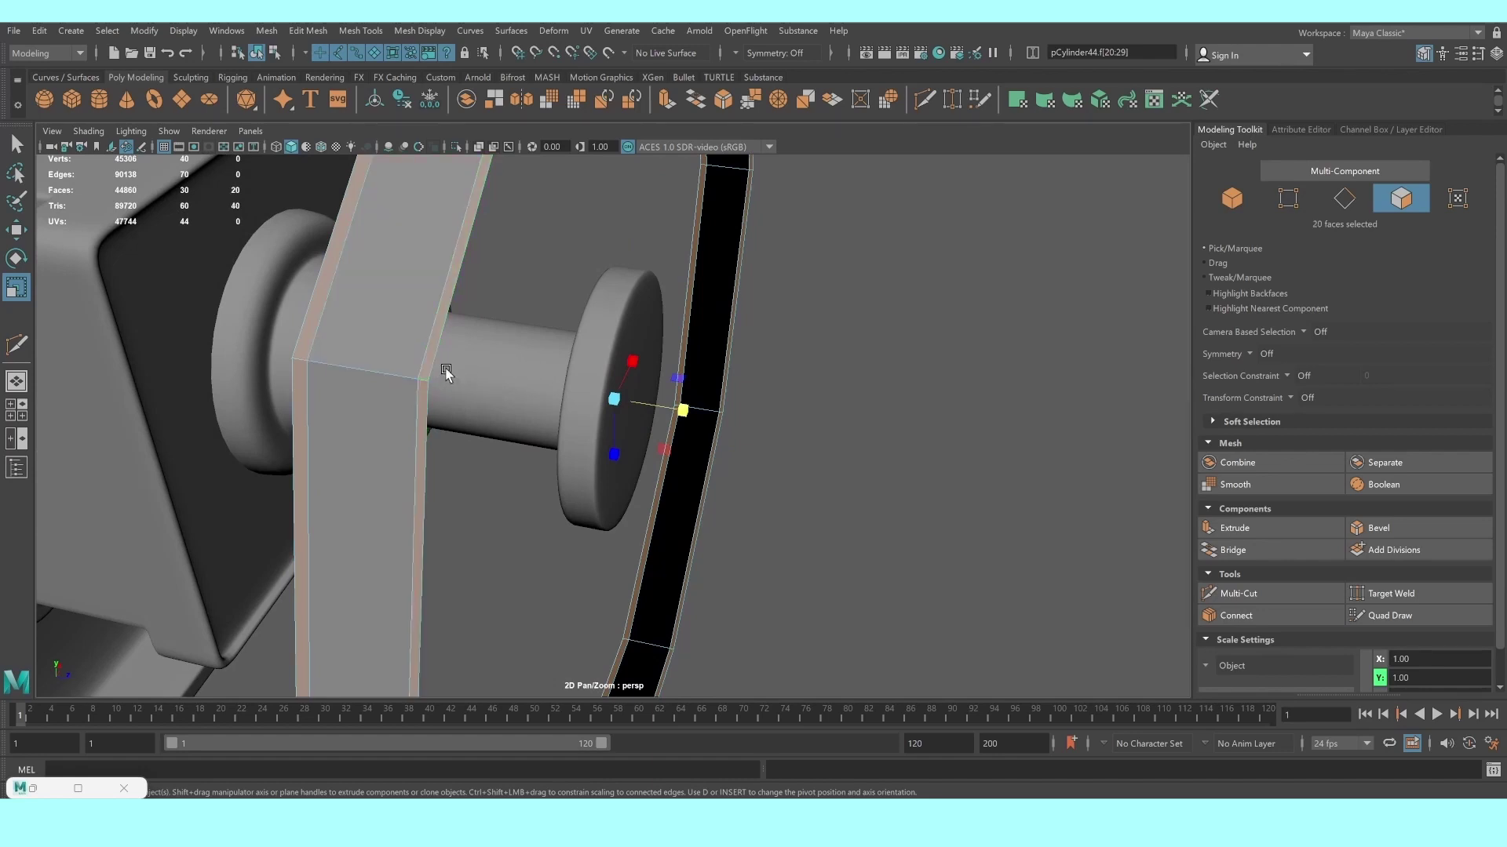
Delete the cylinder's flat cap faces to leave an open ring
key("Delete")
key("bracketleft")
key("bracketleft")
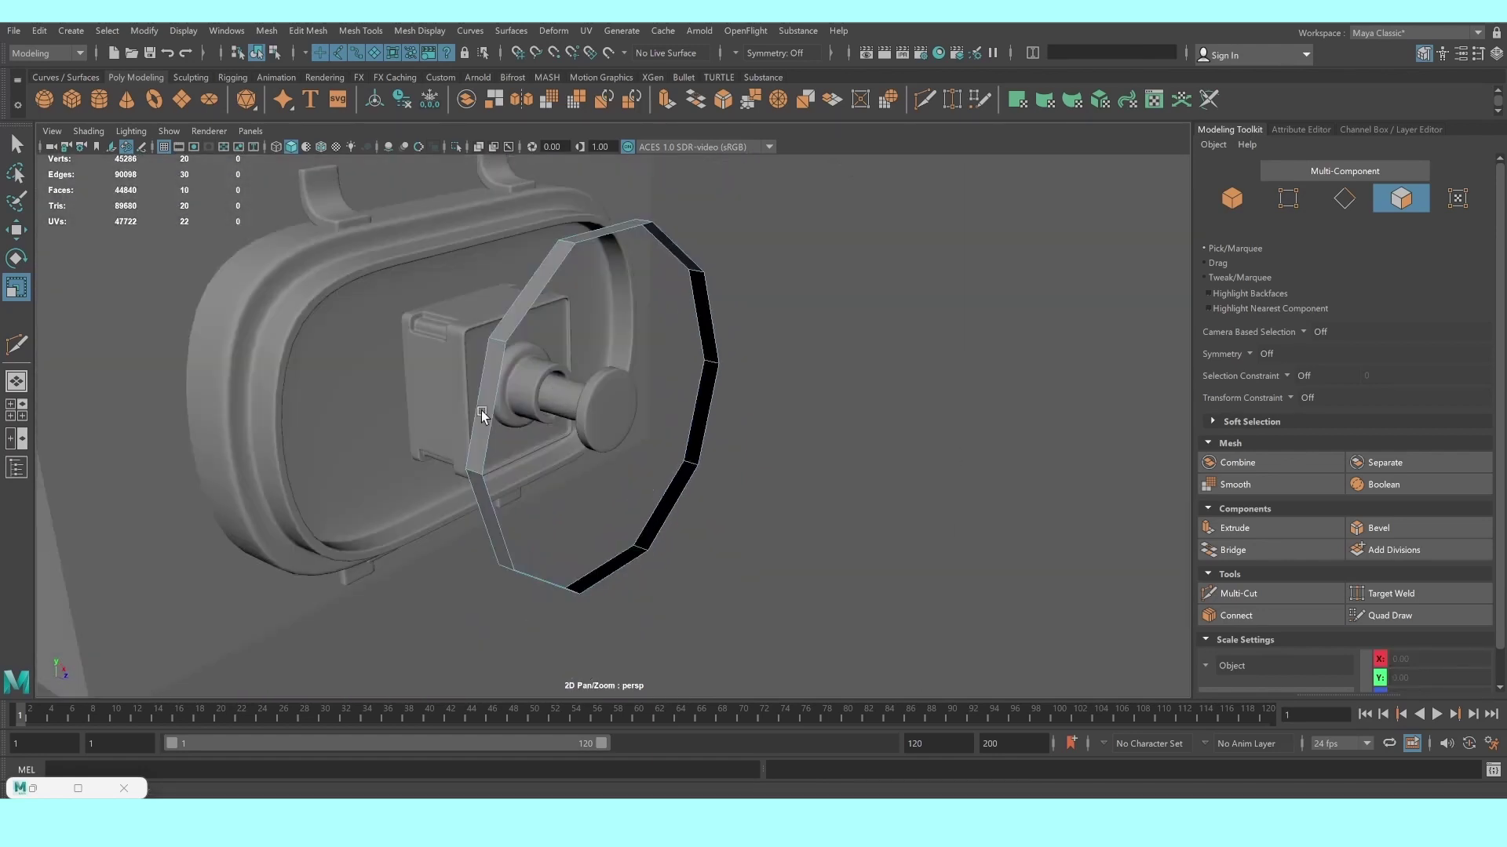
key("bracketleft")
key("bracketleft")
key("bracketleft")
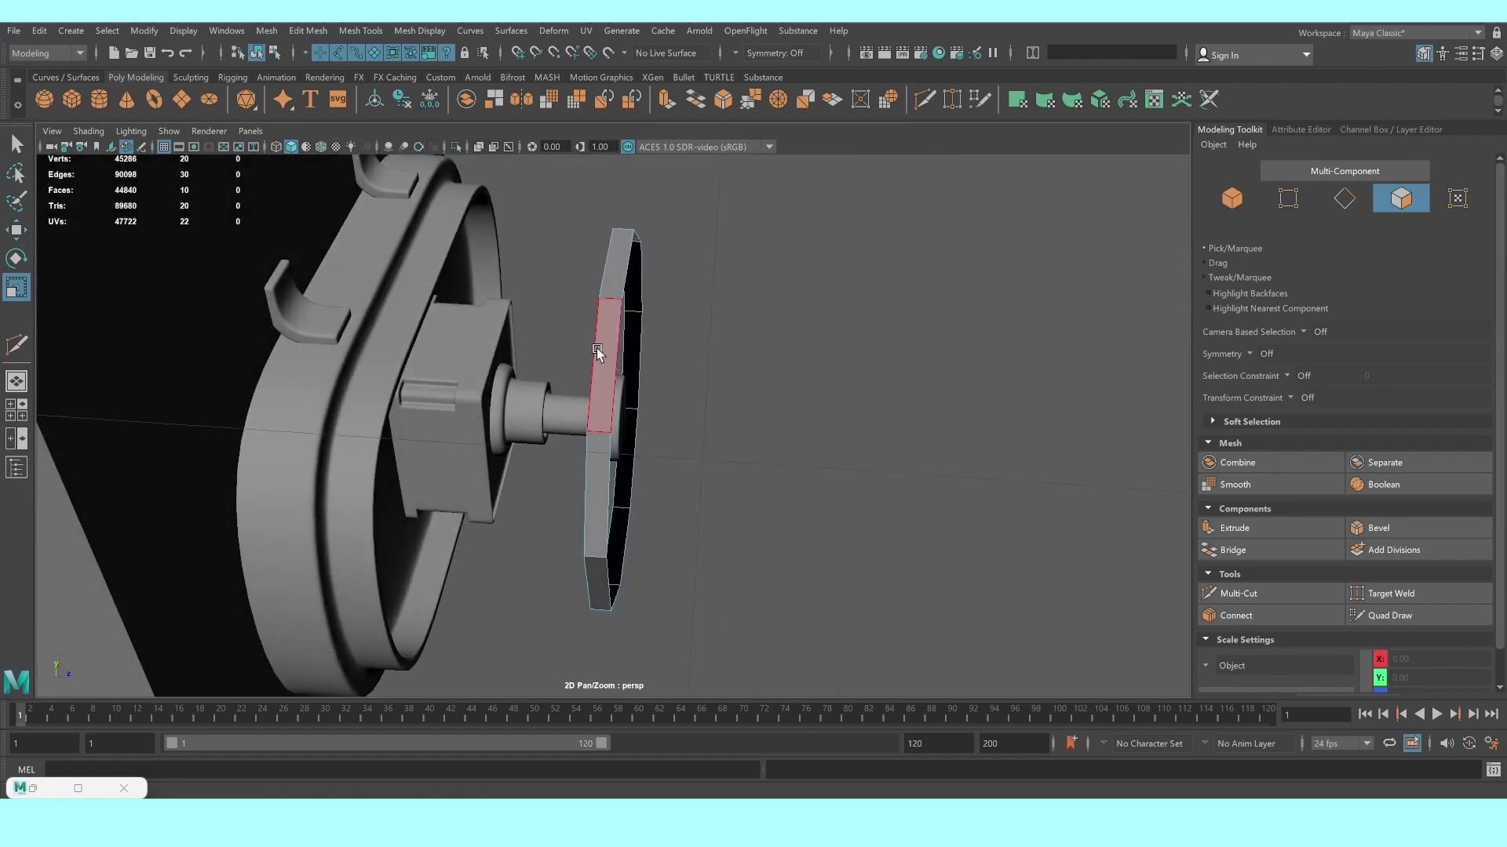
Nudge the ring slightly upward in the top view
right_click_drag(596, 352, 673, 326)
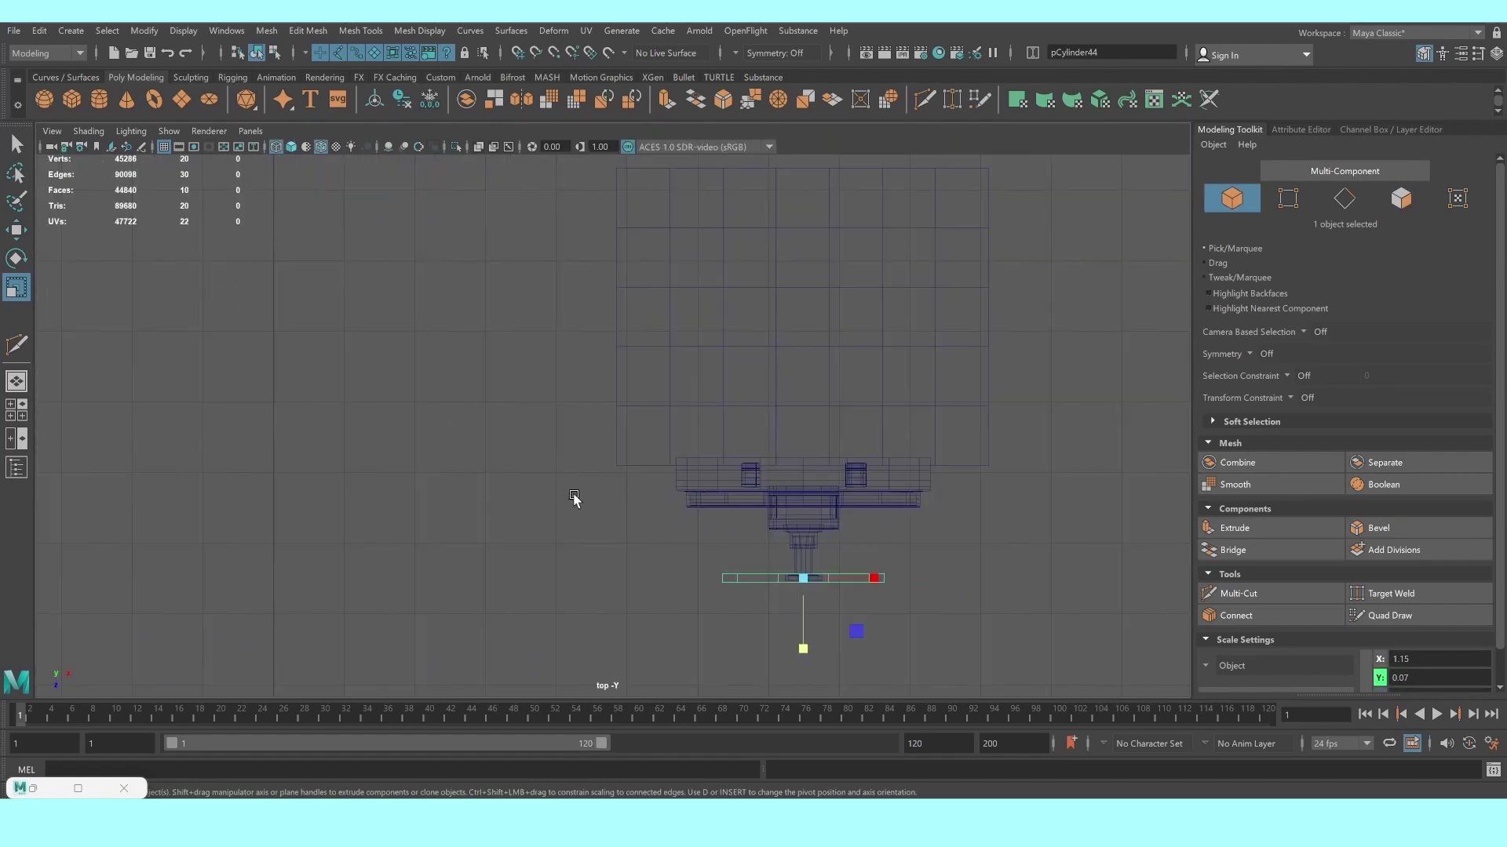
key("f")
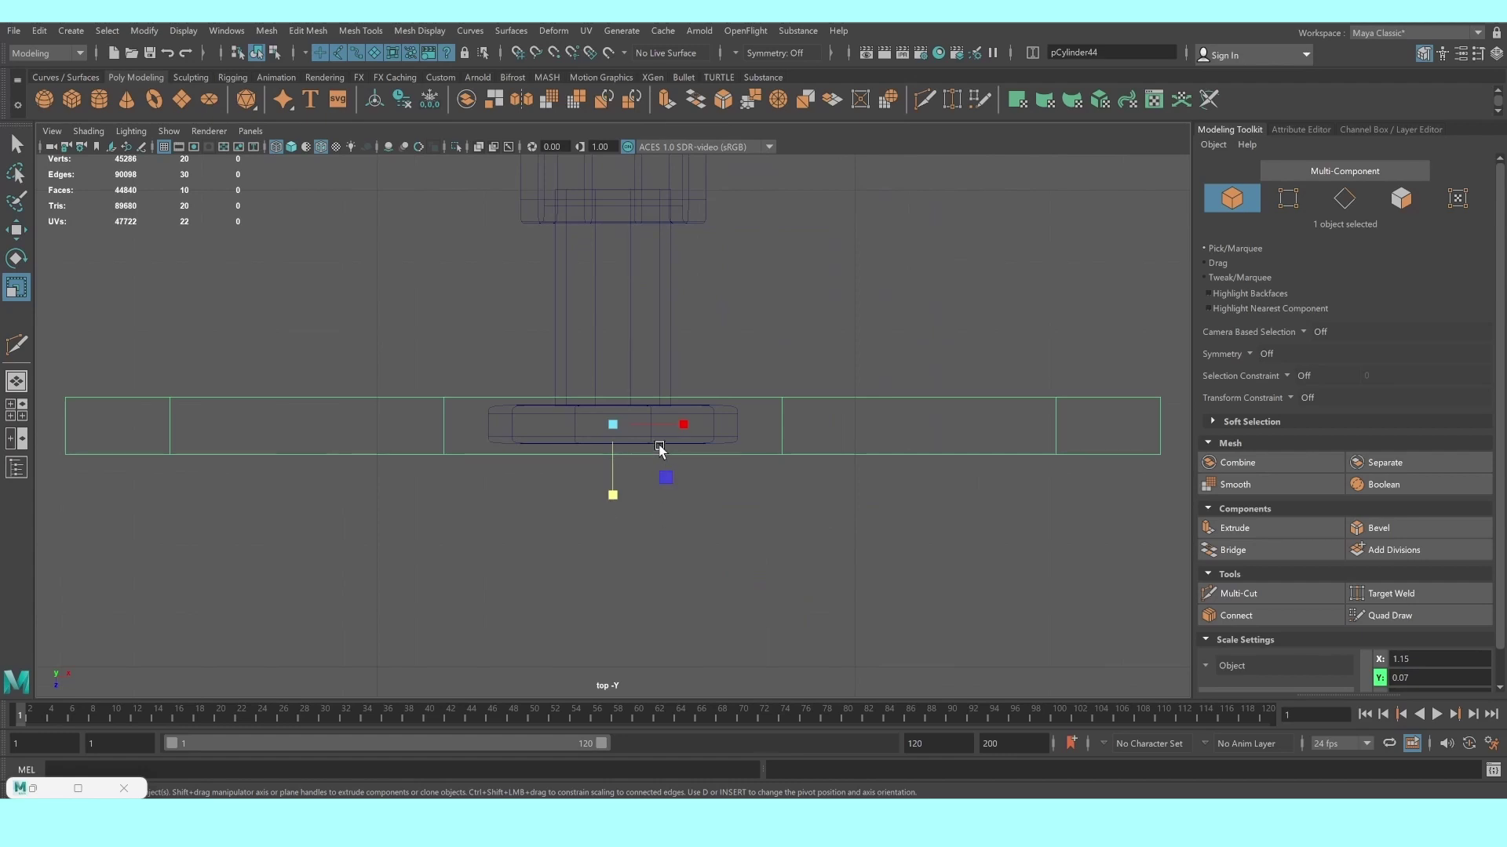
key("w")
left_click_drag(613, 496, 613, 502)
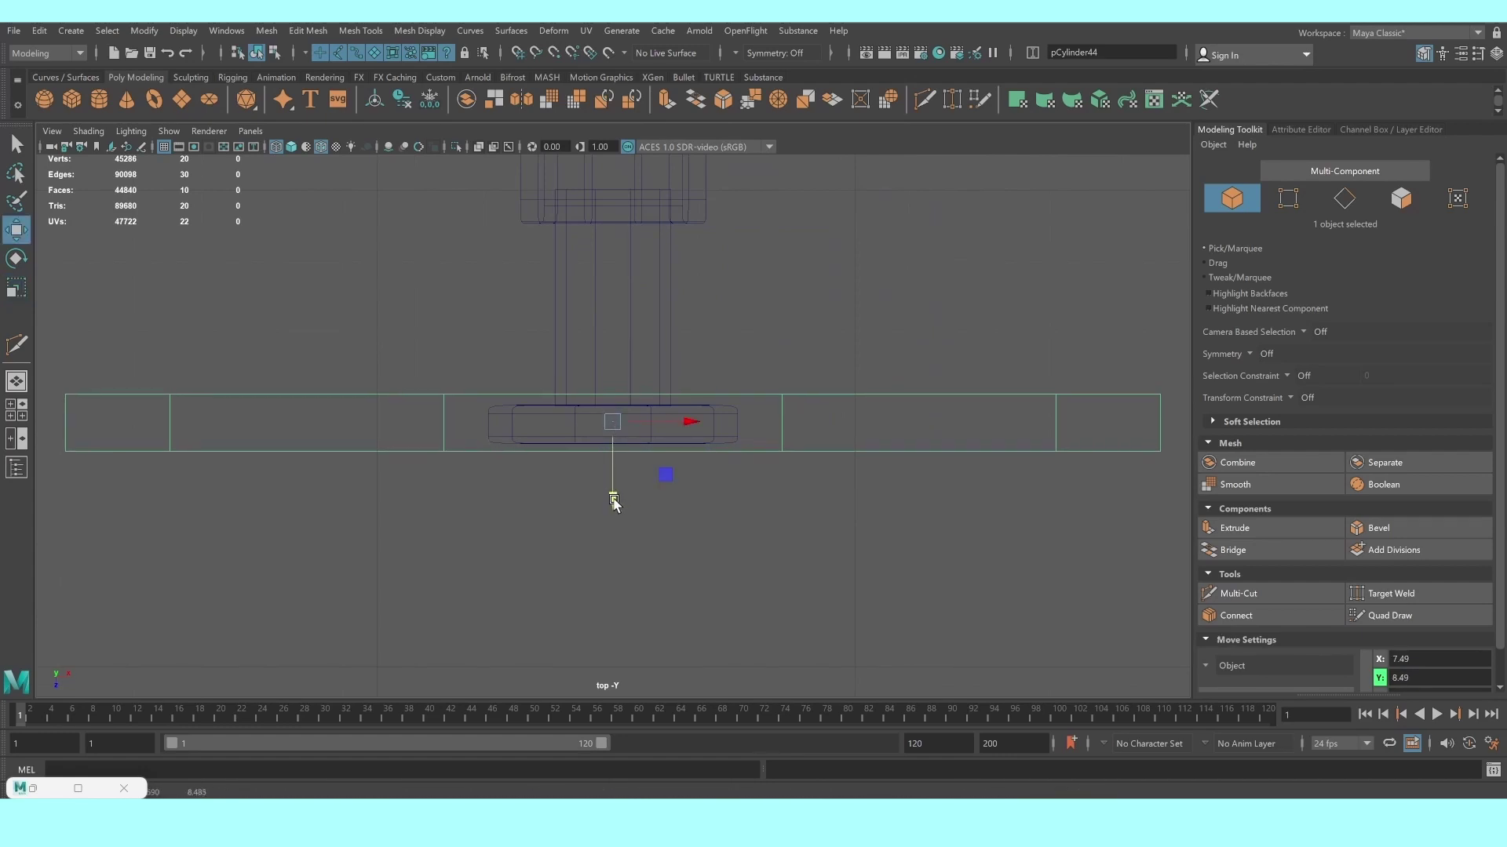
Move an end-cap disc outward beyond the ring on the shaft
key("space")
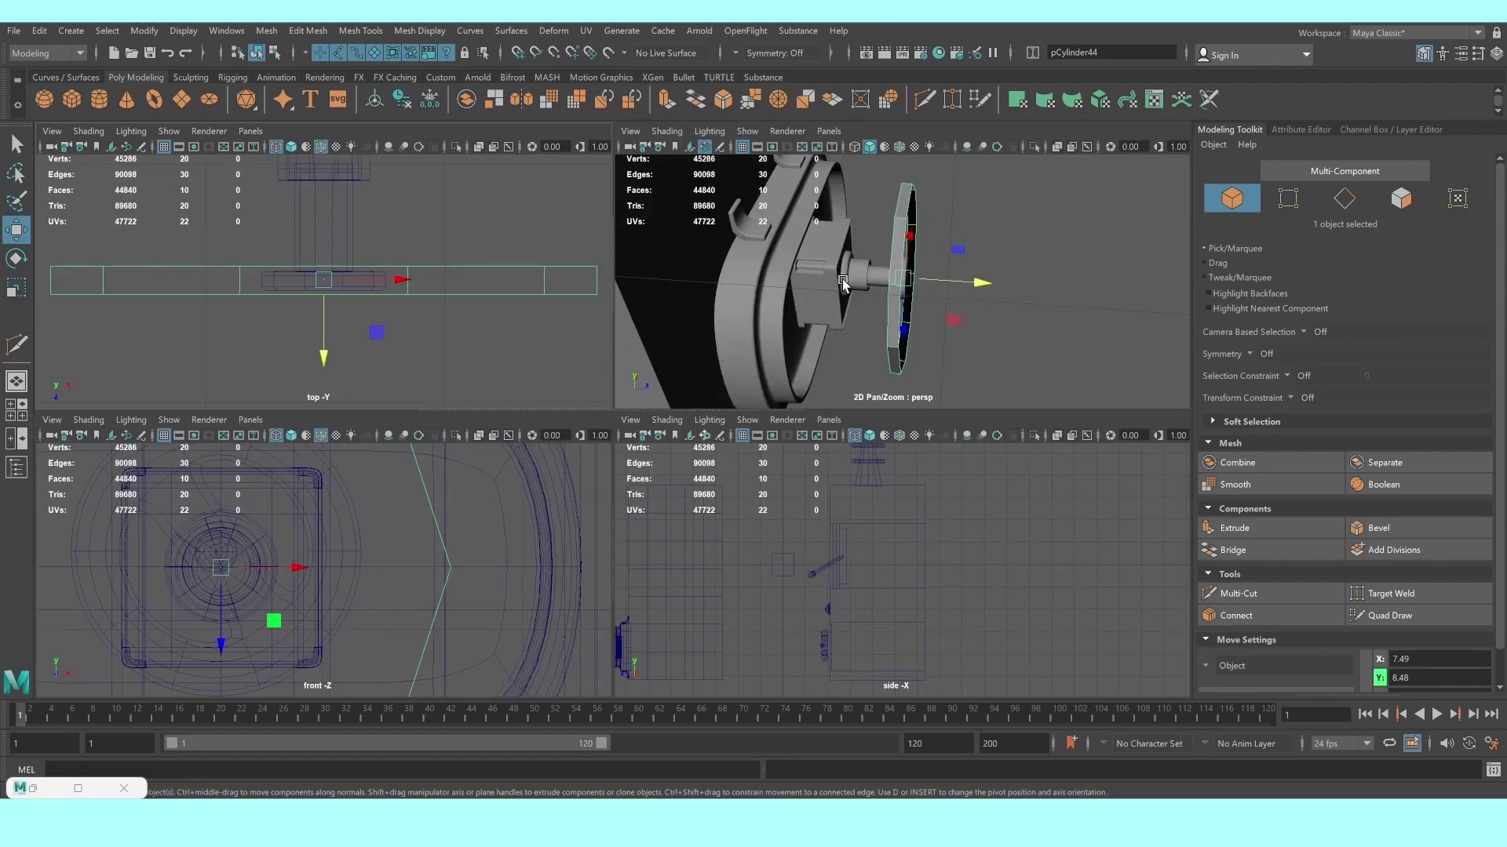
key("space")
key("f")
left_click(755, 423)
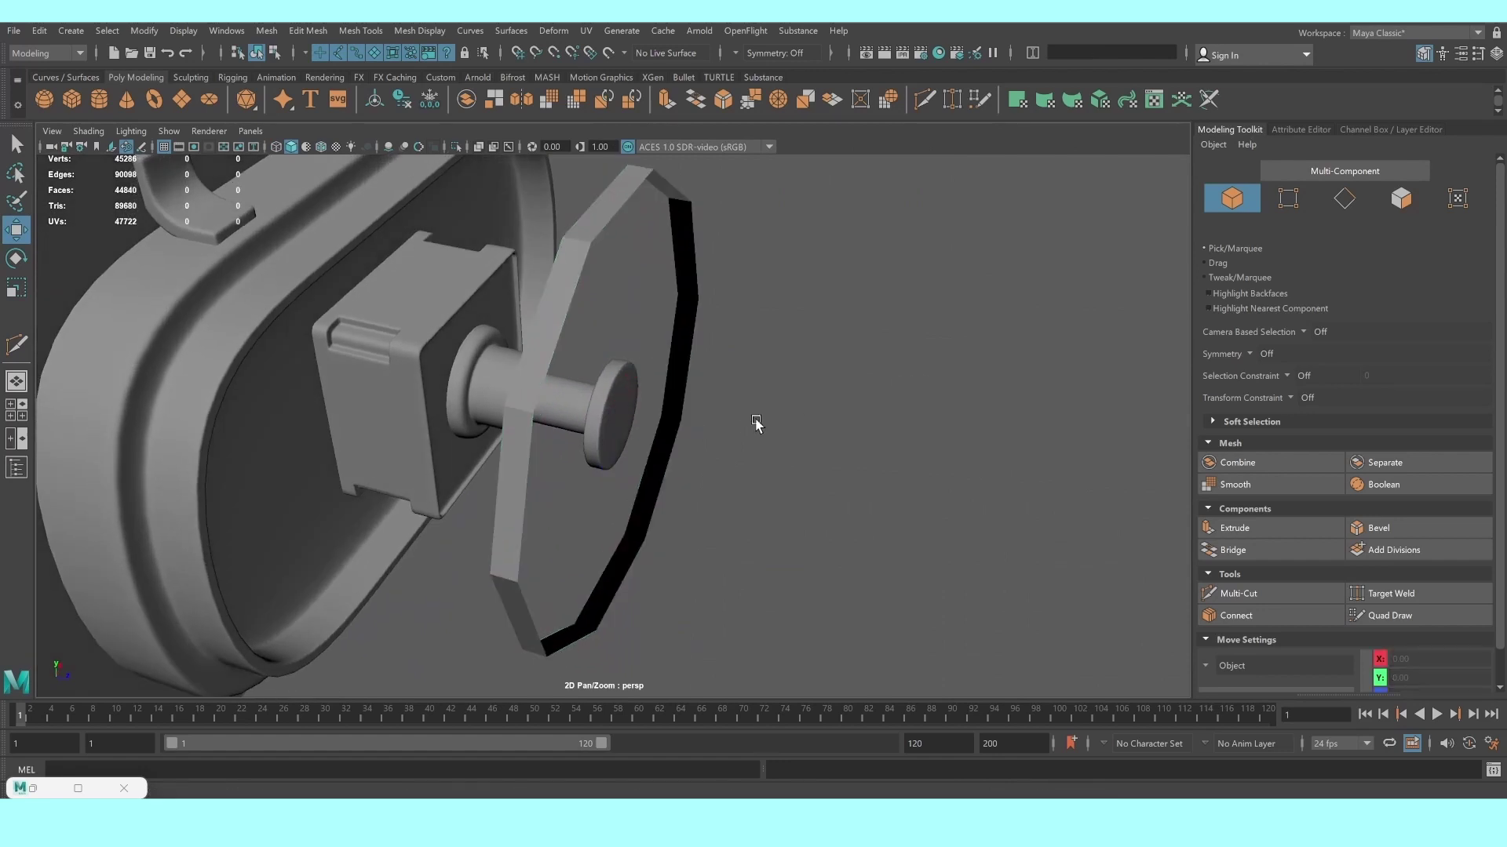
left_click(596, 424)
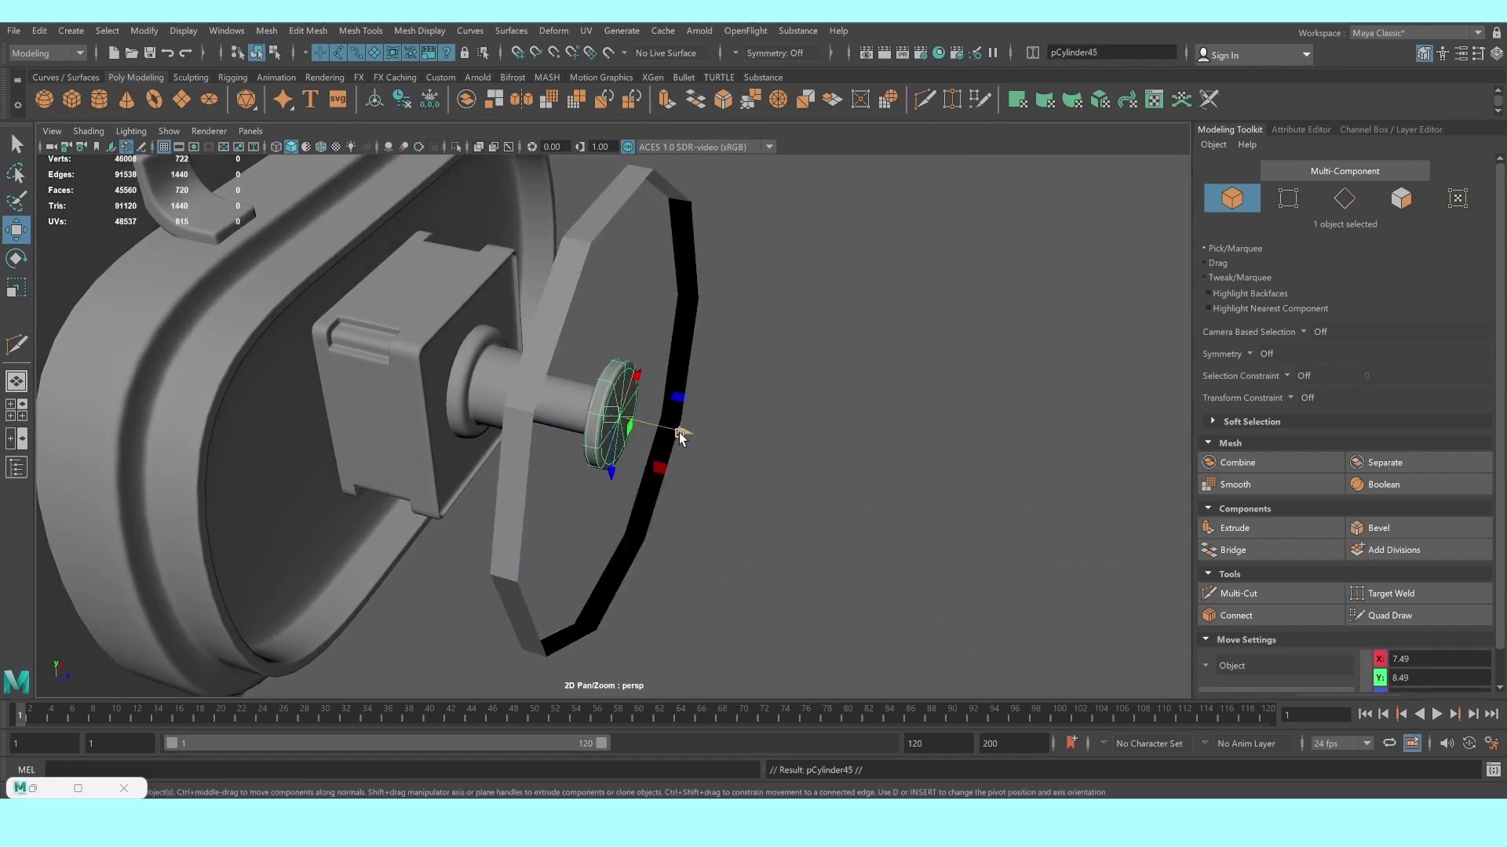
left_click_drag(680, 436, 875, 496)
left_click(561, 282)
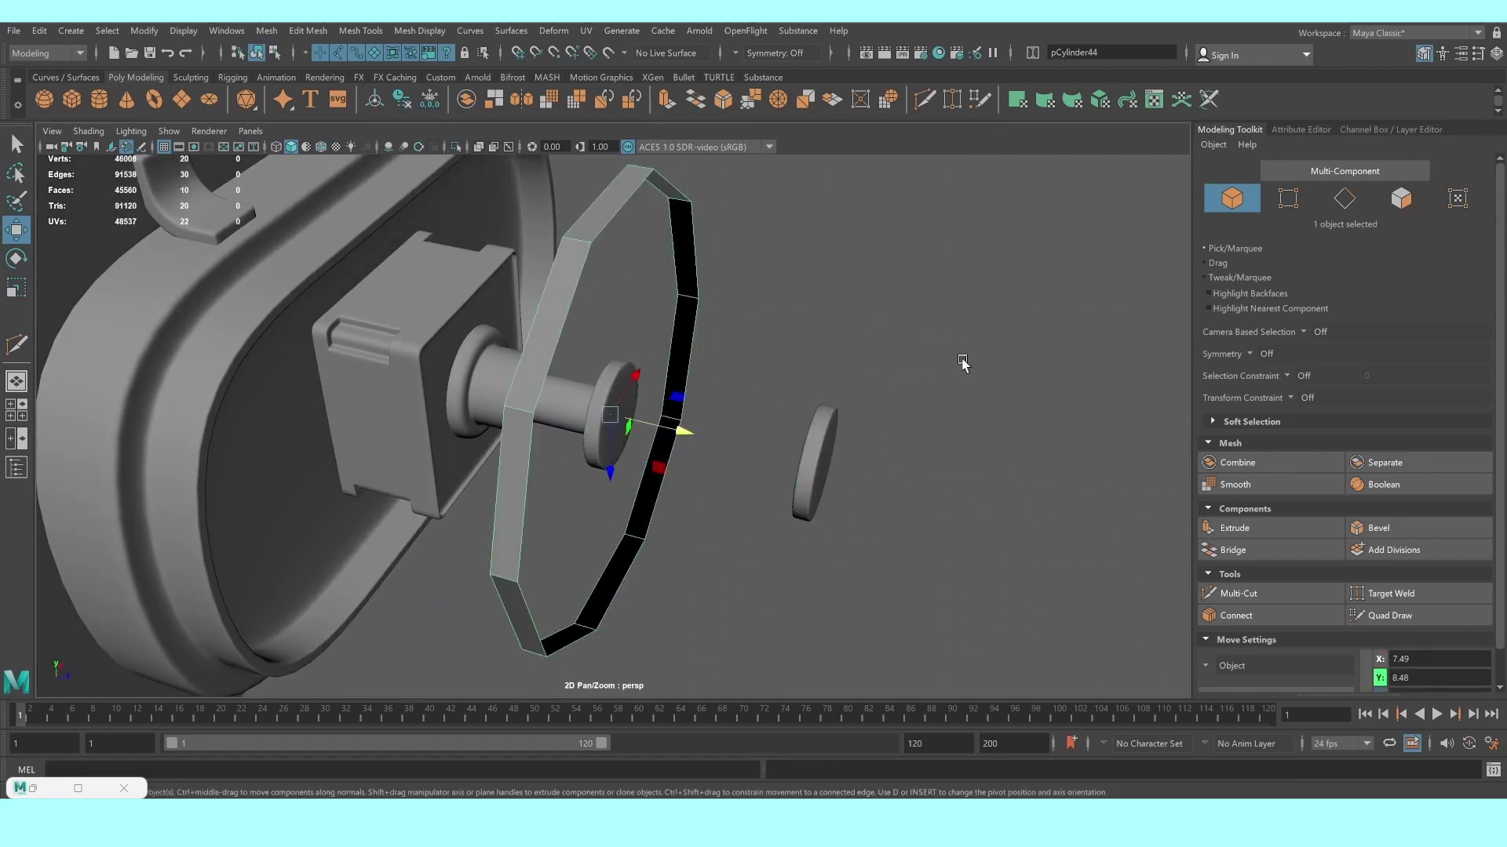
Extrude the ring's faces with a 0.09 thickness
left_click(1259, 528)
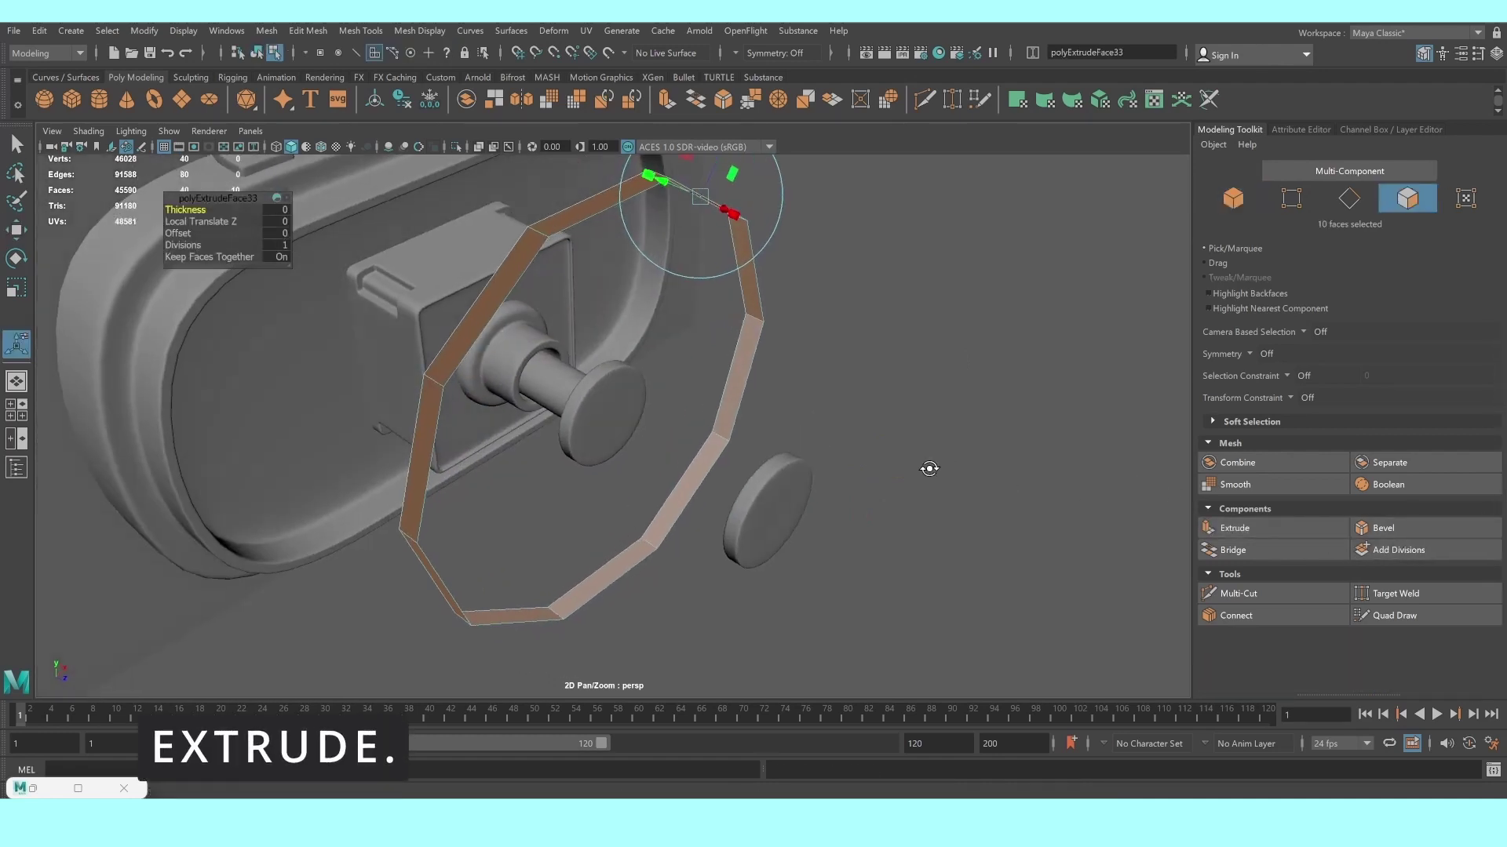
left_click_drag(186, 211, 194, 212)
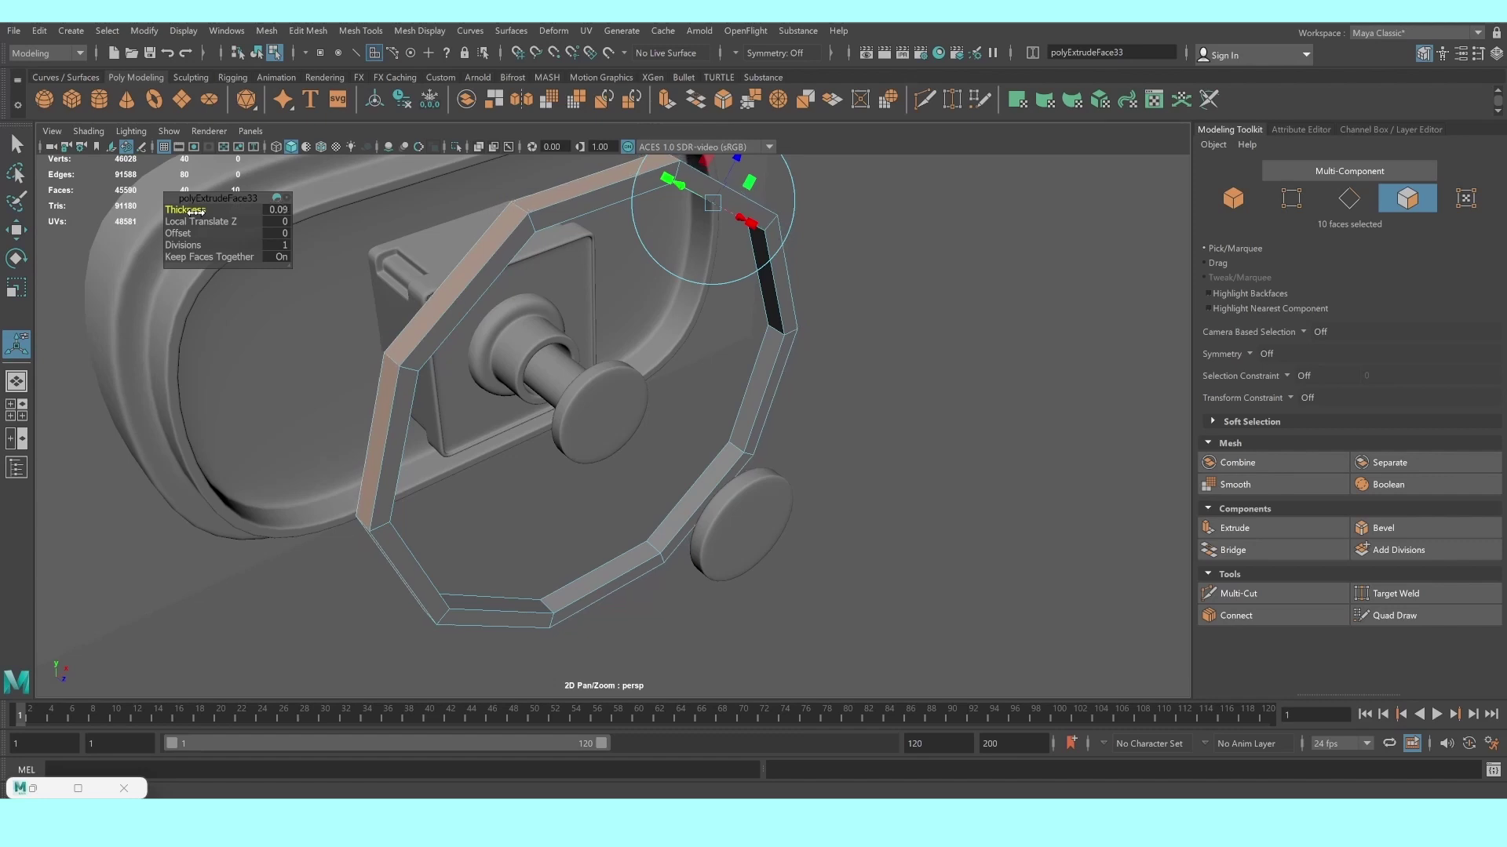
left_click_drag(463, 322, 597, 322, "alt")
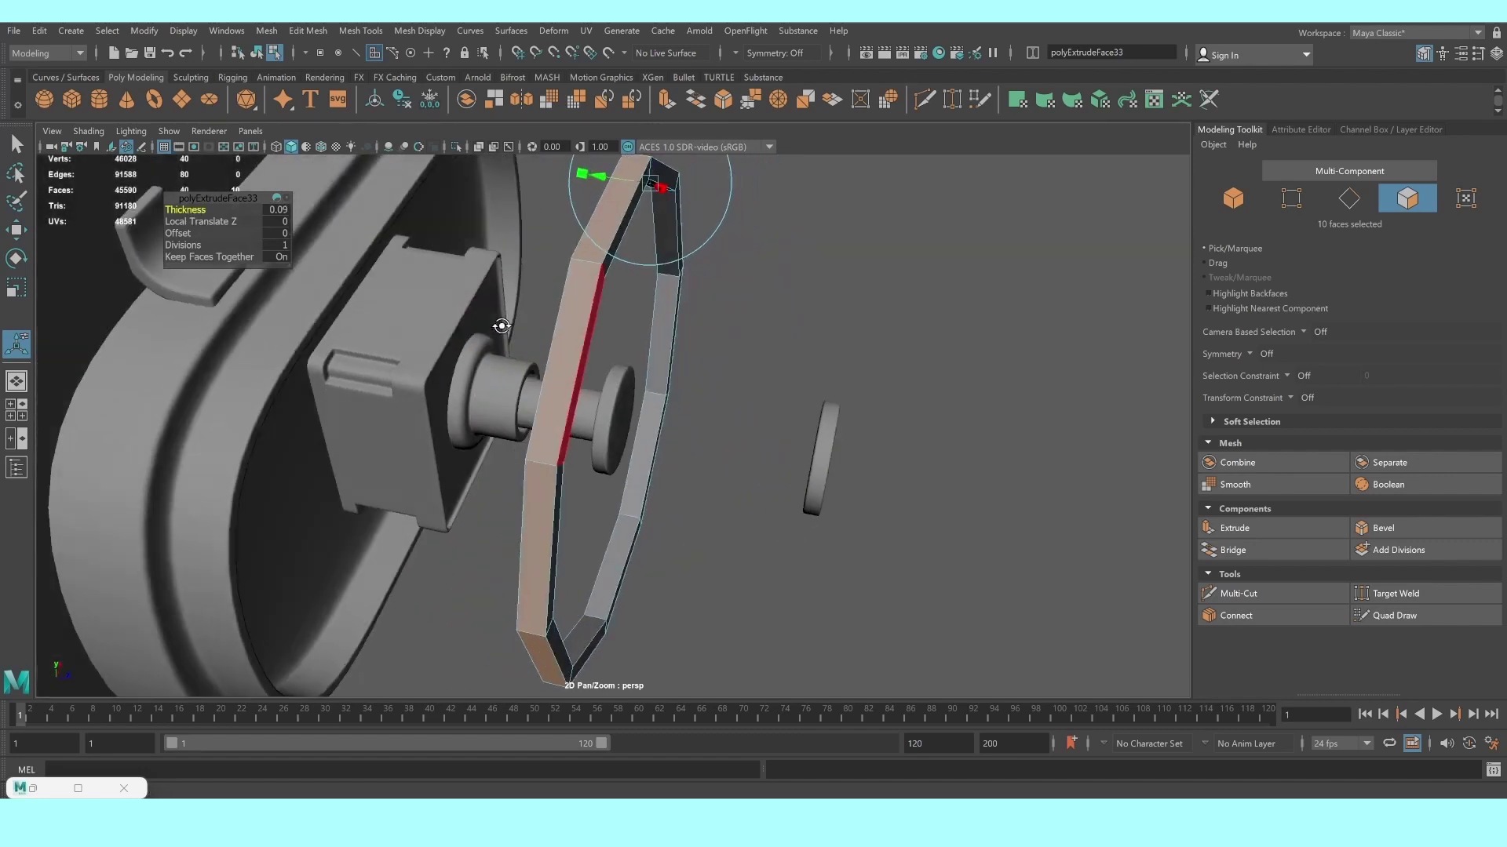
Cut an extra edge loop around the ring's width with Multi-Cut
left_click(1238, 593)
scroll(567, 463, "up", 3)
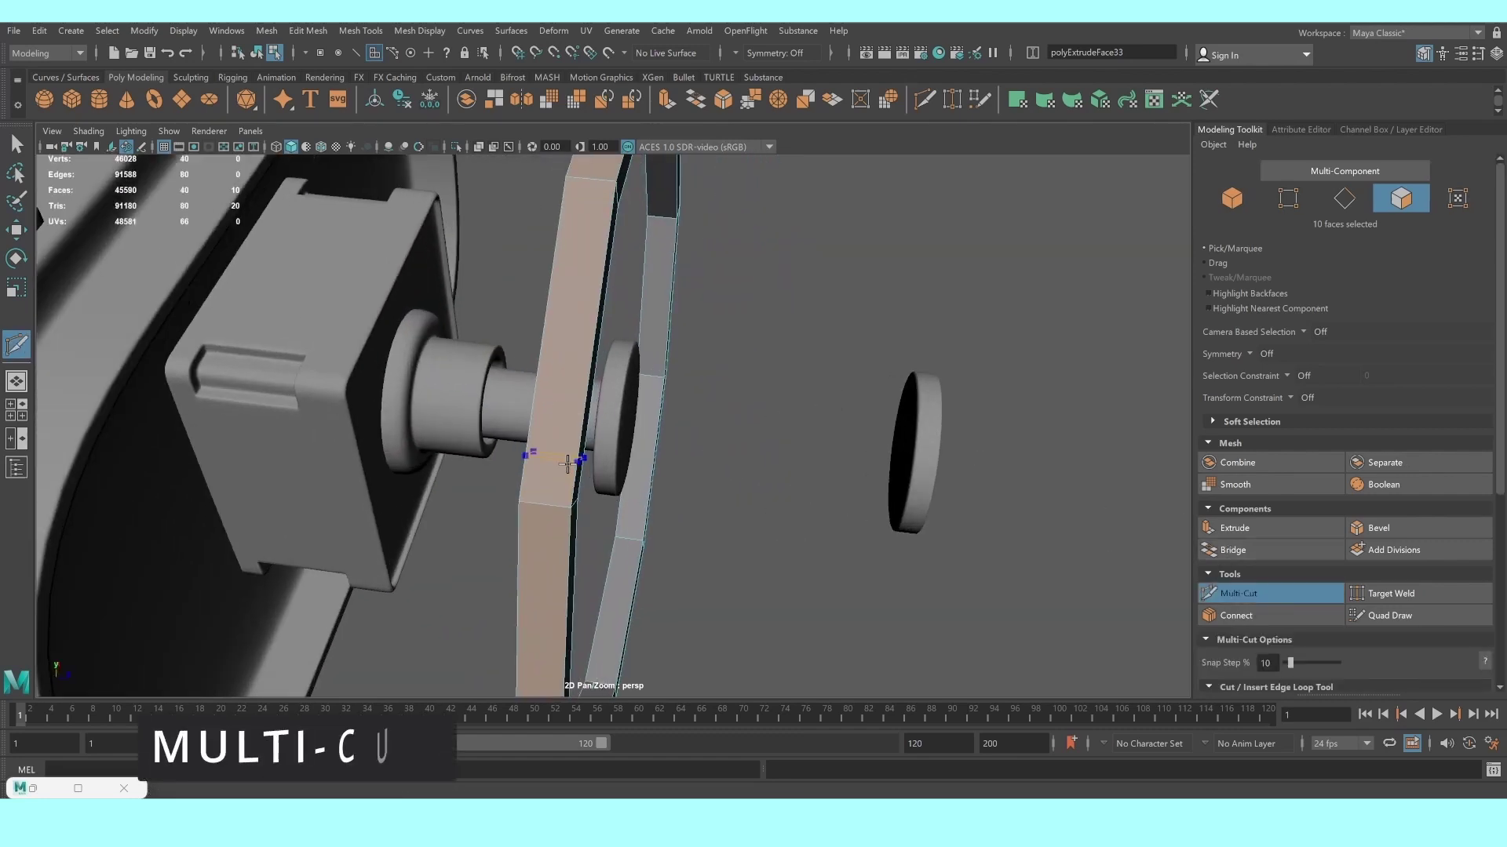
left_click(565, 504, "ctrl")
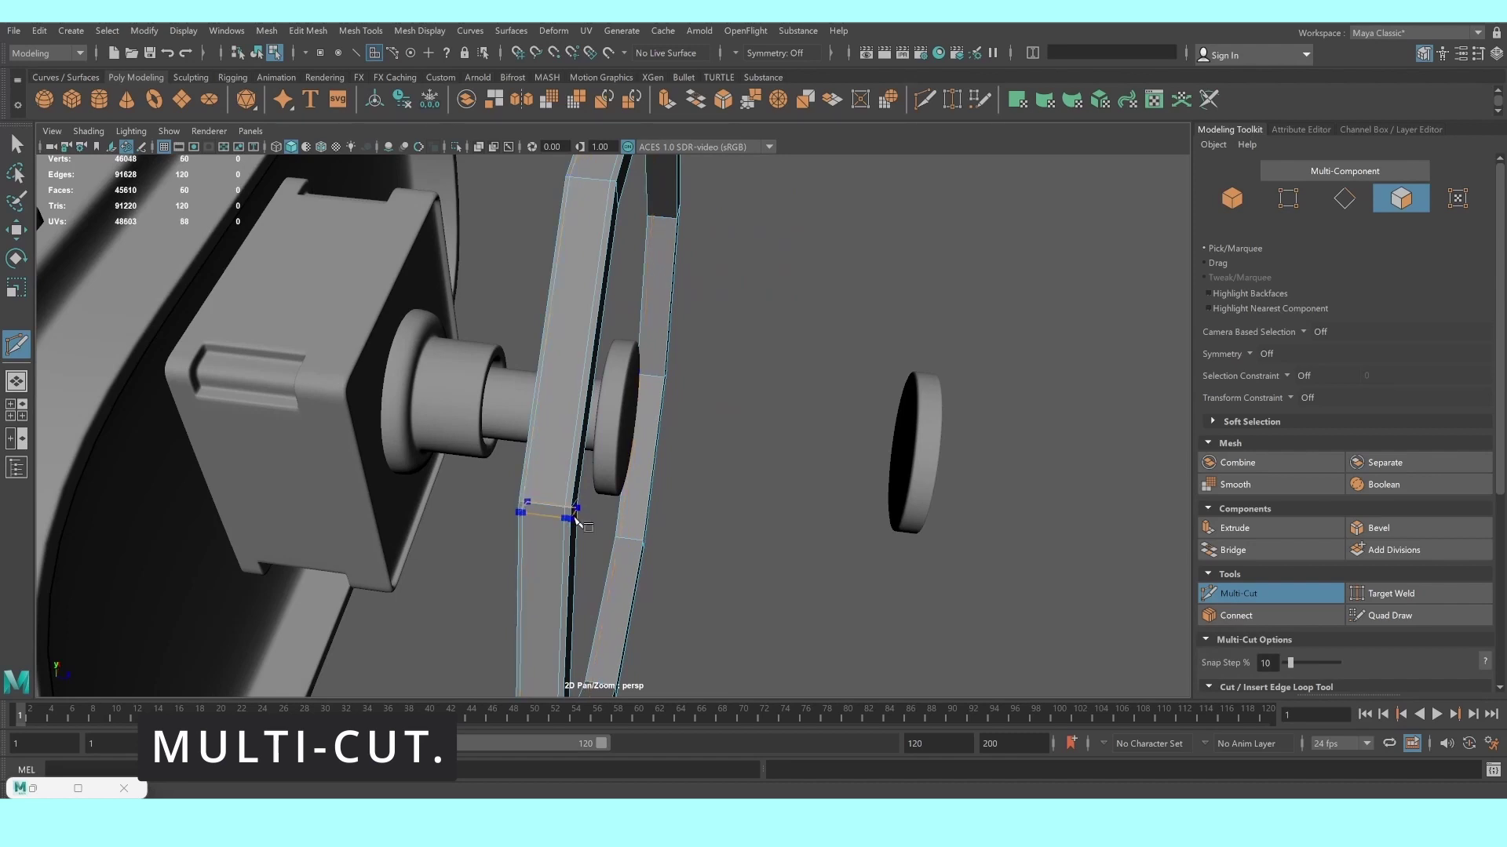
left_click_drag(619, 417, 505, 325, "alt")
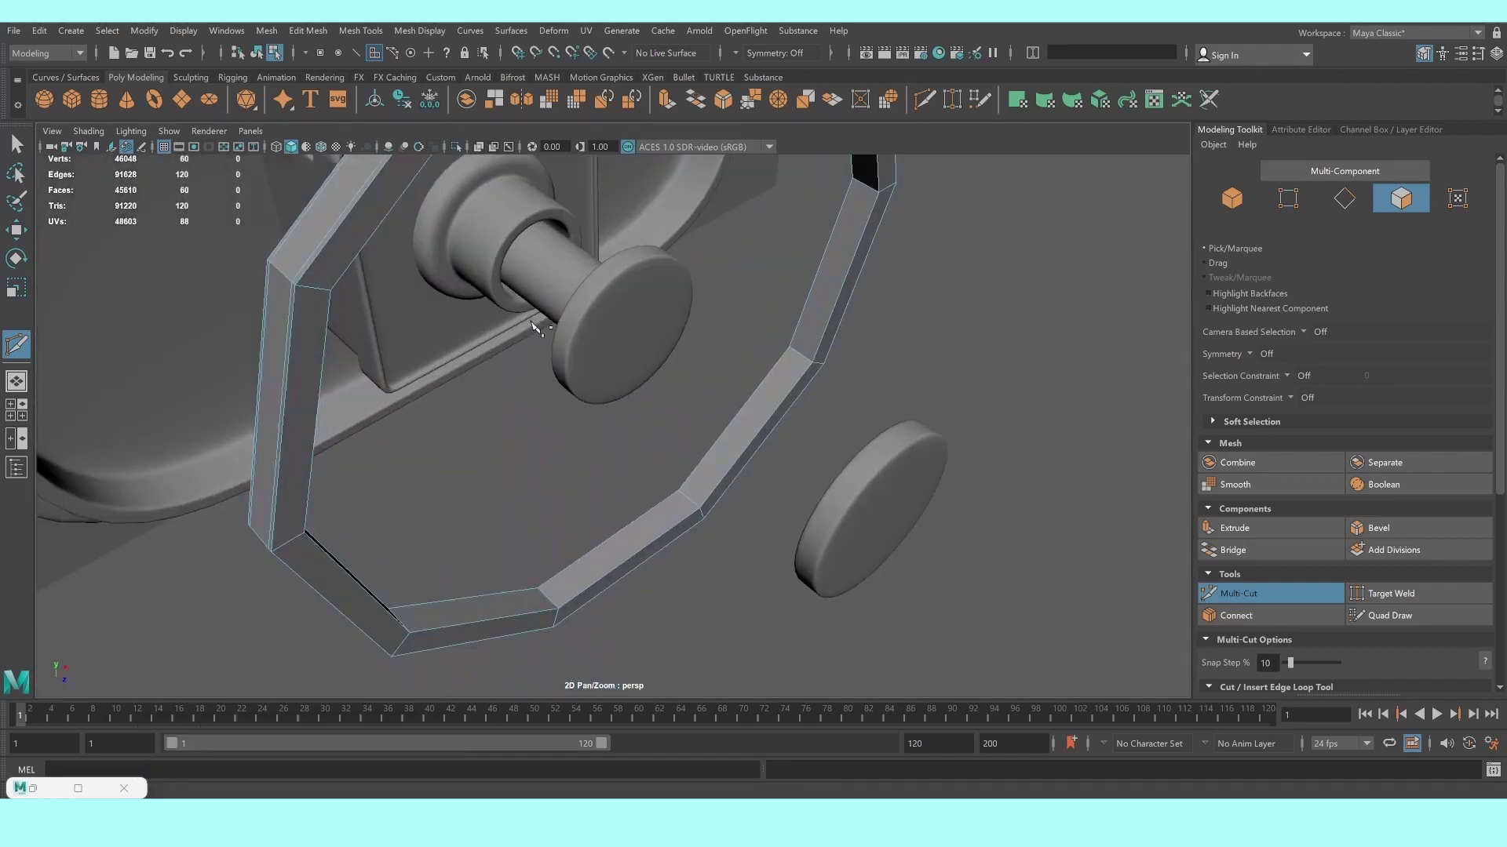
Preview the ring smoothed and return to object selection mode
key("3")
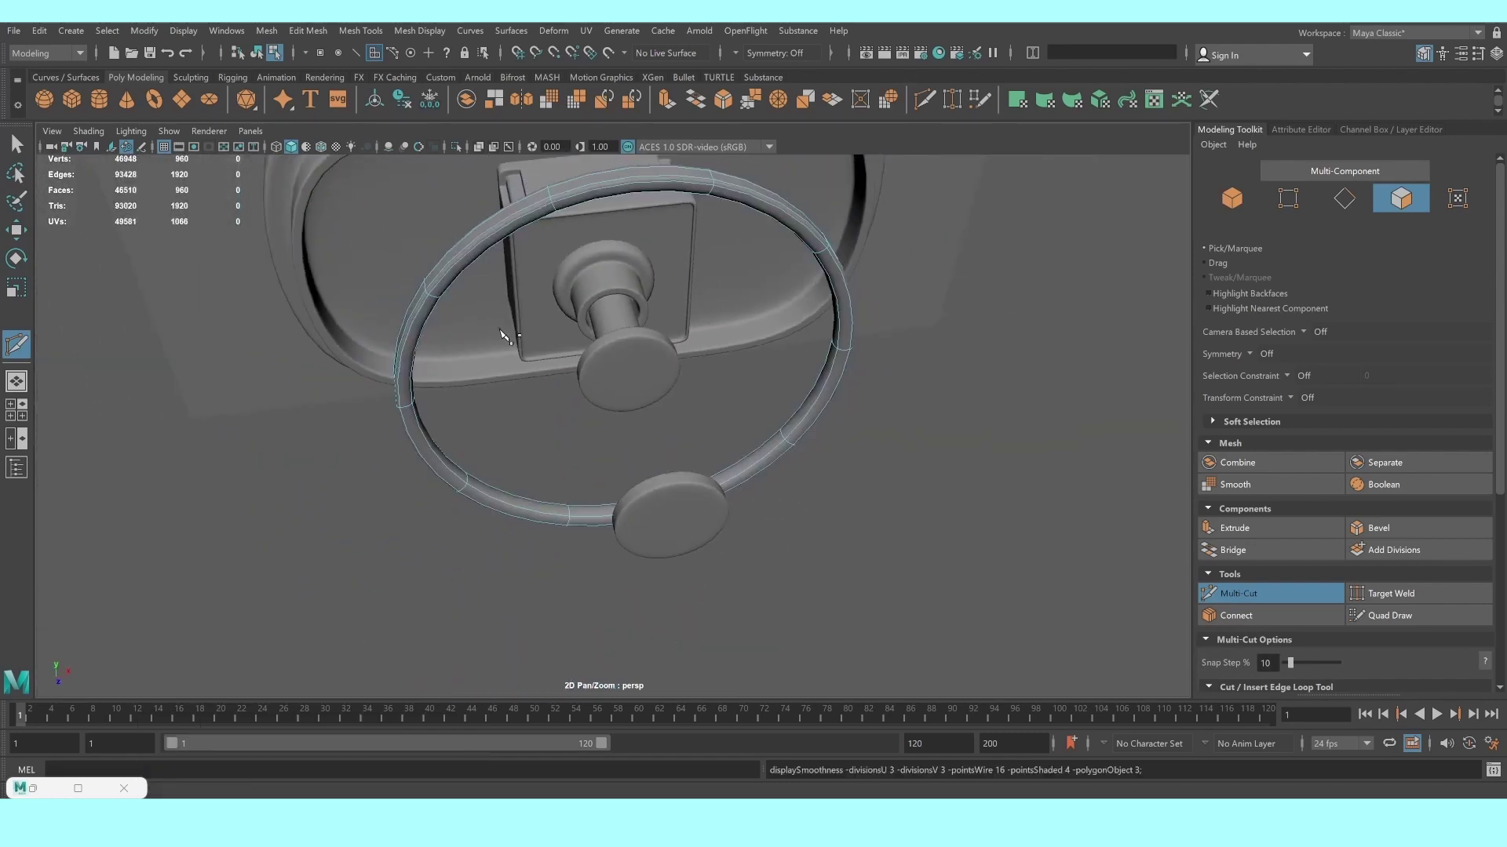
left_click(14, 145)
right_click_drag(612, 203, 710, 174)
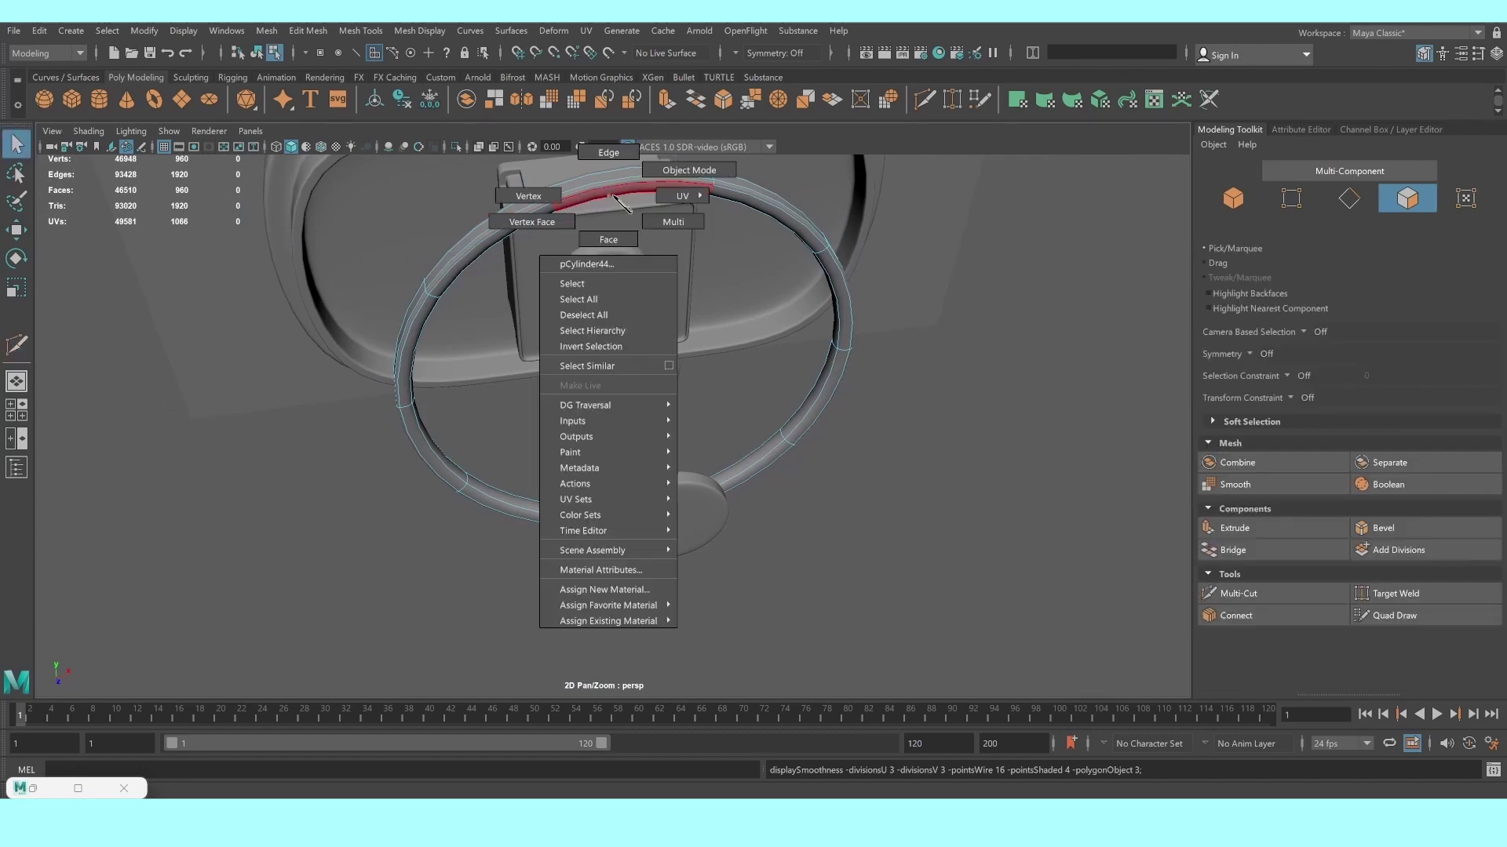
scroll(1051, 379, "down", 3)
left_click(1051, 379)
mouse_move(1051, 379)
left_mouse_down("alt")
mouse_move(932, 397)
mouse_move(1042, 303)
left_mouse_up("alt")
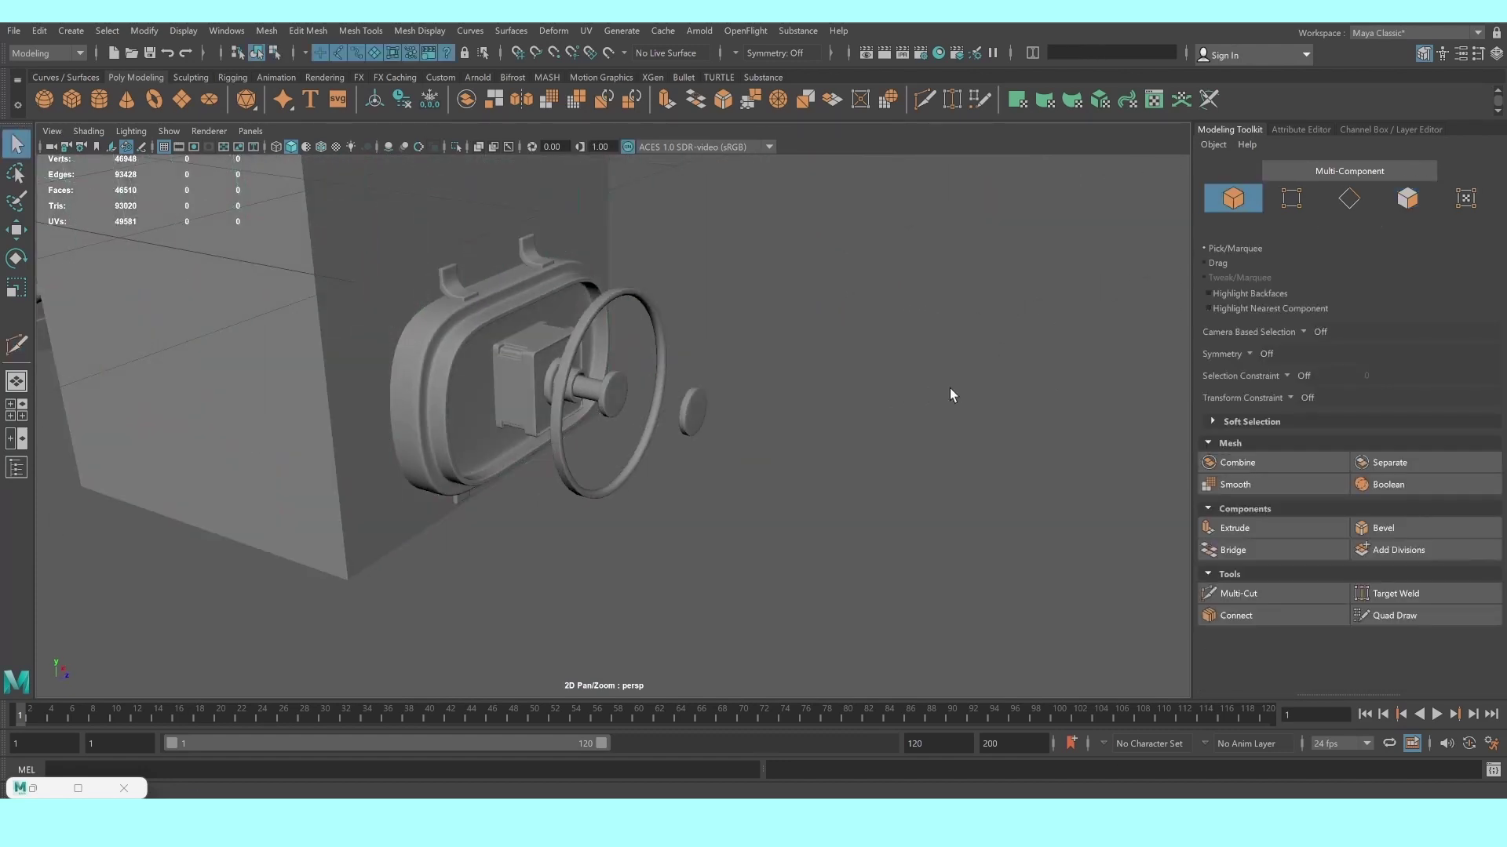
scroll(864, 353, "down", 3)
Check the hatch assembly from another angle and turn off the smooth preview
mouse_move(814, 373)
left_mouse_down("alt")
mouse_move(599, 347)
mouse_move(717, 369)
left_mouse_up("alt")
scroll(716, 369, "up", 3)
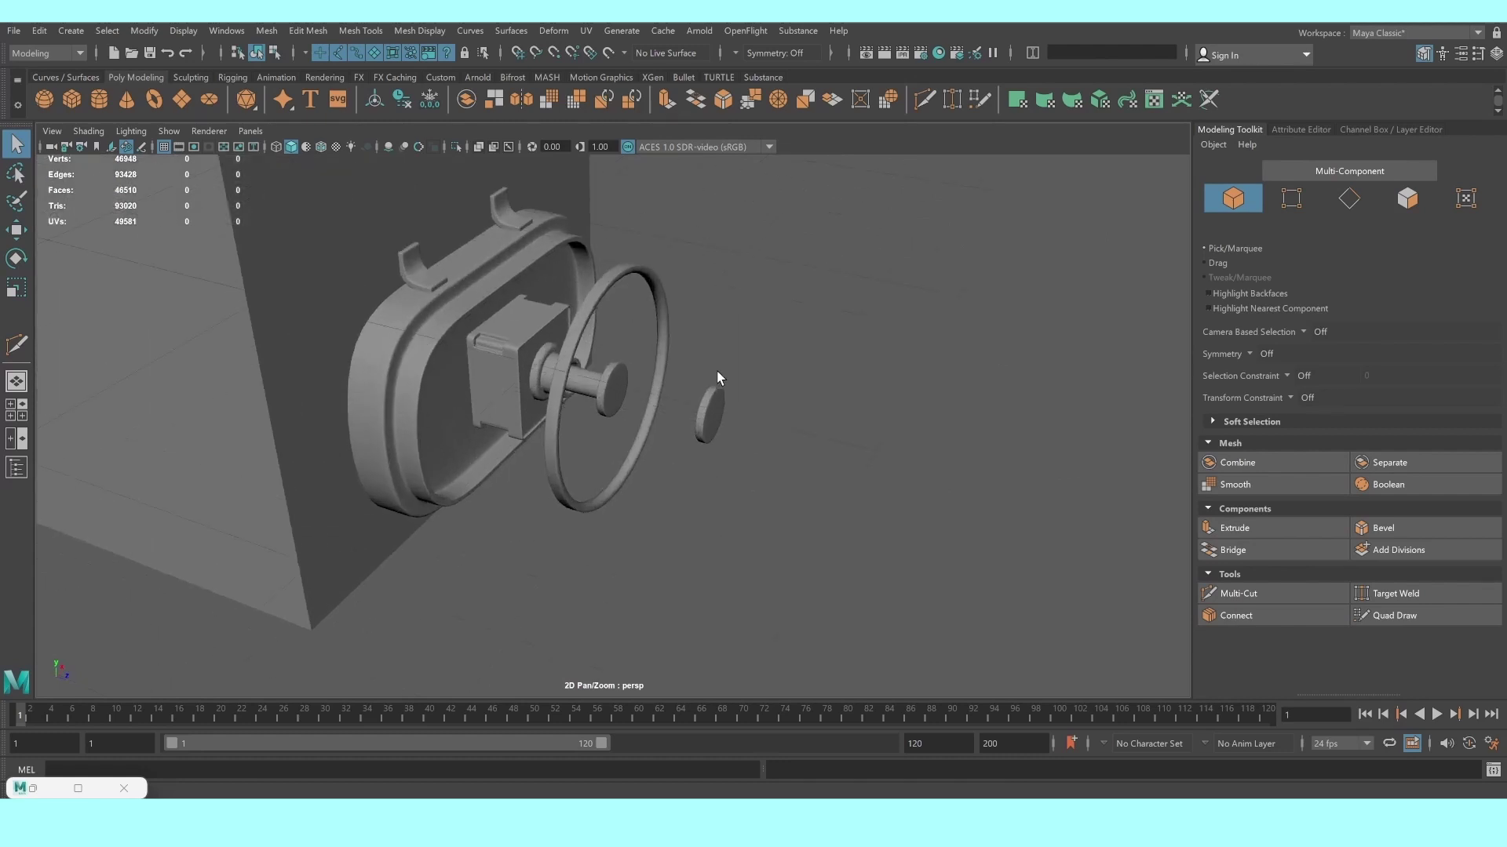
scroll(667, 368, "up", 3)
left_click(587, 364)
left_click(547, 300, "shift")
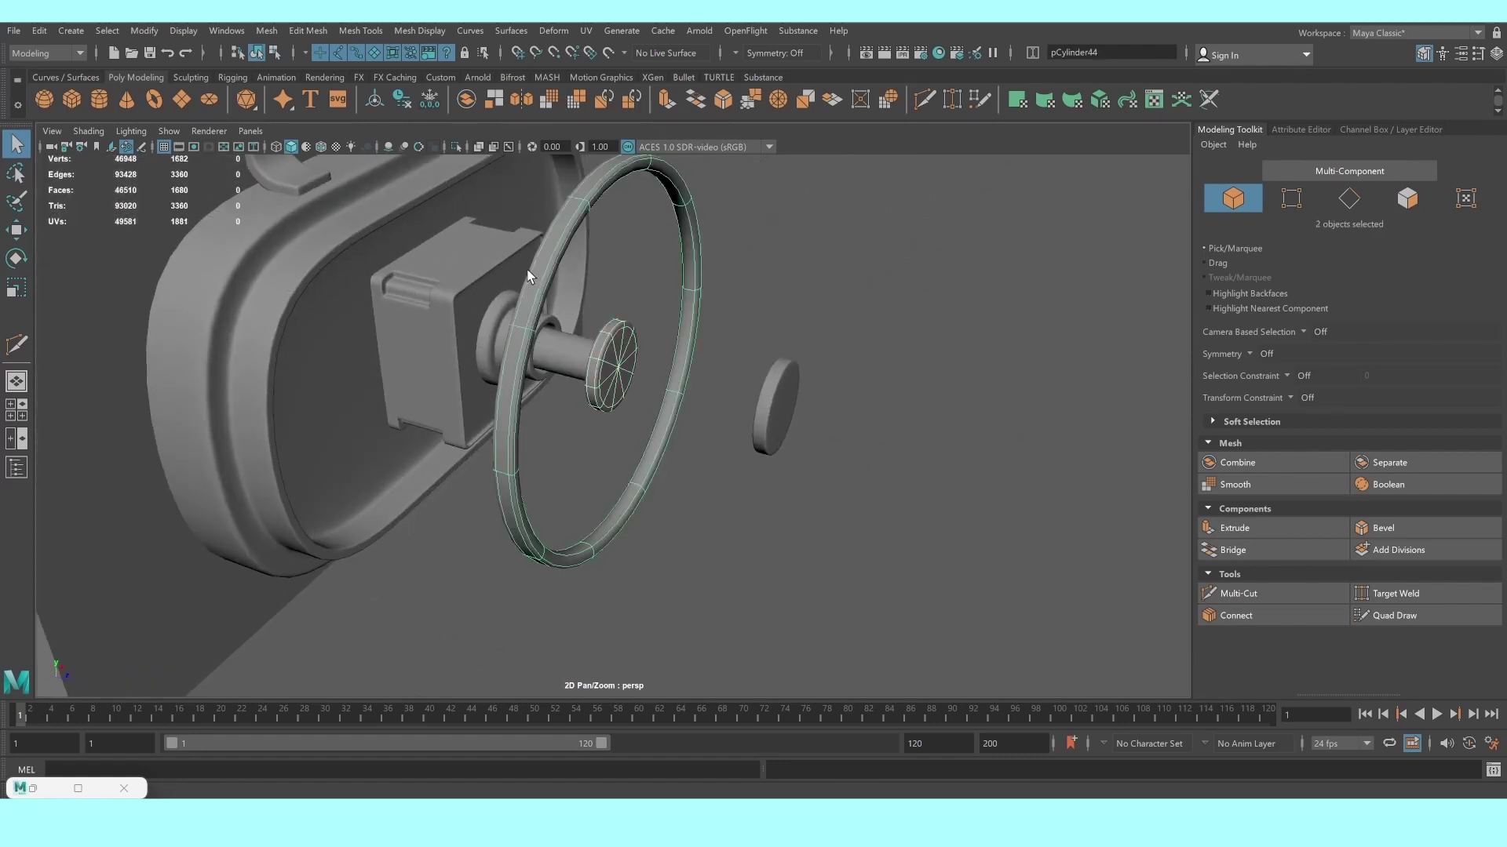
scroll(614, 284, "up", 2)
key("1")
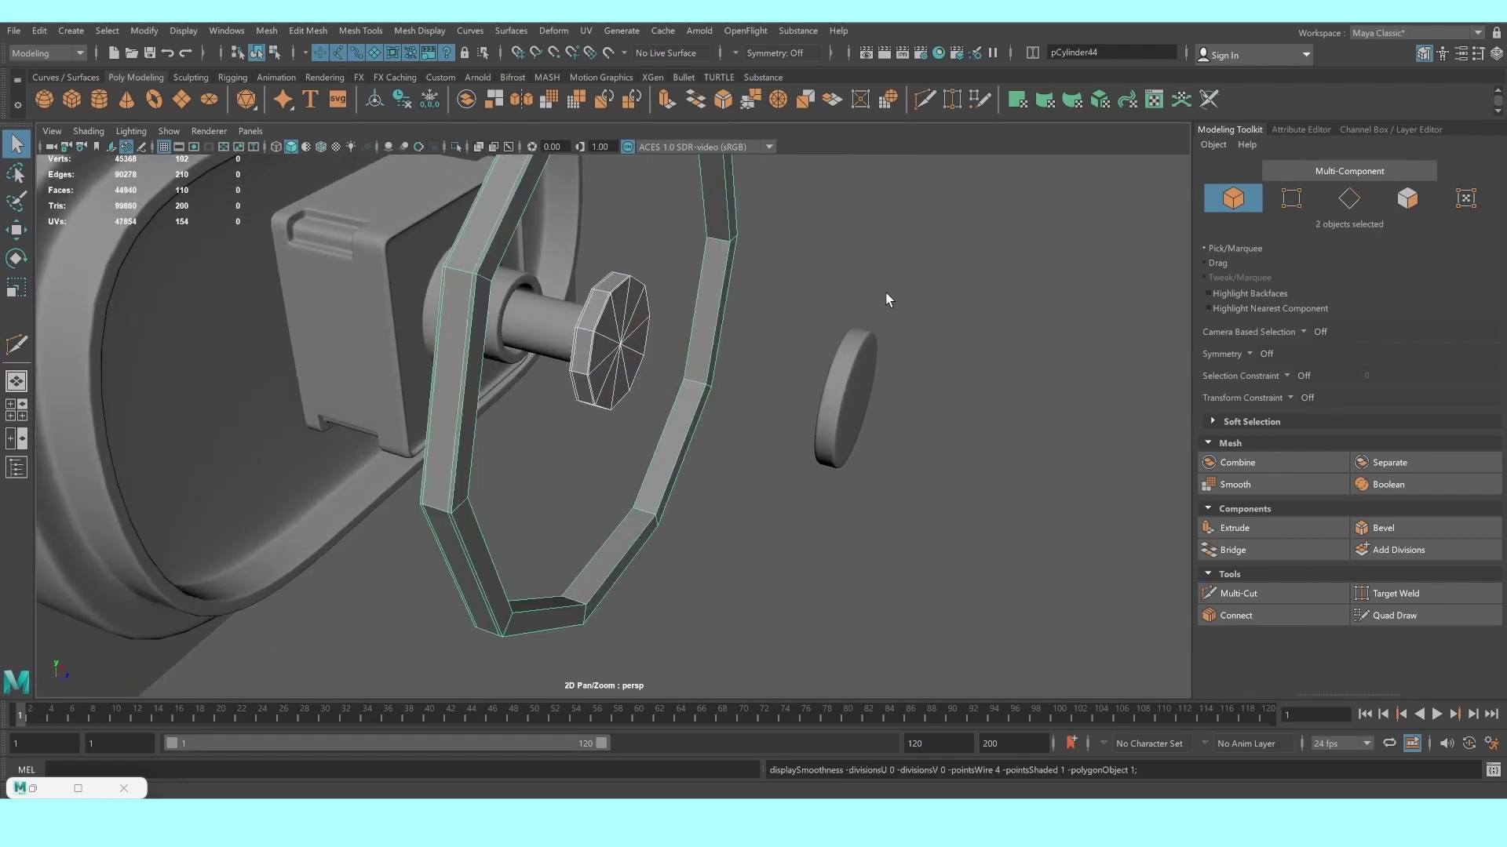
Select the end-cap disc together with the ring from the wheel's far side
mouse_move(887, 300)
left_mouse_down("alt")
mouse_move(673, 303)
mouse_move(663, 464)
mouse_move(589, 410)
mouse_move(619, 410)
mouse_move(558, 420)
mouse_move(474, 353)
left_mouse_up("alt")
scroll(704, 298, "up", 3)
left_click(463, 337)
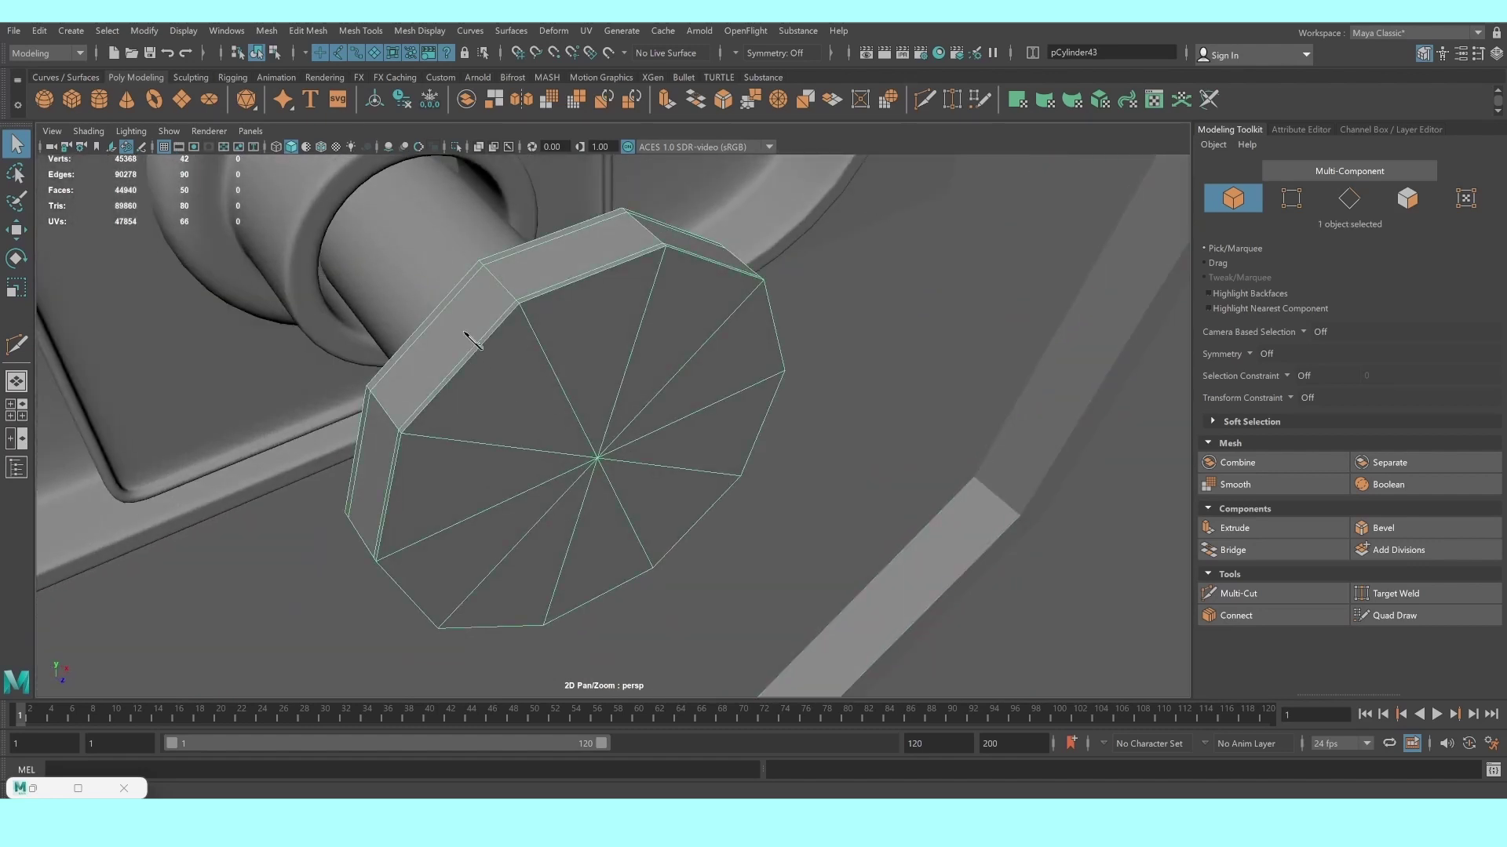
right_click_drag(471, 339, 461, 370)
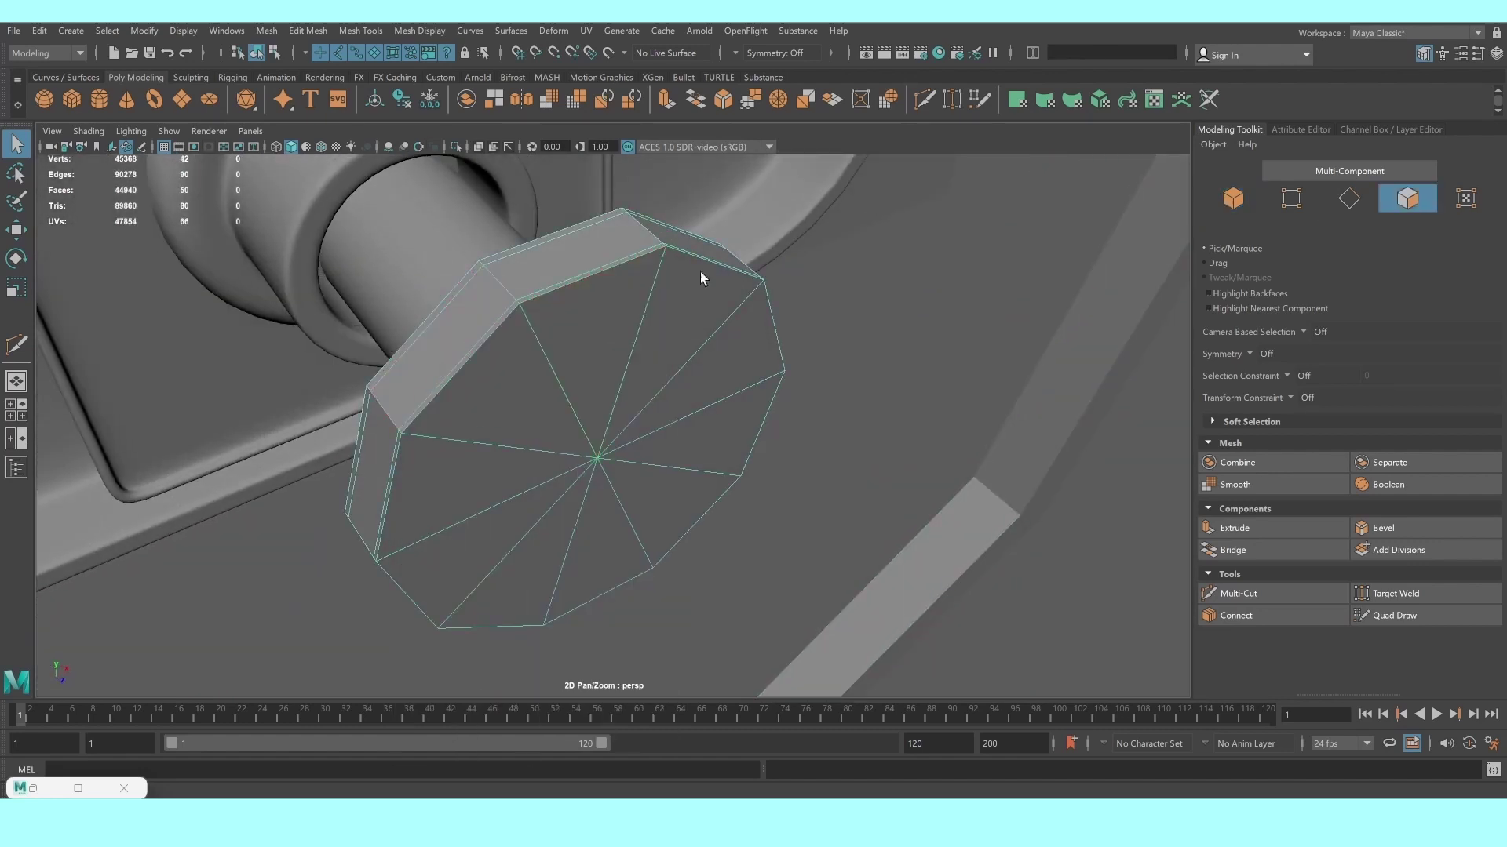
key("F8")
mouse_move(700, 278)
left_mouse_down("alt")
mouse_move(831, 313)
mouse_move(653, 457)
left_mouse_up("alt")
left_click(652, 458)
left_click(857, 471, "shift")
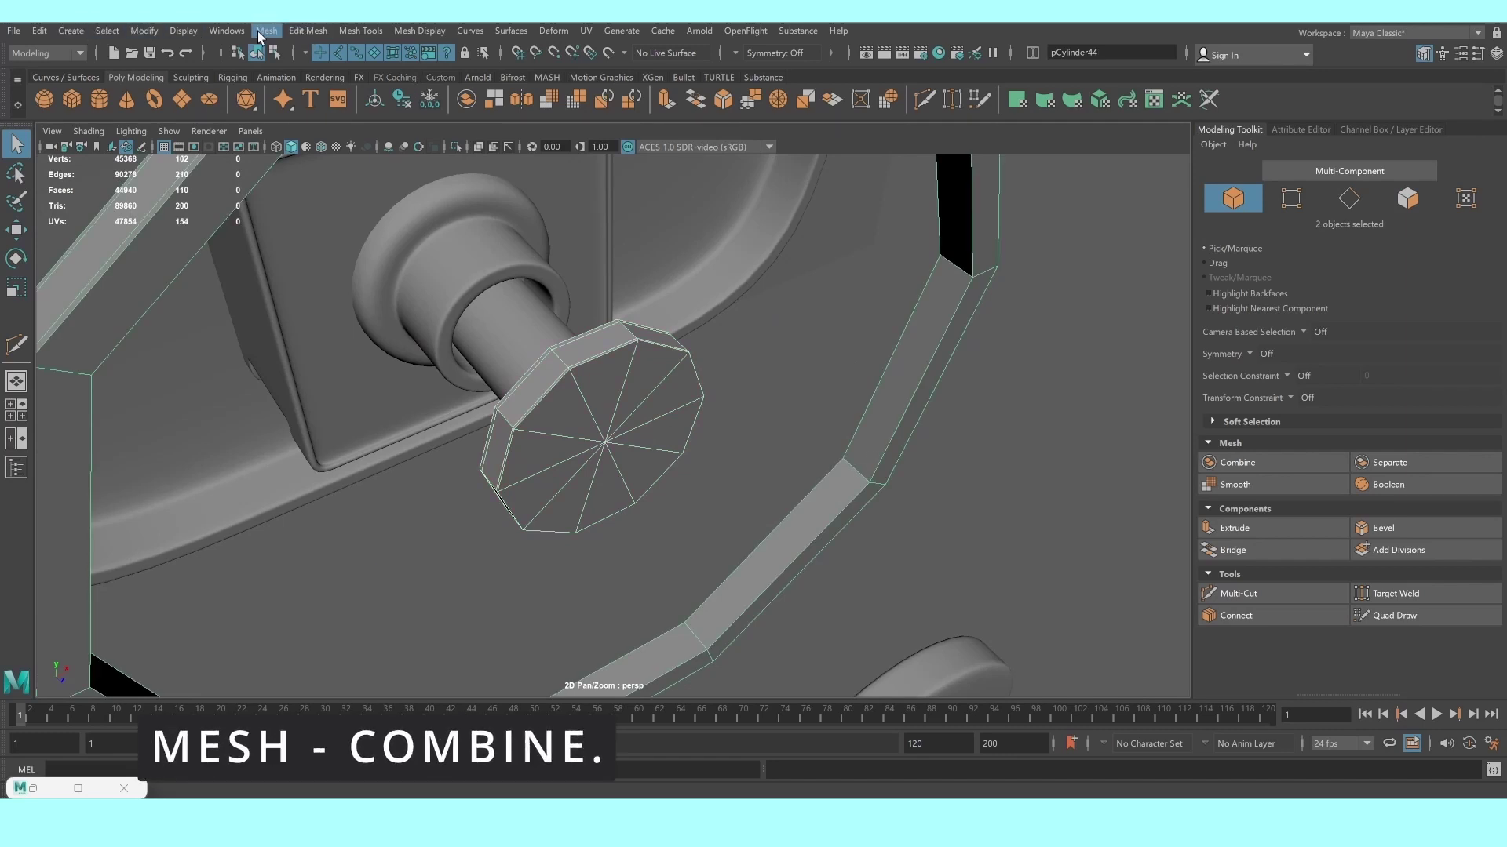
Combine the disc and ring into one mesh and switch to face editing
left_click(259, 36)
left_click(298, 83)
key("w")
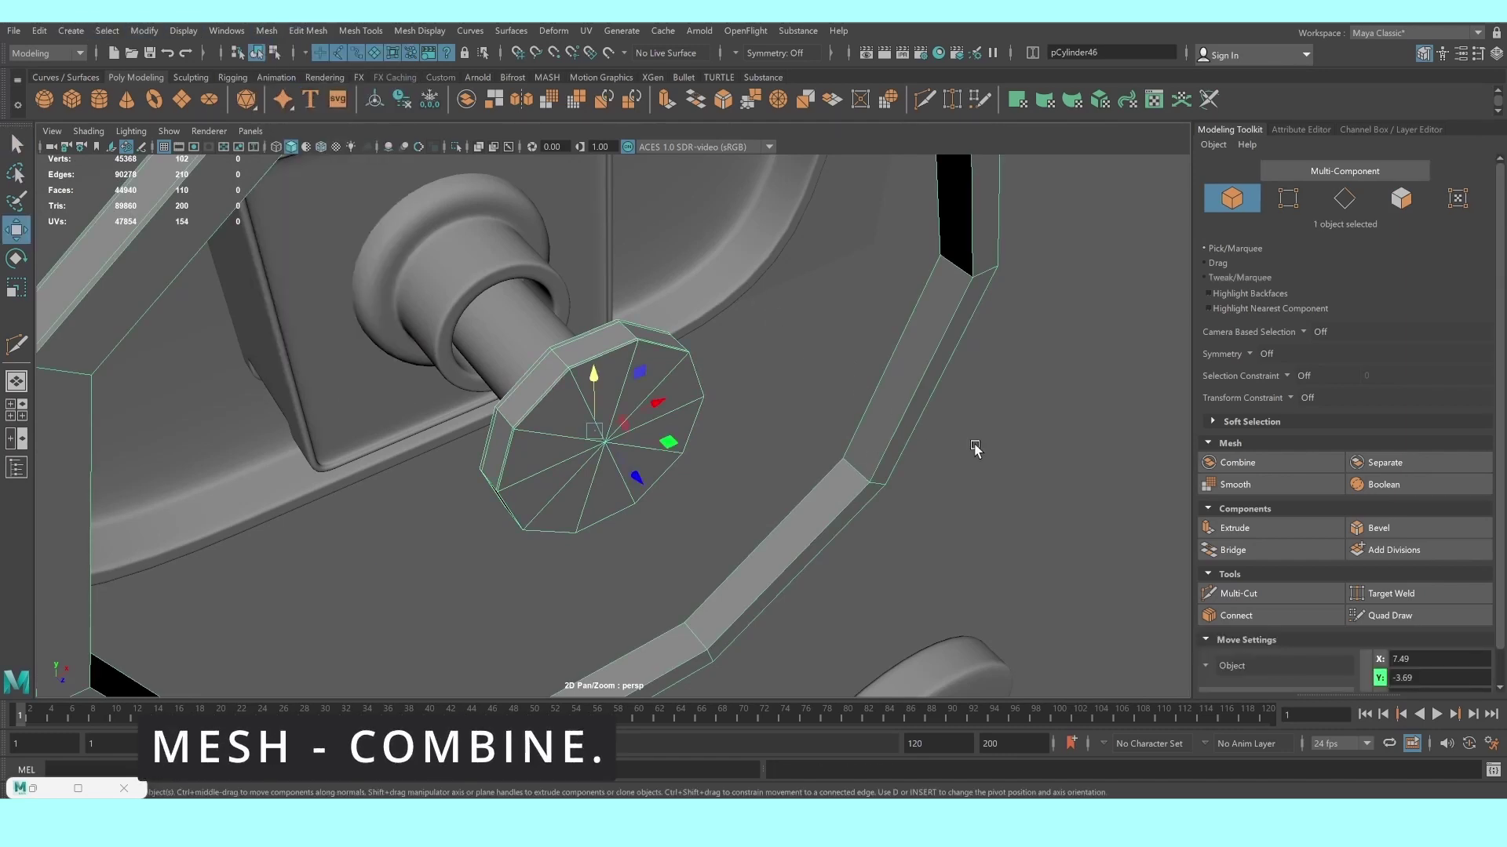
right_click_drag(646, 385, 648, 420)
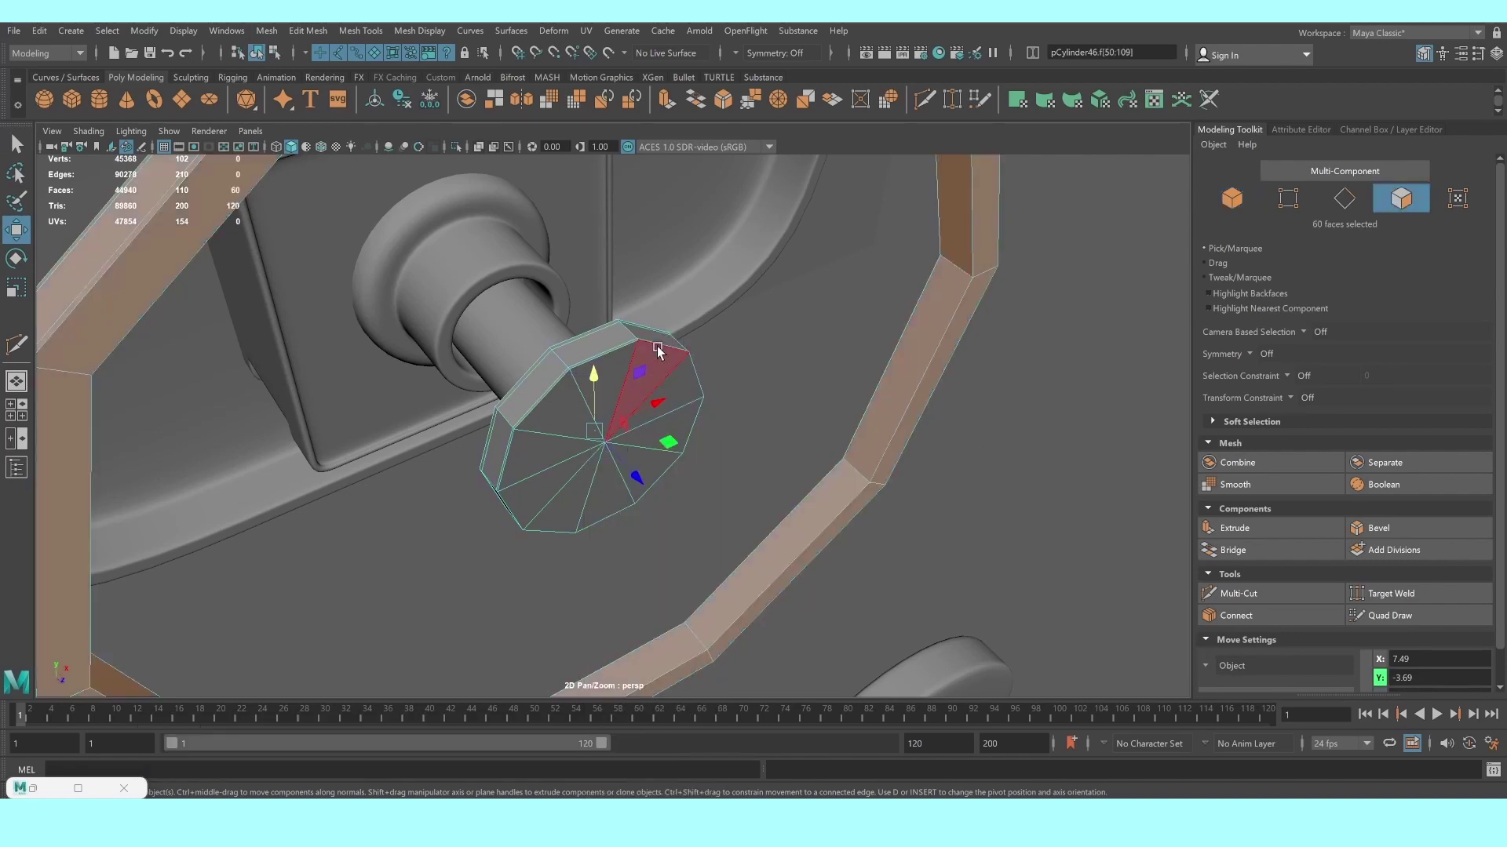
Bridge a hub face to a ring face to form the first spoke
left_click(658, 342)
scroll(768, 328, "down", 3)
scroll(769, 318, "down", 3)
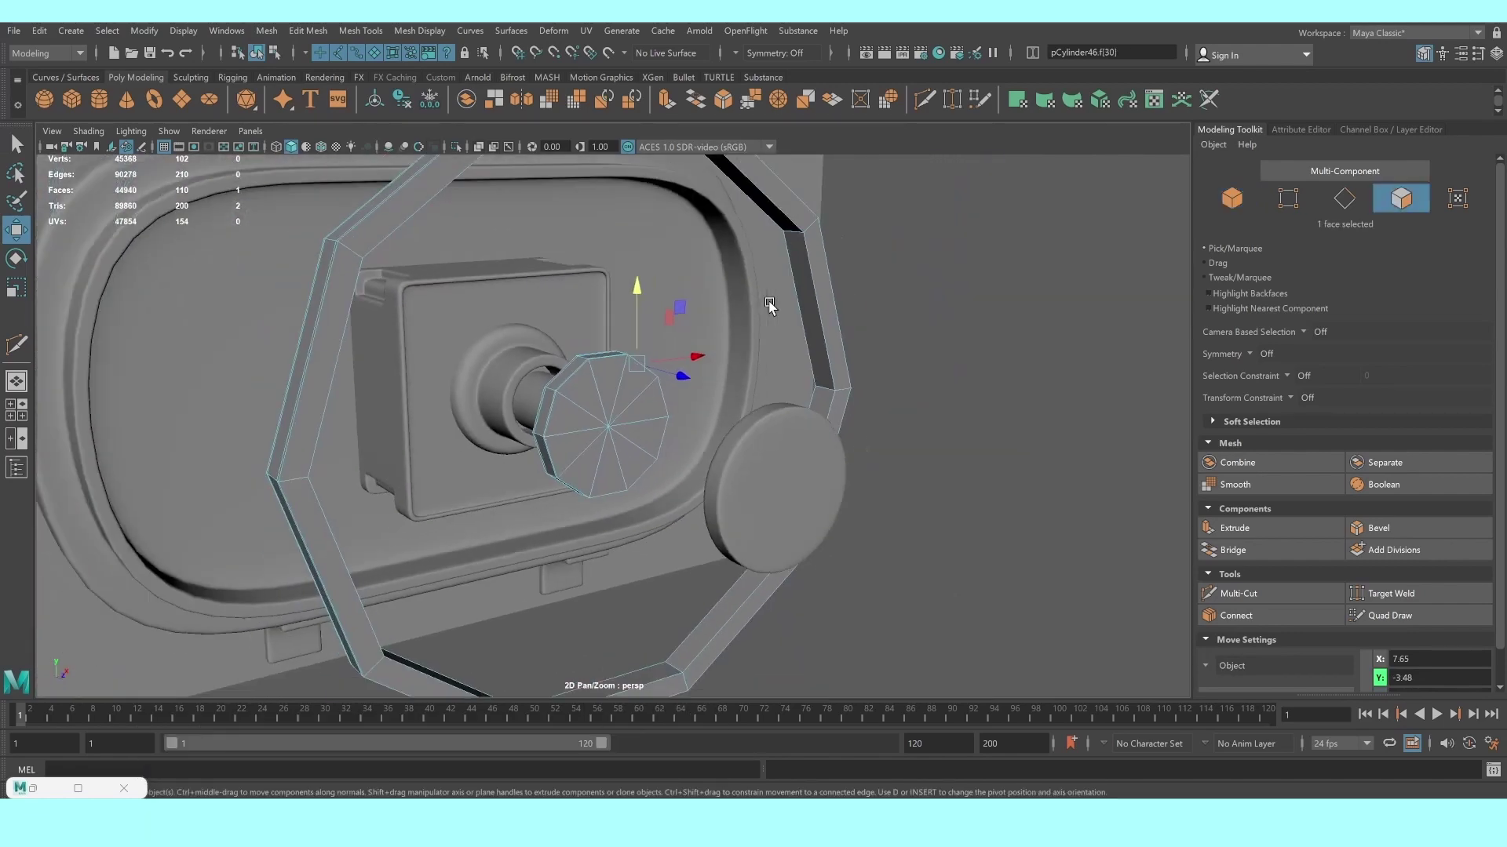
scroll(754, 305, "down", 2)
left_click_drag(734, 302, 713, 288, "alt")
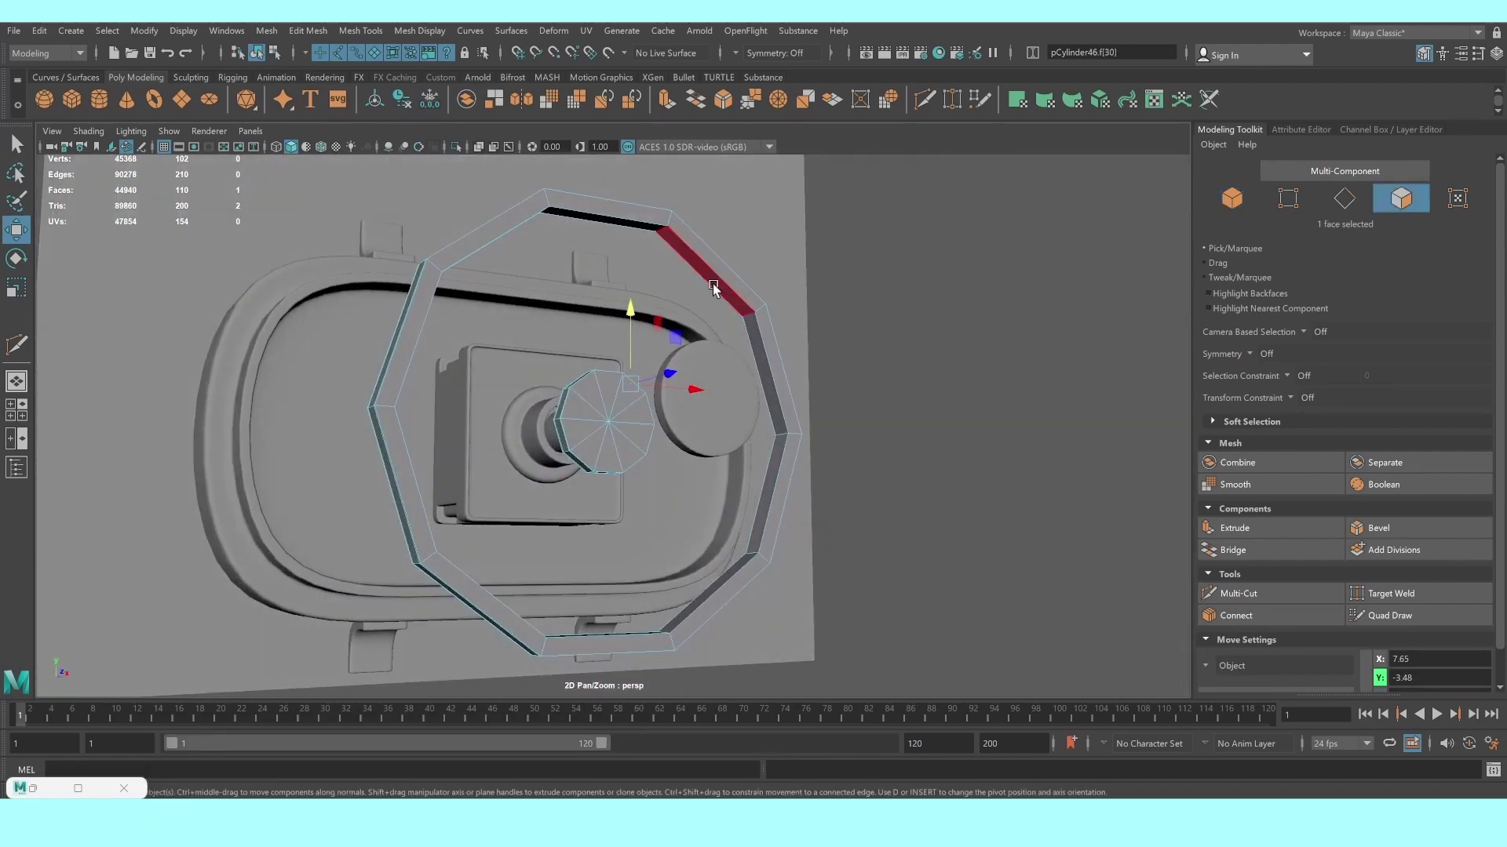
left_click(713, 287, "shift")
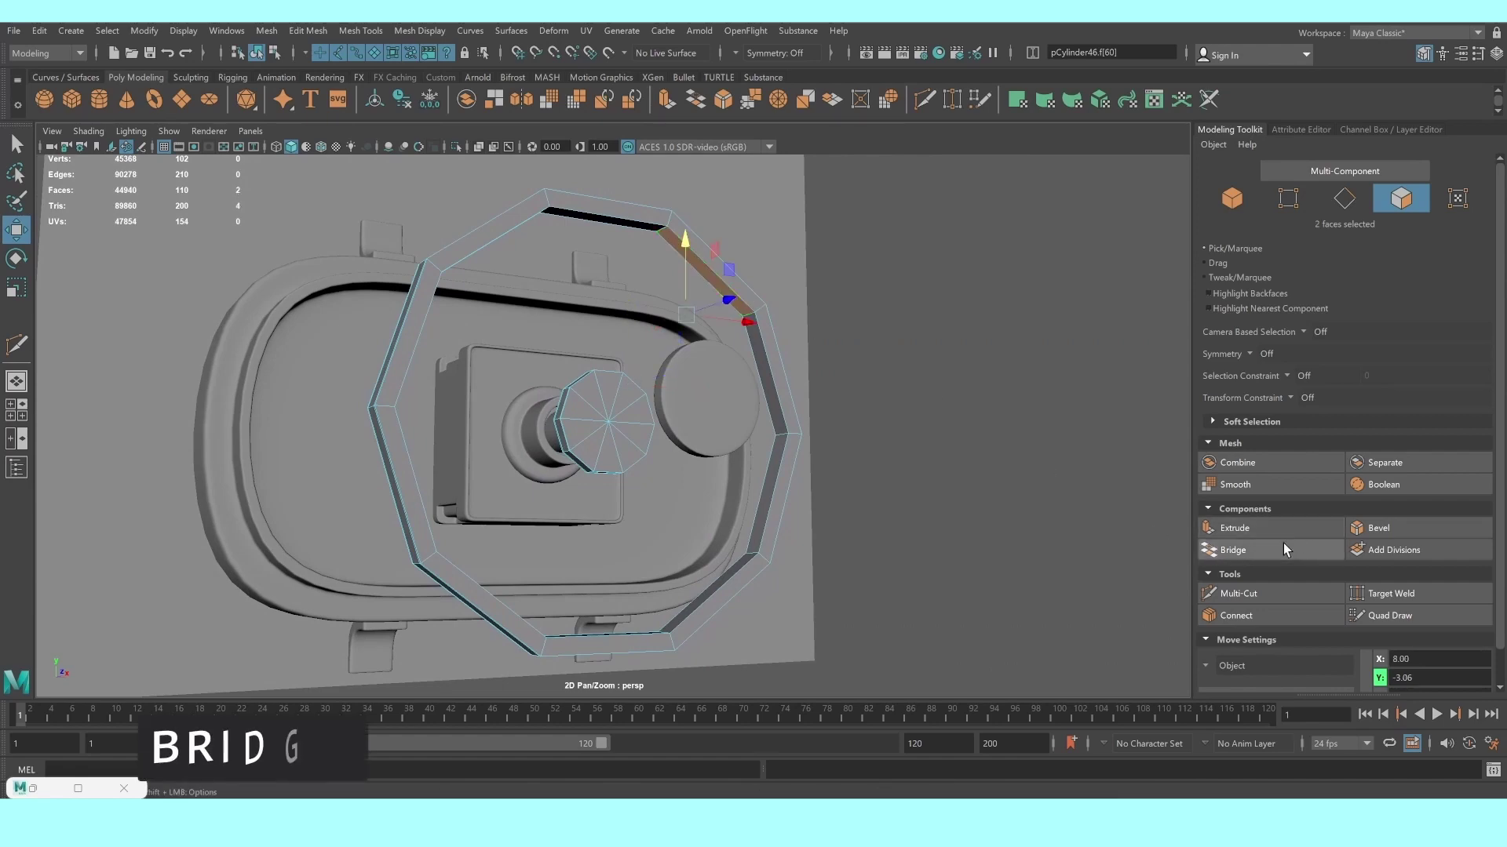
left_click(1268, 545)
Bridge a second hub side face to its matching rim face, undoing a wrong bridge
mouse_move(801, 320)
left_mouse_down("alt")
mouse_move(716, 336)
mouse_move(675, 371)
mouse_move(657, 424)
mouse_move(776, 420)
left_mouse_up("alt")
left_click(658, 424)
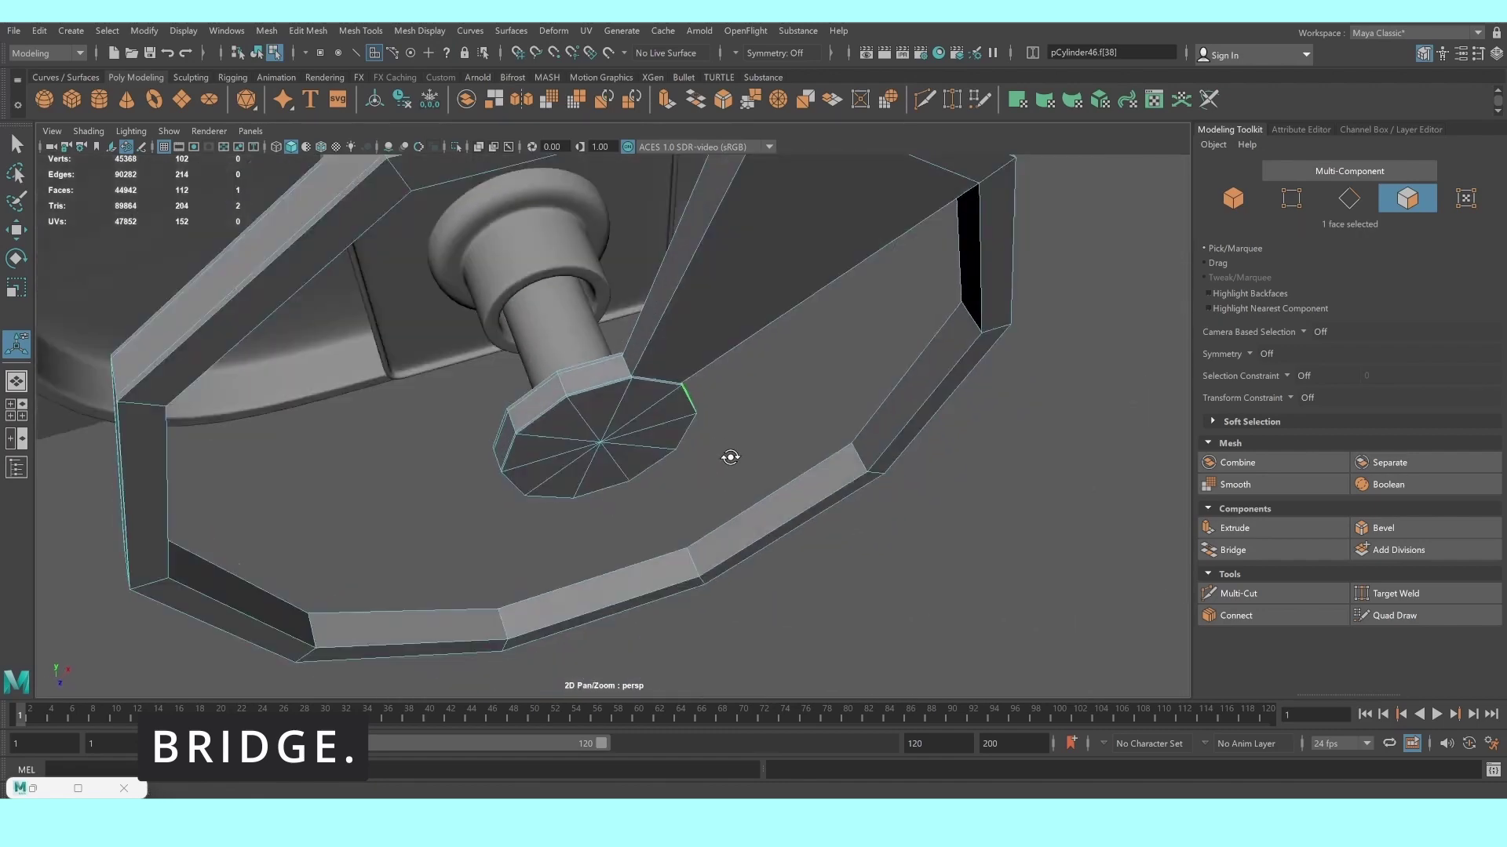
left_click(786, 392, "shift")
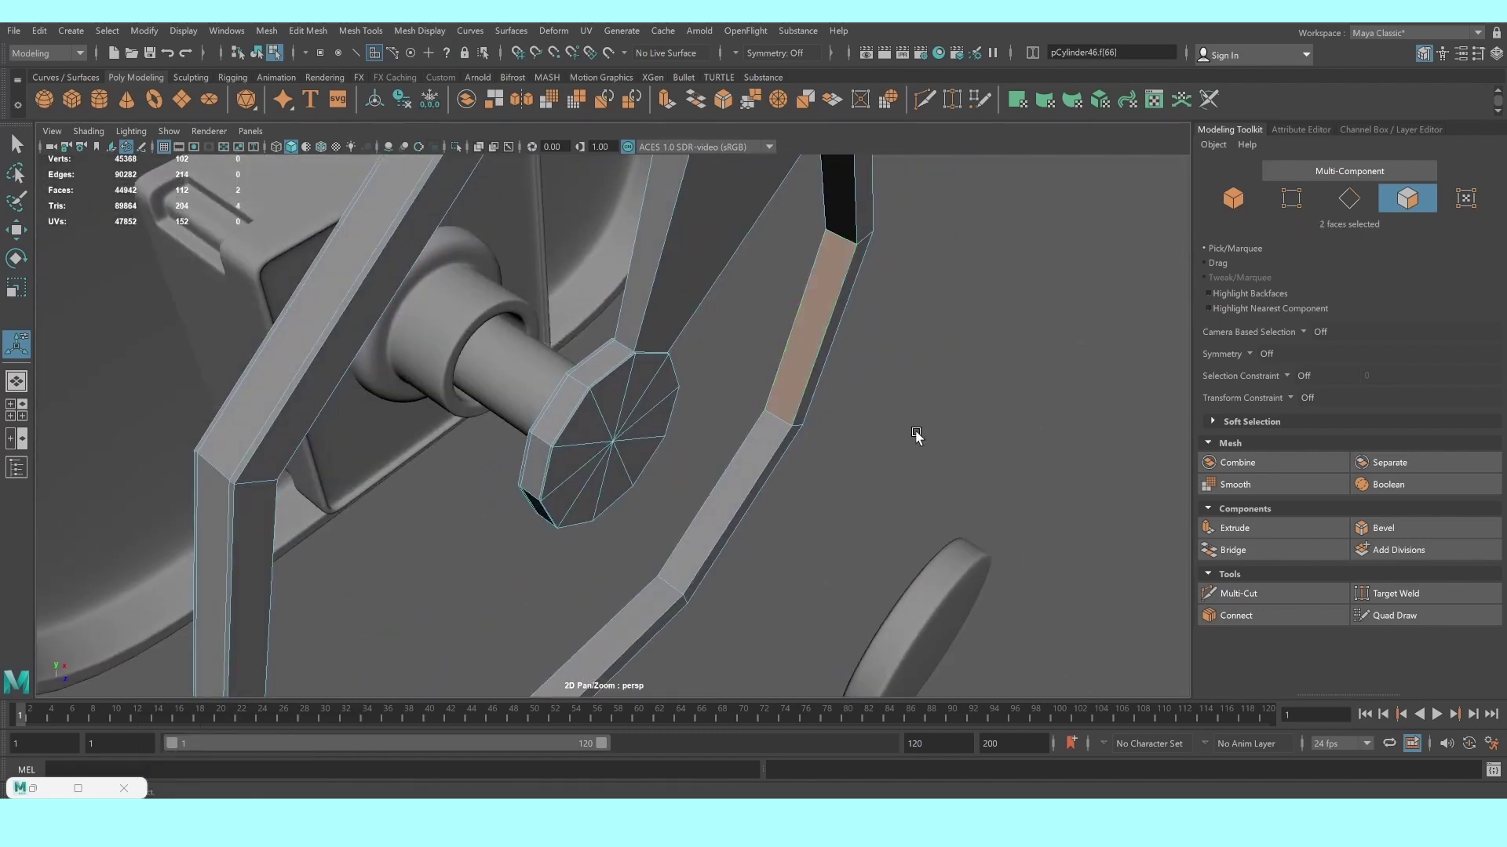
key("g")
mouse_move(916, 435)
left_mouse_down("alt")
mouse_move(556, 370)
mouse_move(632, 471)
mouse_move(678, 455)
mouse_move(765, 487)
left_mouse_up("alt")
key("ctrl+z")
left_click(659, 381)
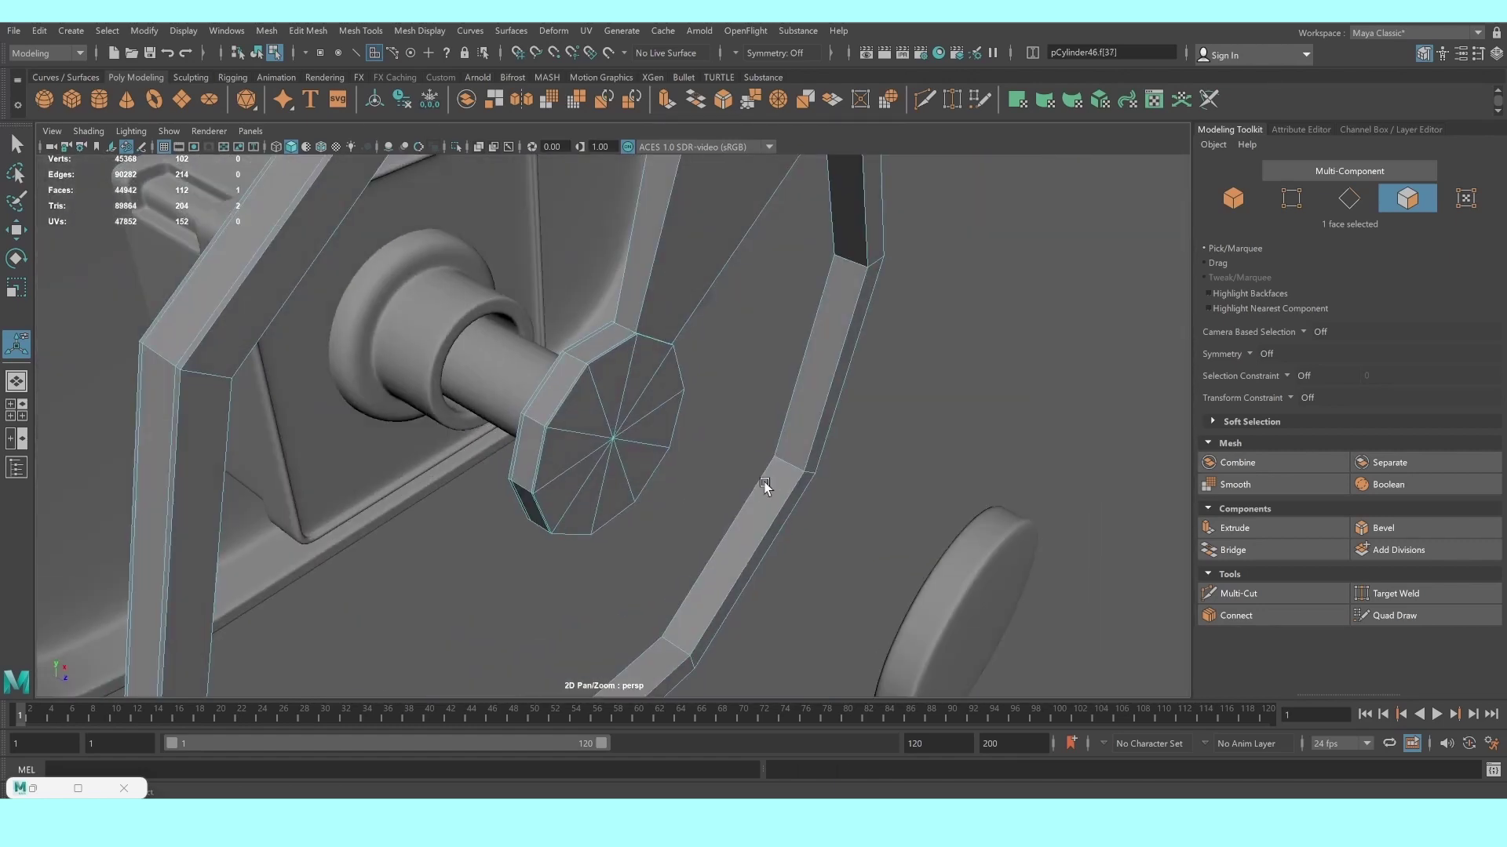
left_click(807, 412, "shift")
left_click(1273, 548)
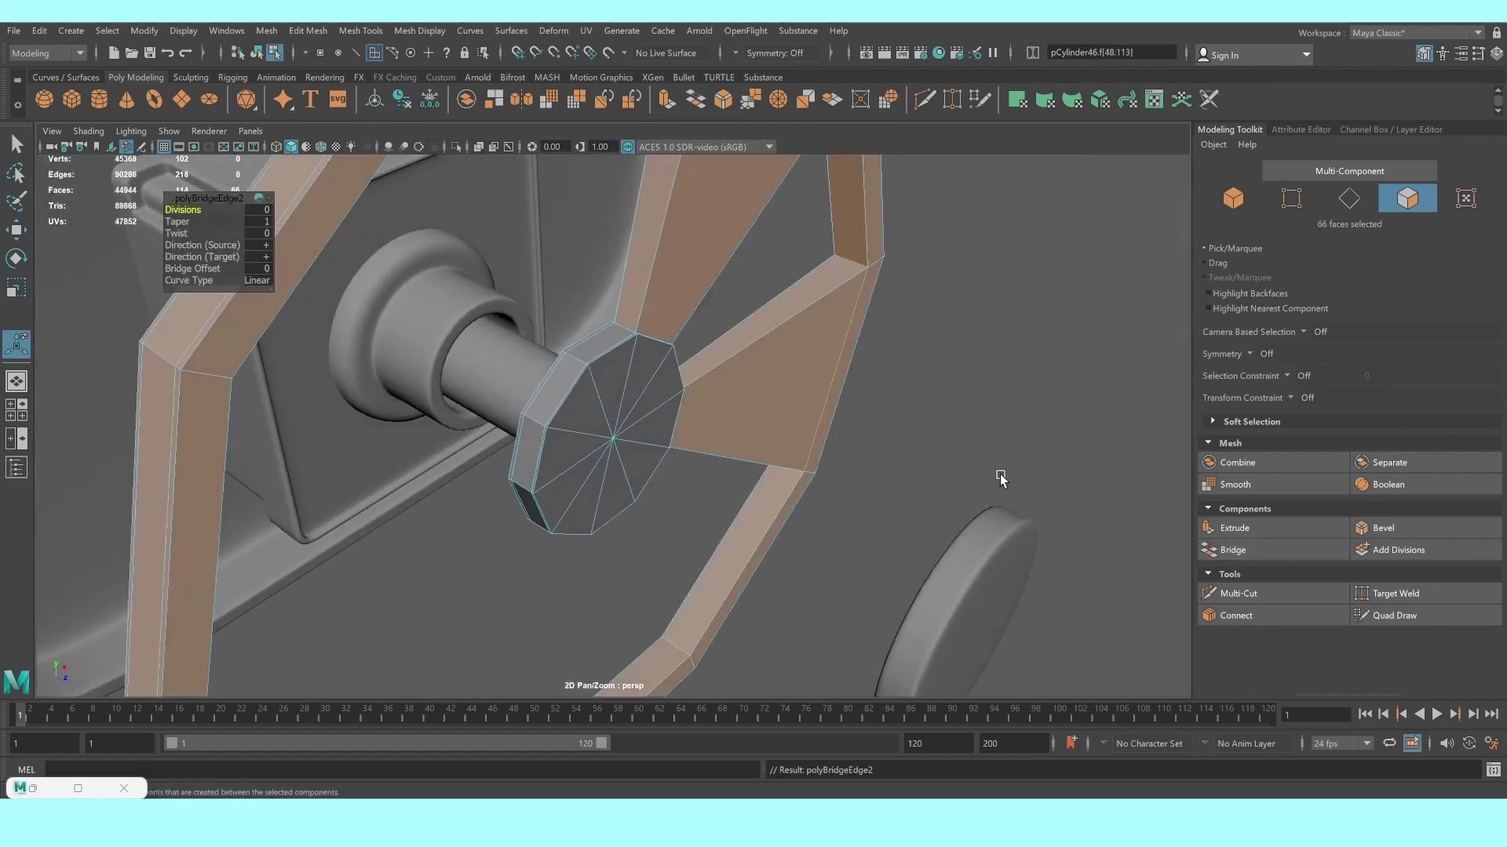
left_click_drag(832, 439, 794, 459, "alt")
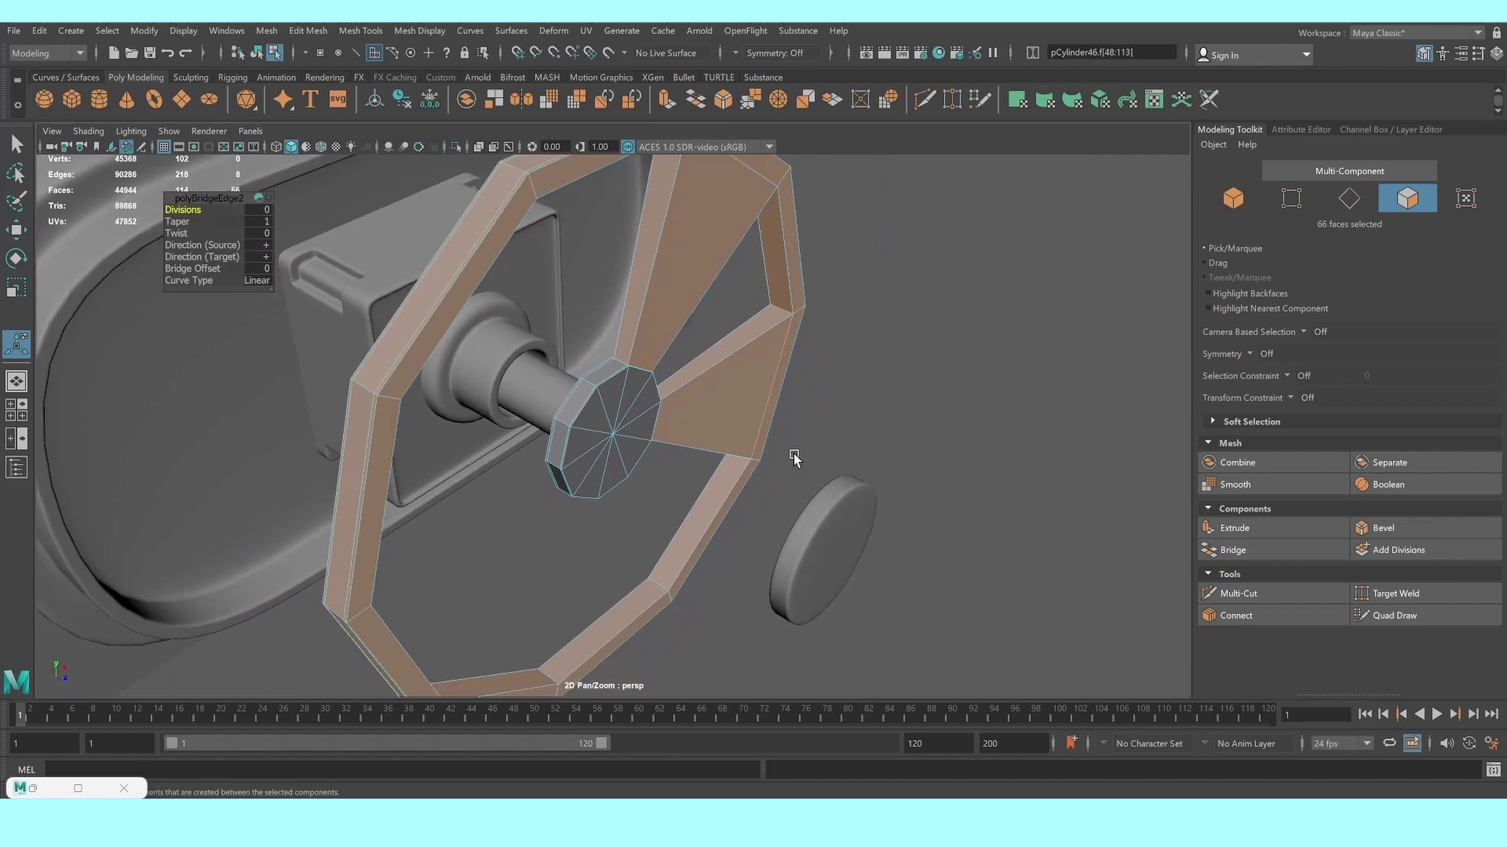
Repeat the bridge for two more hub-to-rim face pairs
left_click(620, 612)
mouse_move(620, 612)
left_mouse_down("alt")
mouse_move(562, 559)
mouse_move(570, 542)
mouse_move(459, 531)
mouse_move(558, 521)
mouse_move(572, 504)
left_mouse_up("alt")
key("g")
left_click(401, 540)
key("g")
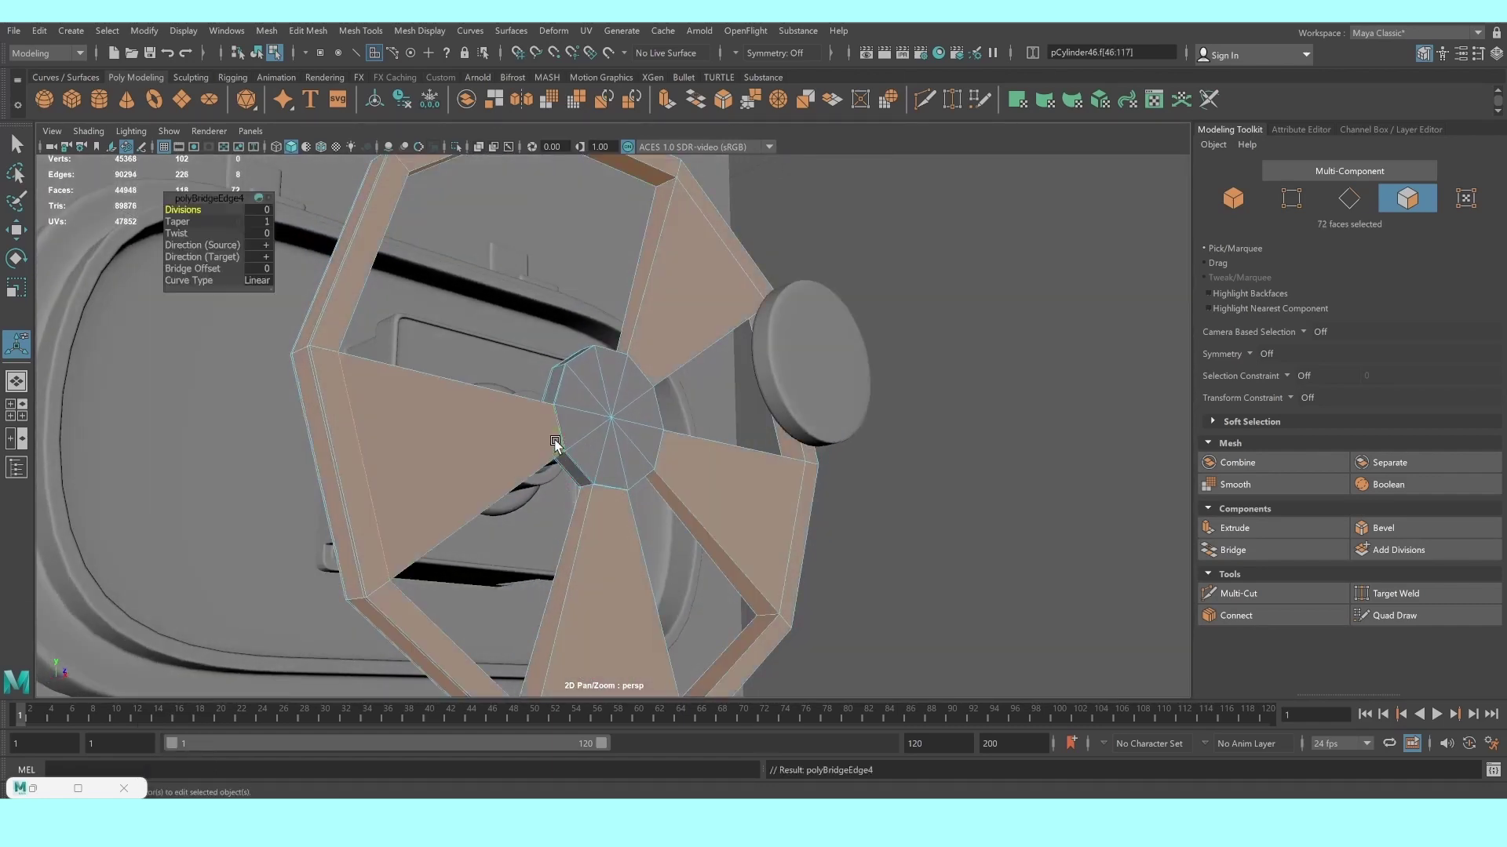
Bridge the last hub face to its matching rim face
mouse_move(578, 431)
left_mouse_down("alt")
mouse_move(471, 447)
mouse_move(481, 397)
left_mouse_up("alt")
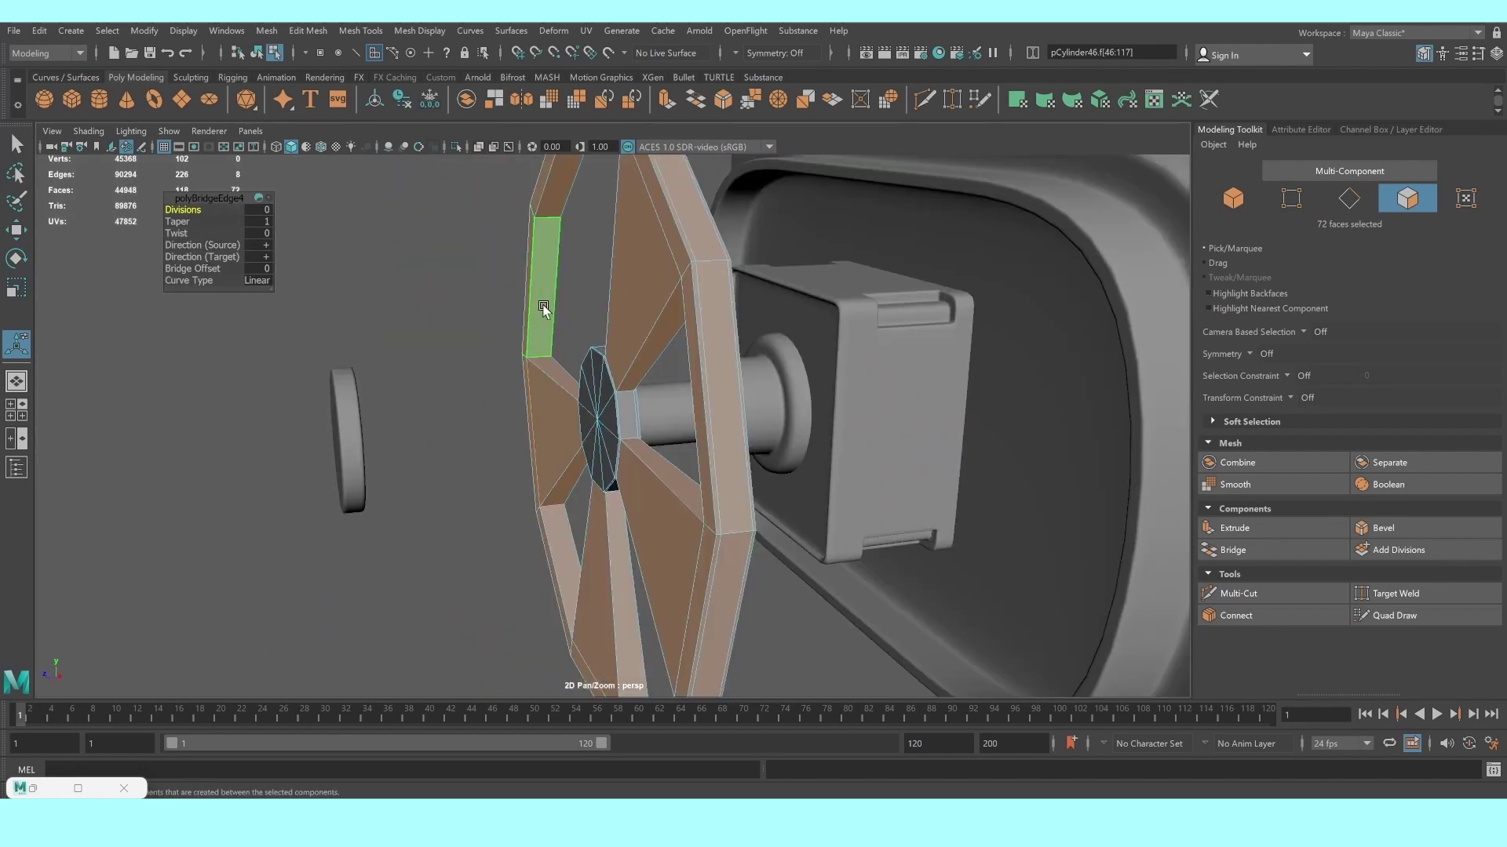
left_click_drag(565, 282, 633, 260, "alt")
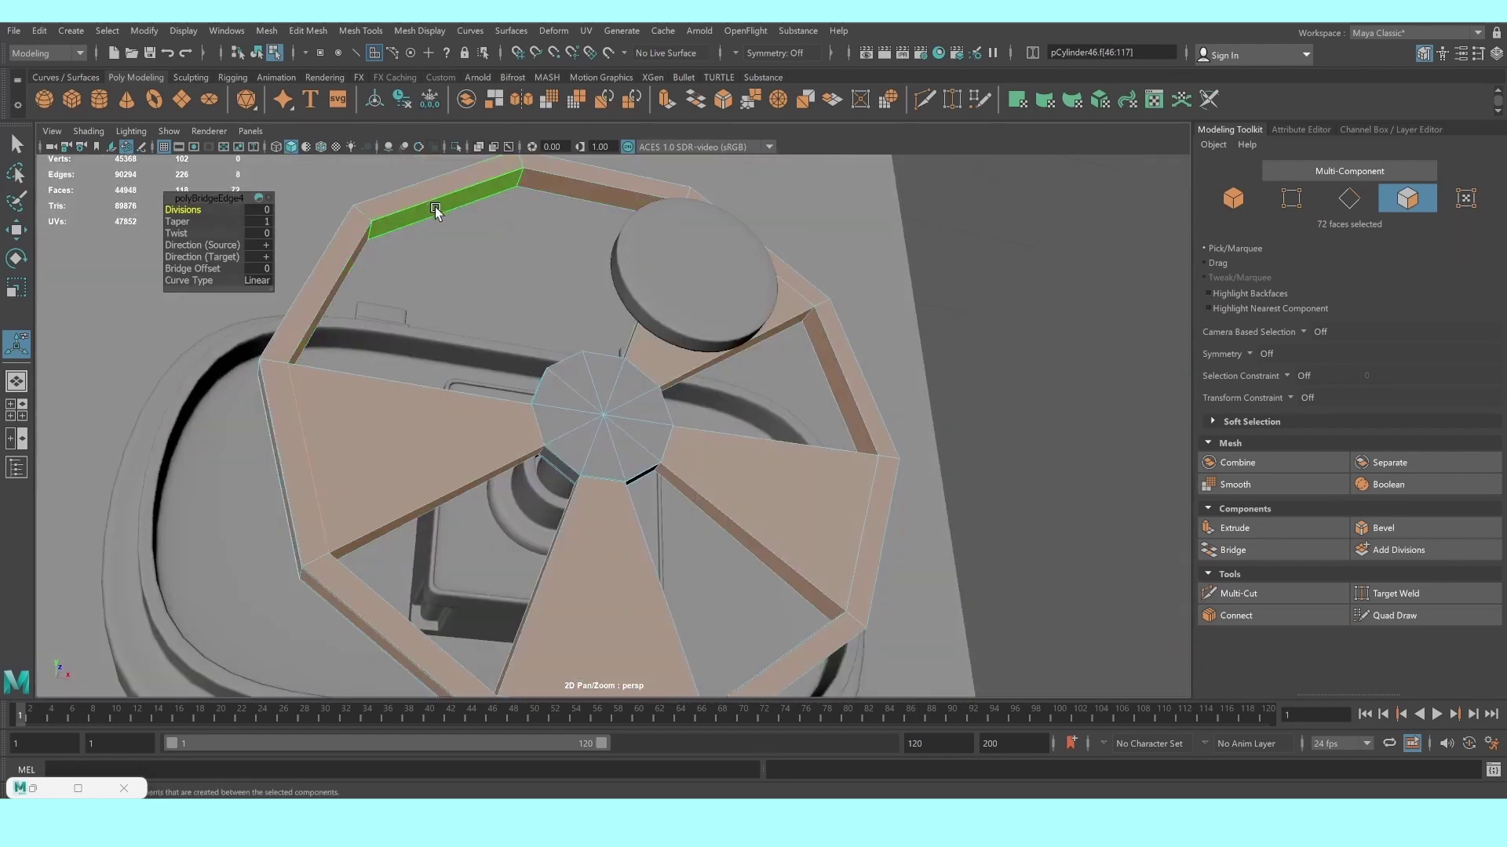
left_click(434, 205)
mouse_move(435, 206)
left_mouse_down("alt")
mouse_move(471, 296)
mouse_move(508, 334)
left_mouse_up("alt")
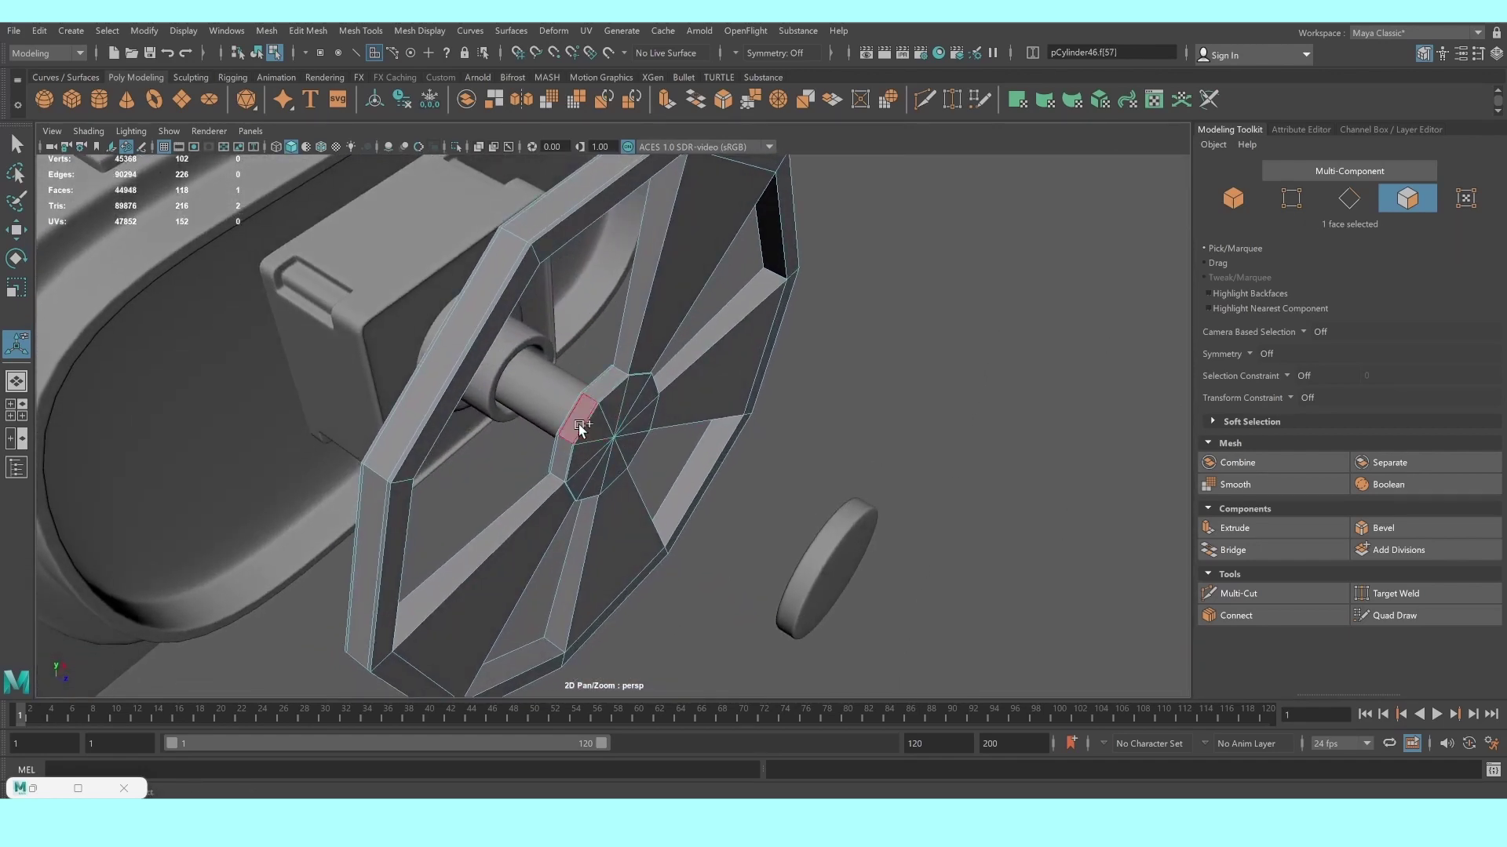
left_click(641, 414, "shift")
left_click(1255, 549)
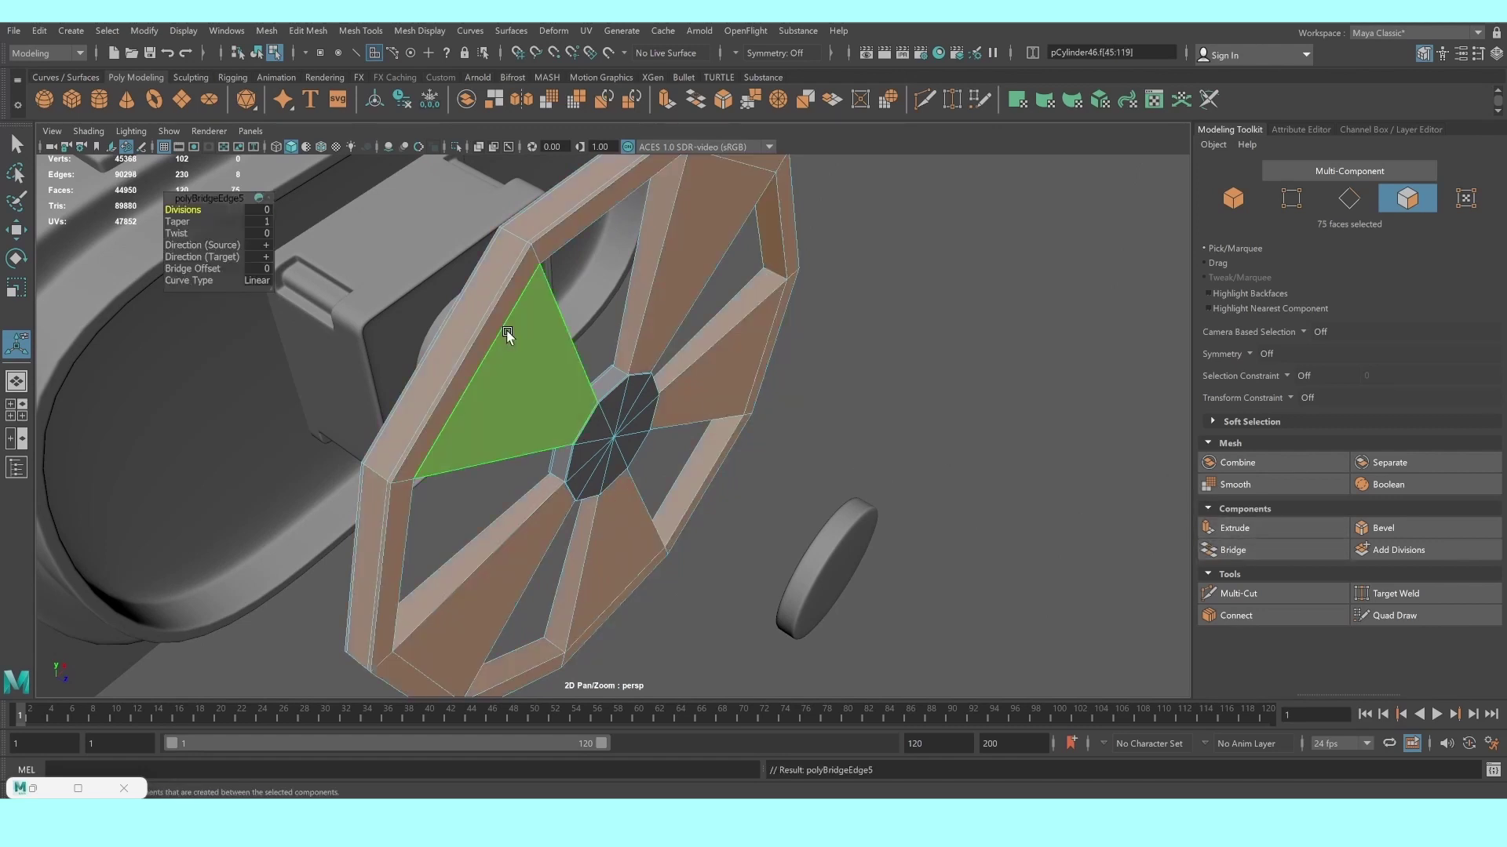
Preview the finished spoked handwheel as a smoothed mesh in object mode
left_click_drag(506, 333, 673, 353, "alt")
mouse_move(672, 353)
right_mouse_down()
mouse_move(967, 359)
mouse_move(827, 427)
right_mouse_up()
mouse_move(827, 427)
left_mouse_down("alt")
mouse_move(609, 447)
mouse_move(636, 430)
mouse_move(572, 407)
mouse_move(542, 431)
mouse_move(656, 437)
left_mouse_up("alt")
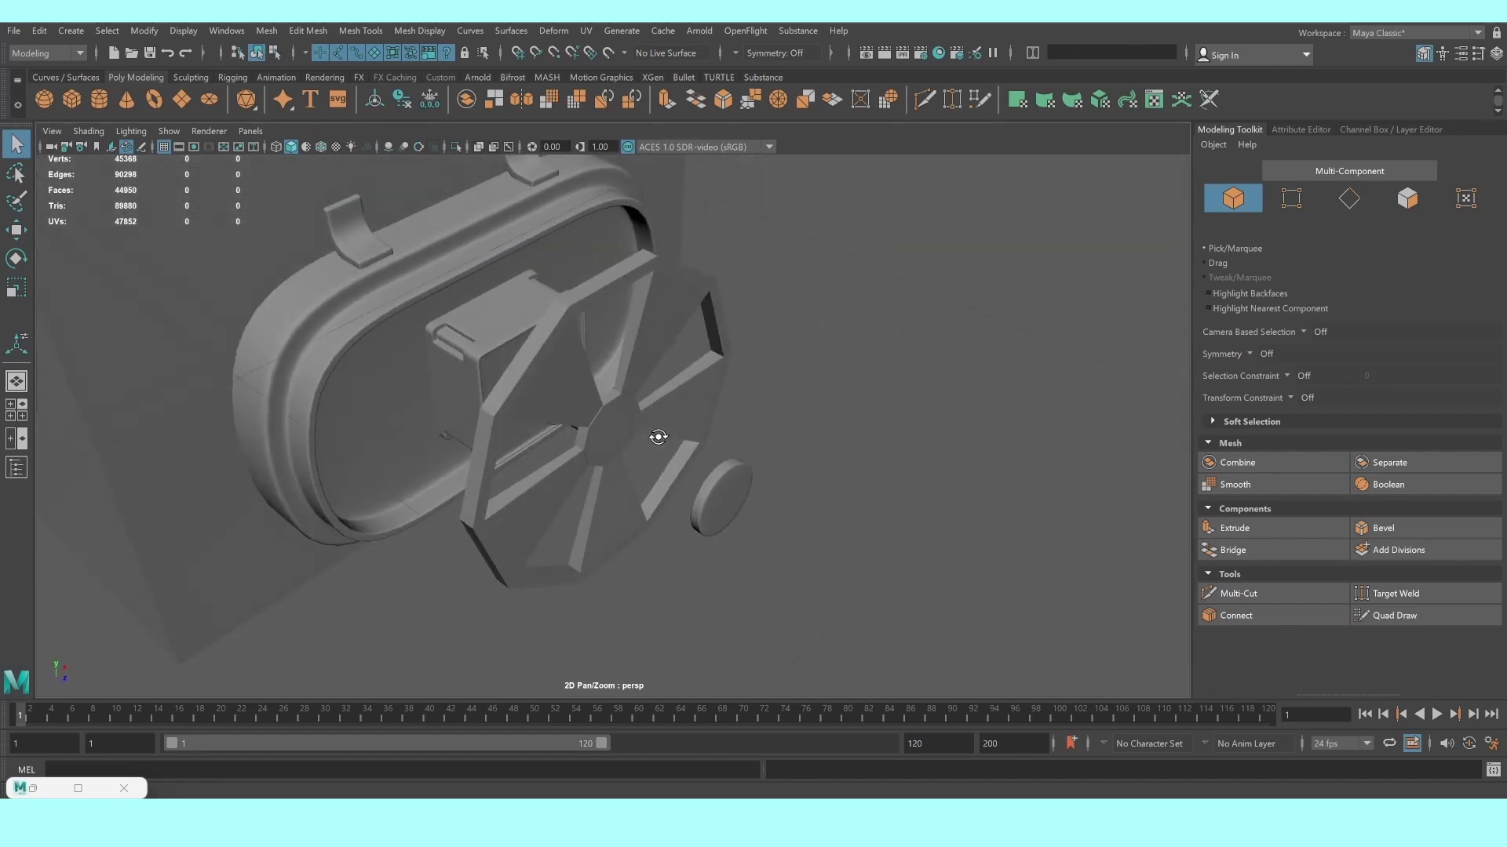
left_click(582, 409)
key("3")
left_click(896, 410)
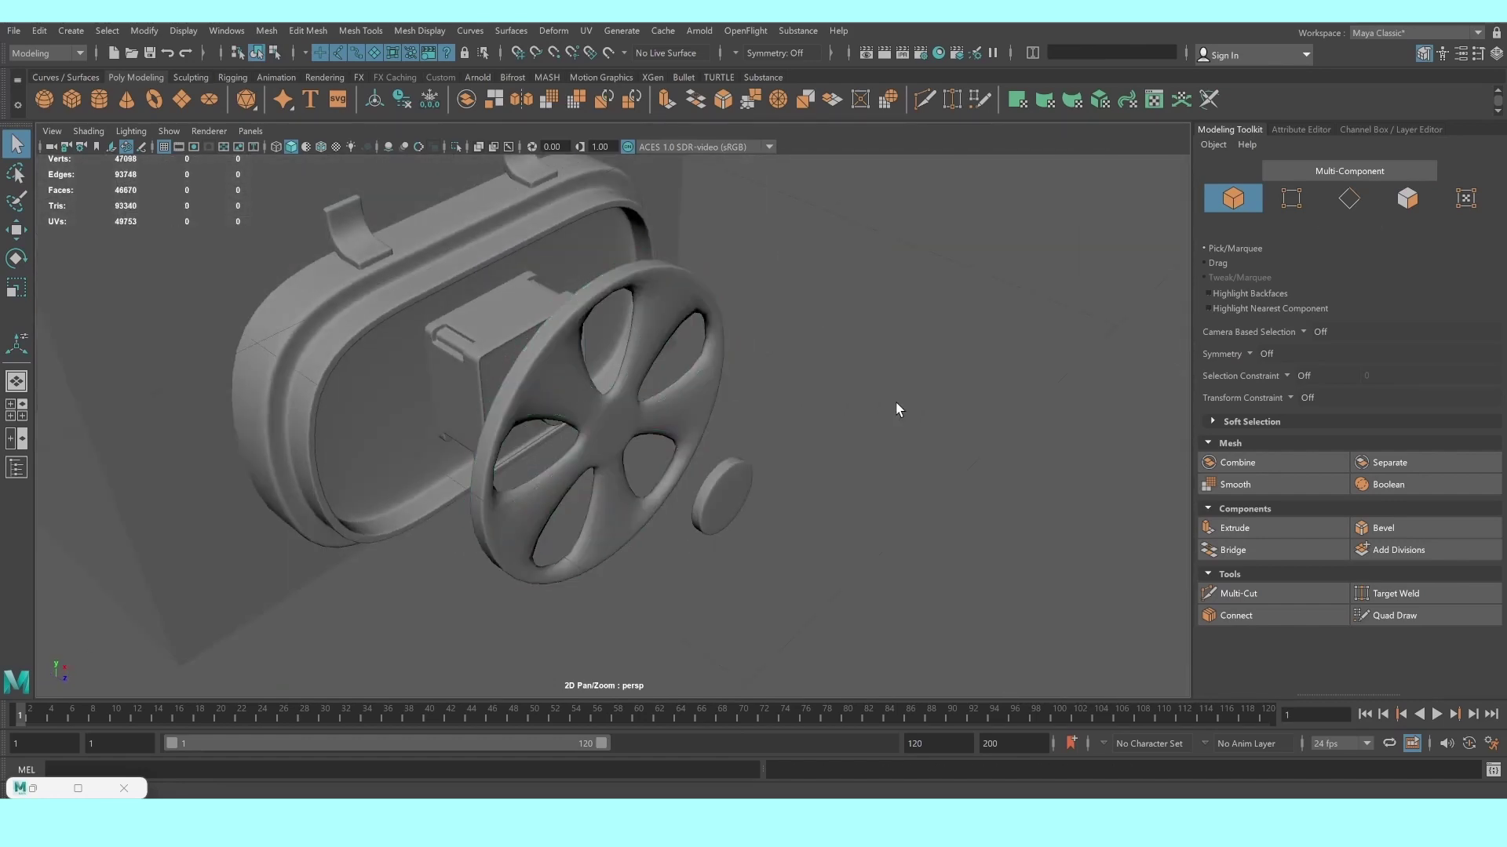
mouse_move(896, 410)
left_mouse_down("alt")
mouse_move(625, 414)
mouse_move(694, 424)
left_mouse_up("alt")
Reselect the handwheel and turn off its smooth preview
left_click(650, 400)
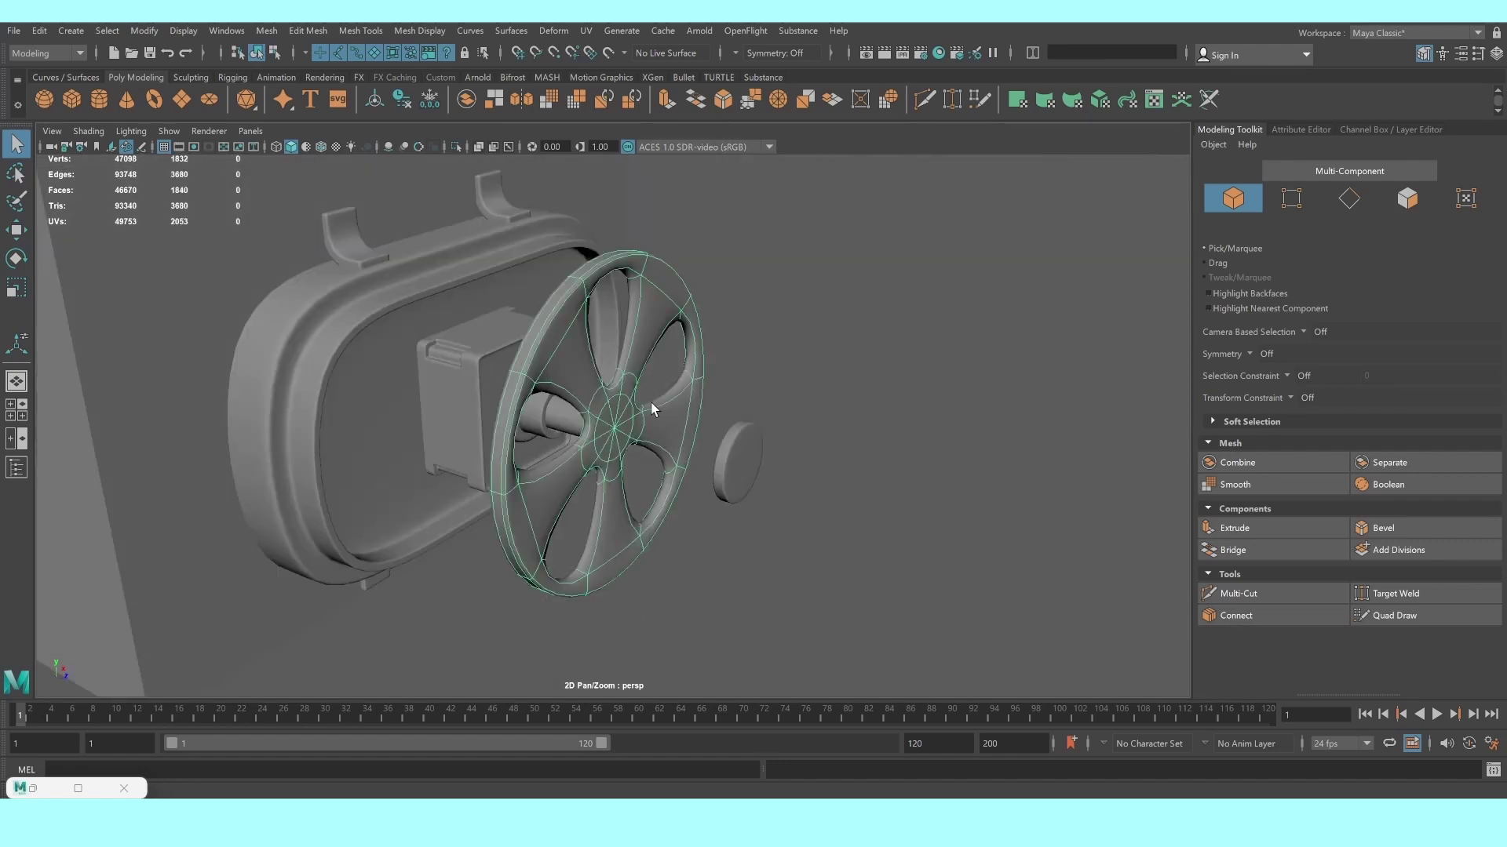
key("1")
scroll(620, 388, "up", 3)
left_click(614, 384)
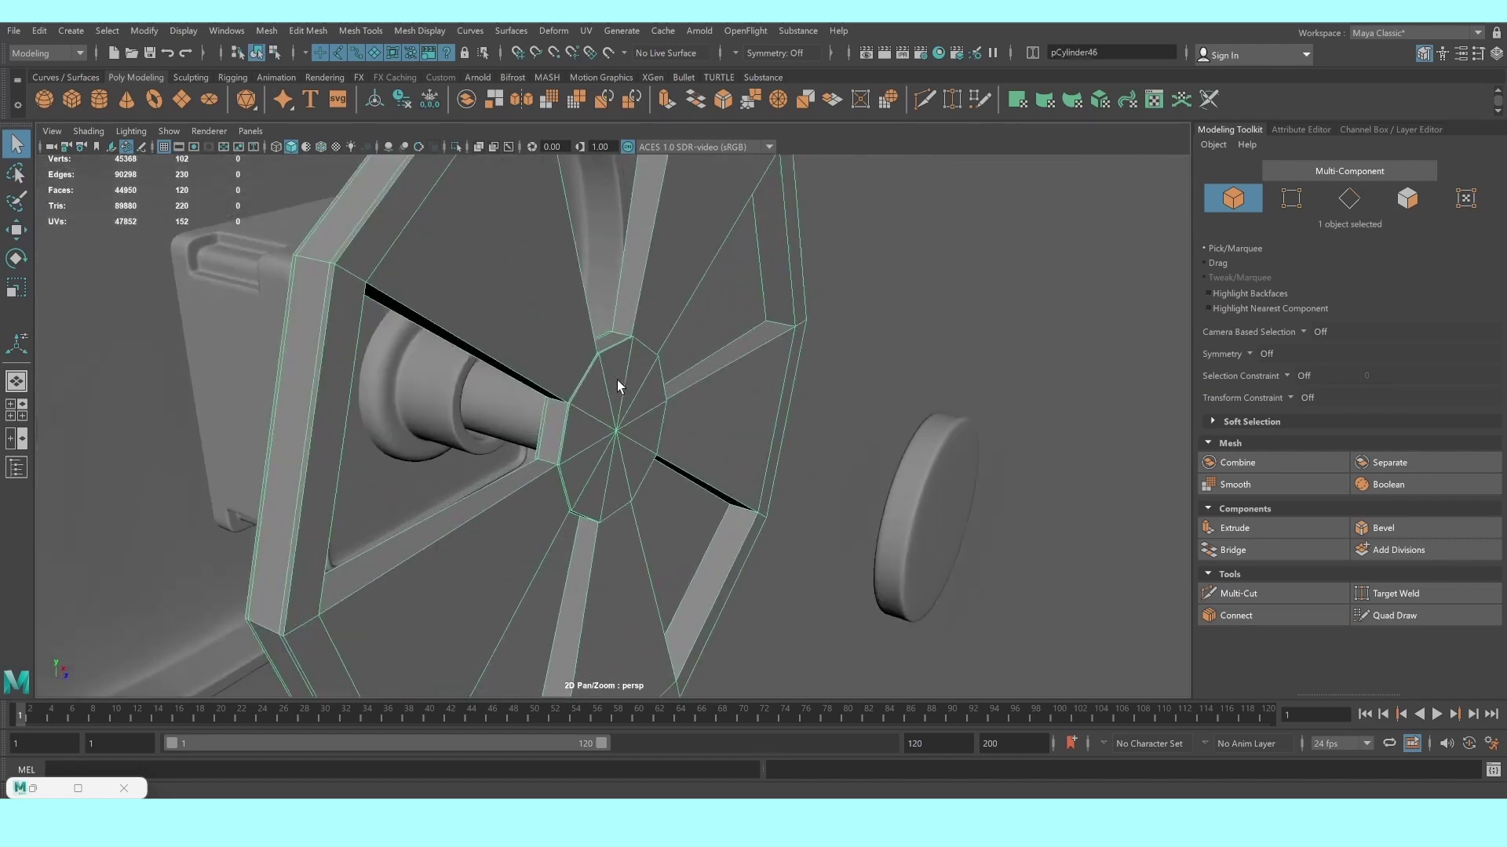
scroll(619, 380, "up", 3)
scroll(686, 413, "up", 2)
Insert Multi-Cut edge loops near the hub and across the right spoke strip
left_click(1233, 594)
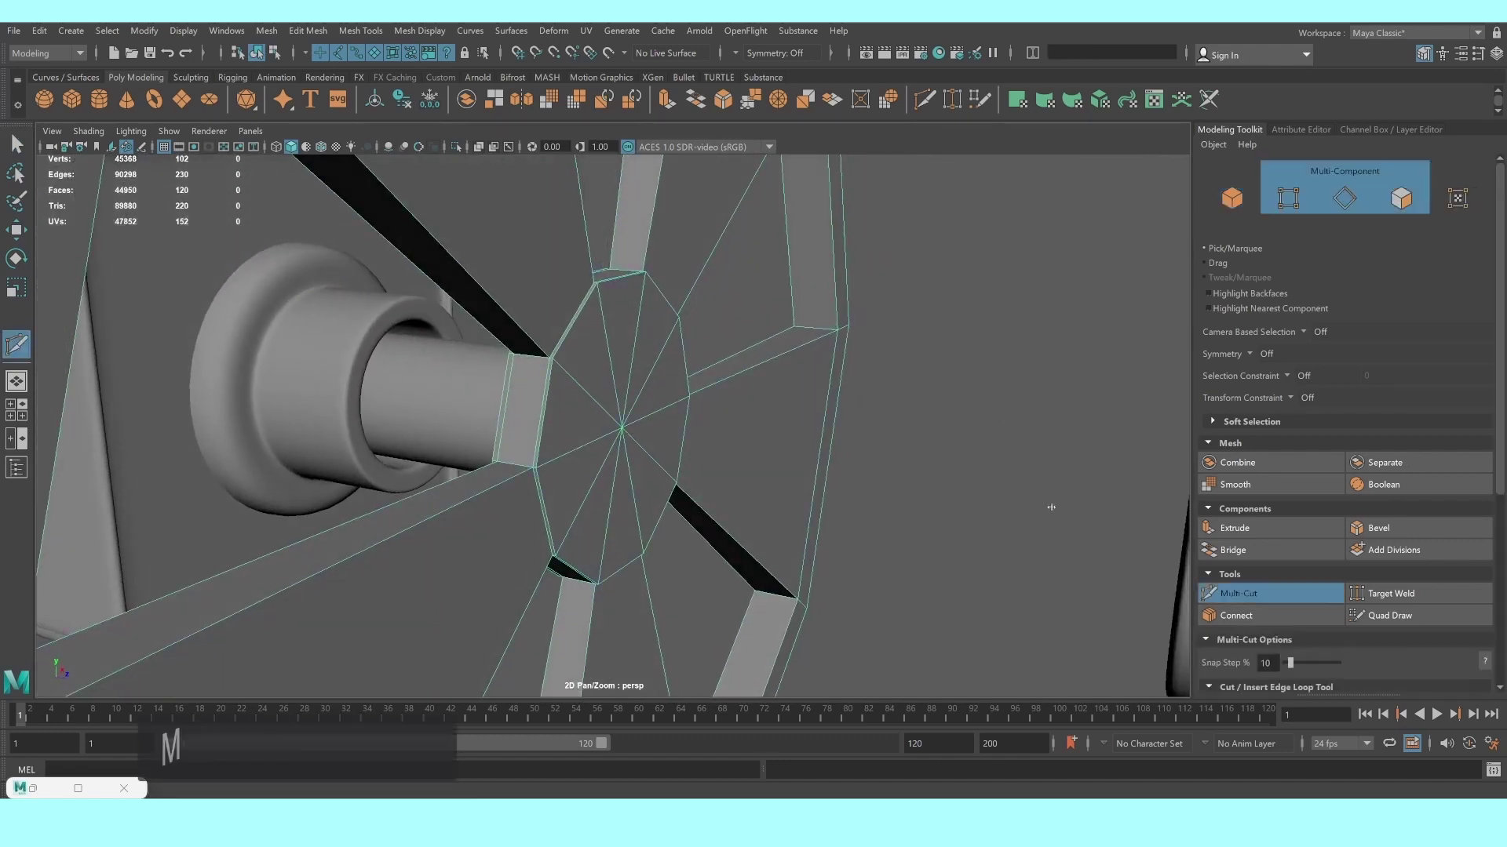
left_click(547, 346, "ctrl")
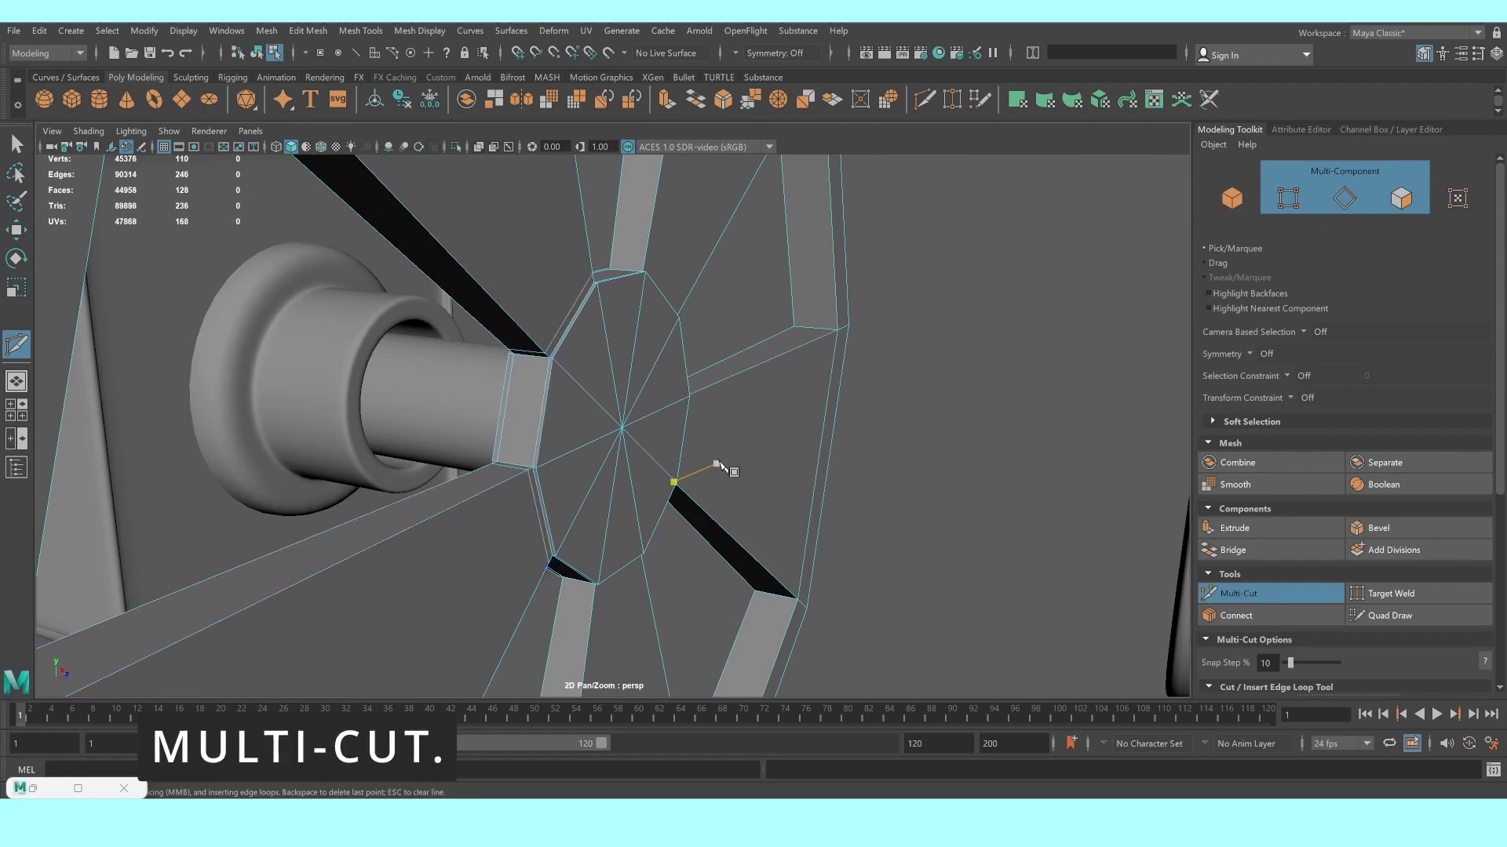
mouse_move(717, 464)
left_mouse_down("alt")
mouse_move(690, 454)
mouse_move(706, 429)
left_mouse_up("alt")
left_click(752, 418, "ctrl")
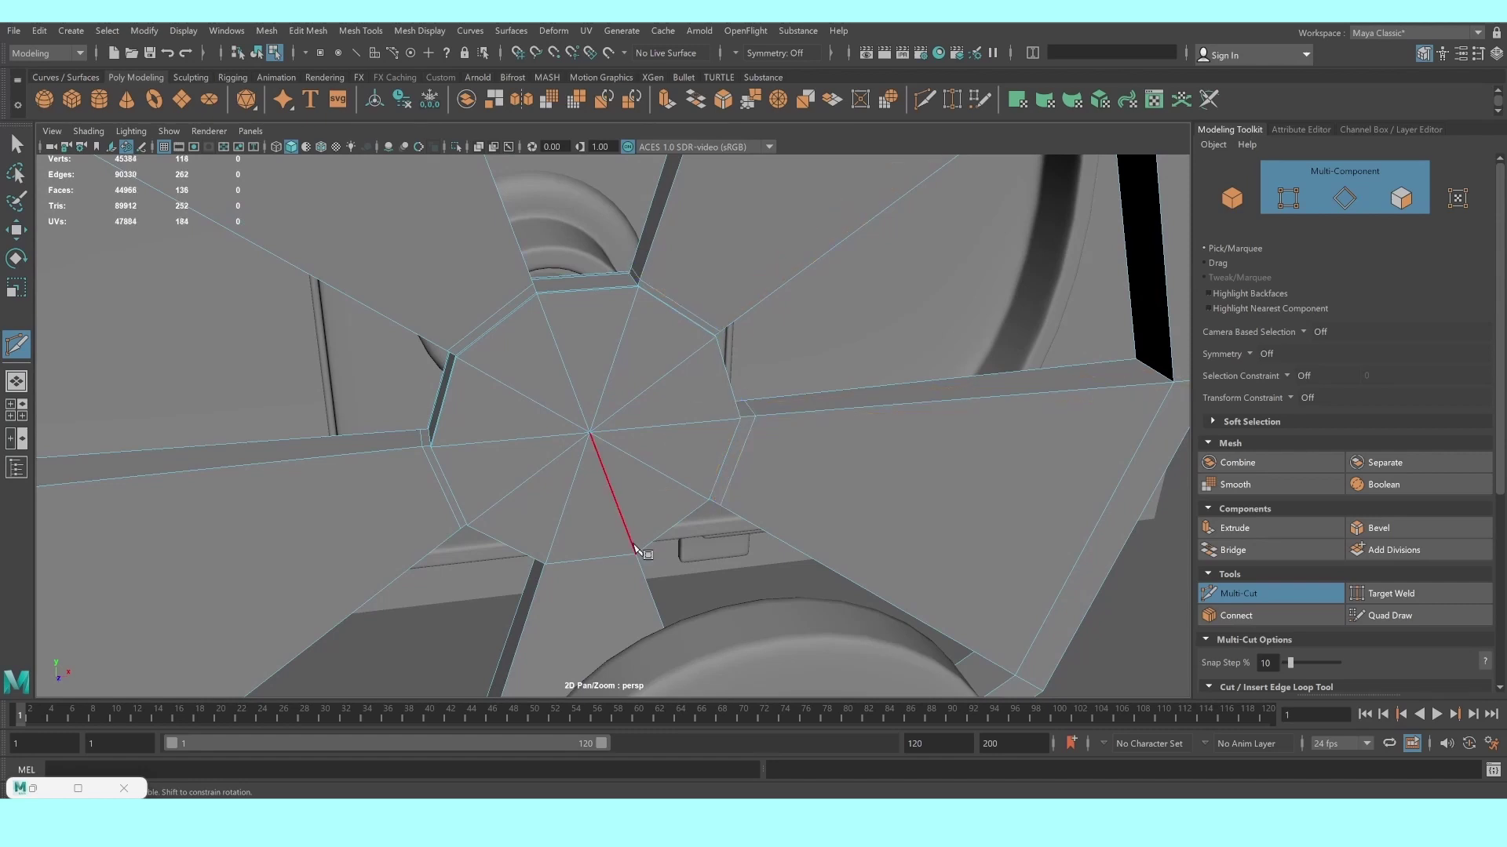
mouse_move(716, 530)
left_mouse_down("alt")
mouse_move(817, 510)
mouse_move(765, 616)
left_mouse_up("alt")
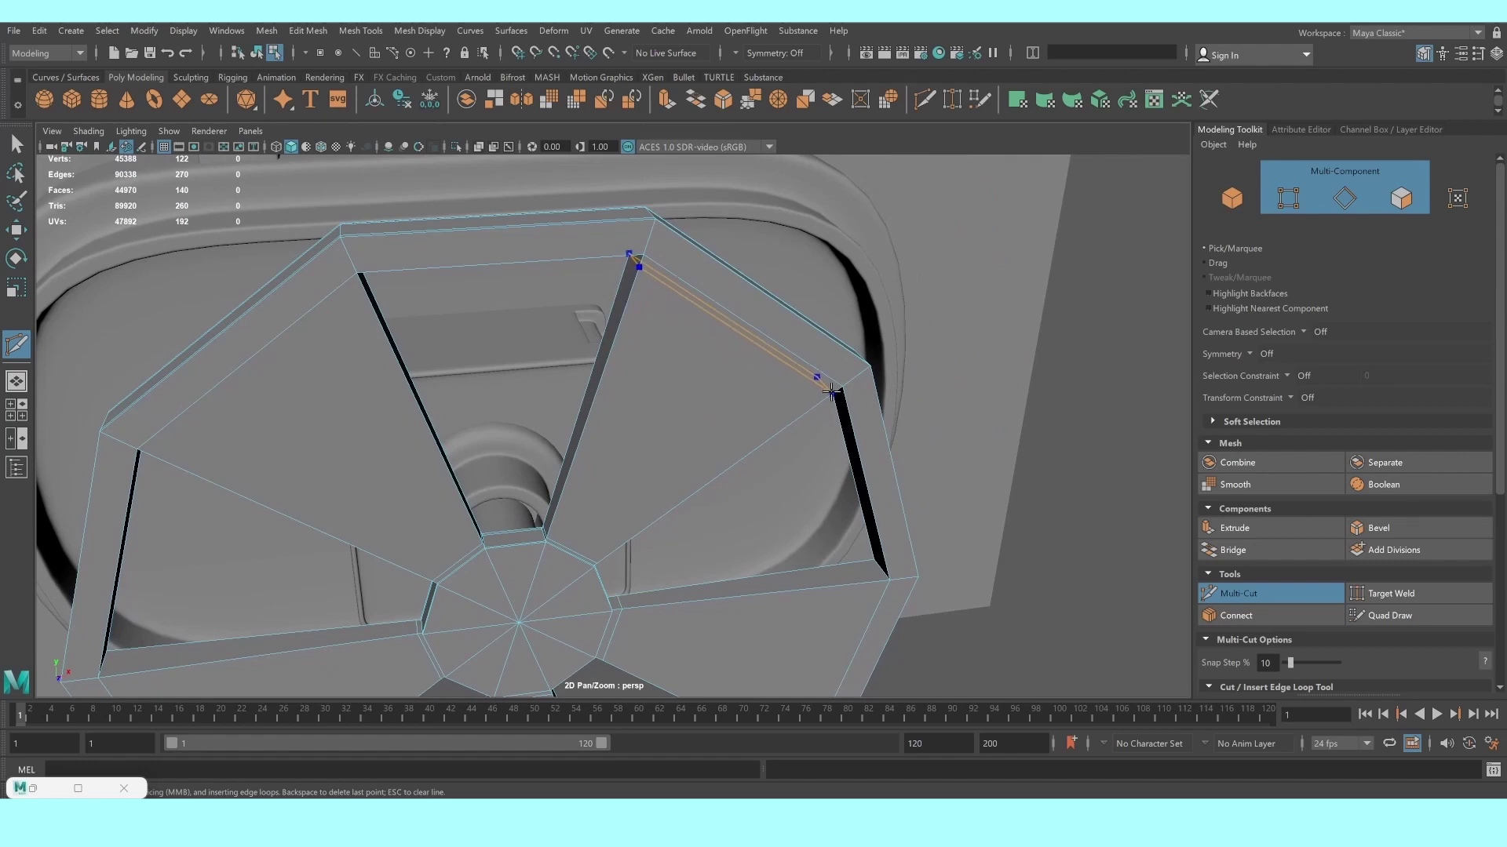
Cut a new edge across a face of the hub
left_click(879, 583)
left_click(609, 605)
right_click(608, 605)
left_click_drag(609, 605, 759, 386, "alt")
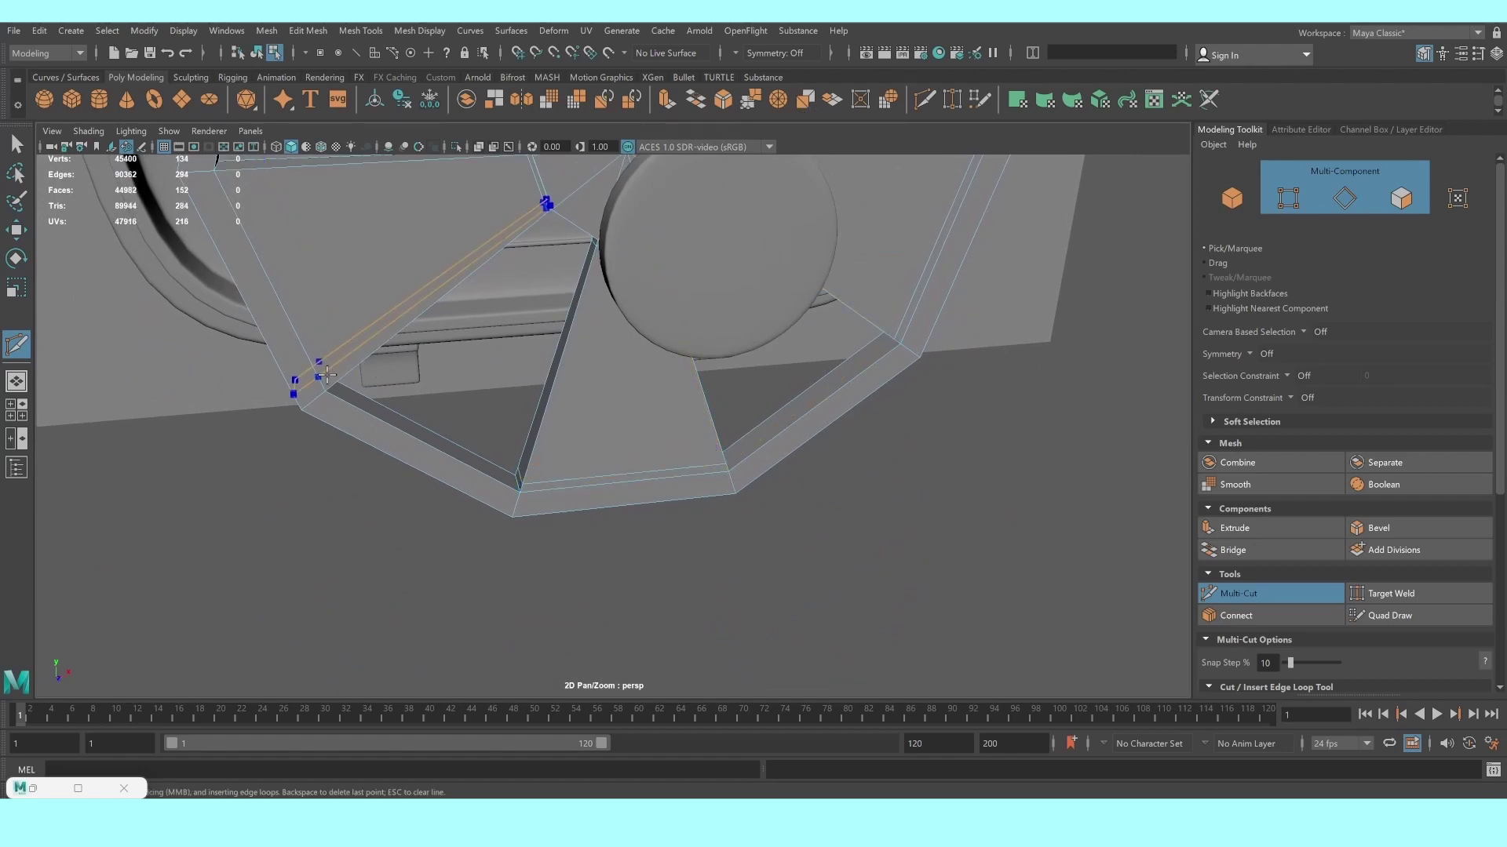
Cut across a spoke from a front view, then undo the misplaced cut
left_click_drag(414, 217, 461, 528, "alt")
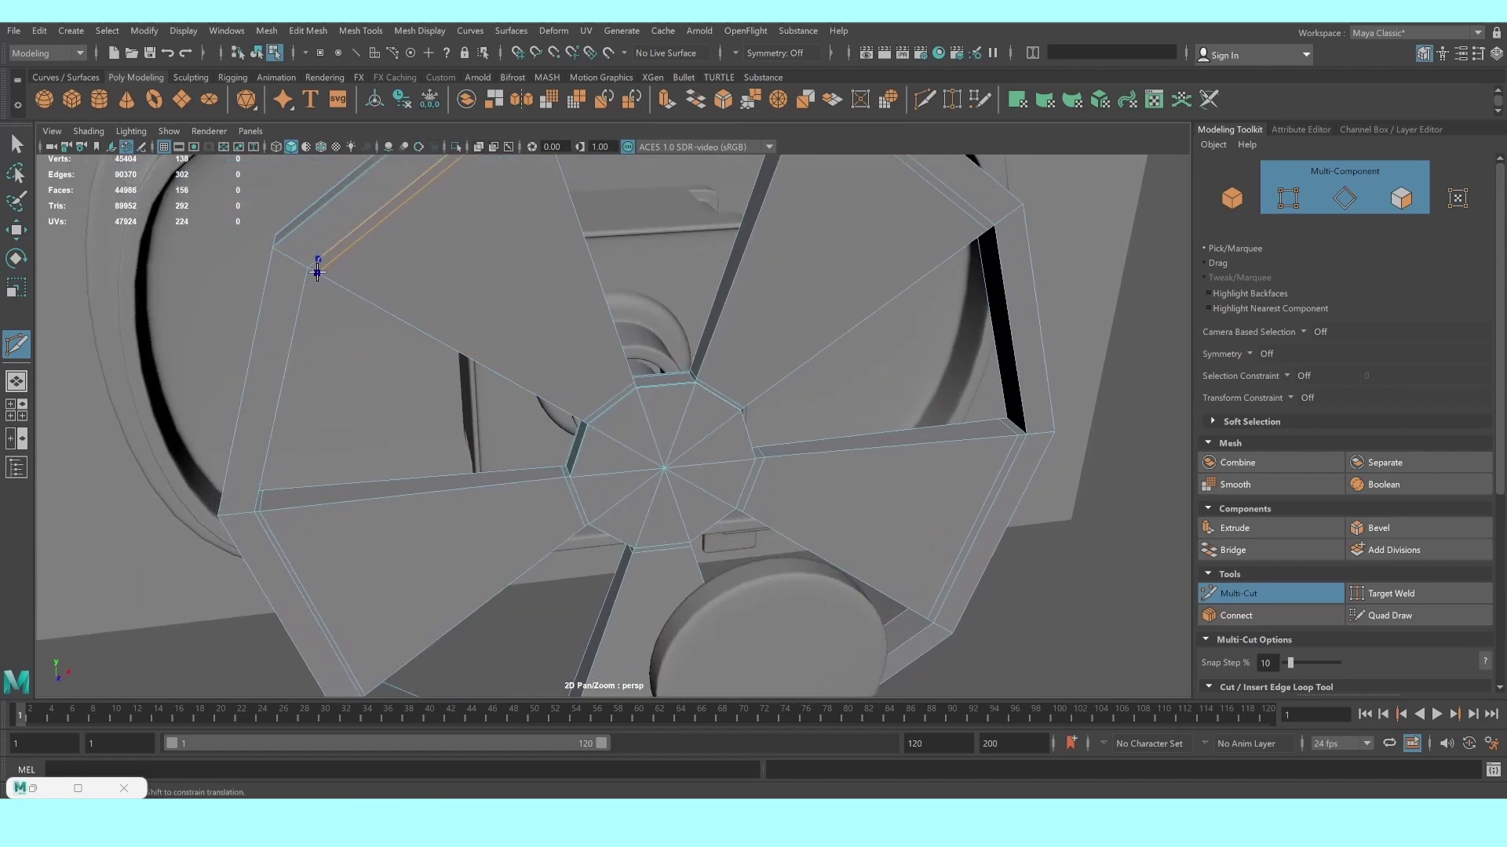
left_click_drag(428, 273, 454, 326, "alt")
left_click_drag(471, 416, 780, 397, "alt")
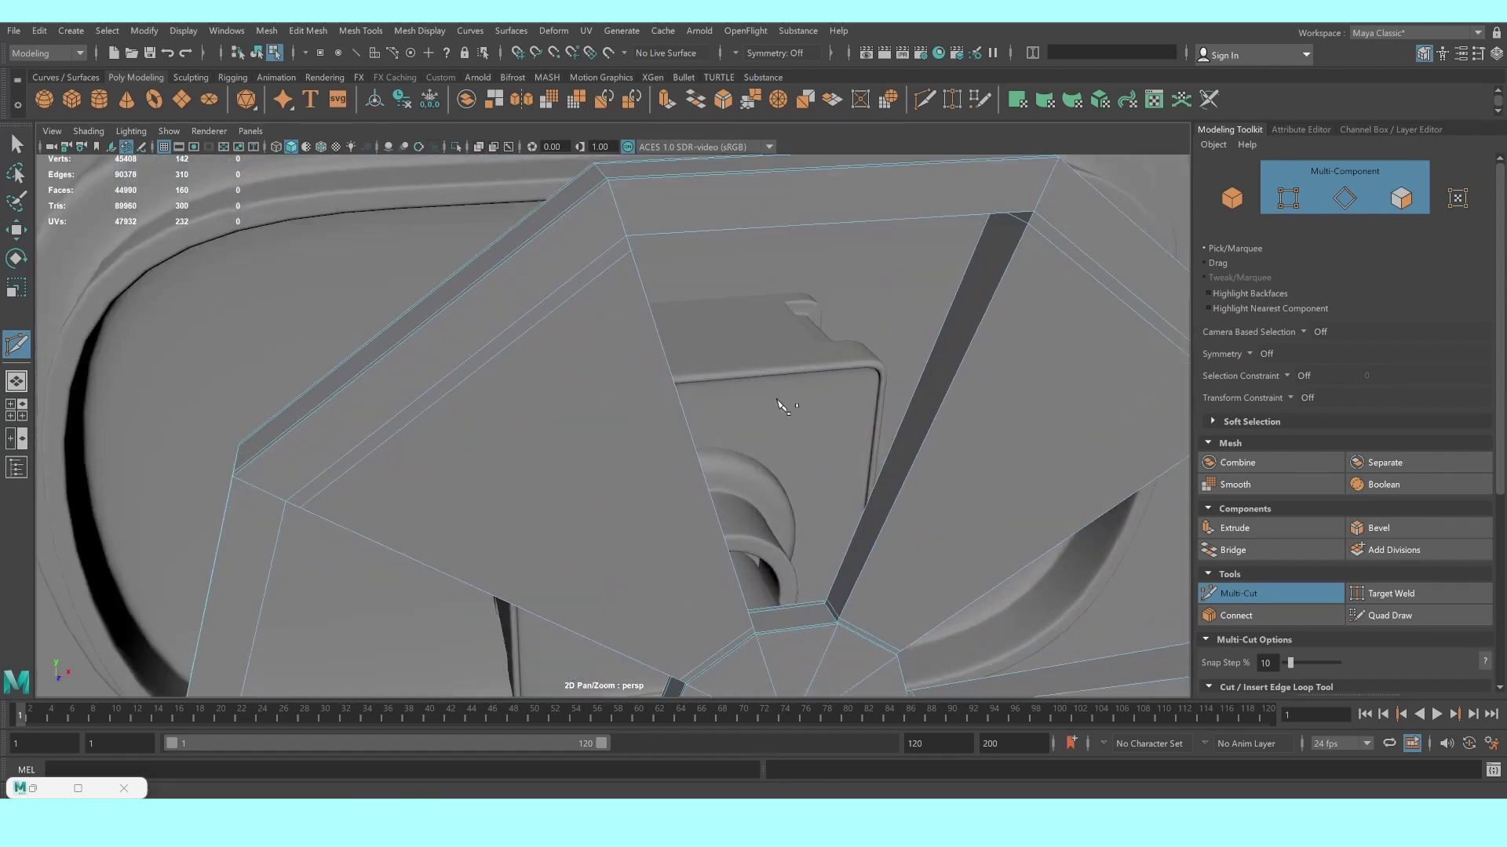
scroll(702, 429, "up", 3)
left_click_drag(703, 430, 565, 296, "alt")
scroll(565, 296, "up", 3)
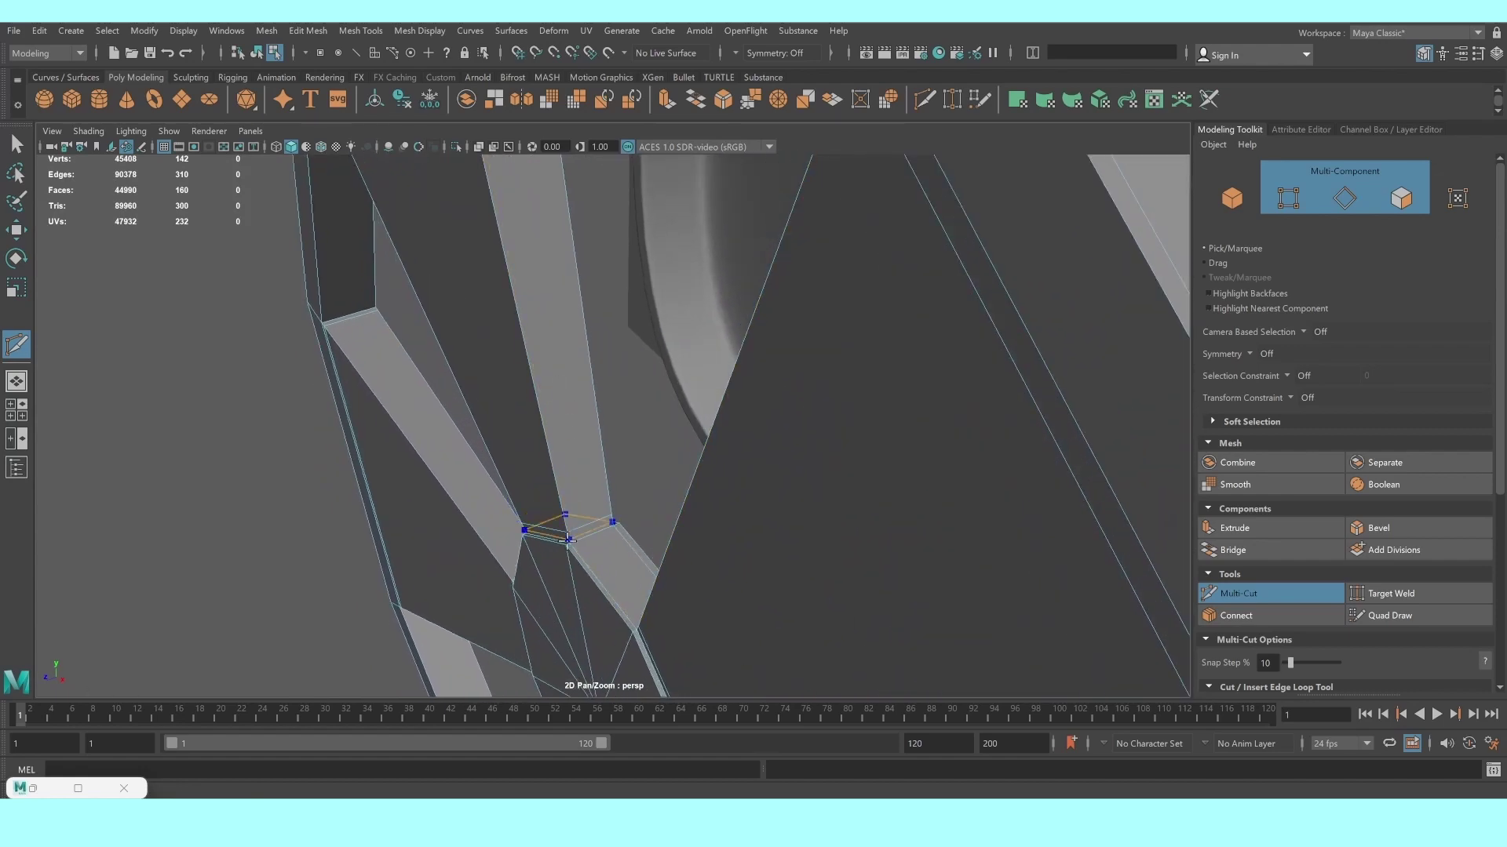
scroll(570, 541, "down", 3)
mouse_move(572, 547)
left_mouse_down("alt")
mouse_move(625, 340)
mouse_move(639, 404)
mouse_move(680, 397)
mouse_move(596, 369)
mouse_move(639, 353)
left_mouse_up("alt")
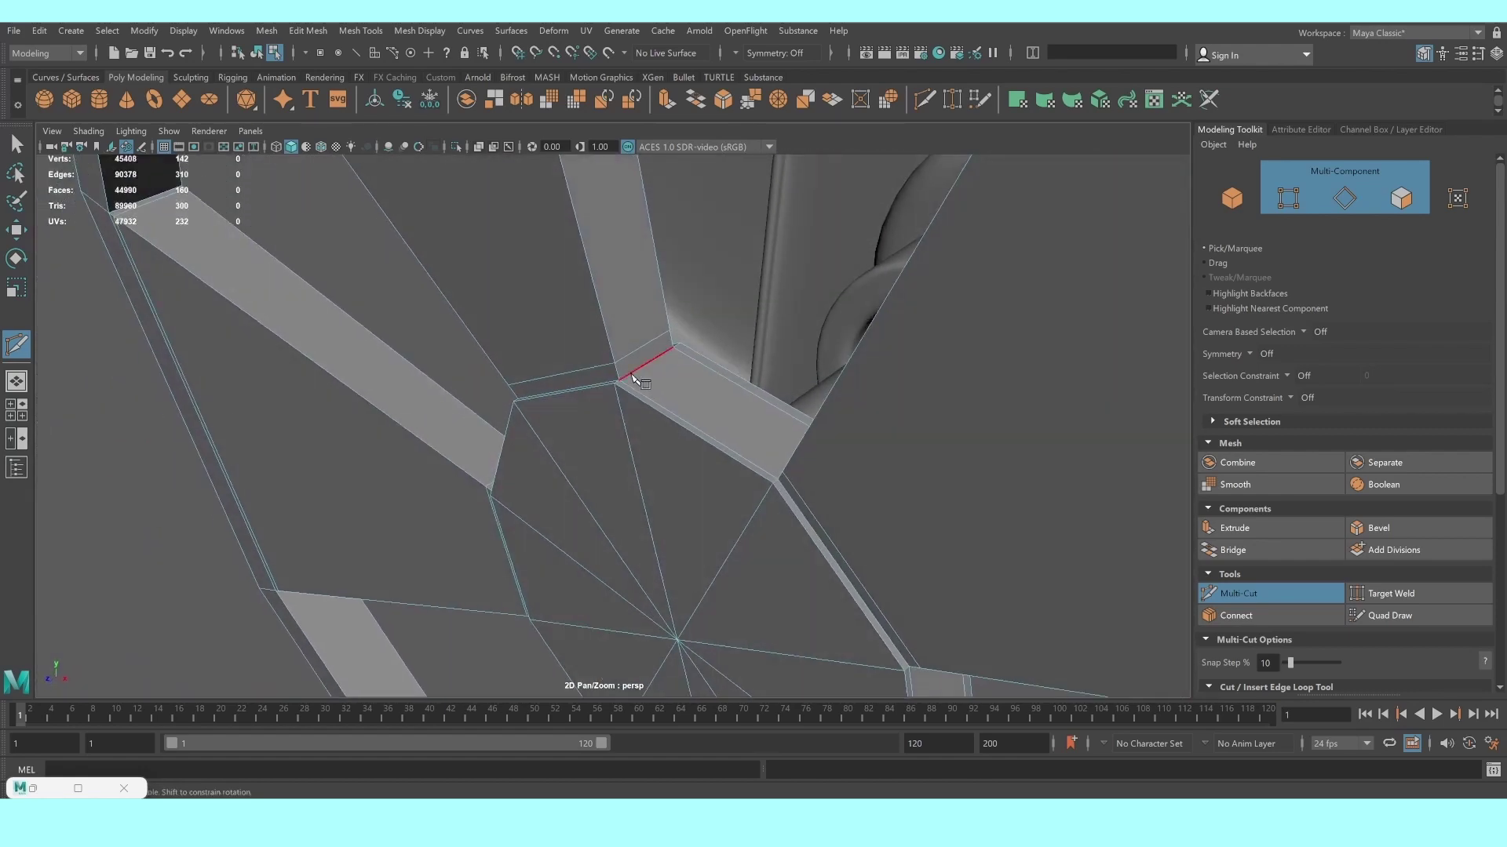
left_click(789, 469)
left_click(626, 357)
right_click(628, 367)
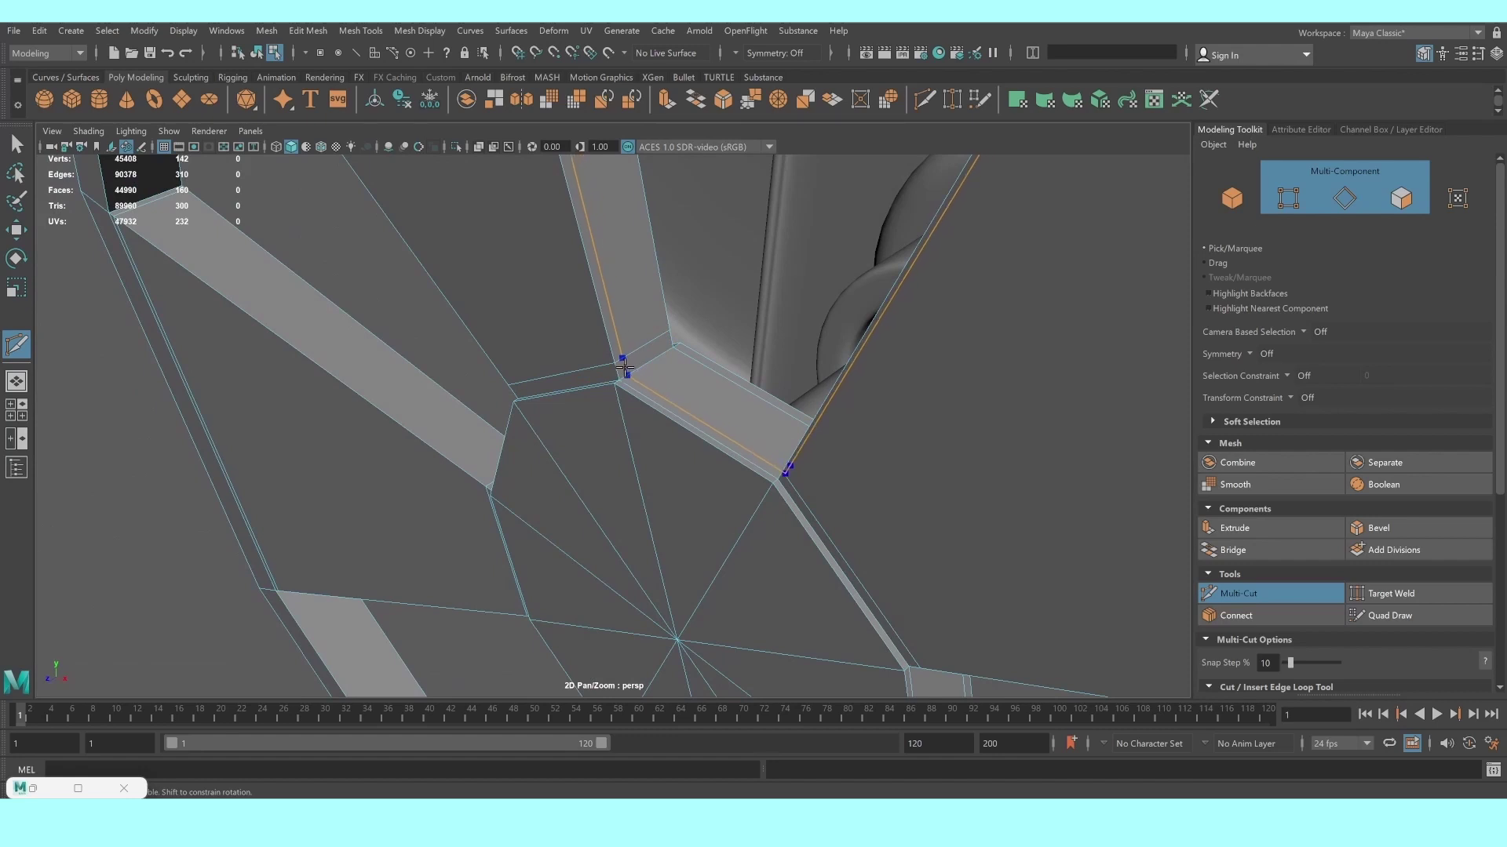
key("ctrl+z")
Add supporting edge loops beside the spoke edges
left_click(663, 353, "ctrl")
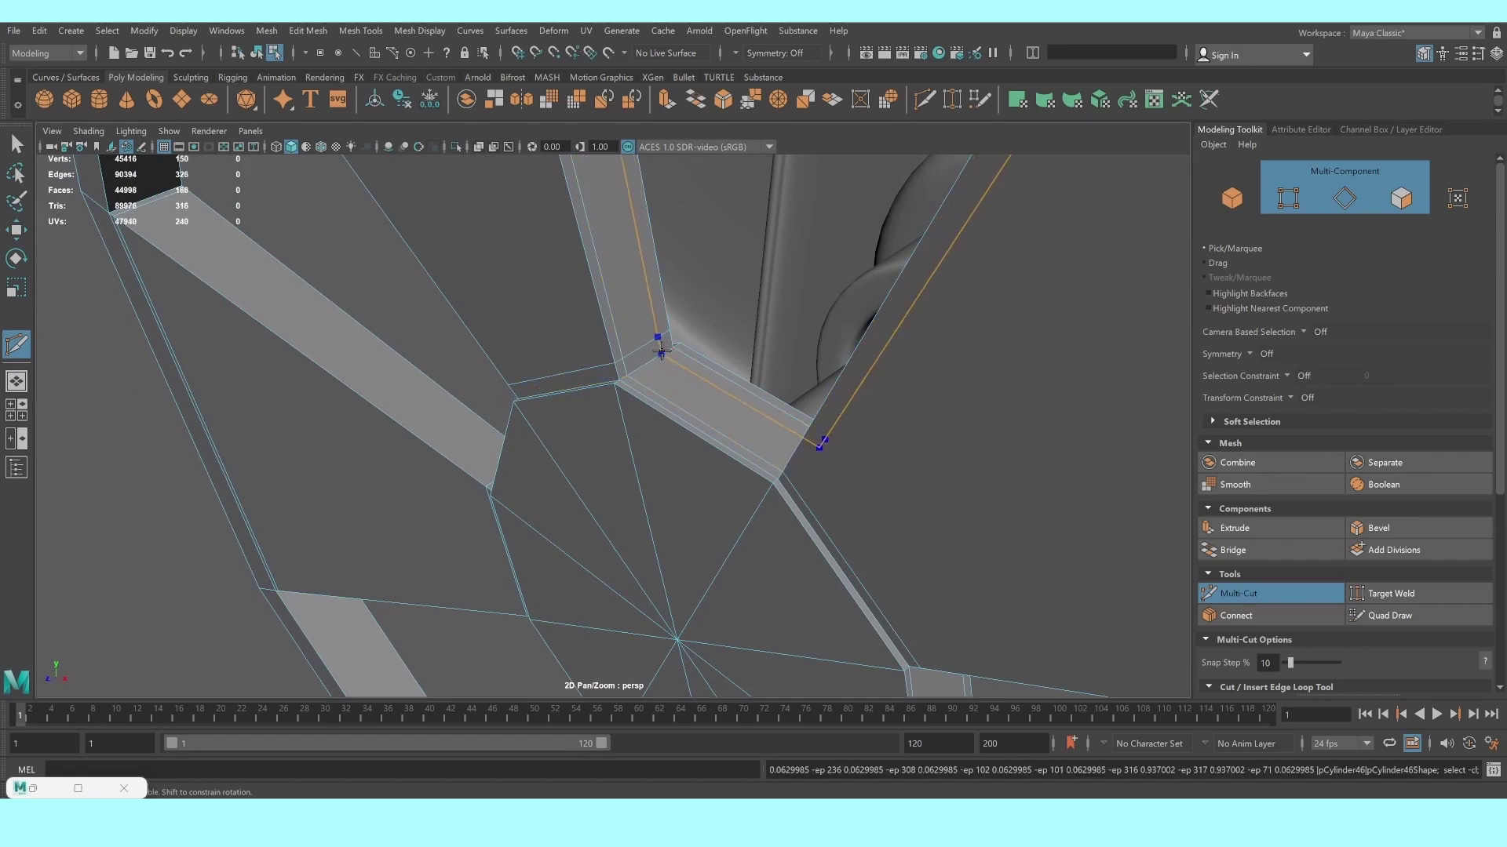
left_click(664, 353, "ctrl")
scroll(462, 431, "up", 5)
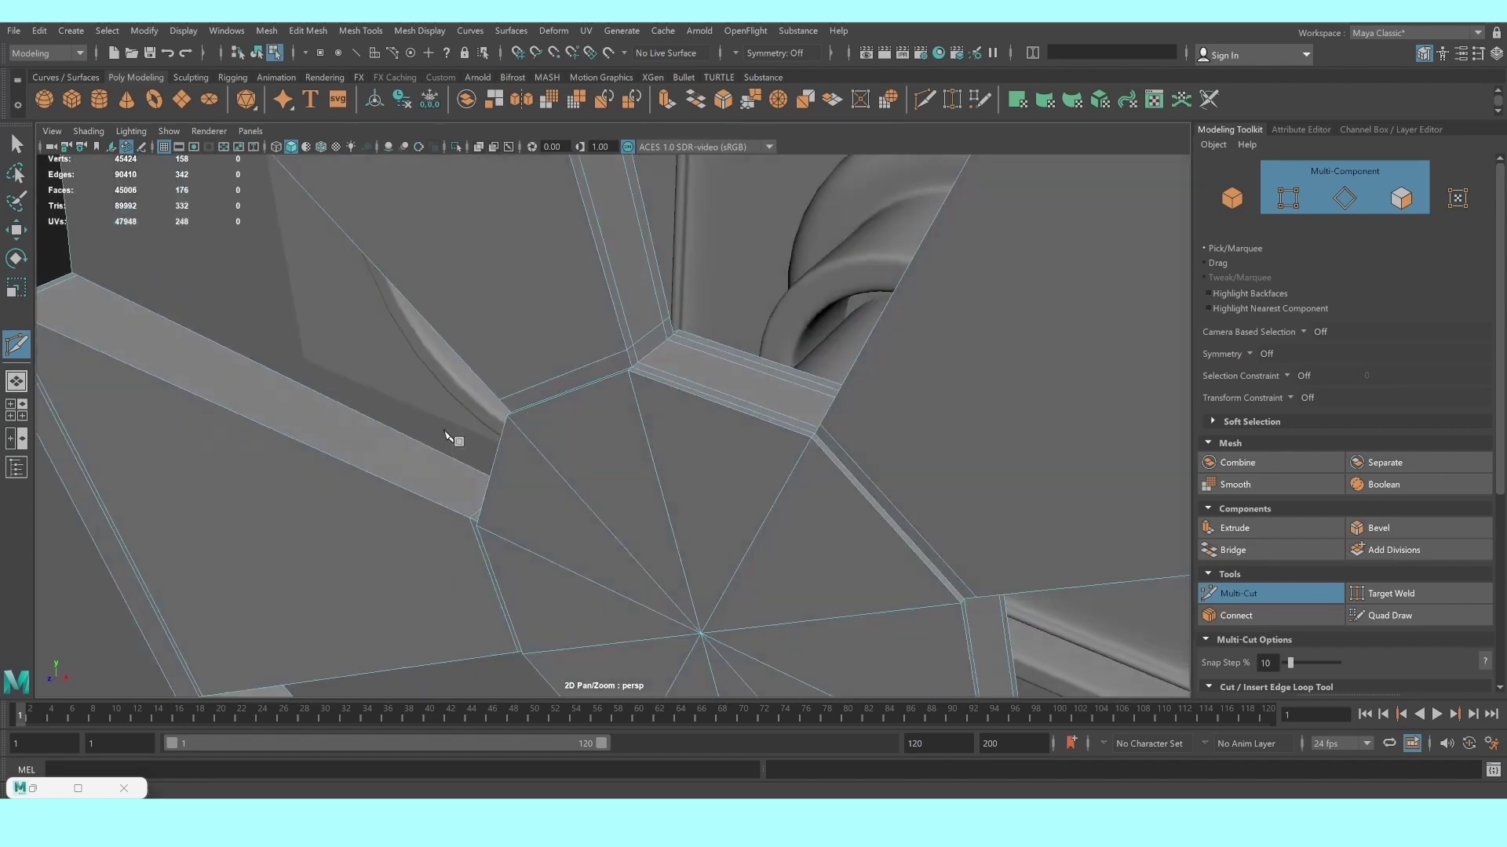
scroll(742, 376, "up", 3)
scroll(742, 376, "down", 5)
scroll(793, 379, "up", 2)
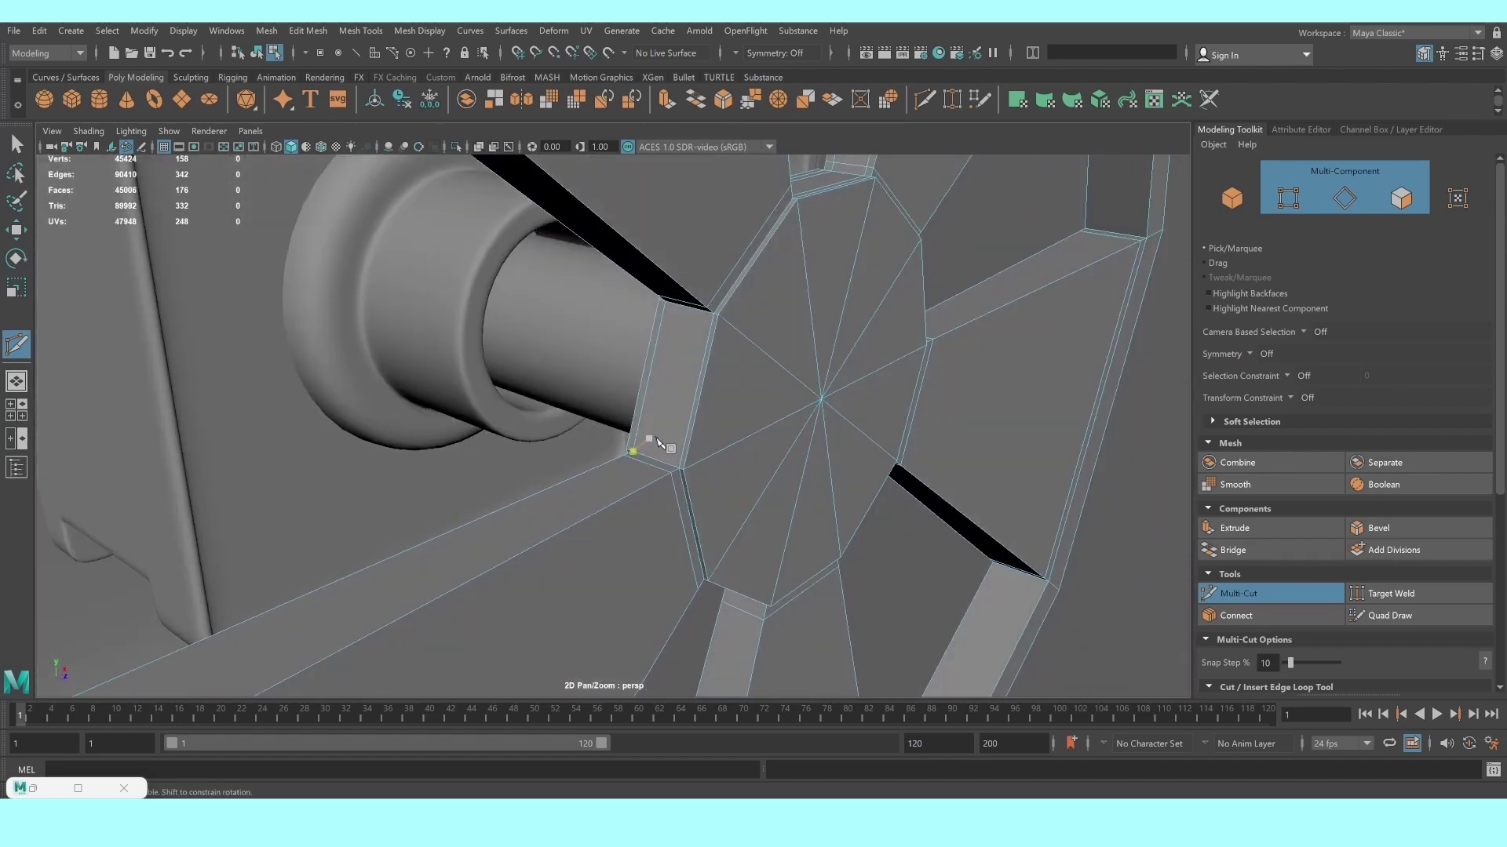
left_click(669, 463, "ctrl")
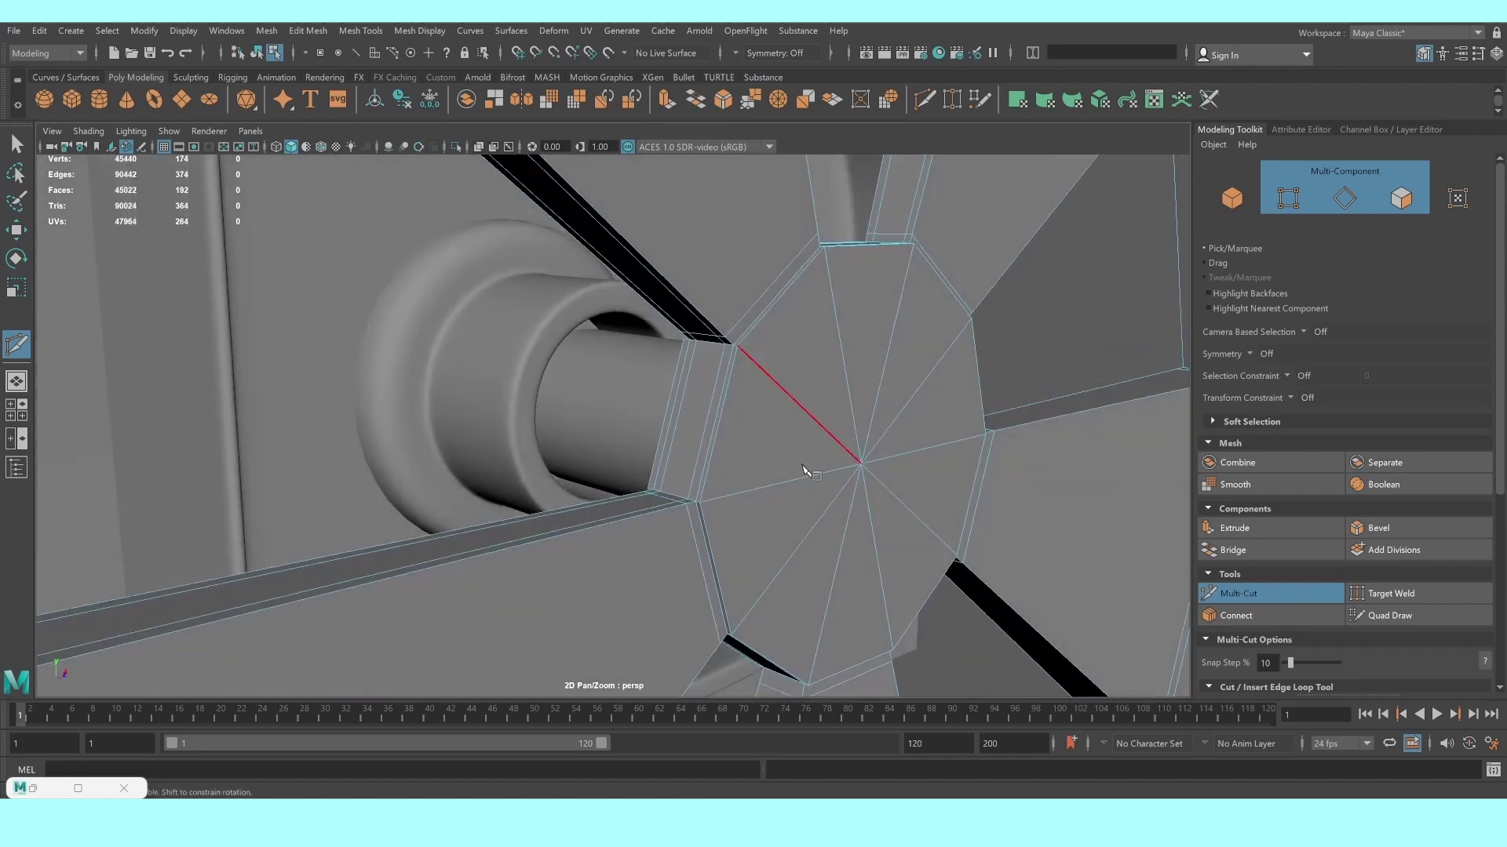
scroll(854, 461, "up", 5)
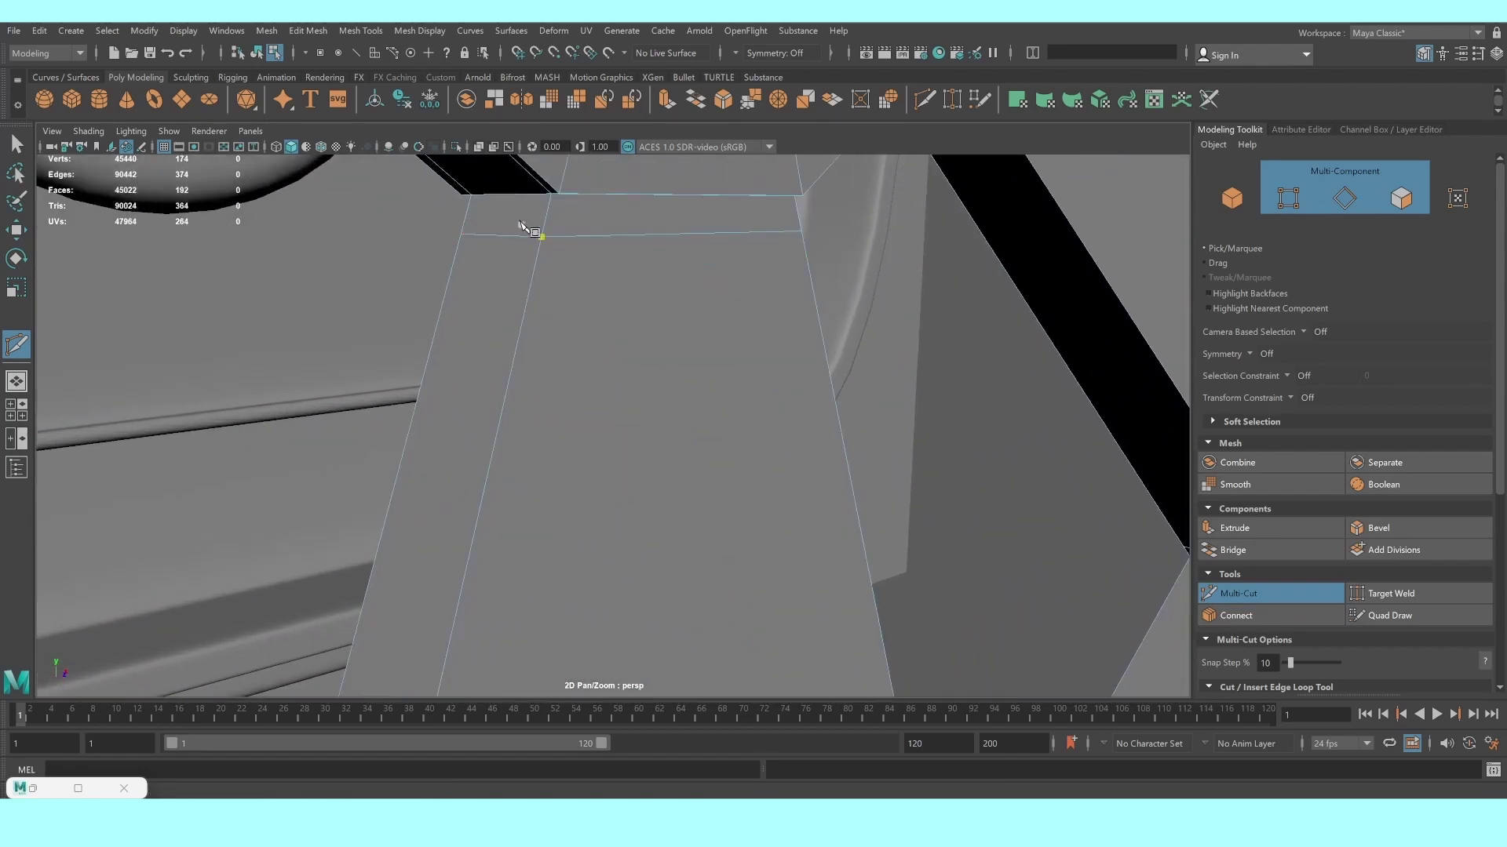
left_click(537, 234, "ctrl")
left_click(480, 203, "ctrl")
Insert more edge loops along the remaining spoke edges
scroll(650, 236, "down", 5)
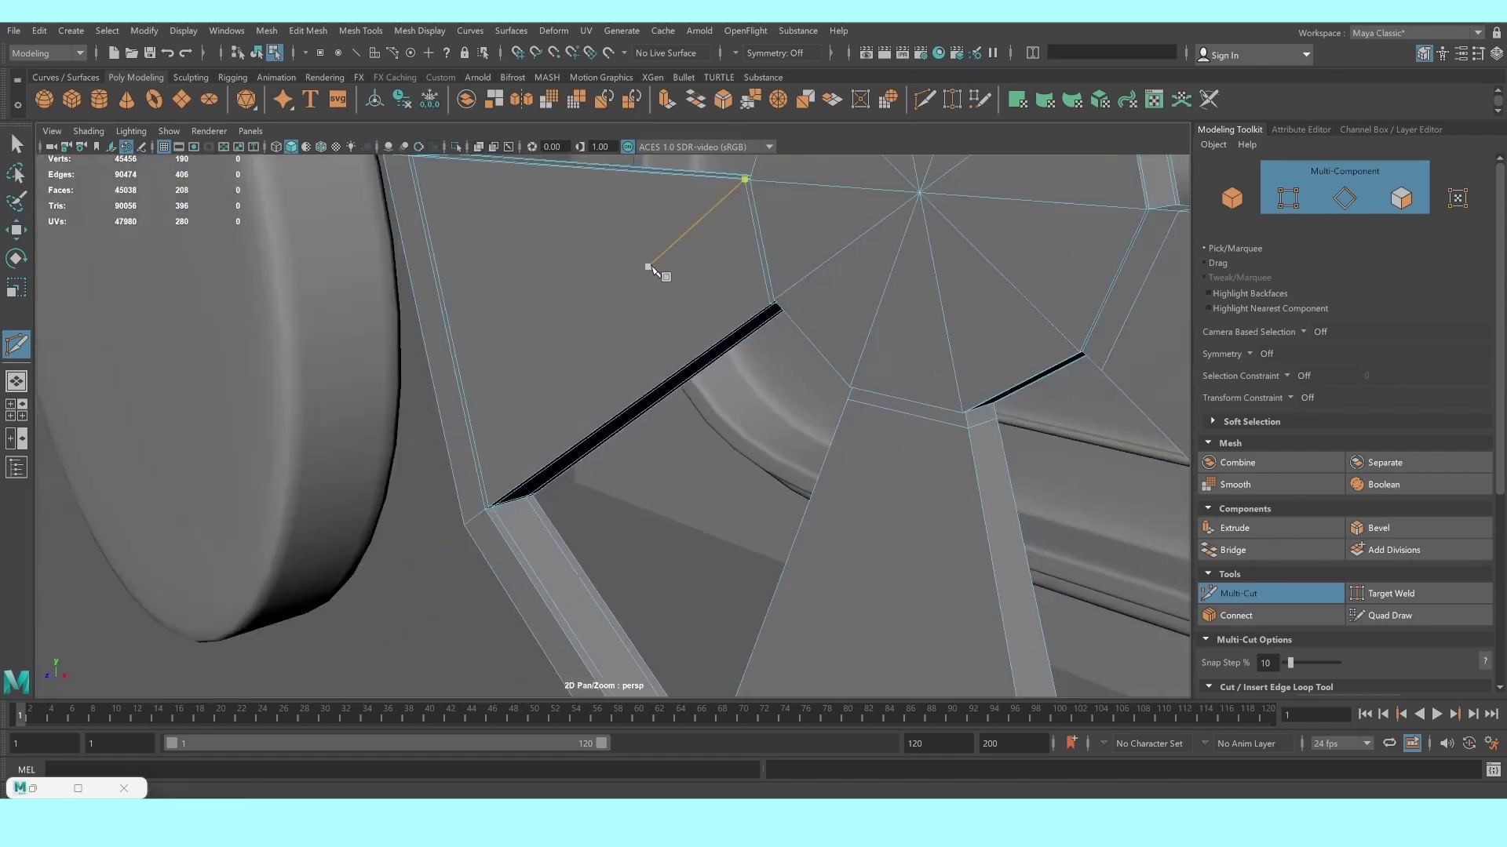
scroll(675, 298, "up", 3)
scroll(652, 321, "up", 3)
scroll(639, 346, "up", 2)
scroll(502, 314, "up", 3)
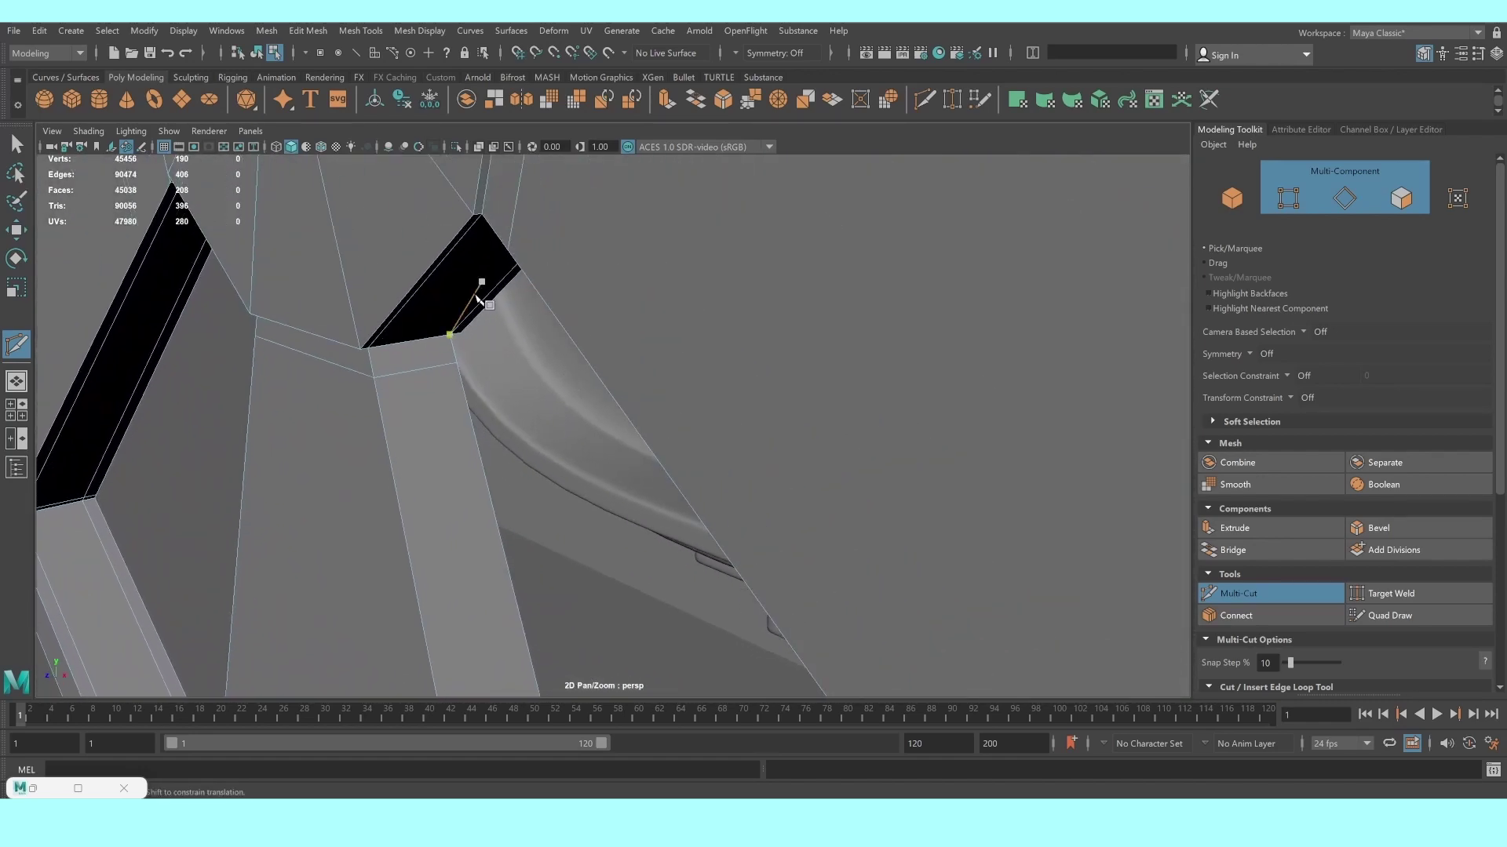
left_click(444, 337, "ctrl")
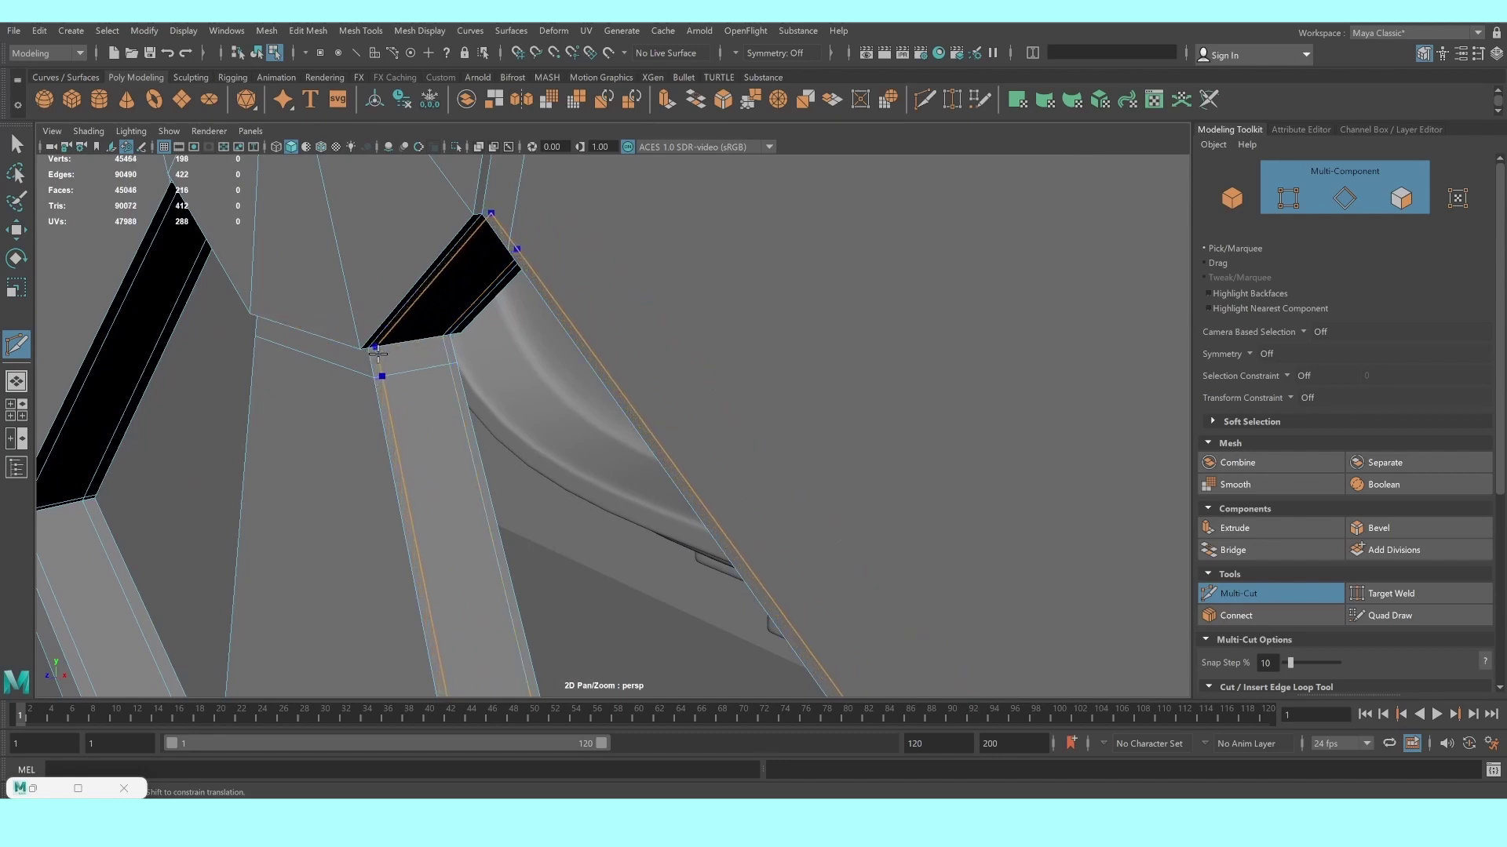
left_click(379, 355, "ctrl")
scroll(595, 403, "up", 3)
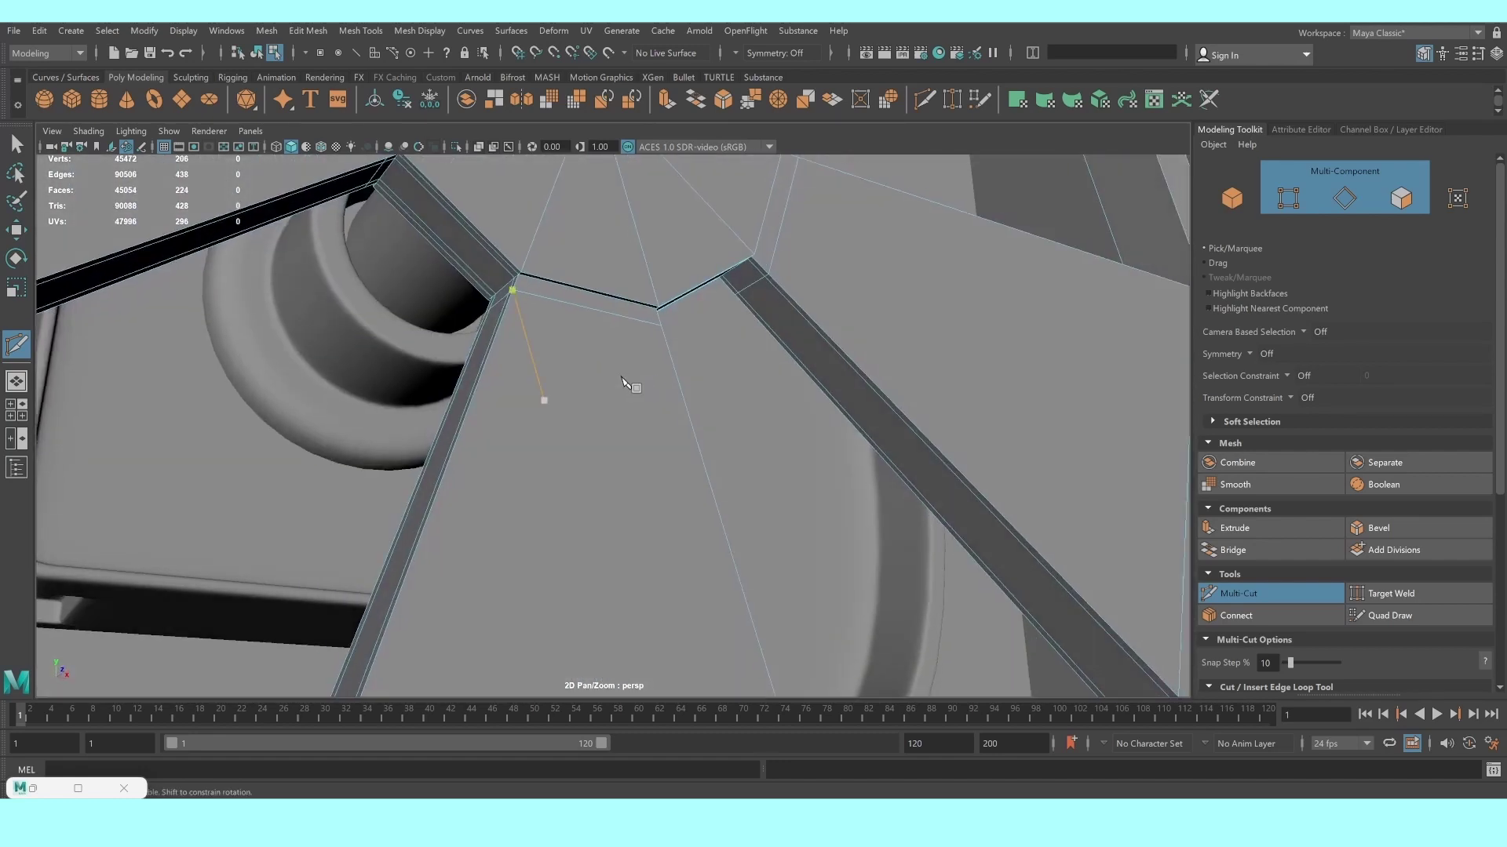
Add a final cut across a spoke edge and finish the Multi-Cut
mouse_move(640, 418)
left_mouse_down("alt")
mouse_move(673, 376)
mouse_move(589, 387)
mouse_move(578, 412)
mouse_move(740, 397)
mouse_move(583, 392)
left_mouse_up("alt")
scroll(740, 397, "up", 2)
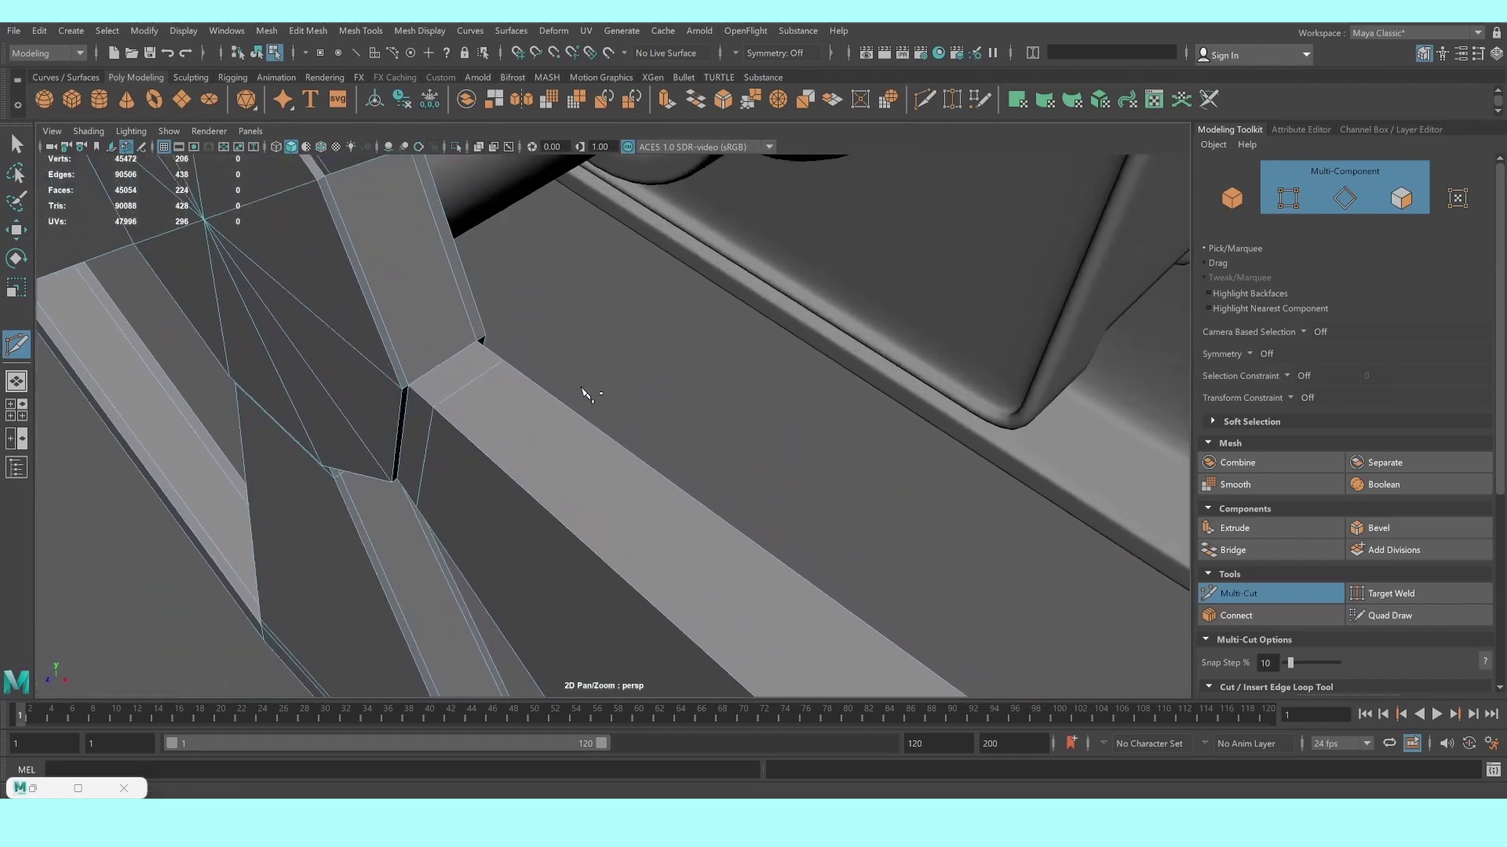
left_click(434, 392, "ctrl")
key("Return")
mouse_move(489, 365)
left_mouse_down("alt")
mouse_move(531, 313)
mouse_move(538, 346)
mouse_move(572, 370)
mouse_move(431, 326)
mouse_move(324, 328)
left_mouse_up("alt")
Preview the handwheel smoothed, then reselect it and zoom in on its hub
key("3")
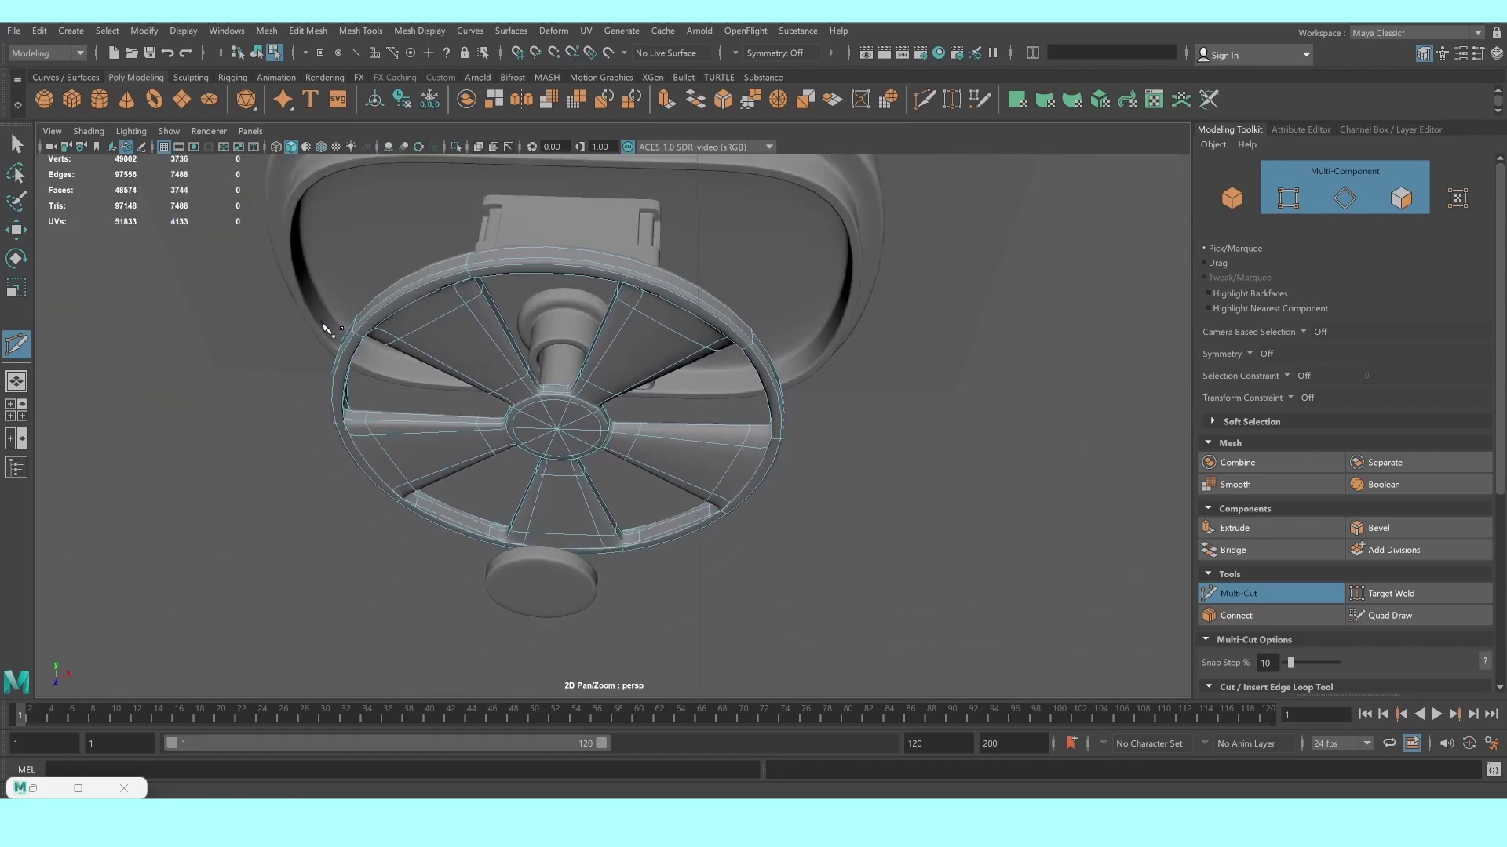
key("q")
right_click_drag(396, 322, 471, 278)
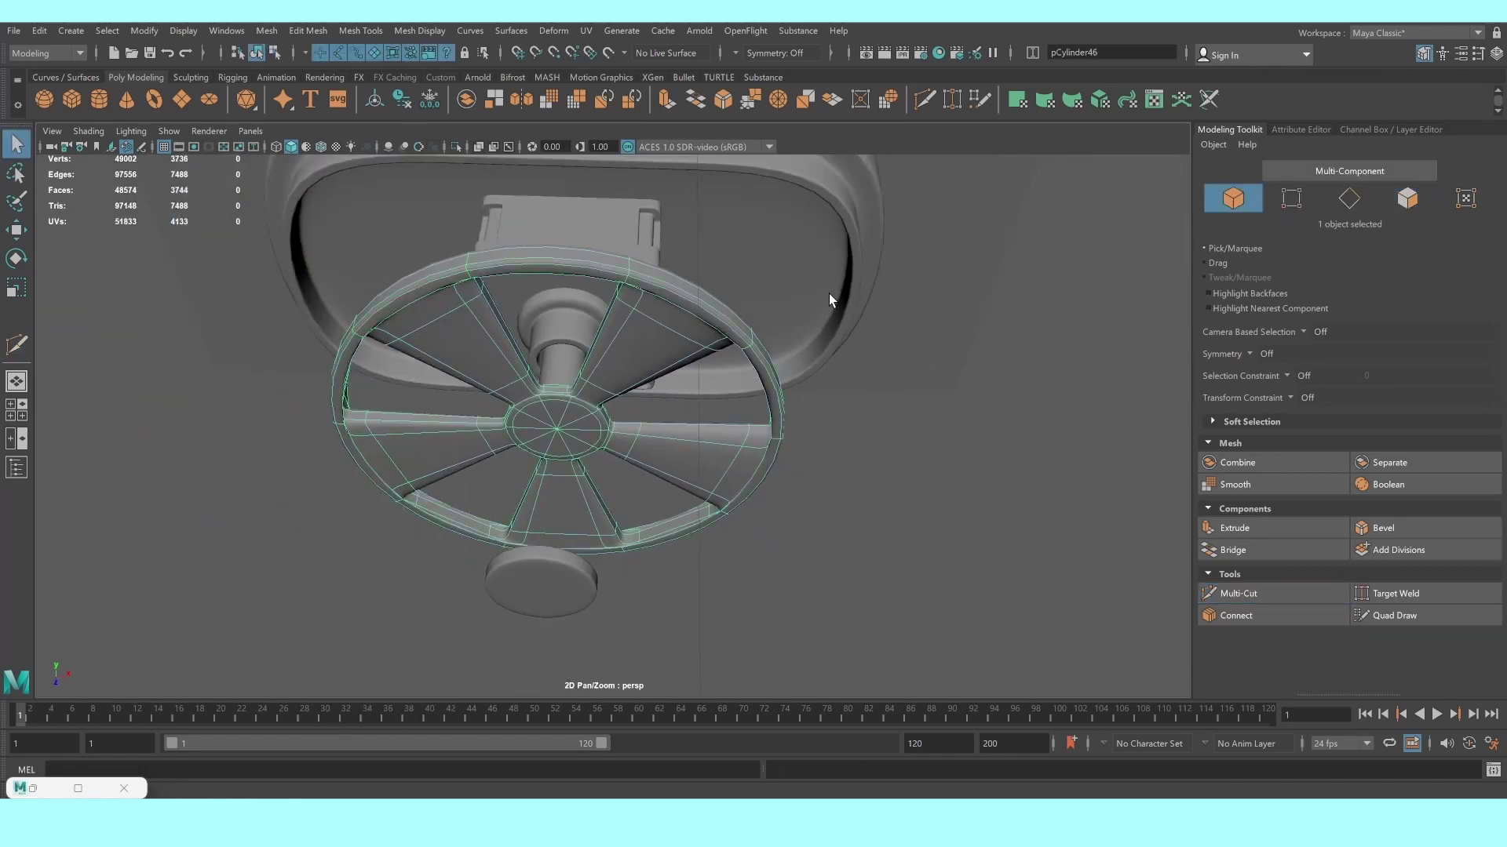
left_click(950, 329)
mouse_move(951, 328)
left_mouse_down("alt")
mouse_move(521, 353)
mouse_move(647, 349)
left_mouse_up("alt")
left_click(520, 421)
scroll(520, 424, "up", 4)
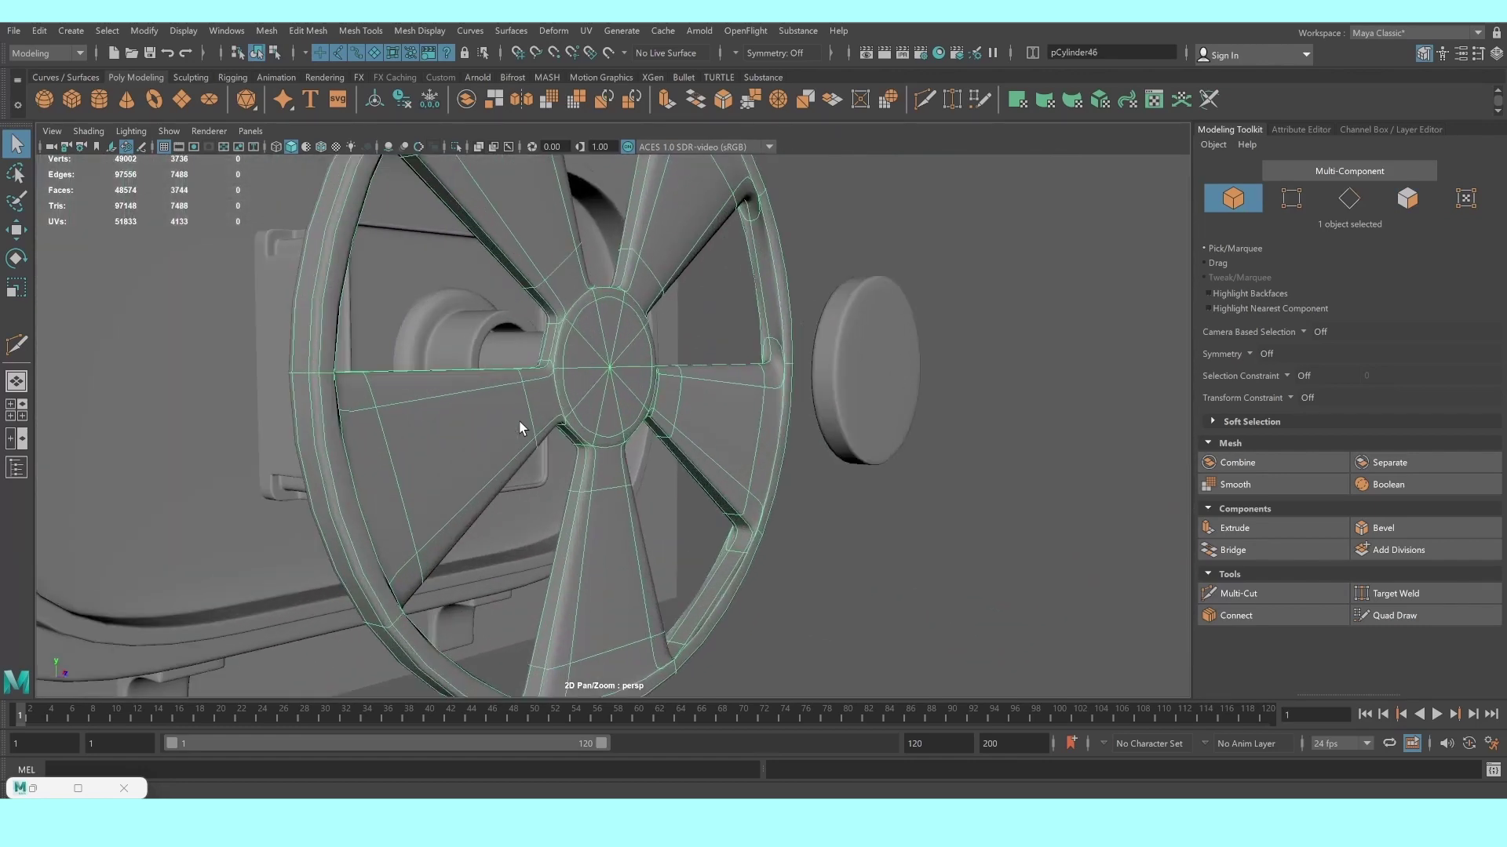
scroll(520, 427, "up", 3)
mouse_move(520, 428)
left_mouse_down("alt")
mouse_move(460, 424)
mouse_move(774, 400)
mouse_move(817, 434)
left_mouse_up("alt")
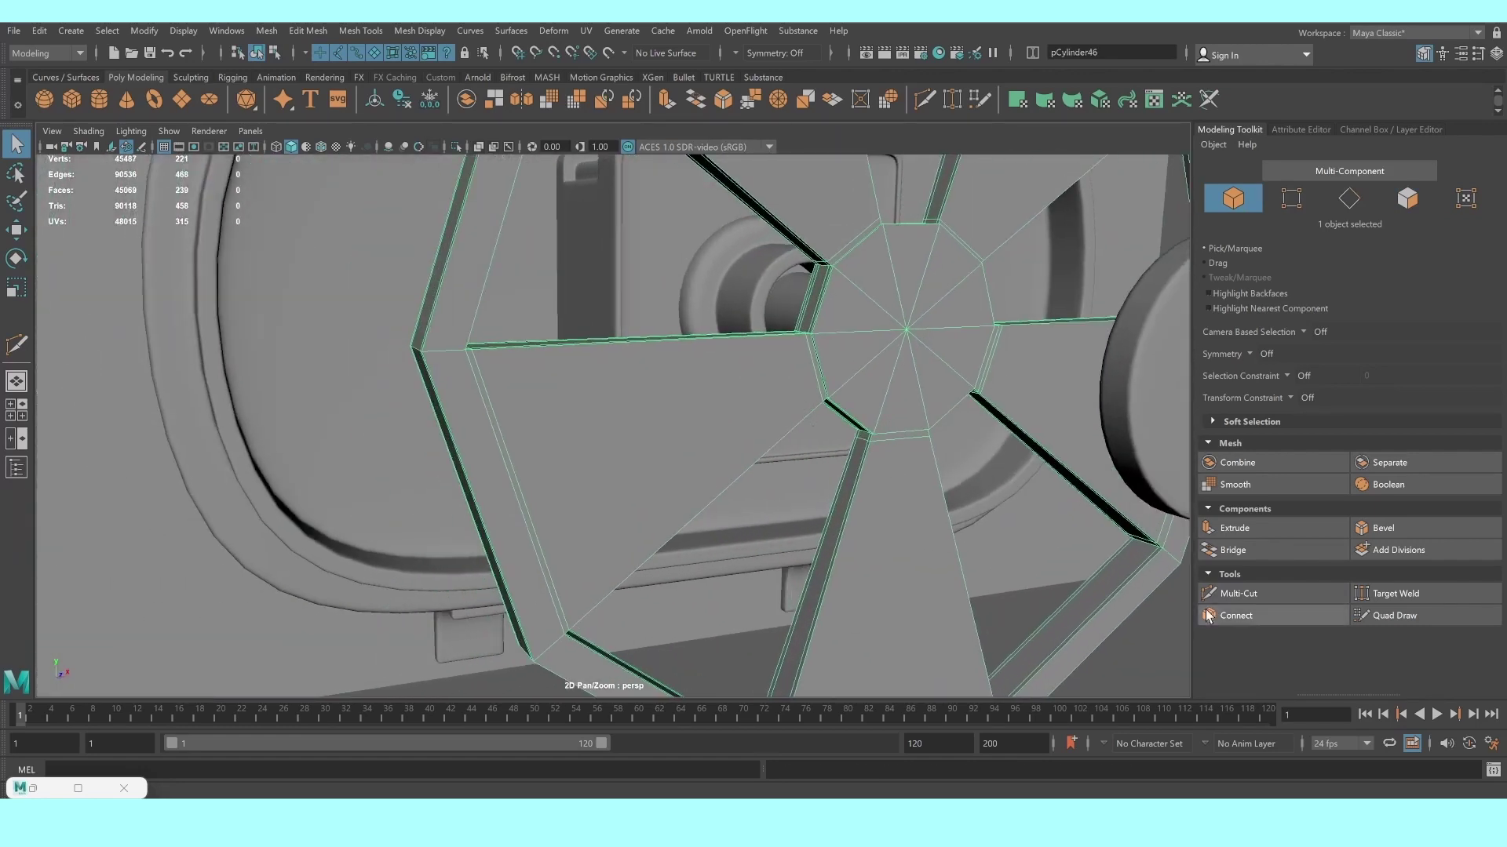
Multi-Cut support loops along a spoke and at the lower rim corners
left_click(1238, 593)
left_click_drag(826, 516, 457, 447, "alt")
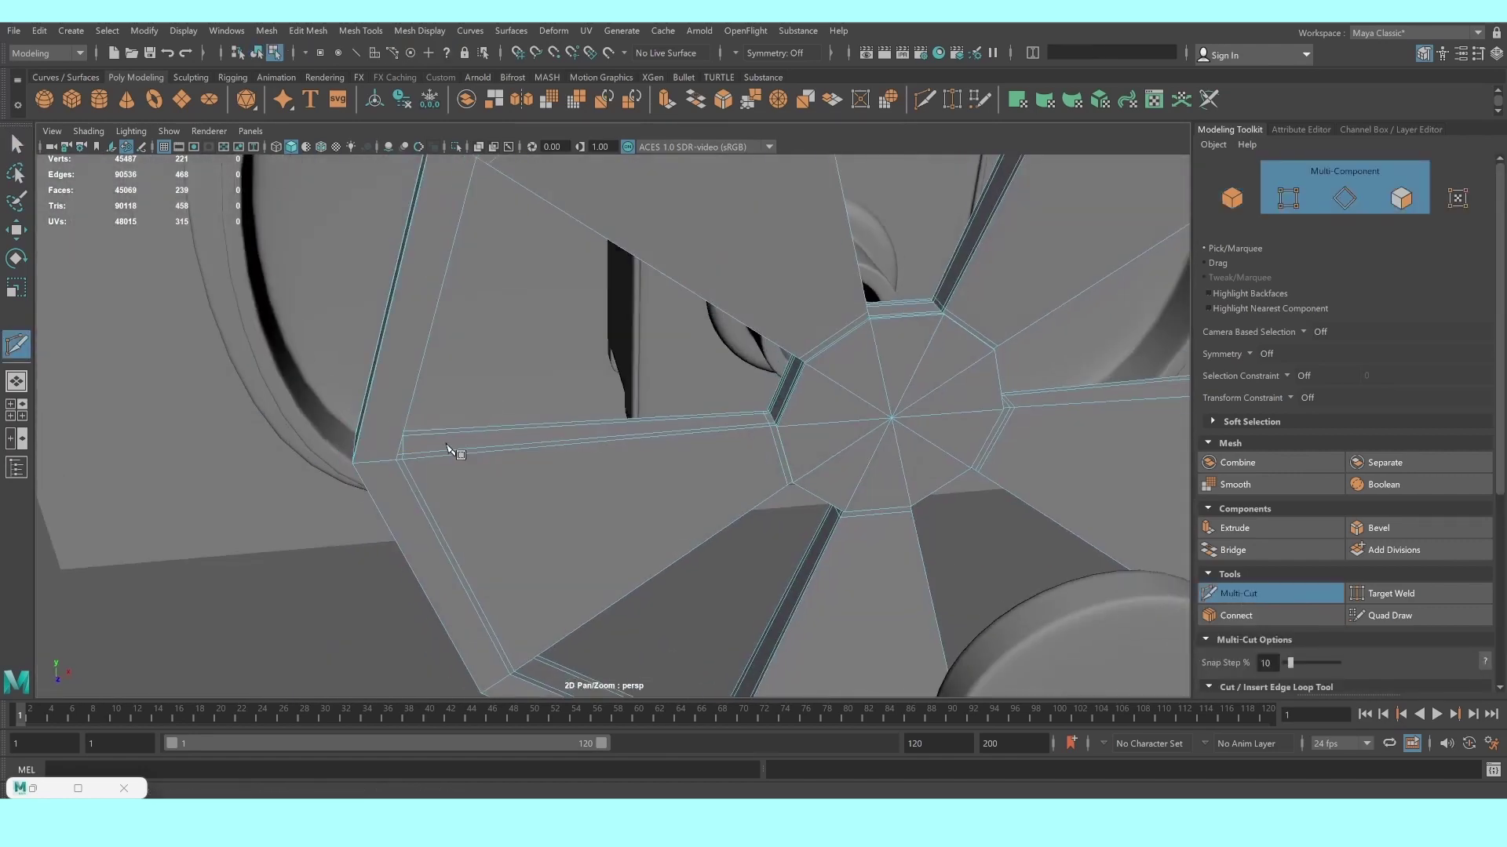
left_click(403, 472, "ctrl")
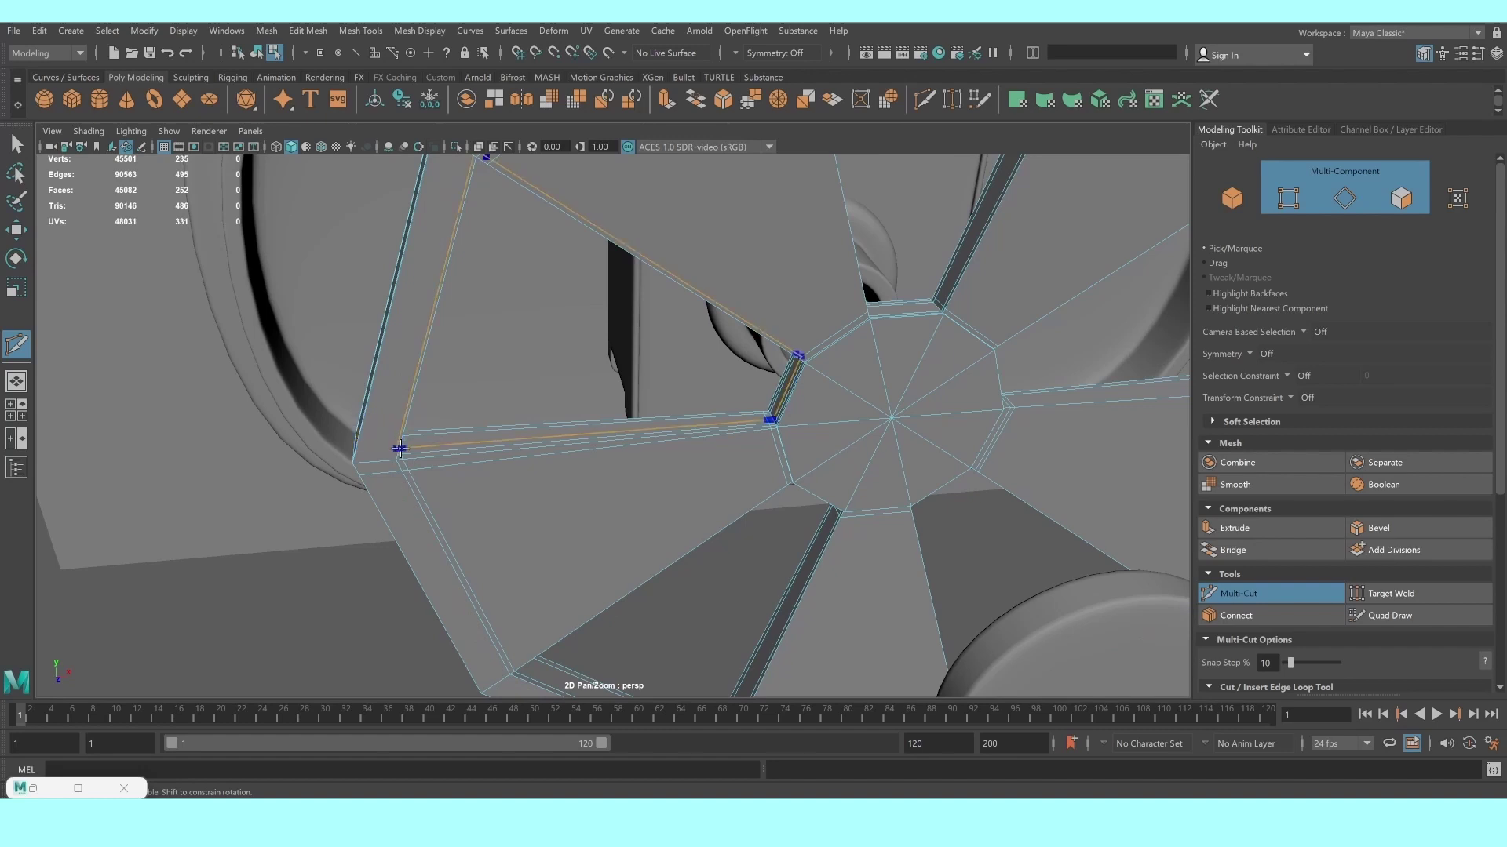
left_click(390, 448, "ctrl")
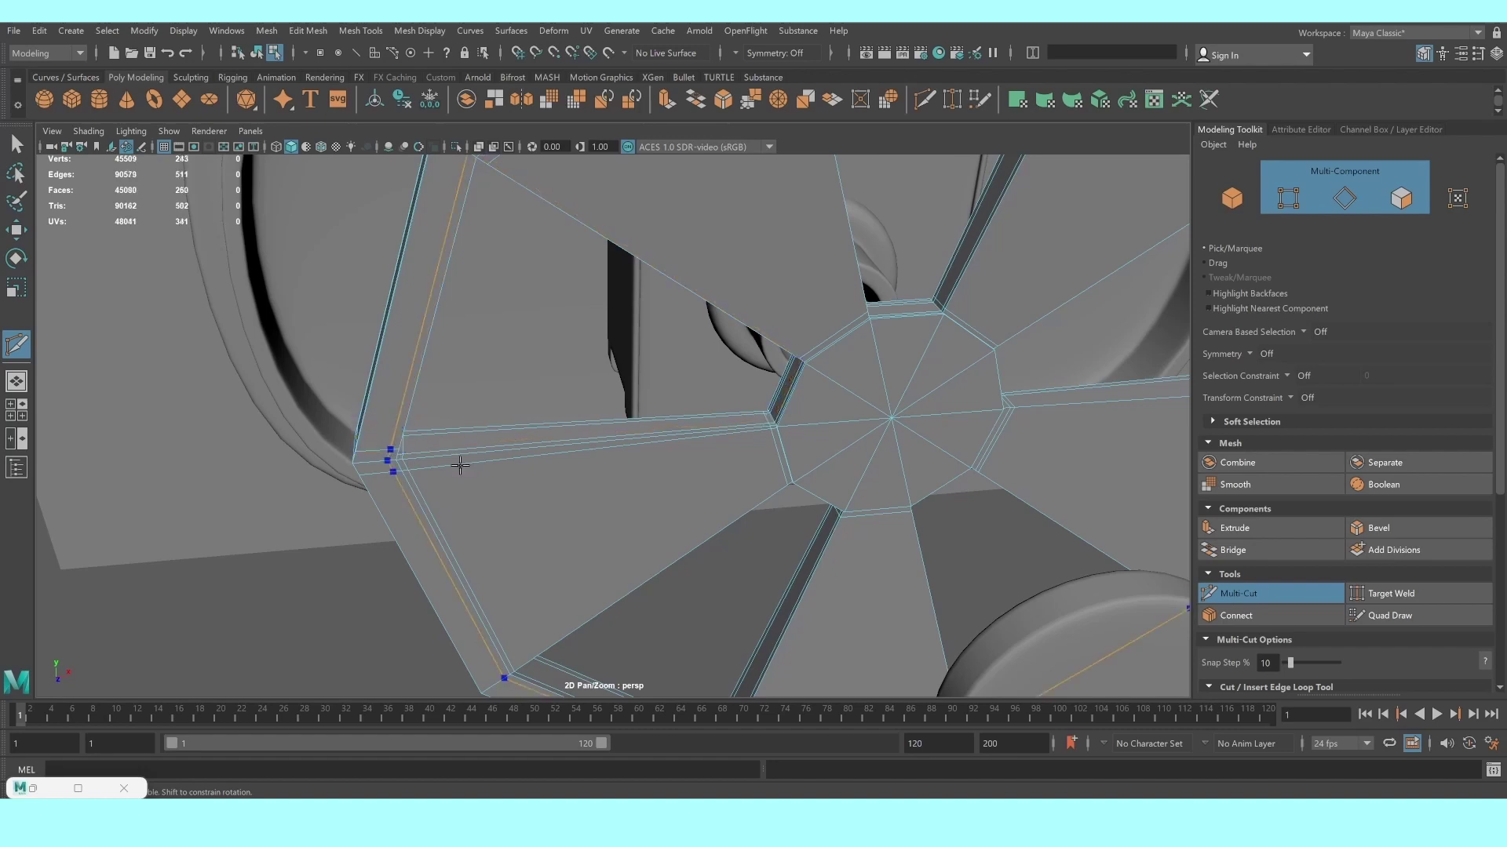
mouse_move(390, 448)
left_mouse_down("alt")
mouse_move(562, 515)
mouse_move(436, 306)
left_mouse_up("alt")
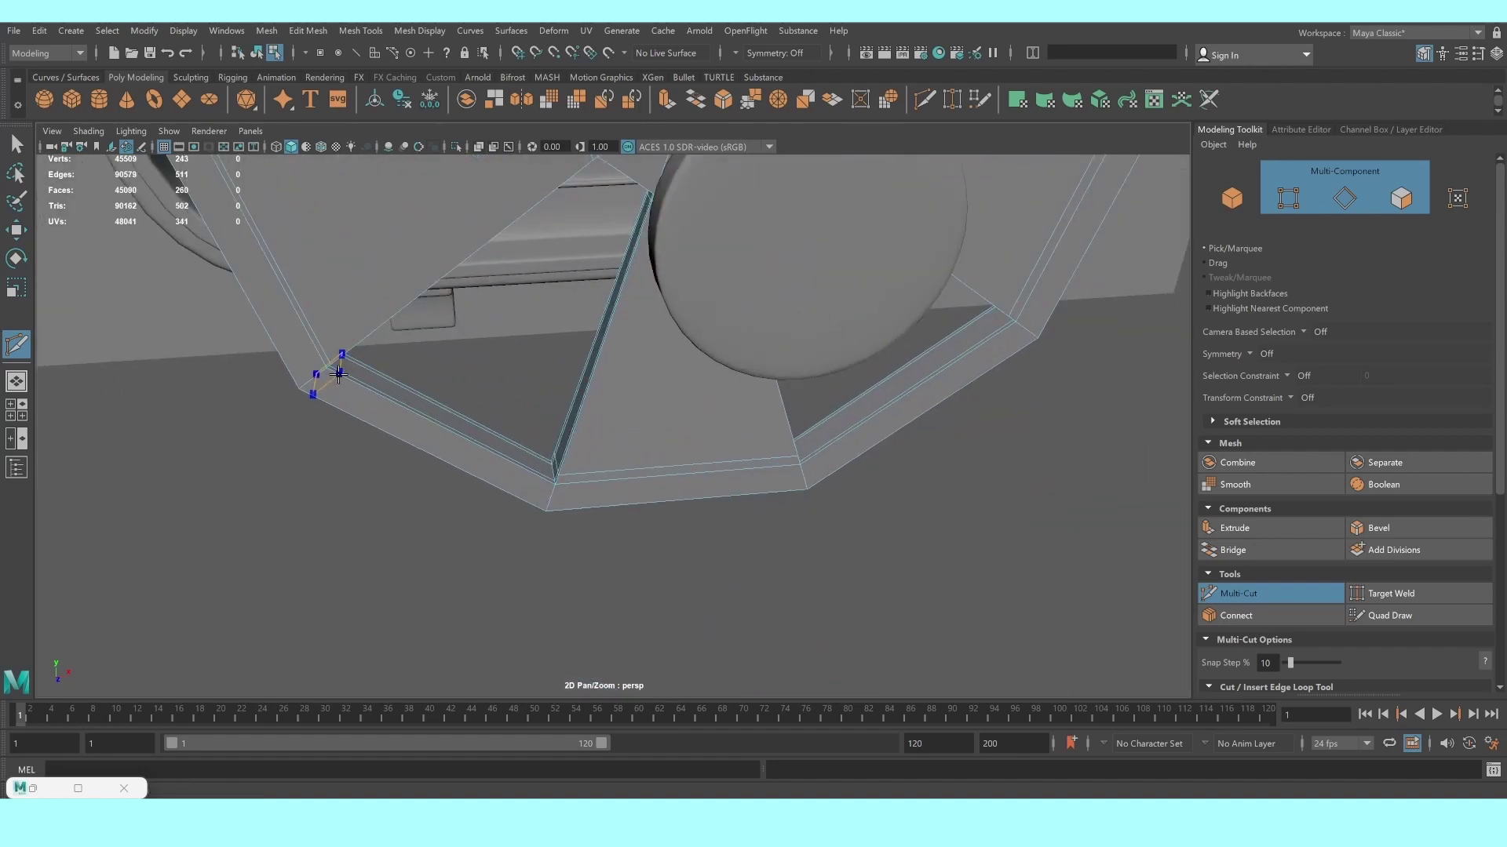
left_click(327, 354, "ctrl")
left_click_drag(423, 387, 575, 502, "alt")
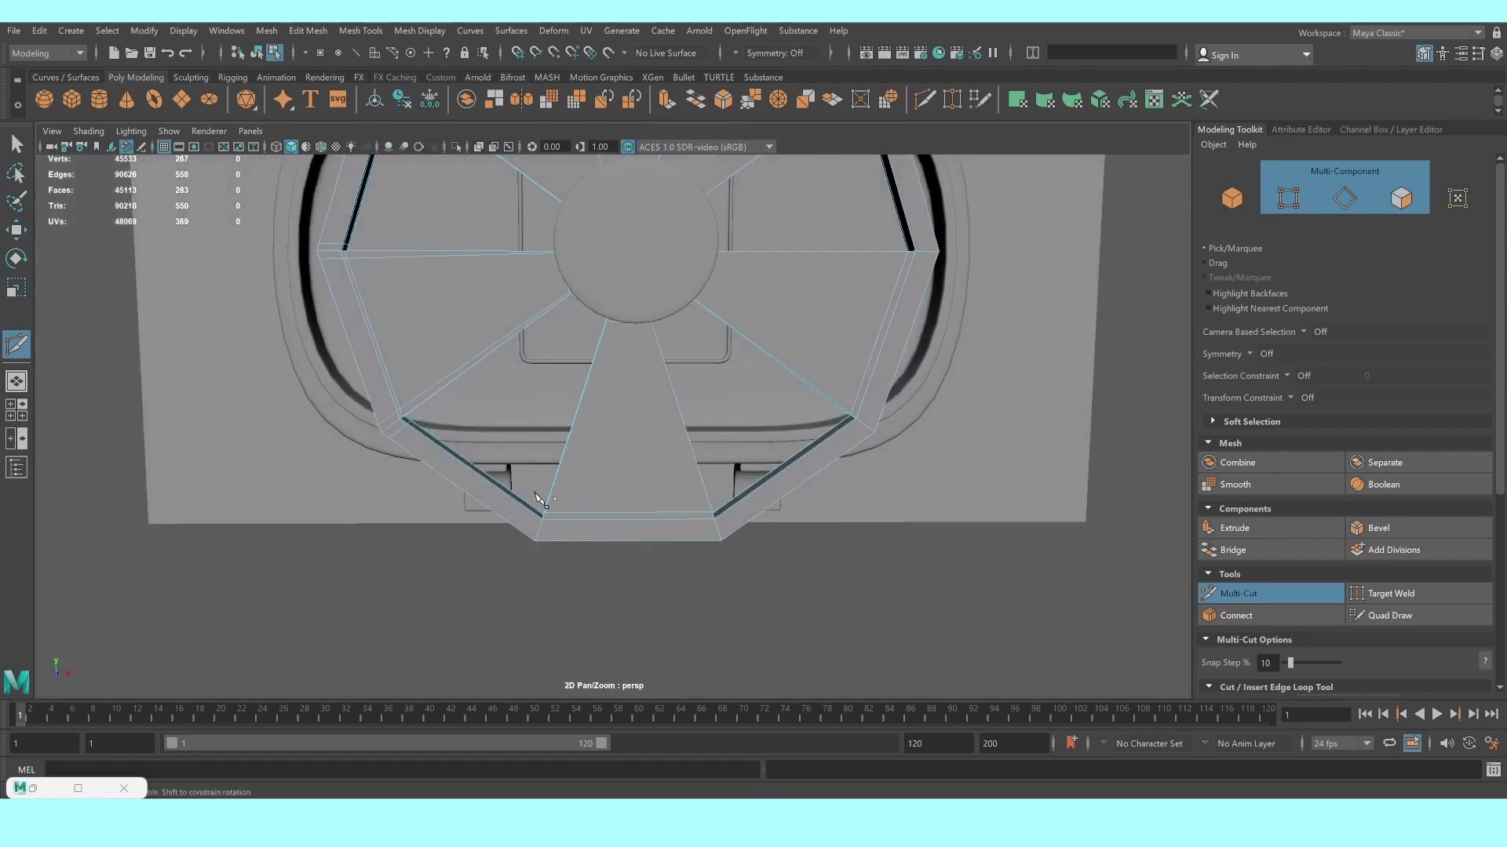
scroll(575, 502, "up", 3)
left_click(345, 499)
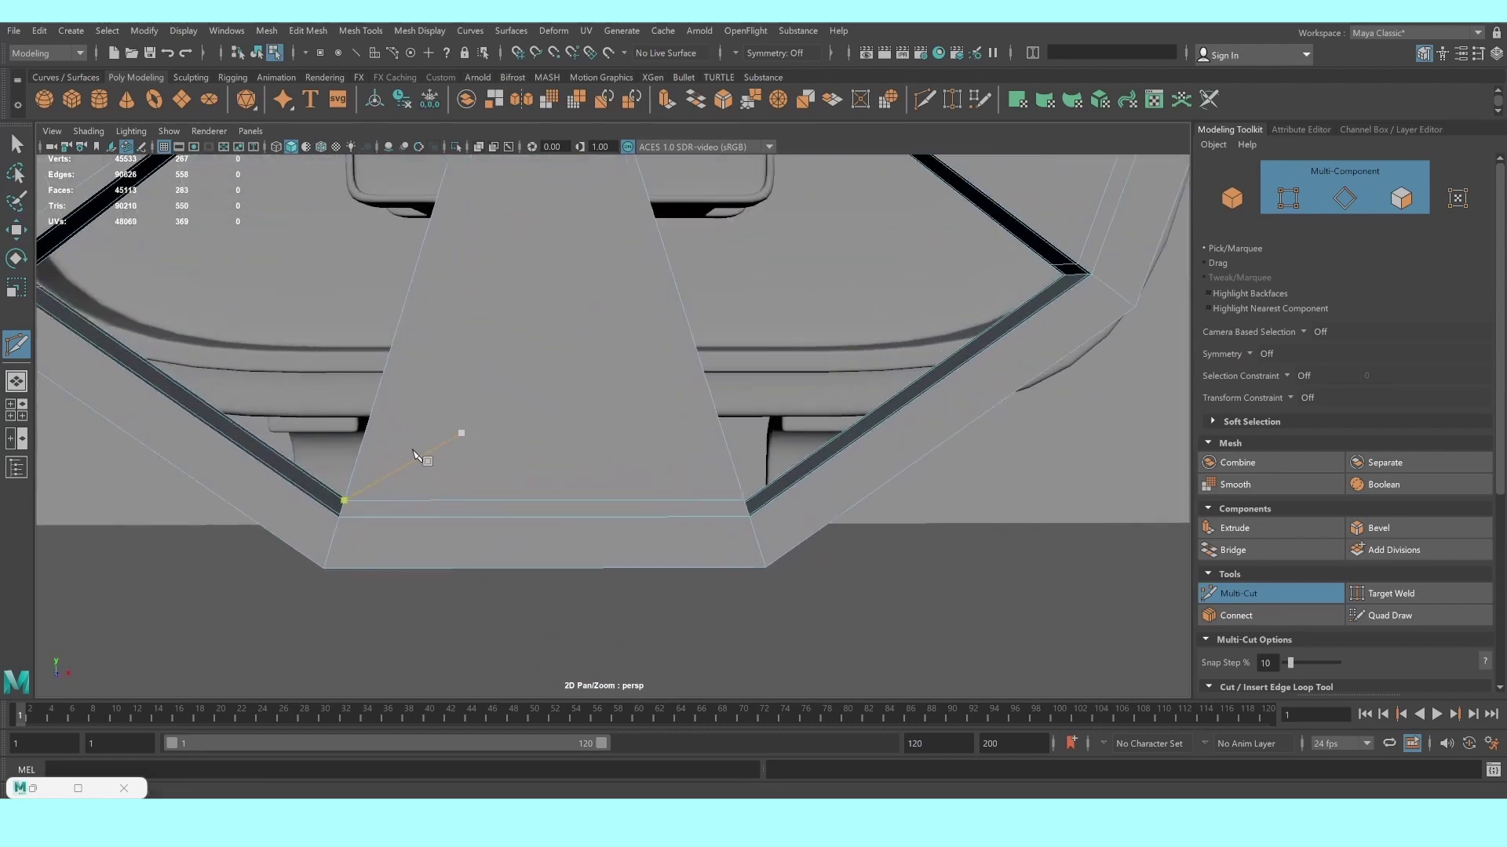
left_click(346, 514, "ctrl")
left_click(738, 518, "ctrl")
Add cuts across the right rim corner and beside the next spoke end
scroll(763, 514, "down", 2)
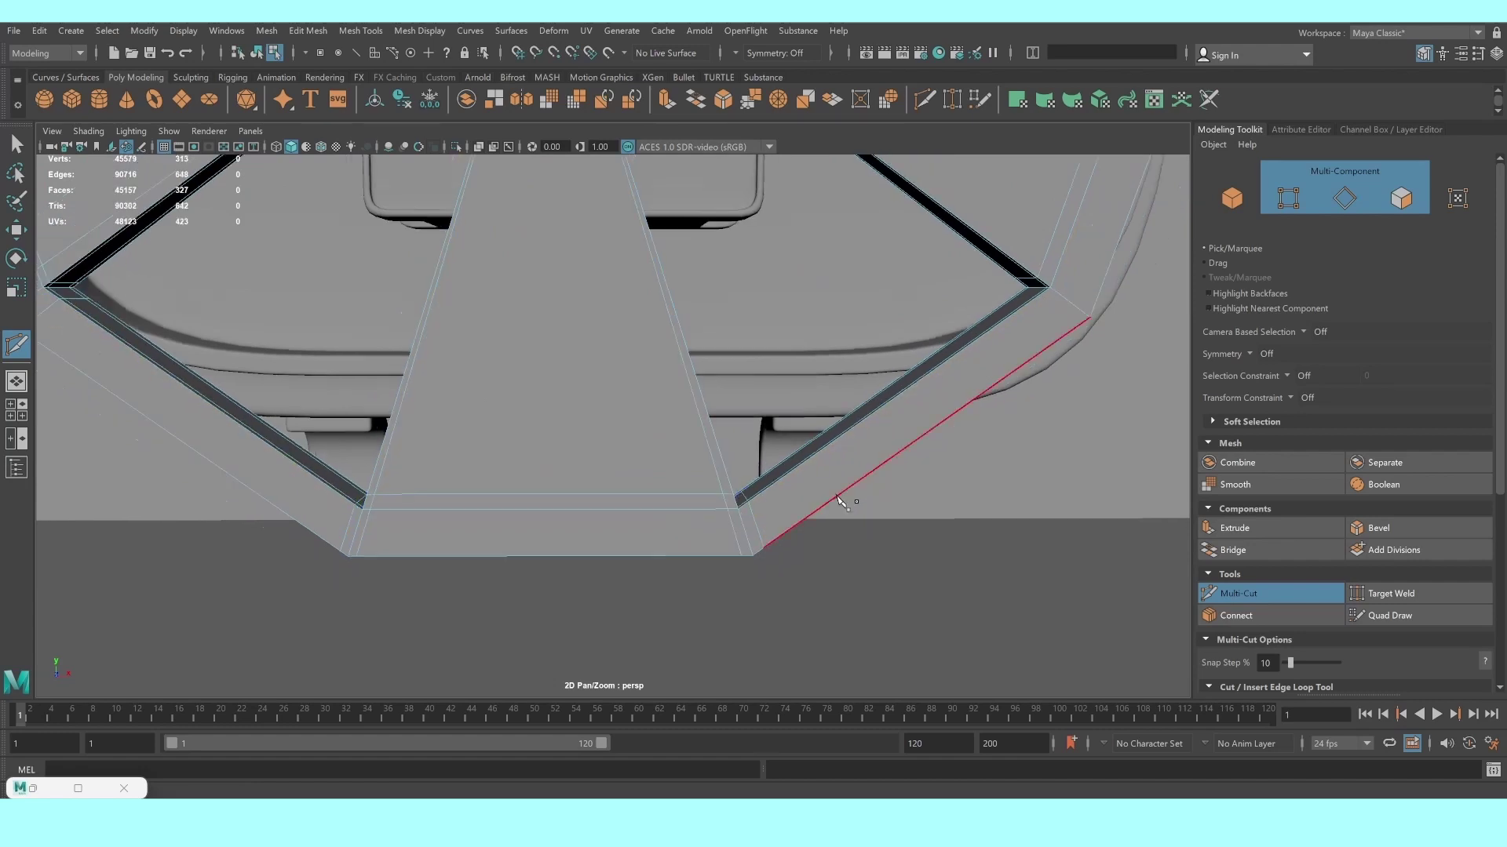
left_click_drag(841, 498, 713, 572, "alt")
scroll(667, 541, "up", 4)
left_click(636, 489)
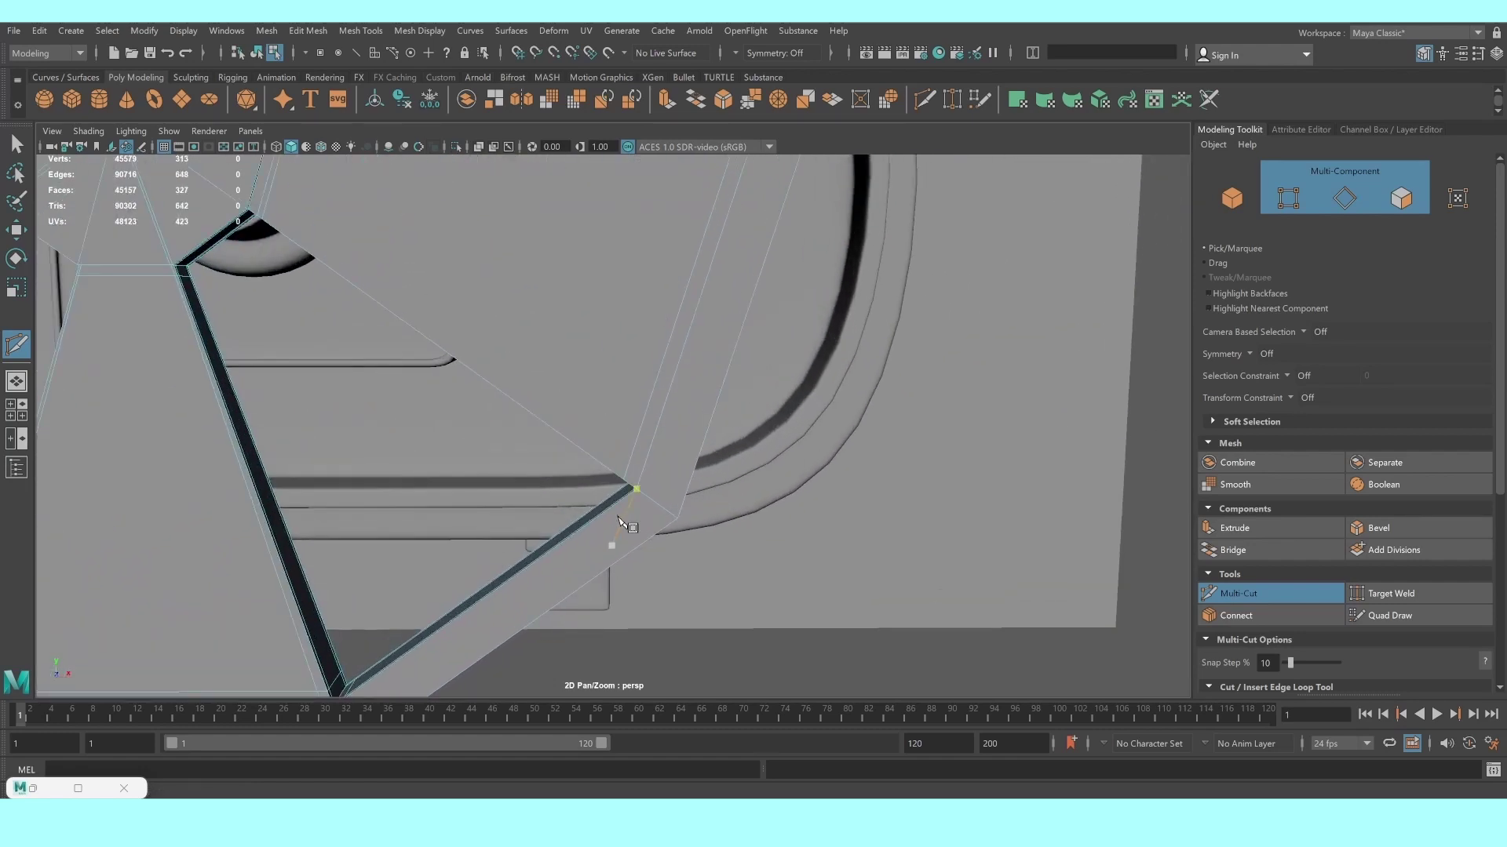
left_click(636, 475)
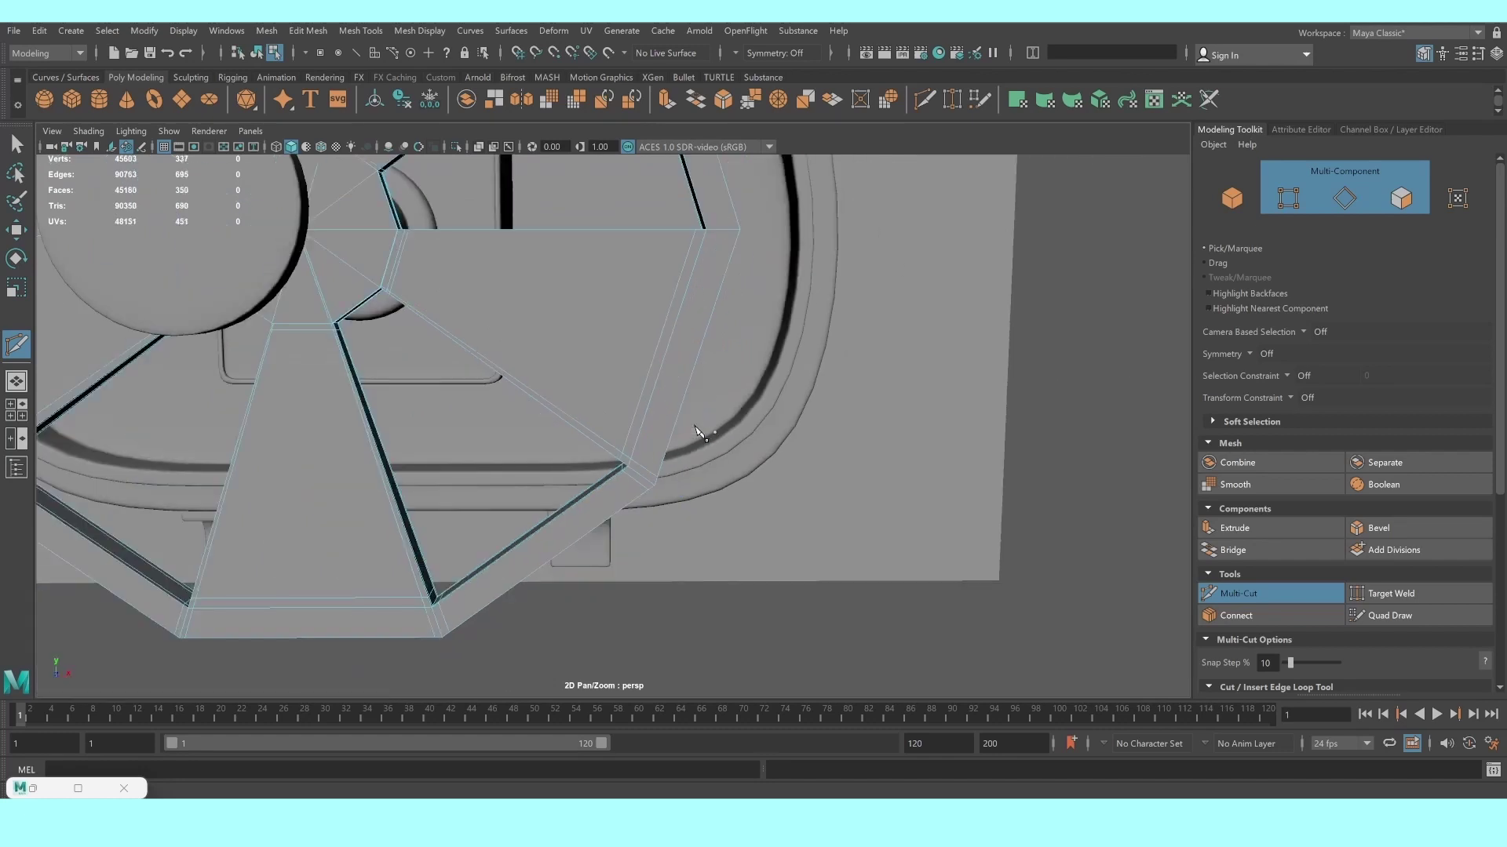
left_click_drag(636, 474, 596, 487, "alt")
left_click(627, 472, "ctrl")
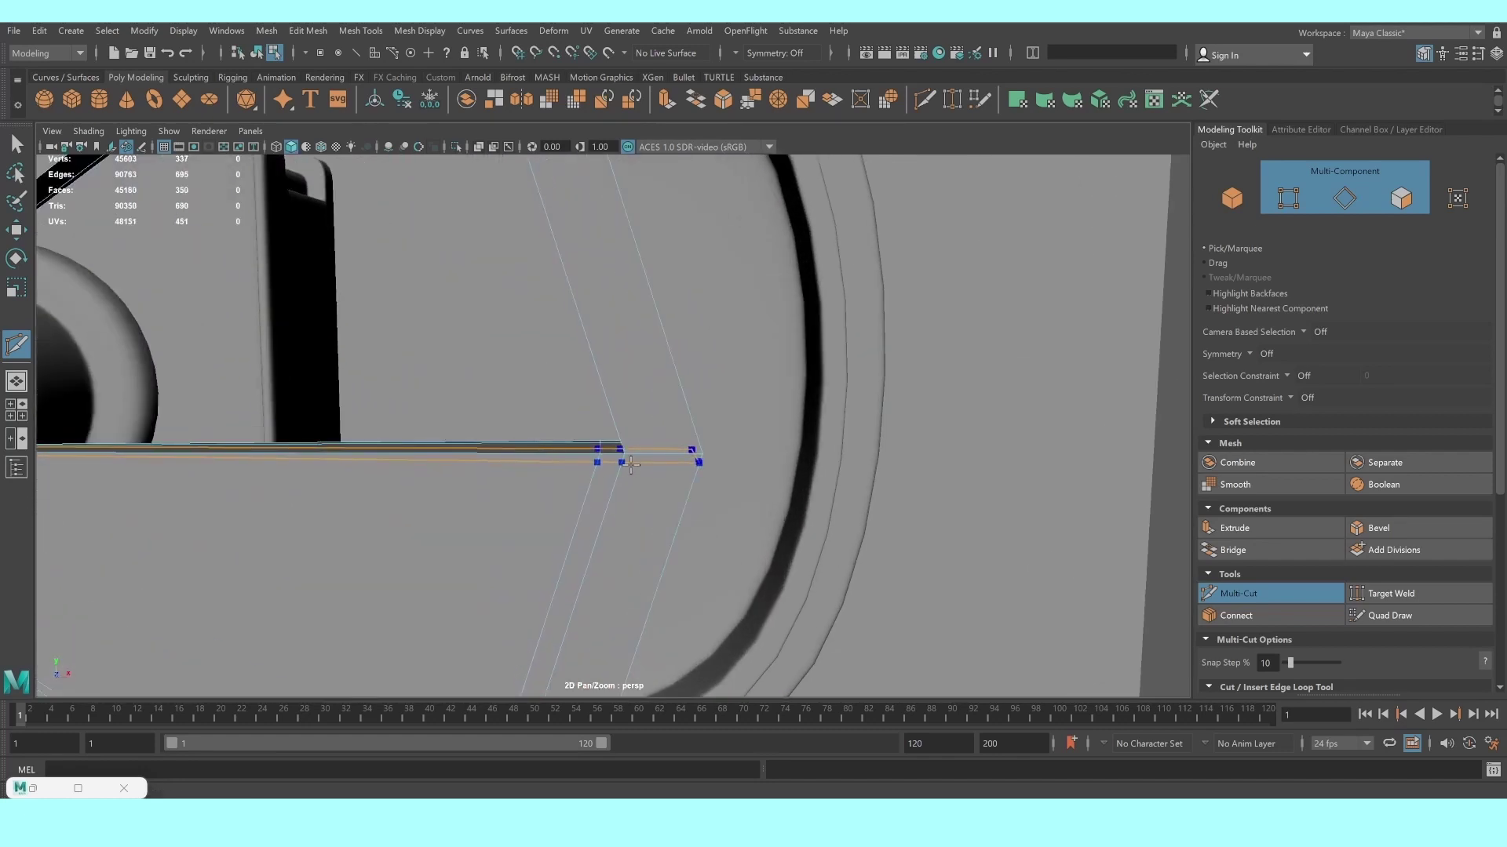
left_click(628, 455, "ctrl")
scroll(621, 440, "down", 3)
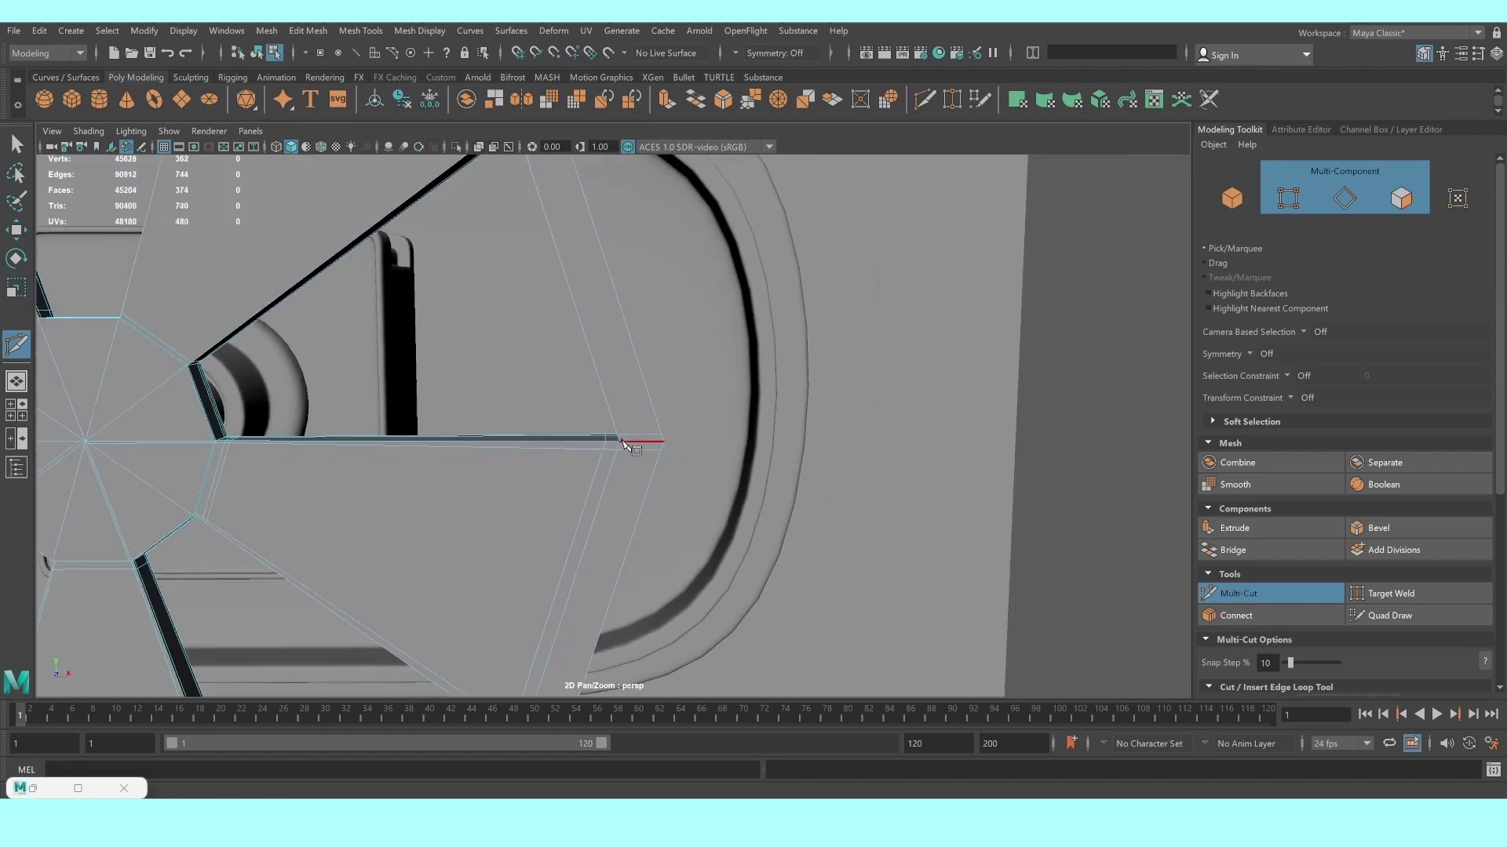
left_click_drag(638, 445, 578, 528, "alt")
left_click(514, 410)
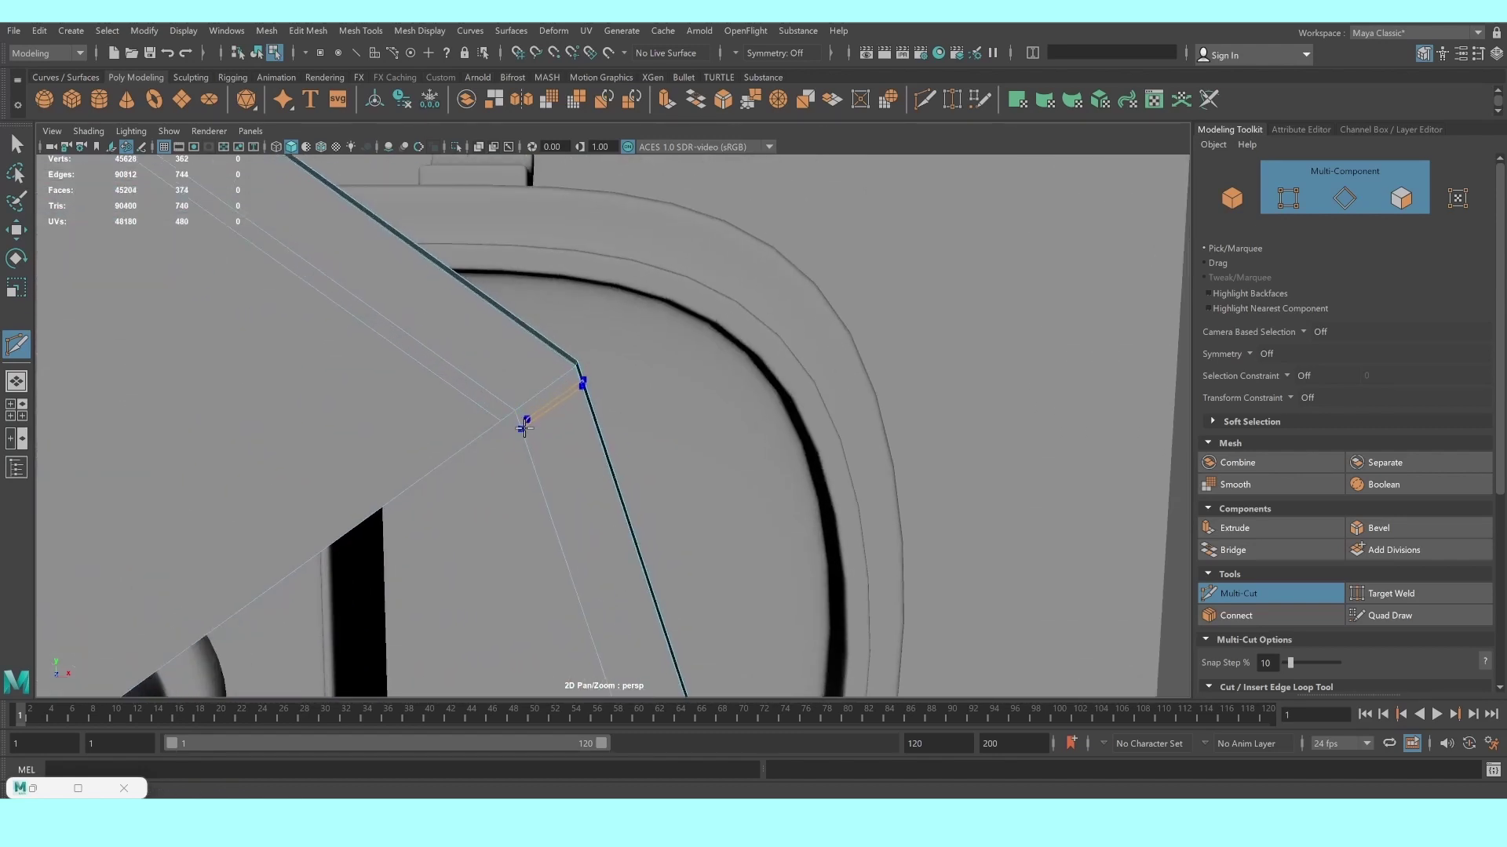
mouse_move(503, 402)
left_mouse_down("alt")
mouse_move(437, 387)
mouse_move(578, 504)
mouse_move(488, 353)
left_mouse_up("alt")
left_click(435, 332, "ctrl")
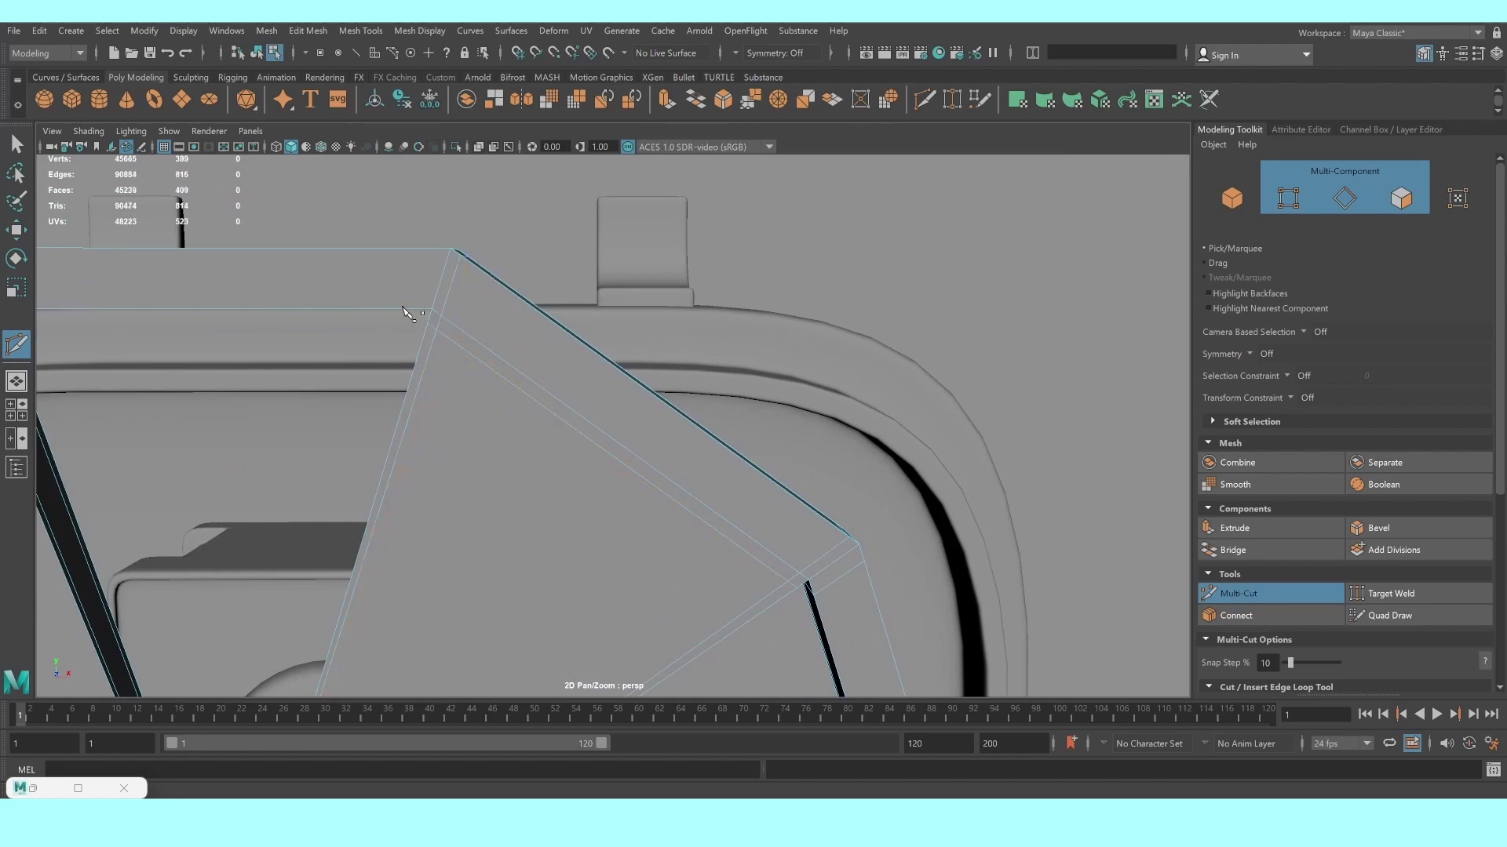
Commit the remaining spoke-end cuts and check the wheel's edges in smooth preview
right_click(415, 306)
mouse_move(414, 306)
left_mouse_down("alt")
mouse_move(421, 330)
mouse_move(551, 413)
left_mouse_up("alt")
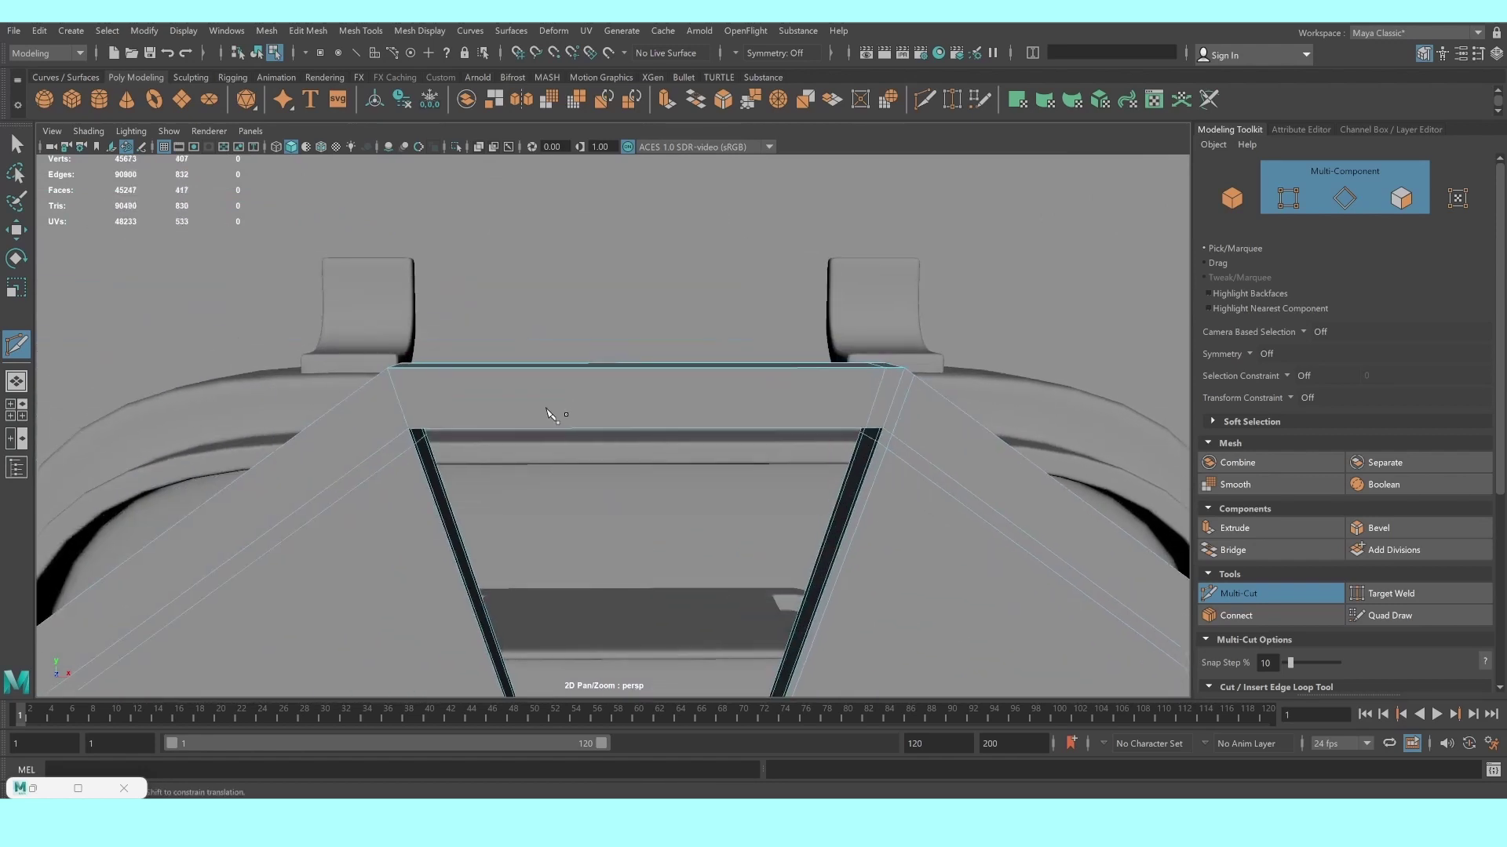
right_click(416, 420)
left_click(395, 431)
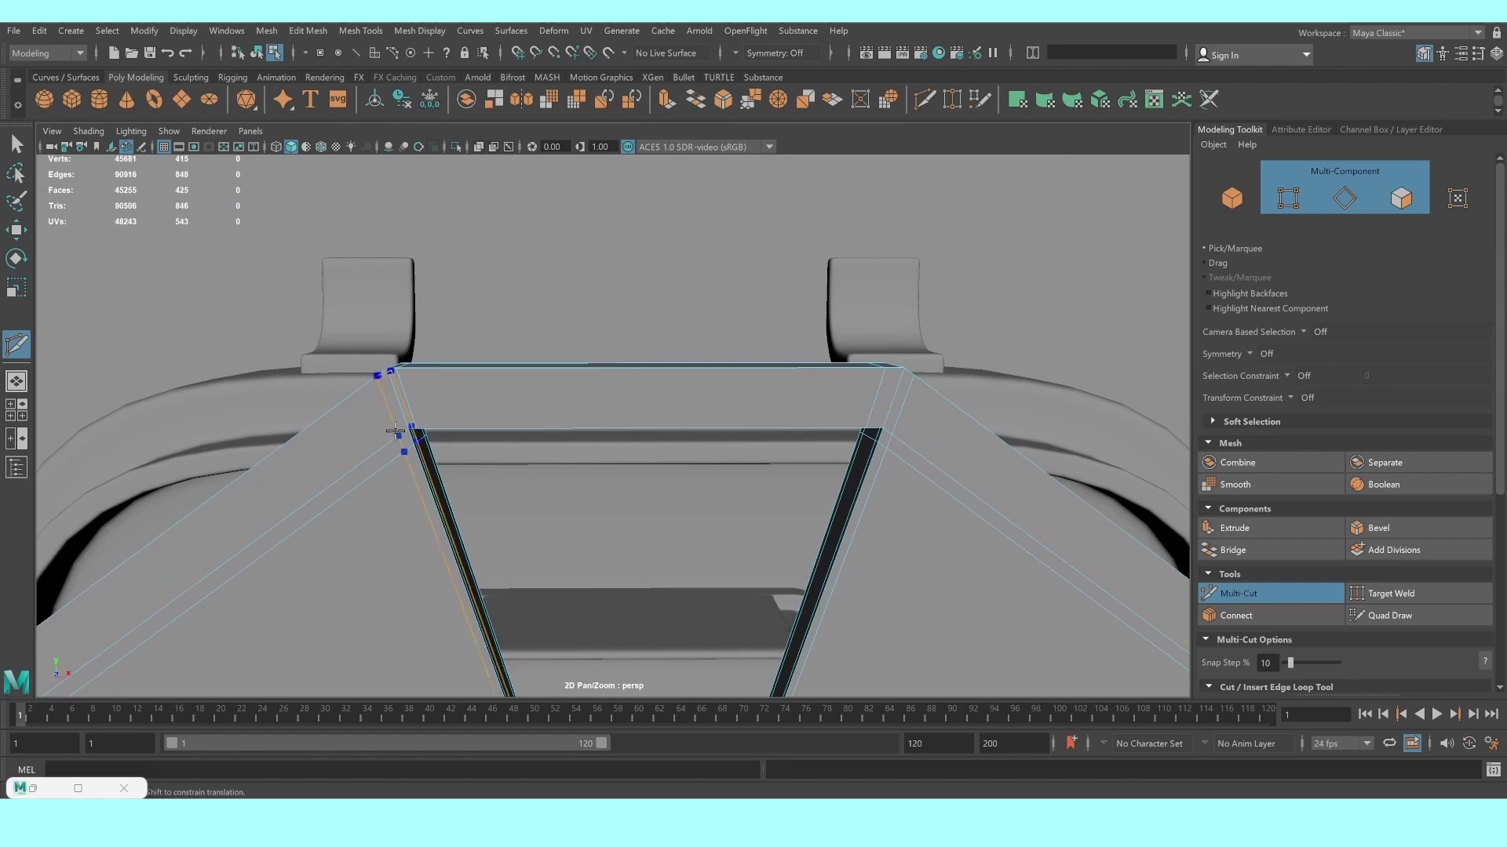
right_click(395, 434)
left_click_drag(395, 434, 563, 396, "alt")
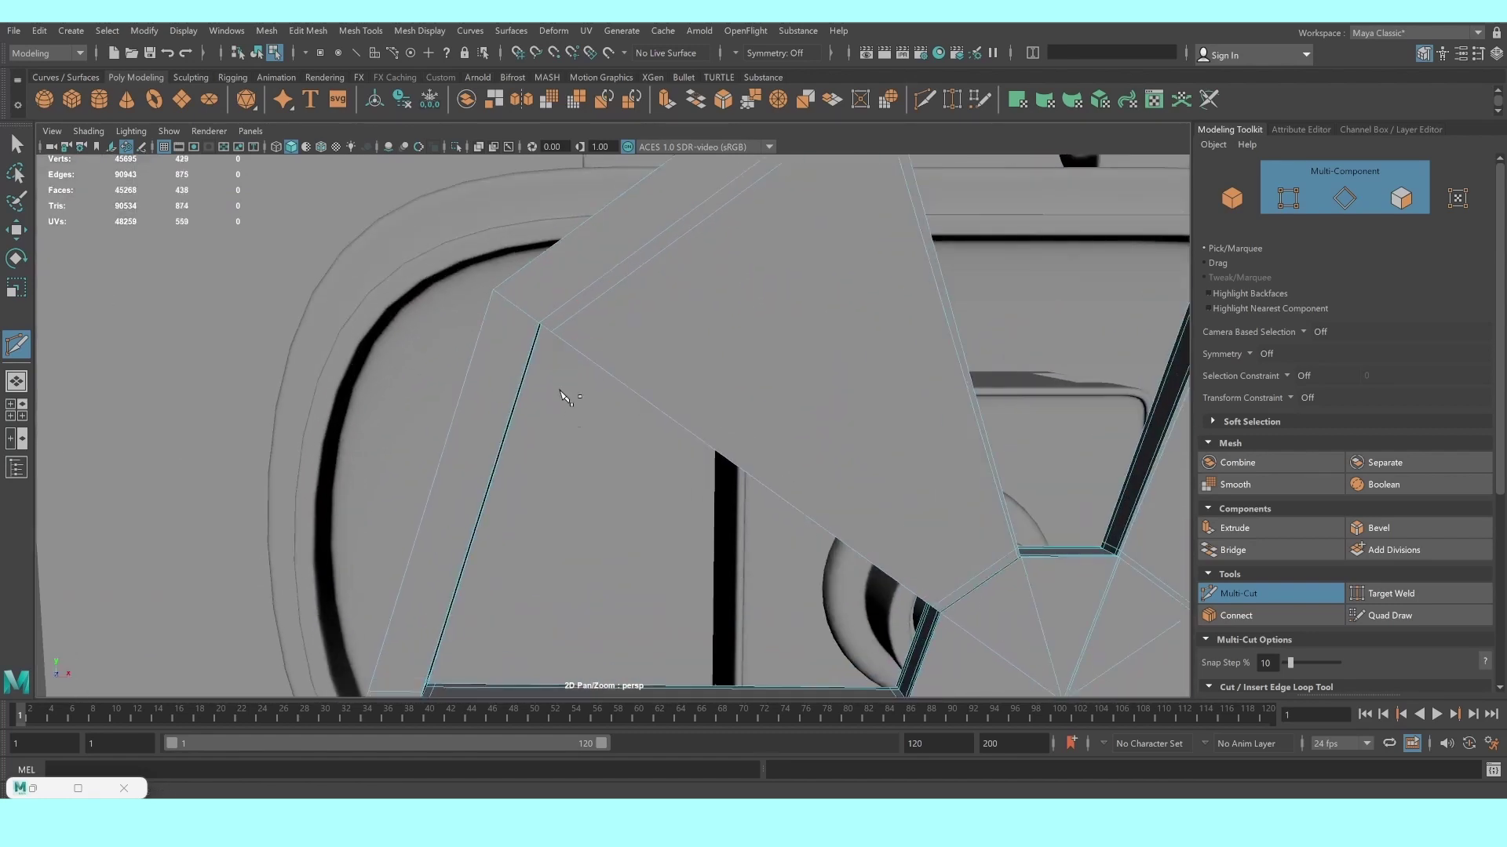
right_click(534, 337)
left_click_drag(534, 337, 643, 349, "alt")
key("3")
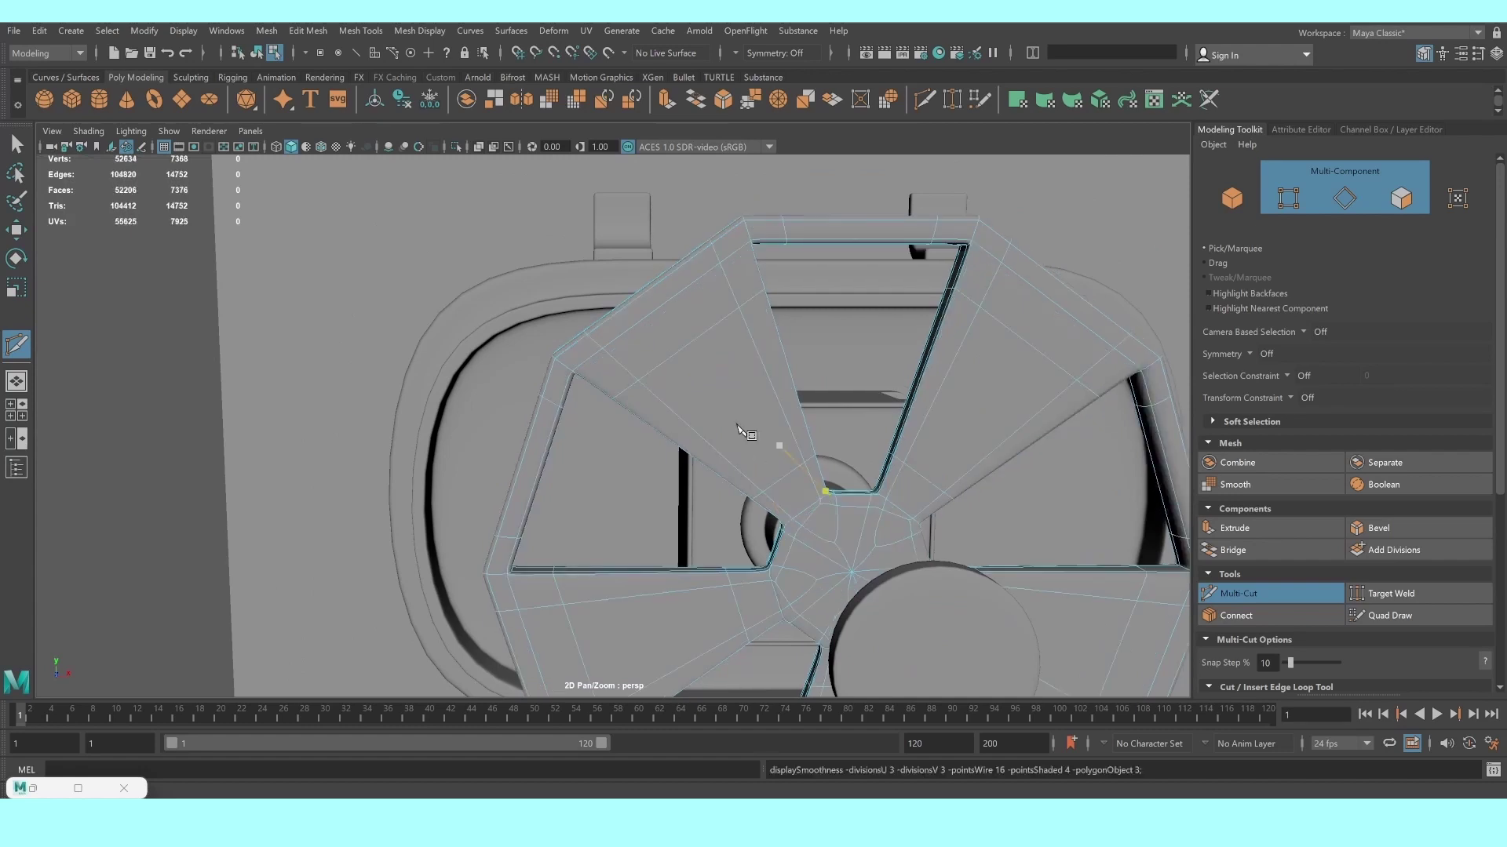
left_click(15, 171)
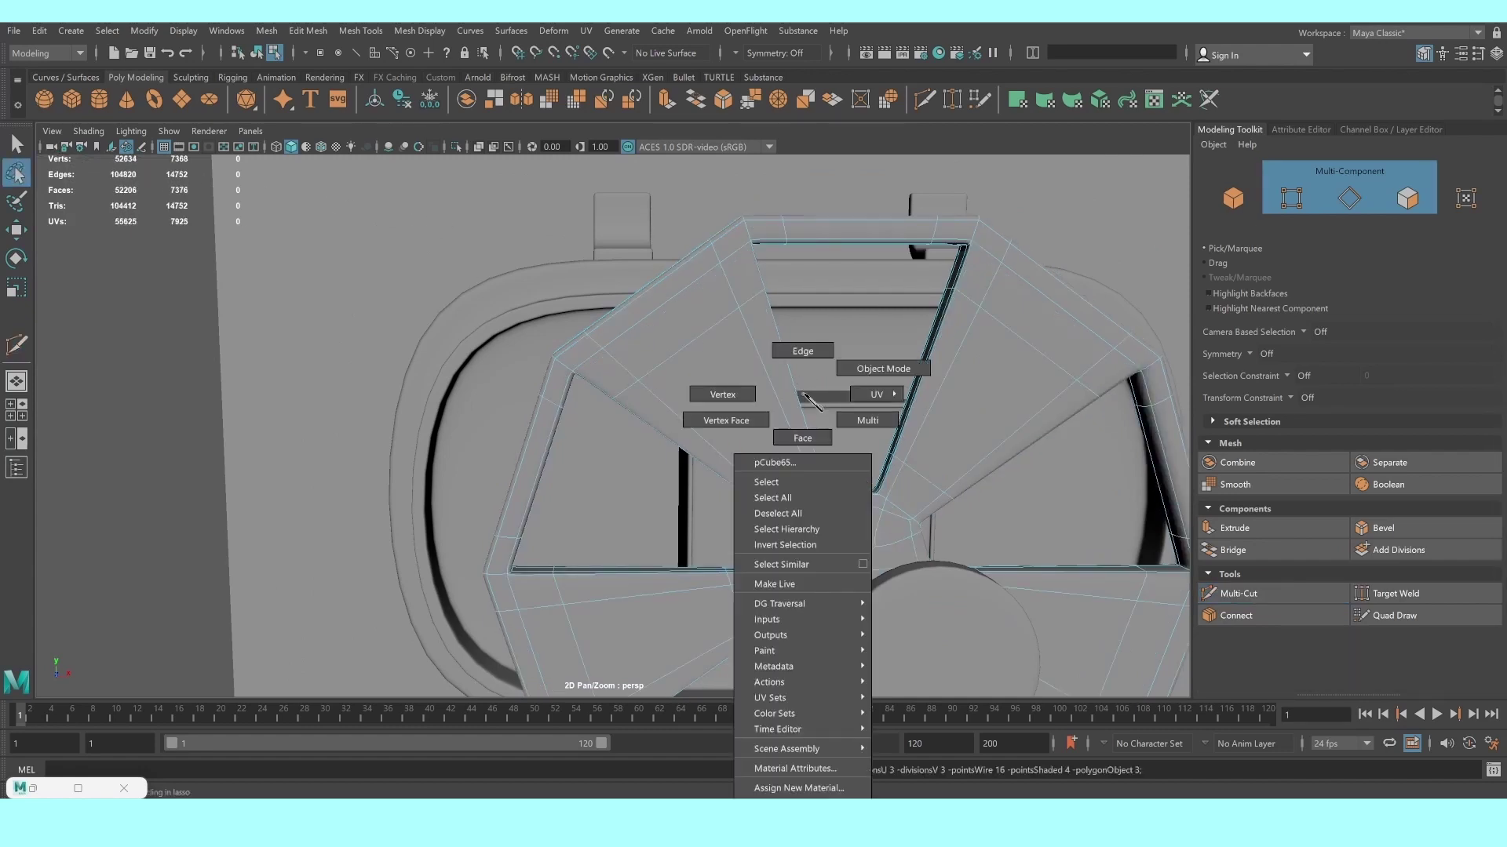
Deselect everything and orbit to a close side view of the door and disc
right_click_drag(800, 416, 883, 372)
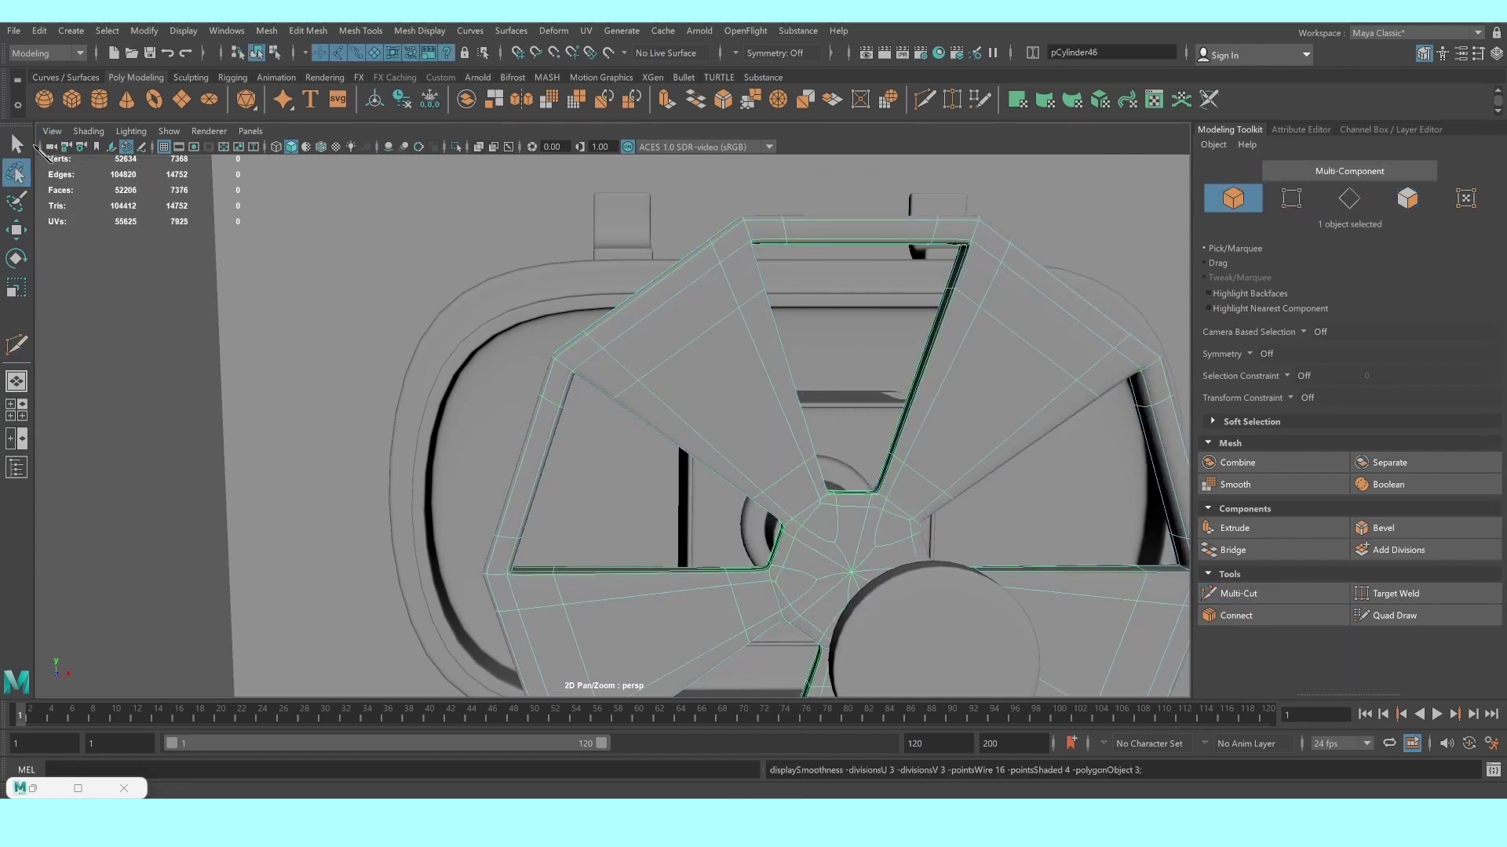
left_click(91, 224)
scroll(356, 406, "down", 5)
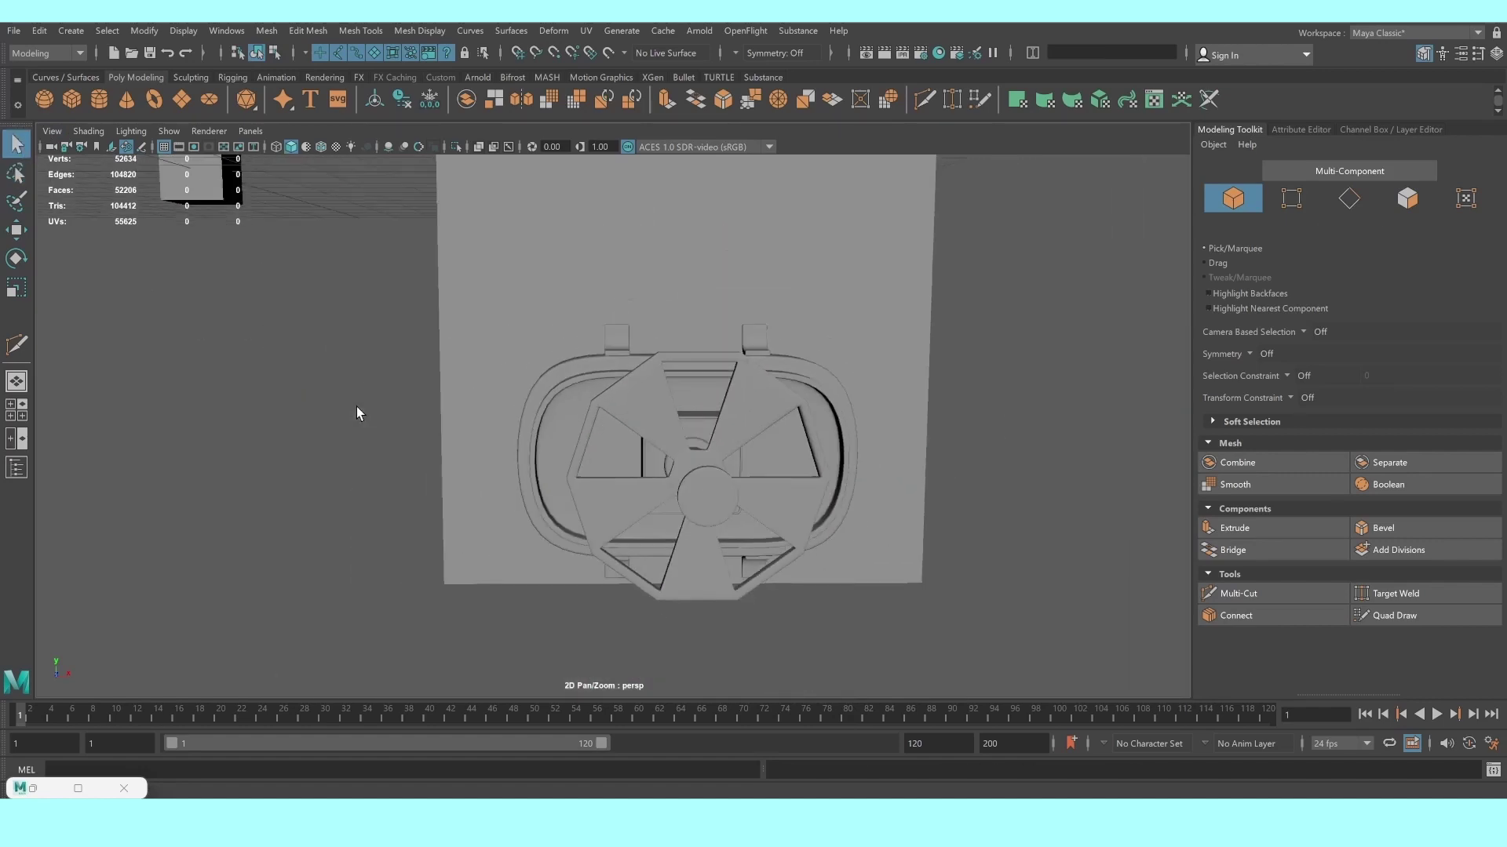
mouse_move(356, 406)
left_mouse_down("alt")
mouse_move(608, 512)
mouse_move(693, 496)
left_mouse_up("alt")
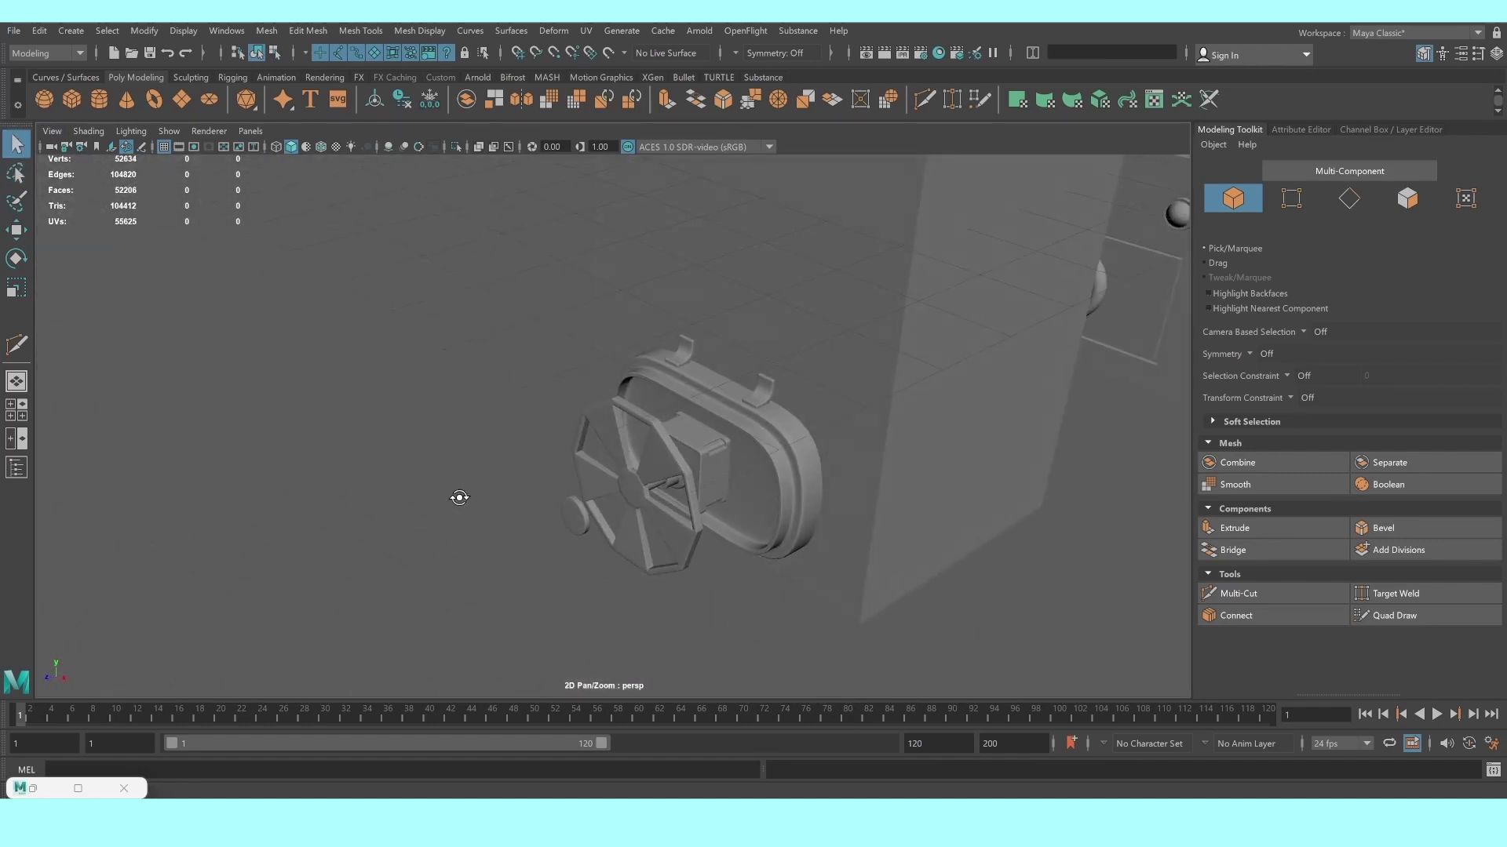
scroll(588, 510, "up", 3)
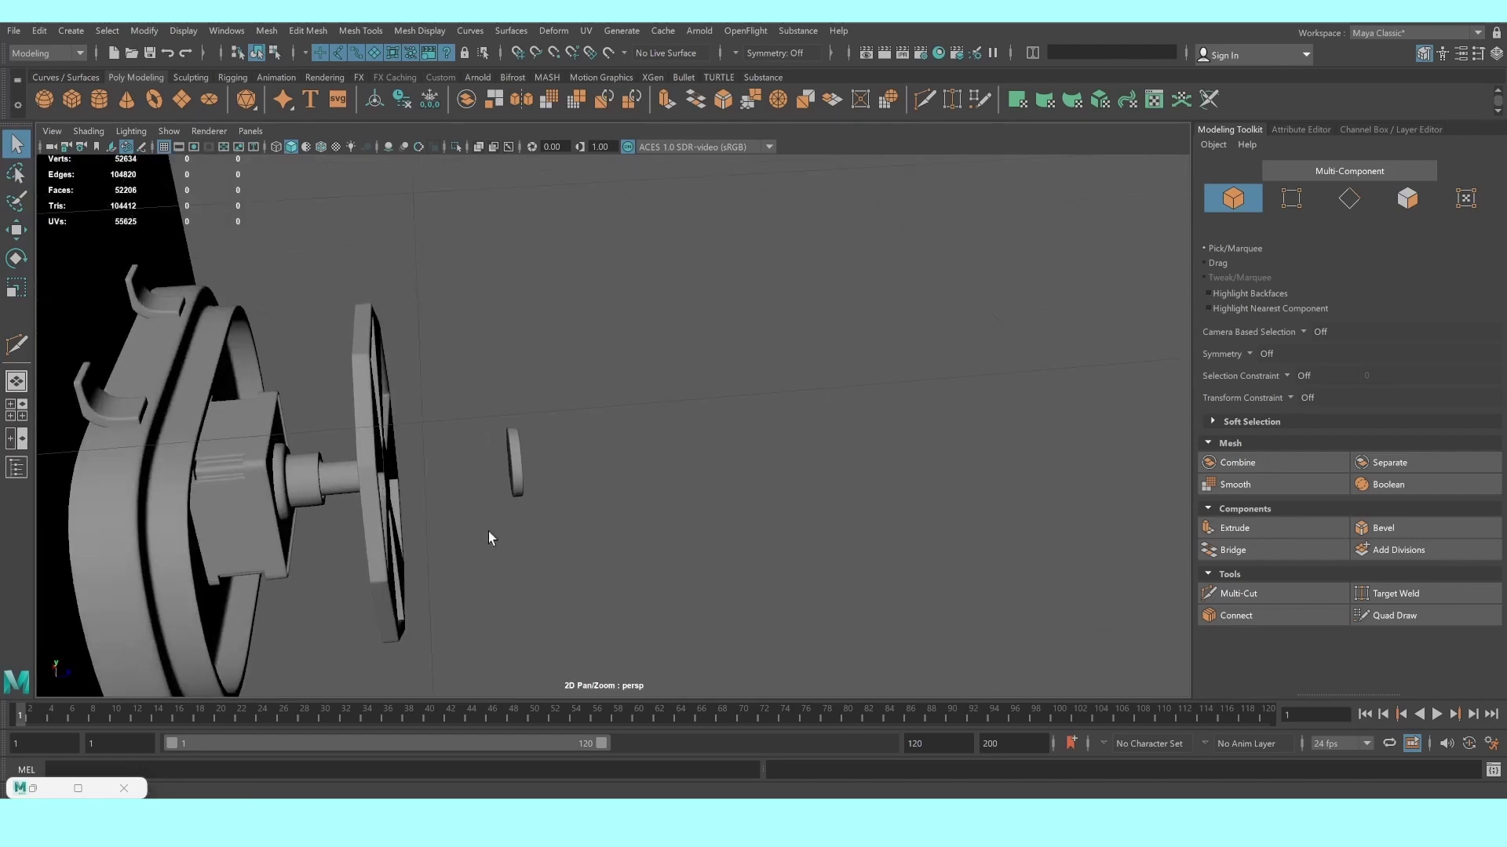
scroll(488, 530, "up", 2)
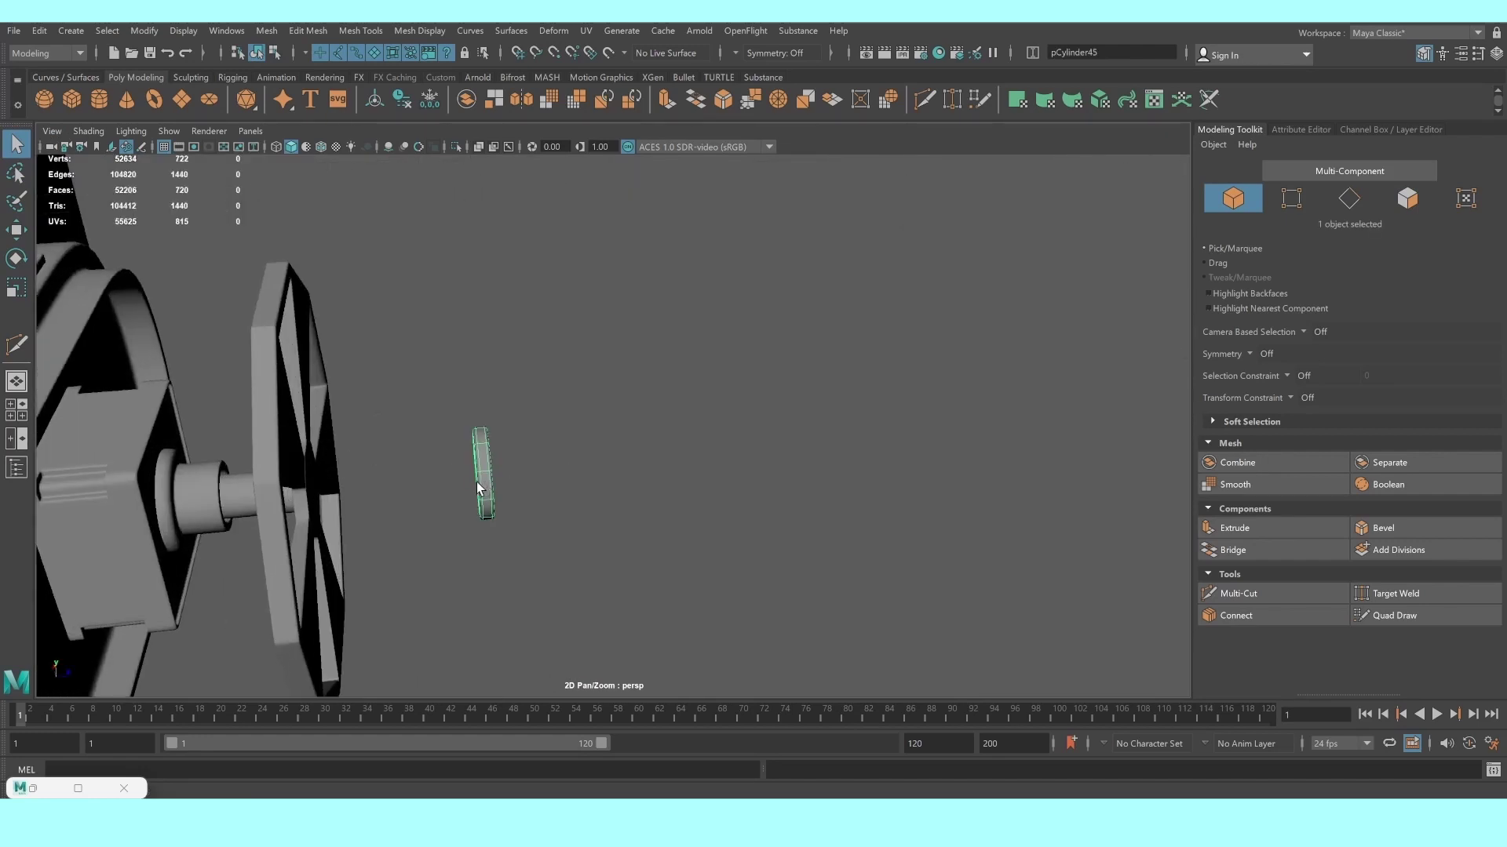
Return the disc to faceted view, then duplicate it and move the copy aside
left_click_drag(477, 482, 496, 485, "alt")
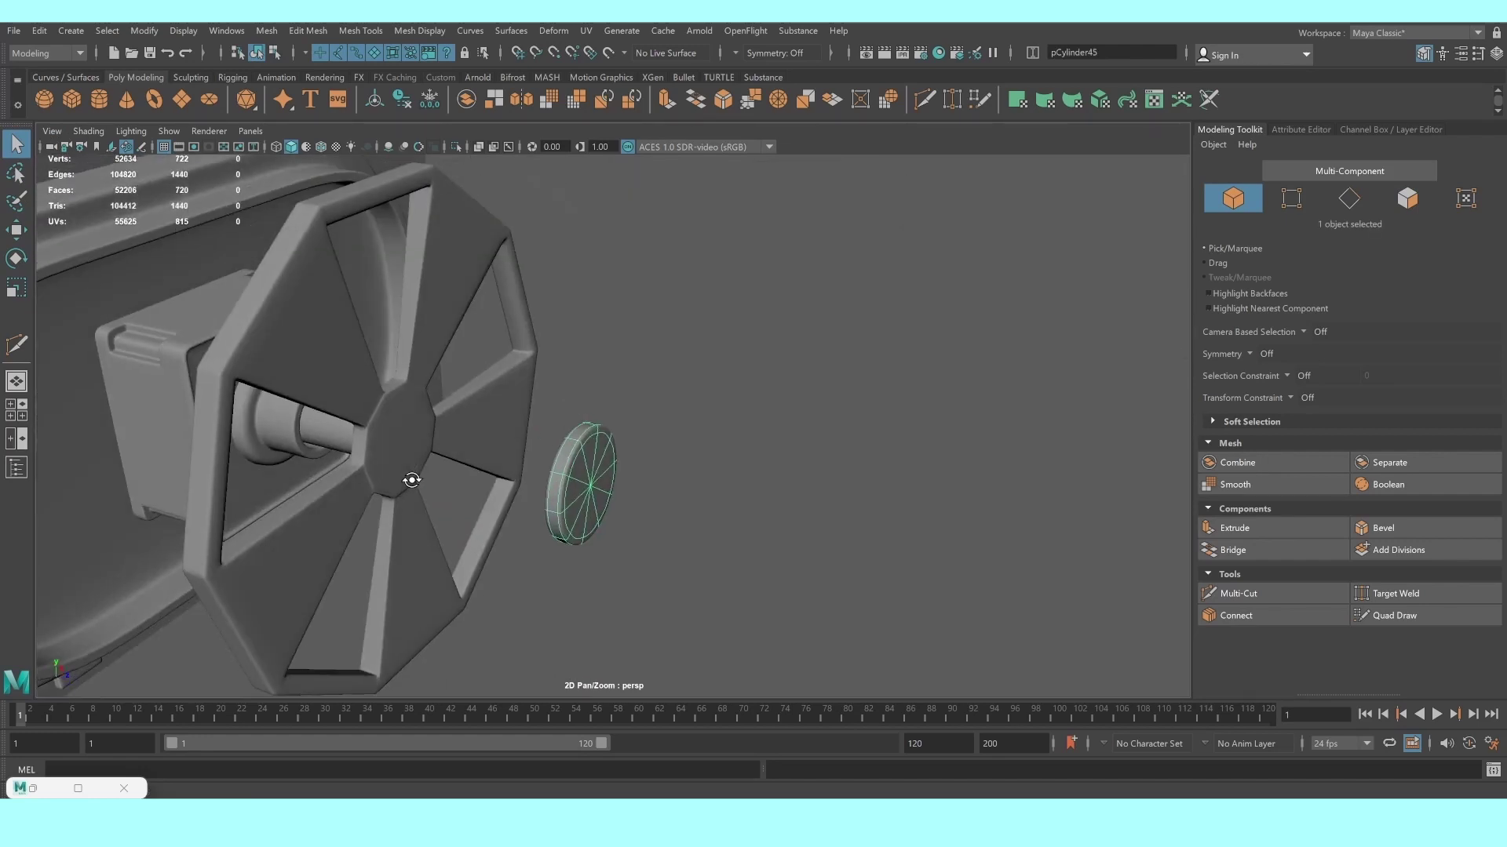
key("3")
key("1")
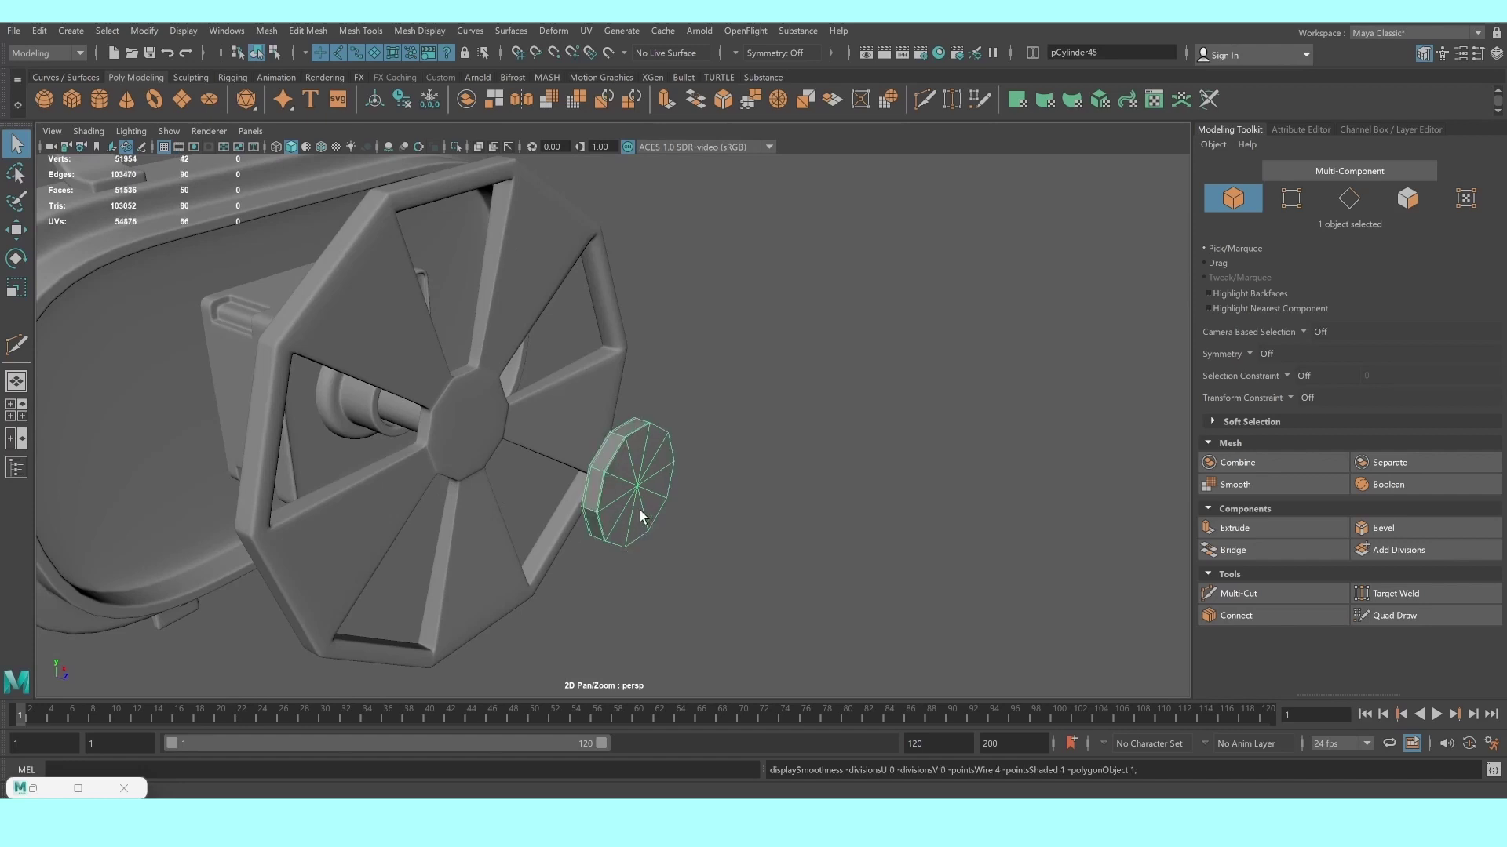
scroll(642, 502, "up", 2)
scroll(641, 471, "up", 2)
scroll(644, 440, "up", 2)
scroll(642, 422, "up", 3)
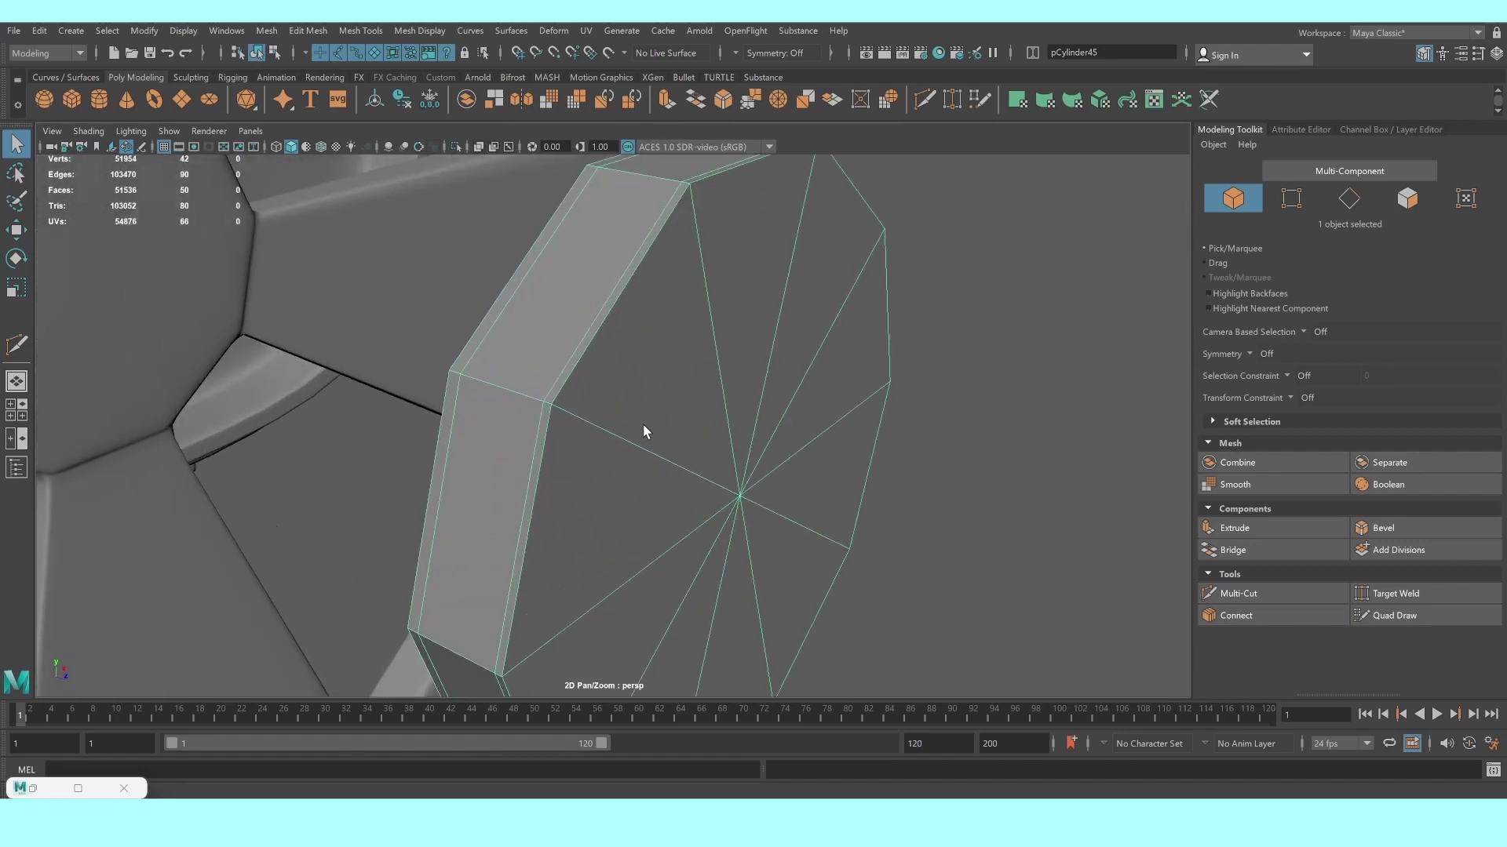
scroll(642, 422, "down", 2)
scroll(642, 422, "down", 1)
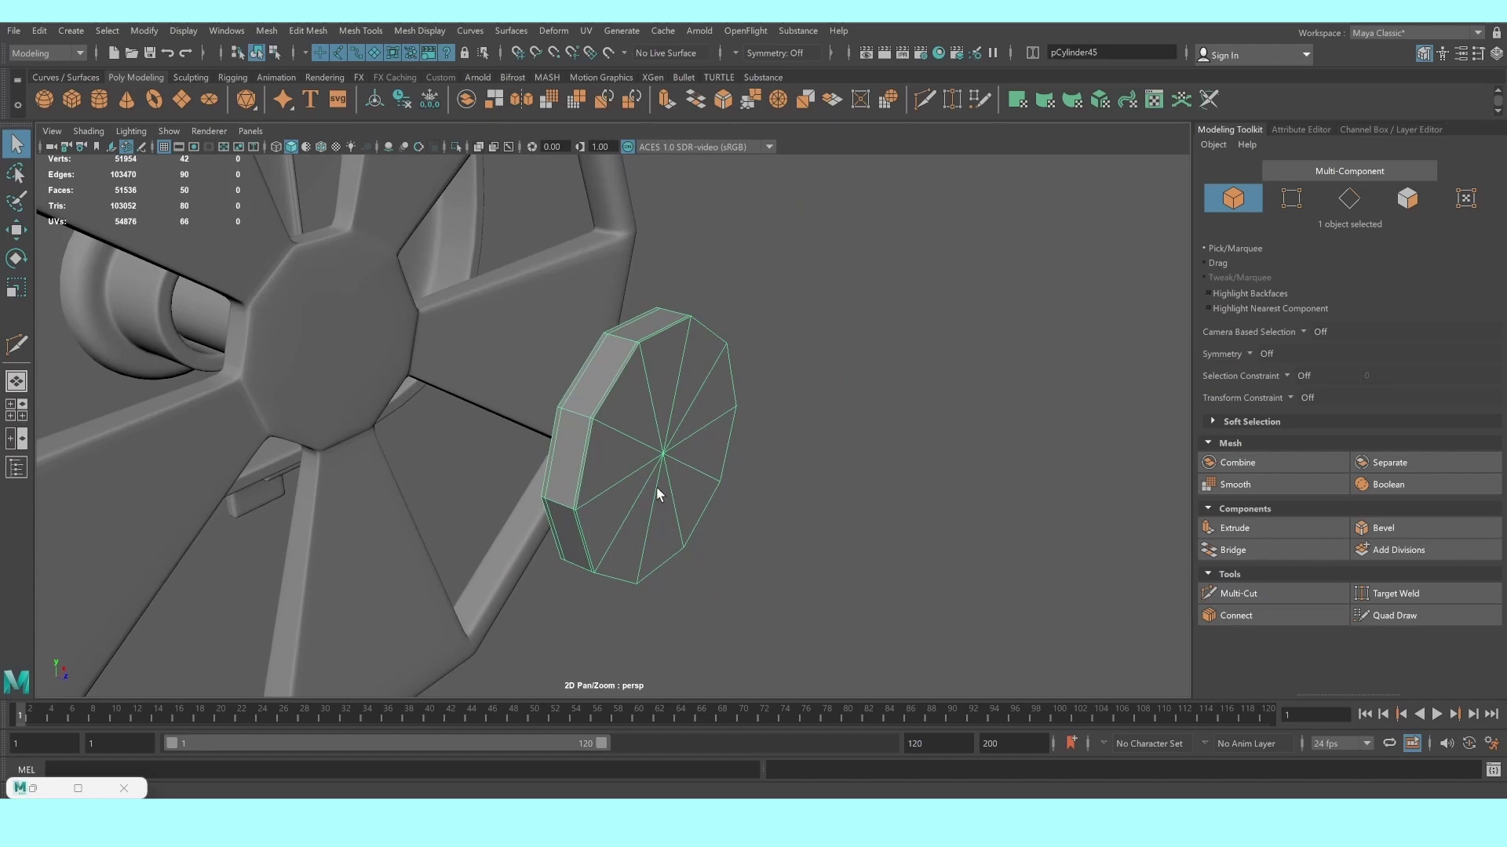
key("ctrl+d")
key("w")
left_click_drag(709, 474, 883, 531)
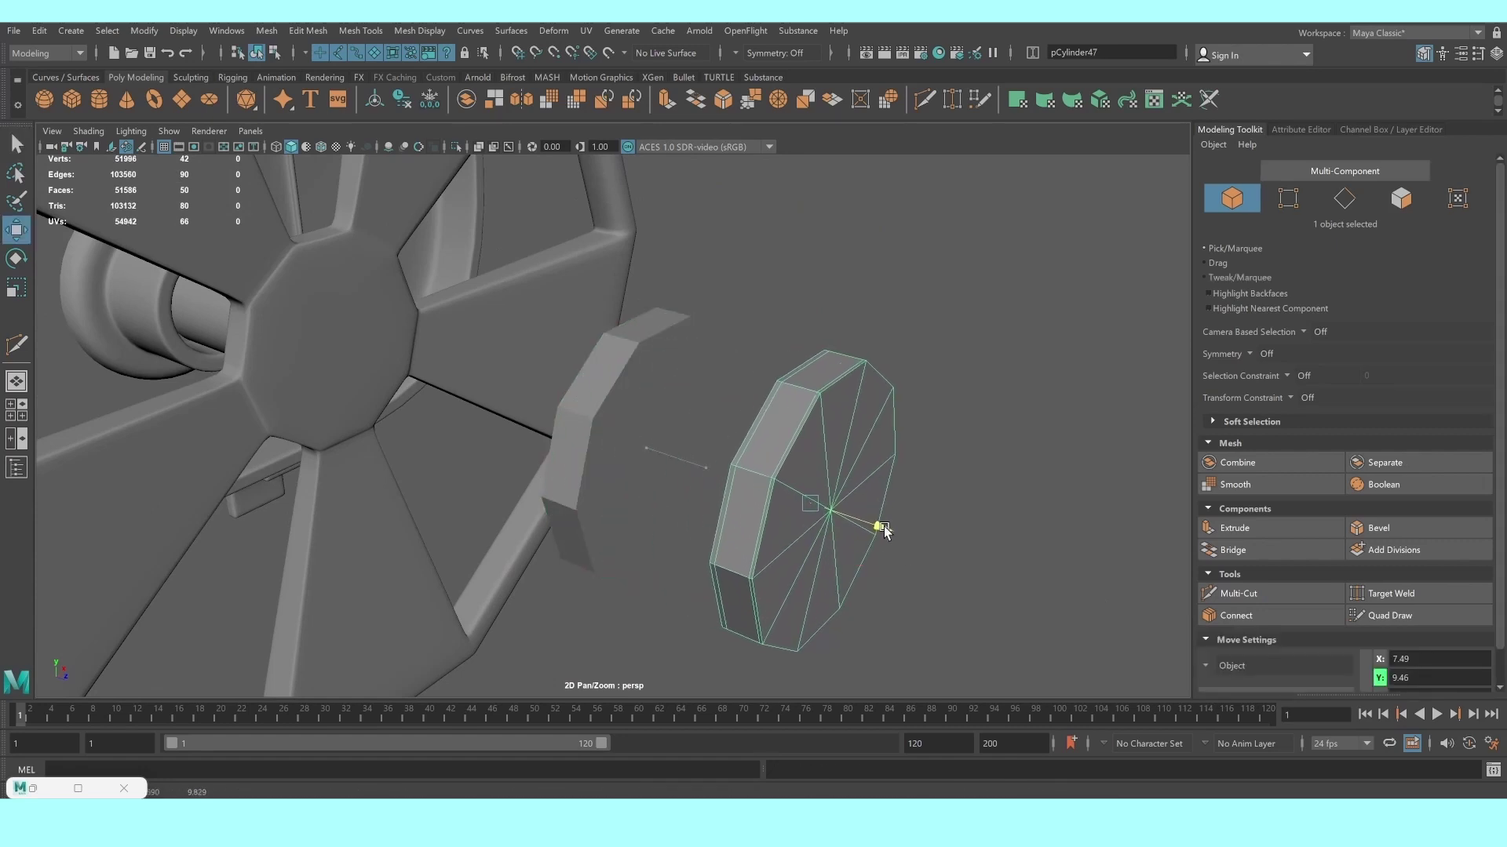
Select an edge ring on the original disc and delete it
scroll(663, 437, "up", 5)
scroll(599, 360, "up", 5)
scroll(908, 490, "up", 3)
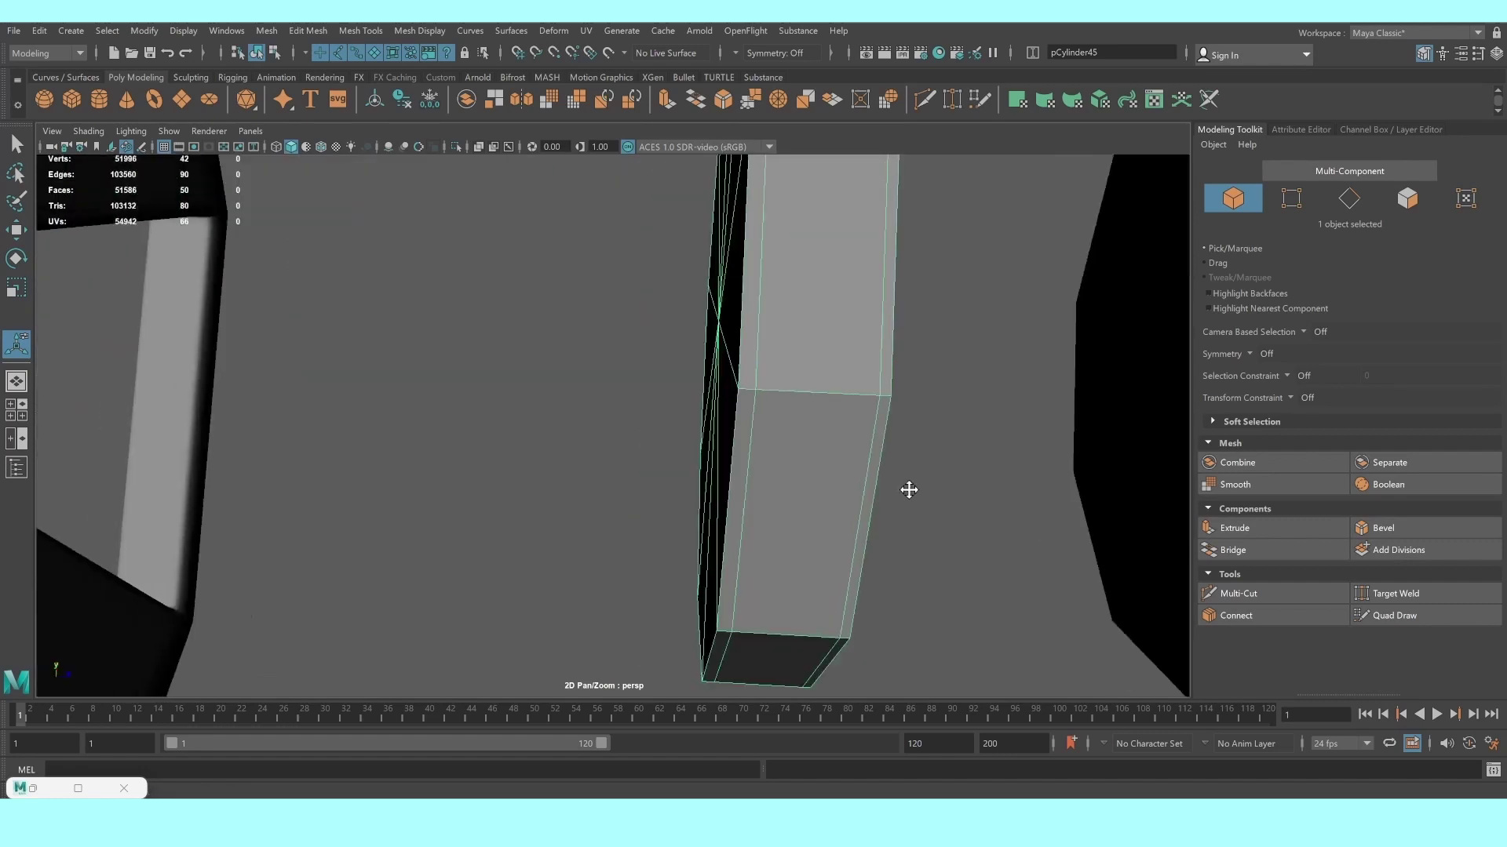
mouse_move(909, 490)
middle_mouse_down("alt")
mouse_move(860, 579)
mouse_move(701, 590)
middle_mouse_up("alt")
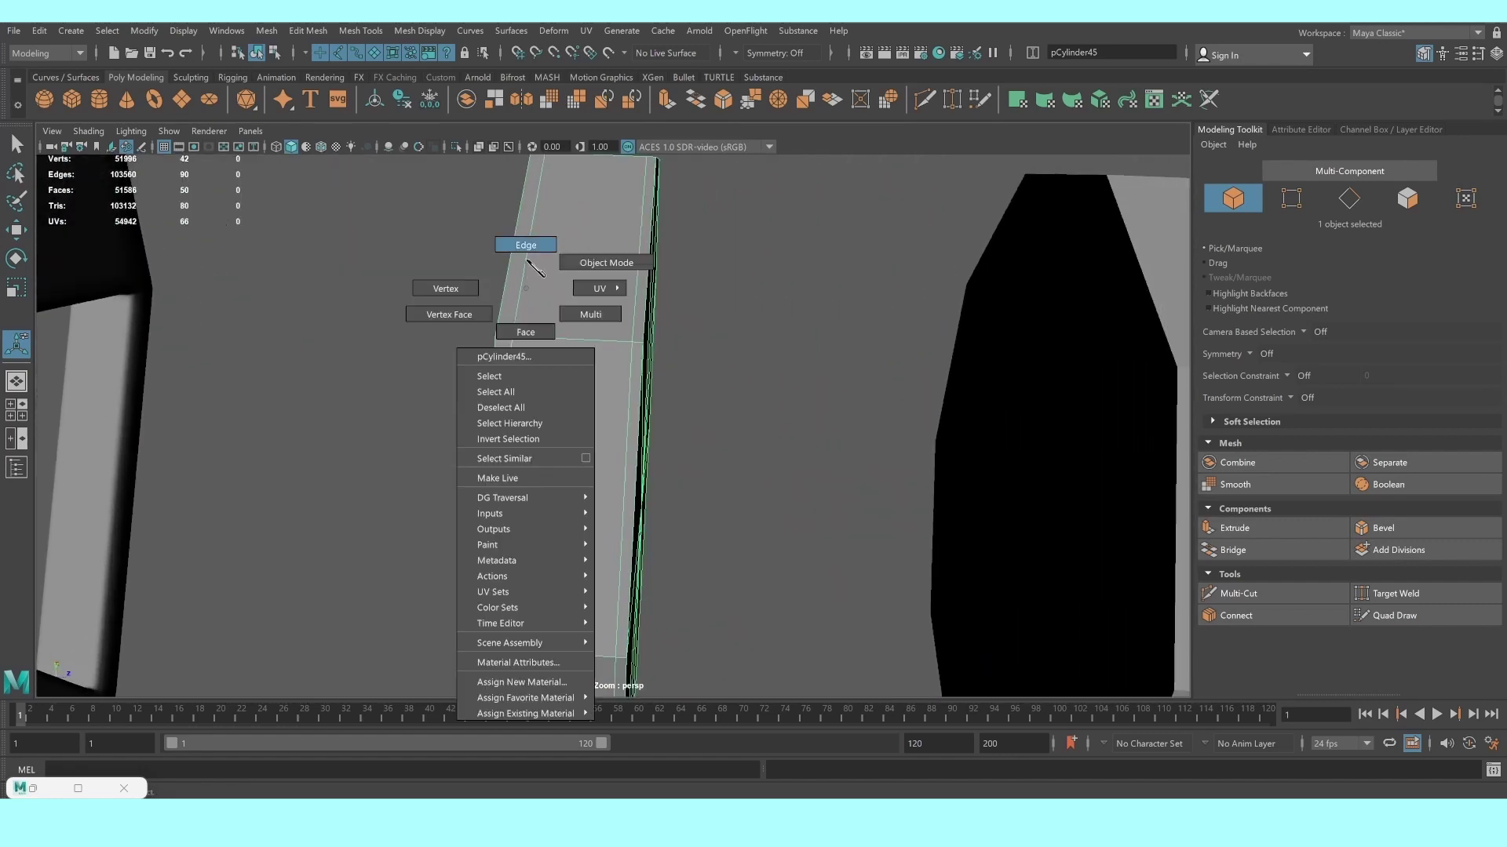
right_click_drag(535, 298, 525, 253)
double_click(522, 277)
double_click(507, 375, "shift")
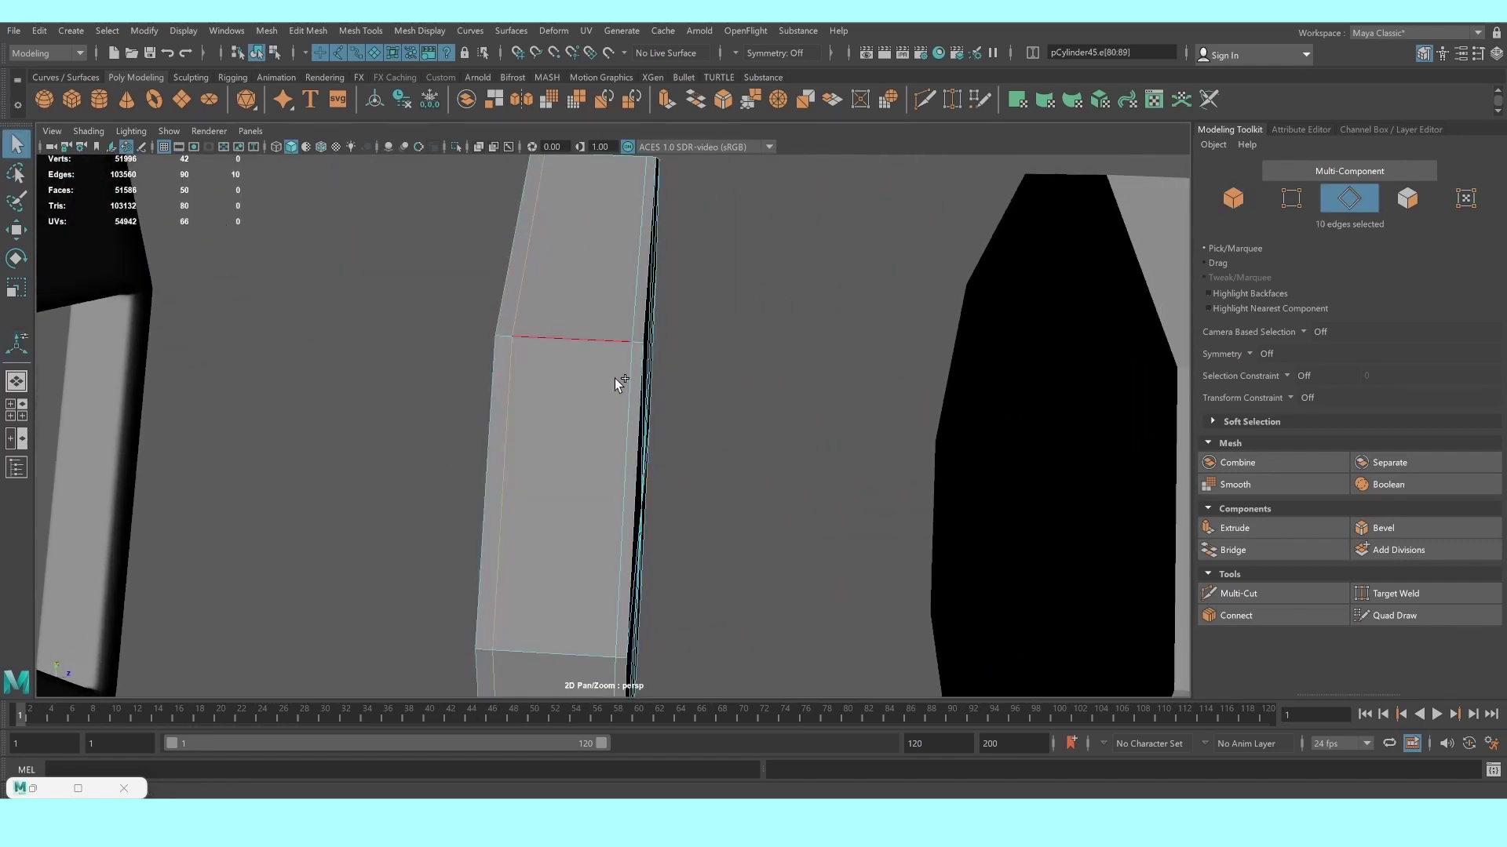
right_click(634, 321, "shift")
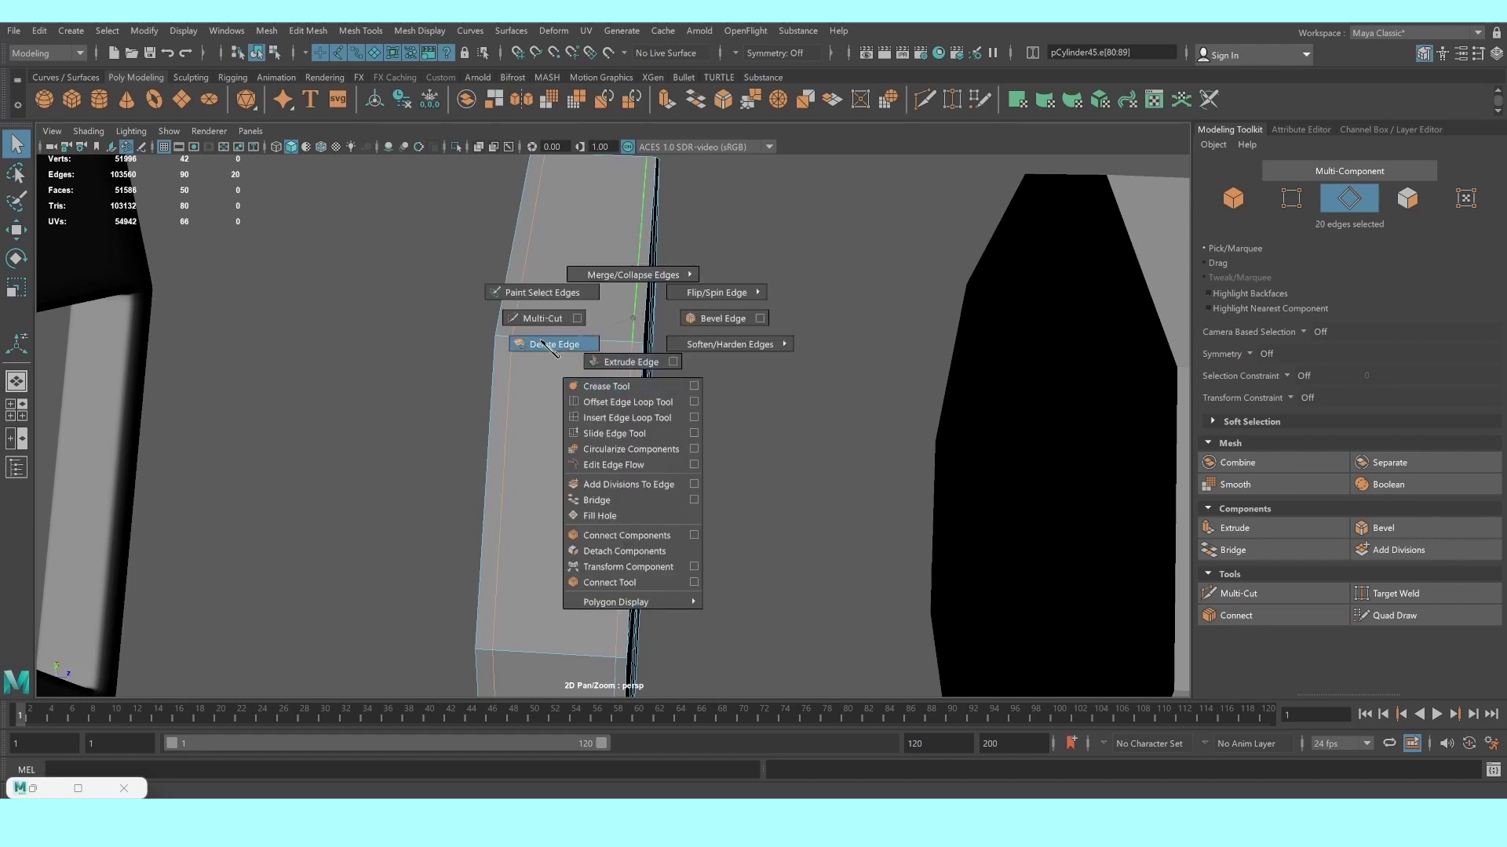
mouse_move(634, 320)
right_mouse_down("shift")
mouse_move(537, 340)
mouse_move(613, 309)
right_mouse_up("shift")
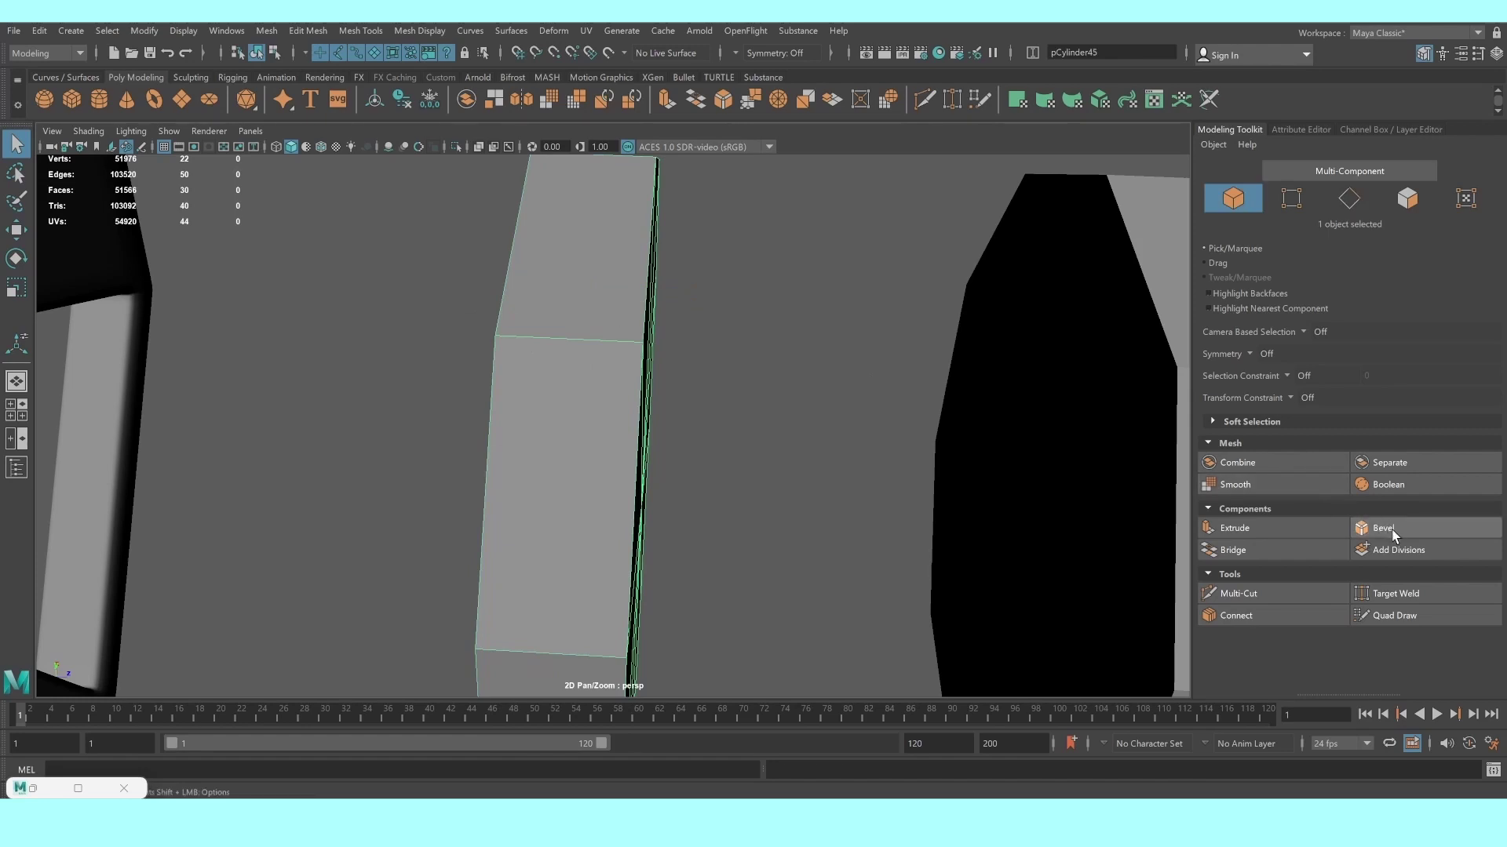
Bevel the disc's edges at fraction 0.19, then deselect it
left_click(1438, 538)
scroll(745, 404, "down", 5)
mouse_move(746, 405)
left_mouse_down("alt")
mouse_move(703, 407)
mouse_move(851, 471)
mouse_move(527, 306)
mouse_move(266, 251)
left_mouse_up("alt")
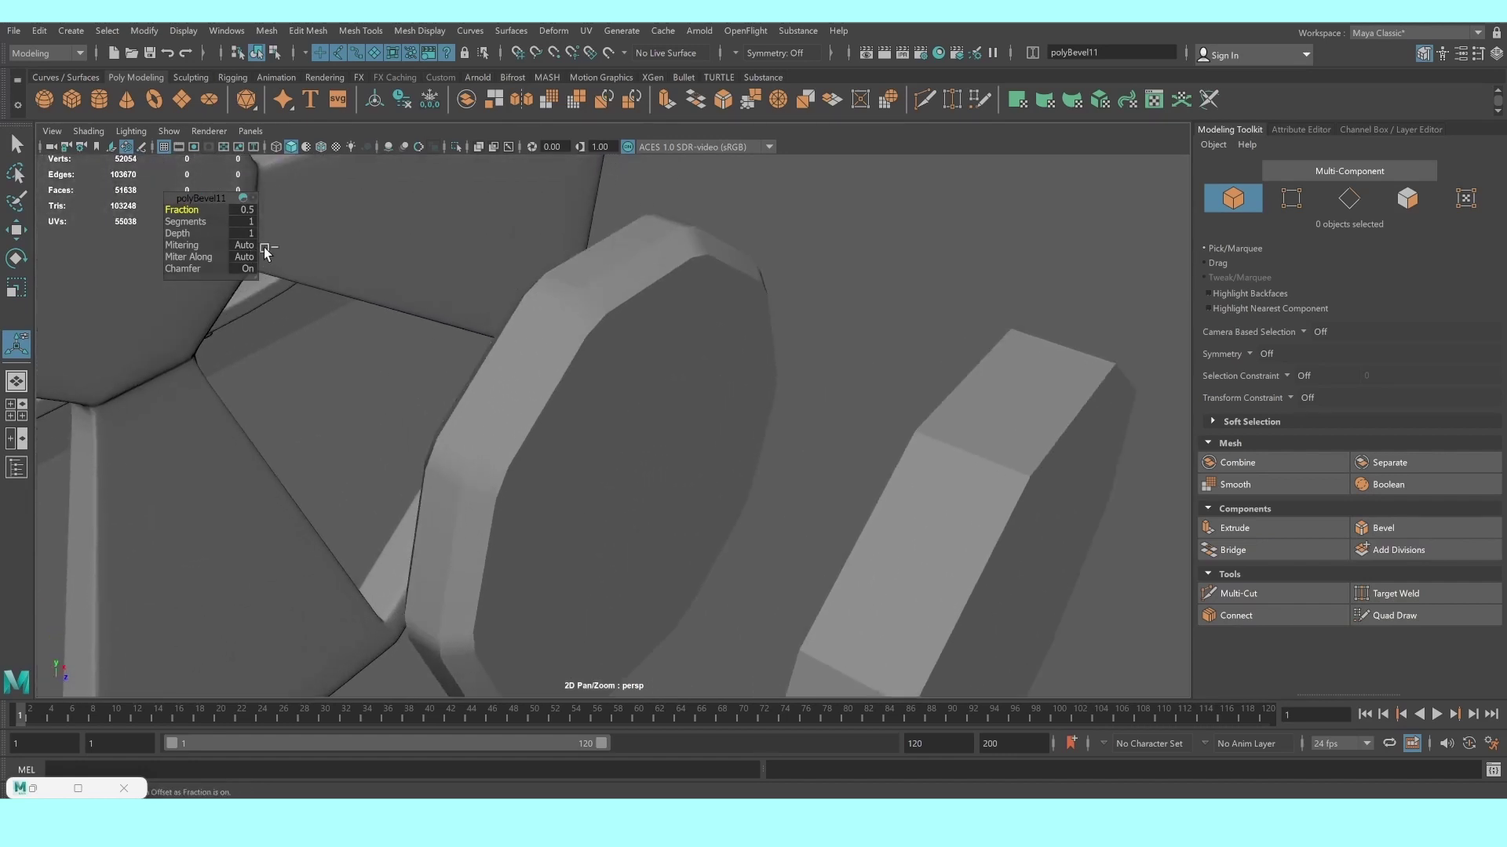
left_click_drag(182, 210, 175, 210)
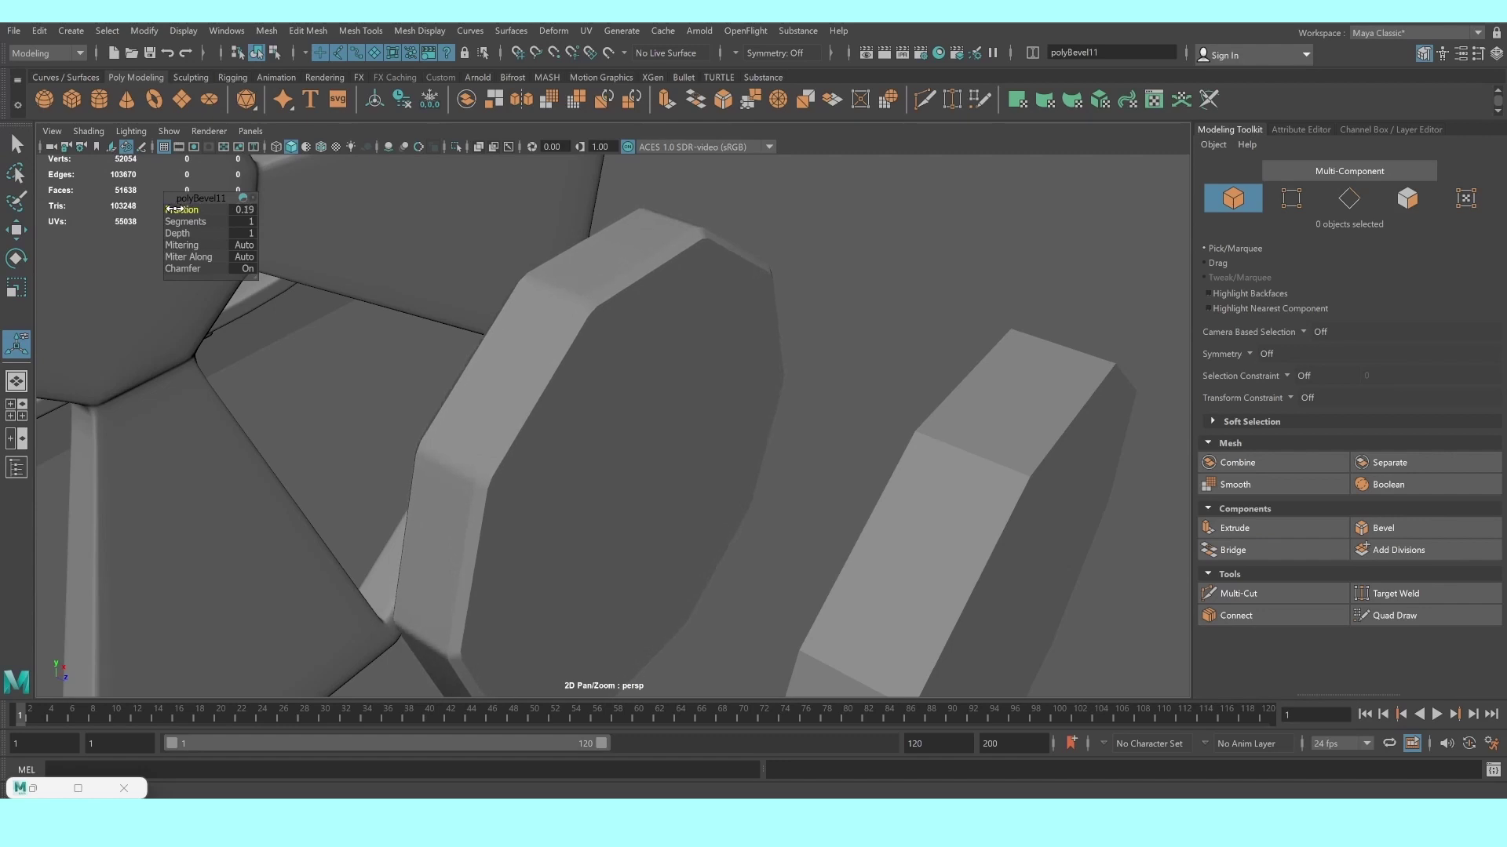
right_click_drag(588, 330, 636, 299)
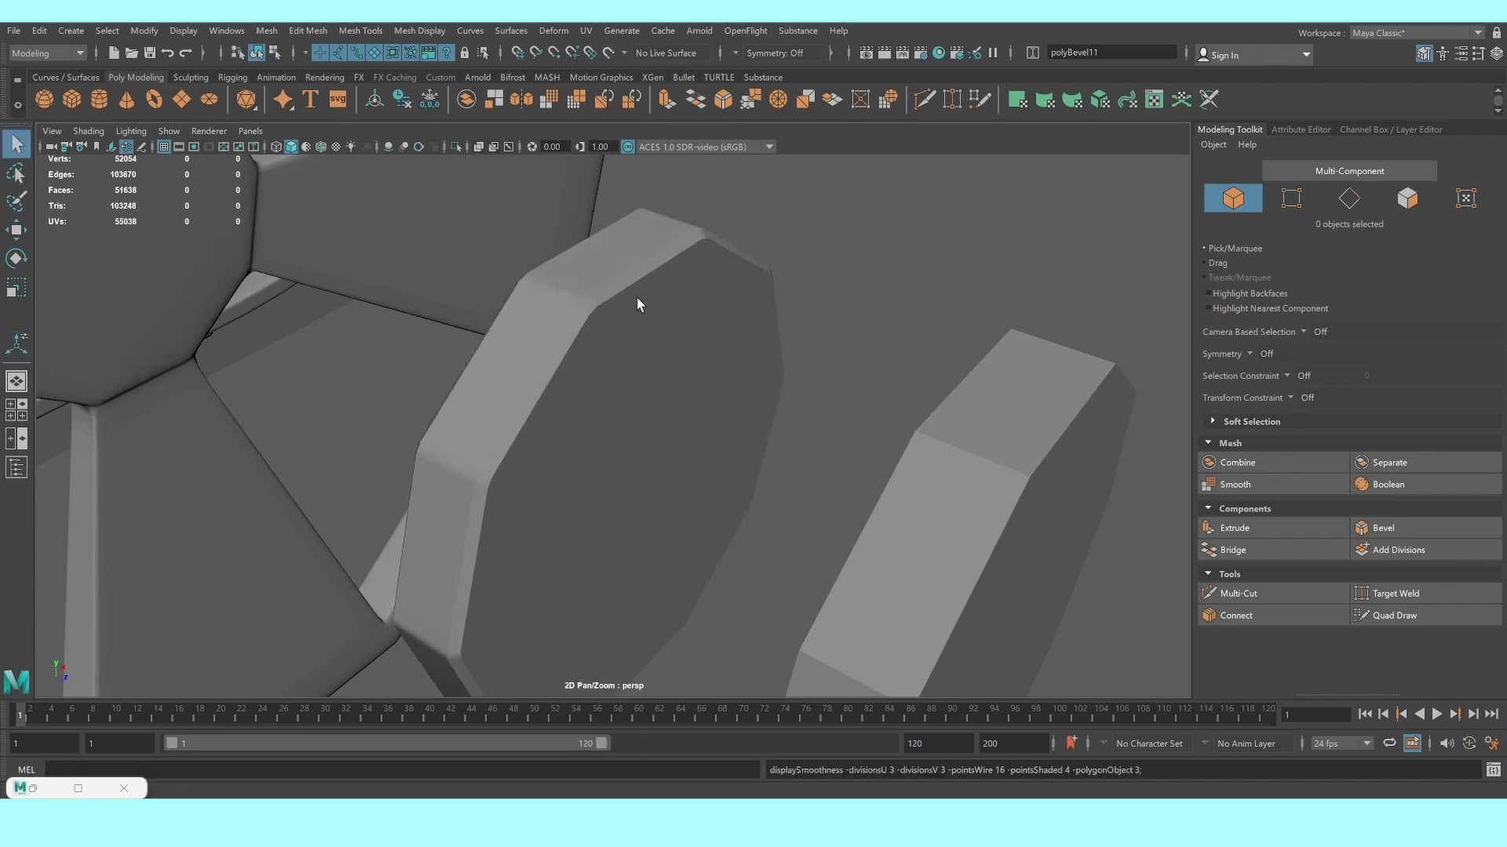
left_click(608, 289)
left_click(832, 263)
Move the front disc onto the wheel hub and shrink it to fit
scroll(584, 348, "down", 5)
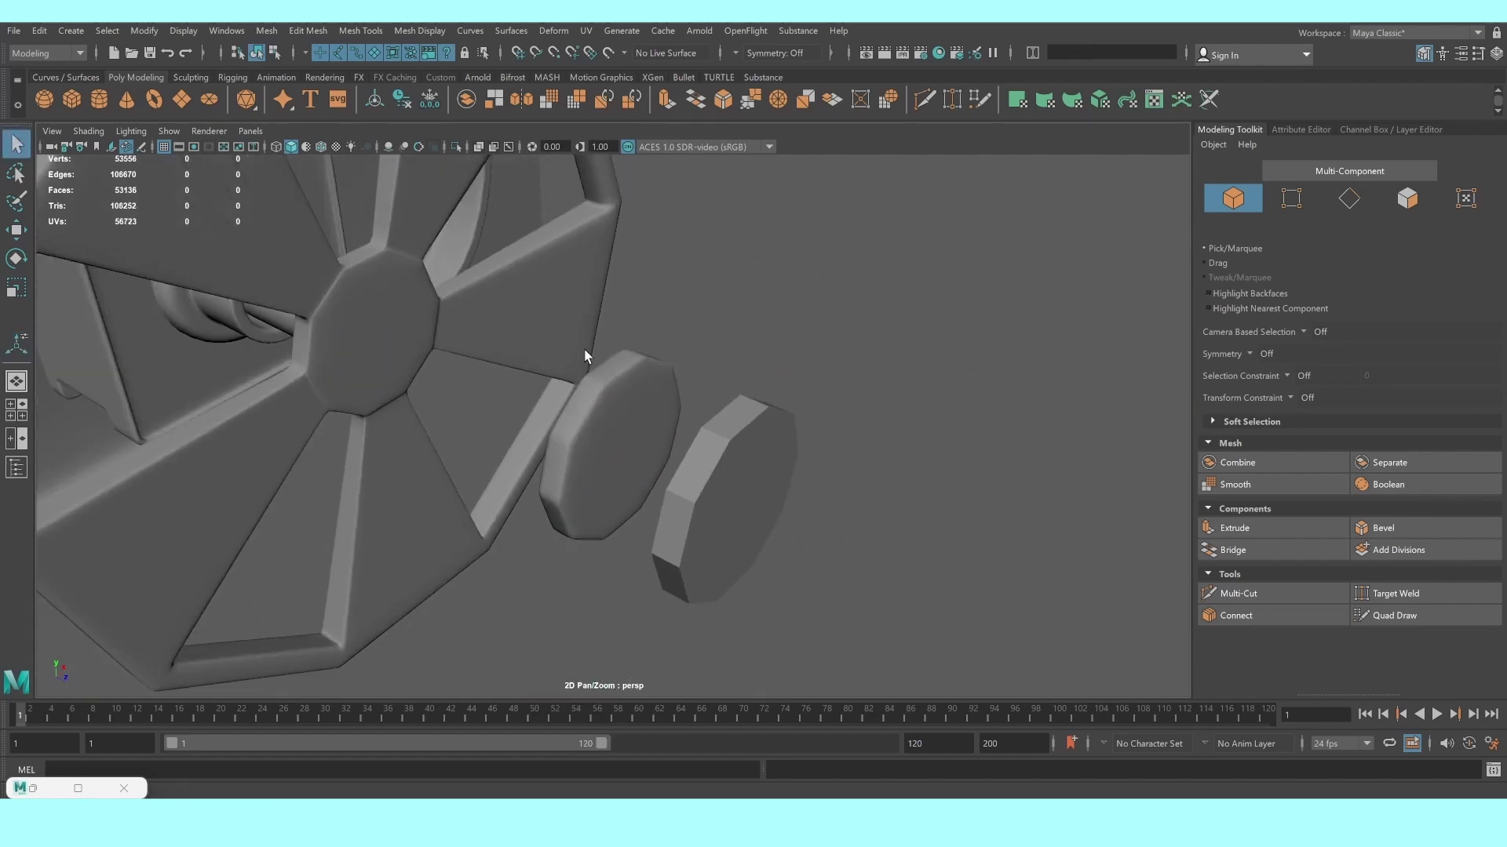
scroll(600, 407, "up", 2)
left_click(600, 407)
scroll(637, 444, "up", 2)
scroll(637, 444, "up", 2)
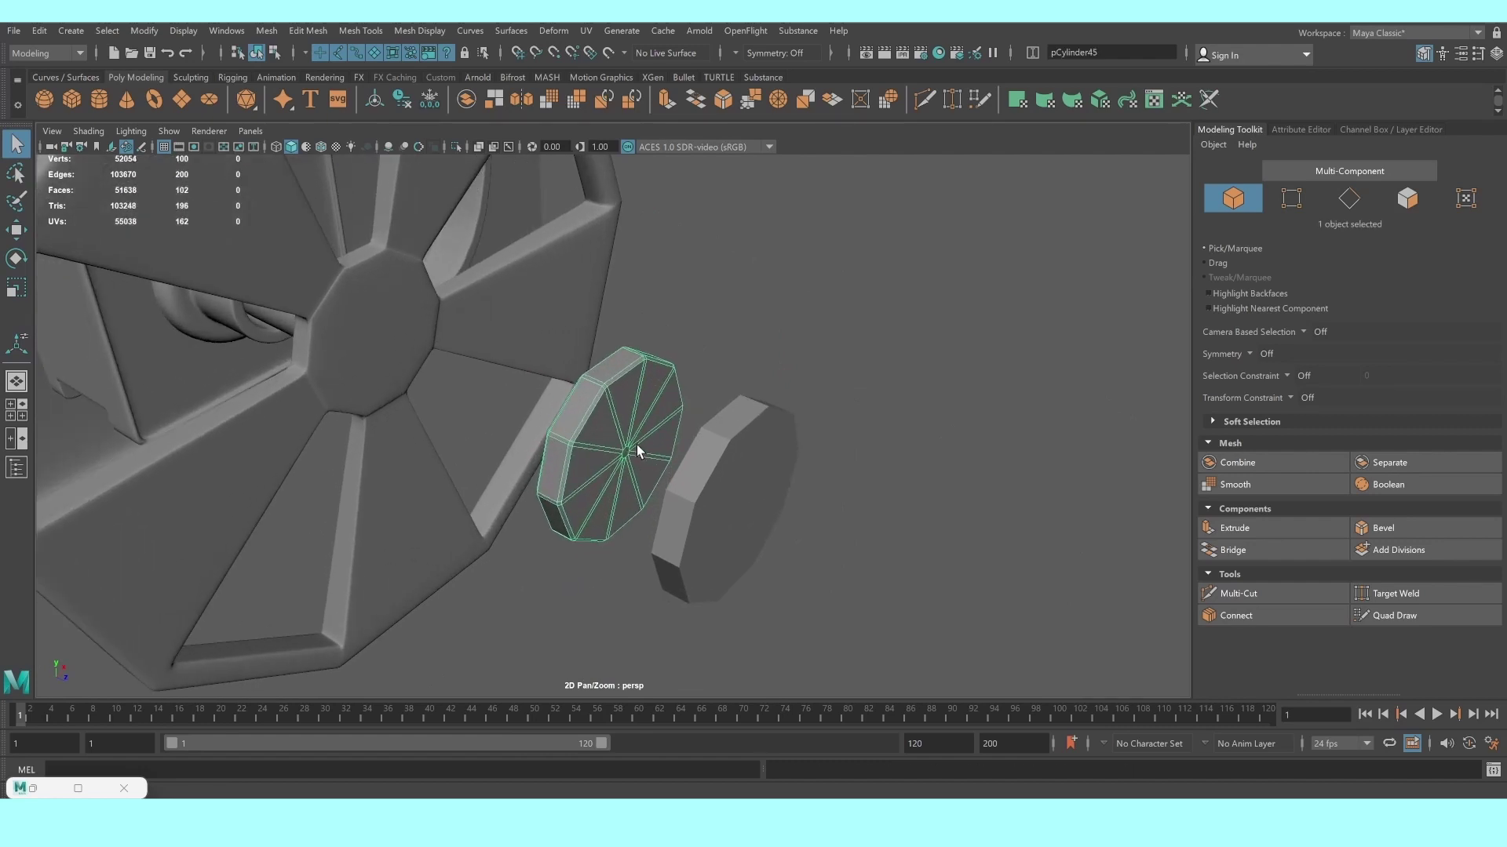
key("w")
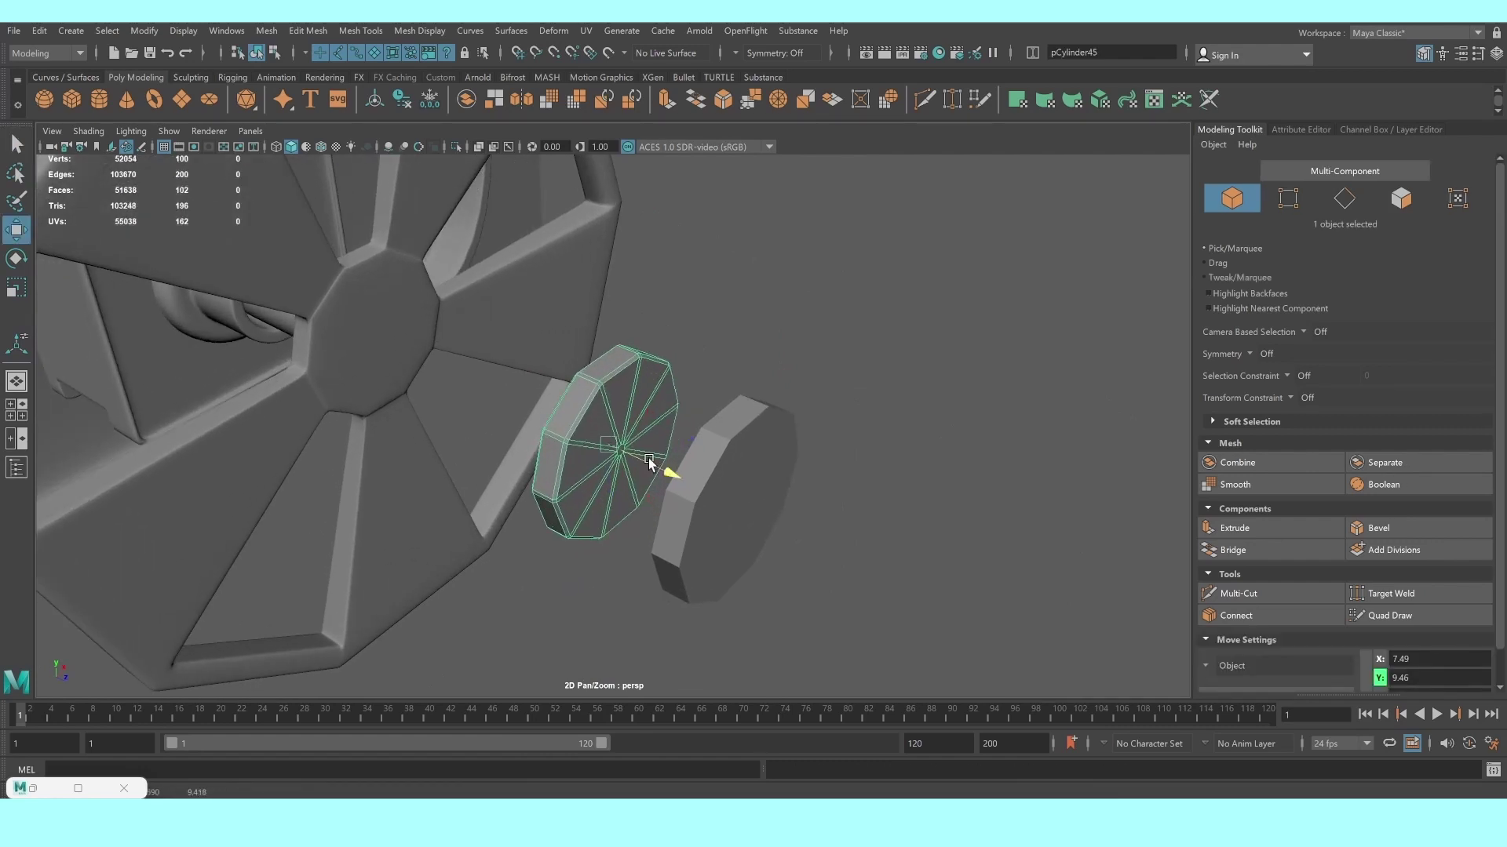
left_click_drag(671, 452, 446, 337)
key("r")
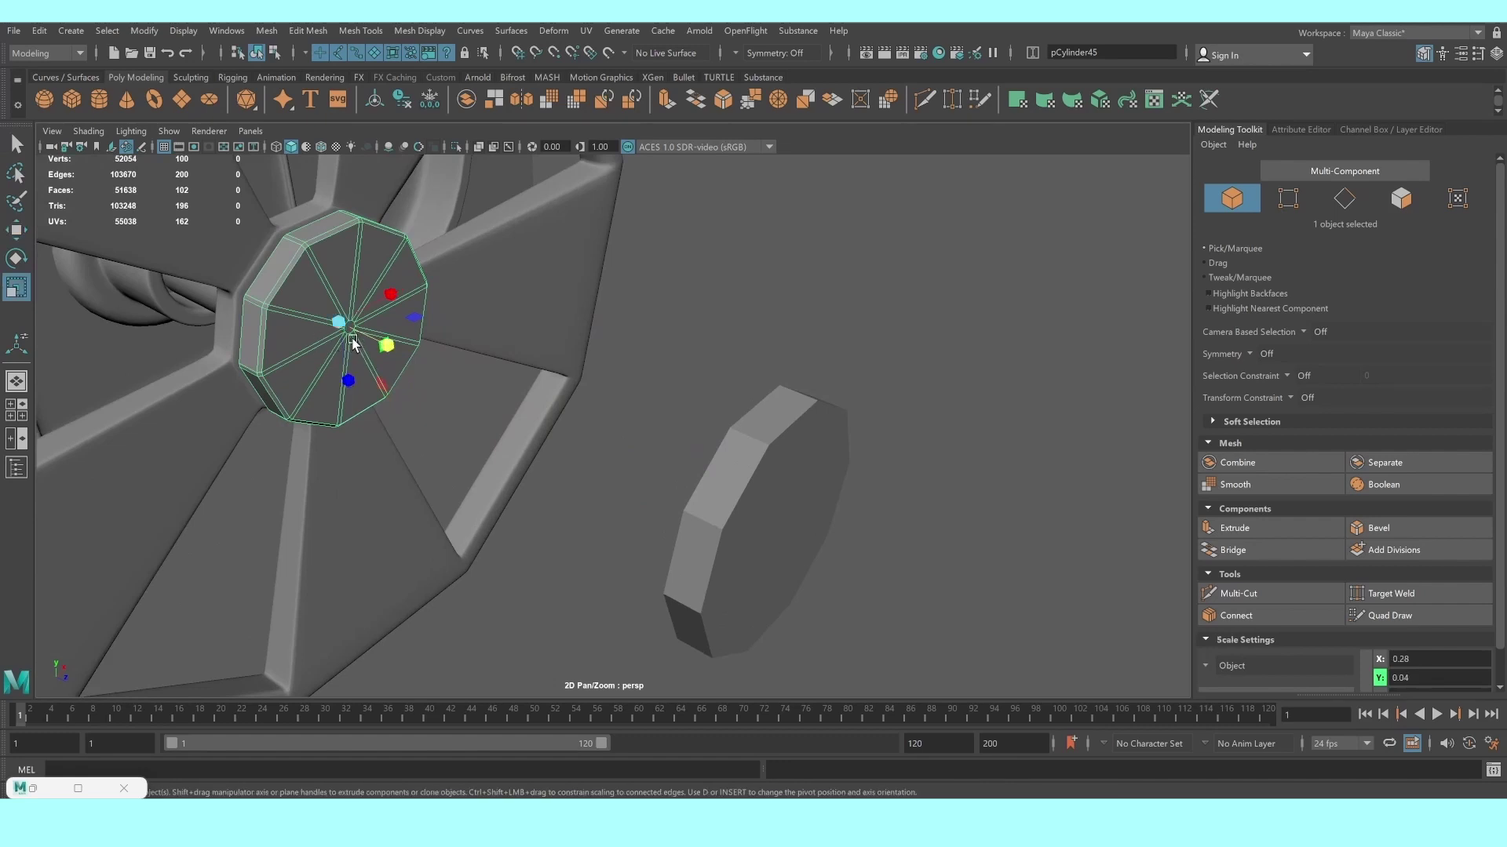
middle_click_drag(308, 321, 288, 329)
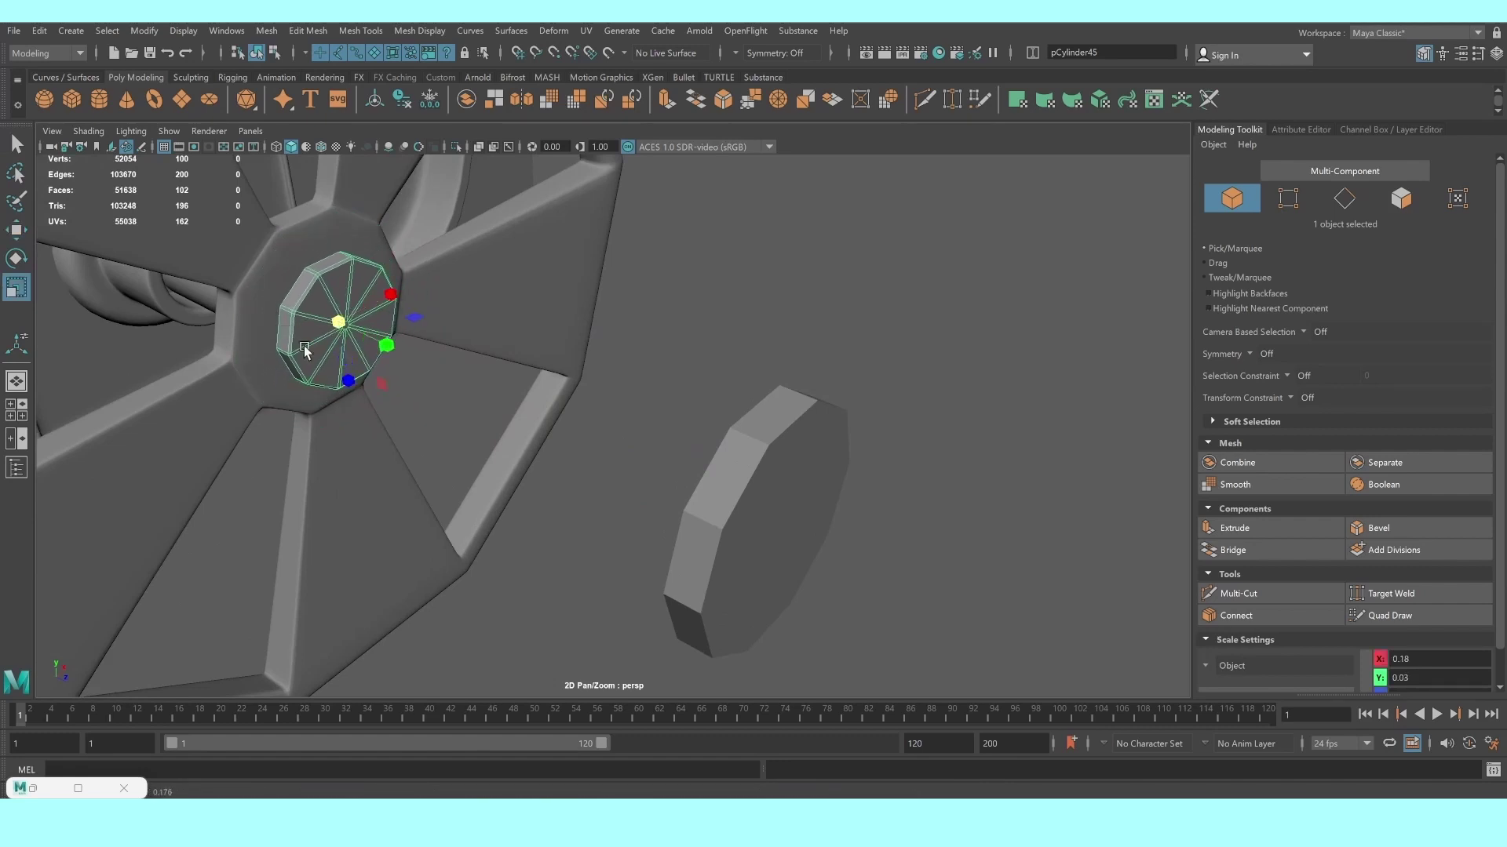
Smooth the octagonal cylinder, scale it down and stretch it along one axis
left_click(757, 503)
key("3")
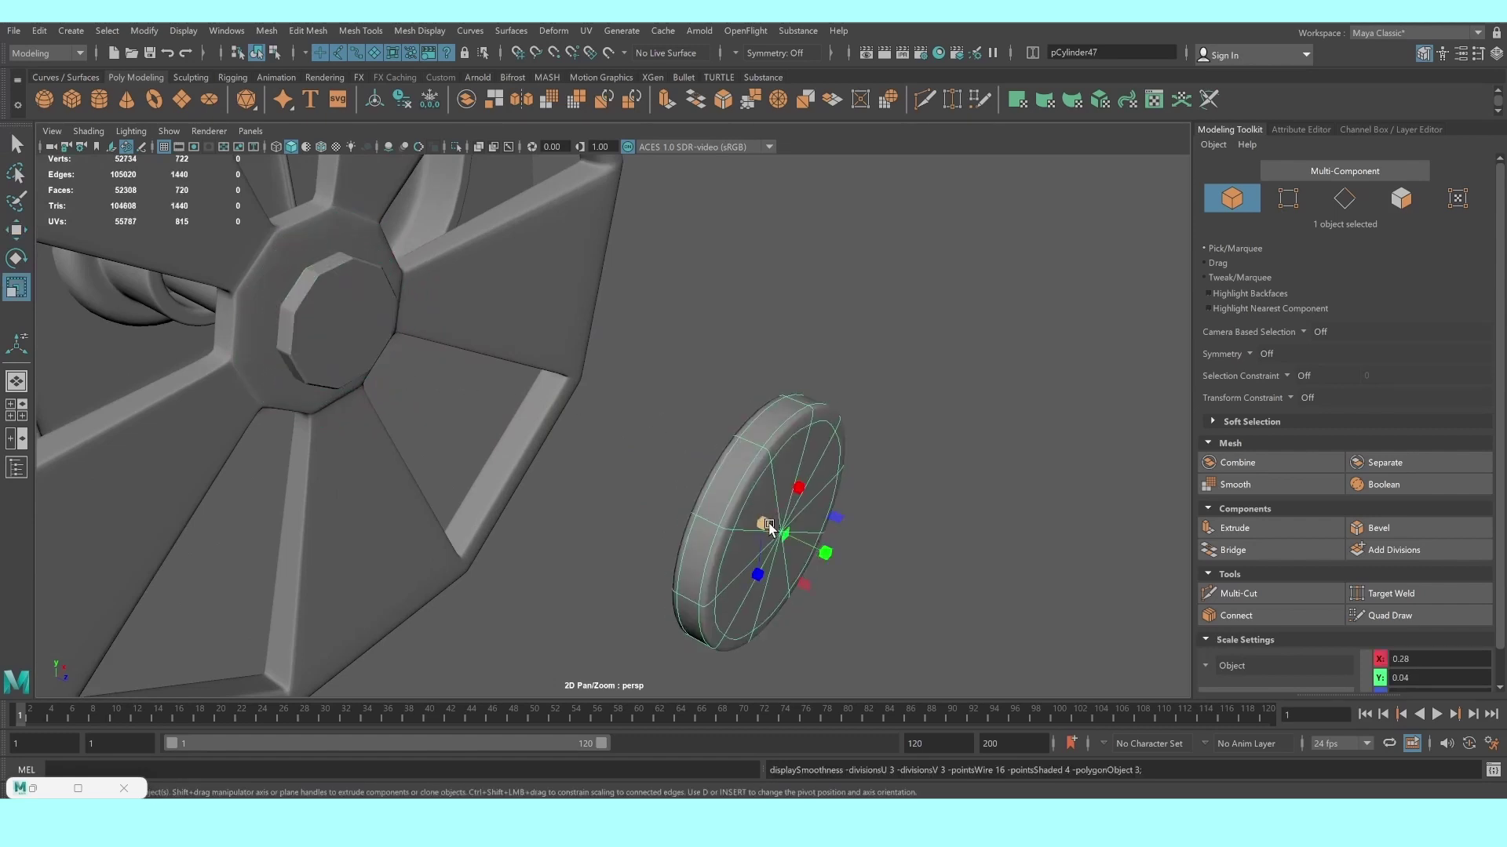
mouse_move(765, 526)
left_mouse_down()
mouse_move(662, 535)
mouse_move(696, 548)
left_mouse_up()
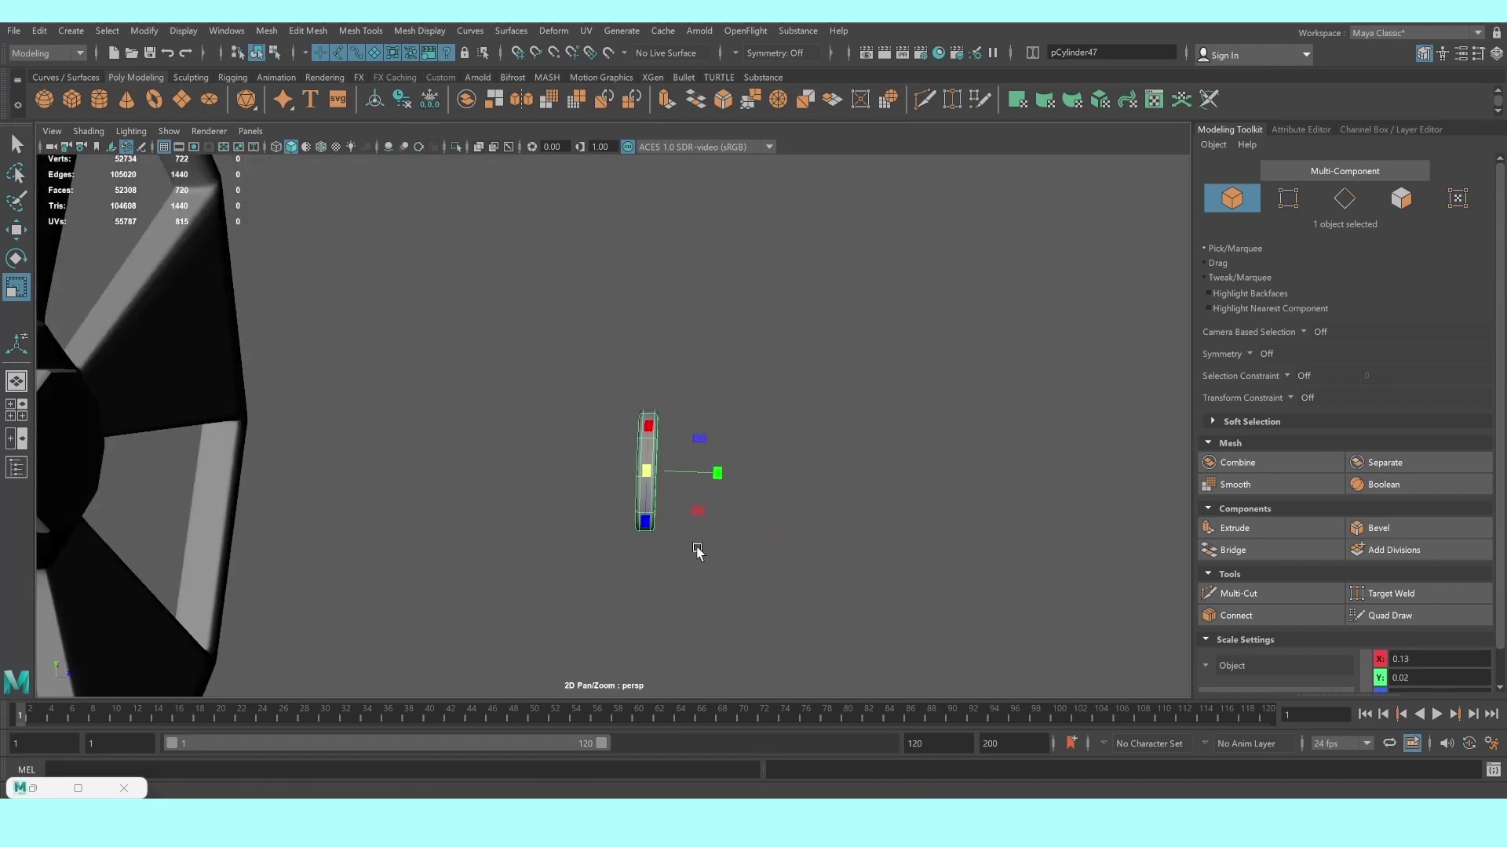
mouse_move(713, 471)
left_mouse_down()
mouse_move(859, 473)
mouse_move(424, 471)
mouse_move(148, 426)
left_mouse_up()
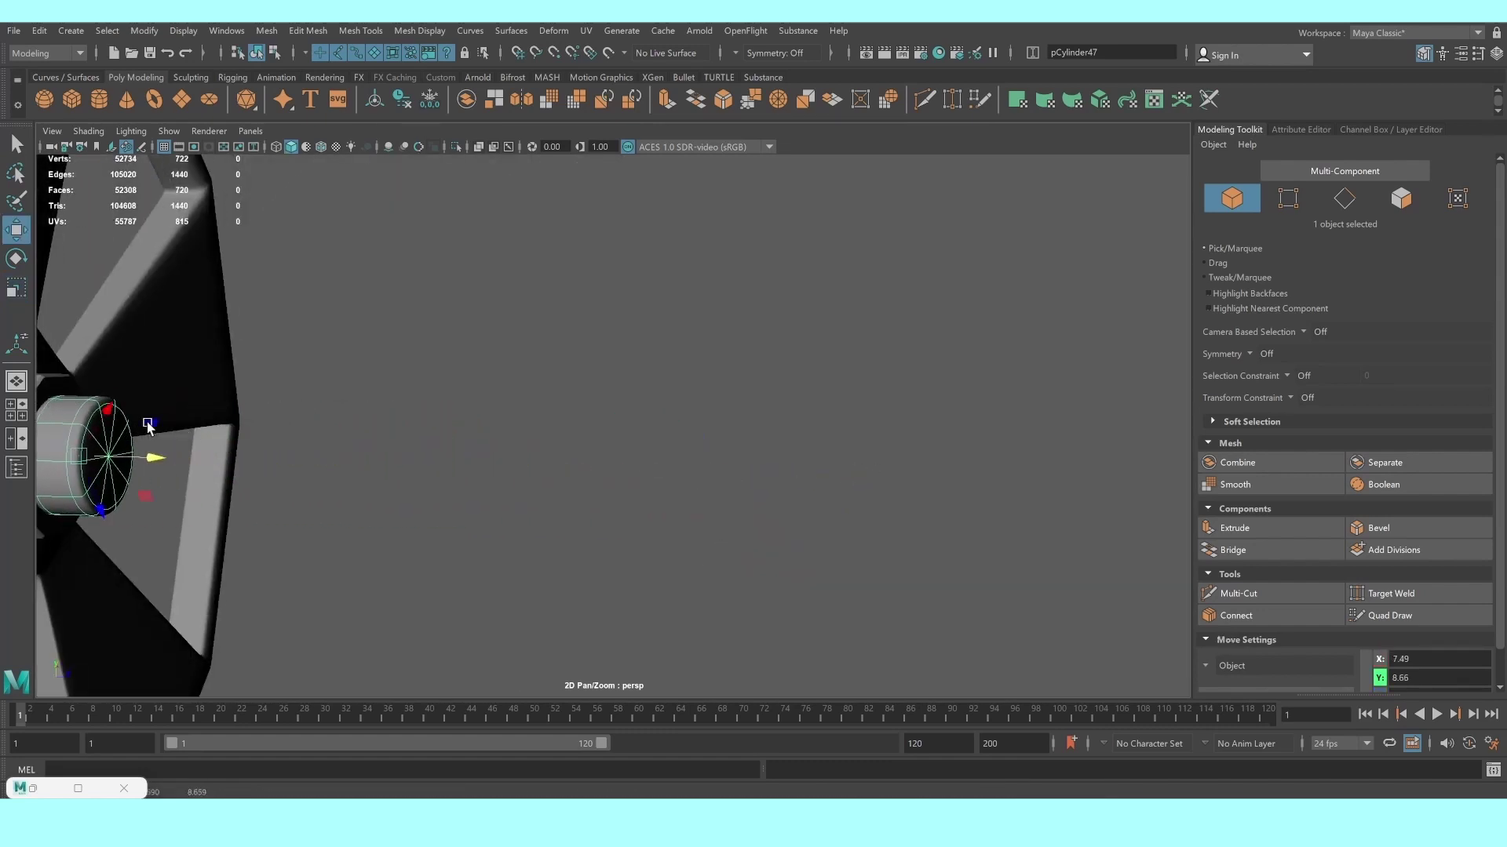
key("f")
mouse_move(616, 481)
left_mouse_down("alt")
mouse_move(628, 471)
mouse_move(464, 500)
mouse_move(303, 471)
mouse_move(404, 460)
mouse_move(423, 491)
left_mouse_up("alt")
key("r")
right_click_drag(424, 491, 508, 365, "alt")
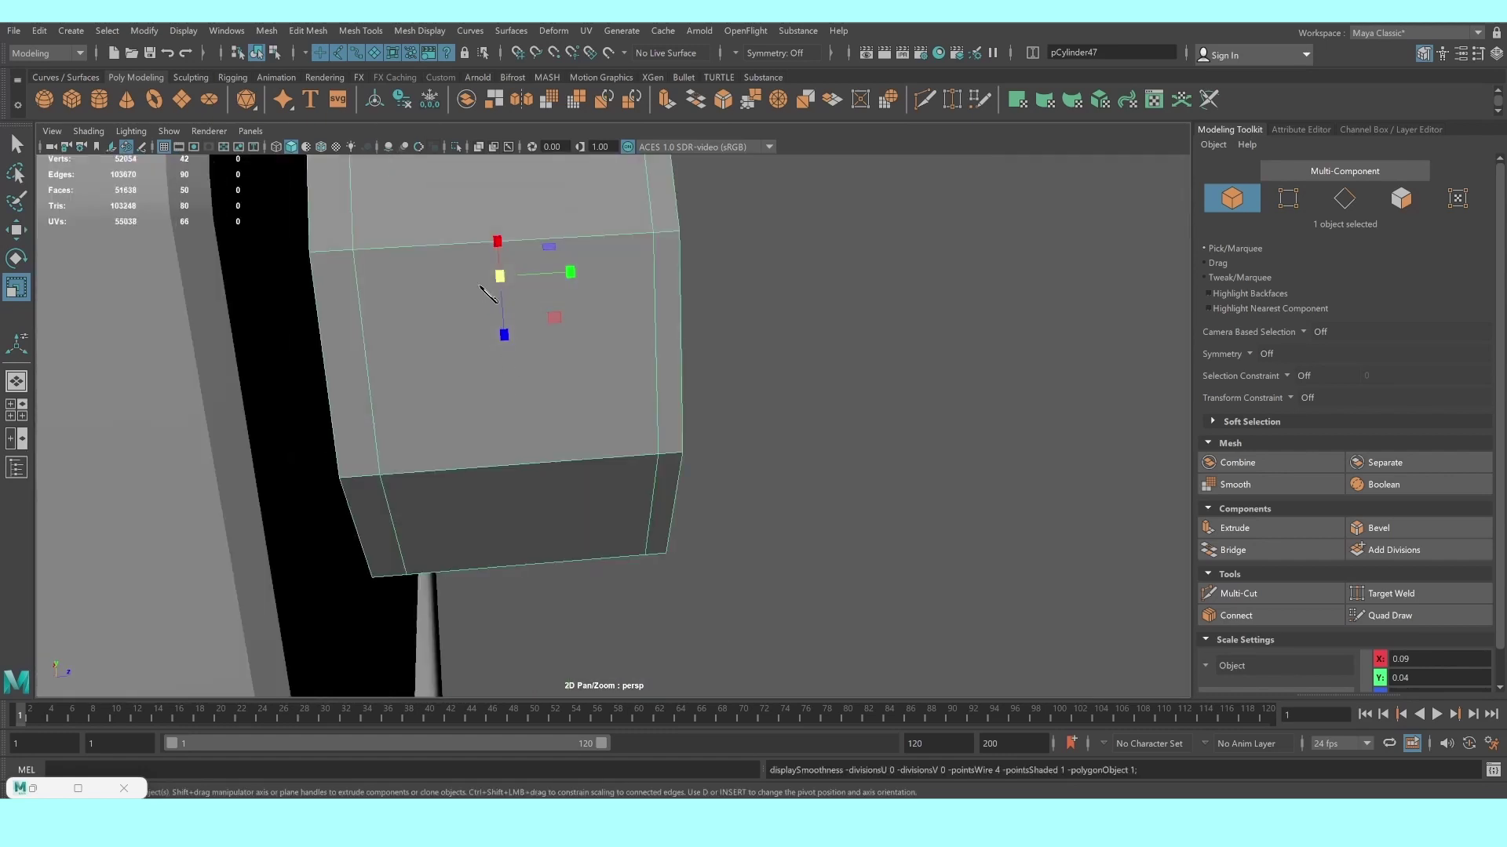
mouse_move(488, 294)
right_mouse_down("alt")
mouse_move(477, 326)
mouse_move(452, 322)
right_mouse_up("alt")
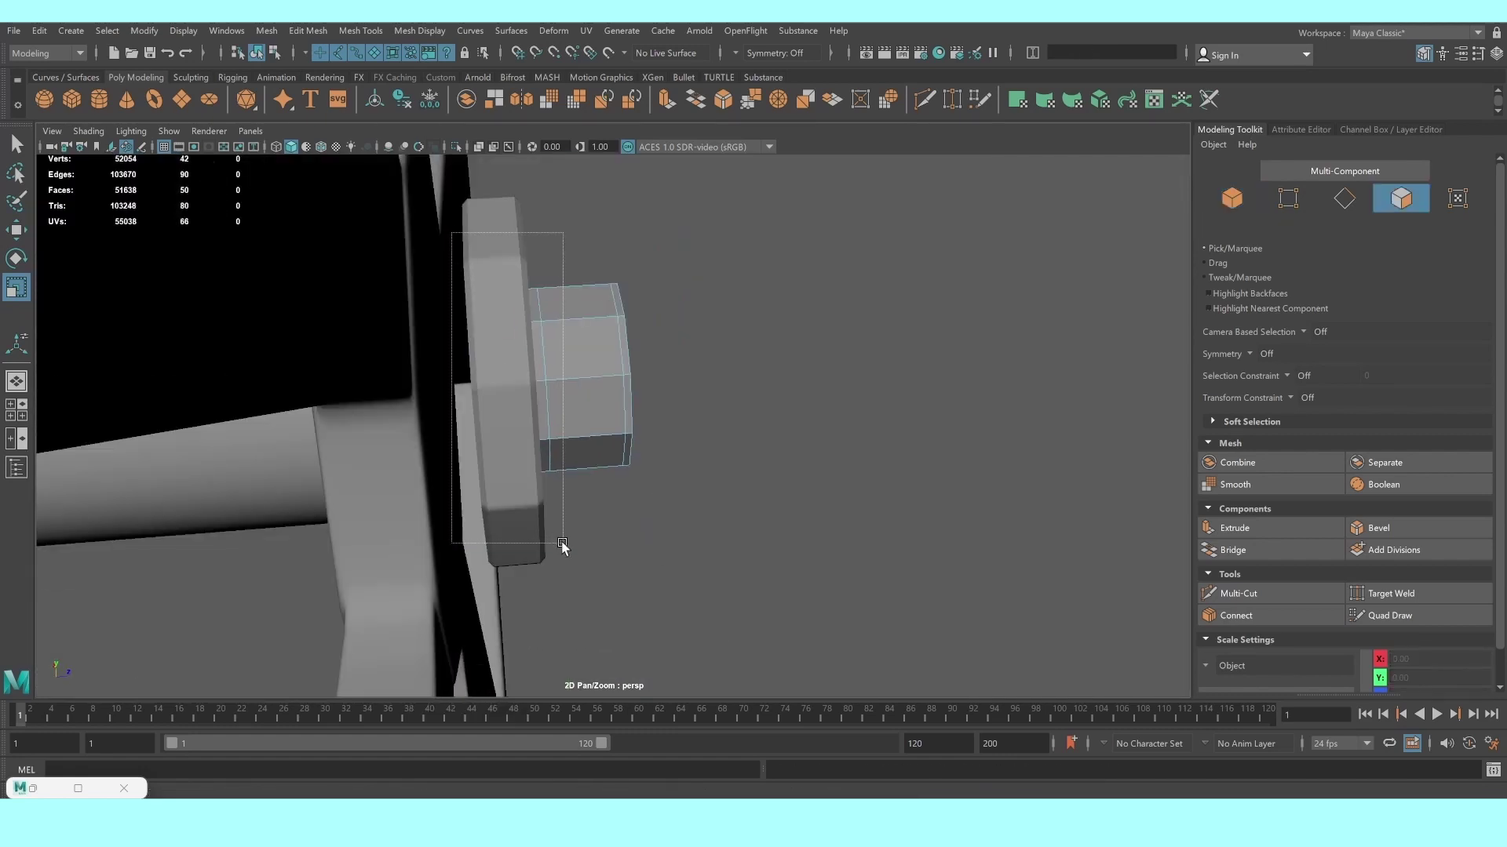
Delete 30 faces from the small cylinder and 61 hidden-side faces from the disc
left_click_drag(562, 543, 597, 534)
key("Delete")
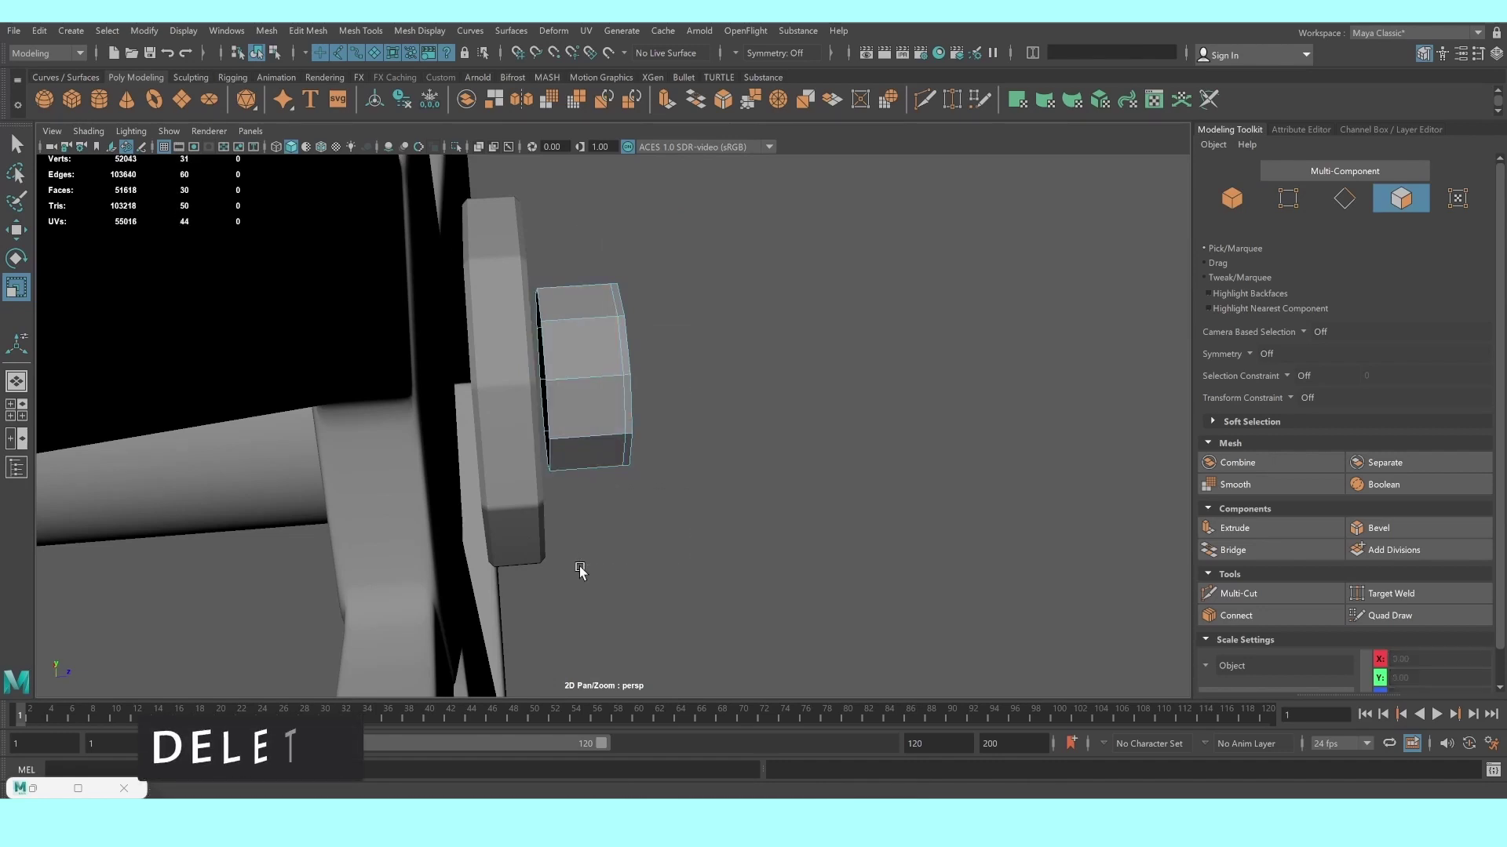
right_click_drag(581, 416, 661, 390)
left_click(503, 330)
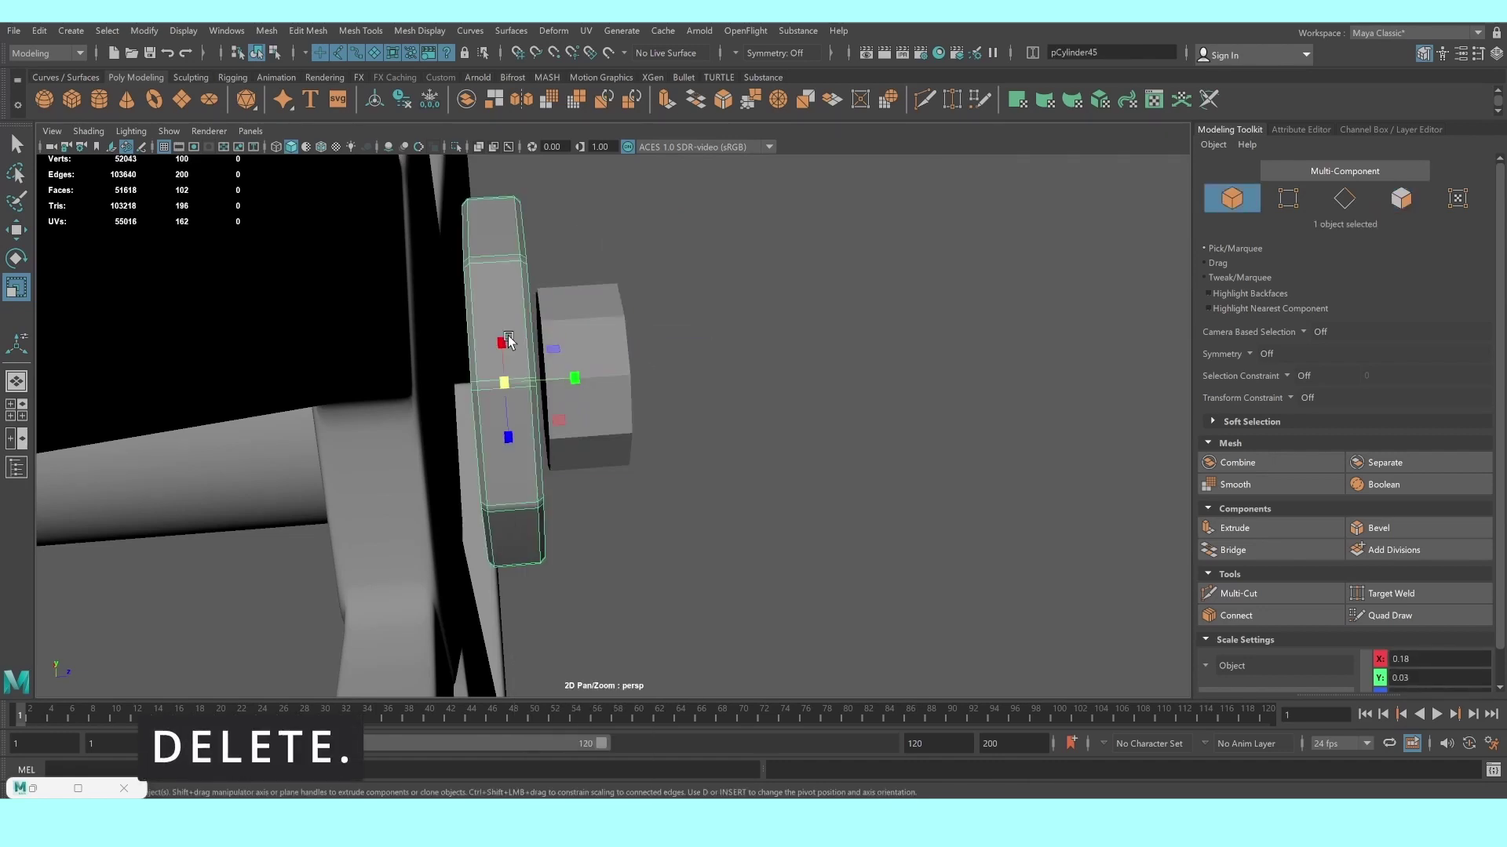
right_click_drag(503, 325, 519, 368)
mouse_move(502, 361)
left_mouse_down("alt")
mouse_move(438, 338)
mouse_move(477, 336)
left_mouse_up("alt")
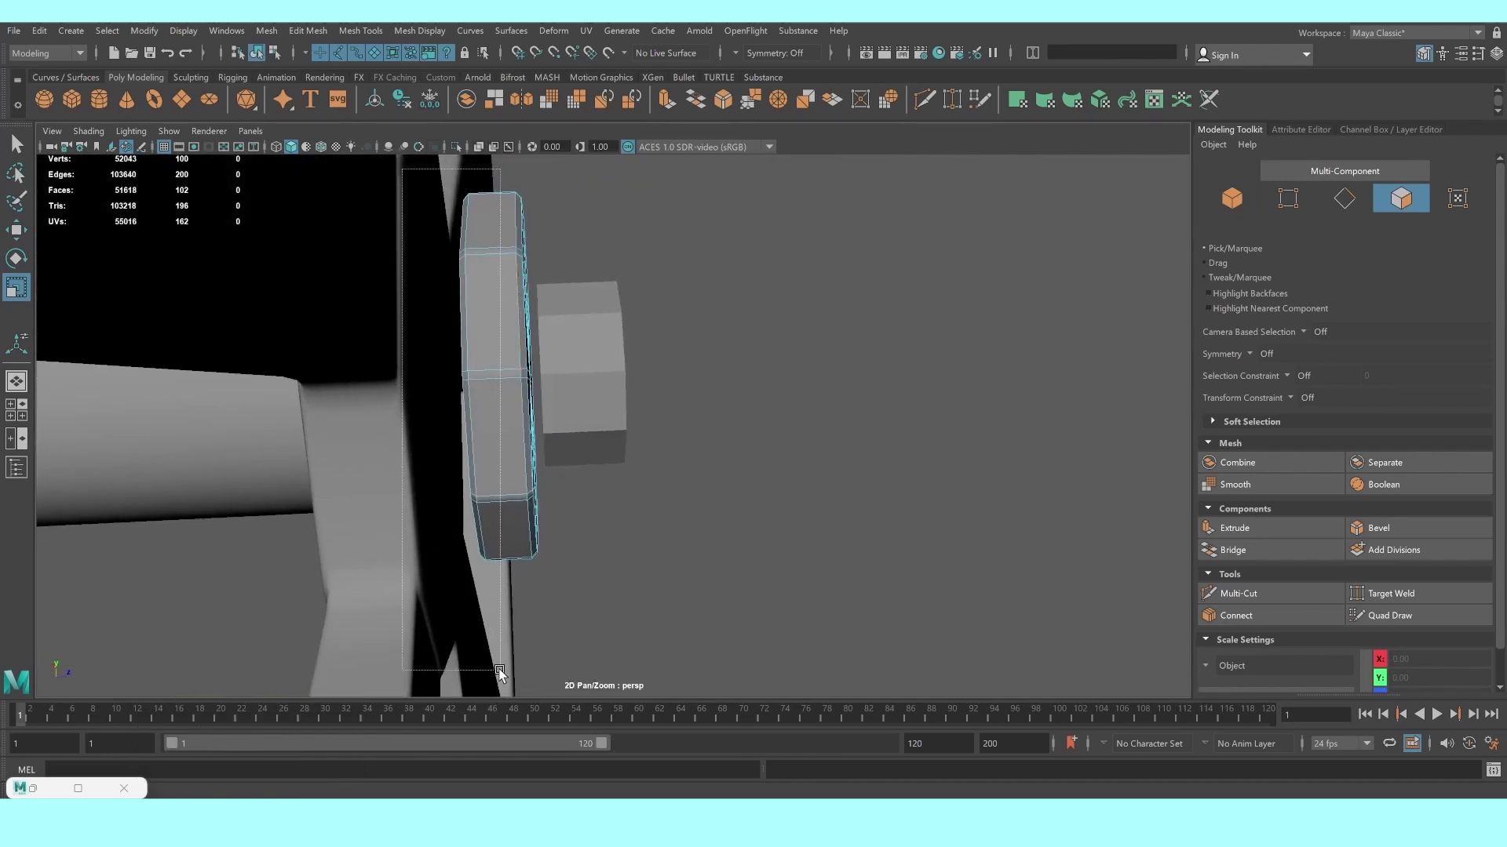
left_click_drag(499, 673, 500, 671)
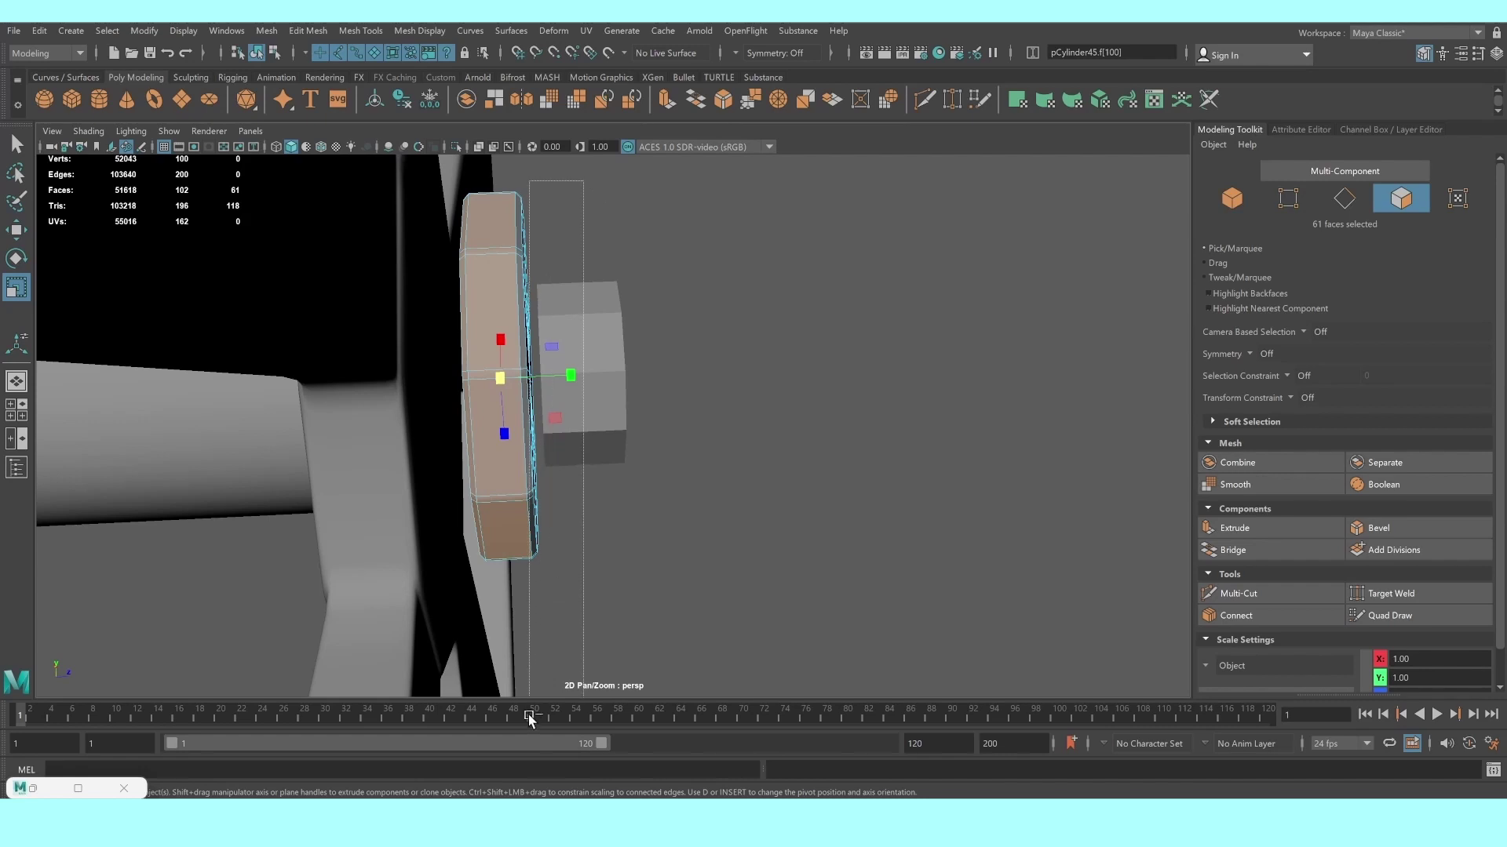
key("Delete")
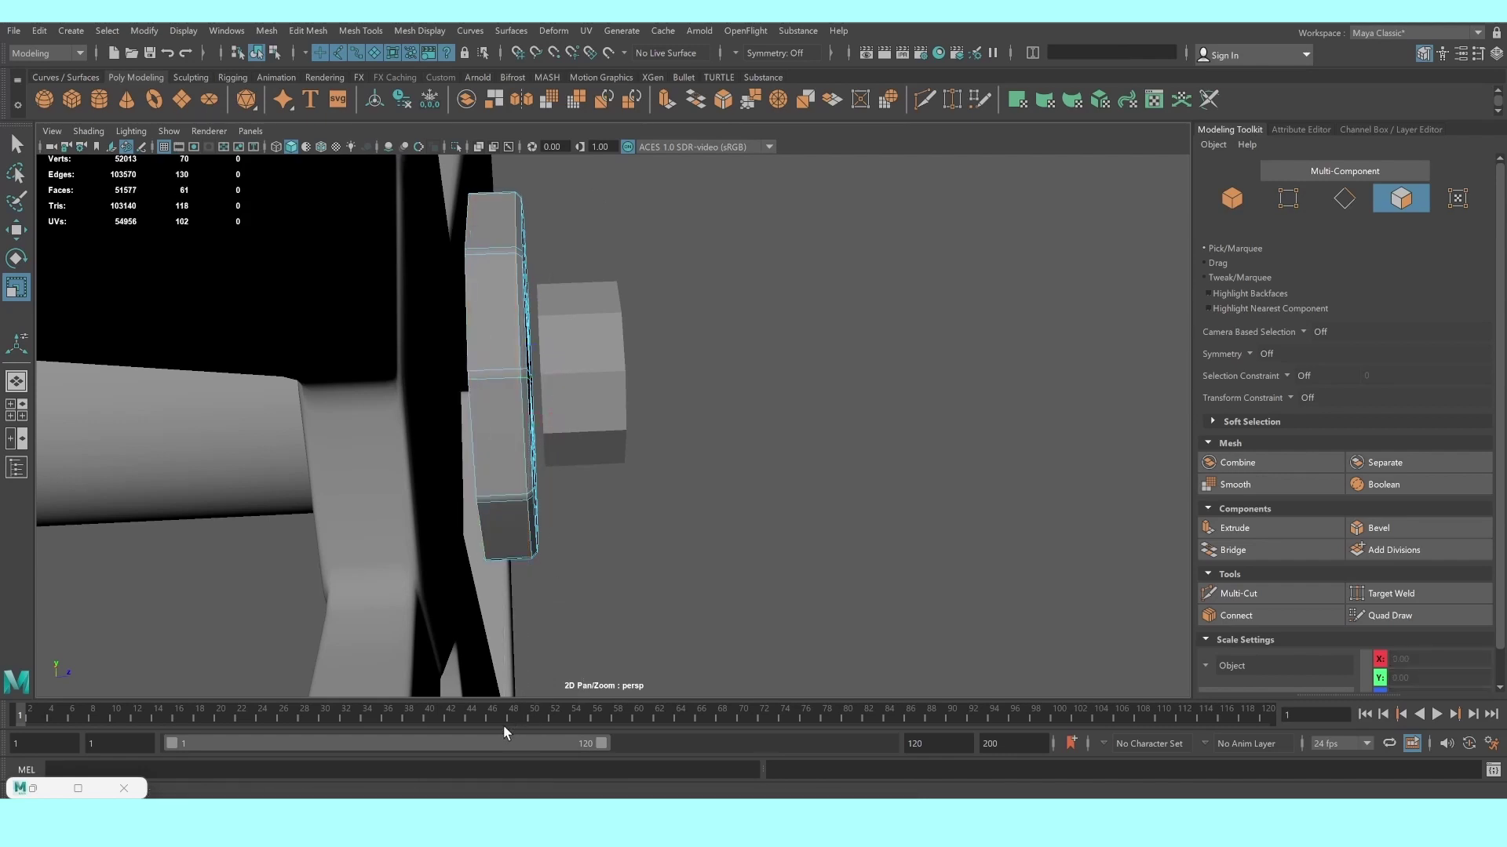
Slide the trimmed cylinder left along X and preview the hex bolt smoothed
right_click_drag(506, 384, 780, 336)
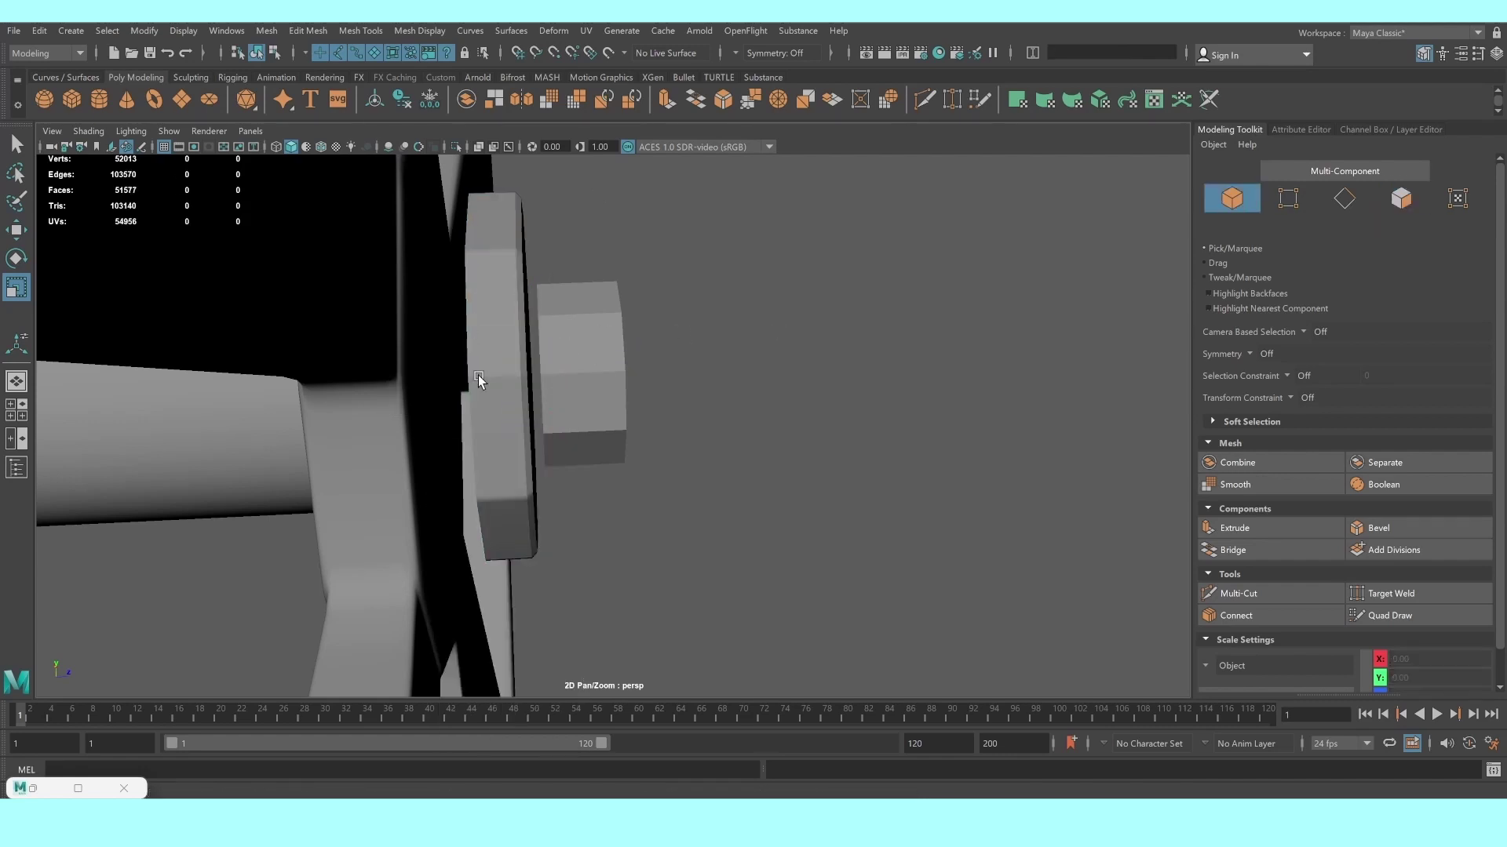
left_click(478, 380)
left_click_drag(583, 379, 532, 377)
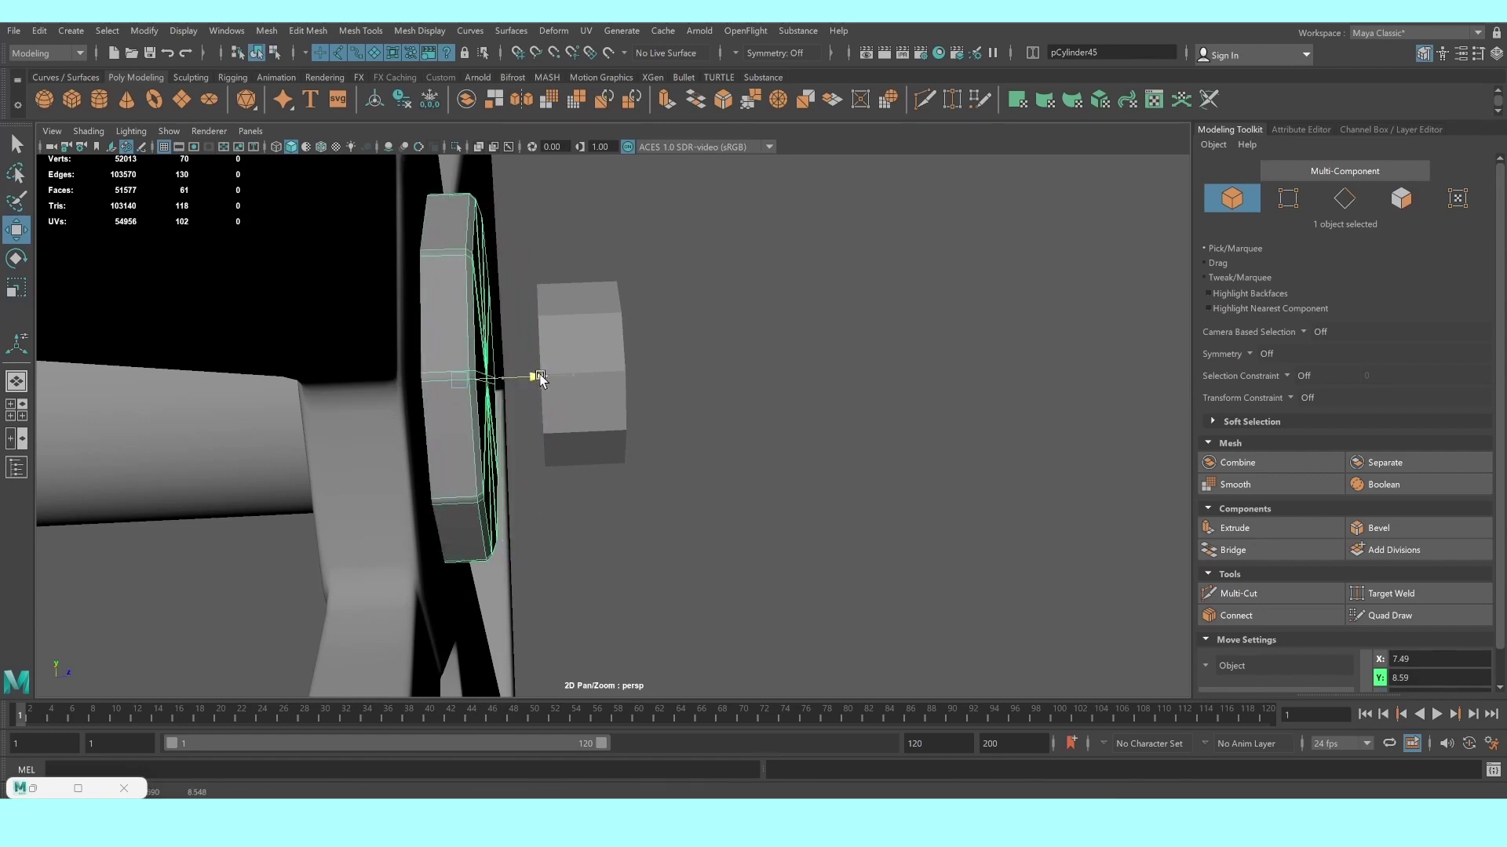
left_click(597, 377)
mouse_move(650, 370)
left_mouse_down("alt")
mouse_move(577, 377)
mouse_move(578, 343)
left_mouse_up("alt")
key("3")
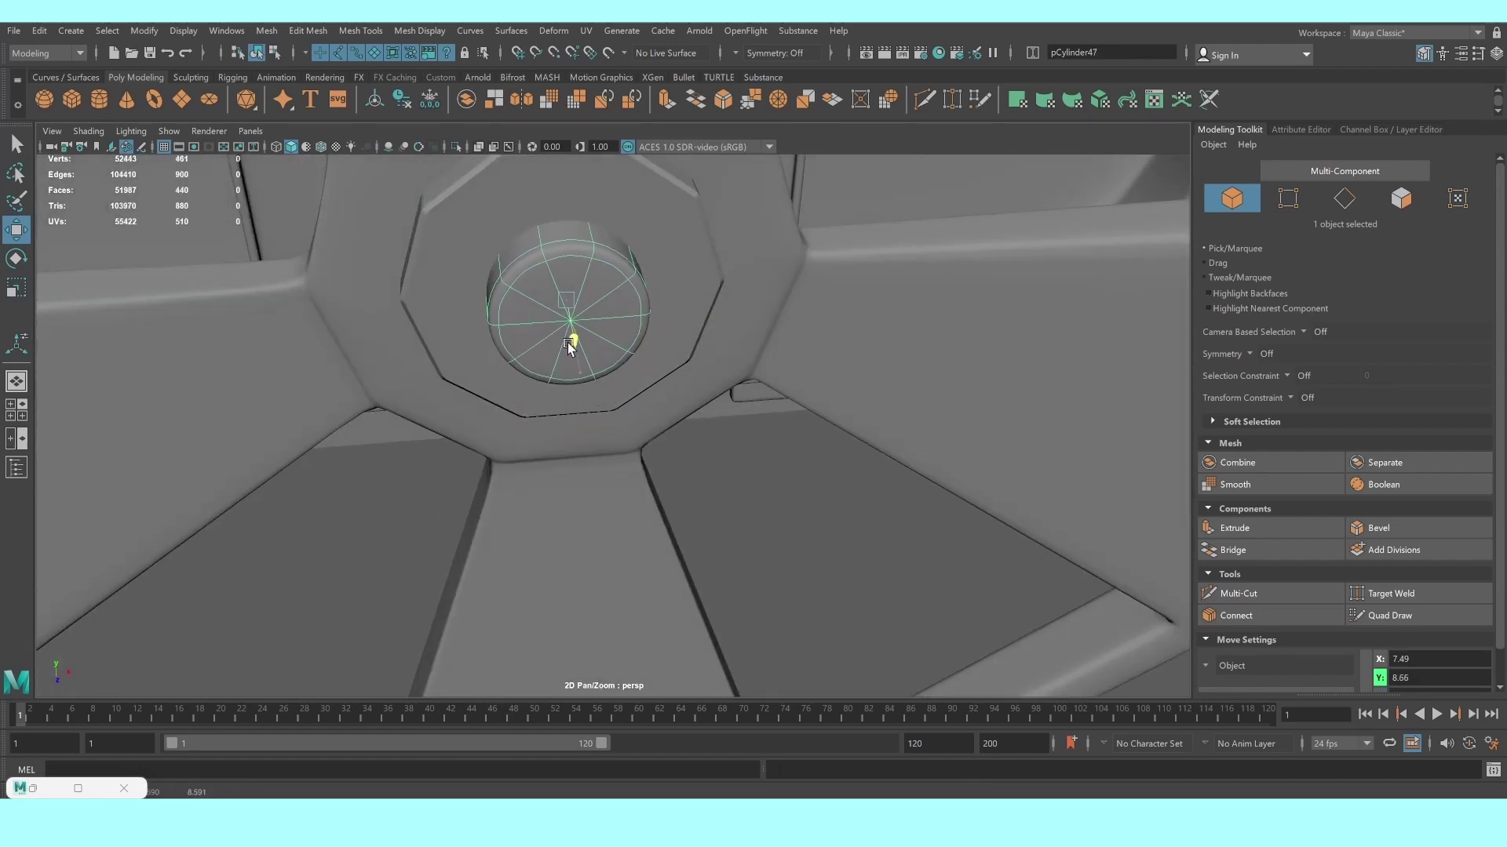
left_click(824, 518)
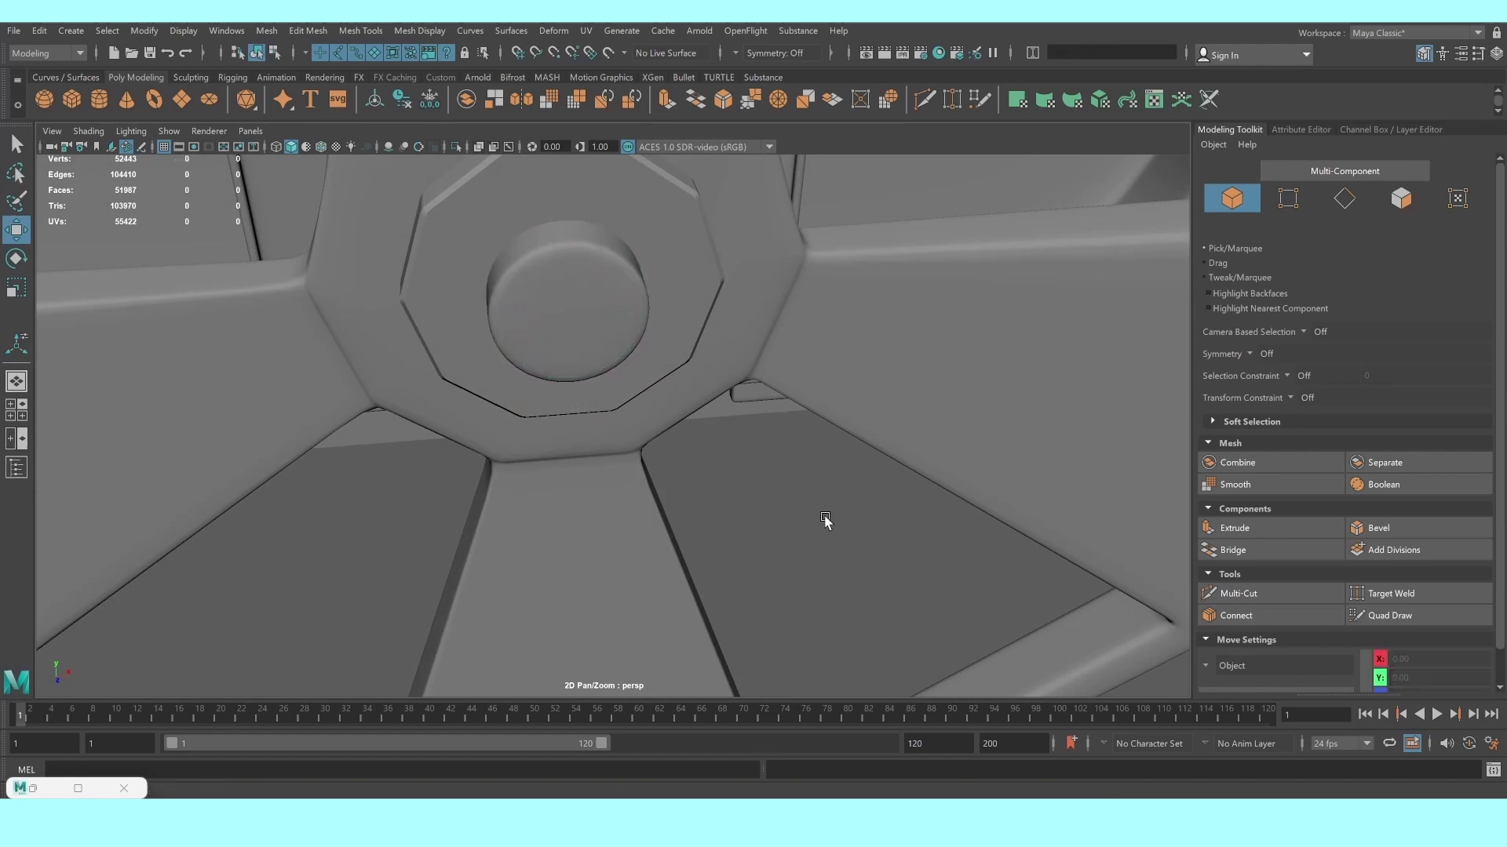
scroll(824, 518, "down", 5)
scroll(817, 514, "down", 4)
scroll(814, 515, "down", 2)
Toggle the four-view layout and orbit to an angled side view of the hatch
mouse_move(694, 517)
left_mouse_down("alt")
mouse_move(794, 497)
mouse_move(693, 487)
mouse_move(659, 554)
mouse_move(673, 521)
left_mouse_up("alt")
key("space")
key("space")
scroll(437, 538, "down", 3)
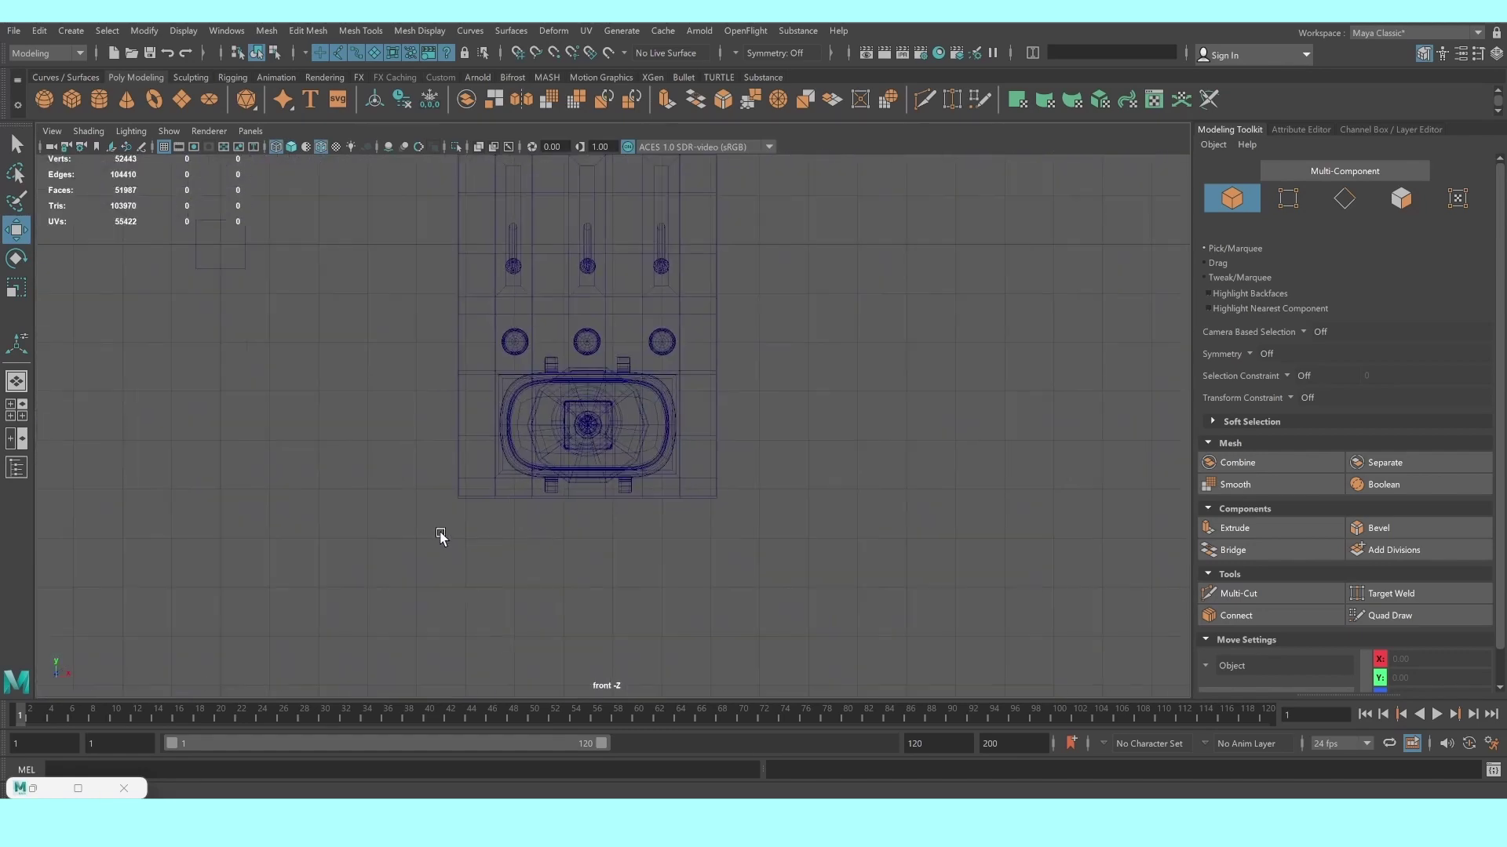
scroll(454, 531, "up", 1)
key("space")
key("space")
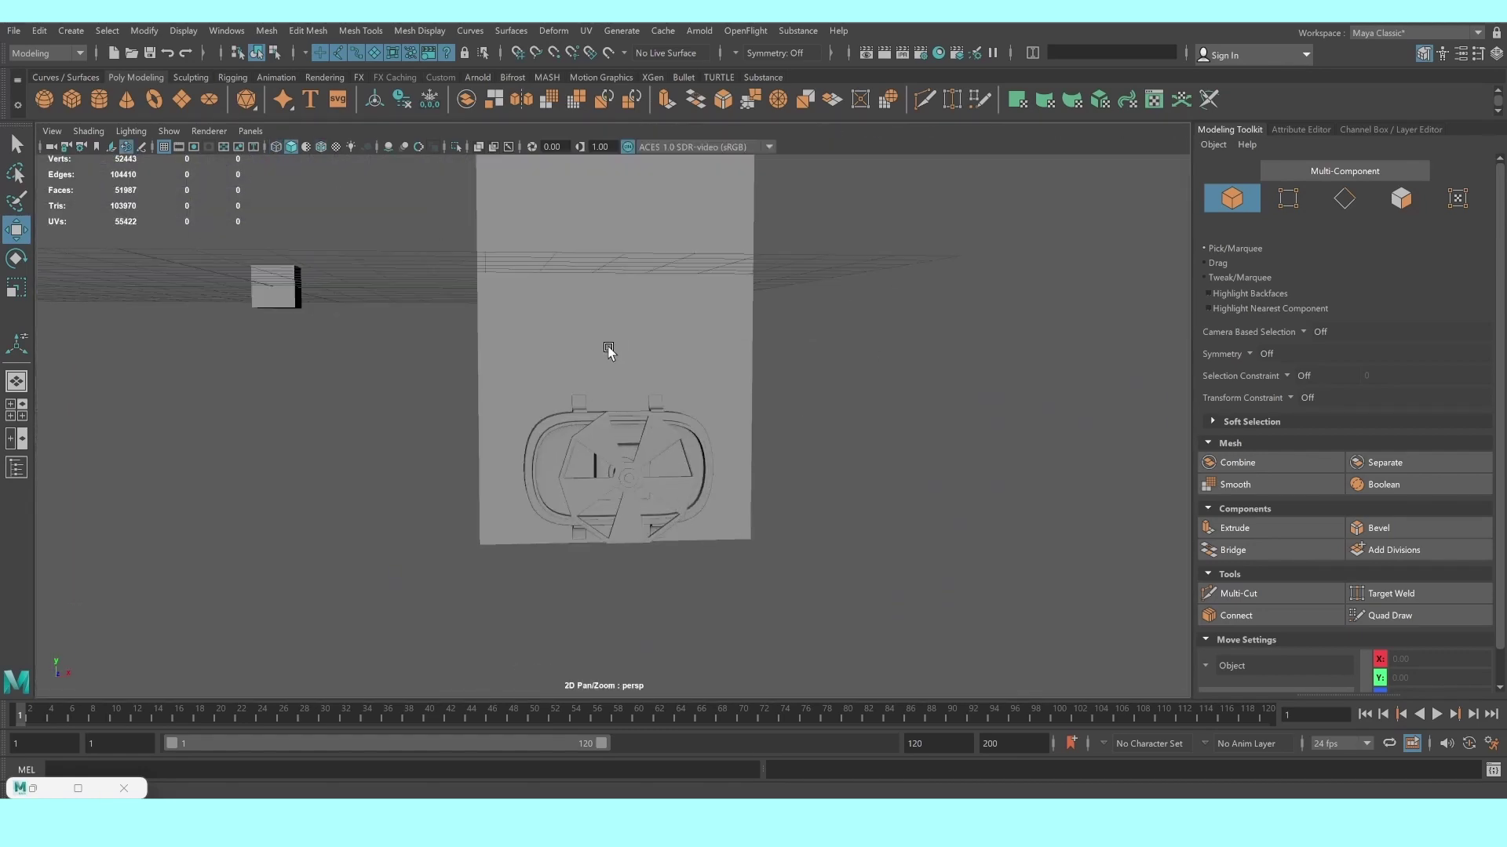
mouse_move(609, 350)
left_mouse_down("alt")
mouse_move(599, 448)
mouse_move(639, 433)
mouse_move(612, 461)
mouse_move(455, 455)
mouse_move(638, 480)
left_mouse_up("alt")
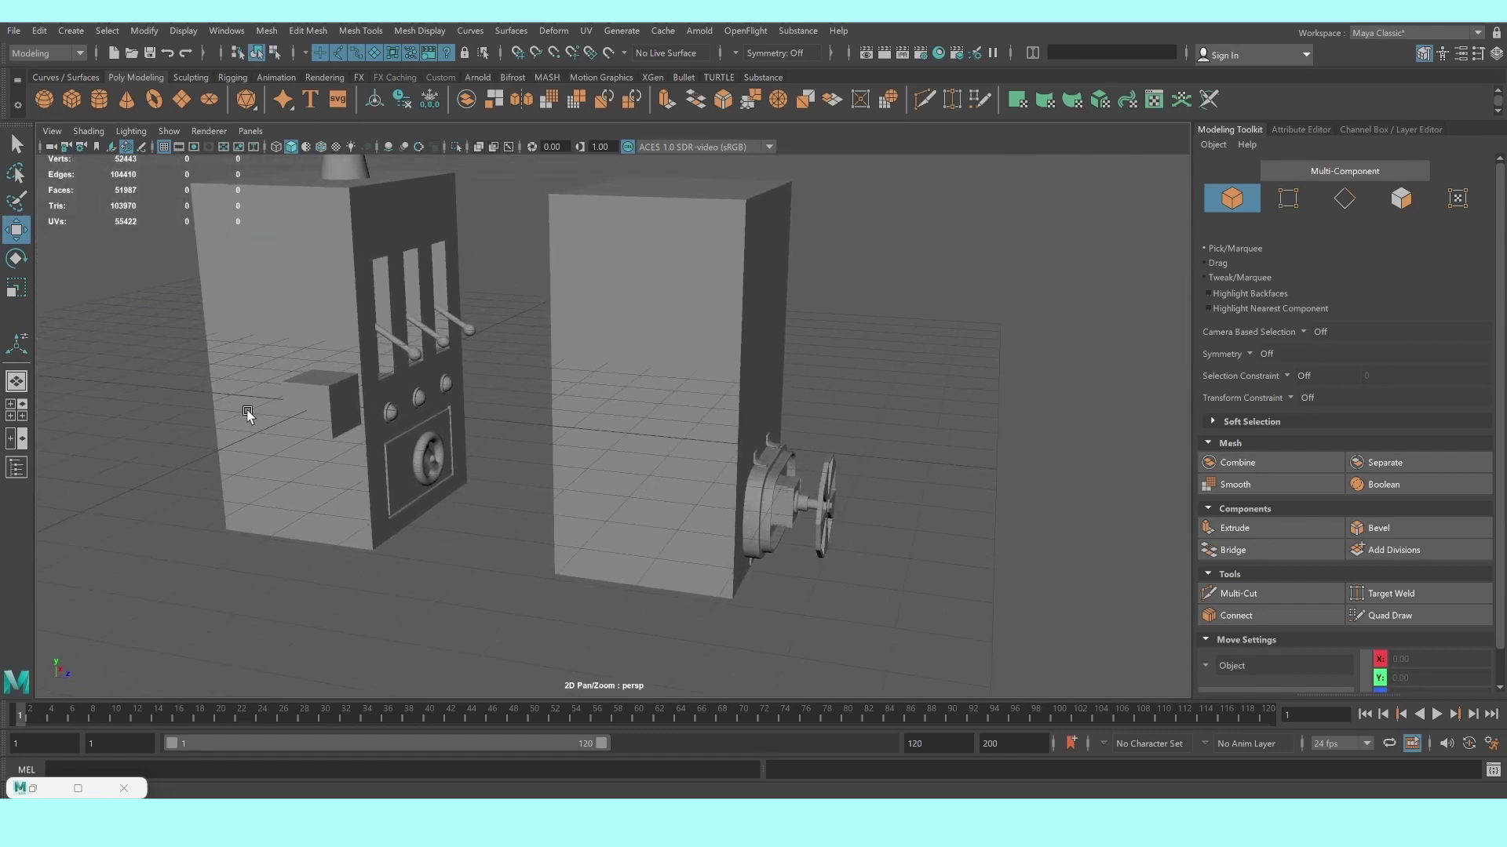
Select the small cube and maximize a zoomed-in top view of the door panel
left_click(330, 407)
key("space")
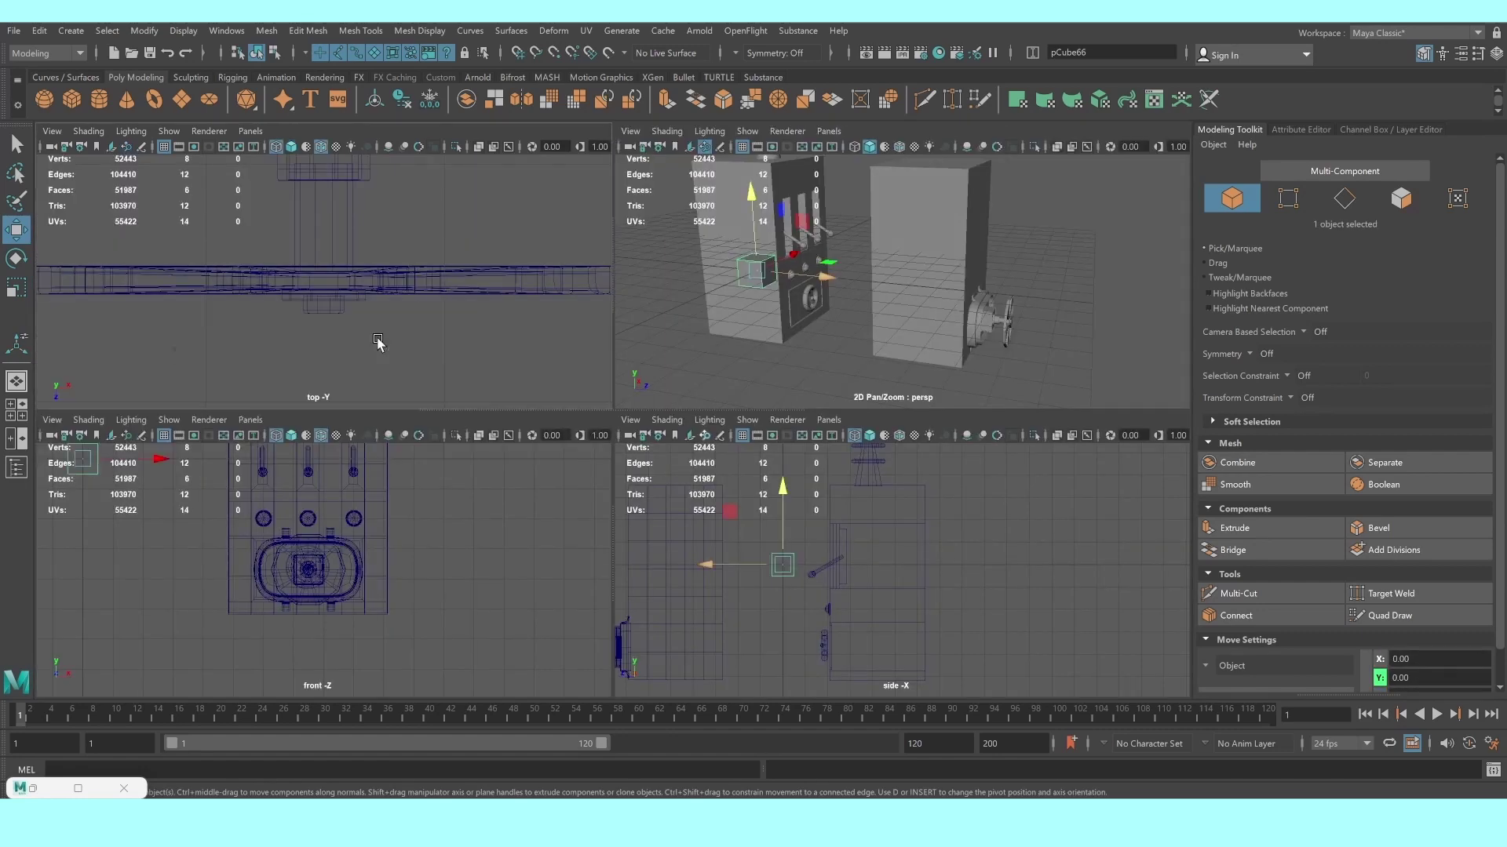
key("space")
scroll(424, 336, "up", 1)
scroll(471, 392, "up", 3)
Move the small cube down in the top view and isolate it in the perspective view
scroll(496, 482, "up", 2)
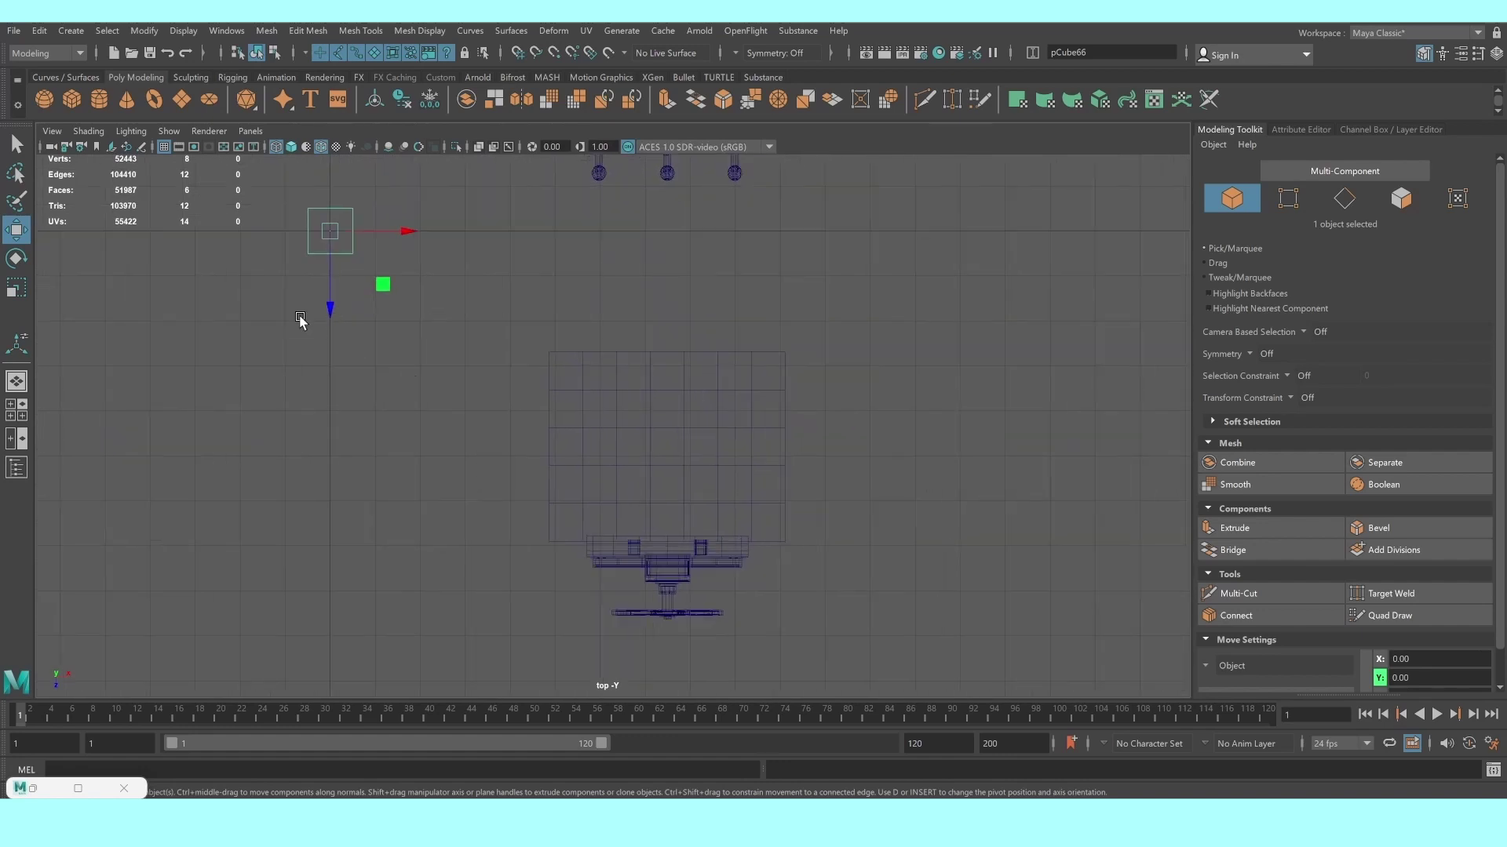
left_click_drag(324, 306, 339, 581)
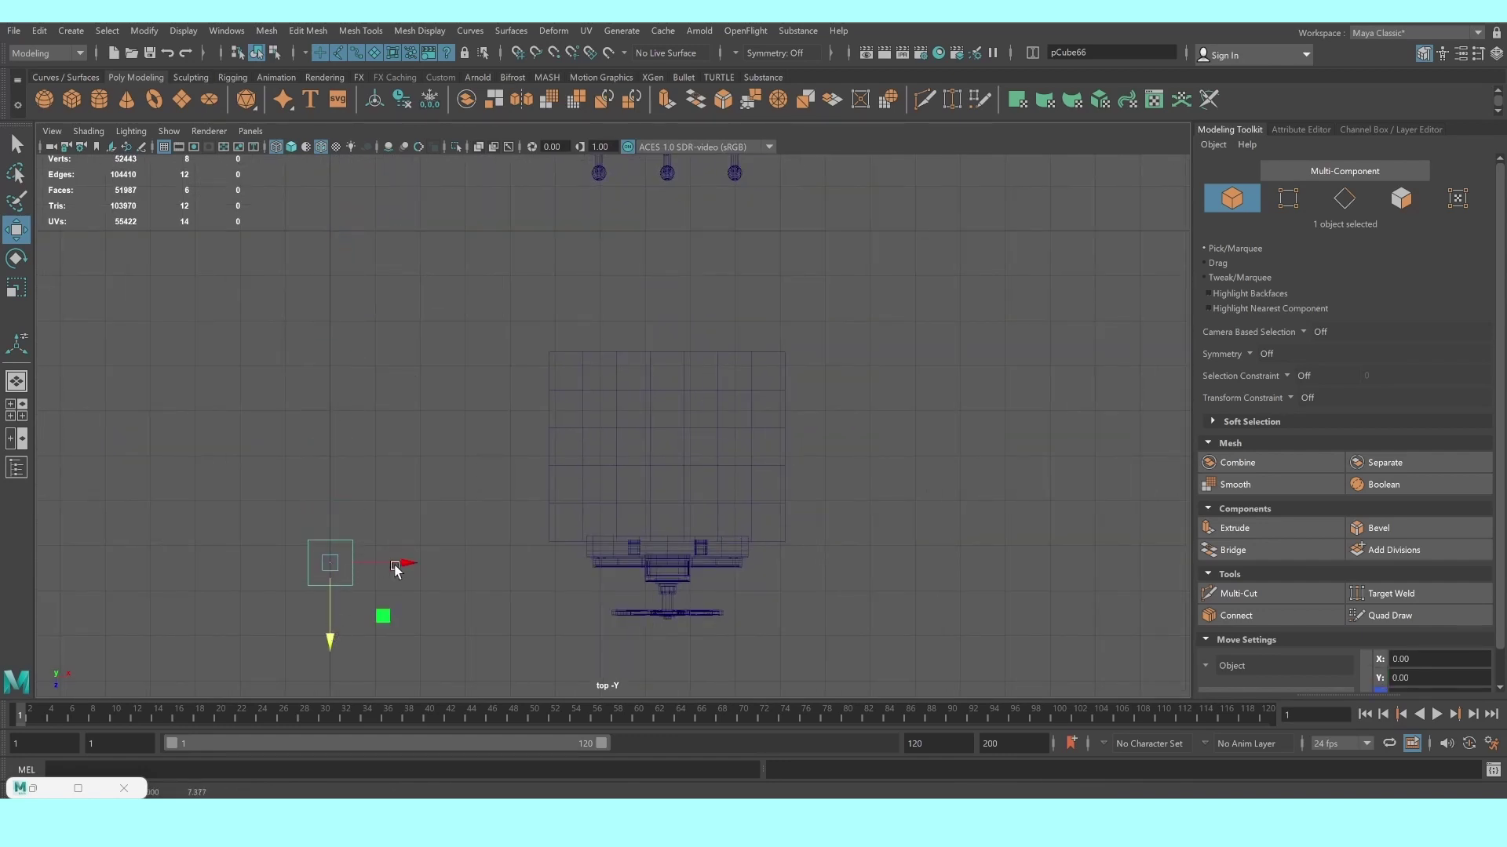
key("space")
key("space")
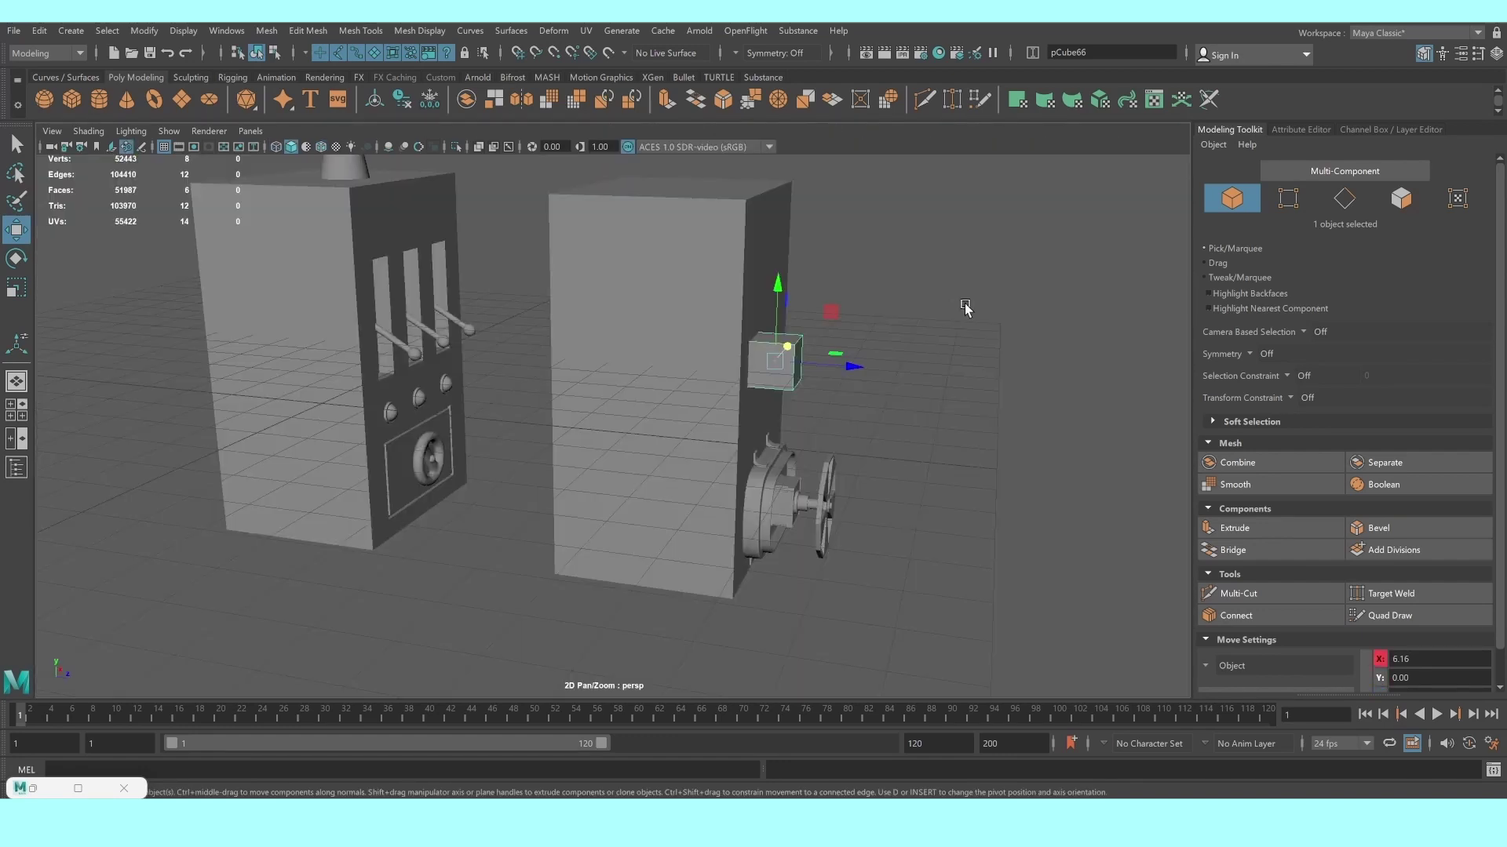
scroll(915, 337, "up", 2)
scroll(656, 358, "up", 2)
mouse_move(656, 358)
left_mouse_down("alt")
mouse_move(785, 452)
mouse_move(428, 558)
left_mouse_up("alt")
key("ctrl+1")
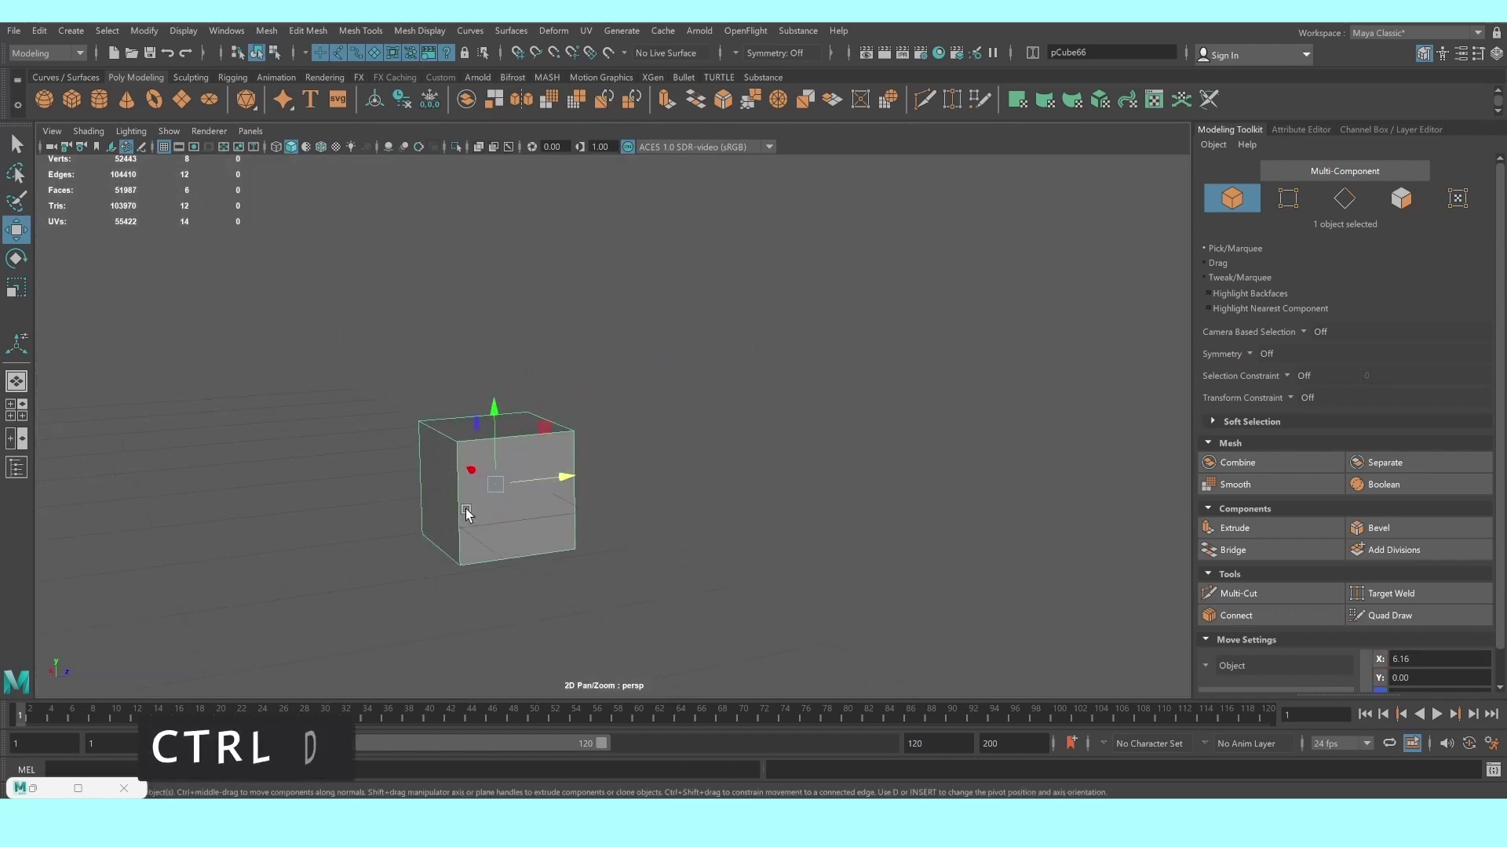
Duplicate the cube to the left and delete the left side face of the right cube
left_click_drag(551, 493, 451, 465)
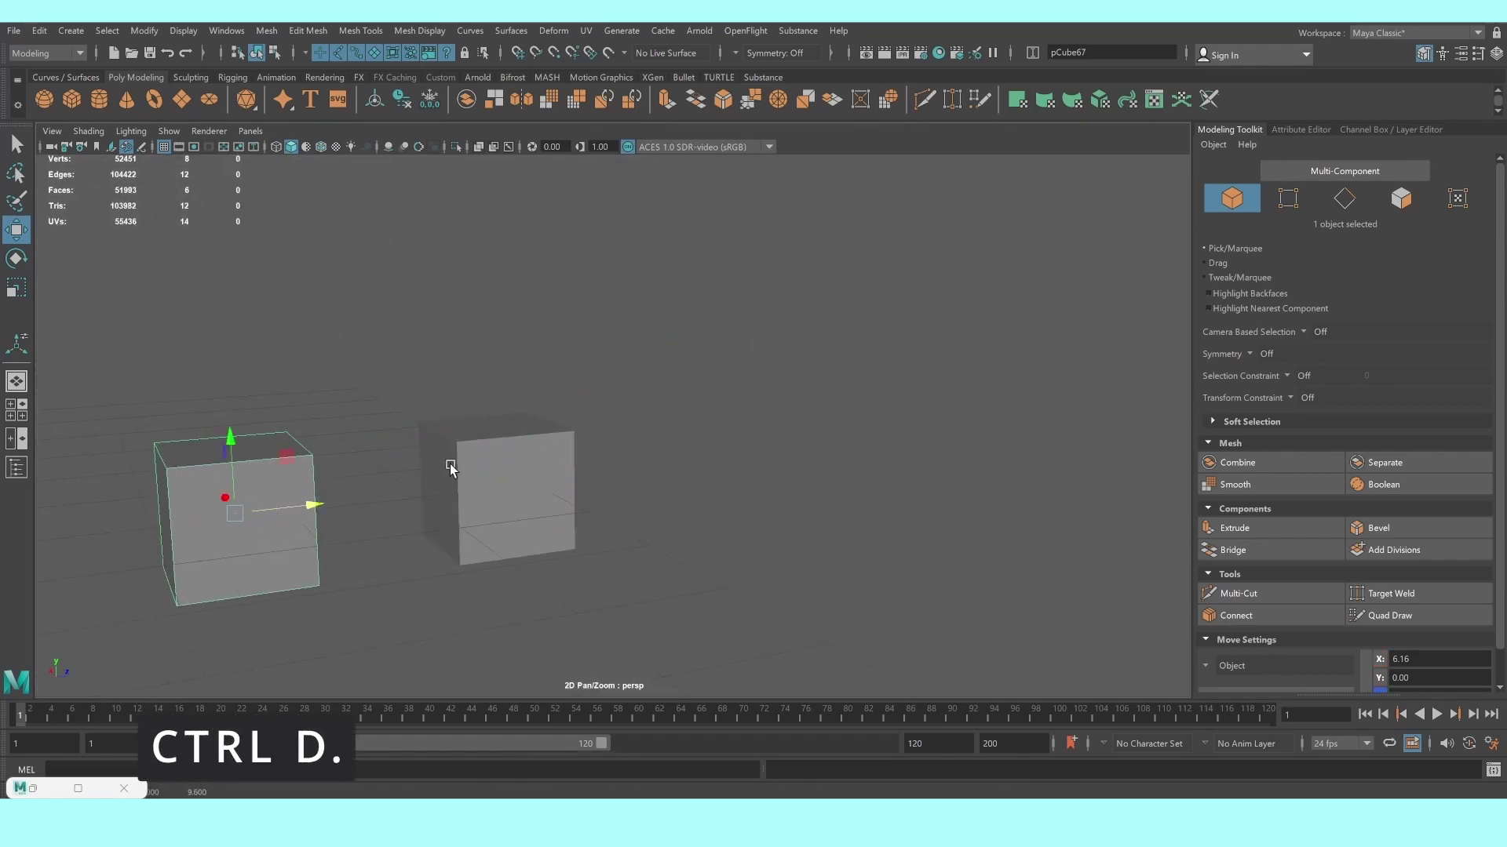
left_click(451, 464)
right_click_drag(451, 412, 470, 454)
left_click(442, 487)
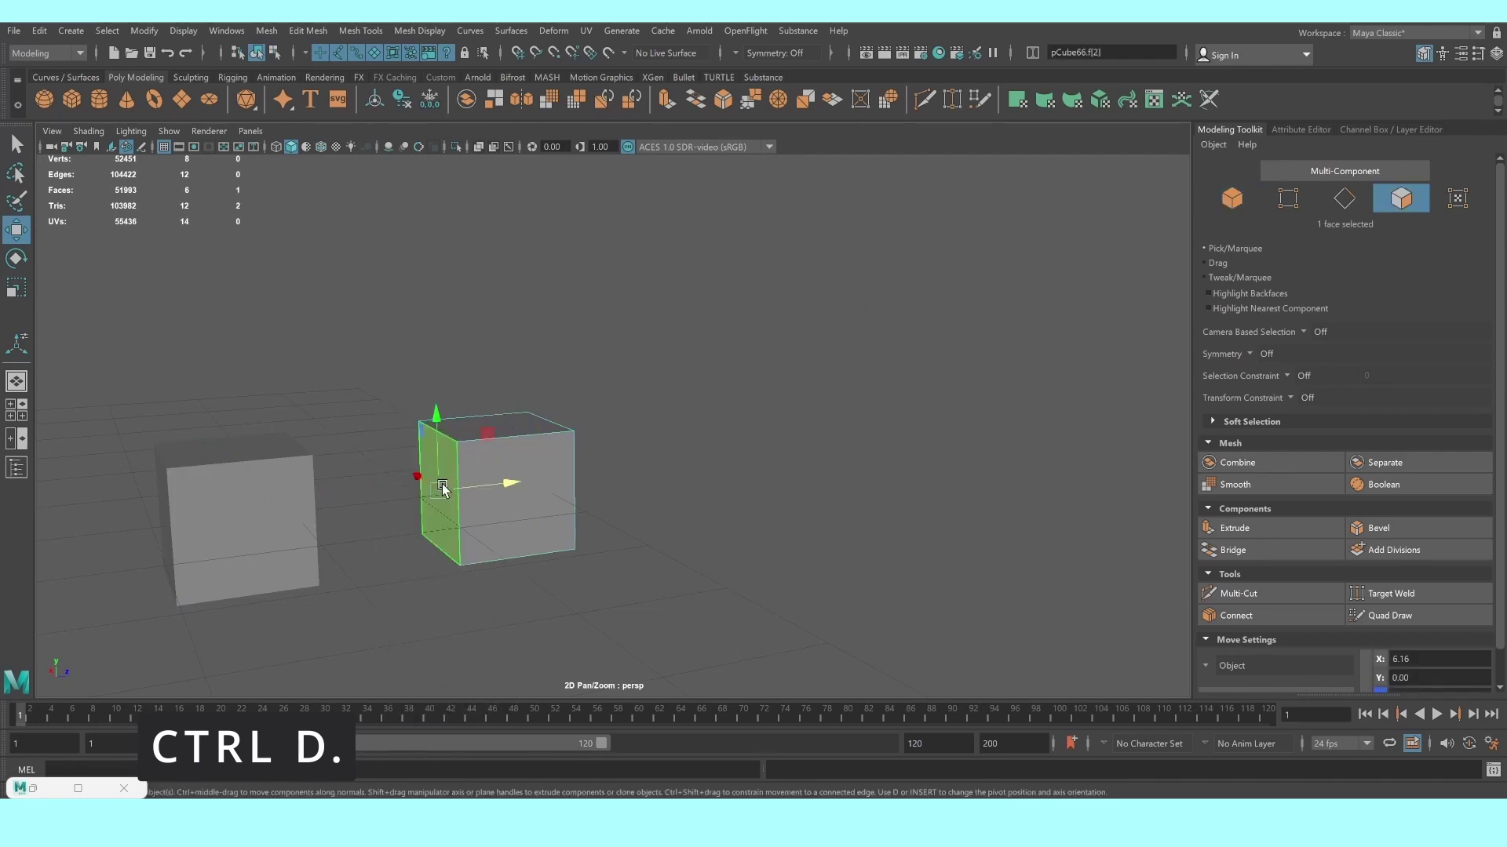
key("Delete")
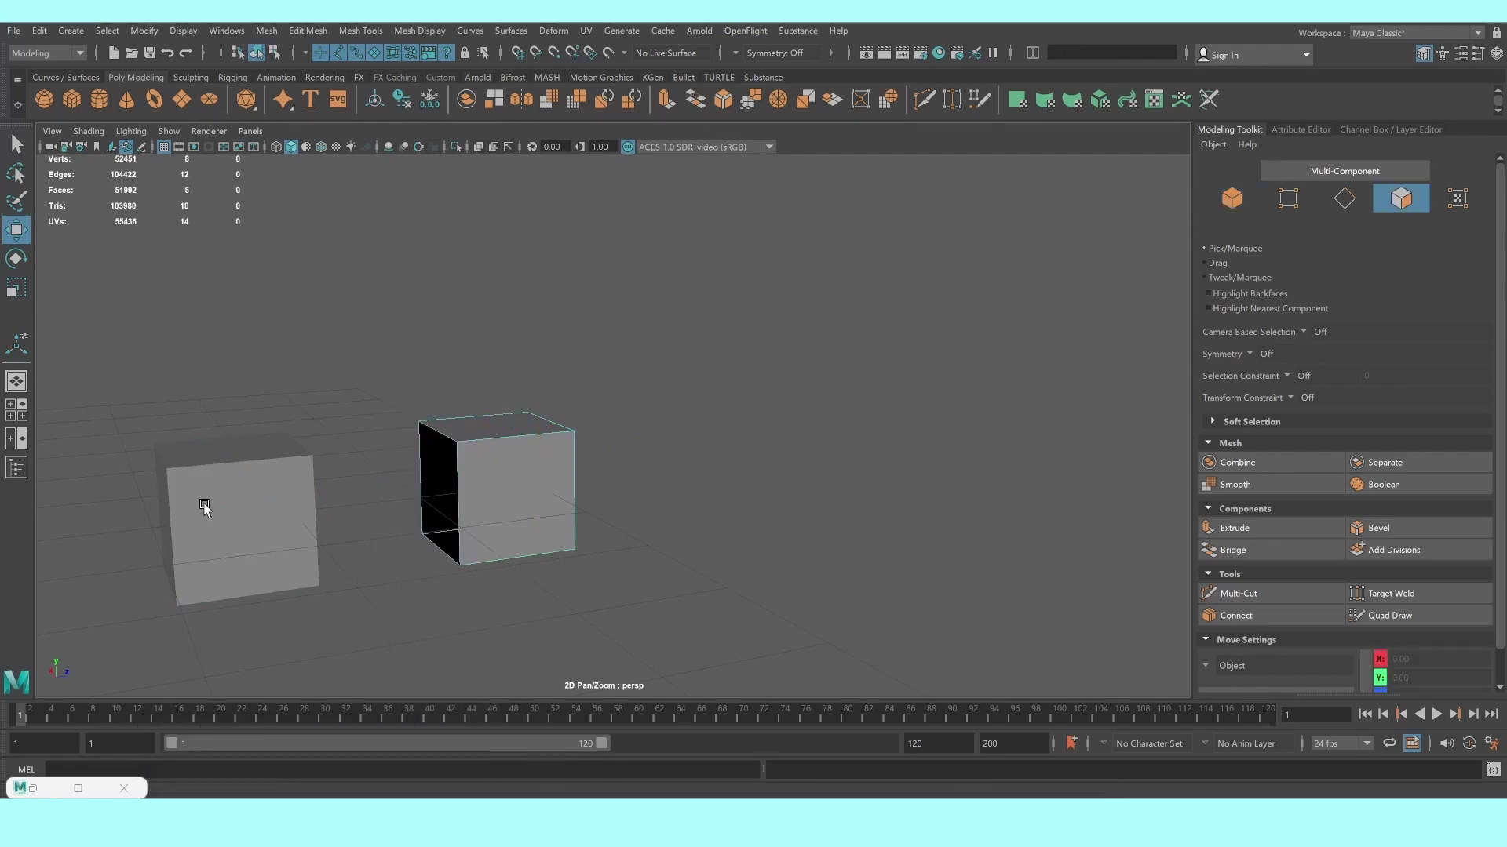
Delete a side face from the left cube as well
right_click_drag(204, 509, 202, 481)
left_click_drag(202, 471, 226, 481, "alt")
left_click(238, 564)
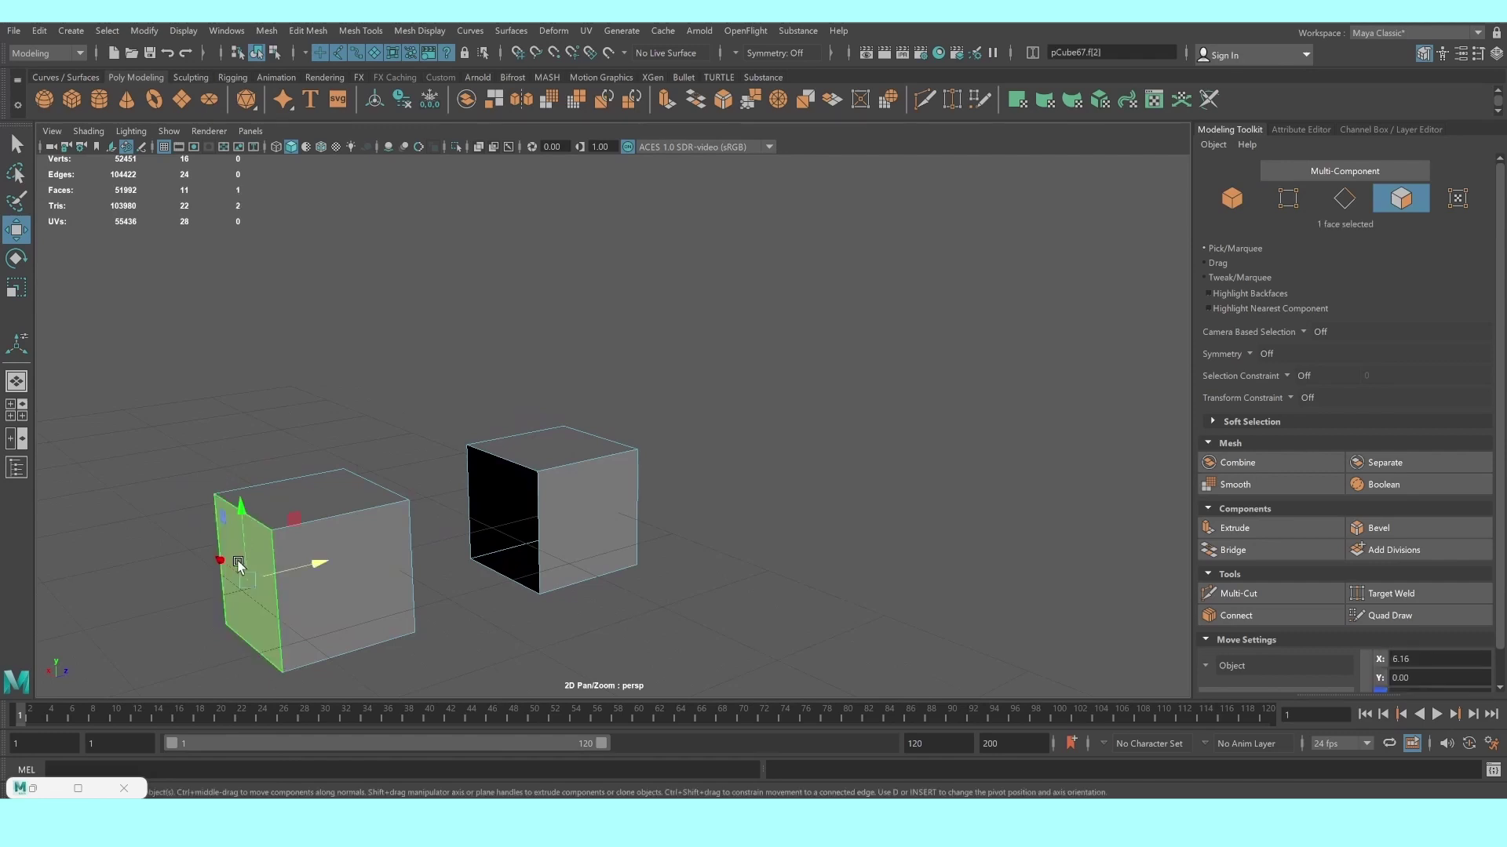
left_click_drag(239, 563, 128, 561, "alt")
left_click(262, 448)
key("Delete")
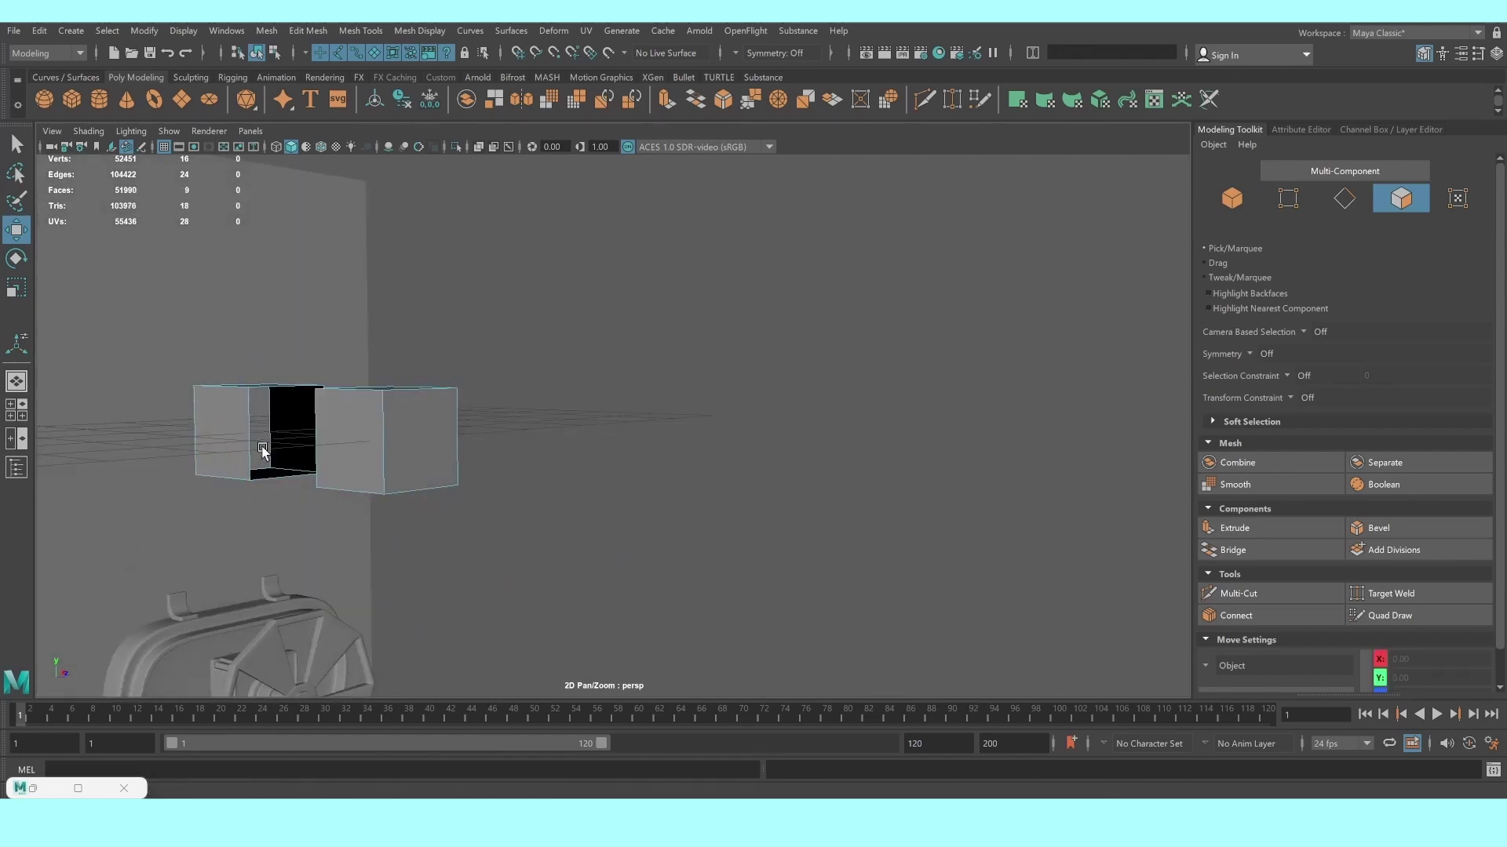
Scale the left open cube narrower along X
right_click_drag(282, 405, 360, 351)
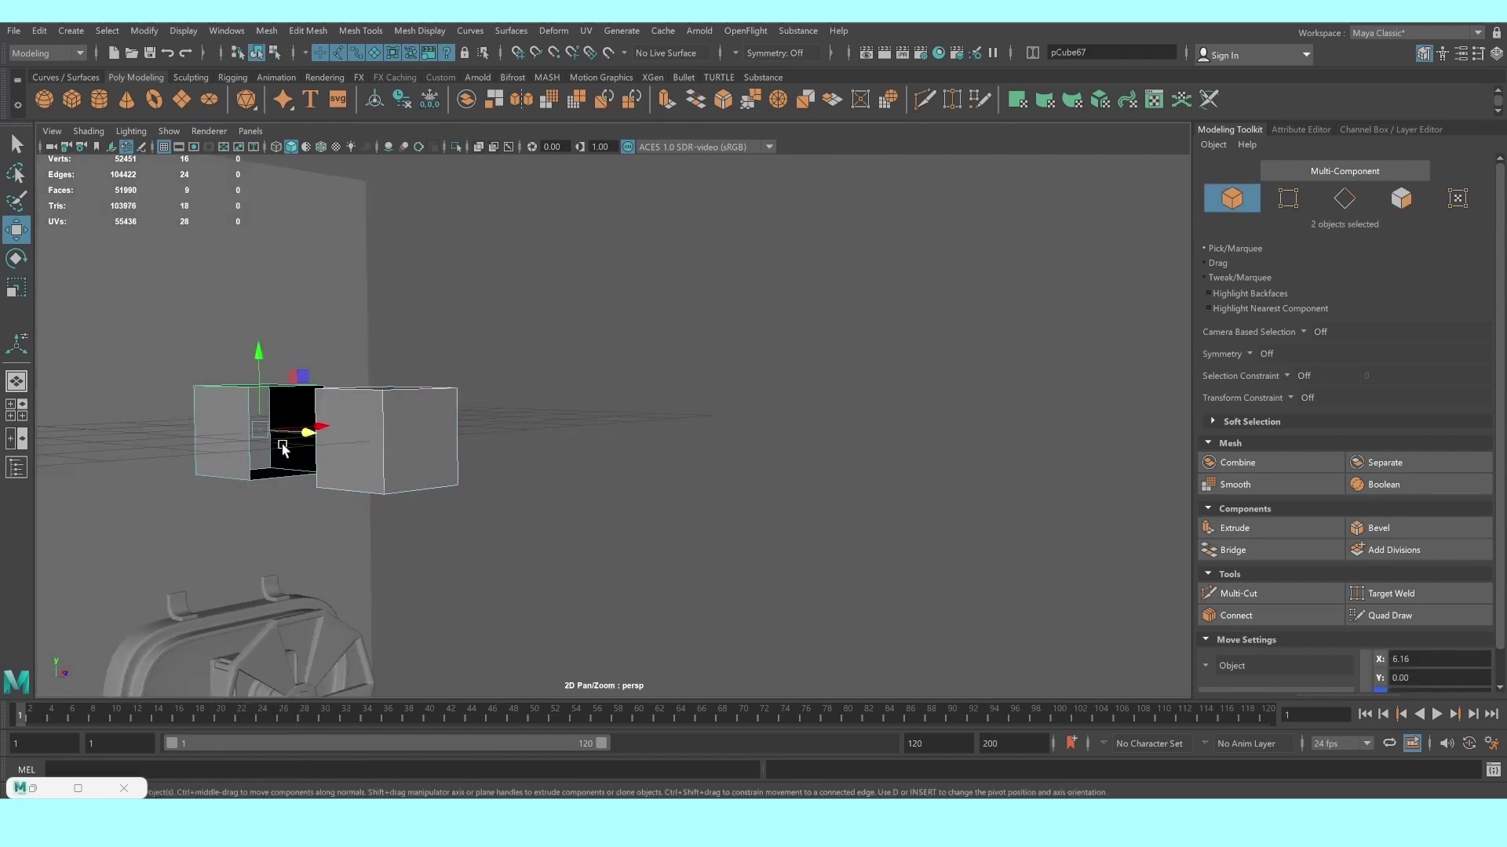
key("r")
mouse_move(252, 488)
left_mouse_down("alt")
mouse_move(293, 497)
mouse_move(216, 480)
left_mouse_up("alt")
left_click(299, 393)
left_click(208, 471)
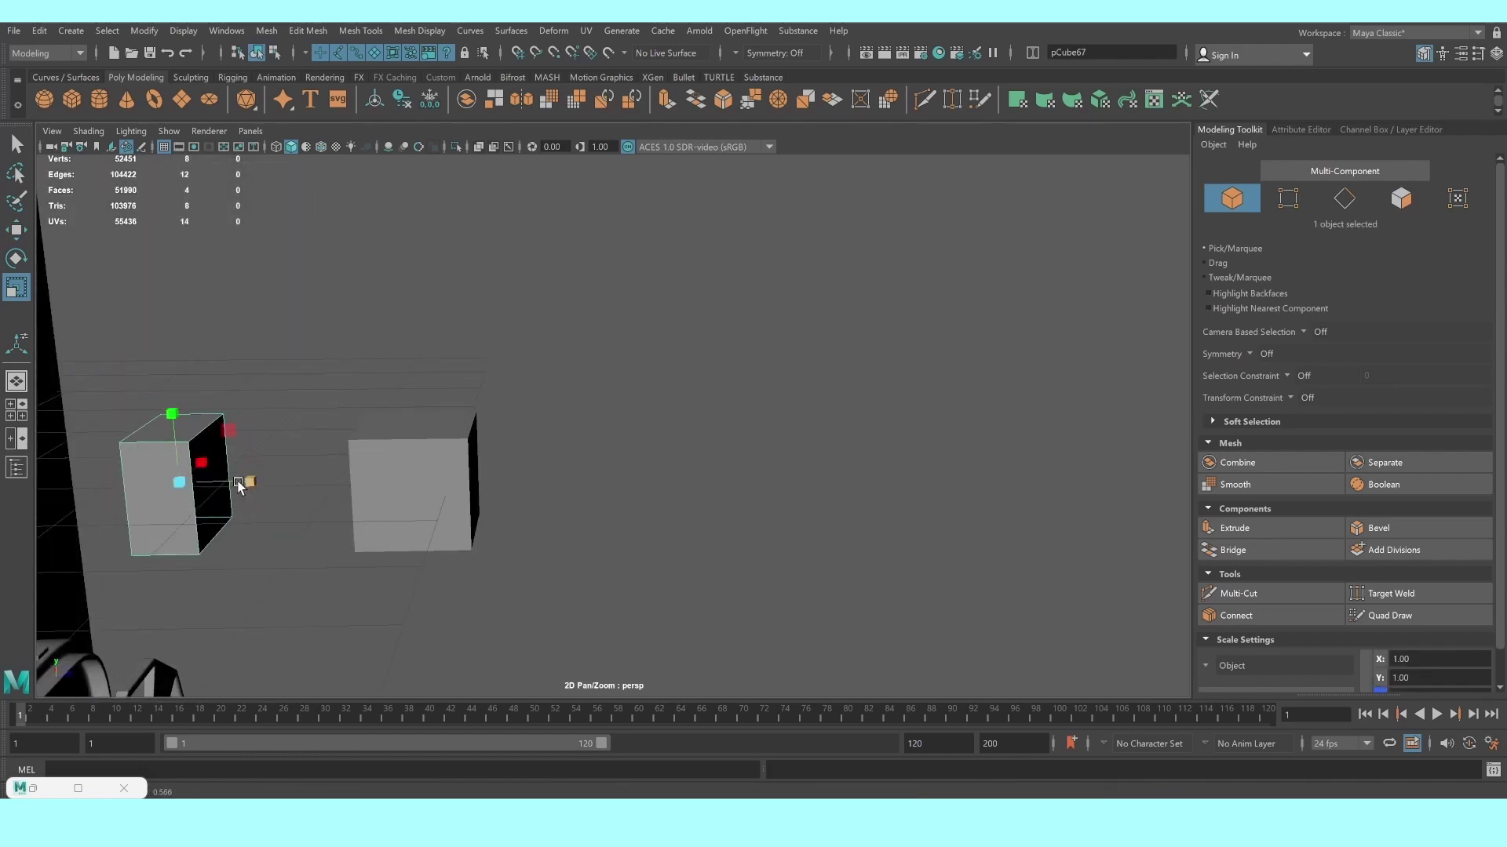
Check the side and front views, then extrude the open cube's four faces with thickness 0.28
key("space")
key("space")
key("f")
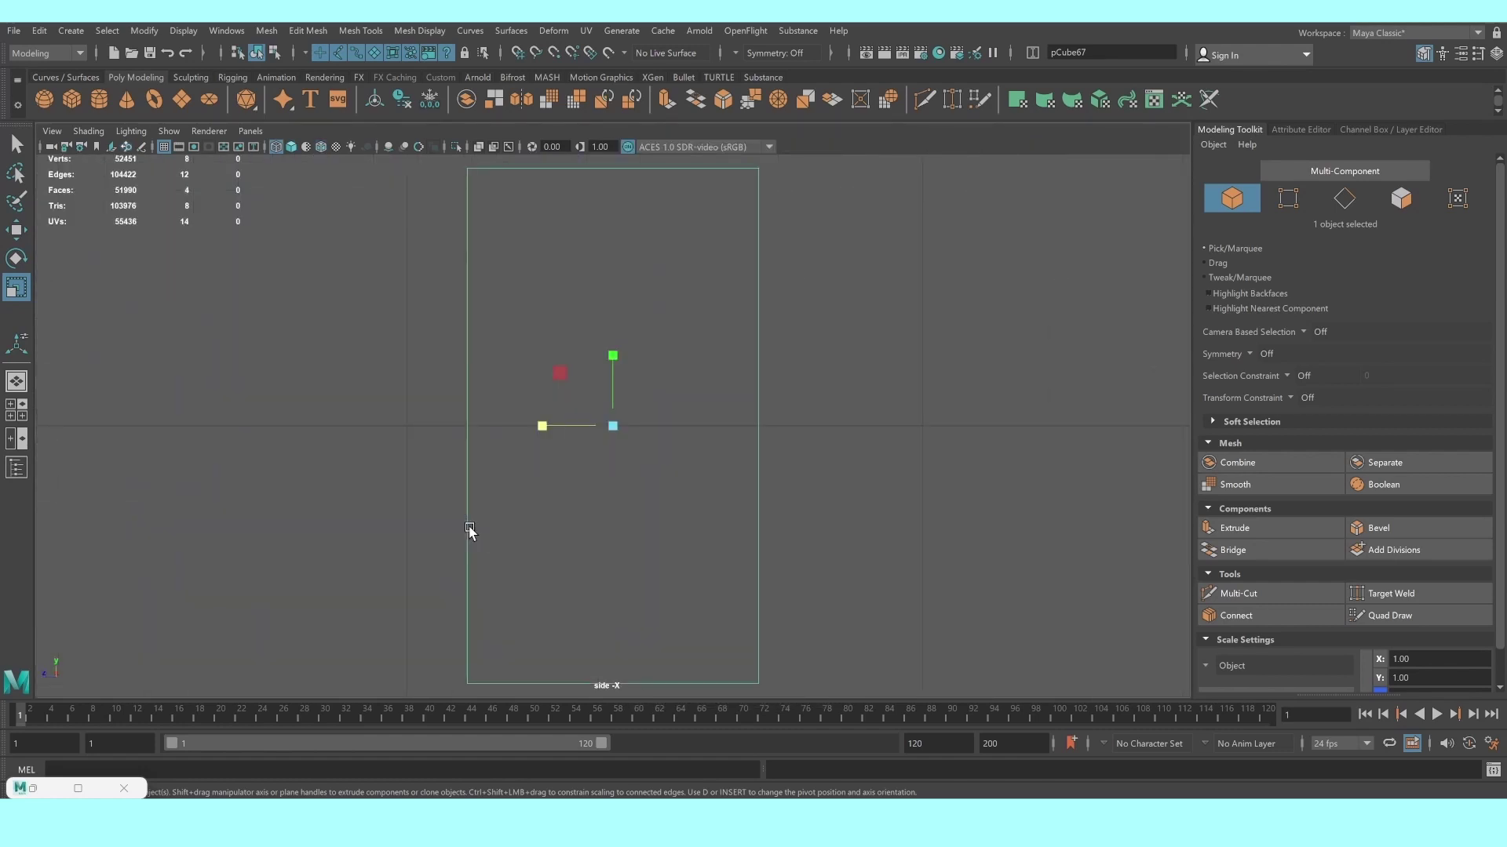
key("space")
key("space")
key("f")
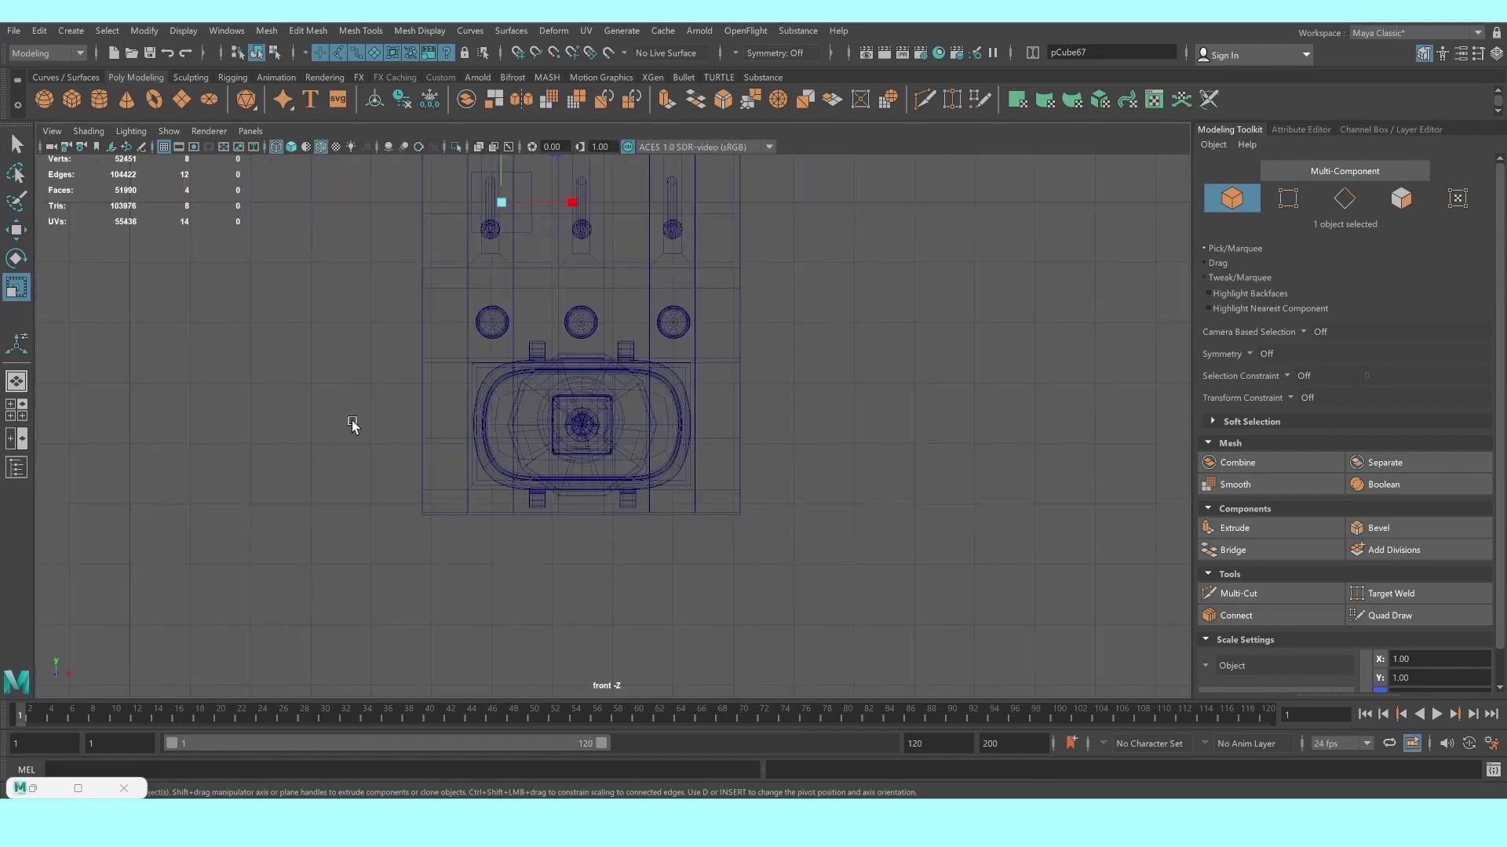
mouse_move(697, 443)
right_mouse_down("alt")
mouse_move(605, 404)
mouse_move(753, 460)
mouse_move(650, 433)
right_mouse_up("alt")
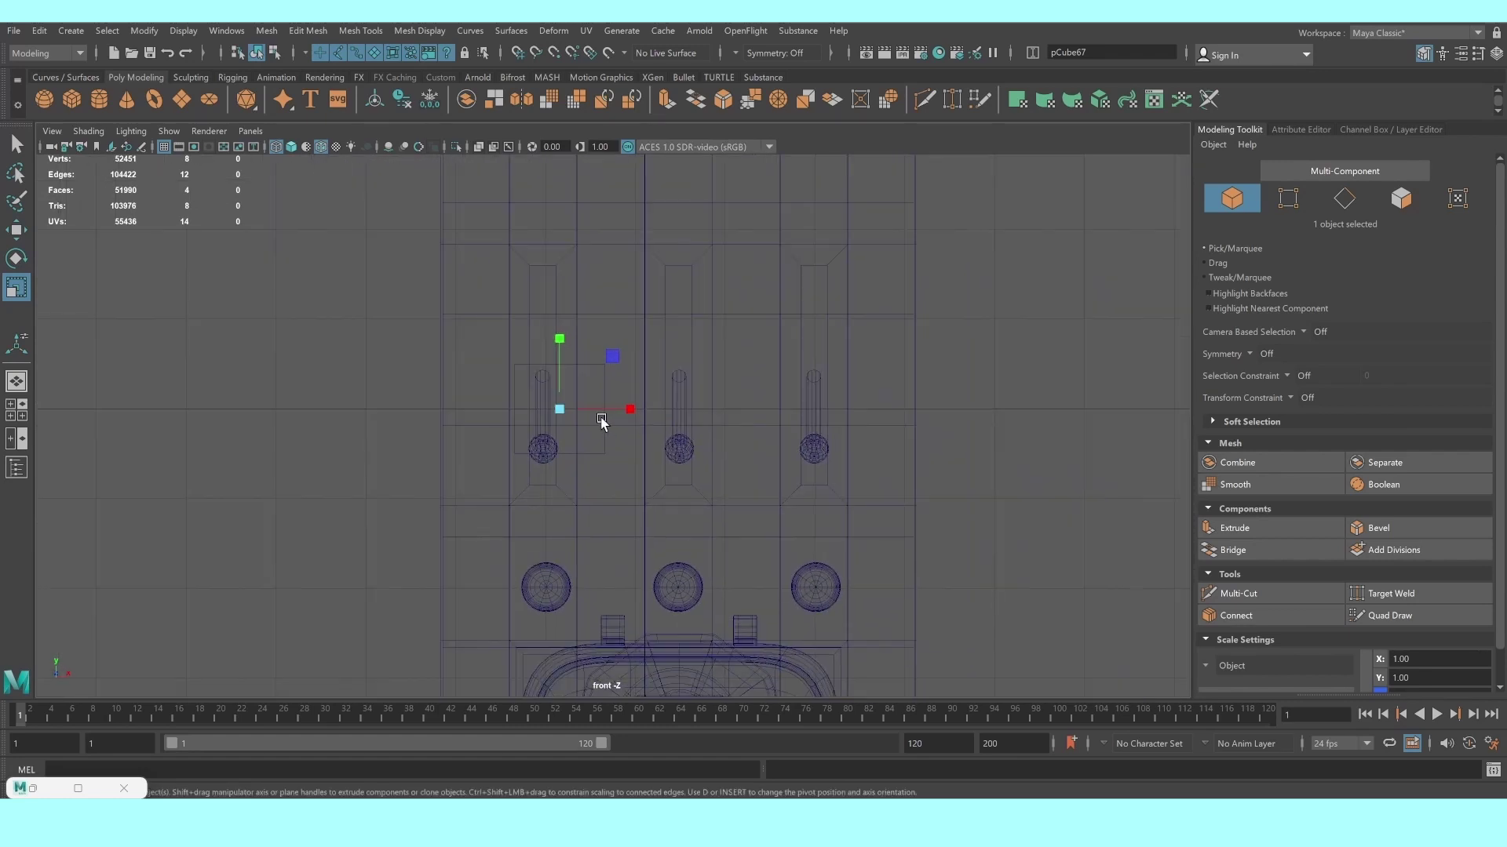
left_click(1254, 528)
key("space")
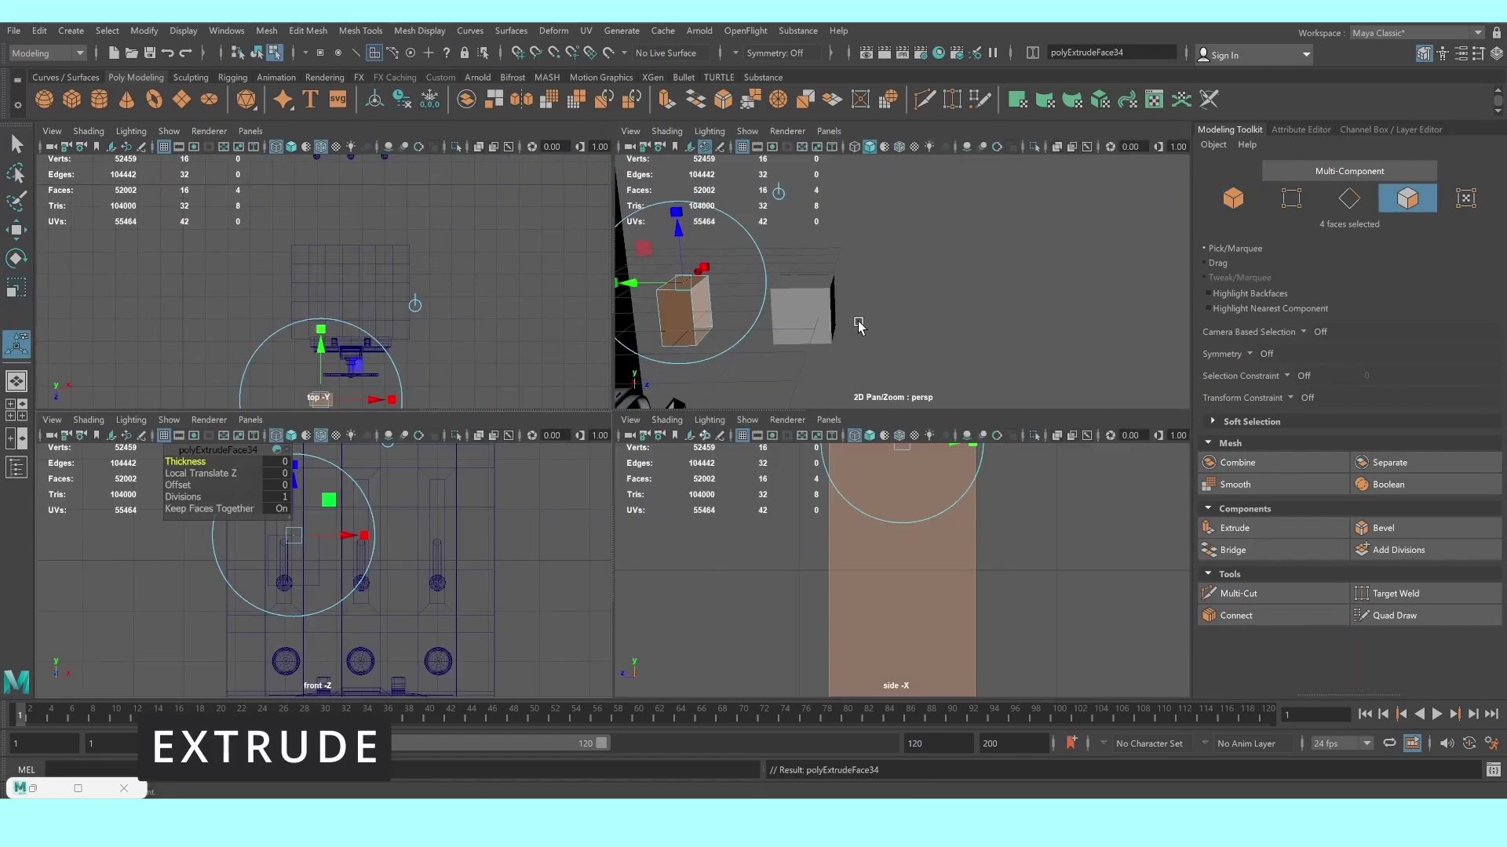
key("space")
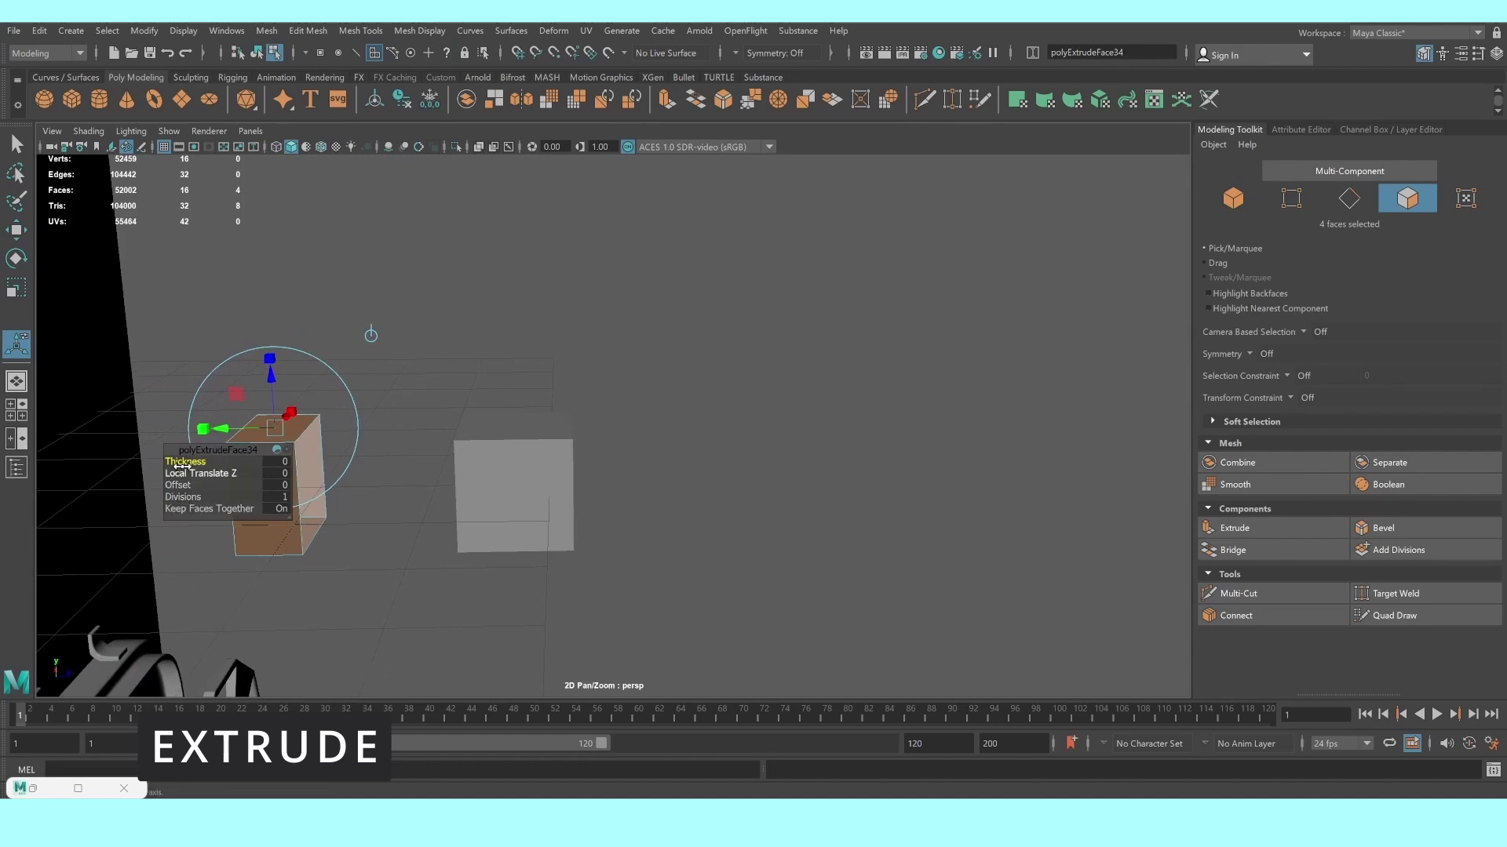
left_click_drag(188, 459, 199, 462)
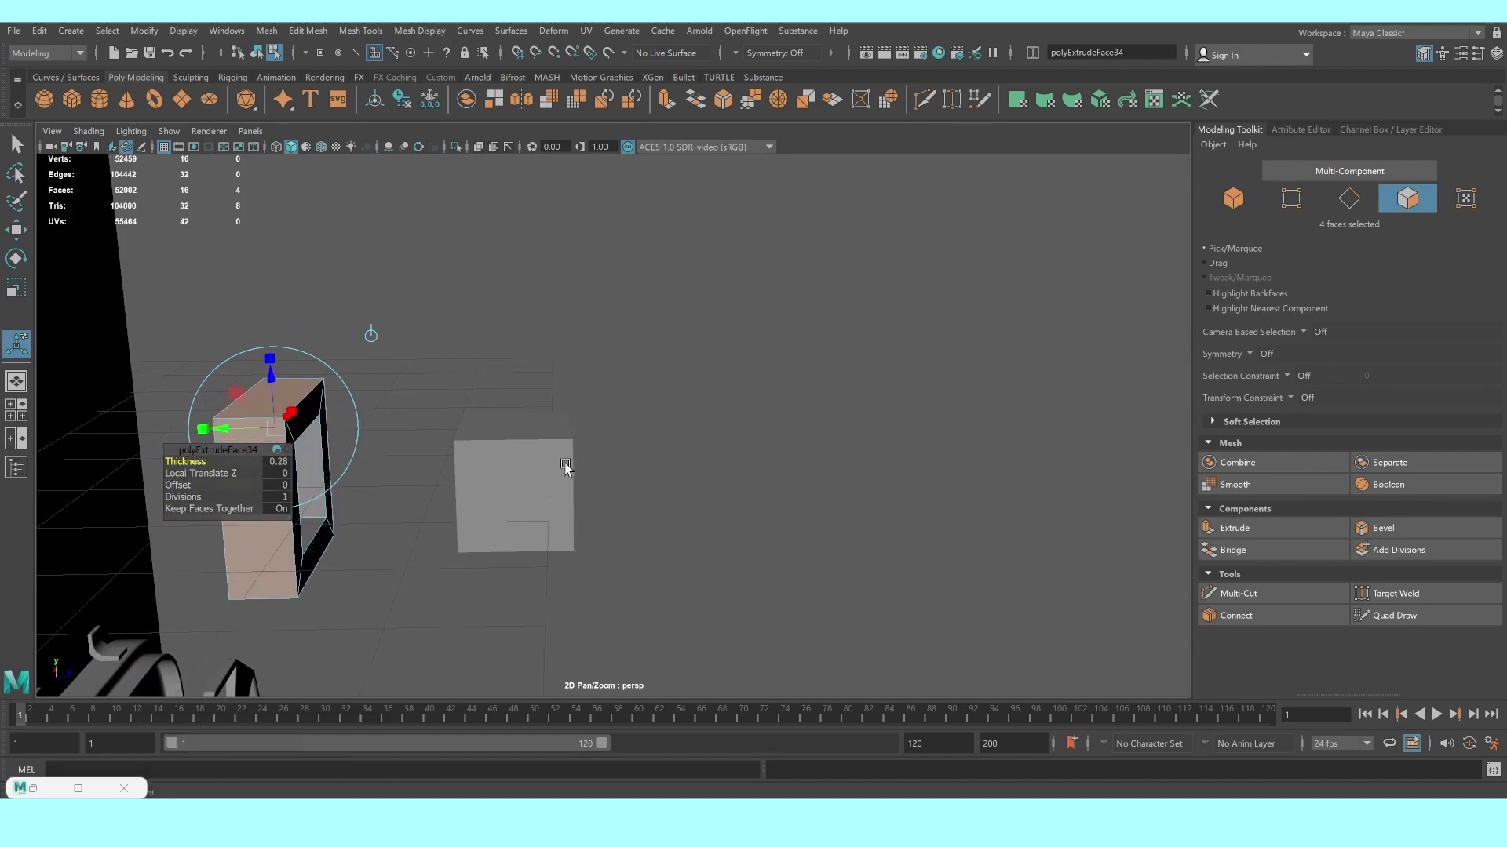
mouse_move(565, 468)
left_mouse_down("alt")
mouse_move(528, 467)
mouse_move(679, 491)
mouse_move(524, 342)
left_mouse_up("alt")
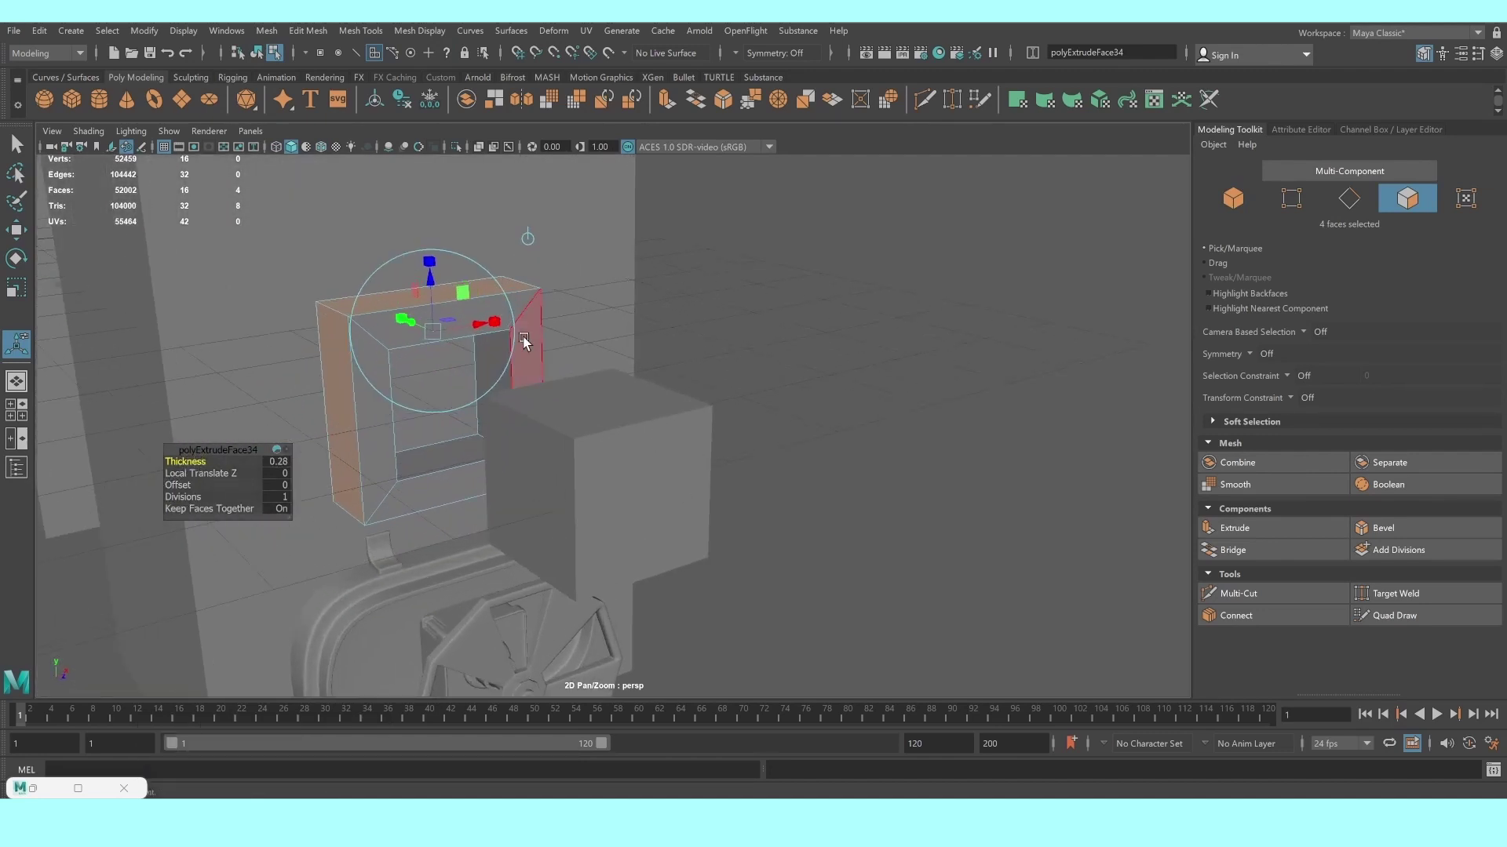
Select the eight-face front ring of the frame and delete it, leaving a hollow rim
right_click_drag(524, 343, 502, 371)
left_click(501, 370)
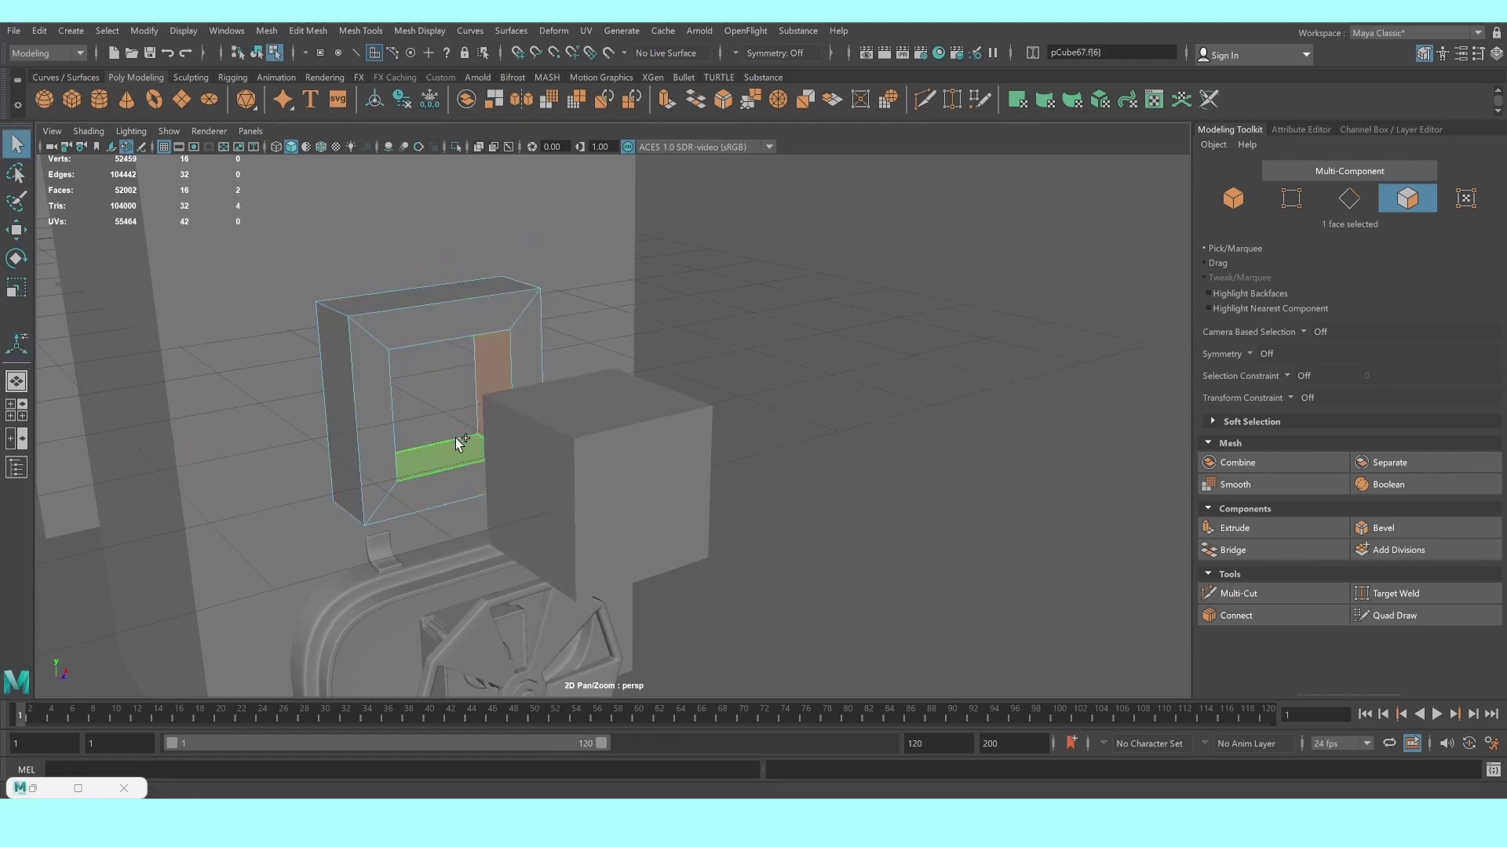
left_click(456, 439, "shift")
mouse_move(455, 438)
left_mouse_down("alt")
mouse_move(437, 396)
mouse_move(435, 408)
left_mouse_up("alt")
left_click(414, 492, "shift")
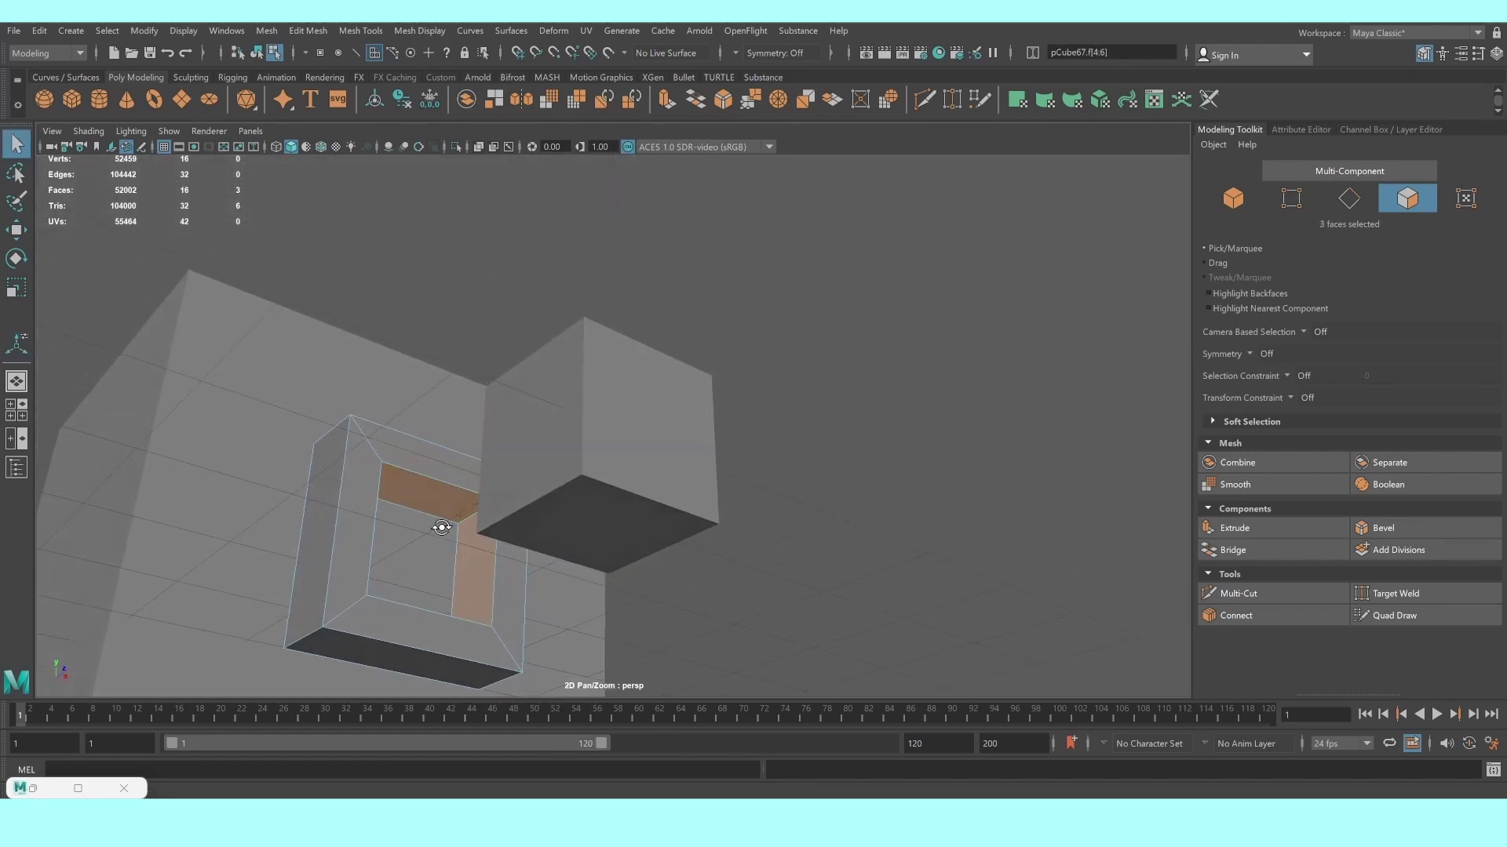
left_click_drag(437, 524, 511, 602, "alt")
left_click(608, 616, "shift")
left_click_drag(390, 616, 543, 628, "alt")
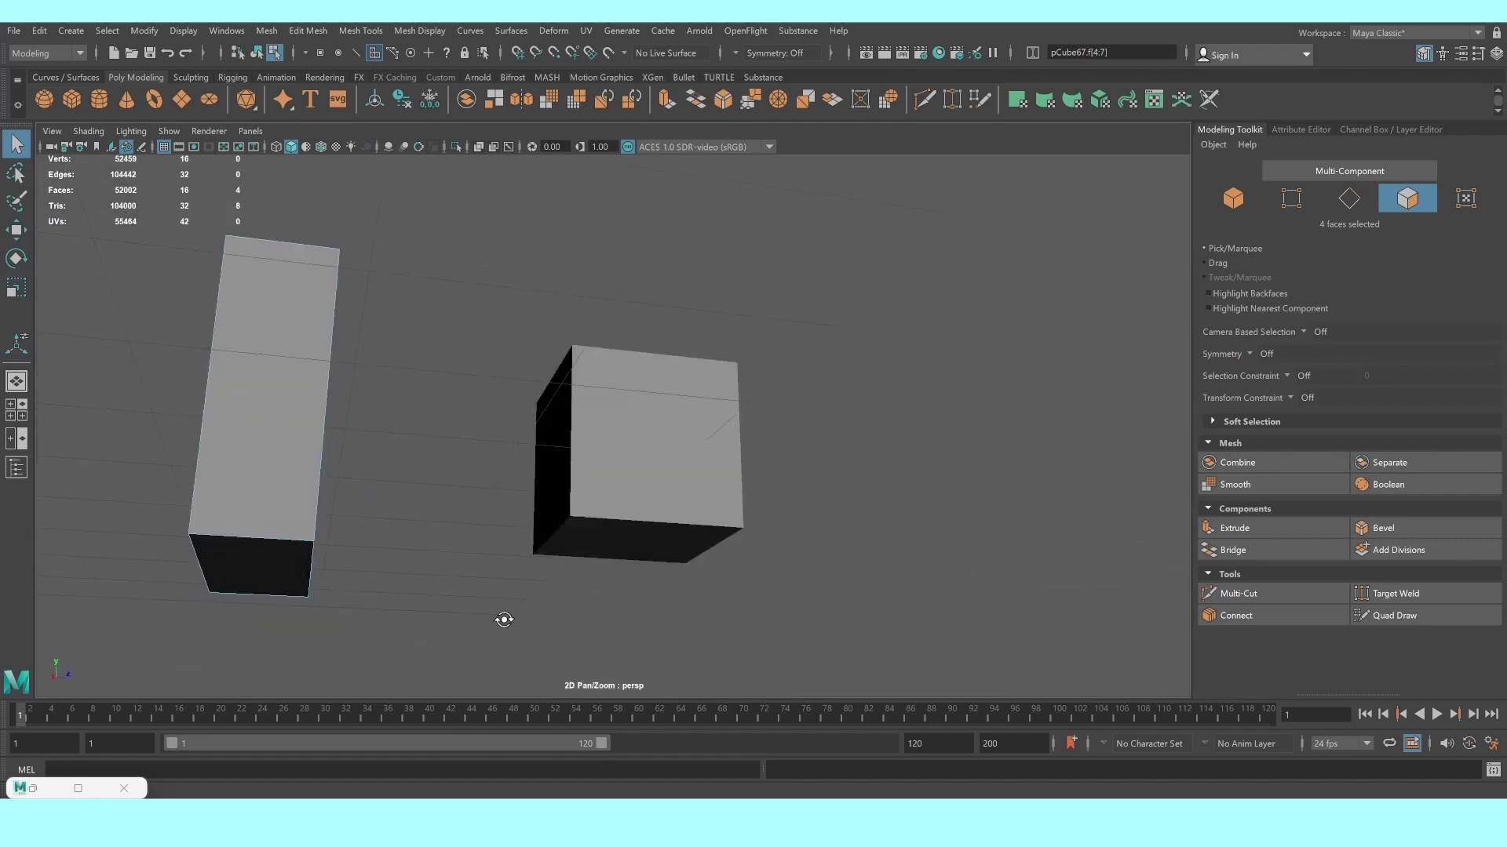
double_click(287, 541, "shift")
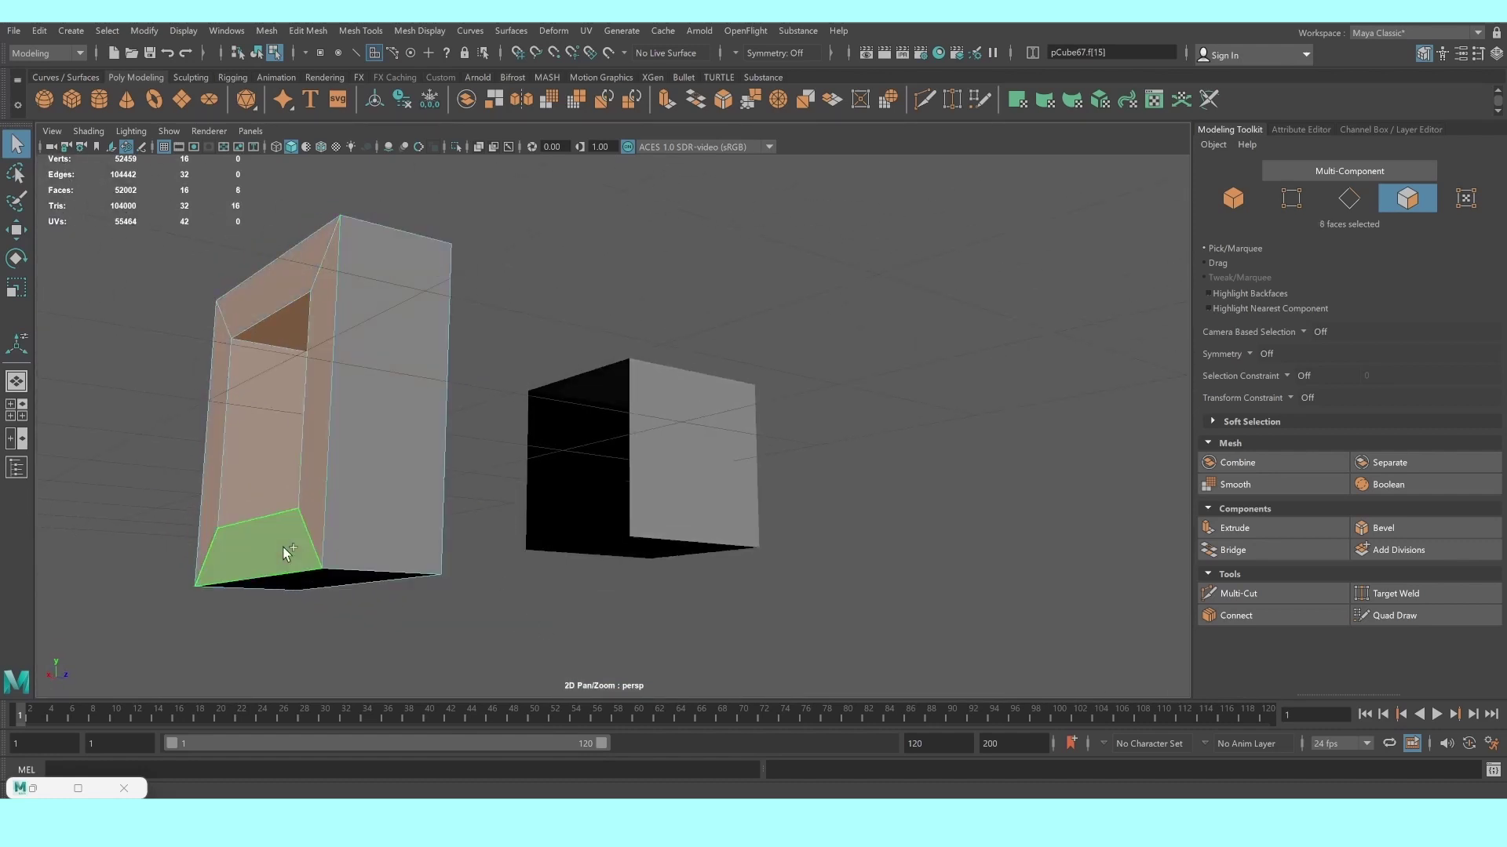
key("Delete")
right_click_drag(437, 419, 471, 396)
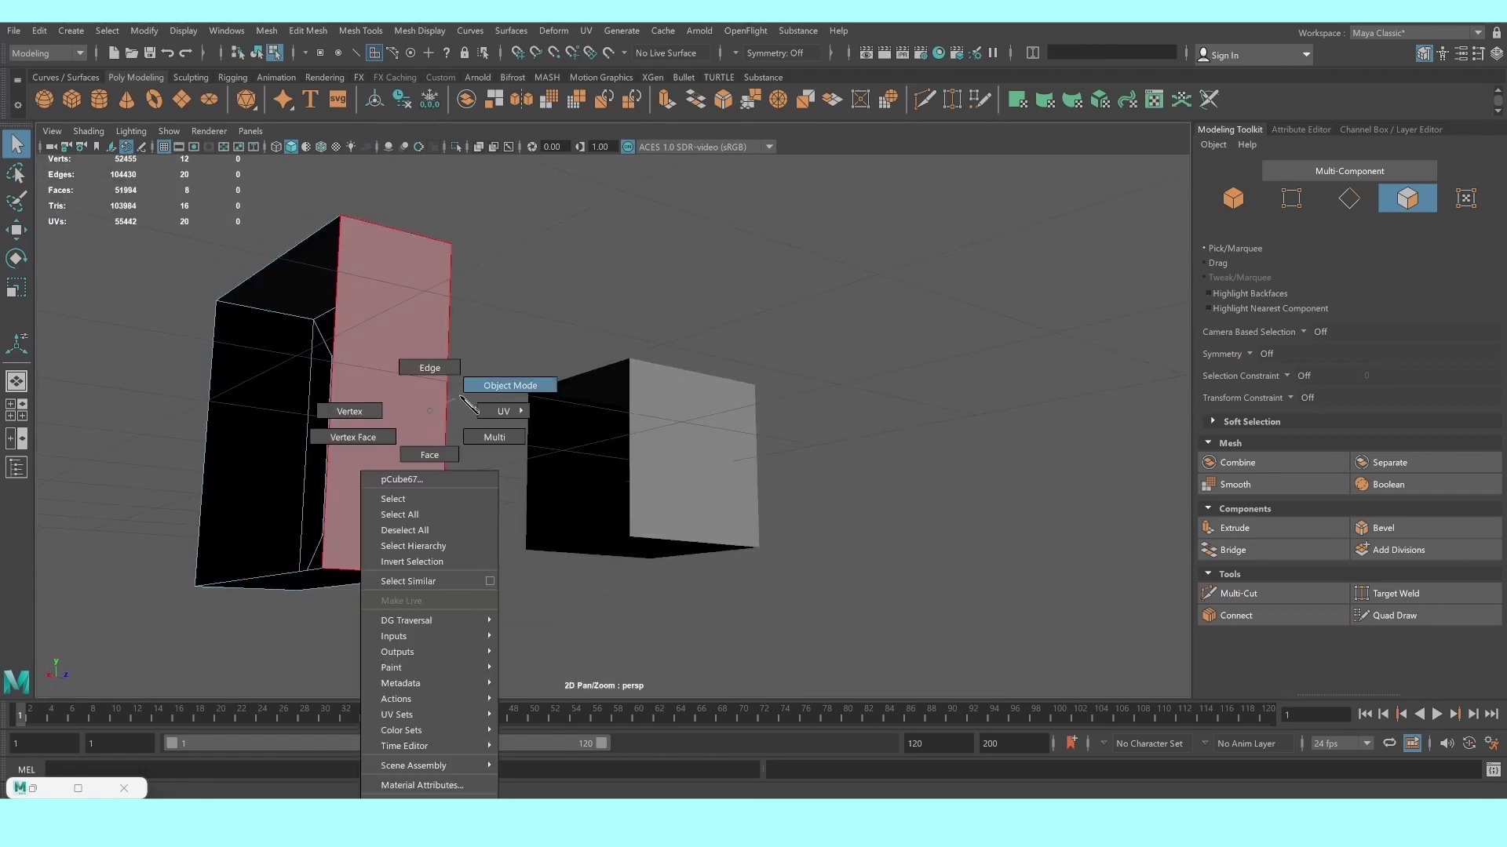
Preview the cube with smoothing and narrow it along X
key("3")
left_click(441, 379)
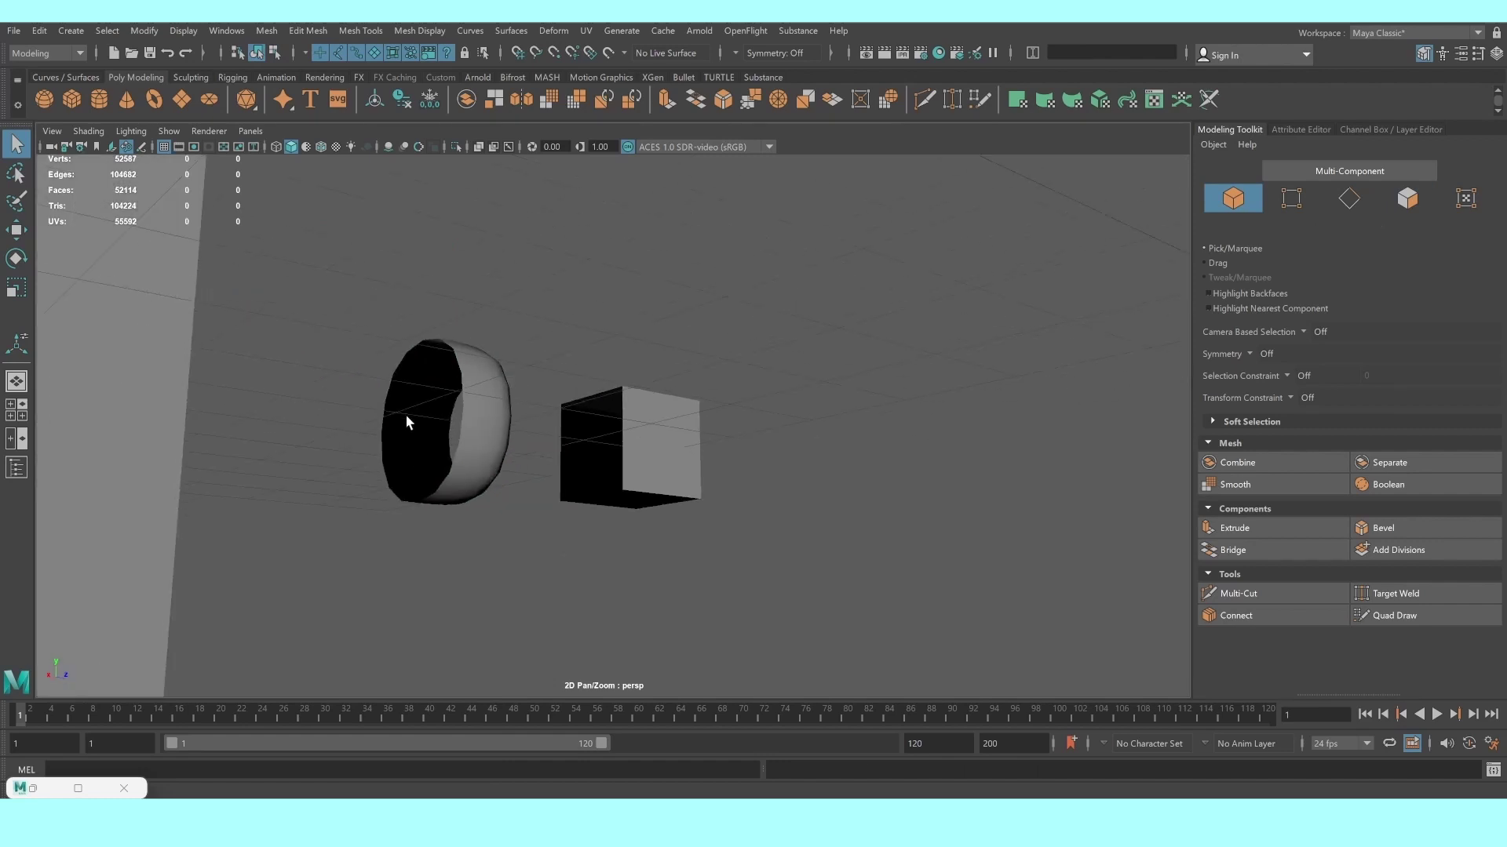
left_click_drag(441, 379, 355, 469, "alt")
left_click_drag(459, 456, 617, 470, "alt")
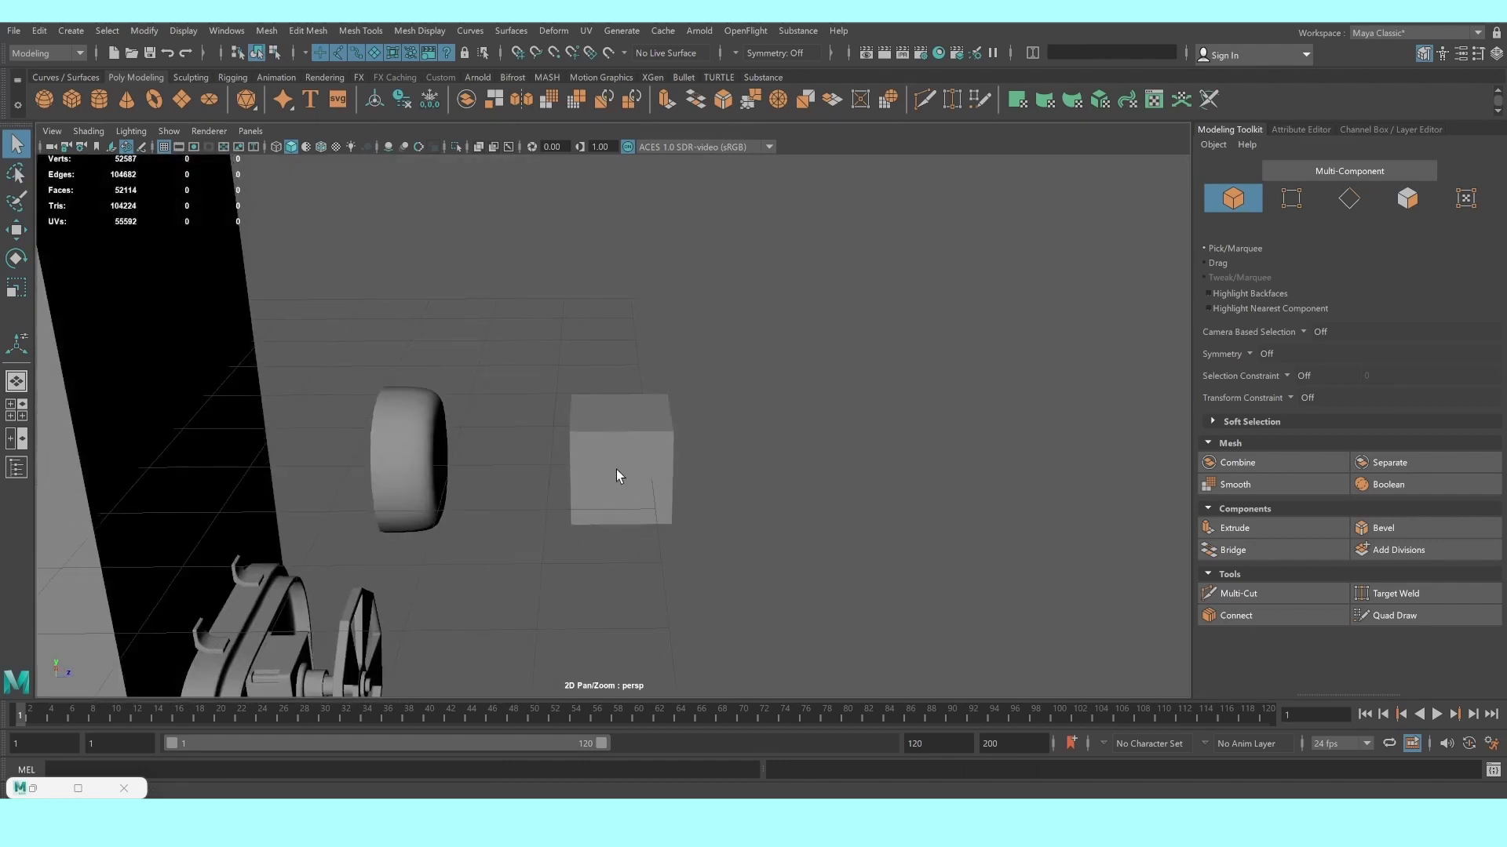
key("3")
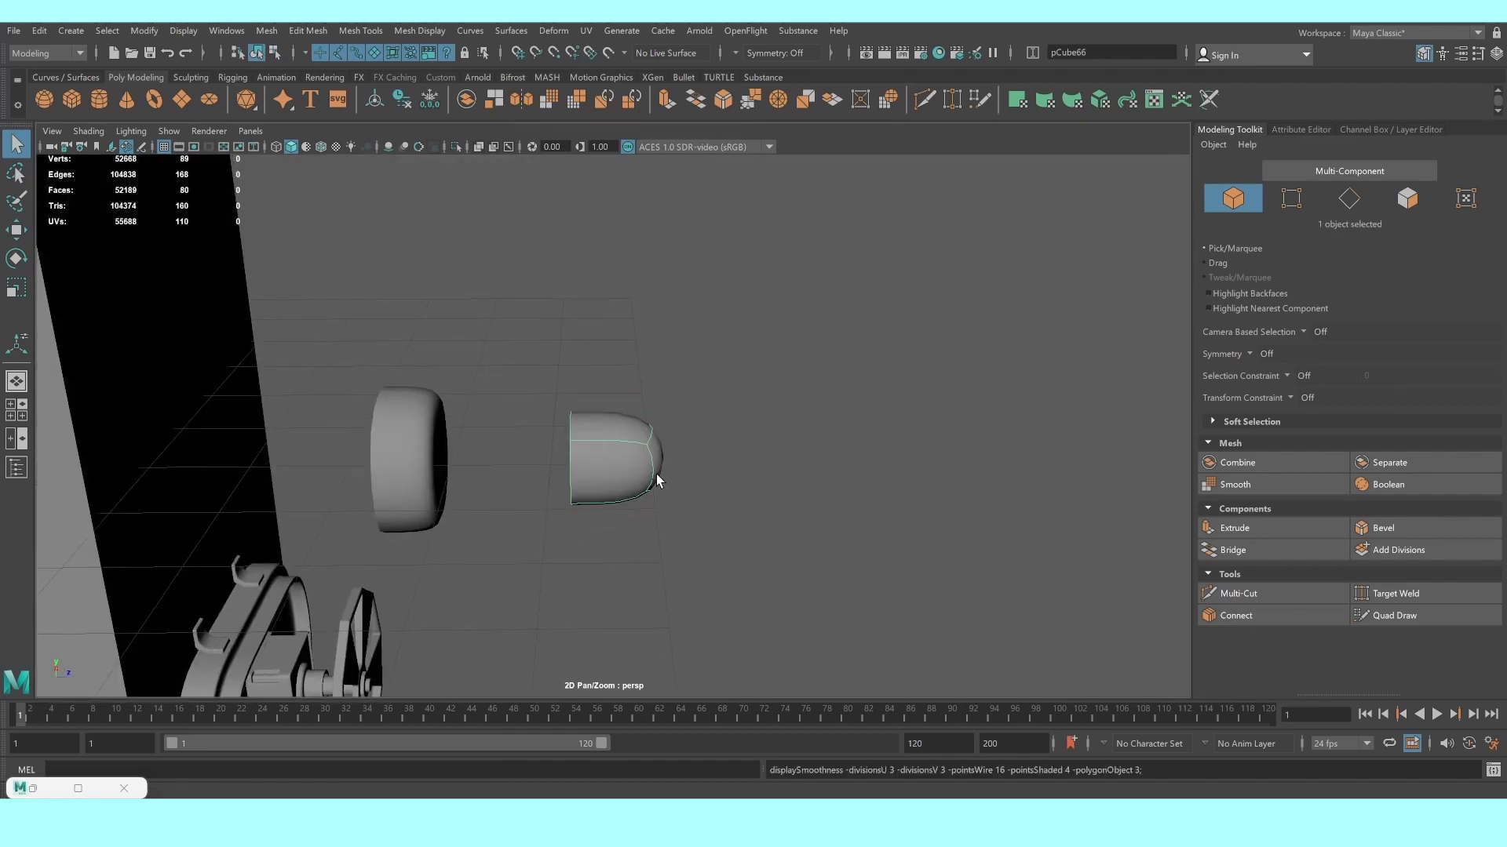
key("r")
mouse_move(690, 456)
left_mouse_down()
mouse_move(427, 460)
mouse_move(605, 448)
mouse_move(649, 460)
mouse_move(474, 410)
mouse_move(989, 589)
left_mouse_up()
key("w")
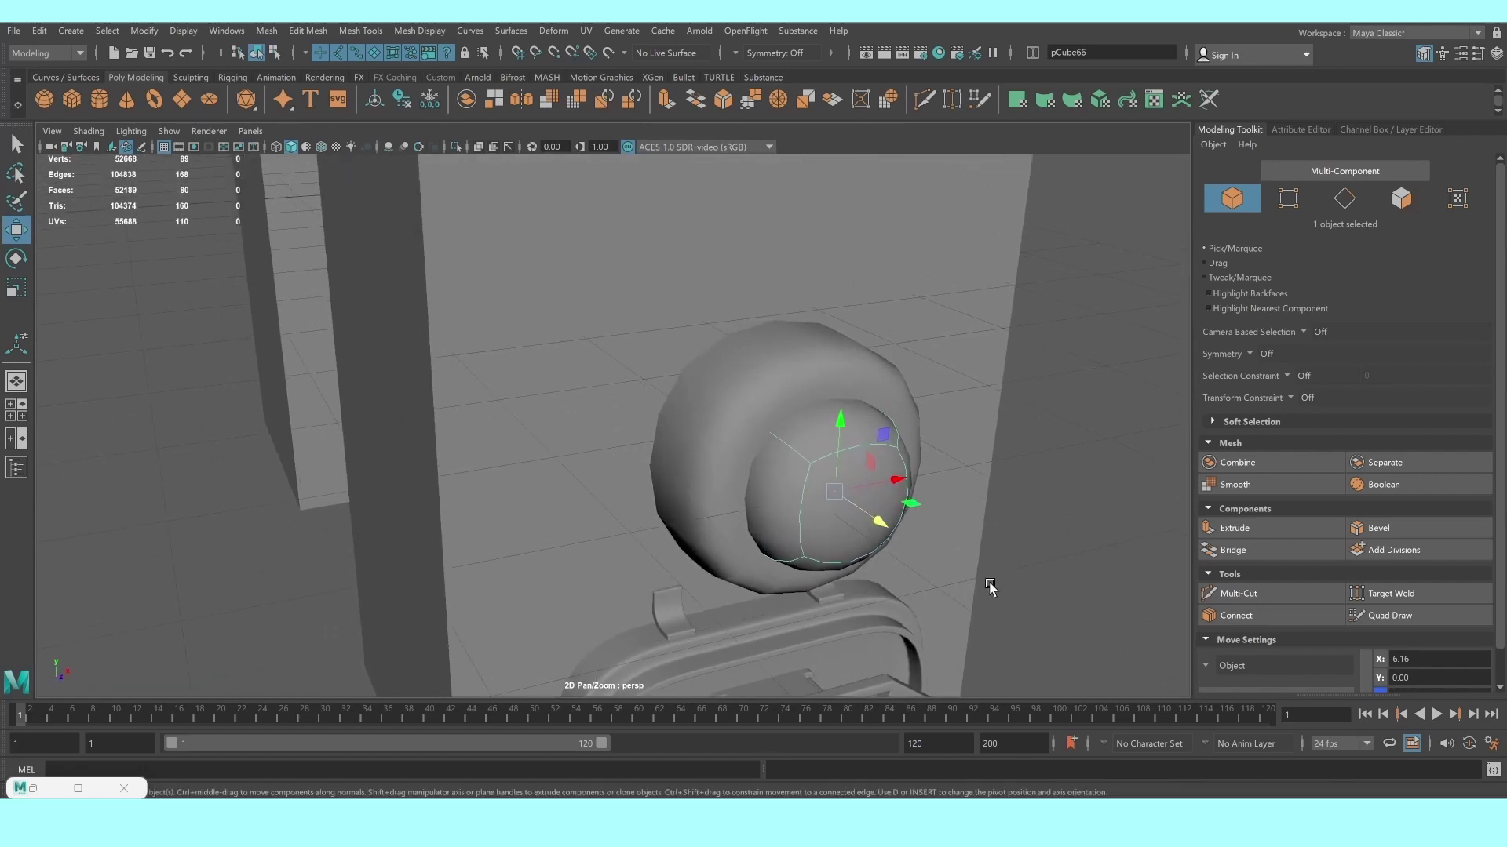
Apply Mesh Smooth to the outer shell and inner sphere, then deselect and inspect the dome
left_click(784, 405)
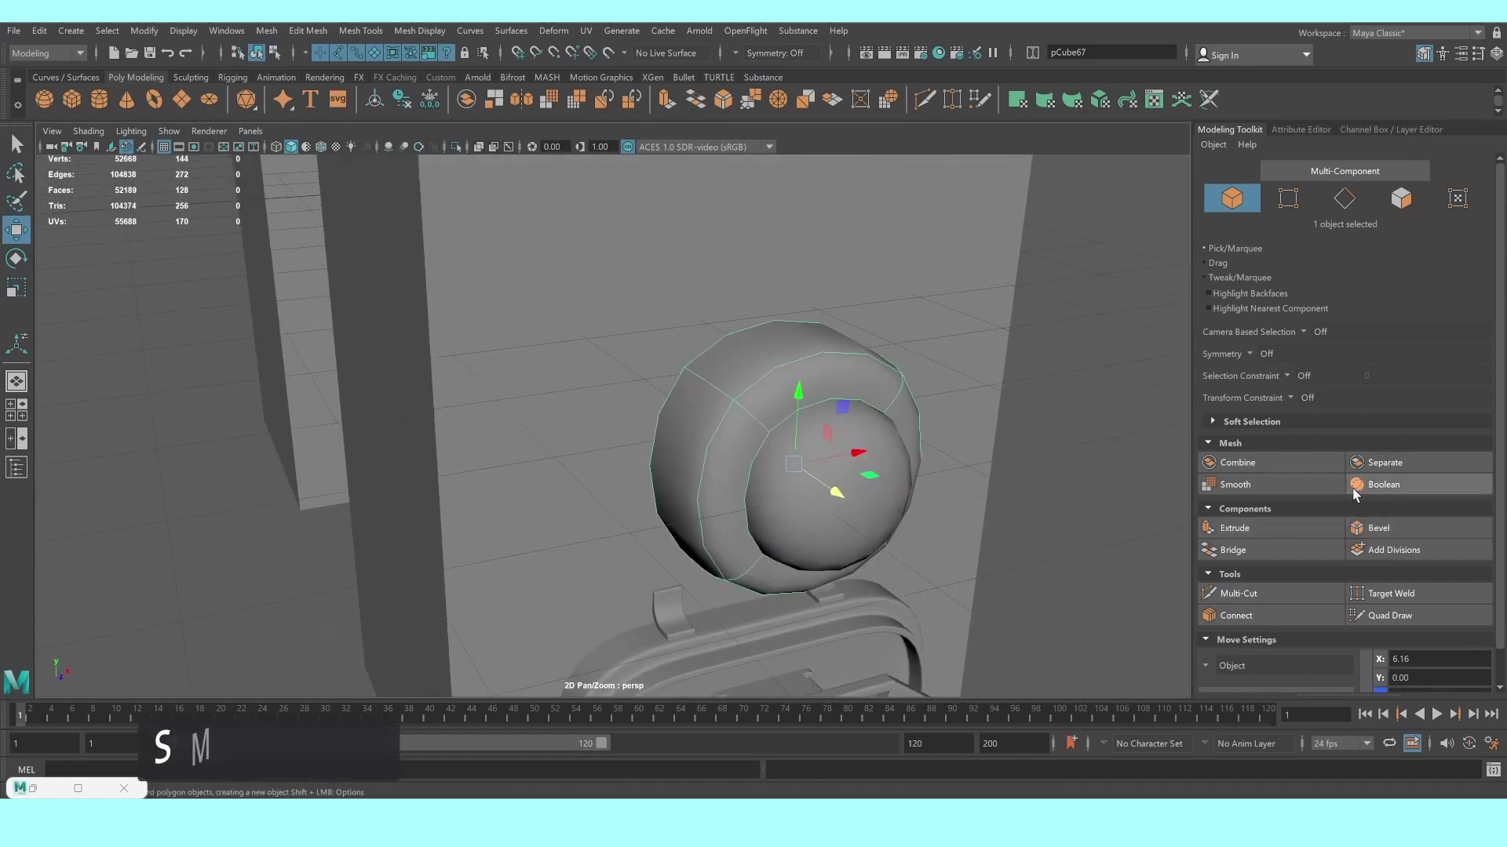
left_click(1287, 485)
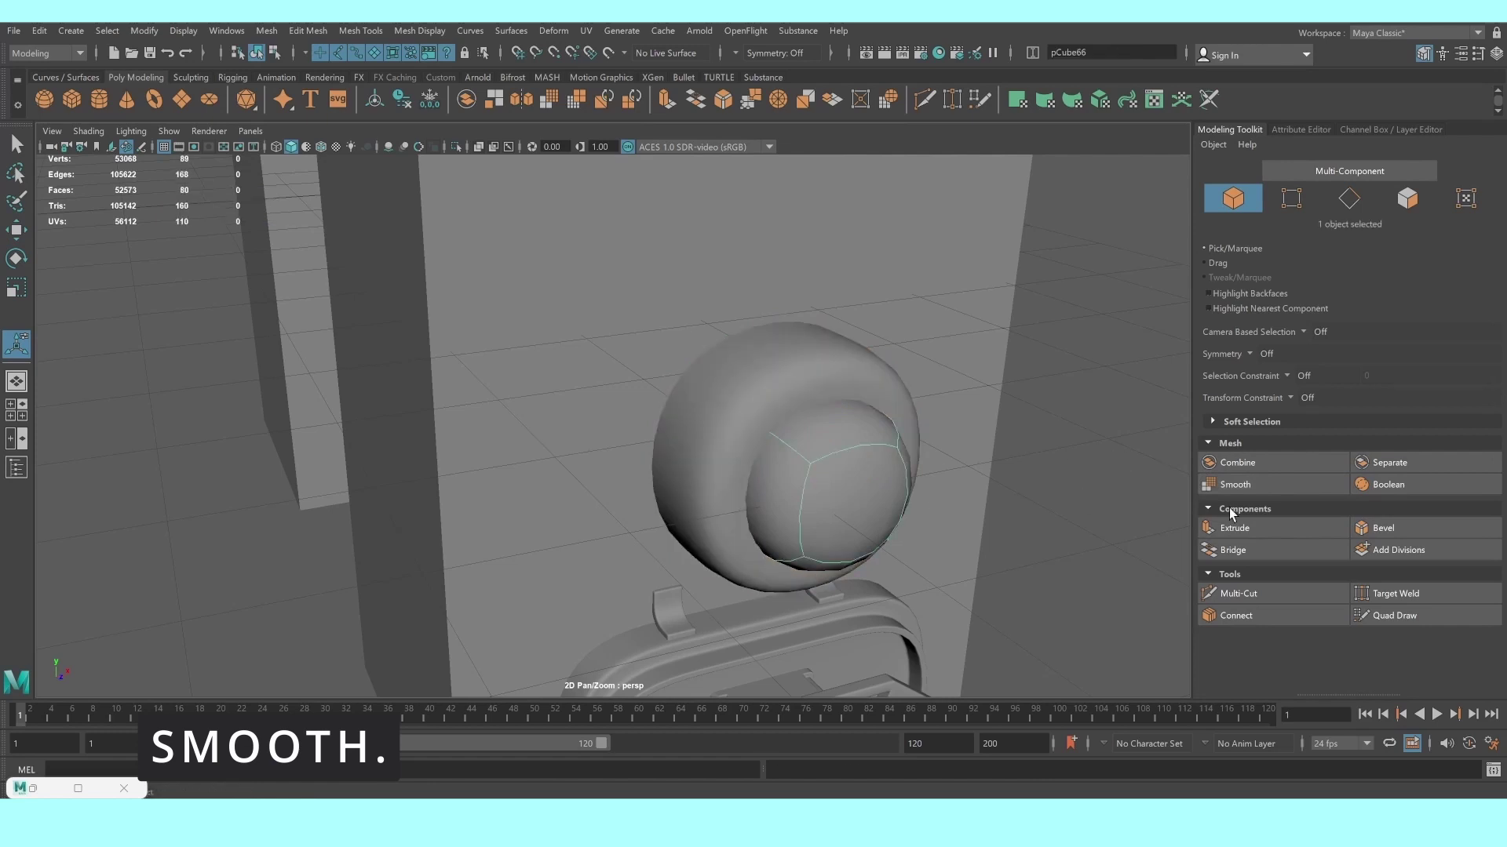
left_click(1264, 484)
left_click(1043, 468)
scroll(1044, 467, "down", 3)
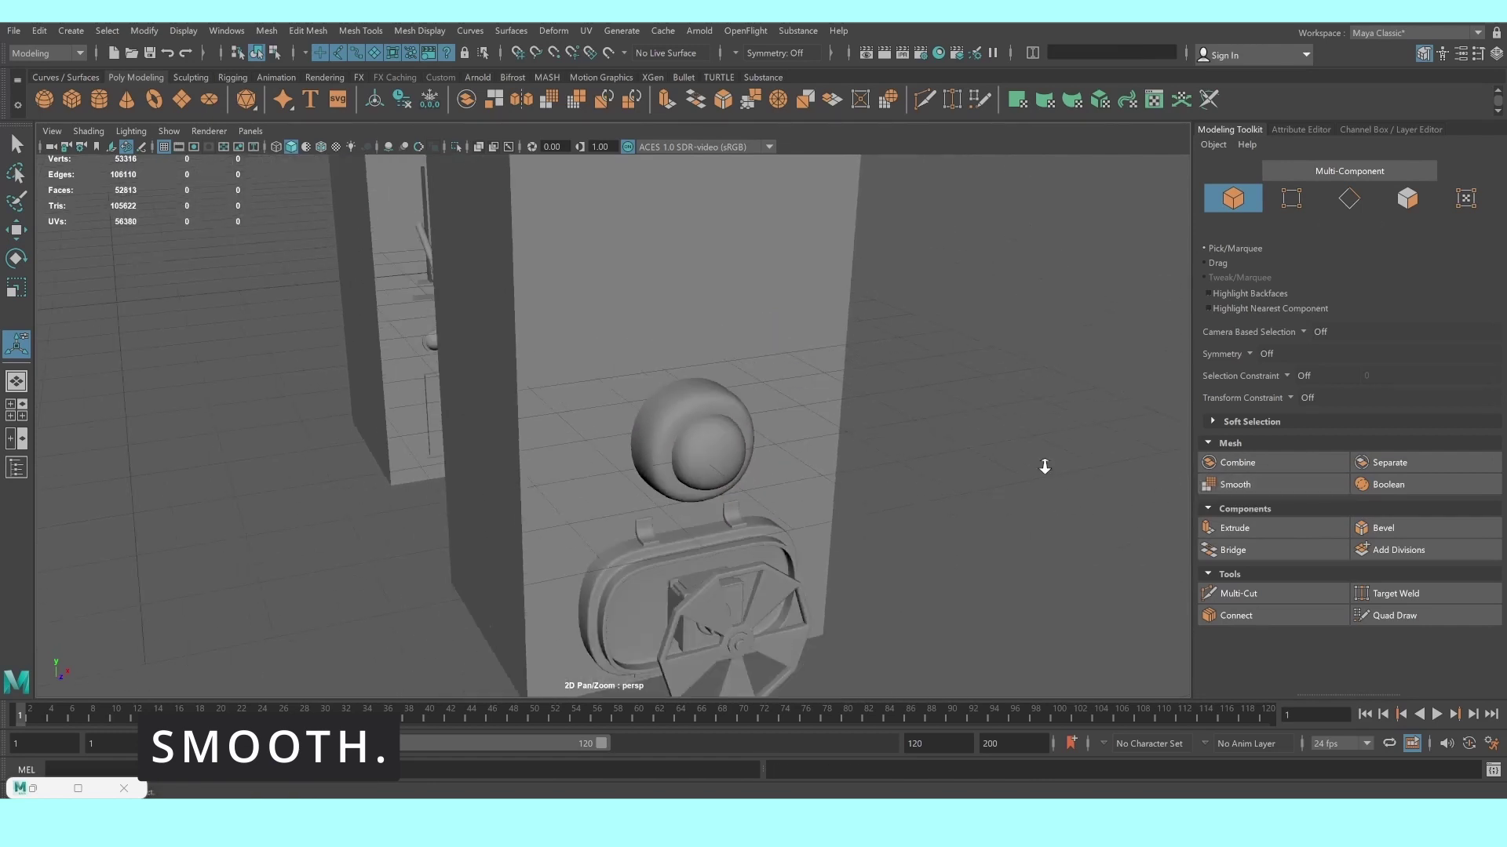
scroll(1044, 468, "down", 3)
mouse_move(1044, 468)
left_mouse_down("alt")
mouse_move(791, 511)
mouse_move(675, 504)
mouse_move(565, 431)
left_mouse_up("alt")
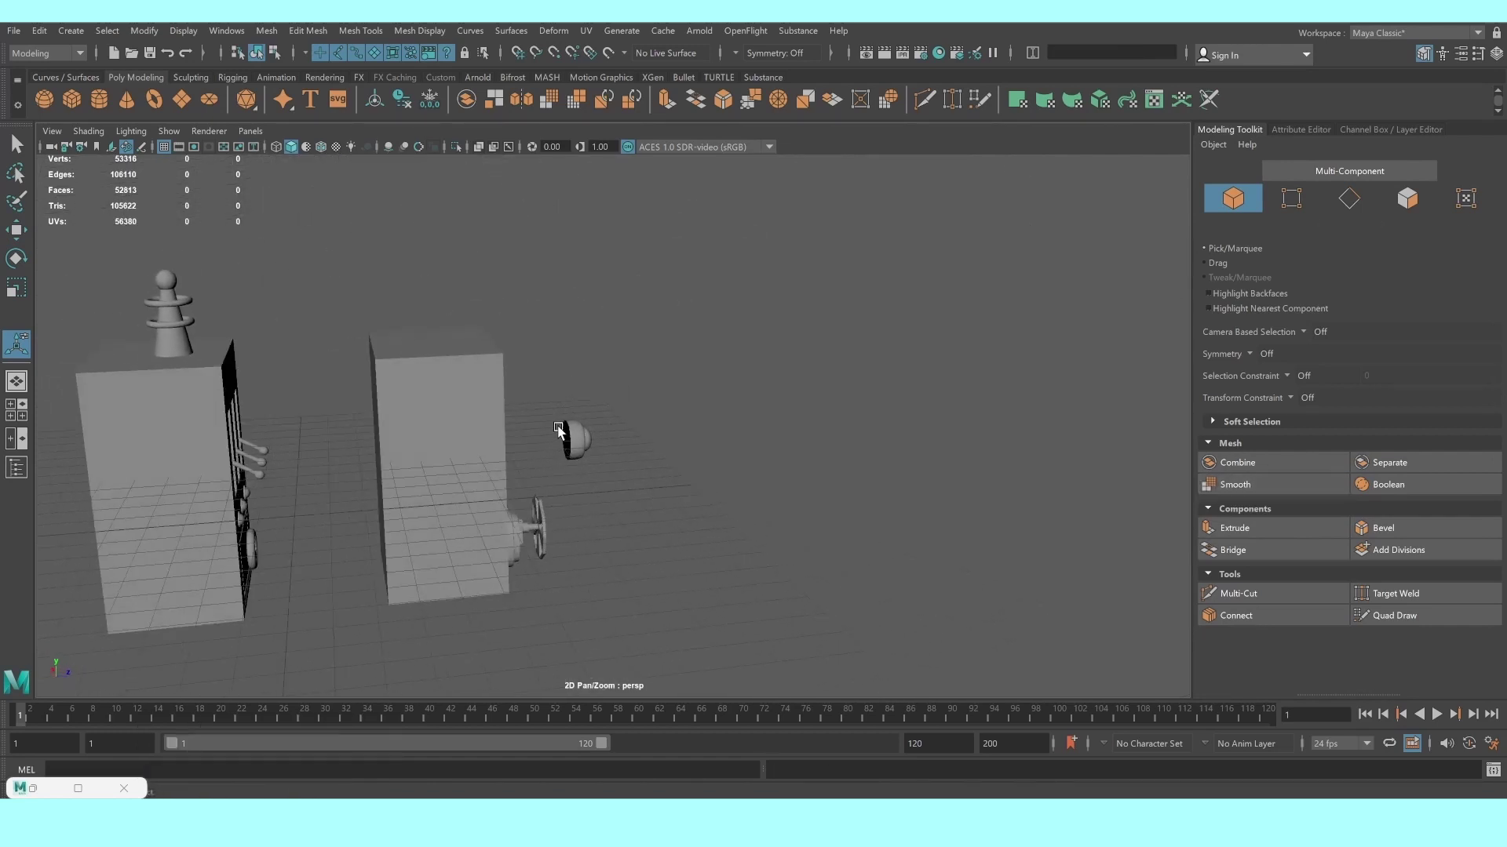
scroll(549, 411, "up", 5)
scroll(502, 412, "up", 2)
Shrink the dome sphere and move it to the right along X
left_click(515, 432)
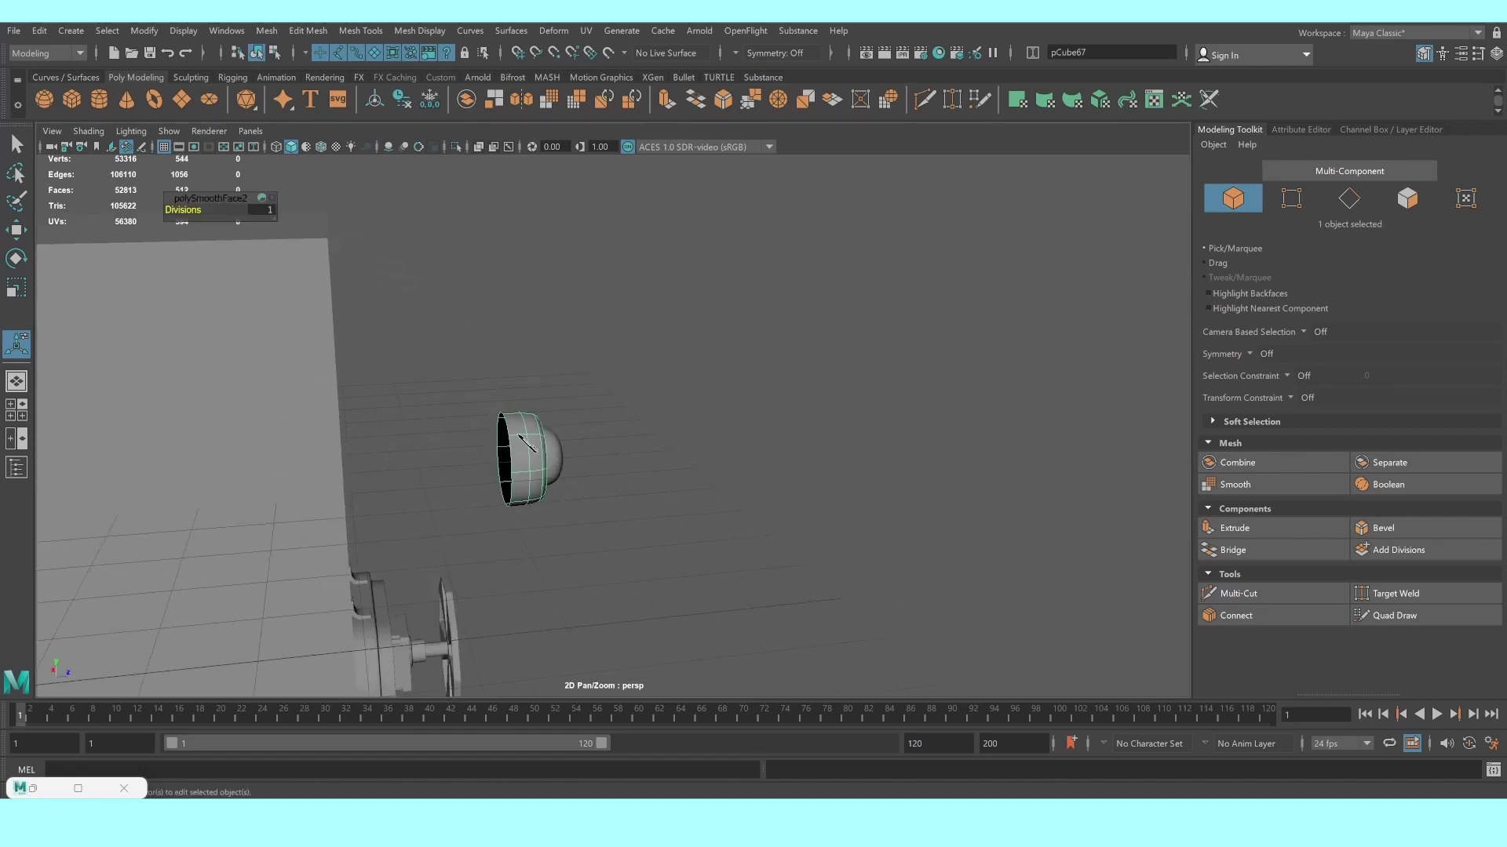
mouse_move(516, 413)
right_mouse_down()
mouse_move(466, 421)
mouse_move(553, 430)
right_mouse_up()
key("r")
mouse_move(559, 468)
left_mouse_down()
mouse_move(545, 469)
mouse_move(670, 457)
left_mouse_up()
key("w")
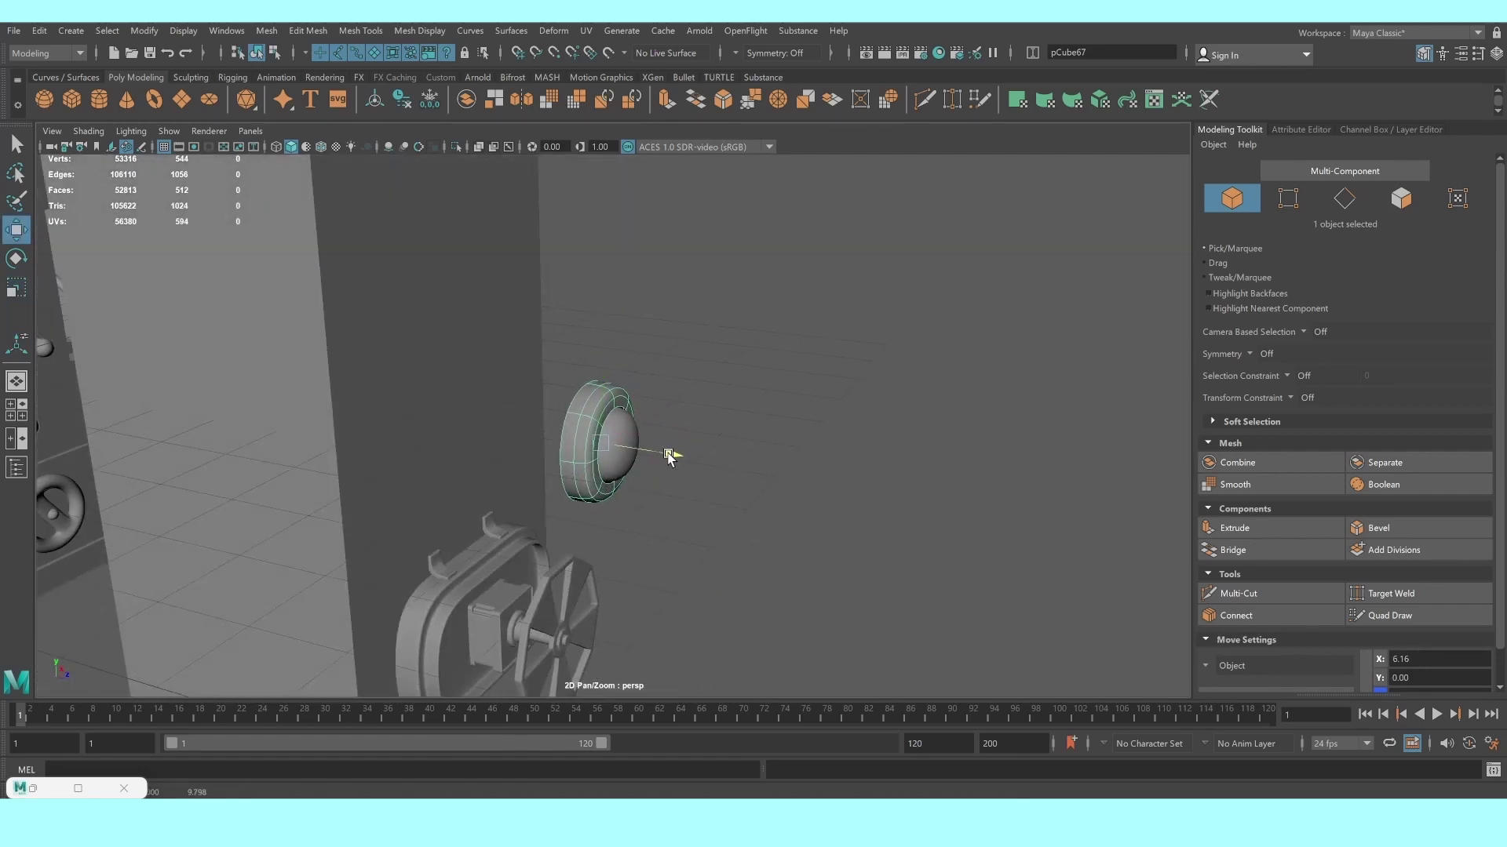
left_click_drag(666, 457, 582, 454, "alt")
key("r")
Group the dome and its shell as group8, center the pivot, and shift it along X
left_click(799, 459)
mouse_move(799, 459)
left_mouse_down("alt")
mouse_move(686, 454)
mouse_move(622, 471)
mouse_move(573, 428)
left_mouse_up("alt")
left_click_drag(642, 509, 642, 508)
left_click_drag(642, 508, 616, 475, "alt")
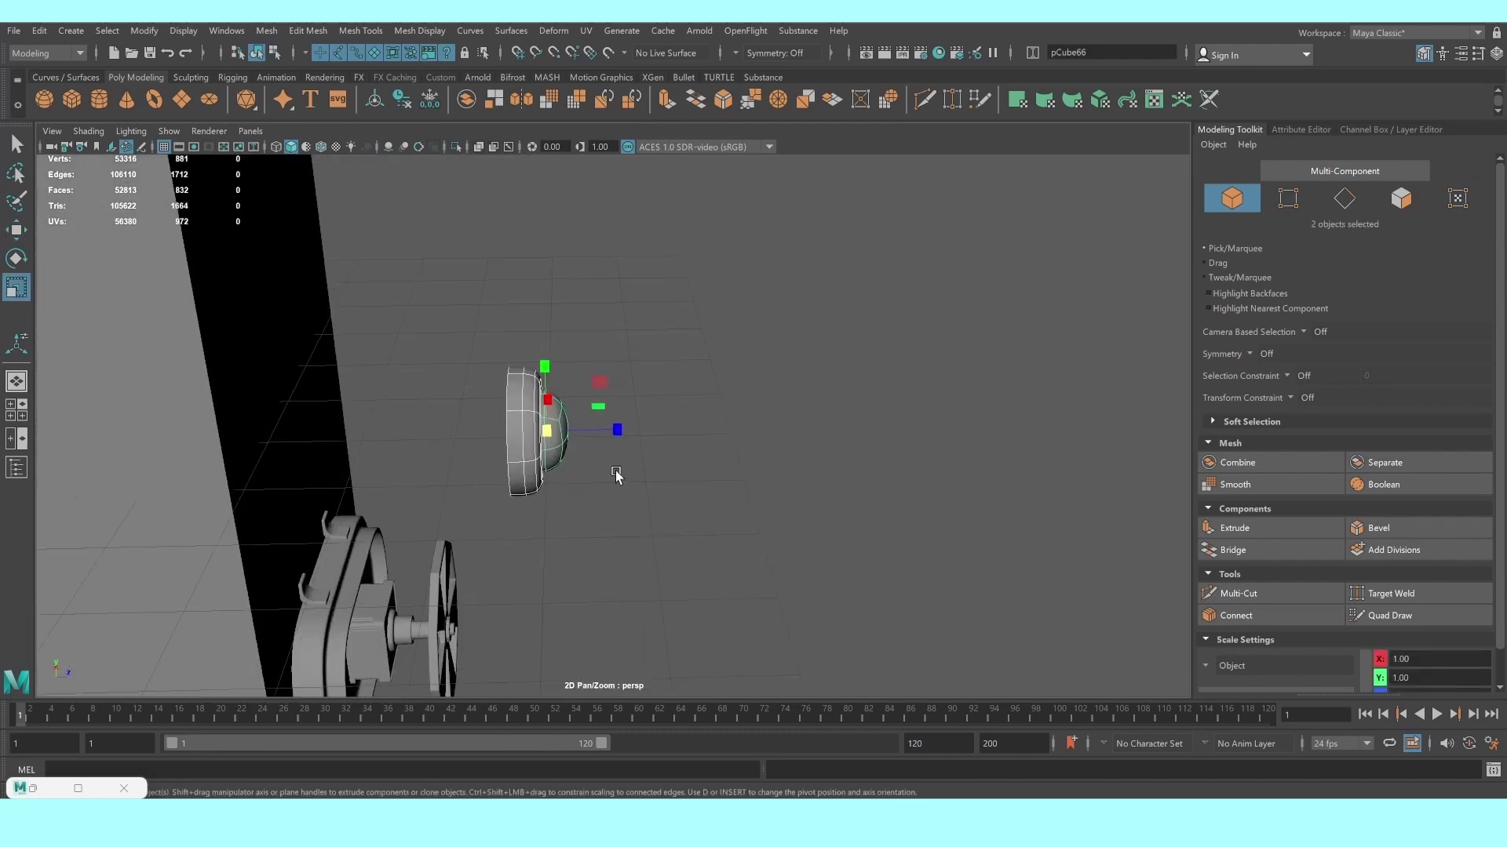
scroll(582, 454, "up", 5)
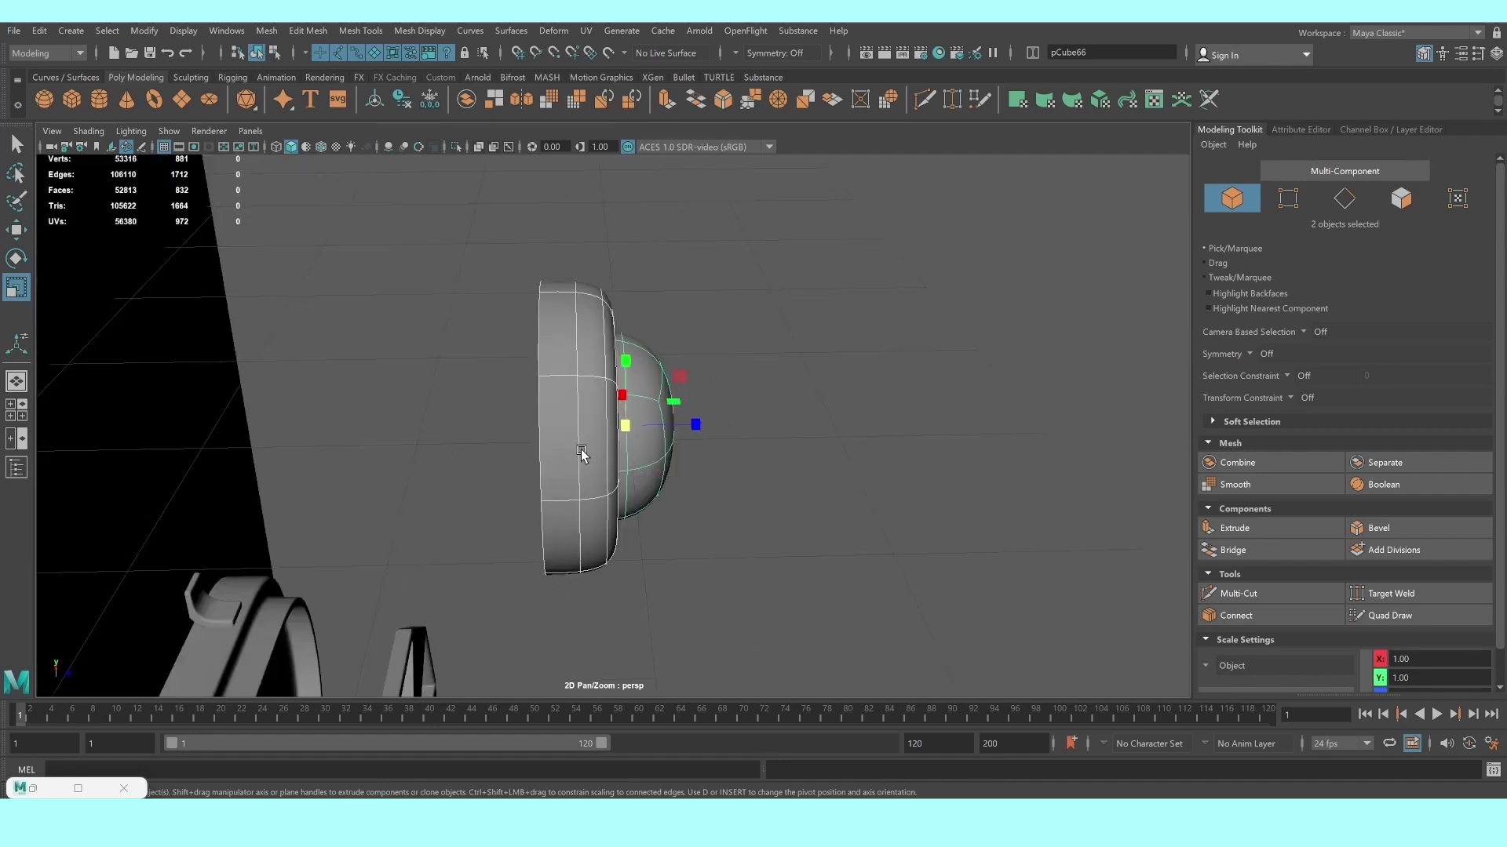
left_click(582, 455)
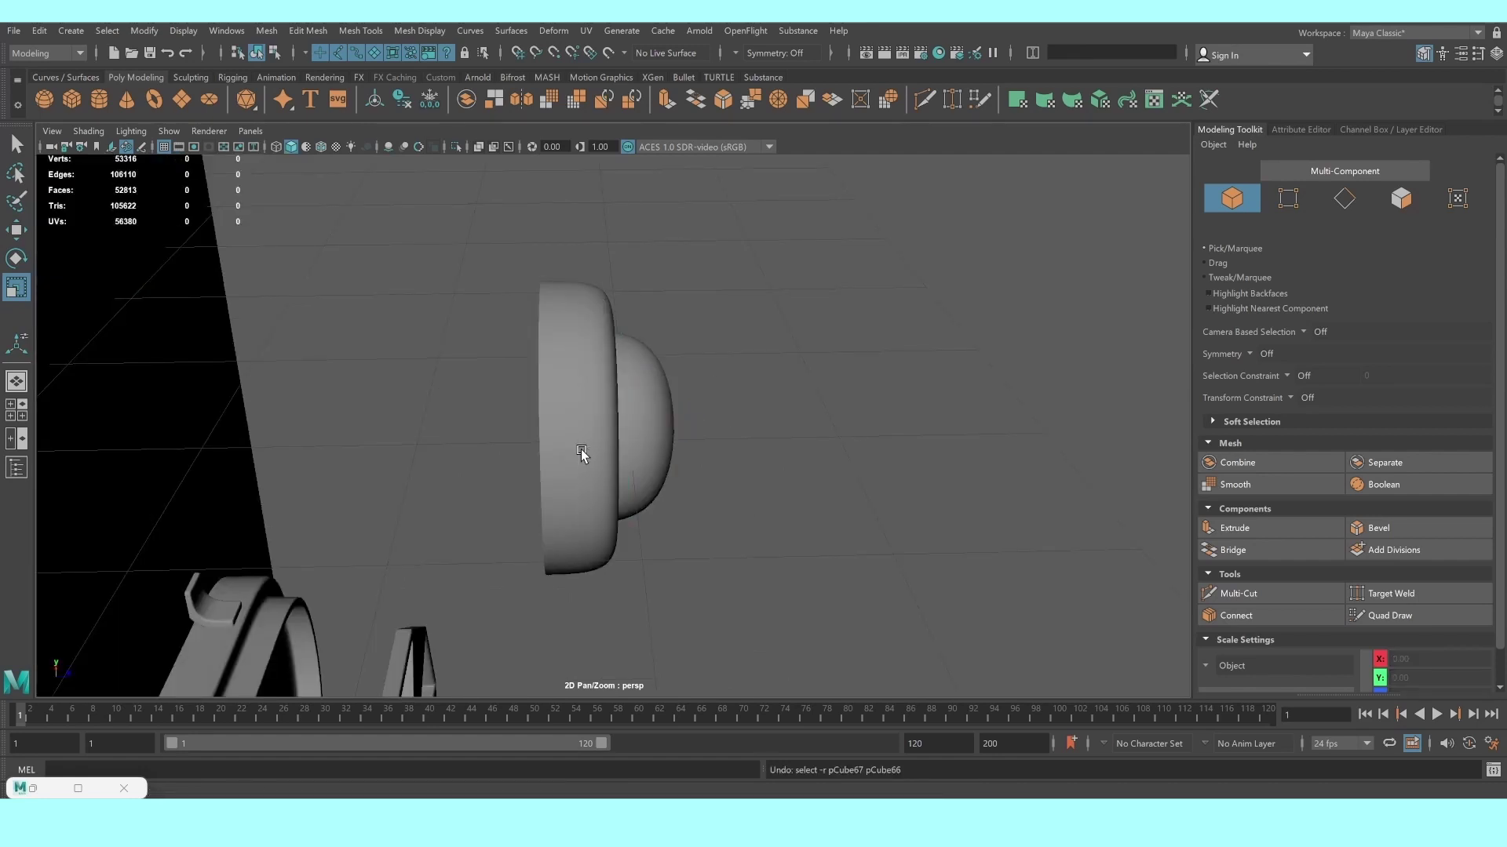
left_click_drag(485, 224, 714, 582)
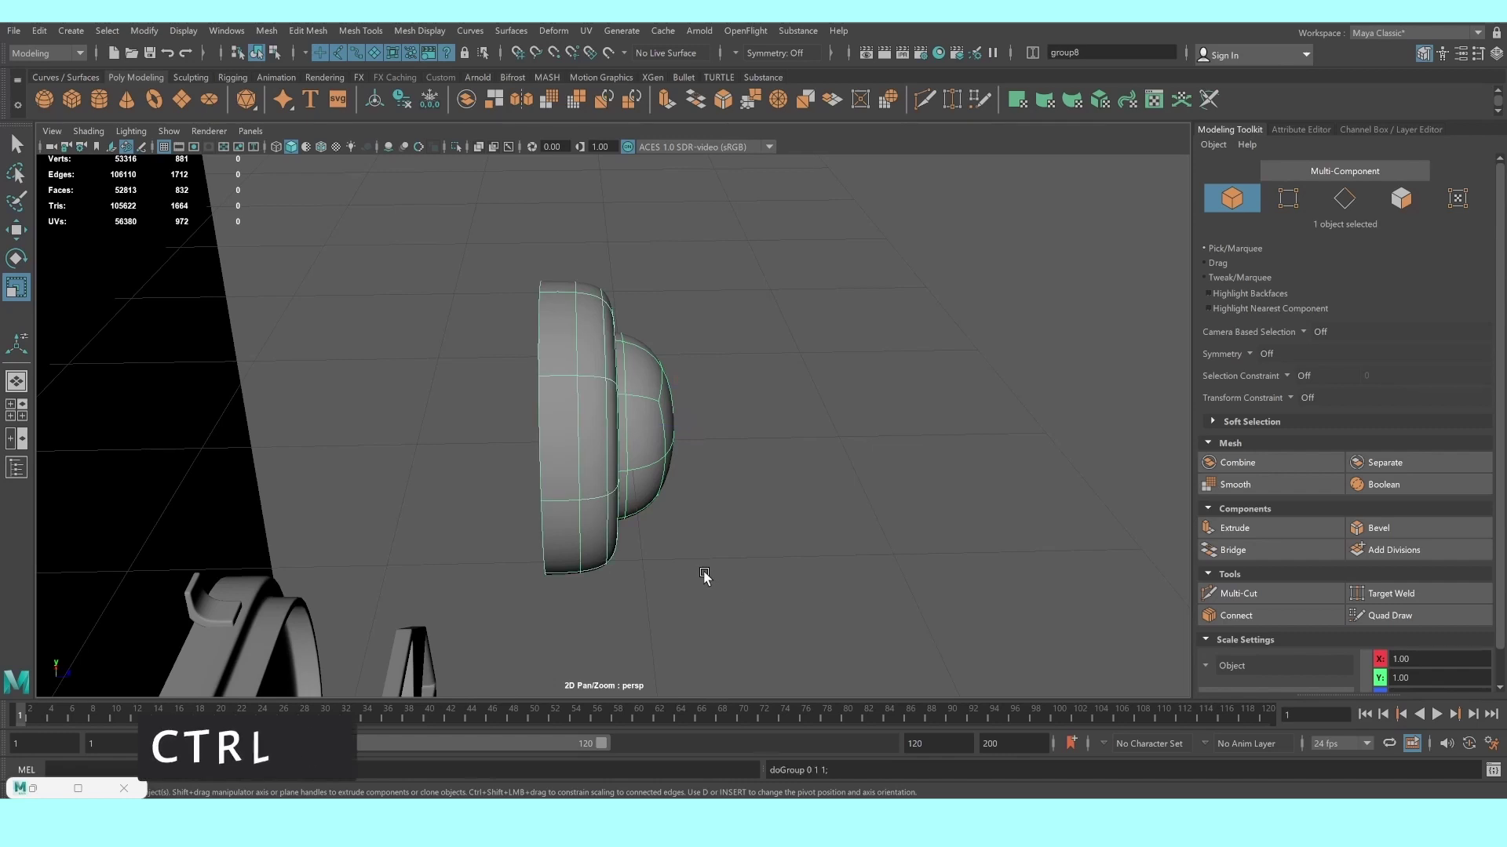
key("ctrl+g")
left_click(373, 105)
scroll(716, 471, "down", 3)
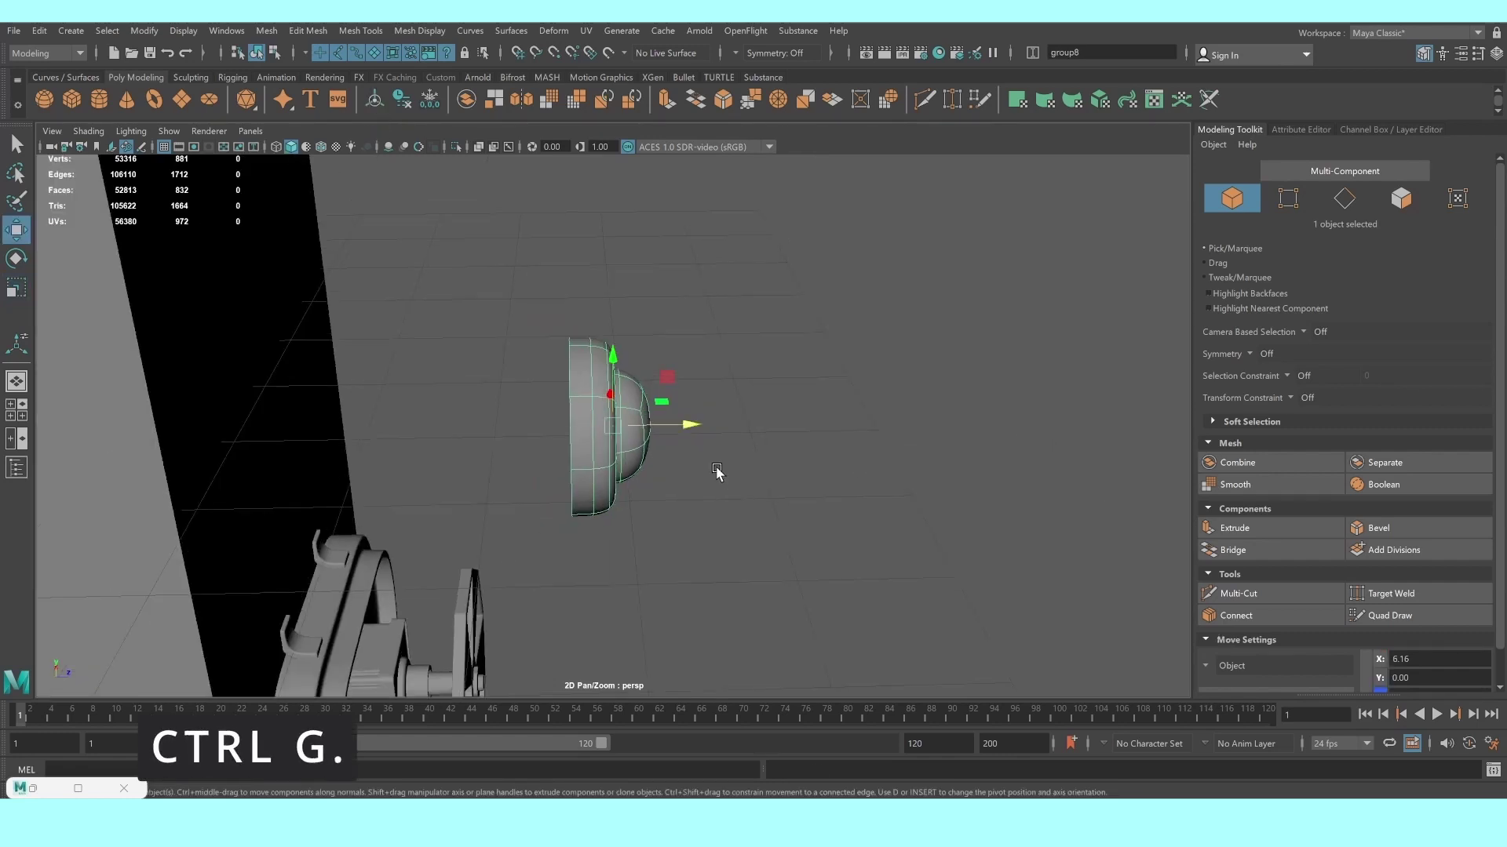
left_click_drag(685, 427, 364, 421)
In the front view, place the button group on the box front and scale it down
key("space")
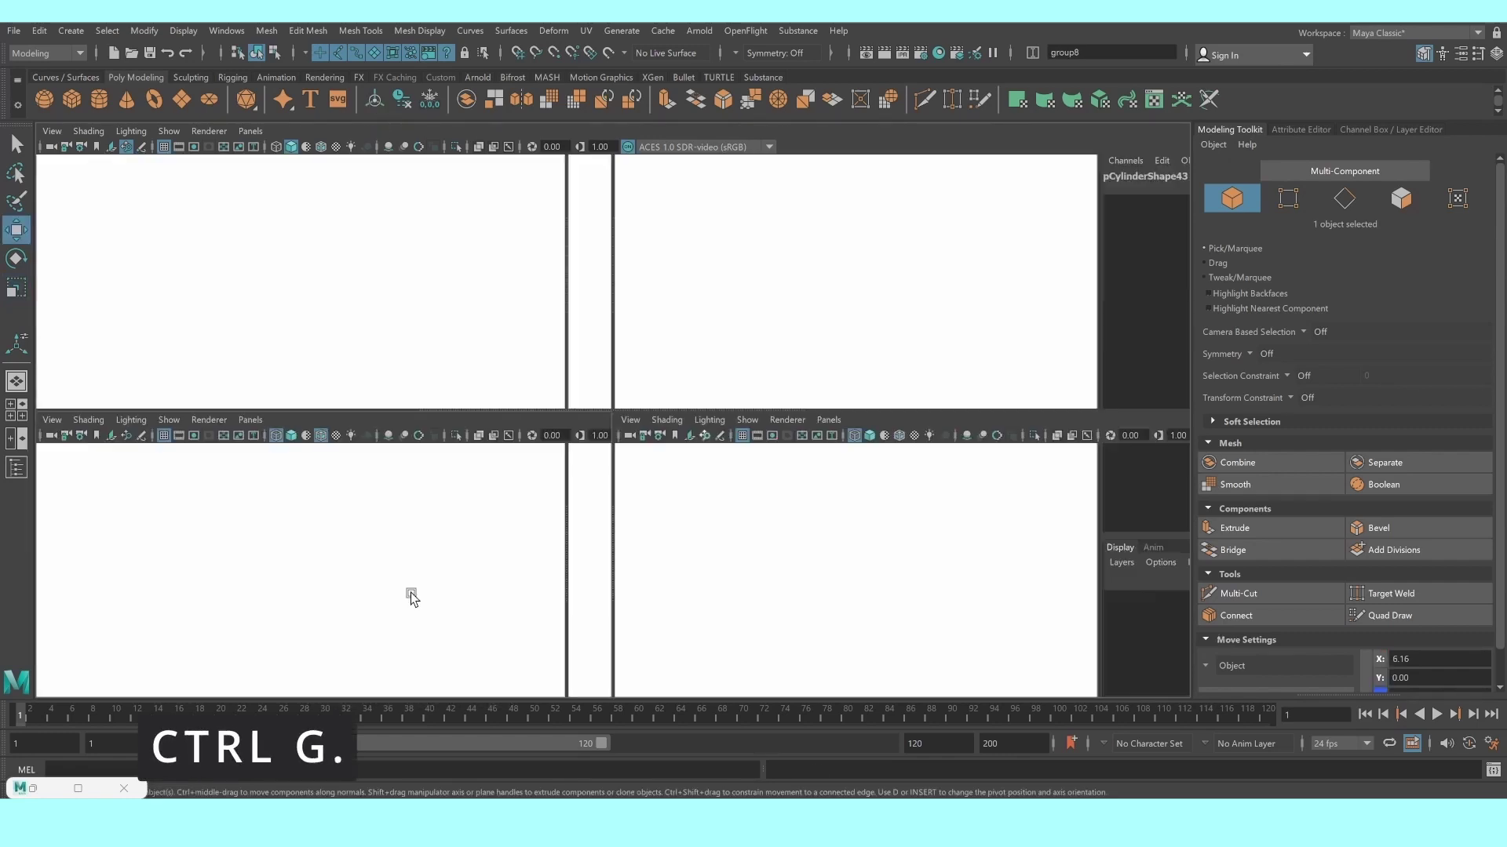
key("space")
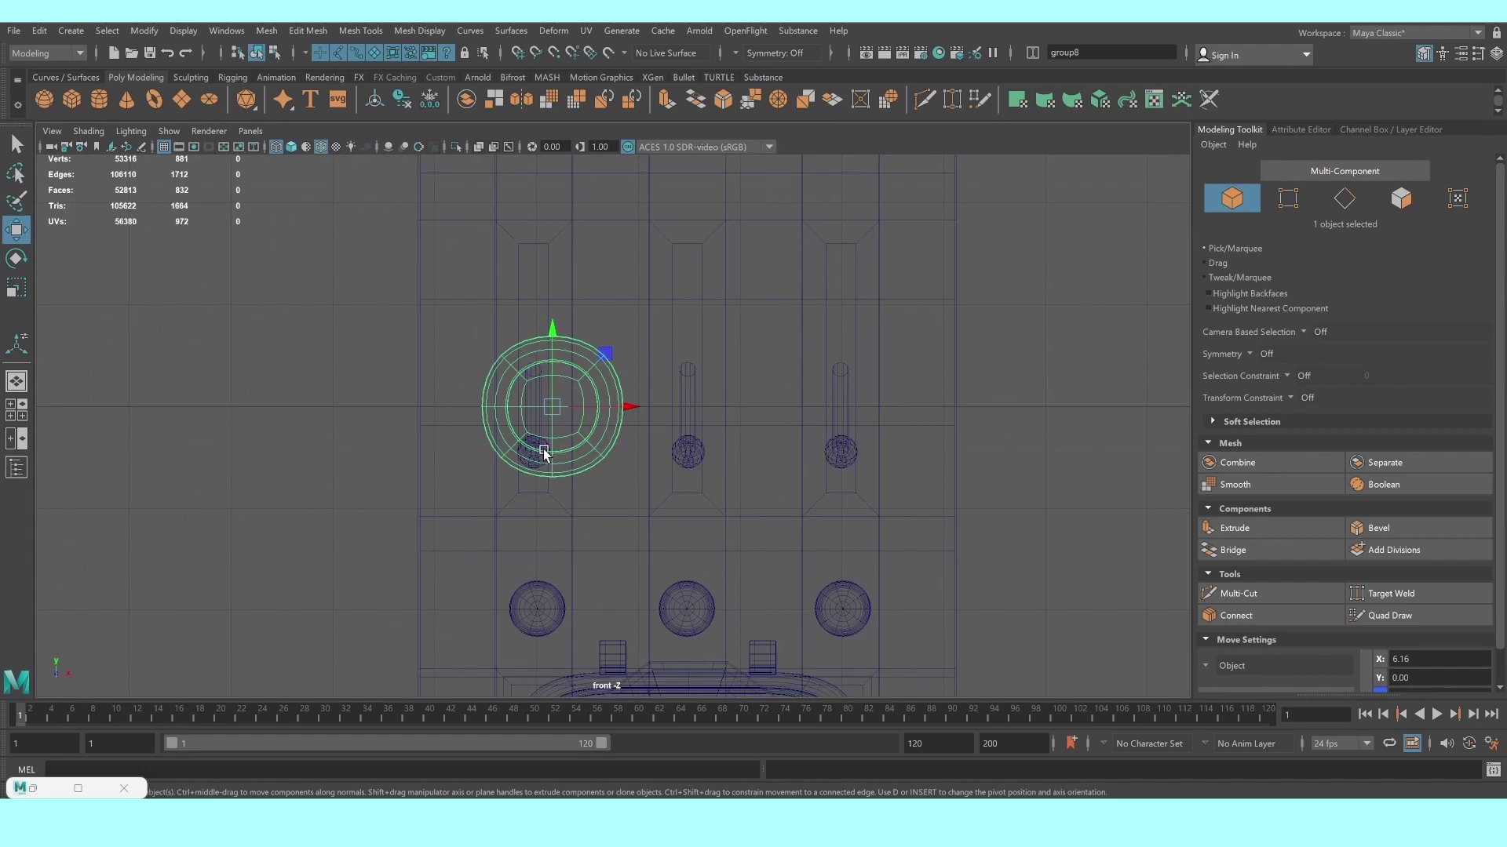
middle_click_drag(543, 453, 534, 353, "alt")
left_click_drag(533, 233, 539, 436)
mouse_move(597, 507)
left_mouse_down()
mouse_move(490, 449)
mouse_move(511, 423)
left_mouse_up()
key("r")
key("w")
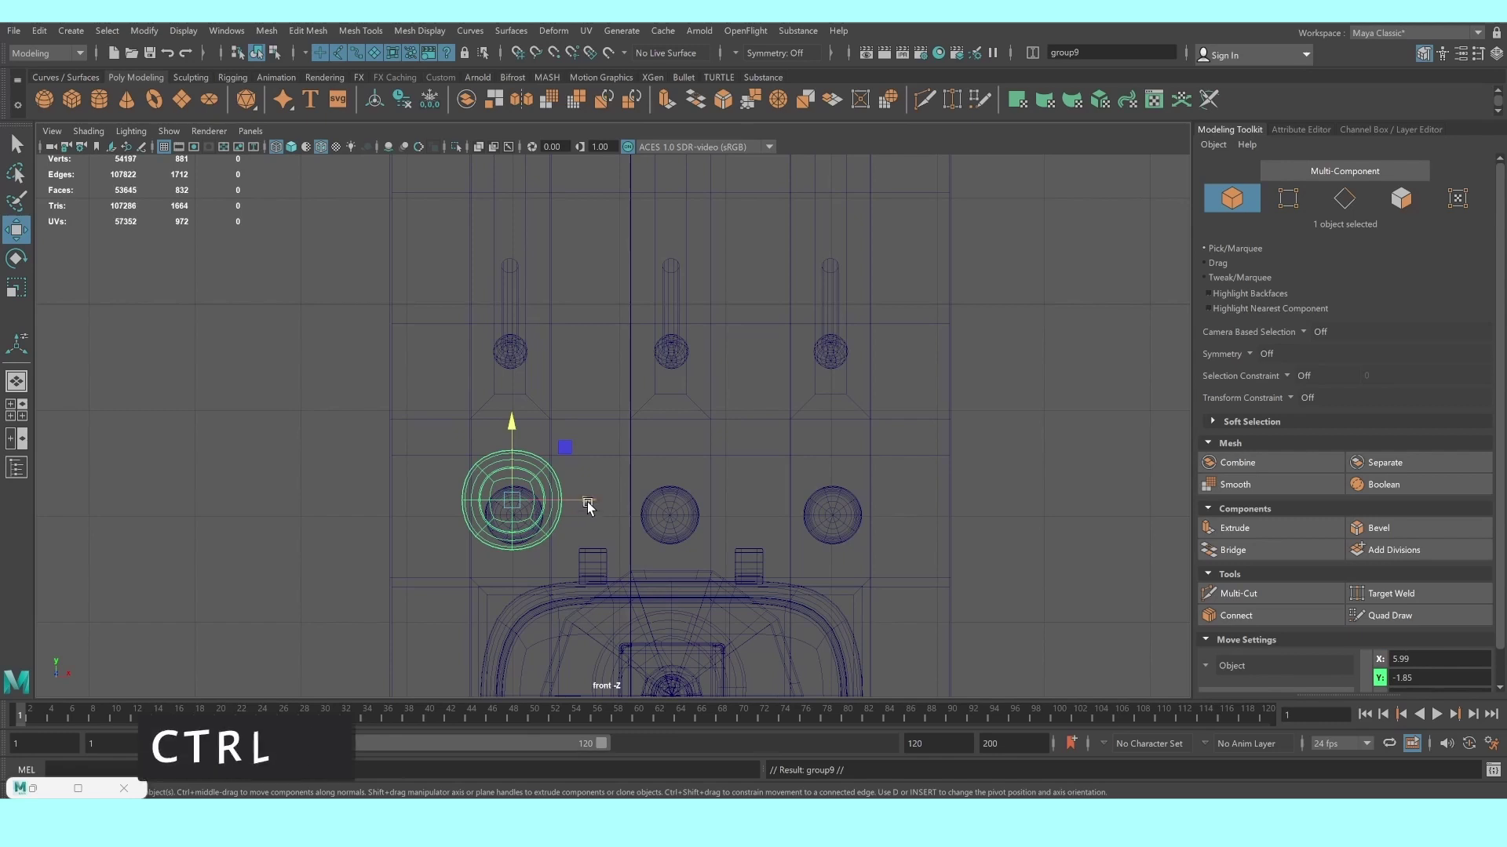
Duplicate the button twice to make a row of three to the right
key("ctrl+d")
left_click_drag(589, 506, 745, 503)
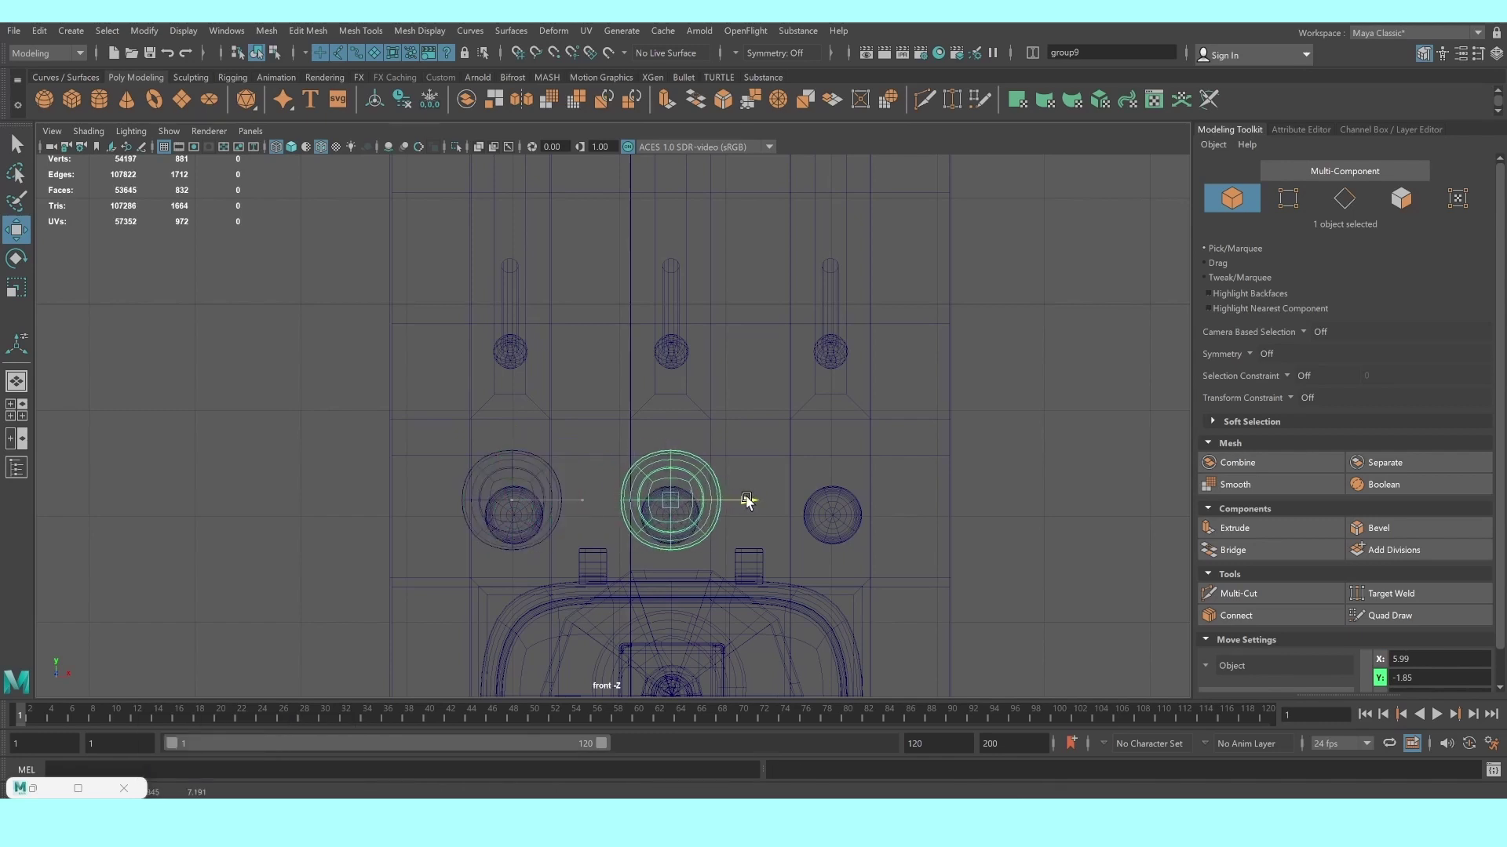
key("shift+d")
key("space")
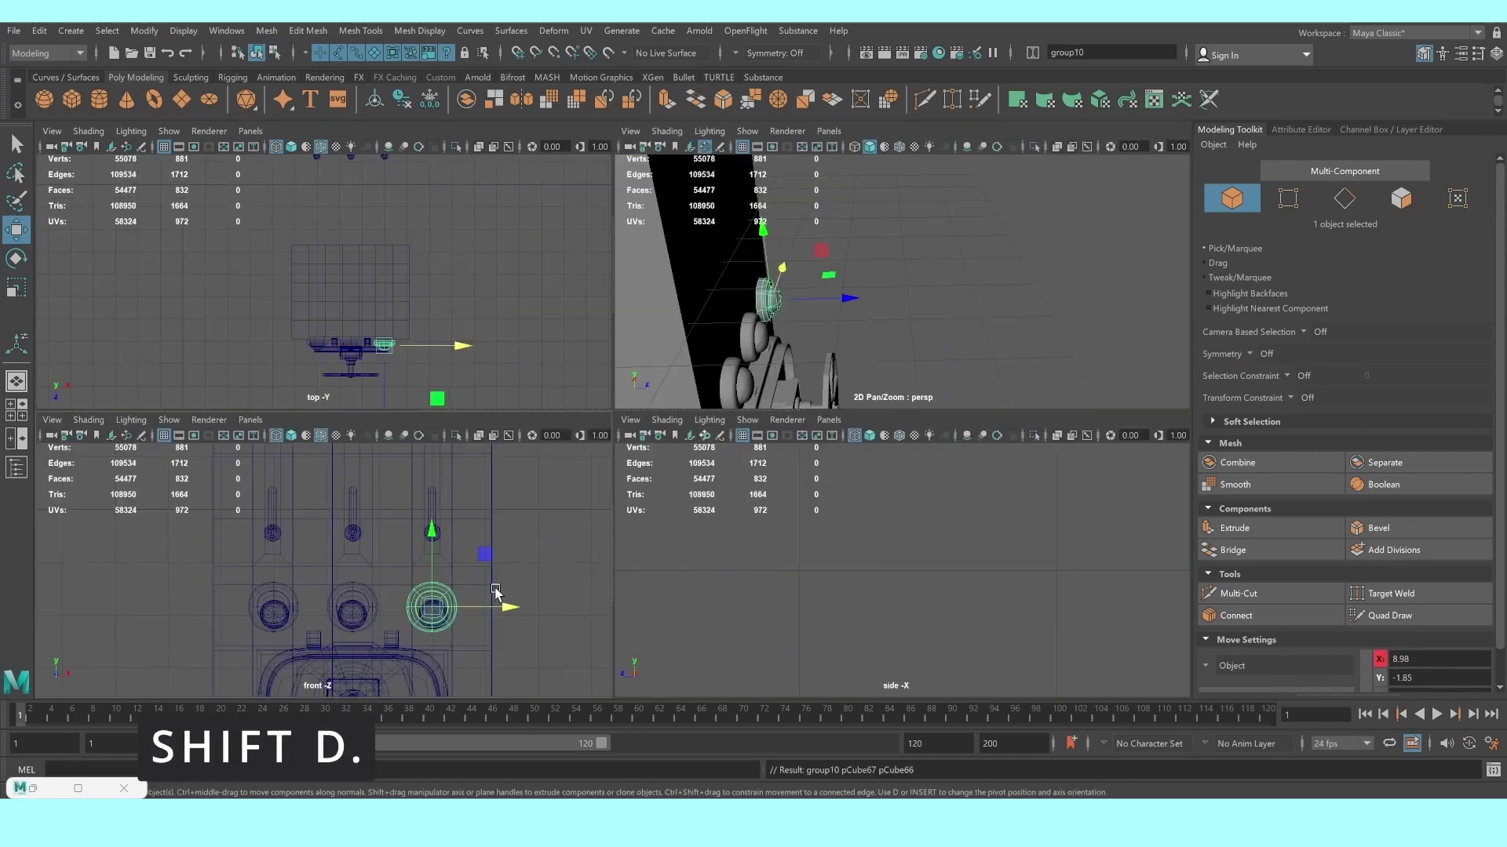
key("space")
key("5")
Select all three buttons and raise them slightly on the box front
scroll(524, 553, "down", 3)
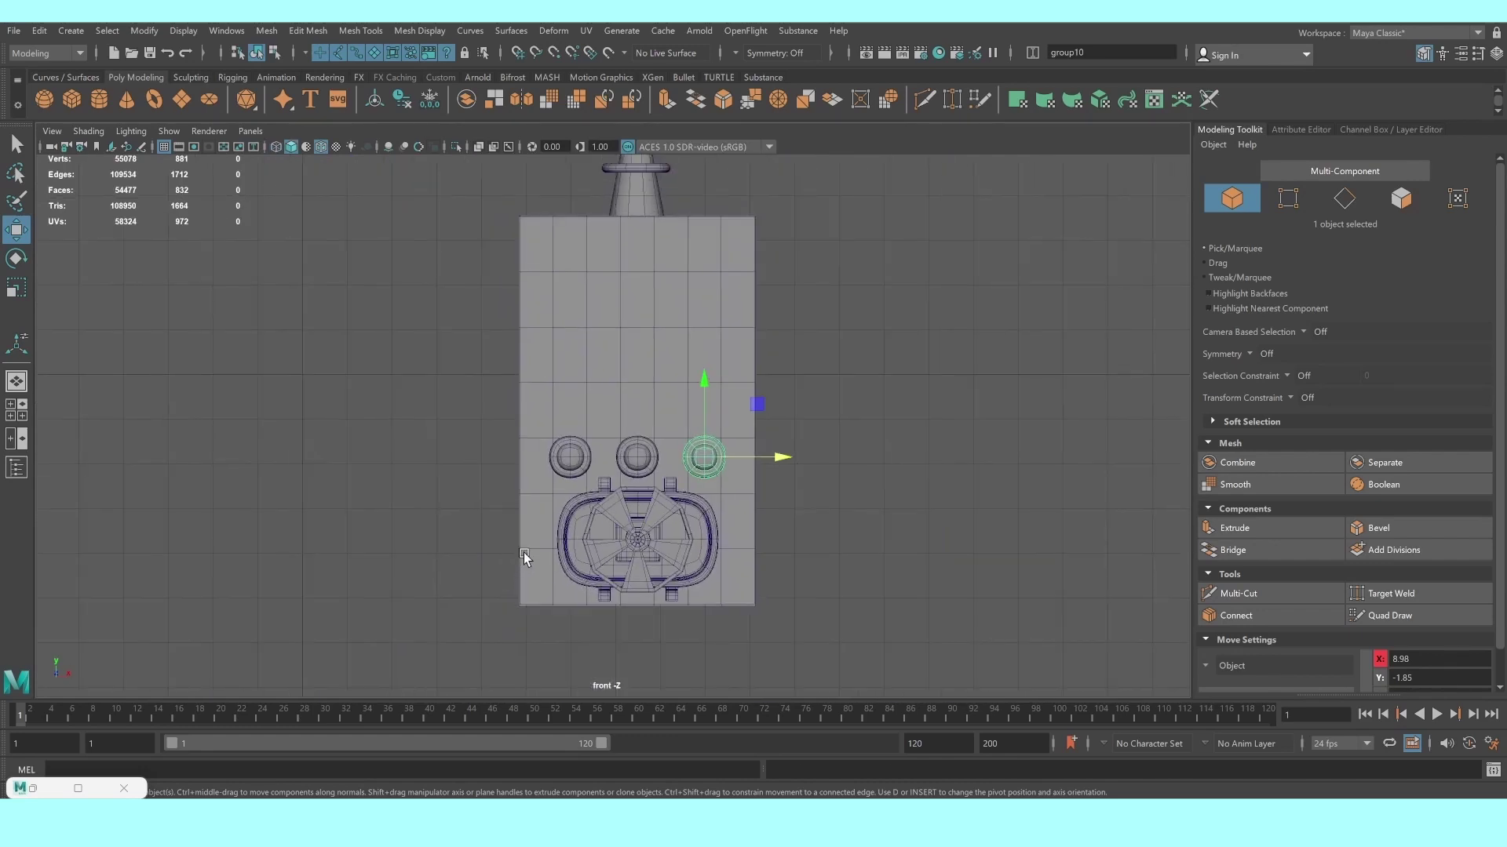
scroll(524, 552, "up", 2)
scroll(532, 596, "up", 2)
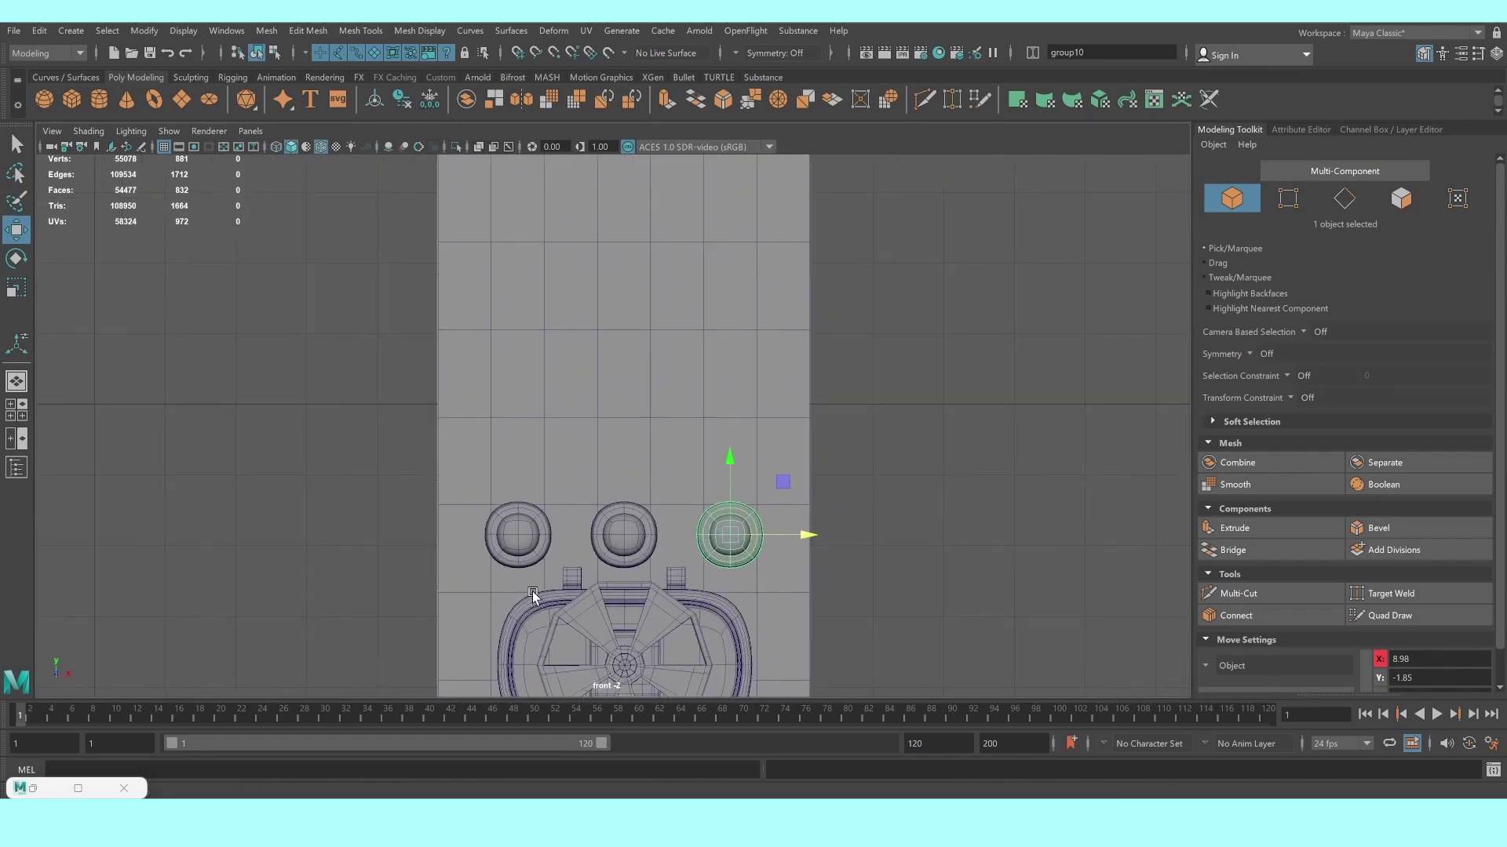
scroll(532, 596, "down", 1)
scroll(537, 573, "up", 1)
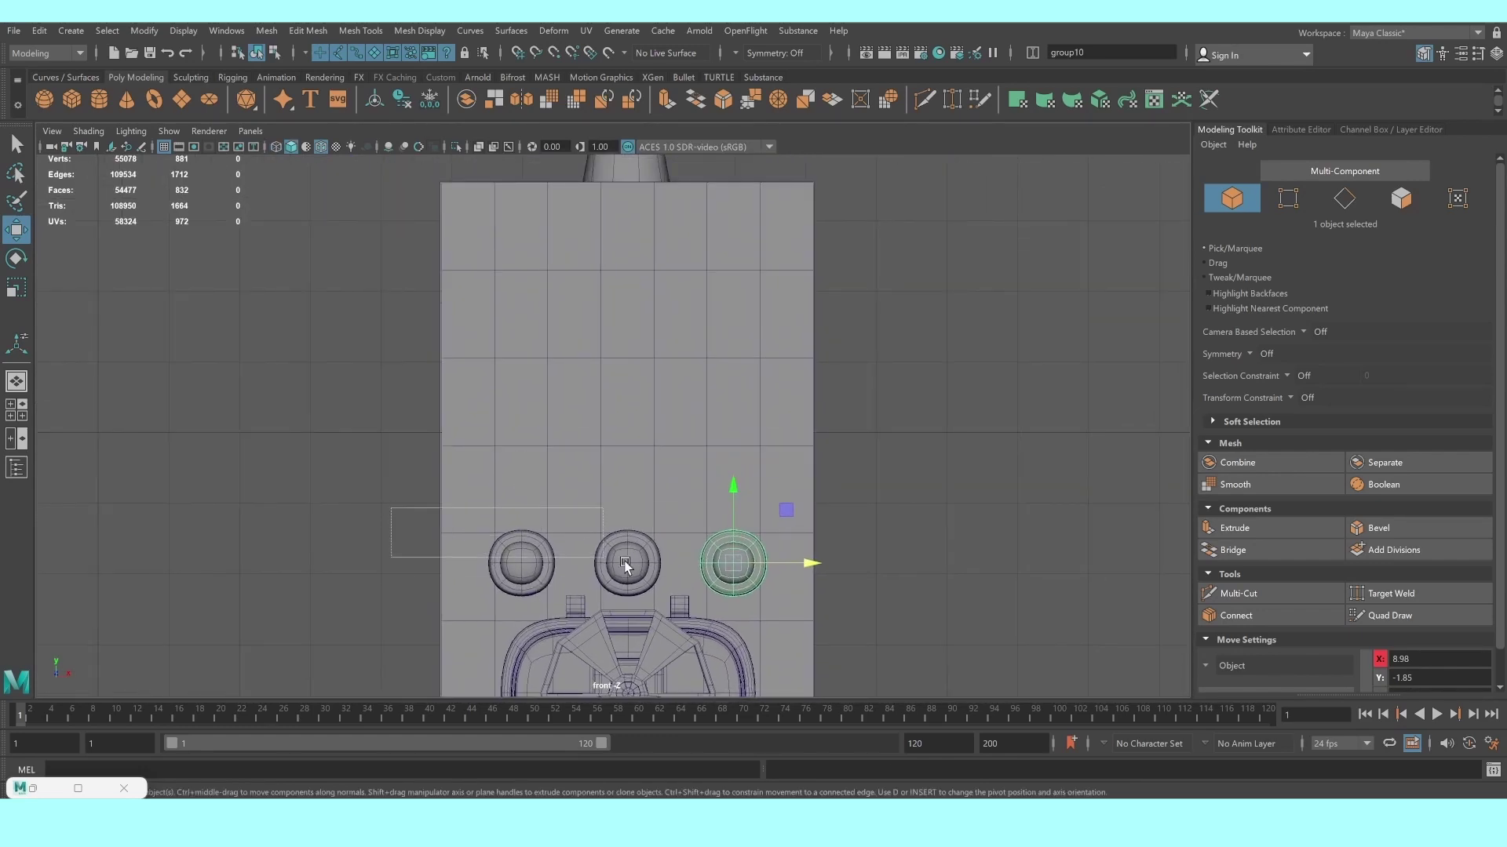
left_click_drag(625, 564, 847, 591)
left_click_drag(924, 455, 925, 455, "ctrl")
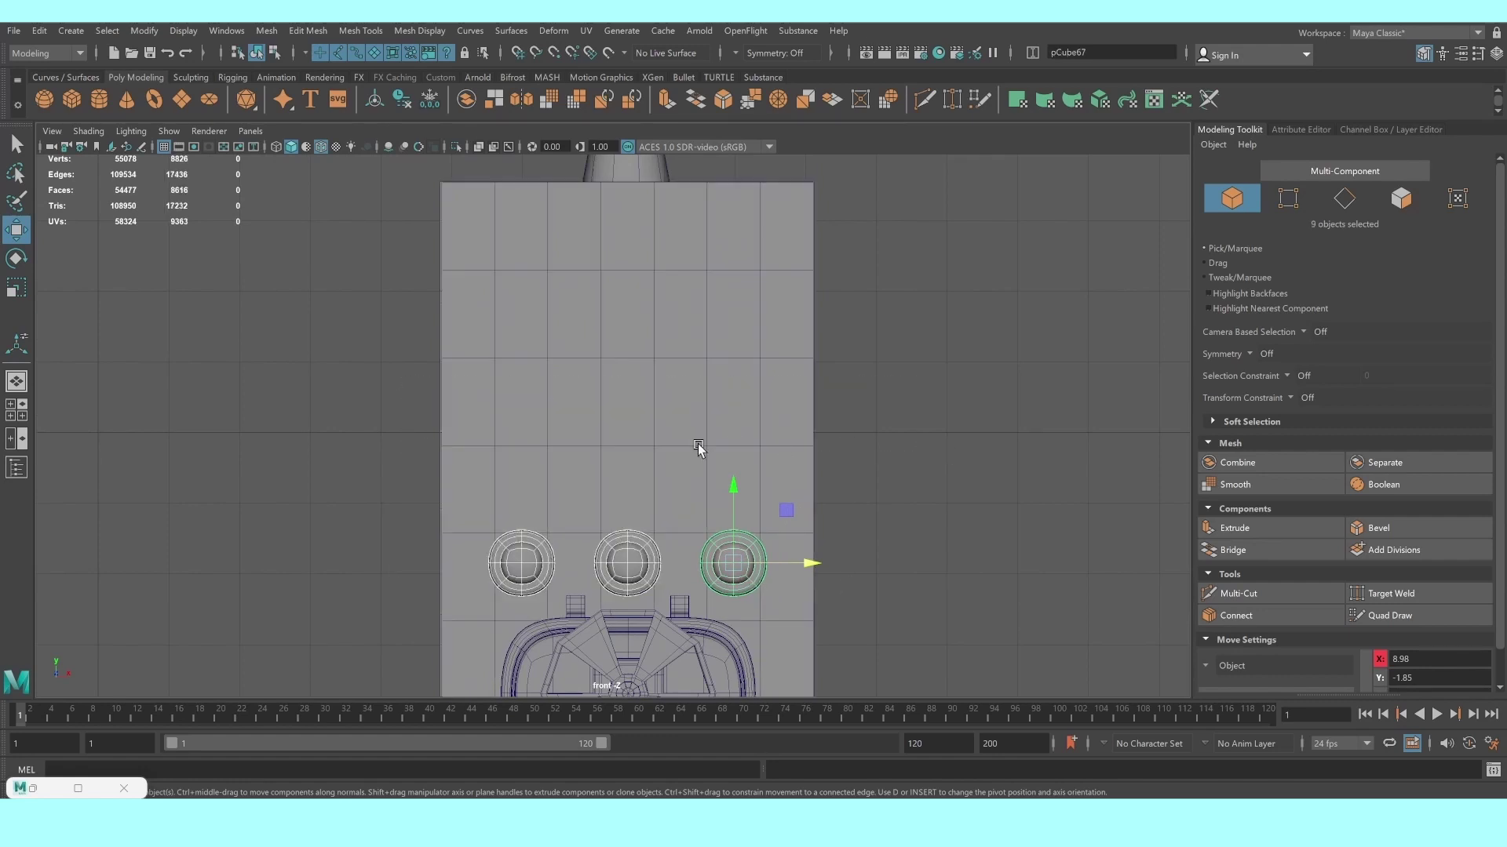
key("4")
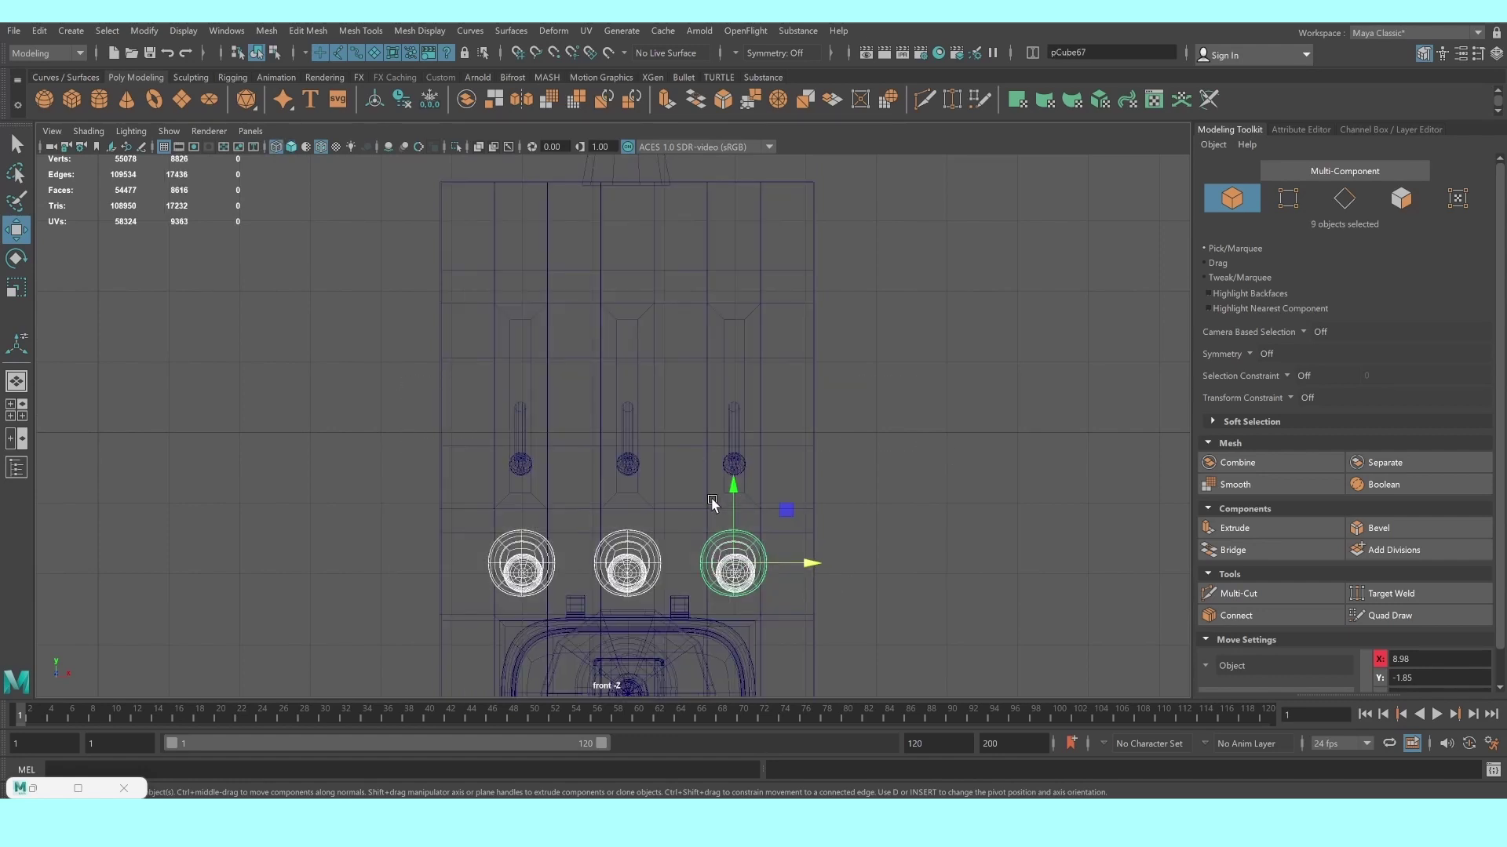
key("space")
key("space")
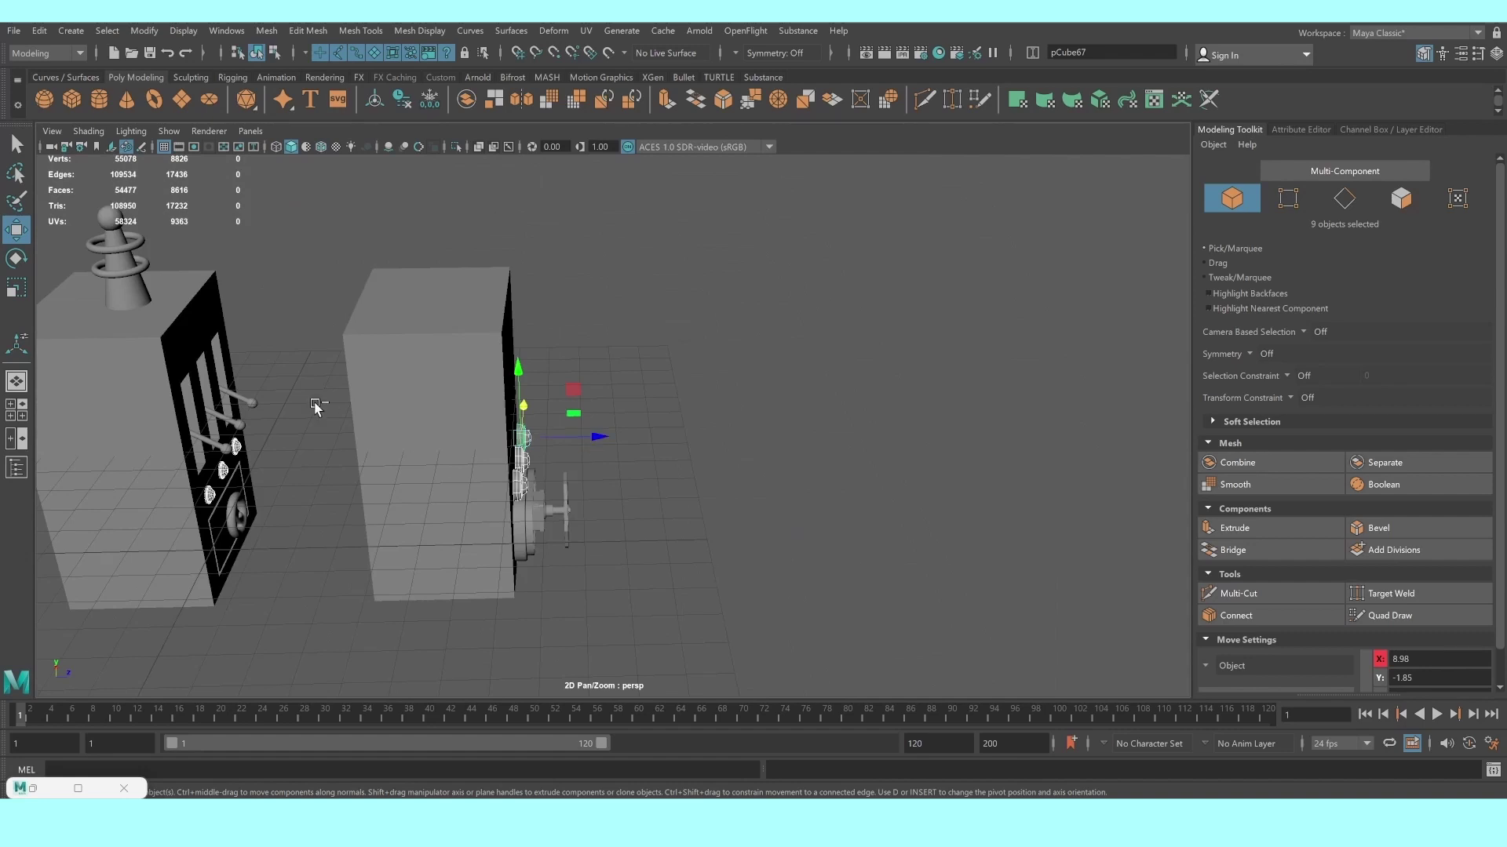
key("space")
key("space")
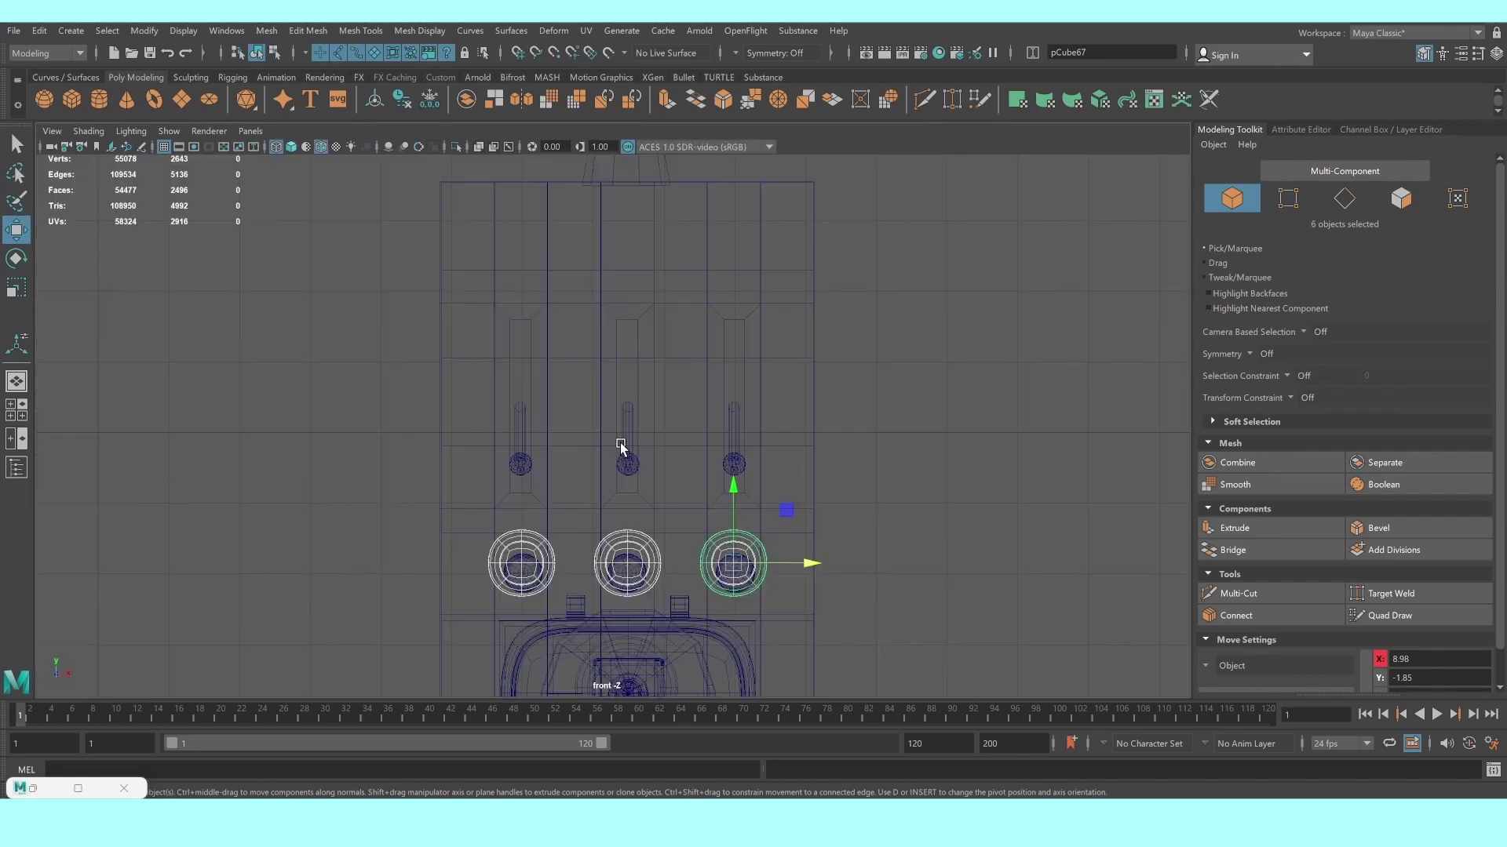
left_click_drag(728, 487, 729, 455)
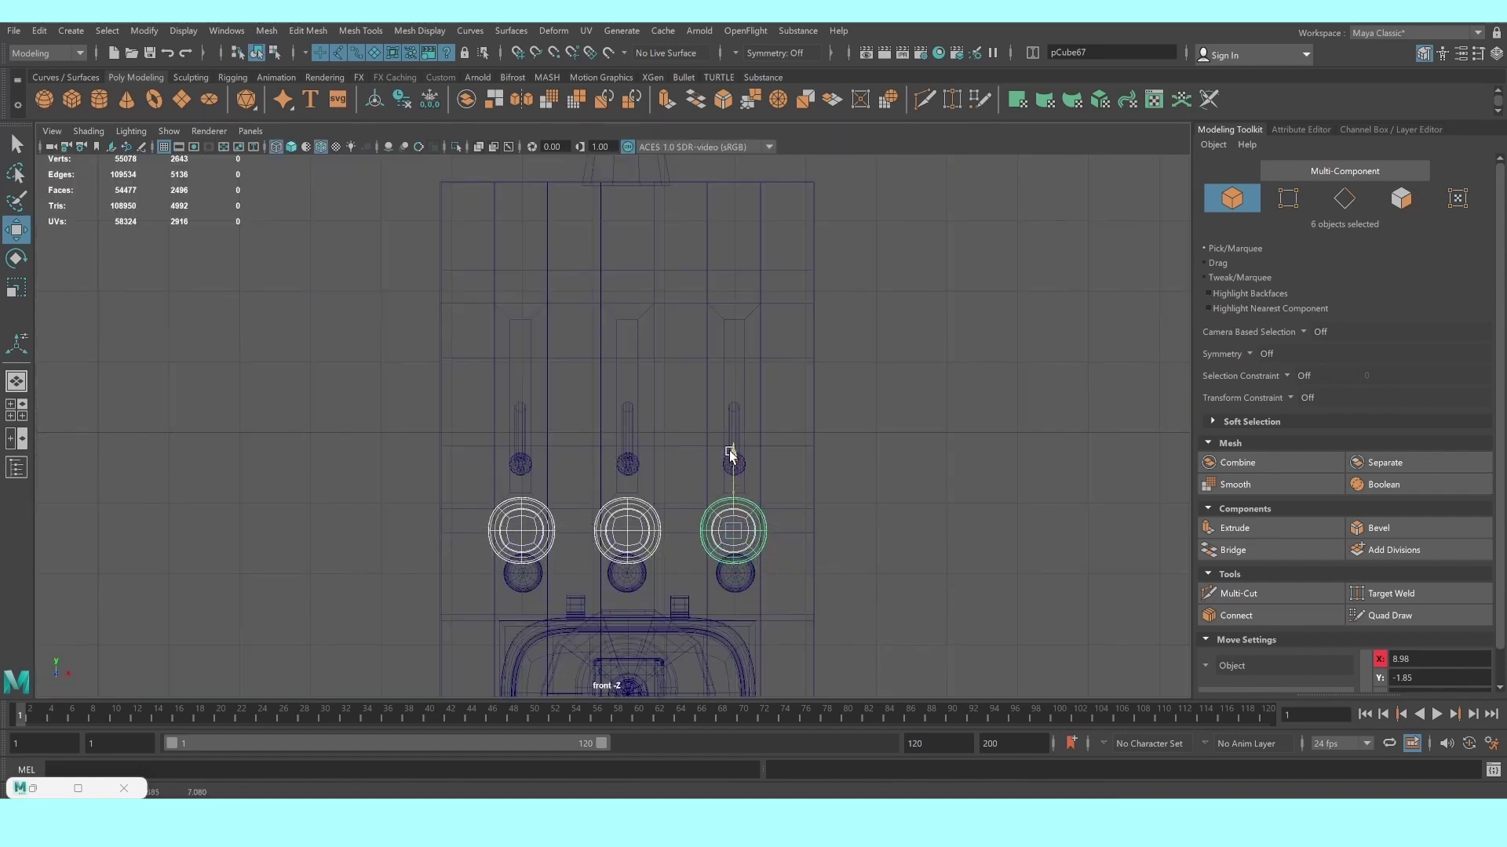
key("space")
key("space")
Orbit down onto the machine and select the dome-button box in face mode
left_click(643, 454)
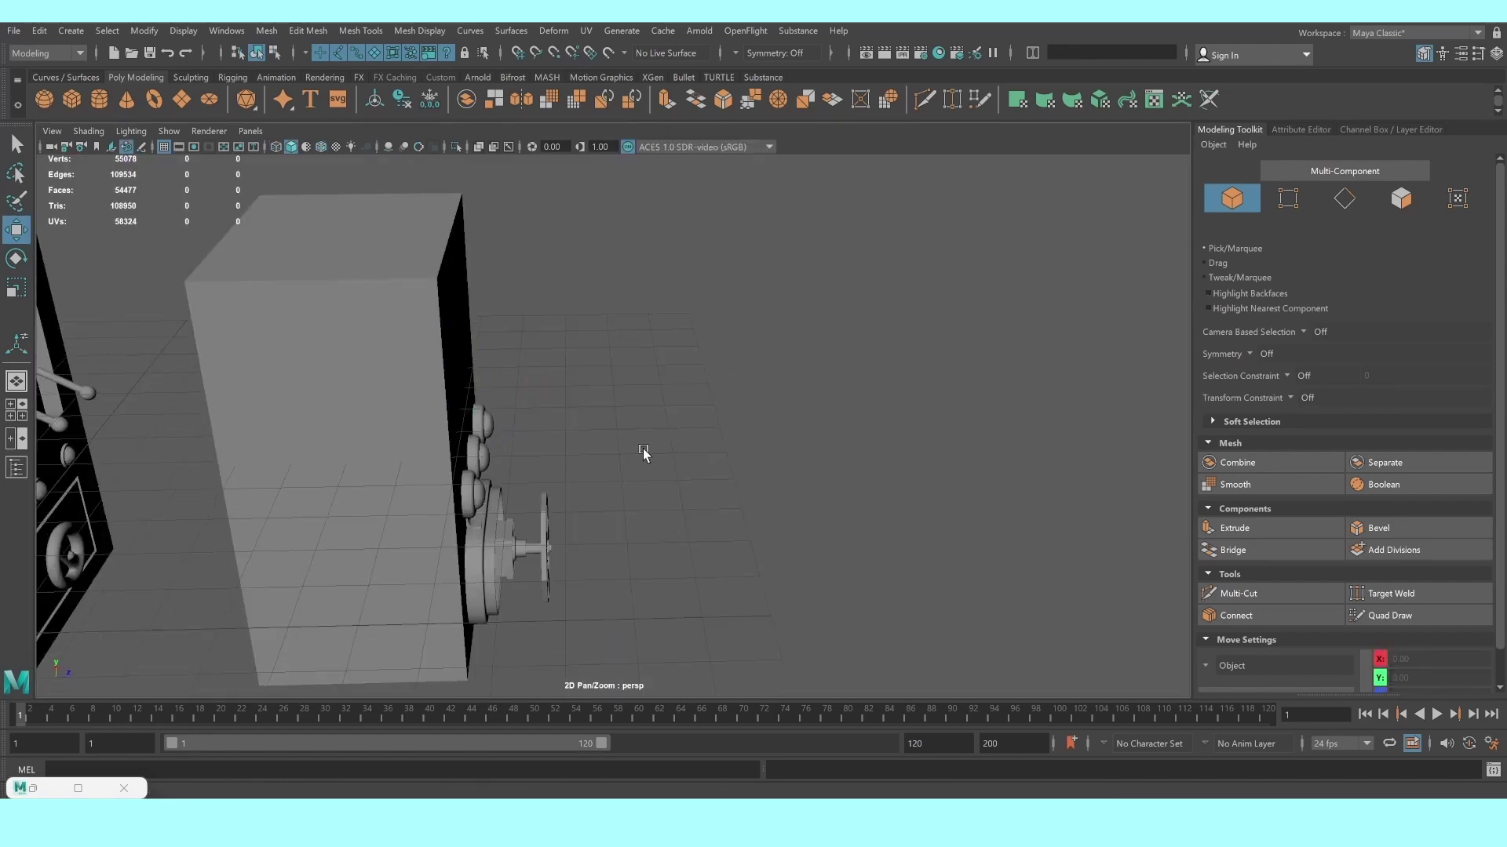
left_click_drag(643, 453, 488, 440, "alt")
left_click_drag(565, 427, 639, 336, "alt")
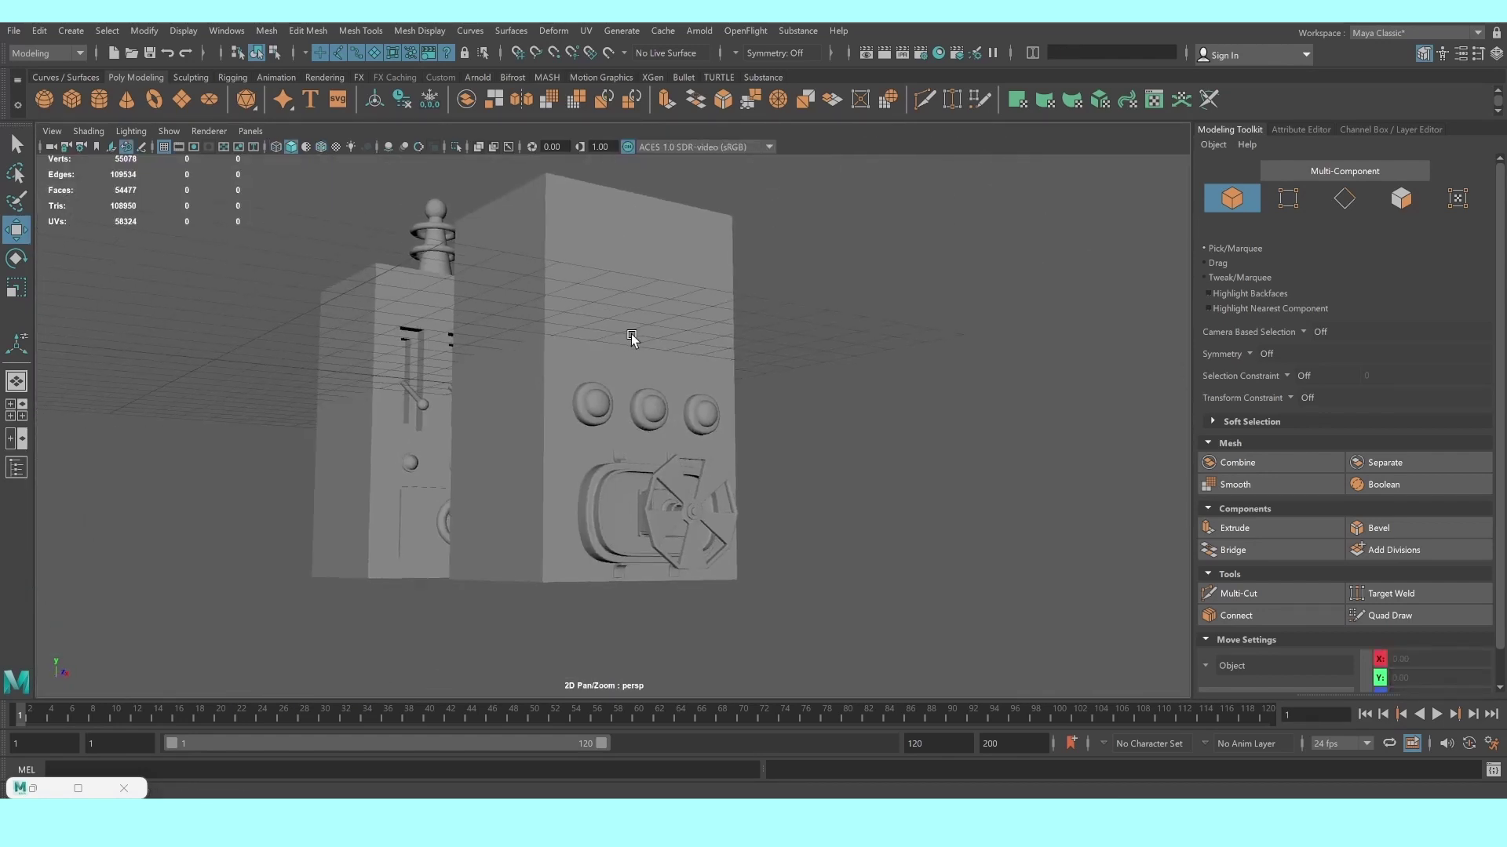
right_click_drag(639, 336, 605, 387, "alt")
left_click_drag(605, 387, 624, 431, "alt")
right_click_drag(623, 432, 643, 477, "alt")
left_click(642, 477)
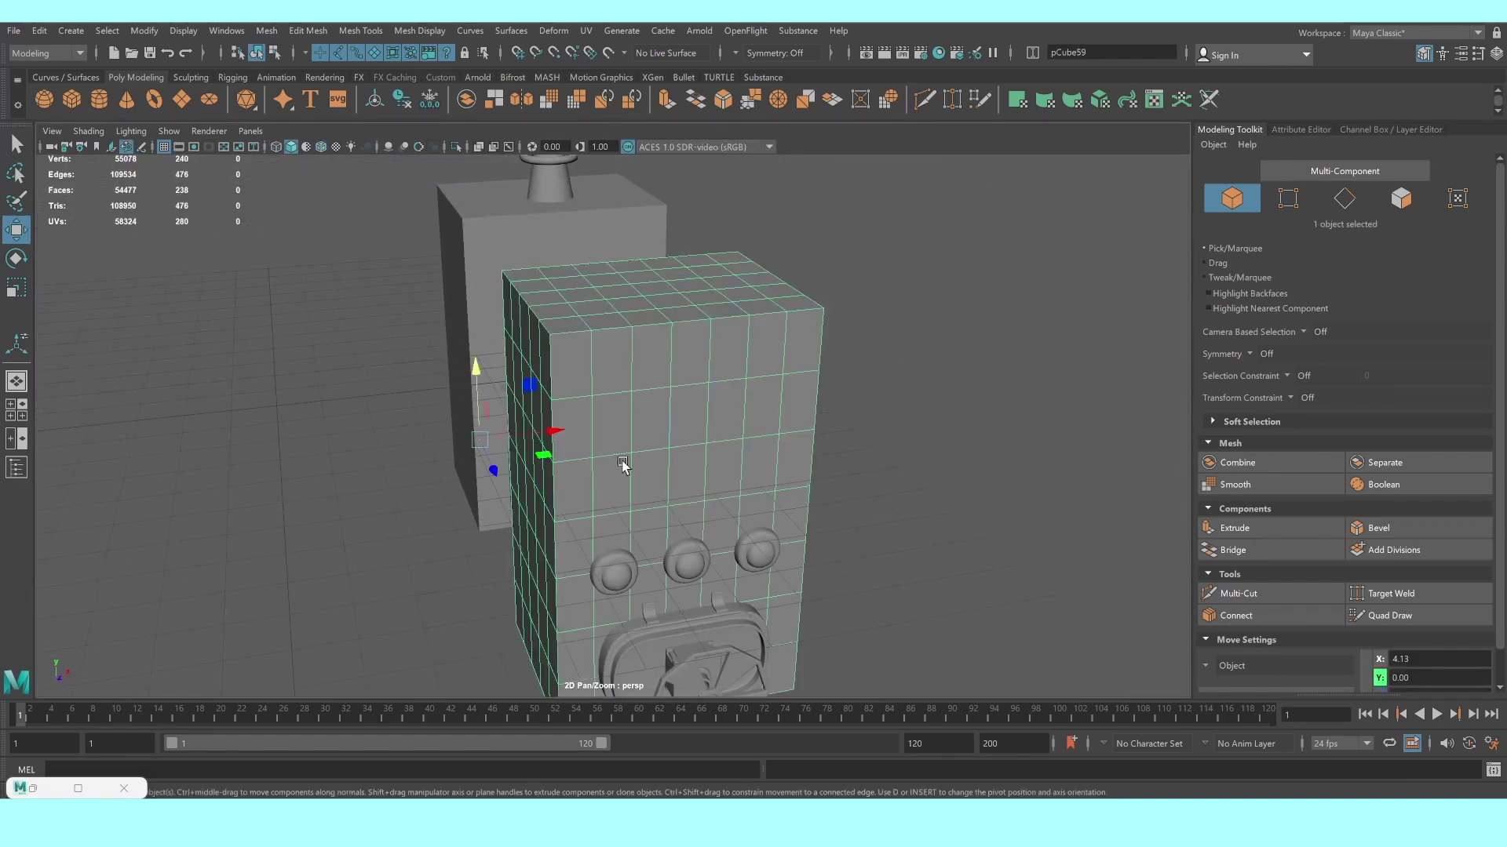
mouse_move(622, 461)
left_mouse_down("alt")
mouse_move(627, 502)
mouse_move(612, 504)
mouse_move(629, 506)
mouse_move(578, 506)
left_mouse_up("alt")
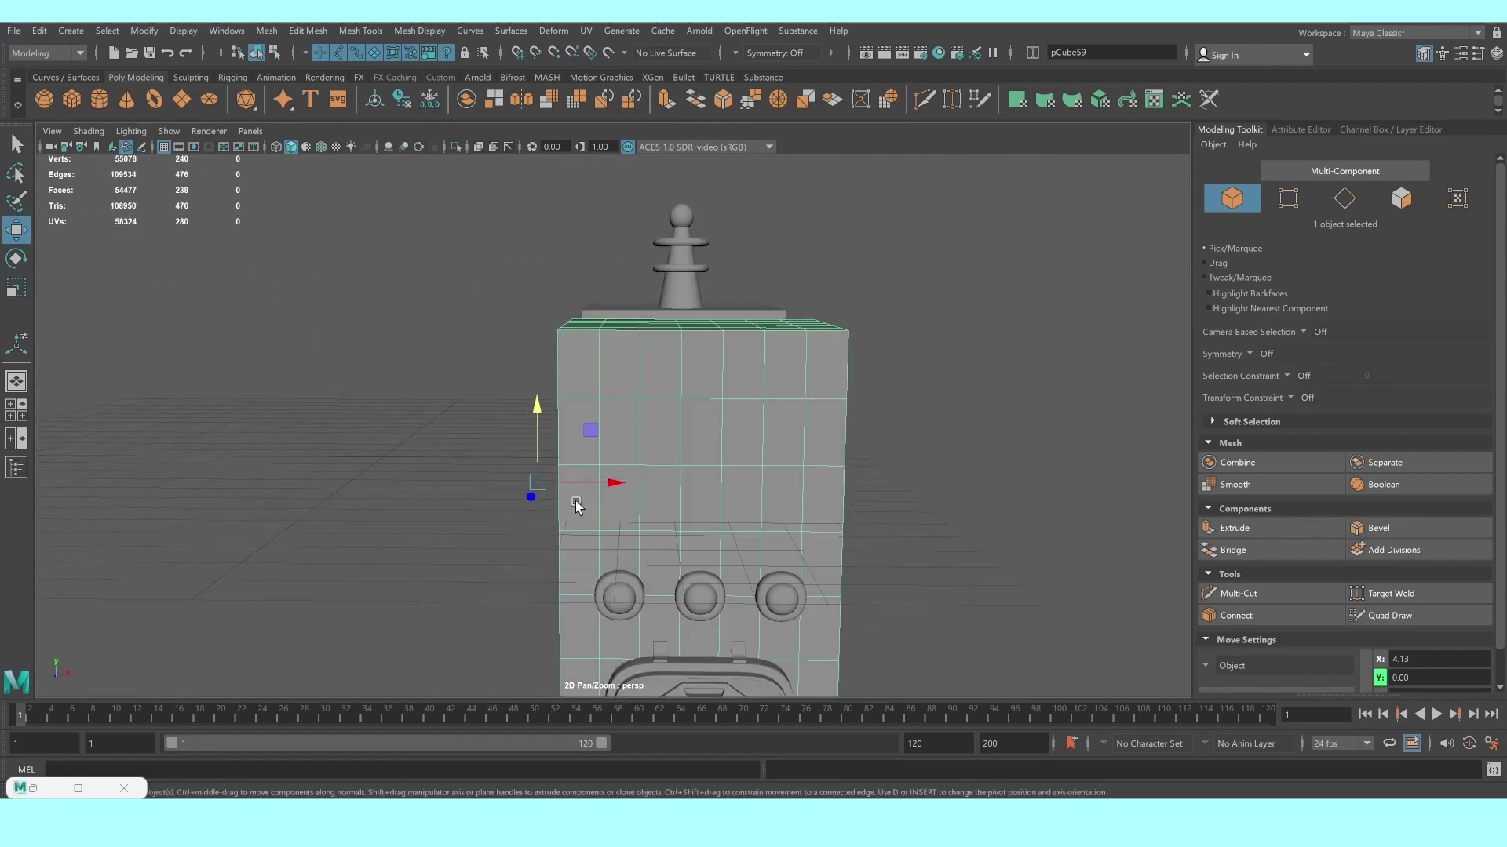
mouse_move(577, 506)
right_mouse_down("alt")
mouse_move(633, 370)
mouse_move(640, 410)
right_mouse_up("alt")
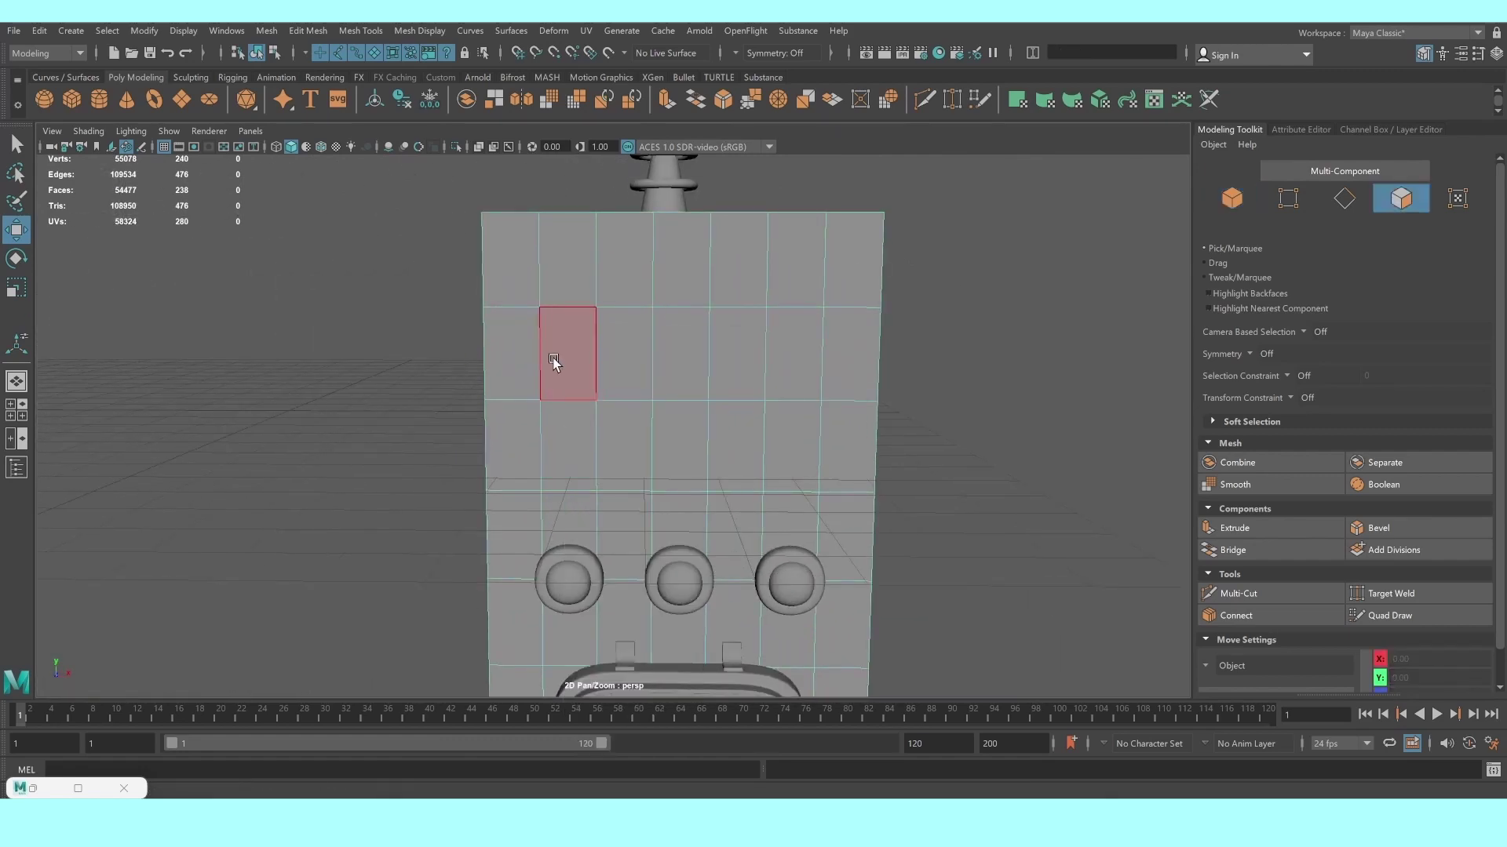
Select the six inner faces of the three slots
left_click(568, 353)
left_click(569, 447, "shift")
left_click(680, 377, "shift")
left_click(679, 436, "shift")
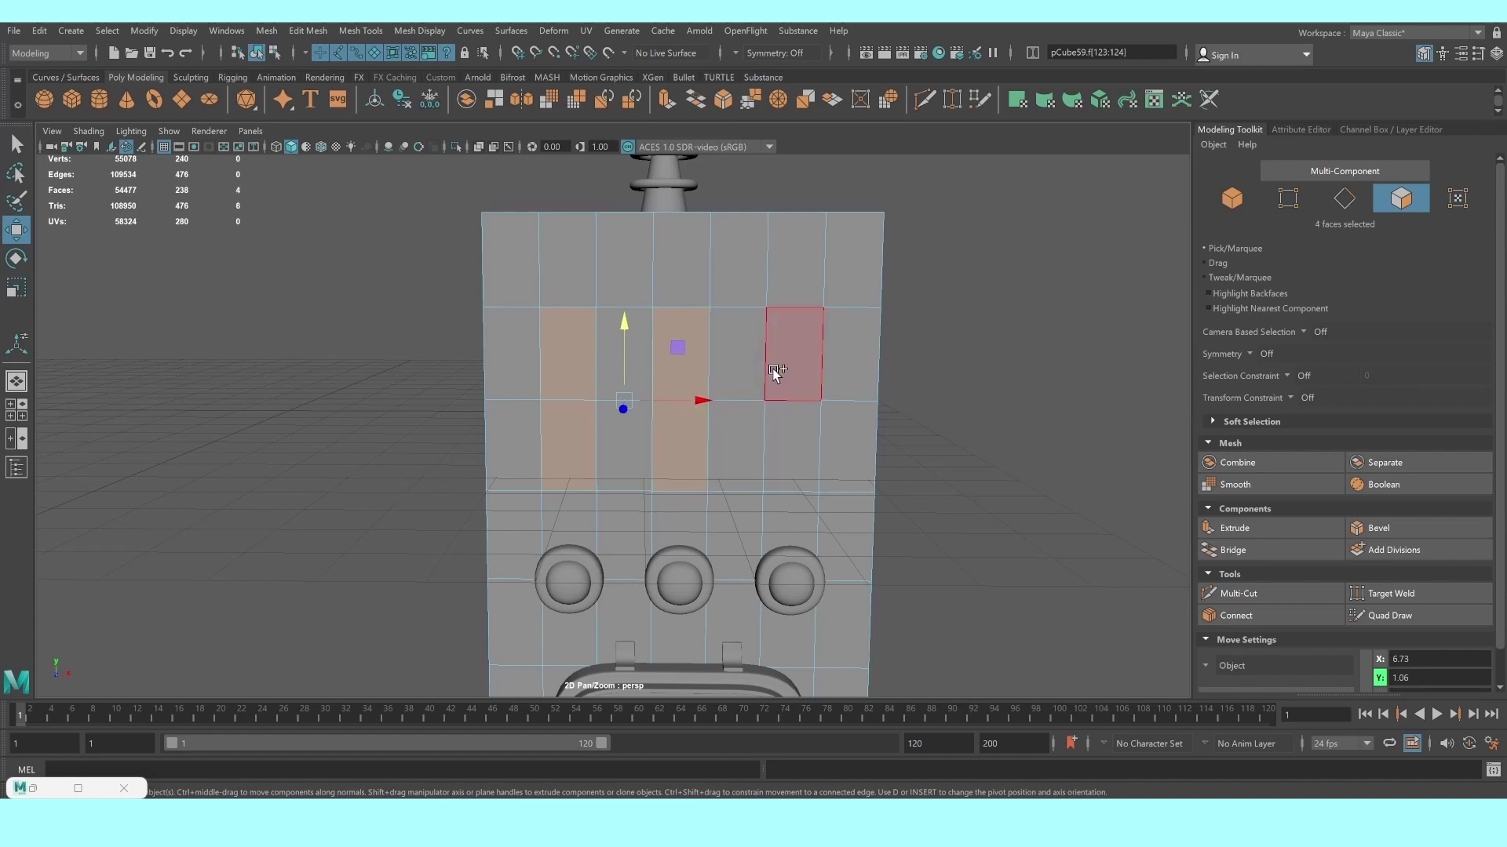
left_click(777, 368, "shift")
left_click(787, 447, "shift")
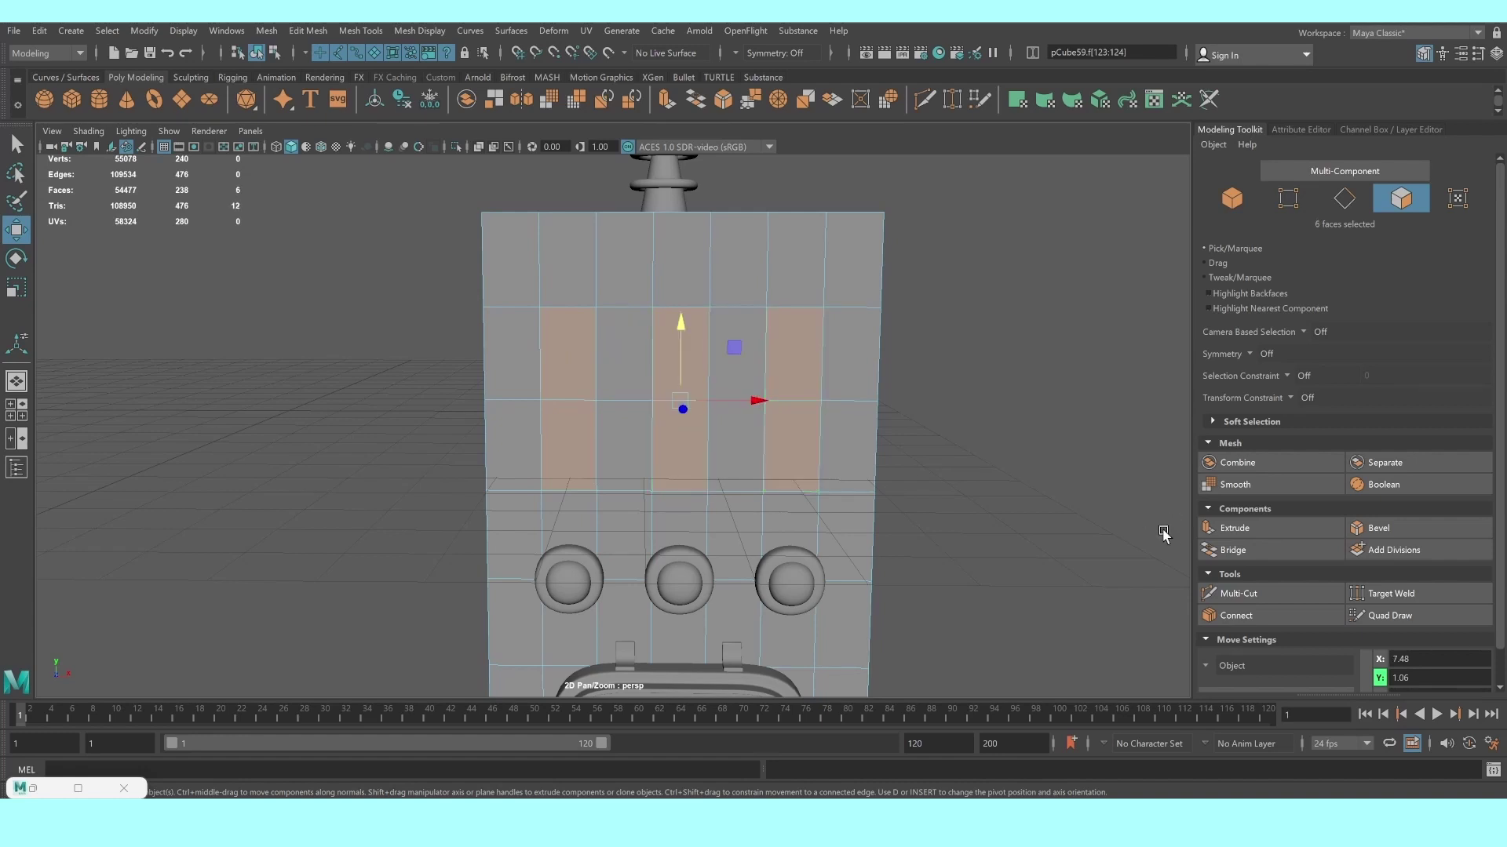
Extrude the slot faces inward by -0.293 and preview the recessed slots smoothed
left_click(1251, 533)
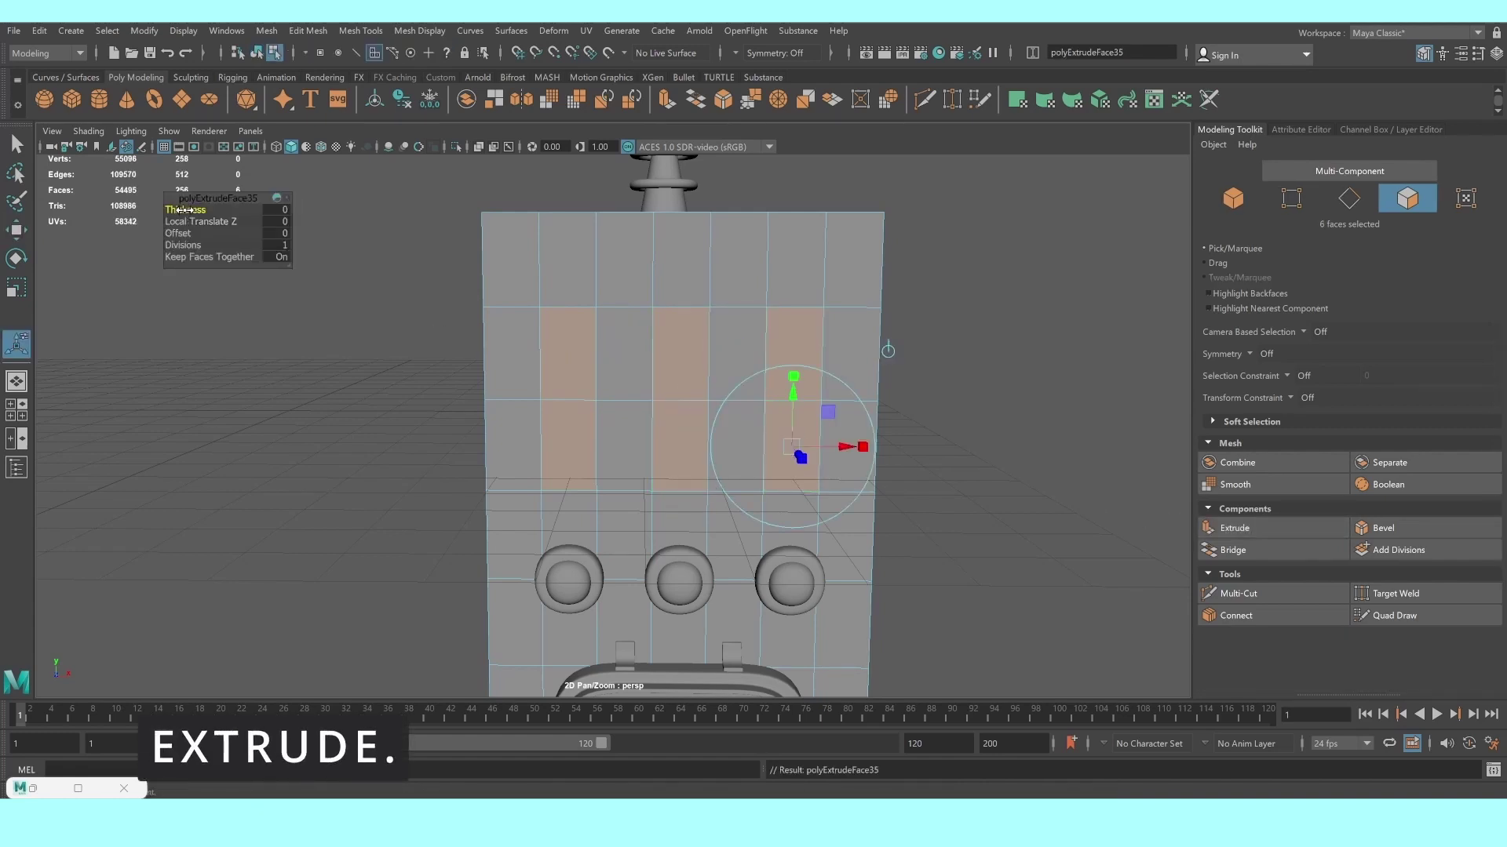
left_click_drag(185, 210, 188, 237)
key("ctrl+z")
left_click(1234, 529)
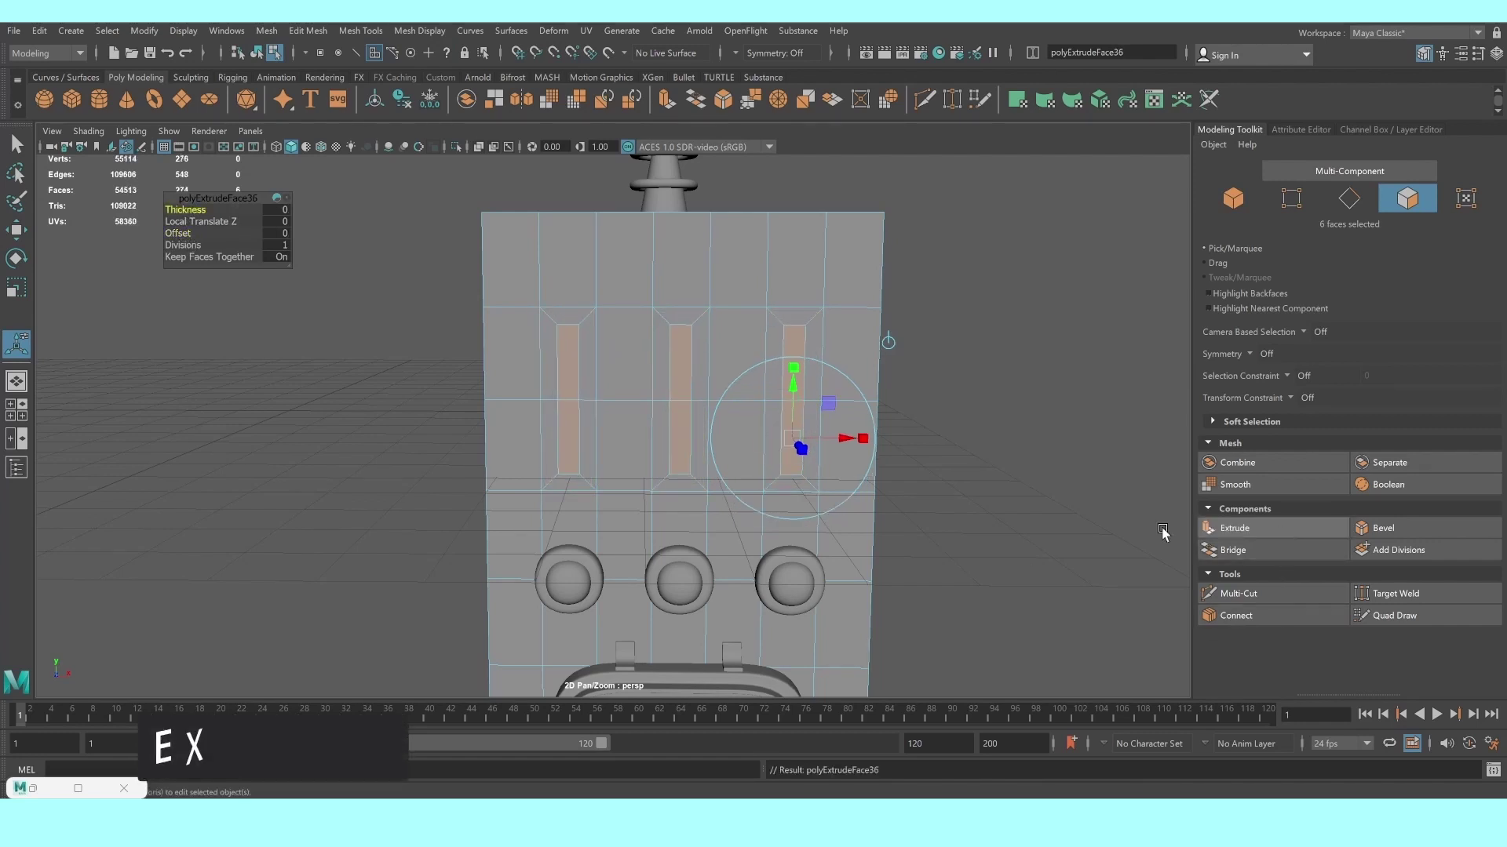
mouse_move(785, 471)
left_mouse_down("alt")
mouse_move(722, 414)
mouse_move(710, 377)
mouse_move(613, 474)
left_mouse_up("alt")
key("3")
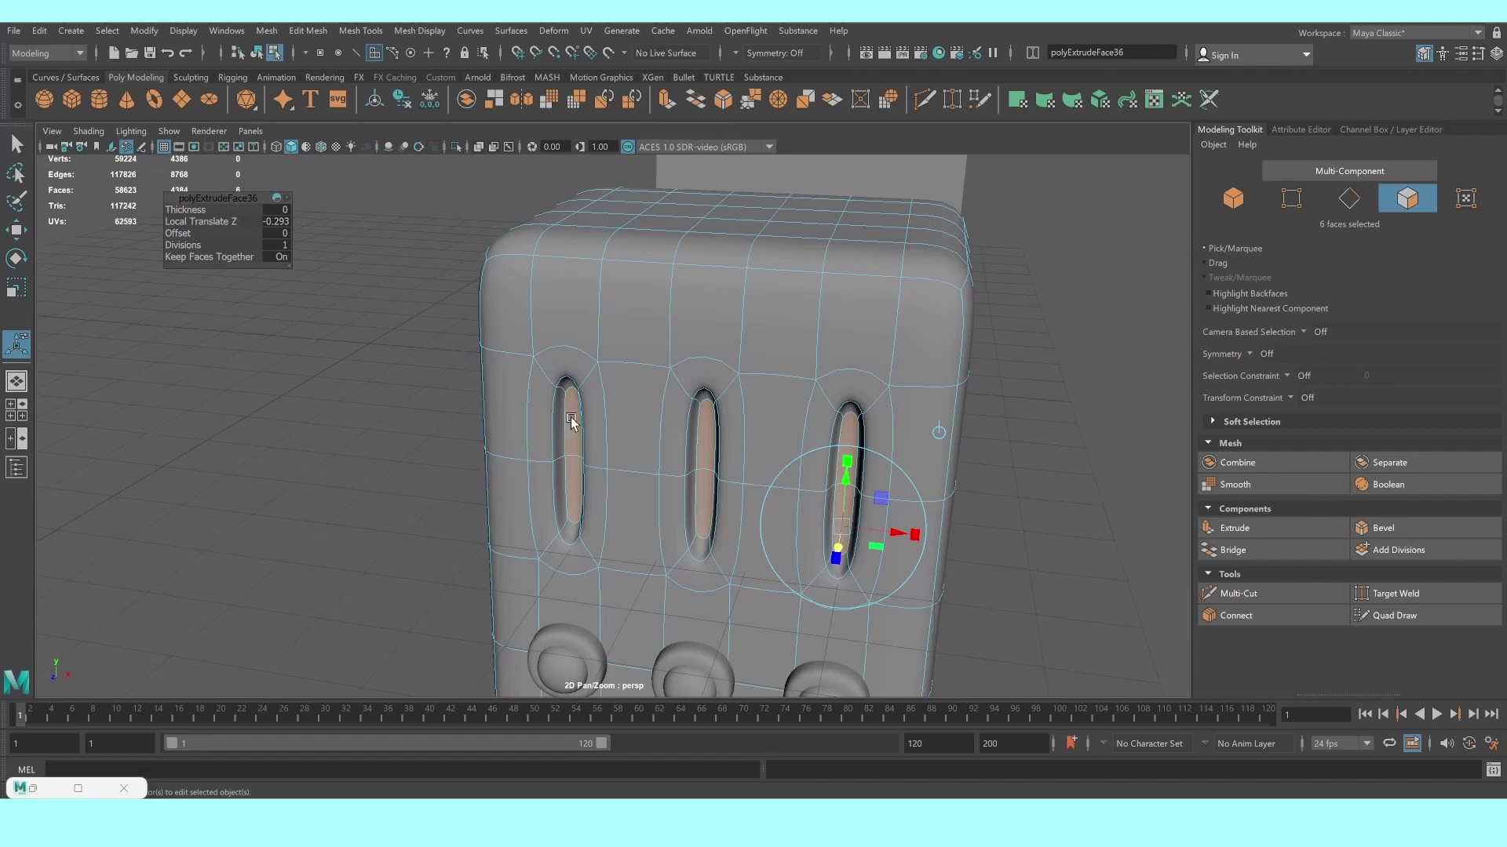
With smooth preview off, select the frame faces around the left and middle slots
key("1")
left_click(543, 343)
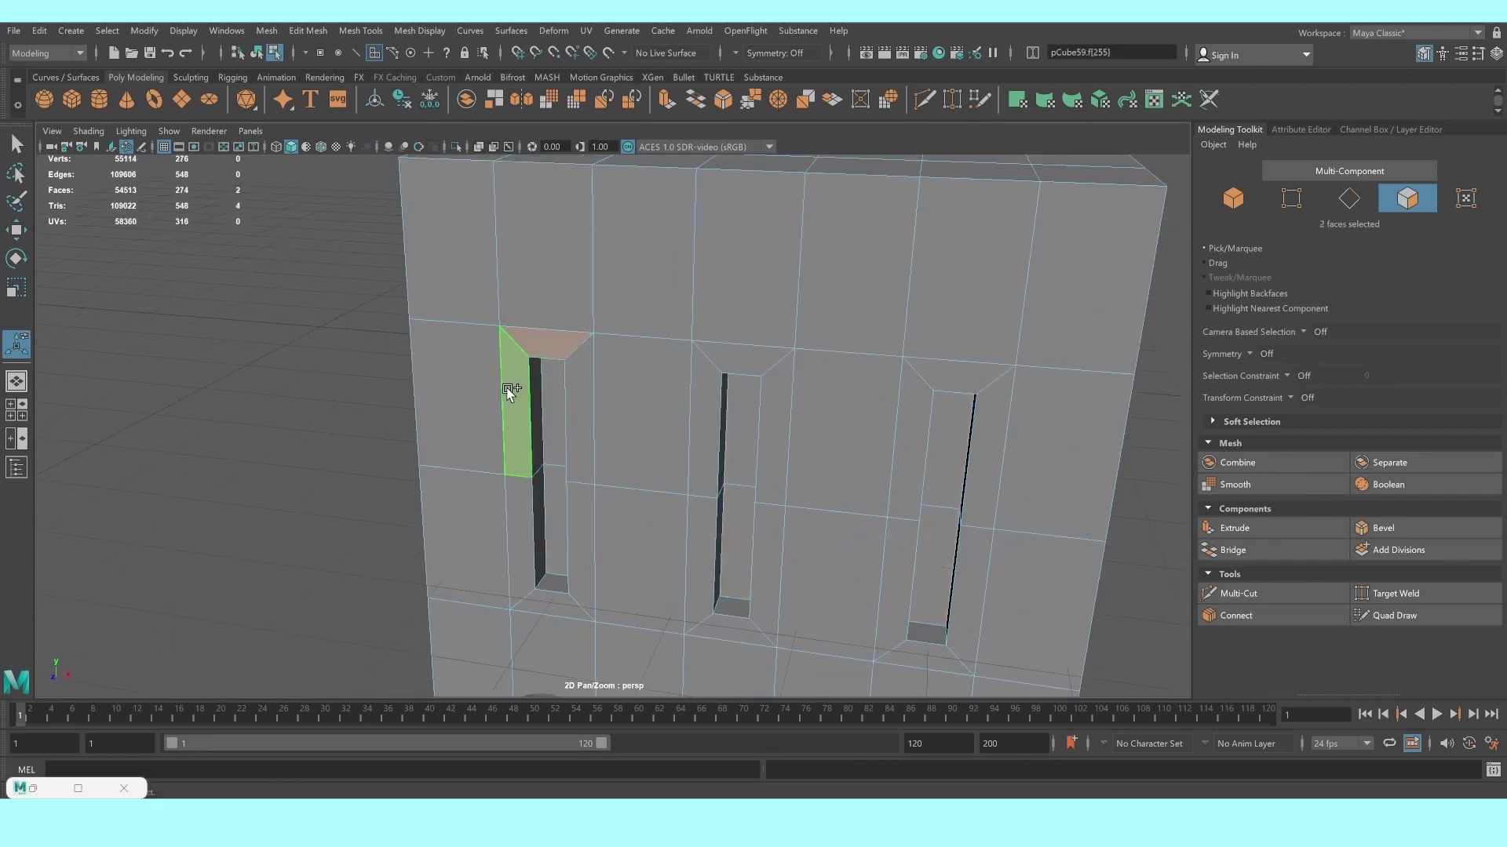
left_click(510, 391, "shift")
left_click(522, 541, "shift")
left_click(554, 606, "shift")
left_click(585, 455, "shift")
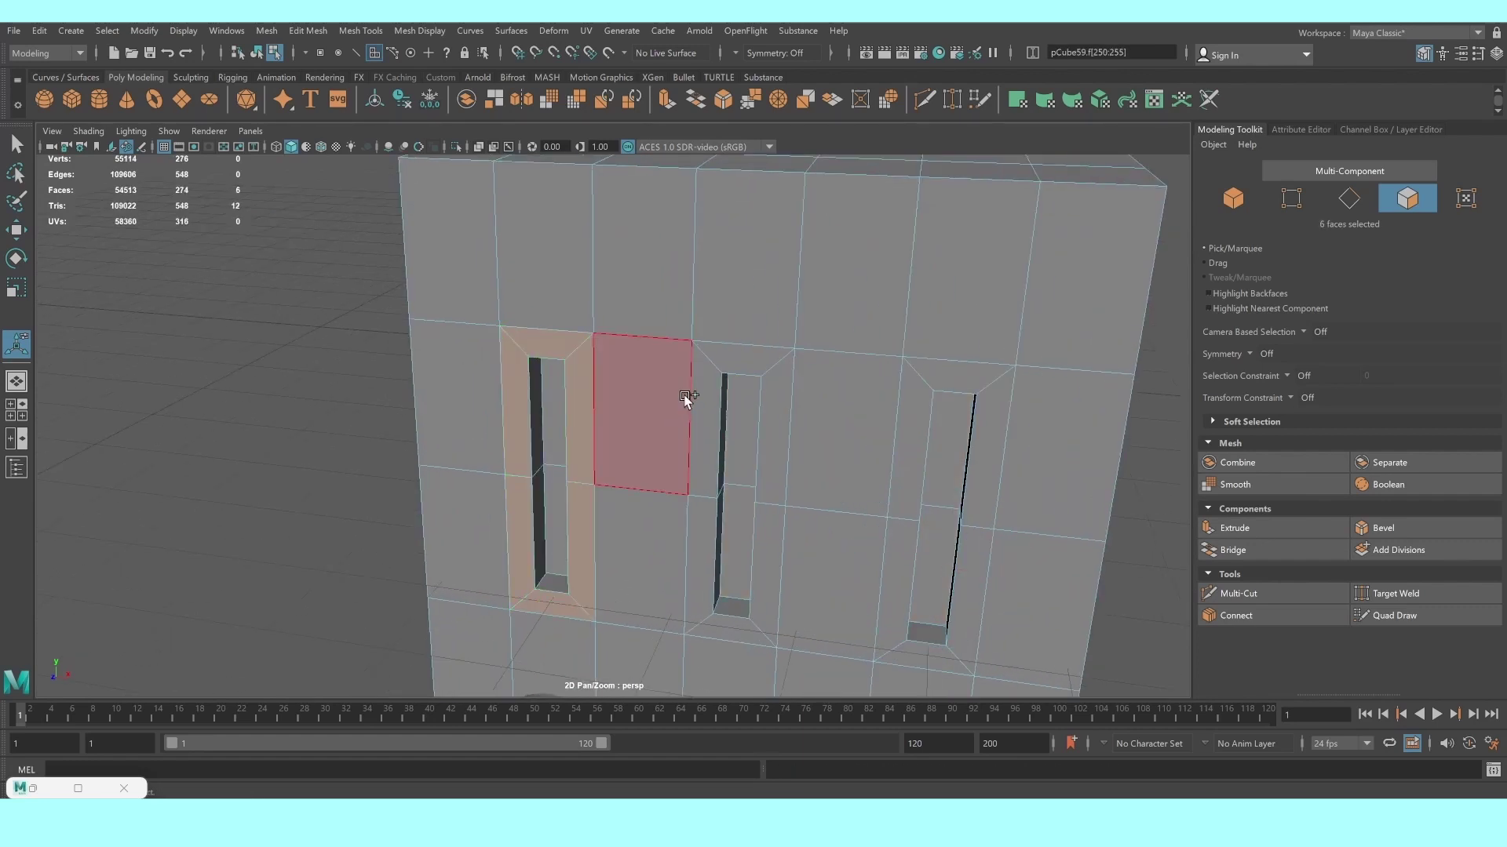
left_click(740, 366, "shift")
left_click(713, 436, "shift")
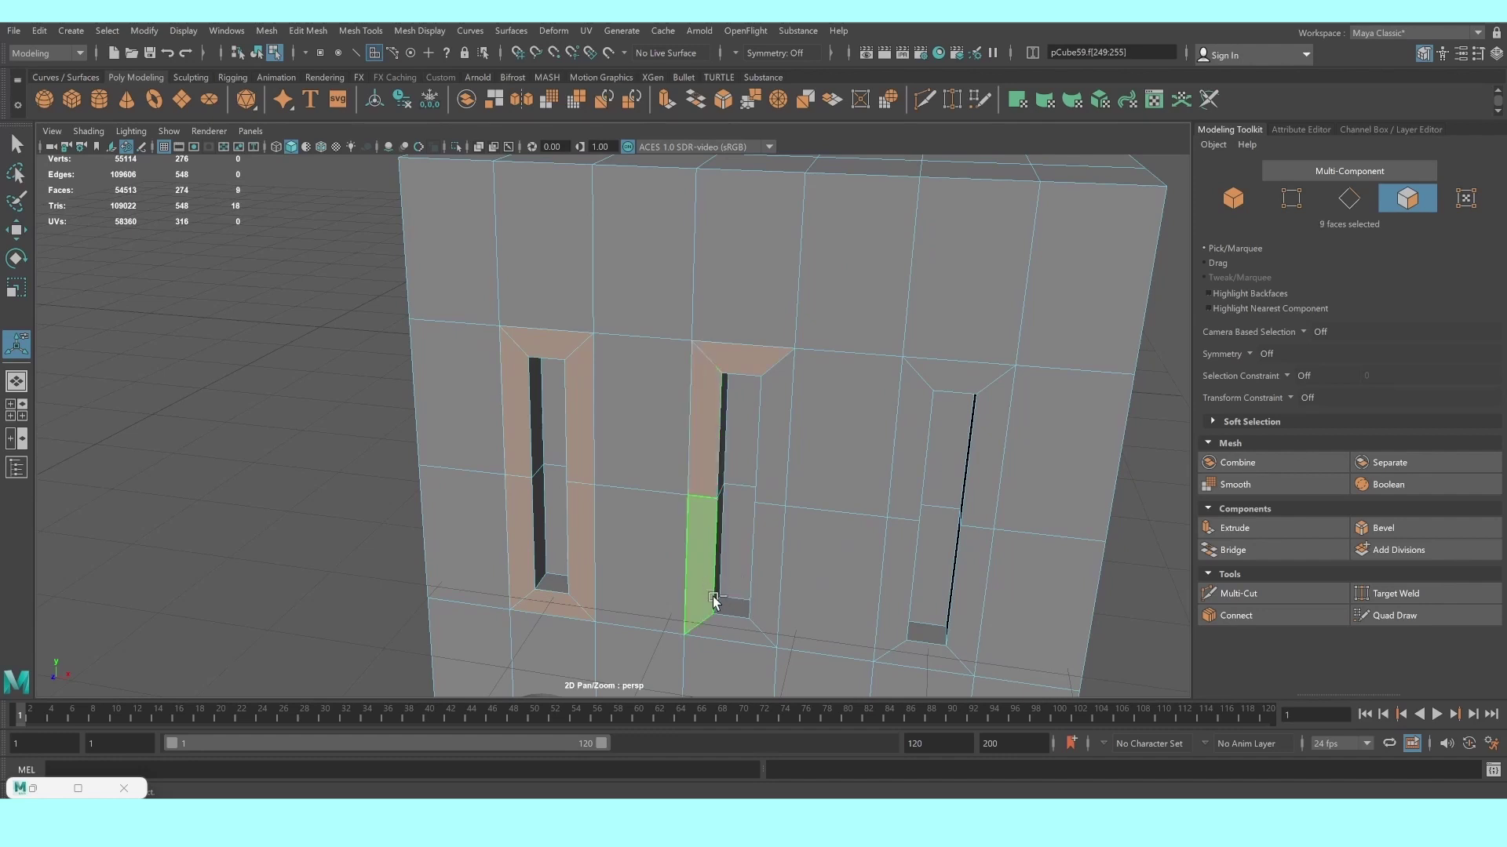
left_click(715, 602, "shift")
left_click(761, 527, "shift")
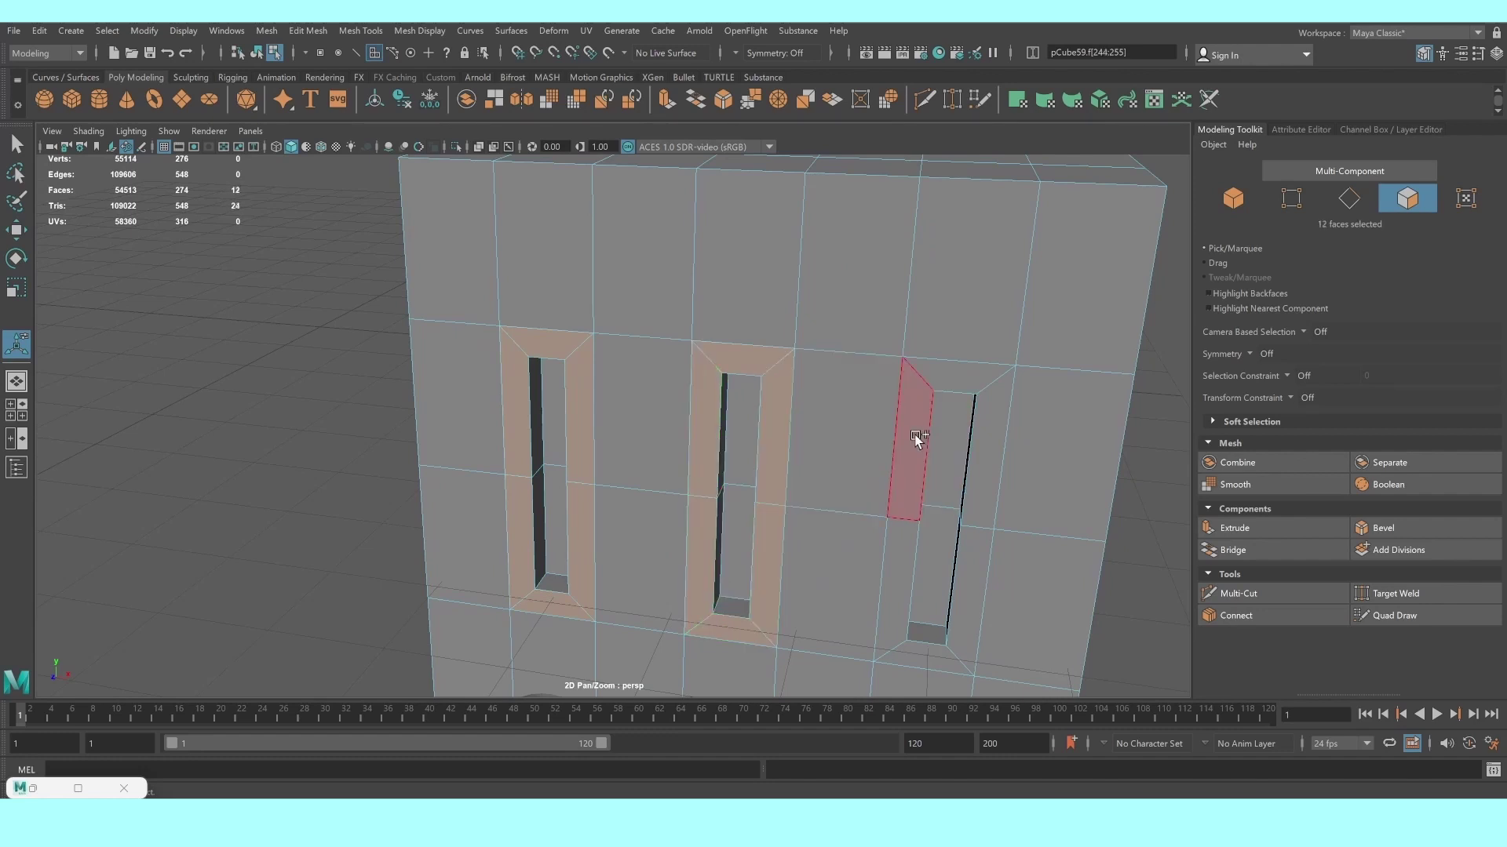
Add the five frame faces around the third slot to the selection
left_click(917, 439, "shift")
left_click(985, 408, "shift")
left_click(973, 596, "shift")
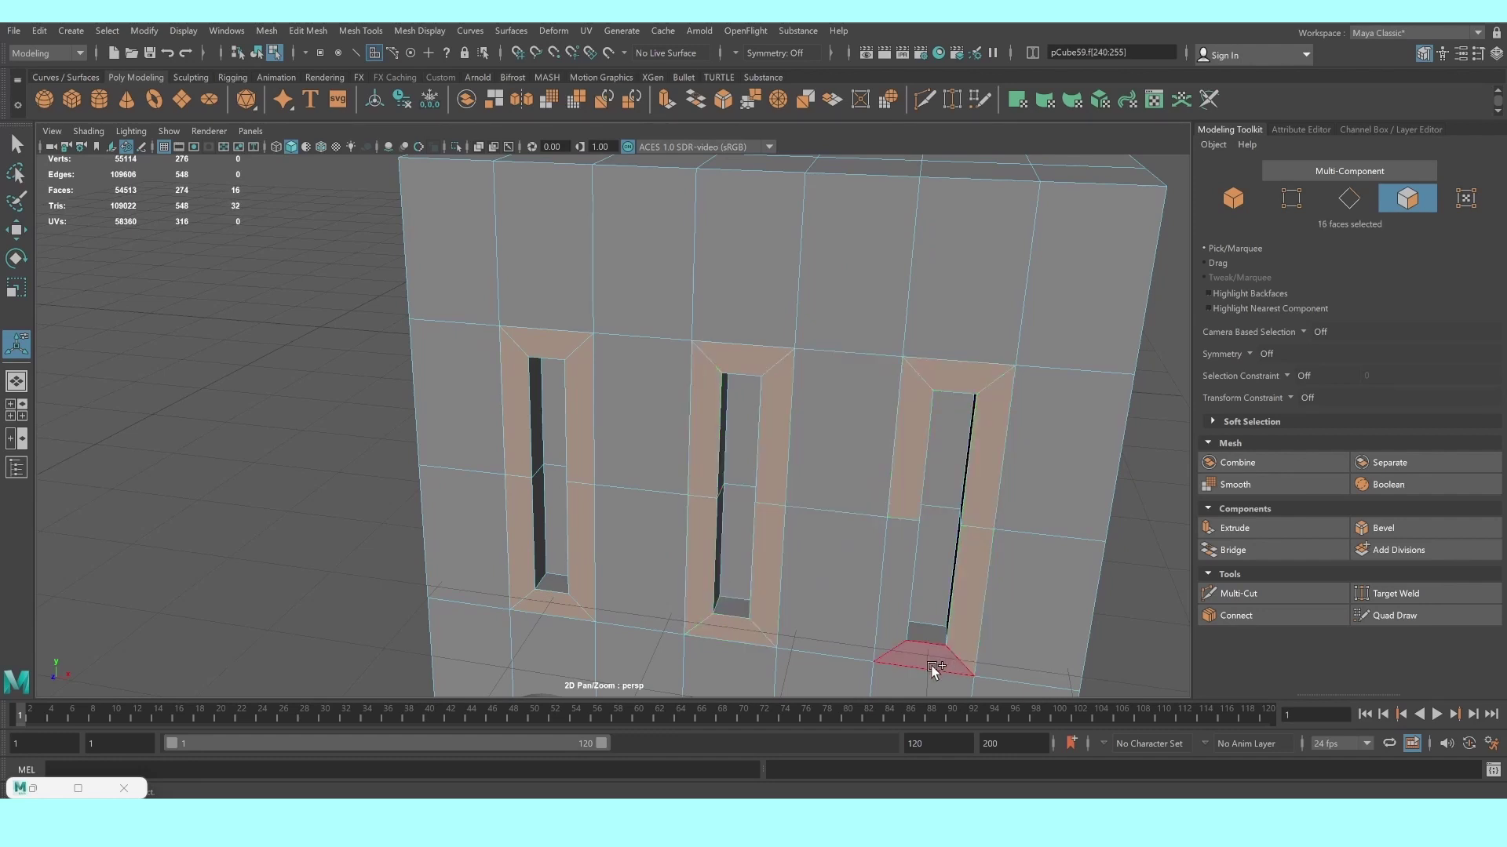
left_click(926, 652, "shift")
left_click(898, 581, "shift")
Extrude the slot frames outward by 0.105 with 3 divisions and restore smooth preview
left_click(1226, 535)
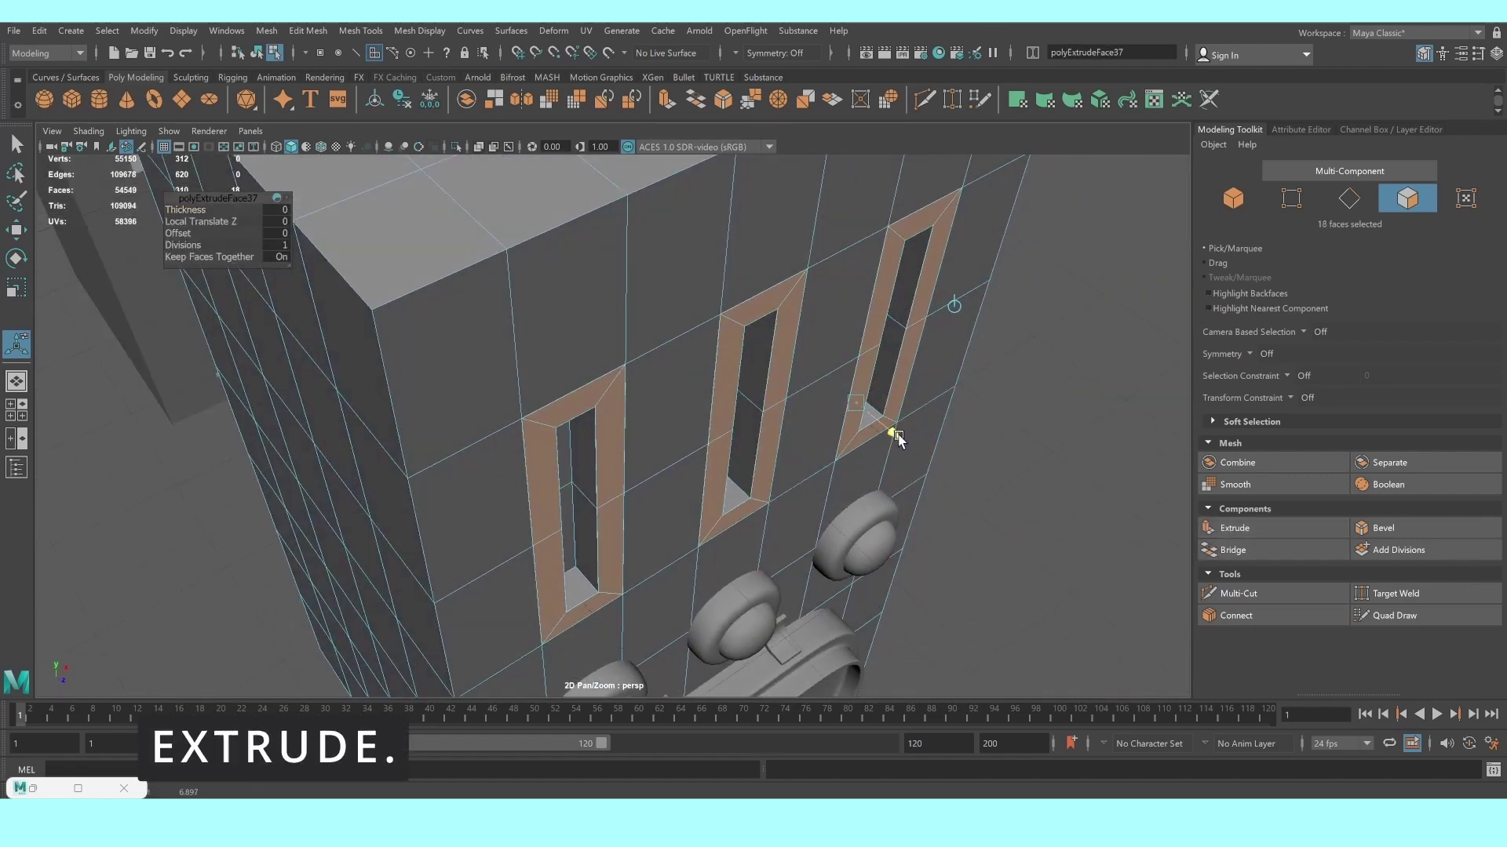
left_click_drag(889, 452, 902, 437)
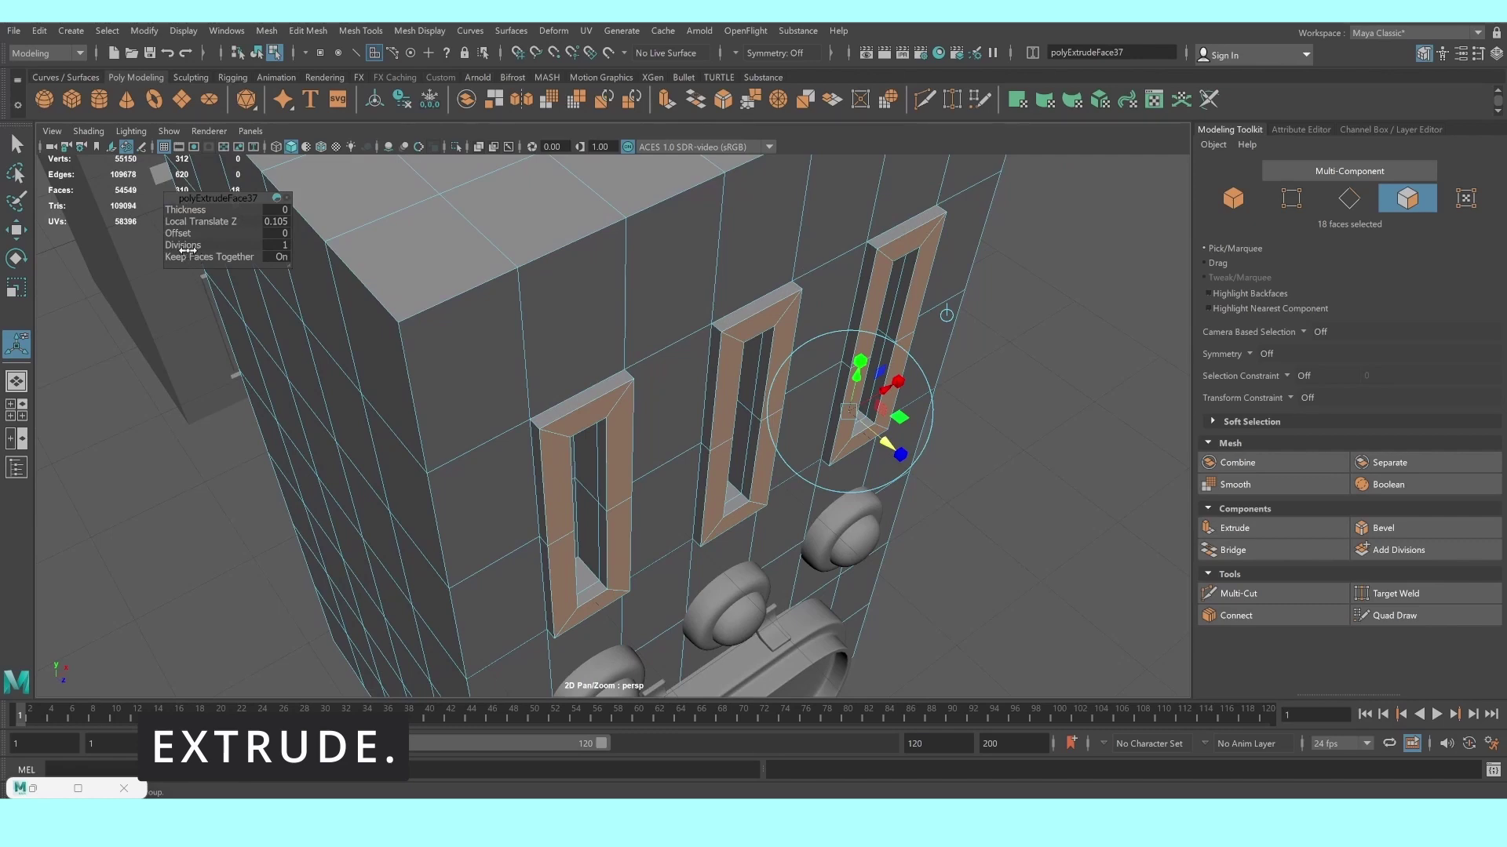
left_click_drag(187, 250, 253, 263)
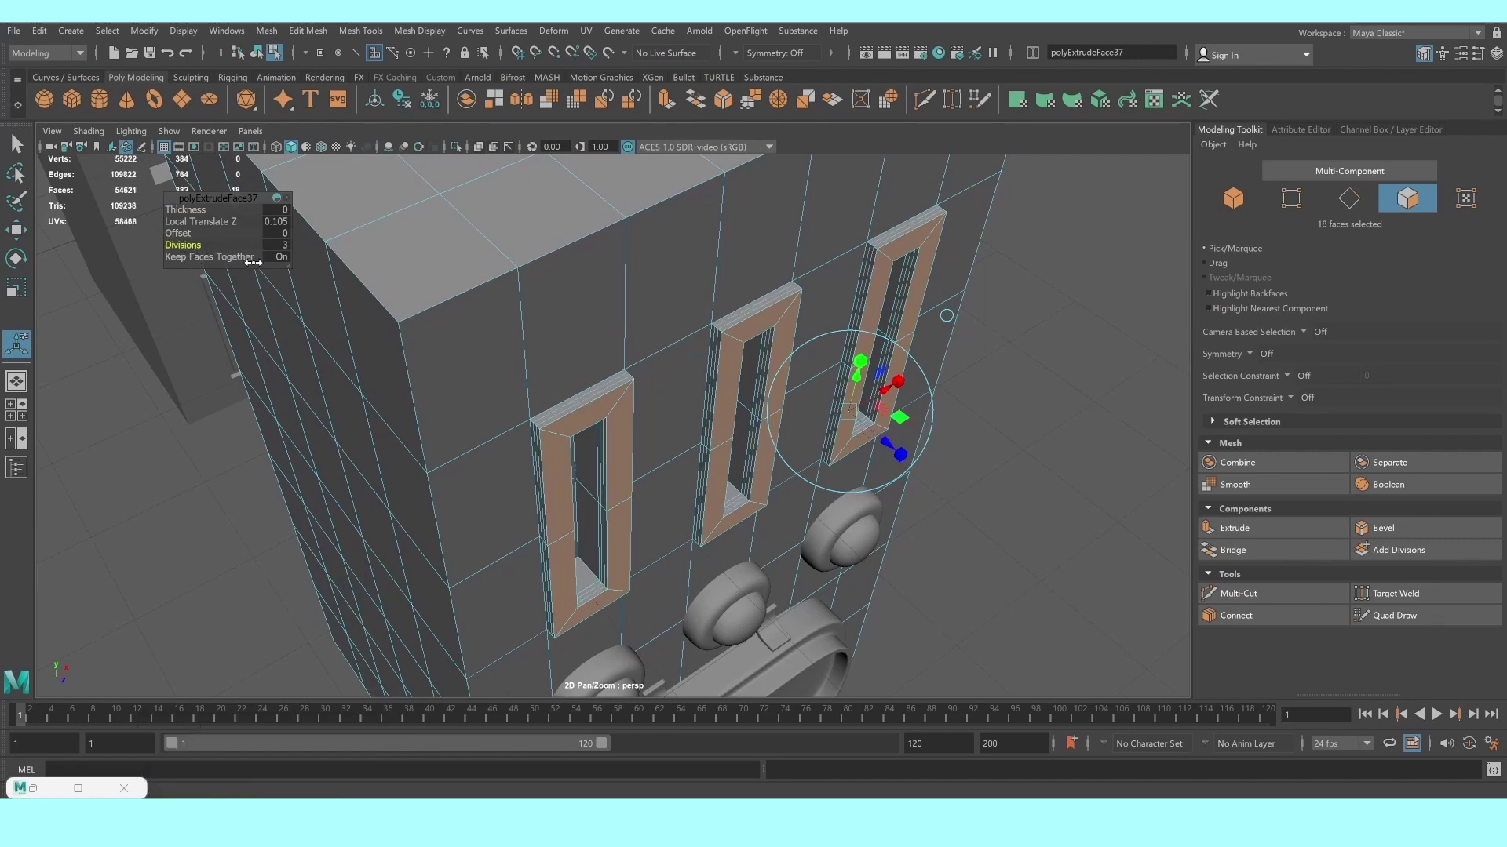
key("3")
mouse_move(710, 336)
left_mouse_down("alt")
mouse_move(737, 296)
mouse_move(609, 397)
mouse_move(658, 304)
left_mouse_up("alt")
right_click_drag(658, 306, 743, 269)
Select the front box pCube59 and turn off its smooth preview
scroll(318, 303, "down", 5)
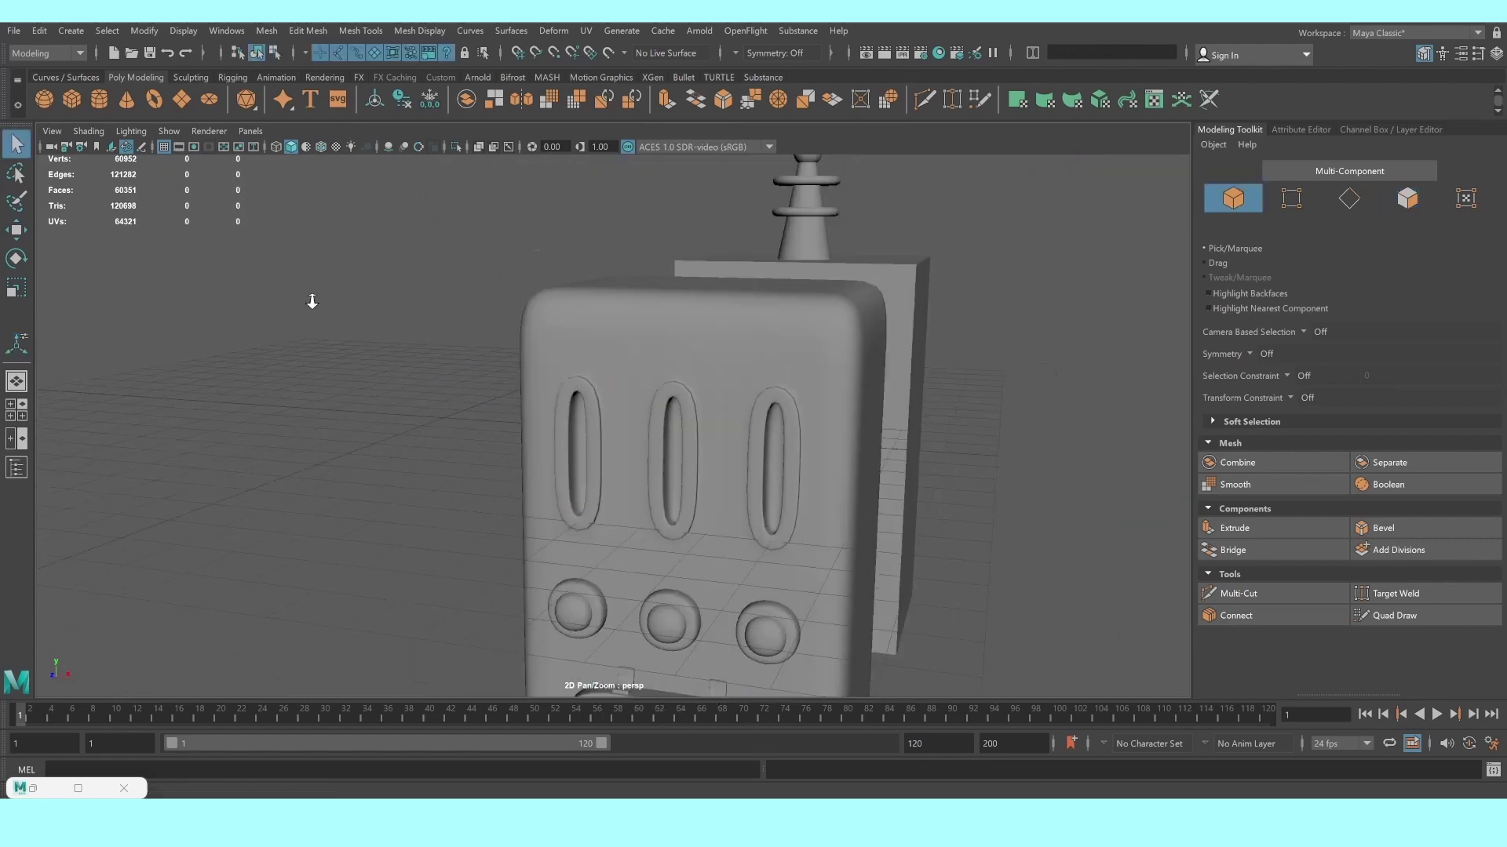
scroll(376, 392, "down", 3)
mouse_move(397, 430)
left_mouse_down("alt")
mouse_move(467, 411)
mouse_move(386, 414)
mouse_move(457, 433)
left_mouse_up("alt")
scroll(684, 432, "up", 3)
scroll(684, 432, "up", 1)
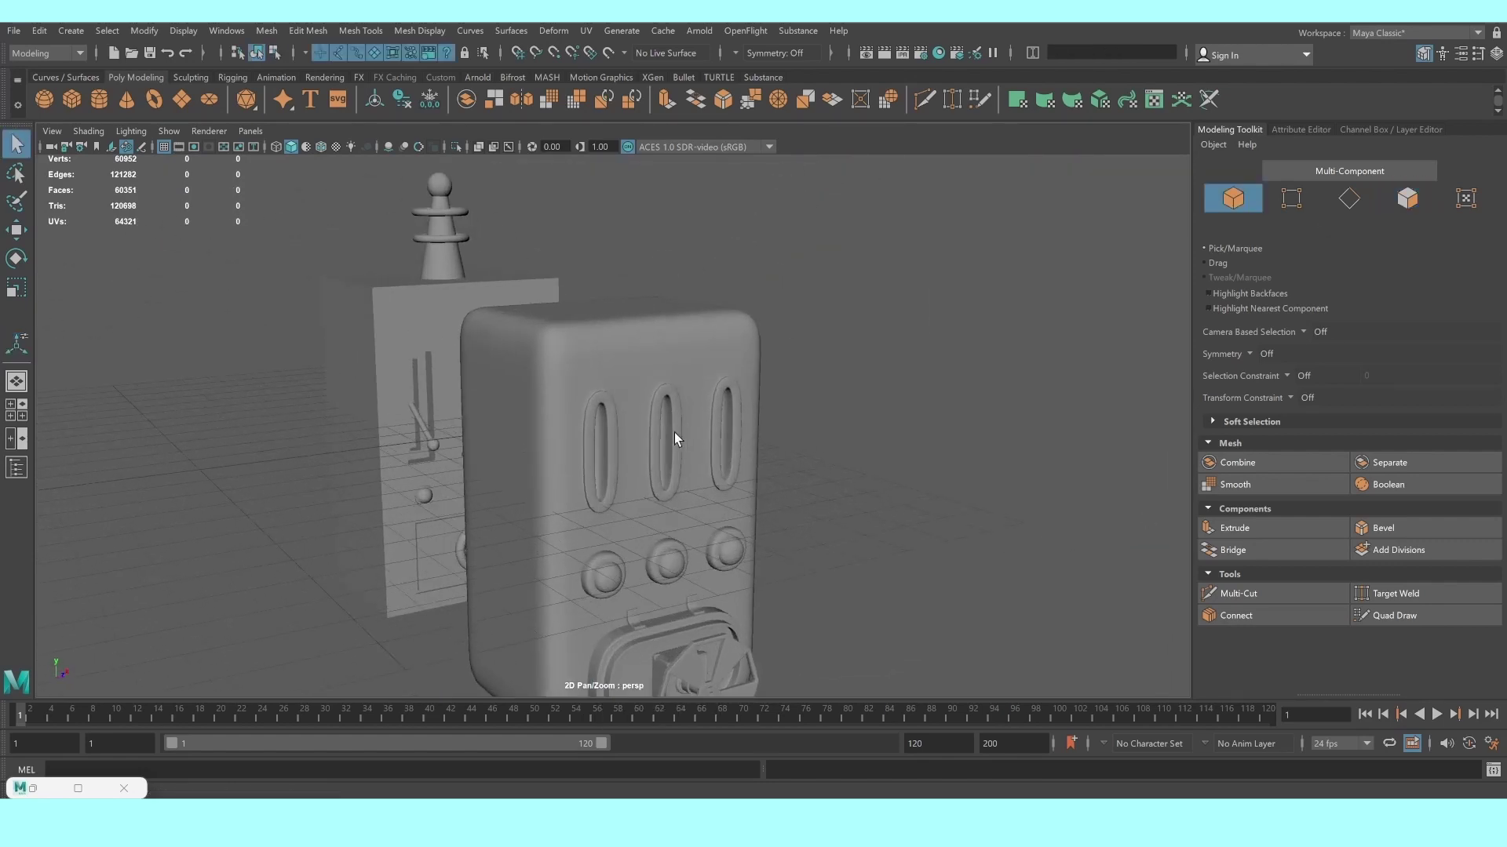
left_click(675, 432)
key("Delete")
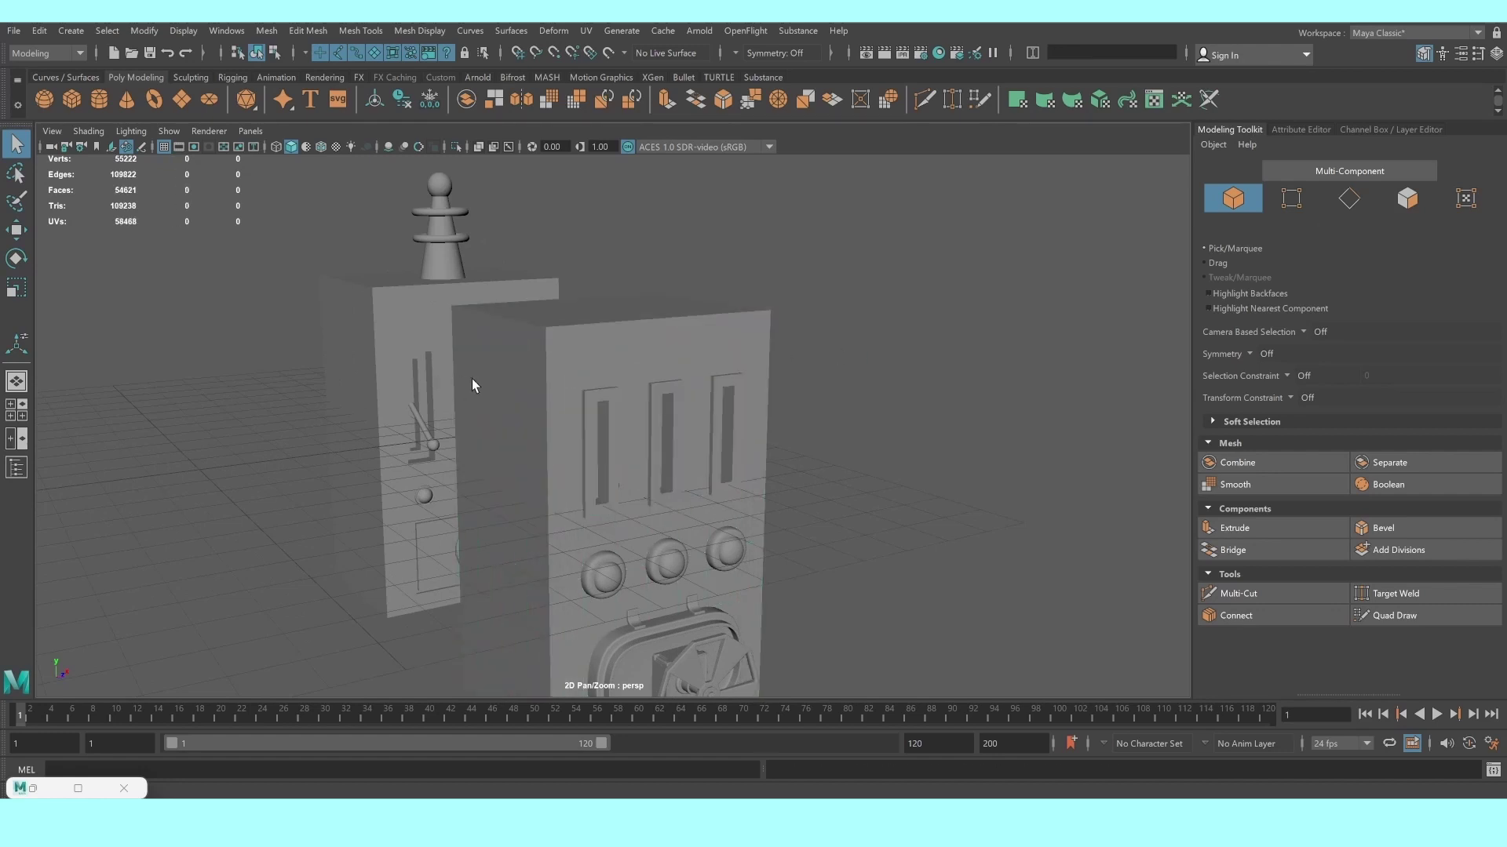
scroll(663, 488, "up", 2)
scroll(664, 488, "up", 2)
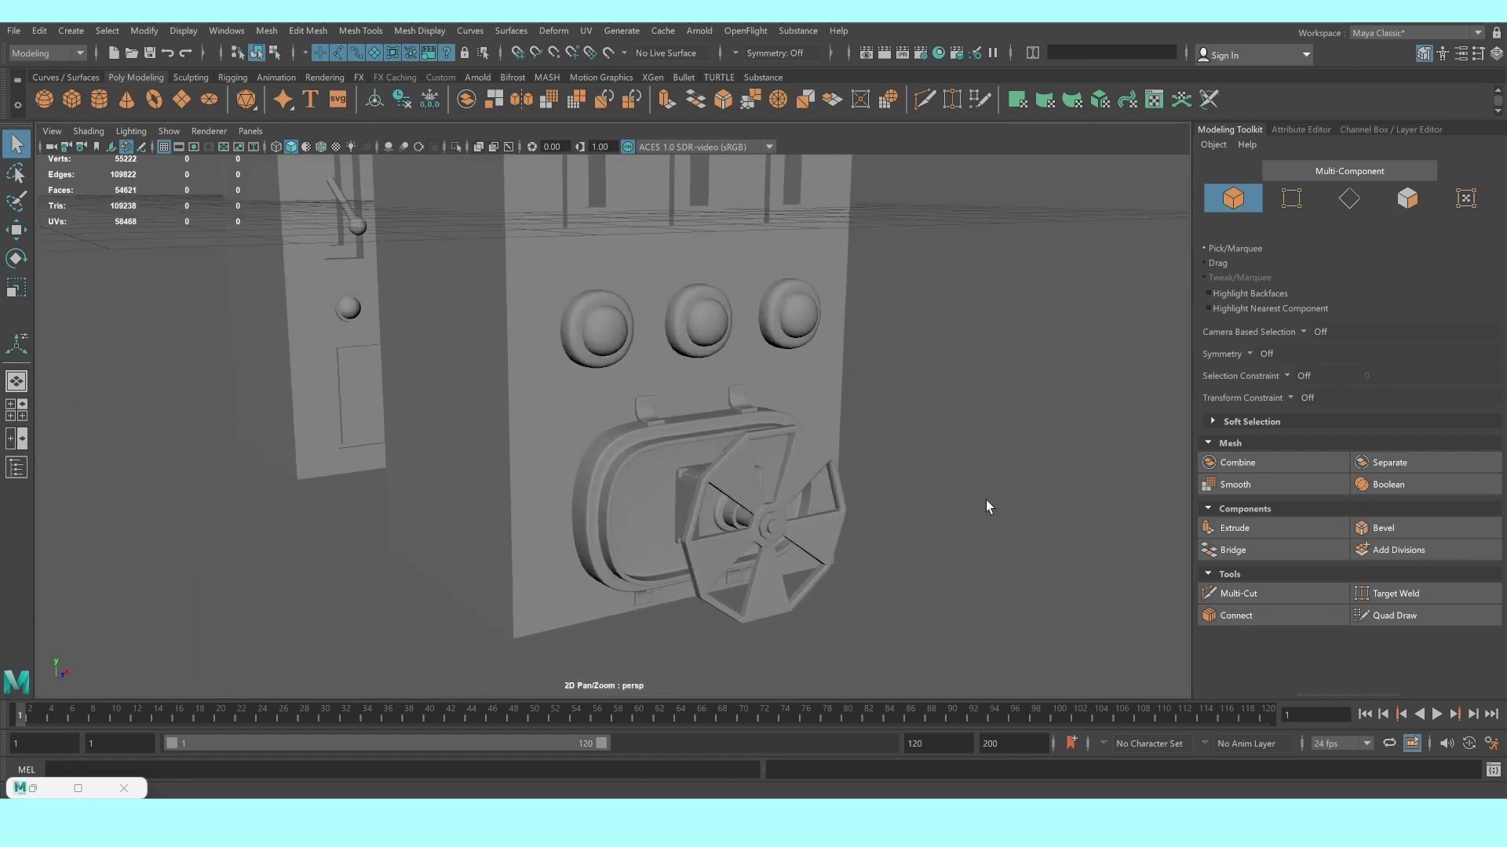
Use Multi-Cut to insert edge loops near the box's bottom and corner
left_click(1246, 598)
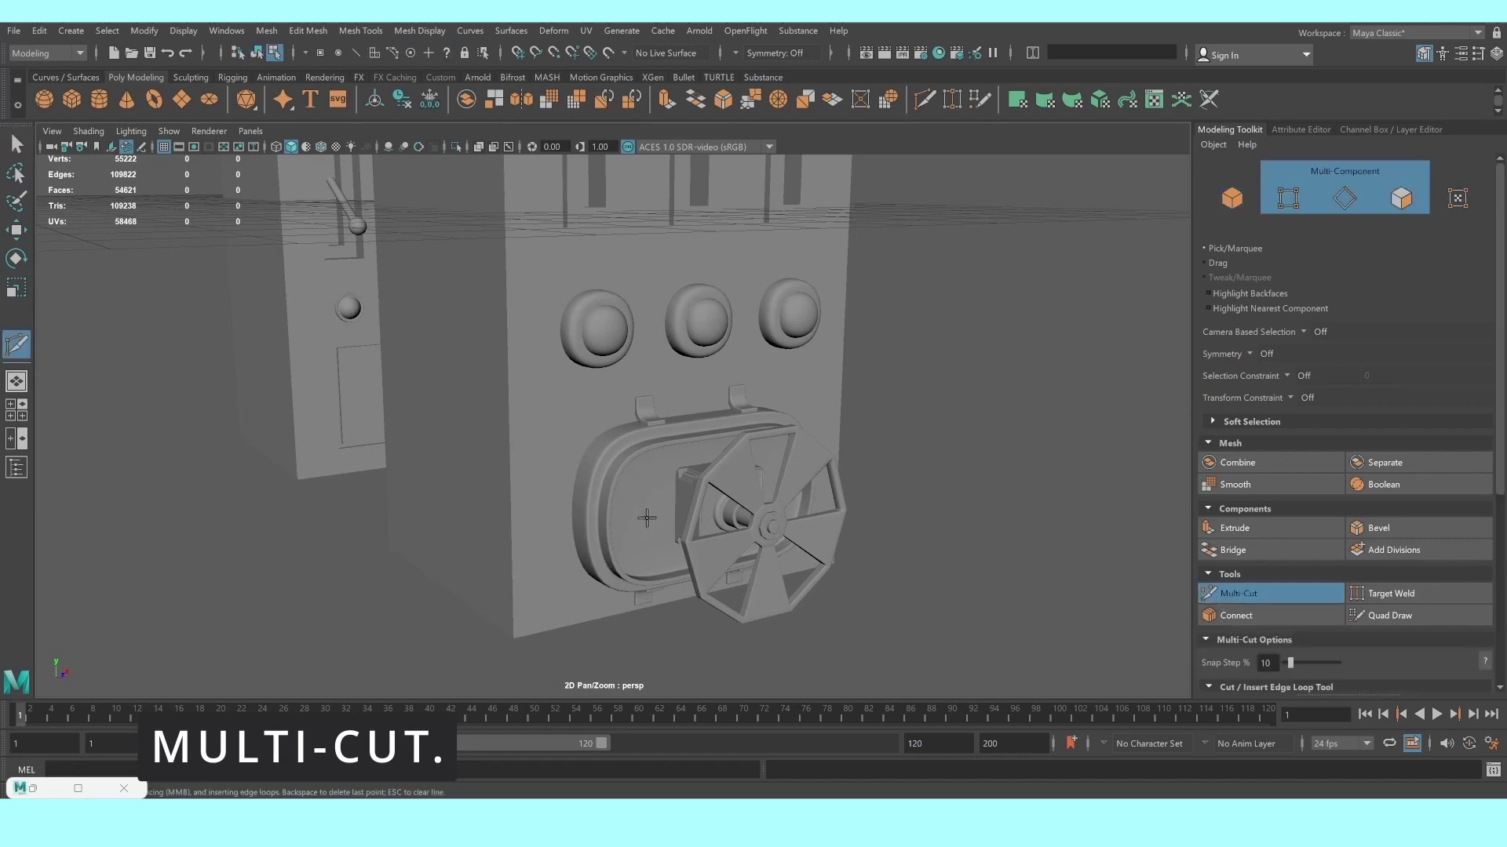
scroll(647, 518, "up", 2)
left_click(480, 694, "ctrl")
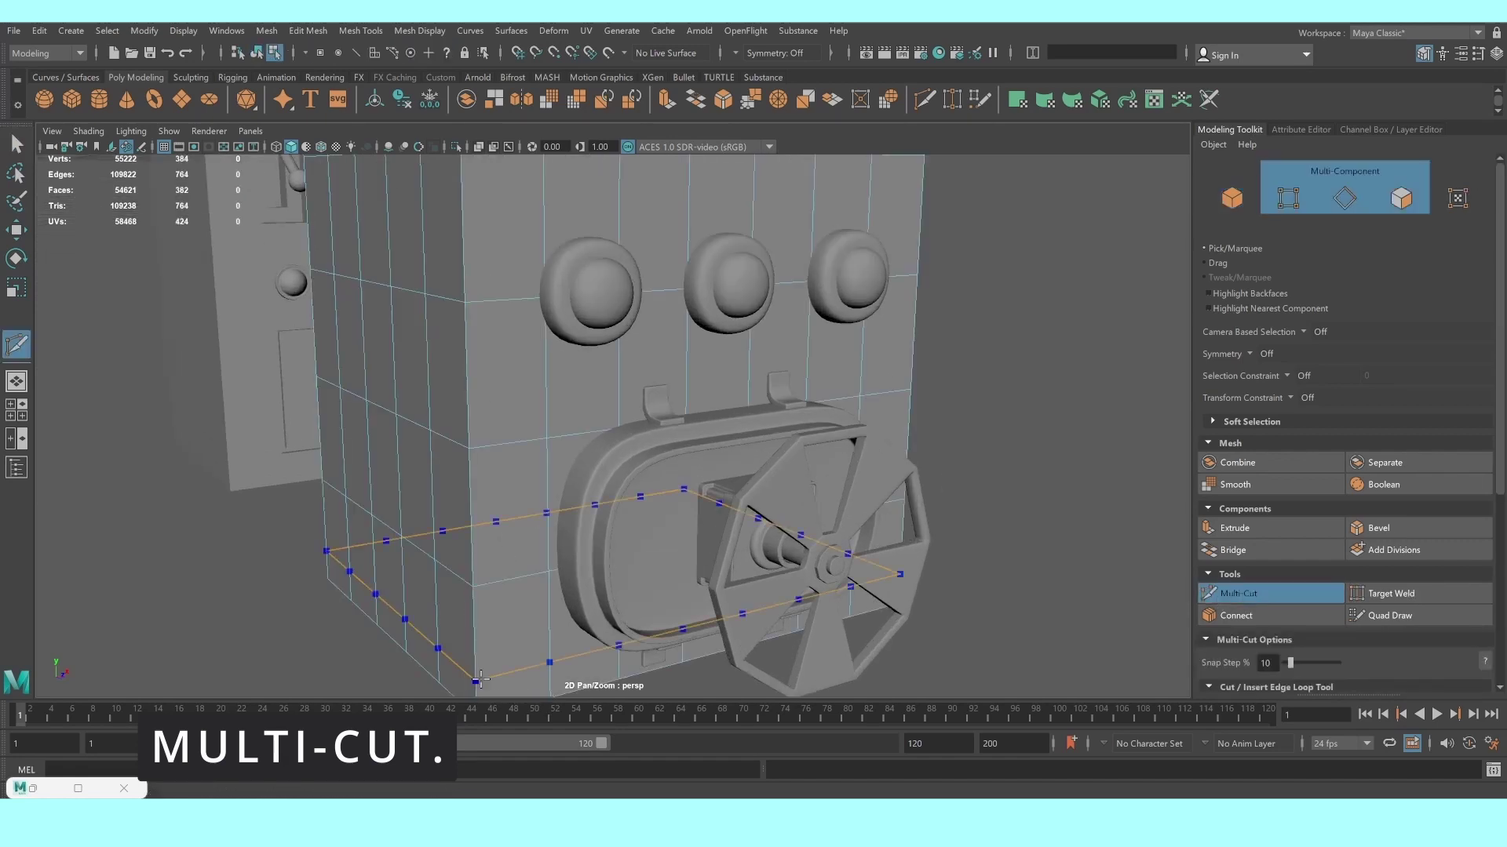
left_click(480, 694, "ctrl")
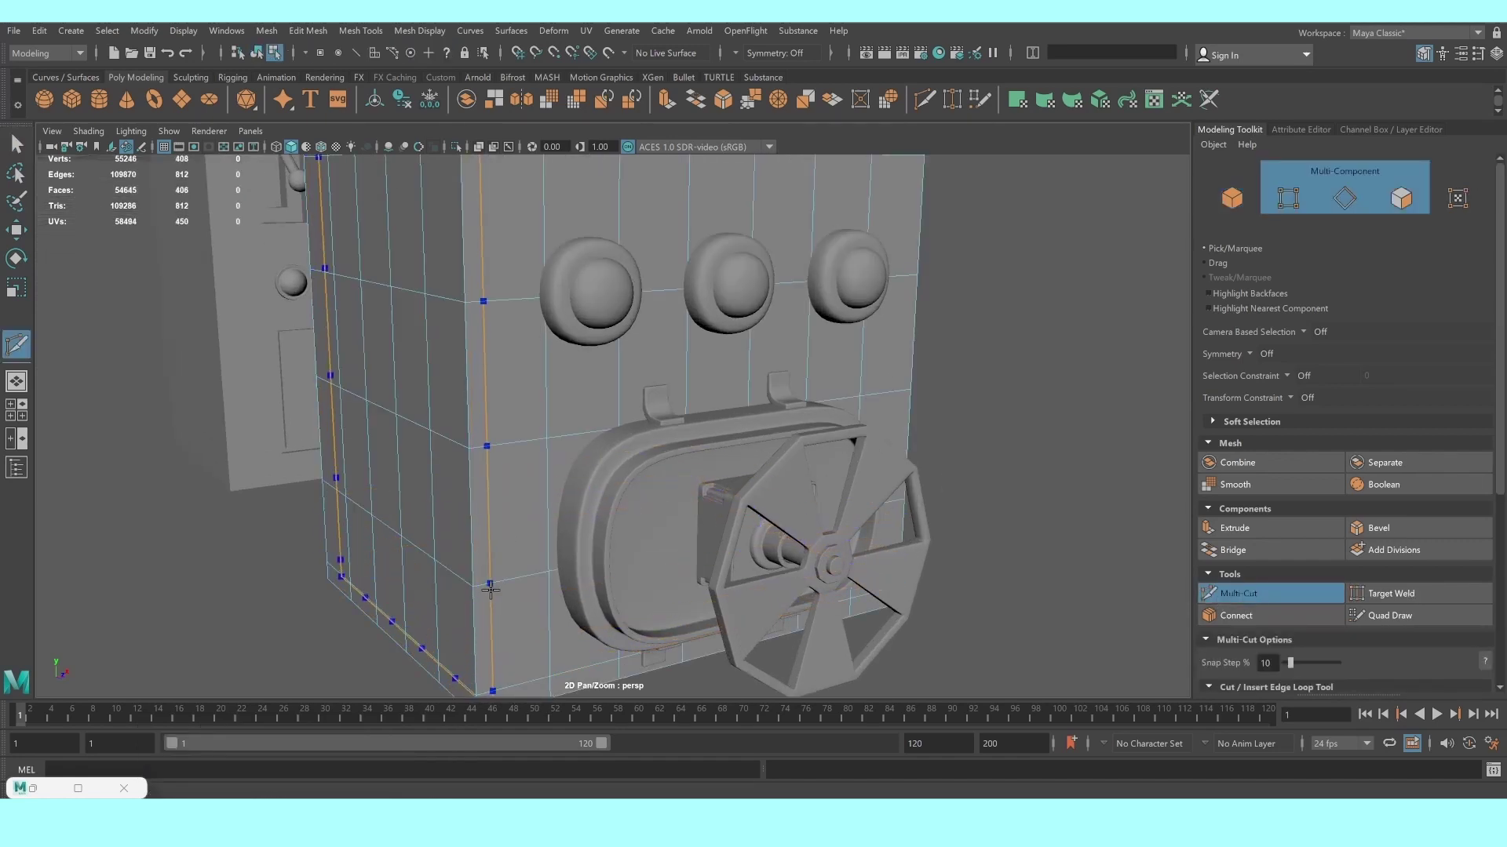
left_click(460, 576, "ctrl")
mouse_move(460, 577)
left_mouse_down("alt")
mouse_move(482, 282)
mouse_move(632, 322)
mouse_move(528, 345)
left_mouse_up("alt")
Insert more supporting edge loops near the box's top, left edge and front corner
left_click(482, 282, "ctrl")
left_click(567, 263)
left_click(346, 345, "ctrl")
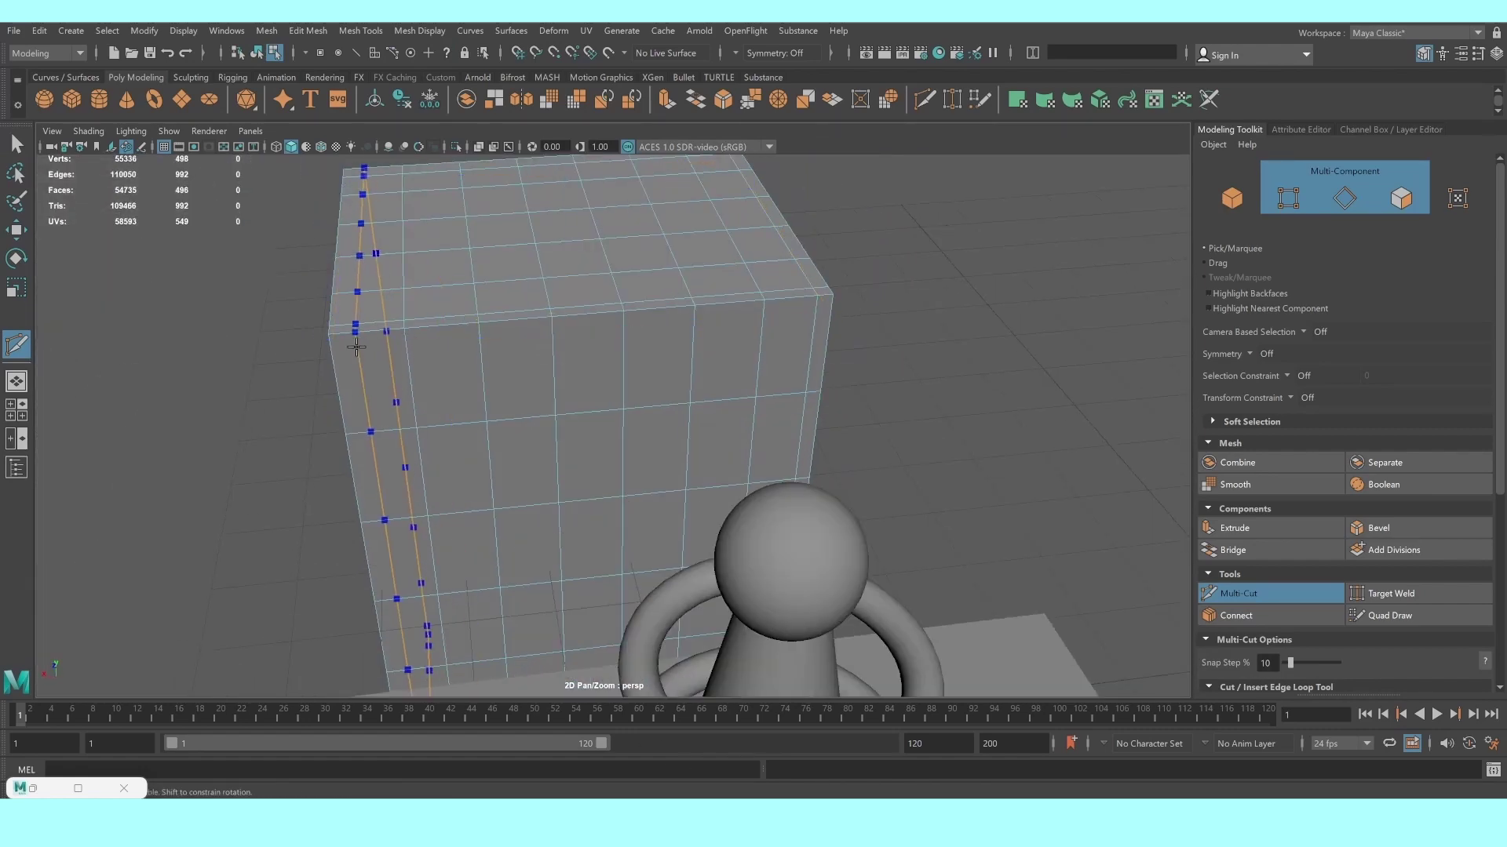
mouse_move(346, 345)
left_mouse_down("alt")
mouse_move(433, 295)
mouse_move(490, 324)
left_mouse_up("alt")
left_click(433, 295, "ctrl")
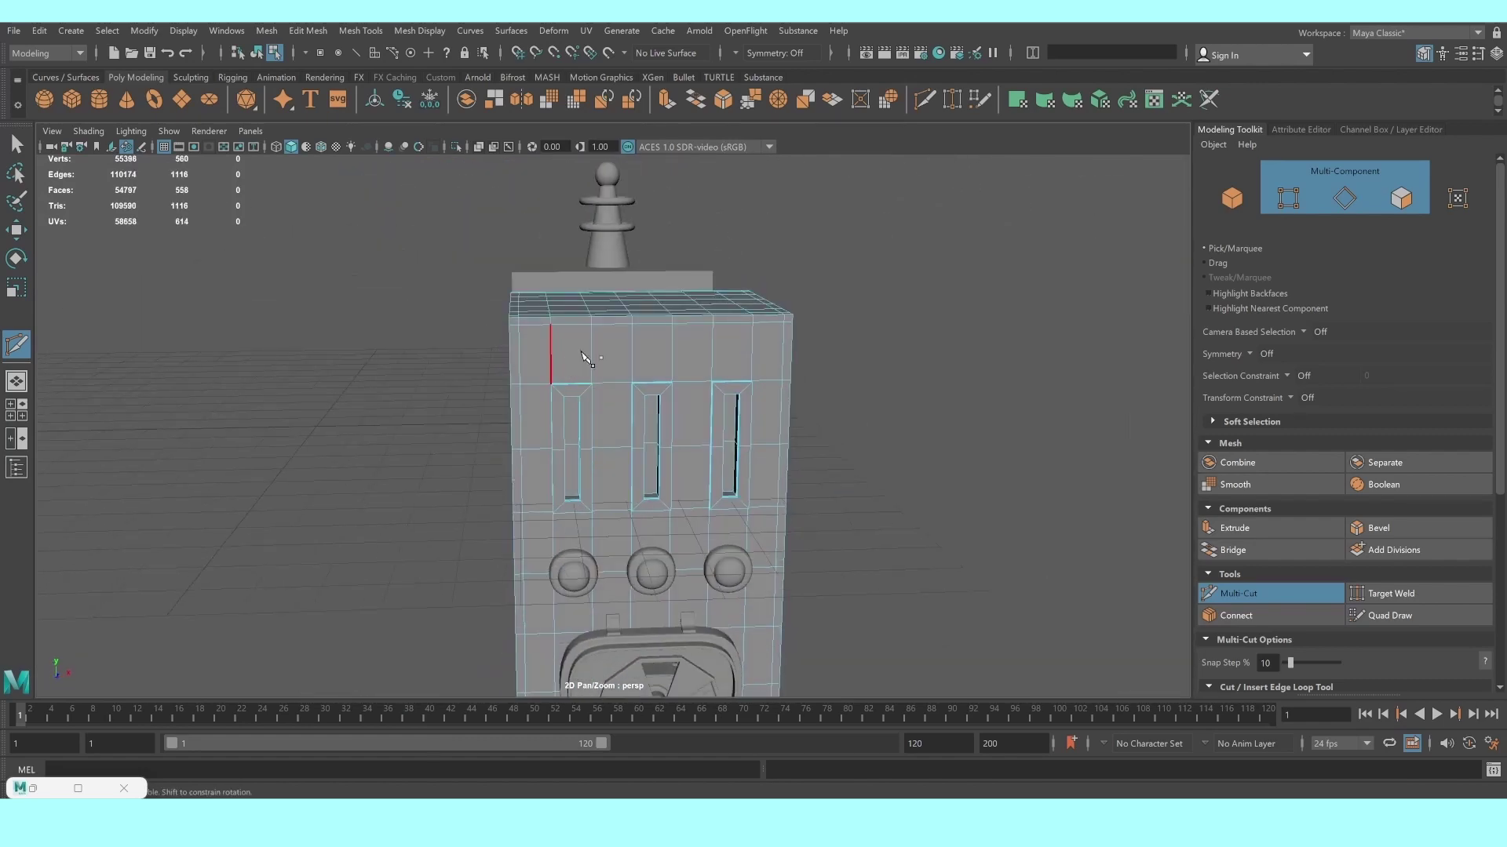
Preview the smoothed box, then reselect the front box pCube59
key("3")
left_click(16, 144)
right_click_drag(627, 330, 710, 313)
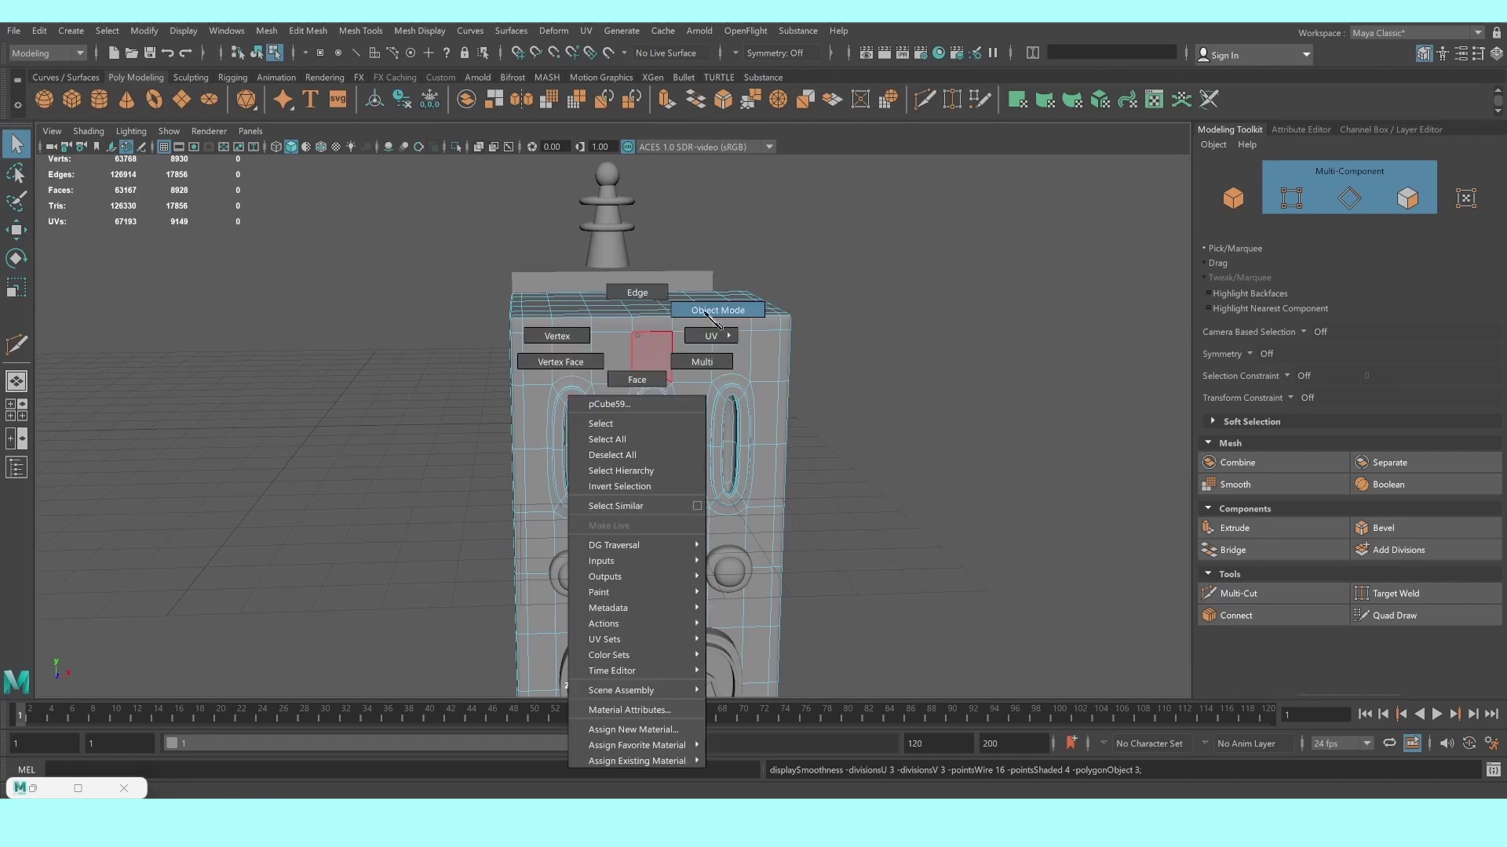
scroll(857, 341, "up", 3)
left_click(767, 388)
scroll(722, 393, "up", 2)
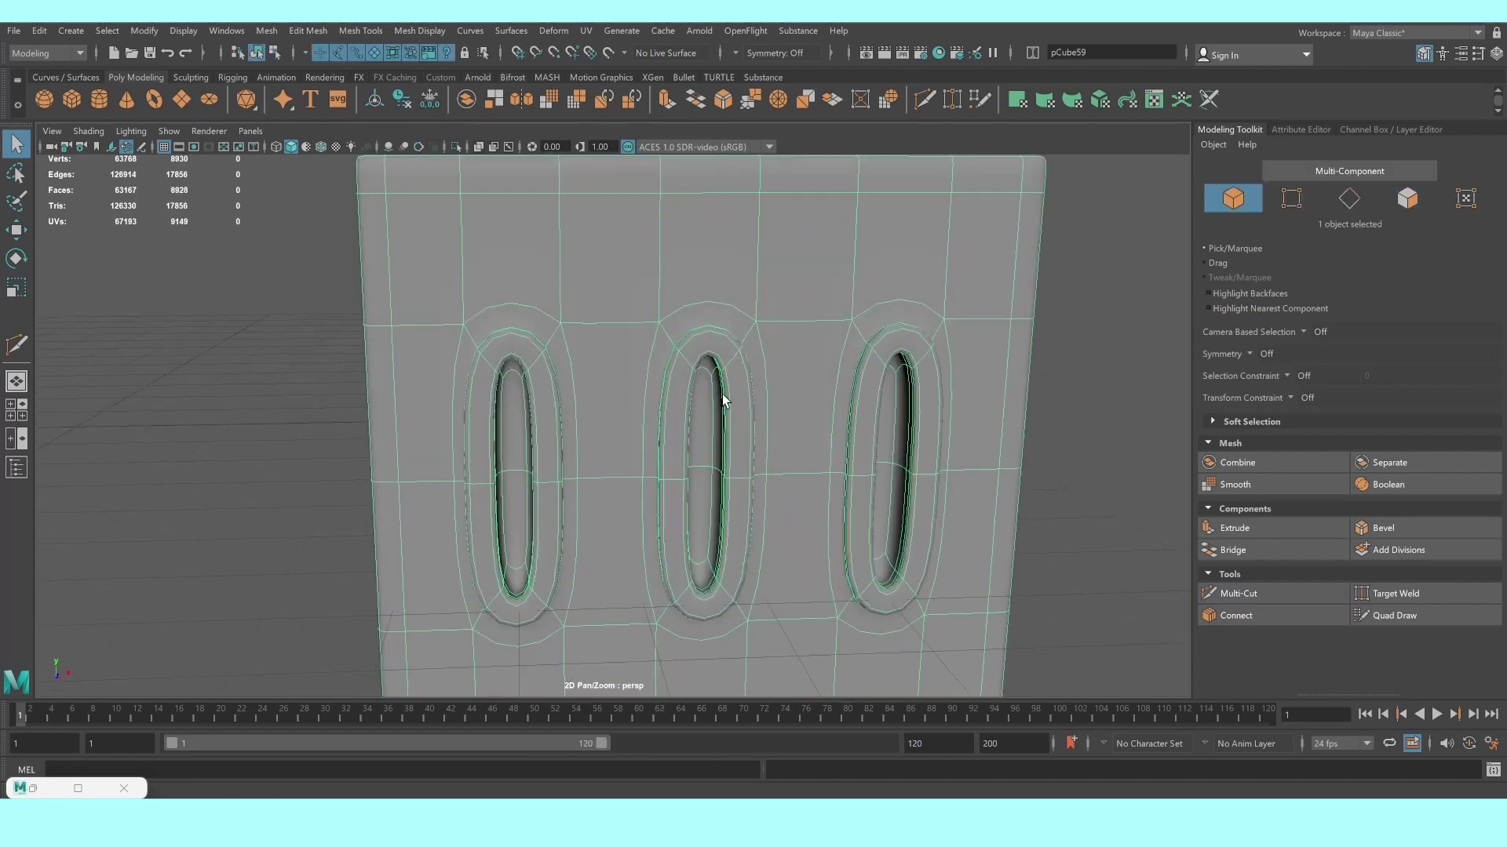
Cut horizontal edge loops above and below the slots and check the smoothed result
left_click(1238, 593)
key("1")
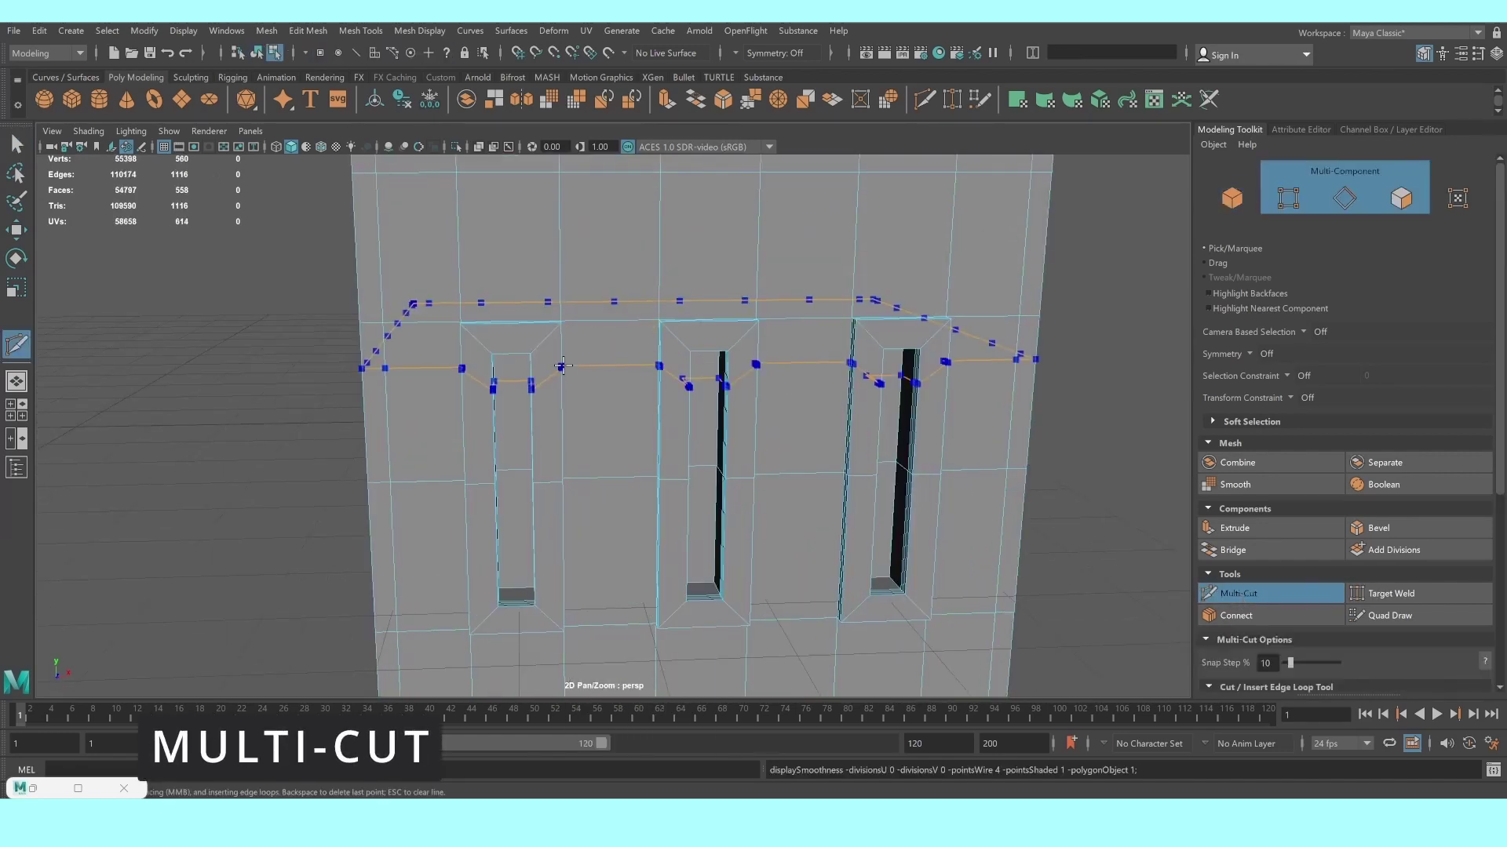
left_click(559, 345, "ctrl")
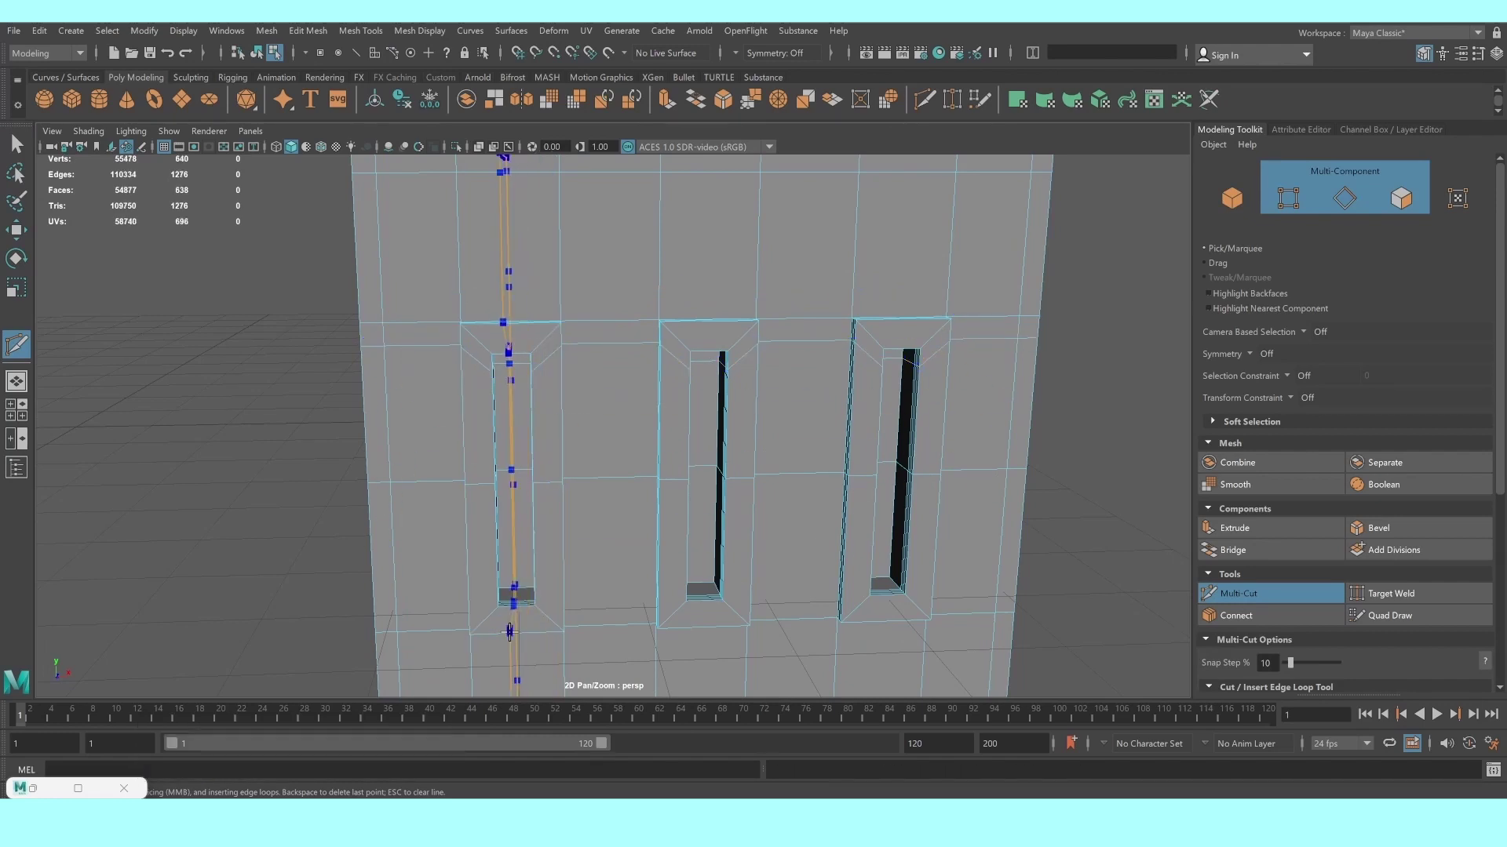
left_click(474, 604, "ctrl")
key("3")
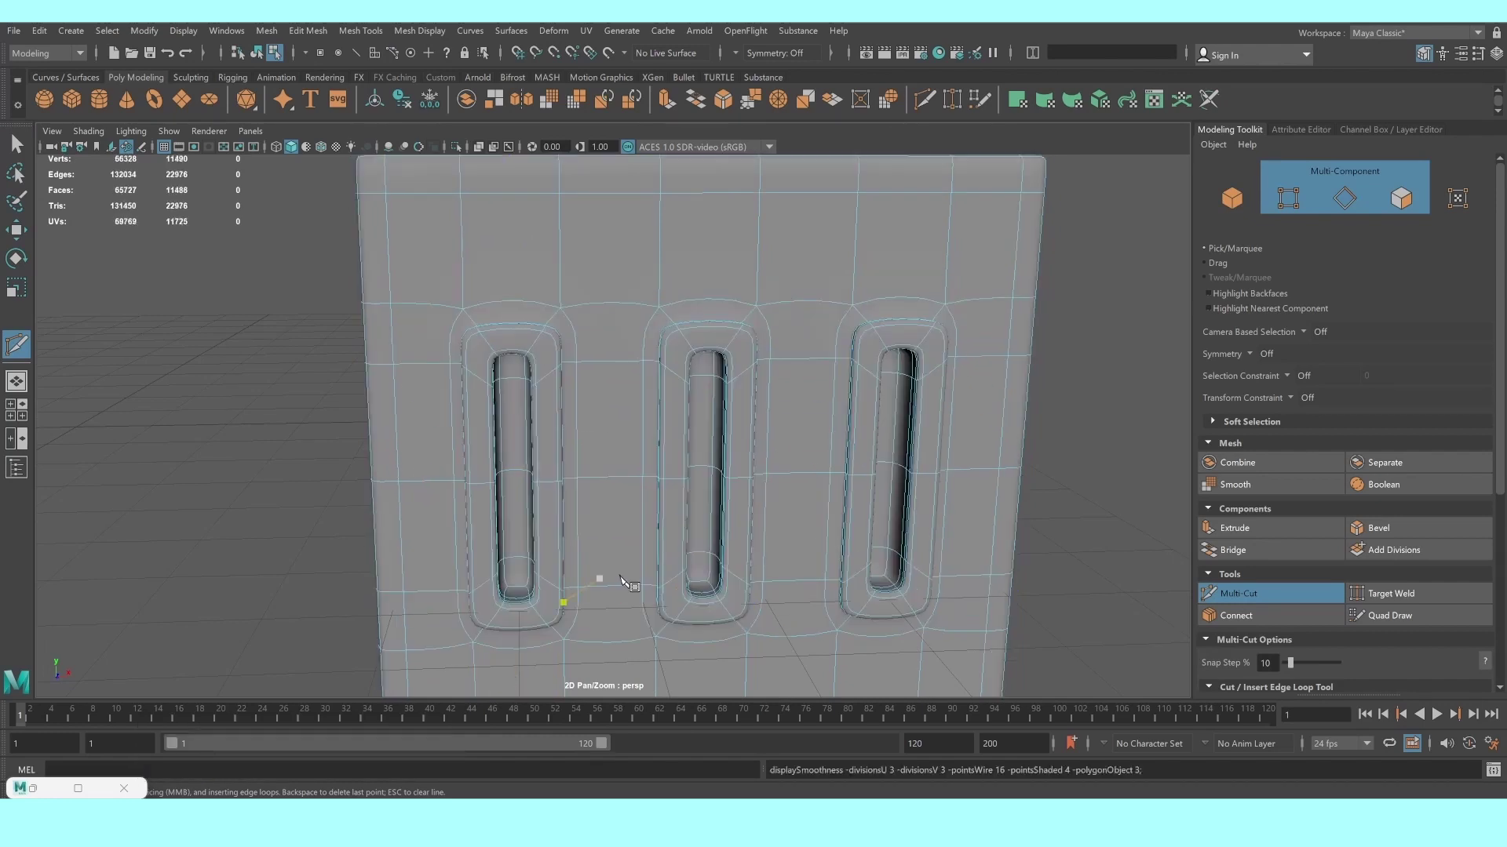
key("q")
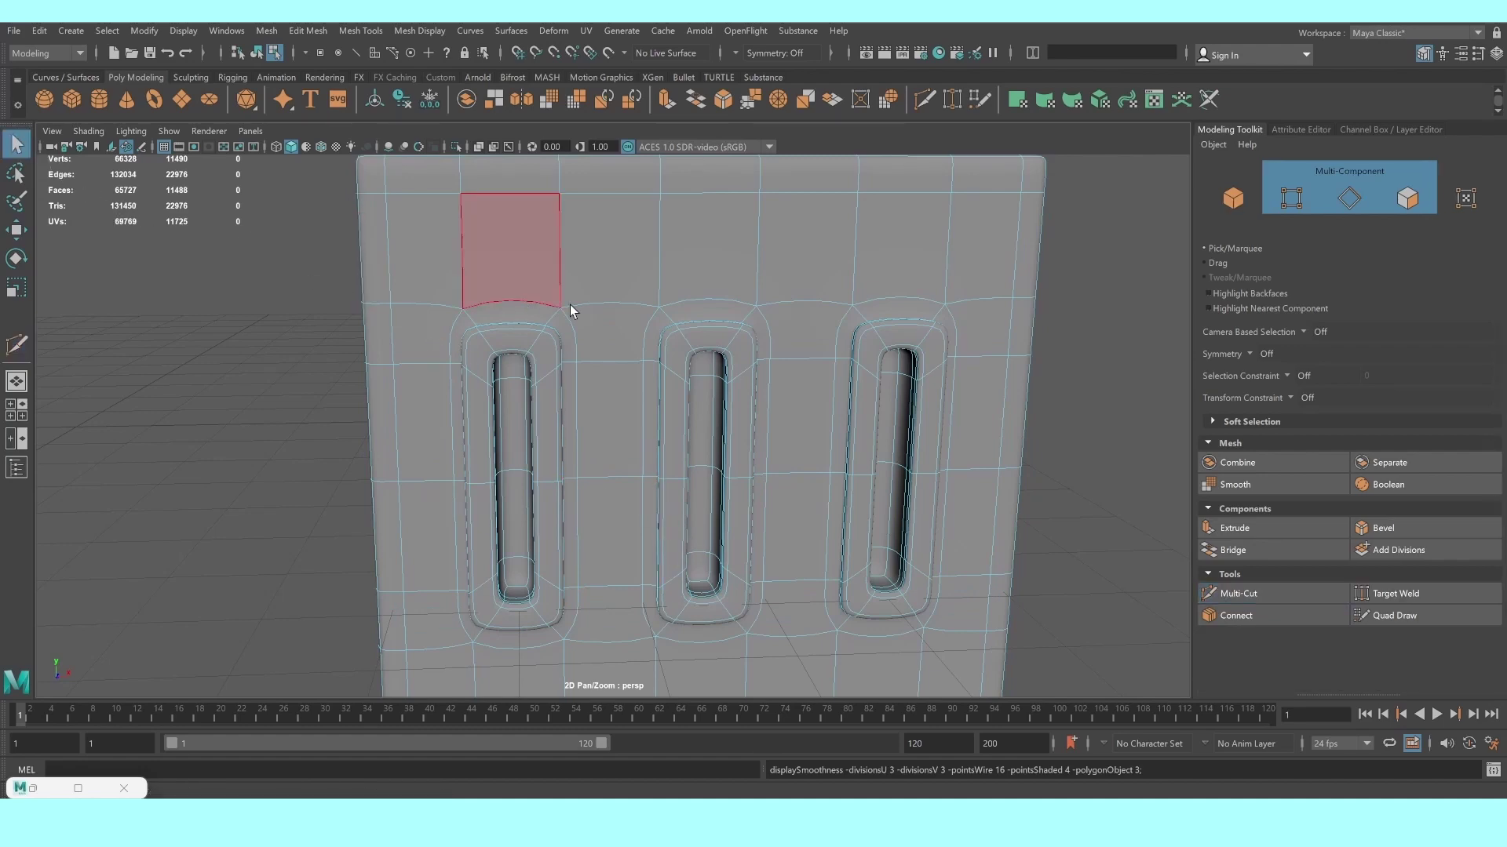
right_click_drag(605, 281, 689, 252)
scroll(1028, 295, "down", 3)
Orbit around both boxes, then add the polygon cylinder pCylinder48
scroll(754, 420, "down", 2)
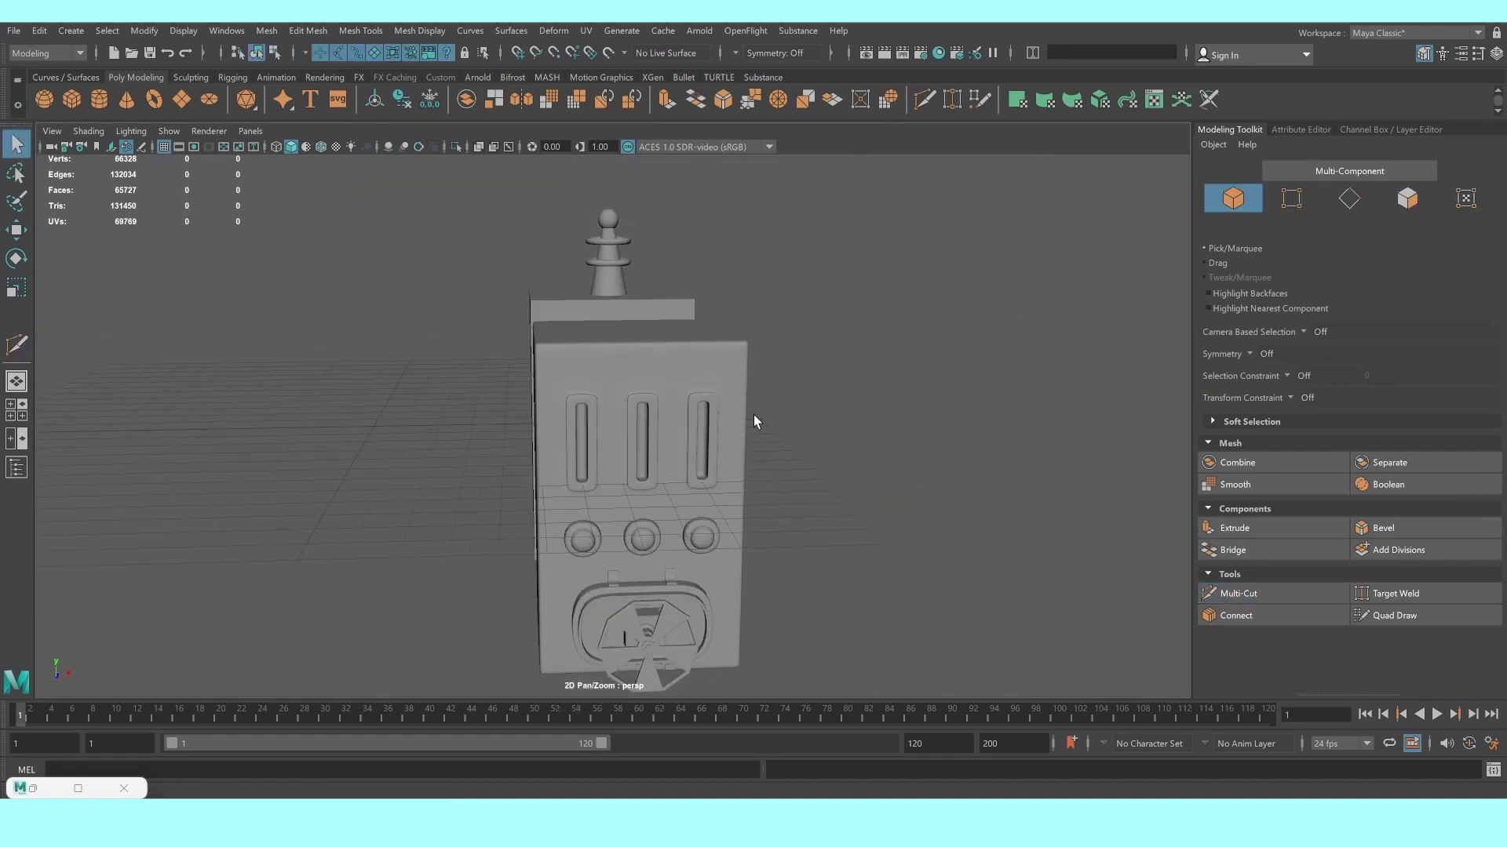
mouse_move(754, 419)
left_mouse_down("alt")
mouse_move(790, 430)
mouse_move(706, 411)
mouse_move(644, 422)
mouse_move(784, 427)
mouse_move(678, 430)
left_mouse_up("alt")
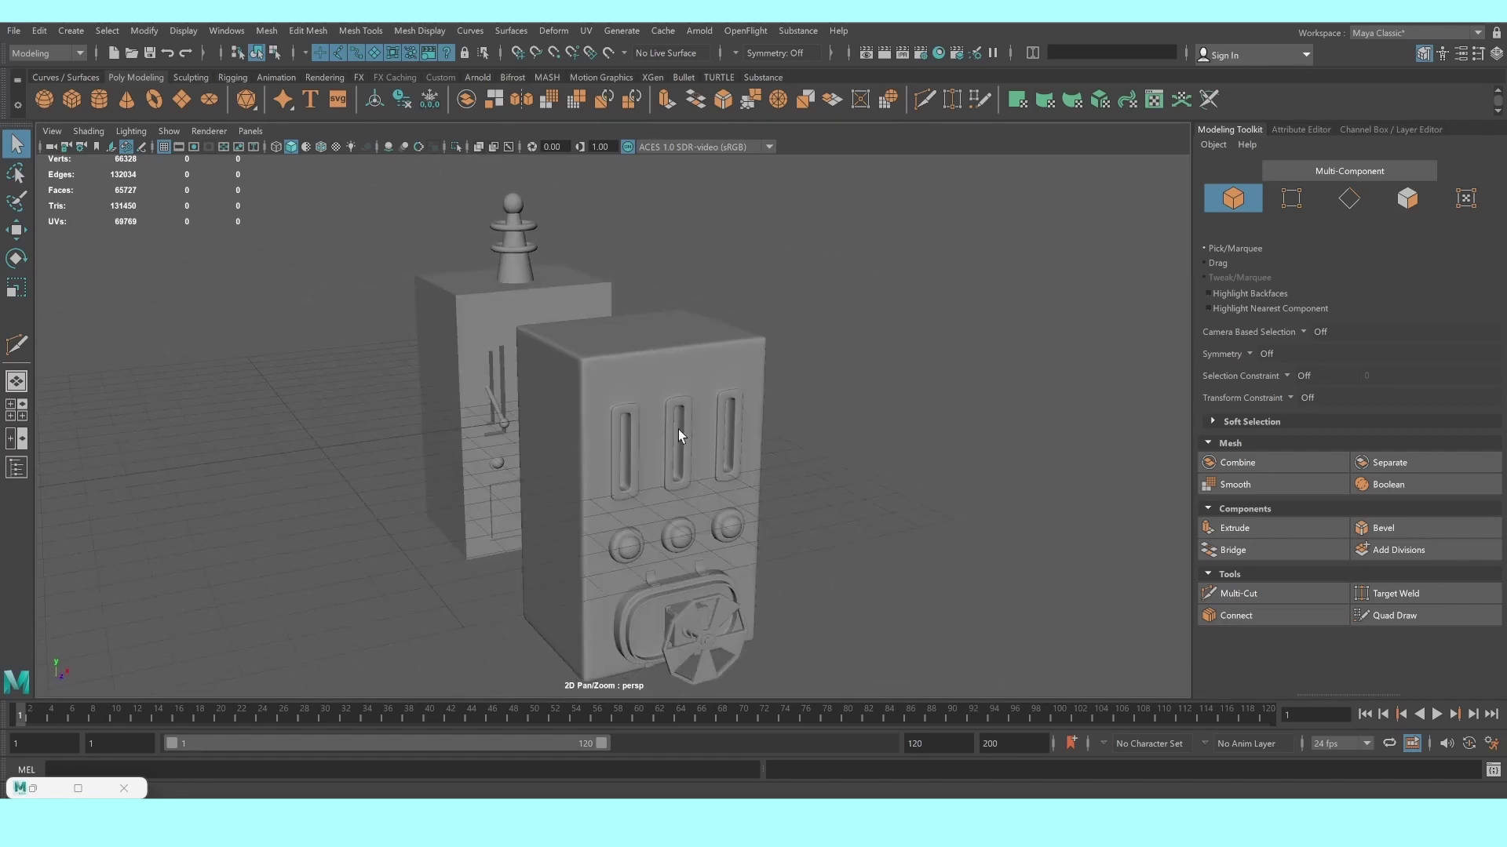
left_click(667, 408)
scroll(360, 422, "up", 3)
mouse_move(361, 424)
left_mouse_down("alt")
mouse_move(405, 430)
mouse_move(515, 393)
mouse_move(485, 402)
left_mouse_up("alt")
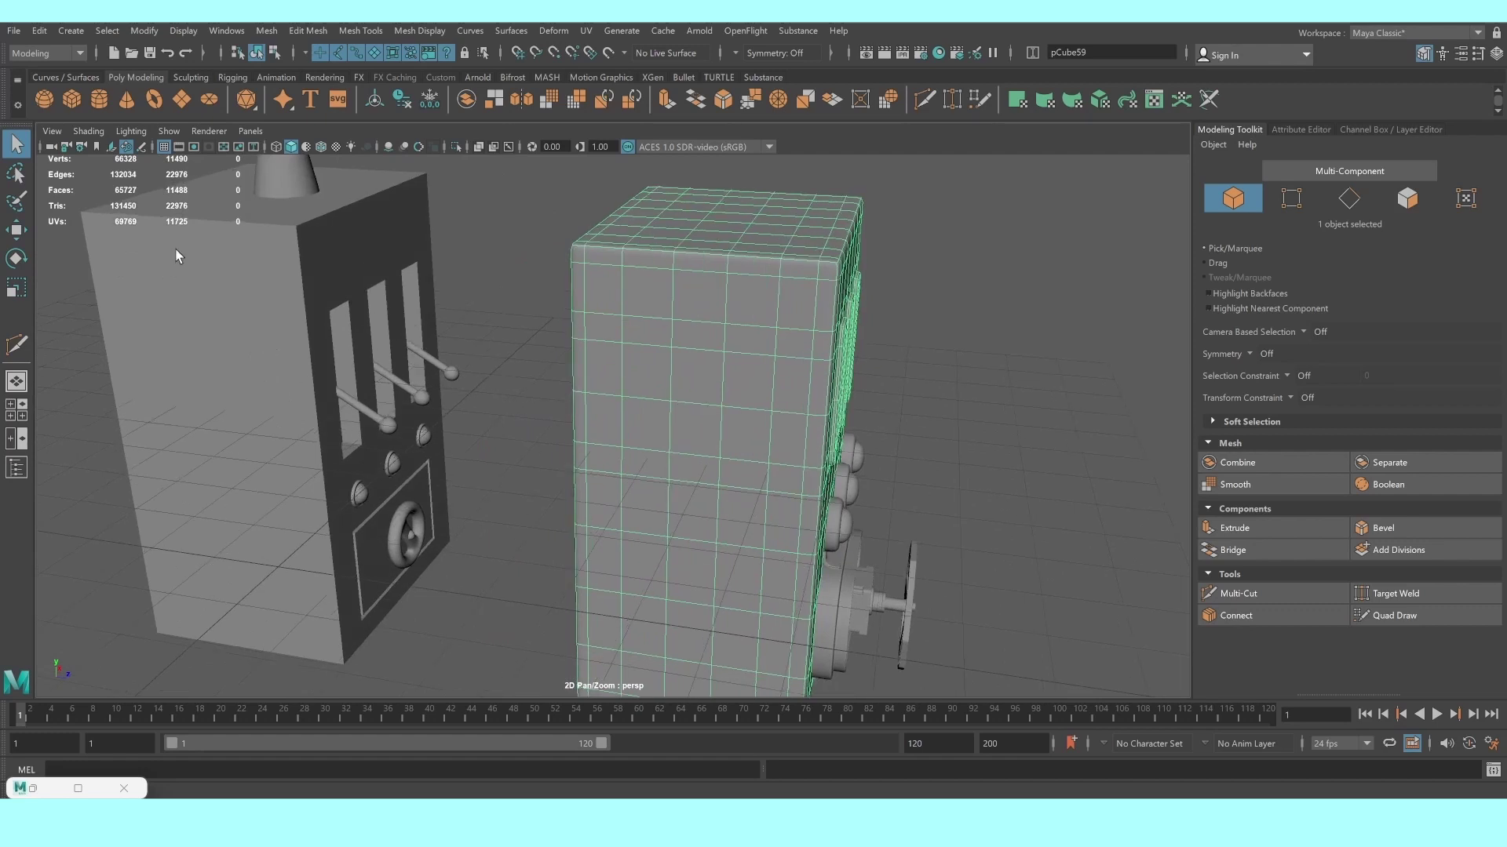
left_click(104, 103)
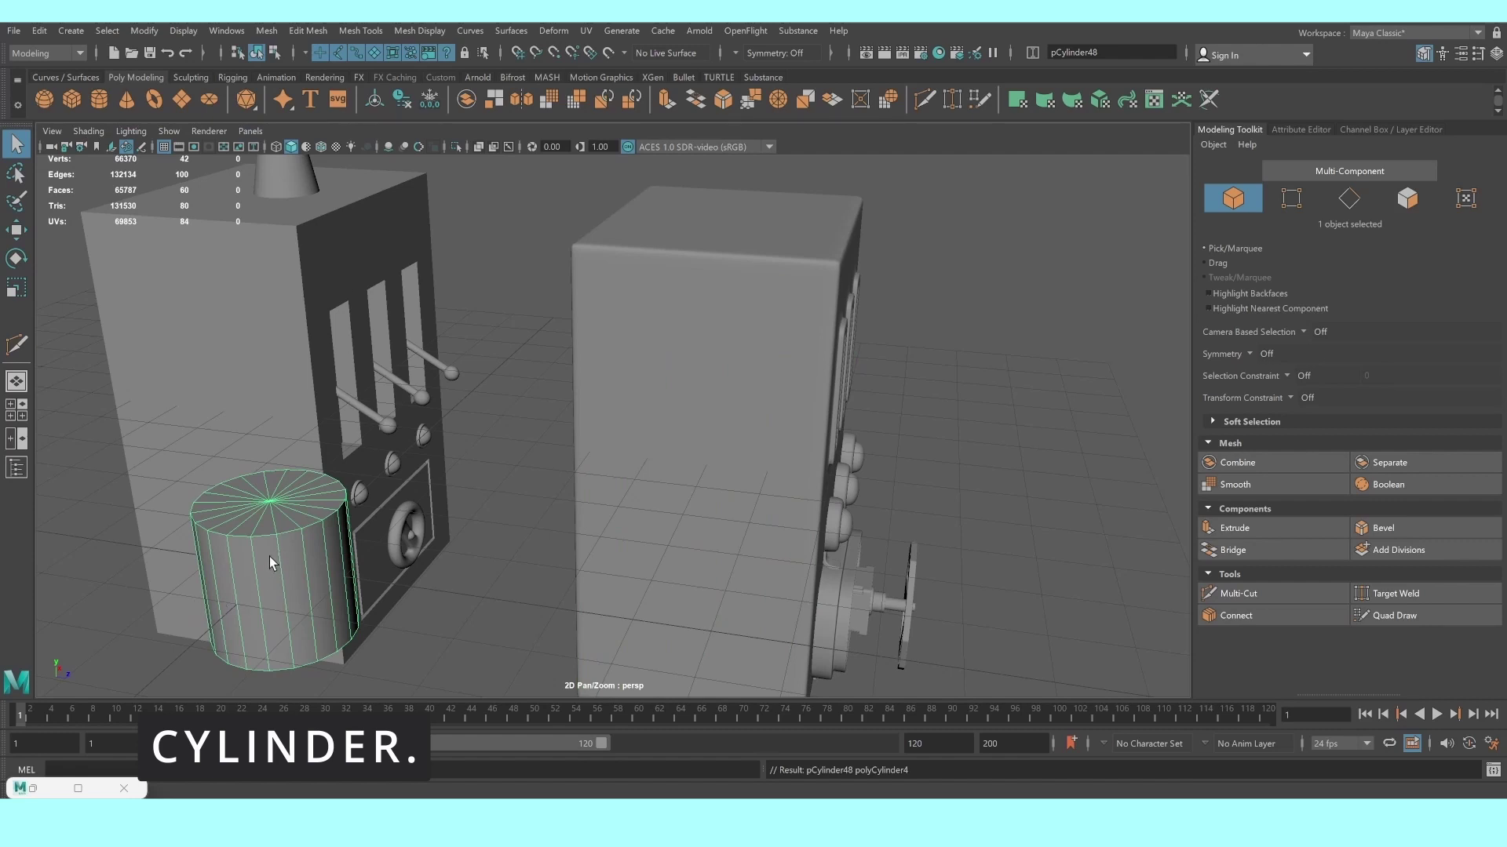
Rotate pCylinder48 90° onto its side and move it to X 6.052, Z 7.892
key("space")
key("space")
key("w")
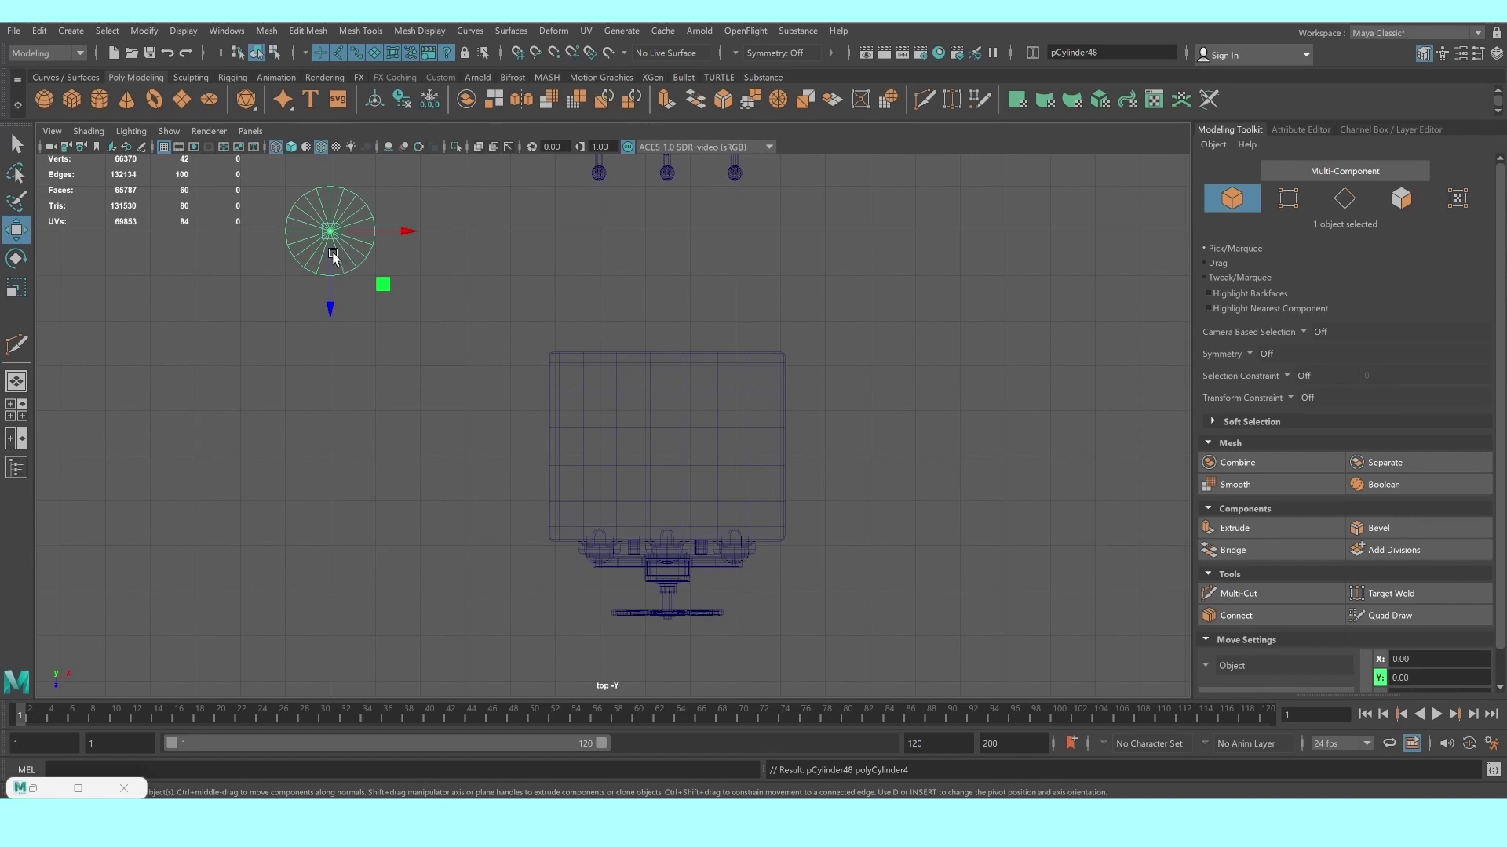
key("e")
left_click_drag(333, 261, 333, 320)
key("ctrl+z")
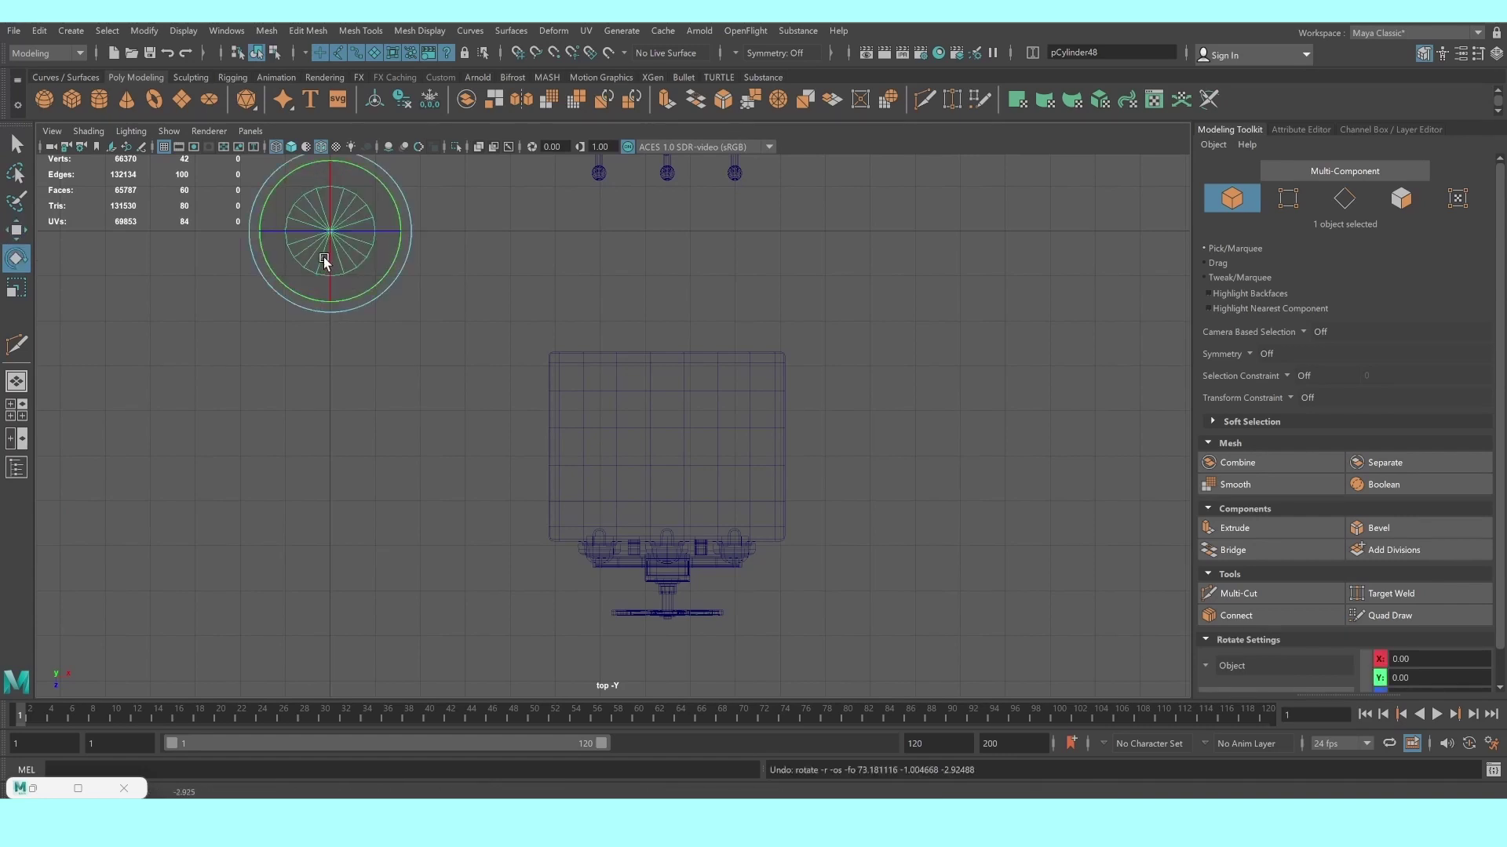
left_click_drag(324, 258, 331, 300)
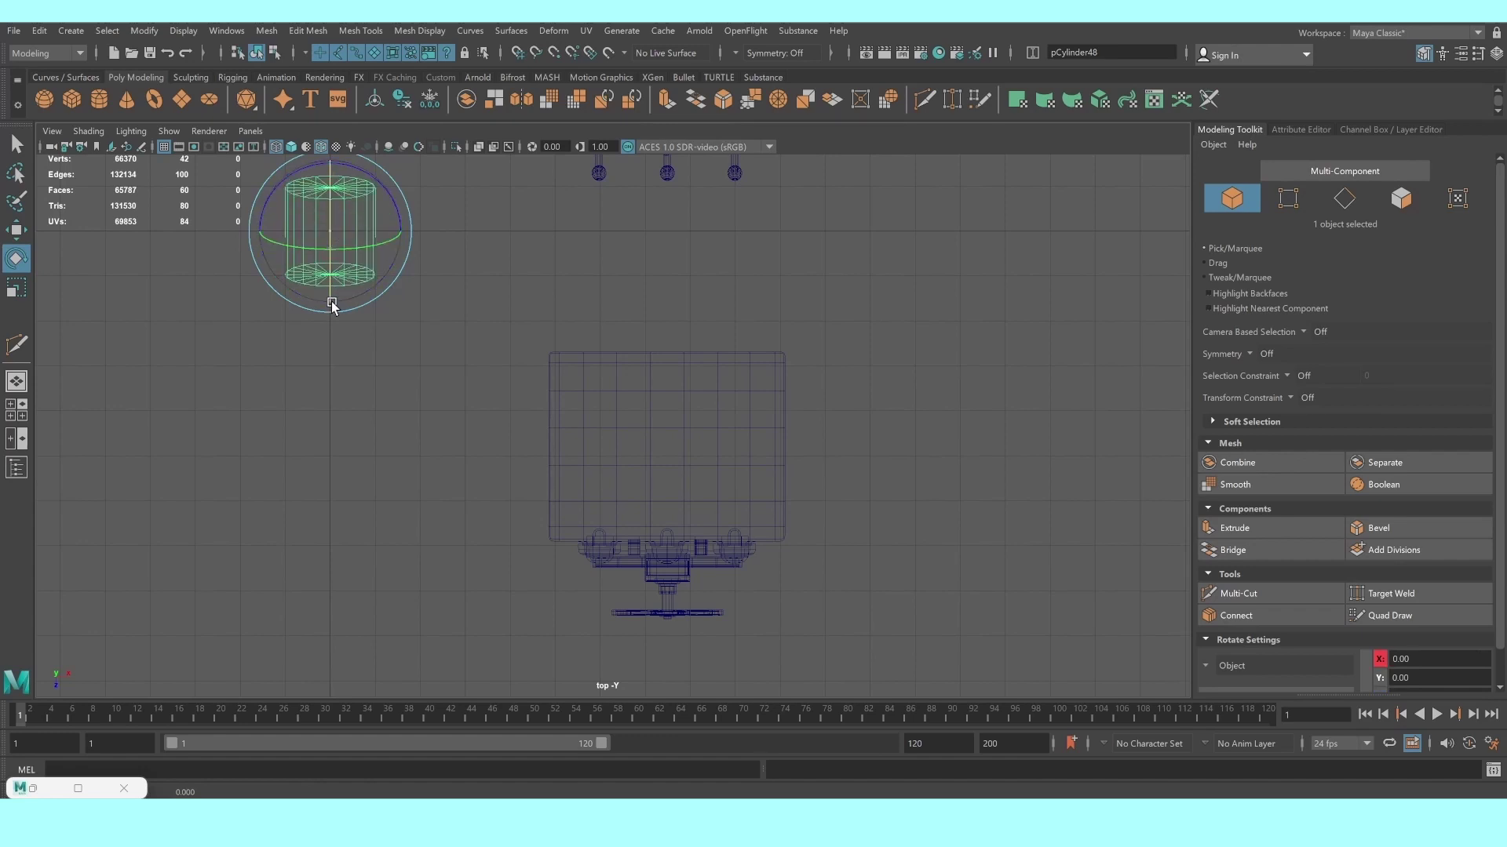
key("w")
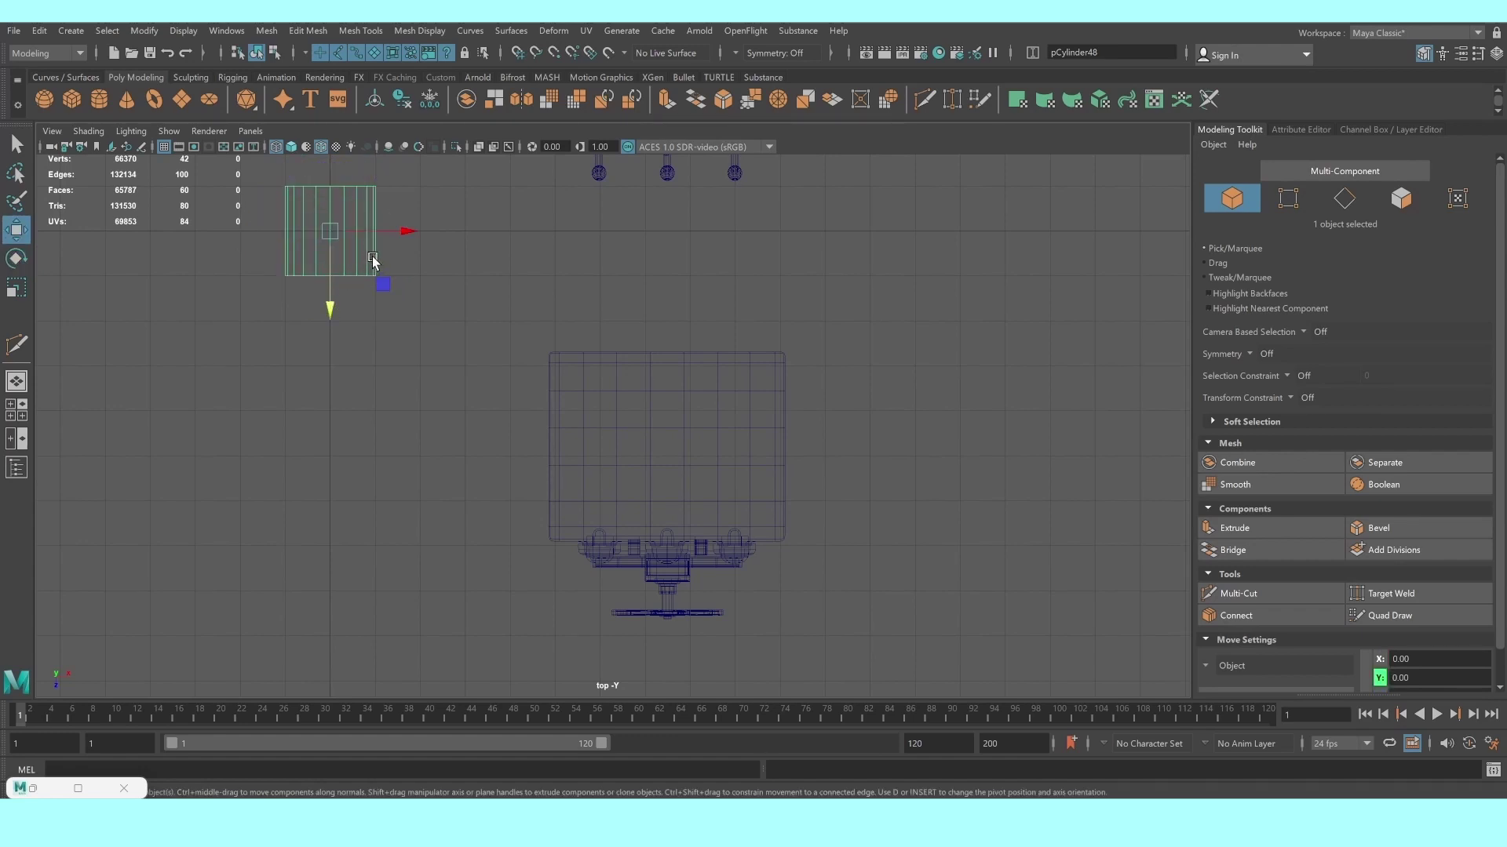
left_click_drag(403, 234, 701, 233)
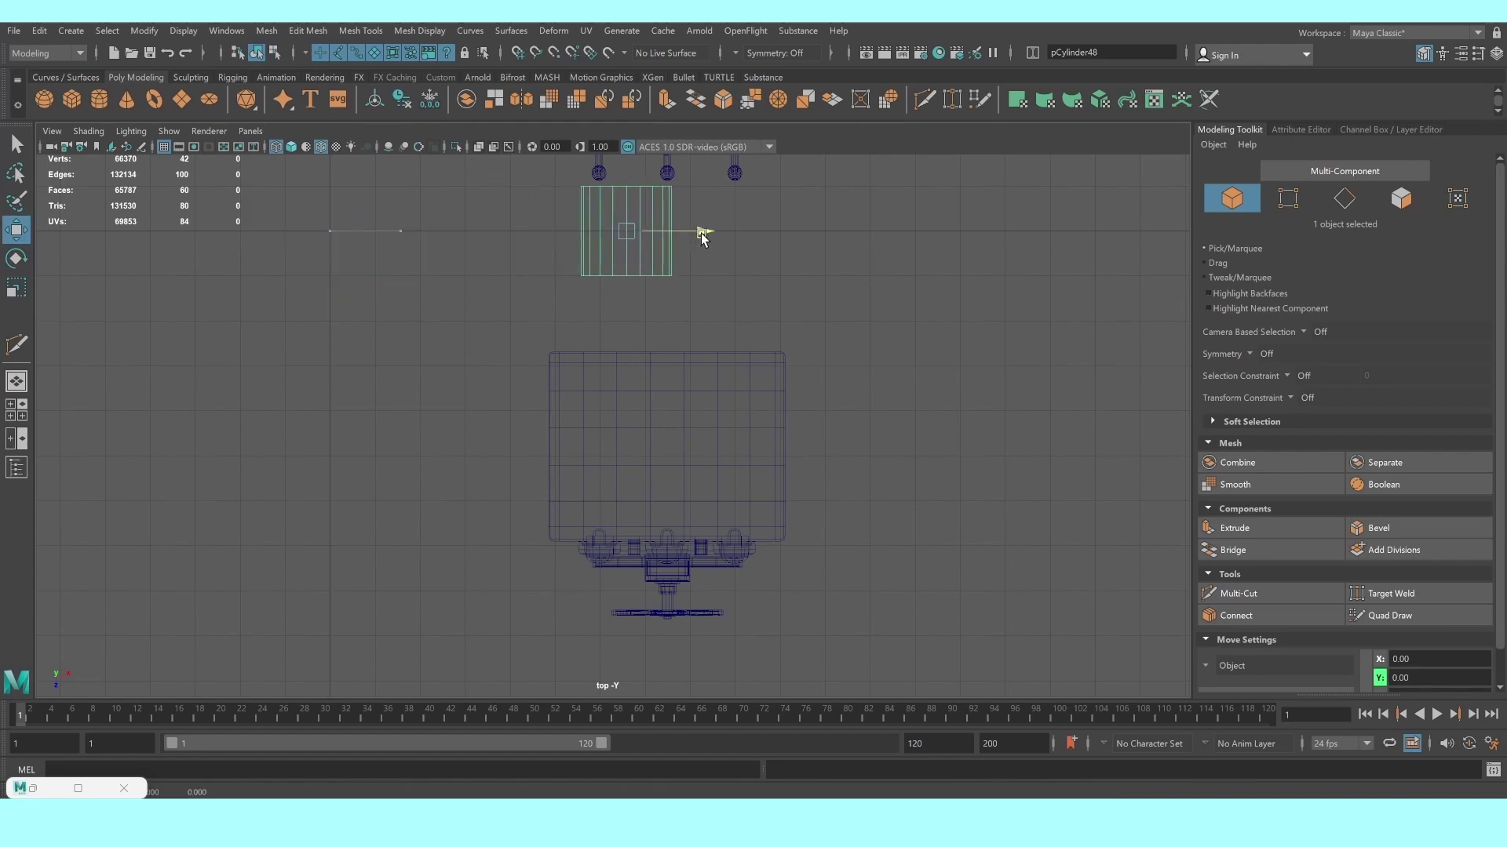
left_click_drag(623, 316, 675, 584)
Reduce the cylinder to 10 sides and select its faces for removal in Face mode
scroll(675, 580, "up", 5)
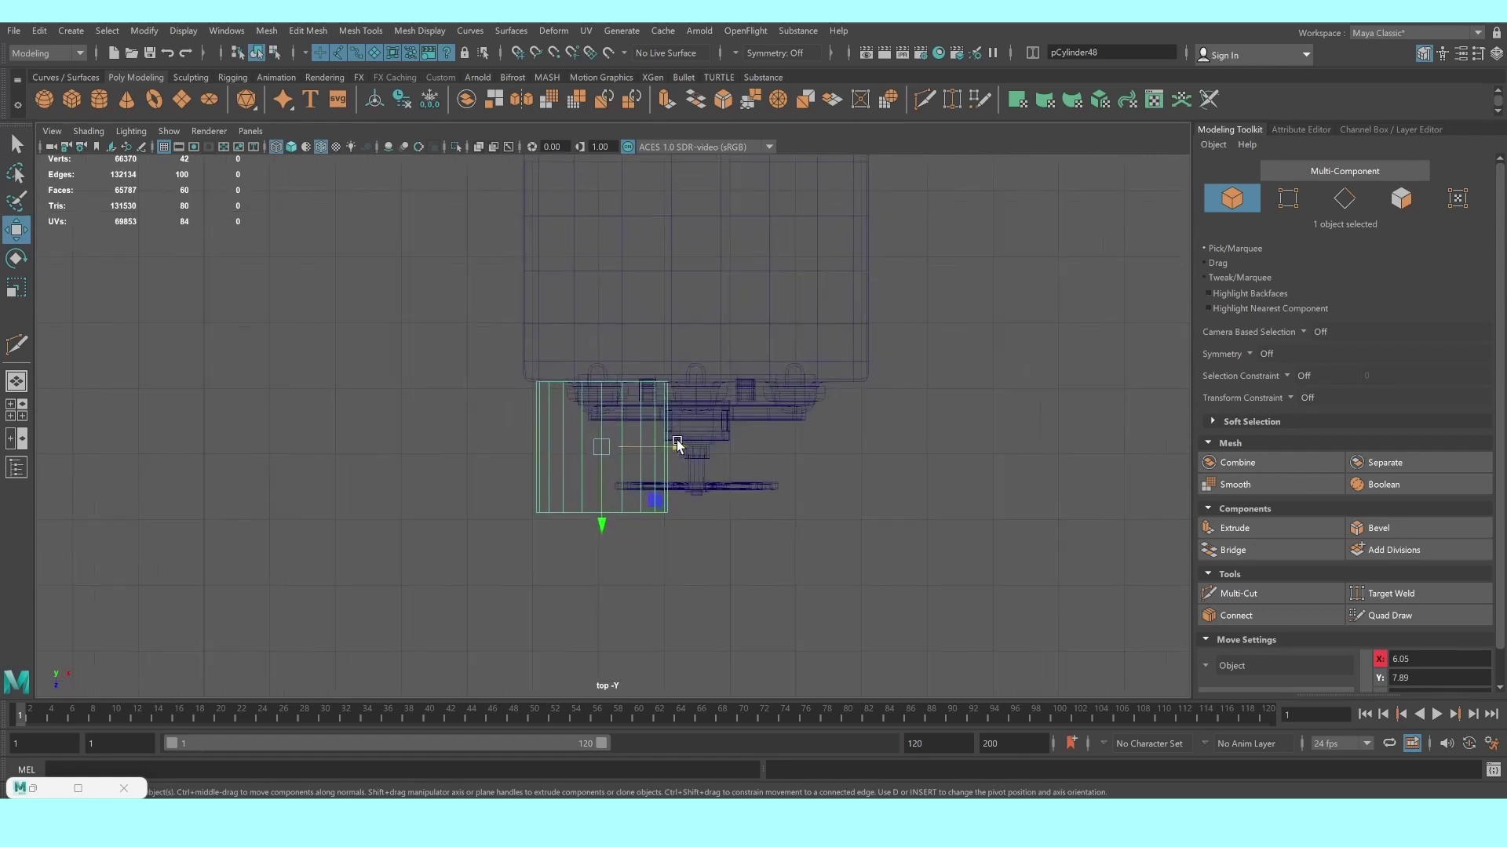
left_click(1418, 129)
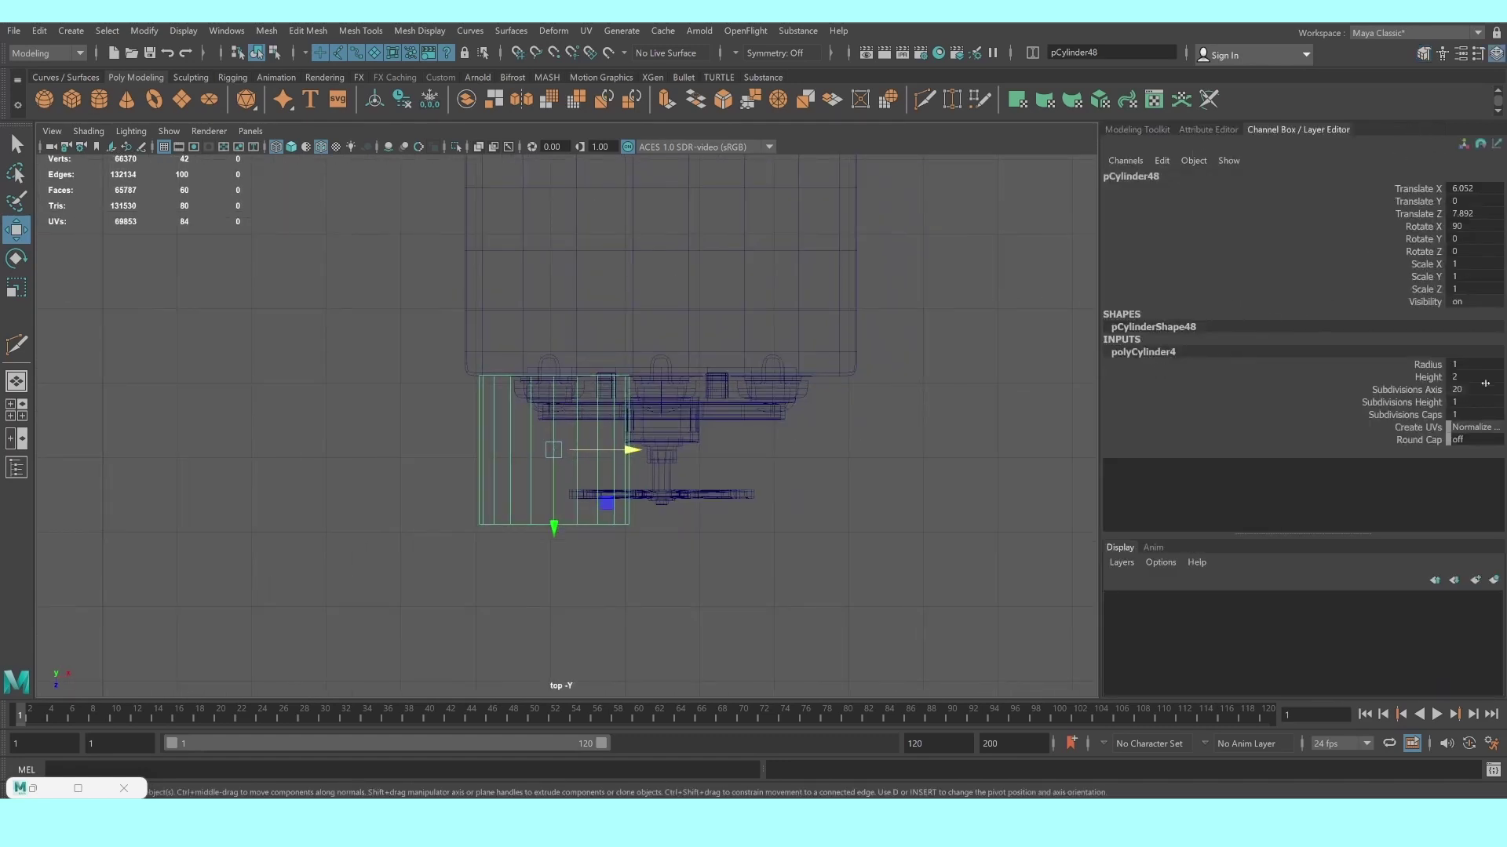
key("Return")
left_click(568, 469)
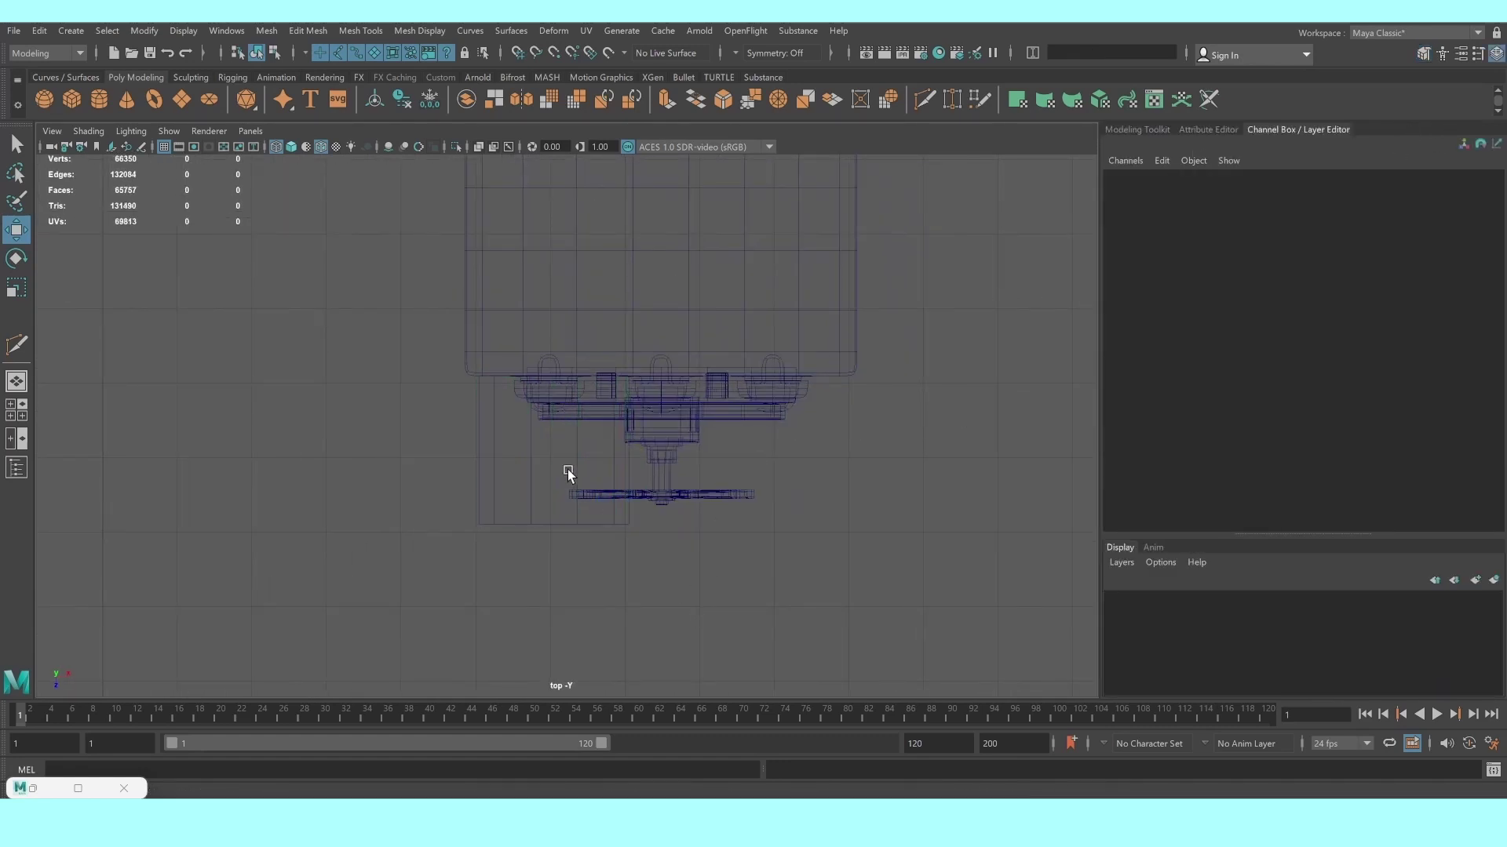
left_click_drag(463, 471, 517, 471)
right_click_drag(479, 459, 477, 502)
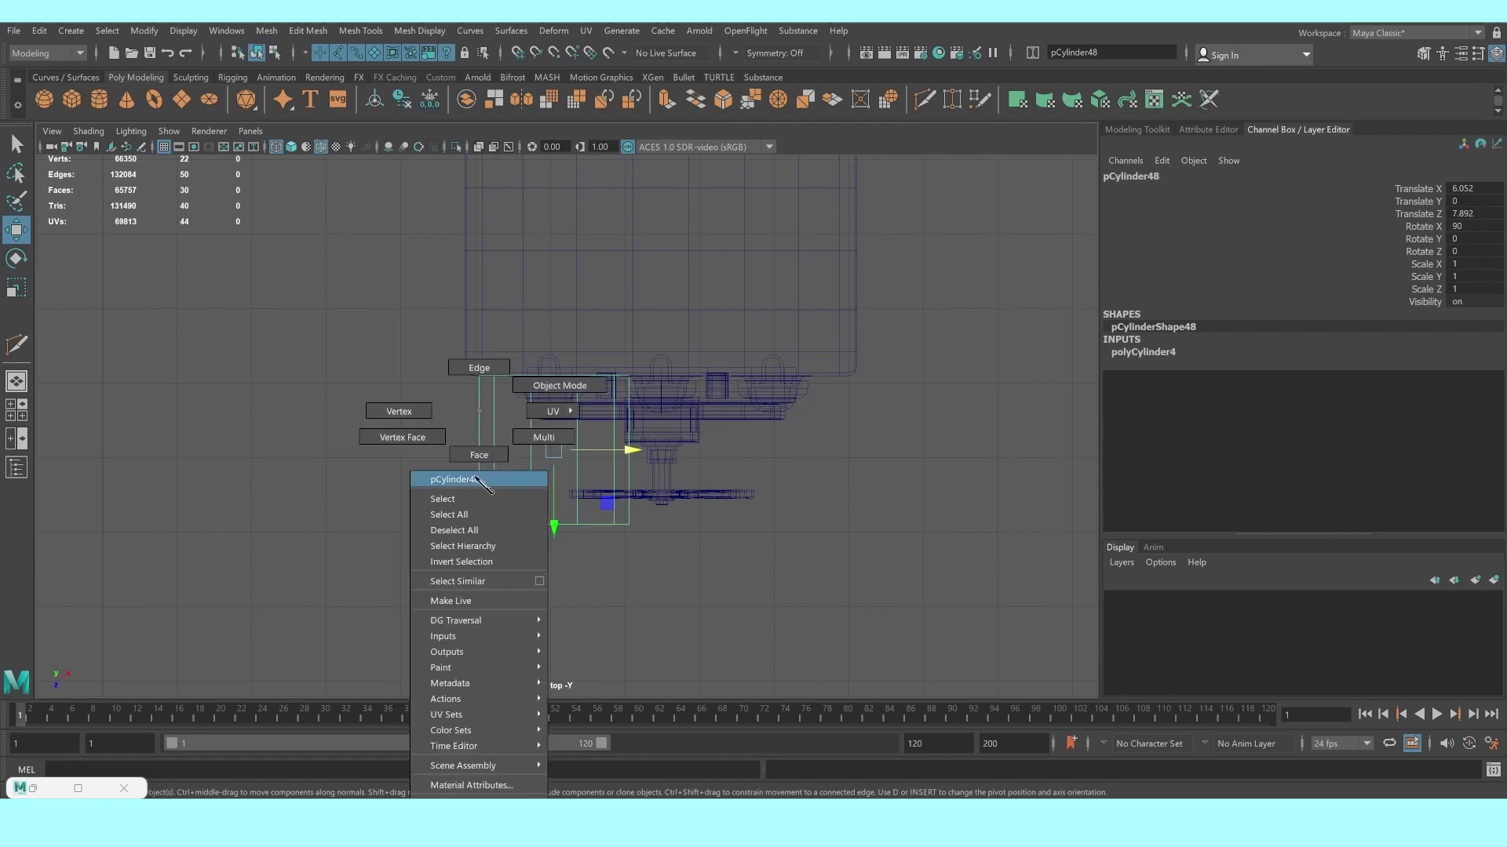
left_click_drag(414, 269, 678, 396)
Delete the selected faces and scale the cylinder's vertices down uniformly
key("Delete")
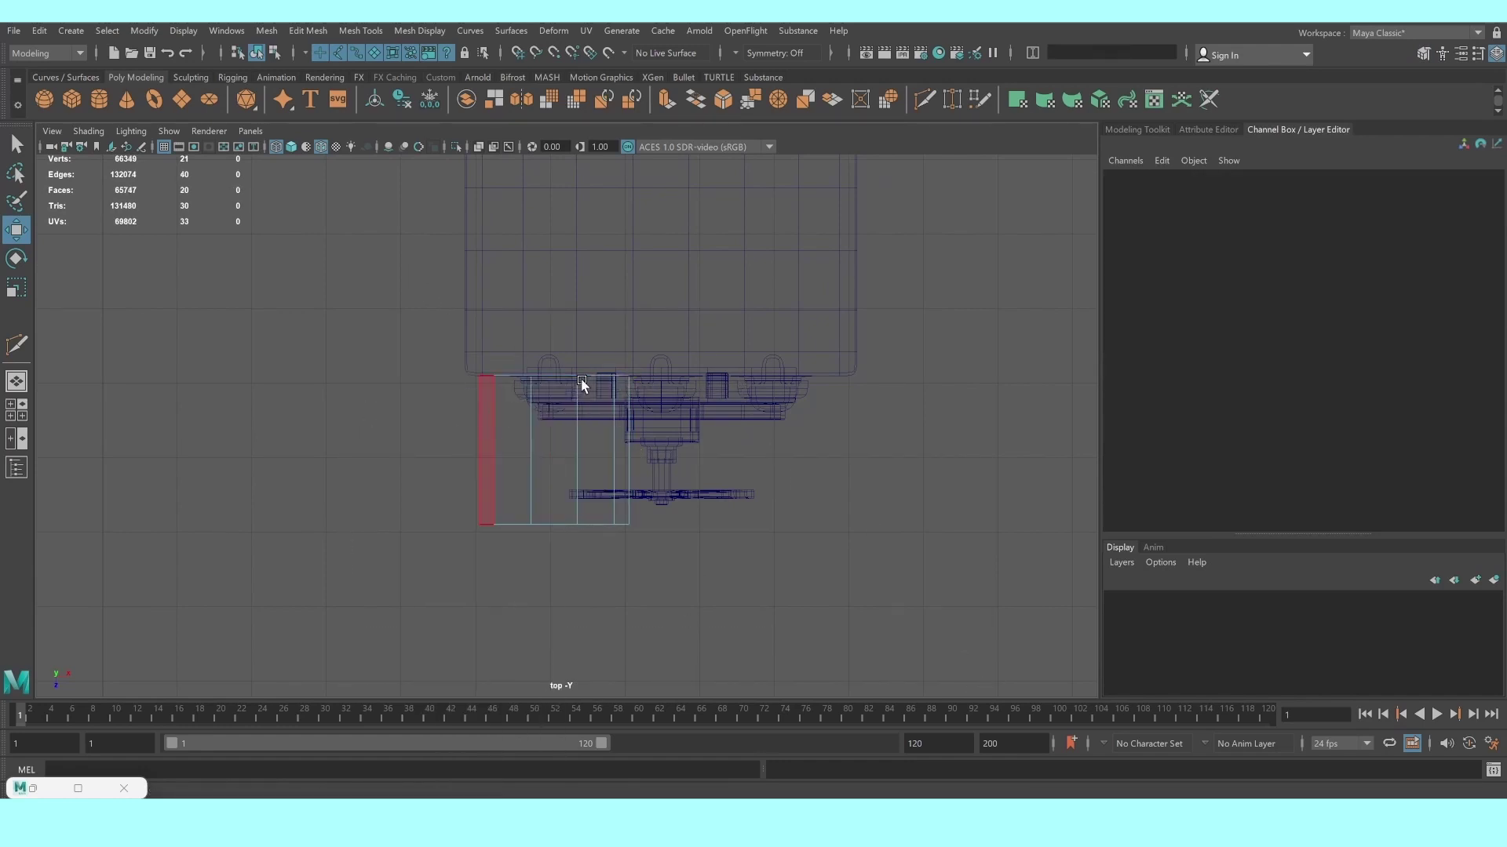
mouse_move(582, 380)
left_mouse_down()
mouse_move(464, 378)
mouse_move(802, 600)
left_mouse_up()
right_click(484, 400)
left_click(434, 399)
key("r")
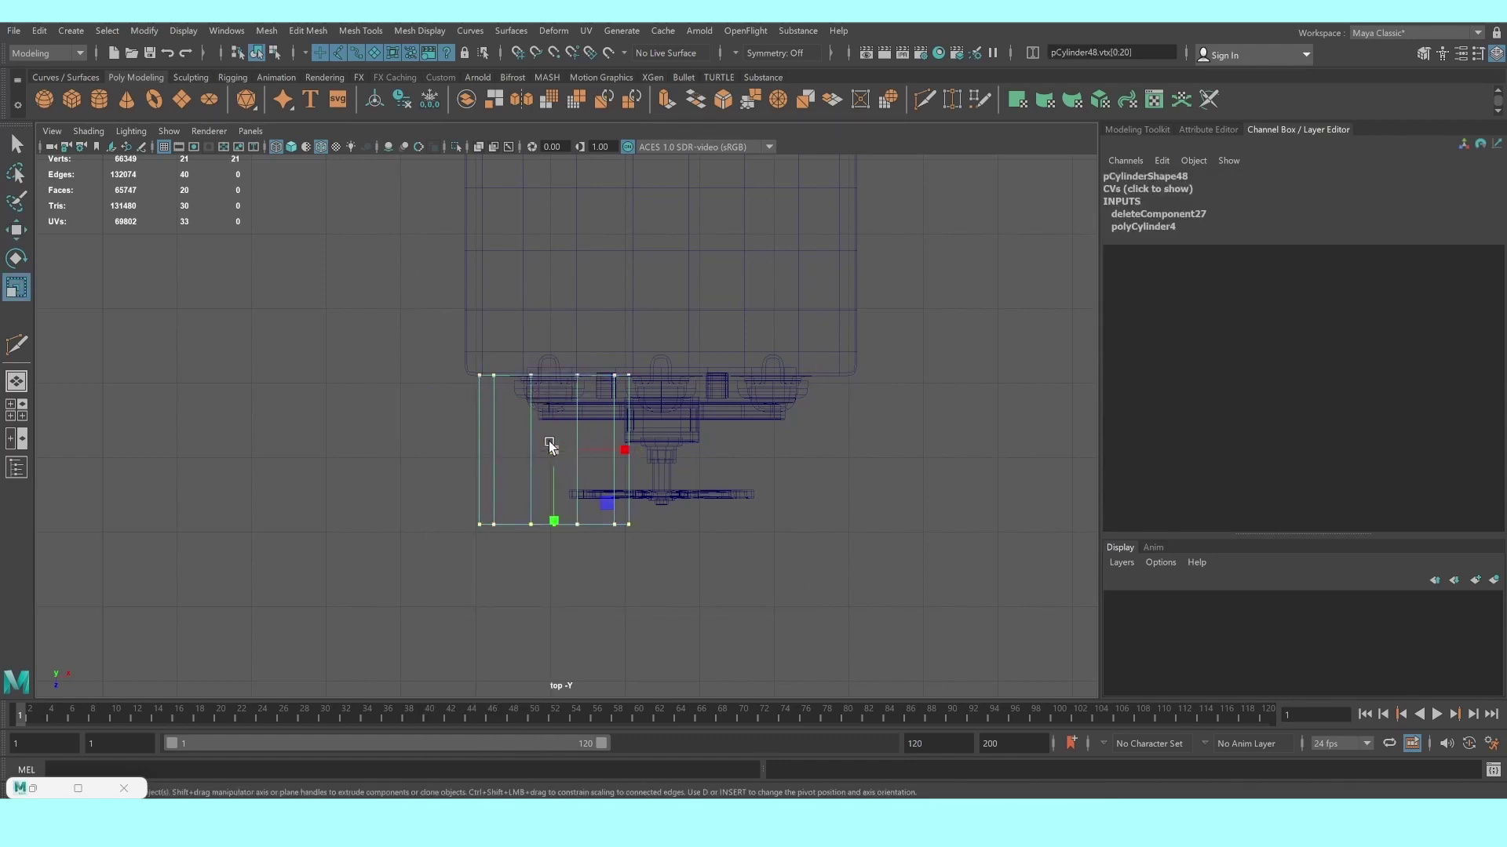
mouse_move(551, 449)
left_mouse_down()
mouse_move(461, 432)
mouse_move(634, 459)
left_mouse_up()
Raise the top ring of vertices and narrow it in X into a tapered bar
scroll(593, 446, "up", 2)
key("w")
left_click_drag(555, 511, 553, 432)
scroll(561, 416, "up", 1)
scroll(570, 402, "up", 1)
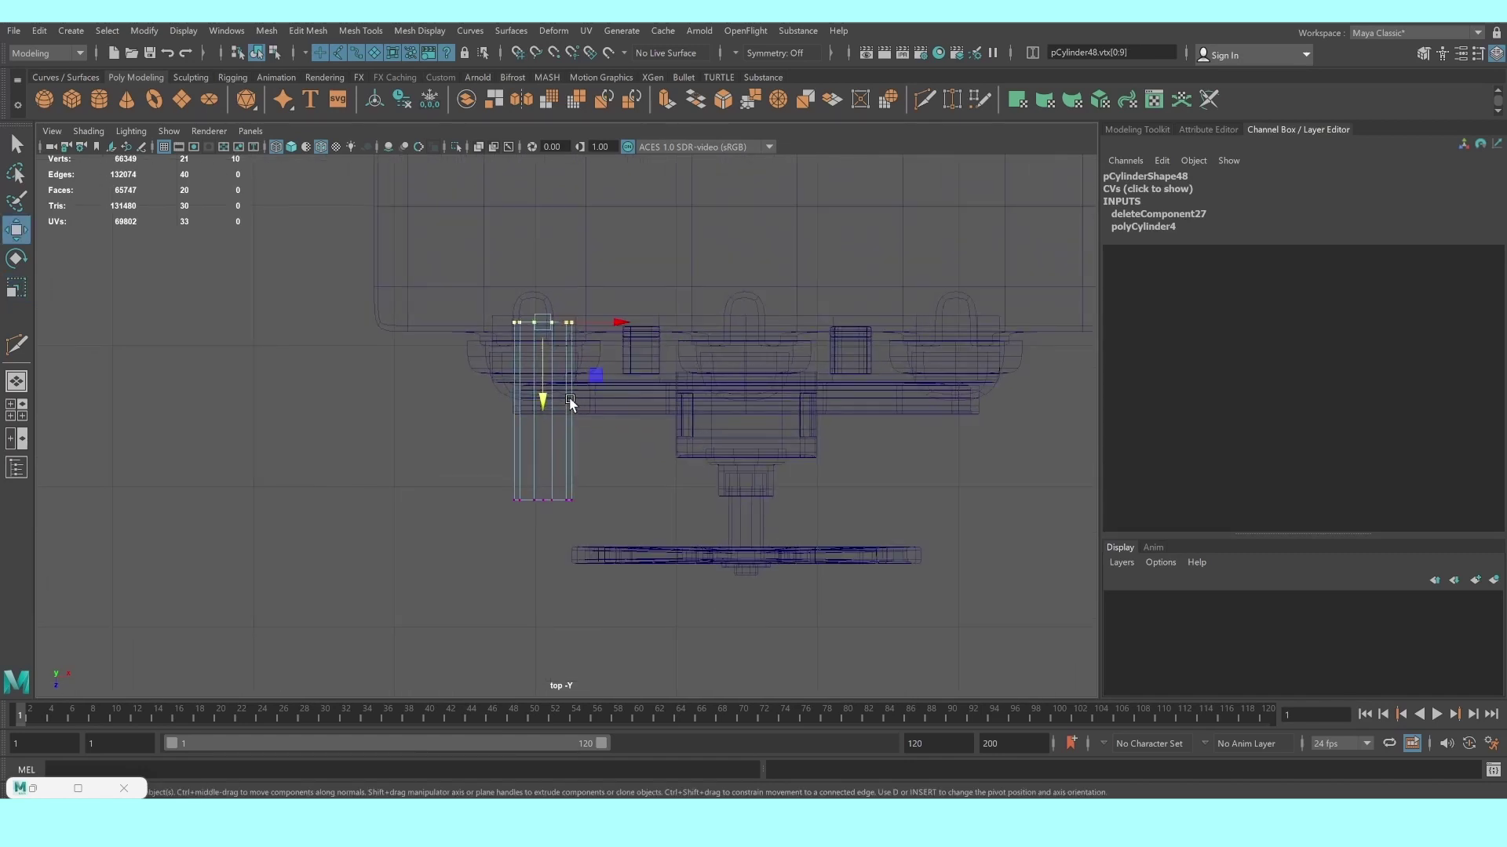
key("y")
key("r")
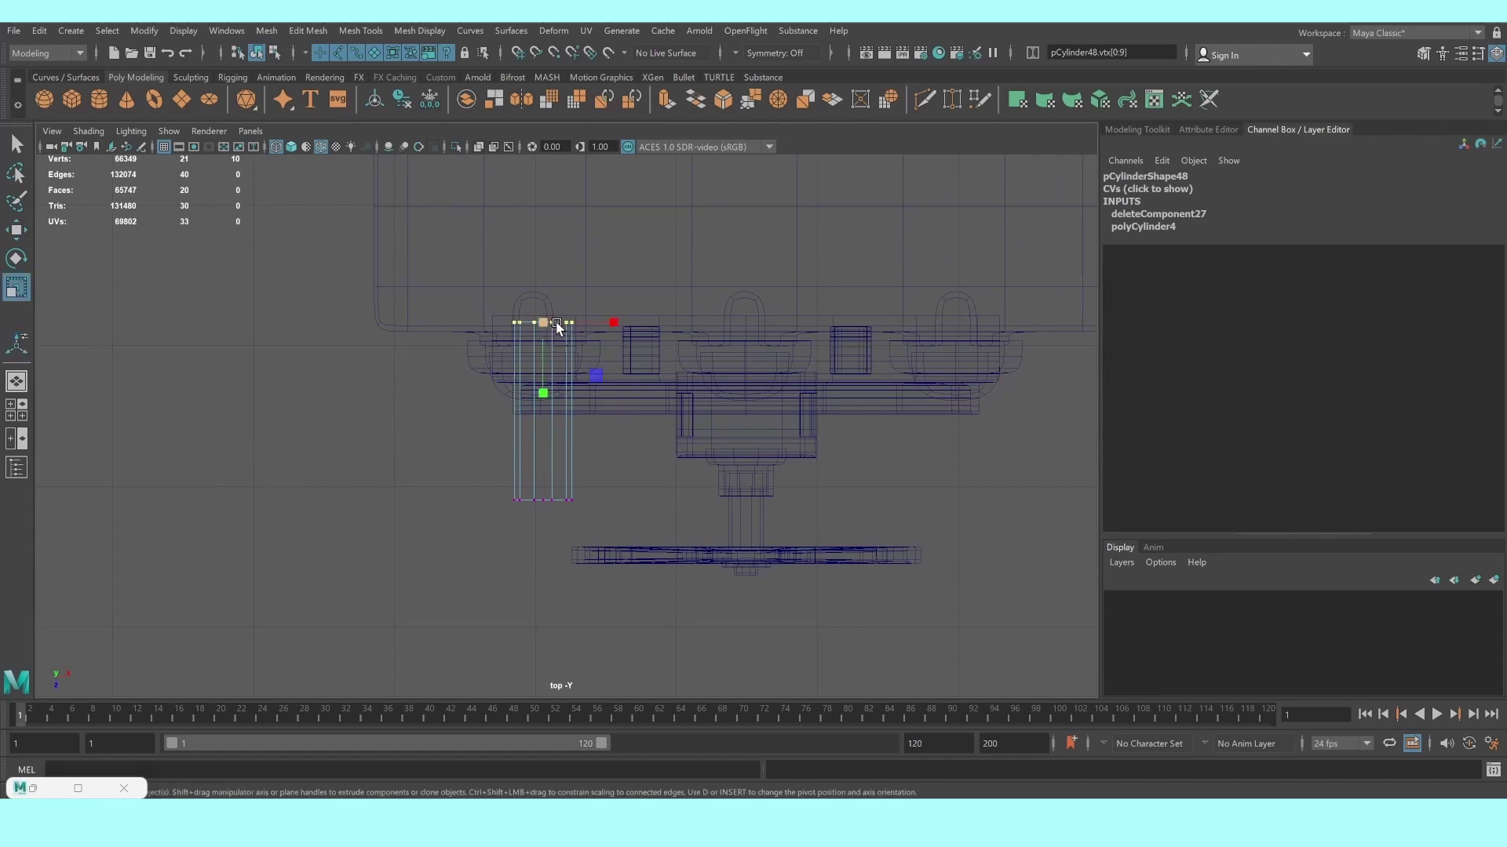
left_click_drag(609, 322, 578, 323)
key("space")
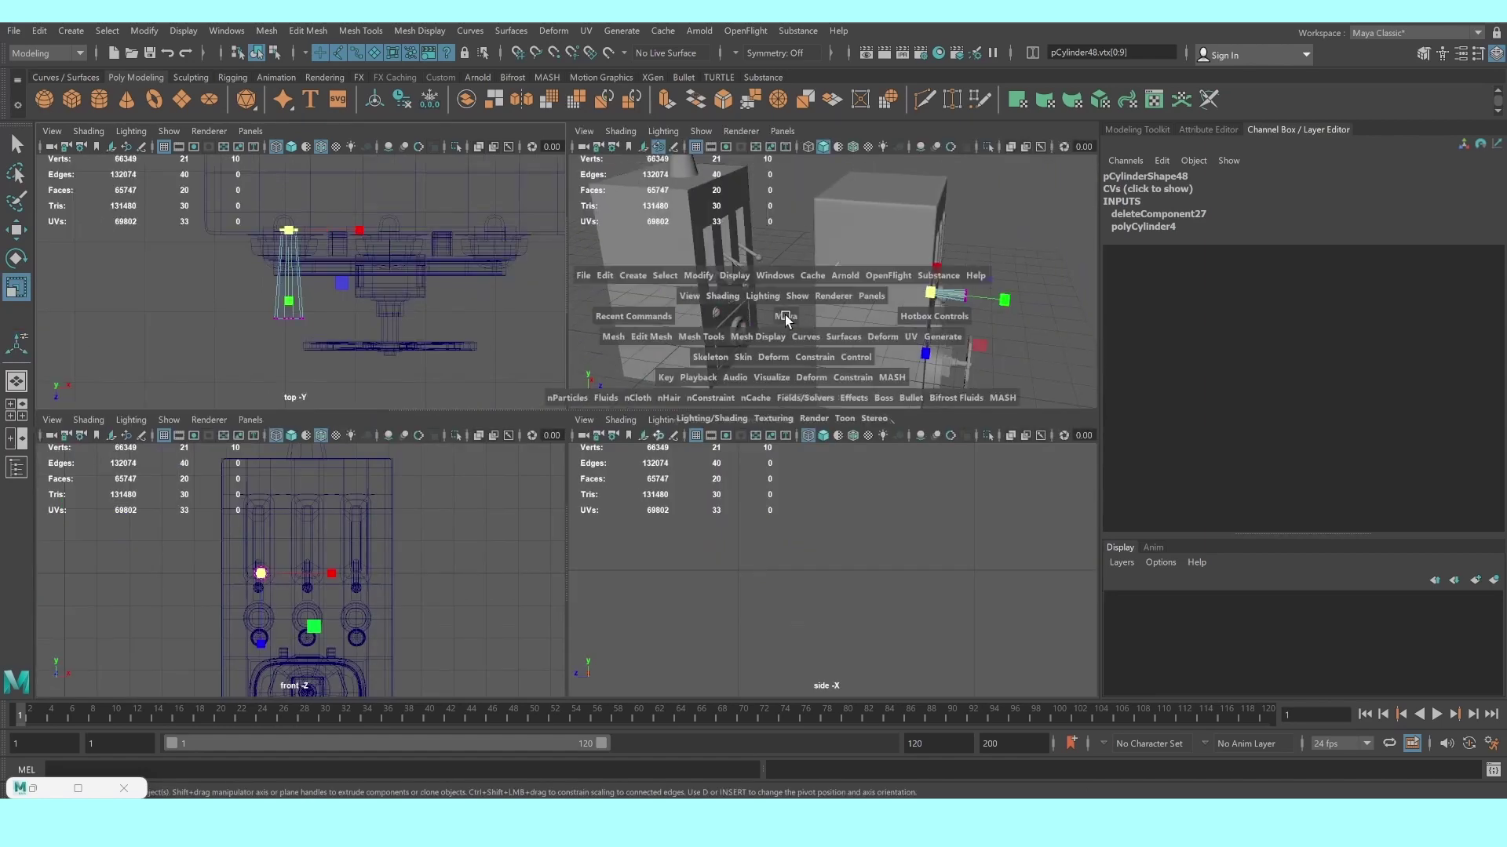
key("space")
scroll(817, 413, "down", 2)
scroll(782, 413, "up", 3)
Stretch the lever's top end up into the left slot
scroll(782, 413, "up", 2)
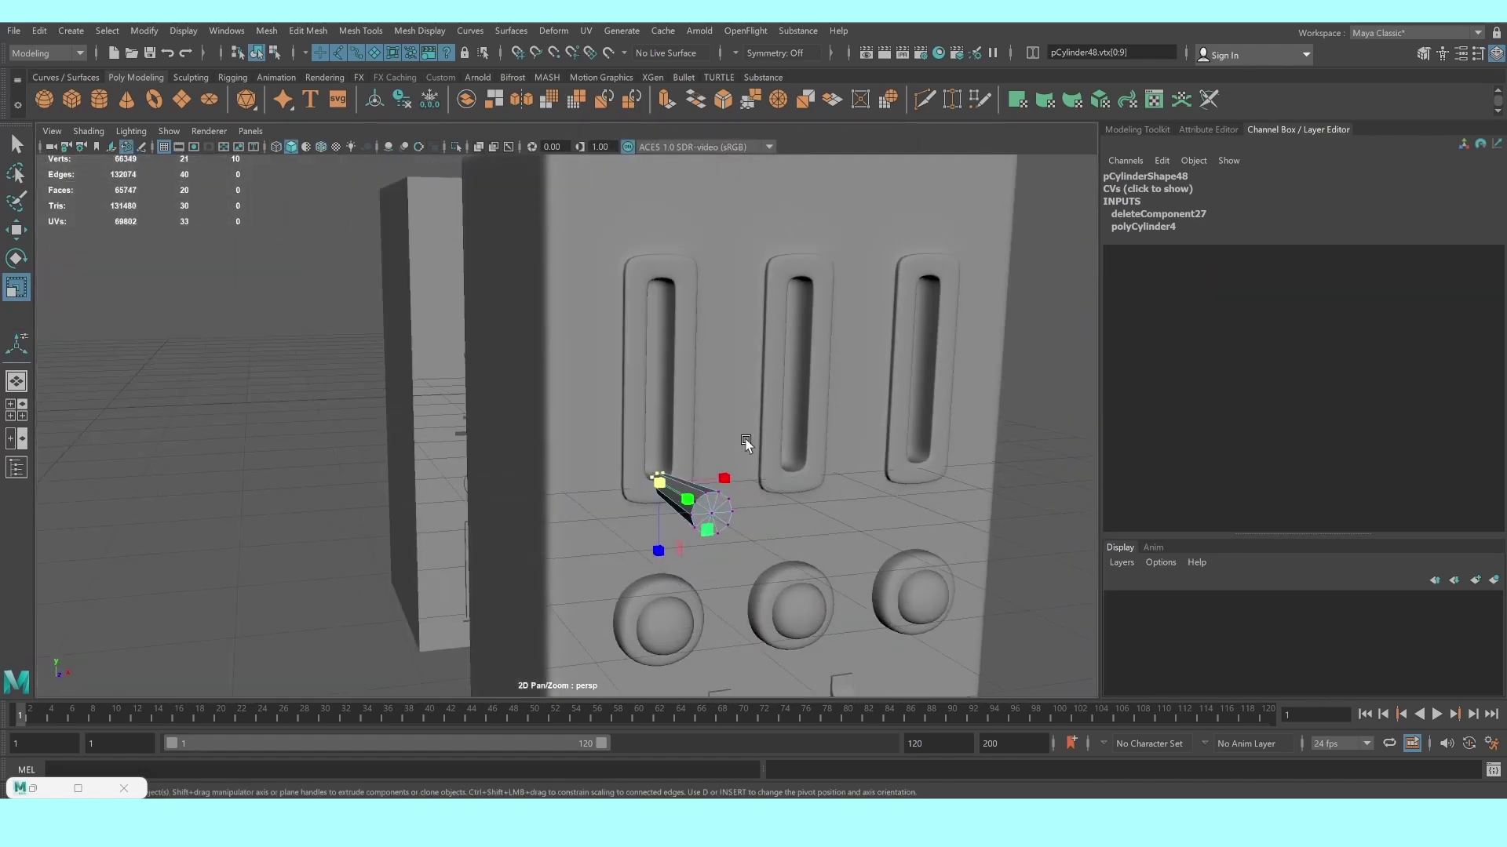
key("w")
left_click_drag(651, 568, 664, 447)
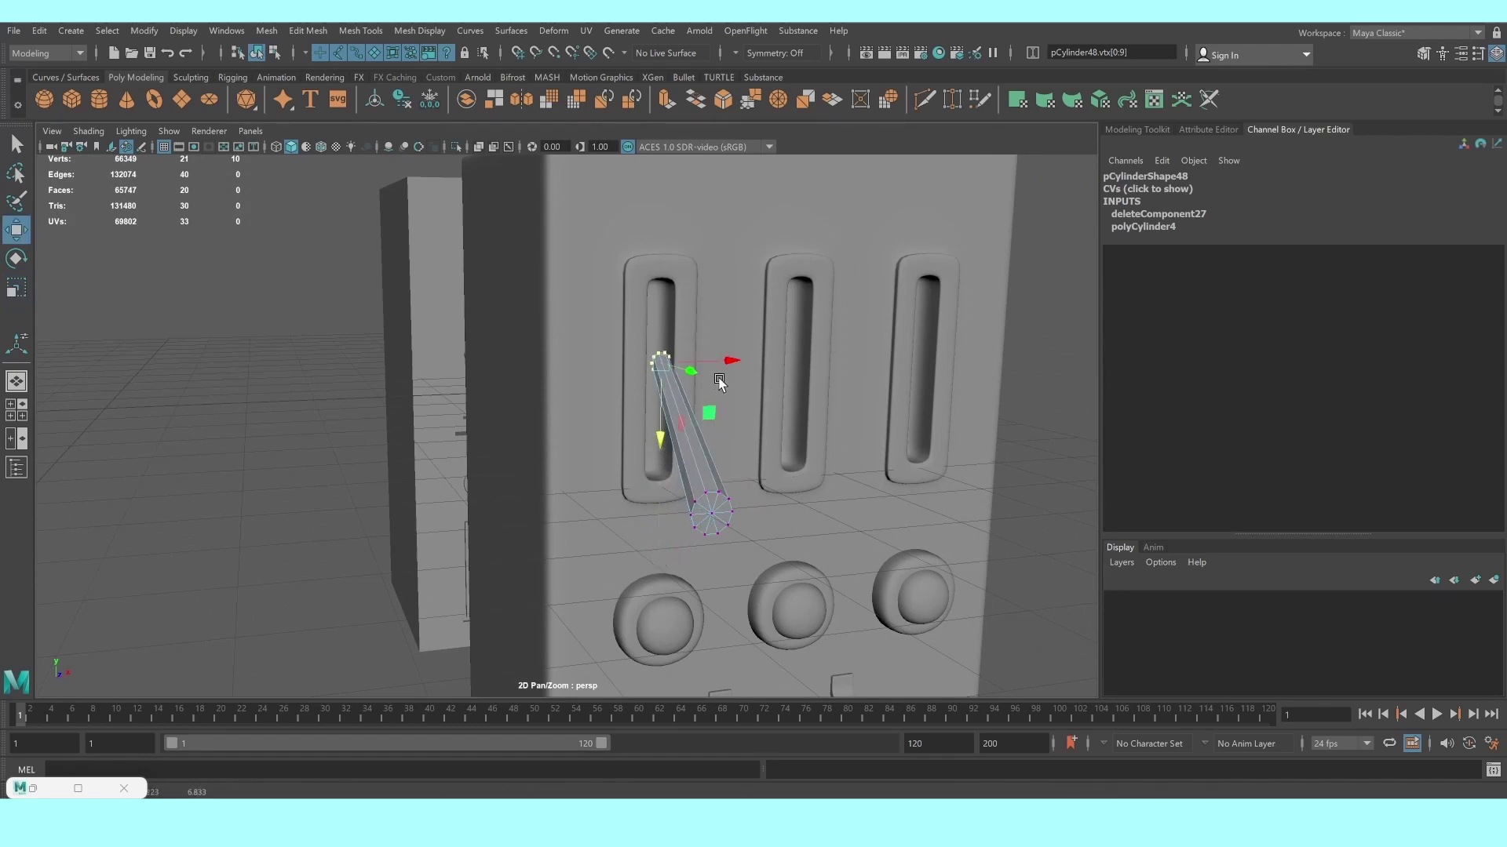
left_click_drag(685, 369, 680, 362)
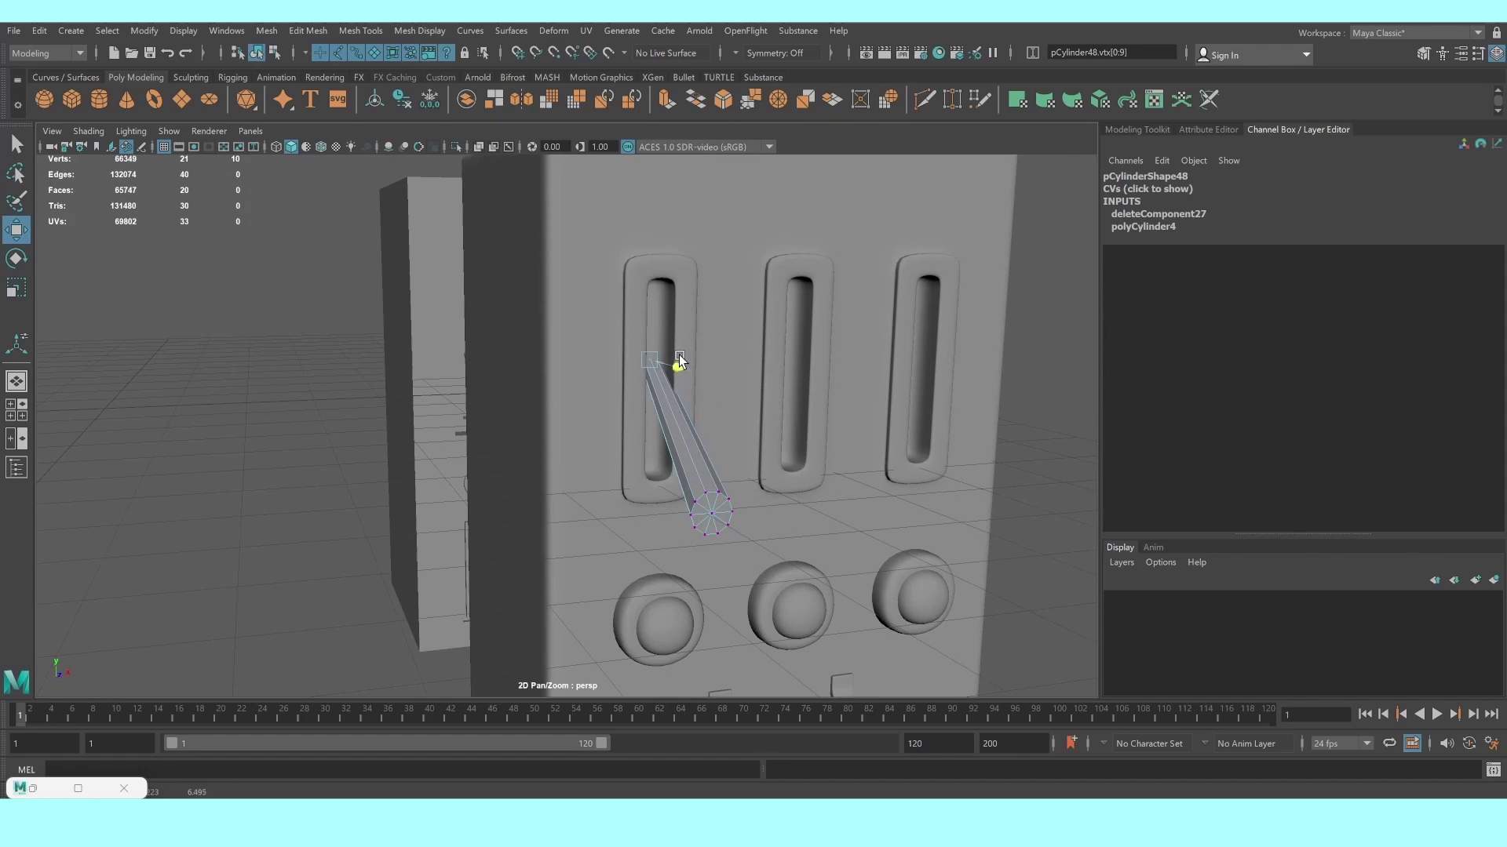
left_click(1006, 386)
left_click(705, 493)
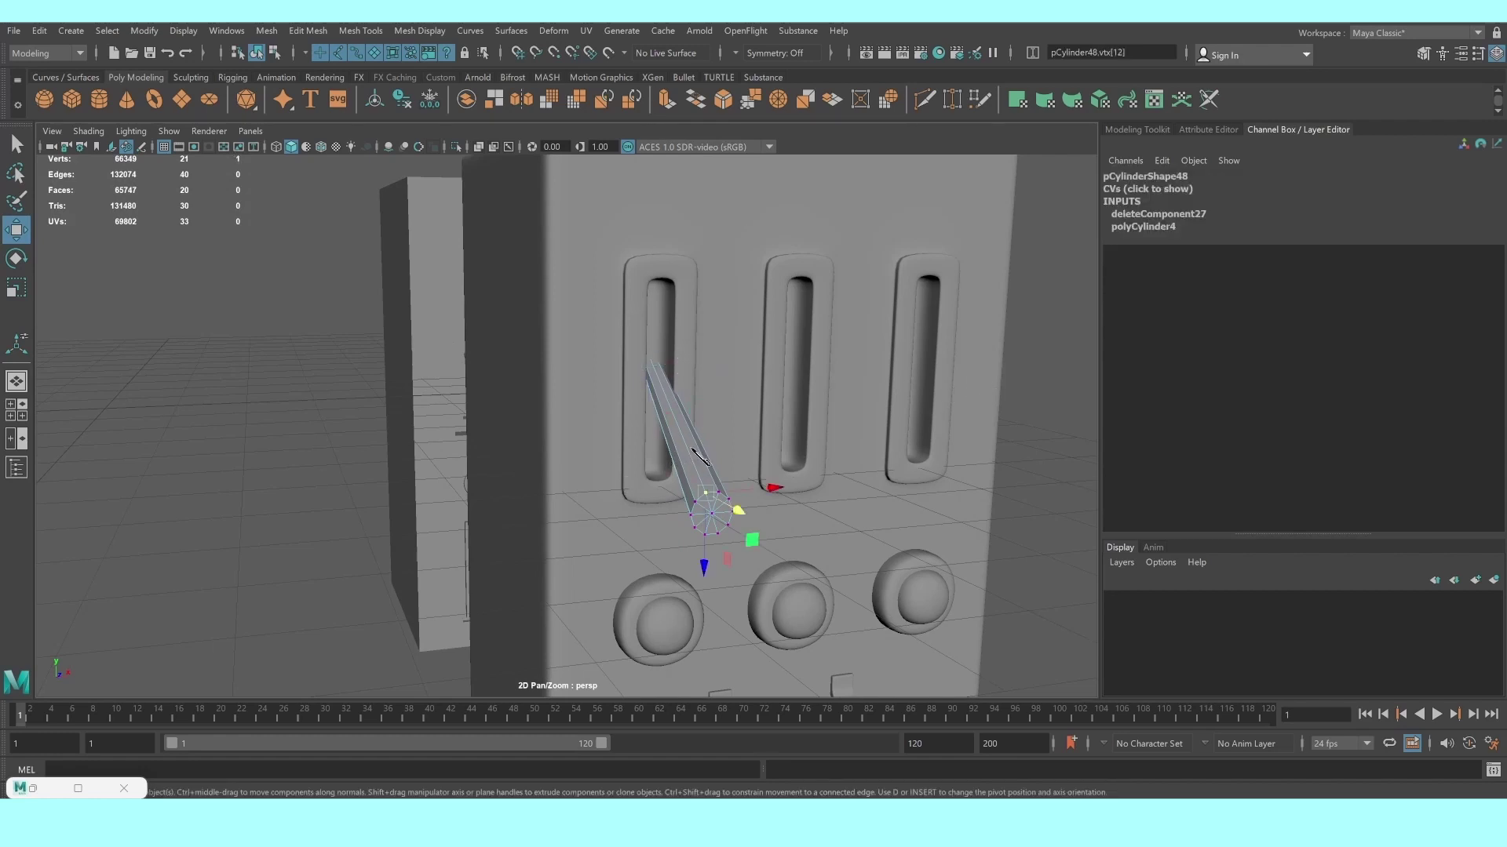
right_click_drag(677, 445, 679, 366)
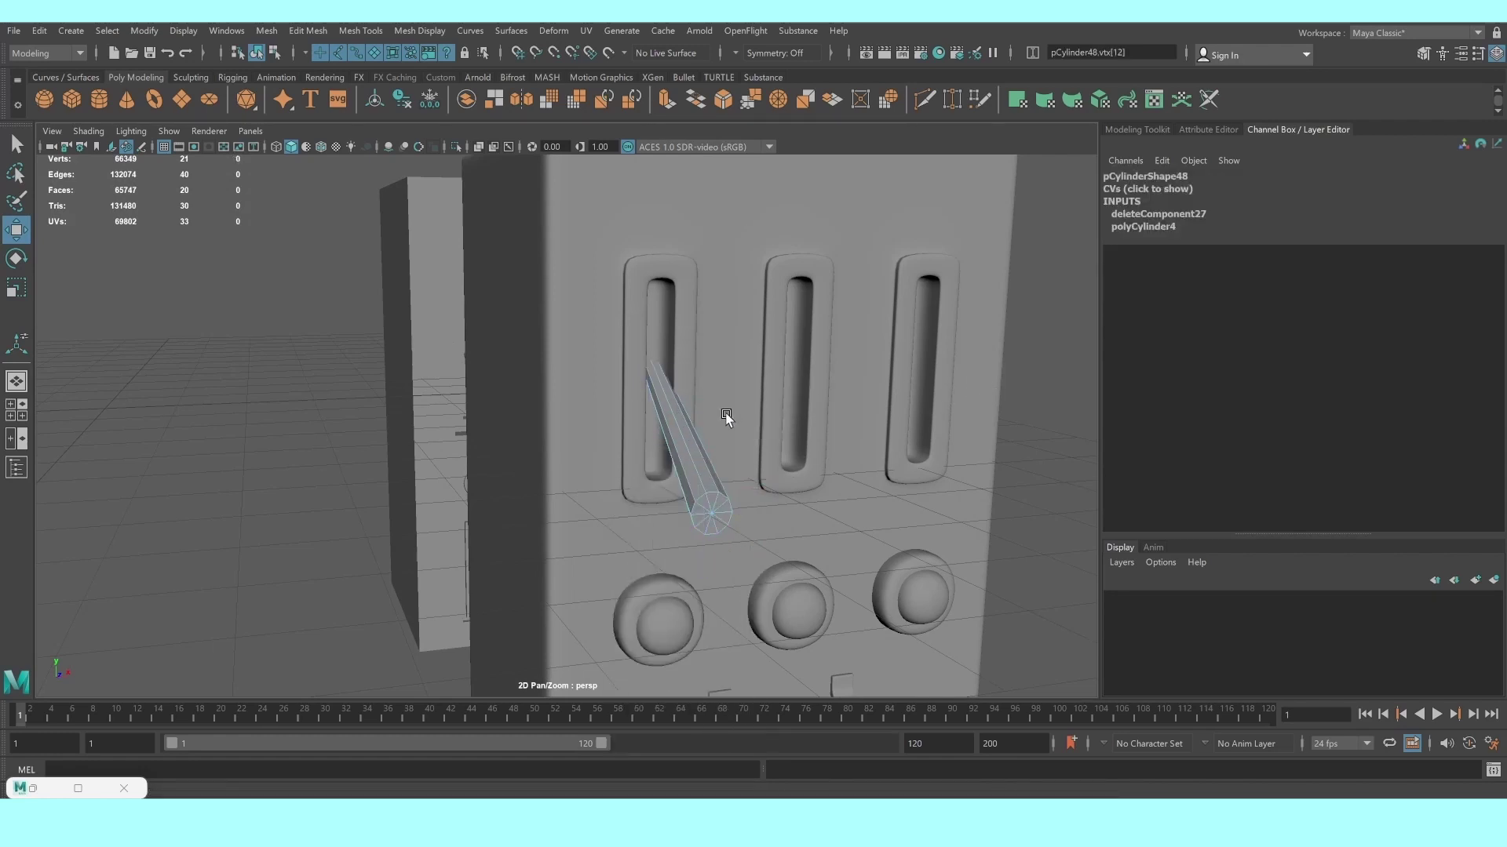
Try a bevel on the bar's edges, then select the vertices at both ends
scroll(724, 489, "up", 3)
scroll(641, 446, "up", 3)
left_click(759, 493)
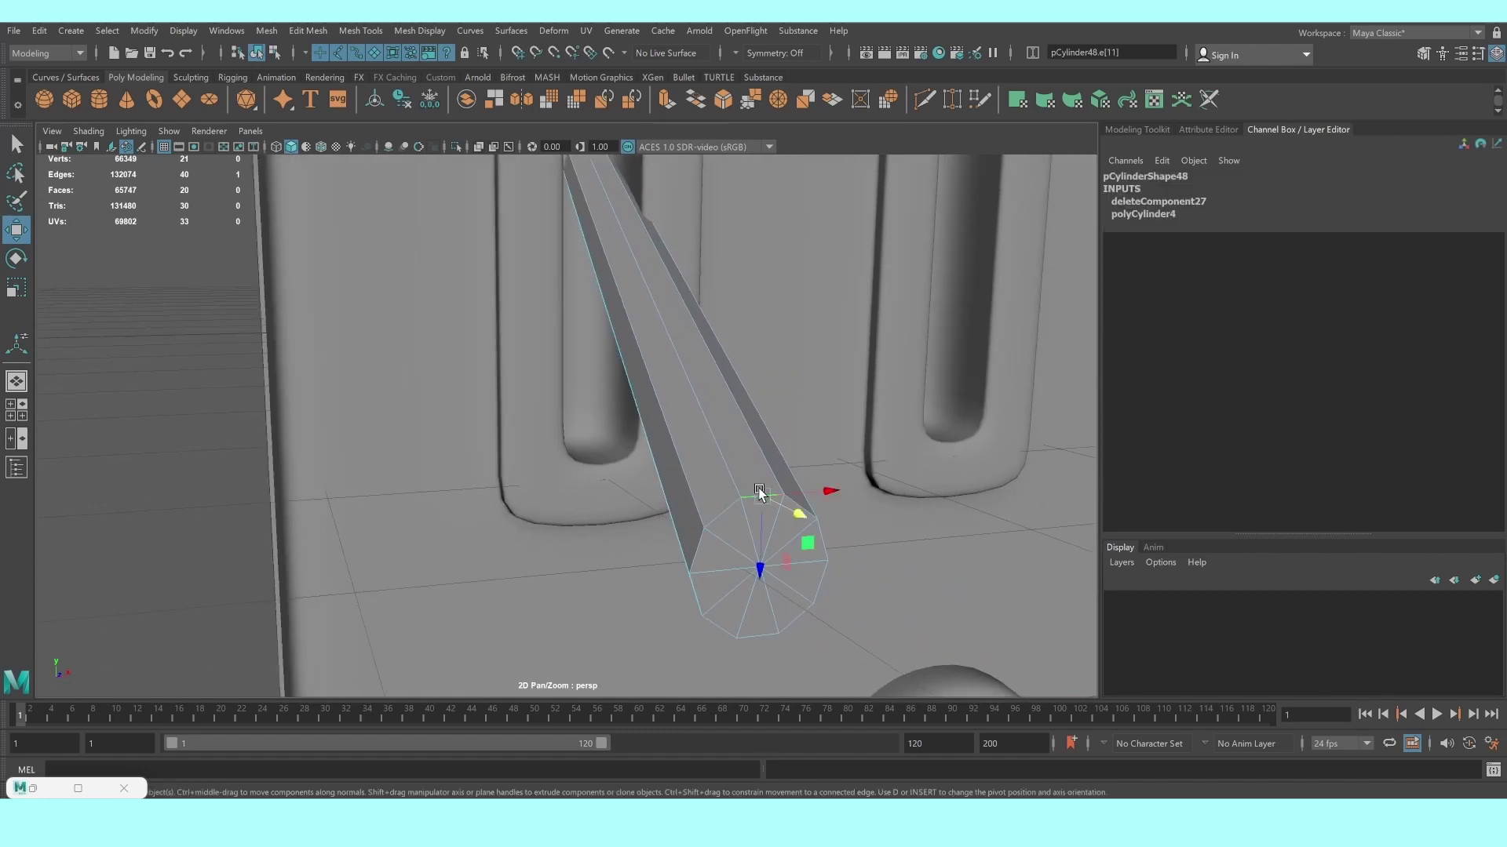
left_click(1143, 129)
left_click(1369, 526)
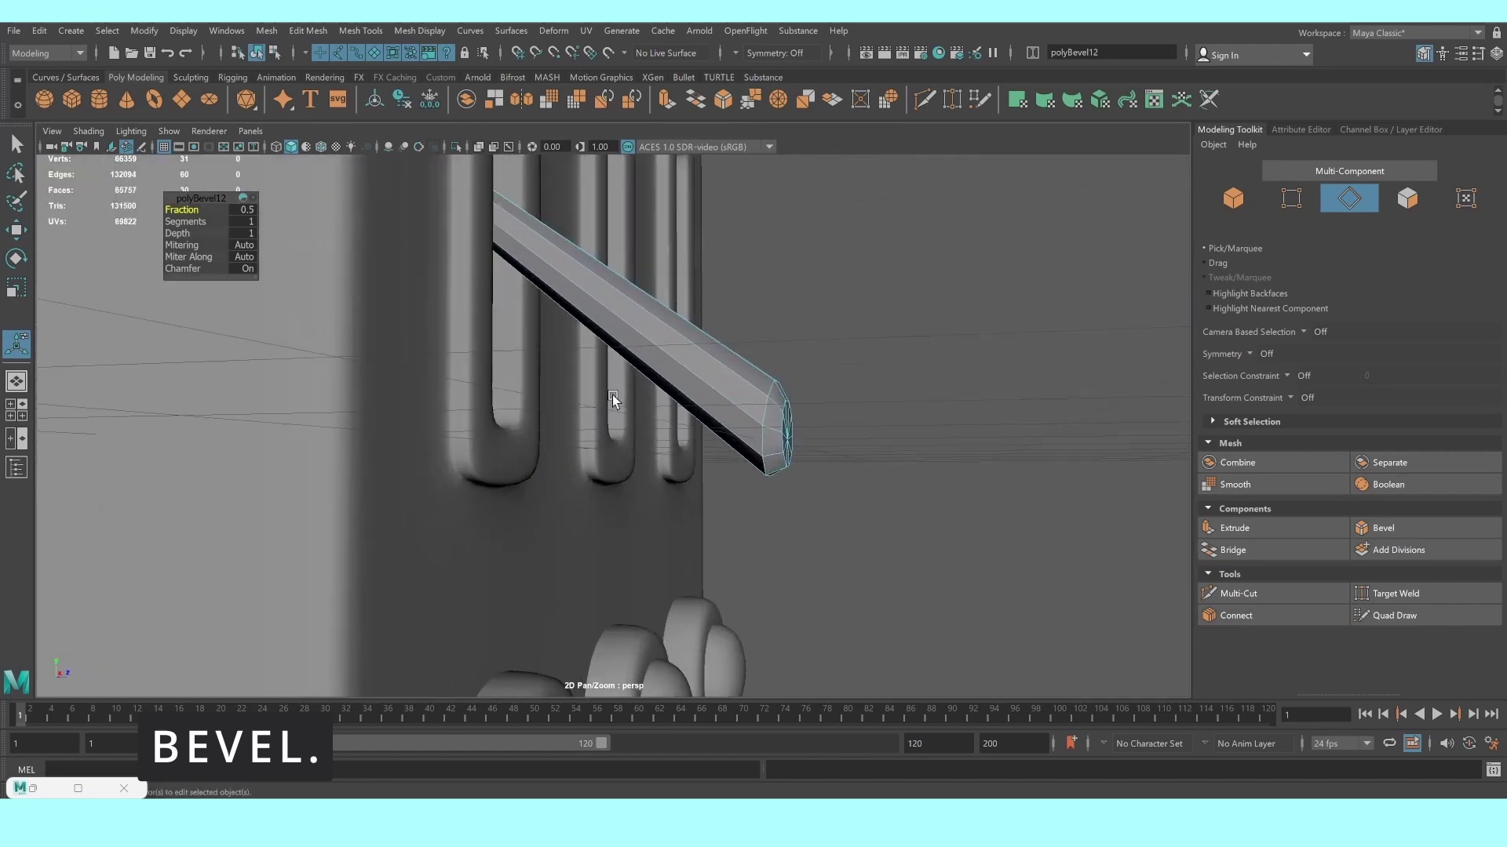
left_click(769, 380)
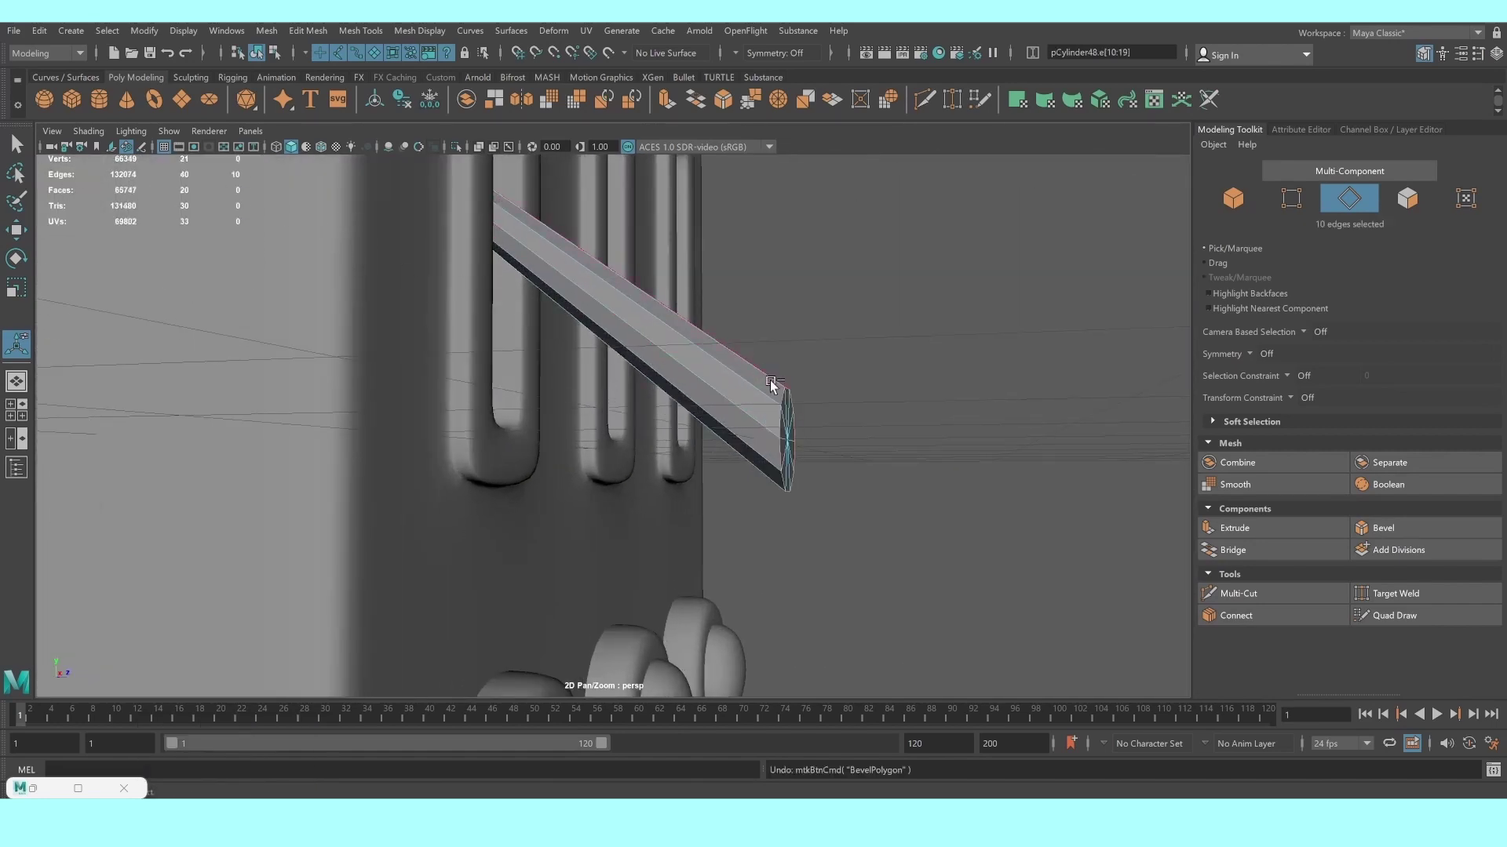
mouse_move(745, 397)
right_mouse_down()
mouse_move(659, 384)
mouse_move(665, 398)
right_mouse_up()
left_click_drag(739, 317, 822, 506)
key("space")
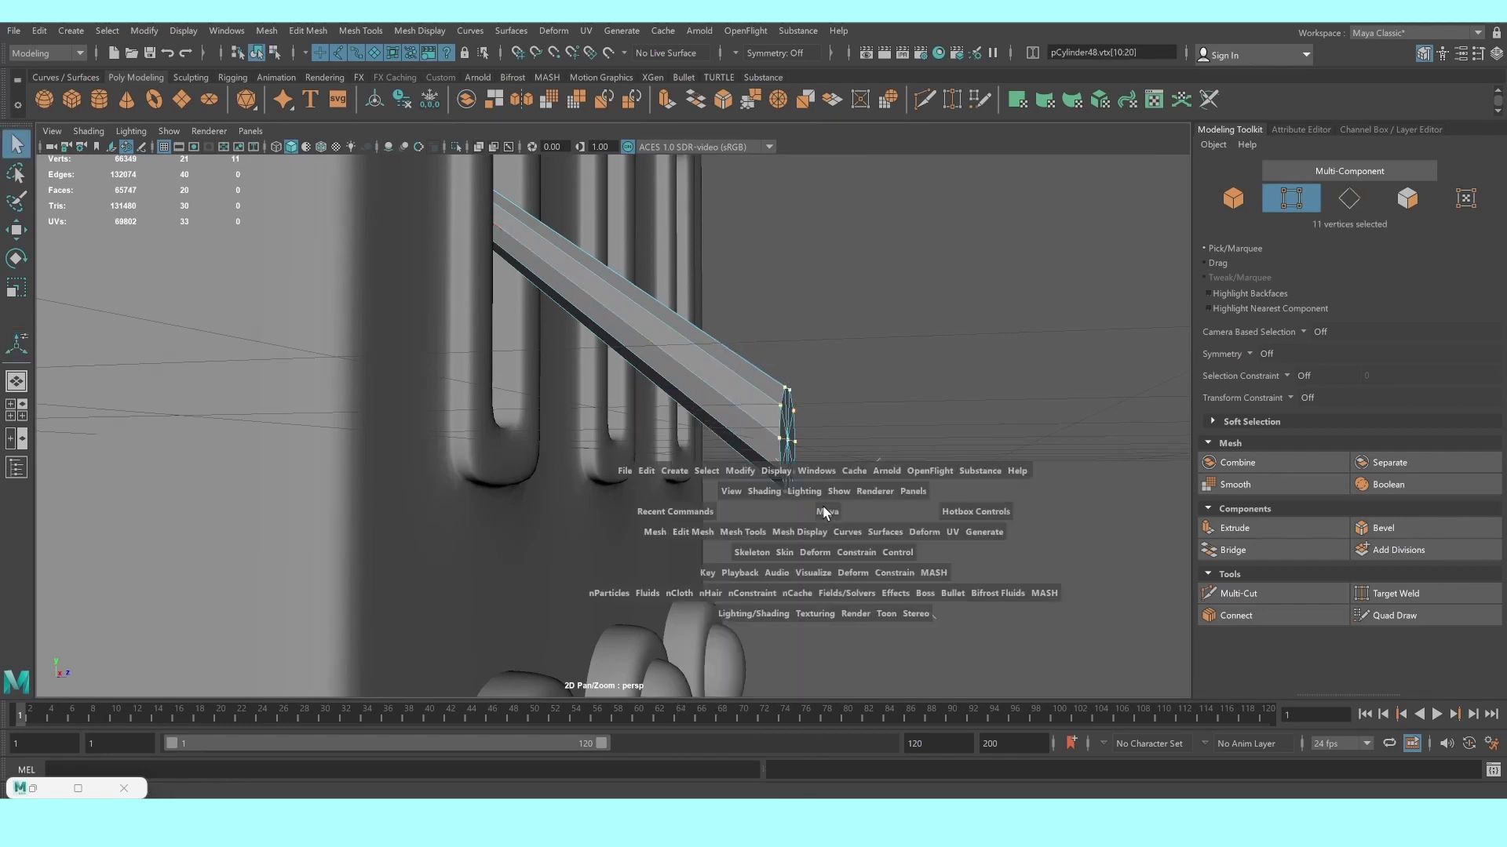
In side view, rotate each end's vertices square to the lever's length
key("f")
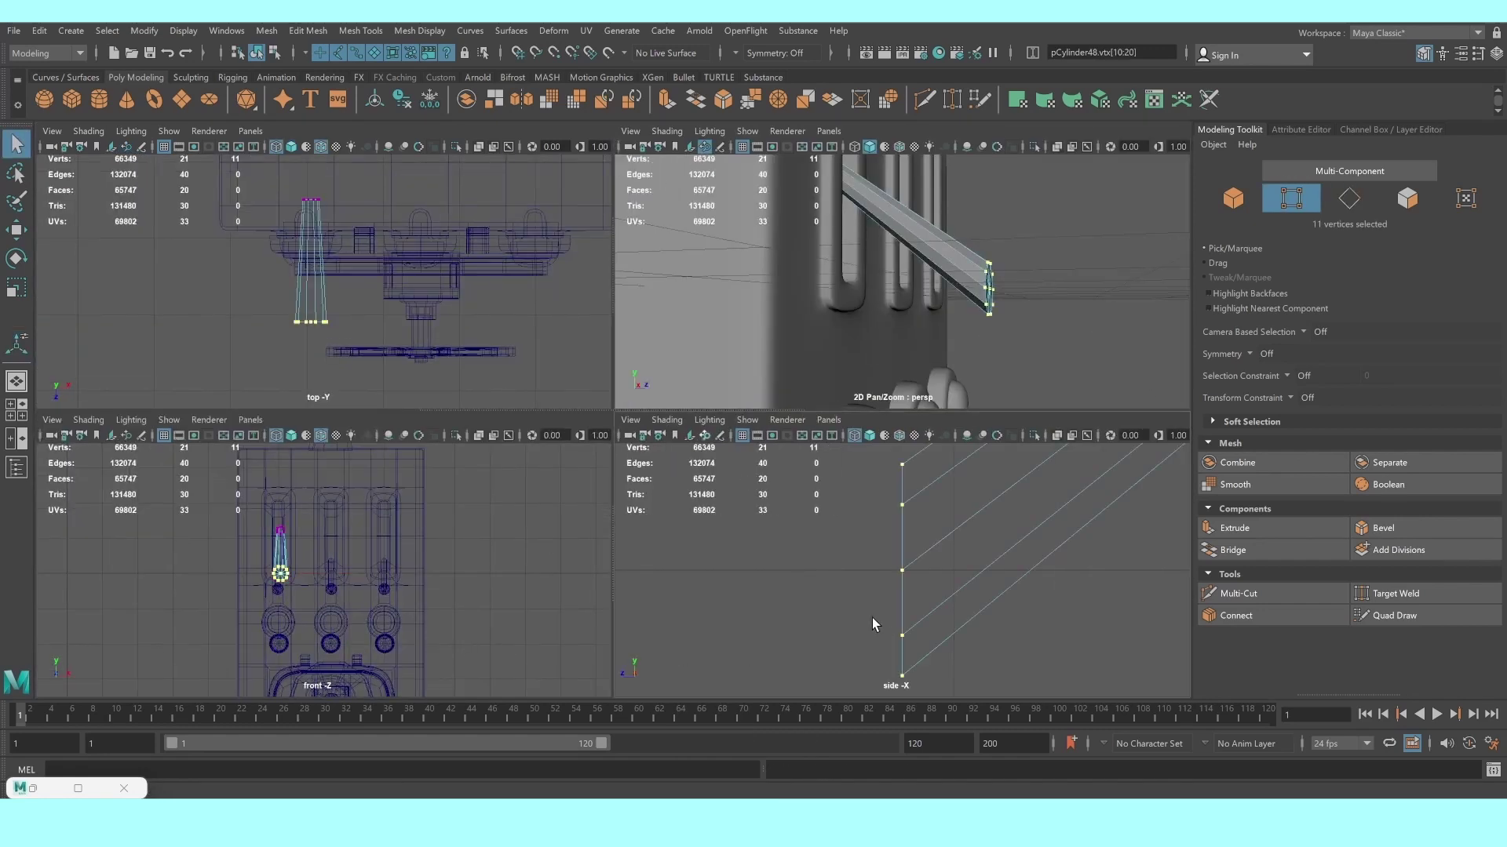
key("space")
scroll(596, 439, "down", 5)
scroll(689, 412, "up", 3)
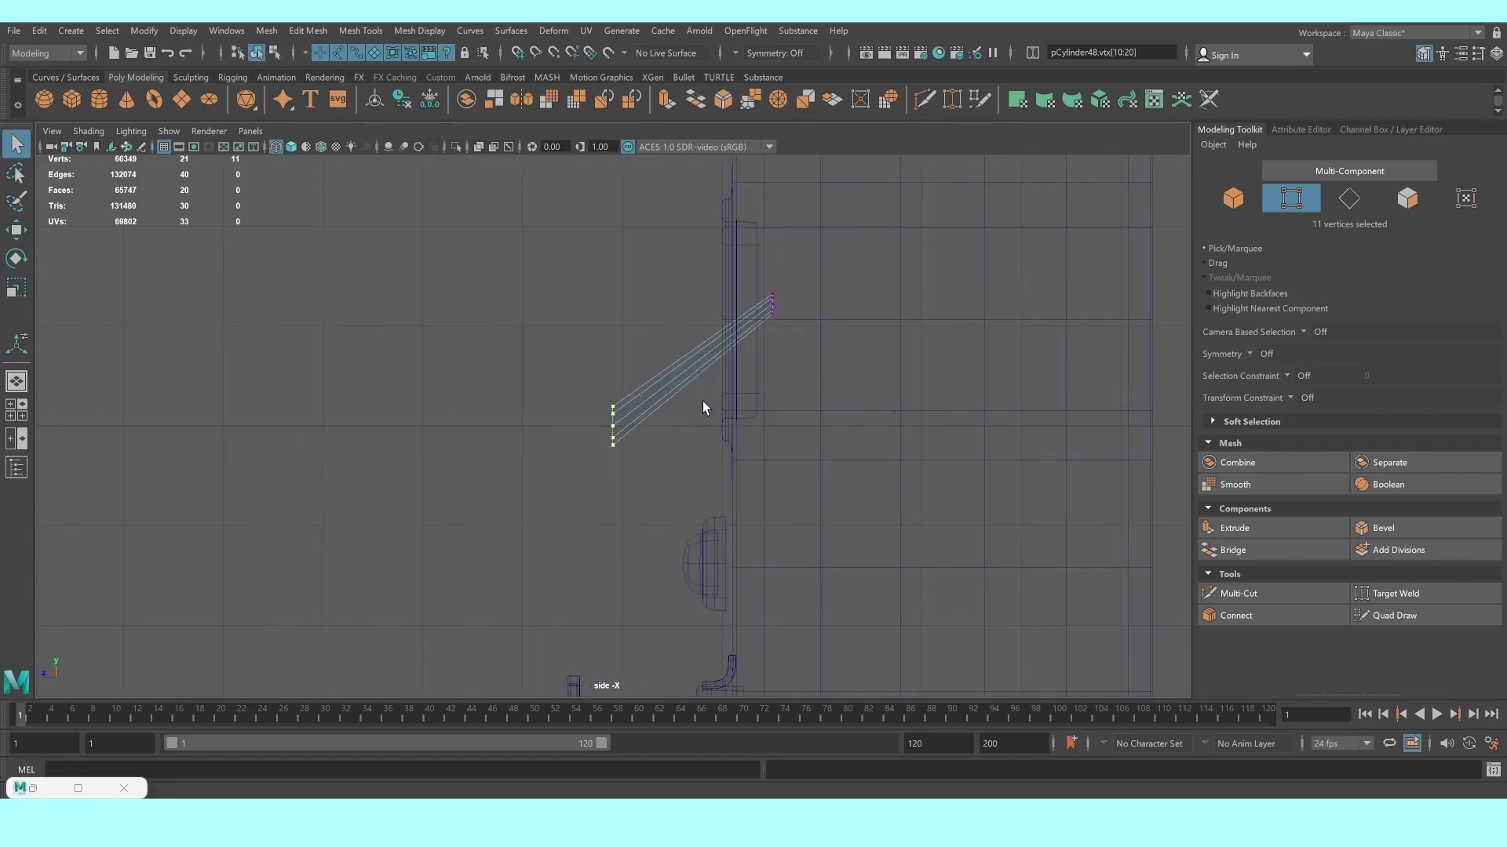
scroll(800, 253, "up", 2)
scroll(826, 298, "up", 1)
key("e")
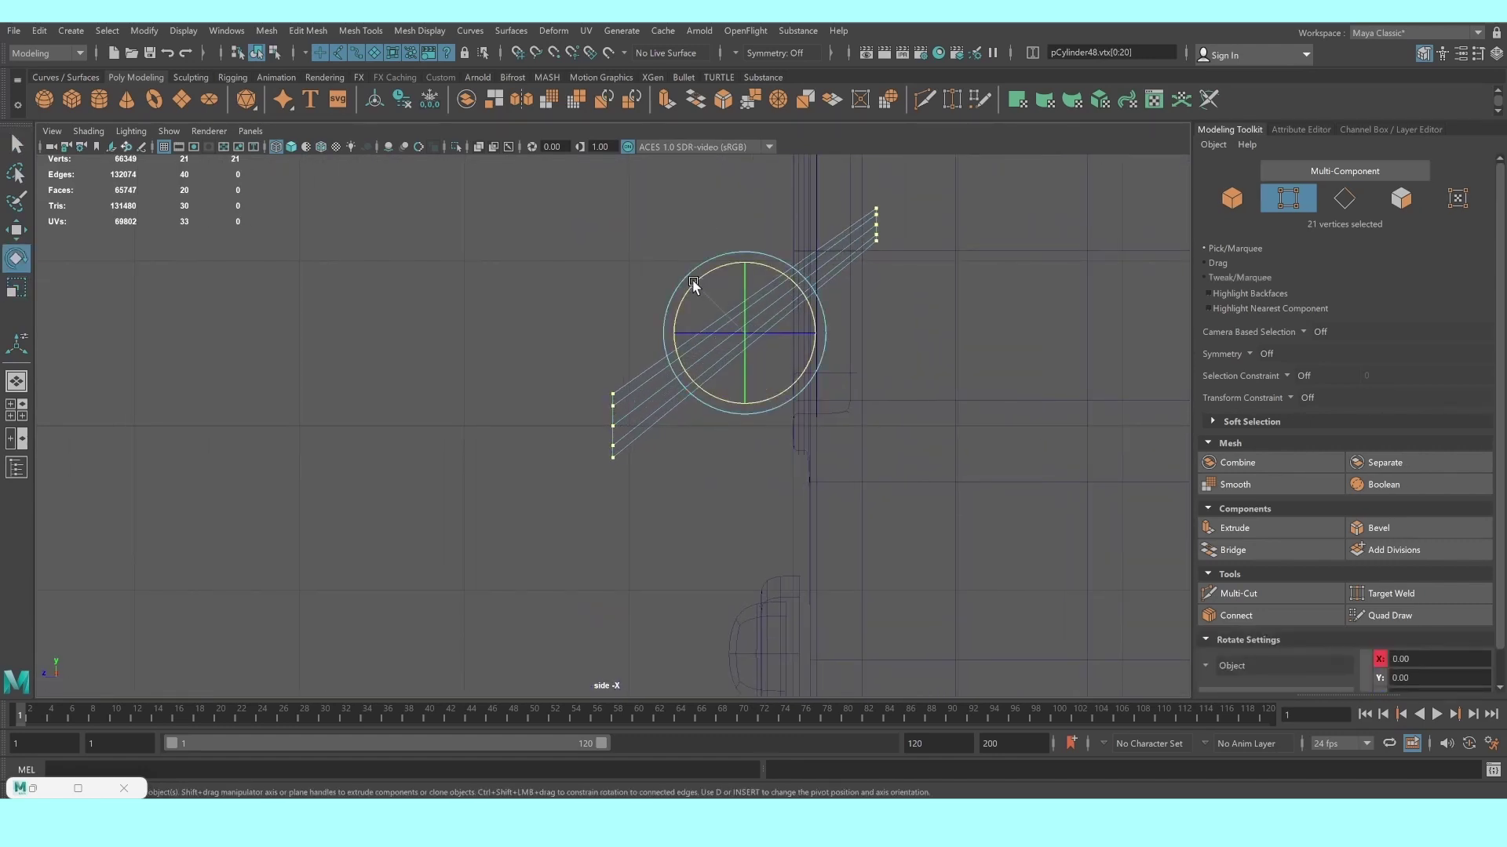
left_click_drag(573, 330, 635, 528)
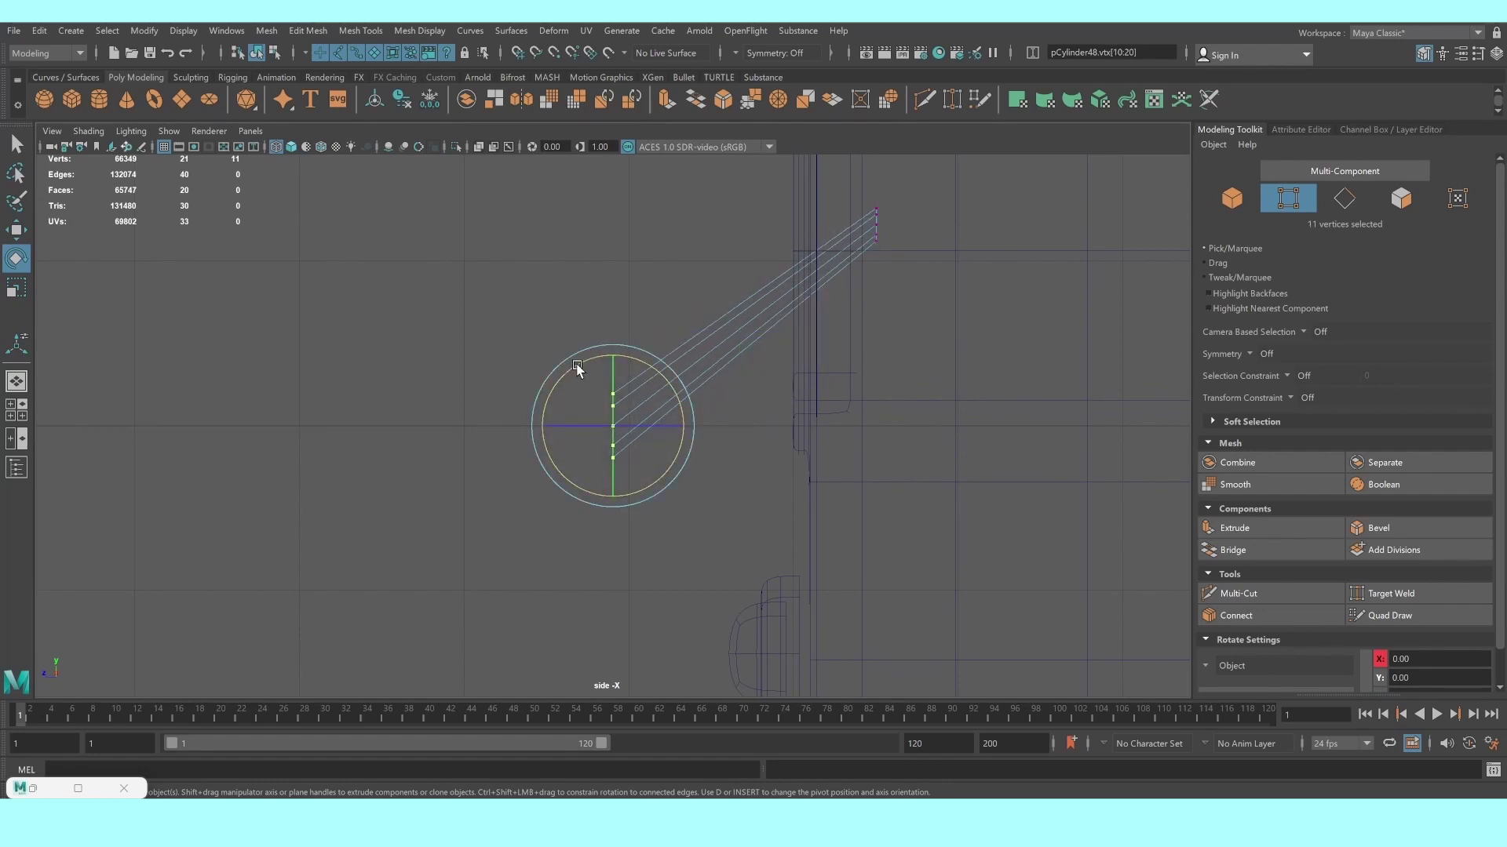
left_click_drag(577, 369, 564, 370)
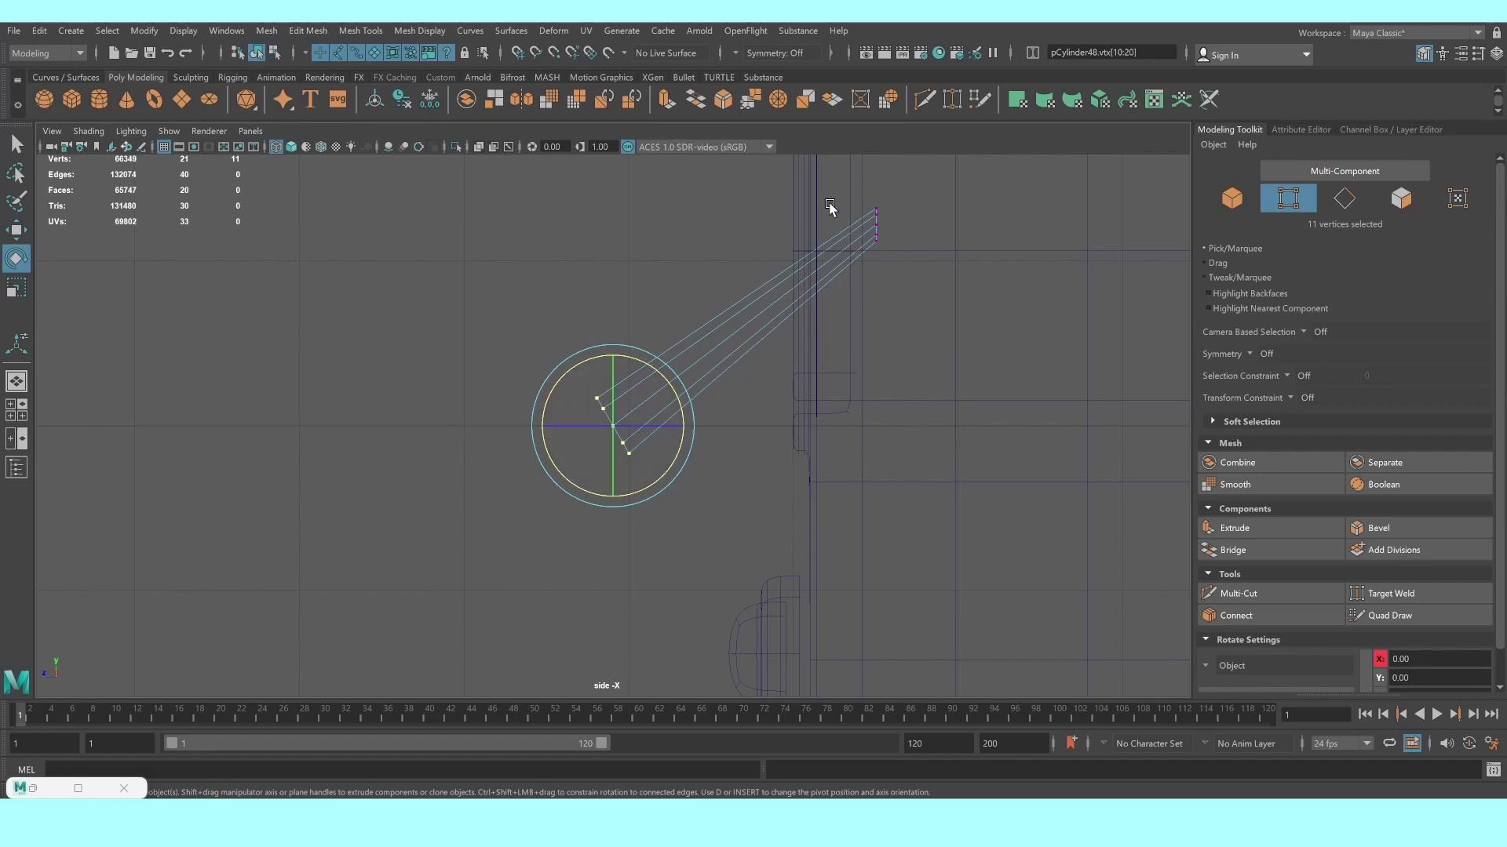
left_click_drag(830, 203, 955, 287)
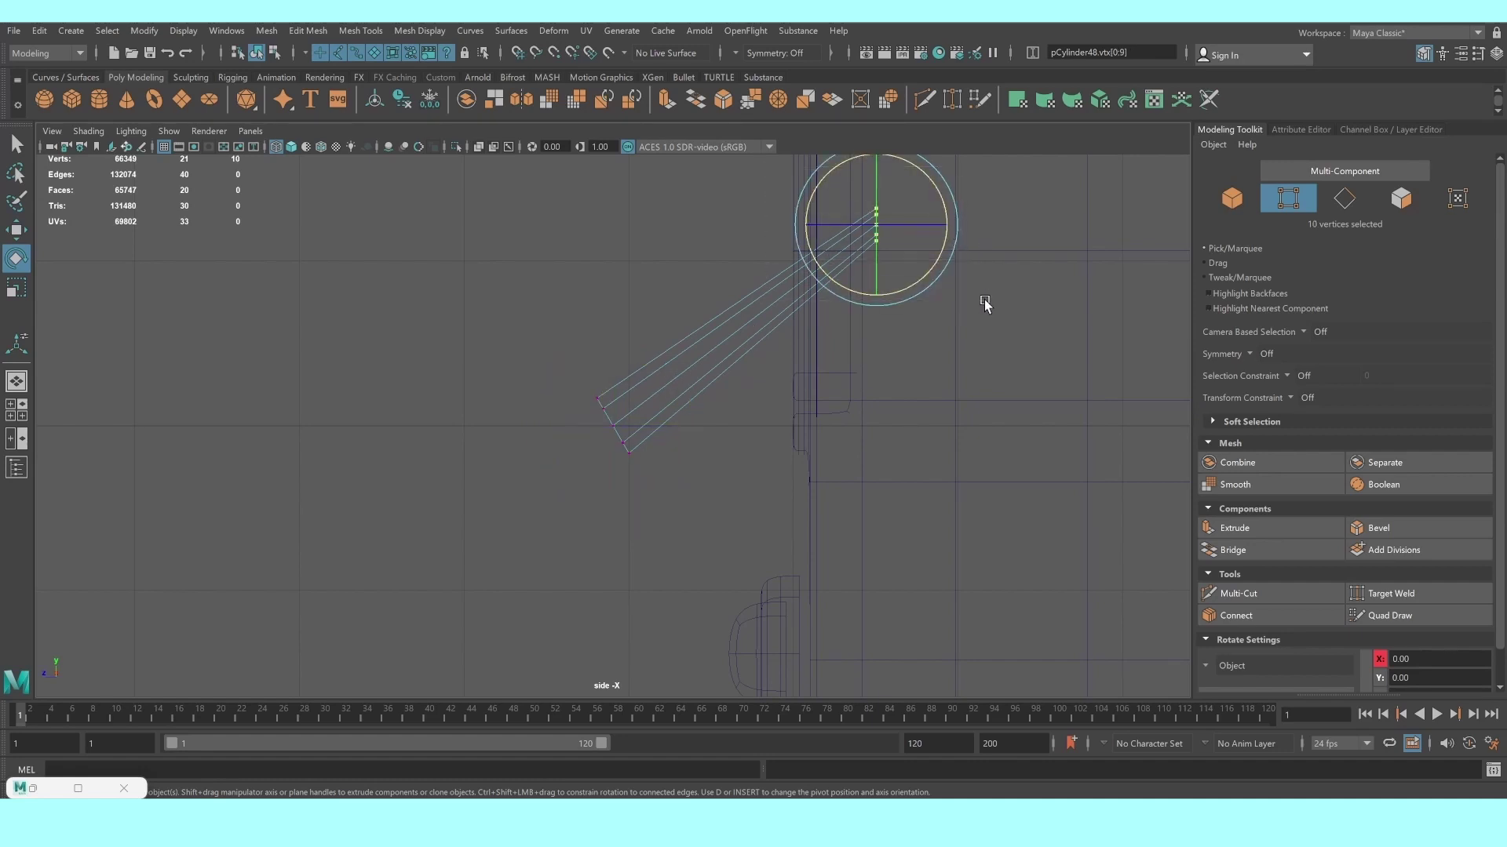
left_click_drag(810, 203, 803, 223)
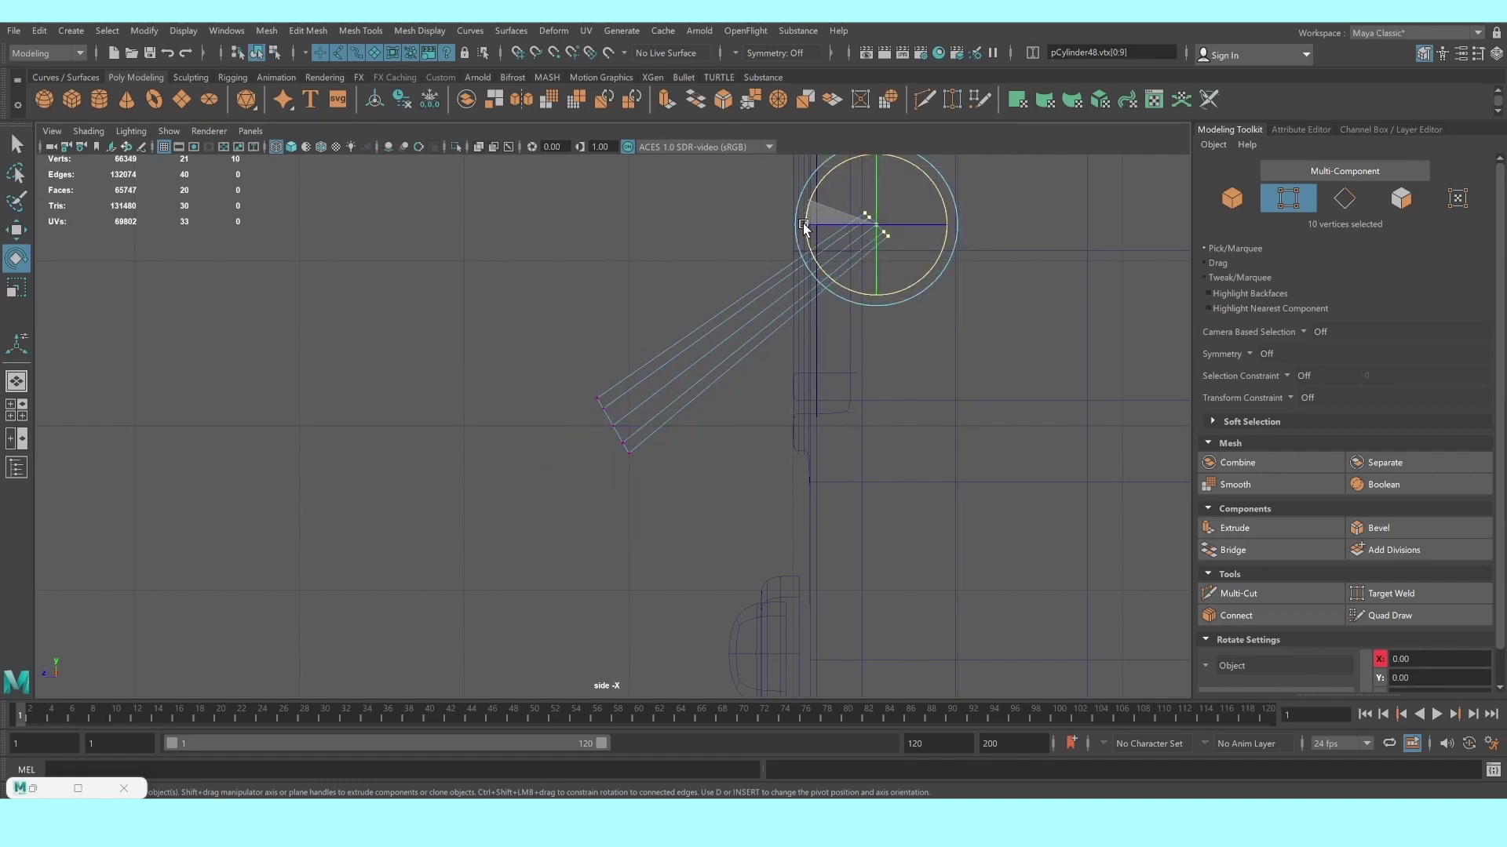
Select the lever's edges and bevel them with a 0.5 fraction
scroll(596, 412, "up", 1)
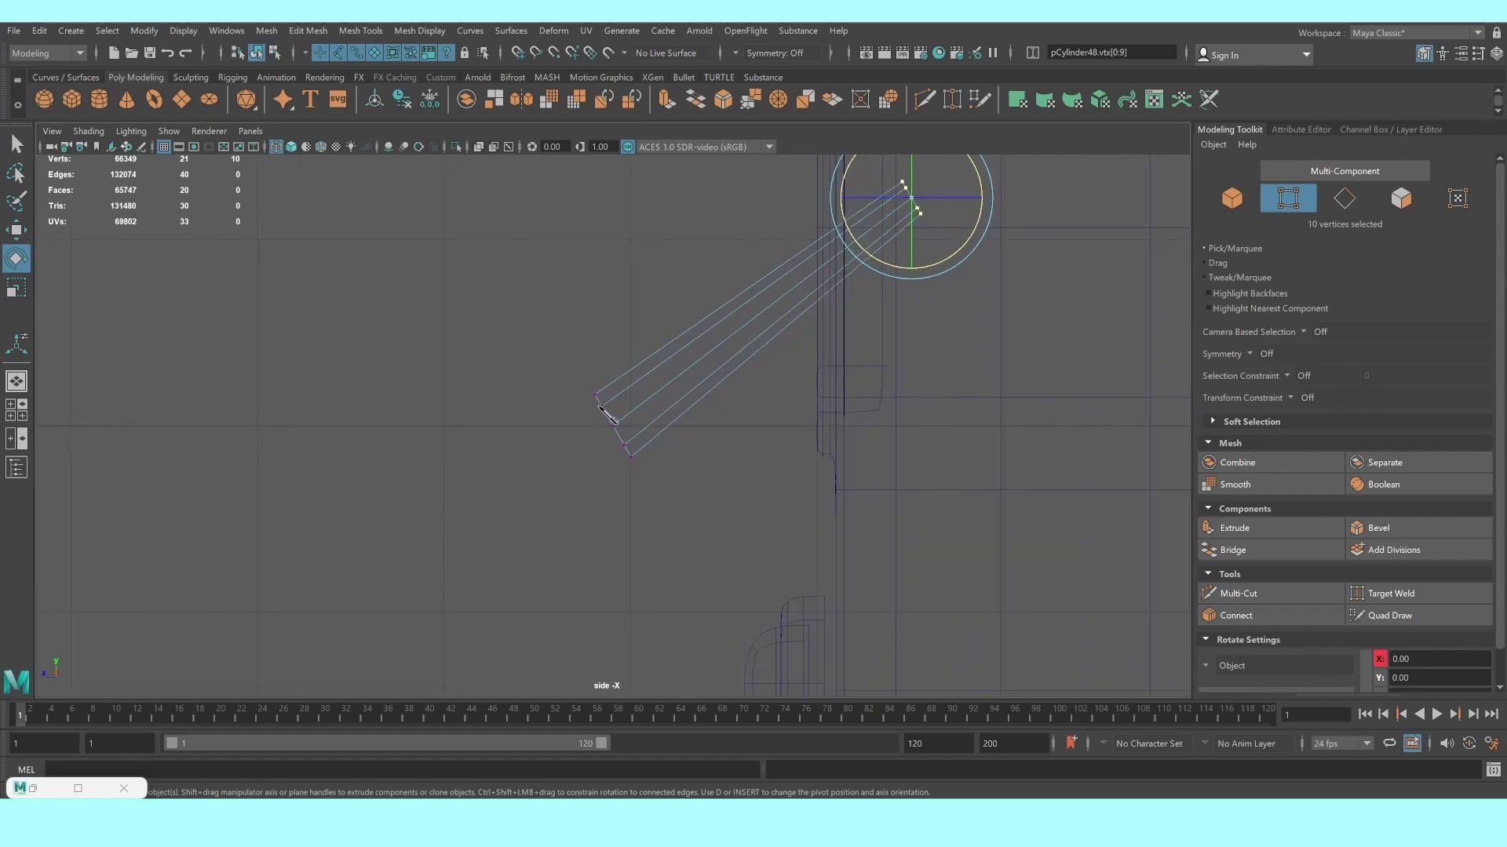
right_click_drag(599, 406, 590, 349)
middle_click_drag(596, 362, 521, 320, "alt")
left_click_drag(522, 320, 691, 539)
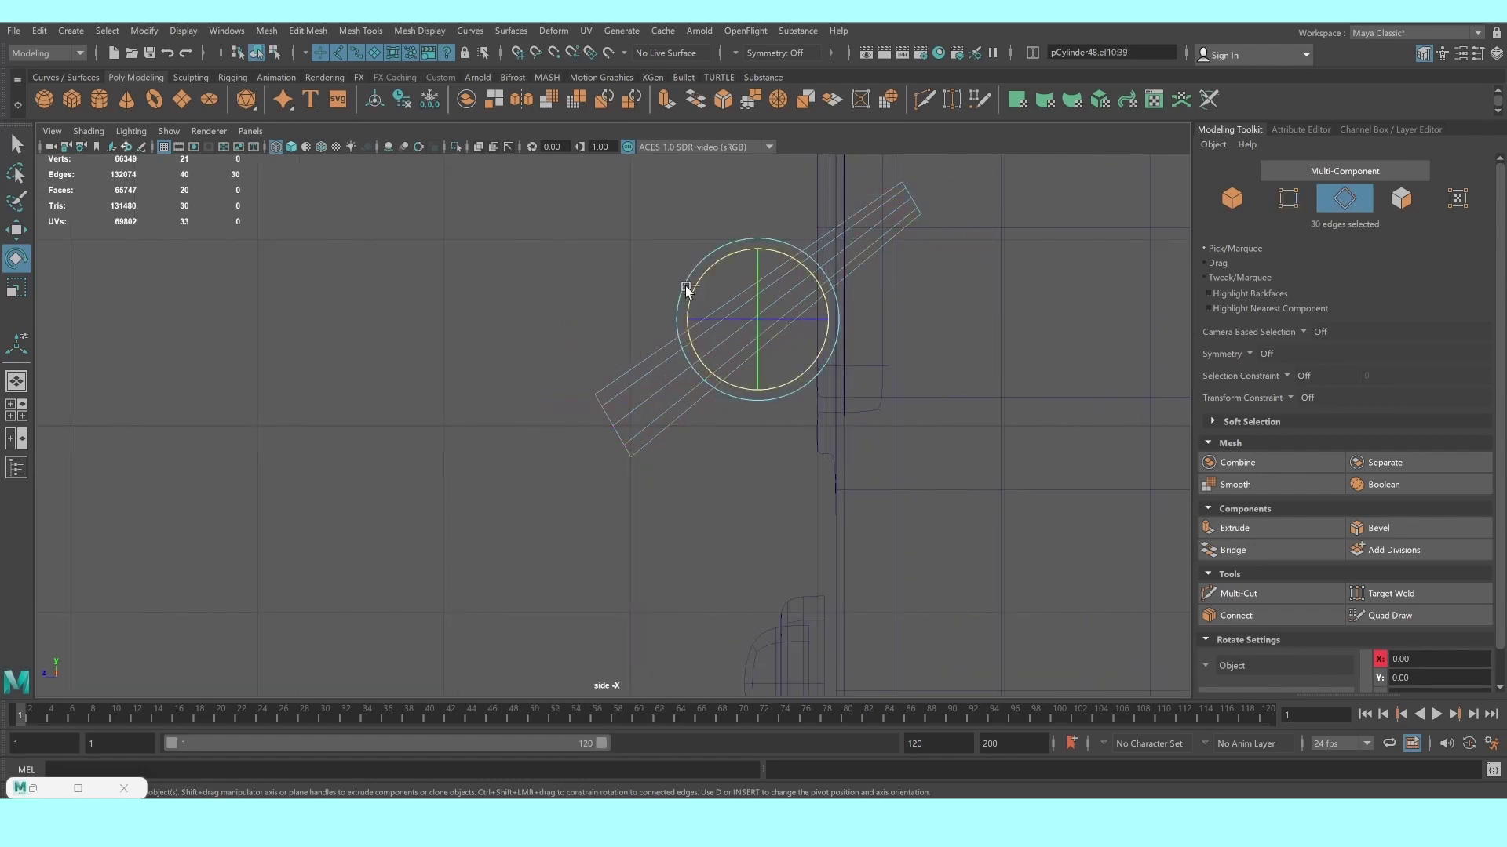
middle_click_drag(683, 293, 853, 520, "alt")
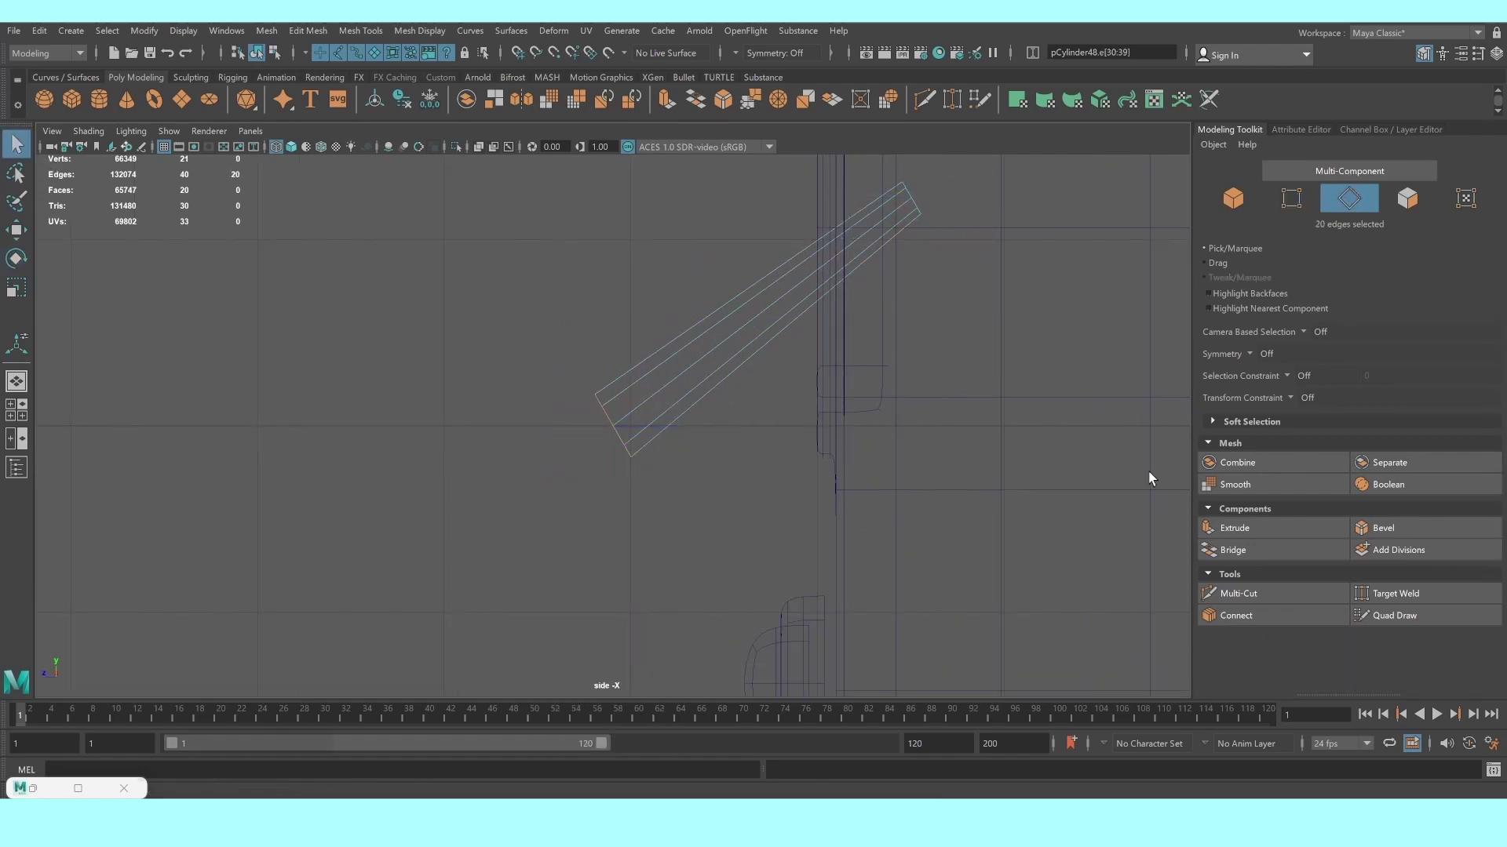
left_click(1378, 528)
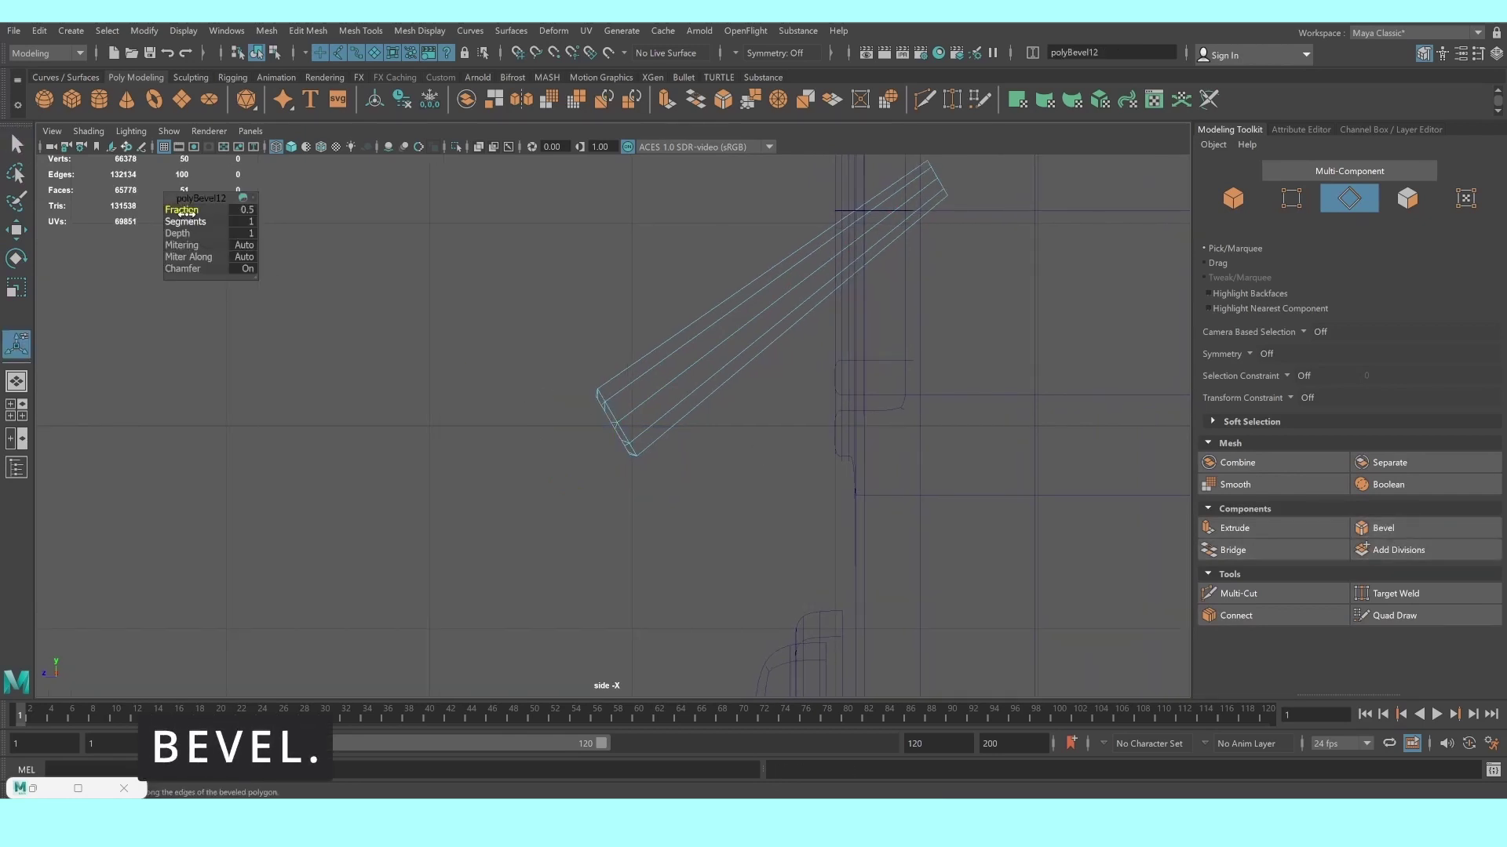
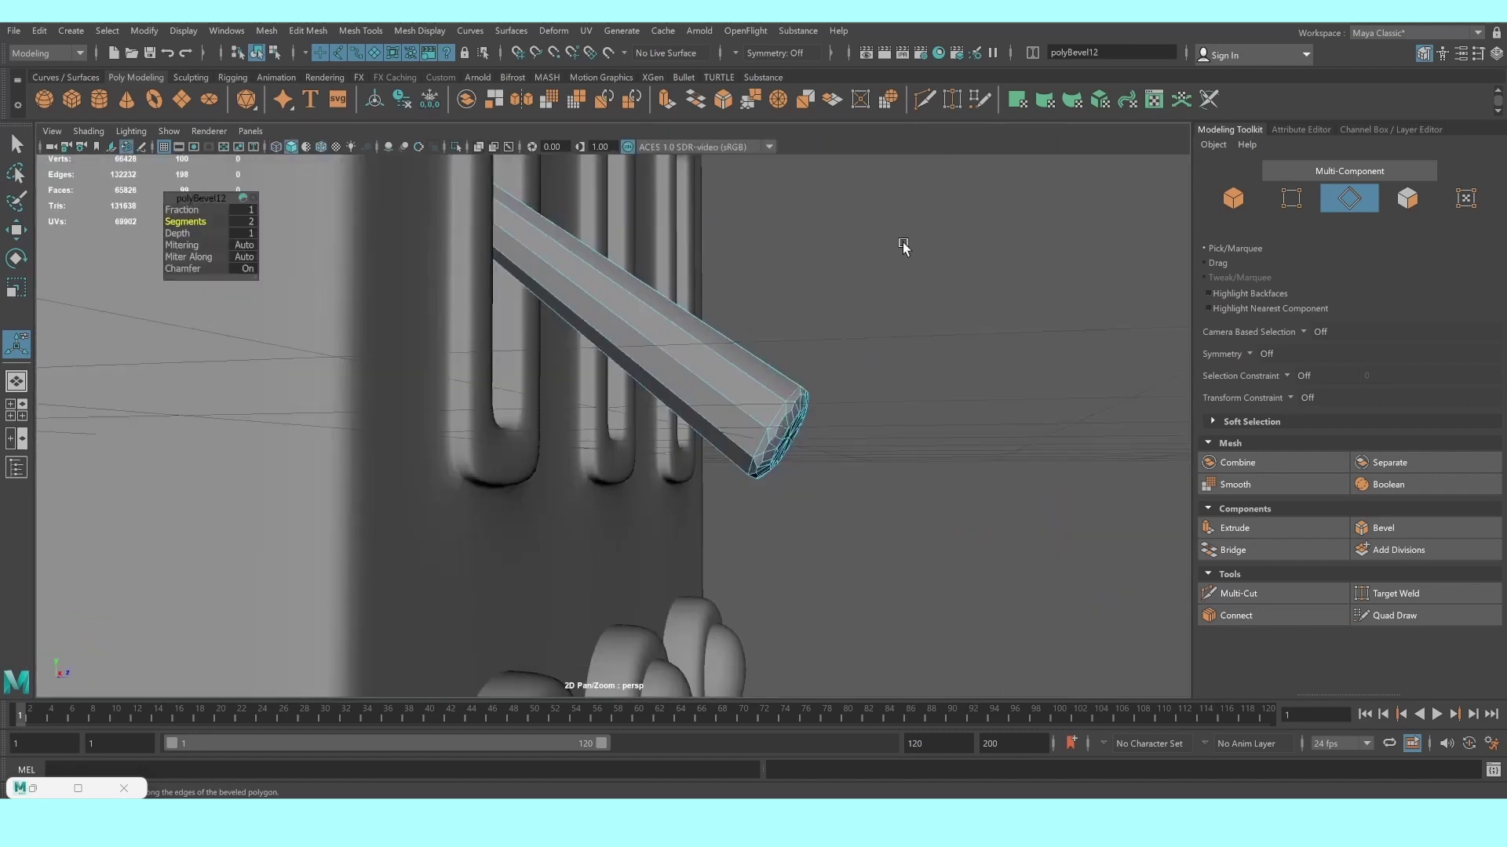
Replace the rod end cap's old bevel with a new bevel of fraction 0.76 and 3 segments
scroll(706, 330, "up", 3)
middle_click_drag(662, 326, 642, 355)
scroll(642, 354, "up", 2)
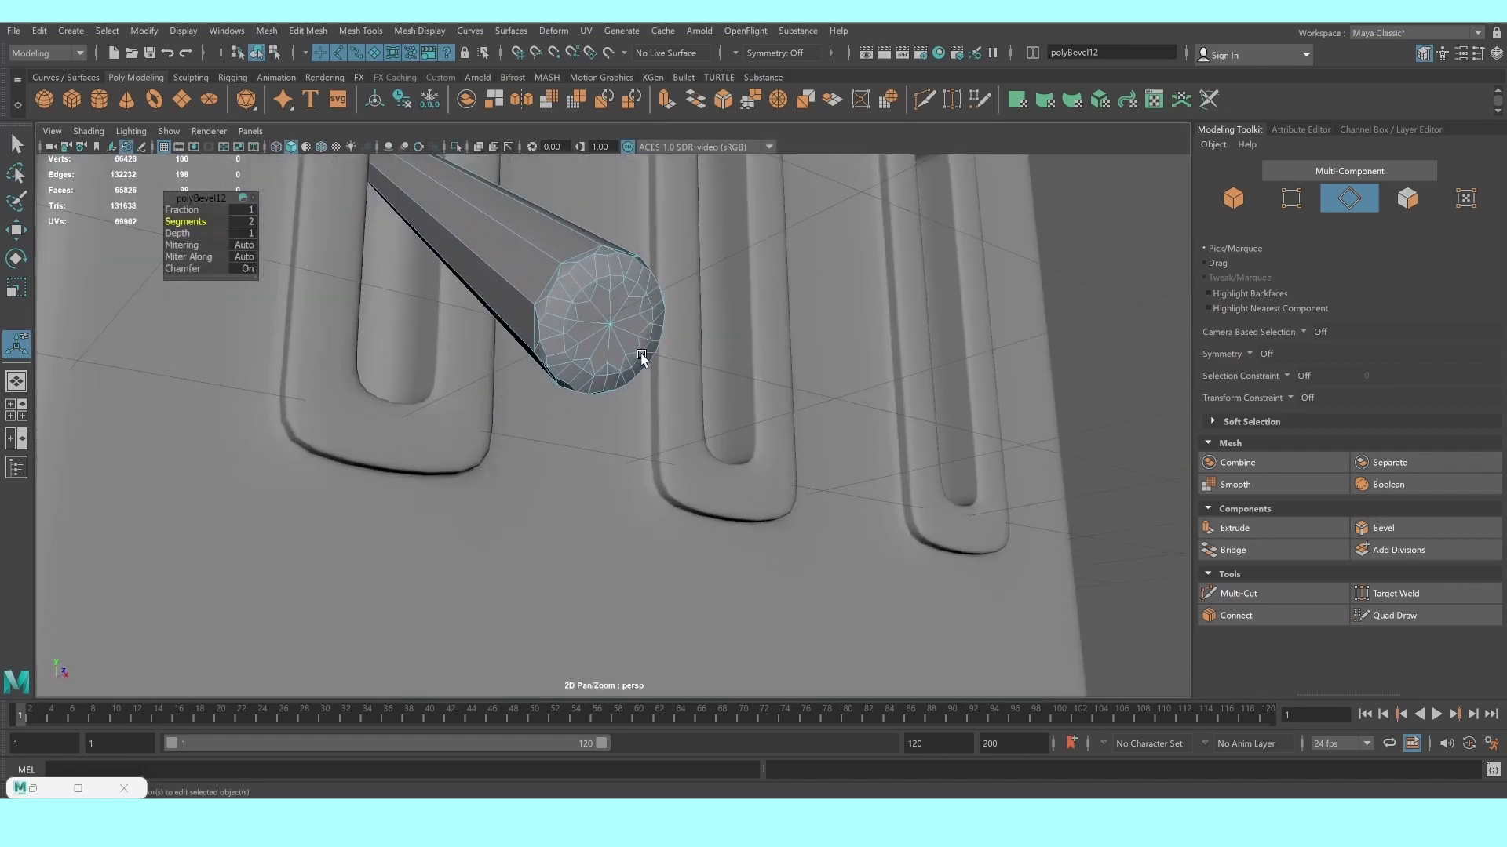
key("ctrl+z")
key("ctrl+z")
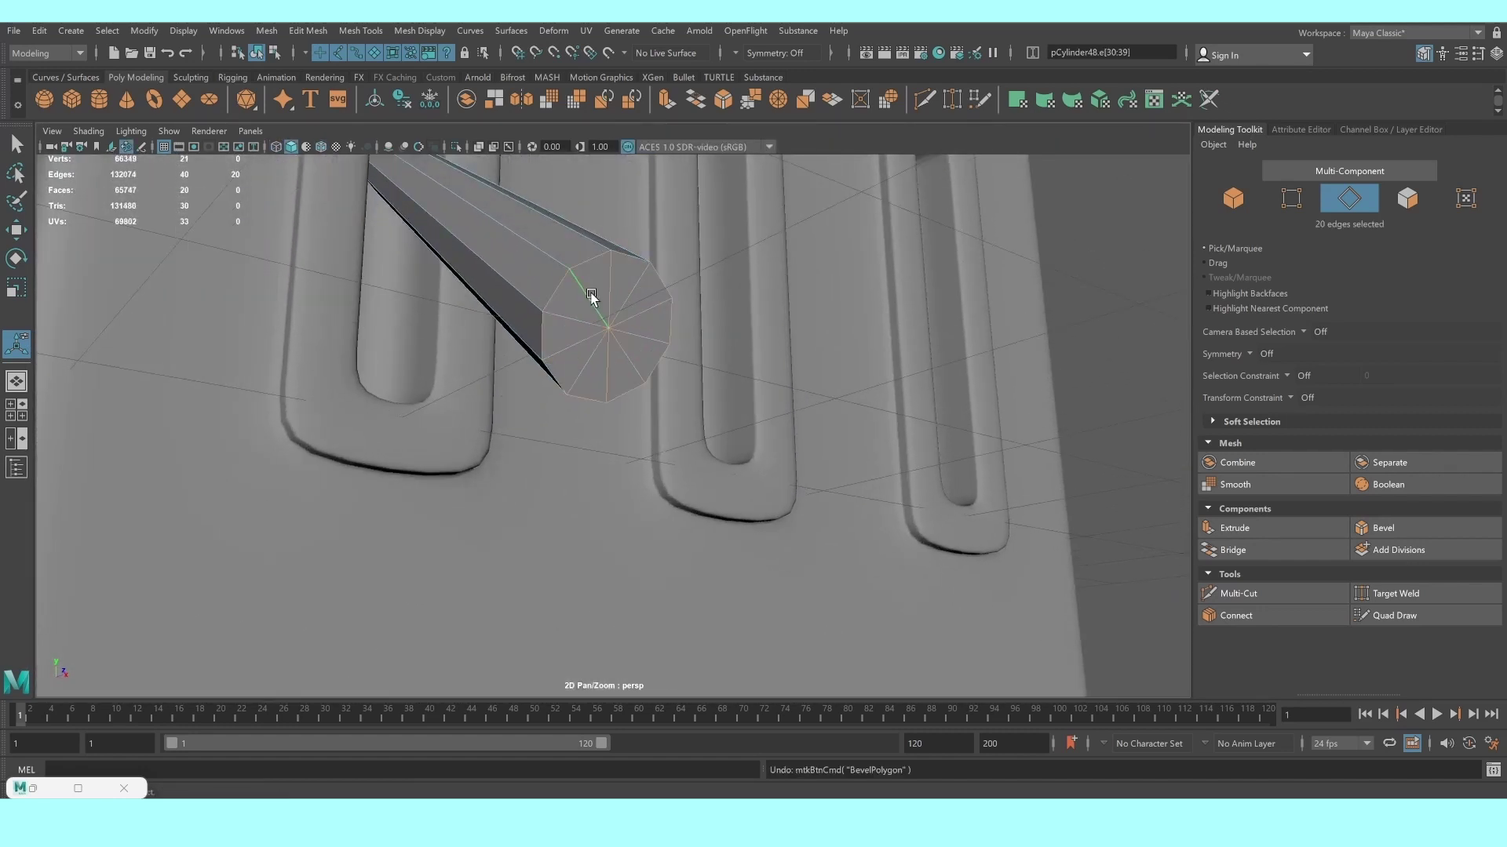
double_click(587, 318)
key("space")
key("space")
key("space")
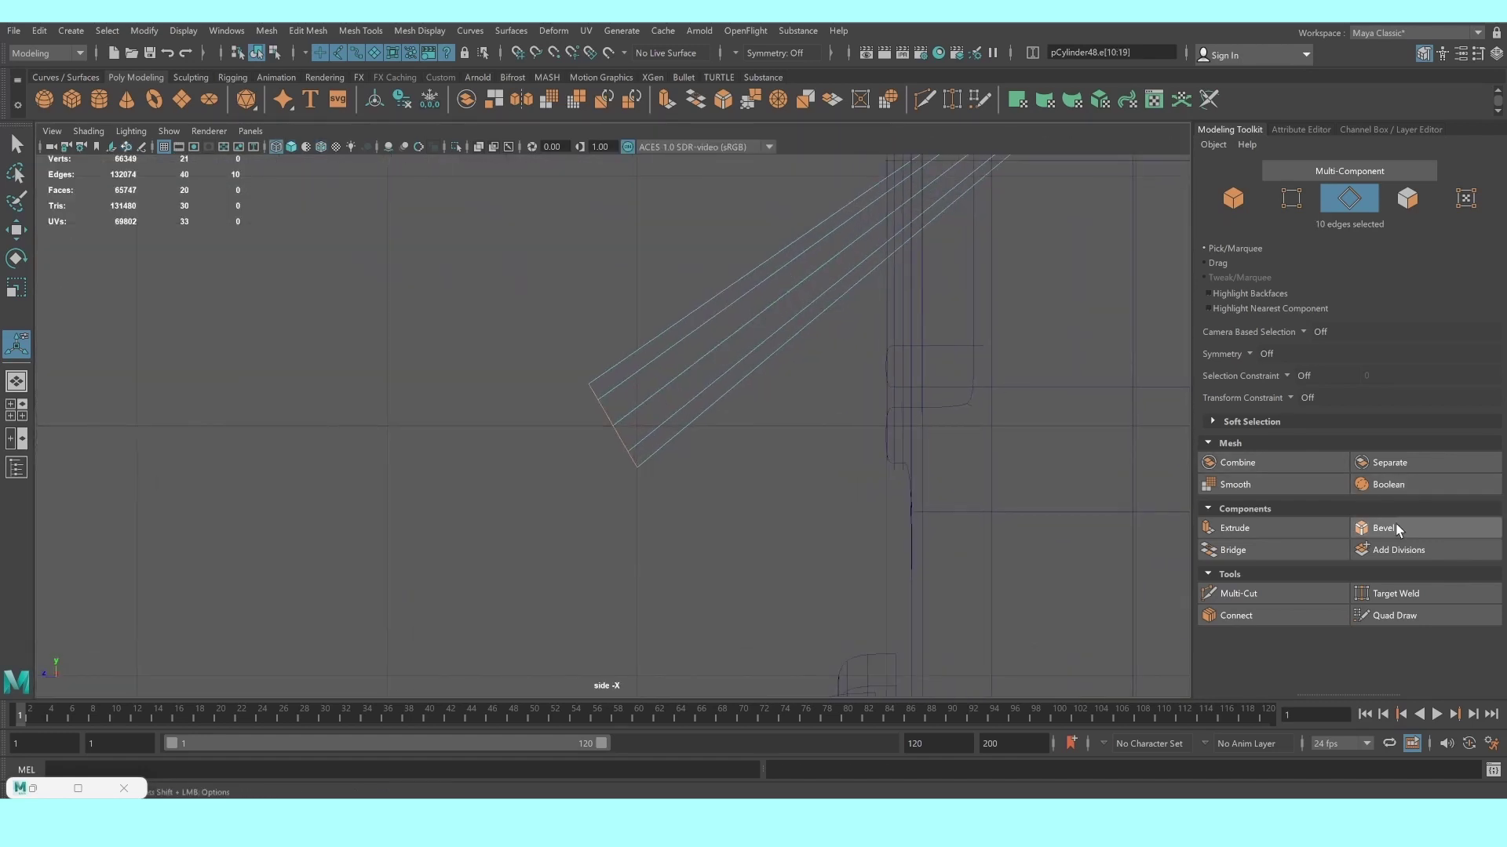
left_click(1403, 536)
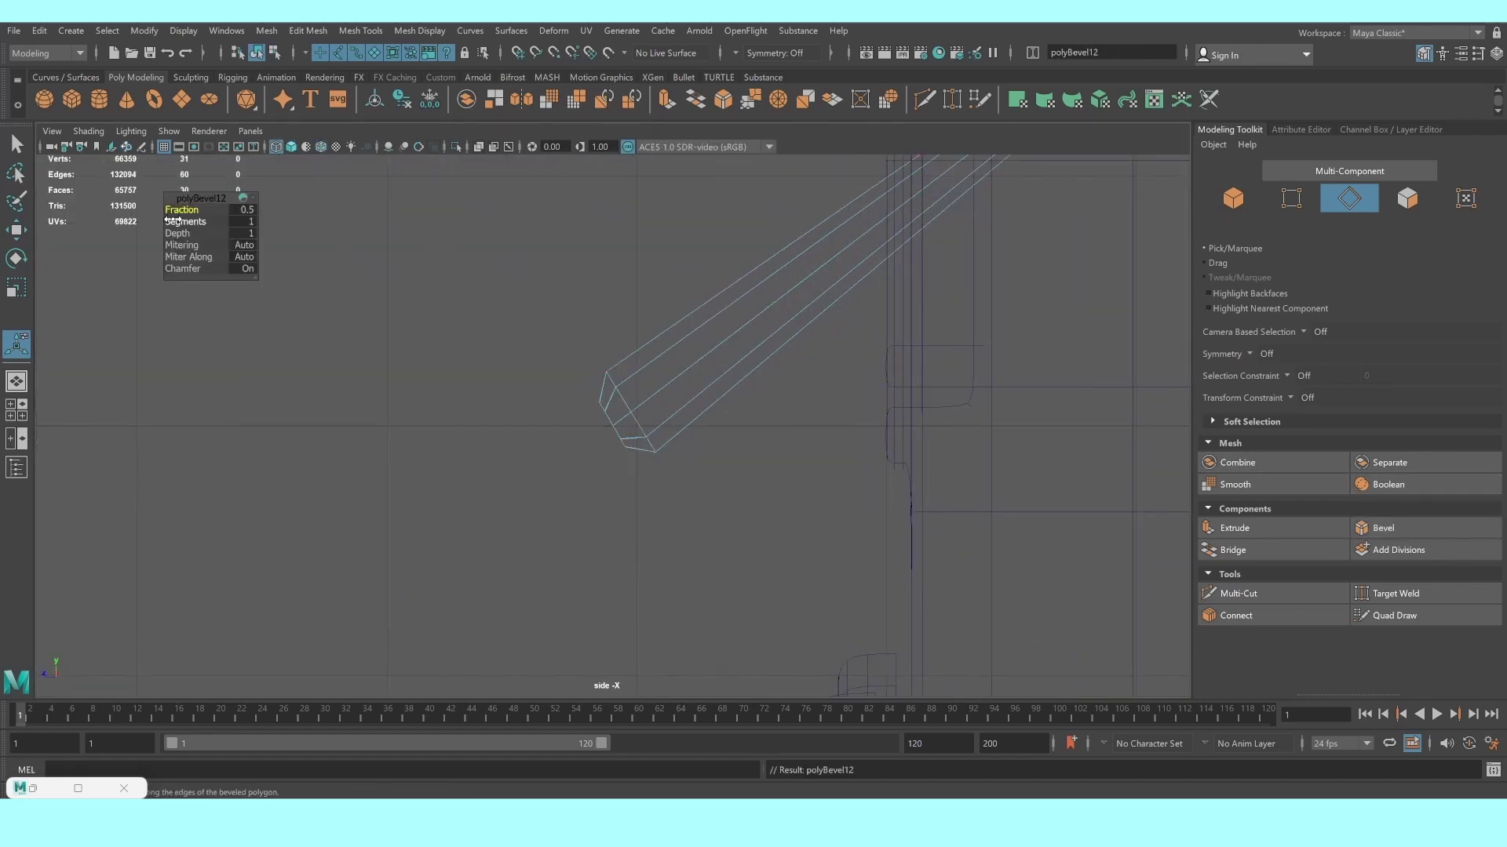
mouse_move(196, 221)
left_mouse_down()
mouse_move(231, 220)
mouse_move(210, 209)
left_mouse_up()
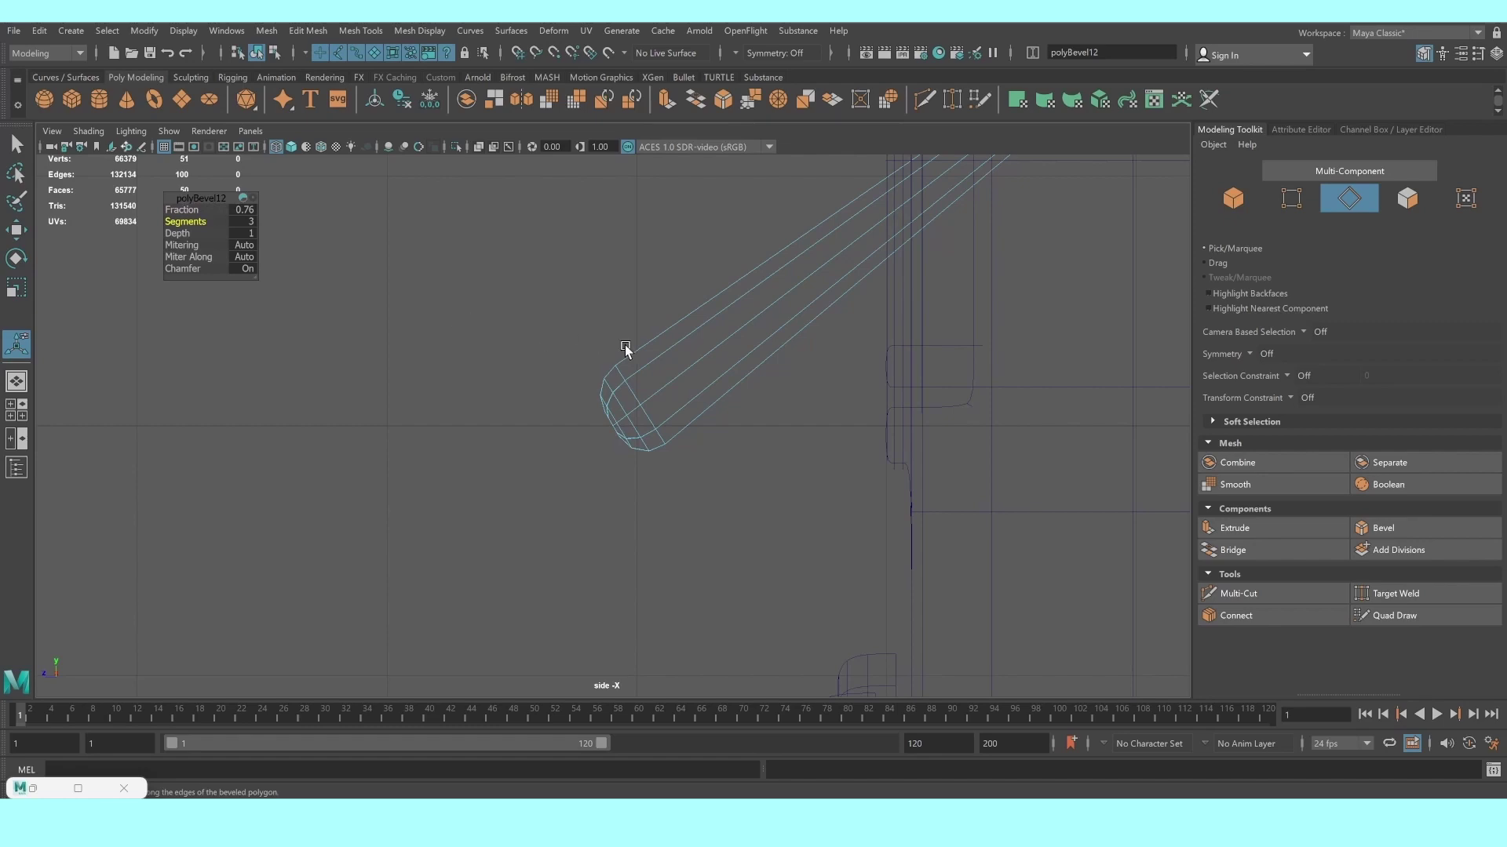
key("space")
key("space")
mouse_move(797, 279)
left_mouse_down("alt")
mouse_move(689, 364)
mouse_move(723, 365)
mouse_move(661, 366)
left_mouse_up("alt")
right_click_drag(578, 430, 656, 387)
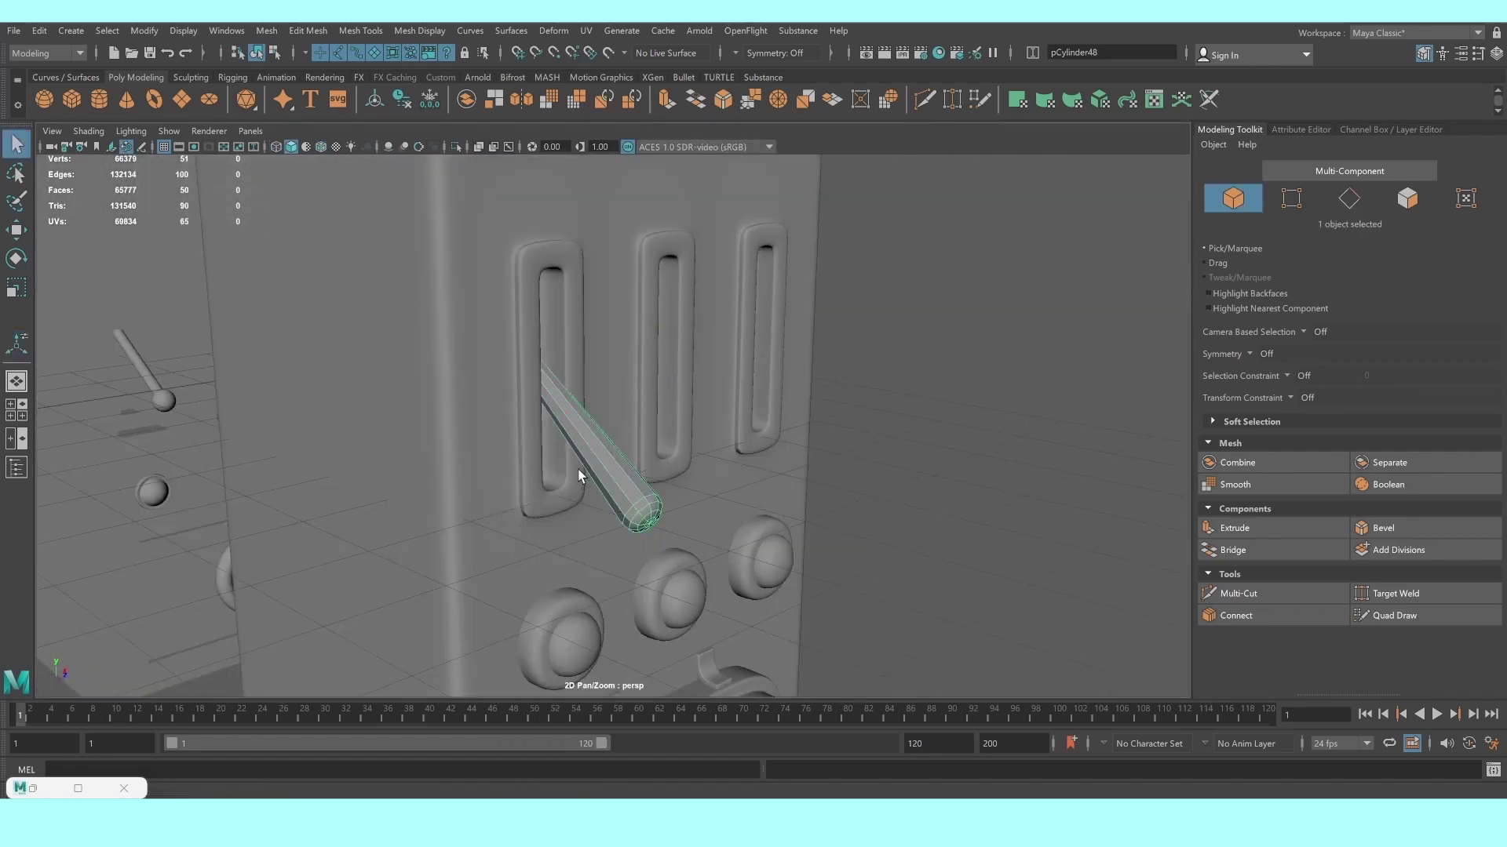
Select the lever rod pCylinder48 and nudge it along X and Y toward the left slot
left_click(962, 425)
mouse_move(962, 426)
left_mouse_down("alt")
mouse_move(538, 430)
mouse_move(574, 427)
mouse_move(559, 423)
left_mouse_up("alt")
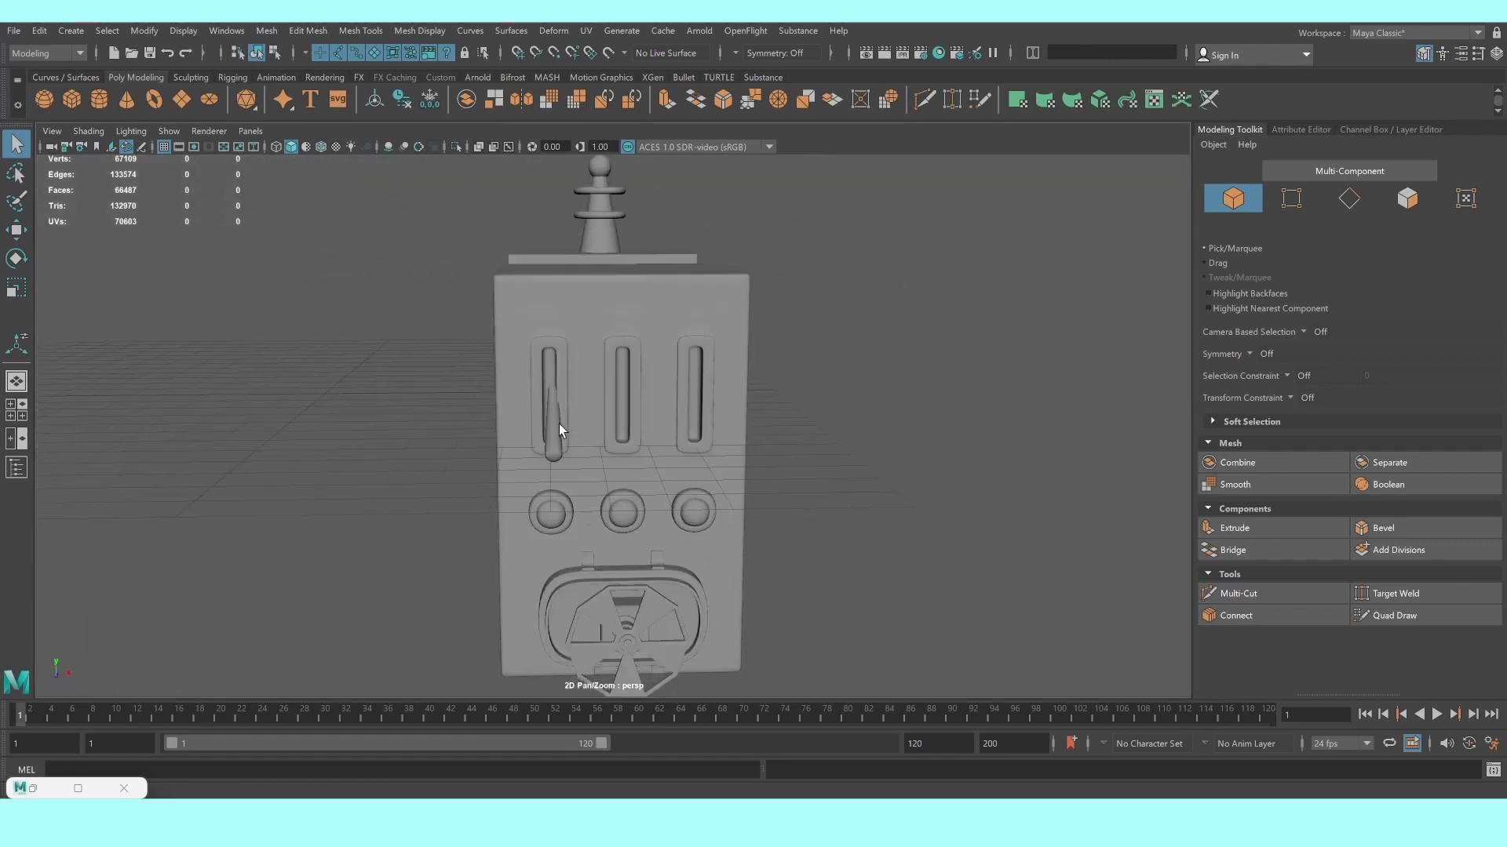
scroll(541, 426, "up", 3)
scroll(518, 428, "up", 2)
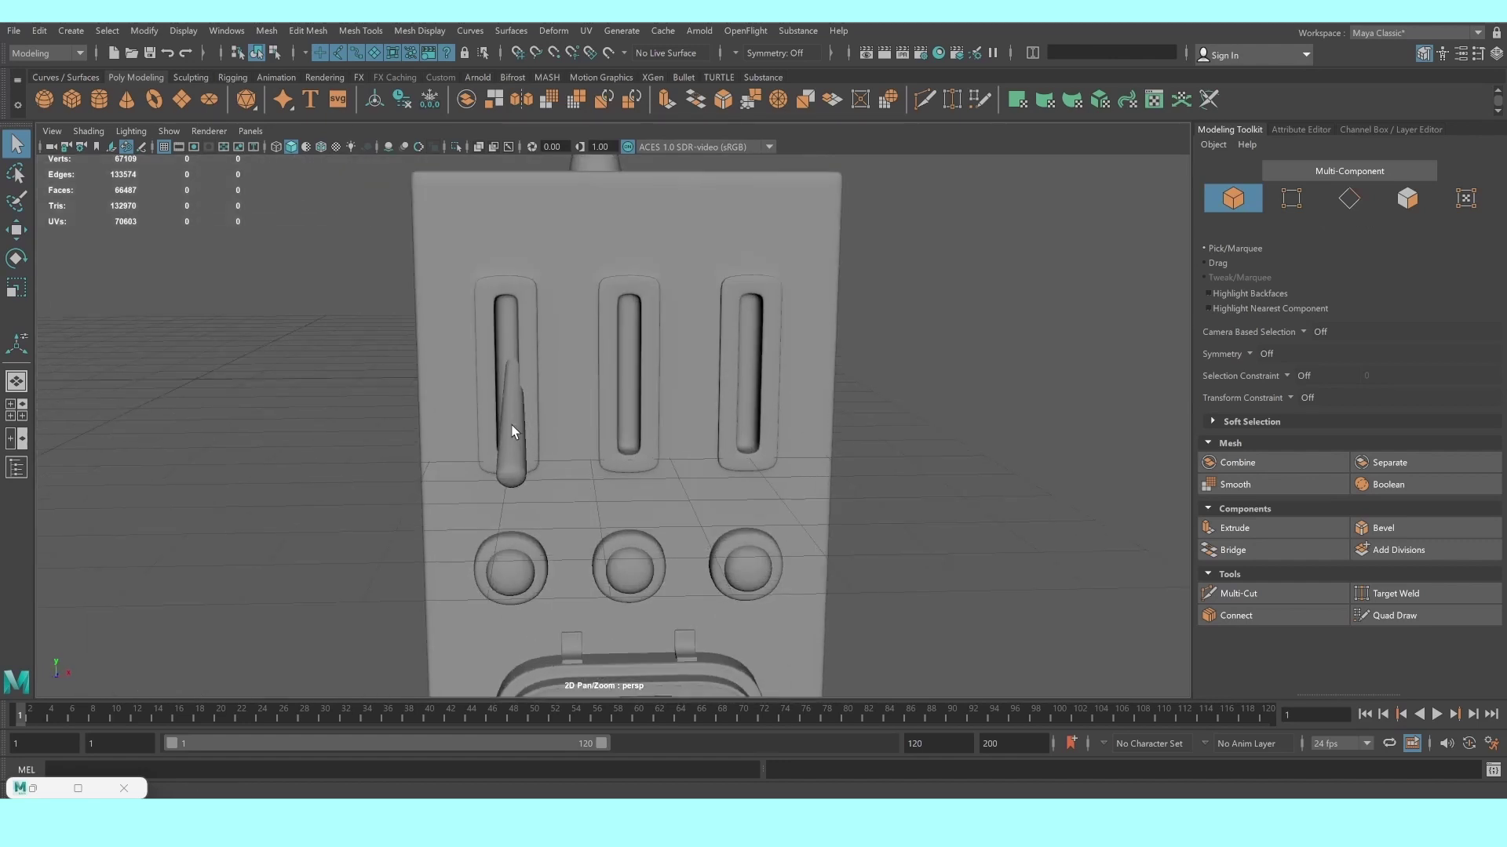
left_click(516, 427)
key("w")
left_click_drag(575, 483, 576, 476)
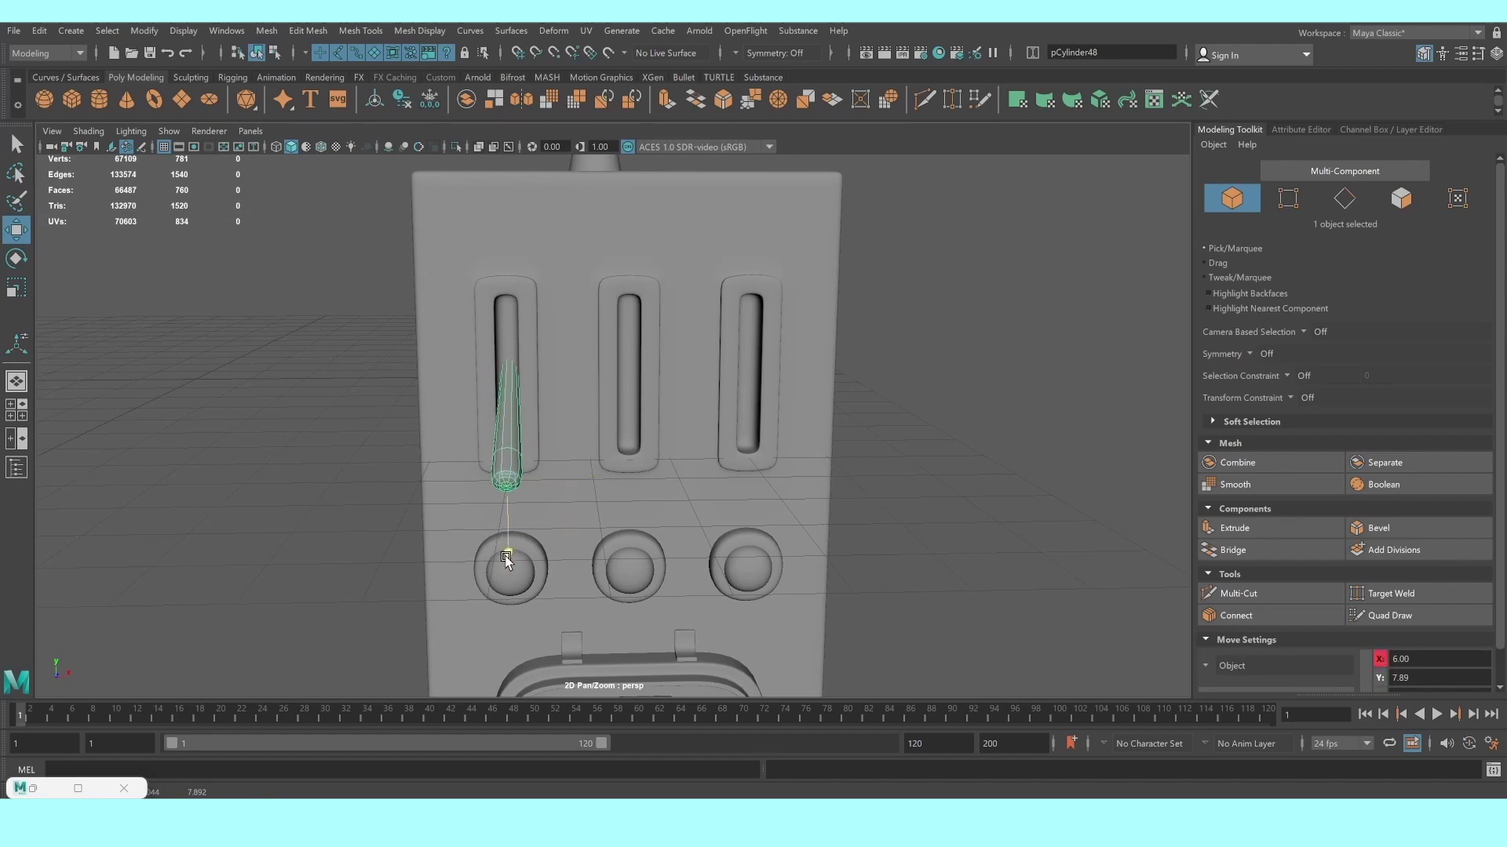
left_click_drag(506, 558, 510, 555)
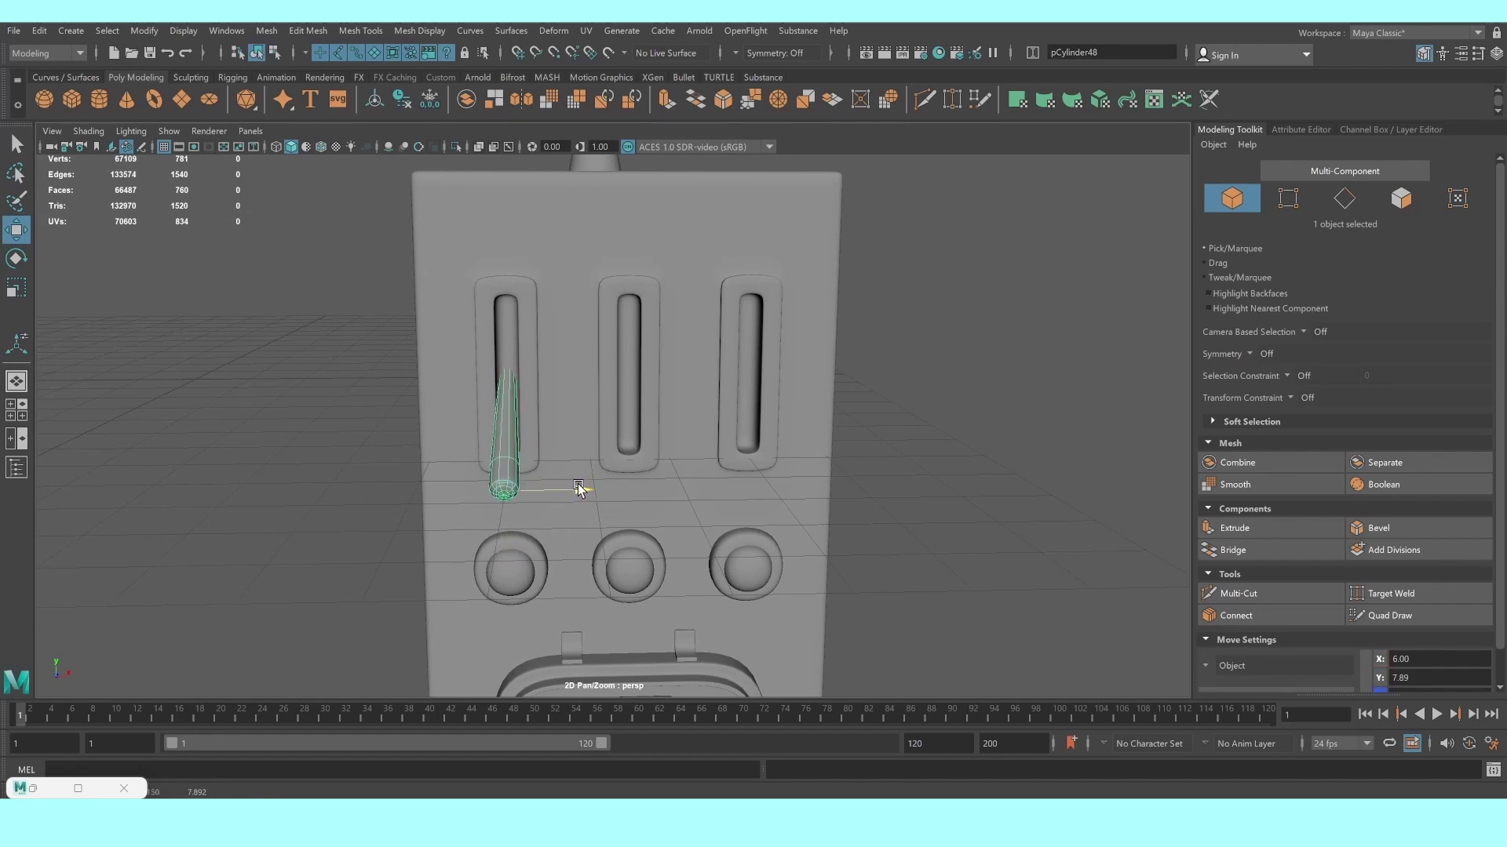
Move the lever lower in the left slot and check it from a front-angled view
key("e")
key("r")
left_click_drag(518, 449, 663, 526, "alt")
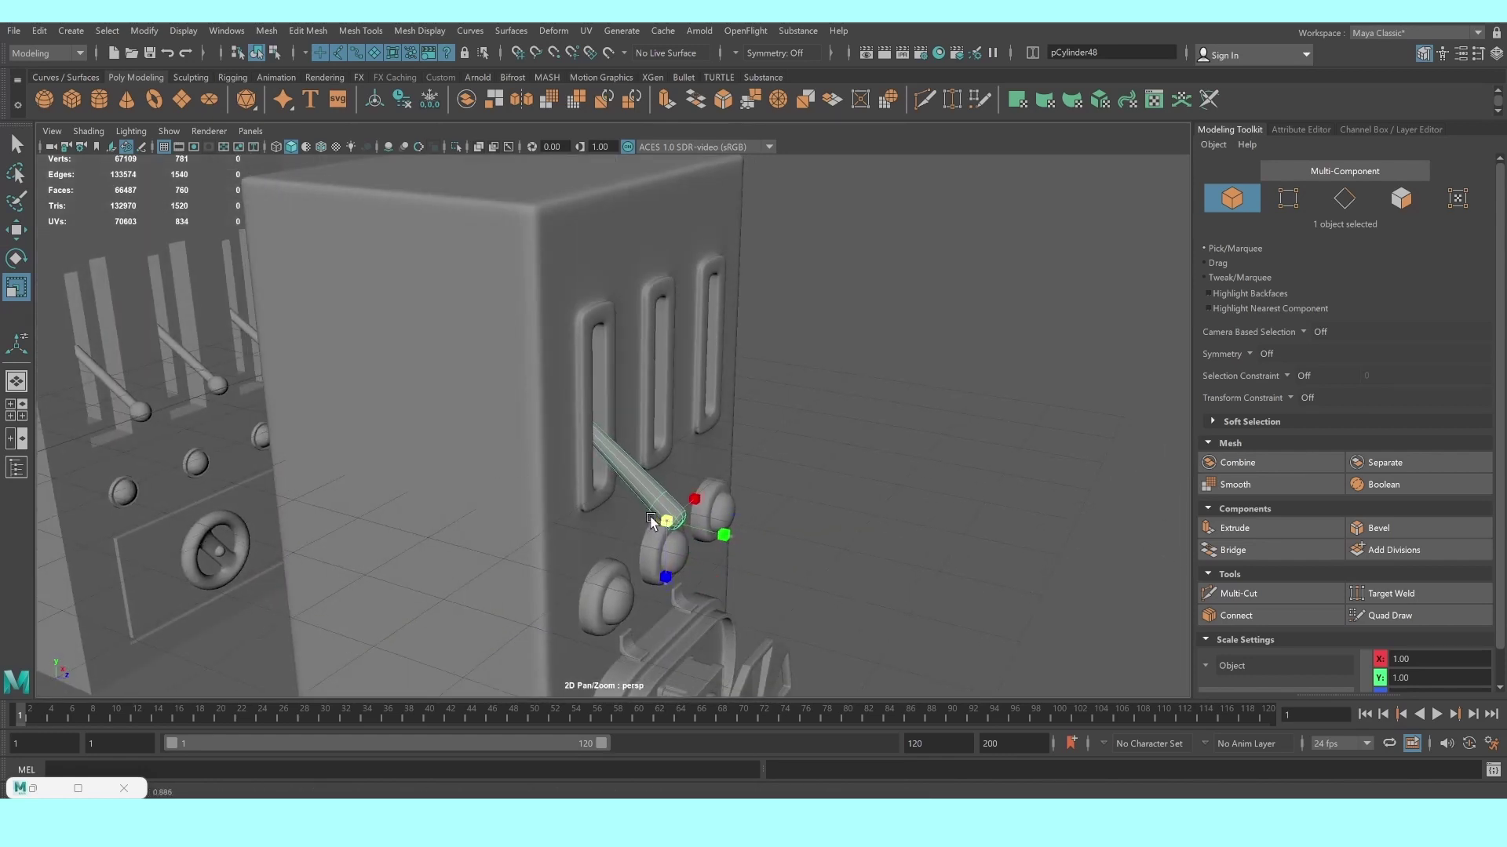
key("w")
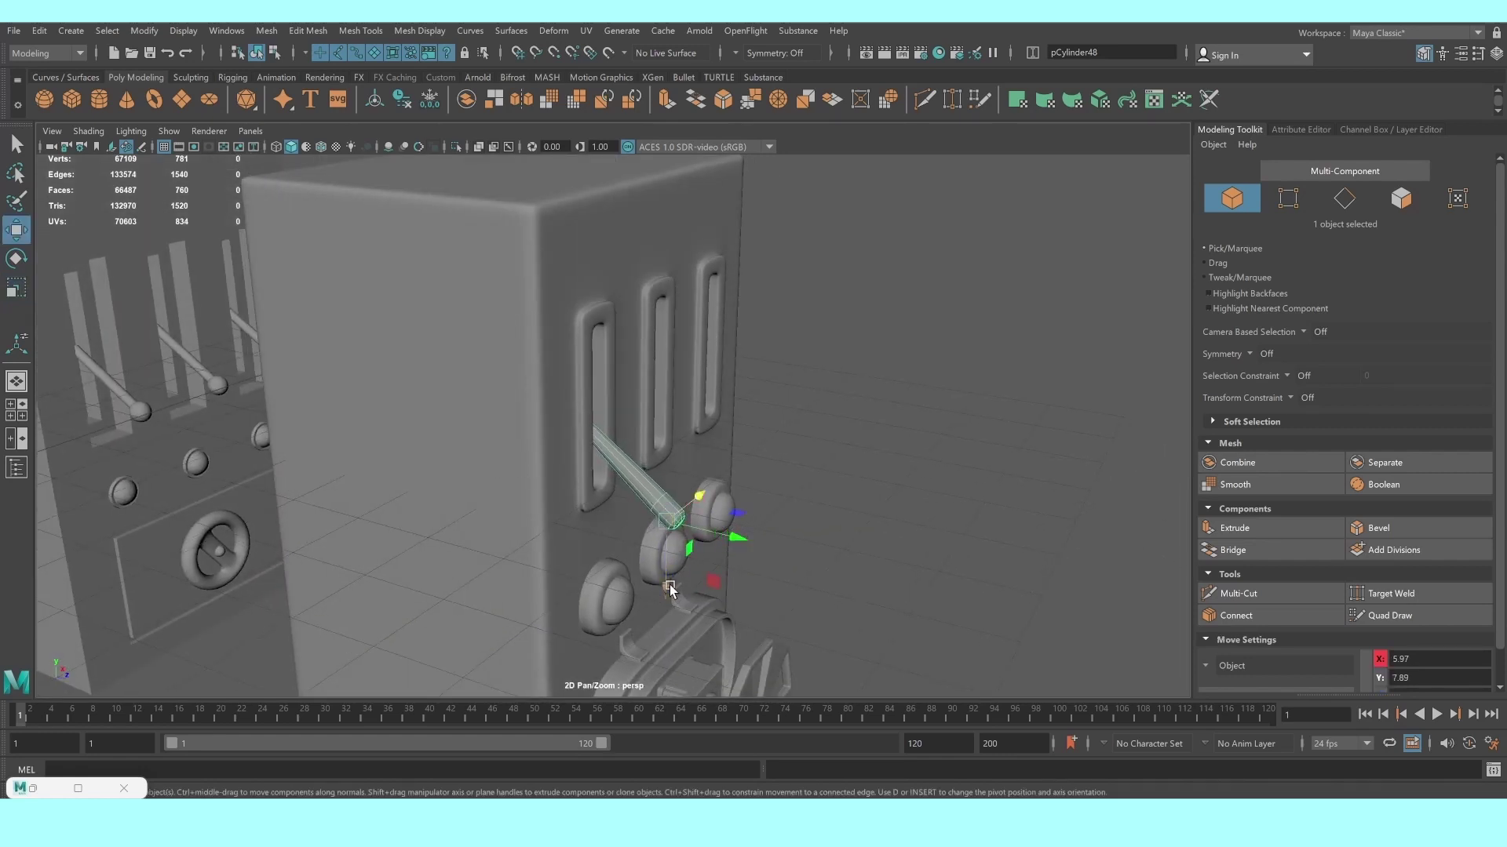
left_click_drag(671, 590, 669, 569)
left_click(934, 447)
mouse_move(929, 447)
left_mouse_down("alt")
mouse_move(598, 437)
mouse_move(730, 446)
left_mouse_up("alt")
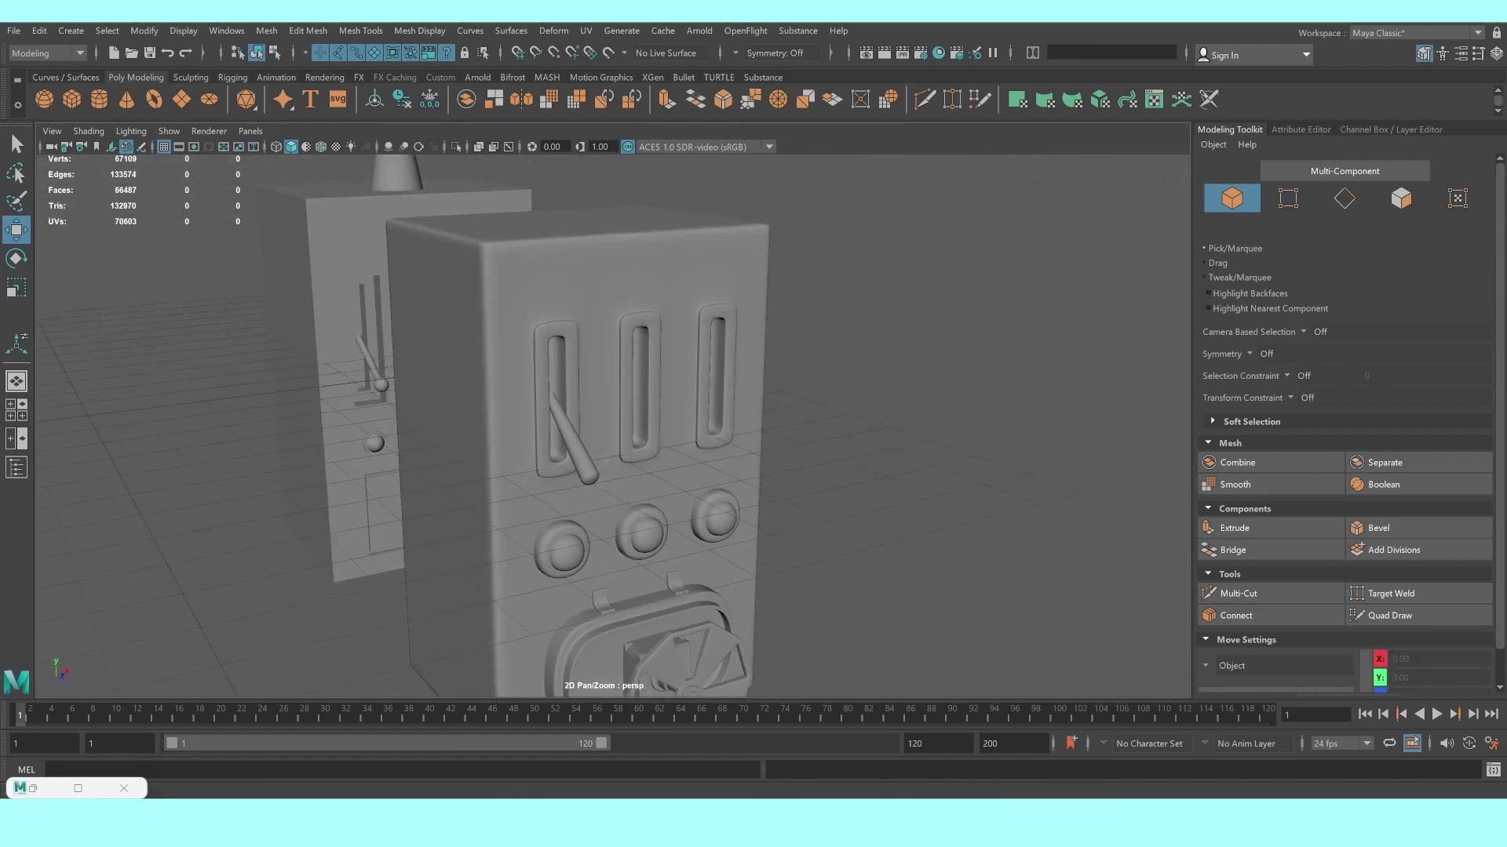
scroll(569, 386, "up", 3)
scroll(435, 389, "up", 3)
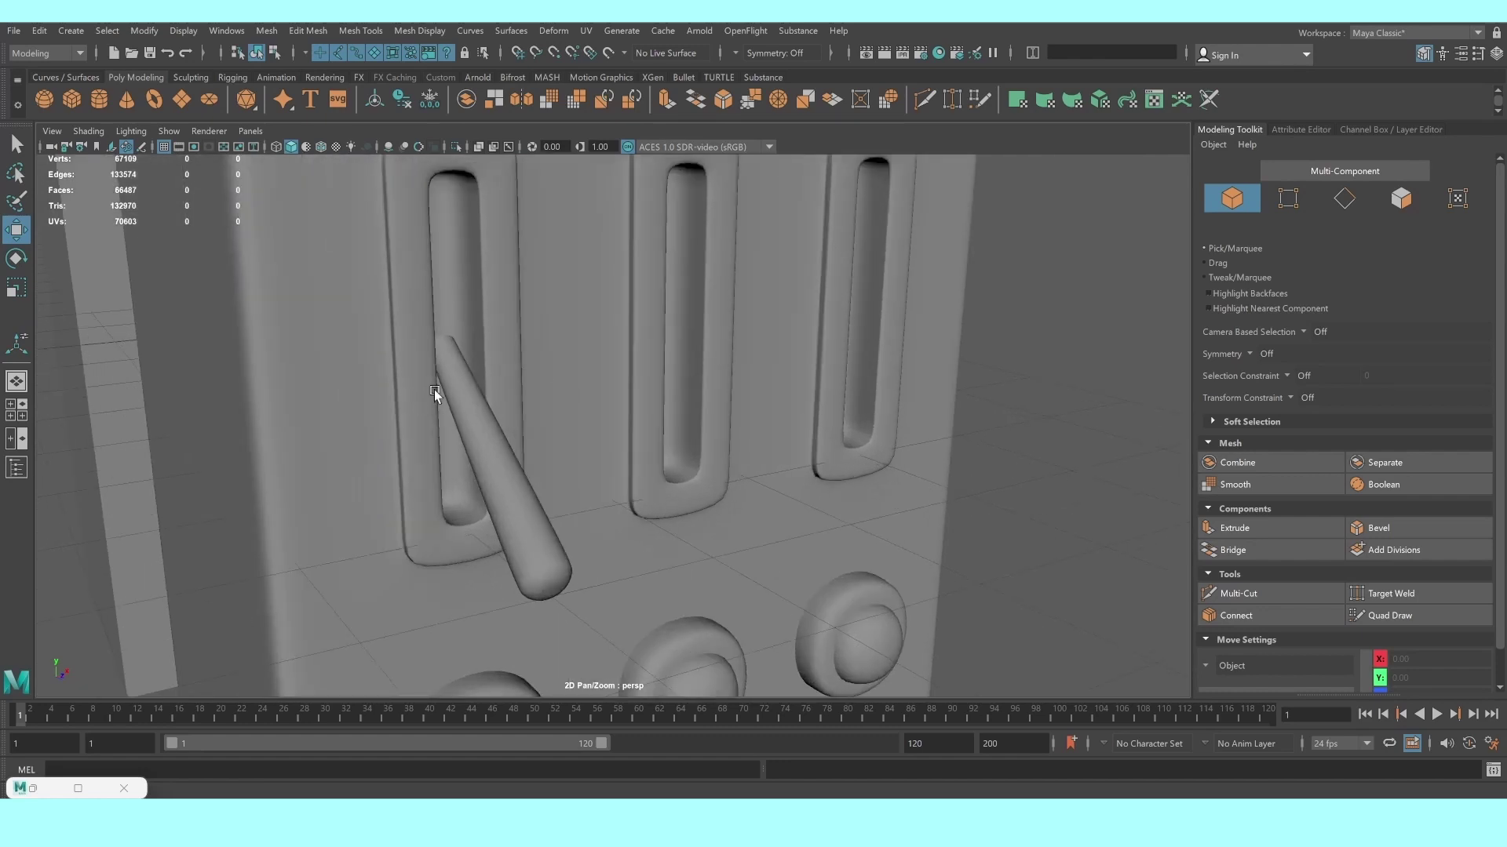
left_click(394, 365)
scroll(344, 330, "up", 4)
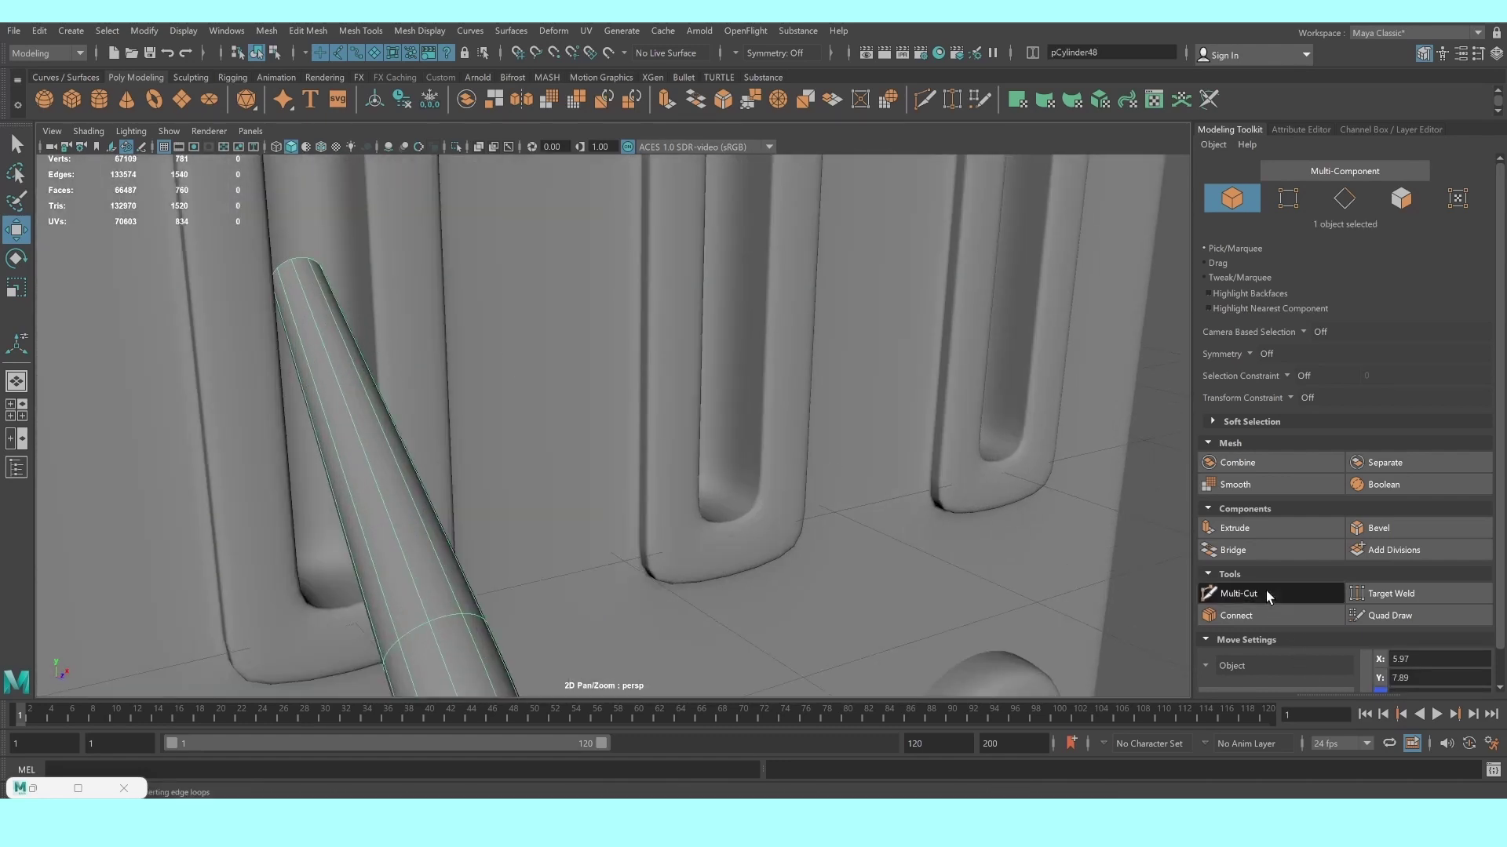
Cut an edge loop near the rod's top and extrude the top face ring with thickness 0.16
left_click(1265, 590)
left_click(343, 330, "ctrl")
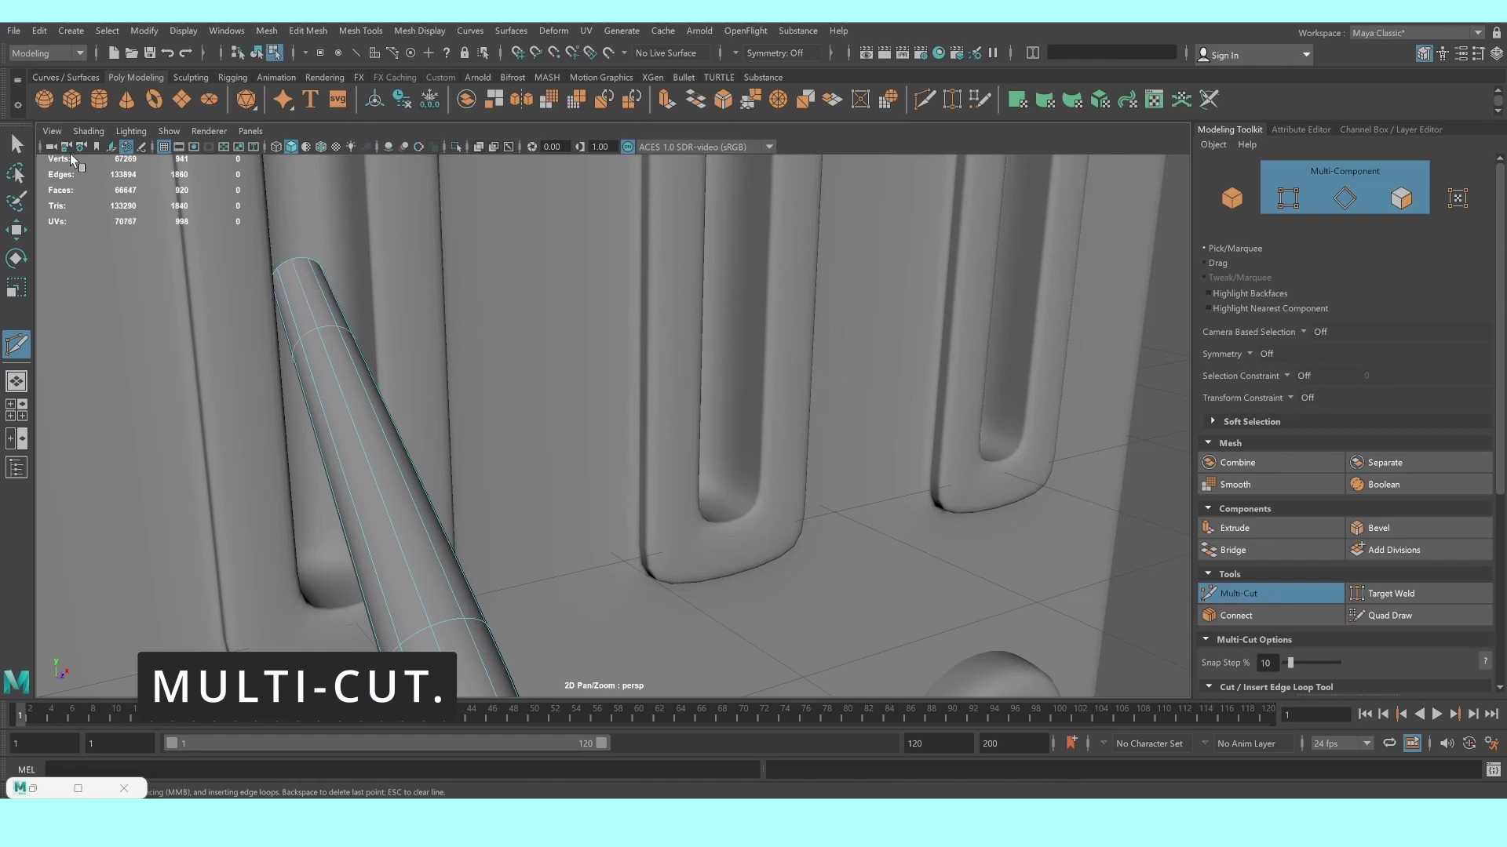
key("1")
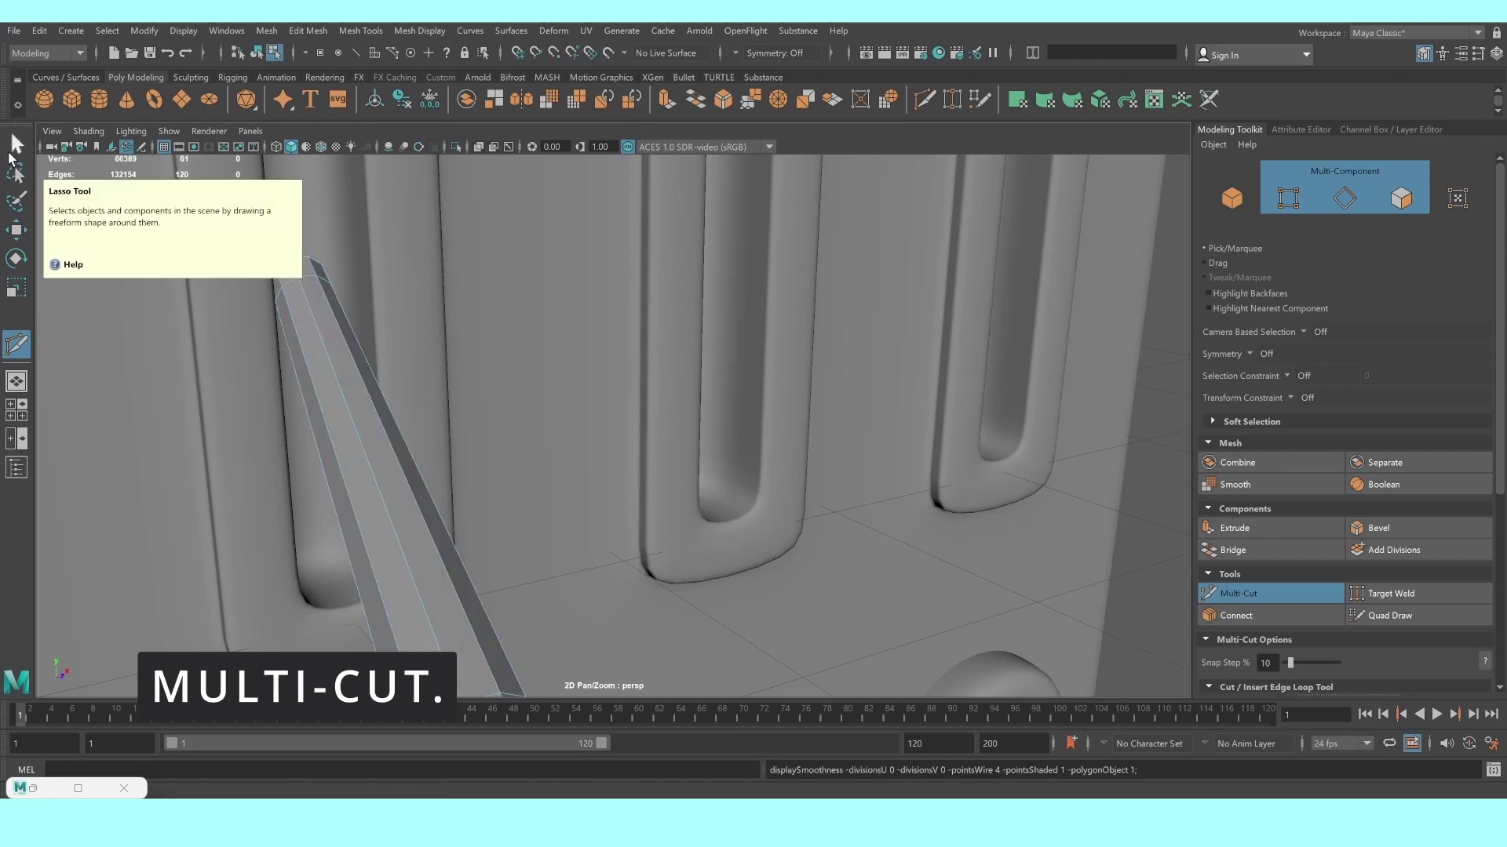
left_click(15, 148)
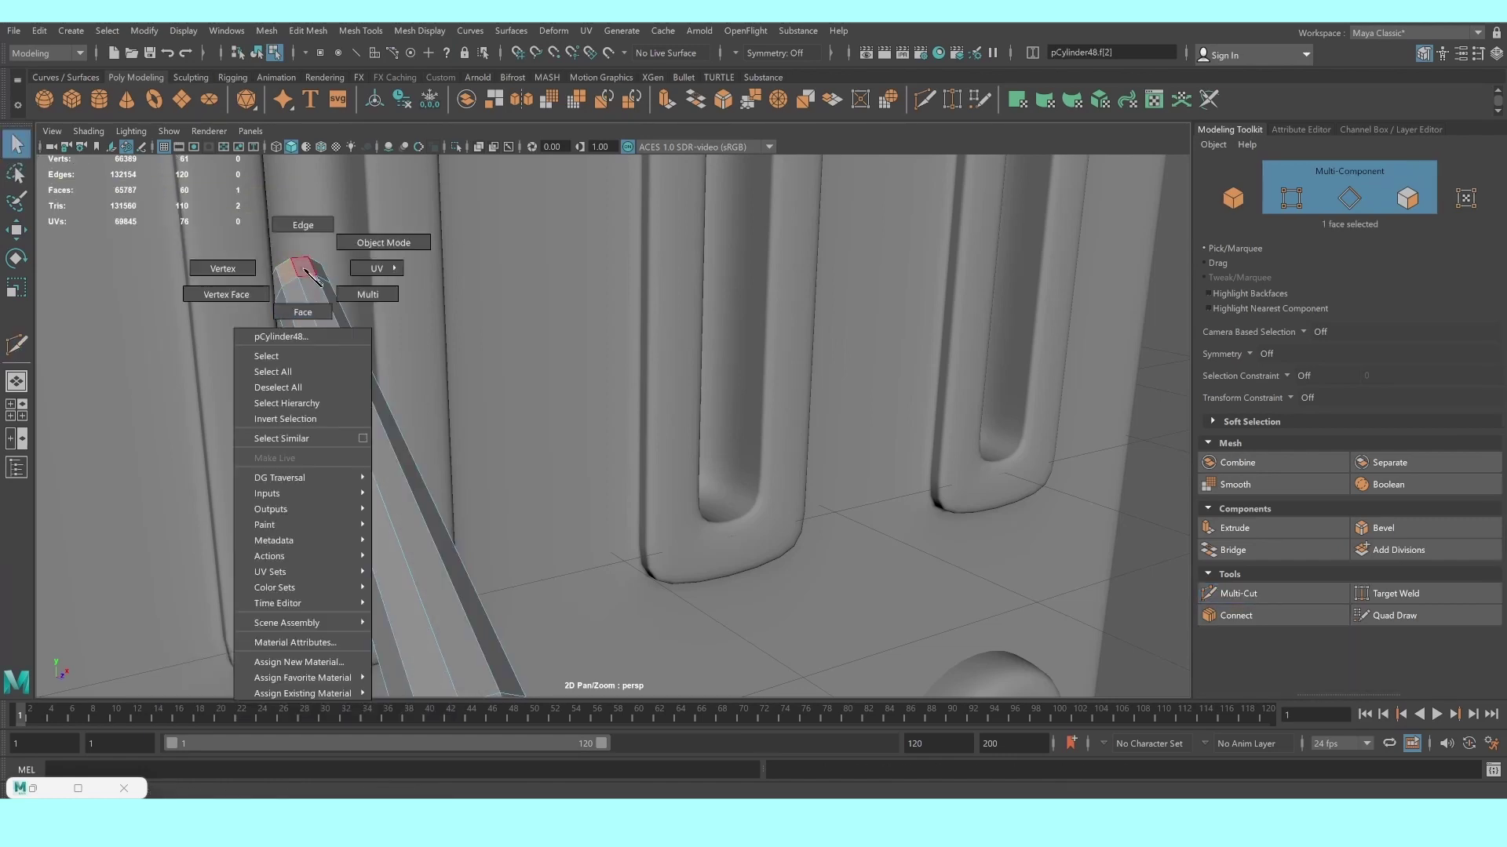
right_click_drag(289, 268, 357, 277)
left_click(299, 270)
double_click(299, 270)
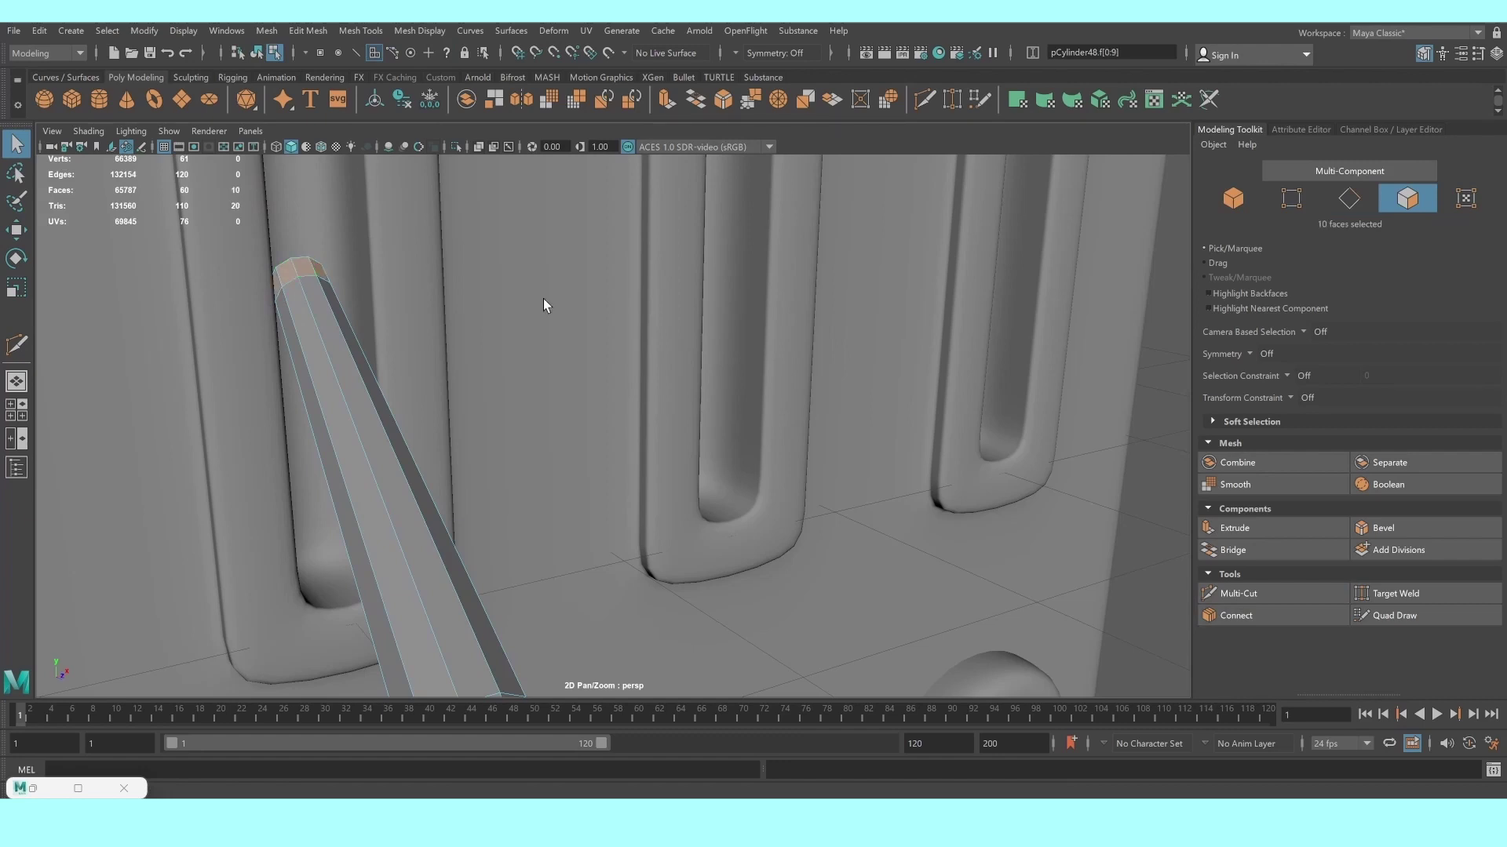
left_click(1235, 528)
left_click_drag(182, 209, 184, 208)
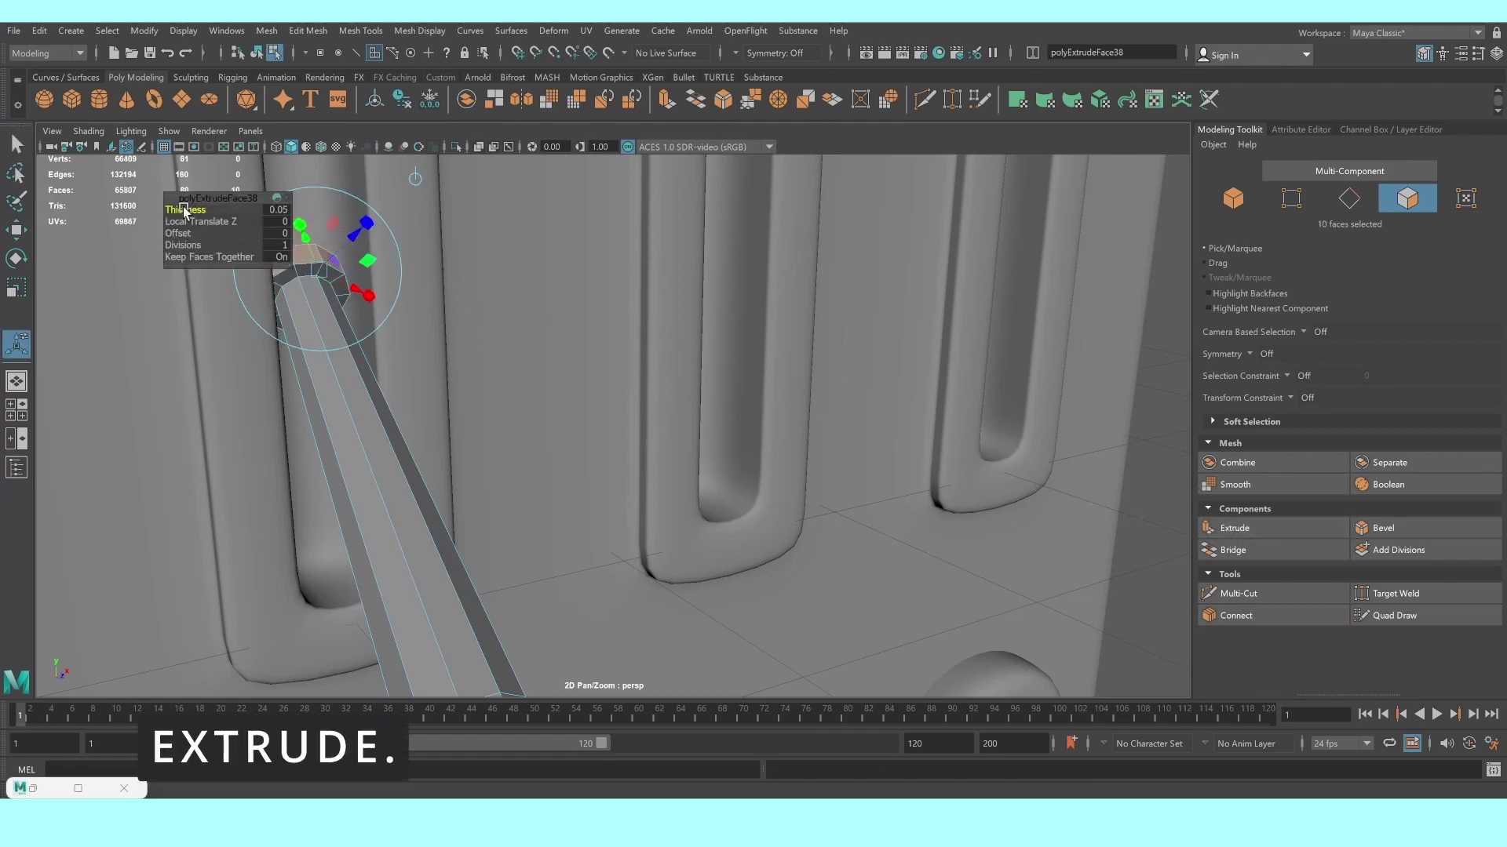
Bevel the collar's edge ring with fraction 0.5 and 2 segments
mouse_move(406, 253)
left_mouse_down("alt")
mouse_move(451, 314)
mouse_move(273, 255)
mouse_move(329, 259)
left_mouse_up("alt")
scroll(353, 251, "up", 3)
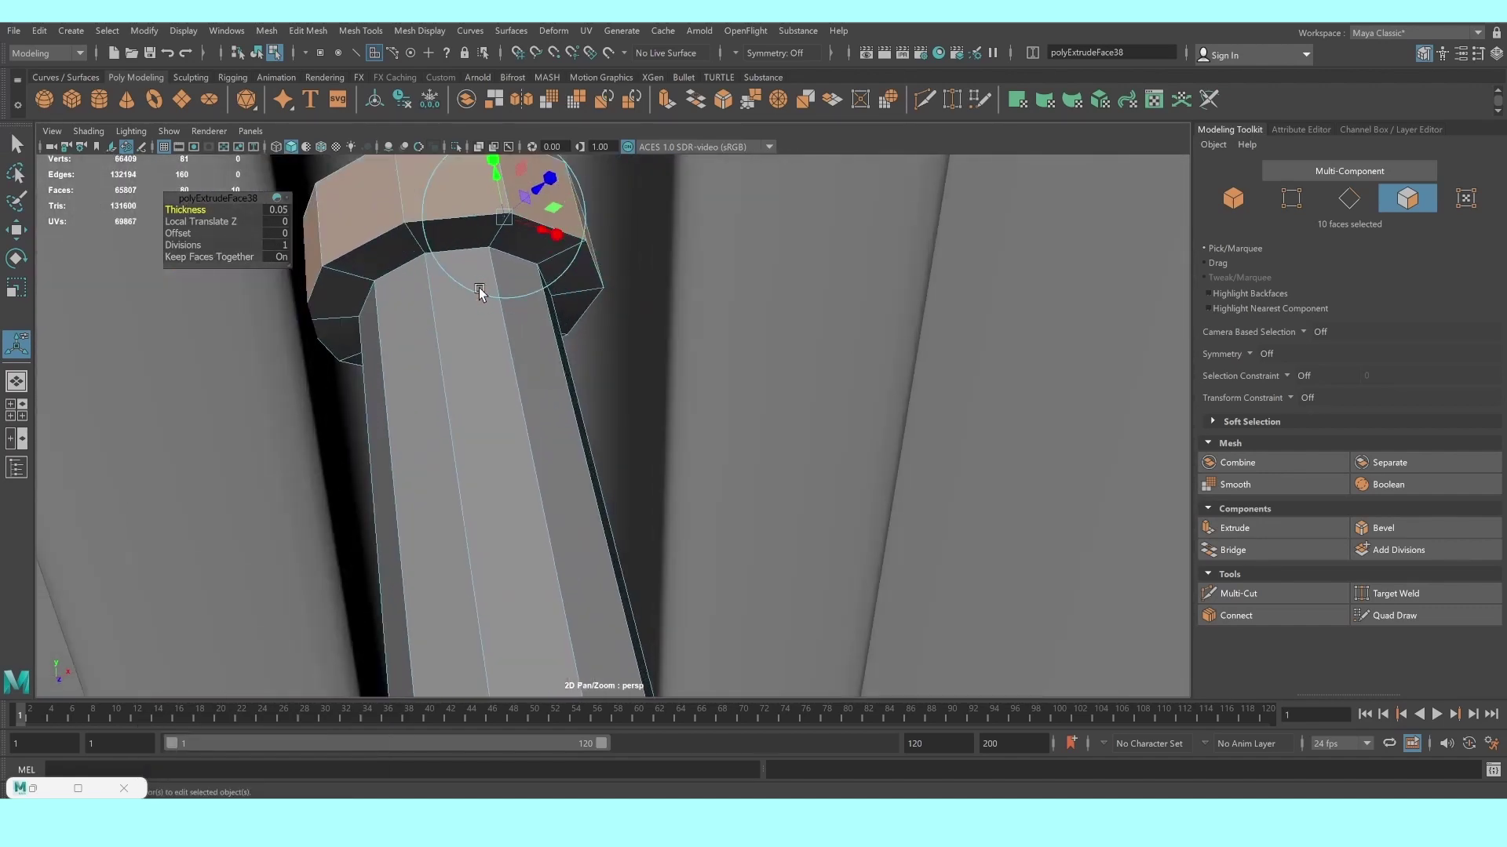
scroll(381, 241, "up", 3)
right_click_drag(382, 242, 369, 224)
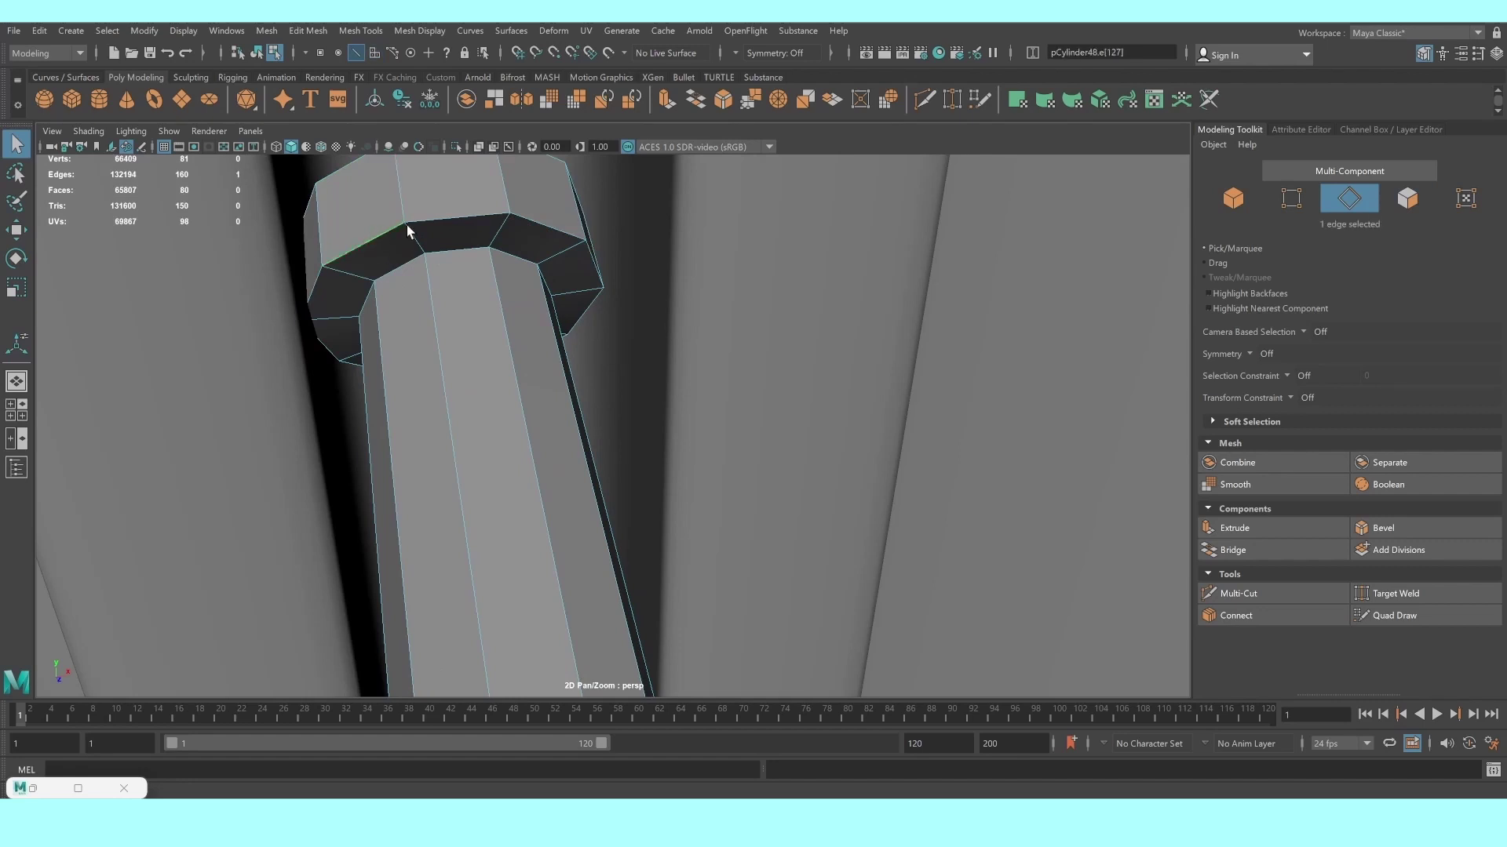
left_click(1383, 527)
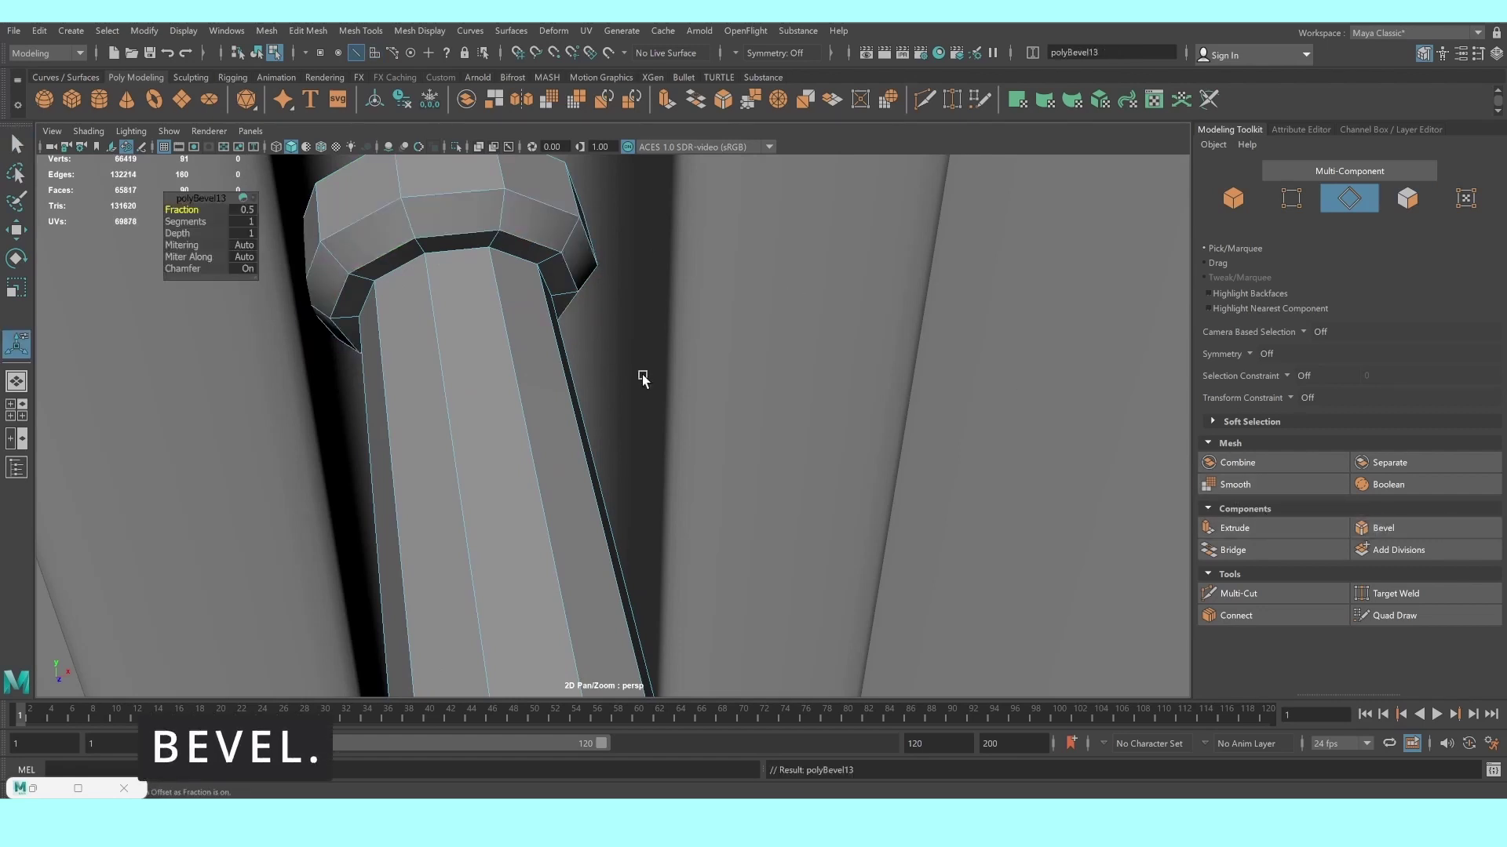
left_click_drag(176, 225, 216, 224)
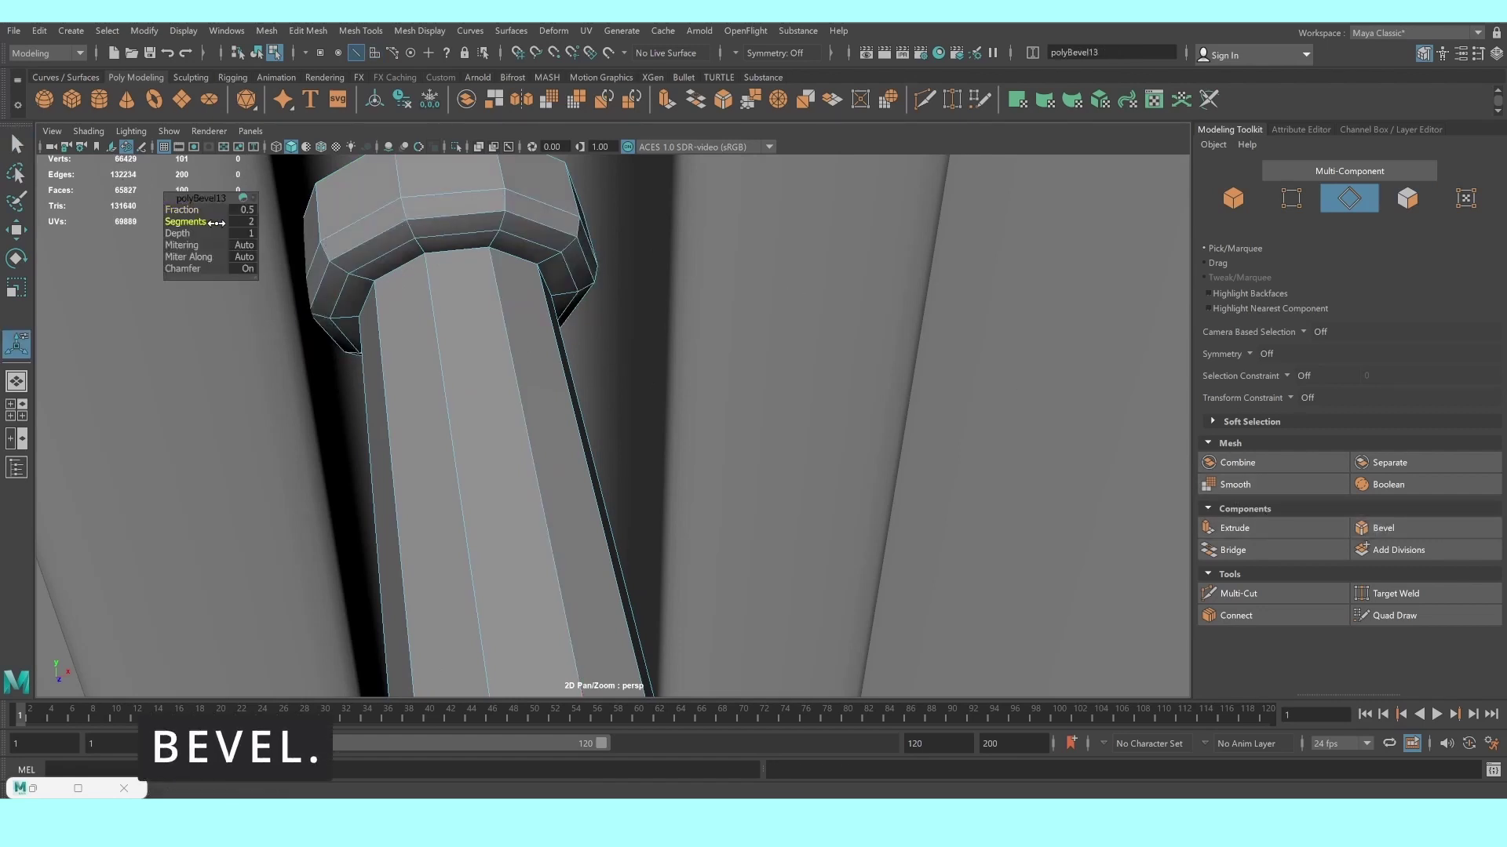
scroll(468, 261, "down", 3)
In the side view, rotate the rod's top-end vertices so that end stands upright
key("space")
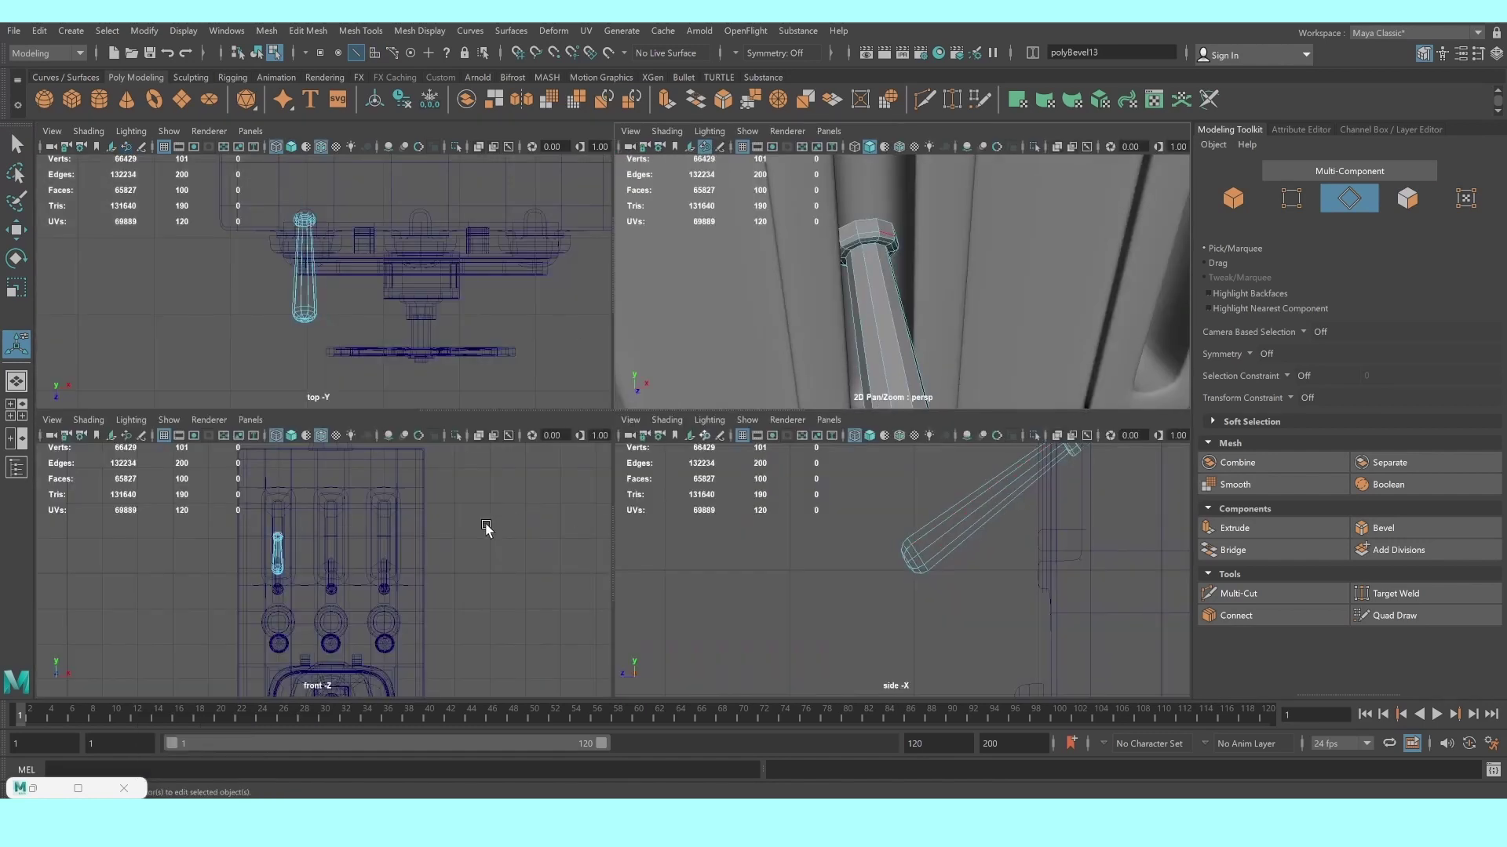
key("space")
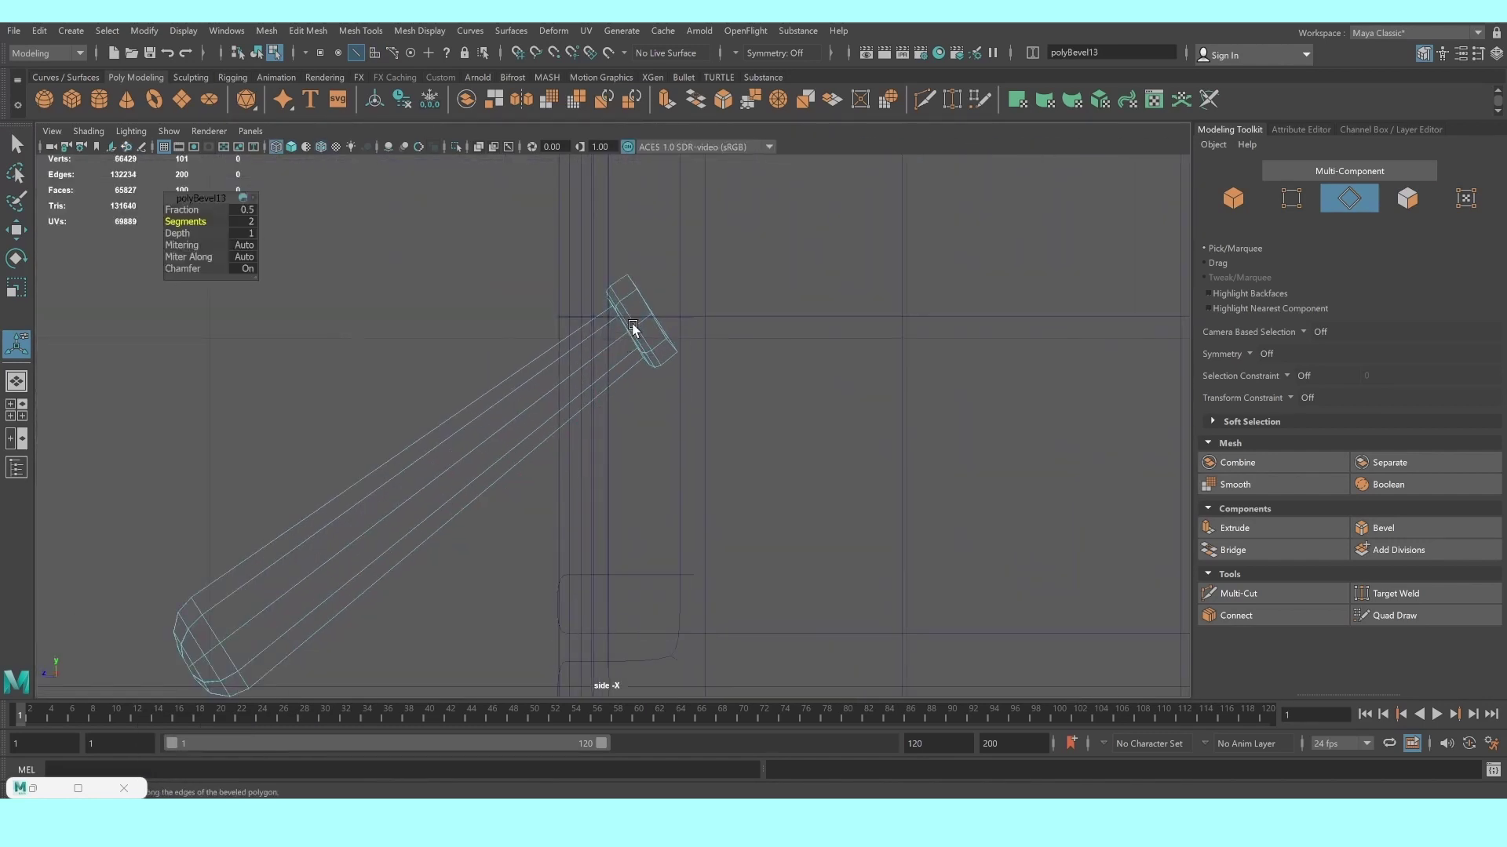
right_click_drag(620, 325, 554, 323)
left_click_drag(590, 261, 683, 373)
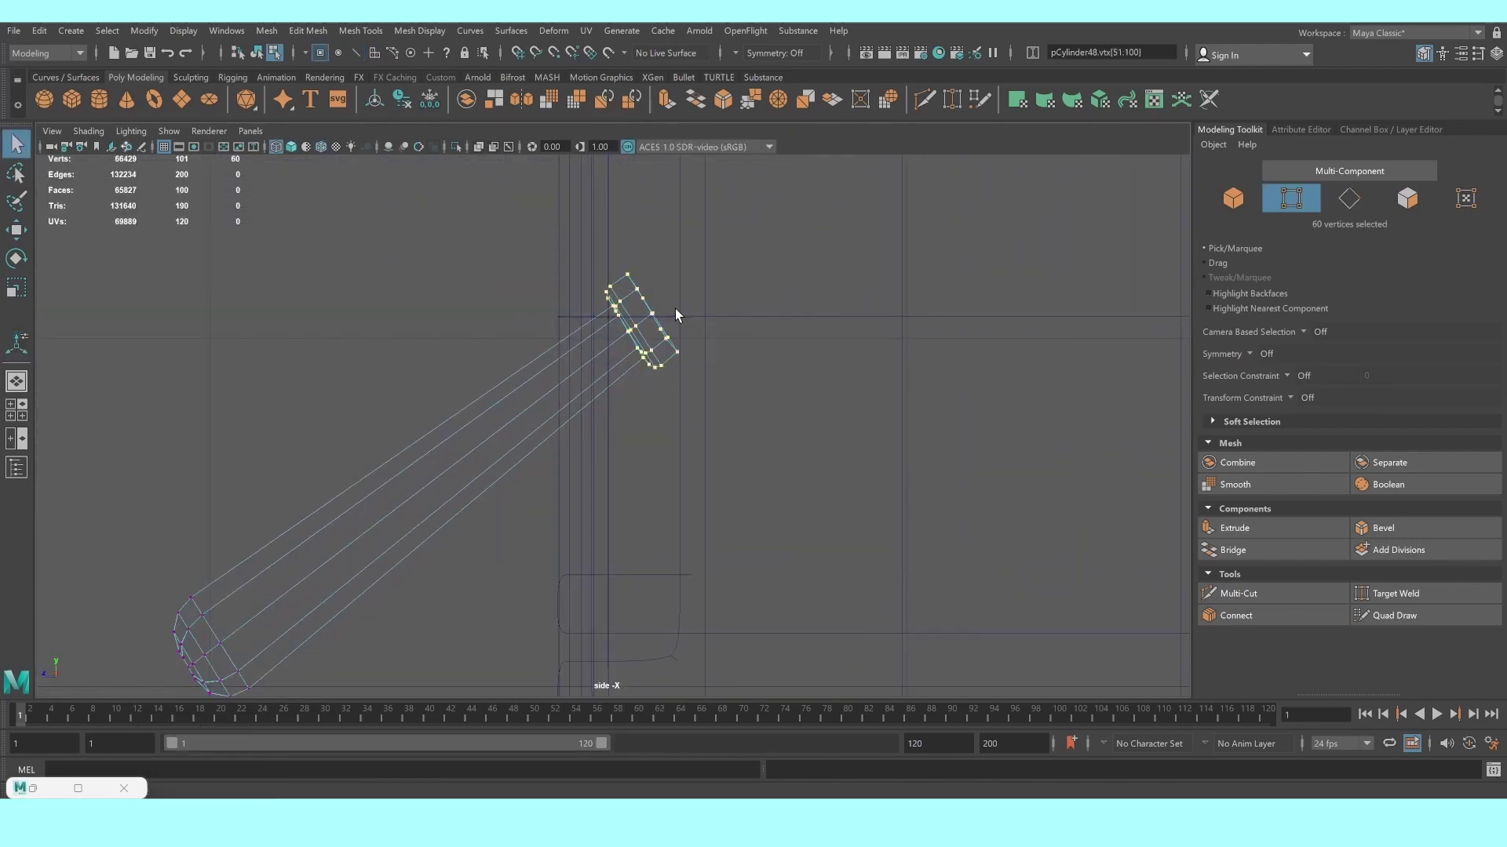
key("e")
left_click_drag(698, 276, 720, 302)
key("space")
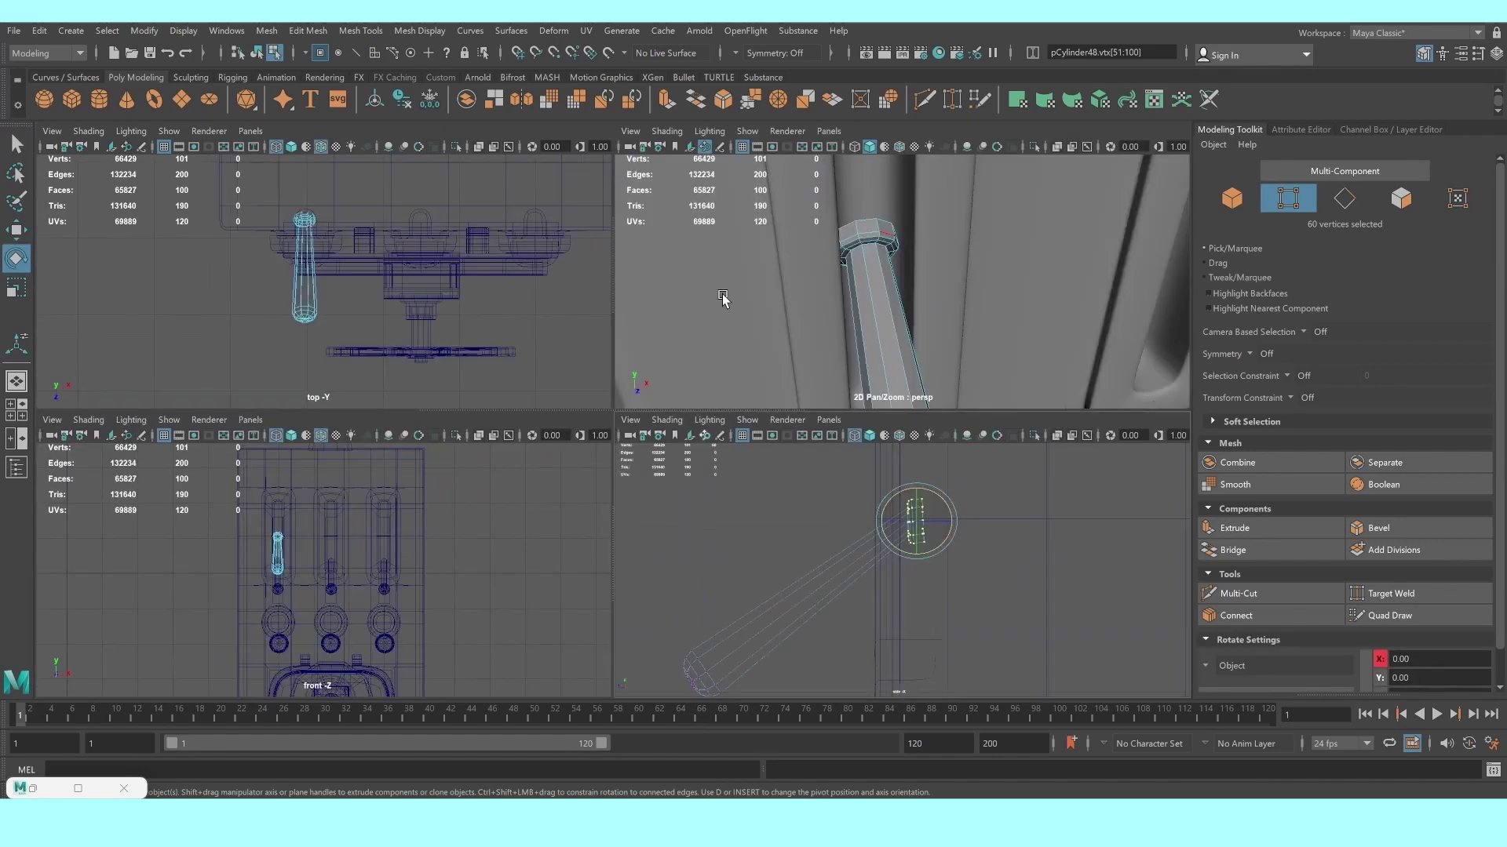
key("space")
right_click_drag(598, 399, 685, 385)
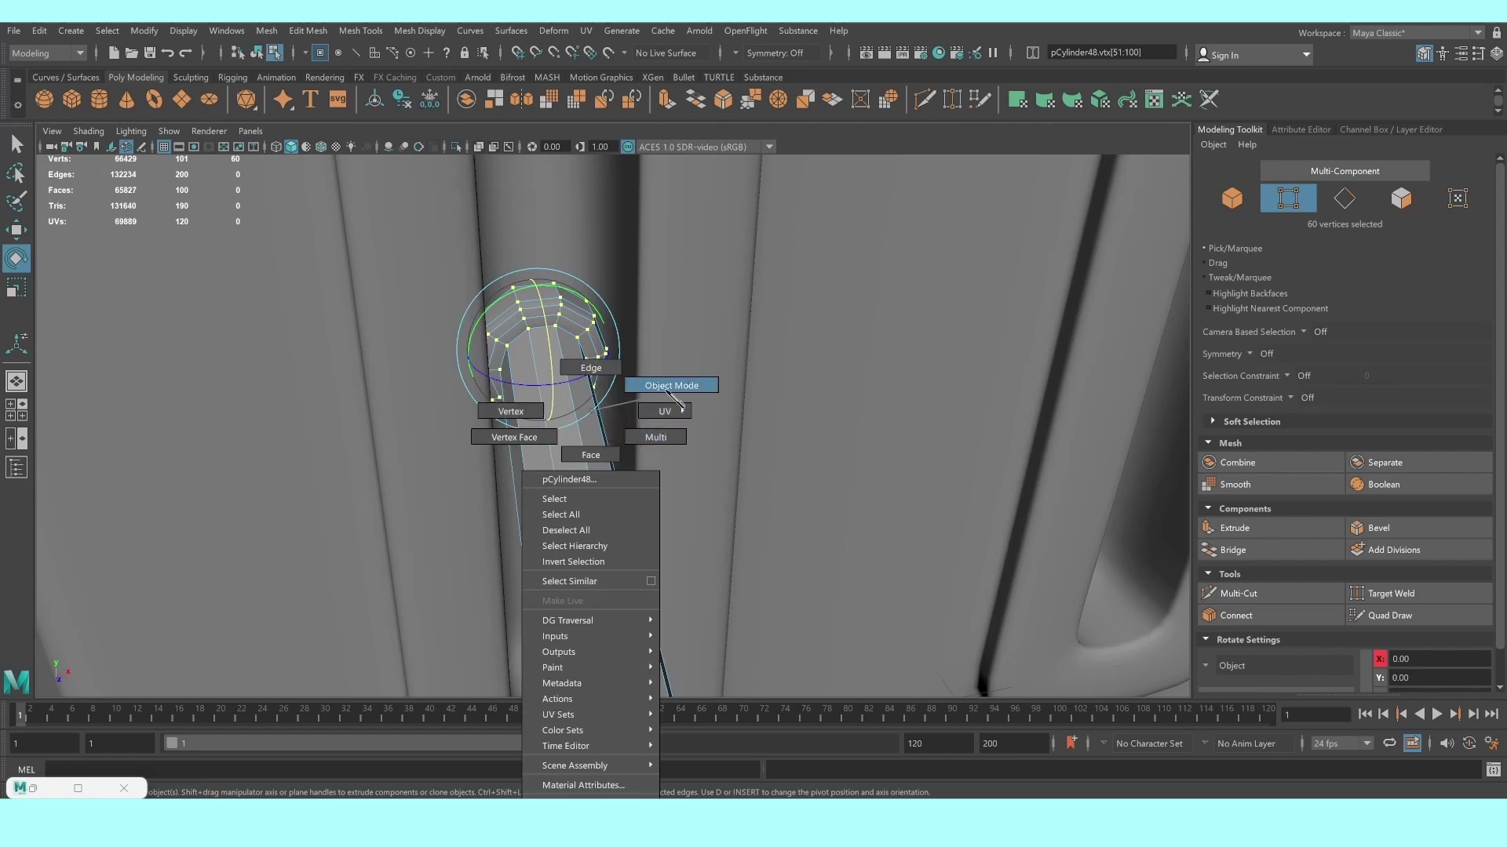
scroll(608, 402, "down", 5)
left_click(794, 481)
Select the left-slot lever with the Move tool active, then select the slotted panel
left_click_drag(794, 481, 687, 474, "alt")
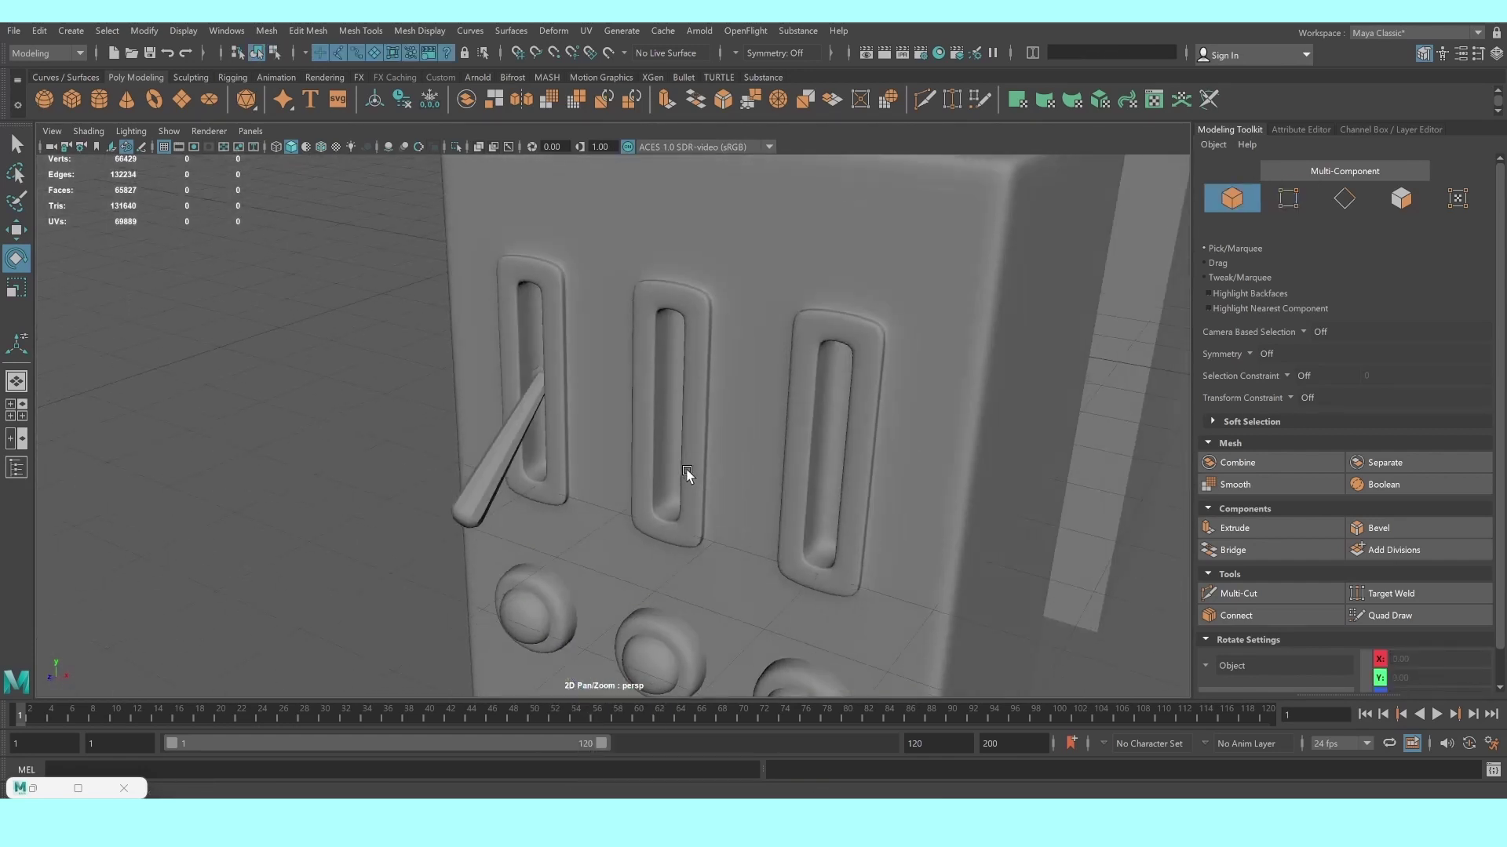
left_click(480, 464)
scroll(487, 463, "up", 2)
scroll(467, 475, "up", 3)
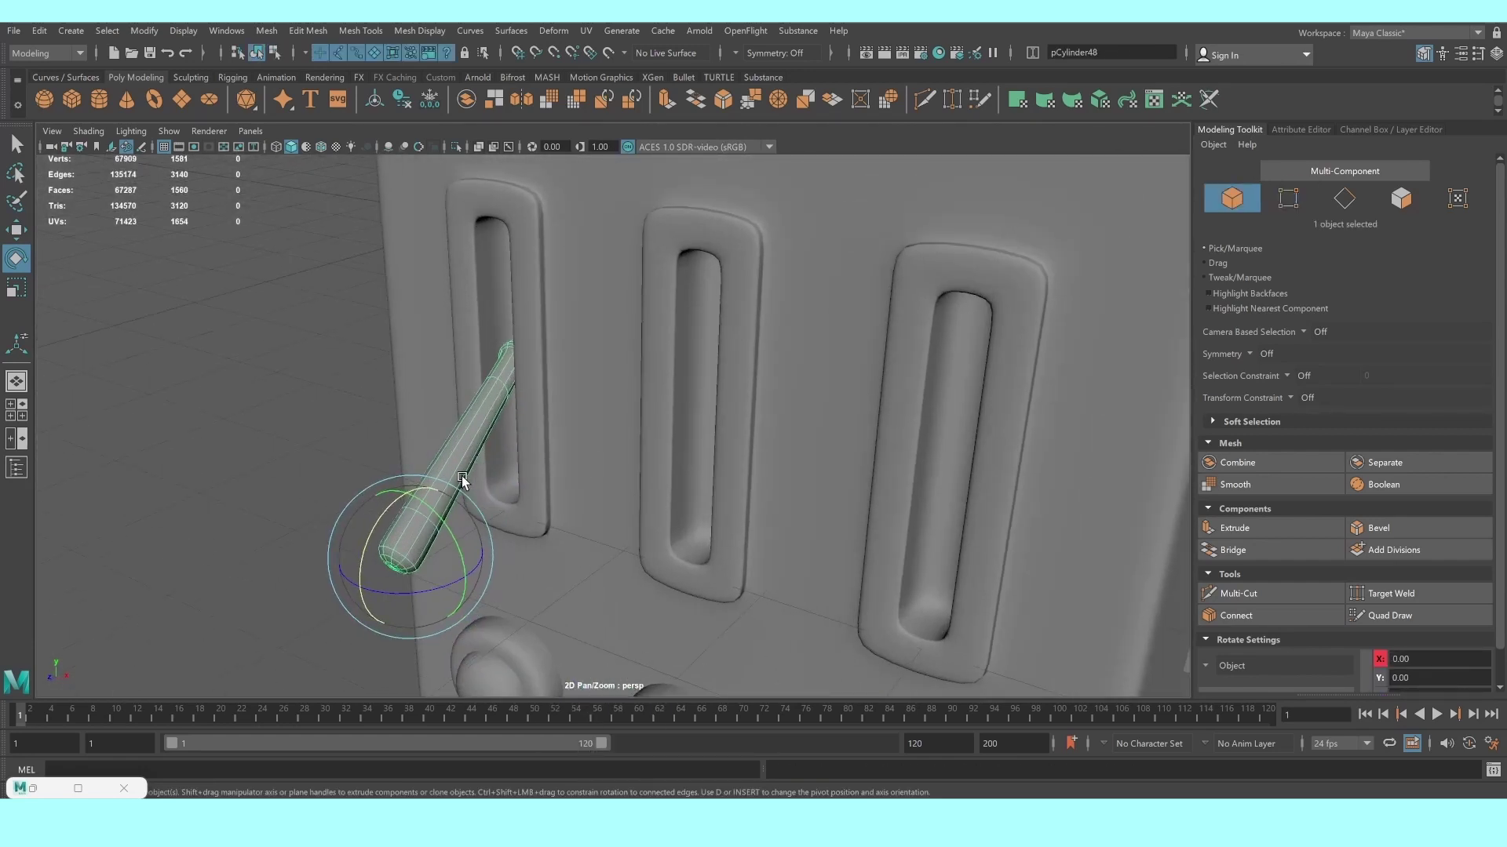
key("w")
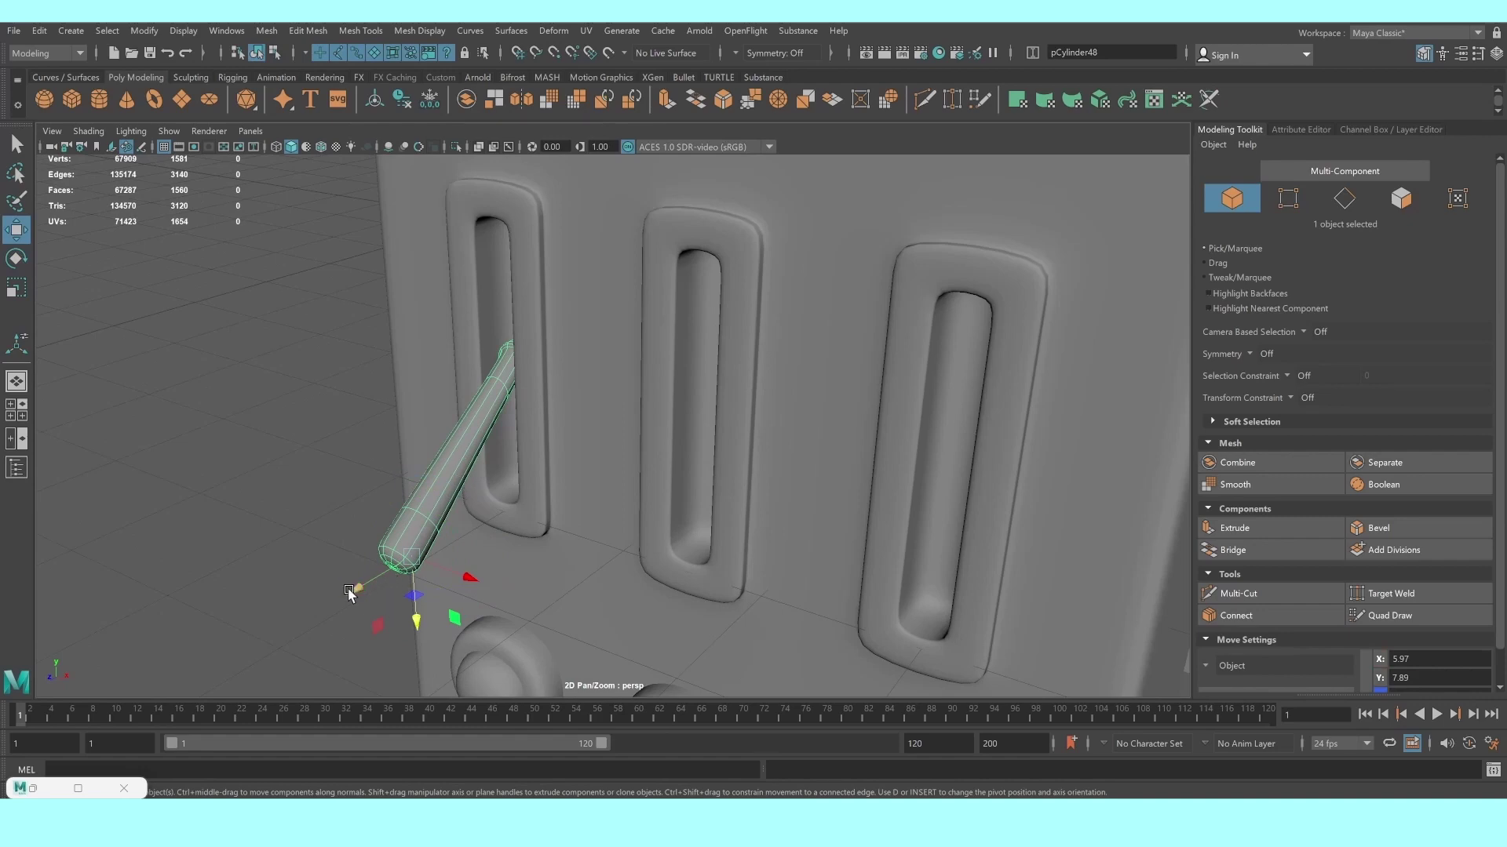
left_click(215, 487)
mouse_move(215, 488)
left_mouse_down("alt")
mouse_move(335, 433)
mouse_move(475, 458)
mouse_move(437, 448)
mouse_move(454, 453)
left_mouse_up("alt")
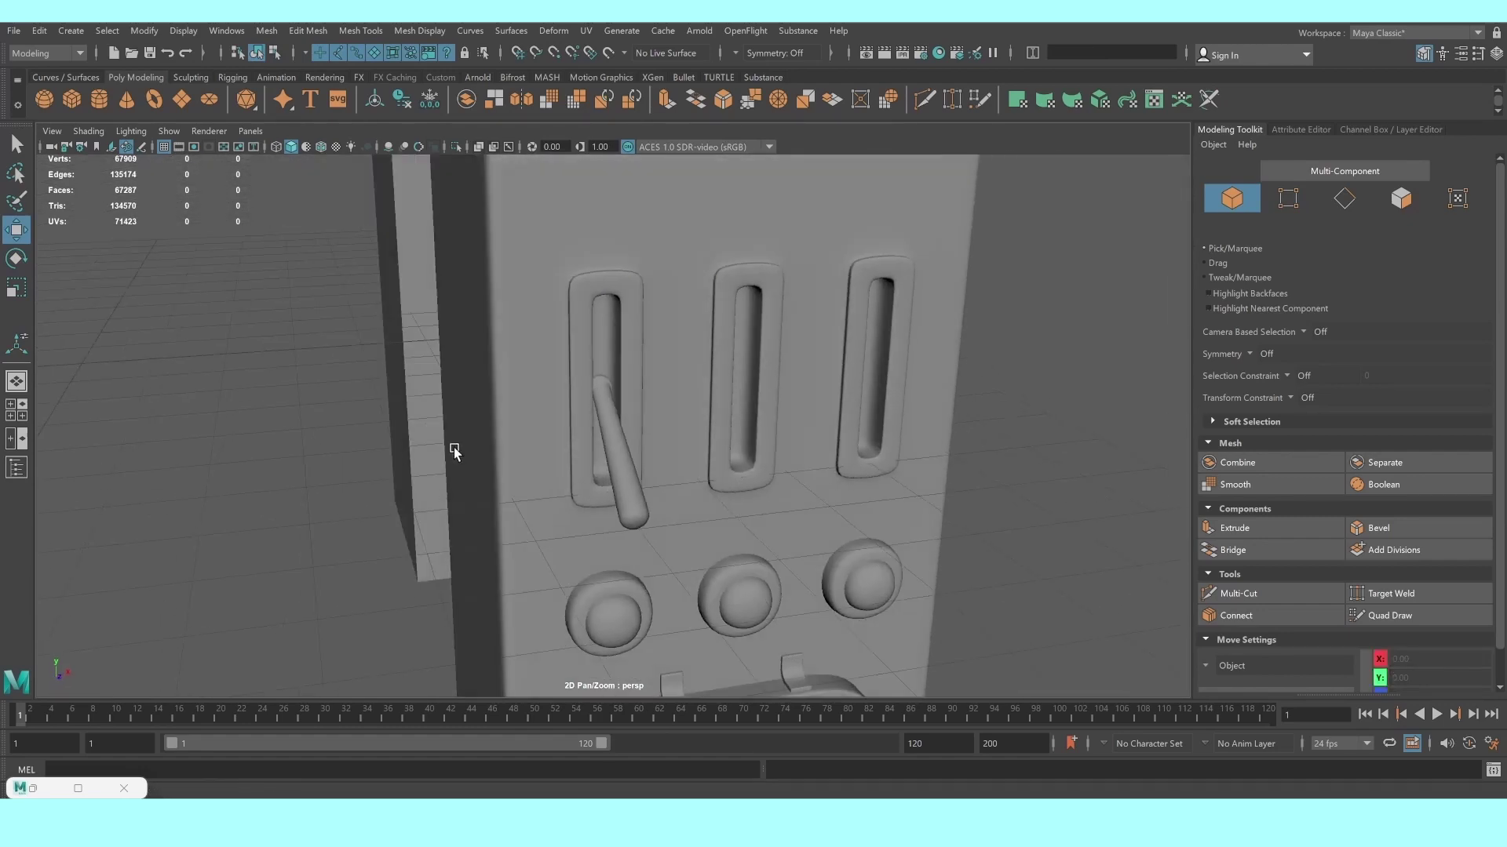
left_click(609, 388)
left_click(633, 342)
scroll(634, 342, "up", 3)
scroll(596, 346, "up", 3)
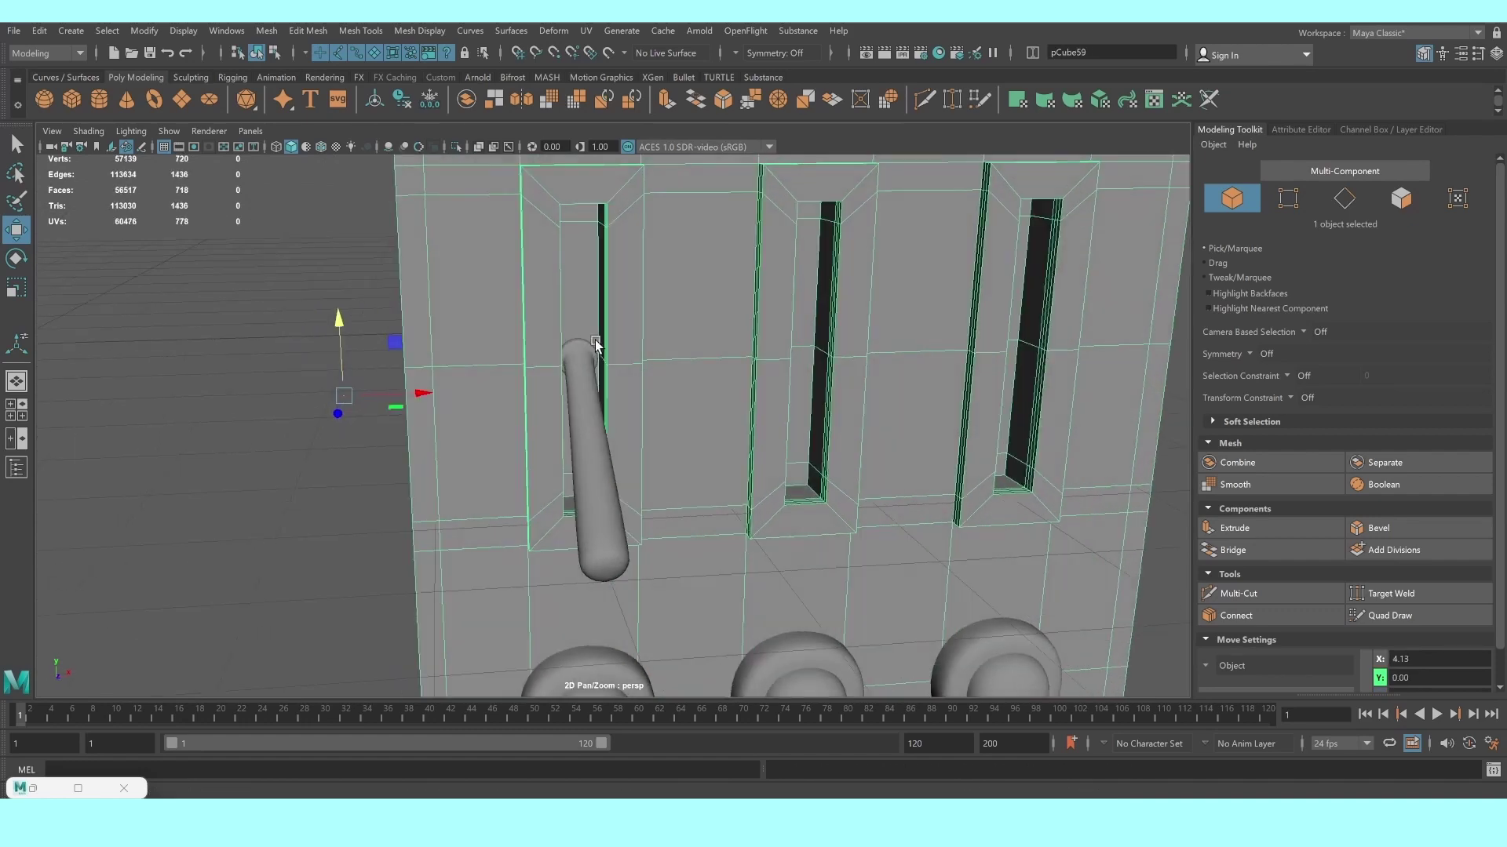
Reselect the left lever and zoom in on it in the maximized front orthographic view
mouse_move(596, 345)
left_mouse_down("alt")
mouse_move(579, 336)
mouse_move(609, 346)
mouse_move(559, 336)
left_mouse_up("alt")
scroll(578, 336, "down", 3)
scroll(604, 339, "up", 3)
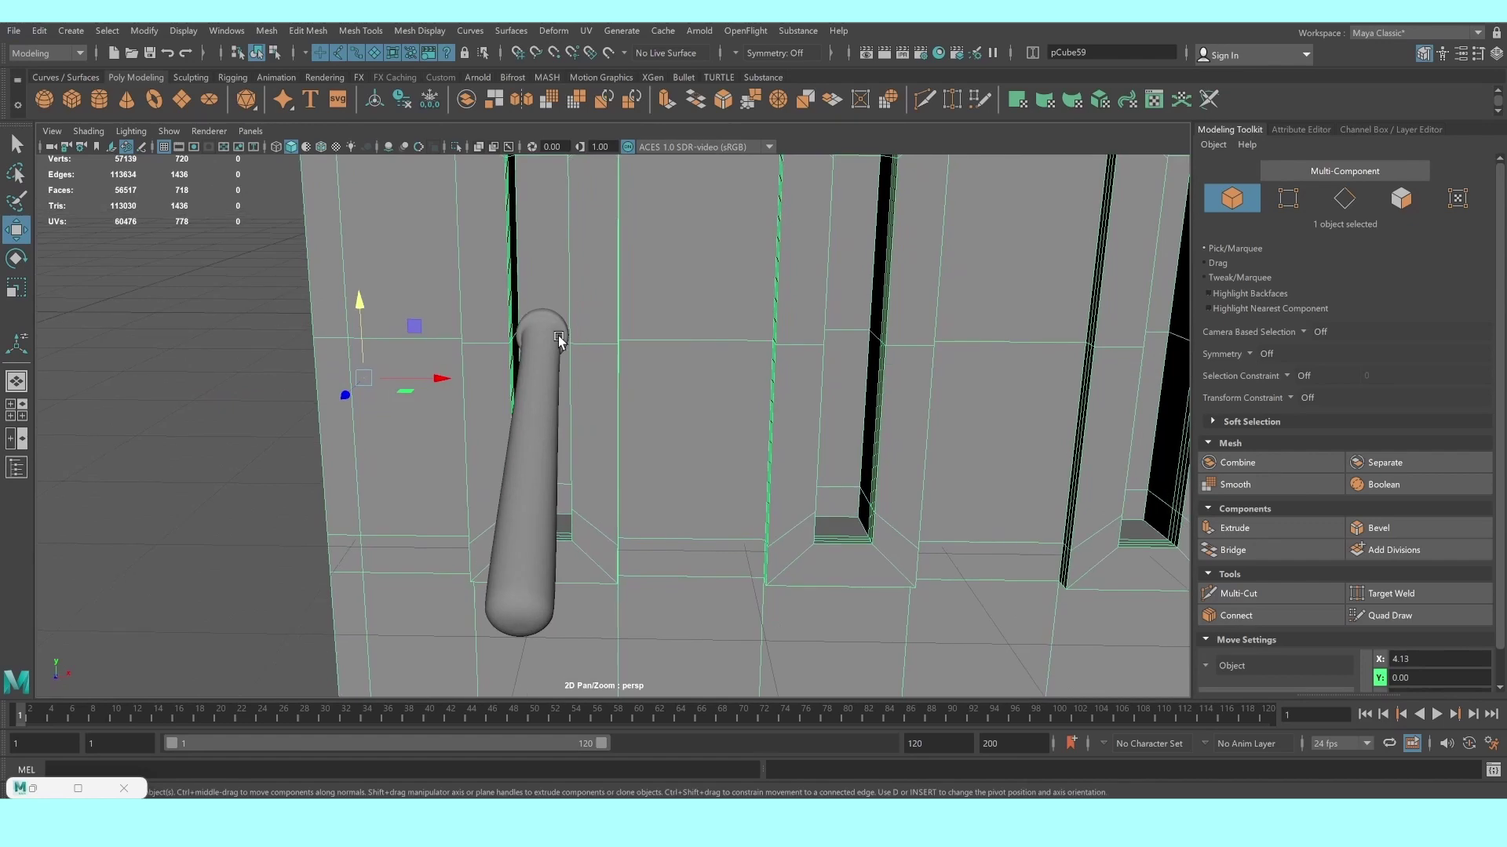
scroll(559, 337, "down", 5)
left_click(971, 416)
scroll(972, 416, "down", 3)
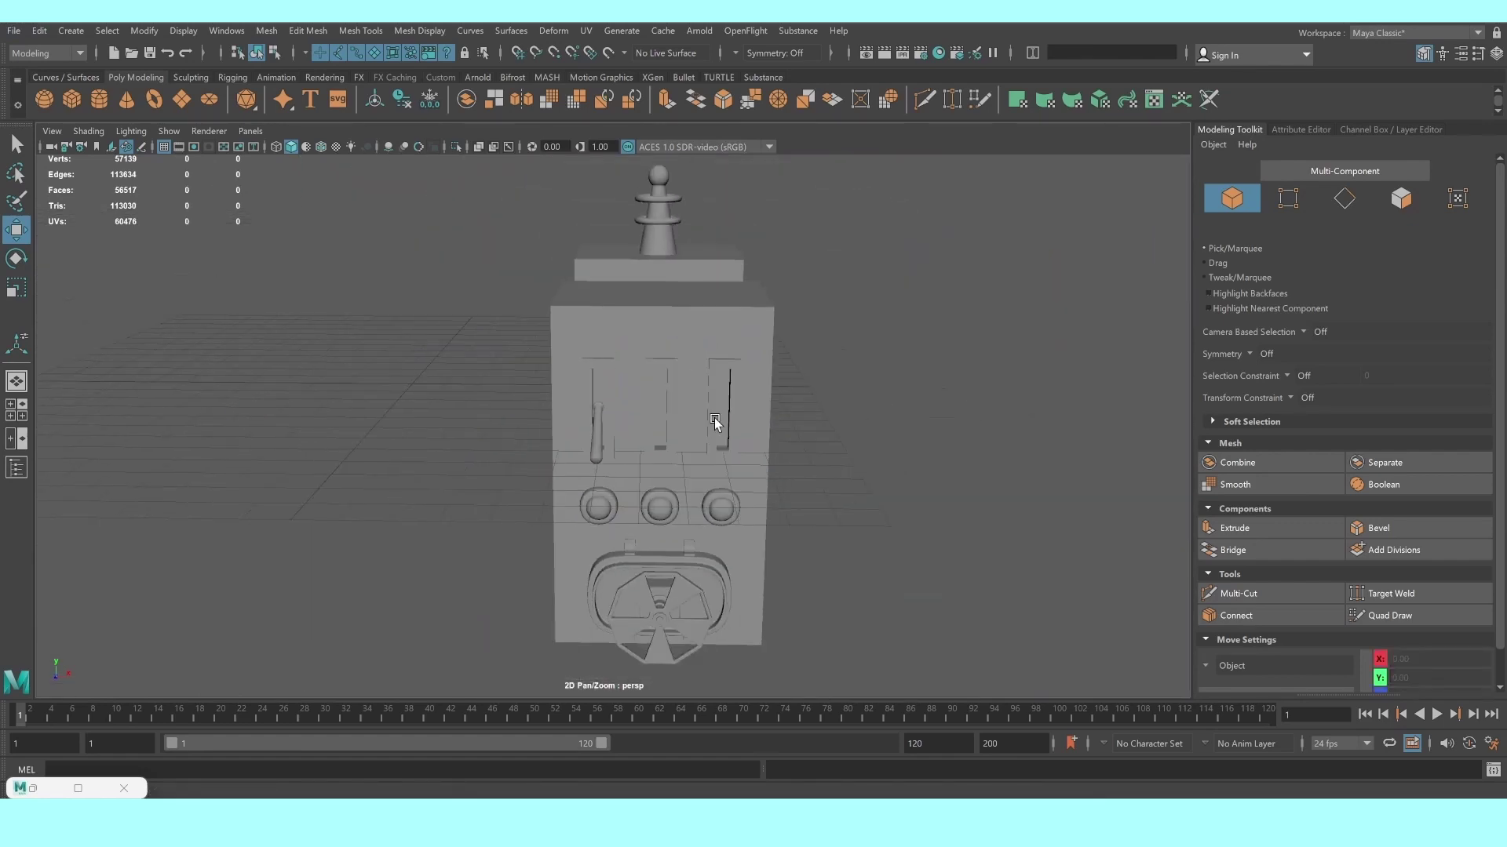
mouse_move(971, 417)
left_mouse_down("alt")
mouse_move(628, 407)
mouse_move(737, 427)
mouse_move(707, 408)
mouse_move(649, 417)
mouse_move(738, 426)
left_mouse_up("alt")
scroll(667, 421, "up", 5)
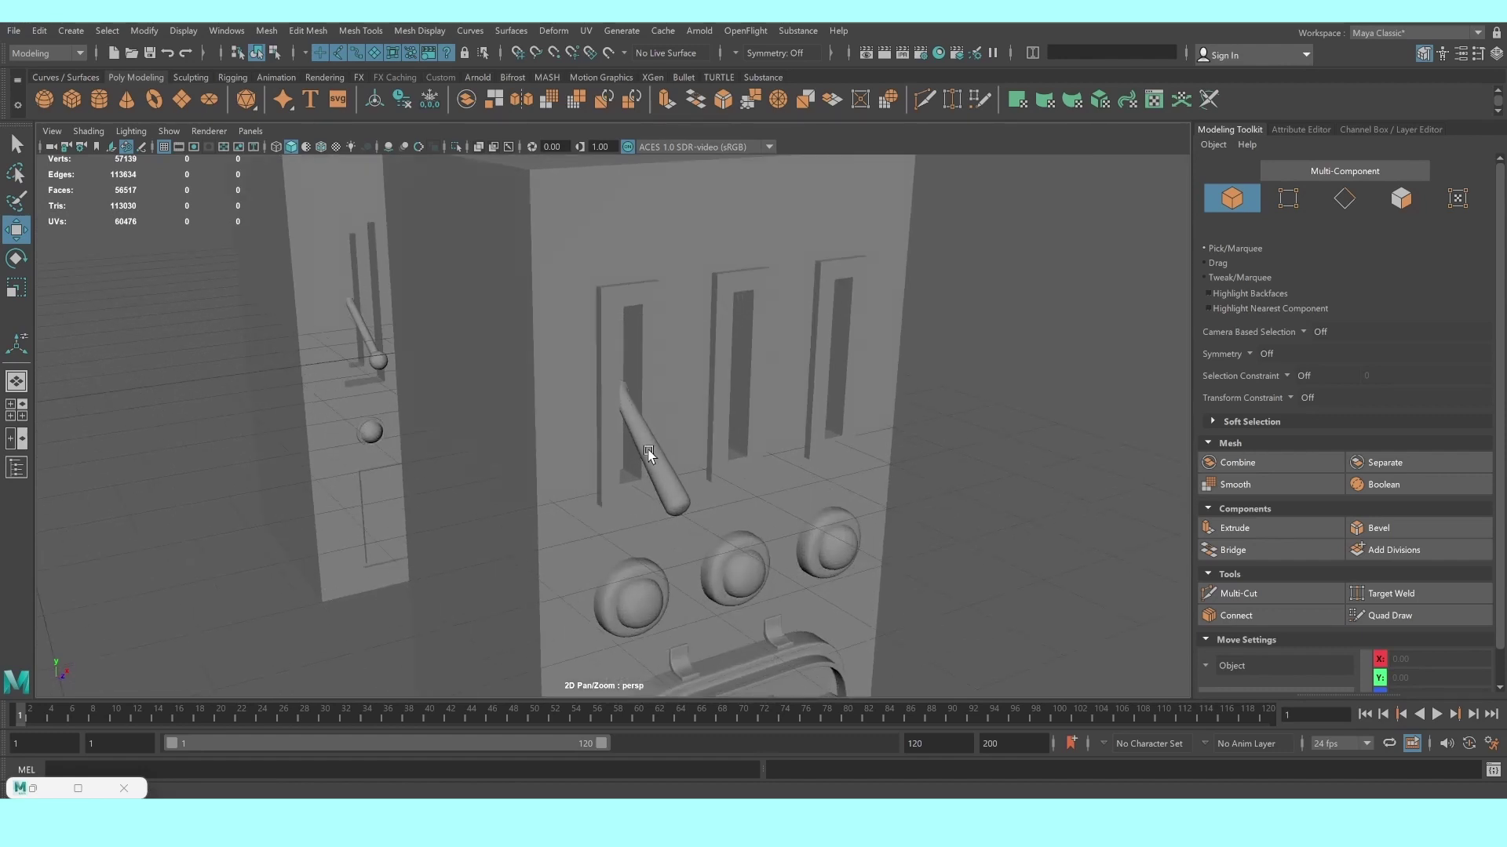
left_click_drag(648, 454, 569, 471, "alt")
left_click(567, 478)
scroll(619, 561, "up", 3)
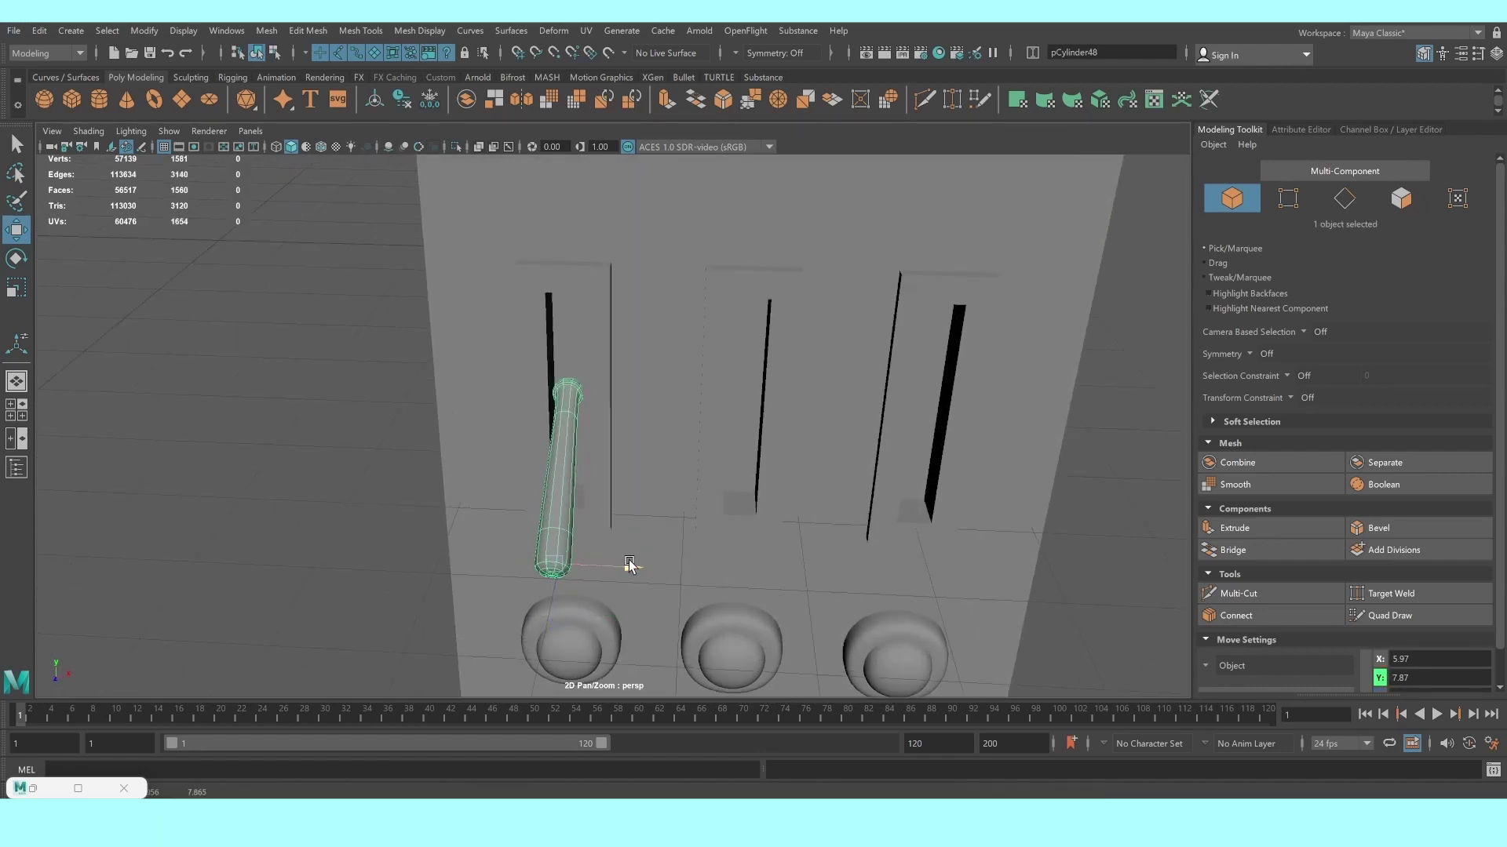
key("space")
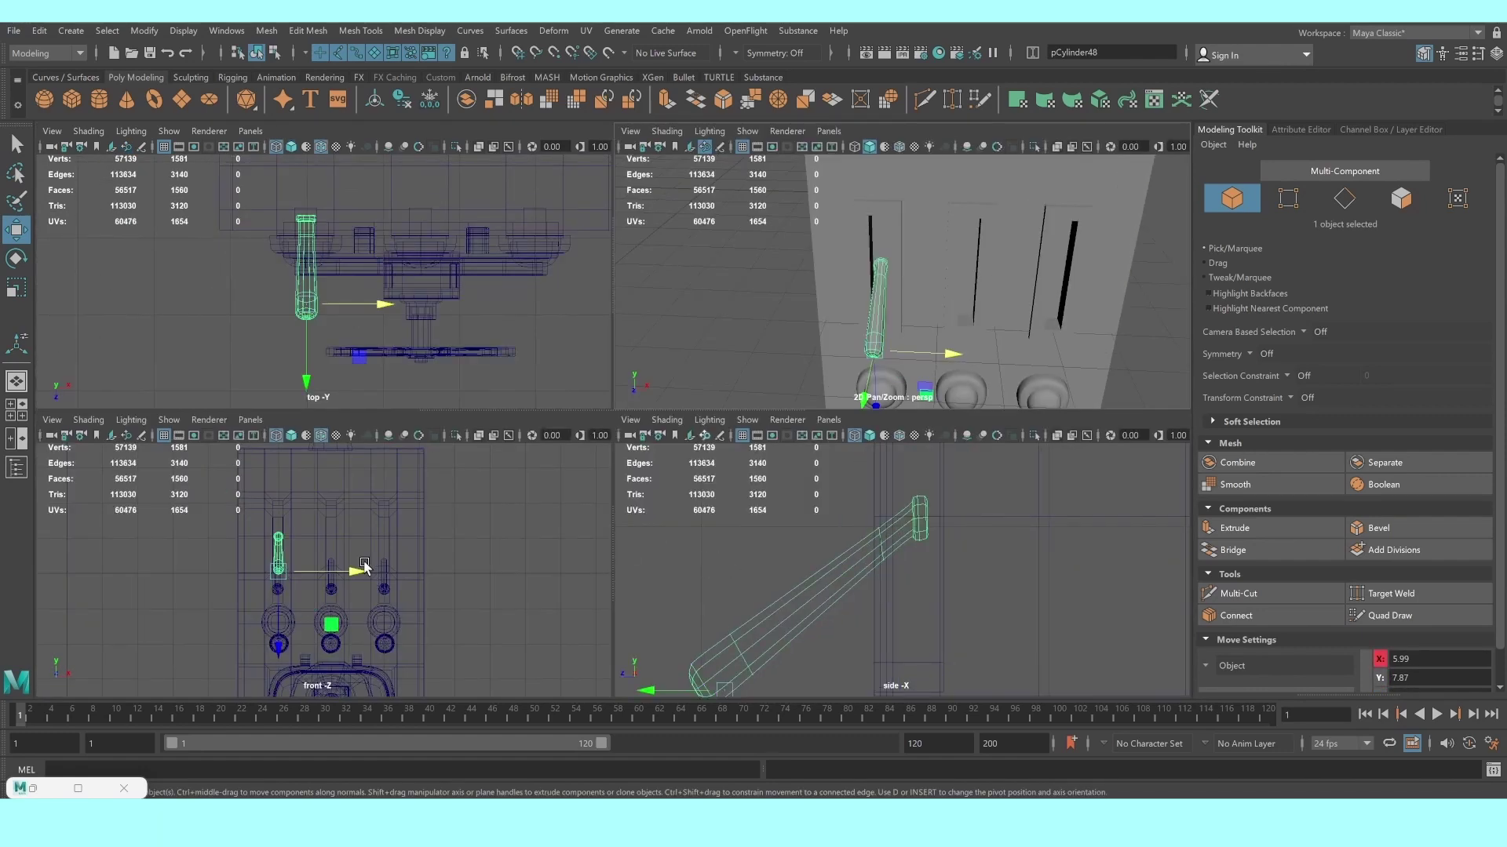
key("space")
scroll(498, 363, "up", 2)
scroll(526, 383, "up", 2)
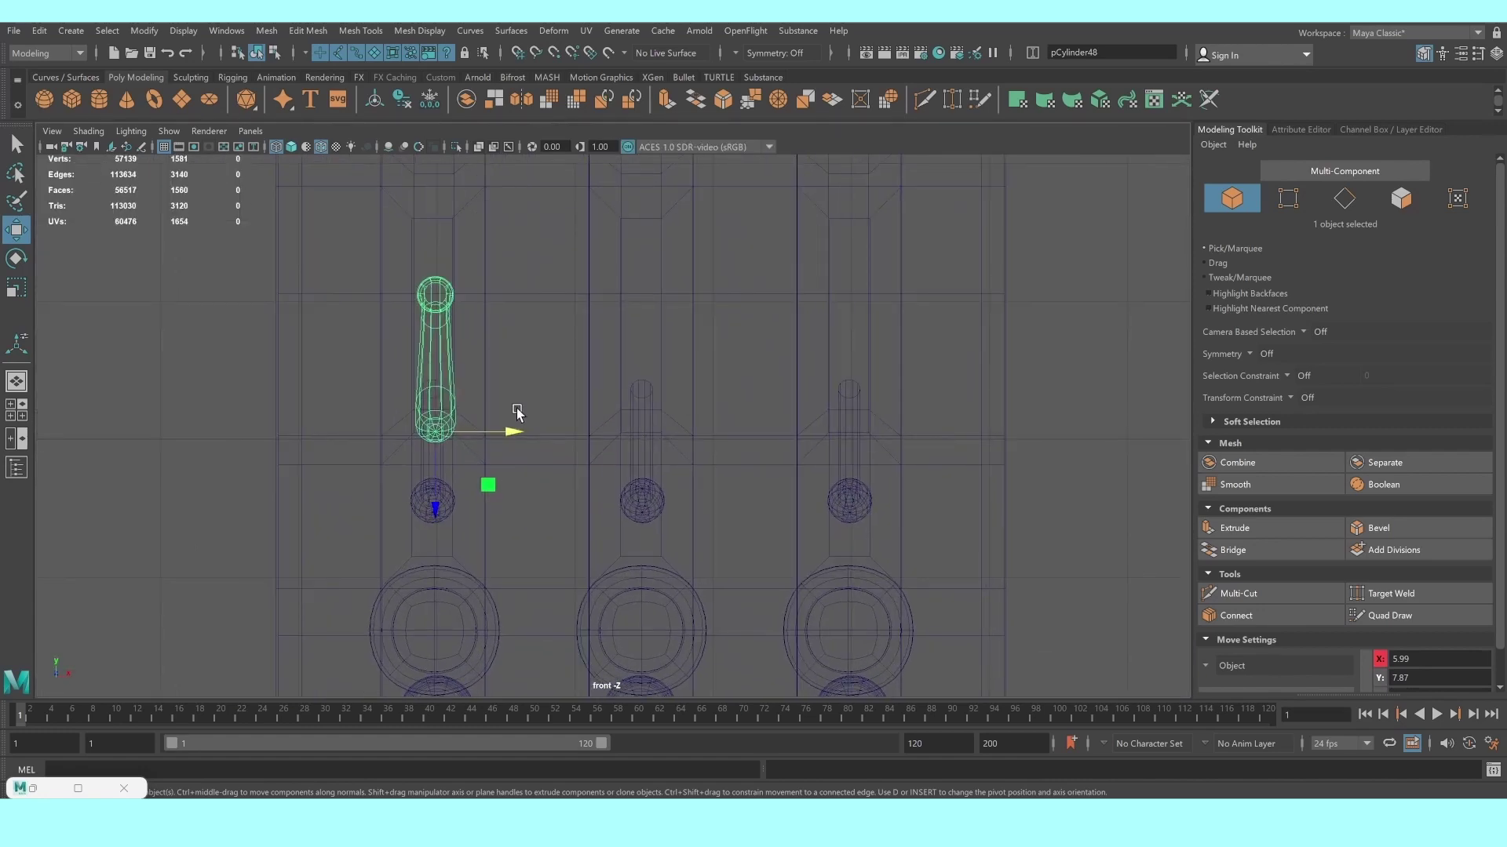
Duplicate the lever into the middle slot, then again into the right slot
key("ctrl+d")
left_click_drag(510, 409, 716, 411)
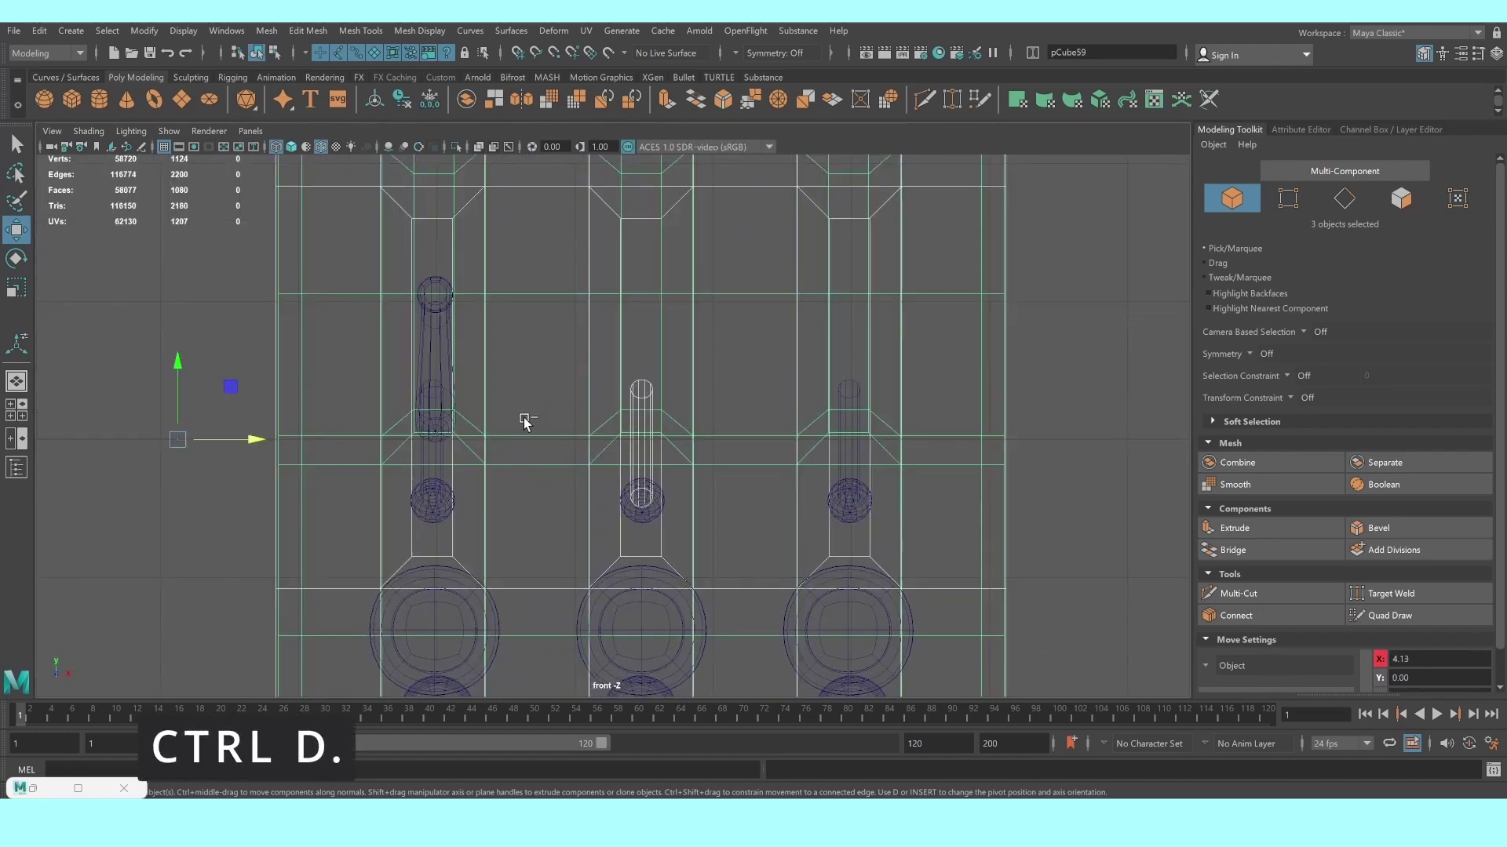
key("ctrl+z")
left_click_drag(511, 430, 716, 420)
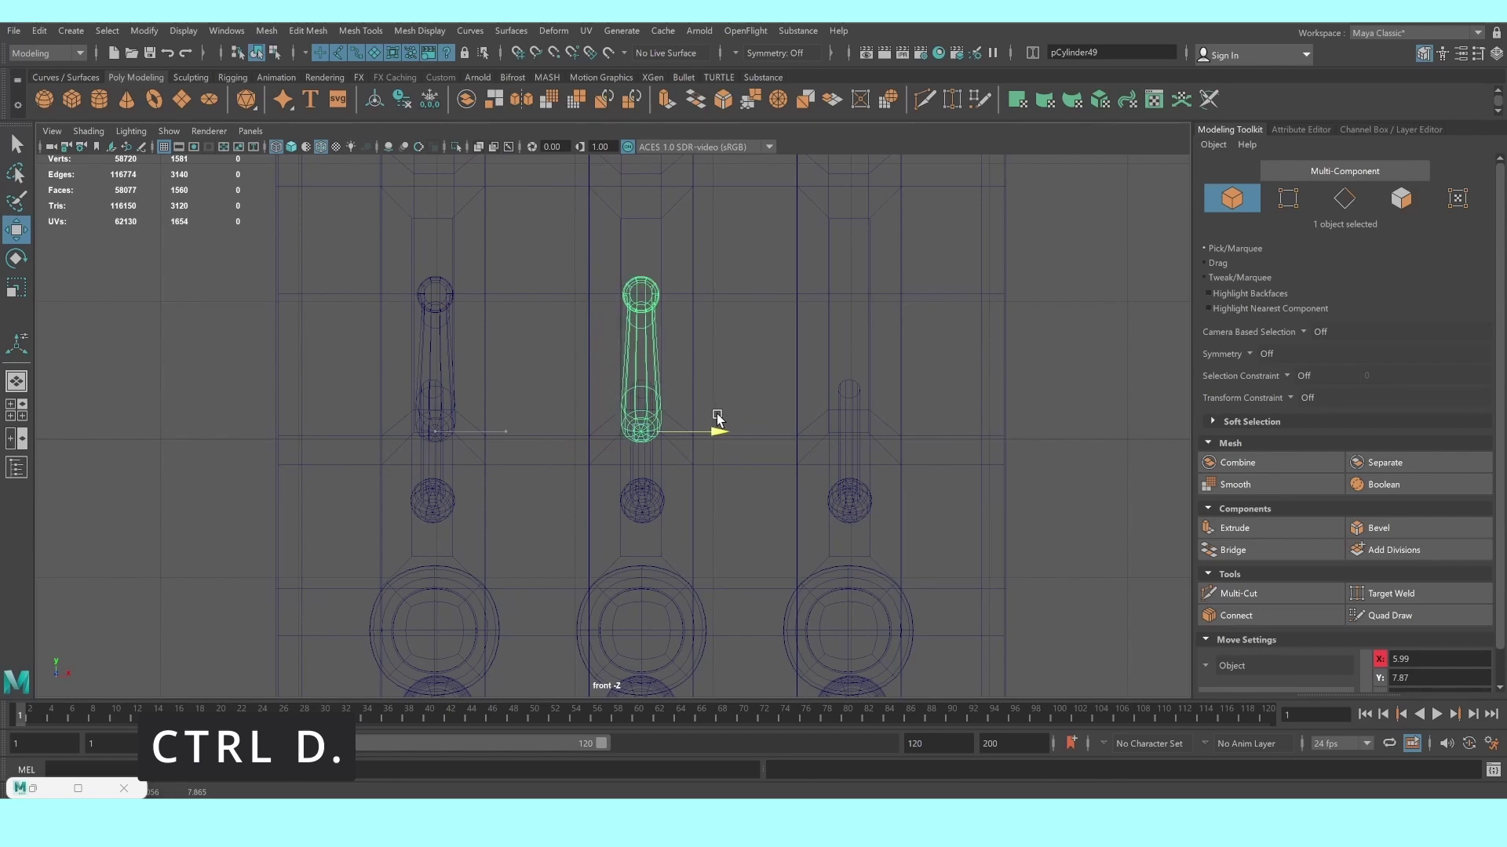
key("ctrl+d")
left_click_drag(717, 420, 927, 402)
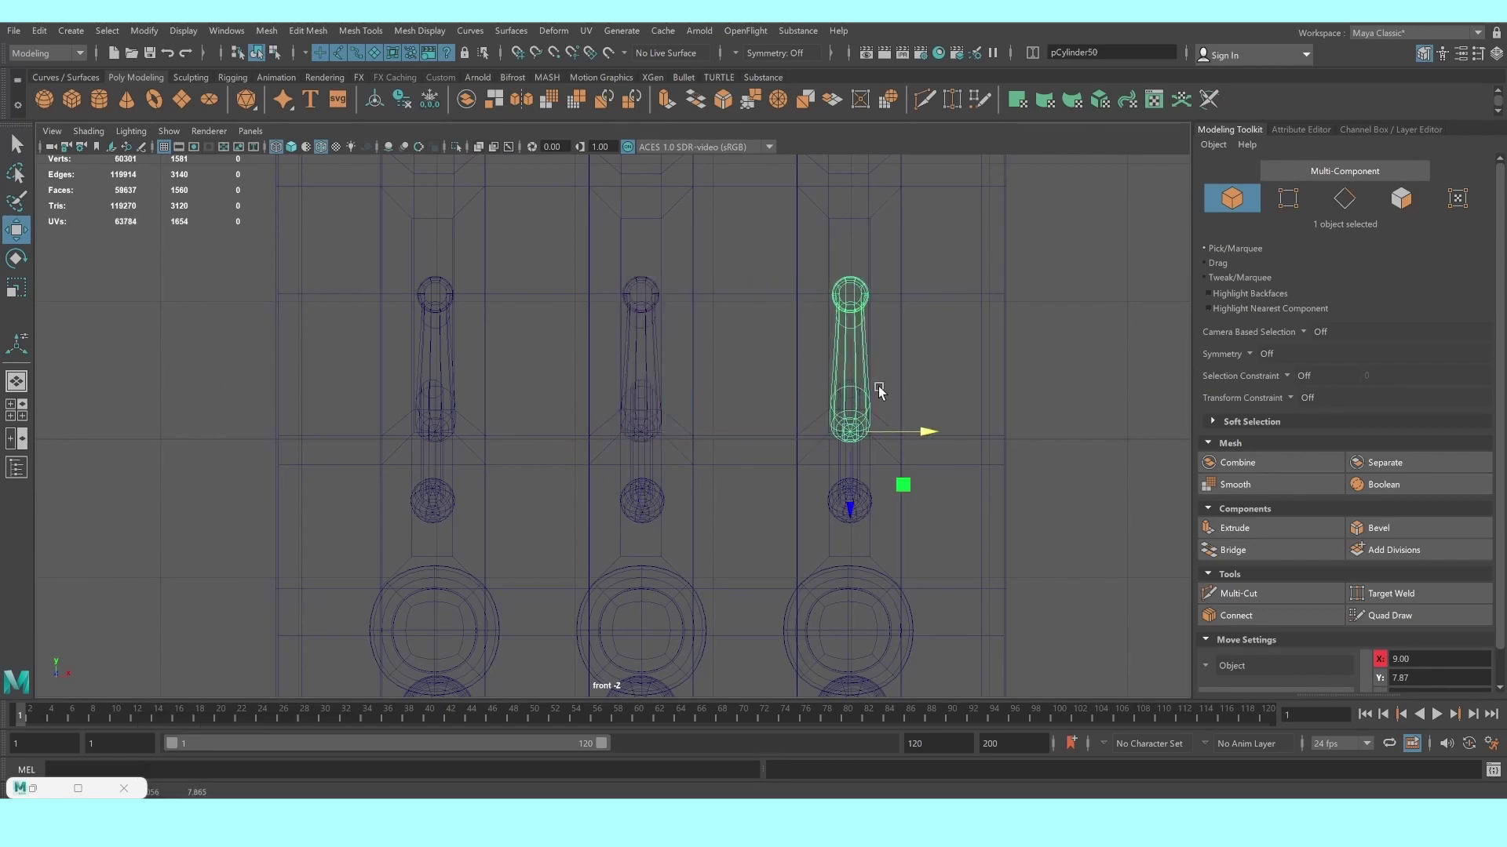
Return to perspective and select the right-slot lever to check its placement
key("space")
key("space")
scroll(799, 430, "down", 5)
mouse_move(706, 430)
left_mouse_down("alt")
mouse_move(799, 431)
mouse_move(773, 421)
left_mouse_up("alt")
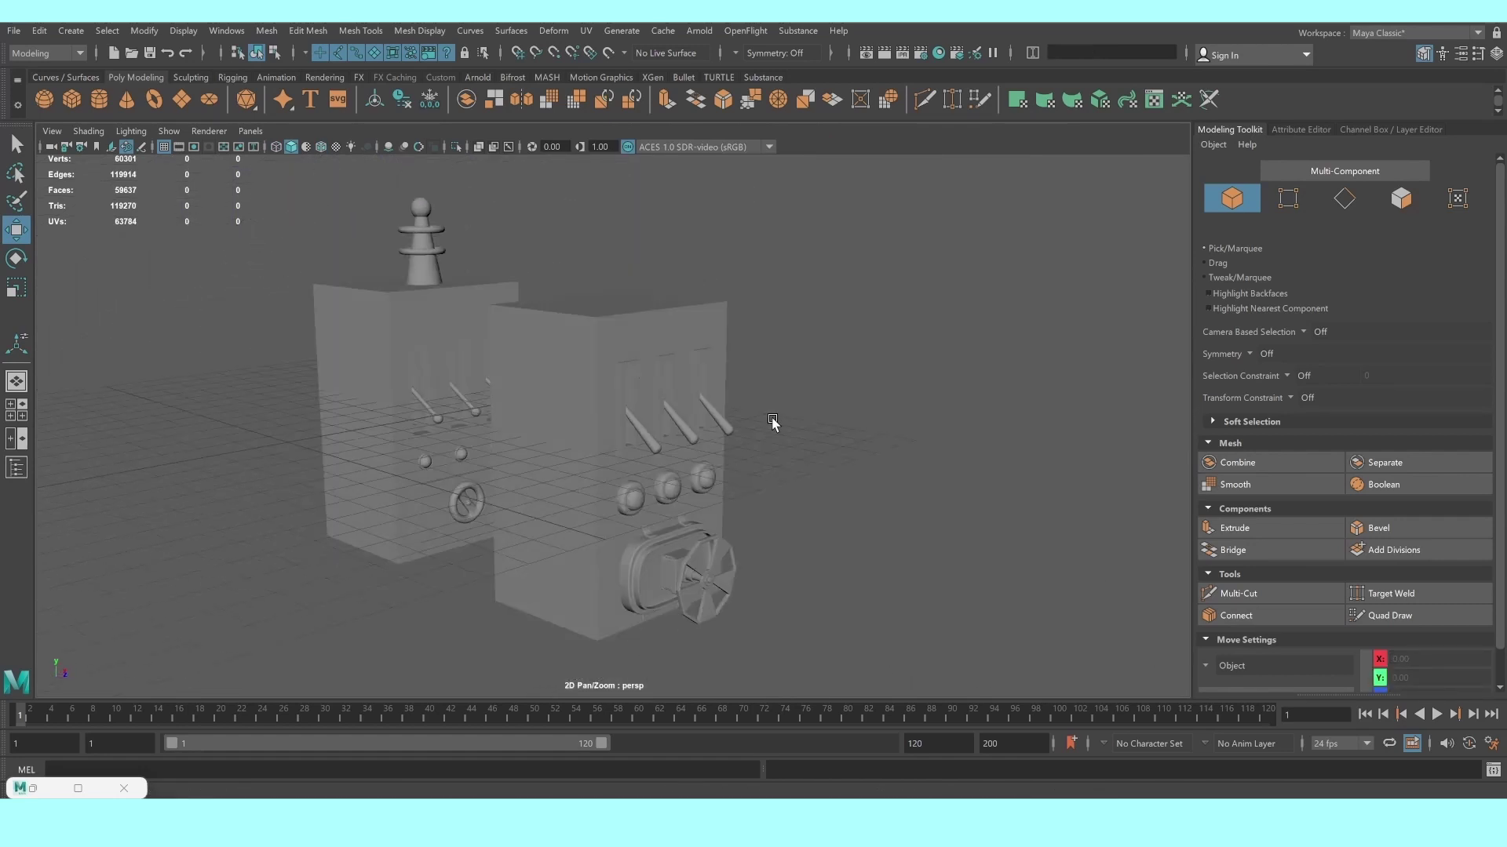
left_click(720, 429)
scroll(724, 428, "up", 2)
scroll(726, 427, "up", 2)
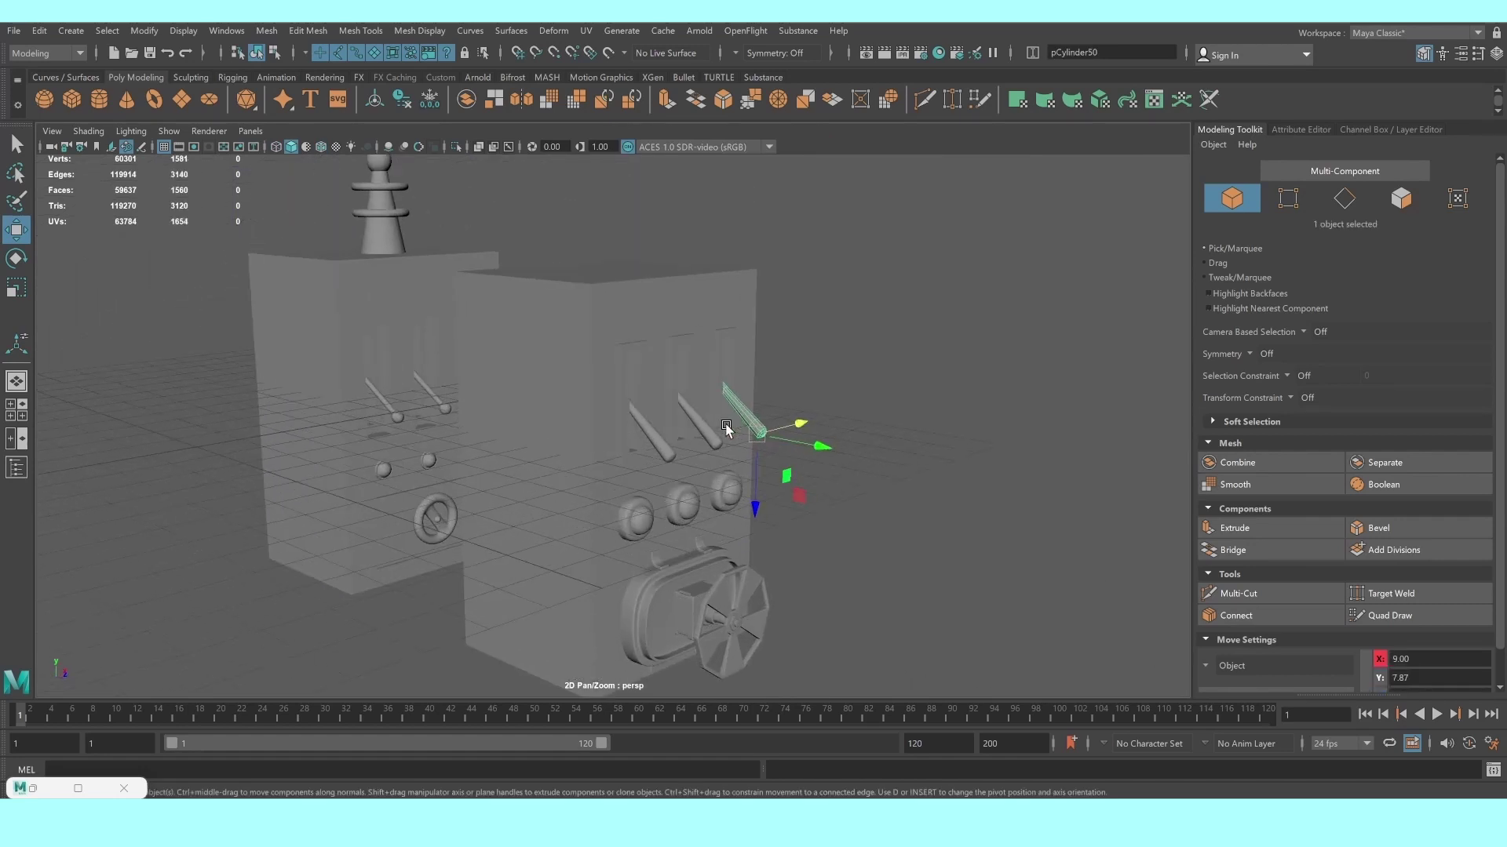
key("e")
Delete the old left box and the leftover sphere
left_click(908, 316)
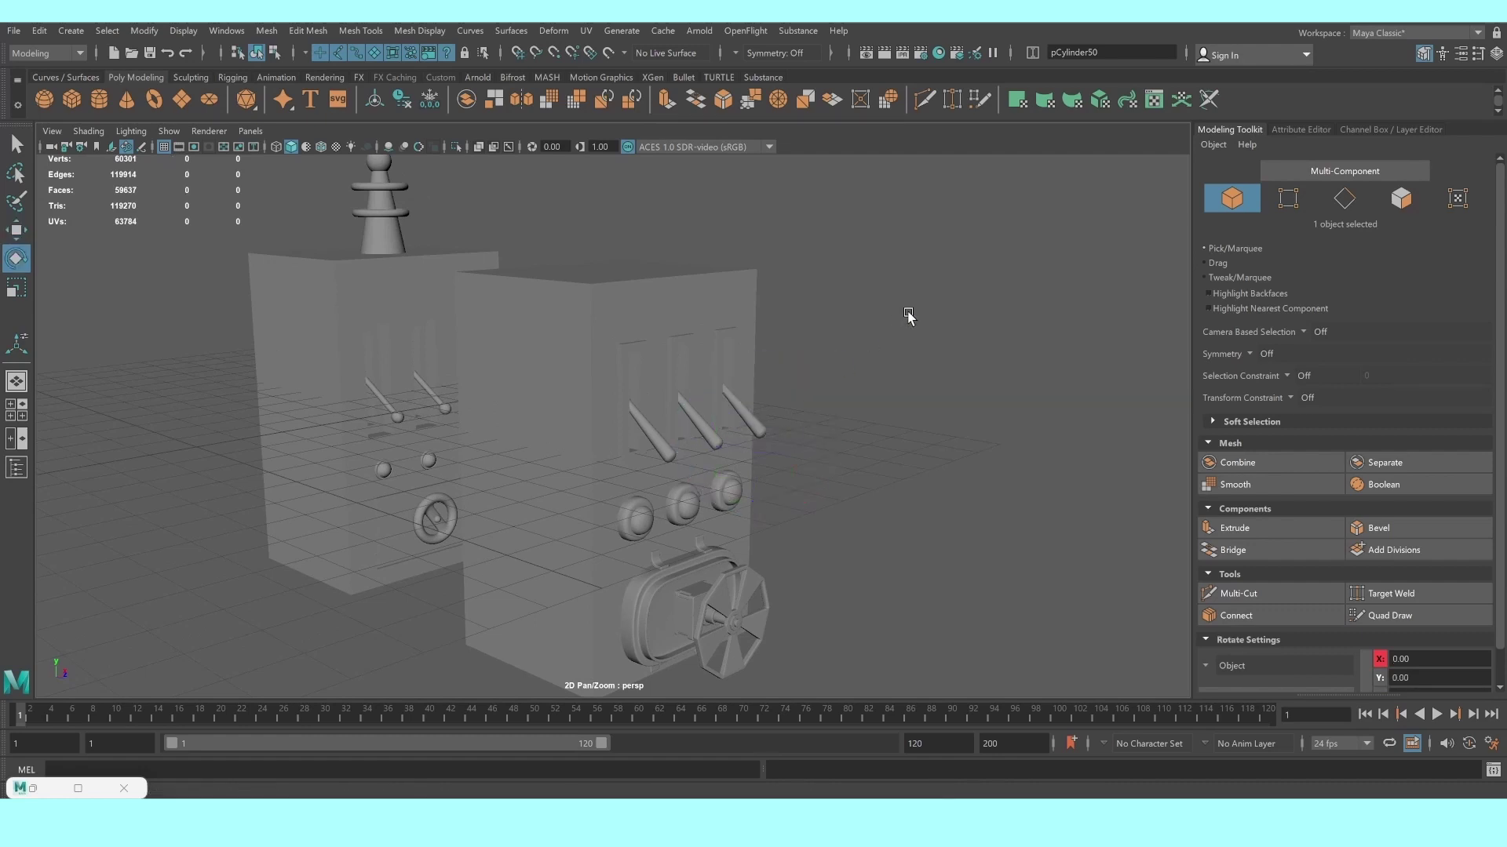
scroll(470, 255, "down", 3)
mouse_move(371, 298)
left_mouse_down("alt")
mouse_move(390, 326)
mouse_move(403, 273)
mouse_move(507, 536)
mouse_move(507, 620)
left_mouse_up("alt")
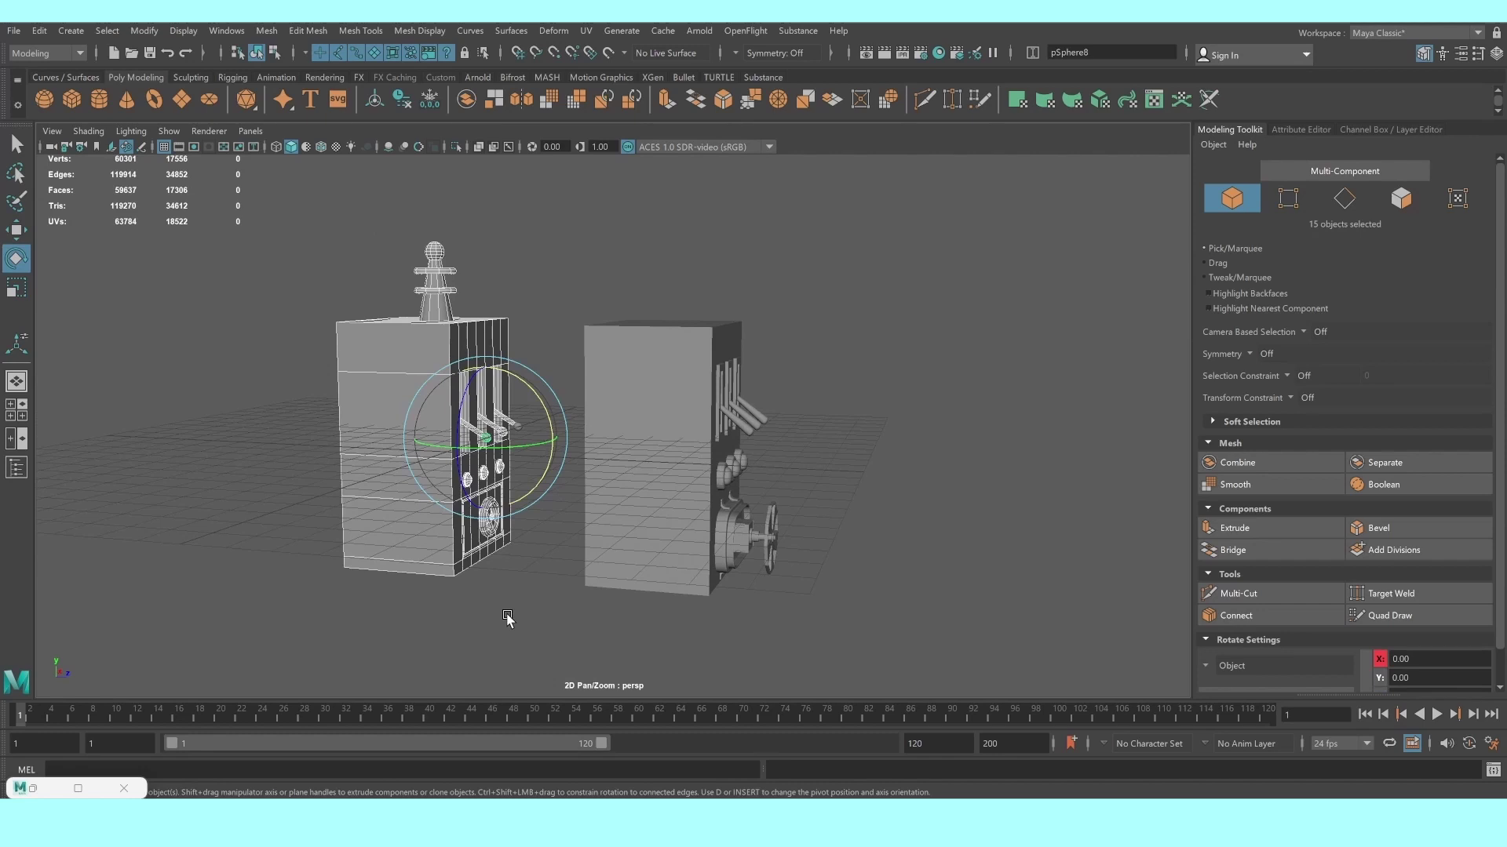
key("Delete")
mouse_move(488, 428)
left_mouse_down()
mouse_move(541, 509)
mouse_move(614, 447)
mouse_move(859, 438)
mouse_move(820, 487)
mouse_move(752, 473)
left_mouse_up()
key("Delete")
Orbit around the finished cabinet, then open Create > Polygon Primitives
left_click(859, 437)
right_click_drag(751, 473, 702, 437, "alt")
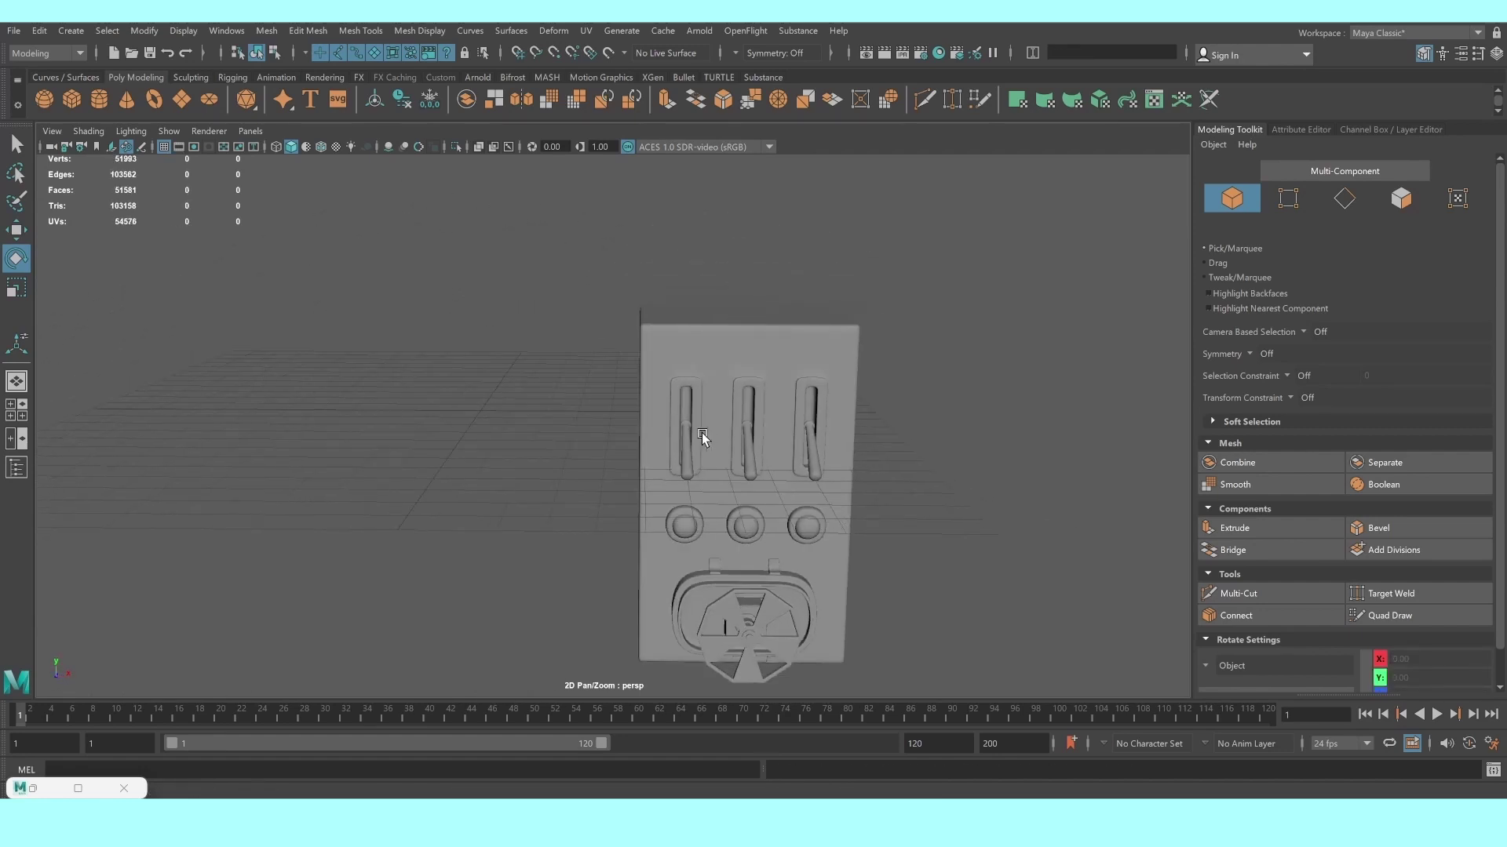
right_click(689, 338)
mouse_move(744, 422)
left_mouse_down("alt")
mouse_move(649, 427)
mouse_move(714, 438)
left_mouse_up("alt")
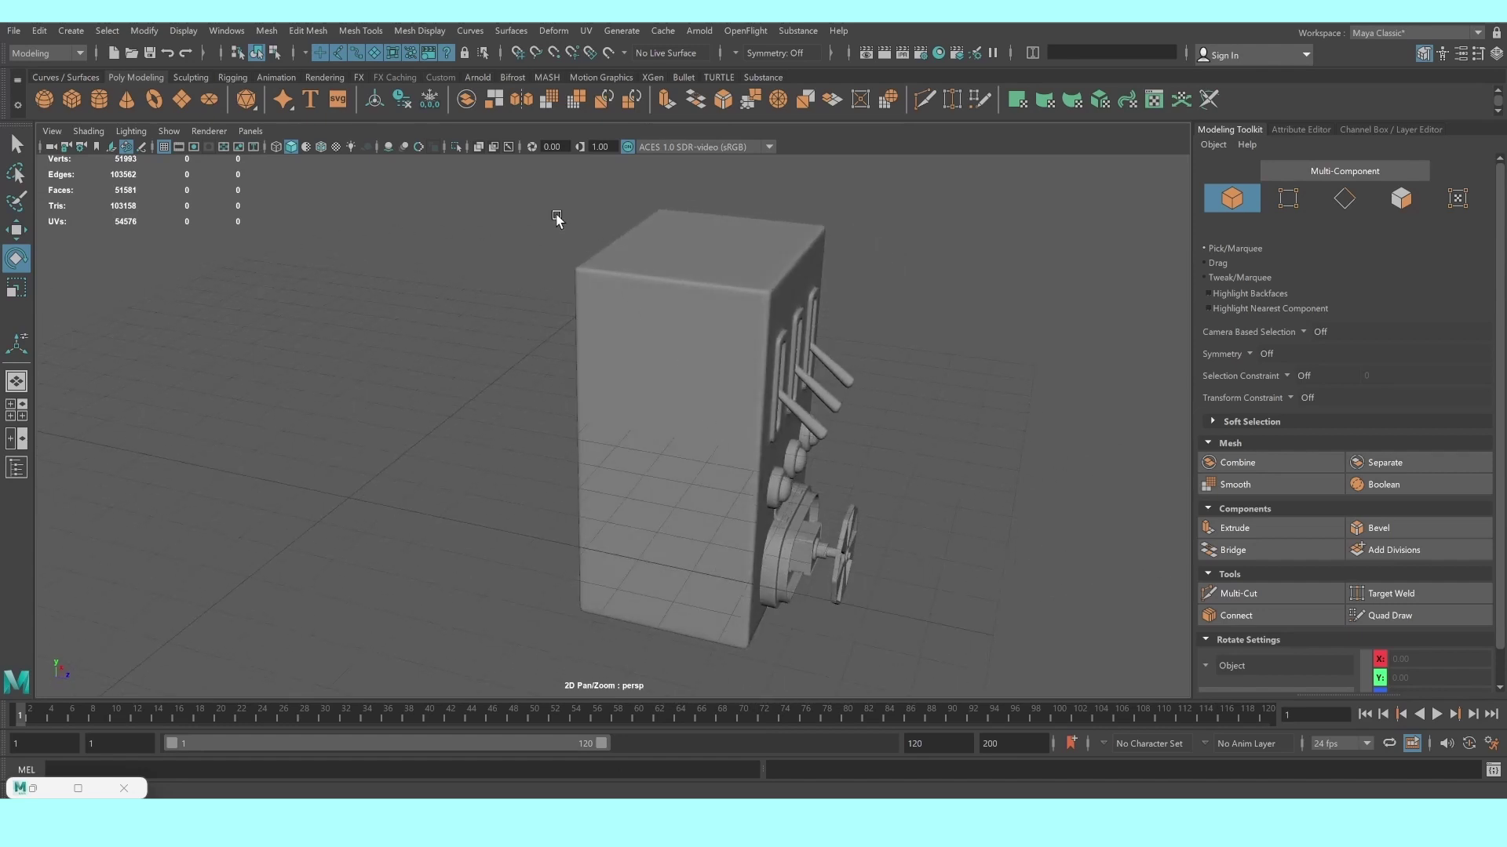
left_click_drag(557, 218, 965, 639)
left_click(940, 380)
left_click(71, 30)
mouse_move(118, 87)
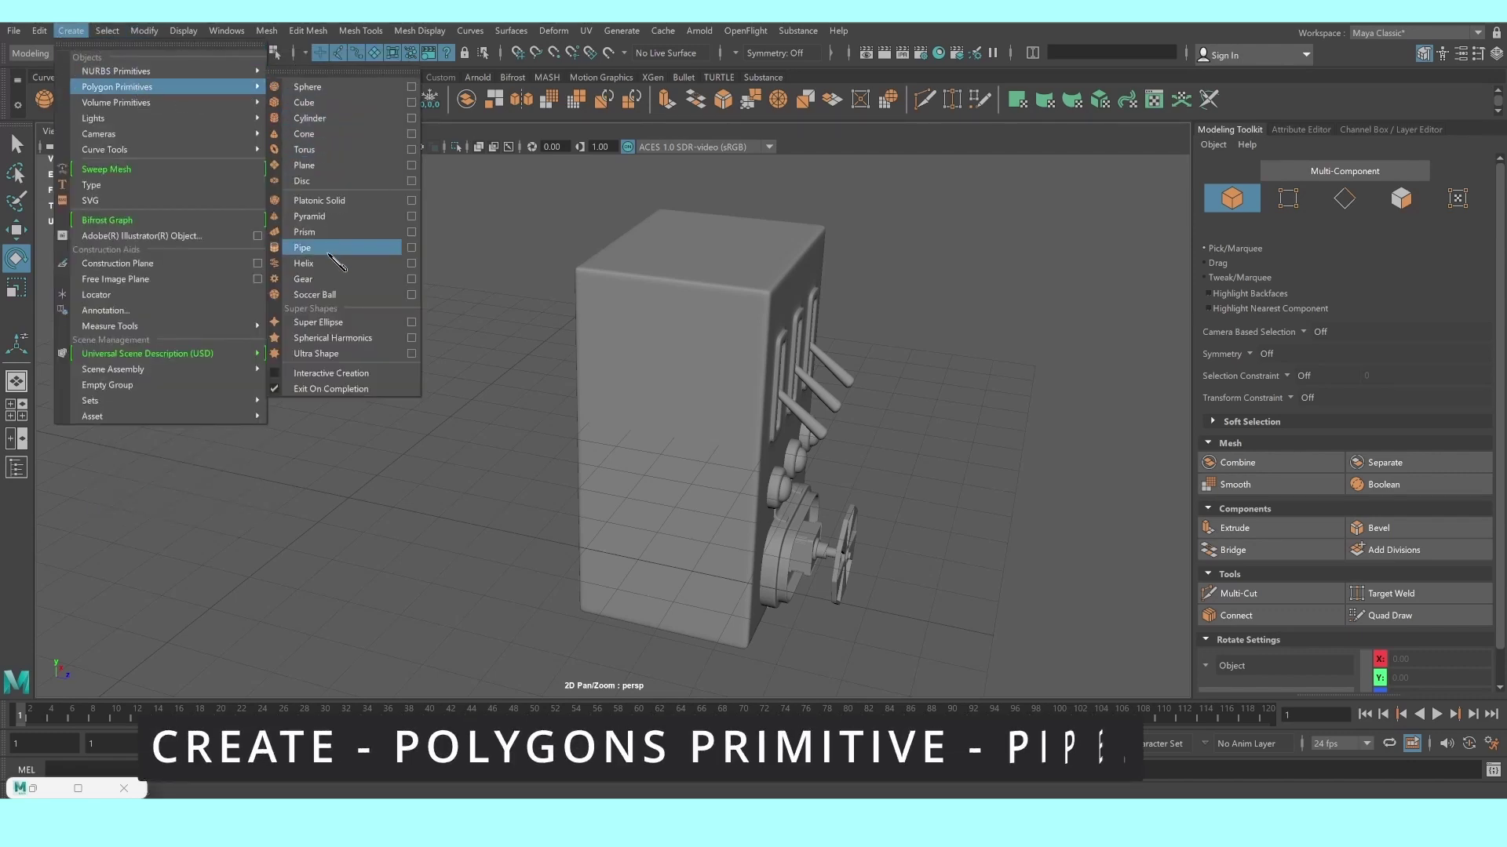
Create a pipe primitive and move it over the box's top face in the top view
left_click(329, 248)
key("space")
key("space")
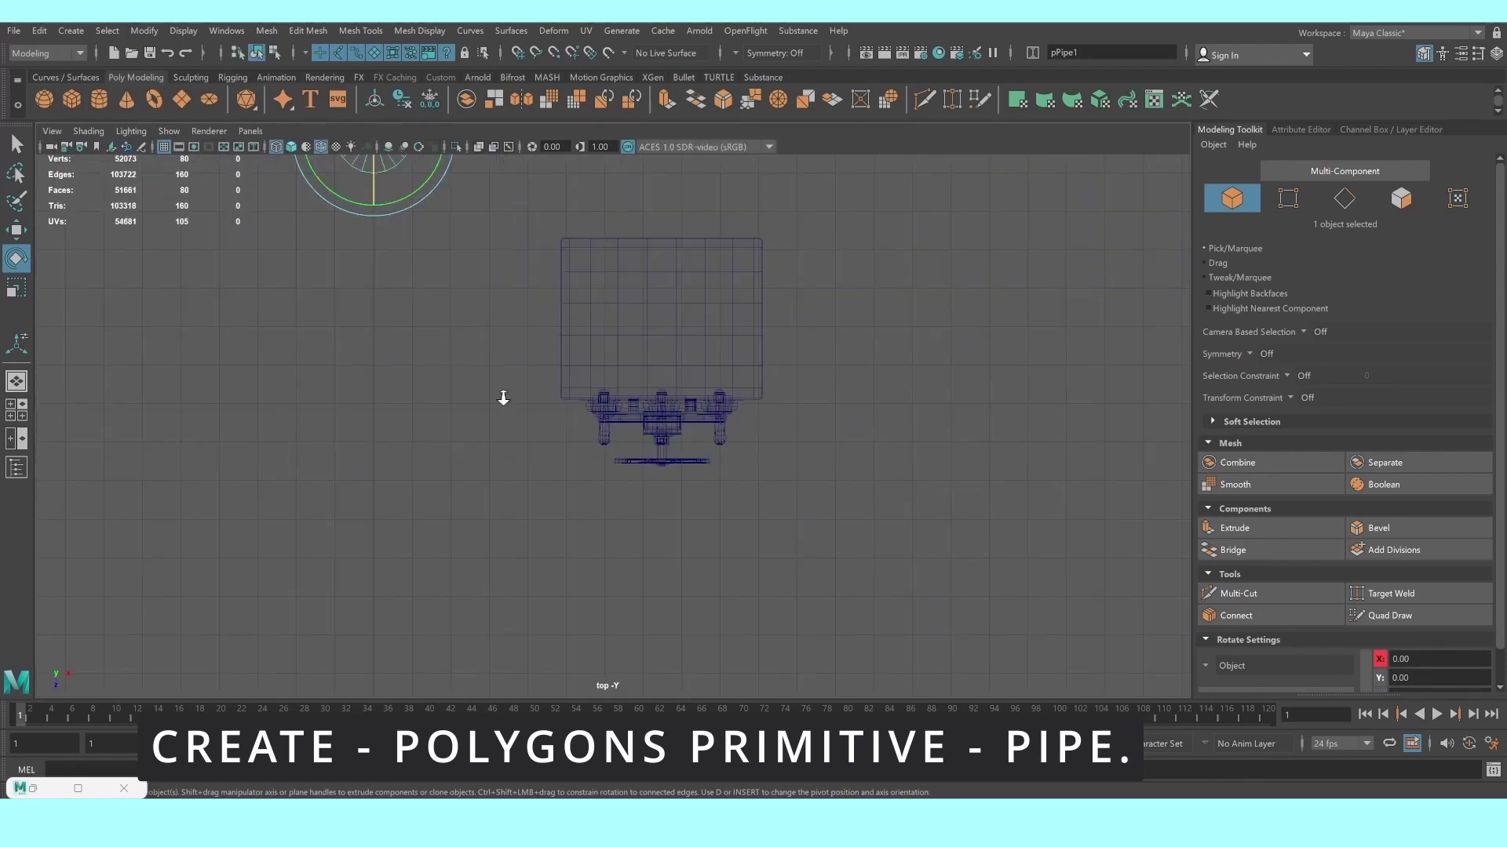
key("w")
left_click_drag(463, 232, 710, 393)
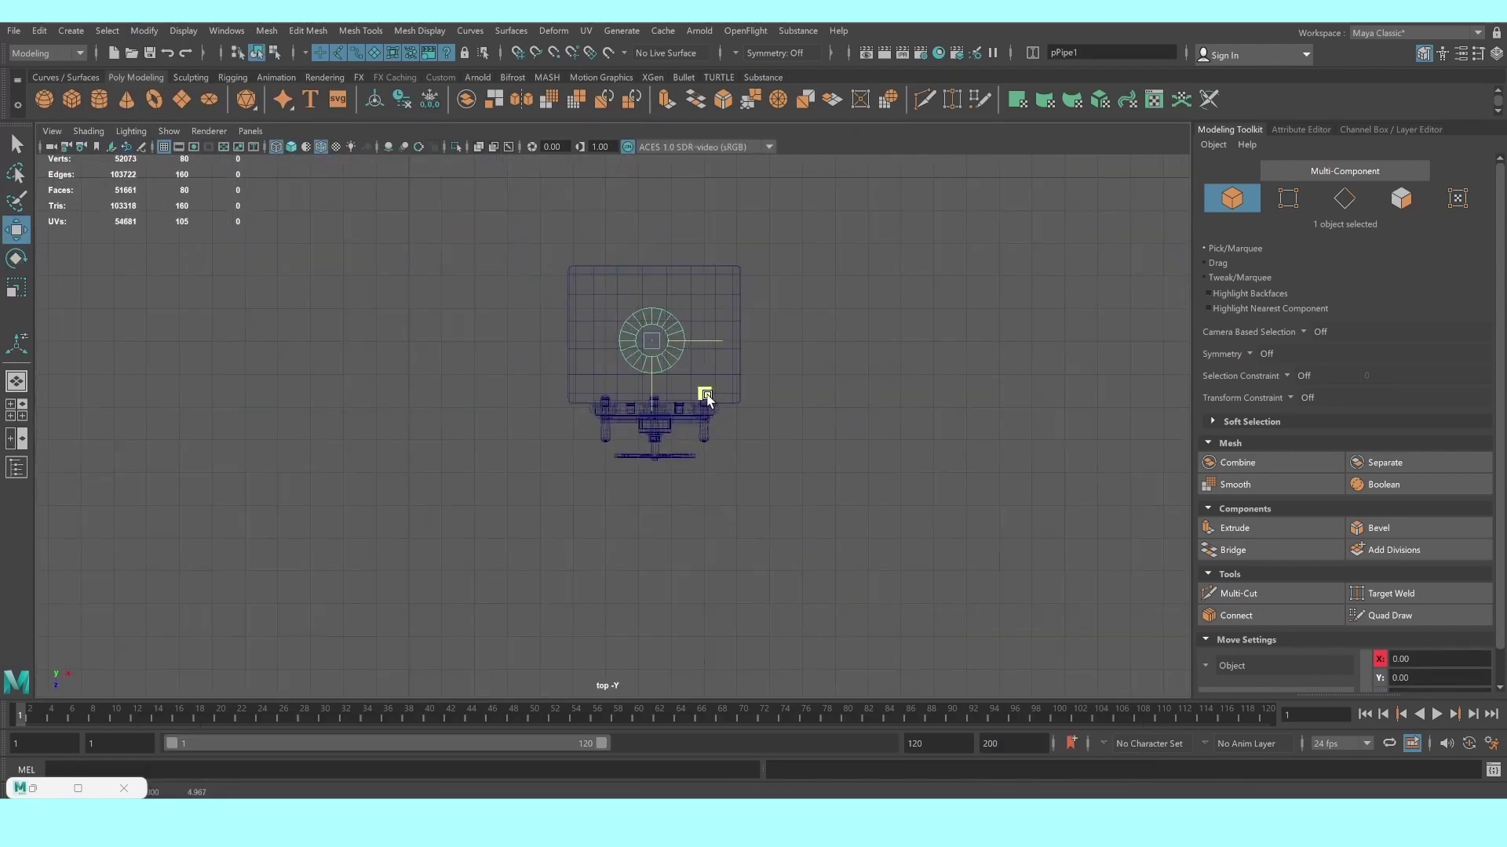
scroll(1025, 369, "up", 5)
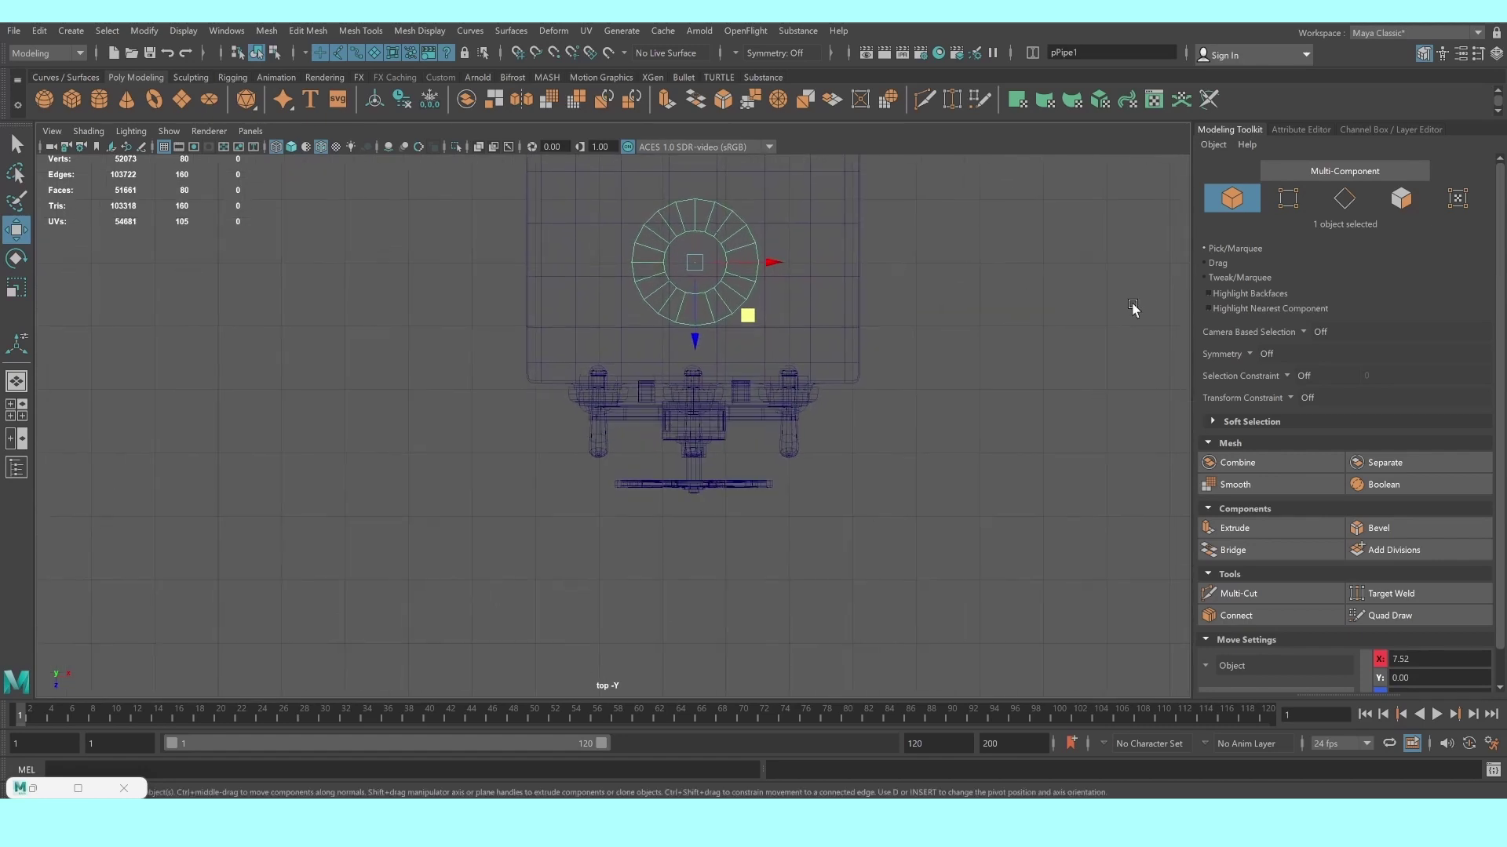
left_click(1379, 132)
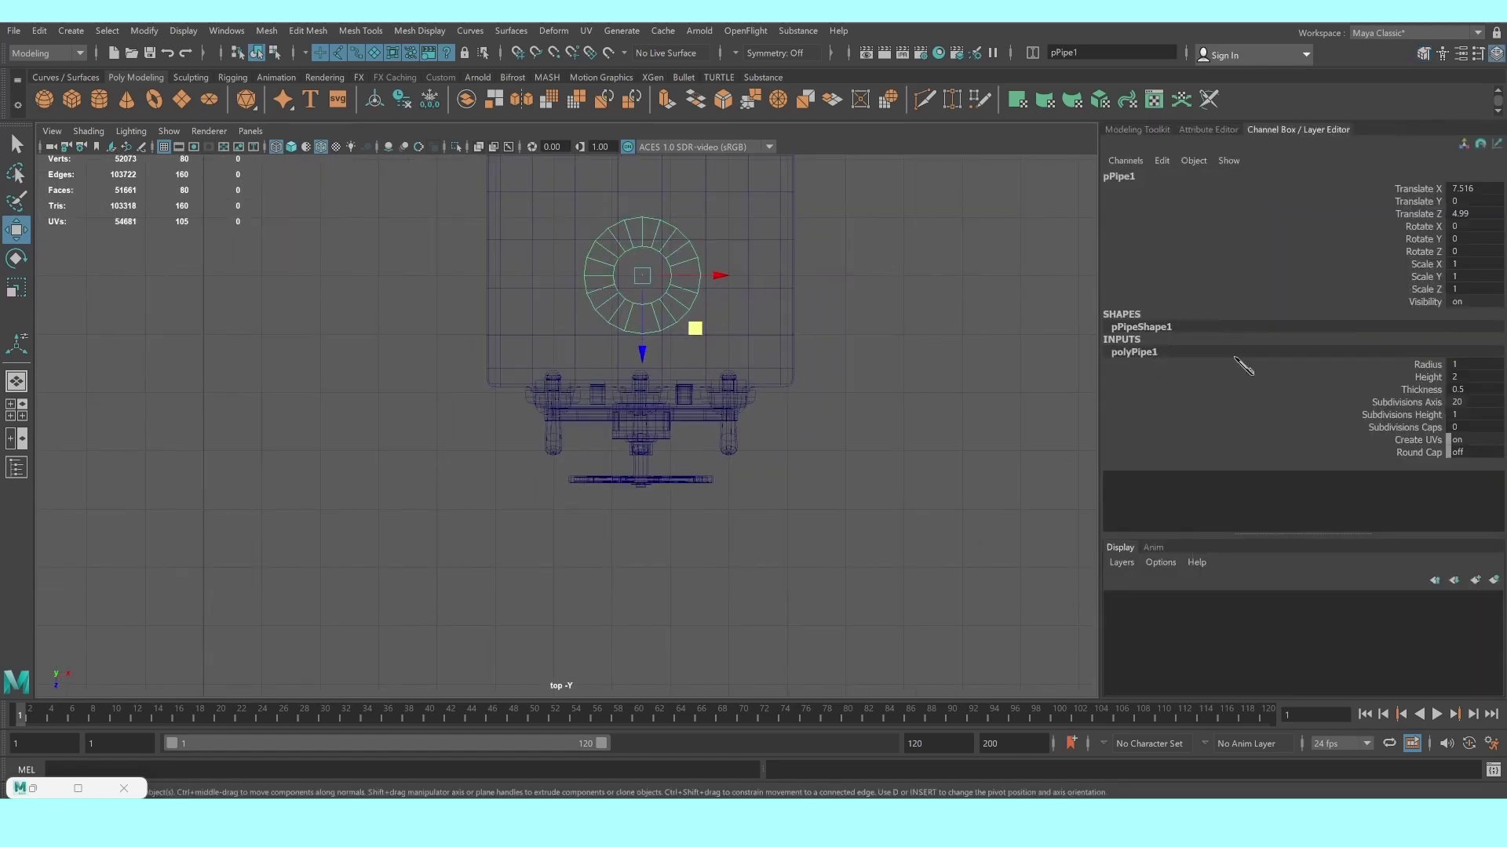
Flatten the pipe to a Height of 0.4
left_click(1427, 379)
key("space")
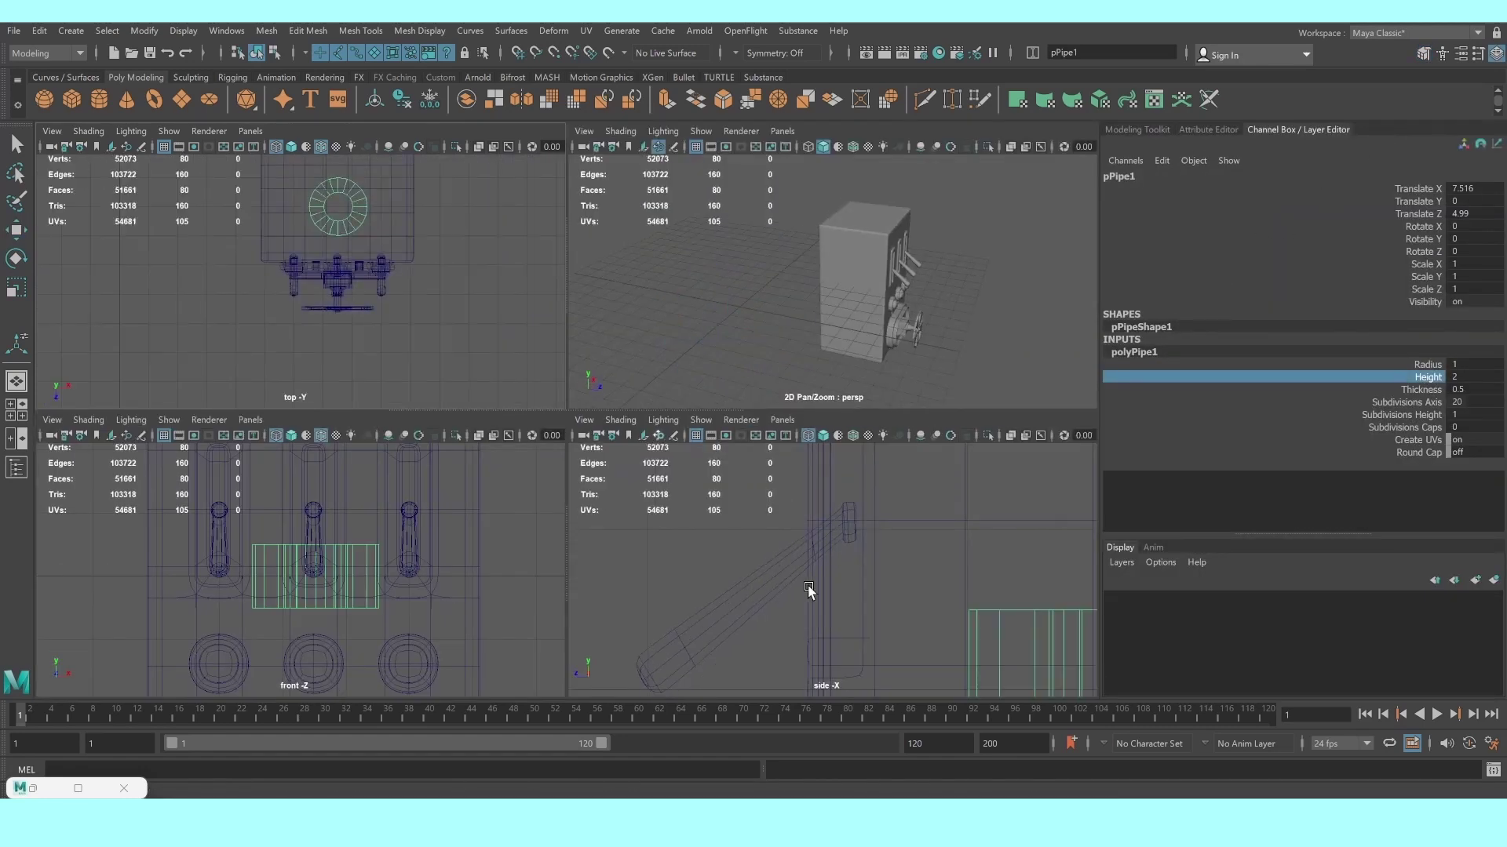
key("space")
key("f")
middle_click_drag(488, 468, 444, 468)
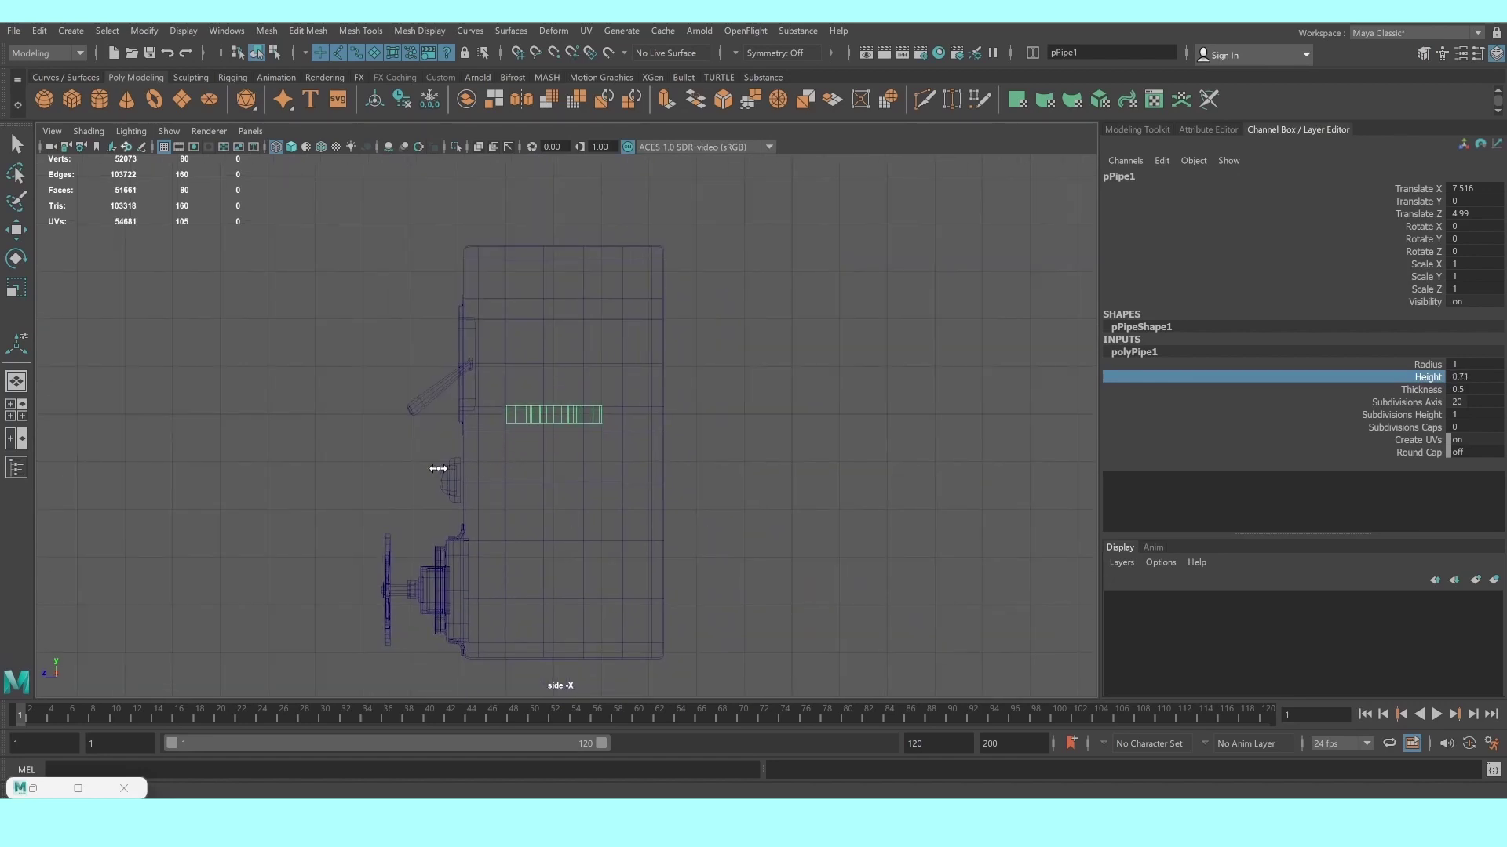
scroll(526, 453, "up", 1)
middle_click_drag(496, 520, 481, 513)
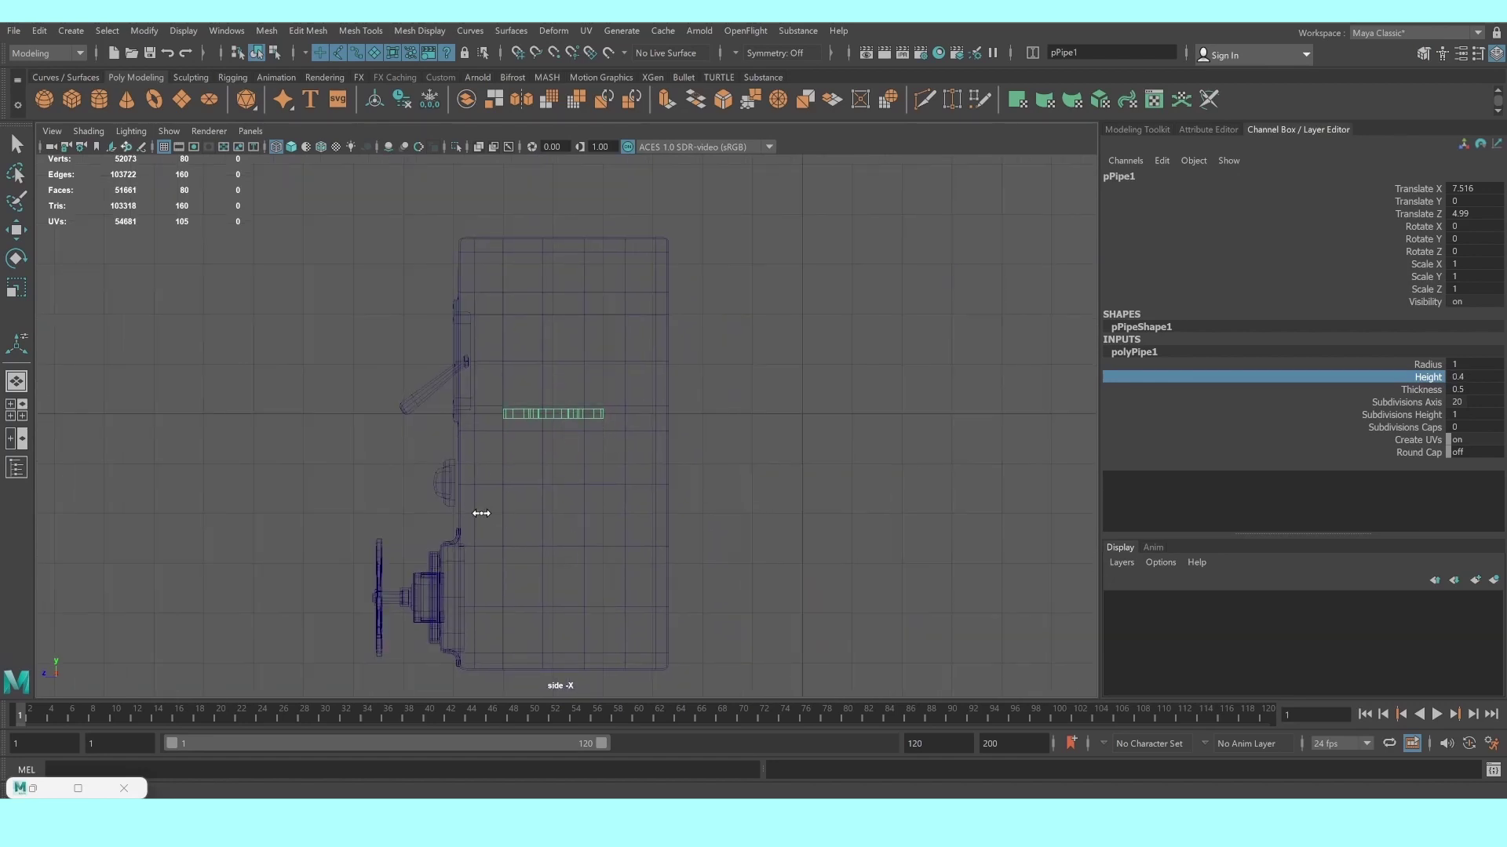
Raise the pipe ring to Translate Y 4.01, just above the box top
key("w")
left_click_drag(558, 346, 543, 166)
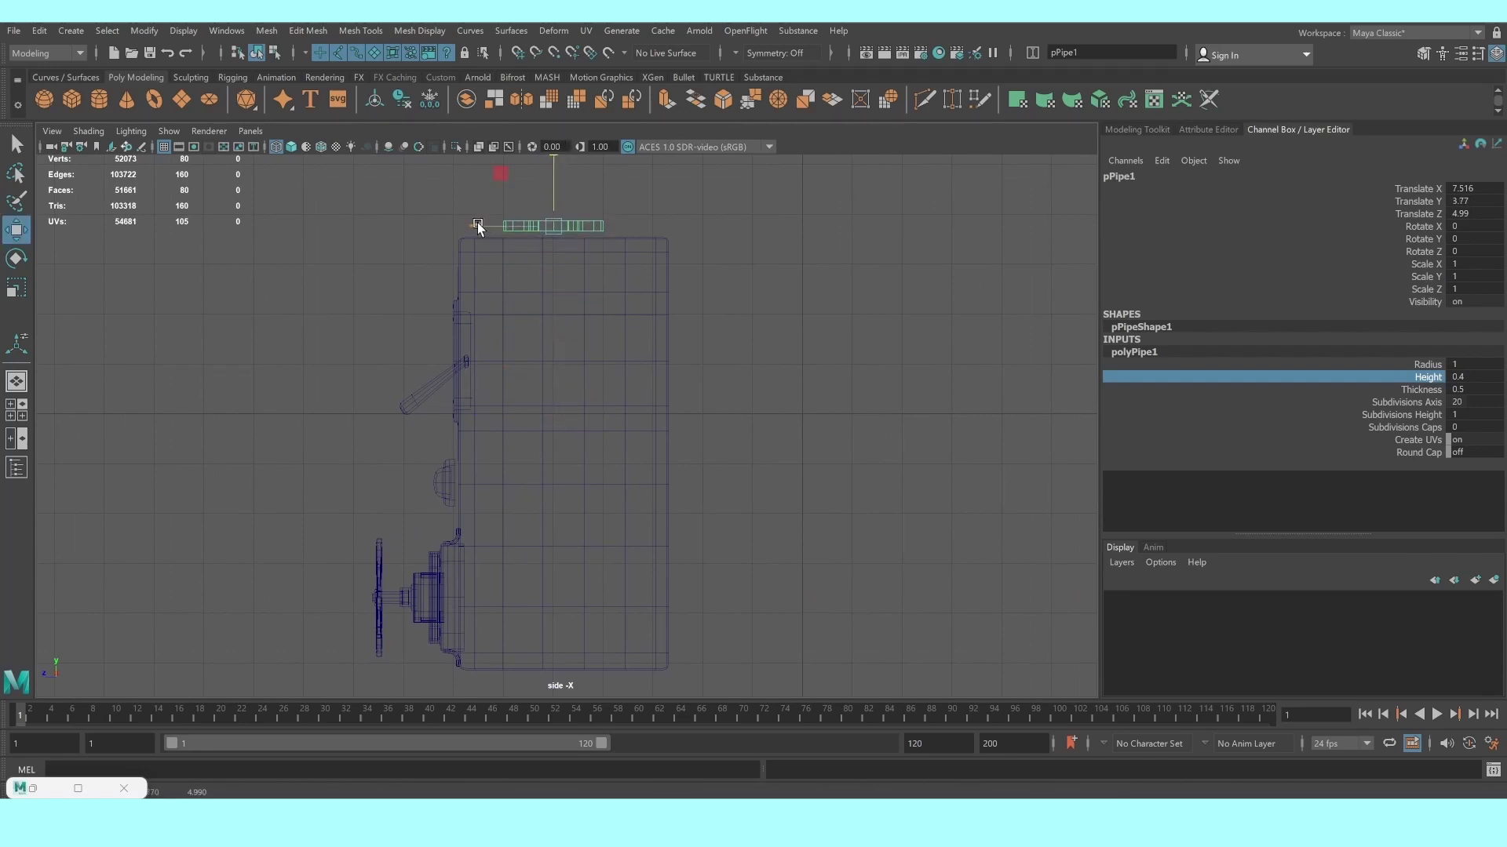
left_click_drag(476, 226, 497, 223)
middle_click_drag(525, 228, 676, 313, "alt")
scroll(676, 313, "up", 1)
left_click_drag(561, 325, 559, 311)
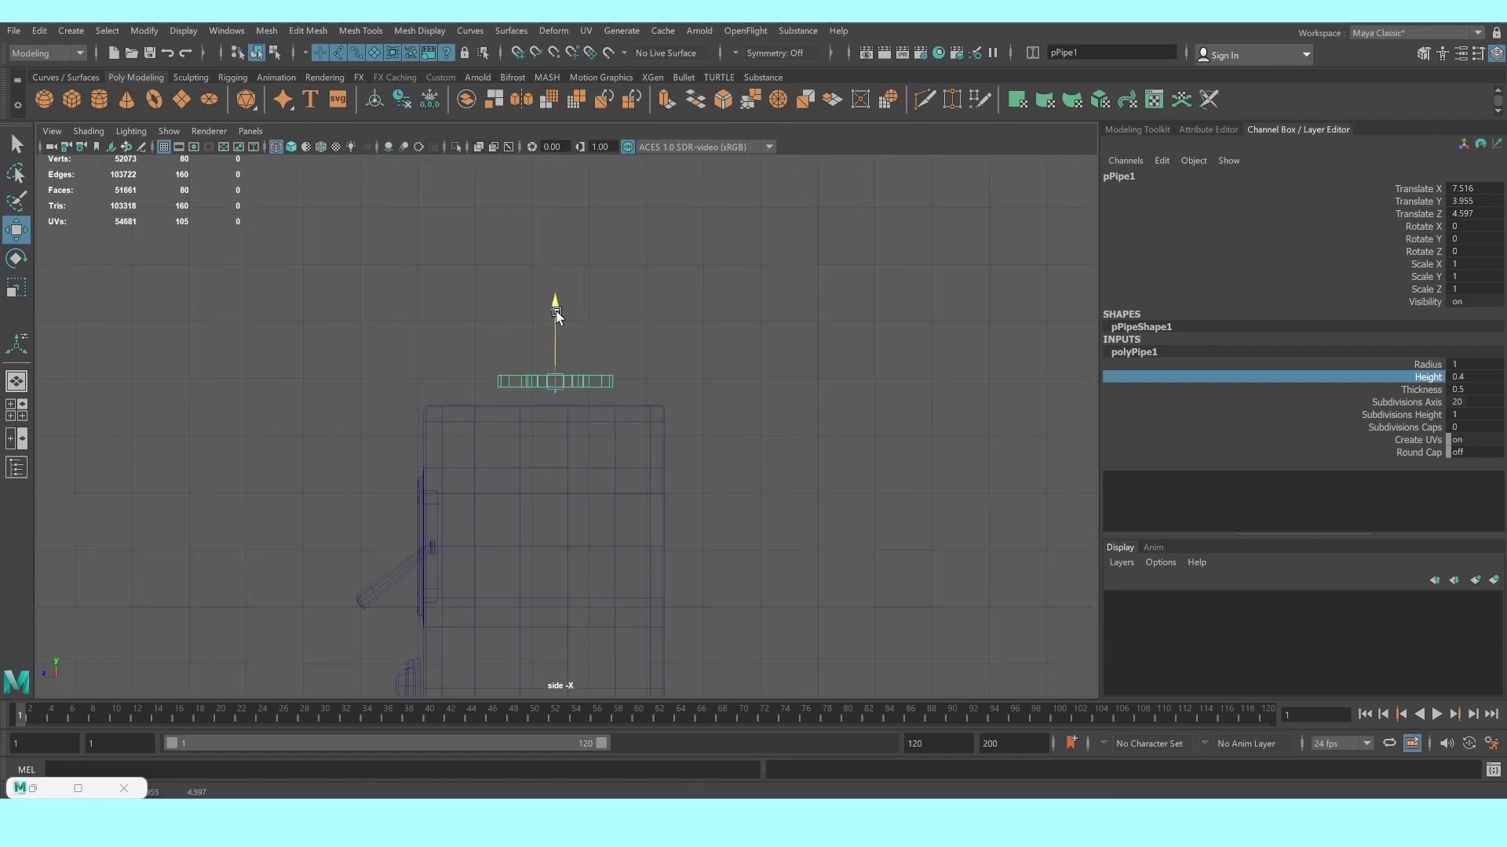
scroll(557, 318, "up", 2)
scroll(557, 317, "up", 2)
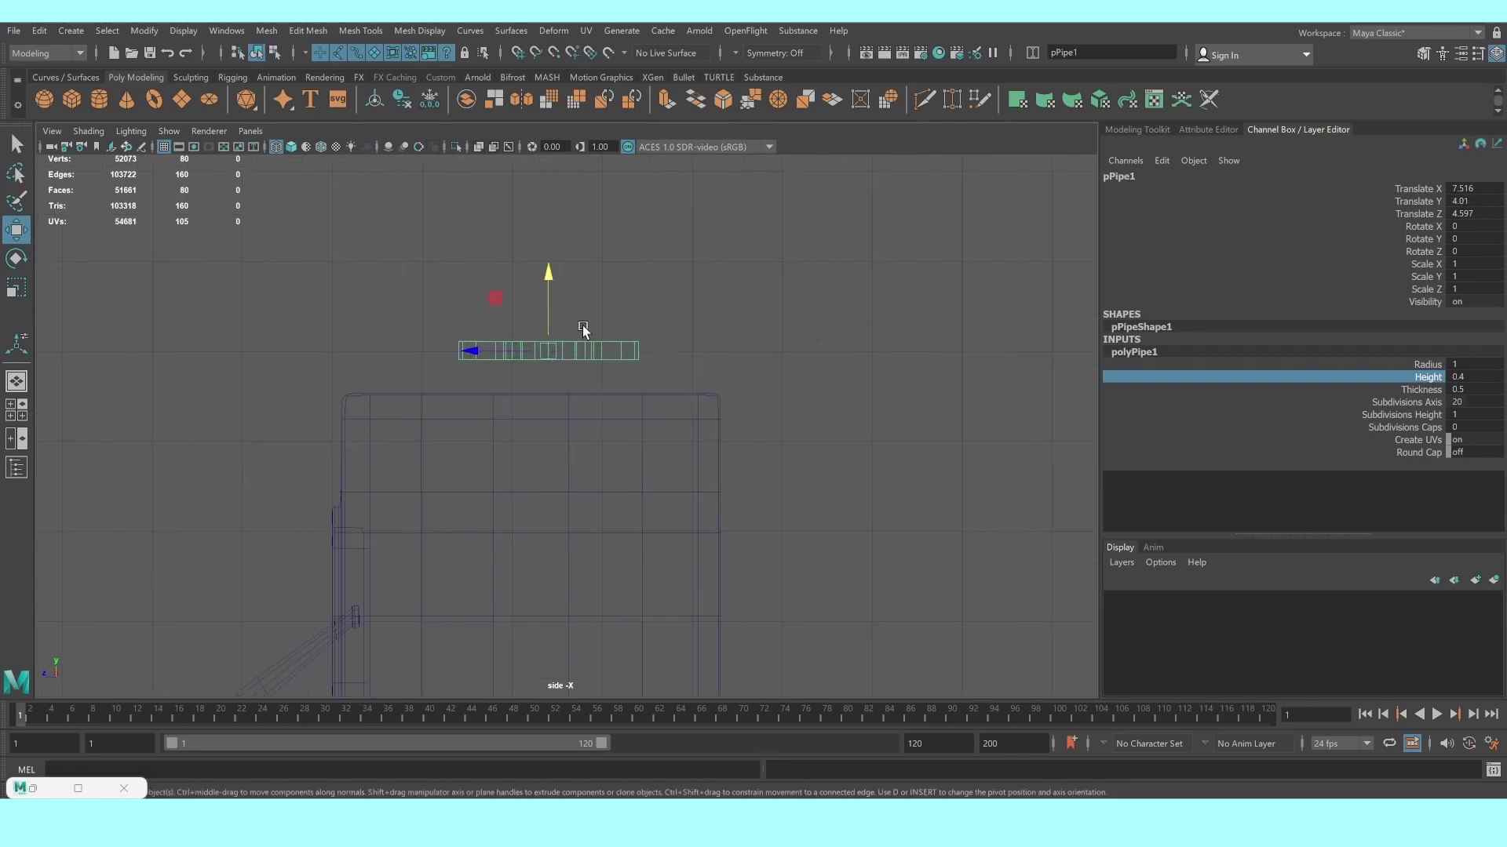
key("space")
key("space")
scroll(689, 437, "up", 3)
scroll(690, 437, "up", 2)
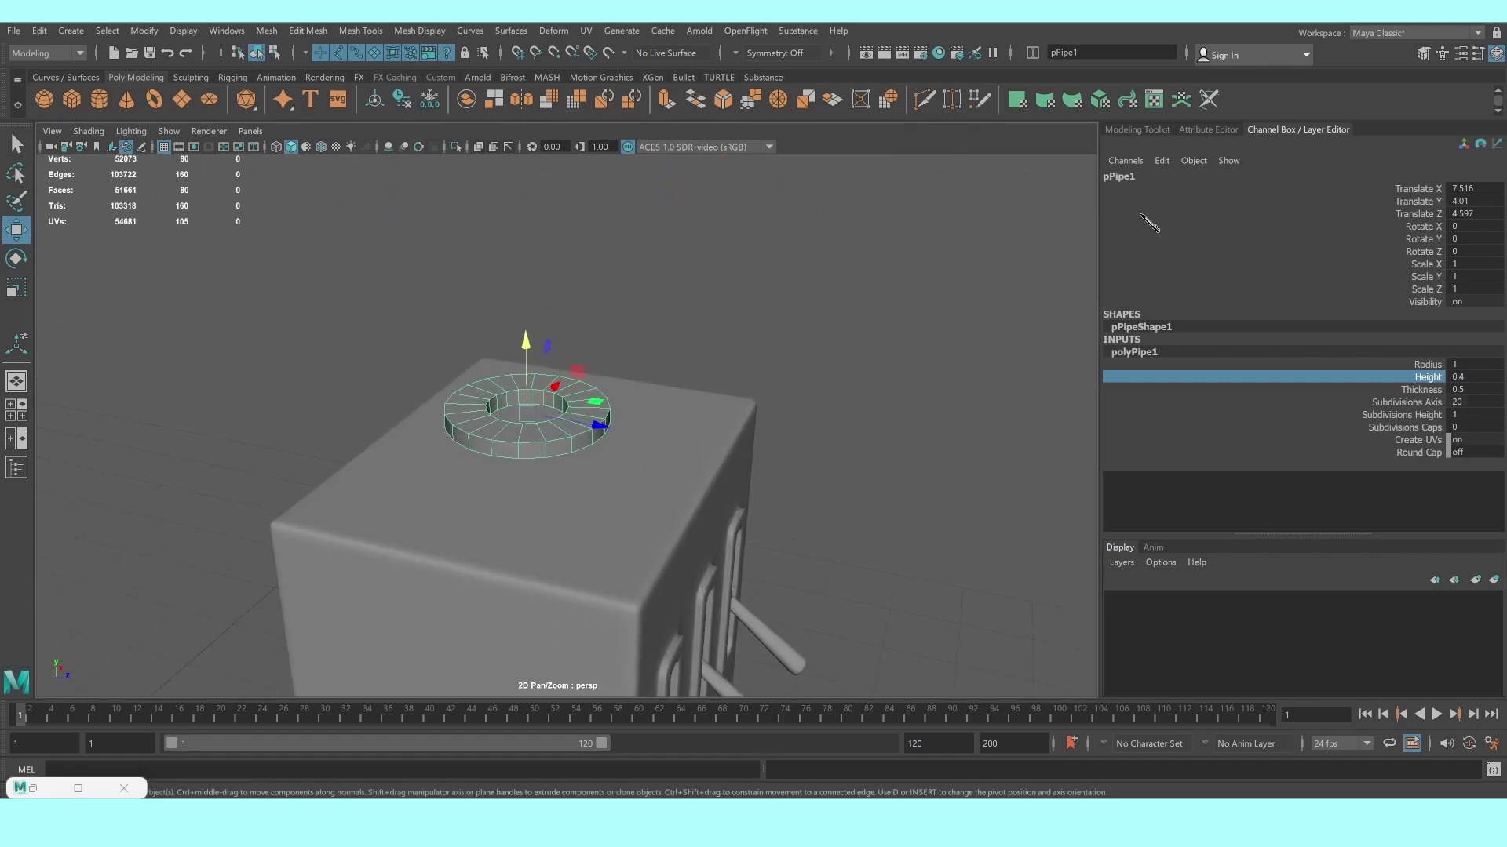
Set the pipe ring's Subdivisions Axis to 10
left_click(1210, 128)
key("ctrl+a")
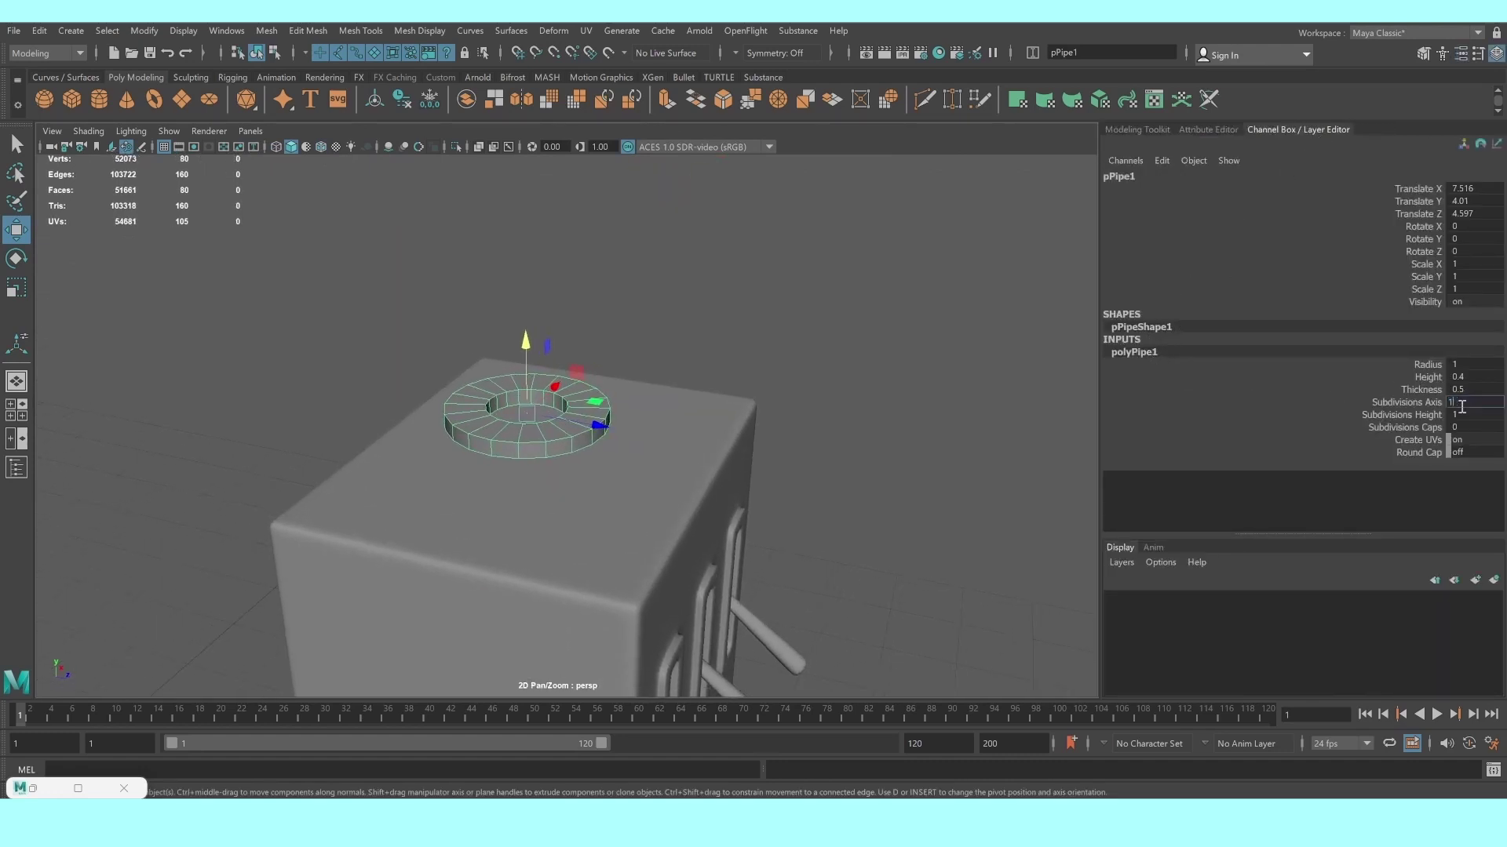
type("0")
key("Return")
Reselect the pipe ring and switch to edge editing, selecting its edges
left_click(689, 254)
left_click(595, 423)
scroll(595, 423, "up", 3)
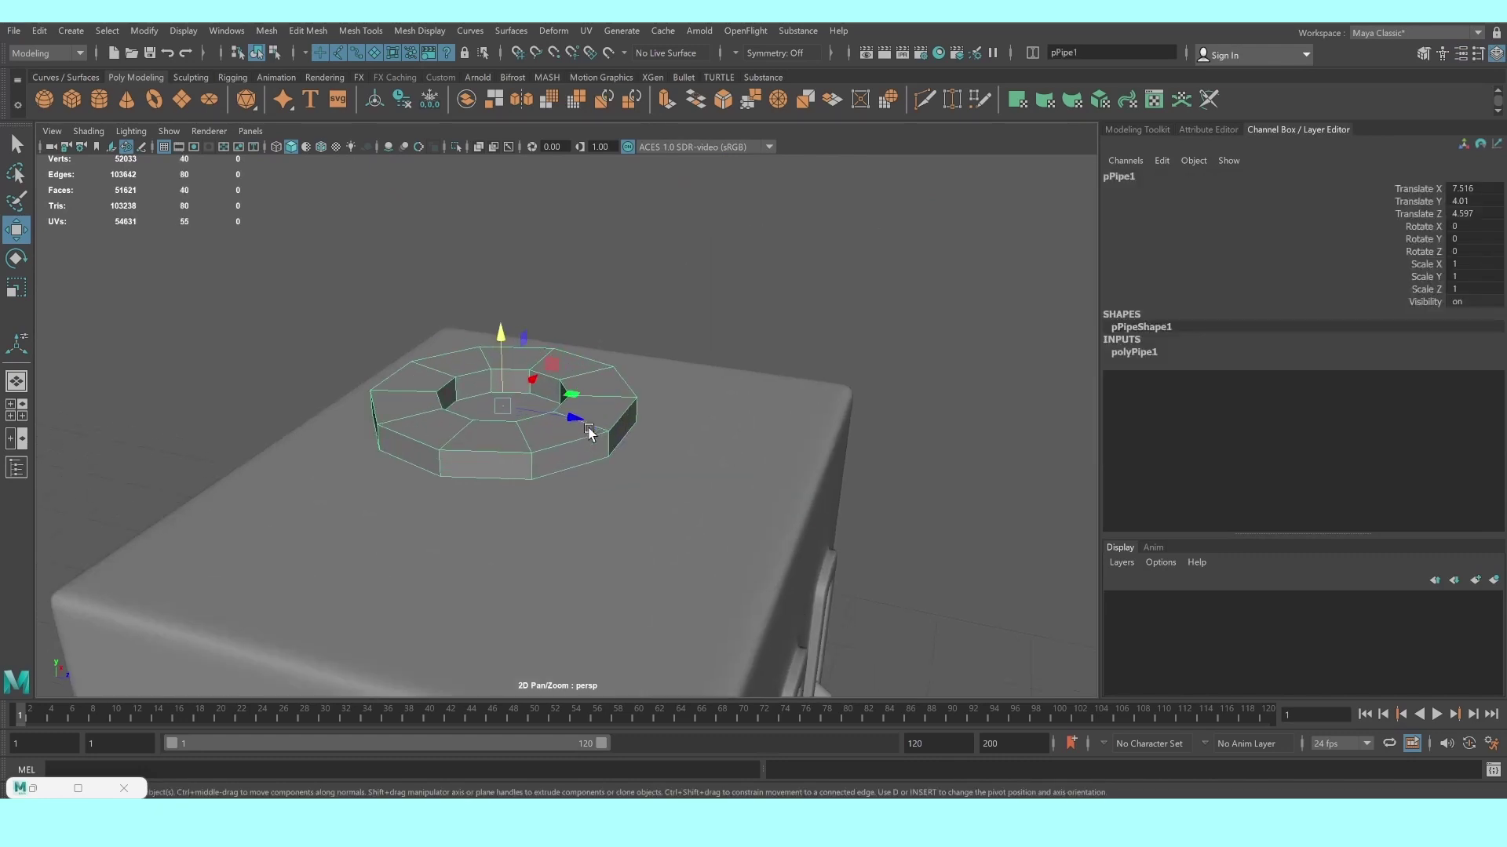
right_click(577, 427)
scroll(550, 360, "up", 2)
key("F10")
double_click(577, 380)
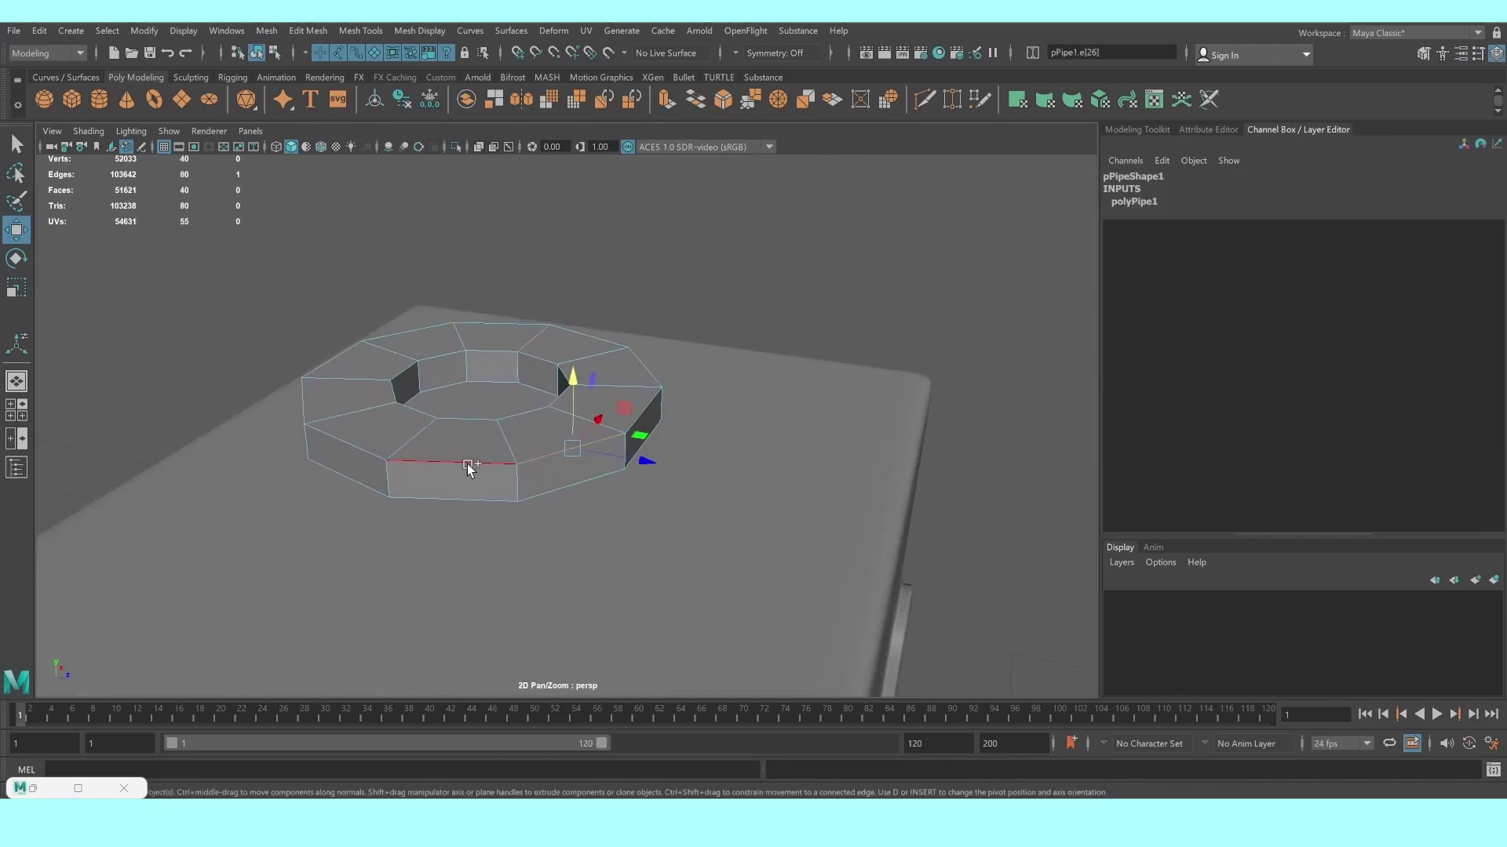
left_click(494, 503, "shift")
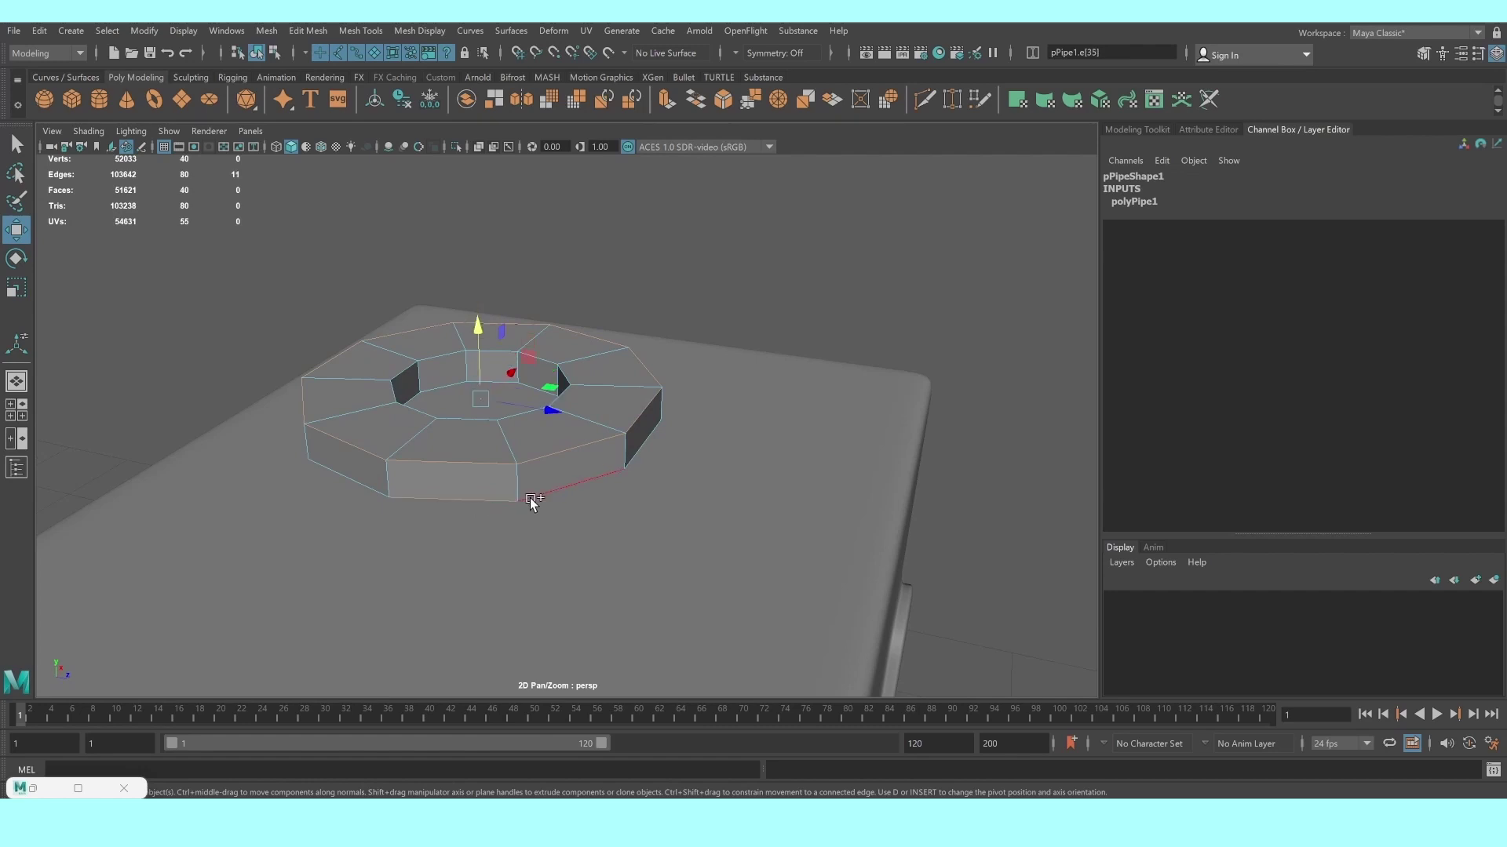
With Multi-Cut, insert support edge loops around the ring's outer side, front and inner hole
left_click(1137, 131)
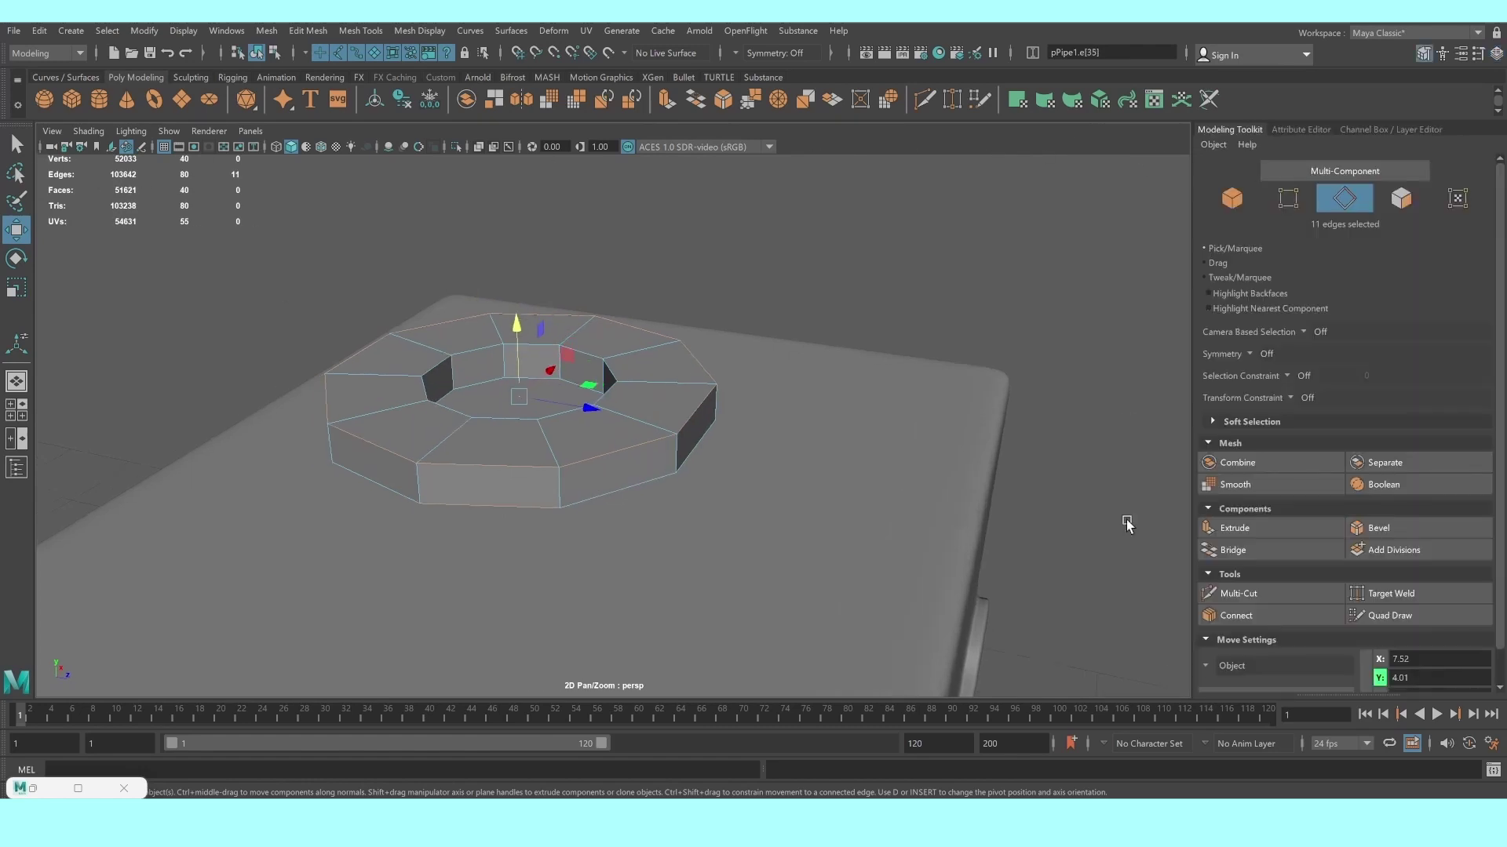
left_click(1275, 594)
left_click(549, 416)
left_click(584, 460)
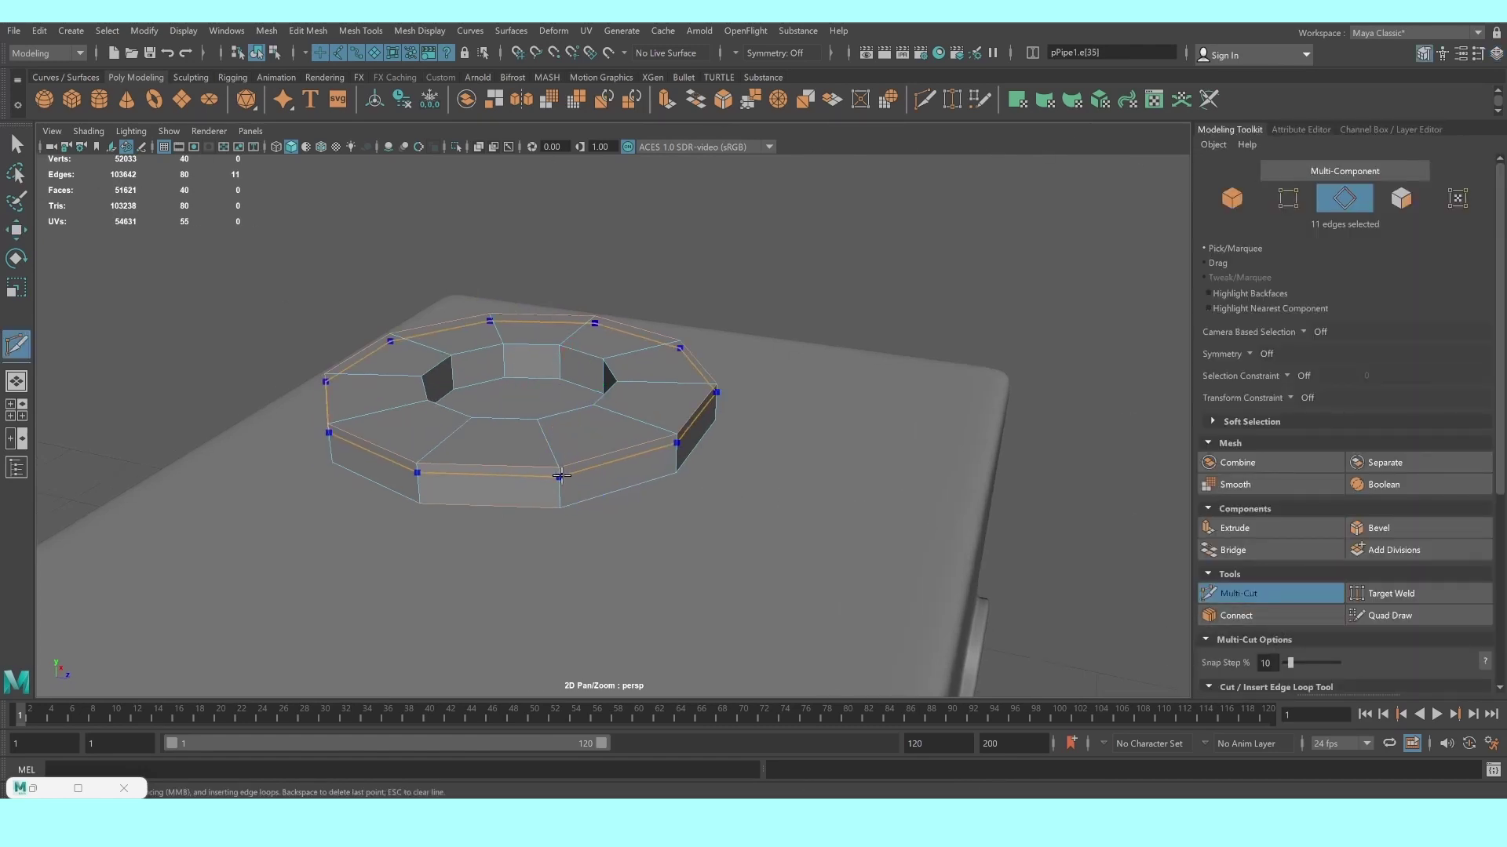
left_click(561, 503, "ctrl")
left_click(561, 503, "ctrl")
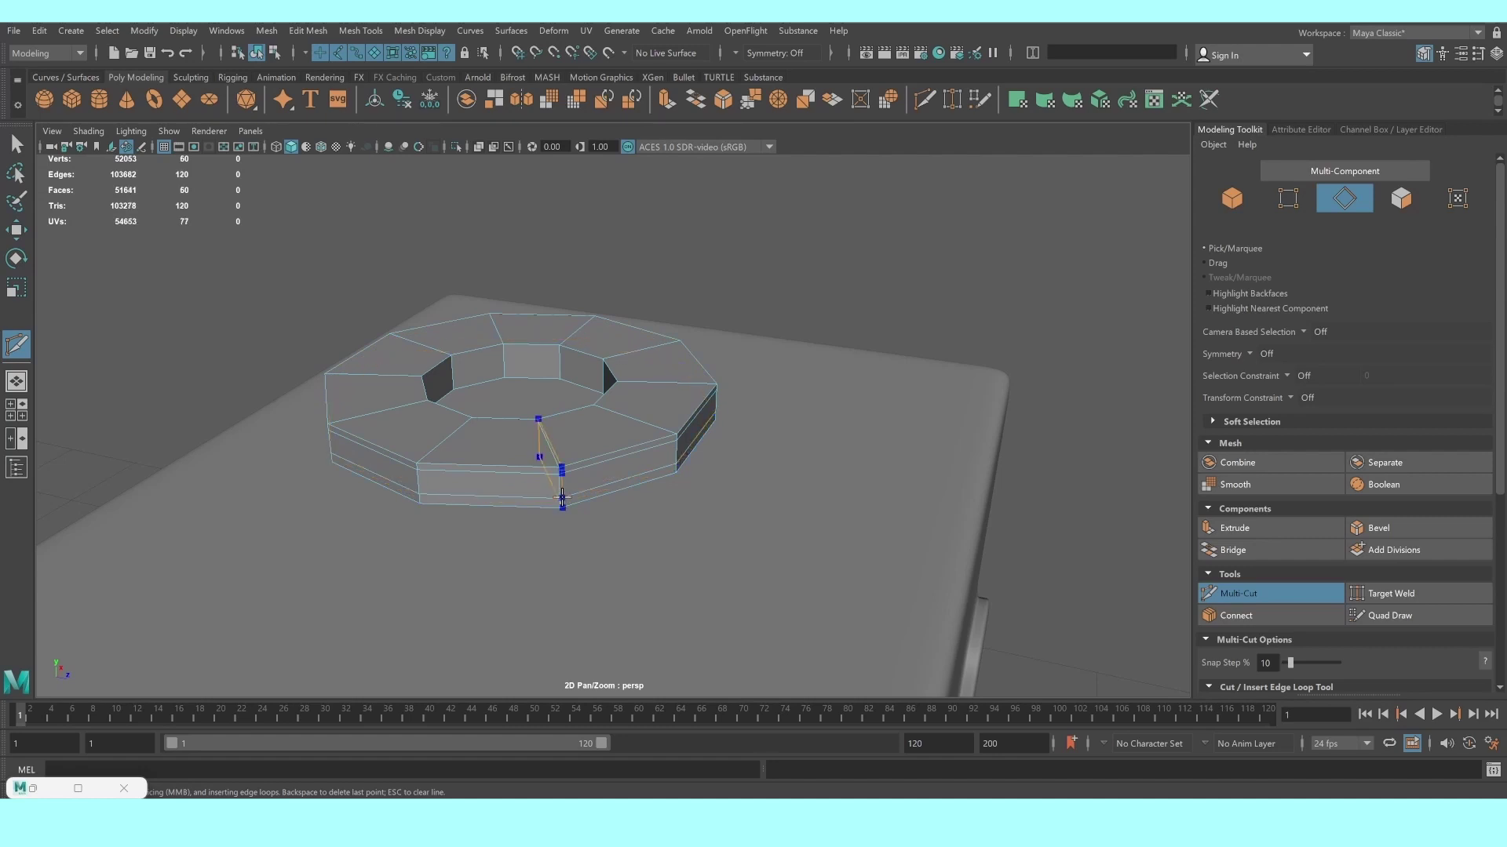
left_click(544, 421, "ctrl")
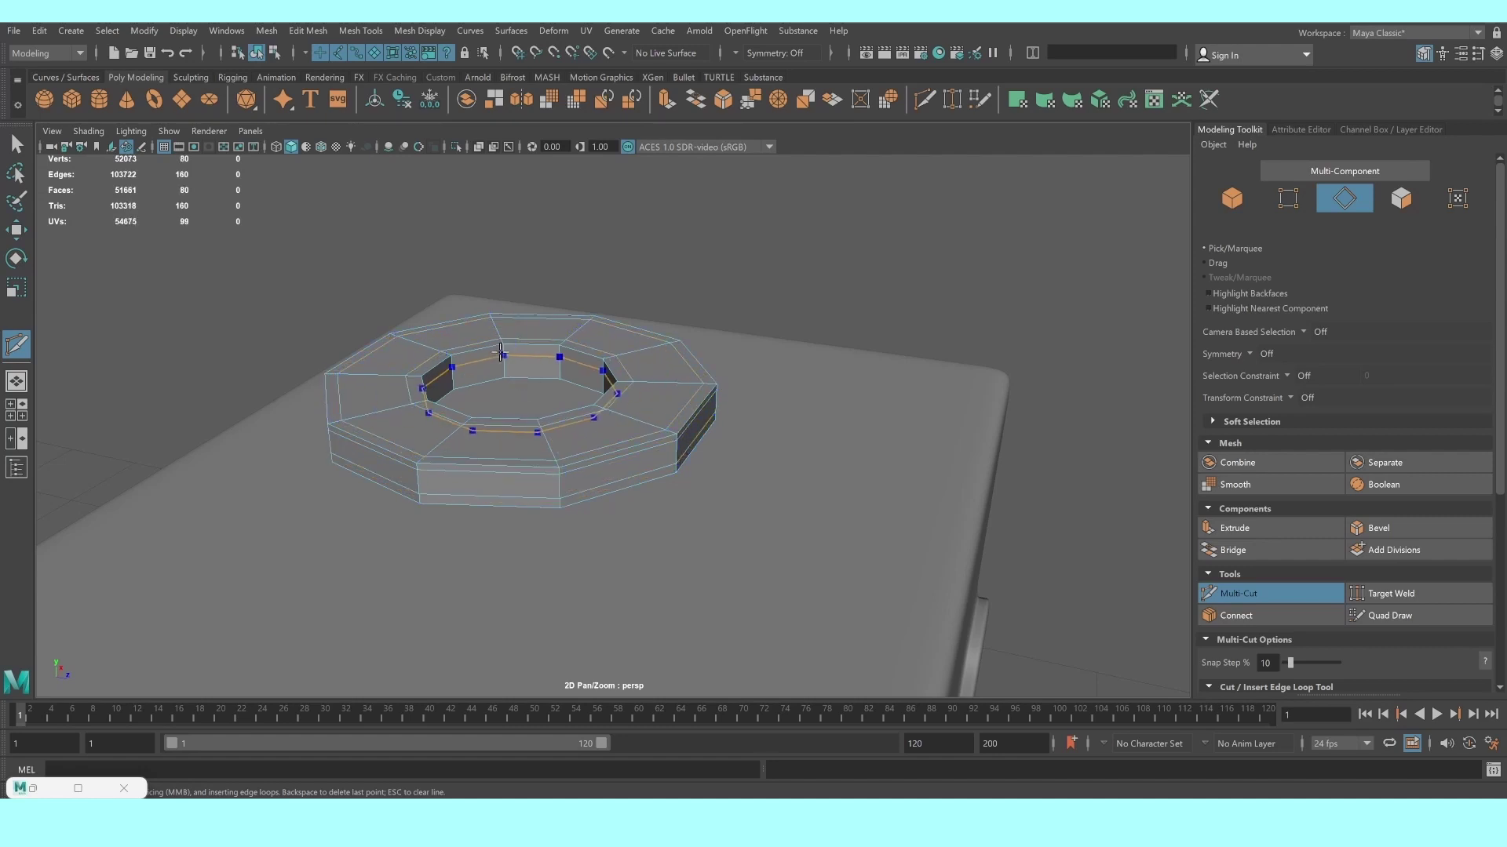
left_click(506, 351, "ctrl")
left_click(502, 371, "ctrl")
Add two edge loops on the ring's underside and preview it smoothed with 3
mouse_move(502, 372)
left_mouse_down("alt")
mouse_move(454, 413)
mouse_move(475, 432)
left_mouse_up("alt")
scroll(505, 521, "up", 2)
scroll(539, 411, "up", 5)
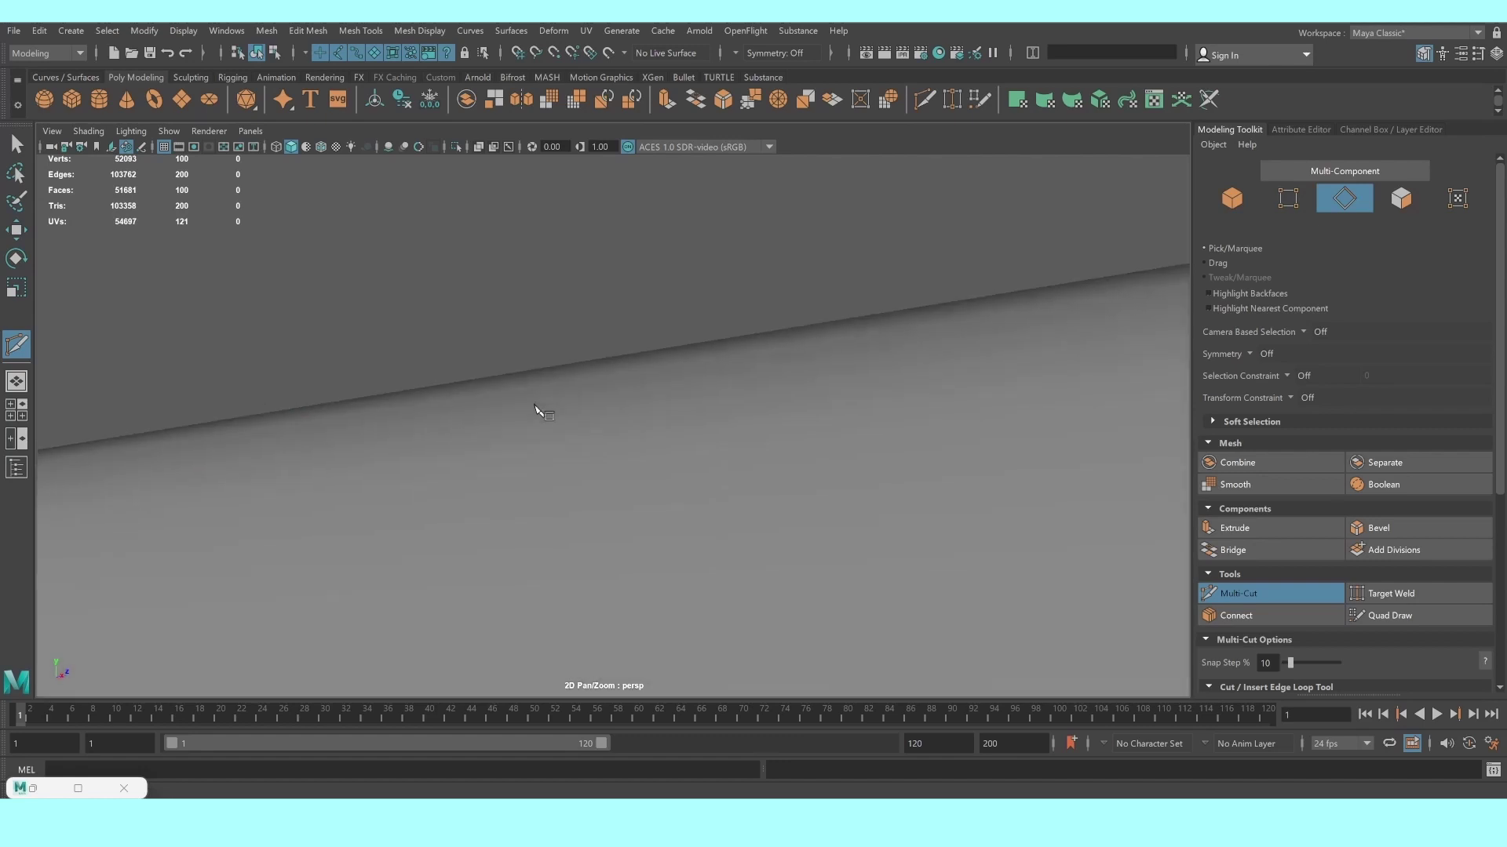
scroll(528, 420, "down", 5)
left_click(510, 554, "ctrl")
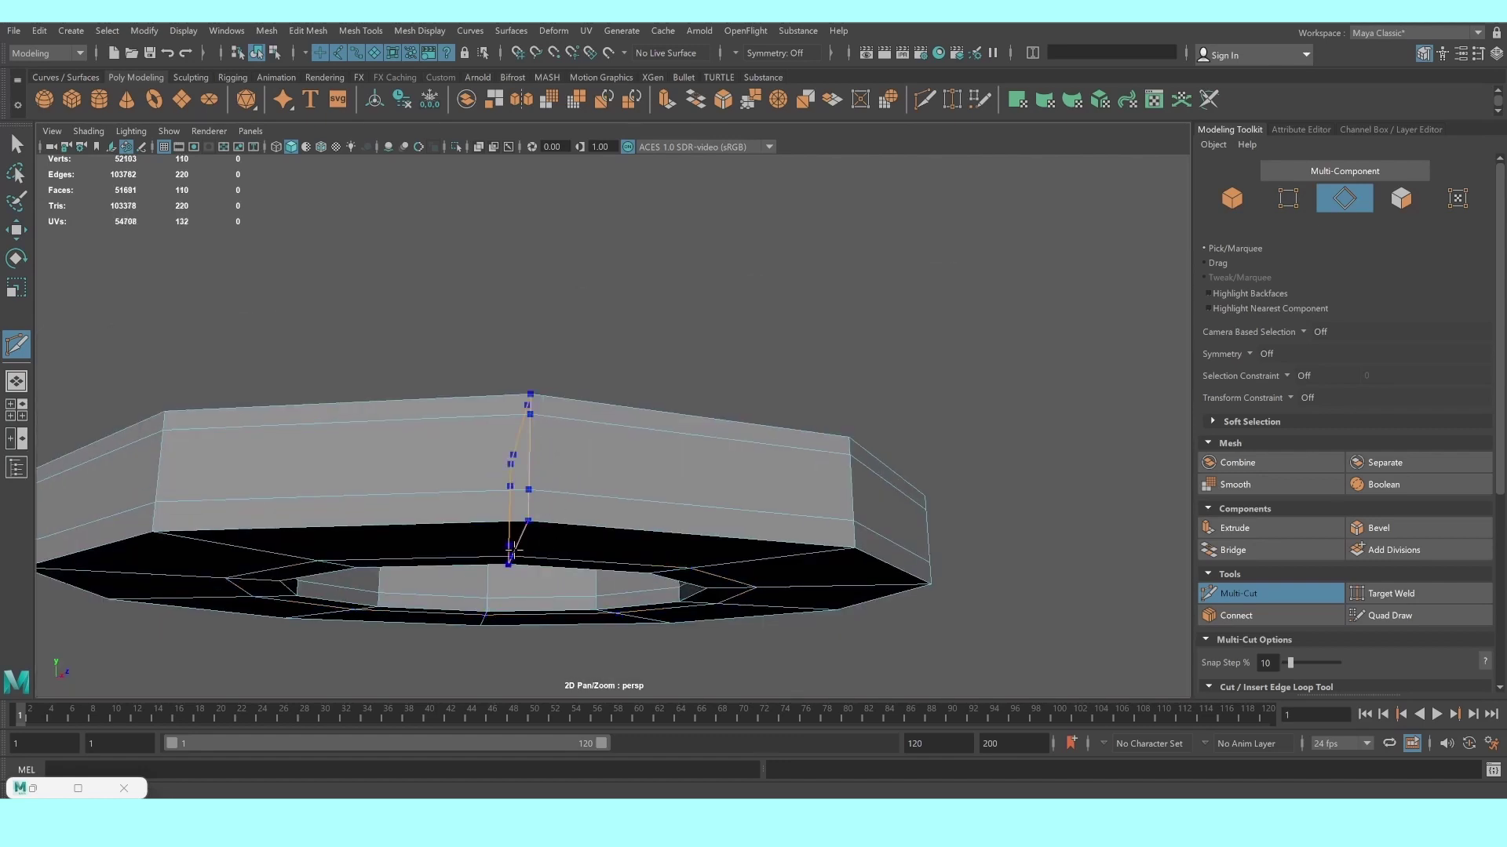
left_click(511, 557)
key("3")
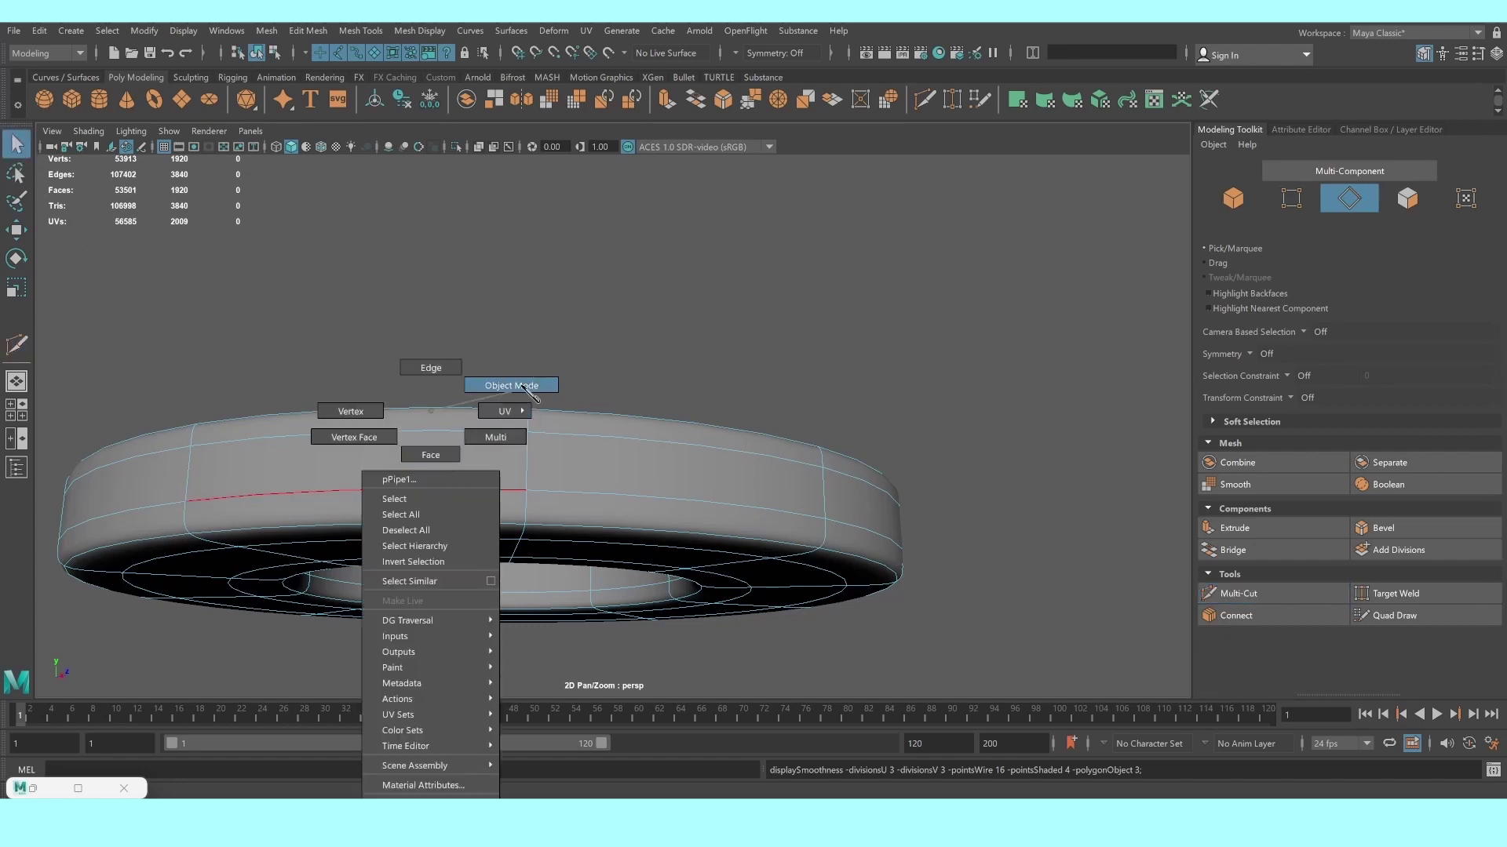
Return to Object Mode, select the whole ring, and maximize the side view
right_click_drag(431, 412, 510, 393)
scroll(557, 420, "up", 5)
scroll(560, 431, "down", 5)
left_click_drag(673, 515, 649, 511, "alt")
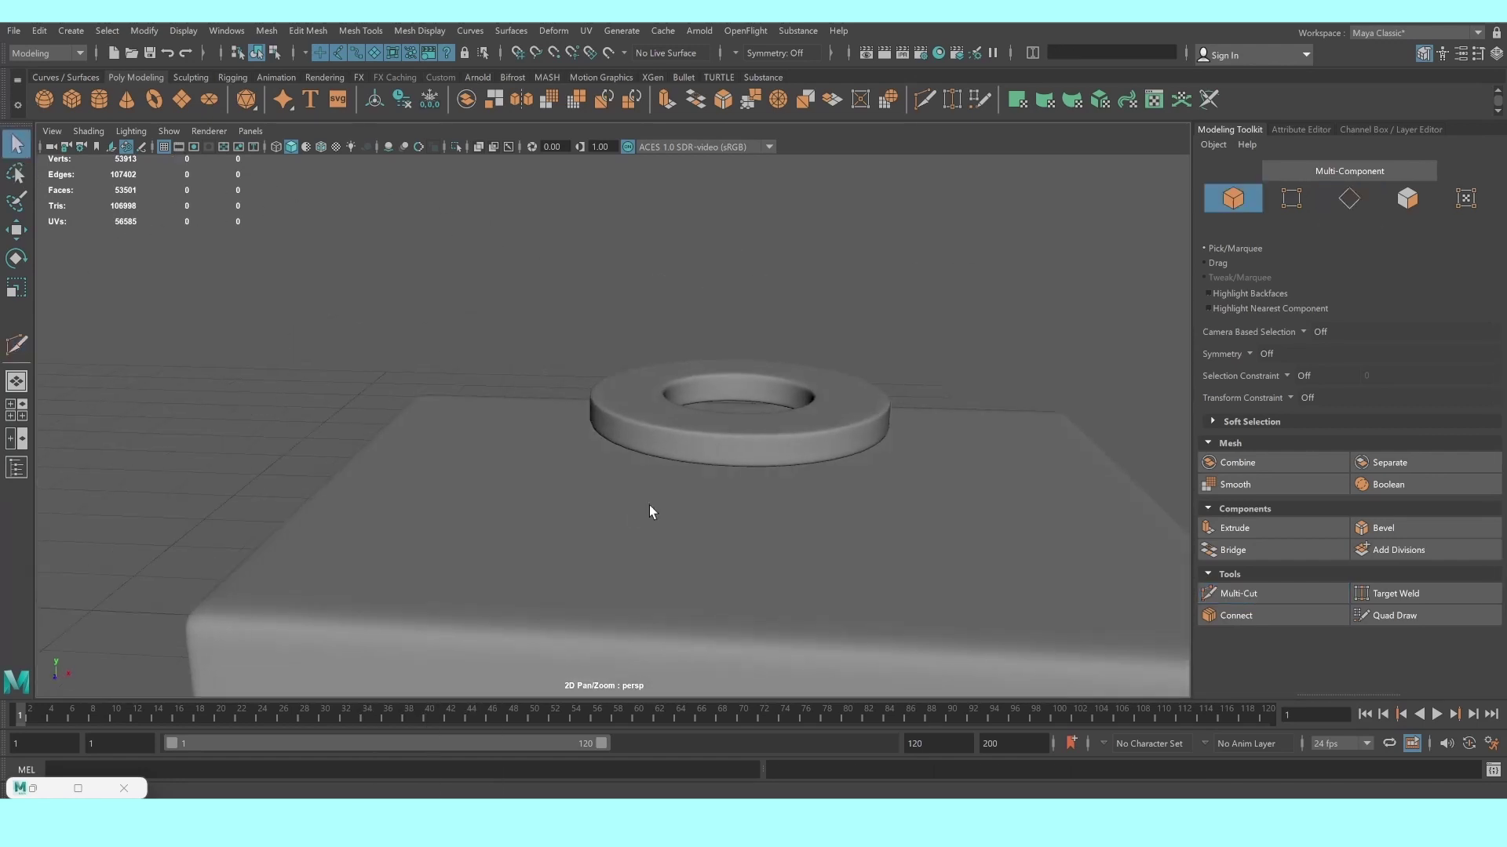
left_click(747, 445)
key("space")
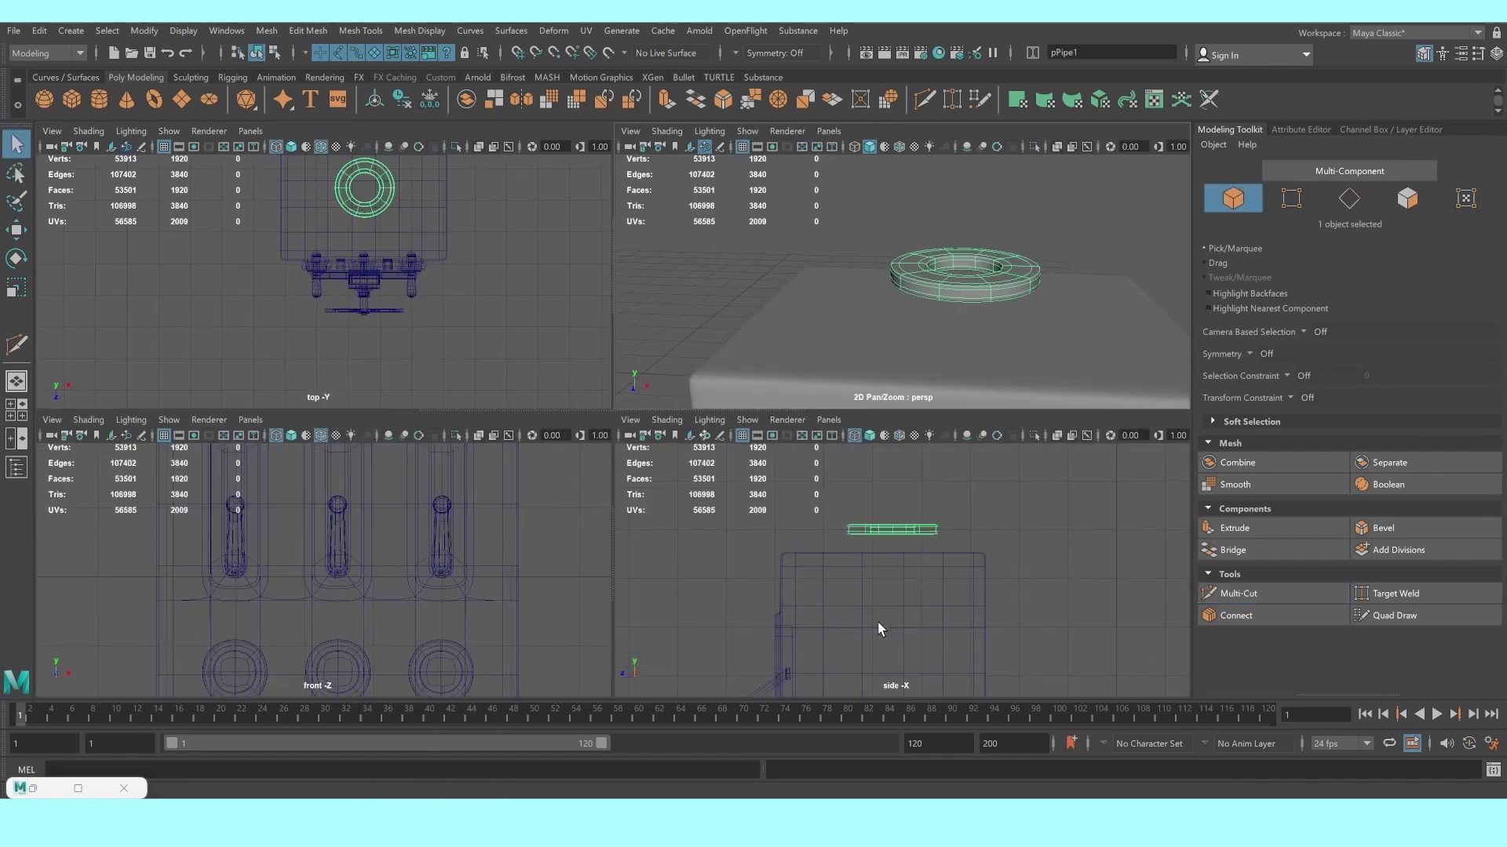
key("space")
scroll(742, 434, "up", 2)
scroll(625, 333, "up", 1)
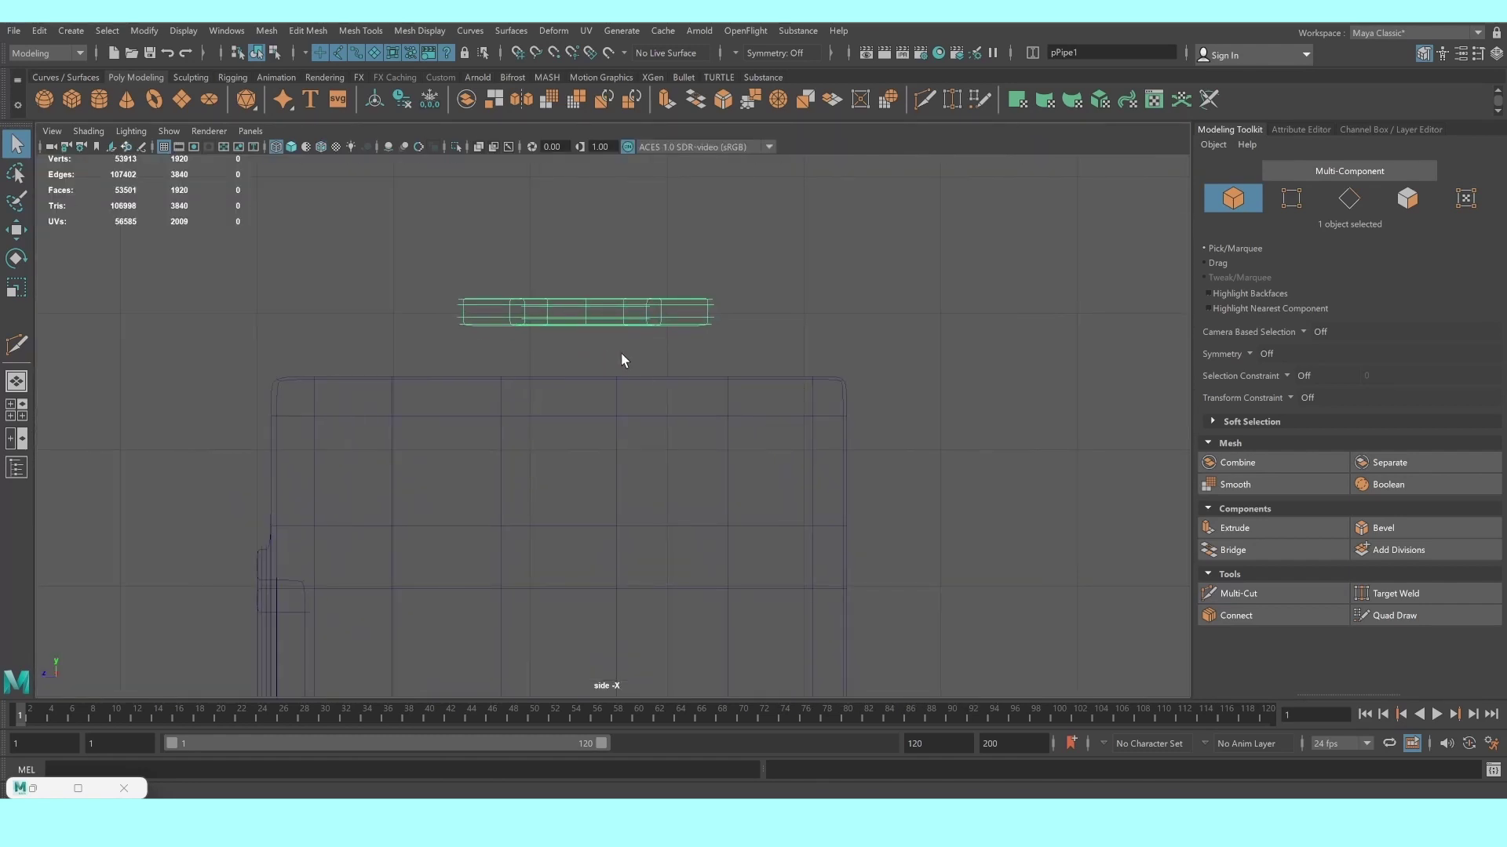
Duplicate the ring and move the copy just below the original
key("w")
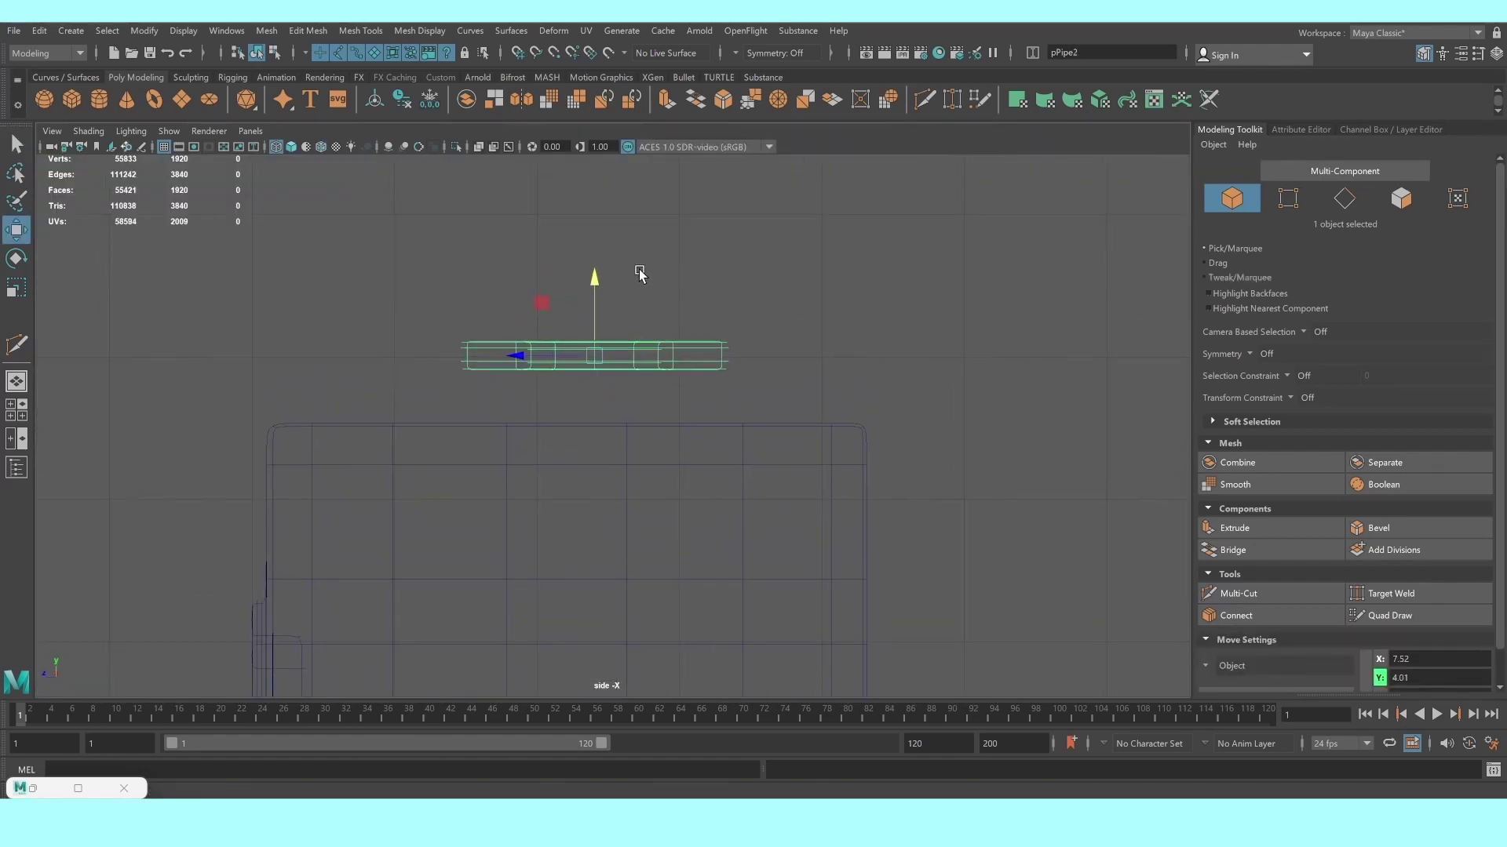
key("ctrl+d")
mouse_move(599, 279)
left_mouse_down()
mouse_move(596, 356)
mouse_move(594, 316)
left_mouse_up()
key("r")
key("w")
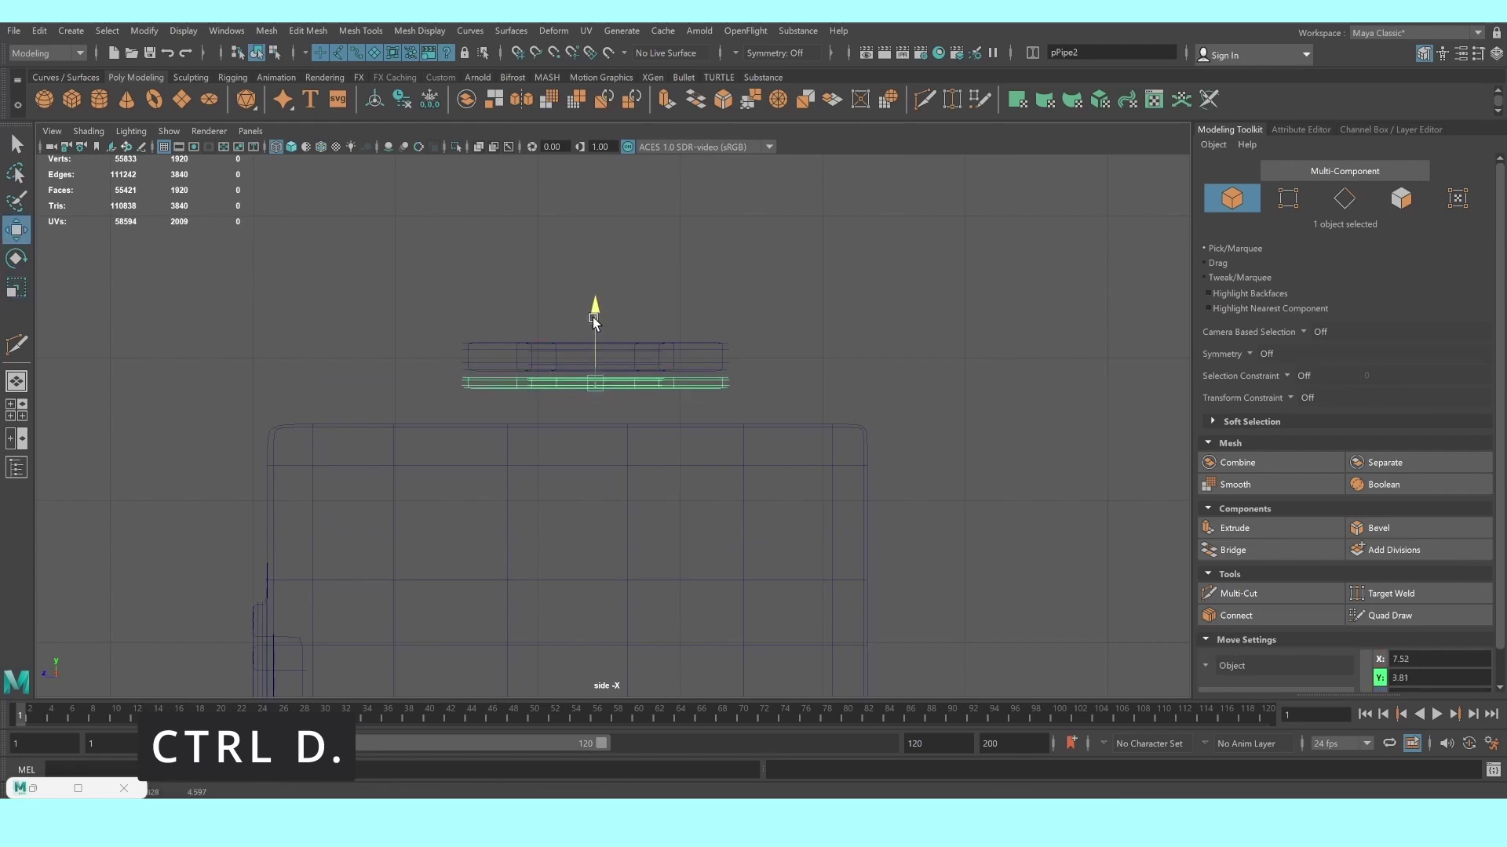
mouse_move(593, 315)
middle_mouse_down("alt")
mouse_move(568, 424)
mouse_move(591, 414)
middle_mouse_up("alt")
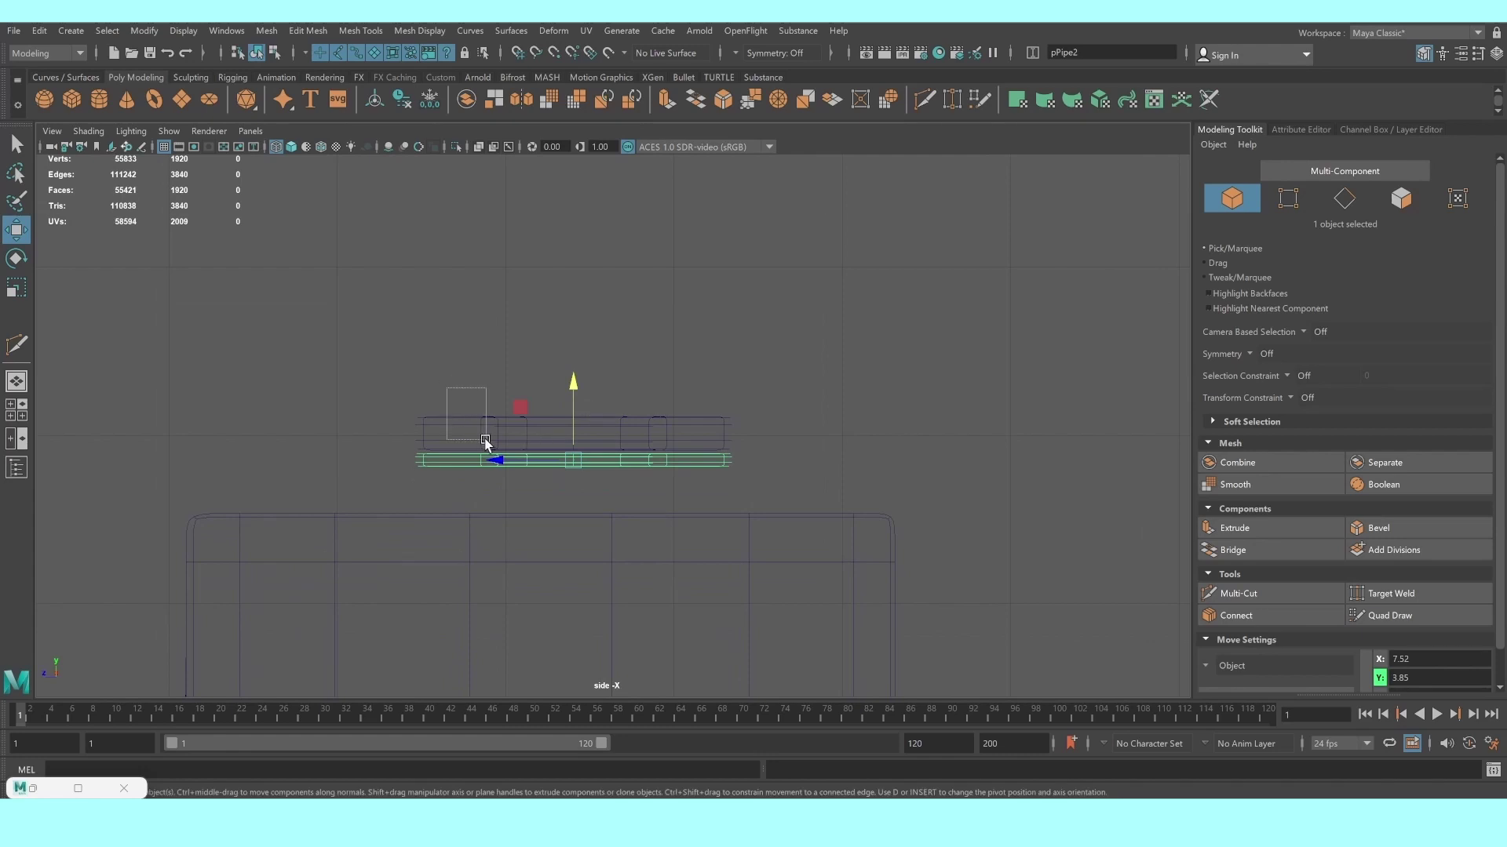
Make two more ring copies stacked upward above the first
middle_click_drag(485, 441, 611, 365, "shift")
left_click_drag(573, 362, 577, 320)
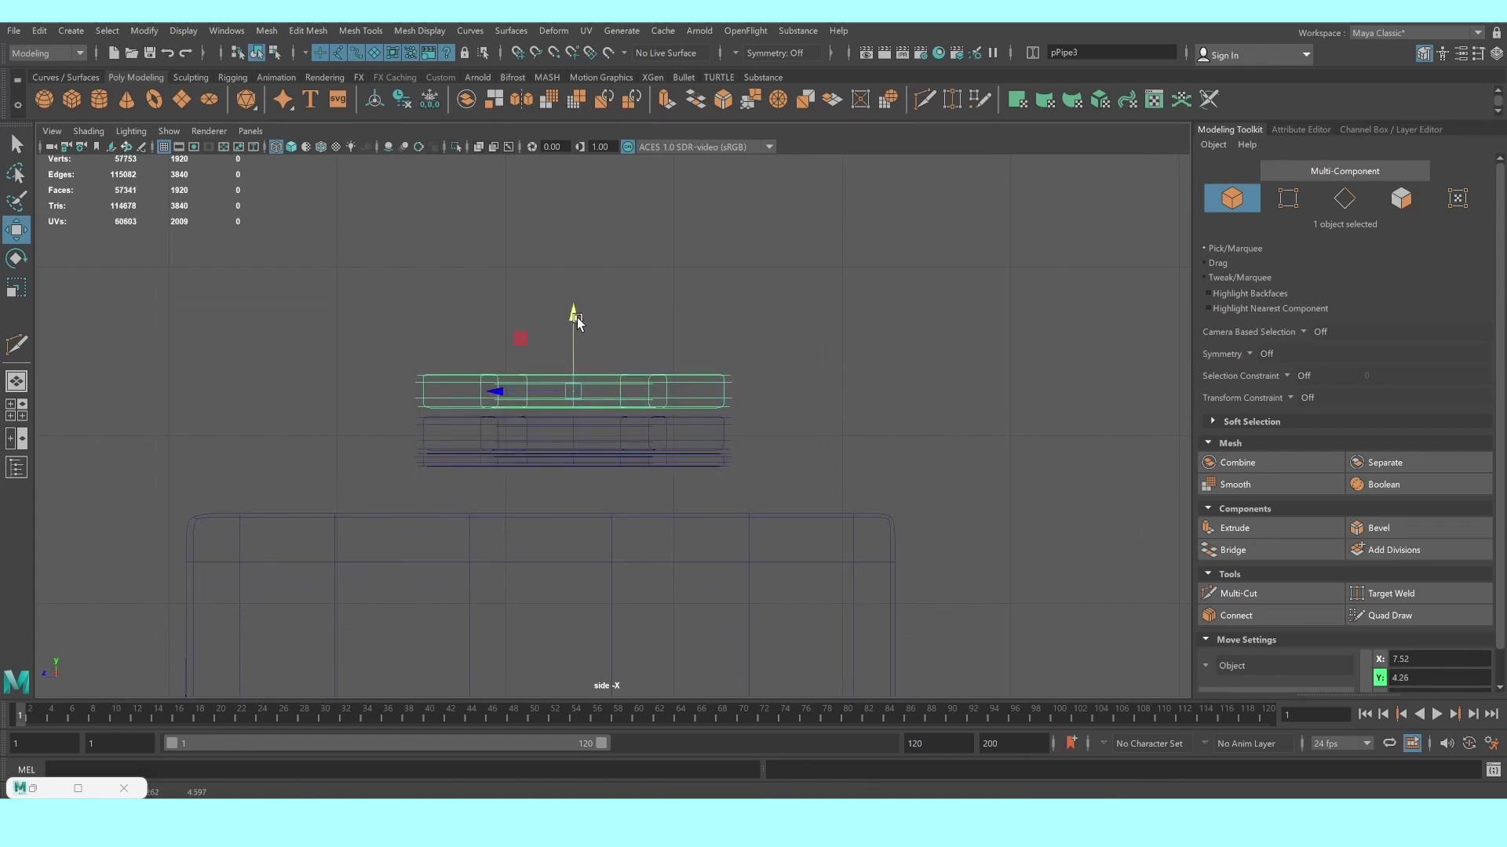
left_click_drag(577, 320, 577, 272, "shift")
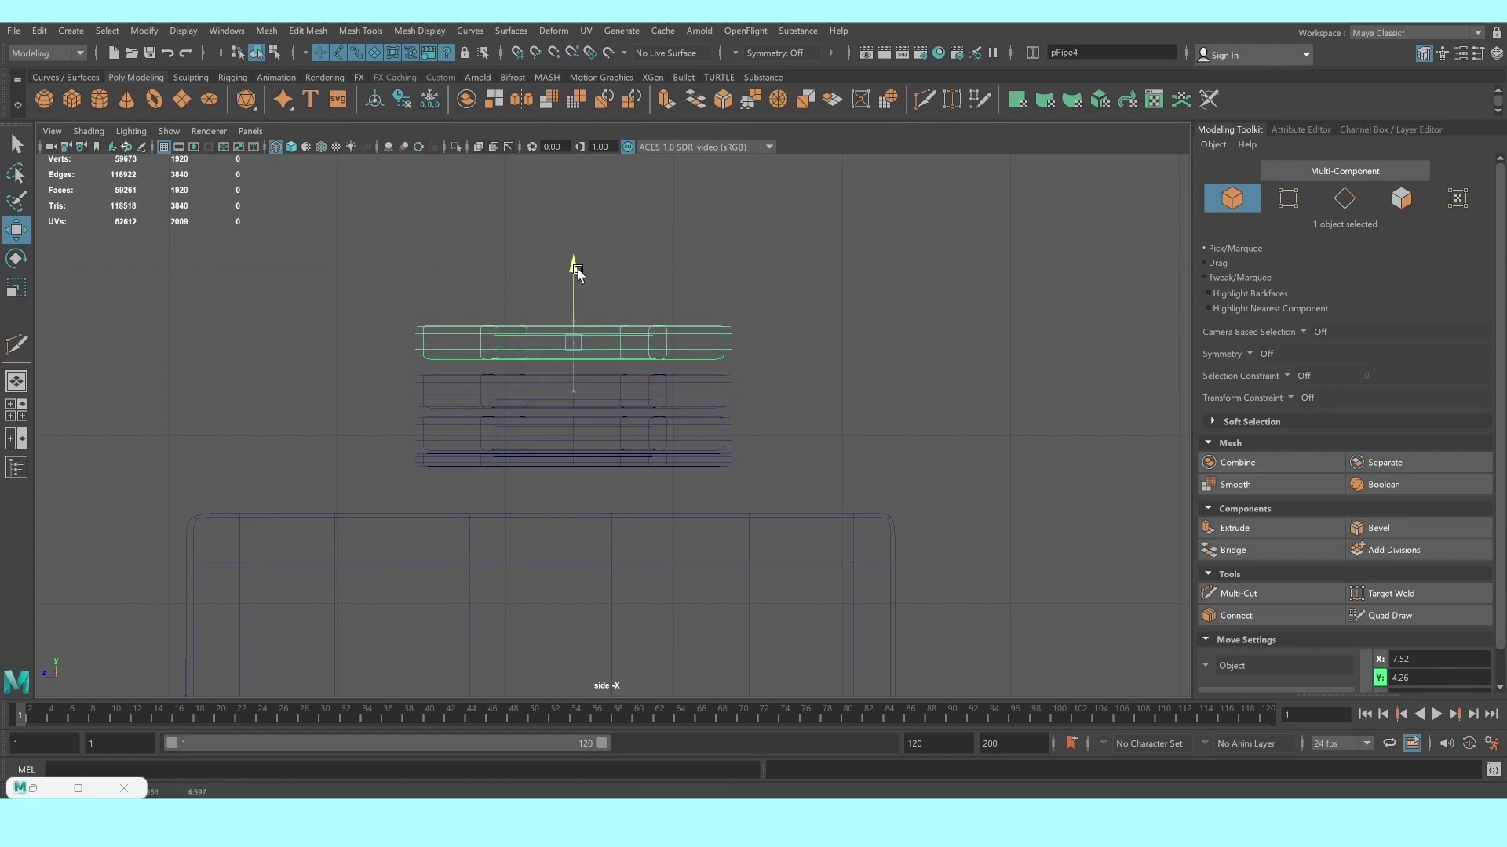
left_click_drag(577, 272, 575, 235, "shift")
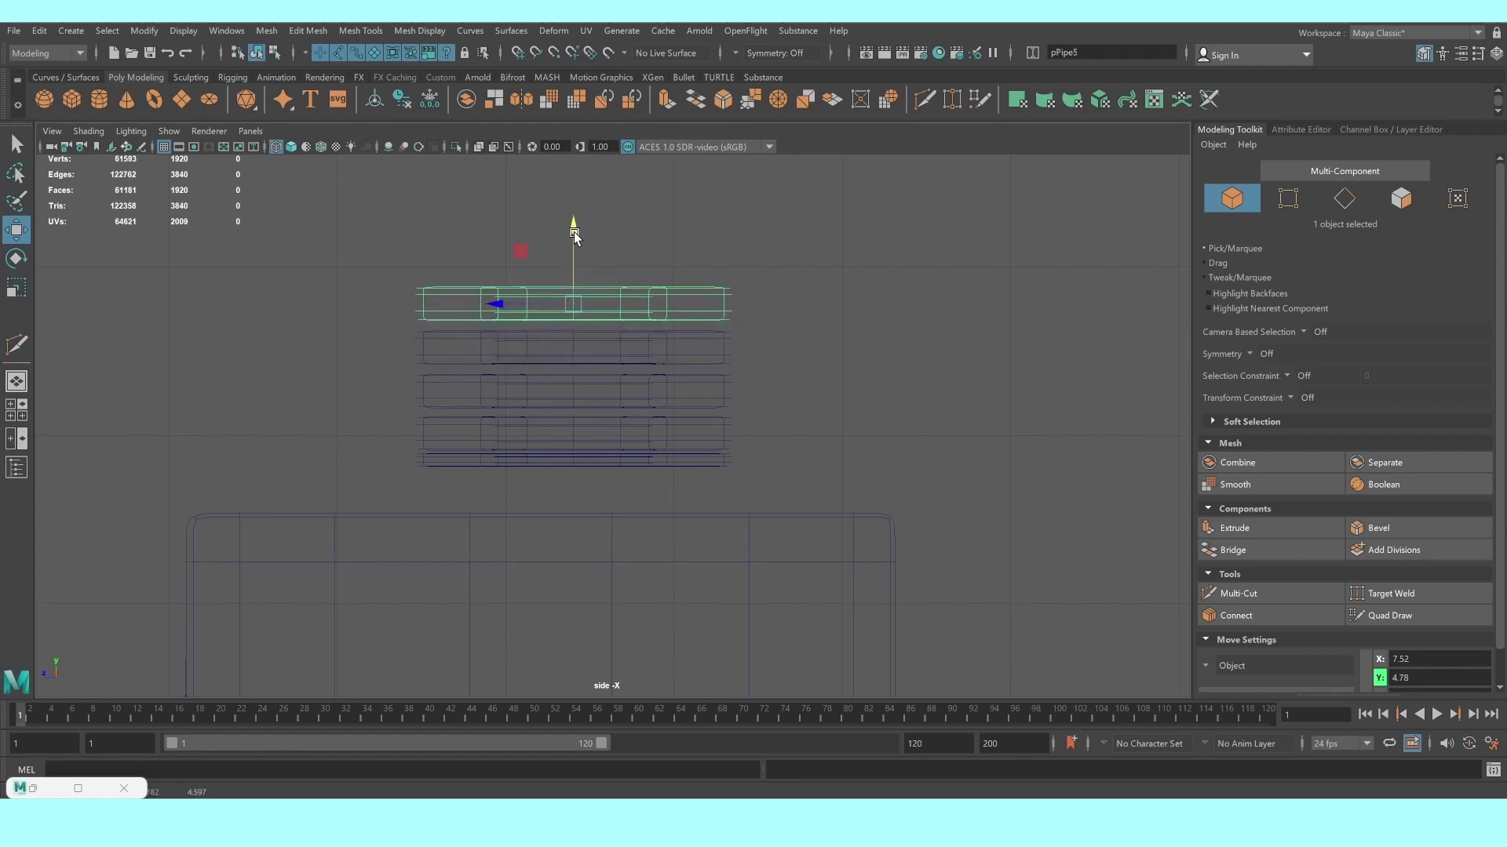
Scale the top ring wider and flatter into a flange and lower it slightly
key("r")
mouse_move(573, 234)
left_mouse_down()
mouse_move(577, 273)
mouse_move(623, 287)
left_mouse_up()
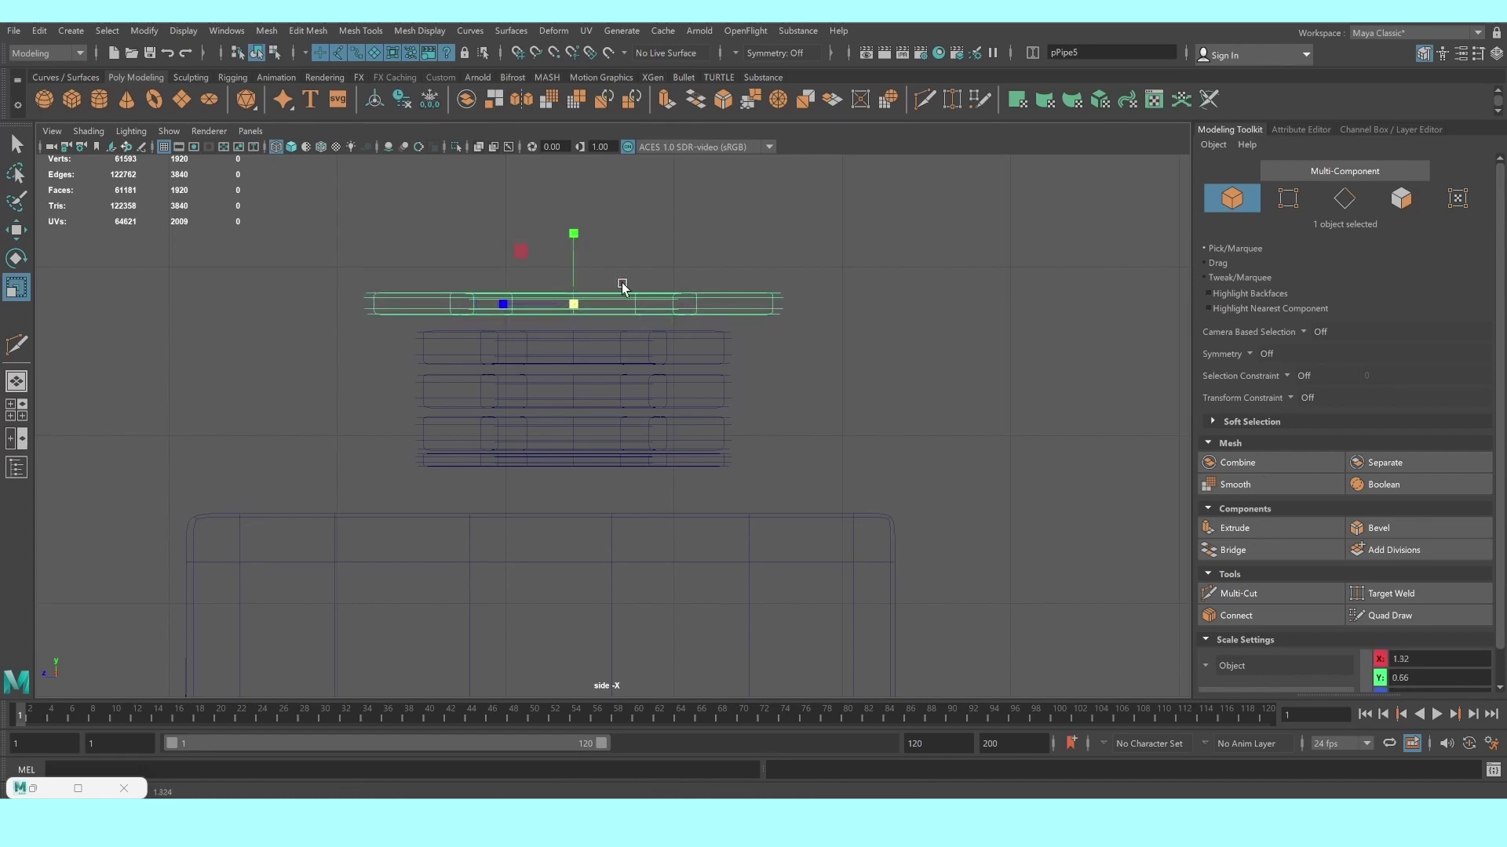
key("w")
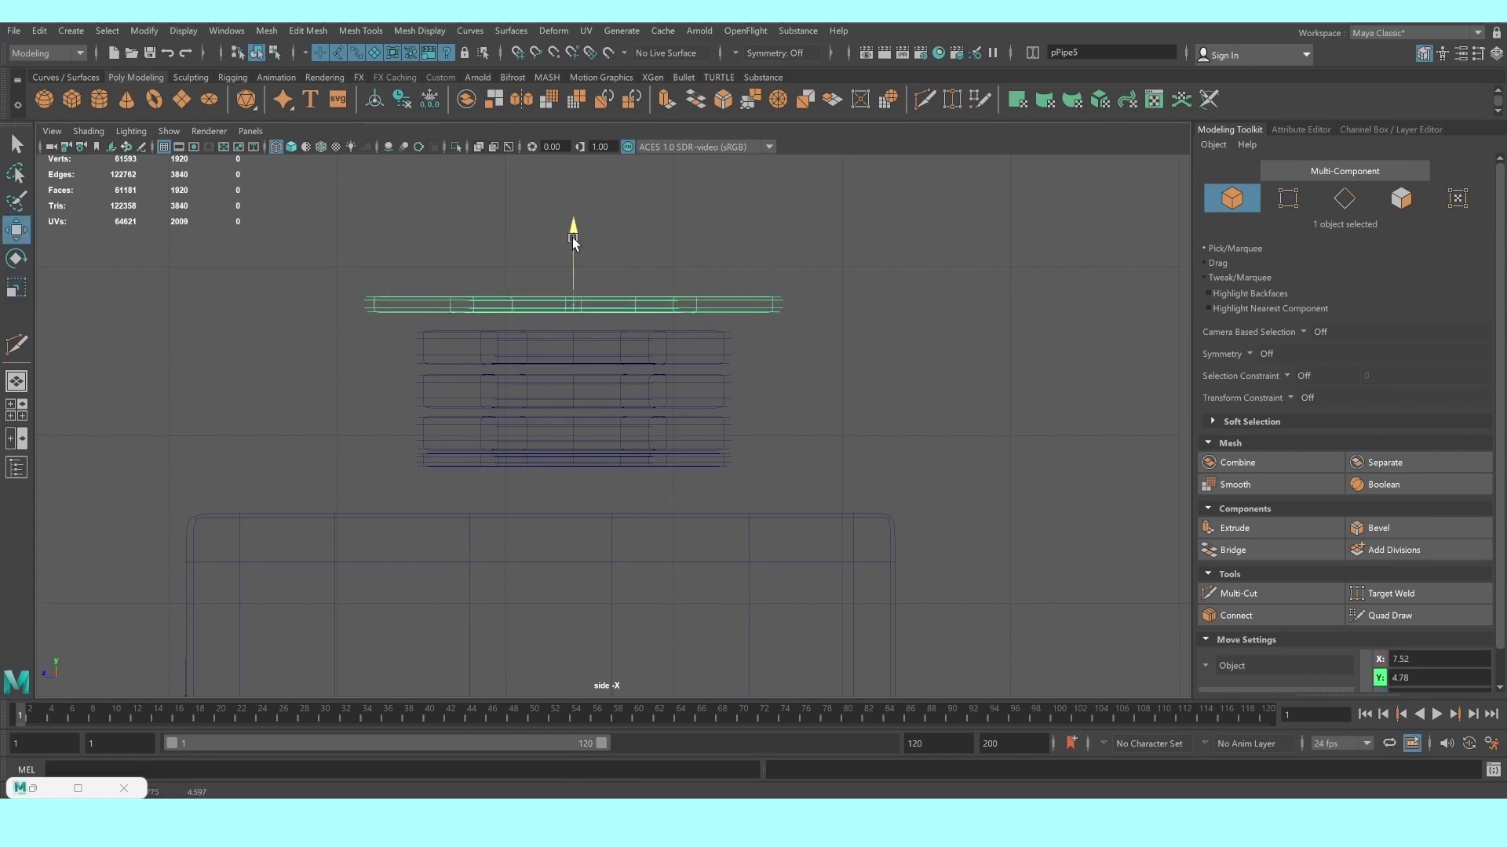
left_click_drag(573, 235, 577, 249)
key("space")
key("space")
Orbit the perspective to a low front angle, then frame the stacked rings in the front view
left_click(871, 313)
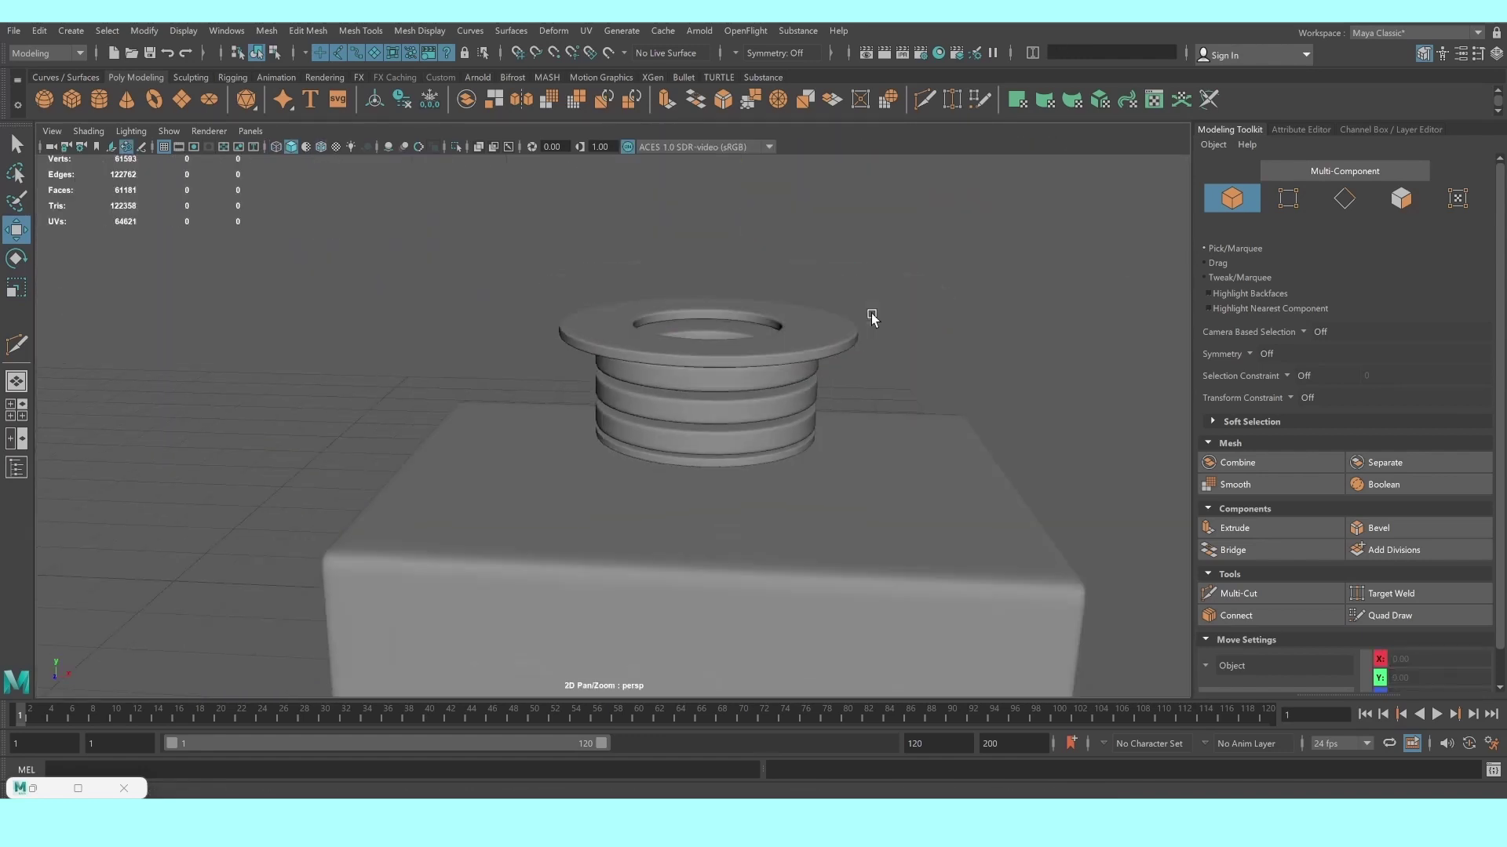
mouse_move(836, 352)
left_mouse_down("alt")
mouse_move(770, 457)
mouse_move(746, 427)
mouse_move(731, 443)
left_mouse_up("alt")
scroll(731, 444, "up", 2)
scroll(718, 416, "up", 2)
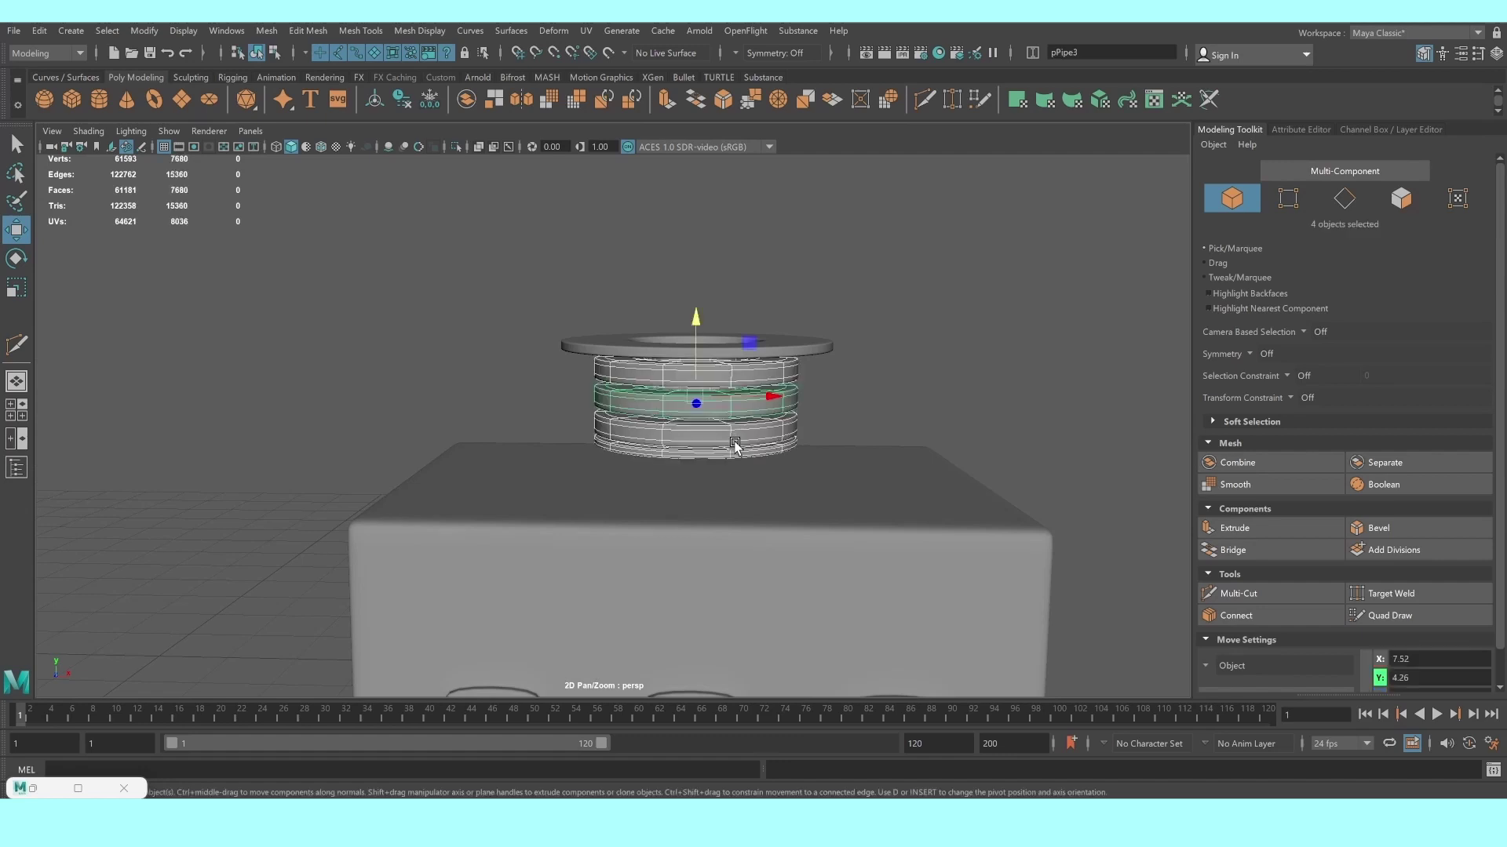
key("space")
key("space")
scroll(641, 308, "down", 5)
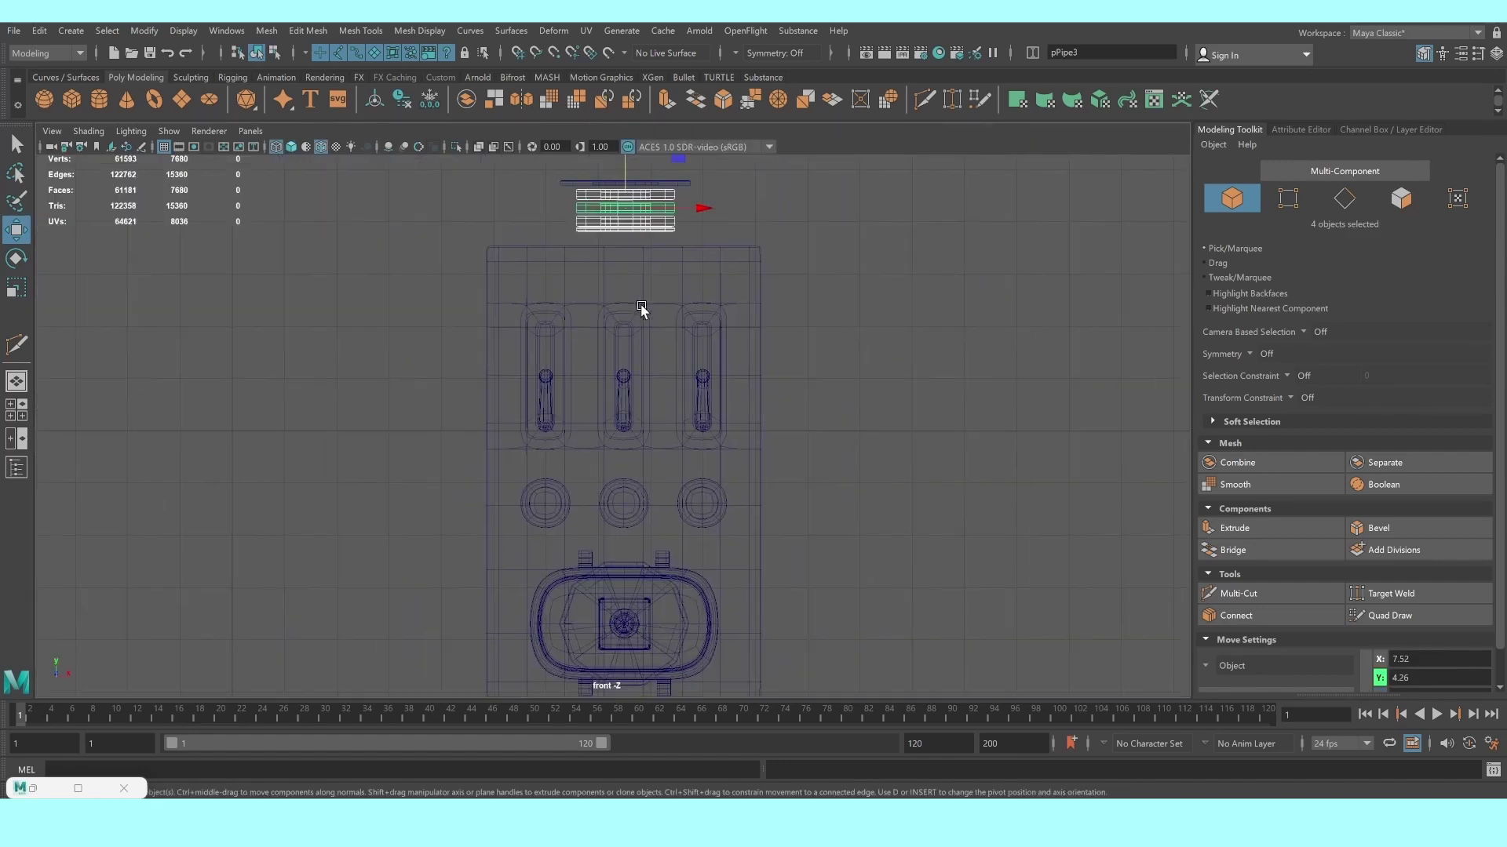
middle_click_drag(642, 309, 639, 461, "alt")
scroll(635, 338, "up", 2)
middle_click_drag(636, 338, 620, 457, "alt")
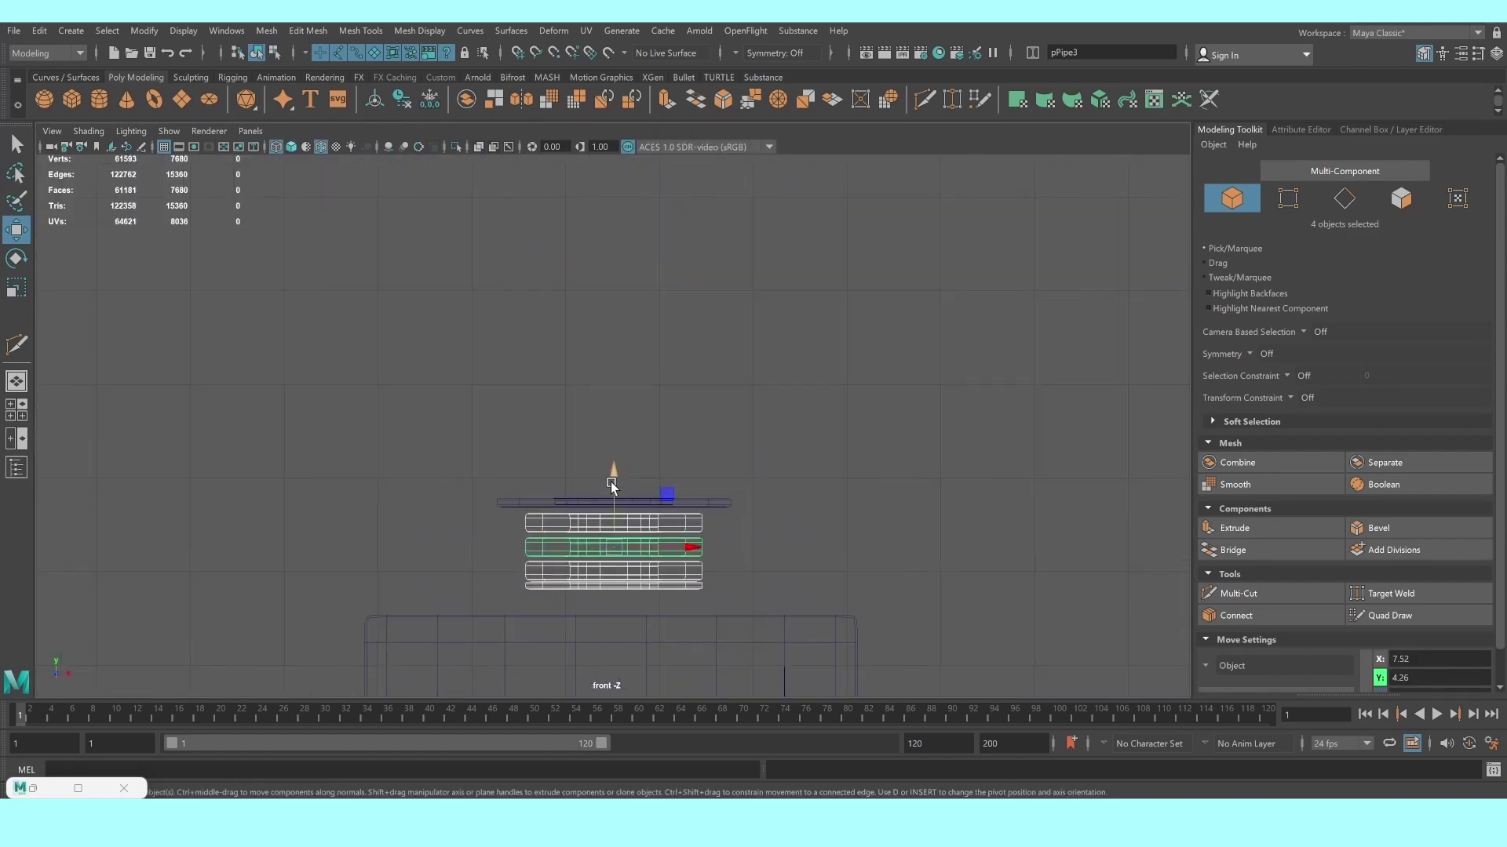
Raise one pipe ring above the flange and scale it narrower for the column
scroll(609, 480, "up", 1)
left_click(692, 552)
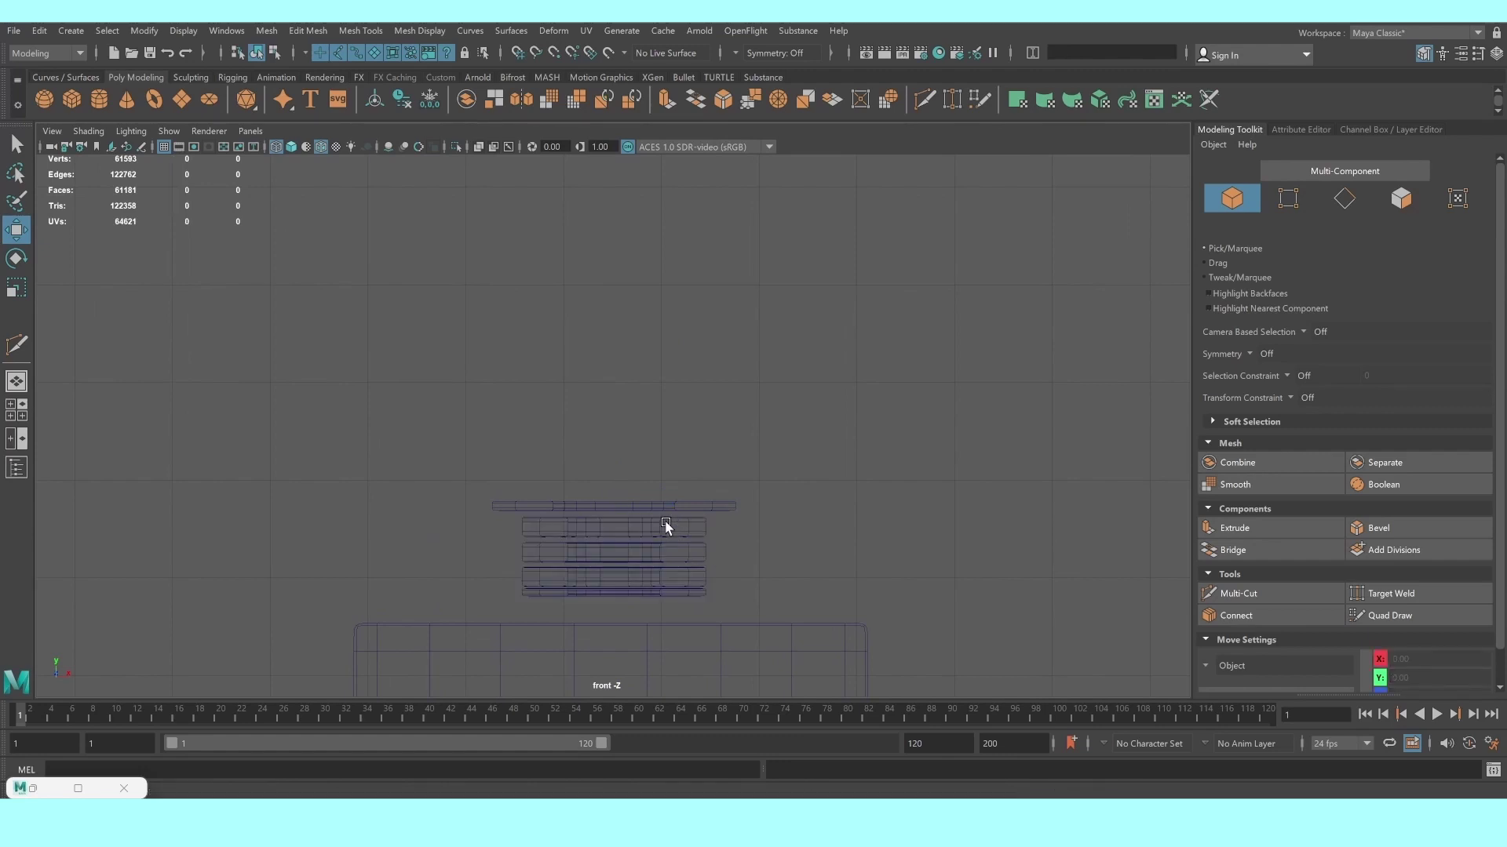
left_click(608, 528)
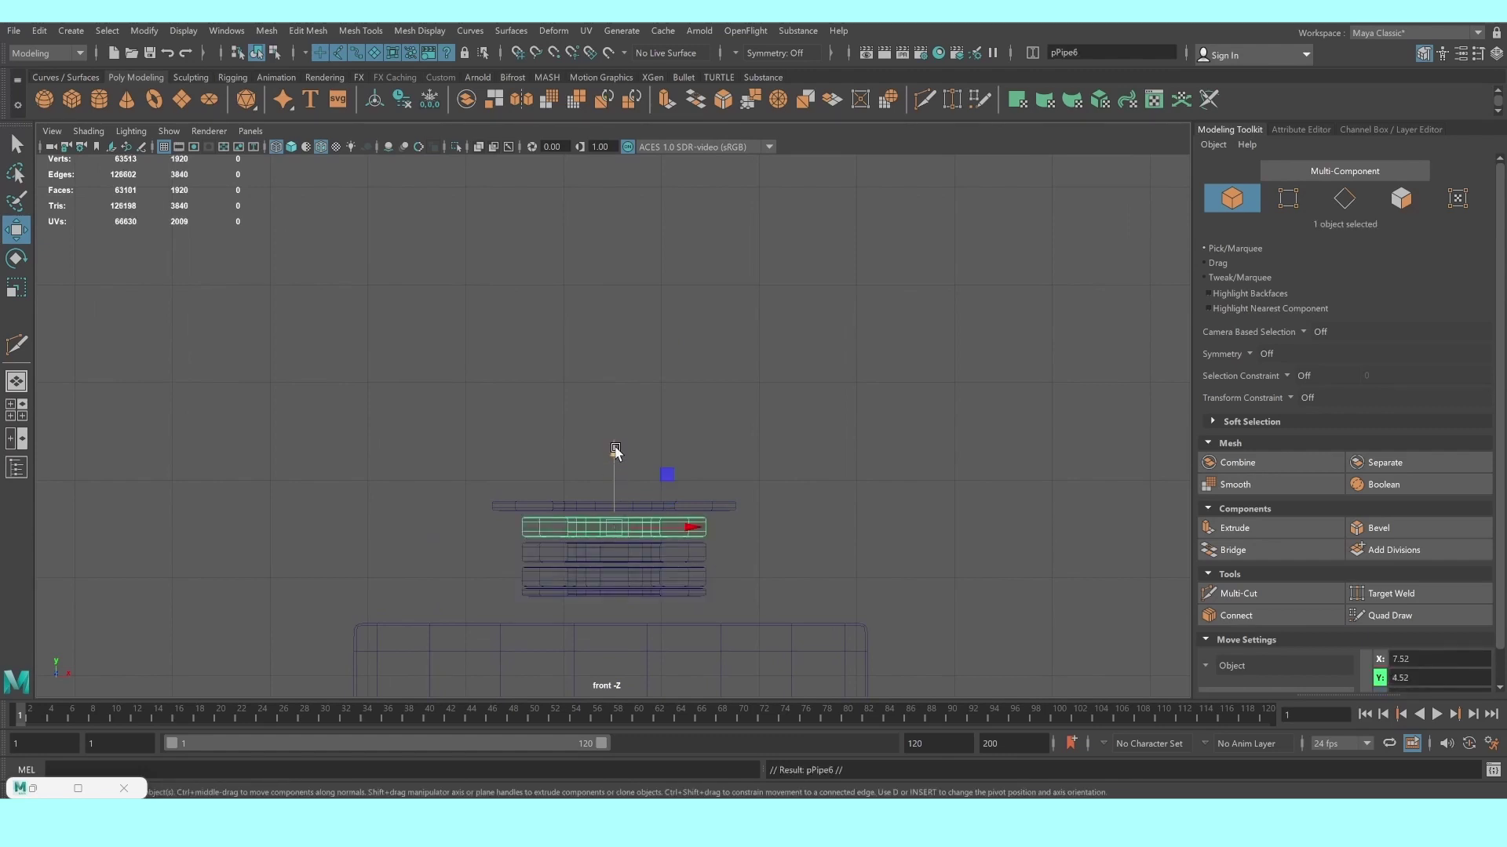
left_click_drag(617, 451, 623, 411)
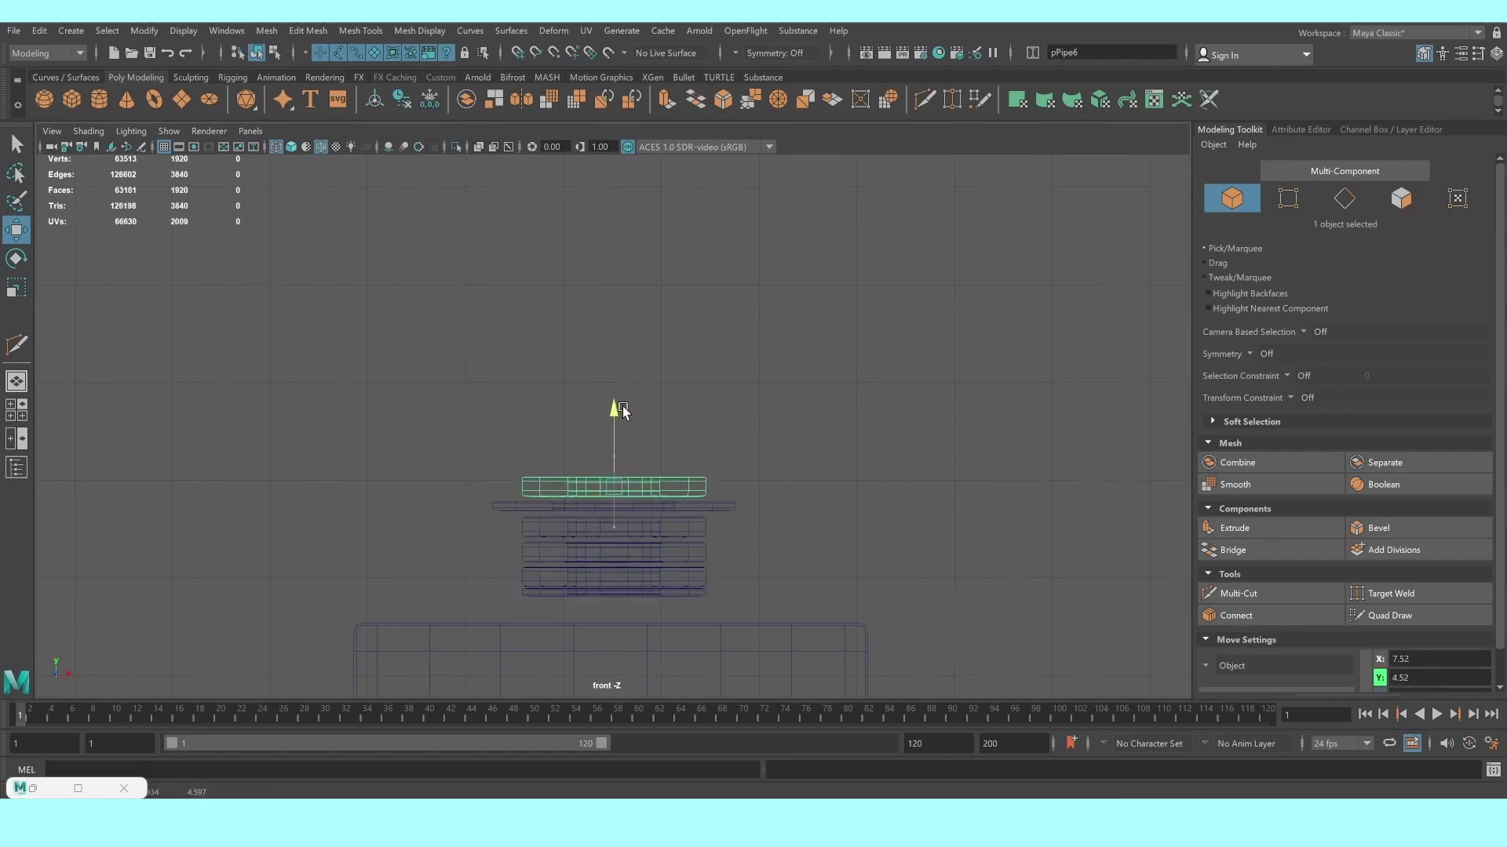
scroll(623, 411, "up", 1)
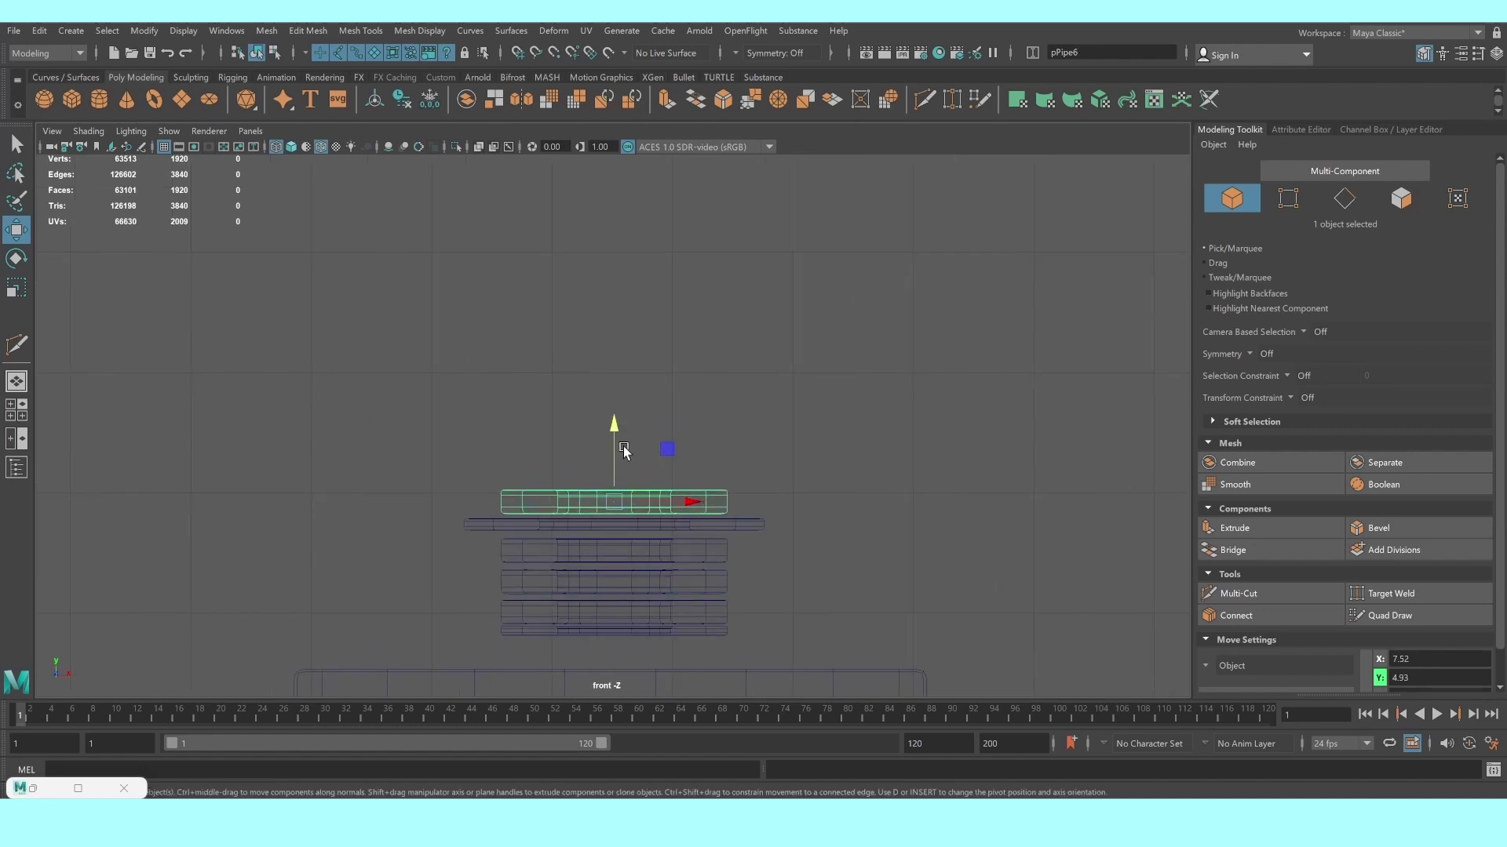
scroll(624, 452, "up", 1)
key("r")
left_click_drag(614, 512, 522, 511)
left_click_drag(609, 439, 609, 441)
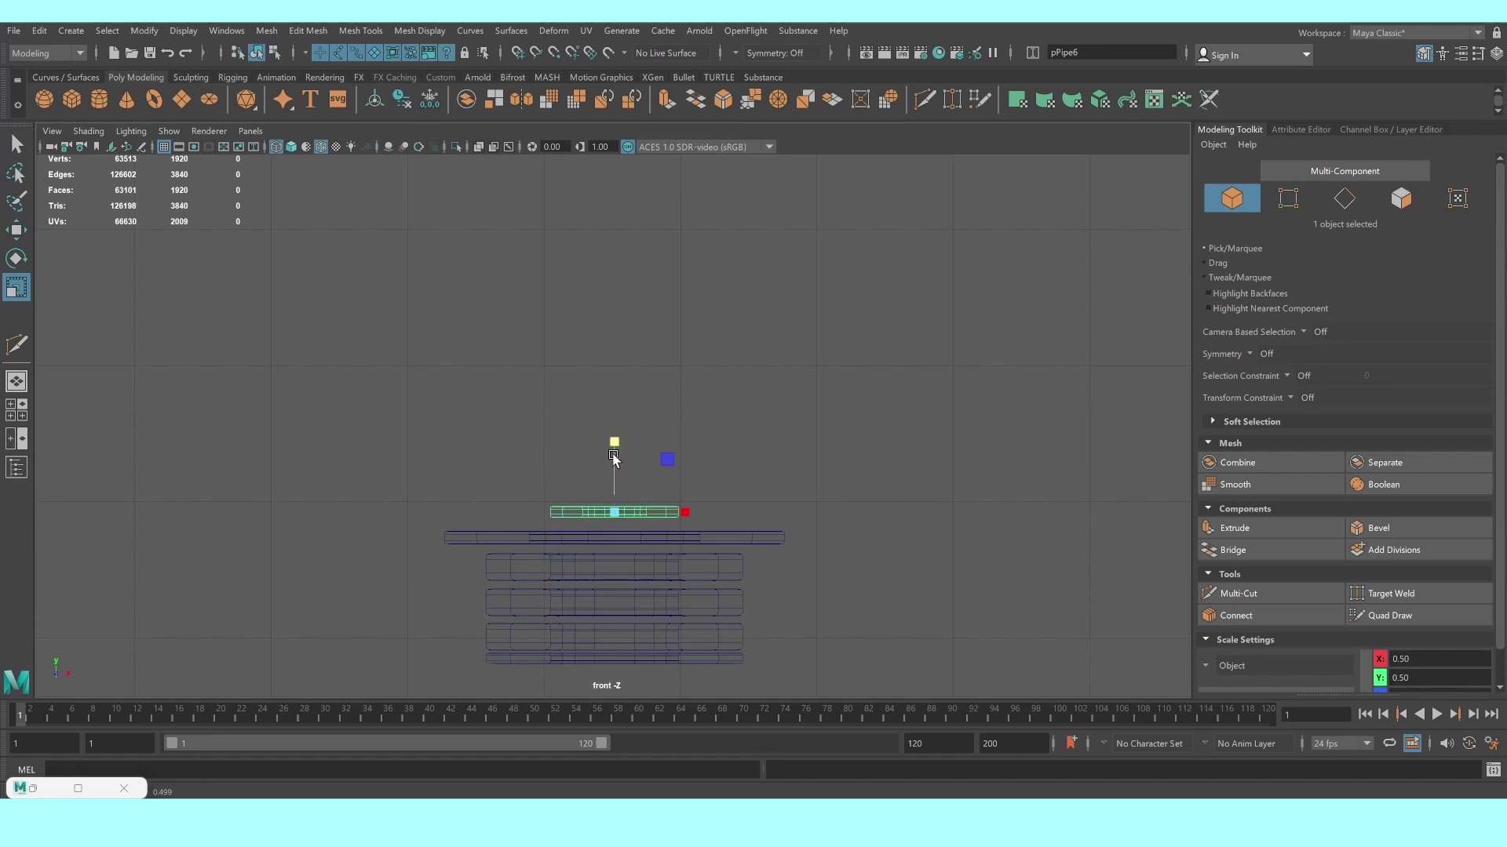
left_click_drag(645, 520, 654, 519)
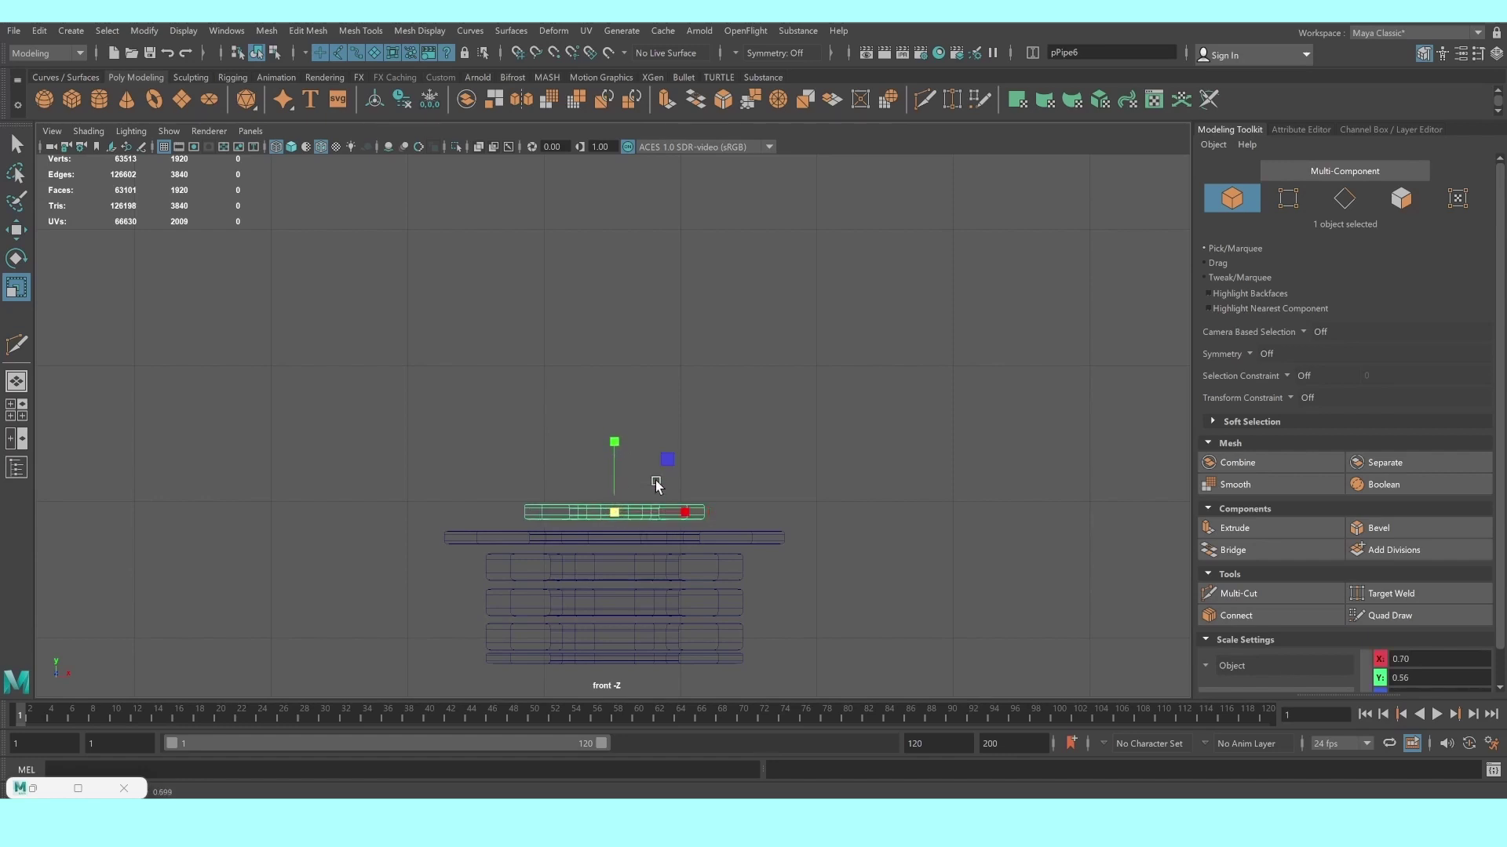
Duplicate the thin ring and raise the copy one step up, undoing a trial shrink
key("ctrl+d")
key("w")
left_click_drag(612, 434, 613, 418)
key("r")
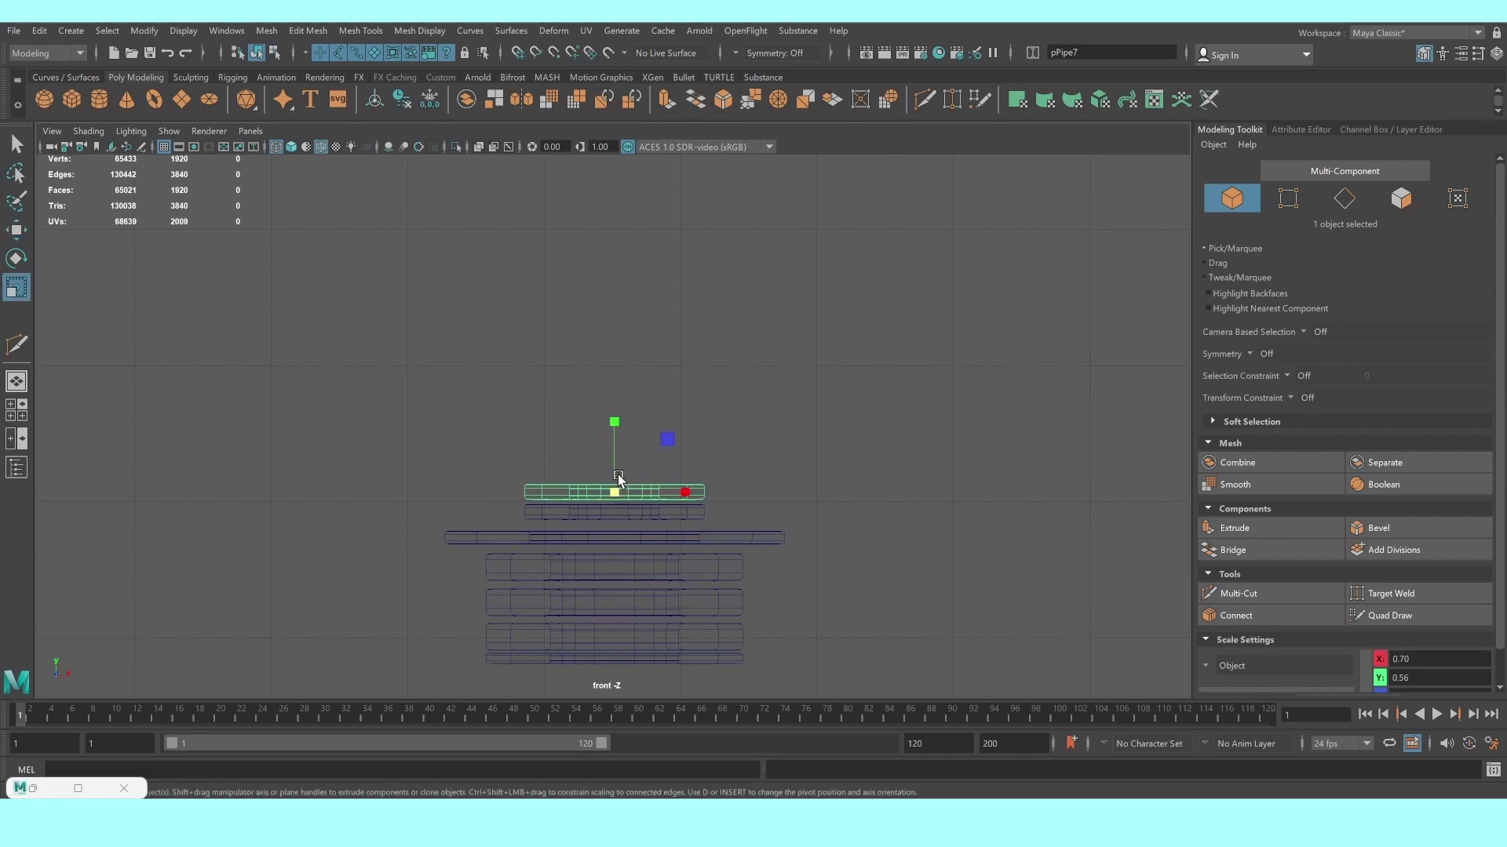
left_click_drag(612, 492, 604, 489)
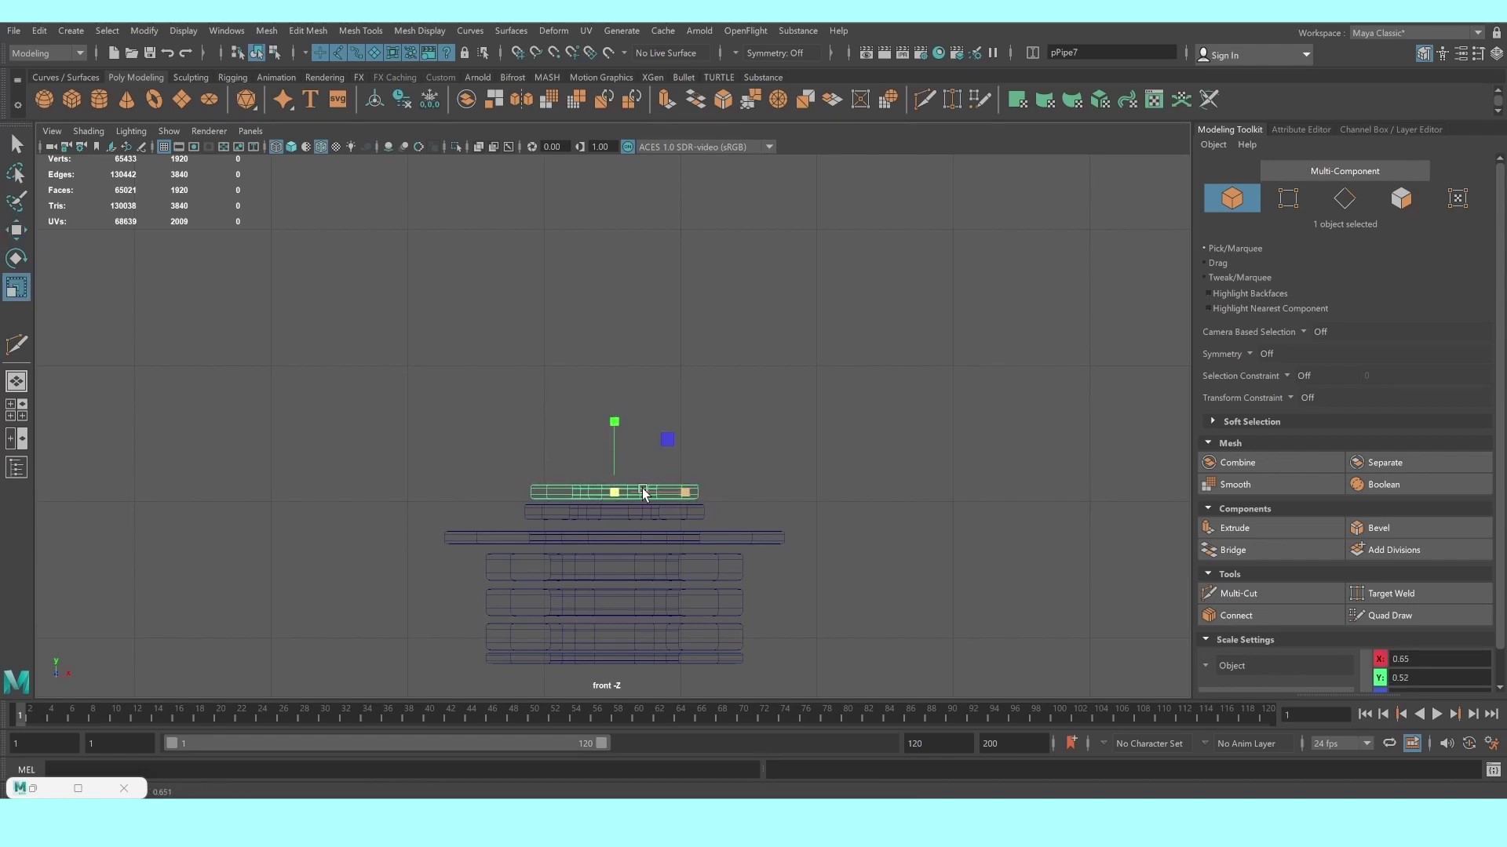
key("ctrl+z")
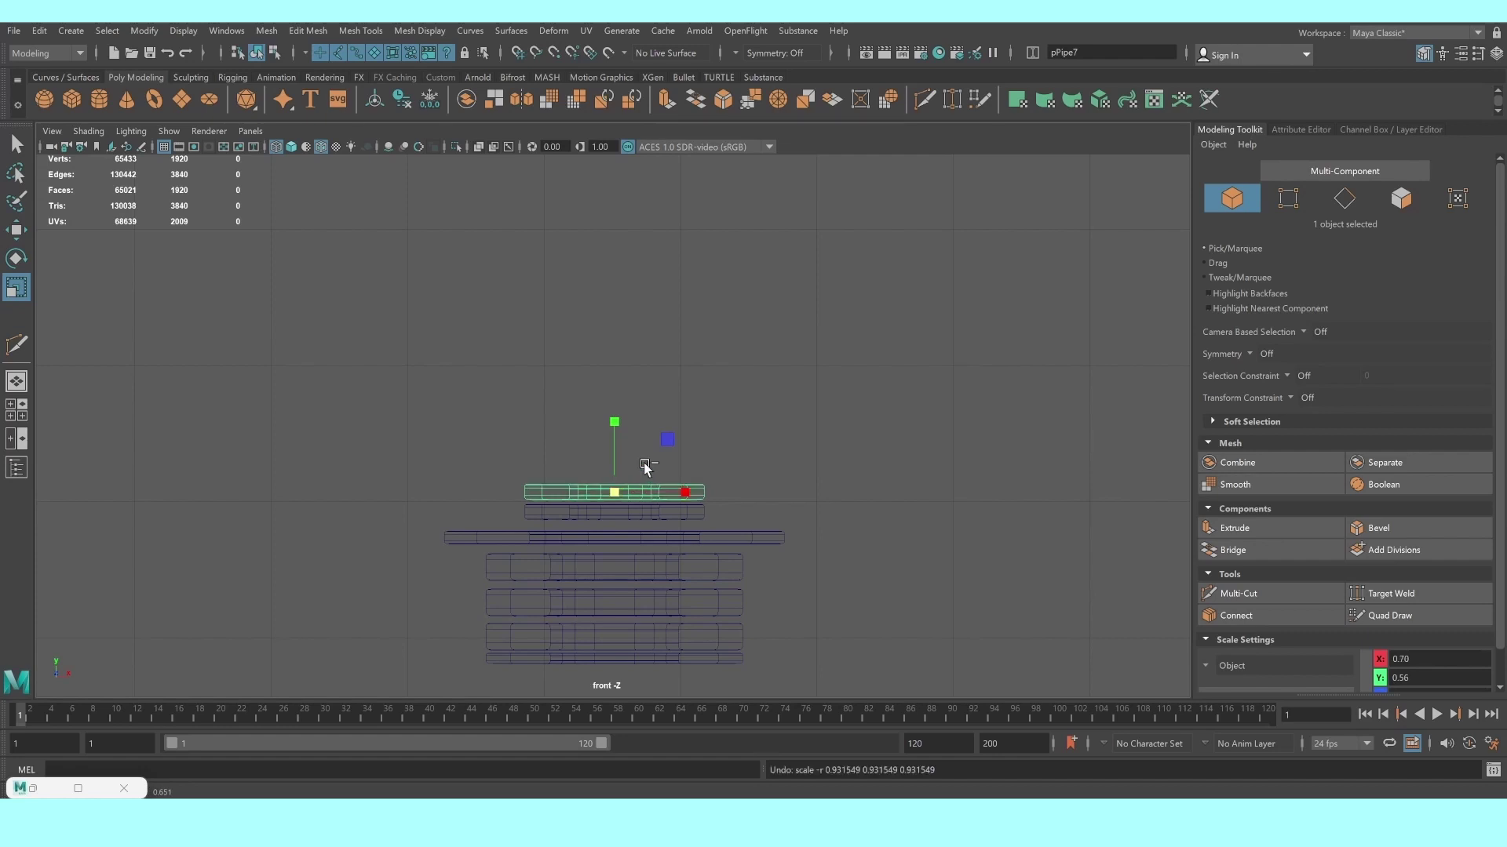
key("ctrl+d")
key("w")
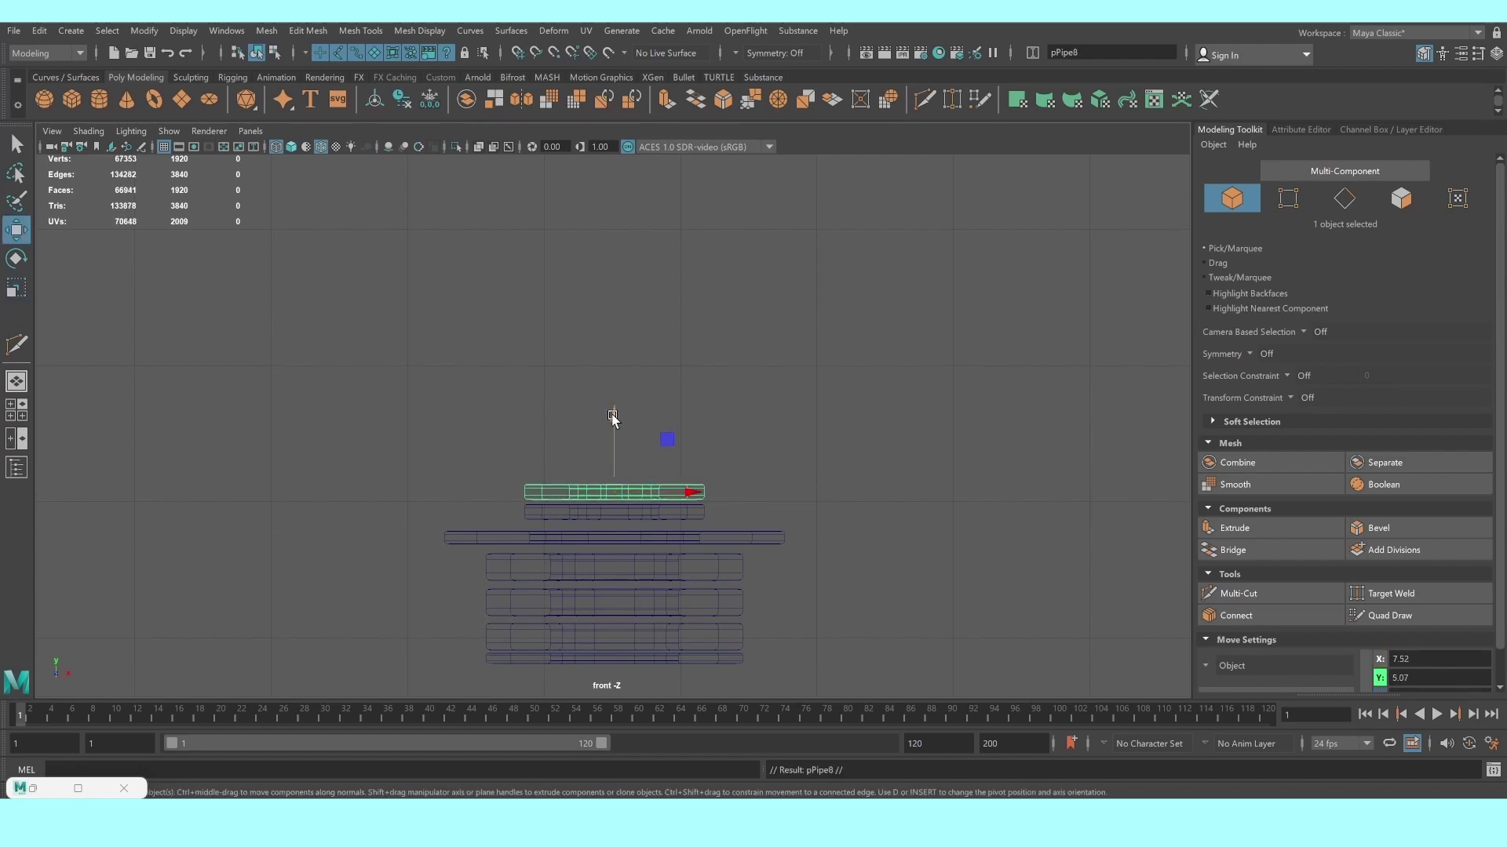
left_click_drag(613, 418, 613, 397)
Repeat duplicate-and-raise with Shift+D five times to stack rings into a tall column
key("shift+d")
key("shift+d")
key("shift+d")
key("shift+d")
key("shift+d")
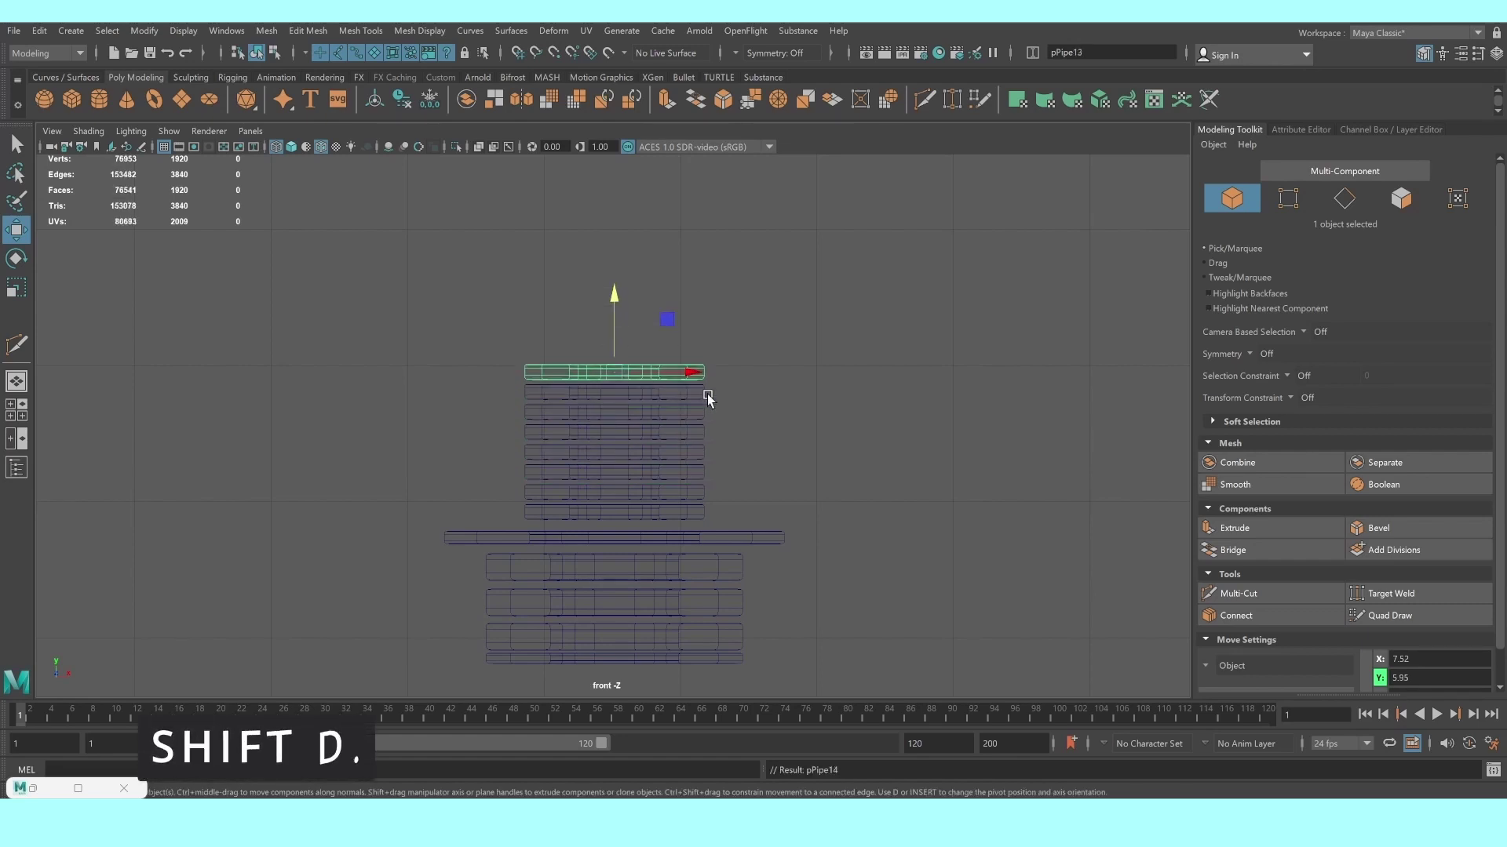
key("shift+d")
key("shift+d")
scroll(653, 425, "down", 2)
scroll(653, 422, "down", 2)
key("shift+d")
key("shift+d")
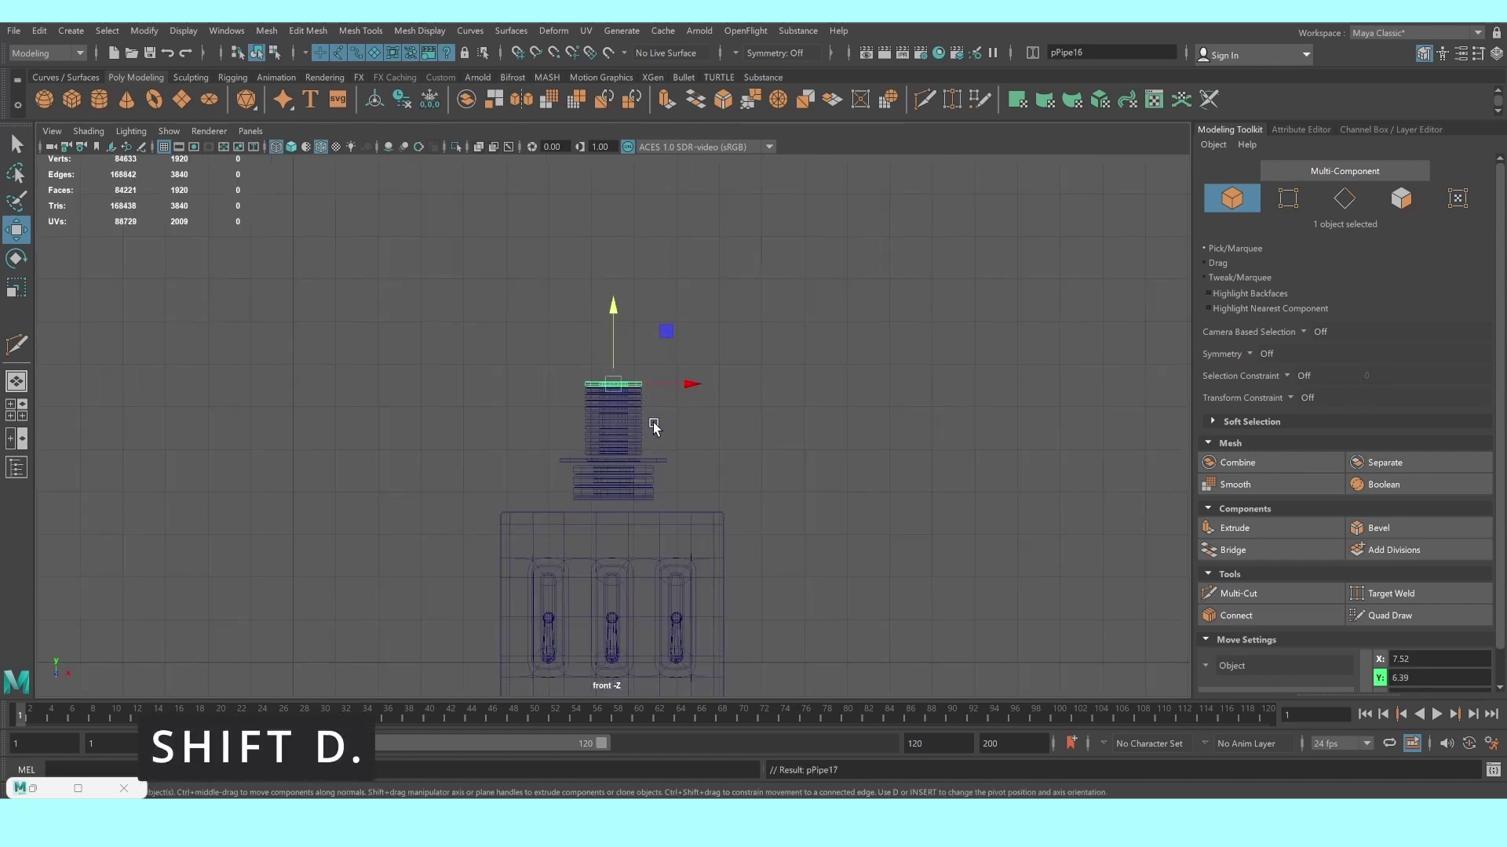
key("shift+d")
key("shift+d")
key("shift+d")
key("shift+d")
key("shift+d")
key("shift+d")
key("shift+d")
key("shift+d")
key("shift+d")
key("shift+d")
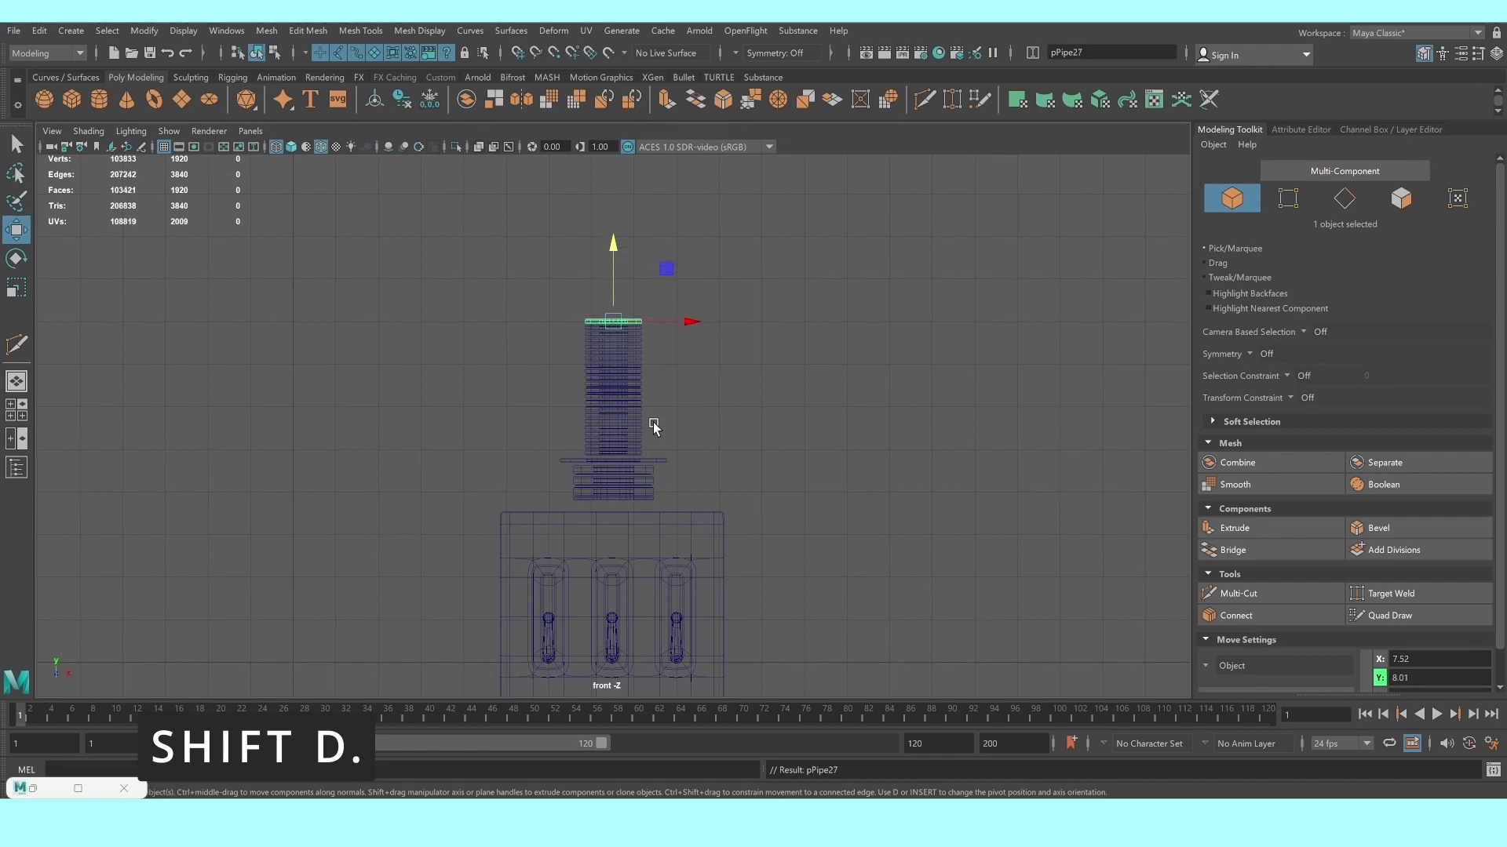
key("shift+d")
key("shift+d")
key("space")
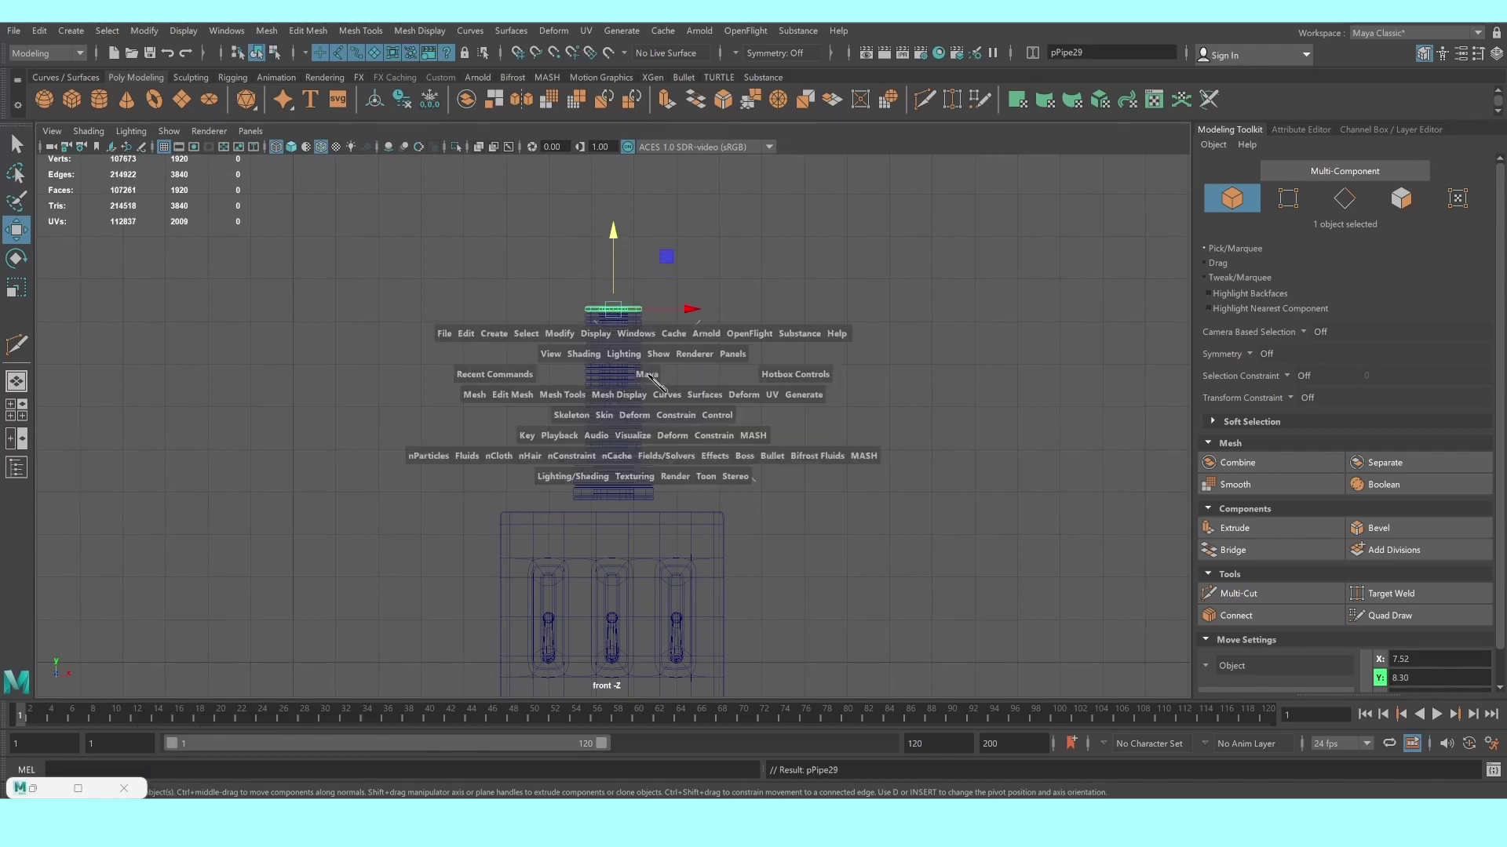
Marquee-select all the rings of the ribbed column in the perspective view
key("space")
left_click(840, 279)
scroll(771, 434, "down", 3)
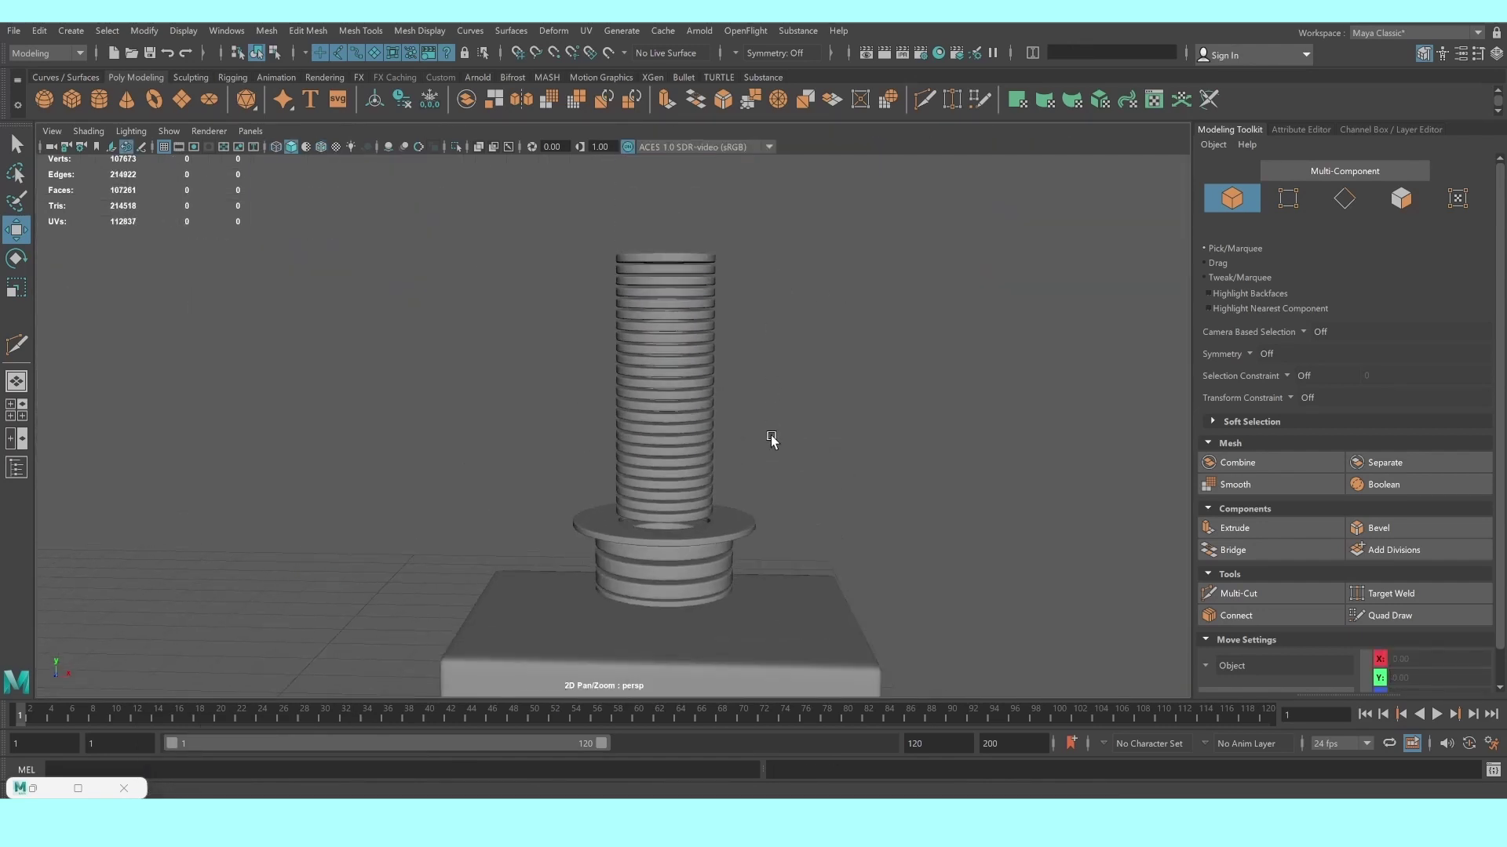
scroll(771, 436, "down", 3)
mouse_move(770, 436)
left_mouse_down("alt")
mouse_move(834, 461)
mouse_move(781, 452)
mouse_move(760, 481)
left_mouse_up("alt")
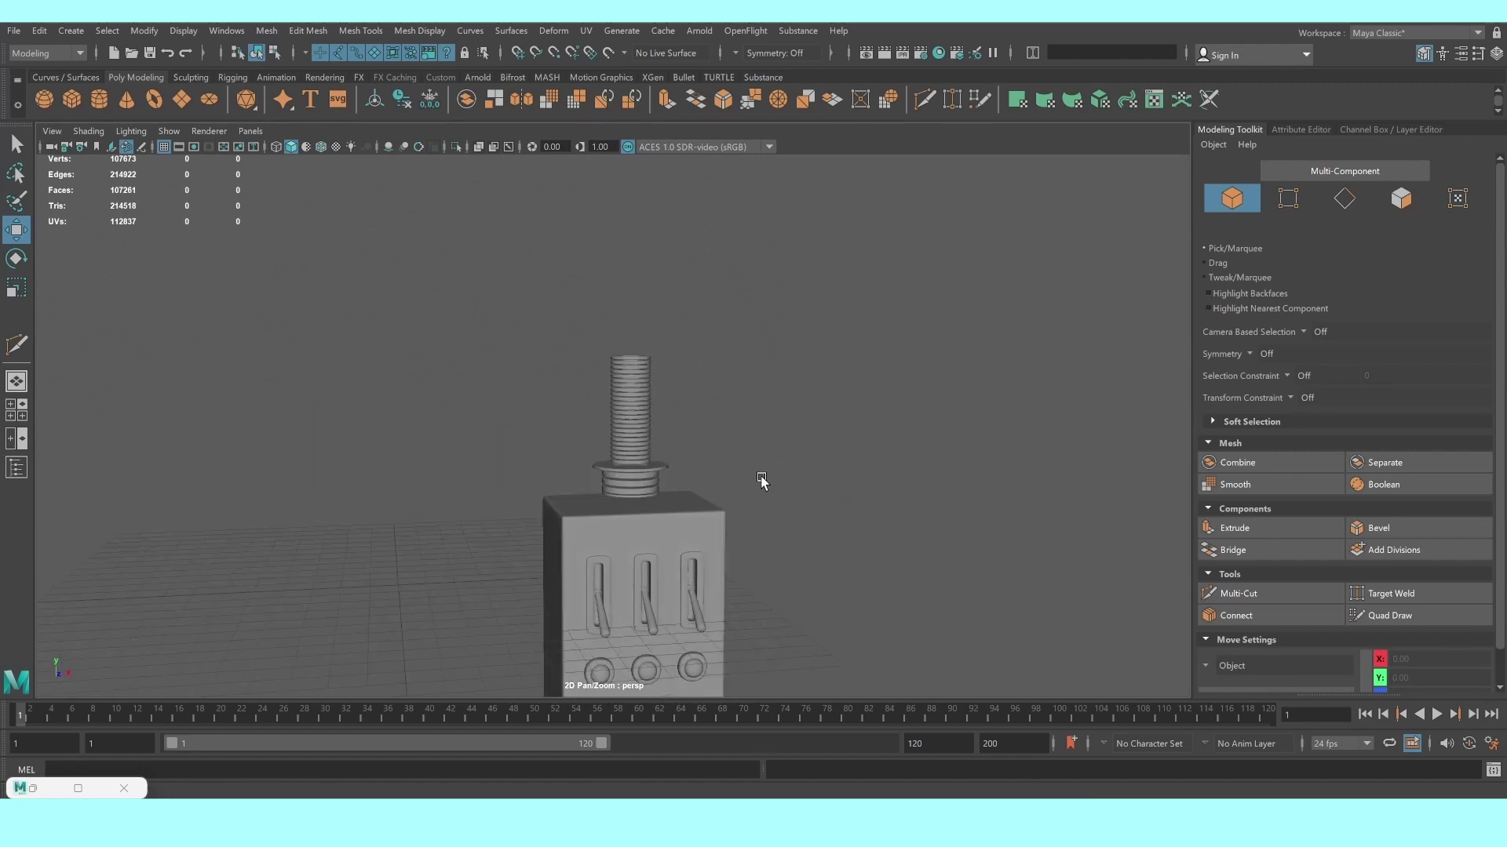
scroll(761, 480, "up", 5)
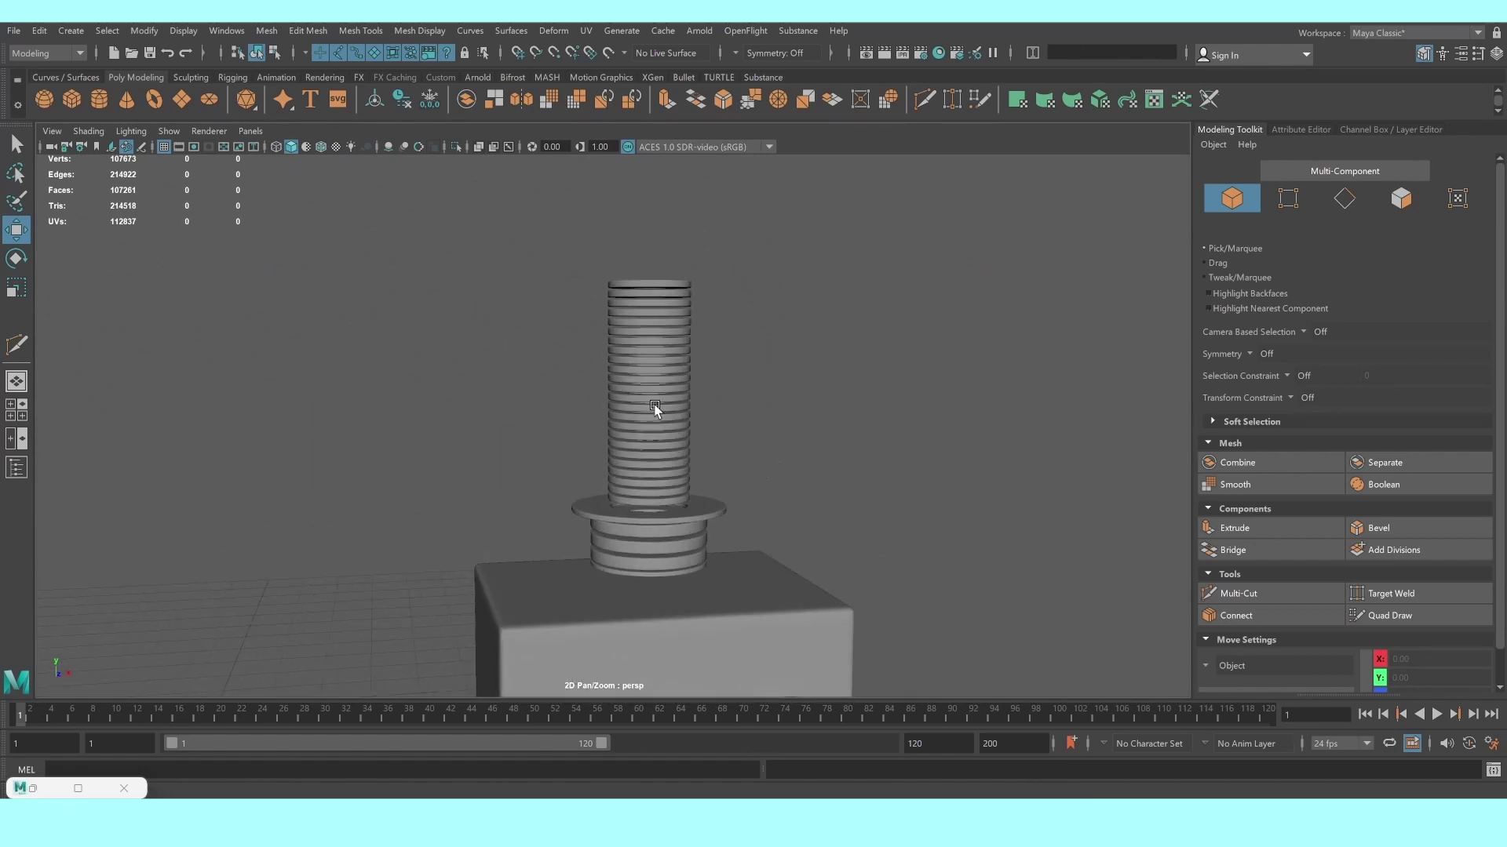
left_click_drag(651, 271, 696, 556)
scroll(699, 556, "up", 1)
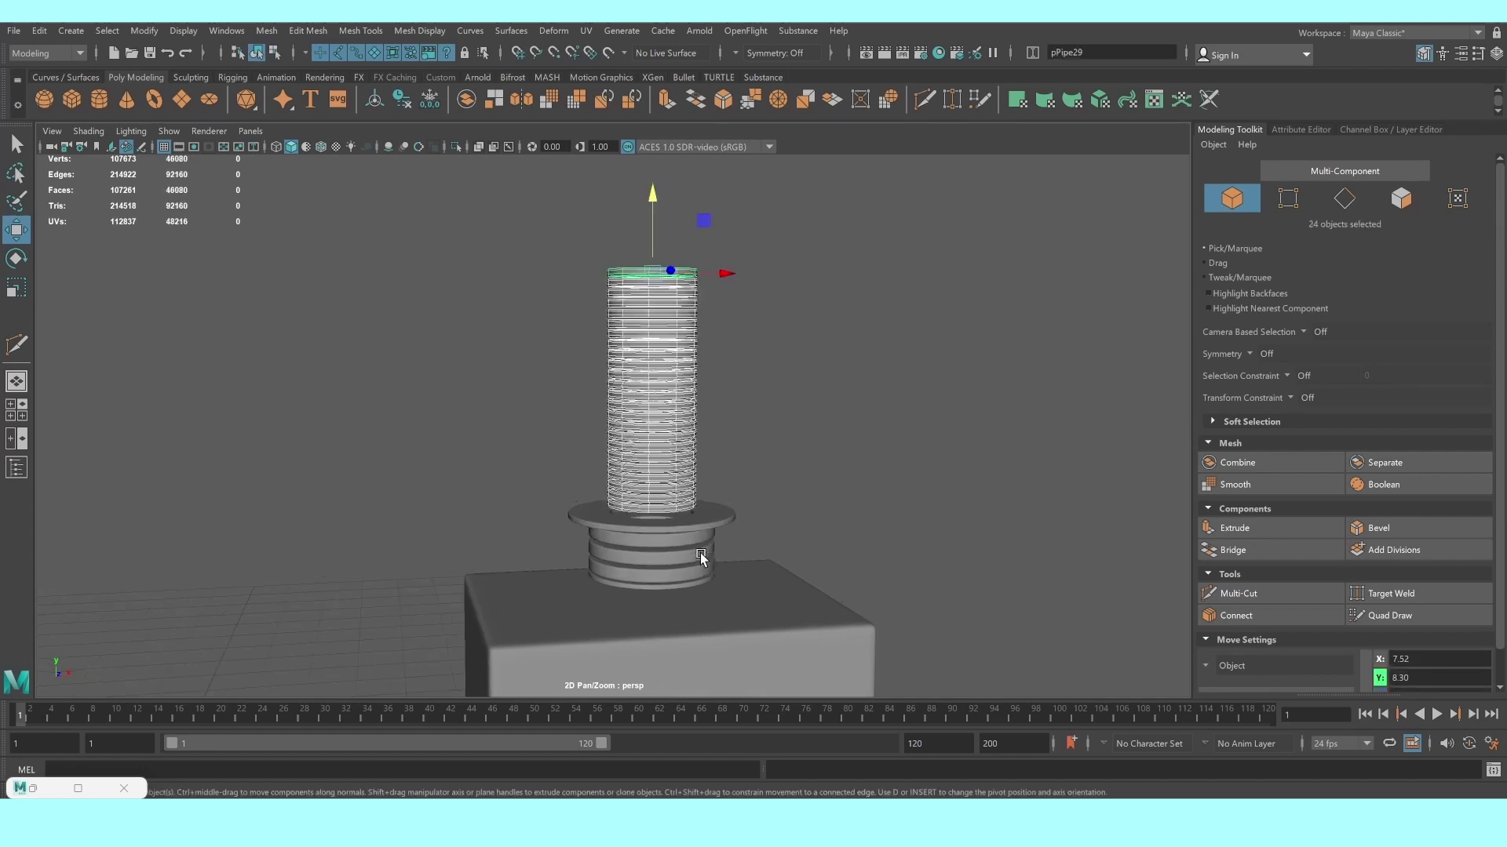
scroll(700, 557, "up", 2)
scroll(703, 557, "up", 2)
scroll(695, 507, "down", 3)
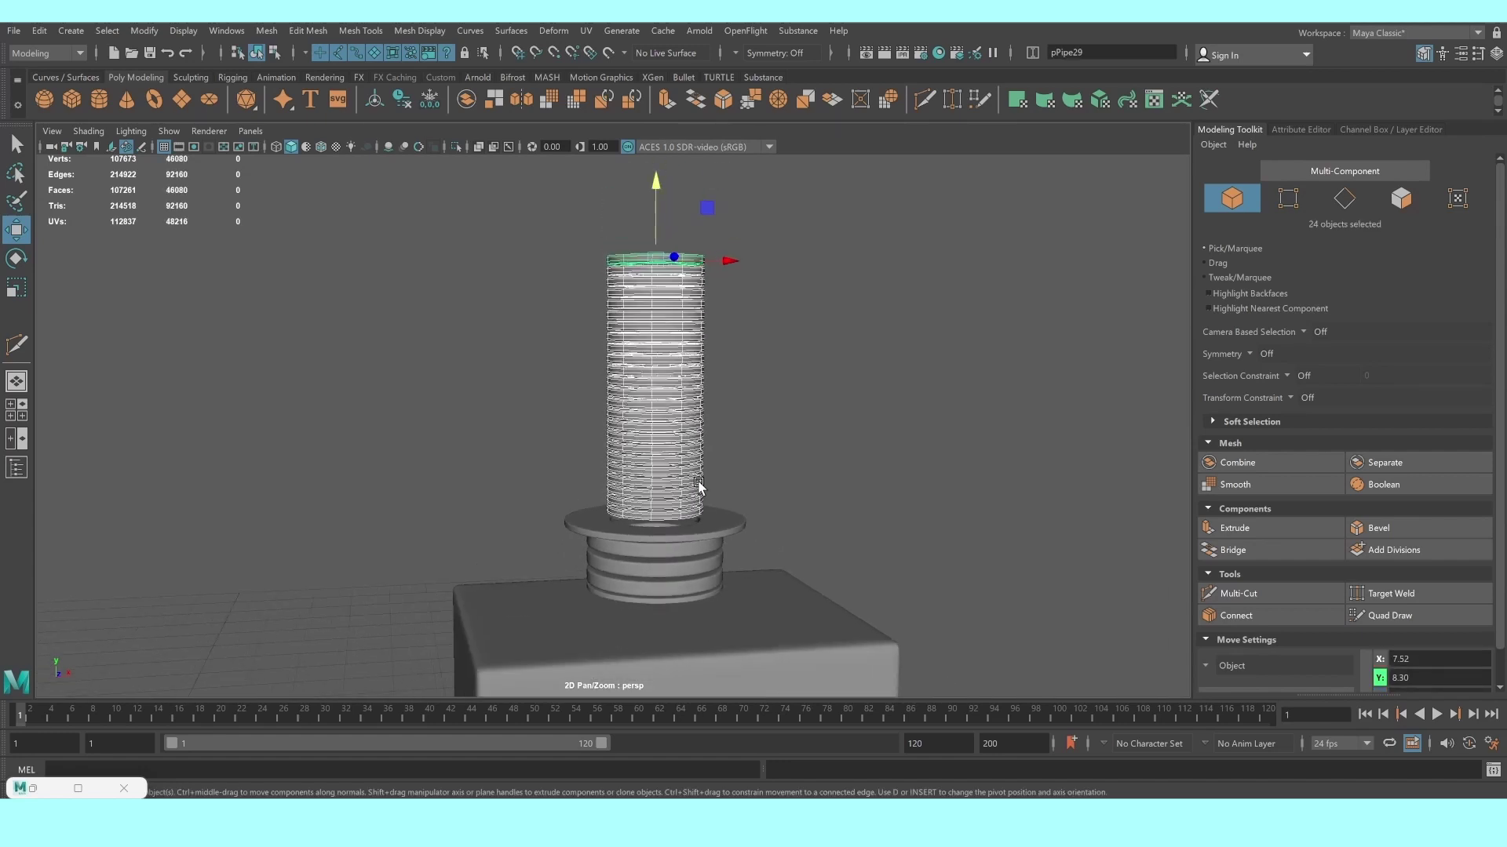
scroll(697, 503, "down", 1)
mouse_move(697, 503)
left_mouse_down("alt")
mouse_move(713, 498)
mouse_move(633, 255)
left_mouse_up("alt")
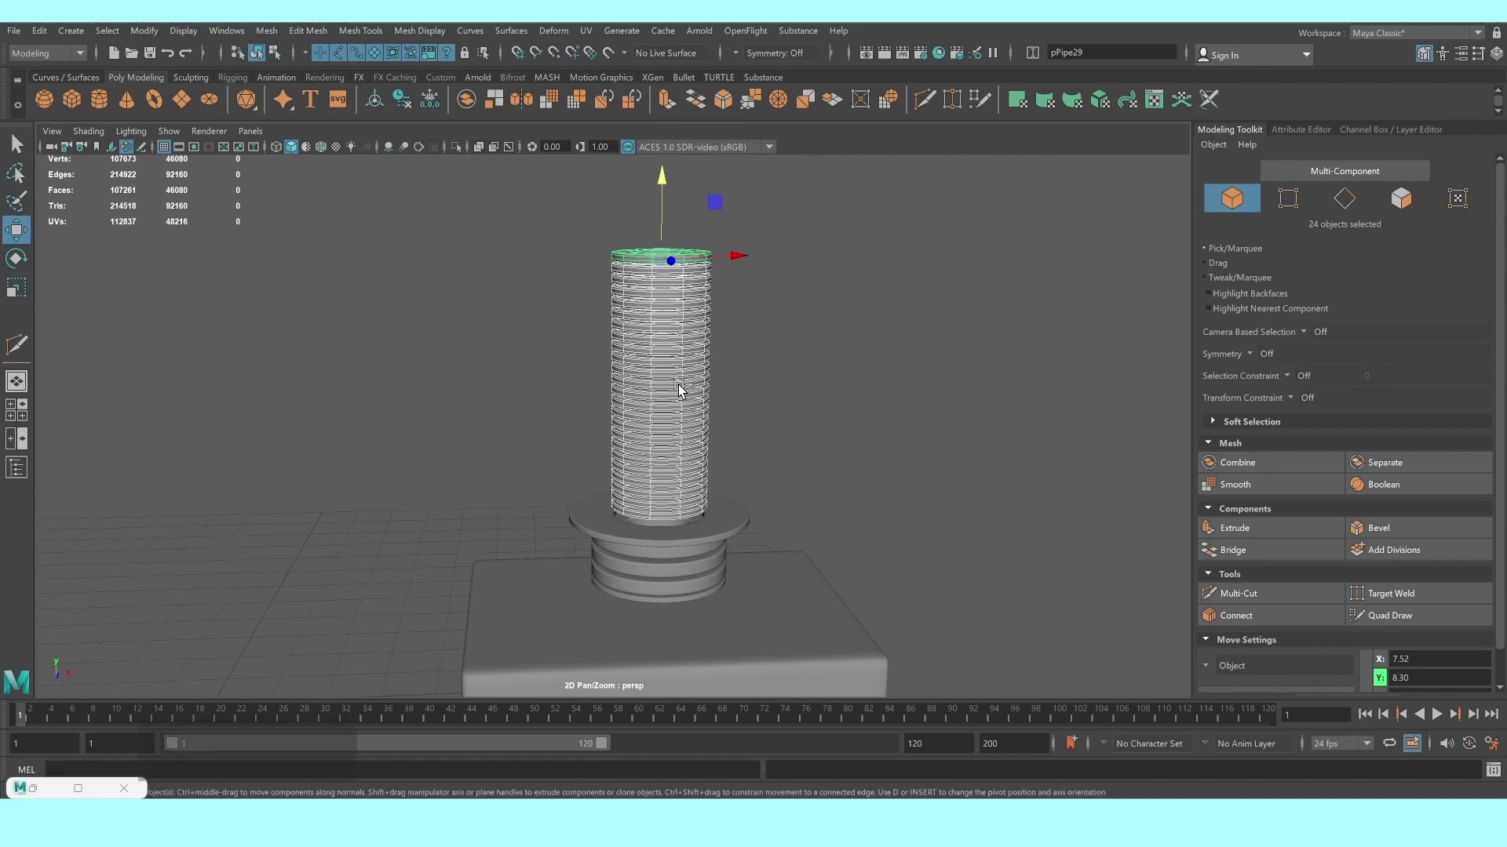
Try grouping the rings with Ctrl+G, then undo back to the ungrouped selection and deselect a lower ring
key("ctrl+g")
left_click(367, 108)
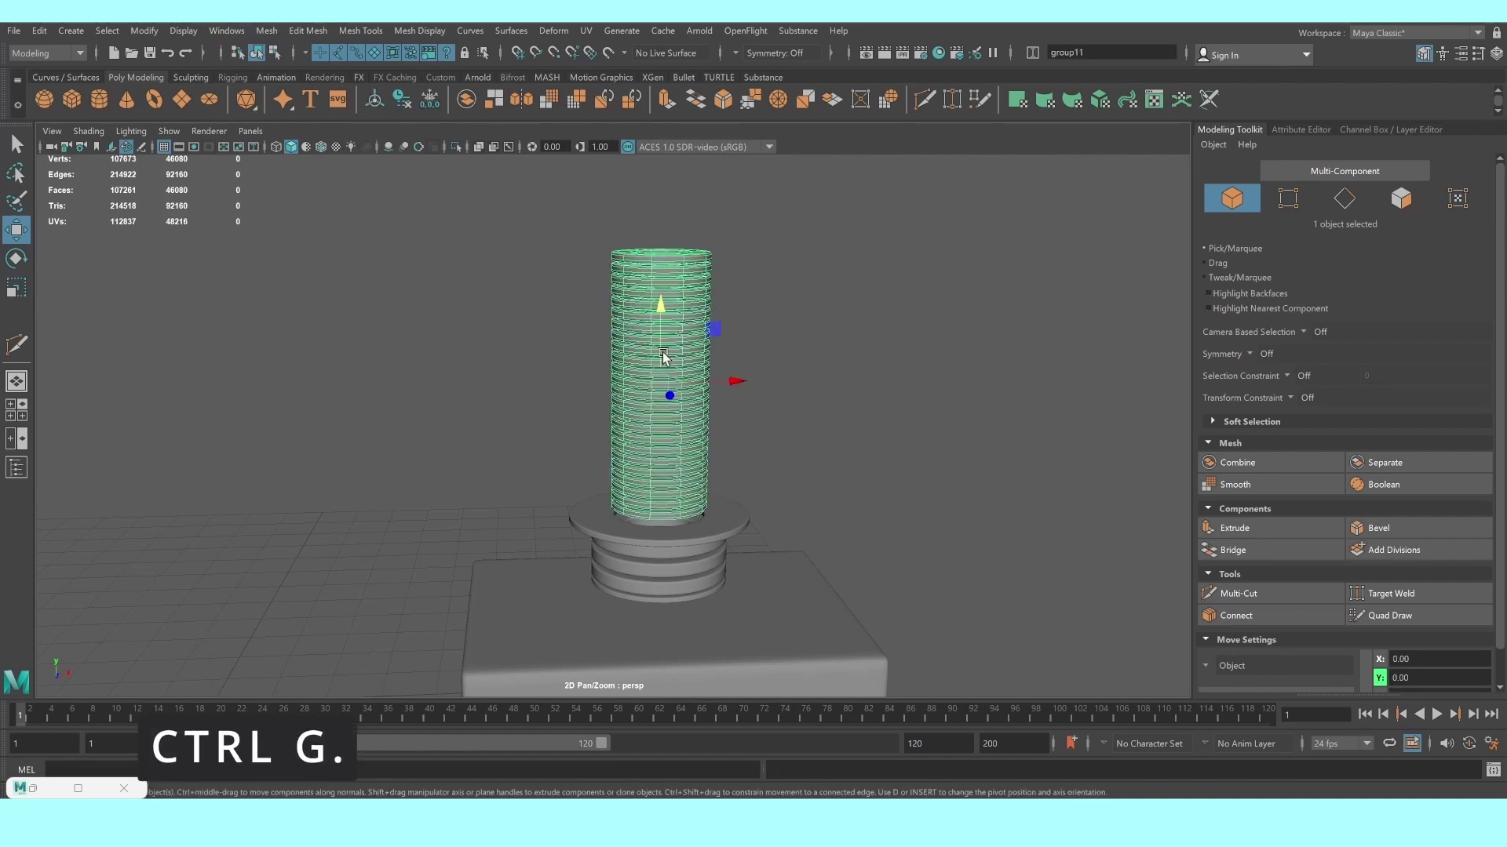
key("r")
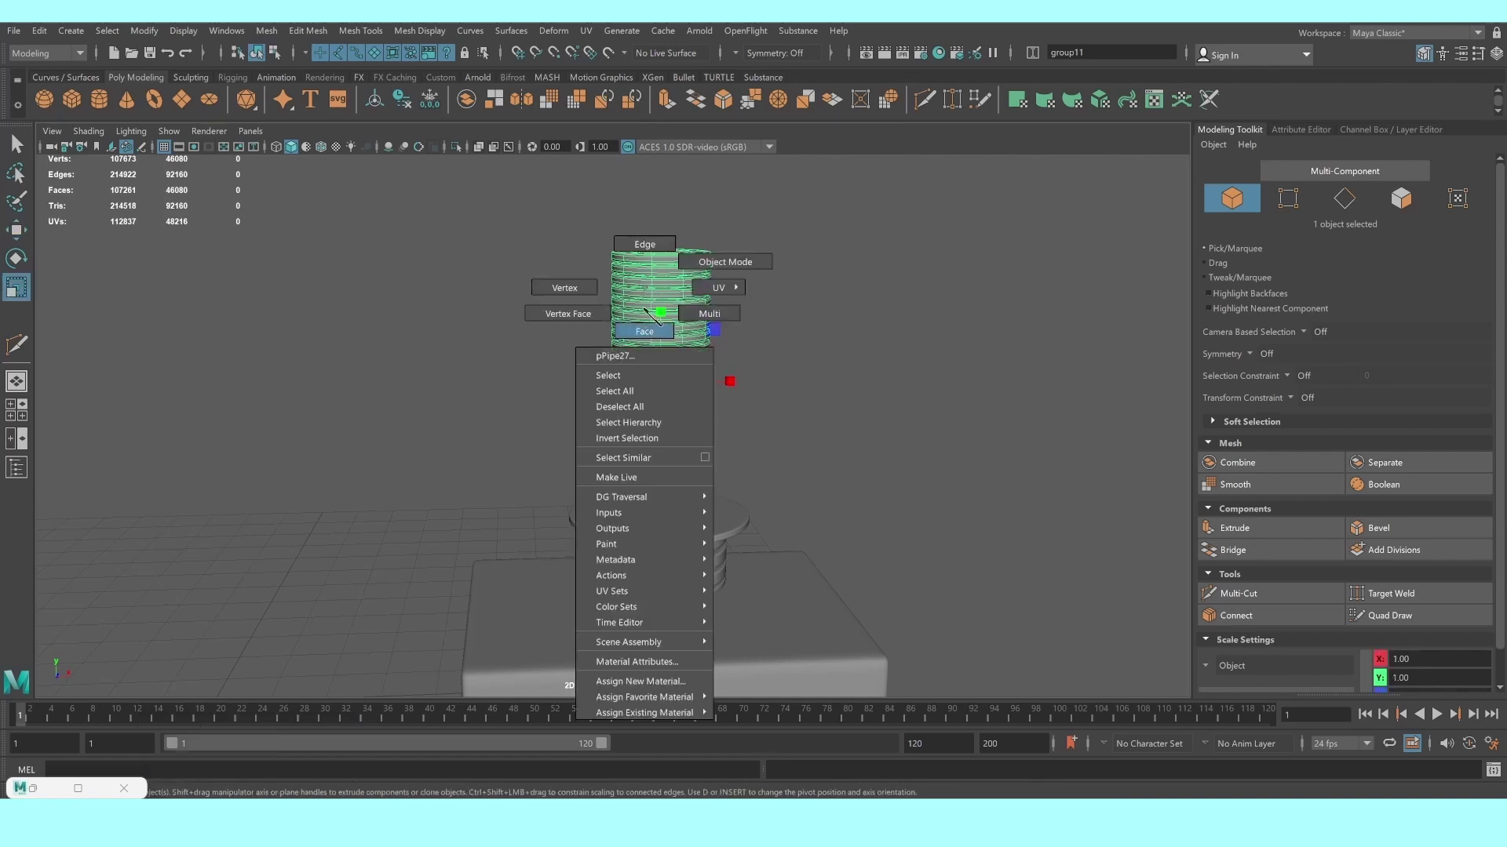
right_click_drag(643, 290, 566, 305)
key("space")
key("space")
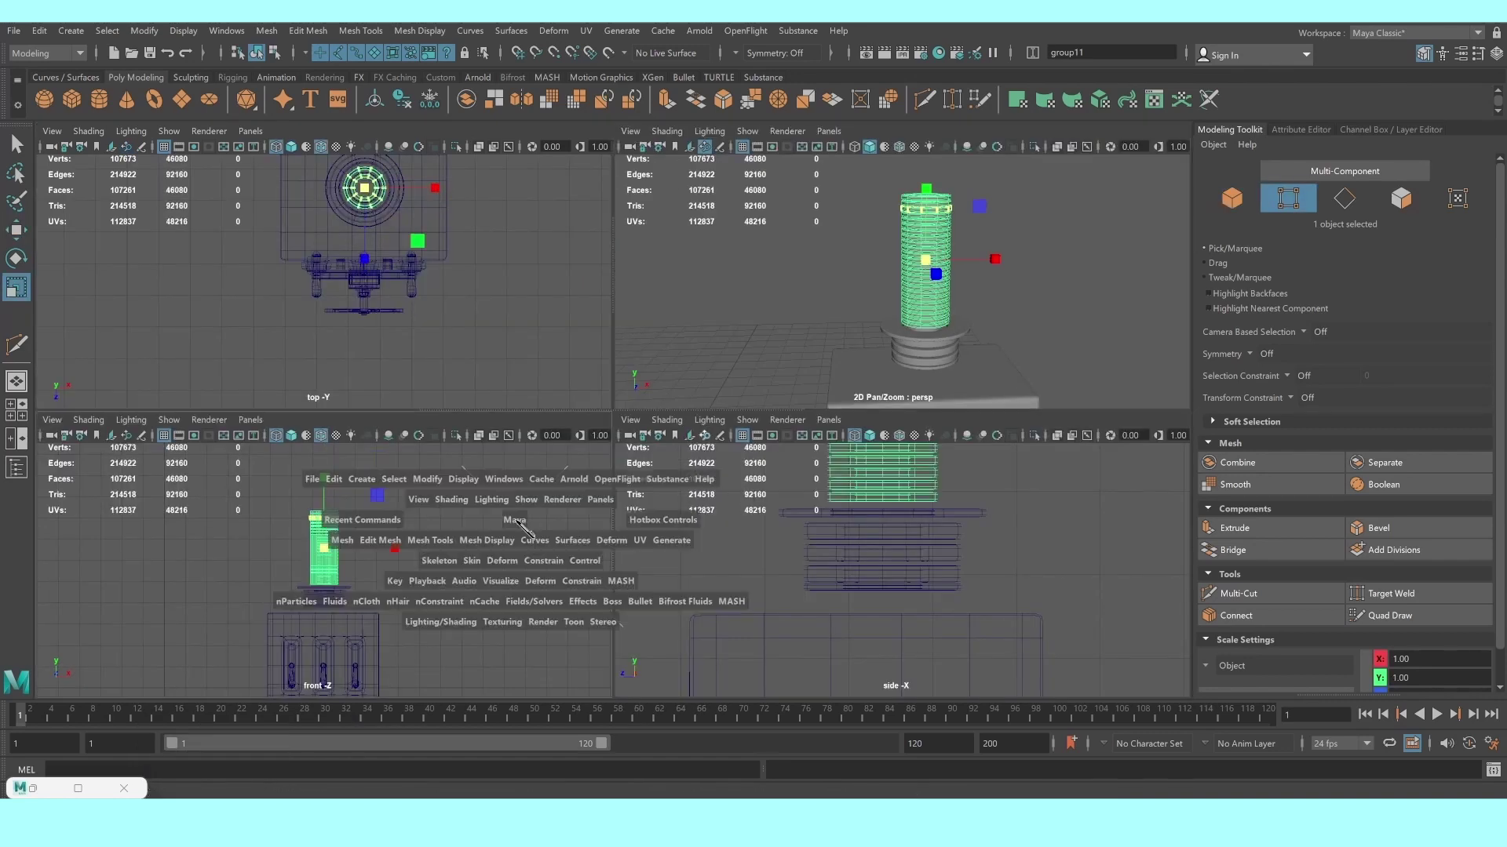
left_click_drag(534, 259, 629, 328)
key("ctrl+z")
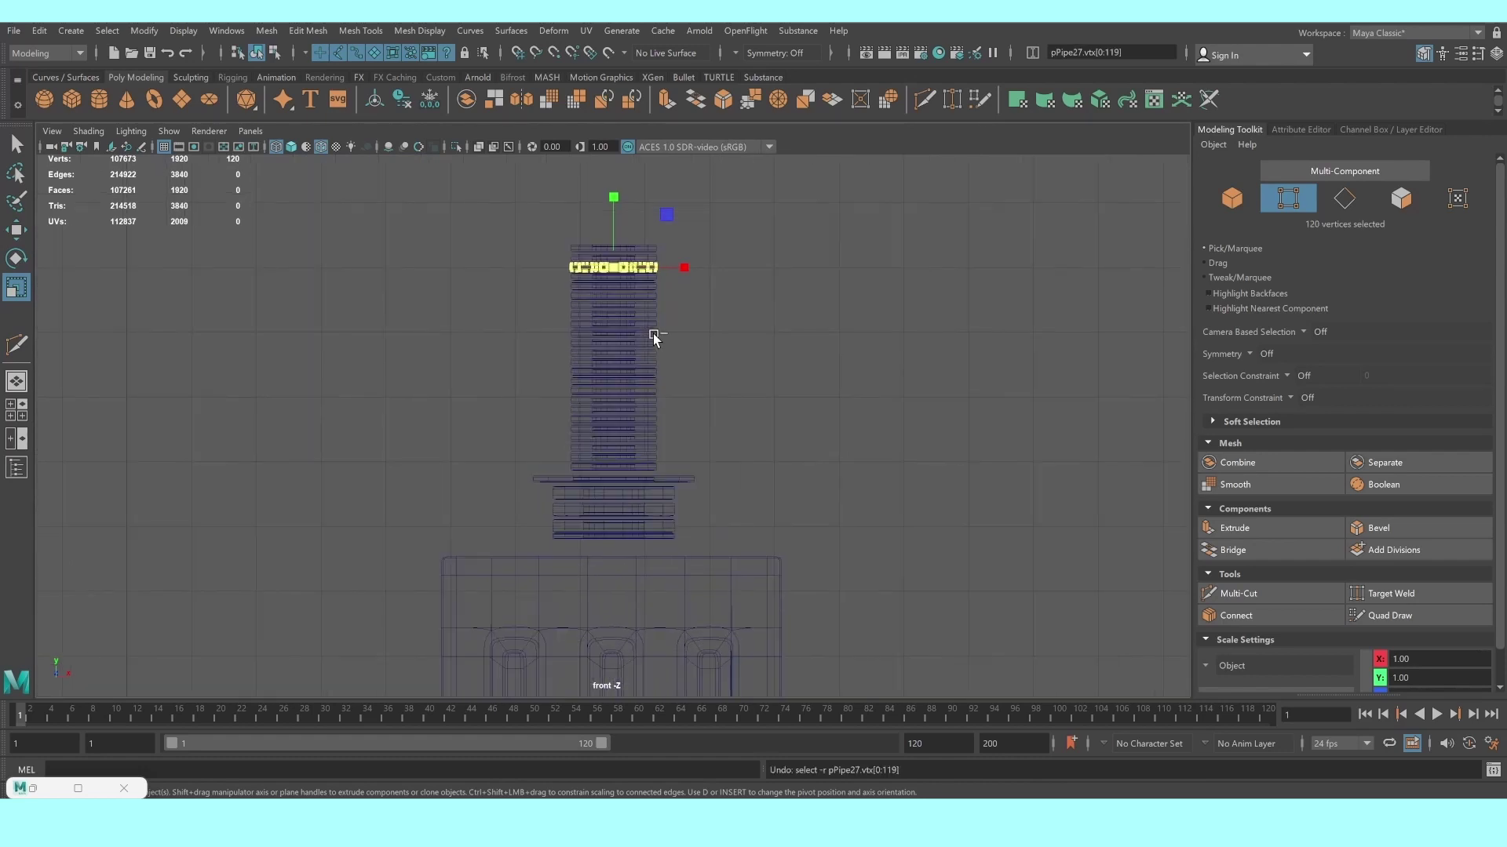
key("ctrl+z")
key("ctrl+z")
key("ctrl+z")
key("ctrl+z")
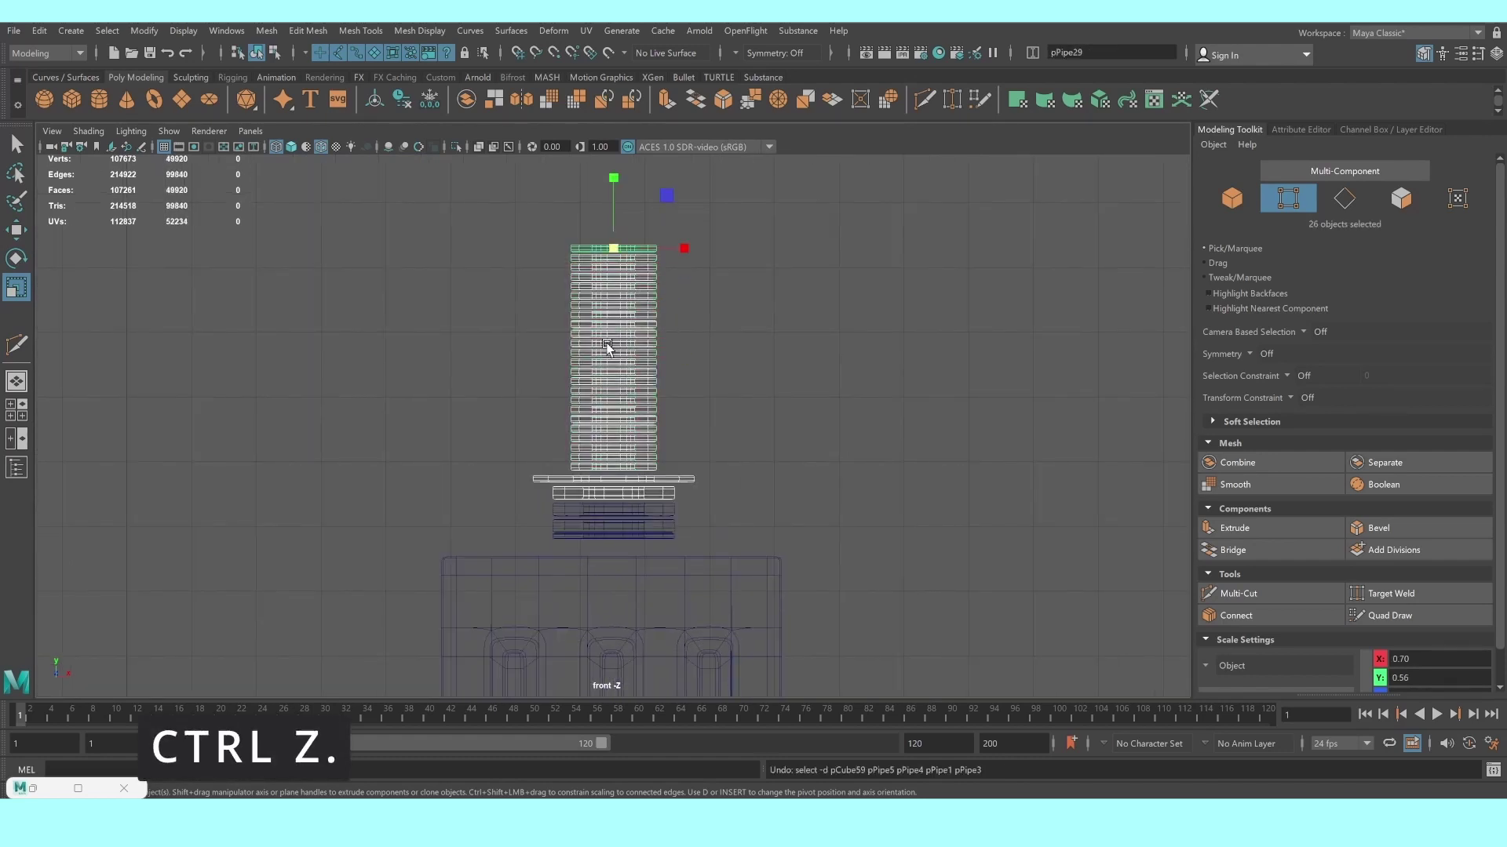
left_click(558, 511)
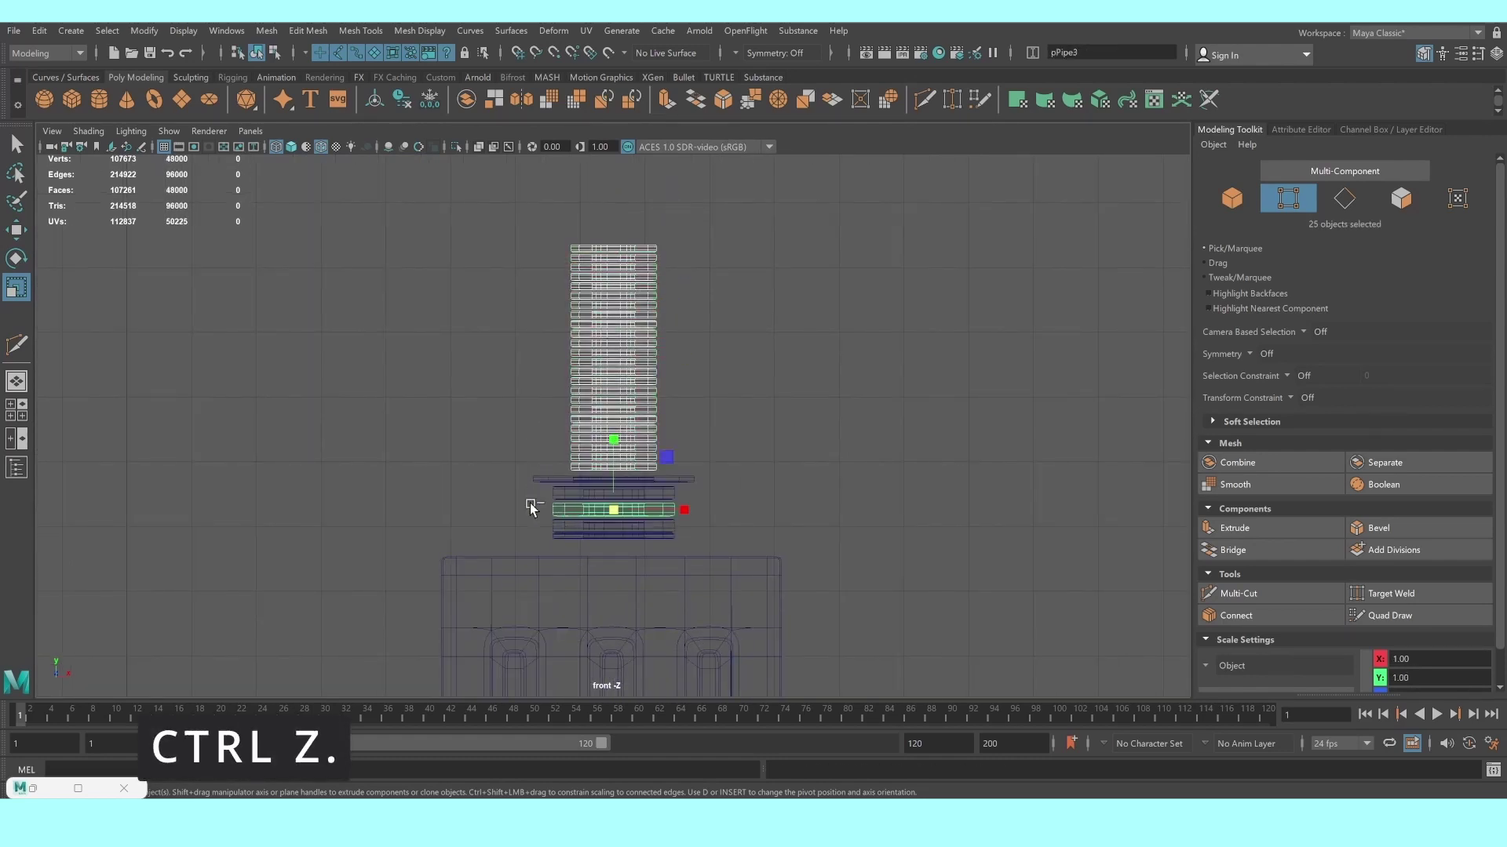
Combine the column rings into one mesh and select the vertices across its top
key("ctrl+z")
left_click(267, 31)
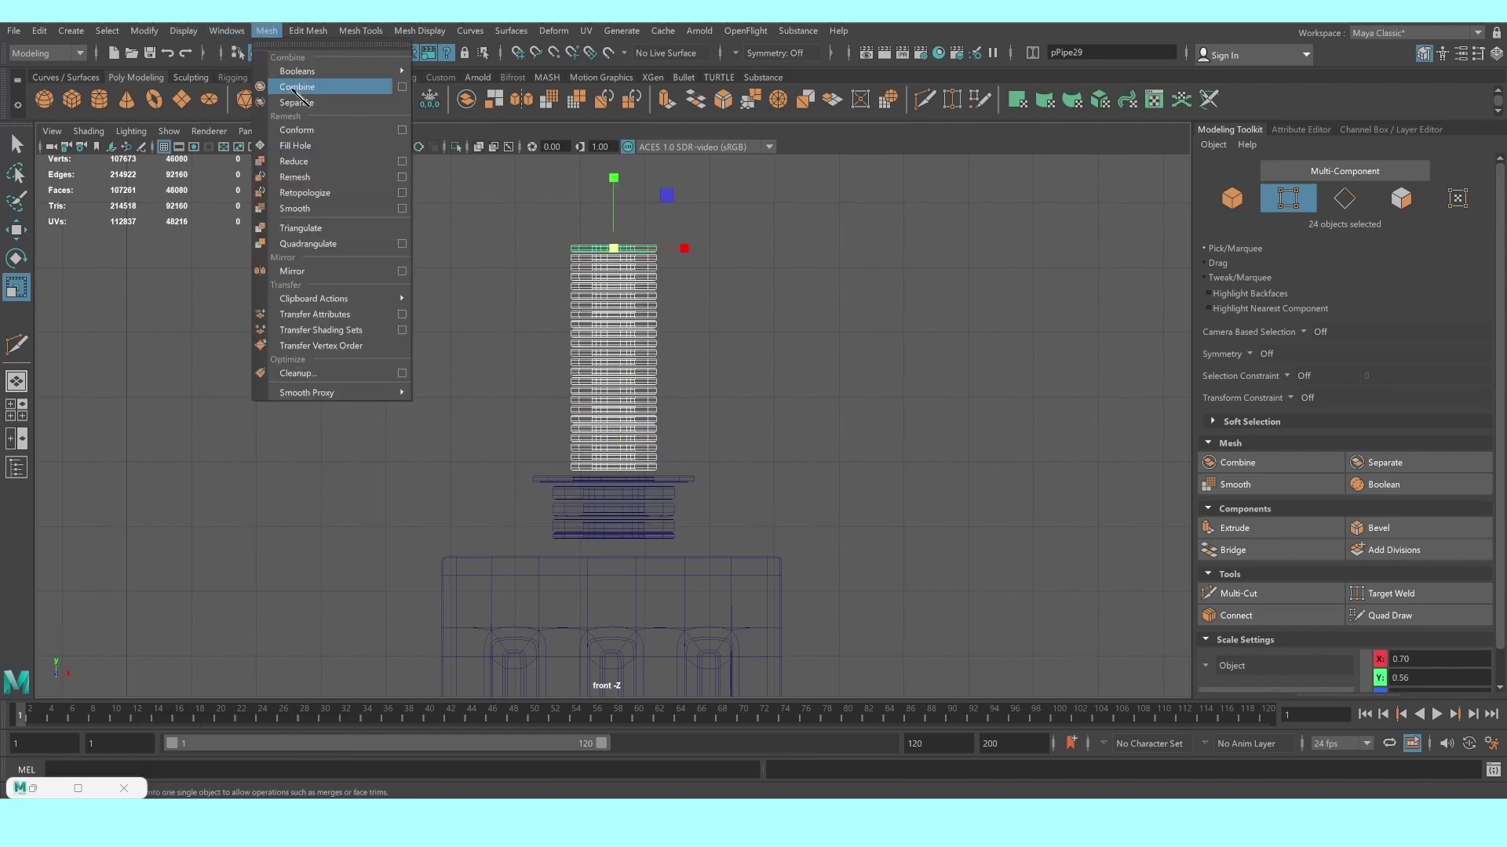
left_click(299, 83)
right_click_drag(609, 293, 533, 283)
left_click_drag(541, 296, 663, 314)
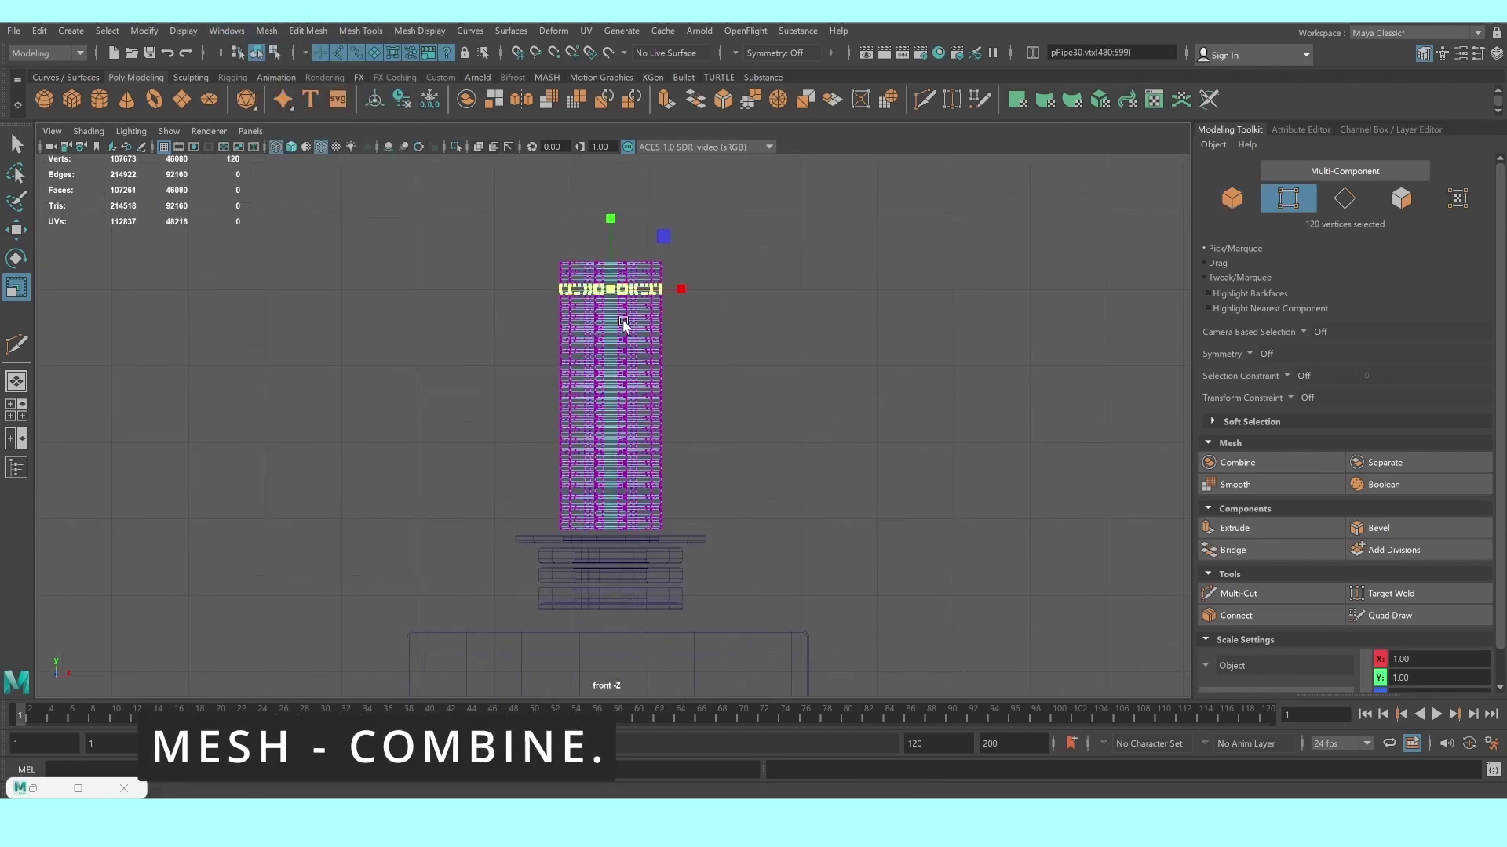
left_click_drag(538, 267, 733, 322)
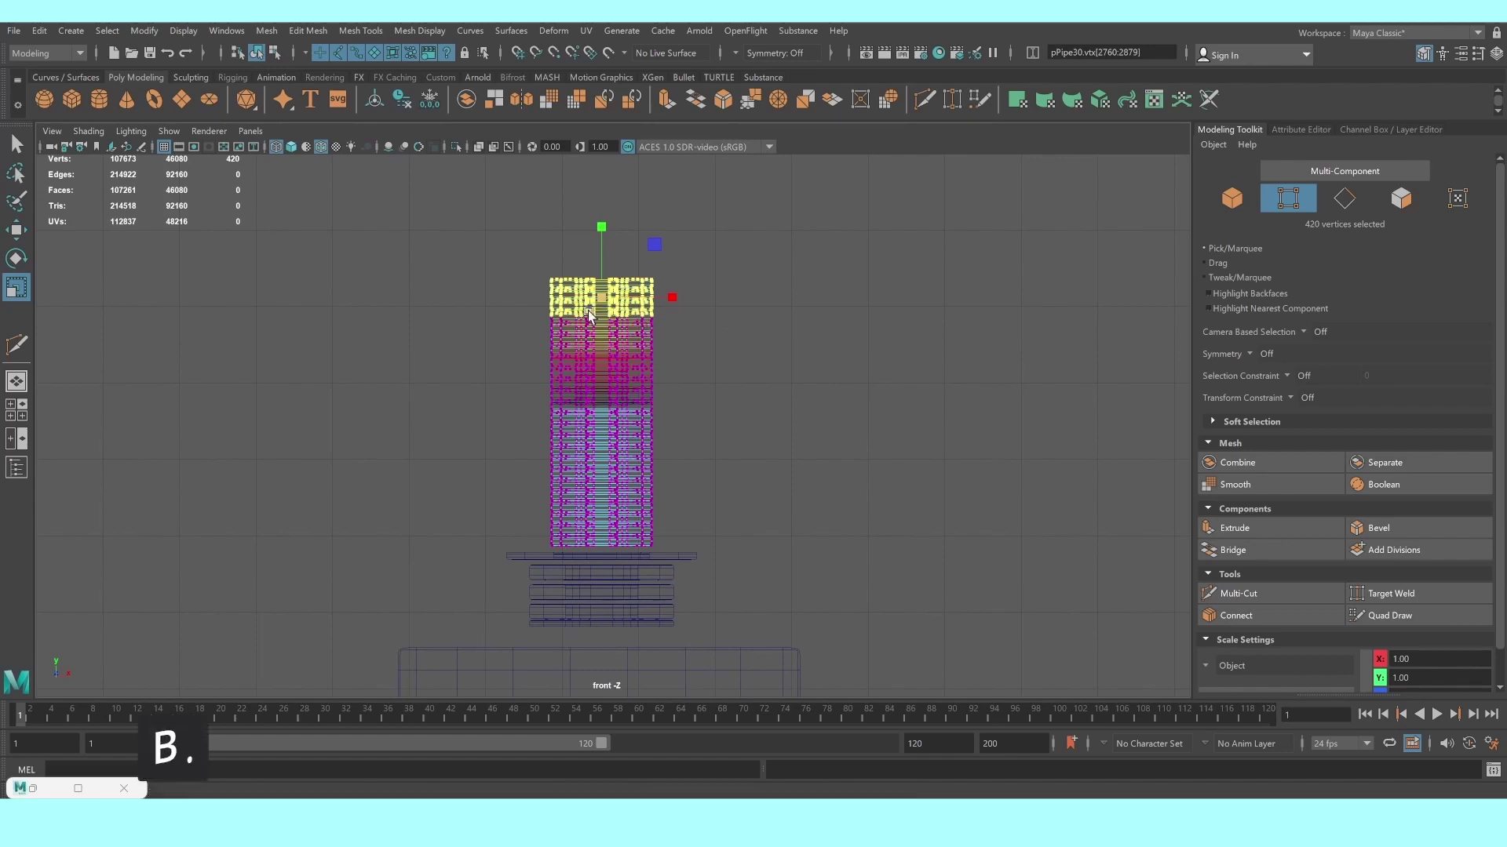
Shrink the top vertices with soft selection to taper the column, then inspect it in perspective
key("b")
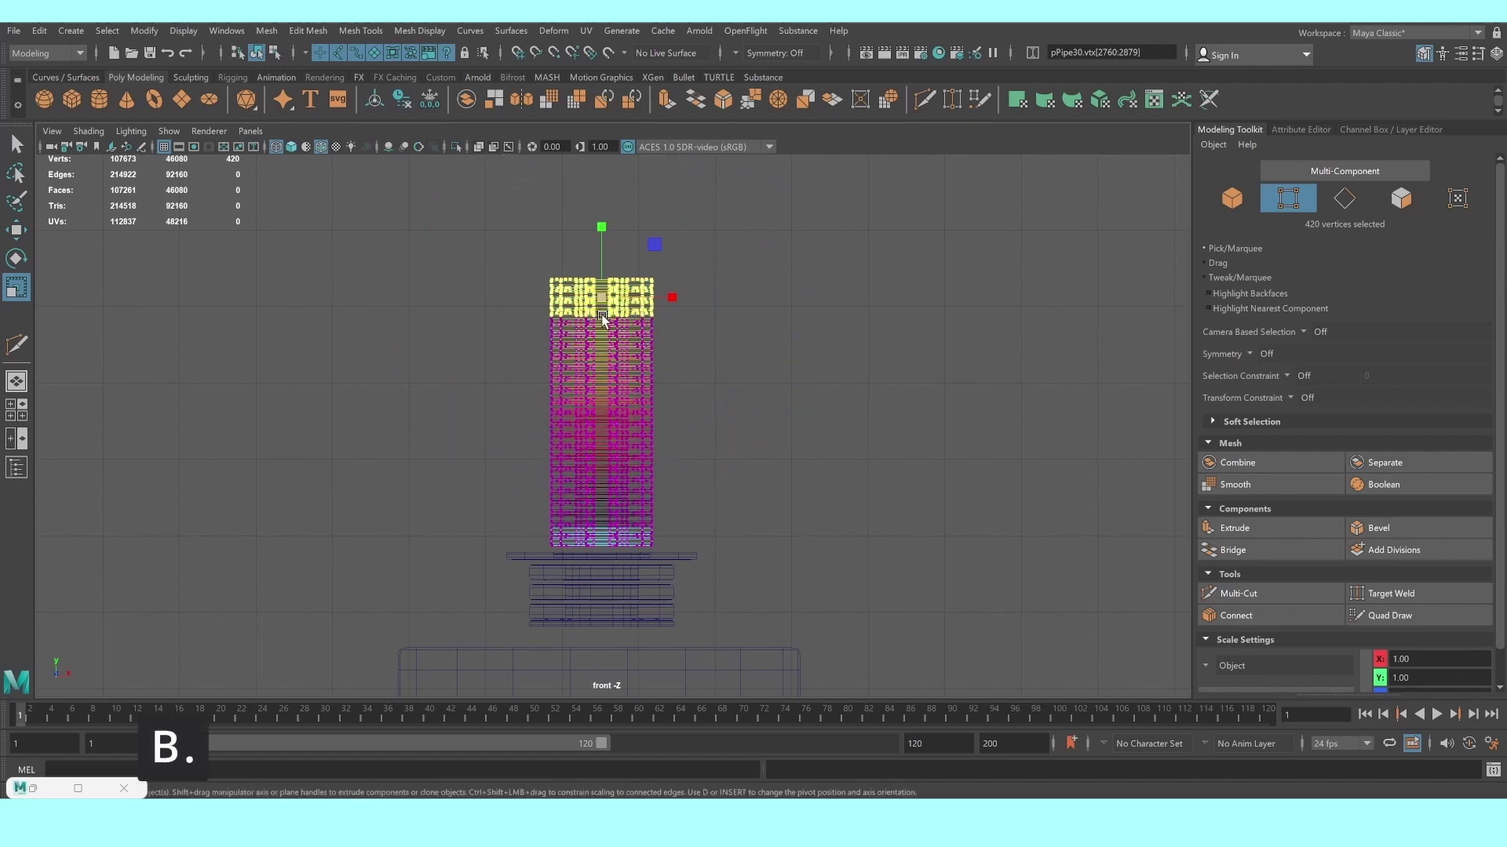
left_click_drag(614, 304, 587, 297)
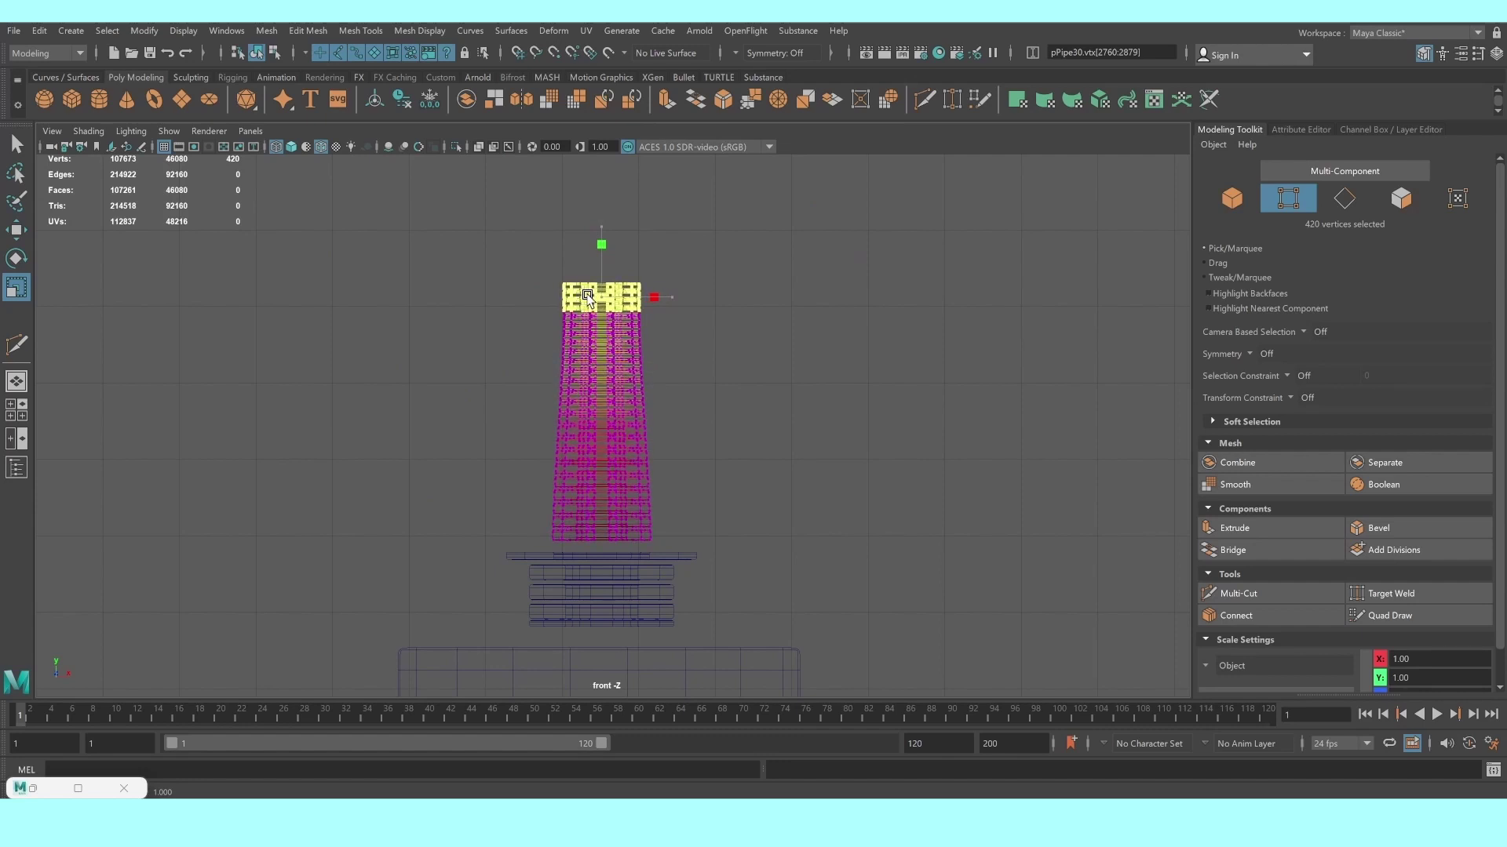
key("space")
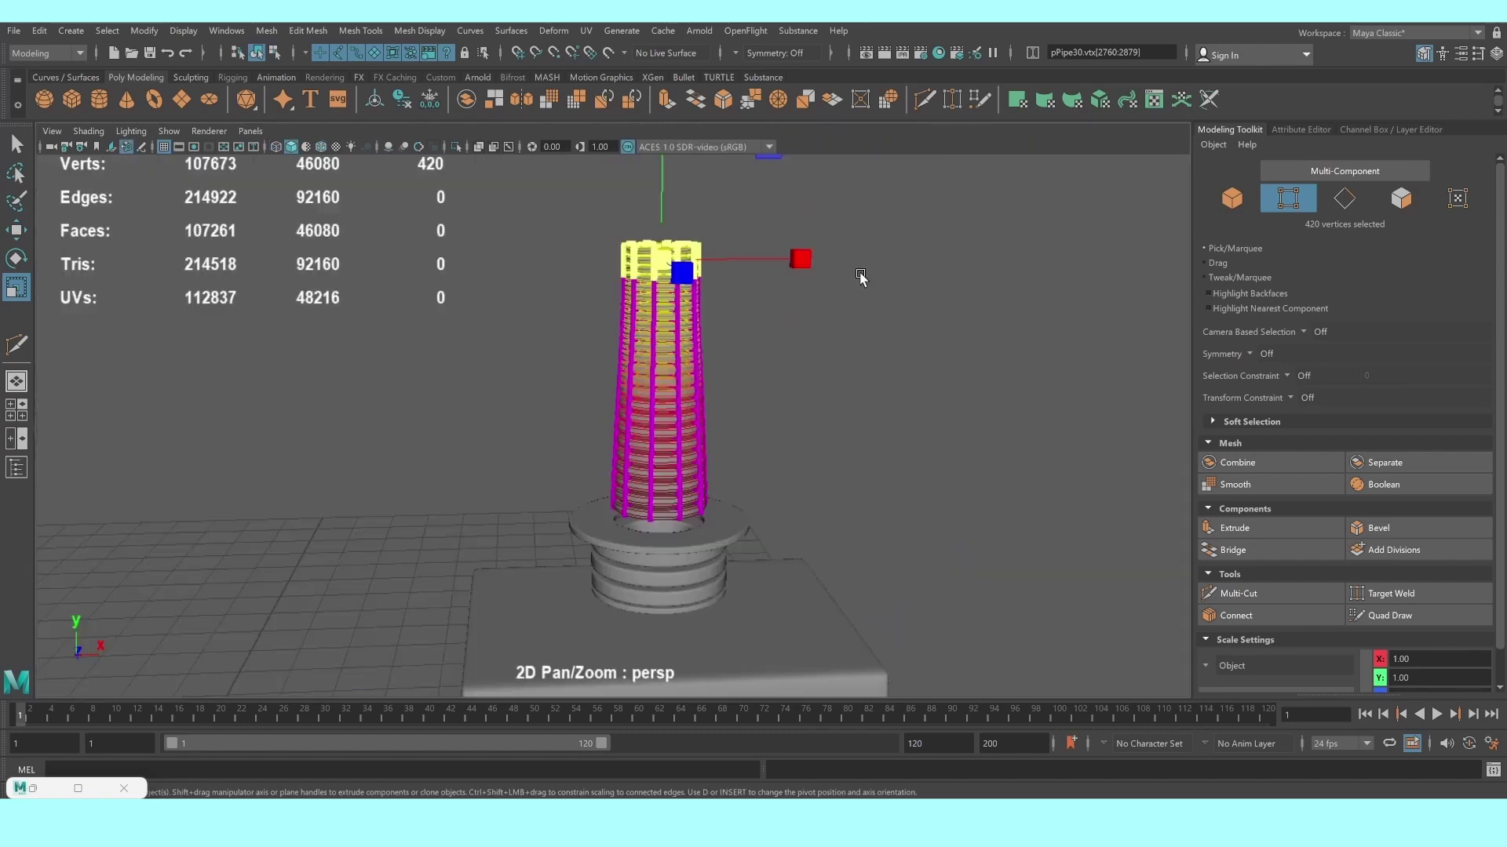
right_click_drag(684, 349, 754, 320)
mouse_move(747, 357)
left_mouse_down("alt")
mouse_move(697, 375)
mouse_move(834, 380)
mouse_move(767, 369)
mouse_move(690, 390)
mouse_move(706, 390)
mouse_move(632, 434)
left_mouse_up("alt")
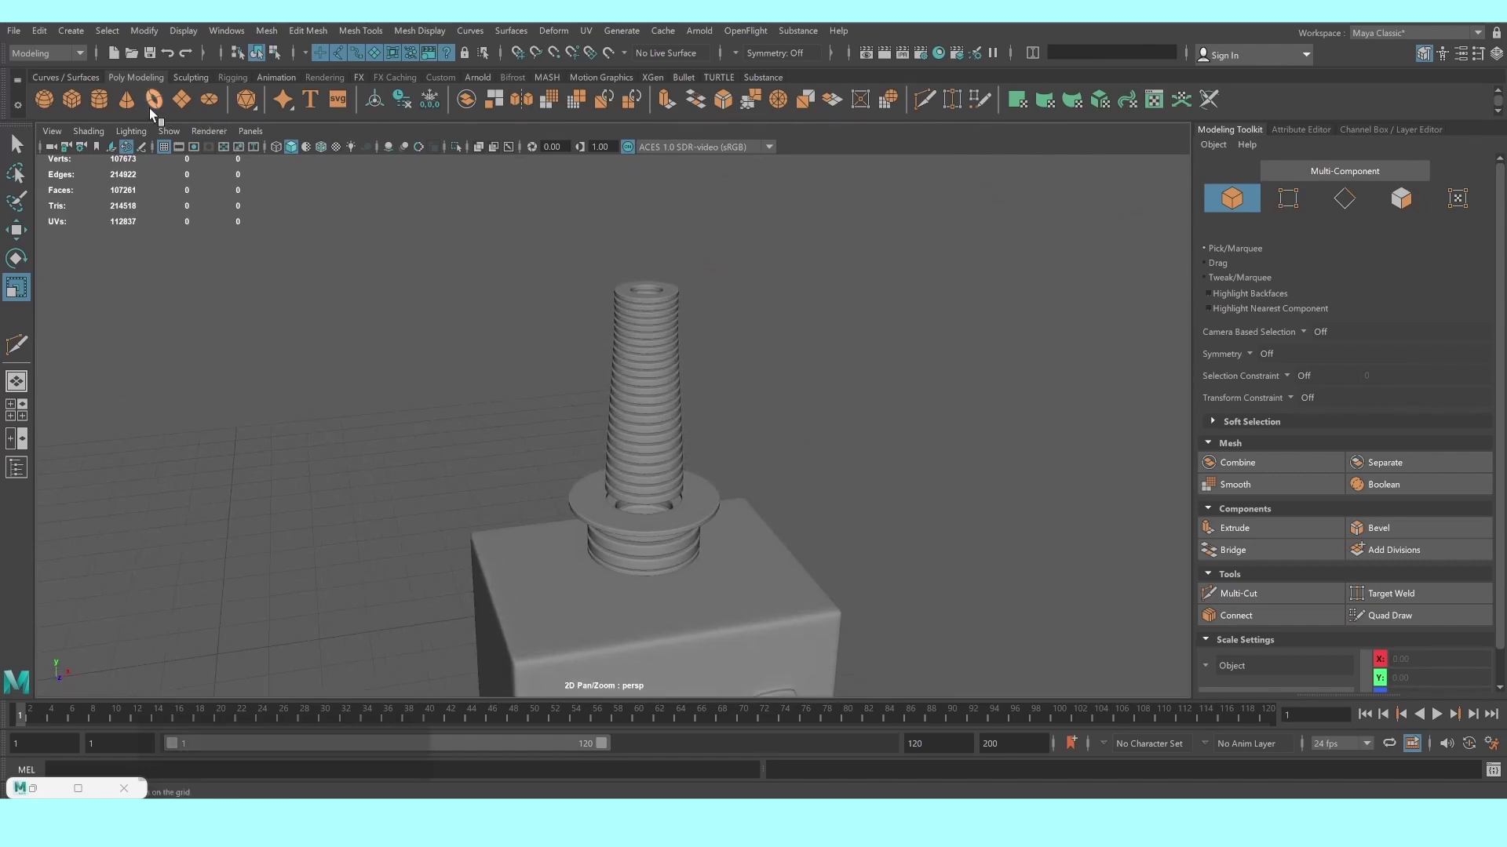
Create a poly cylinder and center it over the column's top hole in the top view
left_click(92, 100)
left_click_drag(296, 396, 291, 512, "alt")
key("w")
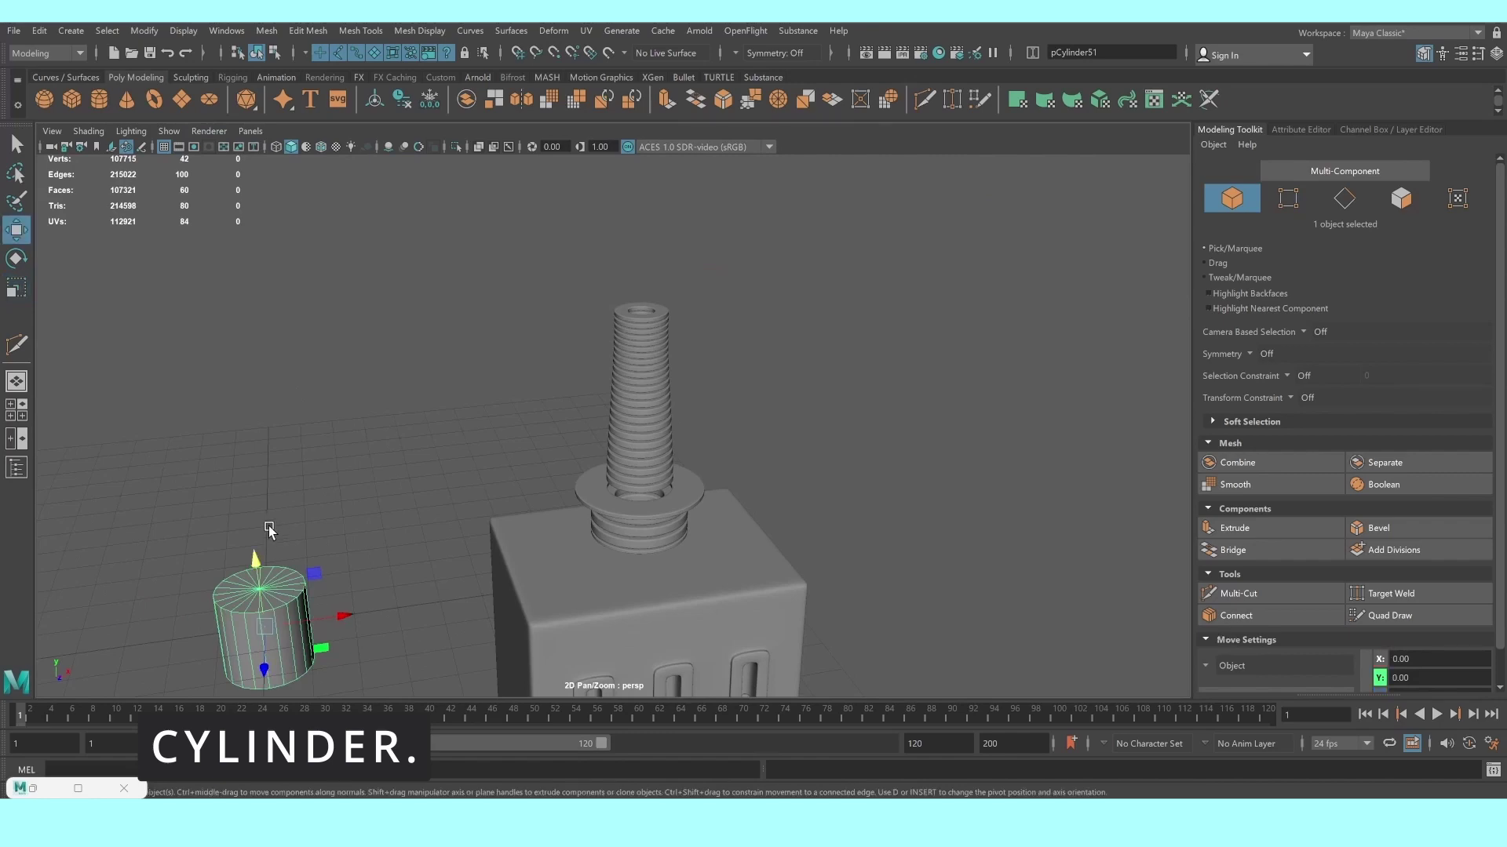
key("space")
key("space")
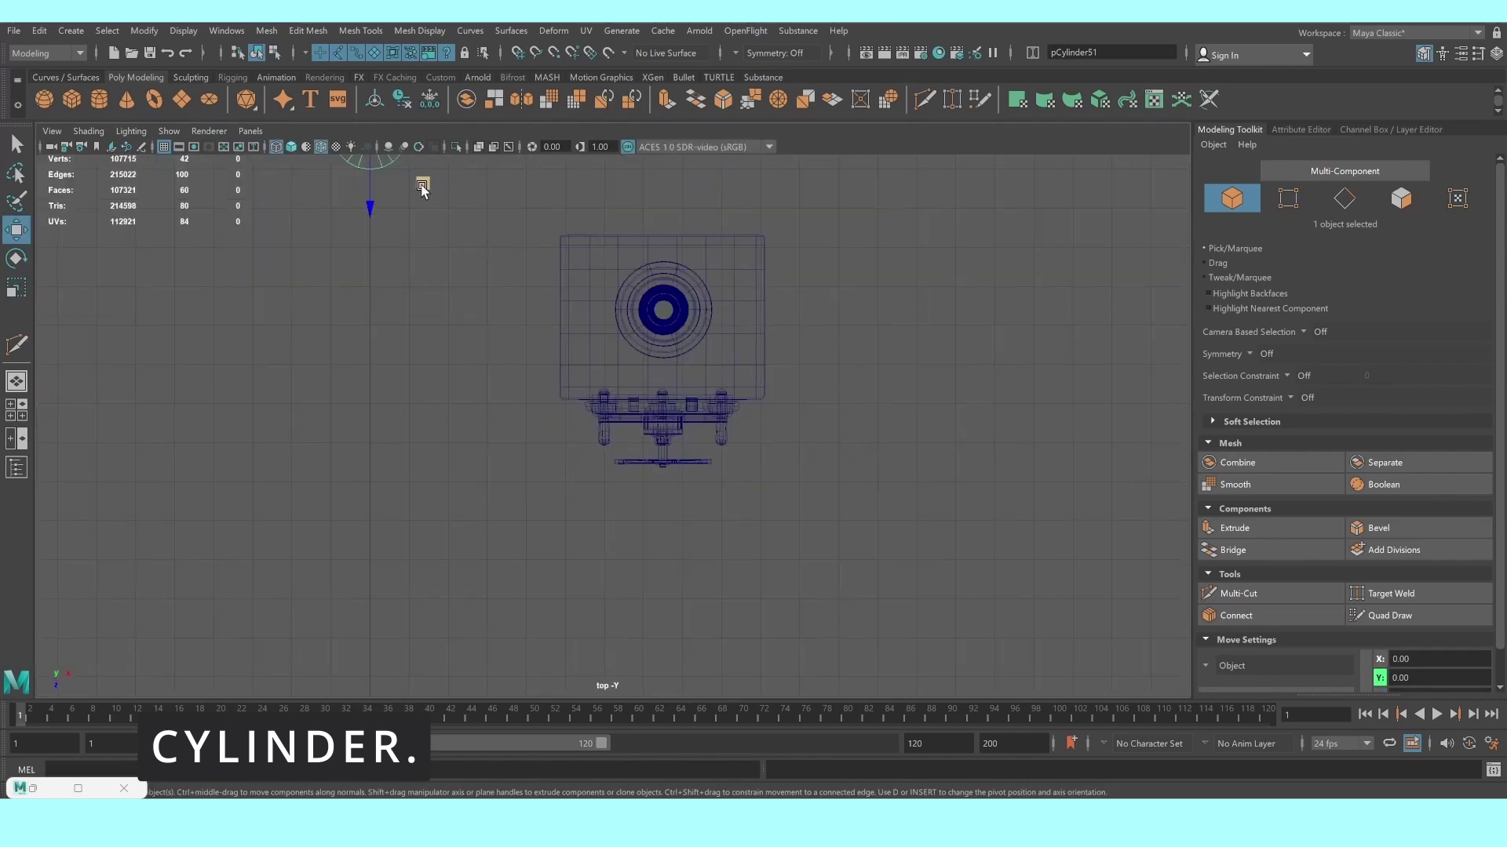
mouse_move(422, 188)
middle_mouse_down()
mouse_move(689, 392)
mouse_move(710, 363)
middle_mouse_up()
key("f")
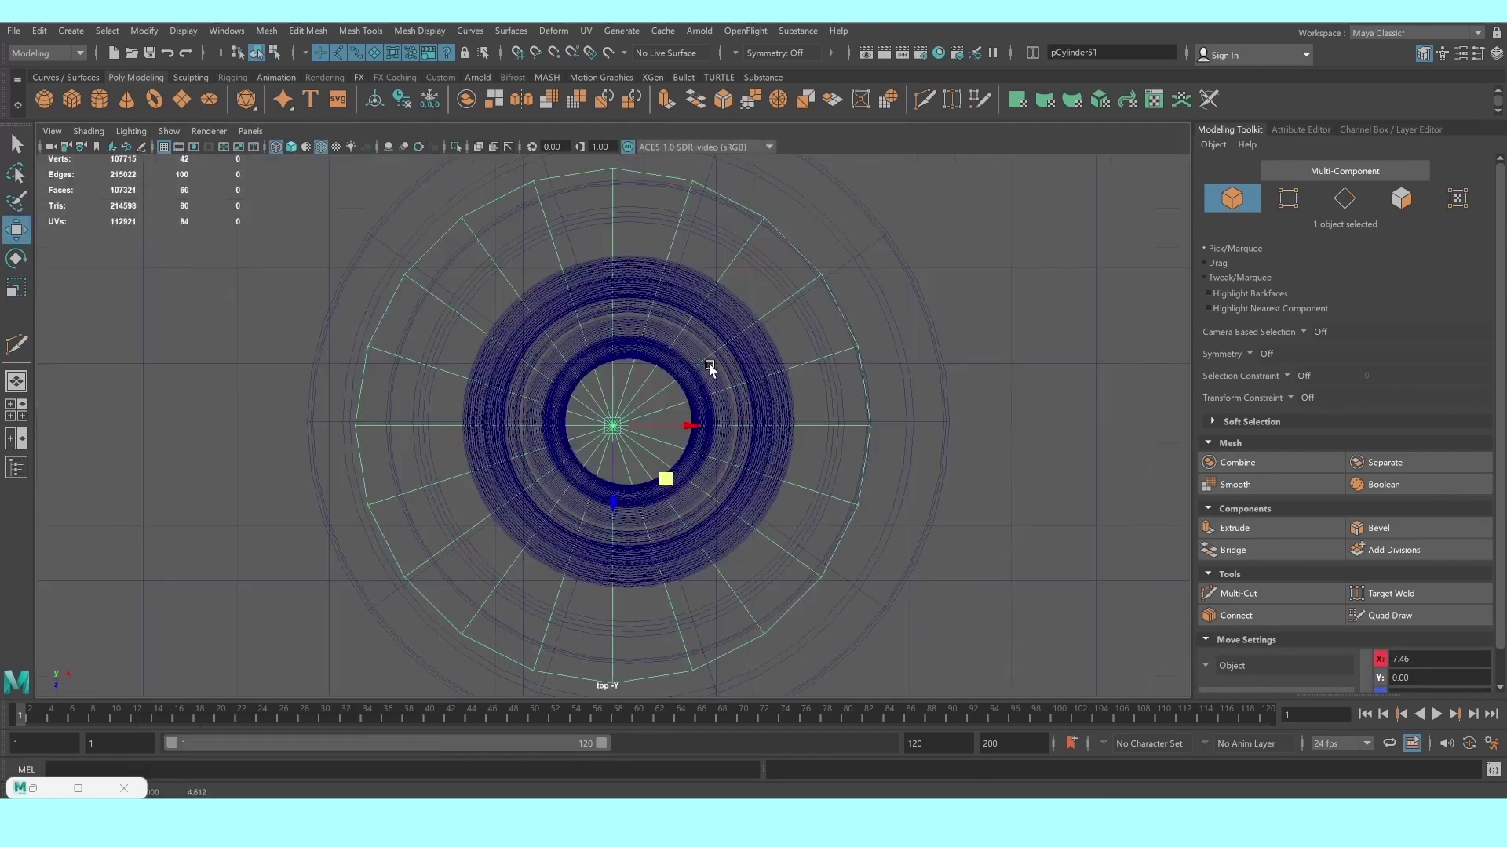
scroll(710, 367, "up", 1)
scroll(706, 417, "up", 1)
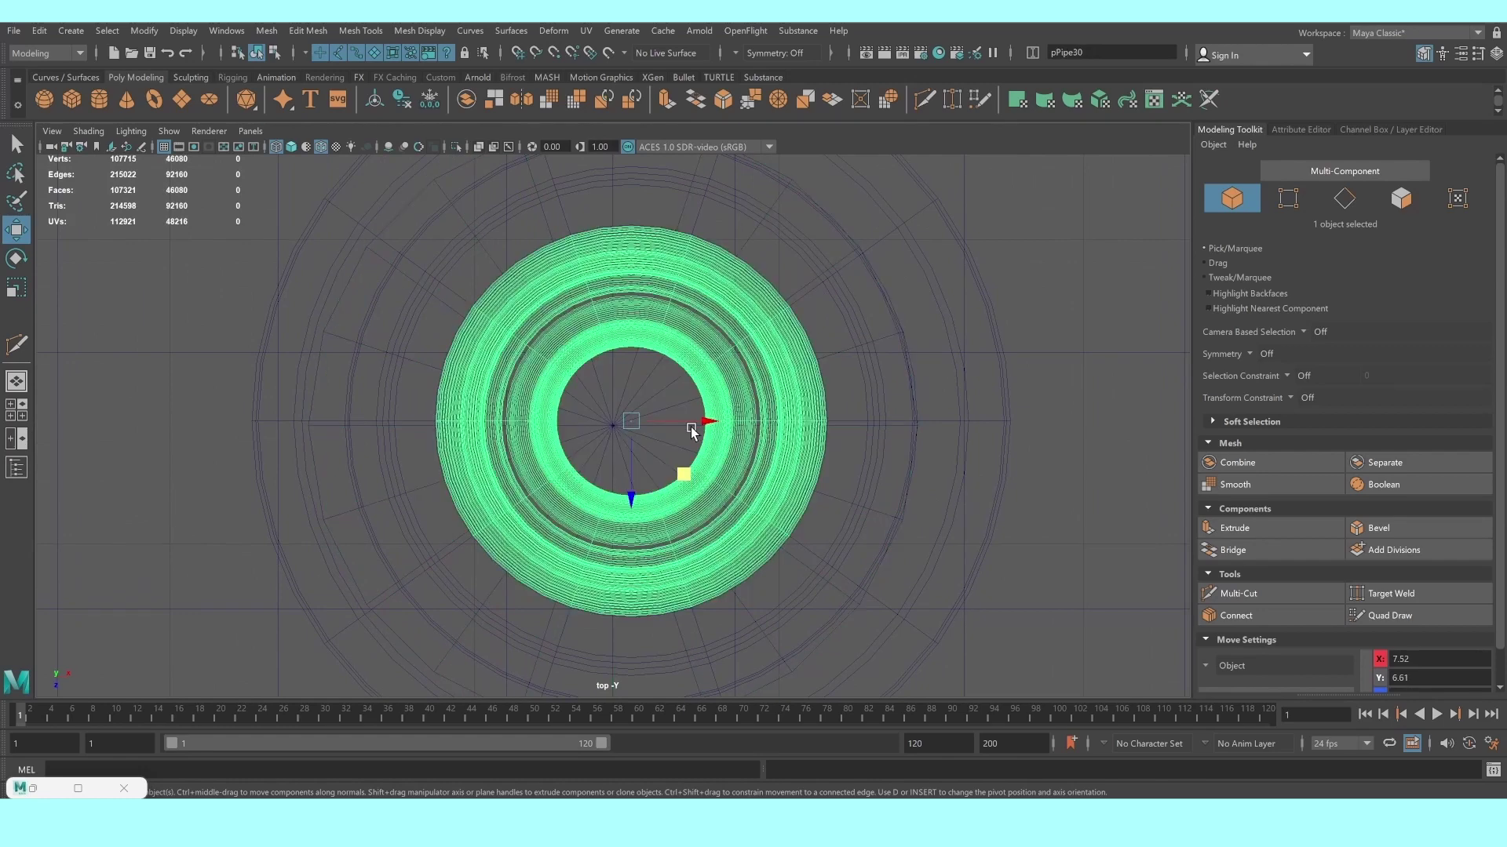
left_click_drag(694, 420, 711, 432)
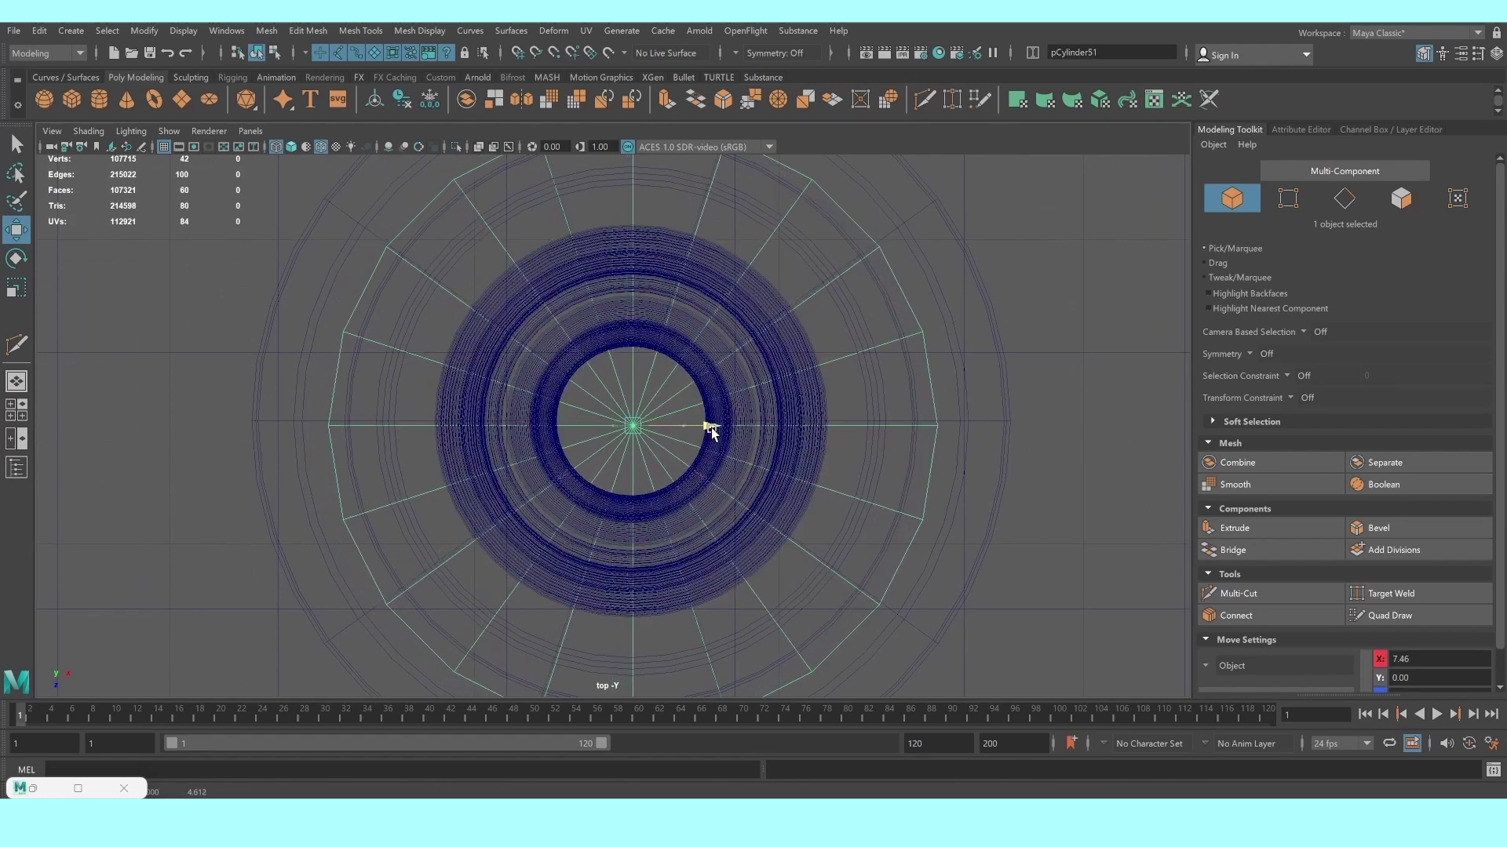
left_click(635, 502)
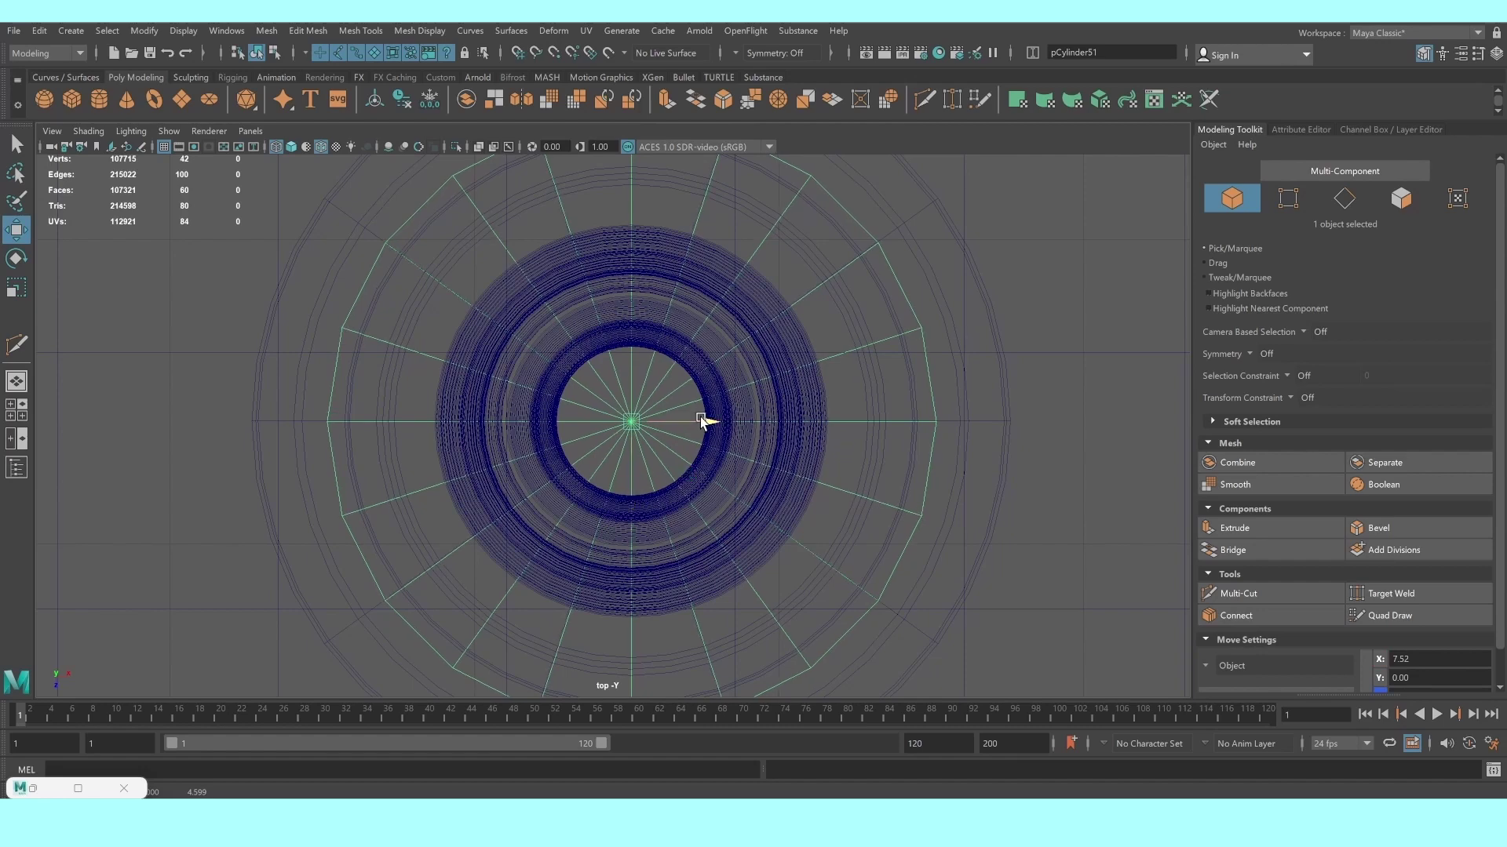
left_click_drag(700, 422, 694, 418)
Raise the cylinder above the column top in the side view
key("space")
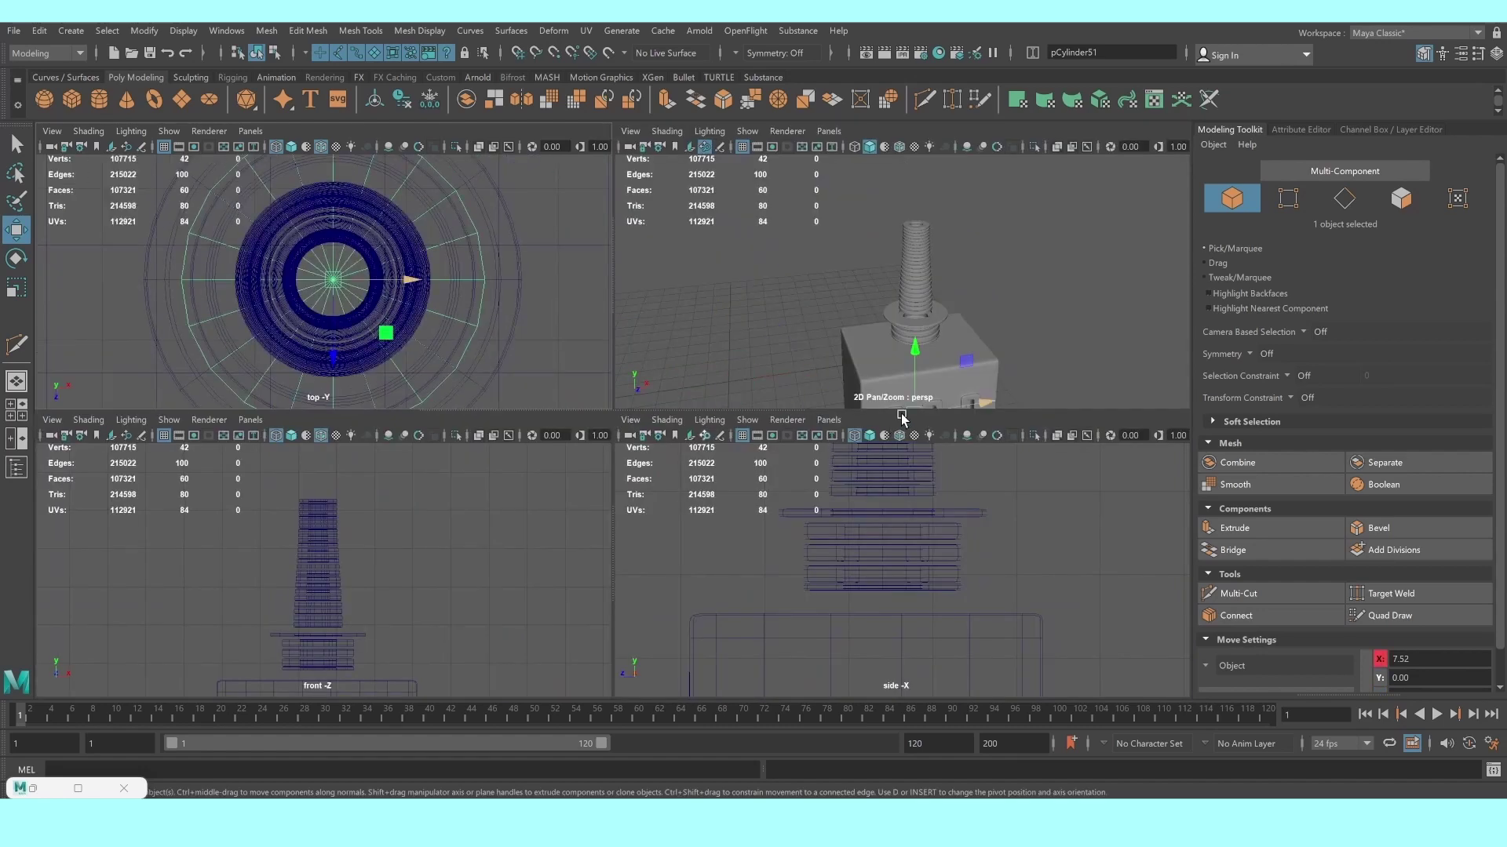
key("space")
scroll(594, 476, "down", 5)
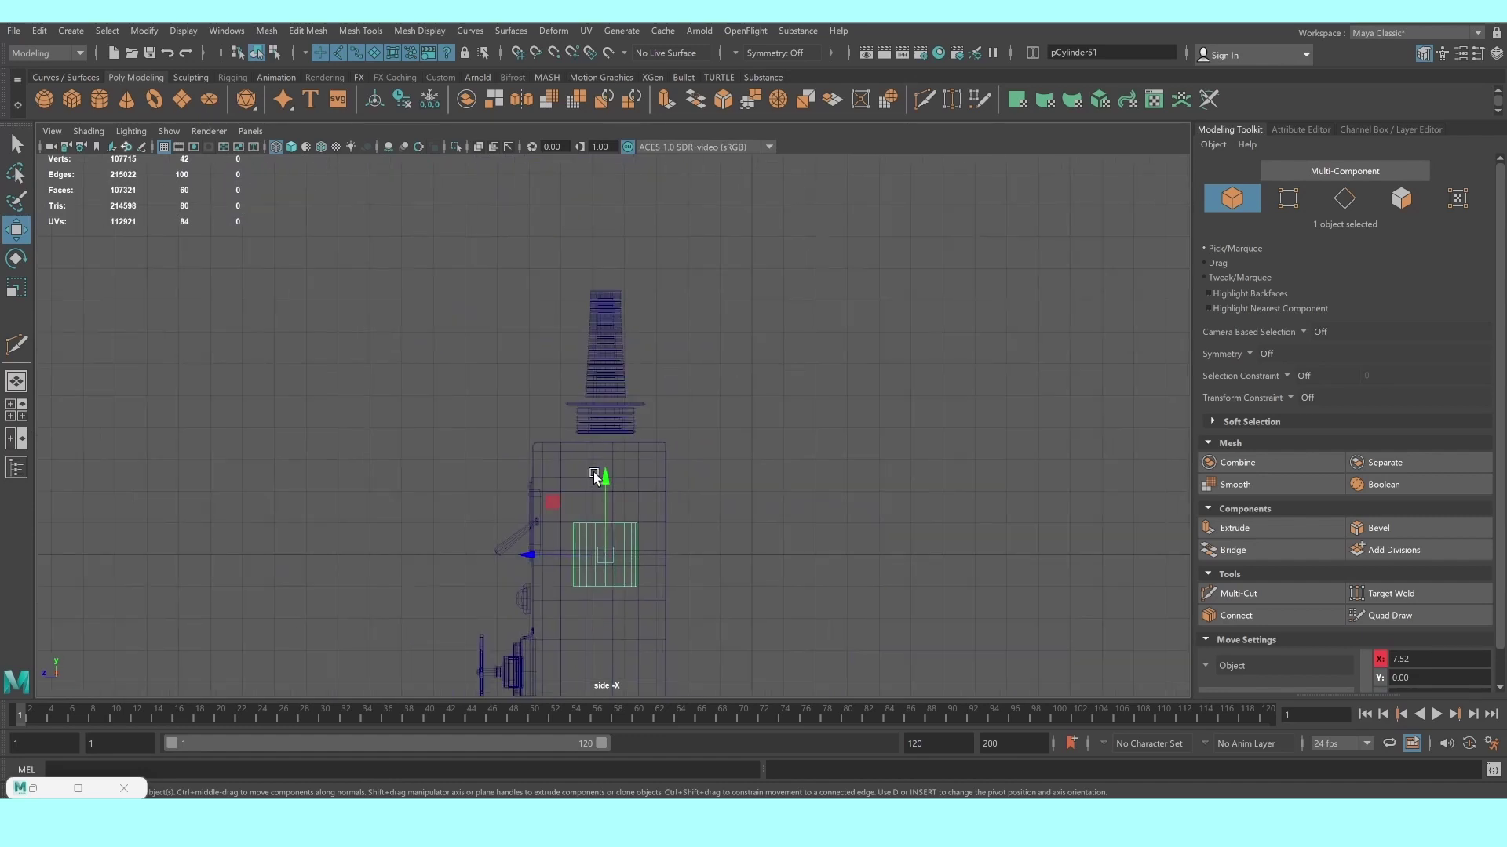
mouse_move(607, 478)
left_mouse_down()
mouse_move(620, 161)
mouse_move(627, 179)
left_mouse_up()
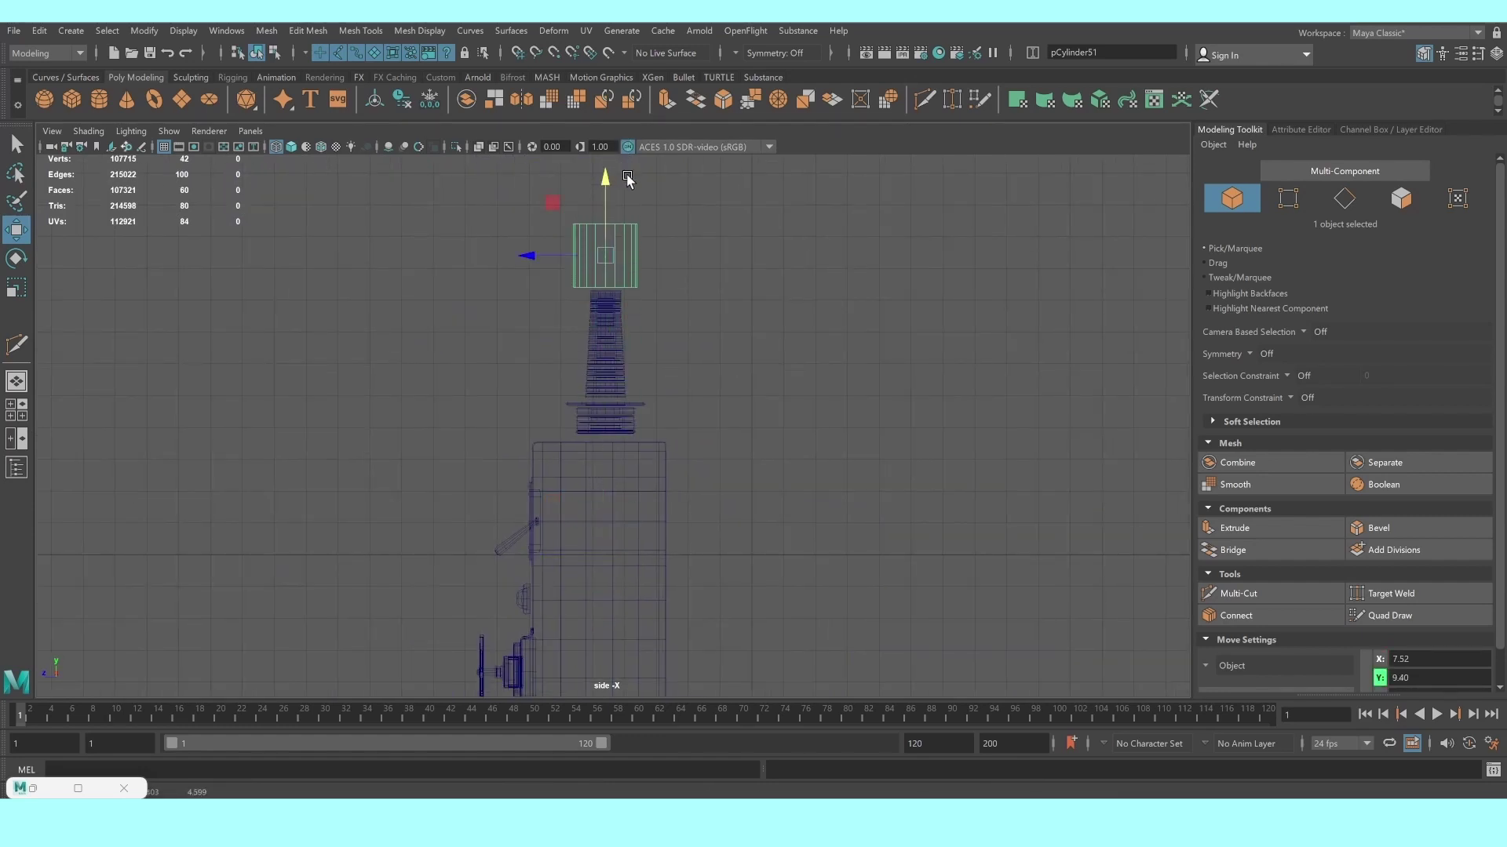
scroll(1010, 353, "up", 5)
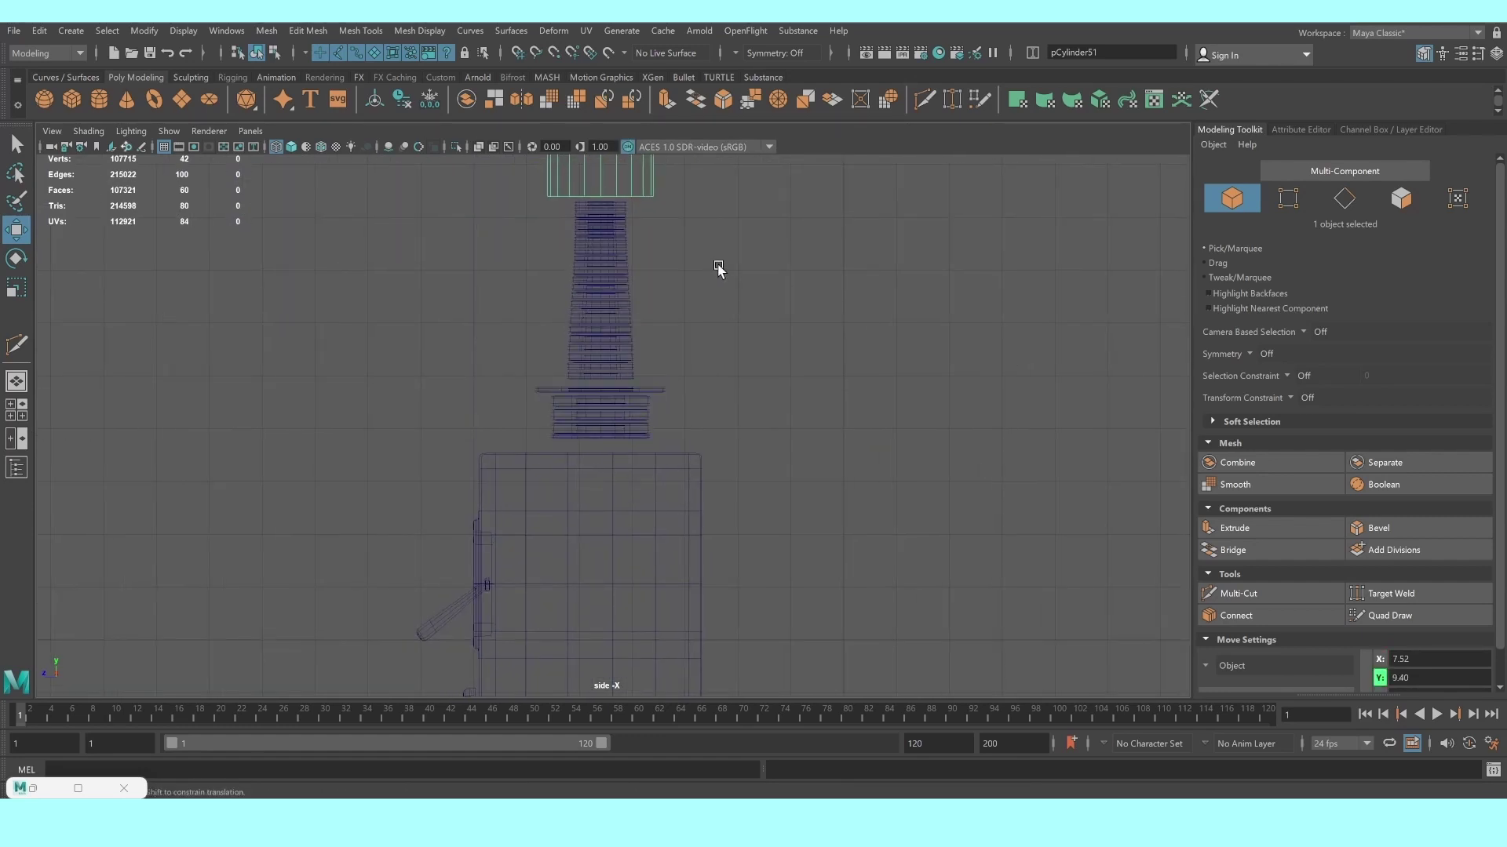
middle_click_drag(718, 269, 722, 454, "alt")
scroll(722, 453, "up", 1)
Set the cylinder's Subdivisions Axis to 10
left_click(1330, 130)
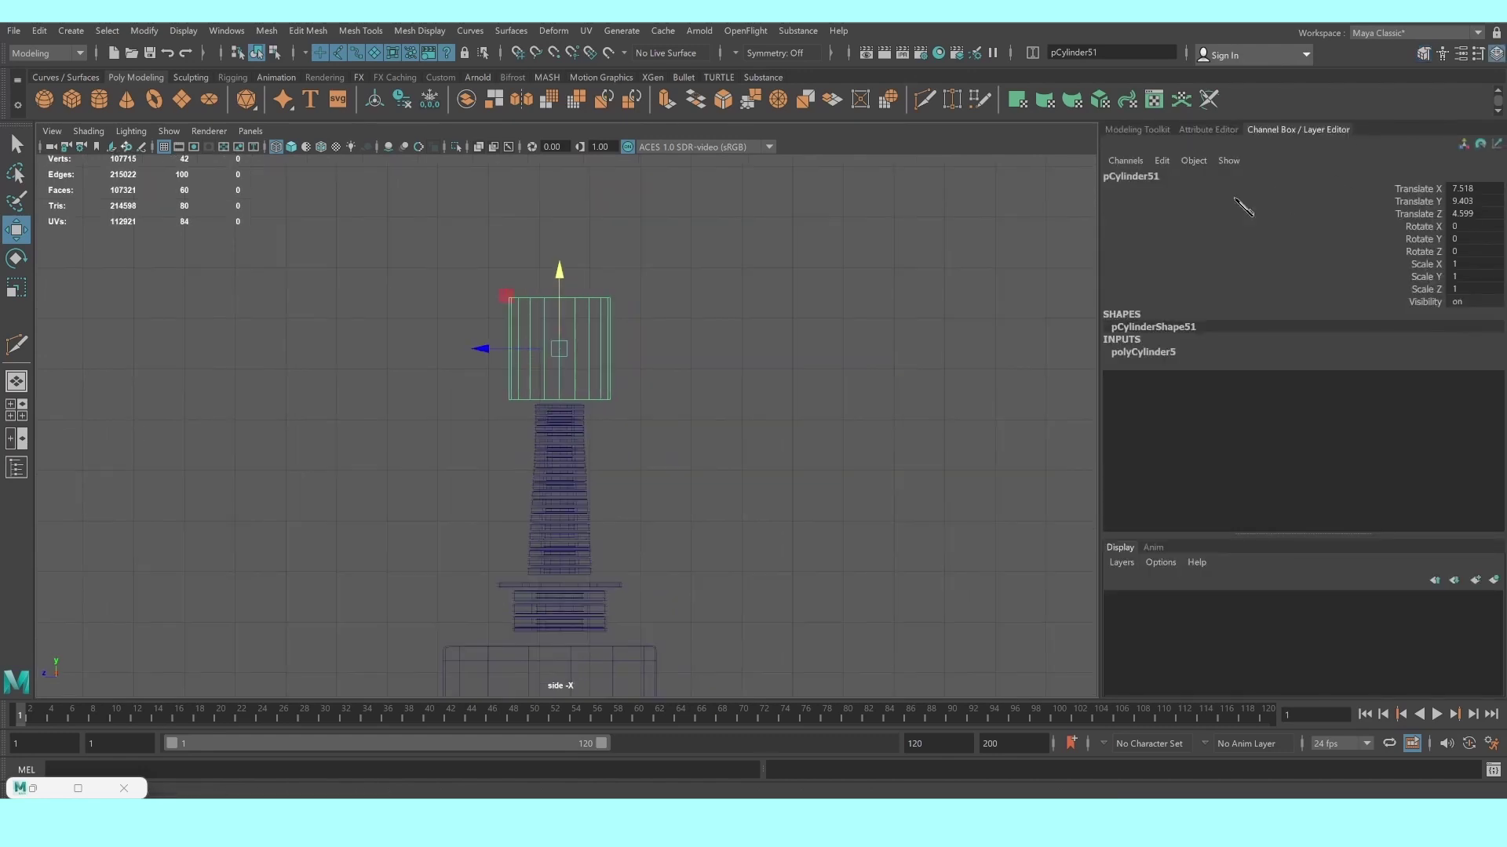
left_click(1143, 352)
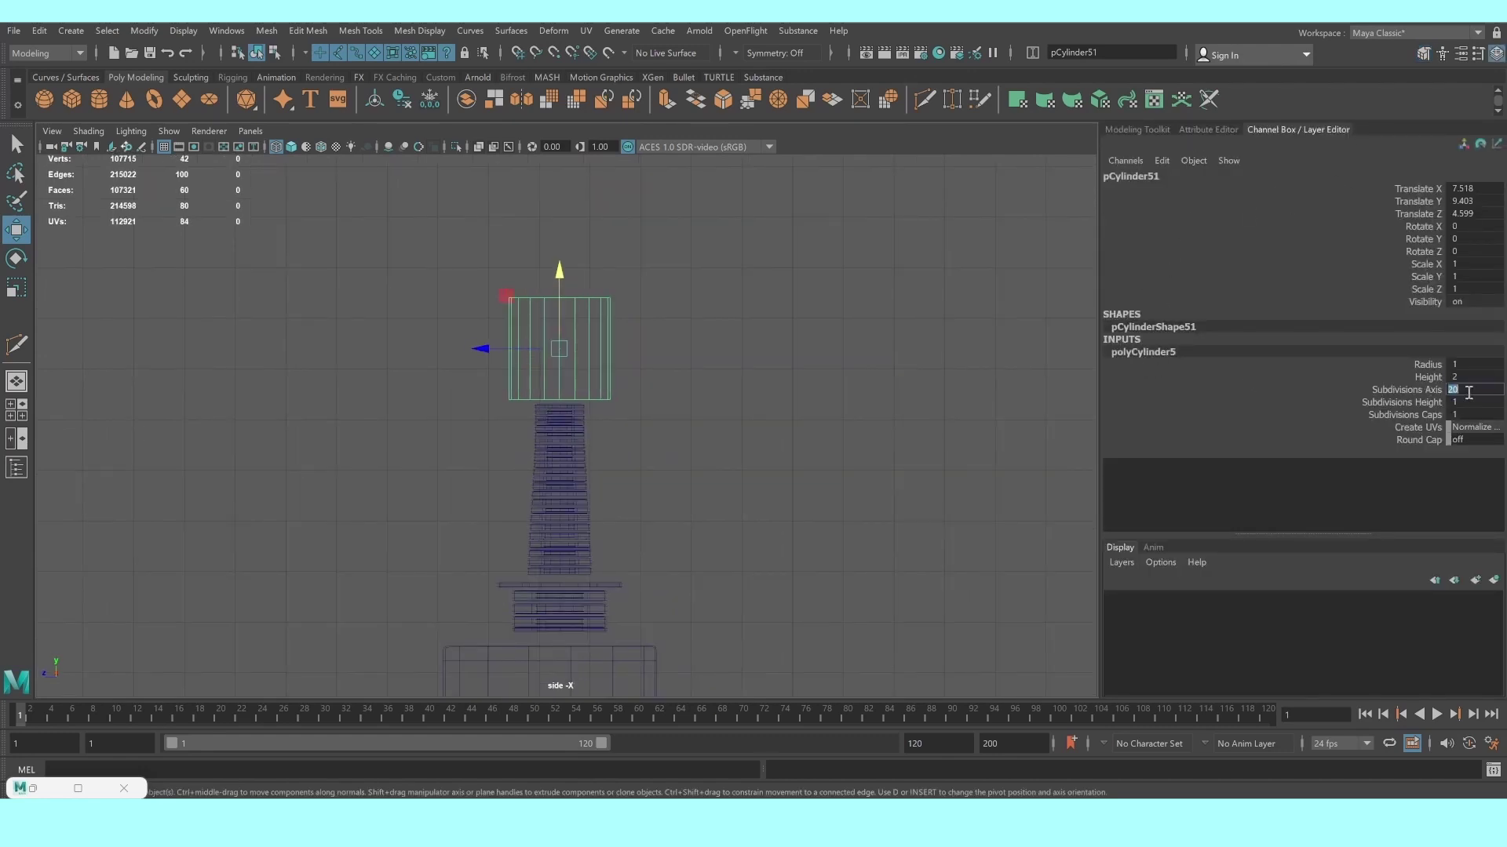
key("Return")
left_click(616, 276)
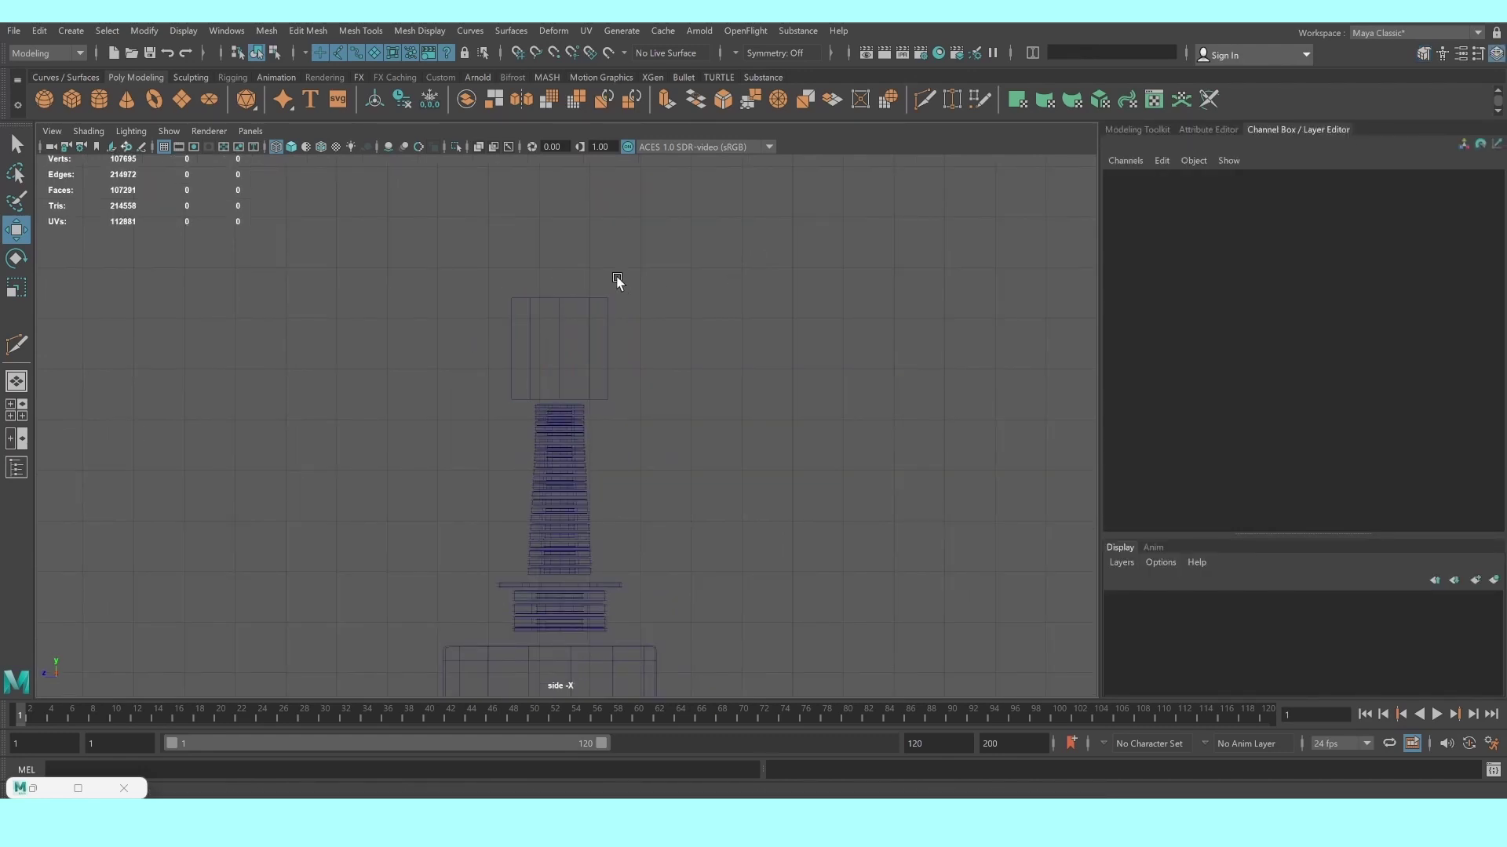
left_click(610, 357)
scroll(627, 358, "up", 1)
Duplicate the cylinder, lift the copy, and shrink the original to about 0.218 scale
key("ctrl+d")
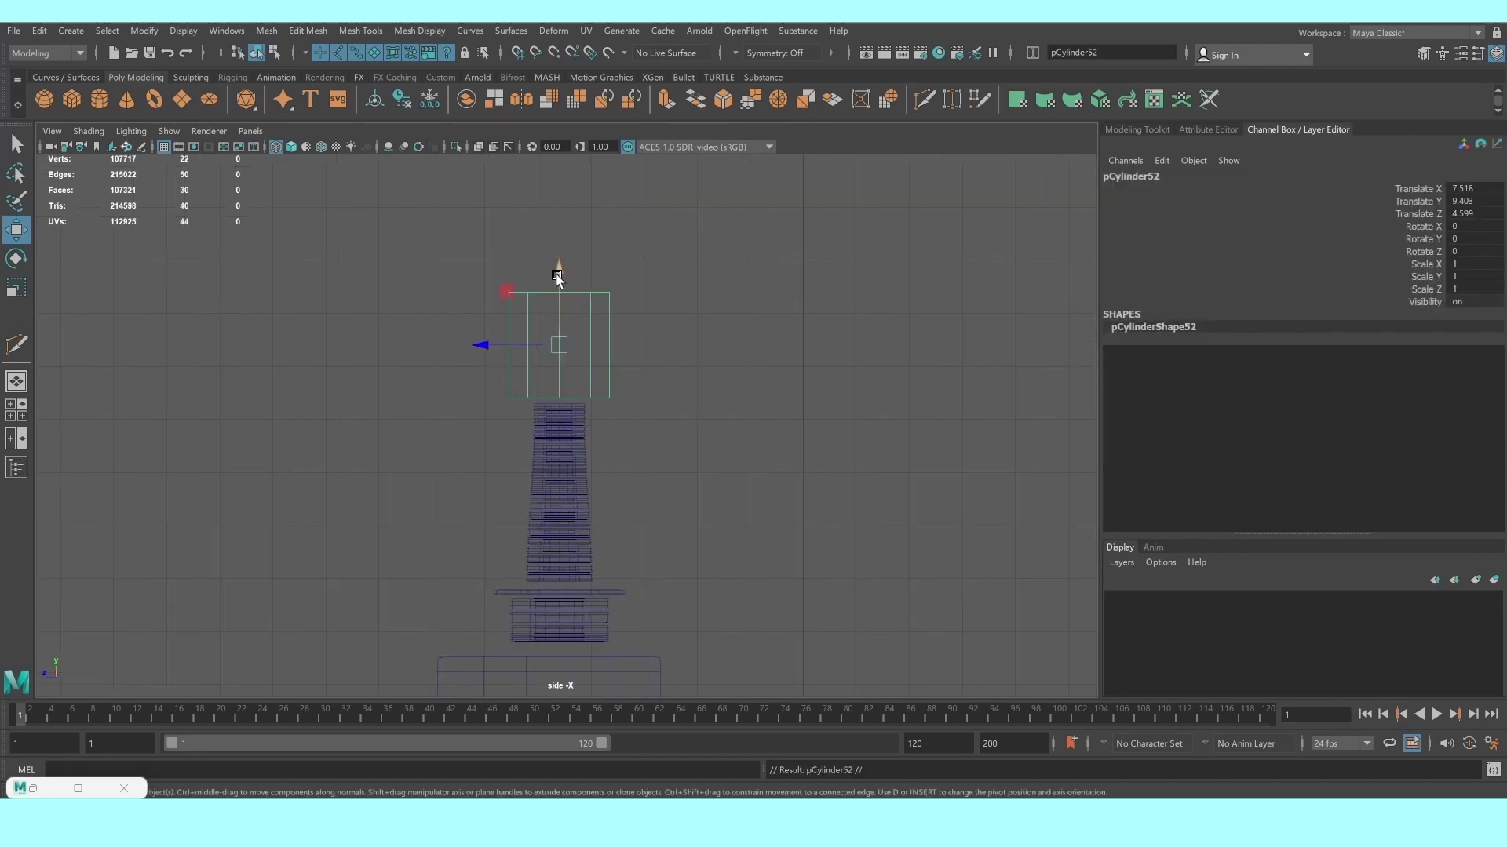
left_click_drag(557, 276, 575, 102)
left_click(605, 380)
scroll(603, 379, "up", 1)
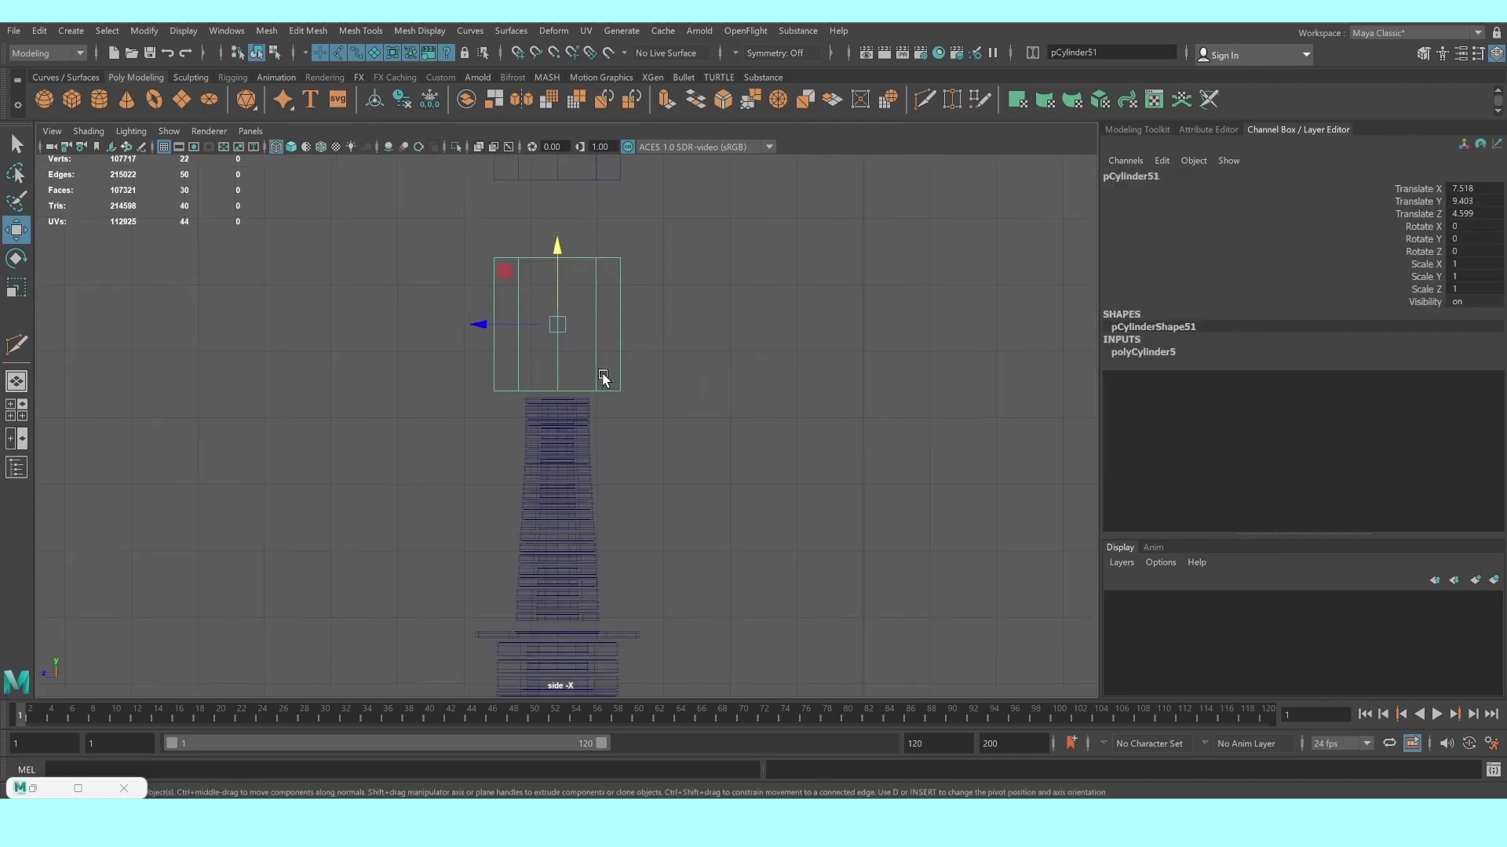
key("r")
left_click_drag(557, 326, 469, 308)
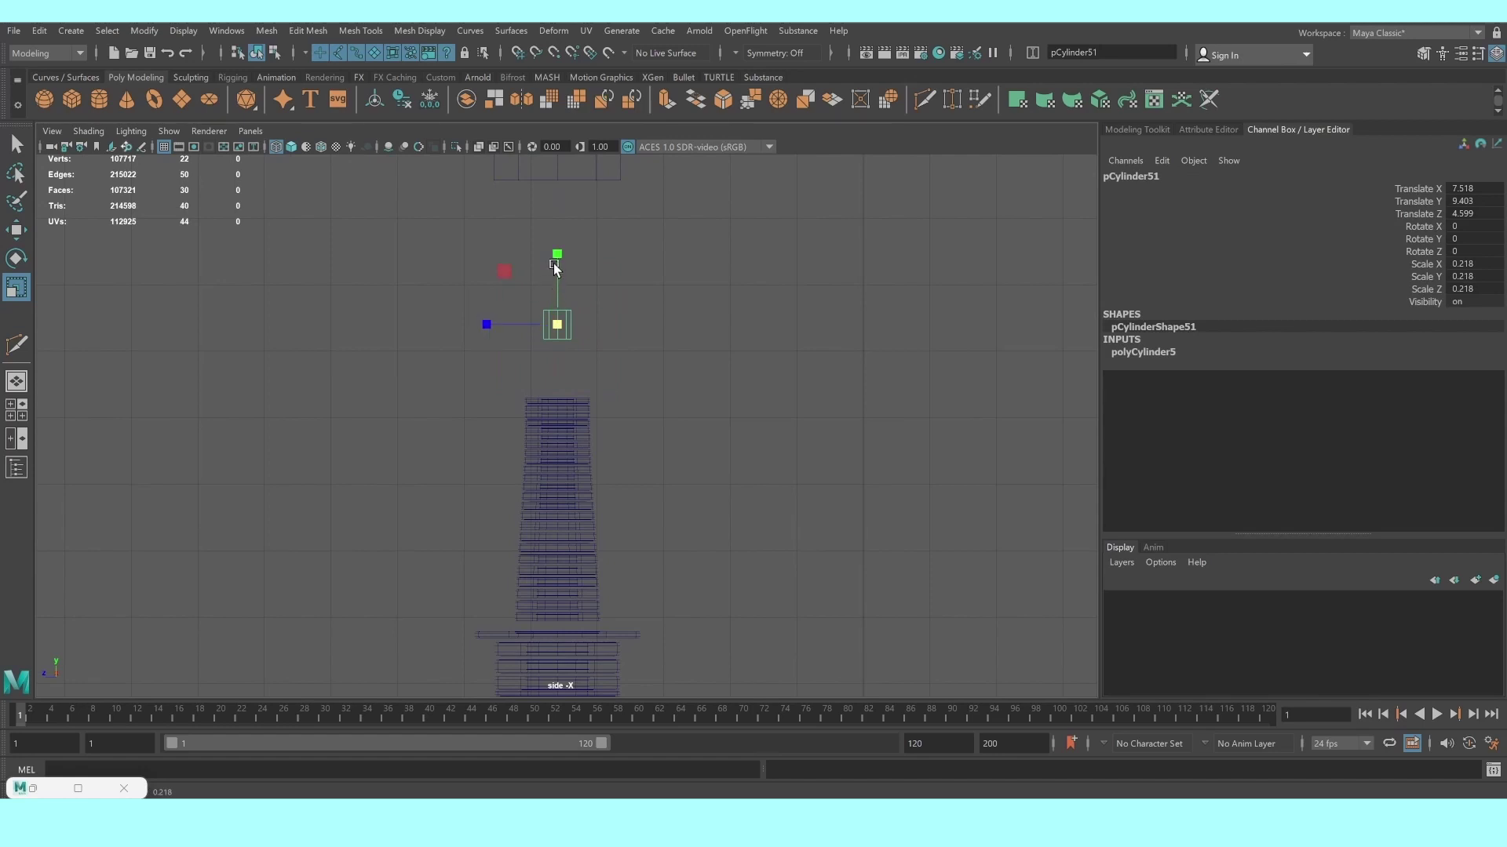
key("w")
left_click_drag(560, 238, 562, 299)
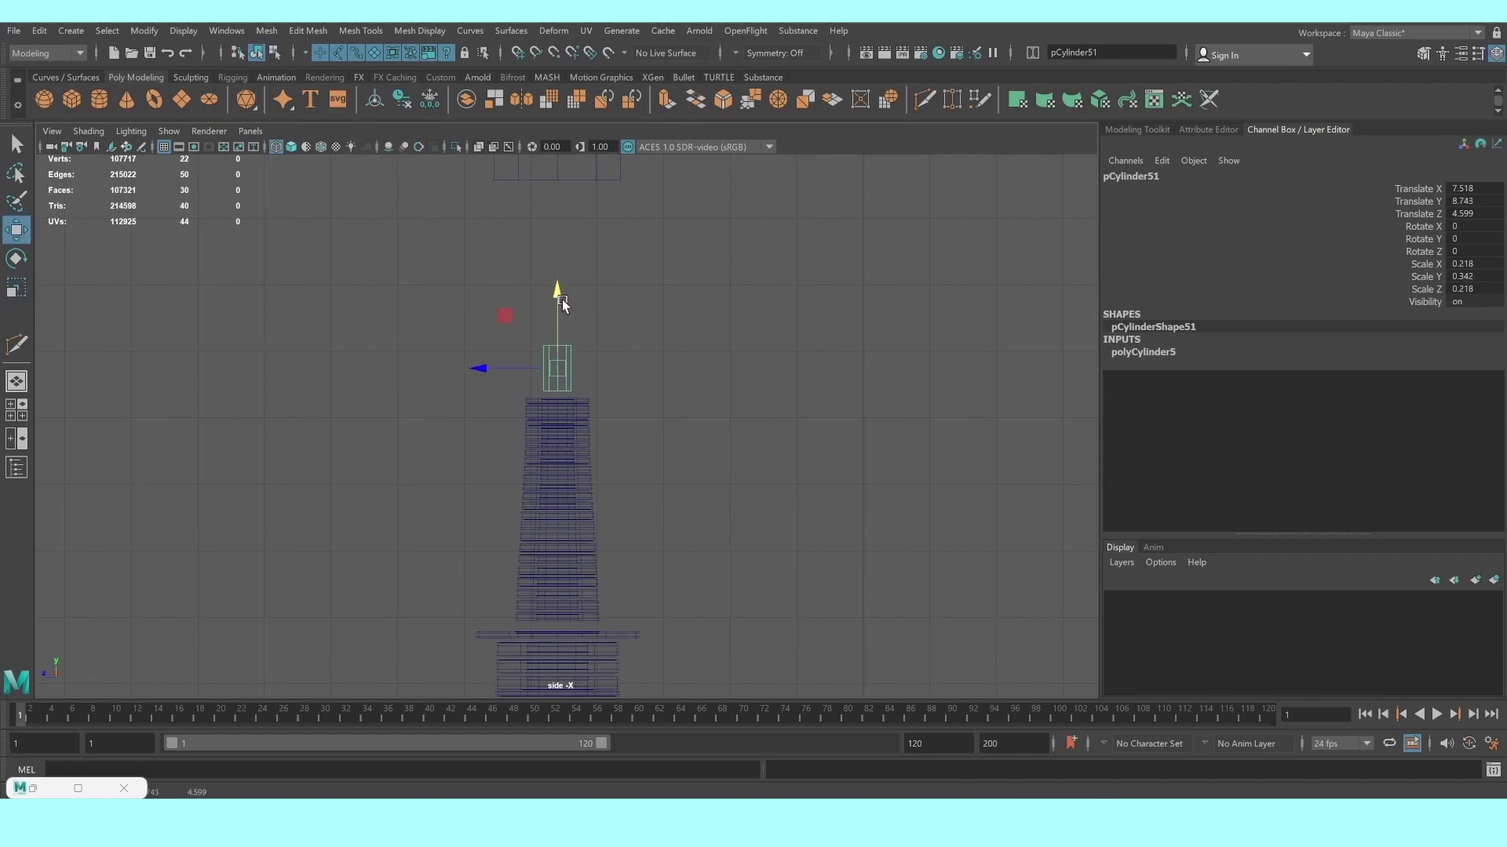
Duplicate the small cylinder and scale the copy into a thin, tall rod
key("ctrl+d")
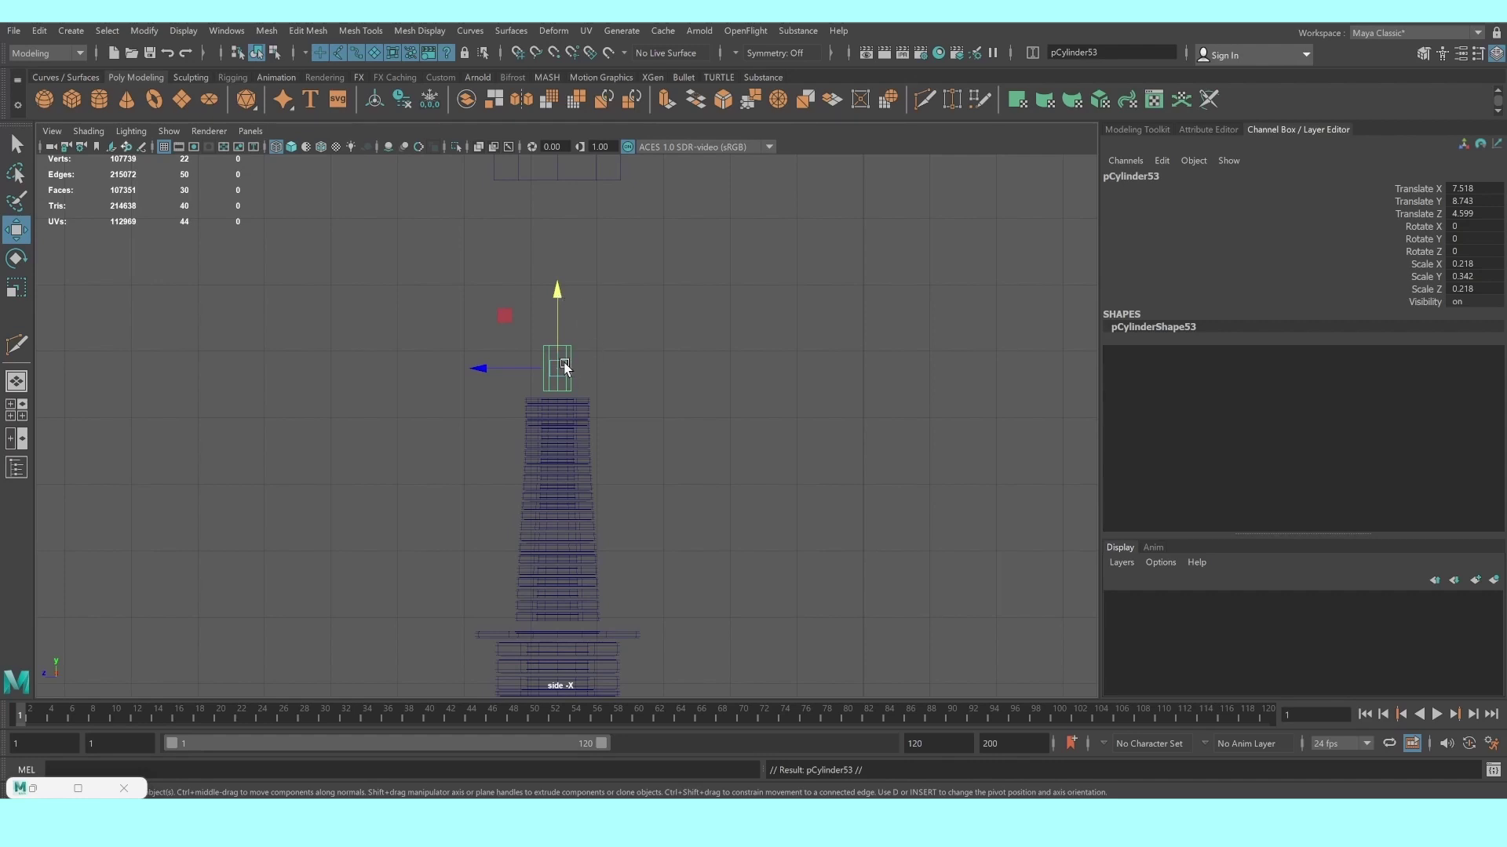
scroll(562, 360, "up", 1)
key("r")
left_click_drag(552, 351, 526, 351)
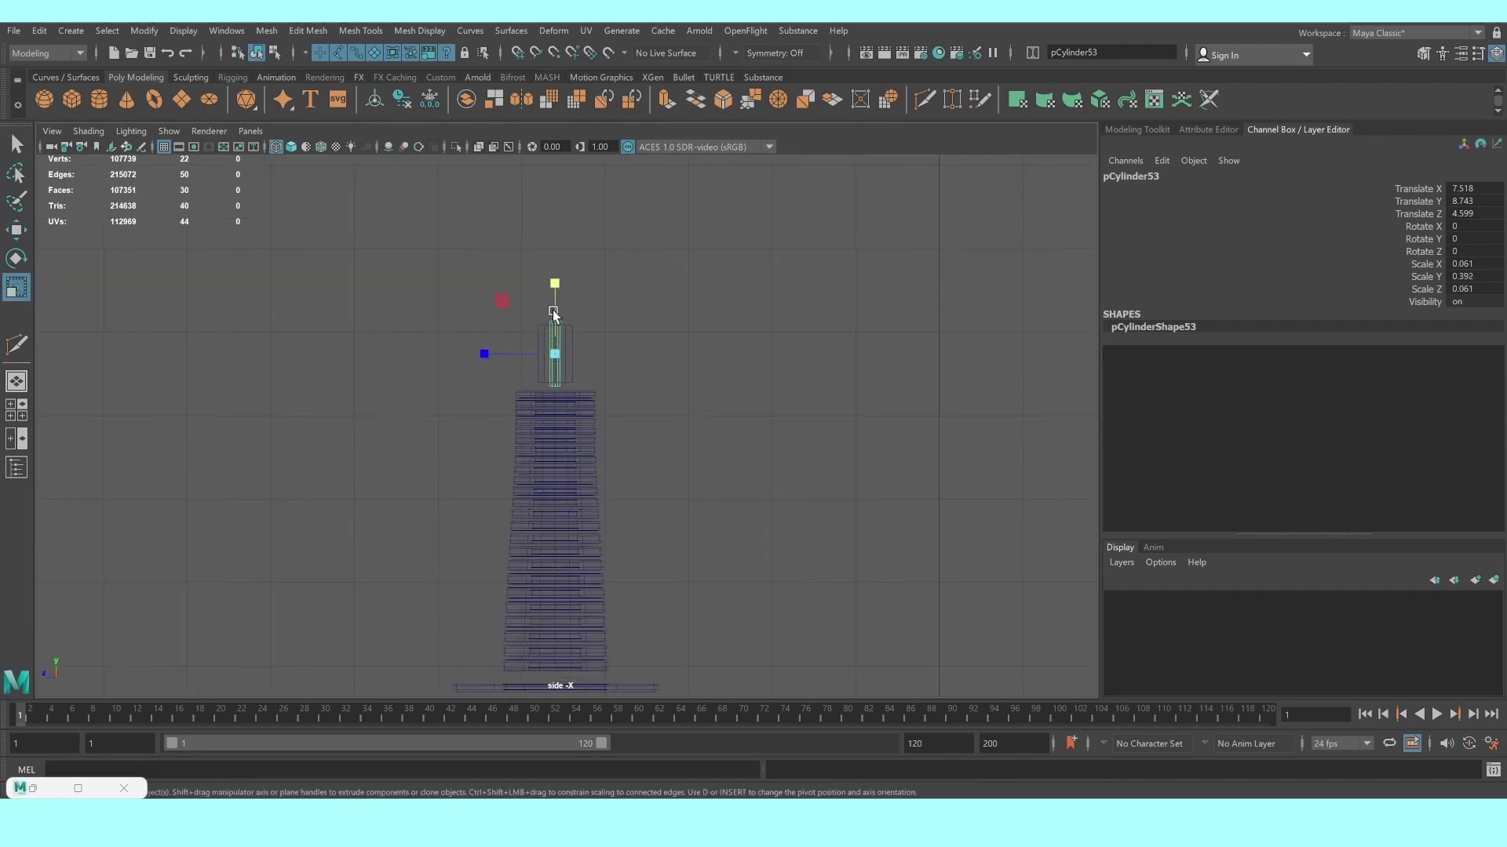
left_click_drag(560, 293, 561, 135)
key("w")
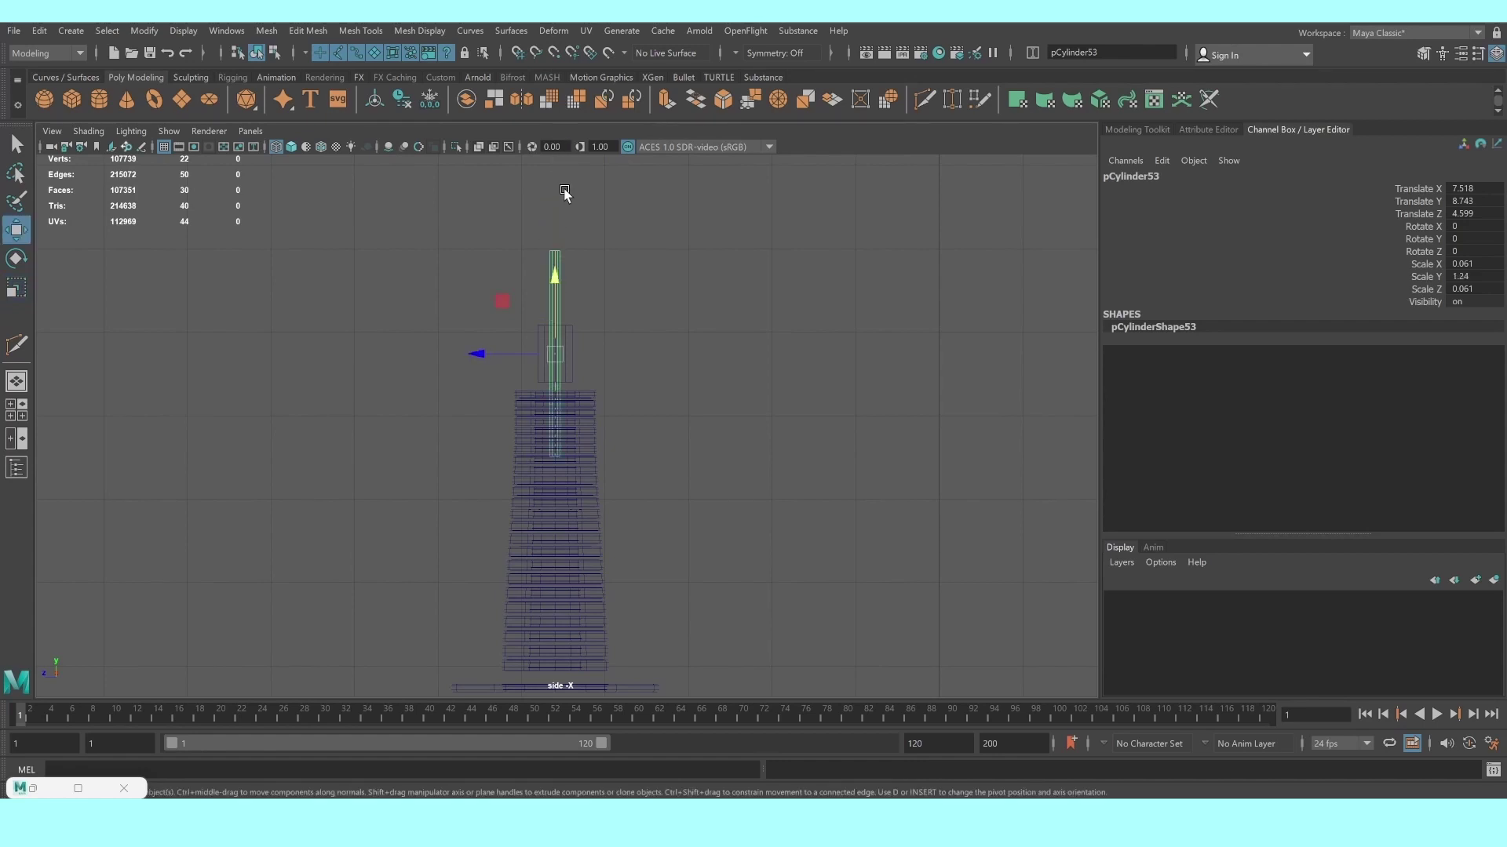
key("space")
key("space")
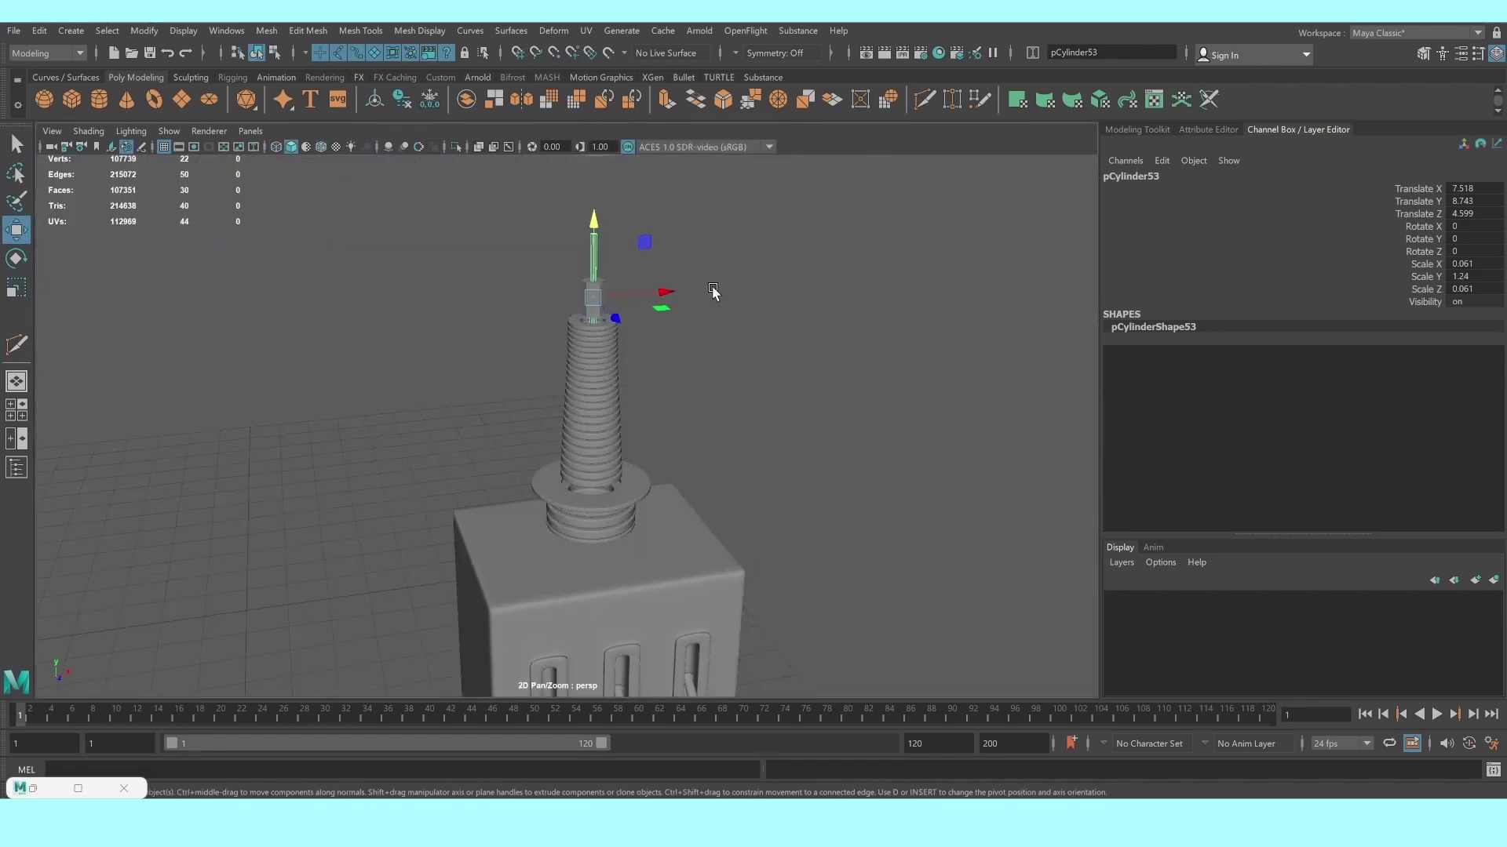
Shrink the rod slightly and reselect the tip cylinder
scroll(667, 487, "up", 3)
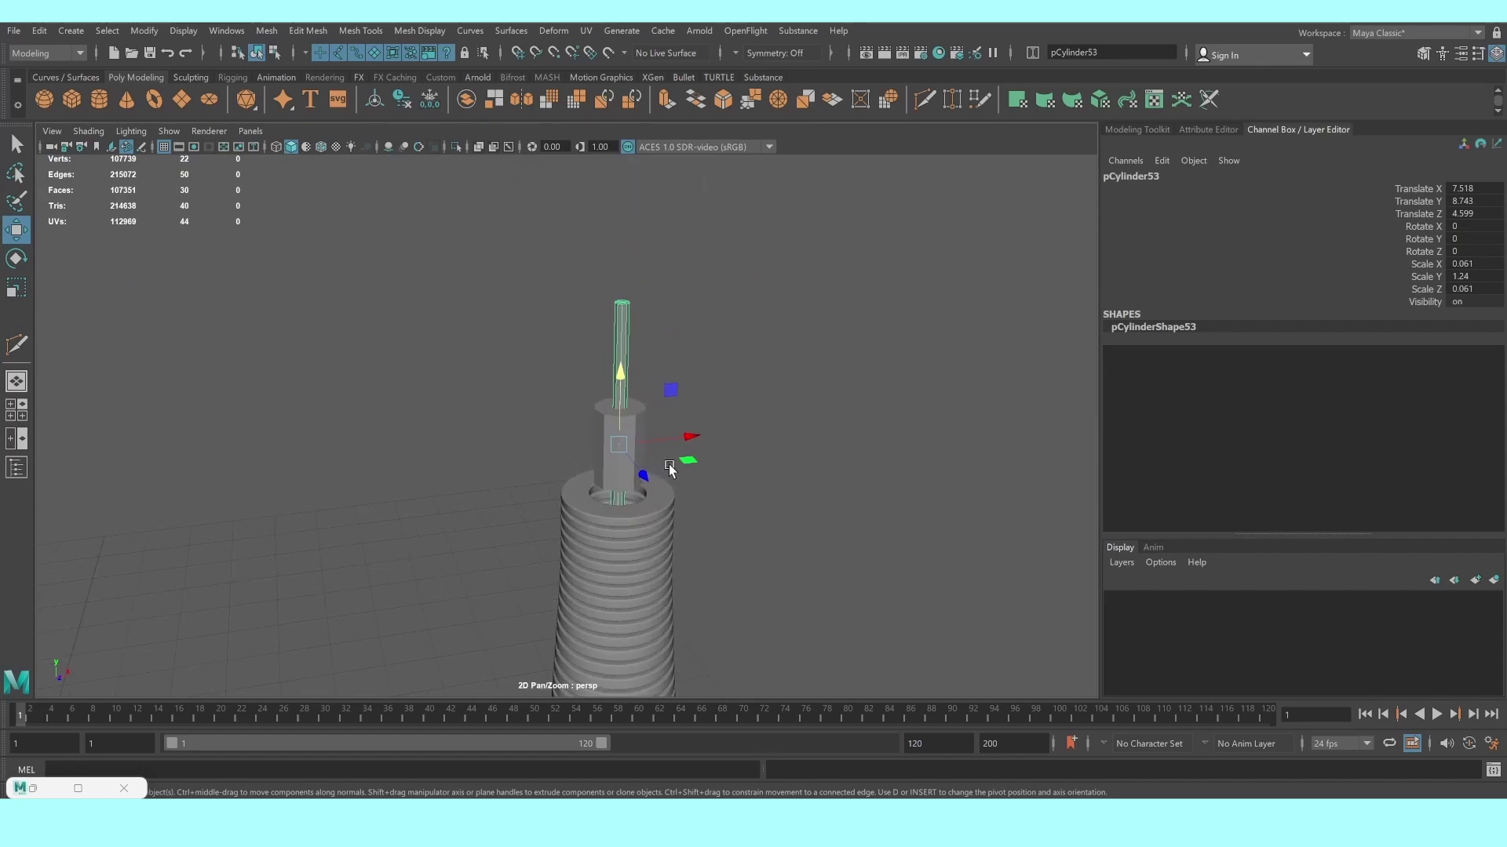
scroll(651, 479, "up", 3)
key("r")
left_click_drag(644, 453, 589, 449)
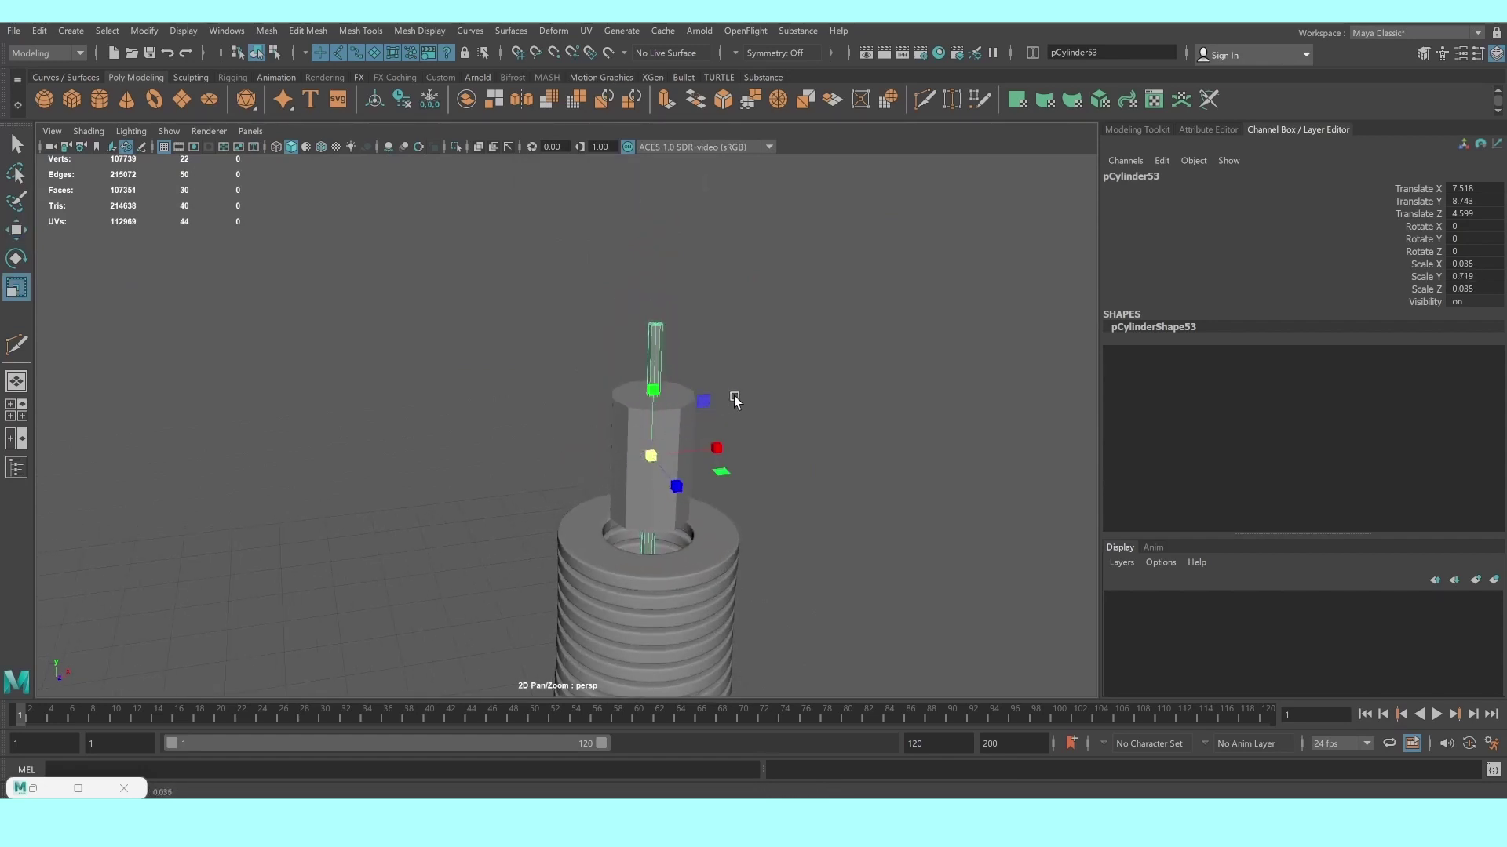
left_click(790, 396)
left_click(691, 452)
key("w")
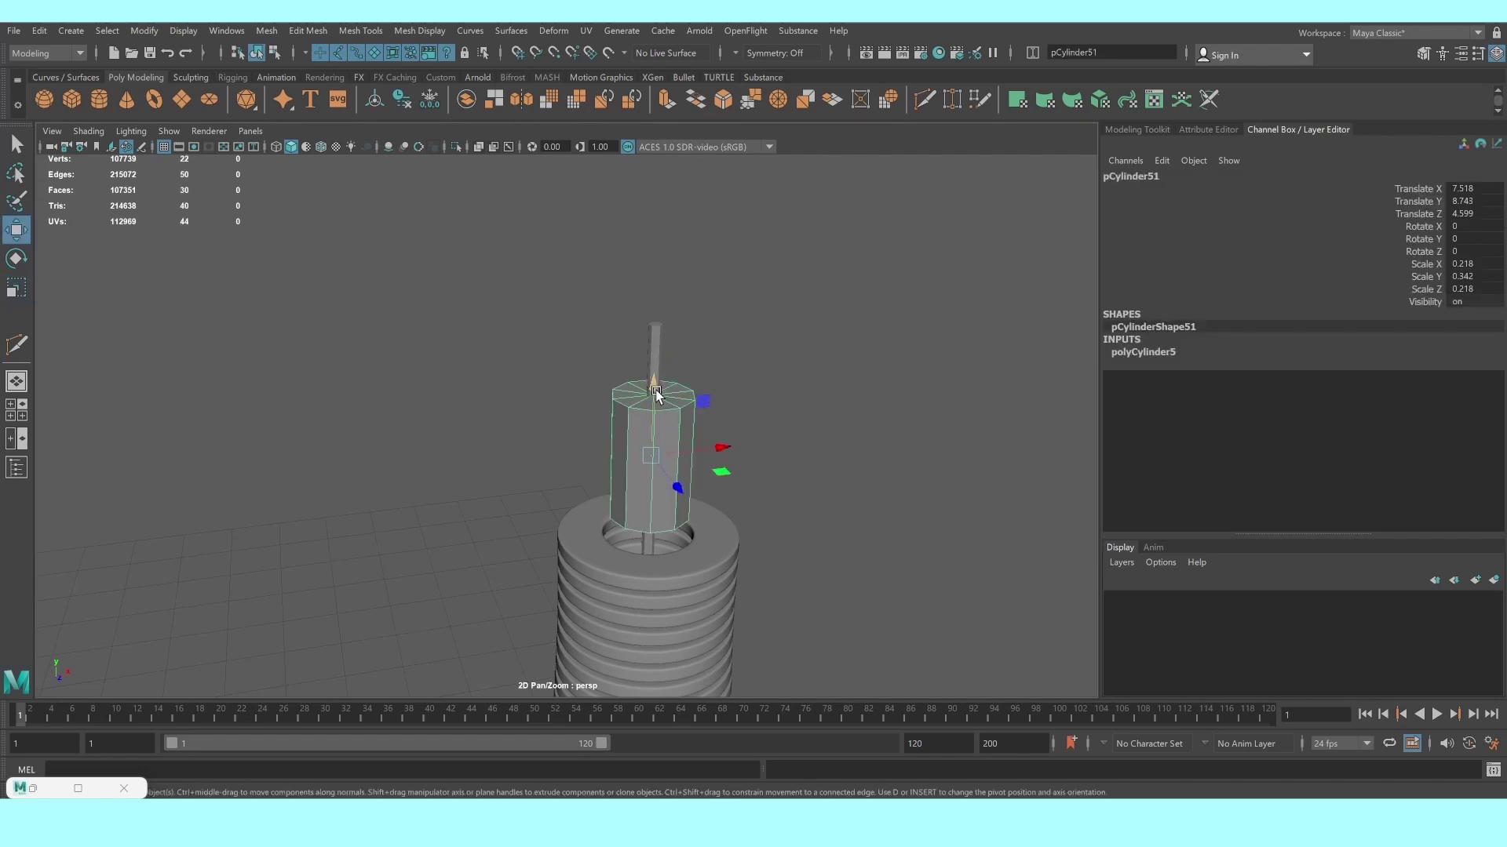
Move the floating cylinder copy down onto the column
left_click(794, 420)
scroll(790, 420, "down", 5)
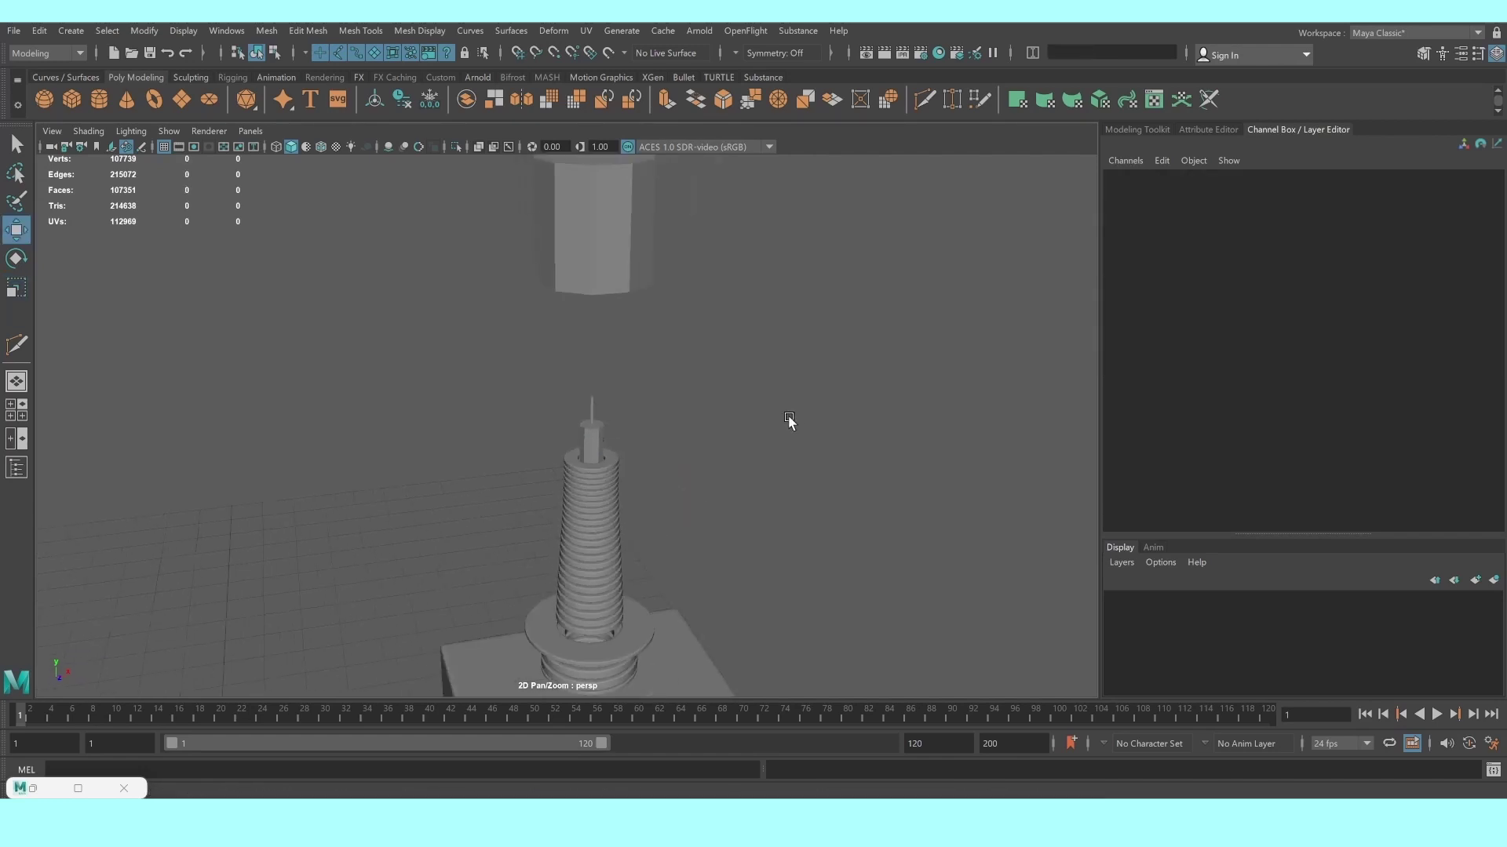
scroll(683, 390, "down", 2)
left_click_drag(683, 390, 606, 363, "alt")
left_click(590, 250)
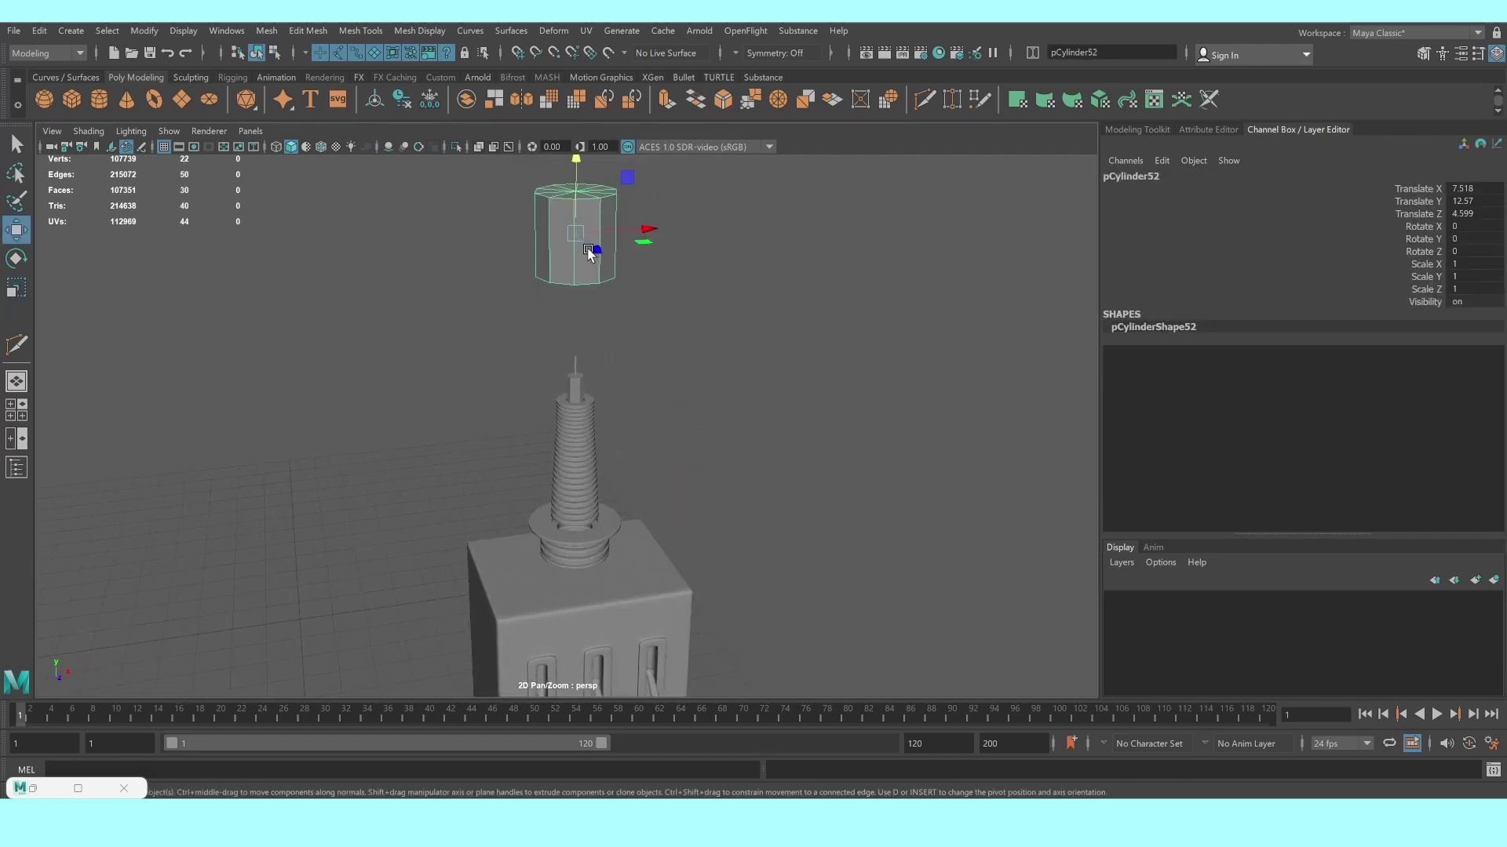
left_click_drag(589, 250, 589, 252, "alt")
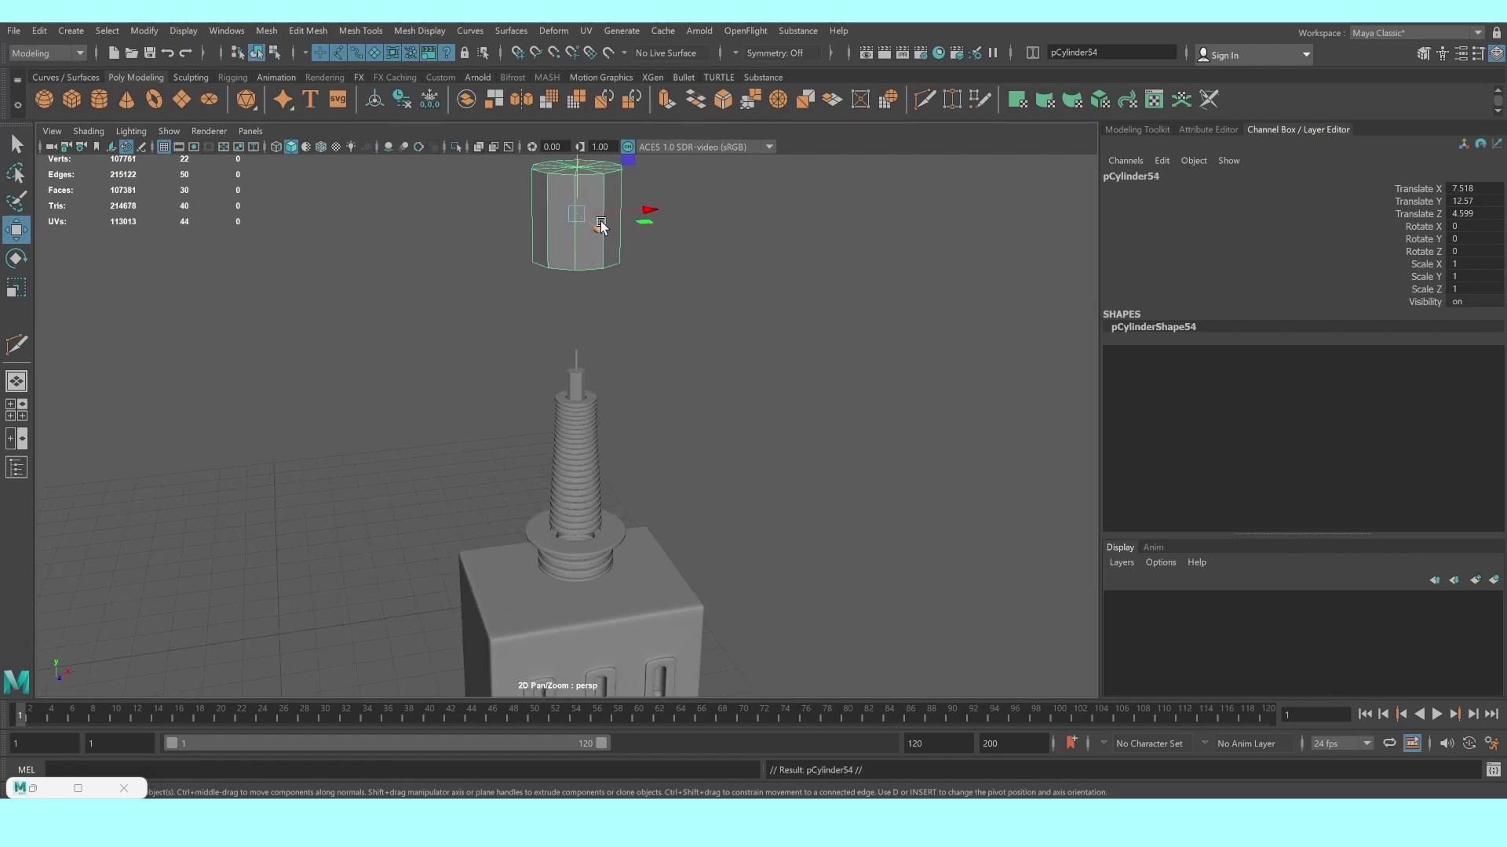
left_click_drag(601, 226, 613, 272, "alt")
left_click_drag(586, 183, 591, 505)
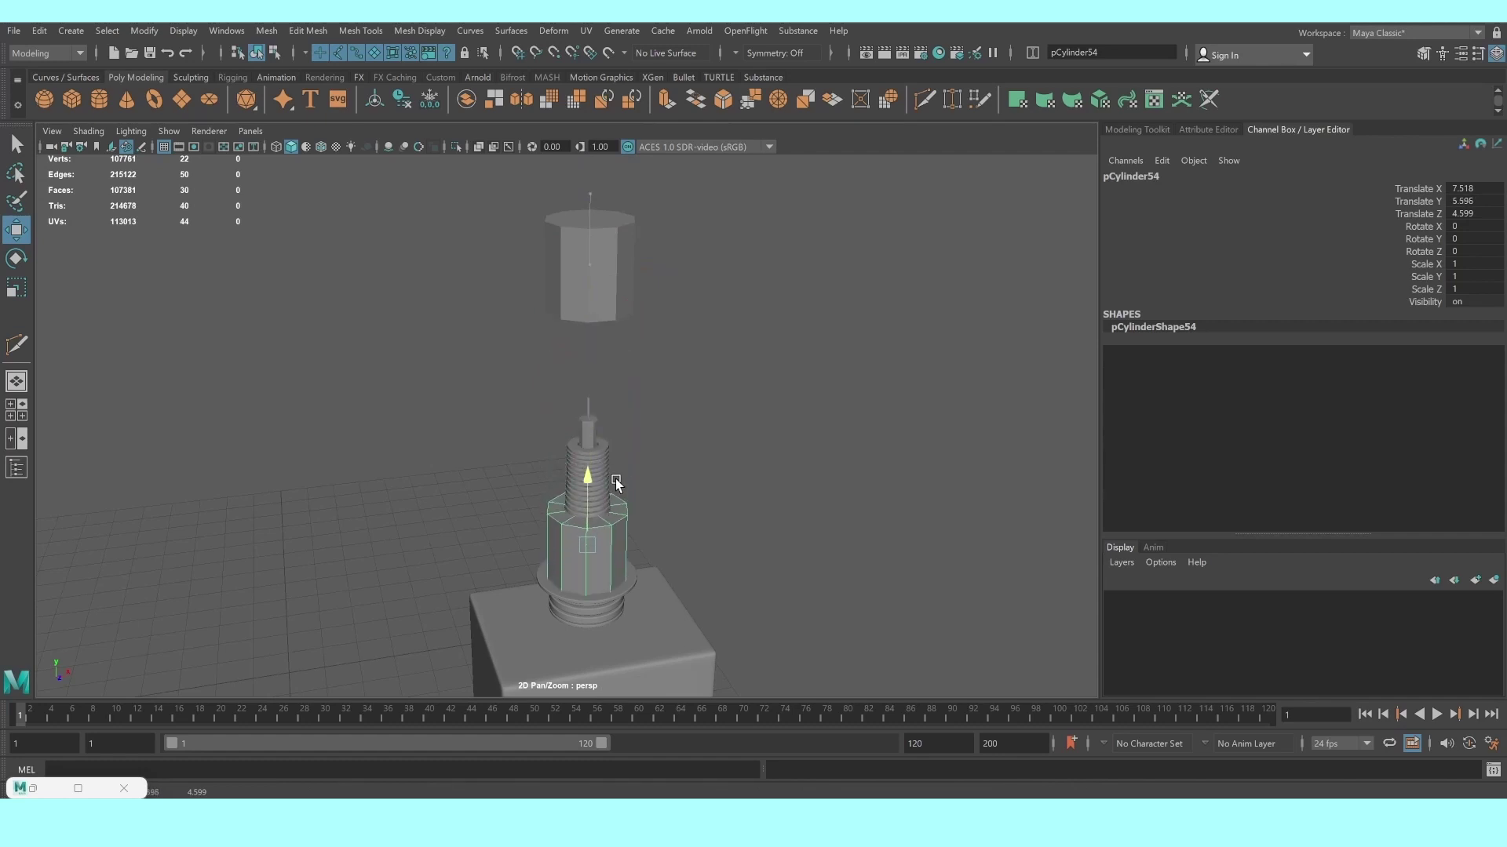
Flatten the cylinder into a thin ring and scale its X/Z to 0.726
scroll(624, 290, "up", 3)
scroll(622, 310, "up", 3)
scroll(621, 310, "up", 1)
key("r")
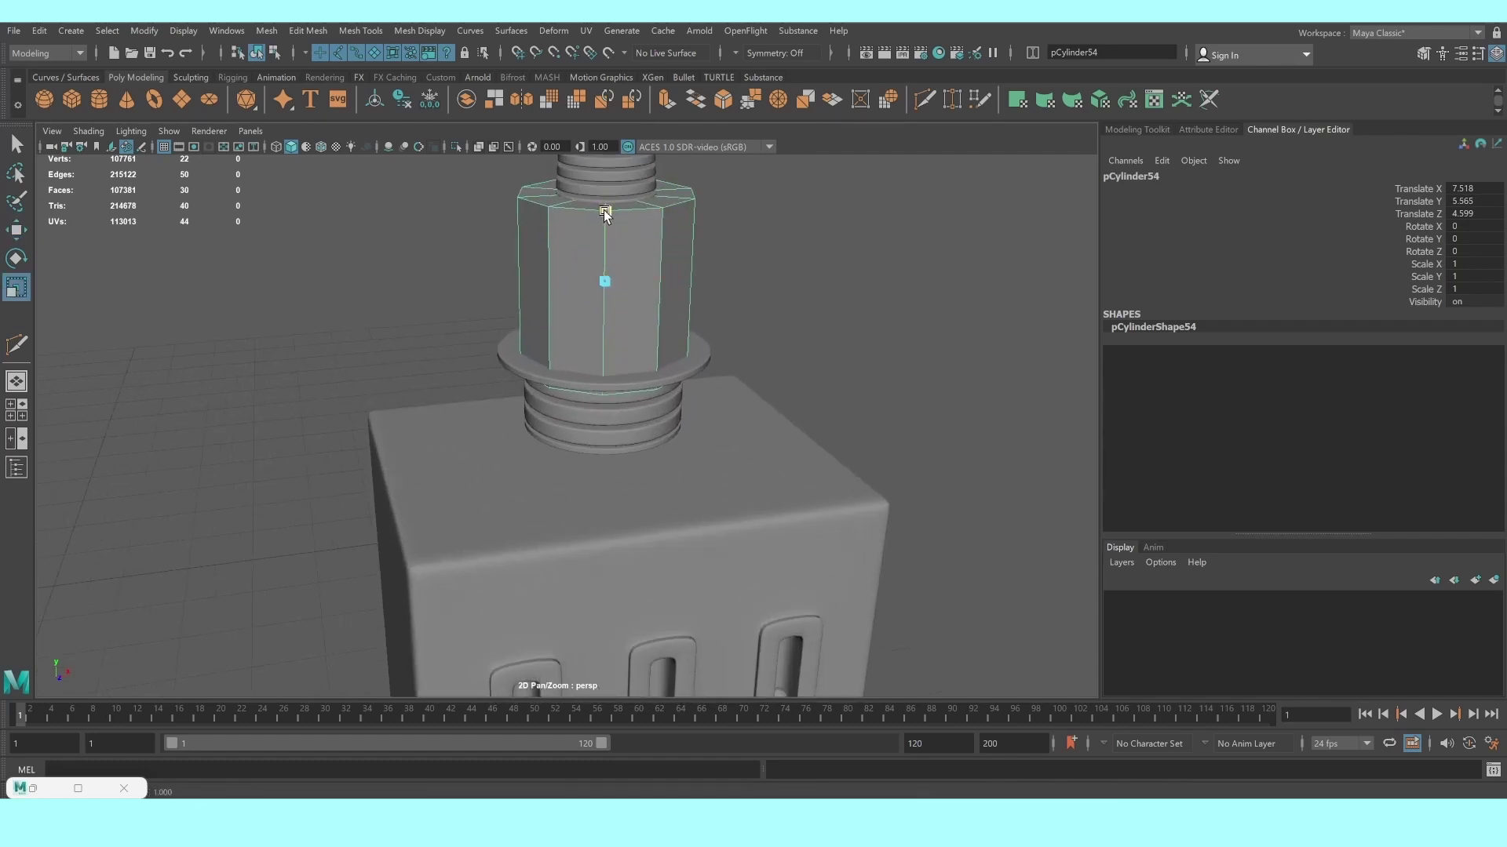
left_click_drag(606, 212, 604, 275)
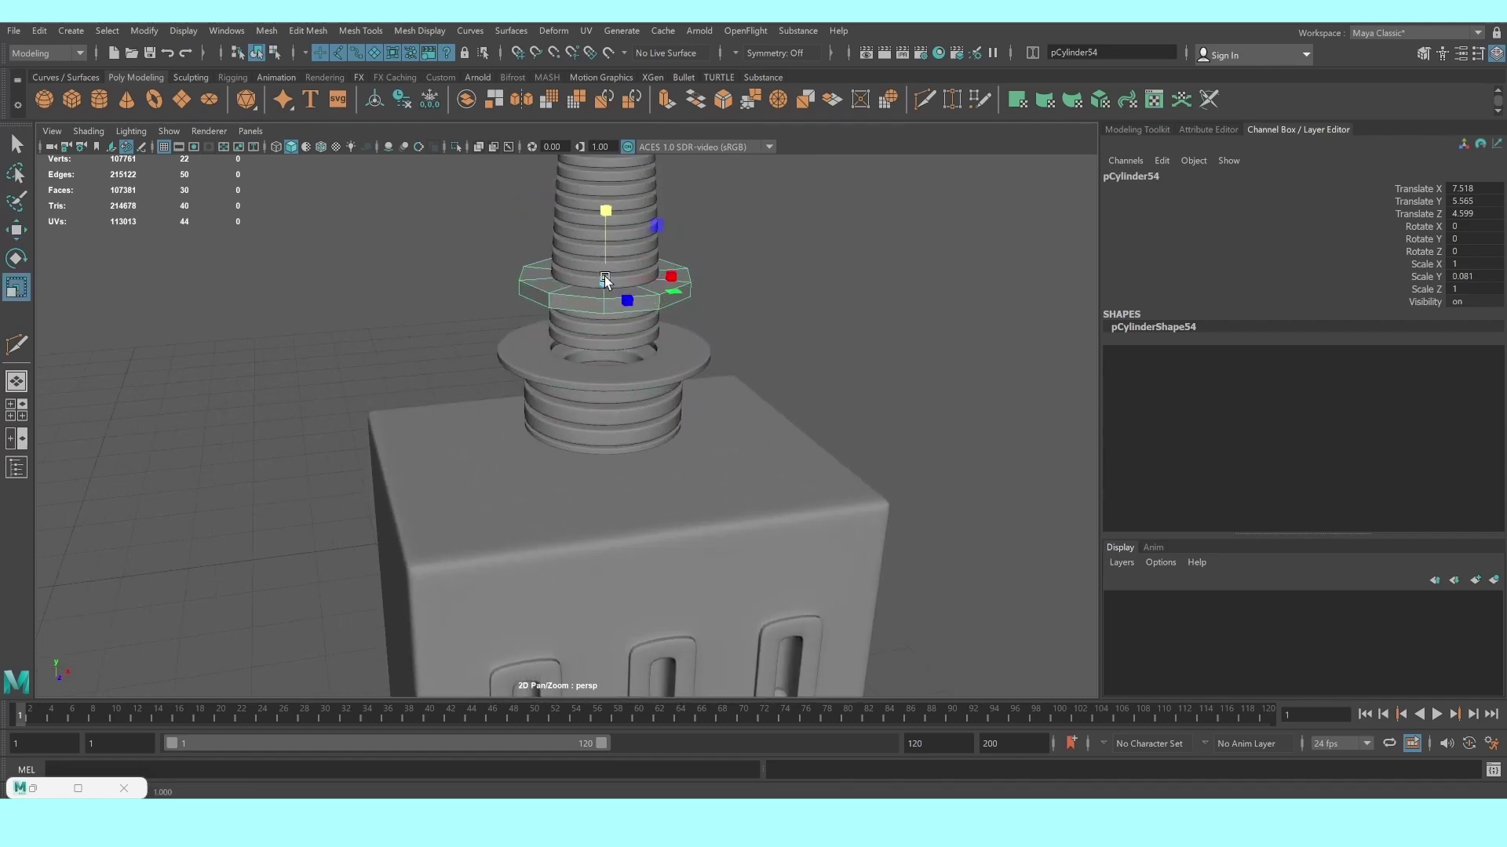
scroll(606, 314, "up", 2)
scroll(603, 318, "up", 3)
scroll(600, 318, "up", 1)
left_click_drag(623, 209, 560, 210)
Lower the ring to Translate Y 4.828 so it rests on the flange
key("w")
middle_click_drag(627, 206, 634, 310, "alt")
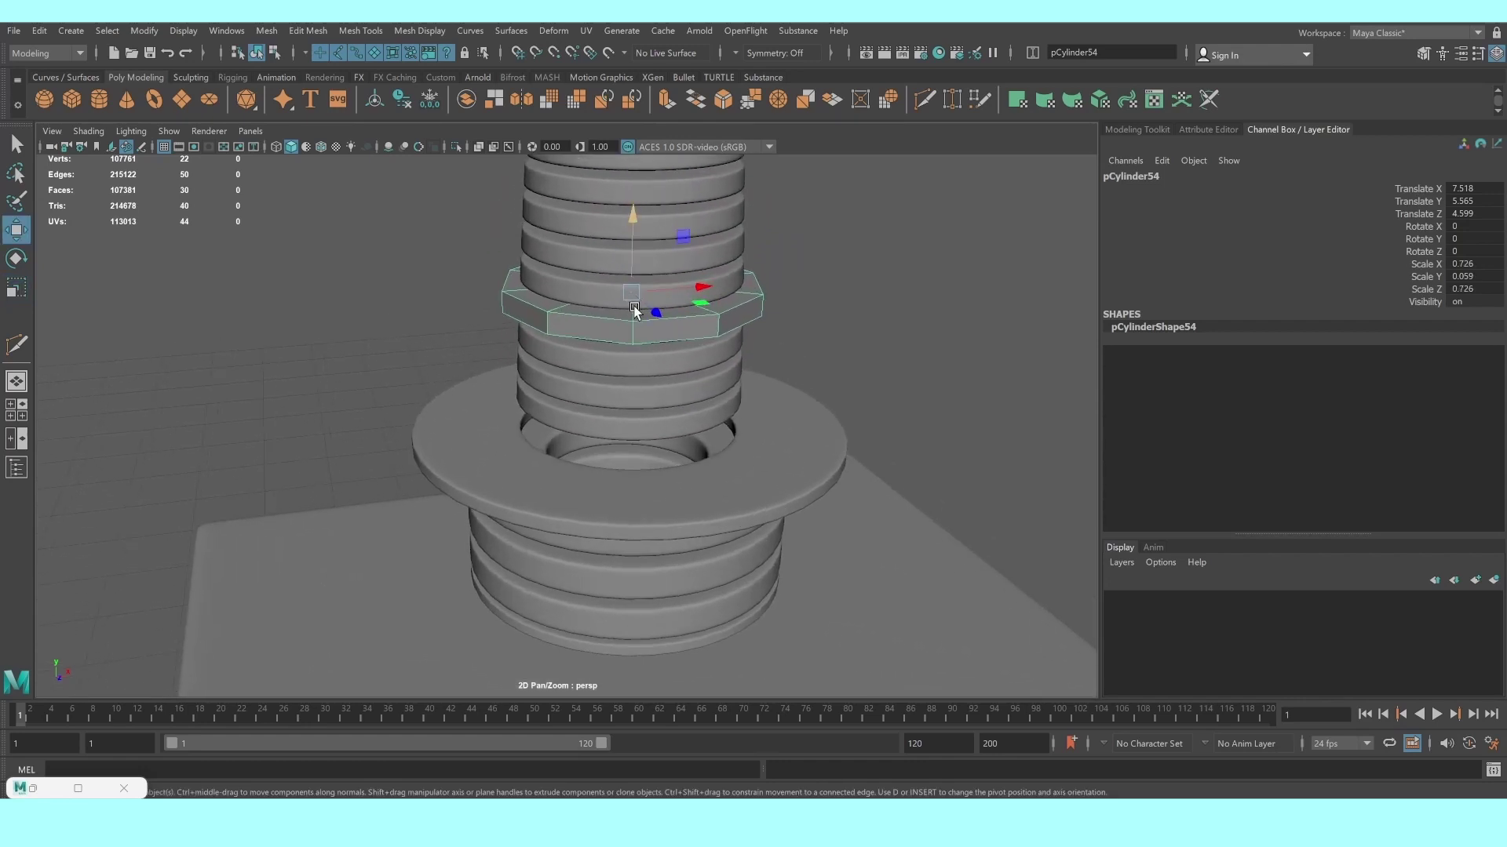
left_click_drag(638, 205, 639, 344)
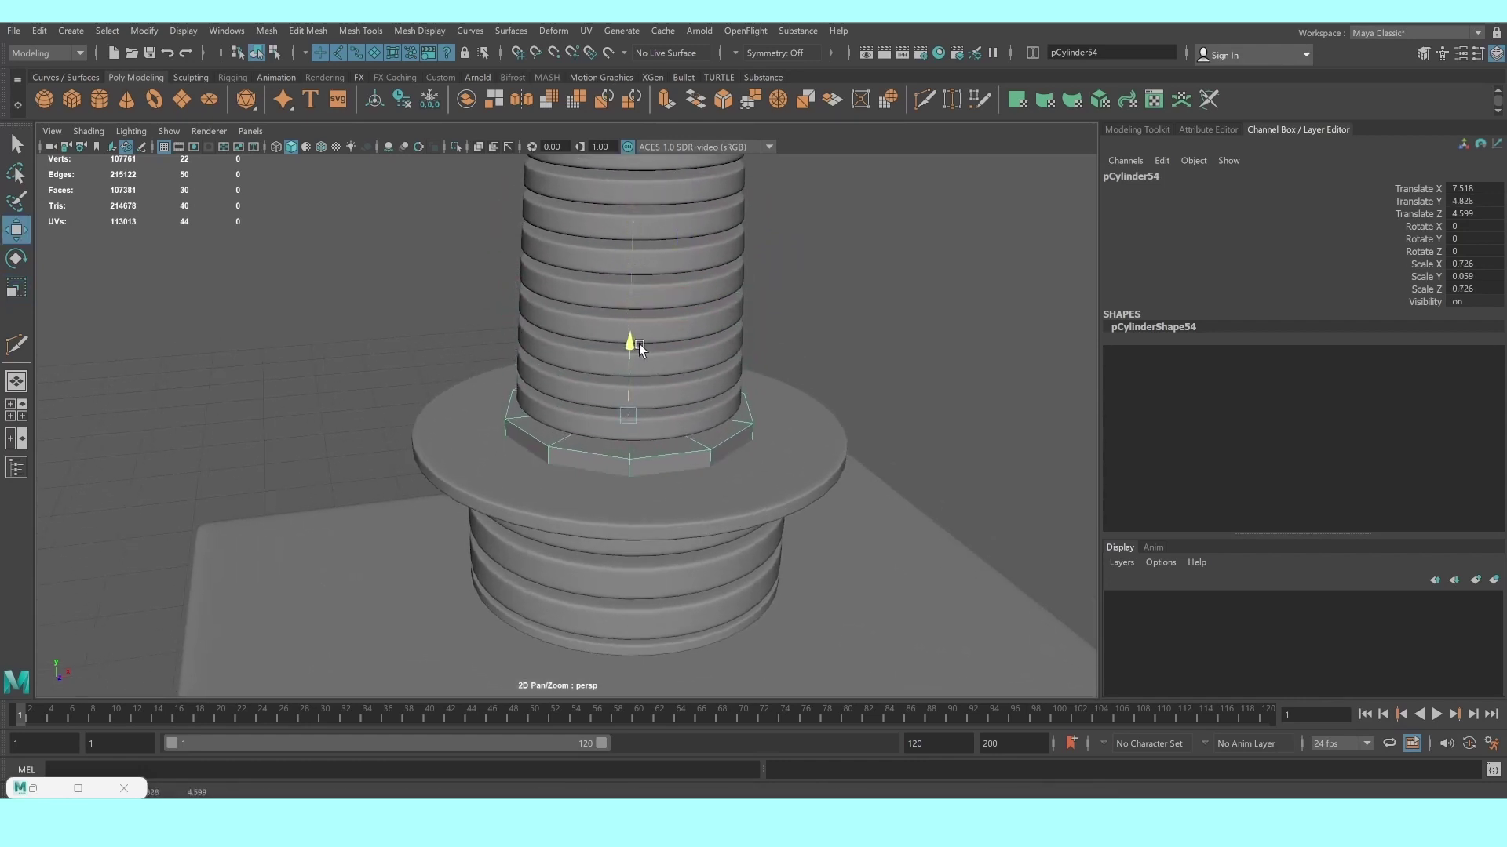
left_click(908, 308)
scroll(752, 346, "down", 3)
middle_click_drag(663, 460, 650, 361, "alt")
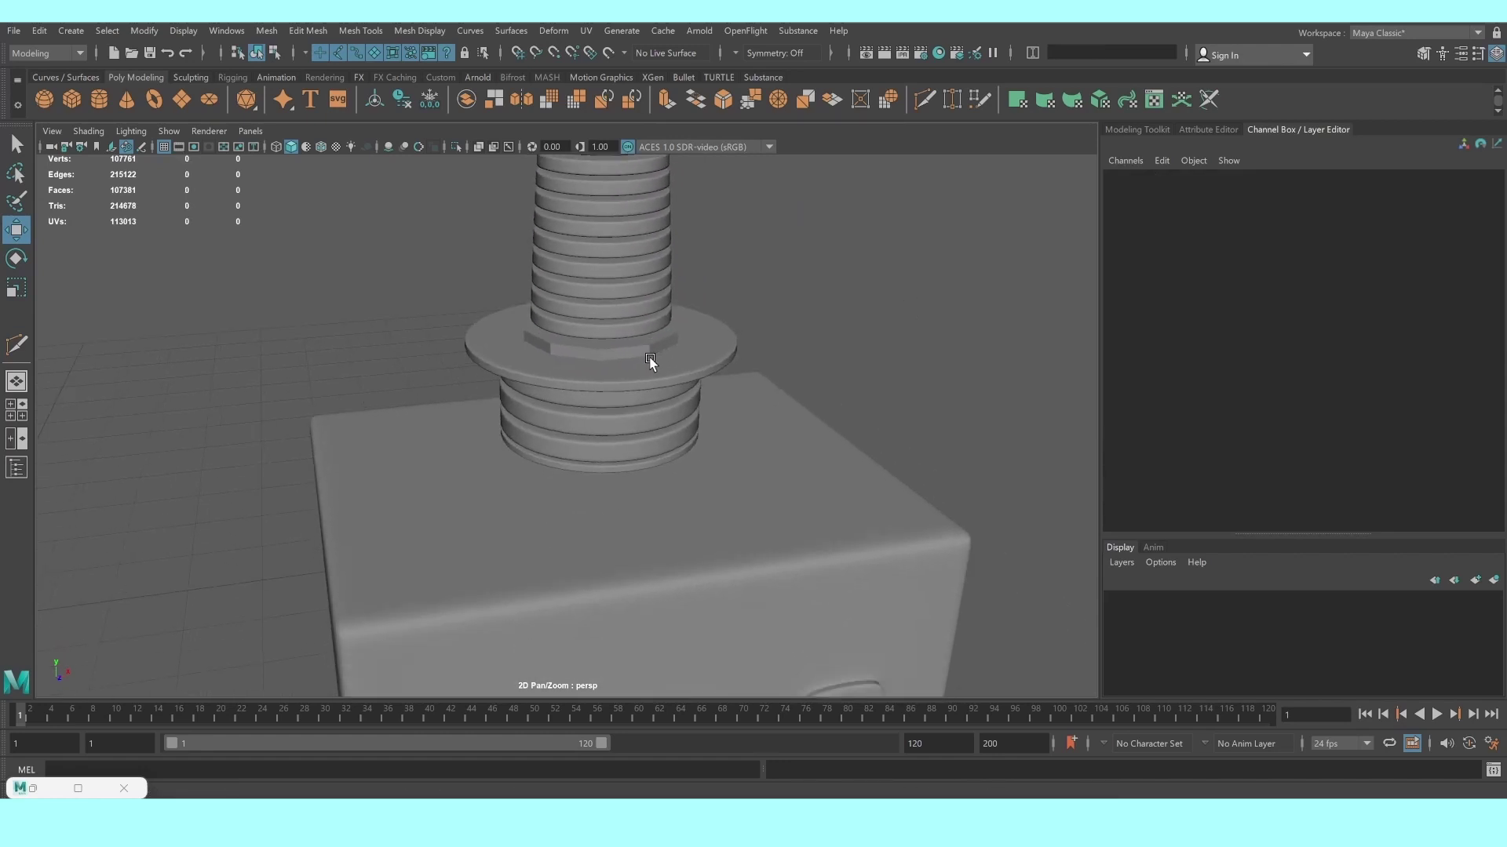
left_click(629, 353)
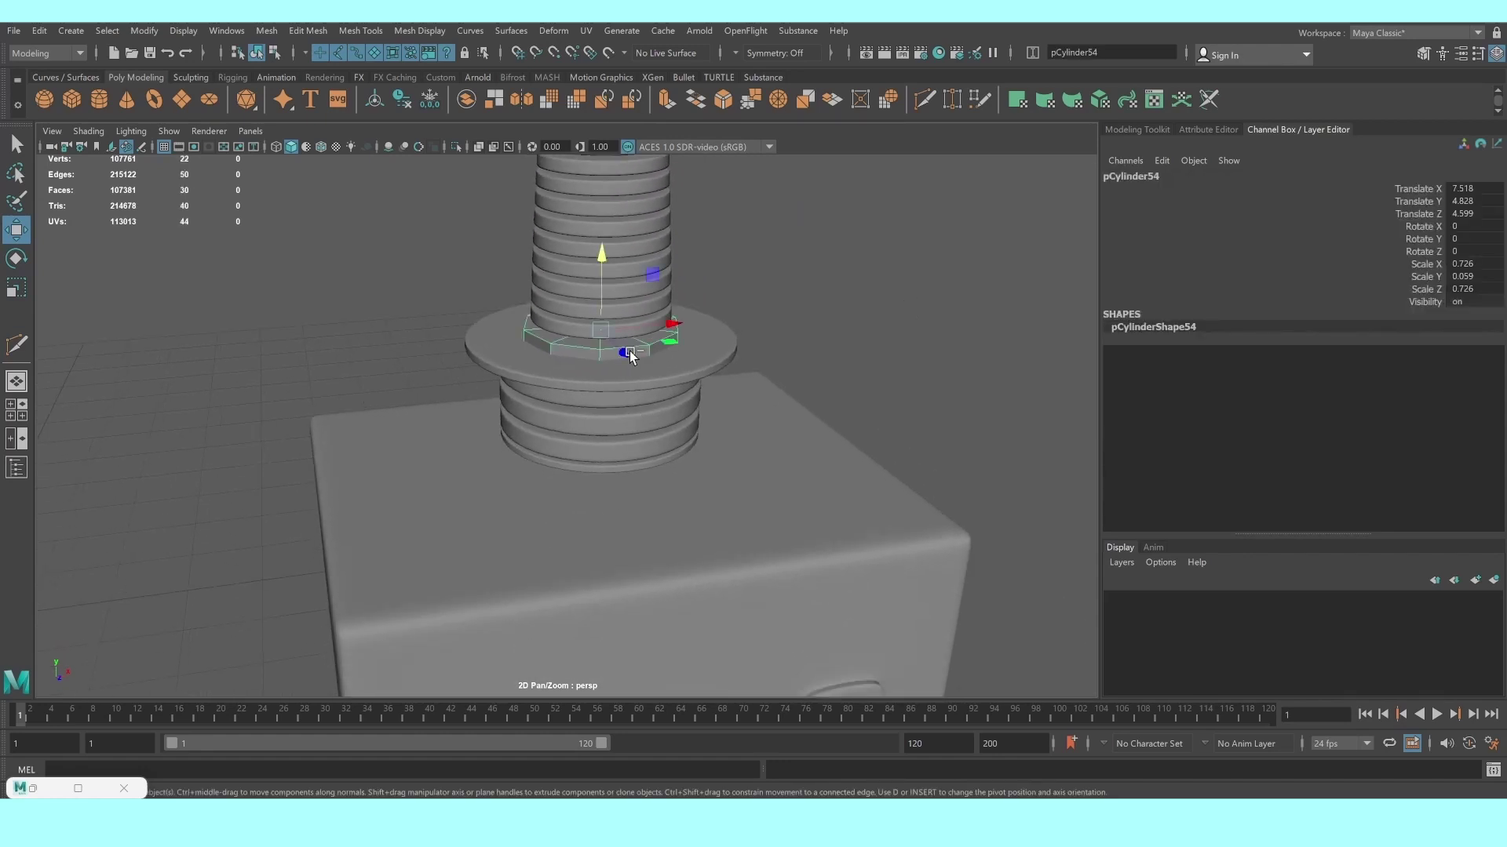
Stretch the ring copy to Scale Y 0.241 and lower it below the flange
key("r")
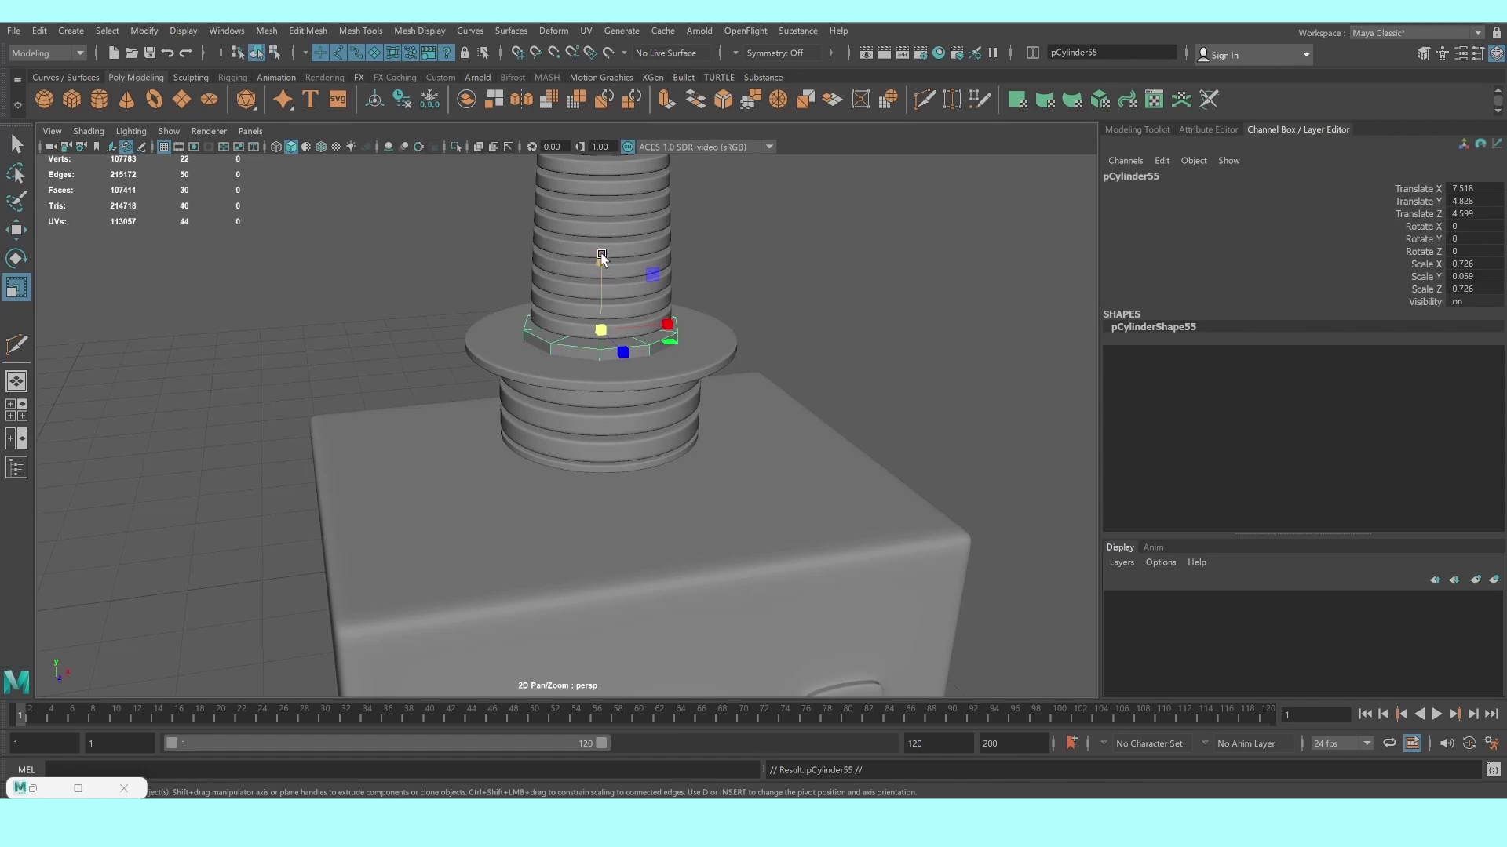
left_click_drag(602, 256, 600, 196)
key("e")
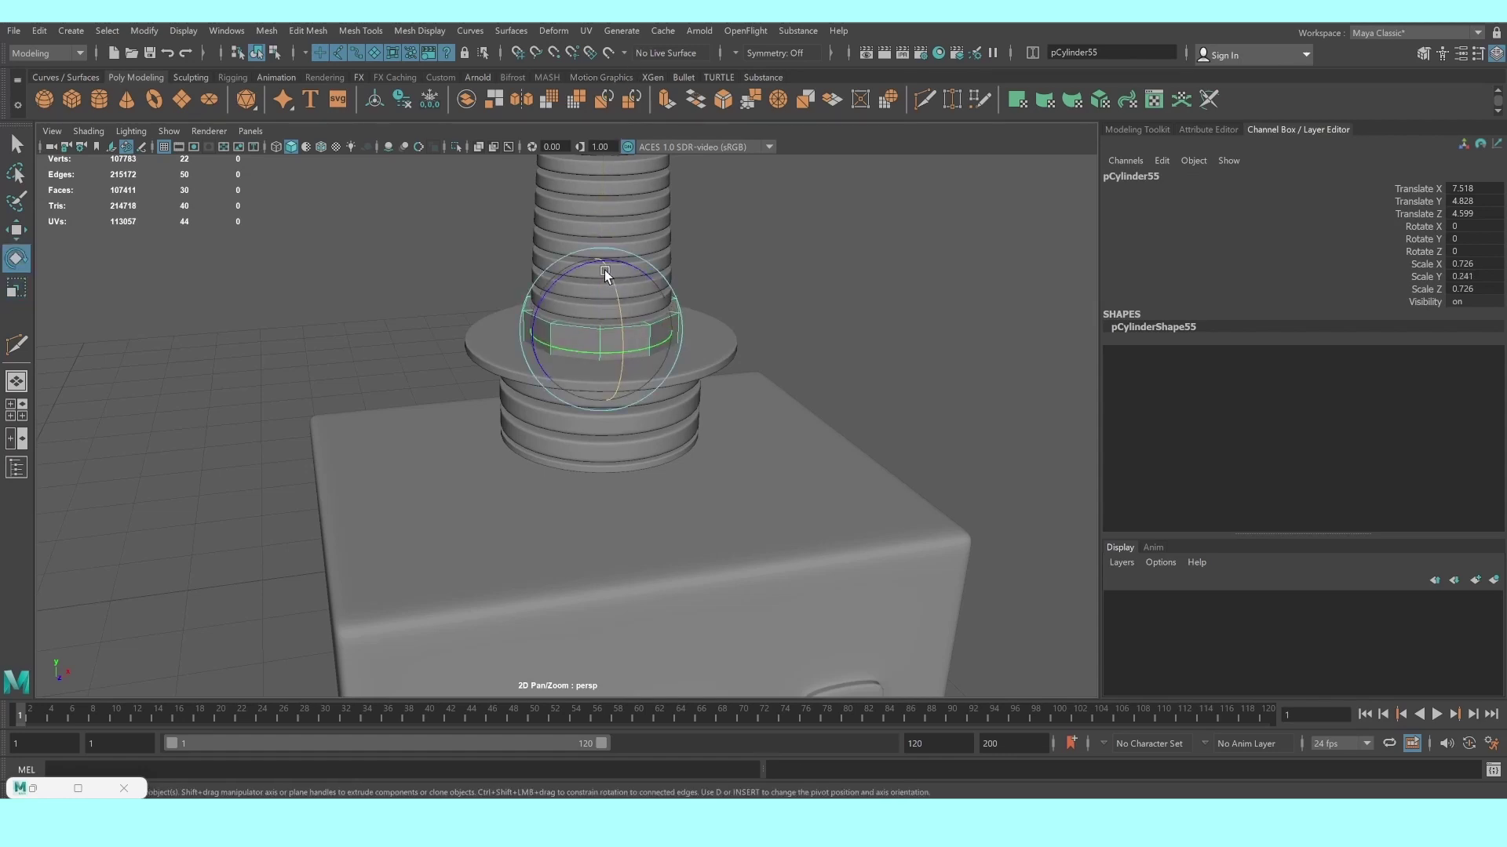
key("w")
mouse_move(600, 257)
left_mouse_down()
mouse_move(614, 441)
mouse_move(638, 339)
mouse_move(589, 336)
left_mouse_up()
Reposition the sleeve's top and bottom vertex rings
scroll(621, 406, "up", 3)
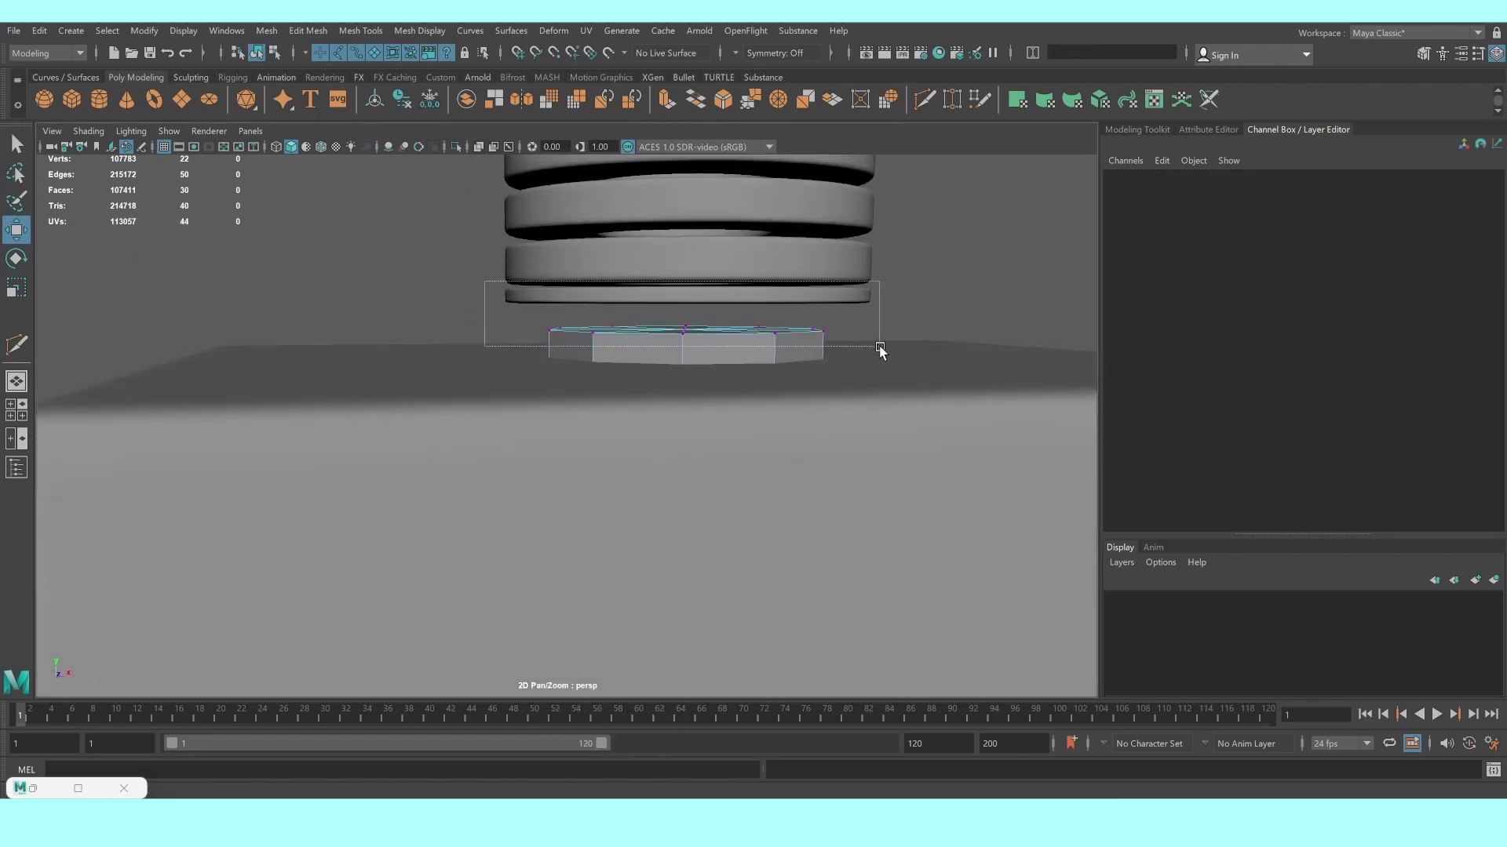
left_click_drag(879, 349, 881, 353)
left_click_drag(698, 259, 682, 196)
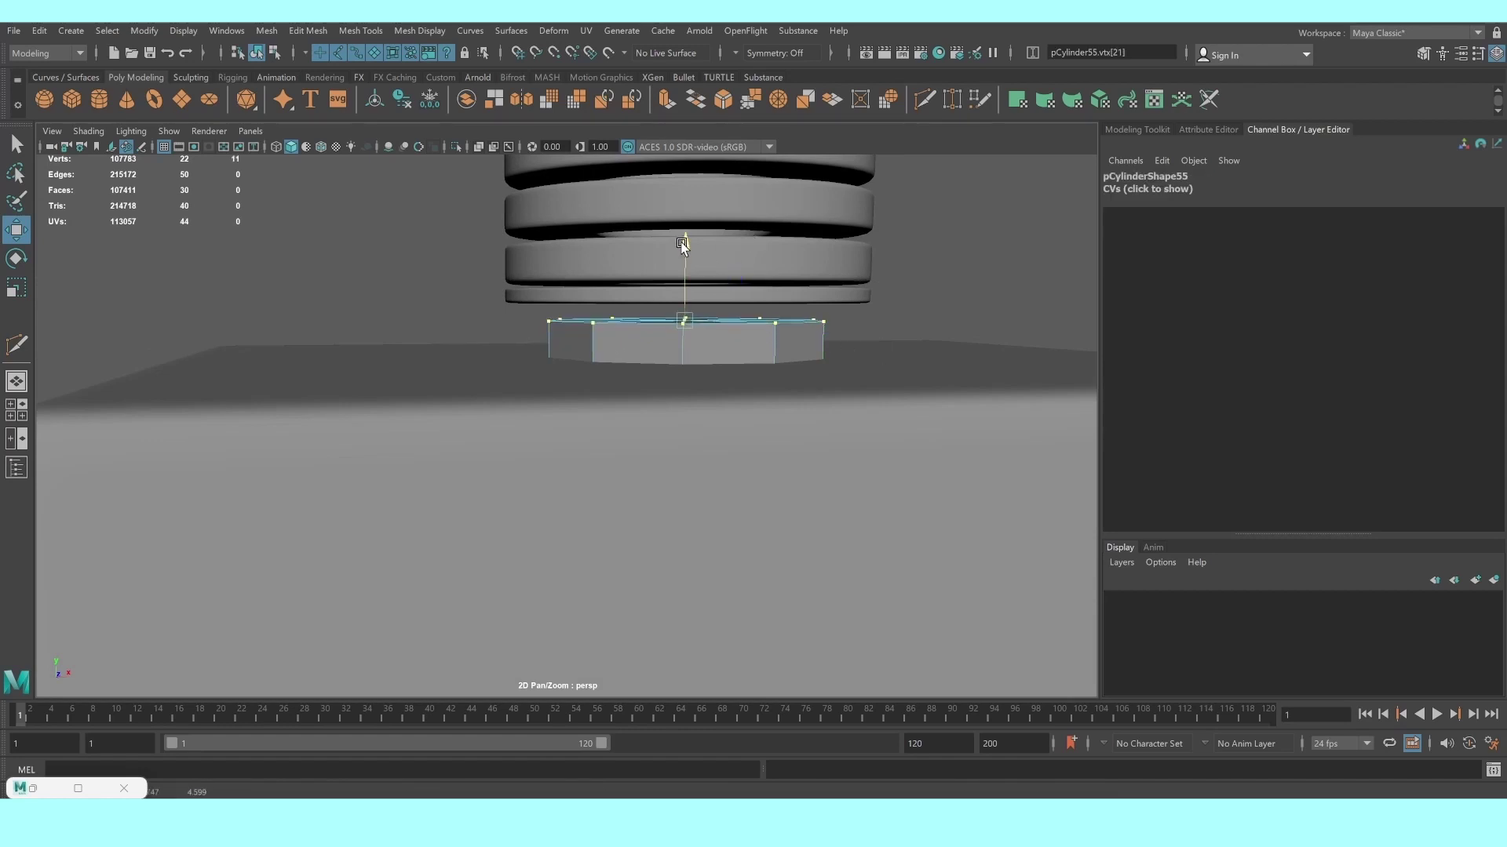
key("e")
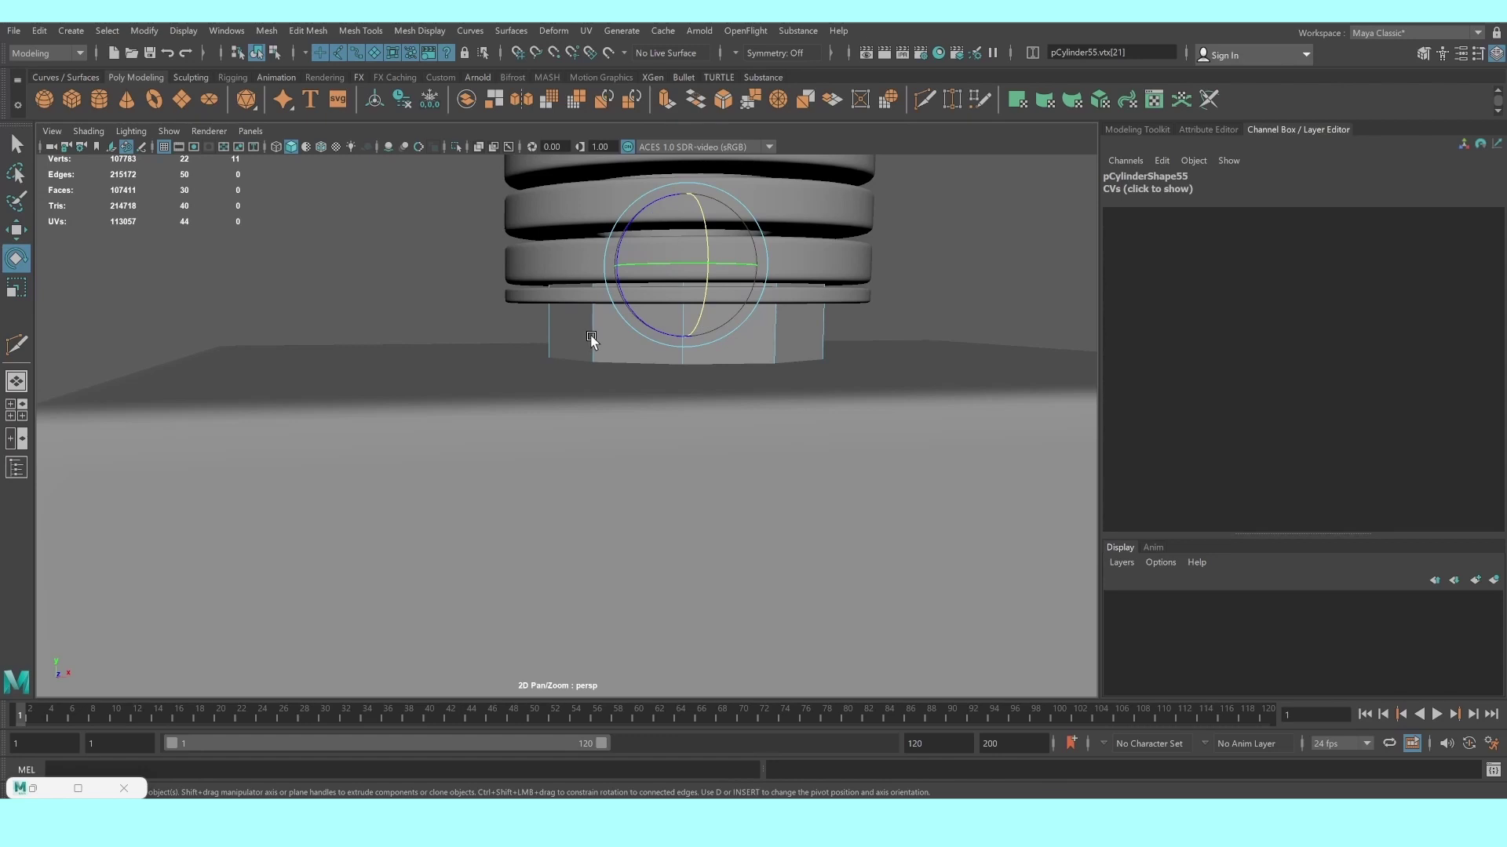
key("4")
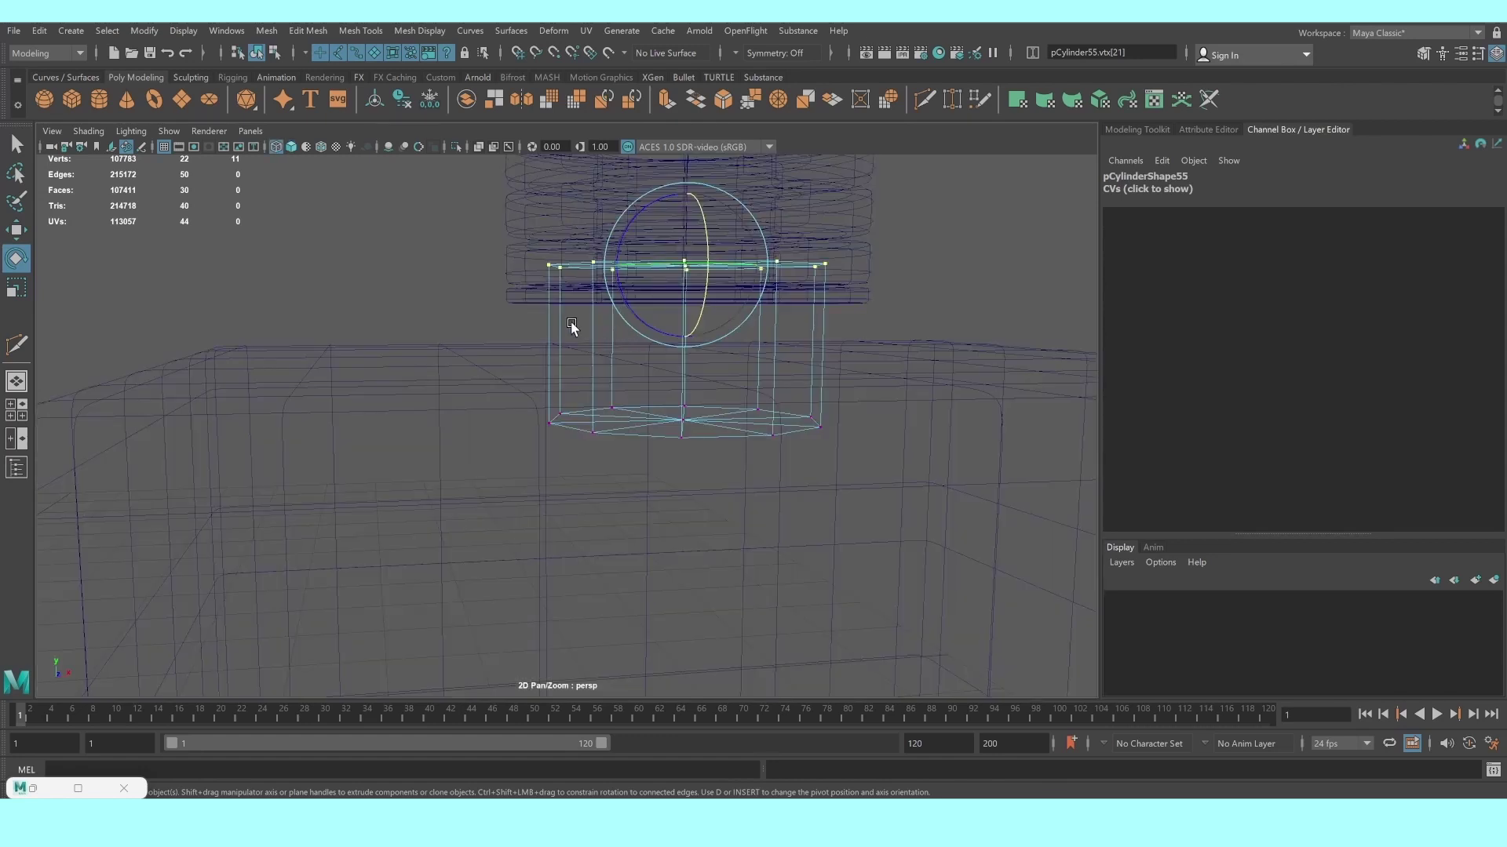
right_click_drag(589, 330, 521, 322)
key("ctrl+z")
key("w")
left_click_drag(677, 342, 691, 295)
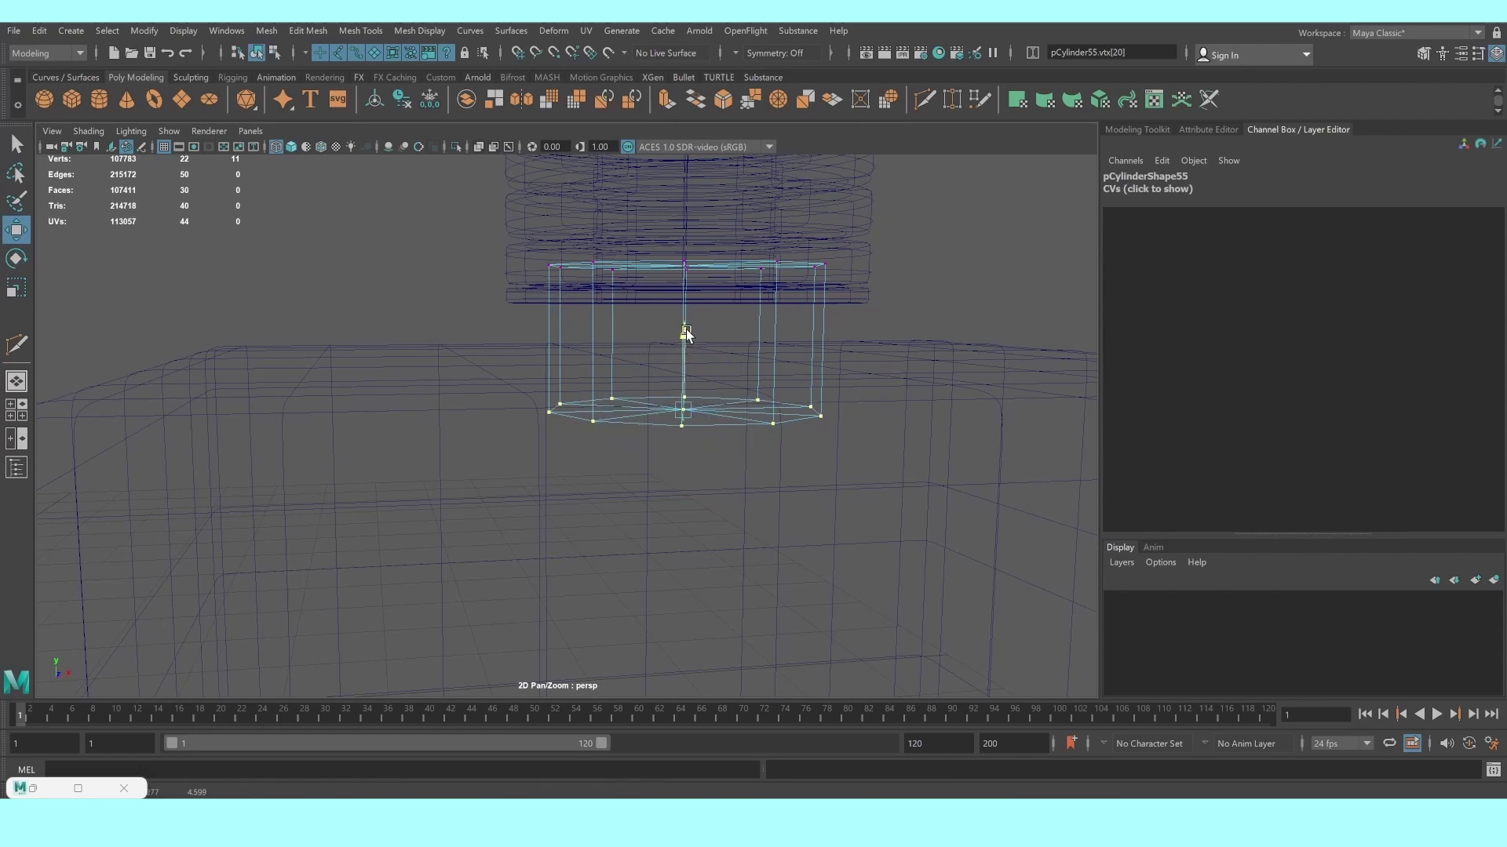
Delete the sleeve's top and bottom cap faces, leaving it open-ended
right_click(592, 326)
right_click_drag(602, 336, 592, 368)
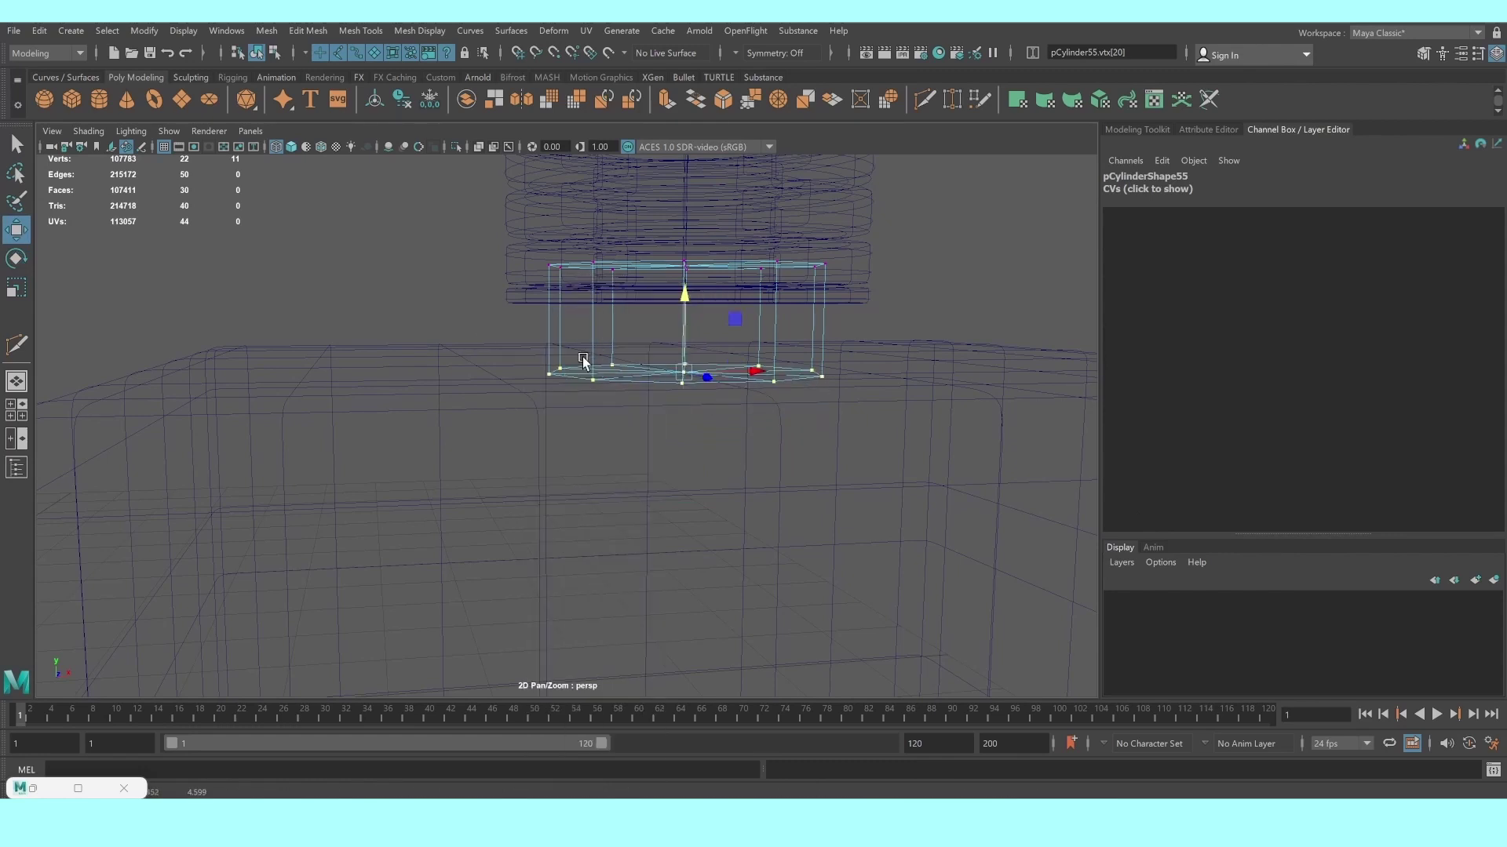
left_click_drag(527, 203, 919, 463)
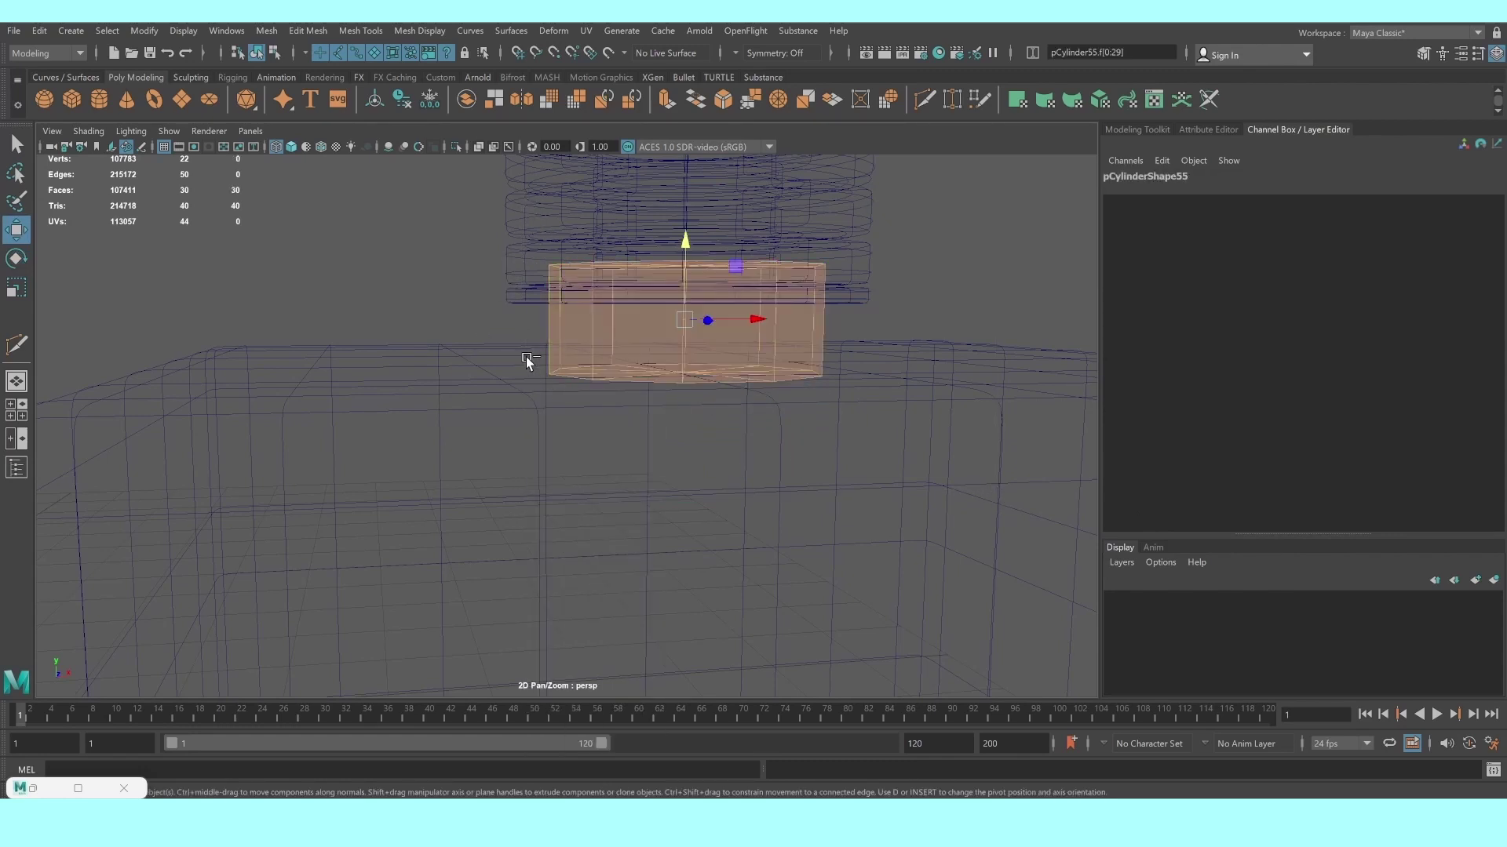
key("Delete")
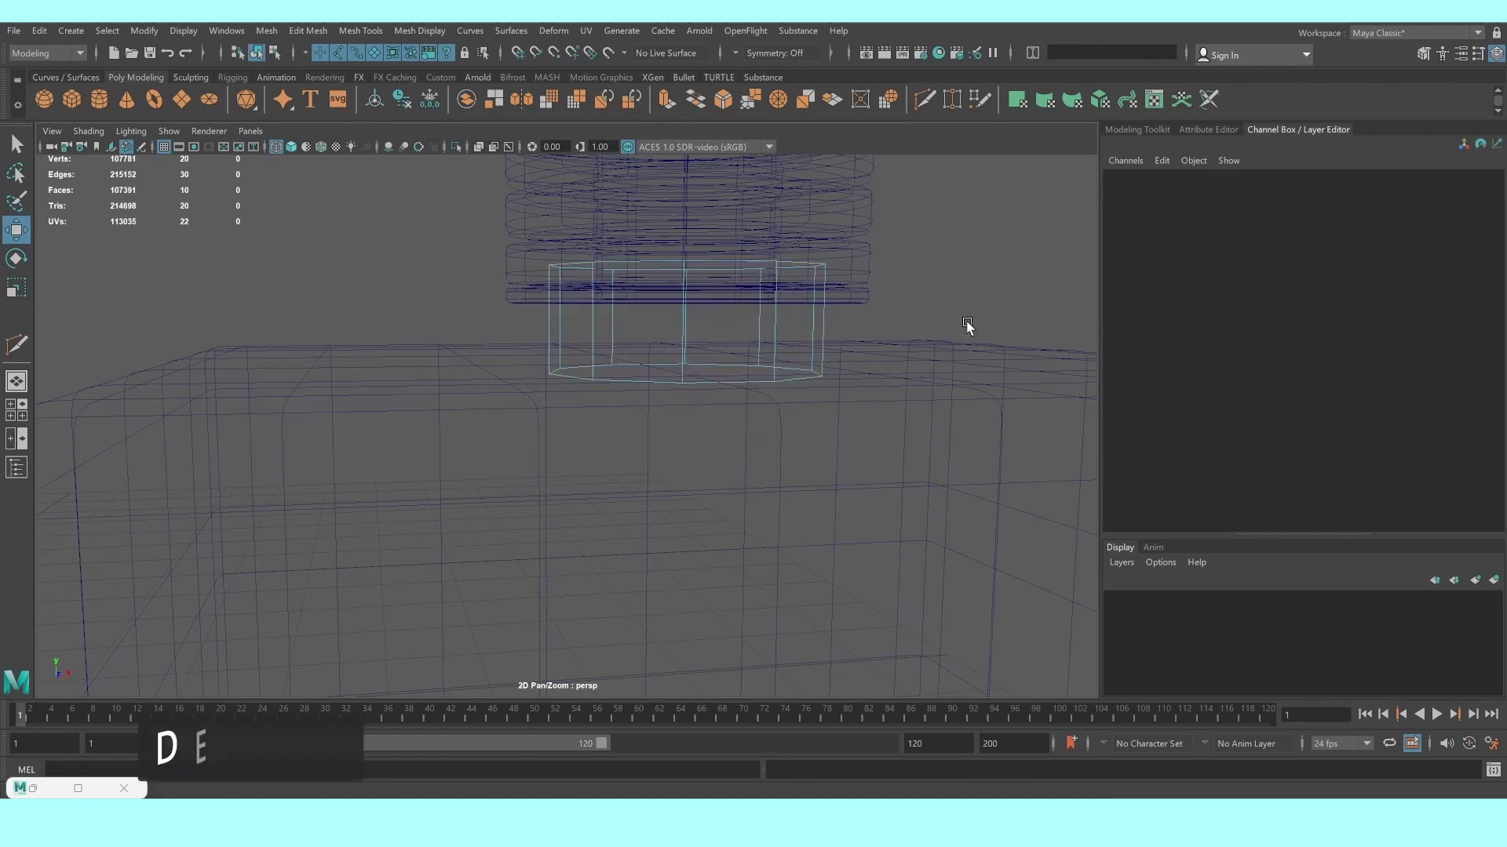
key("5")
right_click(742, 337)
right_click_drag(753, 330, 890, 302)
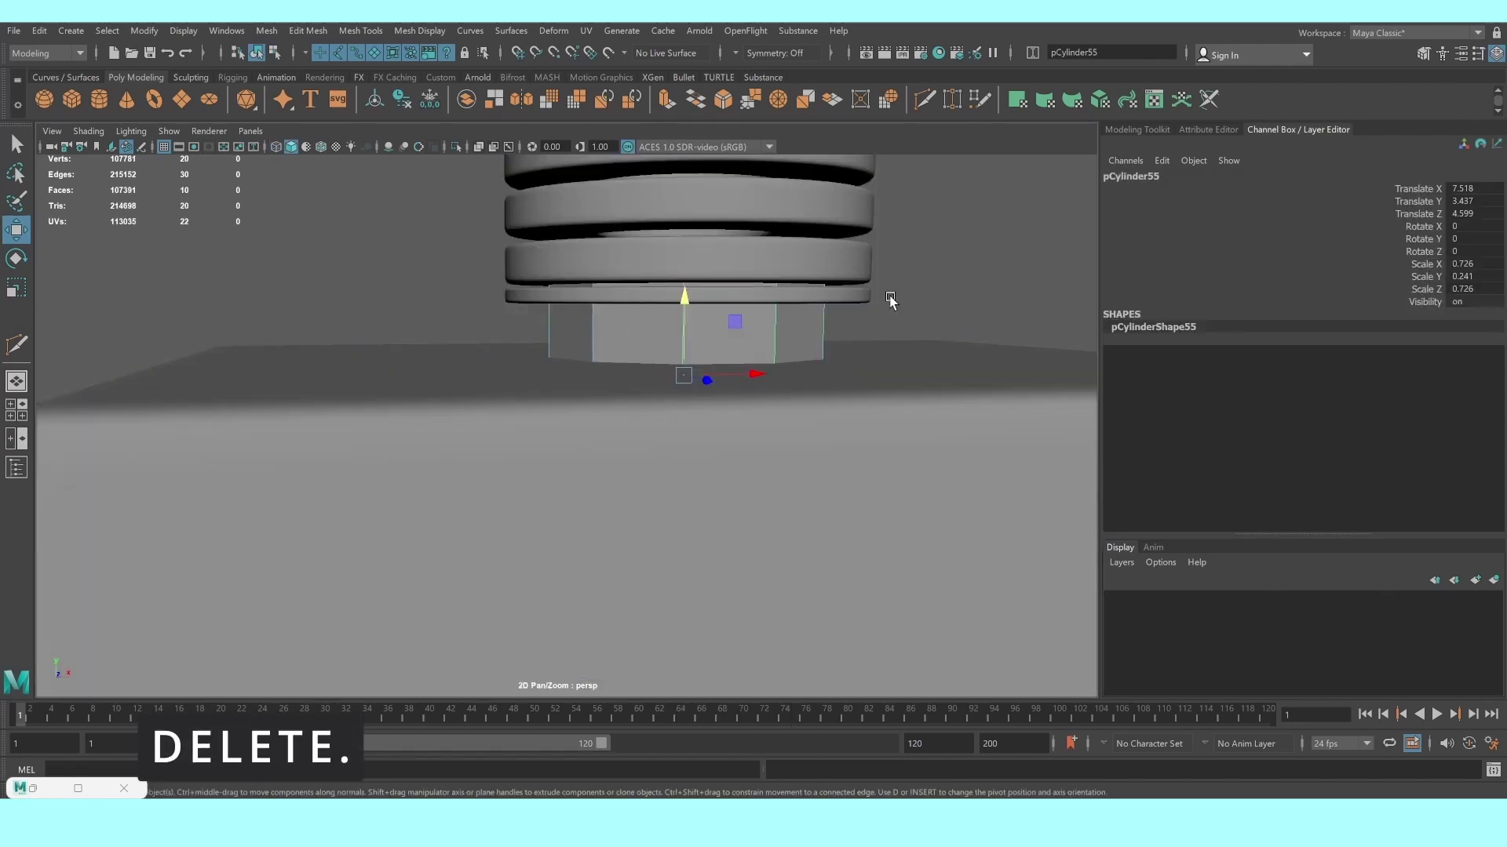
Select the thin ring on the flange in face mode
left_click(915, 256)
scroll(808, 327, "down", 3)
scroll(808, 326, "down", 3)
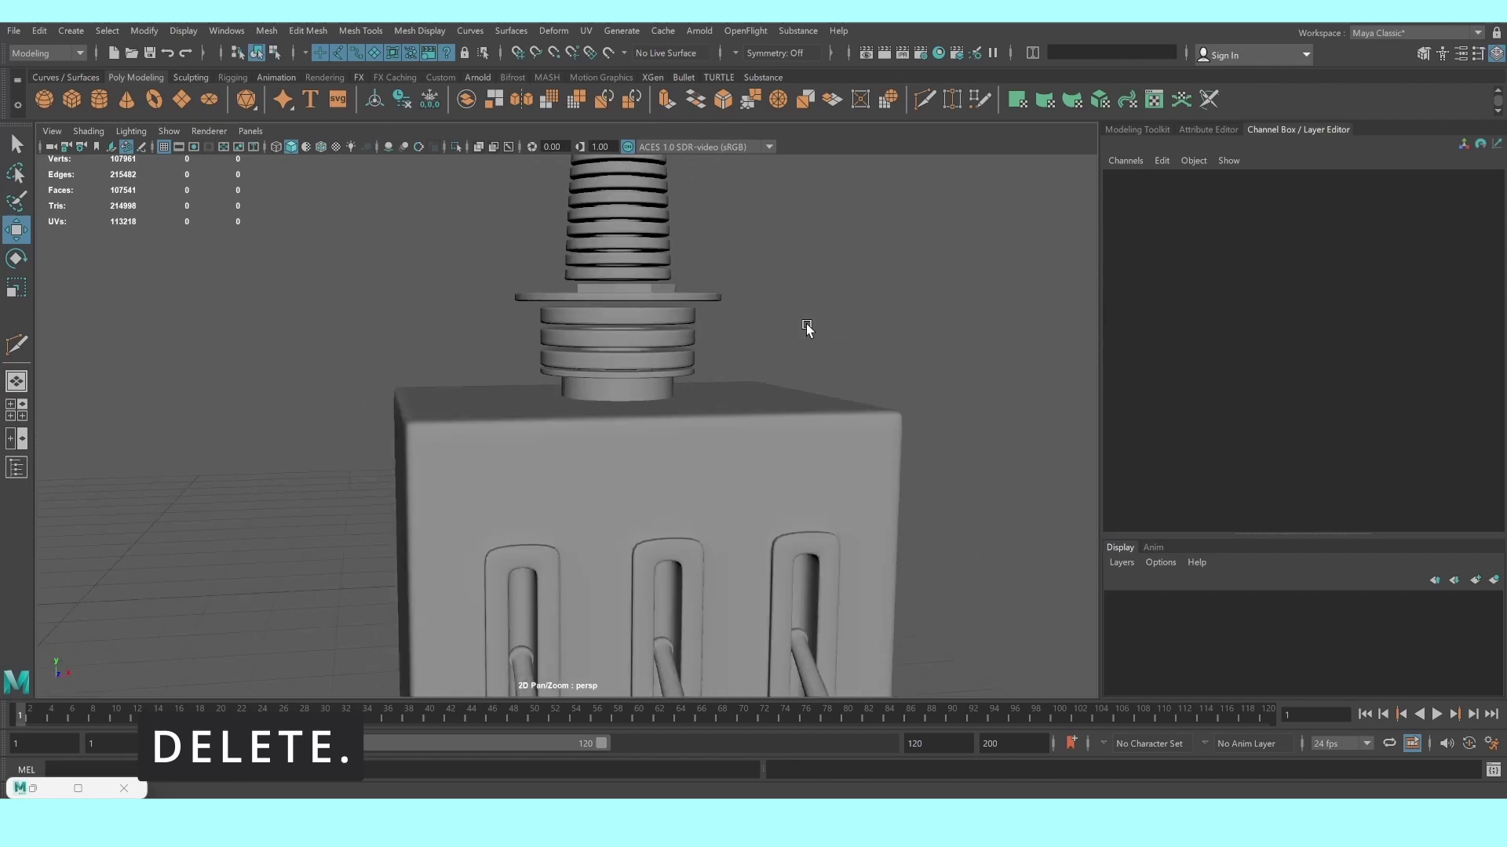
scroll(664, 381, "down", 2)
scroll(664, 378, "up", 2)
mouse_move(669, 384)
left_mouse_down("alt")
mouse_move(650, 450)
mouse_move(652, 421)
left_mouse_up("alt")
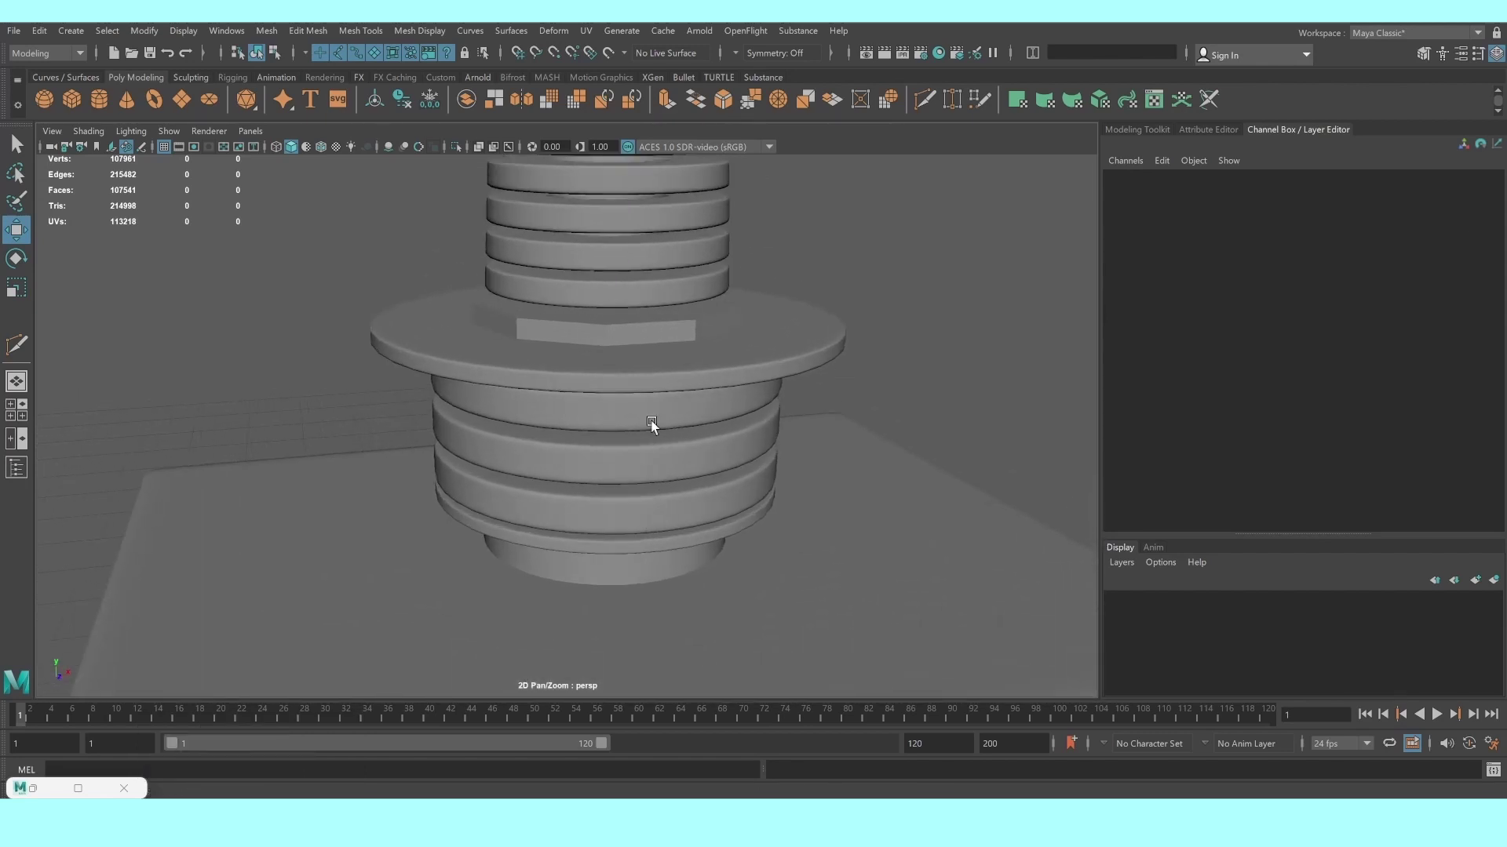
left_click(625, 346)
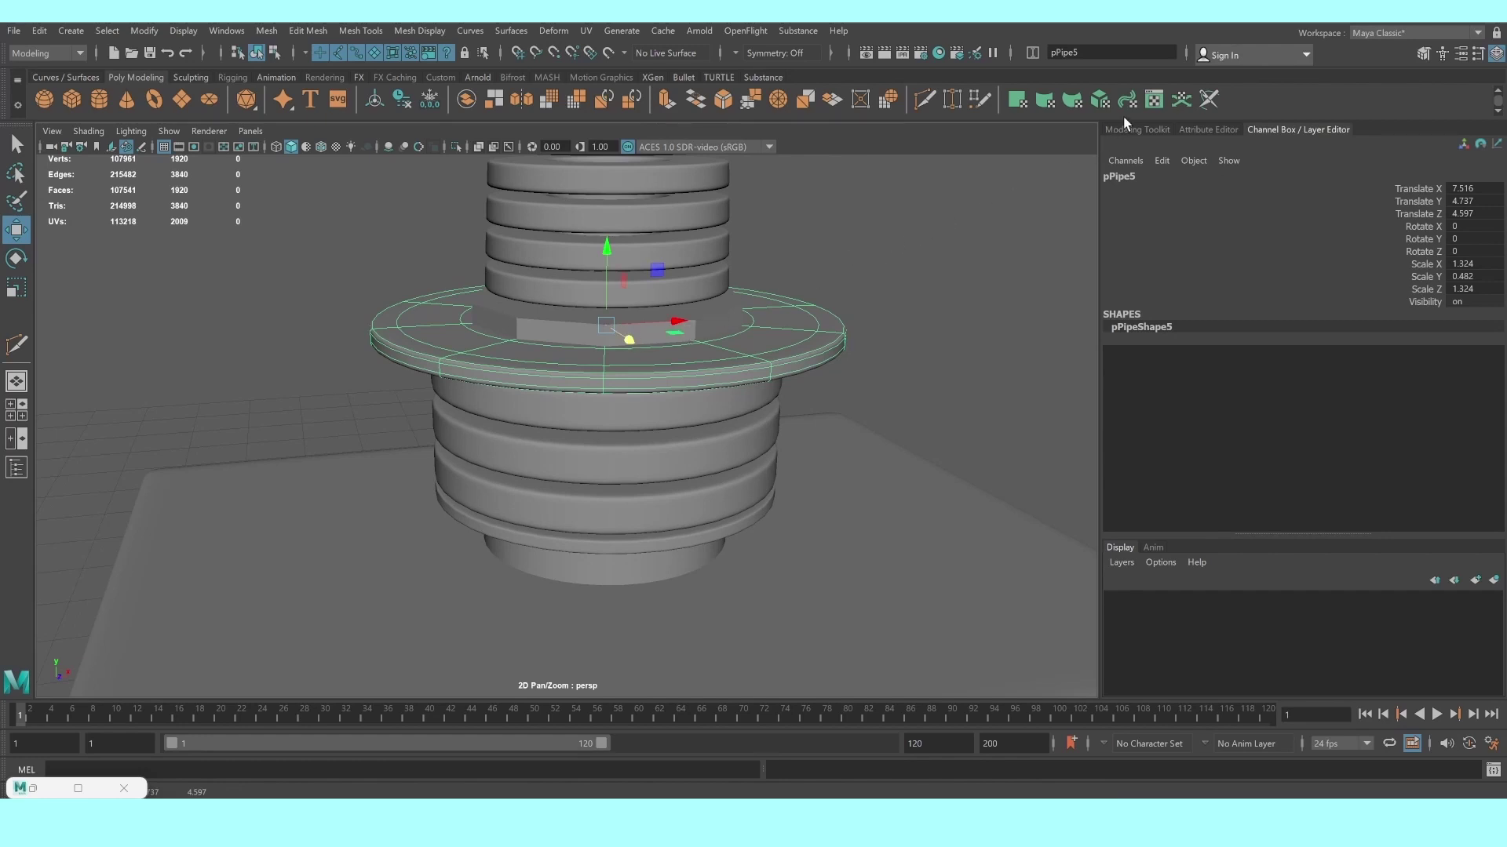
left_click(706, 319)
right_click(705, 319)
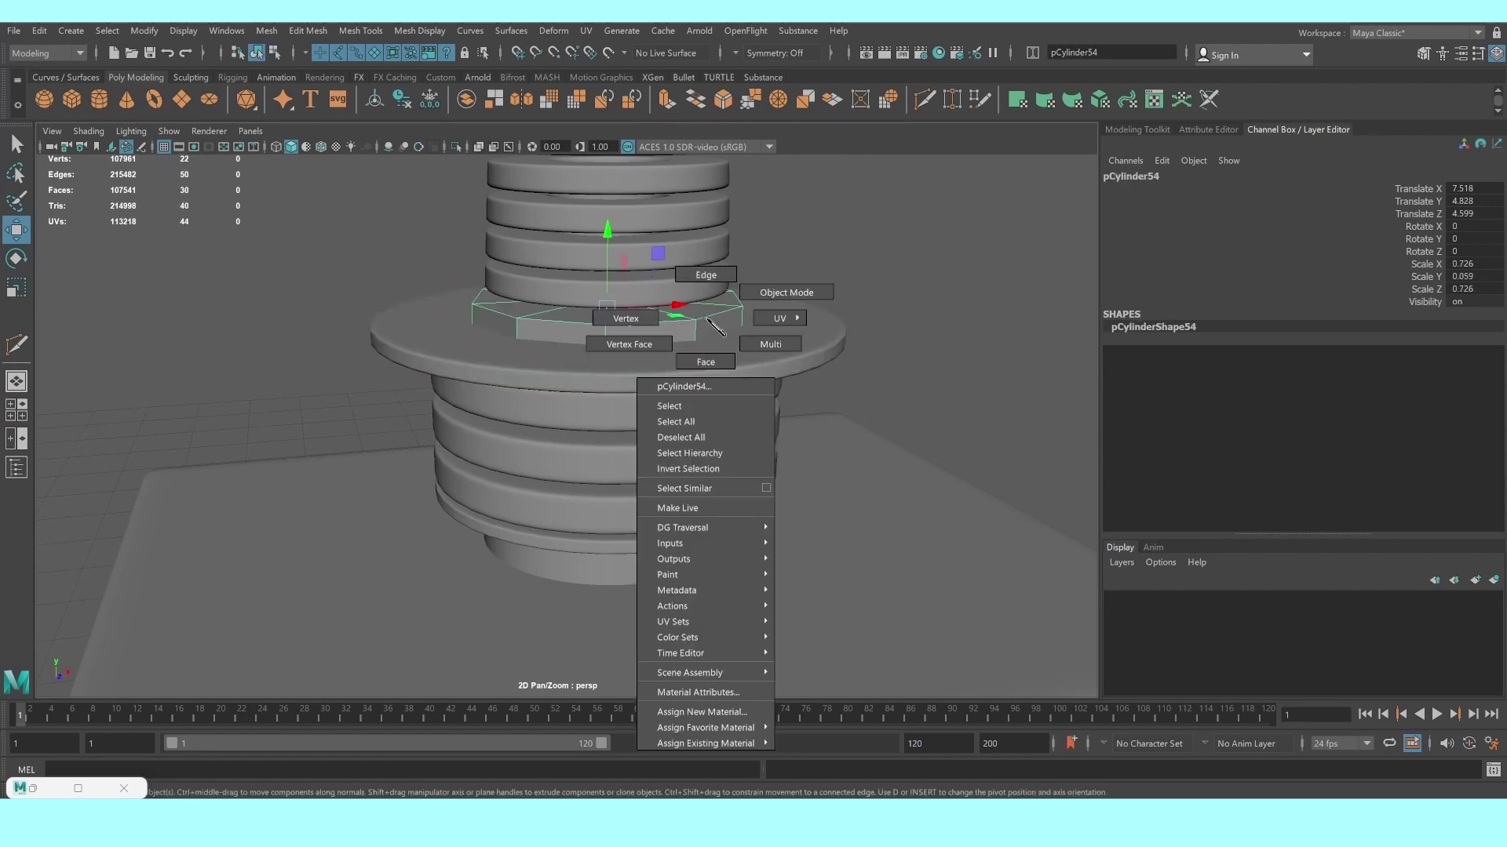
left_click(700, 362)
Delete the selected faces of the thin ring in wireframe view
left_click_drag(593, 353, 591, 327, "alt")
key("4")
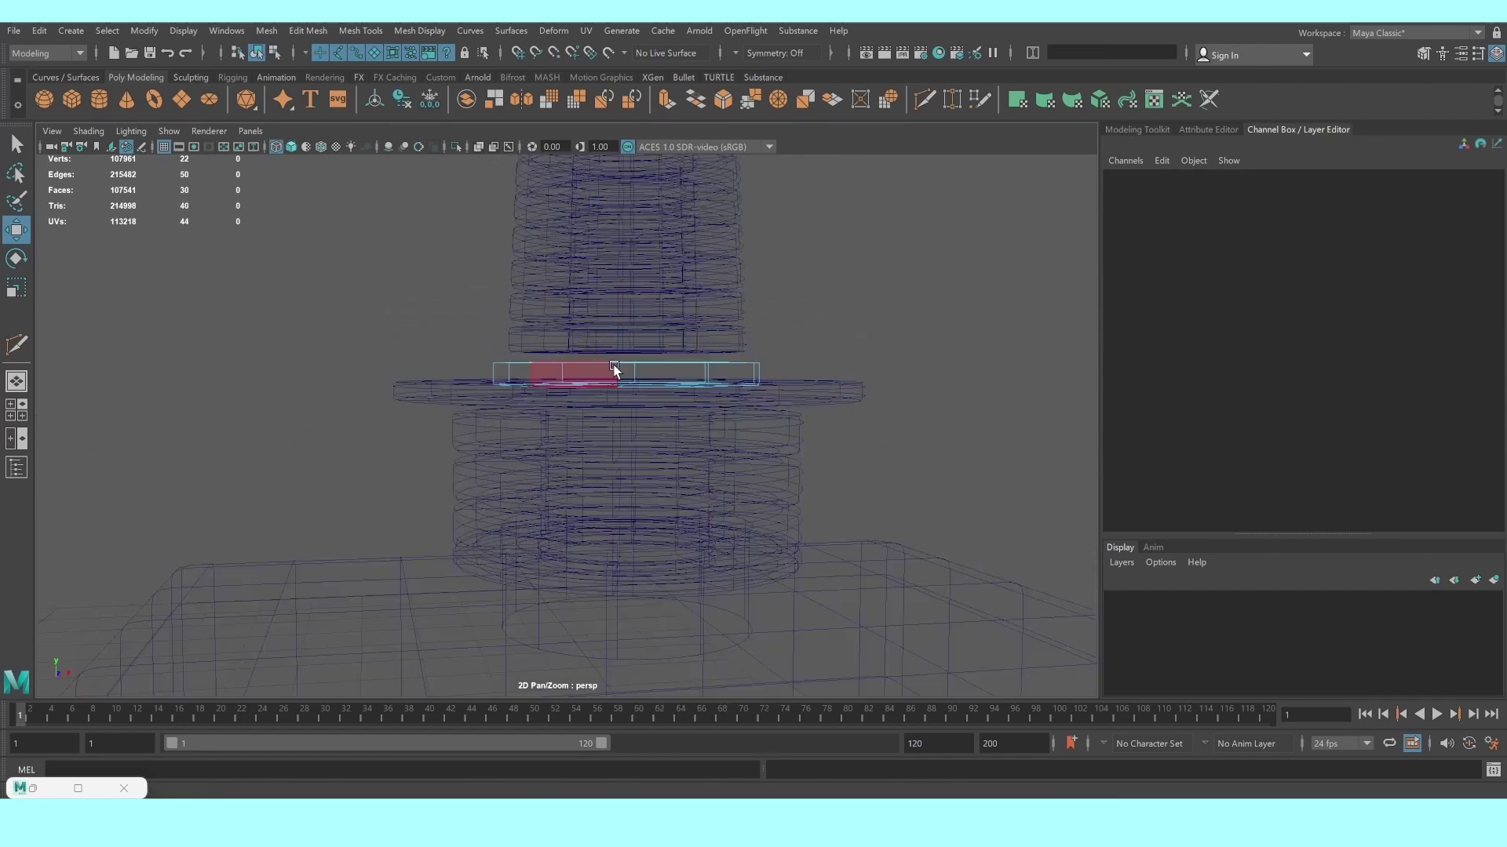
left_click_drag(431, 377, 932, 457)
left_click_drag(328, 261, 827, 377)
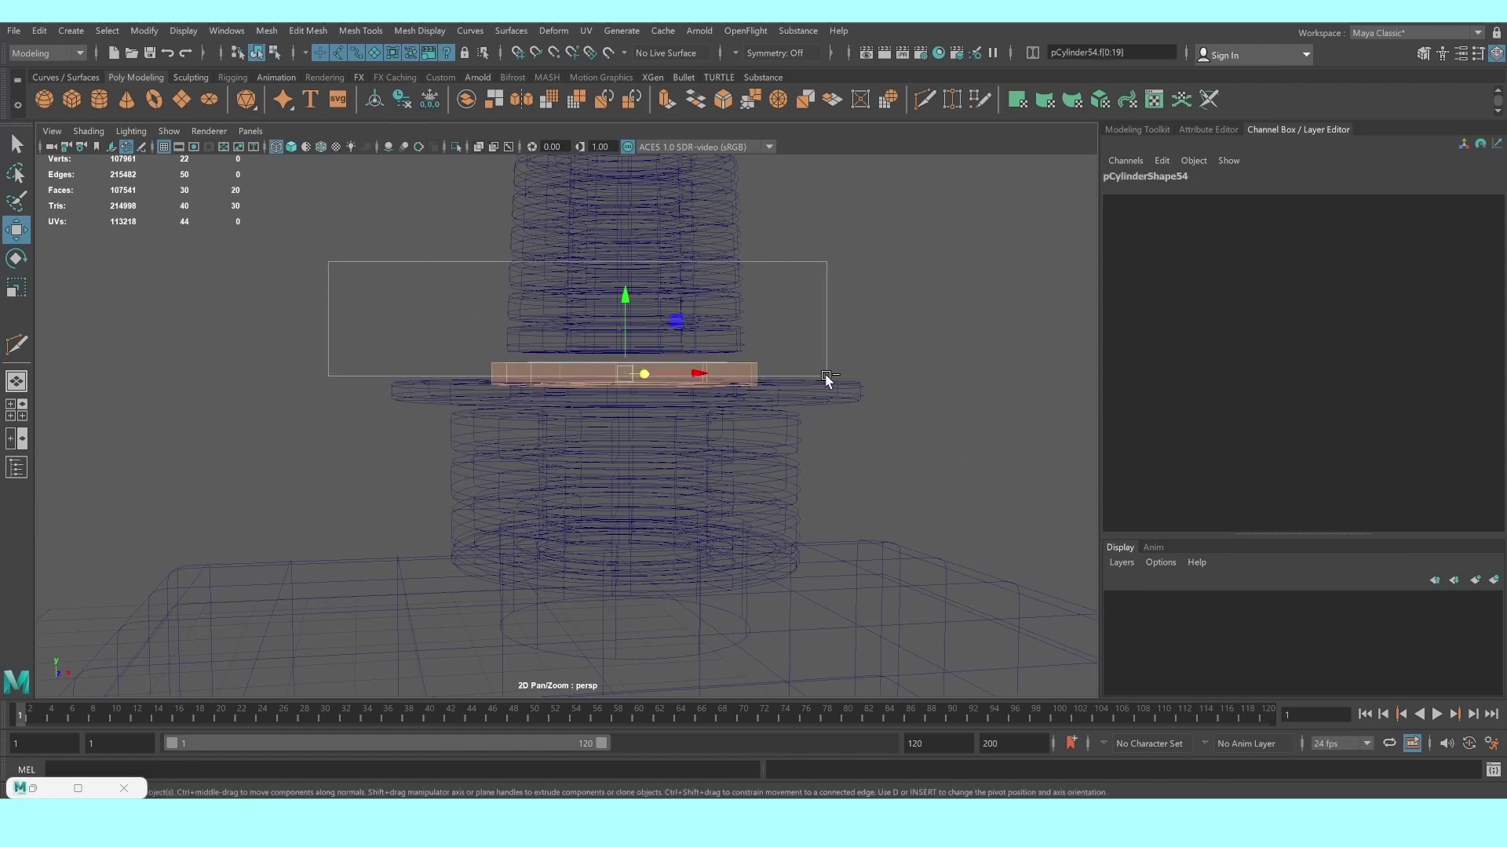
key("Delete")
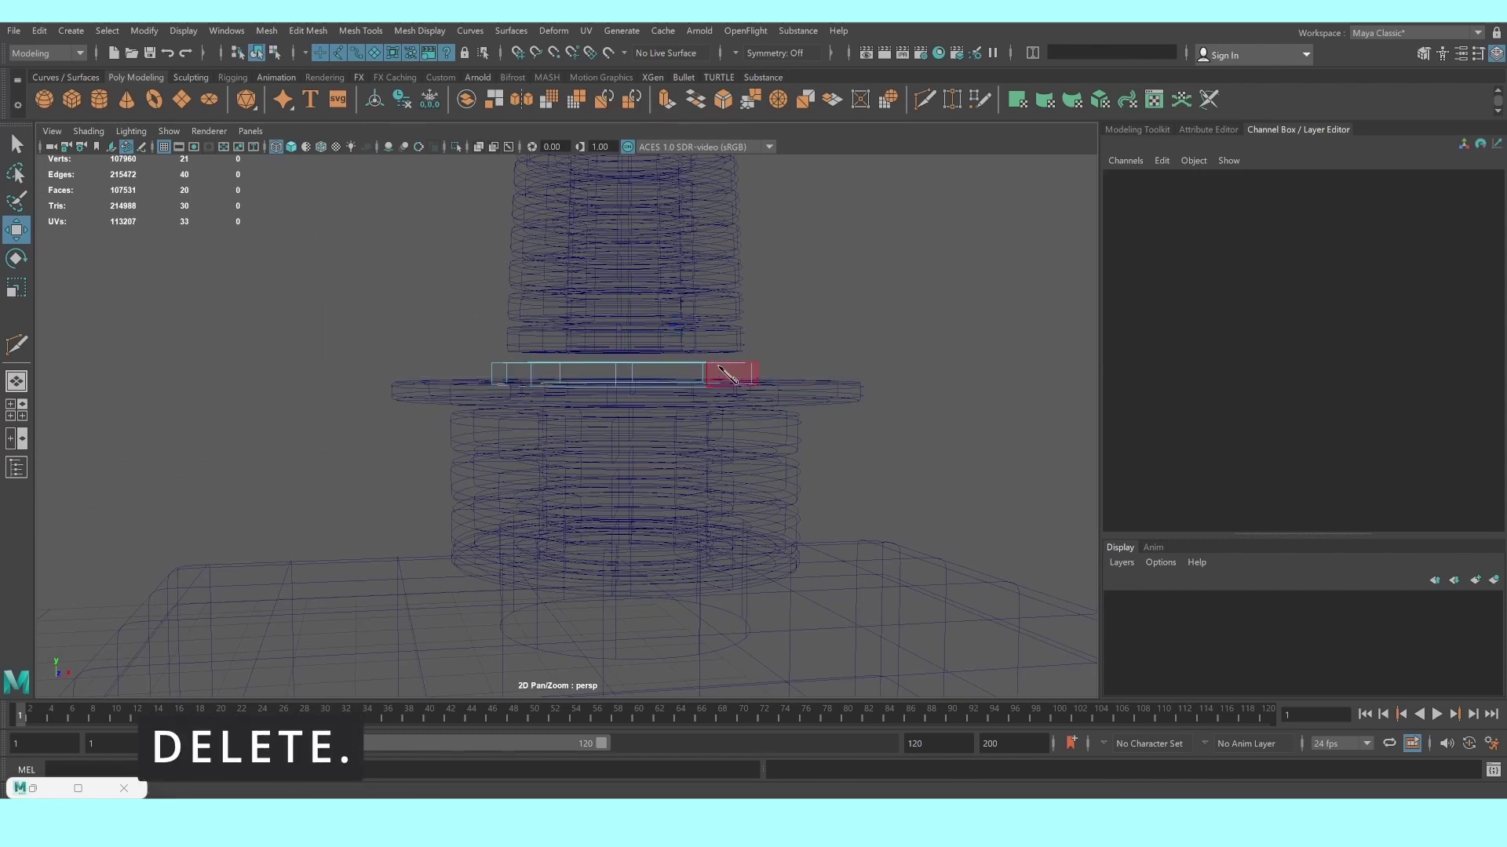
left_click(1137, 130)
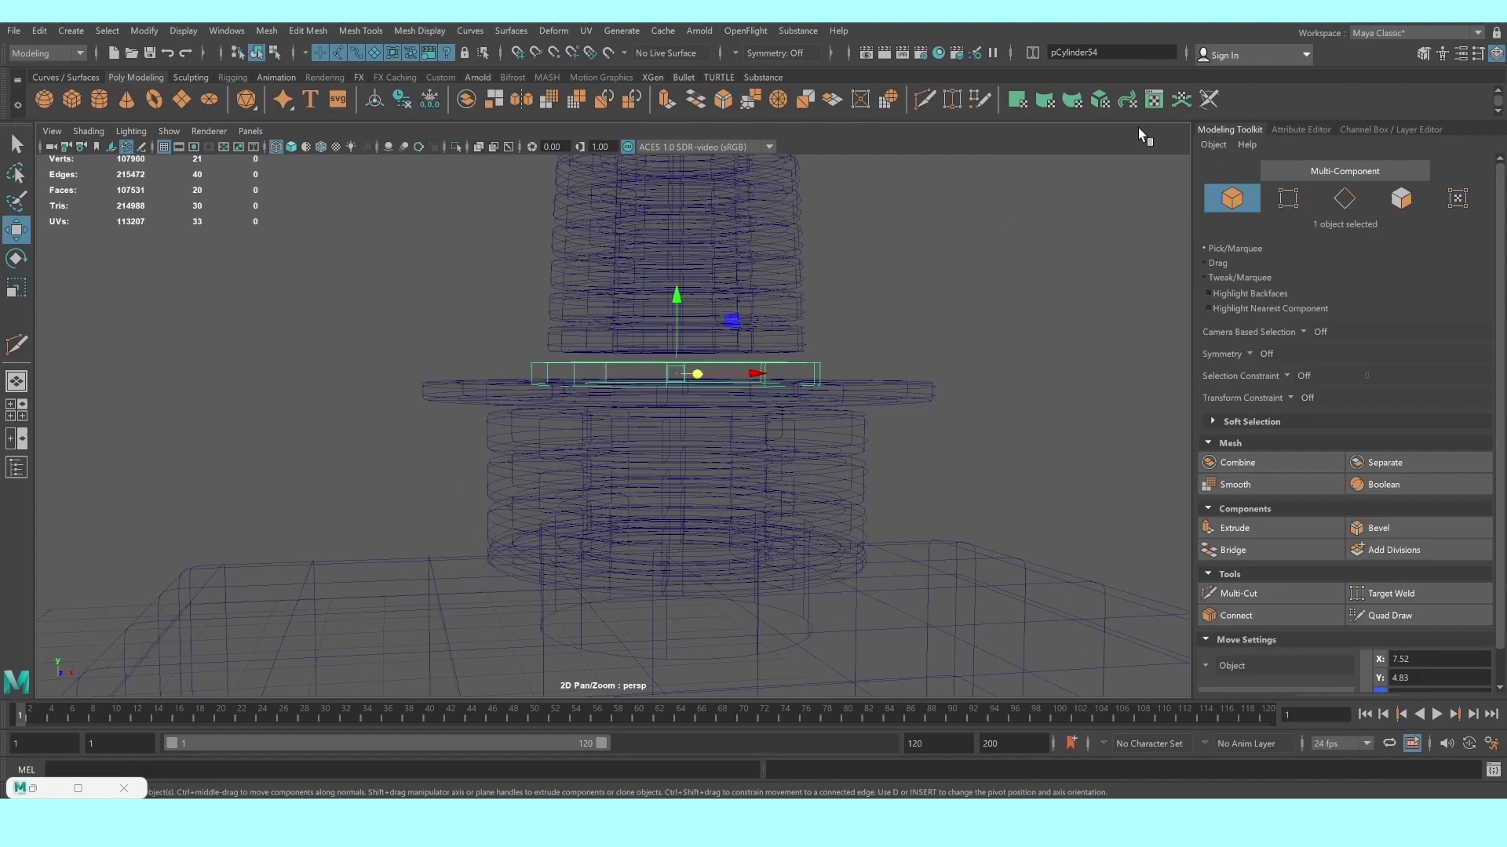
Multi-Cut an edge loop around the thin ring and check the smoothed preview
left_click(1258, 594)
scroll(740, 329, "up", 2)
left_click(707, 335, "ctrl")
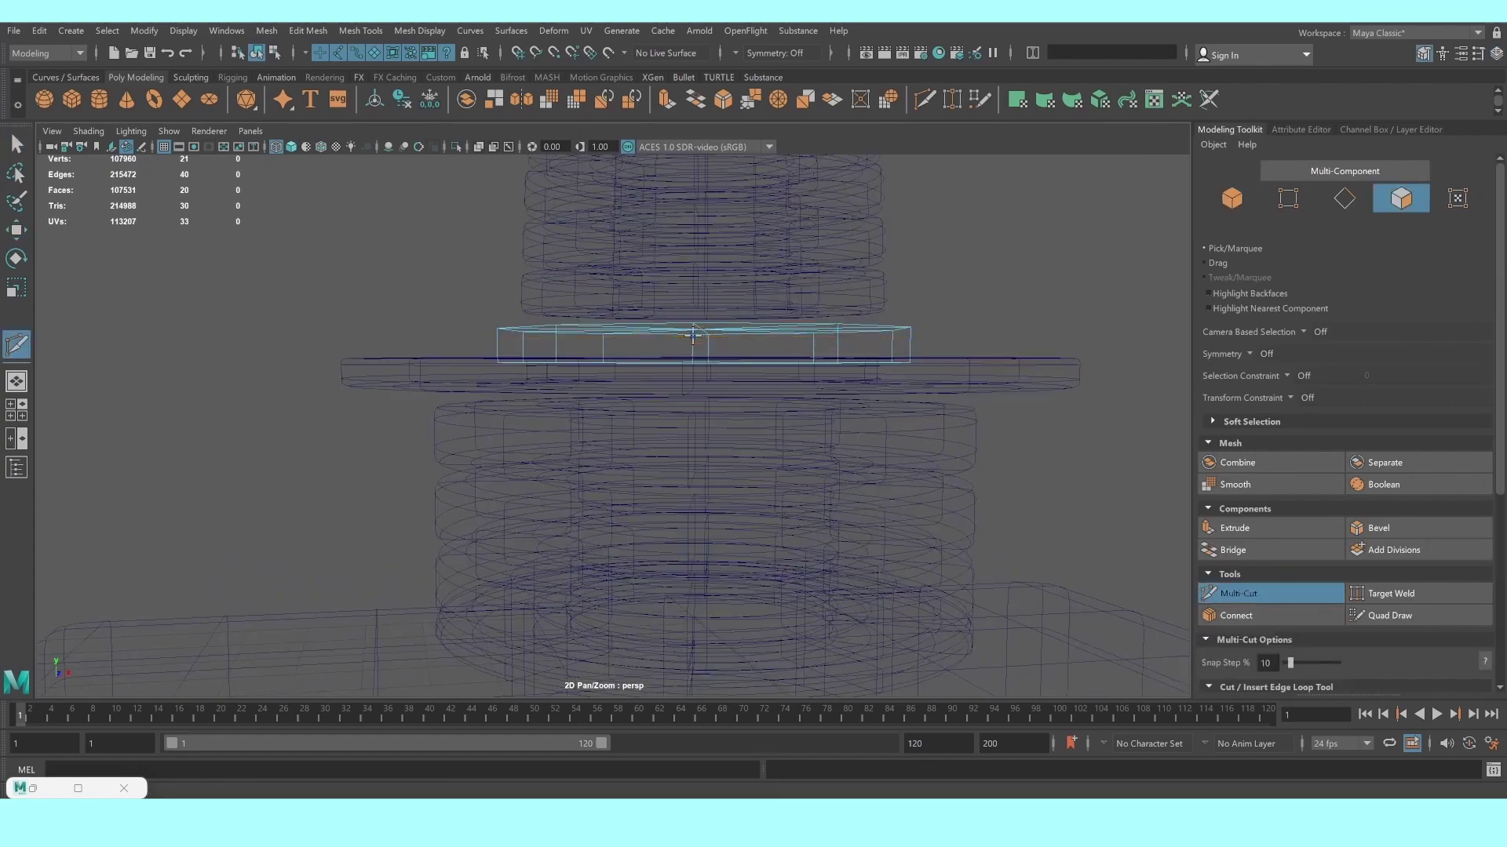
mouse_move(706, 335)
left_mouse_down("alt")
mouse_move(706, 379)
mouse_move(696, 360)
mouse_move(642, 381)
left_mouse_up("alt")
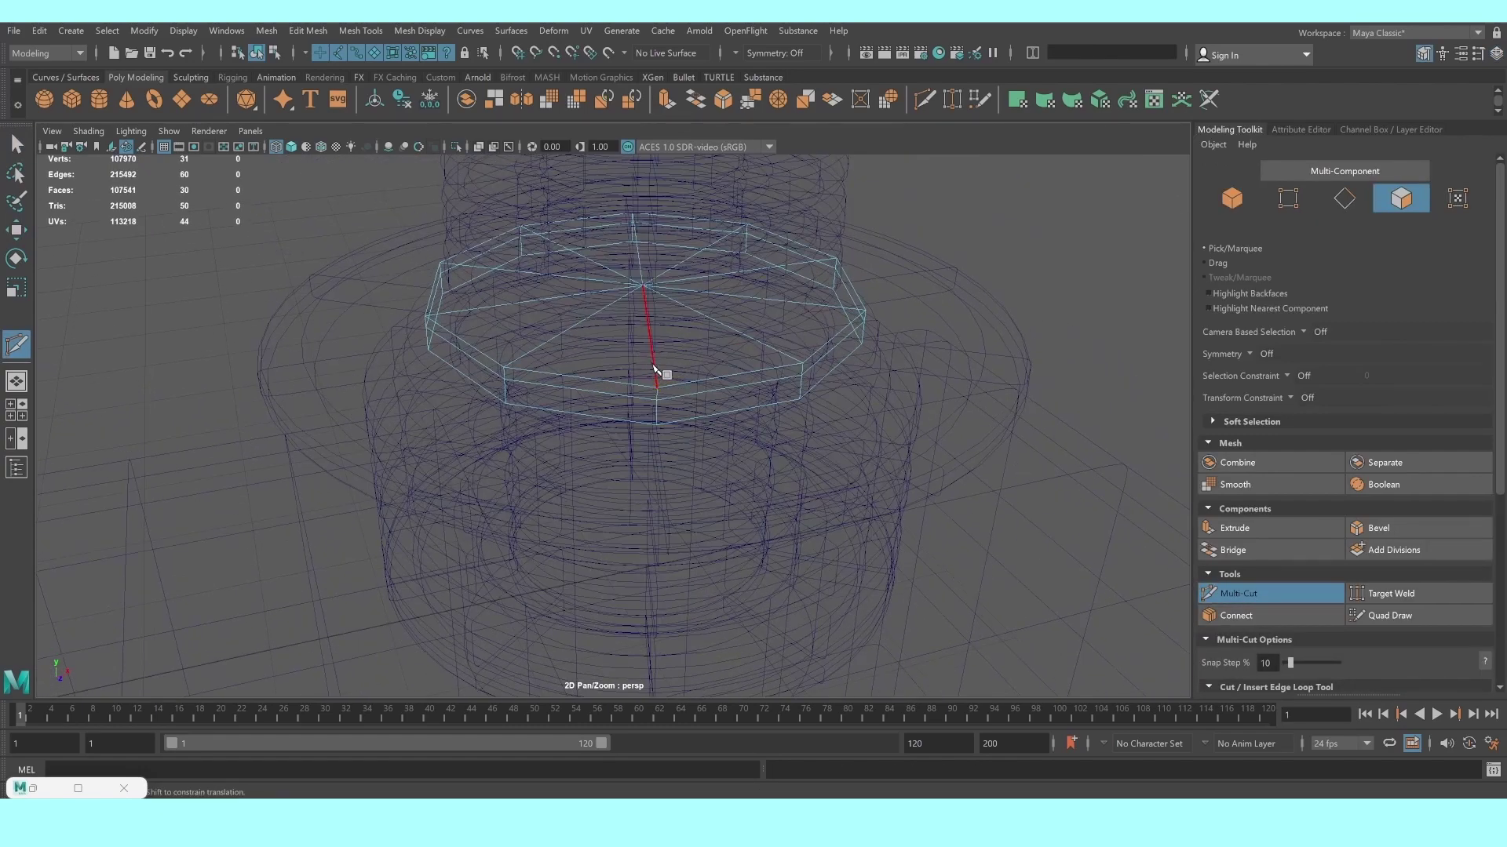
key("3")
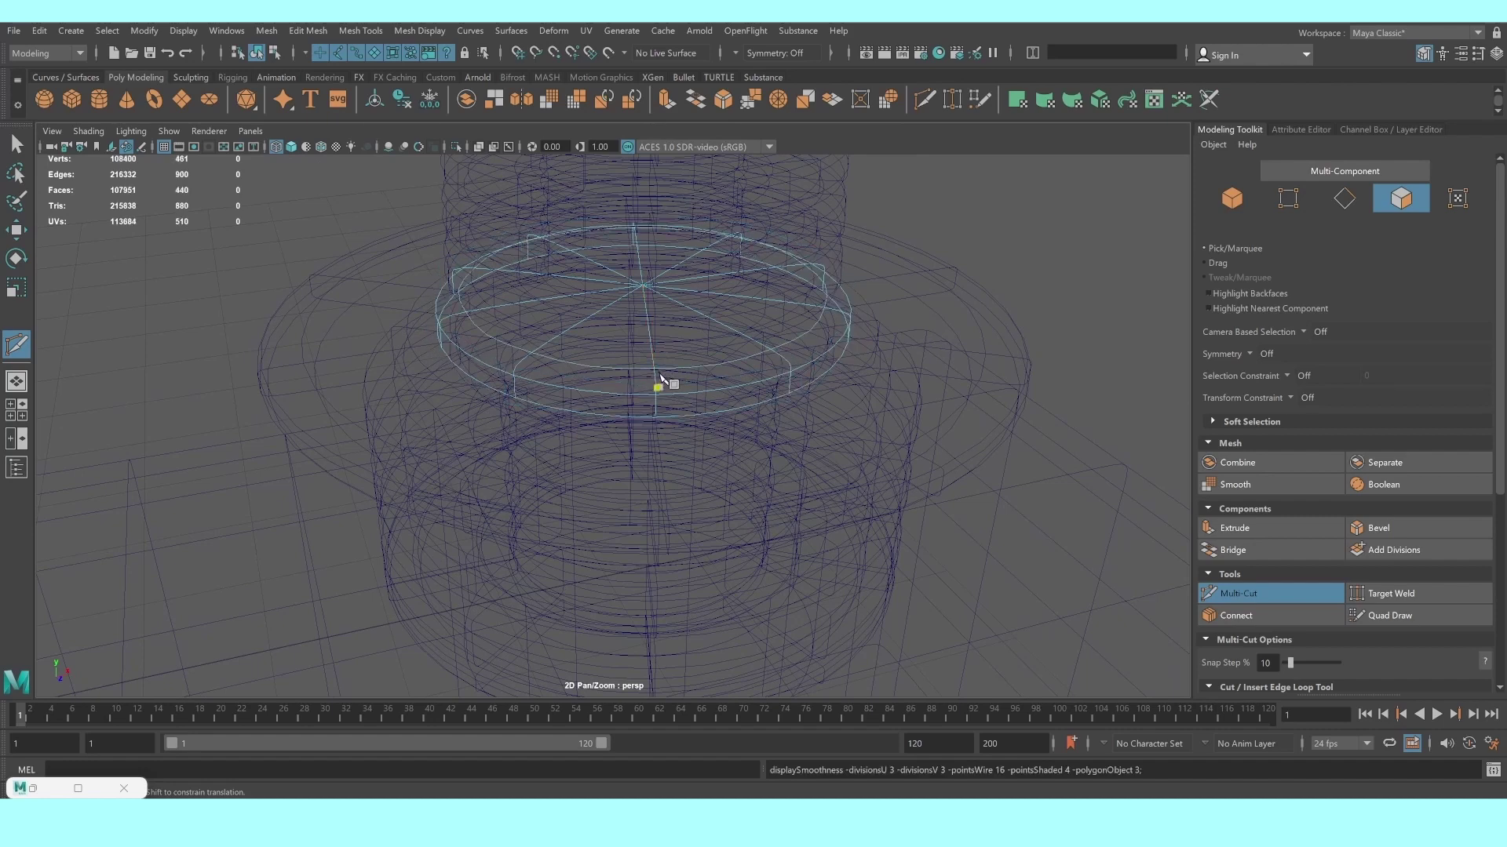
key("1")
key("3")
key("5")
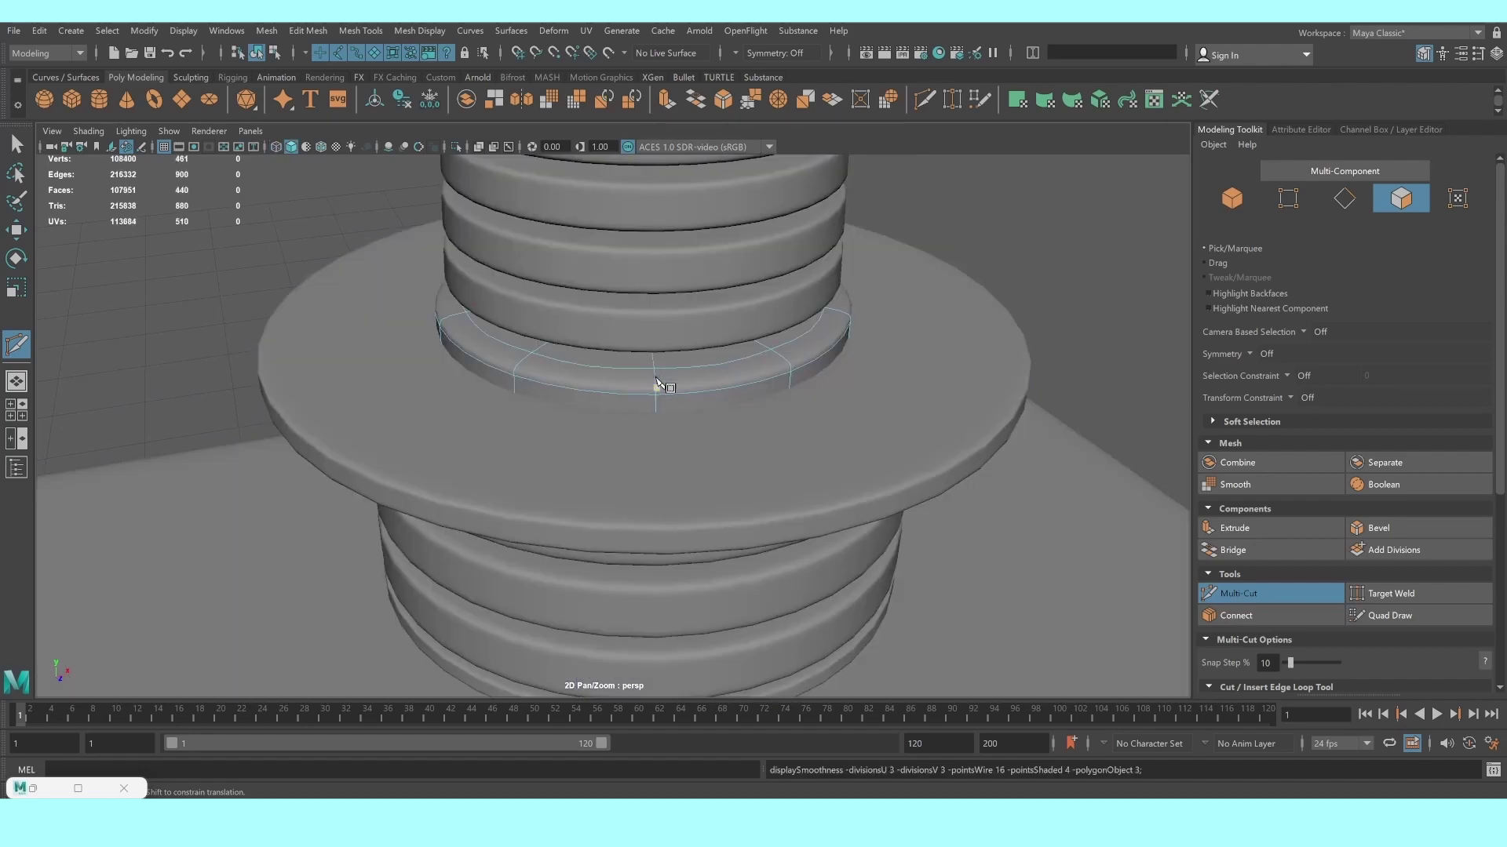
Return to Object Mode, deselect, and review the finished column, tip cylinder and rod
left_click(16, 144)
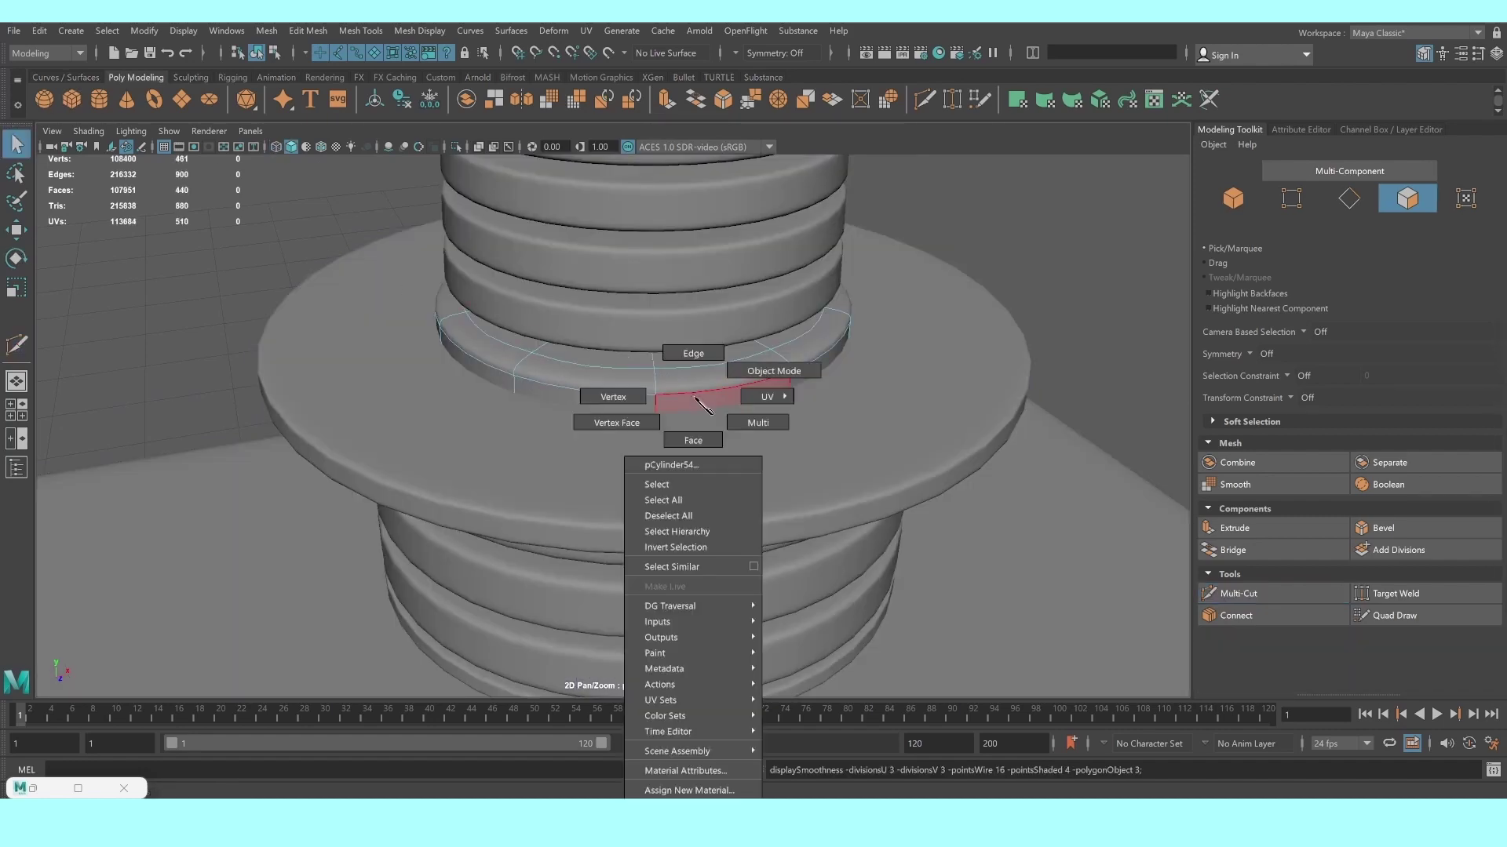
right_click_drag(639, 359, 789, 365)
left_click(1034, 276)
right_click_drag(991, 294, 790, 472, "alt")
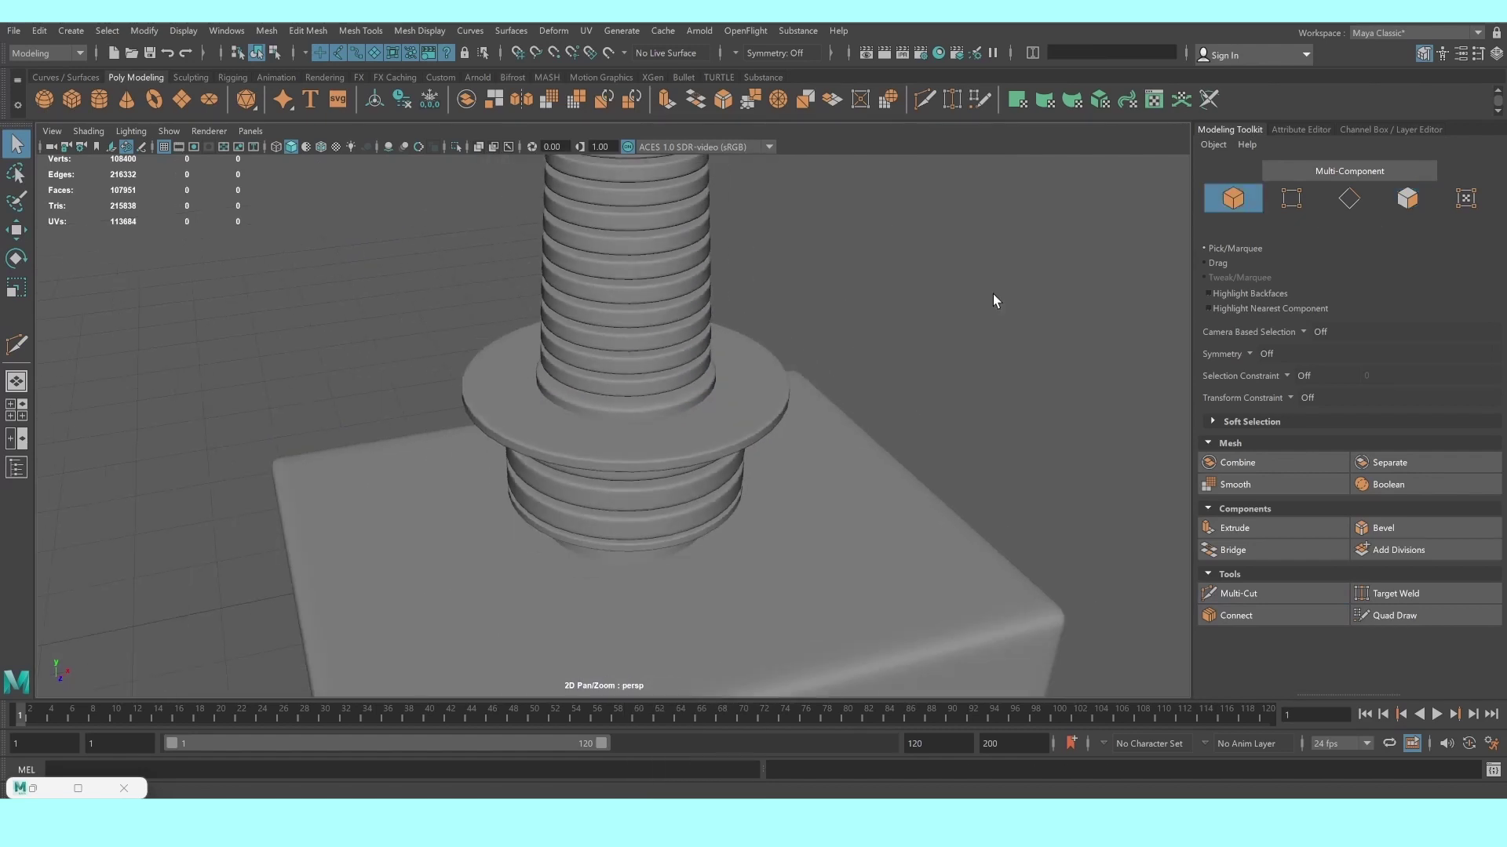
scroll(791, 472, "down", 5)
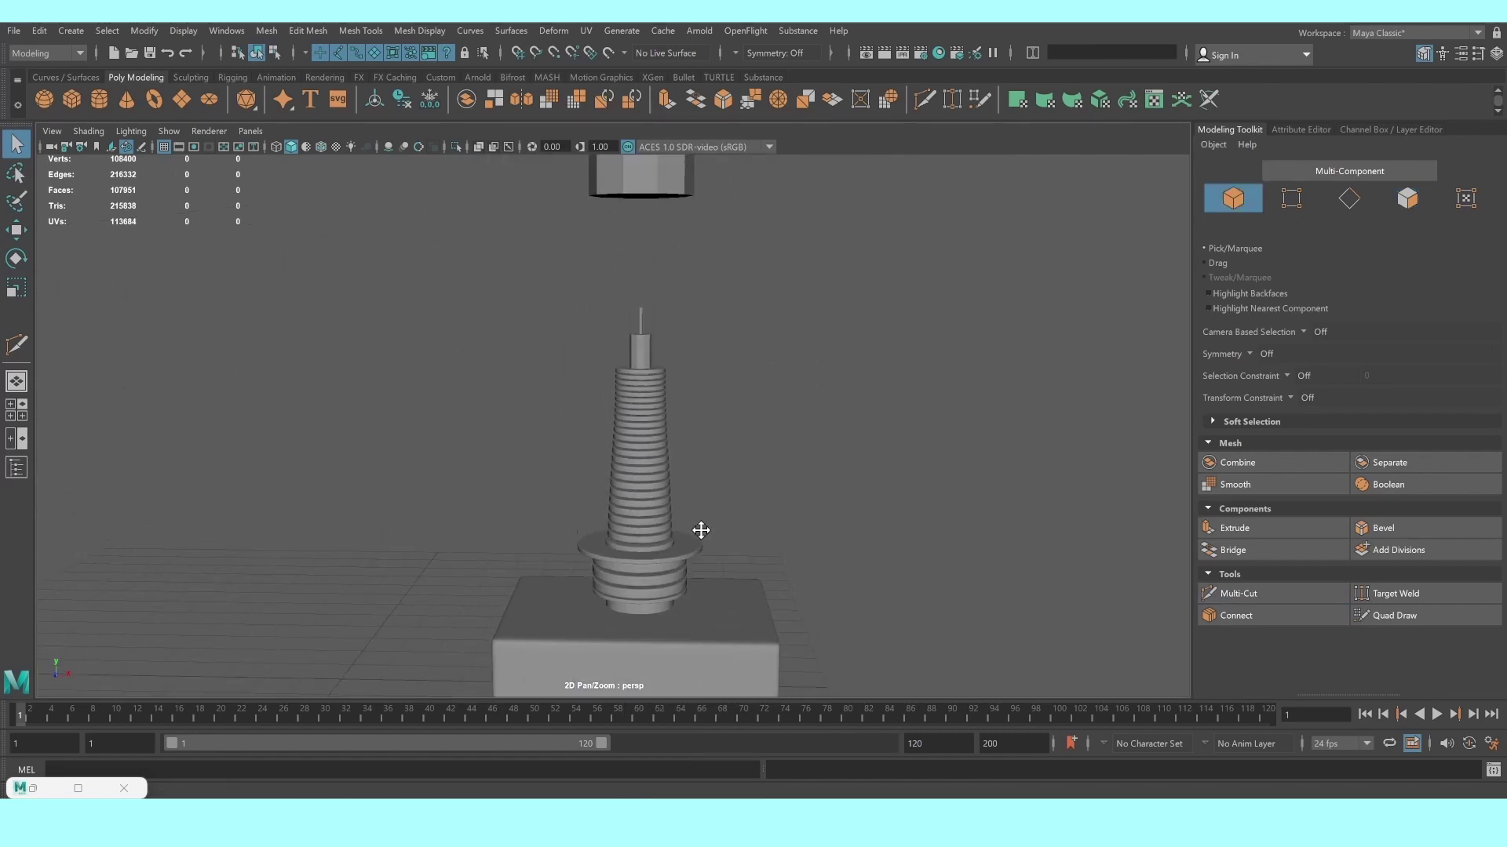
scroll(699, 528, "up", 8)
left_click_drag(700, 529, 705, 251, "alt")
right_click_drag(704, 251, 680, 376, "alt")
left_click_drag(680, 377, 640, 548, "alt")
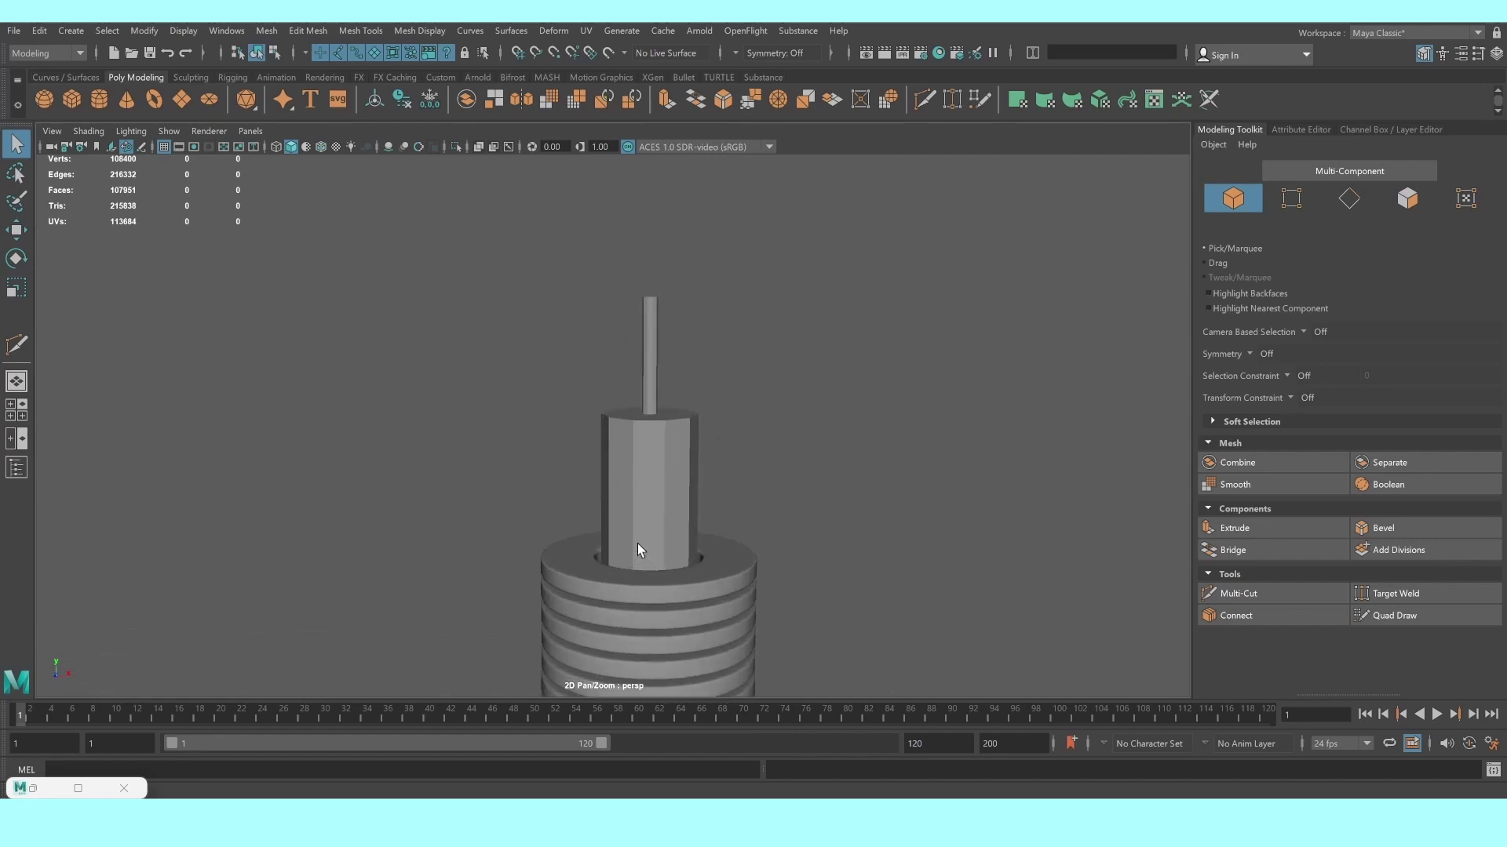
mouse_move(639, 548)
right_mouse_down("alt")
mouse_move(675, 522)
mouse_move(721, 193)
right_mouse_up("alt")
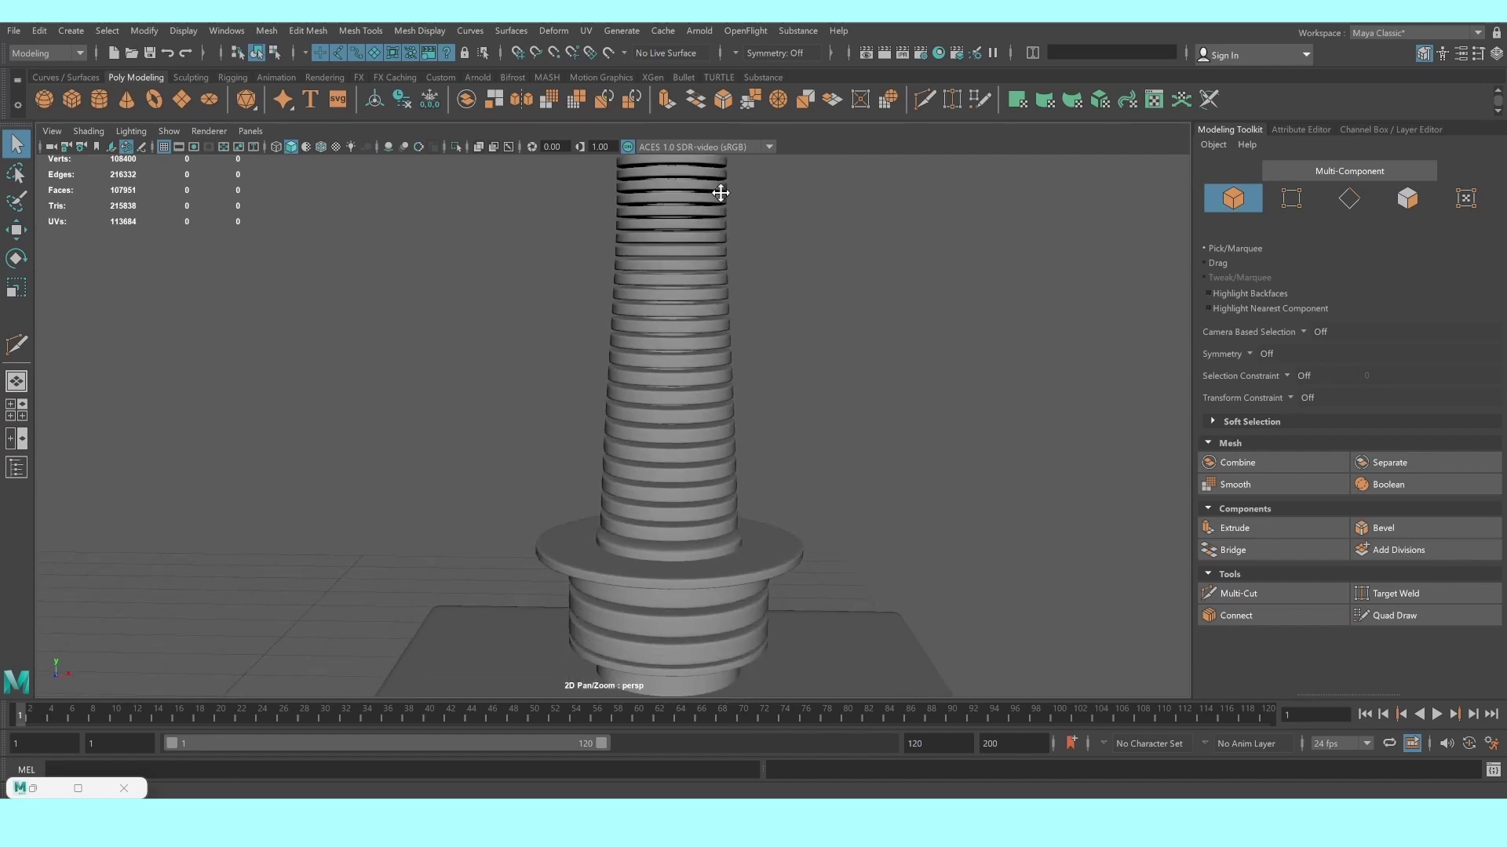
mouse_move(720, 193)
left_mouse_down("alt")
mouse_move(690, 328)
mouse_move(488, 235)
left_mouse_up("alt")
left_click(690, 328)
Duplicate the tip cylinder in the top view and slide the copy off to the right
key("space")
key("w")
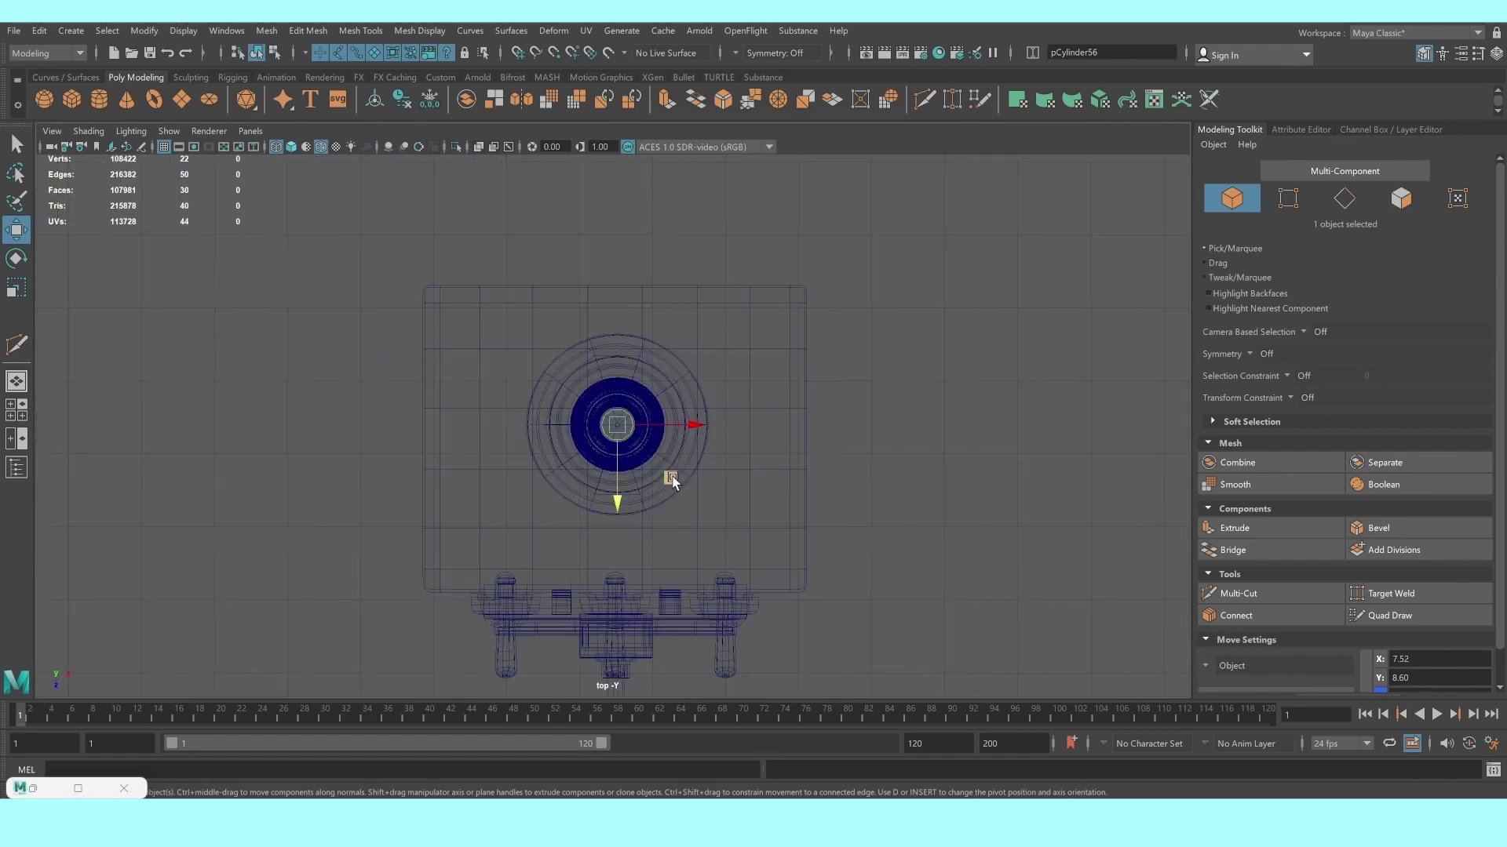
key("ctrl+d")
left_click_drag(693, 440, 700, 430)
scroll(648, 416, "up", 1)
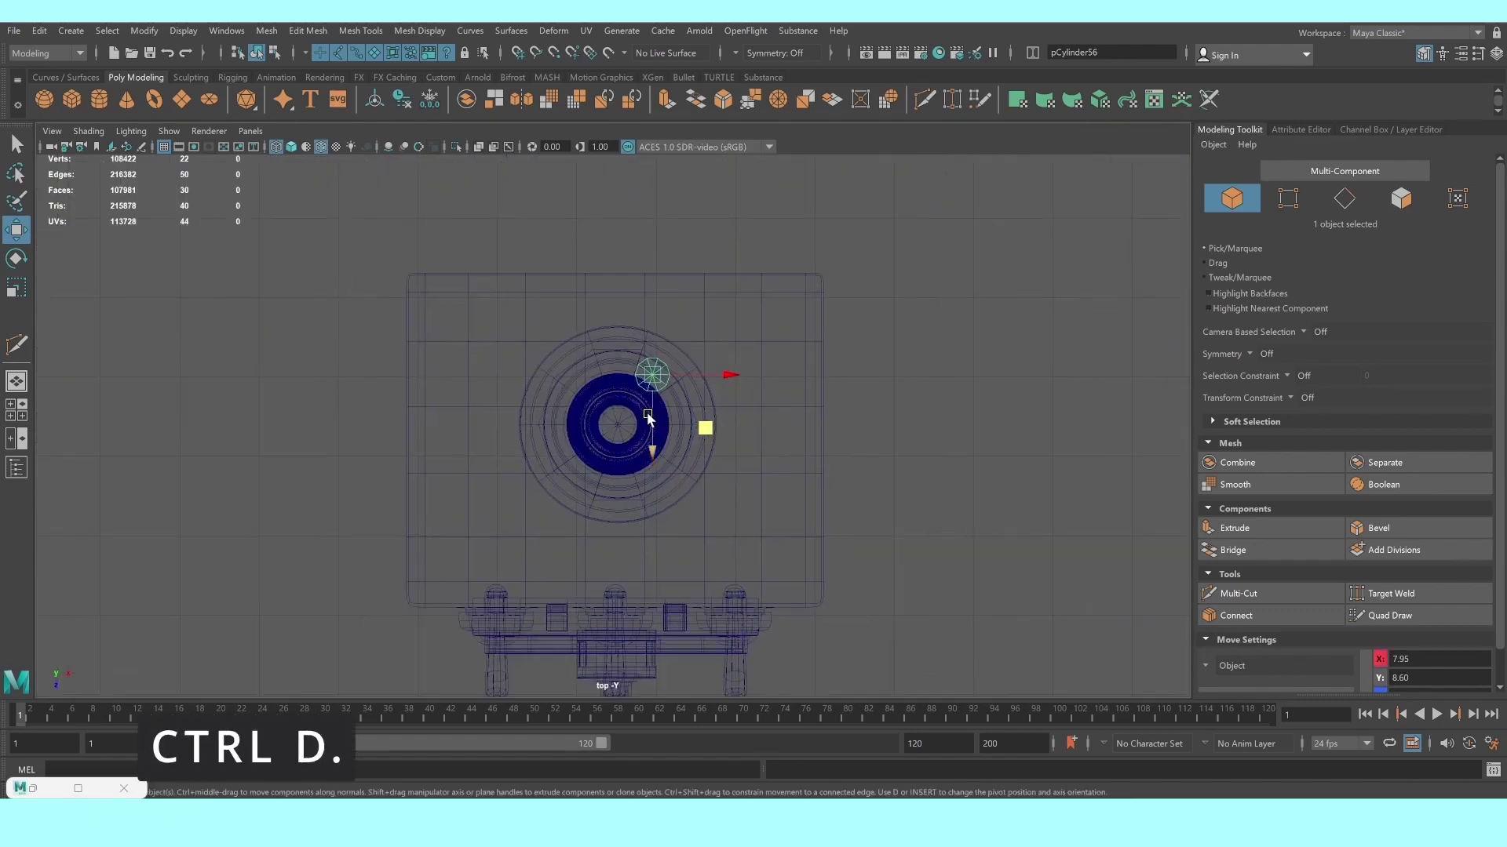
scroll(648, 416, "up", 2)
Return to the perspective view and zoom in on the original tip cylinder
key("ctrl+z")
key("ctrl+z")
key("ctrl+z")
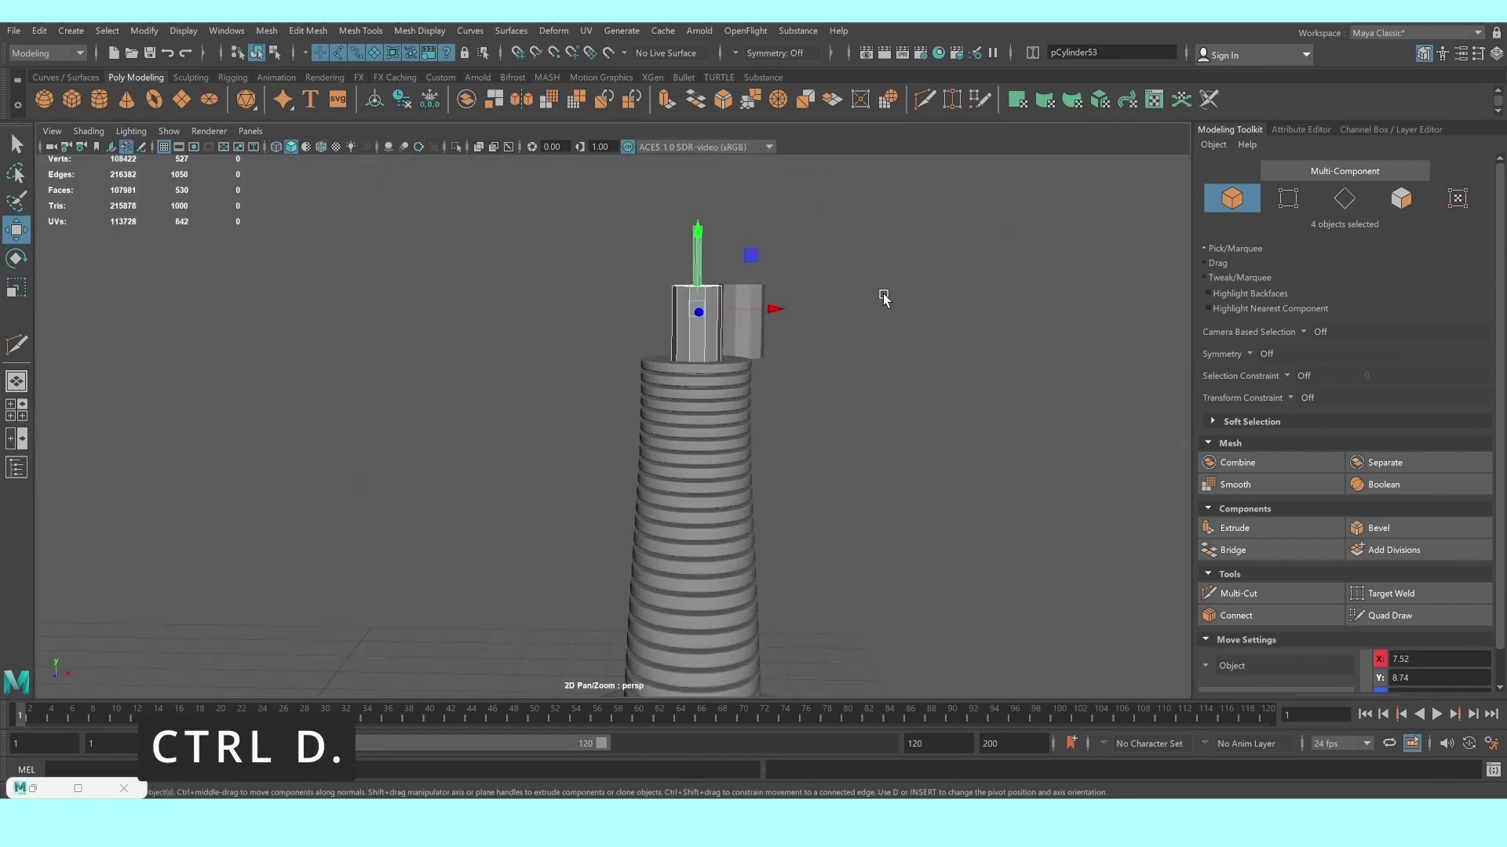
key("ctrl+z")
scroll(902, 381, "up", 1)
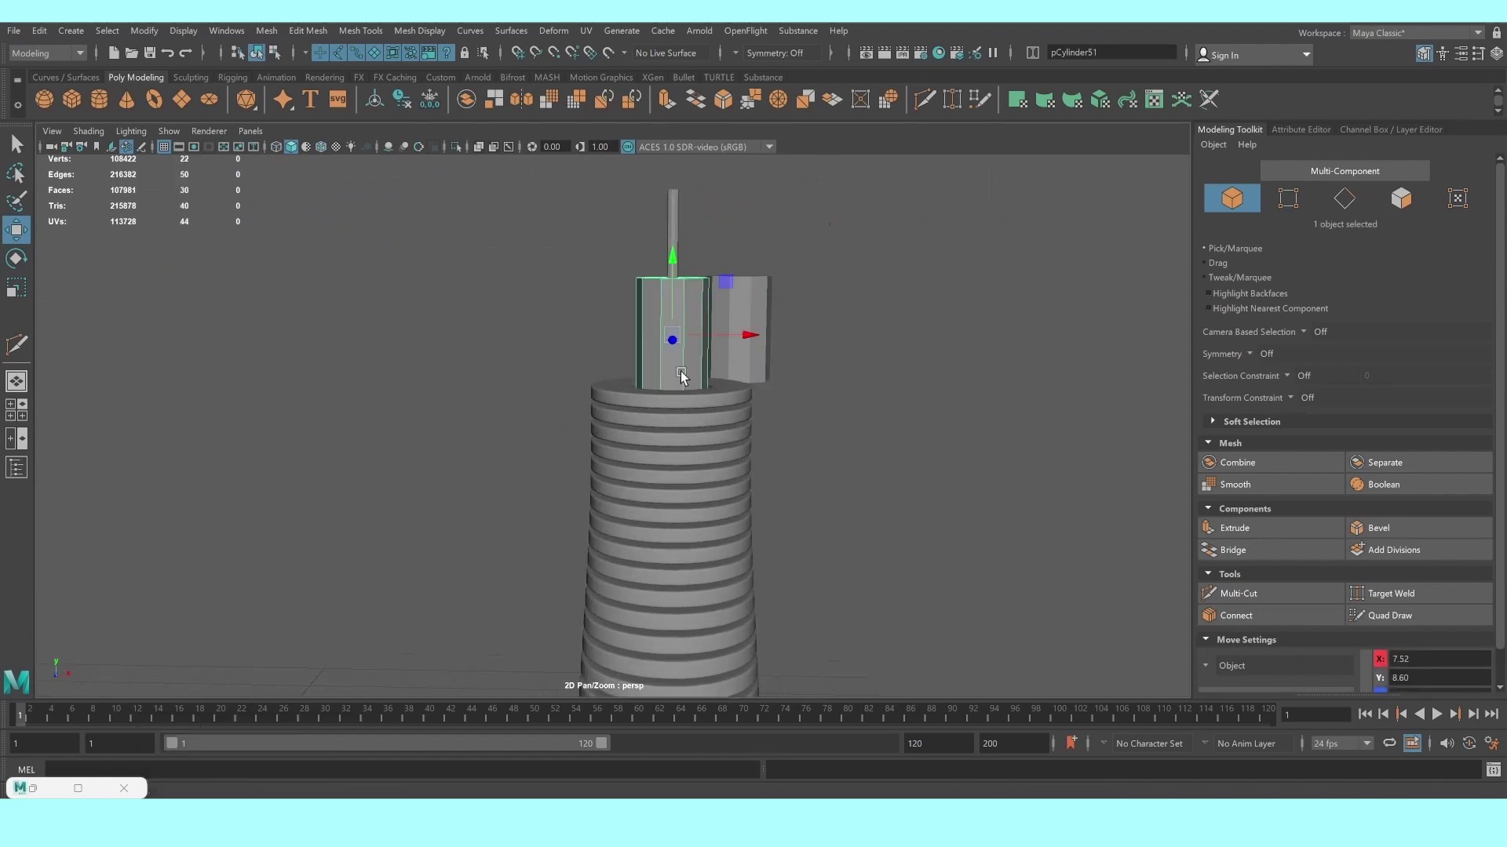
scroll(863, 379, "up", 2)
scroll(816, 377, "up", 2)
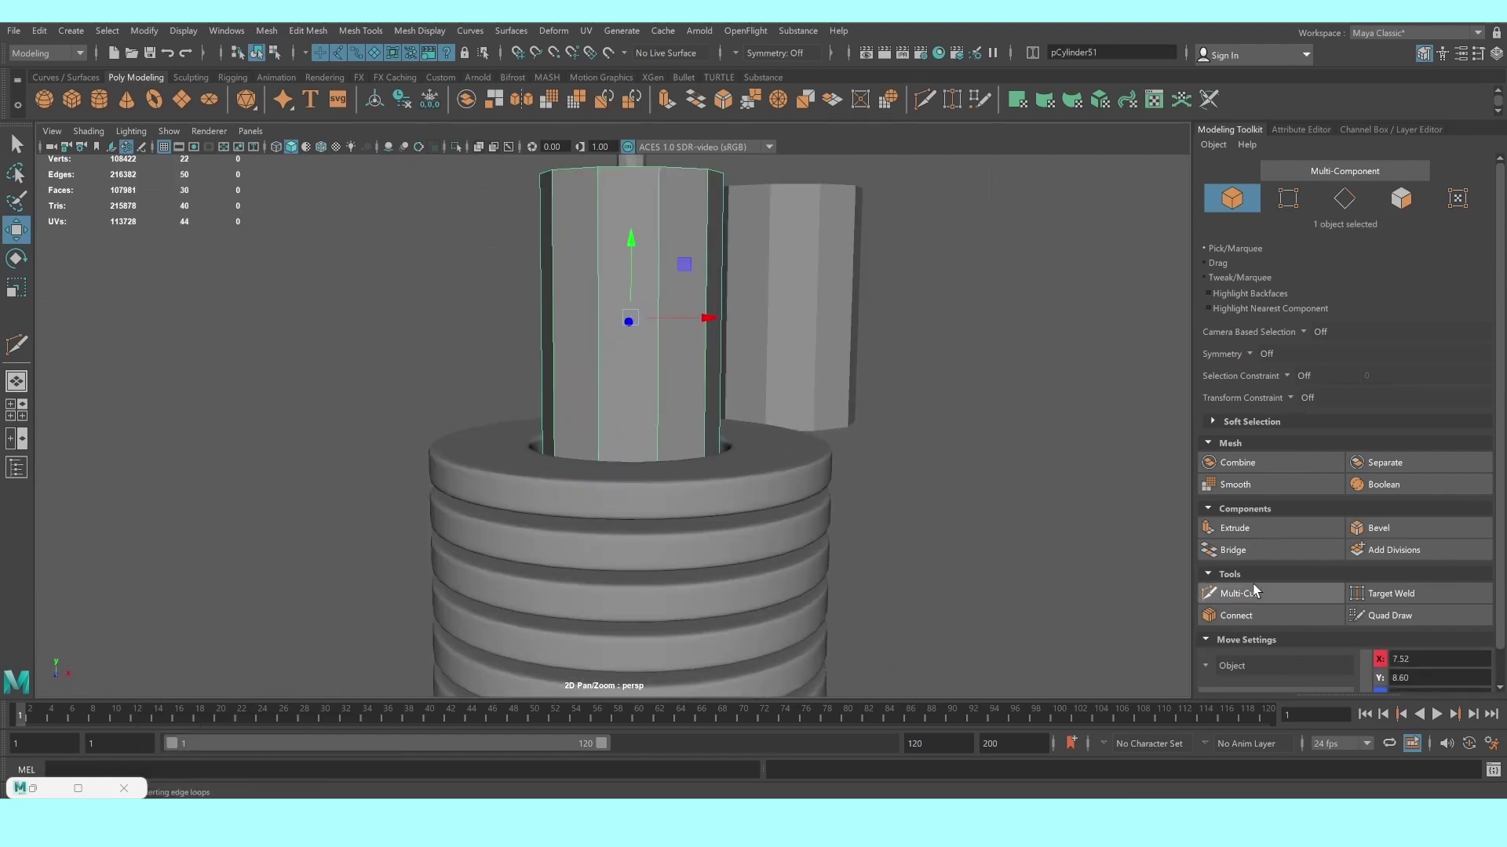
scroll(792, 378, "up", 1)
scroll(783, 389, "up", 1)
scroll(782, 390, "down", 3)
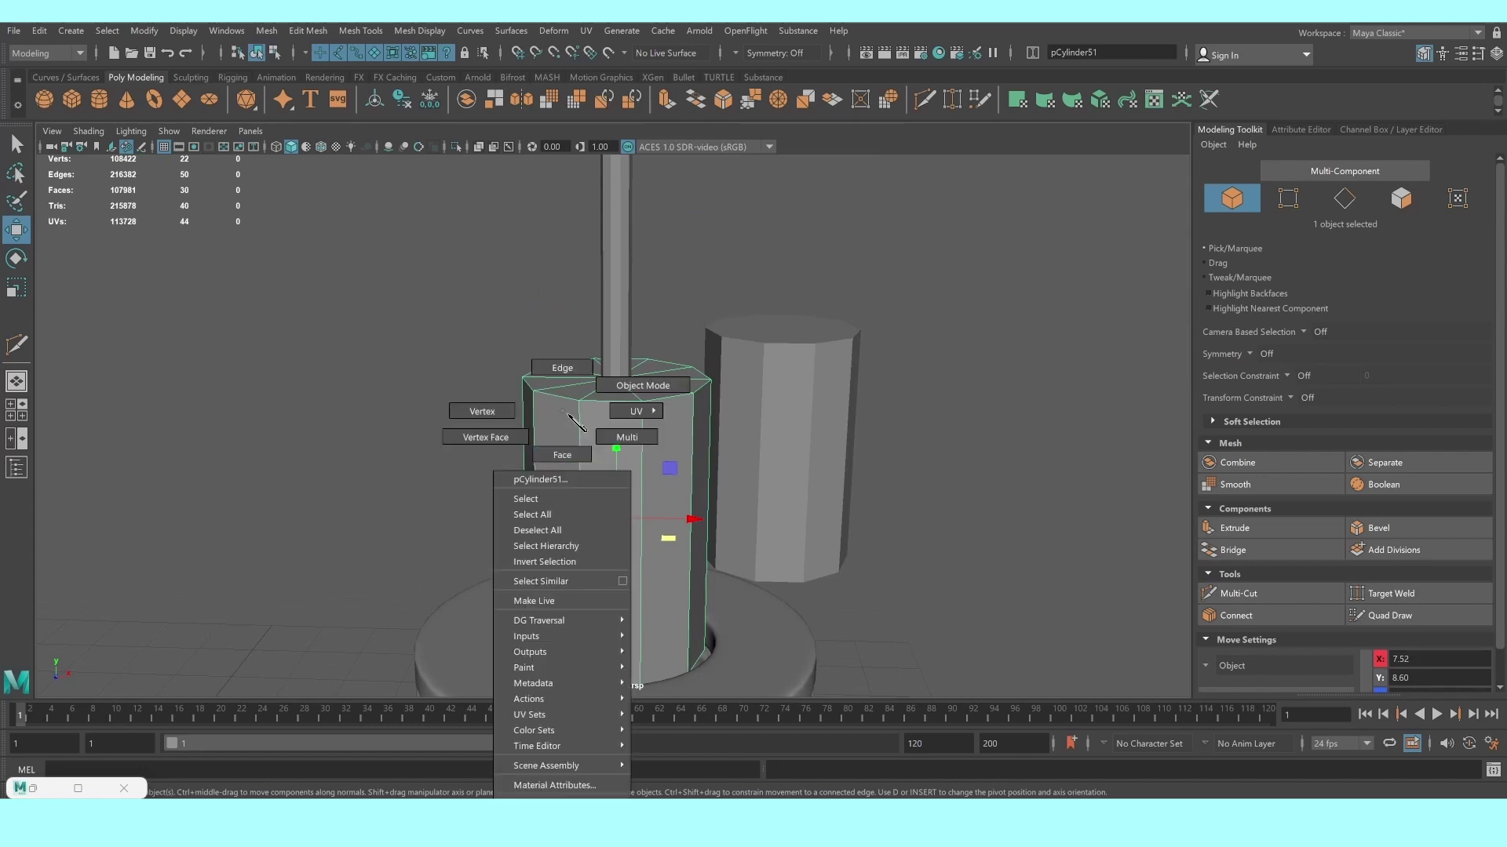
Select the tip cylinder's top rim edge loop
right_click_drag(567, 435, 566, 376)
left_click(577, 406)
double_click(576, 407)
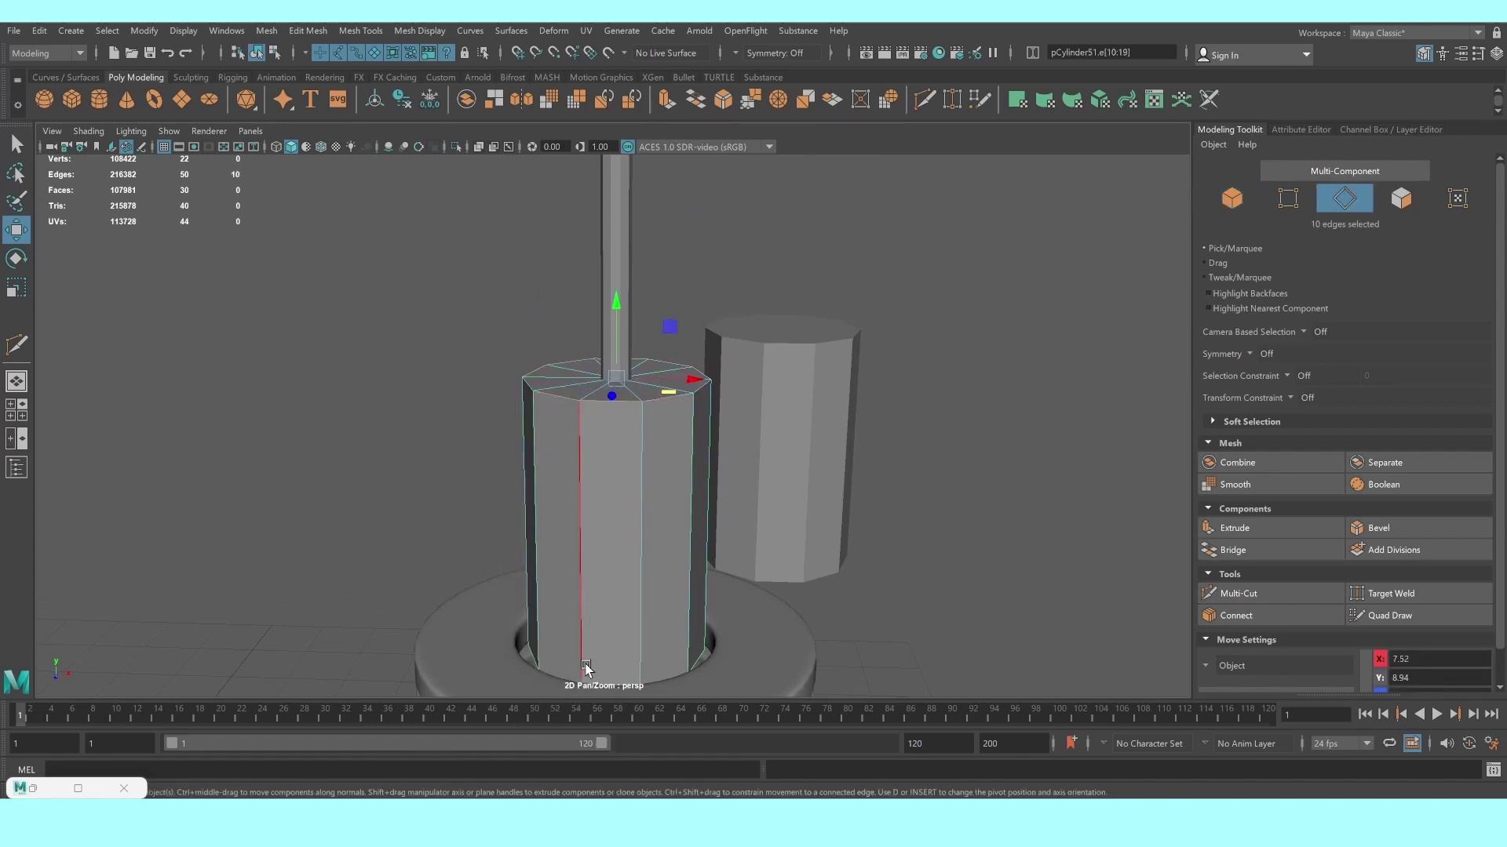
left_click(532, 659, "shift")
left_click(581, 667, "shift")
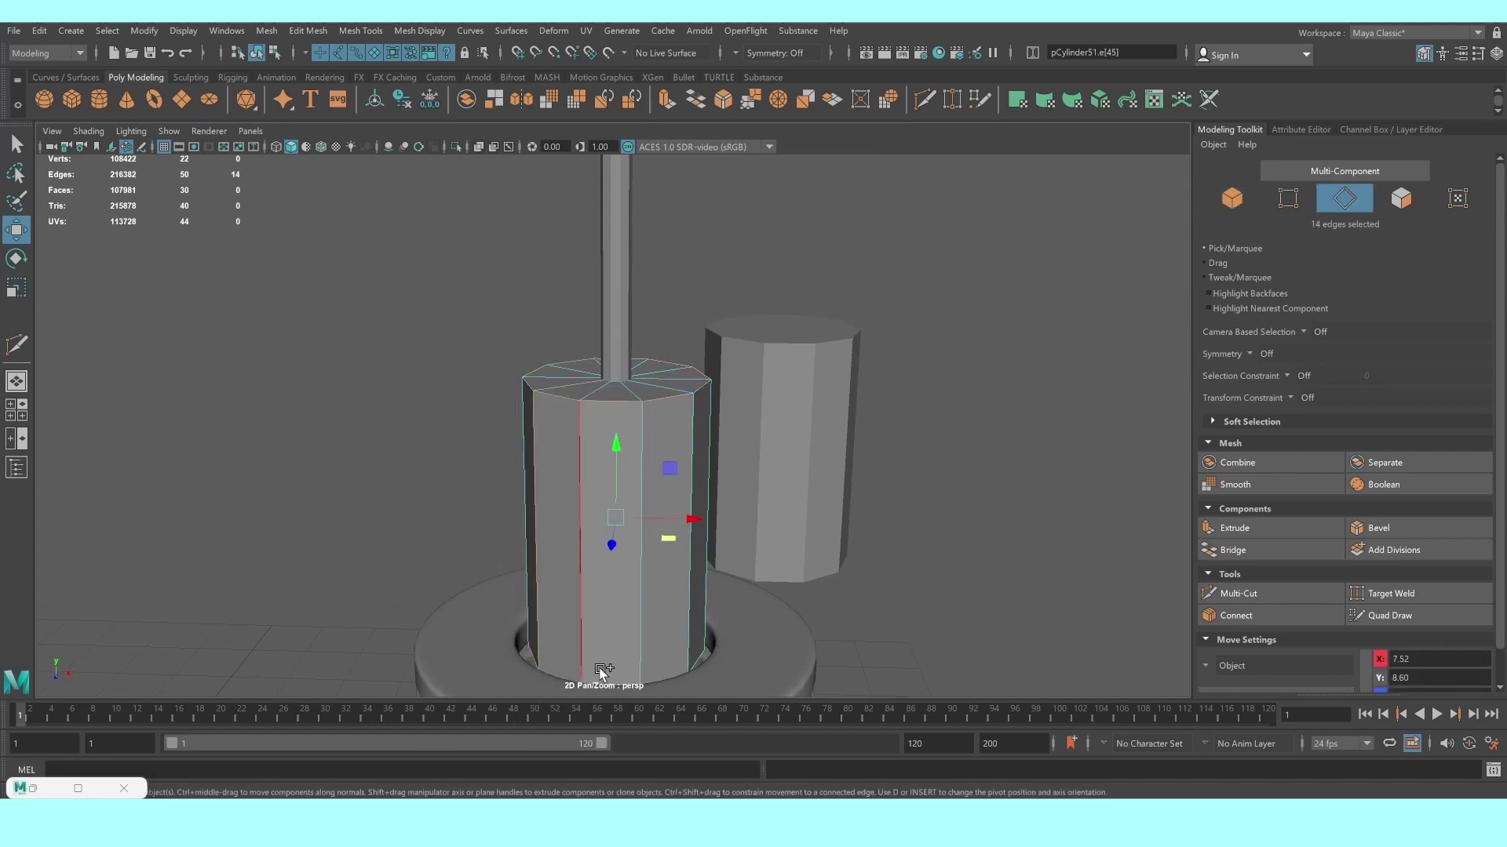
scroll(606, 502, "up", 2)
scroll(612, 534, "up", 2)
left_click(616, 552, "shift")
scroll(612, 589, "up", 2)
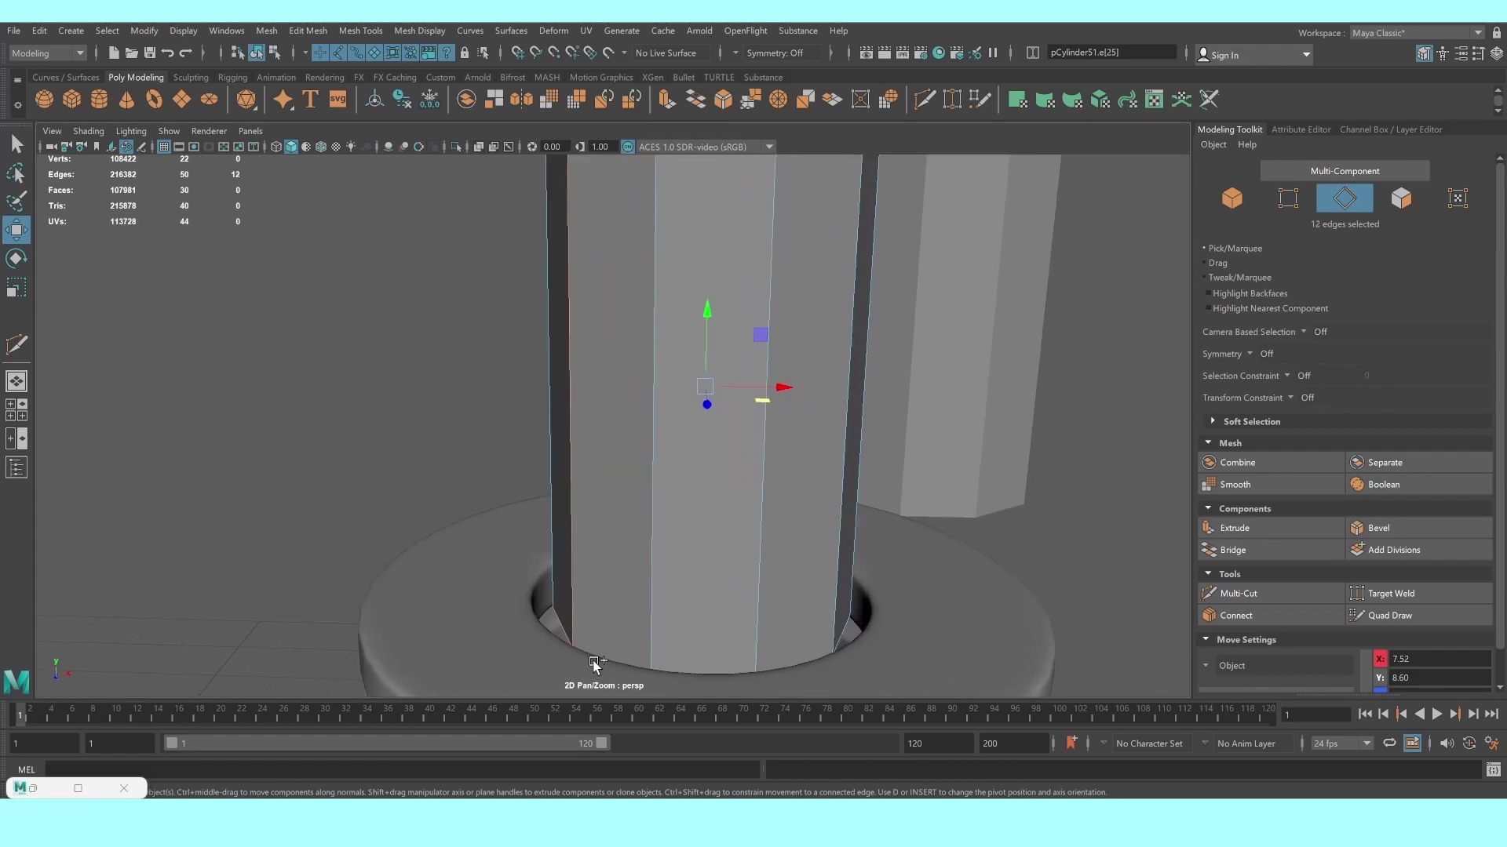
Bevel the top rim edges with fraction 0.12 and 2 segments
key("4")
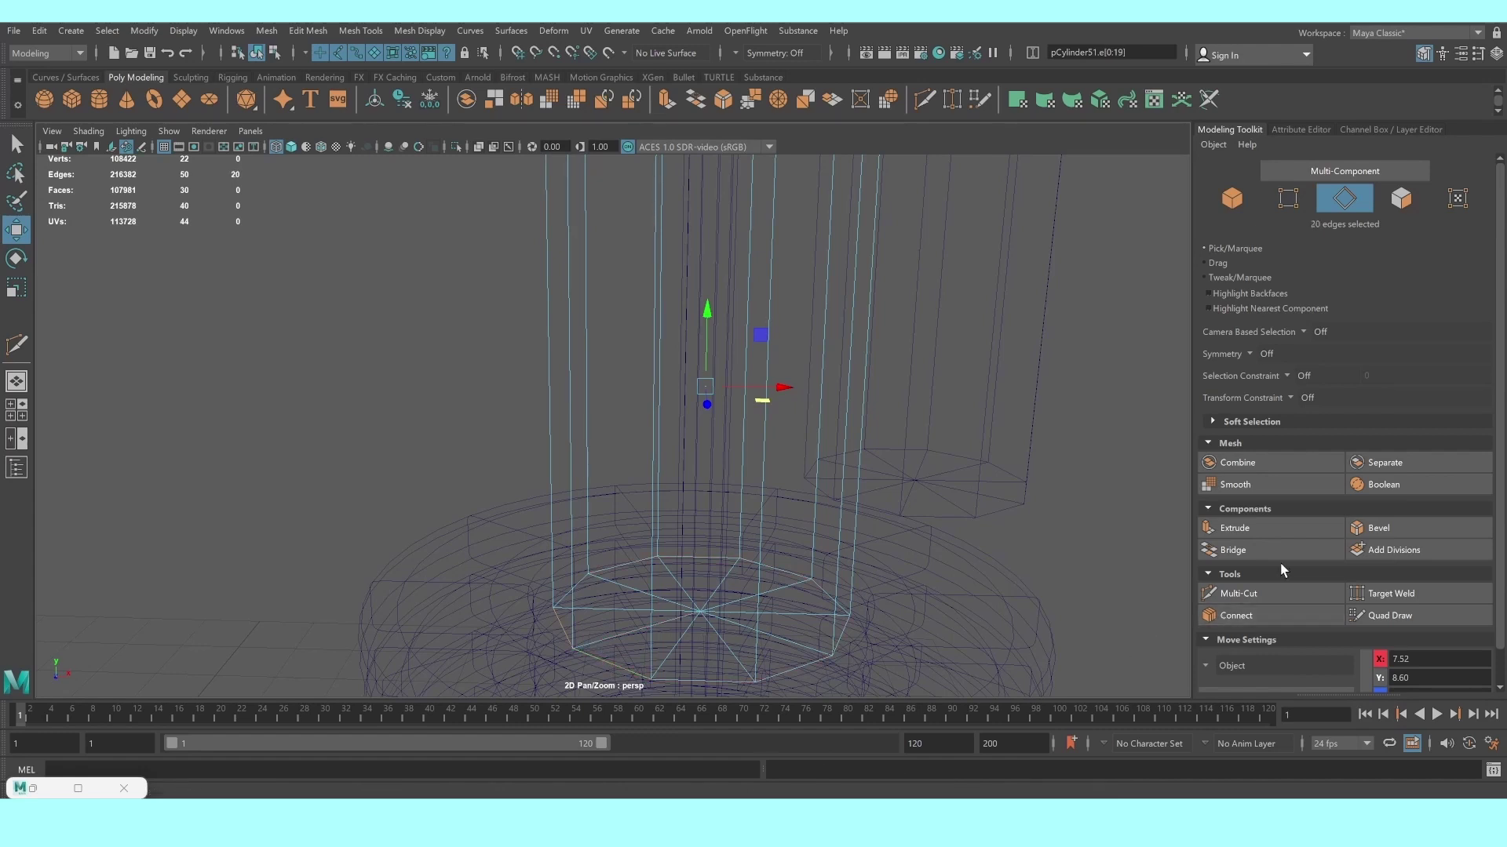
scroll(840, 421, "down", 2)
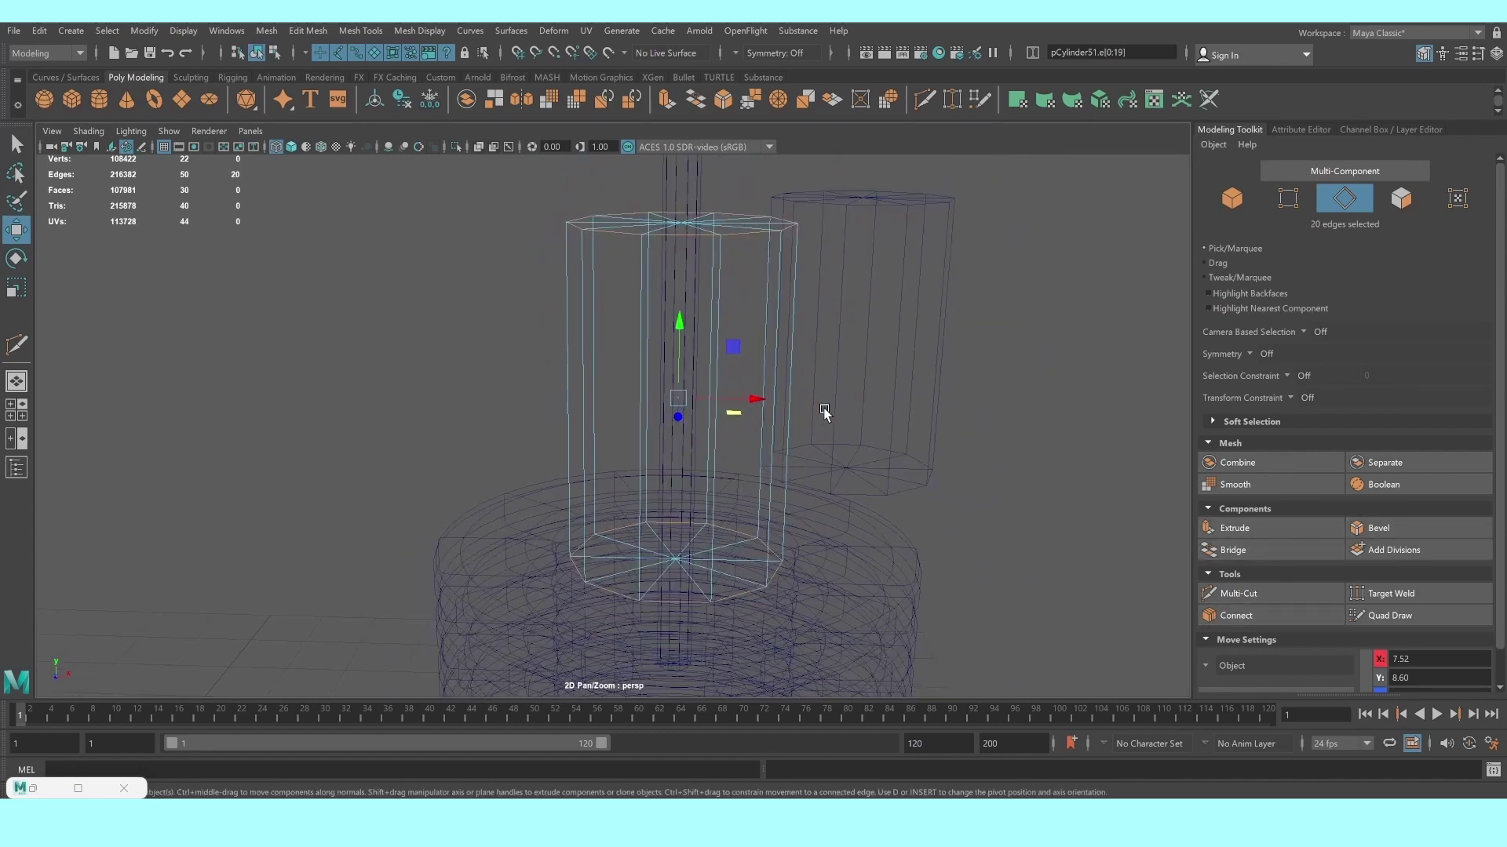
key("ctrl+z")
key("f")
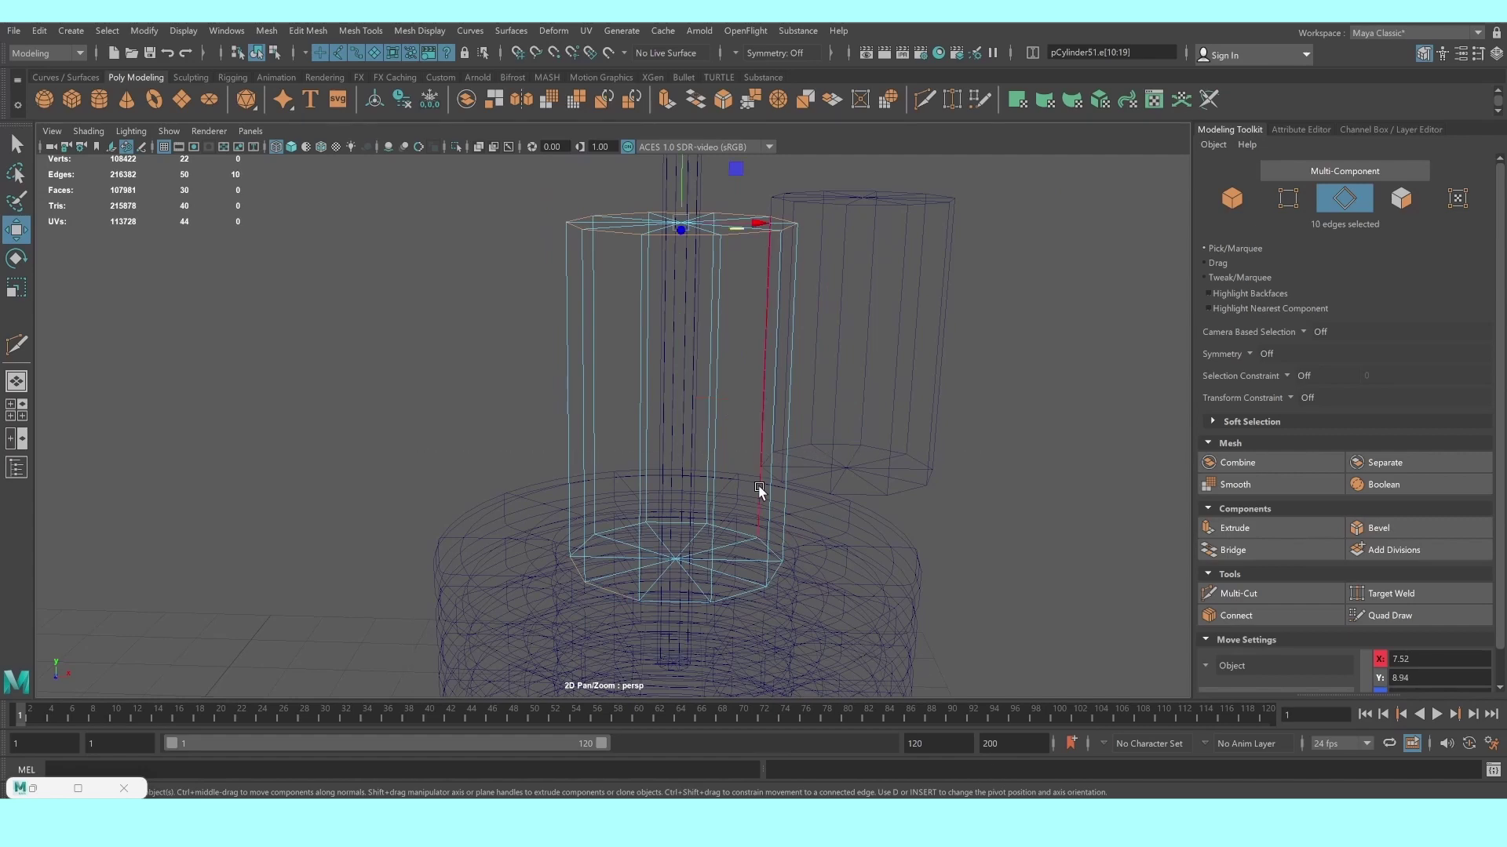
left_click(1396, 537)
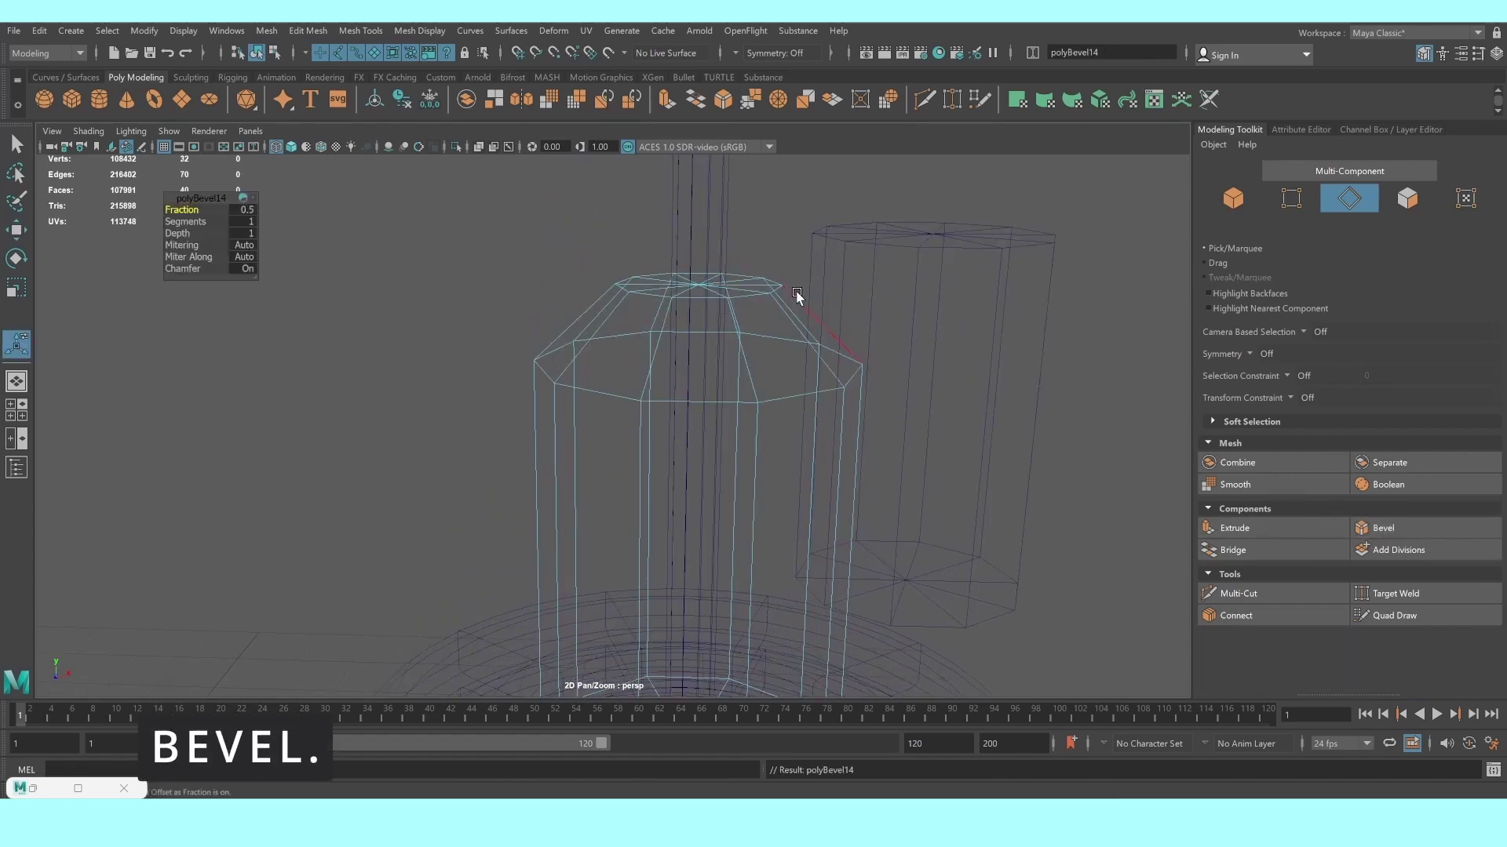
mouse_move(190, 210)
left_mouse_down()
mouse_move(174, 220)
mouse_move(206, 225)
left_mouse_up()
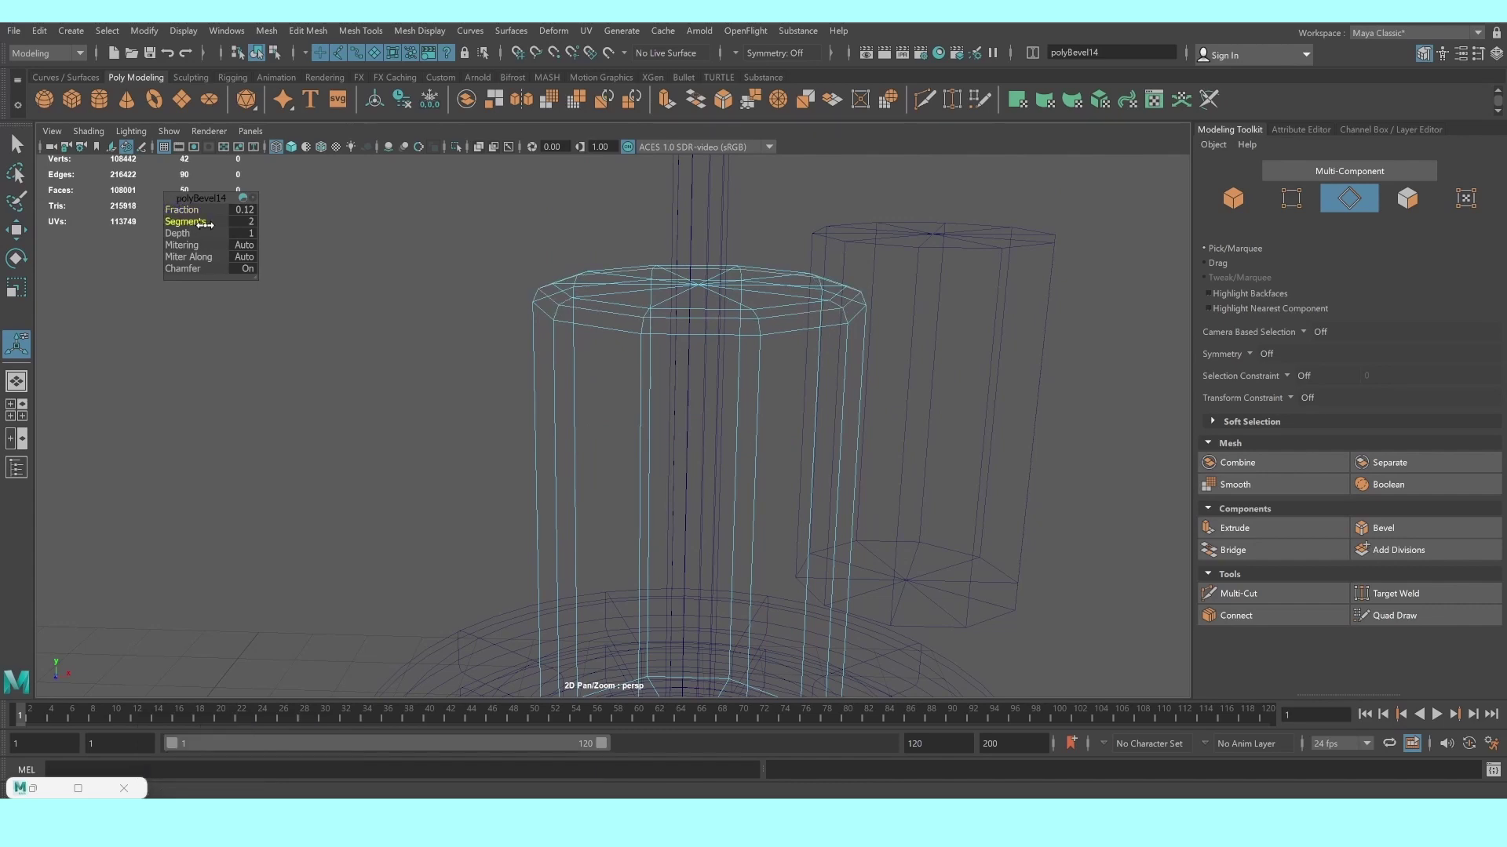
Delete the cap faces at the tip cylinder's base
right_click_drag(652, 418, 667, 502)
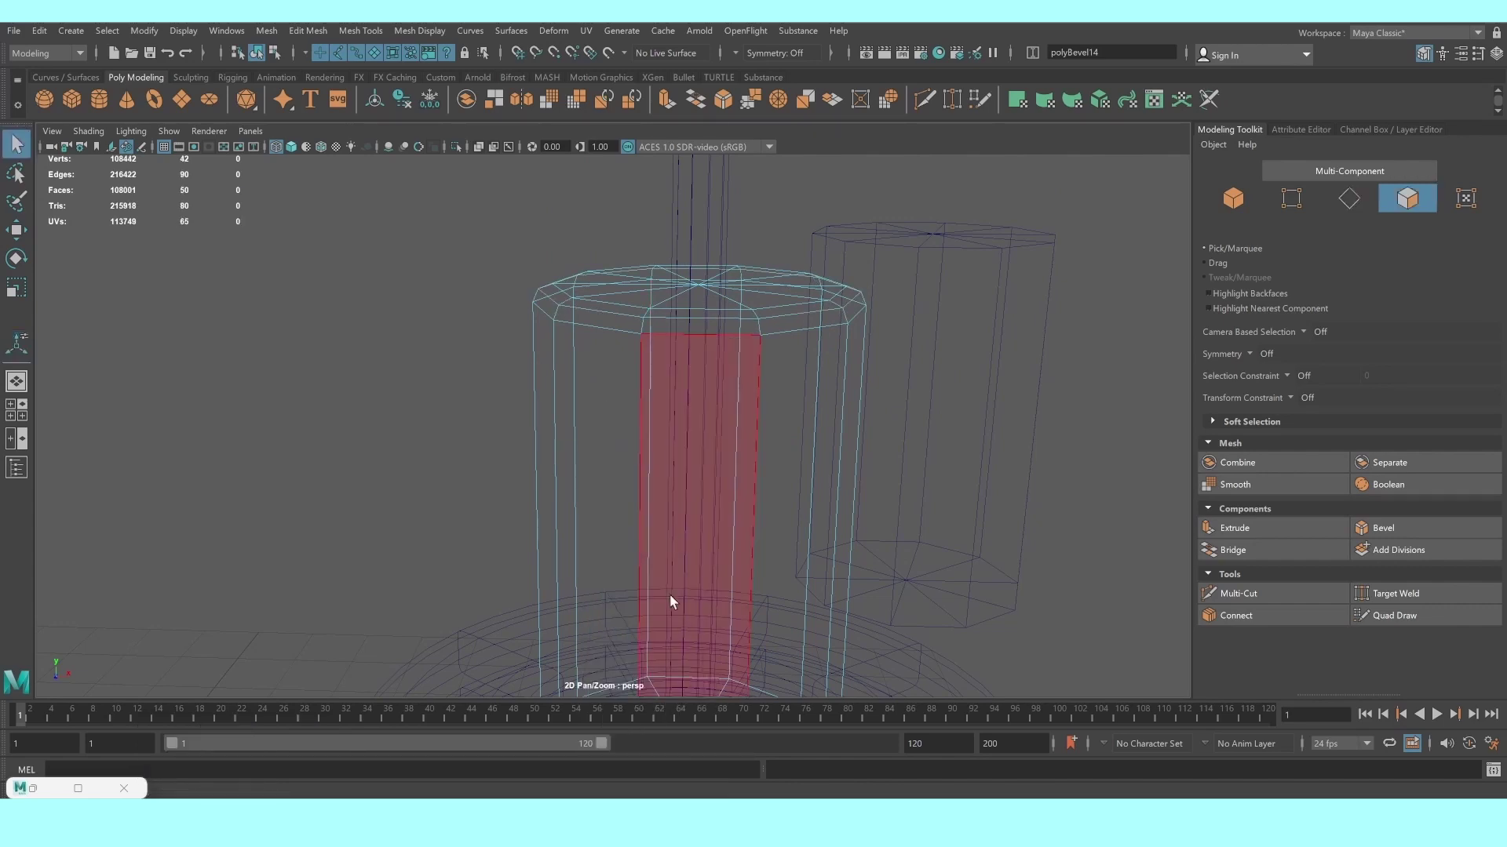
mouse_move(673, 599)
middle_mouse_down("alt")
mouse_move(569, 317)
mouse_move(505, 286)
middle_mouse_up("alt")
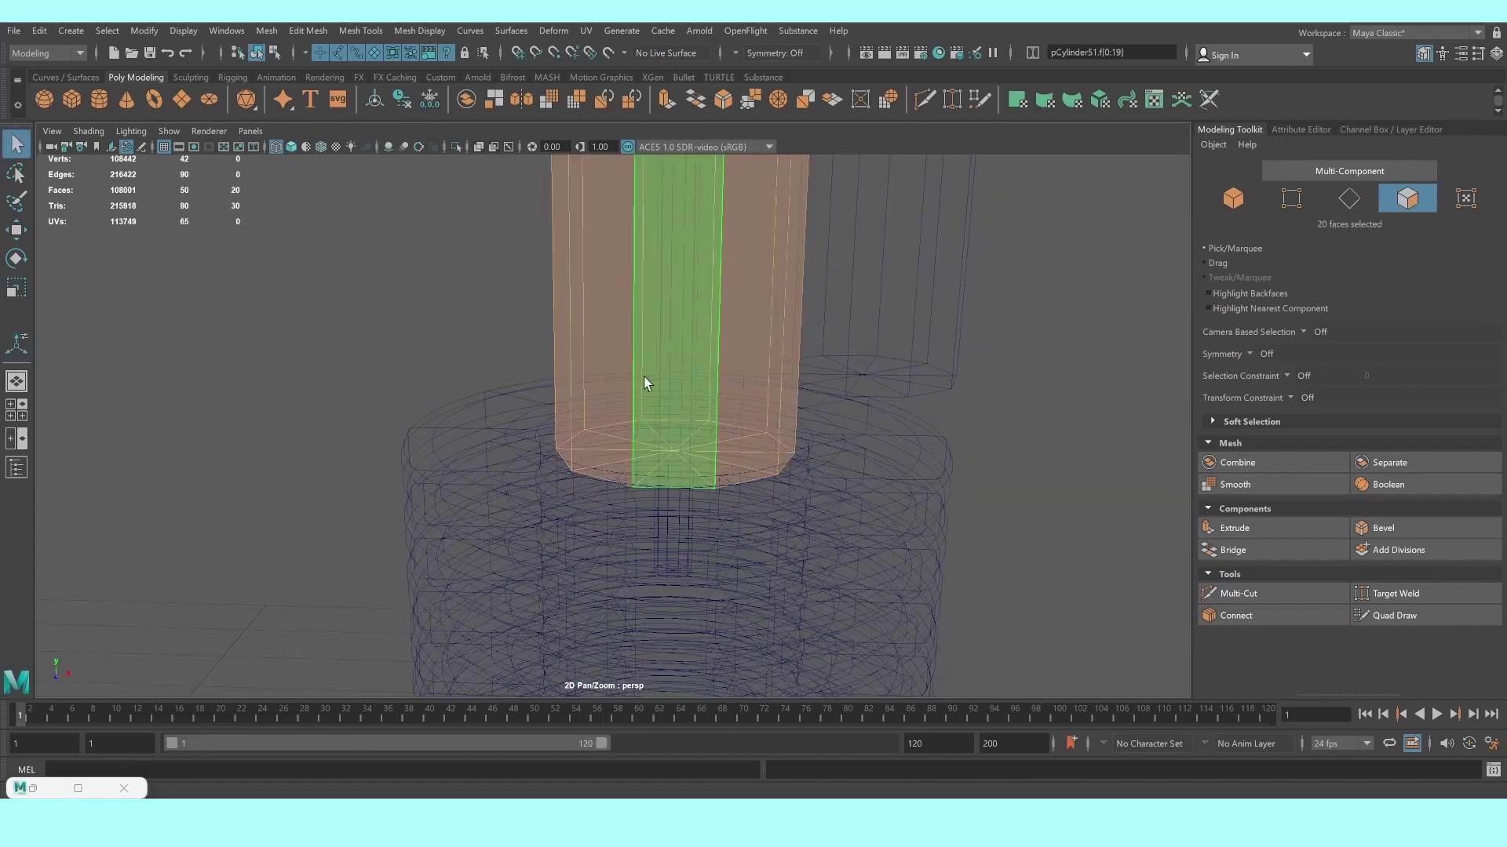
left_click_drag(487, 276, 979, 380)
key("Delete")
key("5")
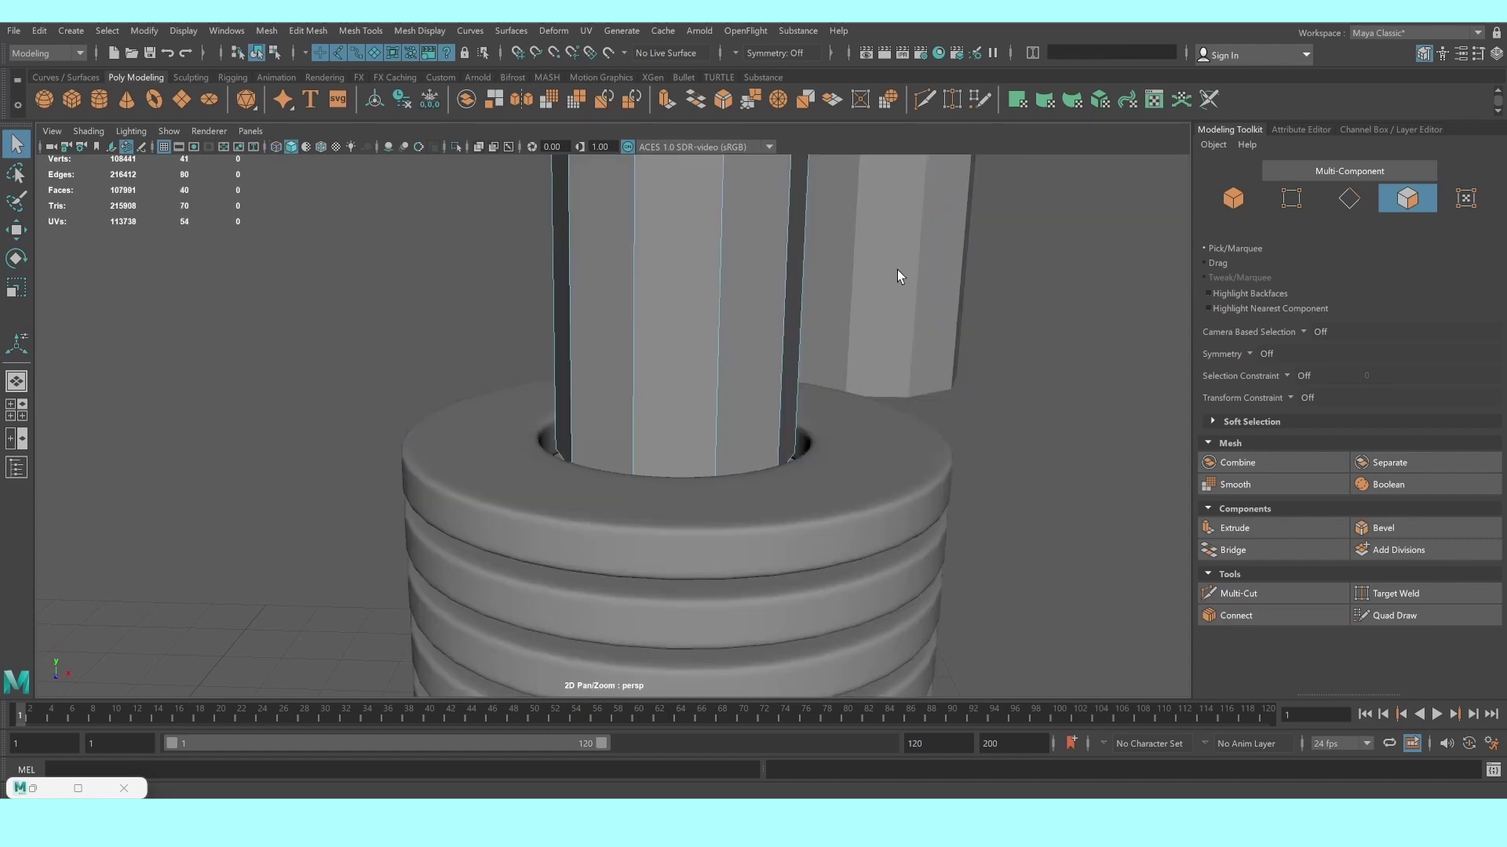
left_click_drag(785, 276, 671, 476, "alt")
right_click_drag(643, 412, 710, 401)
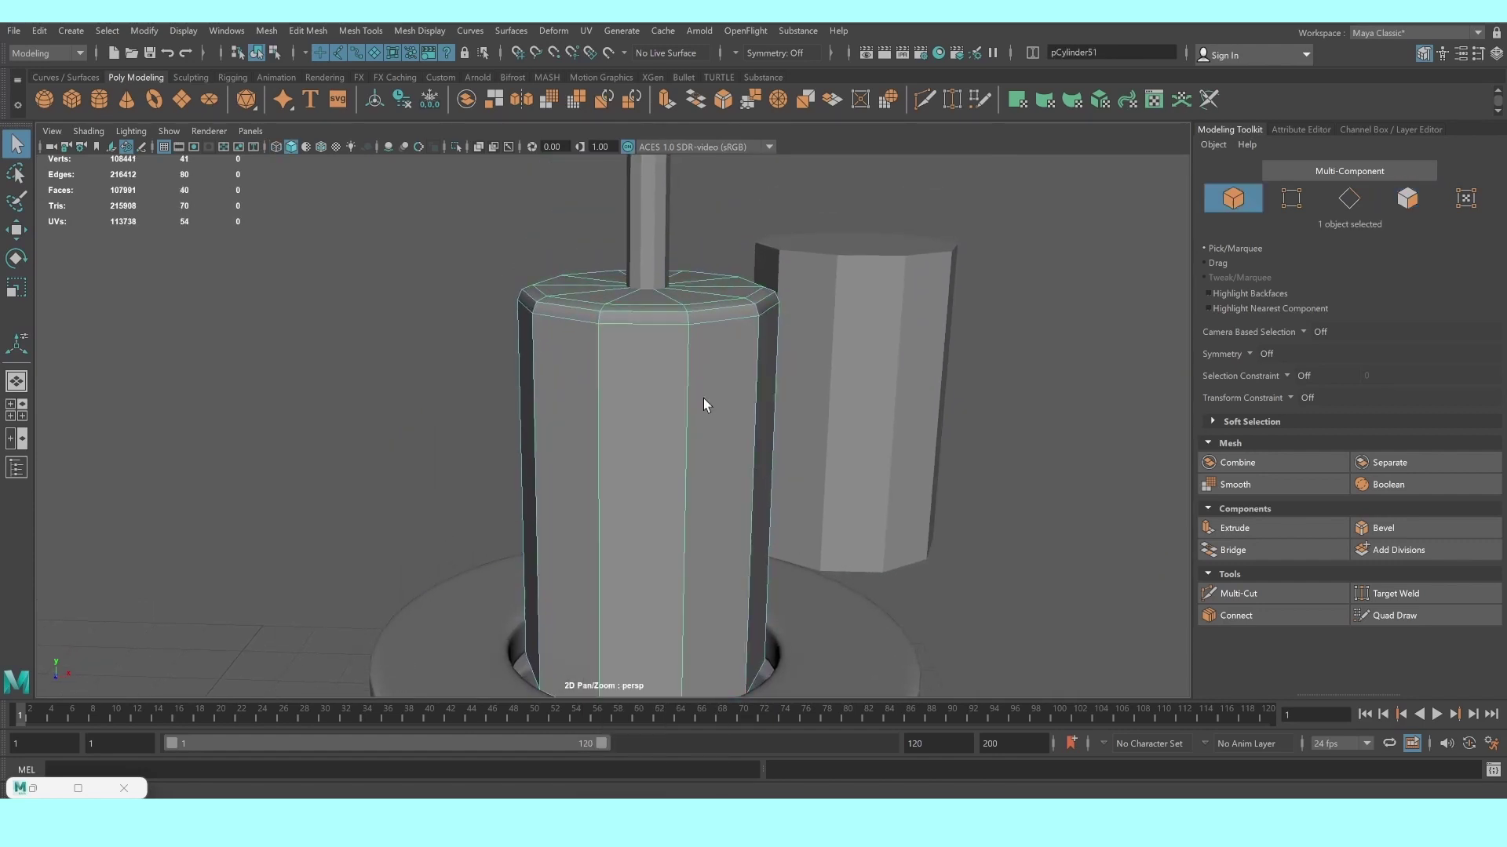
Raise and delete a stray thin rod, then select the tip cylinder
key("3")
left_click_drag(710, 404, 748, 494, "alt")
scroll(717, 491, "down", 5)
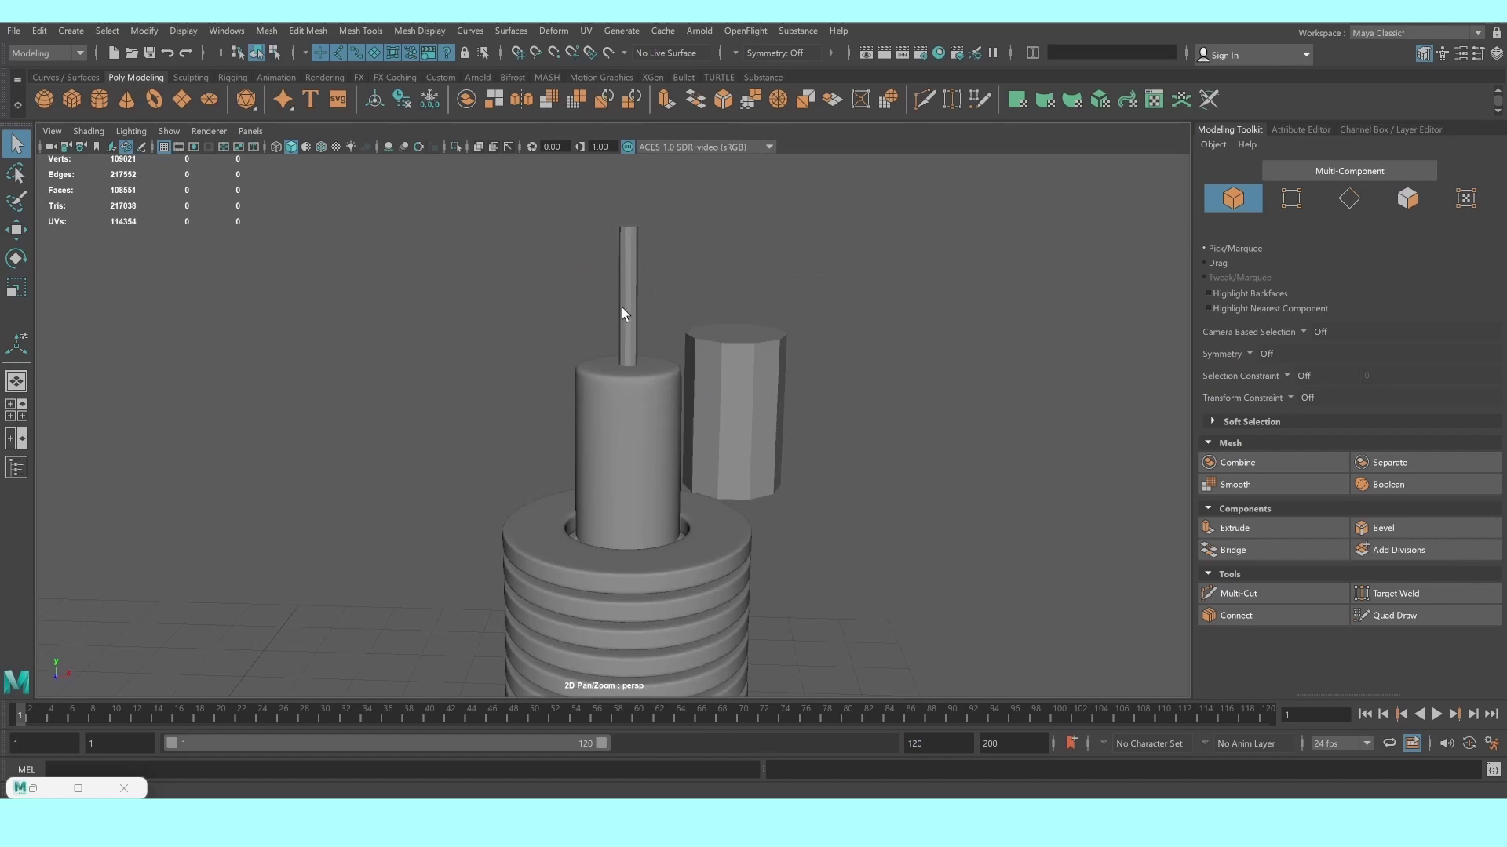
key("w")
left_click_drag(626, 337, 625, 88)
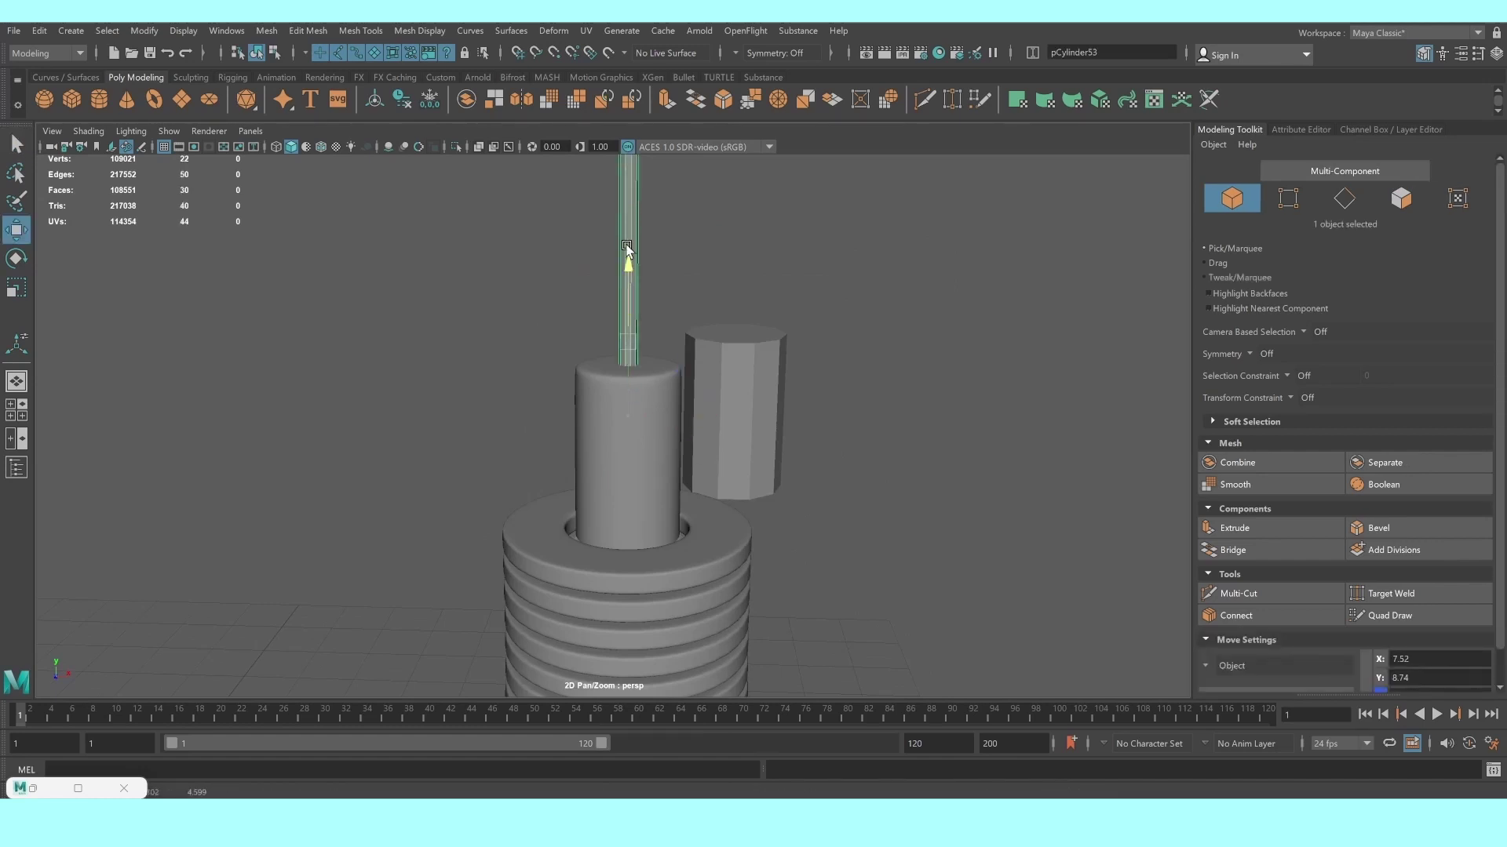
key("Delete")
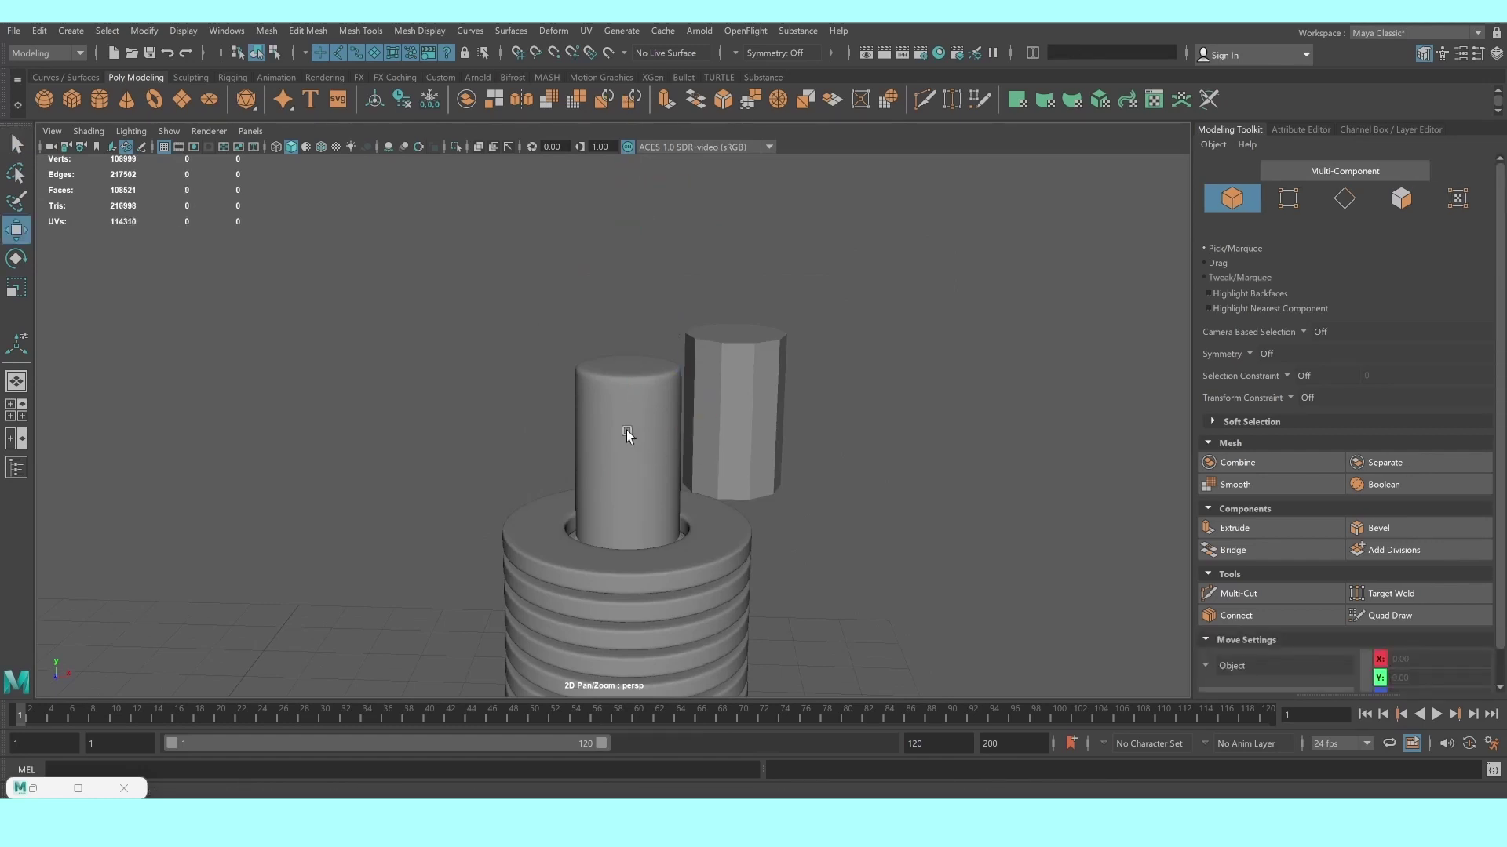
left_click(627, 434)
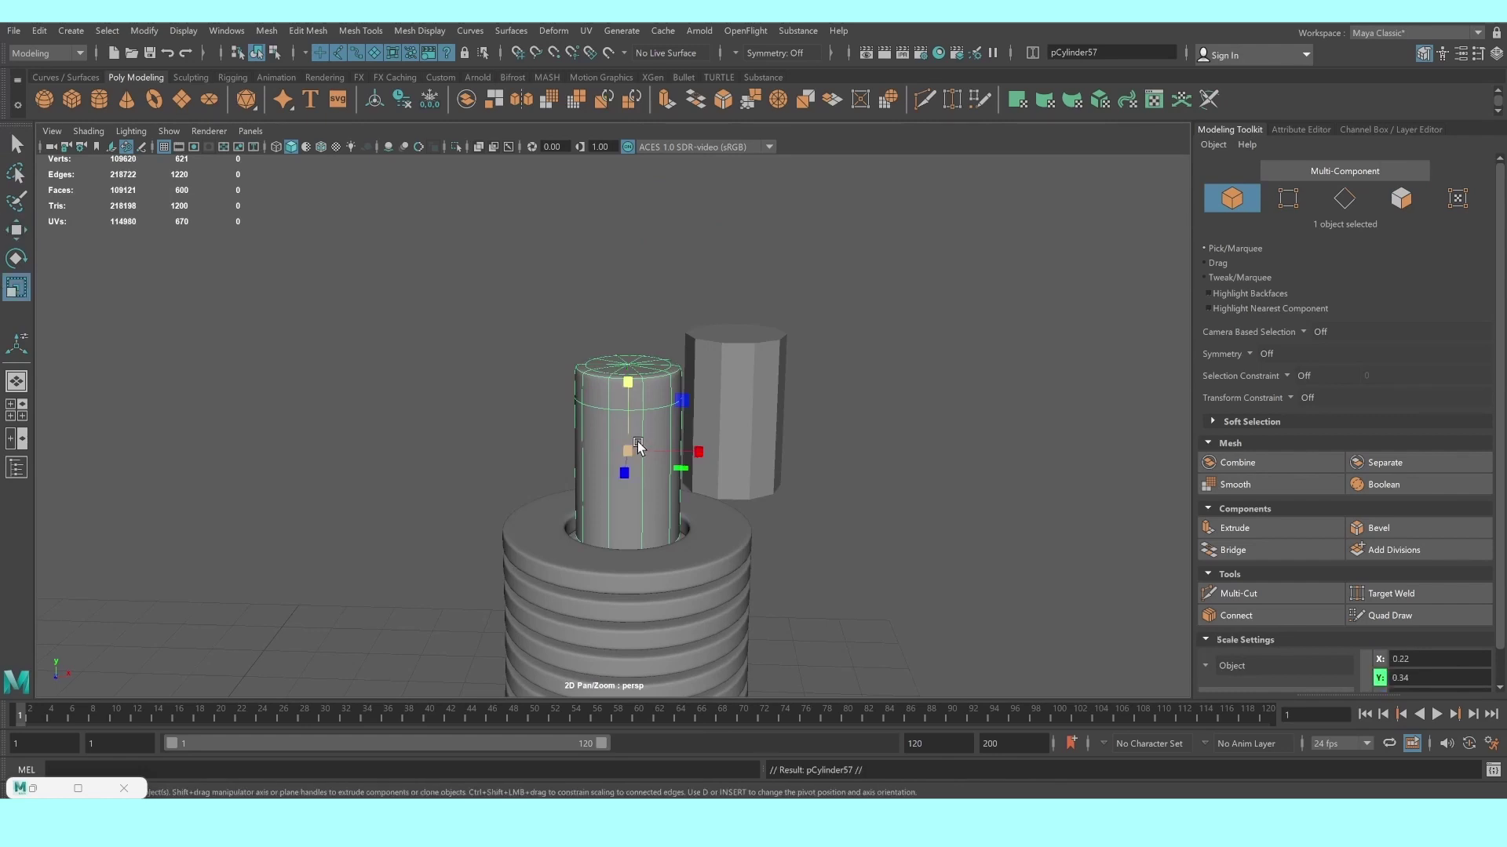
Pull the inner cylinder up, scale it into a slim rod, and lower it onto the tip cylinder
key("r")
key("w")
left_click_drag(626, 378, 645, 197)
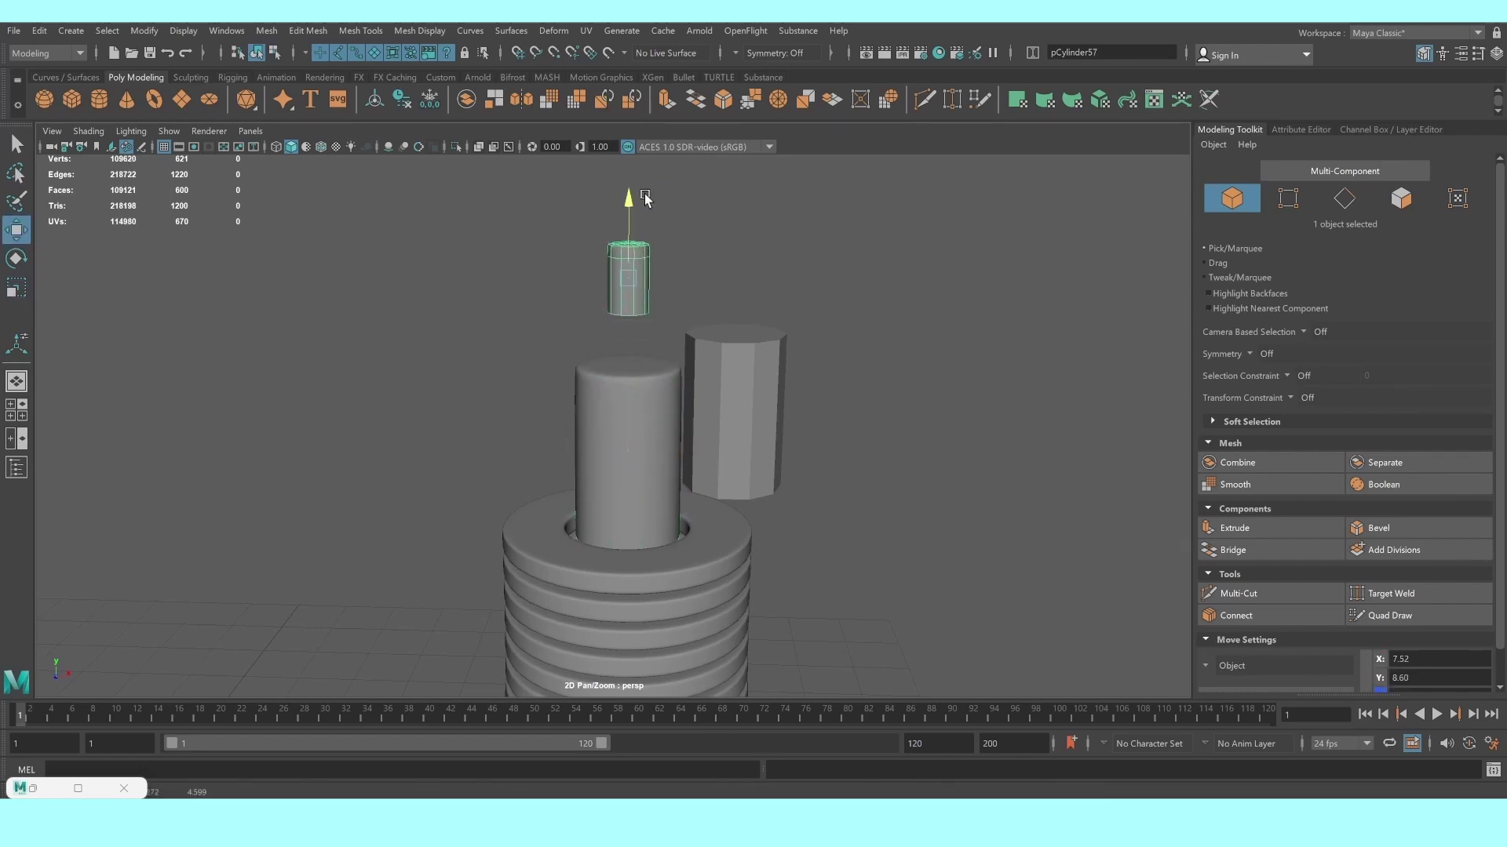
key("r")
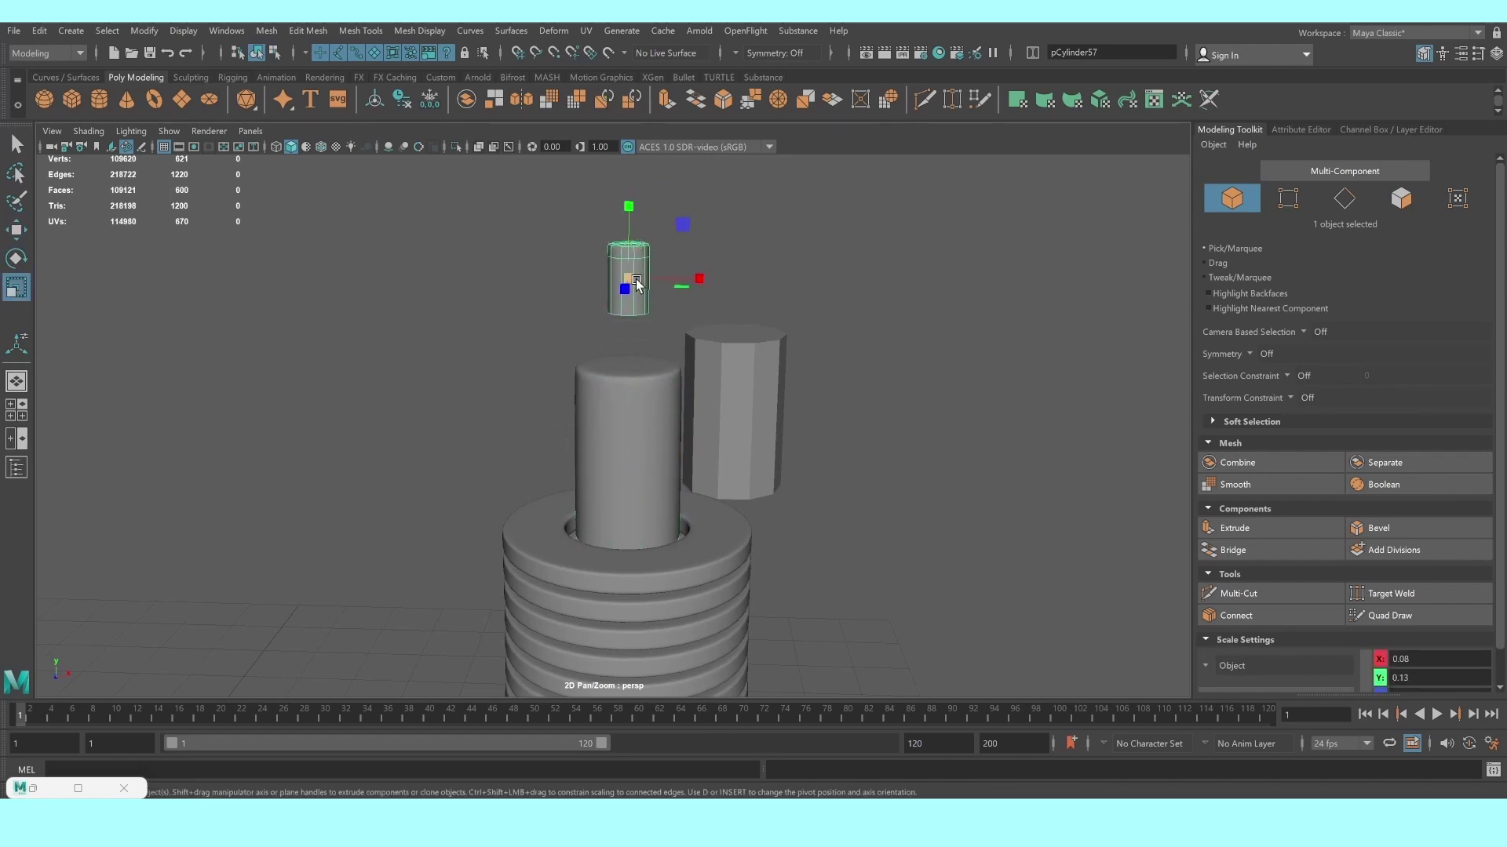
left_click_drag(628, 280, 610, 276)
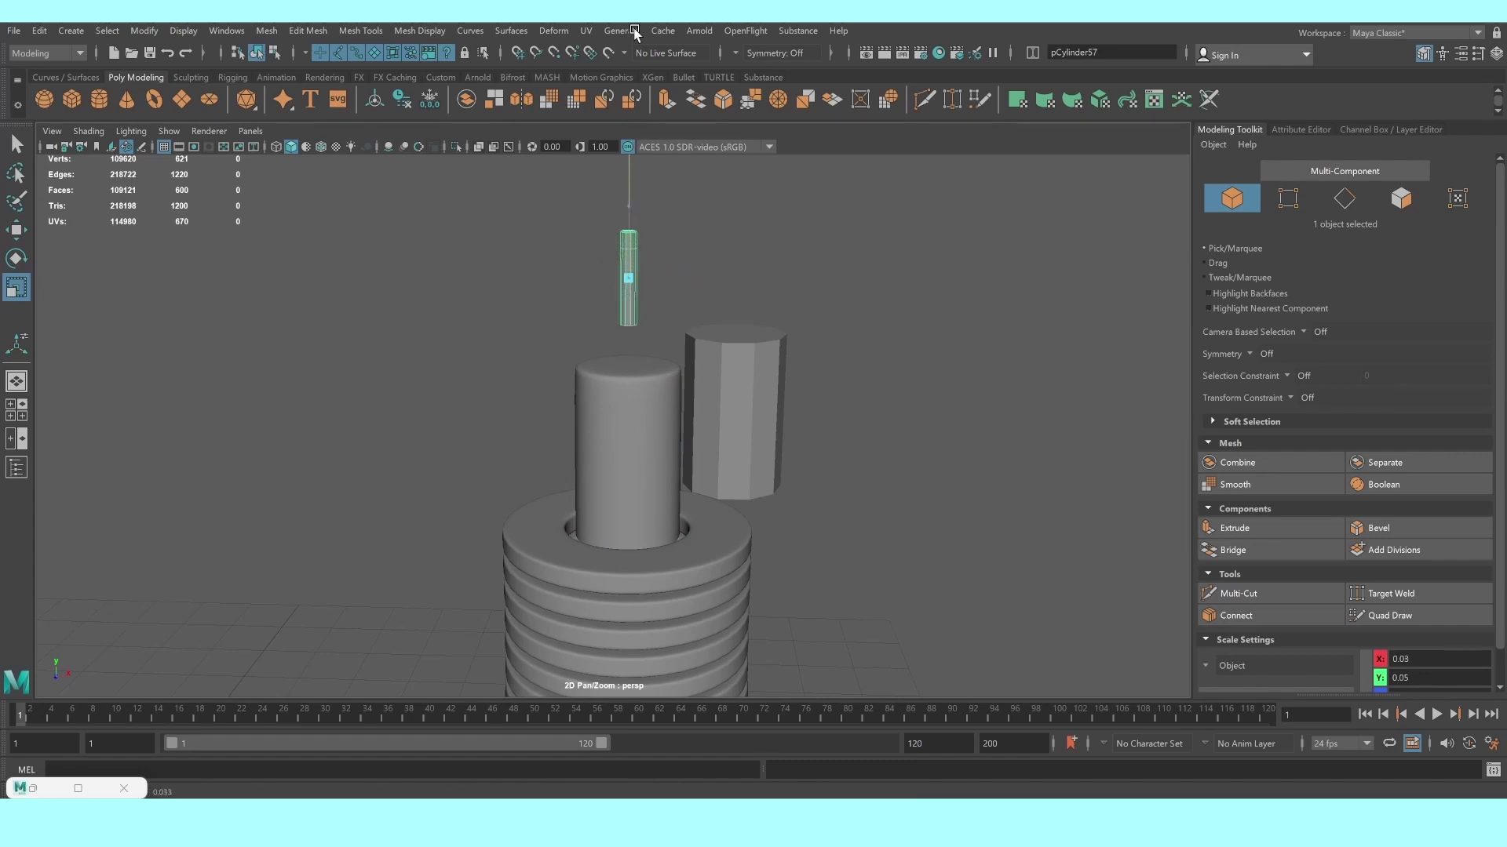
key("w")
left_click_drag(631, 201, 631, 232)
left_click(816, 257)
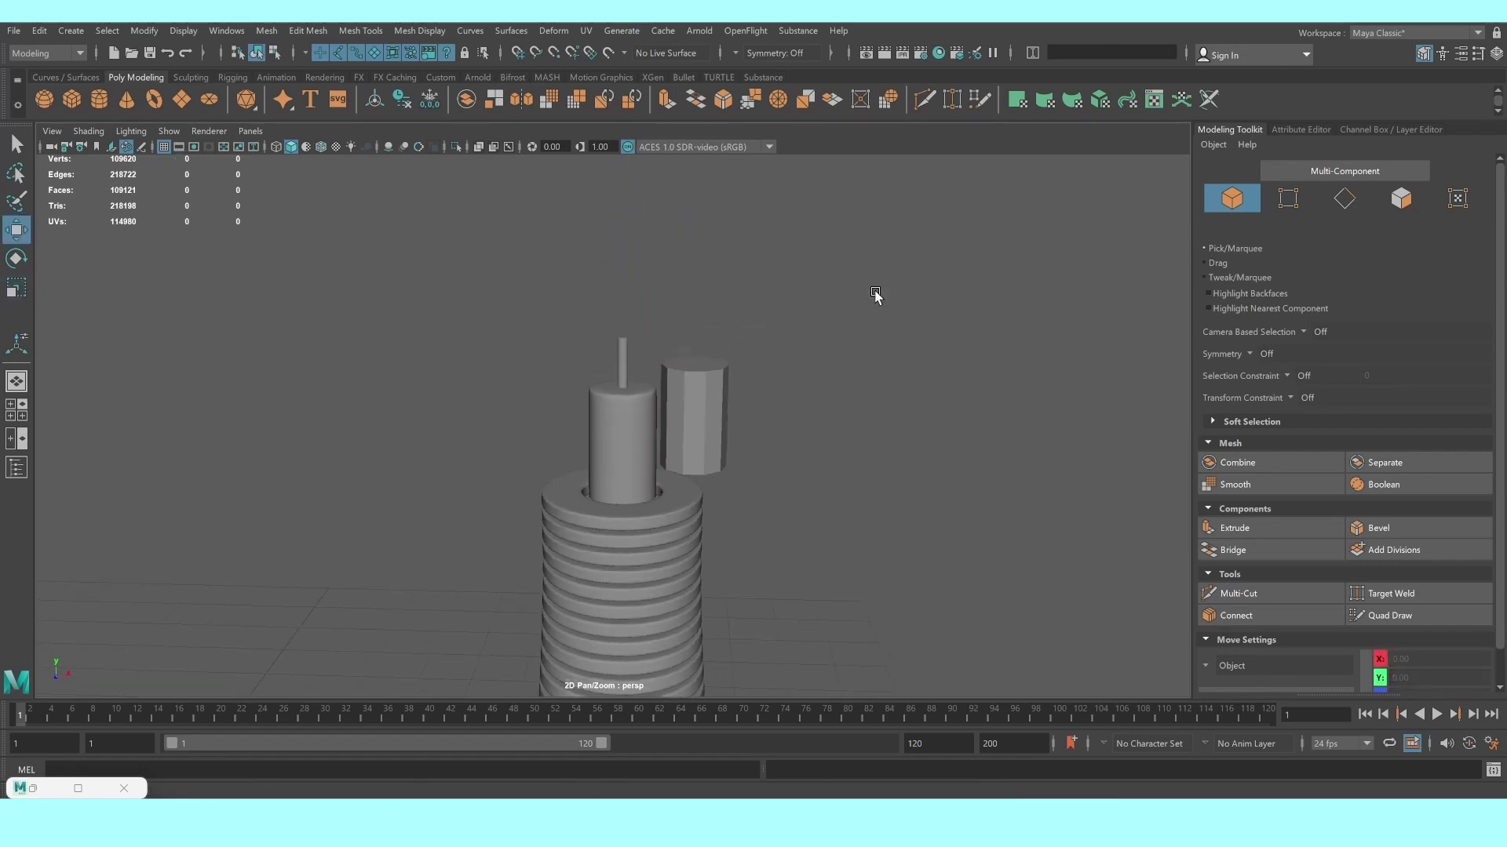
left_click_drag(874, 296, 699, 442, "alt")
Delete the top and bottom cap faces of the ten-sided cylinder
left_click(723, 394)
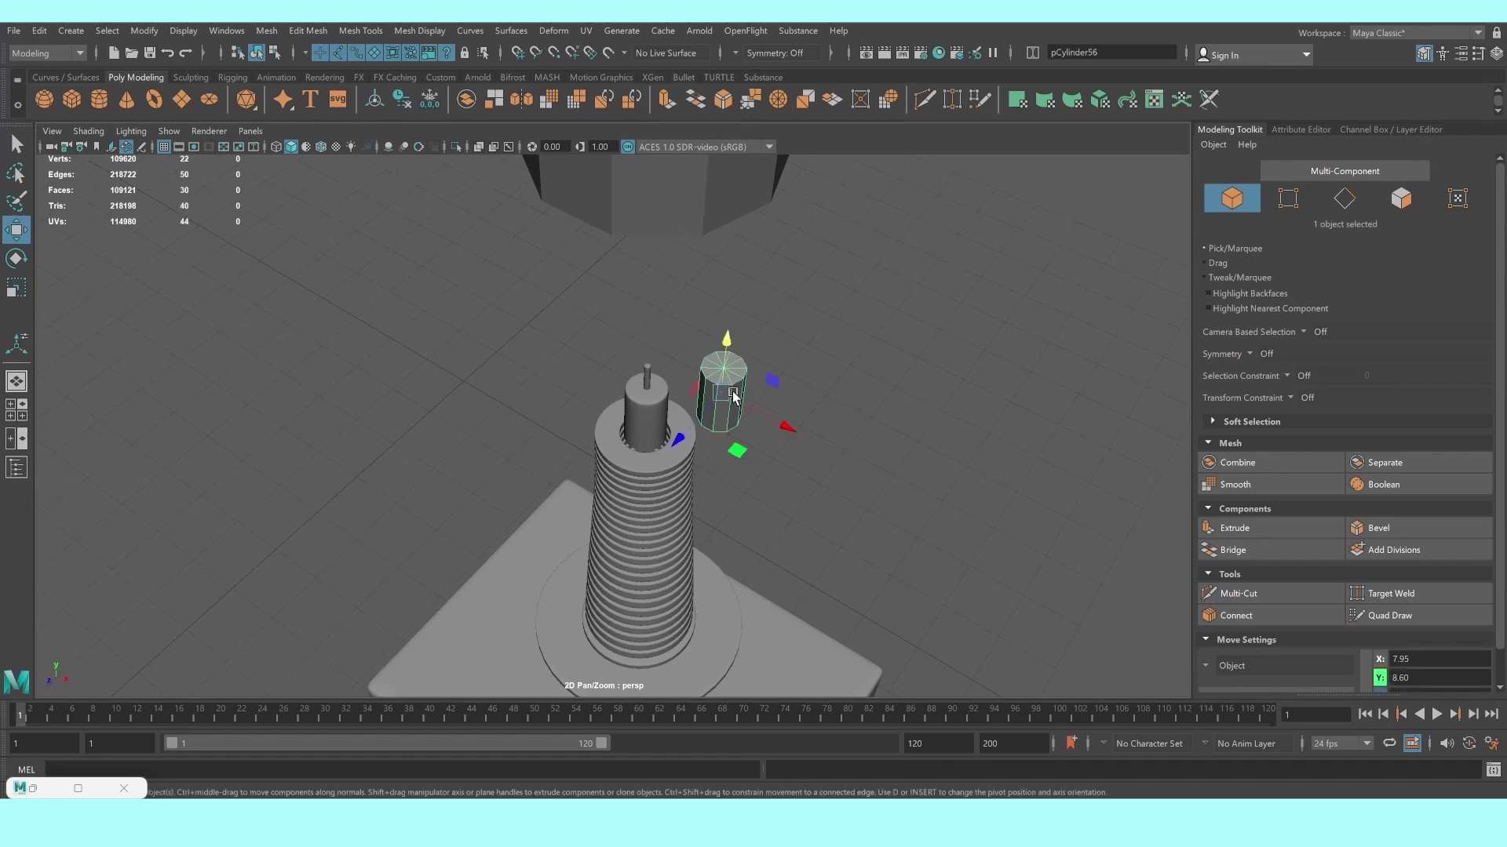
right_click_drag(726, 392, 879, 370, "alt")
middle_click_drag(879, 370, 566, 417, "alt")
right_click_drag(566, 417, 668, 433, "alt")
middle_click_drag(668, 432, 959, 464, "alt")
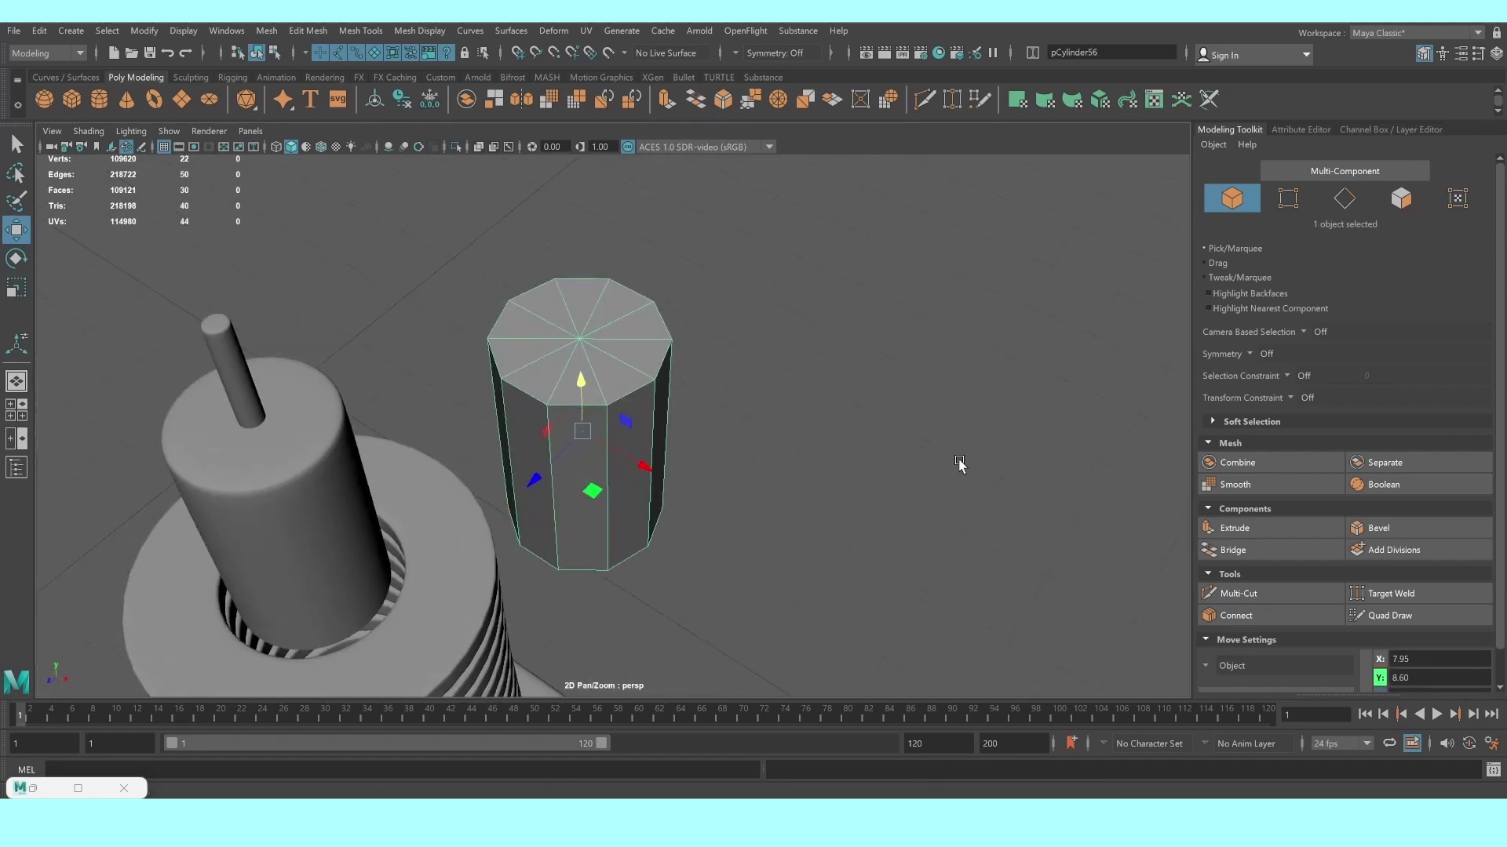
right_click_drag(958, 464, 836, 428, "alt")
right_click_drag(673, 369, 668, 409)
key("space")
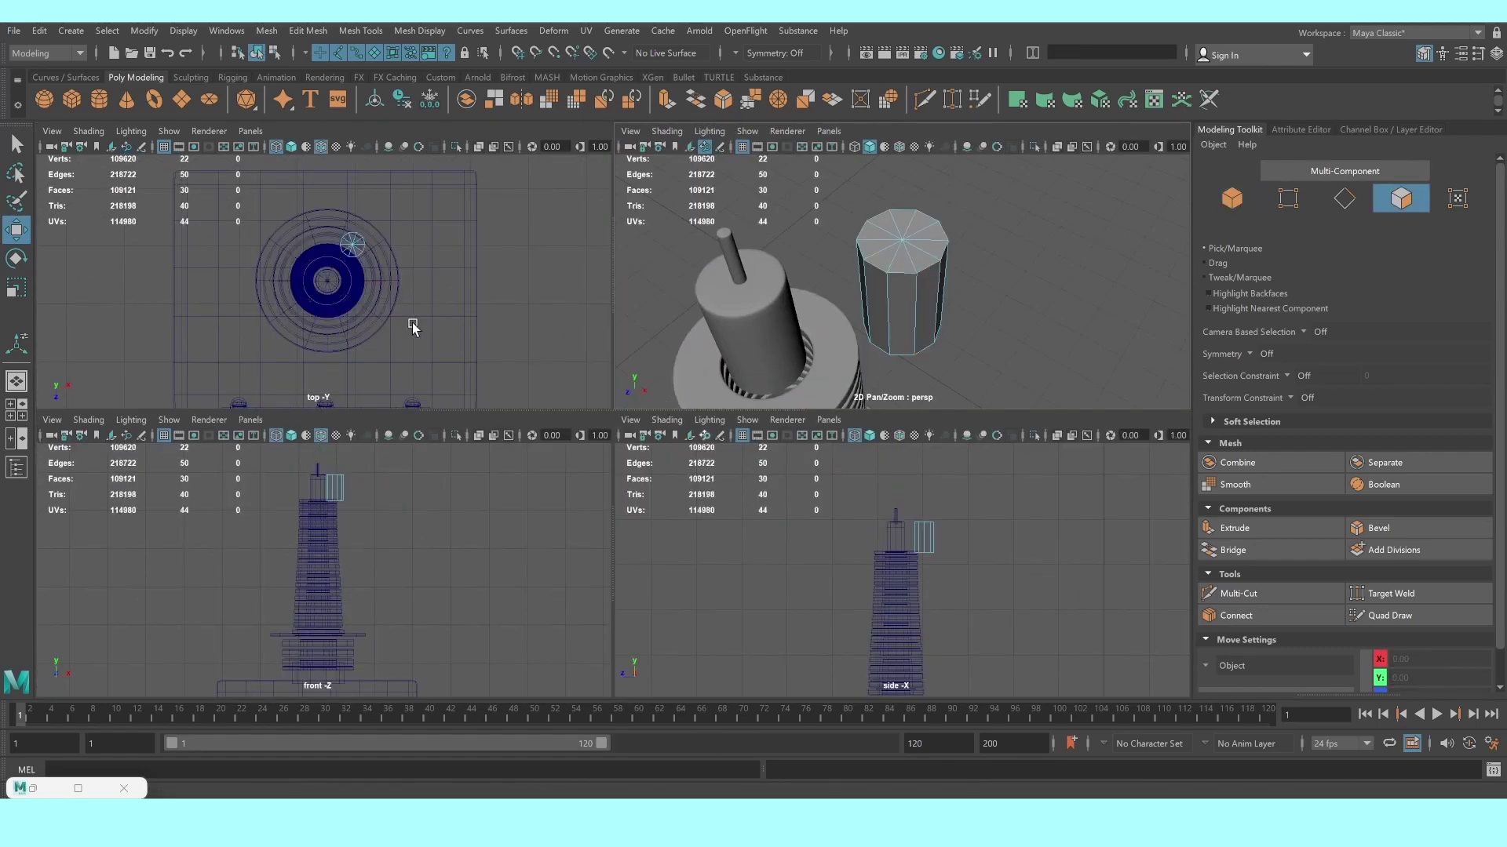
key("space")
middle_click_drag(707, 302, 659, 406, "alt")
right_click_drag(659, 406, 1109, 554, "alt")
middle_click_drag(1108, 554, 995, 343, "alt")
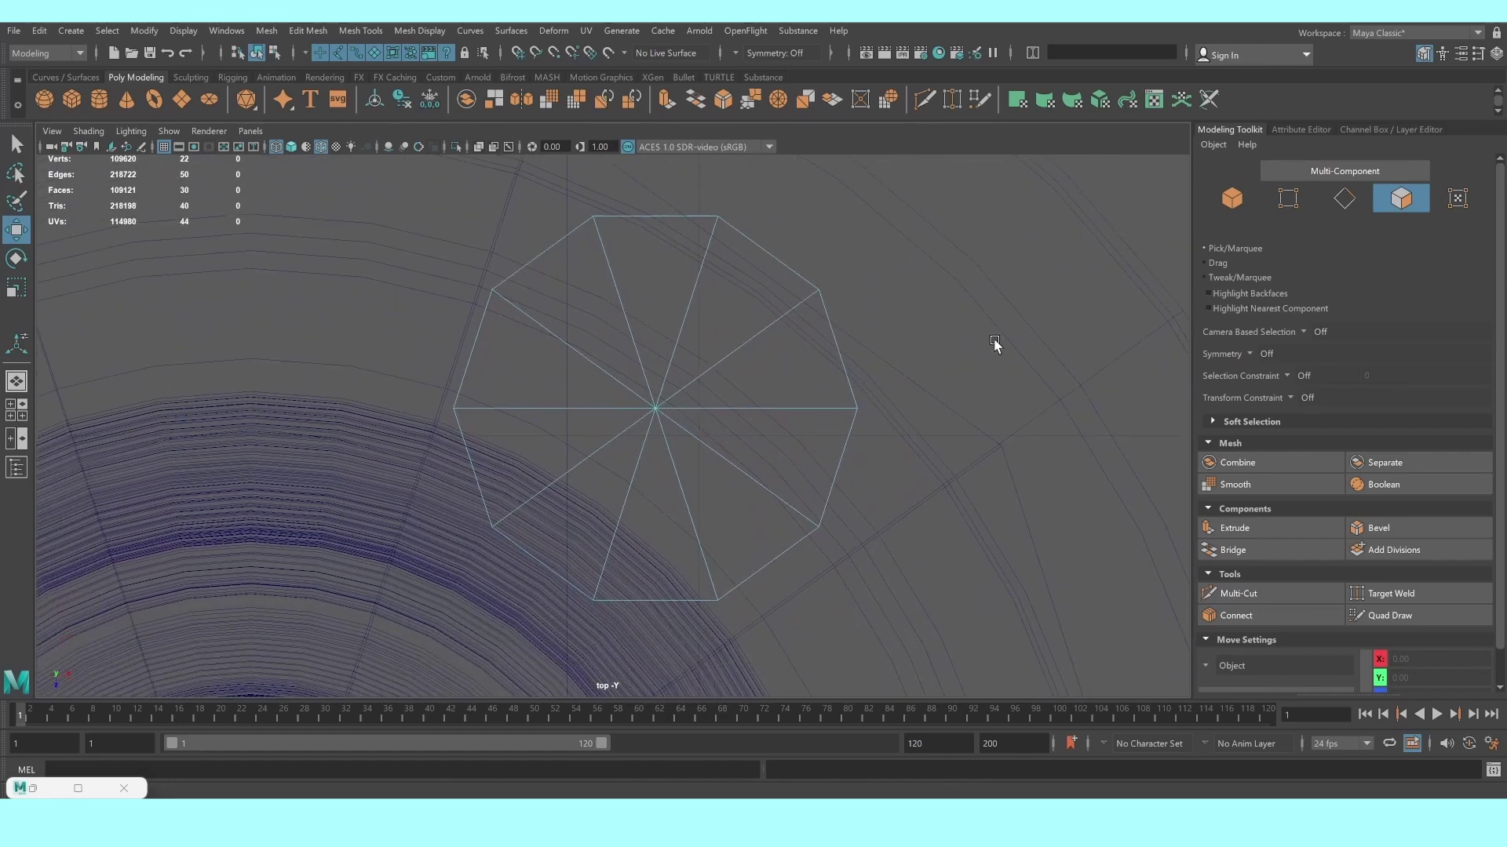
left_click_drag(623, 377, 1002, 605)
key("Delete")
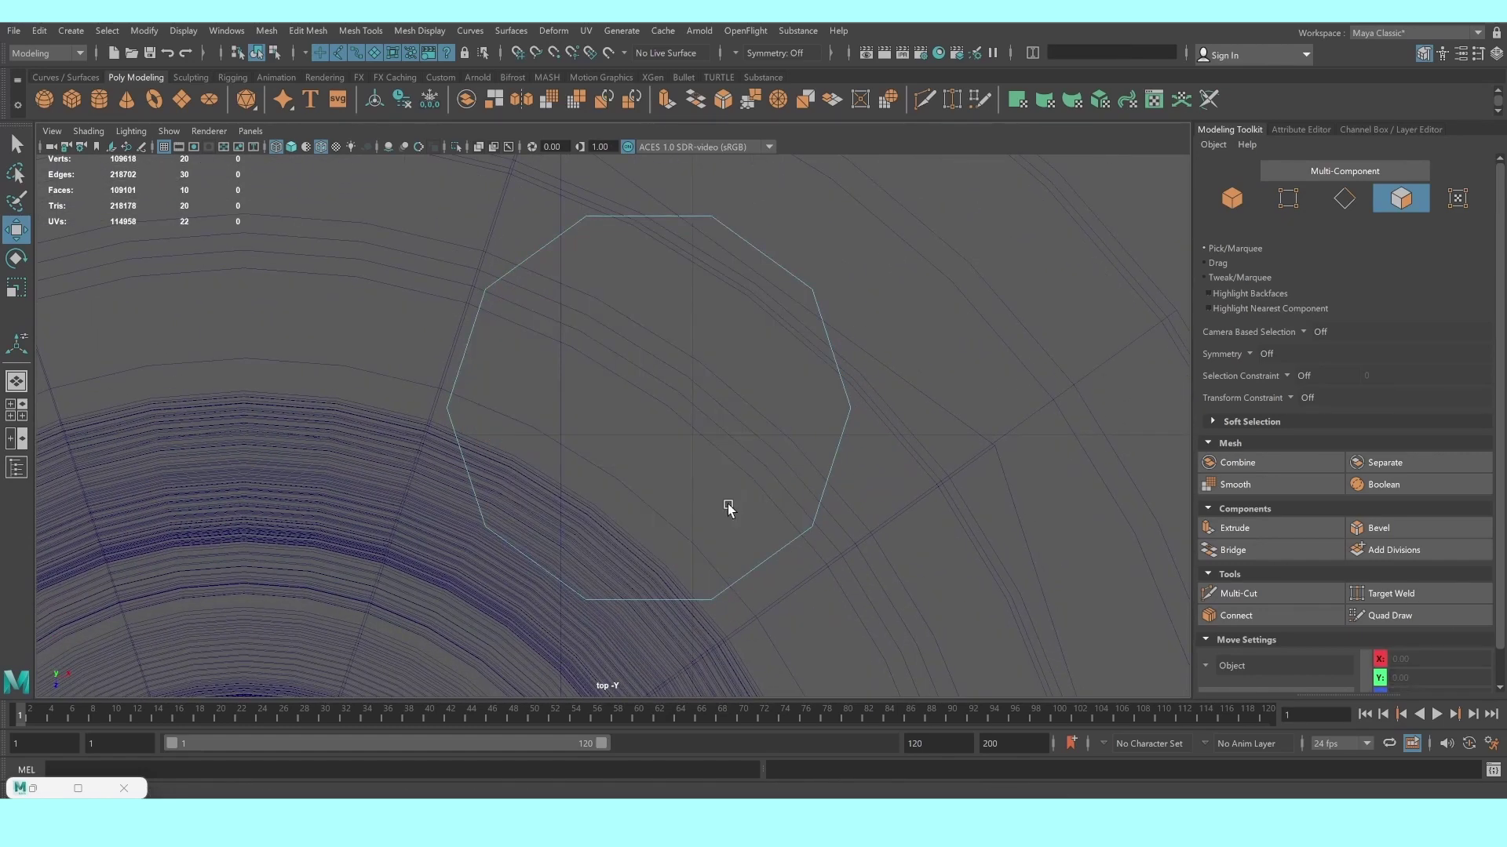
Shorten the open cylinder and extrude its walls to 0.16 thickness
key("space")
key("space")
right_click_drag(639, 393, 701, 362)
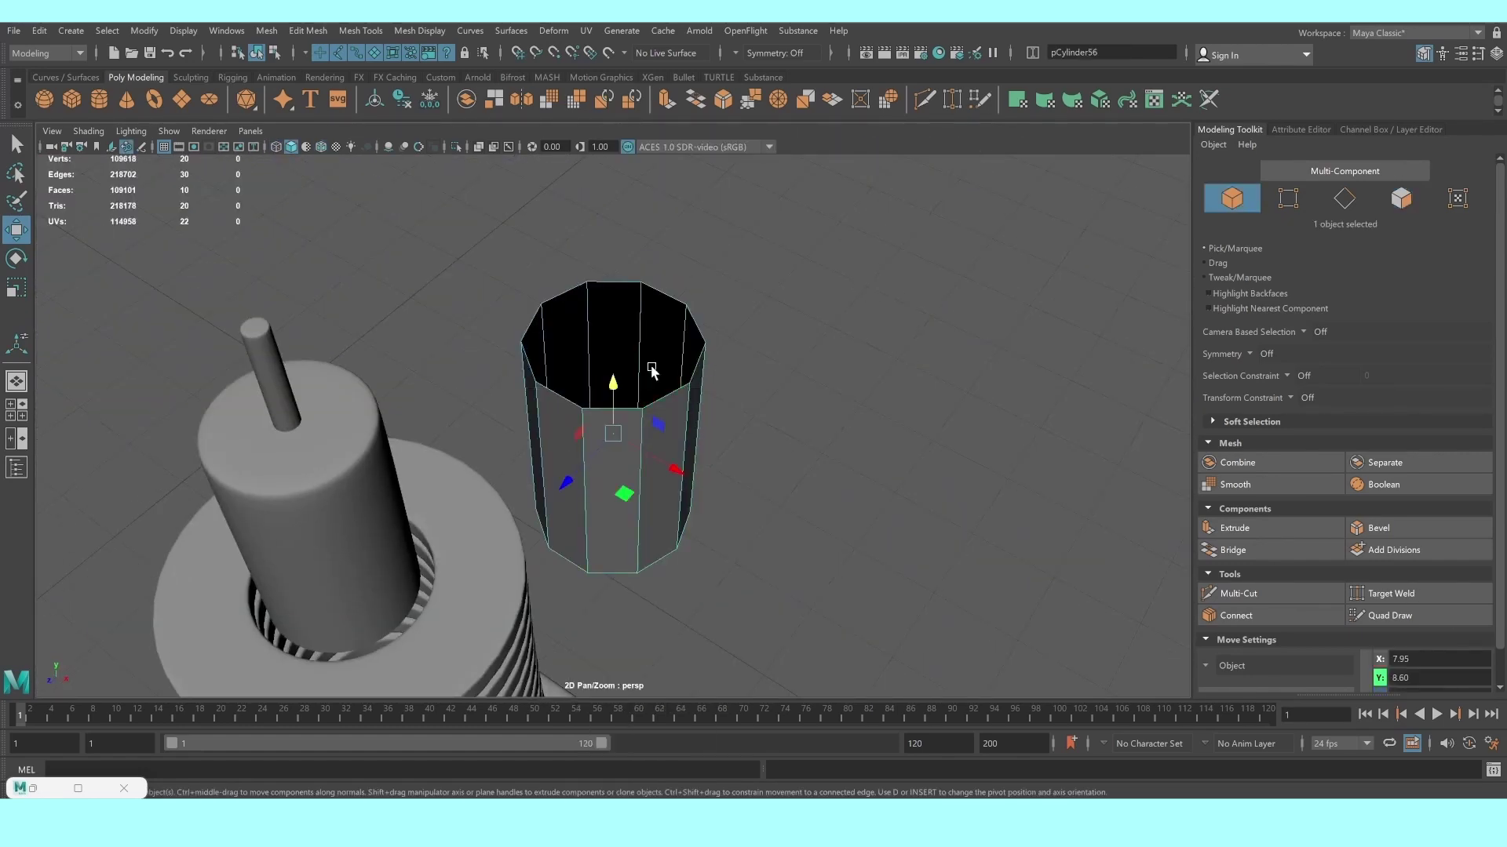
key("r")
left_click_drag(612, 384, 629, 444)
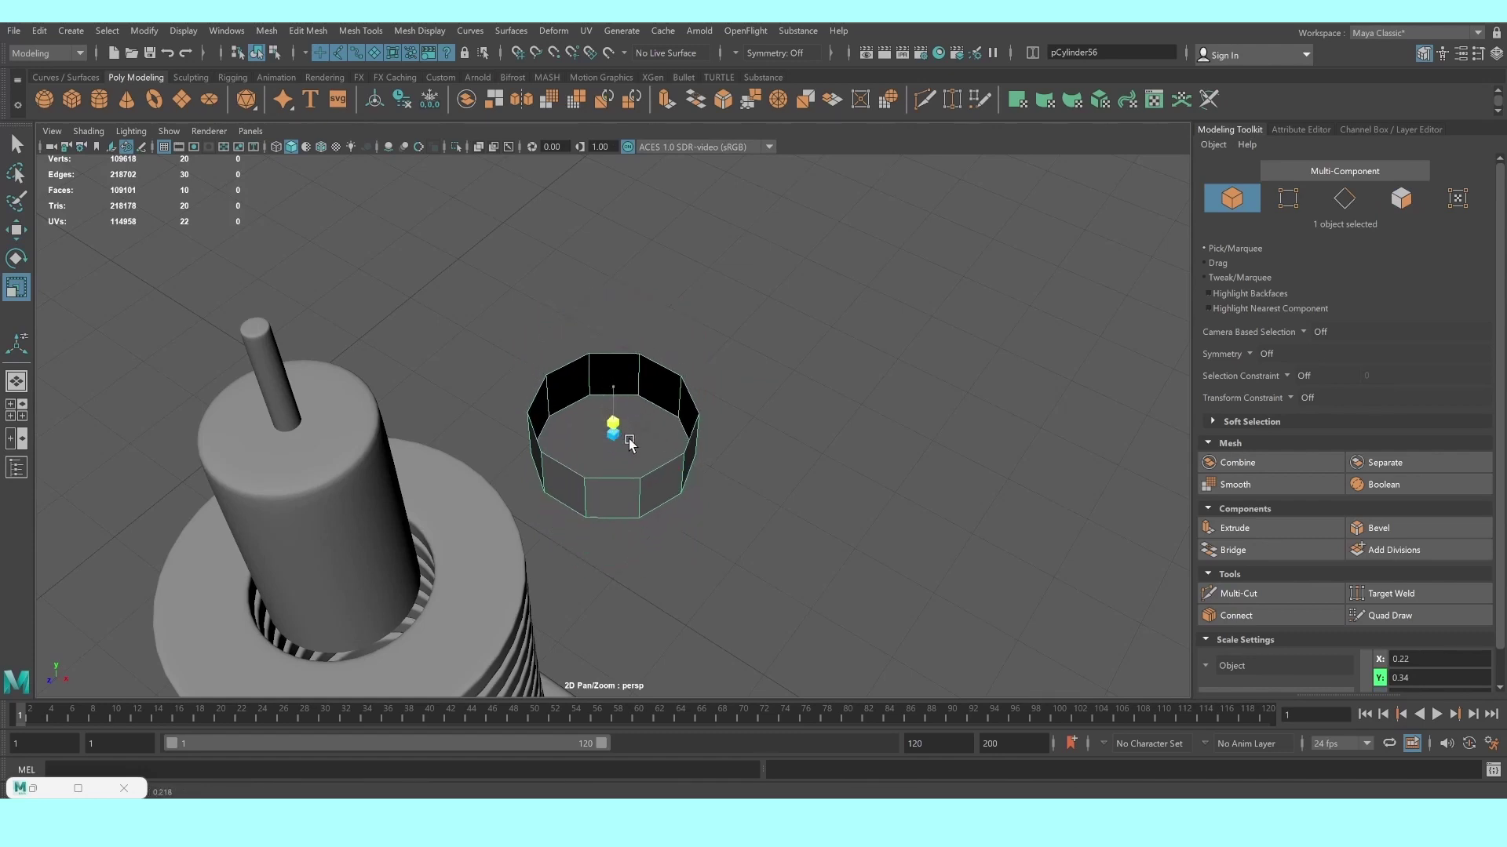
left_click(1283, 528)
left_click_drag(194, 210, 202, 210)
Bevel the ring's edges with fraction 0.32 to form a chamfered nut
right_click_drag(673, 357, 702, 296)
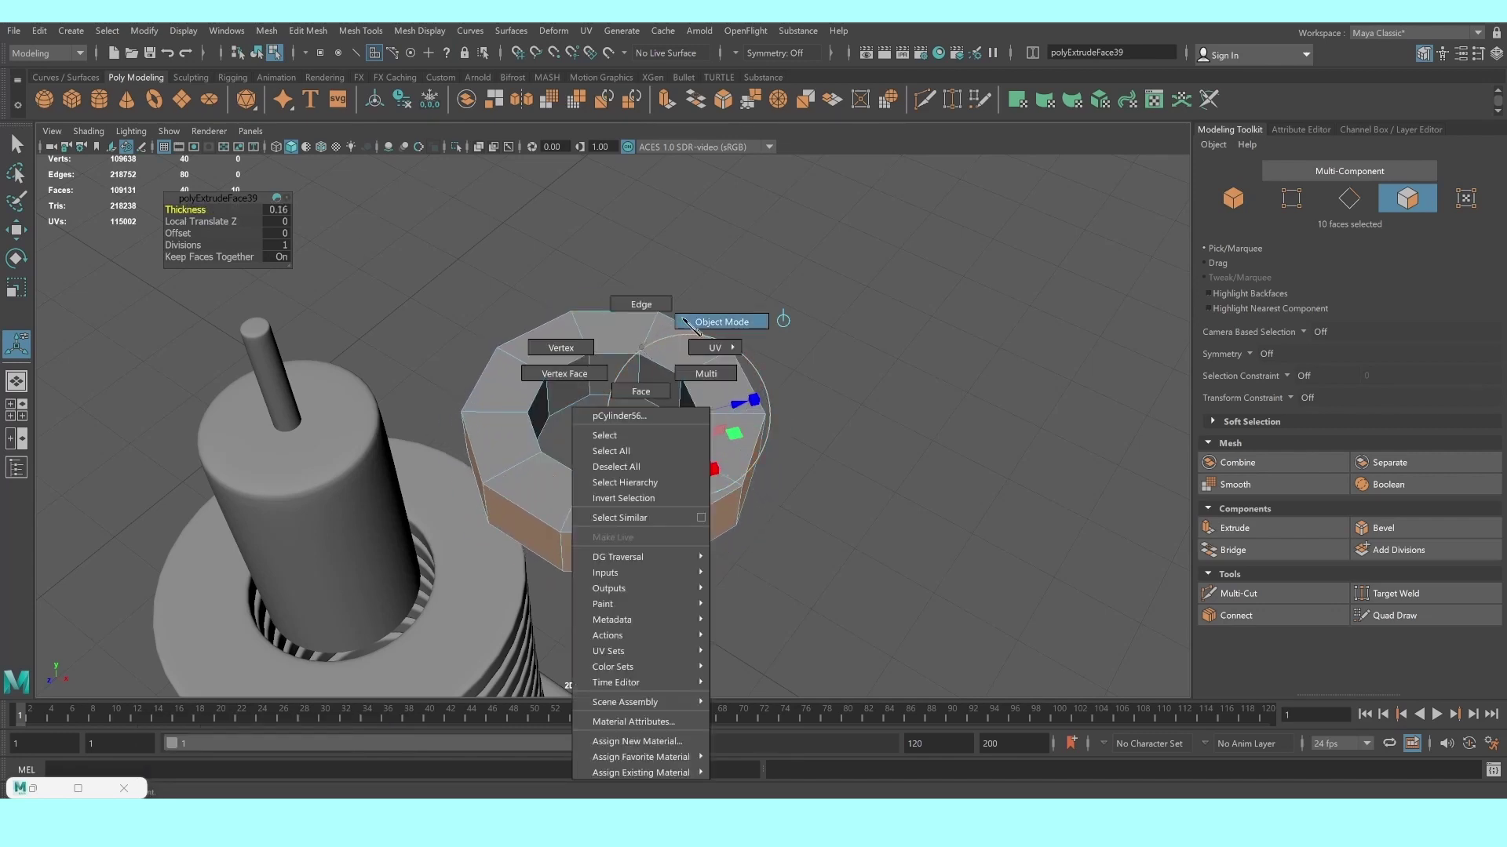
left_click(1382, 527)
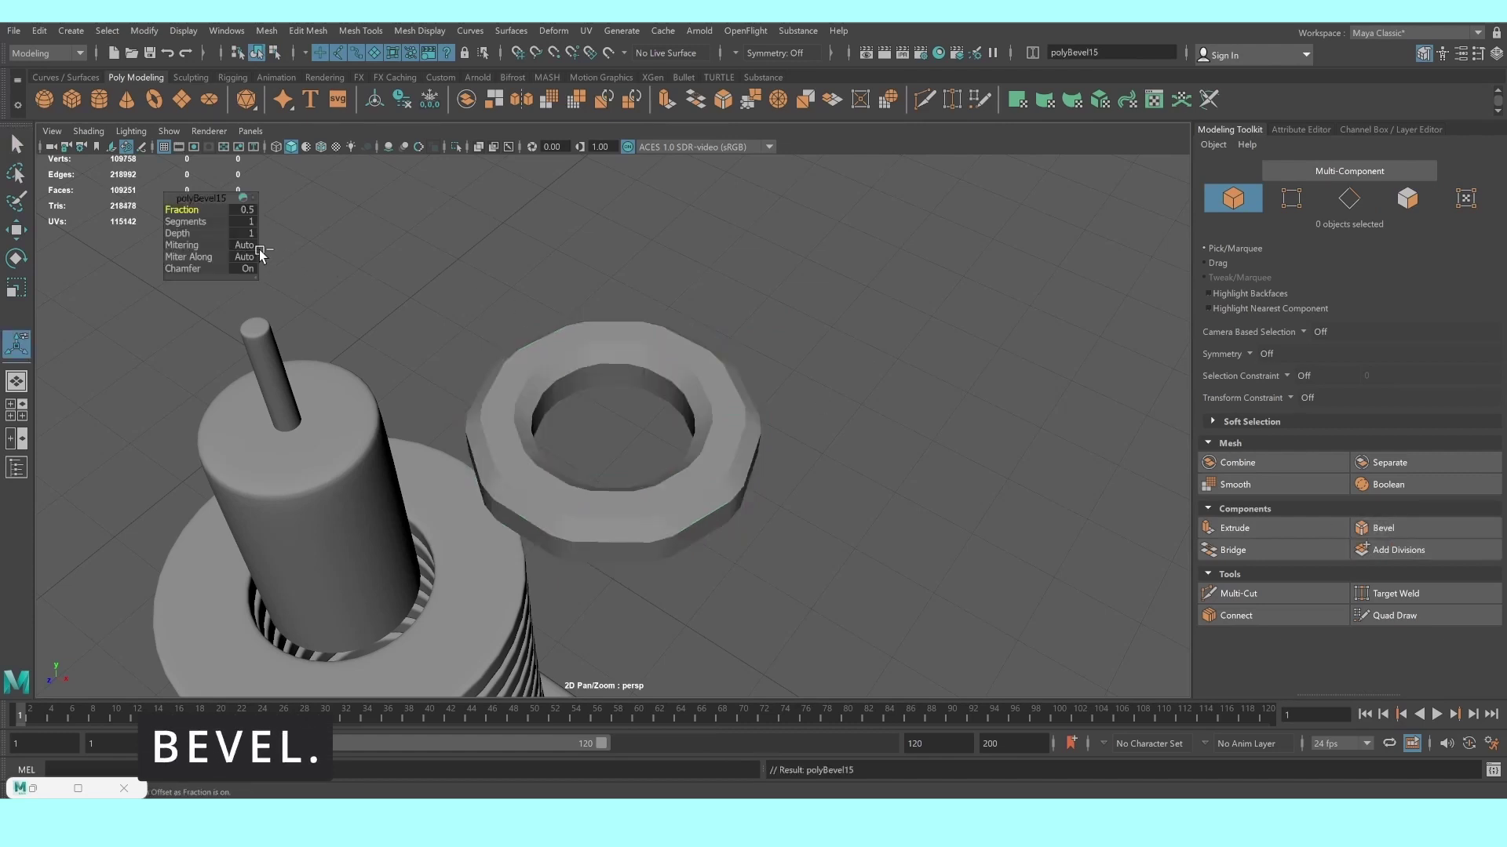
left_click_drag(182, 210, 177, 210)
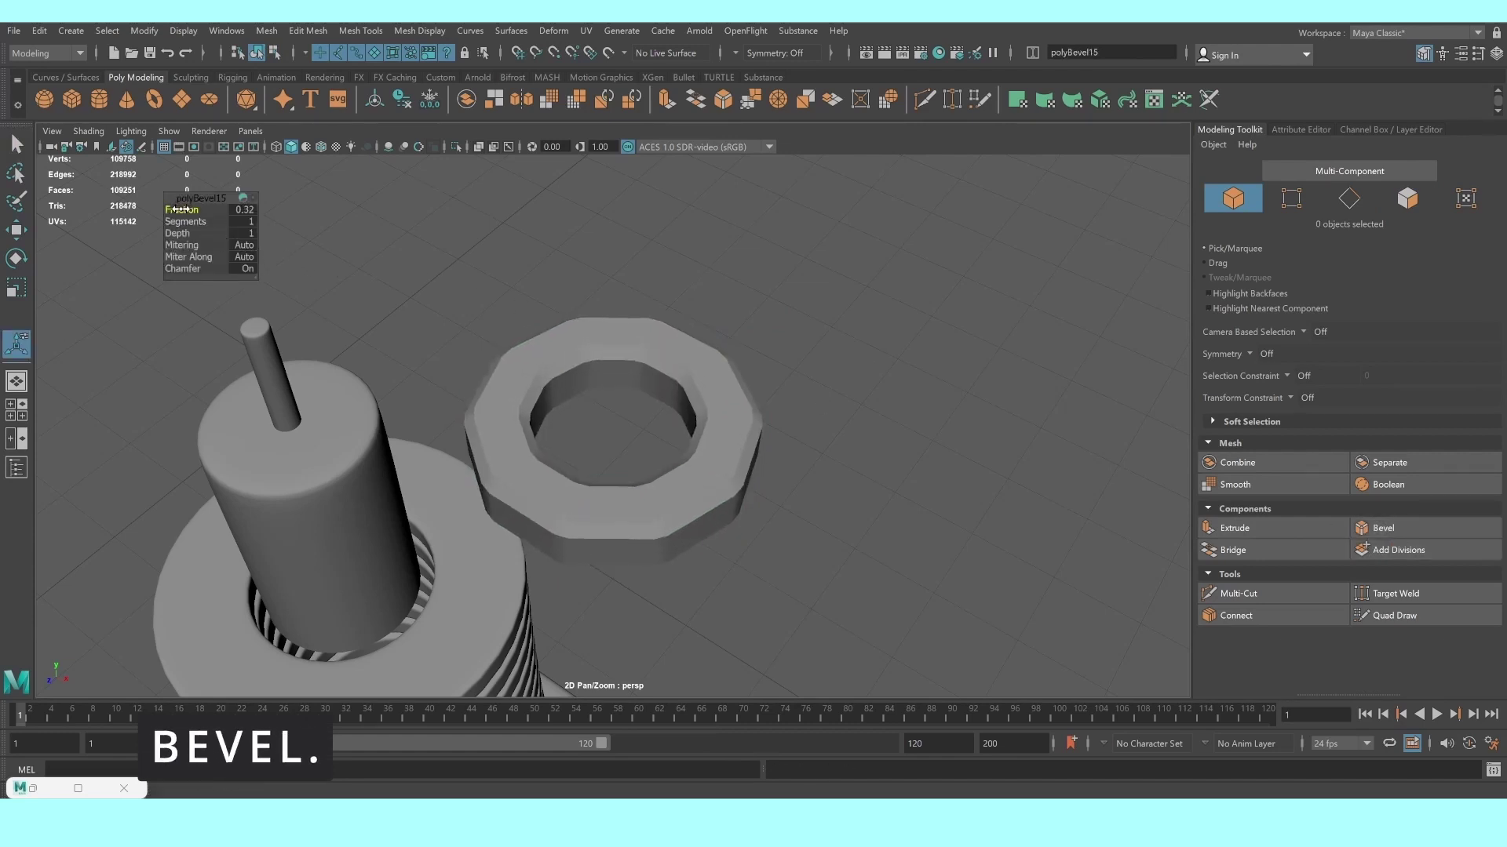
right_click_drag(520, 377, 565, 379)
left_click_drag(565, 378, 639, 464, "alt")
left_click(592, 537)
Shrink the chamfered ring down to bolt size in the top view
right_click_drag(632, 412, 702, 390)
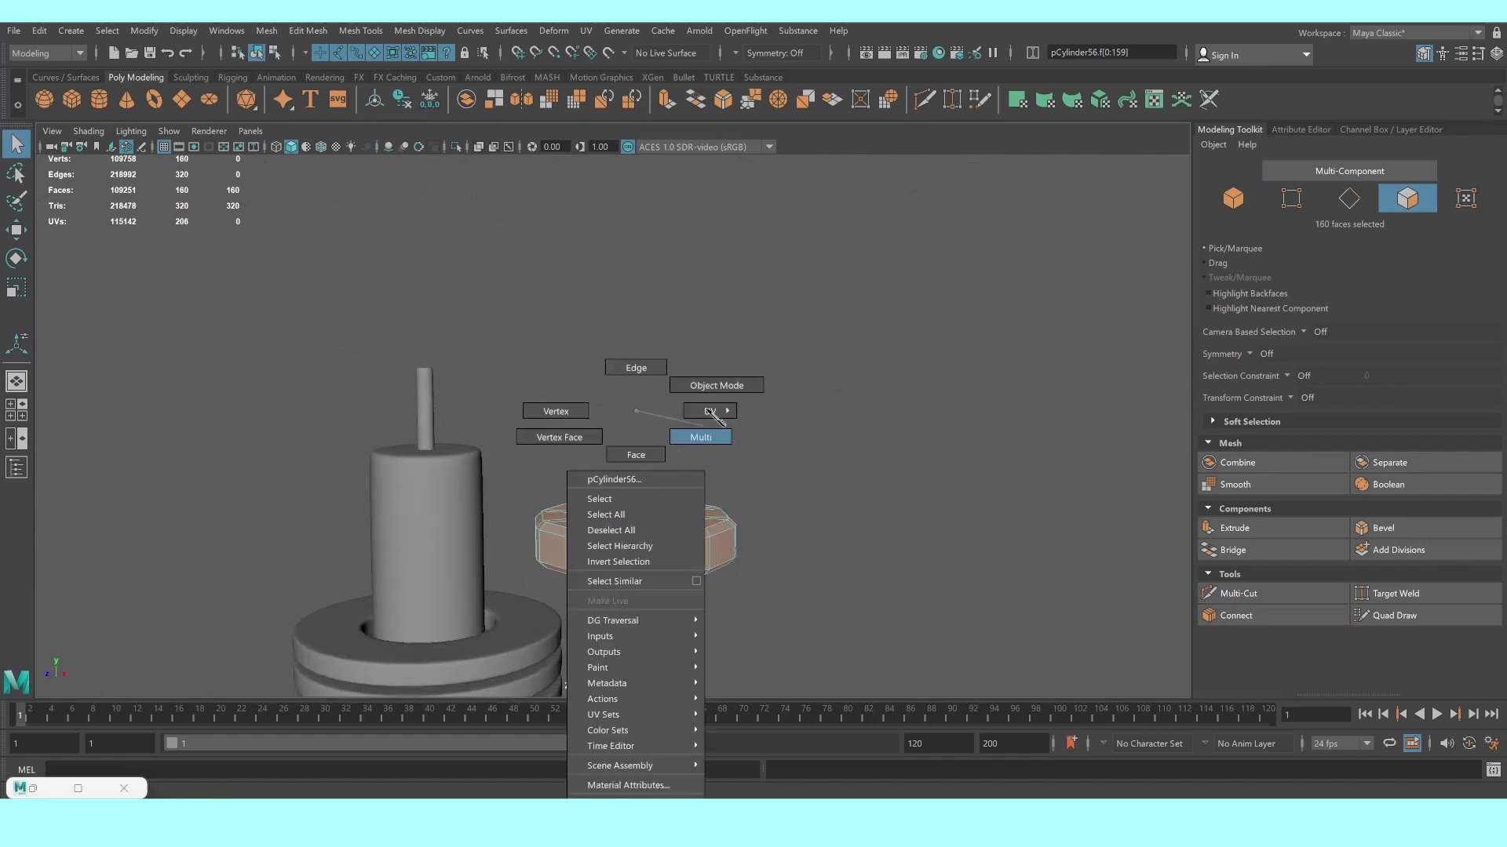
key("space")
key("space")
scroll(531, 411, "down", 3)
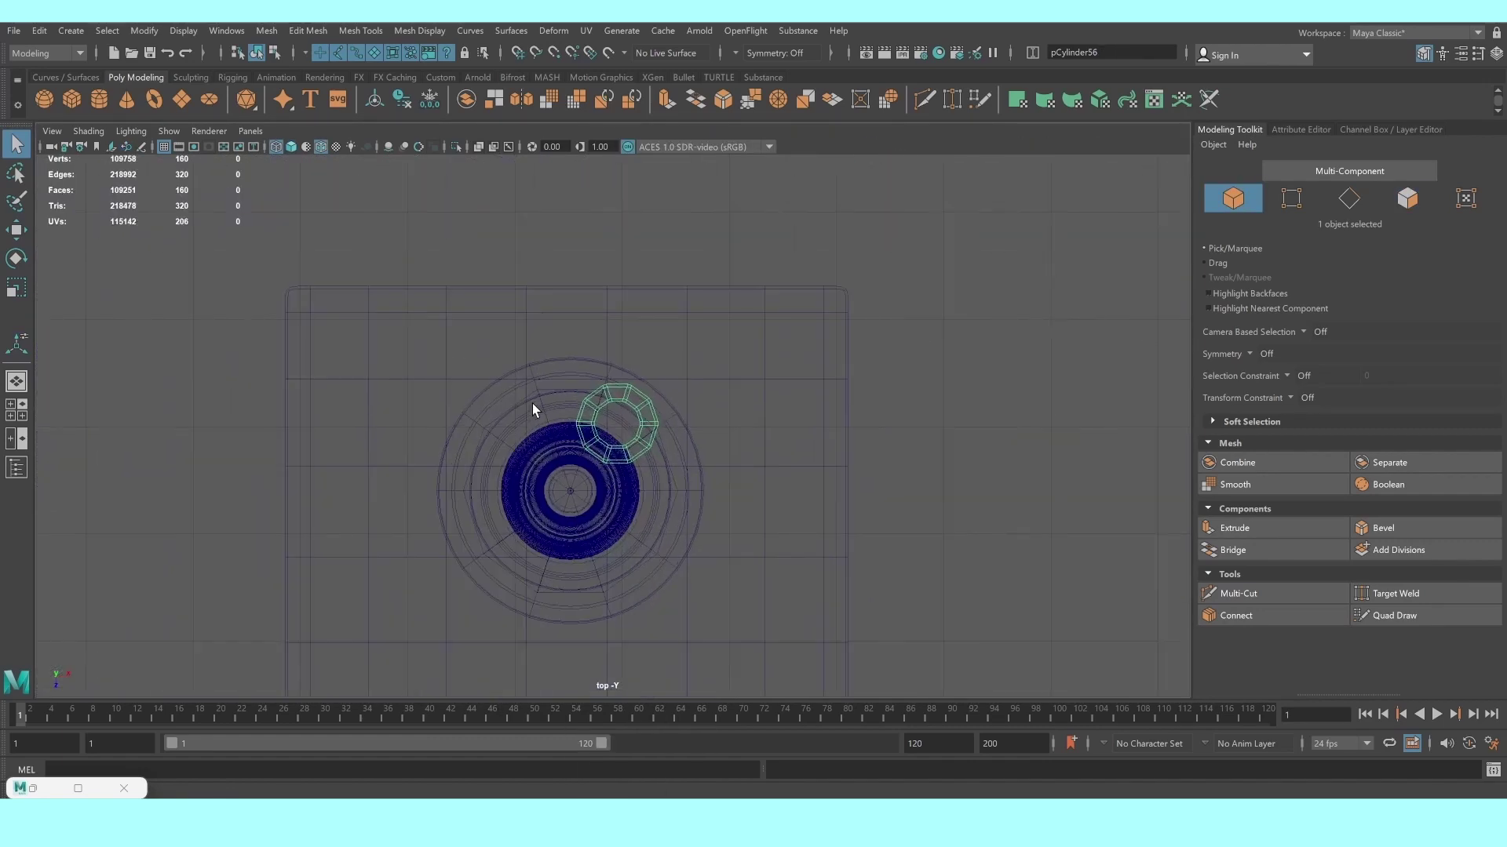
scroll(532, 406, "up", 2)
key("r")
left_click_drag(611, 421, 558, 408)
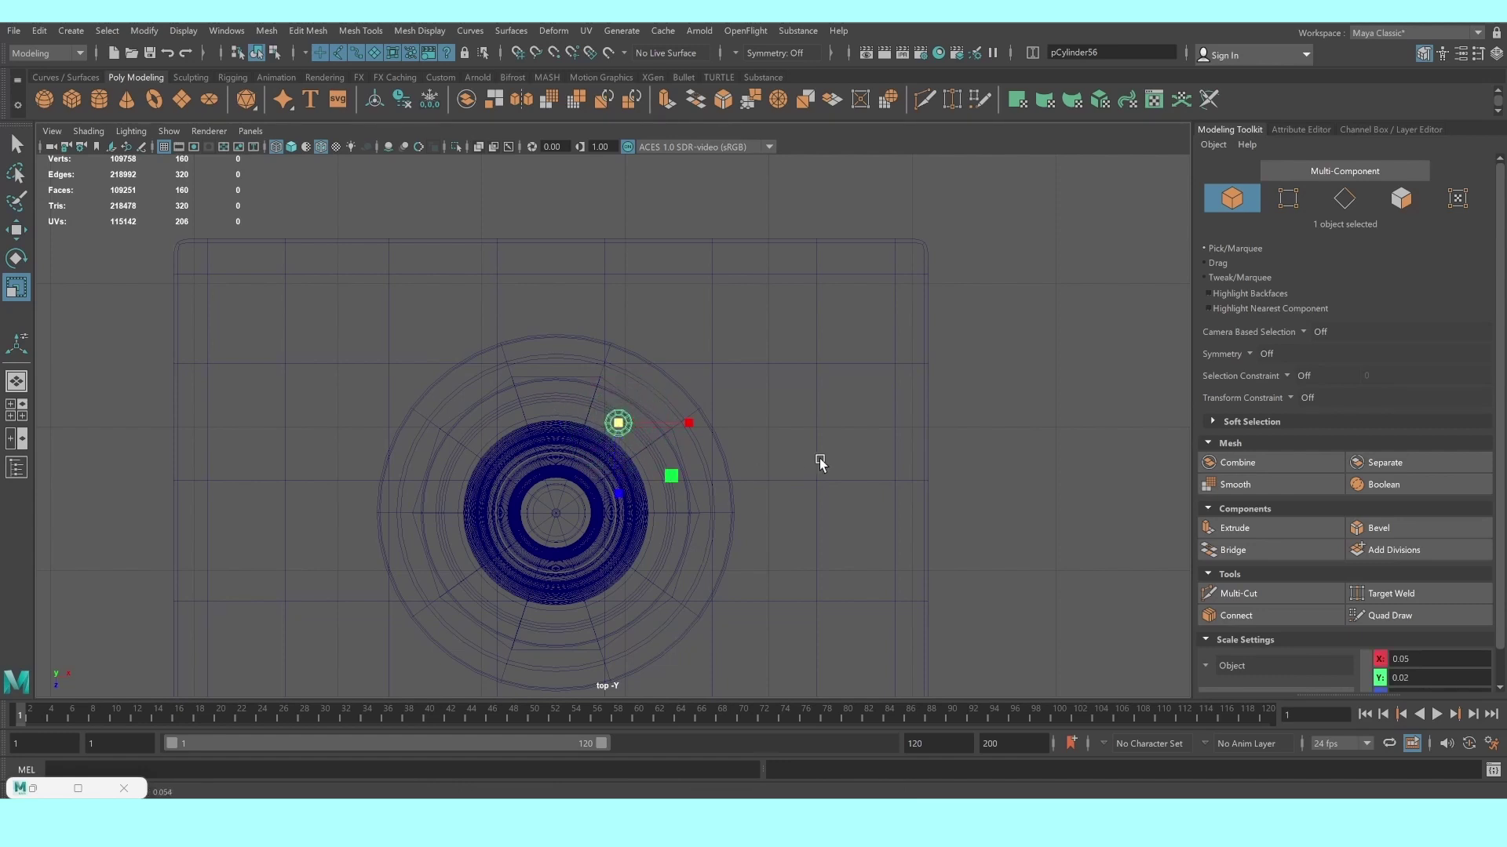
Lower the nut onto the flange at the column's base
key("space")
key("space")
scroll(823, 403, "down", 3)
scroll(701, 317, "up", 4)
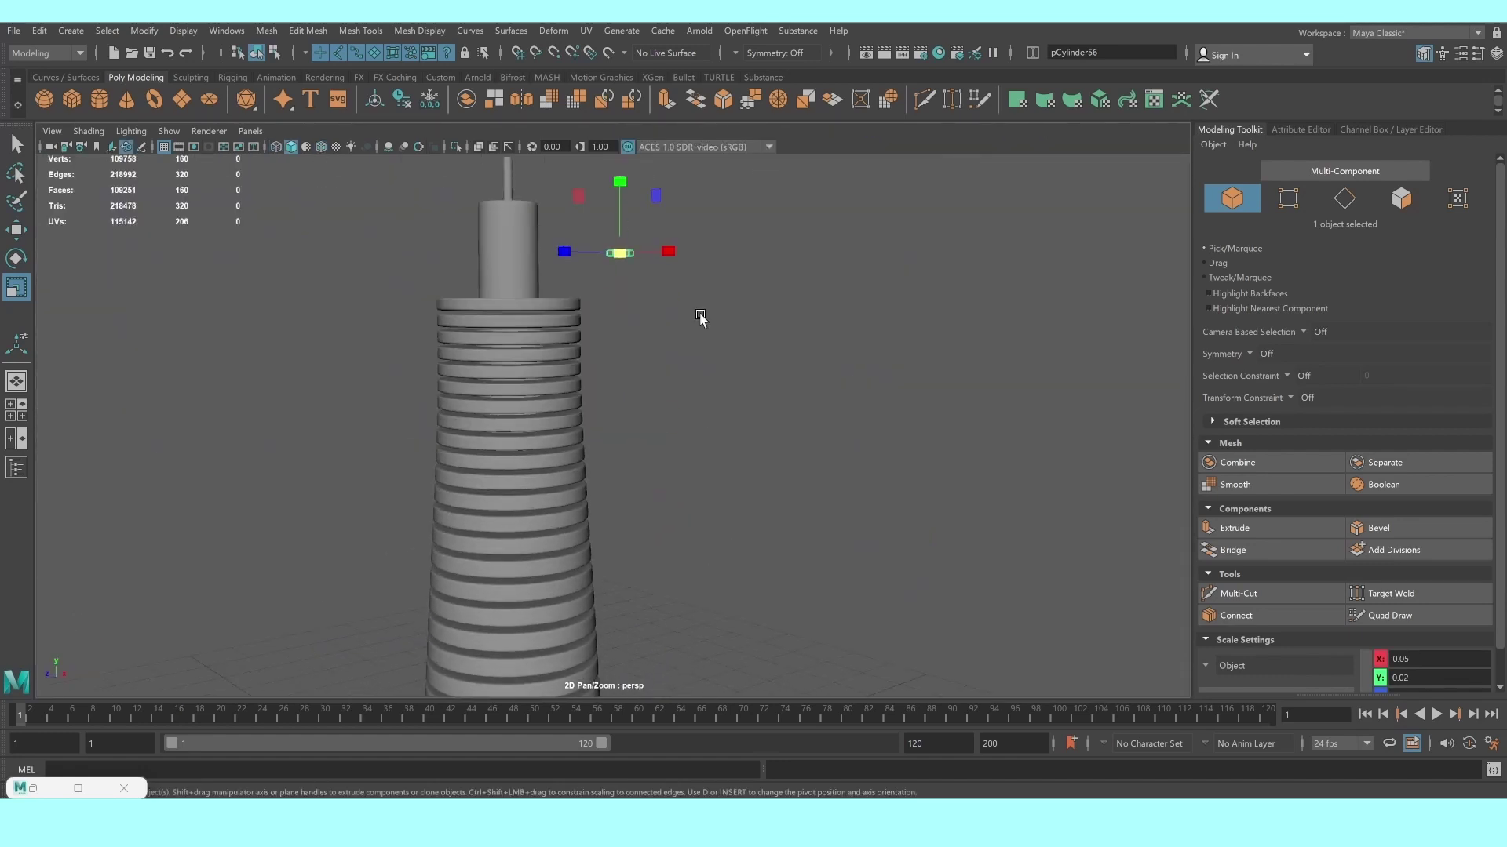
key("w")
mouse_move(620, 208)
left_mouse_down()
mouse_move(620, 640)
mouse_move(671, 272)
mouse_move(628, 248)
left_mouse_up()
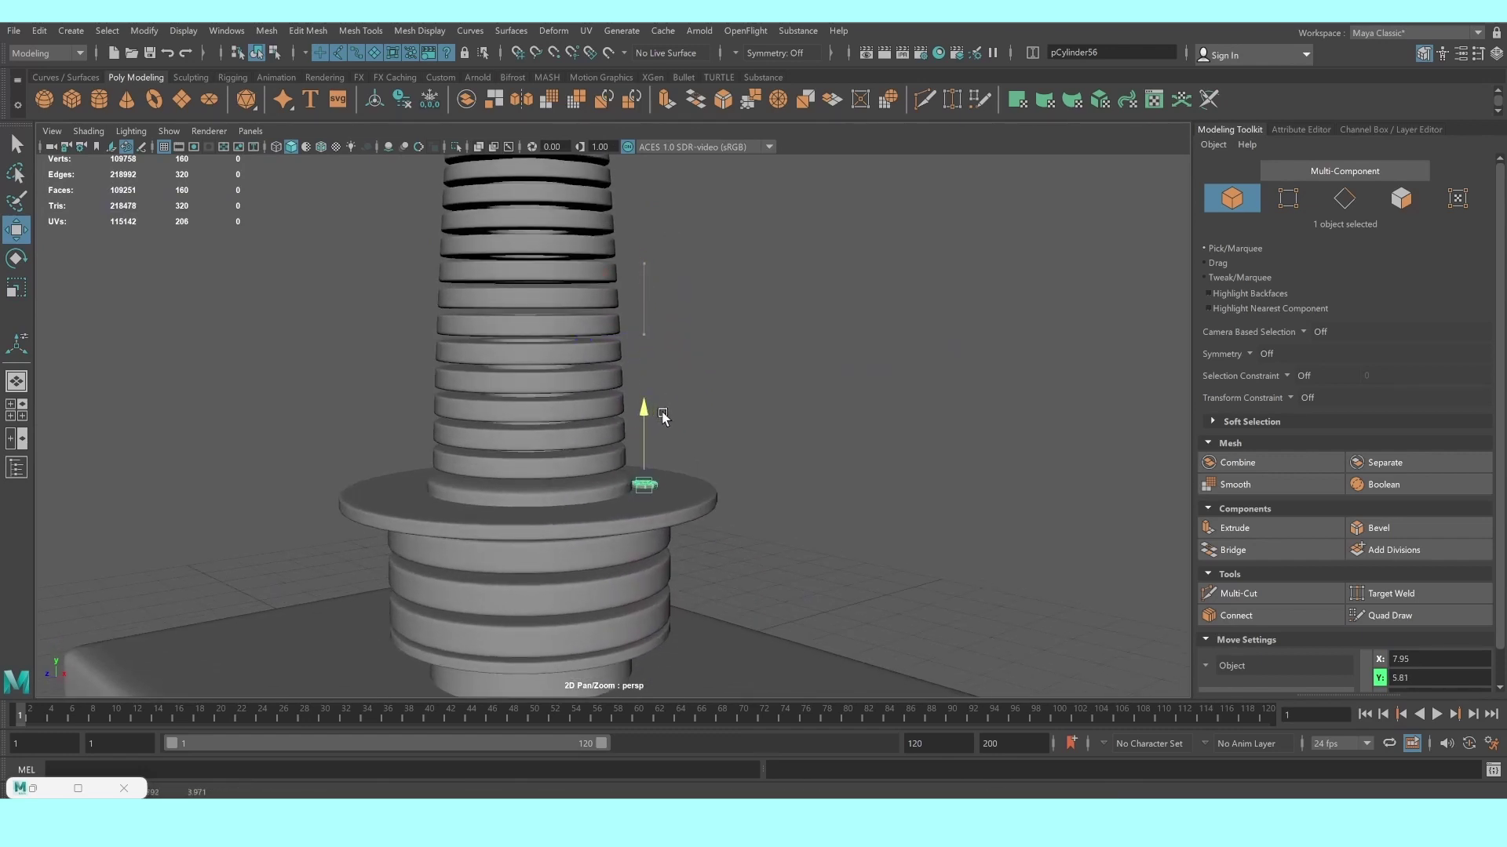
key("f")
scroll(746, 481, "down", 5)
scroll(689, 484, "up", 3)
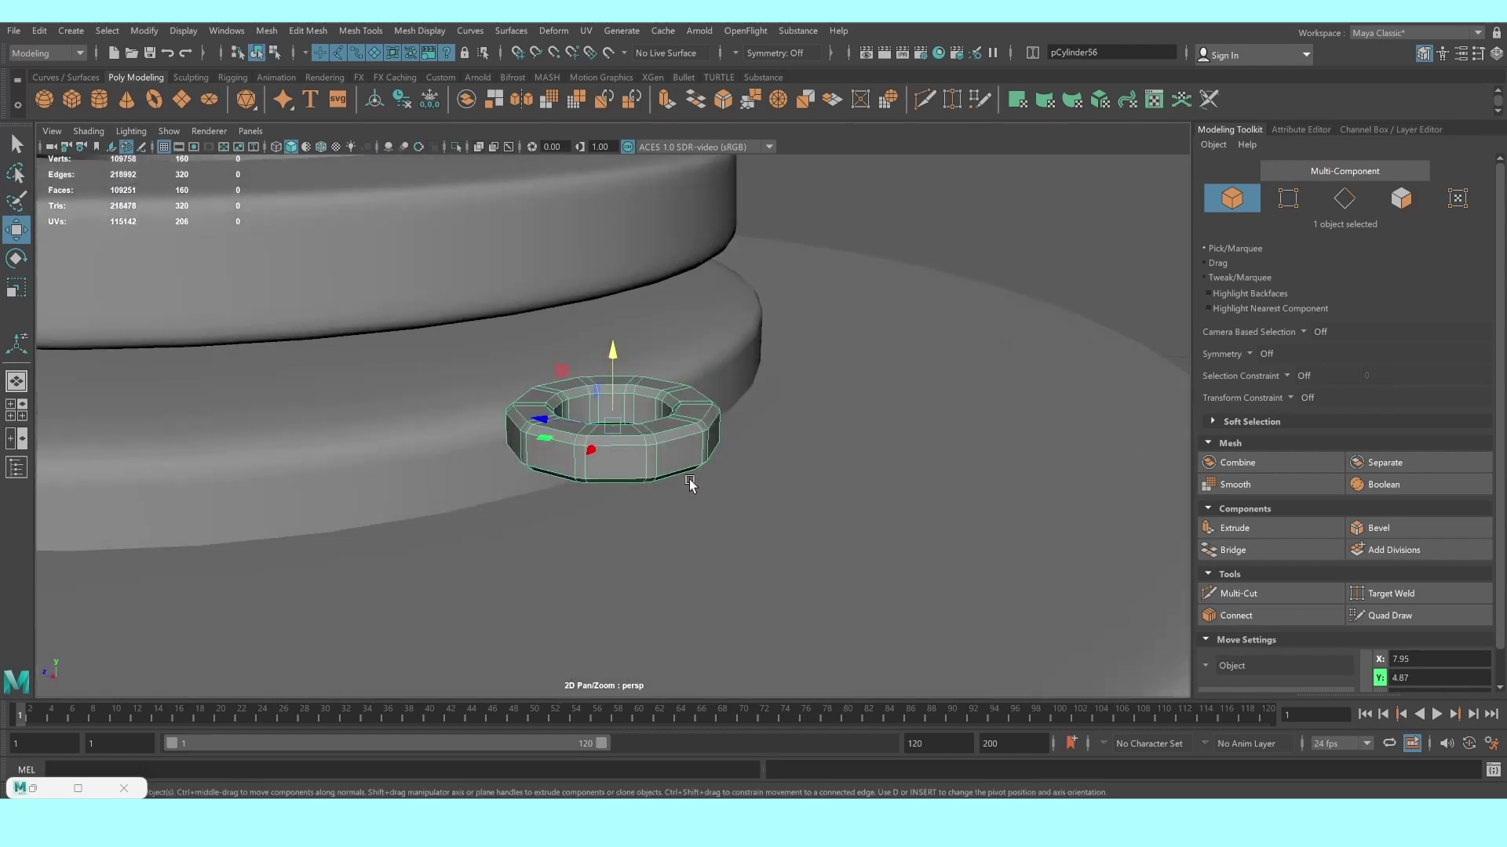
left_click_drag(618, 369, 634, 424)
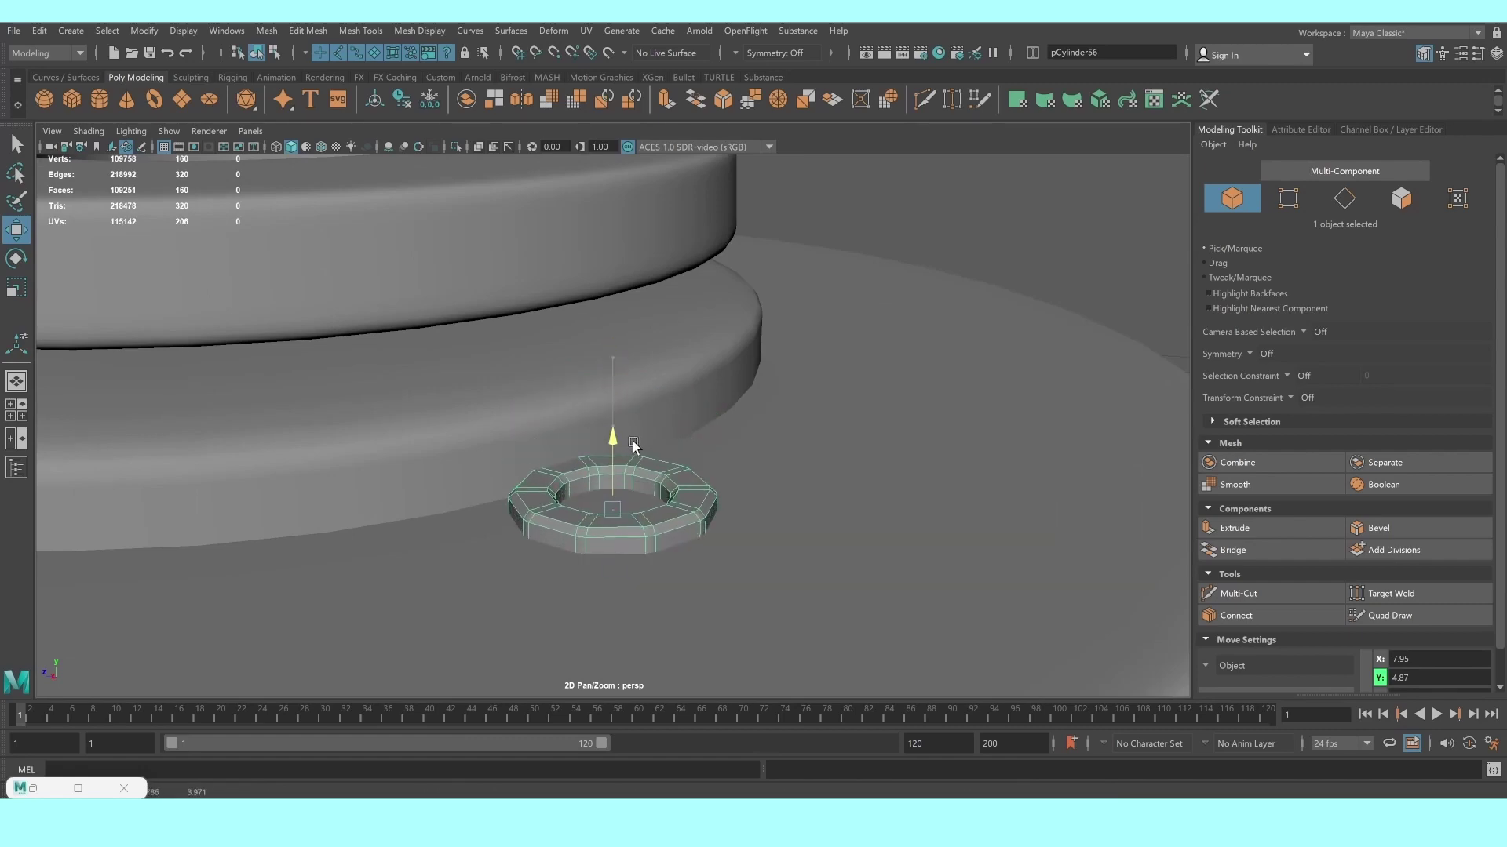
scroll(604, 539, "down", 3)
Slide the nut outward across the flange toward its rim
key("space")
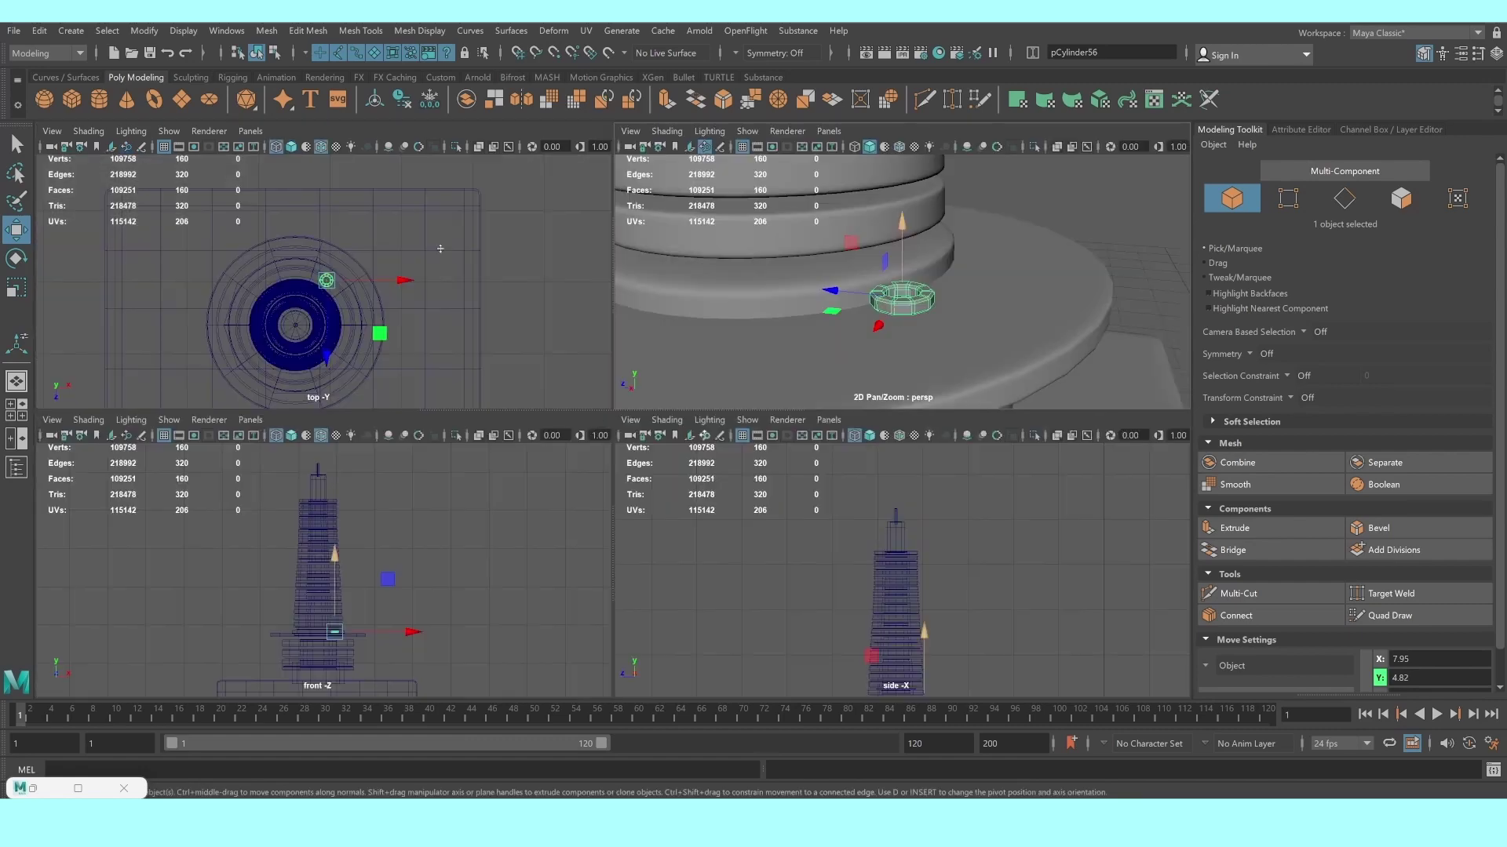
key("space")
scroll(540, 397, "up", 3)
scroll(723, 463, "up", 3)
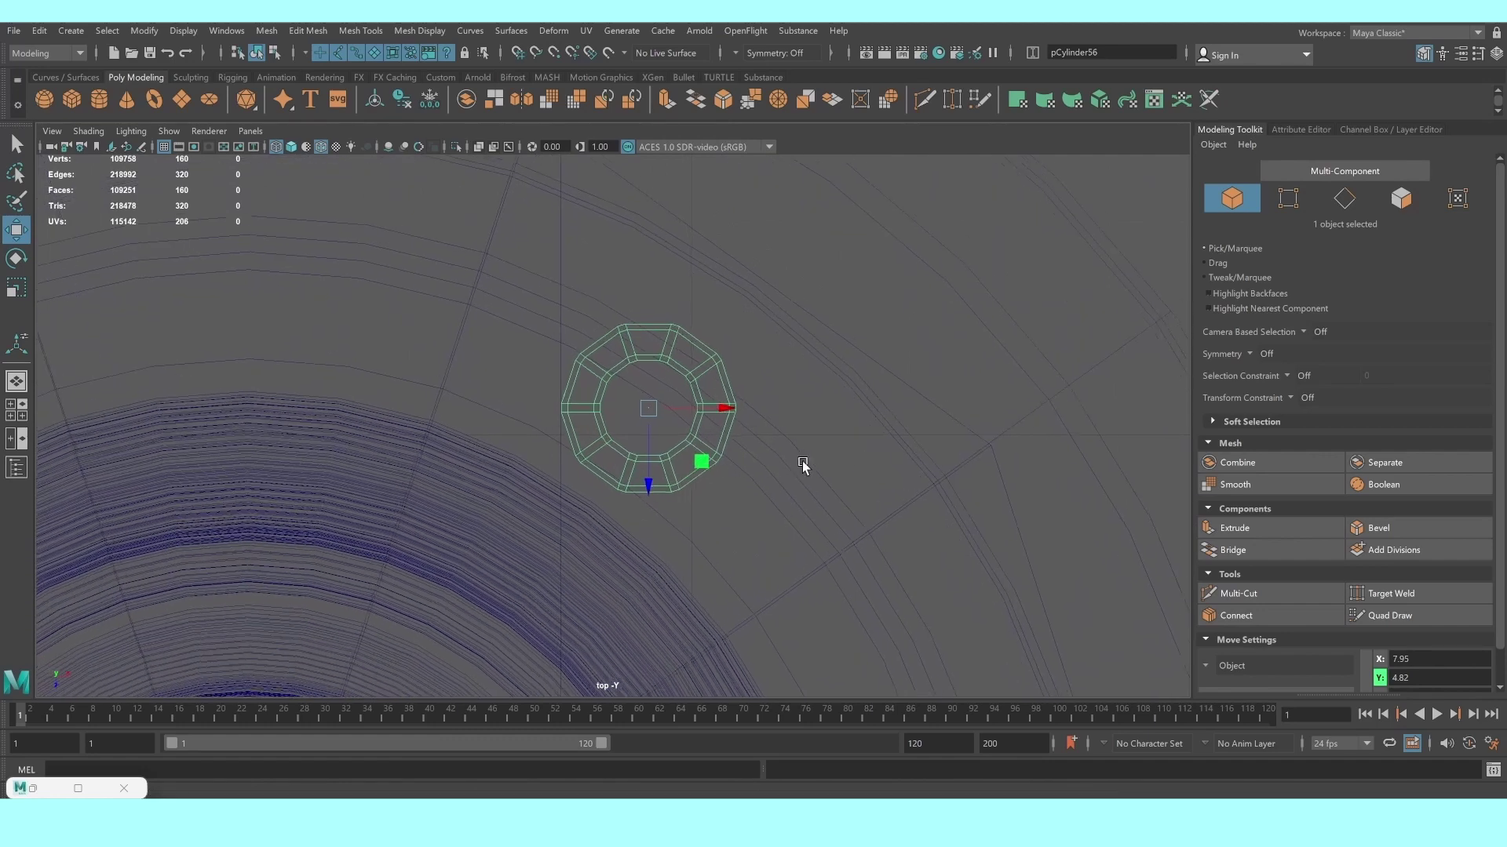
scroll(724, 471, "up", 3)
left_click_drag(705, 461, 732, 432)
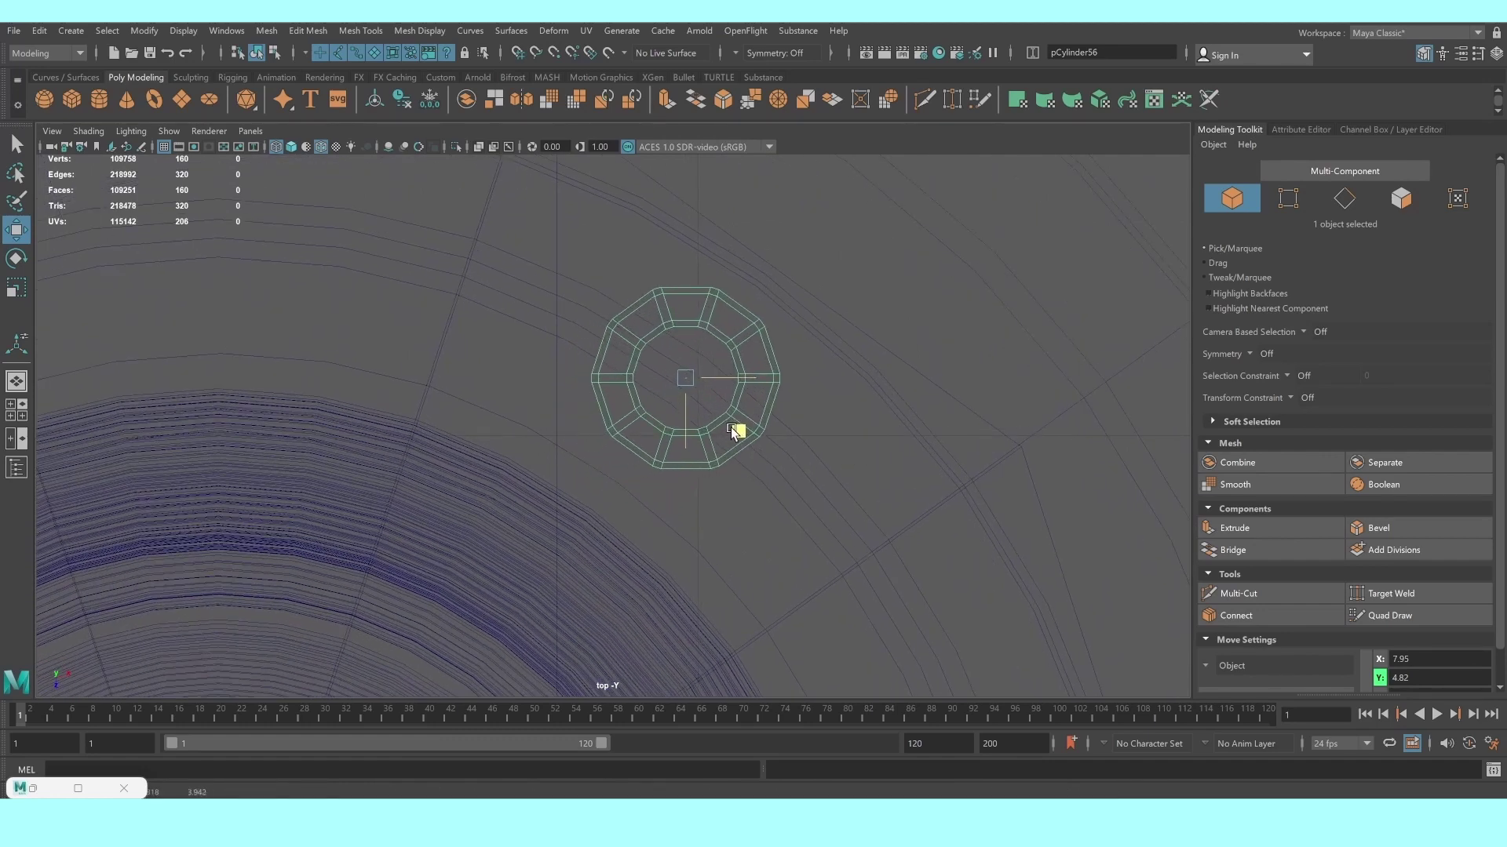
key("5")
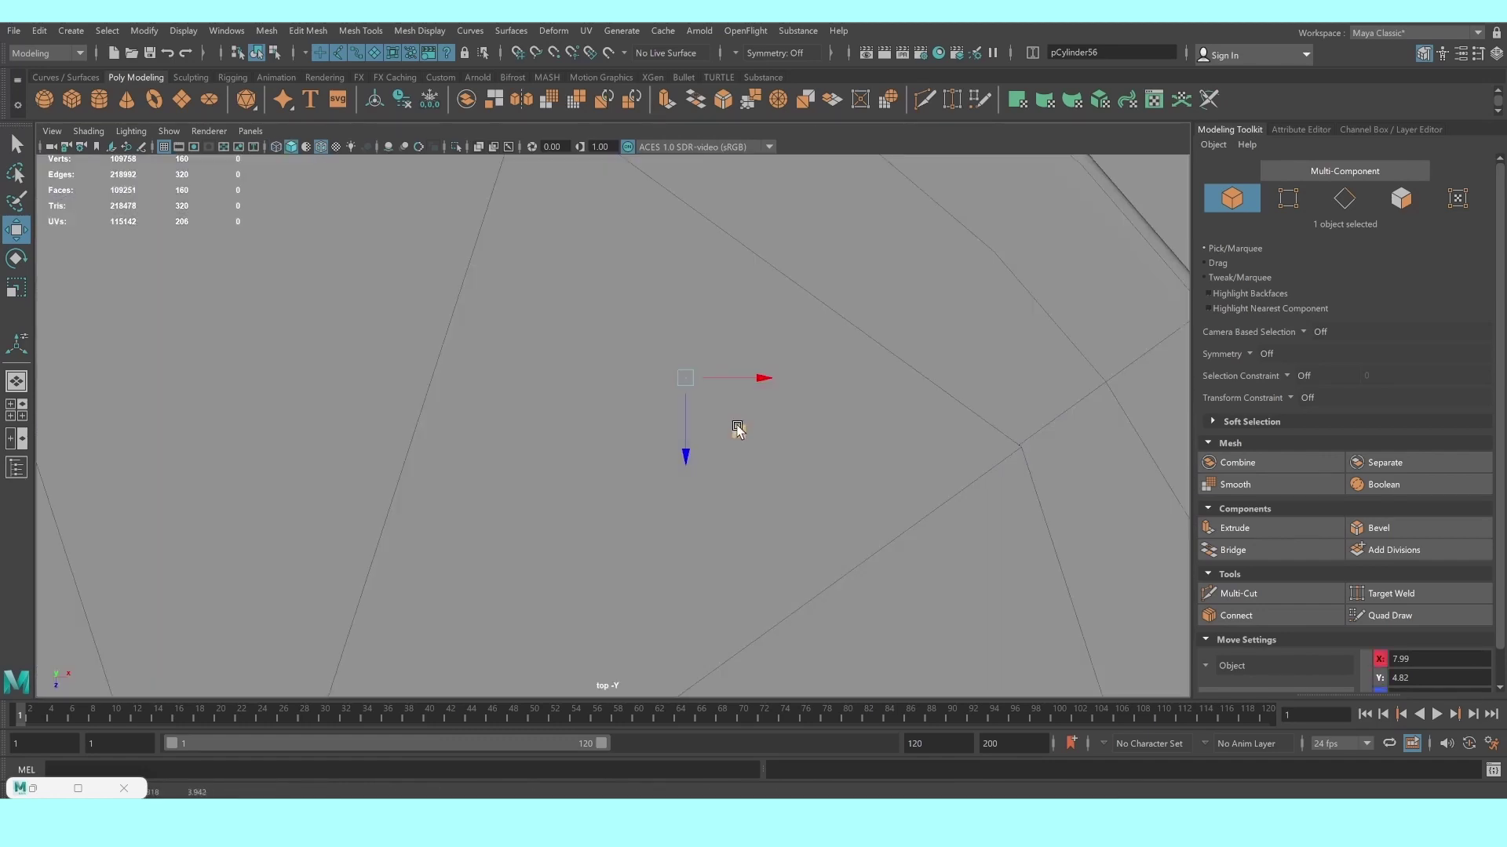
key("space")
key("space")
Scale the nut taller, then deselect it
mouse_move(800, 437)
left_mouse_down("alt")
mouse_move(605, 488)
mouse_move(667, 506)
mouse_move(643, 501)
left_mouse_up("alt")
scroll(635, 471, "up", 3)
scroll(597, 423, "up", 3)
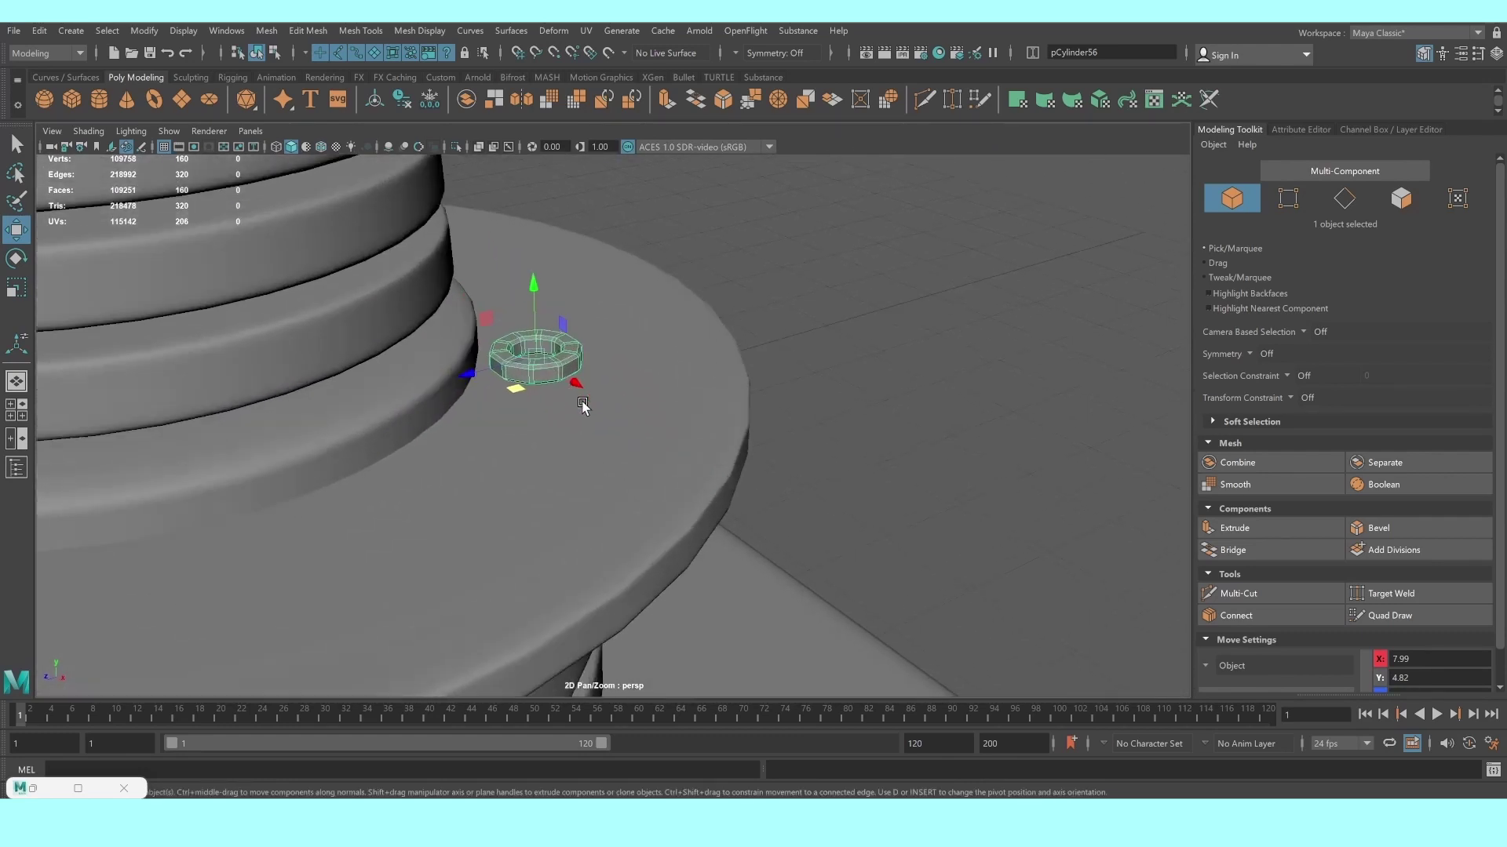
scroll(565, 361, "up", 2)
key("r")
left_click_drag(528, 284, 518, 202)
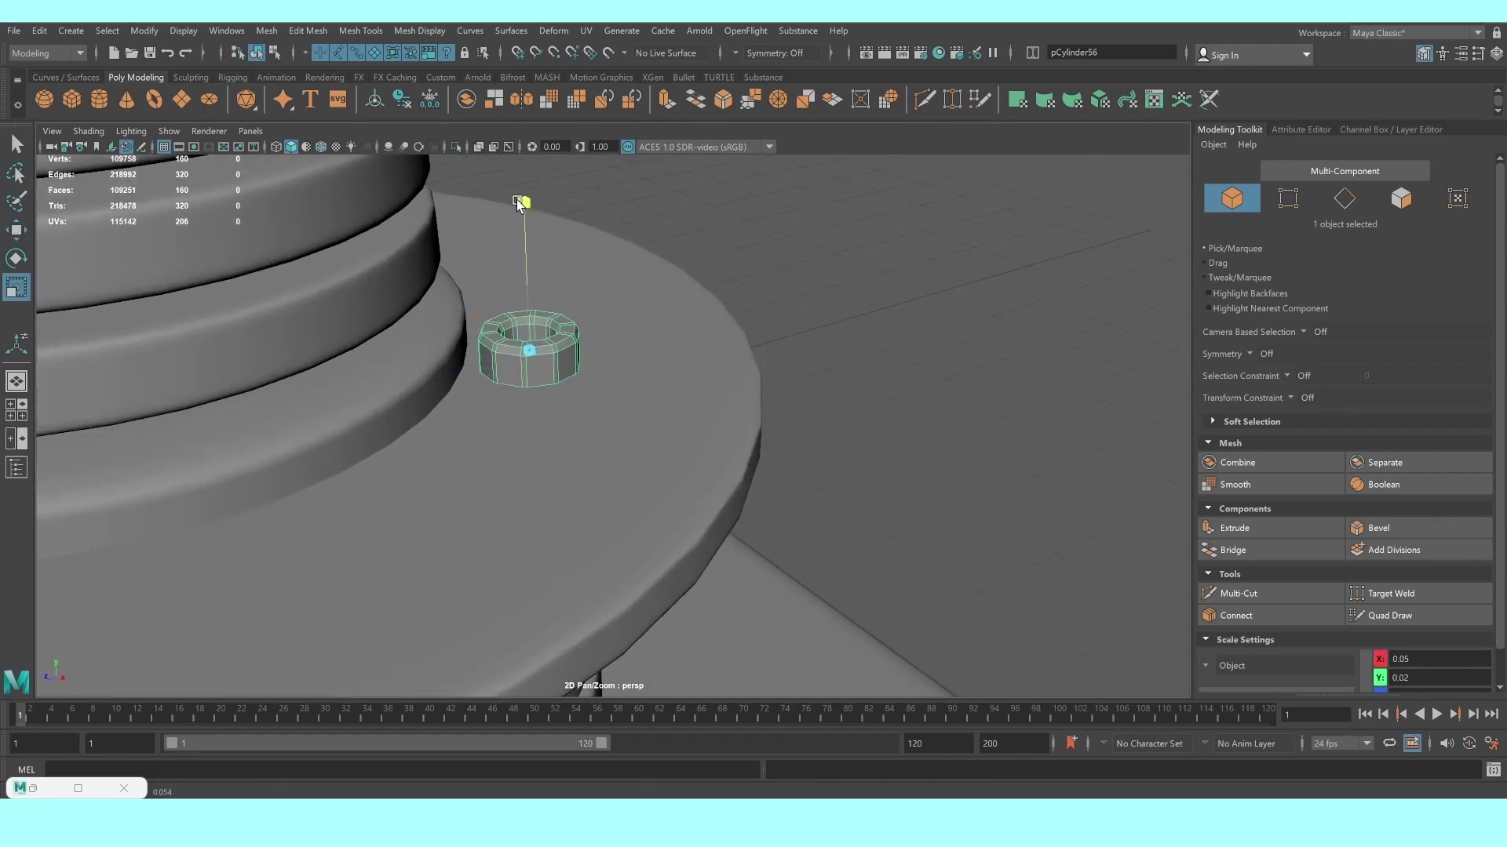
key("w")
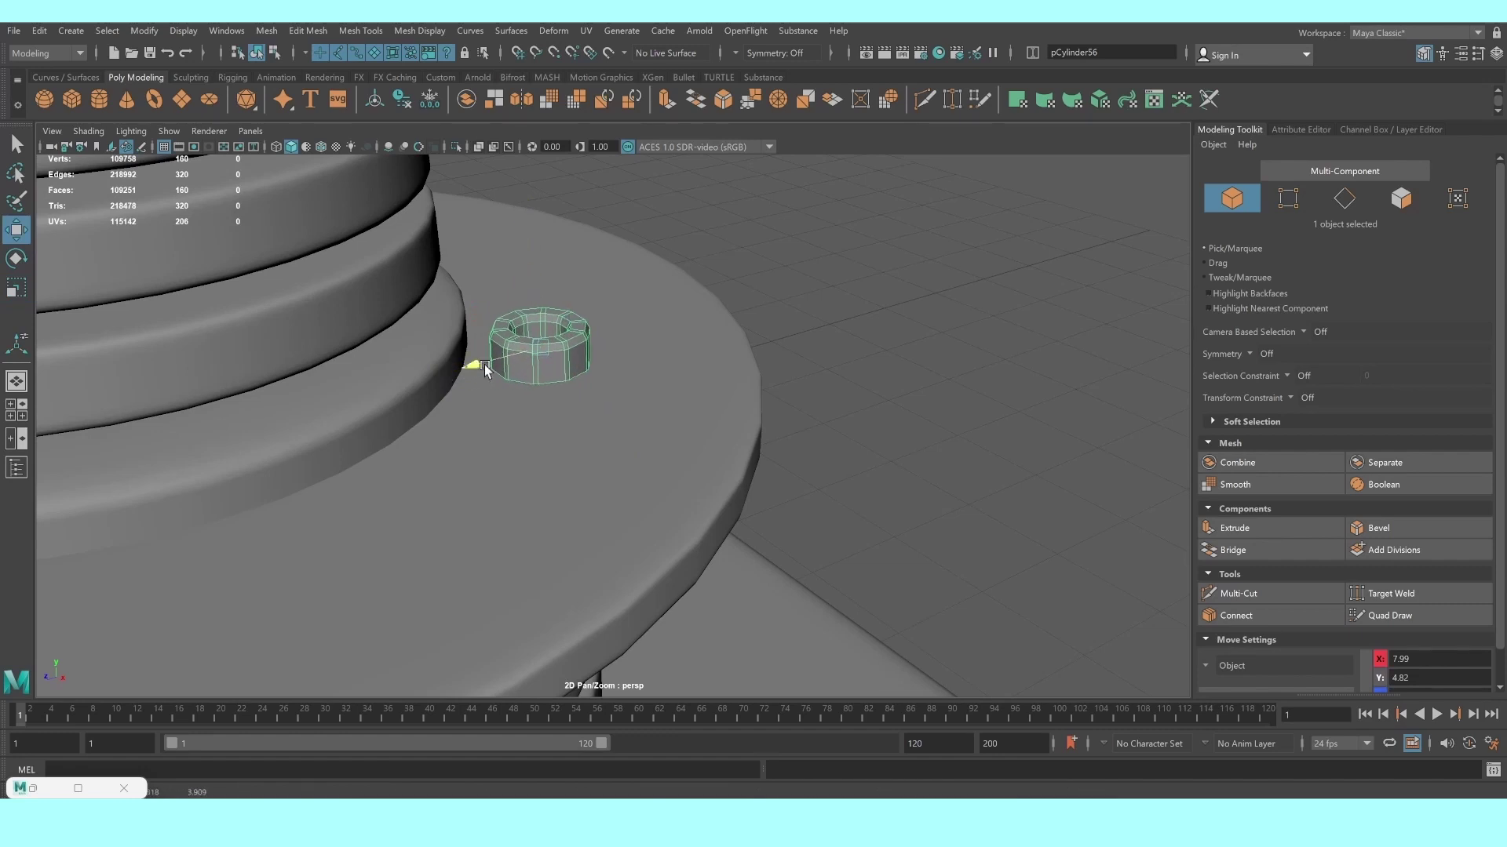
left_click(785, 375)
Select the small bolt cylinder and maximise the top view
scroll(769, 380, "down", 5)
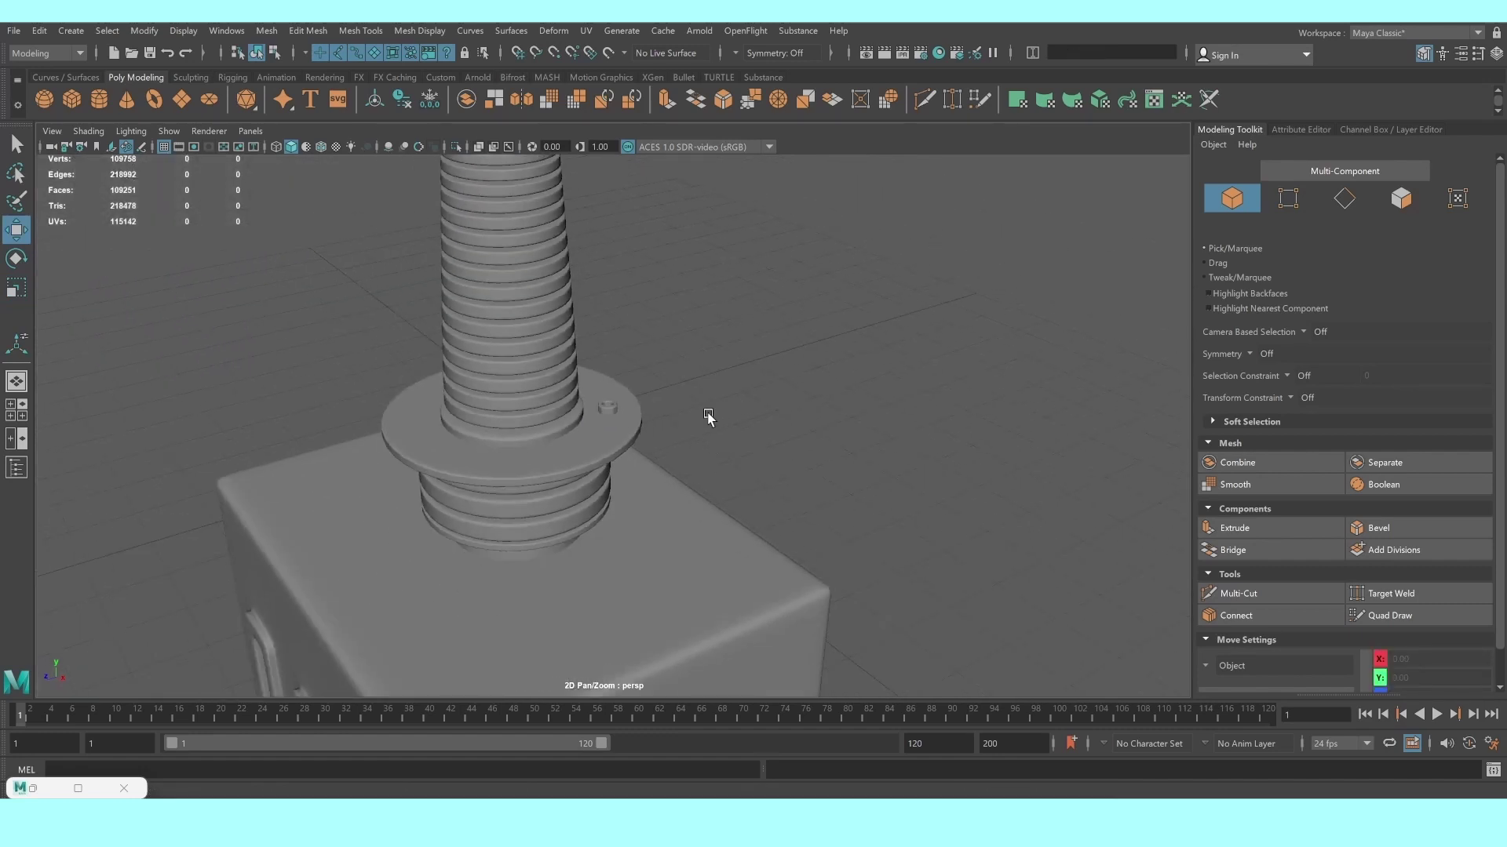
left_click_drag(758, 385, 649, 437, "alt")
left_click(622, 421)
scroll(687, 436, "up", 1)
key("space")
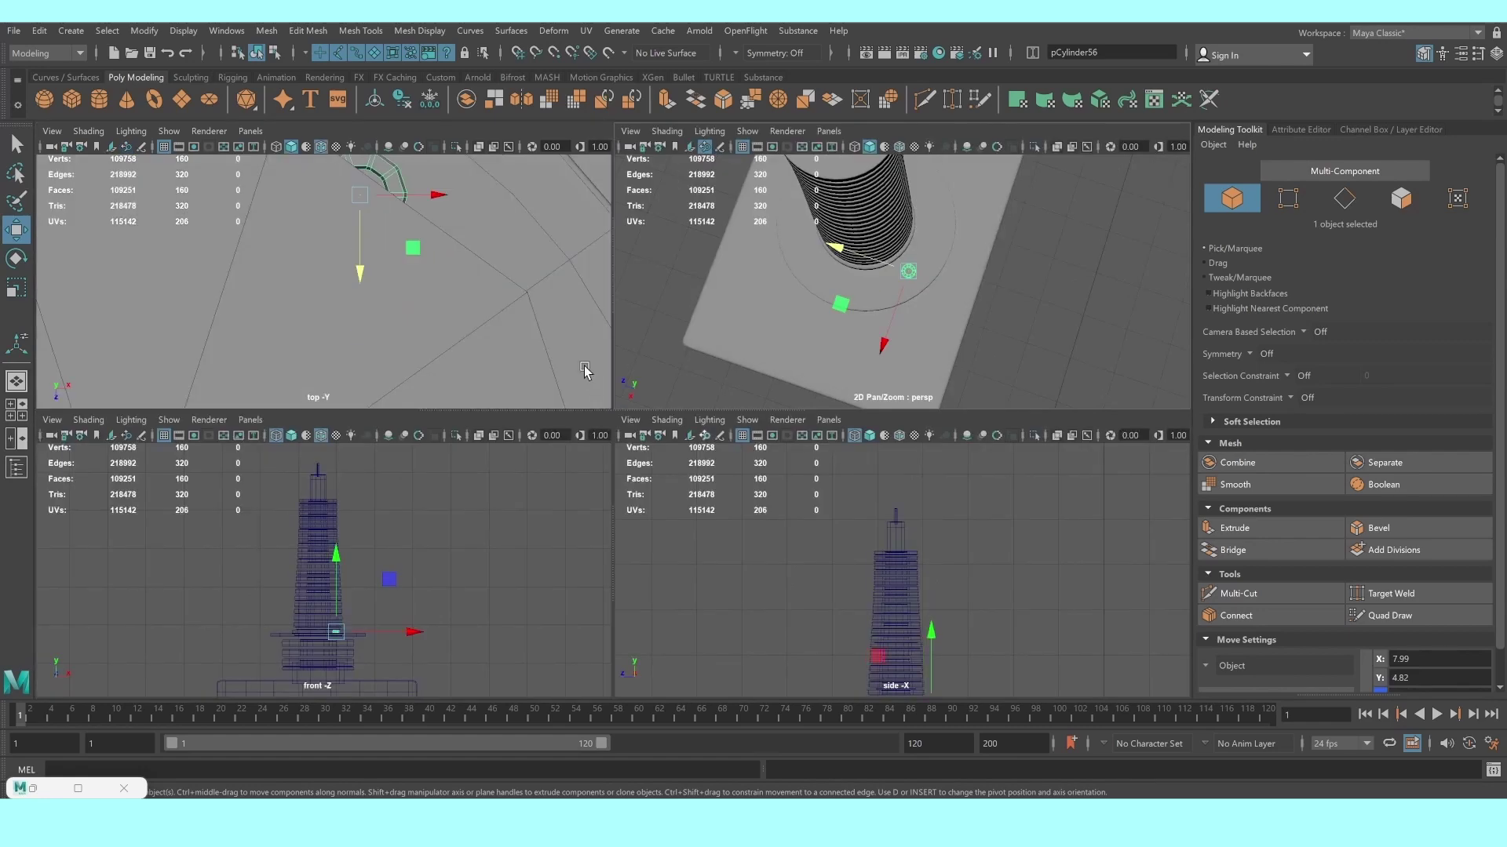
key("space")
scroll(533, 322, "down", 3)
scroll(861, 392, "up", 8)
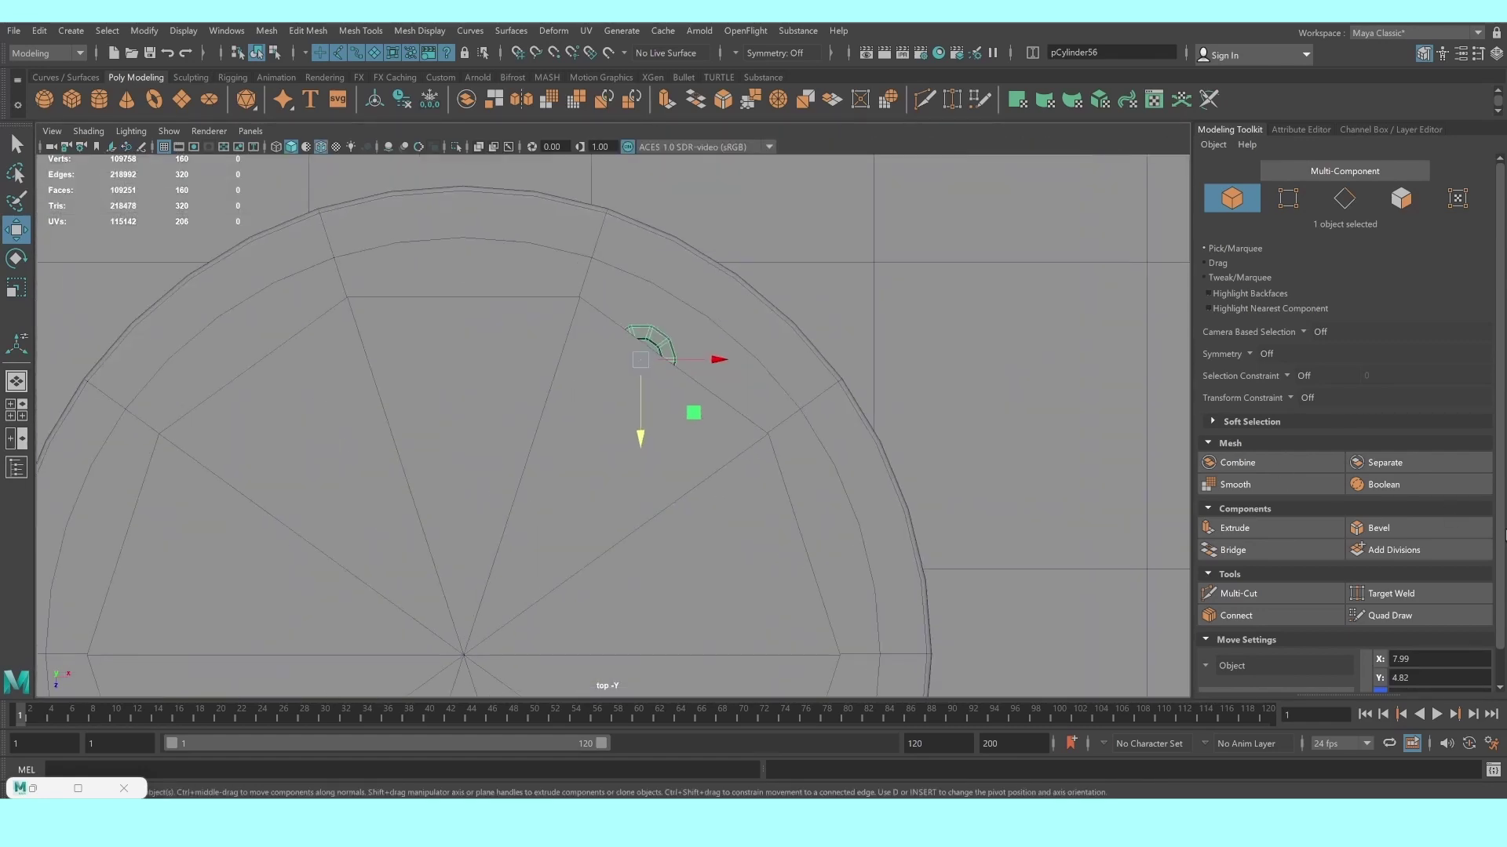
Isolate the bolt and pPipe5 flange ring in the top view, then reselect only the bolt
left_click(715, 338, "shift")
scroll(714, 338, "down", 4)
key("space")
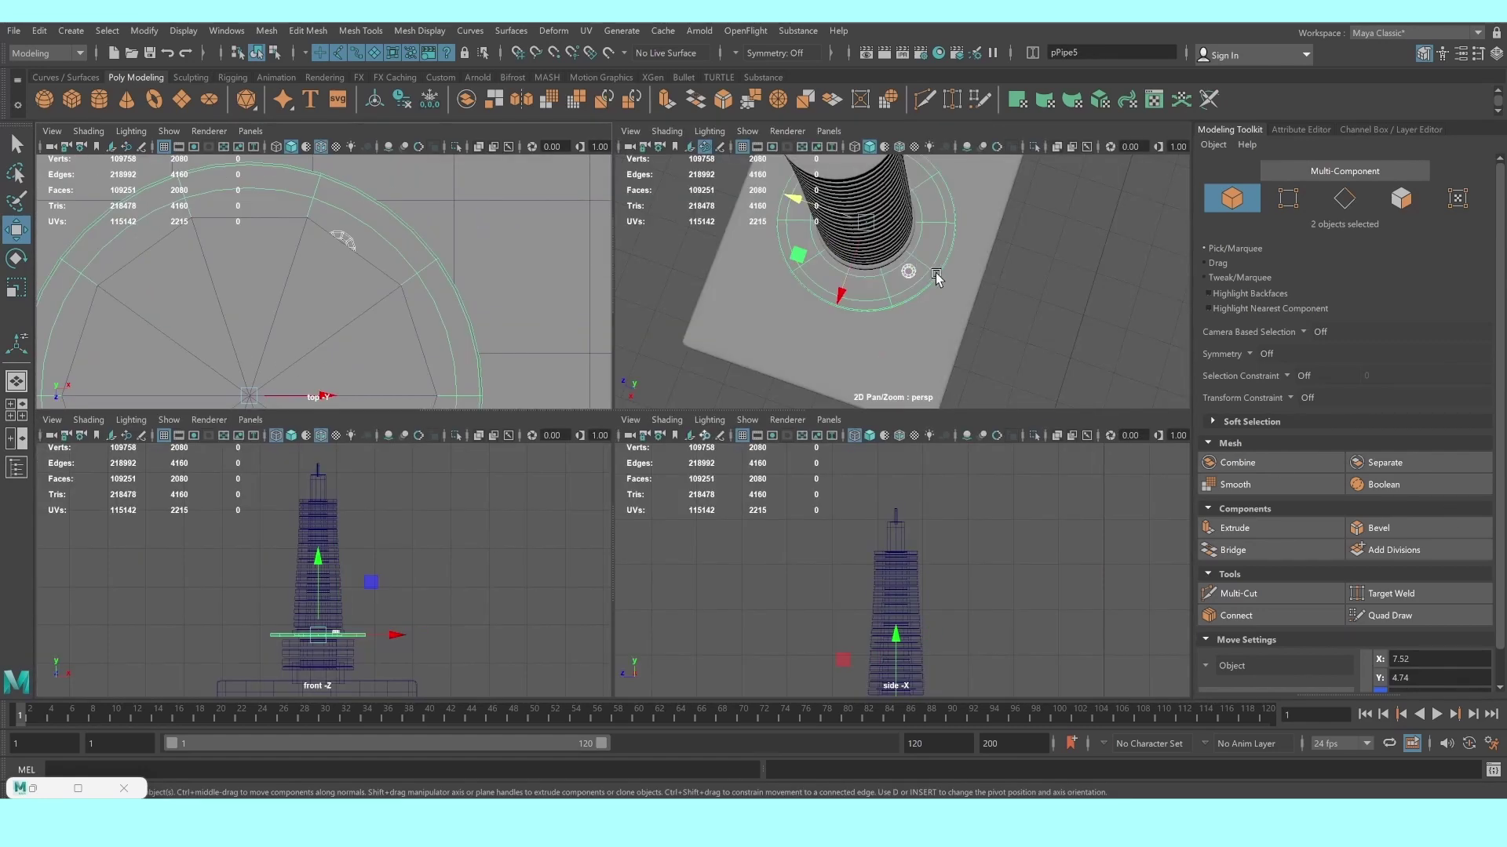
left_click(457, 147)
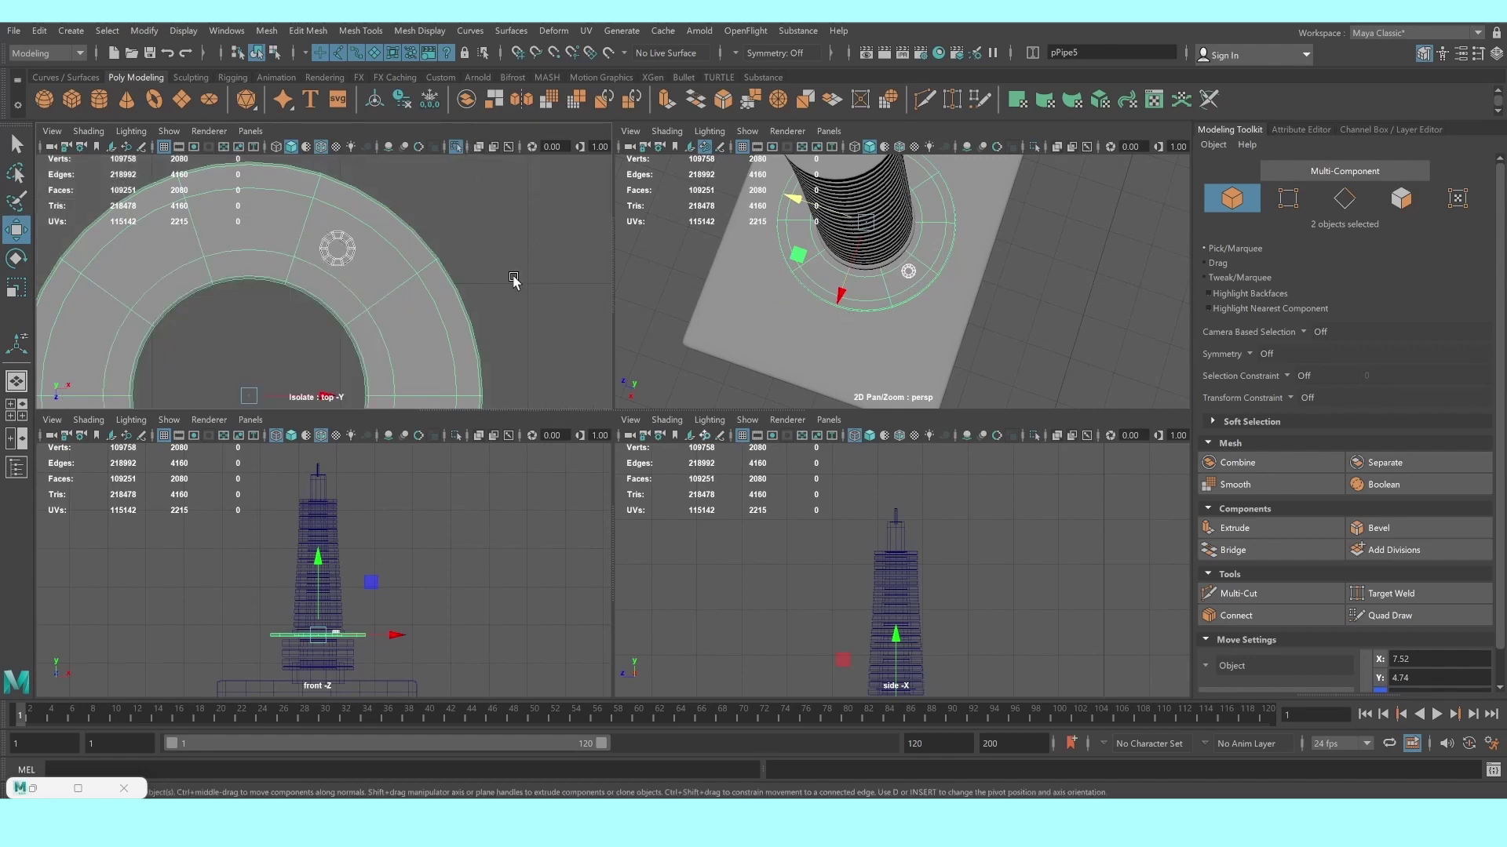
key("space")
scroll(624, 376, "down", 5)
scroll(648, 390, "up", 1)
left_click(624, 396)
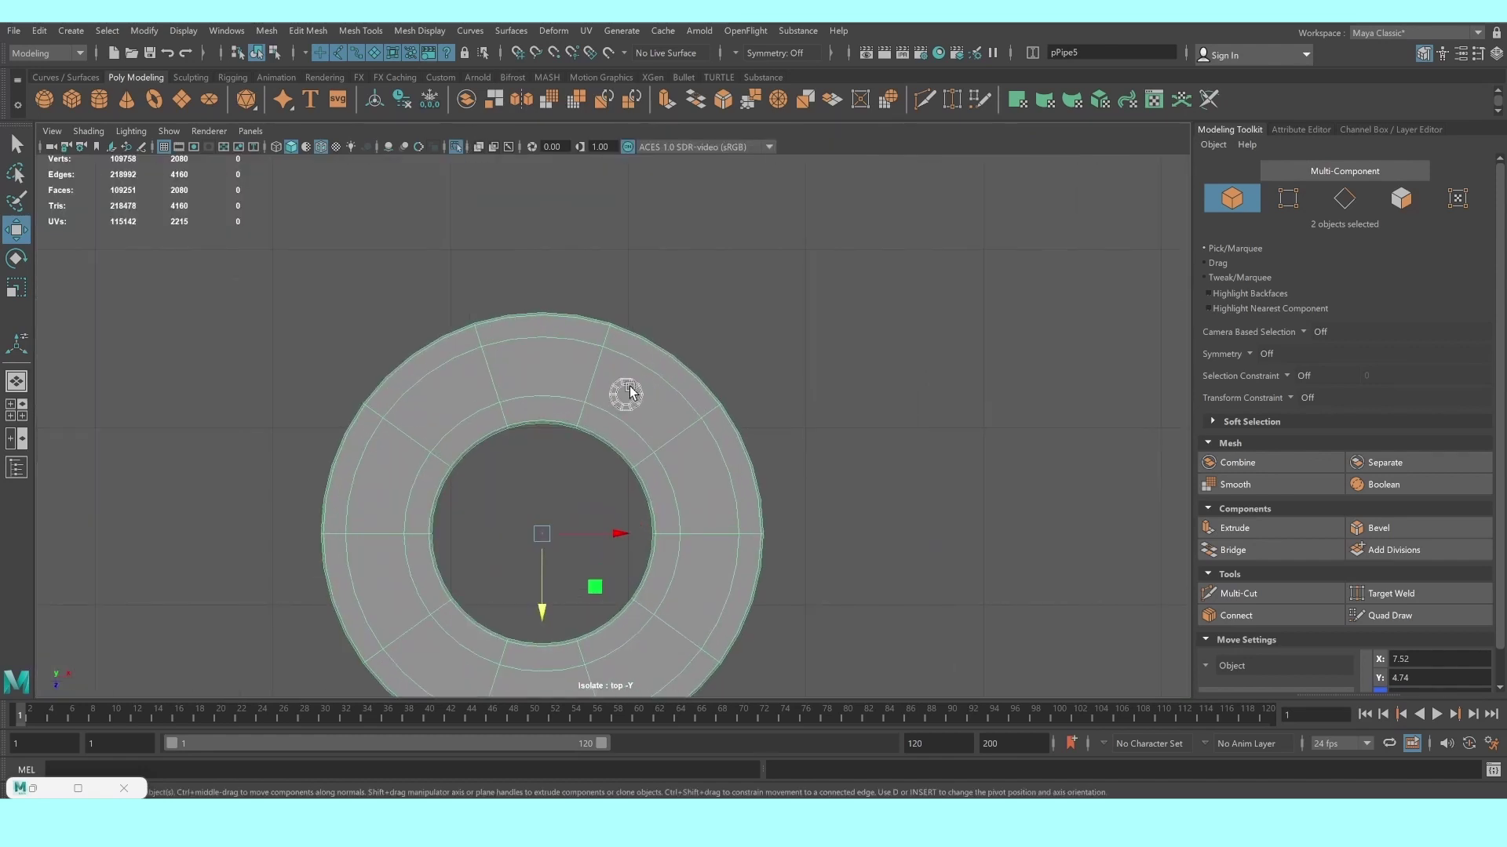
scroll(671, 437, "up", 2)
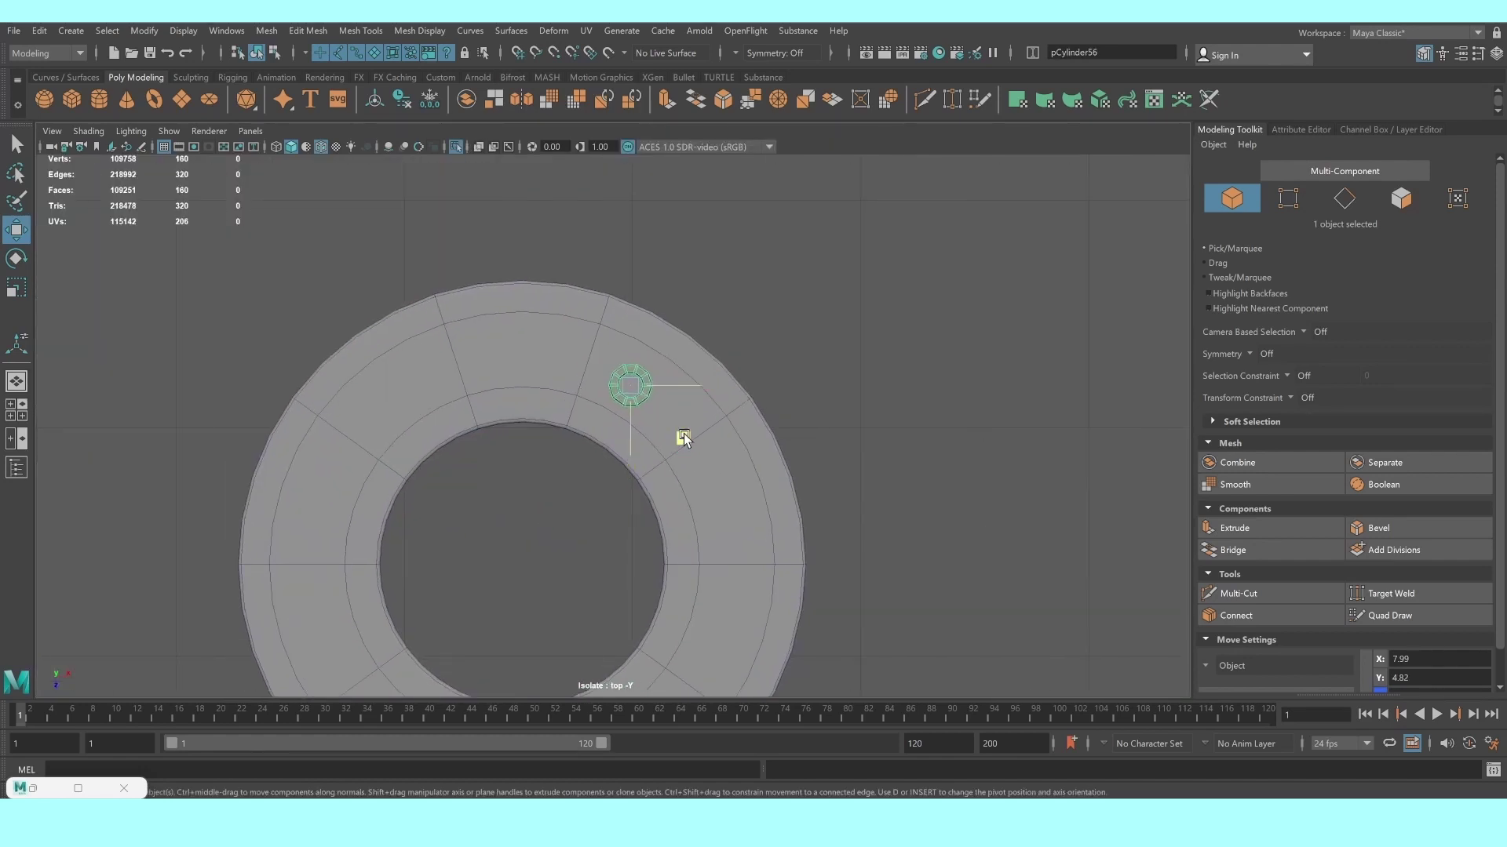
Nudge the bolt on the flange and move its pivot onto the ring centre
middle_click_drag(685, 438, 701, 447)
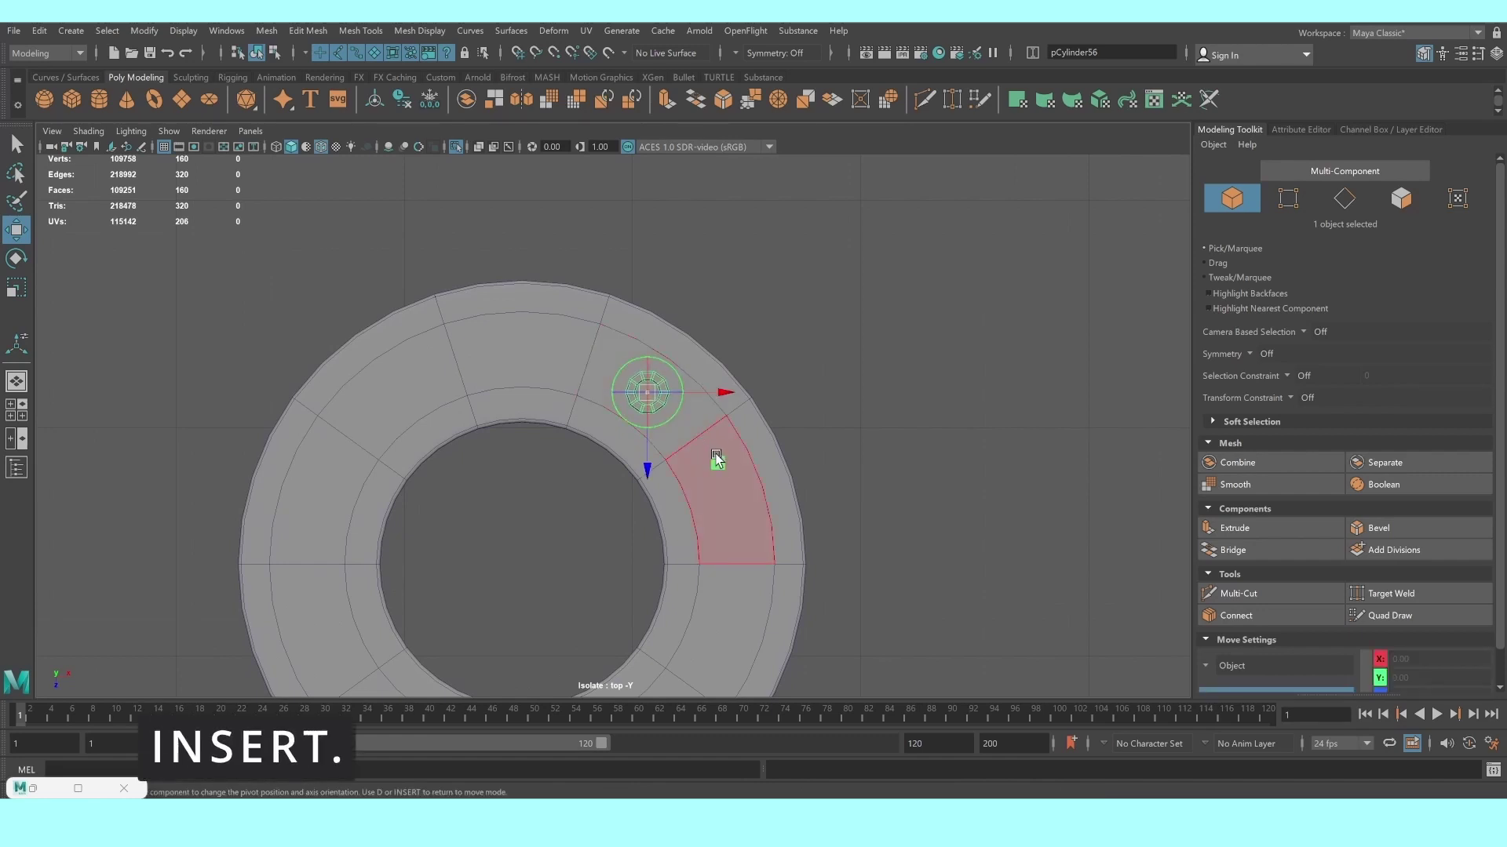
key("Insert")
middle_click_drag(648, 536, 592, 649)
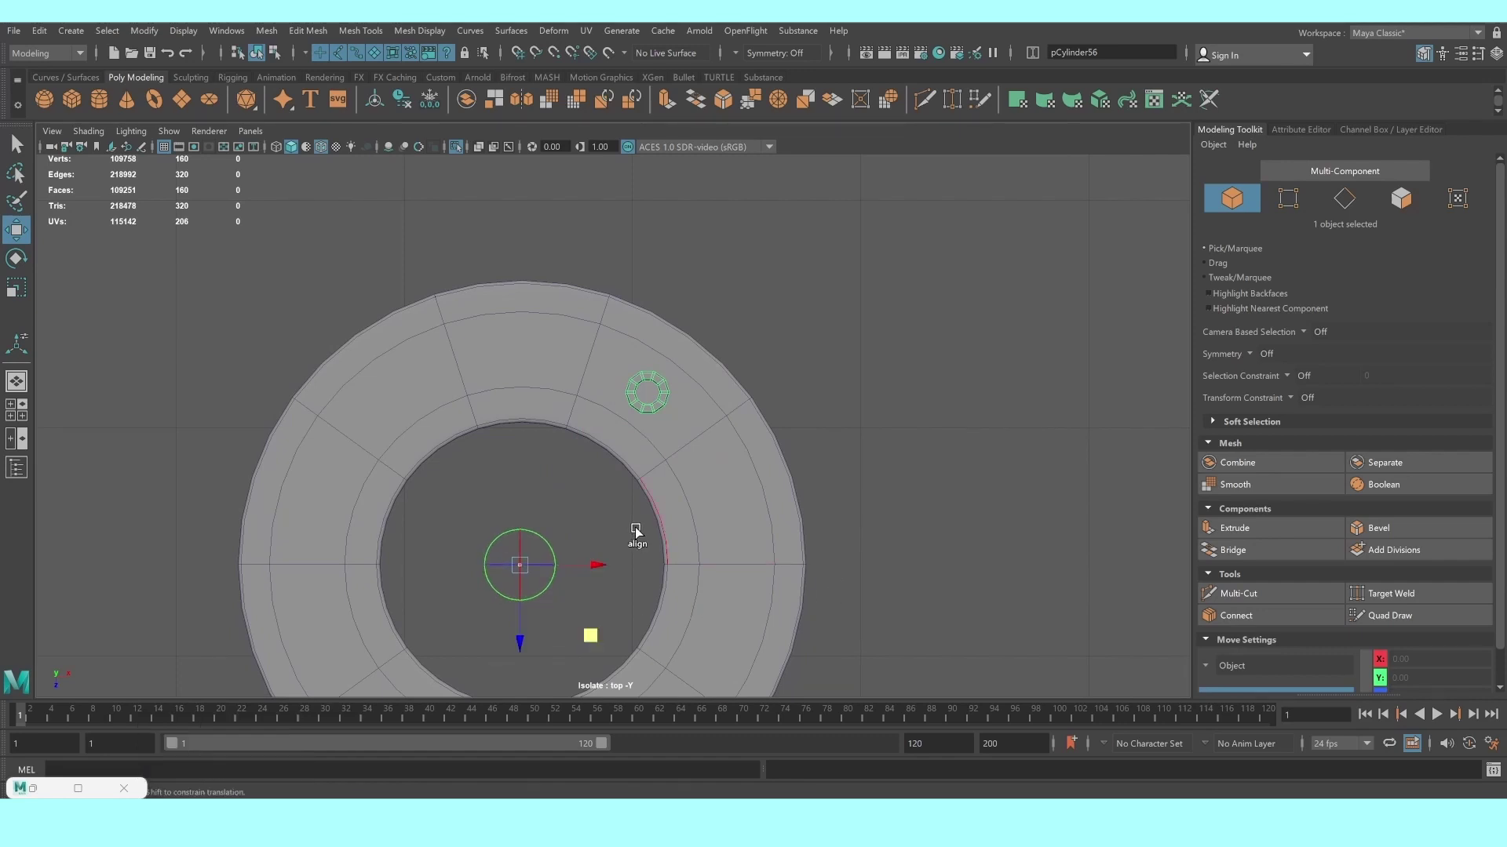
middle_click_drag(635, 535, 648, 447, "alt")
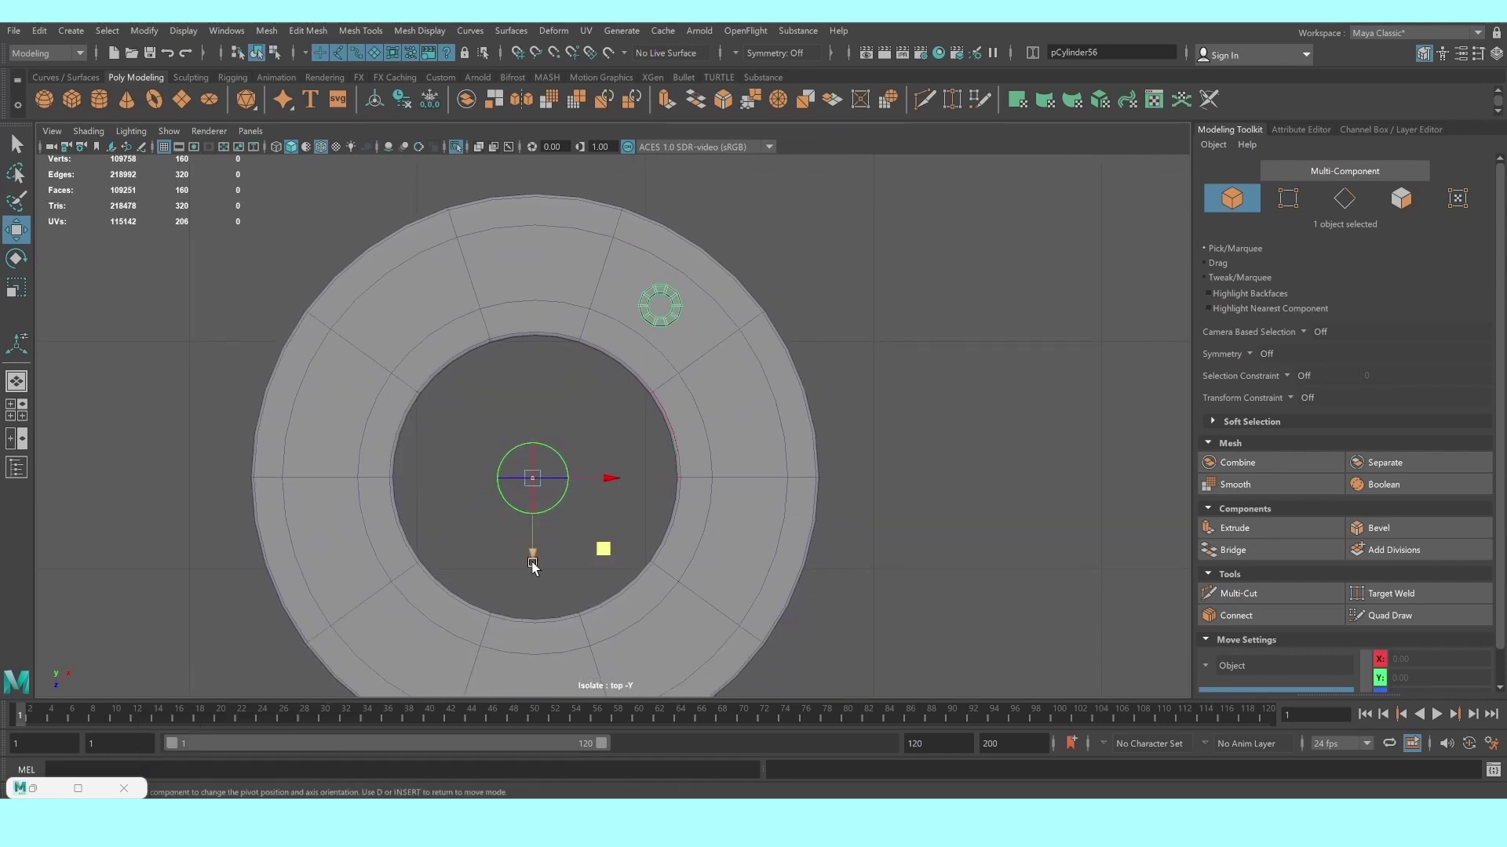
left_click_drag(532, 556, 526, 538)
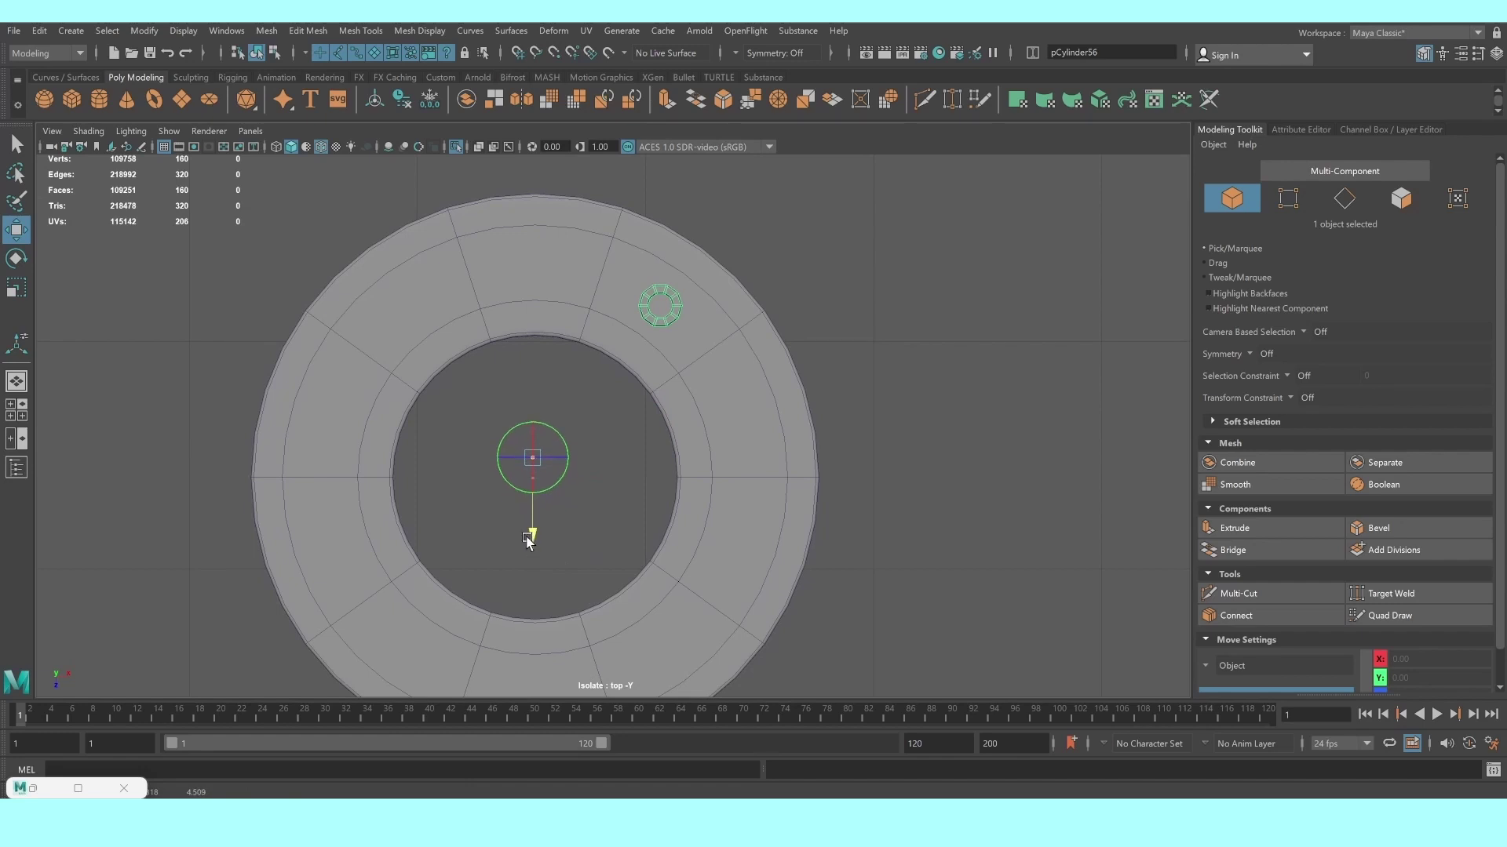
left_click_drag(605, 456, 610, 458)
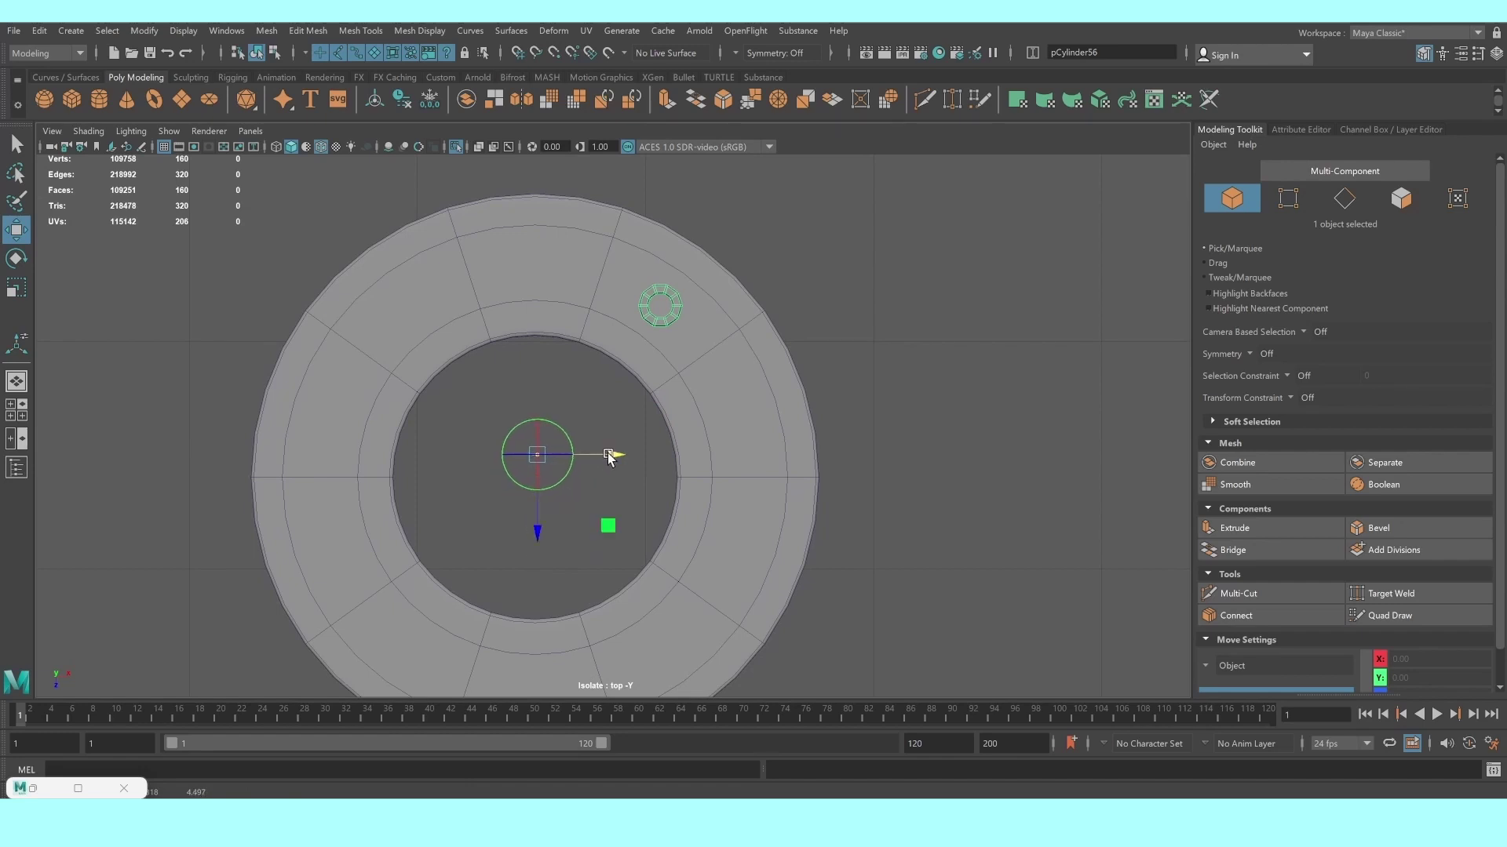
left_click_drag(543, 528, 545, 537)
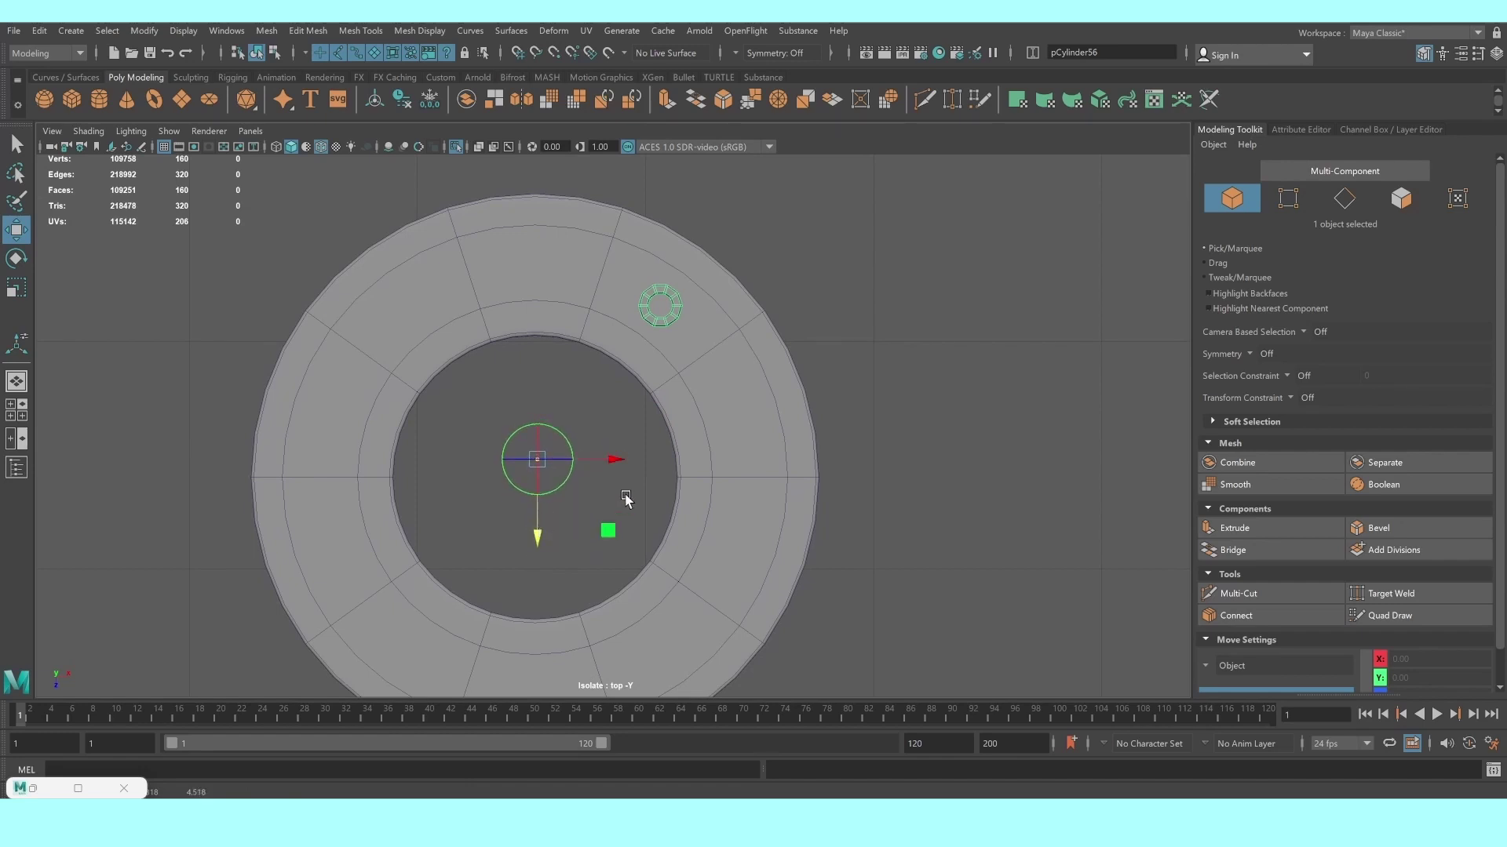
key("d")
Repeat rotated bolt copies around the ring centre, then select all bolts except the flange ring
key("e")
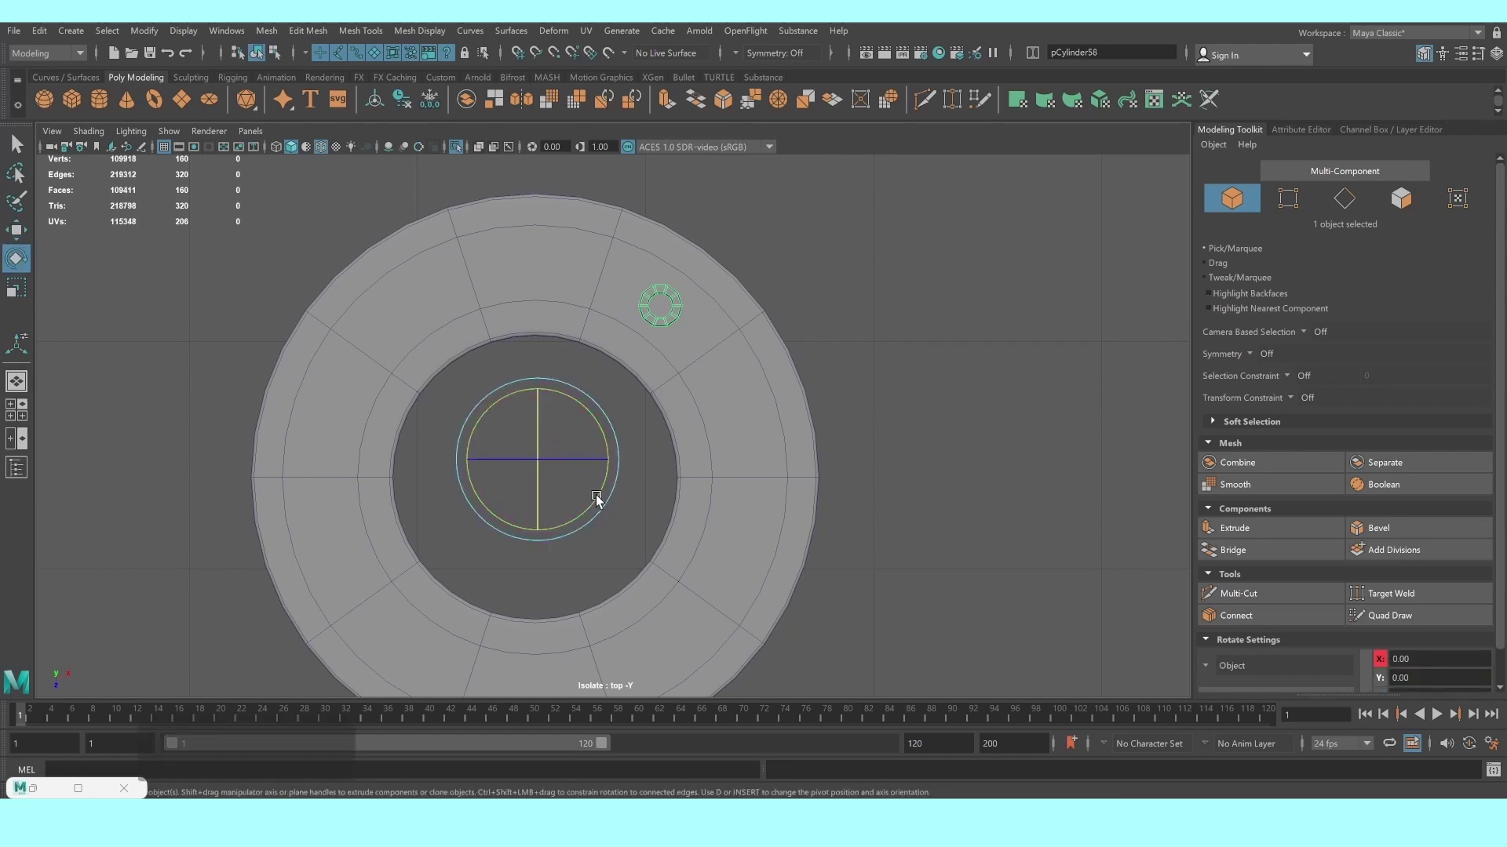
left_click_drag(597, 499, 612, 465)
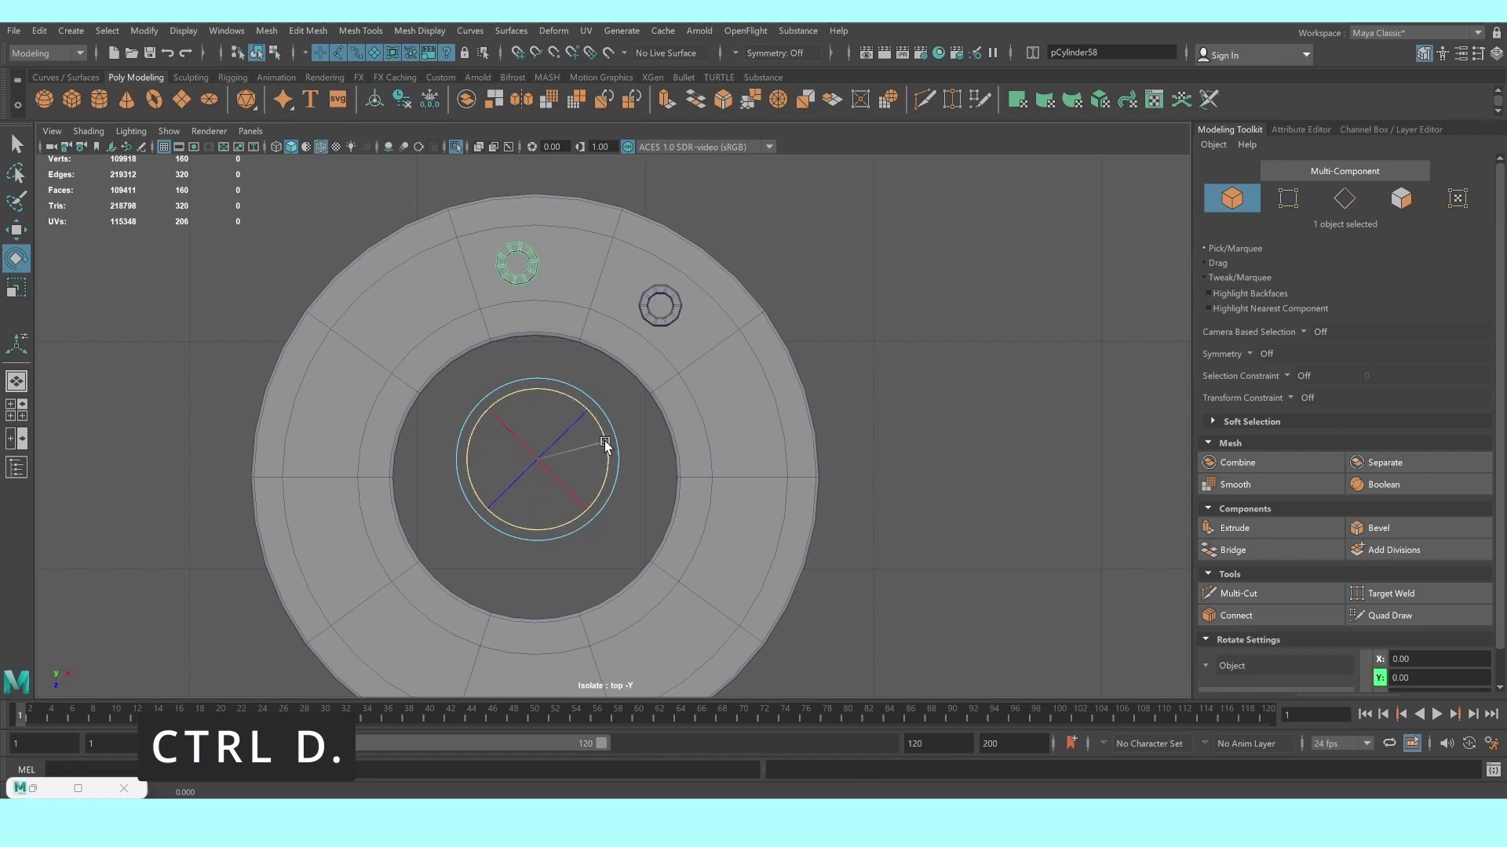
left_click_drag(613, 467, 613, 446)
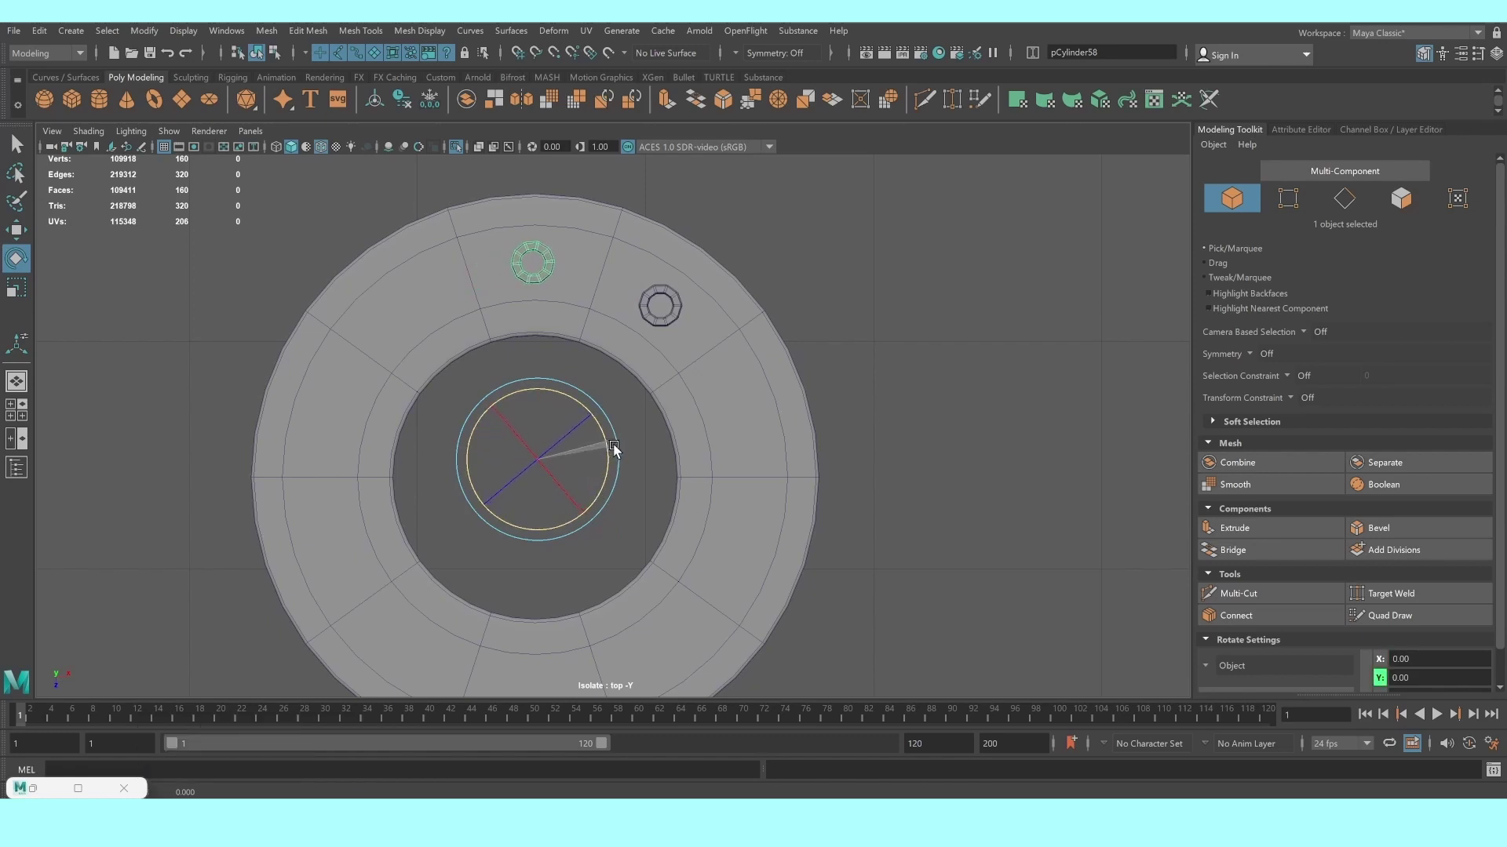
key("shift+d")
key("shift+d")
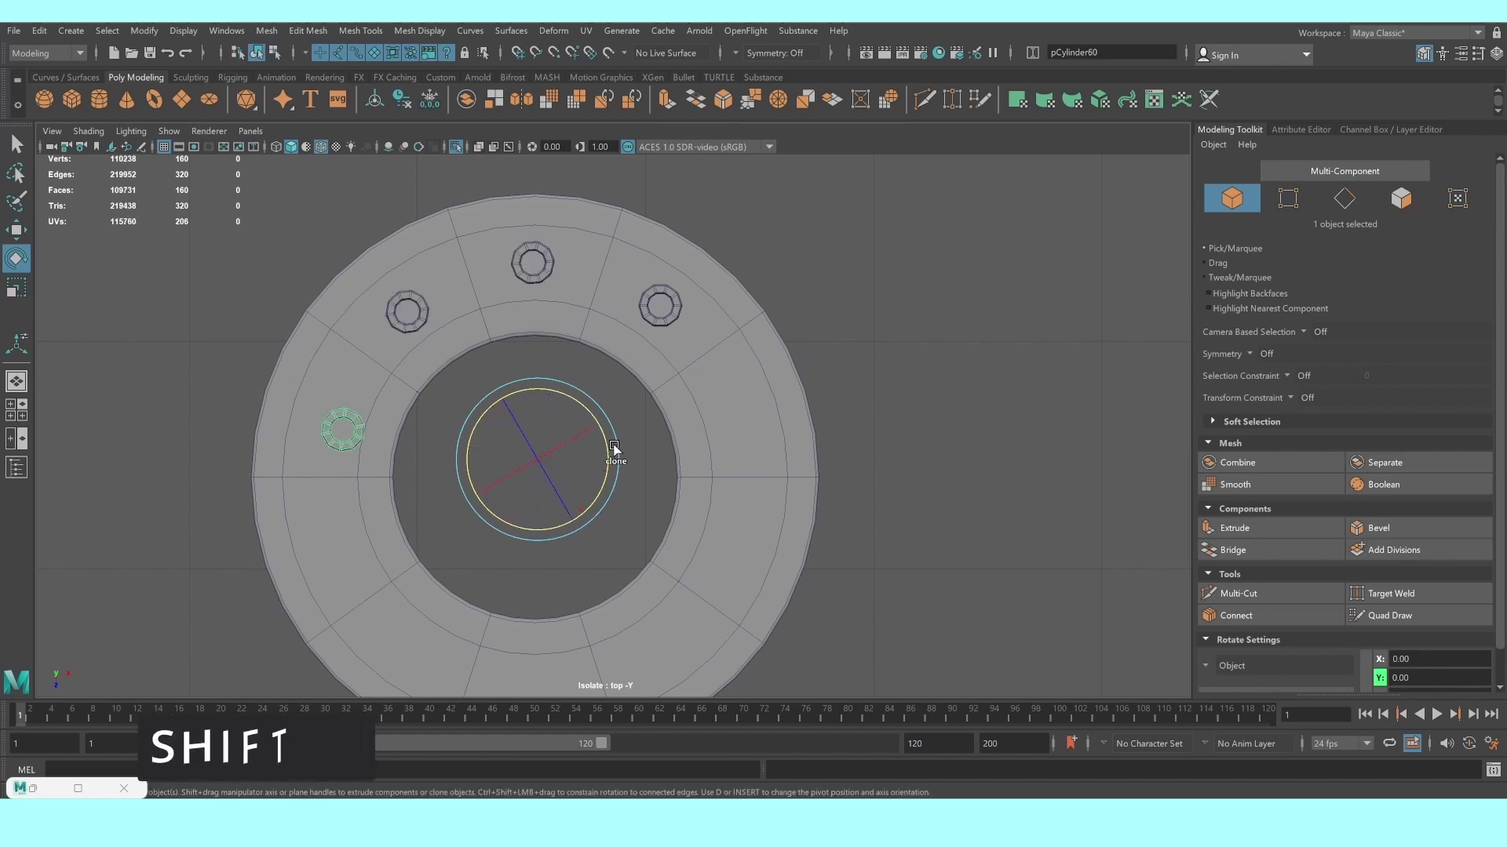
key("shift+d")
key("shift+d")
key("shift+d")
key("shift+d")
key("shift+d")
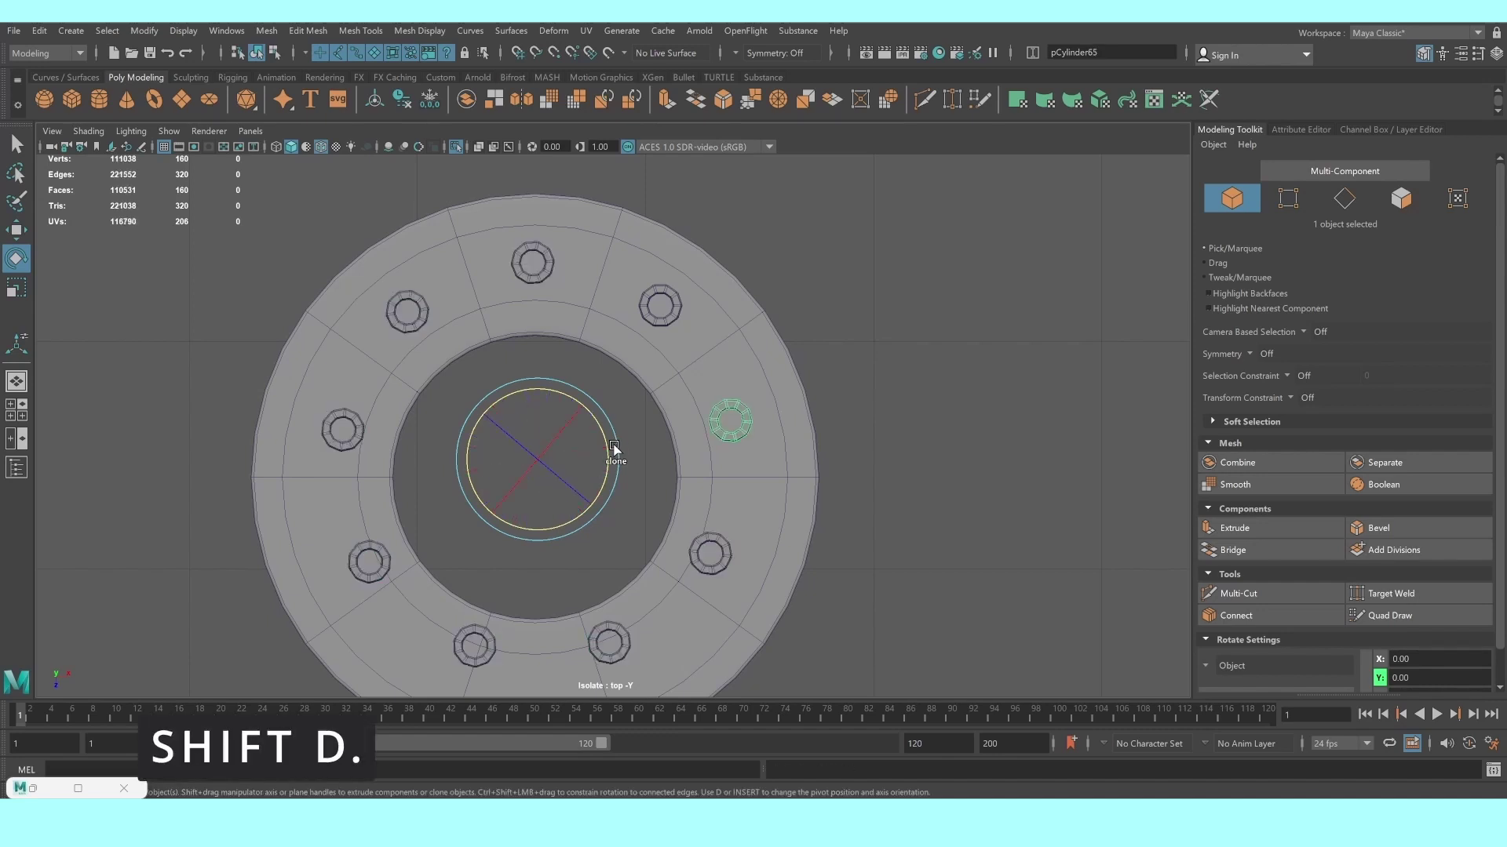
key("q")
left_click_drag(238, 189, 915, 709)
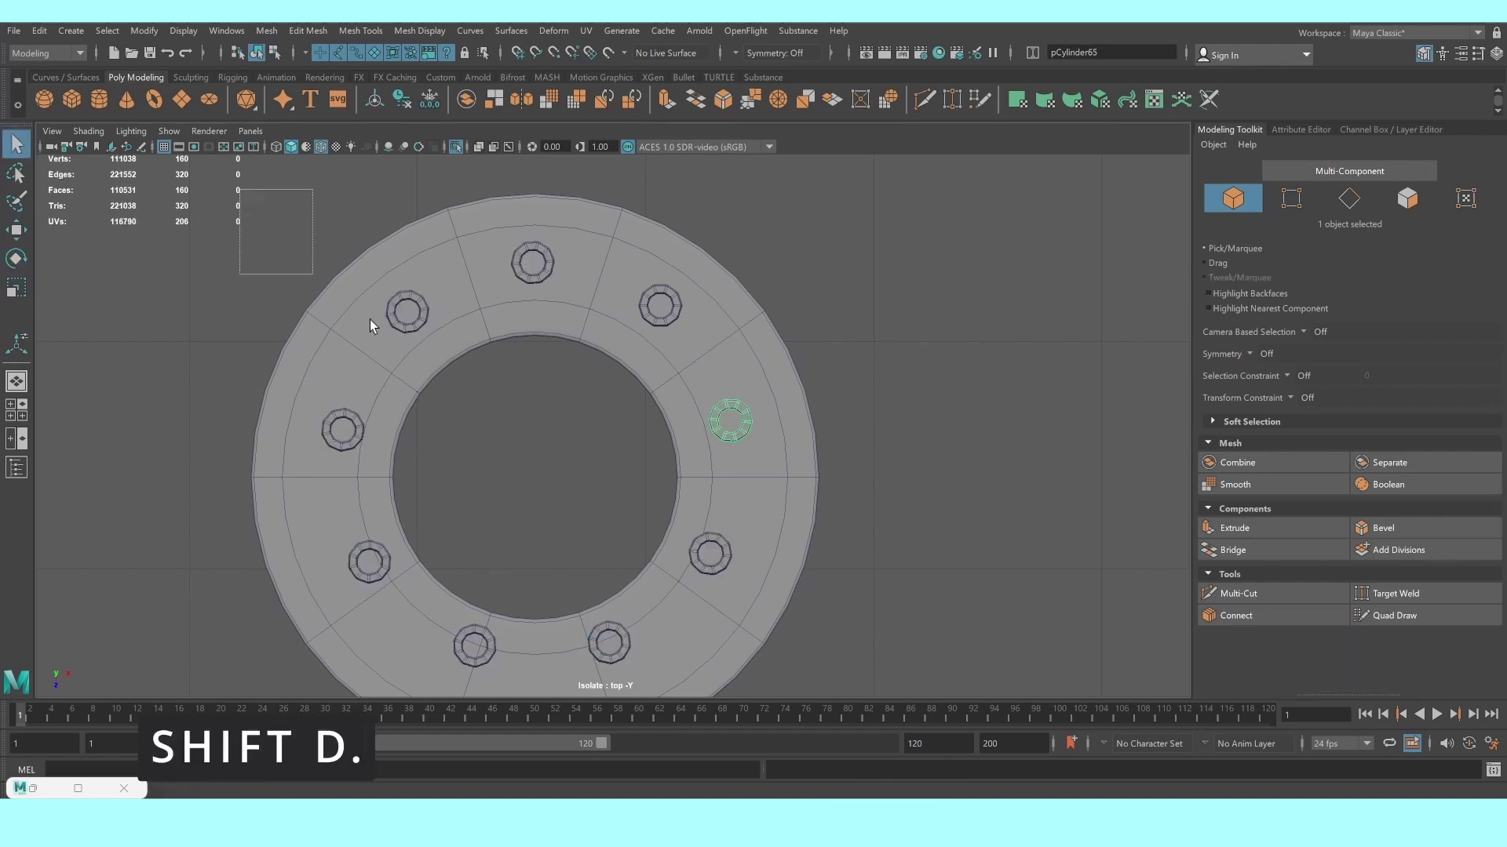
left_click(657, 365, "ctrl")
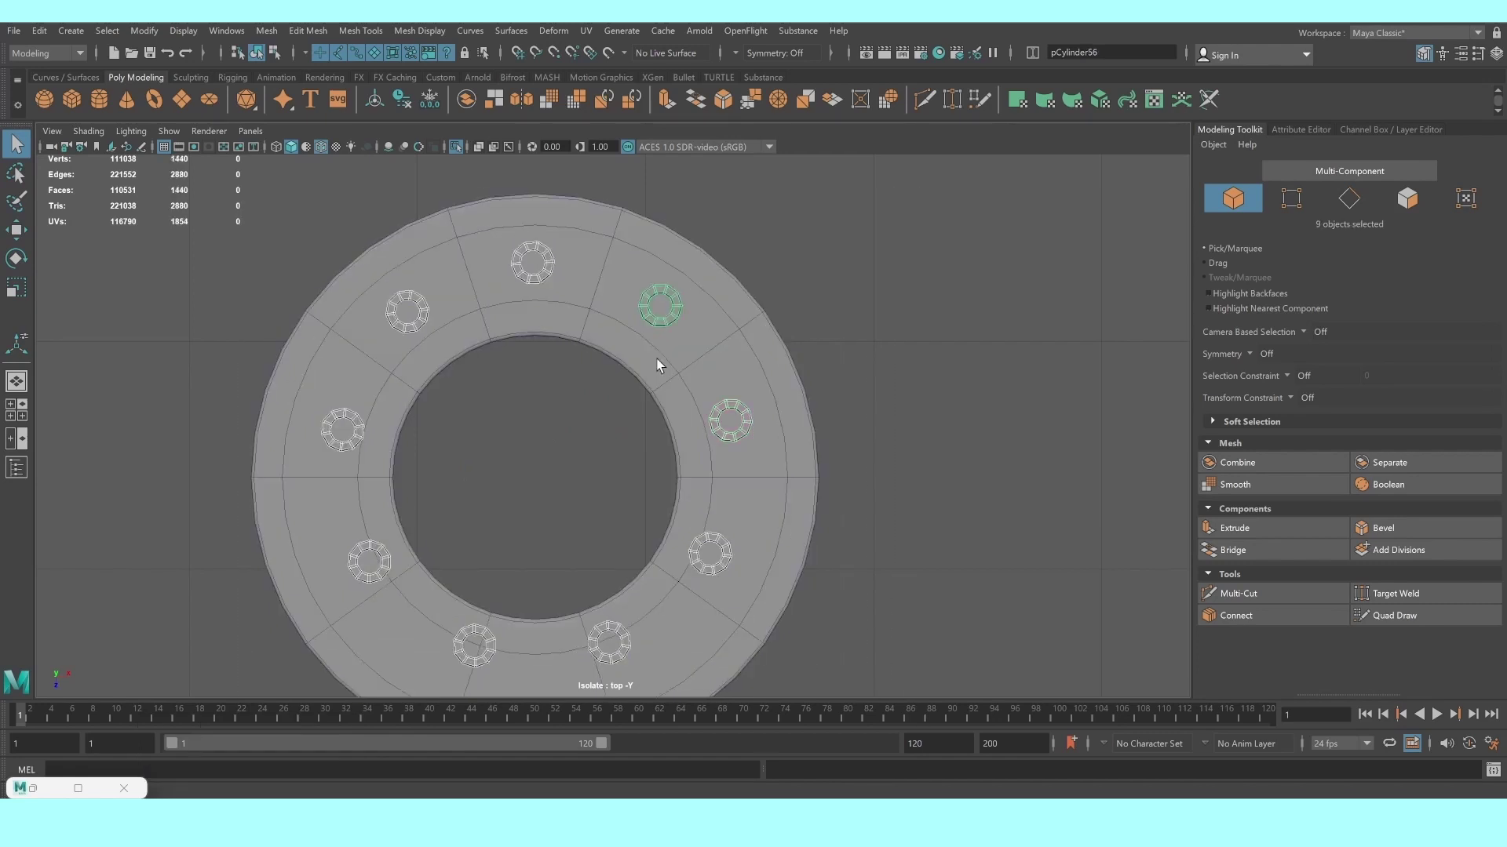
Center the bolts' pivot and shift the bolt ring slightly across the flange
key("w")
left_click_drag(538, 542, 538, 546)
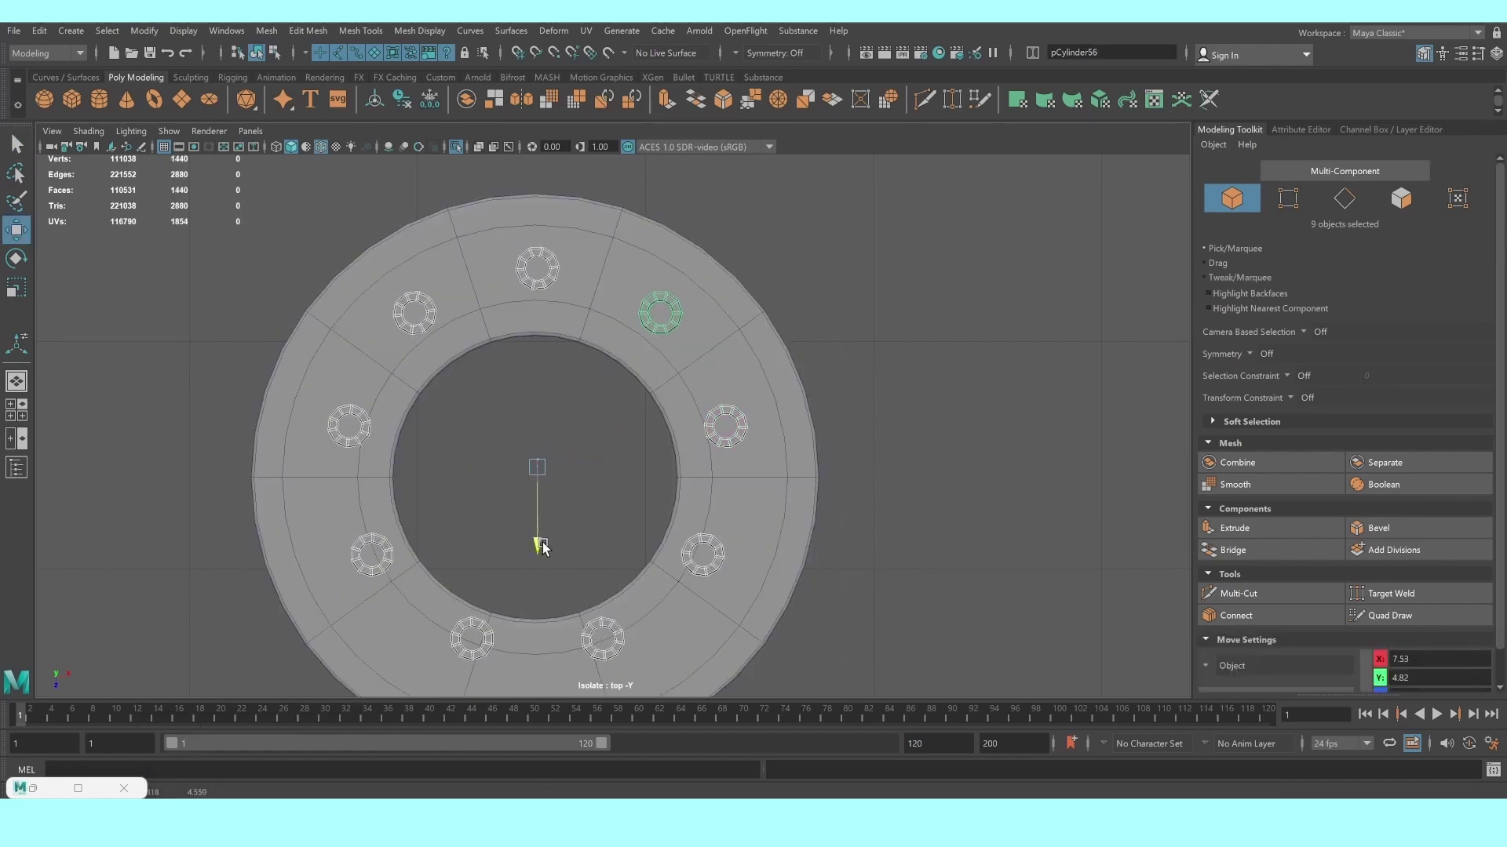
key("ctrl+z")
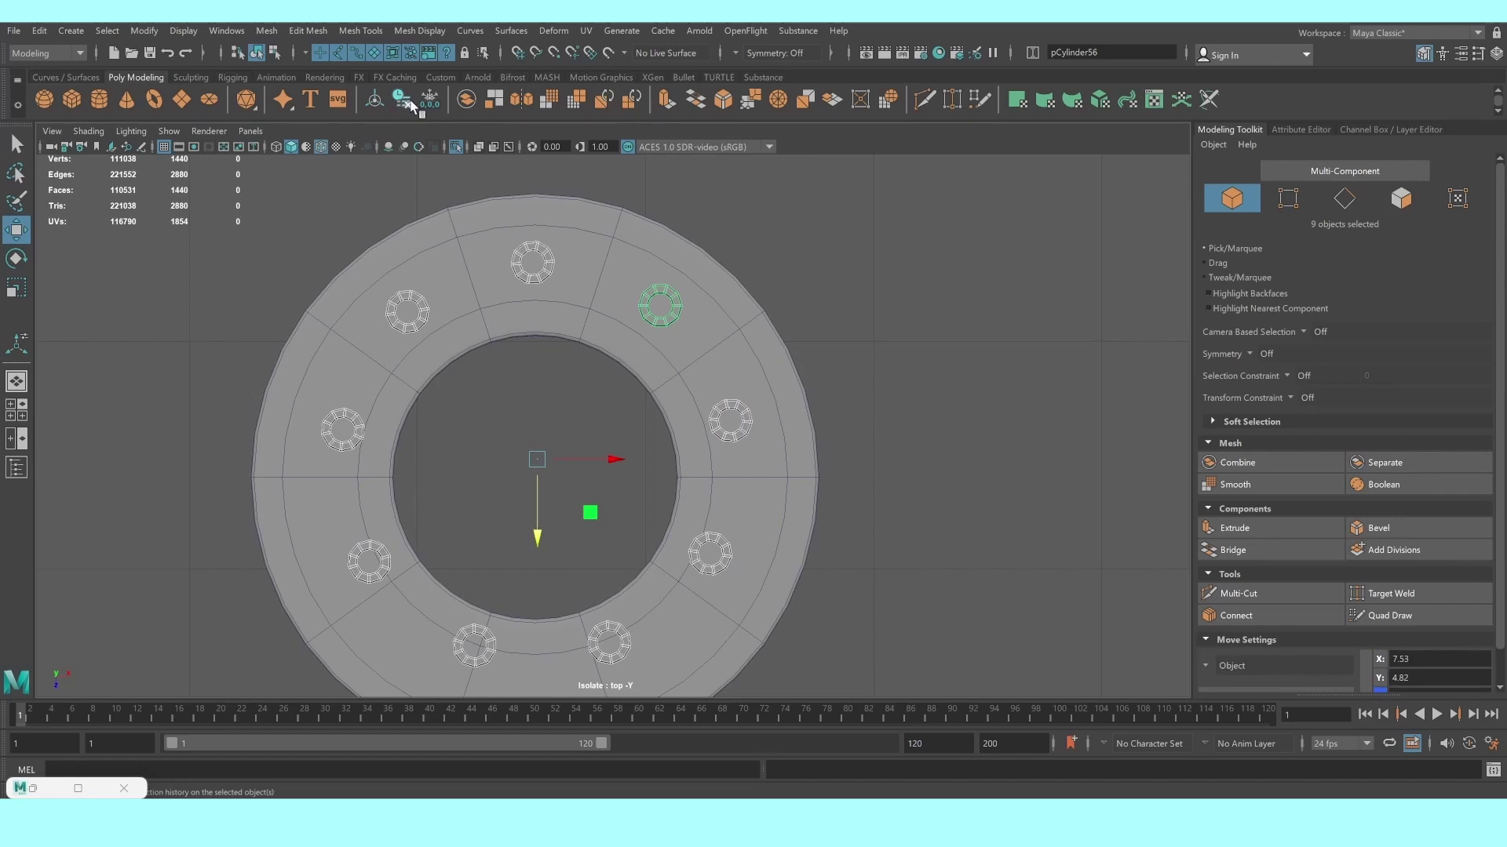
left_click(375, 100)
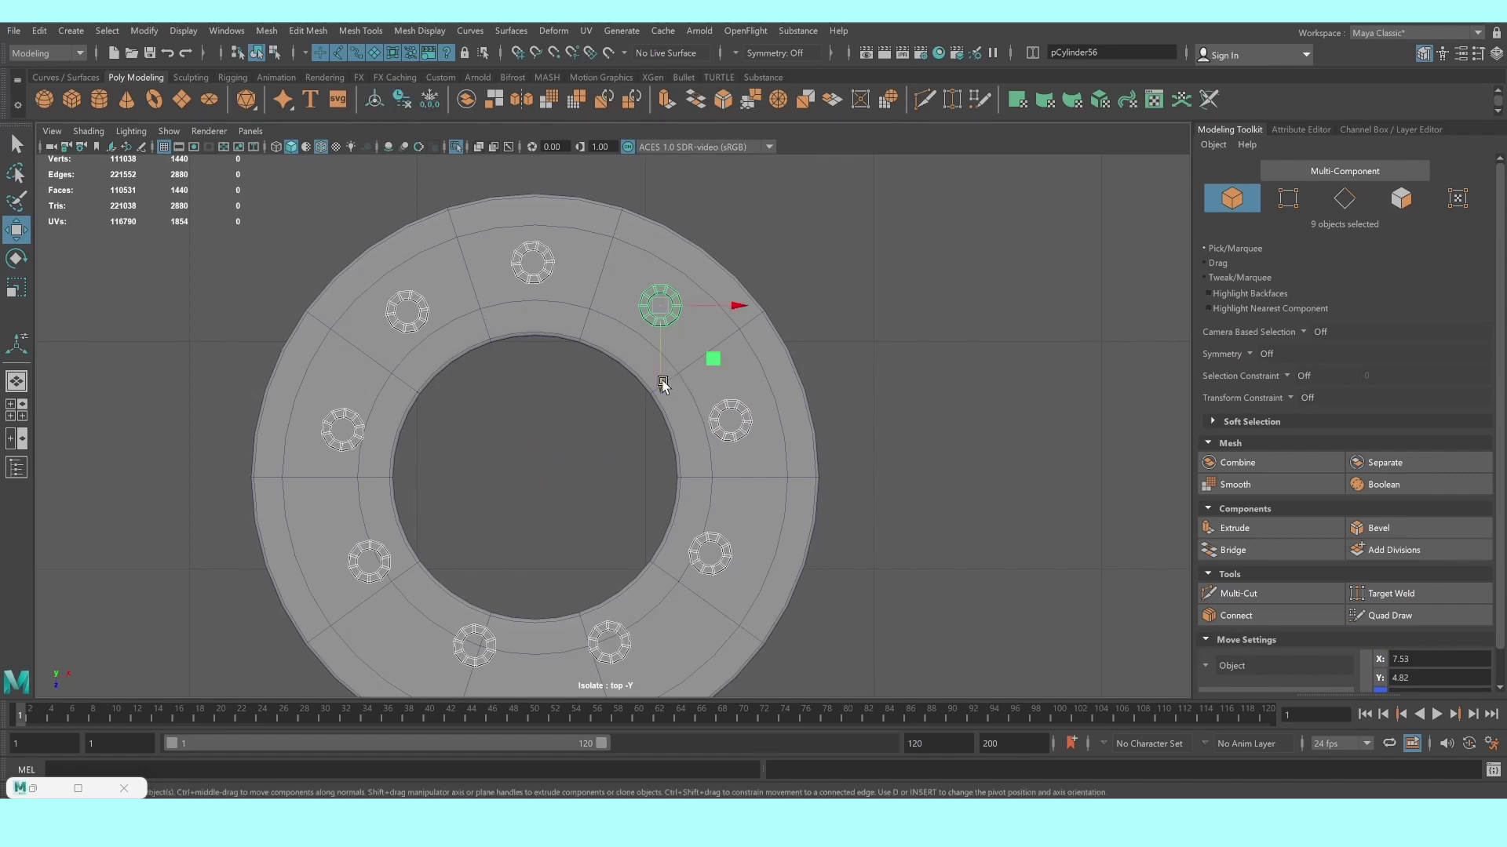
left_click_drag(663, 384, 660, 396)
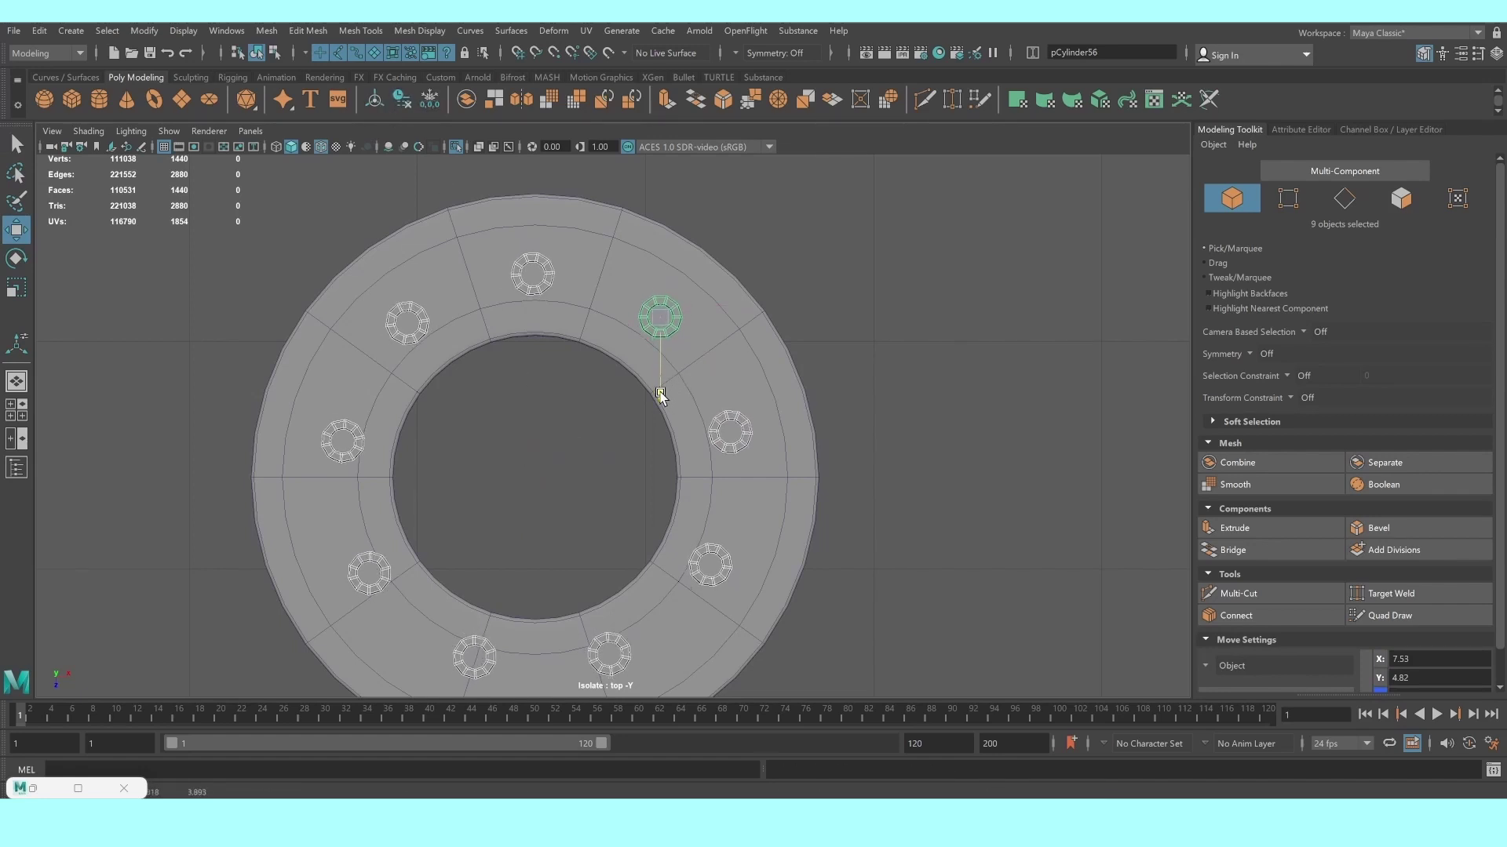
Orbit the model in the four-view layout to inspect the bolts around the flange
key("space")
key("space")
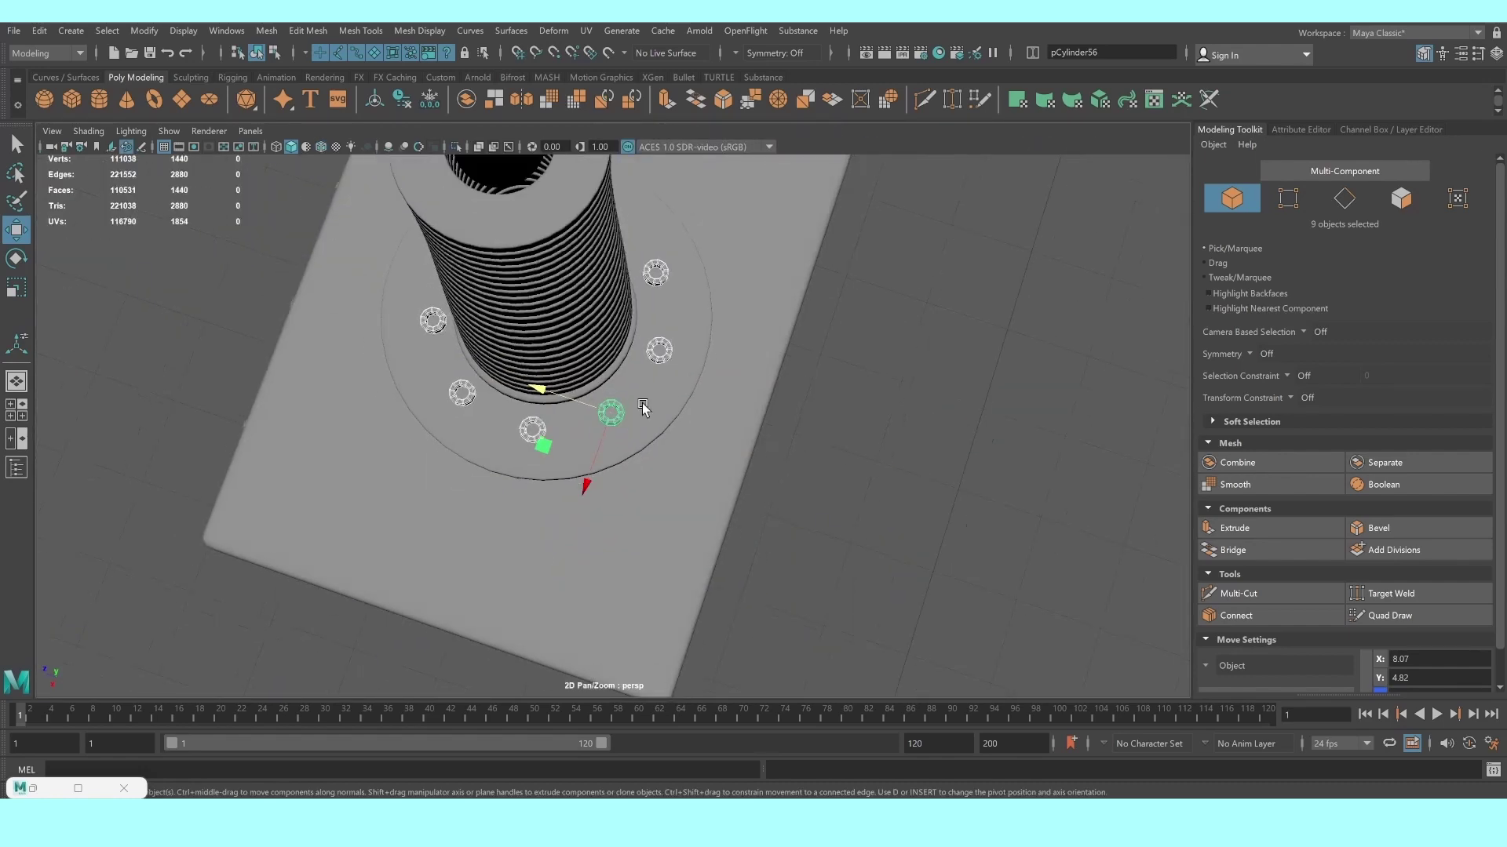
mouse_move(652, 392)
left_mouse_down("alt")
mouse_move(612, 408)
mouse_move(747, 424)
mouse_move(590, 428)
left_mouse_up("alt")
left_click(747, 425)
key("space")
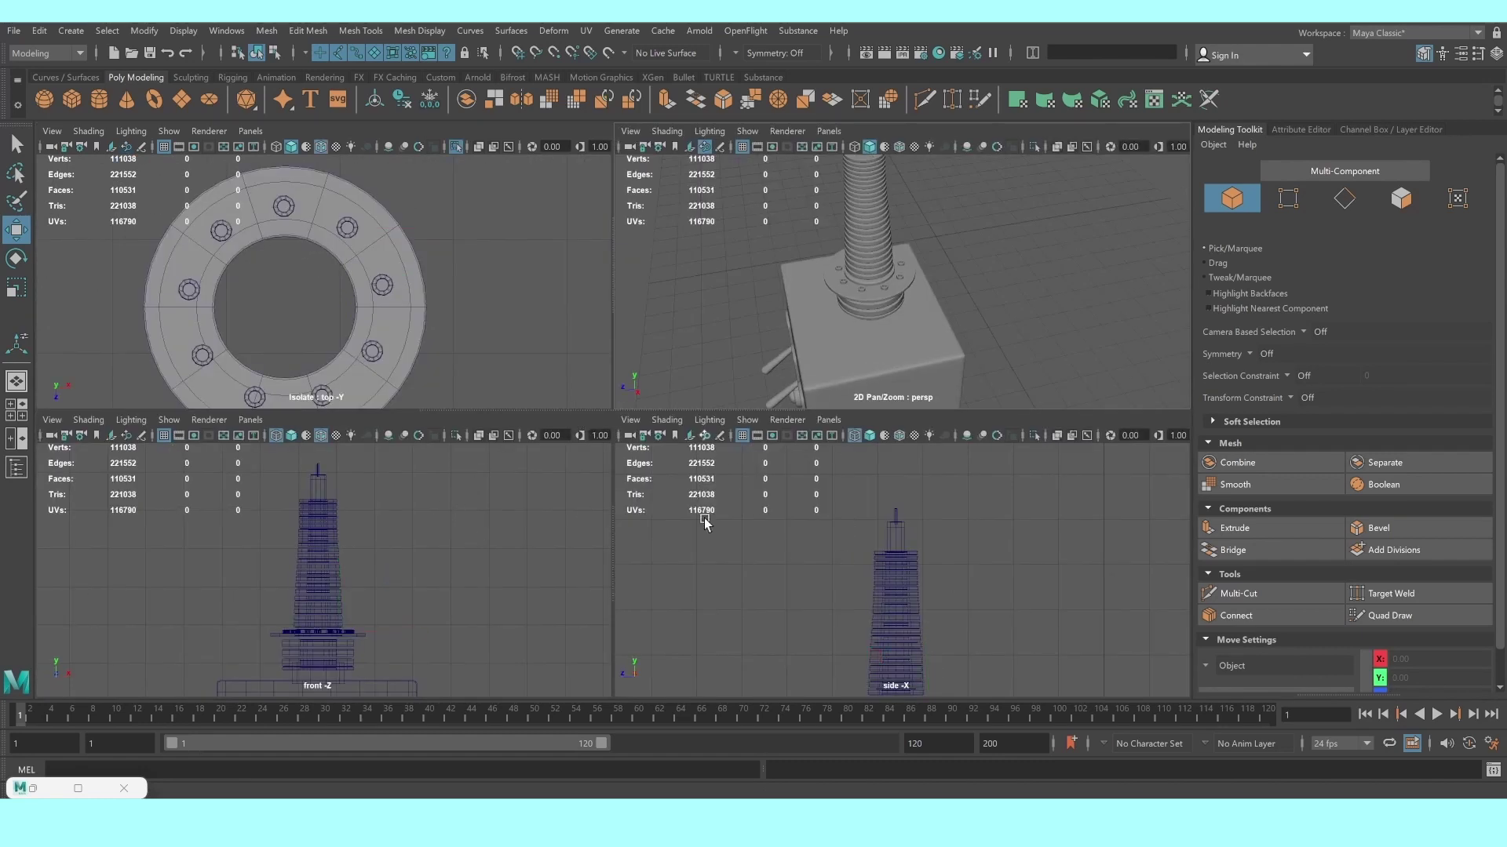
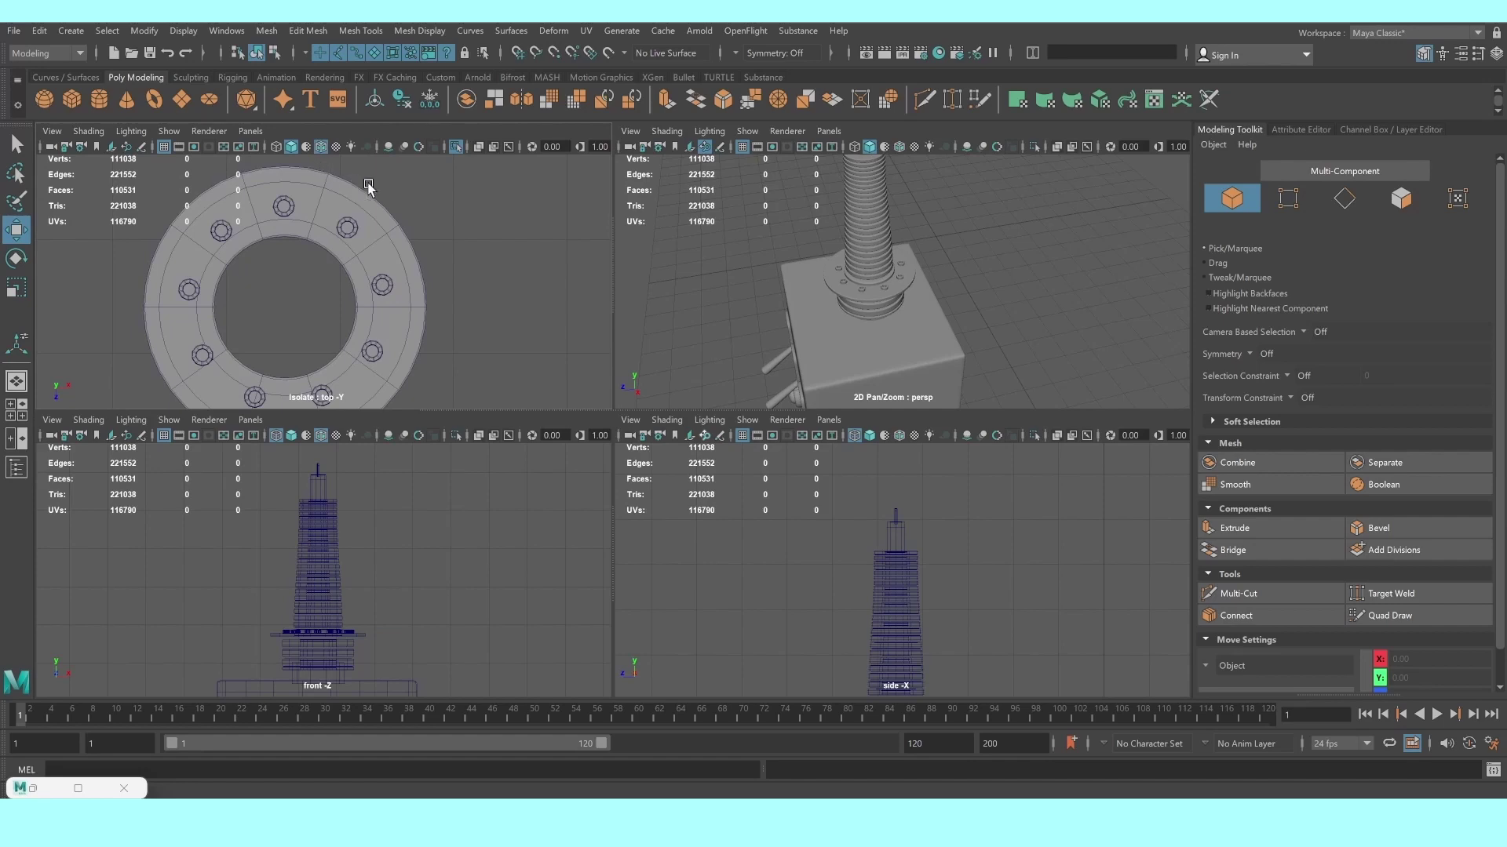
Exit isolate in the top view and enlarge the perspective panel, orbiting below the model
left_click(456, 146)
key("space")
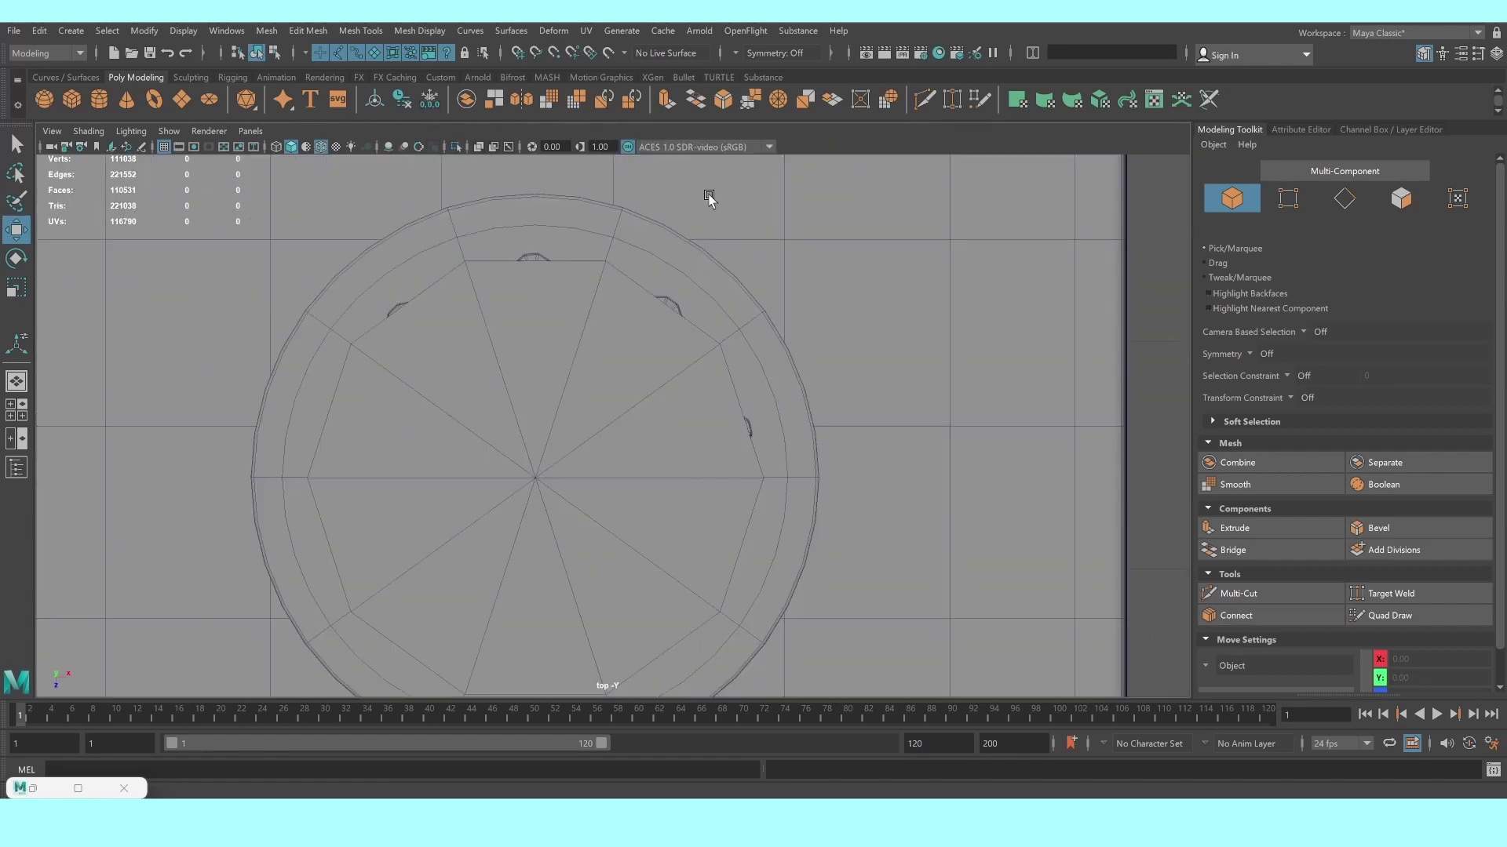
key("space")
key("space")
mouse_move(871, 393)
left_mouse_down("alt")
mouse_move(716, 468)
mouse_move(752, 423)
mouse_move(699, 463)
mouse_move(684, 347)
mouse_move(686, 457)
mouse_move(693, 349)
mouse_move(665, 515)
left_mouse_up("alt")
scroll(693, 471, "down", 3)
scroll(694, 350, "up", 3)
Delete the stray mesh piece, then frame and select the ribbed insulator tower
left_click(613, 339)
key("Delete")
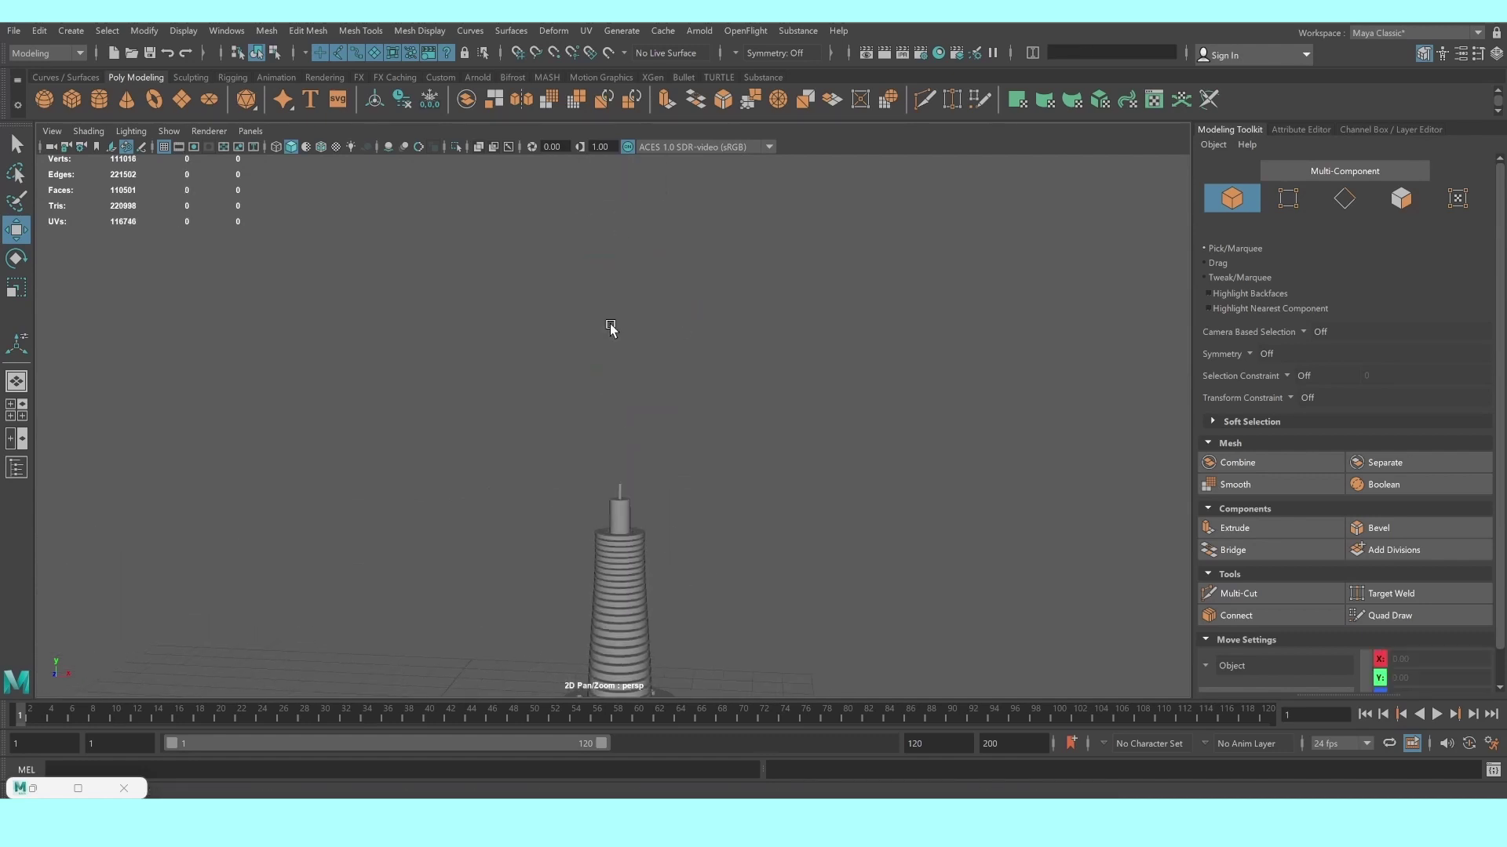
scroll(599, 491, "up", 5)
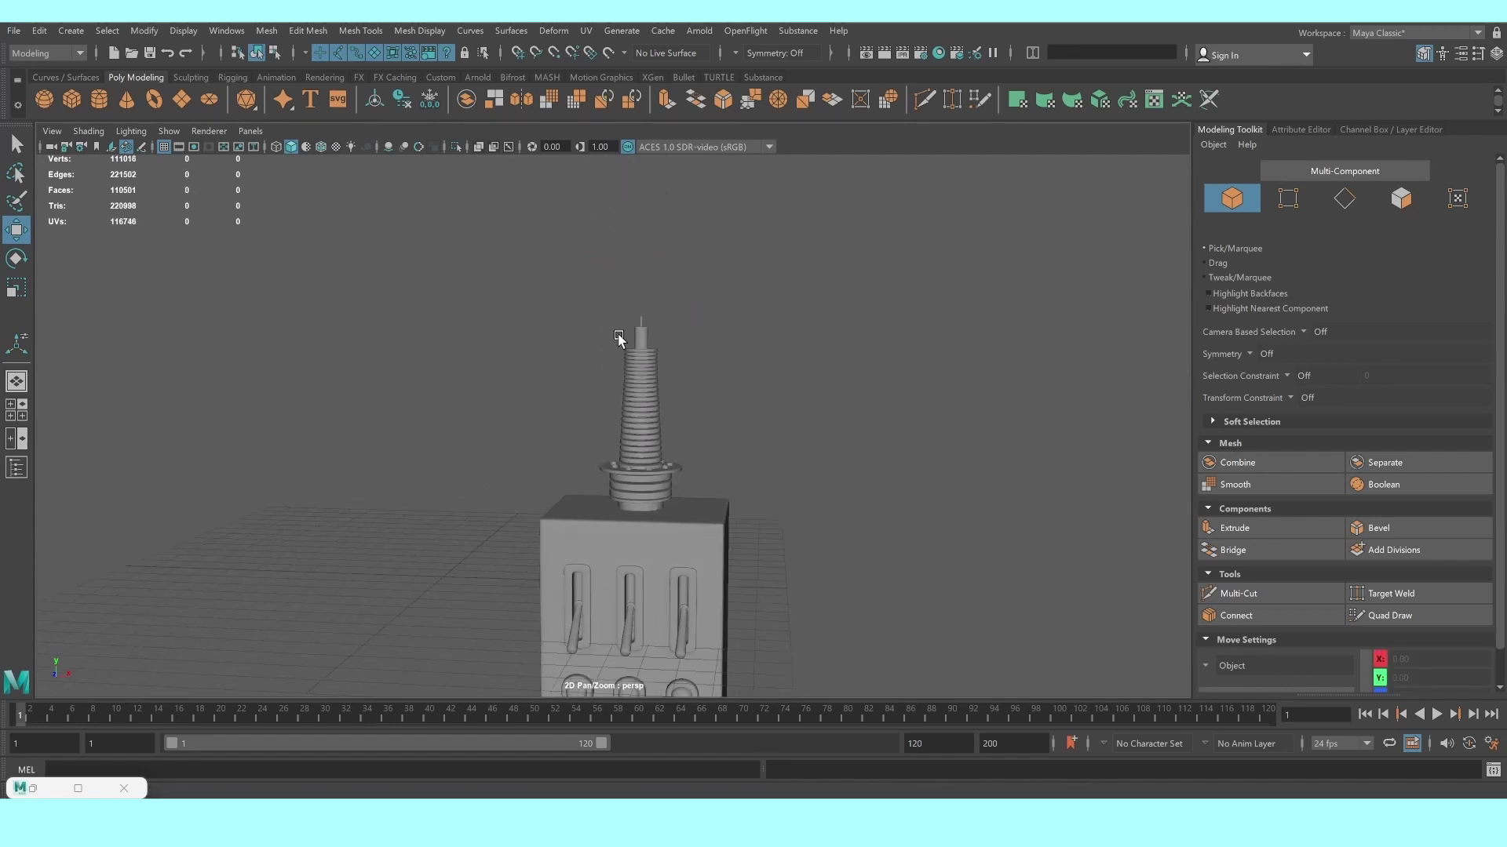
left_click_drag(686, 390, 702, 404, "alt")
left_click(702, 404)
scroll(706, 392, "up", 1)
scroll(706, 392, "up", 1)
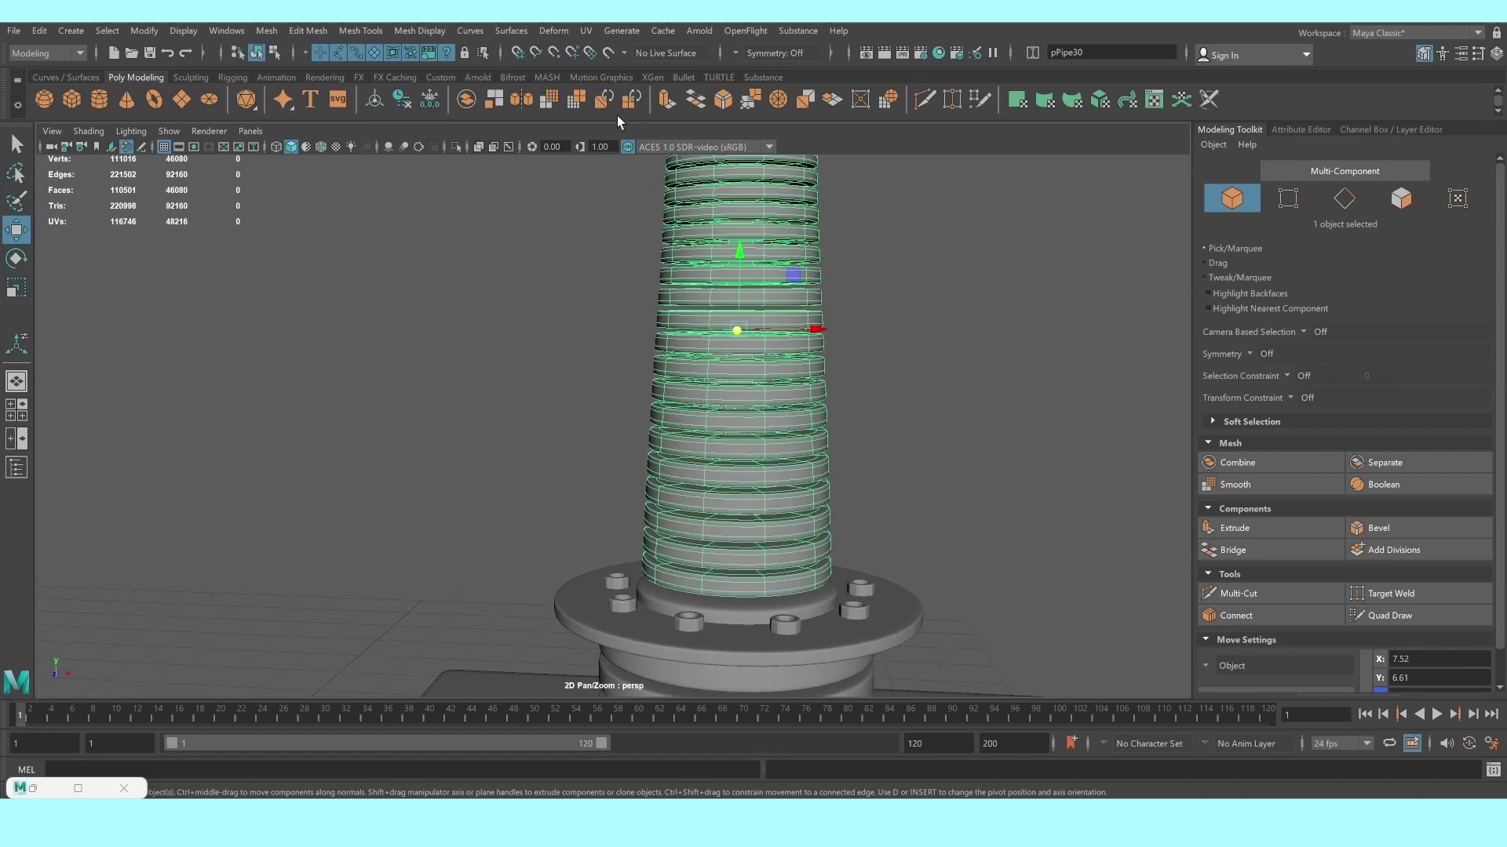
left_click(267, 30)
Separate the insulator into individual rings and flatten one ring vertically
left_click(297, 102)
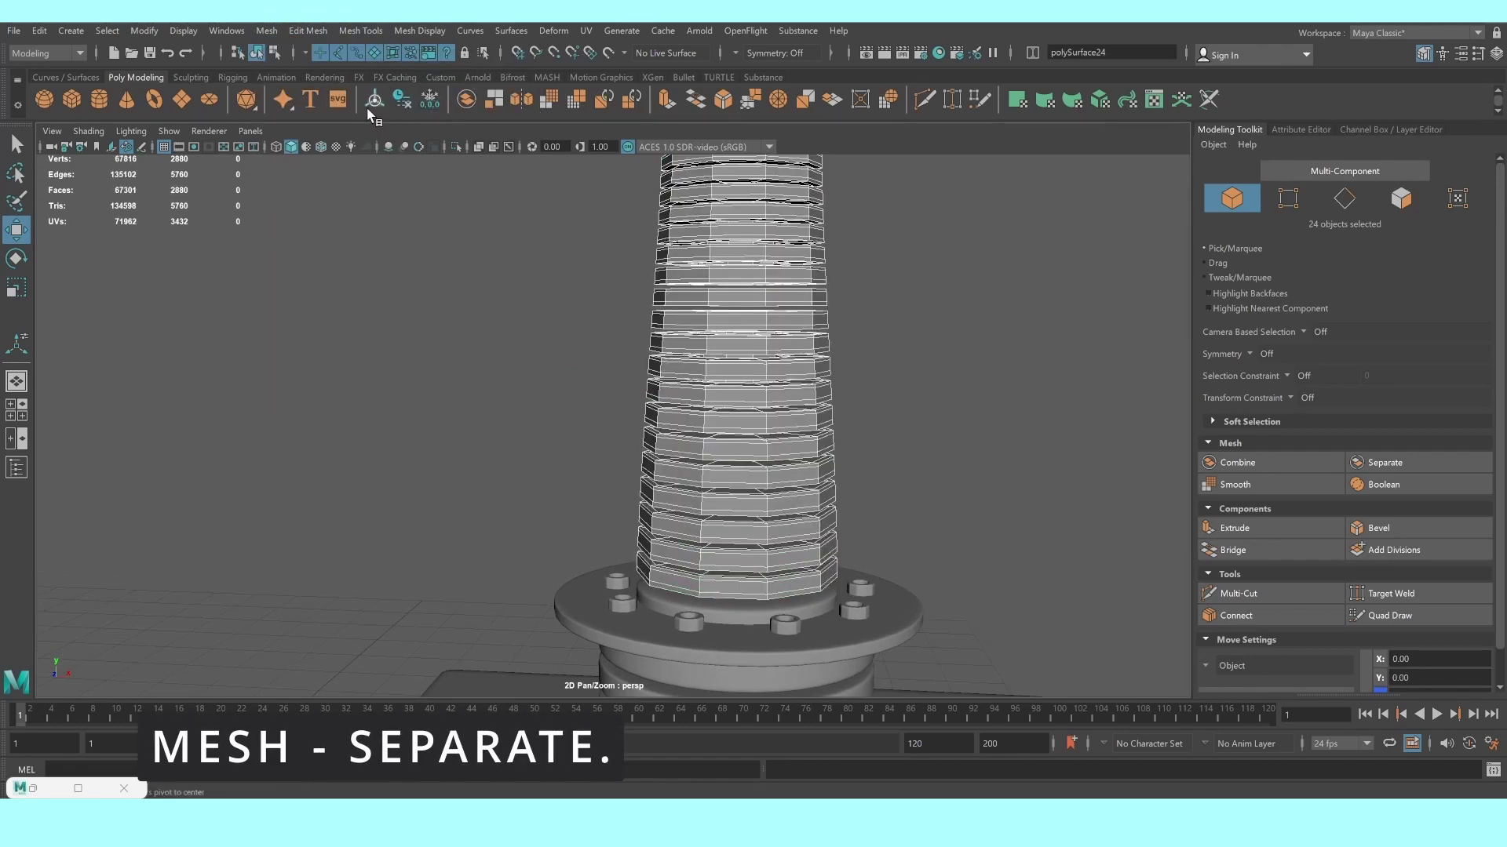
left_click(17, 144)
left_click(772, 374)
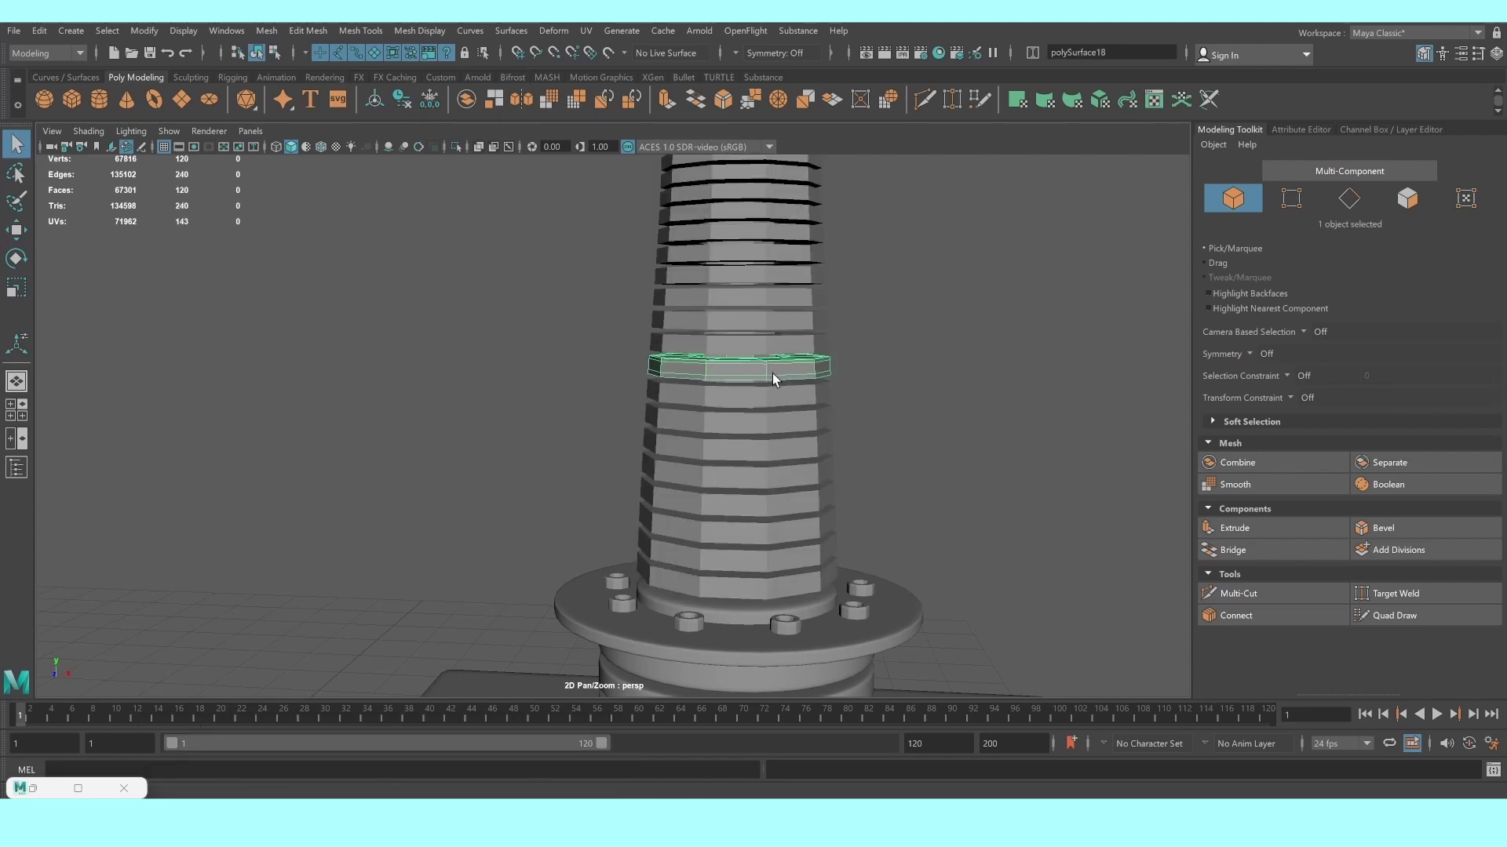
scroll(767, 376, "up", 2)
key("r")
middle_click_drag(760, 349, 767, 371)
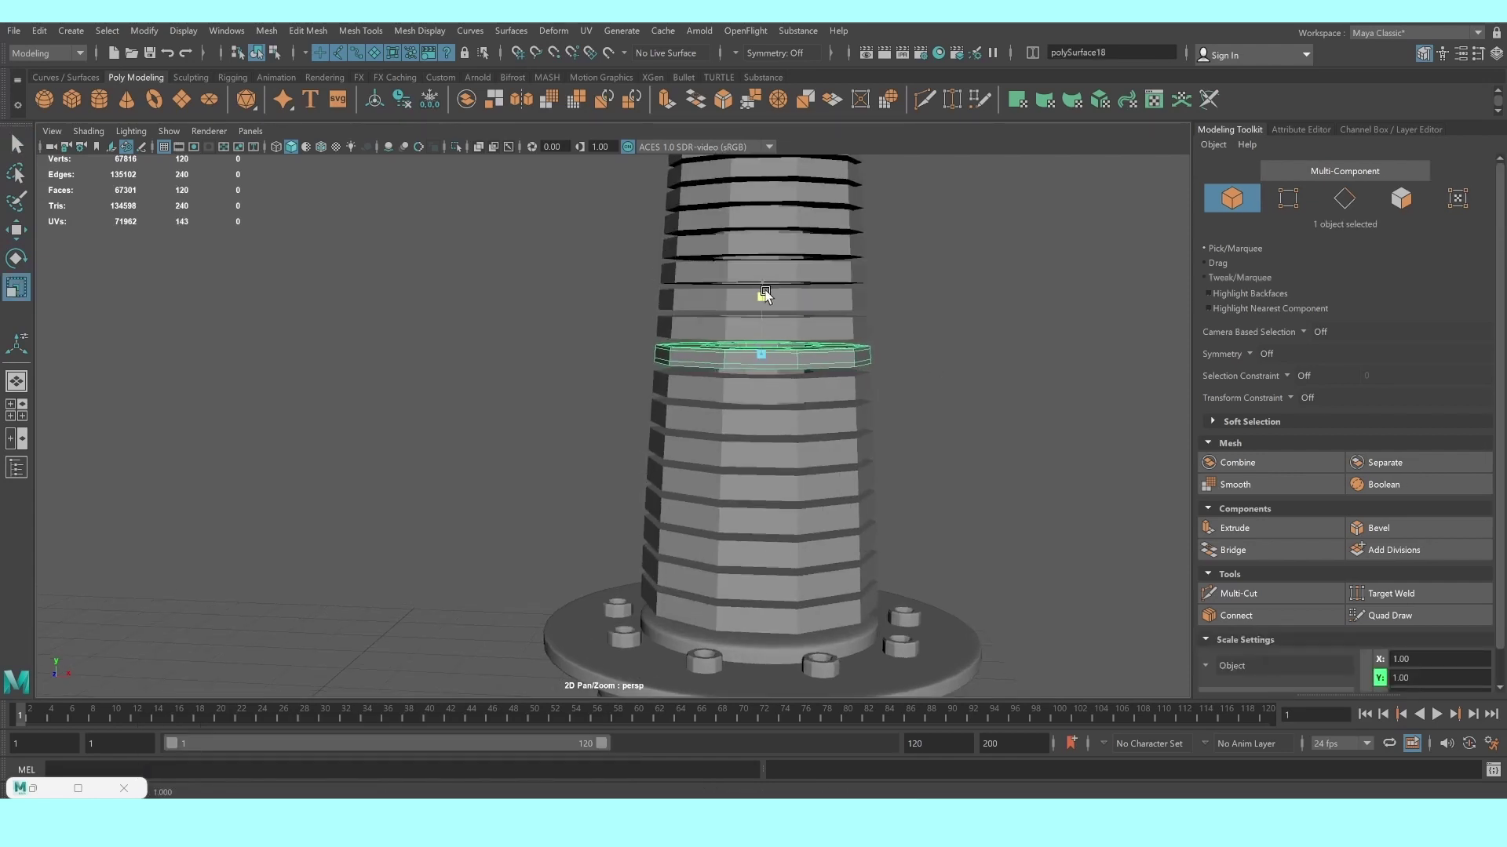
Try selecting lower rings and all the tower's pieces, then clear the selection
left_click(991, 446)
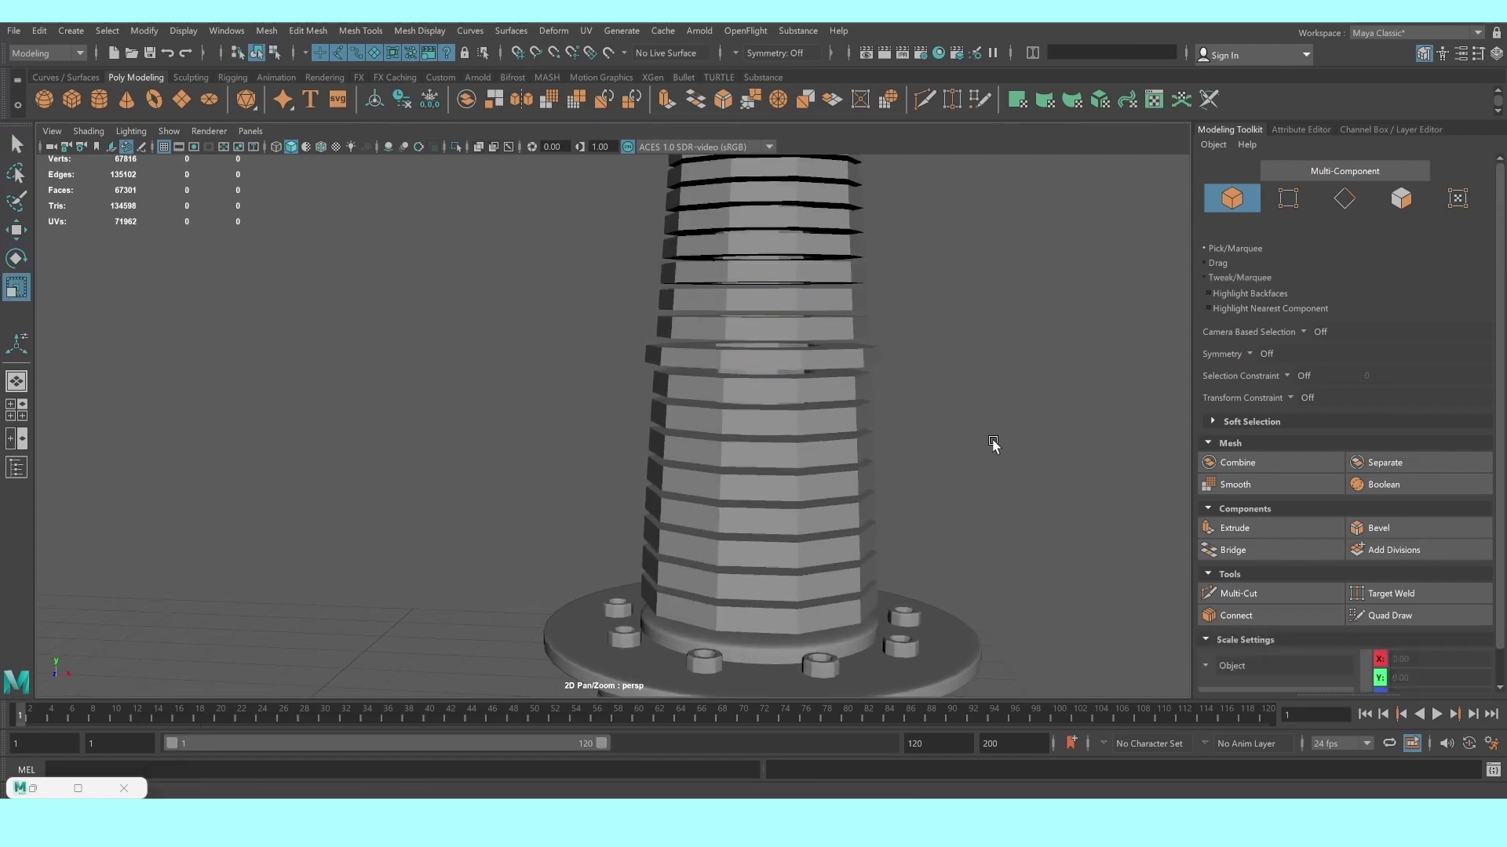
left_click_drag(991, 446, 818, 426)
scroll(818, 426, "down", 4)
scroll(850, 393, "down", 2)
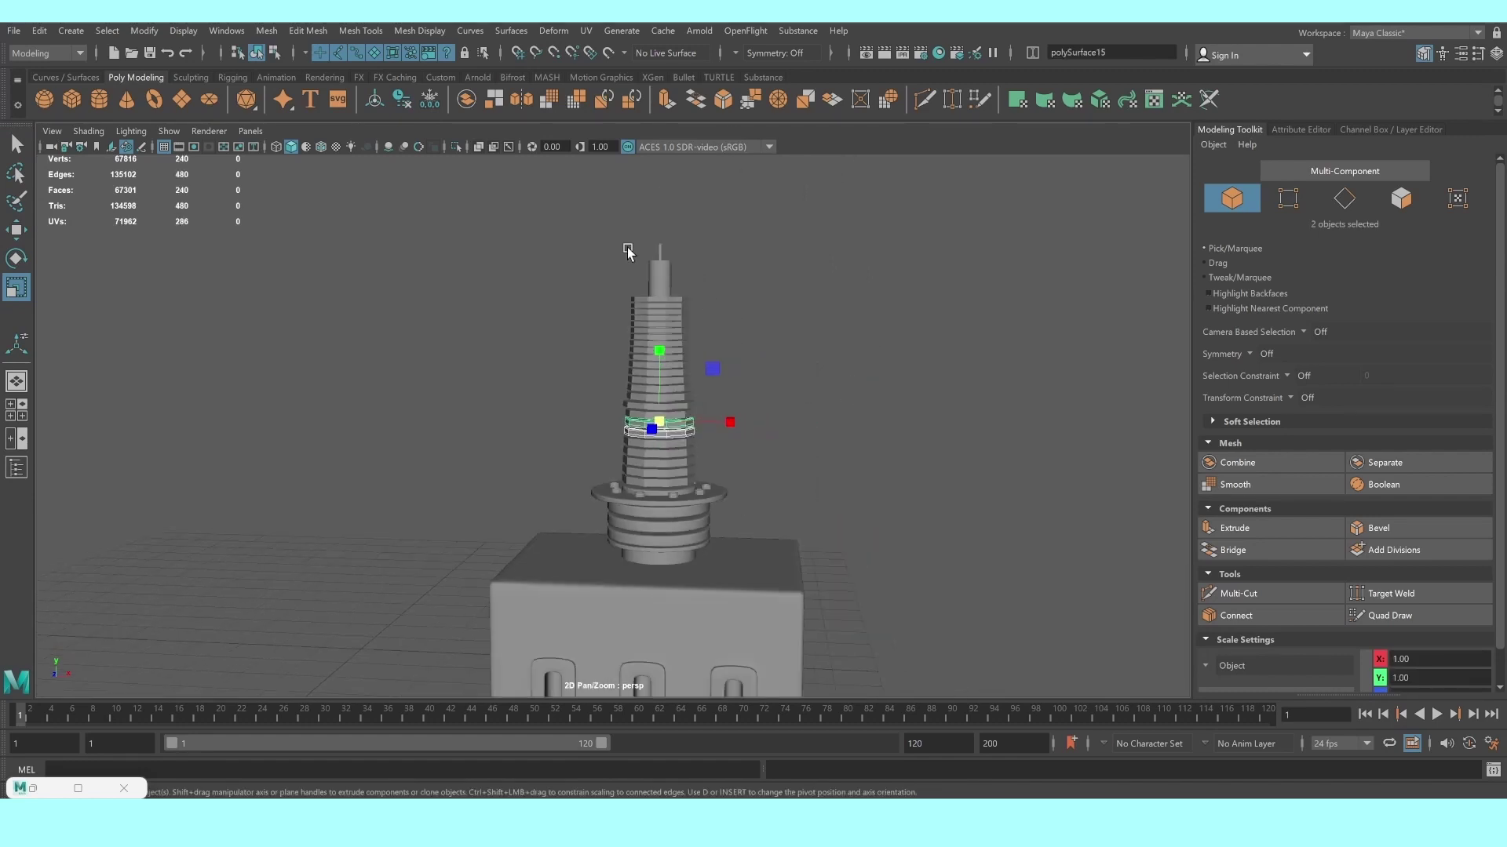
left_click_drag(592, 227, 746, 496)
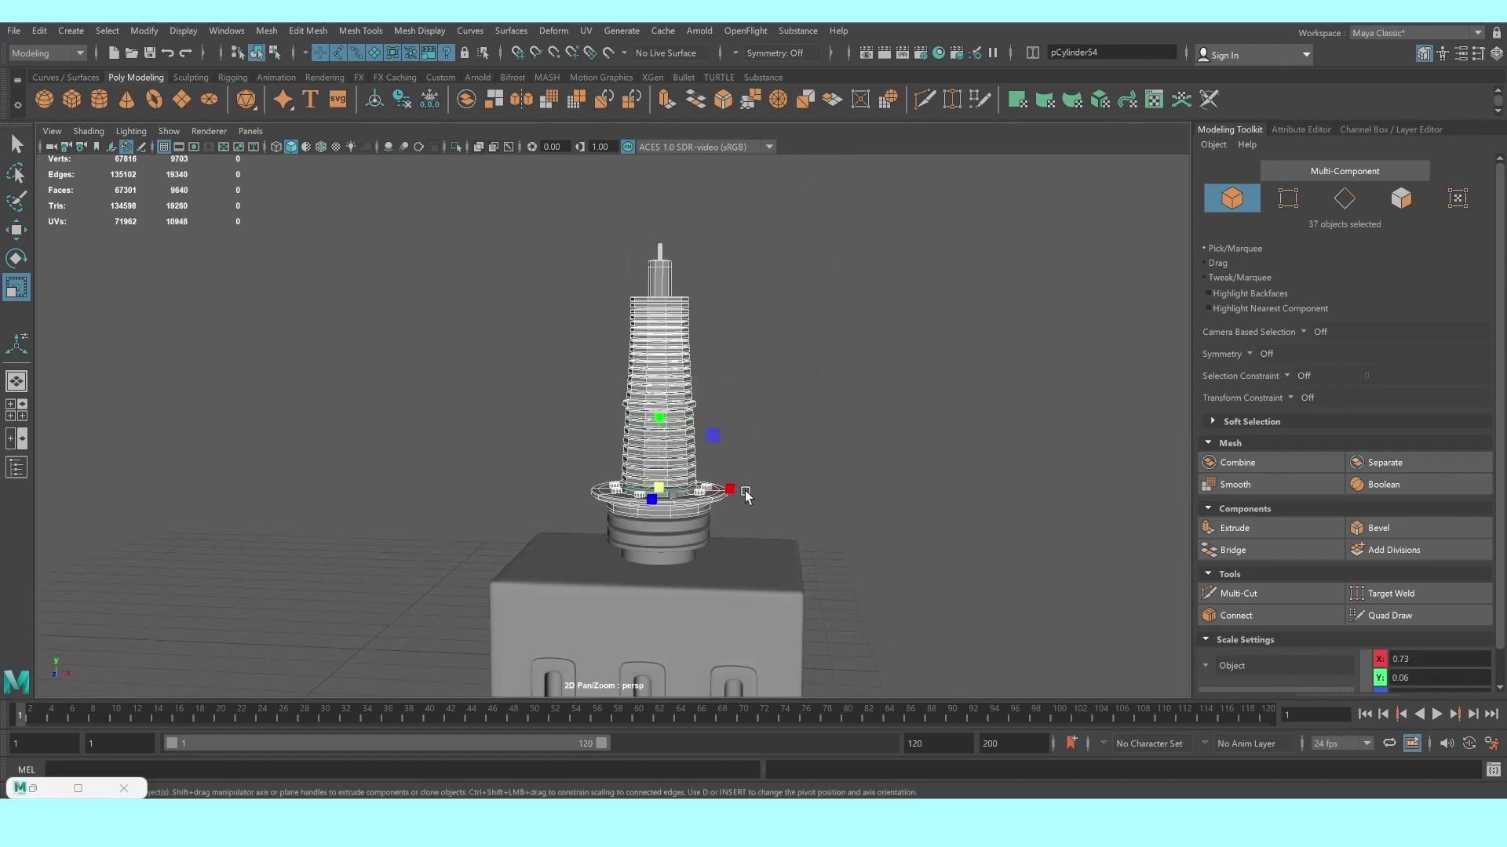
left_click(838, 434)
scroll(670, 387, "up", 3)
scroll(699, 356, "up", 3)
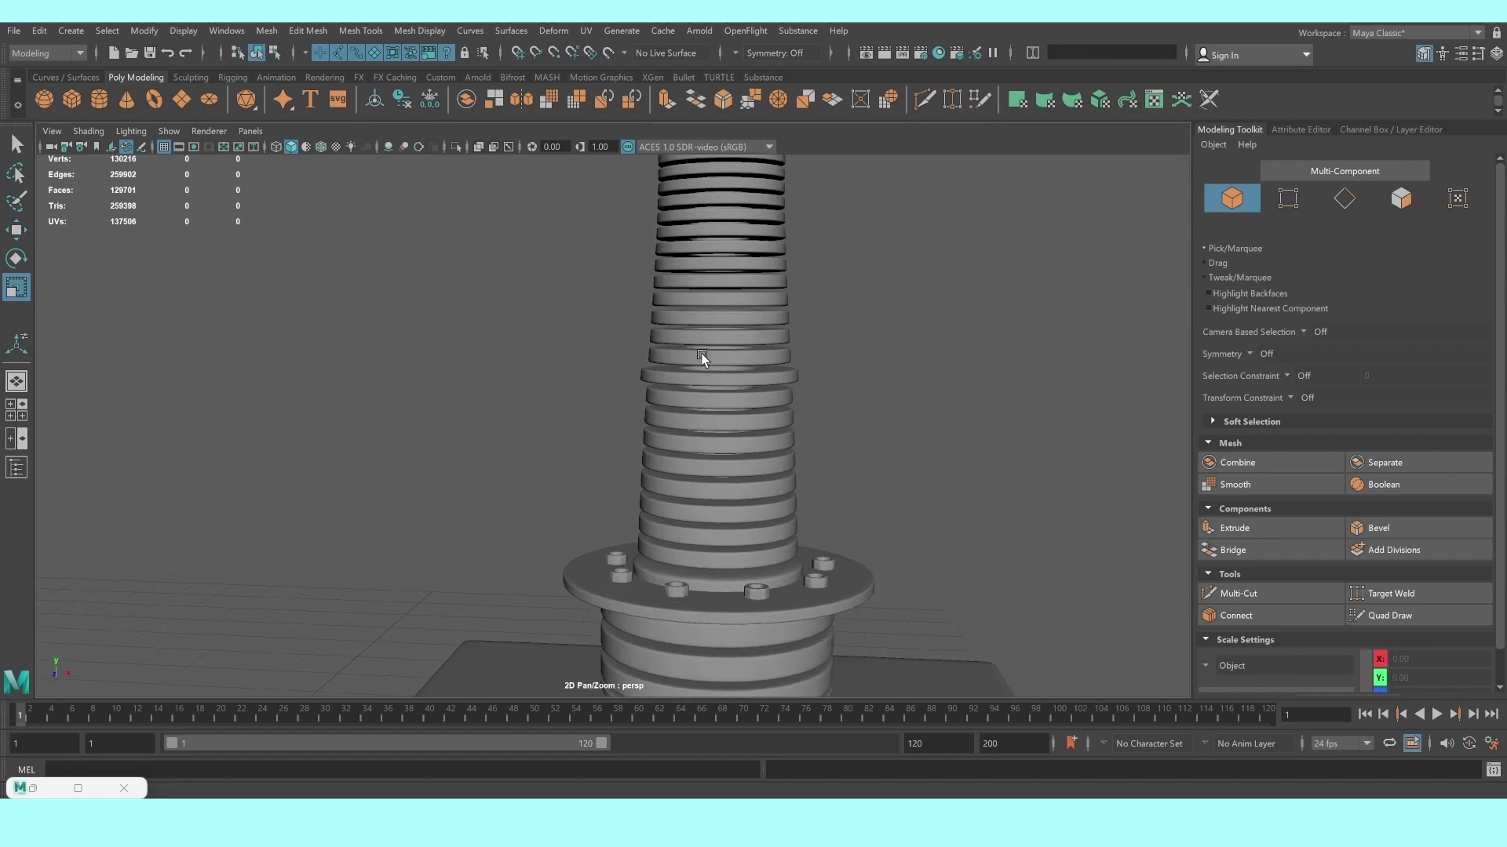
Enlarge a middle ring evenly to 1.15 and widen and slightly flatten the ring above
left_click(710, 345)
left_click(694, 318)
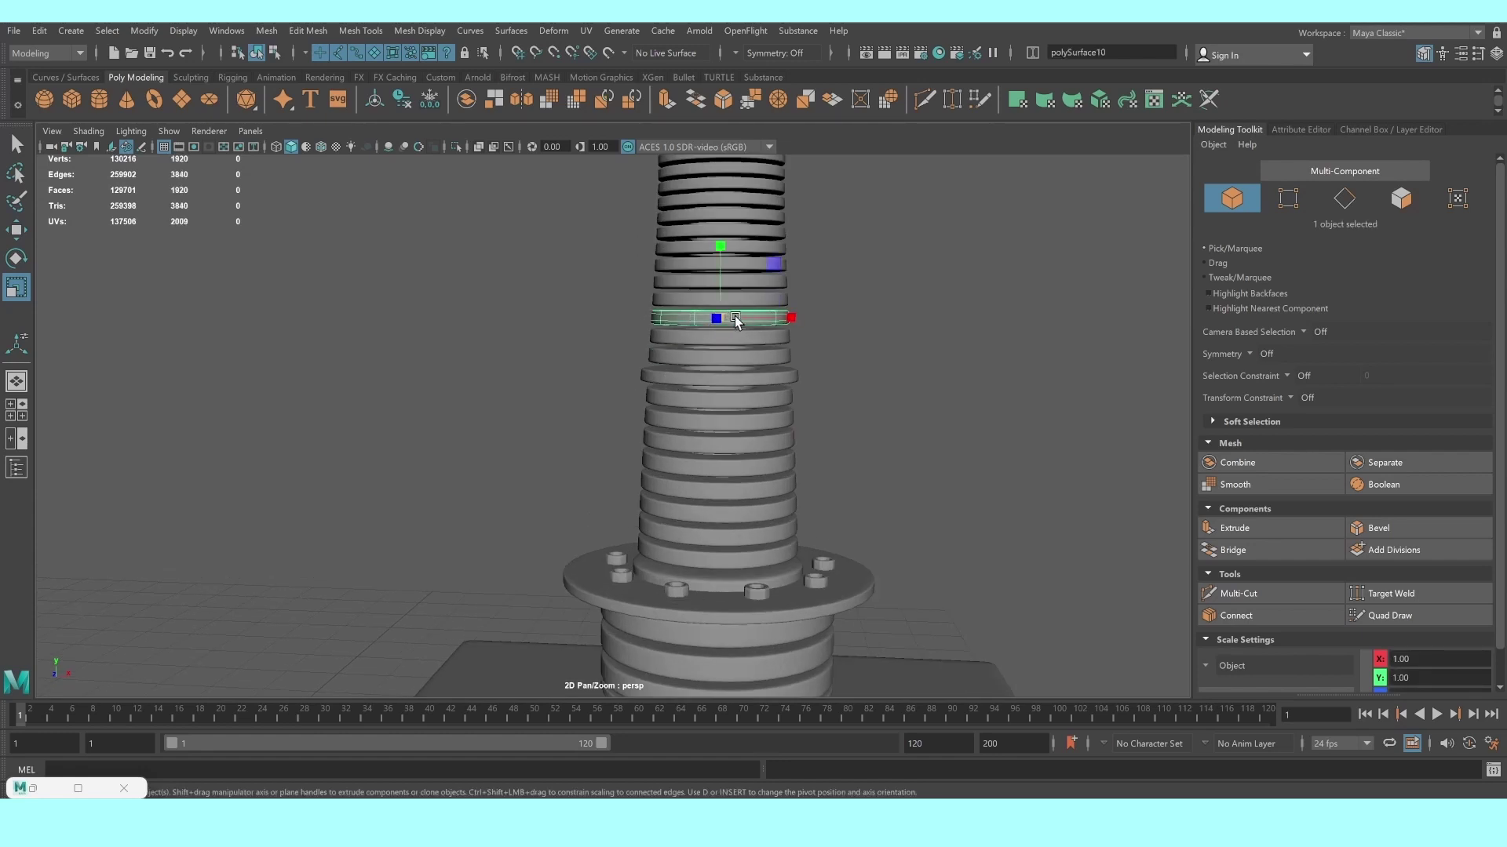
mouse_move(736, 320)
left_mouse_down("alt")
mouse_move(722, 330)
mouse_move(711, 307)
left_mouse_up("alt")
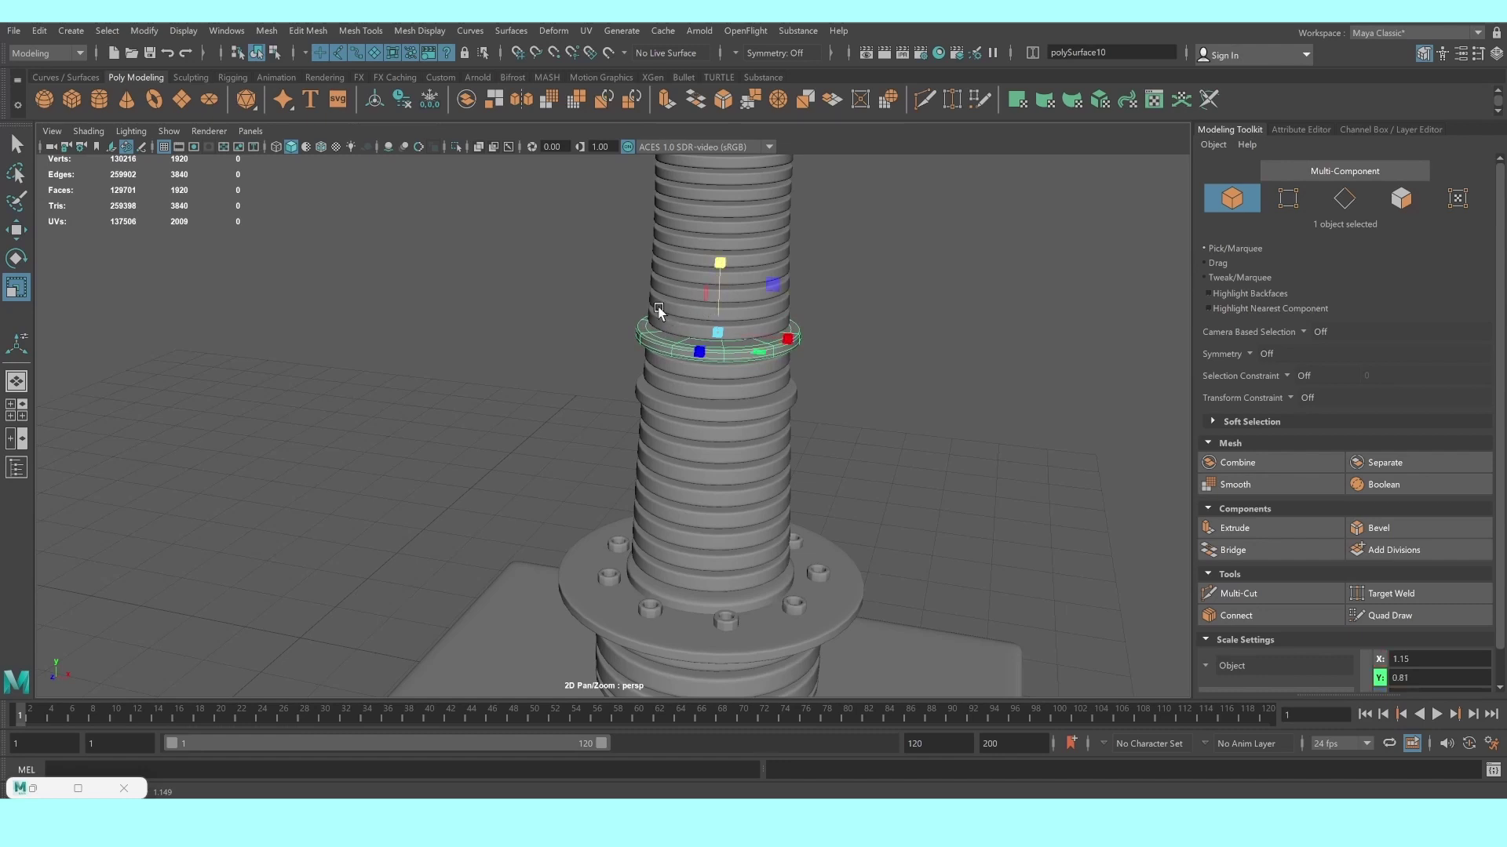
left_click(699, 310)
left_click_drag(727, 230, 719, 242)
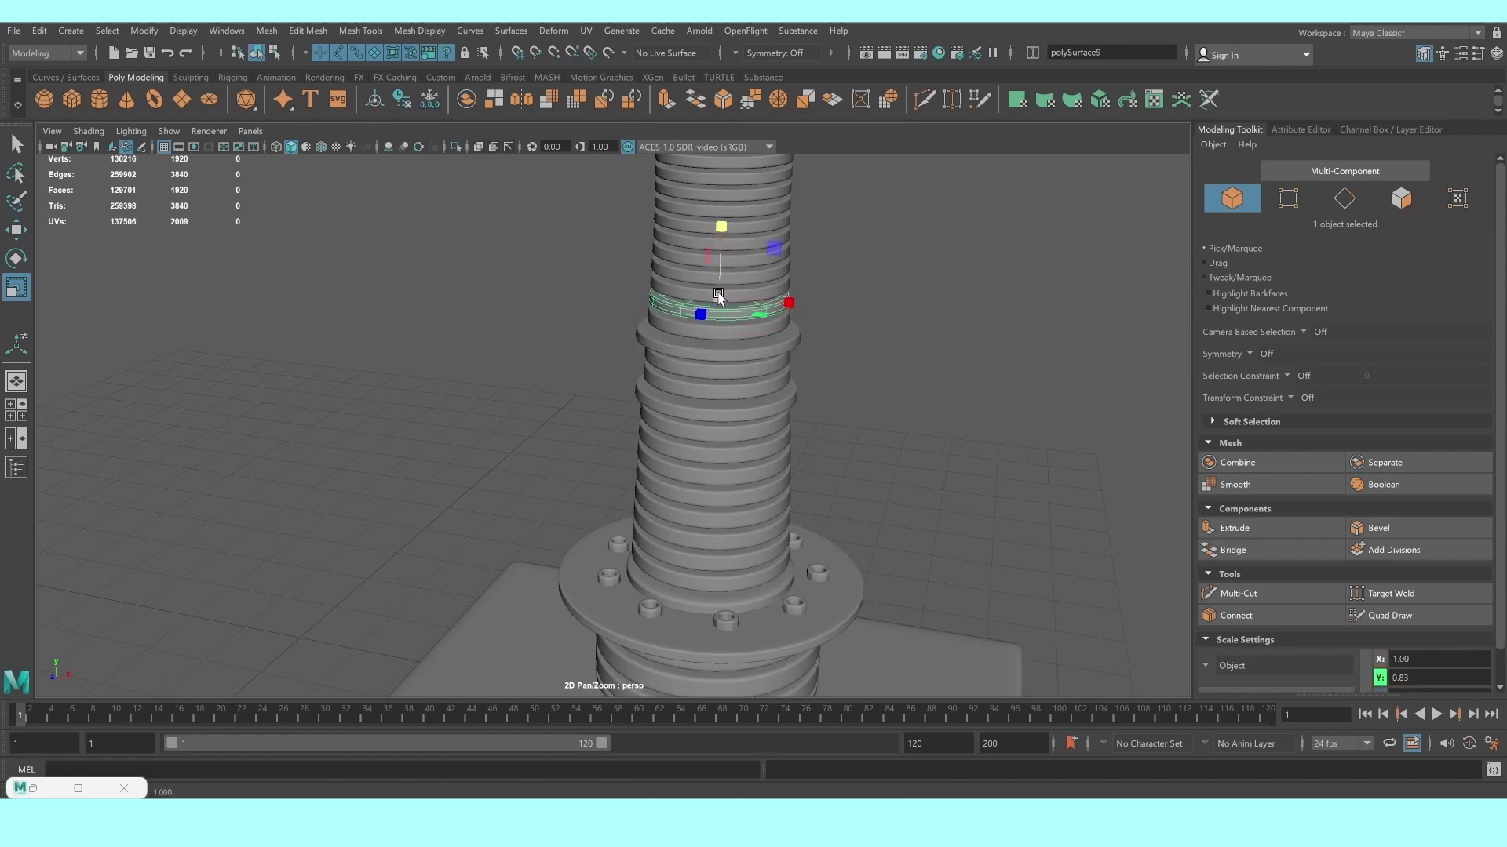
left_click_drag(789, 303, 801, 303)
left_click(905, 318)
mouse_move(905, 318)
left_mouse_down("alt")
mouse_move(857, 327)
mouse_move(865, 336)
left_mouse_up("alt")
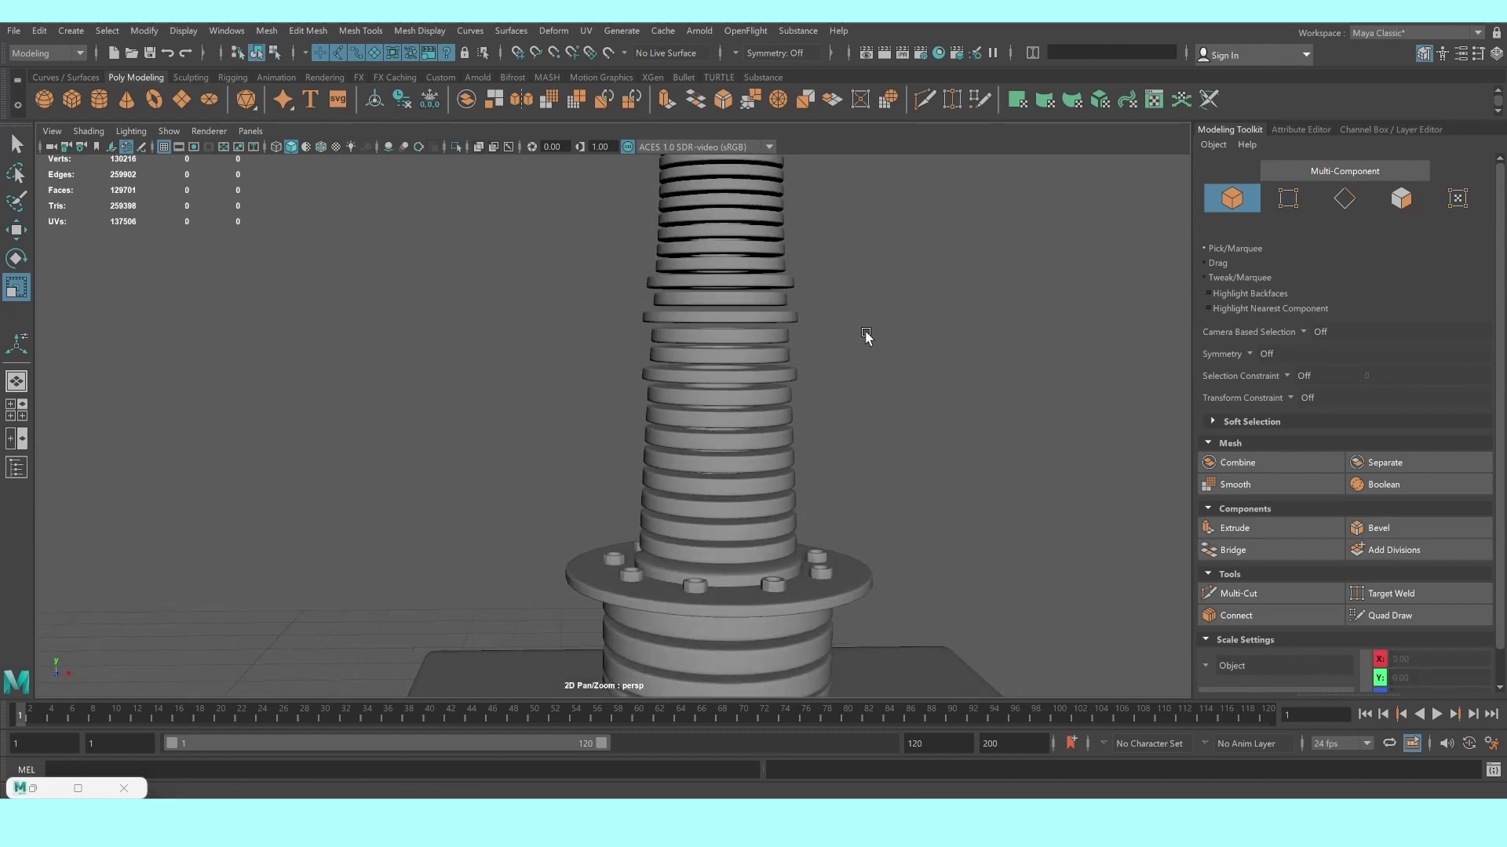
Flatten lower rings to 0.80, about half, and 0.67 height at the base
left_click(742, 468)
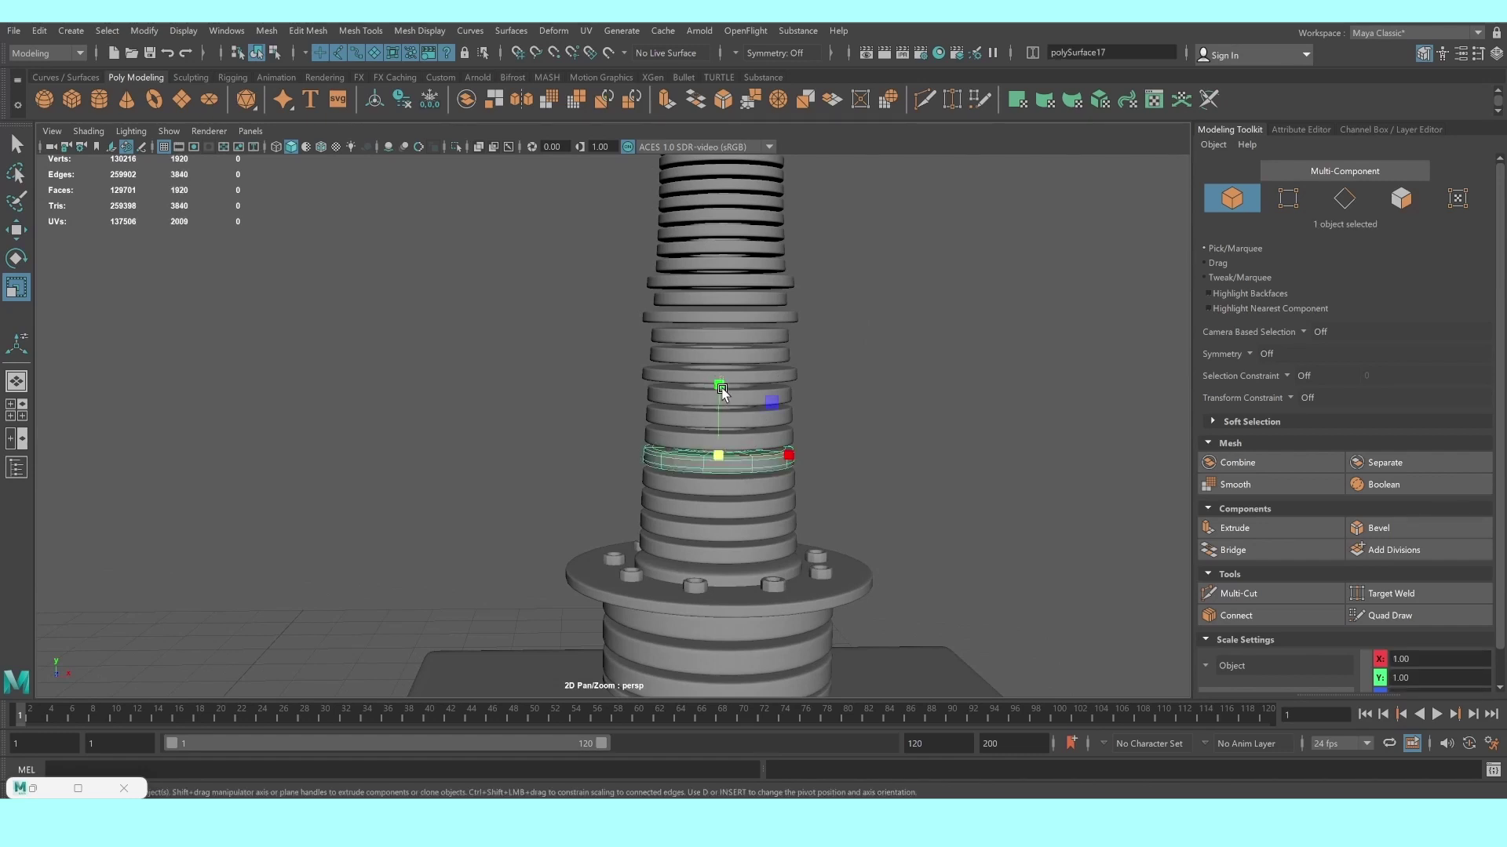
left_click_drag(722, 389, 724, 423)
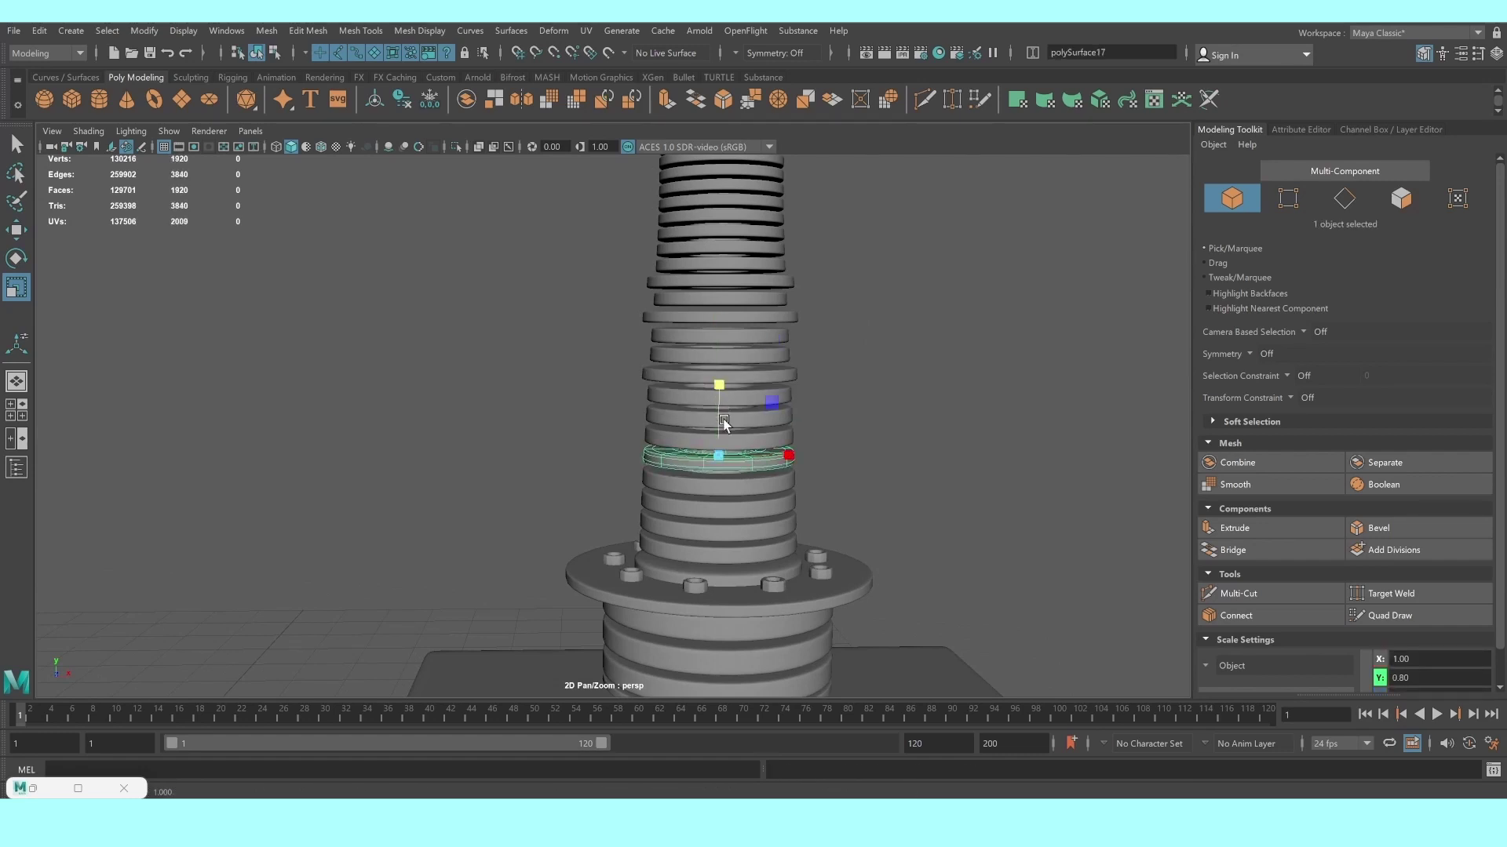
left_click(875, 465)
left_click_drag(875, 465, 864, 482, "alt")
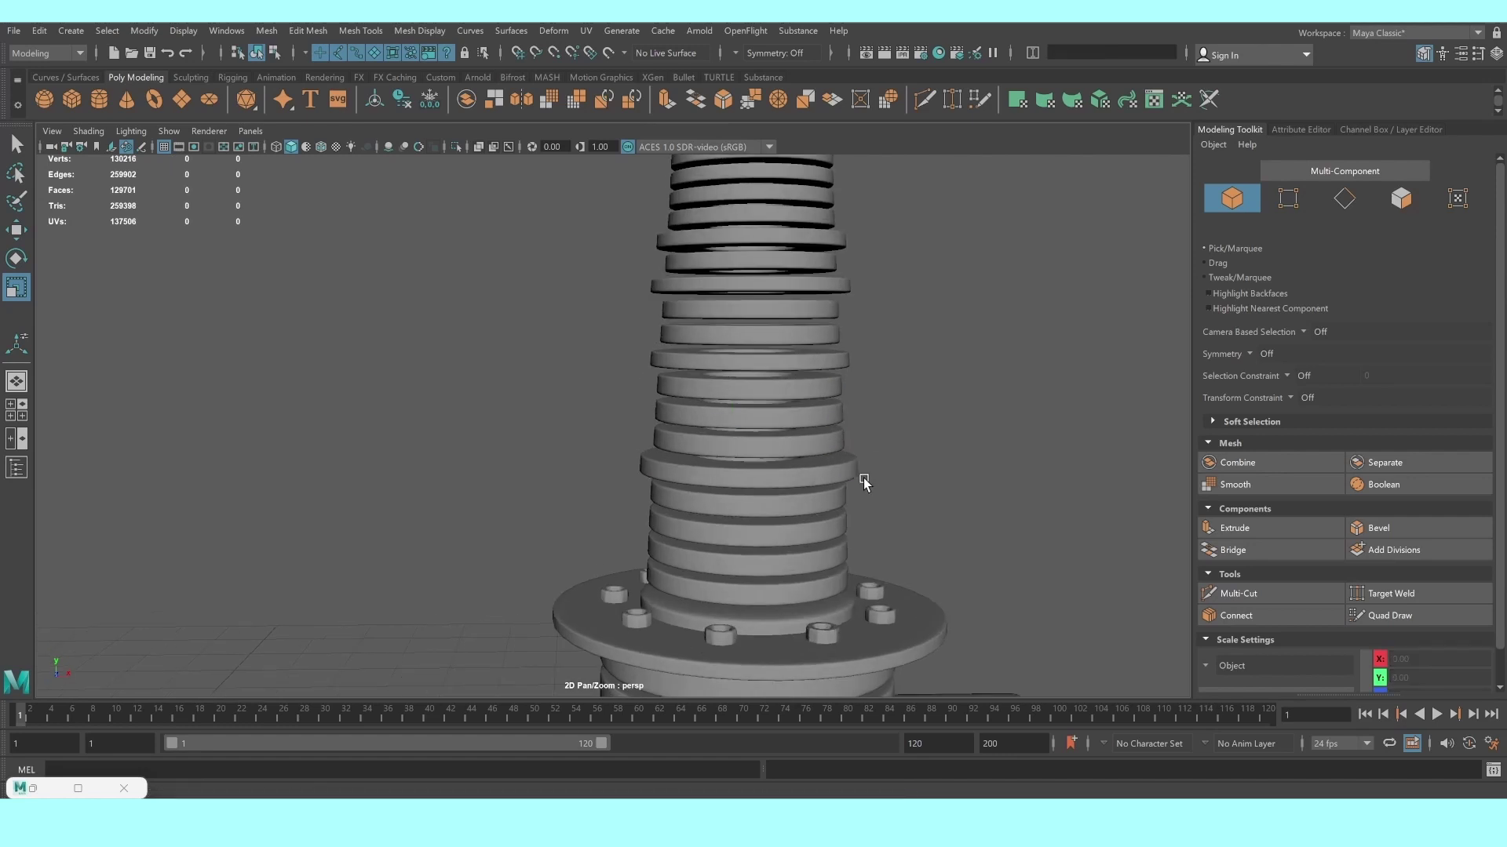
left_click(771, 539)
left_click_drag(748, 444, 750, 483)
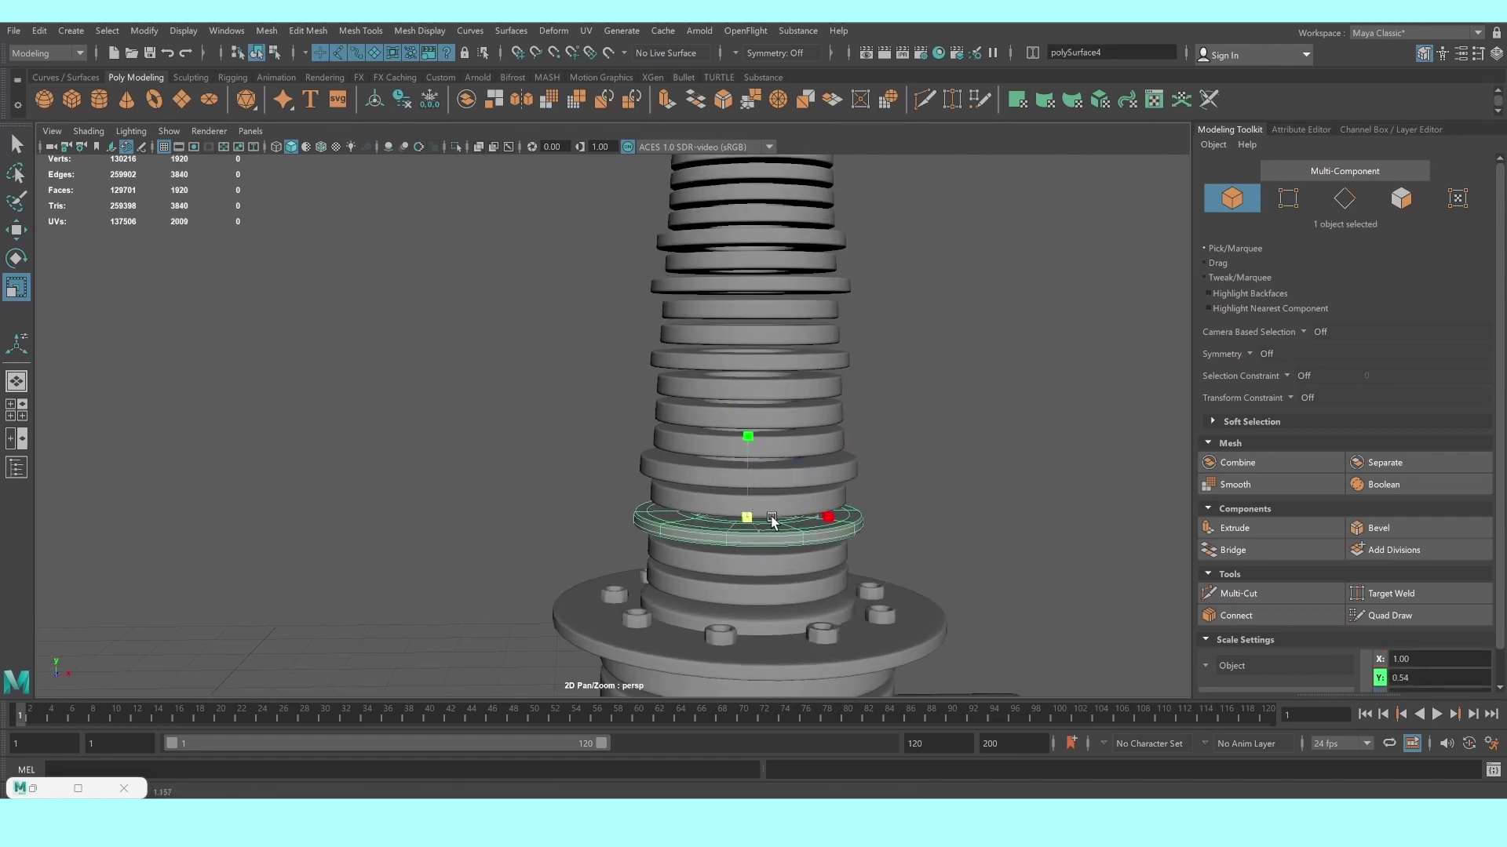
left_click(948, 568)
left_click(813, 590)
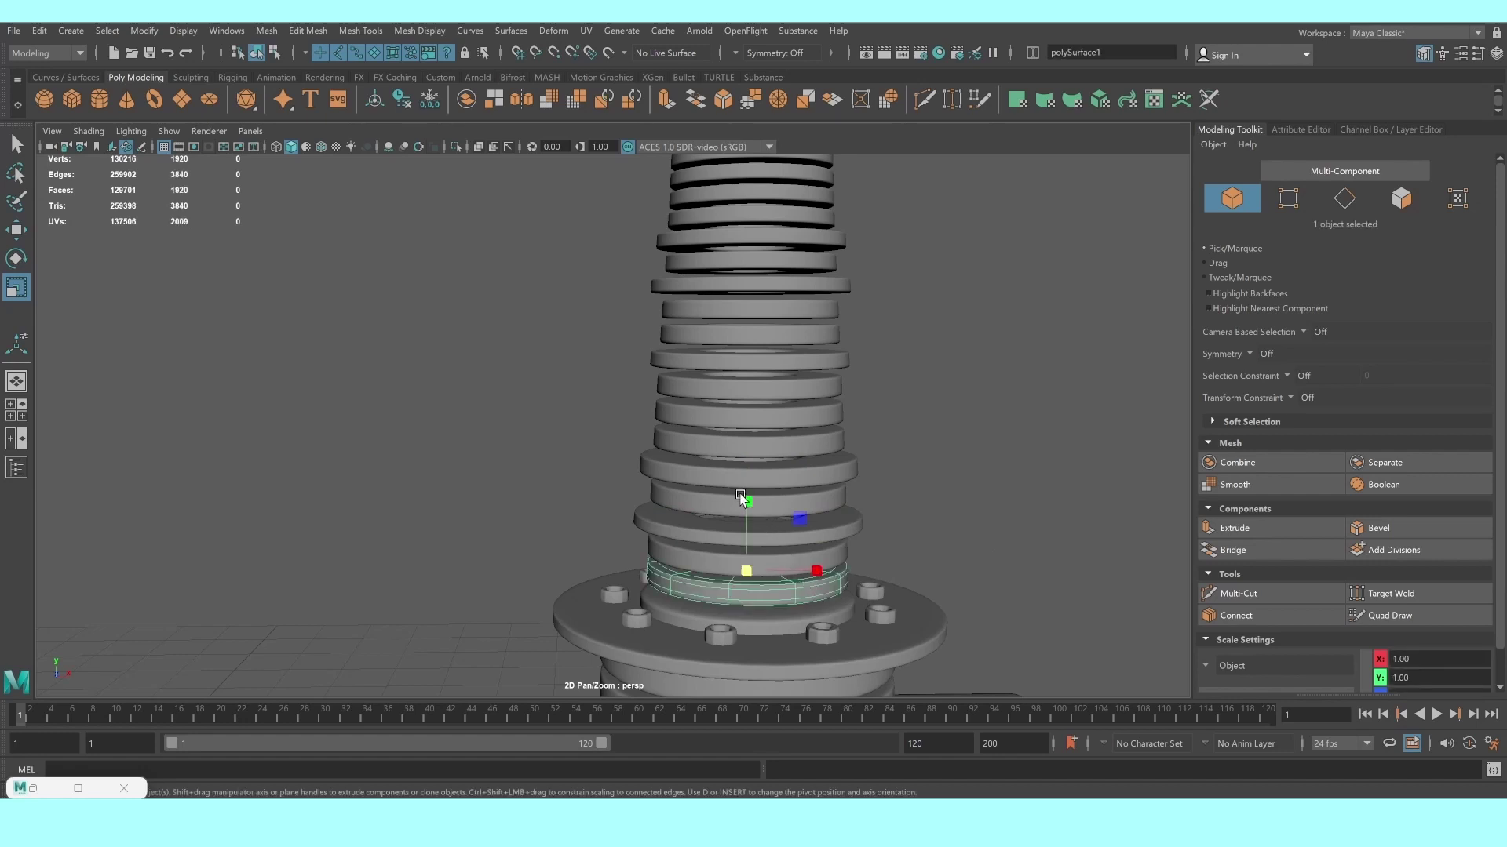
left_click_drag(740, 499, 773, 579)
left_click(915, 506)
Widen a ring near the top evenly to about 1.12
scroll(916, 506, "down", 3)
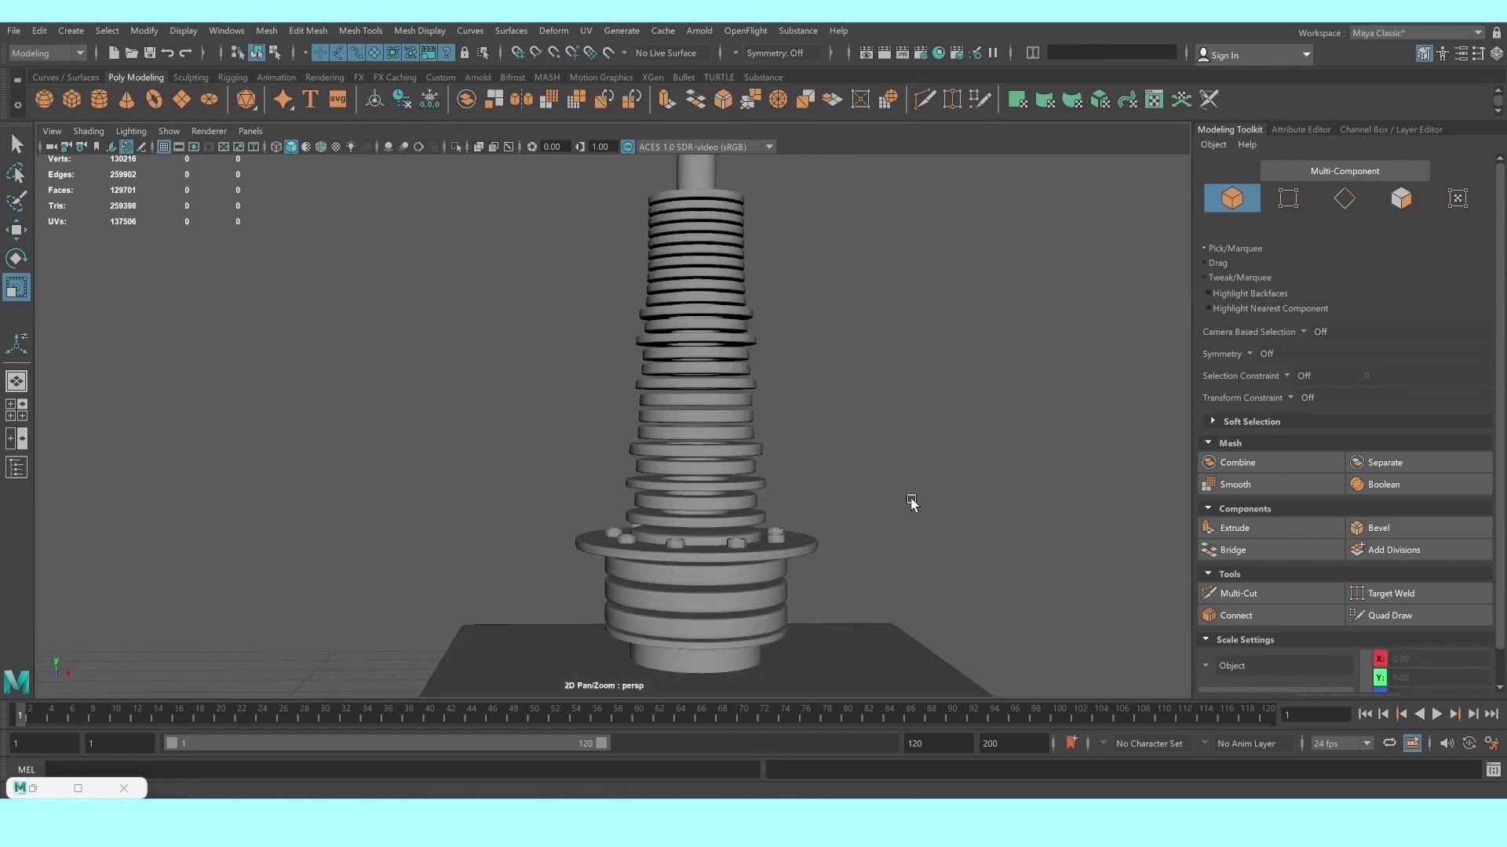
scroll(863, 518, "up", 1)
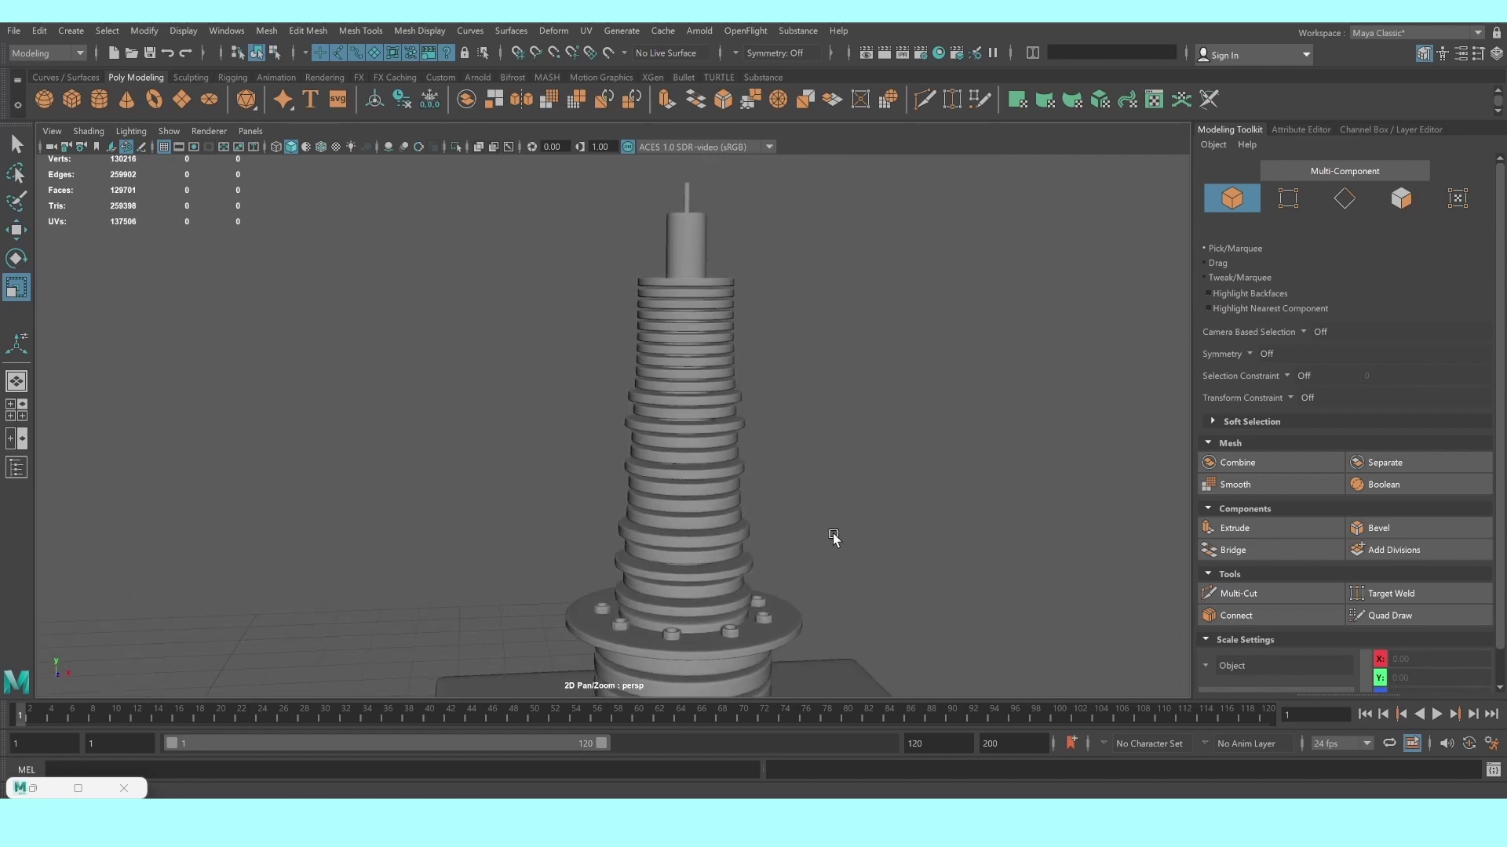
scroll(833, 537, "up", 3)
left_click(703, 275)
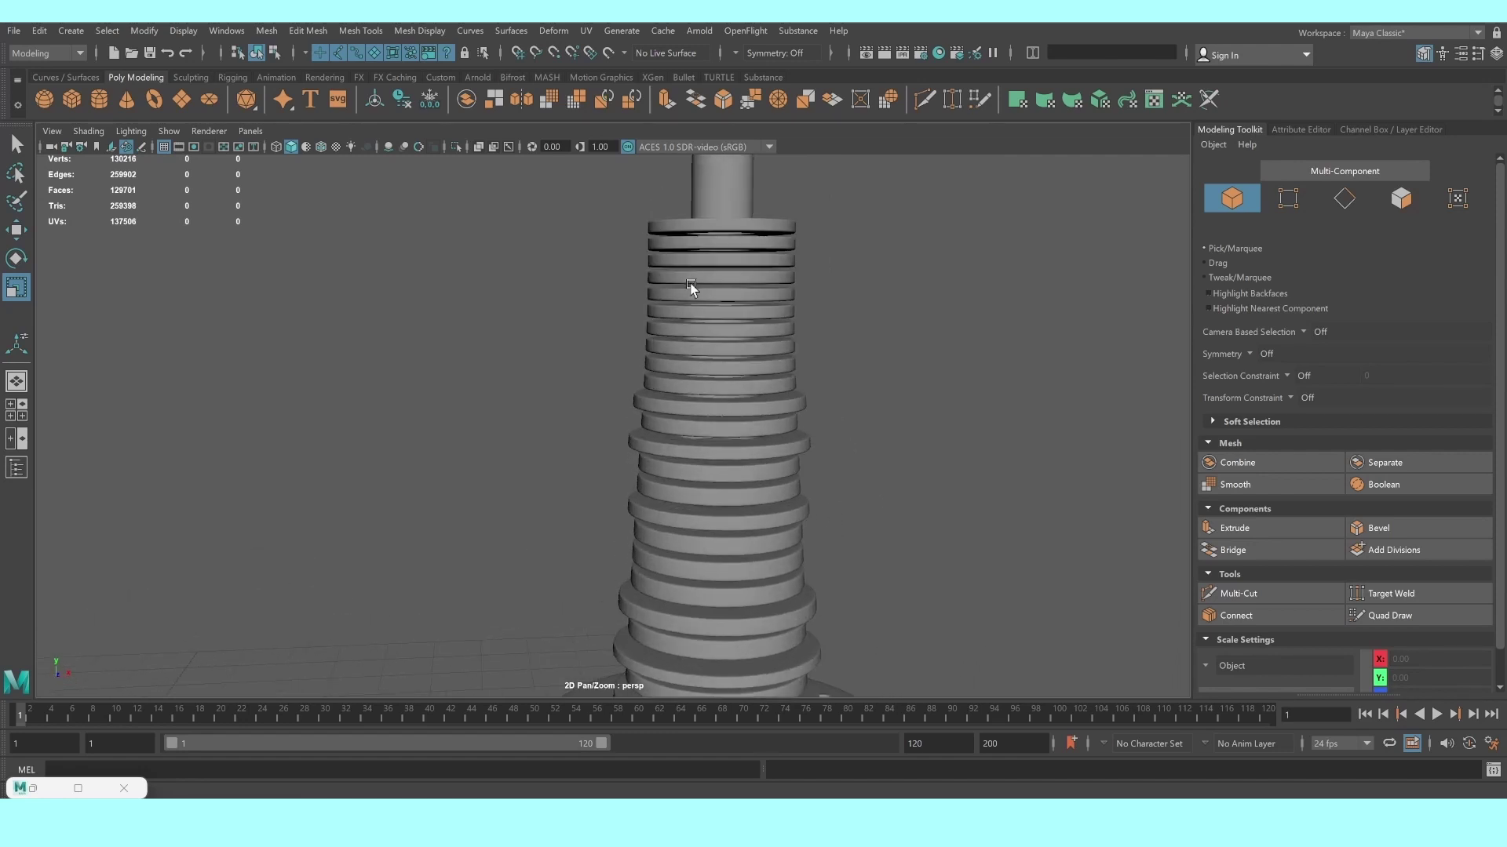
left_click_drag(728, 212, 719, 181)
double_click(680, 244)
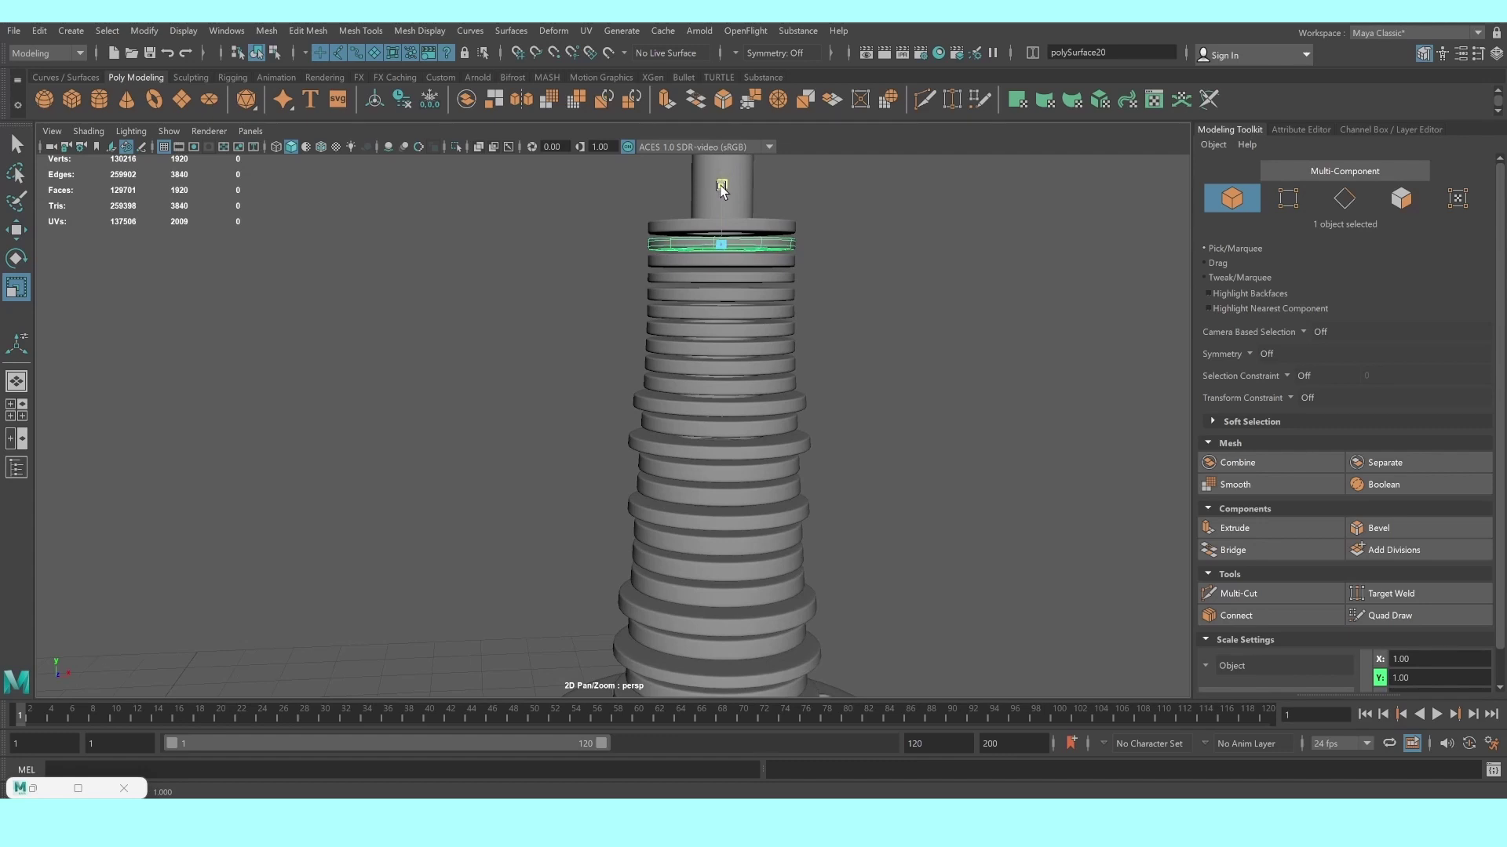
left_click_drag(721, 245, 735, 248)
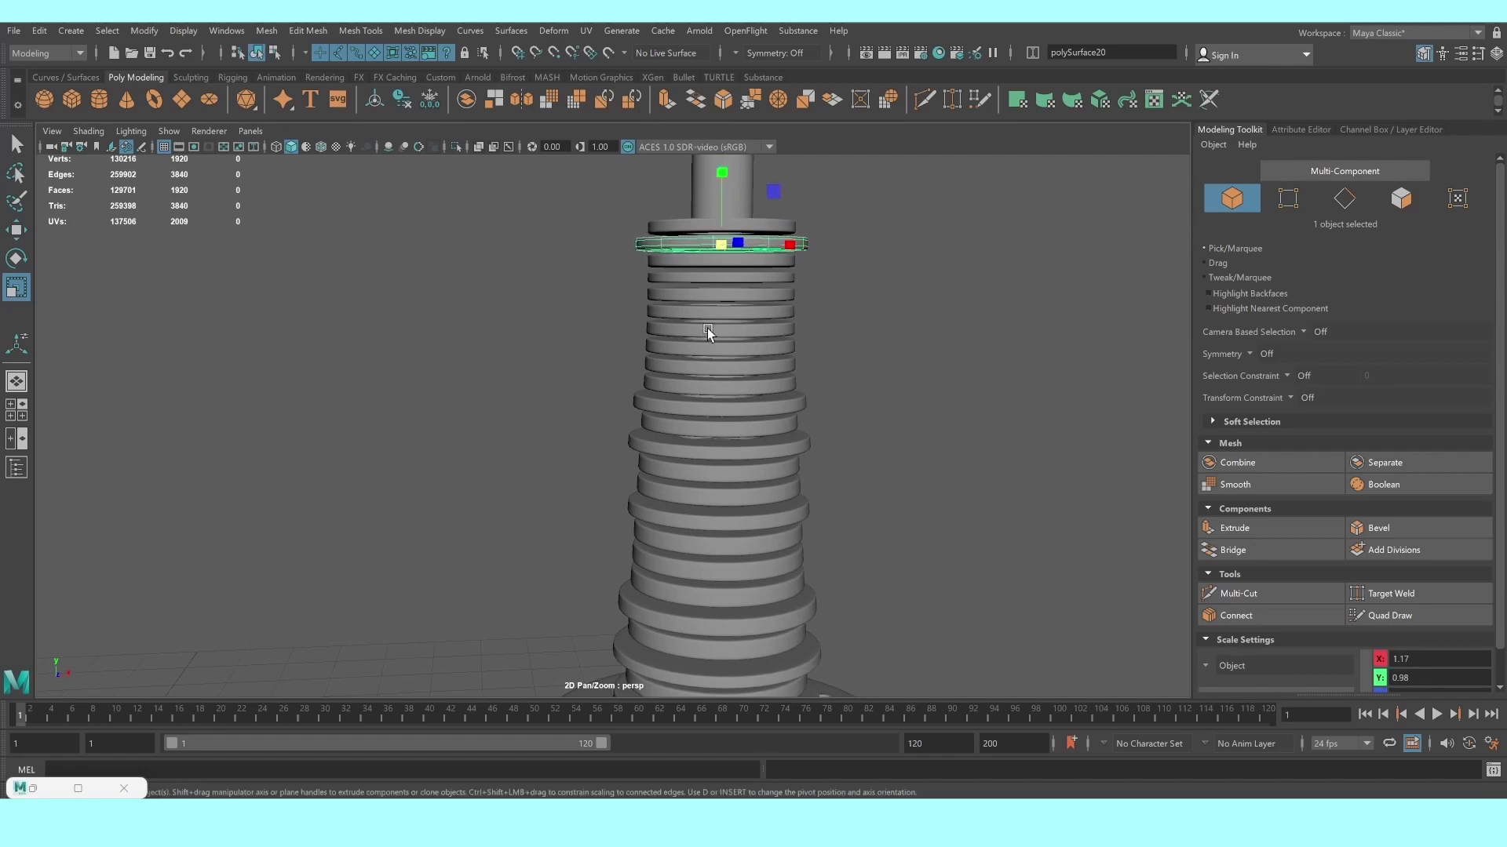
Flatten another lower ring to 0.67 height, then orbit to a frontal view of the box
double_click(708, 328)
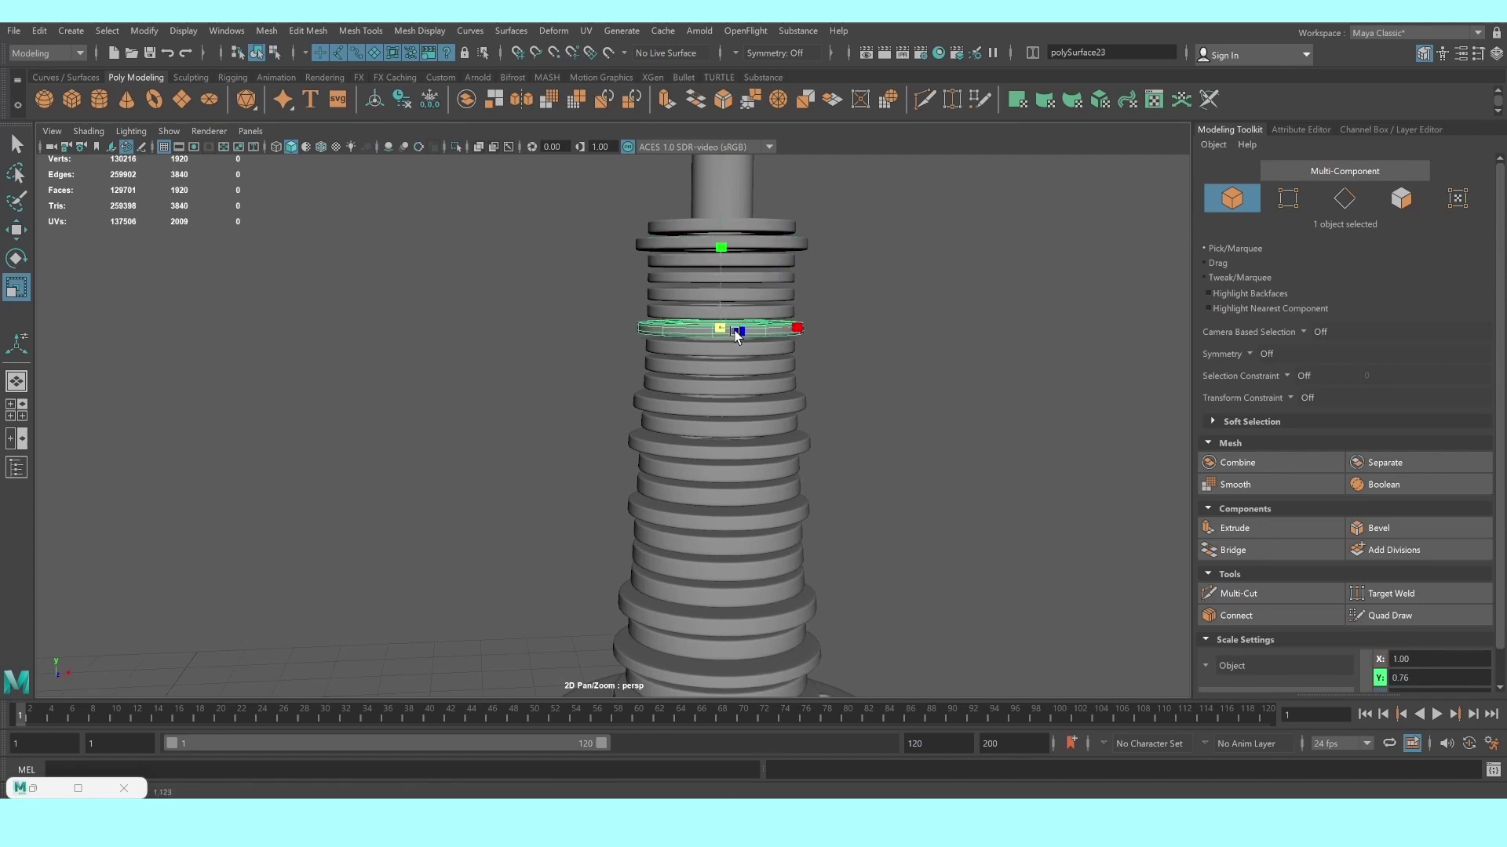
double_click(737, 365)
left_click_drag(727, 292, 724, 359)
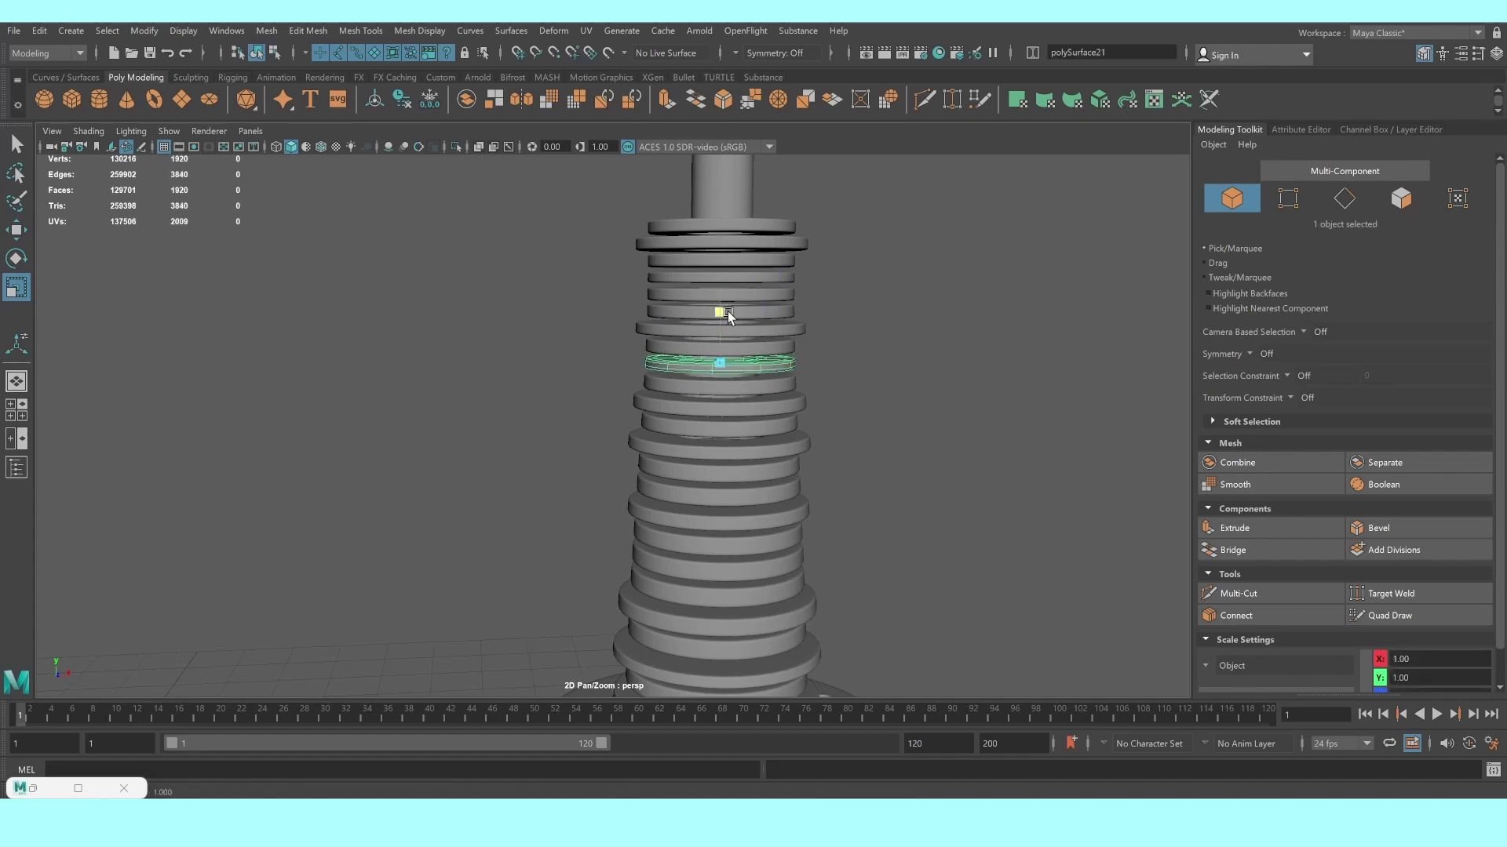
left_click(861, 360)
scroll(861, 360, "down", 3)
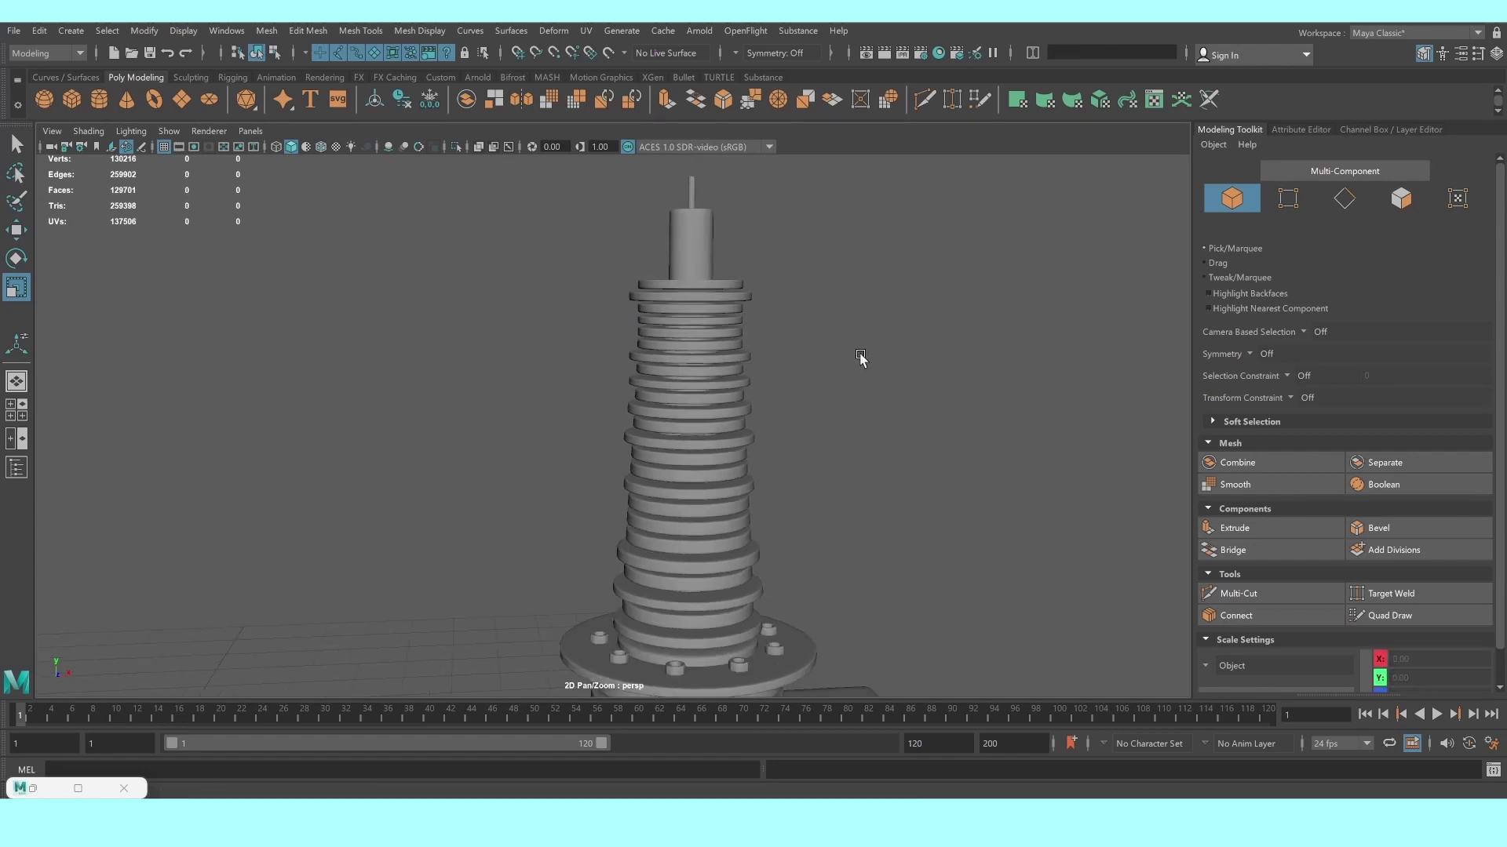
scroll(804, 455, "down", 3)
scroll(852, 248, "up", 5)
mouse_move(853, 248)
left_mouse_down("alt")
mouse_move(808, 353)
mouse_move(908, 336)
mouse_move(821, 356)
left_mouse_up("alt")
left_click_drag(738, 415, 797, 286, "alt")
Group all the control box parts with Ctrl+G and centre the group's pivot
scroll(871, 333, "down", 2)
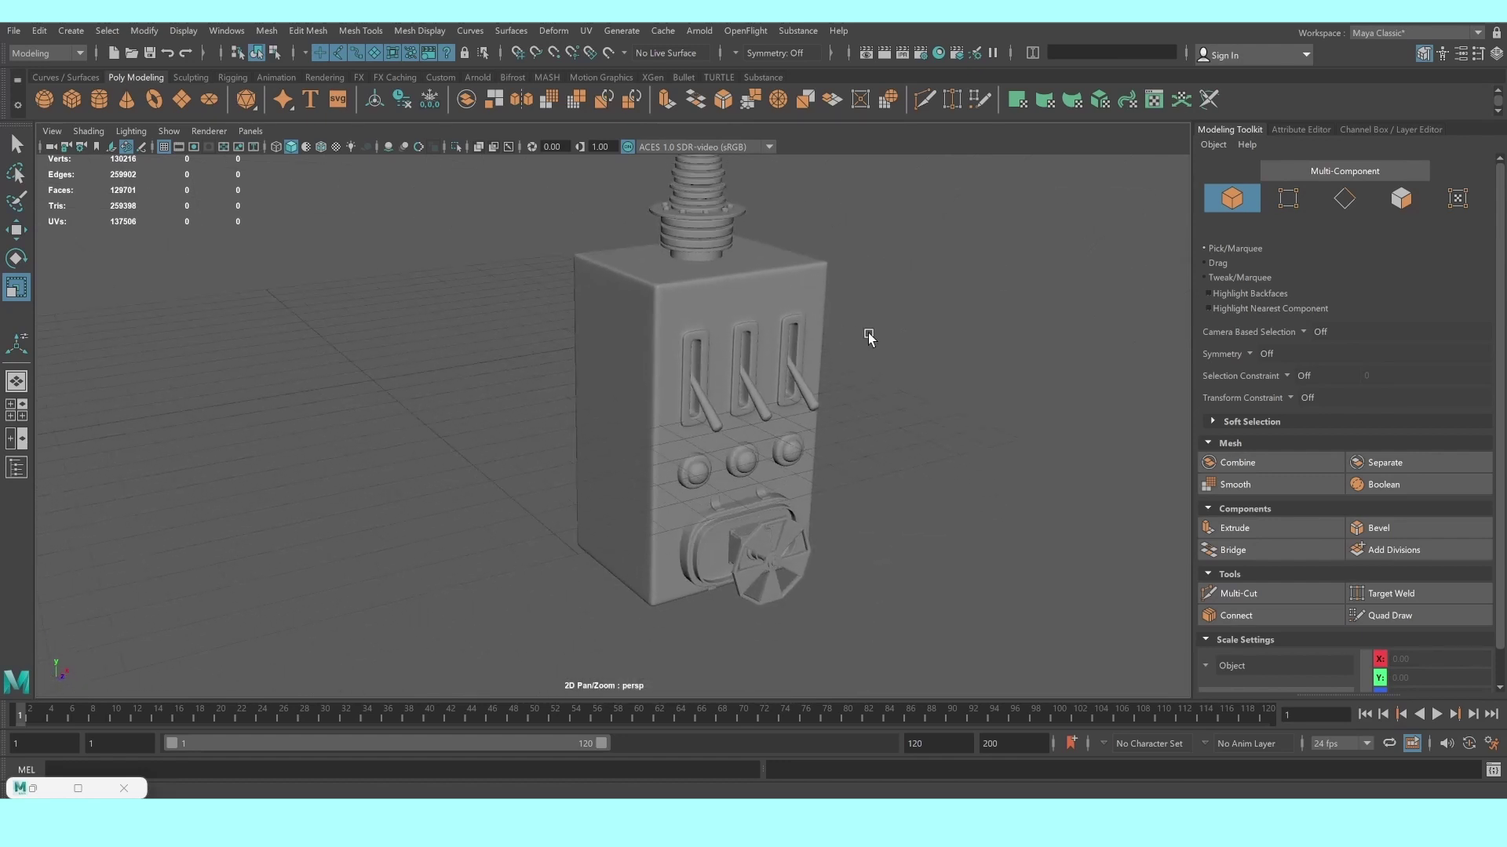
scroll(847, 350, "down", 2)
left_click_drag(846, 403, 798, 393, "alt")
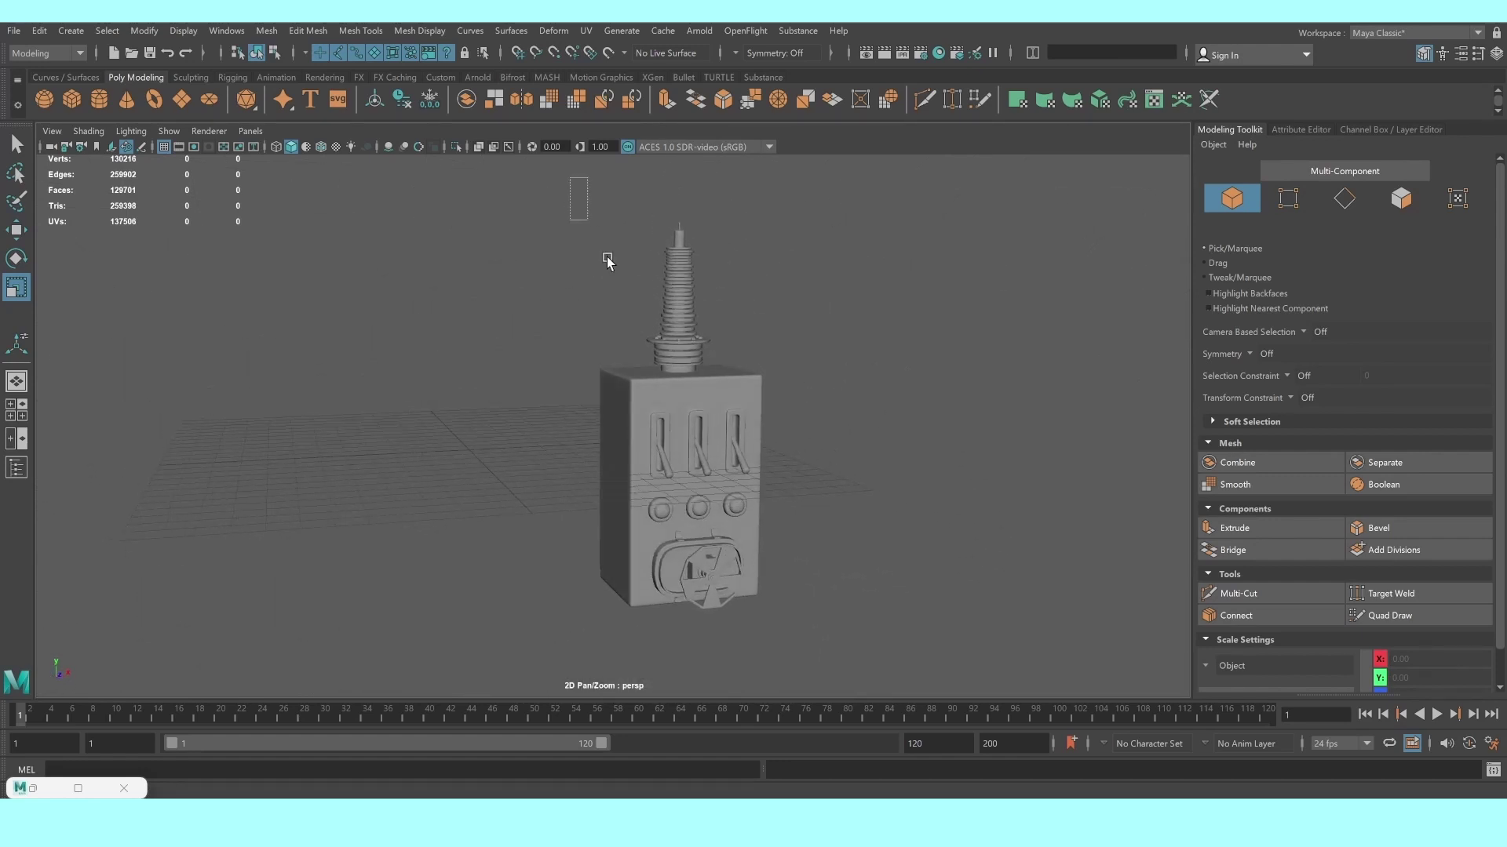
left_click_drag(605, 257, 928, 722)
key("ctrl+g")
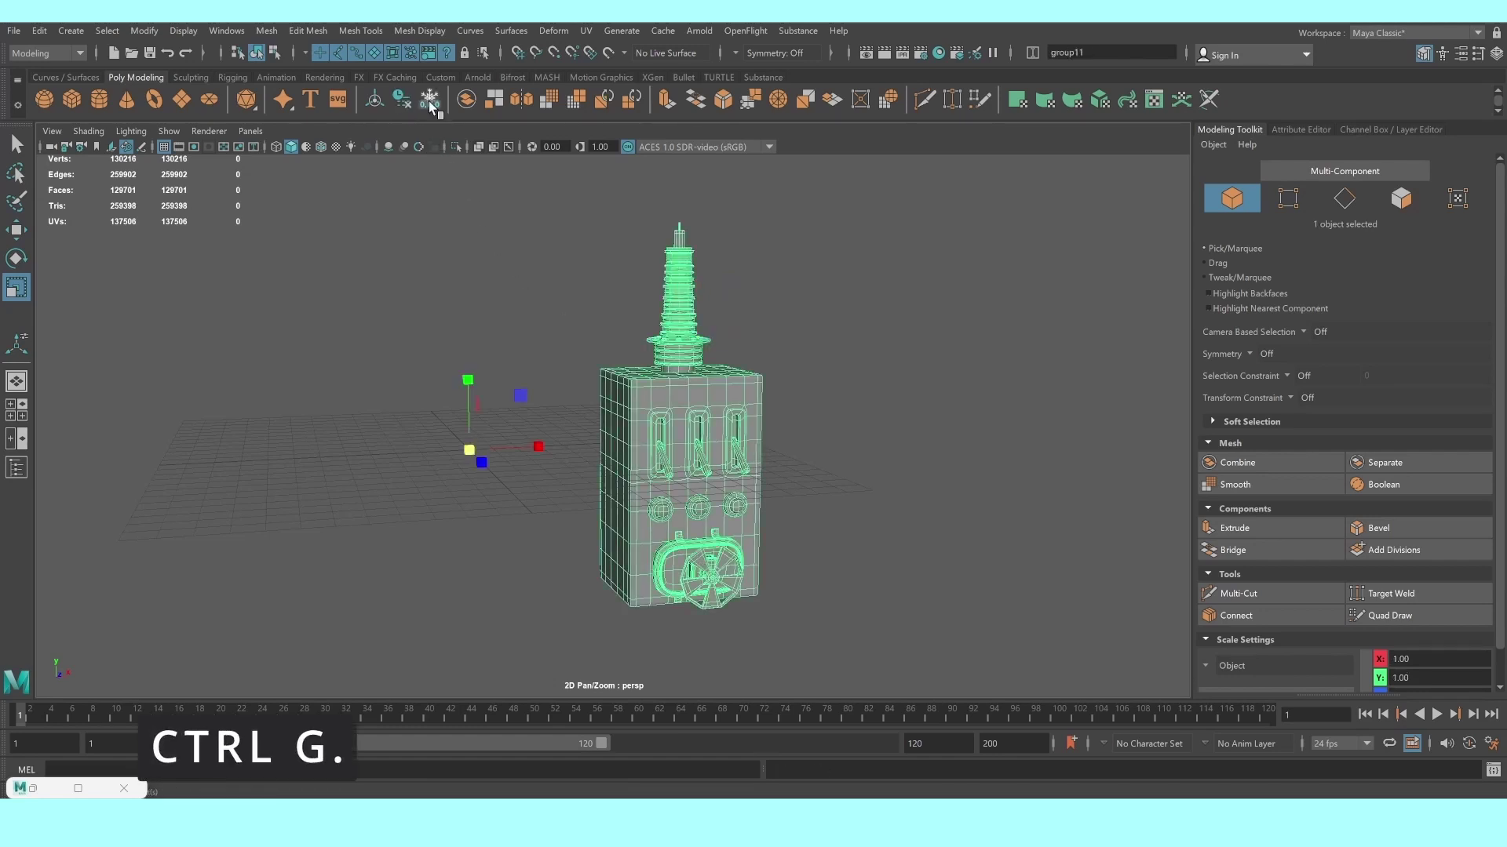
left_click(375, 98)
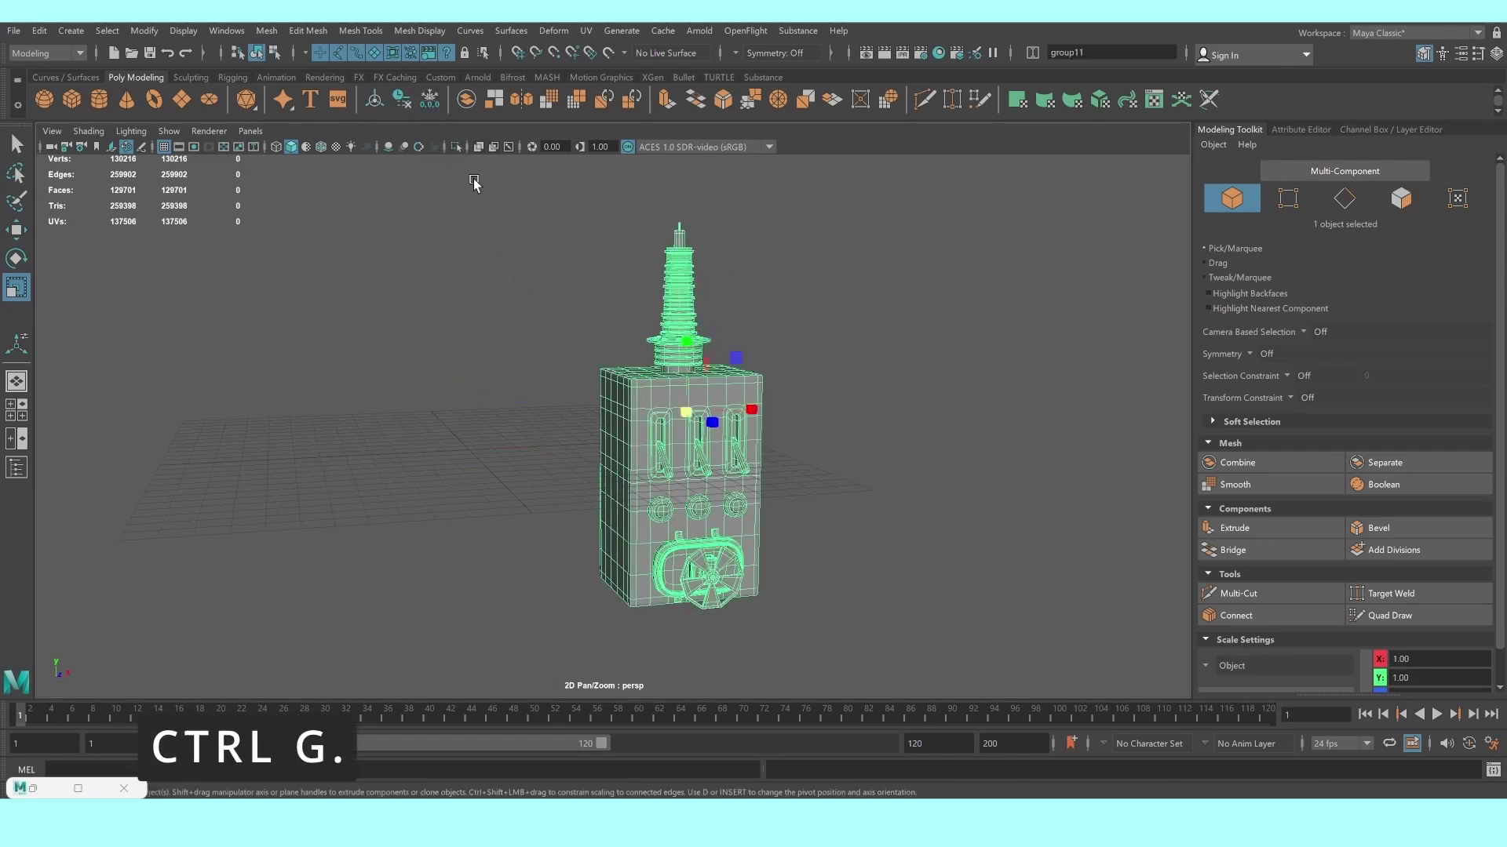
Unhide msh_pc_chair_01 and msh_pc_01 from the Outliner
left_click(226, 30)
left_click(239, 225)
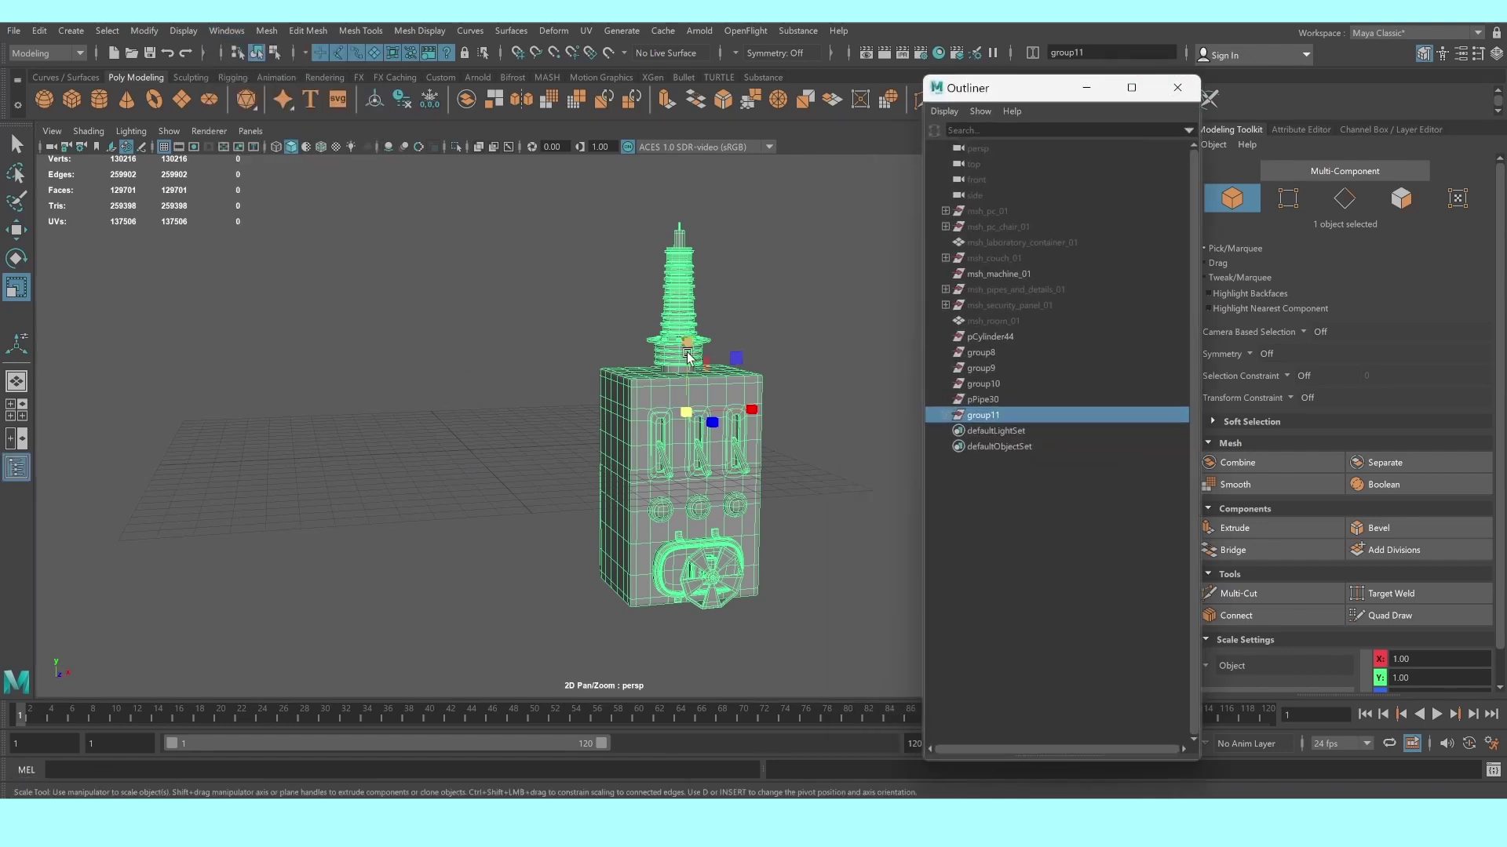
scroll(688, 357, "up", 3)
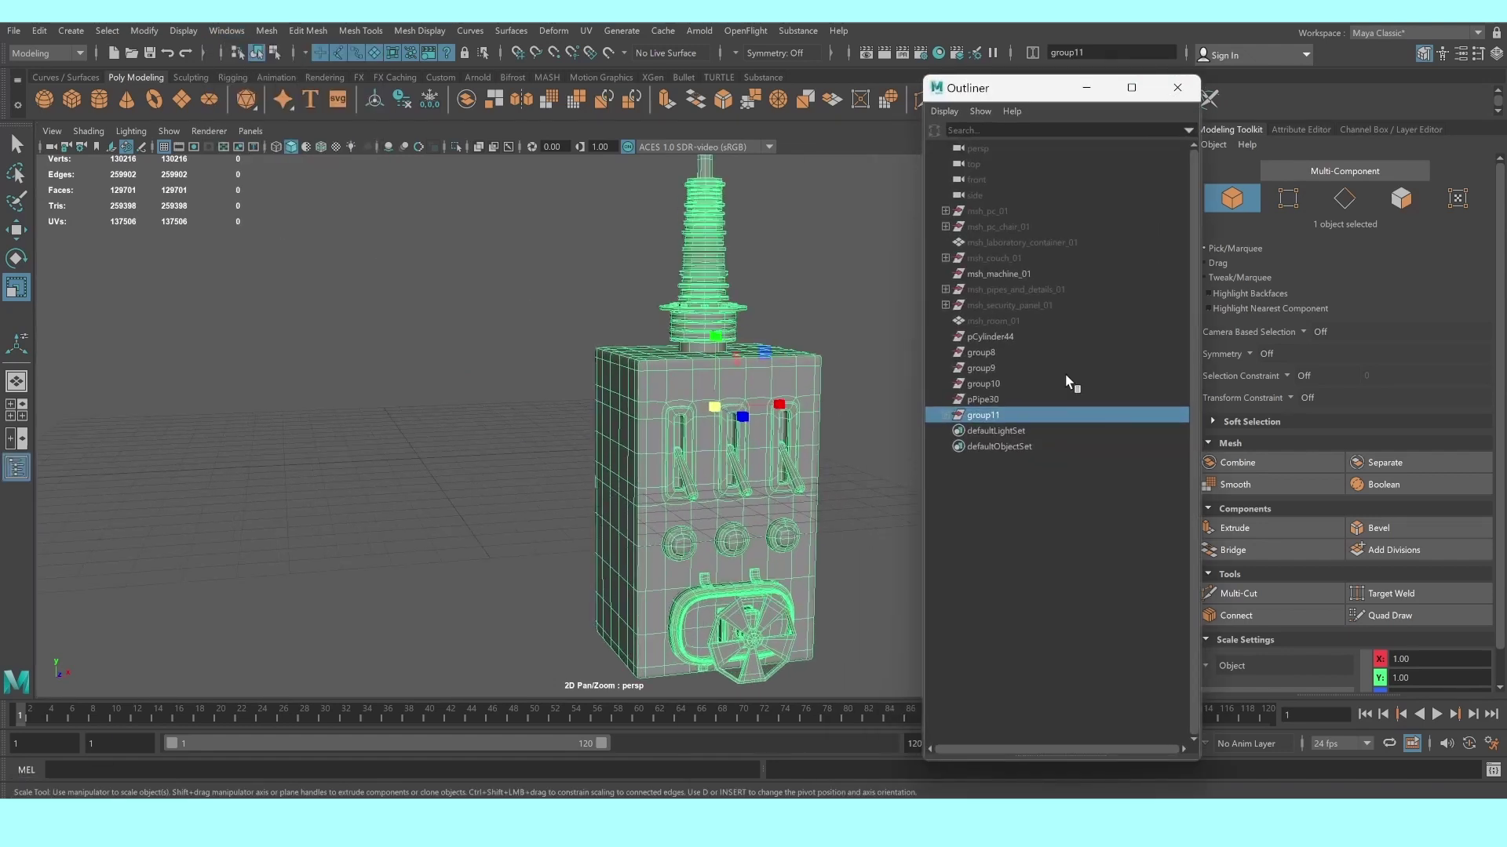
left_click(1006, 226)
key("h")
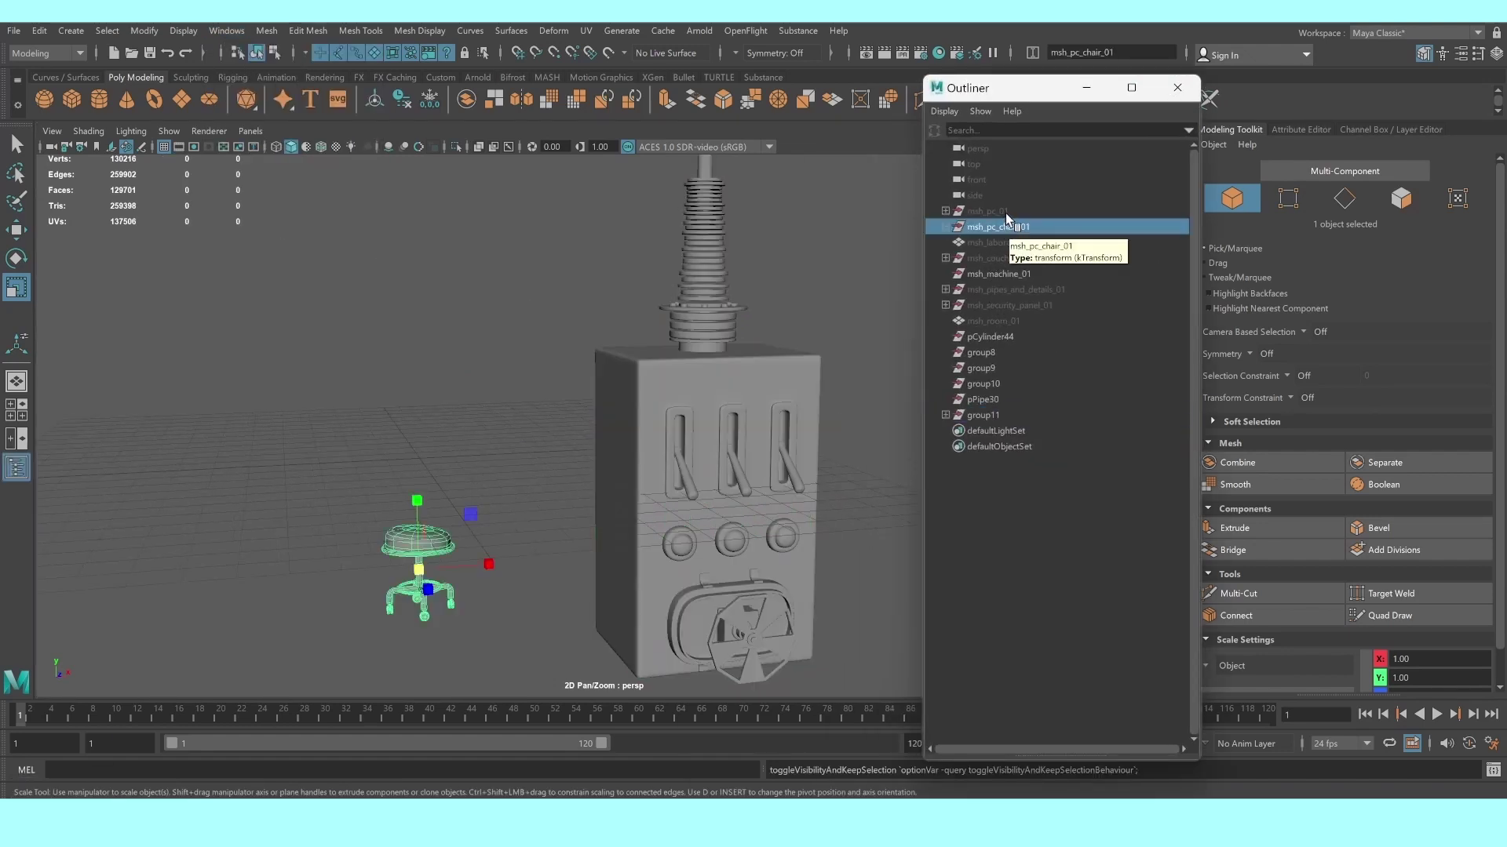
left_click(1005, 214)
key("h")
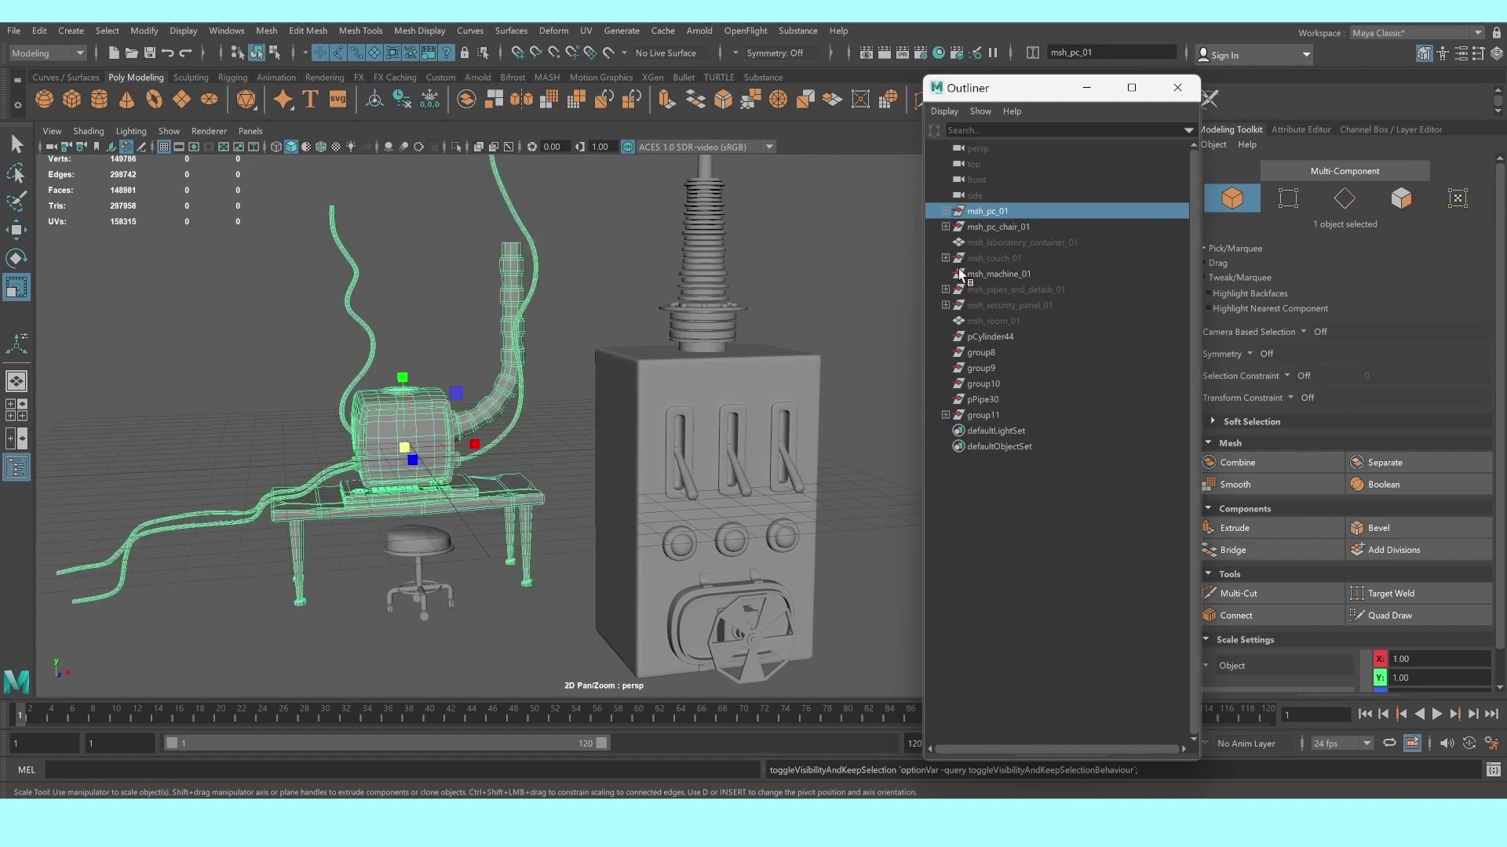
Compare group11, msh_machine_01 and pCylinder44 in the Outliner, then begin renaming group11
left_click(771, 386)
left_click(991, 415)
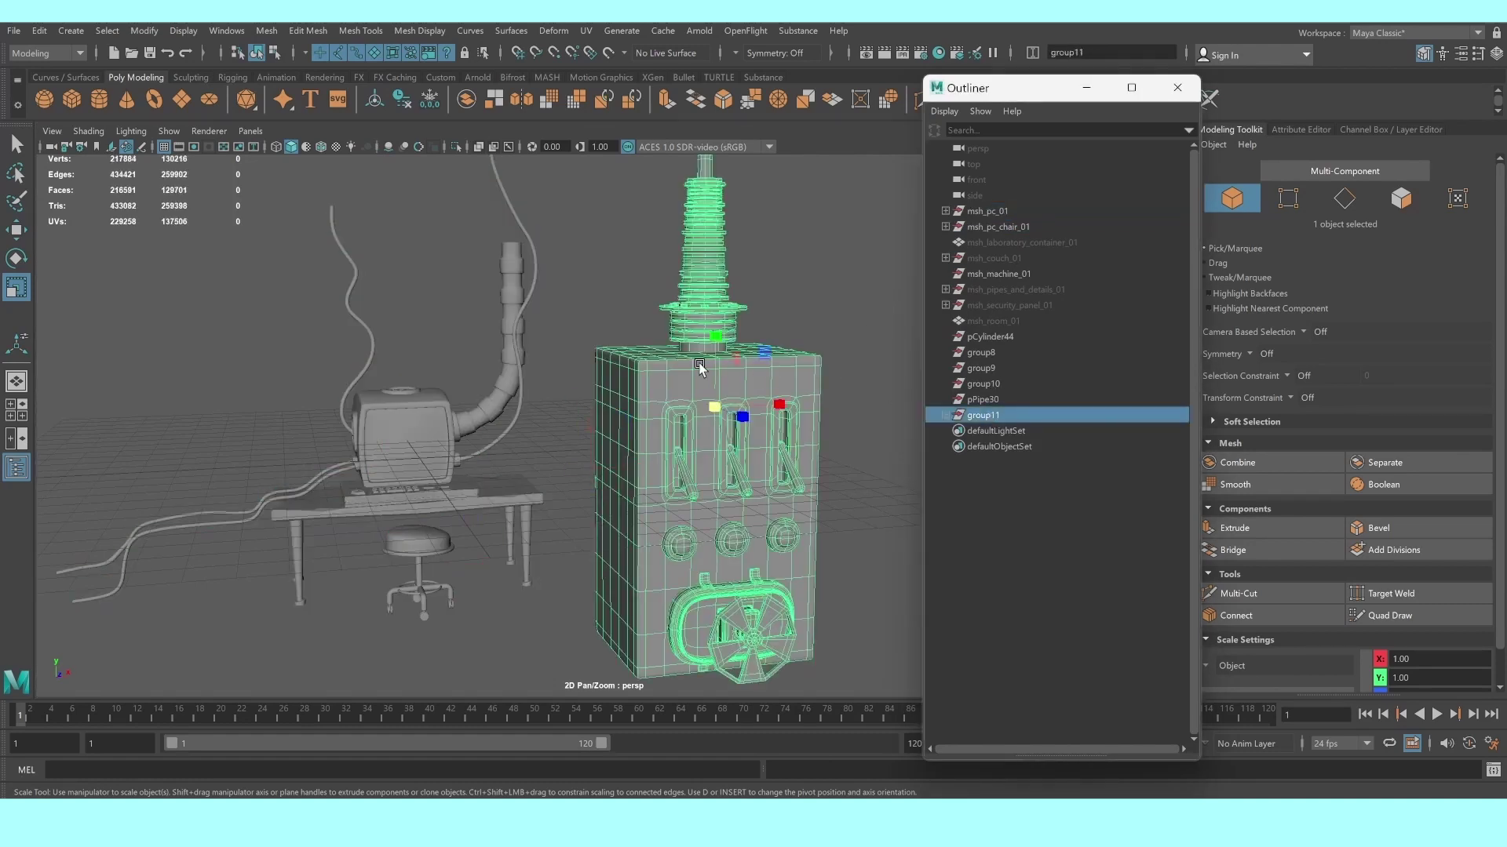
scroll(710, 369, "up", 3)
left_click(995, 274)
scroll(816, 369, "down", 3)
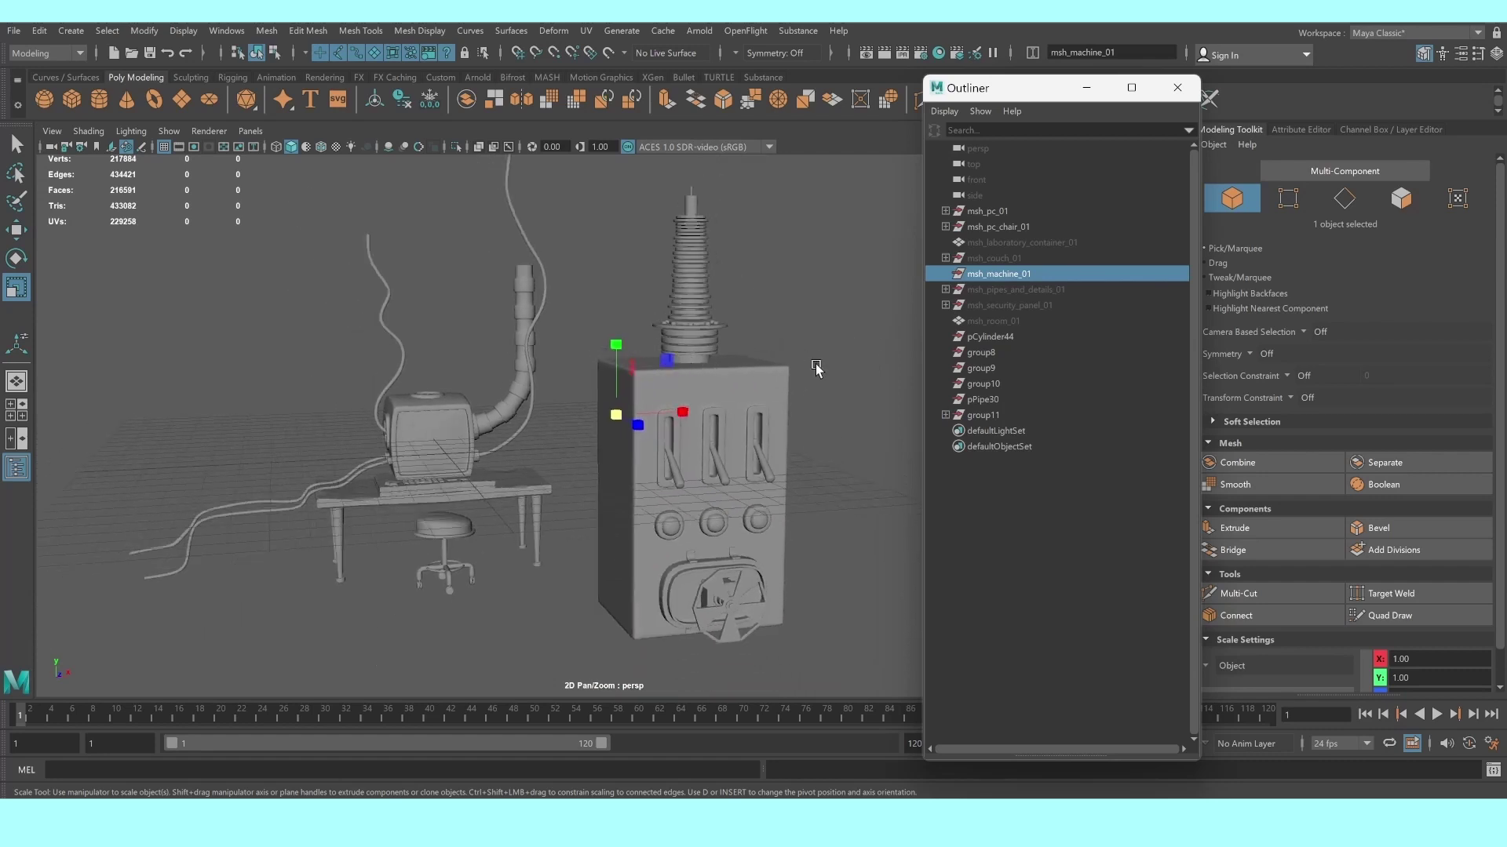
left_click(979, 342)
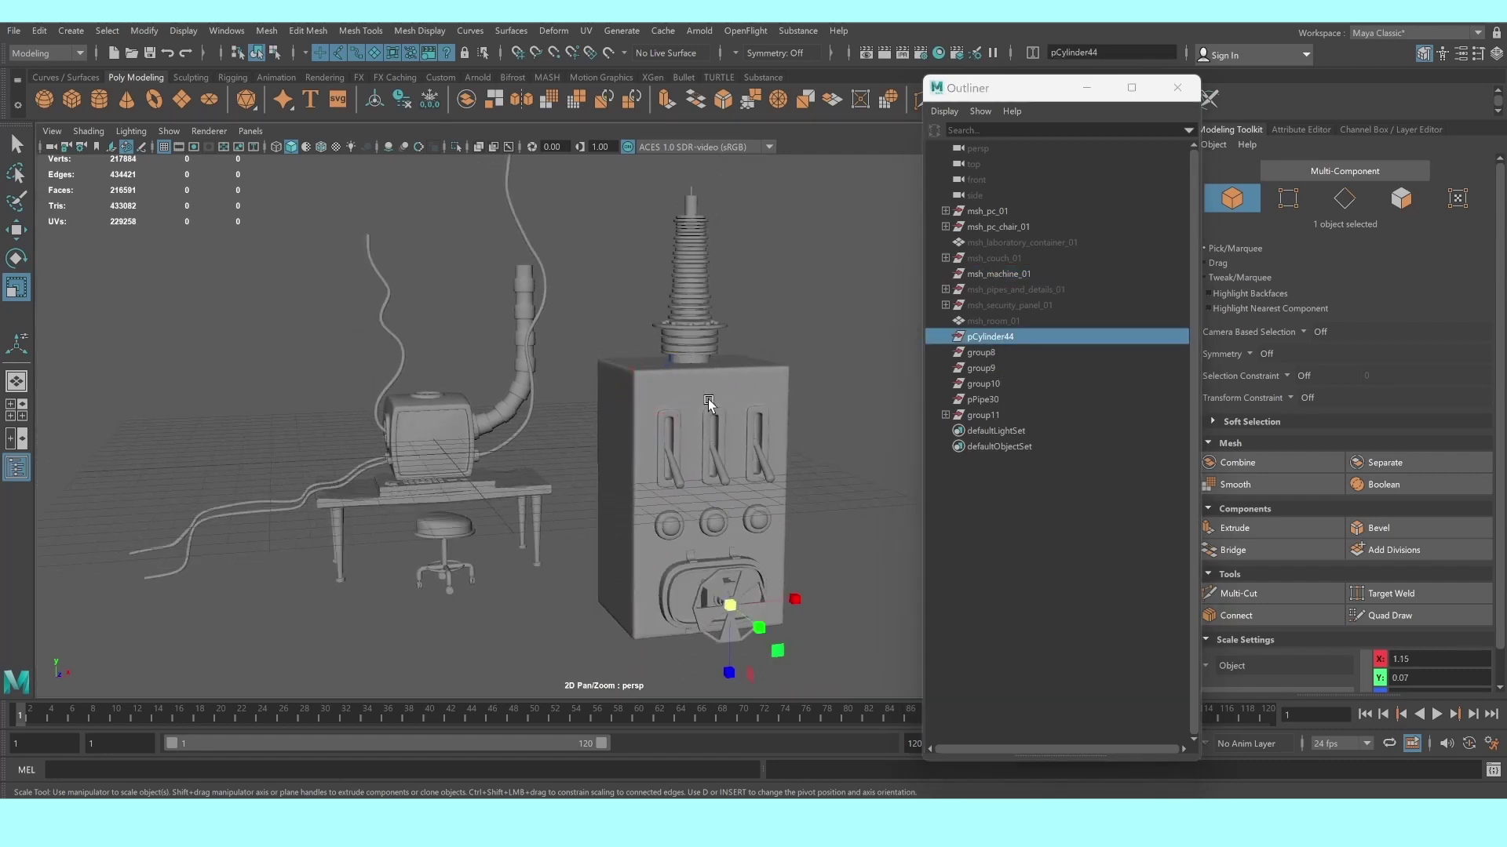
left_click(994, 414)
double_click(994, 415)
type("msh_machine_0")
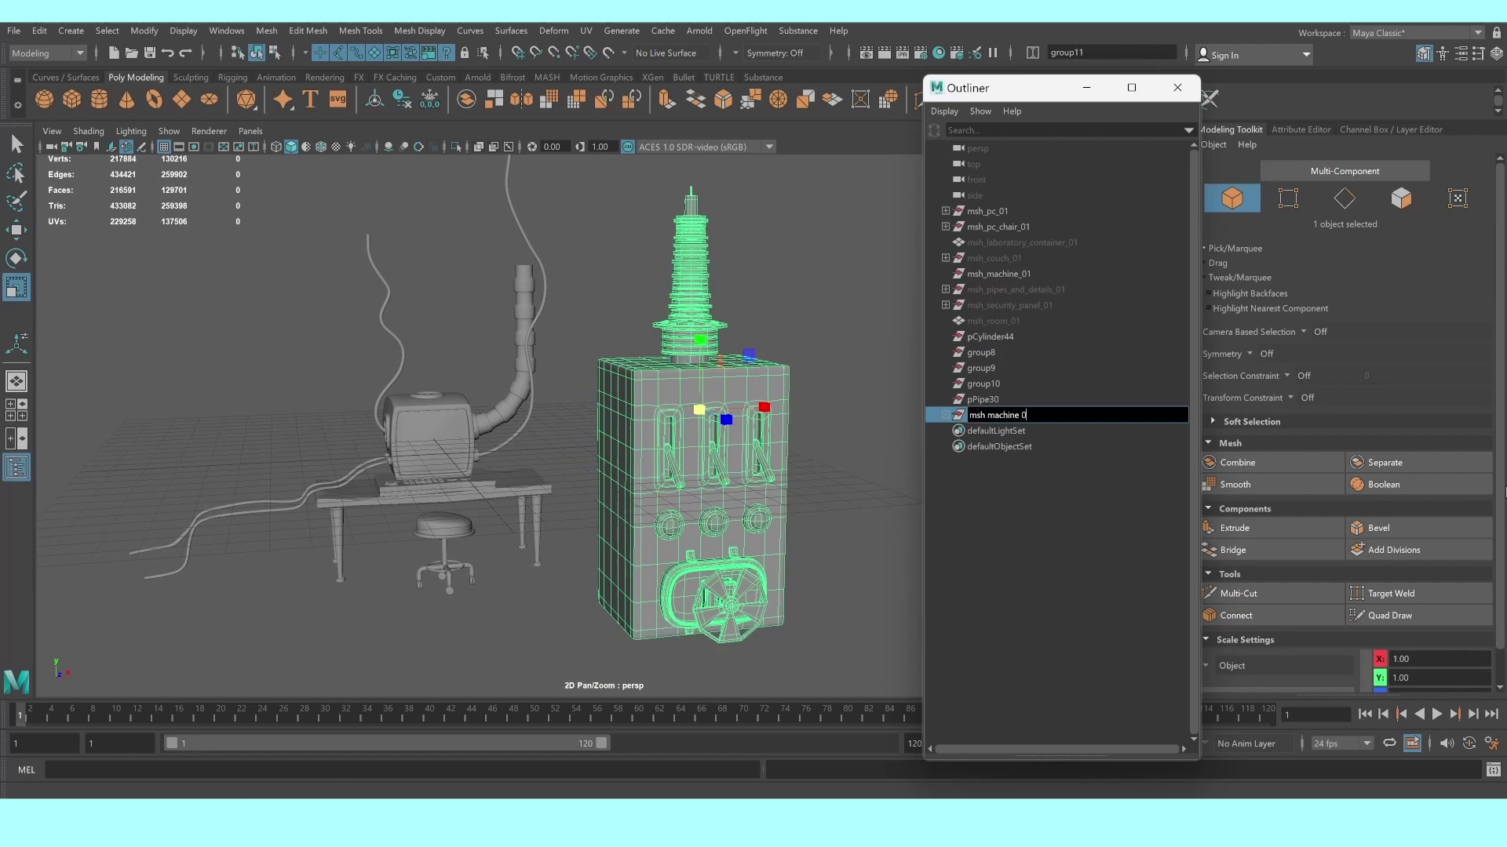
Finish naming the group msh_machine_02 and delete the old msh_machine_01
type("2")
key("Return")
left_click(1007, 271)
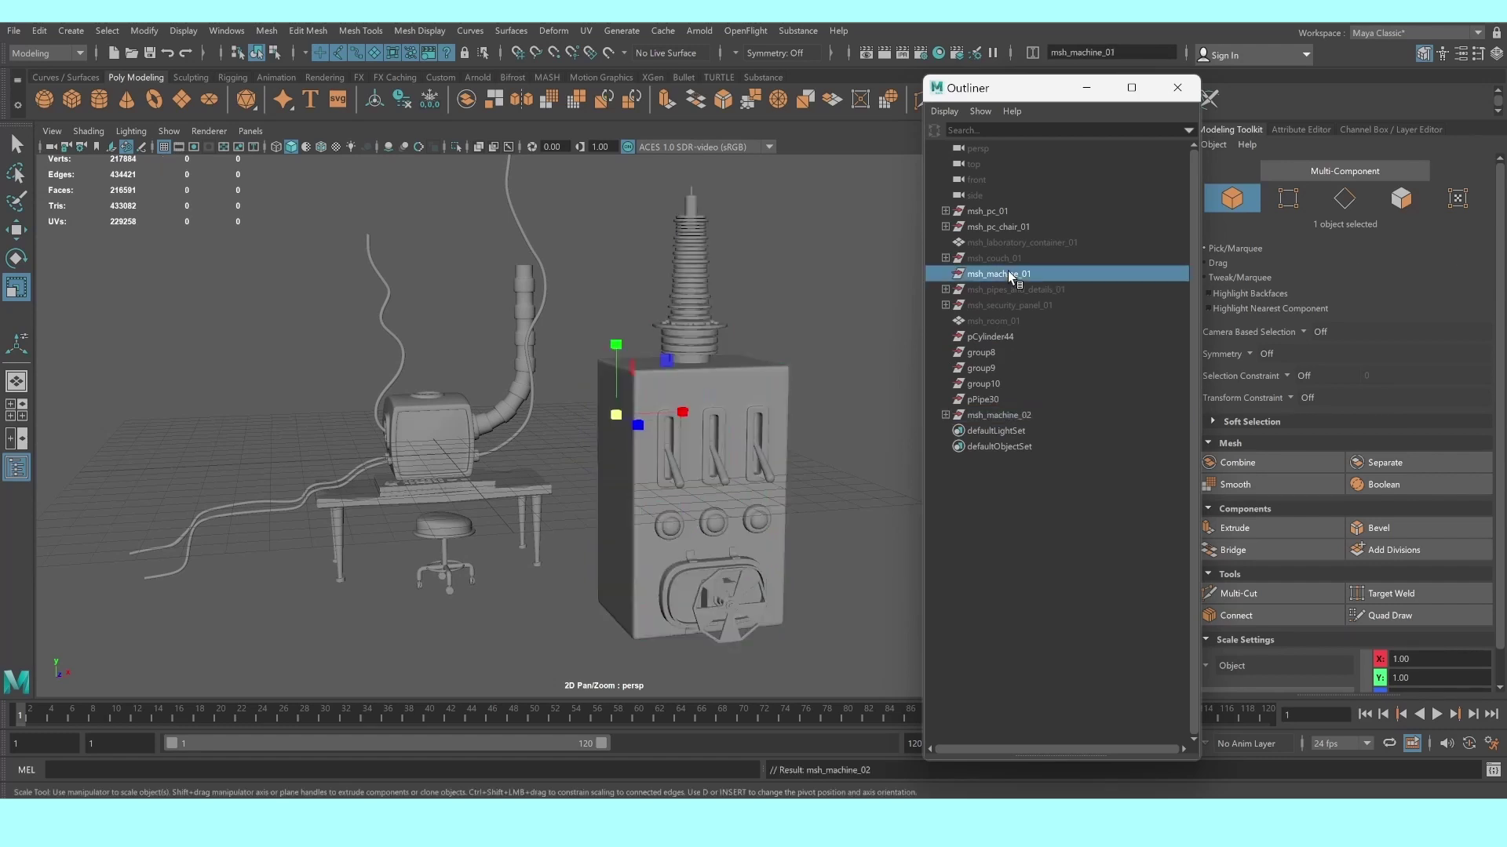
key("Delete")
Reposition msh_machine_02 with the Move tool and orbit to check it
left_click(997, 394)
key("w")
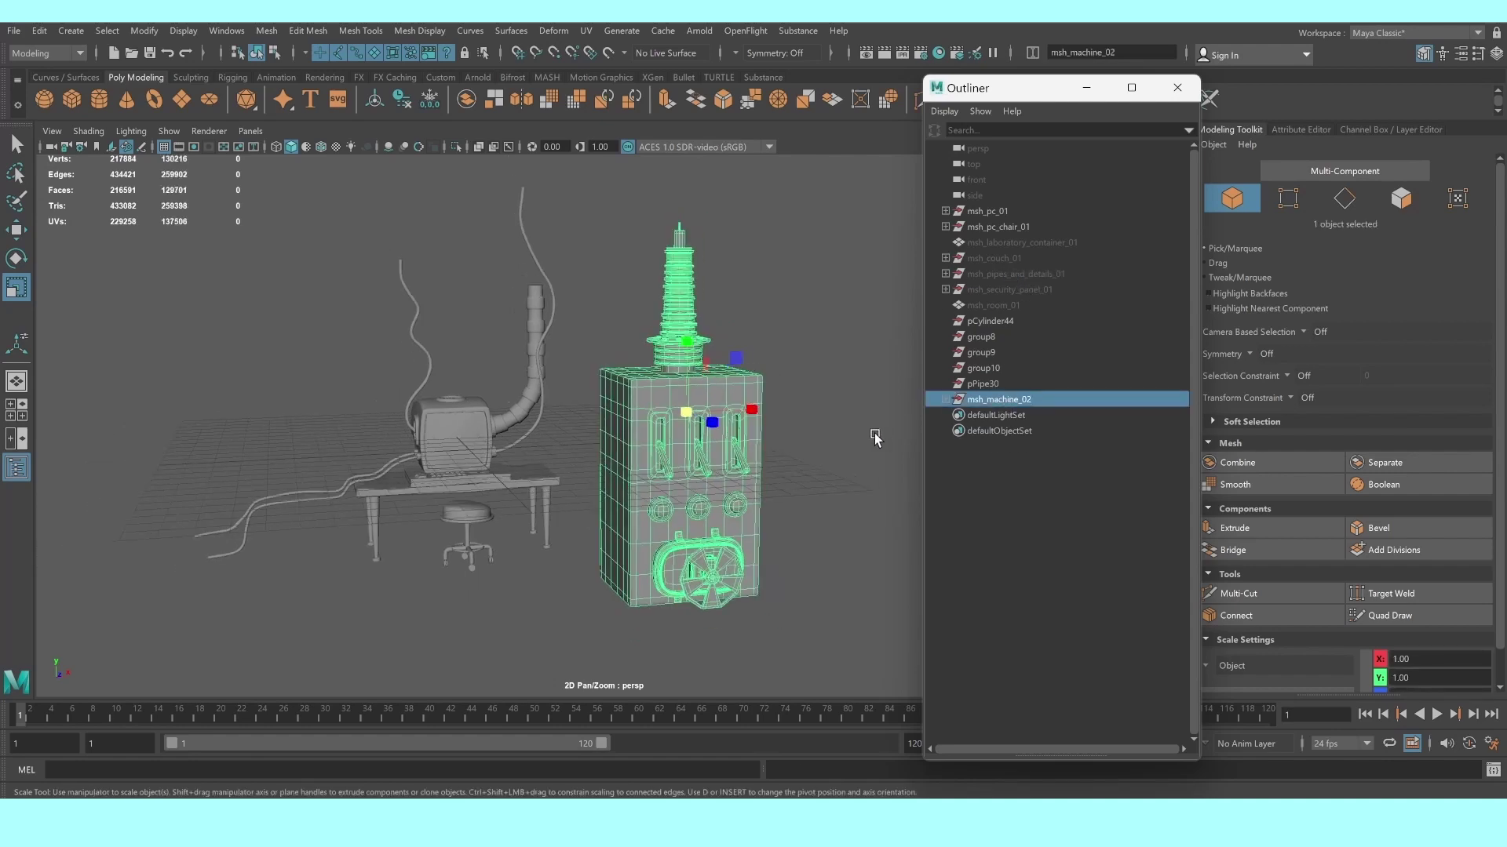
left_click_drag(674, 471, 736, 481, "alt")
left_click_drag(730, 414, 565, 345)
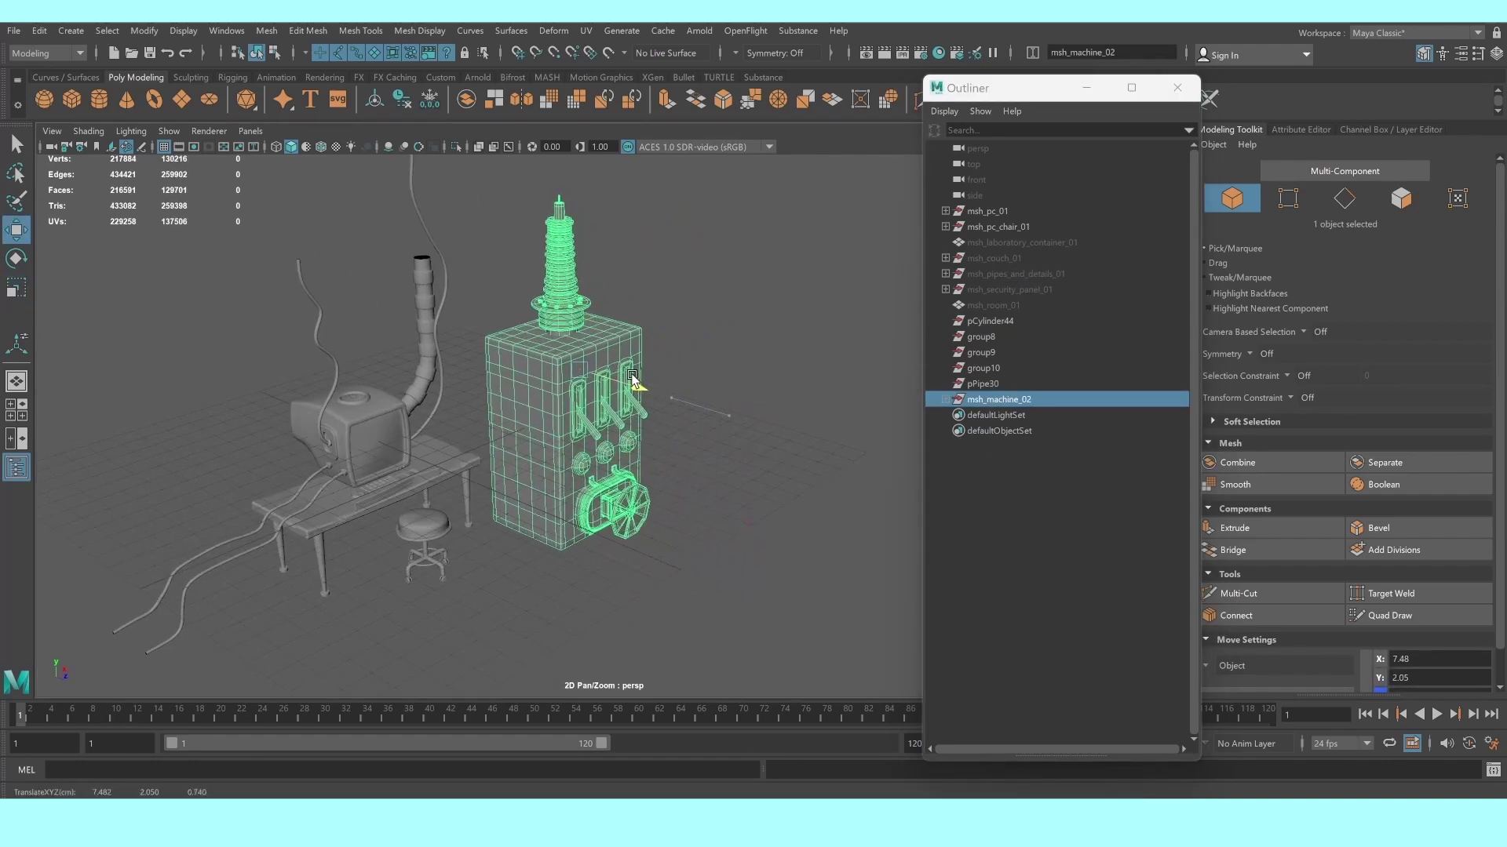
left_click_drag(635, 390, 724, 390, "alt")
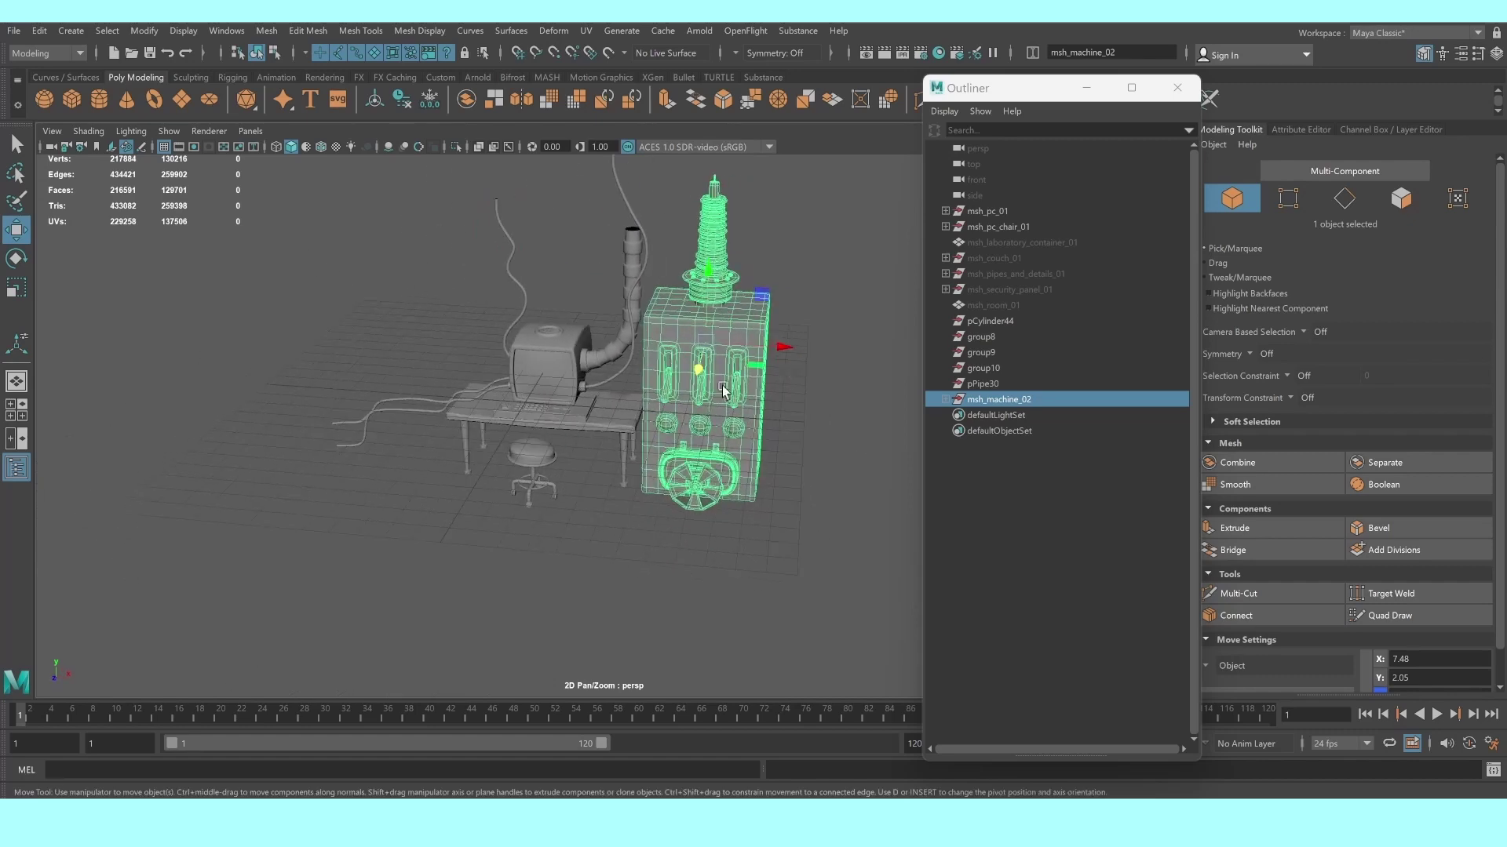
mouse_move(809, 364)
left_mouse_down("alt")
mouse_move(703, 464)
mouse_move(690, 505)
mouse_move(374, 659)
mouse_move(399, 460)
mouse_move(436, 418)
mouse_move(674, 487)
mouse_move(541, 463)
left_mouse_up("alt")
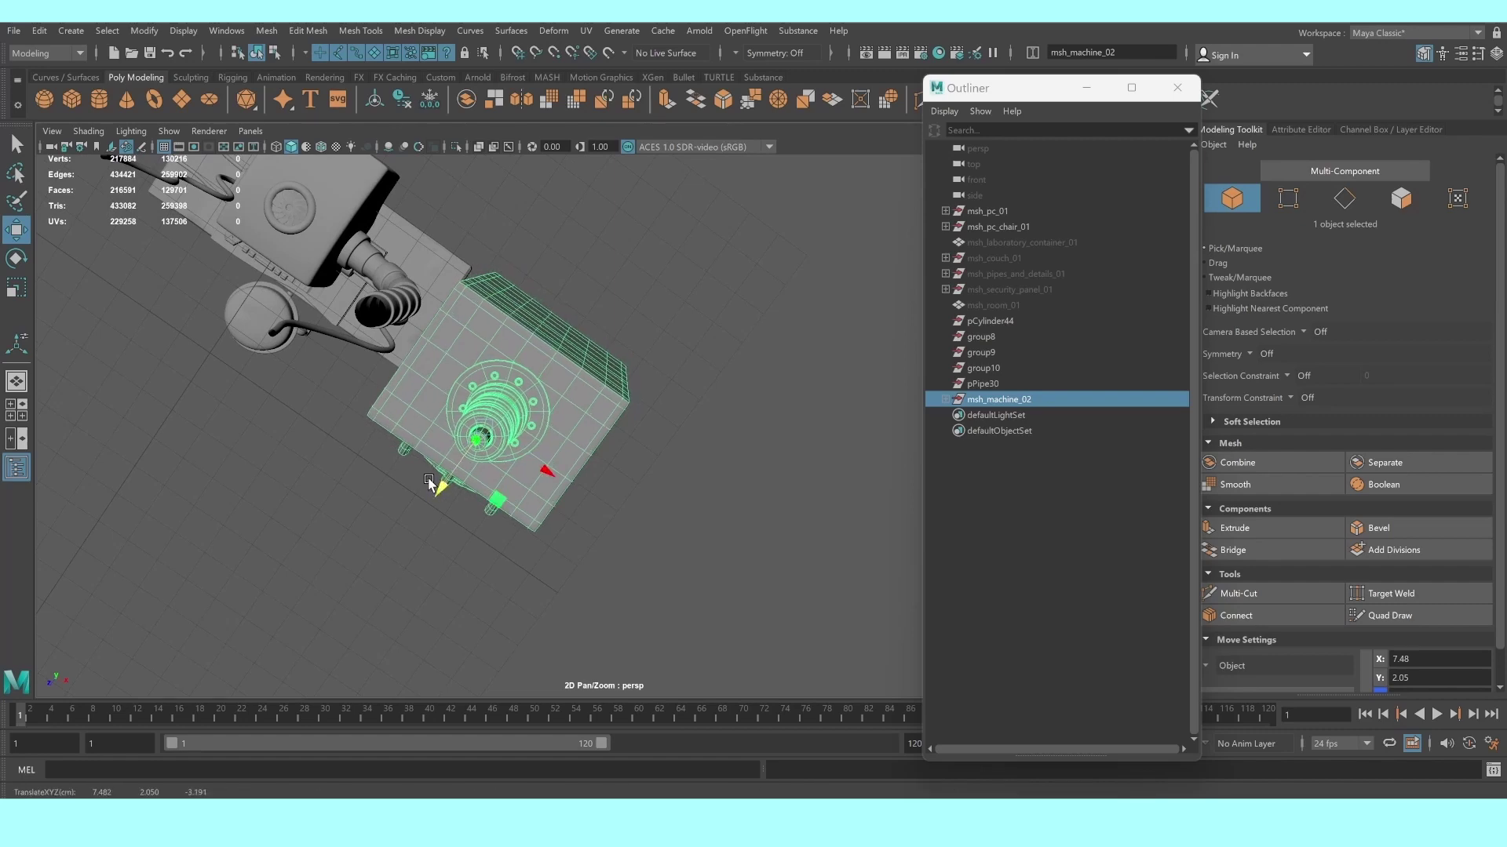
left_click(651, 300)
mouse_move(651, 300)
left_mouse_down("alt")
mouse_move(488, 432)
mouse_move(502, 408)
mouse_move(487, 456)
mouse_move(712, 336)
mouse_move(685, 345)
left_mouse_up("alt")
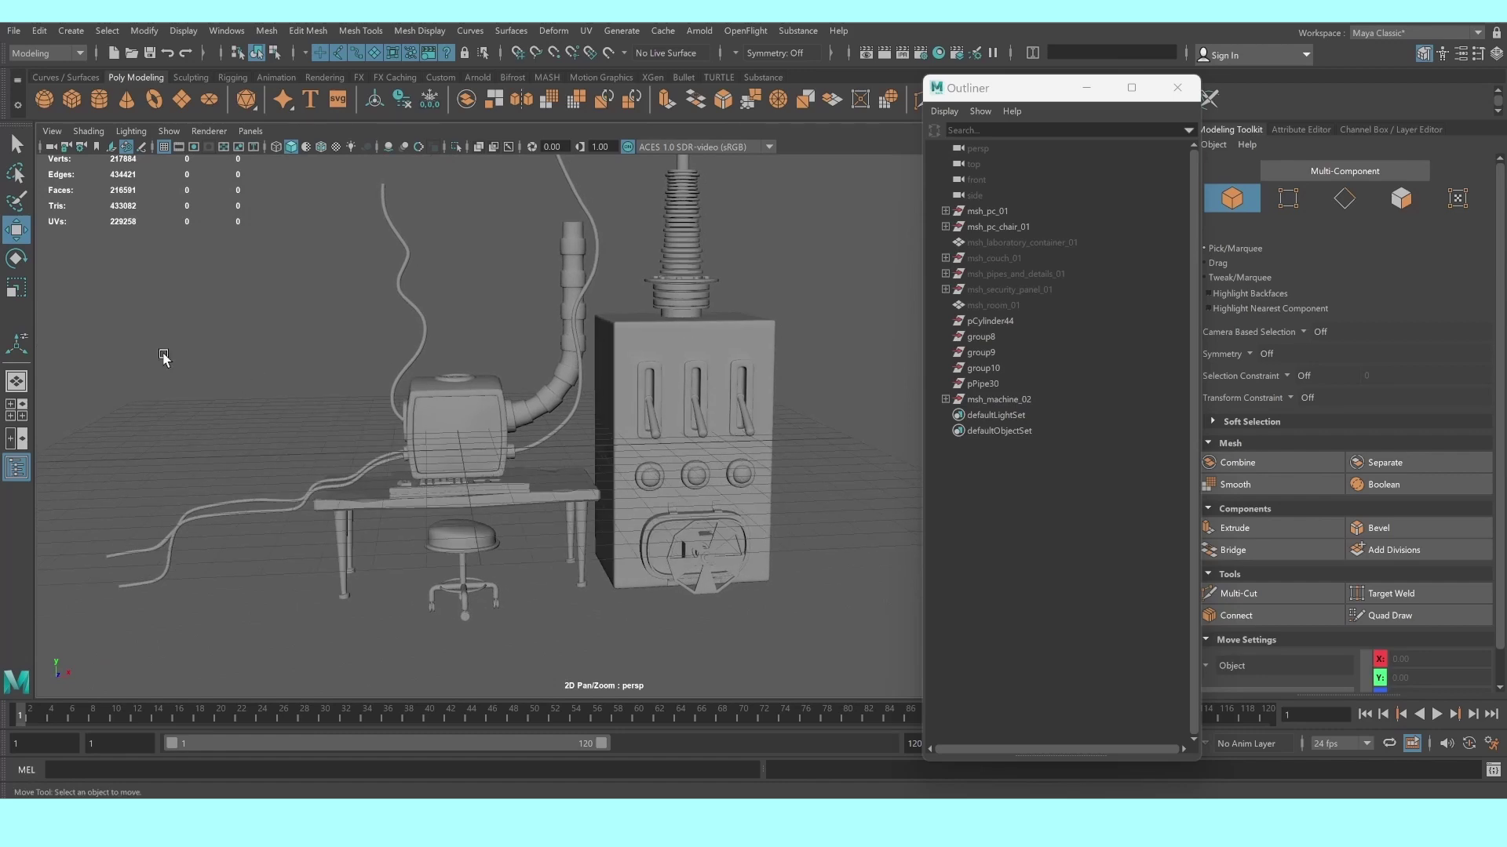
Reselect the whole msh_machine_02 group and orbit out to see the full machine
left_click(722, 370)
scroll(715, 357, "up", 3)
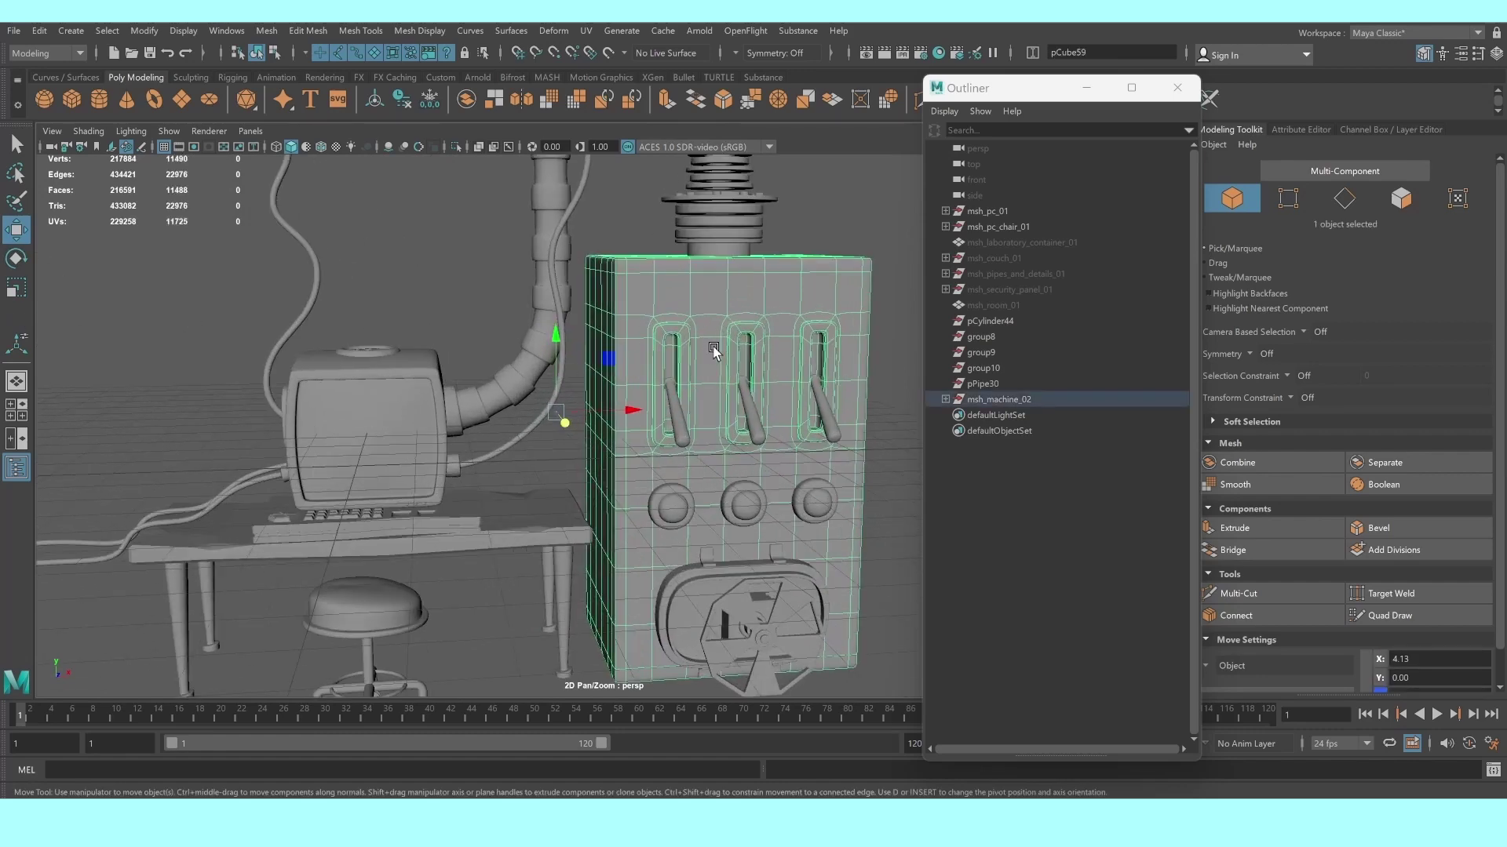
mouse_move(714, 343)
left_mouse_down("alt")
mouse_move(663, 337)
mouse_move(751, 332)
left_mouse_up("alt")
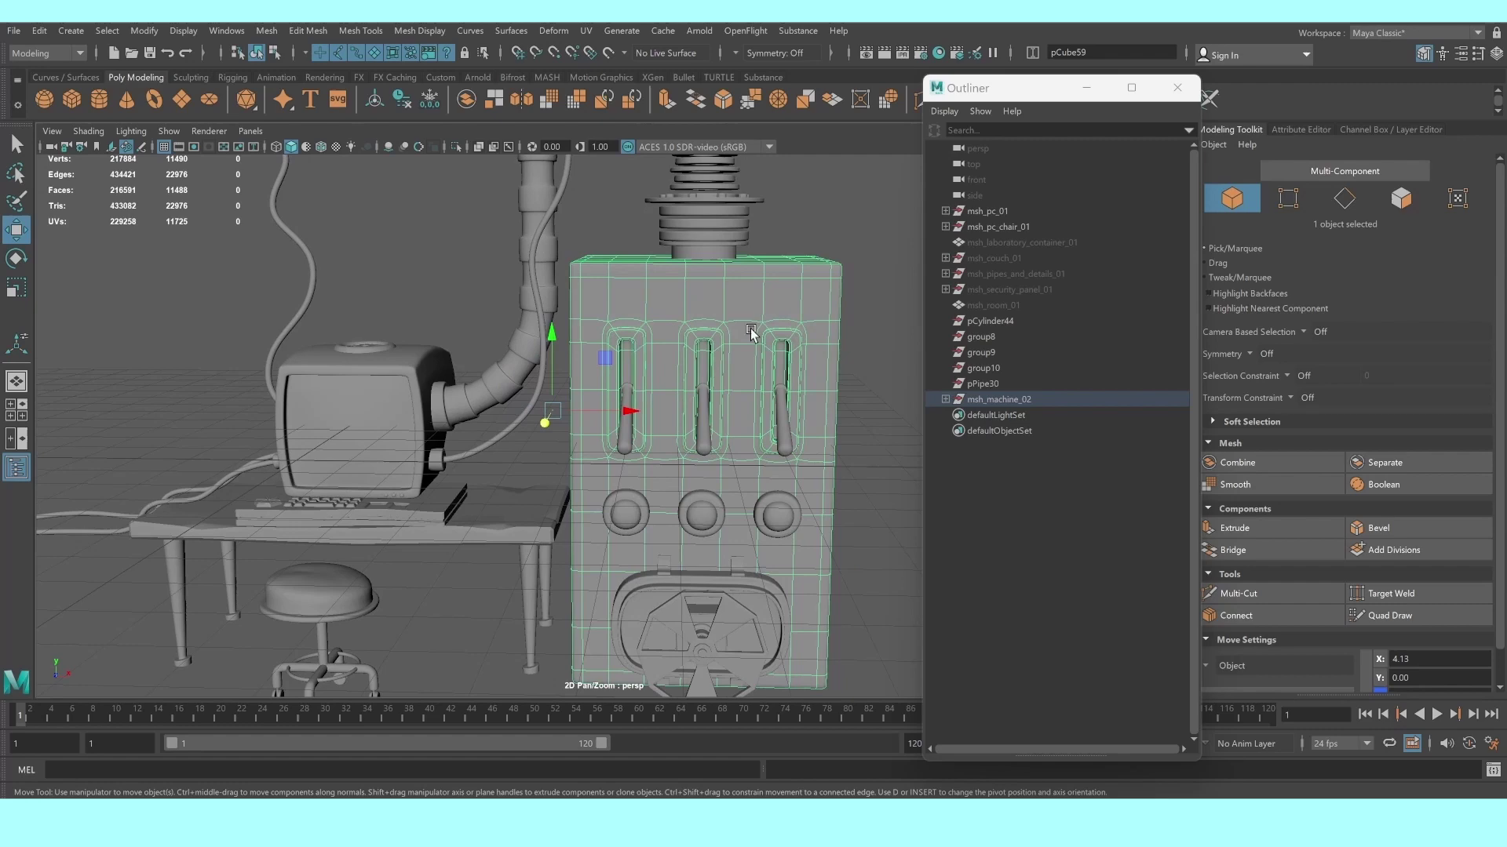
left_click(1037, 401)
scroll(640, 350, "down", 5)
left_click_drag(596, 345, 640, 349, "alt")
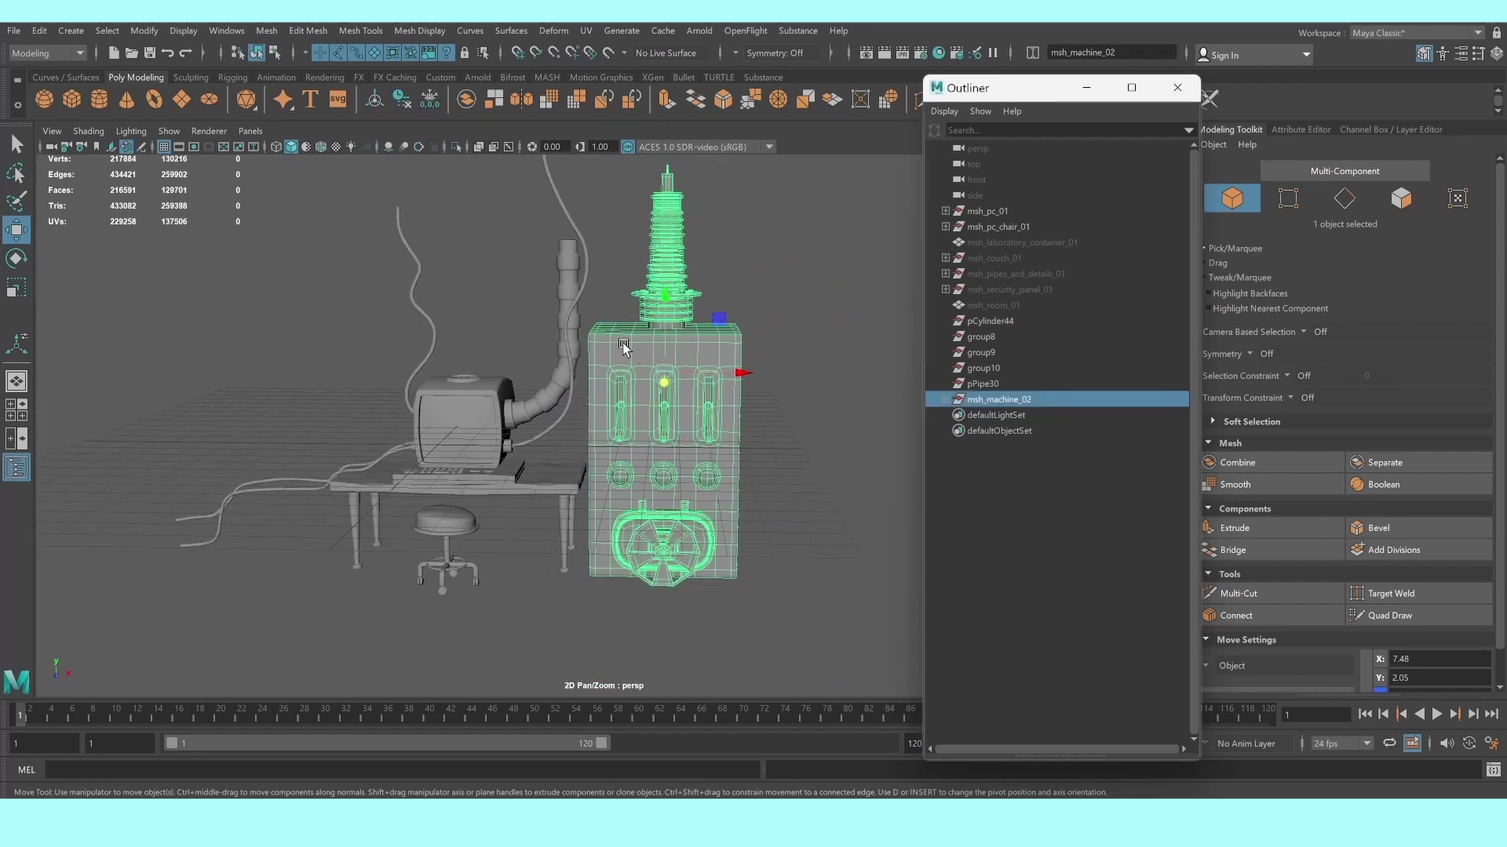
left_click(538, 30)
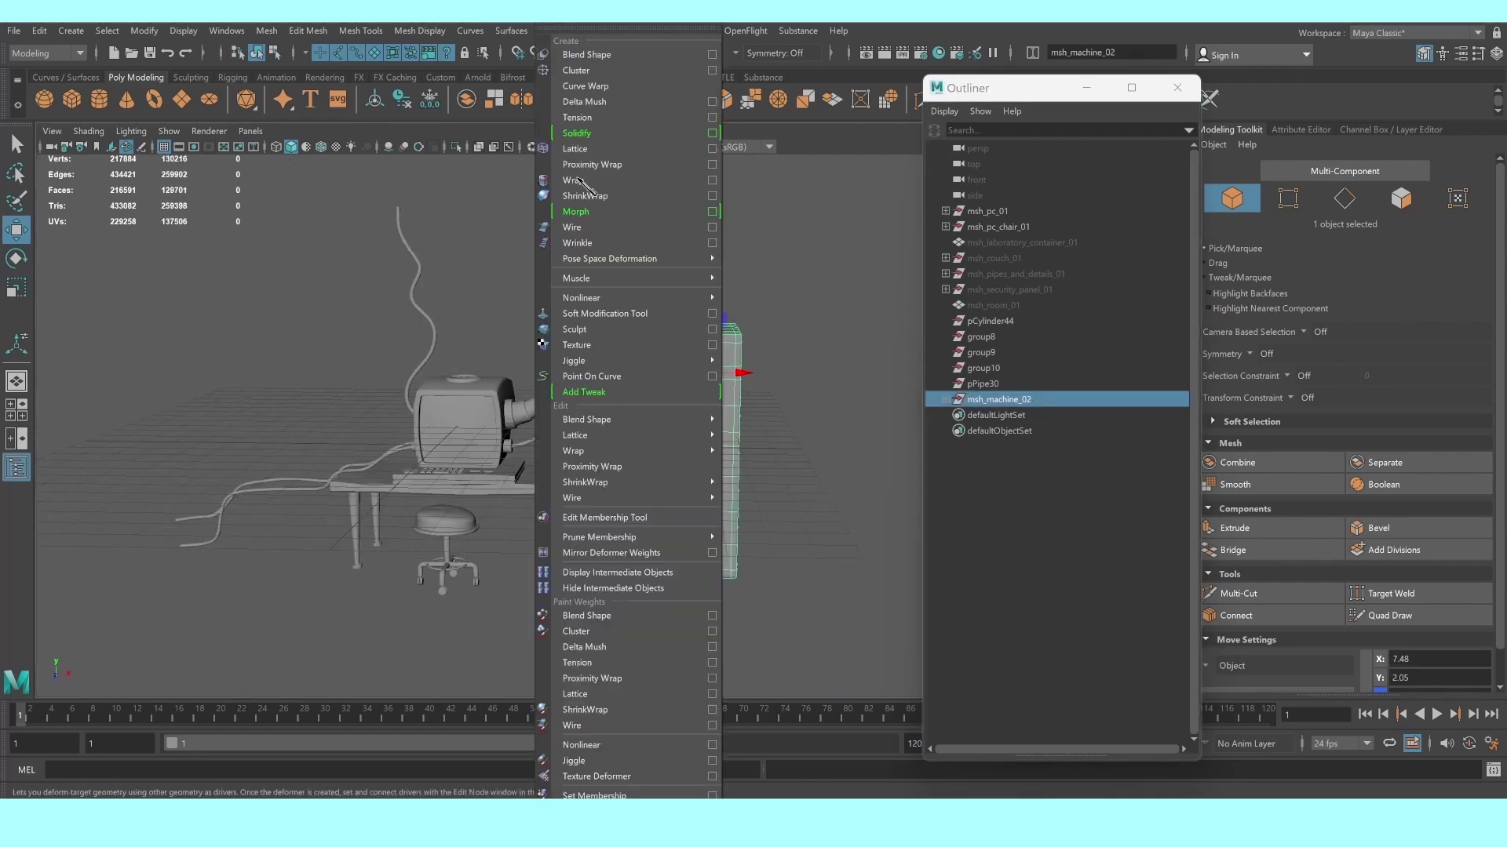
Create a lattice around the machine and switch to editing its lattice points
left_click(712, 149)
double_click(186, 225)
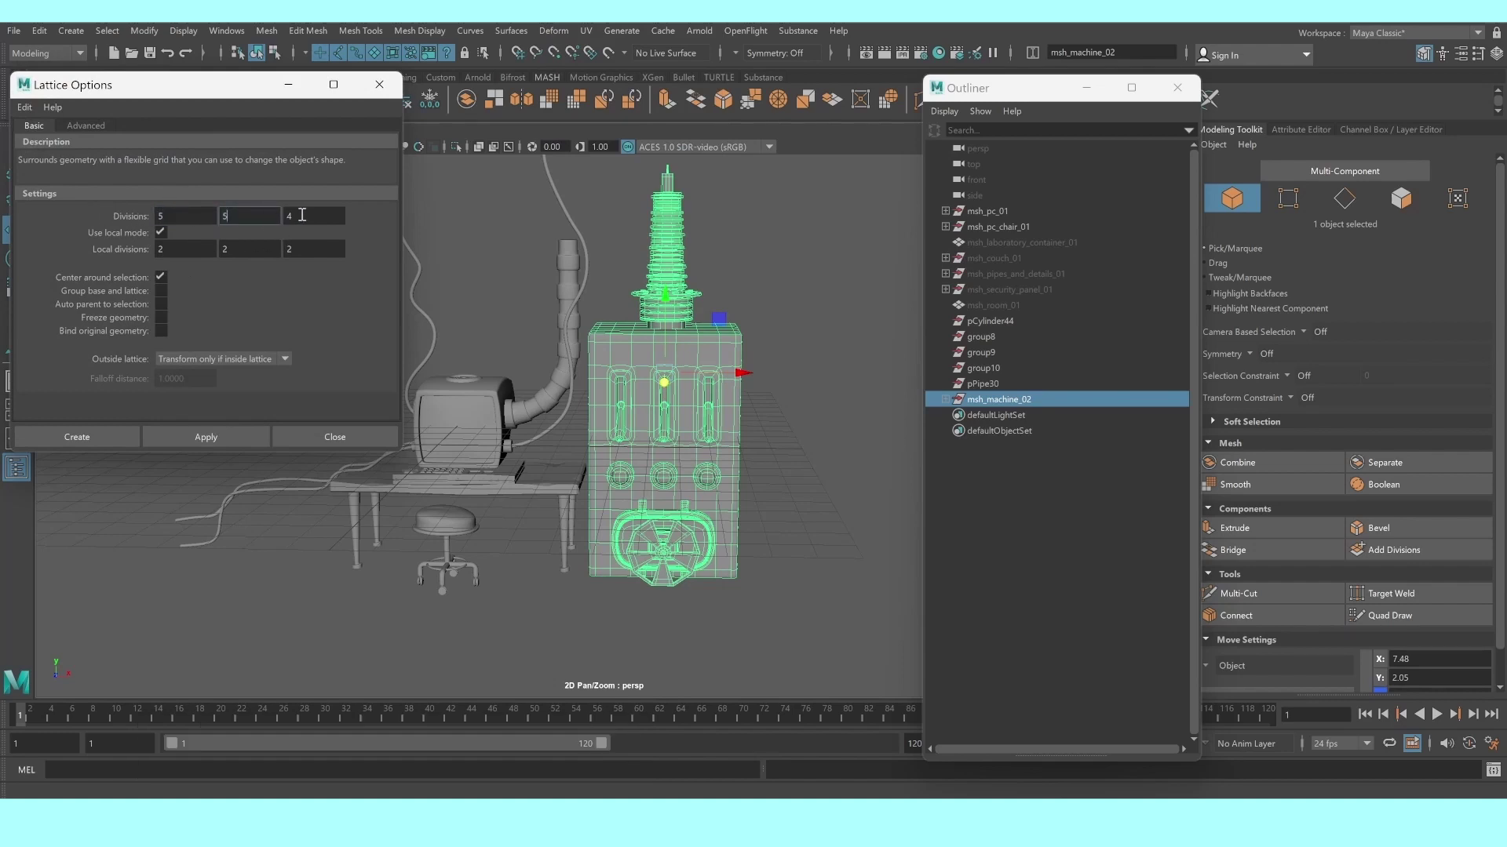
type("5")
left_click(177, 443)
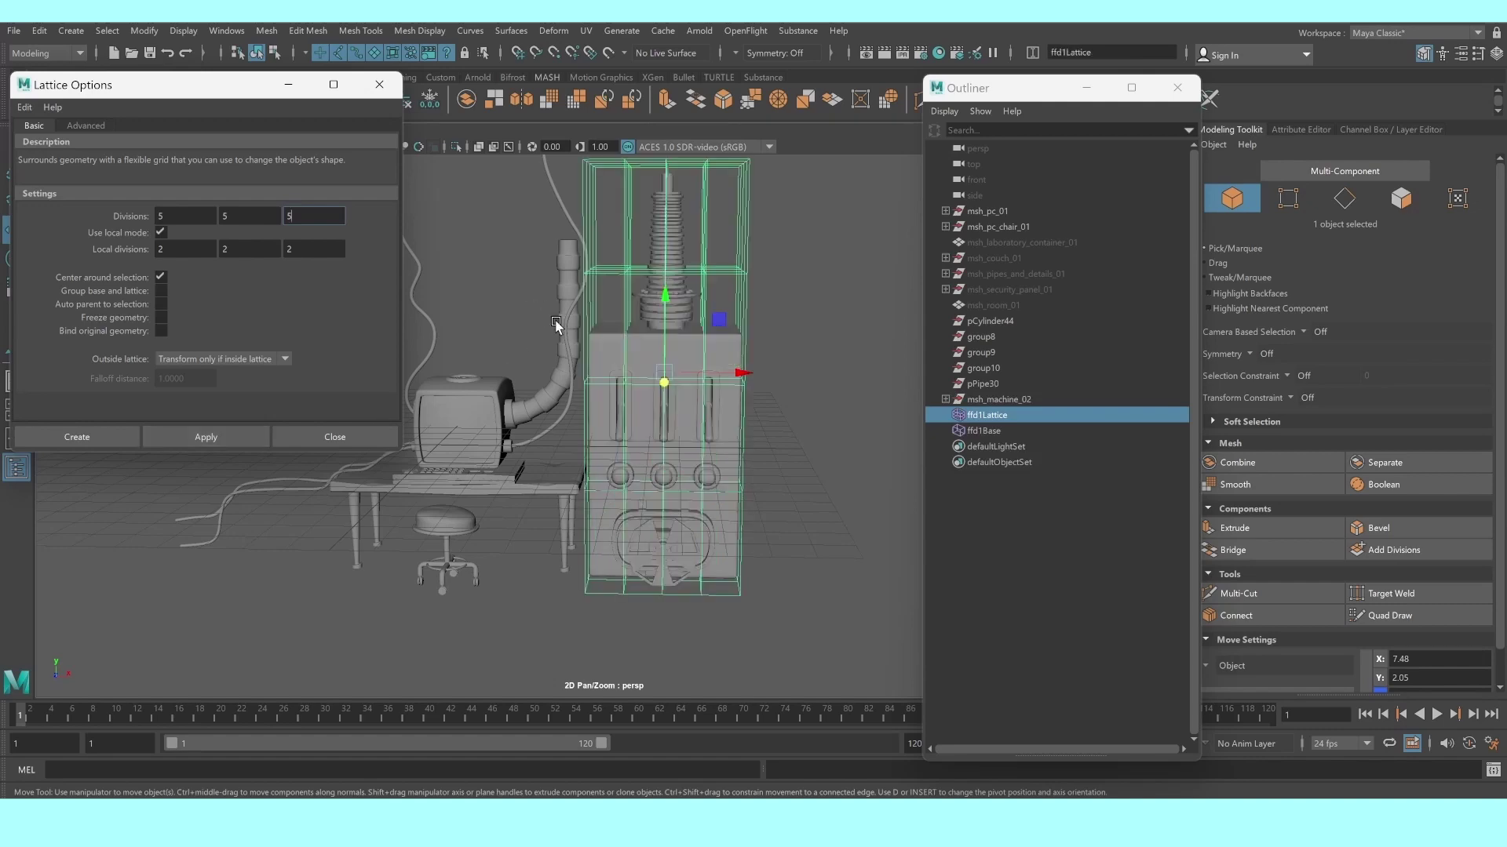
left_click(380, 87)
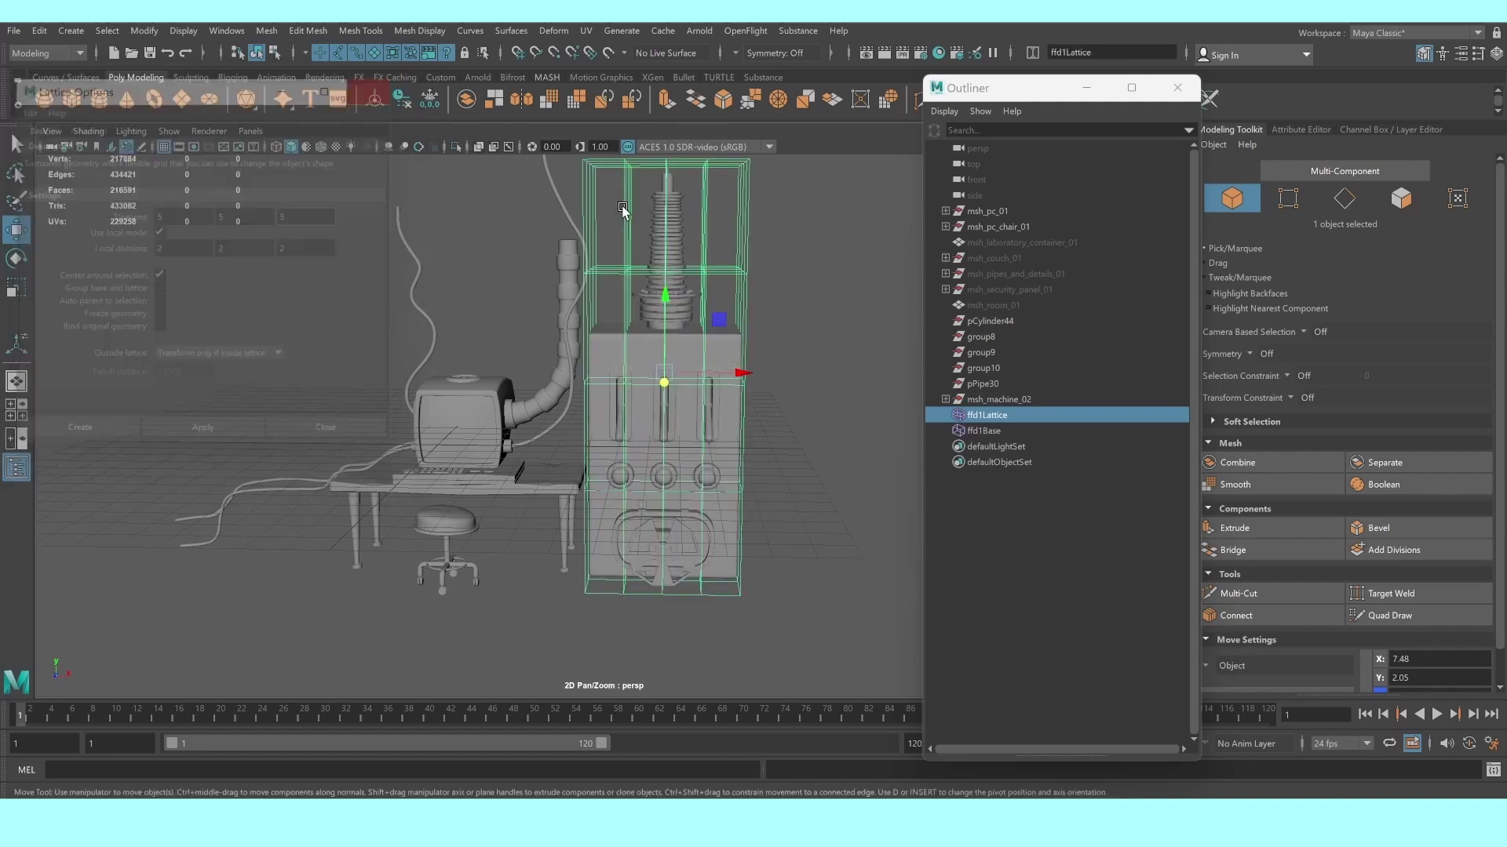
right_click(707, 199)
left_click(704, 155)
Test-raise a lattice point in the front view, then undo back past both earlier lattices
key("space")
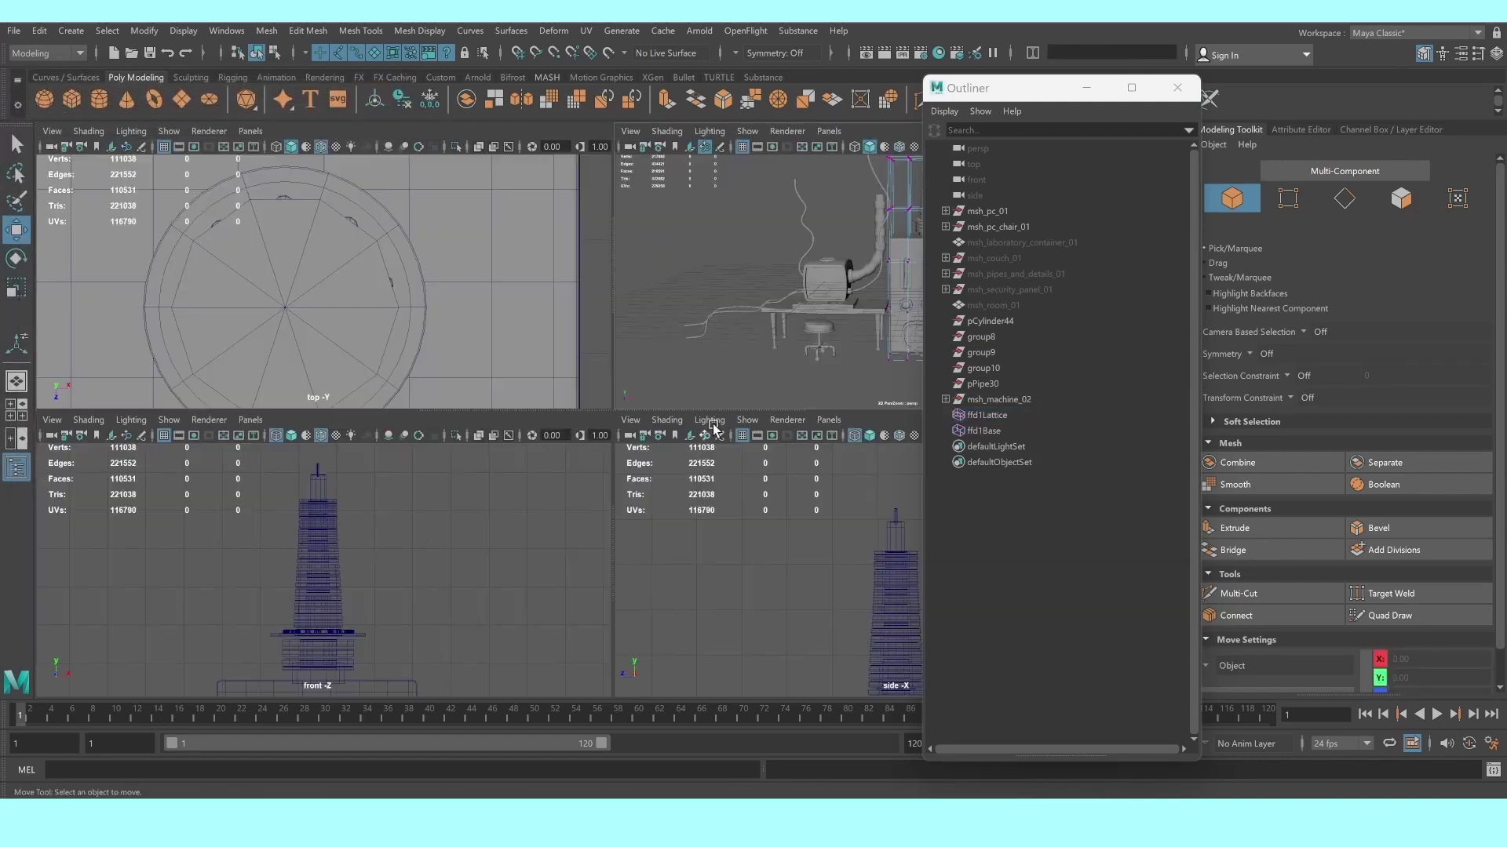
key("space")
scroll(450, 549, "down", 3)
middle_click_drag(457, 544, 468, 259, "alt")
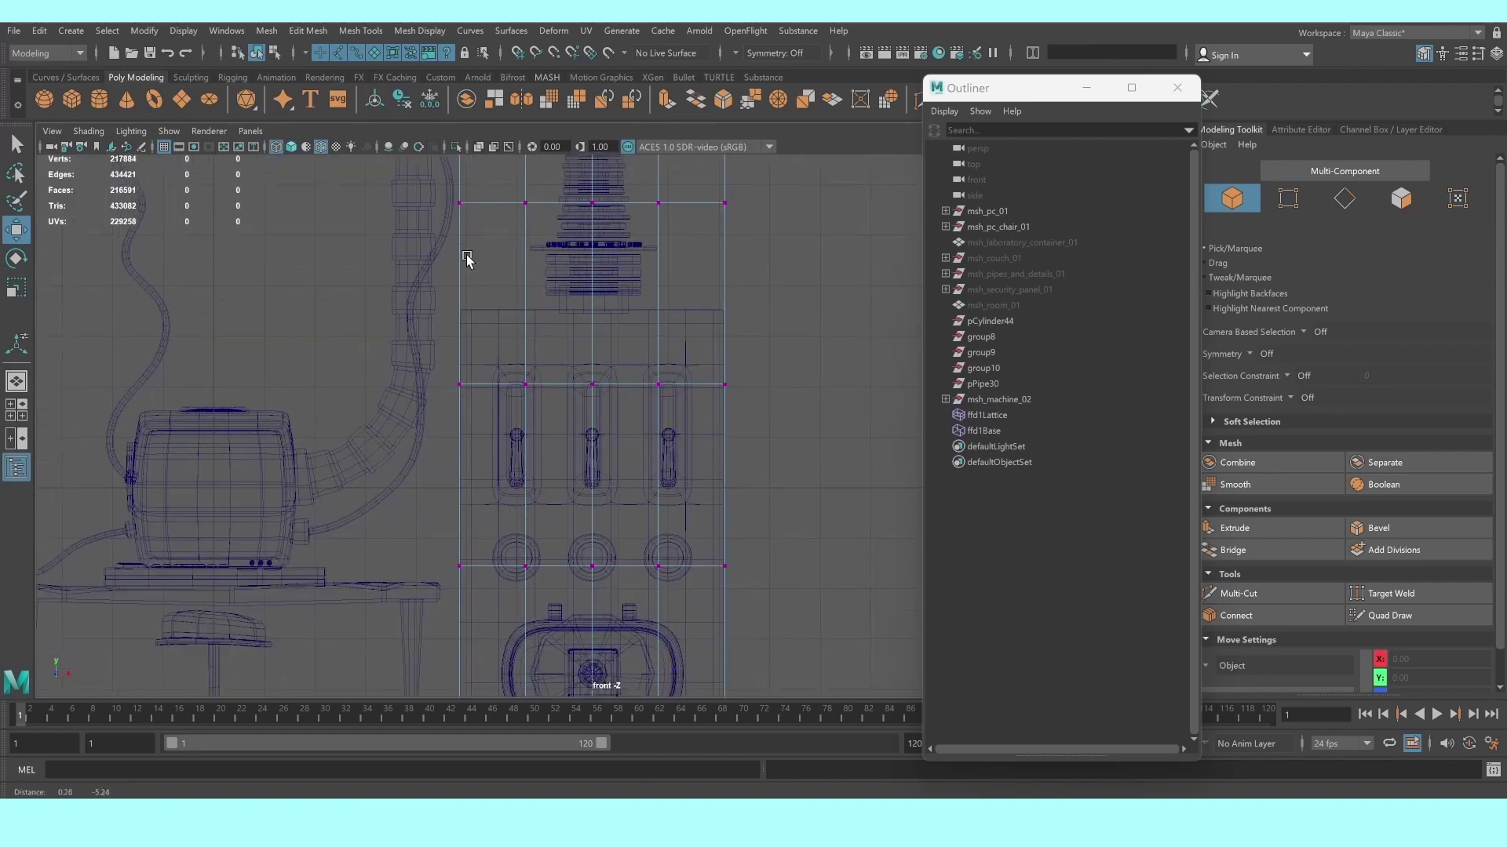
scroll(716, 305, "down", 2)
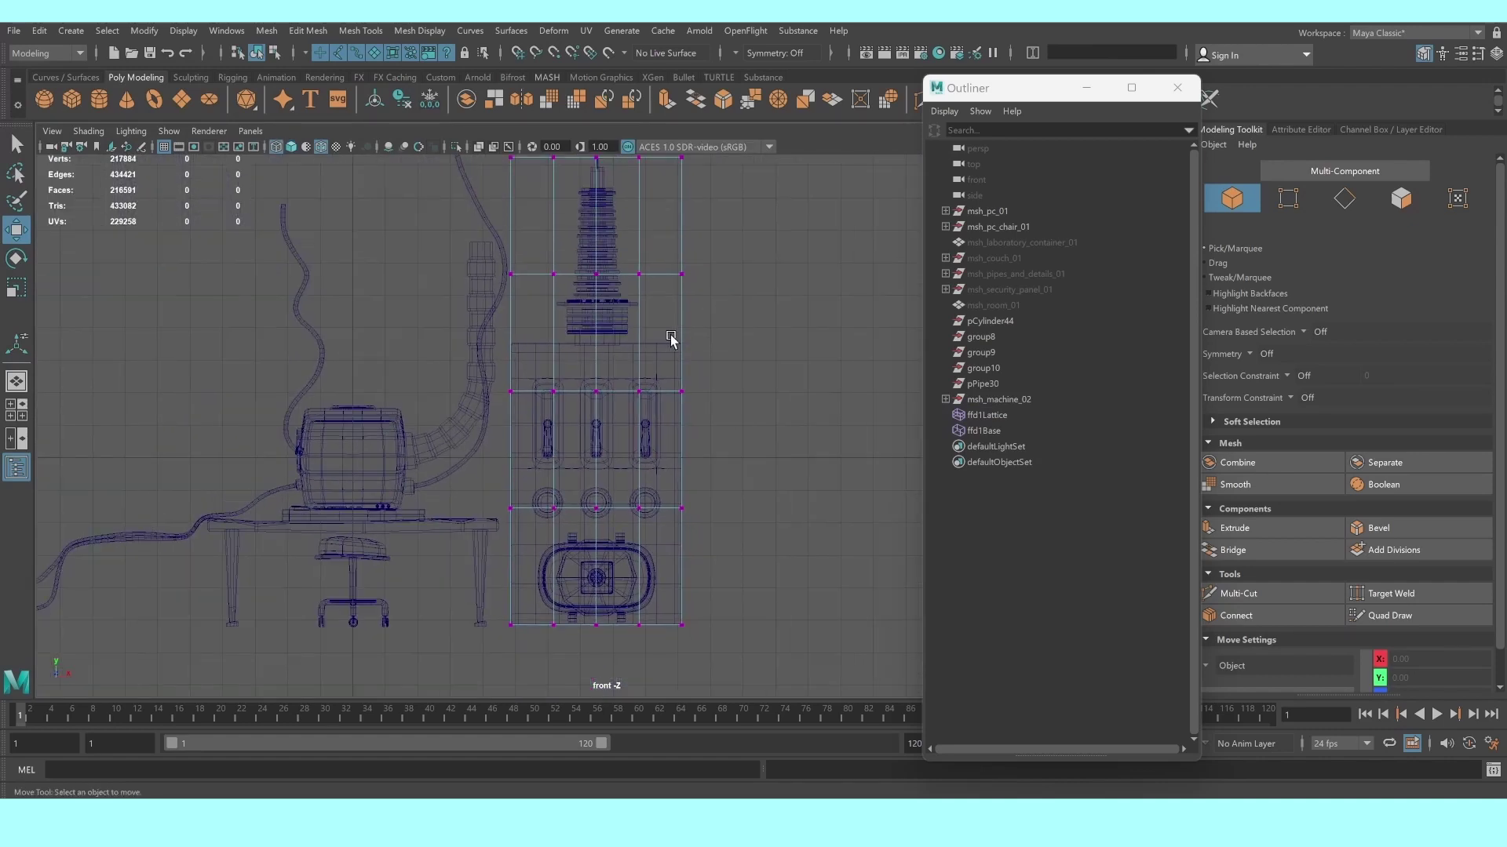
left_click_drag(670, 339, 784, 476)
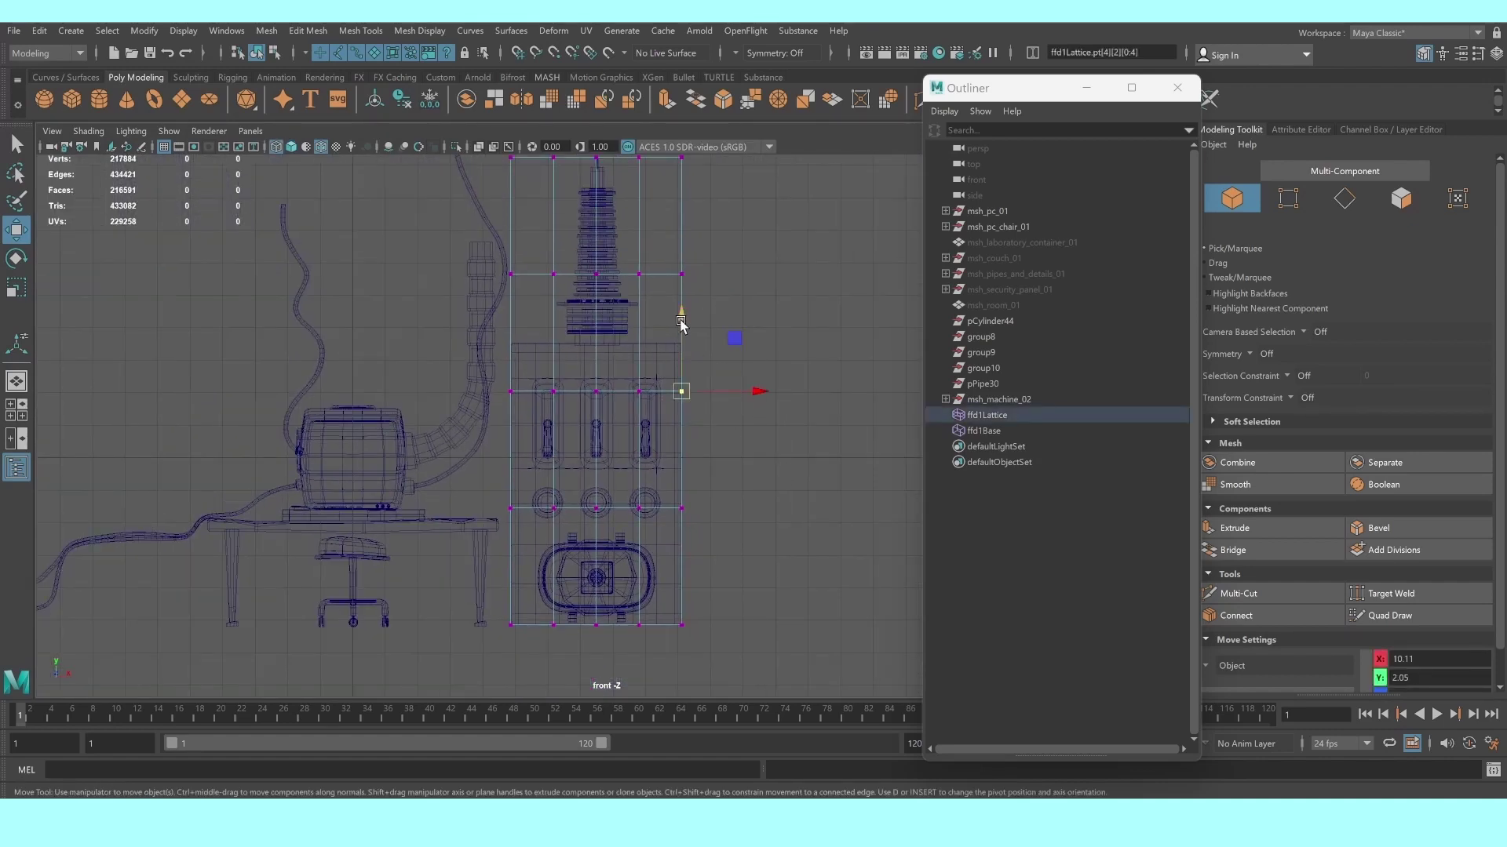
left_click_drag(681, 321, 682, 302)
key("ctrl+z")
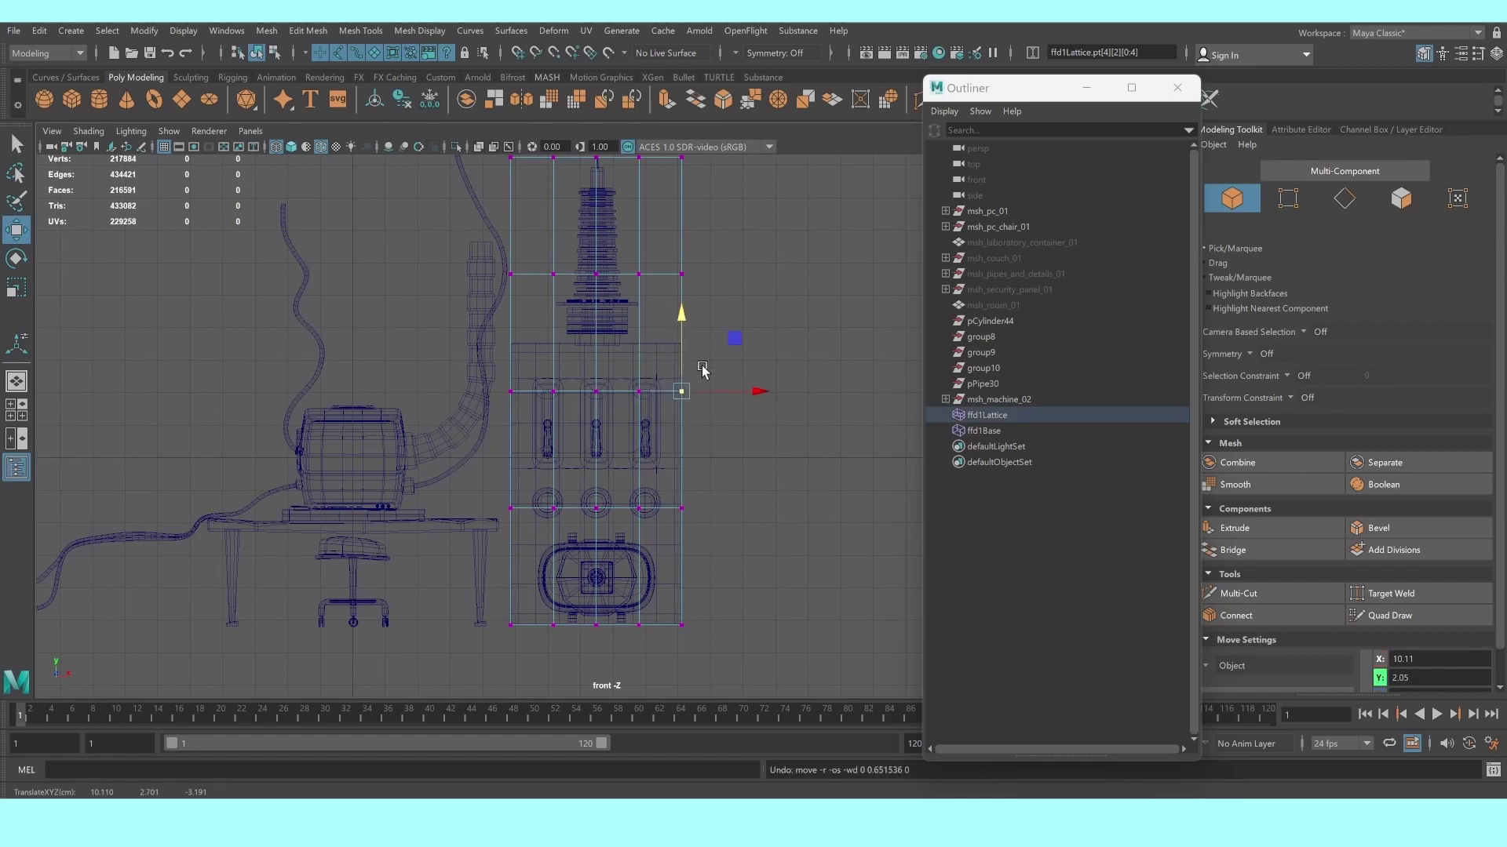
key("ctrl+z")
key("ctrl+z")
key("ctrl+z")
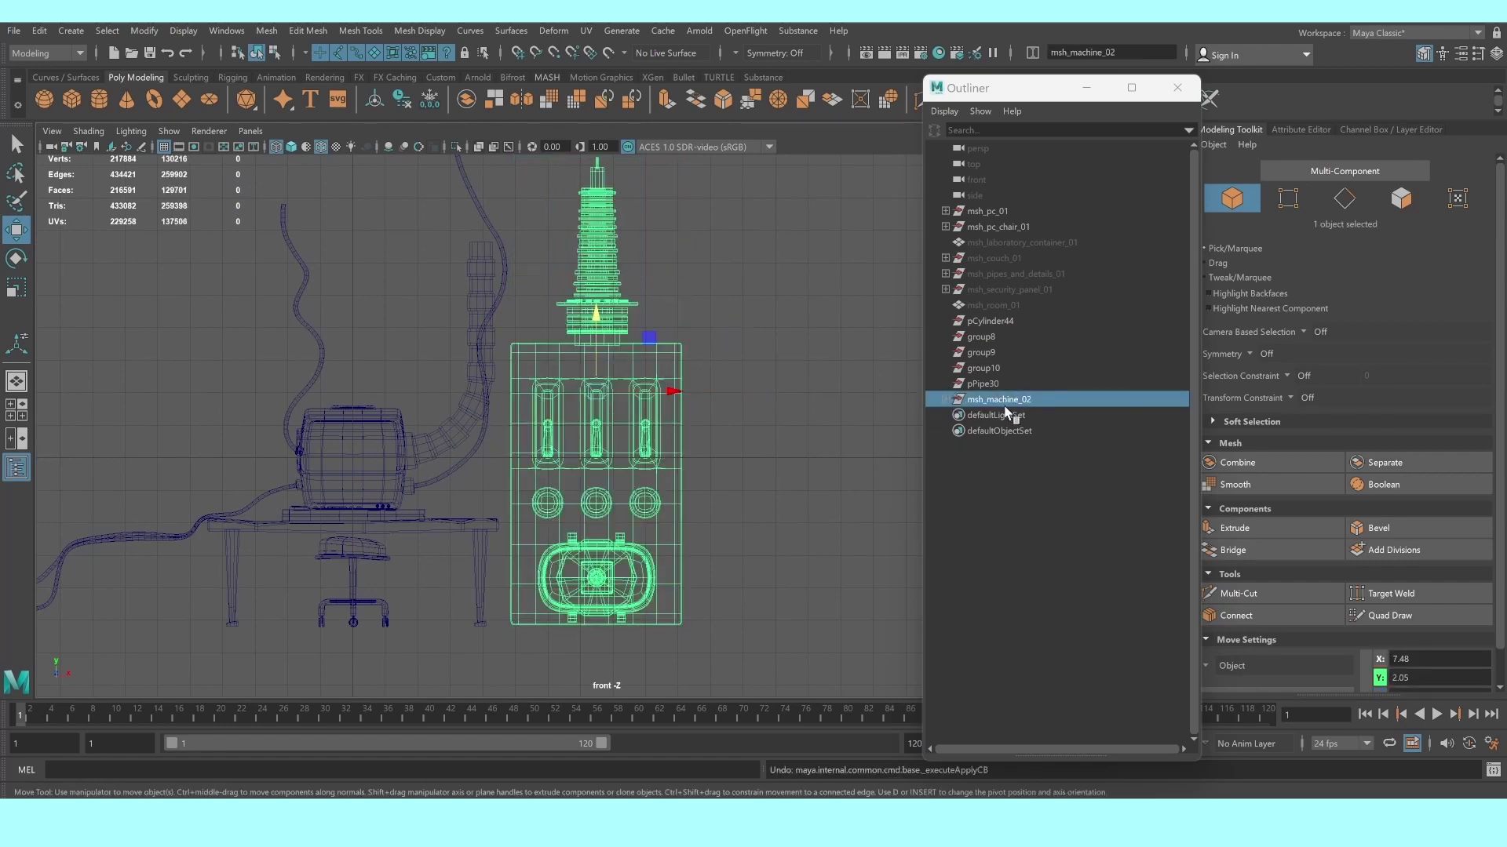
key("ctrl+z")
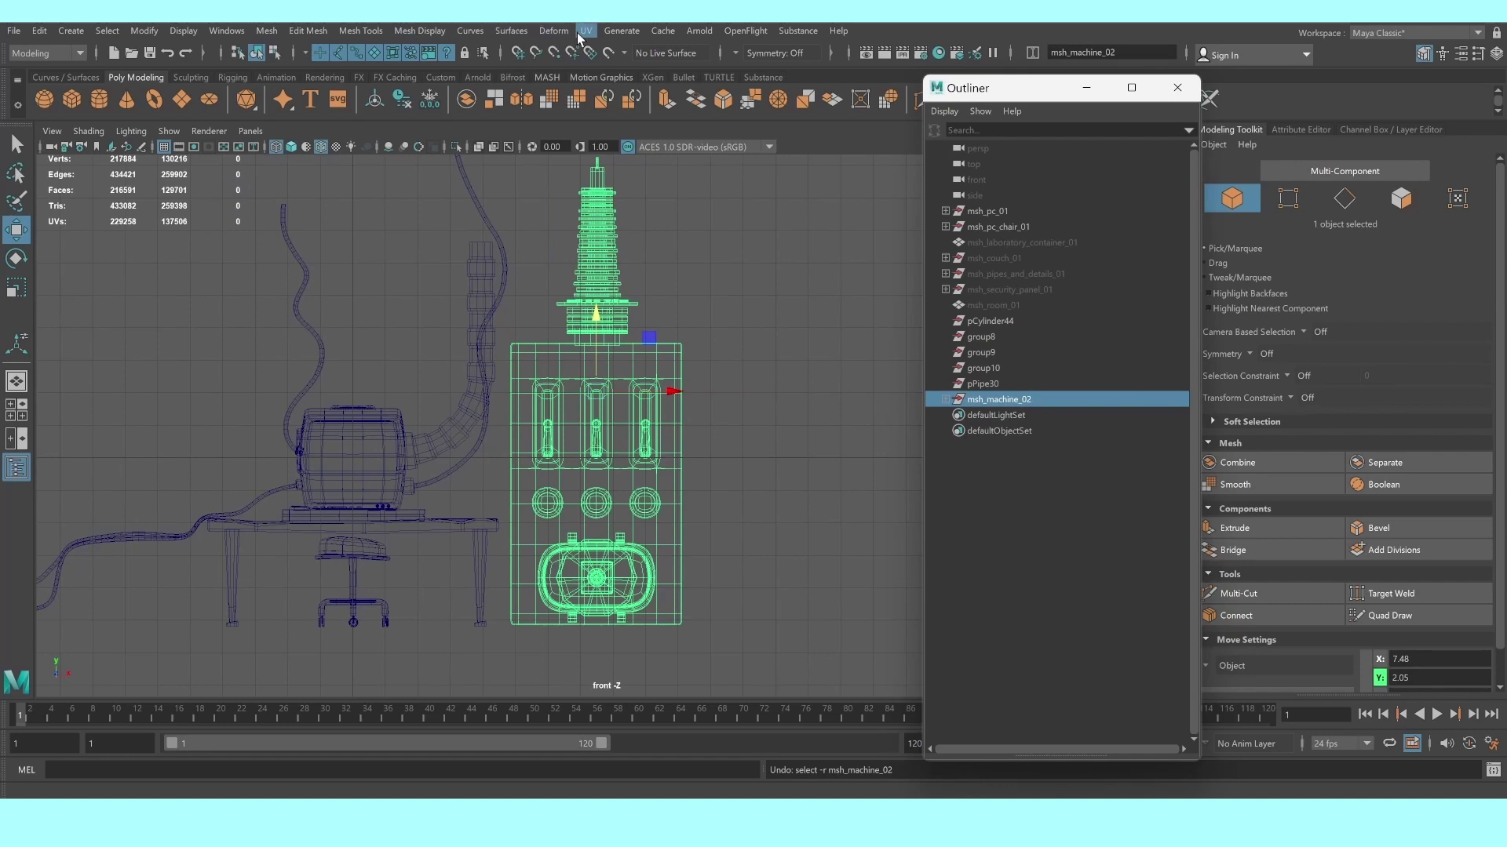
Create a new lattice around the machine with Divisions of 4, 4, 4
left_click(580, 36)
left_click(763, 150)
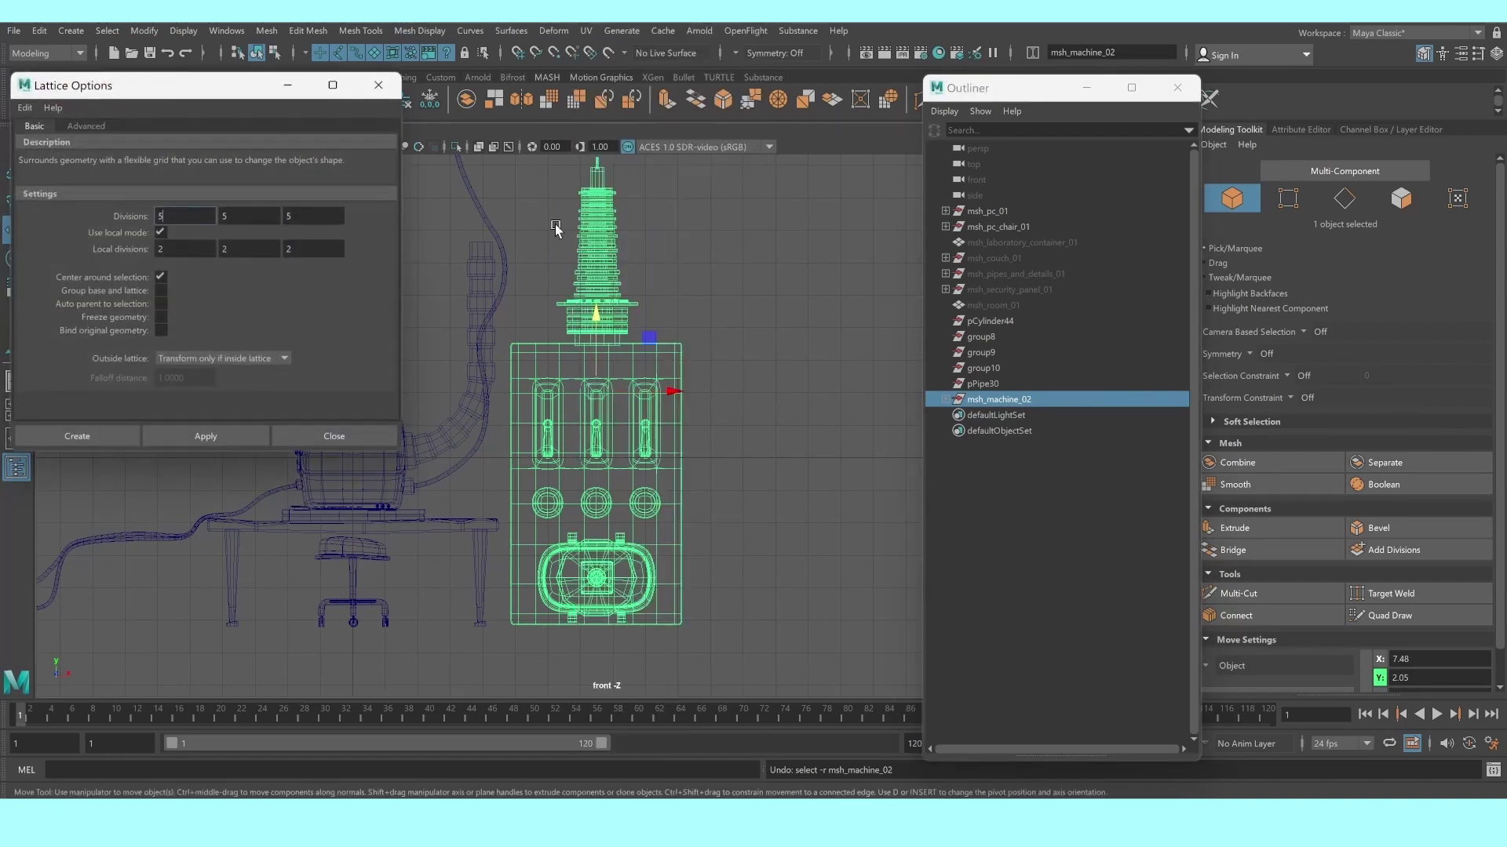
type("4")
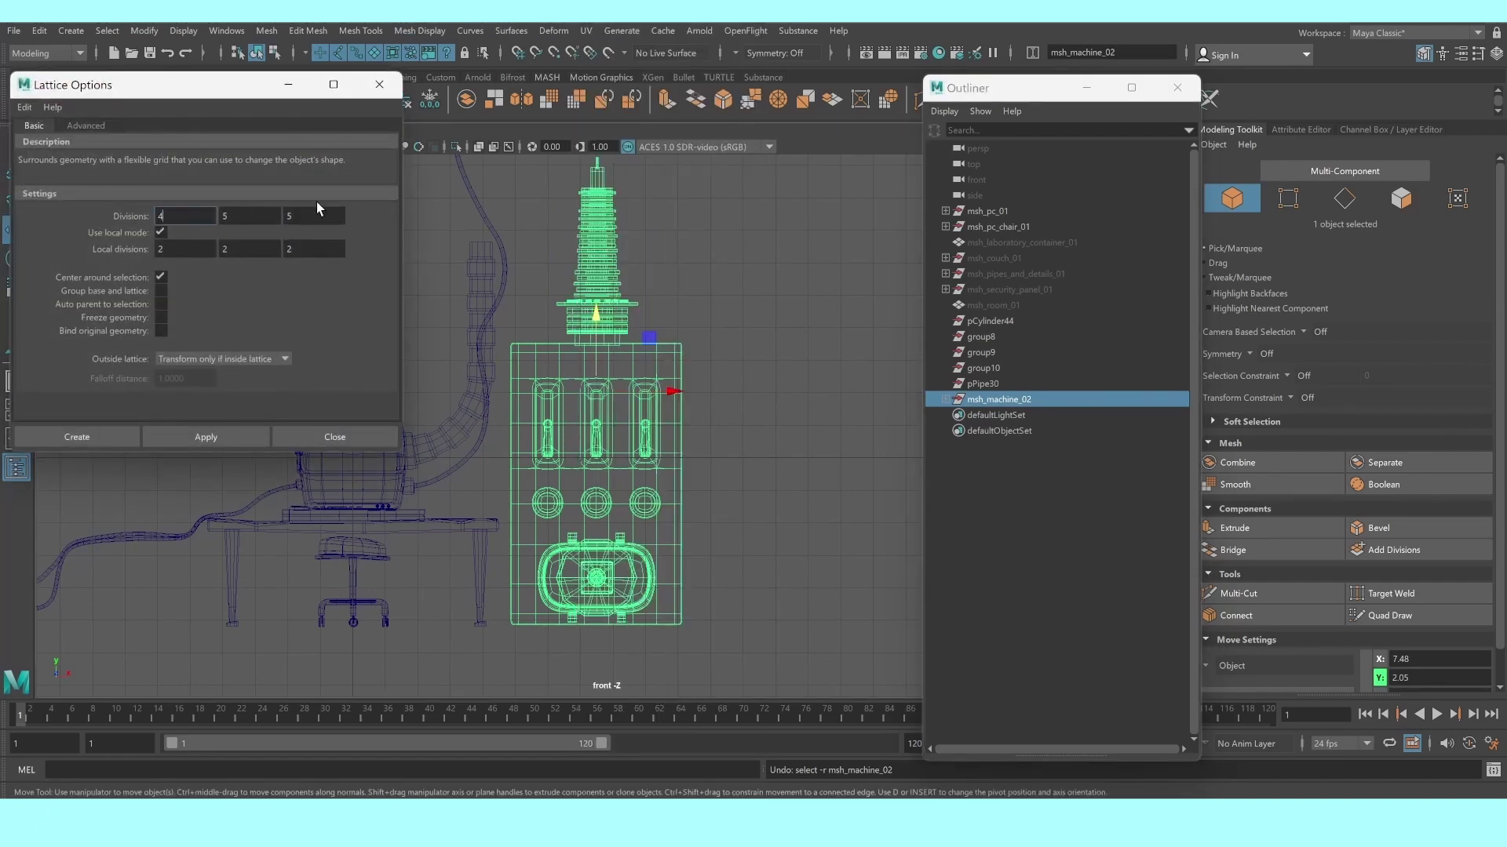
key("Tab")
type("4")
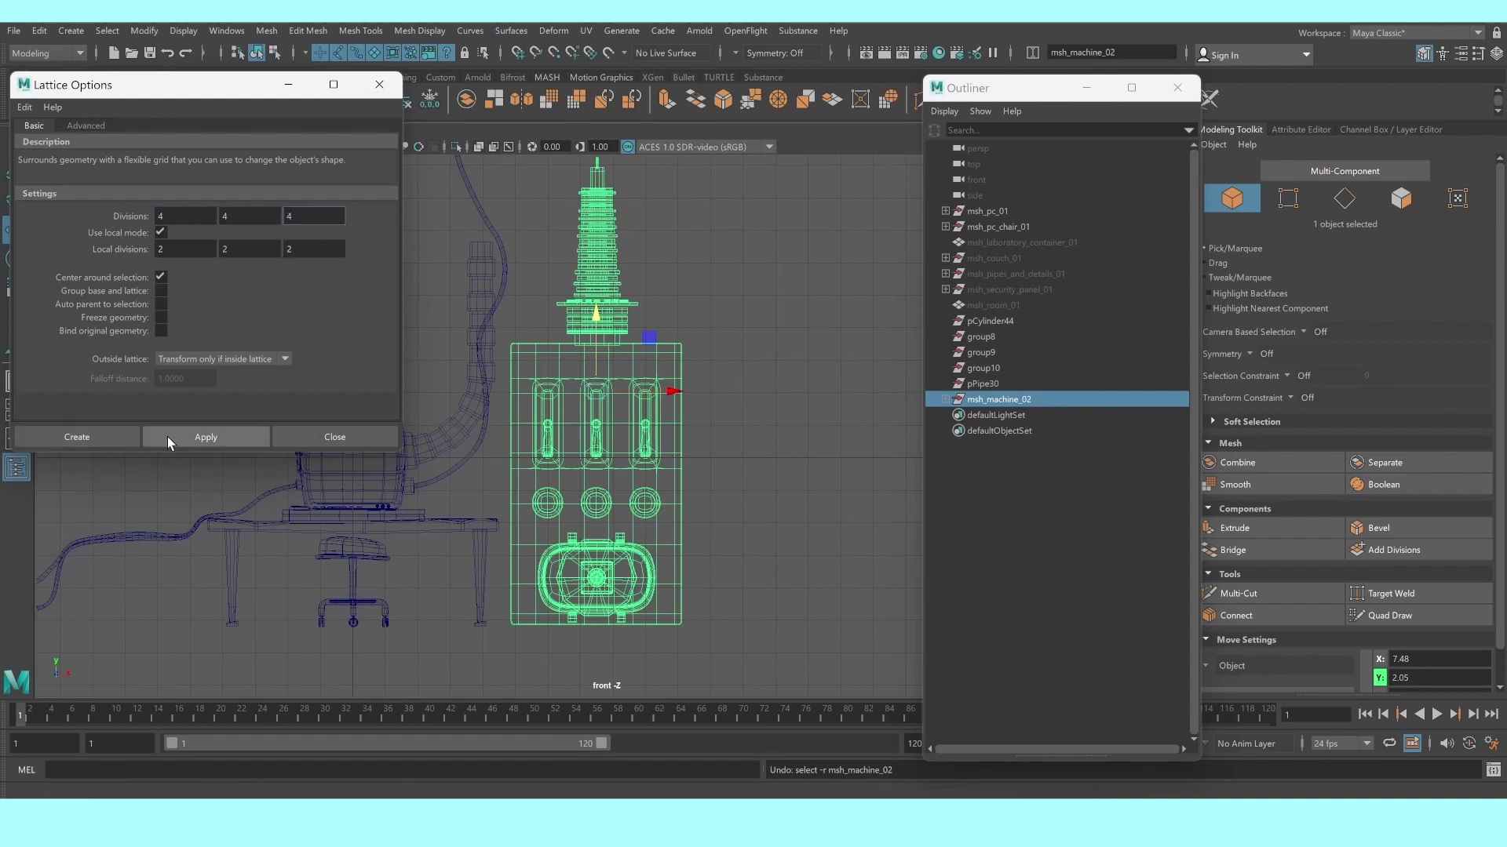
left_click(109, 437)
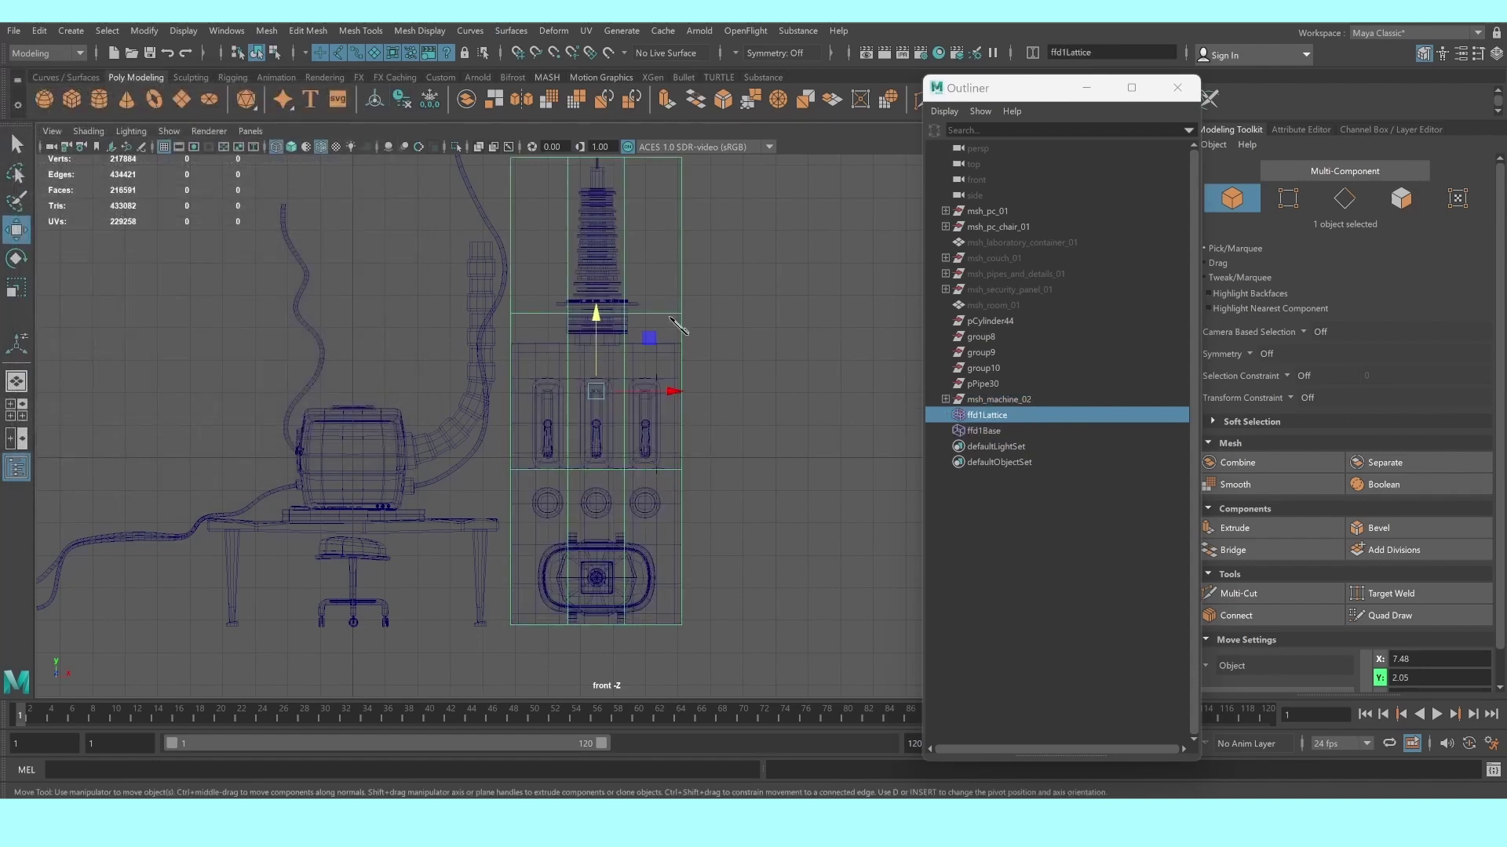
Switch the lattice to point editing and scale the middle row wider so the body bulges
right_click_drag(663, 310, 663, 274)
left_click_drag(664, 408, 694, 479)
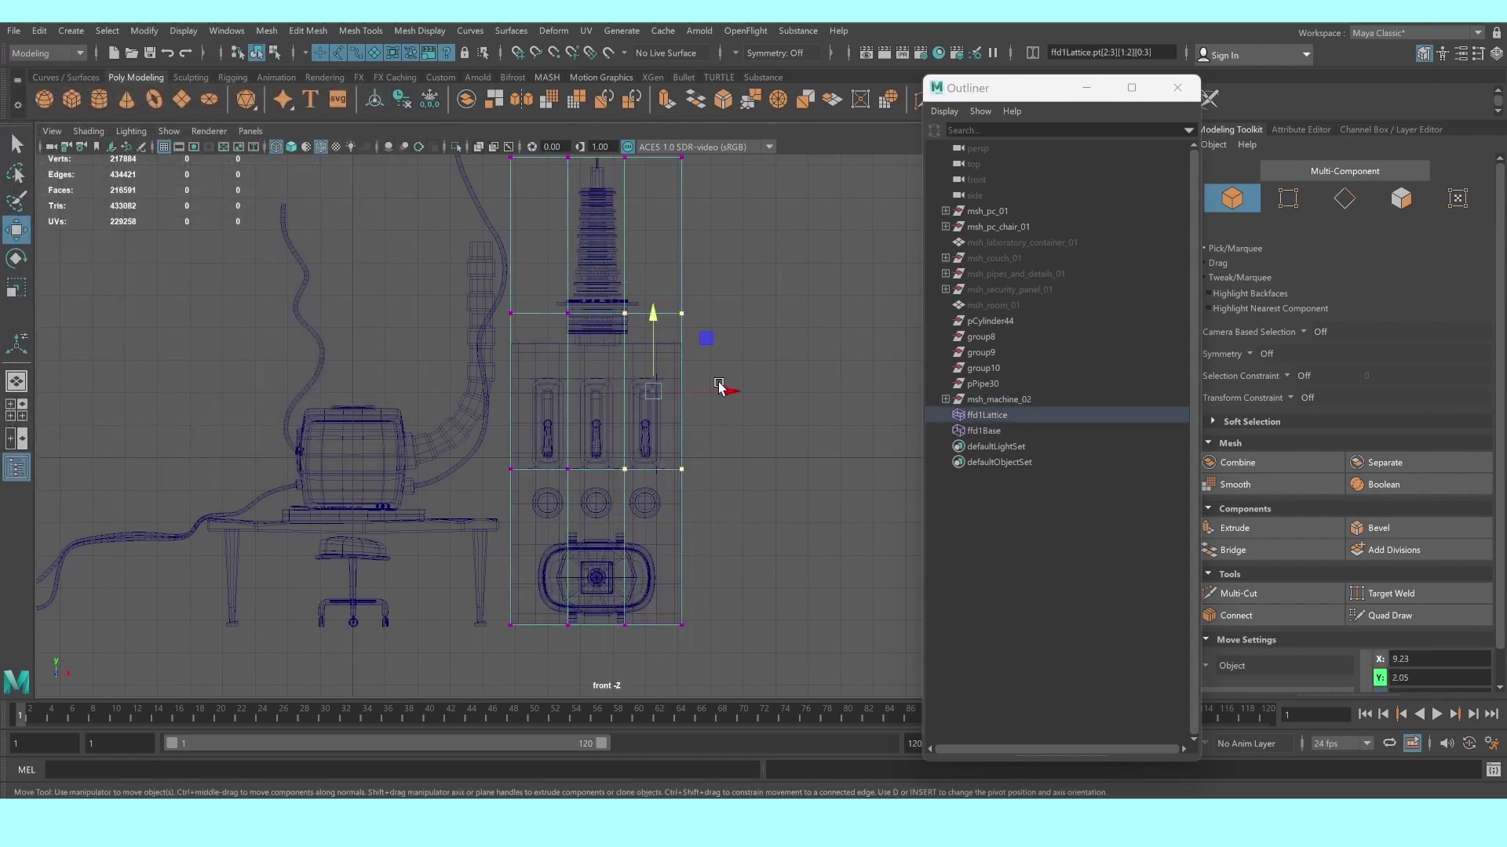
middle_click_drag(703, 336, 694, 418)
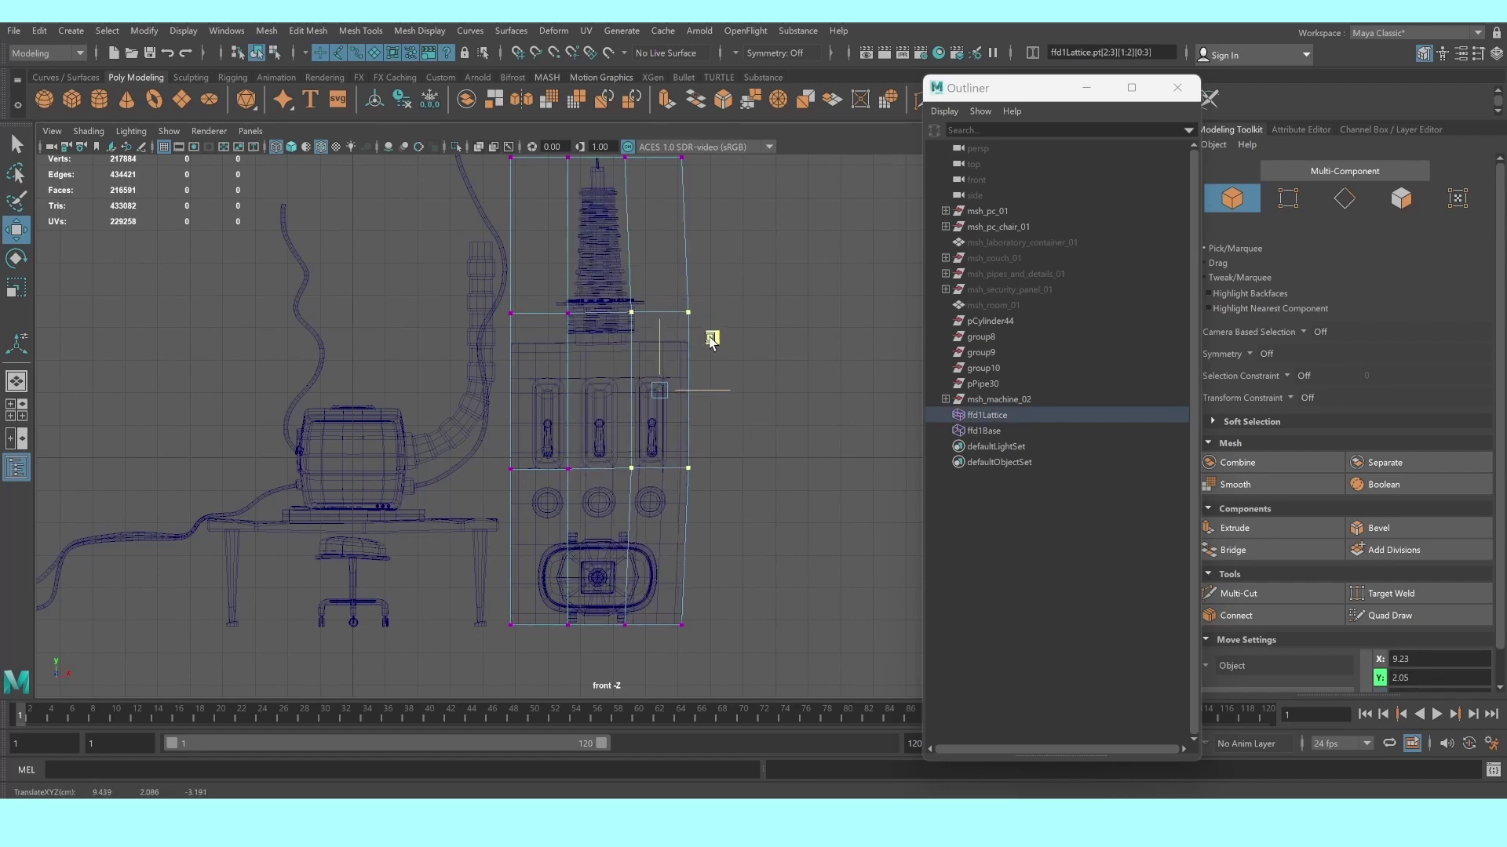
key("ctrl+z")
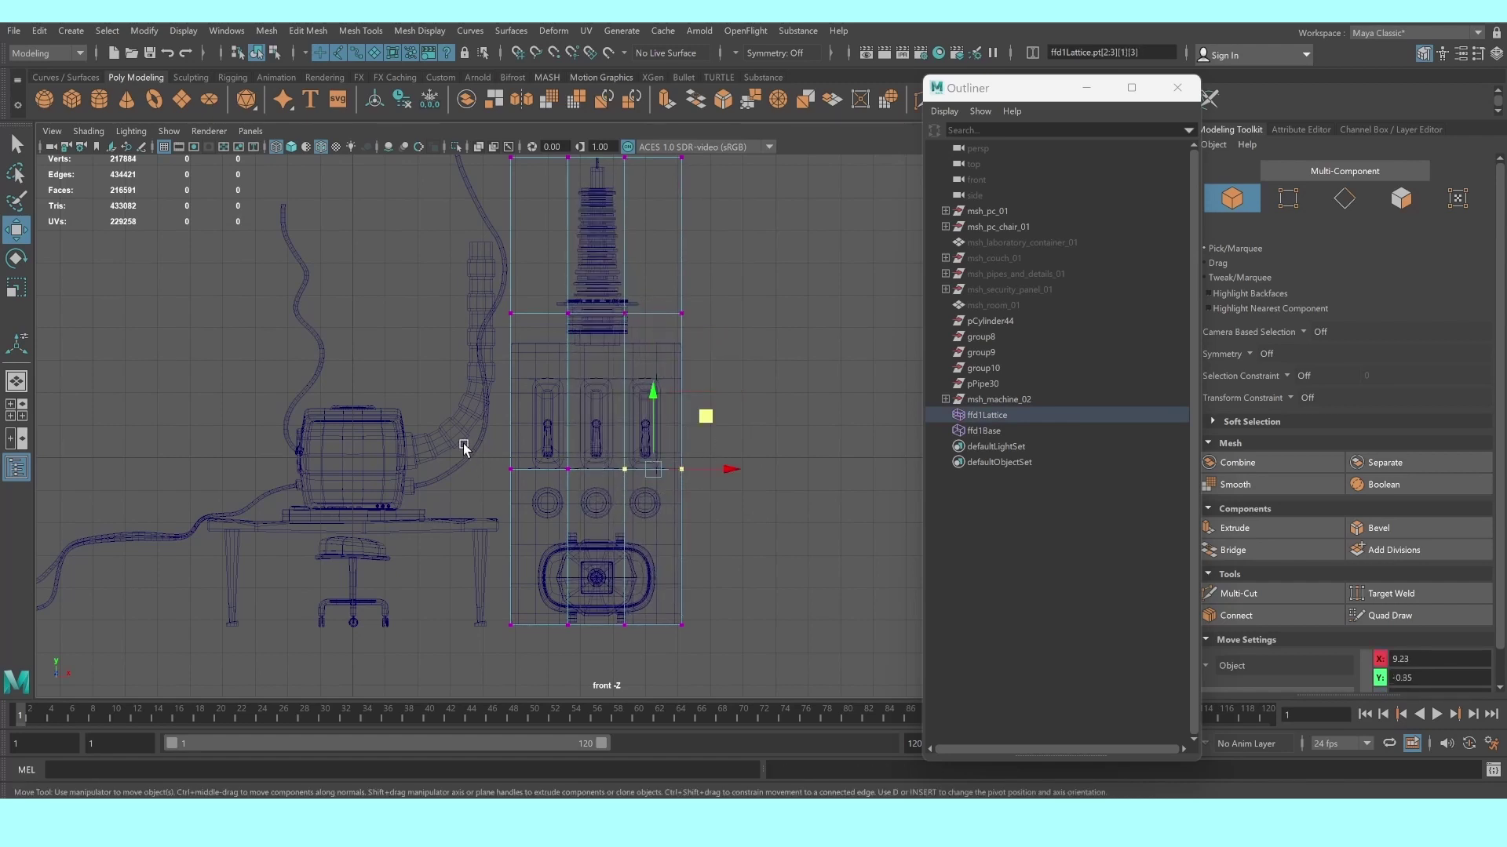
left_click_drag(465, 446, 758, 515)
scroll(629, 496, "up", 1)
key("r")
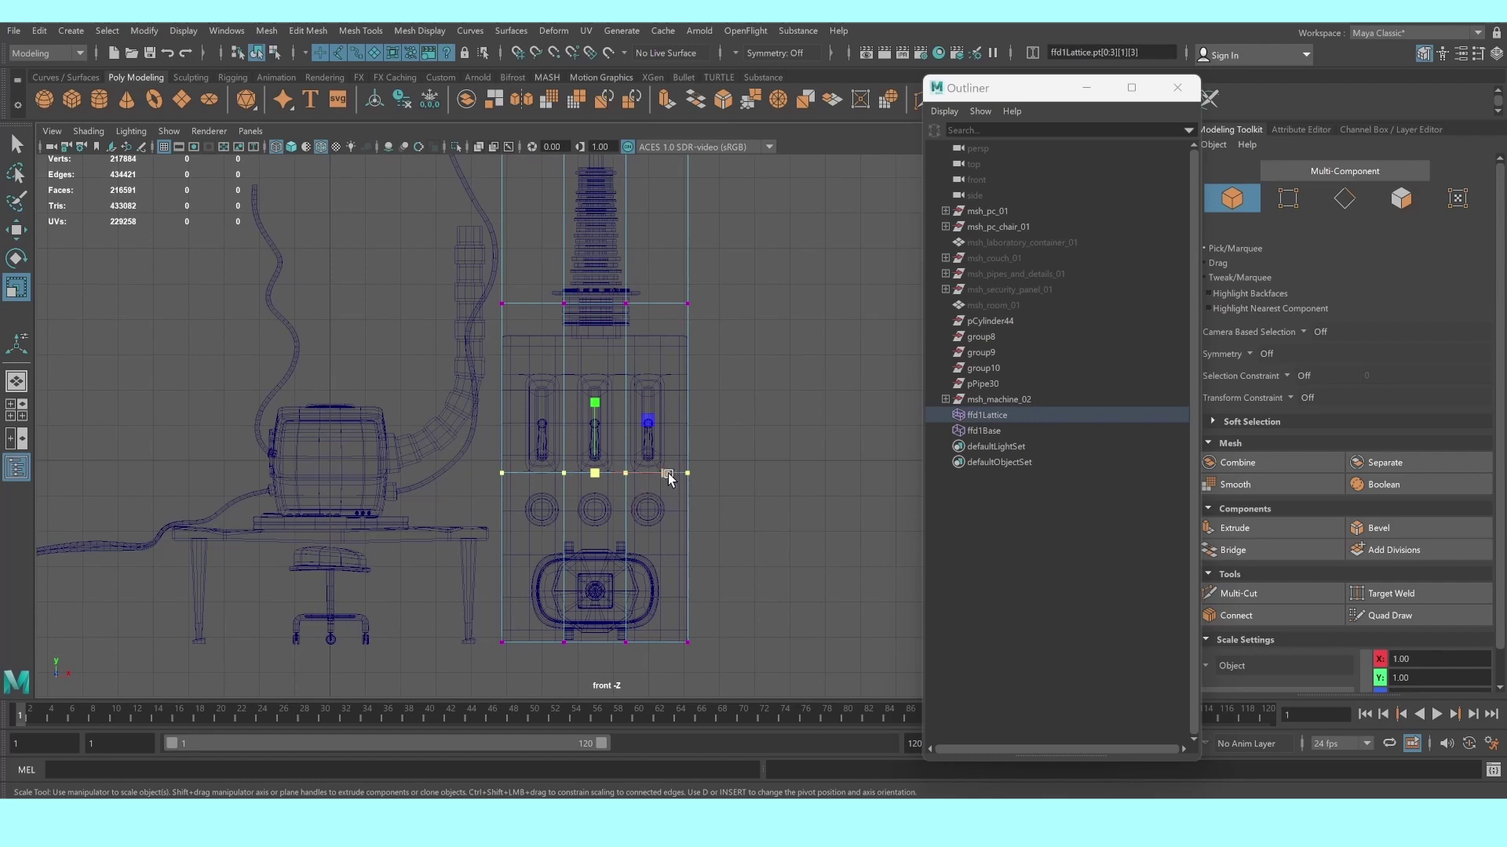
left_click_drag(667, 475, 674, 479)
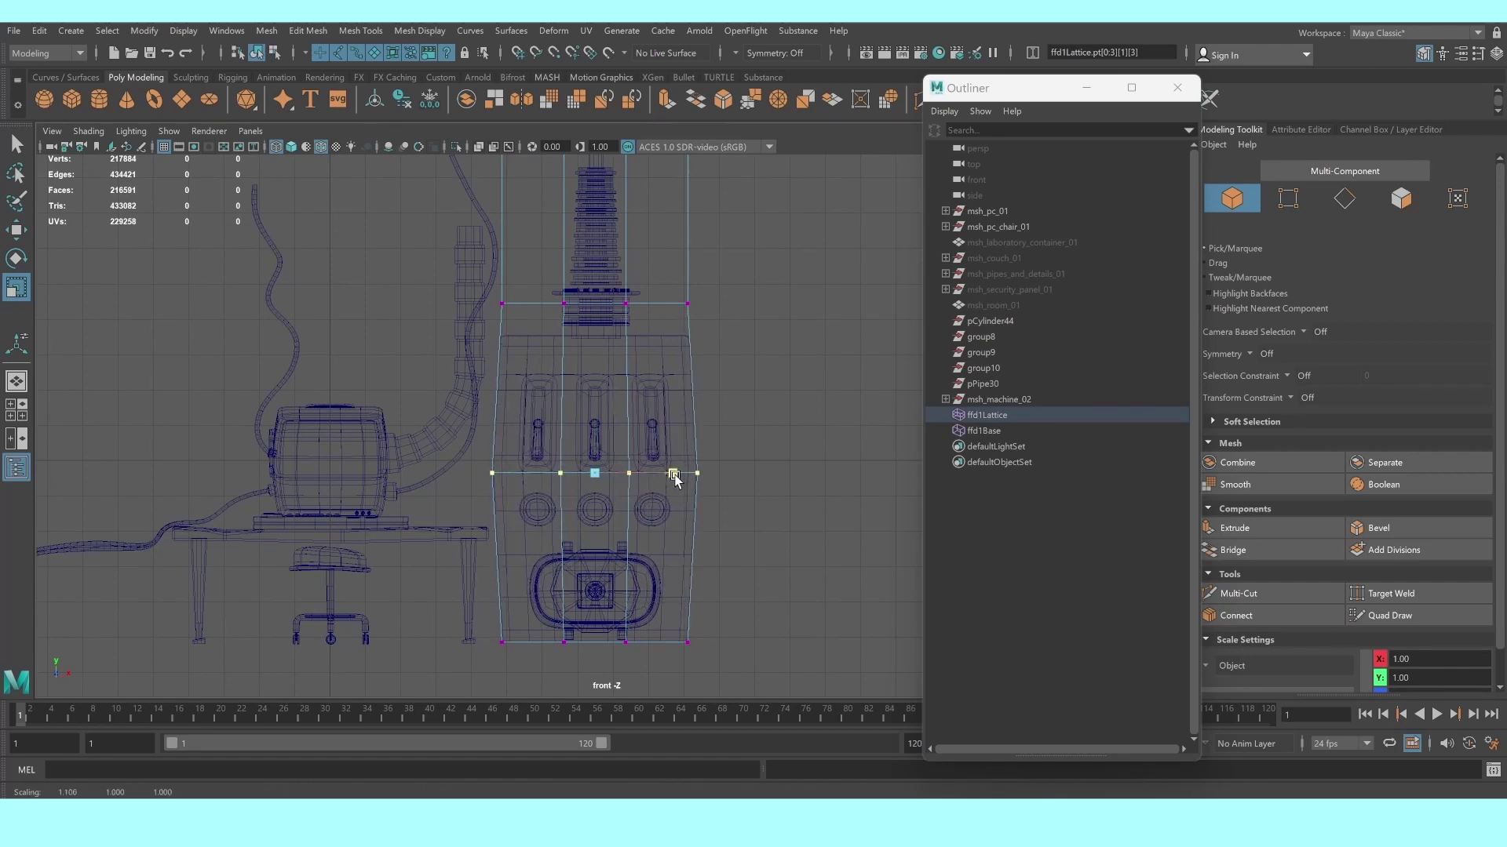
Lift the two inner top lattice points and check the shape in shaded perspective
left_click_drag(541, 272, 667, 353)
key("w")
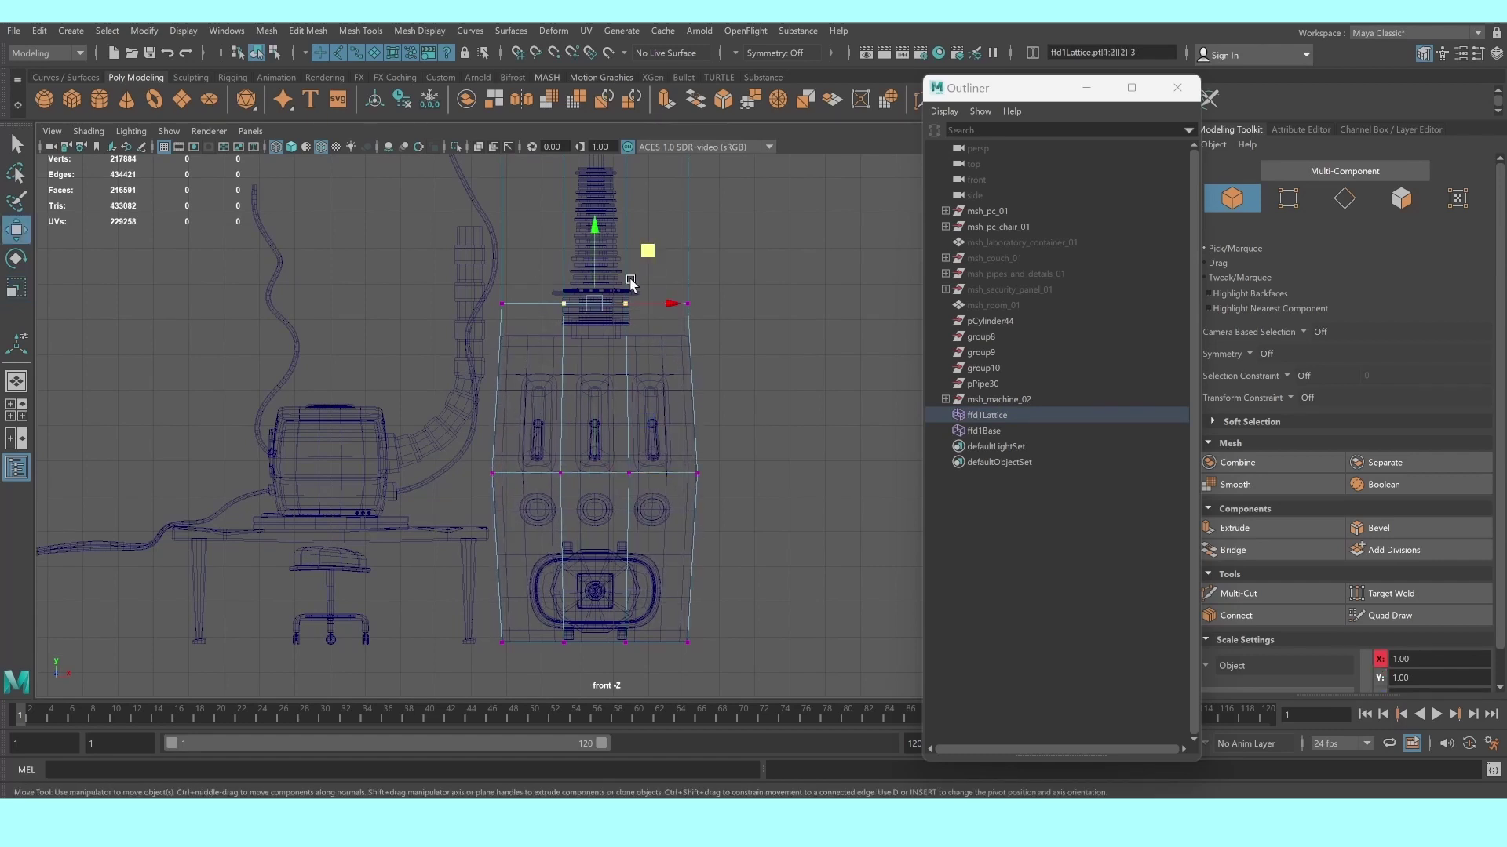
left_click_drag(597, 241, 592, 222)
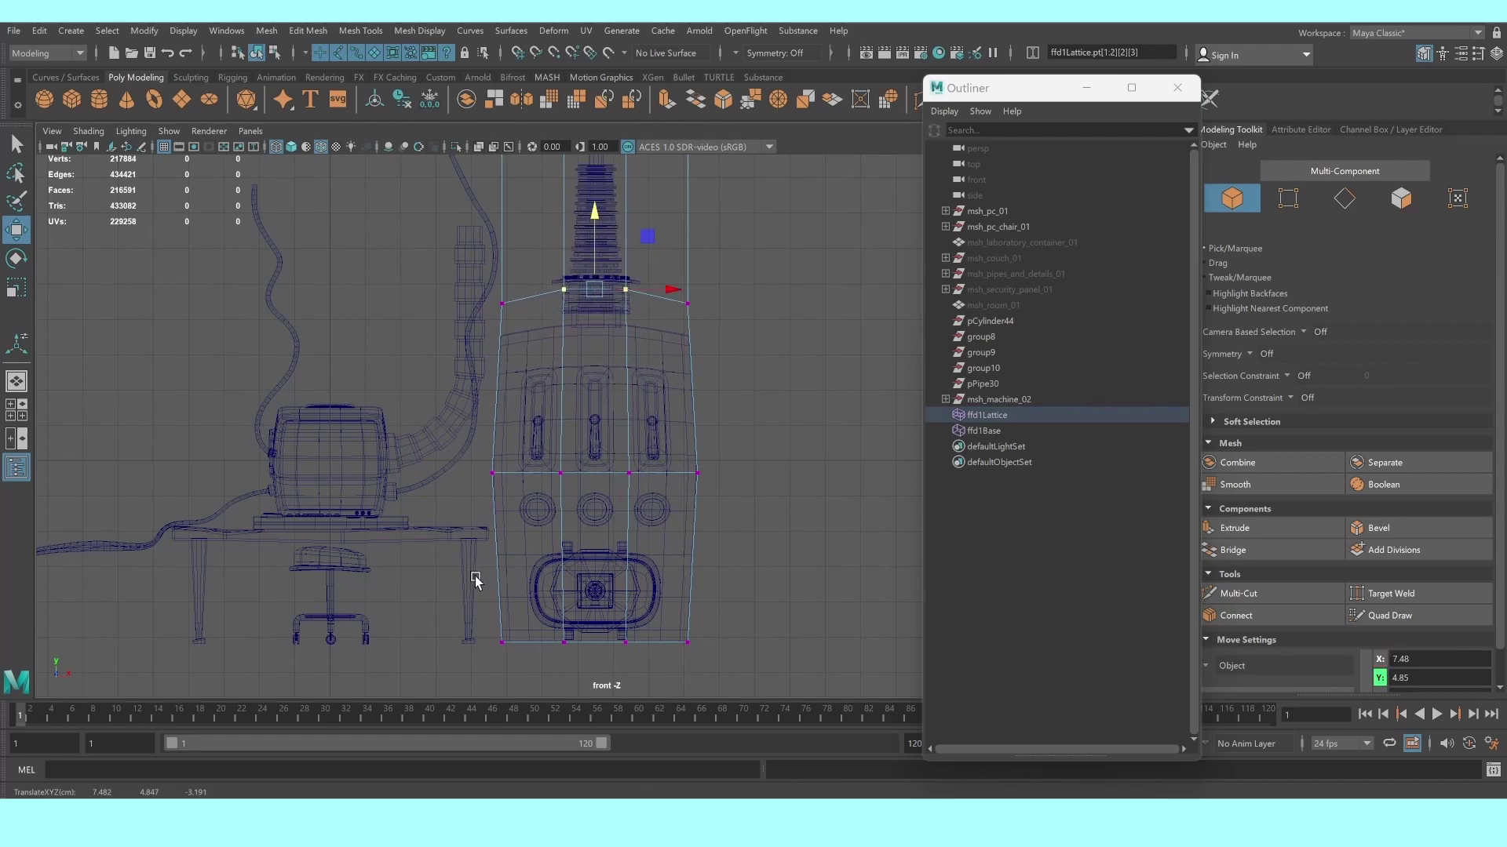
left_click_drag(510, 573, 707, 439)
key("5")
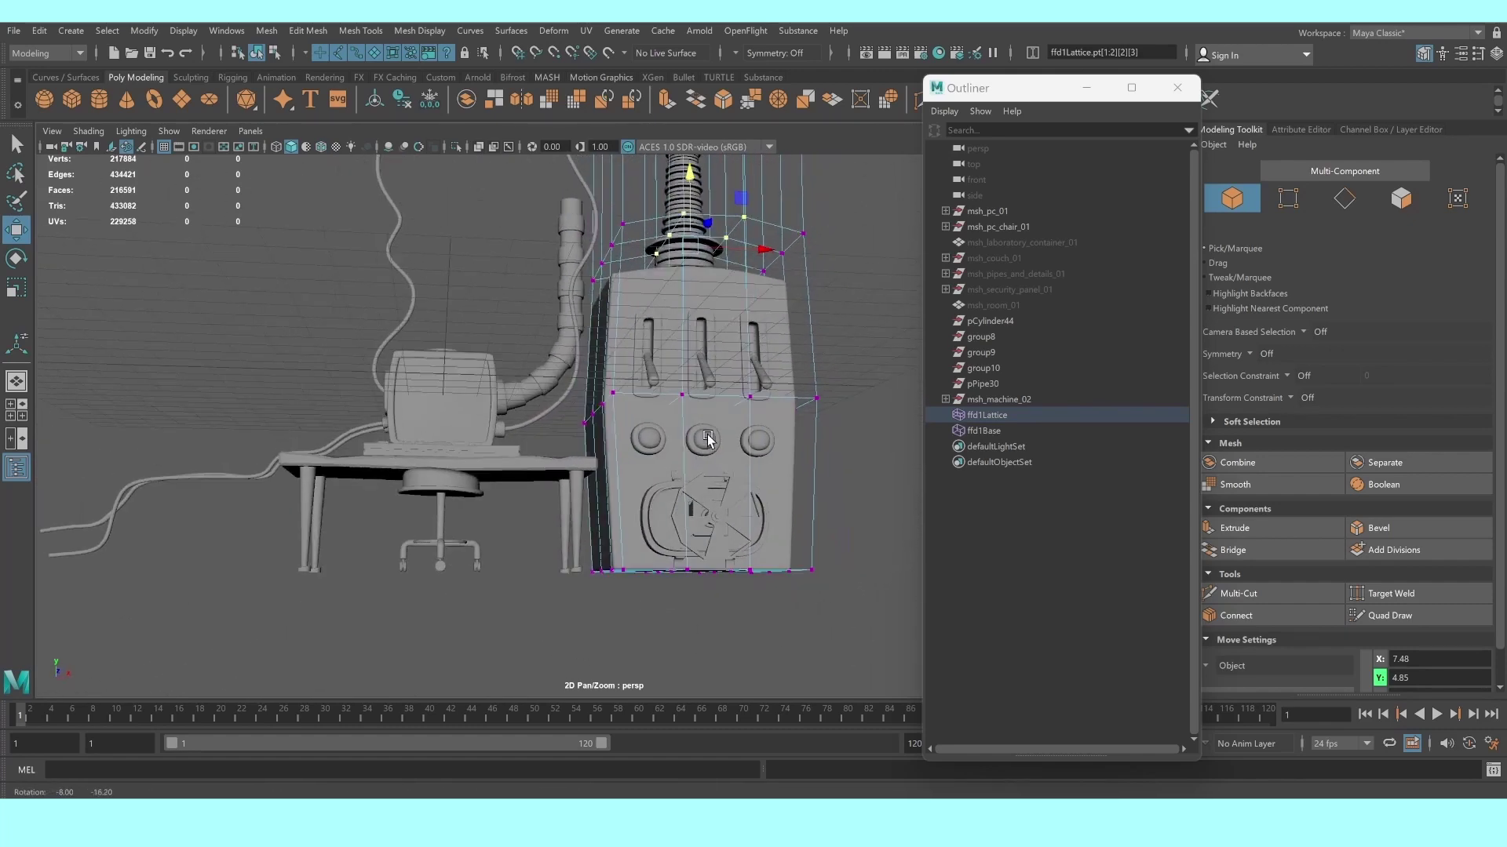
key("space")
key("space")
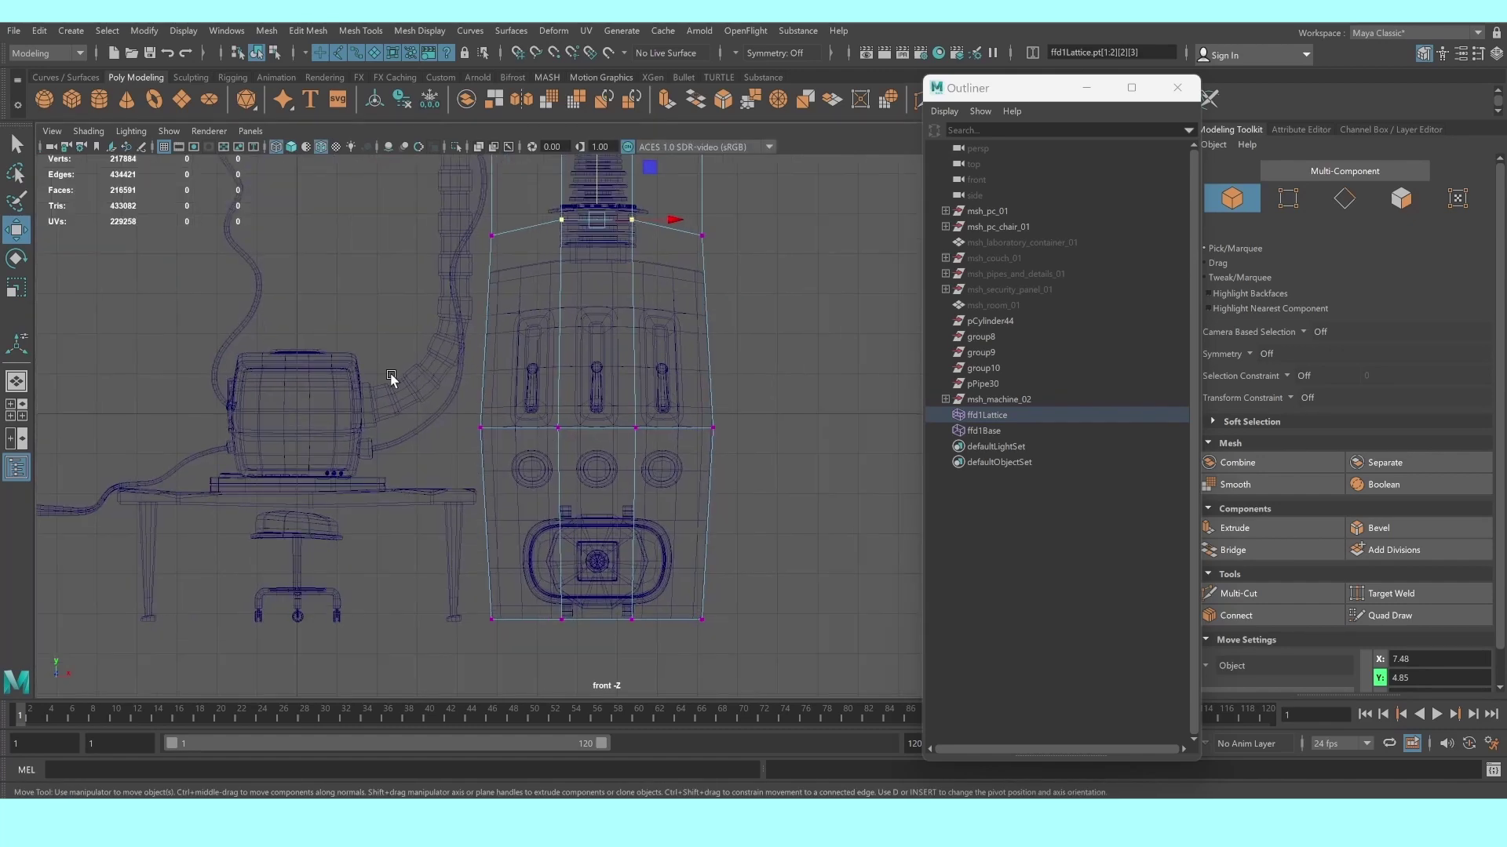
Narrow the middle row slightly and push the left and right lattice columns outward
key("r")
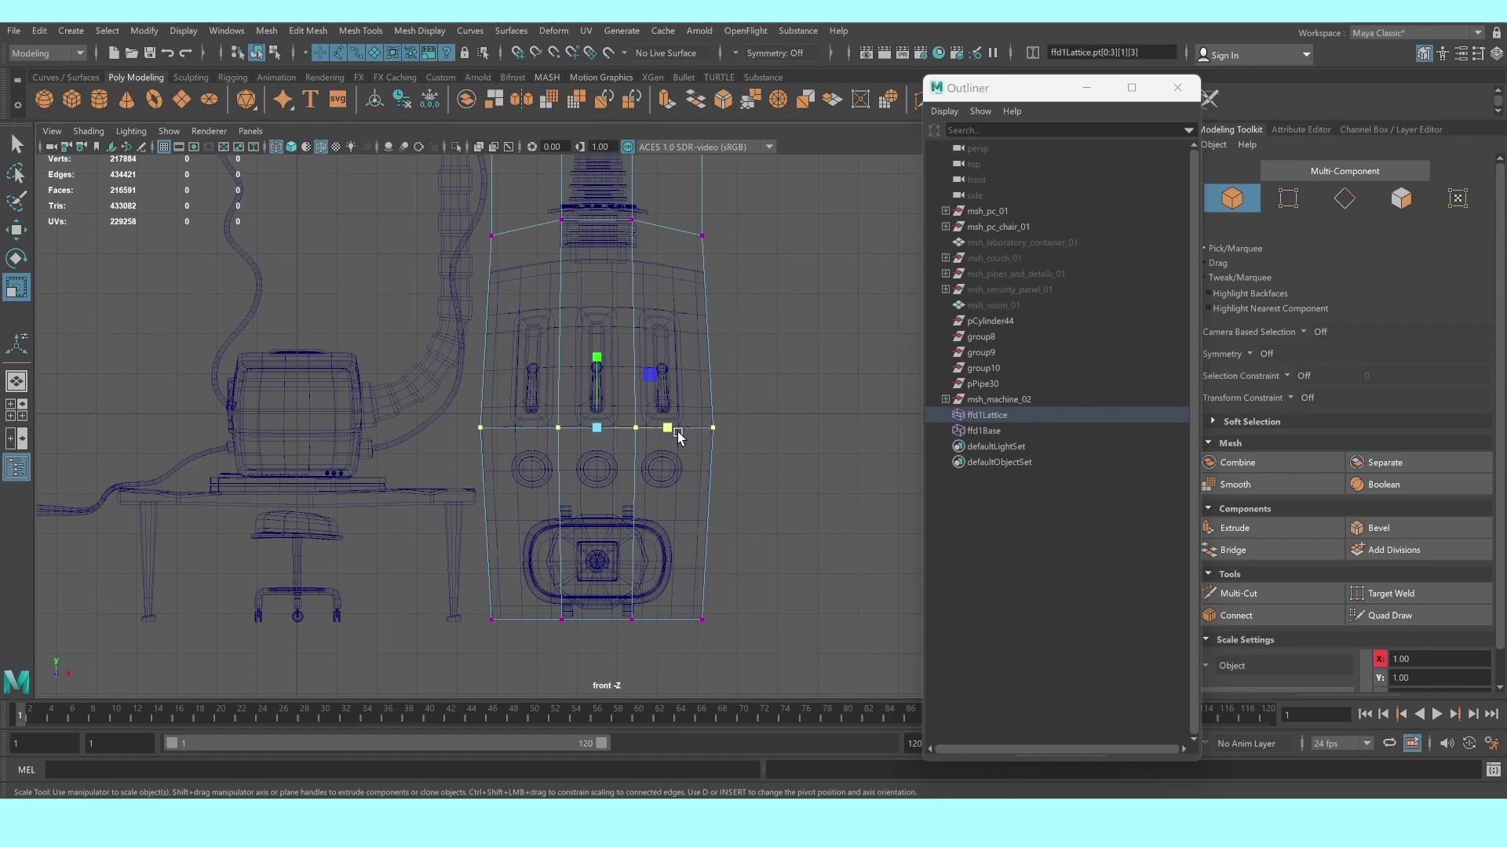
left_click_drag(677, 432, 664, 427)
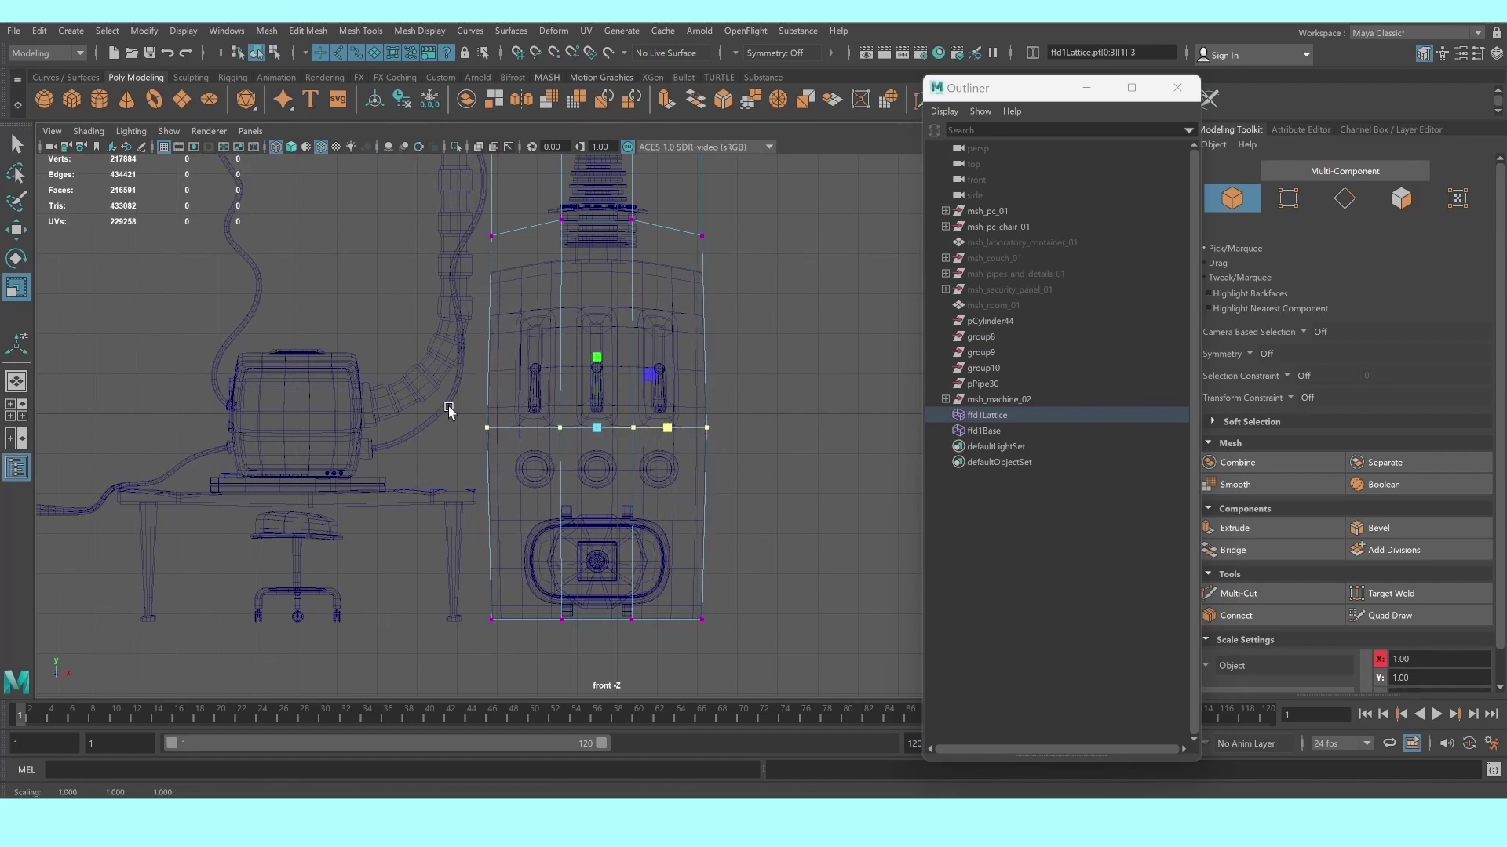
left_click_drag(449, 406, 525, 650)
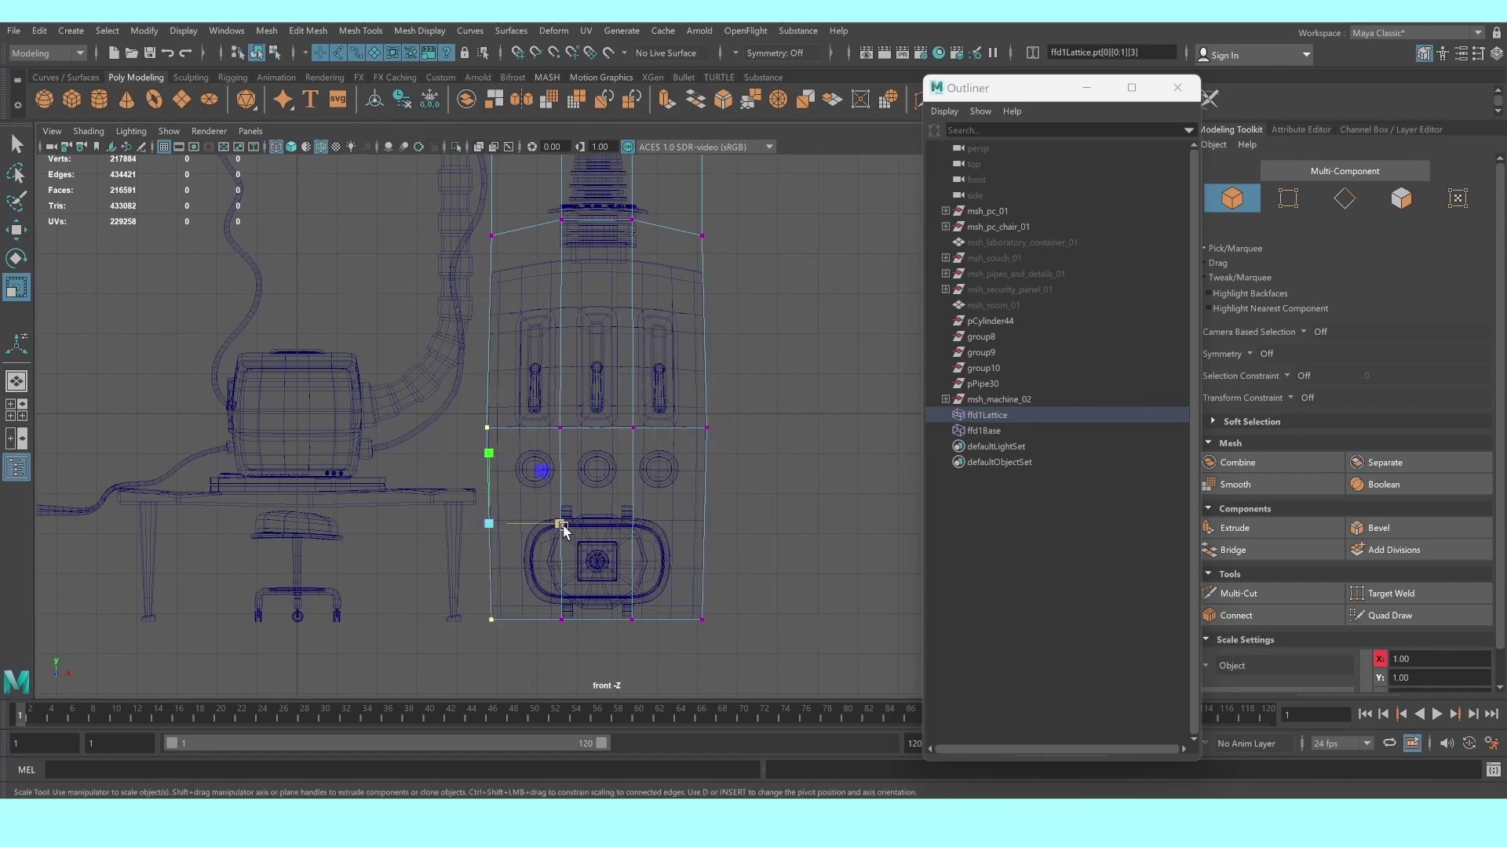
key("w")
left_click_drag(564, 524, 556, 524)
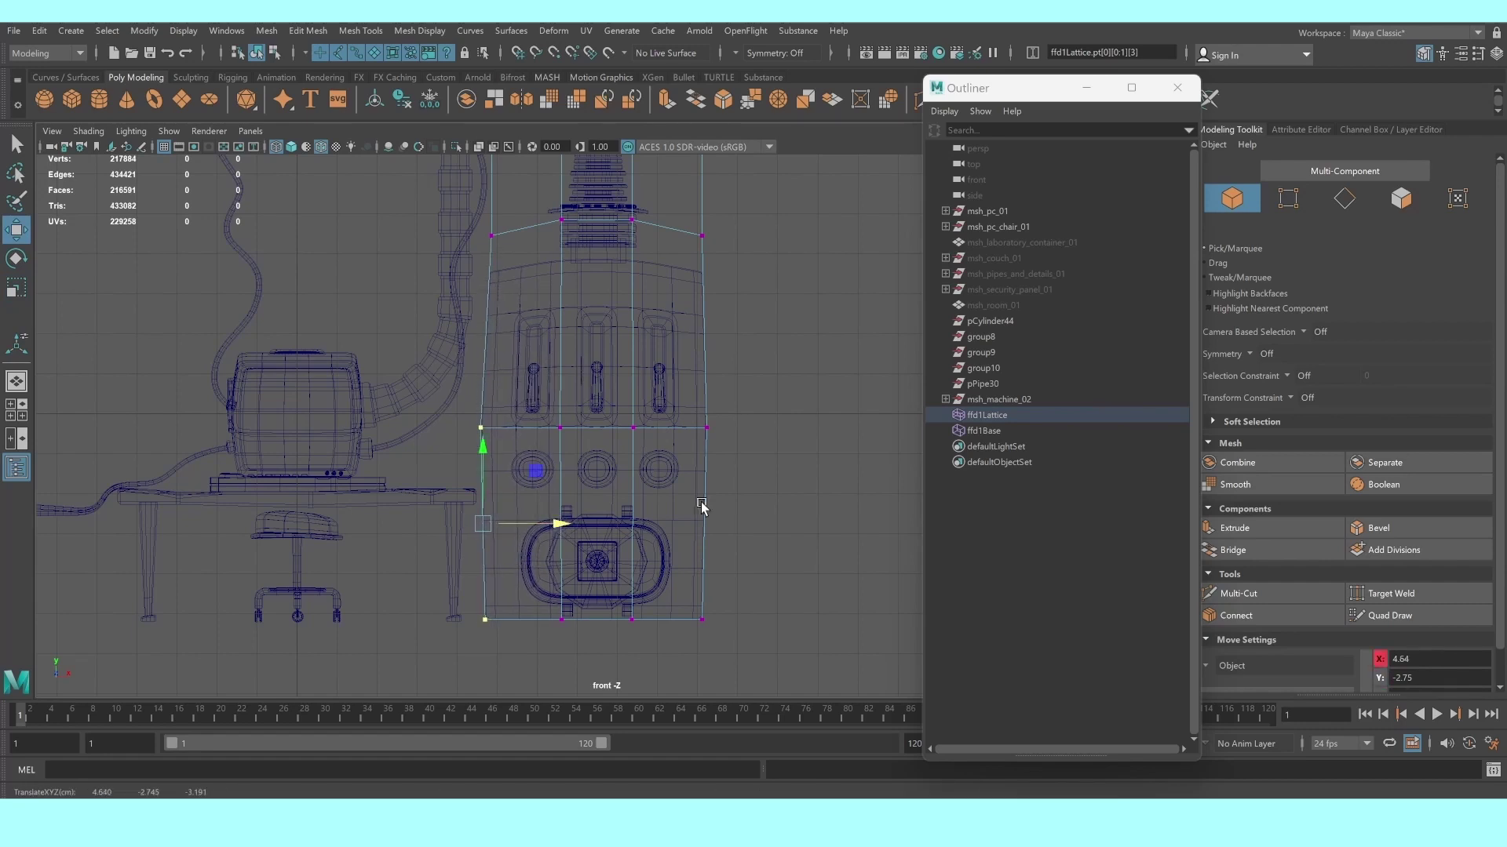
left_click_drag(676, 395, 765, 655)
left_click_drag(772, 530, 779, 531)
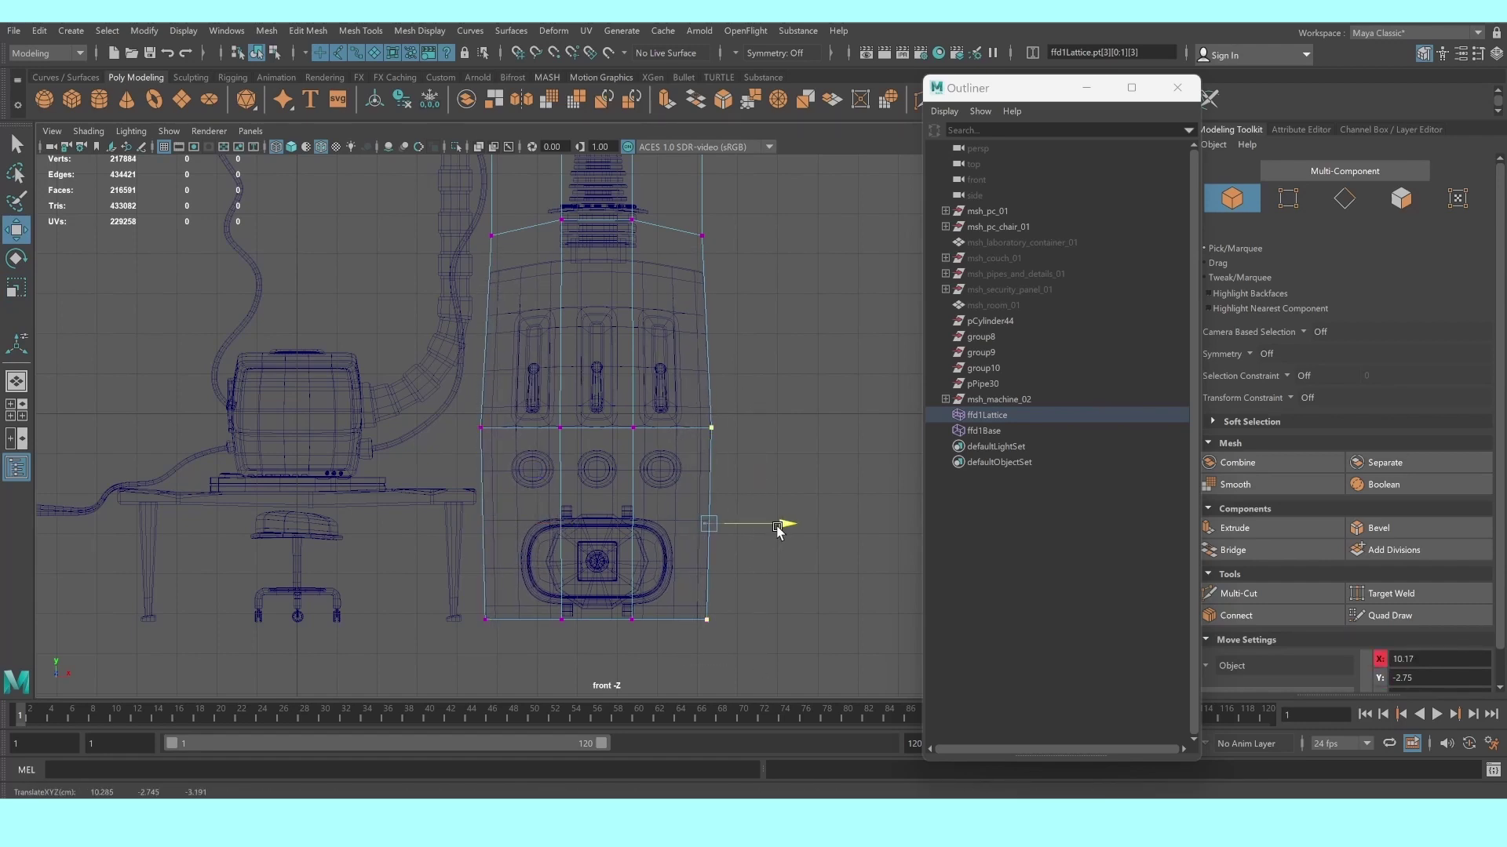
Lower the two inner top lattice points and pull the top inward toward the insulator
left_click_drag(528, 199, 683, 267)
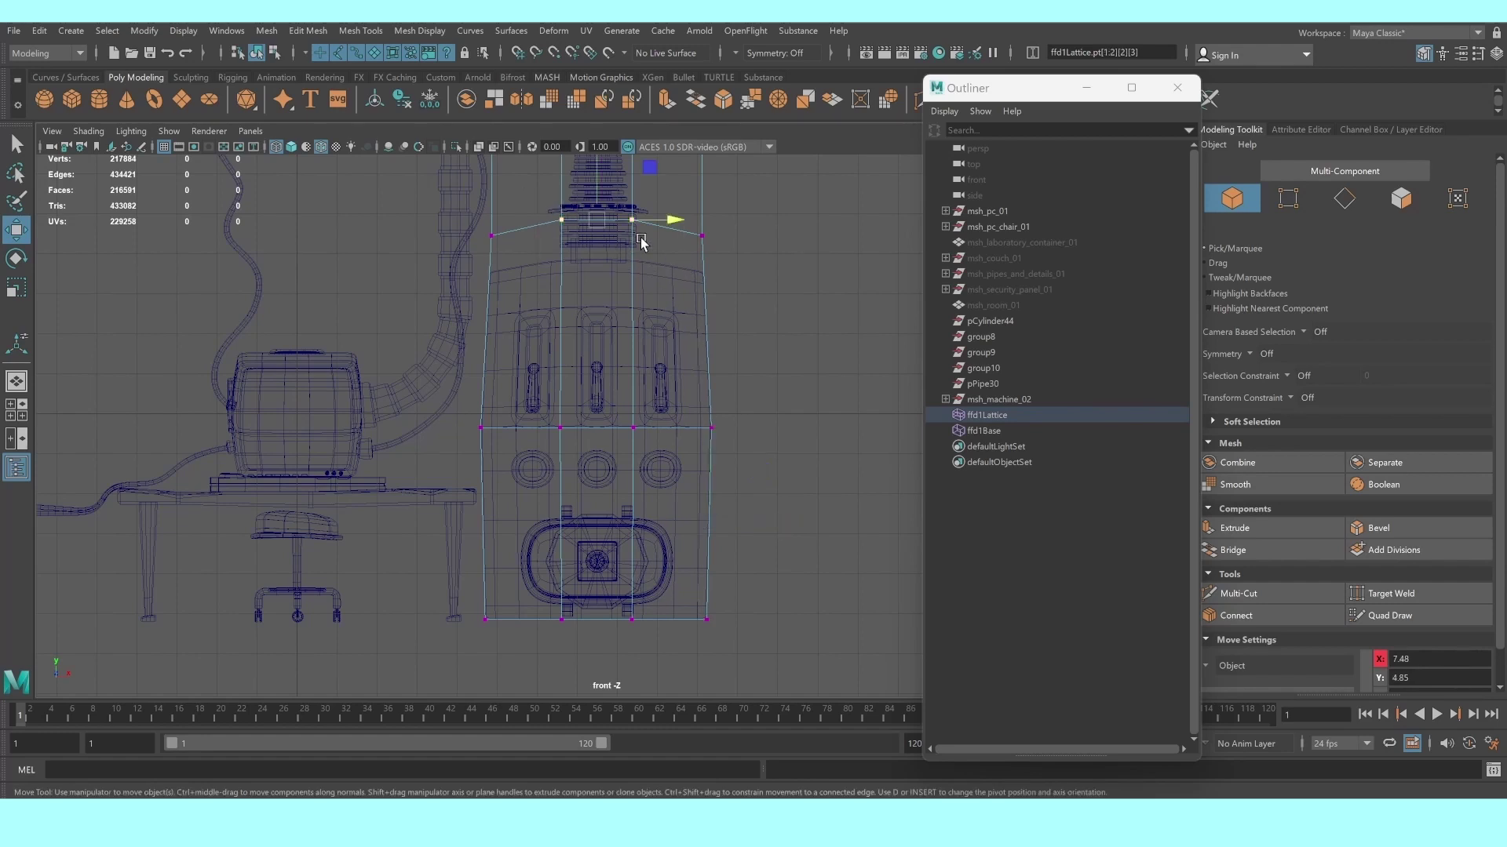
middle_click_drag(618, 256, 640, 405, "alt")
left_click_drag(619, 302, 622, 309)
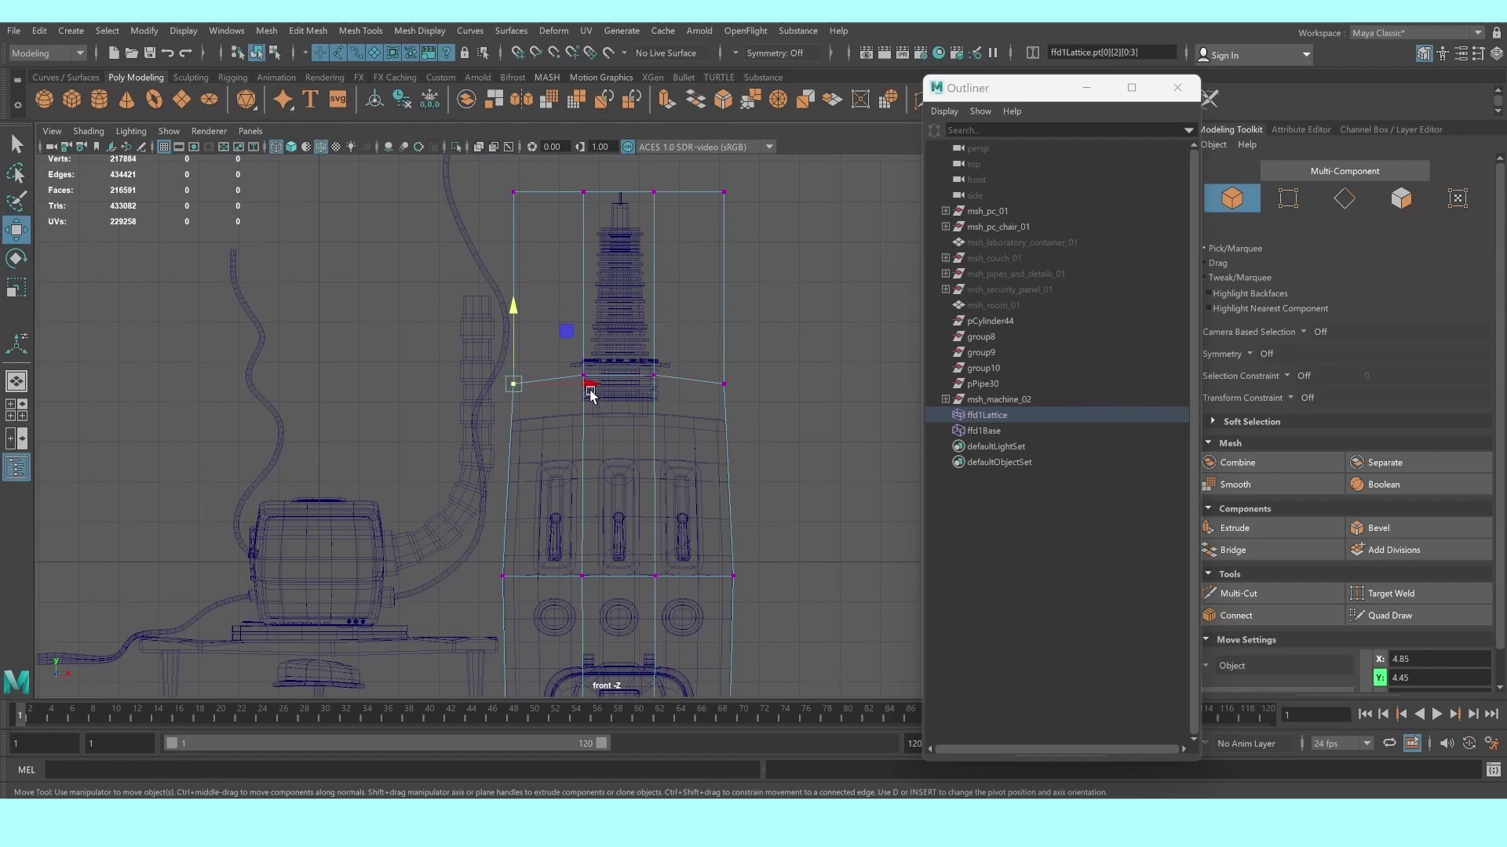
left_click_drag(591, 393, 813, 388)
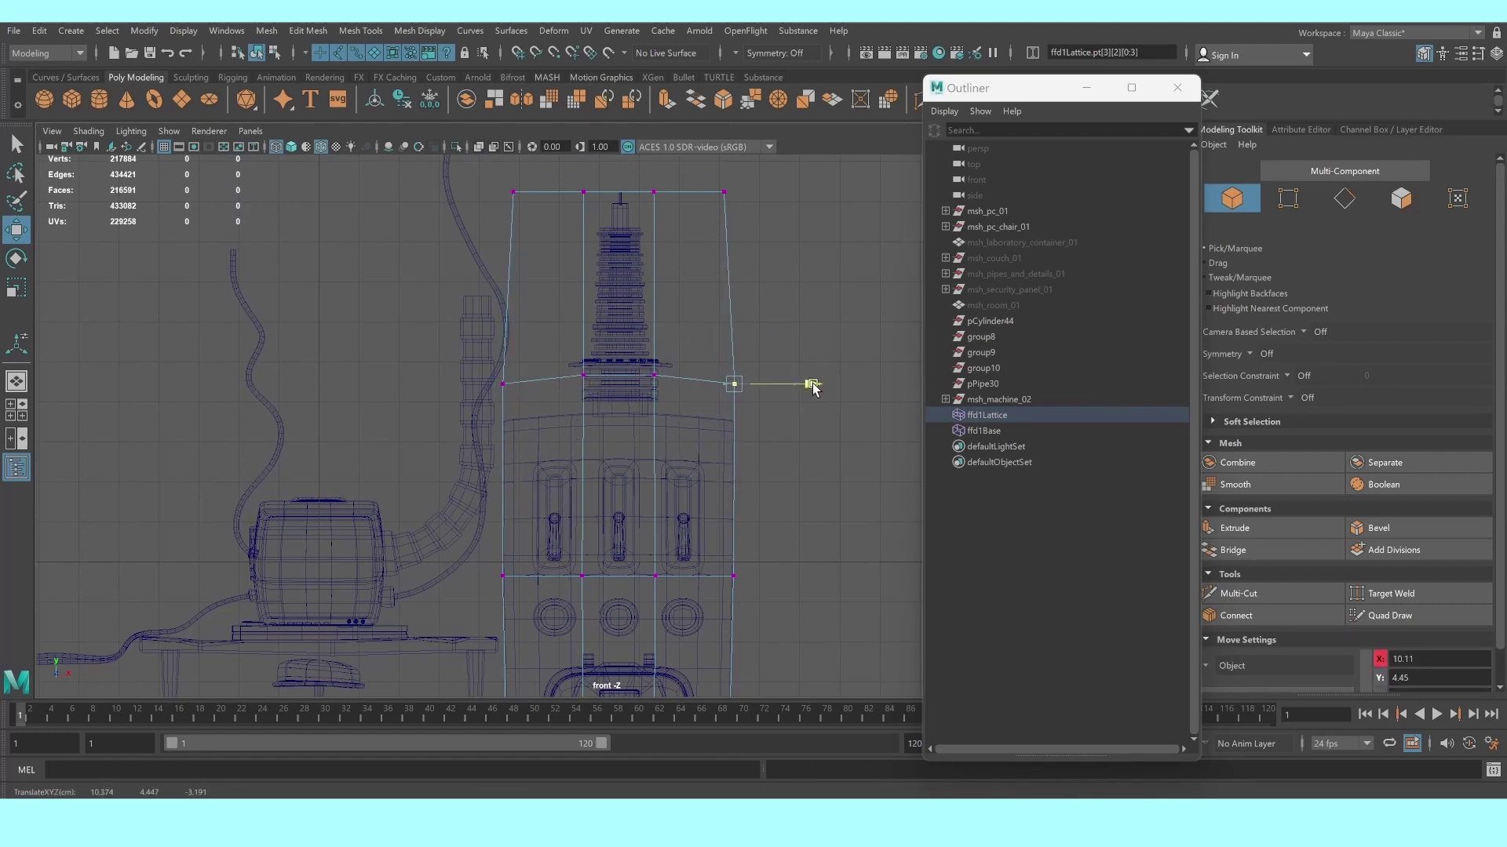
key("space")
key("space")
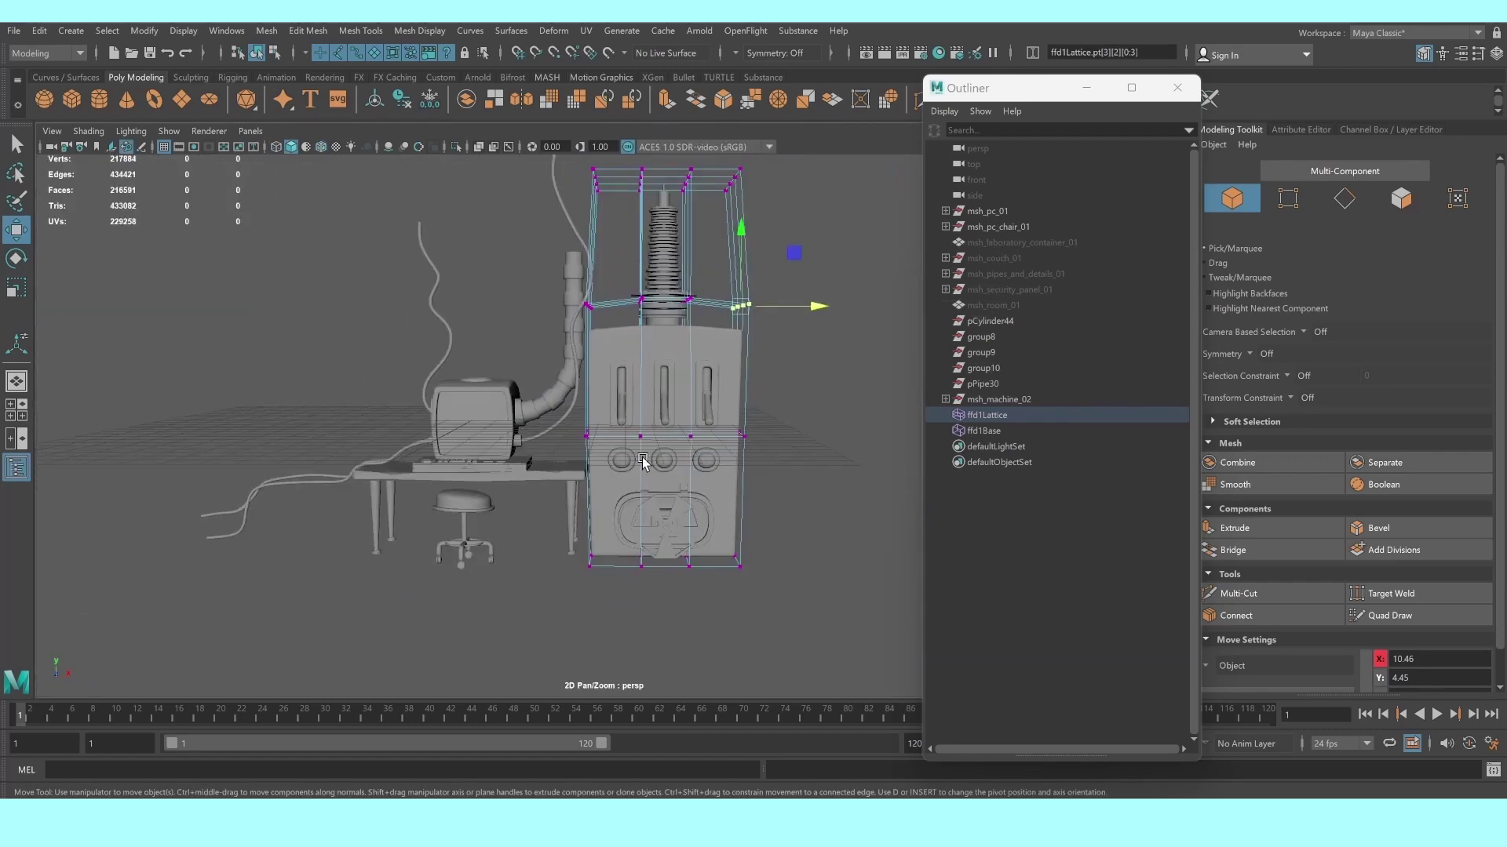
In the side view, push the two left middle lattice points outward
mouse_move(662, 430)
left_mouse_down("alt")
mouse_move(686, 468)
mouse_move(663, 452)
mouse_move(615, 463)
mouse_move(735, 464)
left_mouse_up("alt")
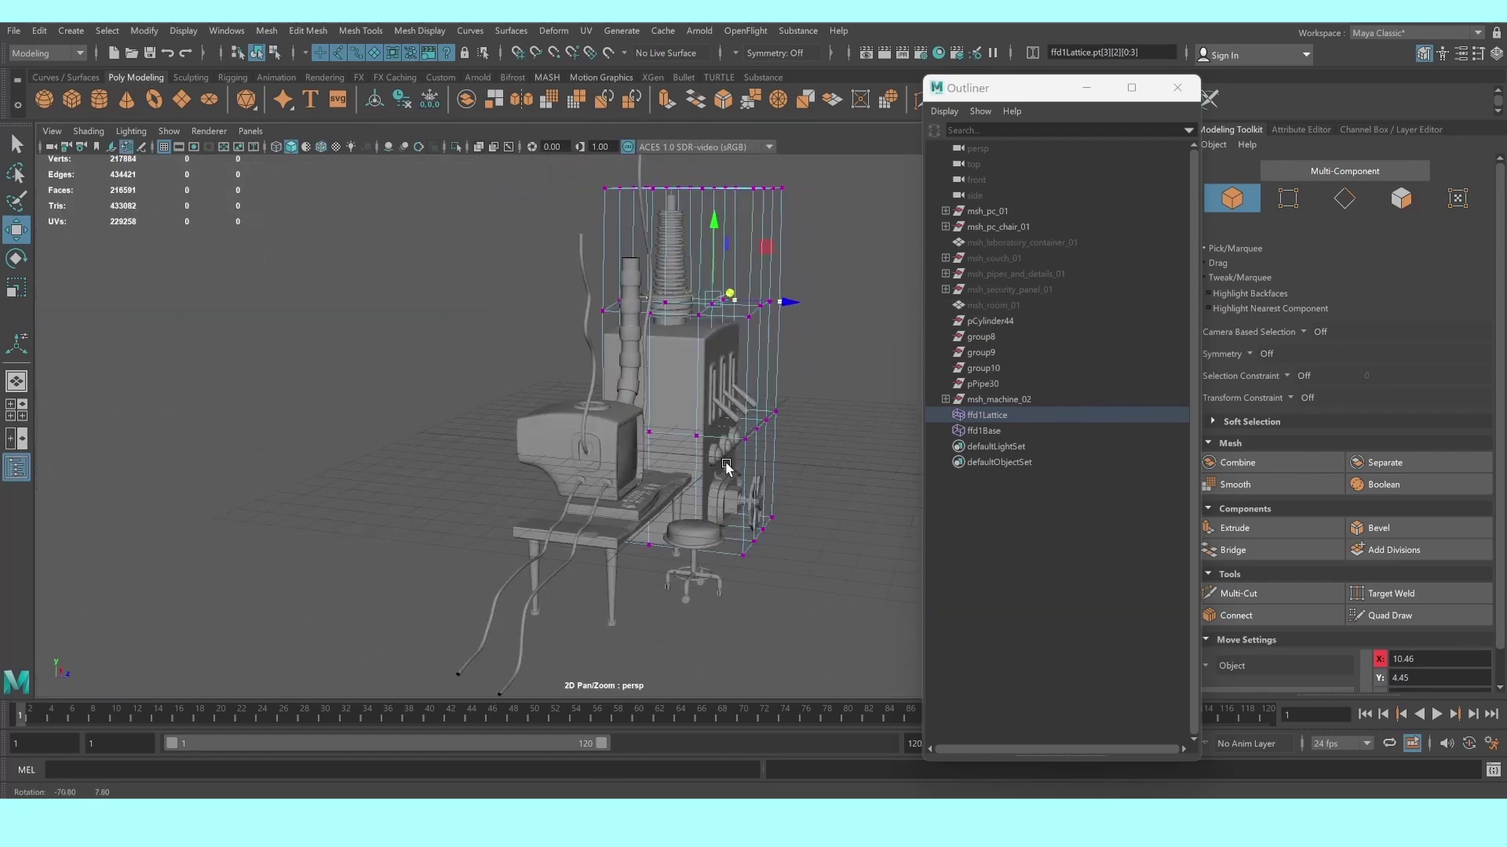
key("space")
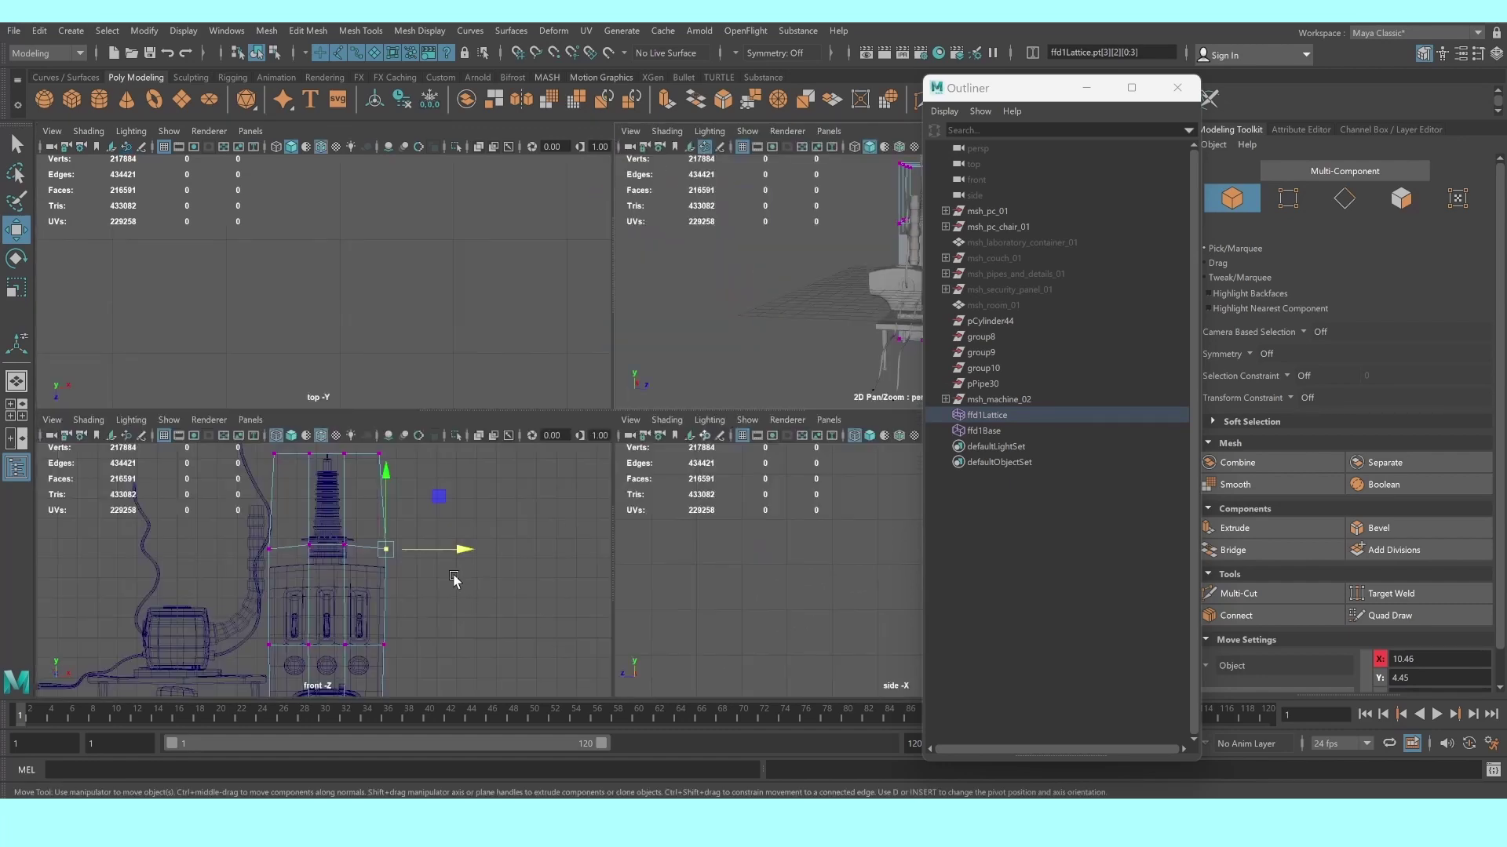
key("space")
key("f")
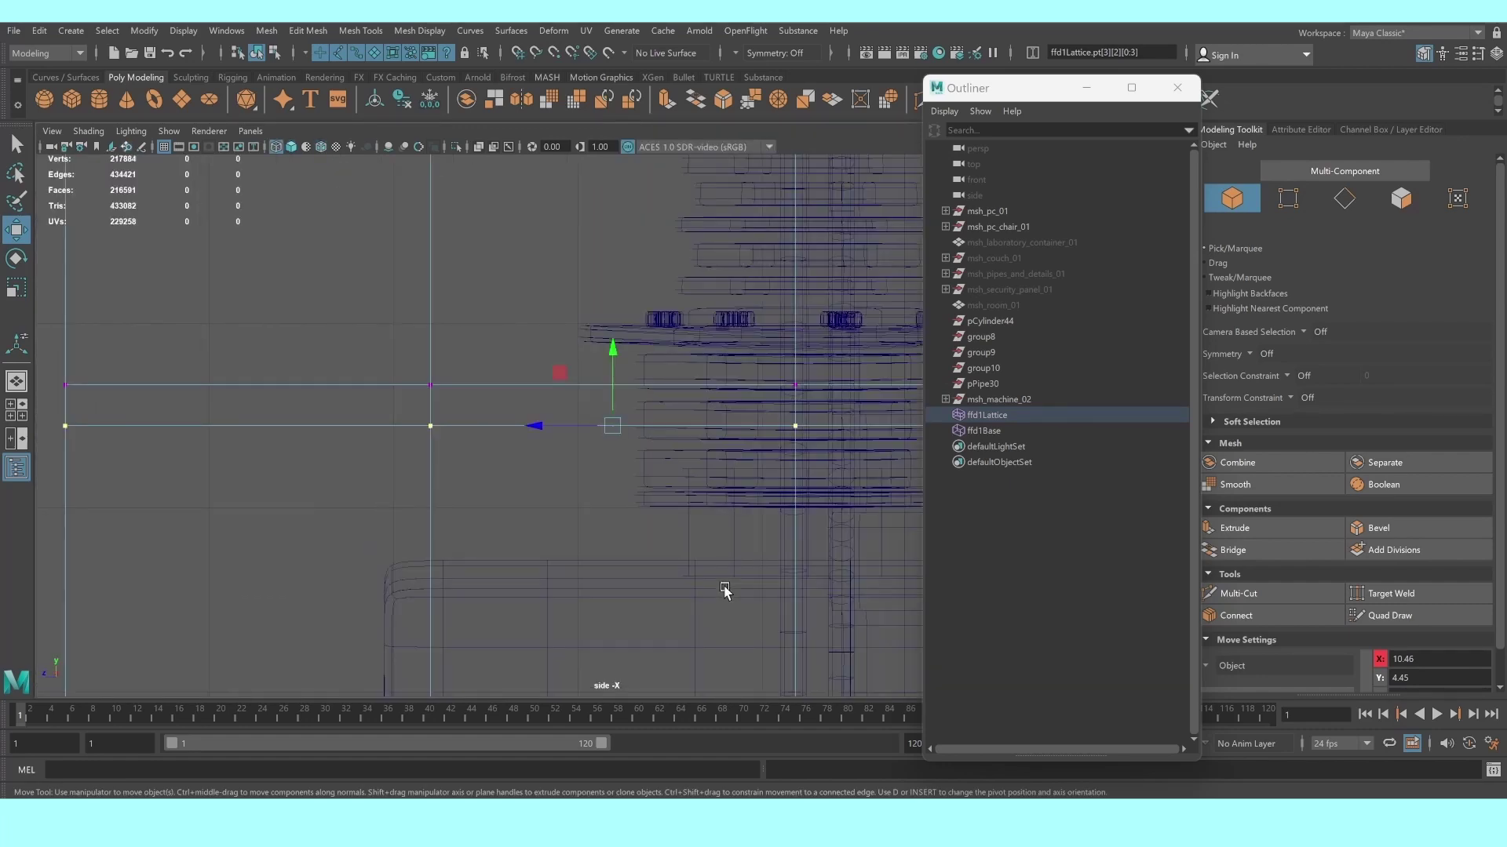
middle_click_drag(722, 588, 633, 354, "alt")
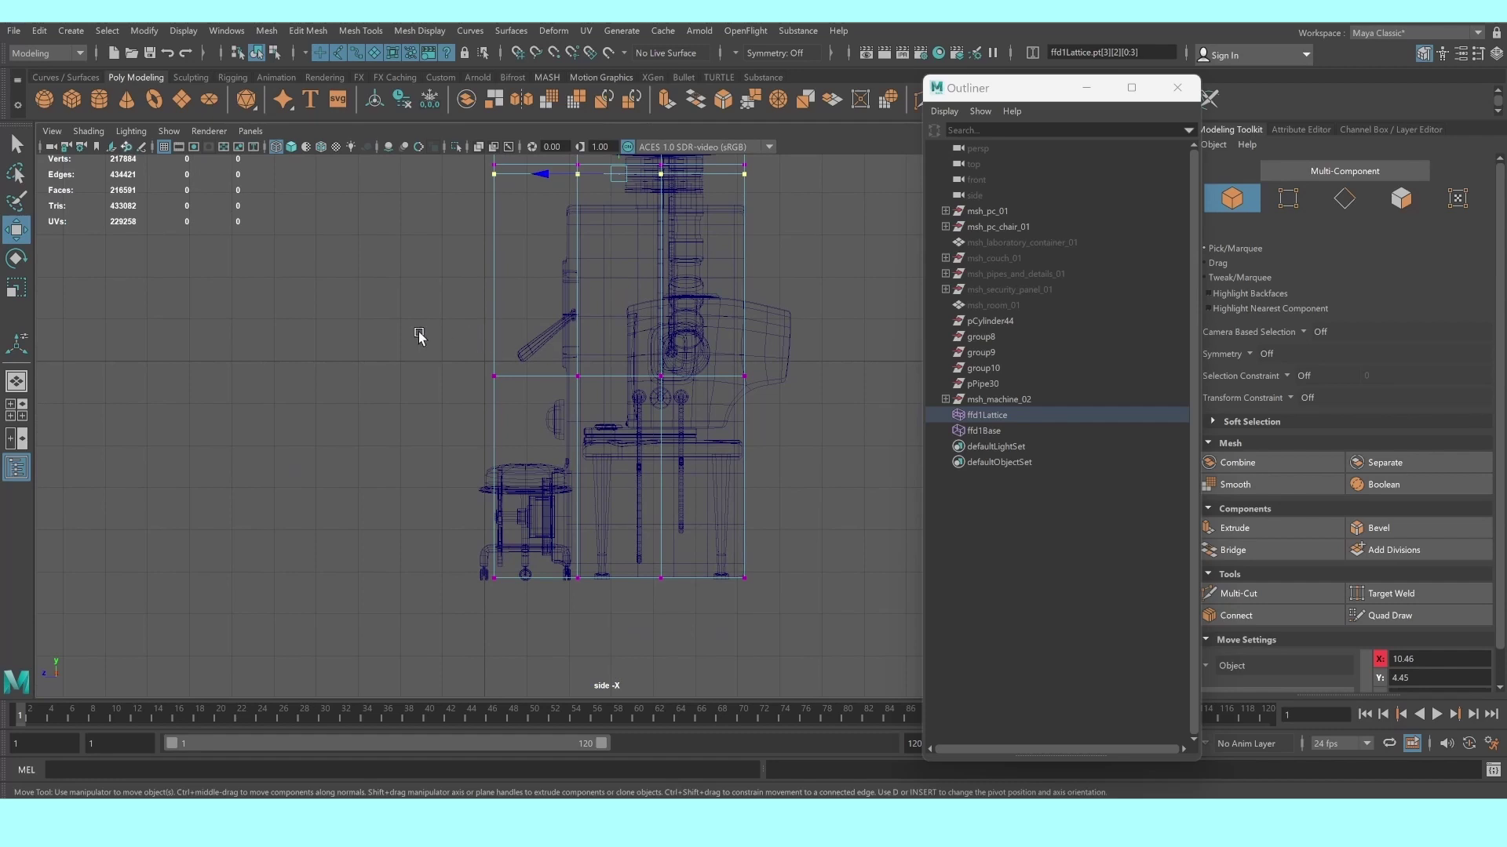
left_click_drag(419, 336, 608, 416)
left_click_drag(460, 376, 455, 375)
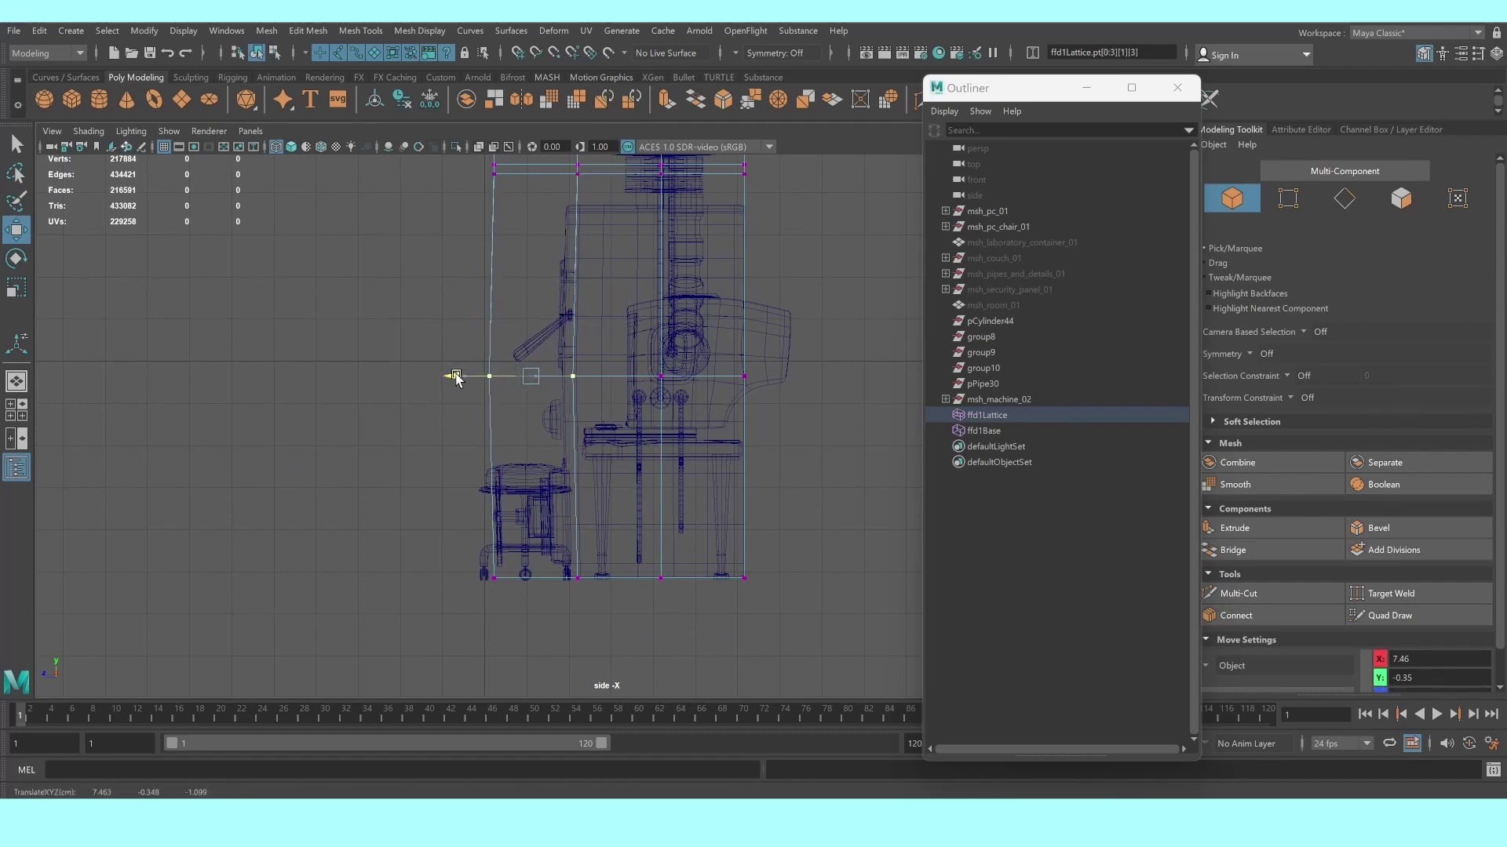
Raise the top-left lattice points slightly and view the result in perspective
left_click_drag(698, 329, 813, 415)
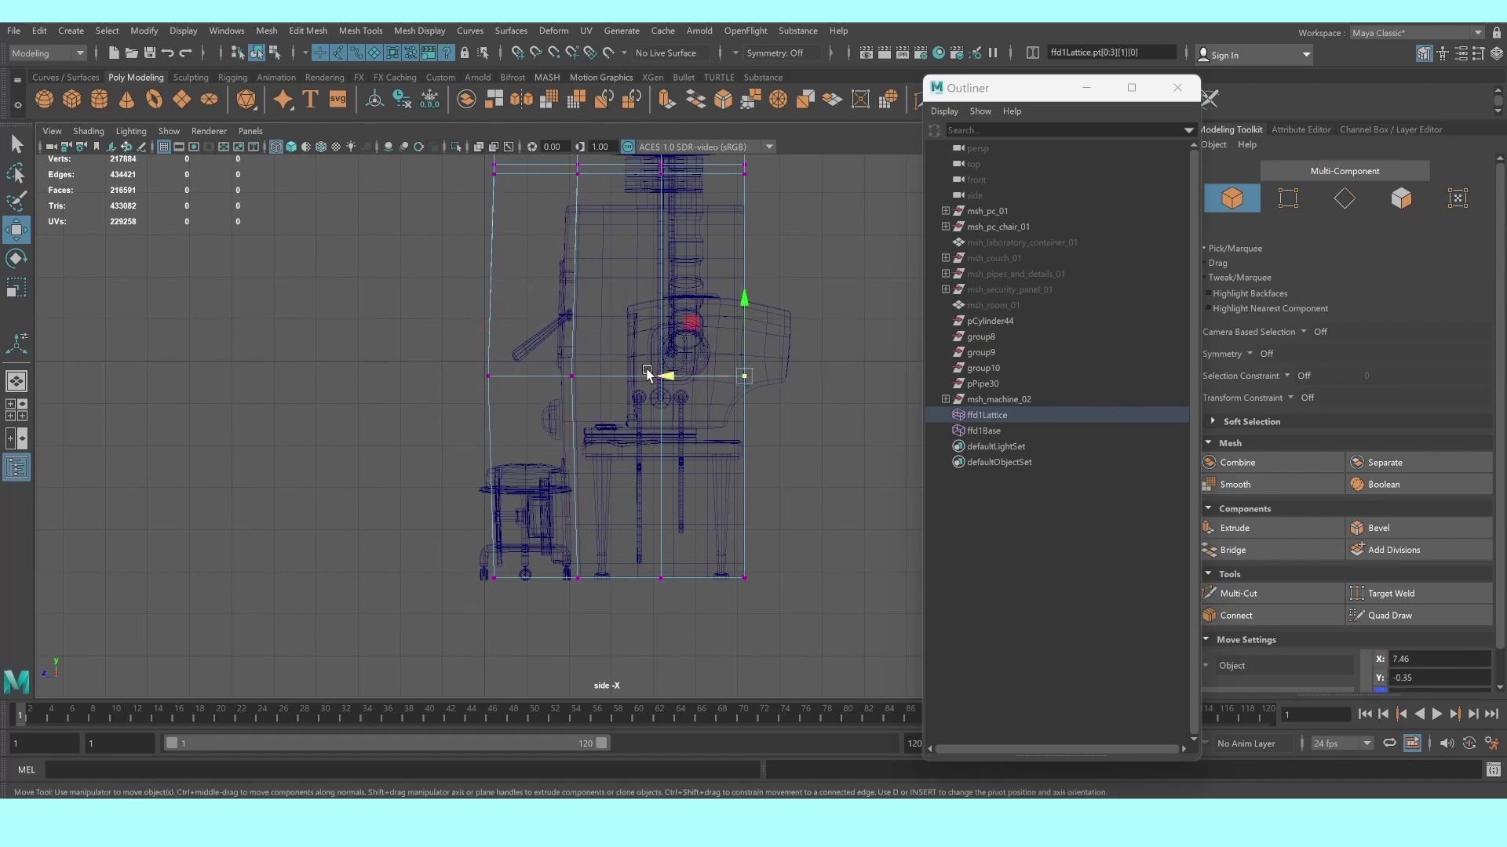
middle_click_drag(537, 225, 568, 341, "alt")
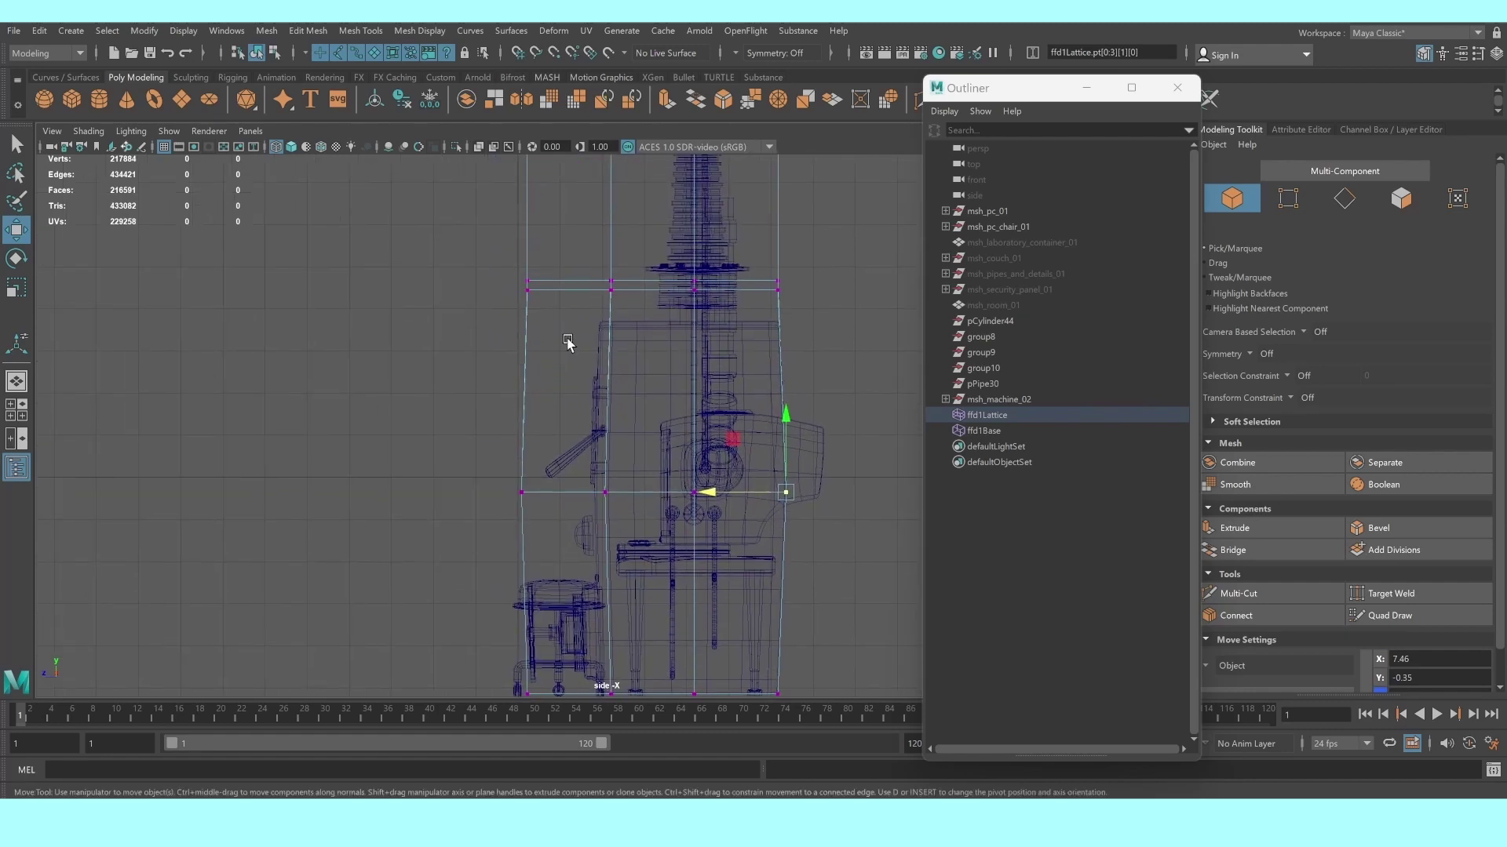
left_click_drag(636, 335, 637, 337)
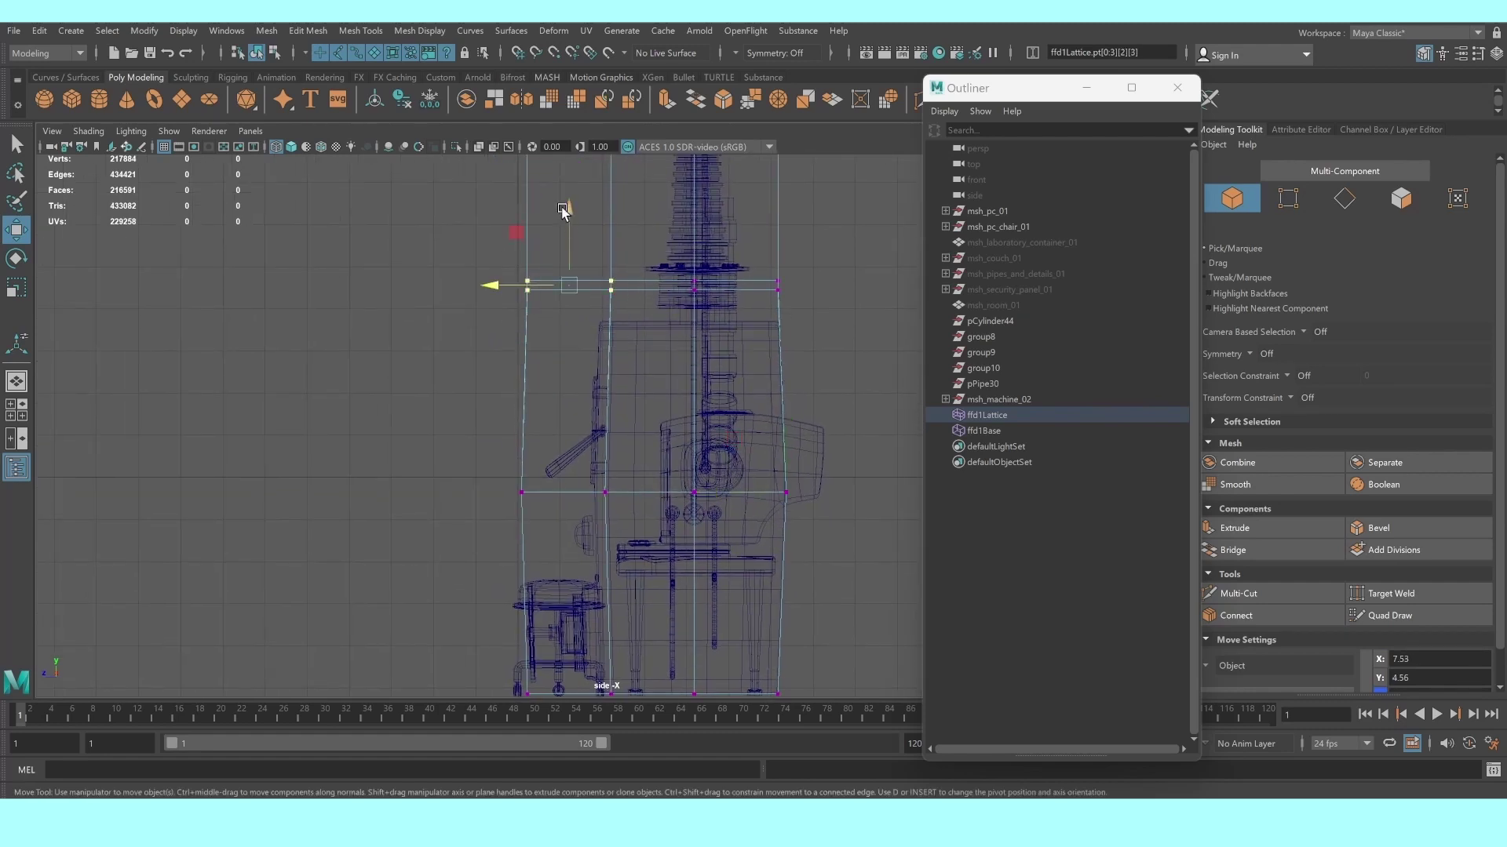
left_click_drag(562, 210, 563, 201)
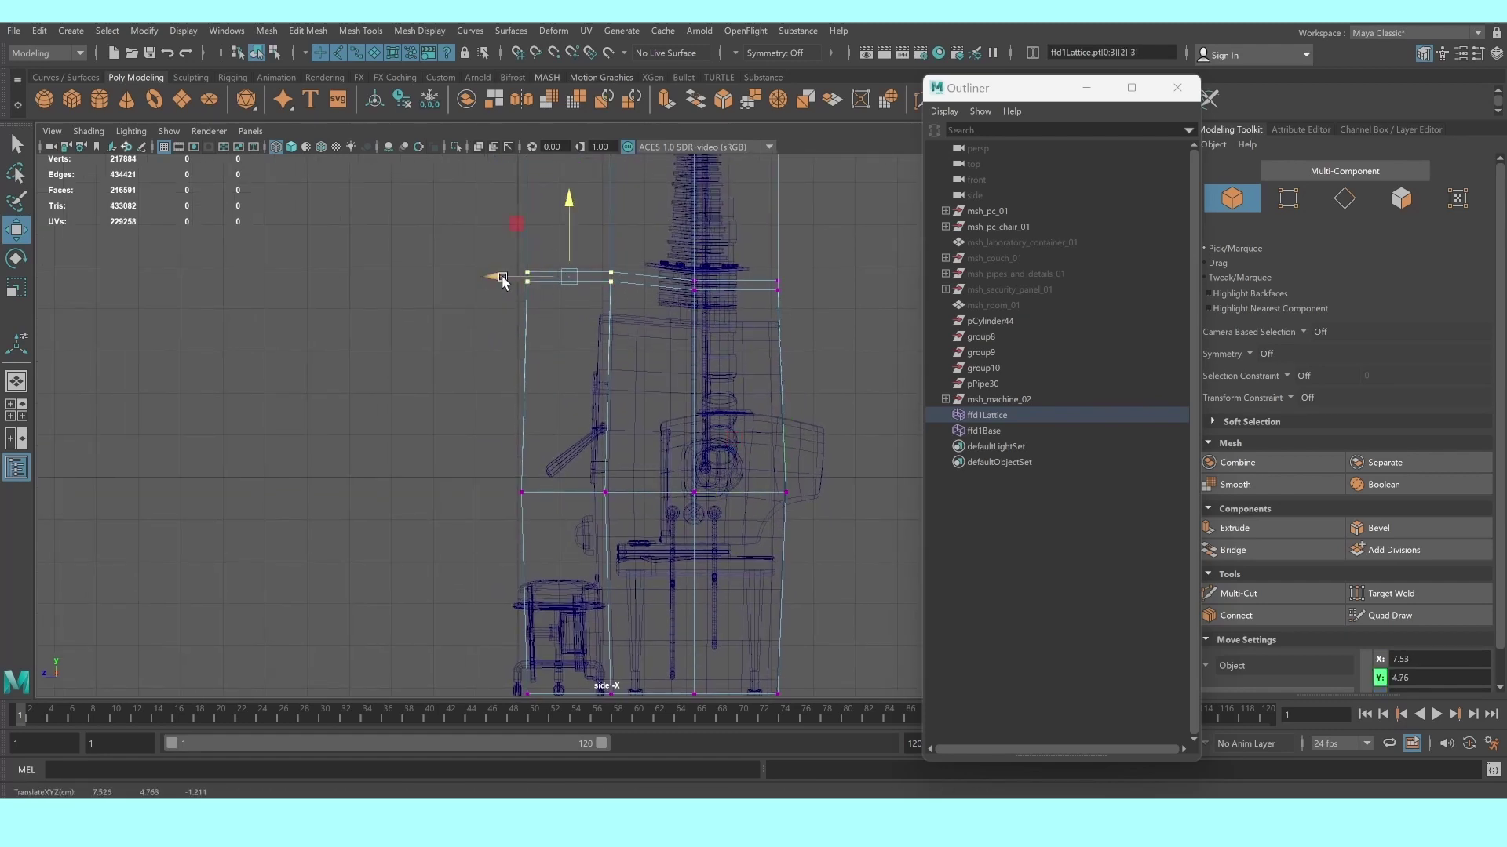
key("space")
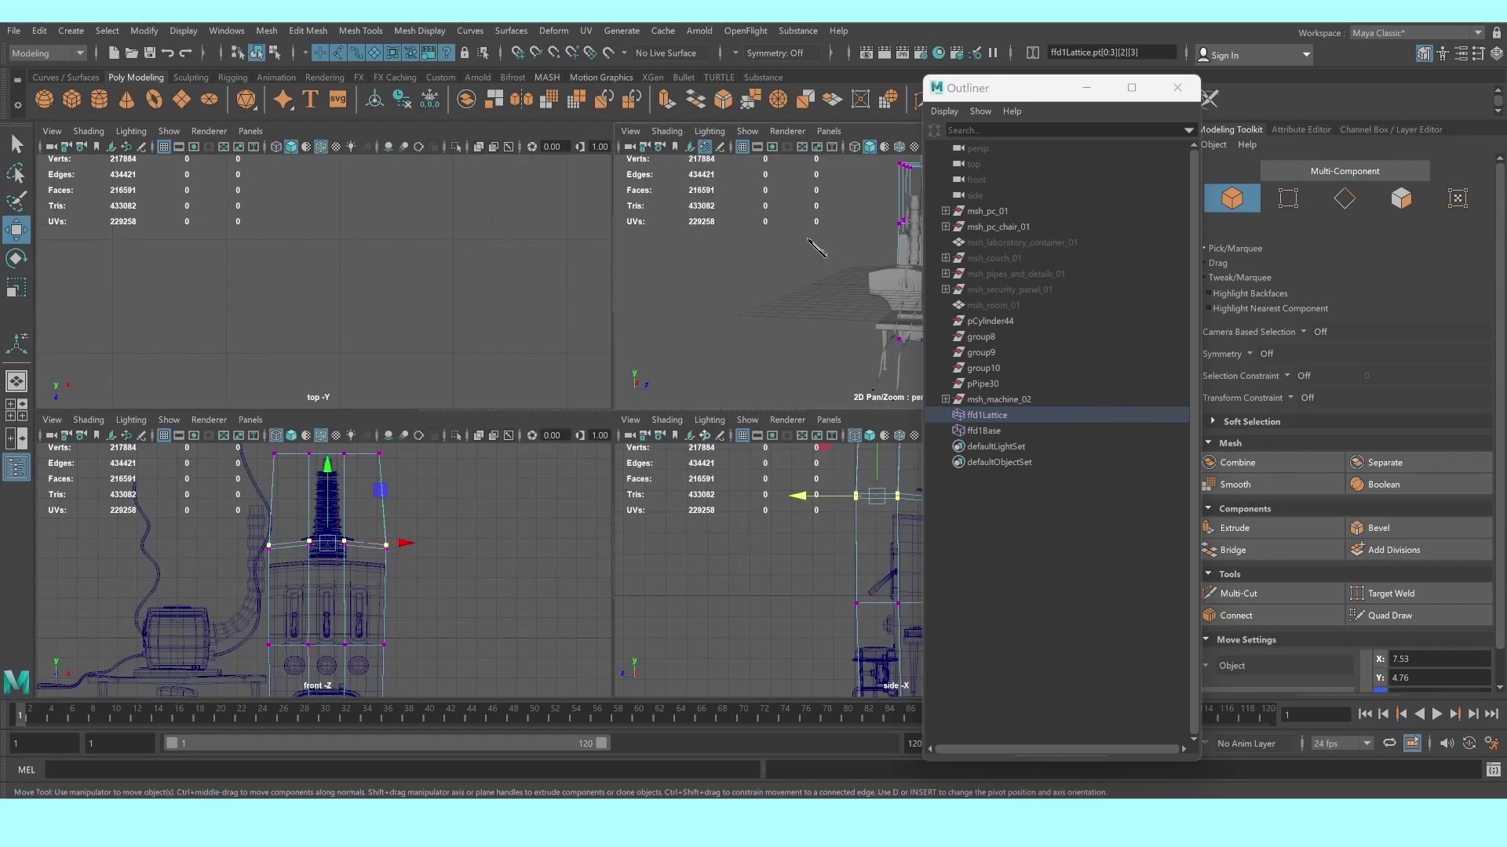
key("space")
left_click_drag(816, 248, 652, 346, "alt")
Delete msh_machine_02's history to bake the lattice, then freeze transforms and center its pivot
scroll(653, 346, "up", 2)
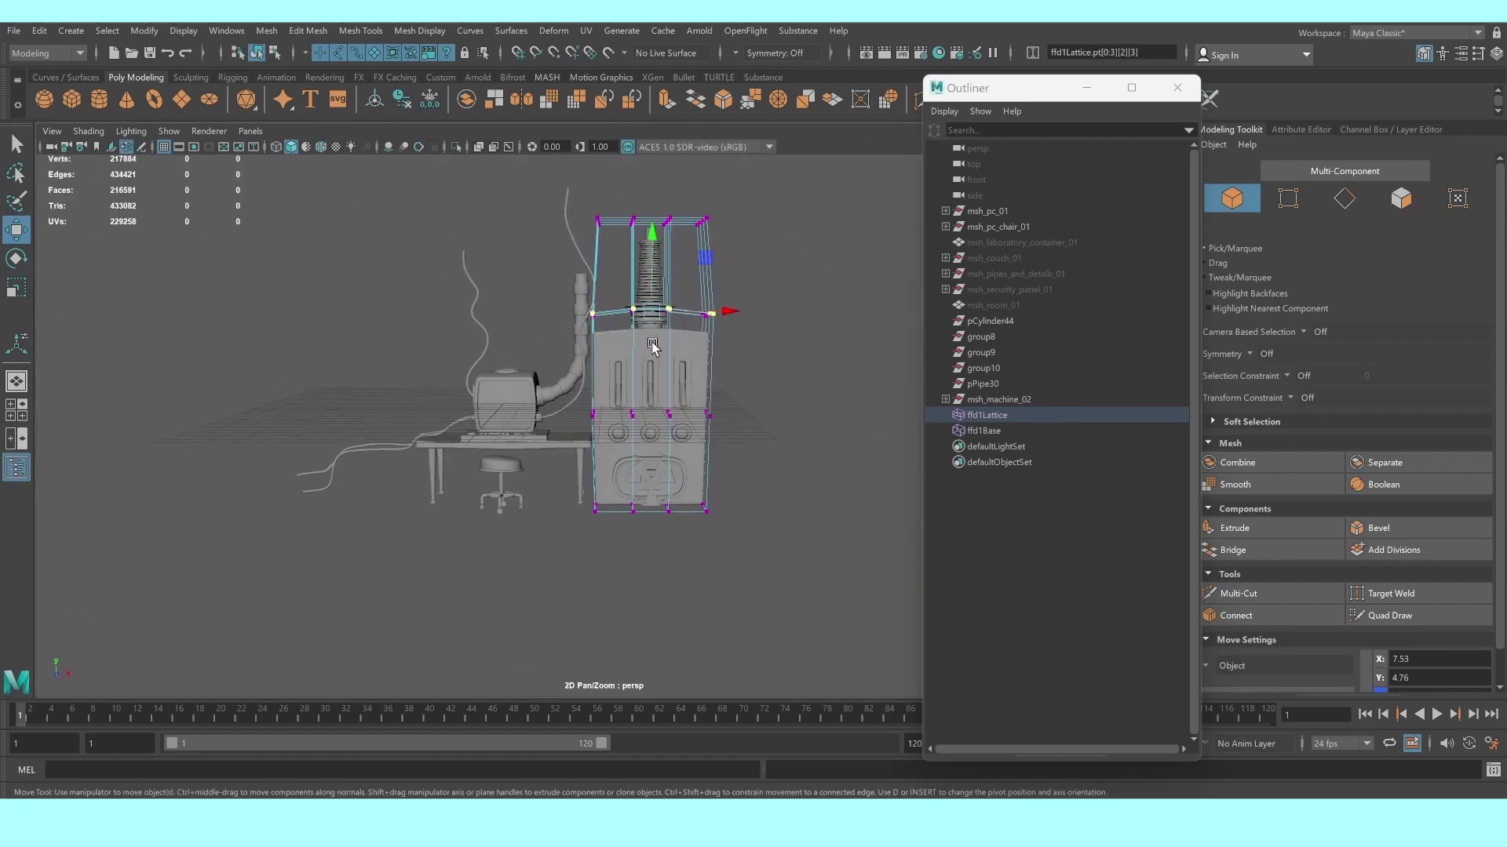
left_click(1003, 402)
left_click(374, 98)
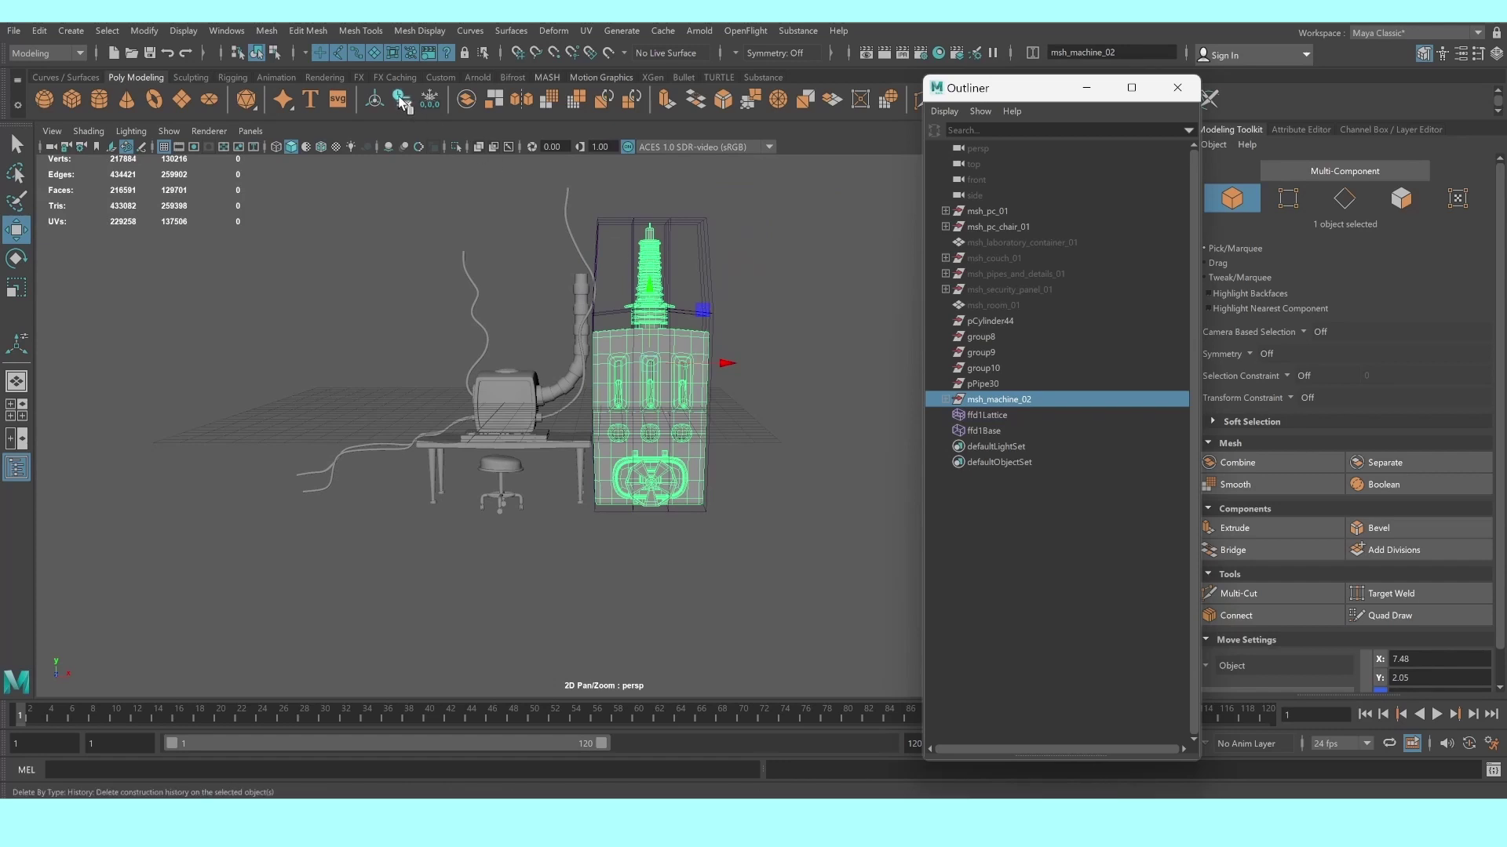
left_click(429, 99)
key("q")
left_click(256, 253)
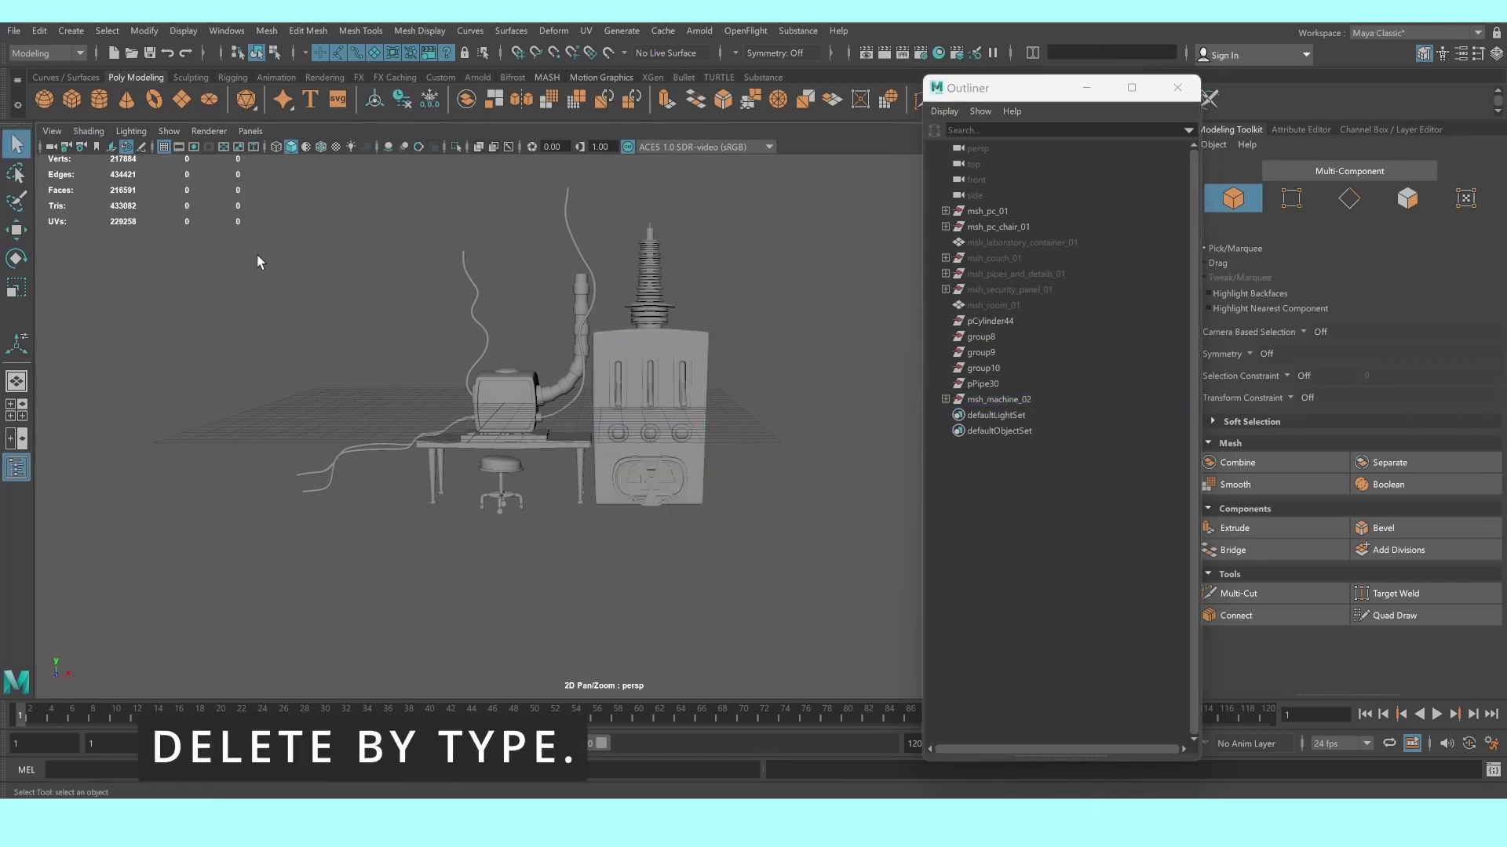
Unhide the room mesh msh_room_01 to check the machine within the room
mouse_move(255, 252)
left_mouse_down("alt")
mouse_move(792, 401)
mouse_move(740, 380)
mouse_move(663, 394)
mouse_move(750, 388)
mouse_move(718, 376)
mouse_move(639, 385)
left_mouse_up("alt")
scroll(718, 376, "up", 5)
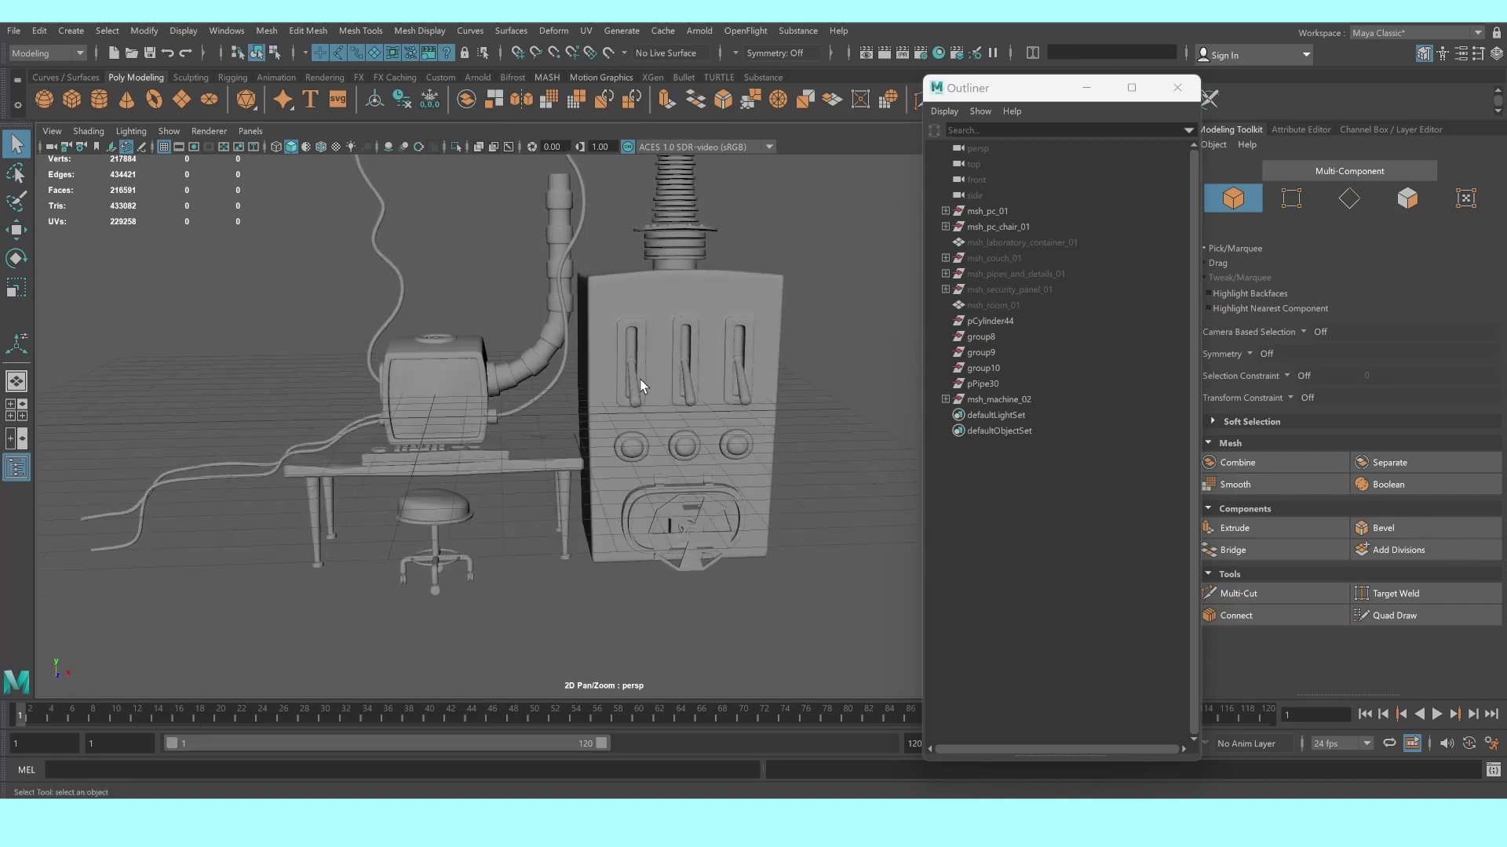
scroll(638, 385, "down", 5)
mouse_move(673, 438)
left_mouse_down("alt")
mouse_move(750, 431)
mouse_move(679, 425)
mouse_move(622, 444)
mouse_move(747, 447)
mouse_move(706, 451)
mouse_move(730, 448)
left_mouse_up("alt")
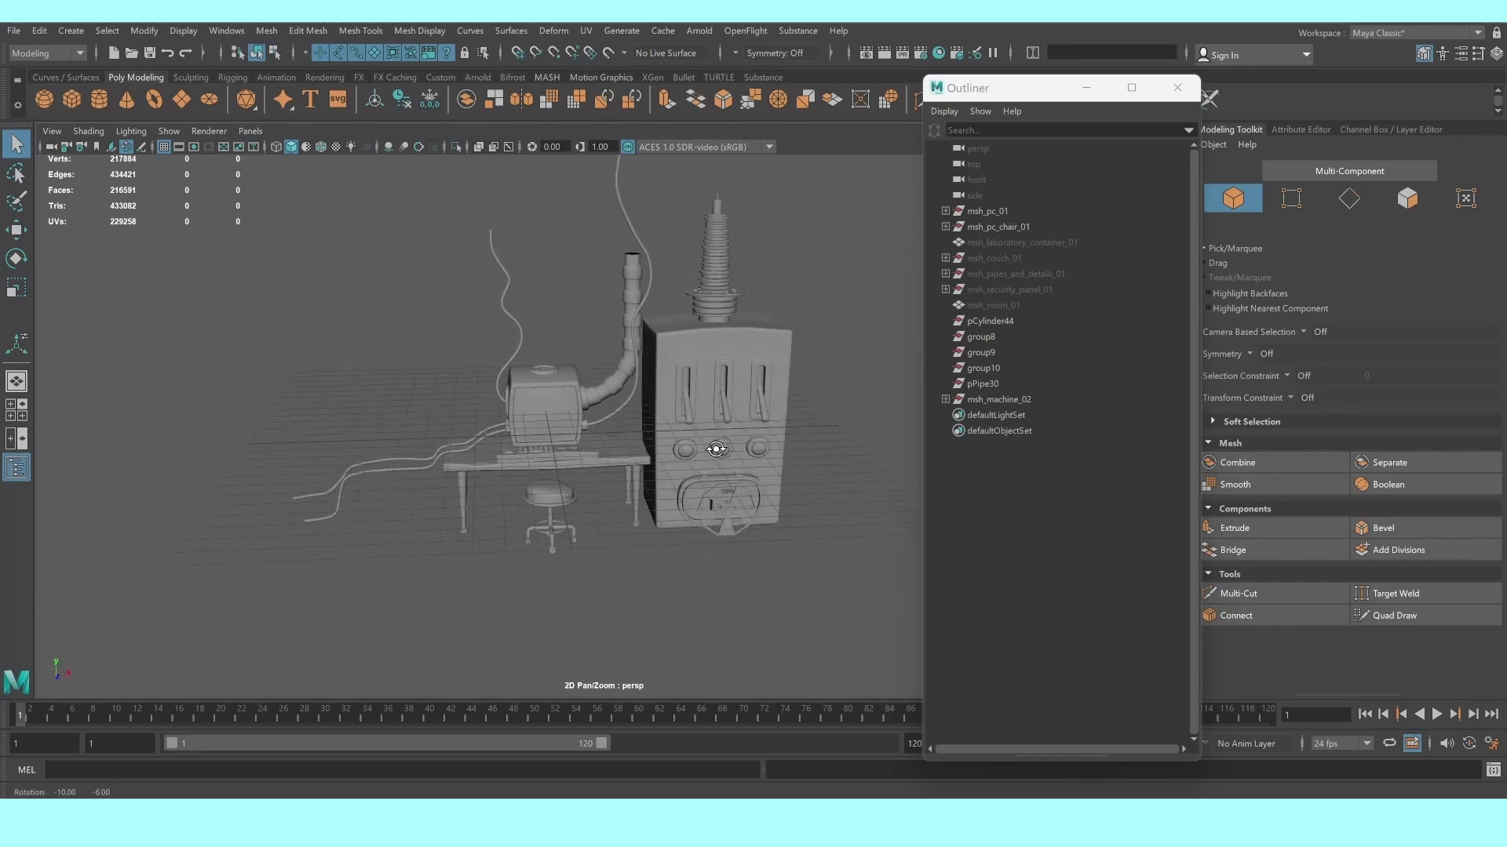
left_click(994, 305)
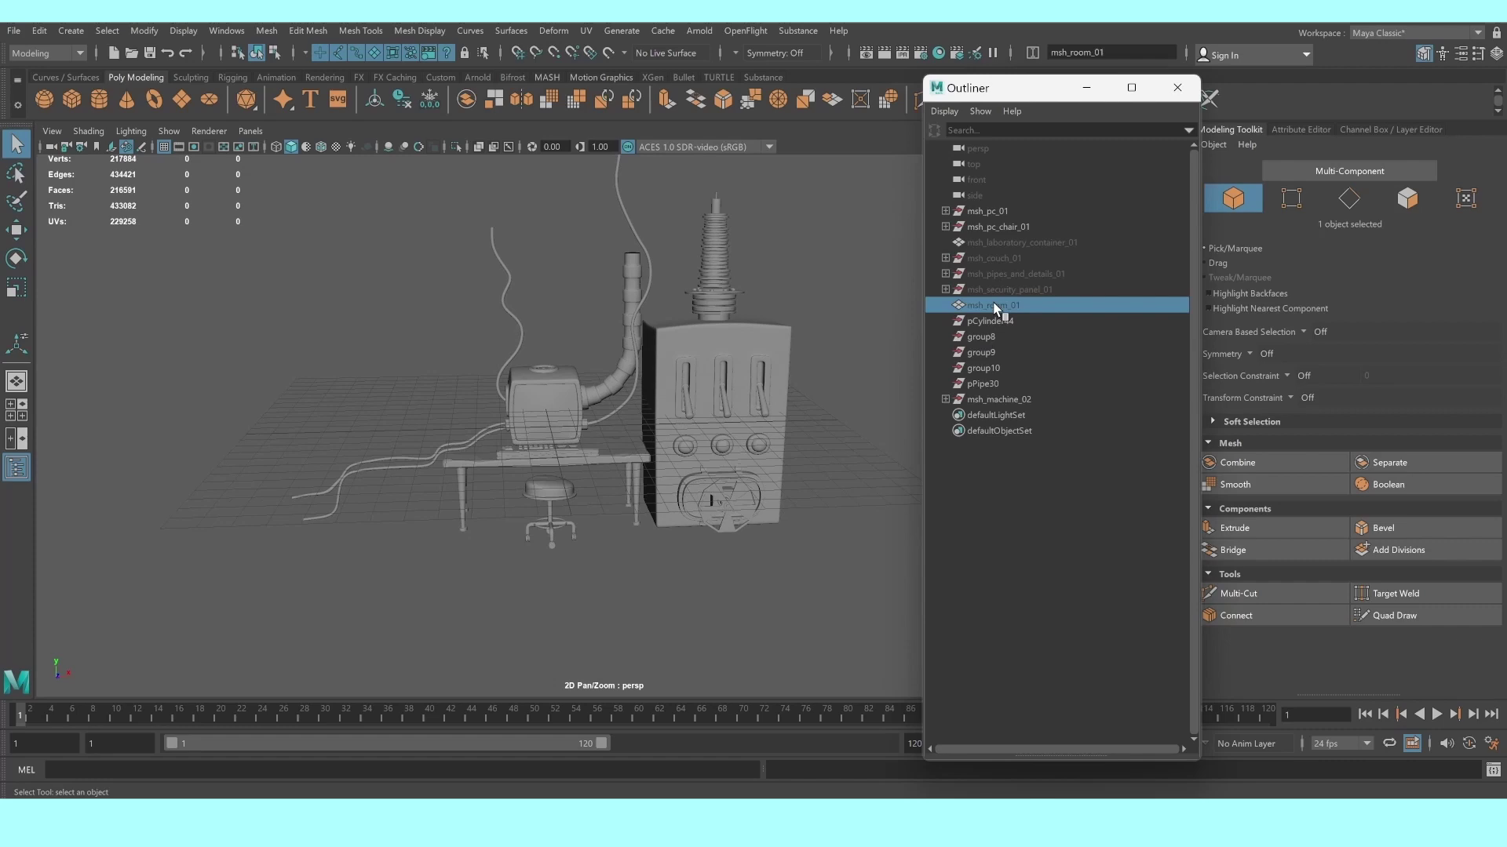
key("h")
left_click(886, 344)
mouse_move(886, 343)
left_mouse_down("alt")
mouse_move(784, 380)
mouse_move(757, 353)
mouse_move(725, 383)
mouse_move(758, 386)
left_mouse_up("alt")
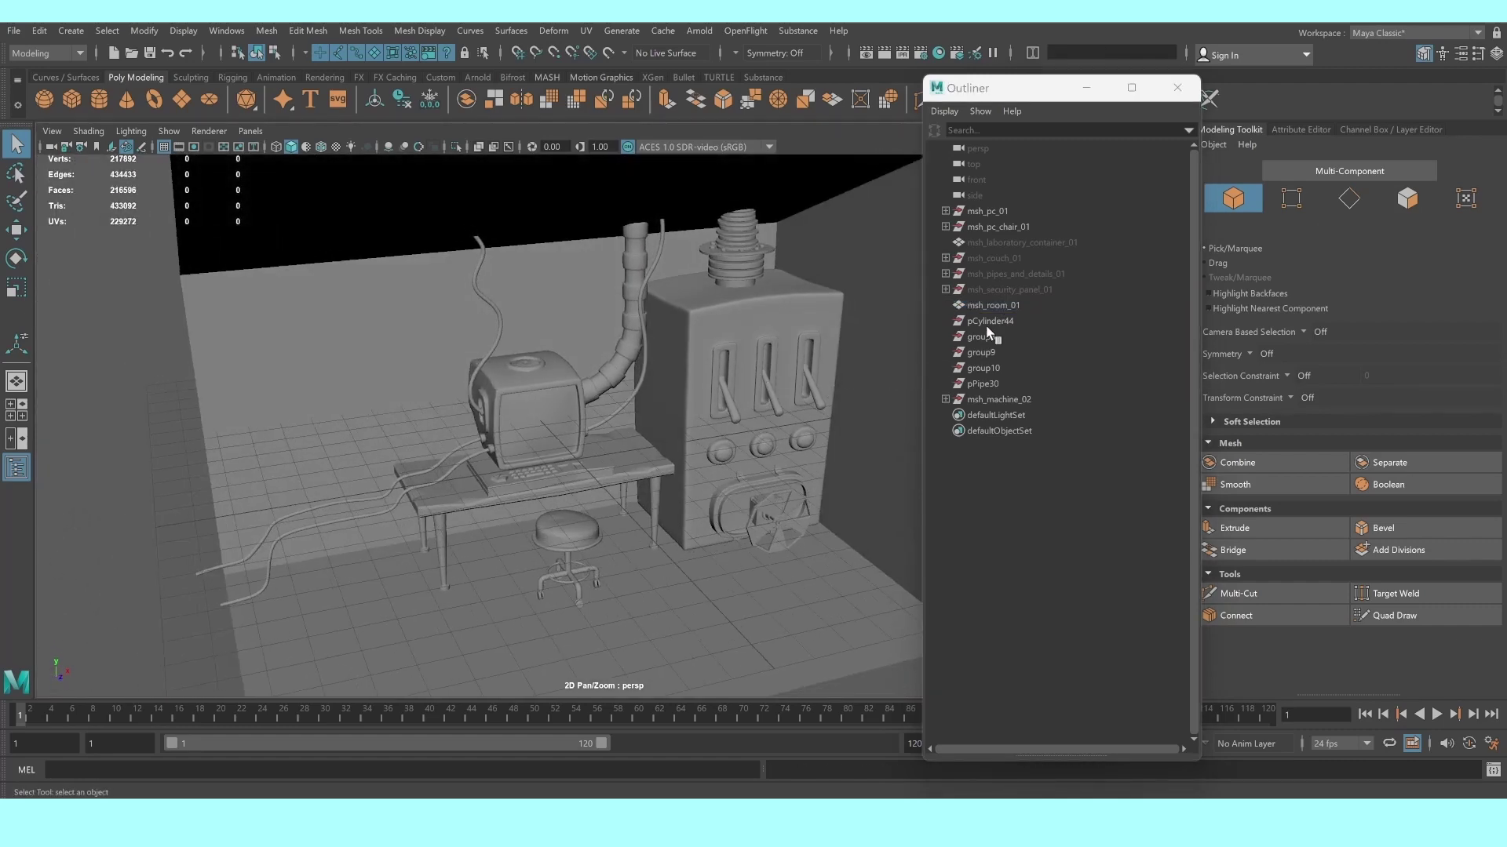
Hide msh_room_01 again and zoom in around the machine
left_click(1009, 307)
key("h")
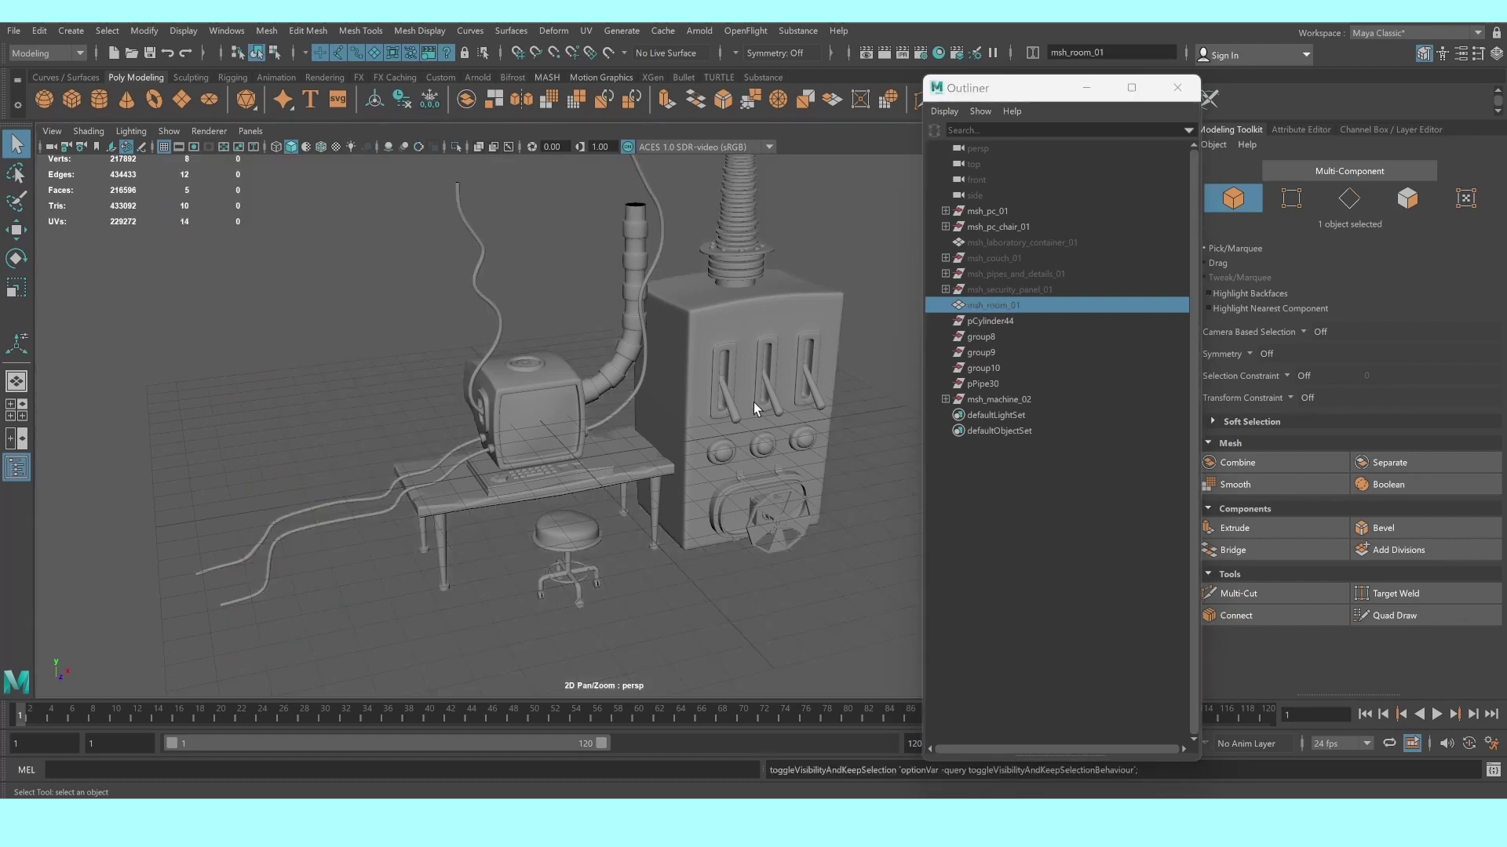
left_click_drag(753, 407, 802, 405, "alt")
mouse_move(722, 389)
middle_mouse_down("alt")
mouse_move(667, 463)
mouse_move(684, 443)
middle_mouse_up("alt")
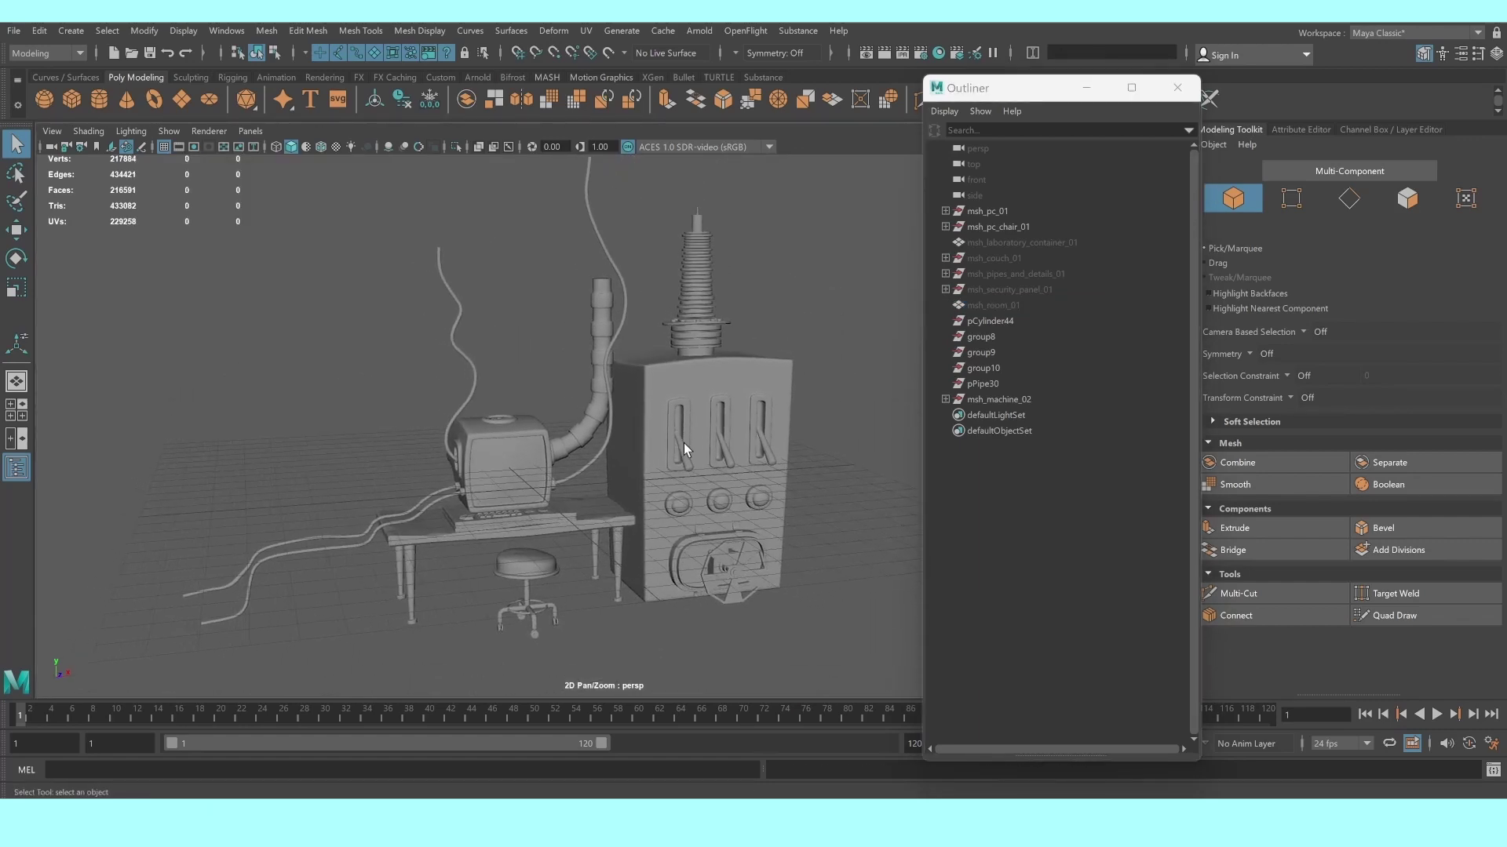
right_click_drag(684, 442, 793, 534, "alt")
mouse_move(792, 533)
left_mouse_down("alt")
mouse_move(917, 414)
mouse_move(455, 221)
left_mouse_up("alt")
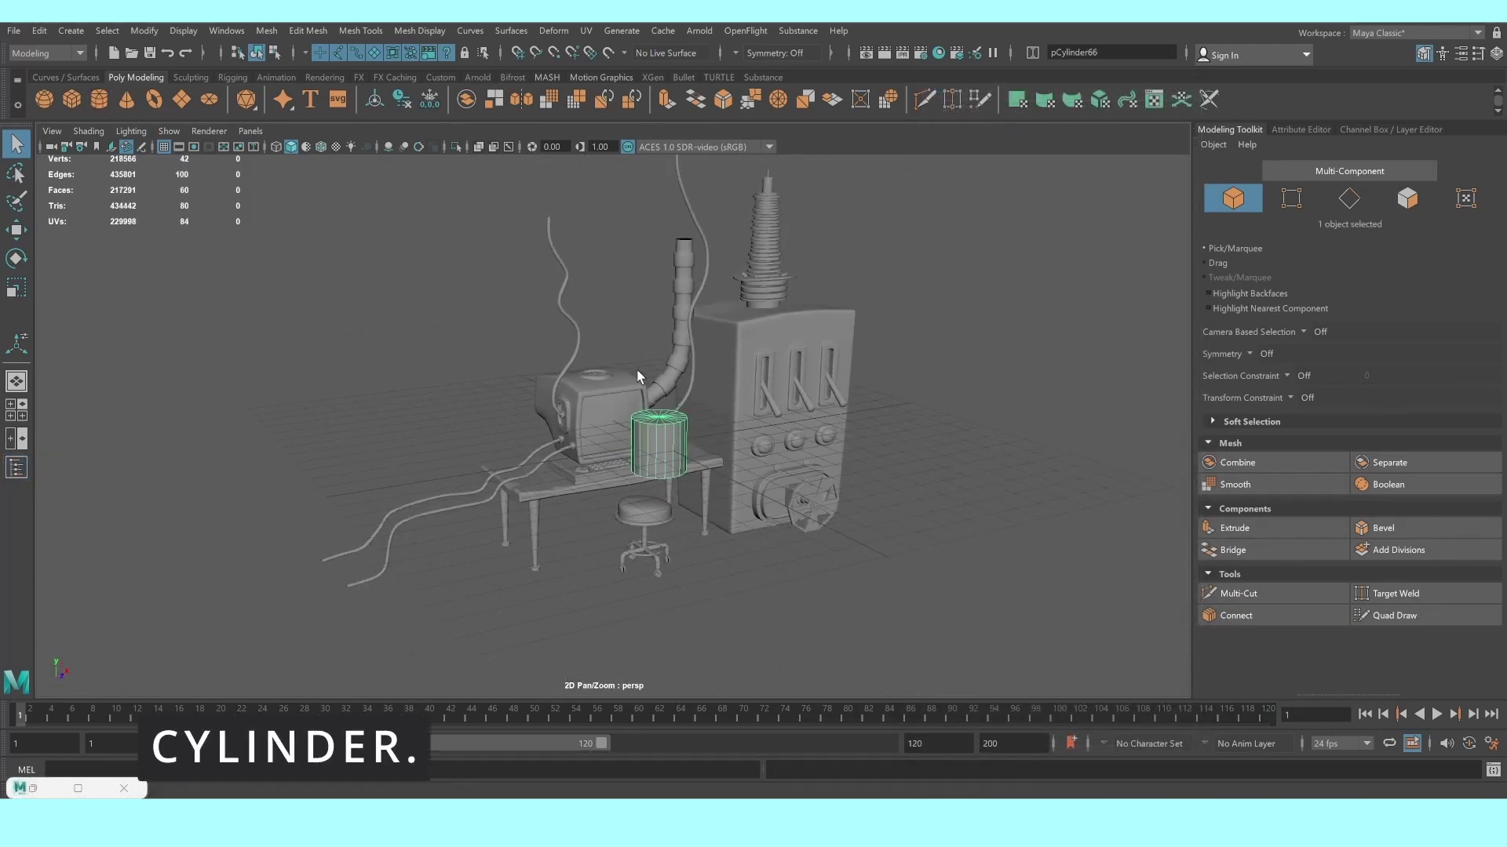
Scale the cylinder into a tall thin rod and move it away from the desk
scroll(681, 455, "up", 3)
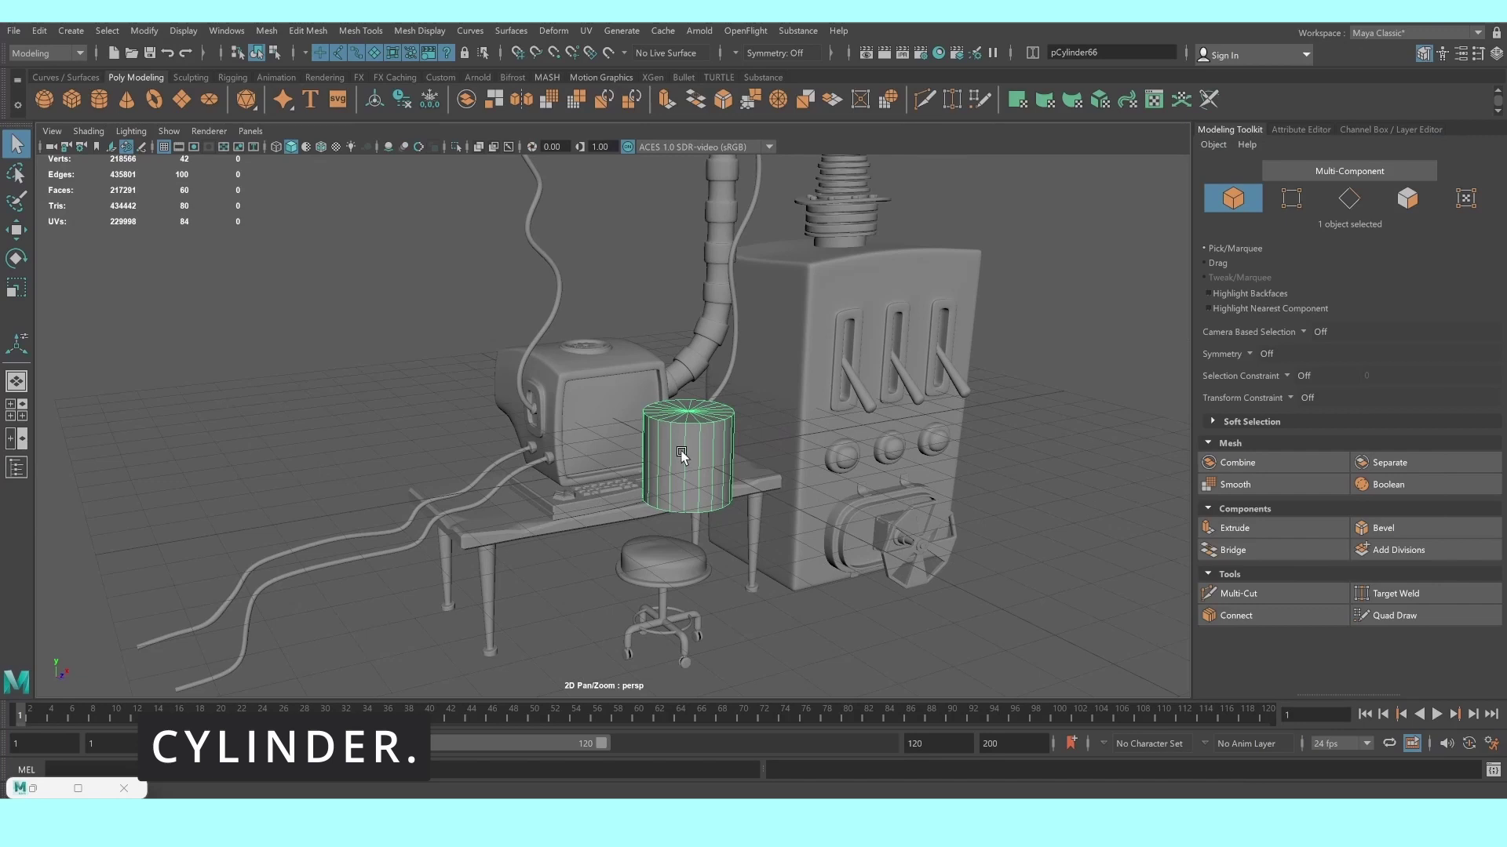
key("r")
mouse_move(687, 397)
left_mouse_down()
mouse_move(691, 420)
mouse_move(540, 435)
left_mouse_up()
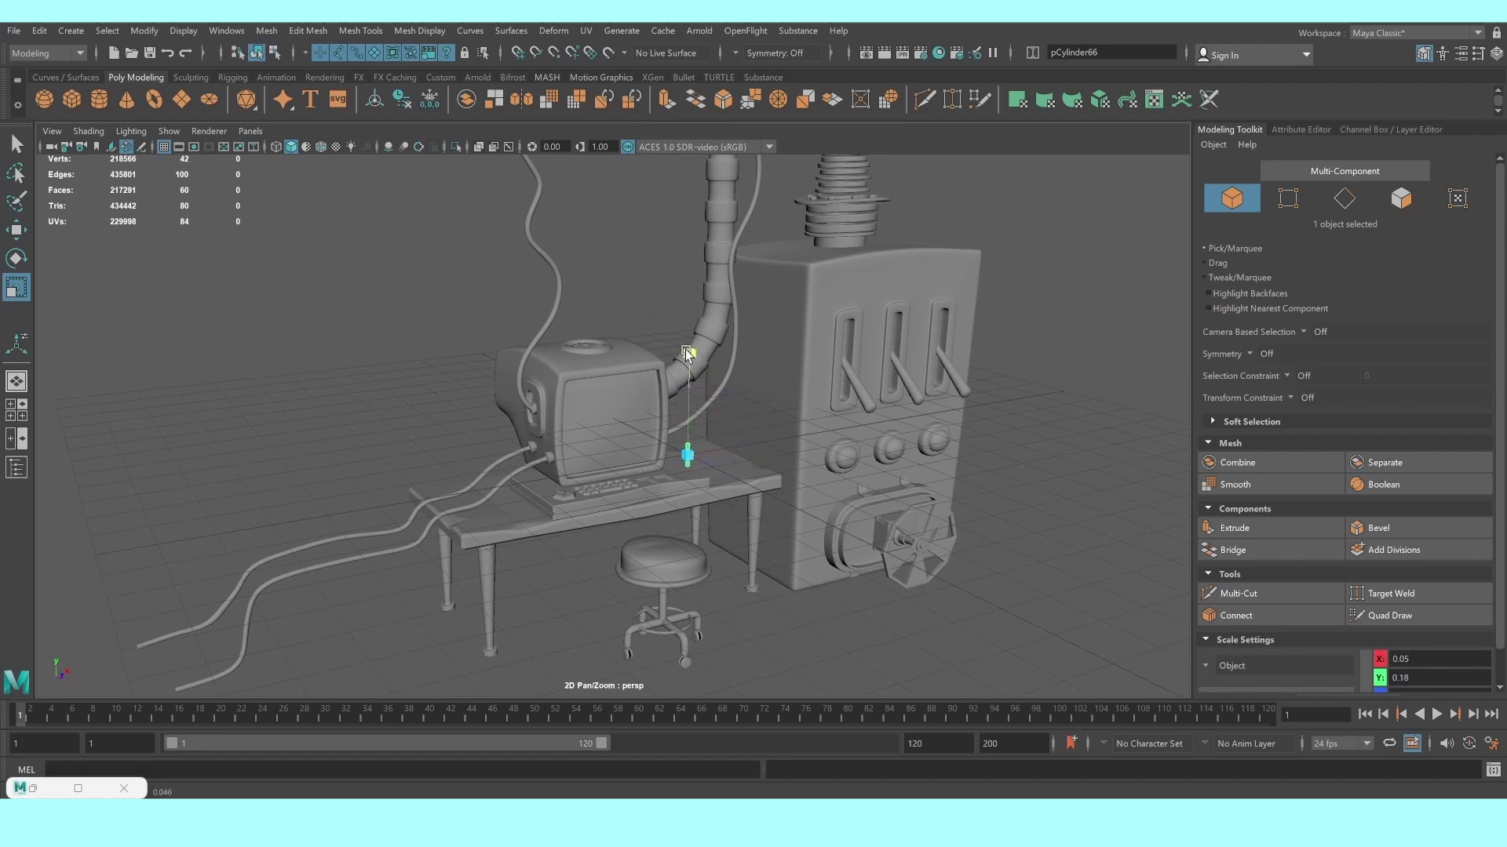
left_click_drag(686, 353, 667, 168)
left_click_drag(687, 383, 683, 217)
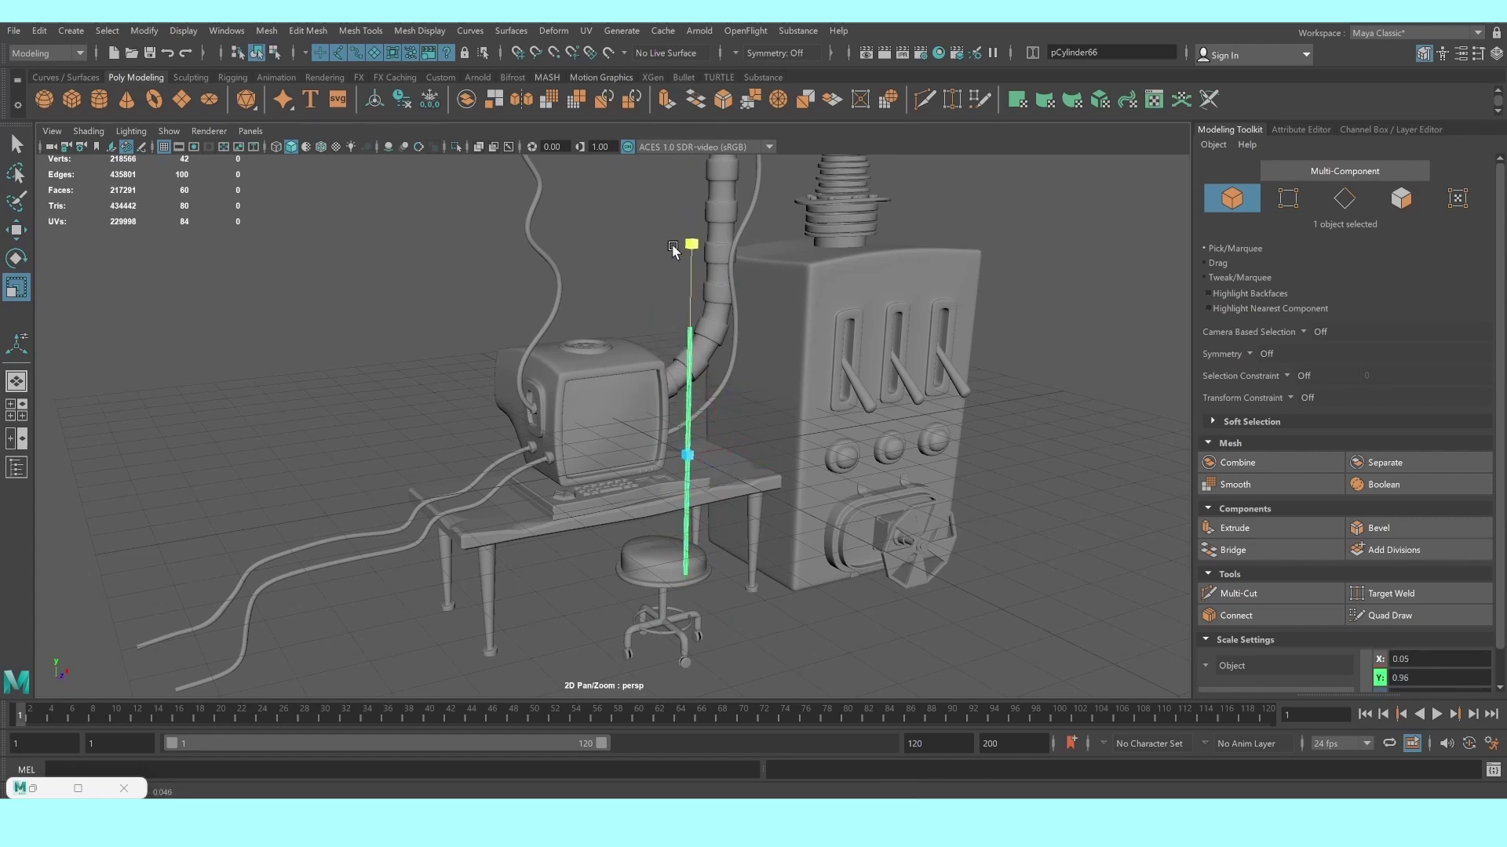
key("w")
mouse_move(725, 467)
left_mouse_down()
mouse_move(816, 521)
mouse_move(952, 531)
mouse_move(958, 504)
mouse_move(674, 460)
left_mouse_up()
right_click_drag(673, 460, 915, 351, "alt")
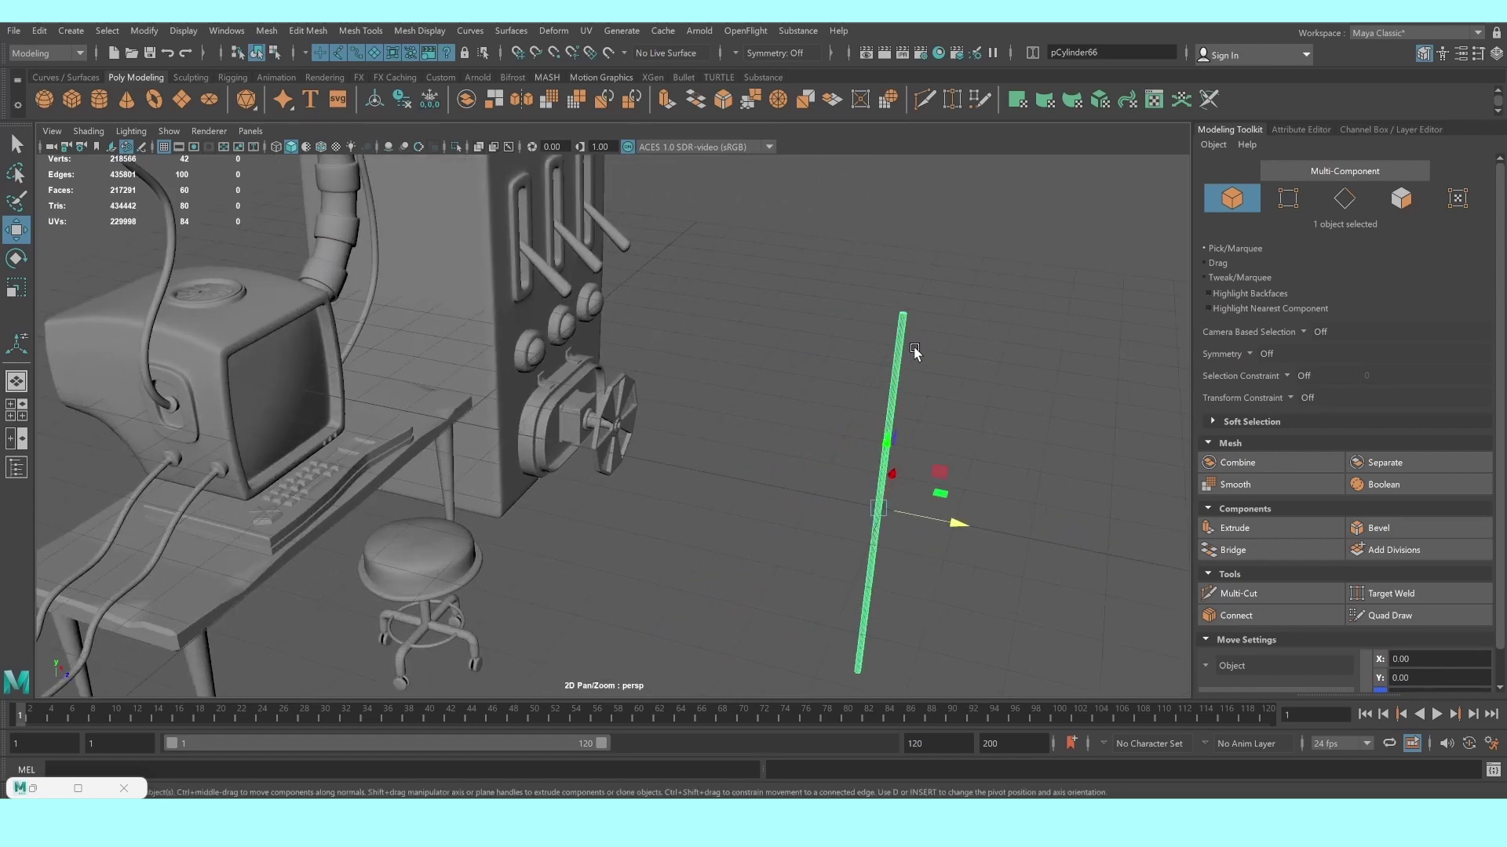
Delete the rod's top cap faces to leave it open-topped
right_click_drag(905, 405, 975, 376)
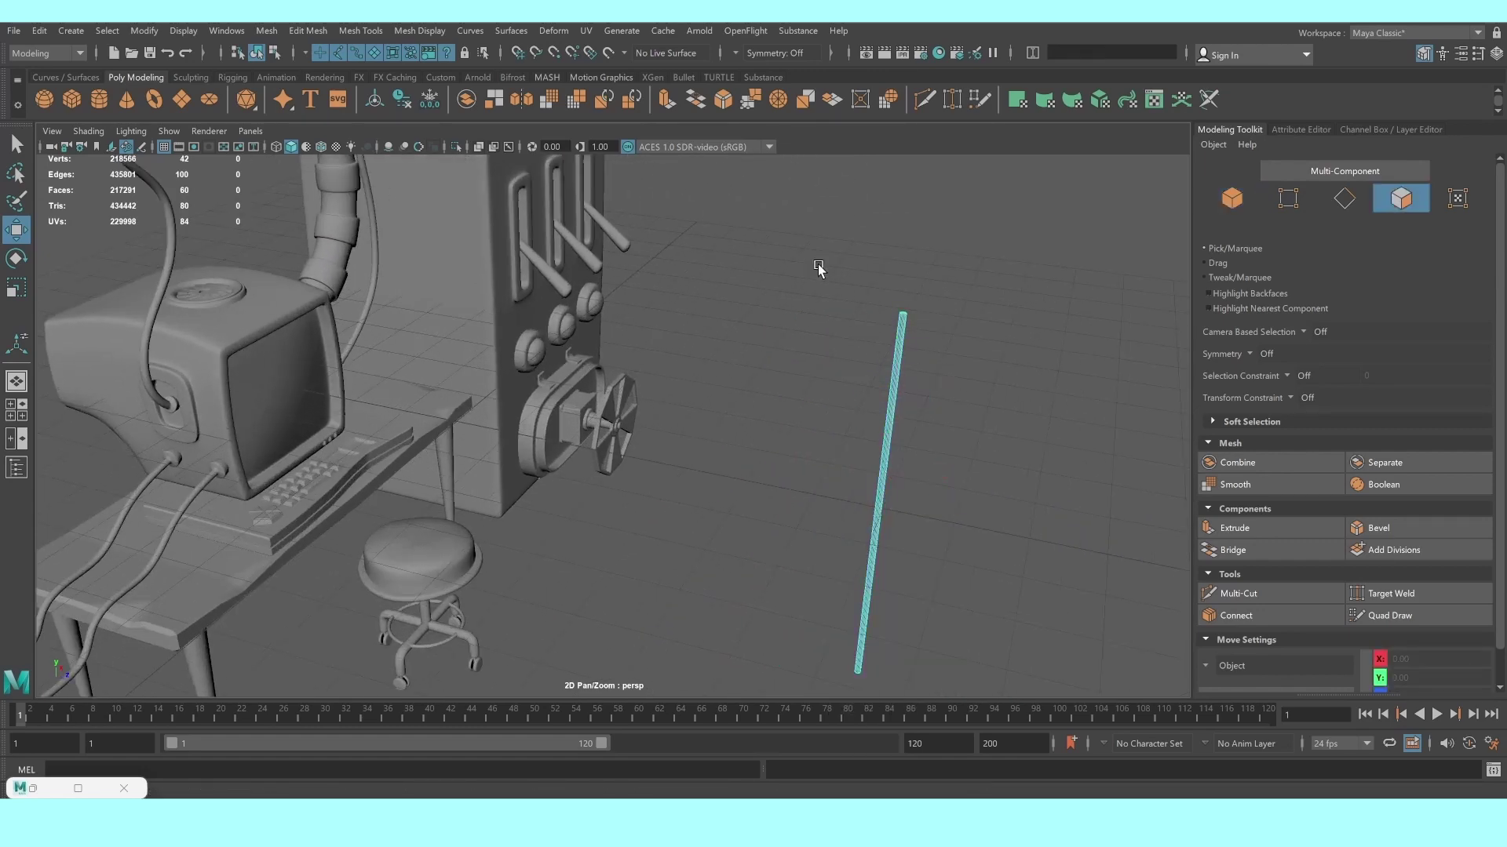
left_click_drag(817, 270, 990, 697)
left_click_drag(1008, 500, 840, 578, "alt")
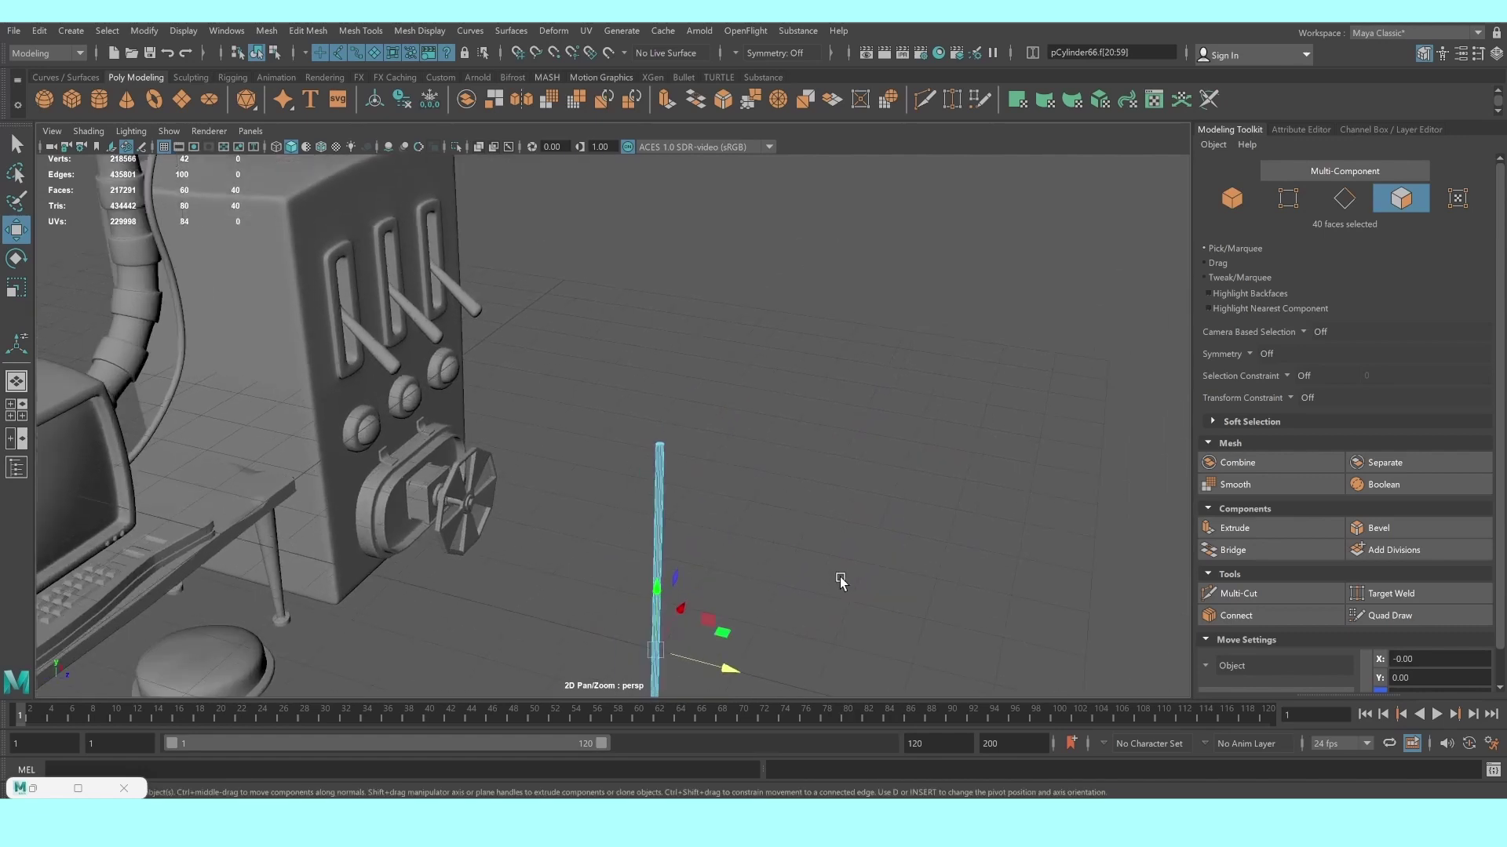
scroll(799, 569, "up", 5)
key("Delete")
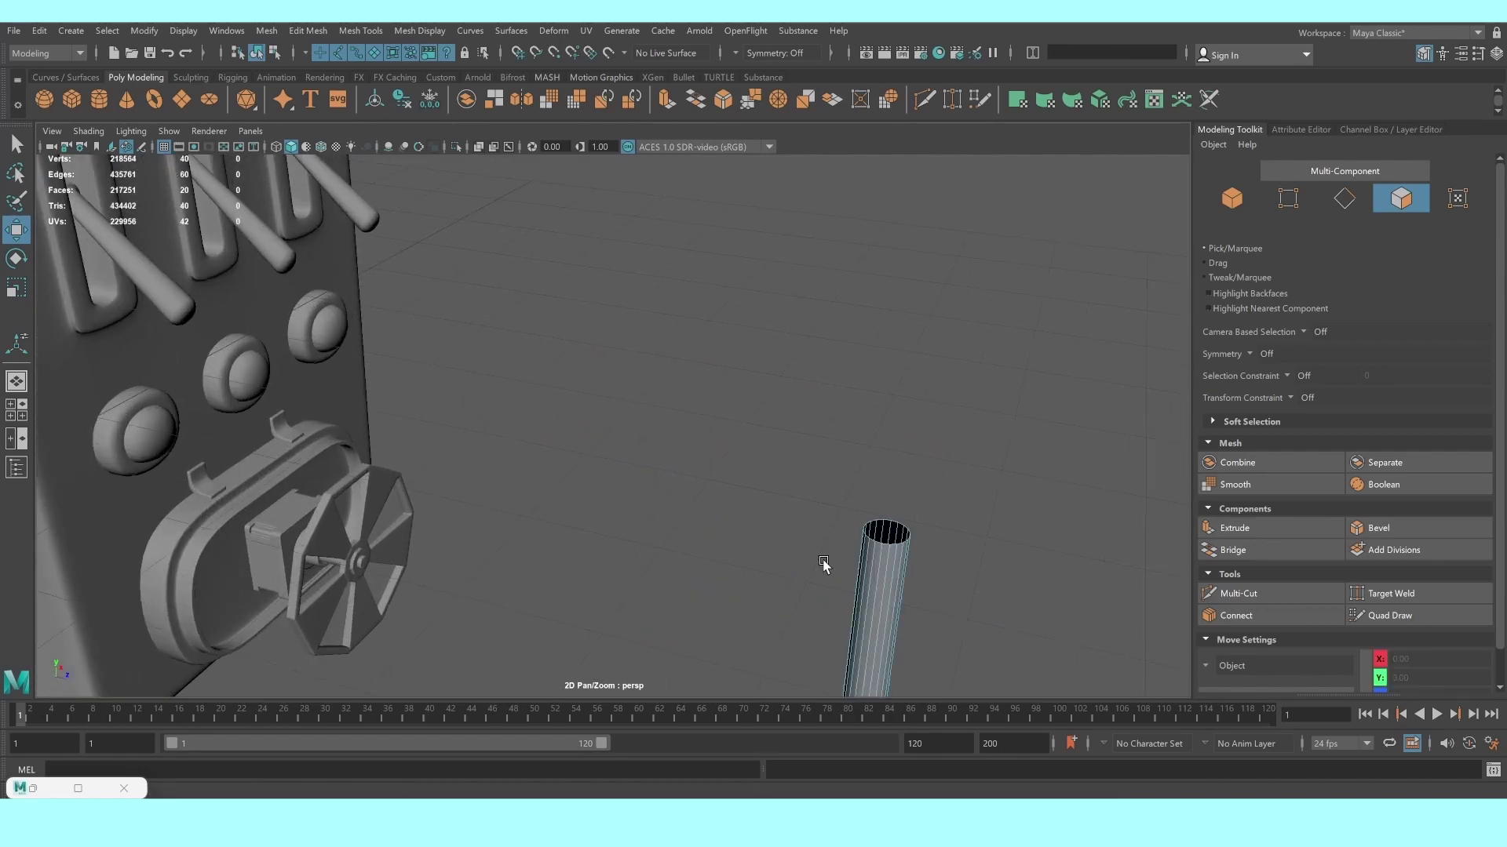
right_click_drag(888, 412, 973, 380)
left_click_drag(895, 550, 840, 612, "alt")
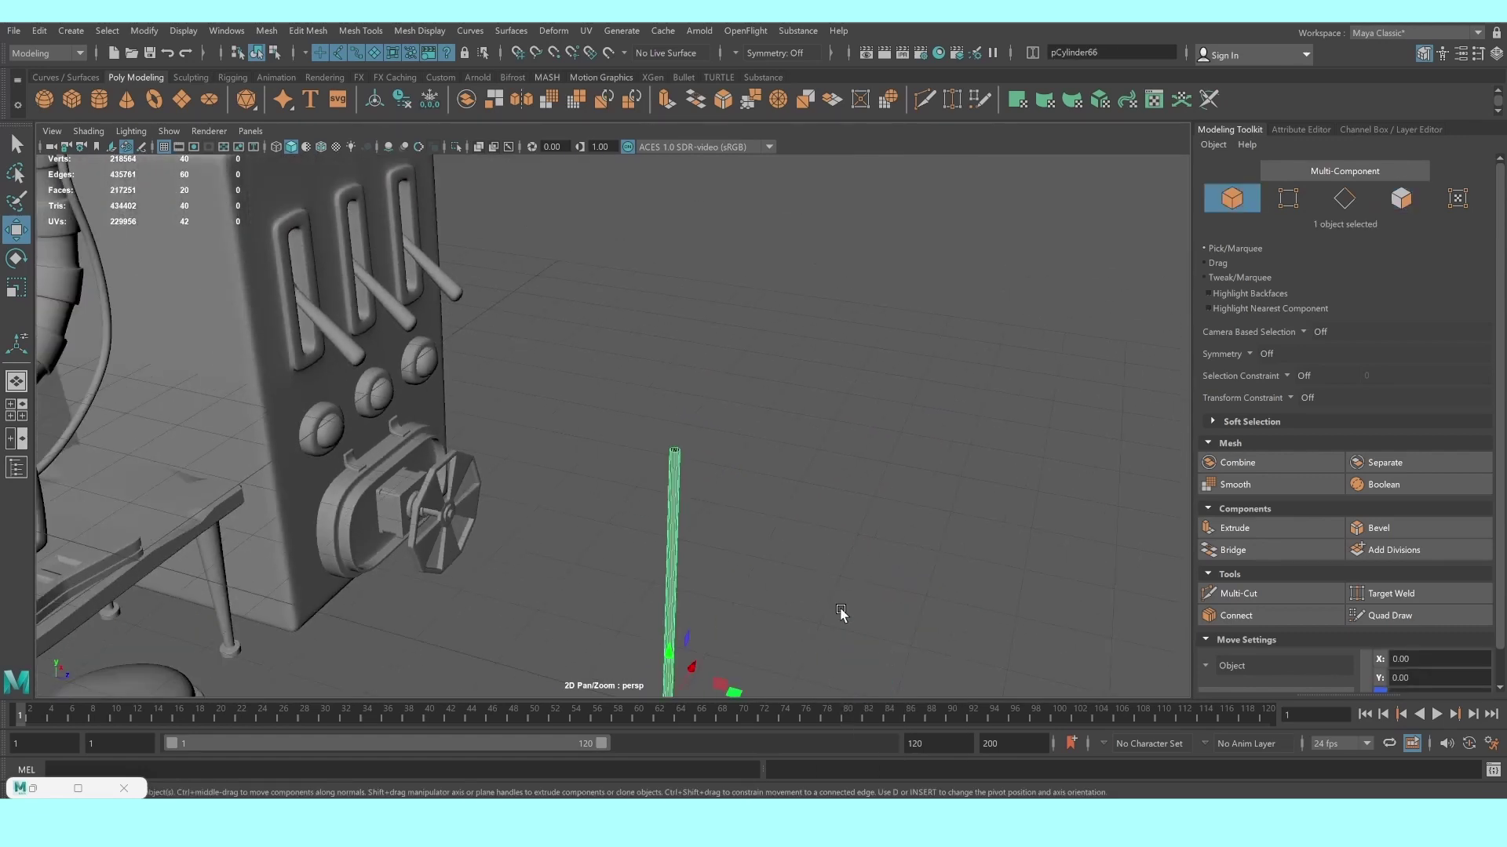
scroll(690, 509, "down", 3)
scroll(690, 509, "up", 3)
scroll(628, 392, "up", 3)
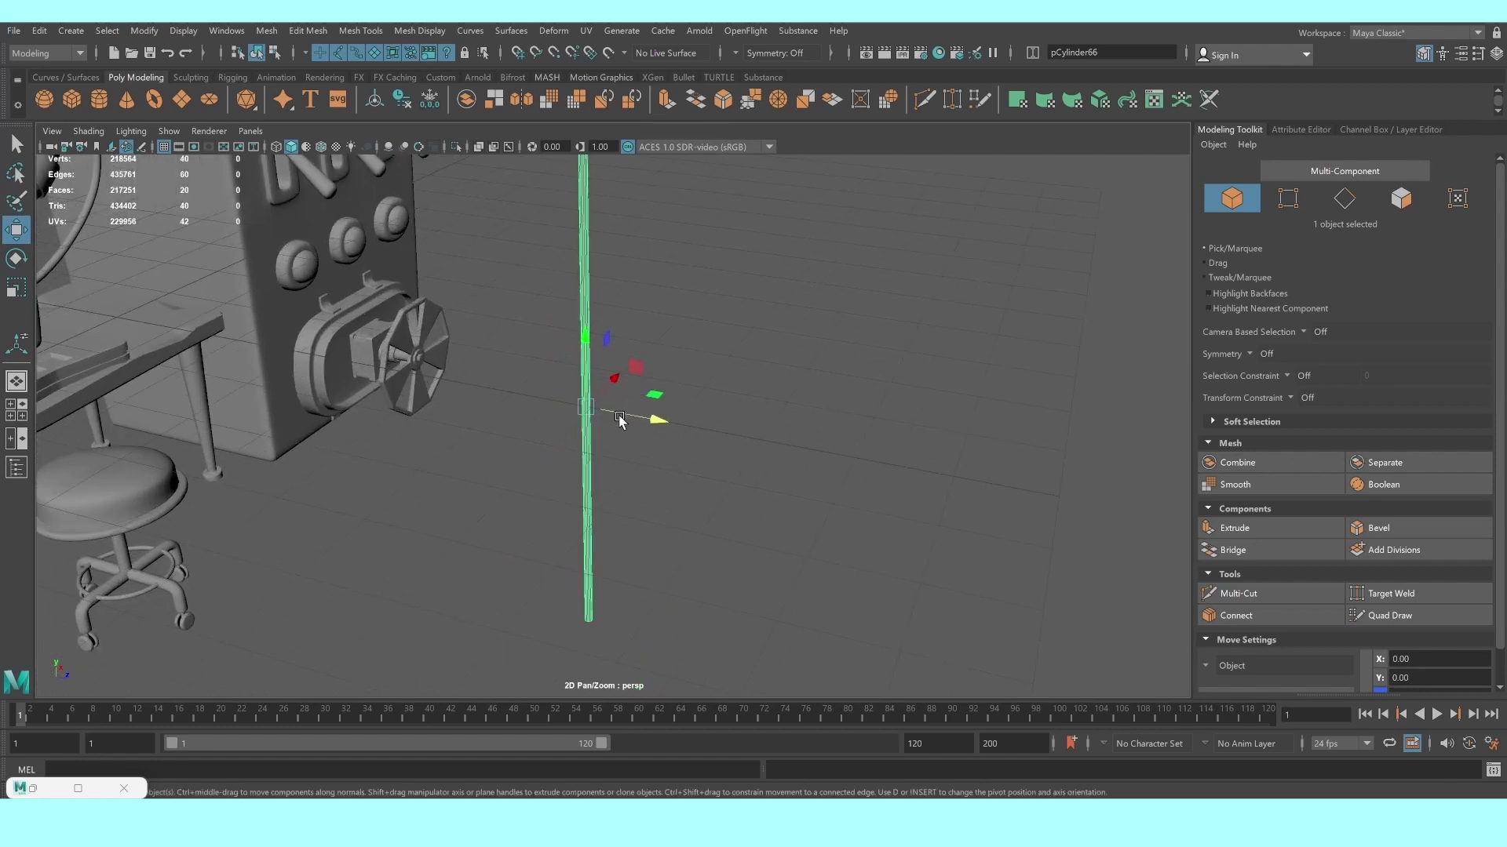
Shorten the rod, then duplicate it and offset the copy slightly to the right
key("r")
left_click_drag(597, 371, 565, 414)
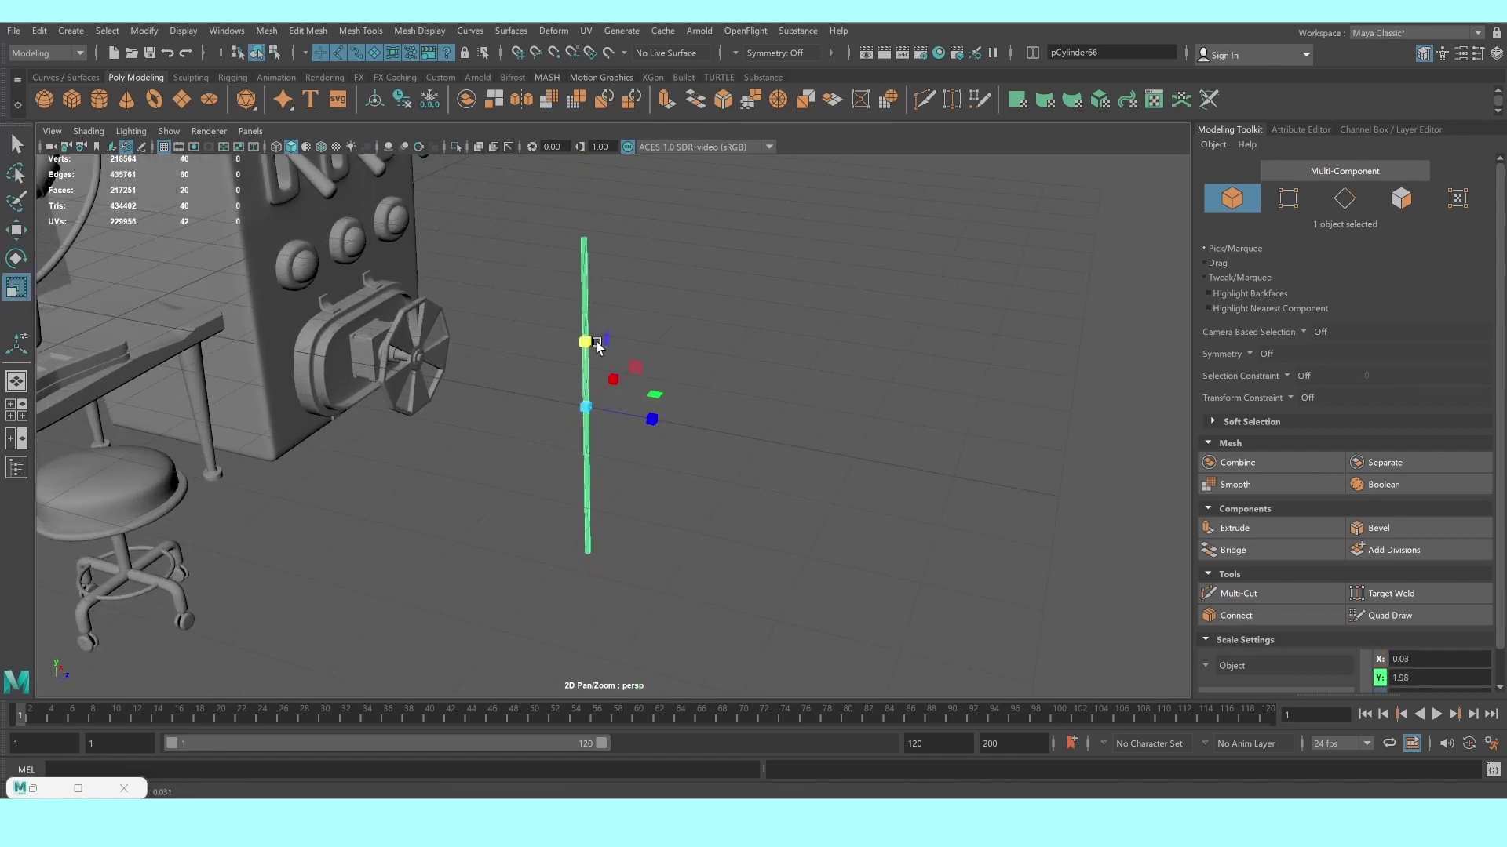
key("ctrl+d")
key("w")
mouse_move(596, 345)
left_mouse_down("alt")
mouse_move(781, 441)
mouse_move(839, 451)
left_mouse_up("alt")
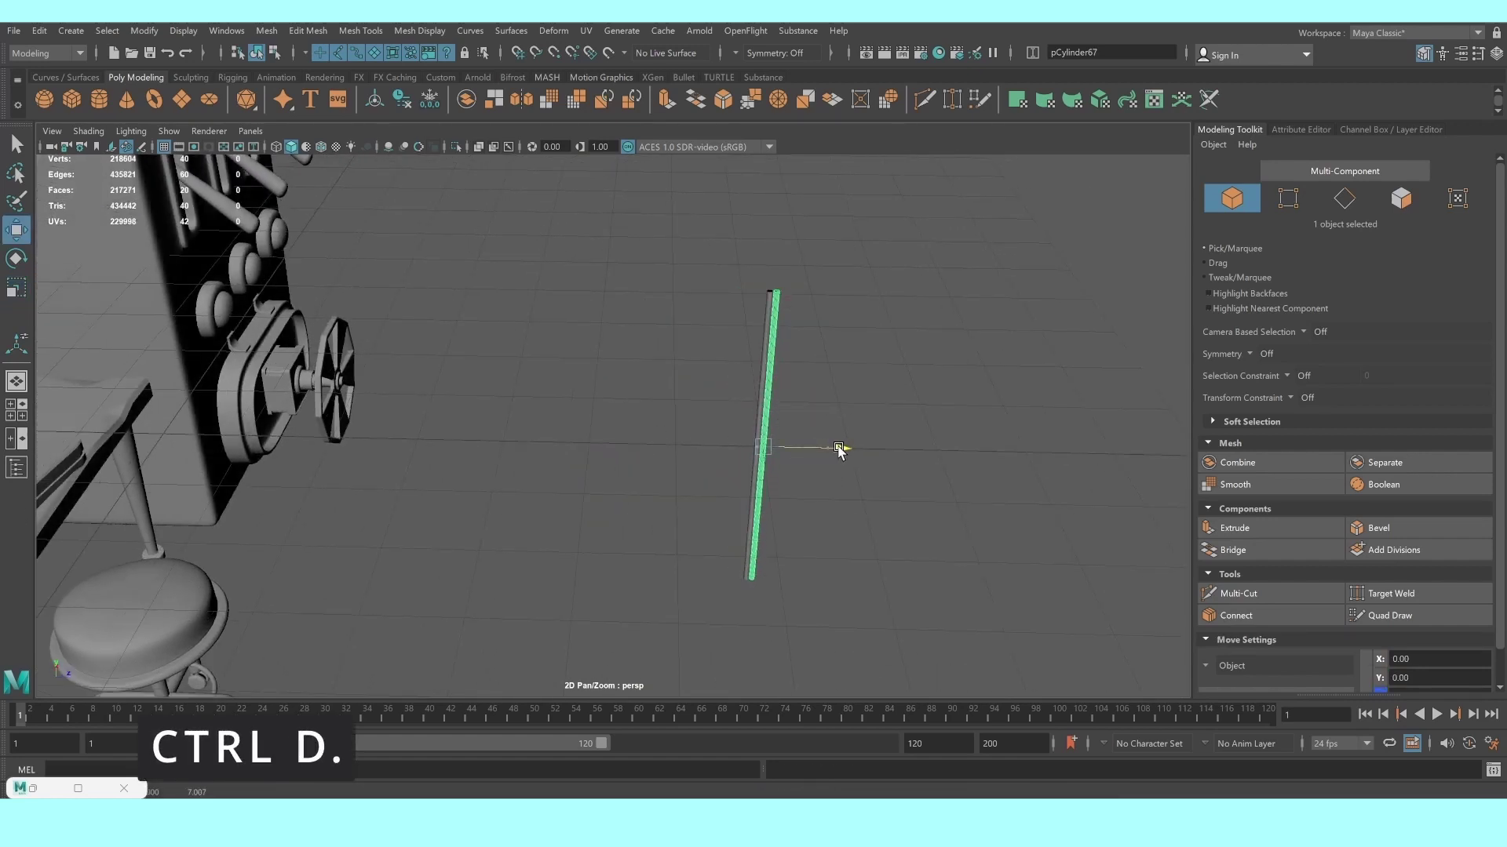
Repeat the offset duplicate with Shift+D to build an evenly spaced row of rods
key("shift+d")
key("shift+d")
key("shift+d")
key("shift+d")
key("shift+d")
key("shift+d")
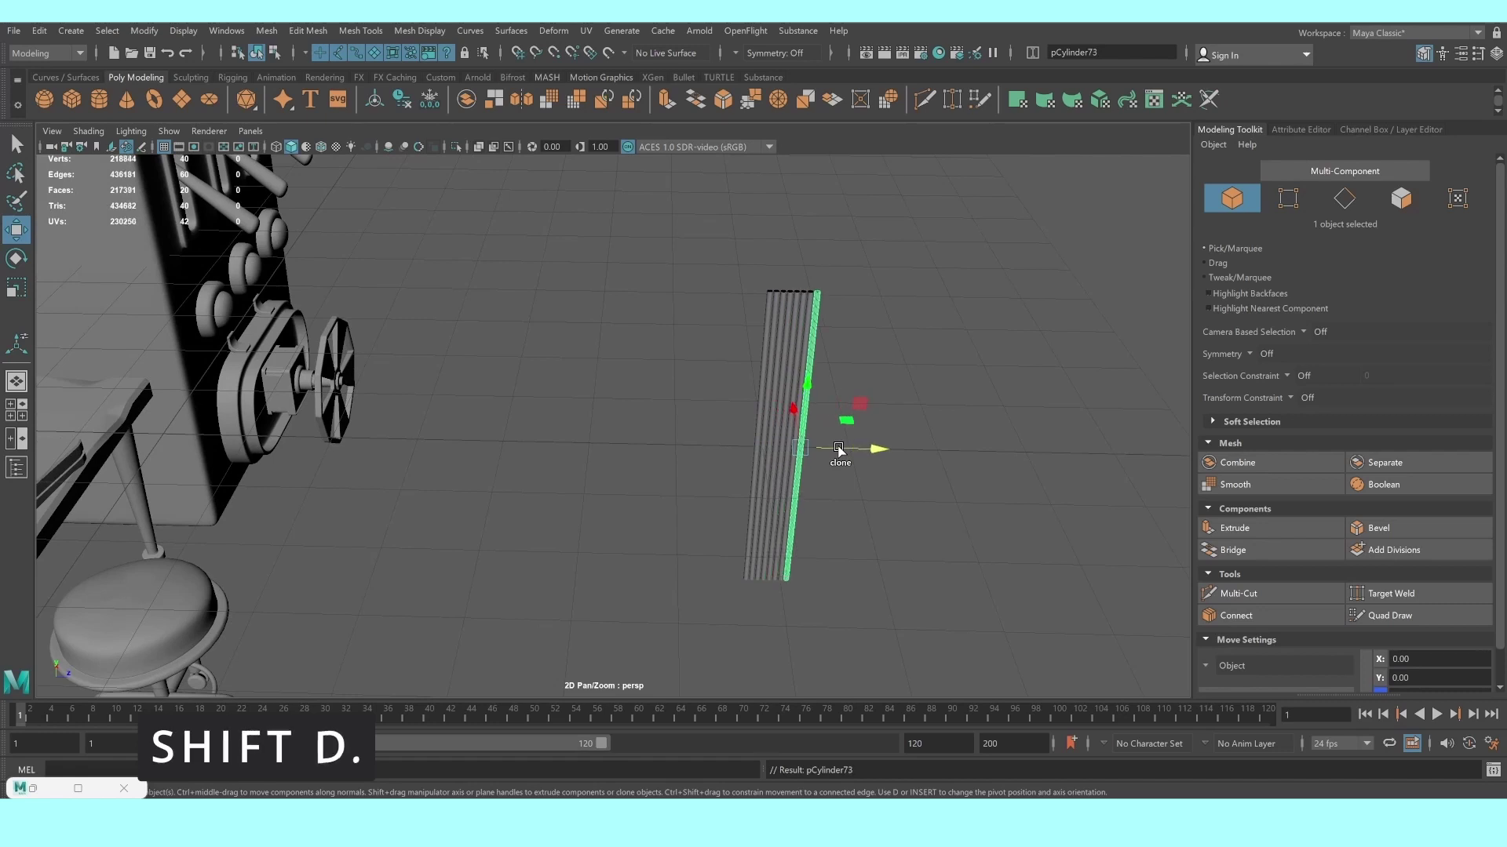
key("shift+d")
key("shift+d")
key("shift+d")
key("shift+d")
key("shift+d")
key("shift+d")
key("shift+d")
key("shift+d")
key("shift+d")
key("shift+d")
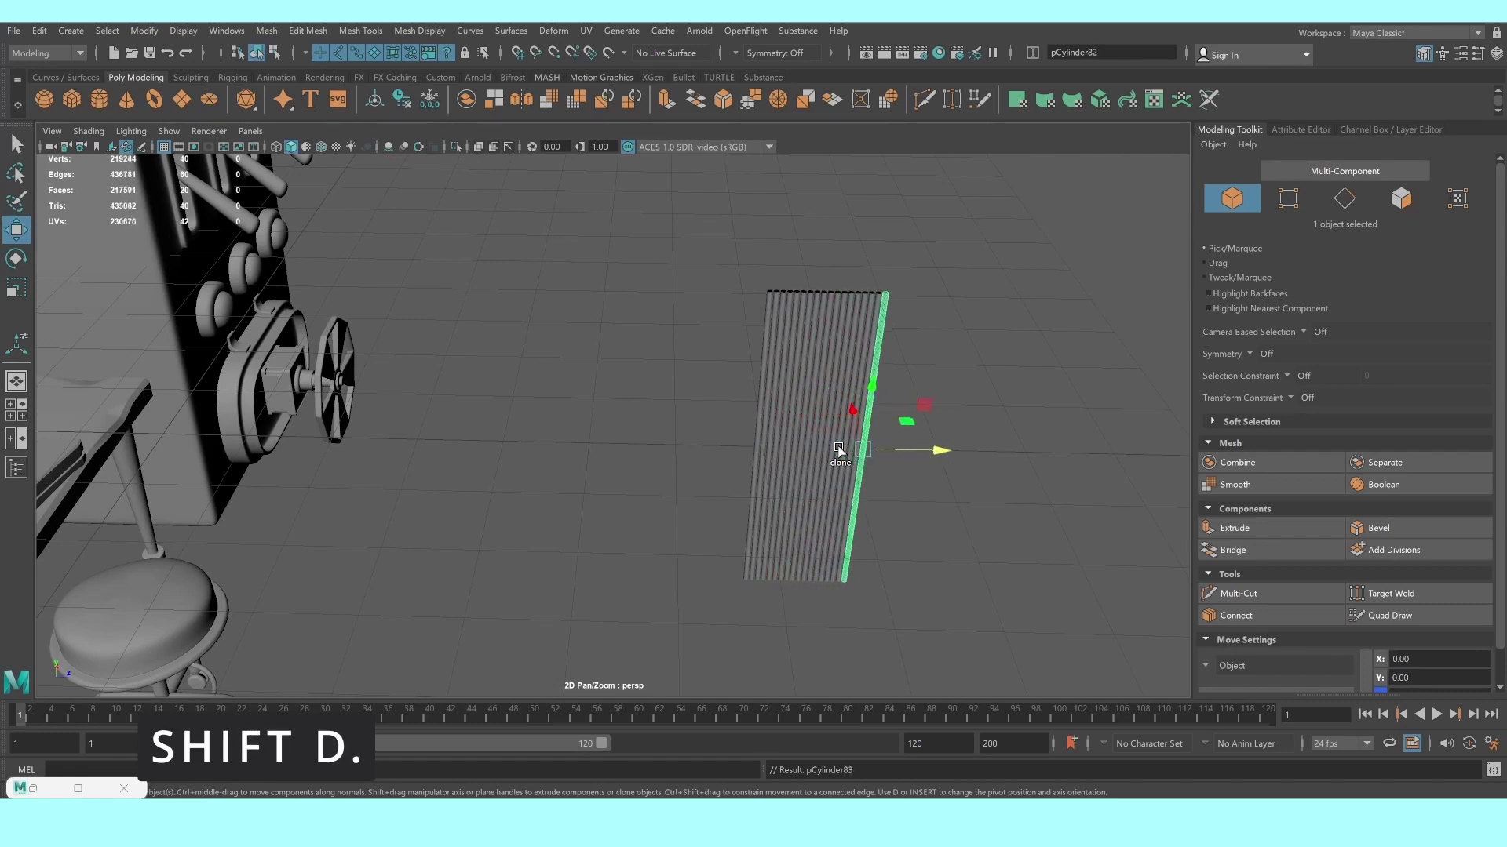
key("shift+d")
key("shift+d")
key("shift+d")
key("shift+d")
key("shift+d")
key("shift+d")
key("shift+d")
key("shift+d")
key("shift+d")
key("shift+d")
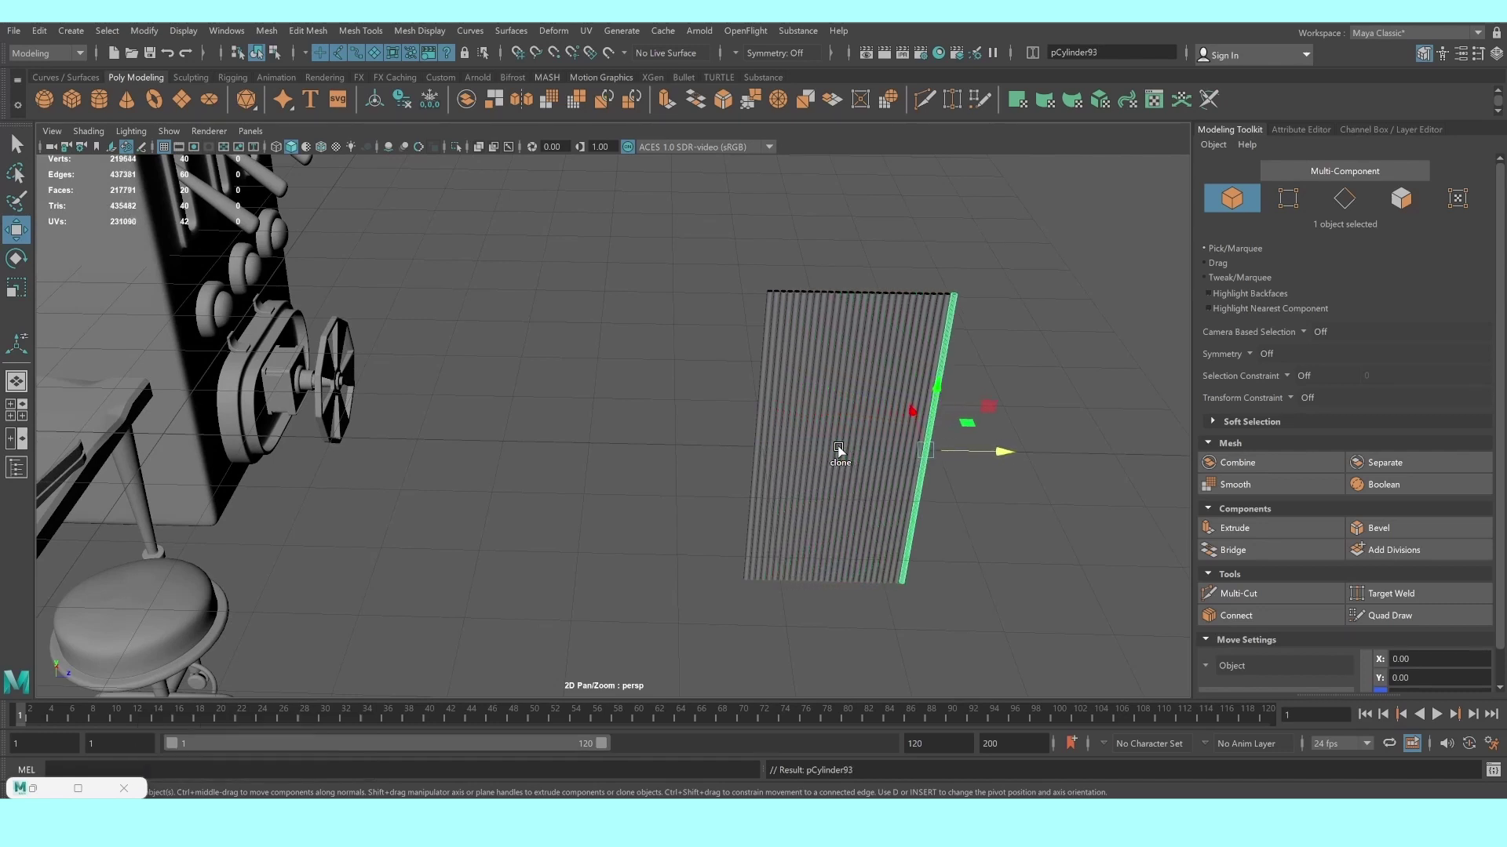
key("shift+d")
key("shift+d")
Shrink the cube and move it onto the top edge of the rod grid
left_click_drag(944, 430, 106, 113, "alt")
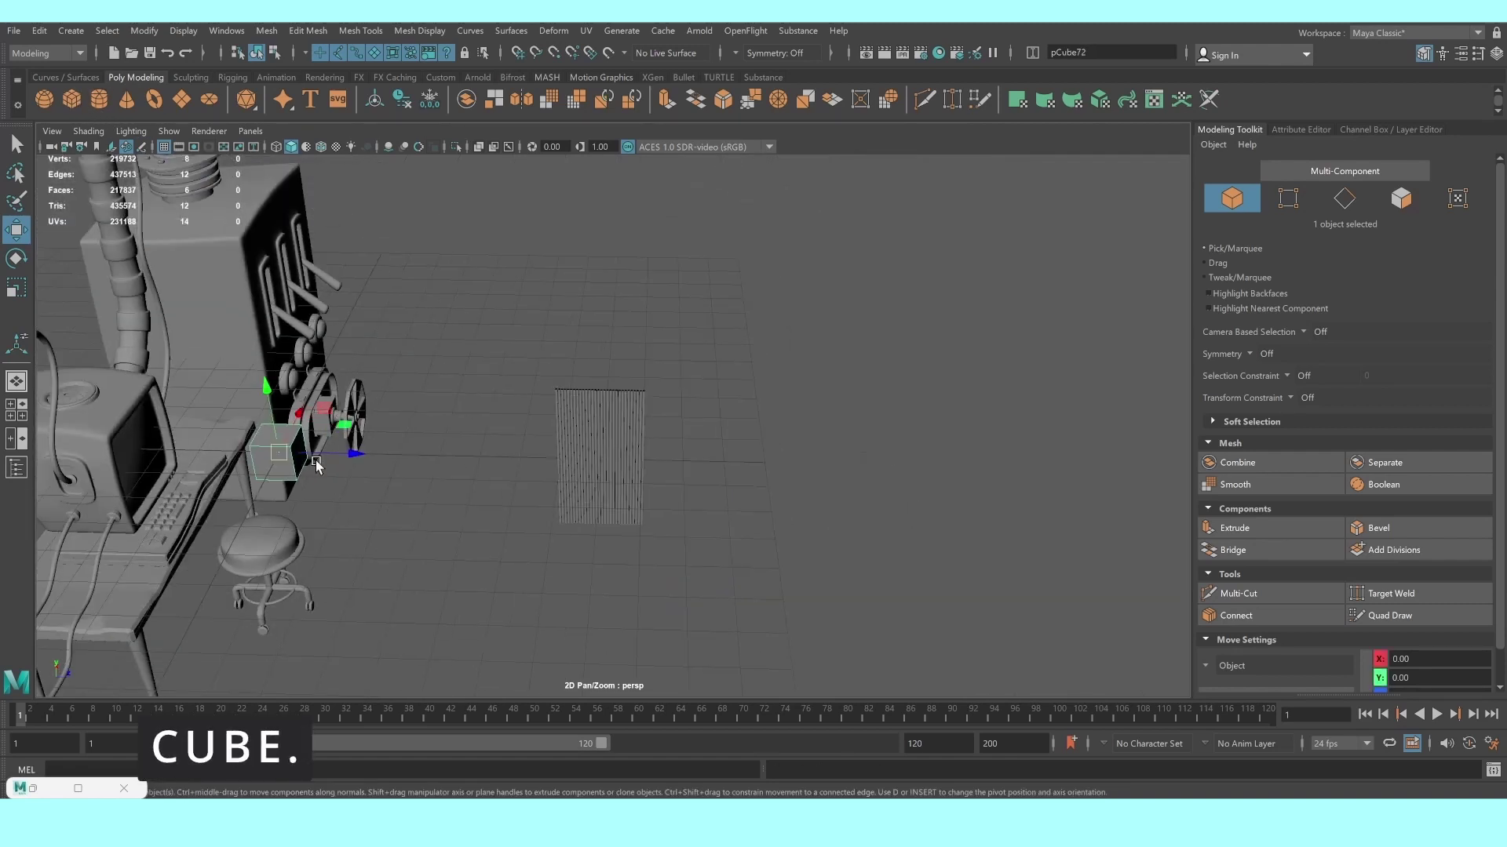
left_click_drag(340, 458, 665, 462)
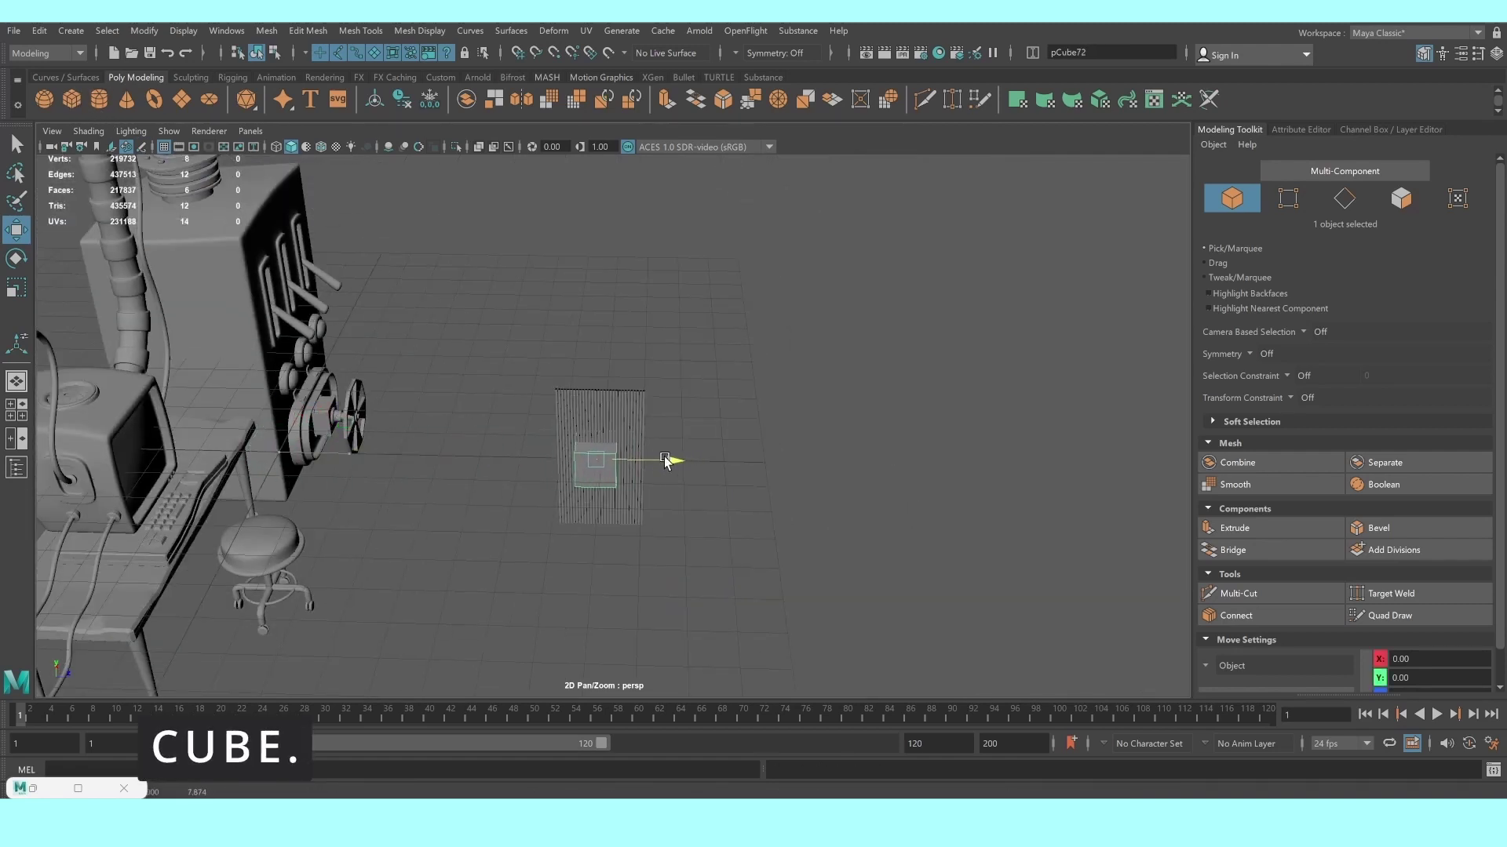
scroll(665, 461, "up", 3)
scroll(665, 462, "up", 3)
key("r")
left_click_drag(583, 547, 445, 543)
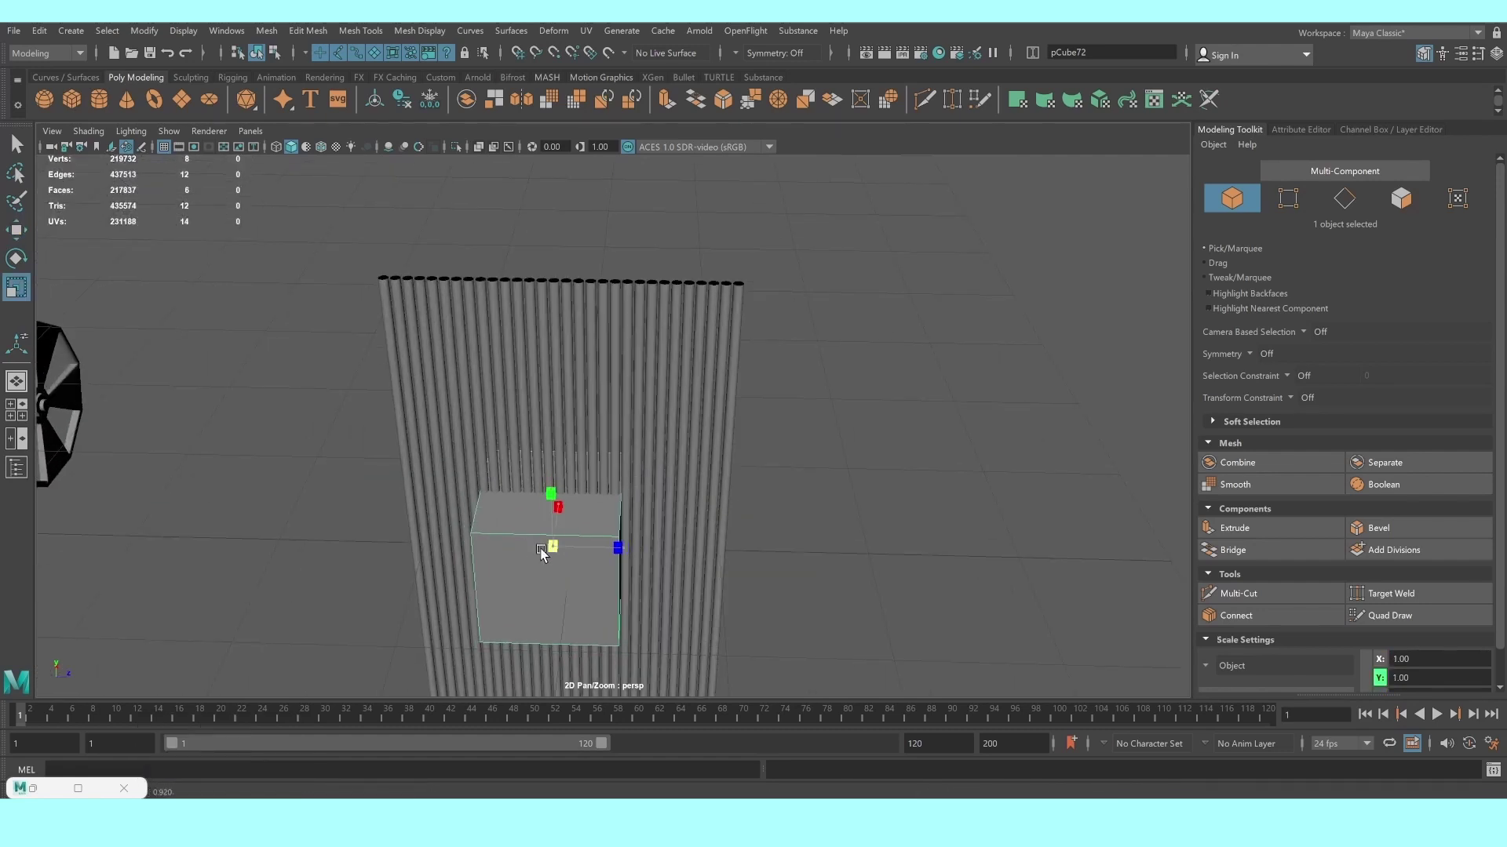
key("w")
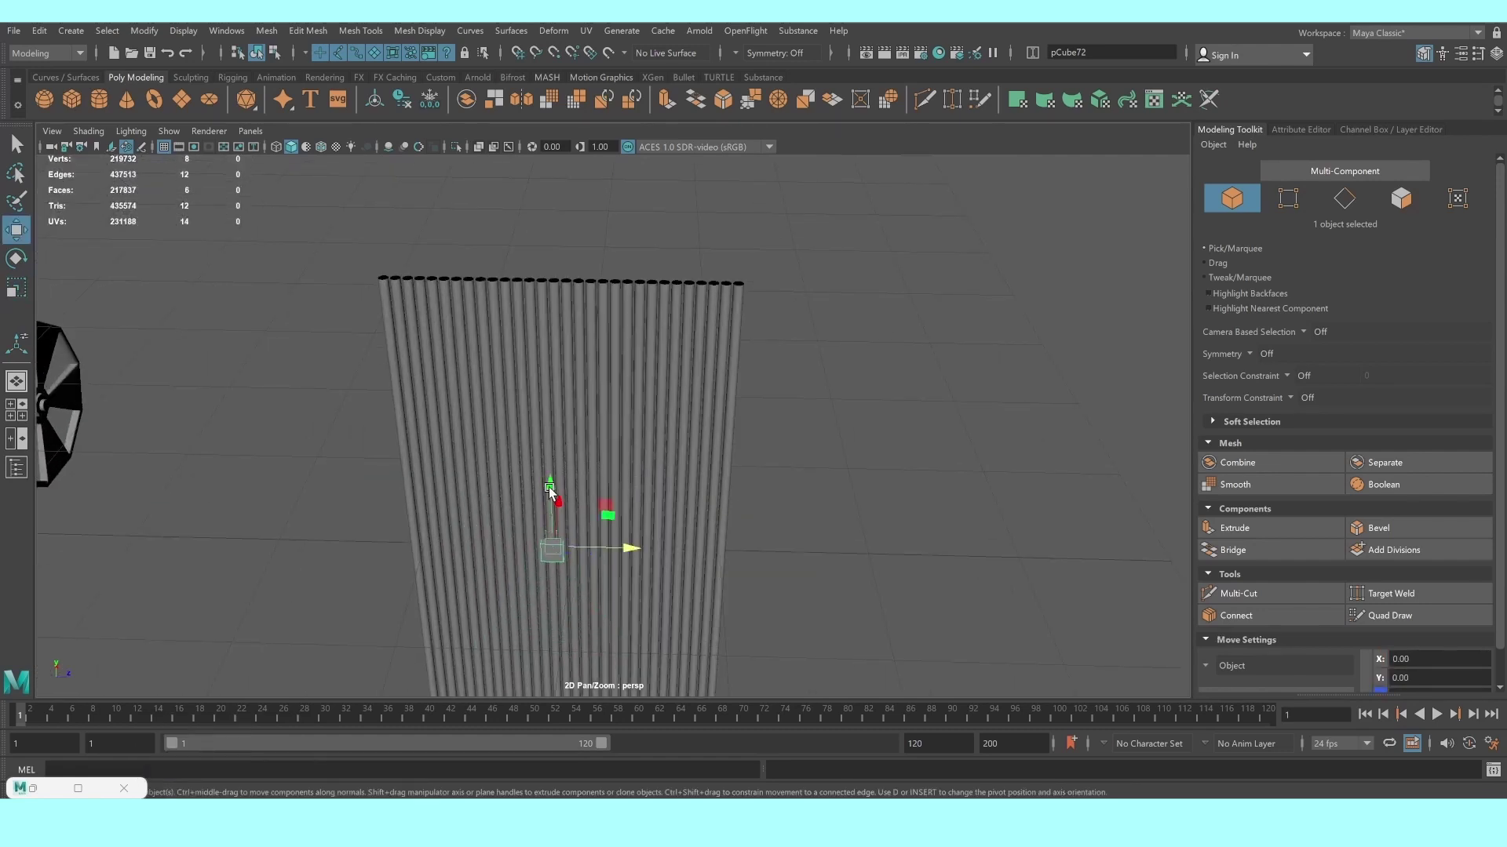
left_click_drag(549, 489, 519, 192)
key("f")
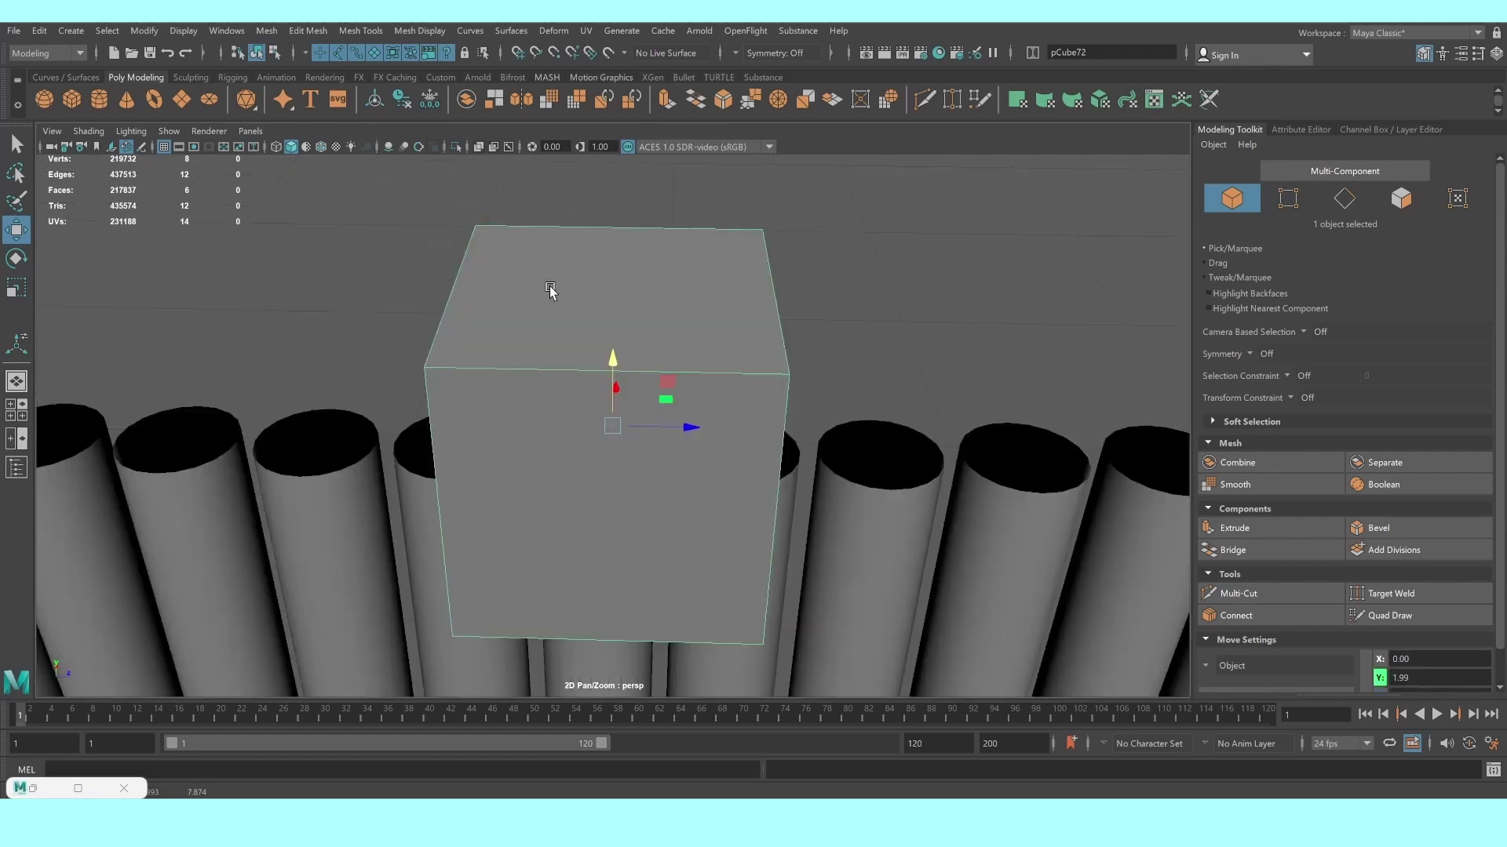
scroll(550, 285, "down", 3)
Shape the cube into a bar spanning the rods' tops, centred over the row
mouse_move(550, 286)
left_mouse_down("alt")
mouse_move(650, 441)
mouse_move(634, 426)
mouse_move(633, 445)
mouse_move(696, 422)
left_mouse_up("alt")
key("r")
key("w")
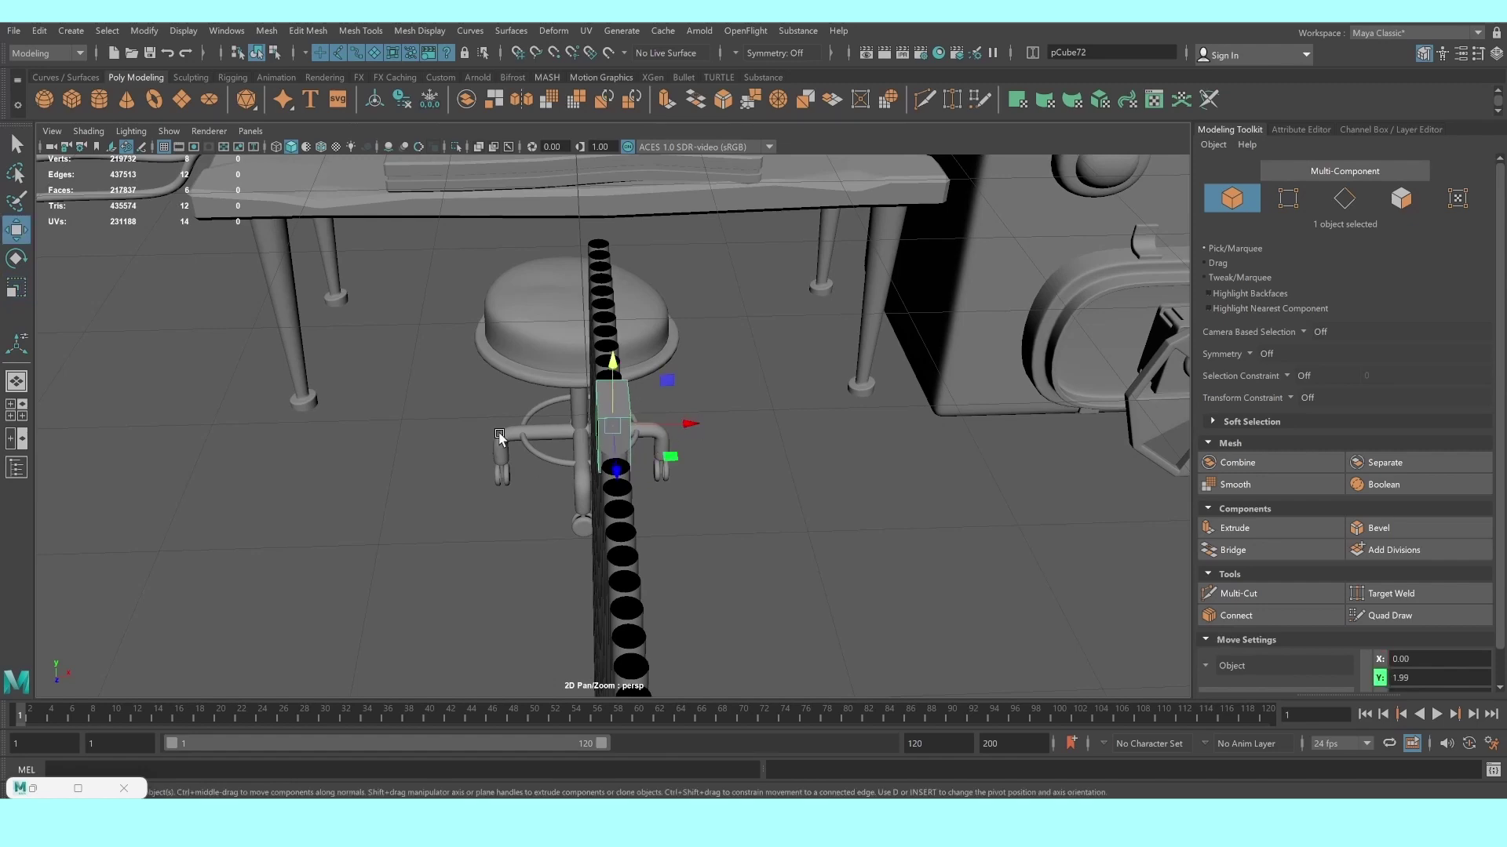
key("r")
left_click_drag(499, 436, 781, 431, "alt")
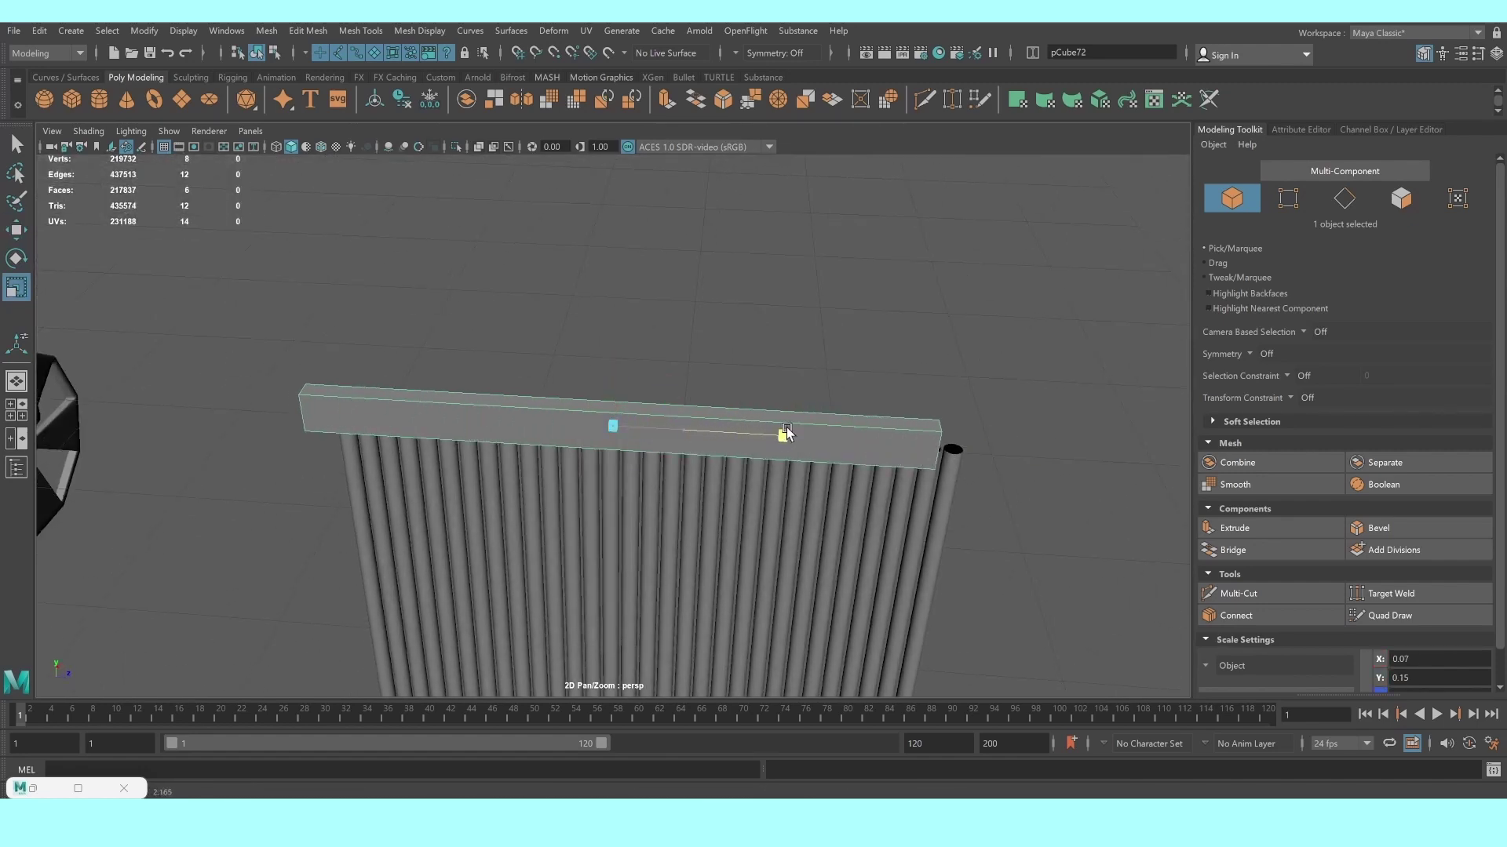
key("w")
left_click_drag(690, 431, 721, 436)
key("r")
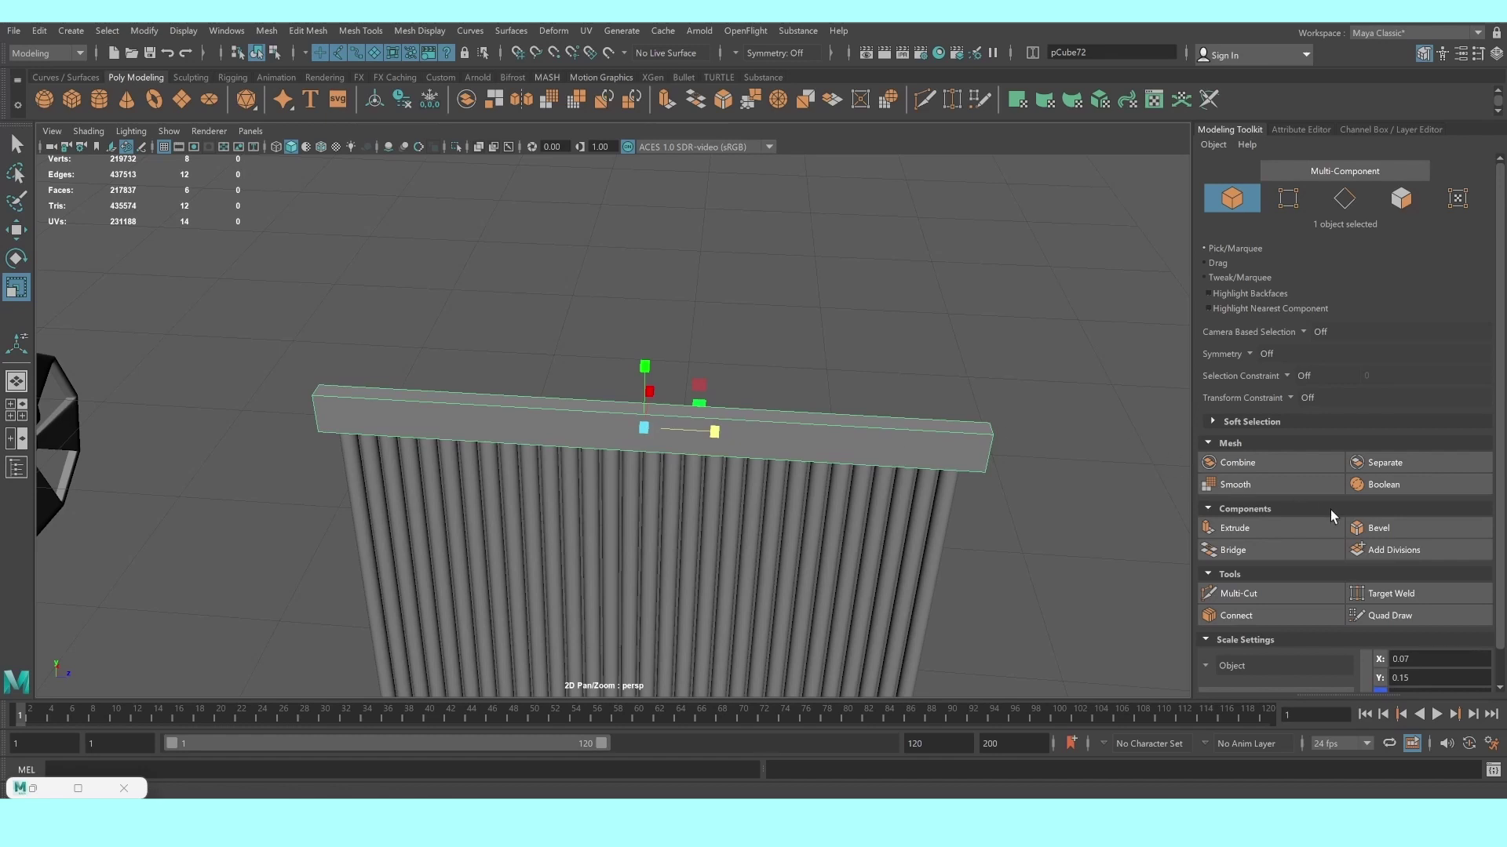
Bevel the bar with fraction 0.44 and 2 segments
left_click(1379, 527)
scroll(537, 328, "up", 2)
scroll(537, 327, "up", 1)
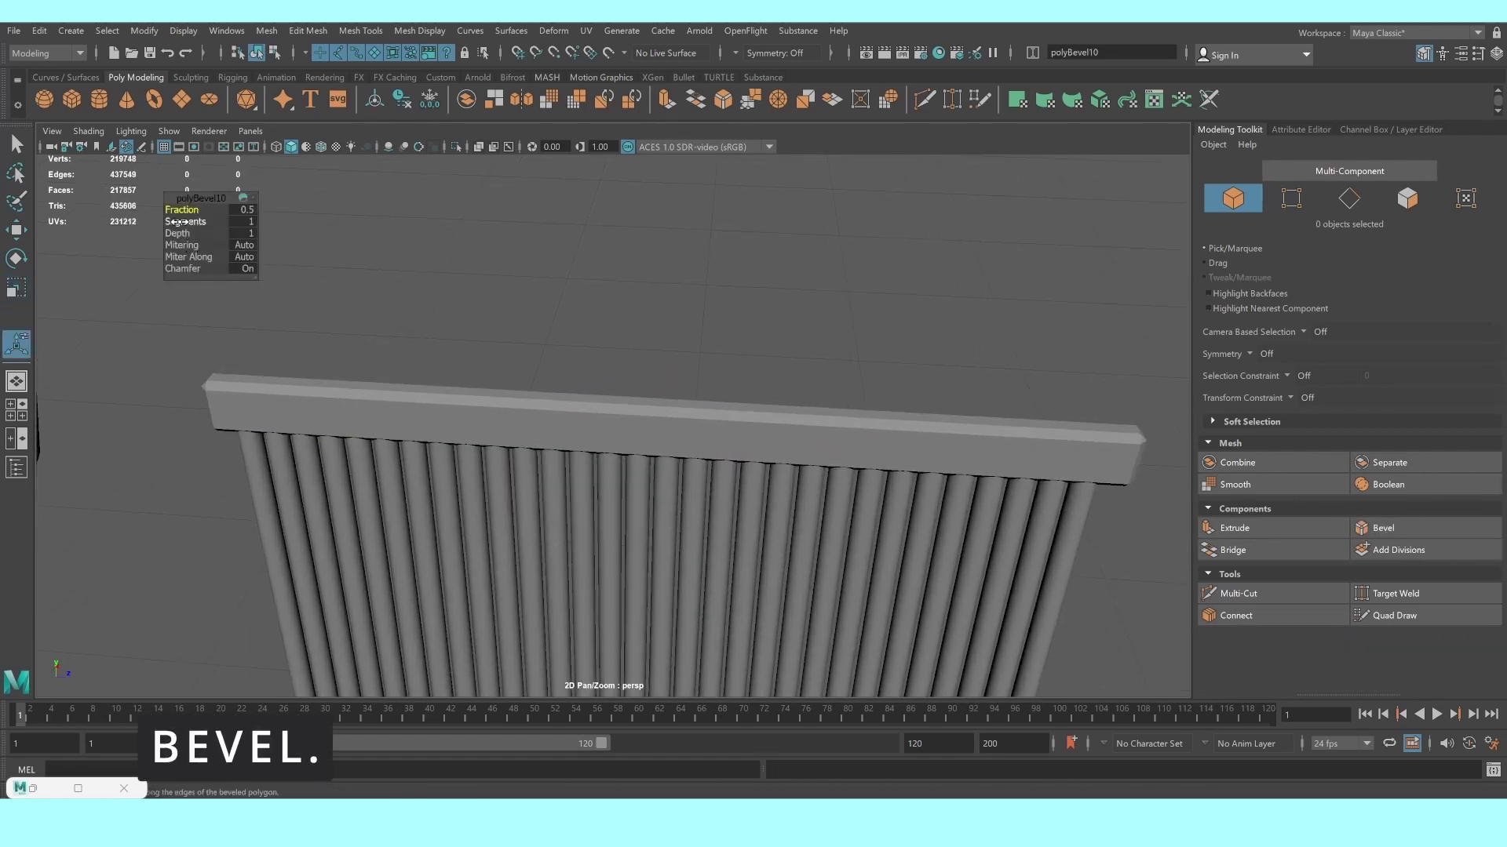
left_click_drag(183, 213, 228, 228)
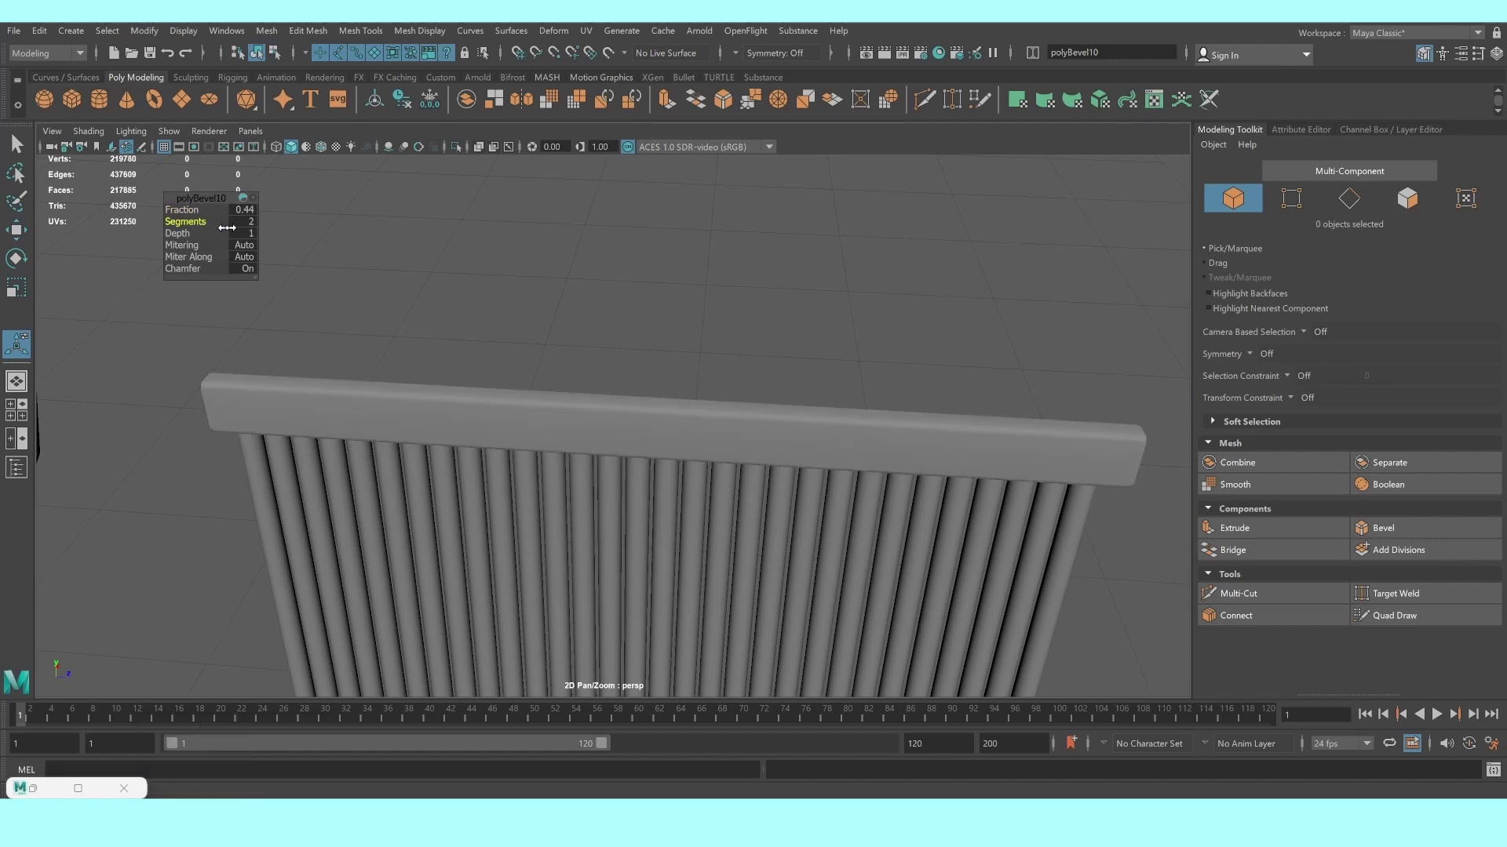
left_click(617, 429)
scroll(618, 429, "down", 4)
Select all 30 rods and display them with smooth preview
right_click(625, 434)
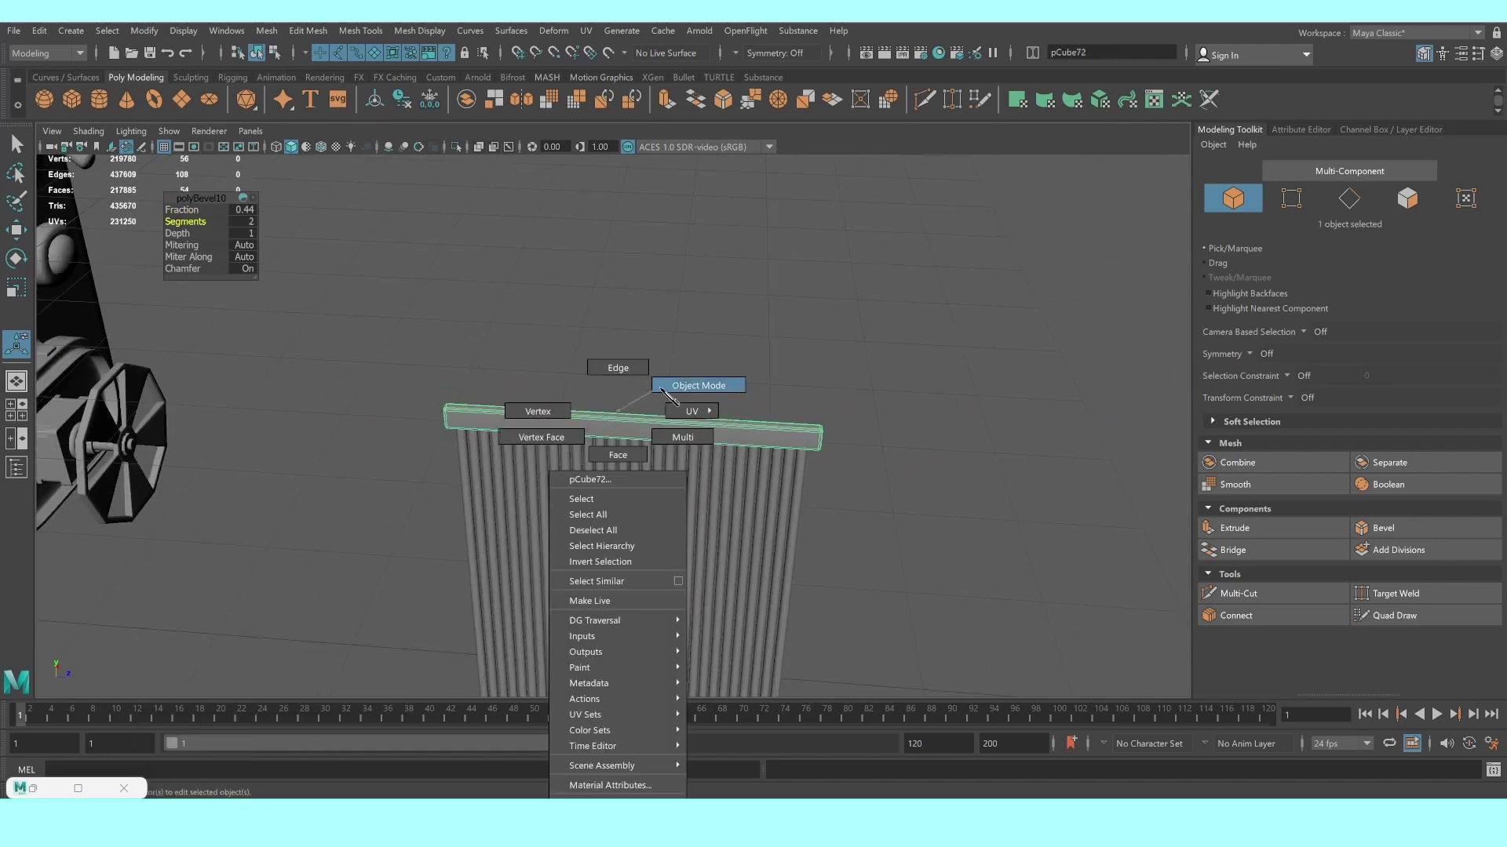
left_click(621, 422)
mouse_move(683, 396)
left_mouse_down("alt")
mouse_move(676, 370)
mouse_move(430, 446)
mouse_move(855, 590)
left_mouse_up("alt")
key("3")
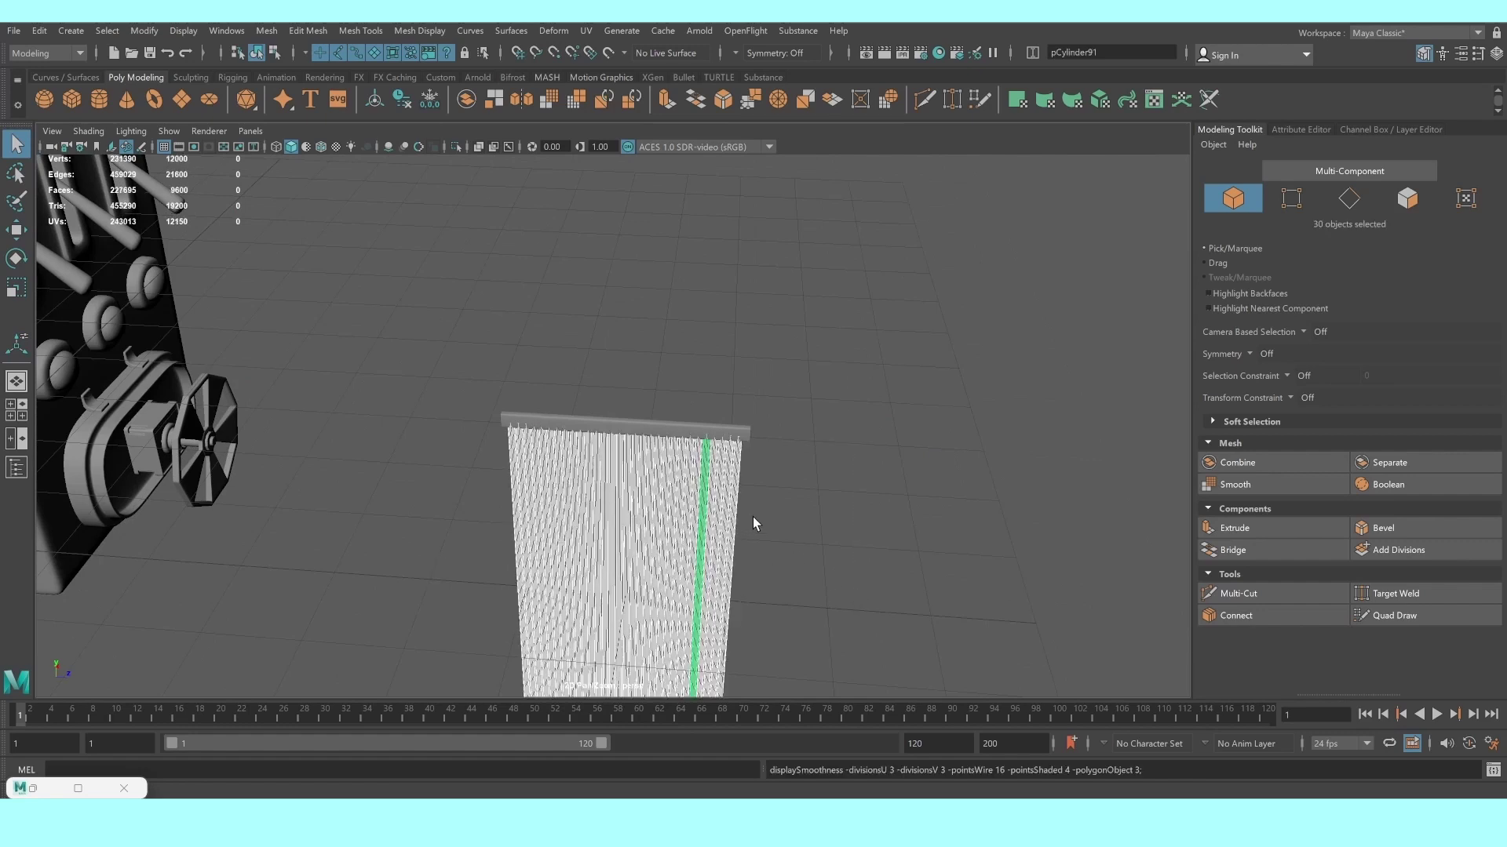
middle_click_drag(752, 516, 750, 336)
Copy the top bar down to the rods' bottom as pCube73, then group everything as group11
left_click(677, 280)
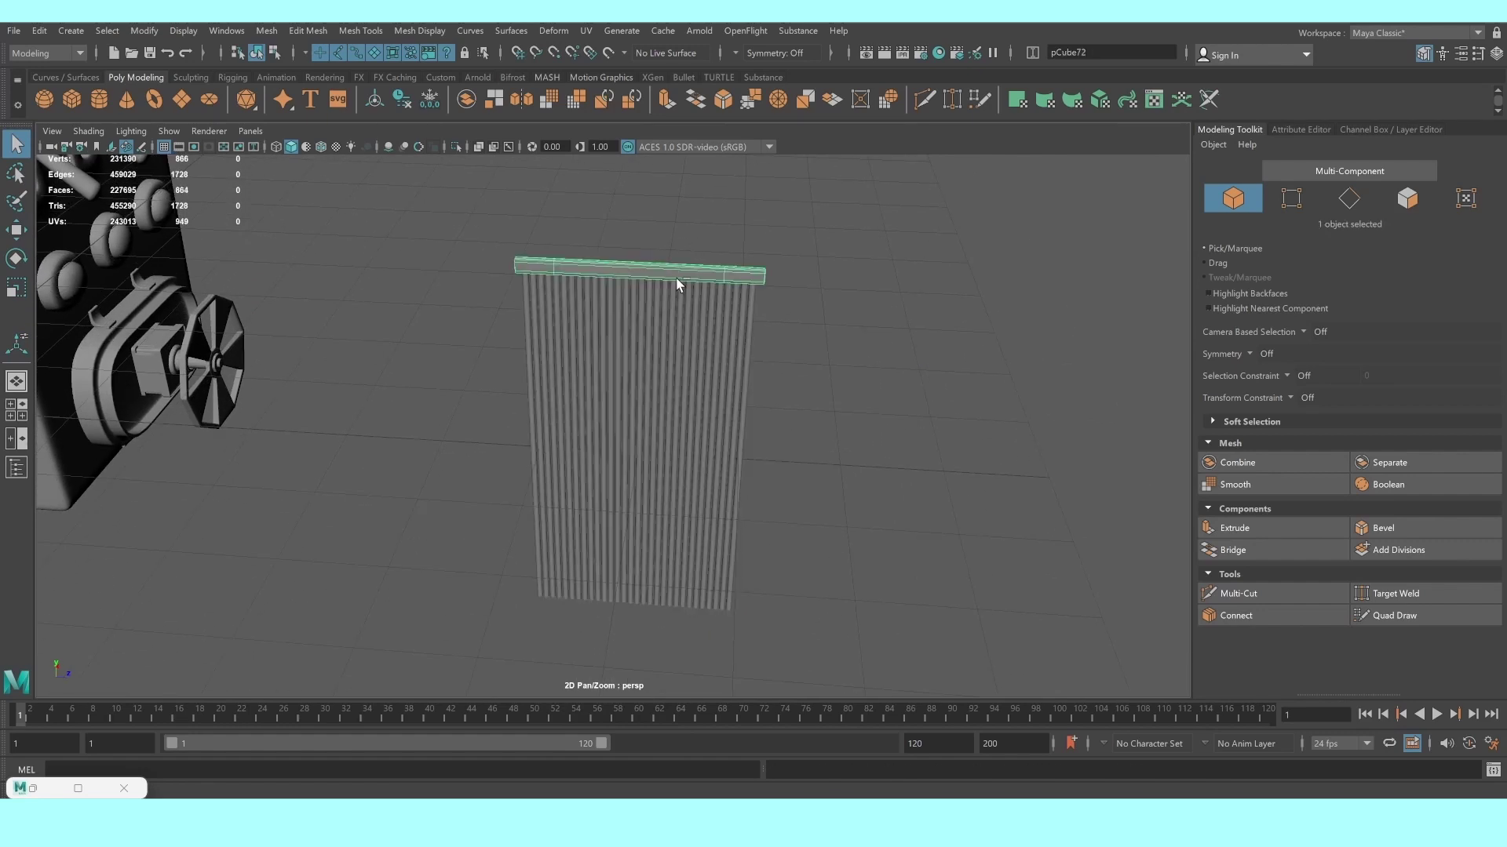
key("w")
key("ctrl+d")
left_click_drag(659, 231, 673, 565)
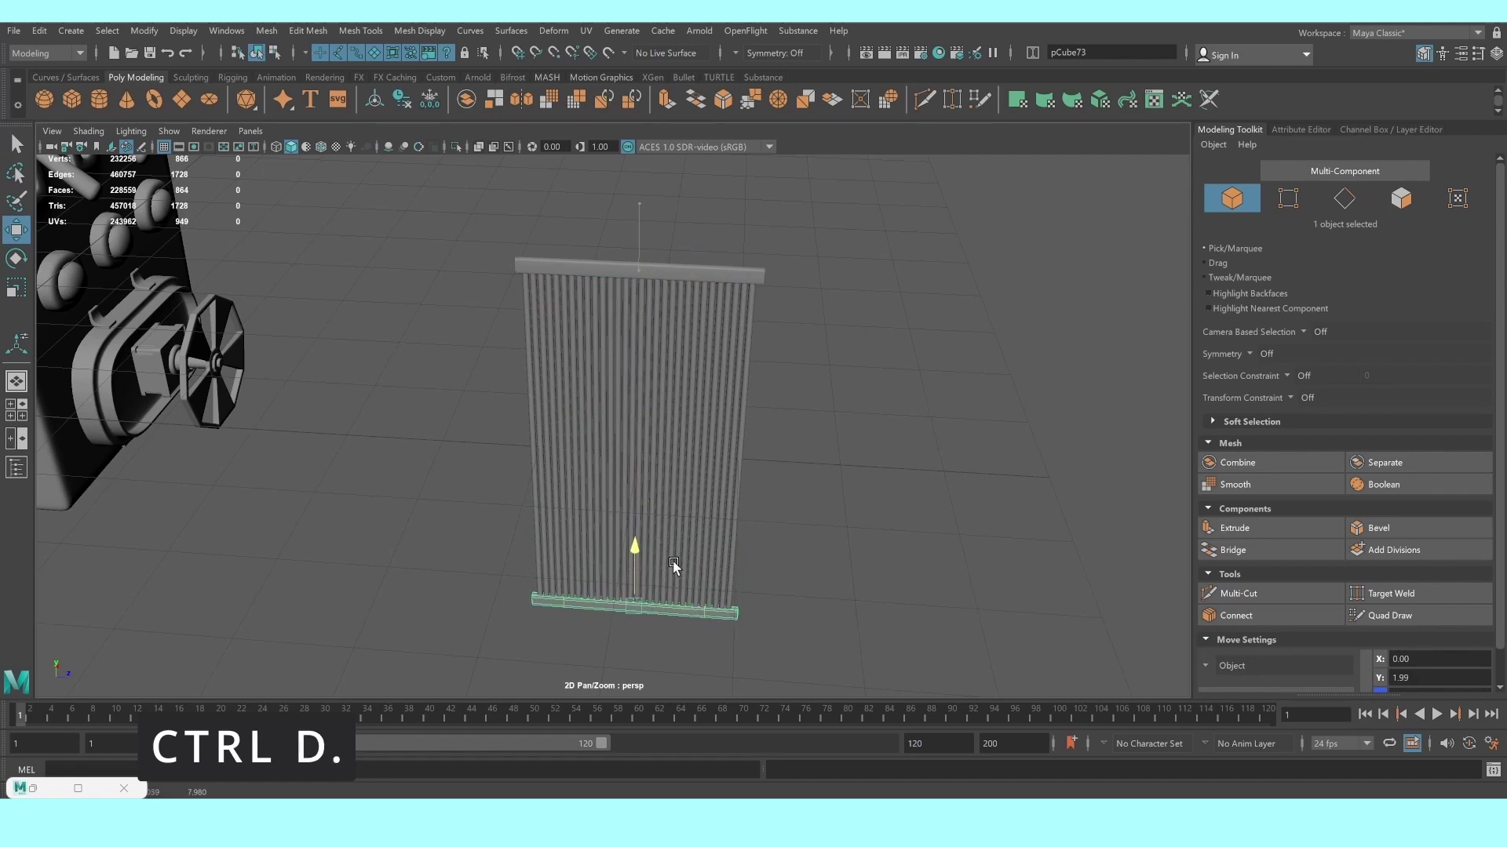
mouse_move(469, 217)
left_mouse_down()
mouse_move(773, 524)
mouse_move(691, 505)
left_mouse_up()
key("ctrl+g")
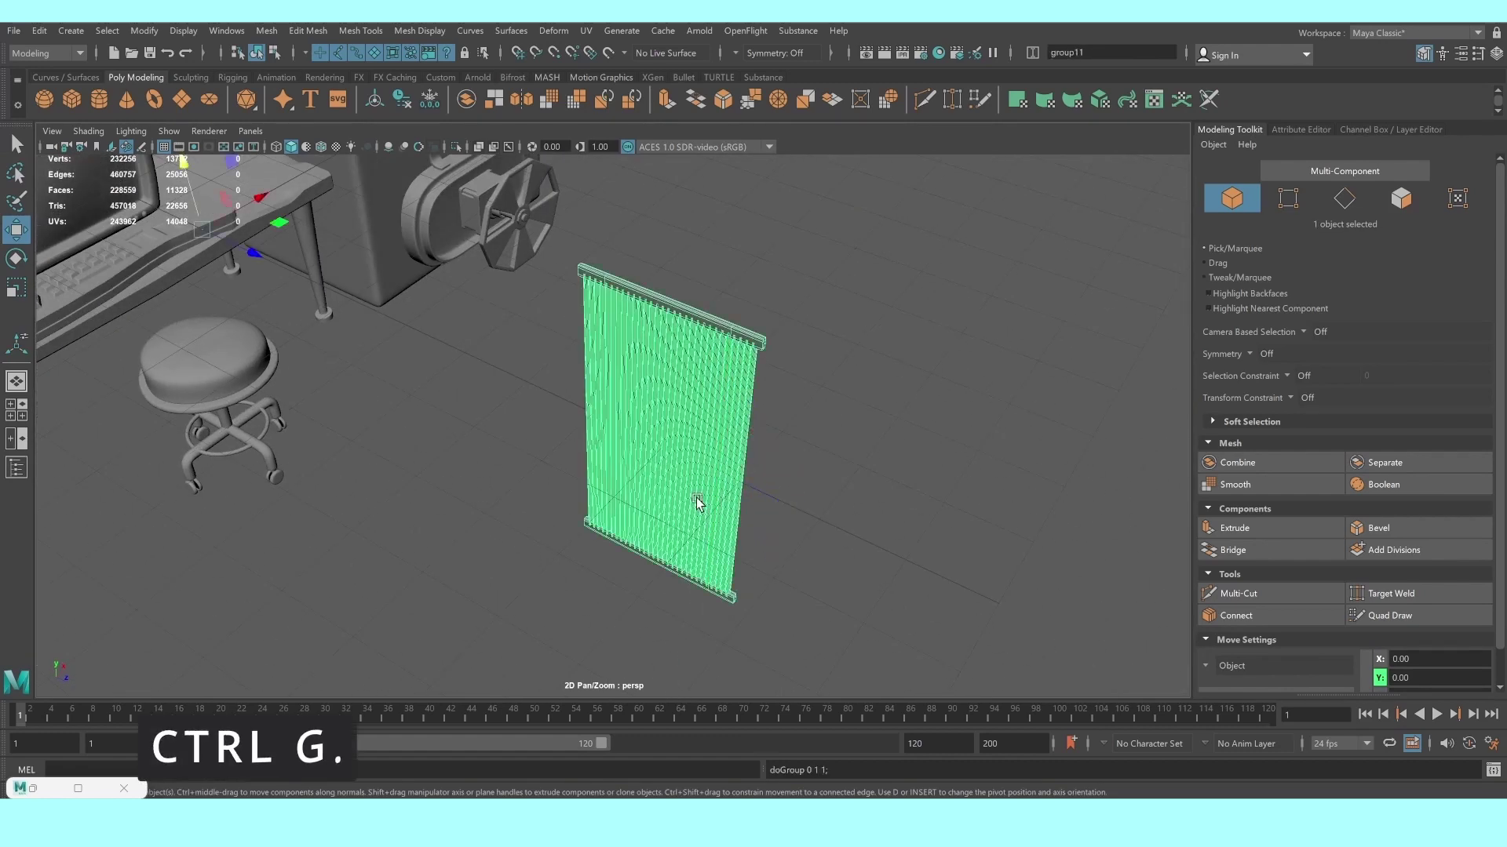
Center group11's pivot and move it beside the control box in the top view
left_click(402, 99)
key("space")
key("space")
scroll(511, 370, "down", 3)
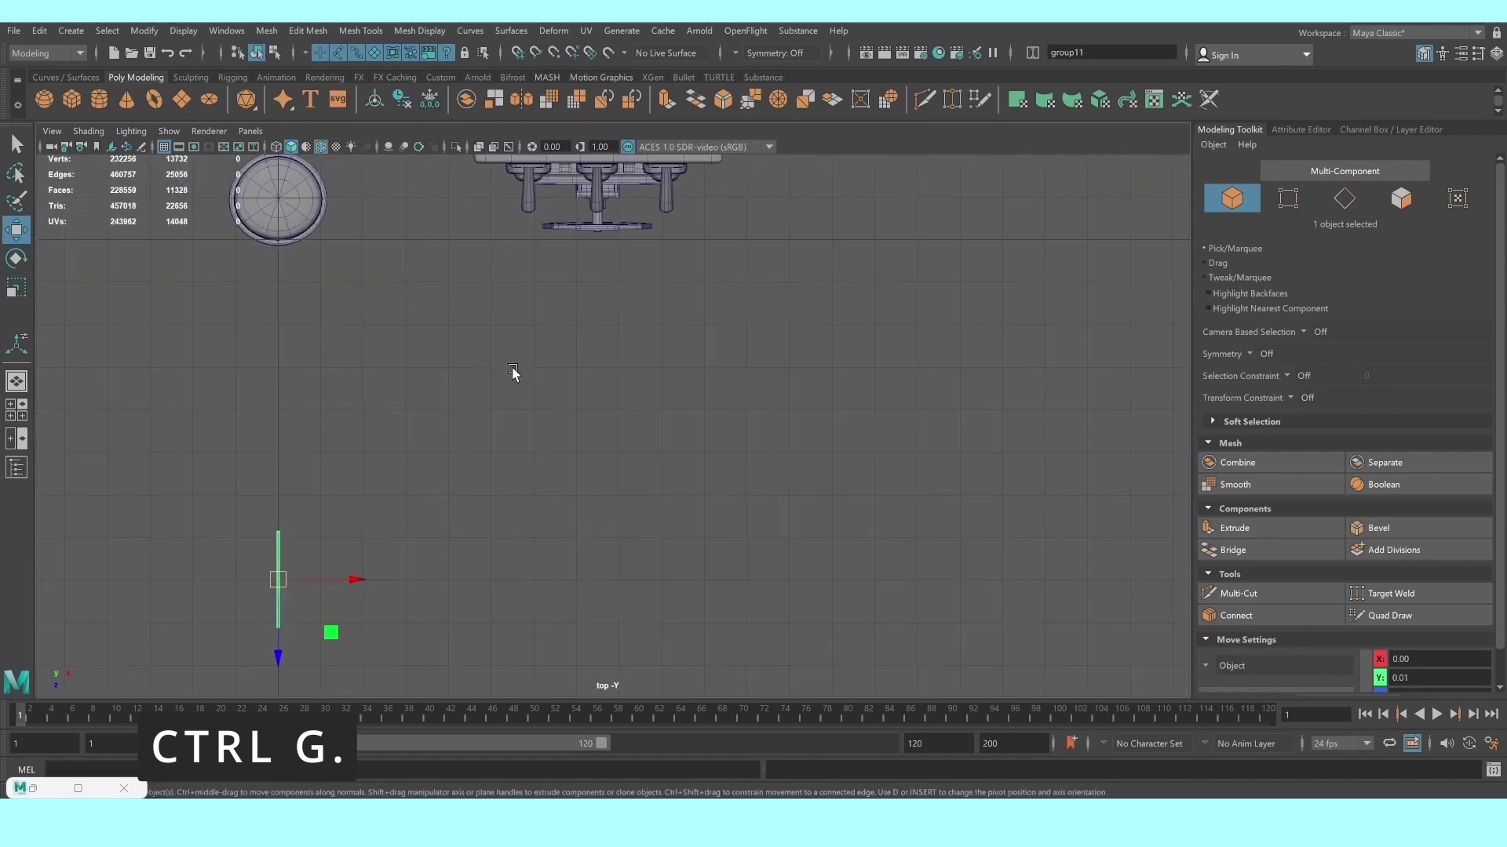
middle_click_drag(400, 609, 554, 218)
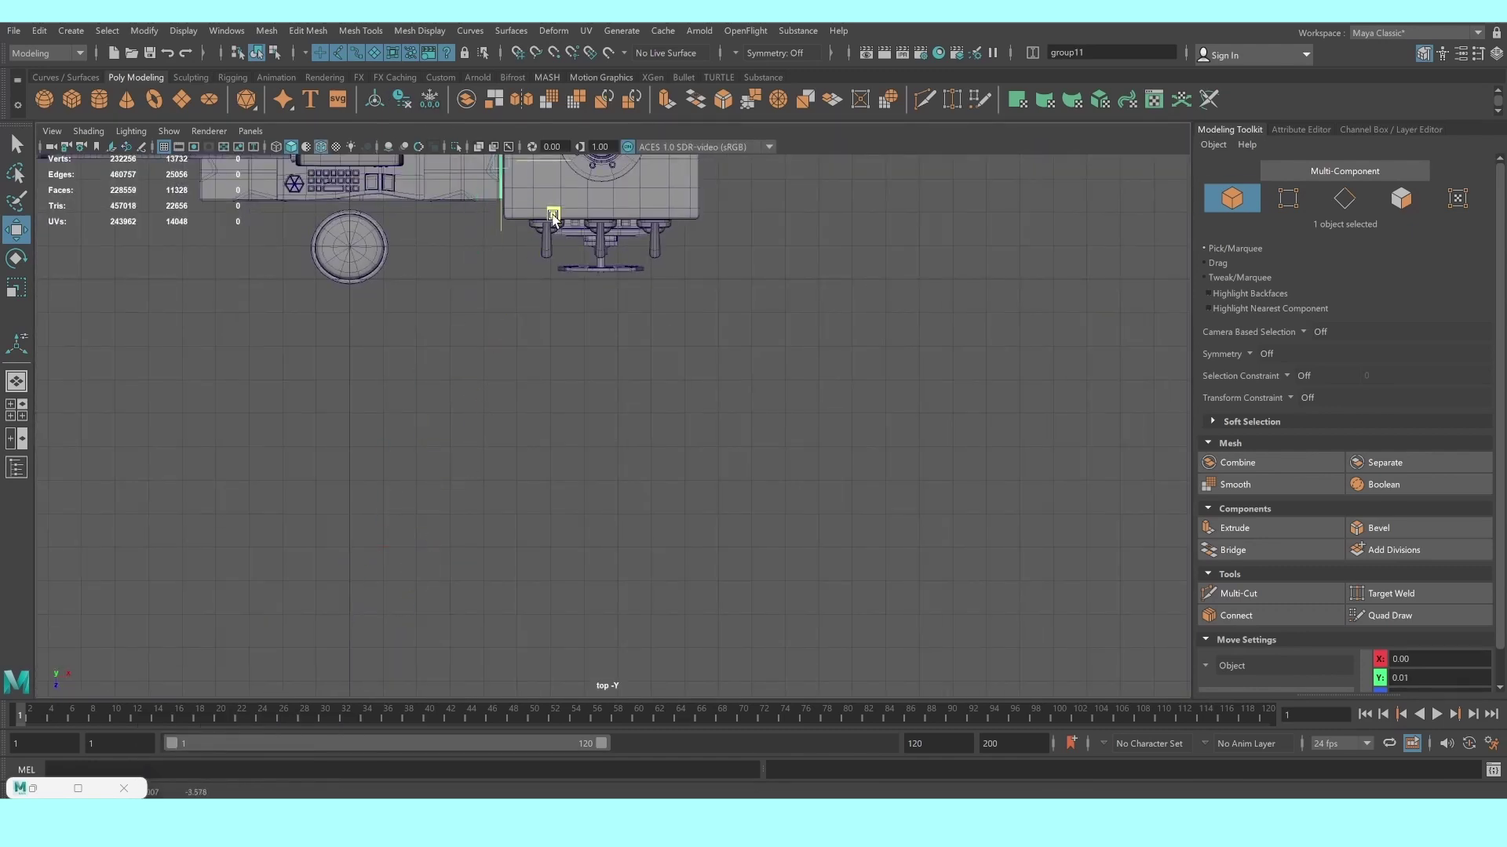
key("space")
key("space")
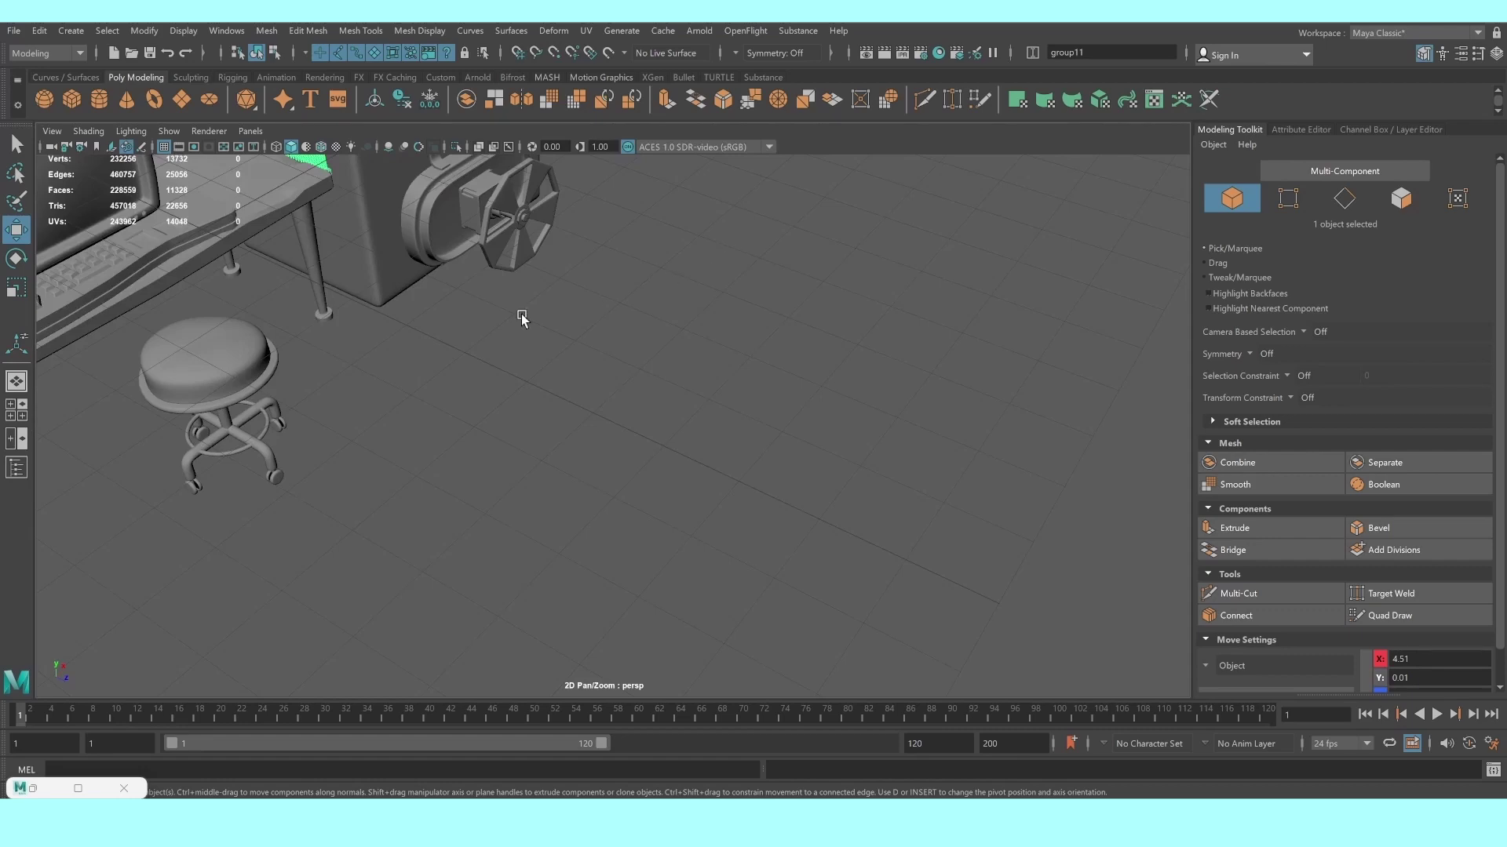
key("f")
mouse_move(521, 313)
left_mouse_down("alt")
mouse_move(638, 427)
mouse_move(683, 426)
left_mouse_up("alt")
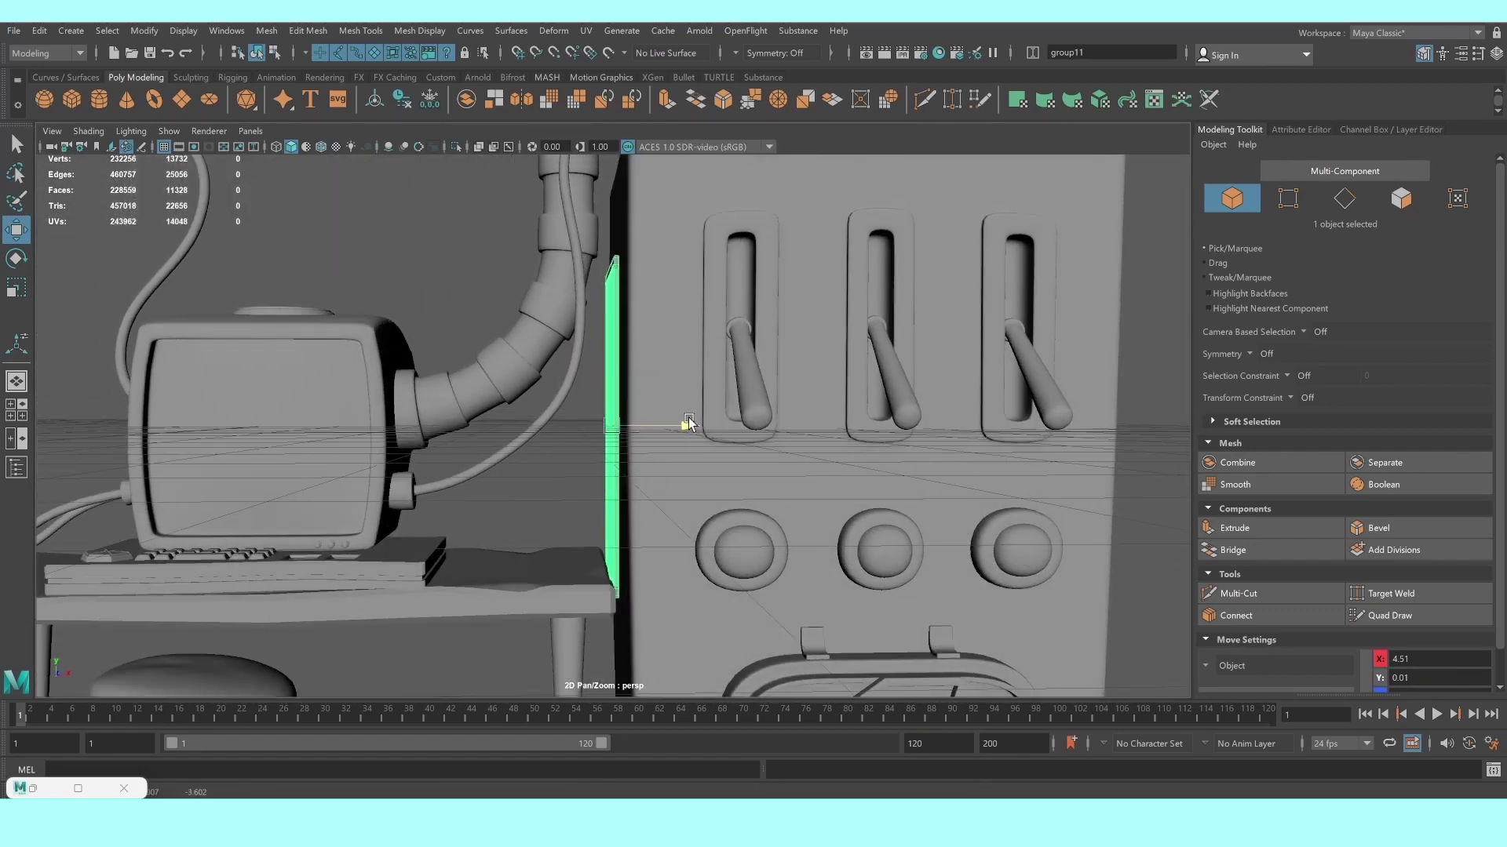
In the front view, nudge the rod grid along X flush against the box's side
key("space")
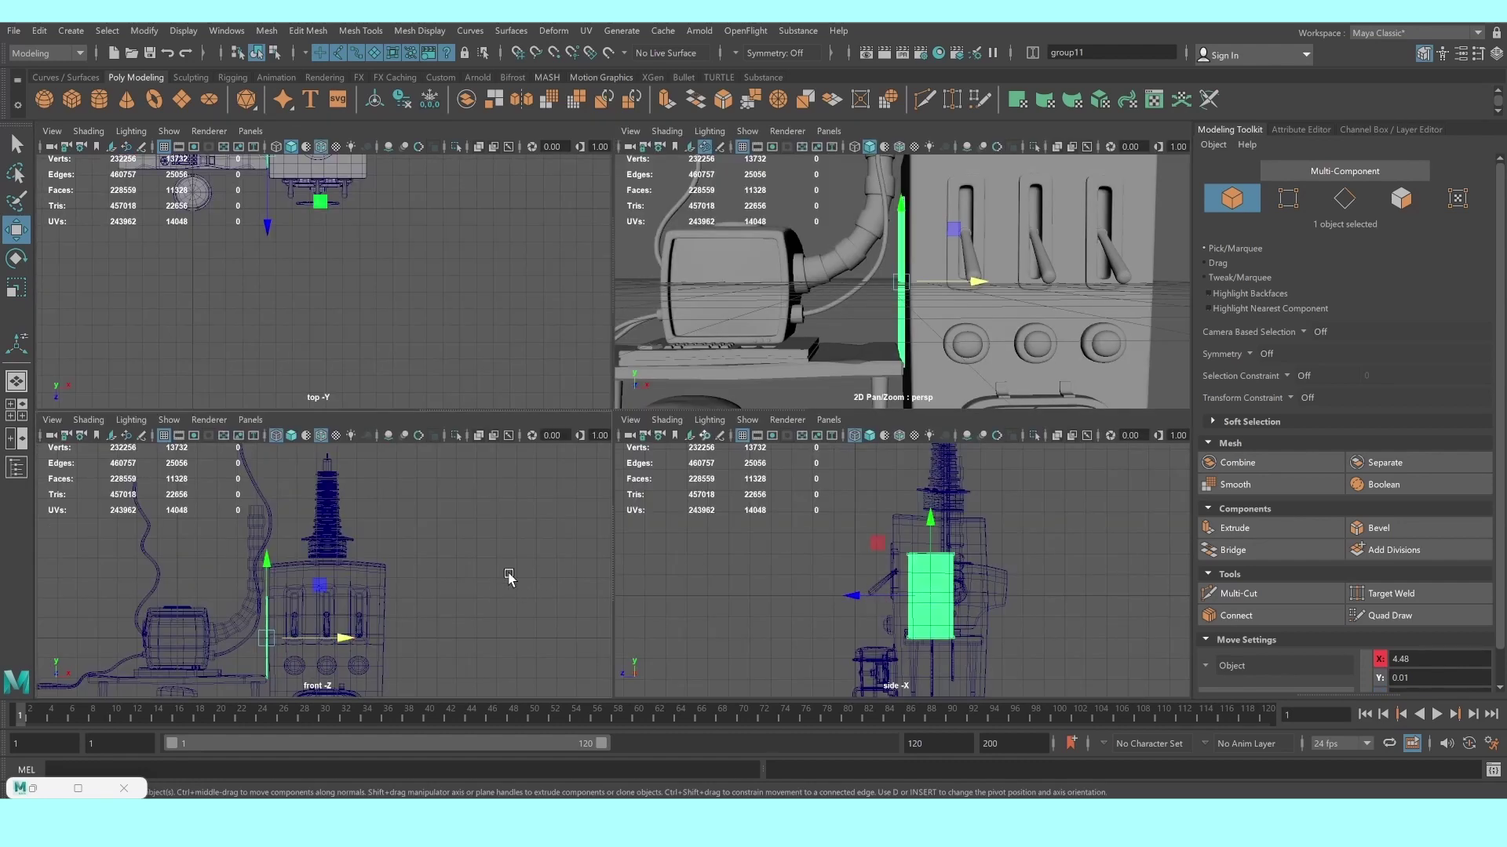
key("space")
scroll(851, 565, "up", 2)
scroll(615, 508, "up", 2)
scroll(629, 306, "up", 2)
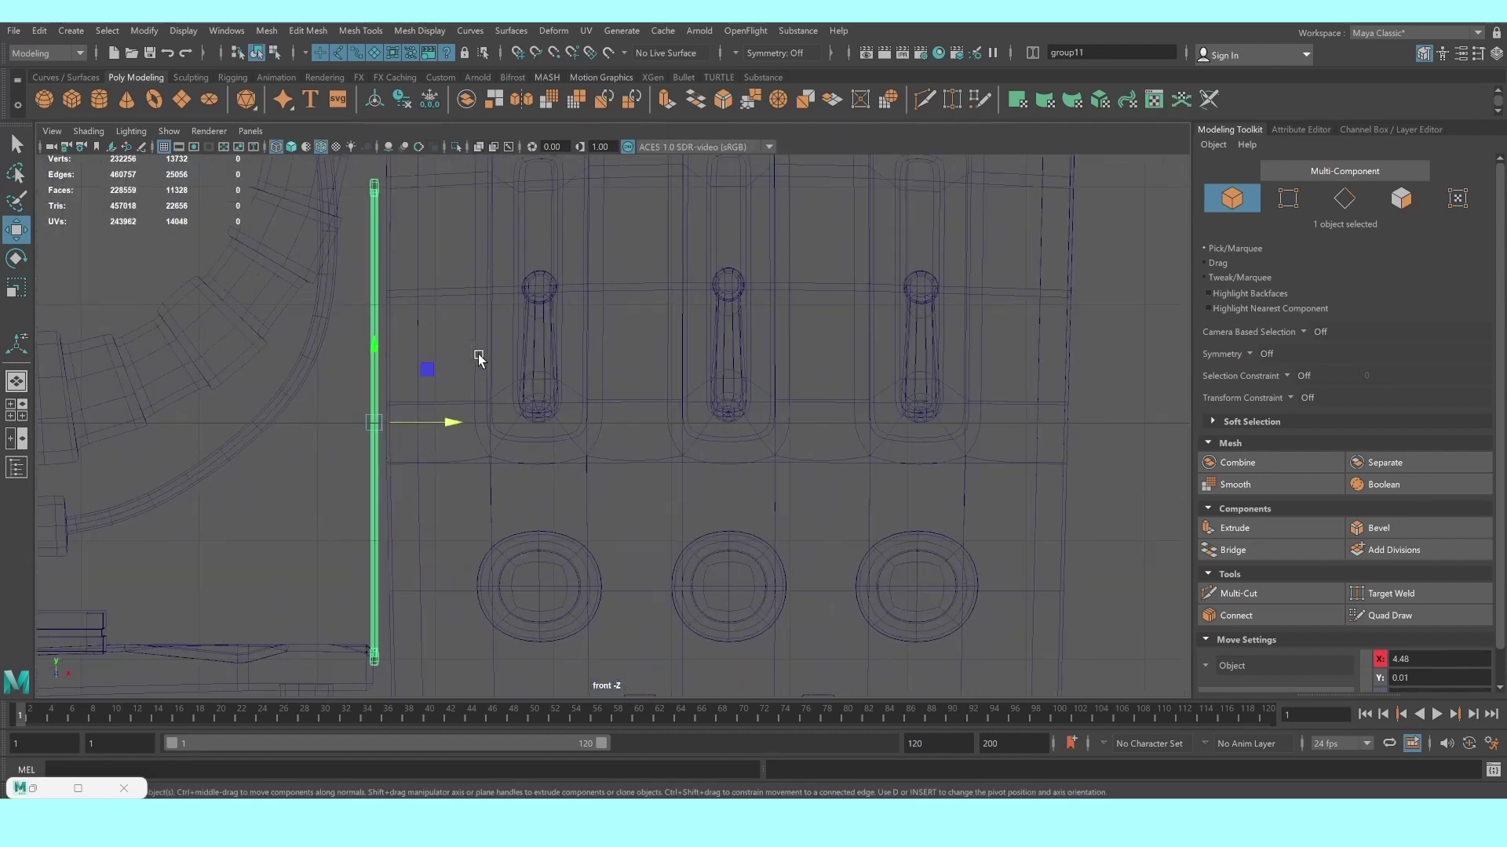
scroll(478, 360, "up", 1)
left_click_drag(447, 423, 451, 424)
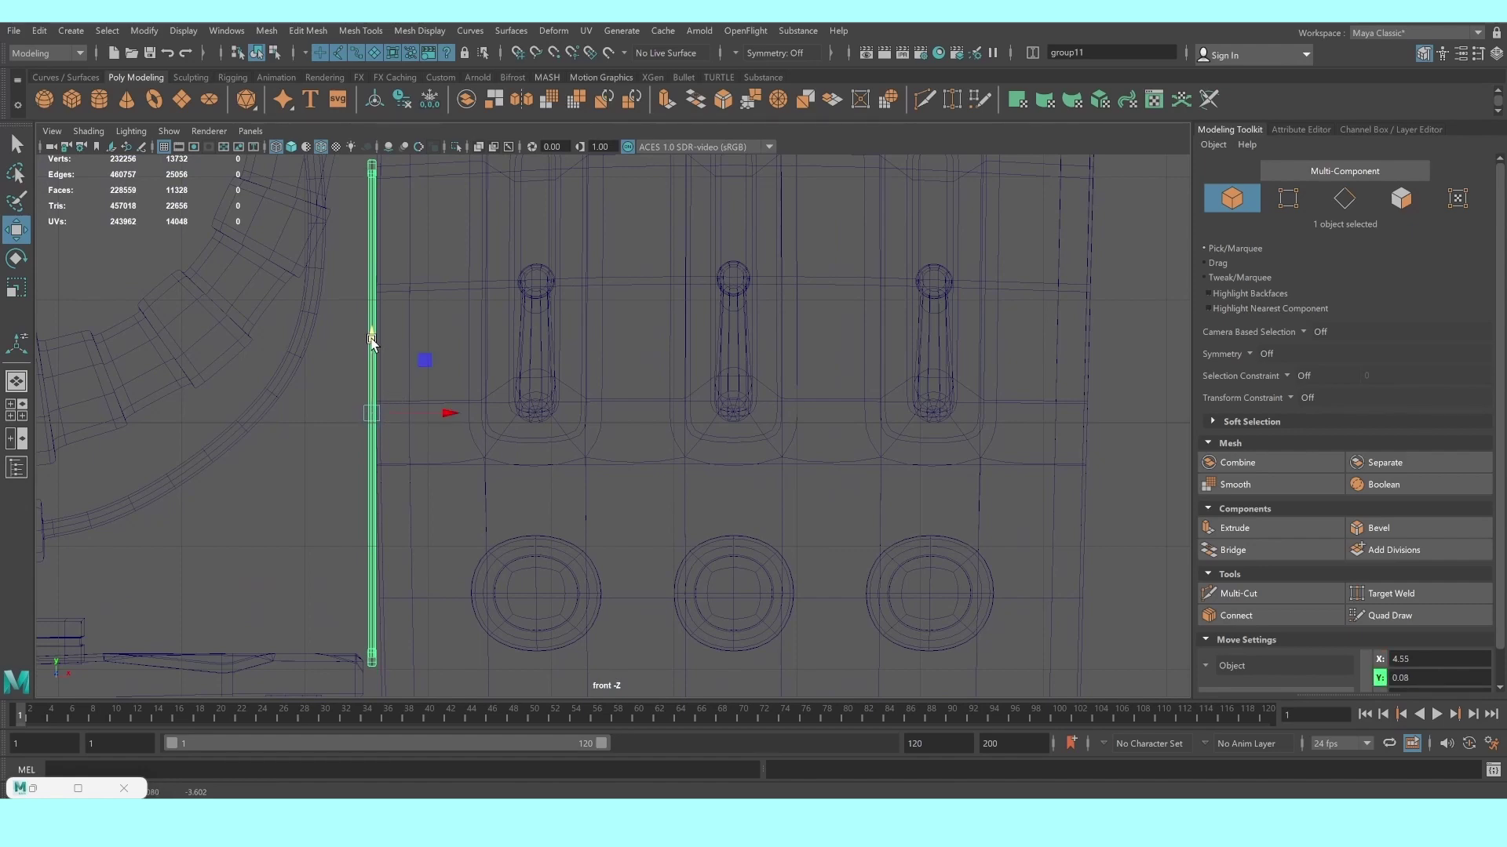
key("space")
key("space")
Orbit to a three-quarter view of the cabinet and select the first two grille slat rods
left_click(1043, 428)
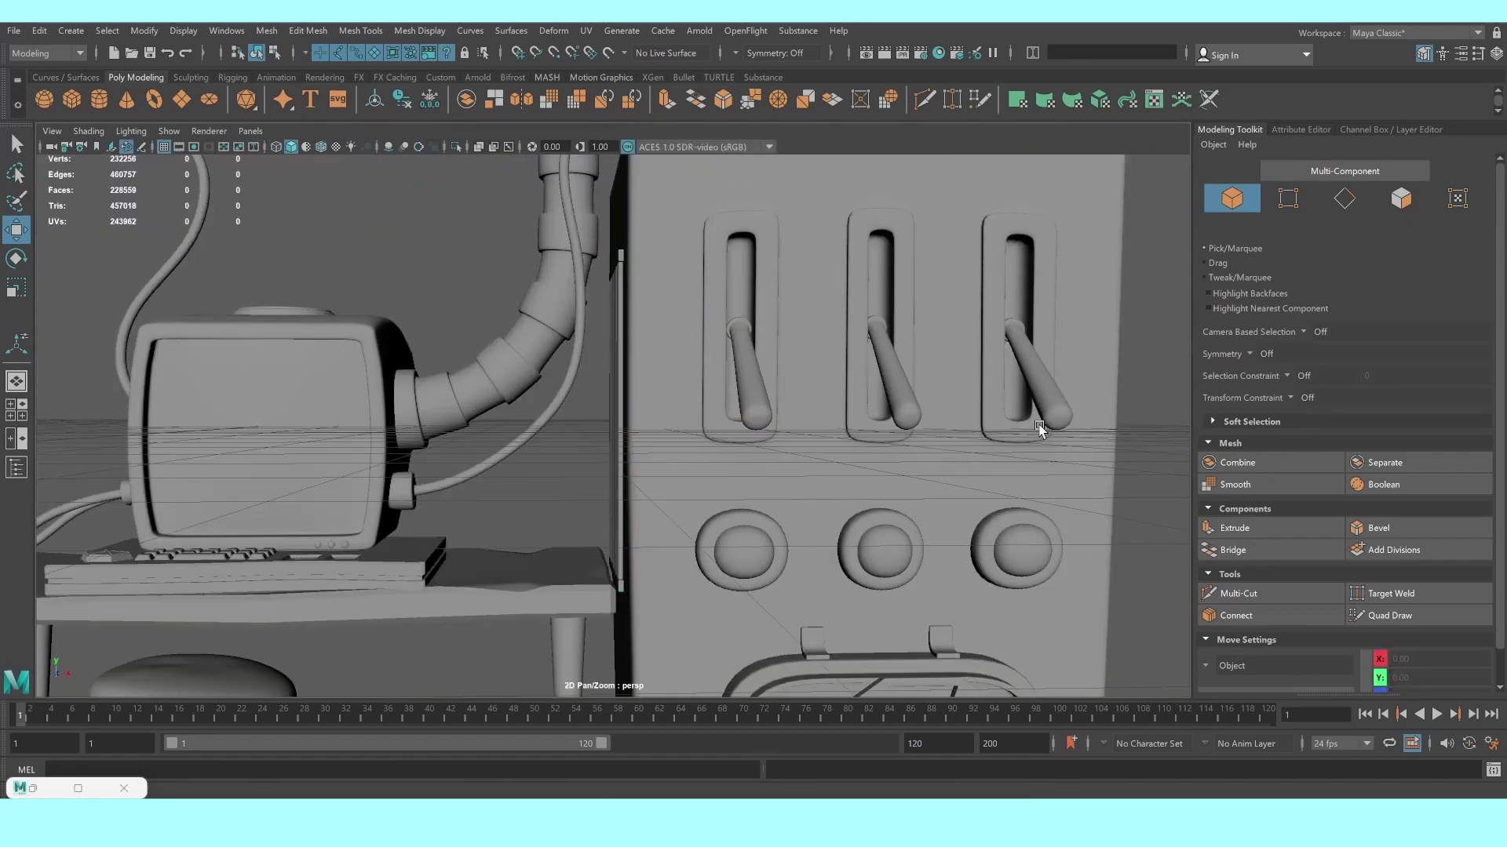
scroll(634, 463, "down", 4)
left_click_drag(634, 463, 639, 474, "alt")
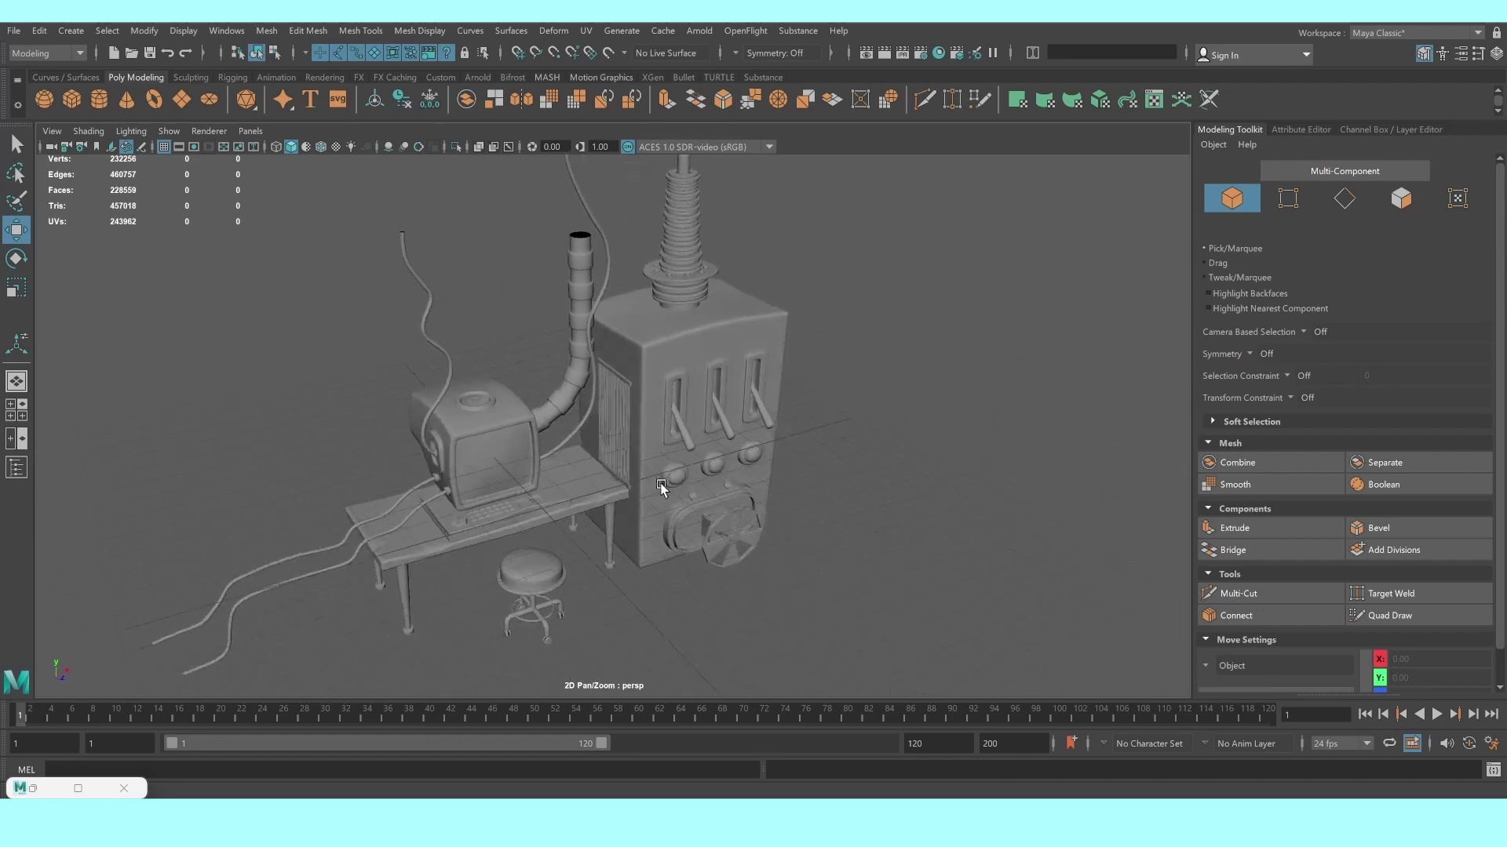
scroll(639, 475, "up", 2)
scroll(650, 453, "up", 2)
scroll(650, 453, "up", 3)
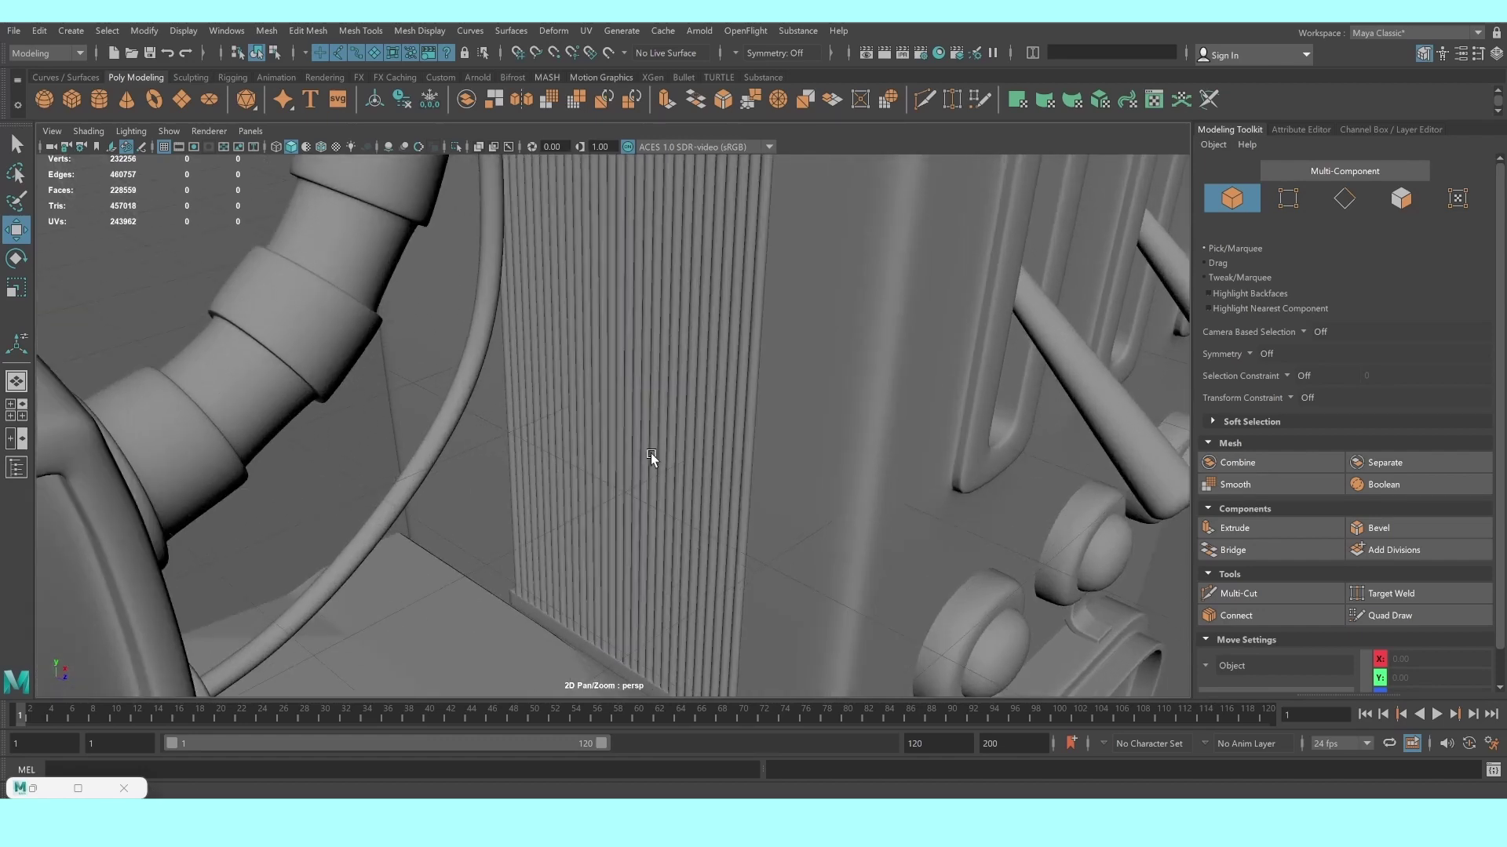
scroll(651, 454, "up", 3)
left_click(744, 429)
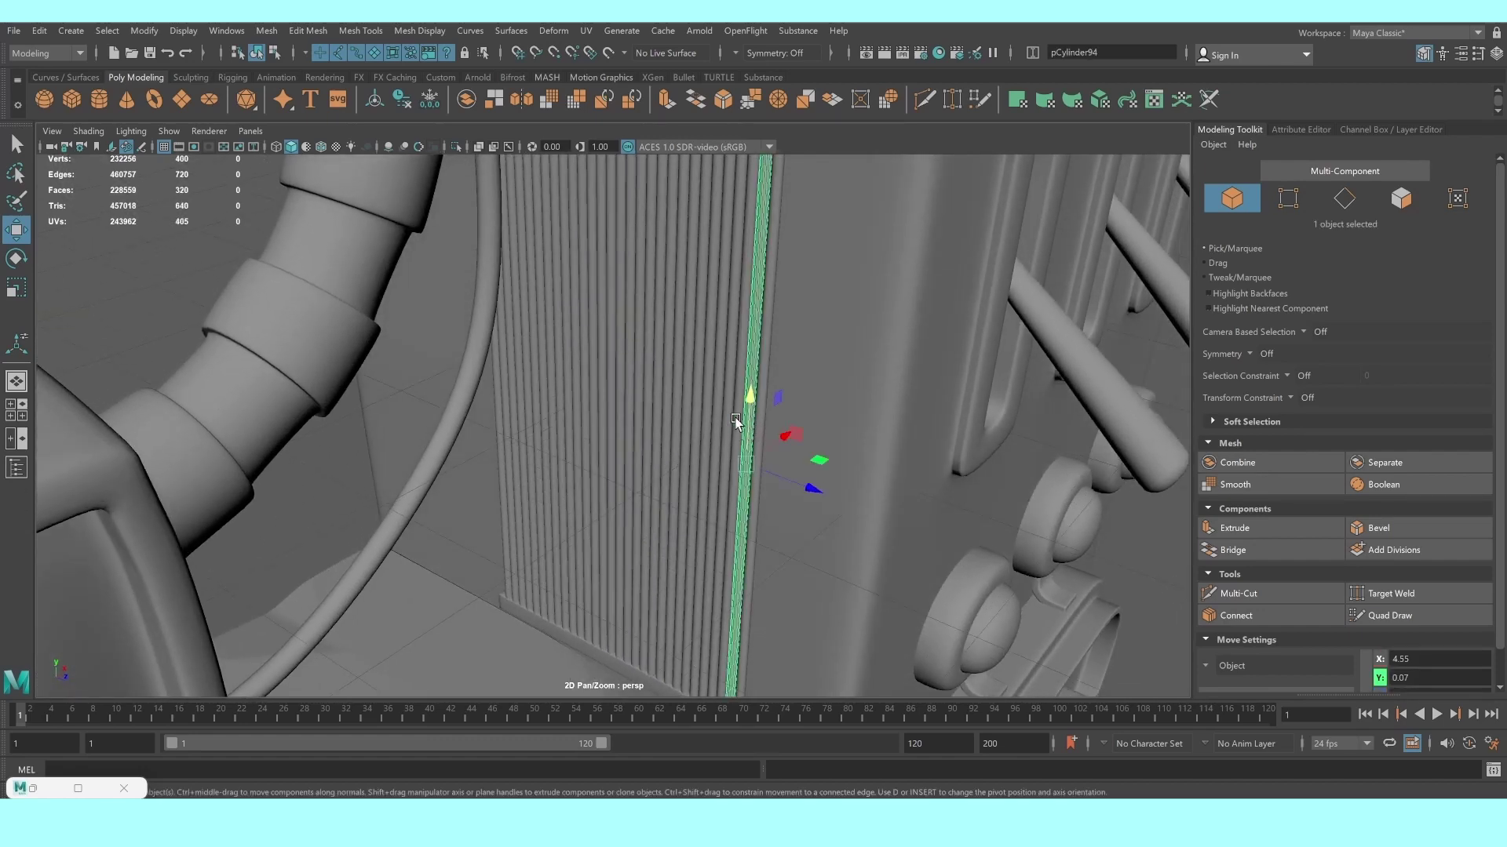
left_click(724, 420, "shift")
left_click(16, 144)
Add the remaining slat rods across the grille to the selection, fourteen in all
scroll(812, 463, "up", 3)
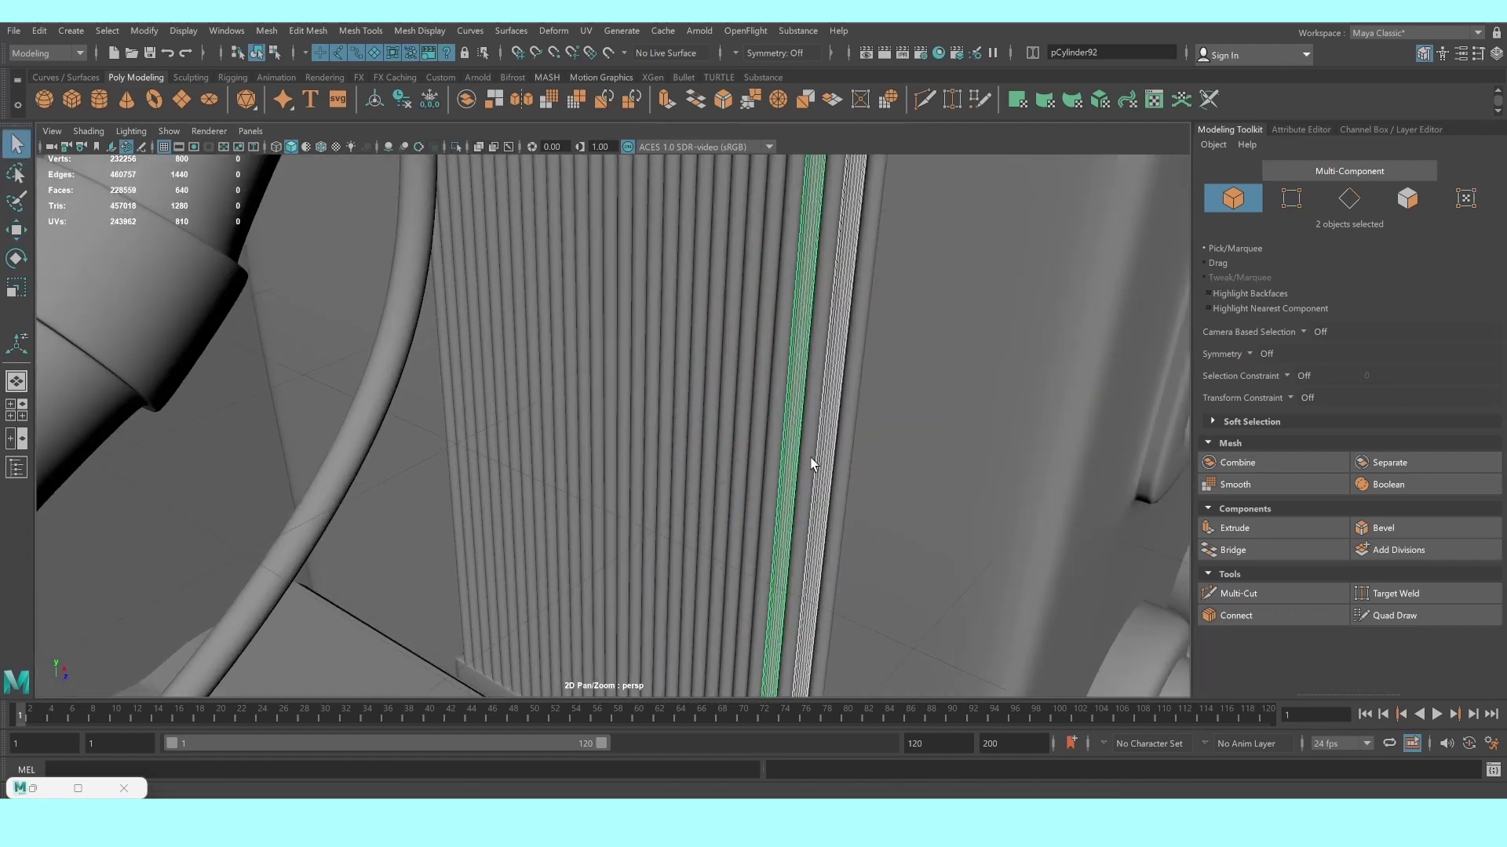
left_click(755, 433, "shift")
left_click(722, 421, "shift")
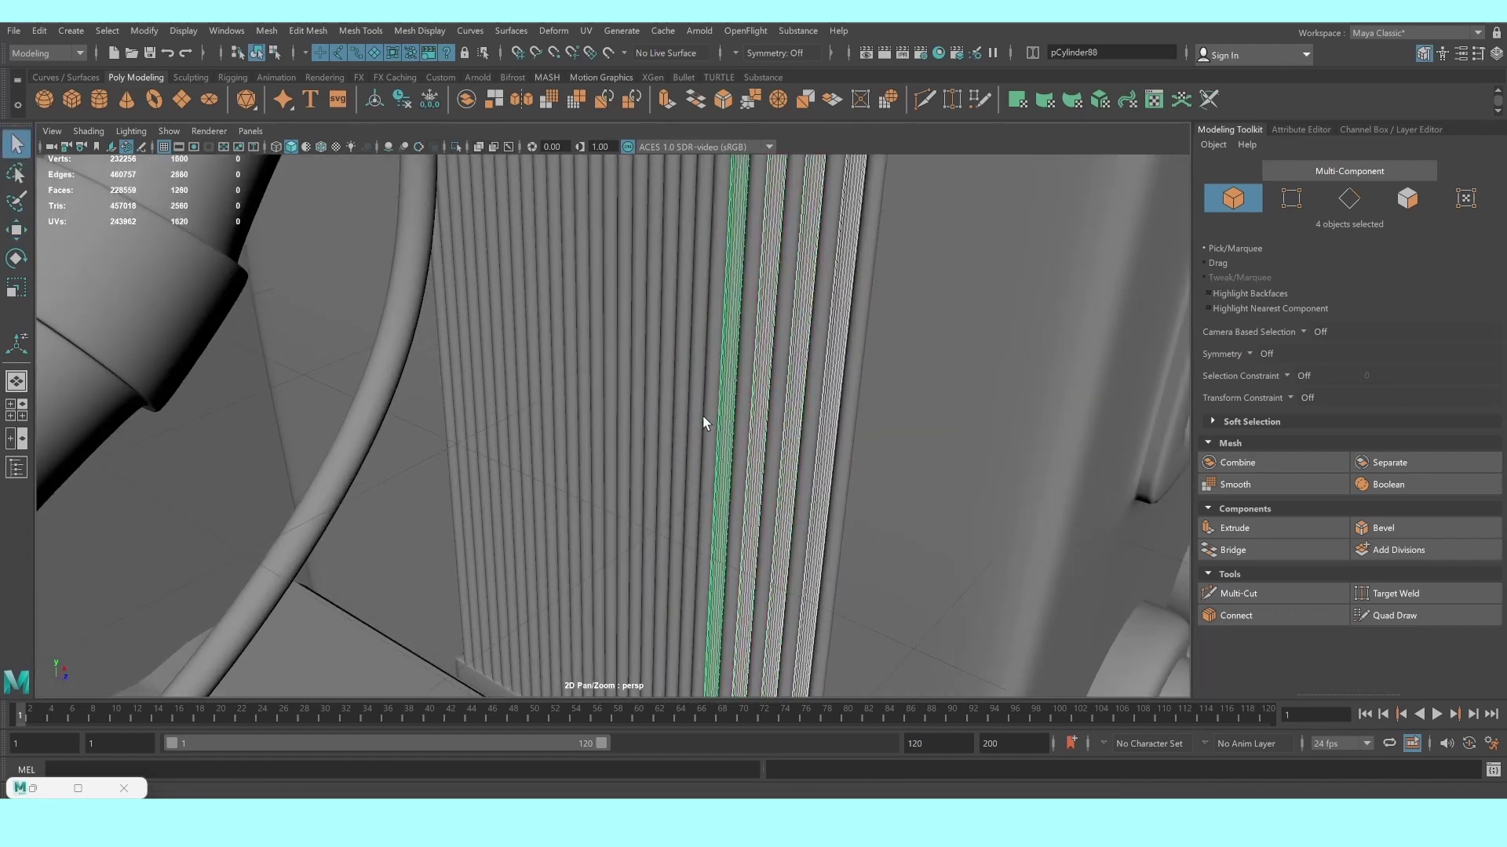
left_click(691, 416, "shift")
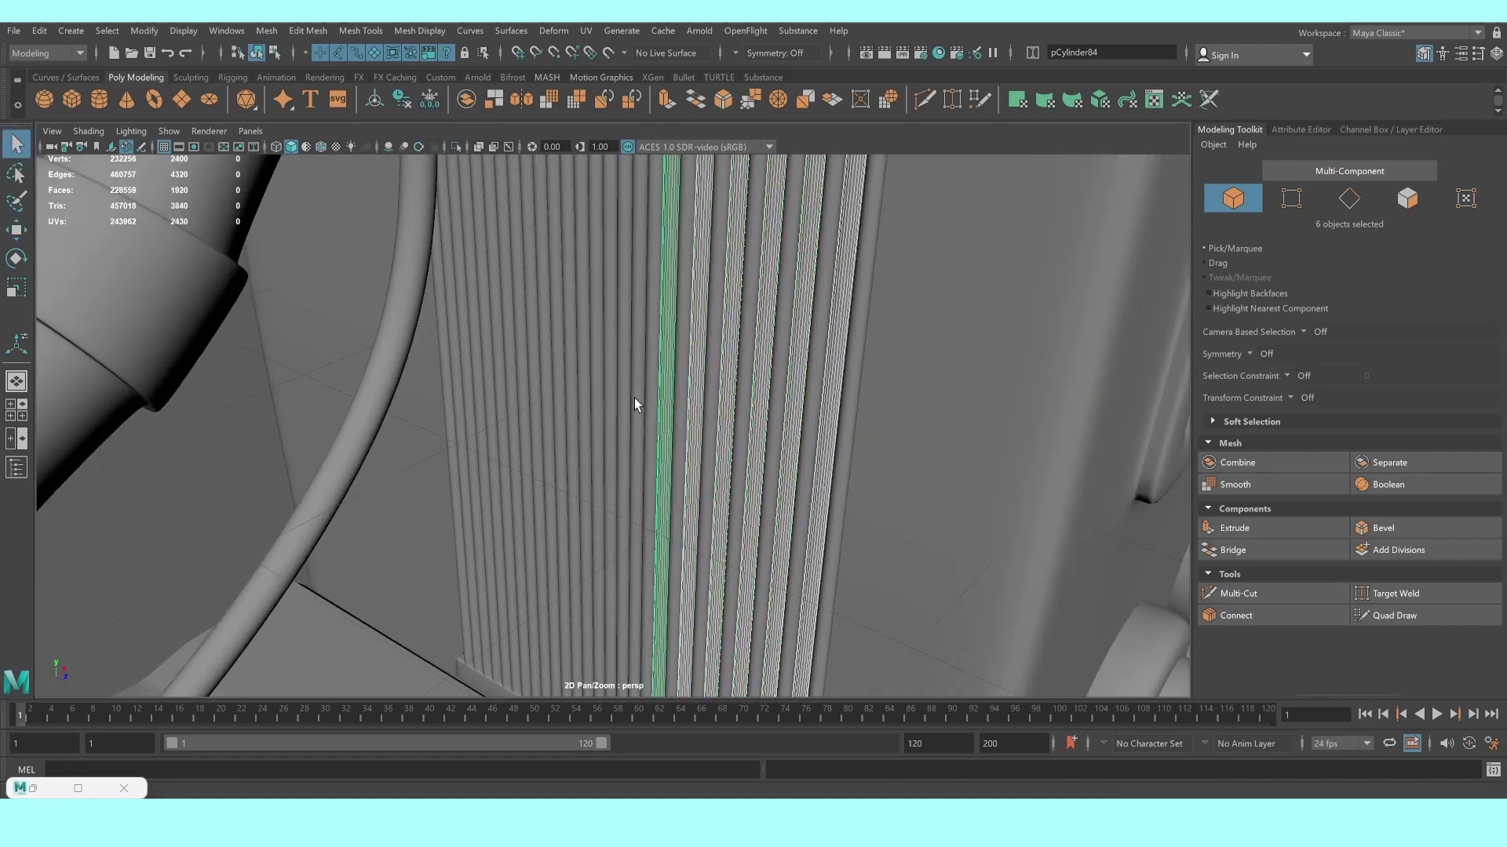
left_click(635, 398, "shift")
left_click(608, 395, "shift")
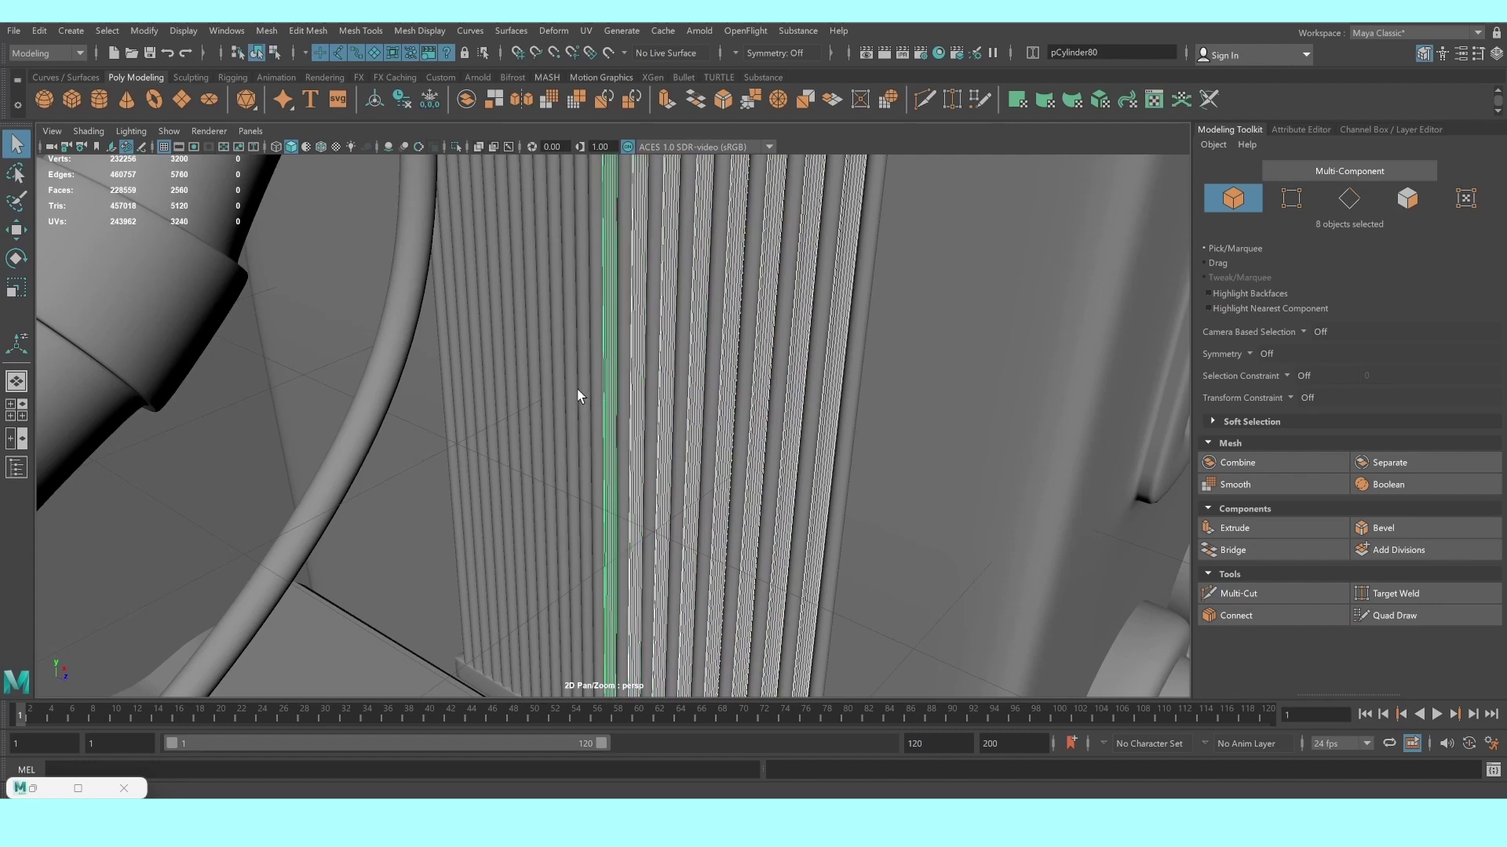
left_click(580, 392, "shift")
left_click(558, 384, "shift")
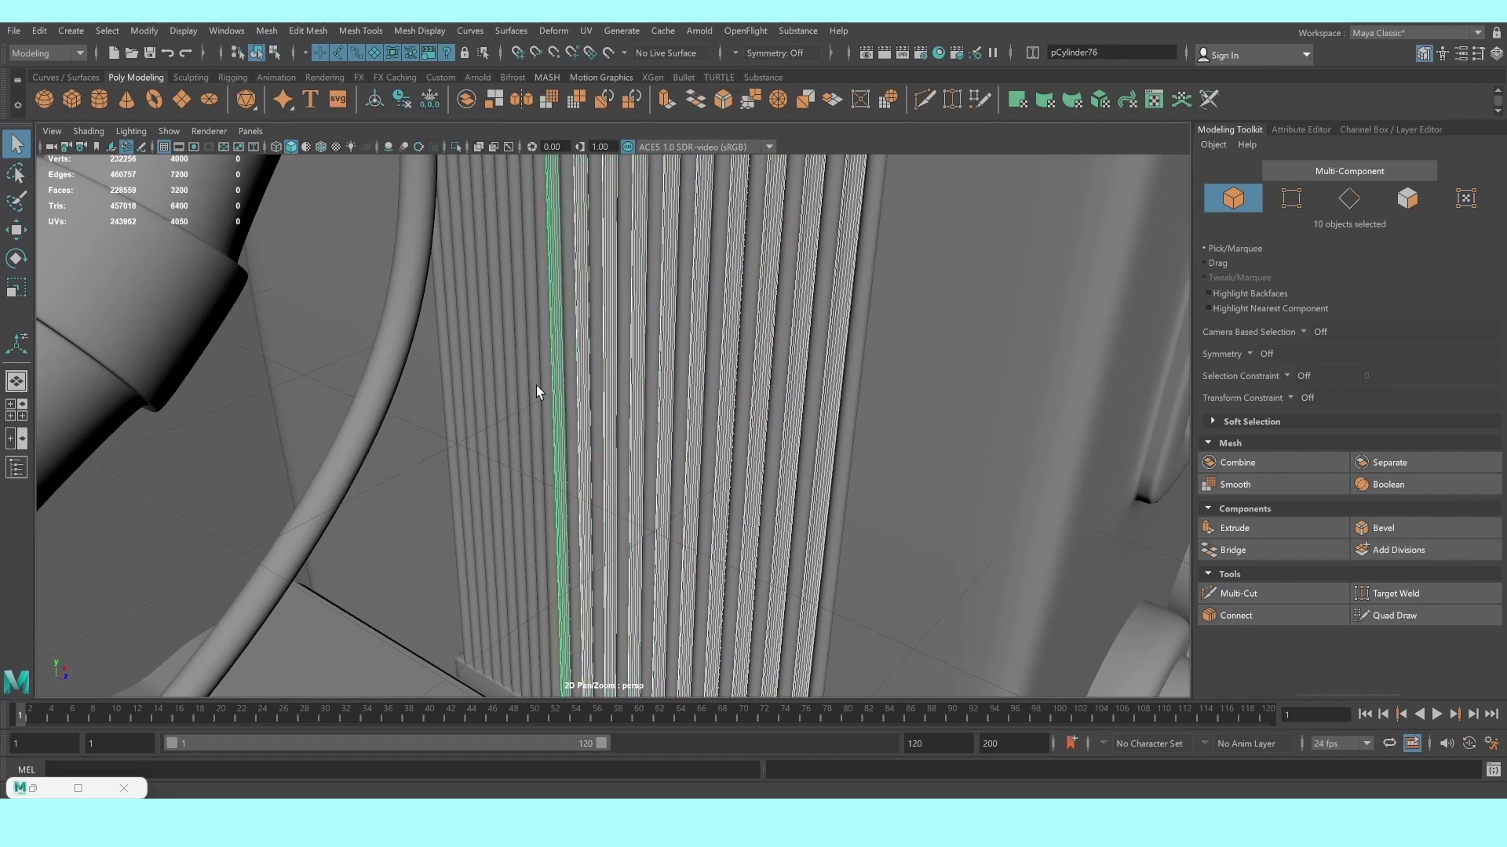
left_click(534, 386, "shift")
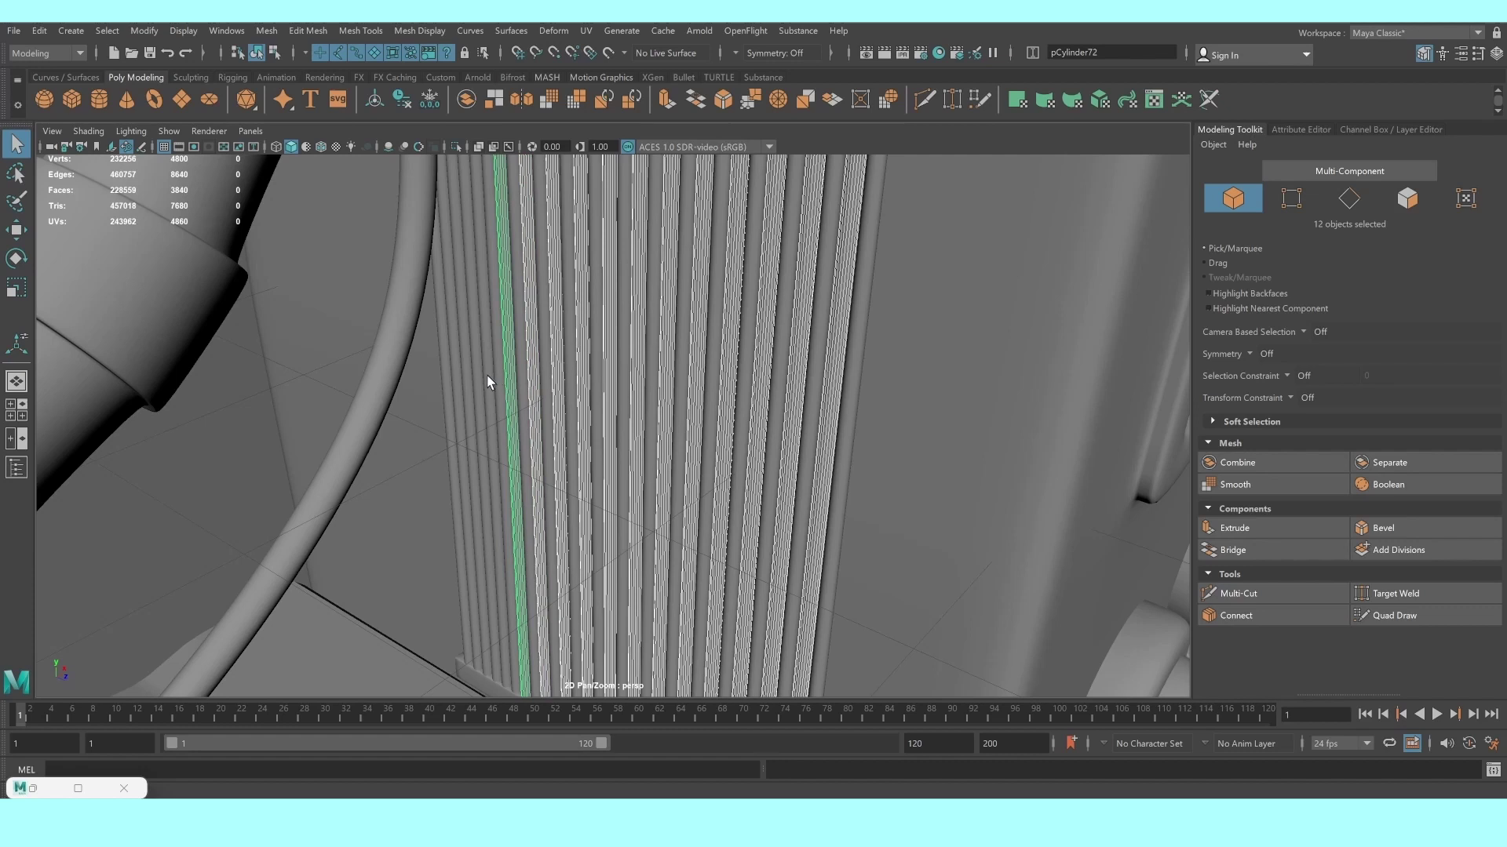
left_click(476, 381, "shift")
left_click(463, 375, "shift")
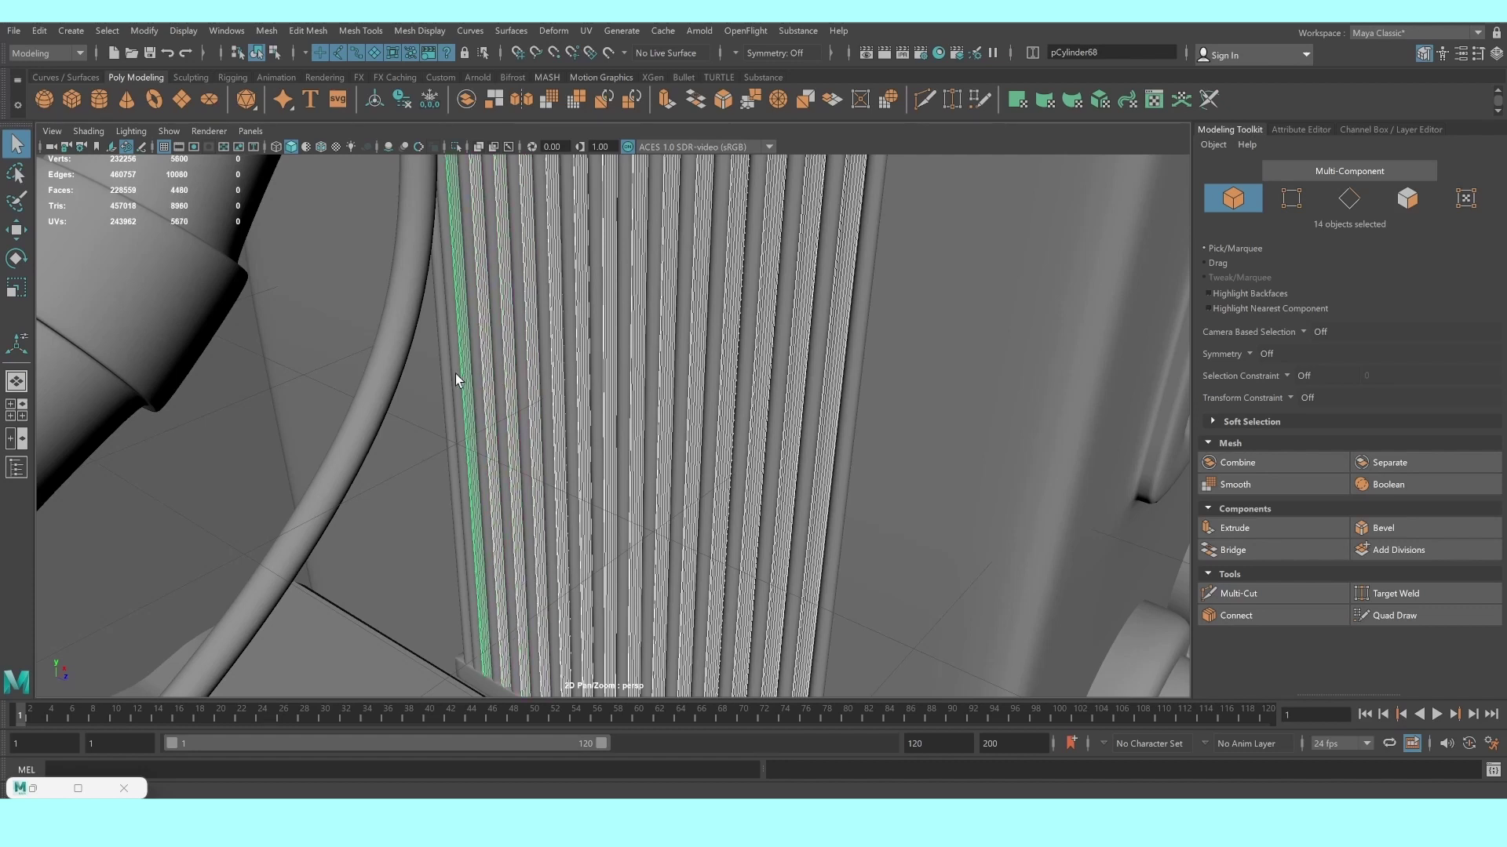
Delete the fourteen selected rods, then rotate one remaining slat toward horizontal
key("Delete")
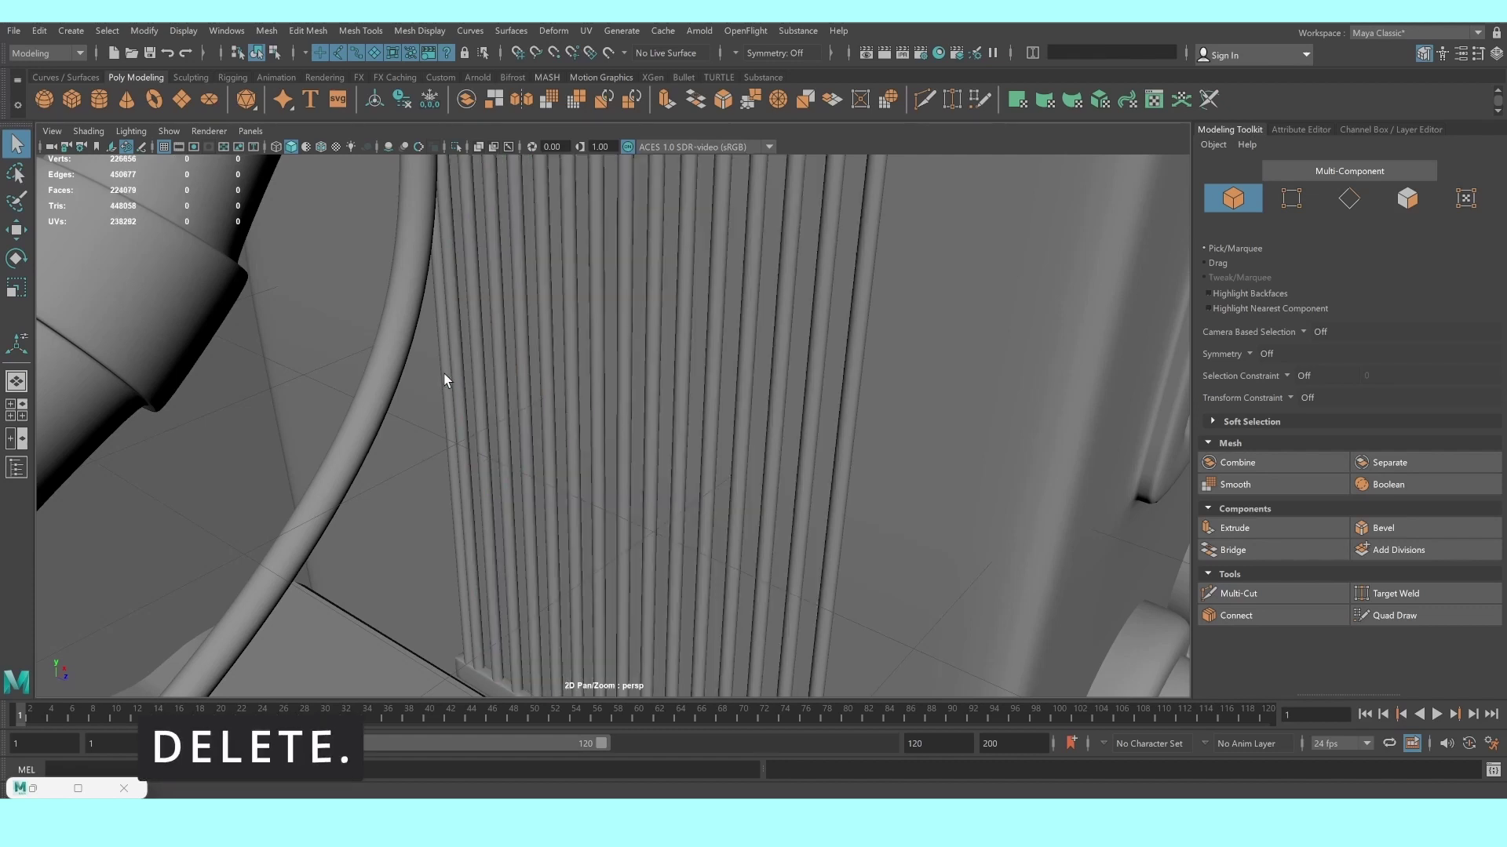
left_click(444, 380)
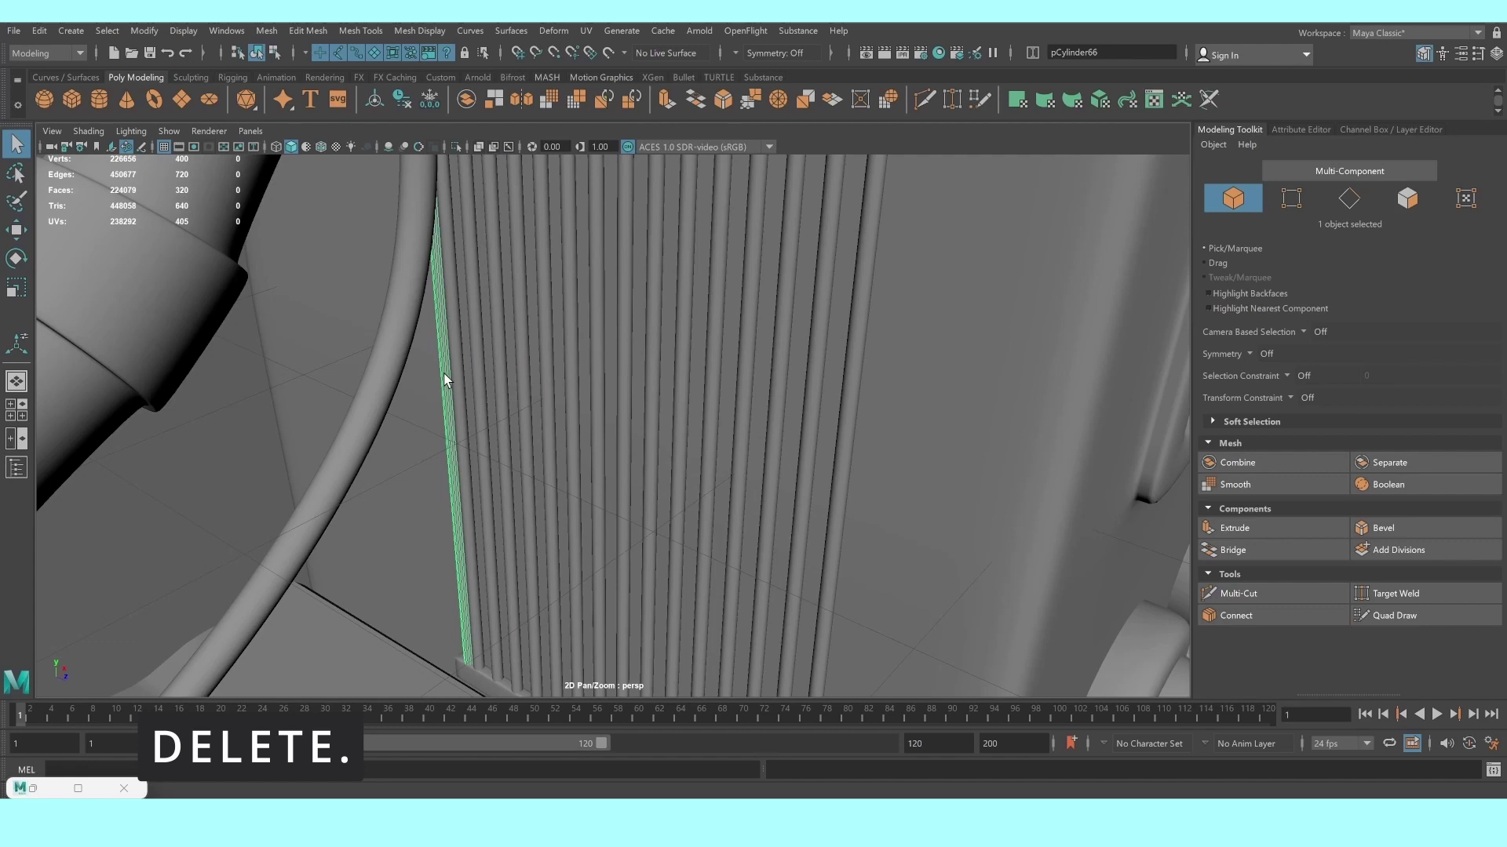
key("e")
mouse_move(480, 325)
left_mouse_down()
mouse_move(510, 415)
mouse_move(500, 428)
left_mouse_up()
Scale the horizontal rod to fit the rack and raise it to the rack's top
key("r")
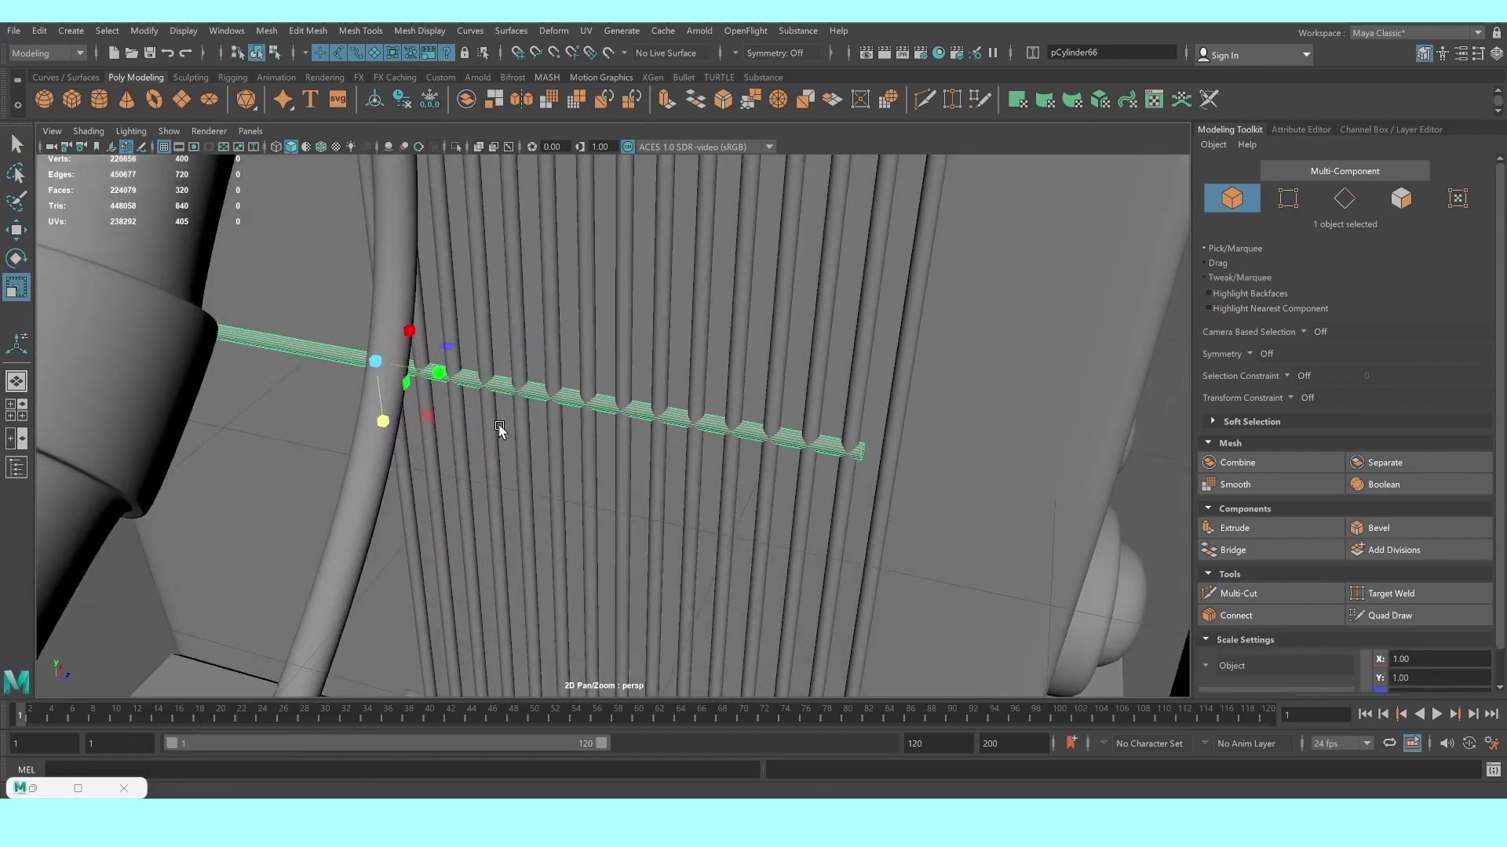
right_click_drag(500, 428, 475, 398, "alt")
mouse_move(505, 398)
left_mouse_down()
mouse_move(471, 393)
mouse_move(661, 424)
left_mouse_up()
key("w")
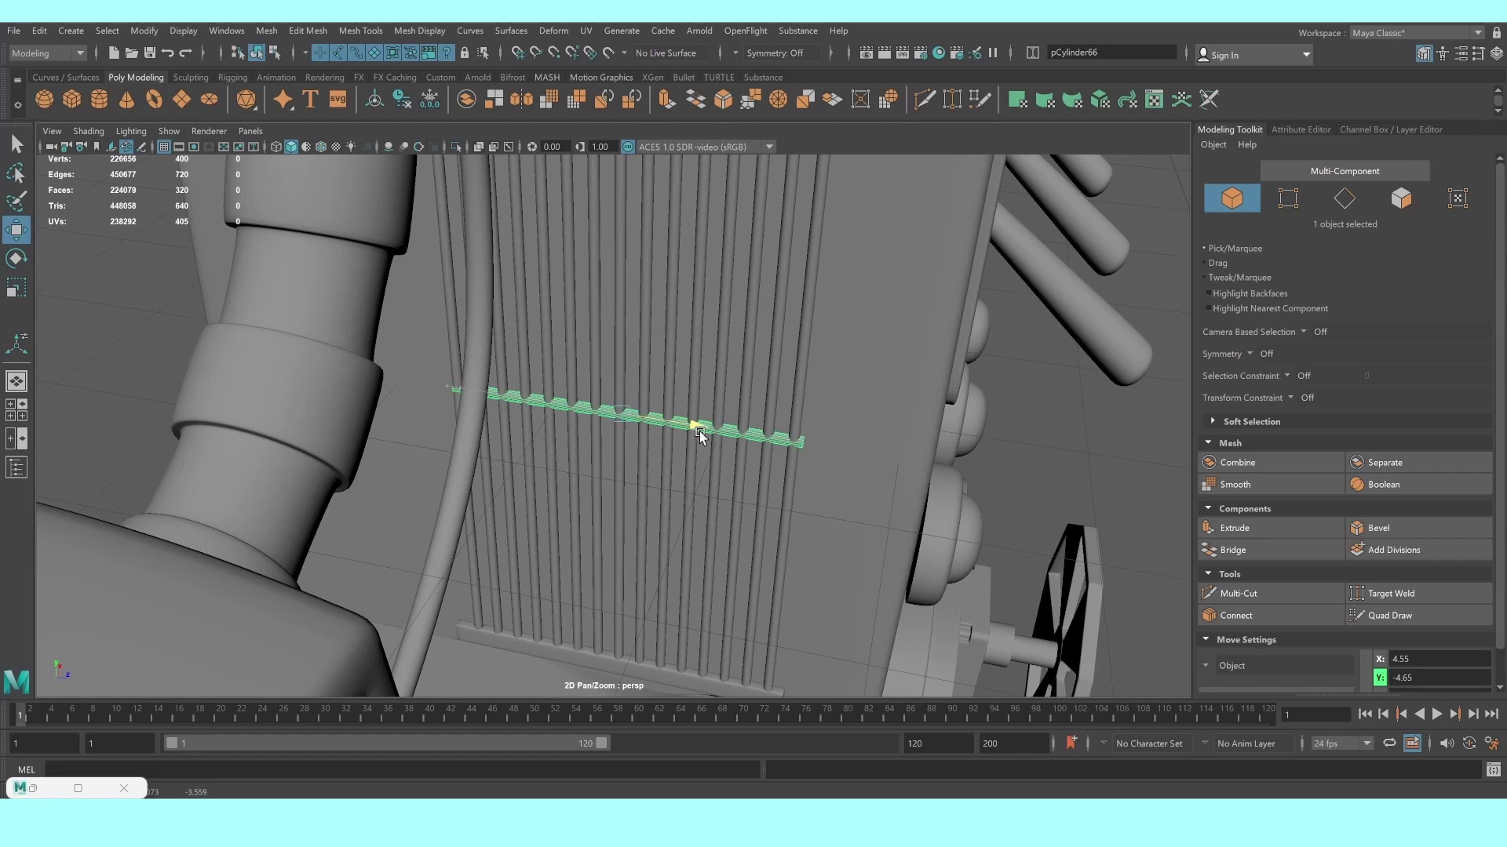
key("r")
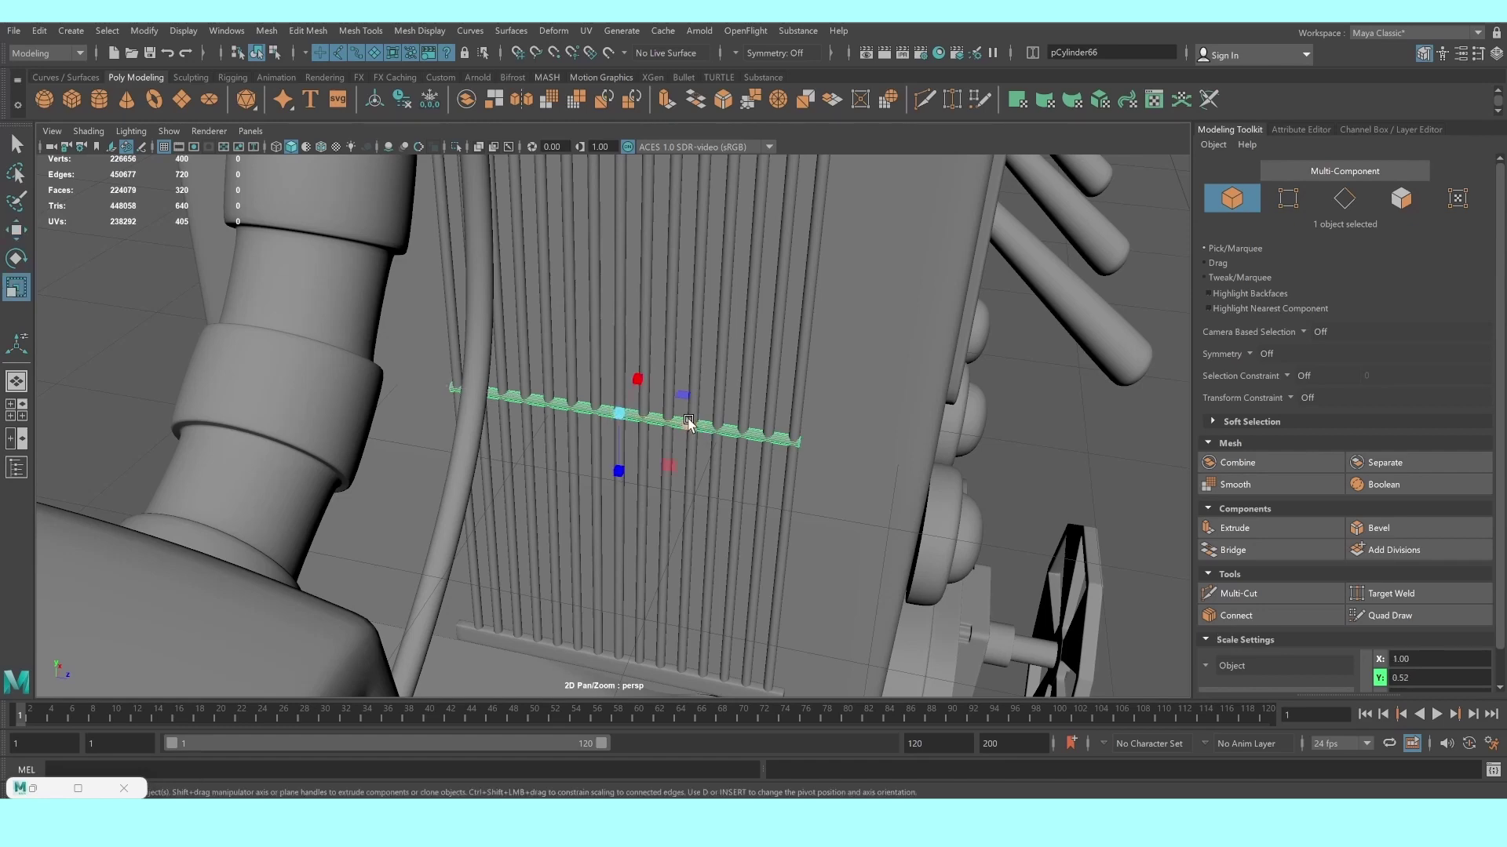
left_click_drag(689, 422, 622, 424)
key("w")
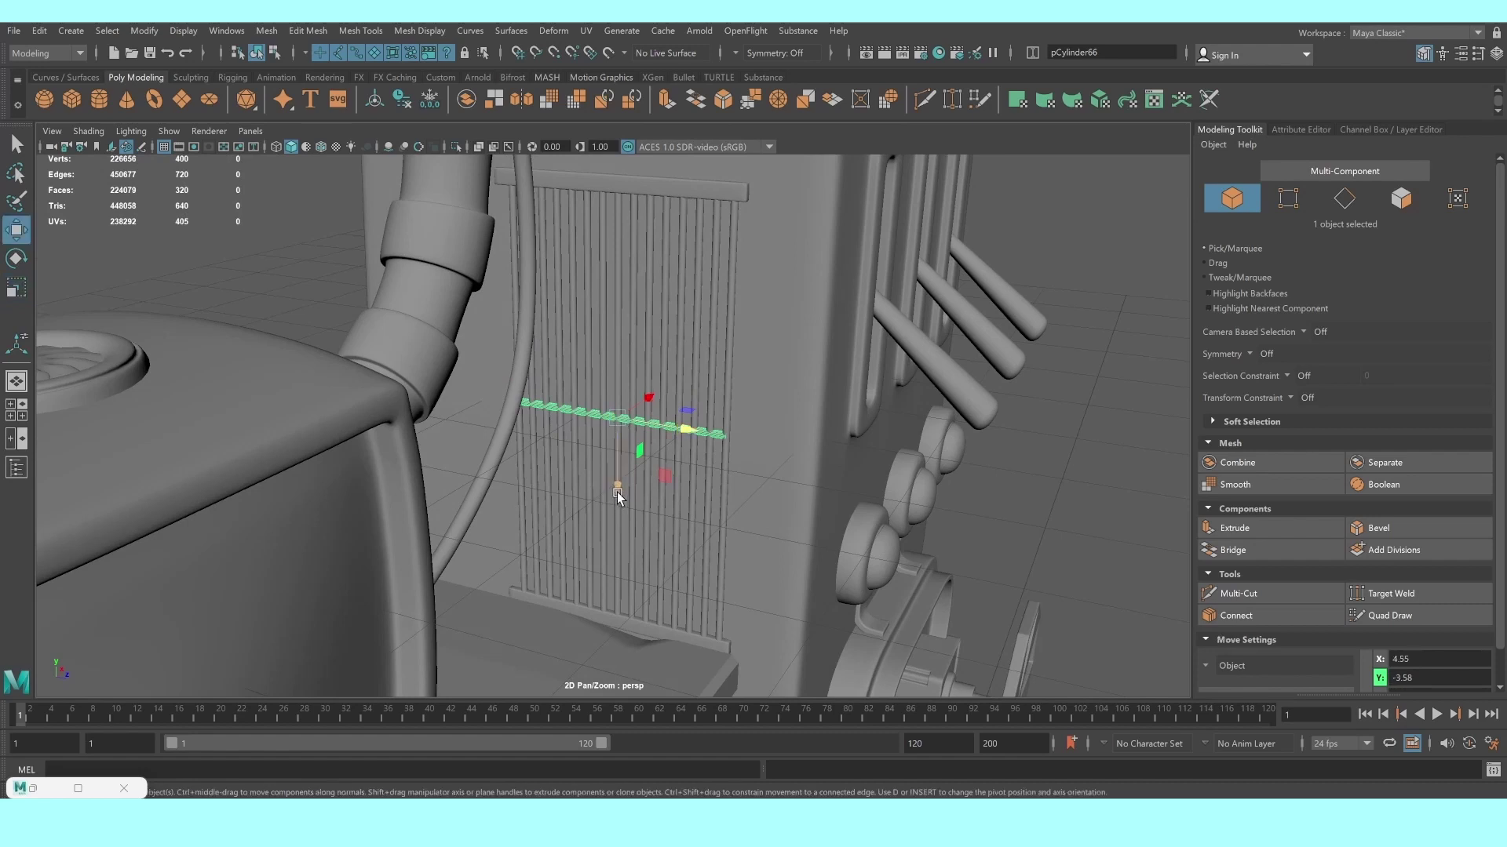
left_click_drag(618, 496, 613, 297)
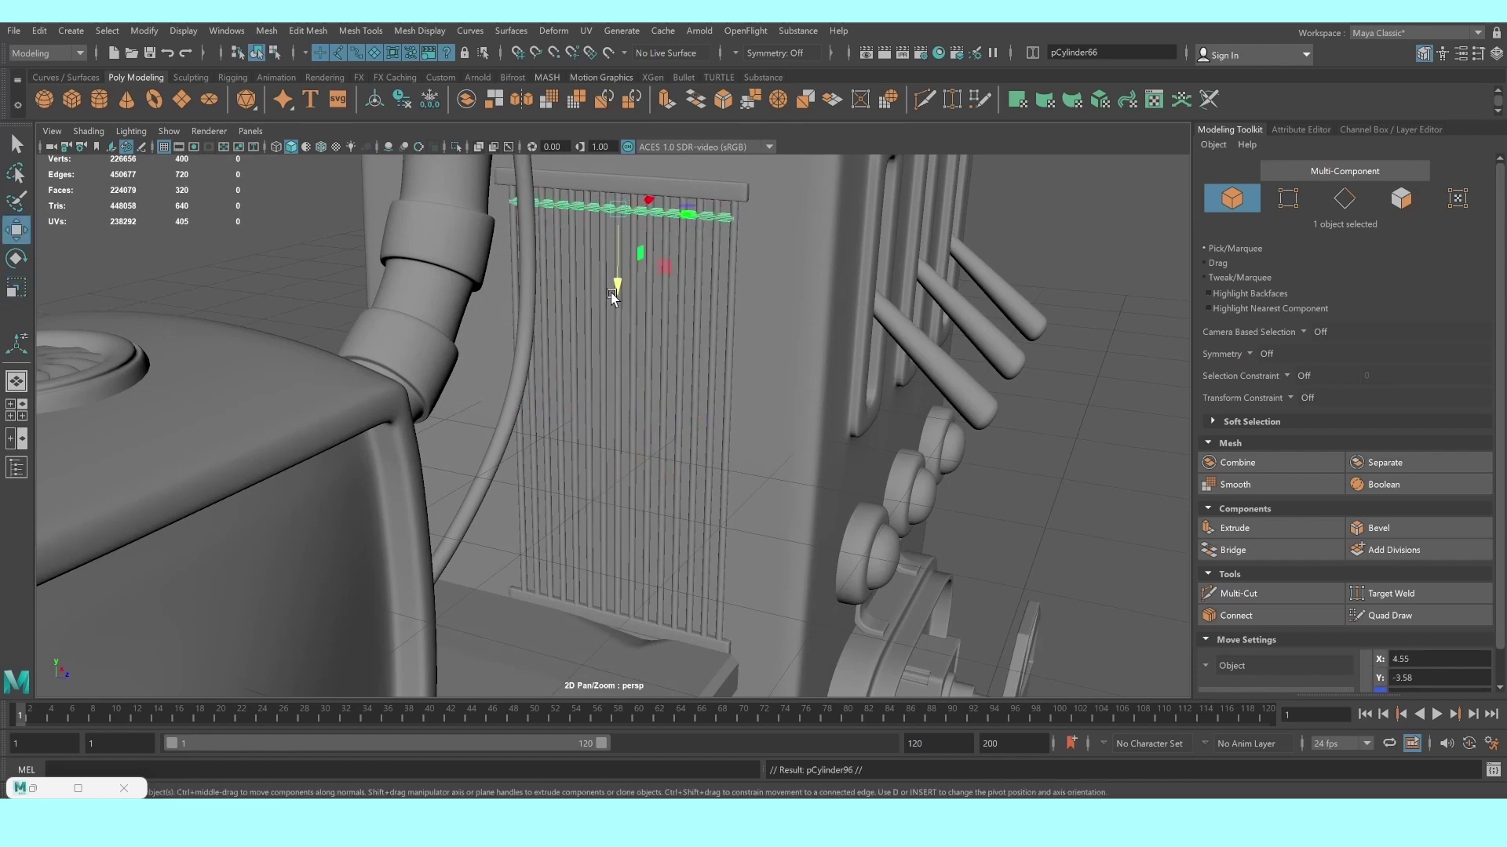
Duplicate the horizontal rod and repeat stepped copies down to the rack bottom
key("ctrl+d")
left_click_drag(616, 299, 622, 308)
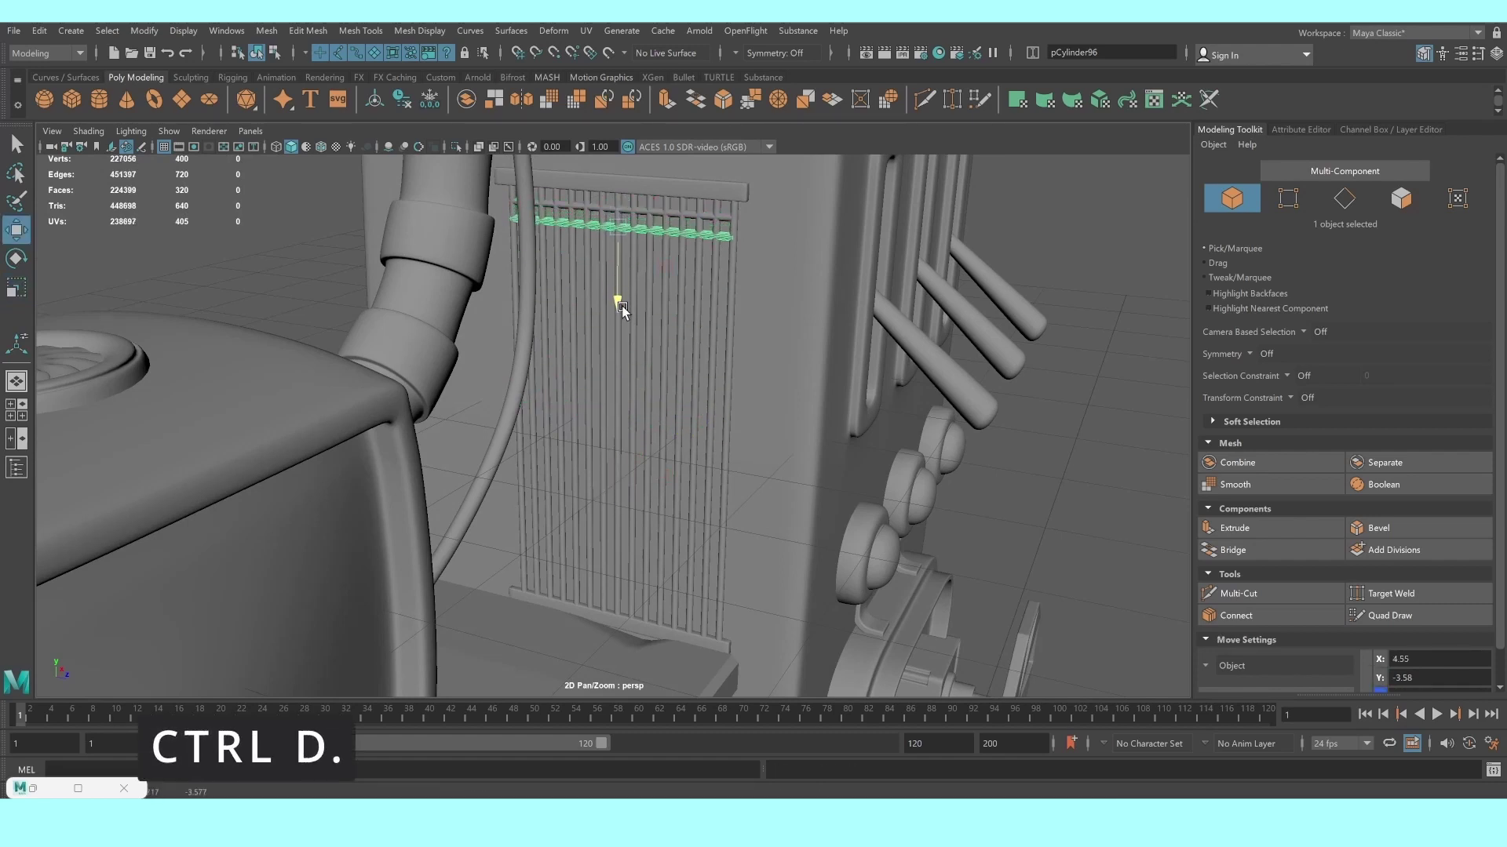
key("shift+d")
key("shift+d")
key("shift+d")
key("shift+d")
key("shift+d")
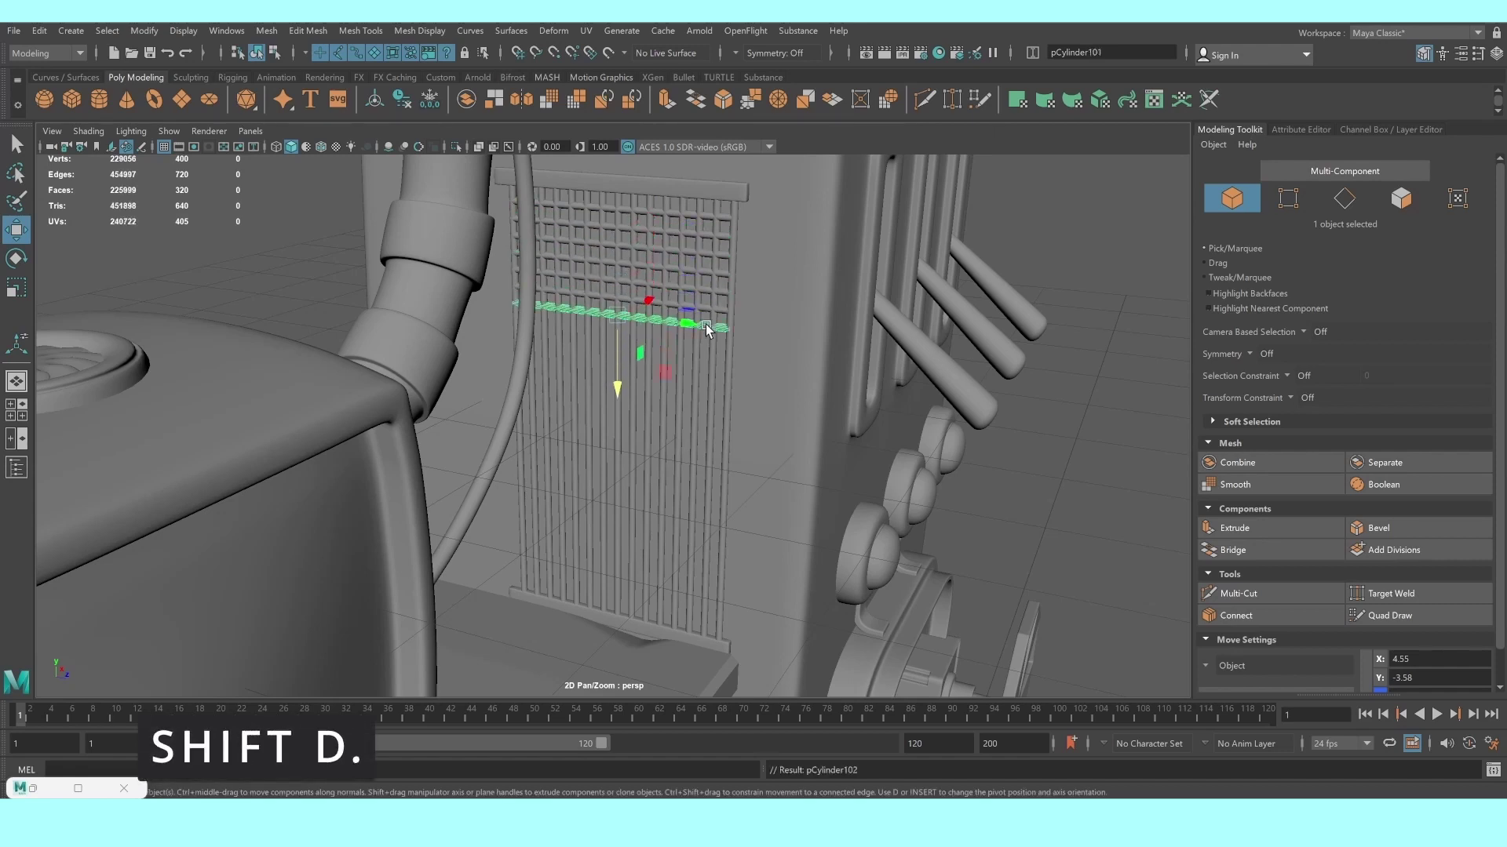
key("shift+d")
key("shift+d")
key("shift+d")
key("shift+d")
key("shift+d")
key("shift+d")
key("shift+d")
key("shift+d")
key("shift+d")
key("shift+d")
key("shift+d")
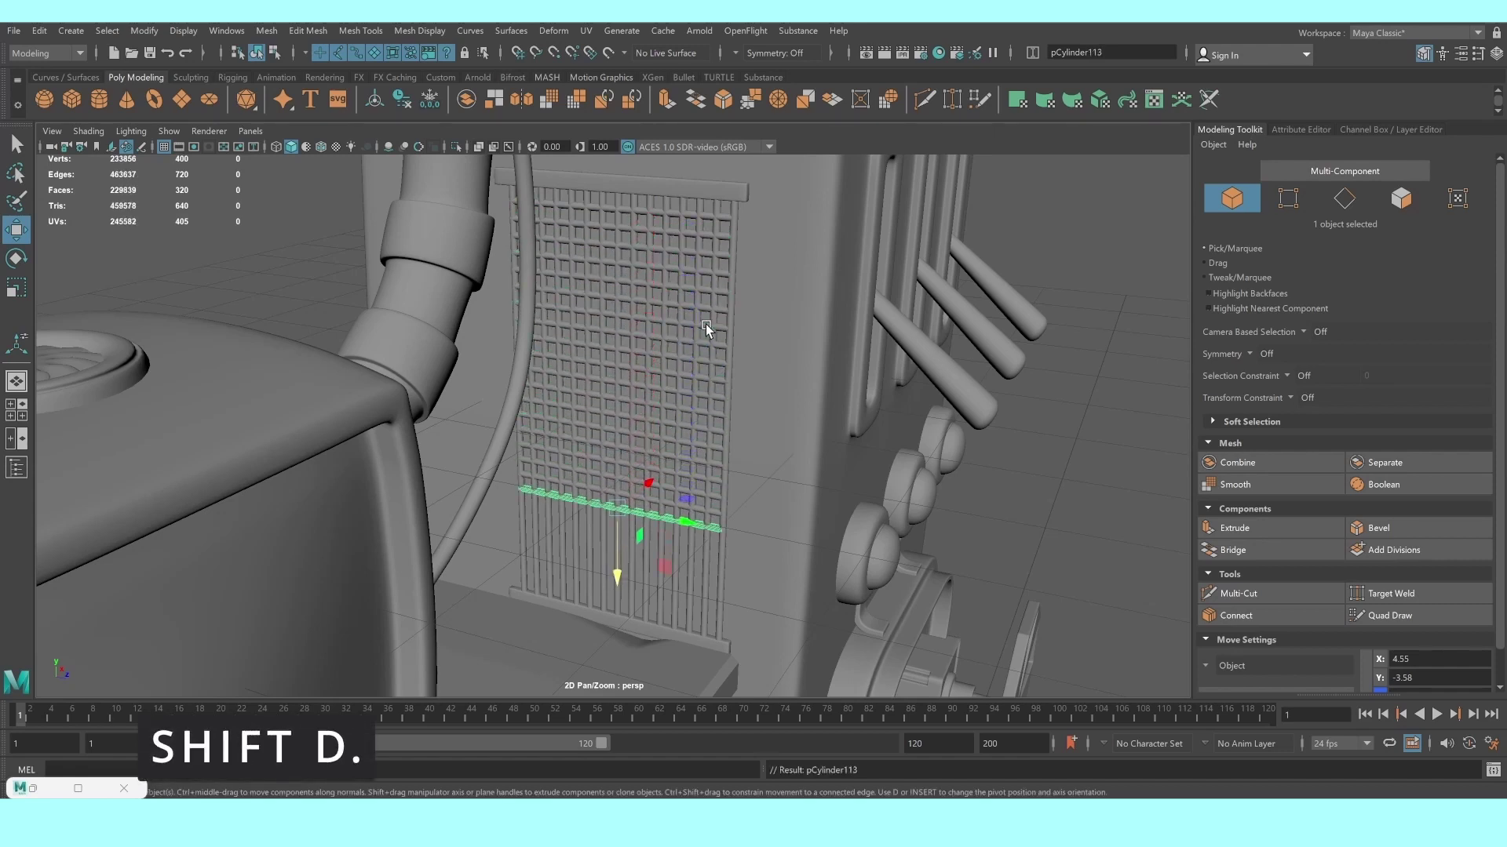
key("shift+d")
key("shift+d")
key("shift+d")
key("shift+d")
key("shift+d")
key("shift+d")
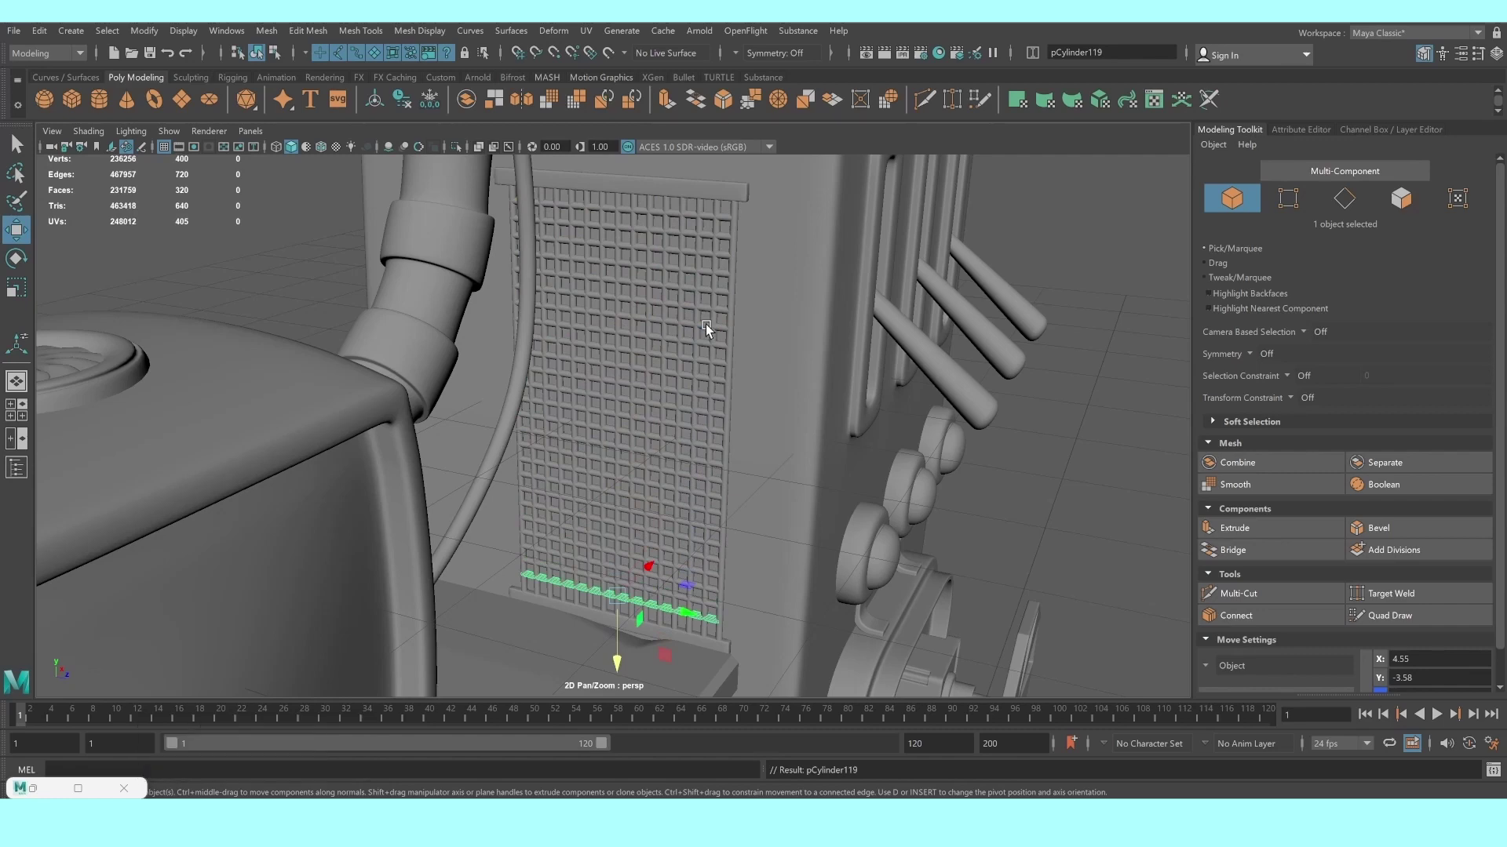
Select the rack's right-edge vertical rod, then its bottom rail
left_click(1075, 270)
left_click(713, 640)
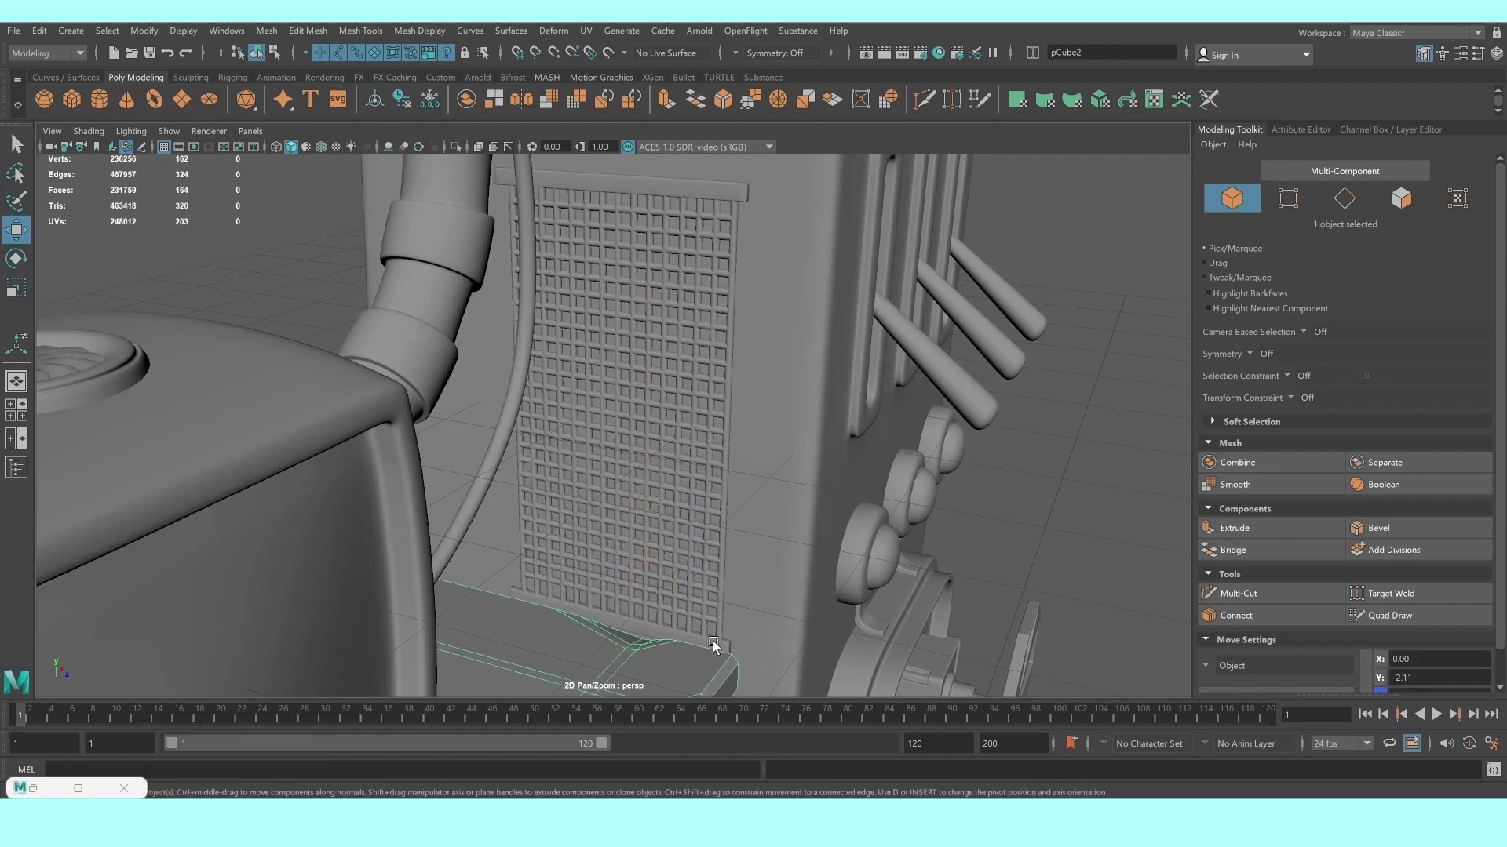
mouse_move(690, 589)
left_mouse_down("alt")
mouse_move(684, 463)
mouse_move(626, 476)
left_mouse_up("alt")
left_click(695, 569)
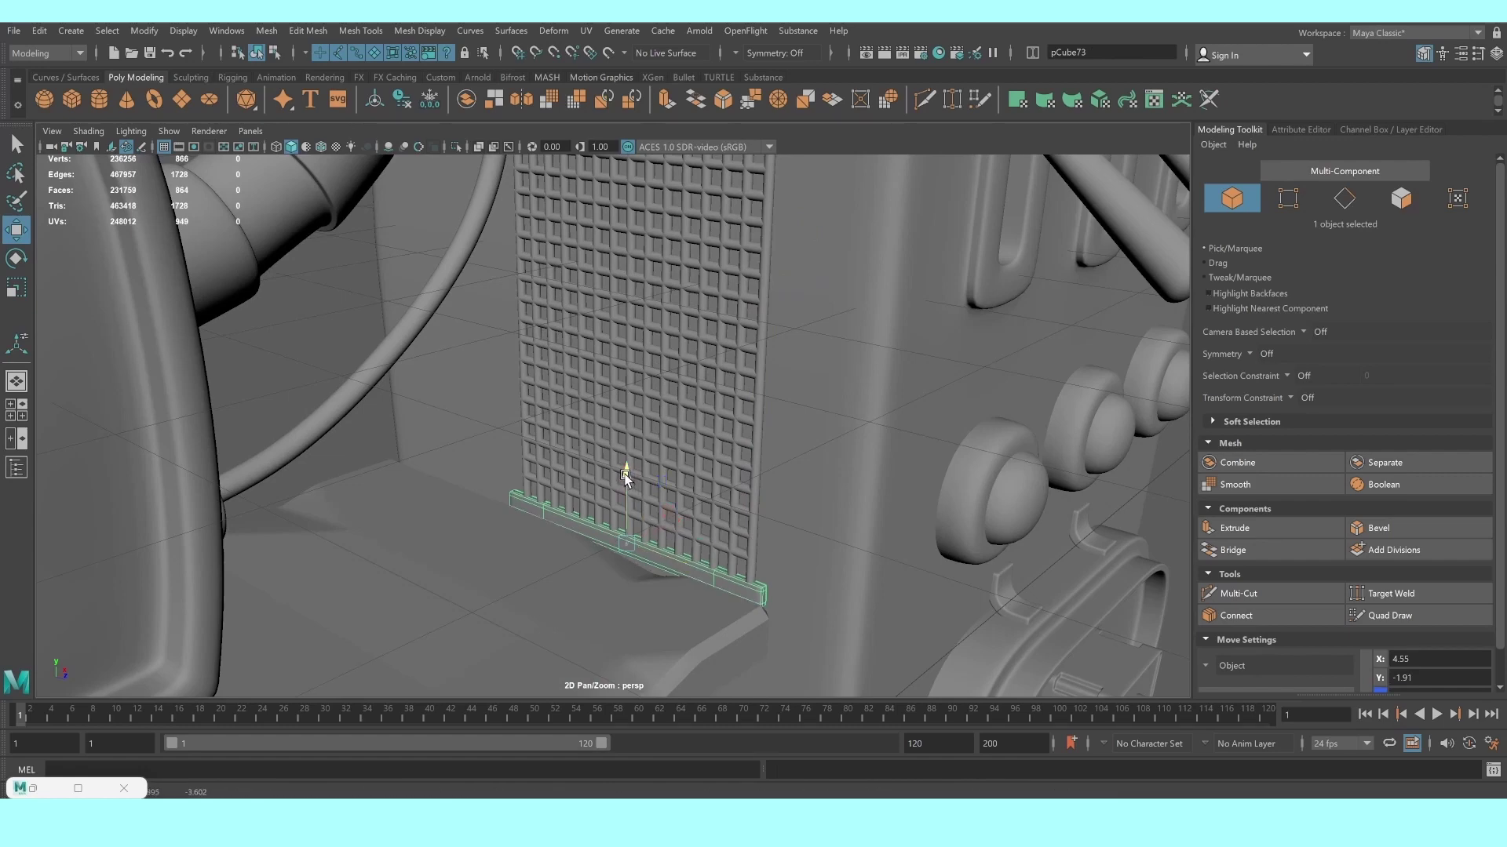
Raise the room mesh's top vertices to Y 7.55 so the walls enclose the overhead pipes
left_click(357, 327)
scroll(674, 410, "down", 5)
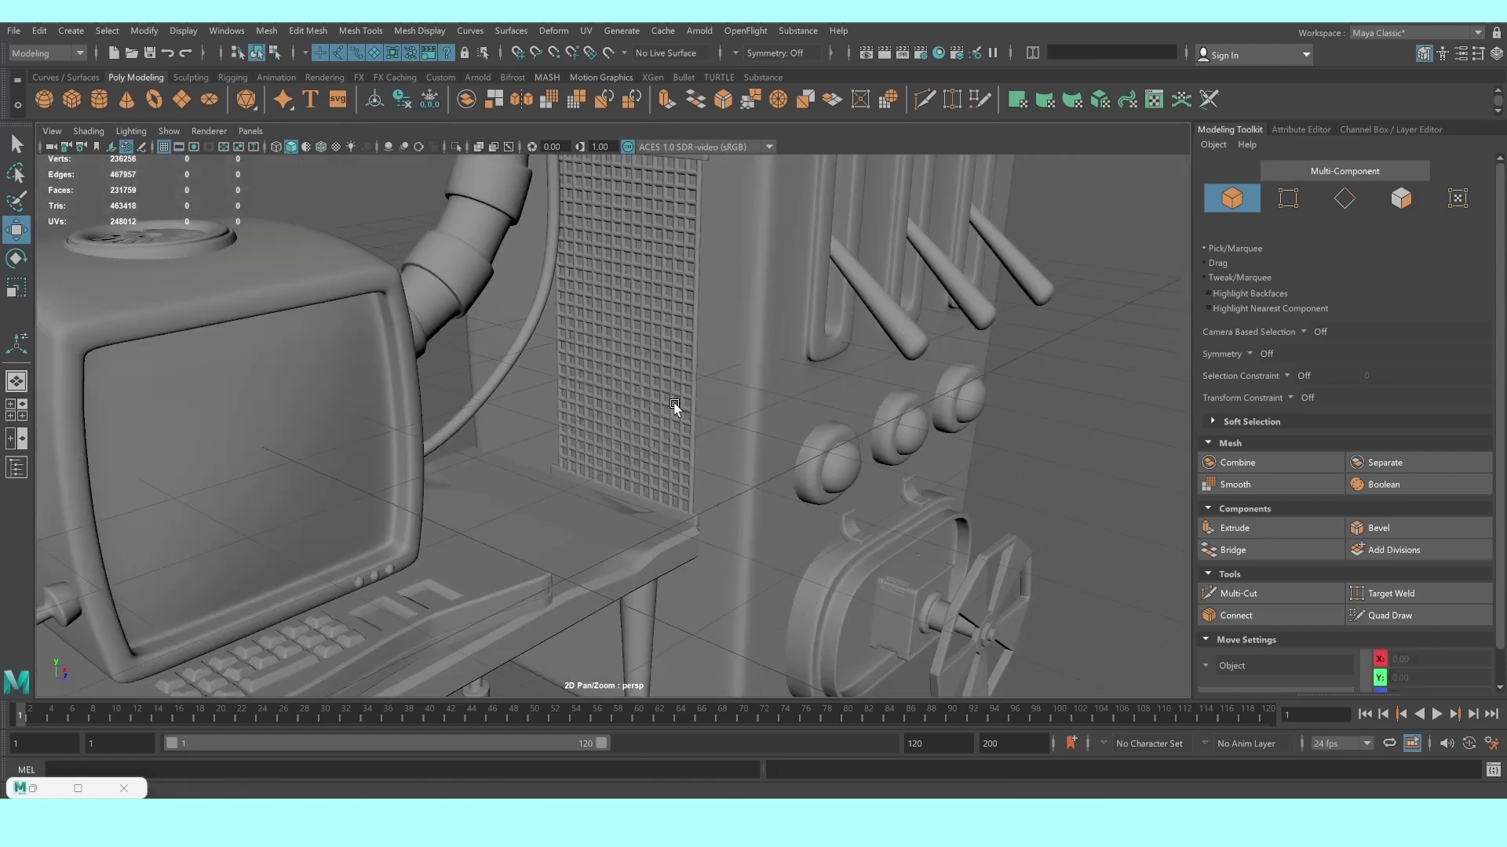
scroll(1091, 528, "down", 3)
mouse_move(949, 530)
left_mouse_down("alt")
mouse_move(864, 521)
mouse_move(941, 539)
mouse_move(889, 533)
mouse_move(948, 397)
mouse_move(836, 413)
mouse_move(889, 422)
mouse_move(882, 296)
mouse_move(549, 298)
left_mouse_up("alt")
left_click(862, 267)
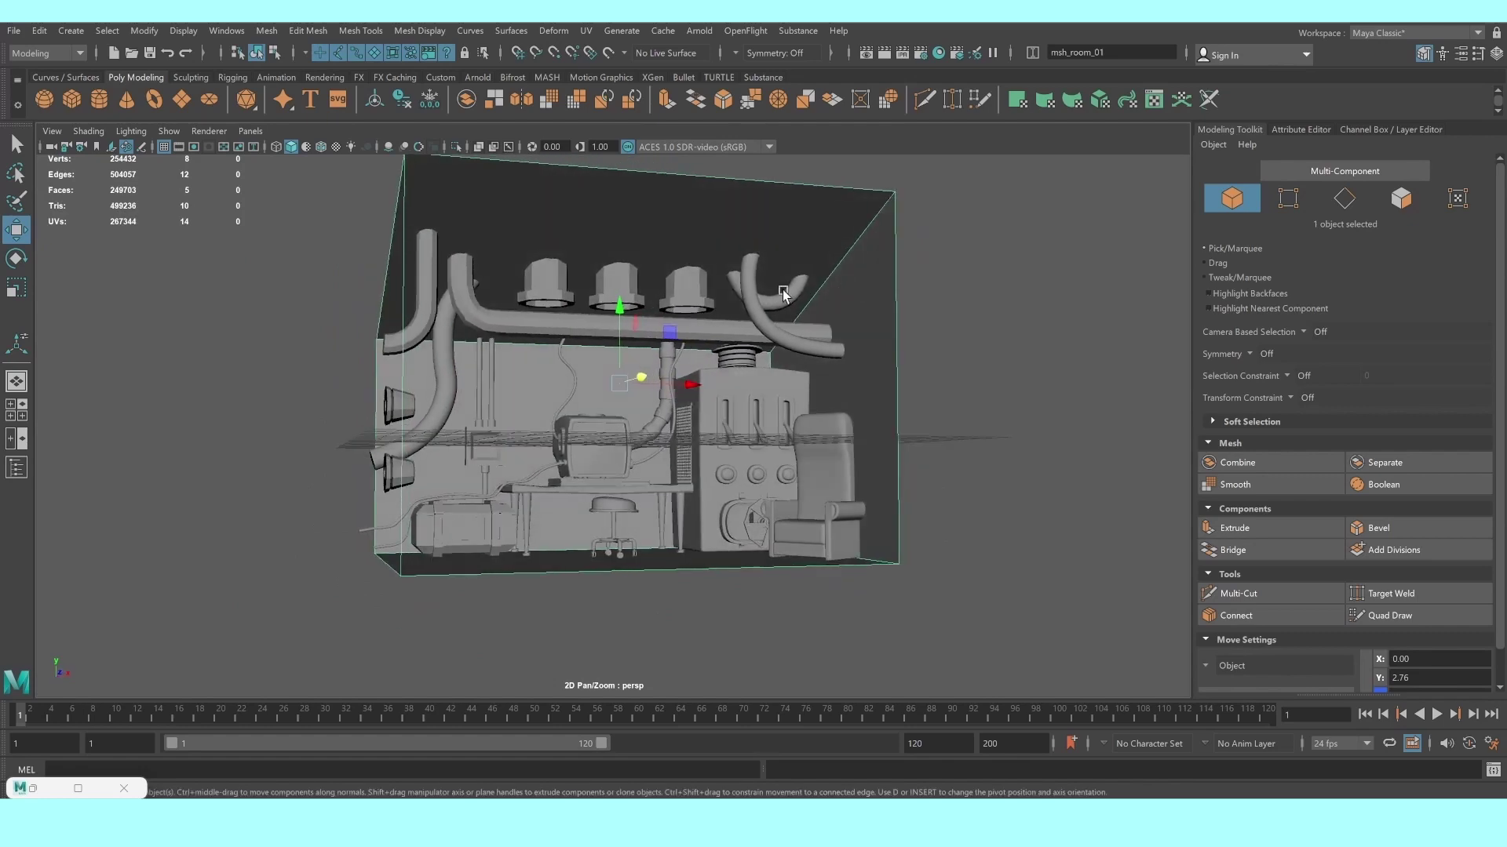
scroll(474, 295, "up", 3)
right_click_drag(468, 311, 392, 315)
mouse_move(393, 315)
left_mouse_down("alt")
mouse_move(468, 323)
mouse_move(585, 401)
left_mouse_up("alt")
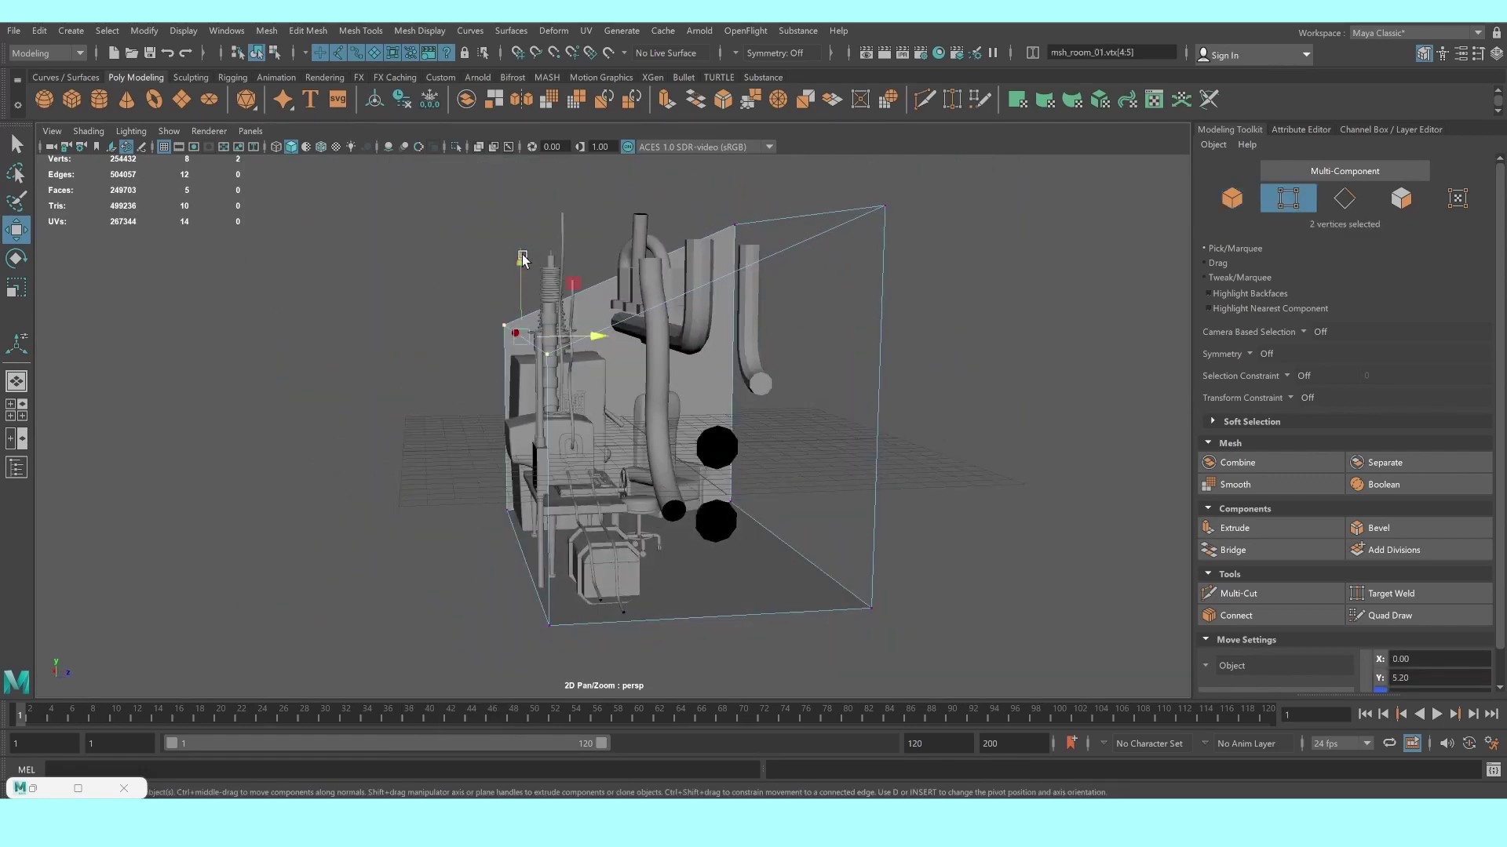
left_click_drag(523, 260, 519, 205)
mouse_move(722, 345)
left_mouse_down("alt")
mouse_move(659, 323)
mouse_move(681, 359)
mouse_move(682, 345)
left_mouse_up("alt")
scroll(669, 337, "up", 3)
left_click(595, 227)
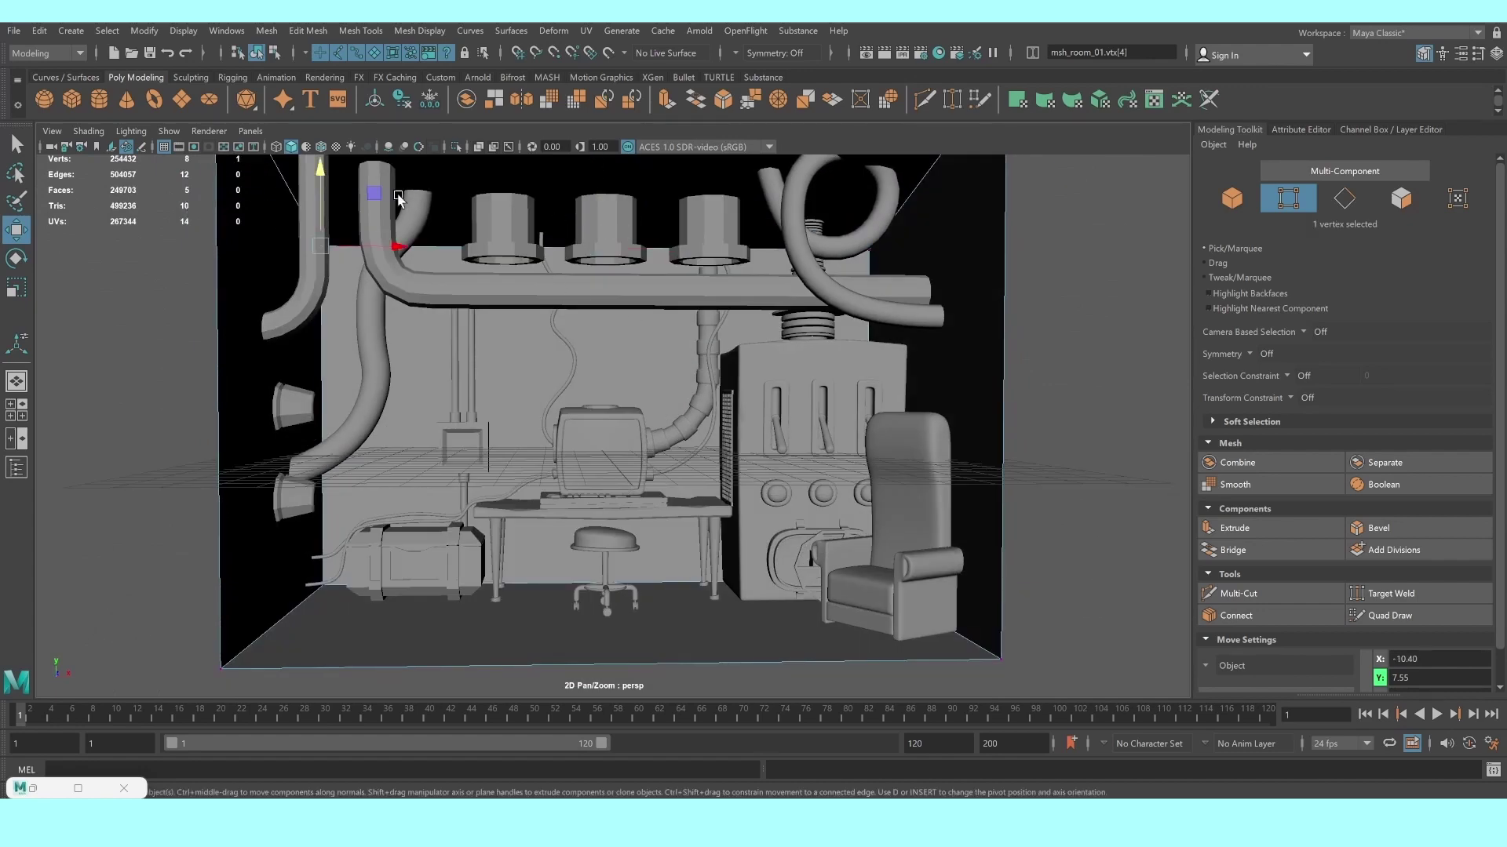
Lift the three cylinders above the overhead pipe higher in Y
key("q")
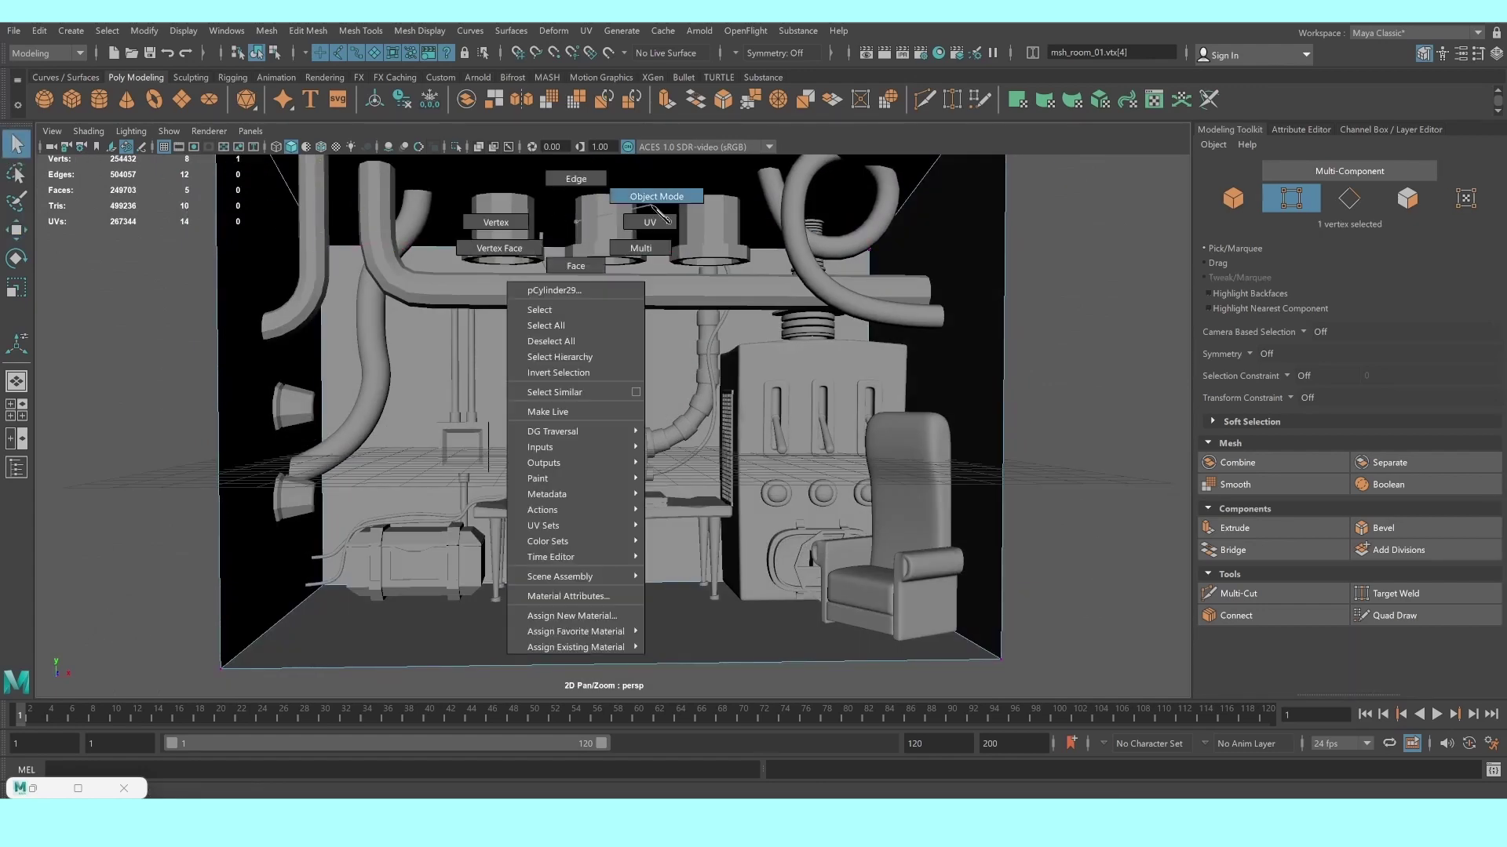
right_click_drag(576, 227, 604, 204)
left_click(503, 235)
left_click(604, 236, "shift")
left_click(716, 255, "shift")
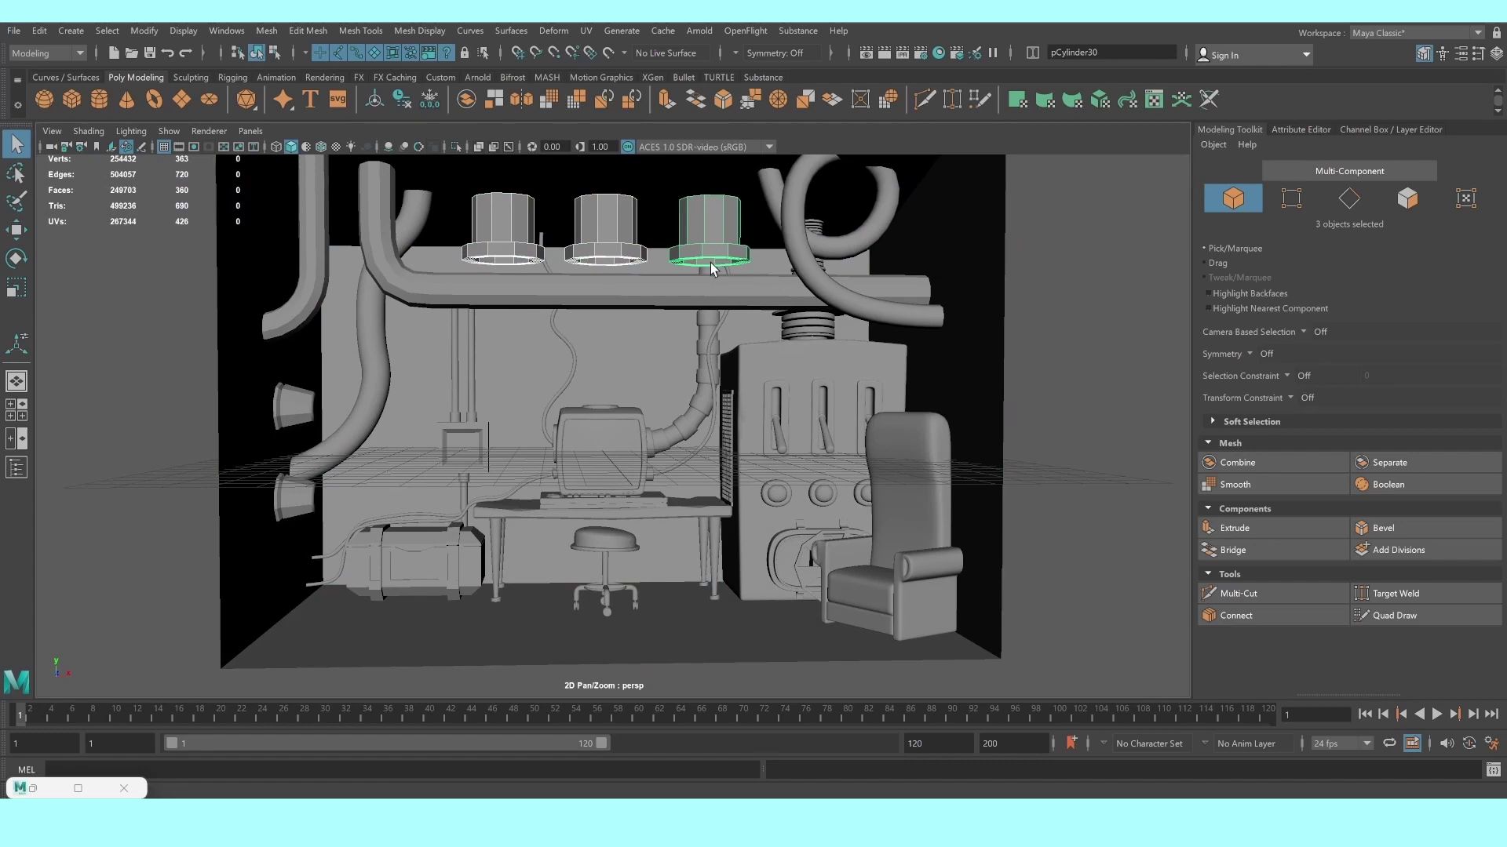
key("w")
left_click_drag(709, 159, 711, 127)
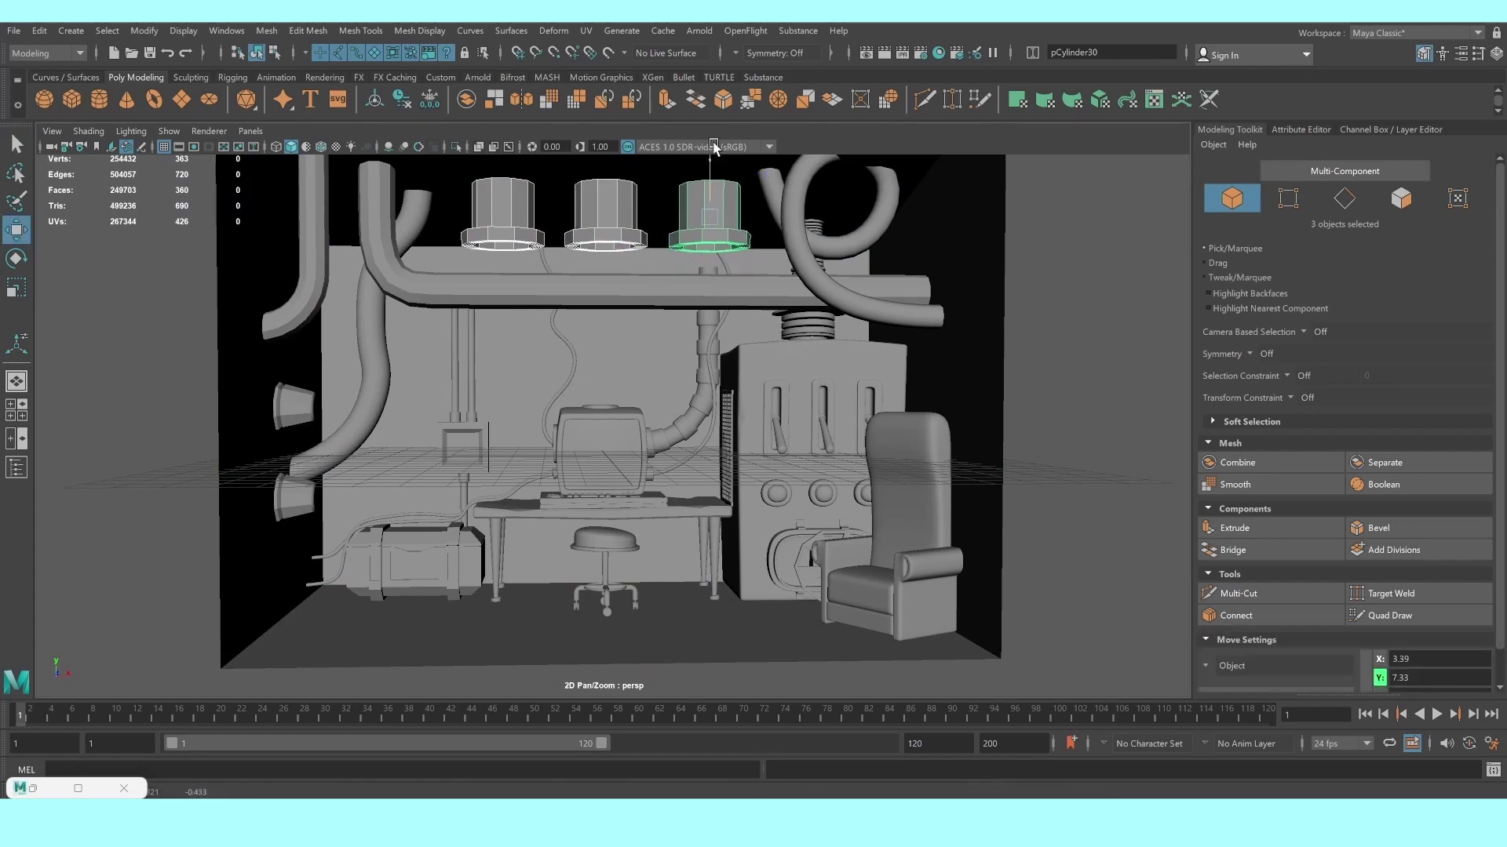
Select msh_machine_02 through the Outliner and isolate it in the viewport
left_click(1120, 328)
scroll(1099, 329, "up", 2)
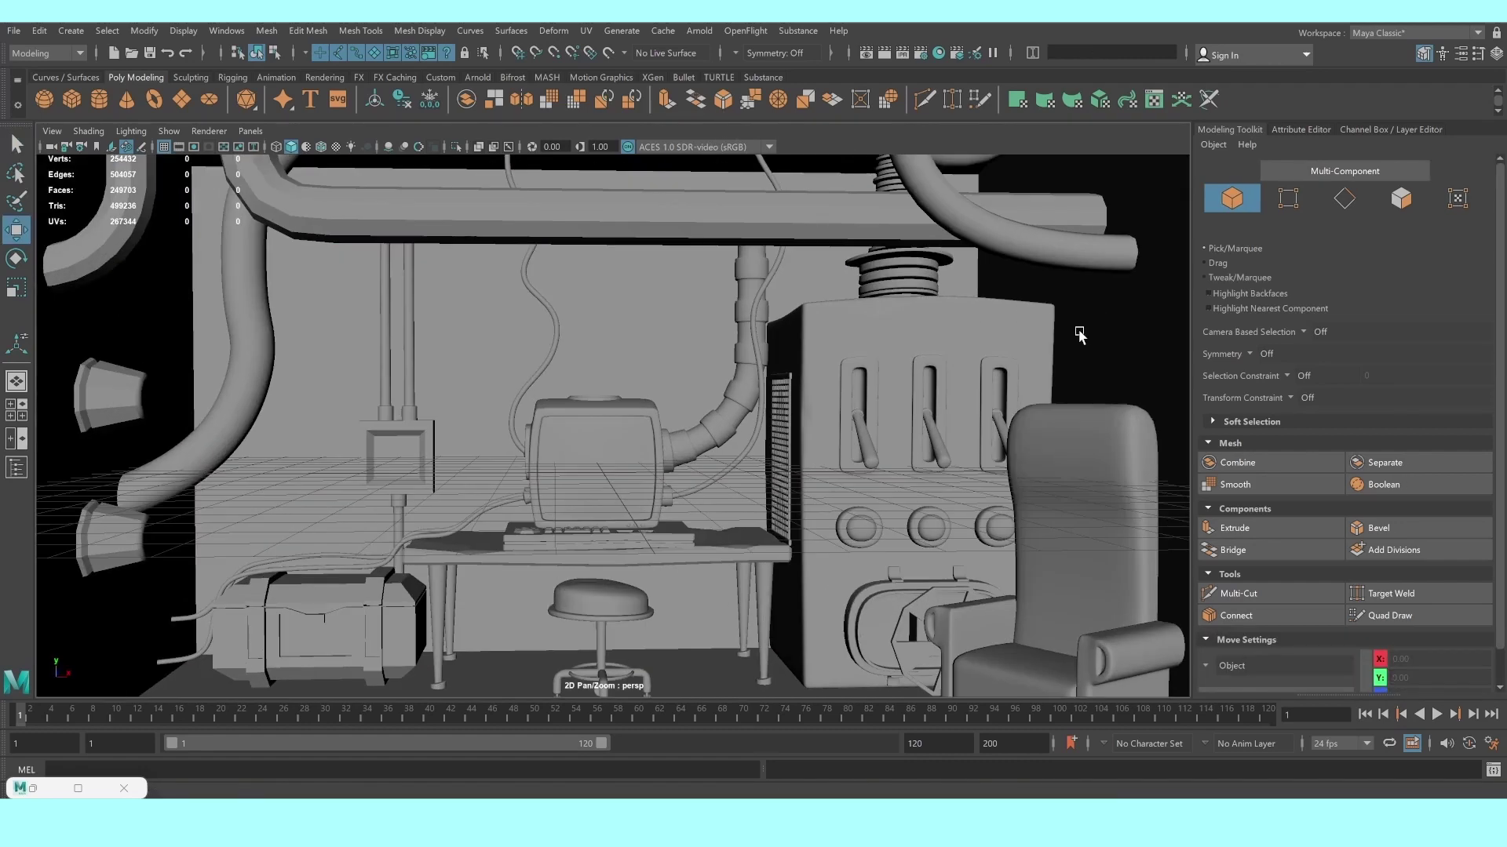
scroll(1075, 329, "up", 2)
scroll(908, 528, "up", 2)
scroll(902, 538, "up", 2)
left_click(714, 521)
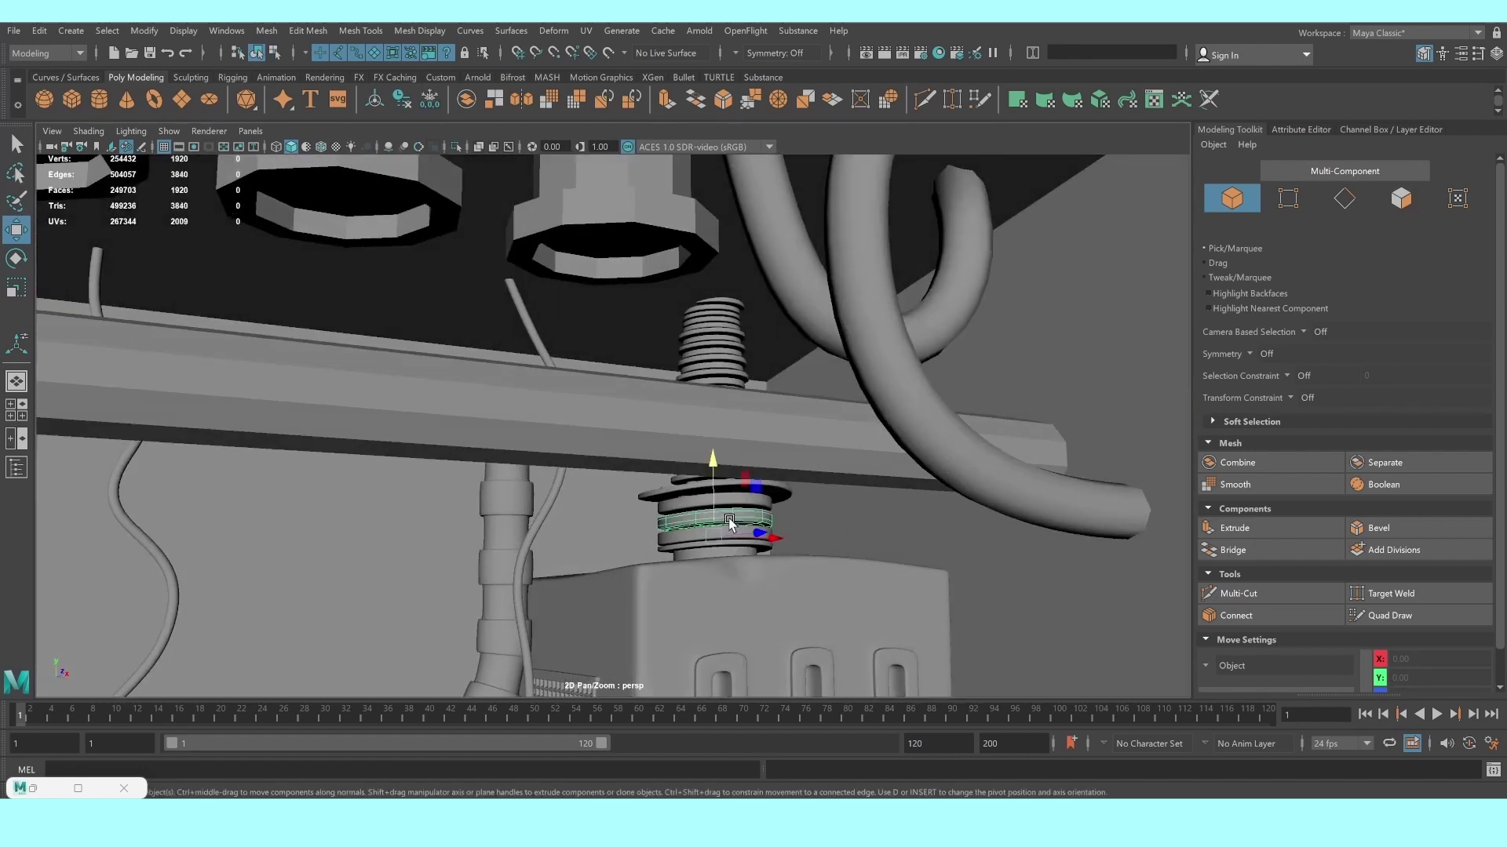
left_click(32, 789)
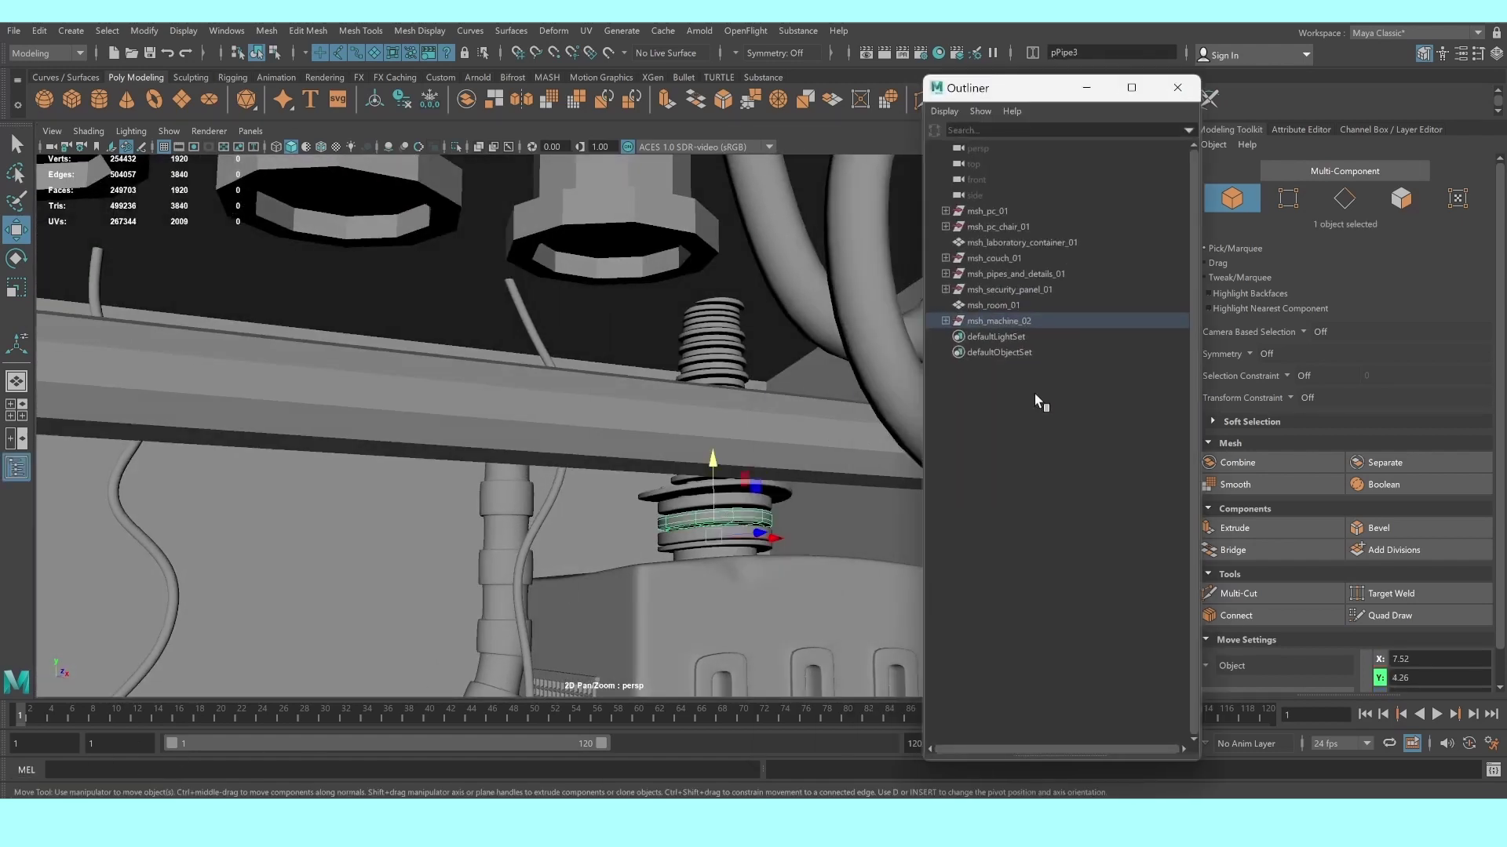
left_click(947, 320)
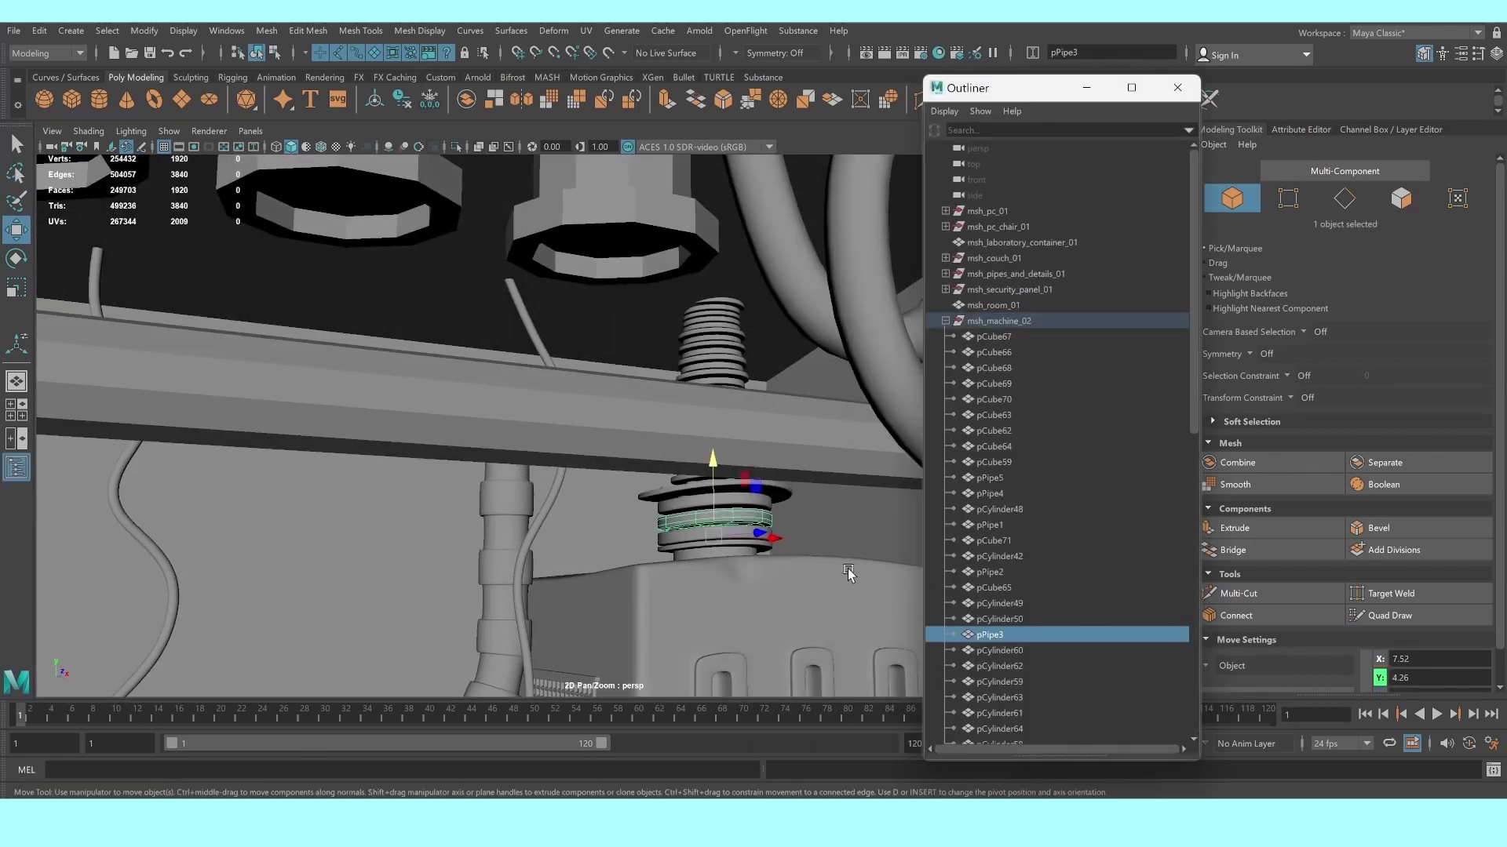
scroll(627, 407, "down", 2)
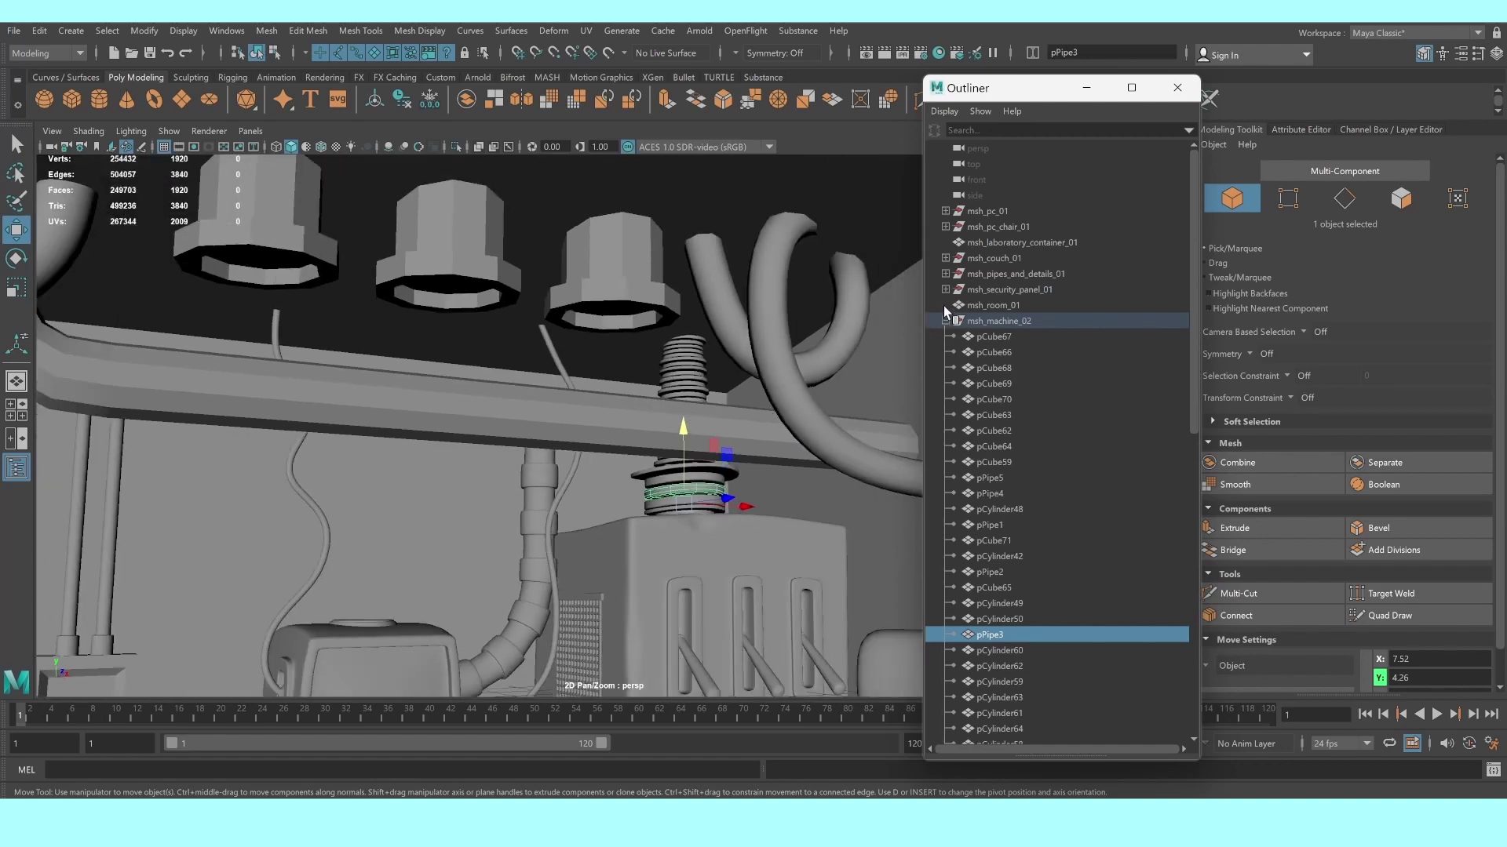
left_click(990, 322)
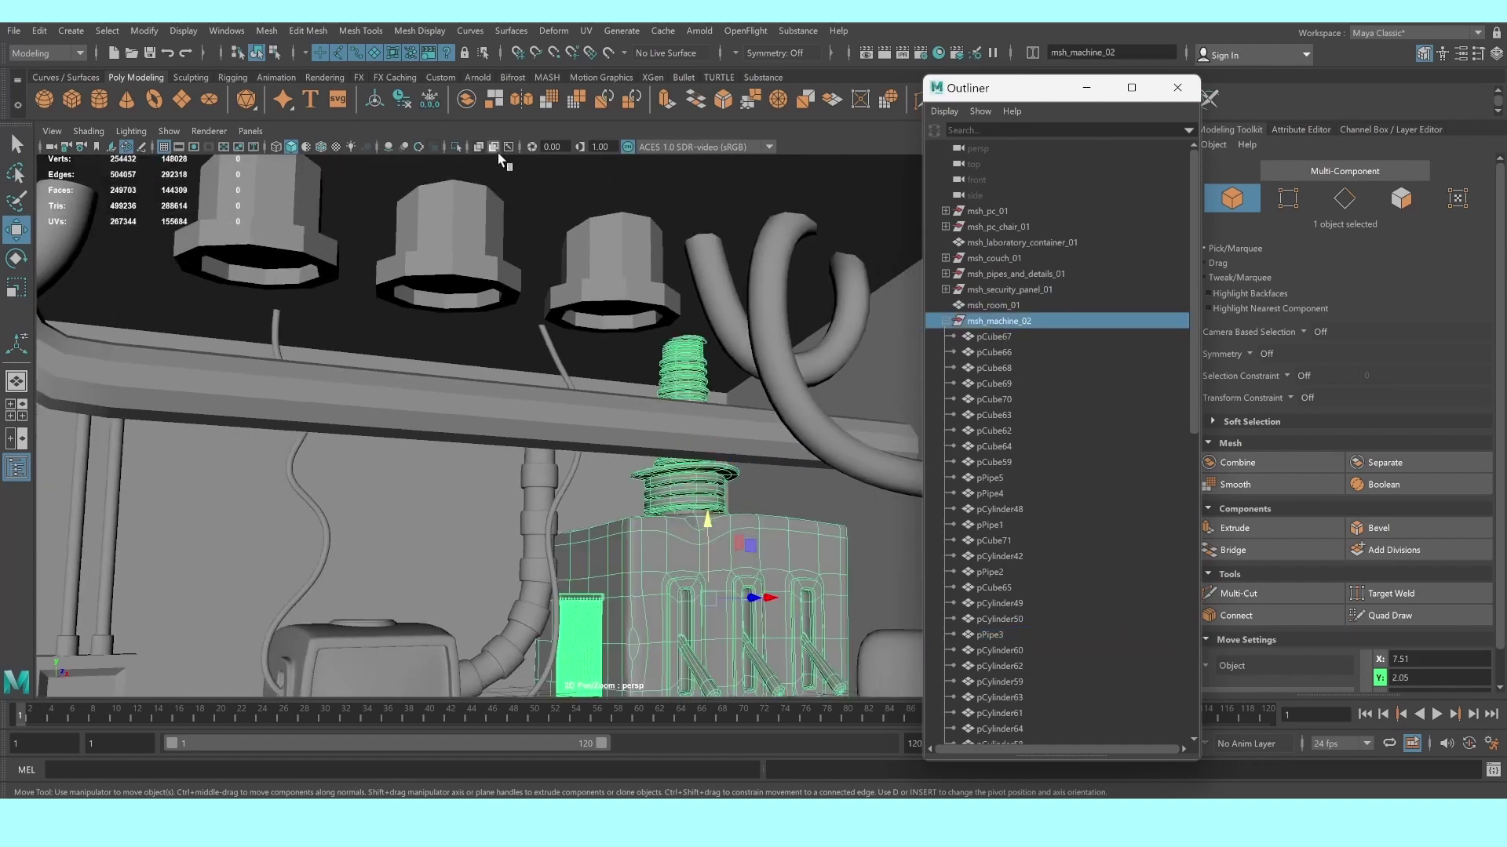
left_click(457, 148)
Group the insulator tower's parts into group13 with a centred pivot
left_click_drag(635, 340, 653, 246, "alt")
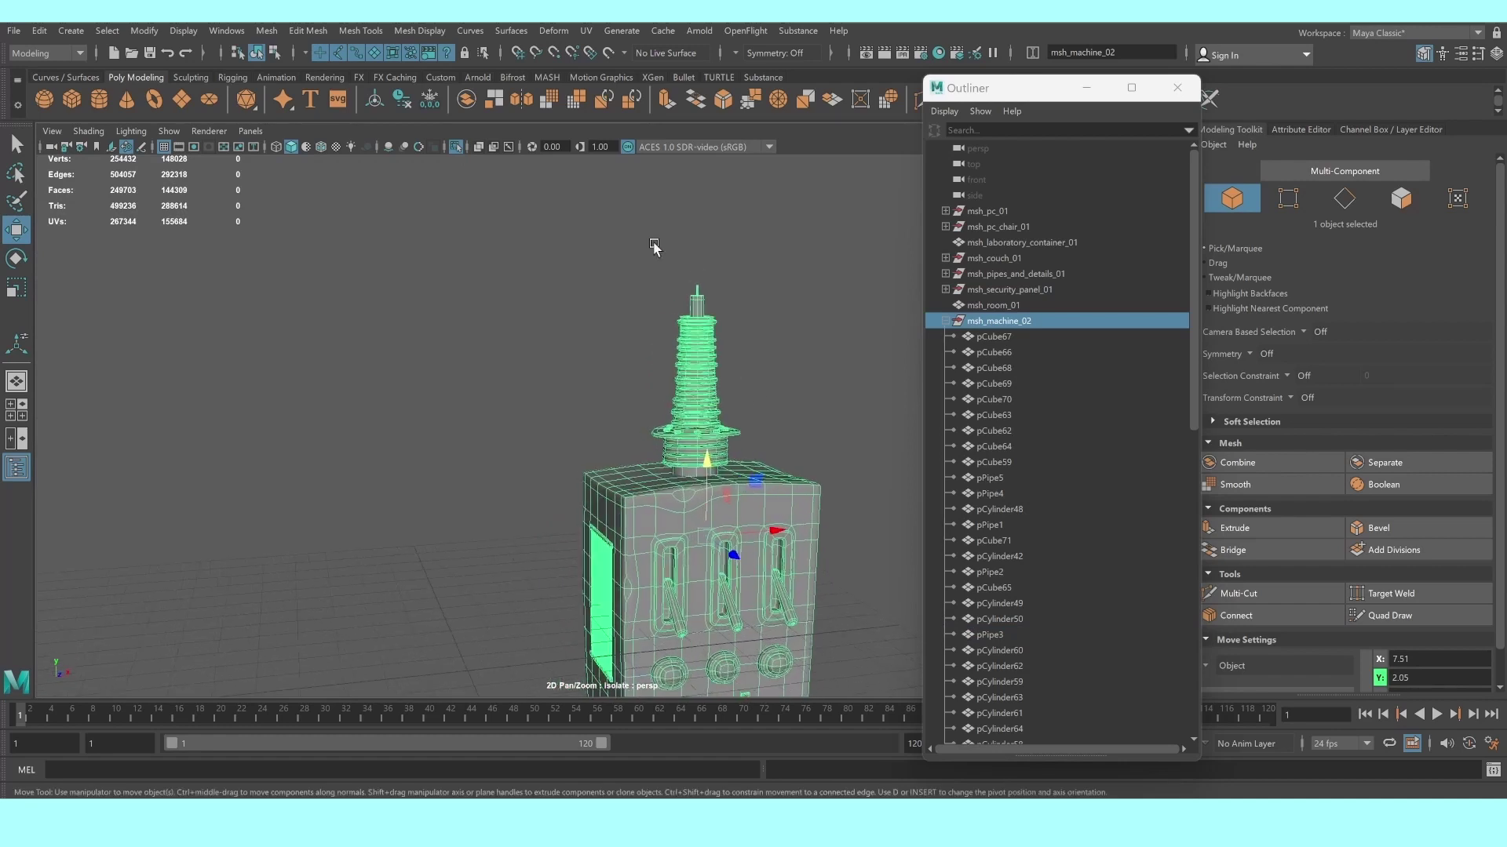
left_click_drag(567, 198, 798, 502)
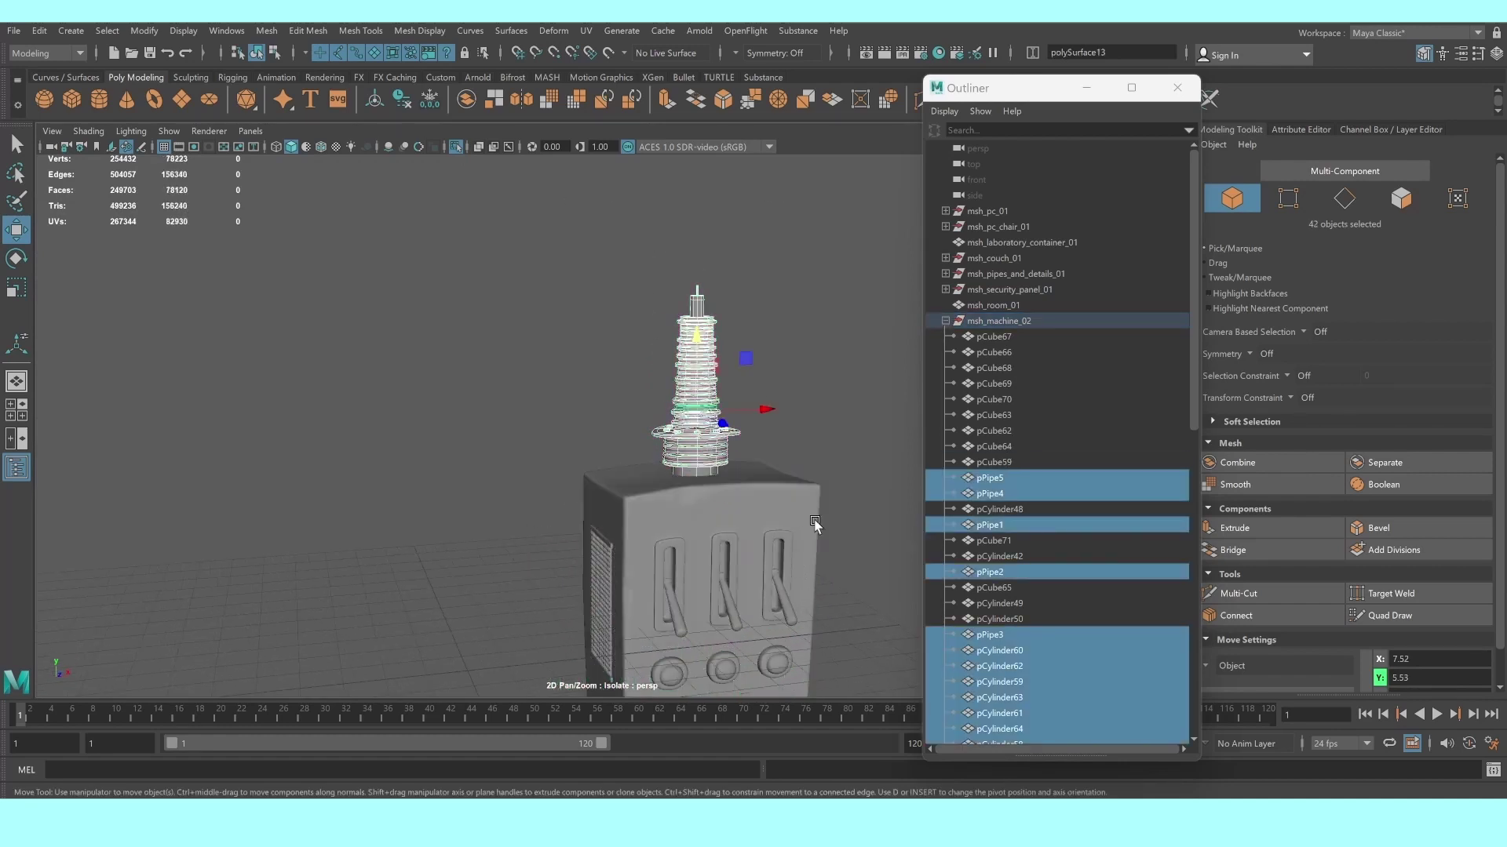
left_click_drag(891, 469, 913, 454, "alt")
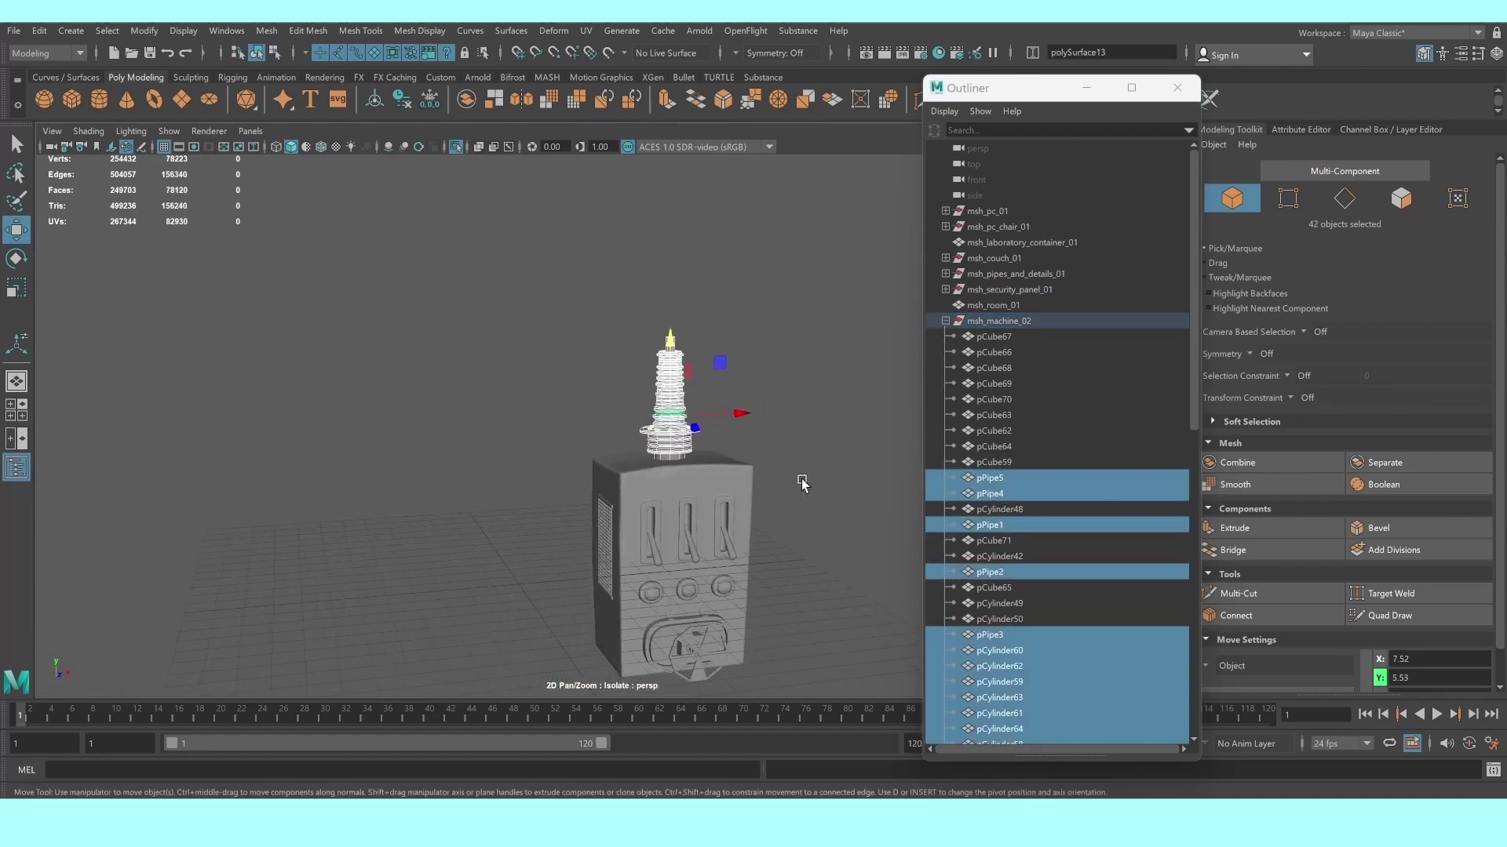
key("4")
scroll(721, 409, "up", 2)
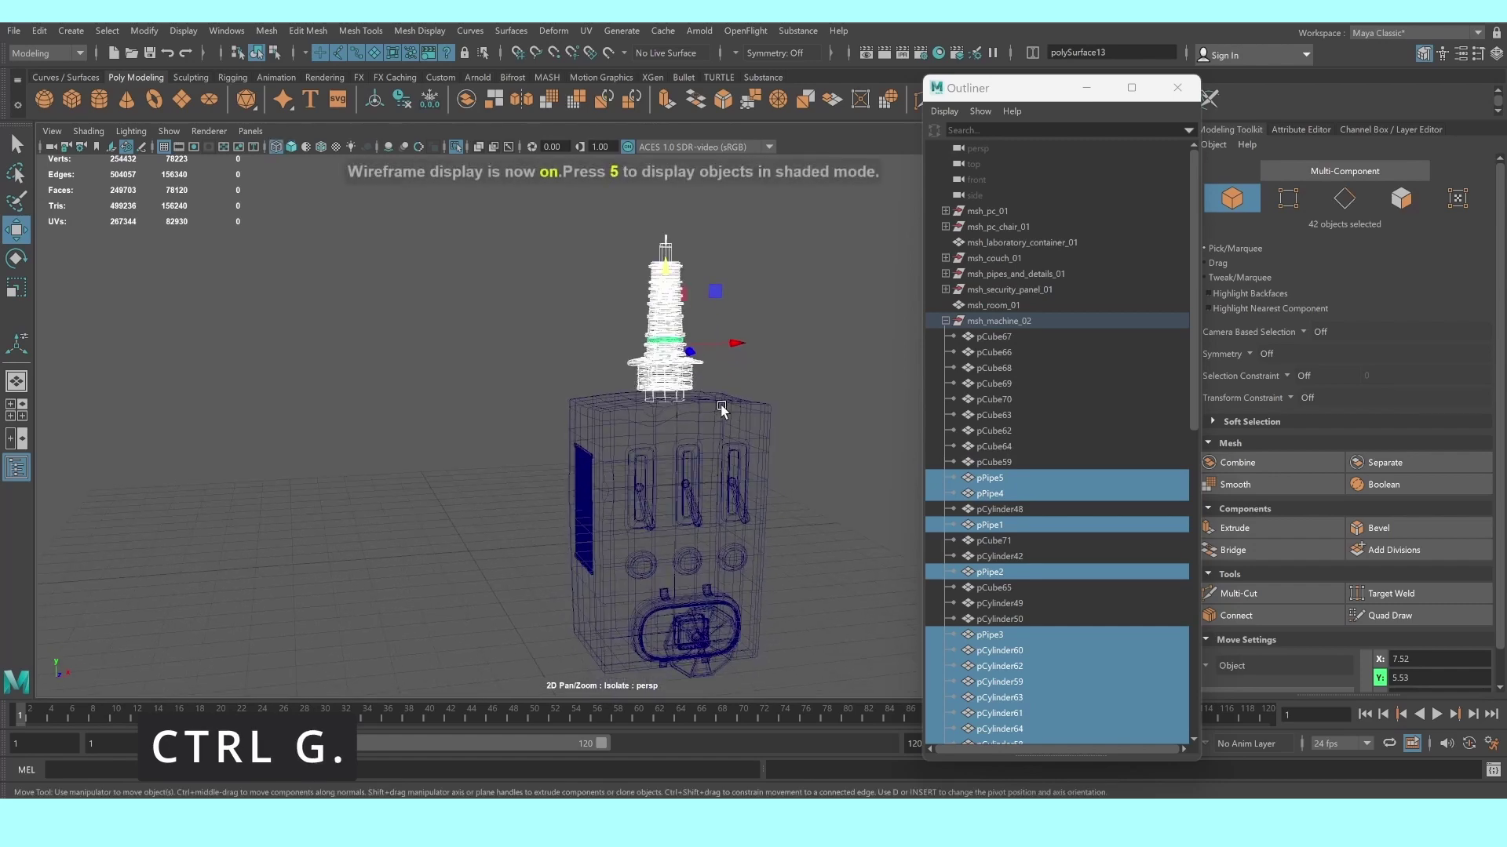
key("ctrl+g")
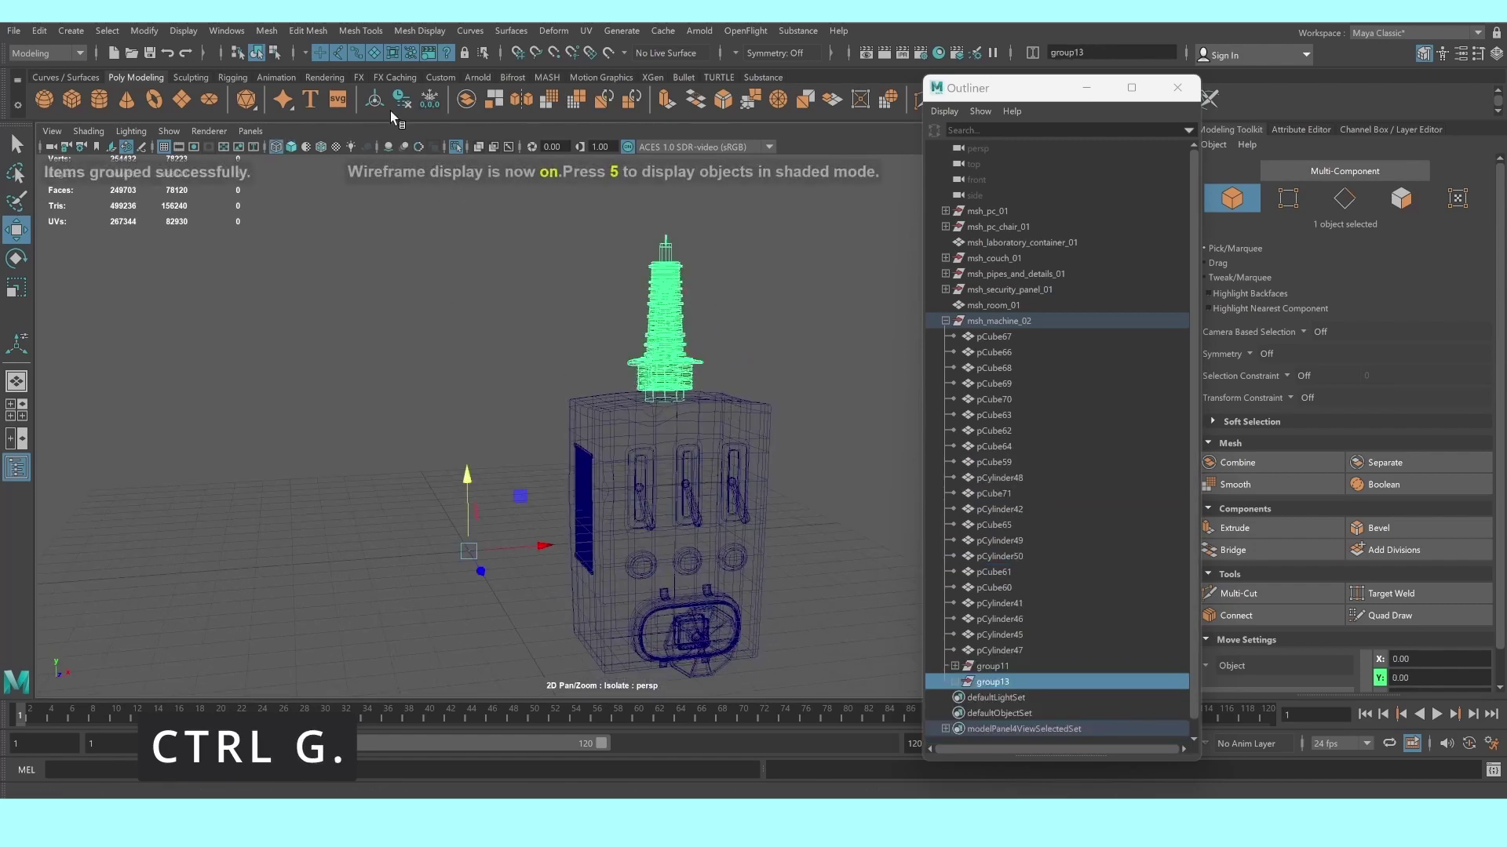
key("ctrl+alt+c")
Show the whole room again, shrink the tower group and lower it onto the box top
left_click(456, 147)
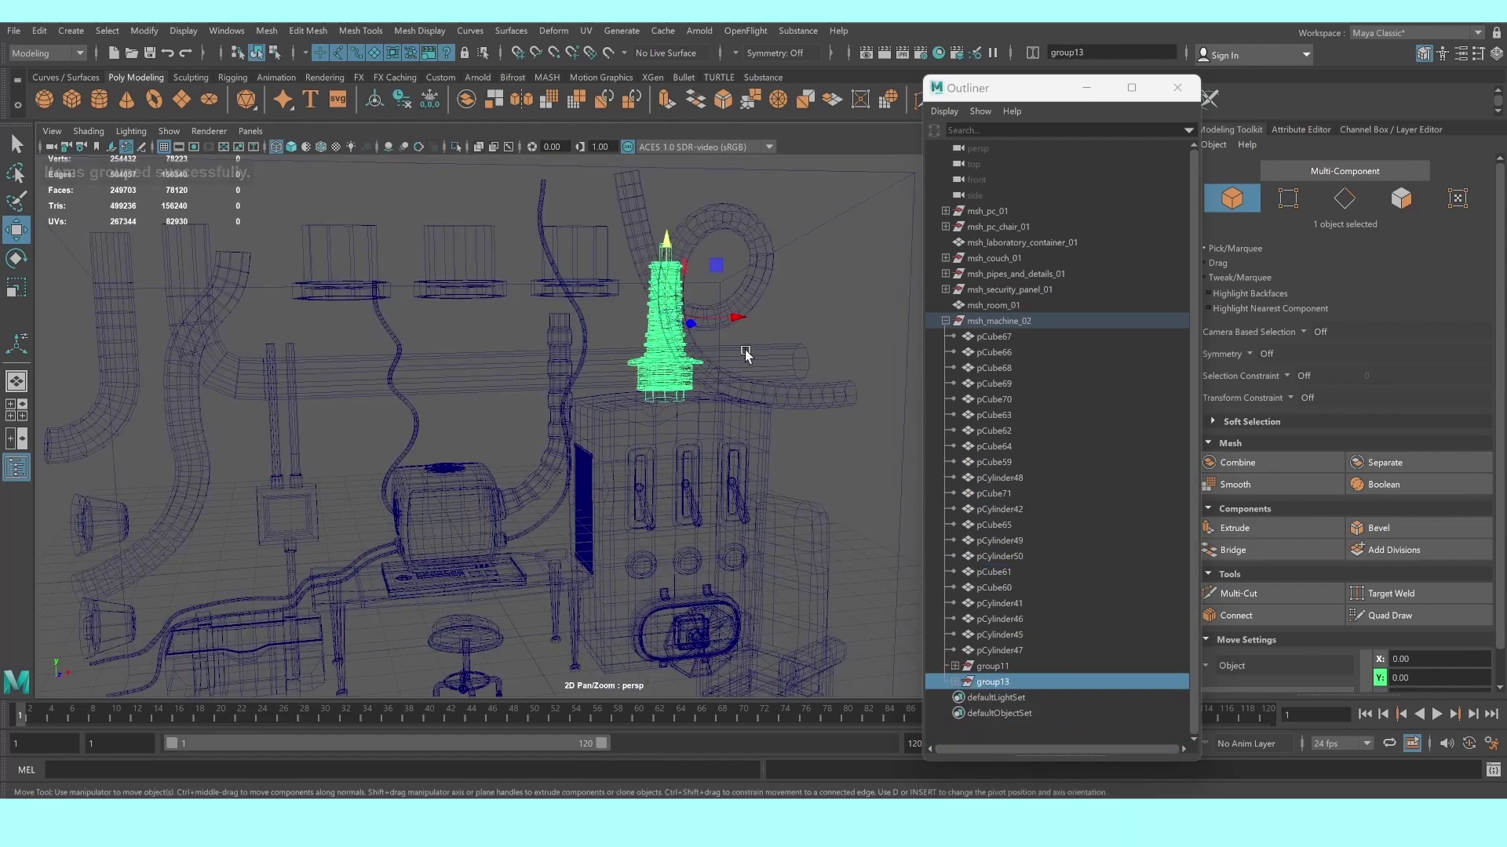
scroll(722, 361, "up", 2)
key("5")
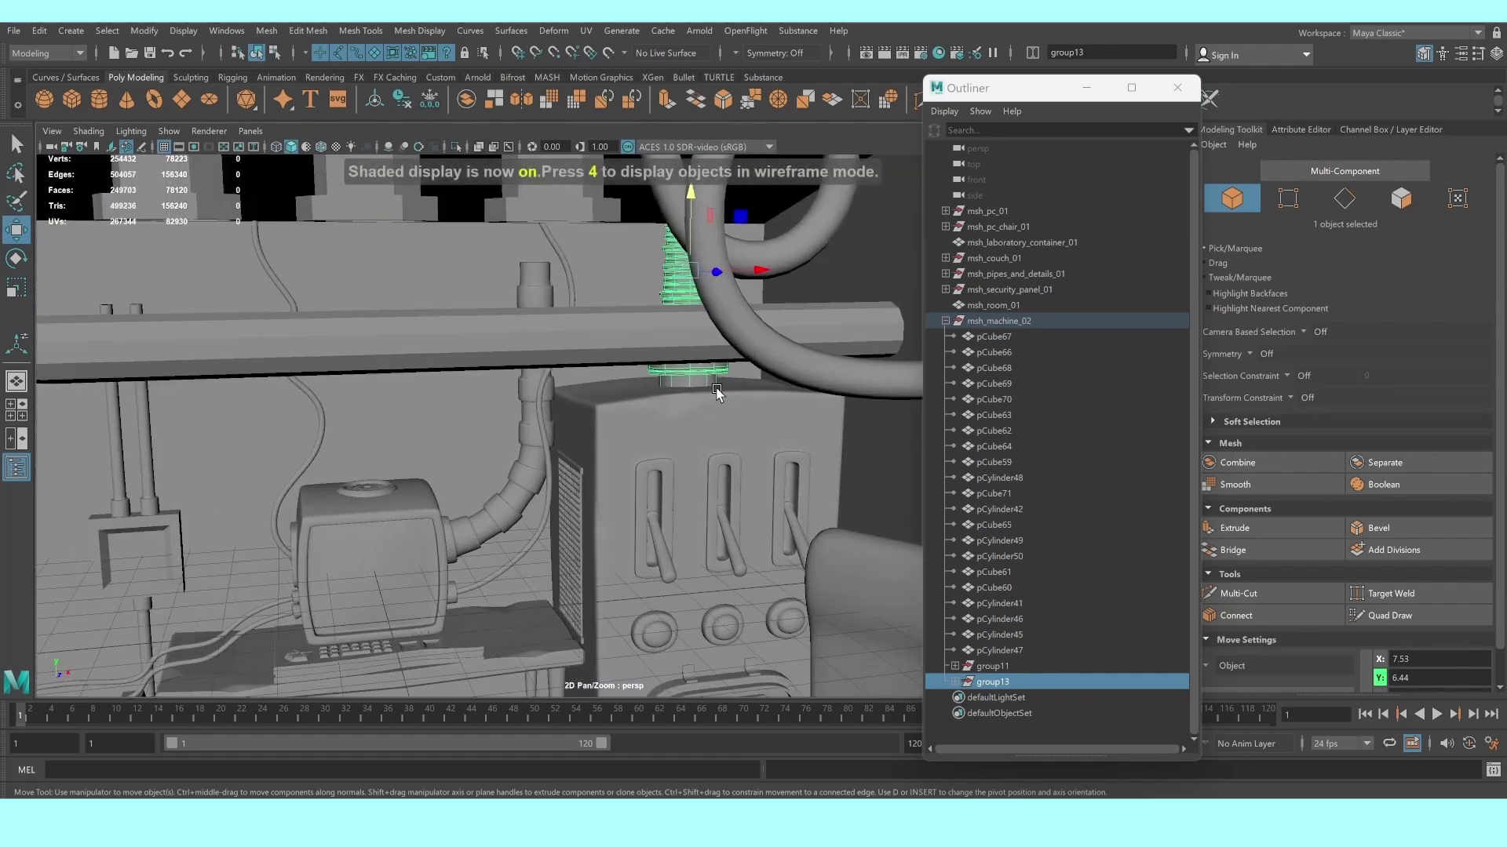
key("r")
left_click_drag(689, 271, 636, 276)
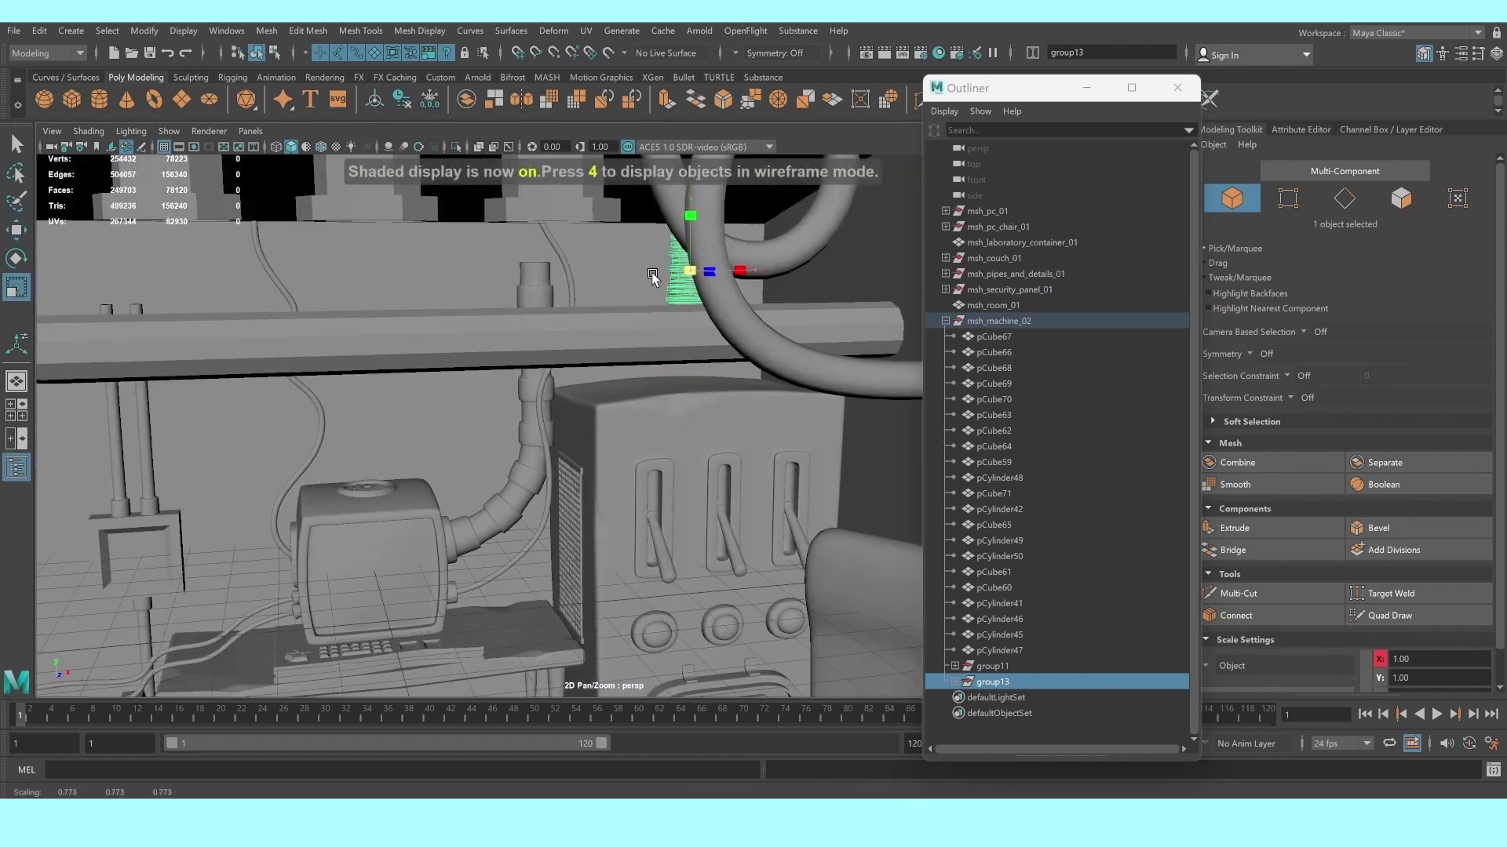
key("w")
mouse_move(696, 193)
left_mouse_down()
mouse_move(692, 239)
mouse_move(596, 306)
left_mouse_up()
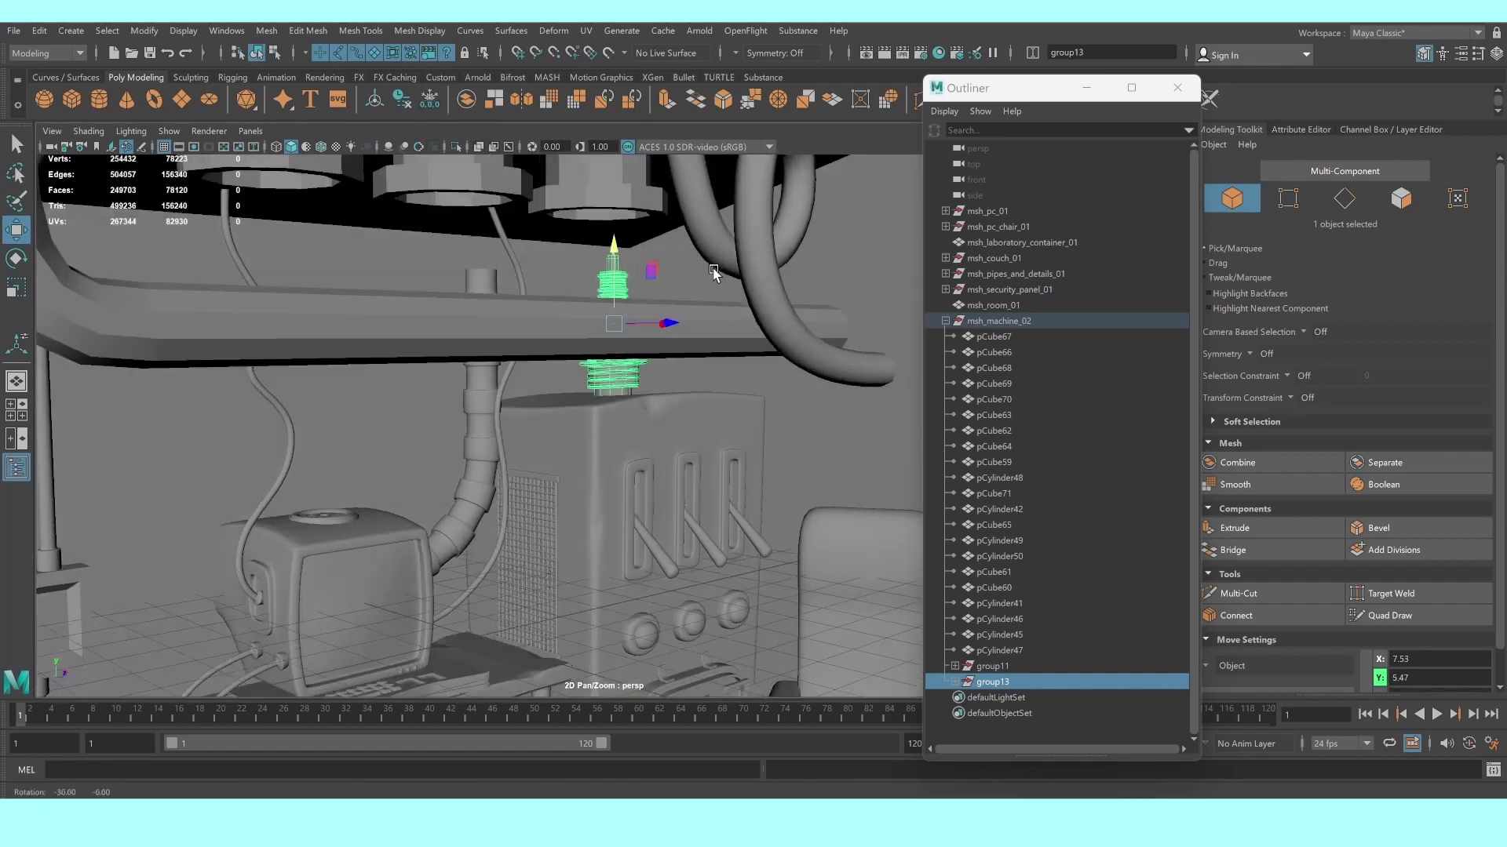
Reselect tower group group13 and isolate it to inspect it on the box
scroll(761, 475, "down", 10)
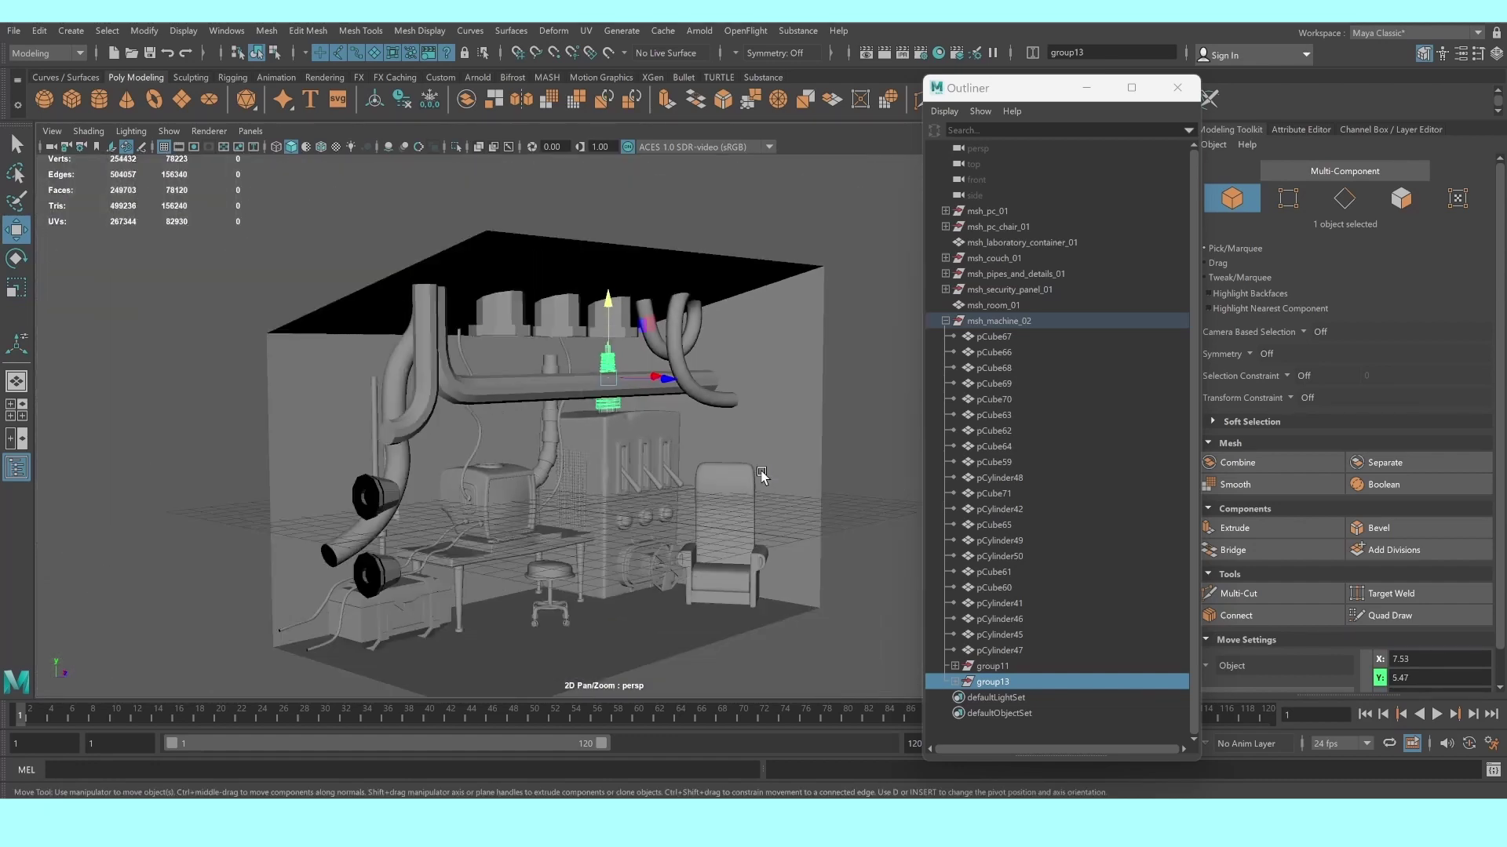
left_click(840, 437)
scroll(691, 375, "up", 5)
scroll(691, 375, "up", 3)
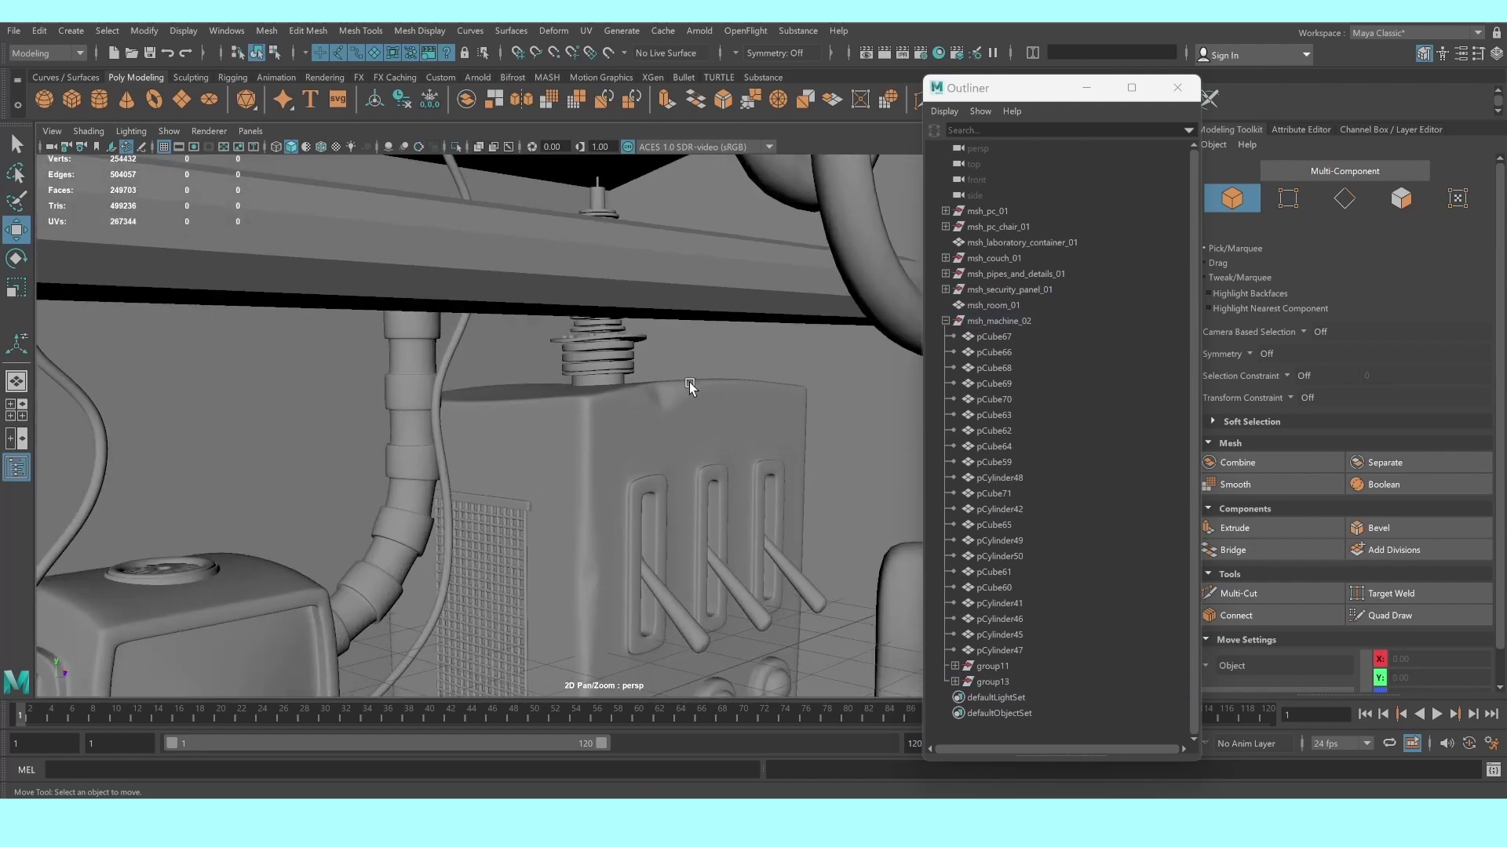
key("ctrl+z")
mouse_move(689, 383)
left_mouse_down("alt")
mouse_move(685, 469)
mouse_move(695, 411)
left_mouse_up("alt")
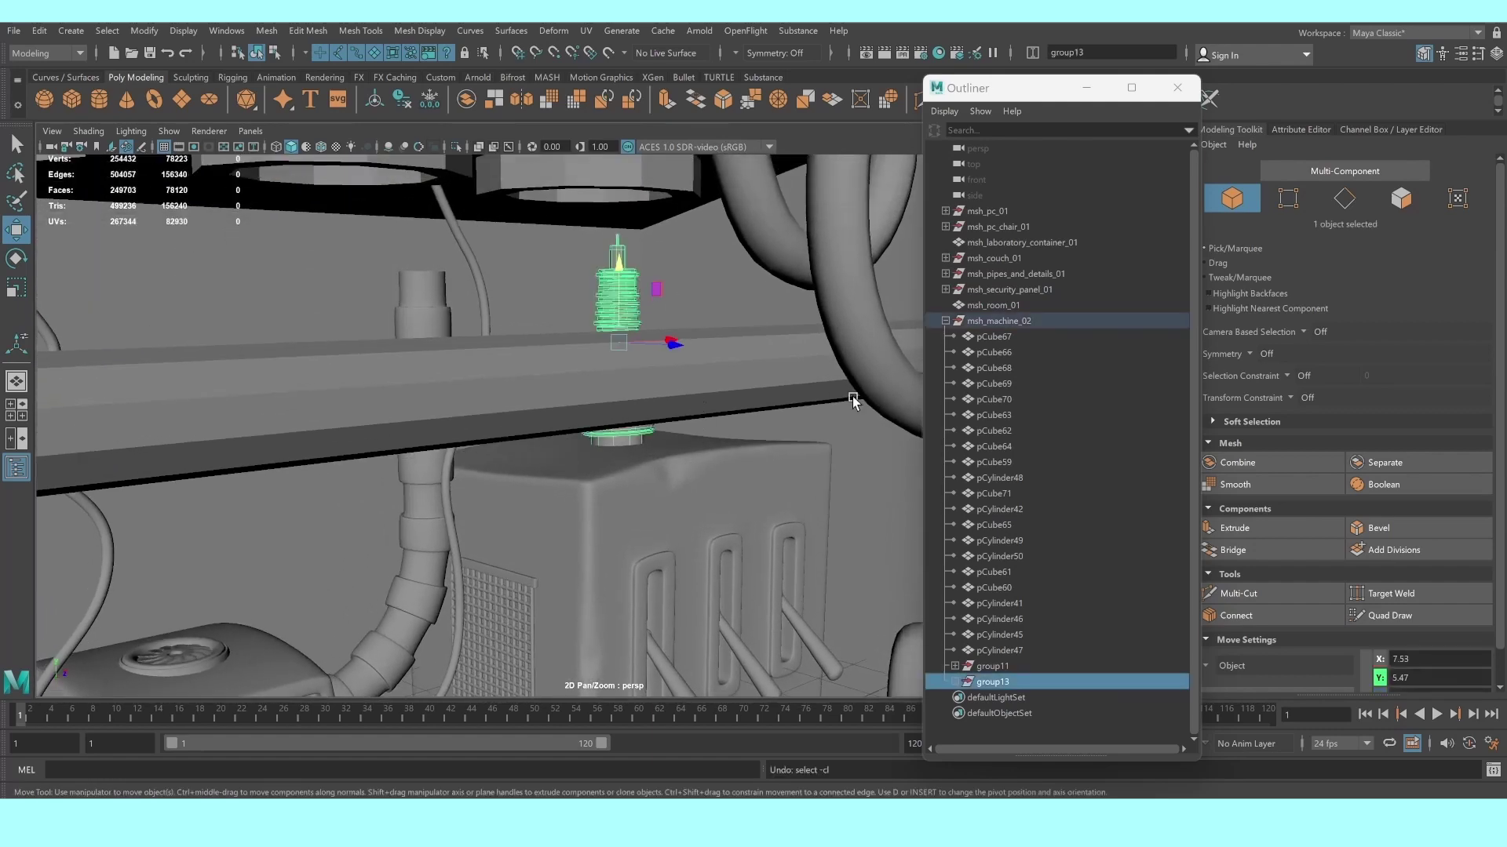
left_click(992, 672)
left_click(992, 682)
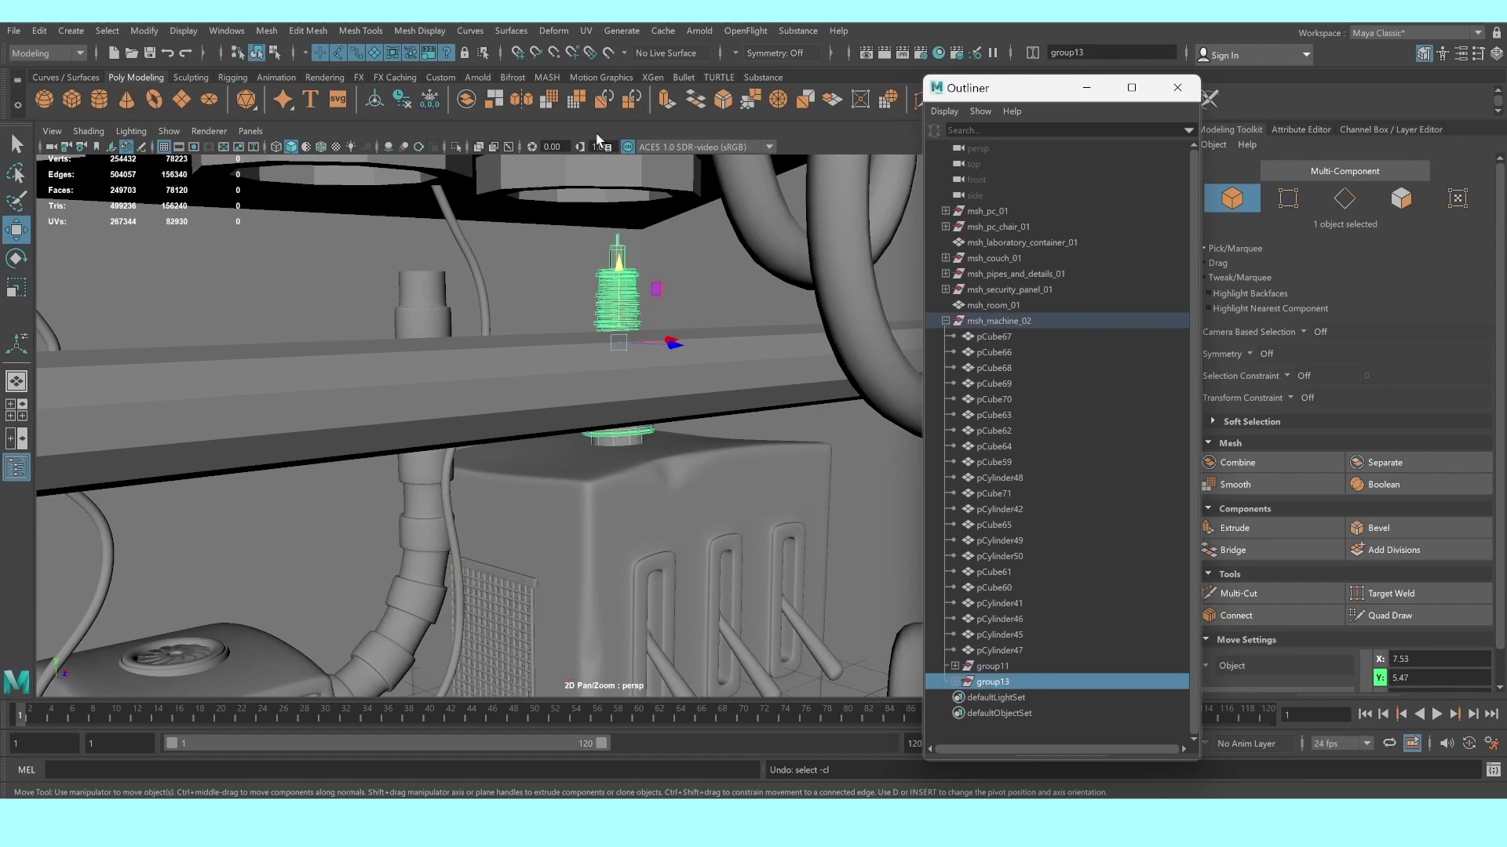
mouse_move(712, 393)
left_mouse_down("alt")
mouse_move(689, 410)
mouse_move(696, 397)
left_mouse_up("alt")
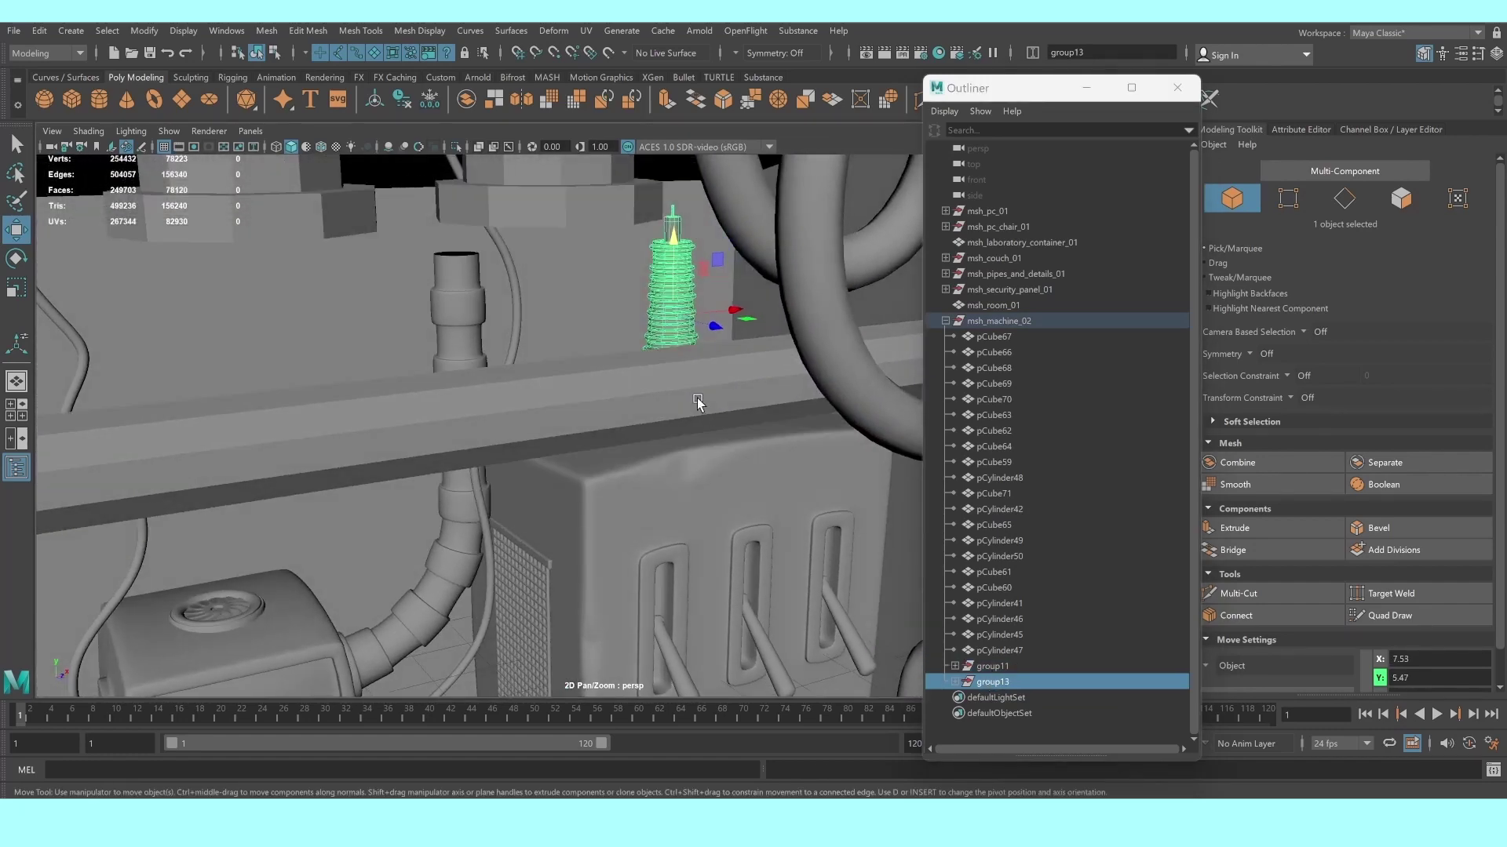
left_click(455, 148)
Select the tower group, zoom in on the tower and close the Outliner
left_click(993, 682)
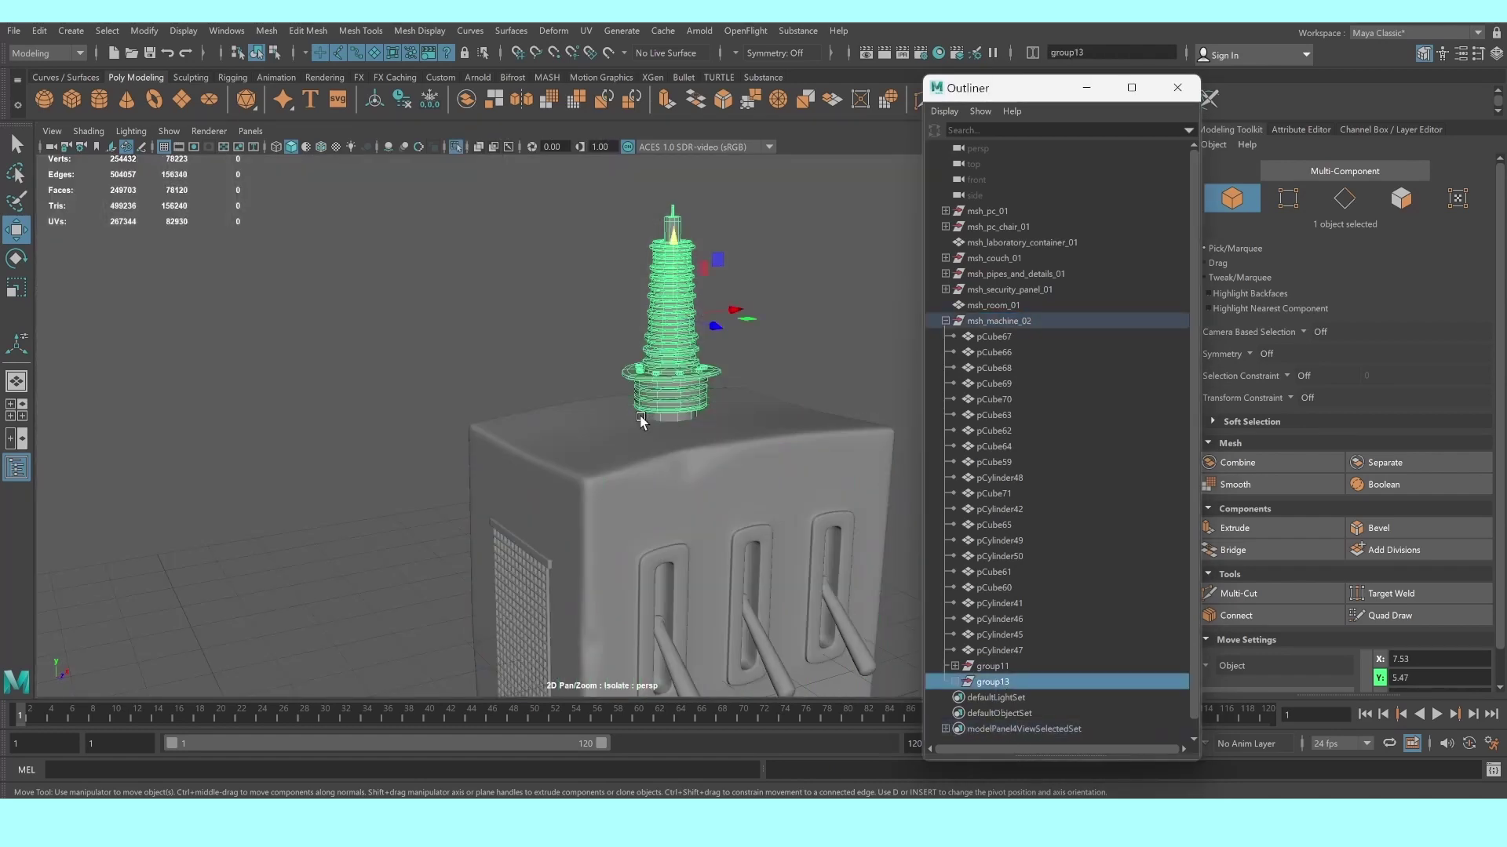
left_click_drag(503, 439, 444, 449, "alt")
scroll(443, 449, "up", 2)
scroll(444, 448, "up", 3)
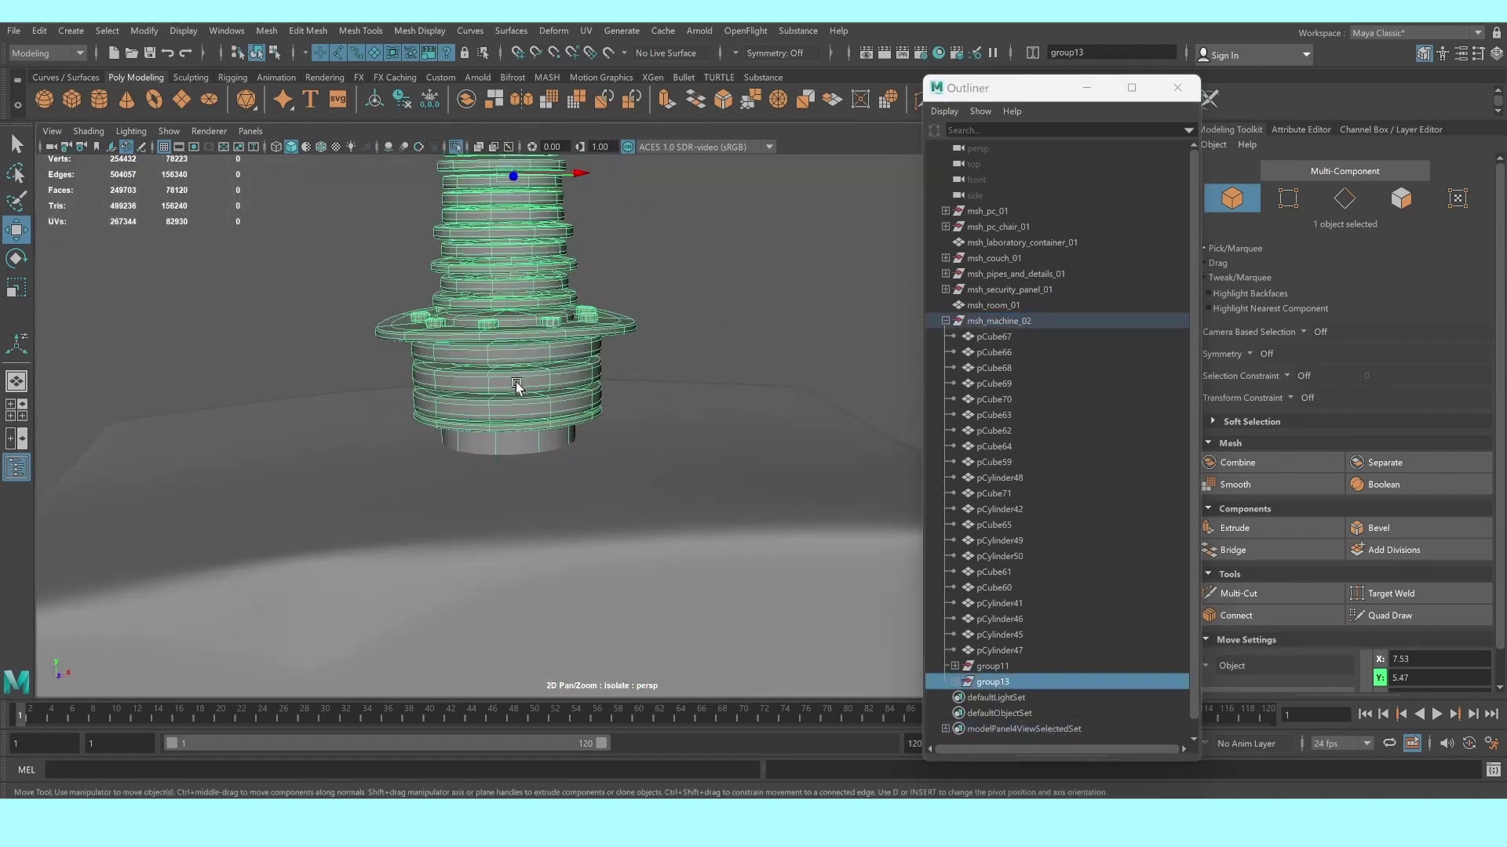
scroll(444, 449, "up", 2)
scroll(443, 449, "up", 1)
left_click(1086, 88)
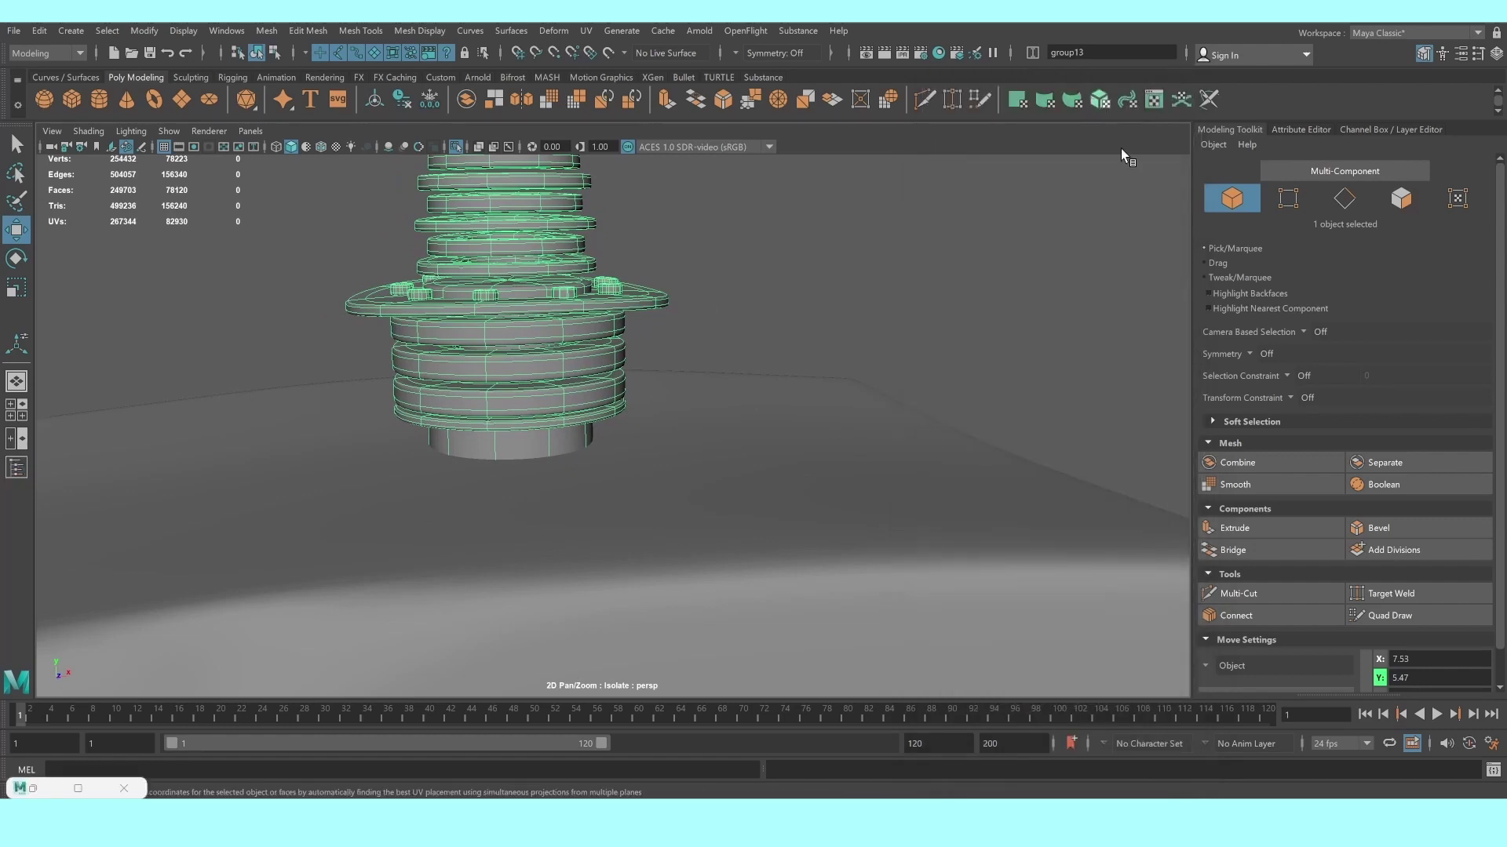
Try a Multi-Cut point on the lower cylinder edge, then return to object selection
left_click(1239, 594)
left_click_drag(662, 447, 428, 393, "alt")
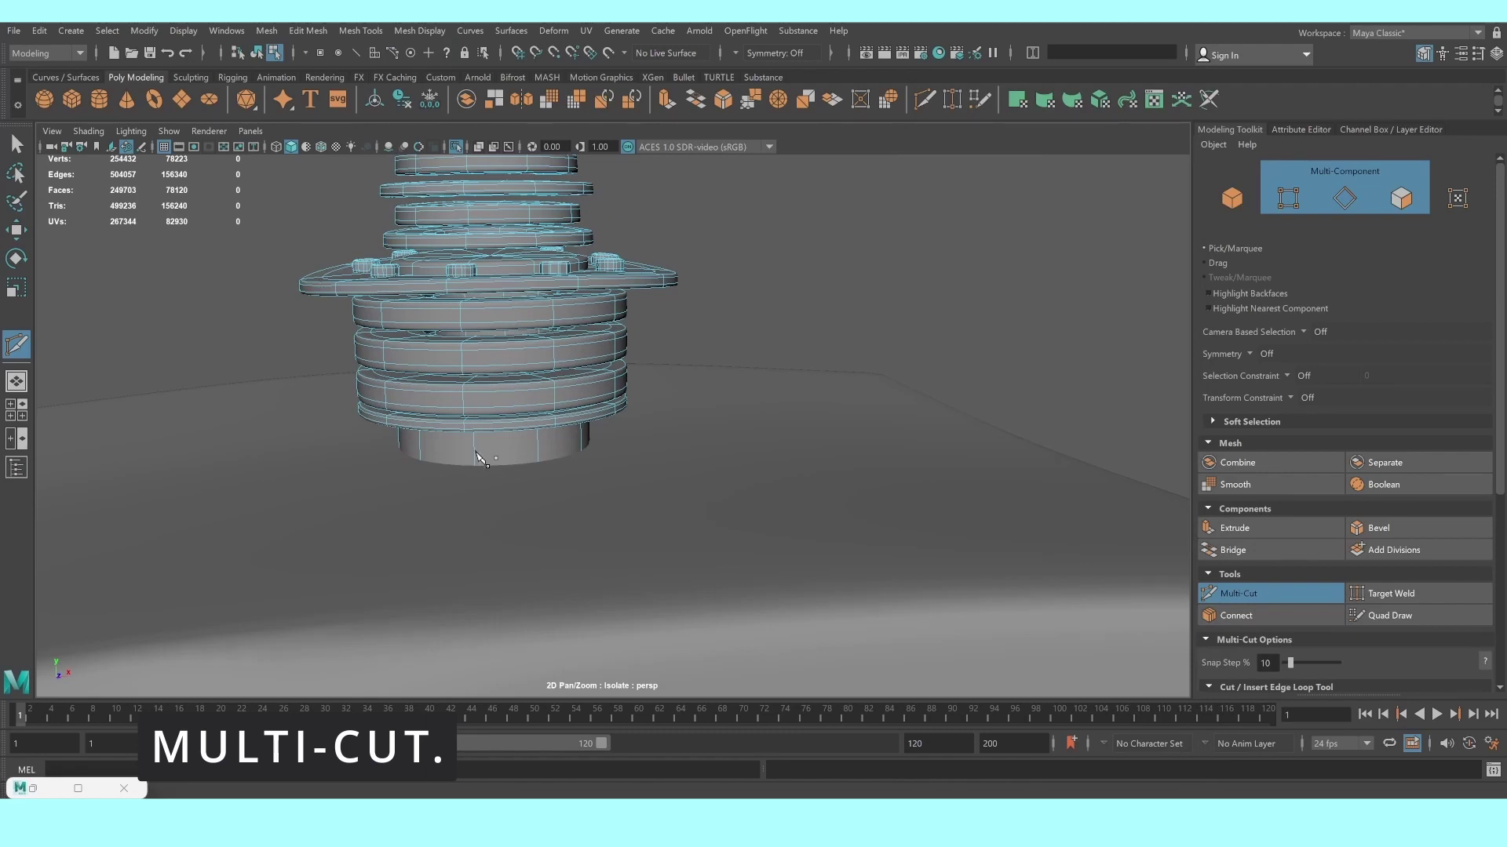
left_click(476, 454)
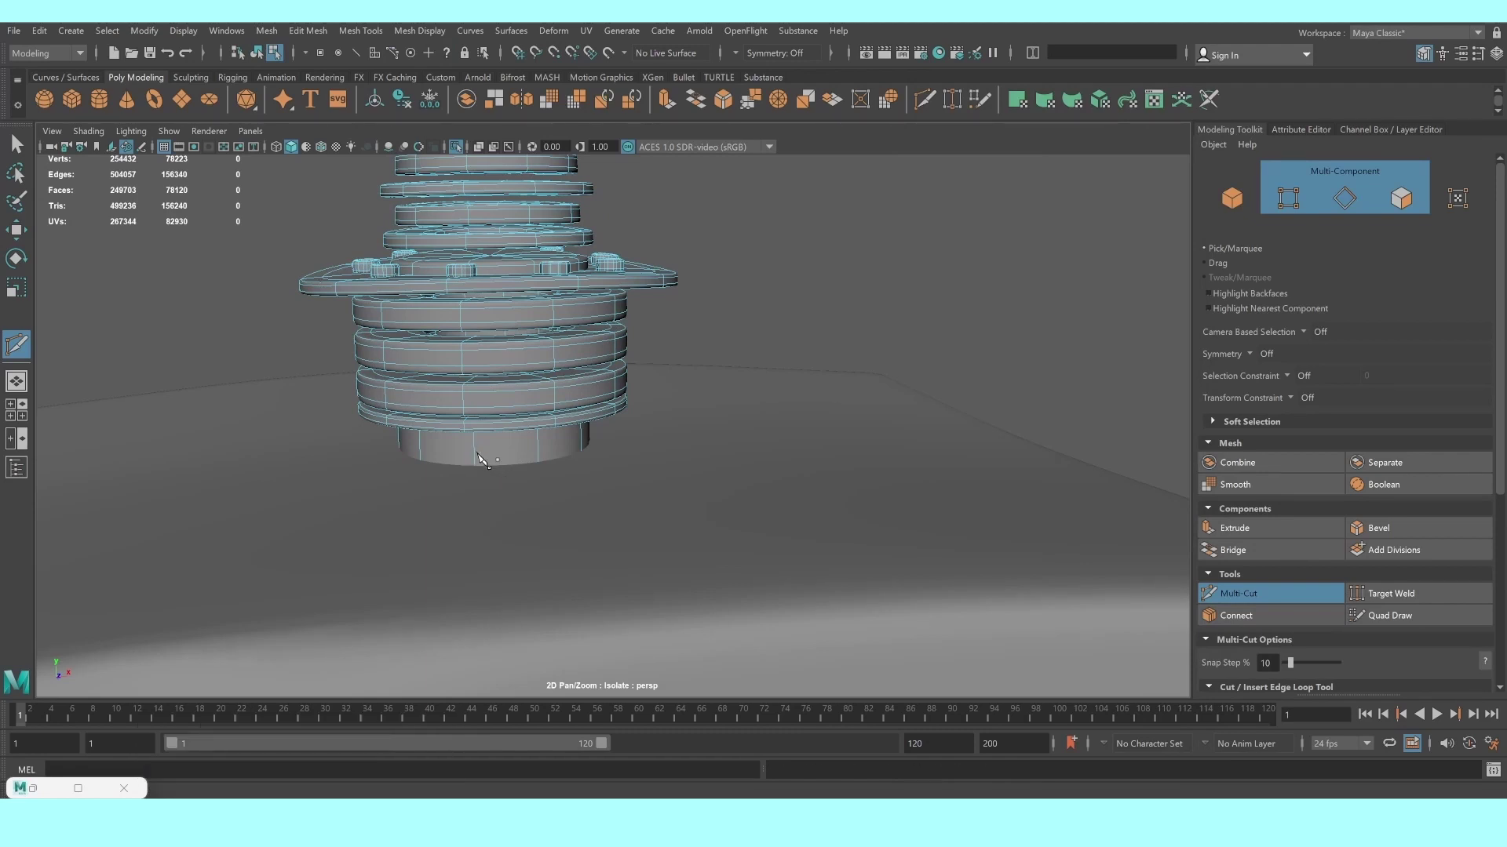
left_click(16, 144)
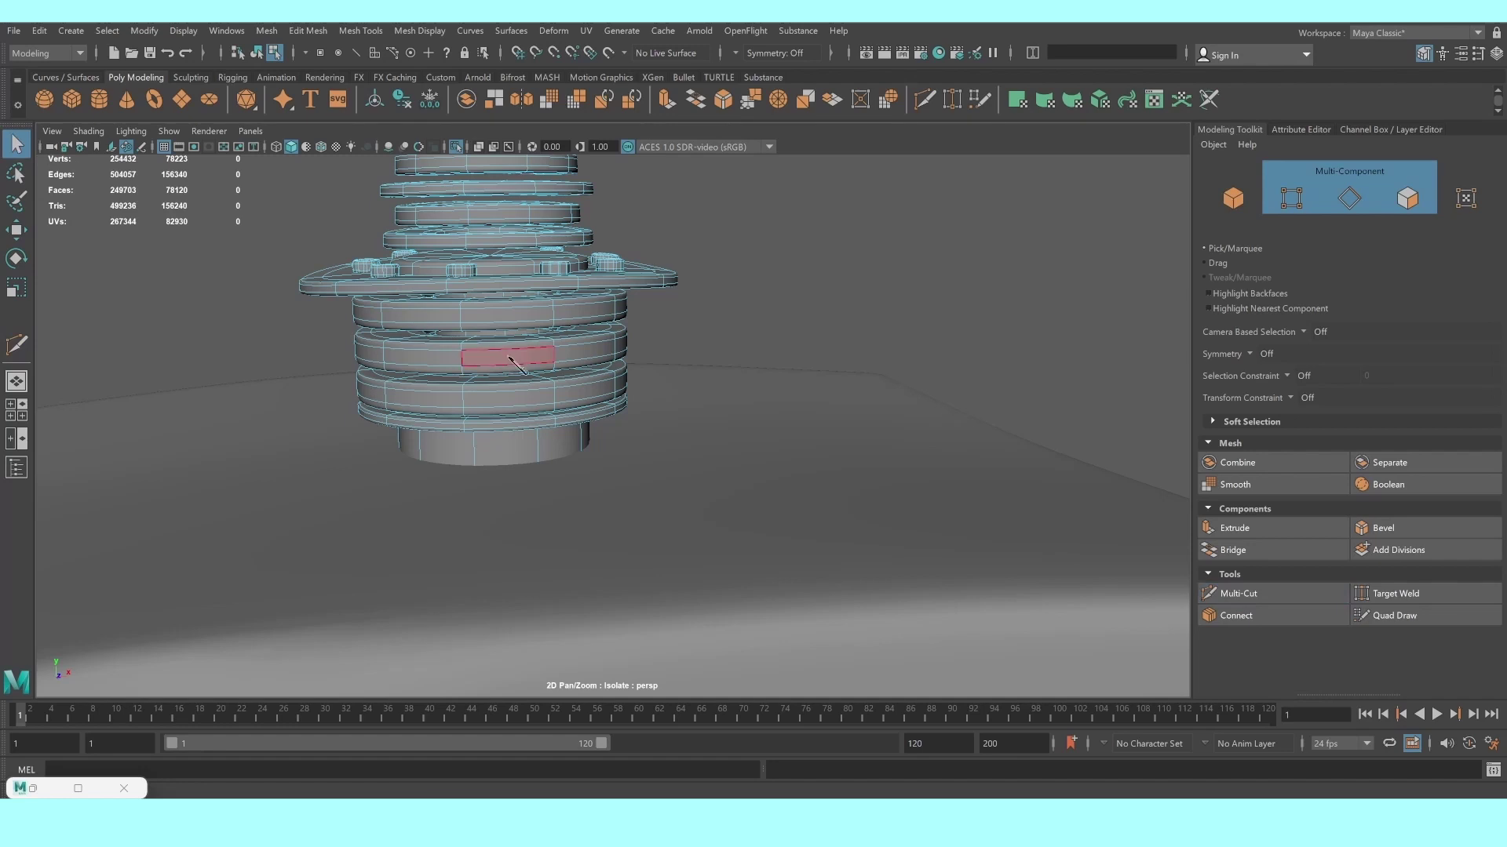
key("F8")
Cut an edge loop around bottom cylinder pCylinder55 and select its lower ring of 10 faces
left_click(541, 441)
left_click(1267, 601)
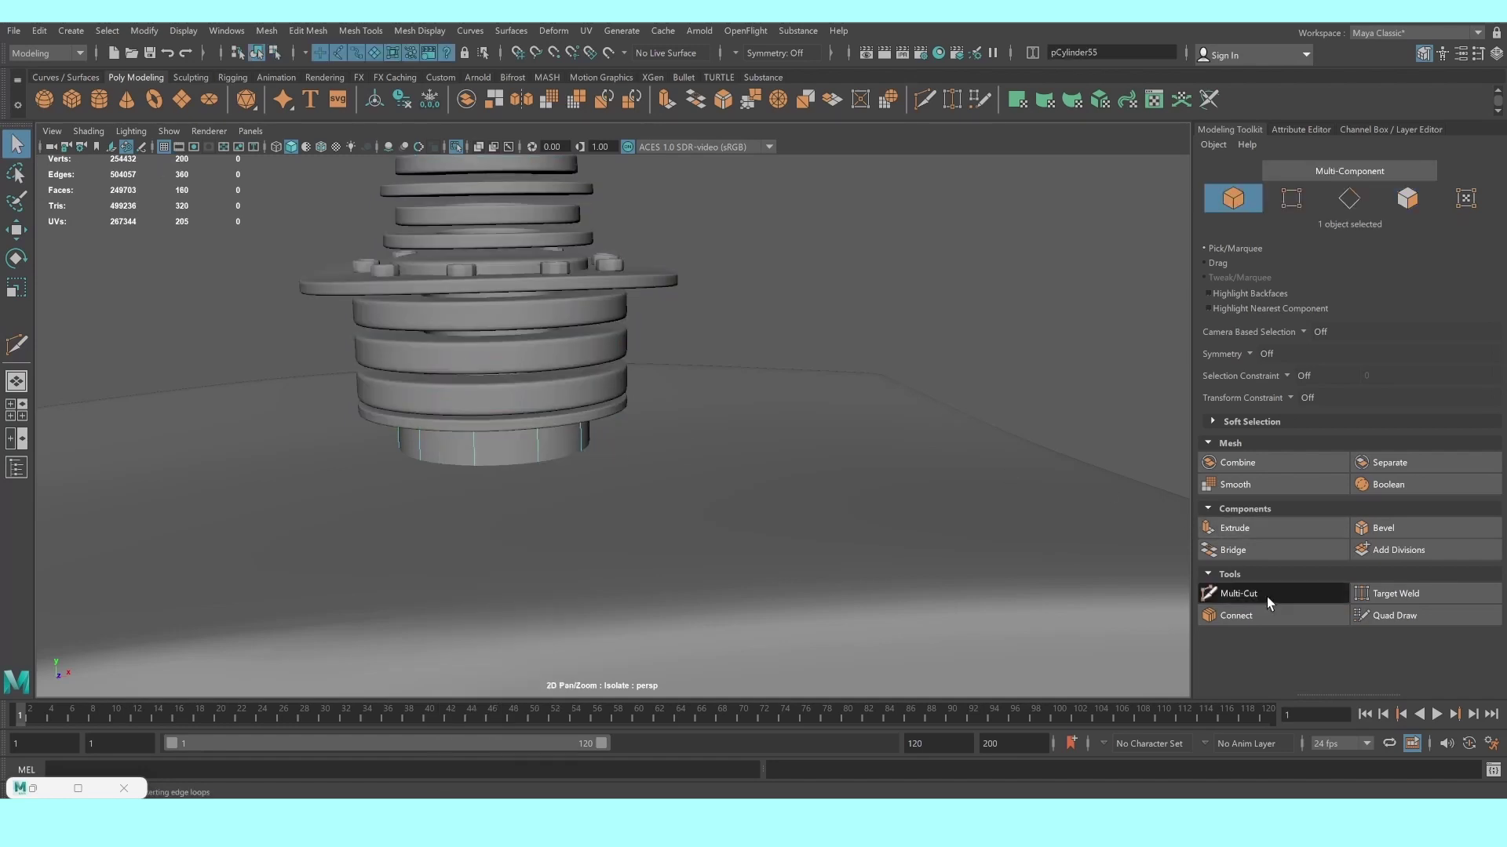
key("1")
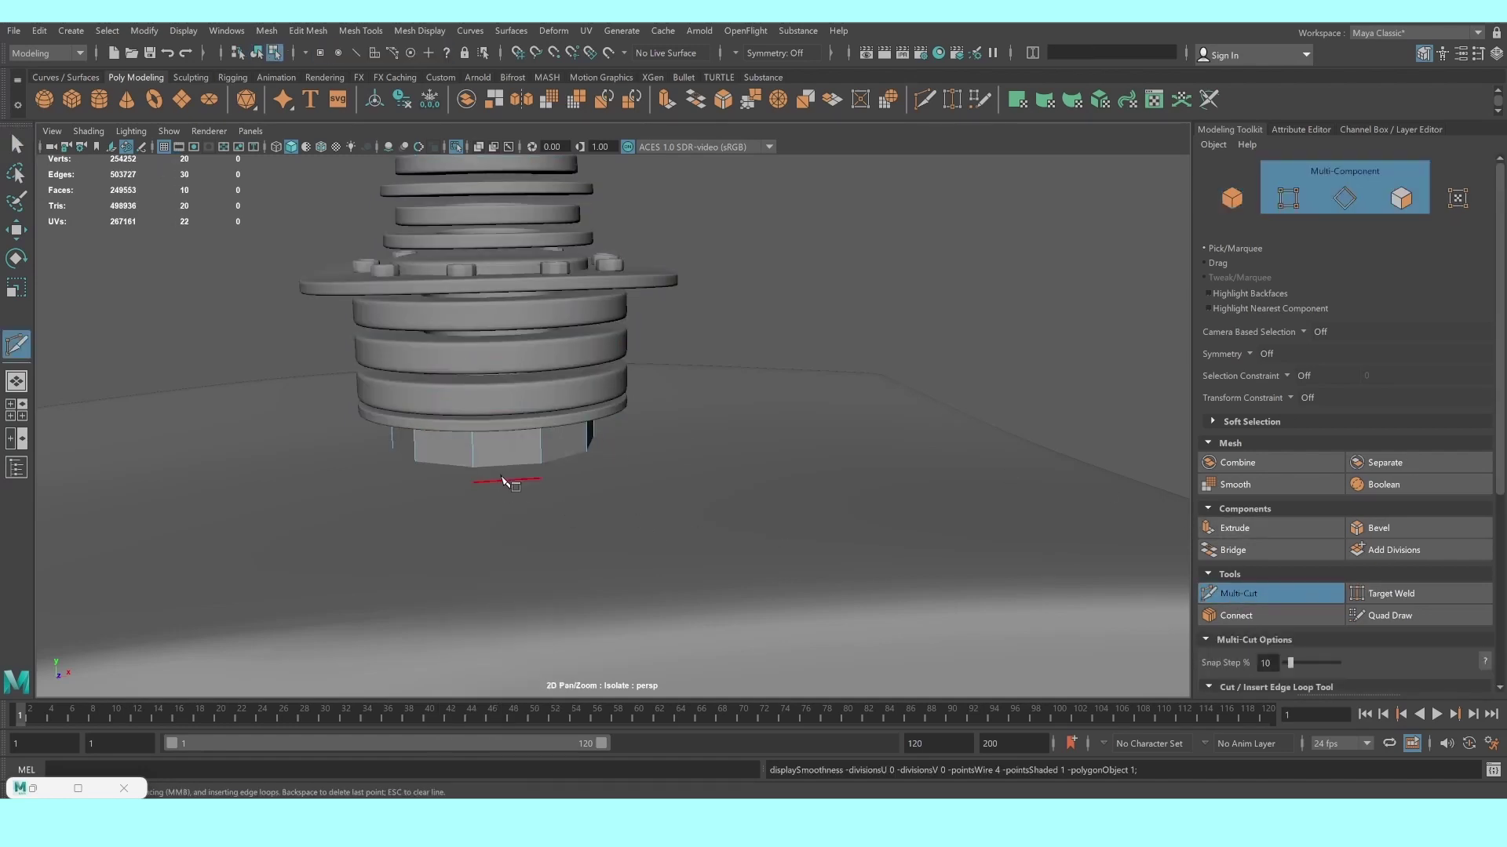
left_click(458, 448, "ctrl")
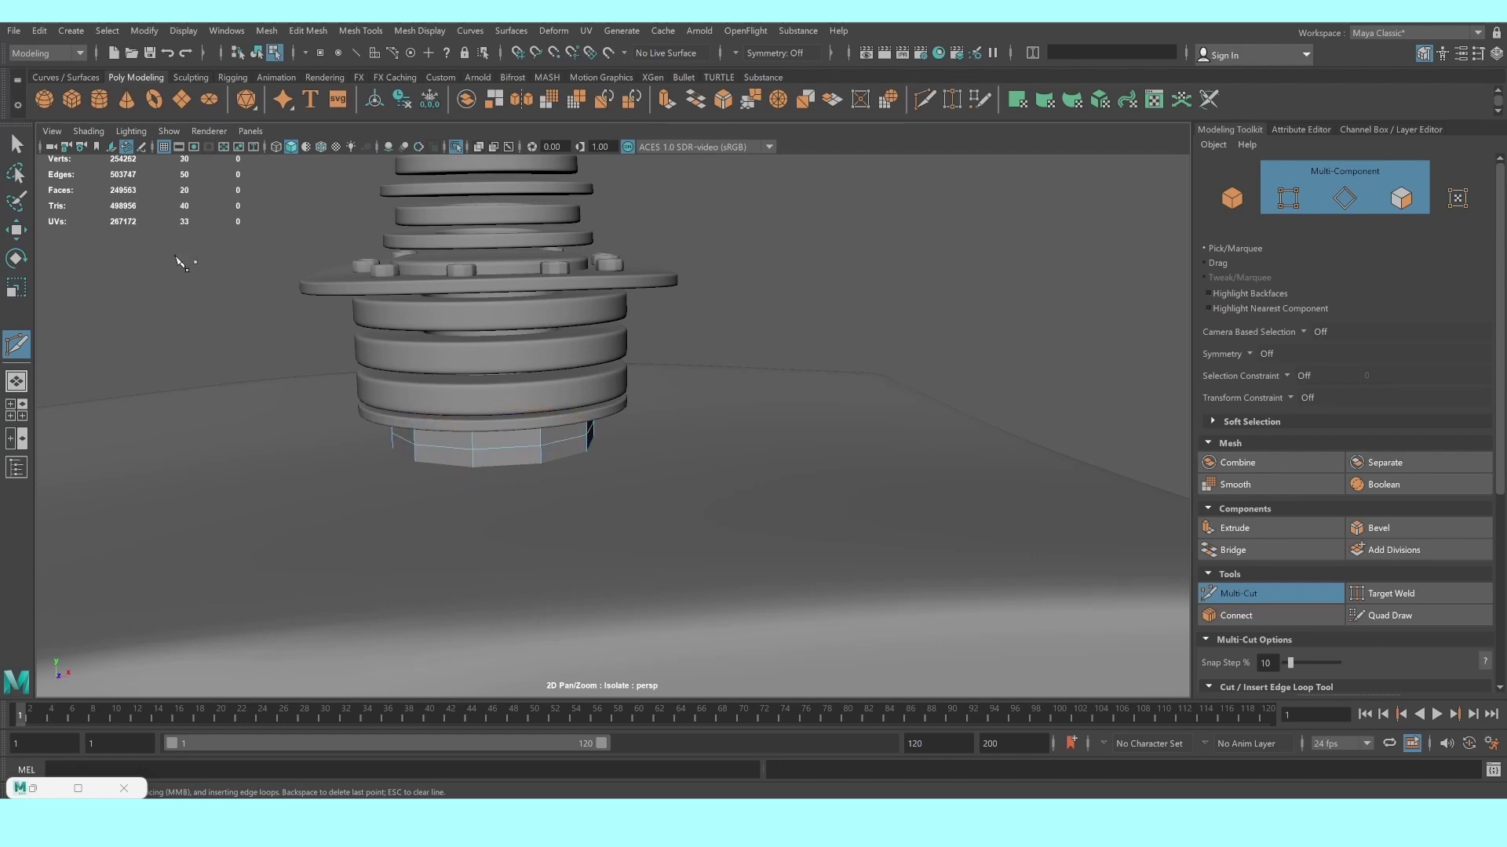
key("q")
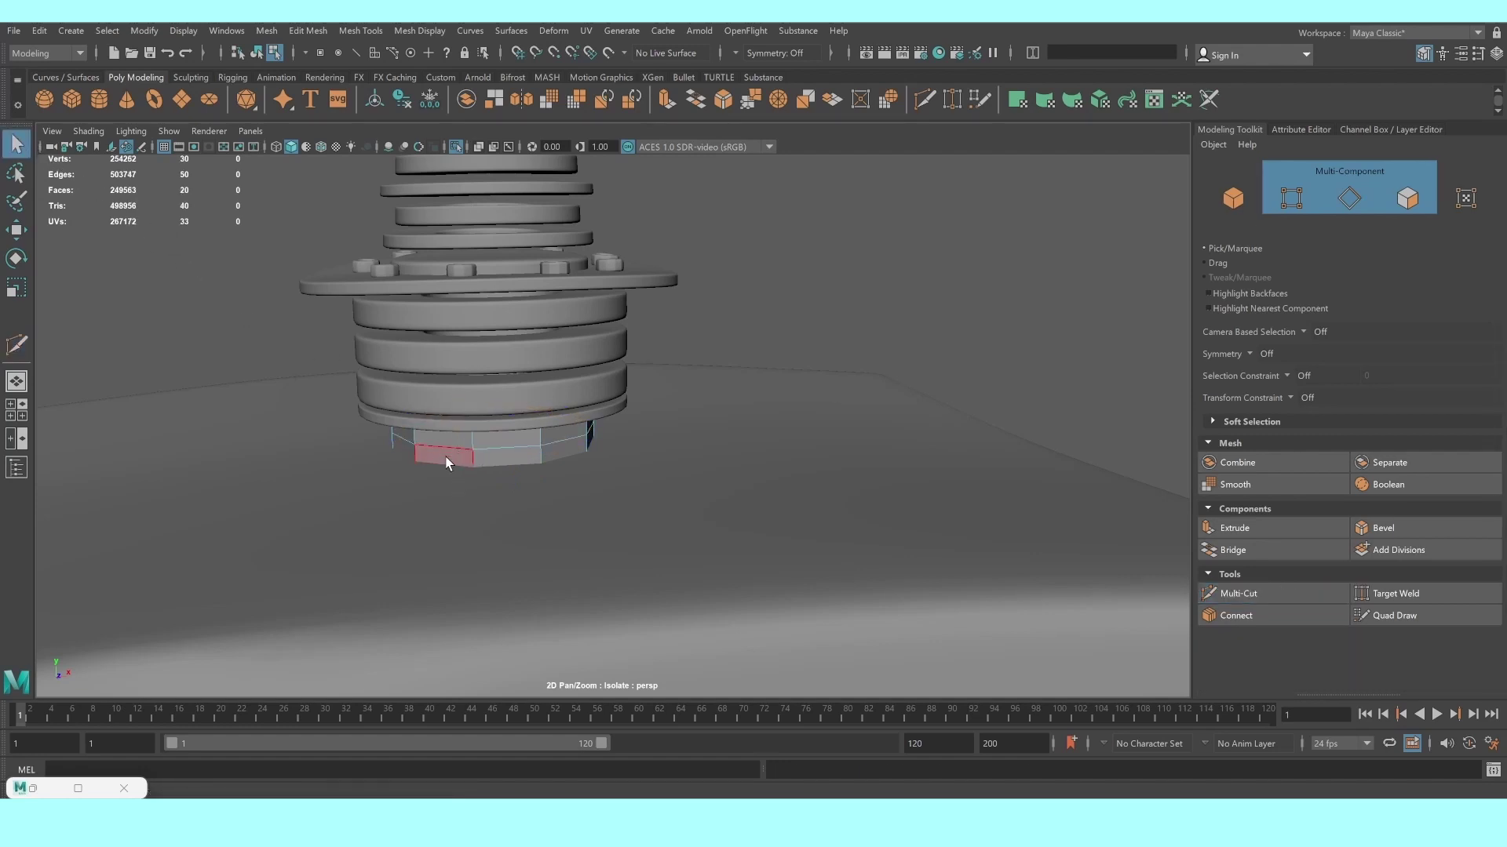
right_click_drag(445, 463, 439, 451)
double_click(488, 461)
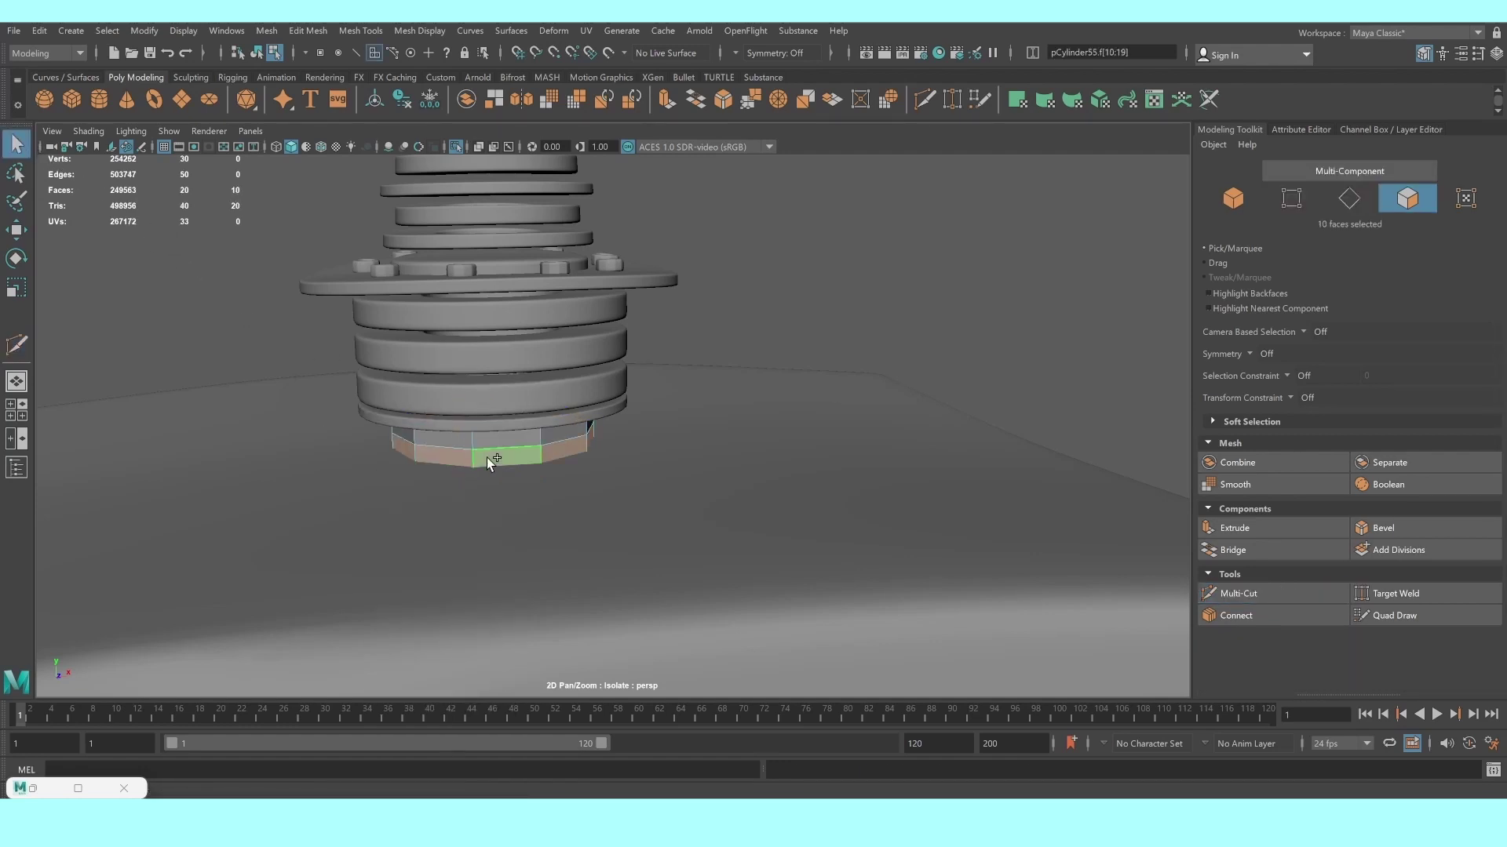
Extrude the ten ring faces 0.2 thick and view them from below in wireframe
left_click(1202, 535)
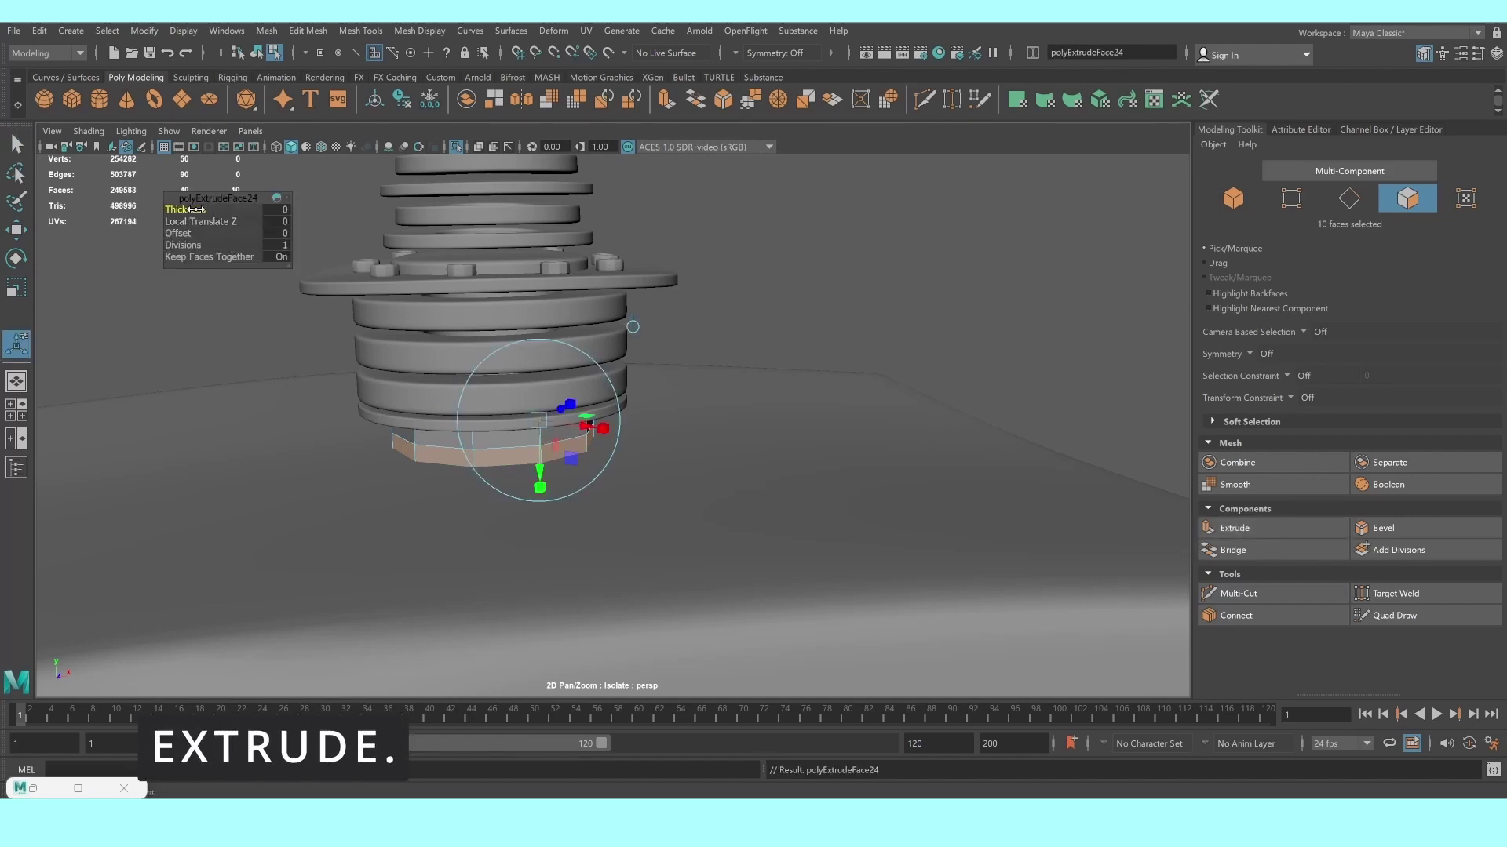
left_click_drag(202, 212, 213, 212)
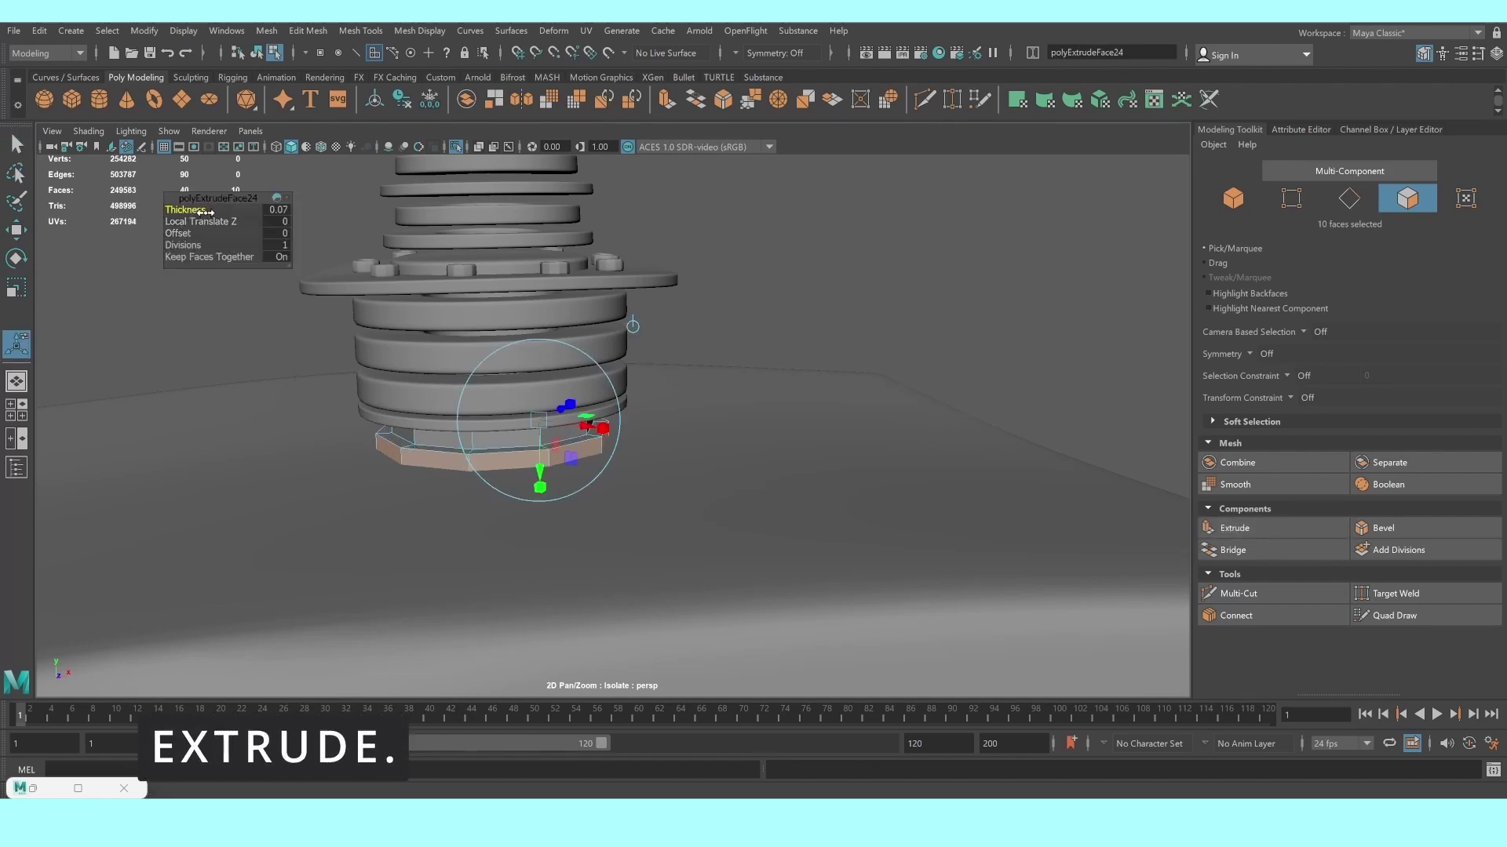
left_click_drag(488, 351, 494, 370, "alt")
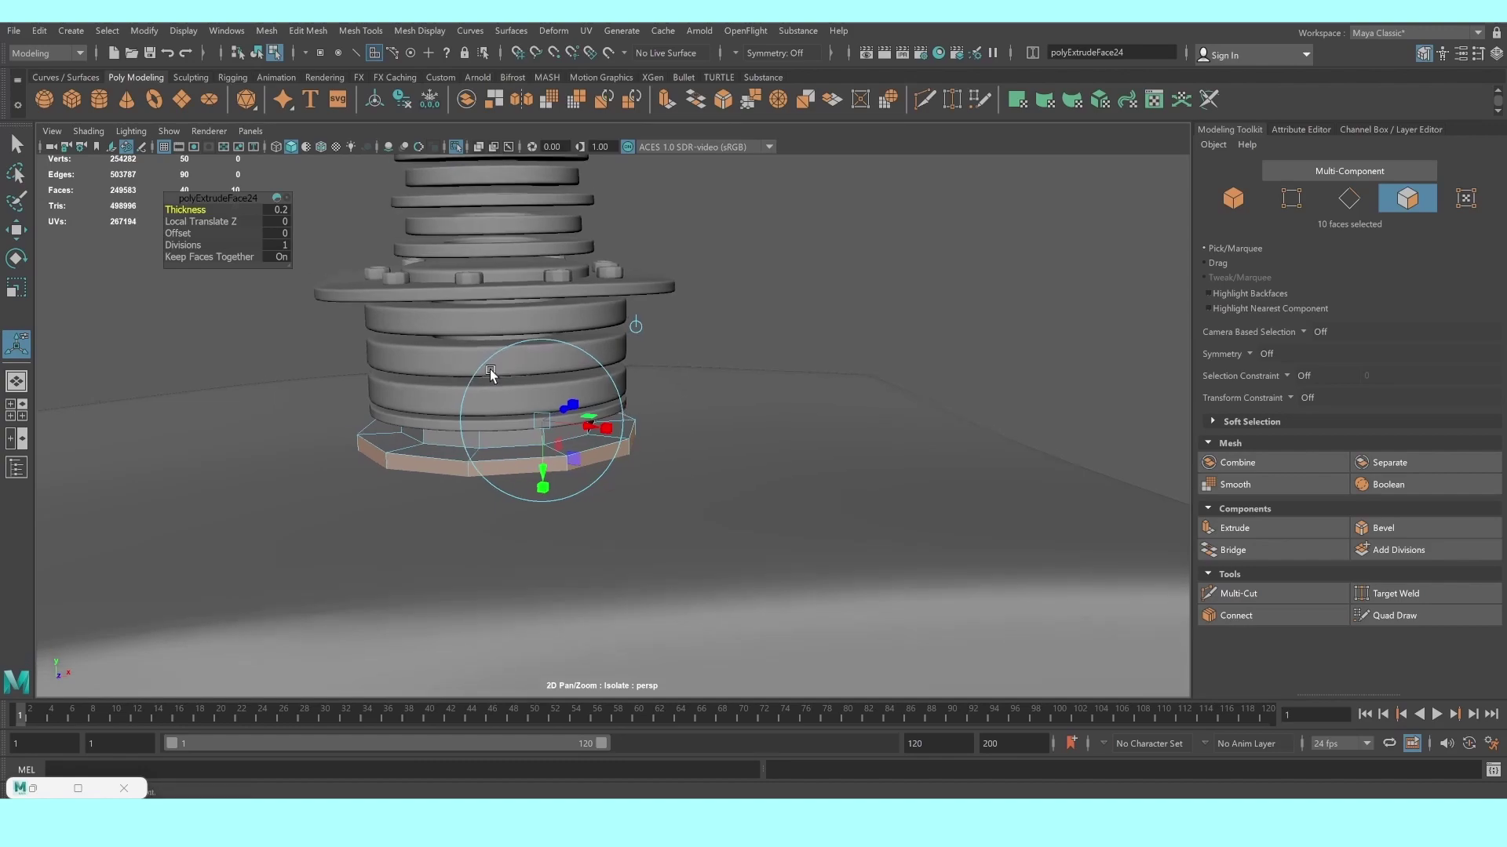
key("4")
scroll(459, 453, "down", 5)
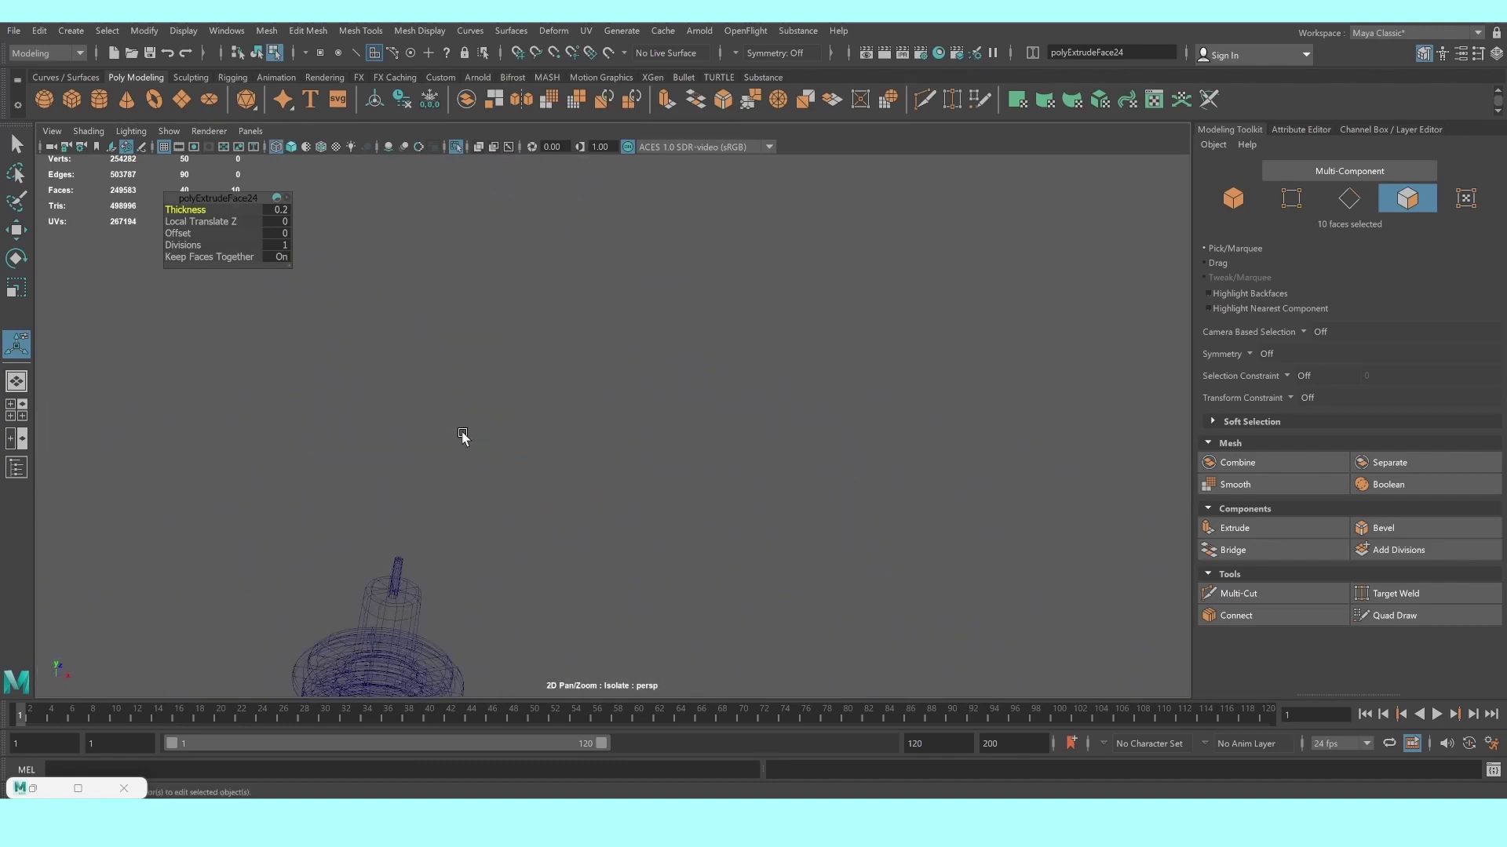
left_click_drag(464, 437, 545, 326, "alt")
right_click_drag(544, 327, 733, 427, "alt")
mouse_move(733, 427)
middle_mouse_down("alt")
mouse_move(591, 173)
mouse_move(471, 285)
middle_mouse_up("alt")
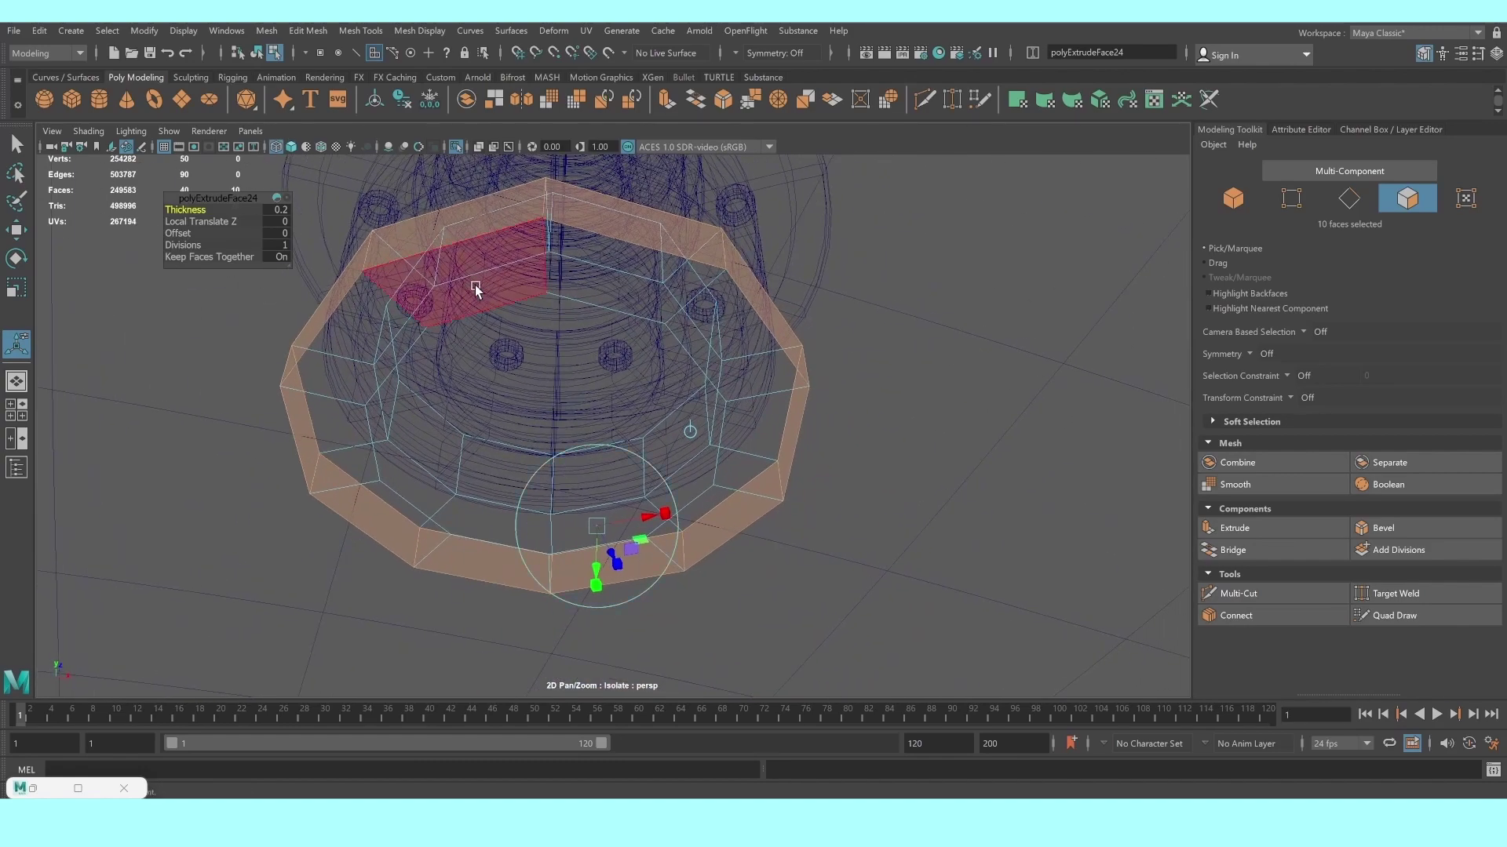
Delete the ten selected ring faces and inspect the insulator base in shaded view
left_click(397, 326)
key("Delete")
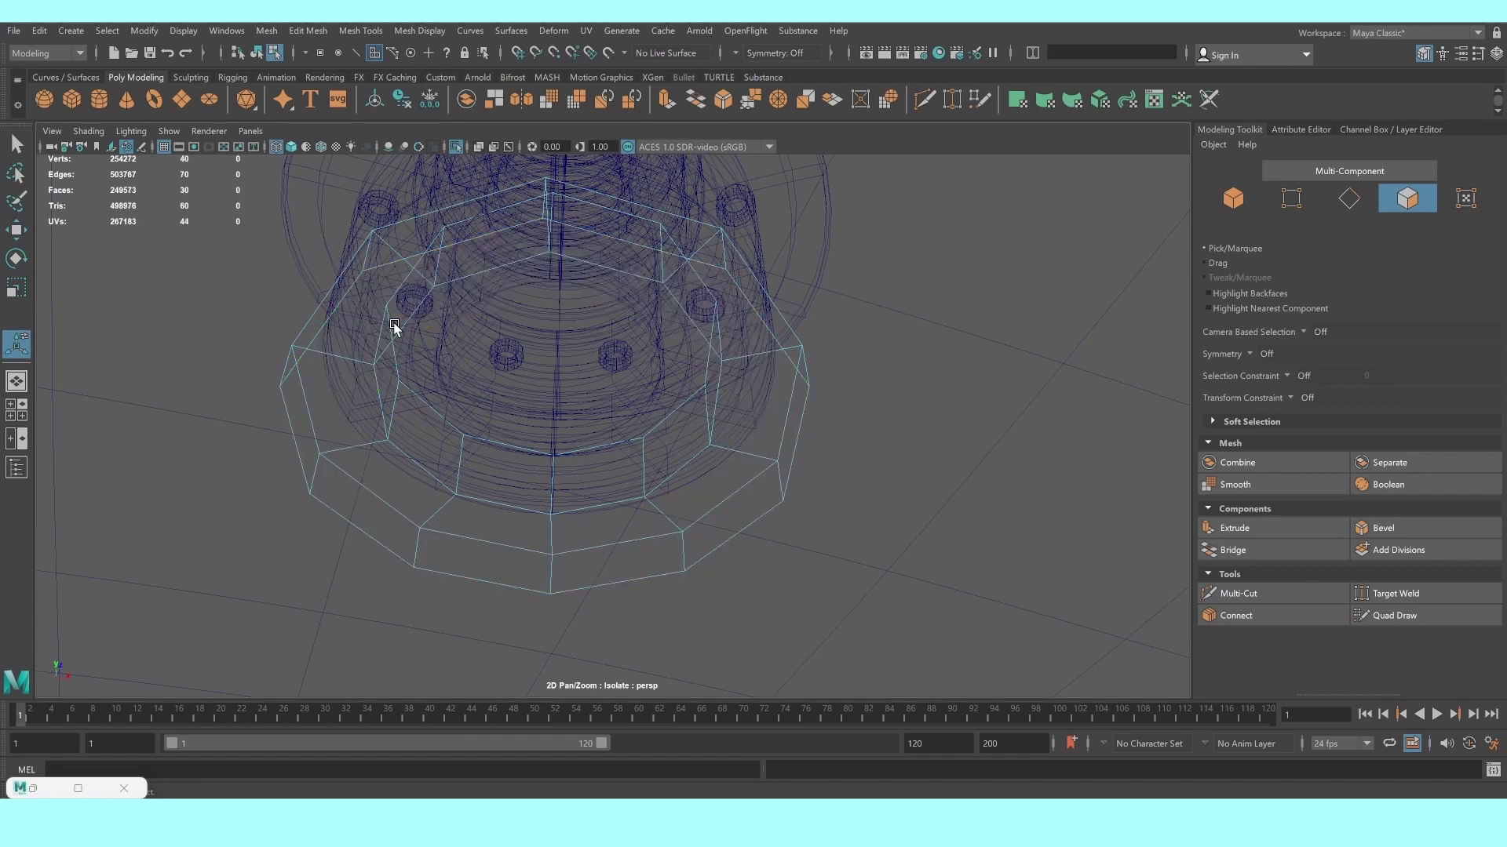
key("5")
mouse_move(454, 253)
left_mouse_down("alt")
mouse_move(498, 225)
mouse_move(582, 325)
mouse_move(582, 434)
left_mouse_up("alt")
scroll(596, 374, "down", 5)
scroll(599, 374, "down", 3)
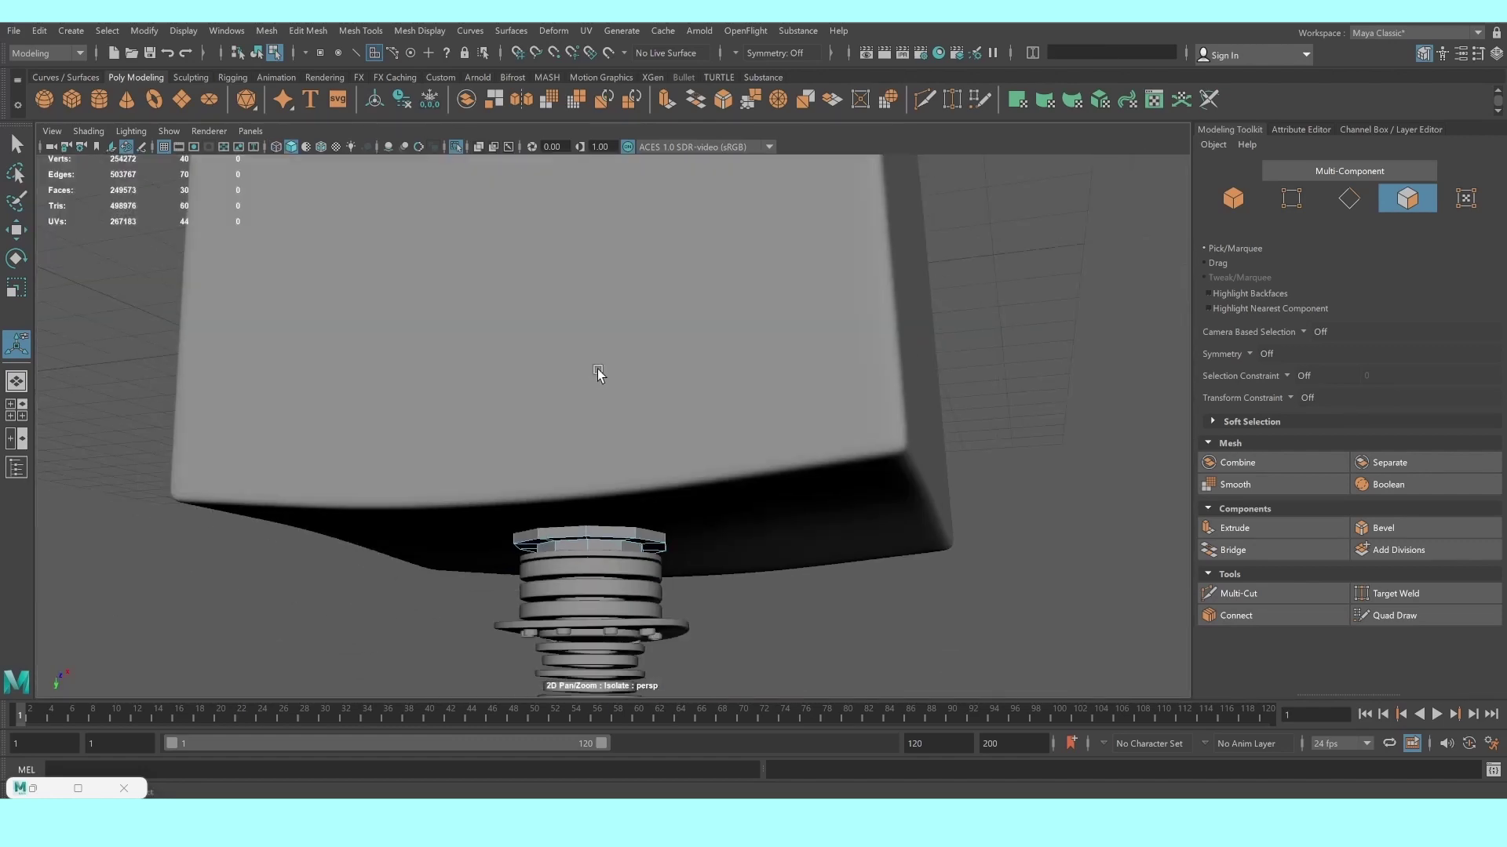
mouse_move(599, 374)
left_mouse_down("alt")
mouse_move(565, 407)
mouse_move(541, 347)
mouse_move(504, 320)
mouse_move(578, 337)
left_mouse_up("alt")
middle_click_drag(578, 336, 582, 481, "alt")
scroll(581, 480, "up", 5)
Cut a support edge loop near the bottom of the base ring and preview it smoothed
scroll(578, 487, "up", 3)
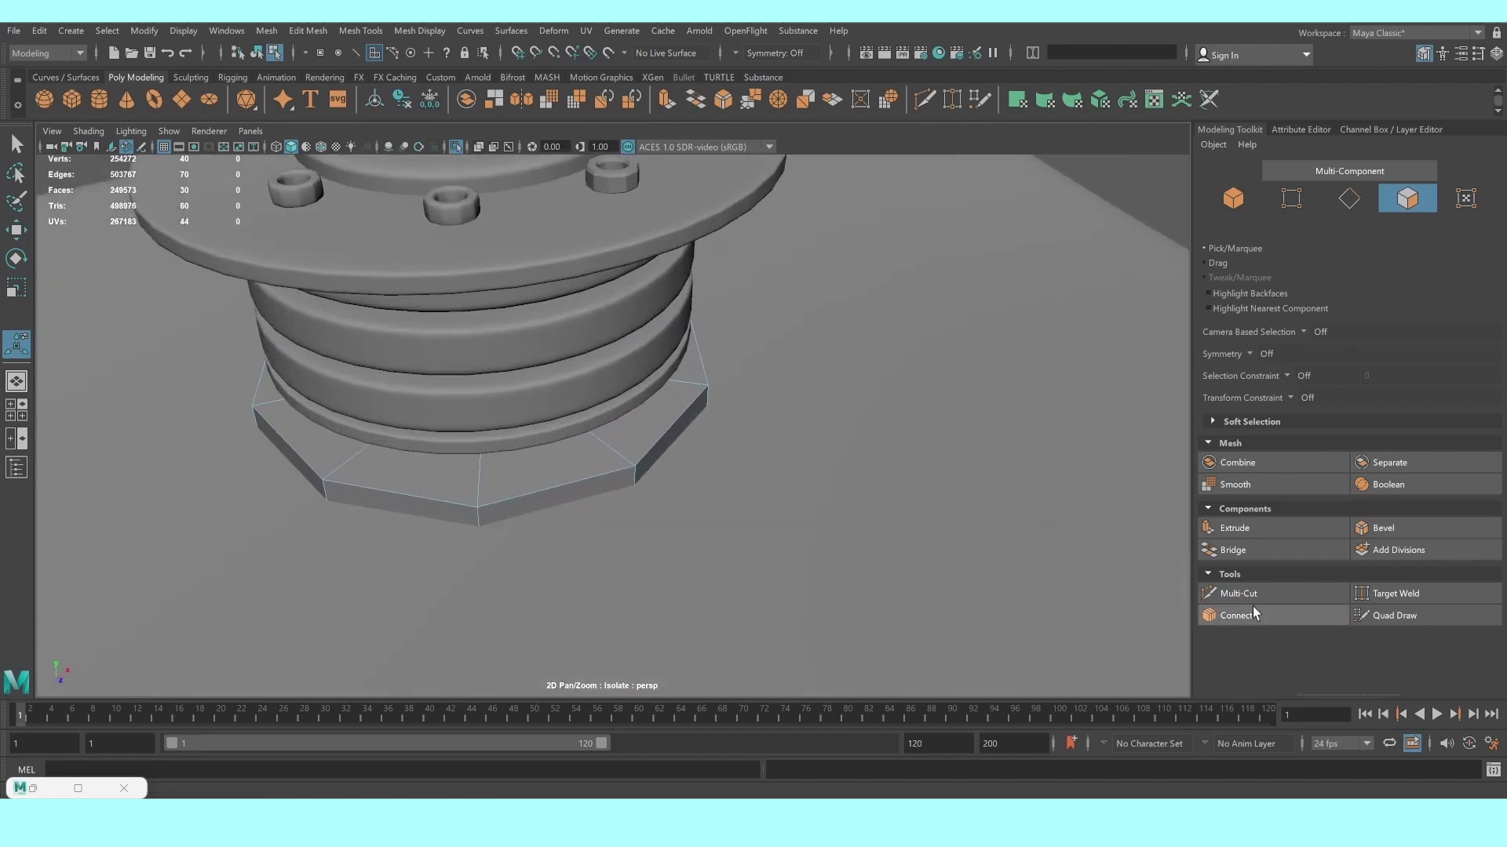
left_click(1238, 593)
left_click(481, 520, "ctrl")
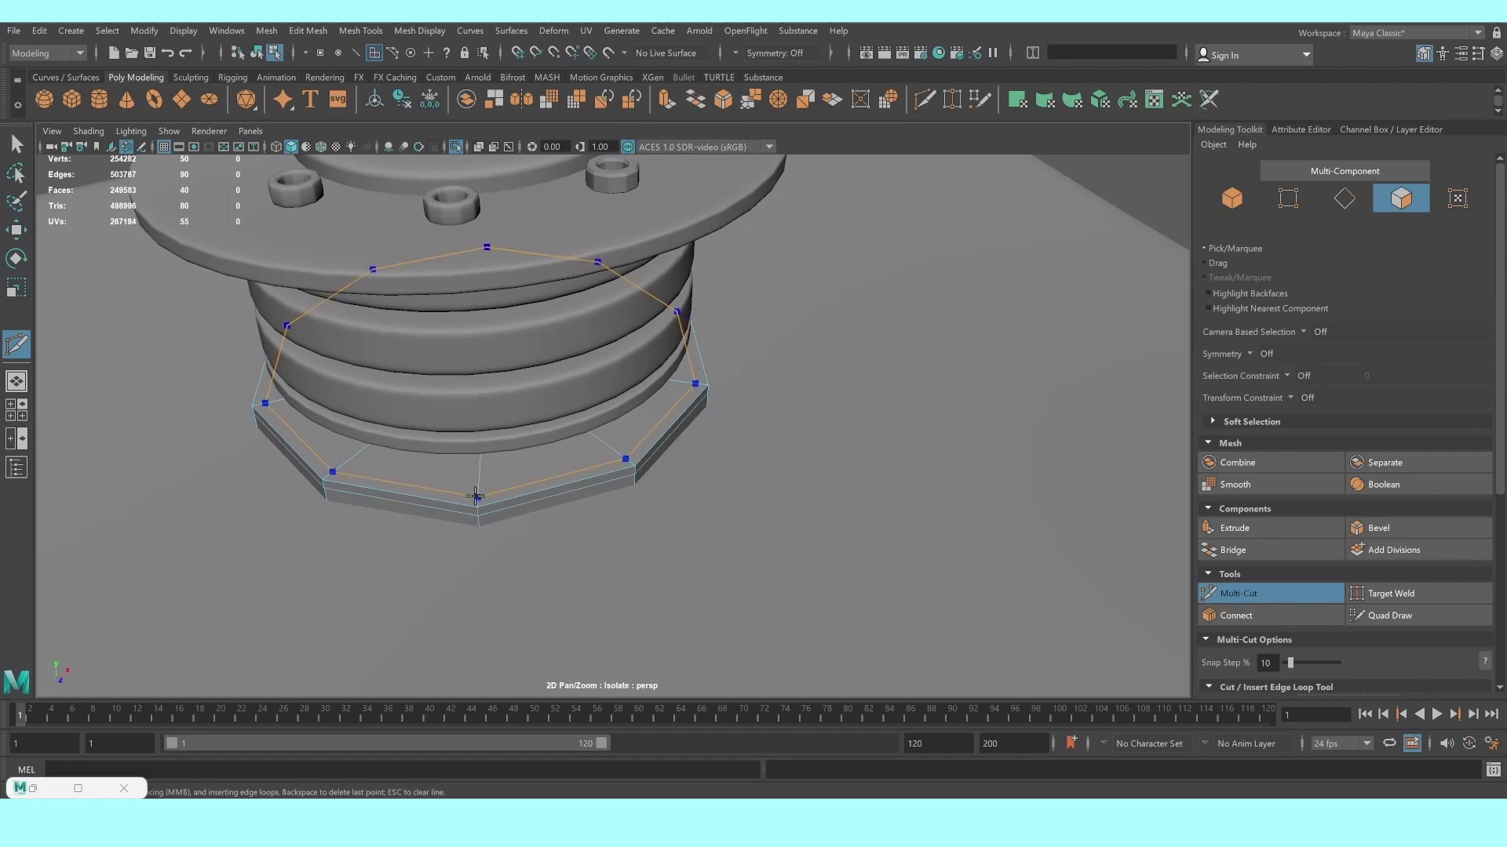
key("3")
key("q")
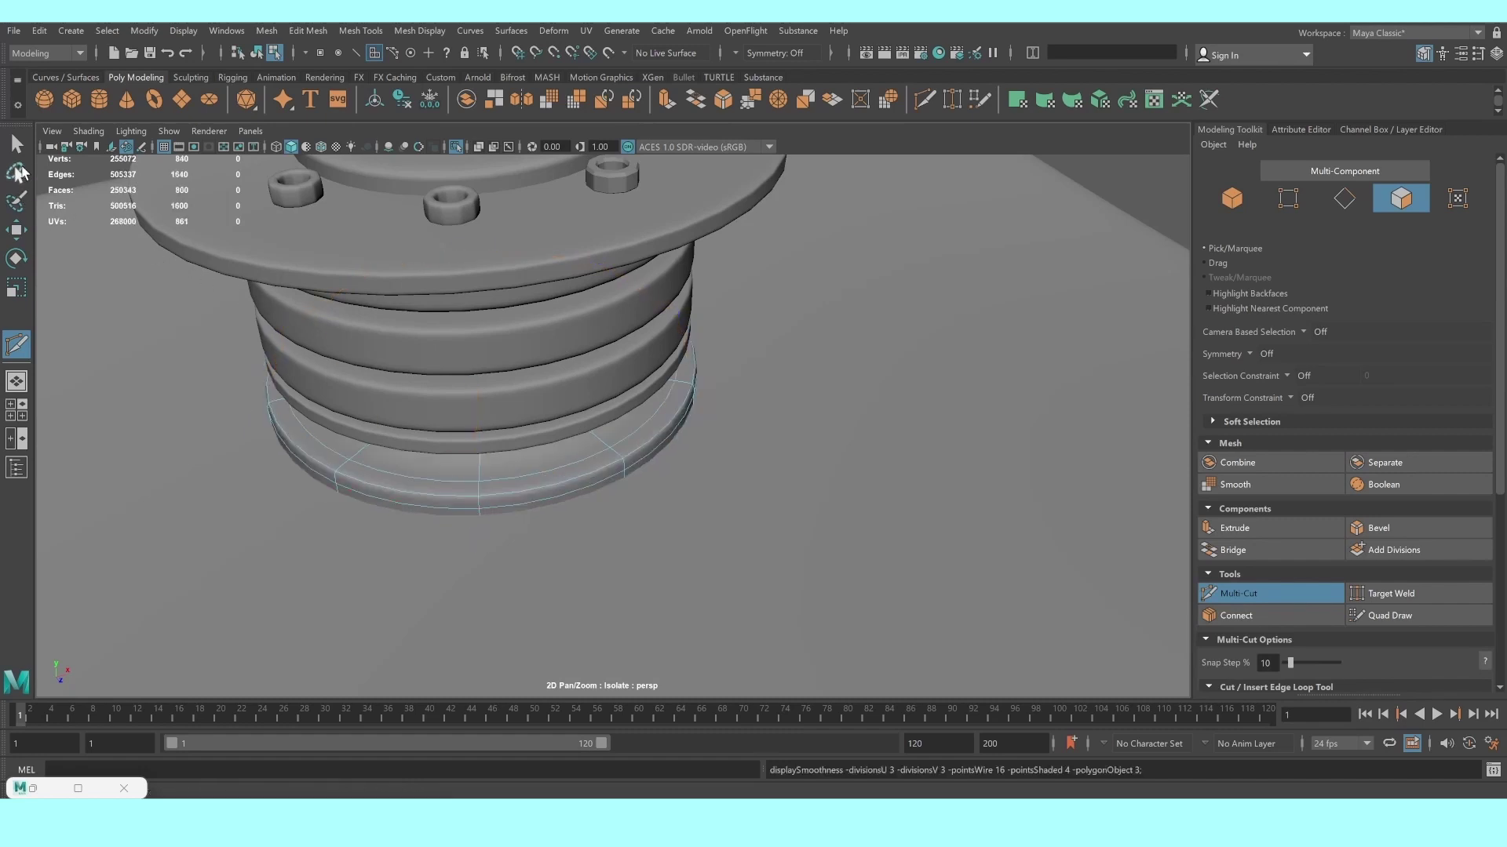
right_click_drag(403, 471, 471, 390)
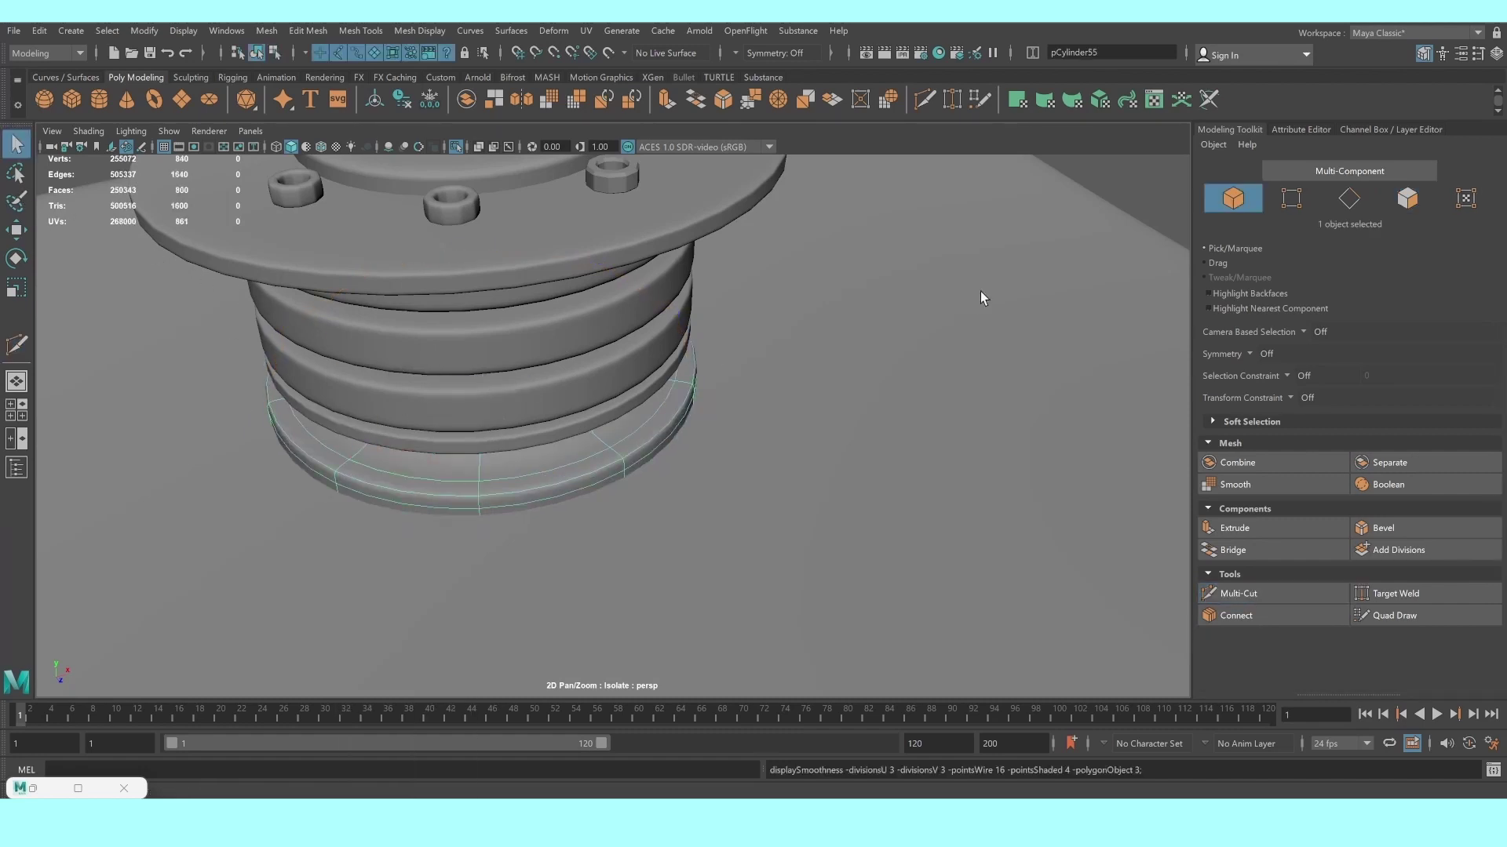
Add a second support edge loop to the base ring, back in unsmoothed Object Mode
mouse_move(1132, 182)
left_mouse_down("alt")
mouse_move(681, 449)
mouse_move(603, 429)
left_mouse_up("alt")
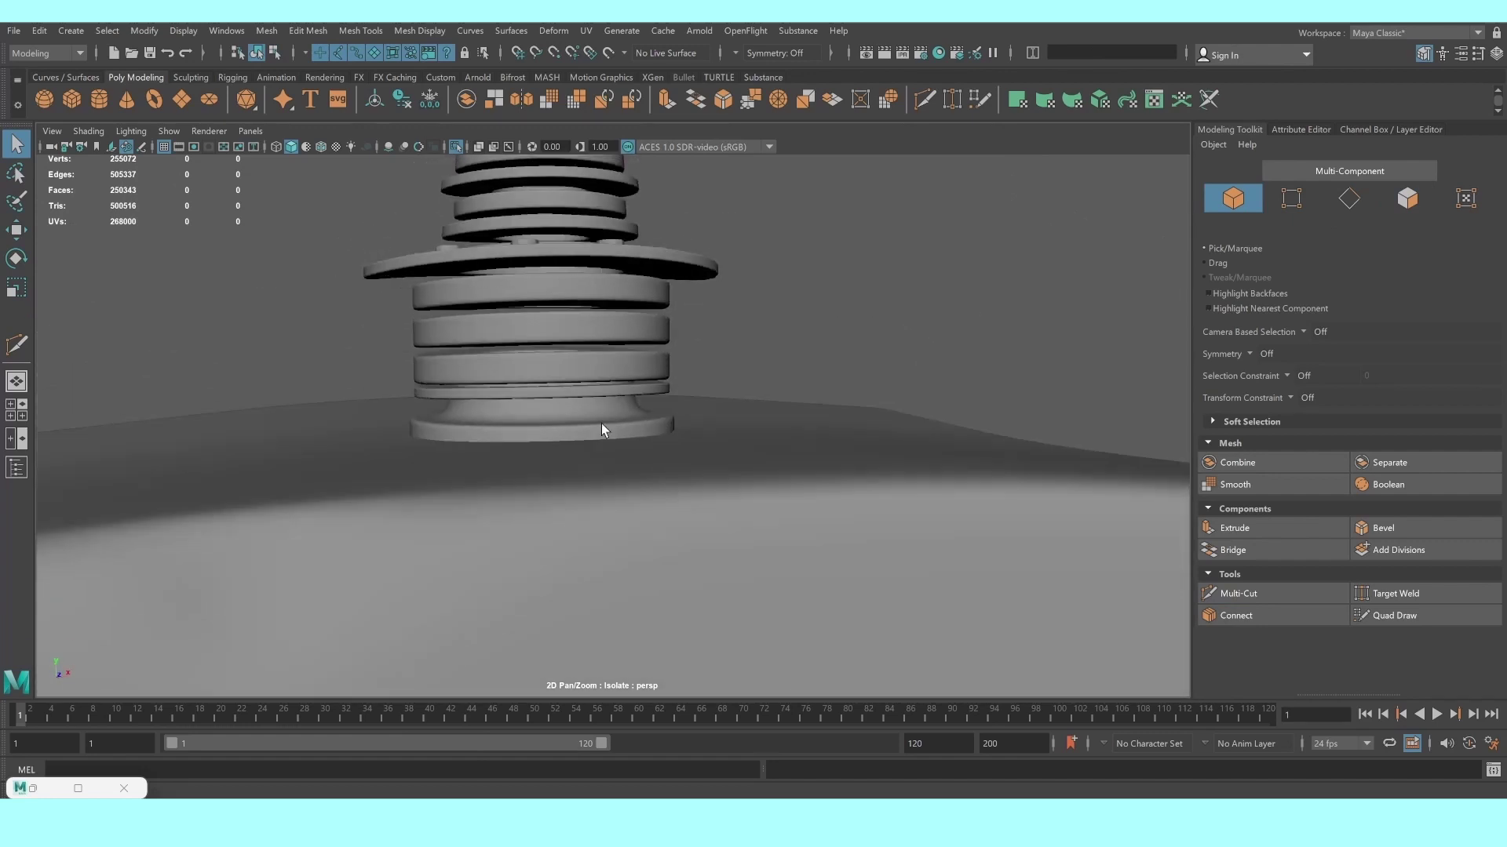
left_click(603, 415)
scroll(582, 424, "up", 3)
scroll(582, 423, "up", 2)
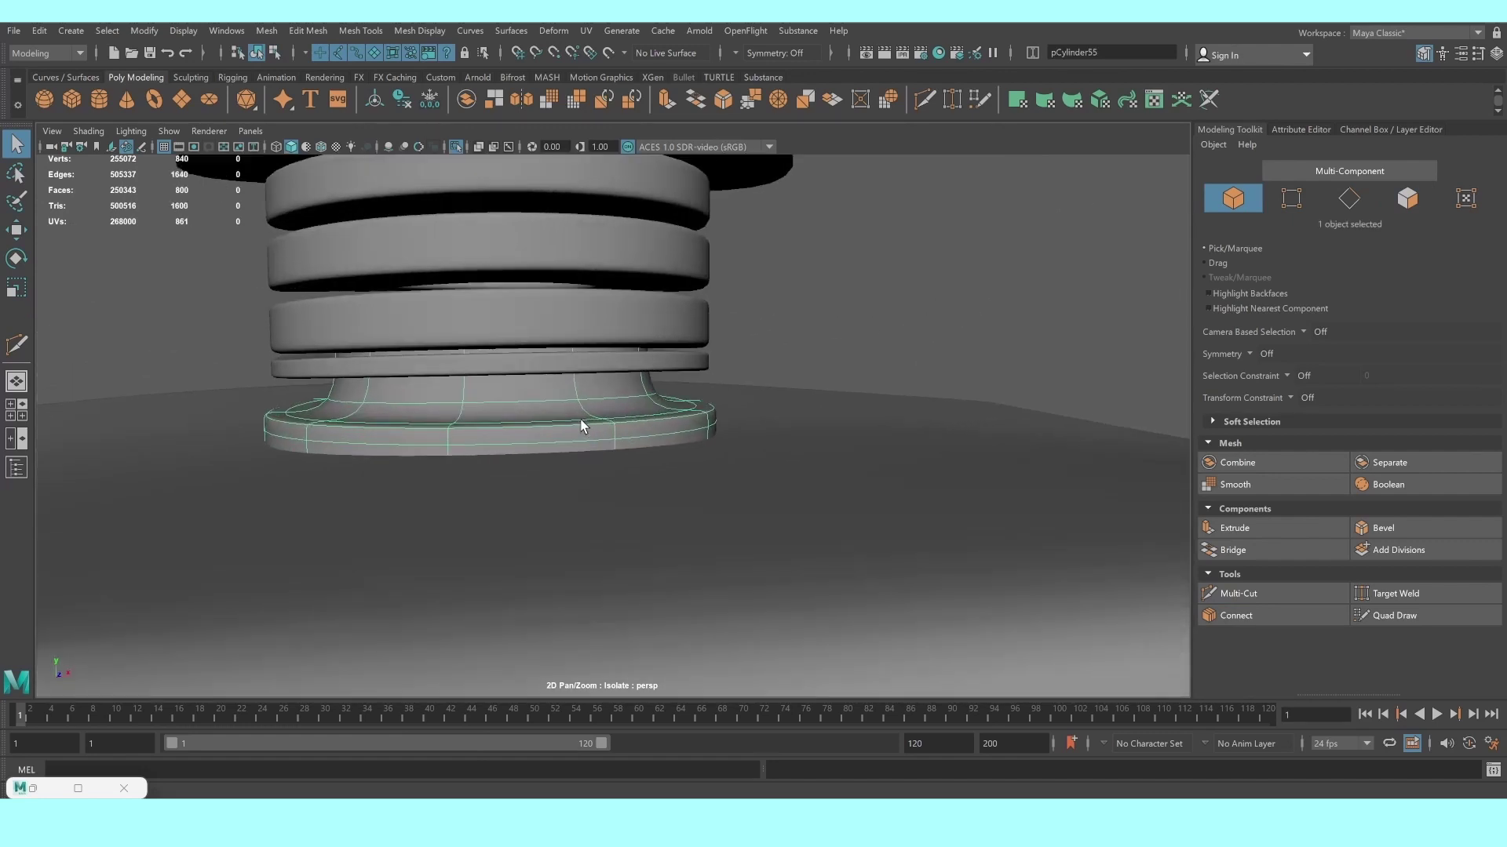
key("1")
left_click(1276, 598)
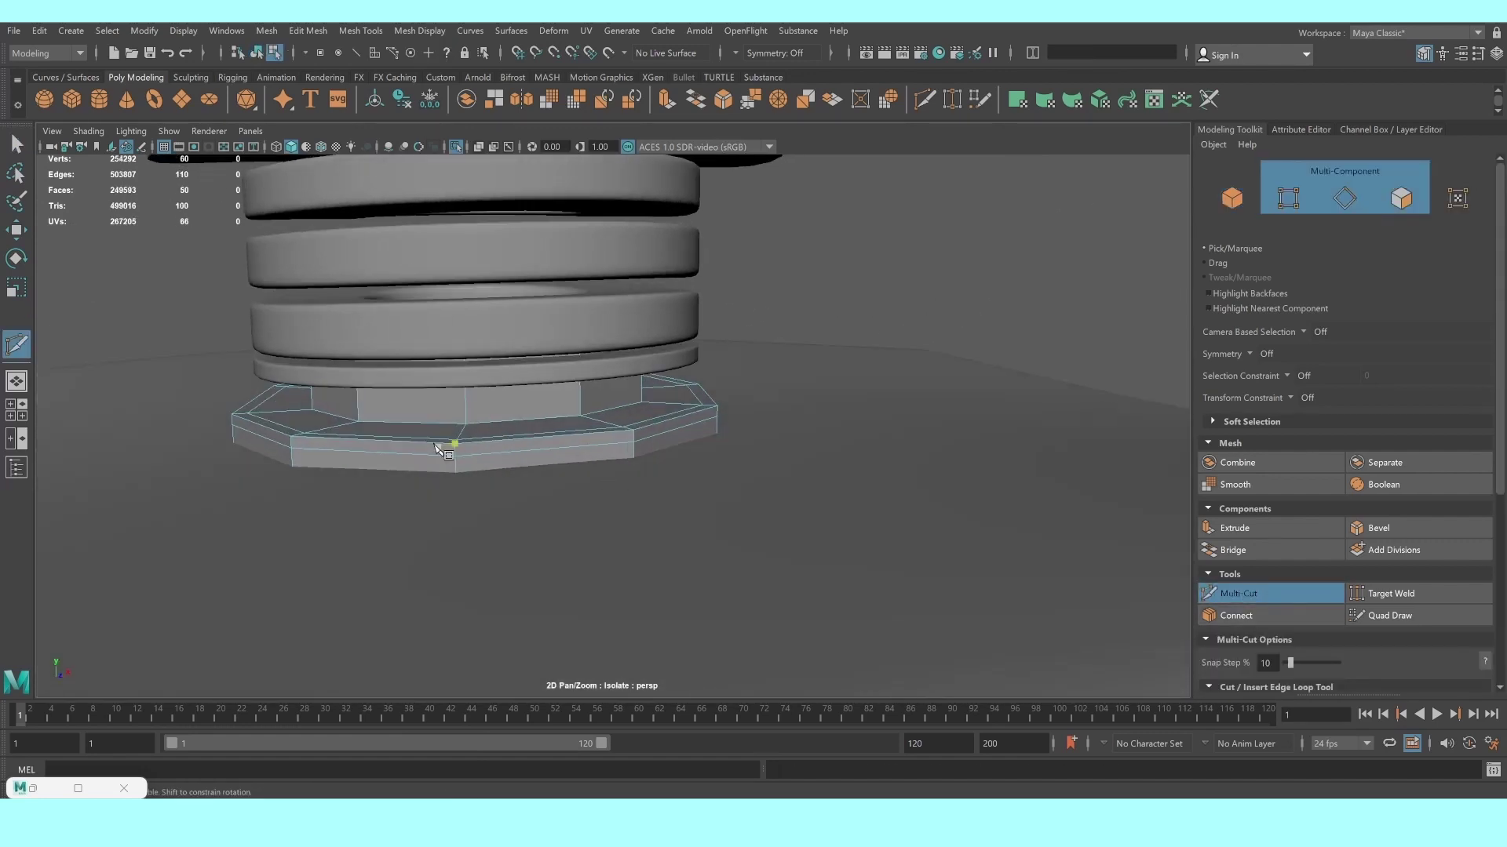
left_click(358, 407, "ctrl")
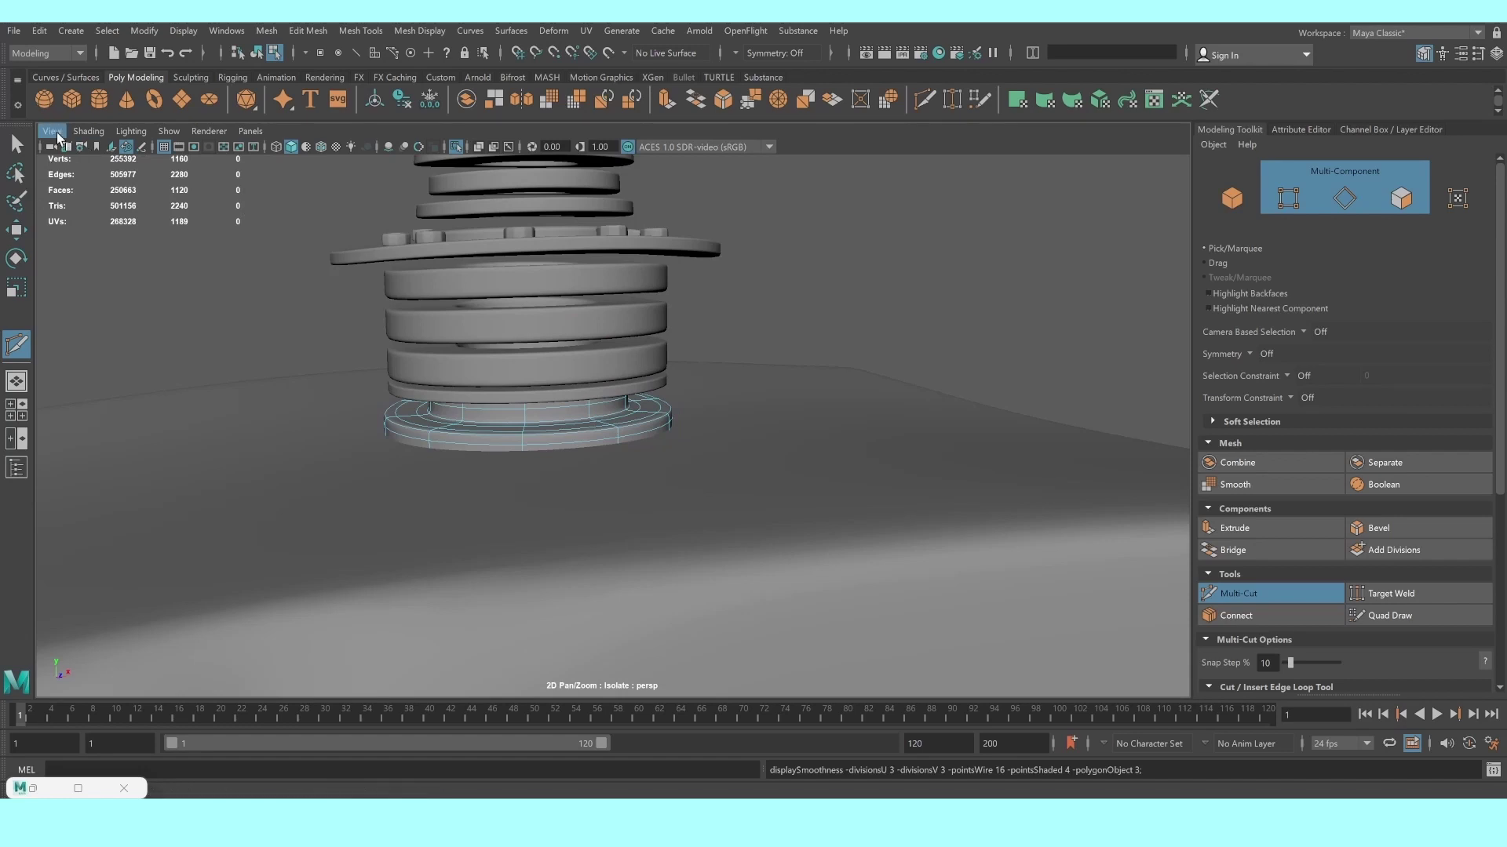
key("q")
right_click_drag(483, 448, 553, 389)
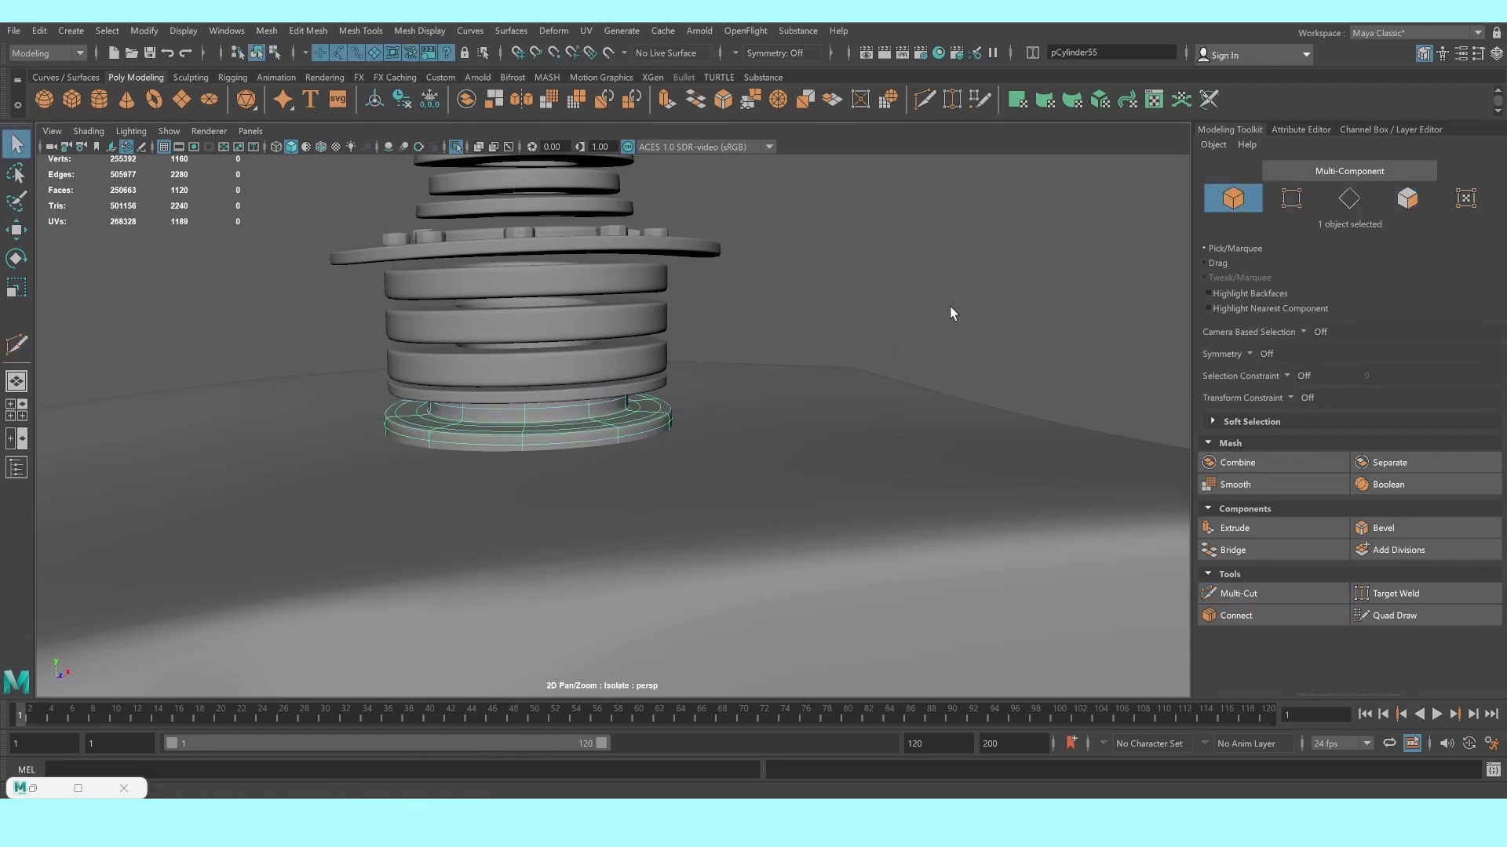
scroll(659, 380, "down", 5)
scroll(647, 390, "down", 3)
scroll(649, 394, "down", 2)
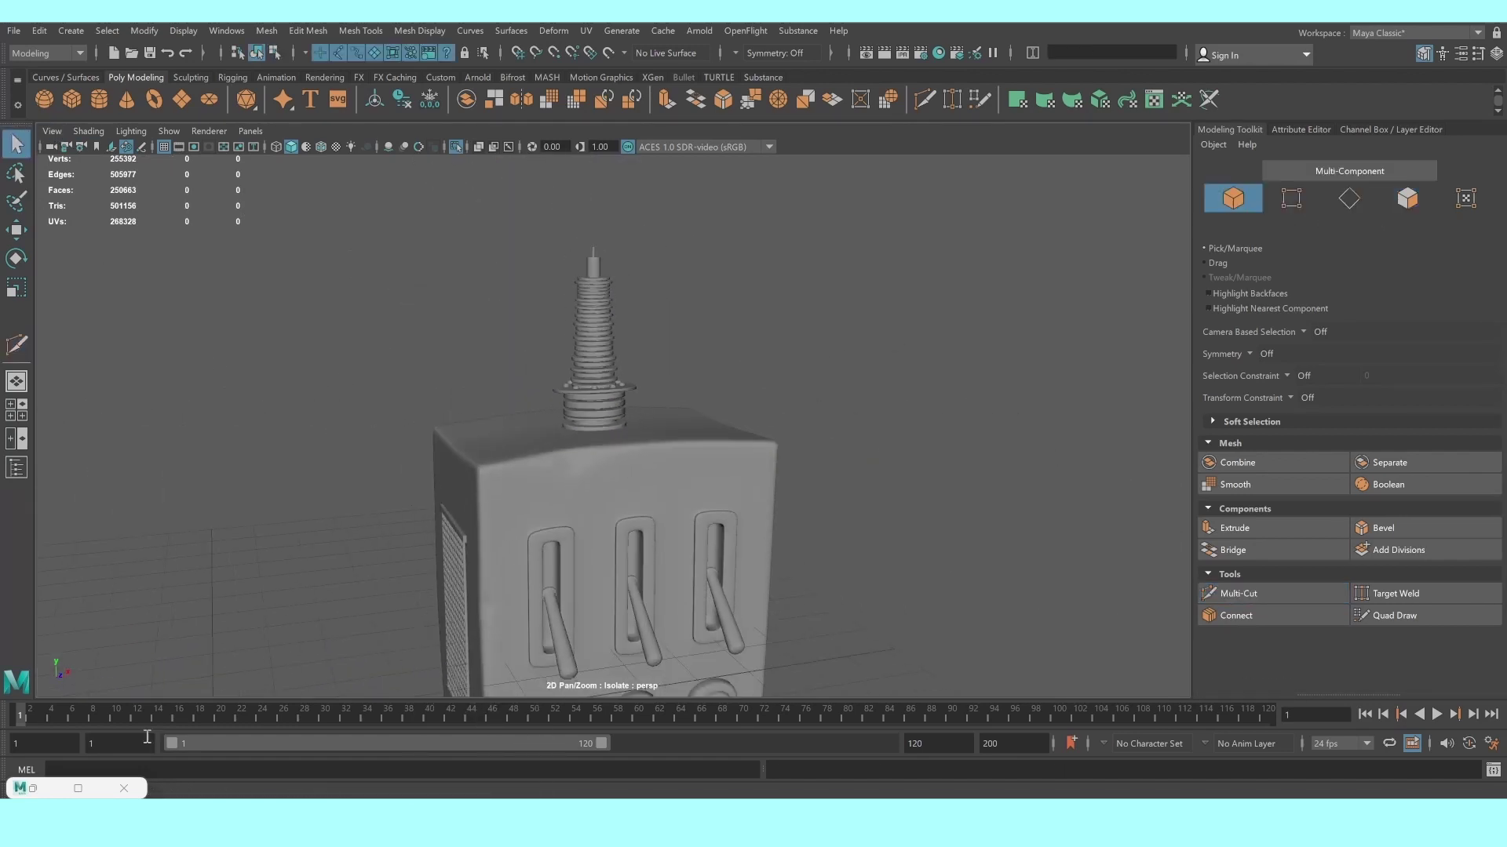
Duplicate the group13 insulator and slide the copy along X beside the original
left_click(38, 788)
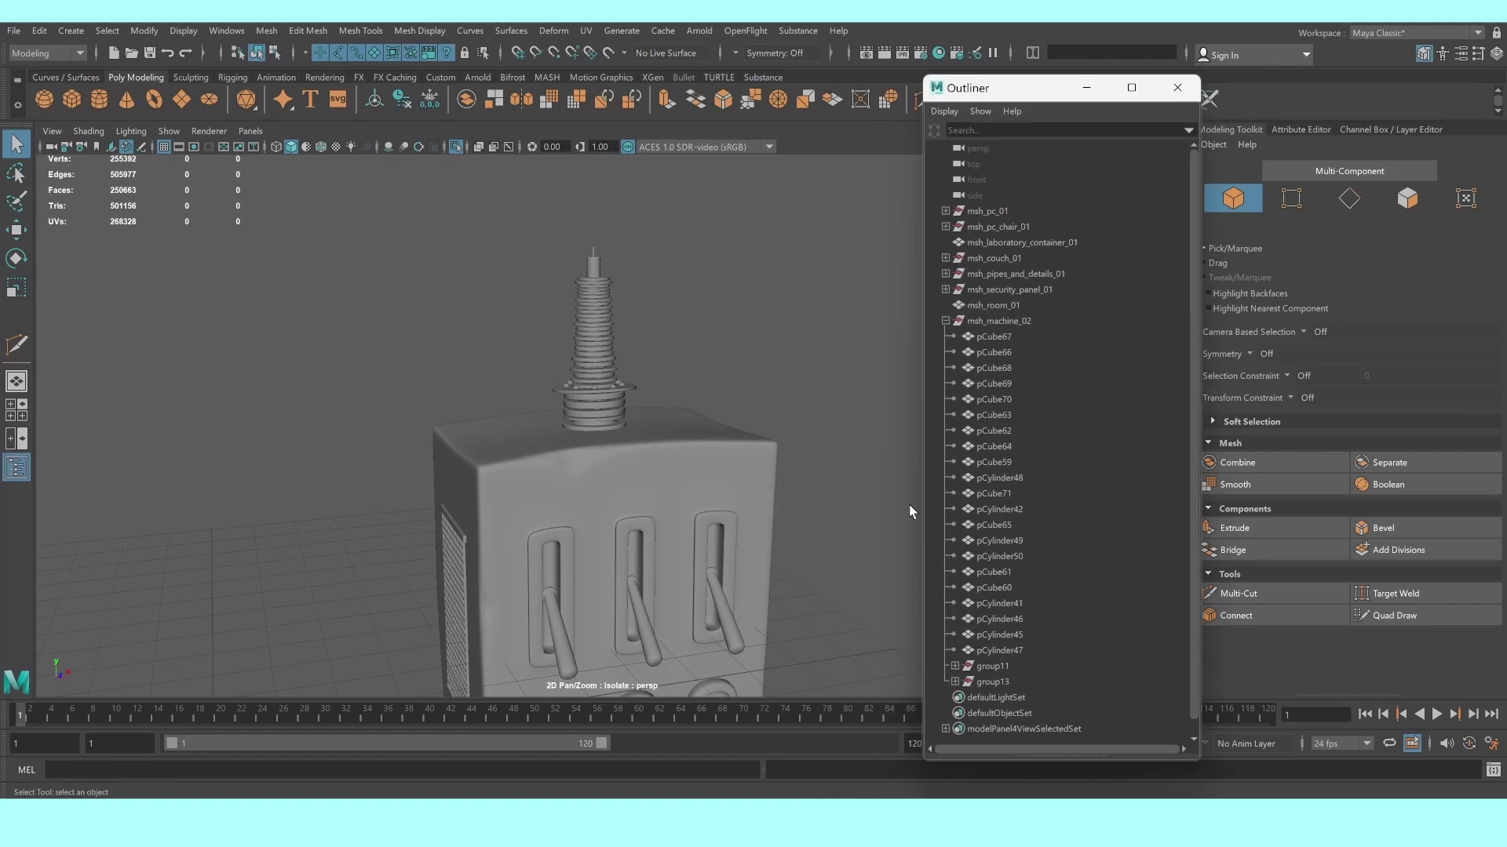
left_click(991, 681)
key("f")
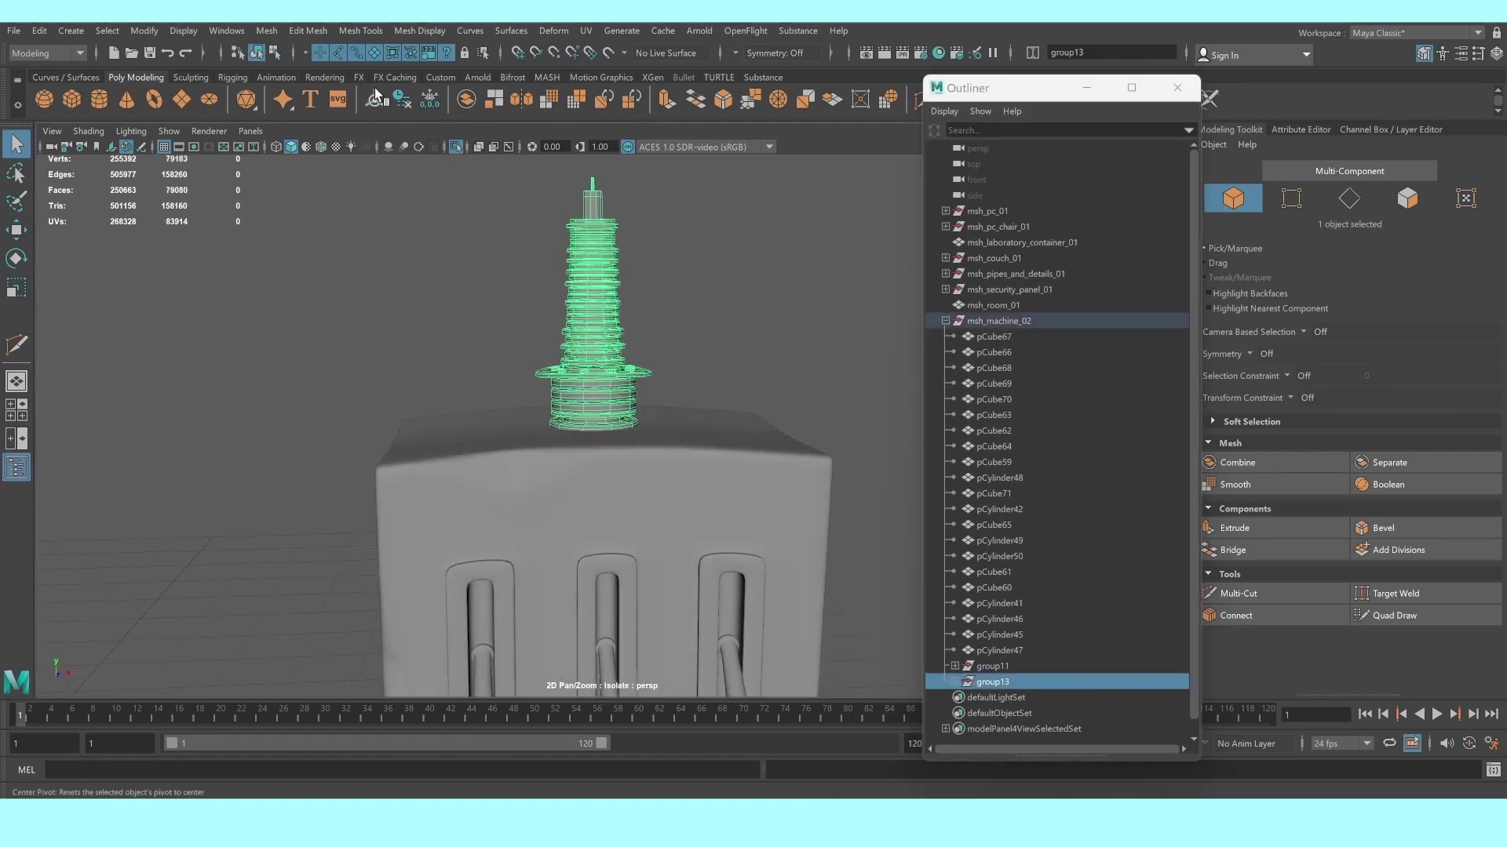
key("w")
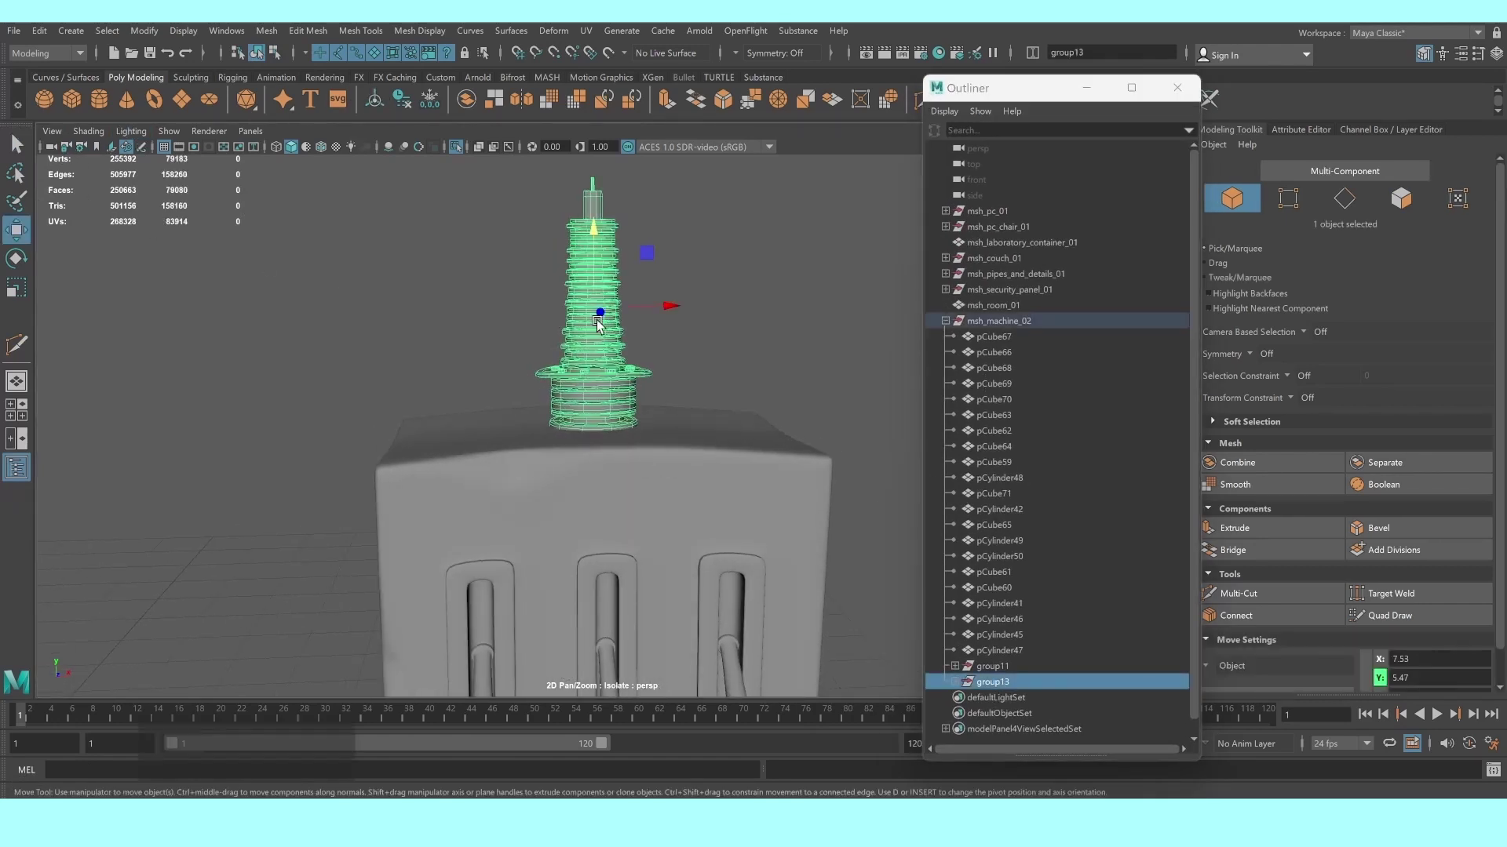
key("ctrl+d")
left_click_drag(669, 305, 781, 313)
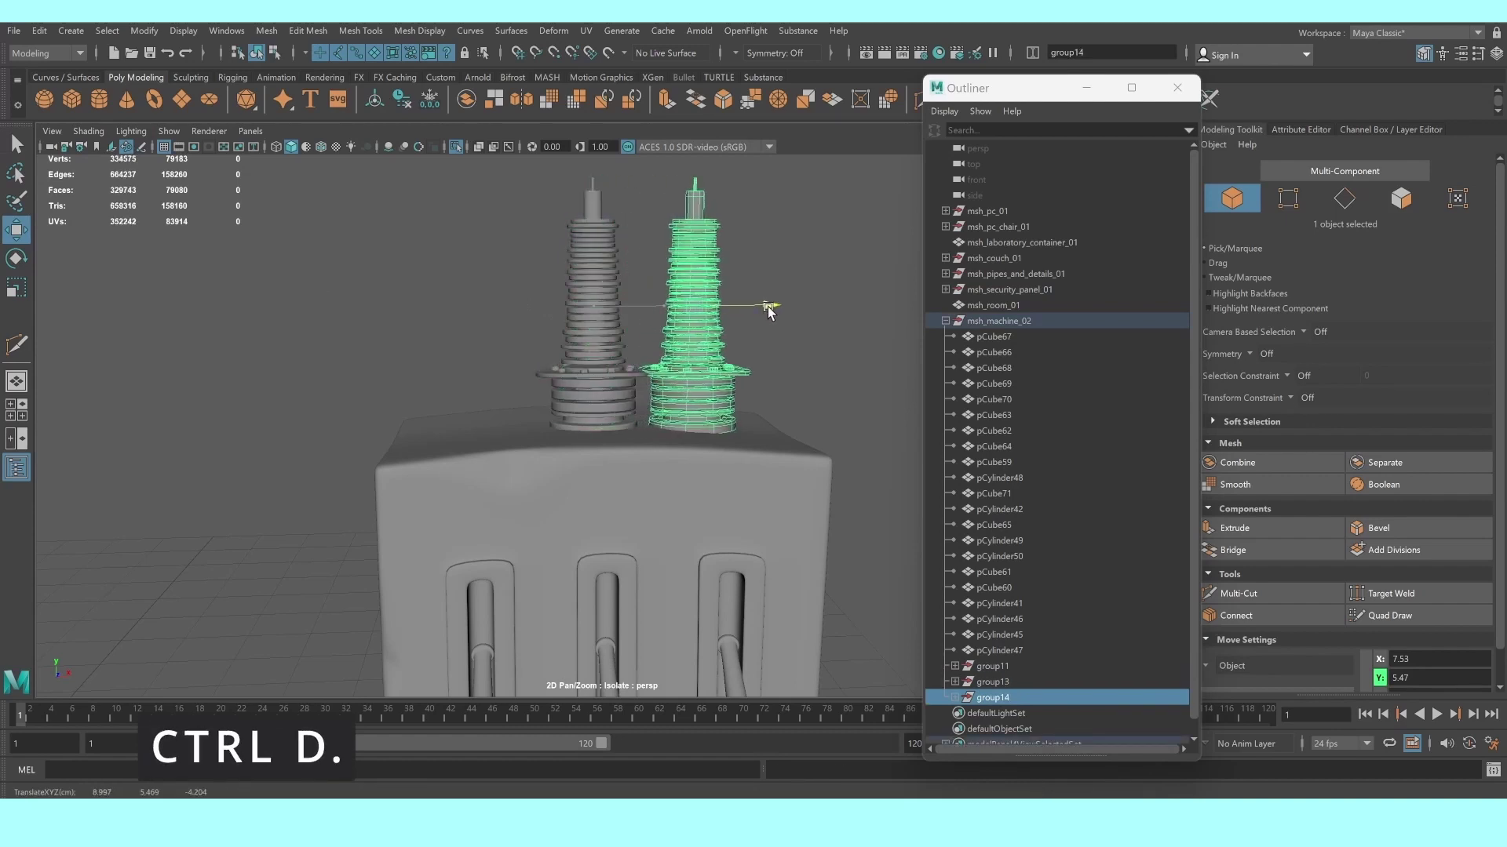
Tilt the duplicate insulator group14 to about -4.7 degrees on Rotate Z
key("e")
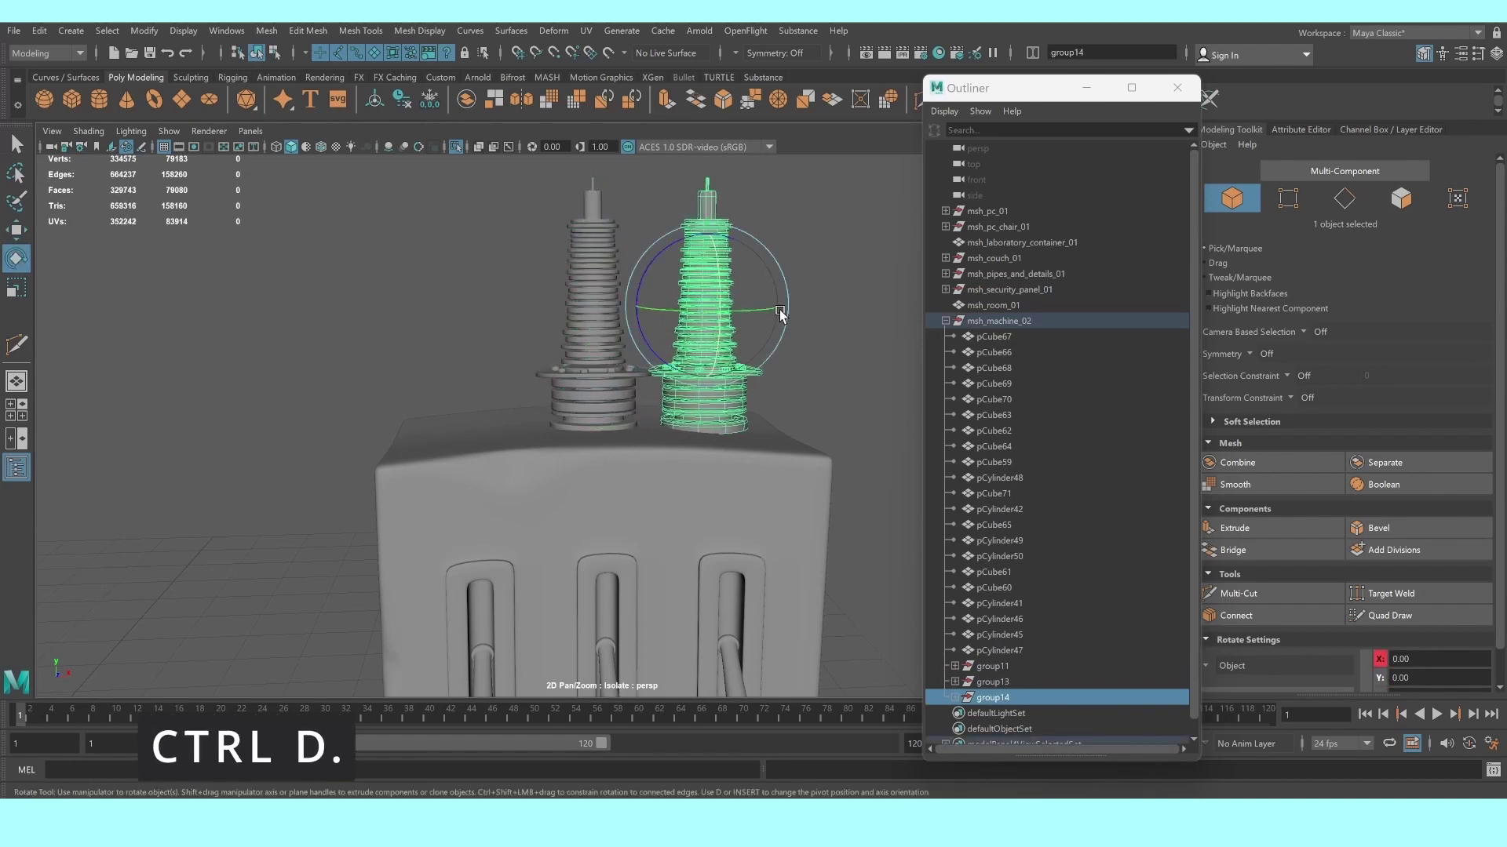
left_click(1086, 88)
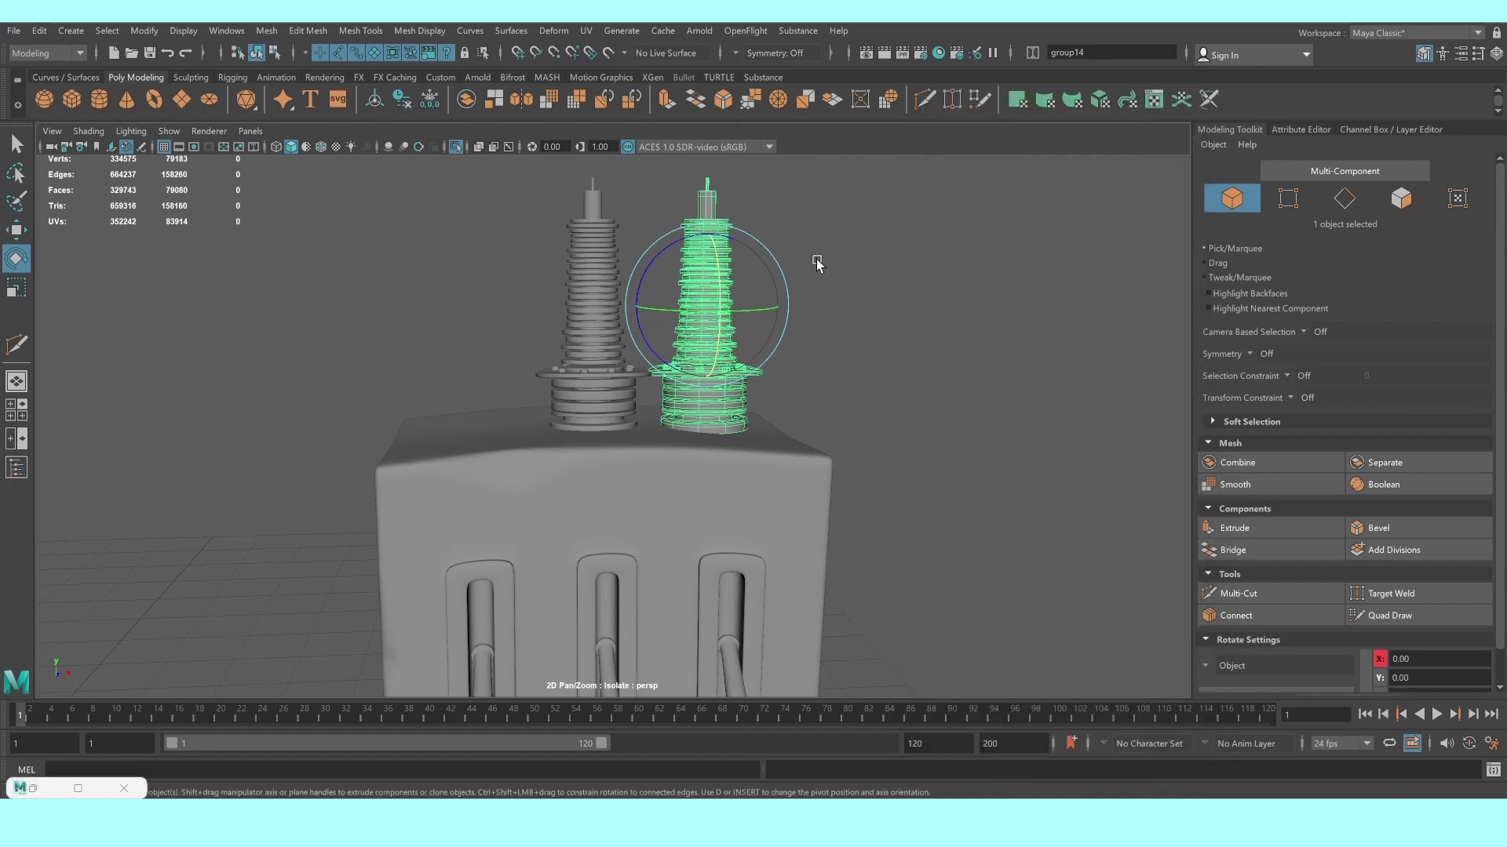
left_click(1302, 124)
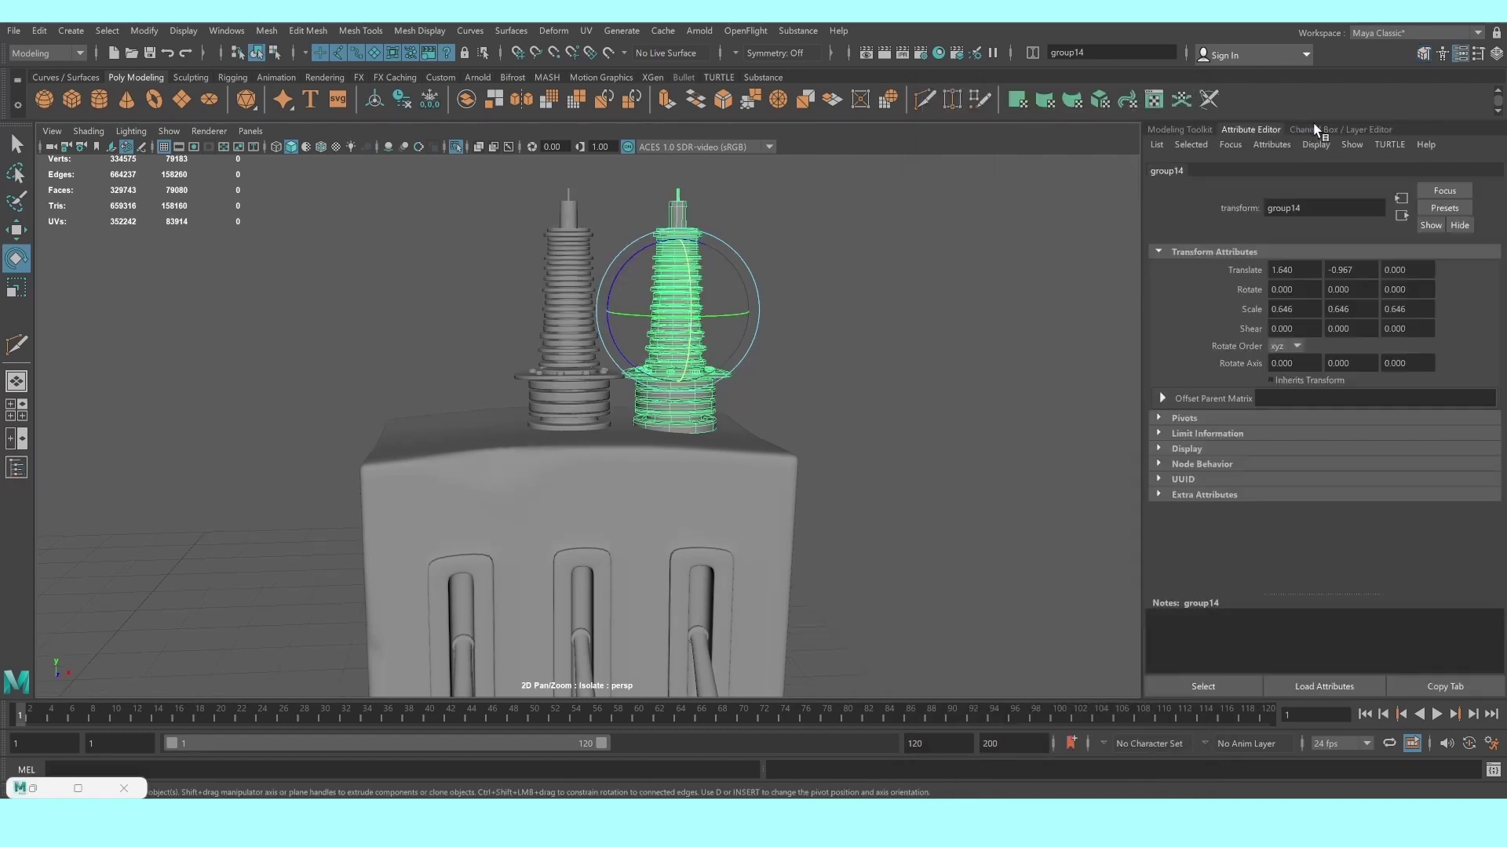
left_click(603, 273)
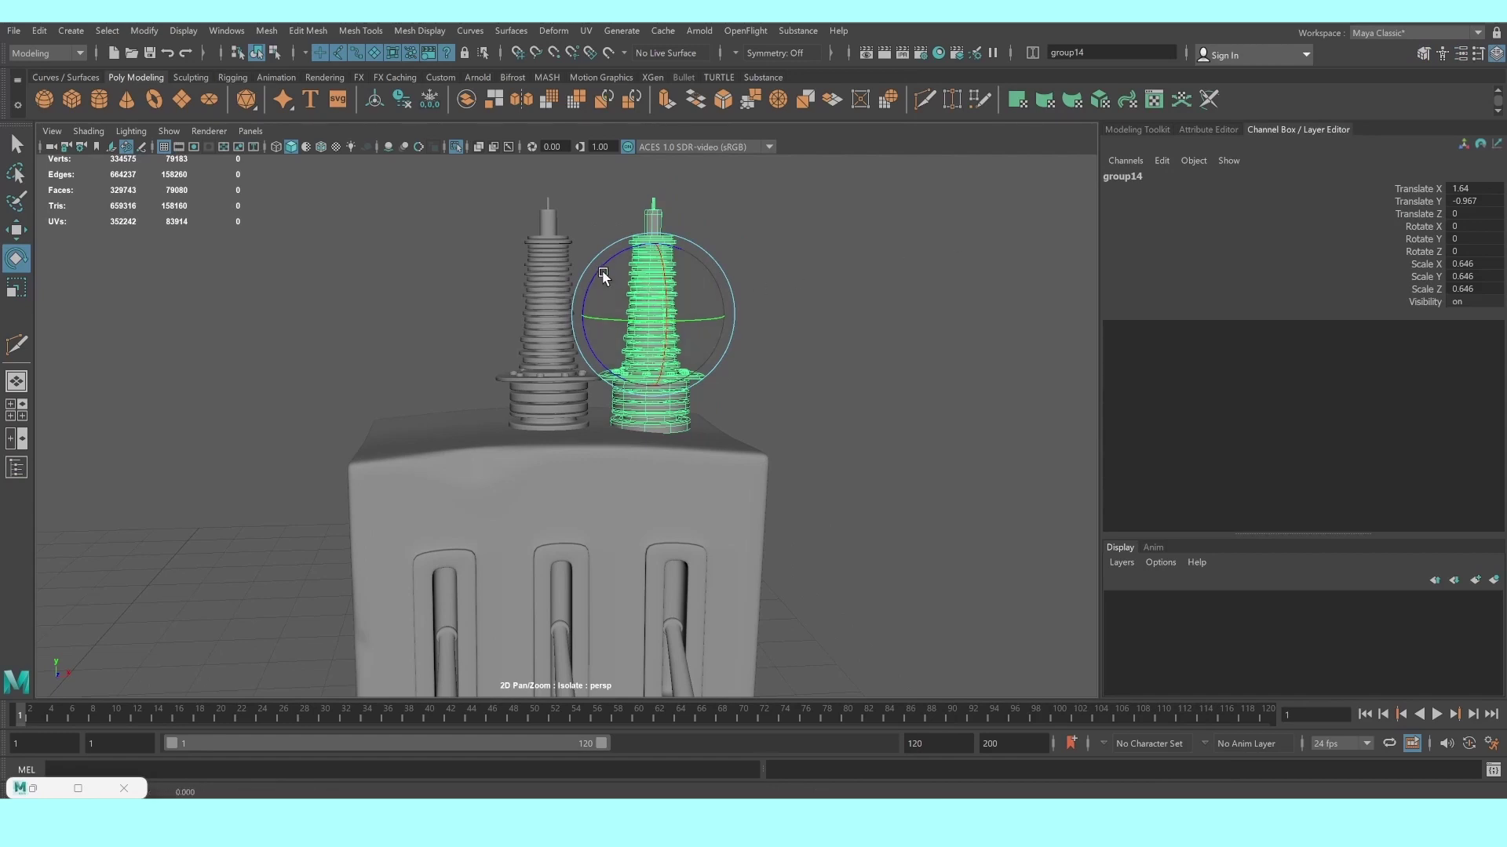
left_click_drag(601, 271, 610, 270)
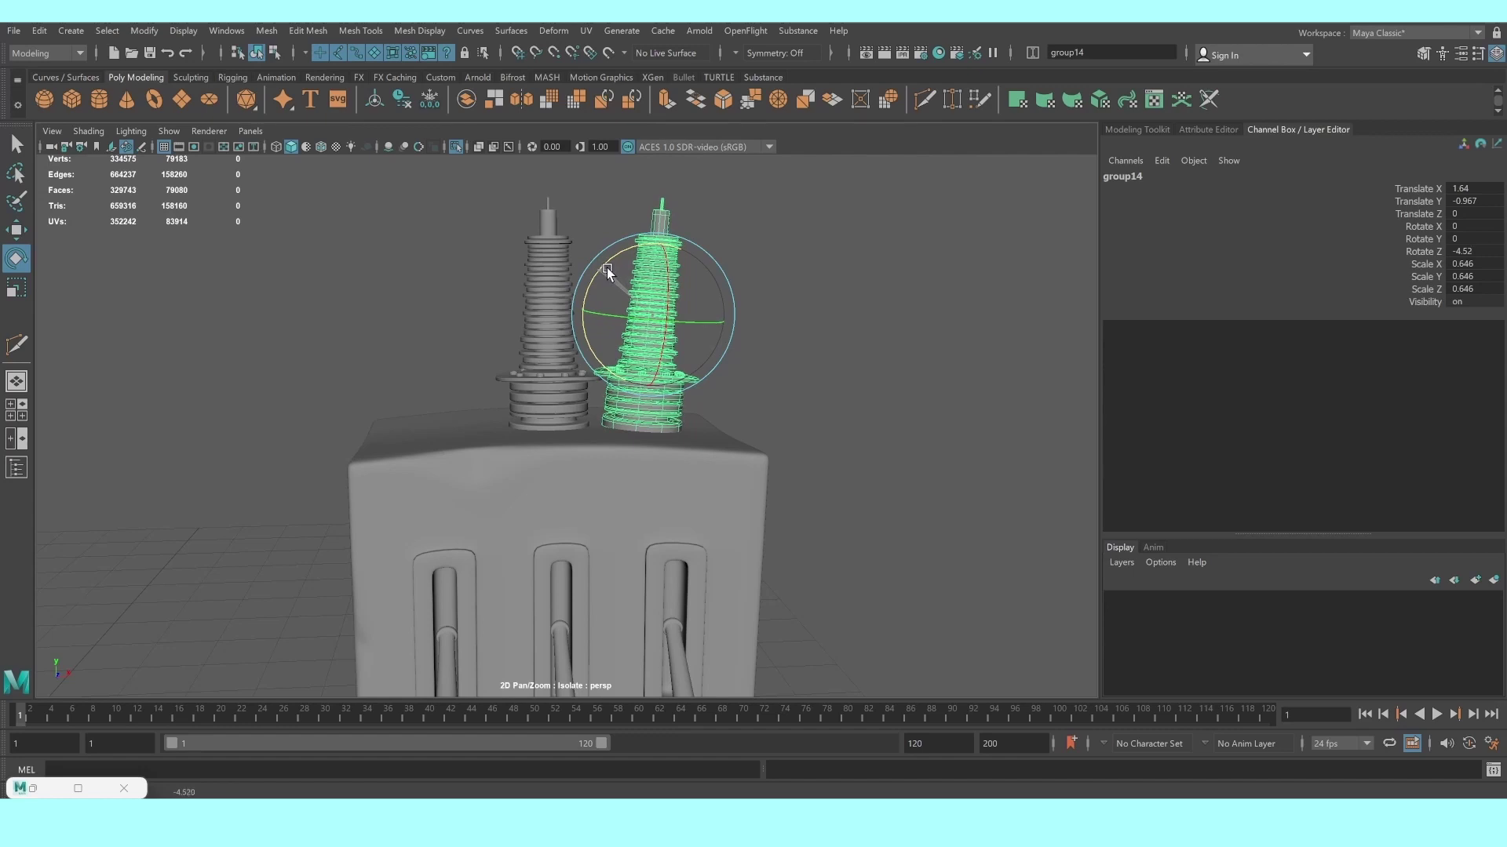
Duplicate the insulator group, move the copy left, and set its Rotate Z to 4.336
left_click_drag(610, 272, 664, 244)
key("w")
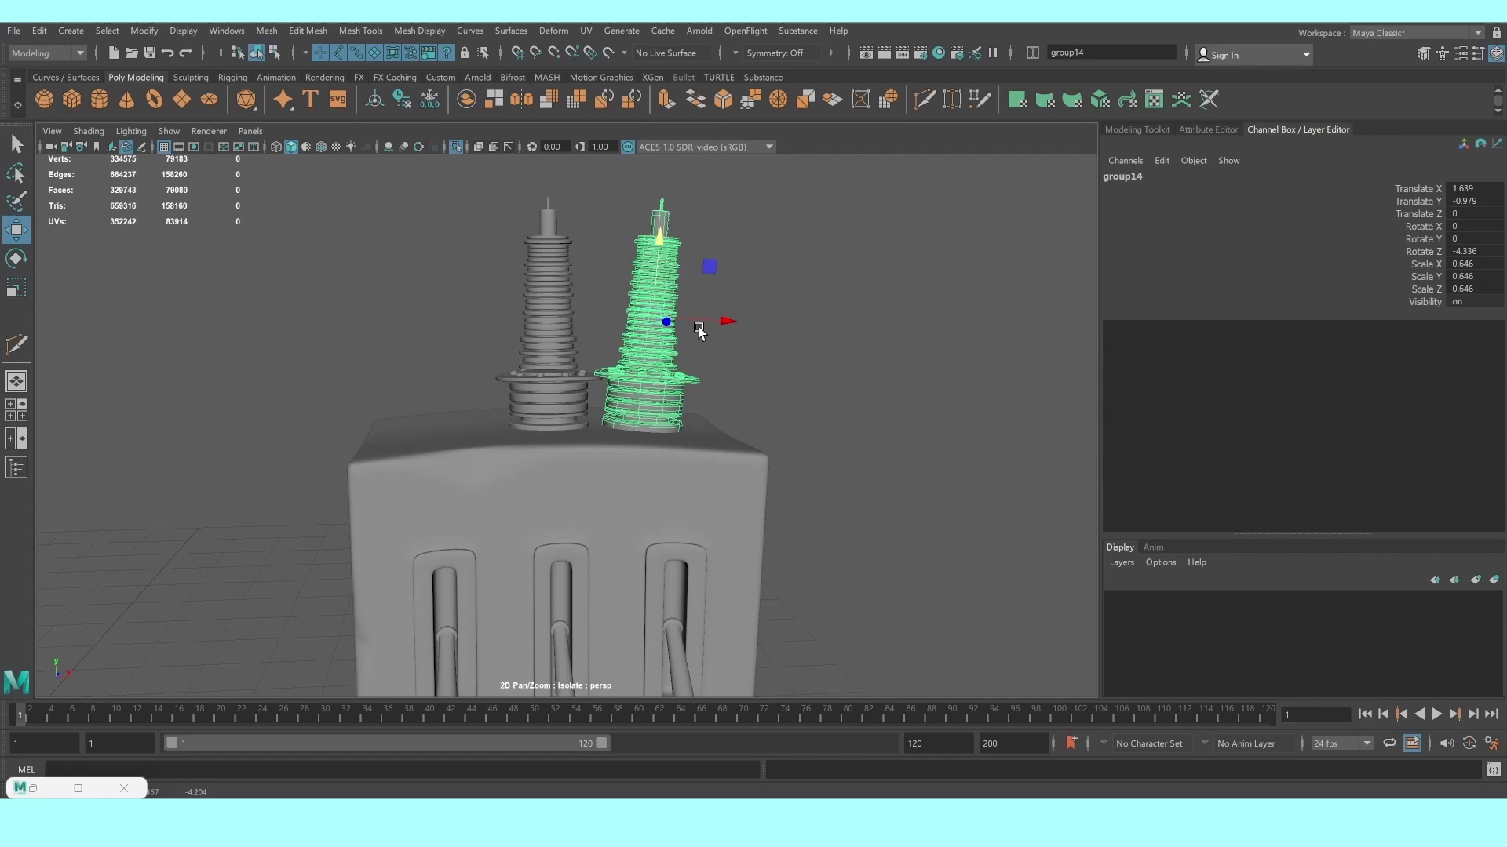
key("ctrl+d")
left_click_drag(723, 321, 606, 323, "alt")
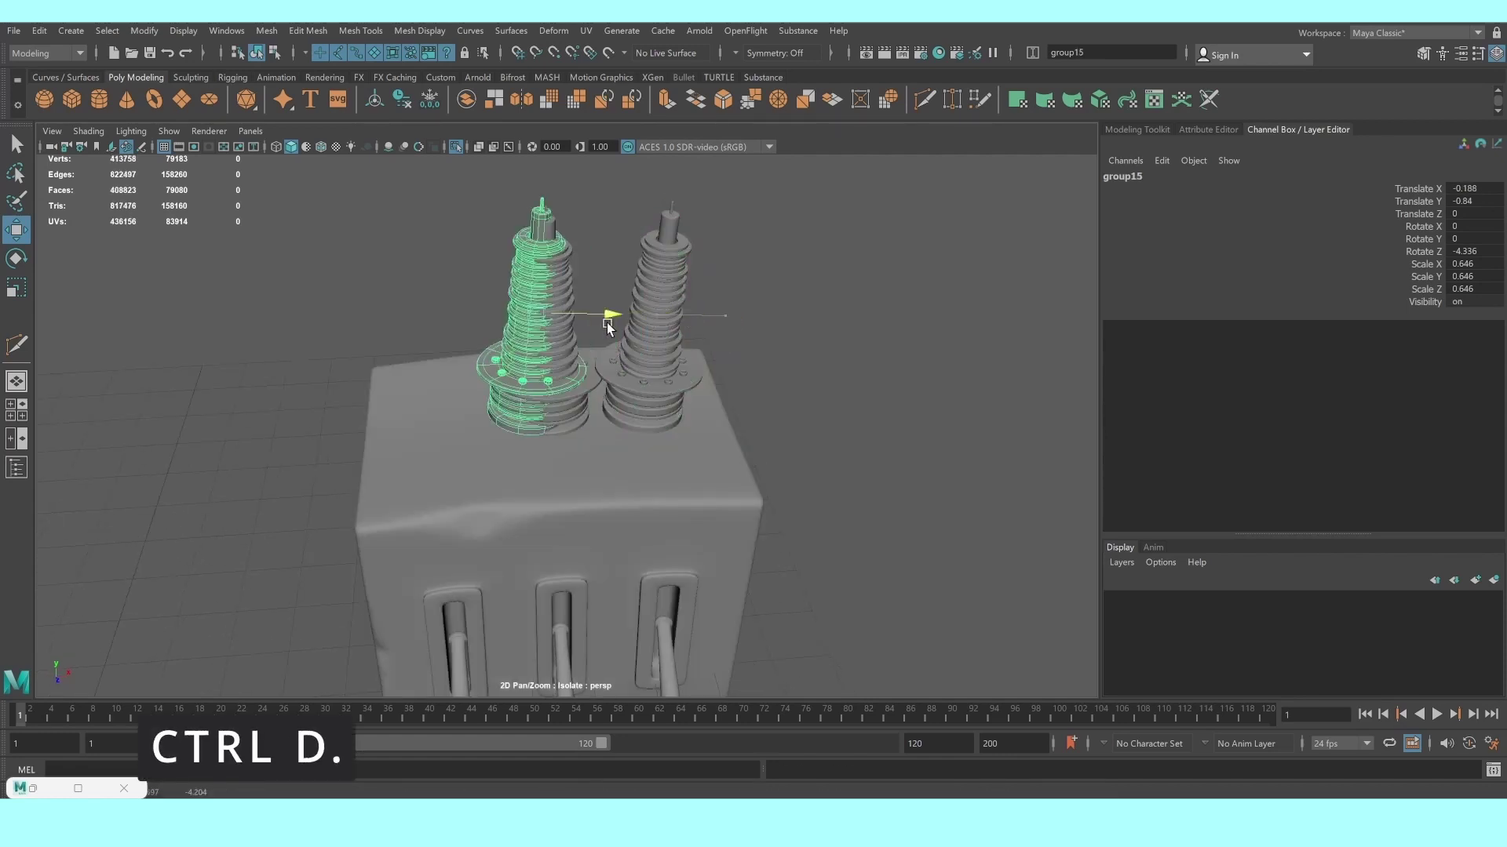
left_click(1468, 251)
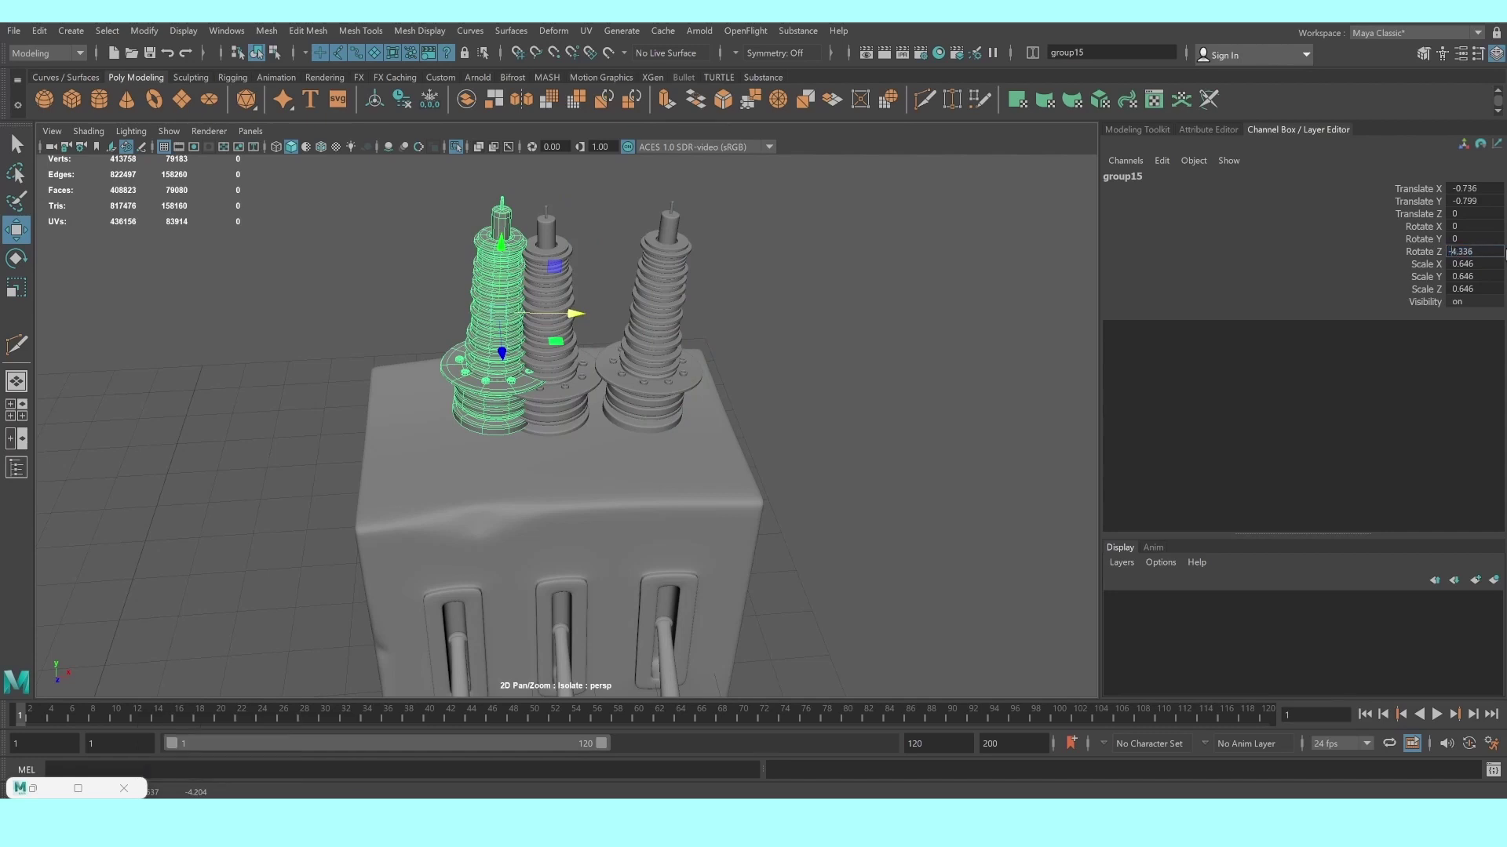
type("4.336")
key("Return")
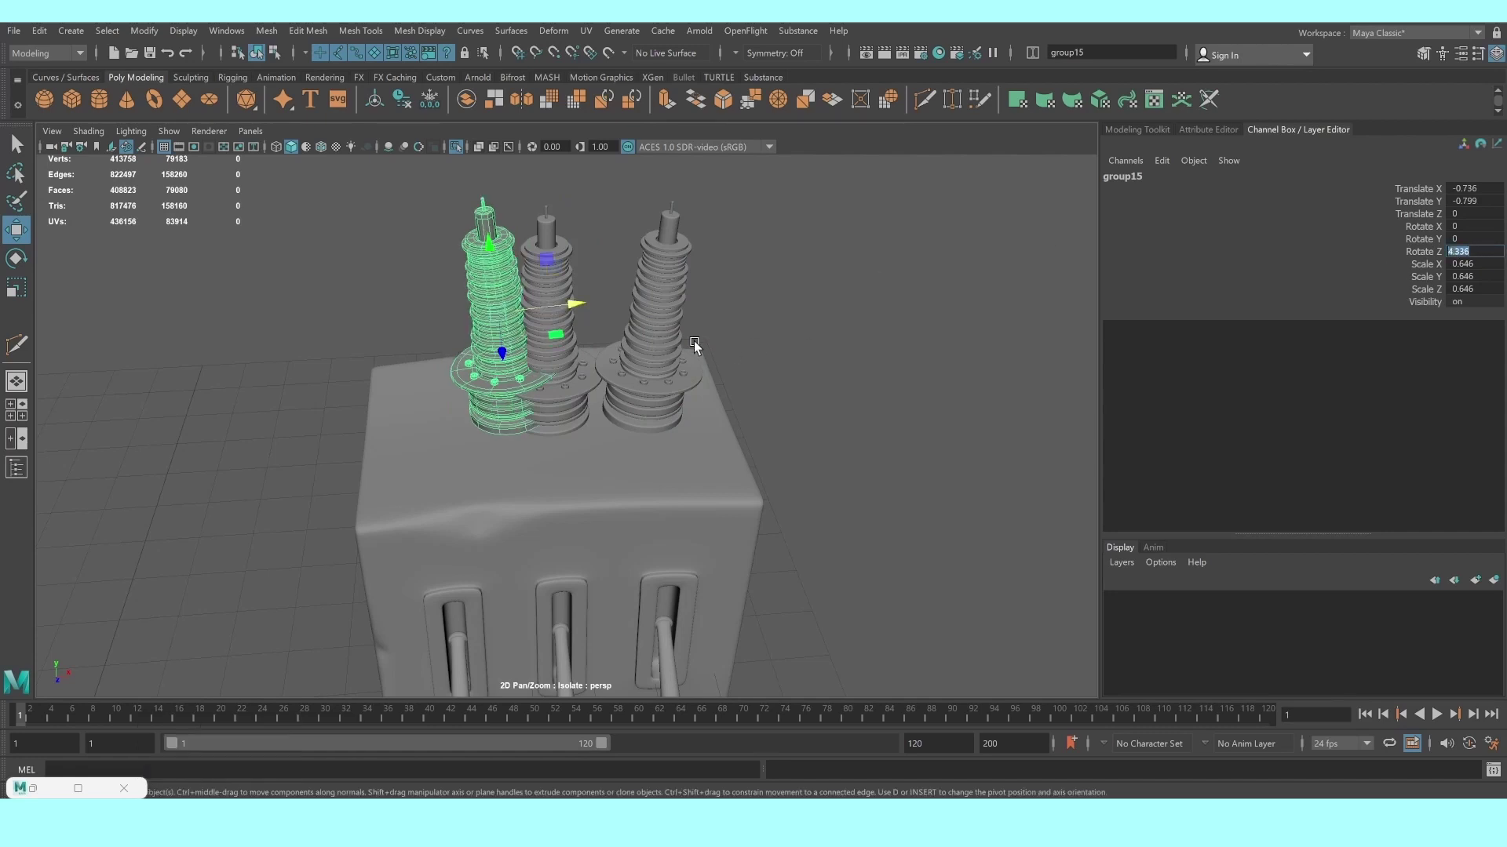
Lower the insulator copy onto the transformer top, deselect it, and orbit around the transformer
mouse_move(696, 347)
left_mouse_down("alt")
mouse_move(683, 312)
mouse_move(508, 300)
left_mouse_up("alt")
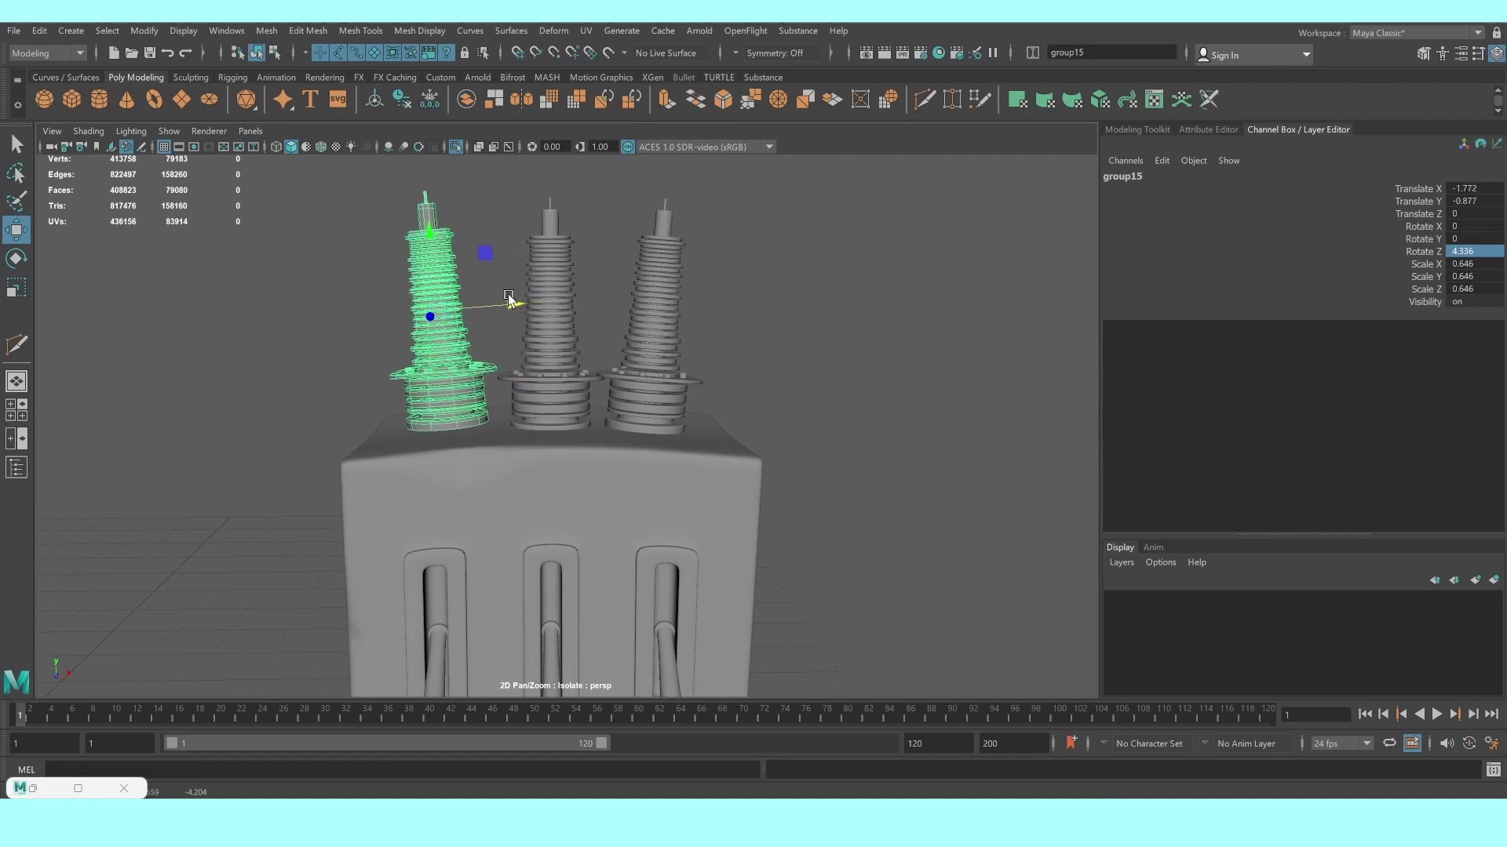
left_click_drag(431, 243, 431, 249)
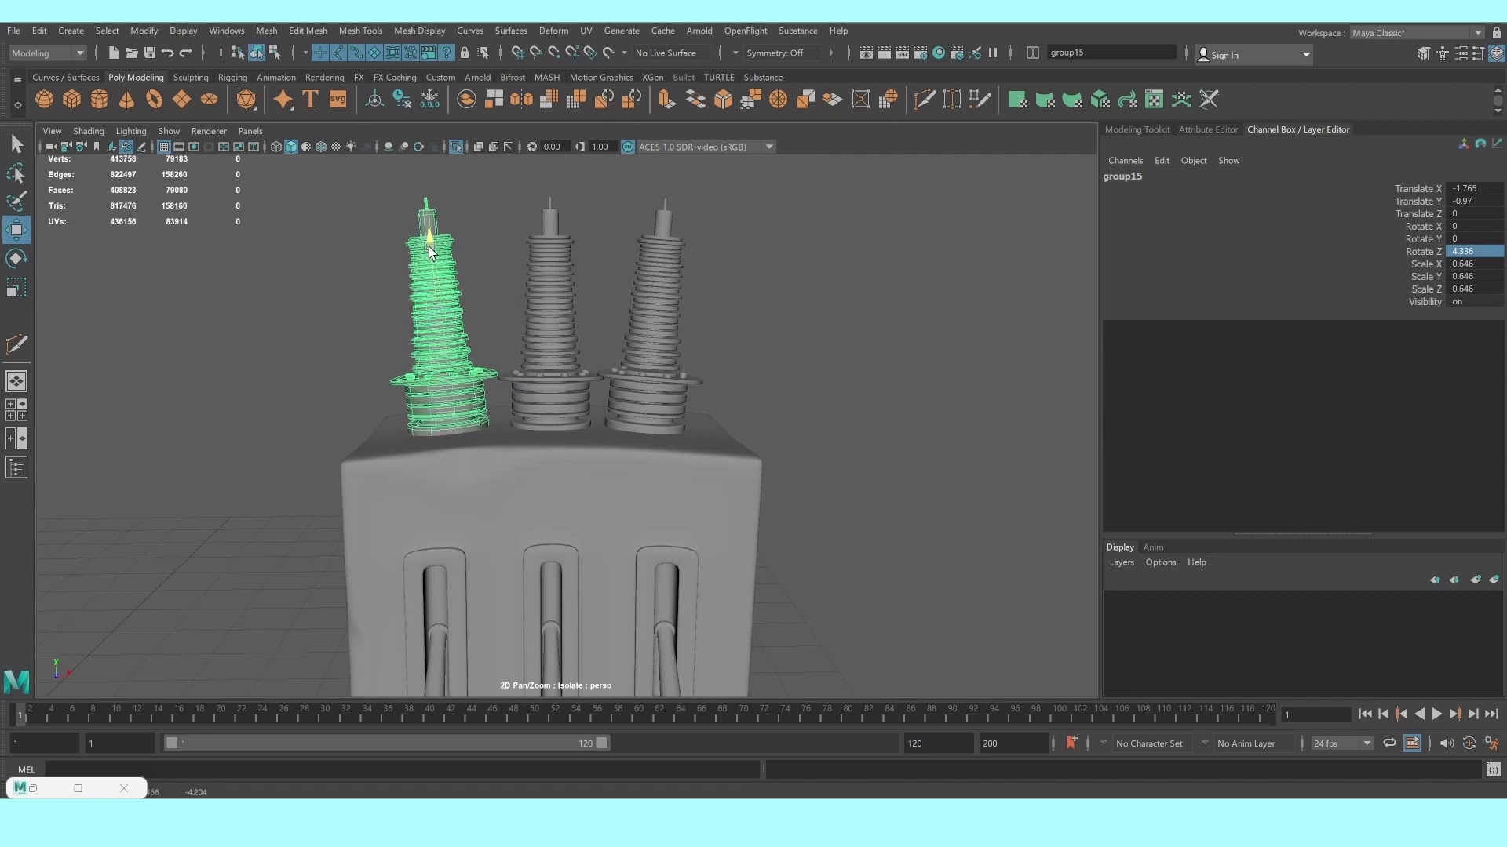
left_click(864, 370)
scroll(864, 370, "down", 5)
mouse_move(864, 370)
left_mouse_down("alt")
mouse_move(629, 430)
mouse_move(656, 416)
mouse_move(586, 405)
mouse_move(628, 421)
mouse_move(623, 404)
left_mouse_up("alt")
scroll(649, 370, "up", 2)
scroll(649, 371, "up", 4)
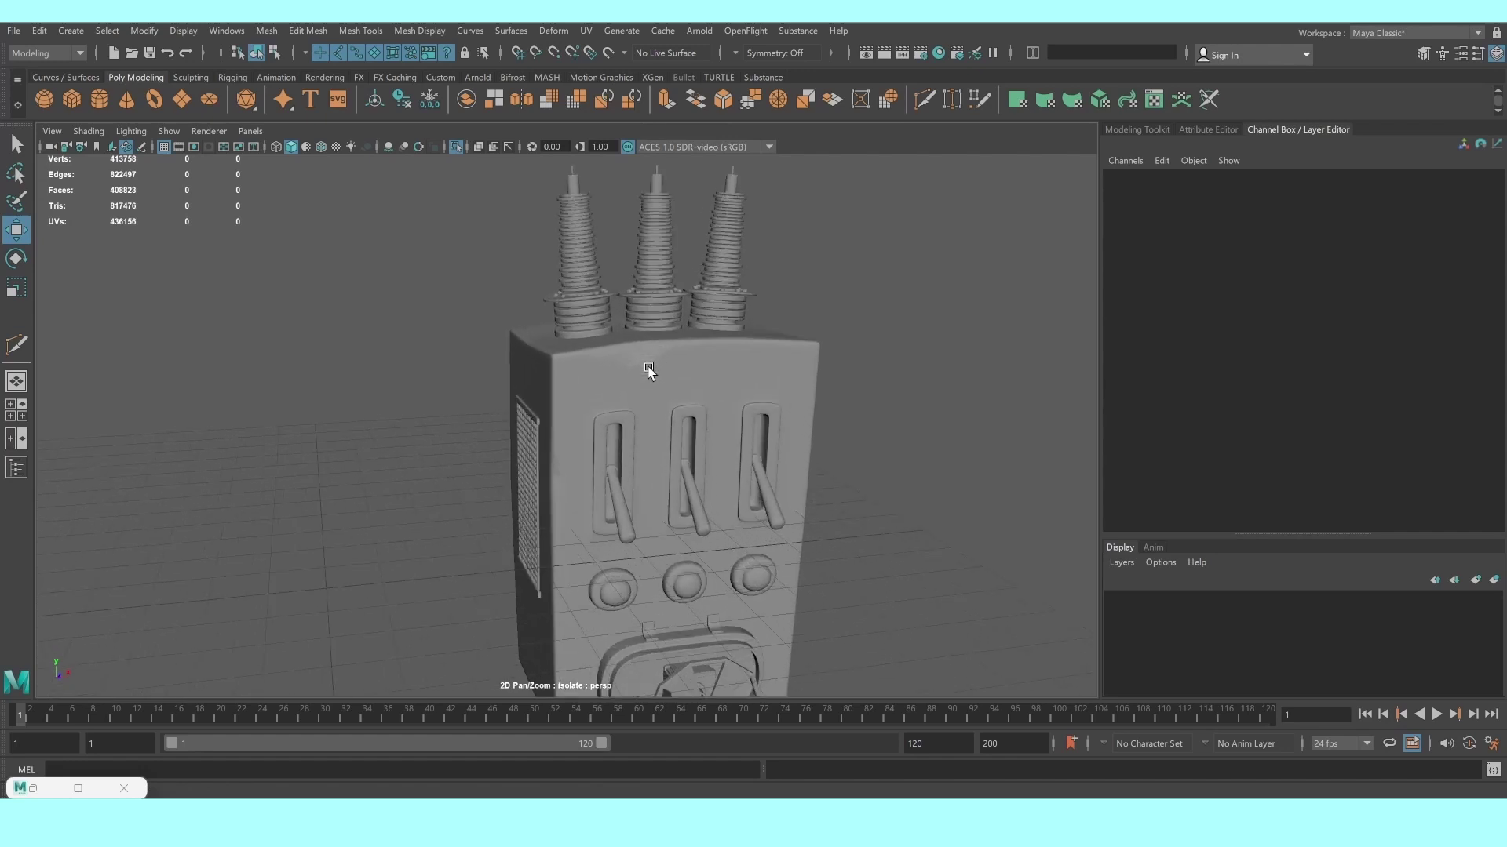
Turn off Isolate Select, frame the whole room, and select the transformer box pCube59
key("space")
key("space")
left_click(452, 149)
key("a")
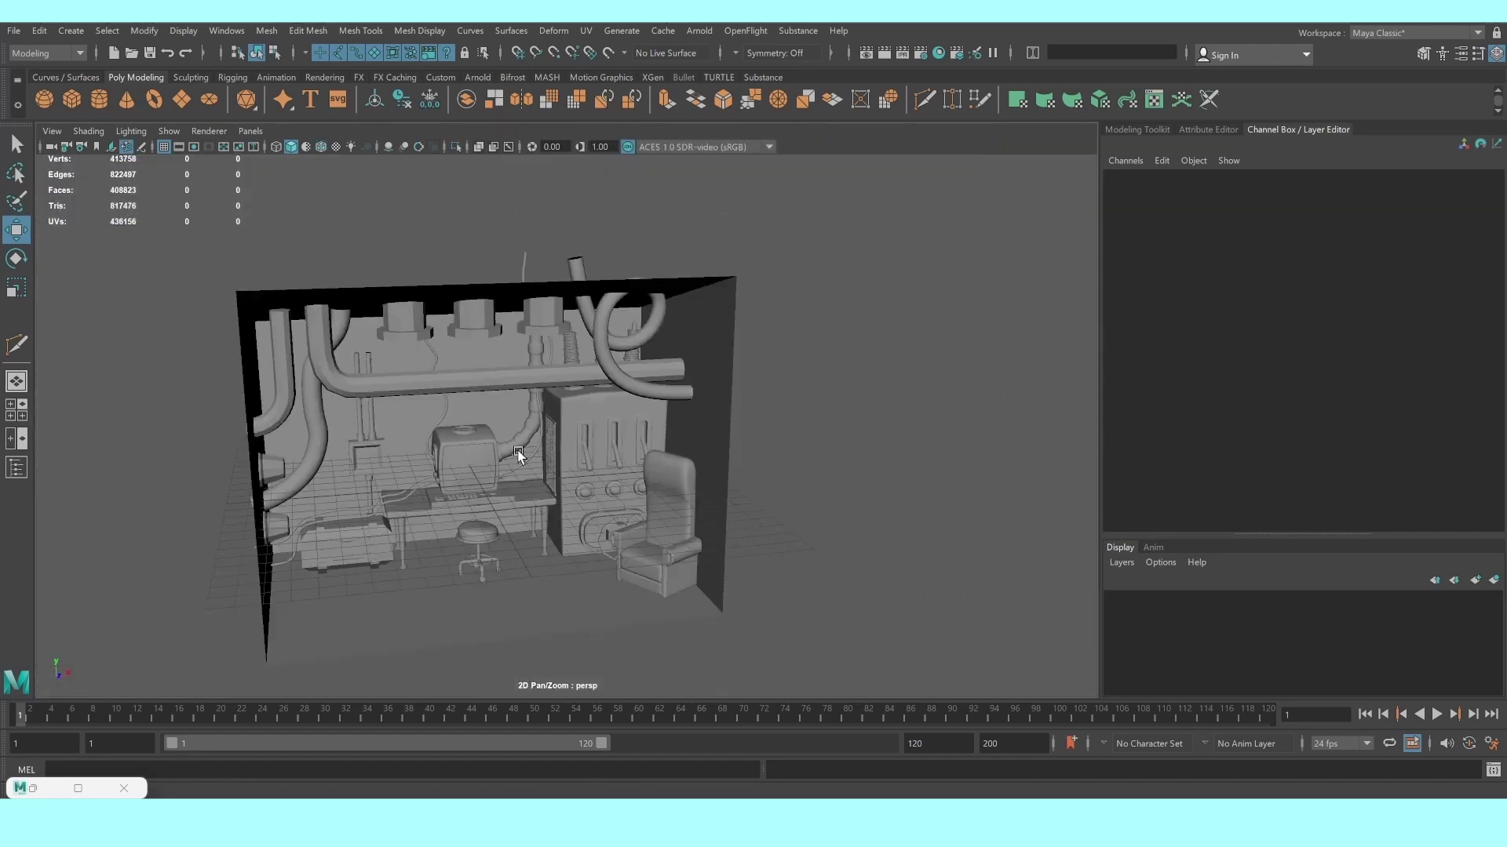
scroll(554, 414, "up", 3)
scroll(794, 379, "up", 3)
scroll(571, 515, "up", 3)
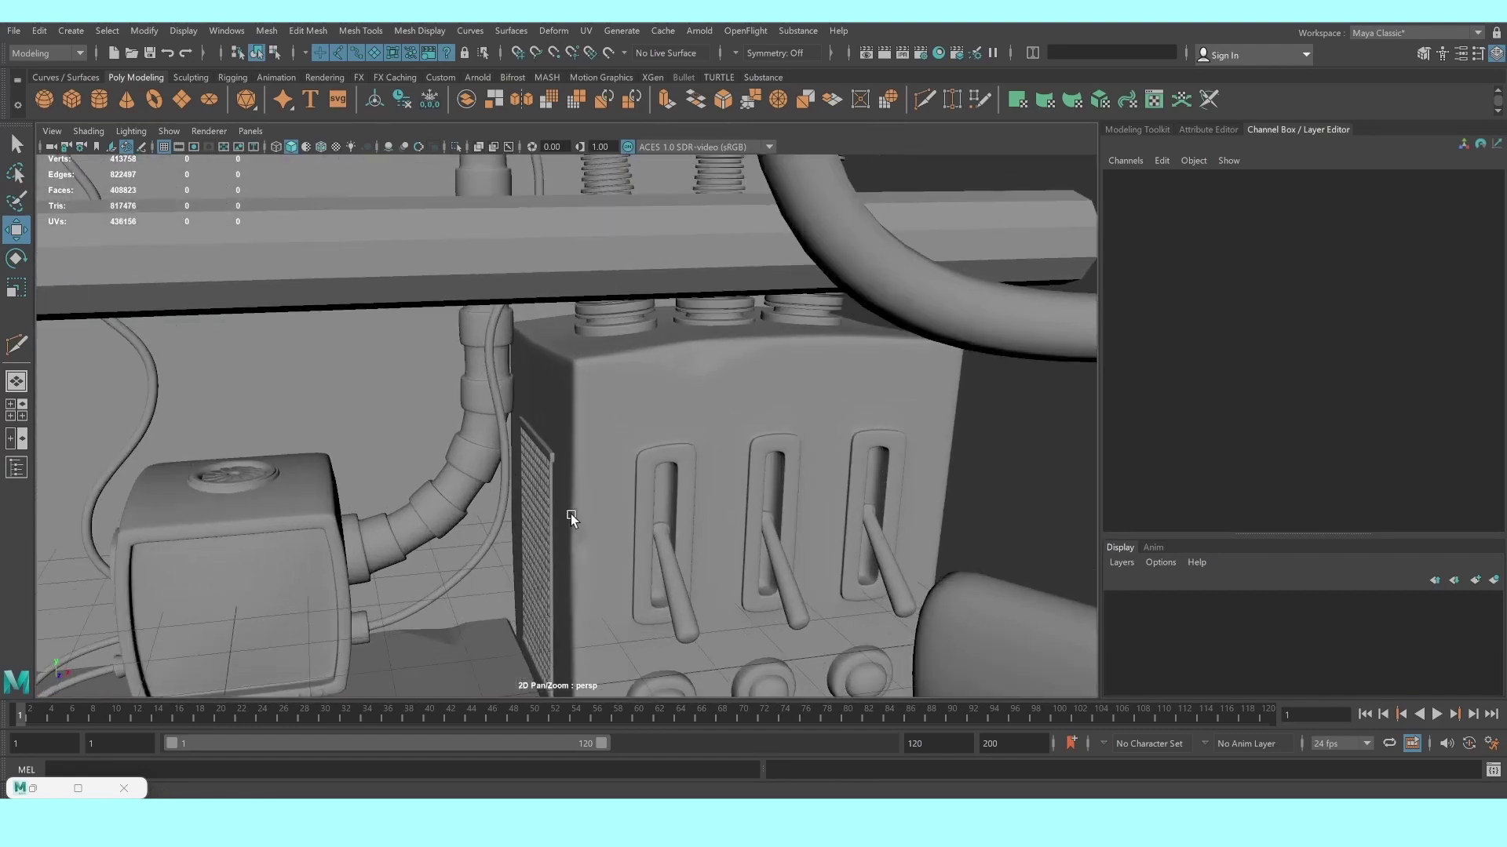
left_click(620, 430)
scroll(604, 423, "up", 2)
scroll(604, 404, "up", 2)
scroll(600, 440, "up", 2)
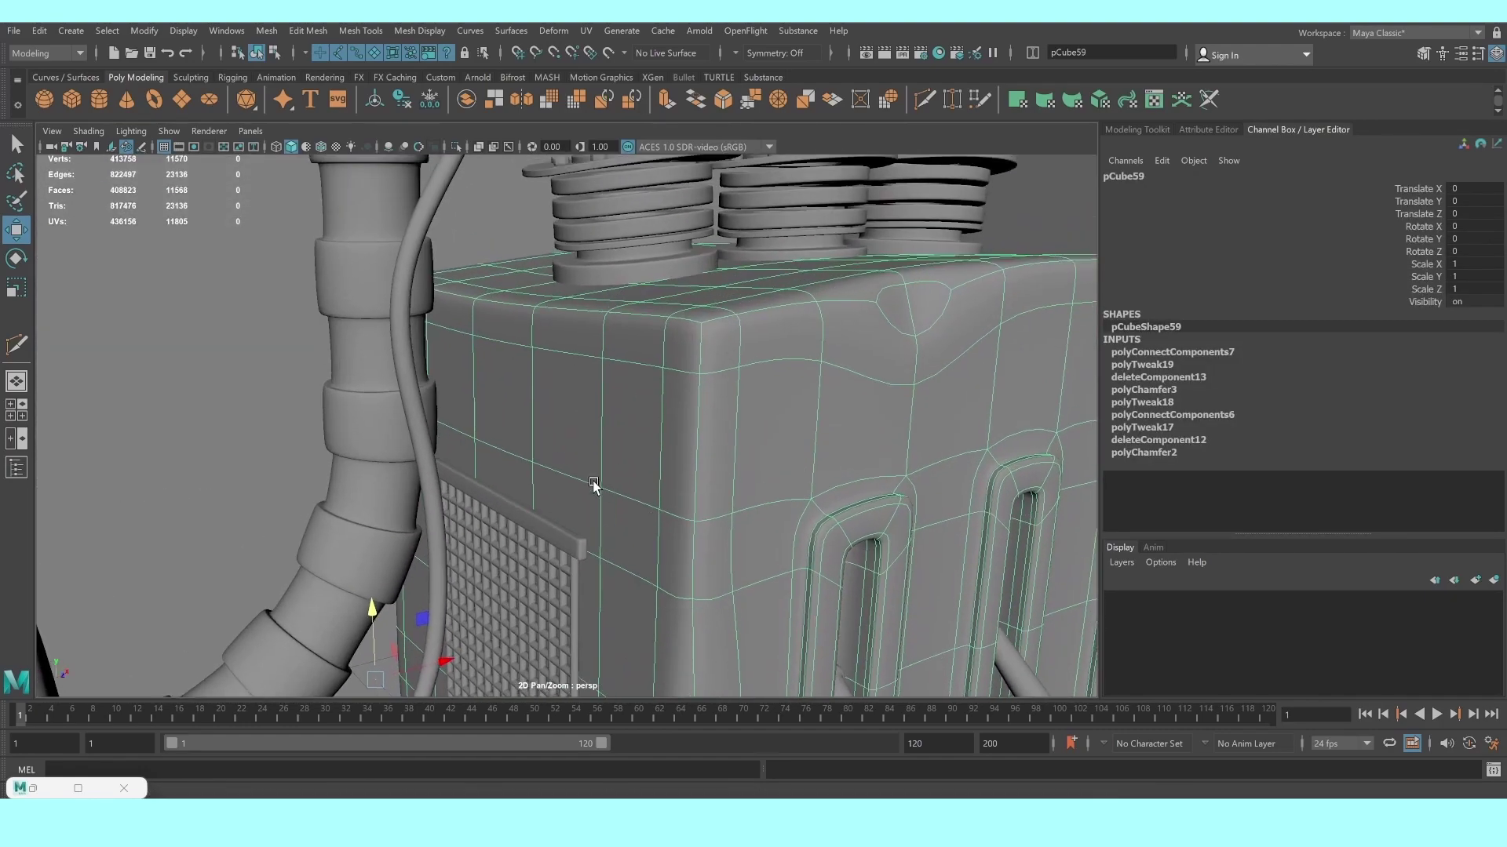
scroll(565, 424, "up", 2)
Chamfer the box's top-edge vertex and pull the vertex below it down the side
mouse_move(533, 326)
right_mouse_down()
mouse_move(525, 361)
mouse_move(424, 306)
right_mouse_up()
left_click(512, 305)
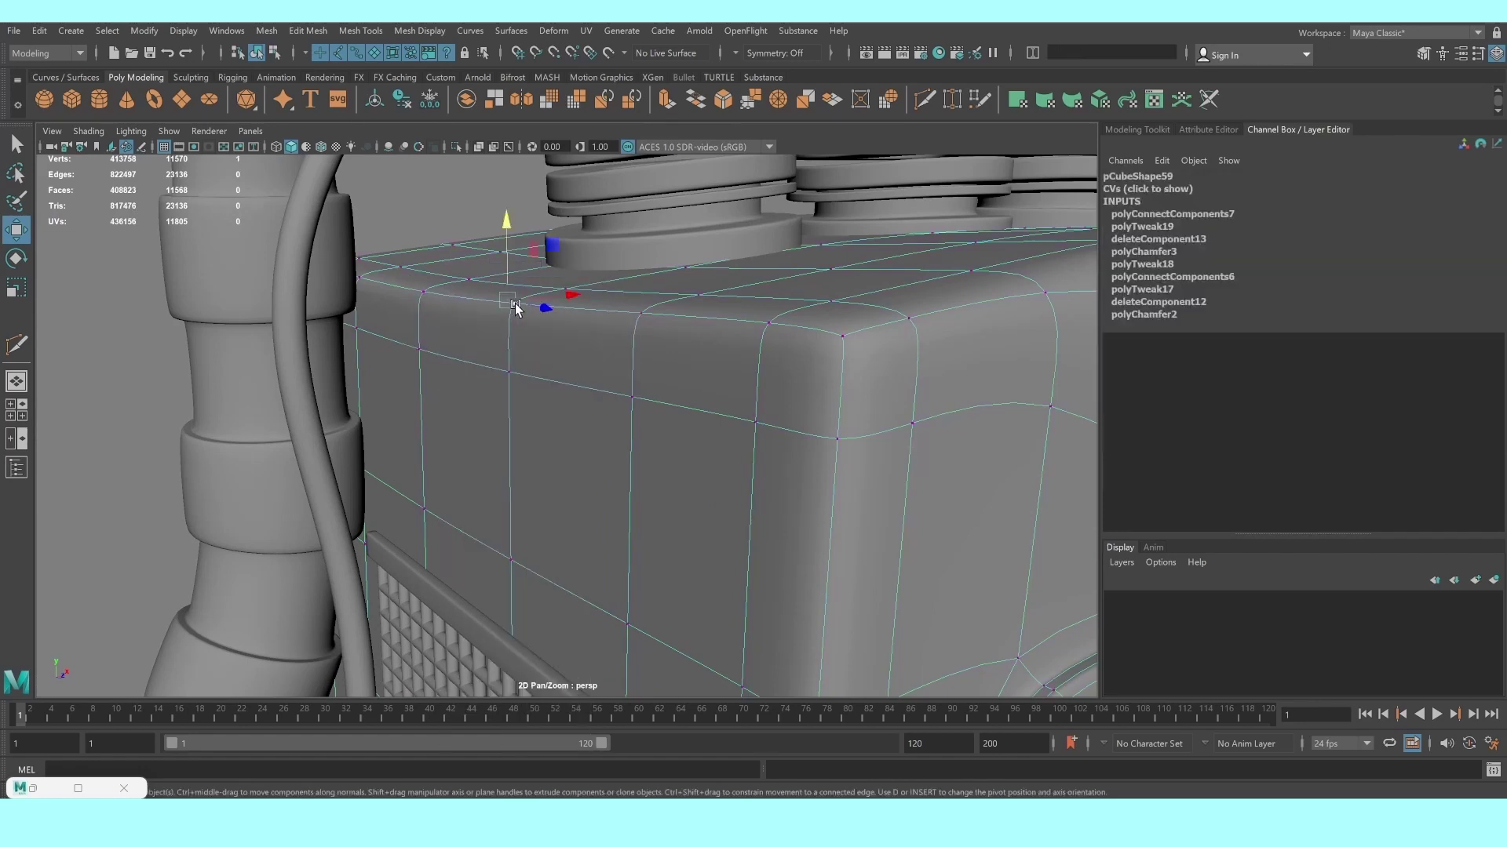
right_click_drag(515, 306, 525, 315, "shift")
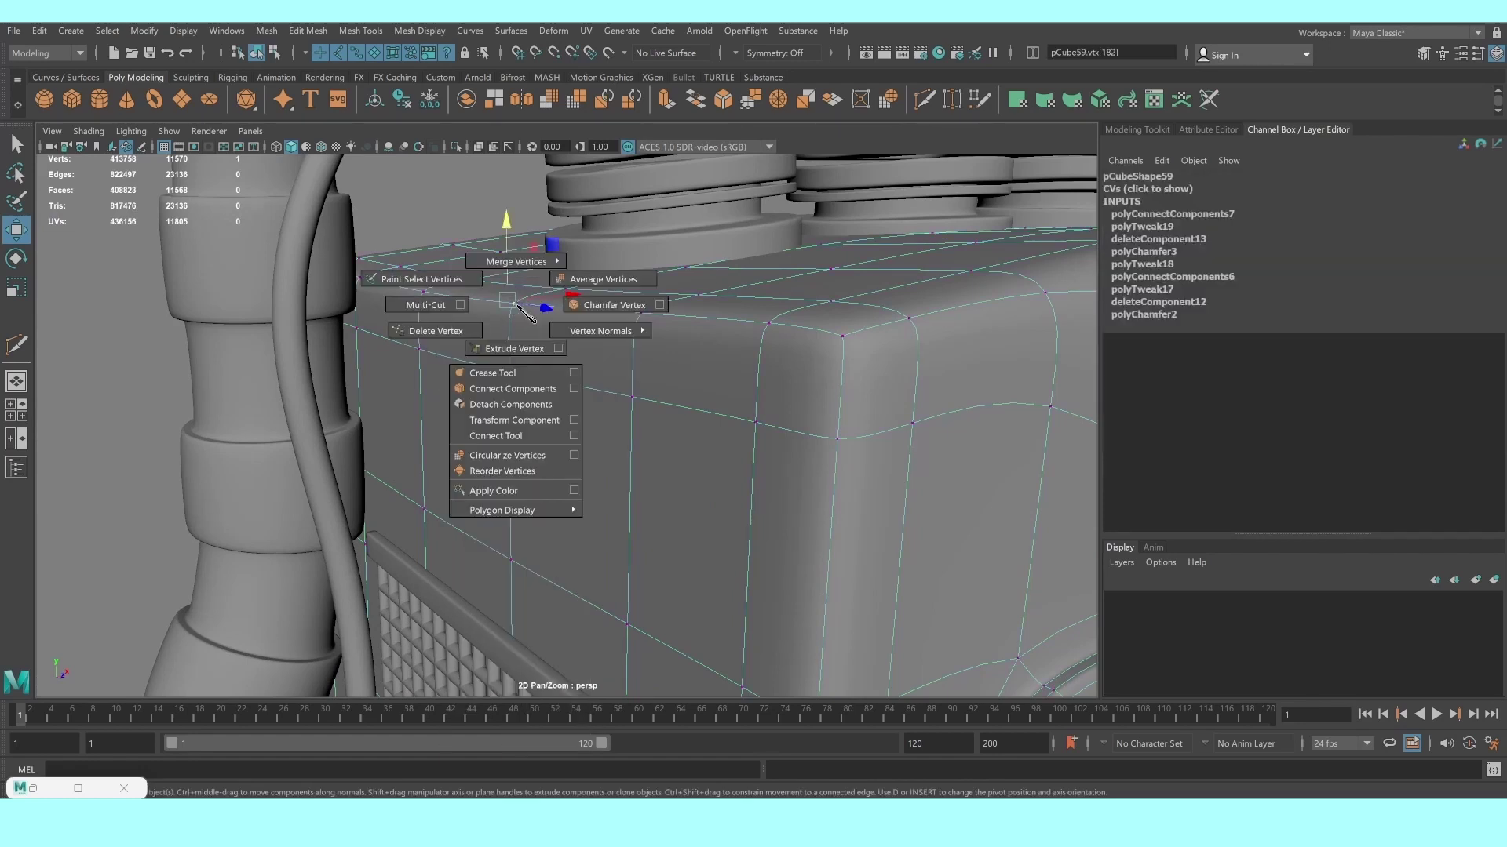
right_click_drag(611, 308, 613, 308, "shift")
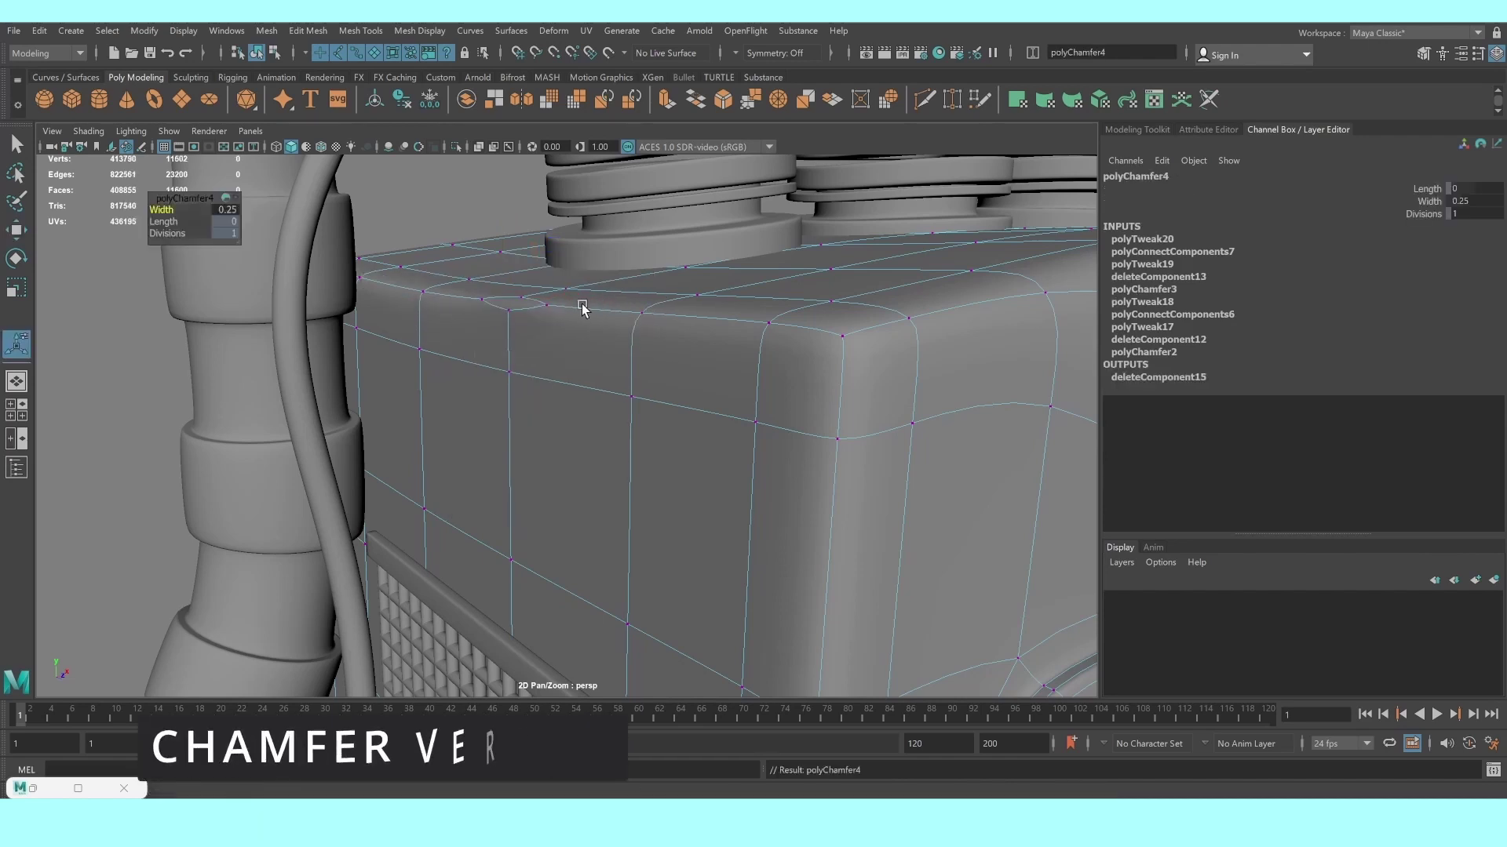
key("1")
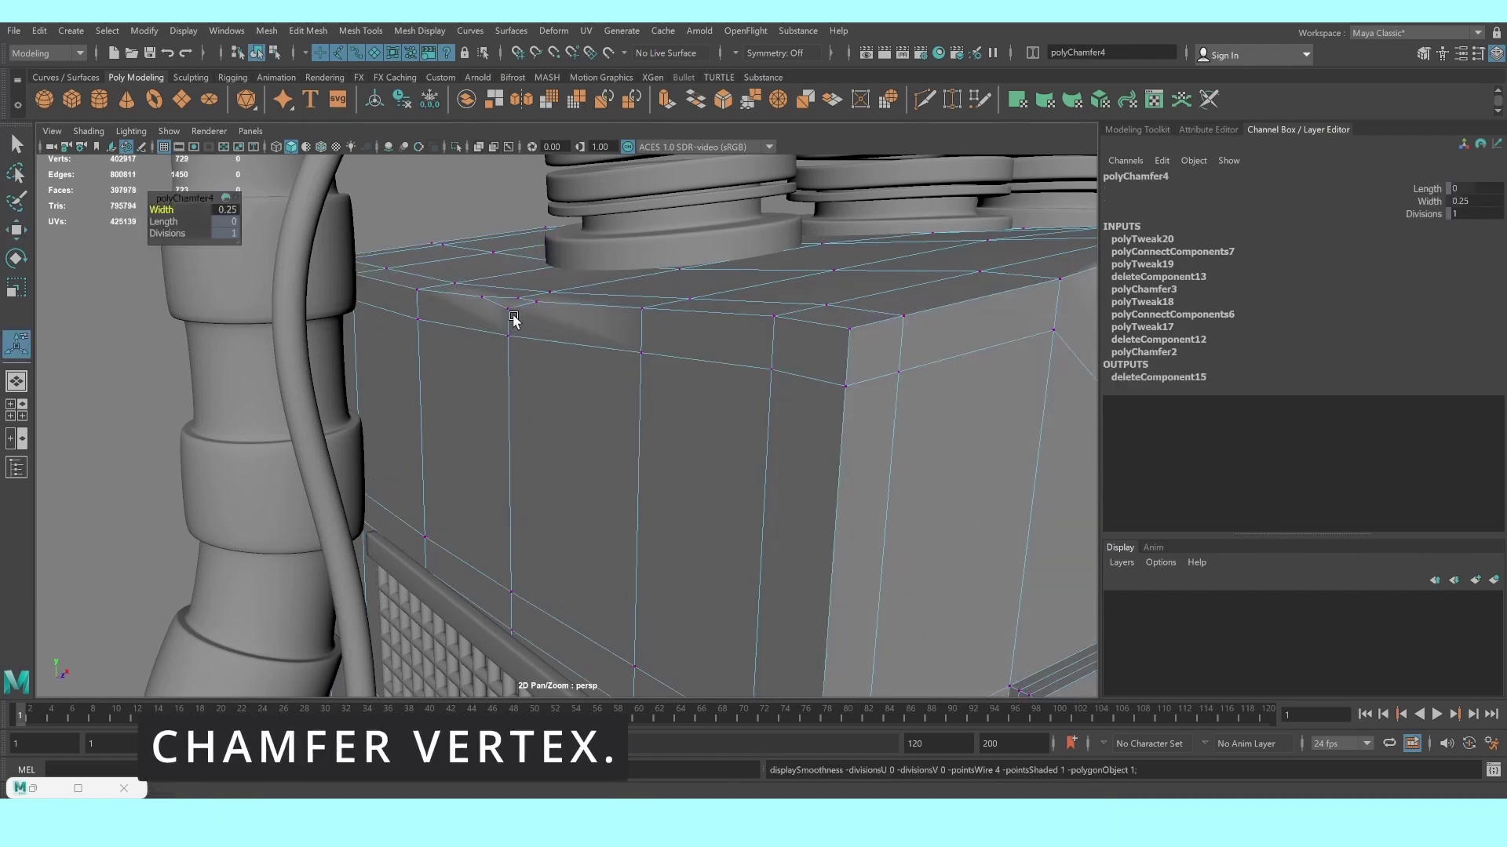
left_click(508, 325)
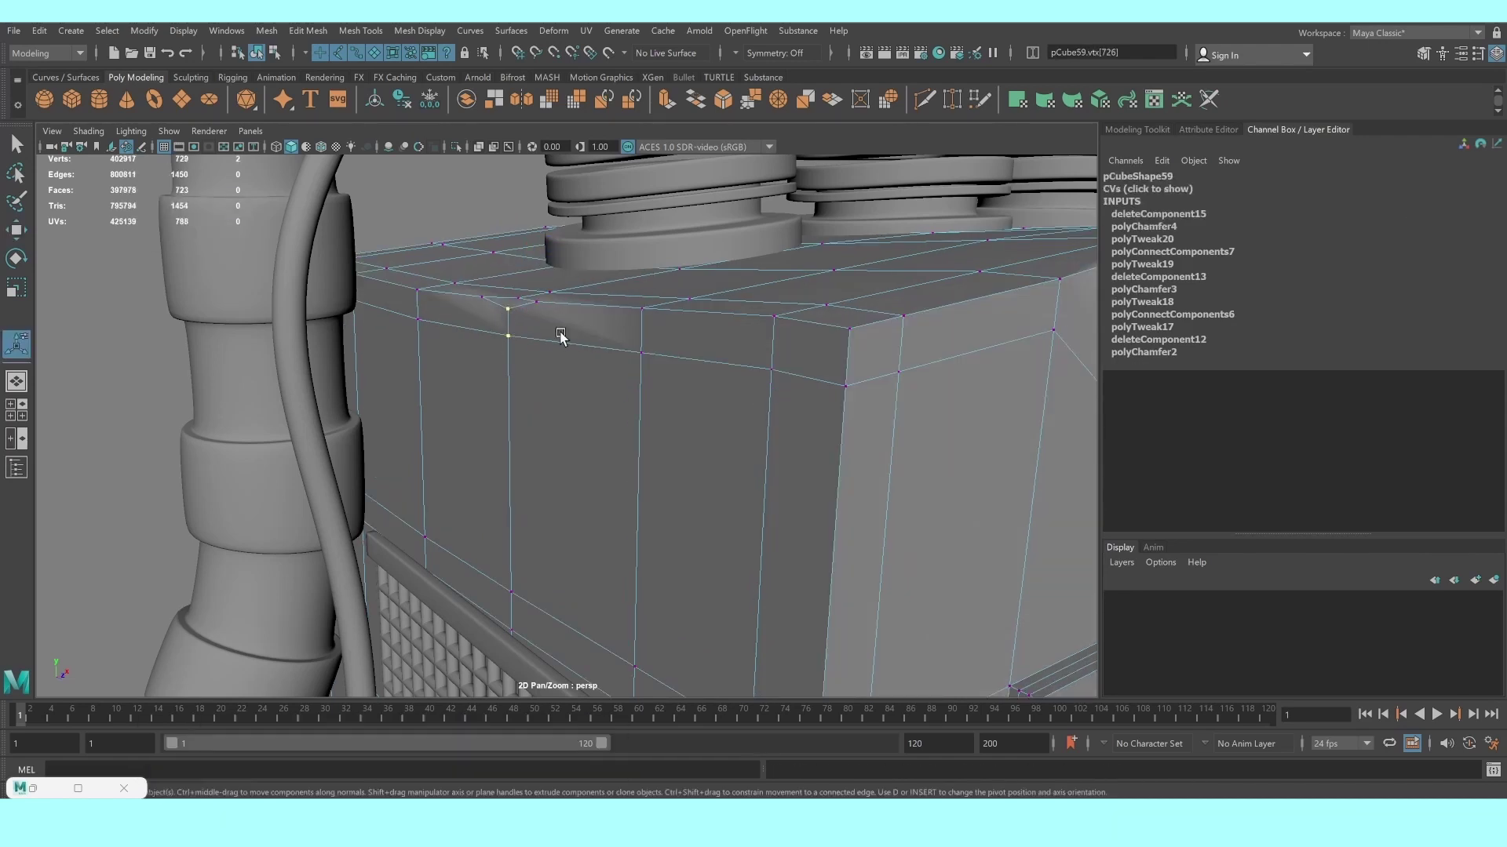
key("w")
left_click_drag(510, 259, 522, 420)
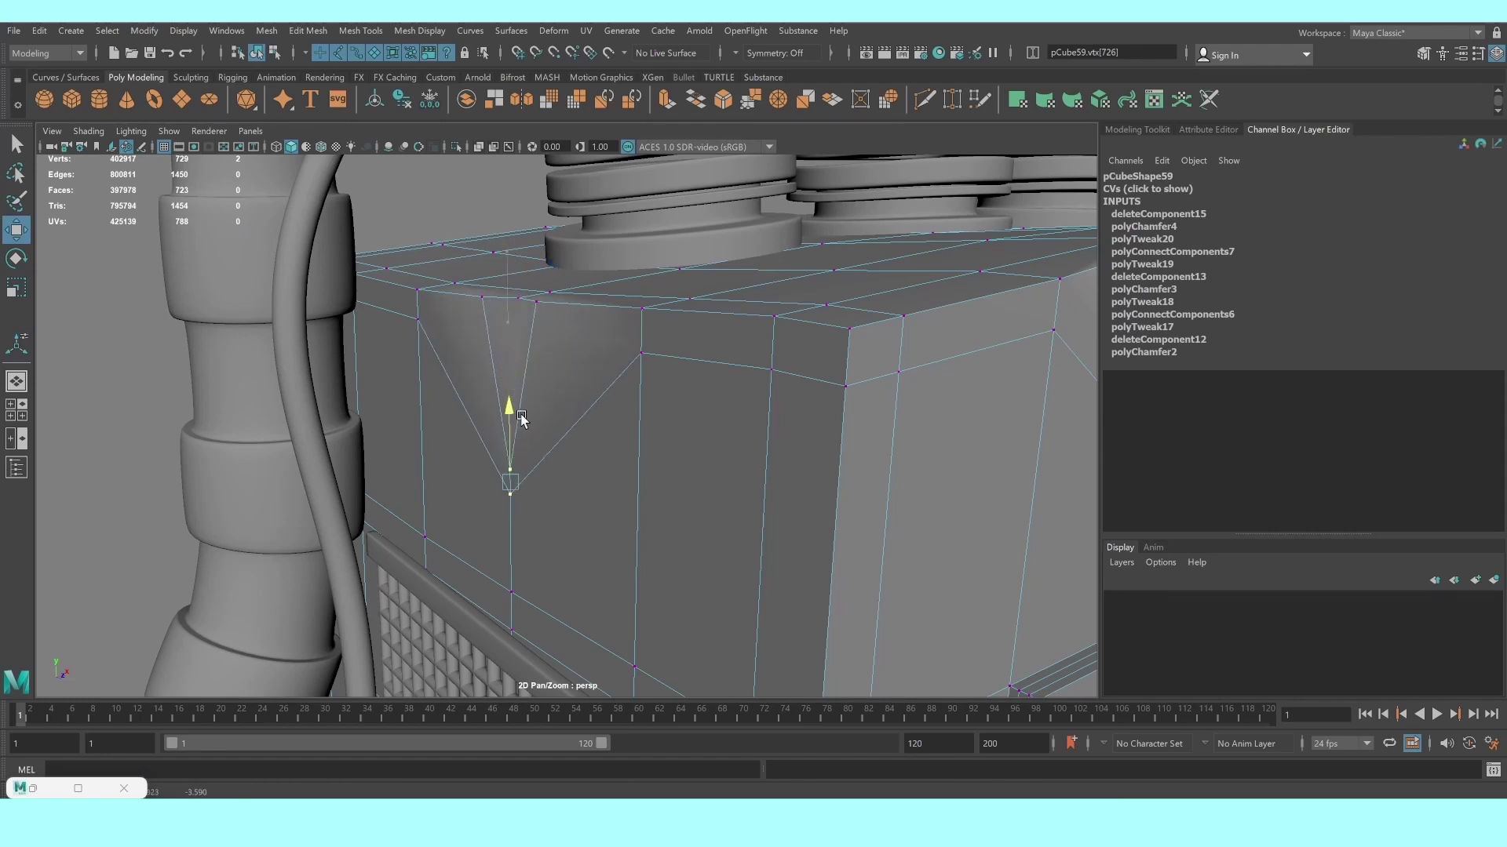
Connect the chamfer's top vertex to the lowered vertex, spread two top-edge vertices apart, and enable smooth preview
left_click(518, 299)
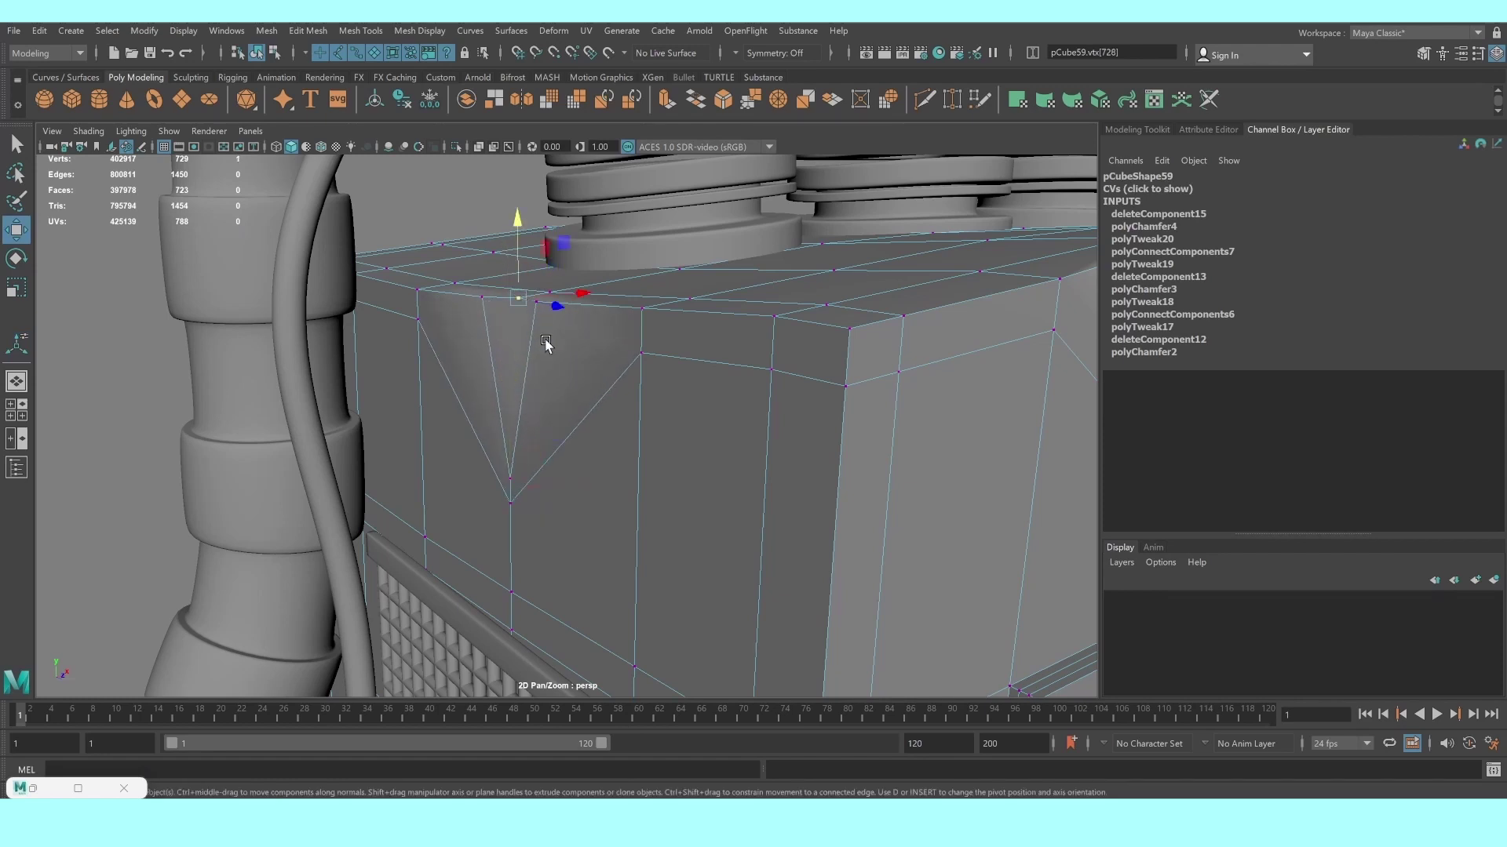
left_click(510, 478, "shift")
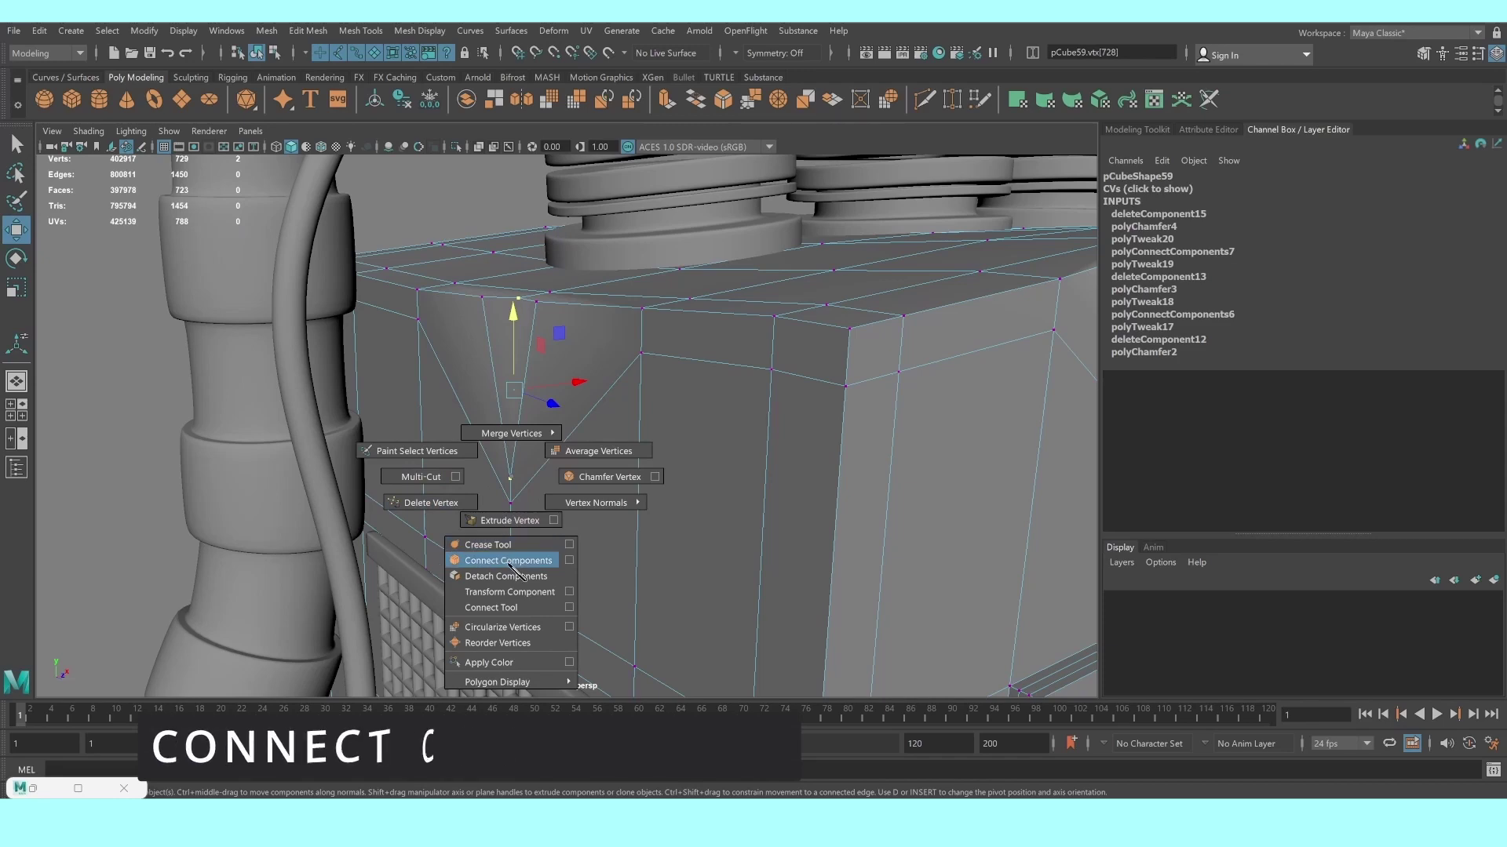
right_click_drag(511, 478, 502, 563, "shift")
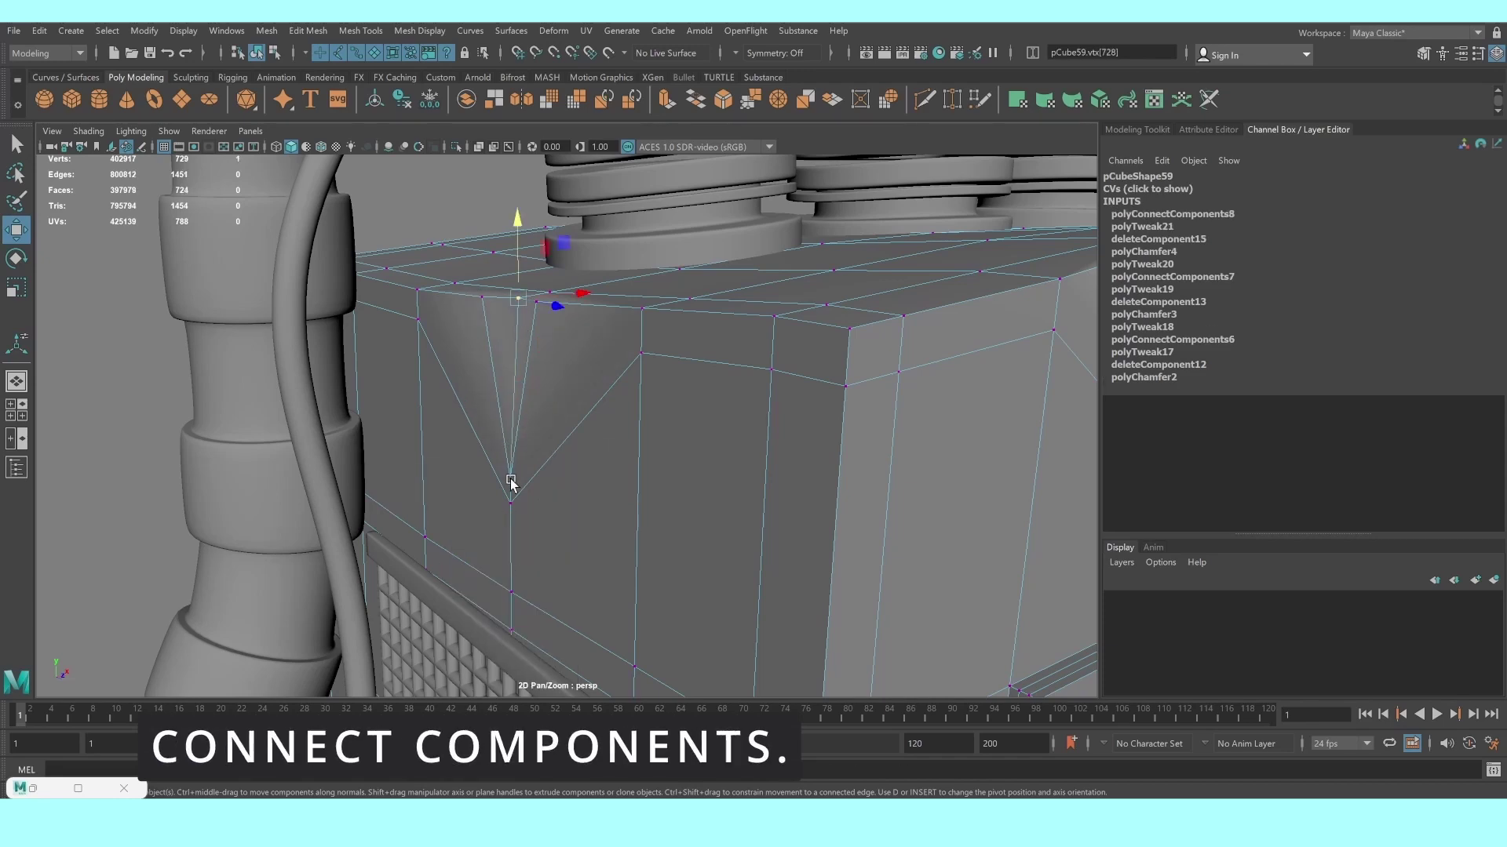
left_click_drag(541, 324, 572, 329, "alt")
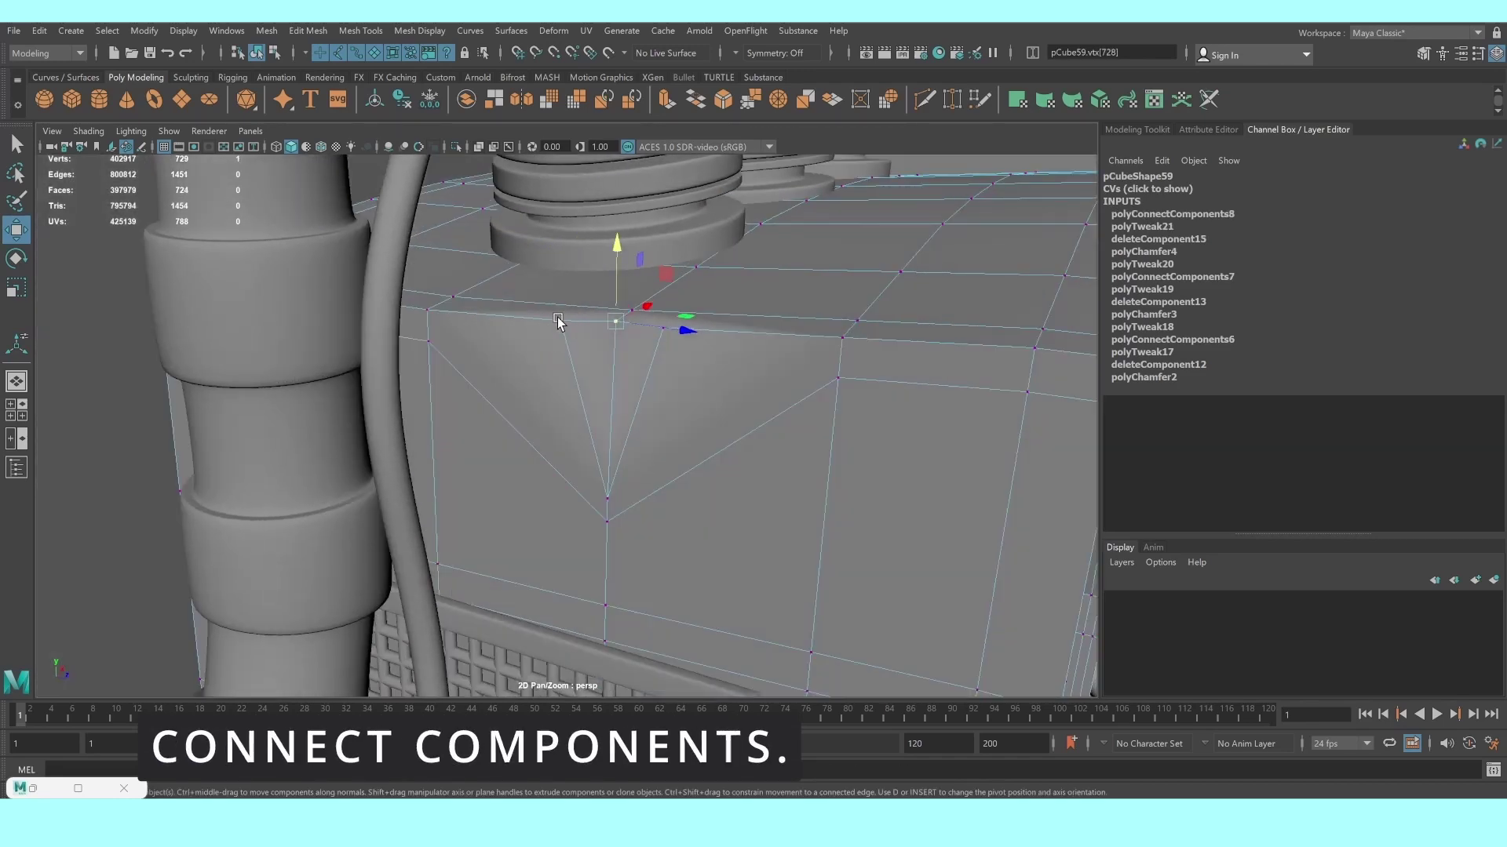
left_click(557, 322)
left_click(664, 328, "shift")
key("r")
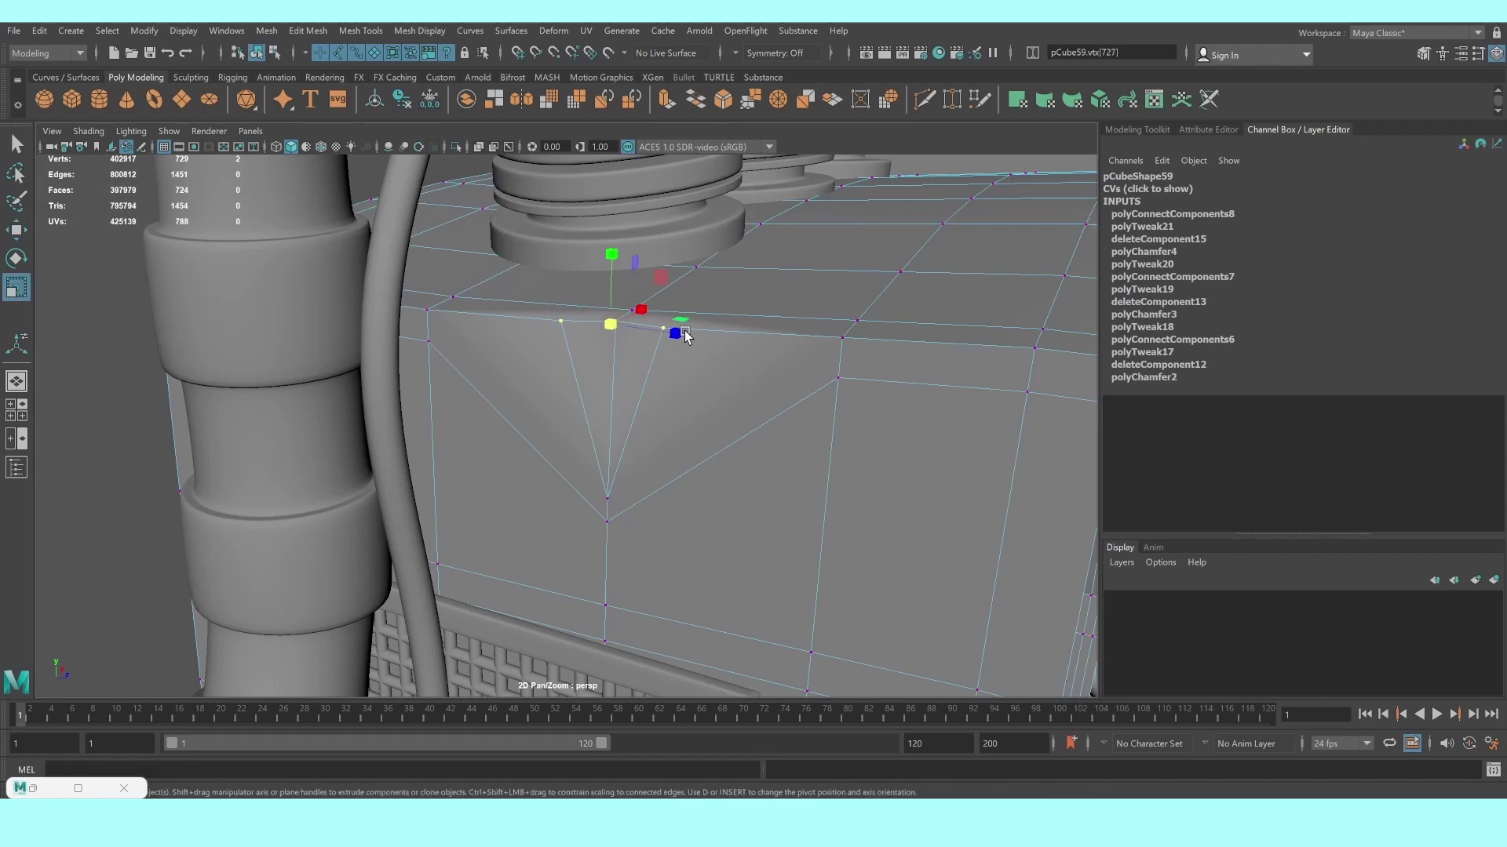
left_click_drag(686, 335, 723, 335)
key("3")
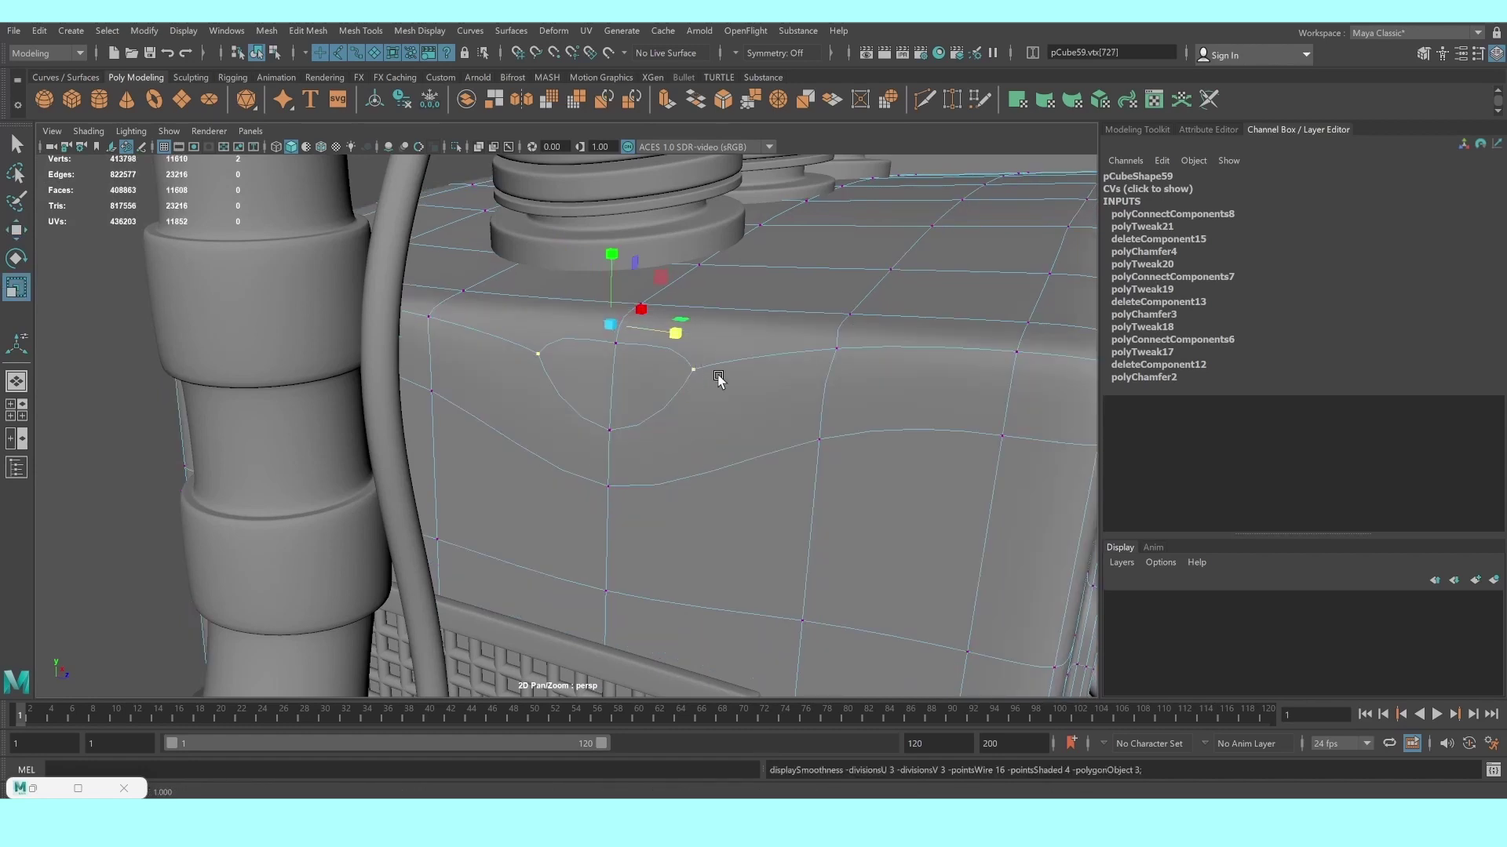
Reshape the notch by moving one of its vertices, then return the box to object mode
right_click_drag(720, 380, 791, 348)
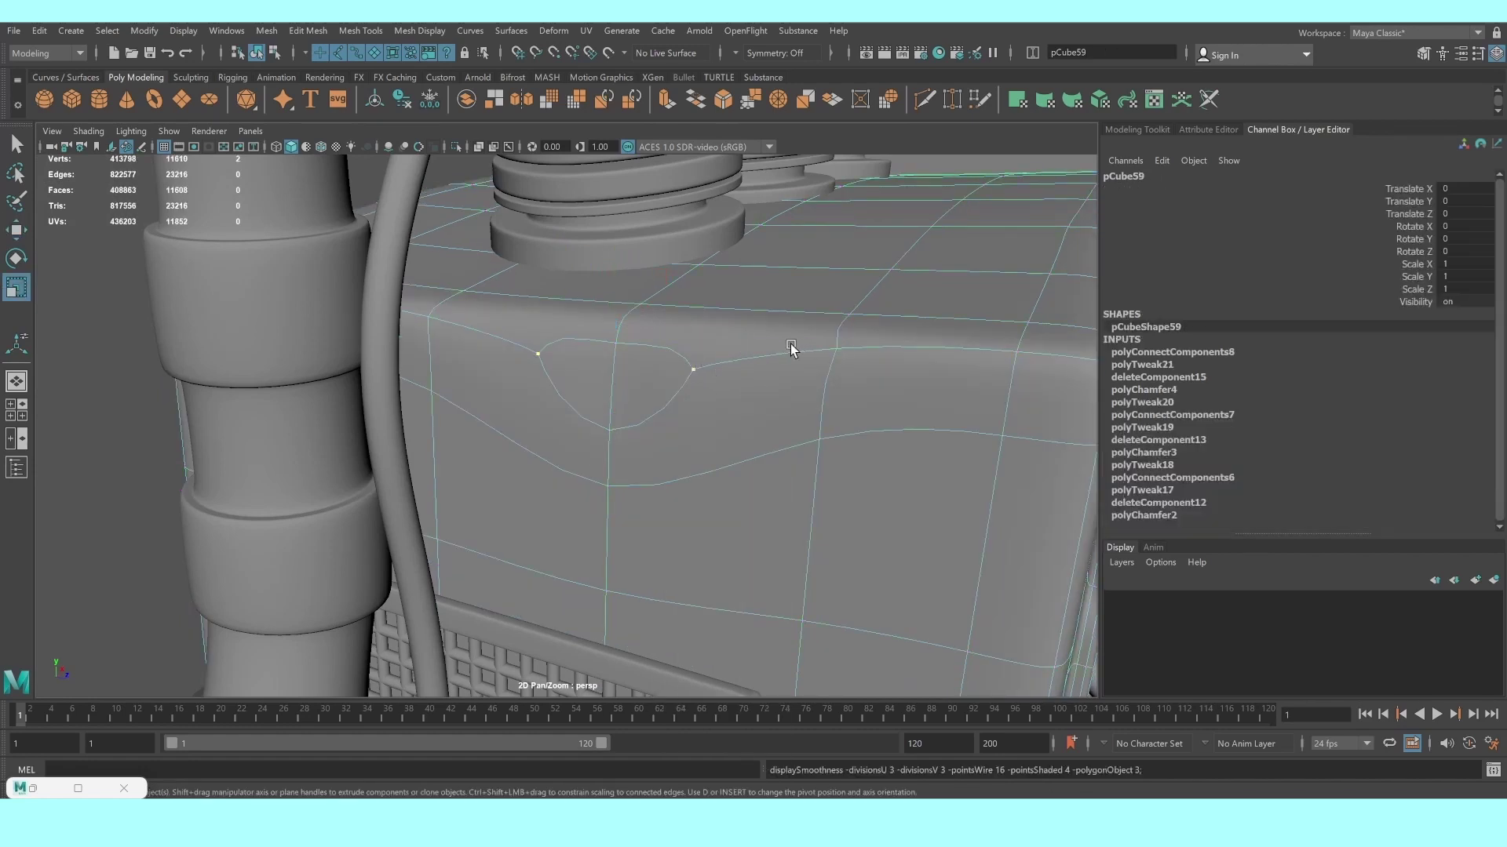
right_click_drag(624, 345, 550, 349)
left_click(614, 346)
key("w")
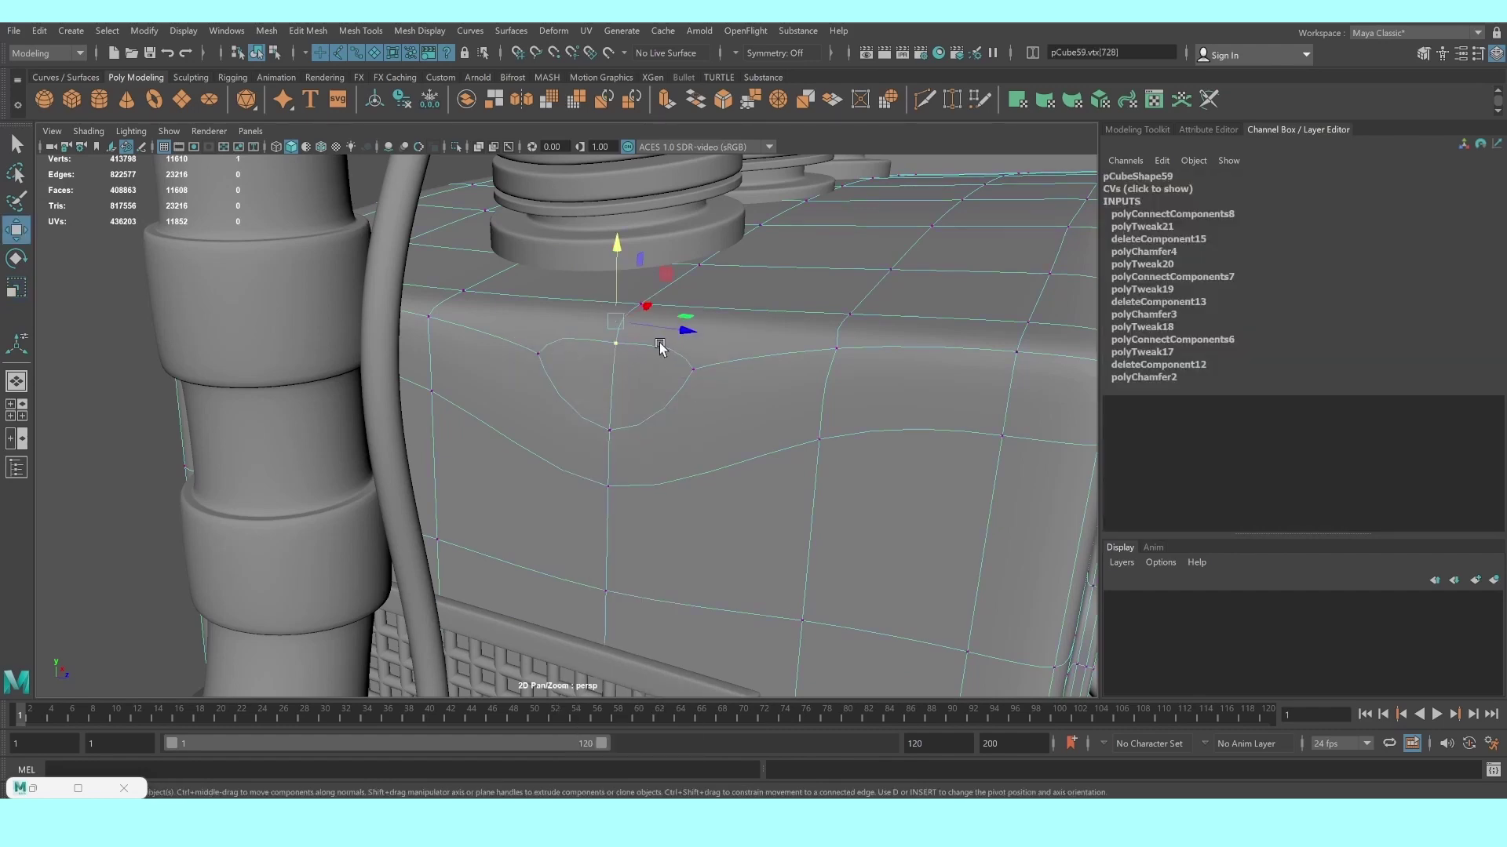
mouse_move(662, 346)
left_mouse_down("alt")
mouse_move(581, 380)
mouse_move(577, 362)
mouse_move(597, 361)
left_mouse_up("alt")
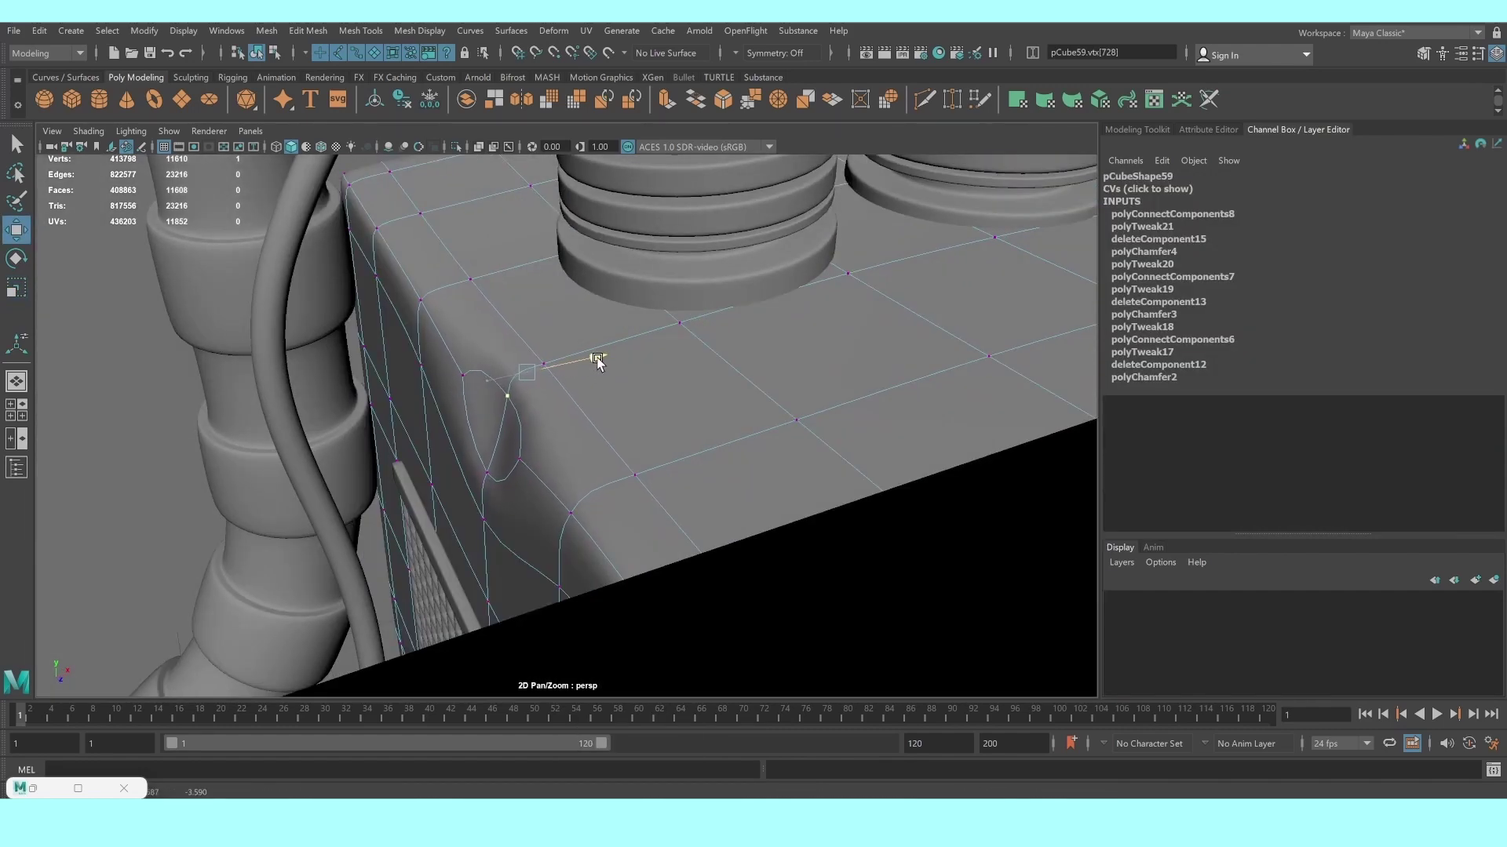
right_click_drag(645, 373, 743, 364)
scroll(743, 364, "down", 5)
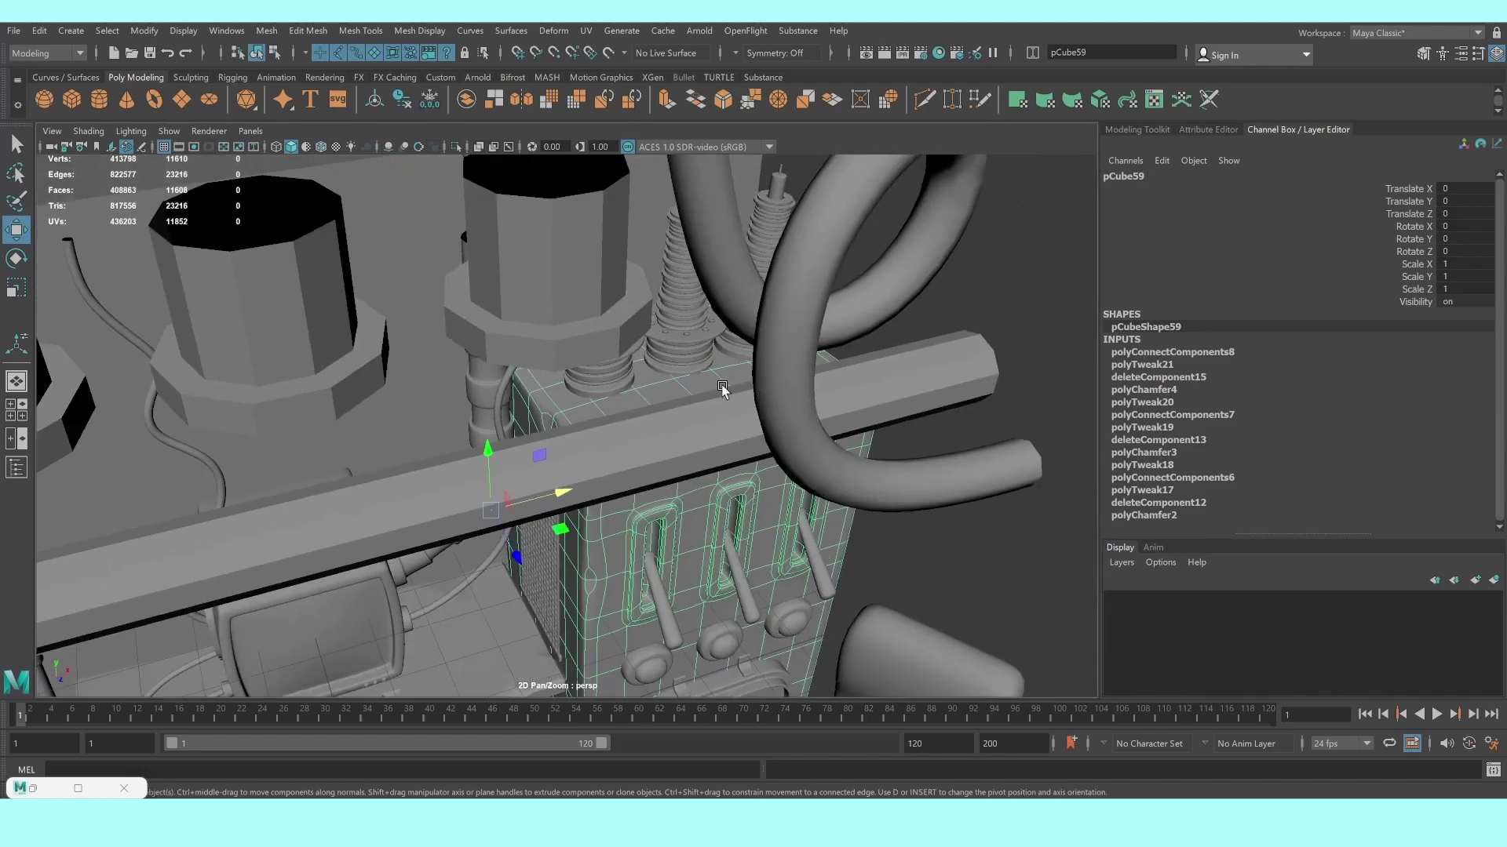
scroll(785, 424, "down", 5)
Deselect the transformer box and orbit to a higher view of the room
left_click(824, 459)
scroll(785, 471, "up", 3)
scroll(740, 487, "up", 3)
scroll(689, 491, "up", 2)
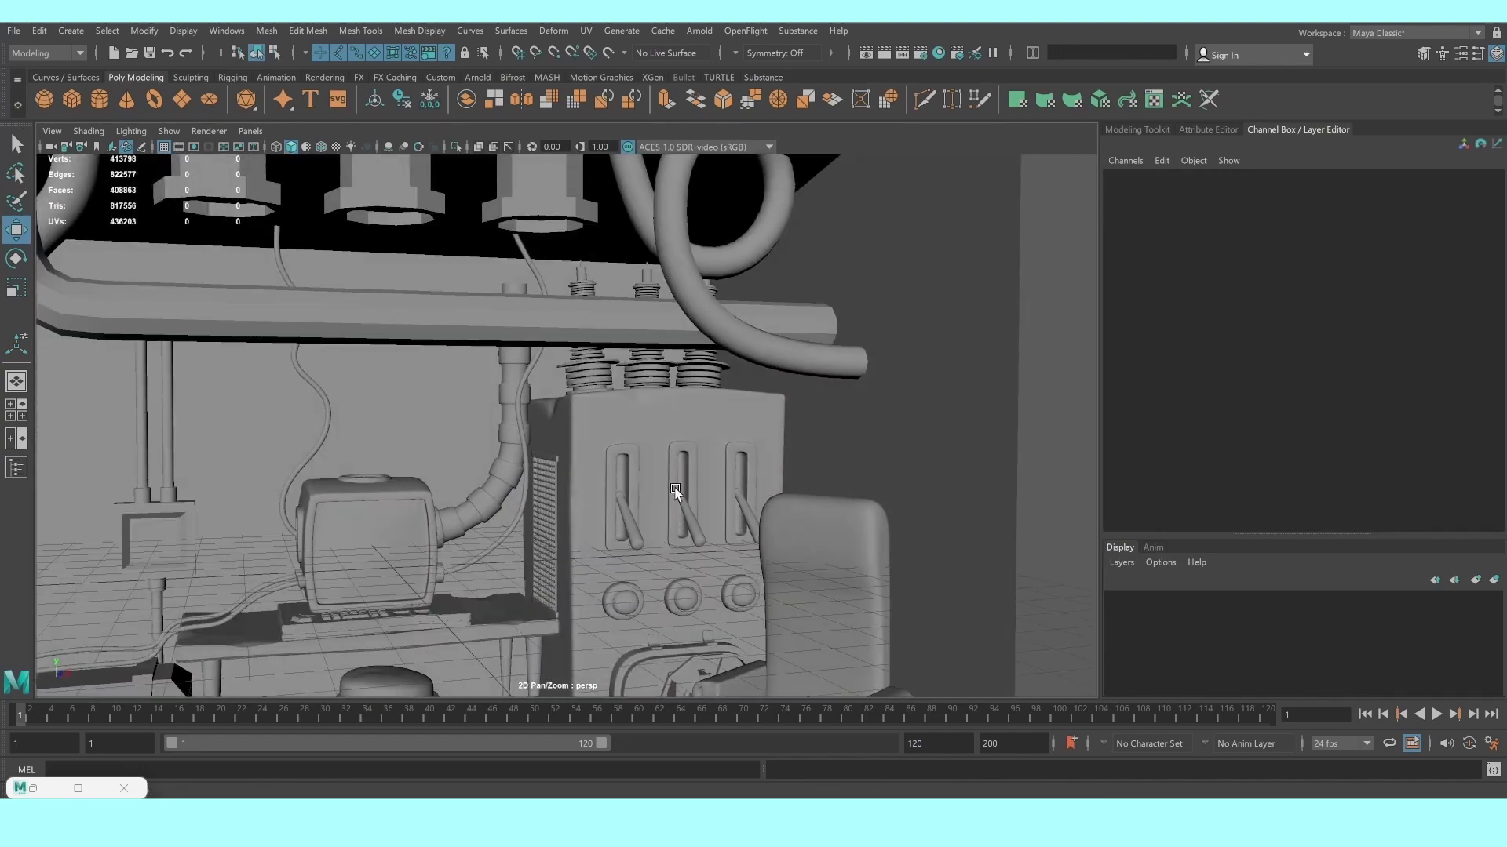
scroll(761, 453, "down", 2)
mouse_move(779, 452)
left_mouse_down("alt")
mouse_move(812, 326)
mouse_move(826, 344)
mouse_move(732, 356)
mouse_move(761, 366)
mouse_move(711, 375)
left_mouse_up("alt")
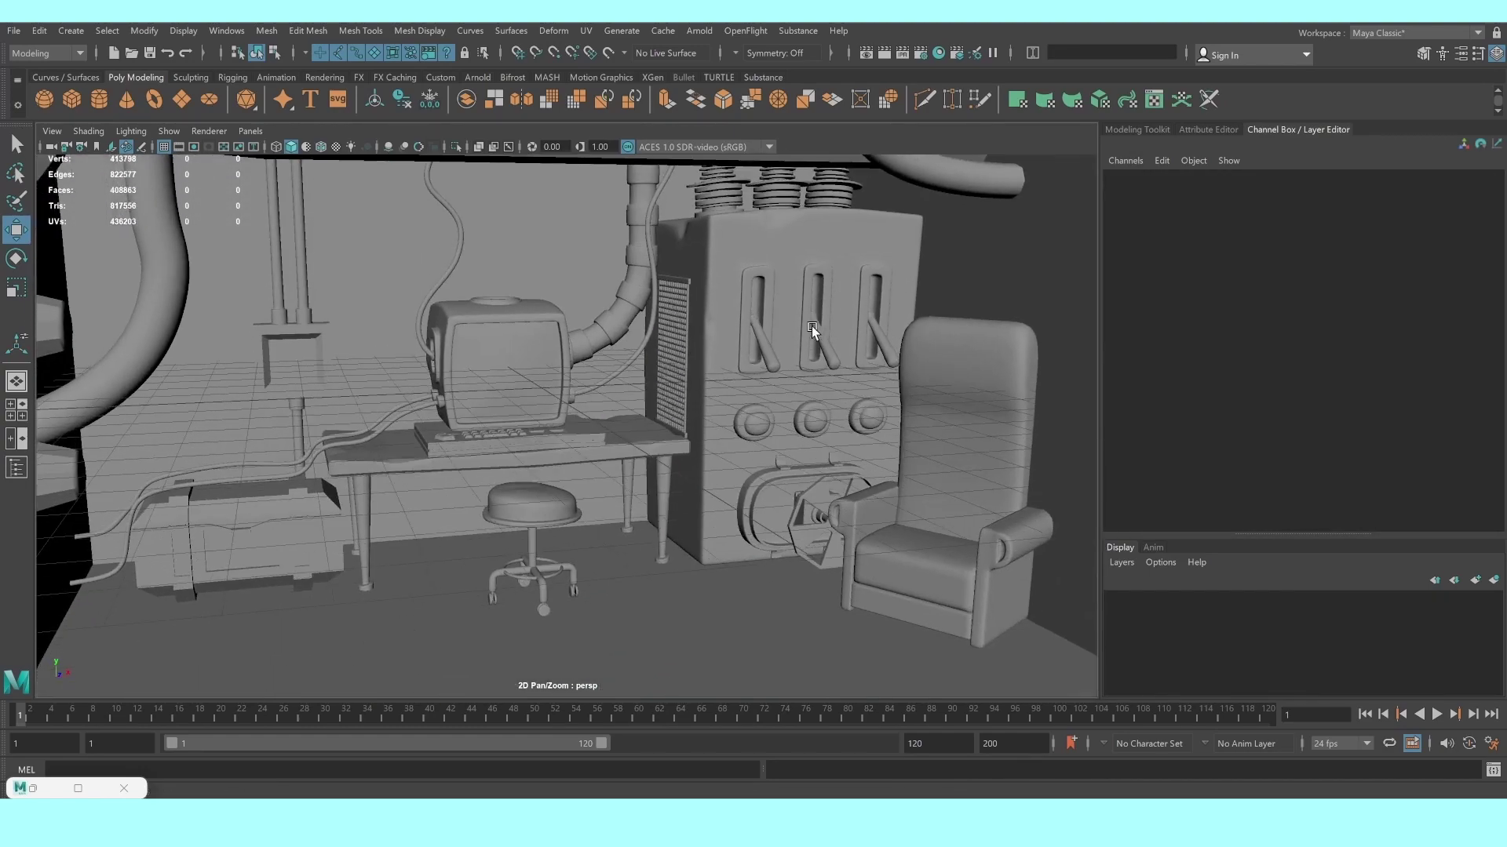
scroll(727, 384, "up", 3)
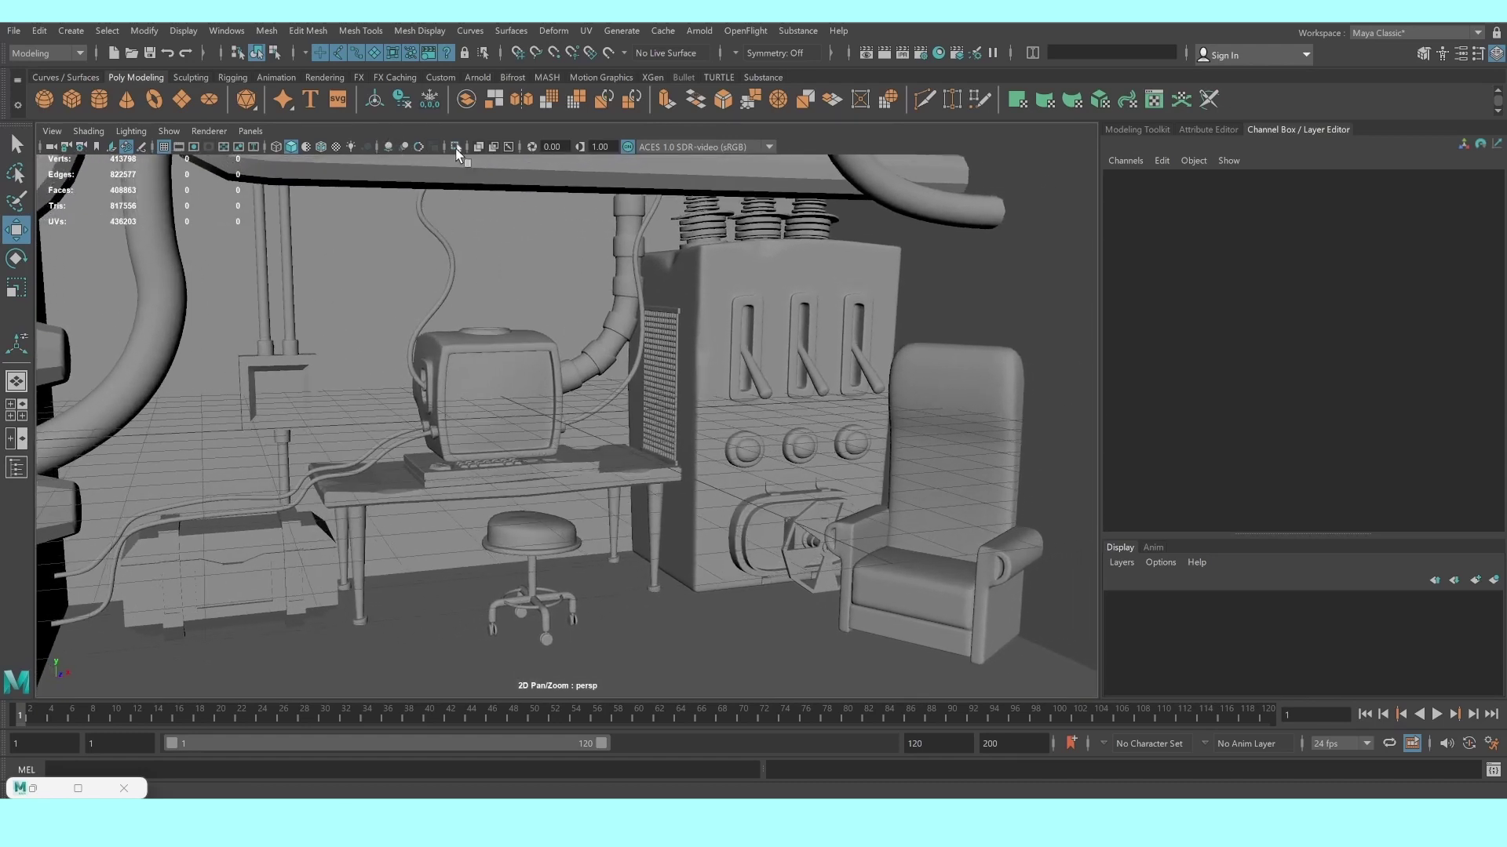
Hide msh_couch_01 and the laboratory container using the Outliner
left_click(227, 31)
left_click(258, 221)
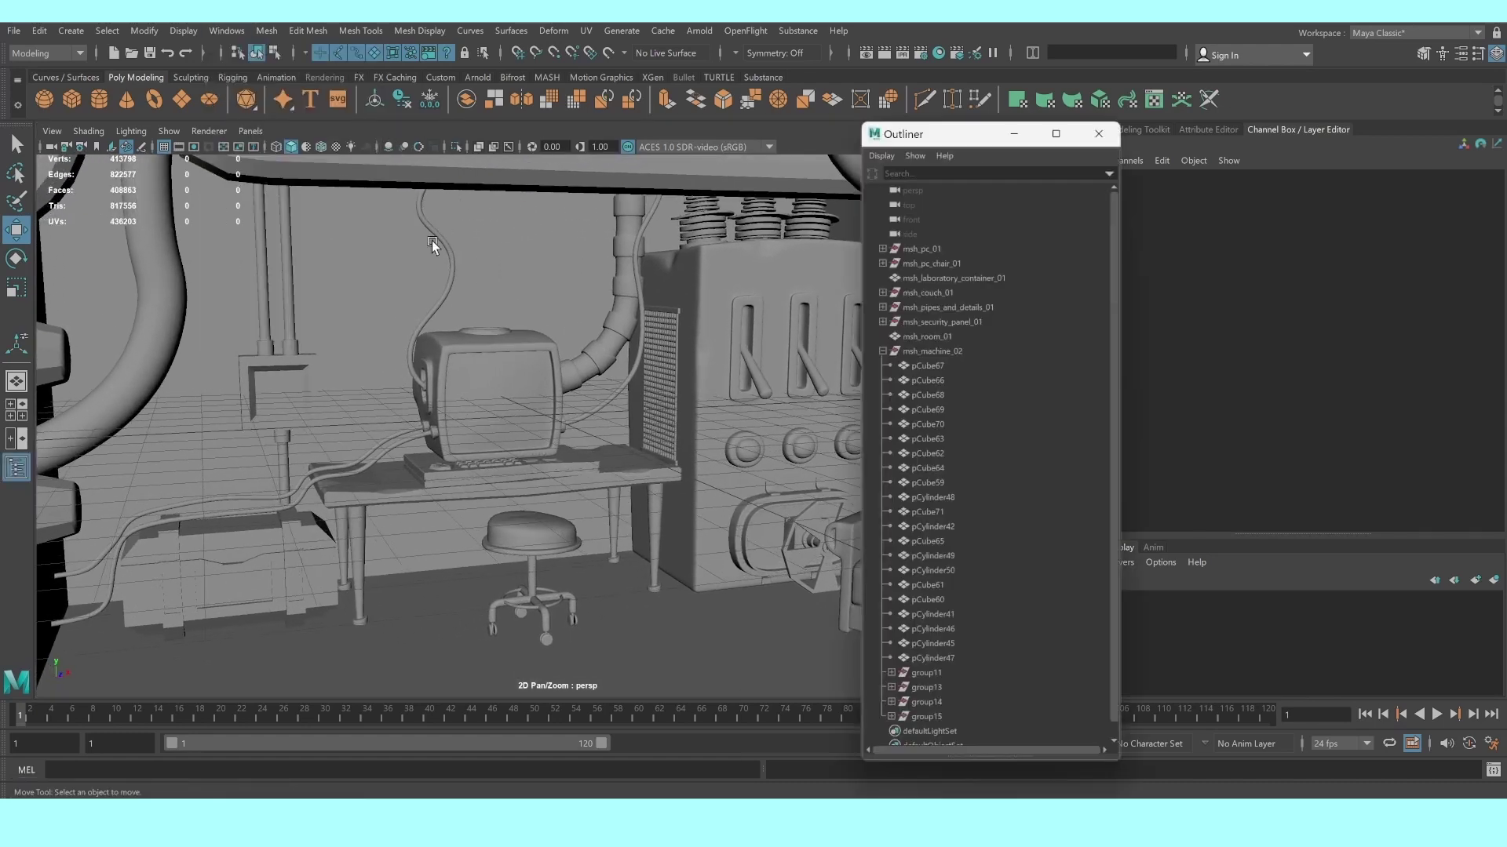
left_click(907, 520)
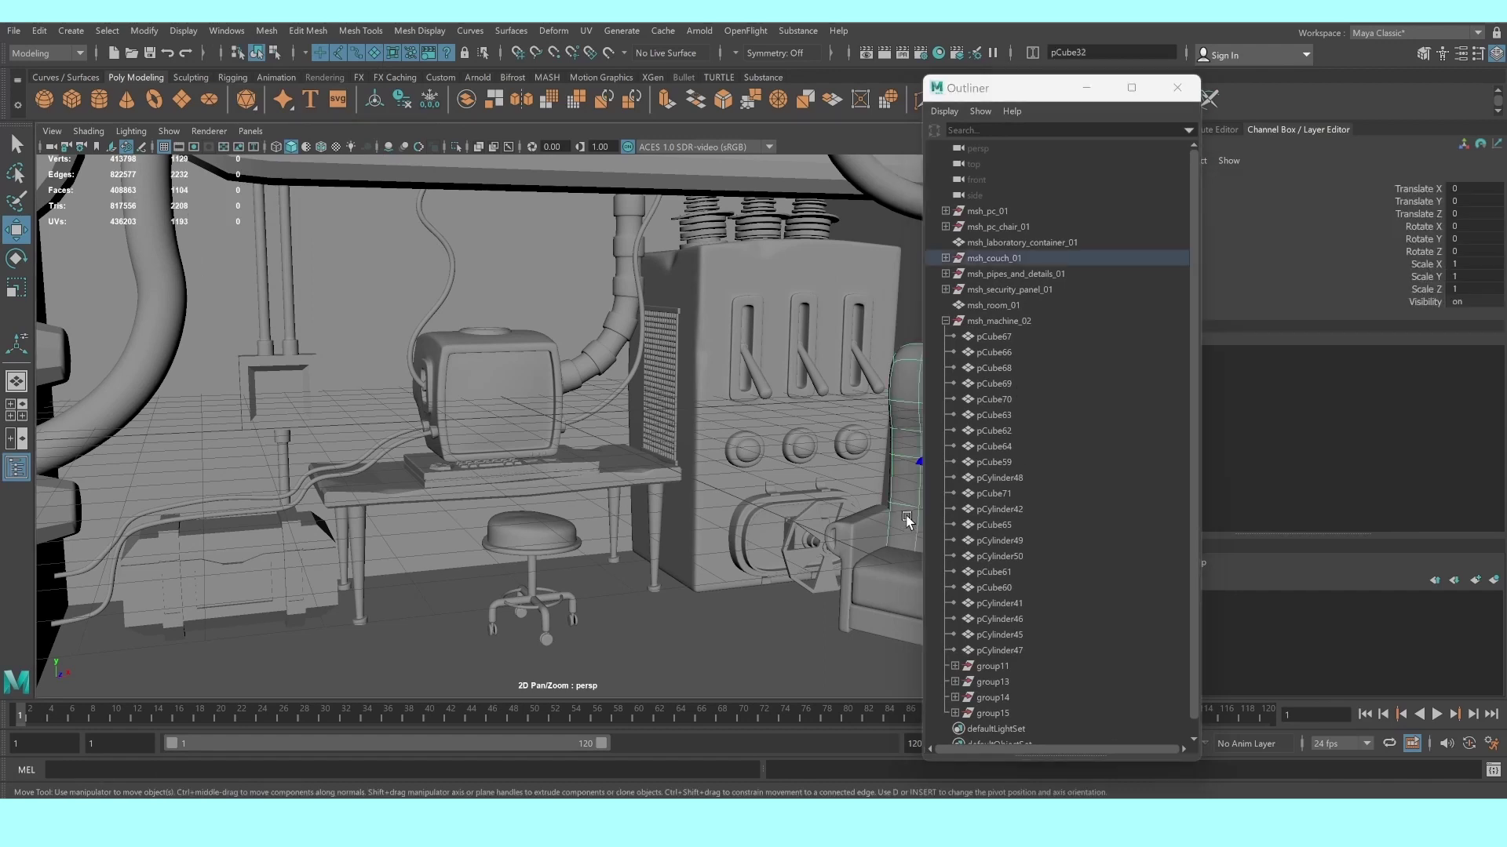
left_click(946, 319)
left_click(993, 259)
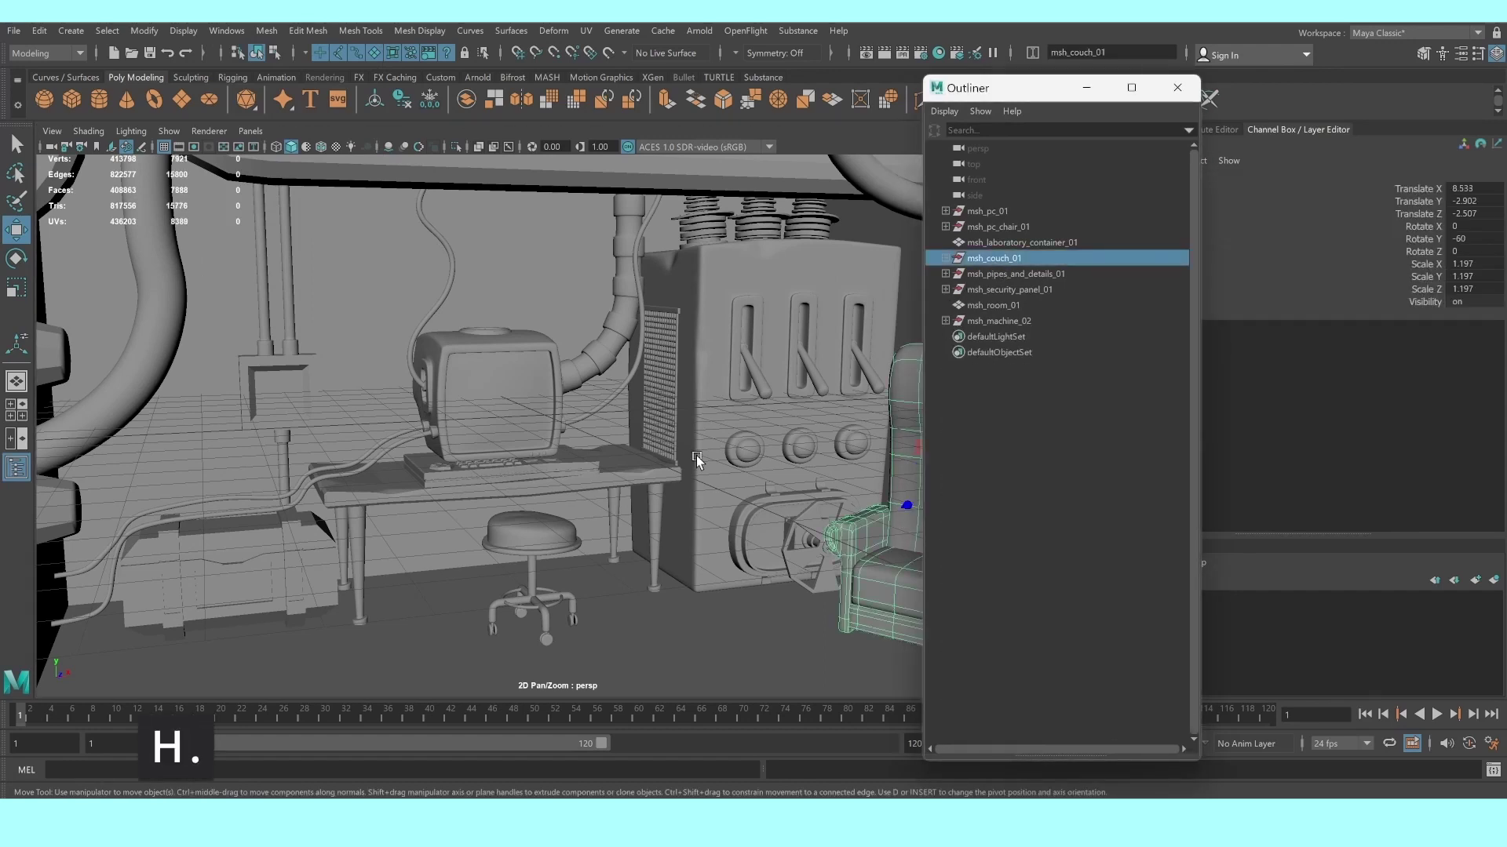
key("ctrl+h")
left_click(267, 570)
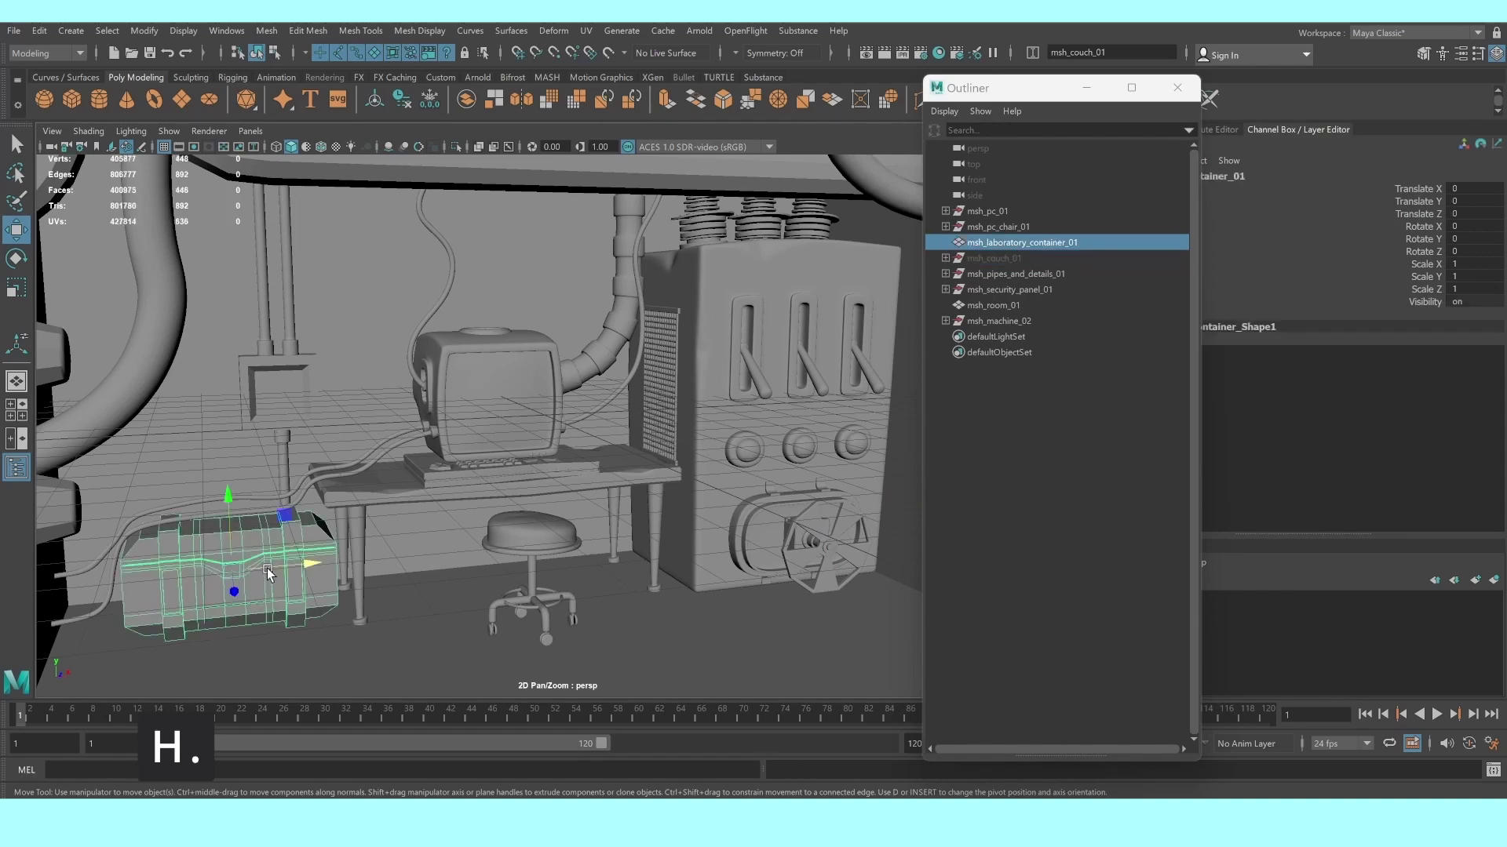
key("ctrl+h")
Raise the top vertices of hose pCylinder33 along Y up to the third ceiling lamp
scroll(498, 511, "down", 5)
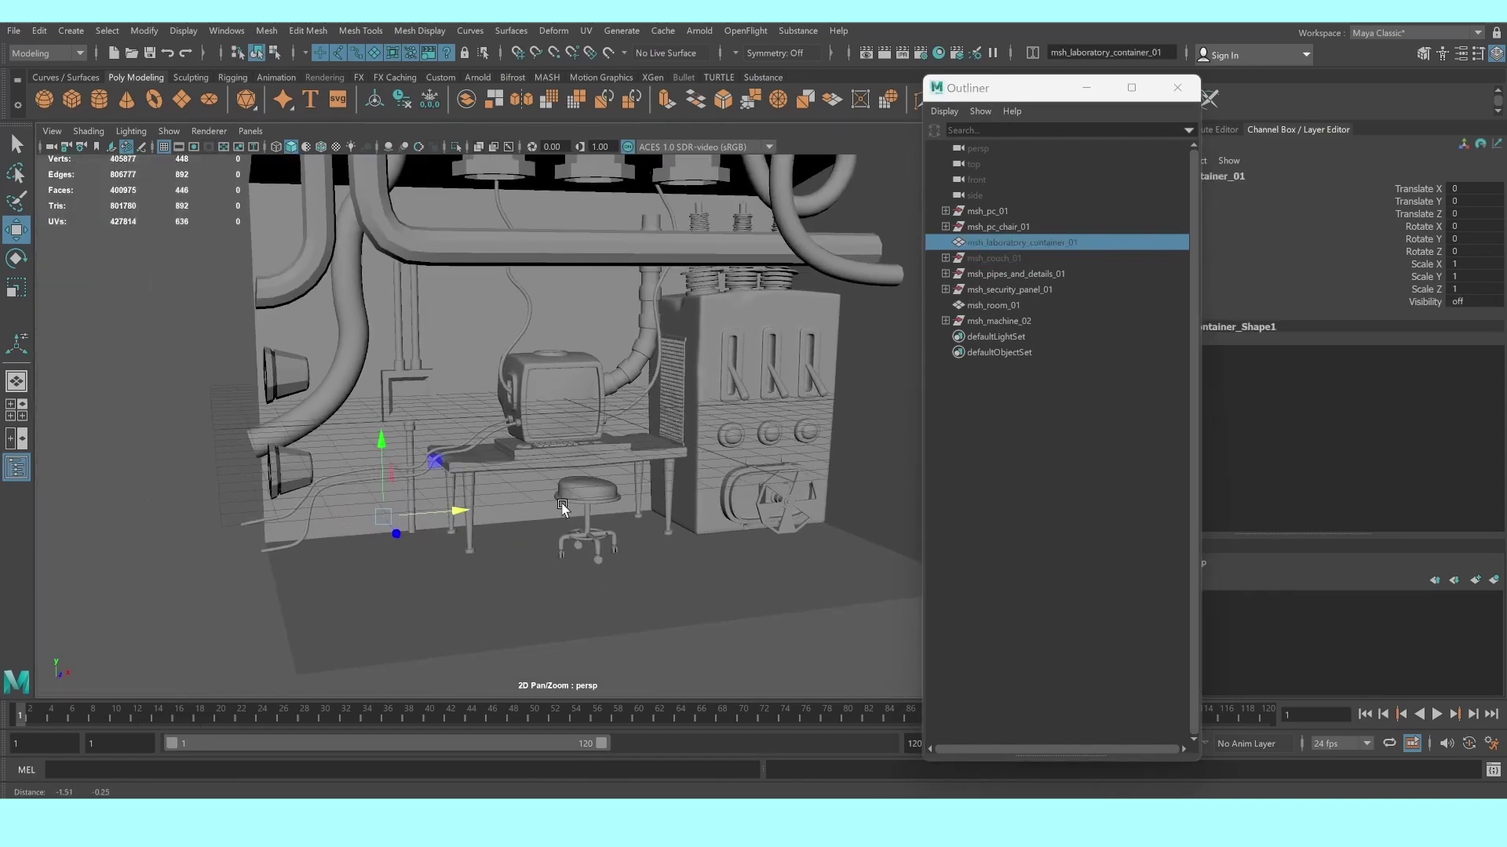
mouse_move(562, 507)
left_mouse_down("alt")
mouse_move(606, 554)
mouse_move(641, 505)
left_mouse_up("alt")
scroll(606, 554, "up", 3)
scroll(641, 504, "up", 2)
scroll(621, 506, "up", 3)
left_click(595, 559)
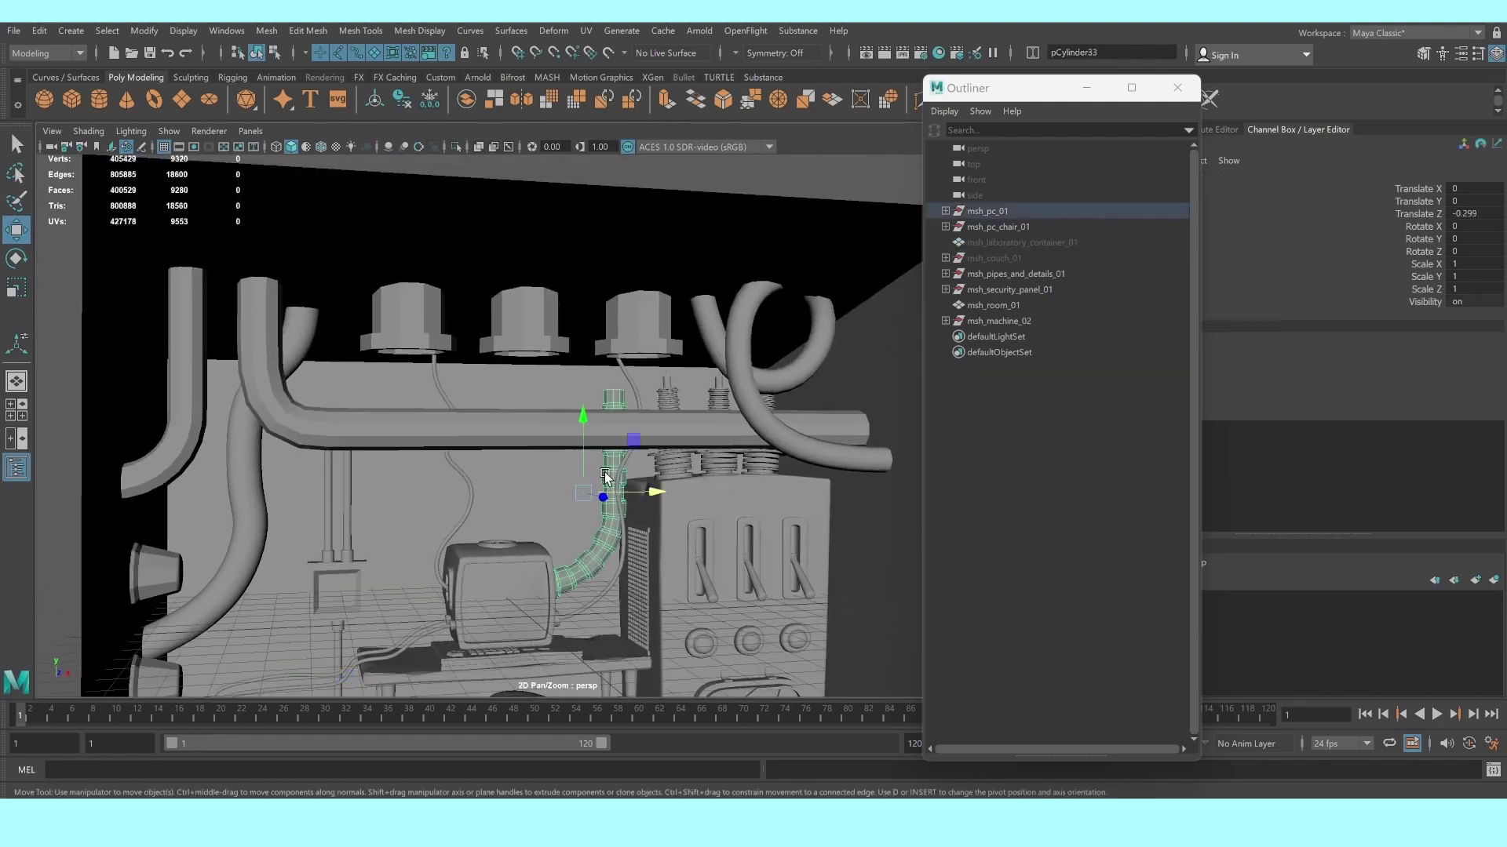
right_click(617, 471)
left_click(532, 411)
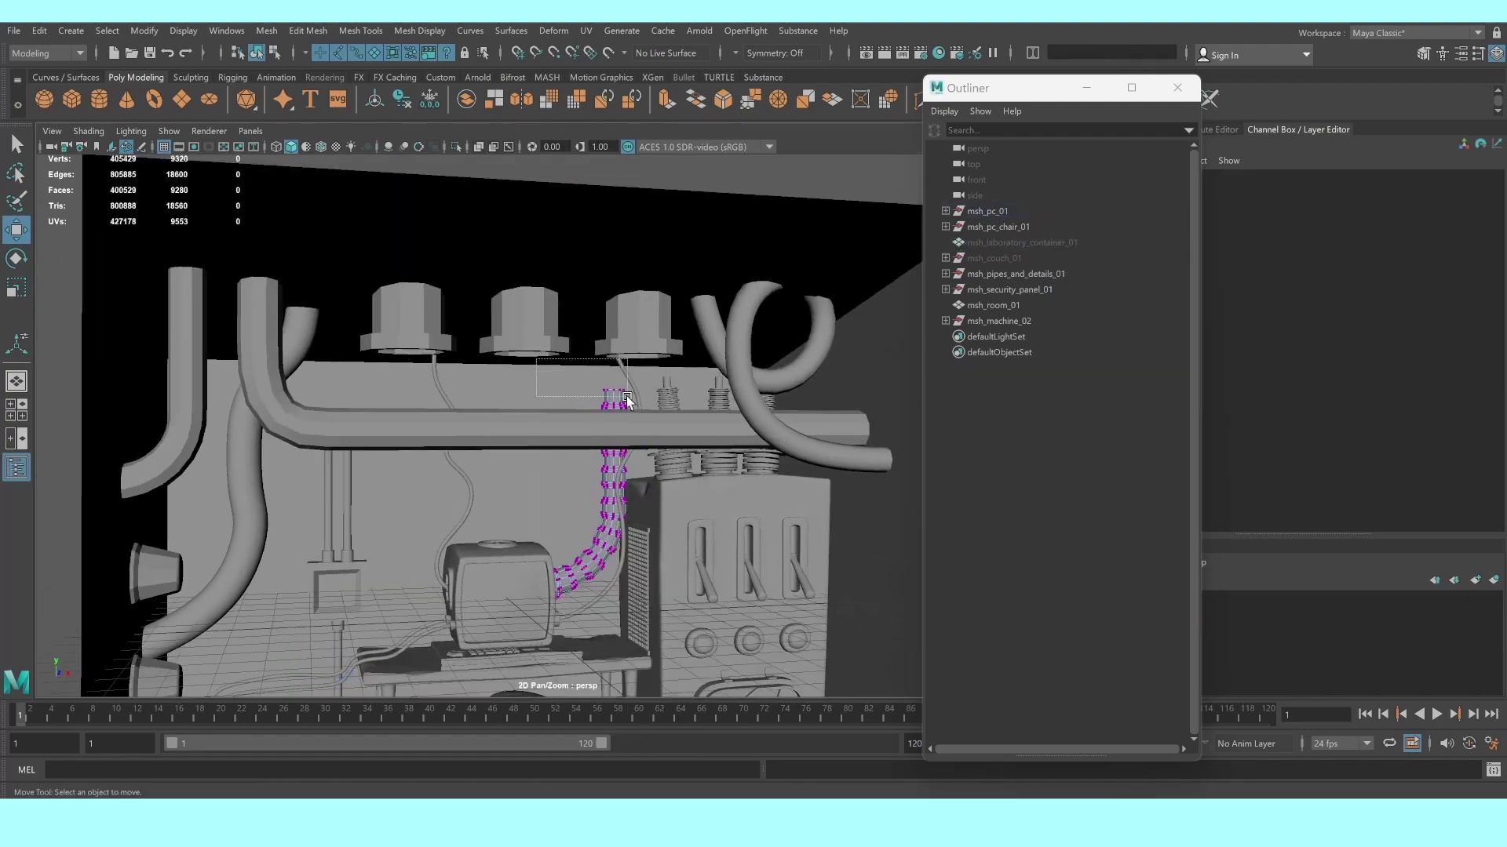
left_click_drag(640, 403, 639, 402)
left_click_drag(615, 322, 619, 216)
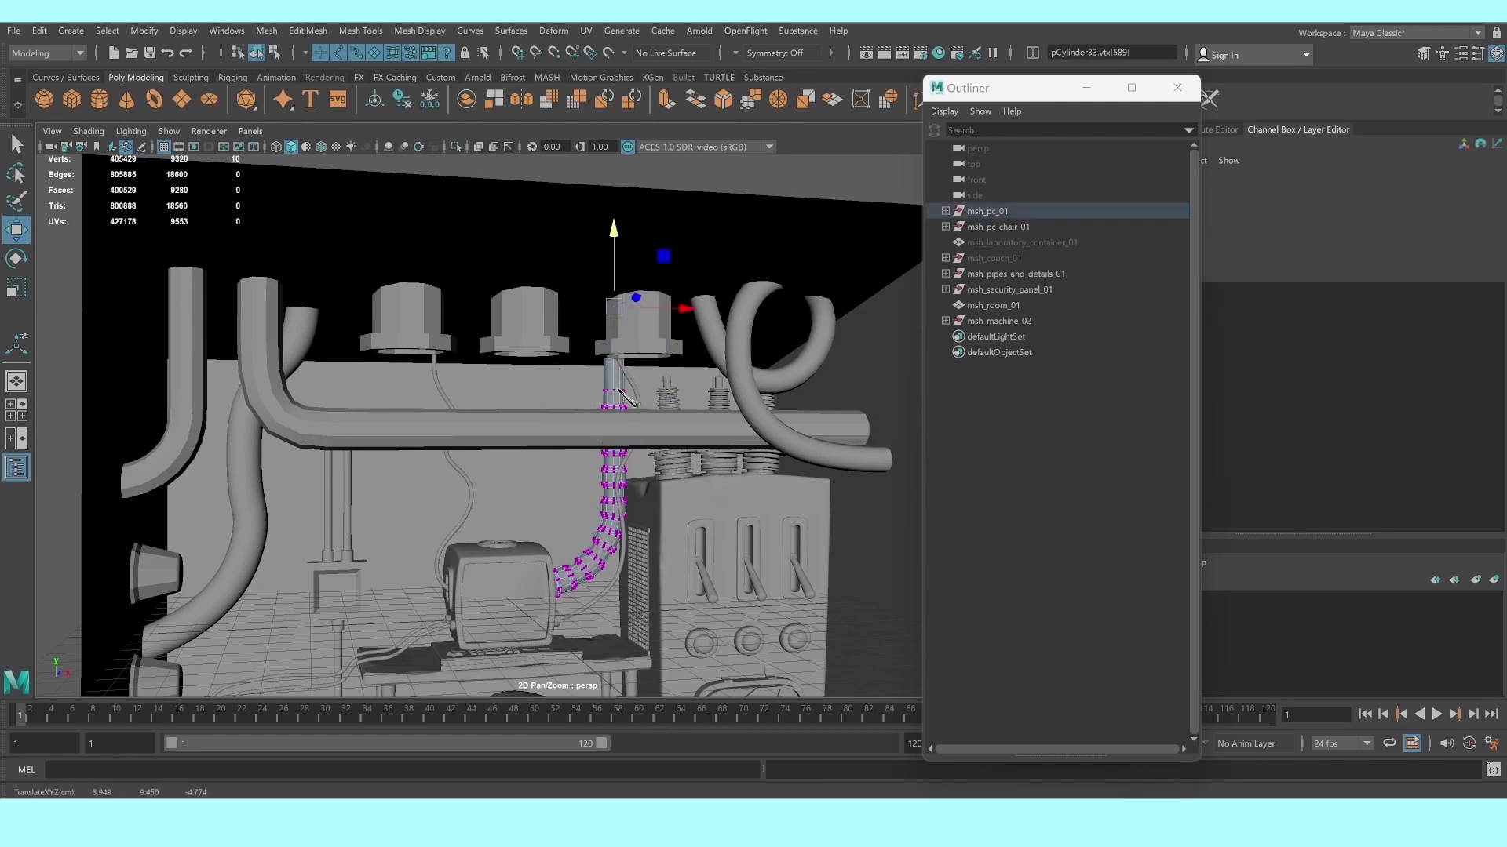
right_click_drag(621, 392, 695, 361)
scroll(753, 390, "down", 5)
Clear the selection and orbit down to a low view of the desk and monitor
left_click(753, 390)
scroll(594, 417, "up", 3)
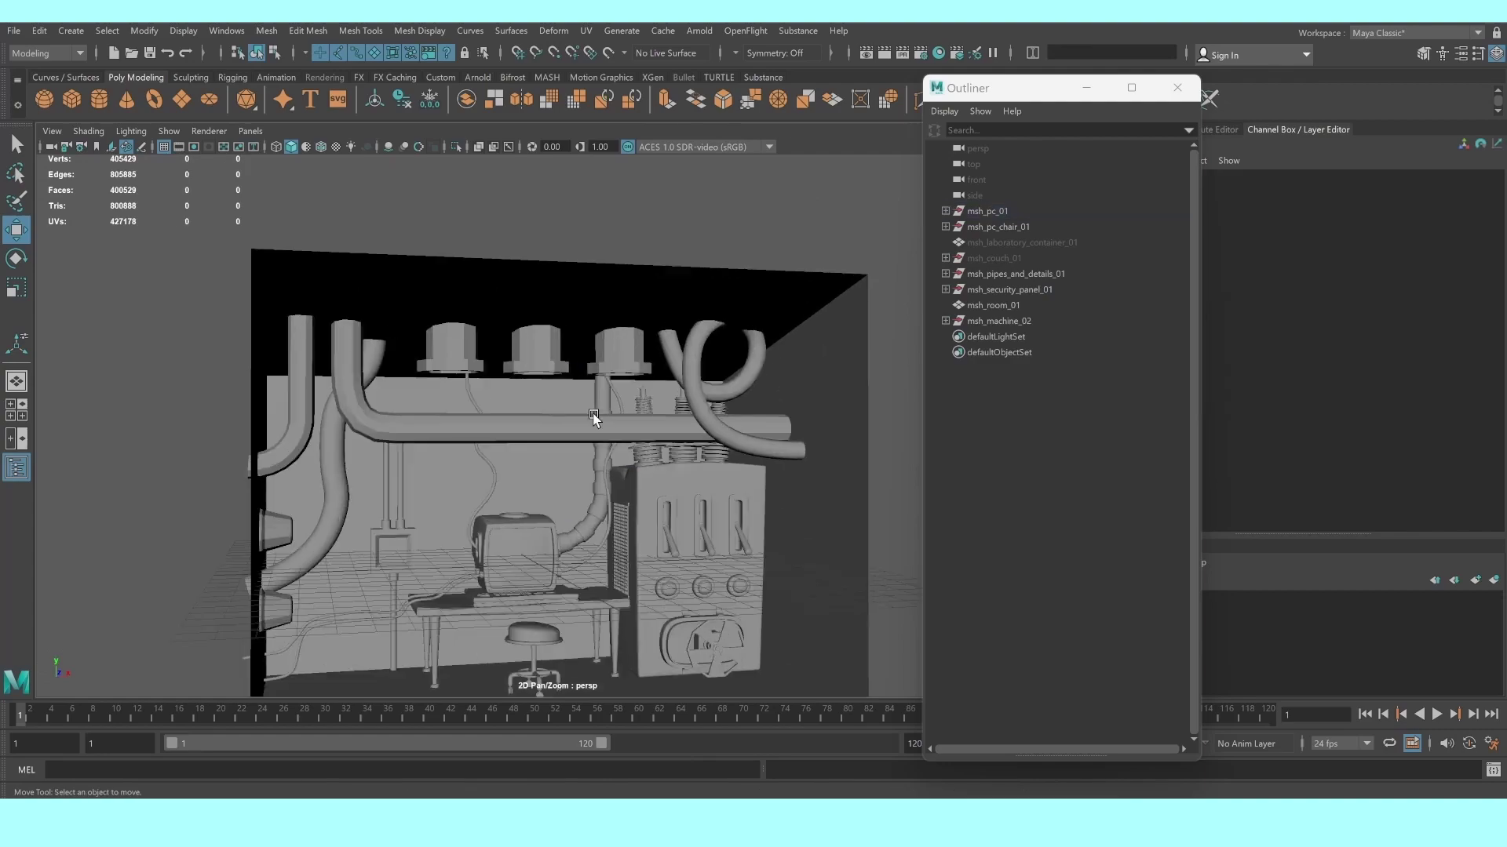
scroll(616, 460, "up", 3)
scroll(615, 461, "down", 3)
scroll(590, 346, "up", 4)
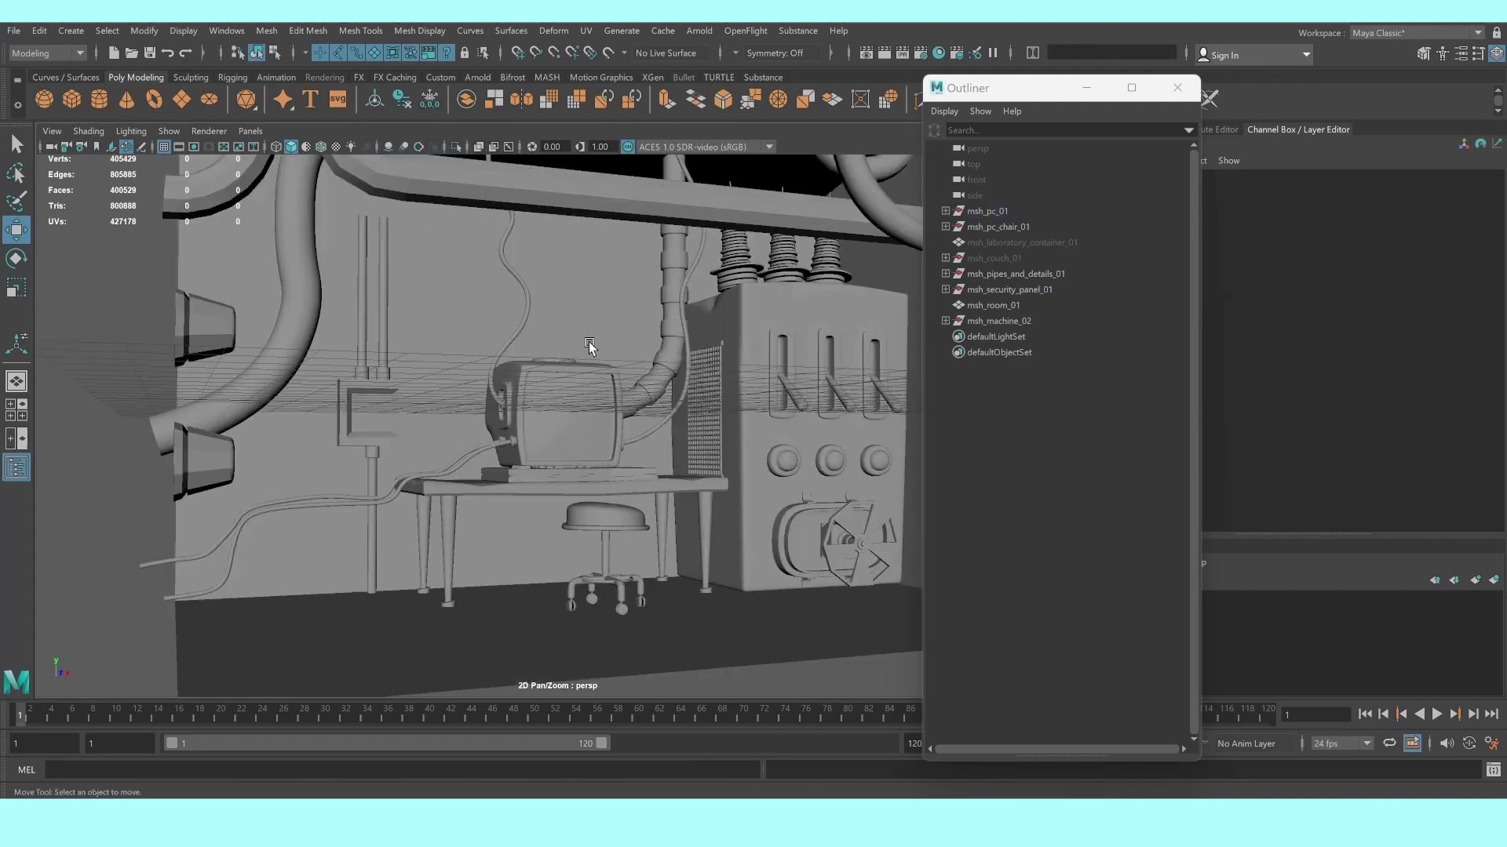
mouse_move(591, 346)
left_mouse_down("alt")
mouse_move(646, 427)
mouse_move(622, 426)
mouse_move(656, 438)
mouse_move(627, 434)
left_mouse_up("alt")
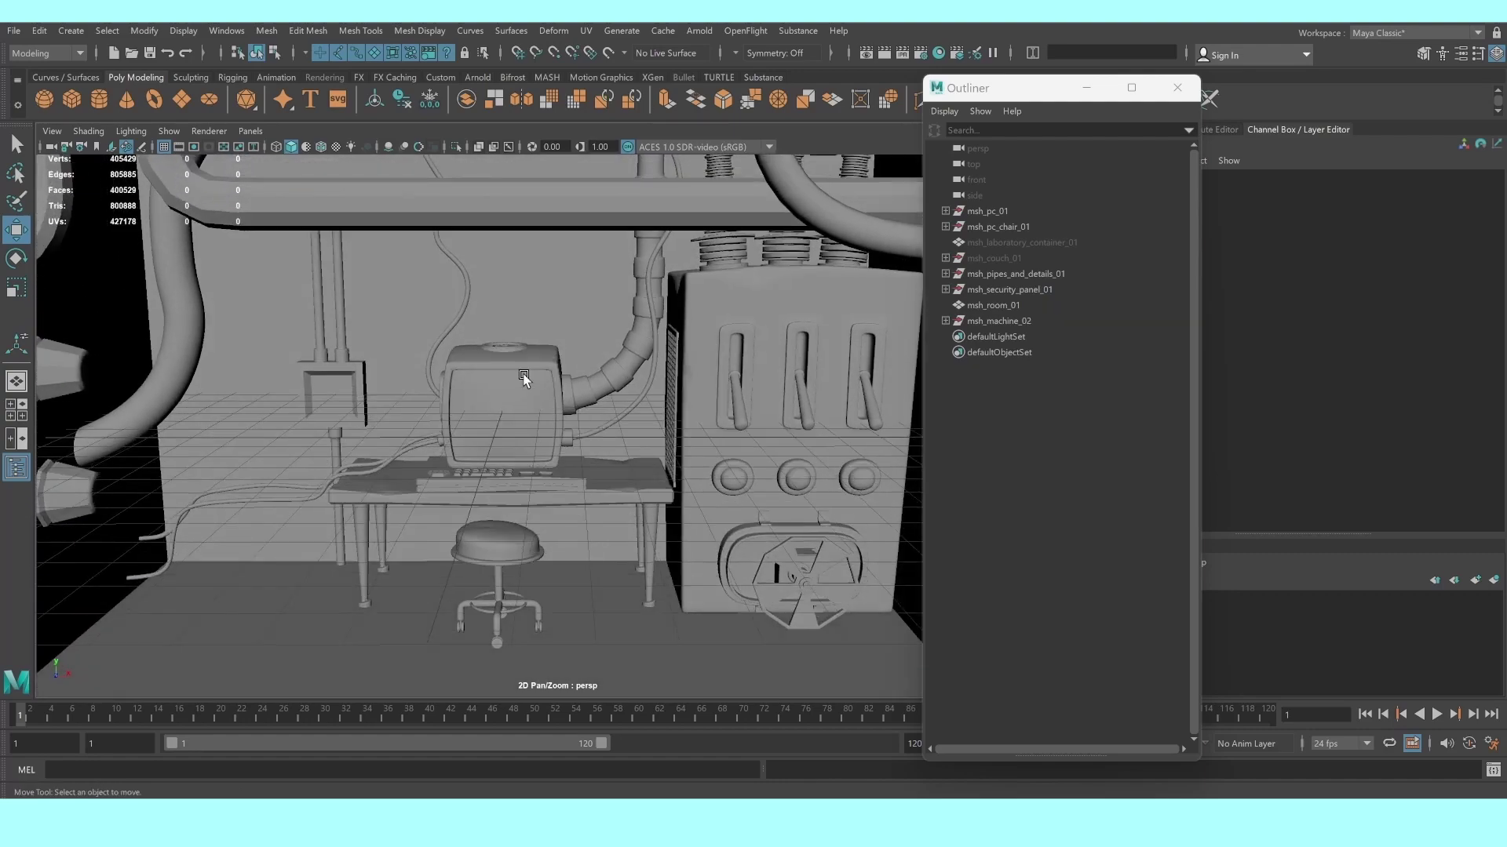
scroll(521, 373, "up", 5)
mouse_move(521, 374)
left_mouse_down("alt")
mouse_move(500, 384)
mouse_move(505, 406)
mouse_move(494, 384)
mouse_move(494, 410)
mouse_move(599, 431)
mouse_move(579, 446)
left_mouse_up("alt")
scroll(494, 384, "down", 3)
scroll(503, 420, "down", 3)
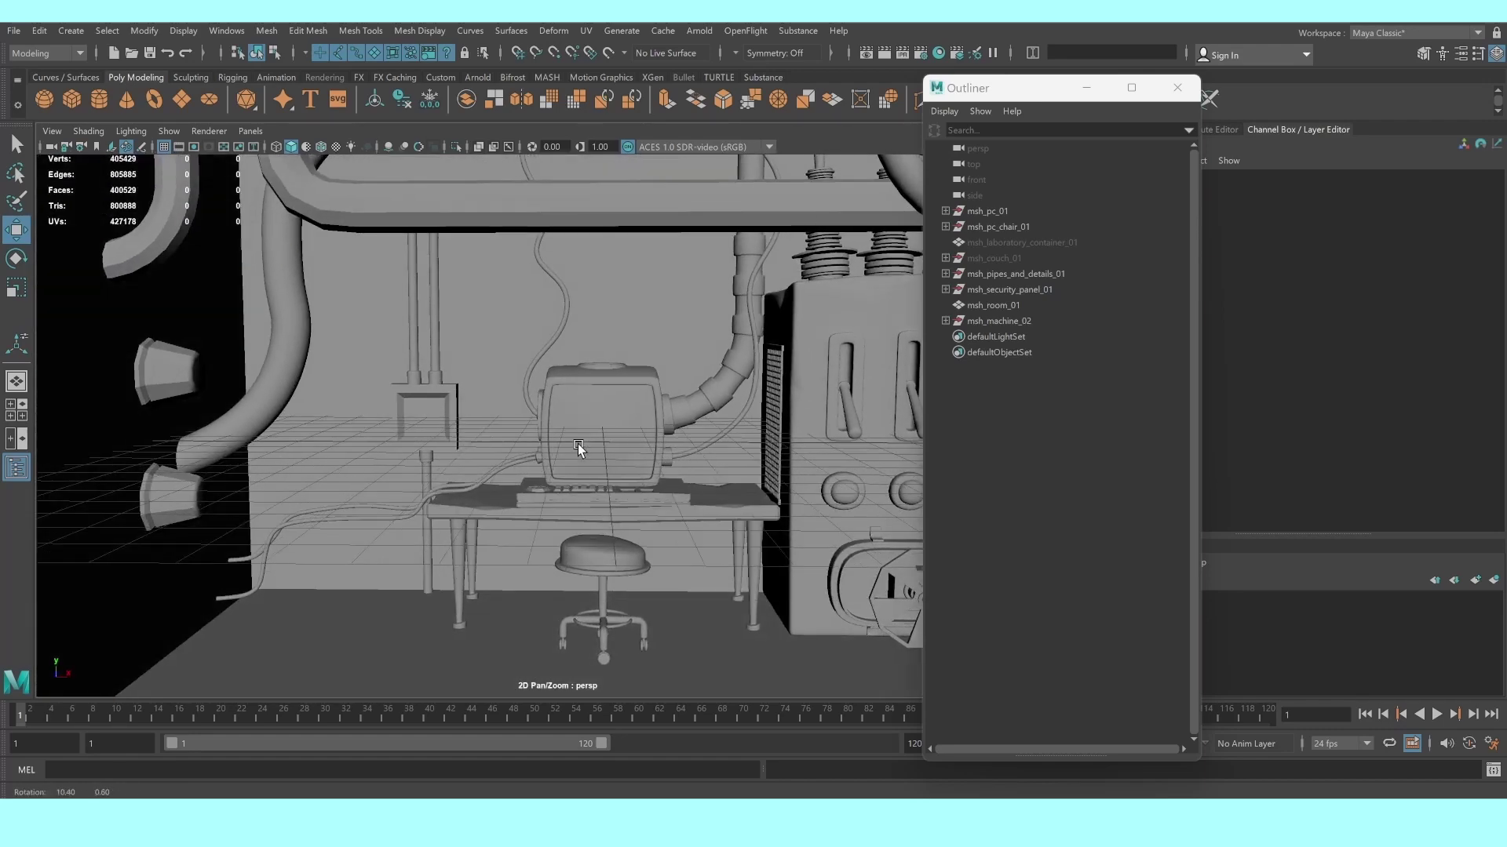
Hide the msh_pipes_and_details_01 object
left_click(167, 377)
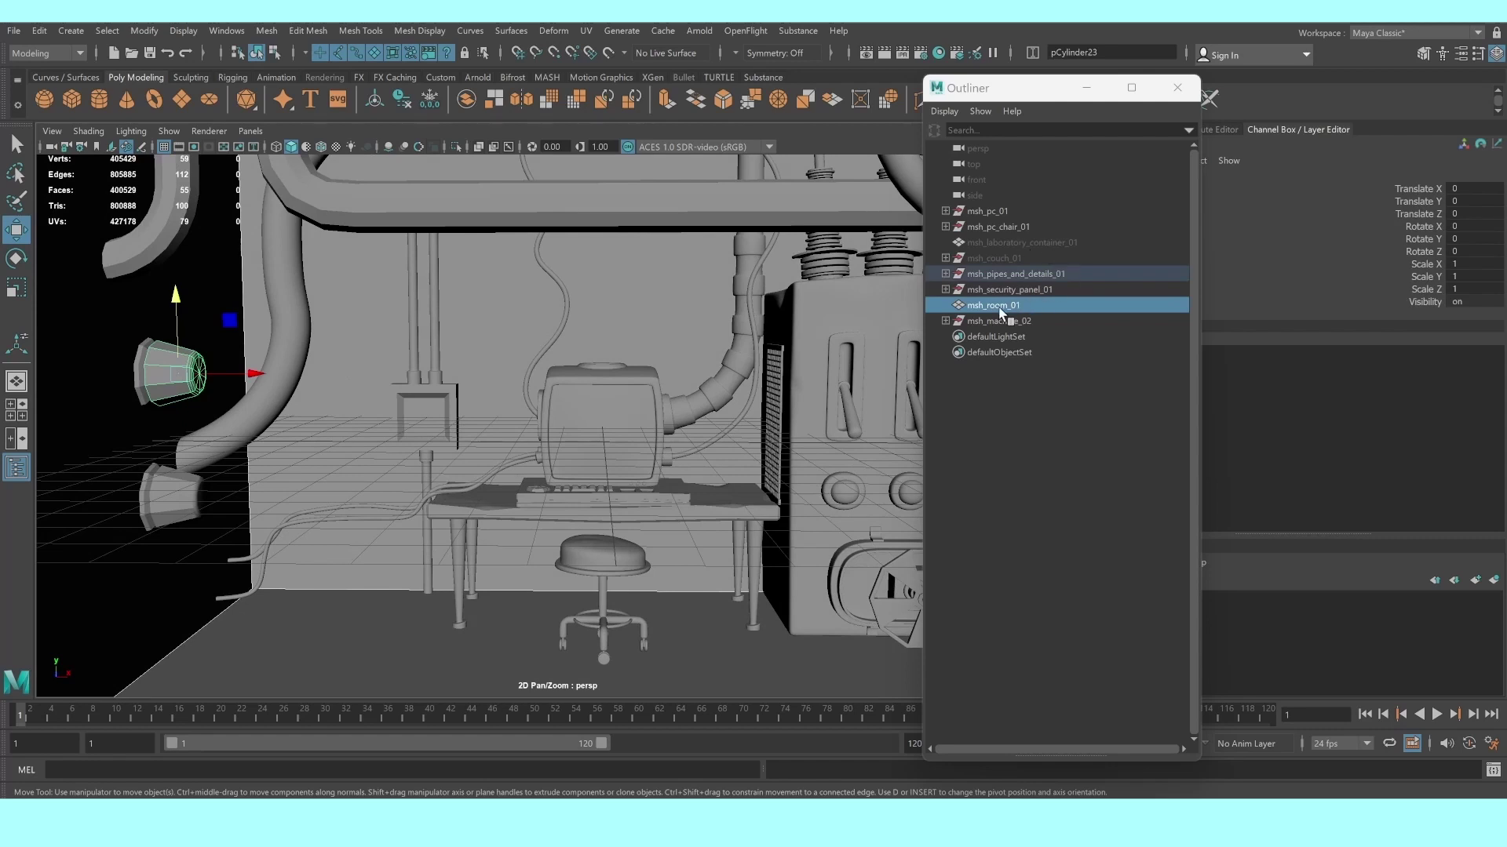
left_click(1010, 274)
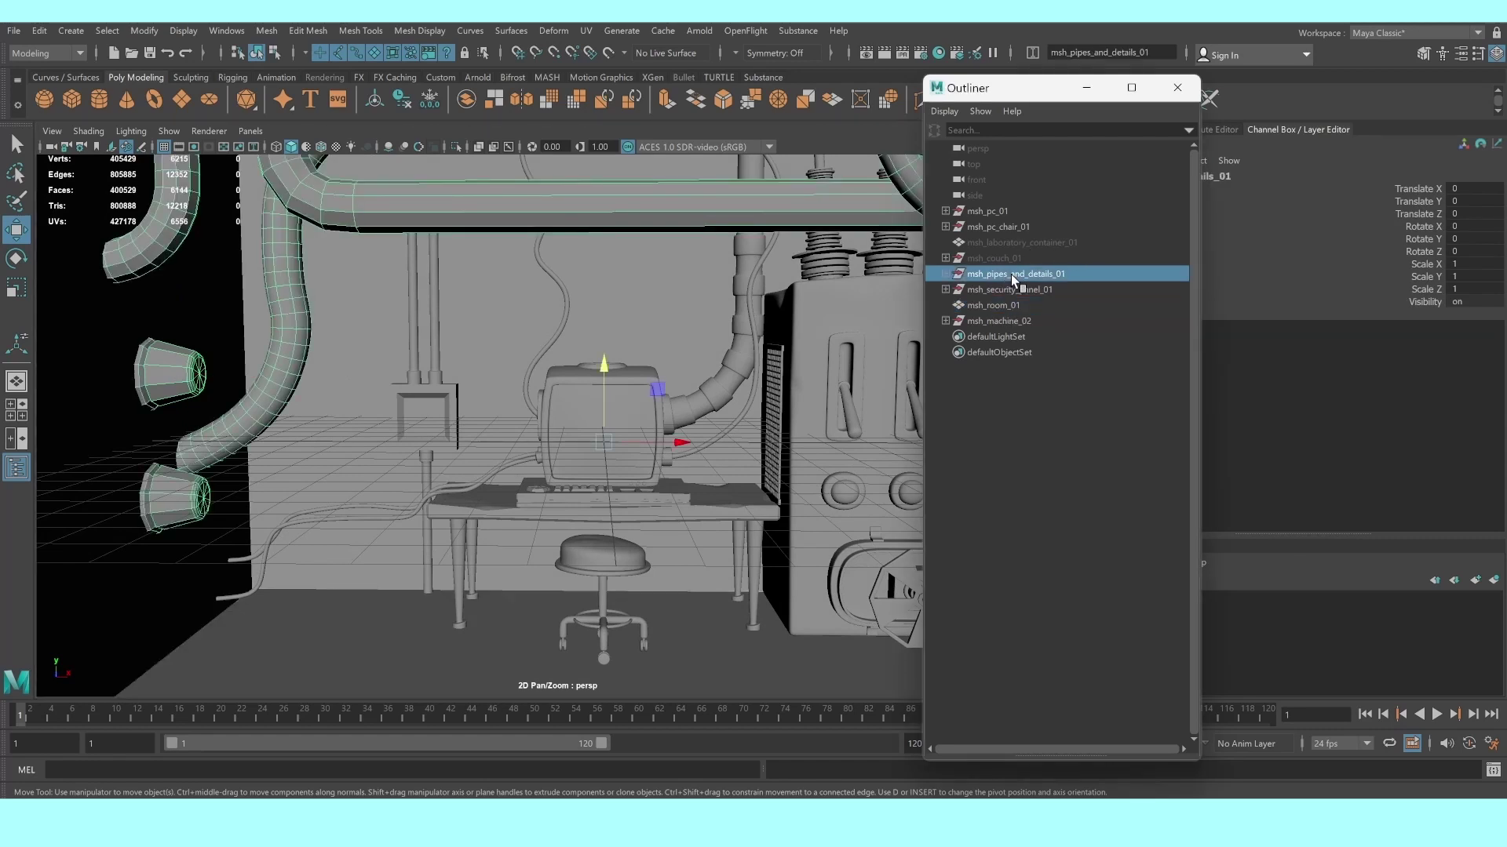
key("h")
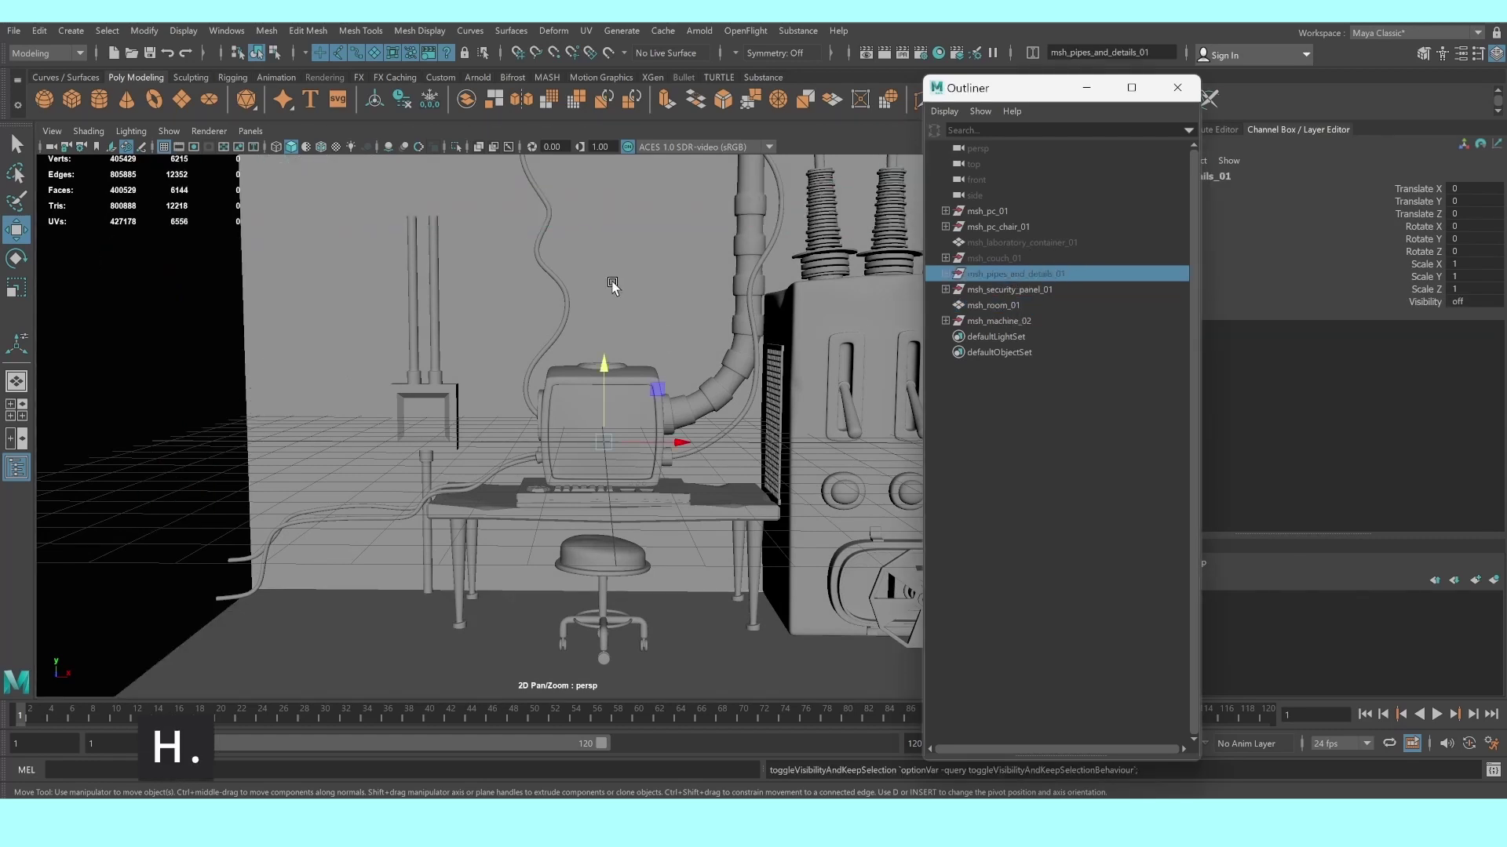
scroll(567, 265, "down", 5)
scroll(794, 404, "down", 3)
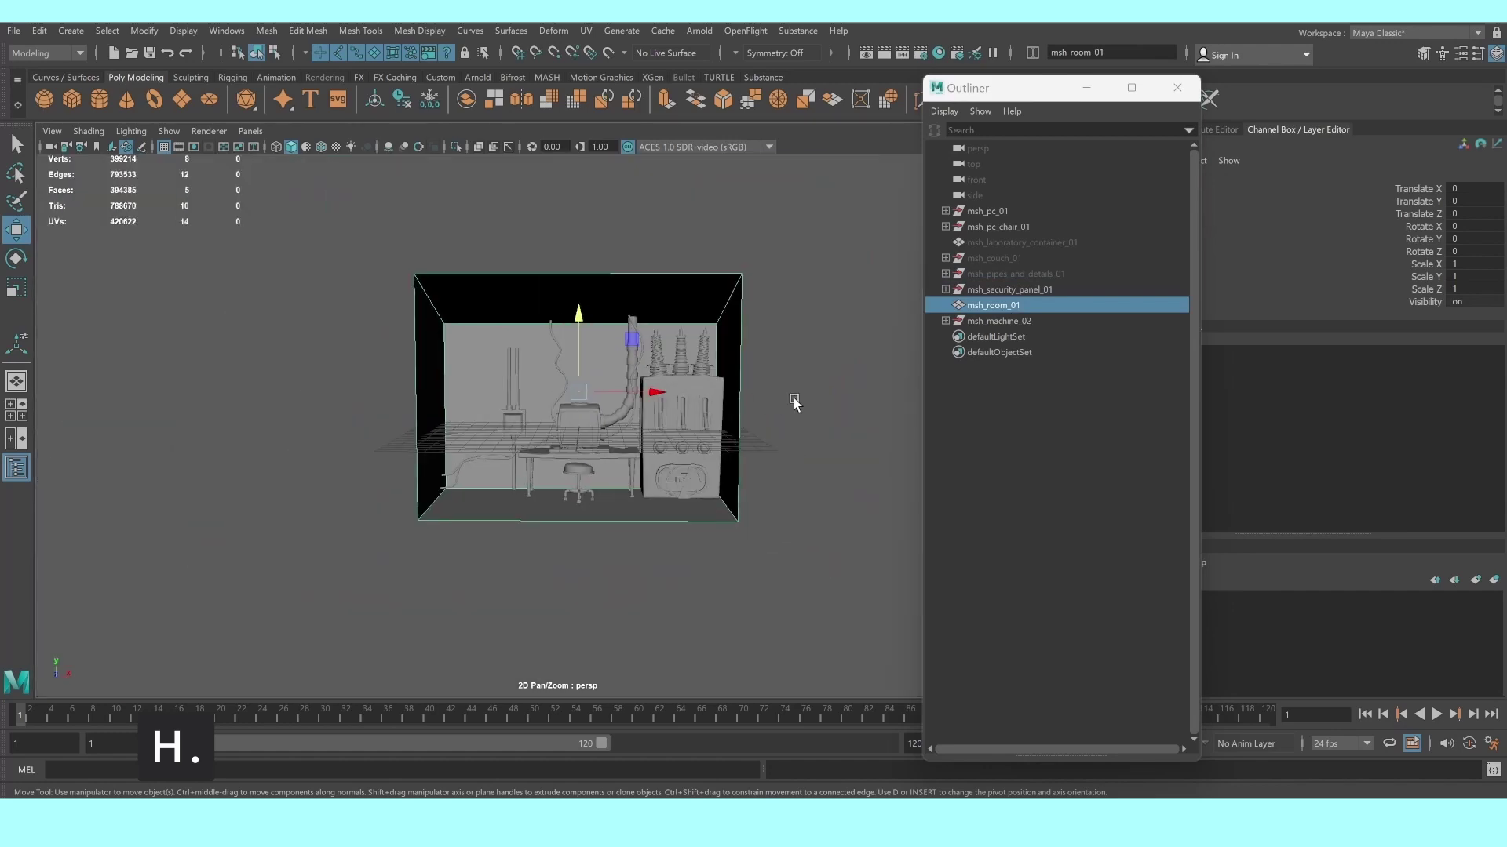
Clear the selection and create a new polygon cube, pCube74, from the Poly Modeling shelf
left_click(794, 404)
scroll(570, 364, "up", 3)
scroll(570, 364, "up", 3)
scroll(487, 393, "up", 3)
scroll(550, 392, "up", 3)
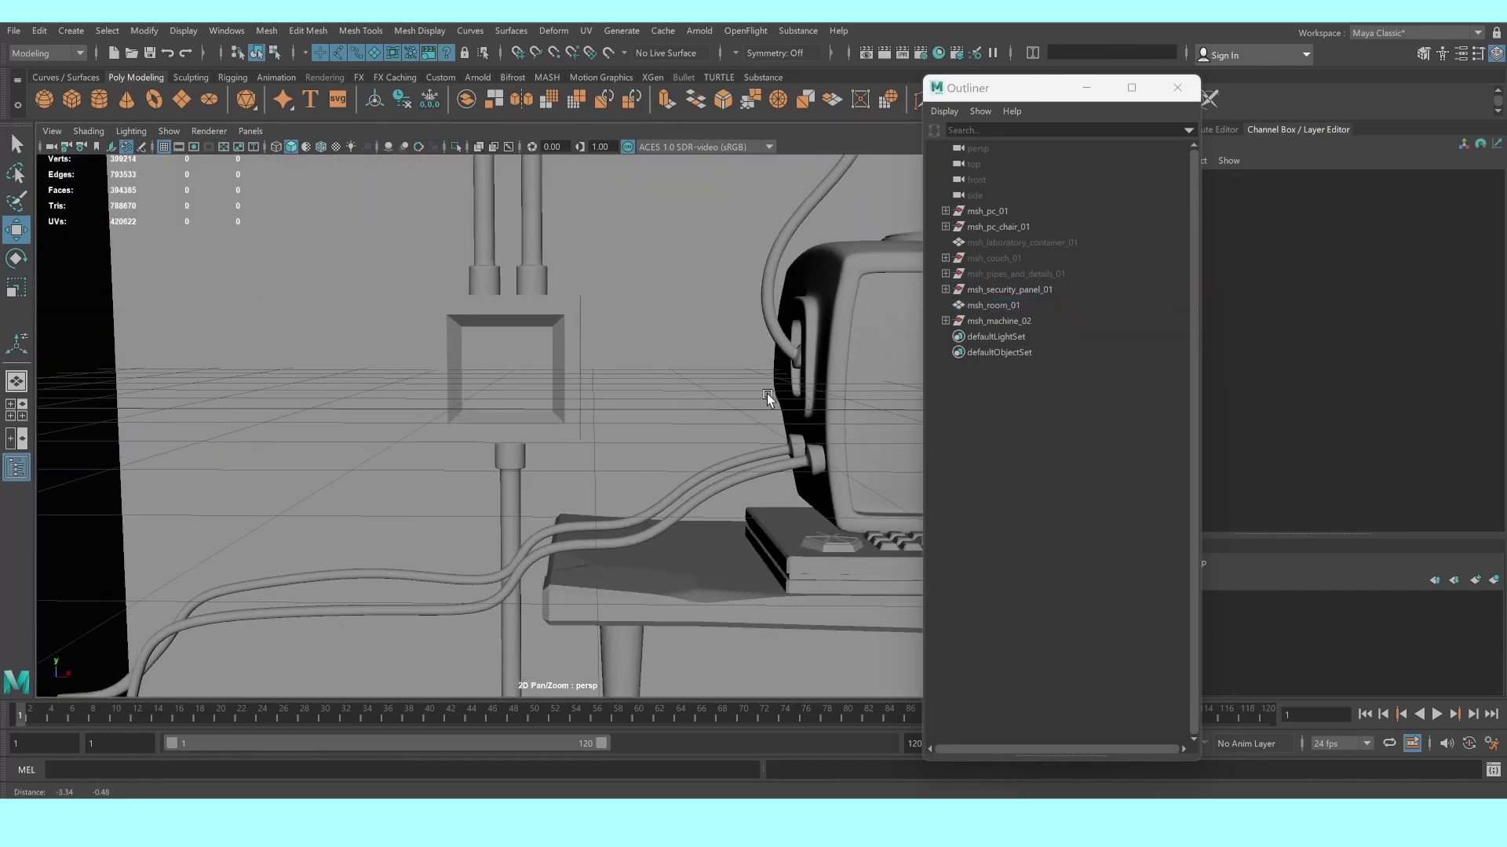
scroll(728, 398, "up", 2)
scroll(605, 403, "down", 2)
scroll(562, 446, "up", 3)
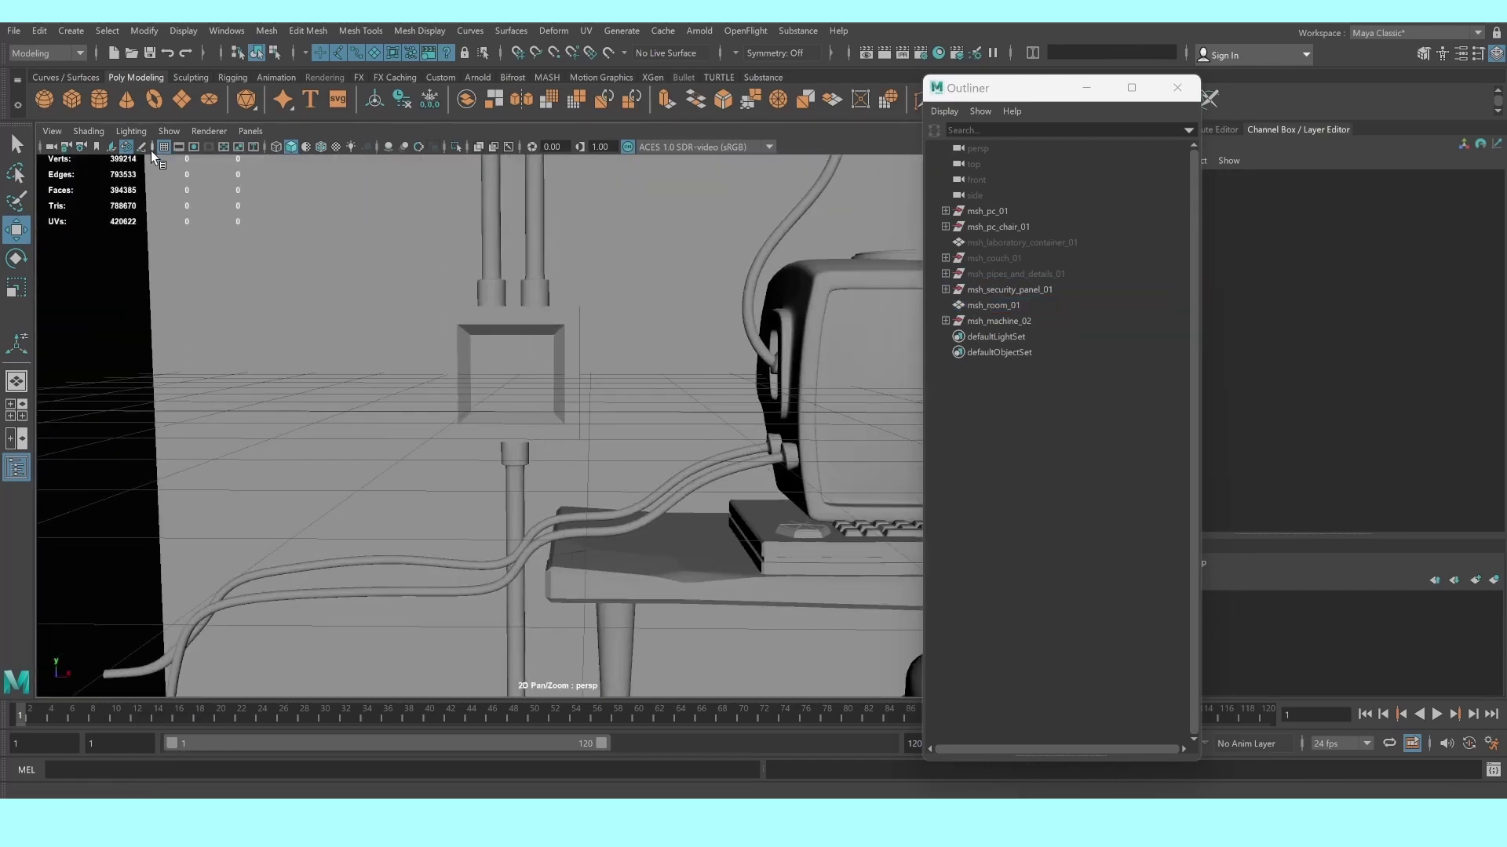
left_click(72, 106)
key("space")
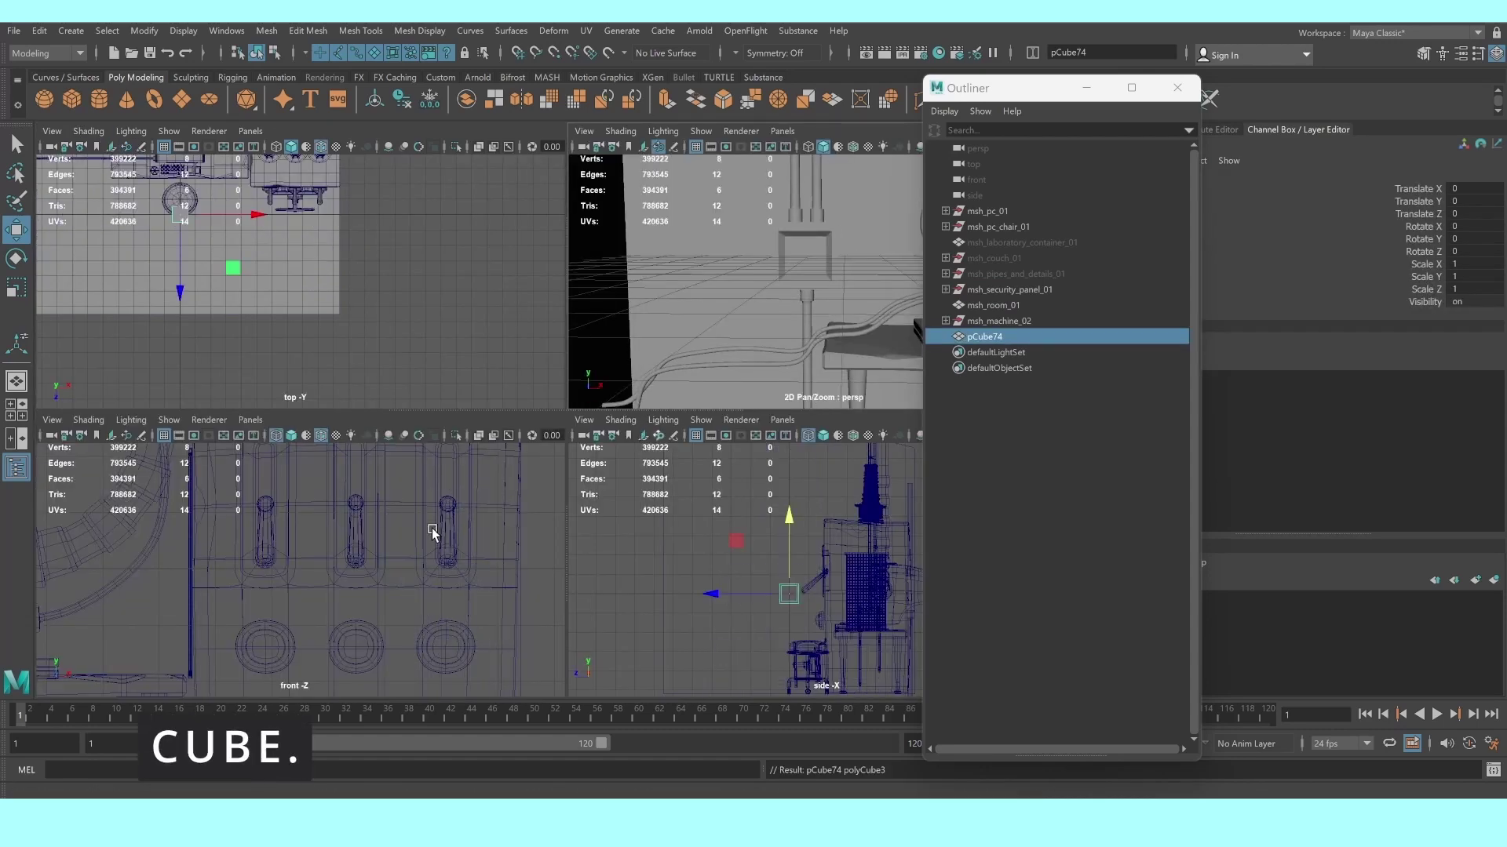
In the front view, move pCube74 left to Translate X -5.139 over the wall bracket
key("space")
scroll(571, 423, "down", 1)
left_click_drag(412, 425, 232, 420)
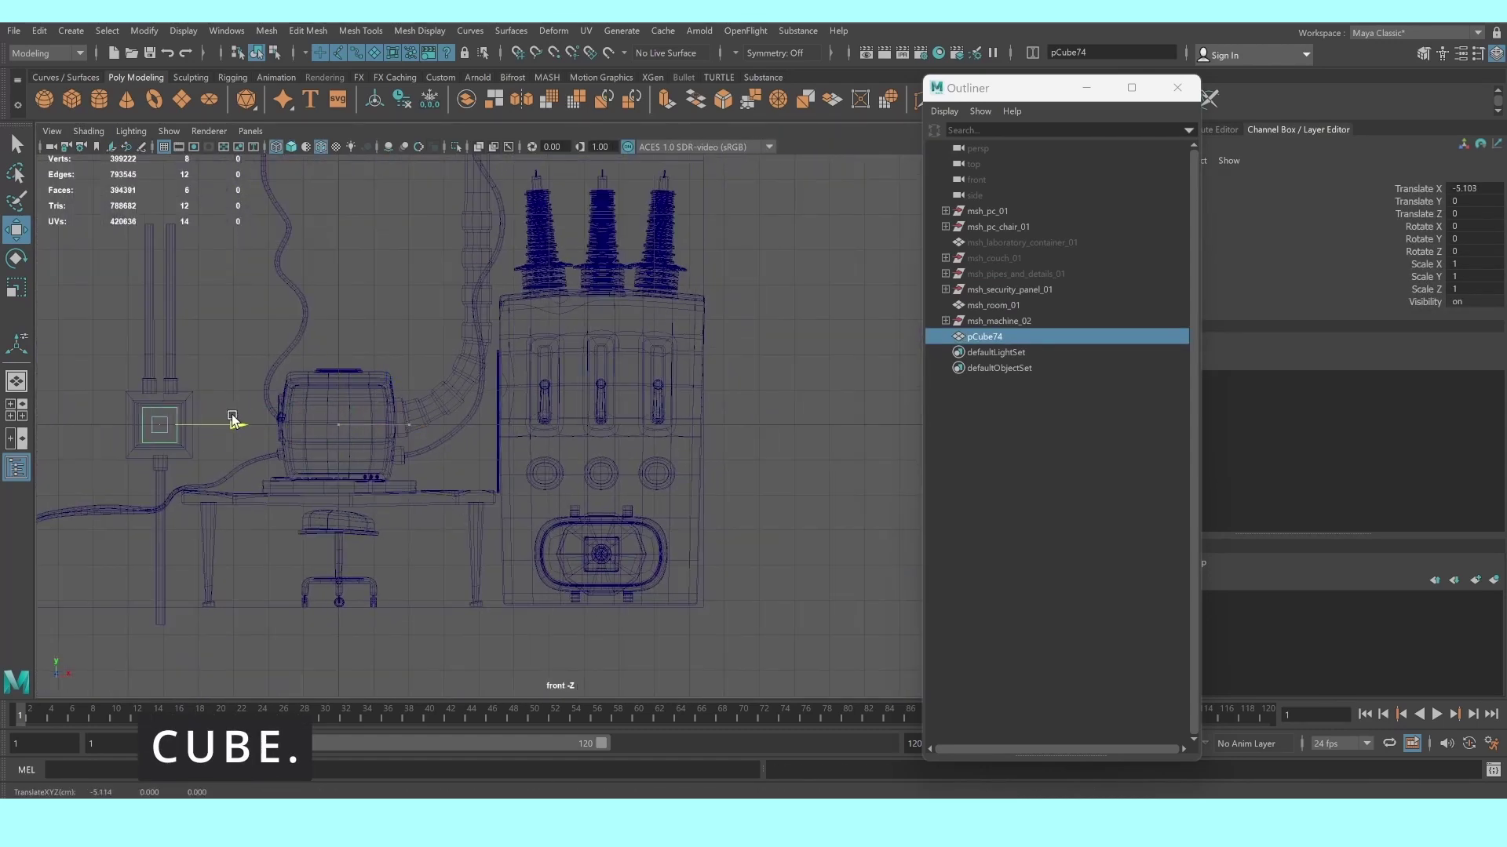
key("f")
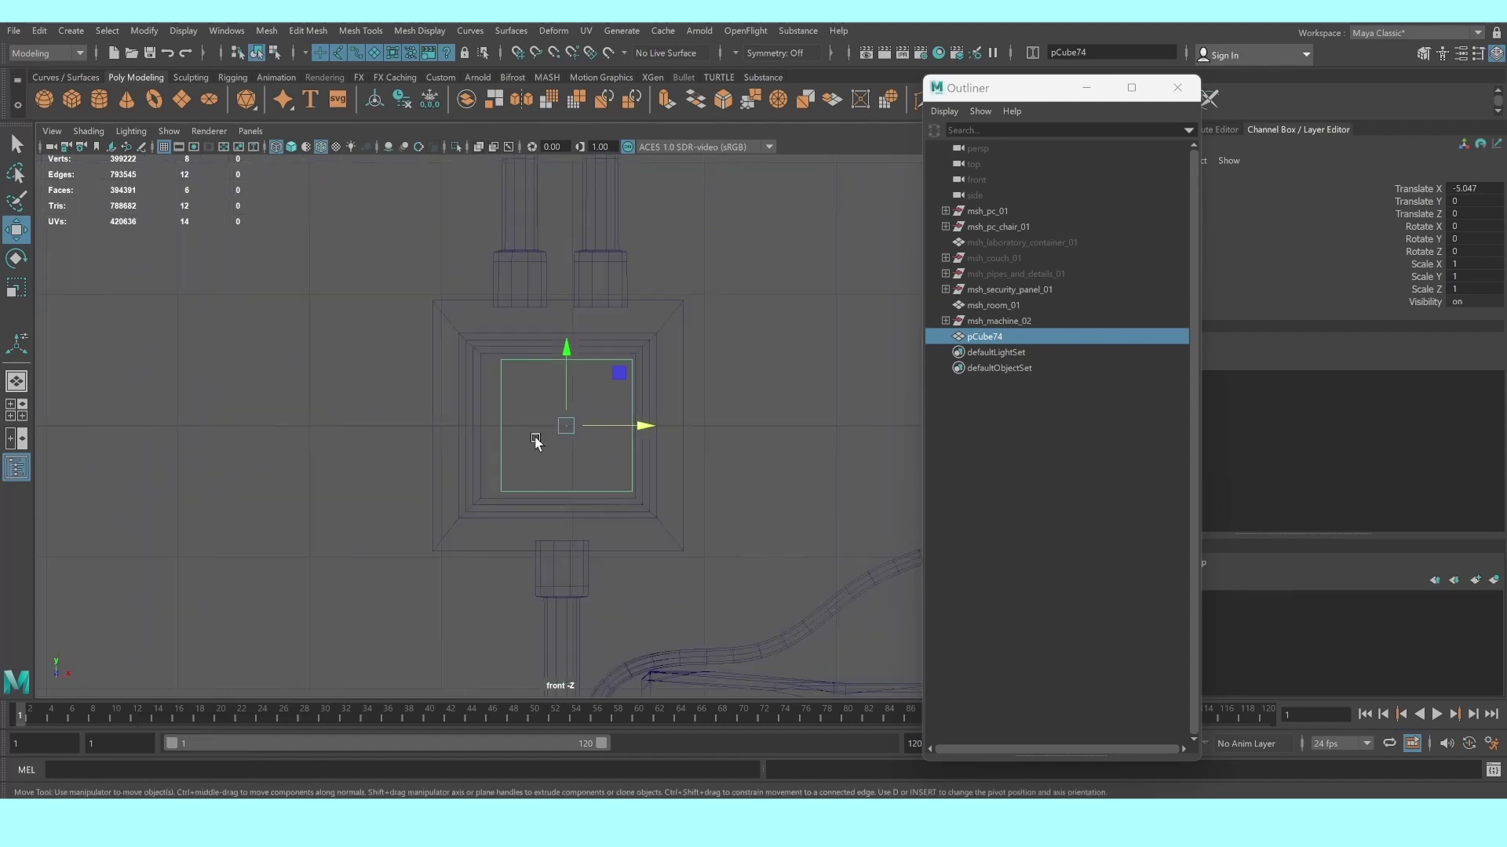
scroll(539, 437, "down", 2)
scroll(579, 437, "up", 2)
left_click_drag(645, 425, 641, 437)
Scale pCube74 uniformly to 1.992 and duplicate it as pCube75
key("r")
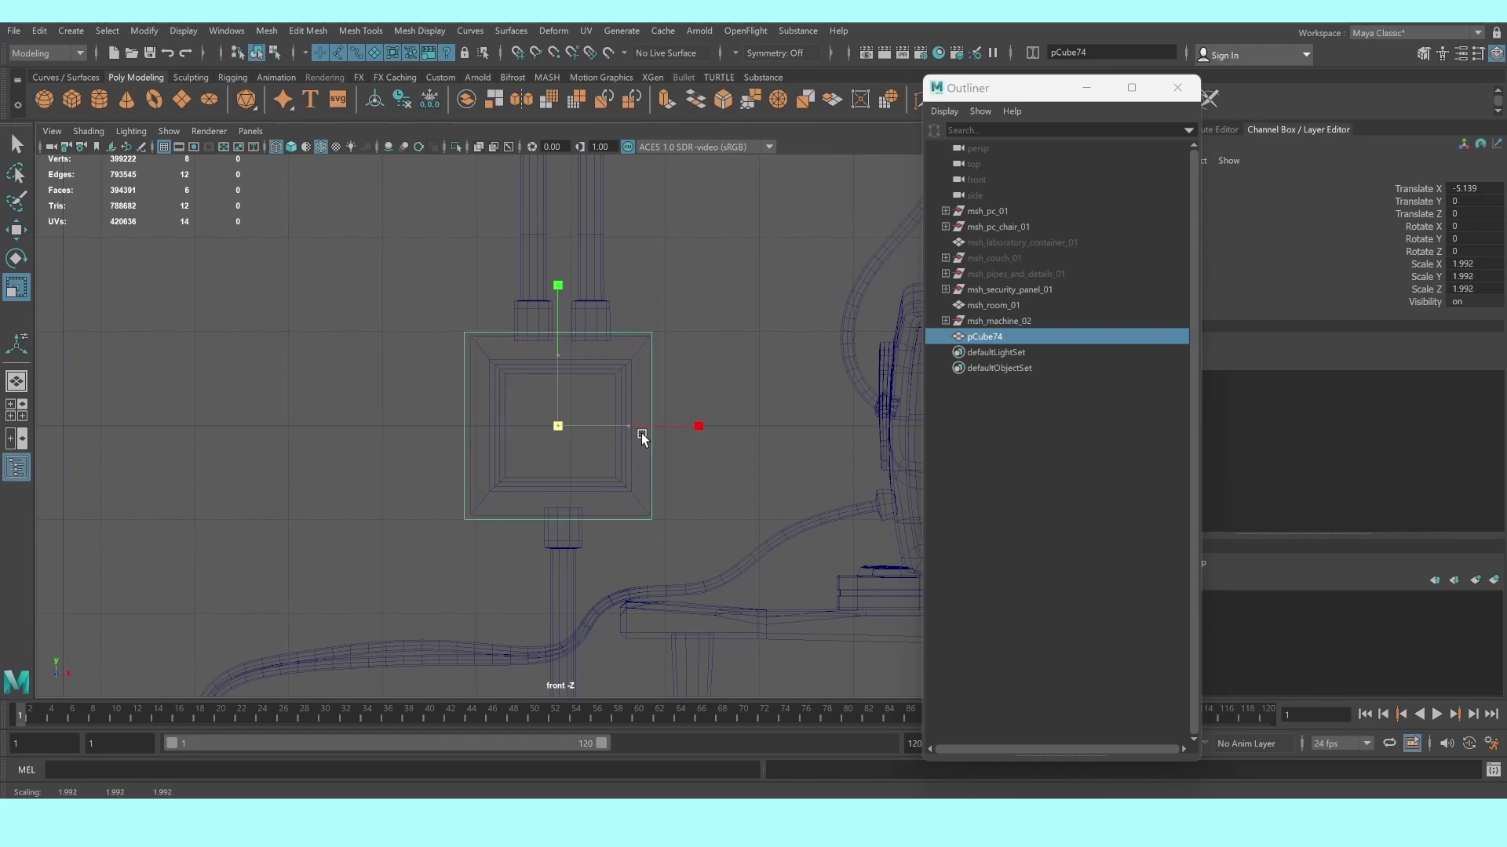
key("space")
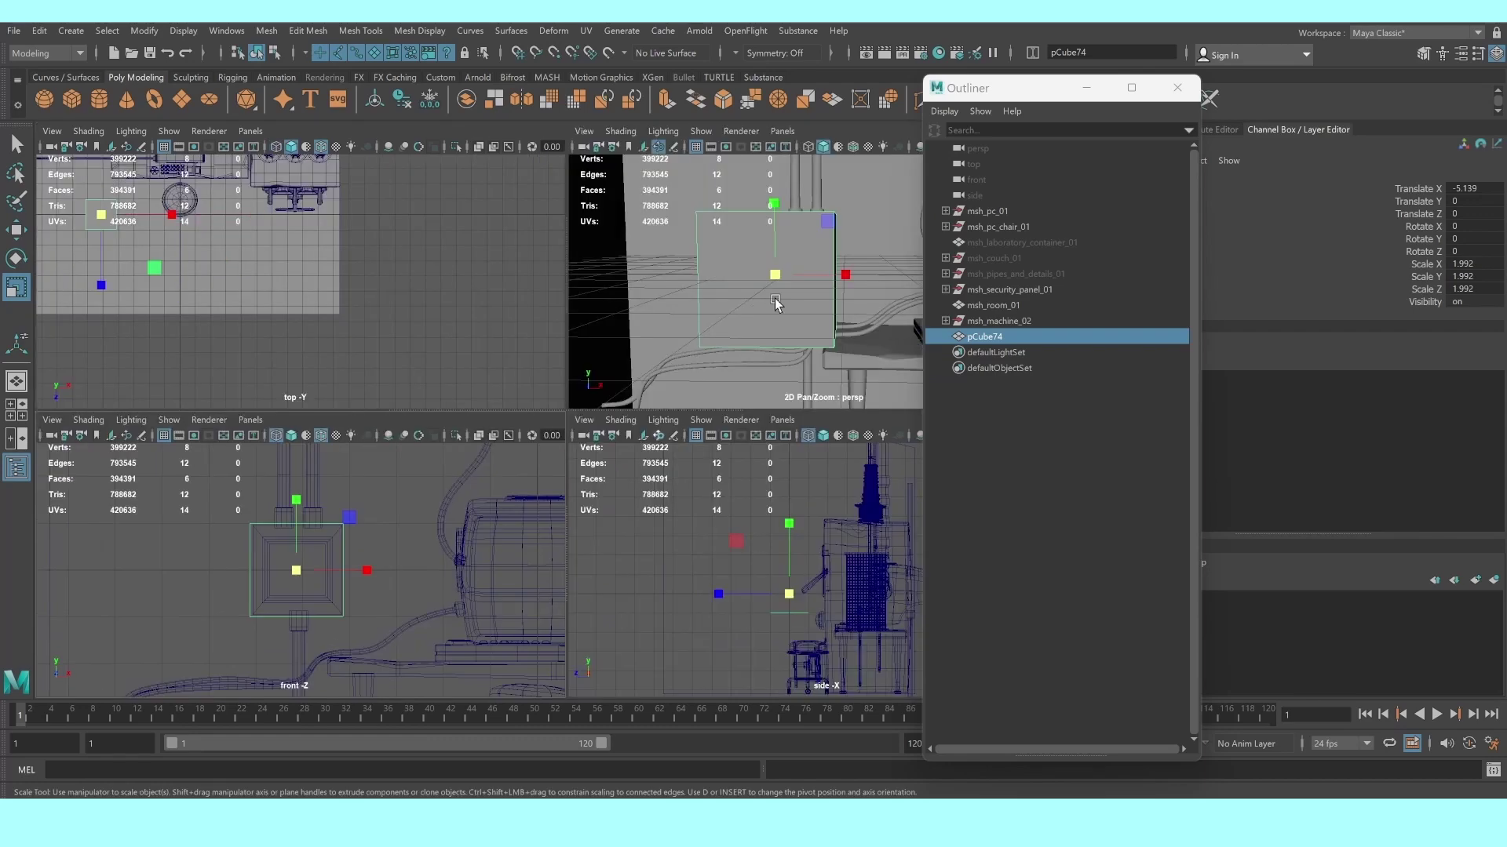
key("space")
left_click_drag(639, 346, 732, 408, "alt")
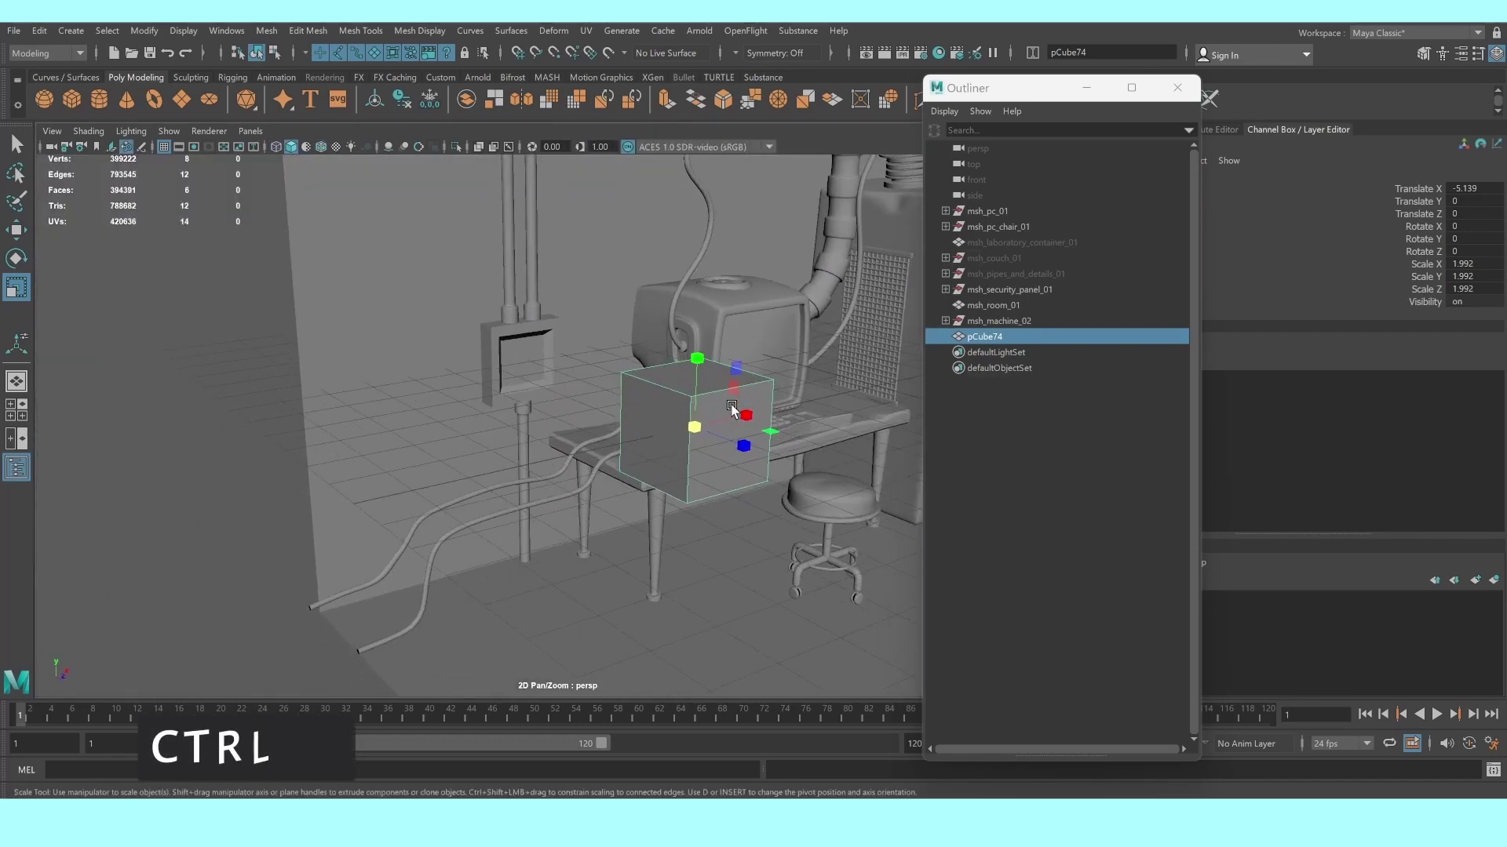
key("ctrl+d")
Duplicate the cube and slide the copy out along Z
key("w")
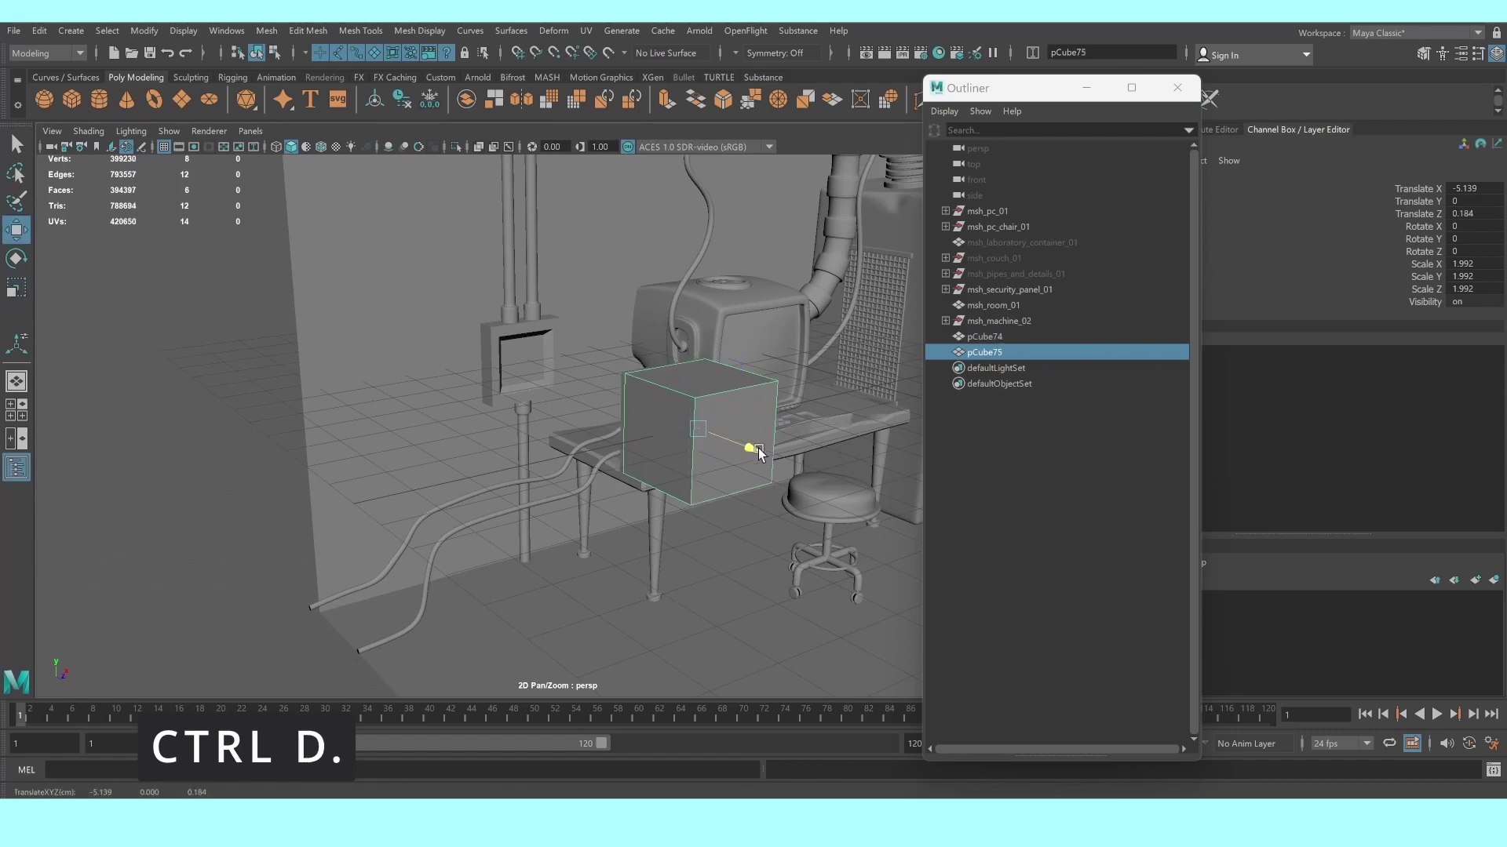
mouse_move(729, 452)
left_mouse_down()
mouse_move(863, 502)
mouse_move(691, 469)
mouse_move(515, 511)
mouse_move(561, 487)
left_mouse_up()
right_click_drag(562, 410, 568, 501)
left_click(568, 501)
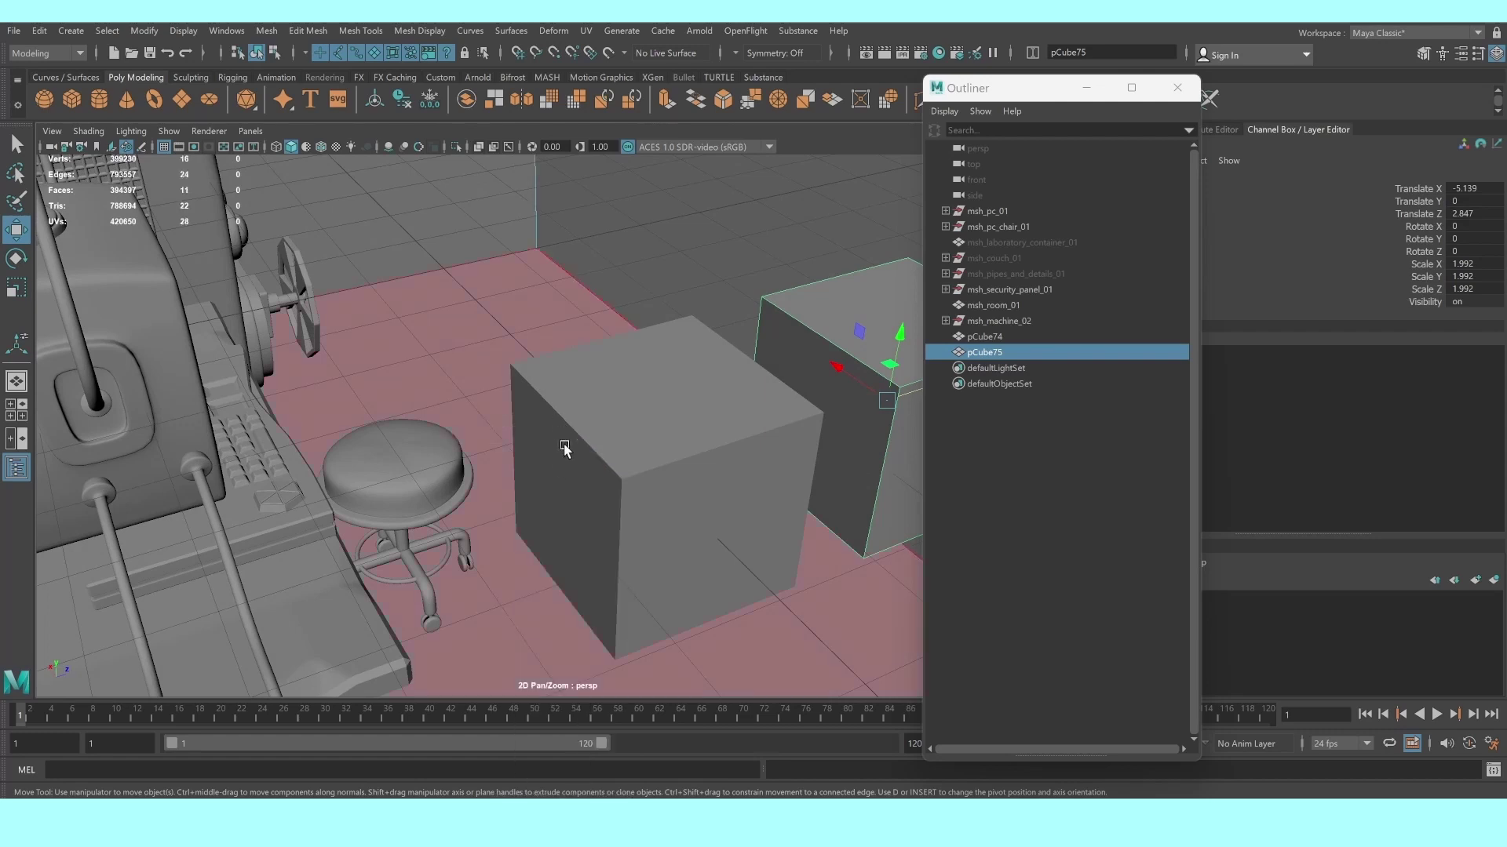
left_click(595, 480)
key("f")
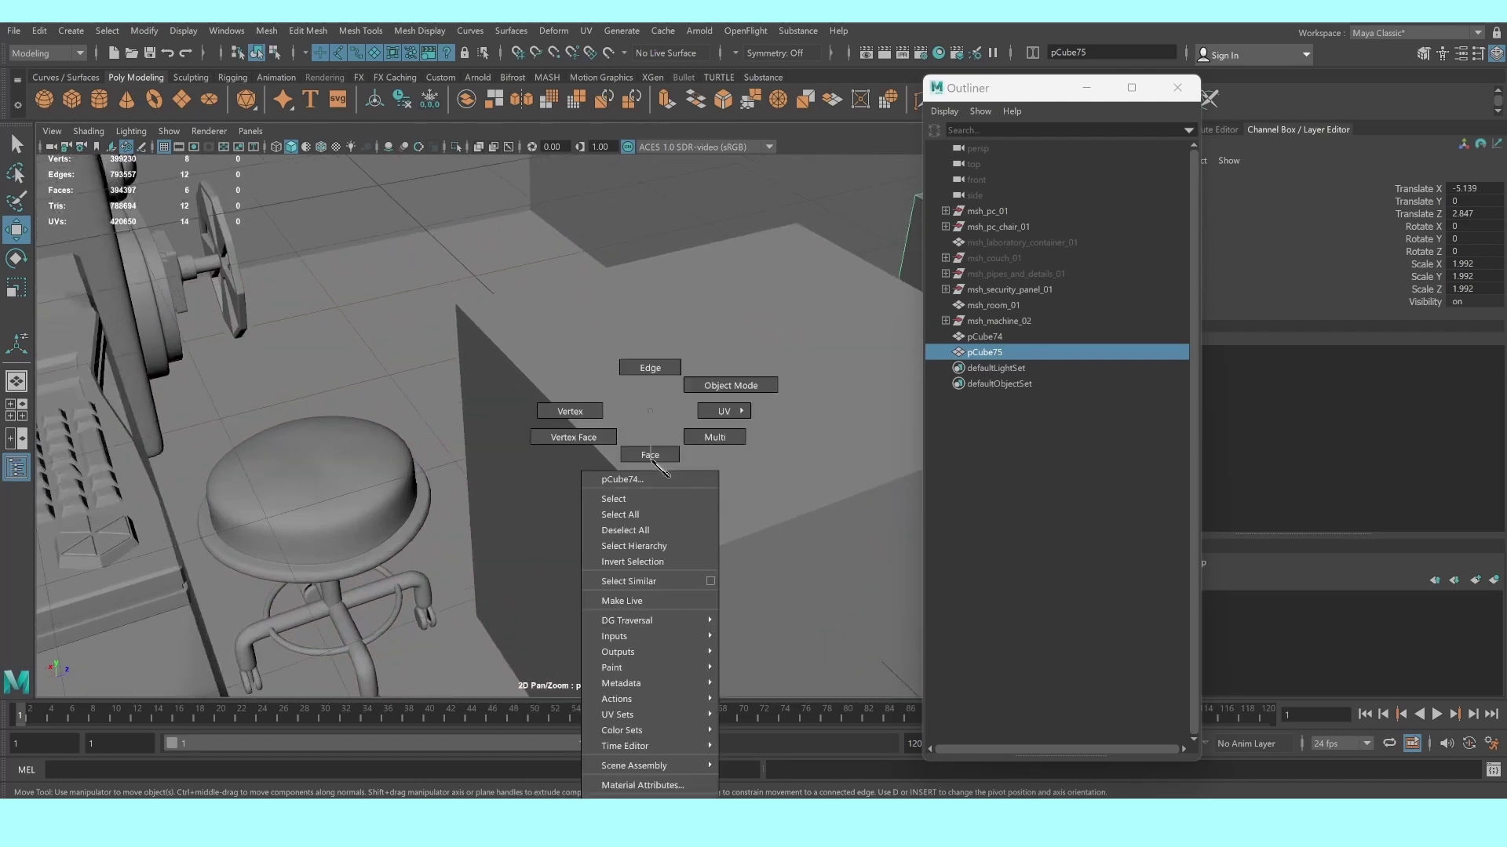
Delete the cube's front face and flatten the open box to a shallow depth
right_click_drag(650, 410, 651, 467)
left_click(583, 492)
key("Delete")
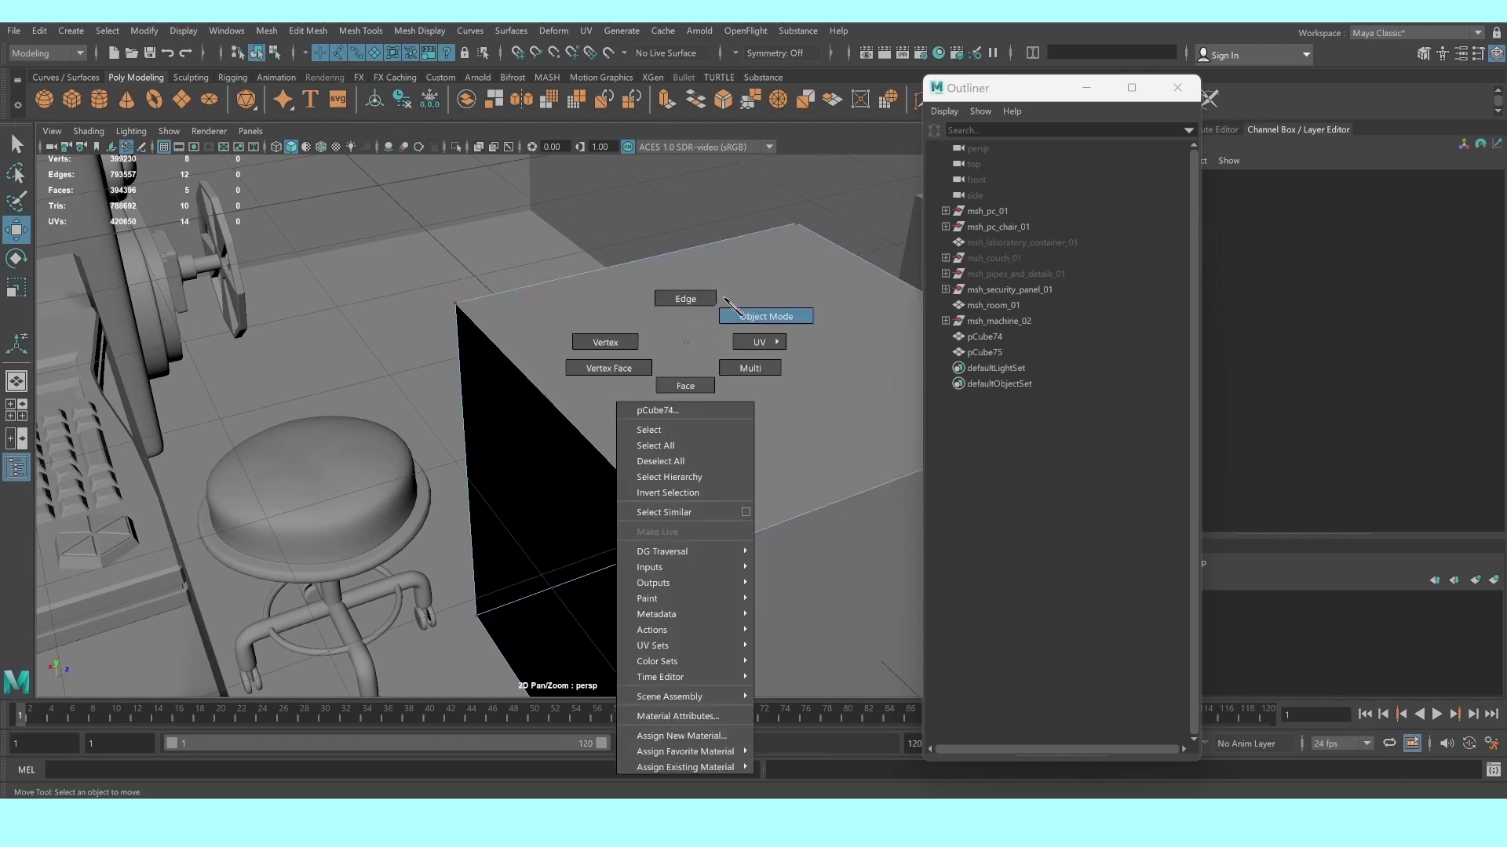
right_click_drag(685, 345, 765, 313)
scroll(667, 353, "down", 5)
key("r")
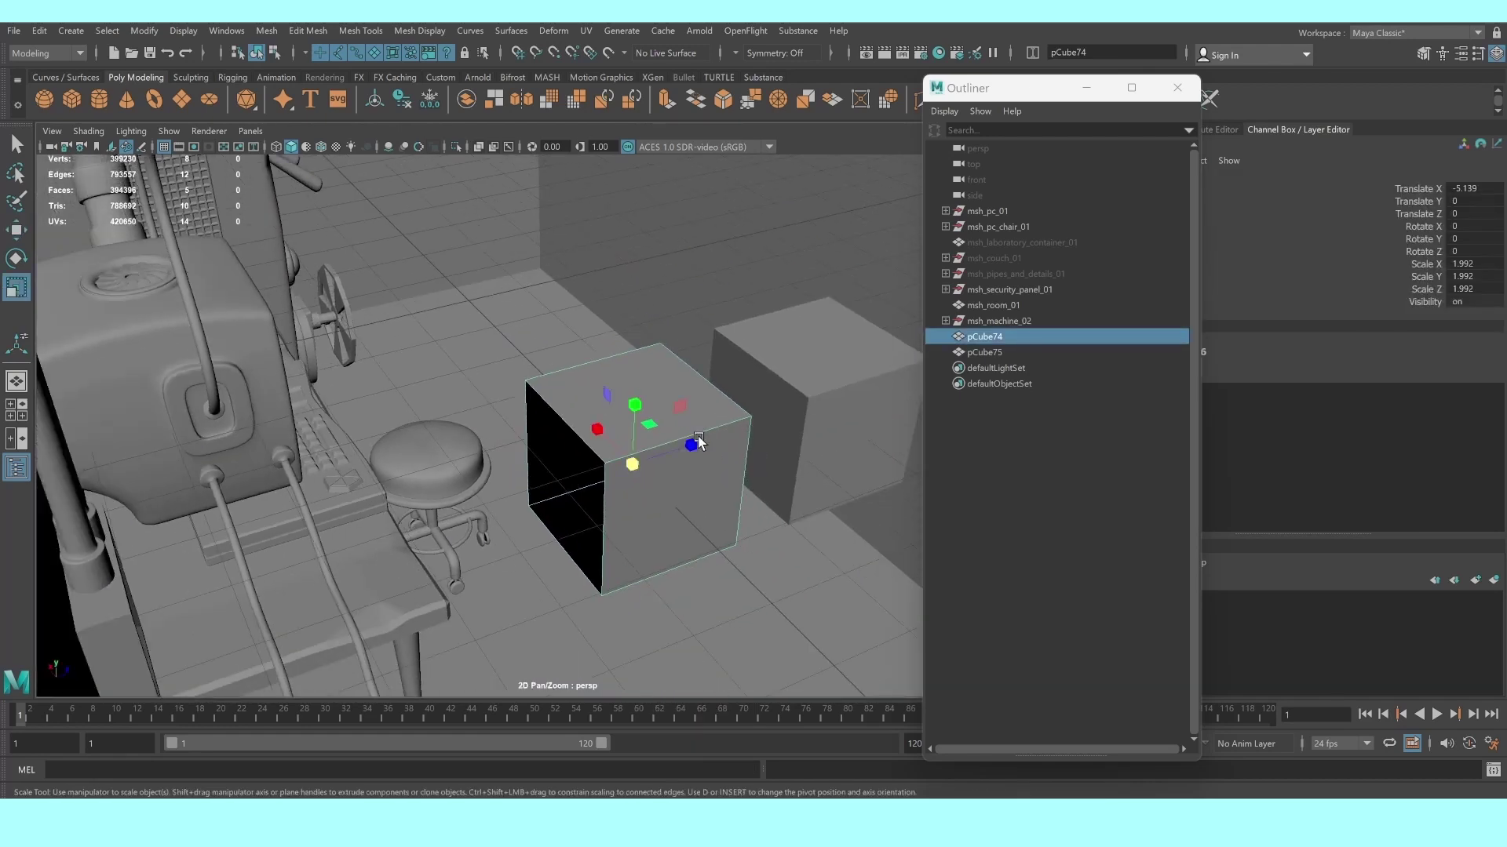
left_click_drag(699, 441, 341, 446)
key("w")
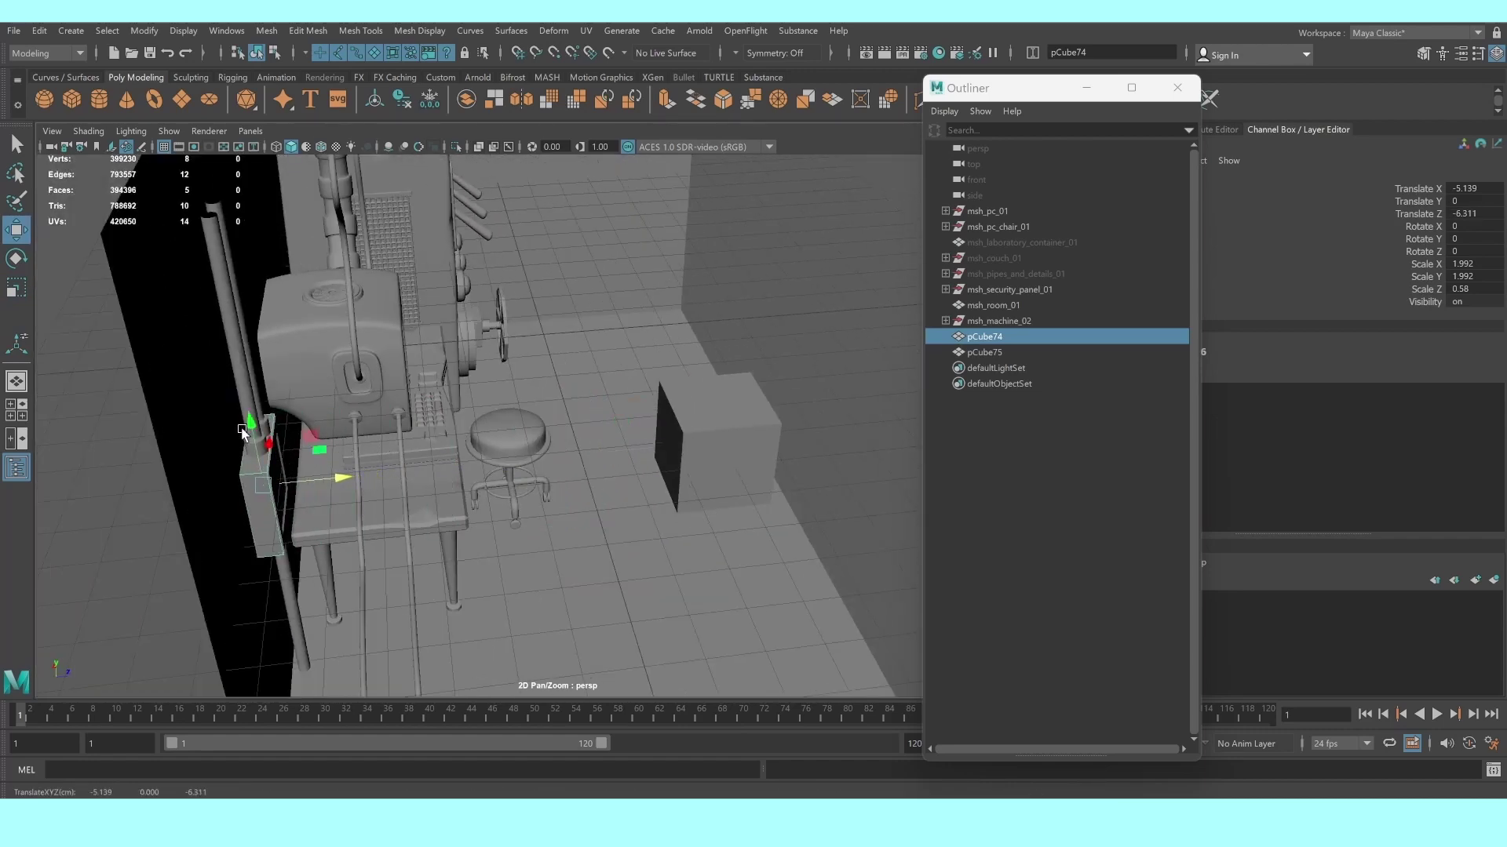
Hide the room walls and close the outliner to bring the wall panel into view
left_click(185, 404)
key("h")
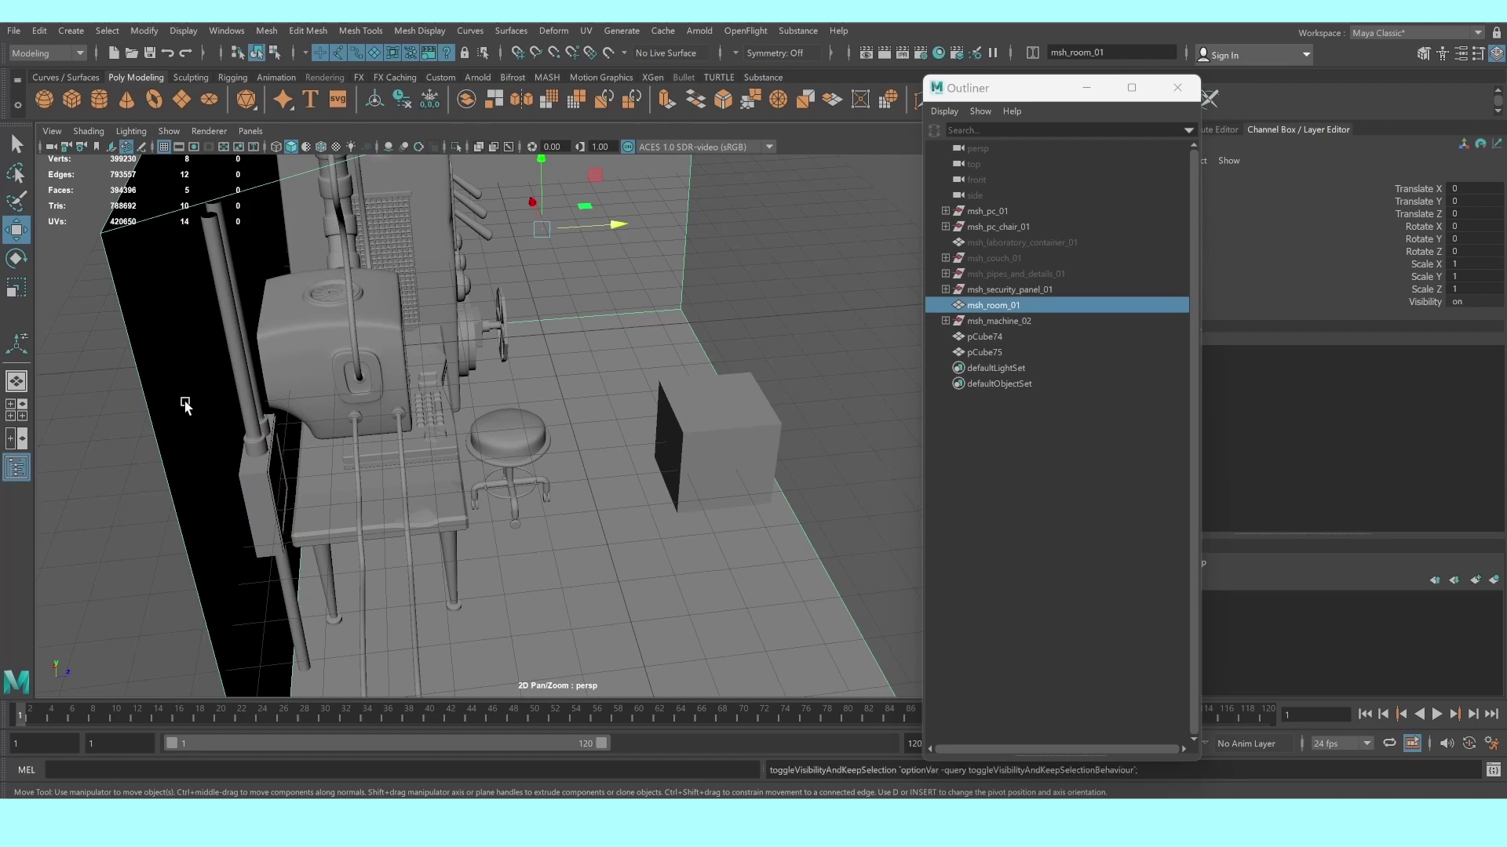
left_click(1086, 87)
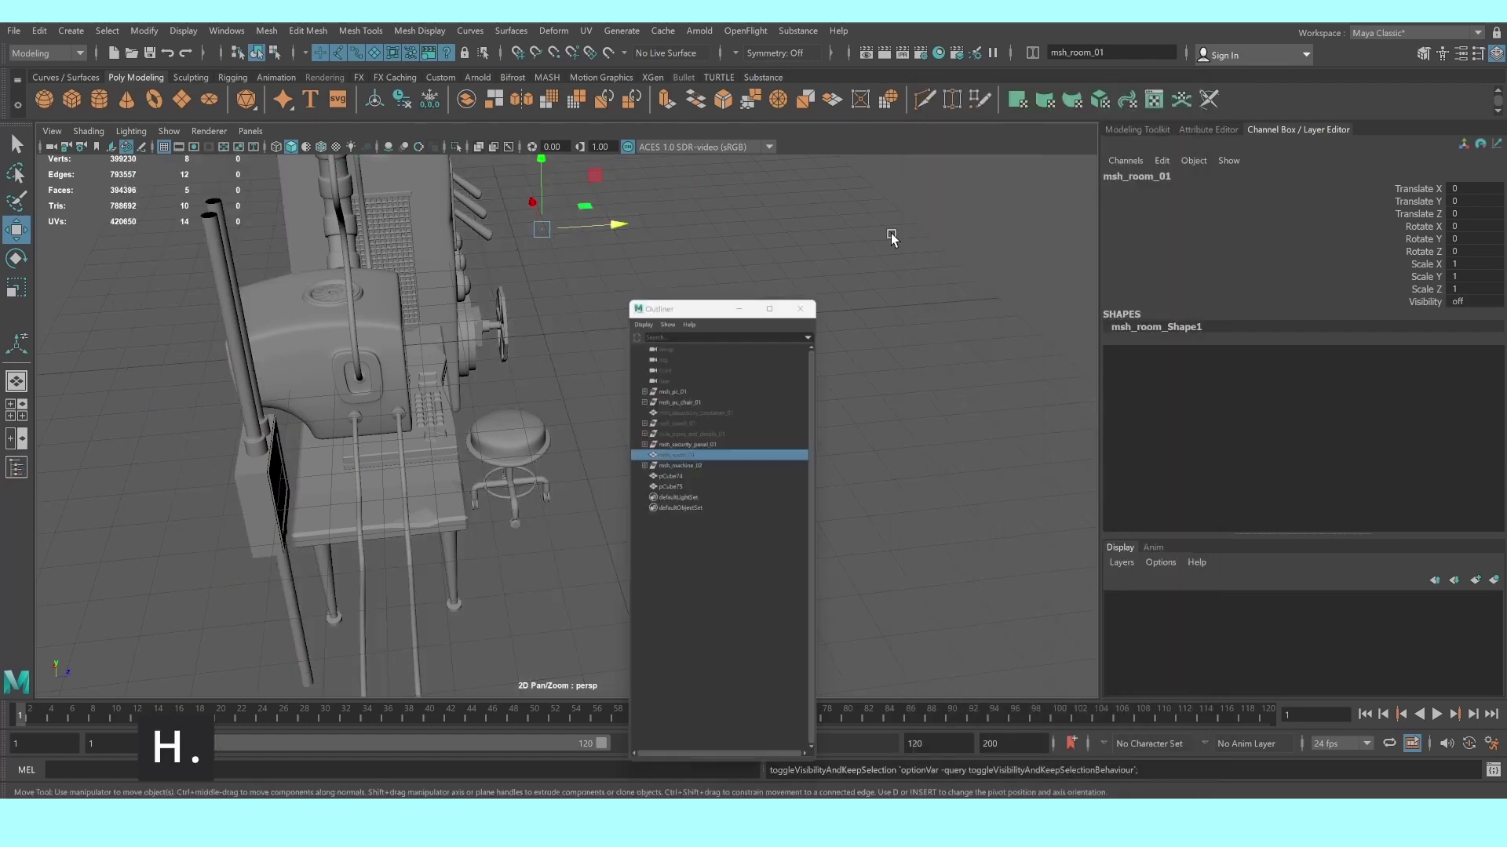
left_click(891, 235)
left_click_drag(780, 397, 691, 422, "alt")
scroll(690, 422, "up", 2)
scroll(528, 420, "up", 3)
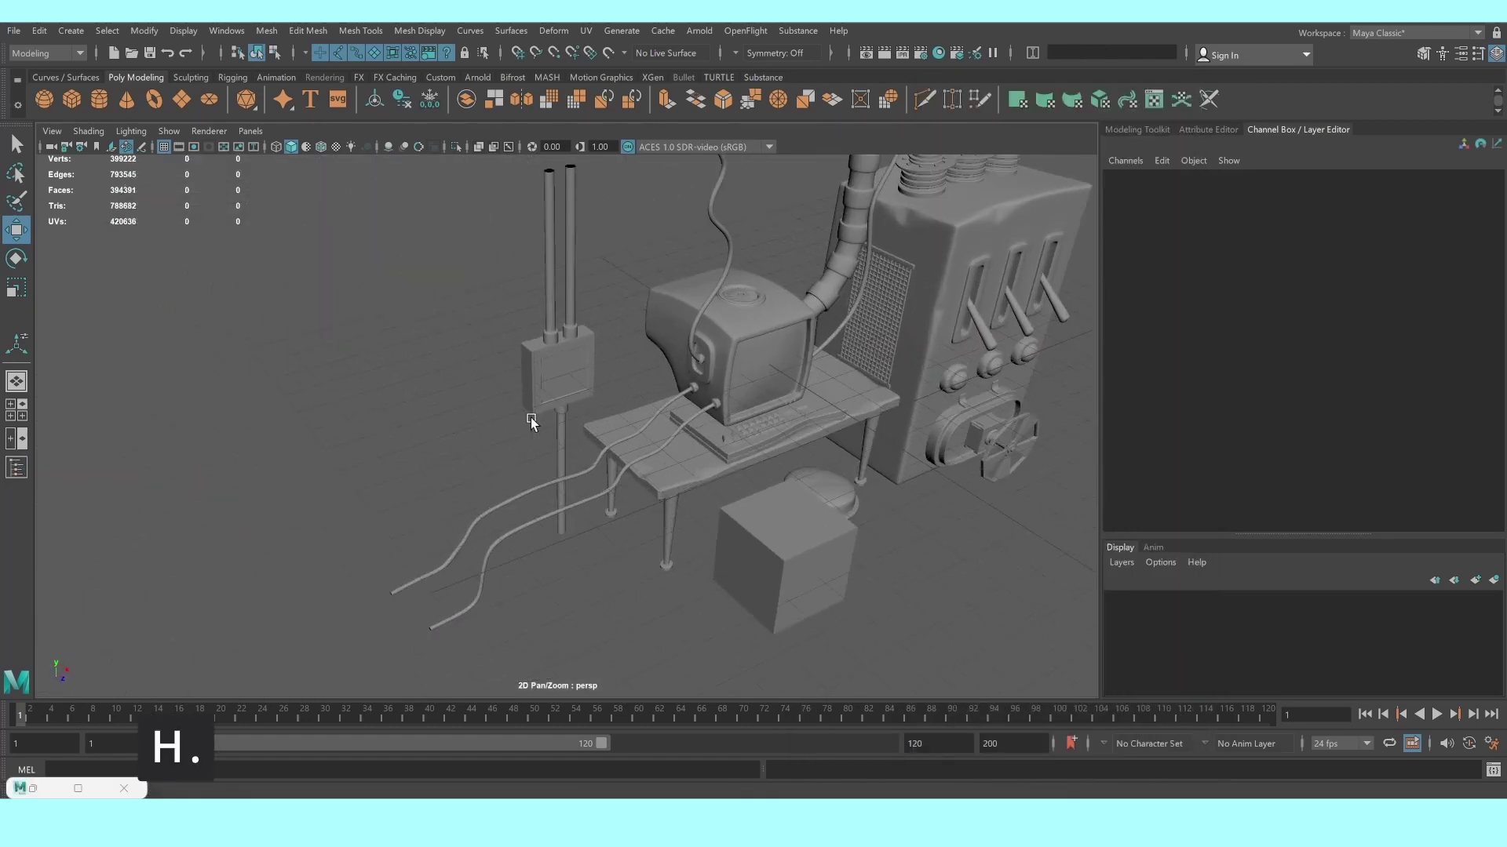
scroll(528, 407, "up", 3)
scroll(517, 396, "up", 3)
left_click_drag(517, 396, 237, 302, "alt")
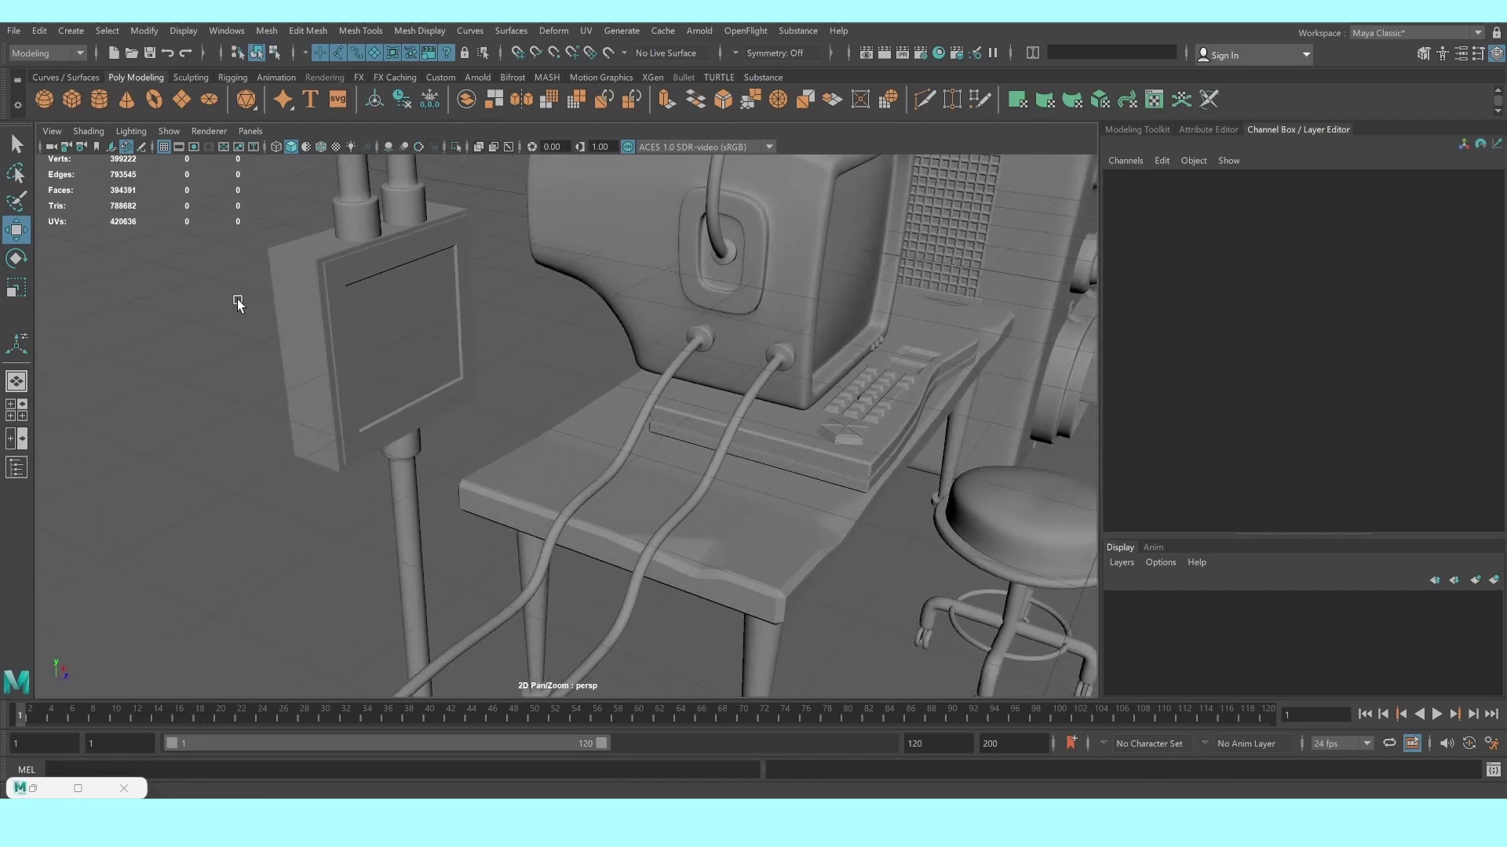
Pull the panel box pCube74 out of its frame
left_click(282, 305)
mouse_move(450, 346)
left_mouse_down()
mouse_move(596, 357)
mouse_move(1020, 471)
left_mouse_up()
scroll(605, 336, "down", 2)
scroll(609, 339, "down", 3)
scroll(704, 445, "down", 2)
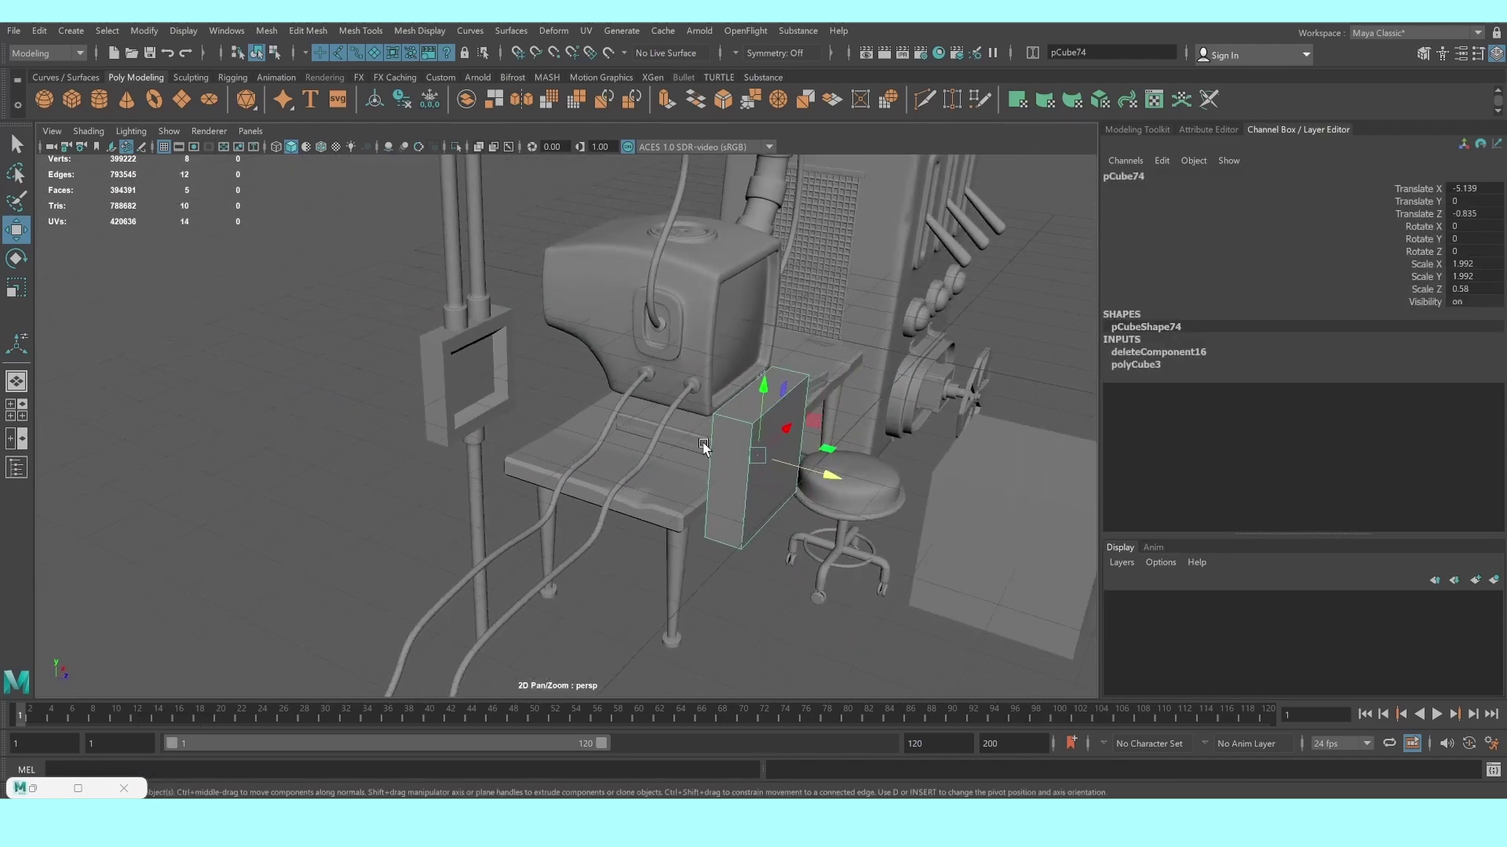
scroll(511, 380, "up", 2)
scroll(515, 413, "up", 2)
scroll(515, 385, "up", 2)
scroll(547, 436, "up", 2)
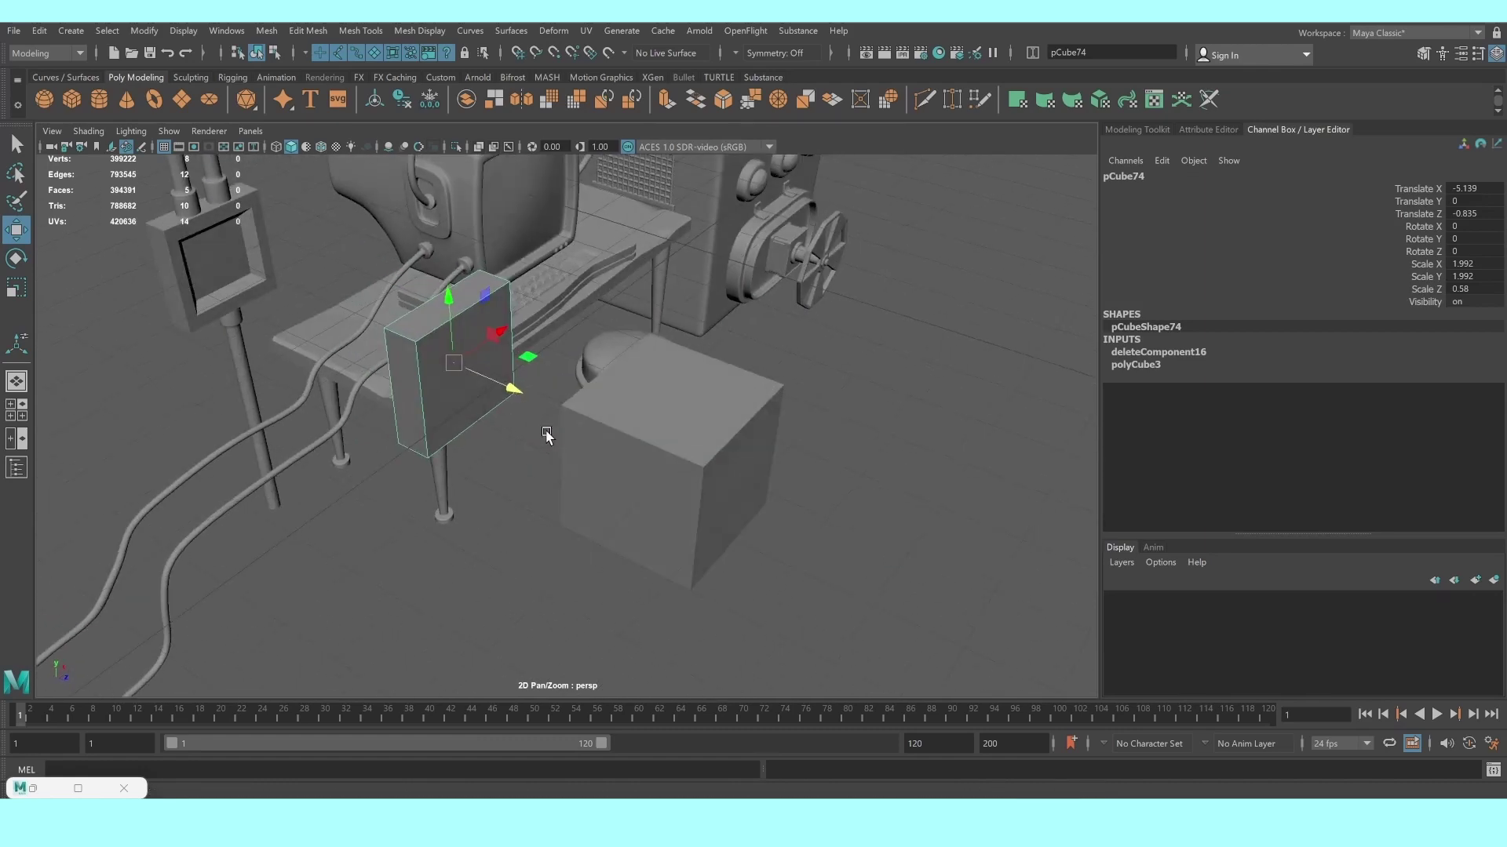
scroll(547, 435, "down", 1)
Scale pCube75 uniformly to 1.178
left_click(649, 437)
scroll(657, 446, "up", 2)
scroll(660, 449, "up", 3)
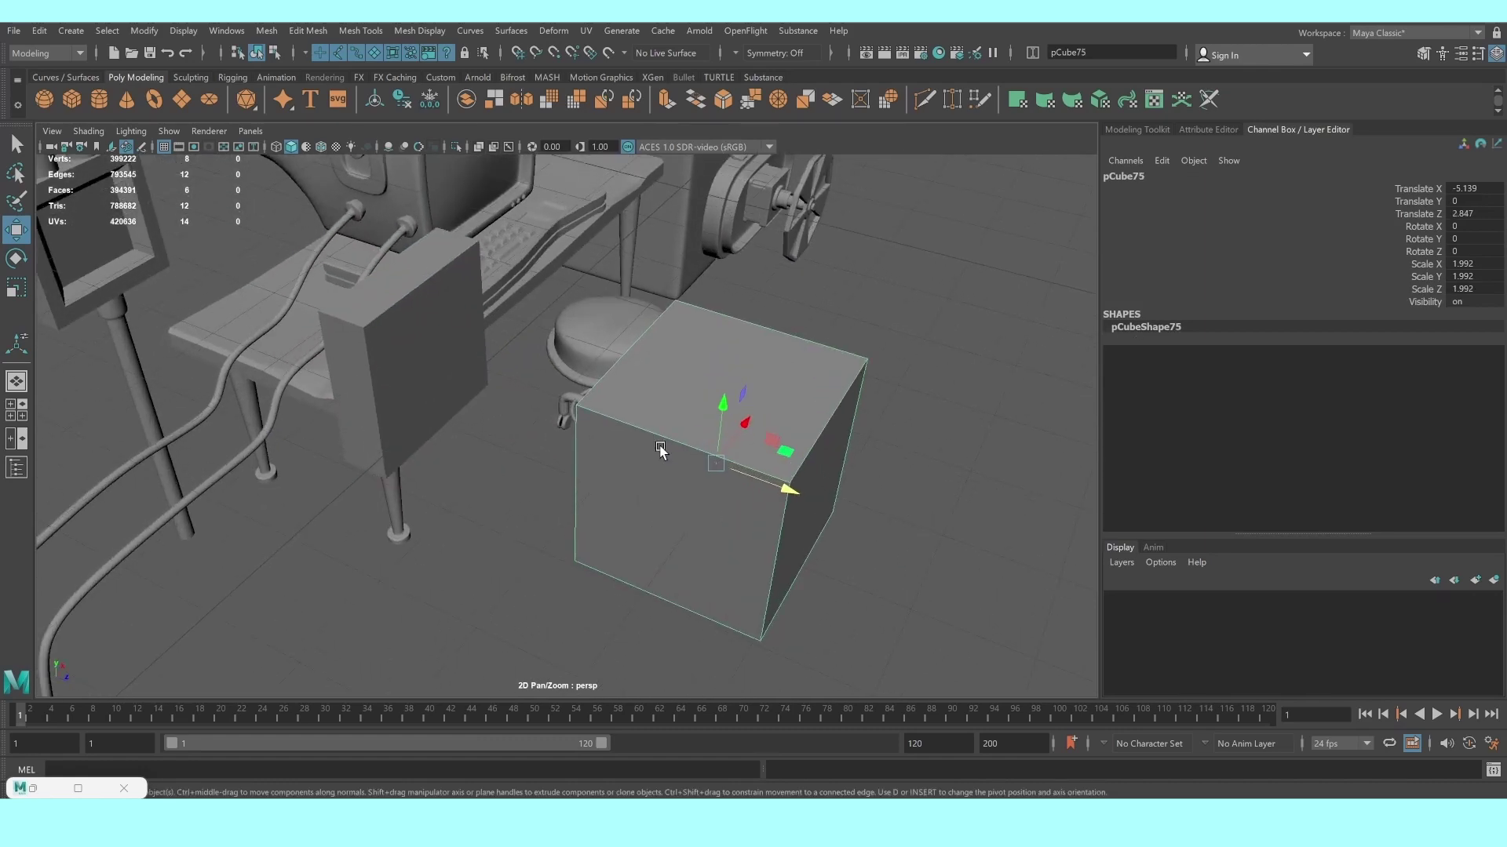
key("r")
key("space")
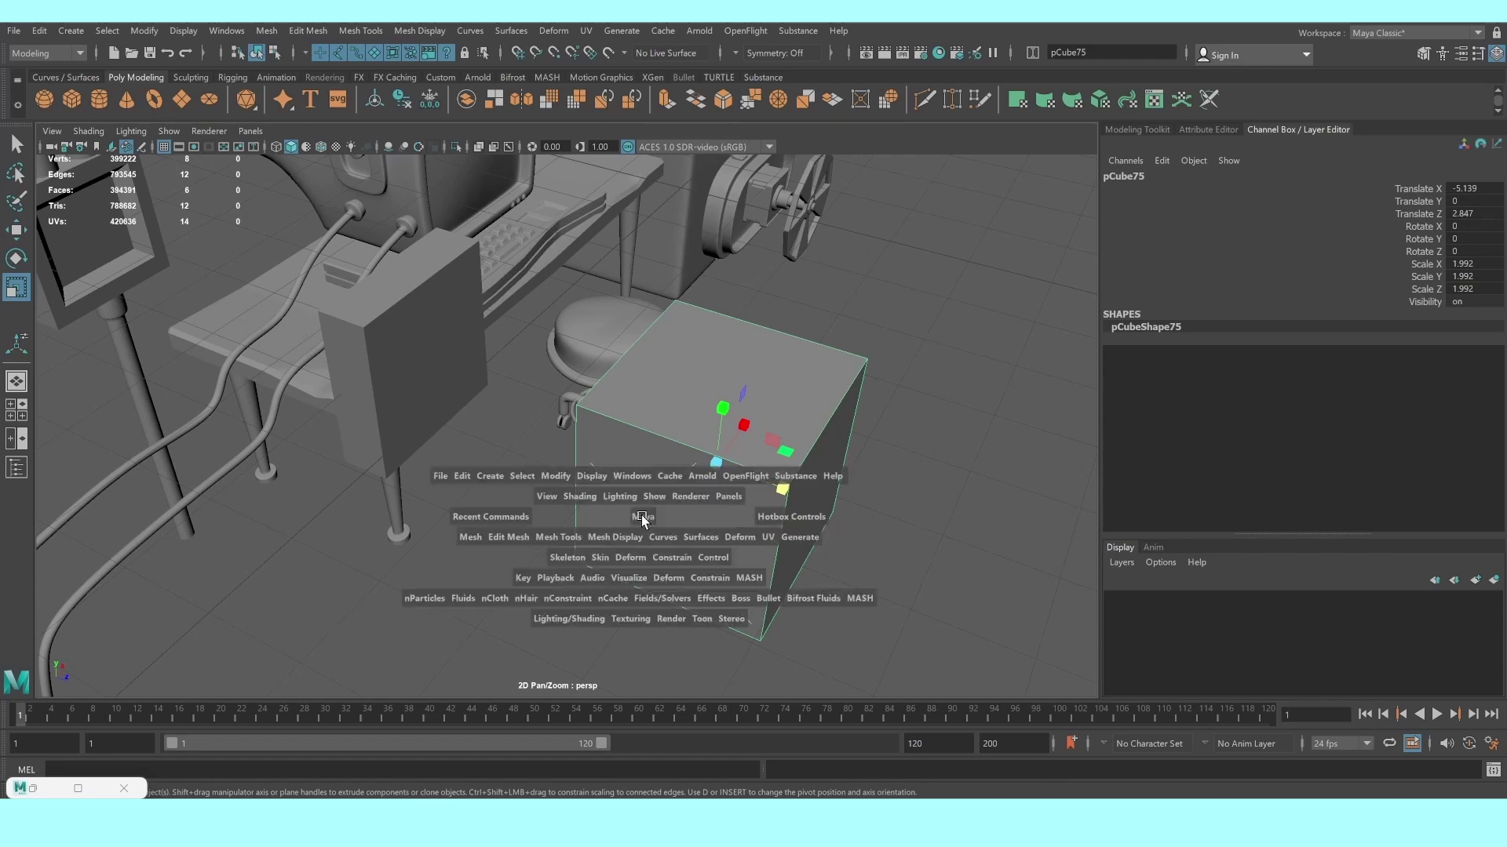
key("space")
left_click_drag(563, 427, 465, 437)
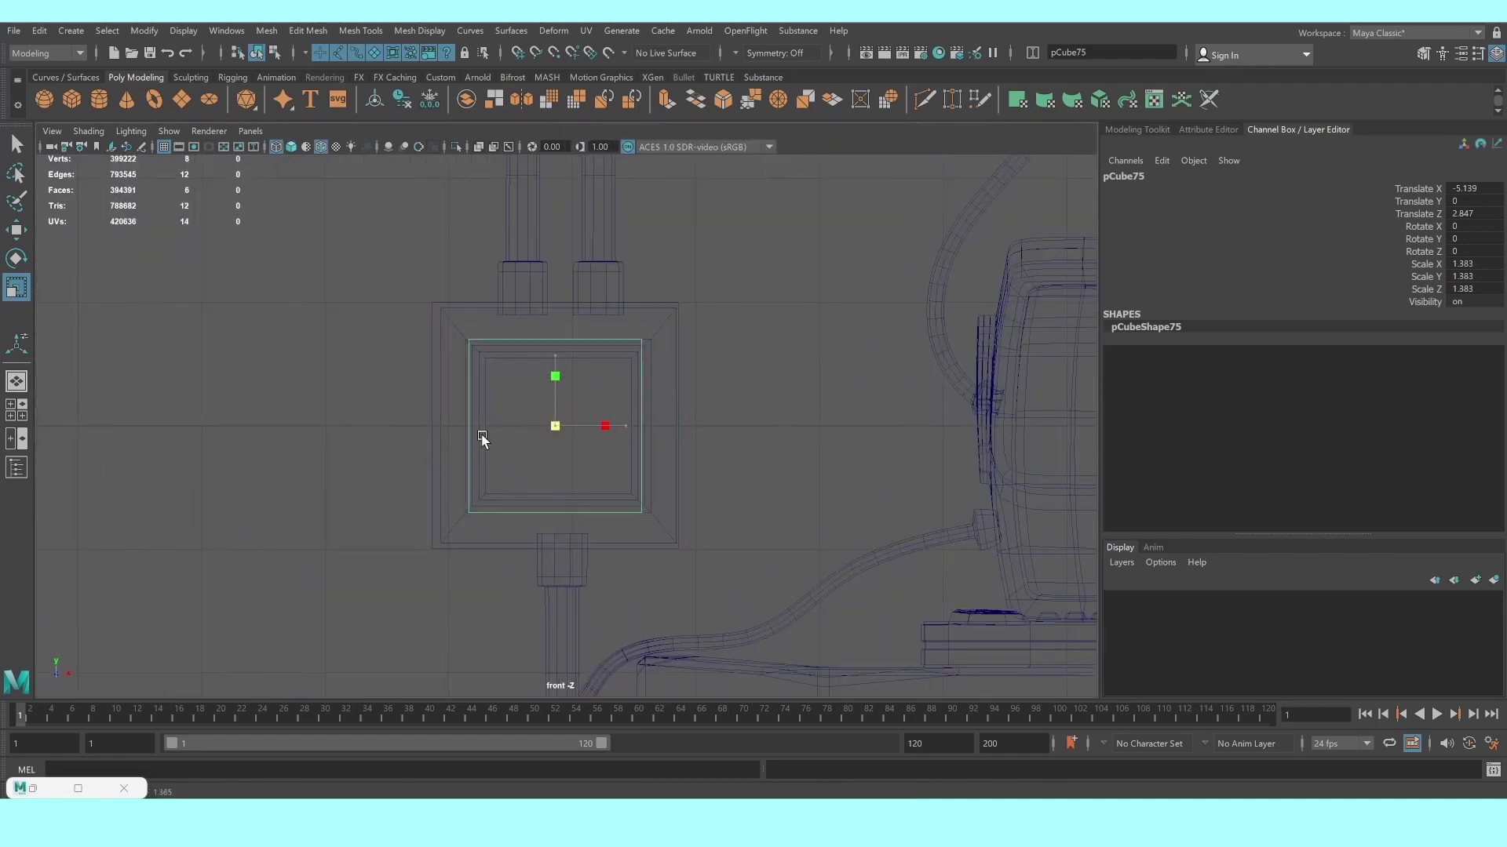
key("space")
key("space")
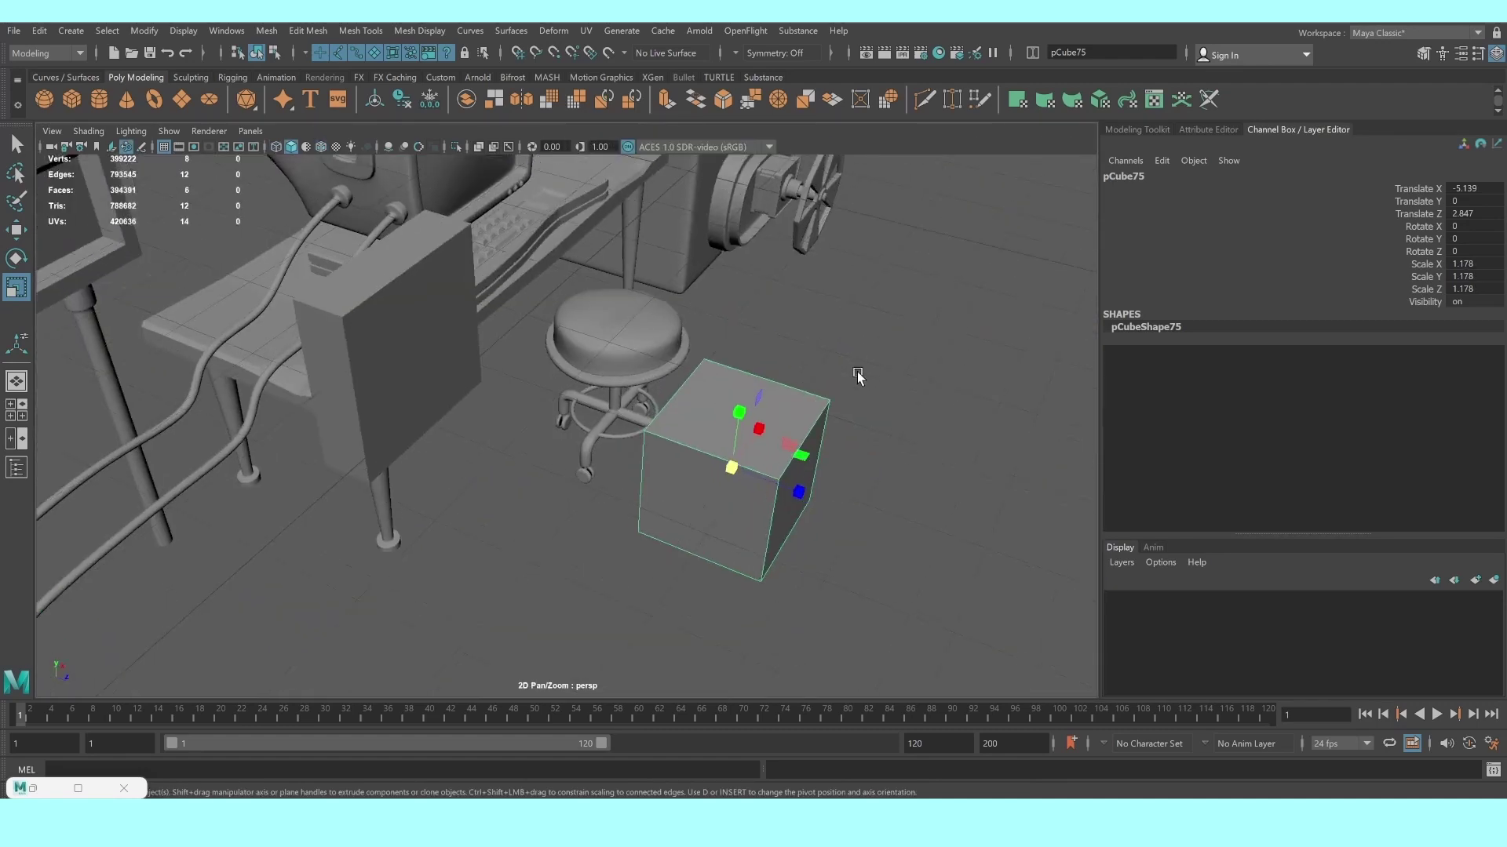
scroll(857, 376, "up", 3)
scroll(821, 390, "up", 3)
Delete one side face of pCube75 and flatten its Z scale to 0.348
right_click(820, 388)
left_click(819, 430)
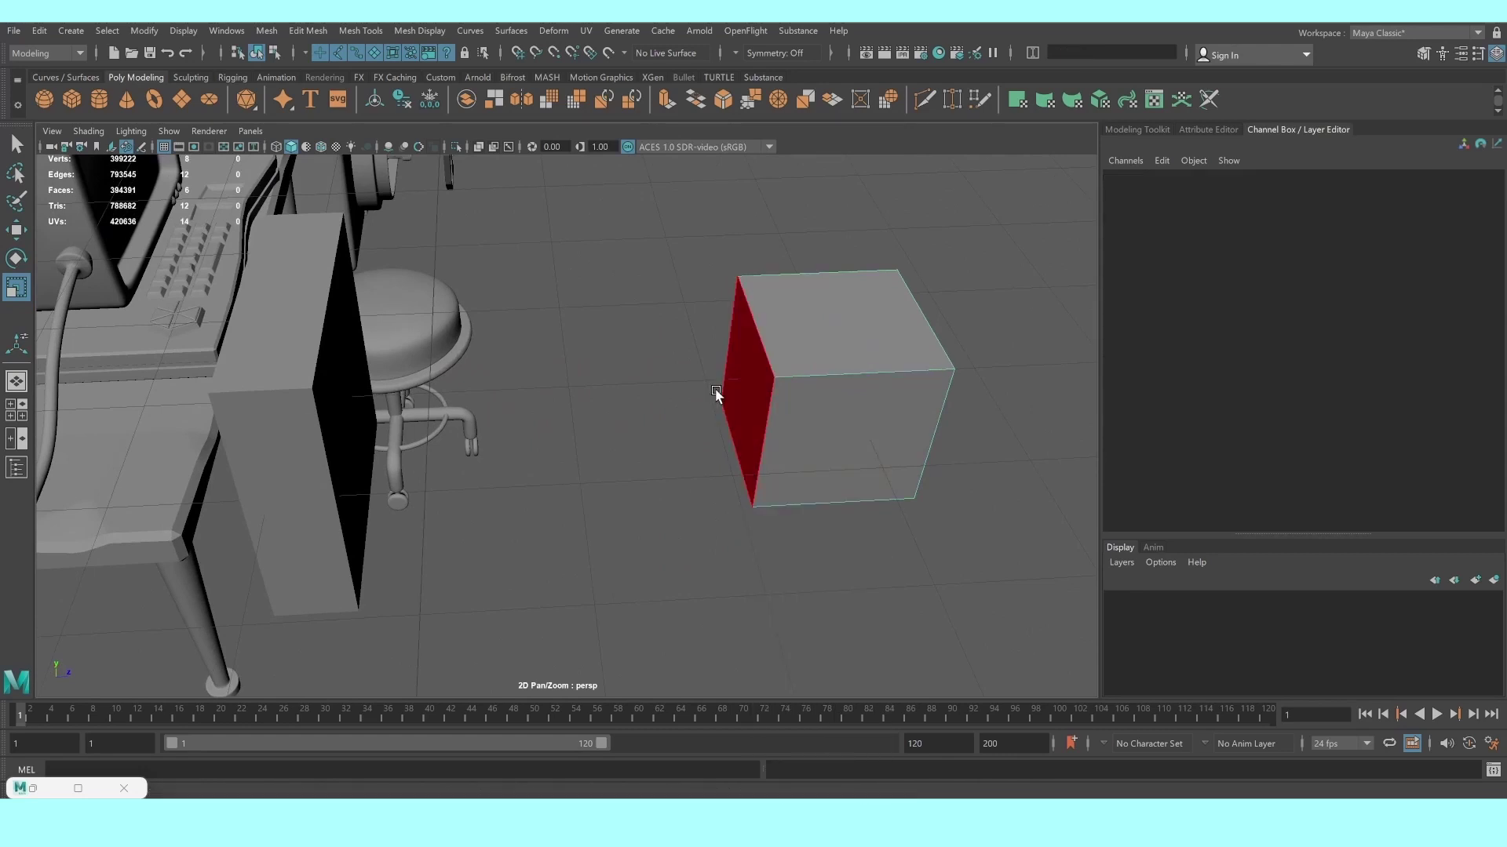
left_click(717, 394)
key("Delete")
right_click(807, 369)
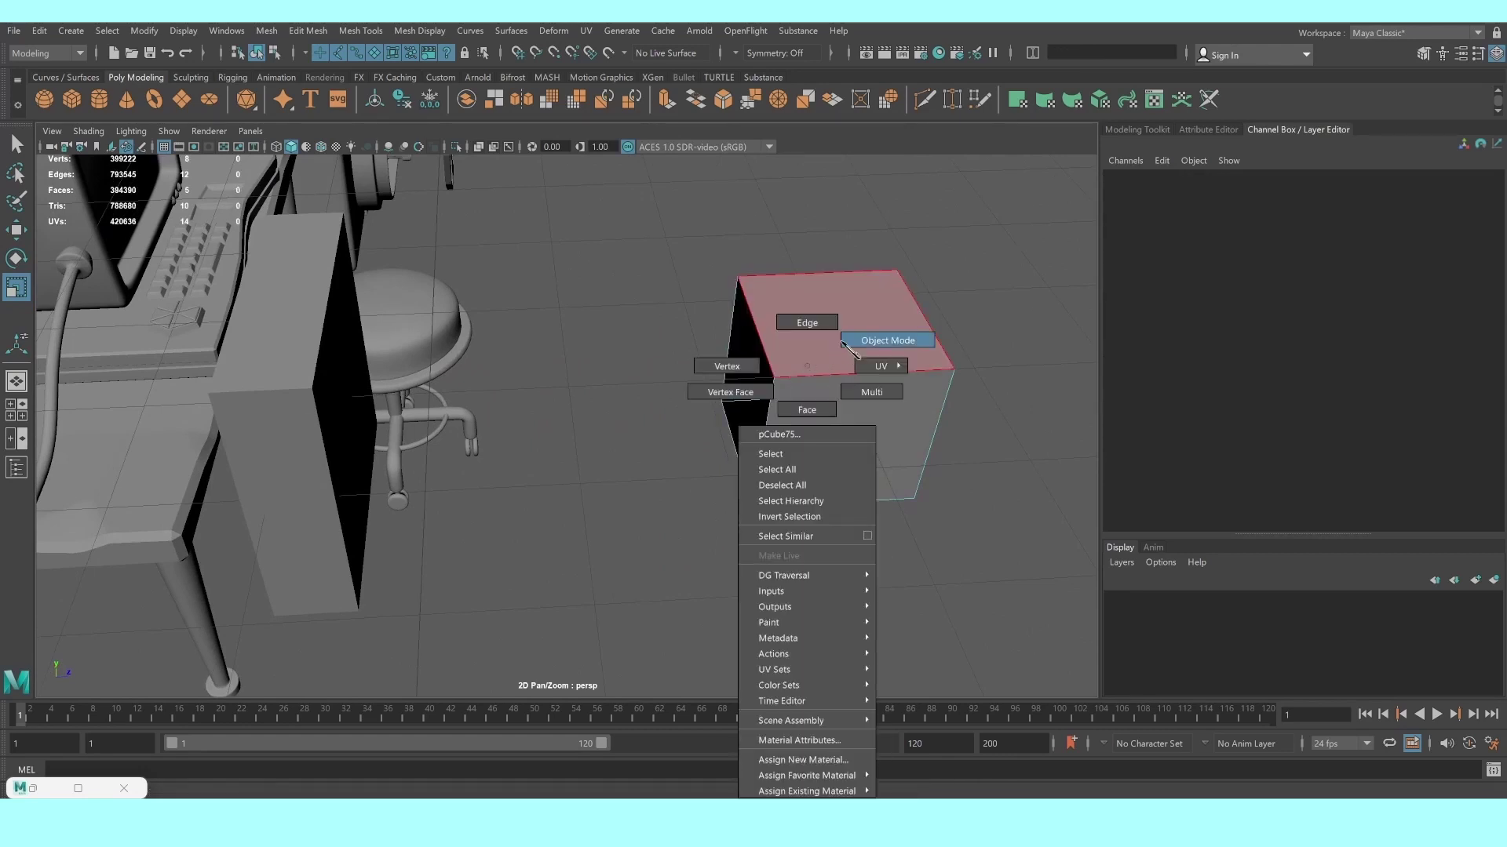
left_click(892, 337)
left_click_drag(894, 383, 441, 381)
key("w")
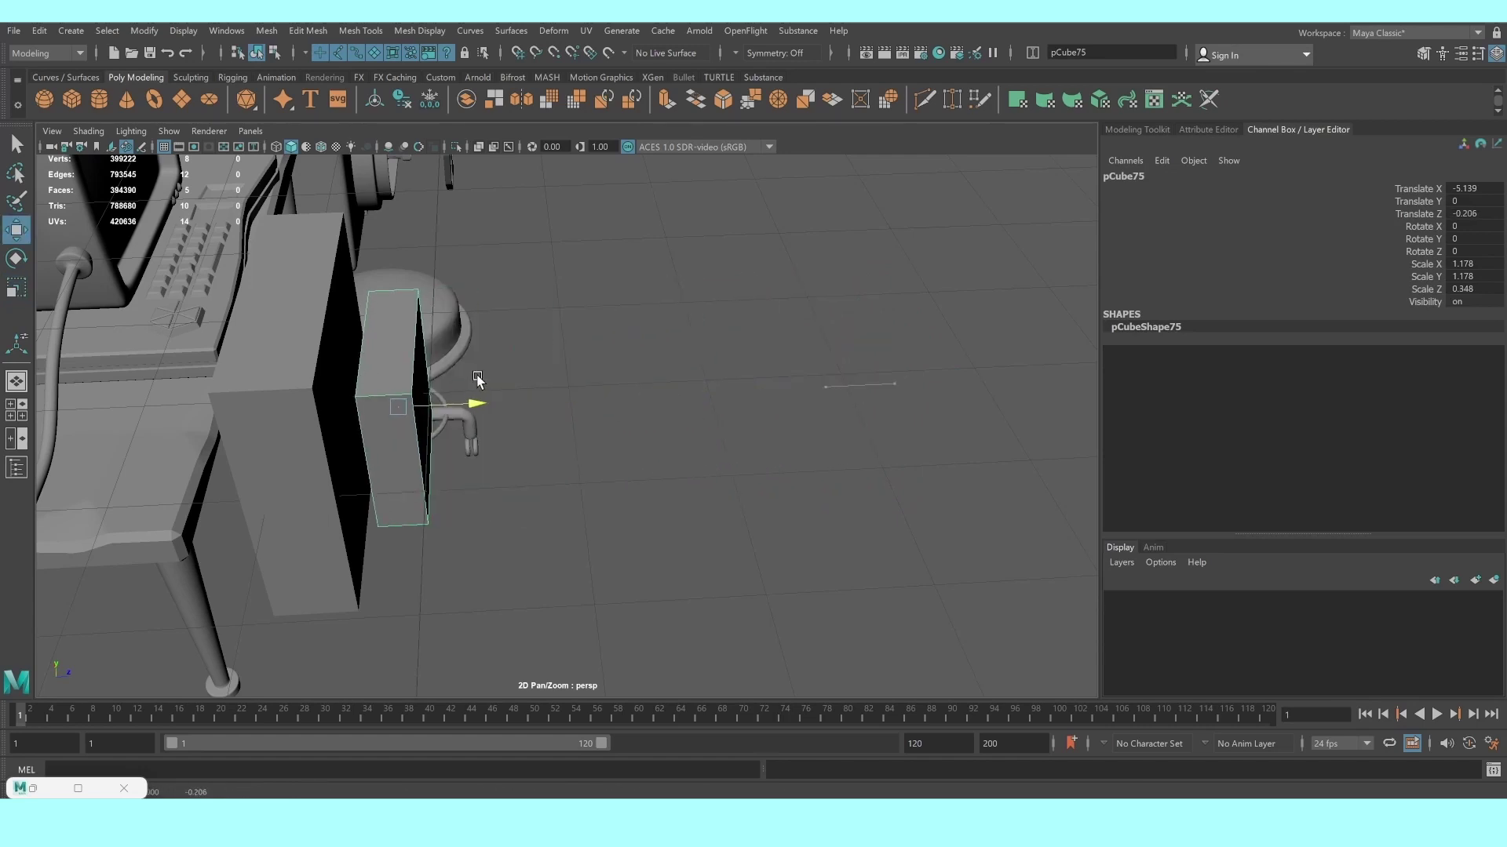
left_click(579, 420)
mouse_move(580, 421)
left_mouse_down("alt")
mouse_move(370, 377)
mouse_move(410, 370)
mouse_move(458, 492)
mouse_move(406, 240)
left_mouse_up("alt")
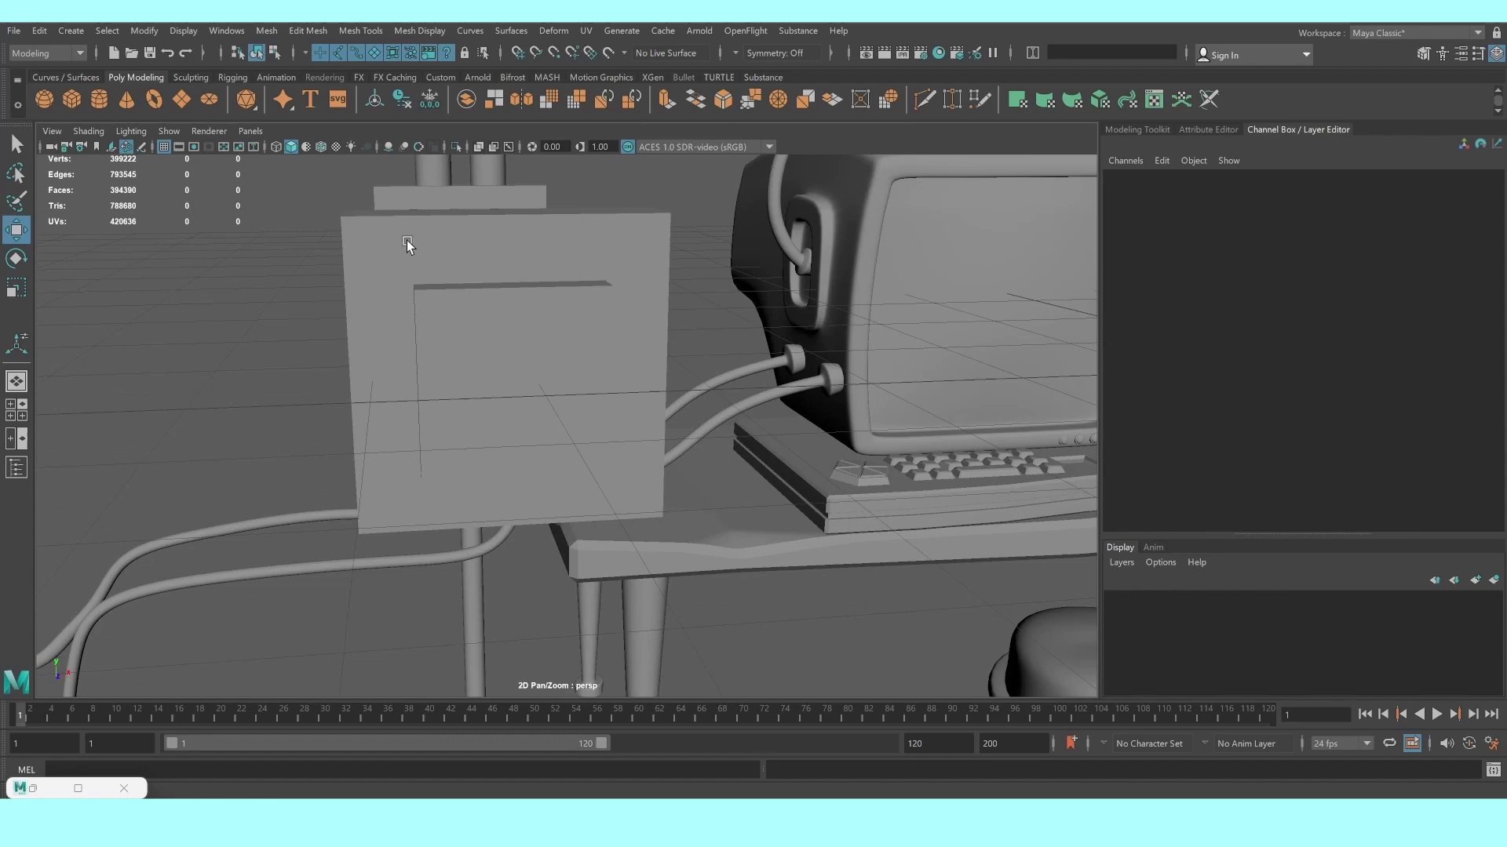
Insert two vertical edge loops on the front plate and spread them toward its edges
left_click(317, 146)
mouse_move(480, 296)
left_mouse_down("alt")
mouse_move(683, 447)
mouse_move(689, 471)
mouse_move(709, 466)
mouse_move(787, 515)
mouse_move(662, 457)
left_mouse_up("alt")
scroll(651, 457, "up", 3)
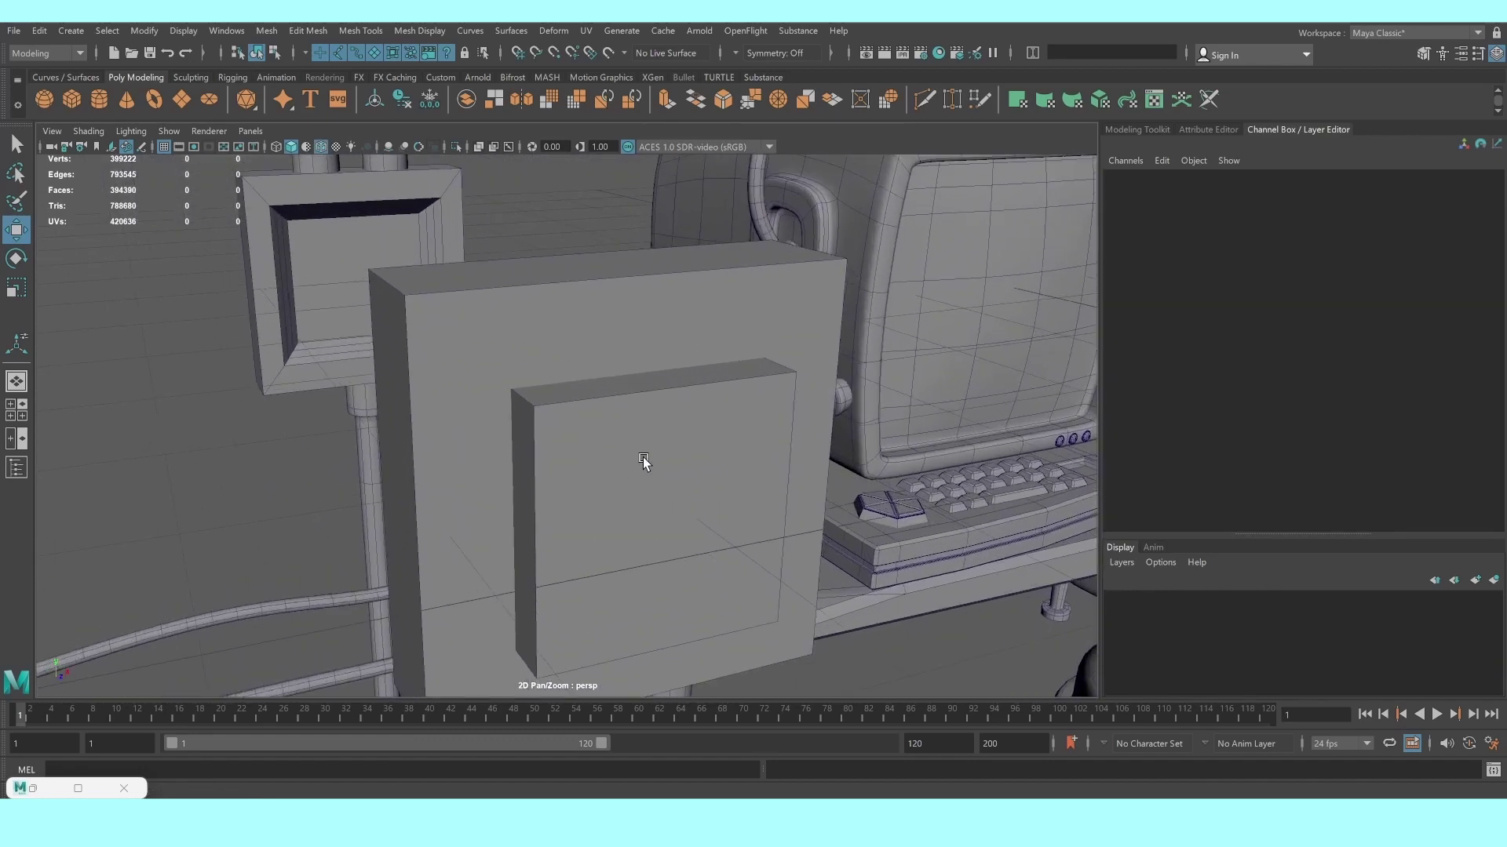
left_click(420, 31)
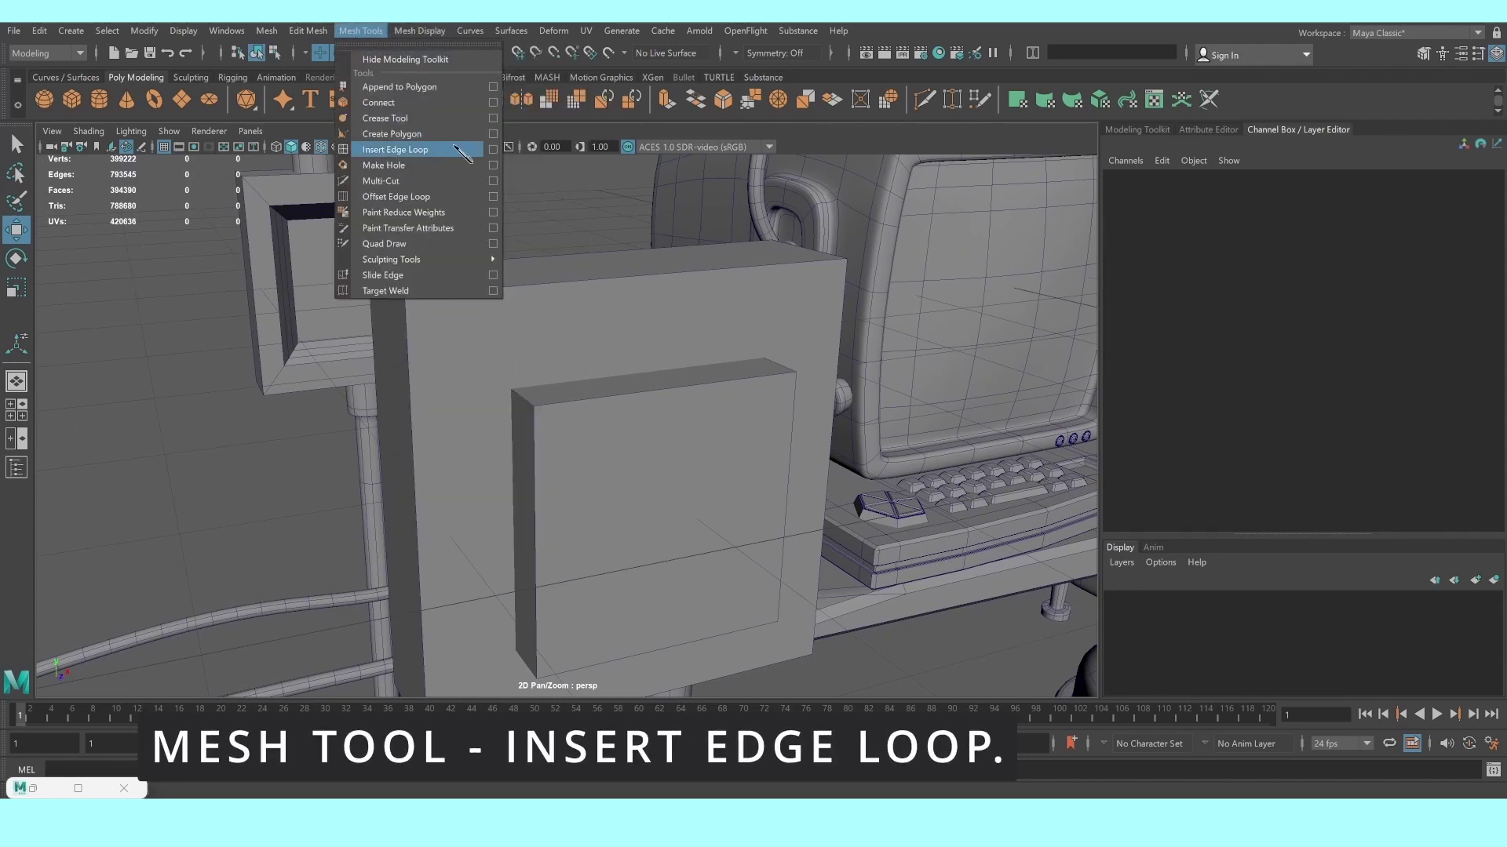
left_click(495, 149)
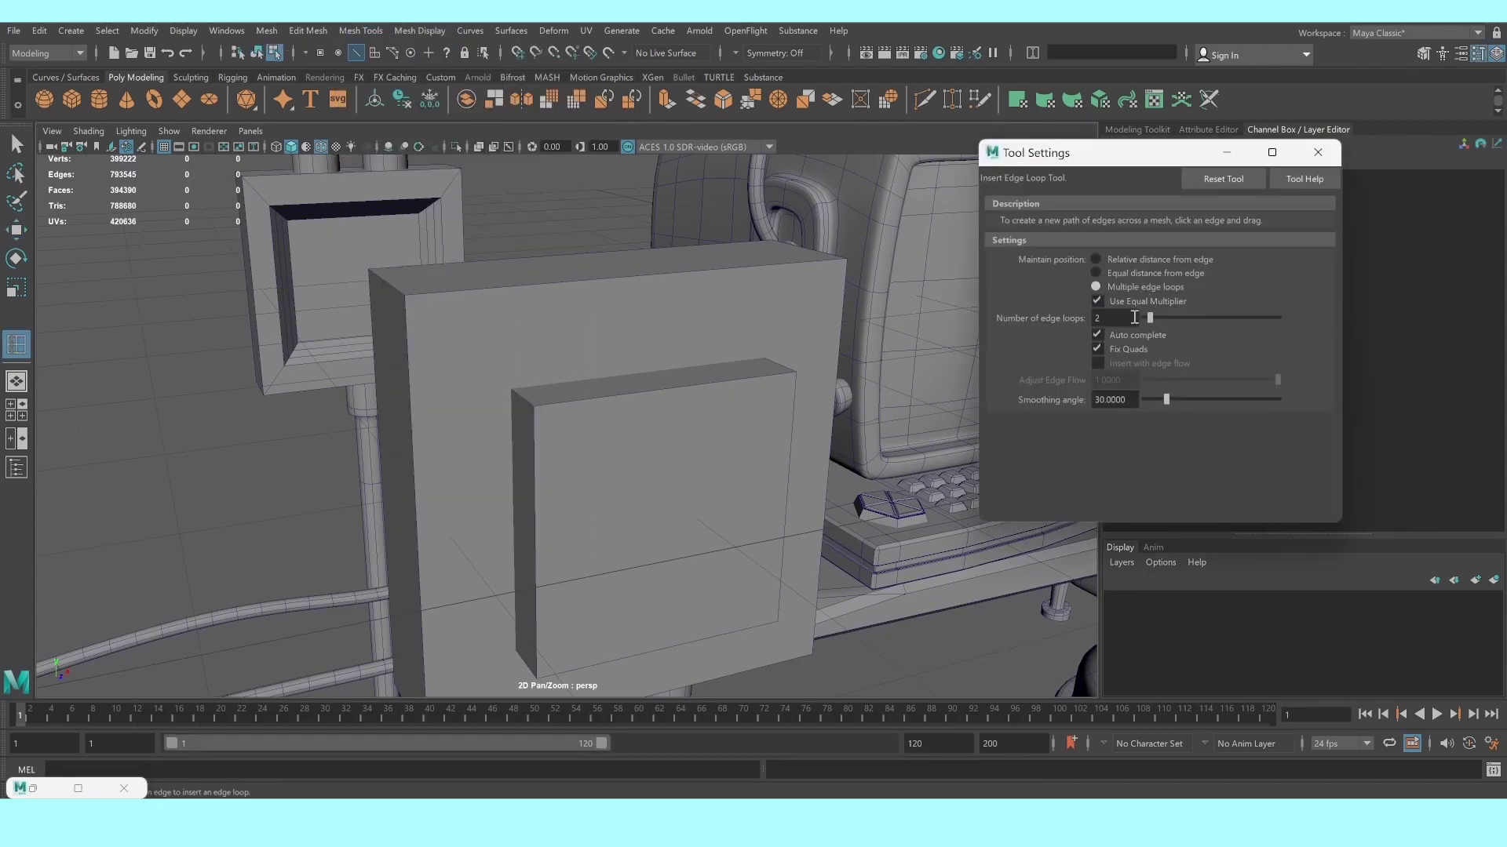
left_click(621, 395)
key("r")
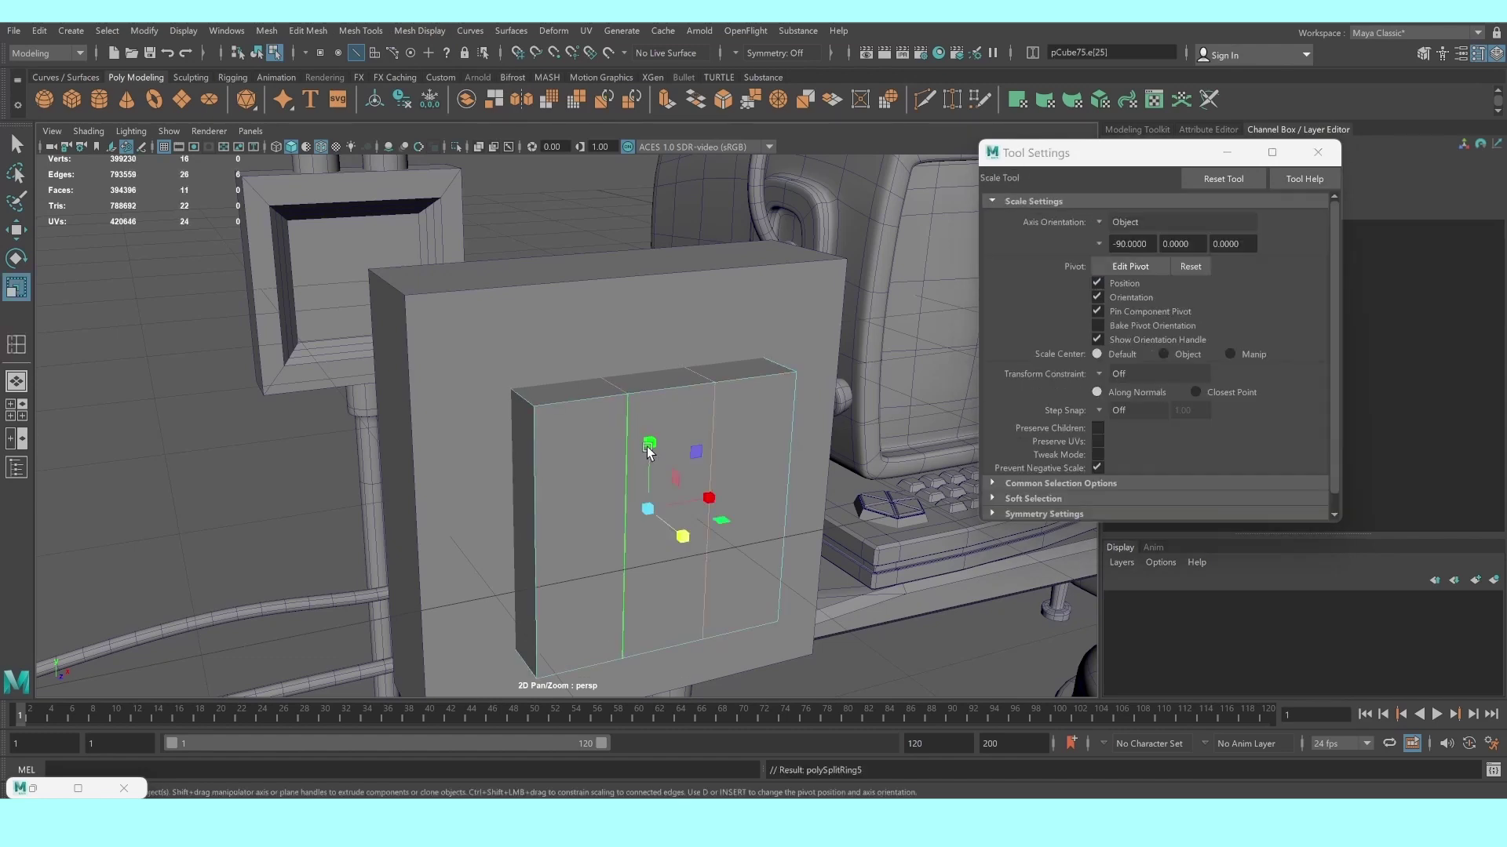
left_click_drag(709, 502, 712, 505)
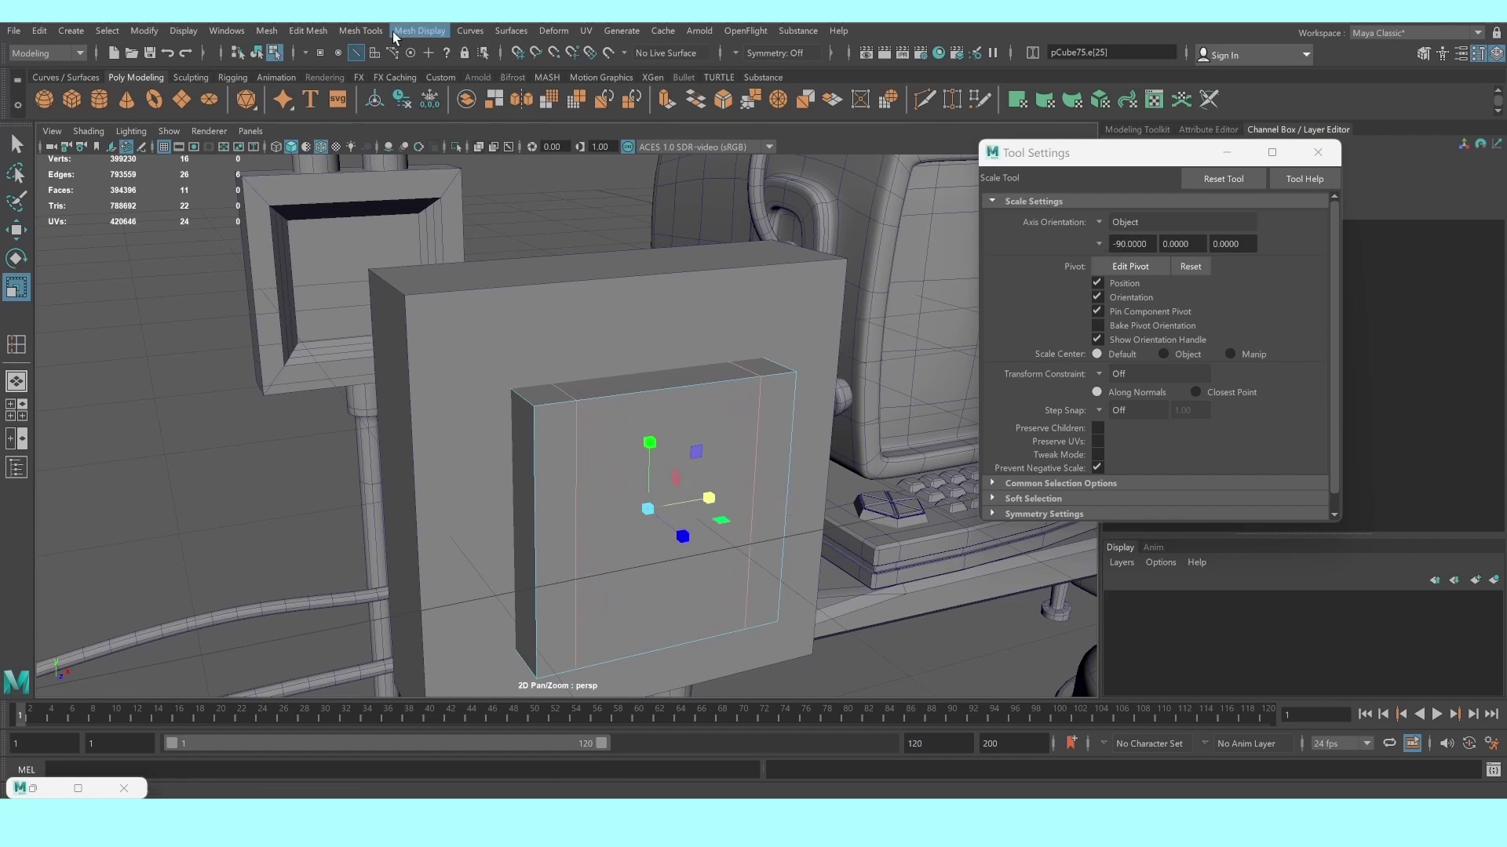
Insert two horizontal edge loops on the plate and spread them apart vertically
left_click(360, 30)
left_click(470, 154)
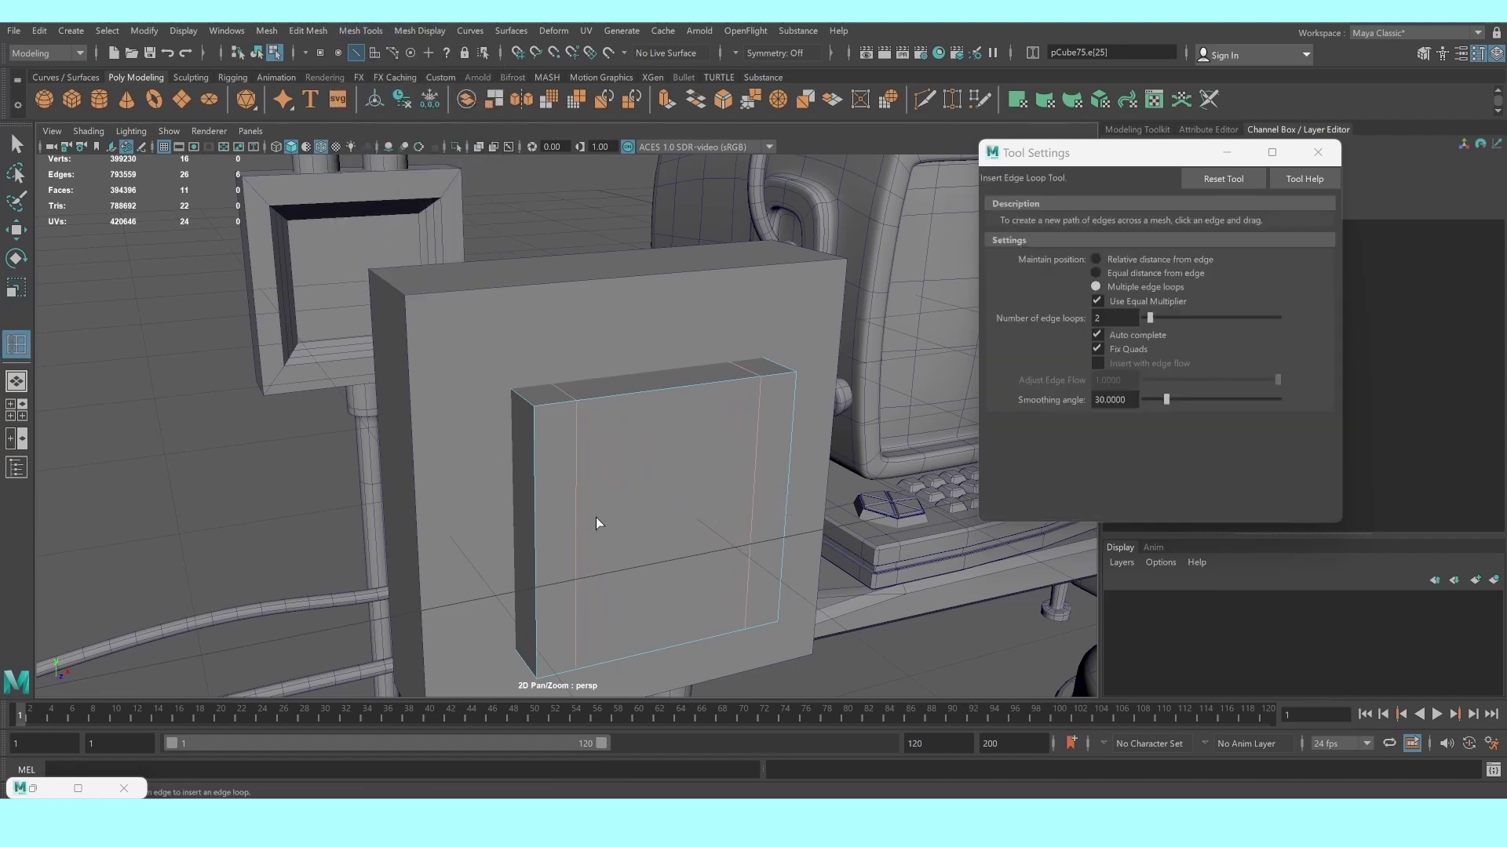
left_click(576, 476)
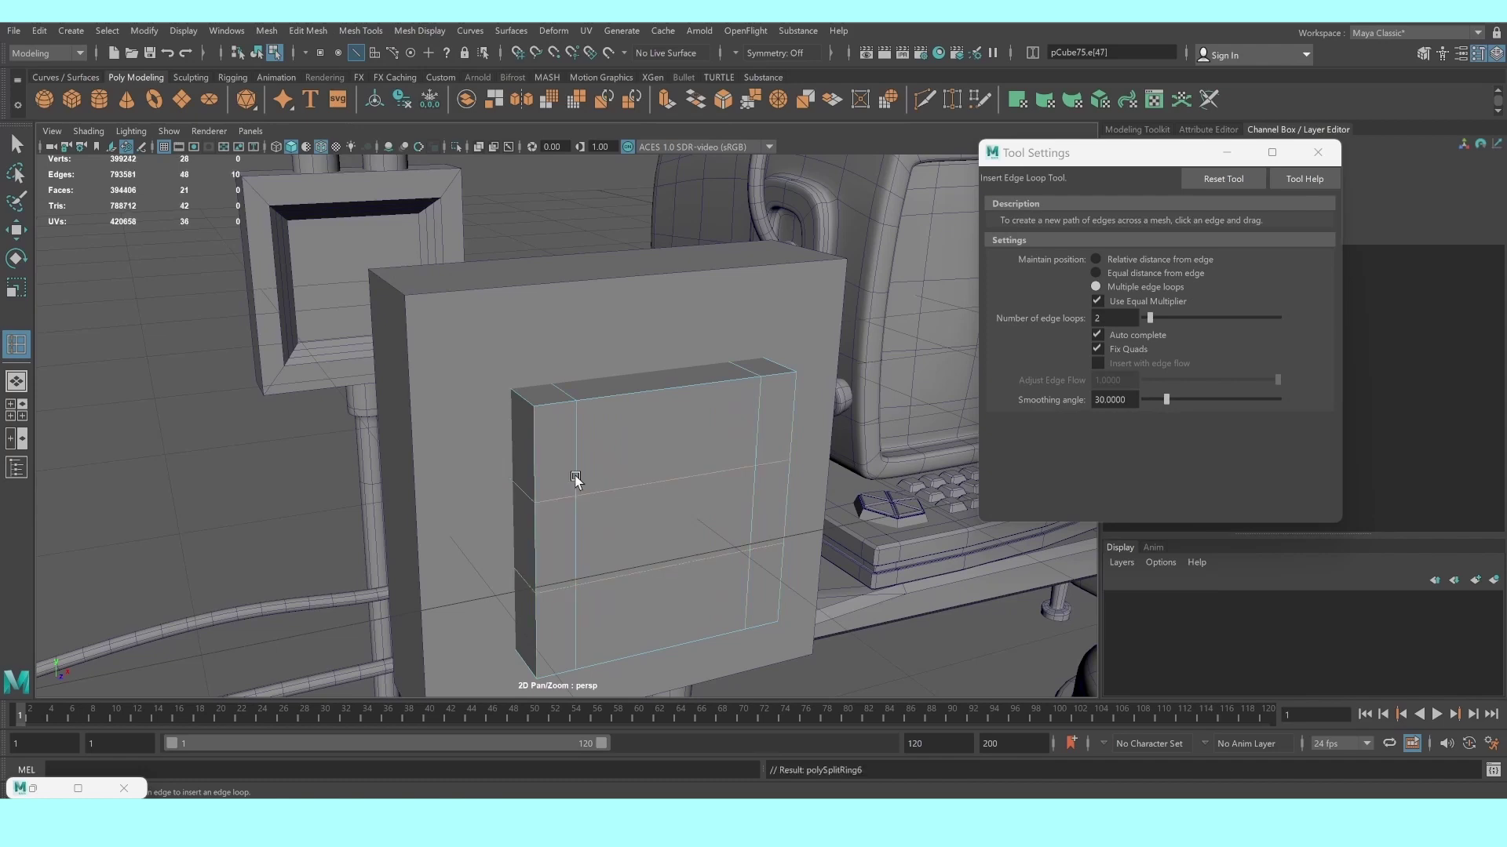
key("r")
mouse_move(653, 448)
left_mouse_down()
mouse_move(651, 398)
mouse_move(516, 388)
mouse_move(631, 406)
left_mouse_up()
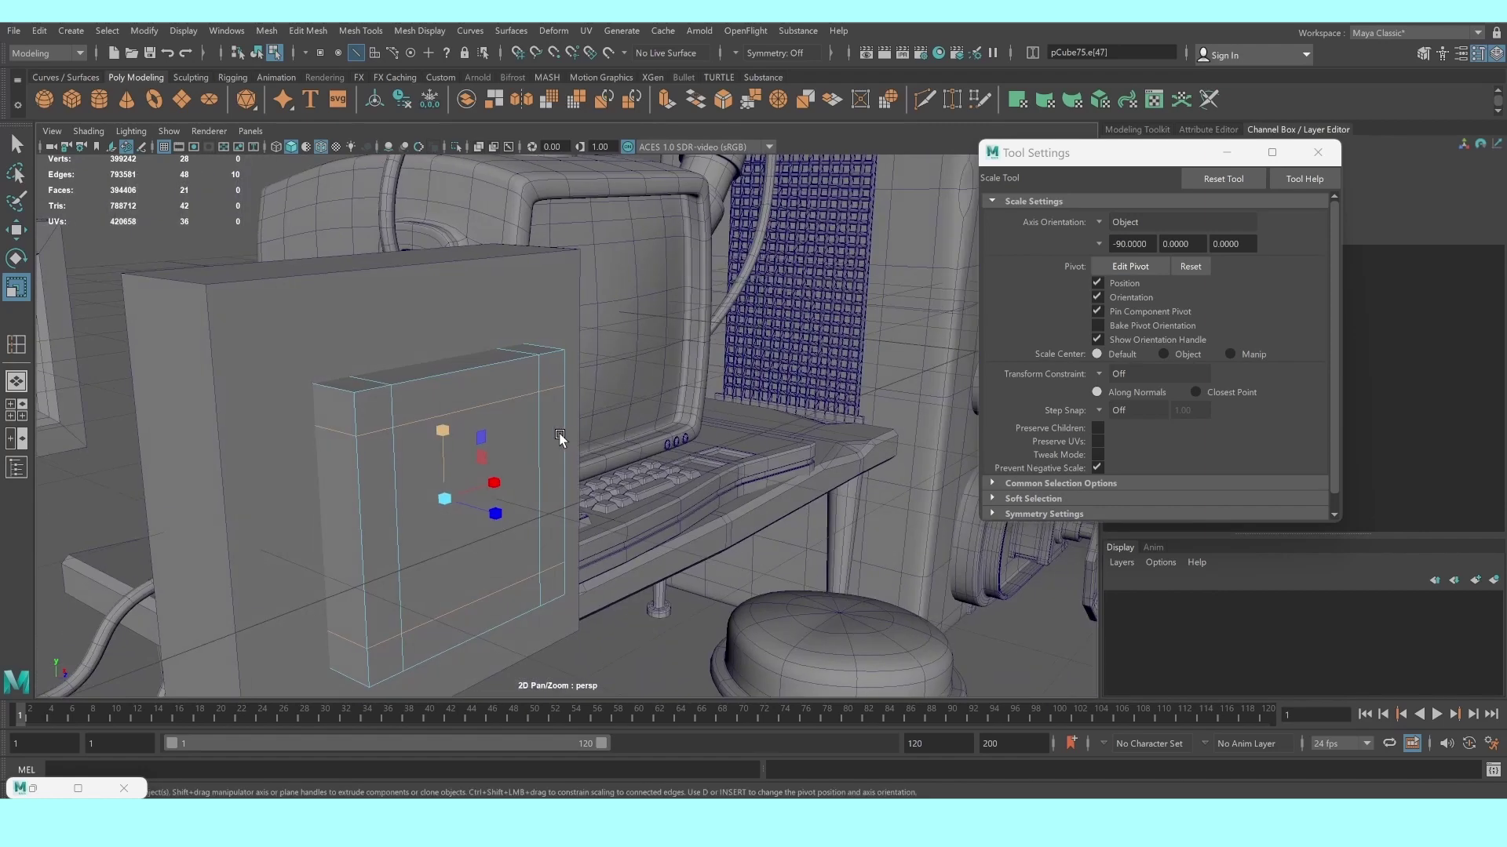
left_click(1323, 156)
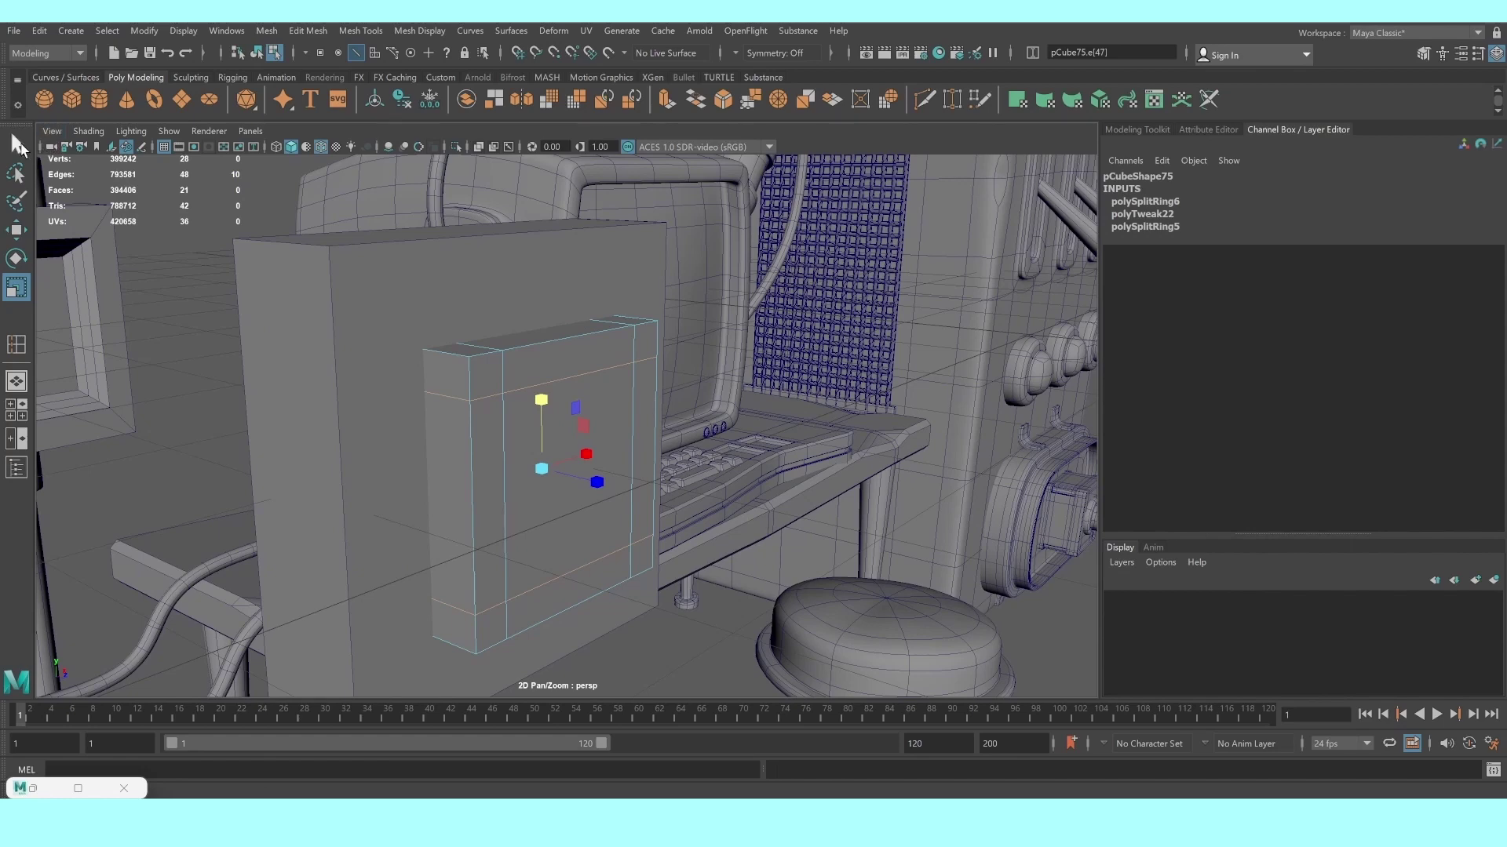
Check the plate's smoothed preview, turn it off, and create a polygon cylinder
right_click_drag(502, 375, 578, 346)
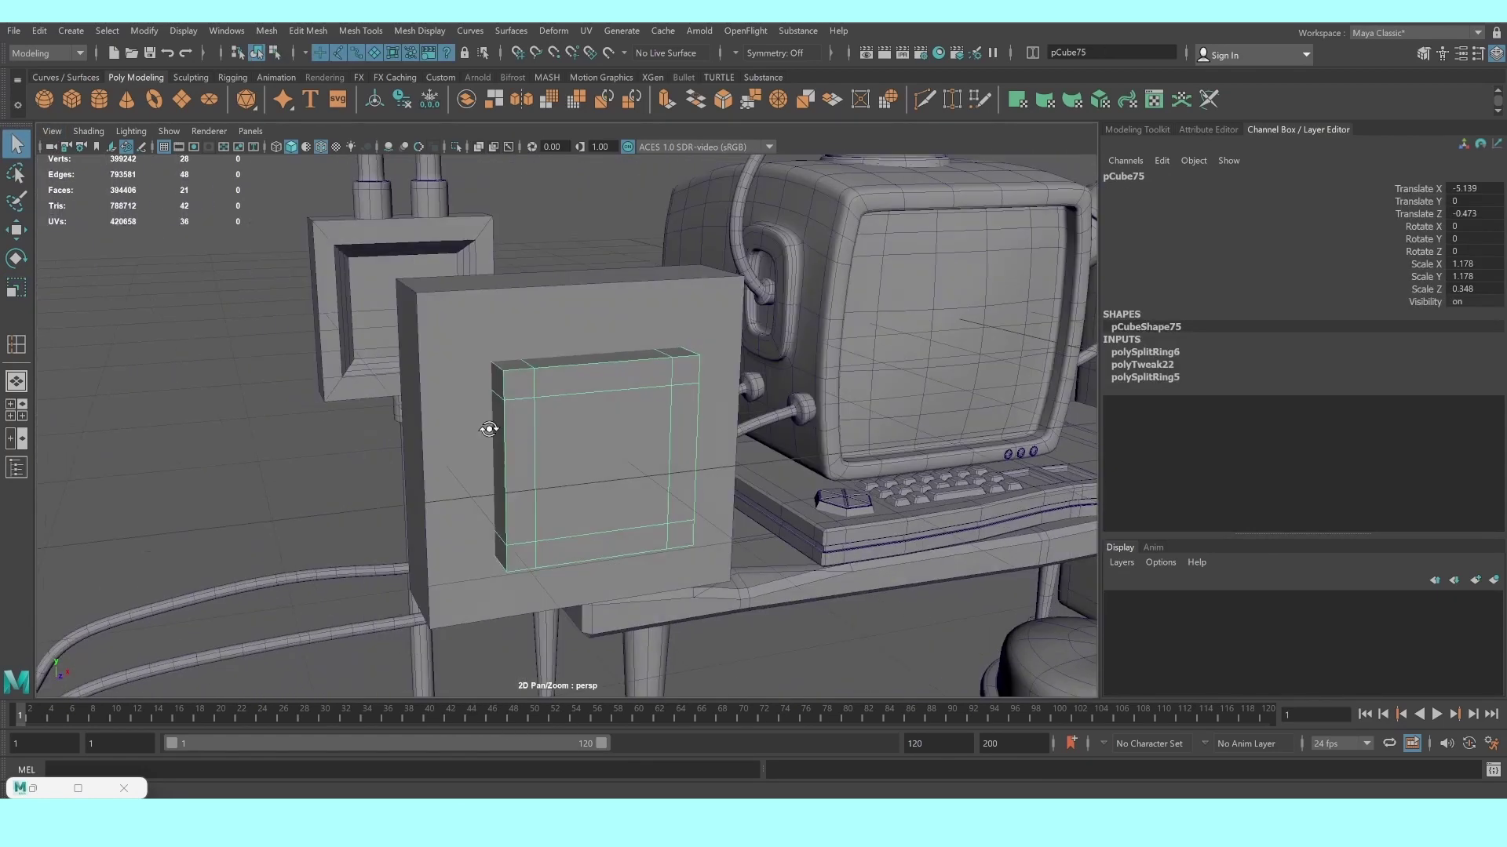
mouse_move(578, 346)
left_mouse_down("alt")
mouse_move(470, 426)
mouse_move(521, 421)
mouse_move(448, 417)
mouse_move(545, 428)
mouse_move(491, 417)
mouse_move(471, 437)
mouse_move(483, 421)
left_mouse_up("alt")
right_click_drag(463, 427, 470, 404, "alt")
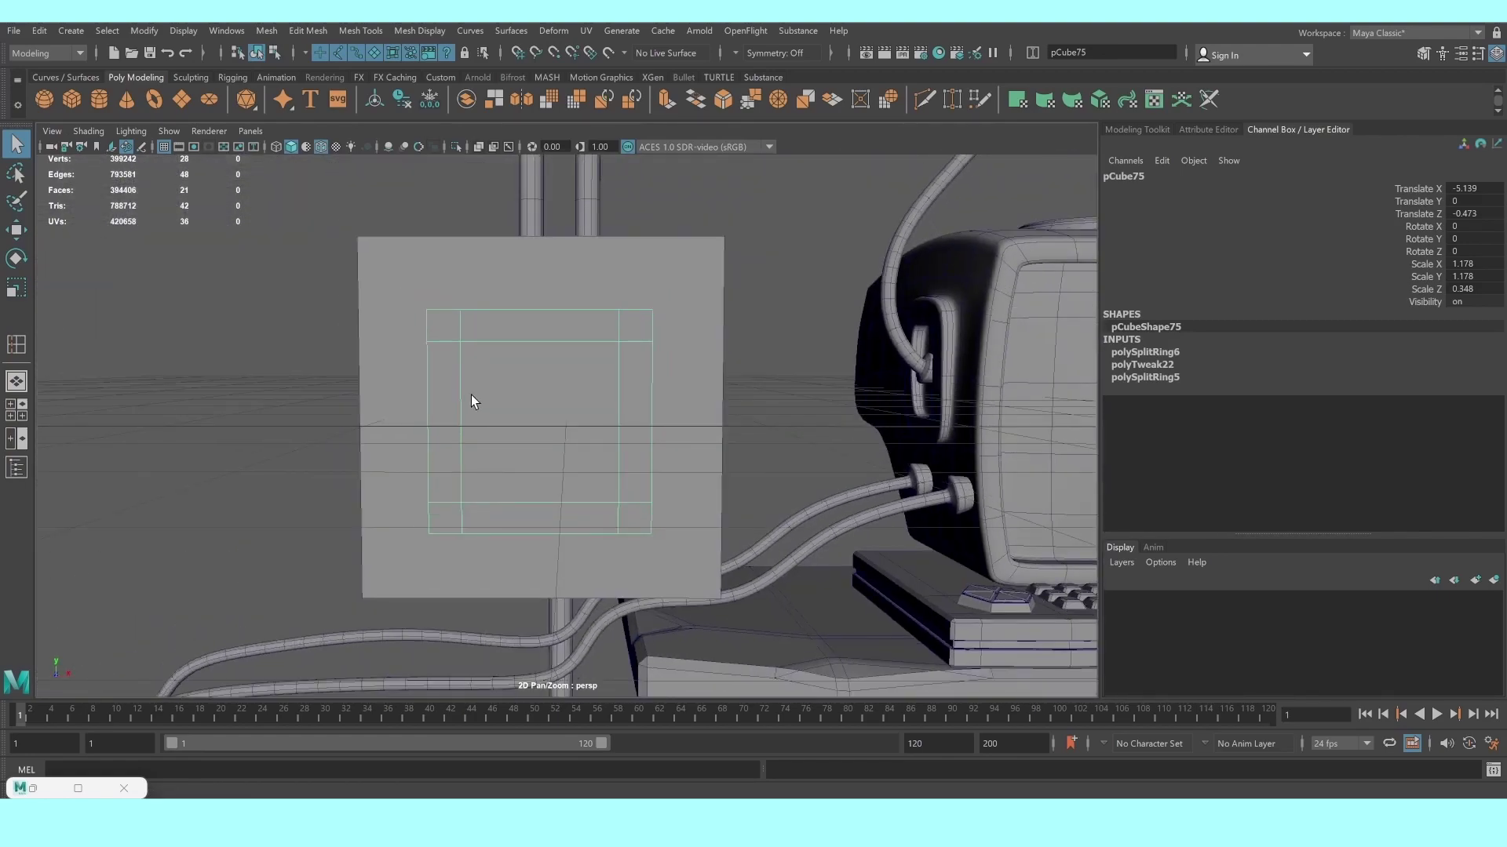
key("3")
left_click(343, 380)
mouse_move(337, 385)
left_mouse_down("alt")
mouse_move(436, 388)
mouse_move(441, 403)
left_mouse_up("alt")
left_click(437, 387)
key("1")
left_click(94, 98)
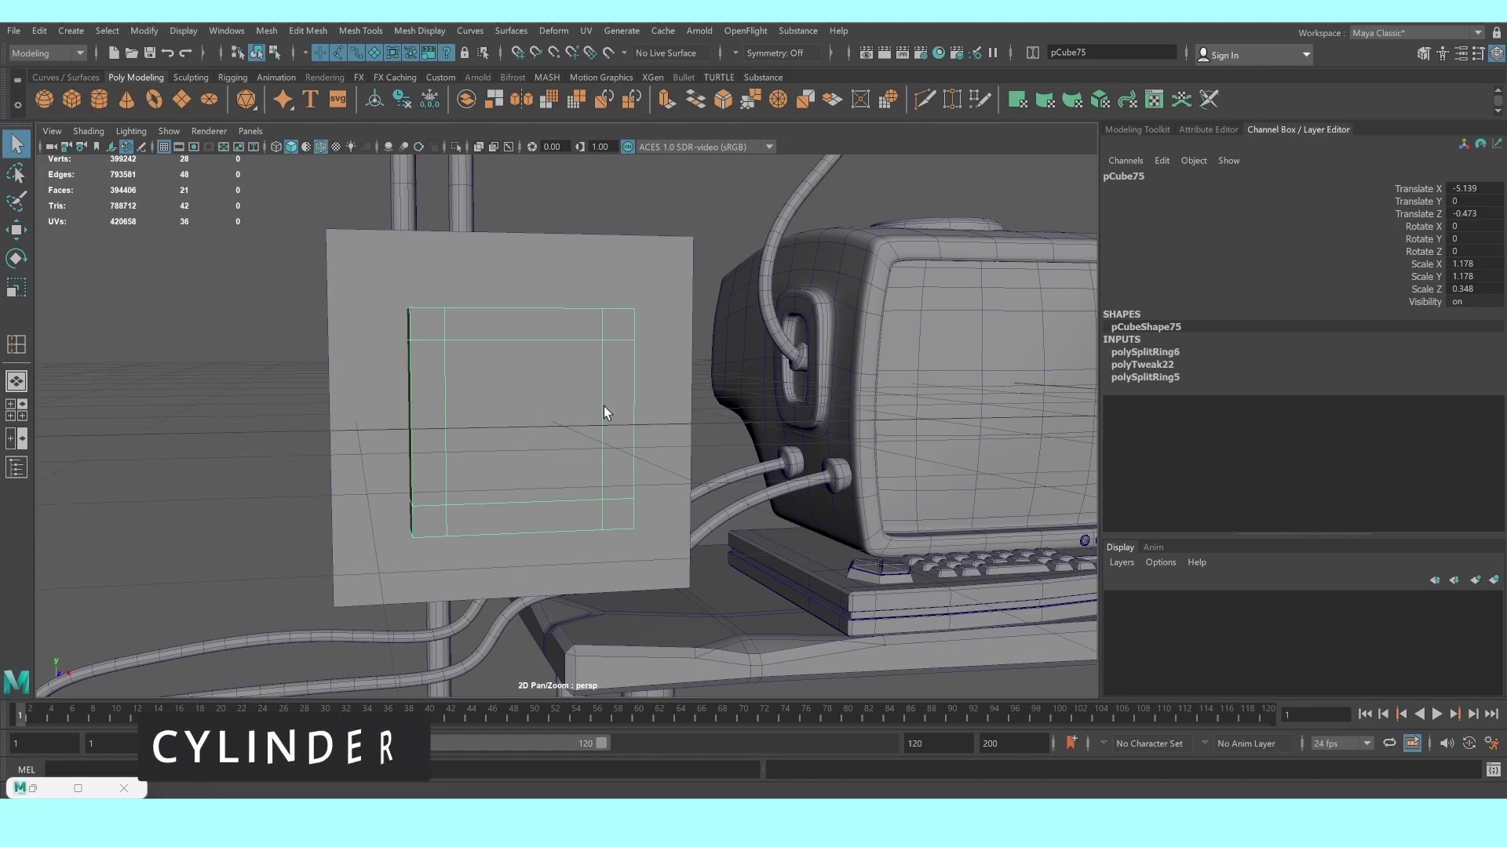
Rotate the cylinder 90° to face front and move it onto the wall panel box
key("space")
key("space")
scroll(427, 454, "down", 3)
scroll(427, 454, "down", 1)
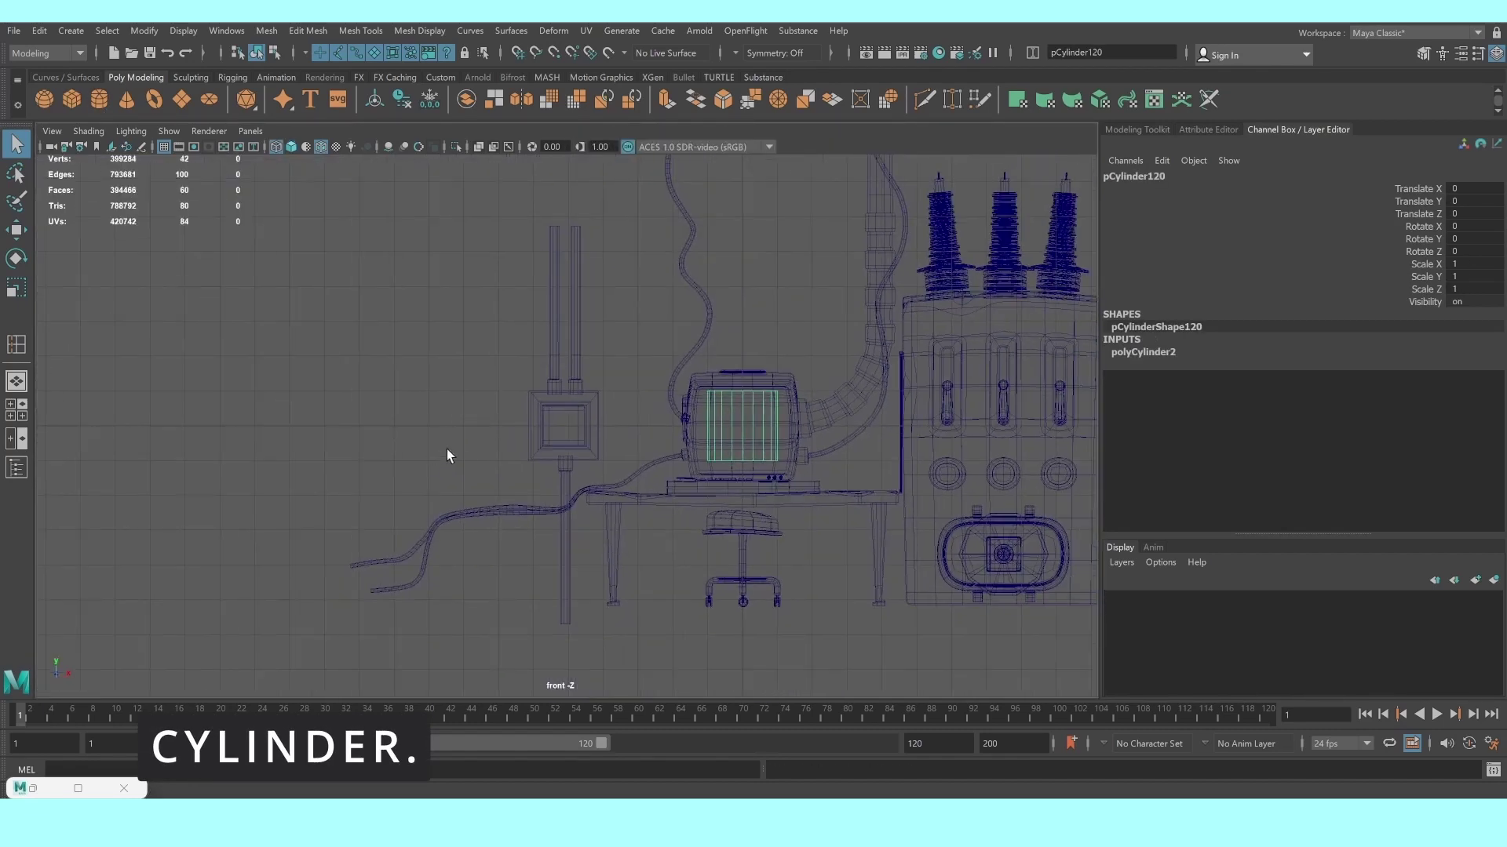
scroll(643, 481, "up", 3)
key("e")
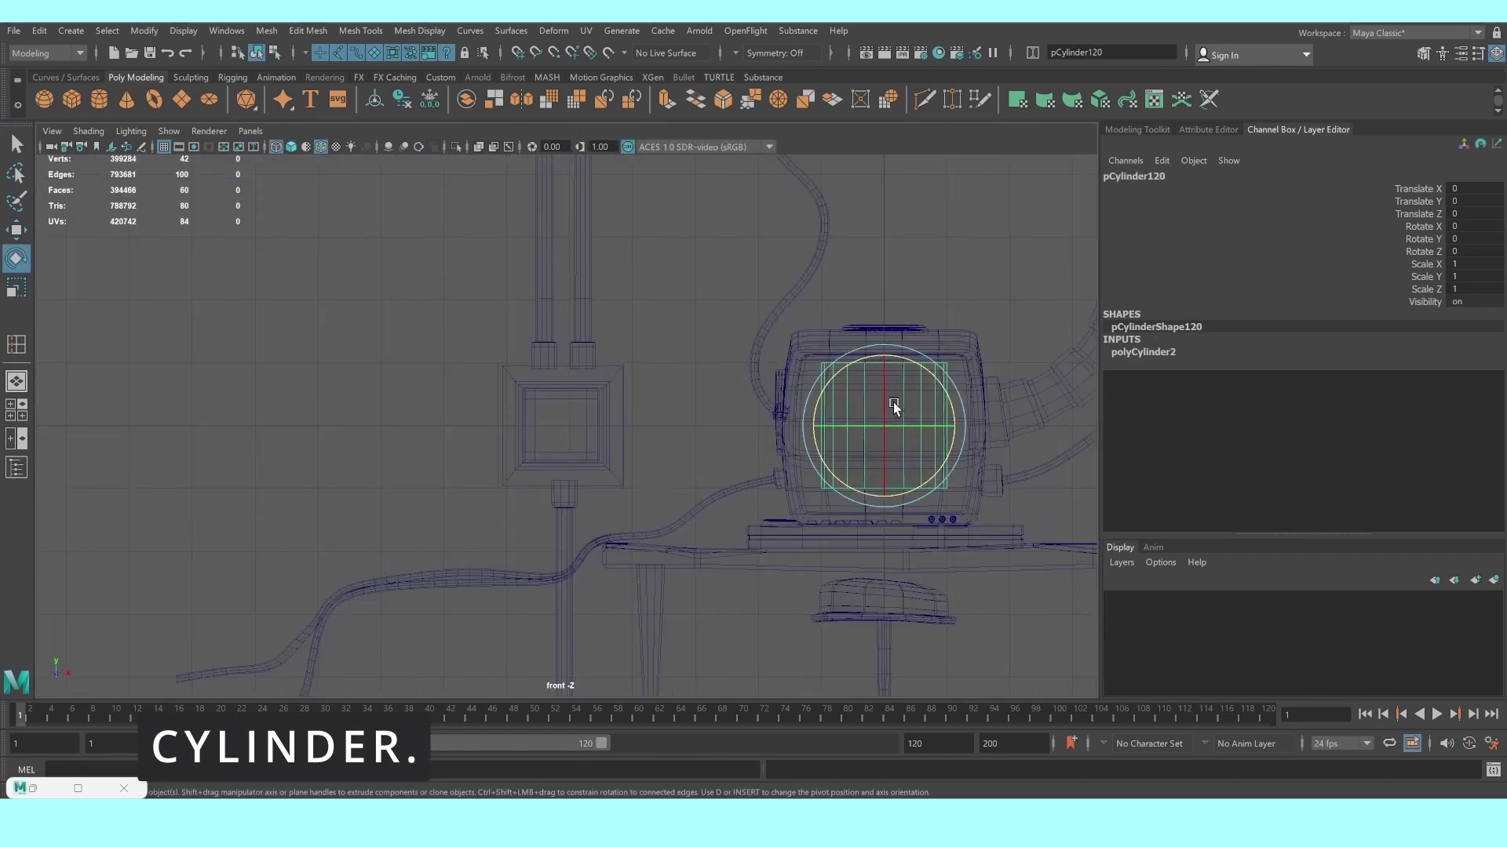
left_click_drag(883, 397, 892, 450)
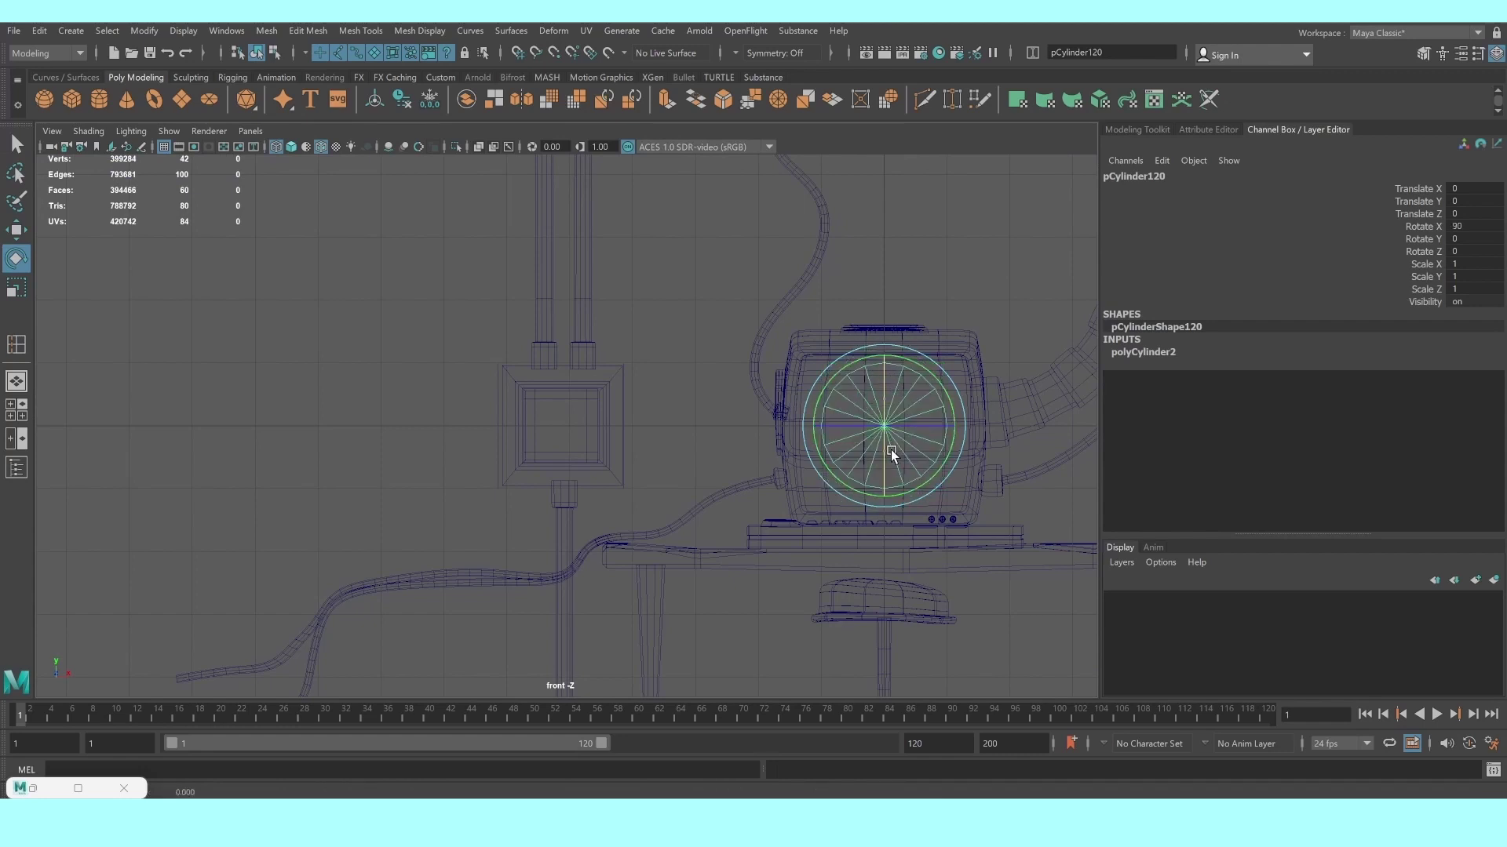
scroll(892, 450, "up", 2)
key("q")
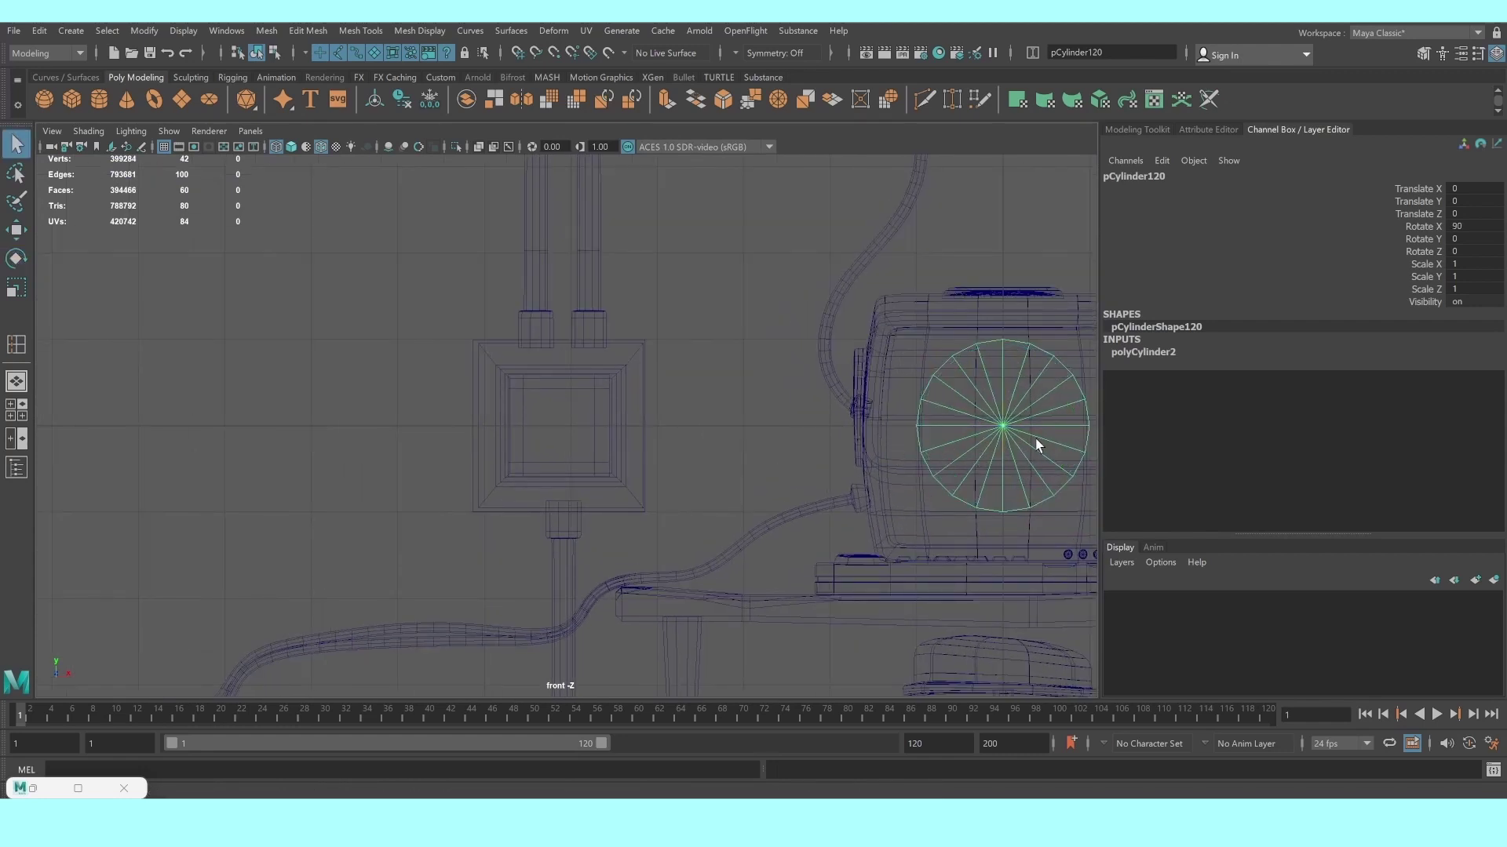
key("w")
left_click_drag(1052, 481, 548, 416)
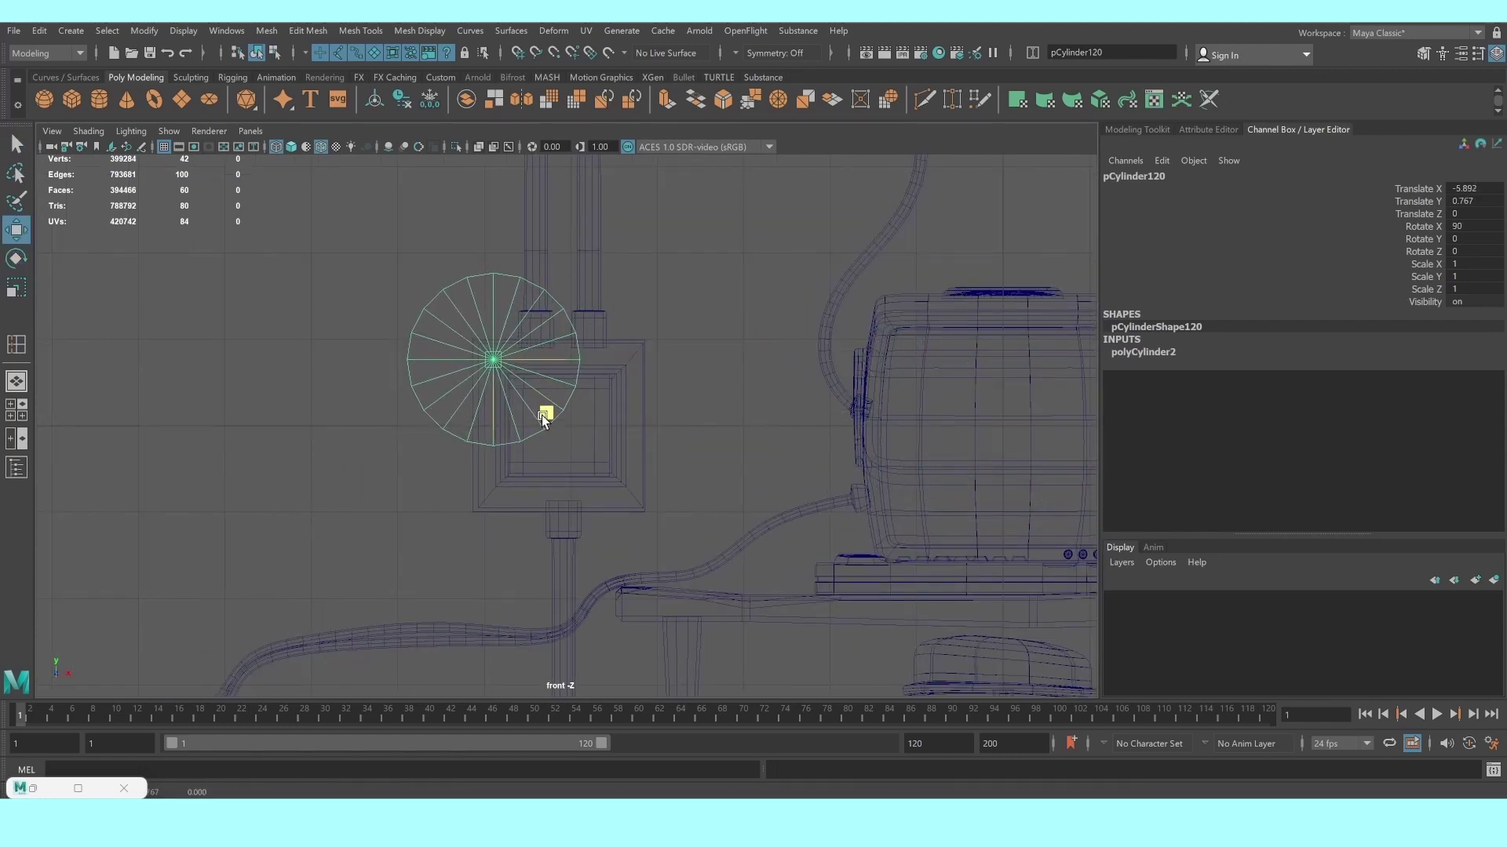
Set the polyCylinder2 Subdivisions Axis to 6 to make it hexagonal
scroll(934, 491, "up", 2)
scroll(934, 491, "up", 3)
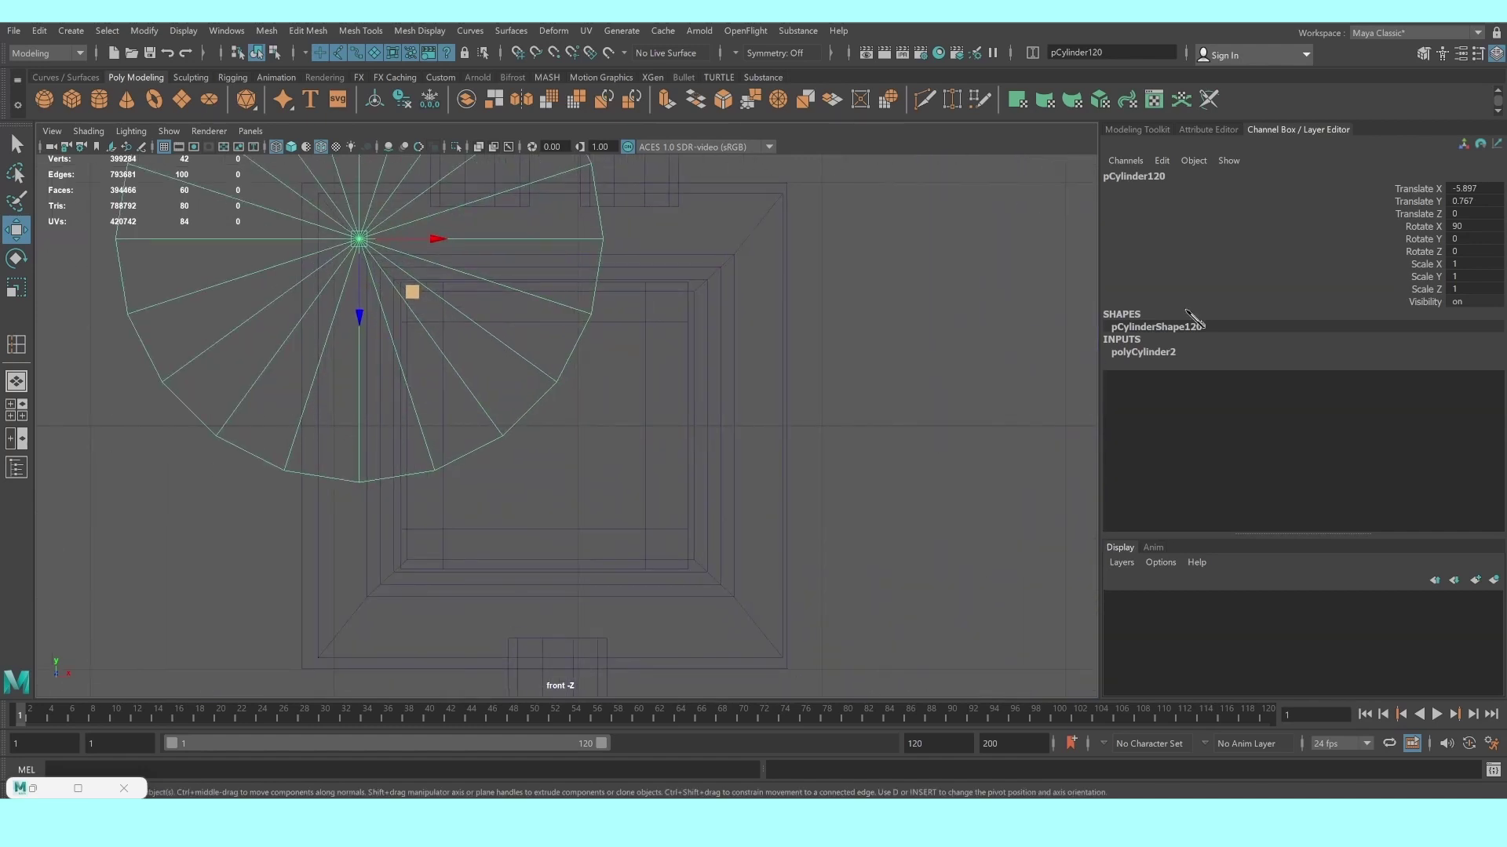
left_click(1183, 355)
left_click(1485, 389)
type("10")
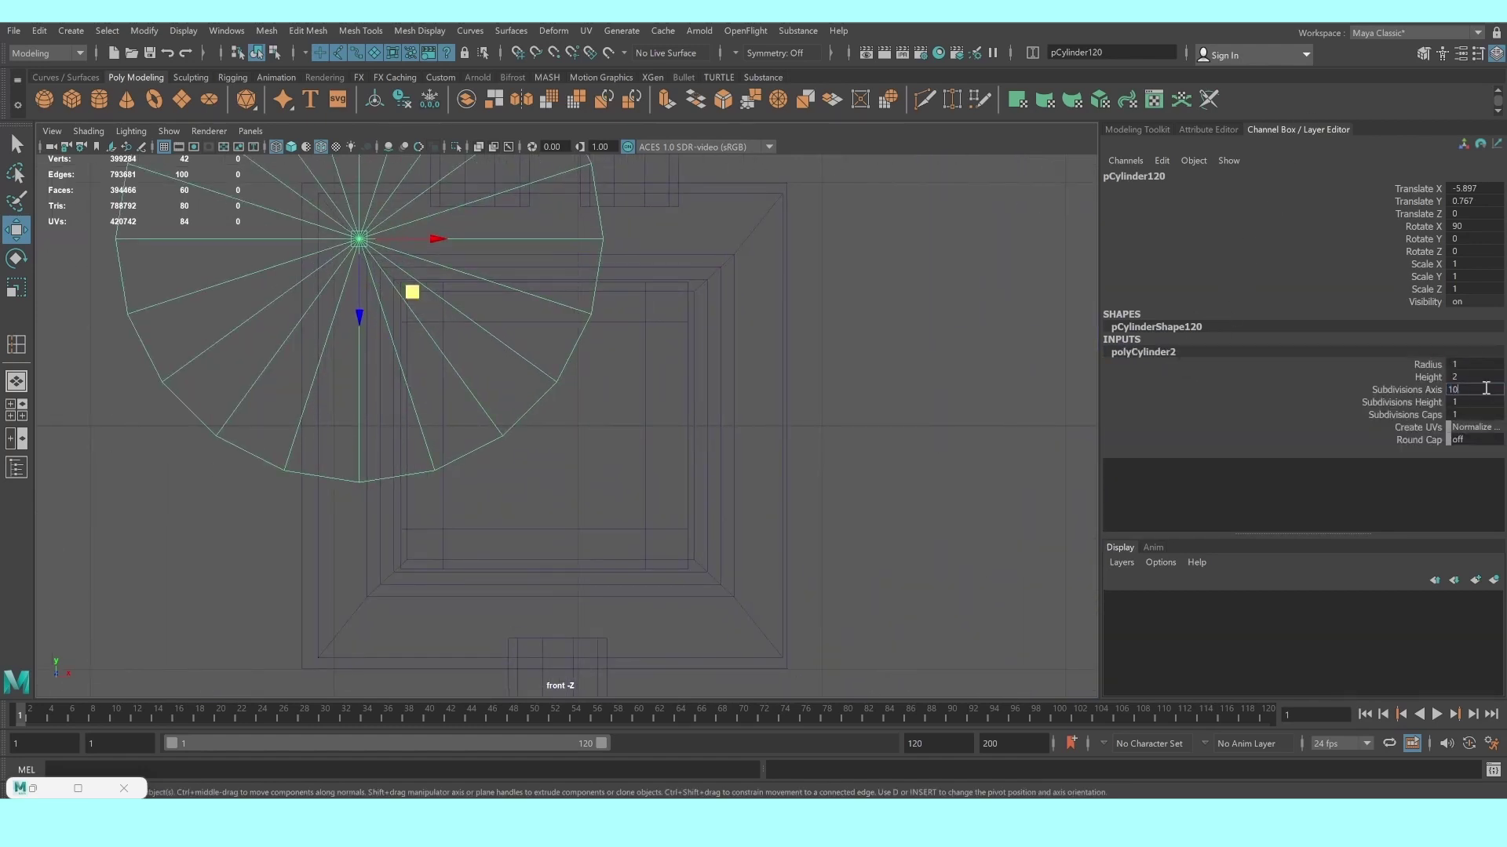
key("Return")
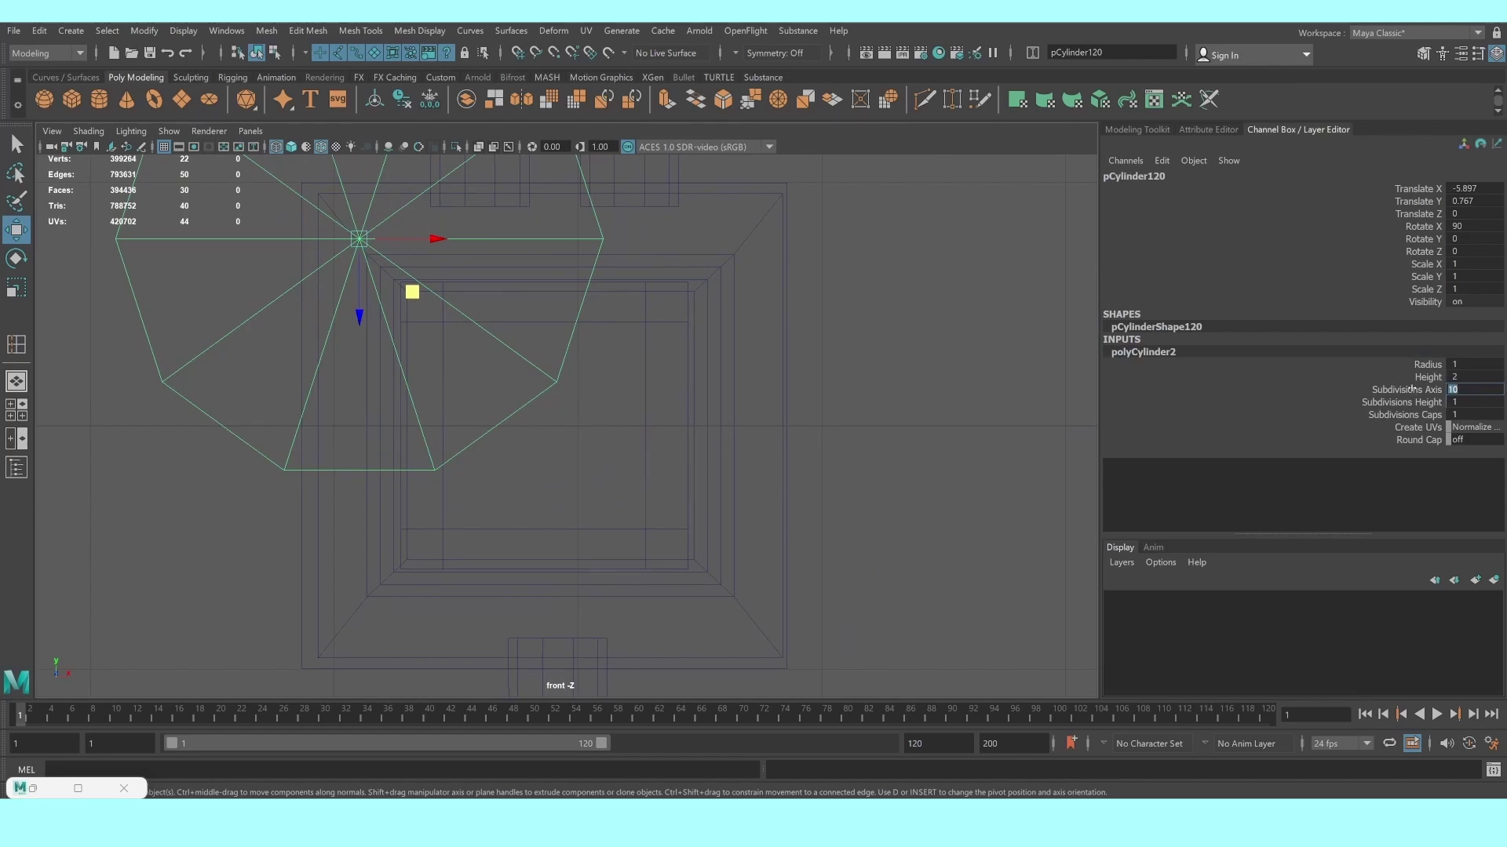
type("6")
key("Return")
Scale the hexagonal cylinder to 0.145 and place it at the panel's upper-left corner
left_click(911, 368)
middle_click_drag(633, 244, 737, 468, "alt")
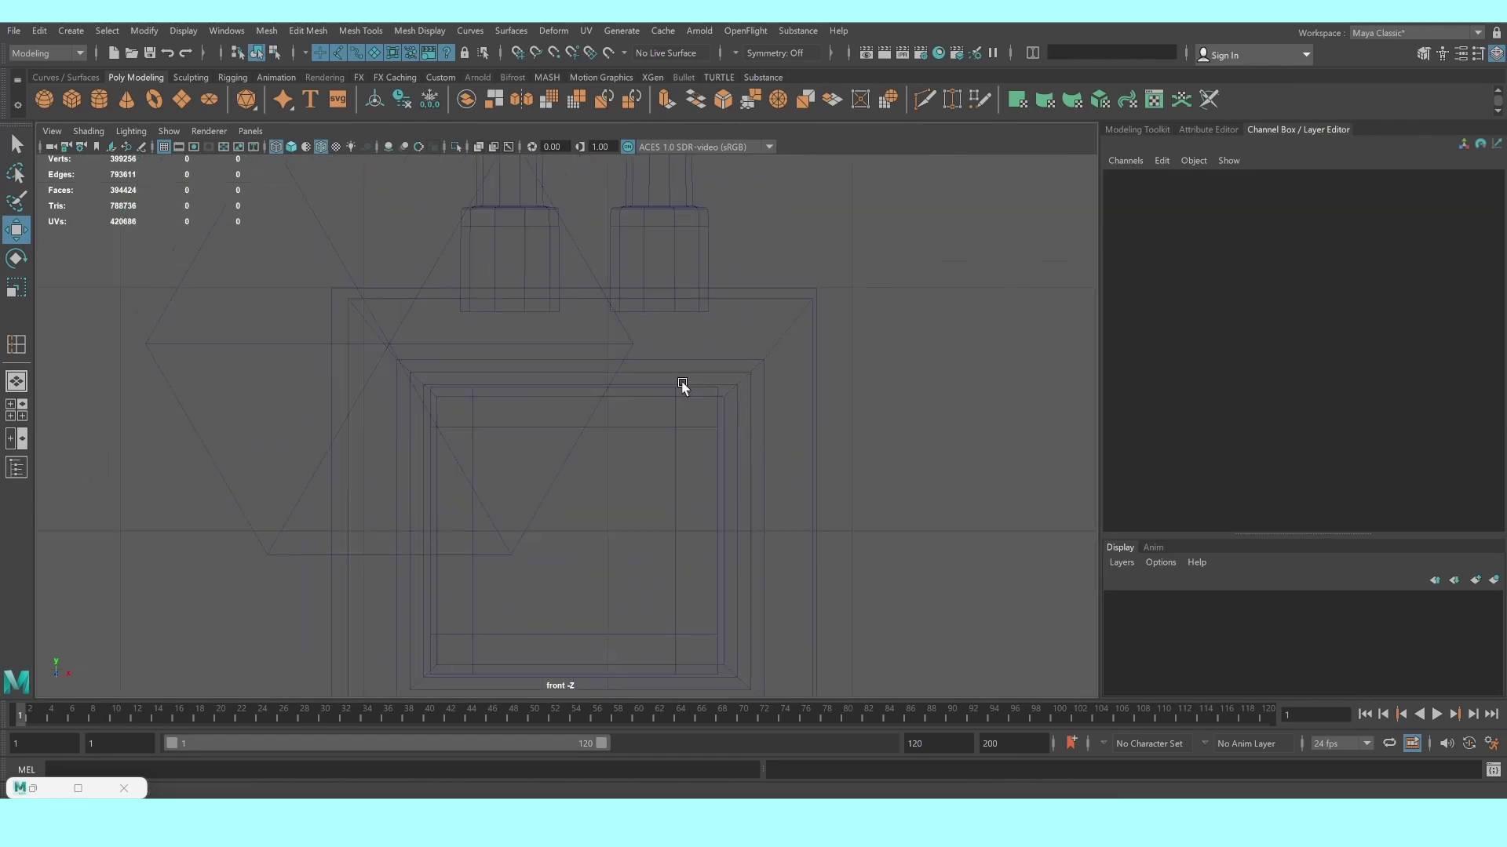
left_click(434, 324)
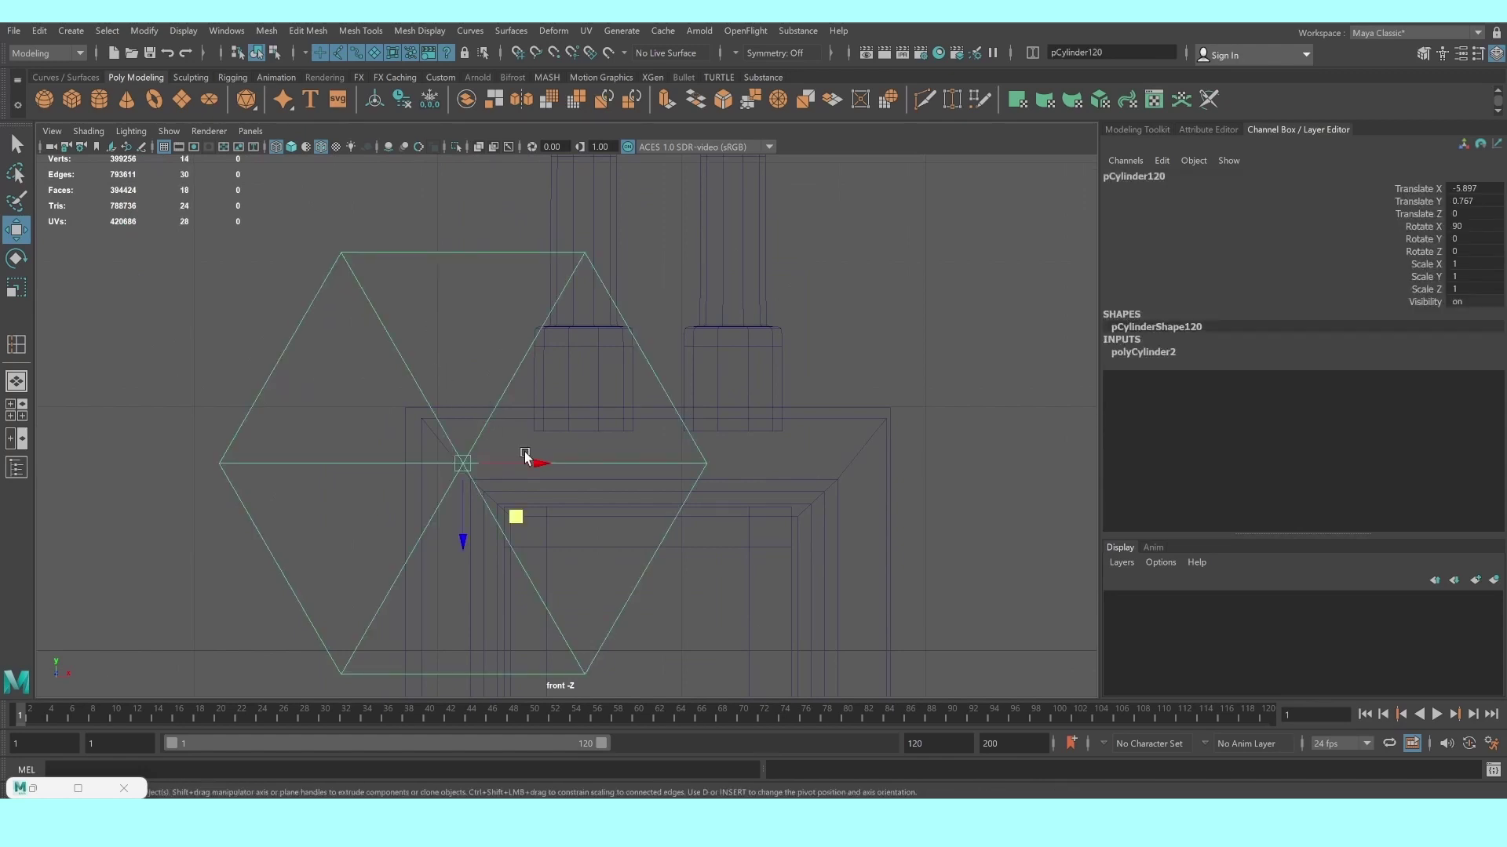
key("r")
mouse_move(467, 464)
left_mouse_down()
mouse_move(259, 461)
mouse_move(104, 437)
mouse_move(138, 441)
left_mouse_up()
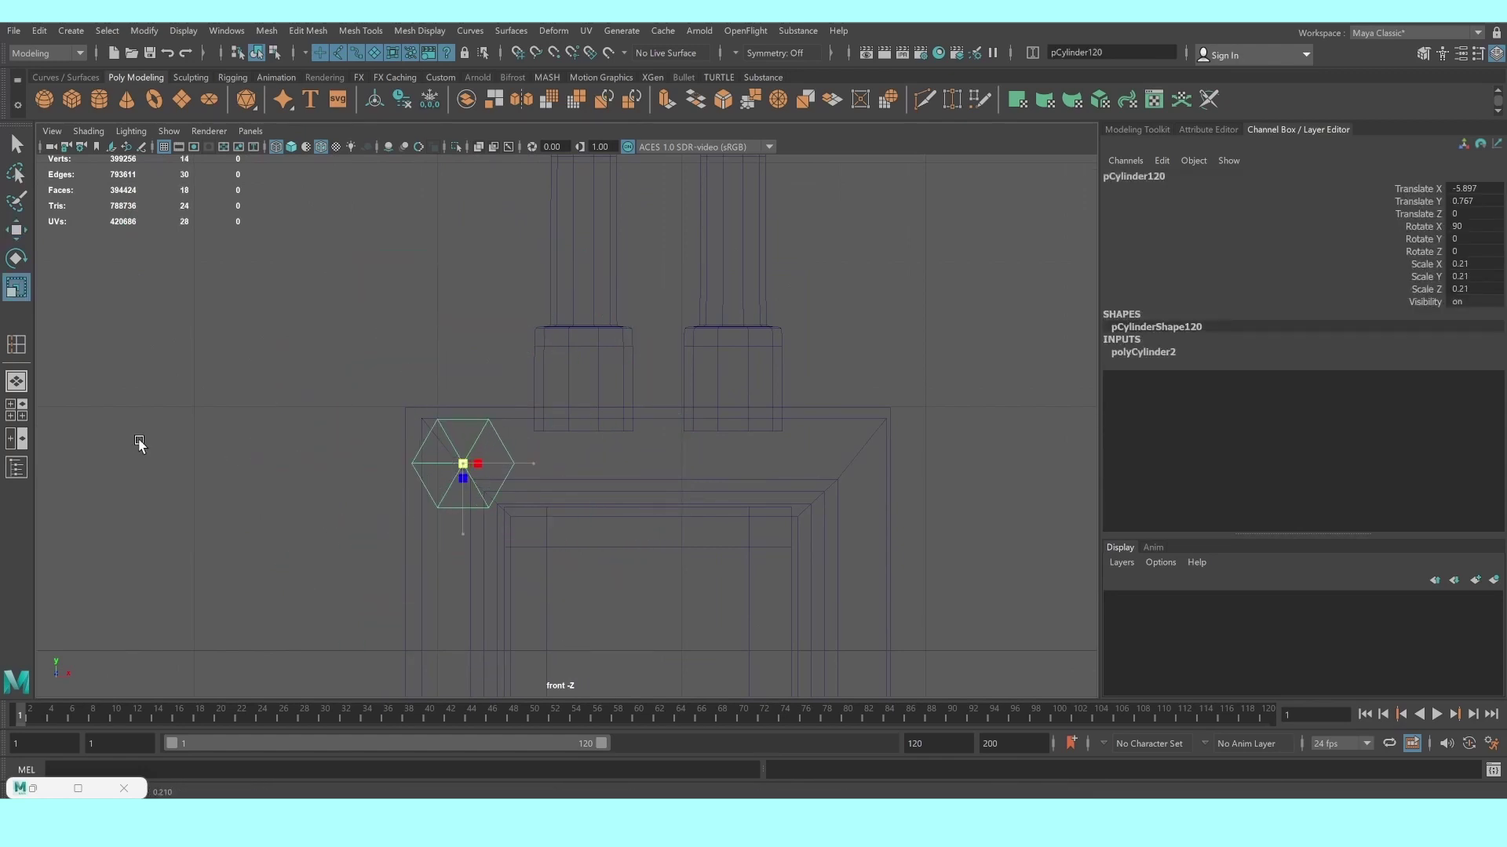
key("w")
mouse_move(515, 518)
left_mouse_down()
mouse_move(571, 562)
mouse_move(554, 571)
left_mouse_up()
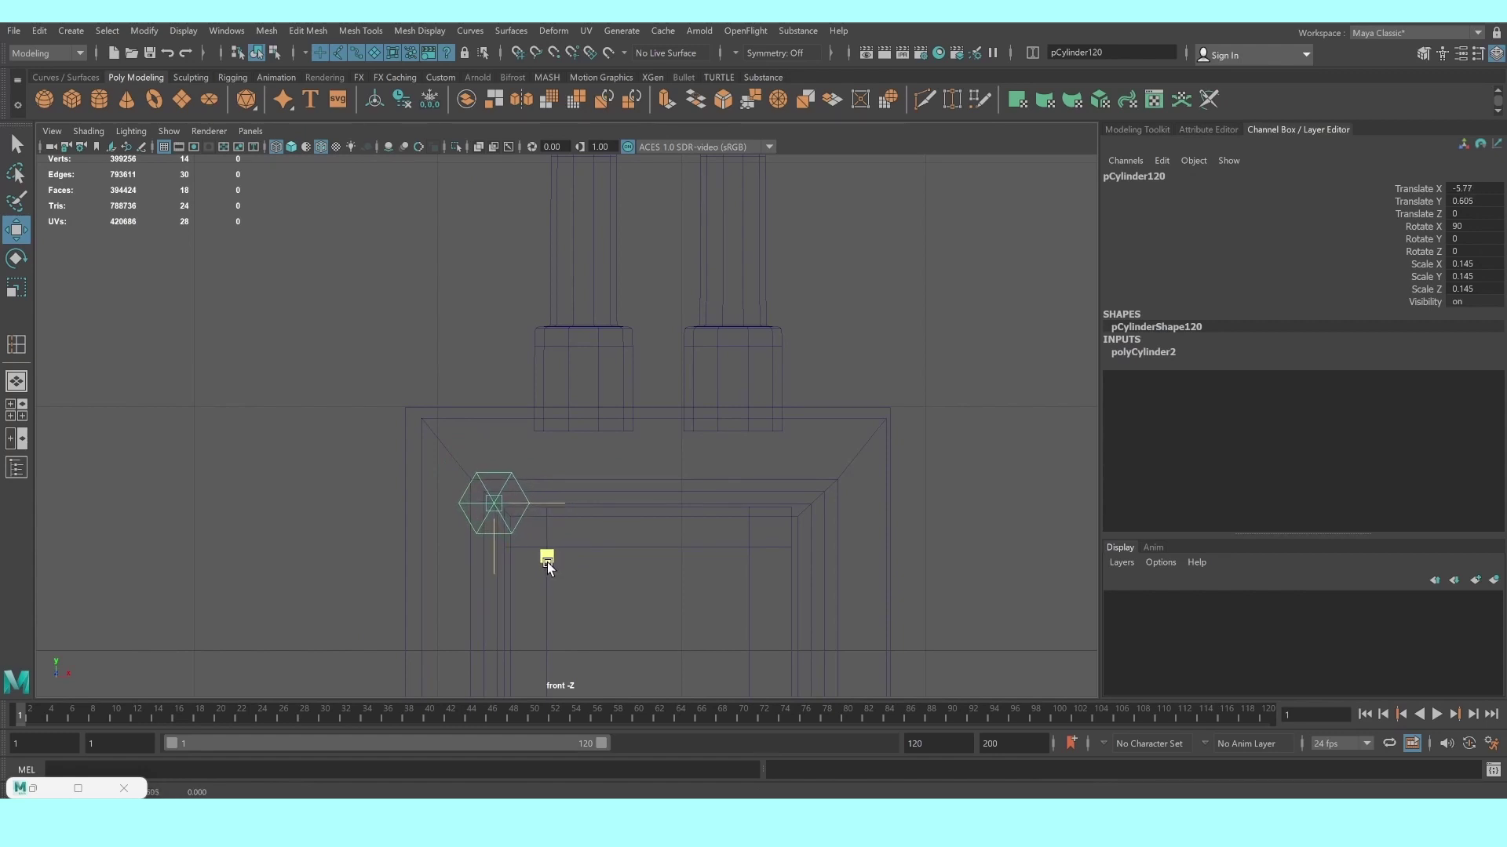
Nudge the bolt slightly down into position and duplicate it with Ctrl+D
scroll(538, 541, "up", 2)
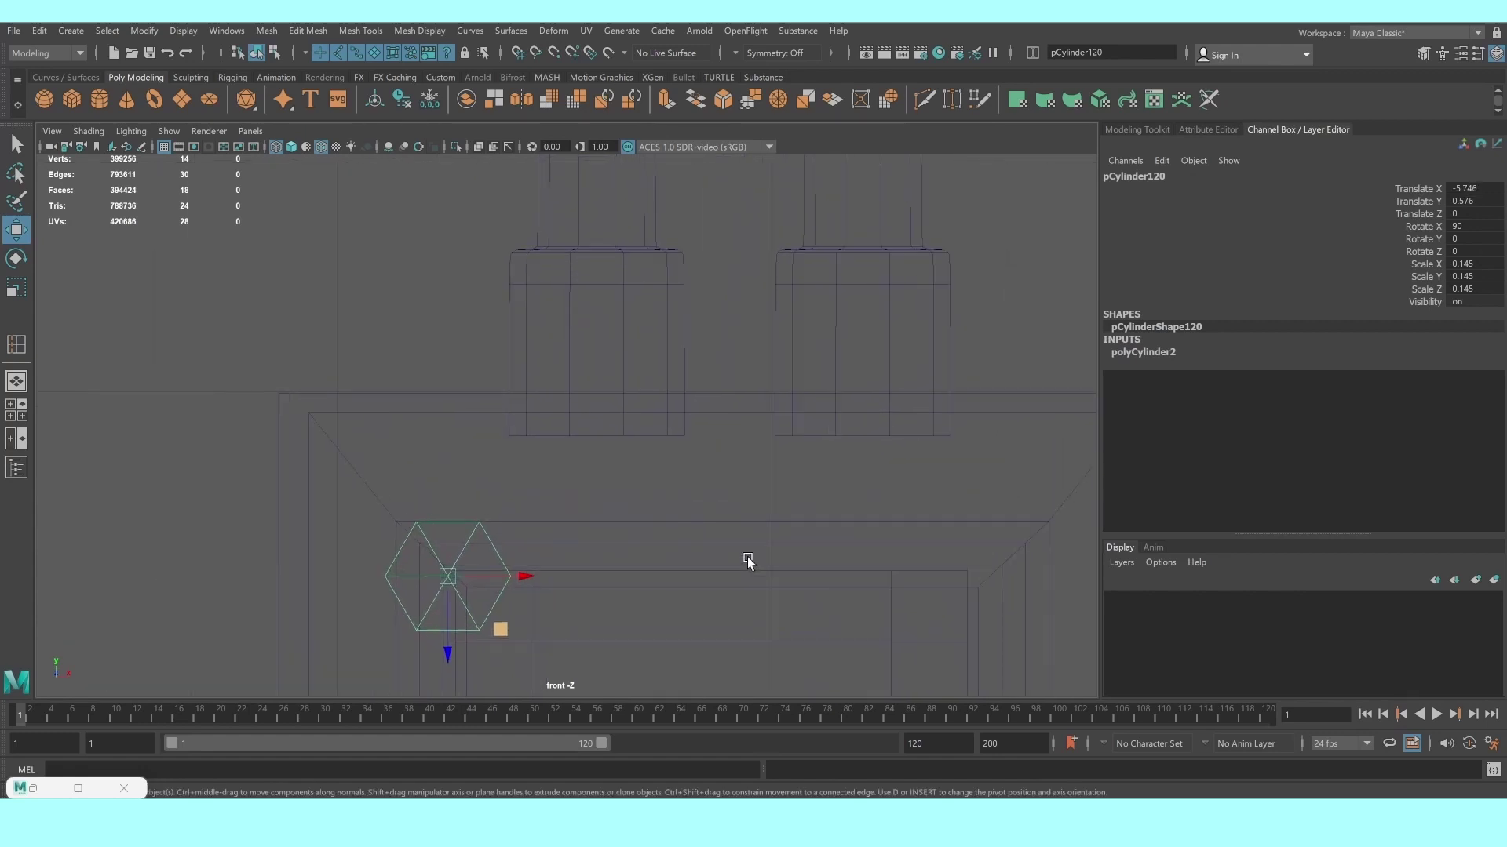
middle_click_drag(747, 562, 662, 285, "alt")
scroll(445, 341, "up", 1)
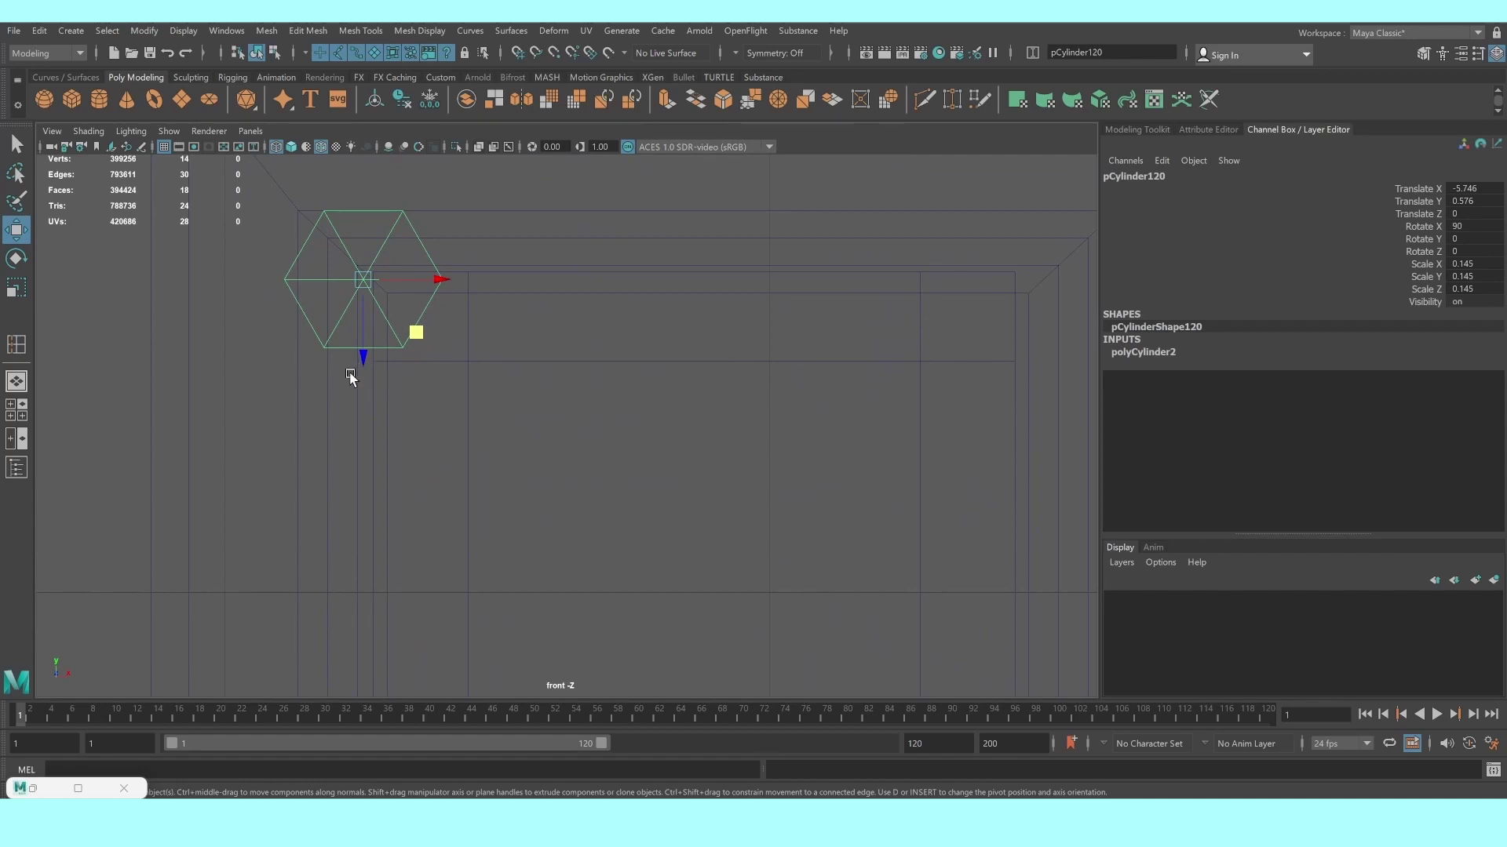
left_click_drag(362, 366, 363, 371)
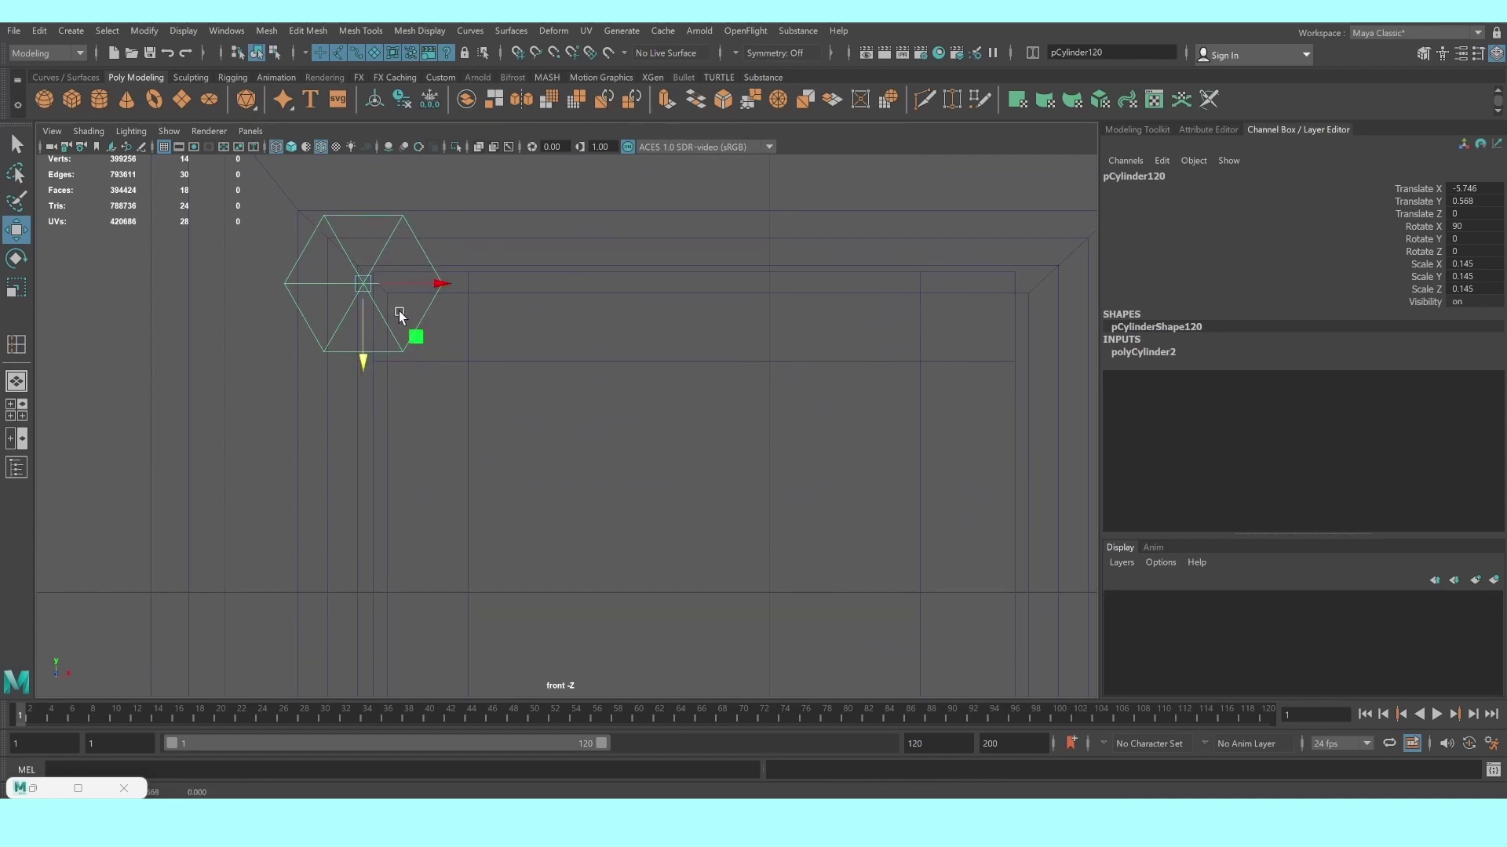
key("ctrl+d")
Shrink the duplicated bolt to 0.074 and move it forward along Z
key("r")
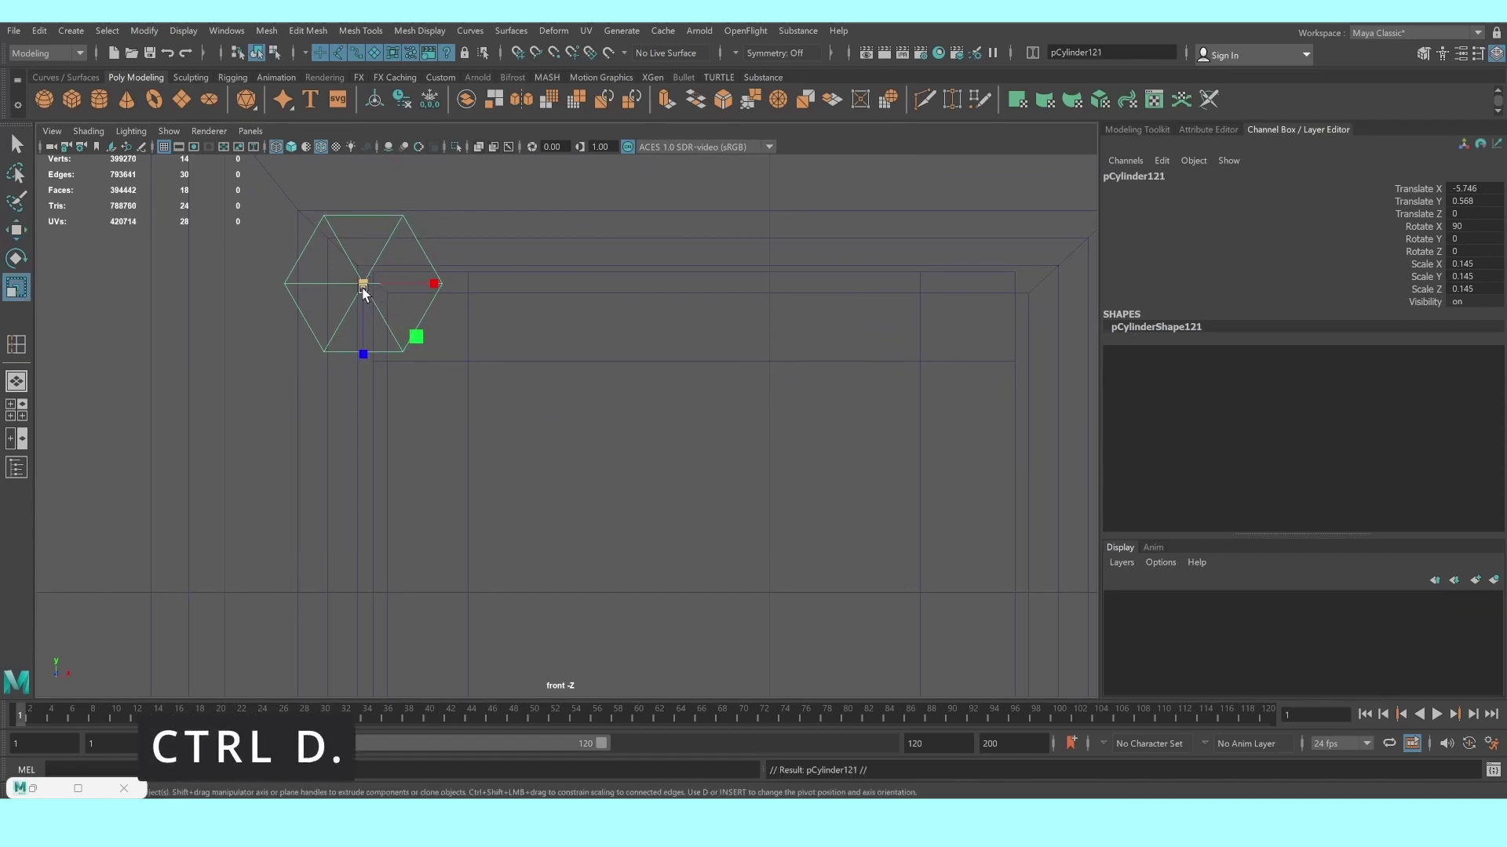
left_click_drag(363, 284, 330, 289)
key("space")
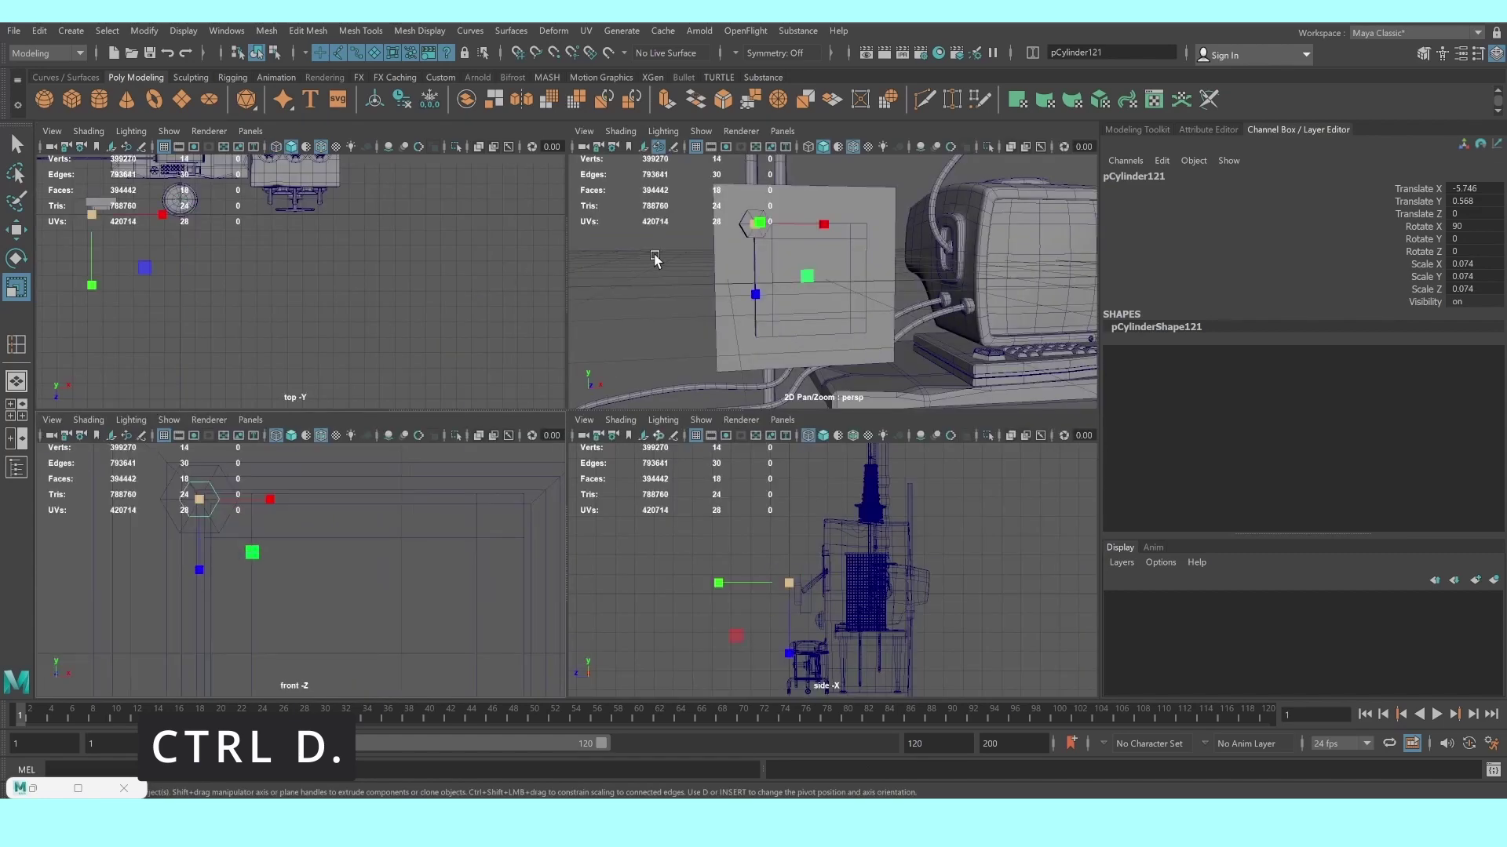
key("space")
left_click_drag(578, 309, 545, 350, "alt")
key("w")
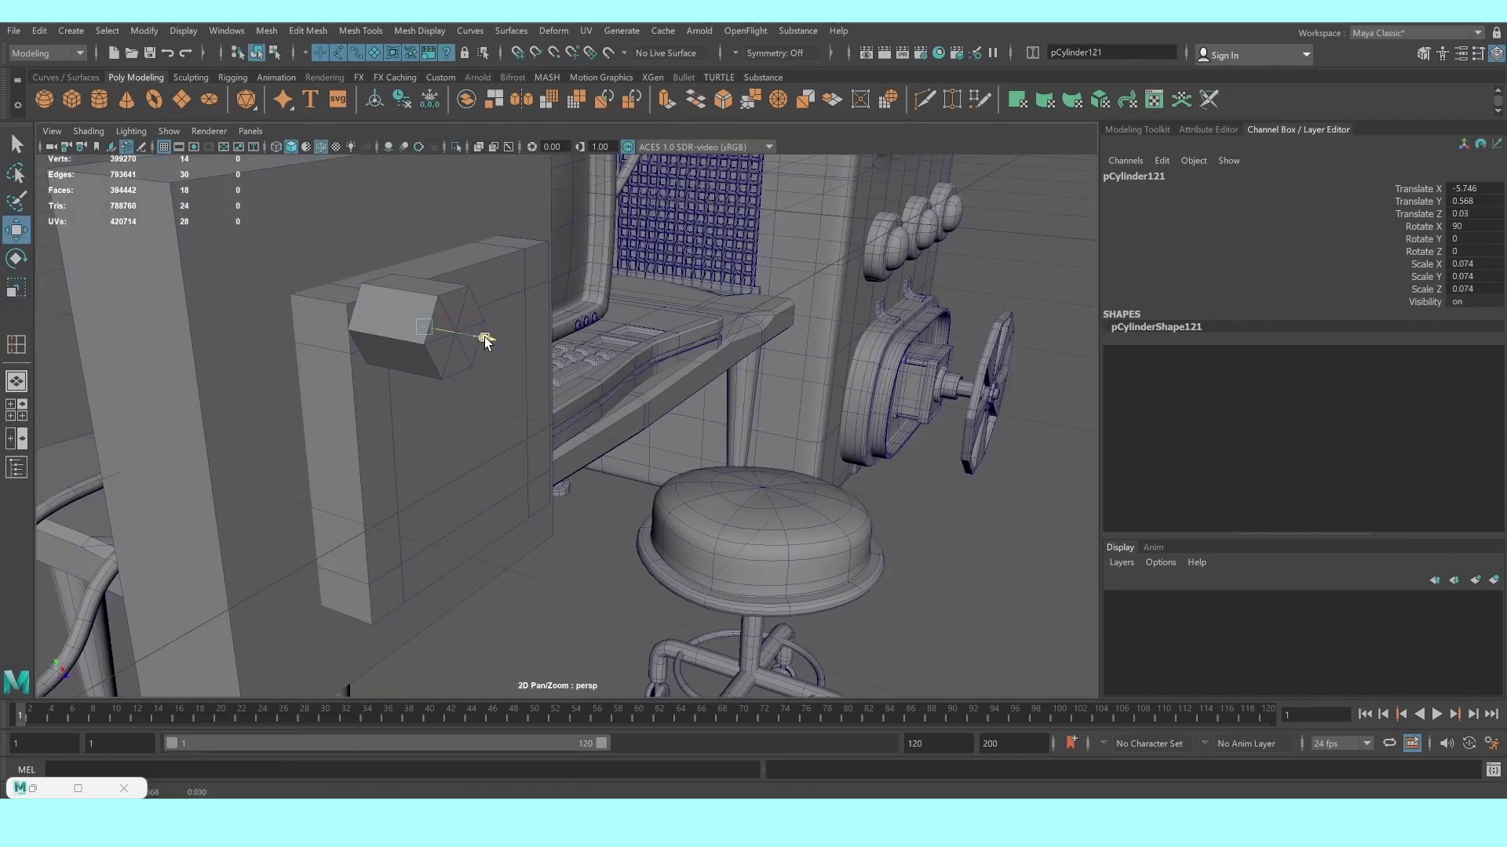
mouse_move(472, 339)
left_mouse_down()
mouse_move(666, 406)
mouse_move(505, 353)
mouse_move(404, 354)
mouse_move(454, 364)
left_mouse_up()
Push pCylinder120 back to Z -0.38 in top view, then duplicate the small bolt
left_click(455, 348)
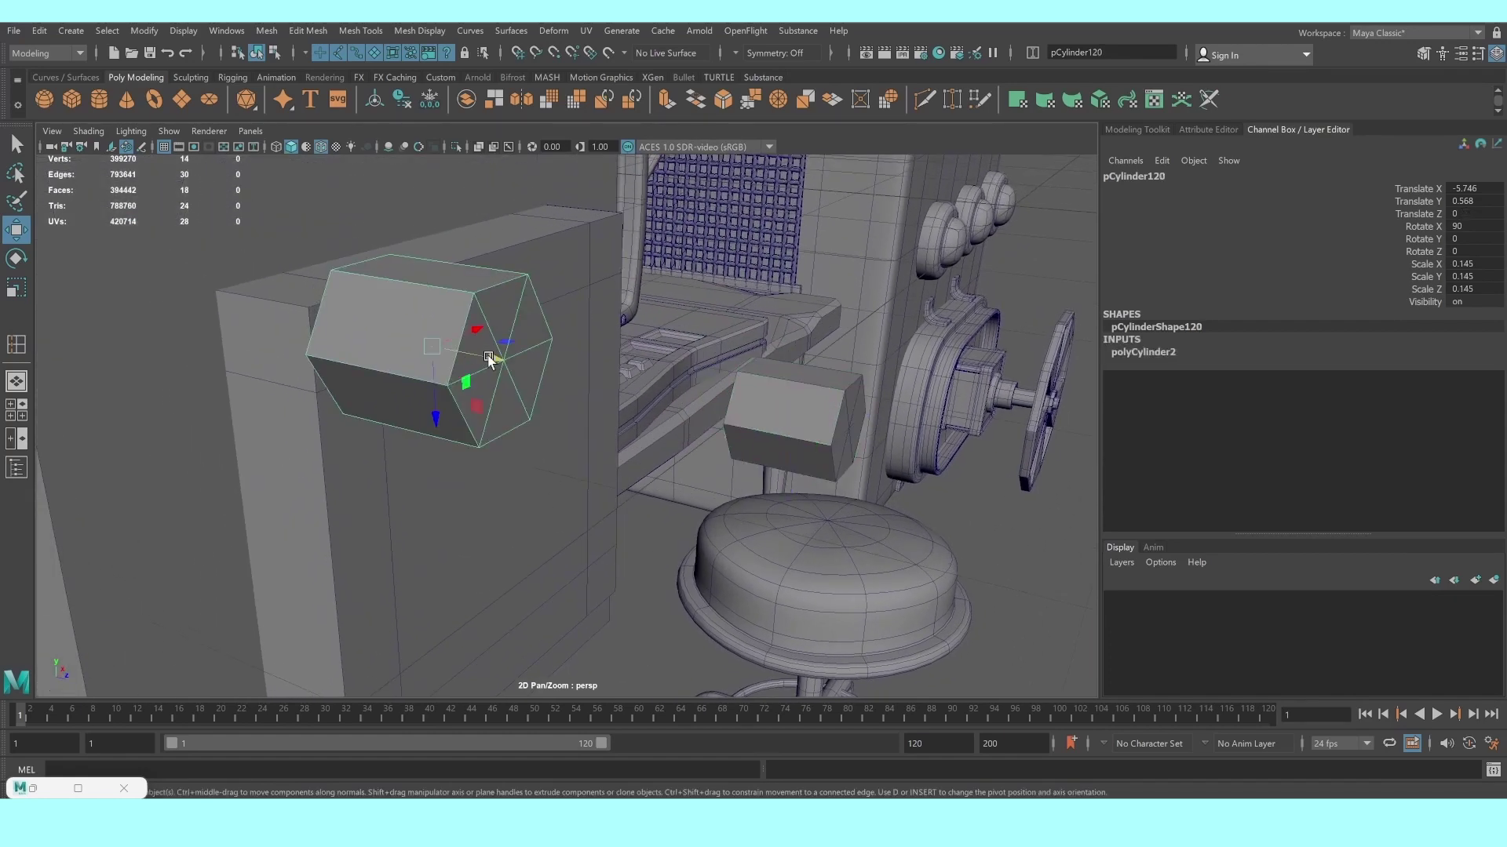
key("space")
key("space")
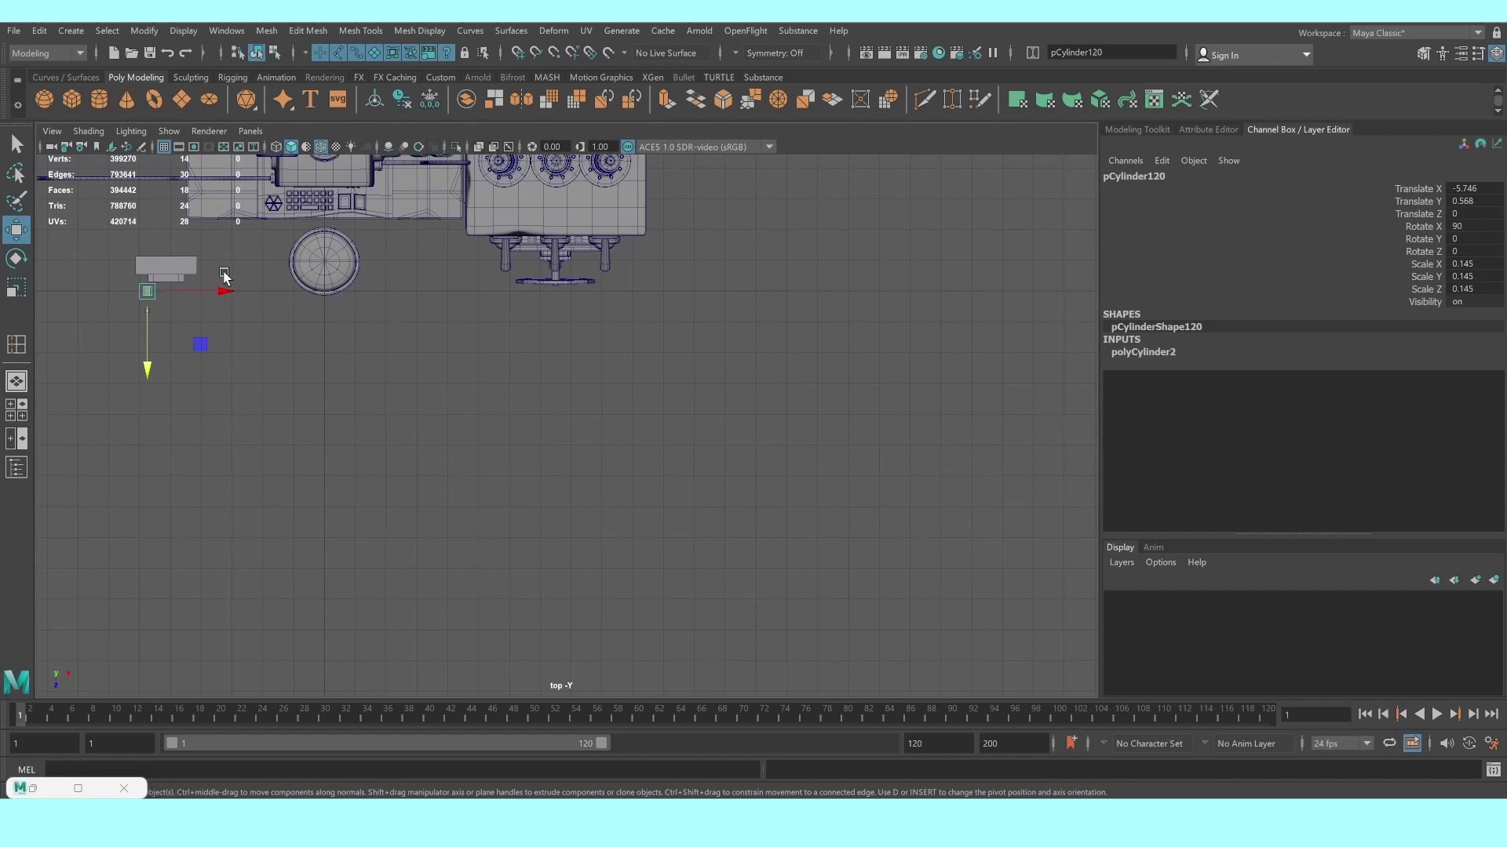
key("f")
scroll(505, 404, "down", 5)
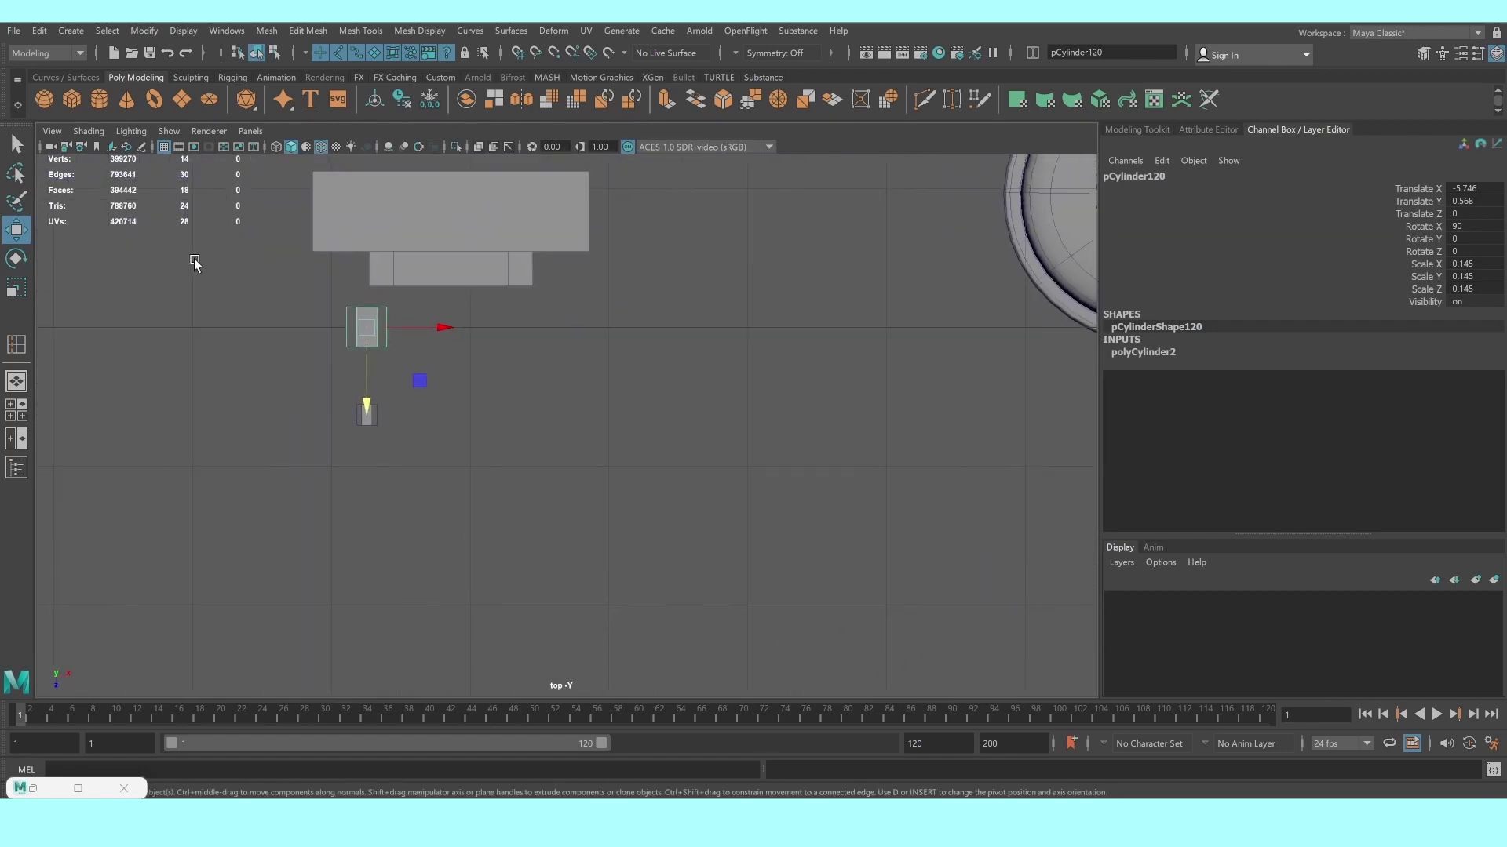
middle_click_drag(194, 263, 363, 400, "alt")
scroll(609, 397, "up", 3)
scroll(611, 399, "up", 3)
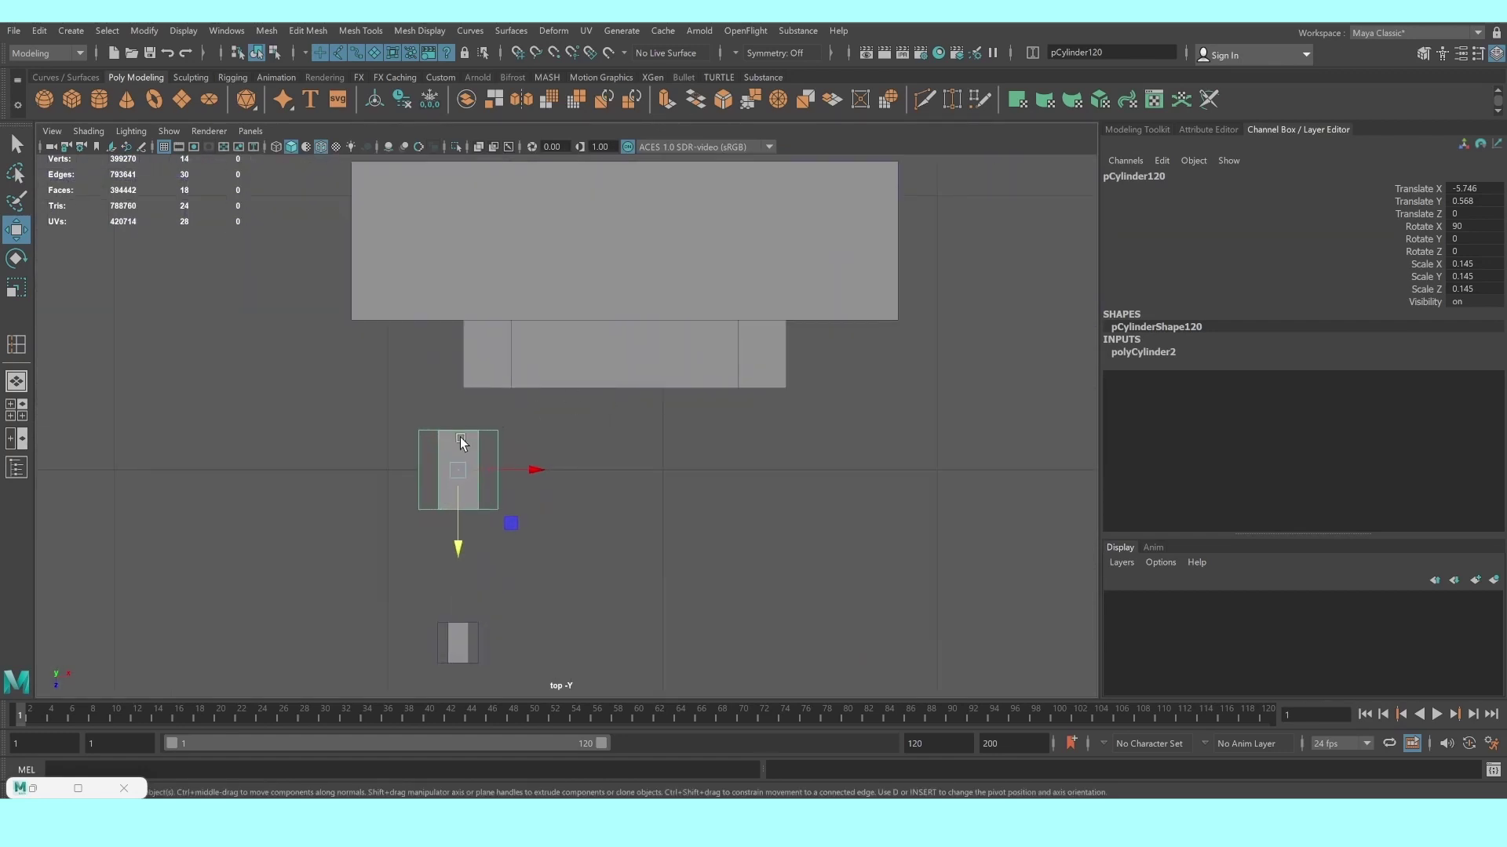
key("4")
left_click_drag(458, 541, 457, 457)
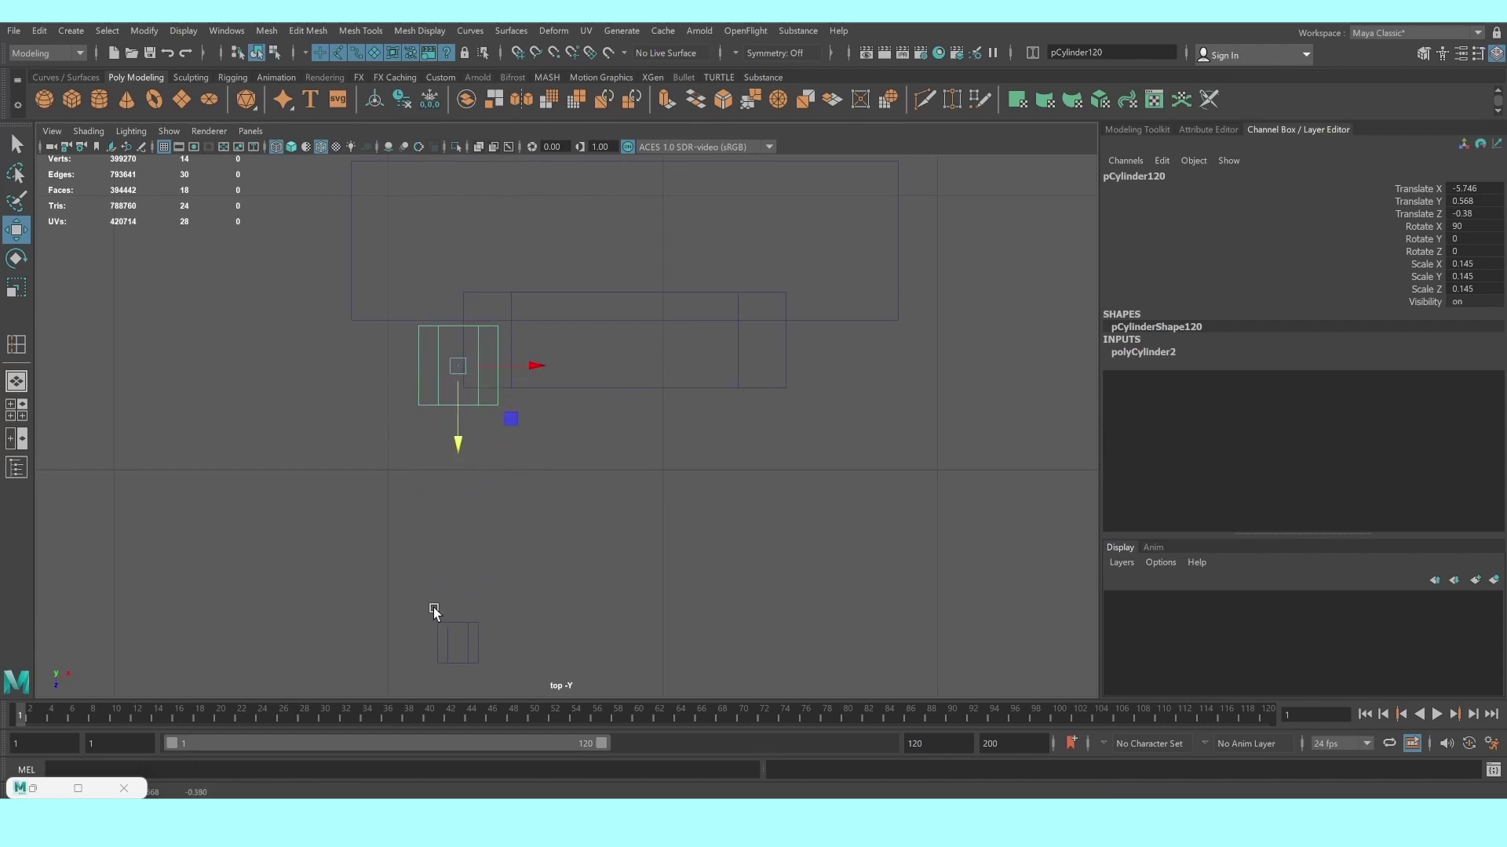
mouse_move(432, 608)
left_mouse_down()
mouse_move(499, 661)
mouse_move(934, 630)
mouse_move(869, 632)
left_mouse_up()
key("ctrl+d")
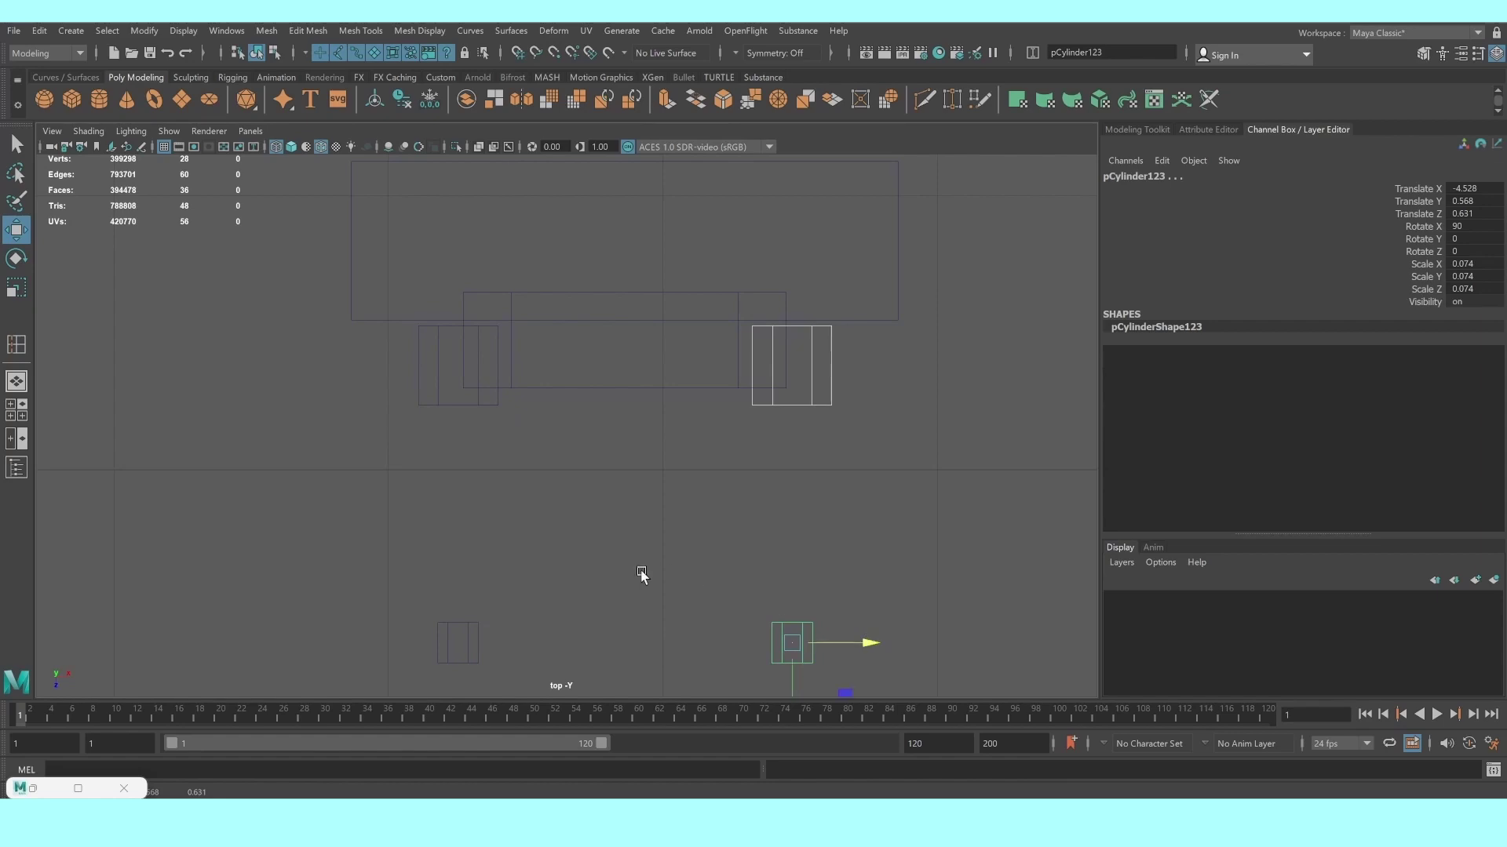
Select the upper bolt and panel pieces and delete the unwanted stray object
left_click_drag(420, 388, 506, 430)
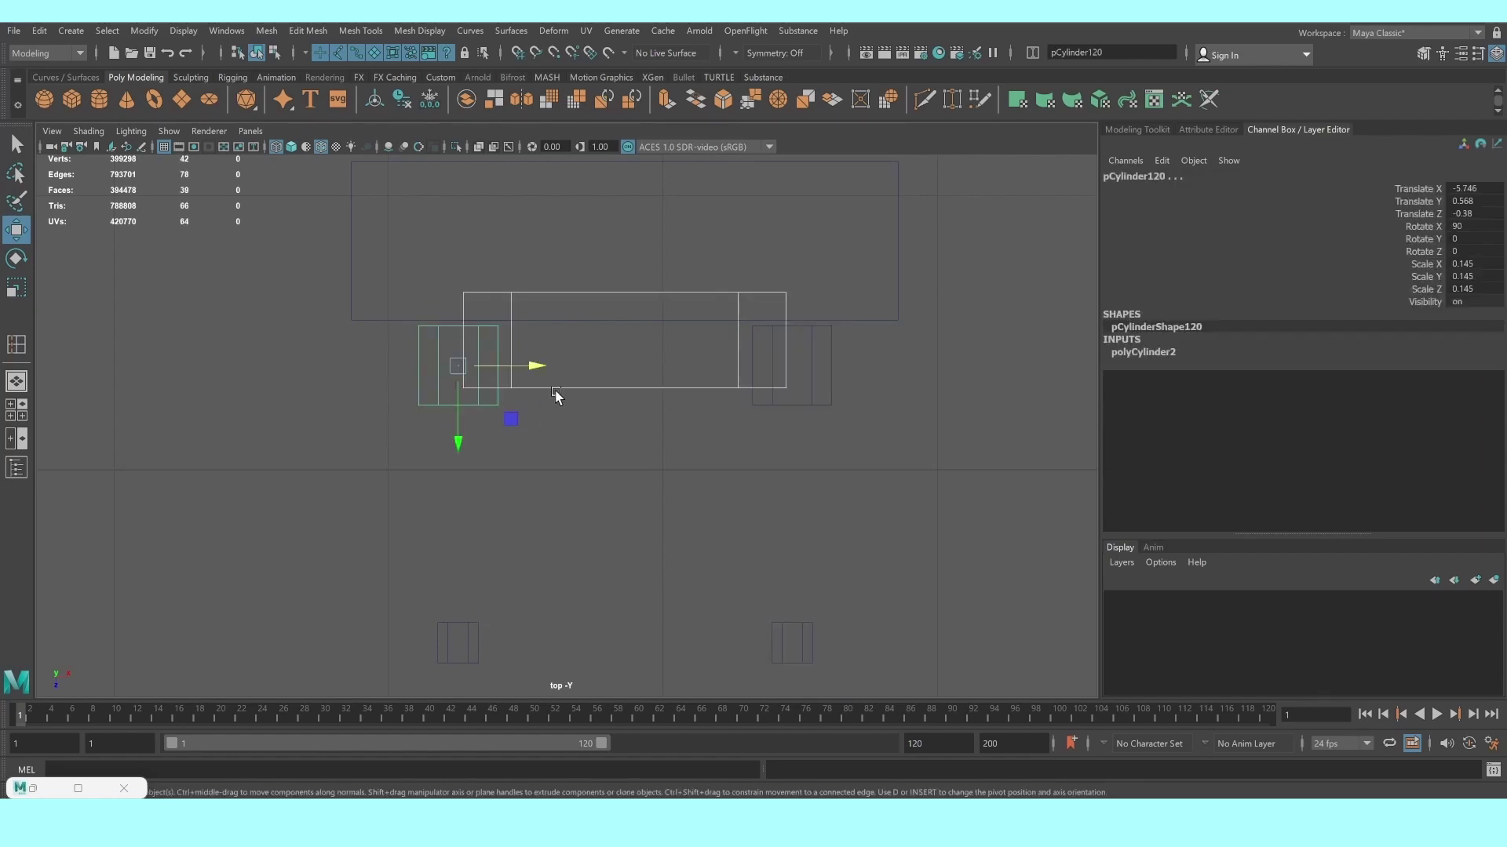
key("space")
key("space")
scroll(581, 360, "up", 3)
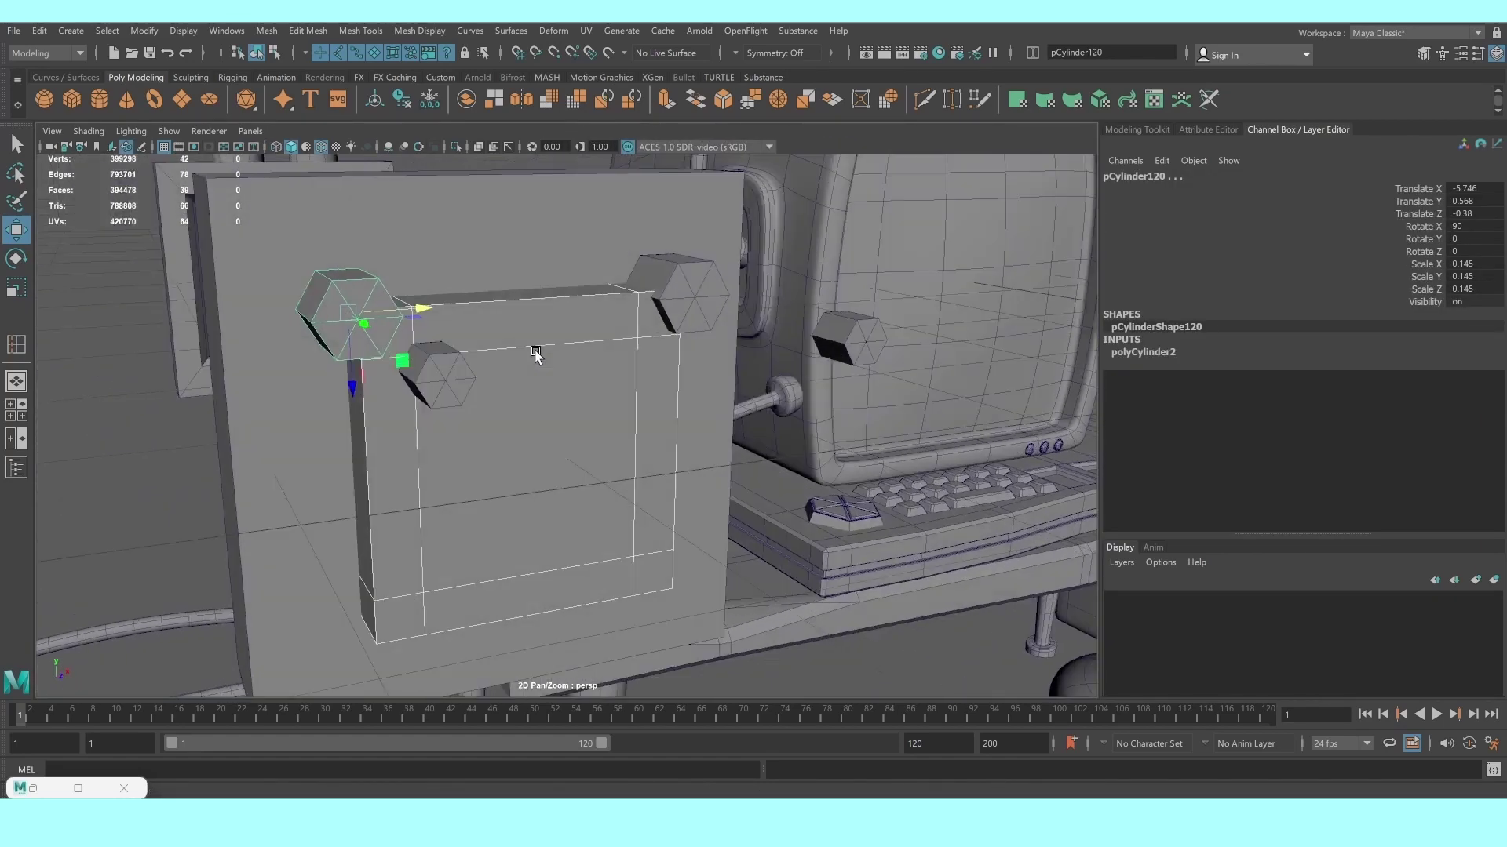
left_click_drag(535, 355, 515, 340, "alt")
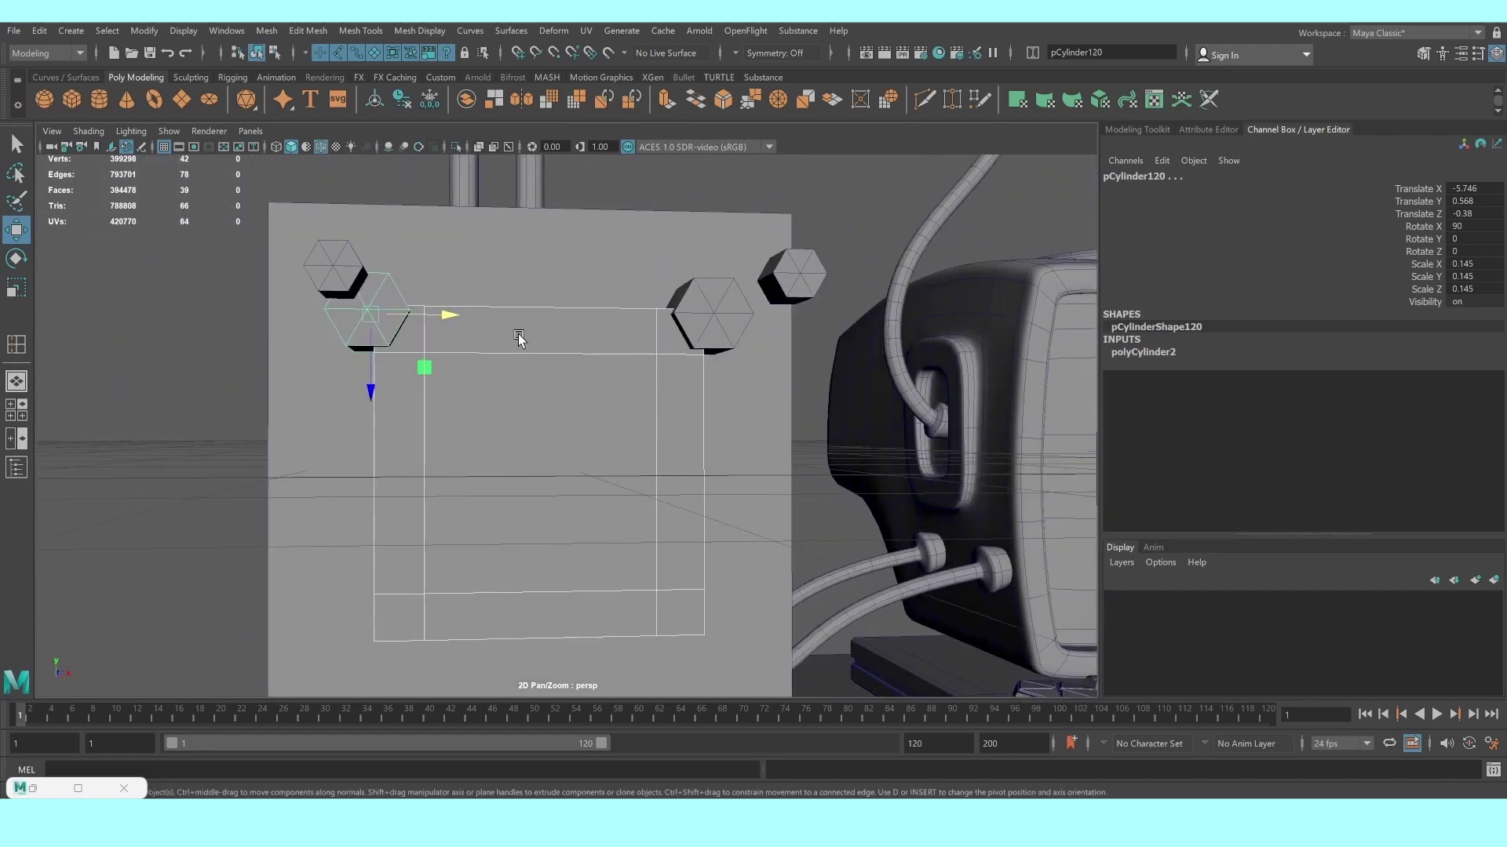
key("space")
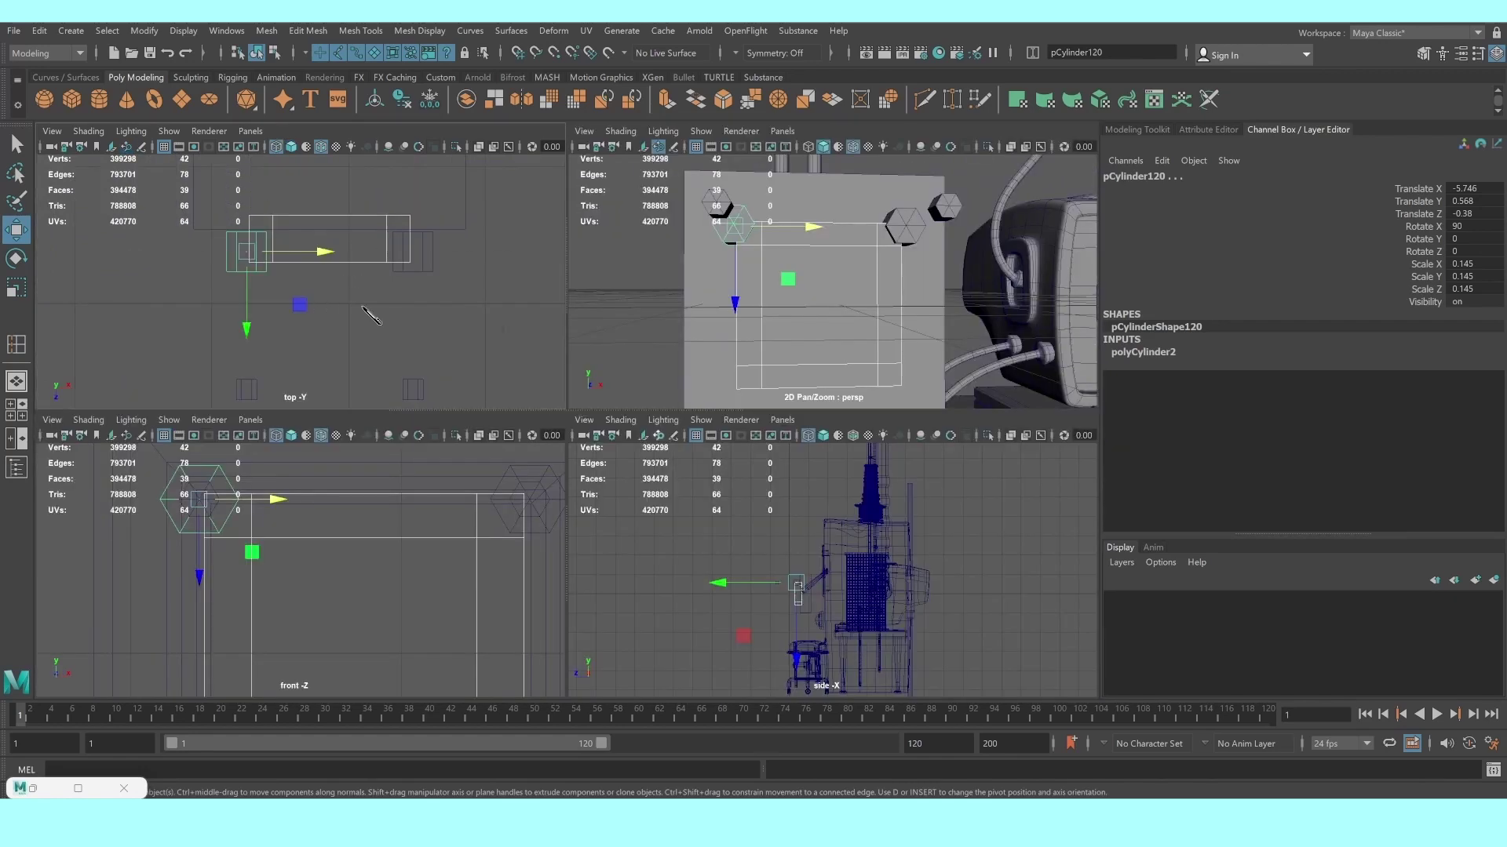
key("space")
scroll(589, 399, "down", 2)
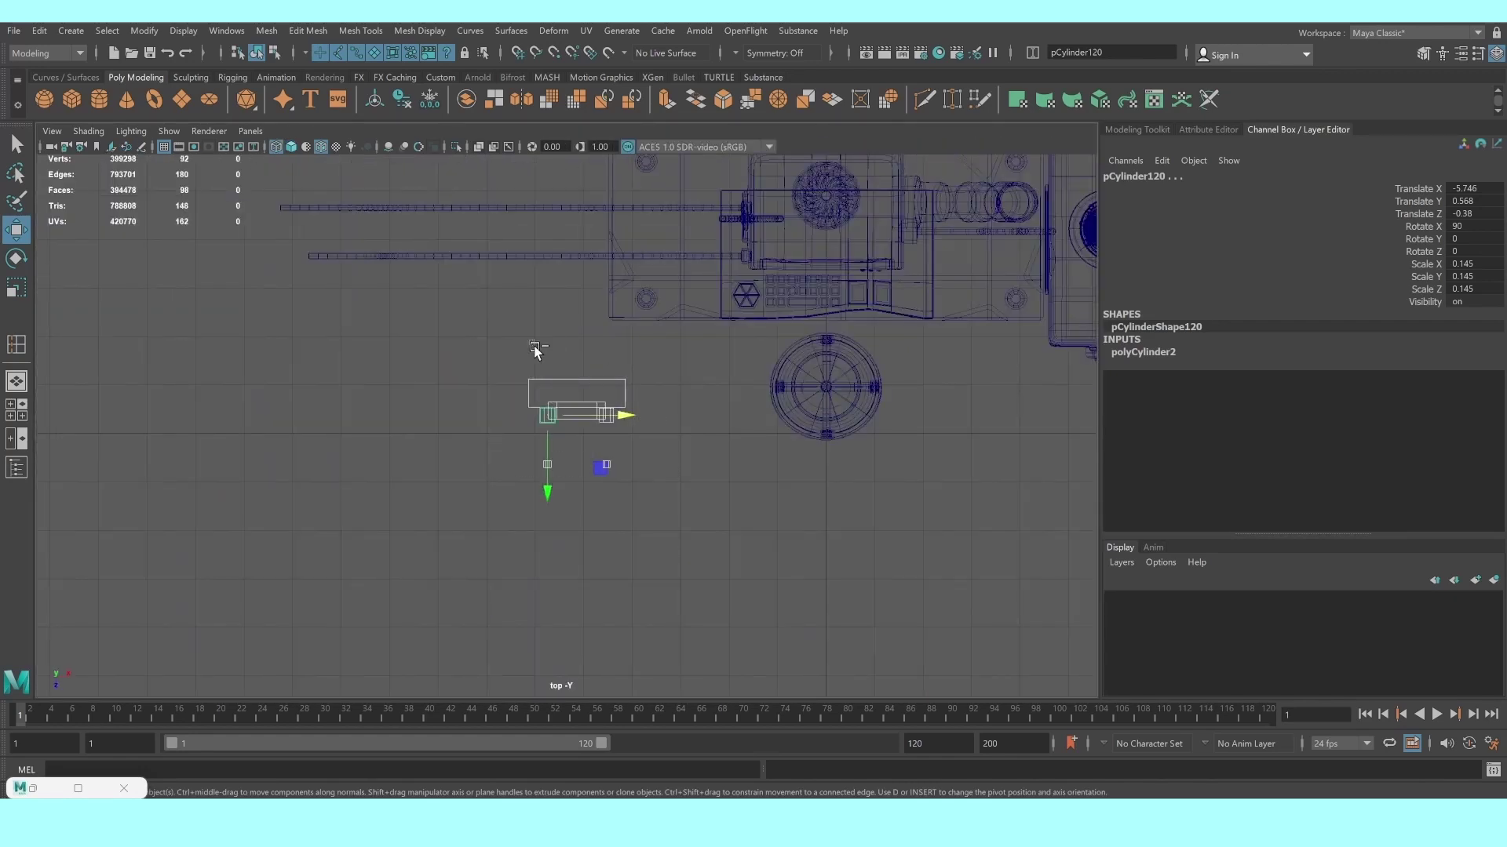
key("Delete")
key("space")
key("space")
scroll(558, 477, "down", 5)
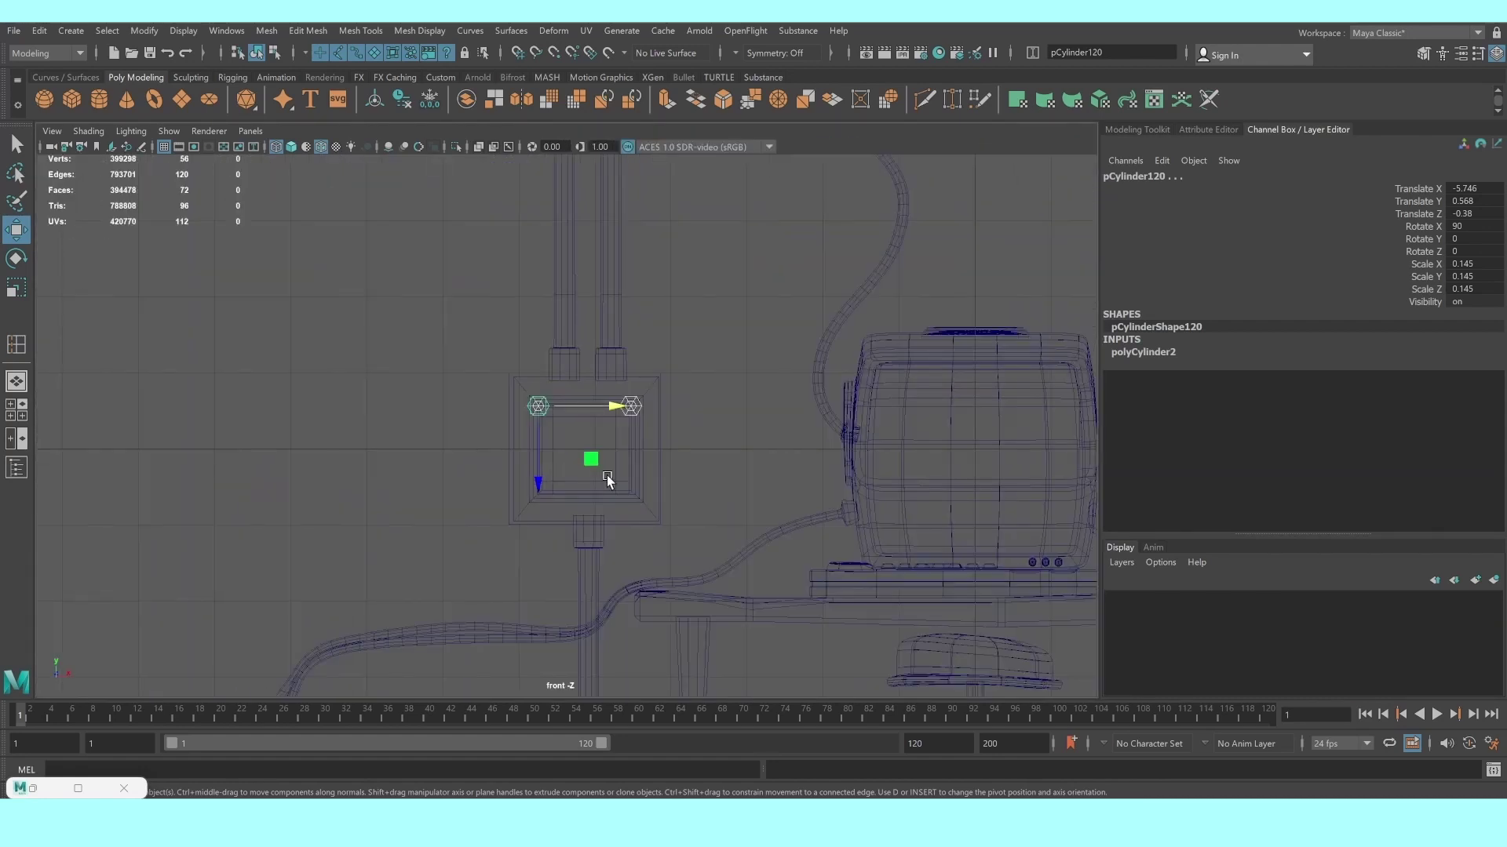
scroll(609, 476, "up", 3)
scroll(549, 480, "up", 1)
Duplicate the two top corner bolts and move the copies to the frame's bottom corners
key("ctrl+d")
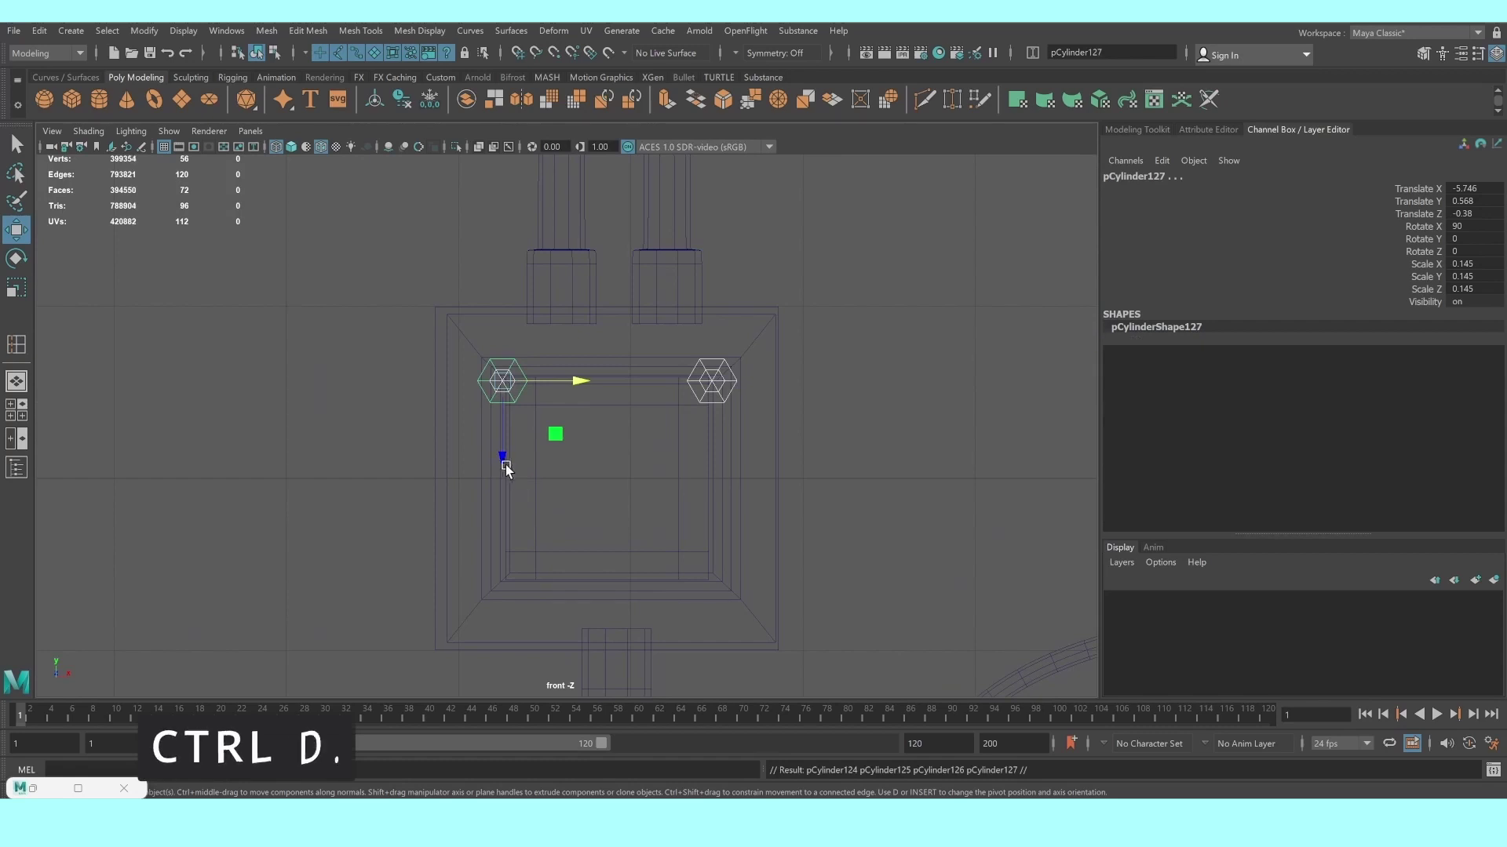
left_click_drag(503, 459, 532, 663)
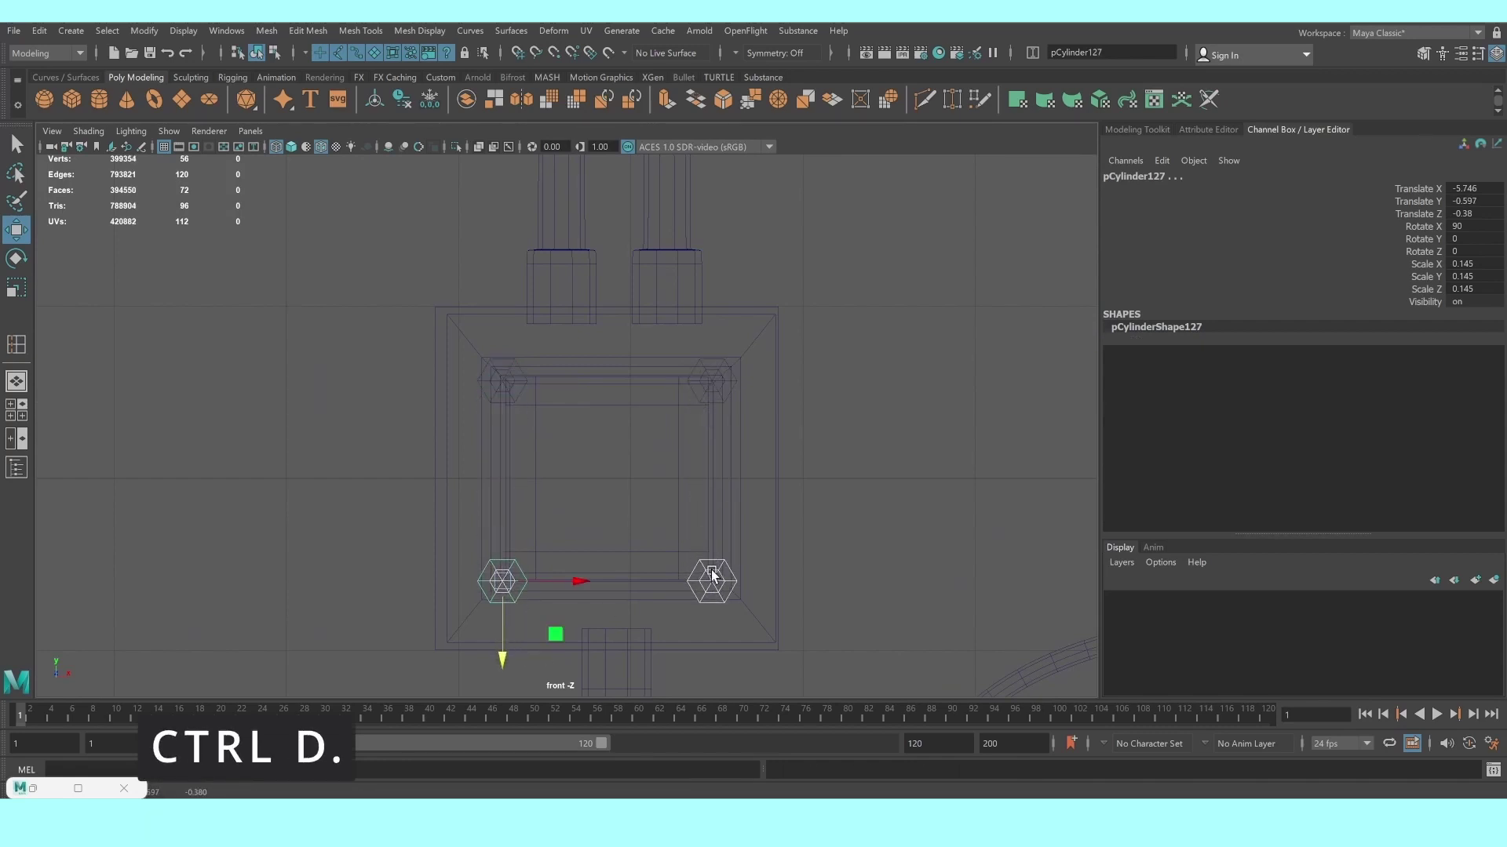
scroll(700, 589, "up", 3)
middle_click_drag(700, 589, 683, 427, "alt")
scroll(585, 468, "up", 2)
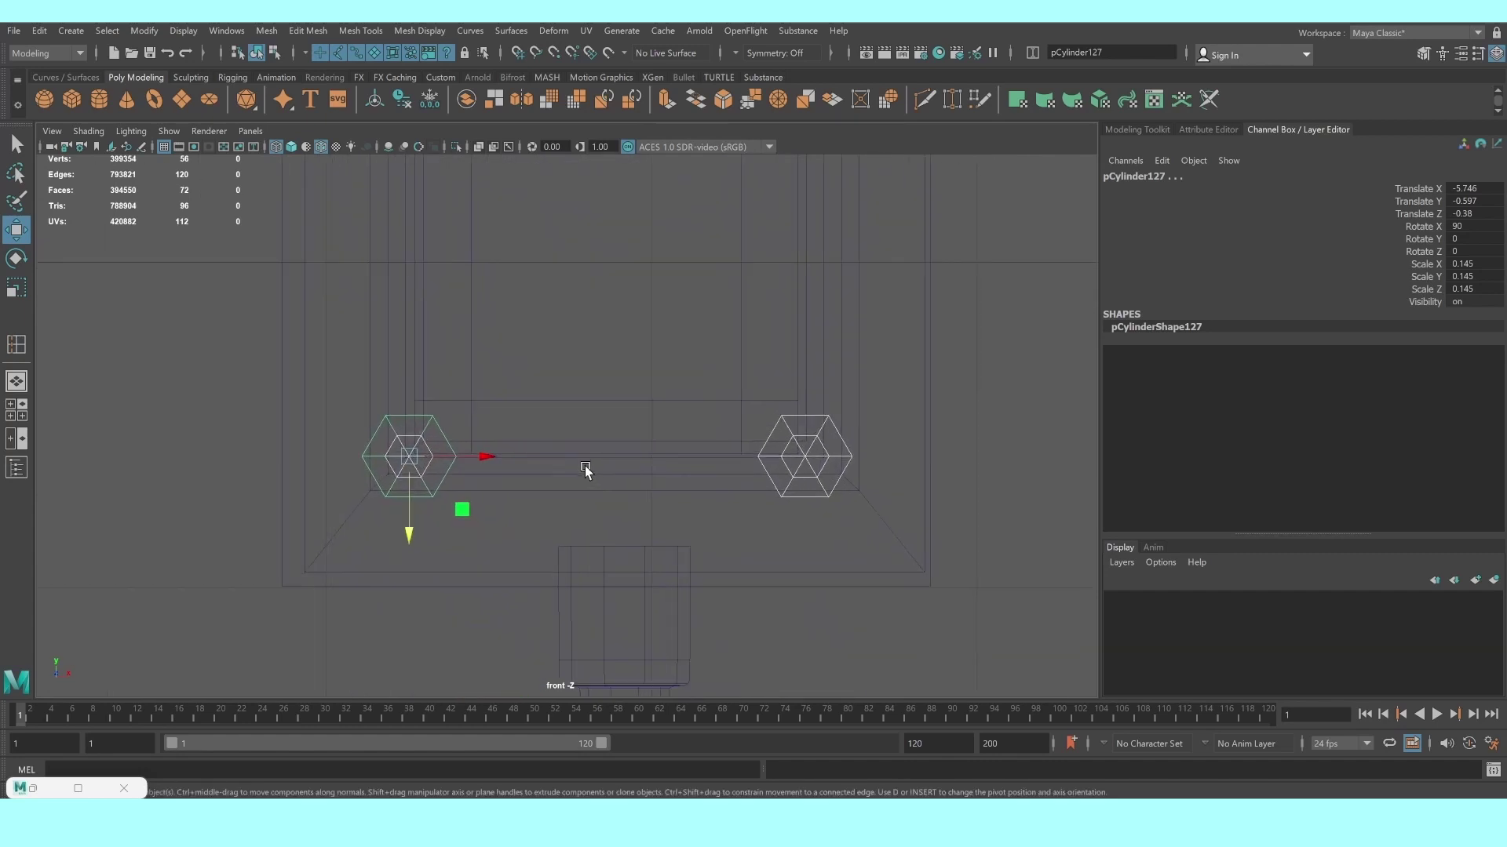
left_click_drag(411, 549, 411, 538)
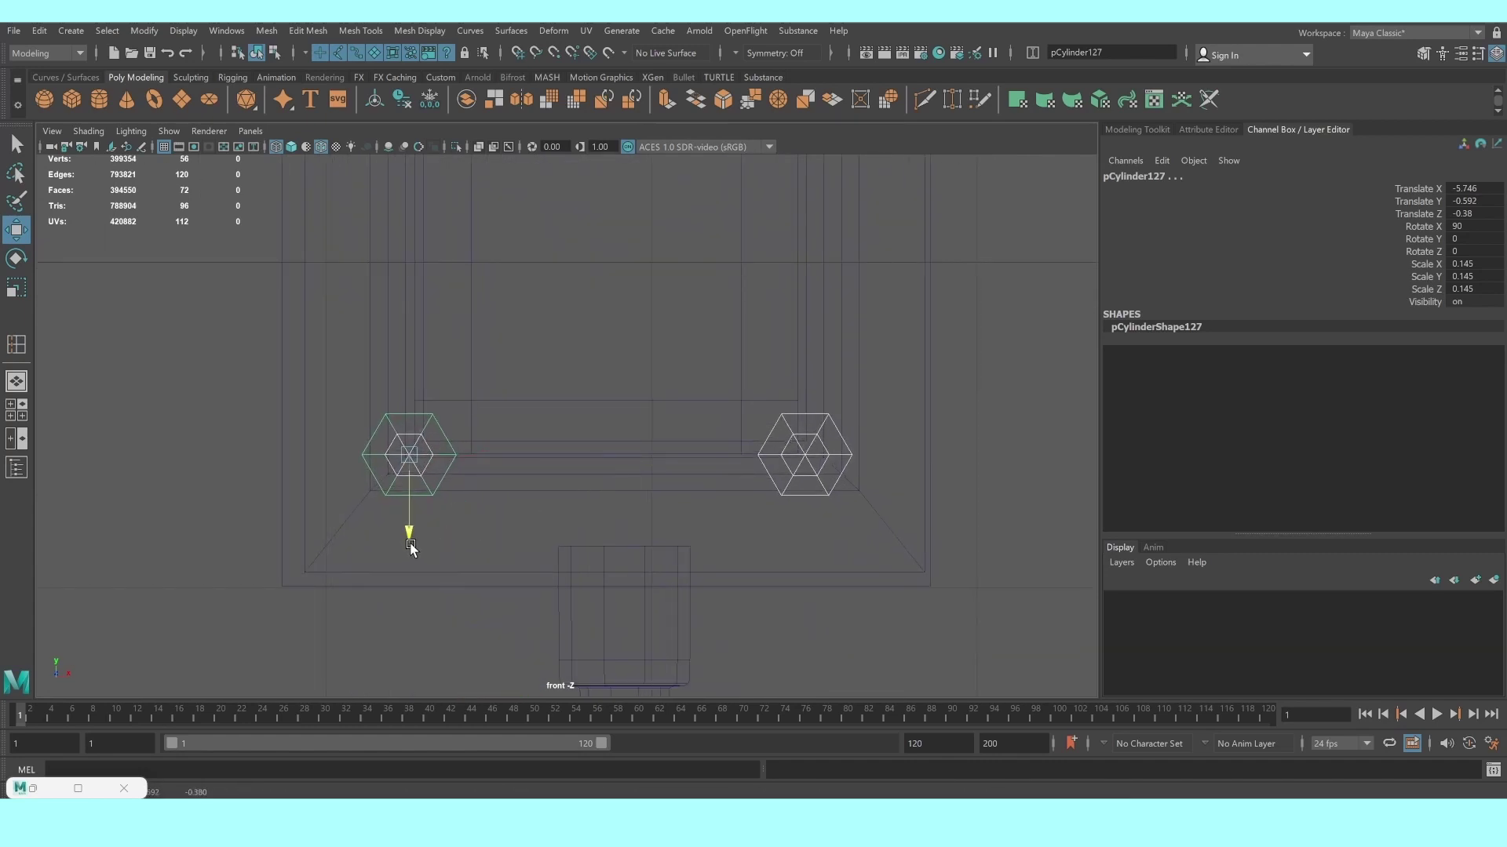
Return to the shaded perspective view and select the top-left corner bolt
key("space")
key("space")
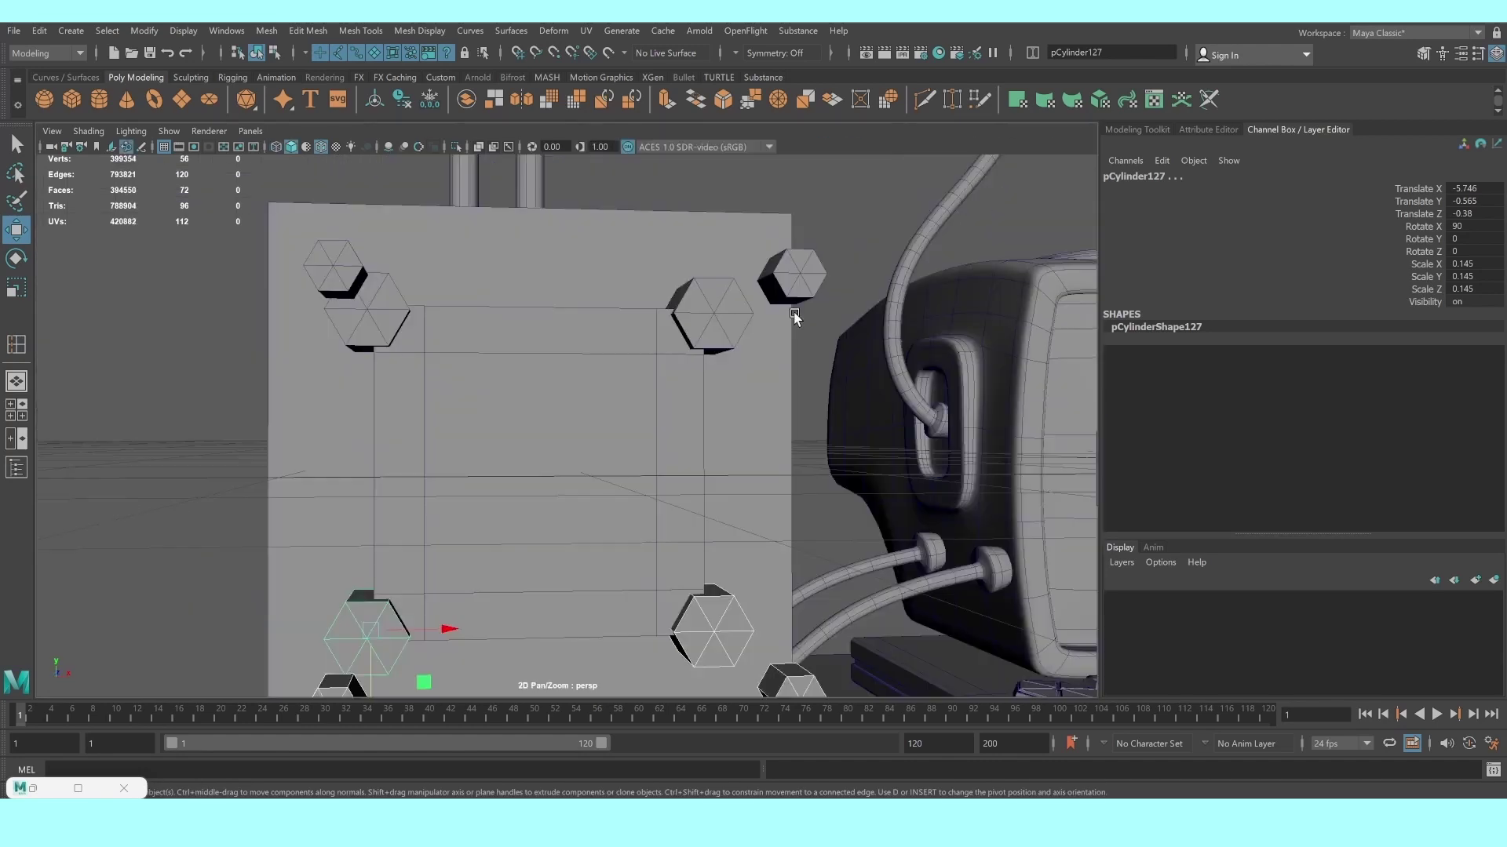
scroll(738, 355, "down", 5)
left_click(201, 380)
scroll(320, 370, "down", 1)
mouse_move(319, 369)
left_mouse_down("alt")
mouse_move(539, 420)
mouse_move(483, 368)
left_mouse_up("alt")
left_click(444, 367)
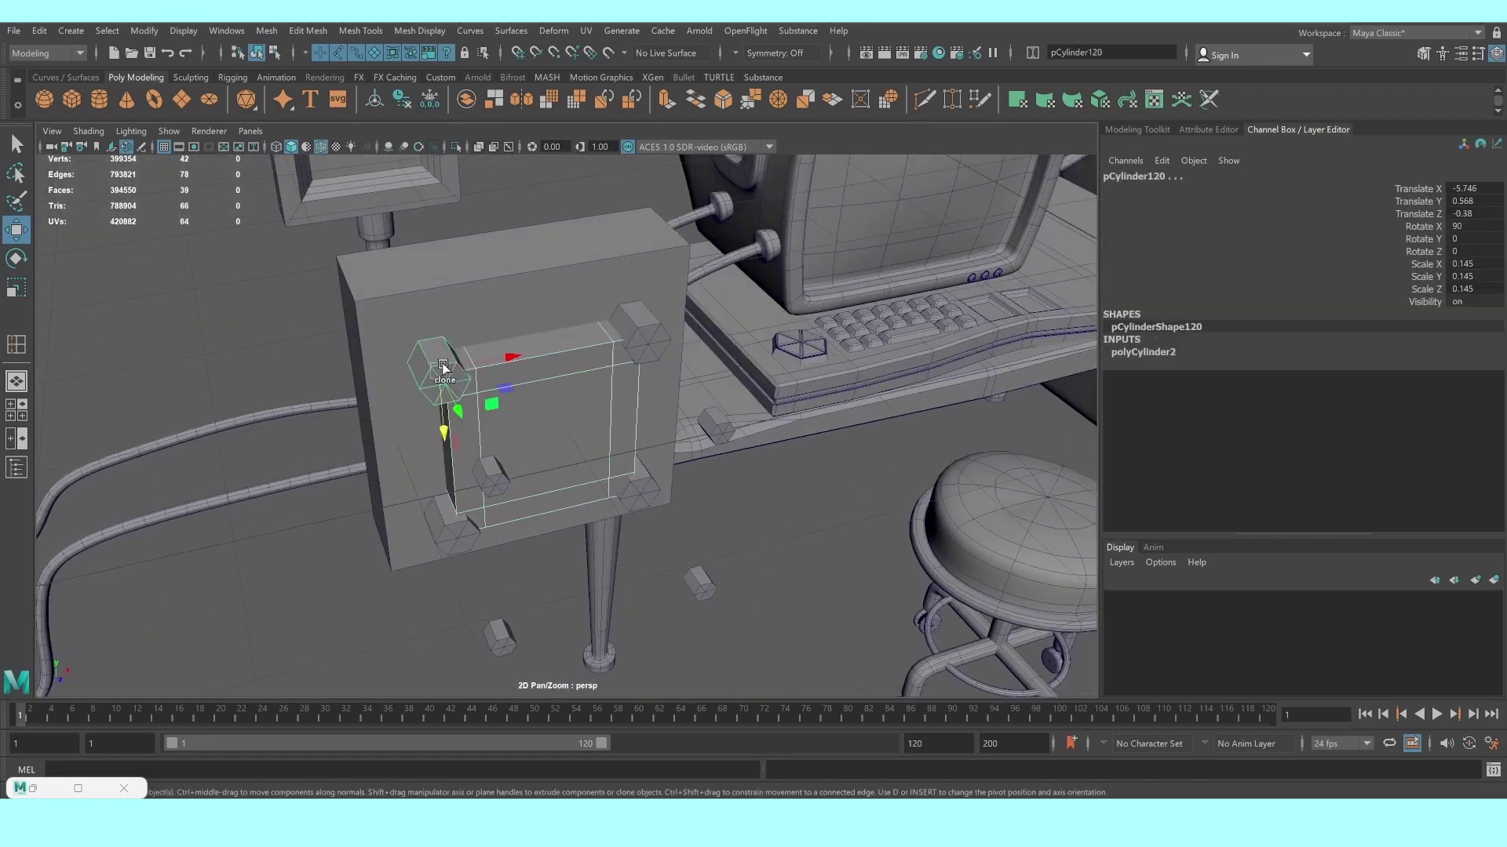
scroll(453, 348, "up", 3)
scroll(453, 348, "up", 2)
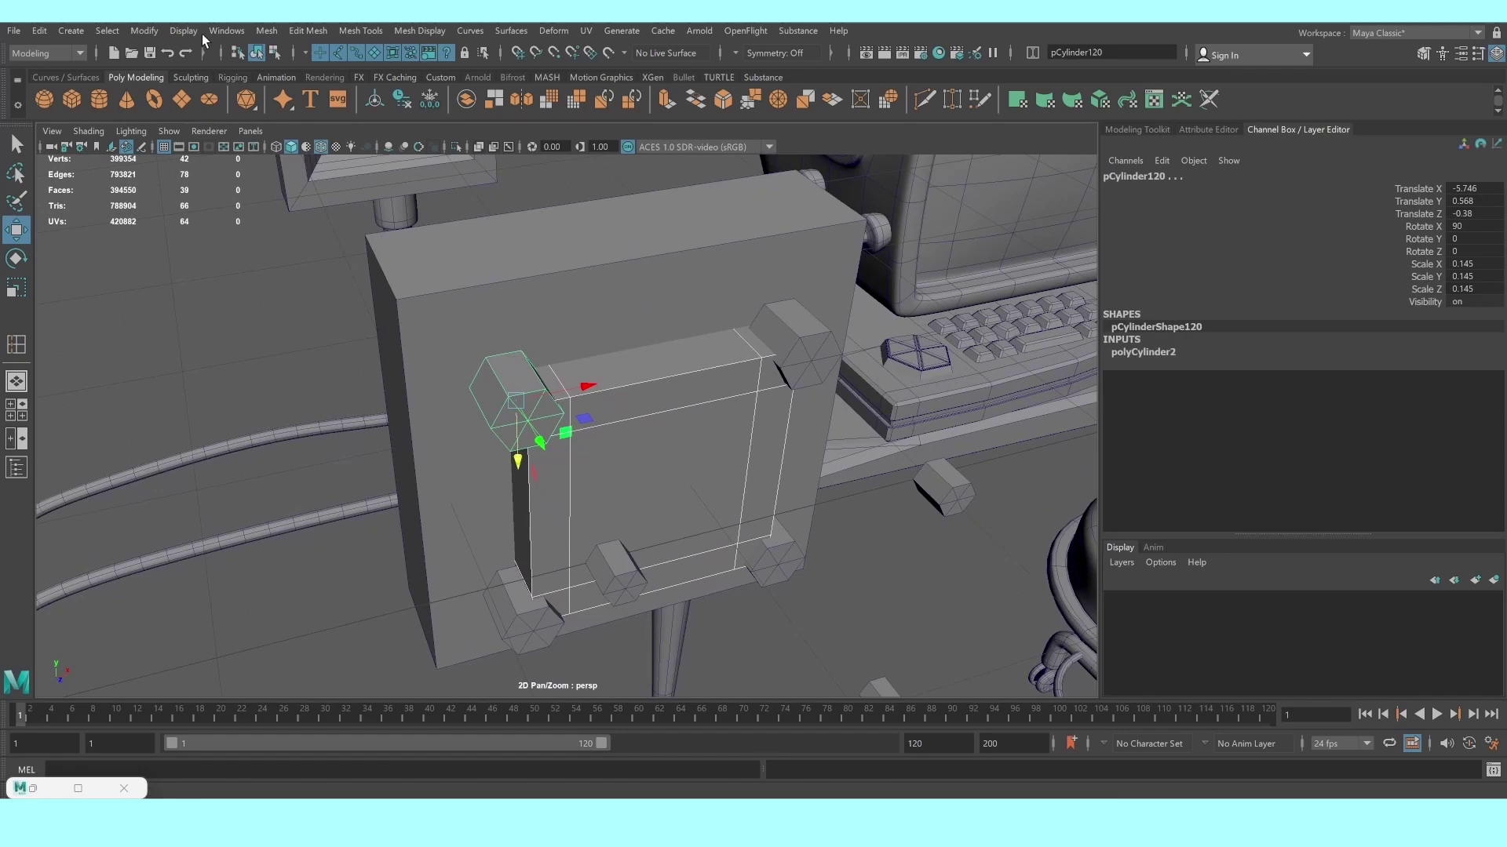
Boolean-union the top-left corner bolt with the front frame via a torn-off Booleans panel
left_click(267, 30)
mouse_move(297, 71)
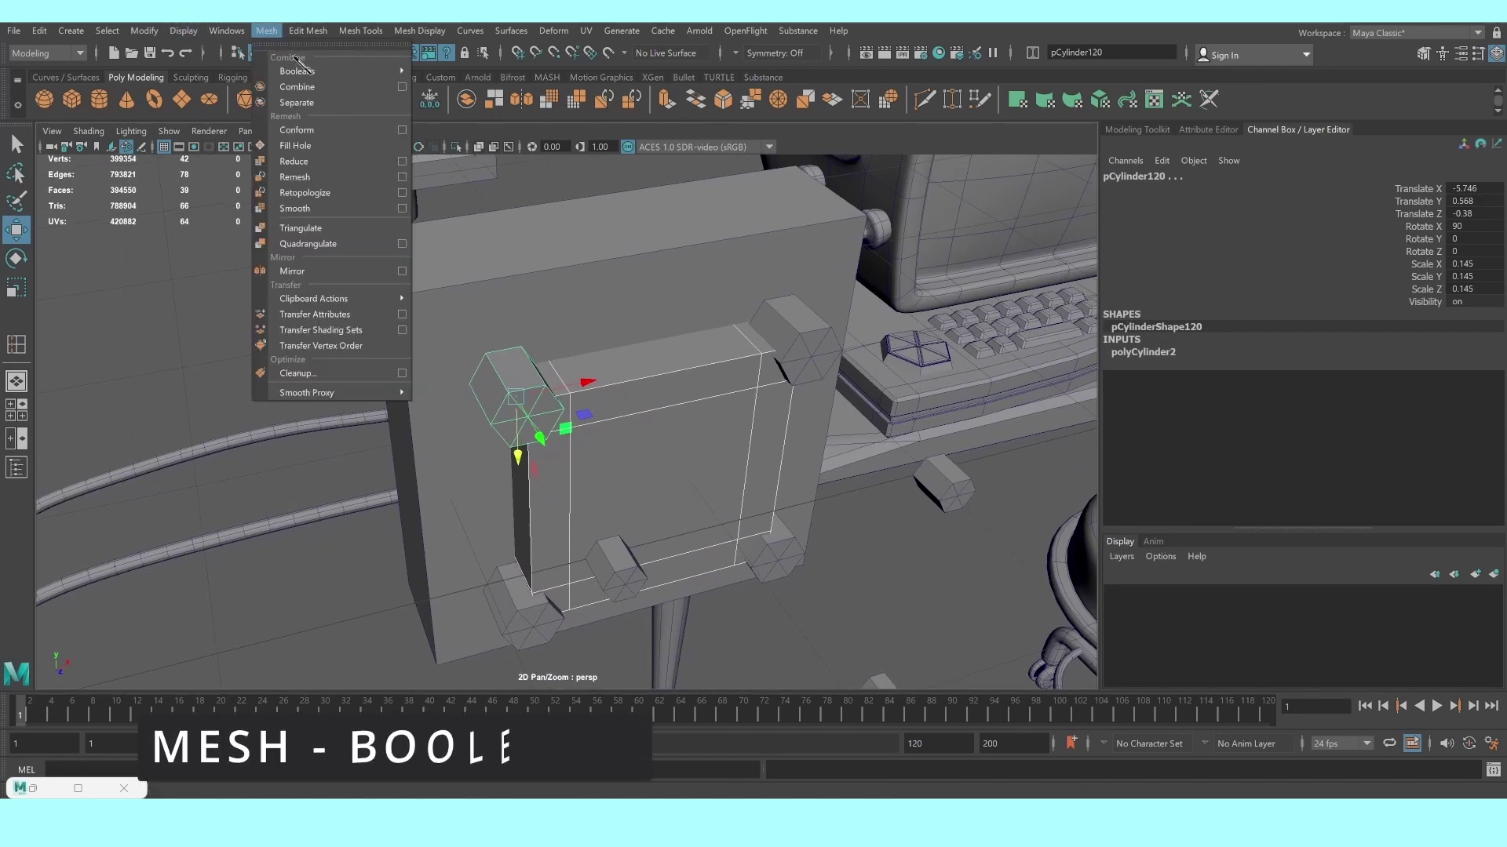
left_click(467, 63)
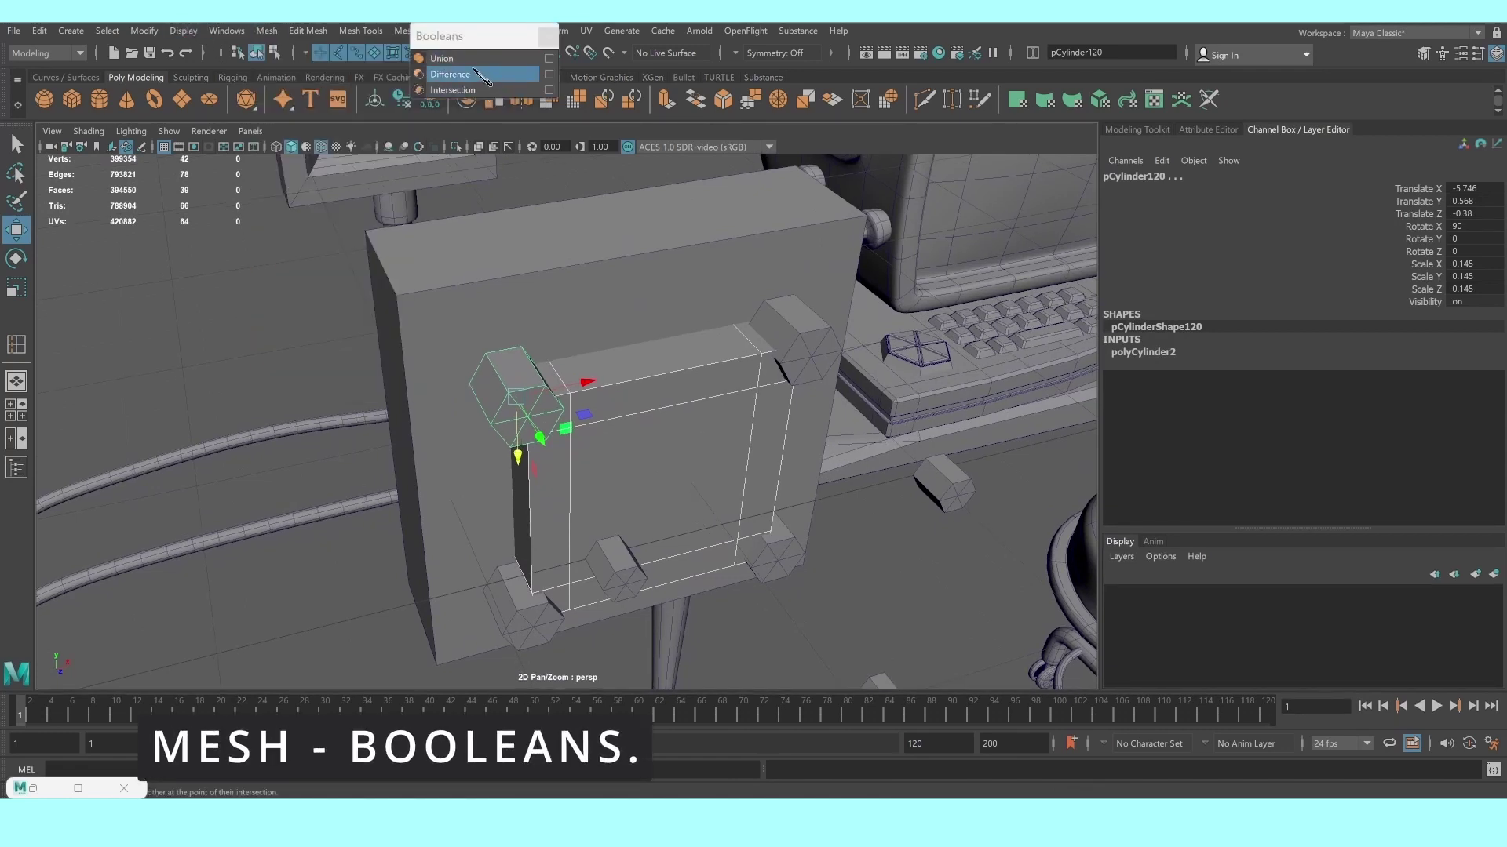
left_click(471, 62)
mouse_move(663, 538)
left_mouse_down("alt")
mouse_move(649, 497)
mouse_move(616, 498)
mouse_move(683, 470)
mouse_move(642, 499)
left_mouse_up("alt")
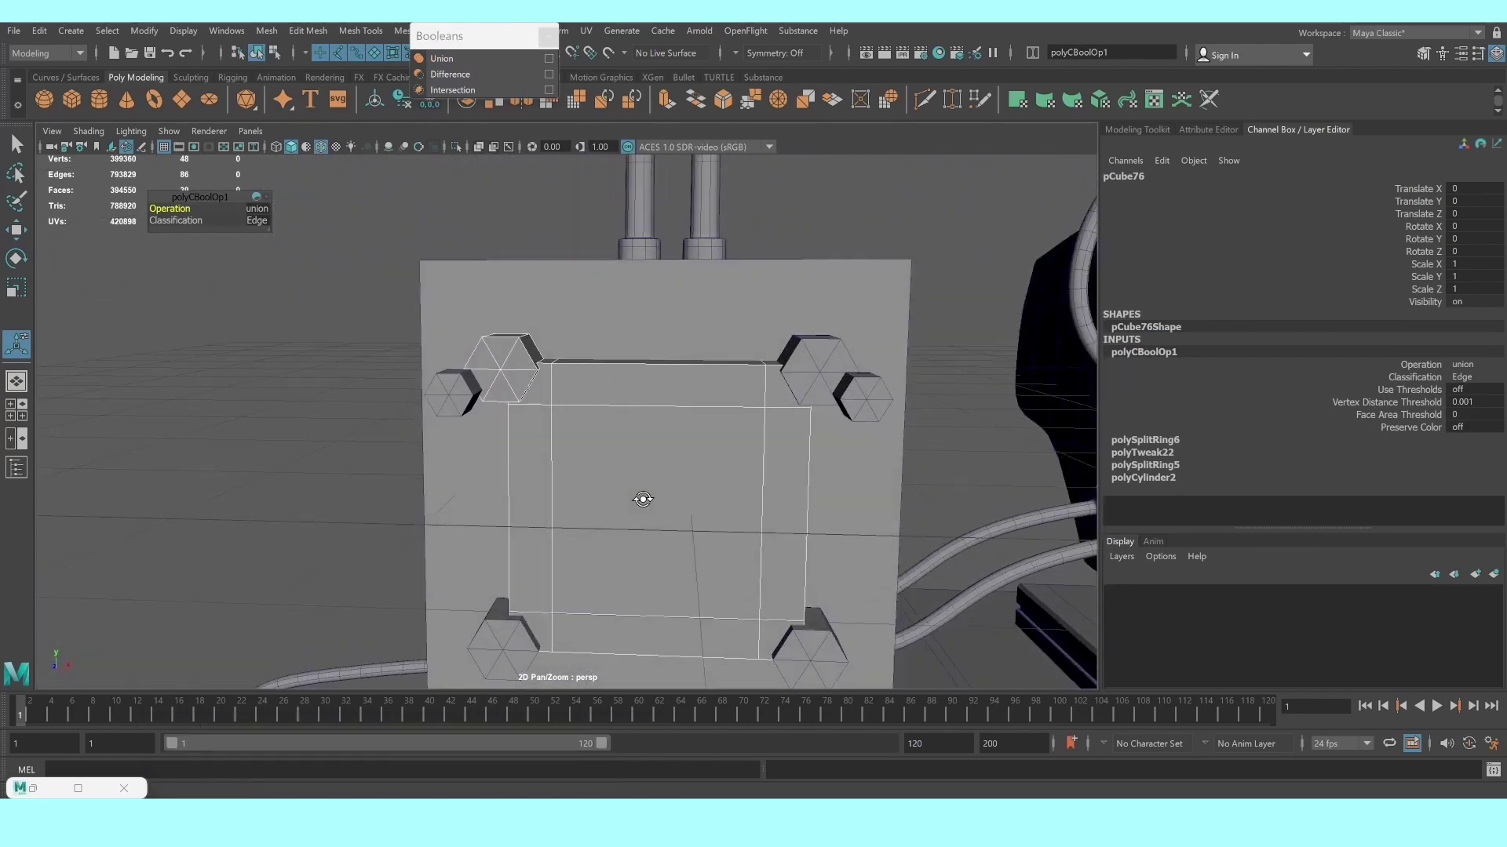
key("ctrl+z")
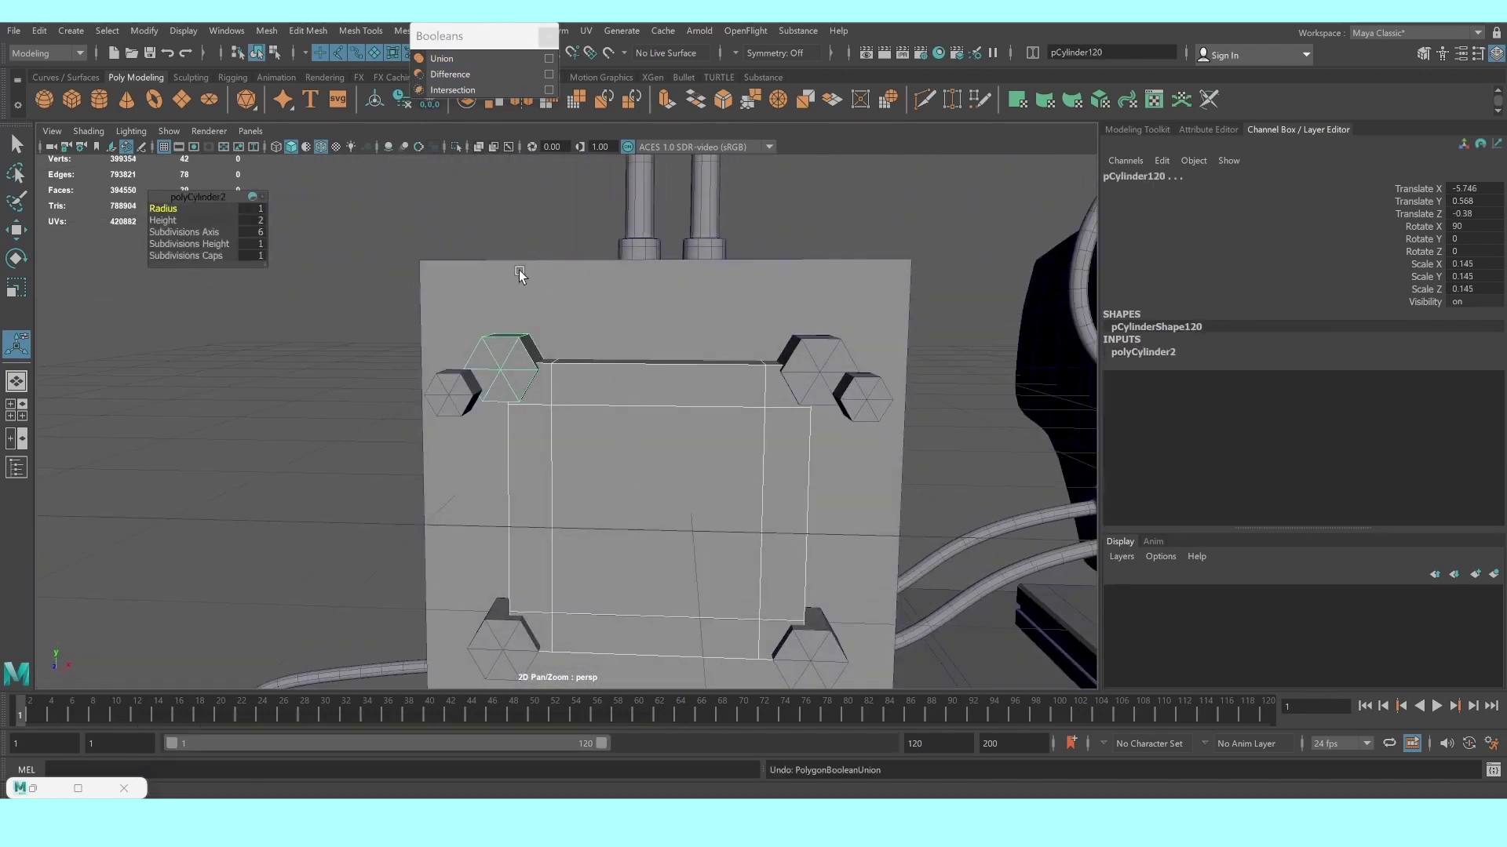
left_click_drag(520, 270, 573, 375, "alt")
left_click(442, 58)
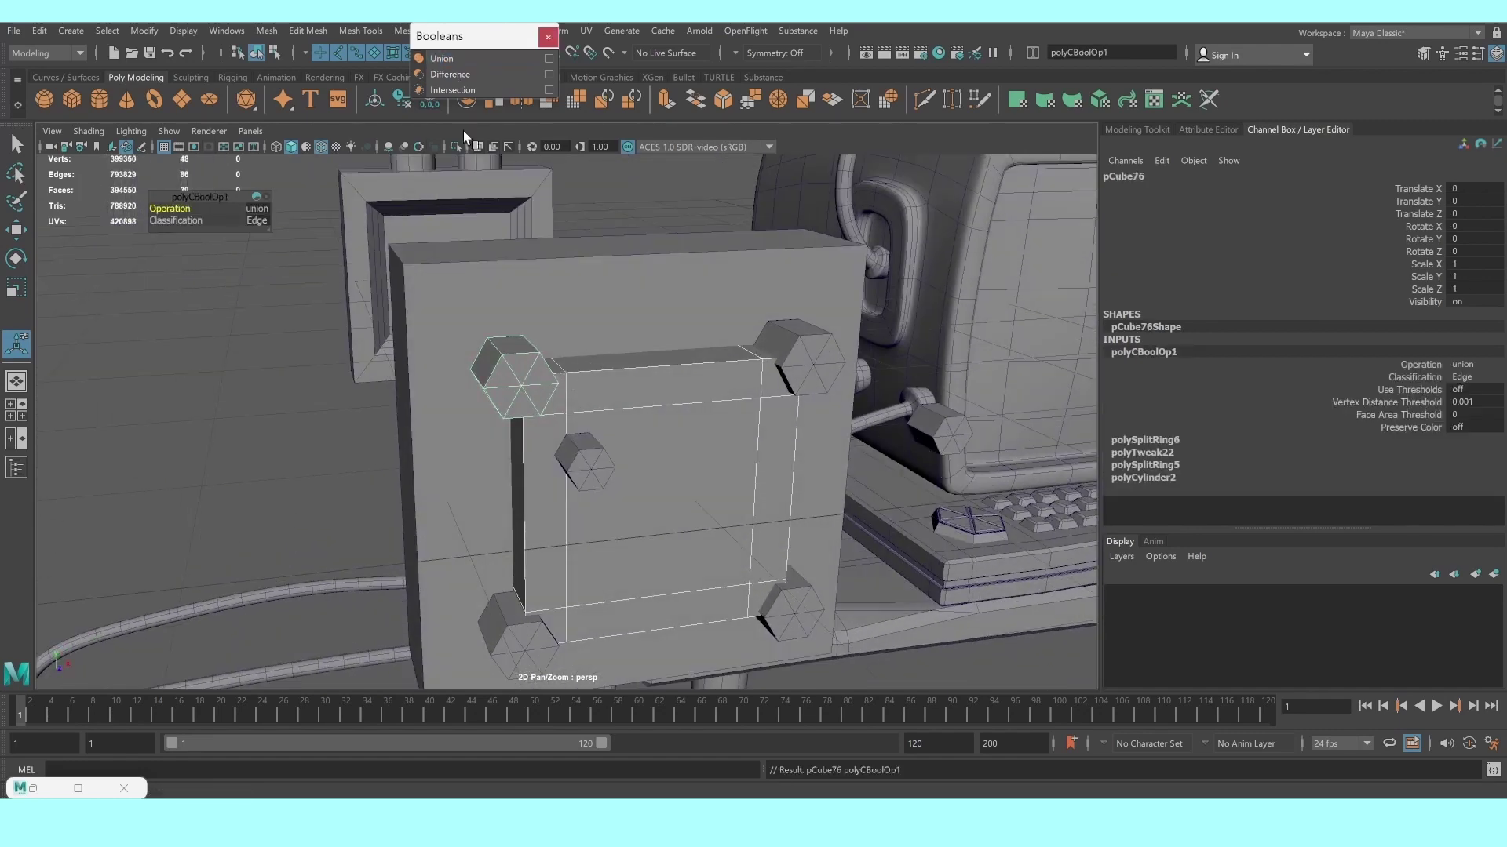
left_click(548, 38)
left_click_drag(588, 360, 605, 377, "alt")
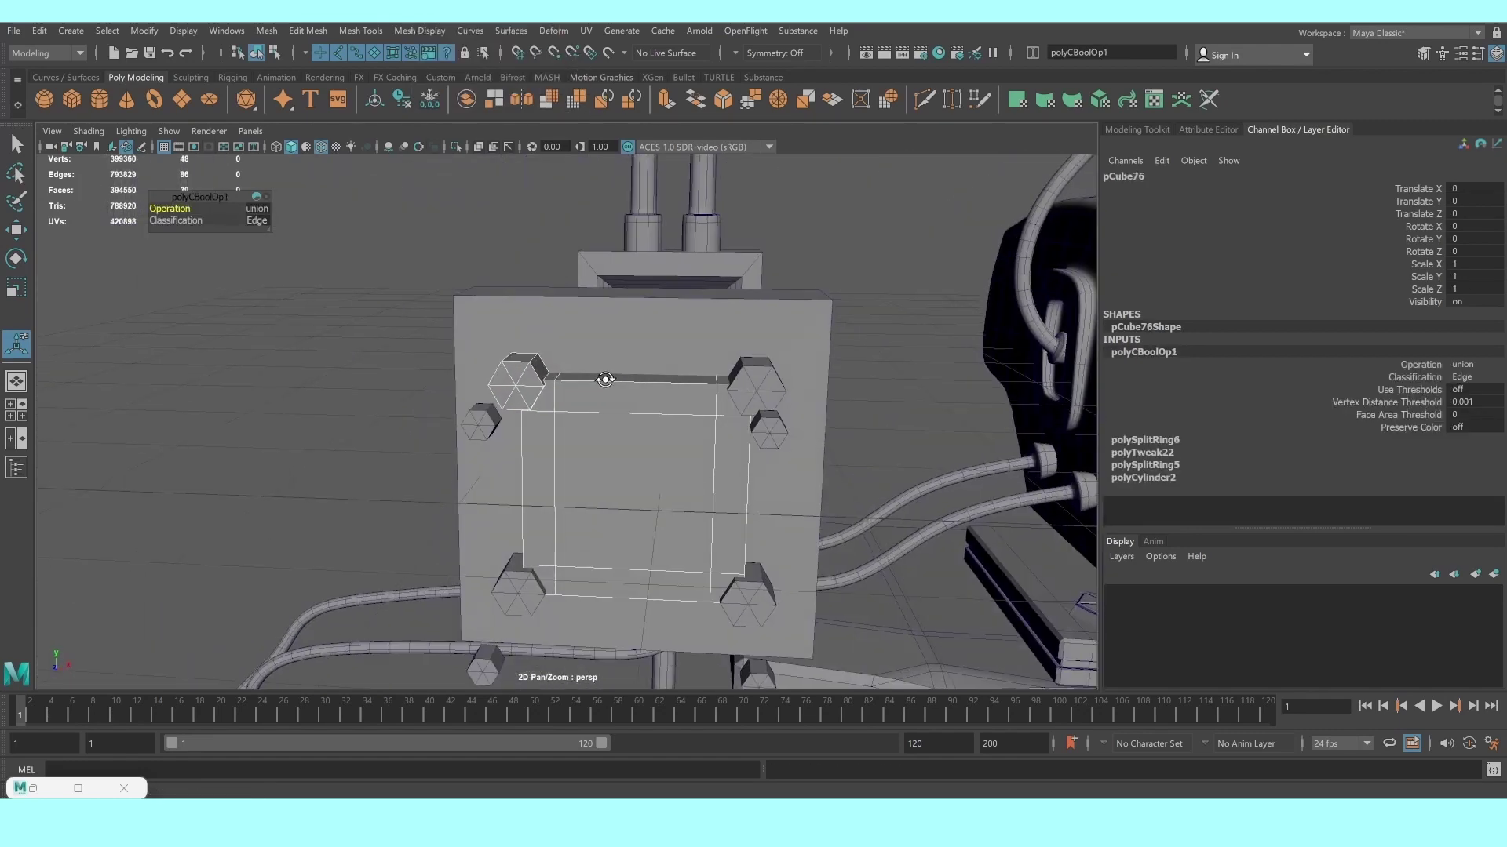
left_click(768, 398)
Union the top-right, lower-right and lower-left bolts into the front frame with G
left_click(660, 451, "shift")
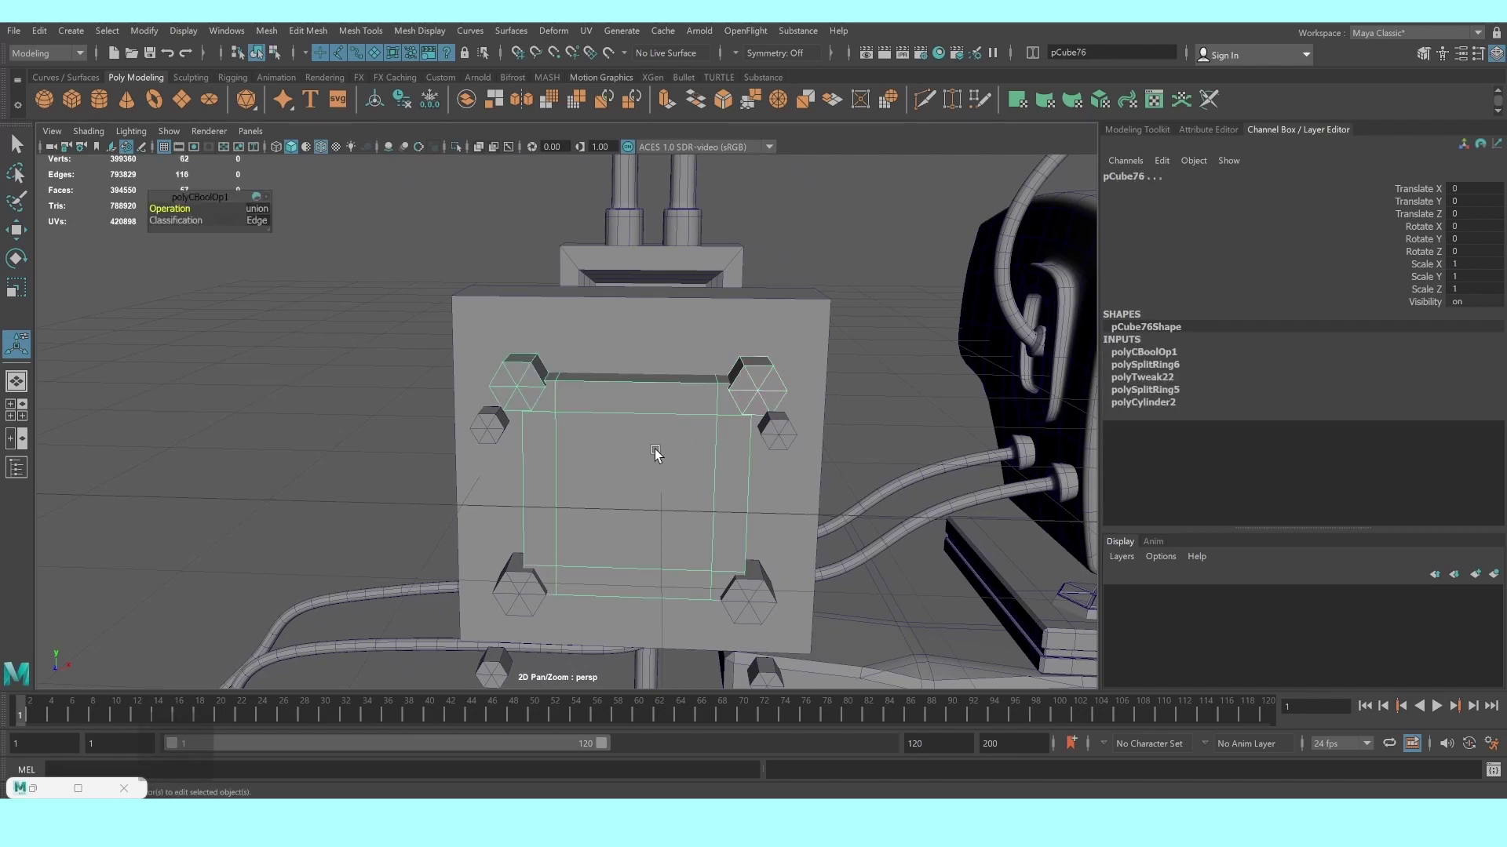
key("g")
left_click(753, 589)
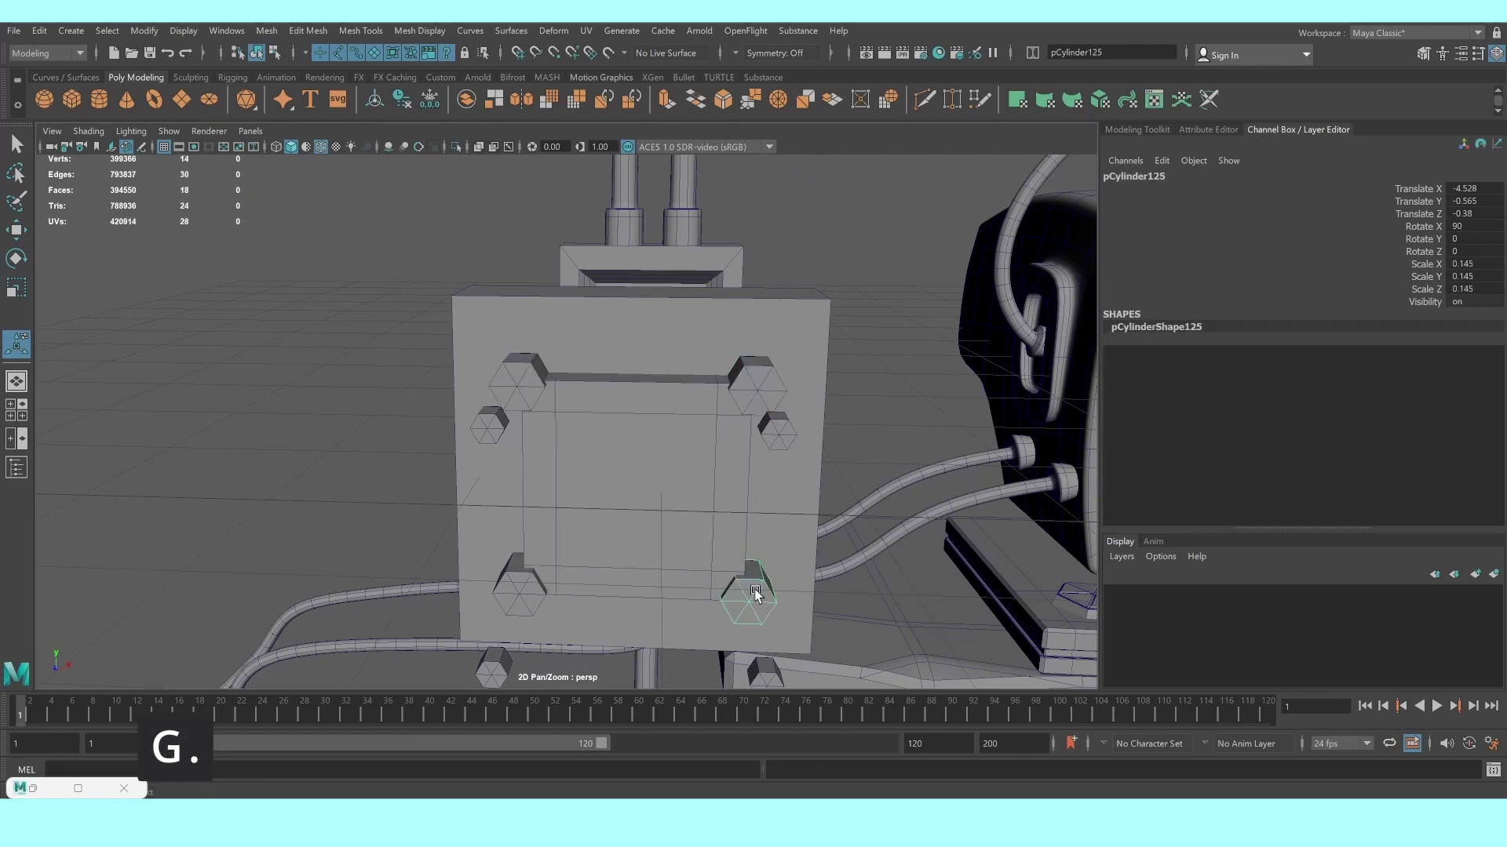
left_click(716, 560, "shift")
key("g")
left_click(517, 584)
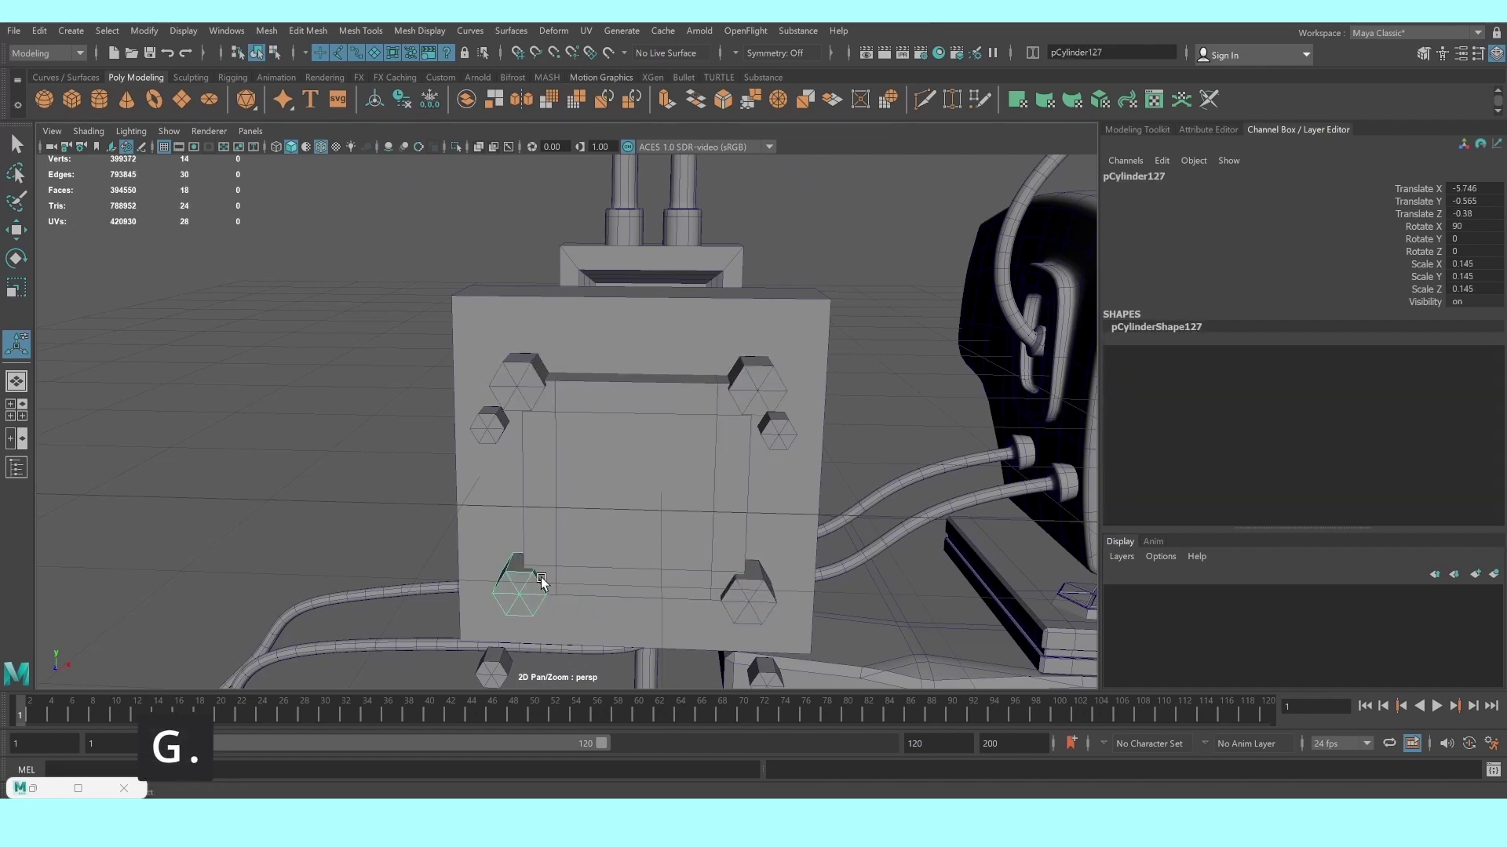
left_click(567, 560, "shift")
key("g")
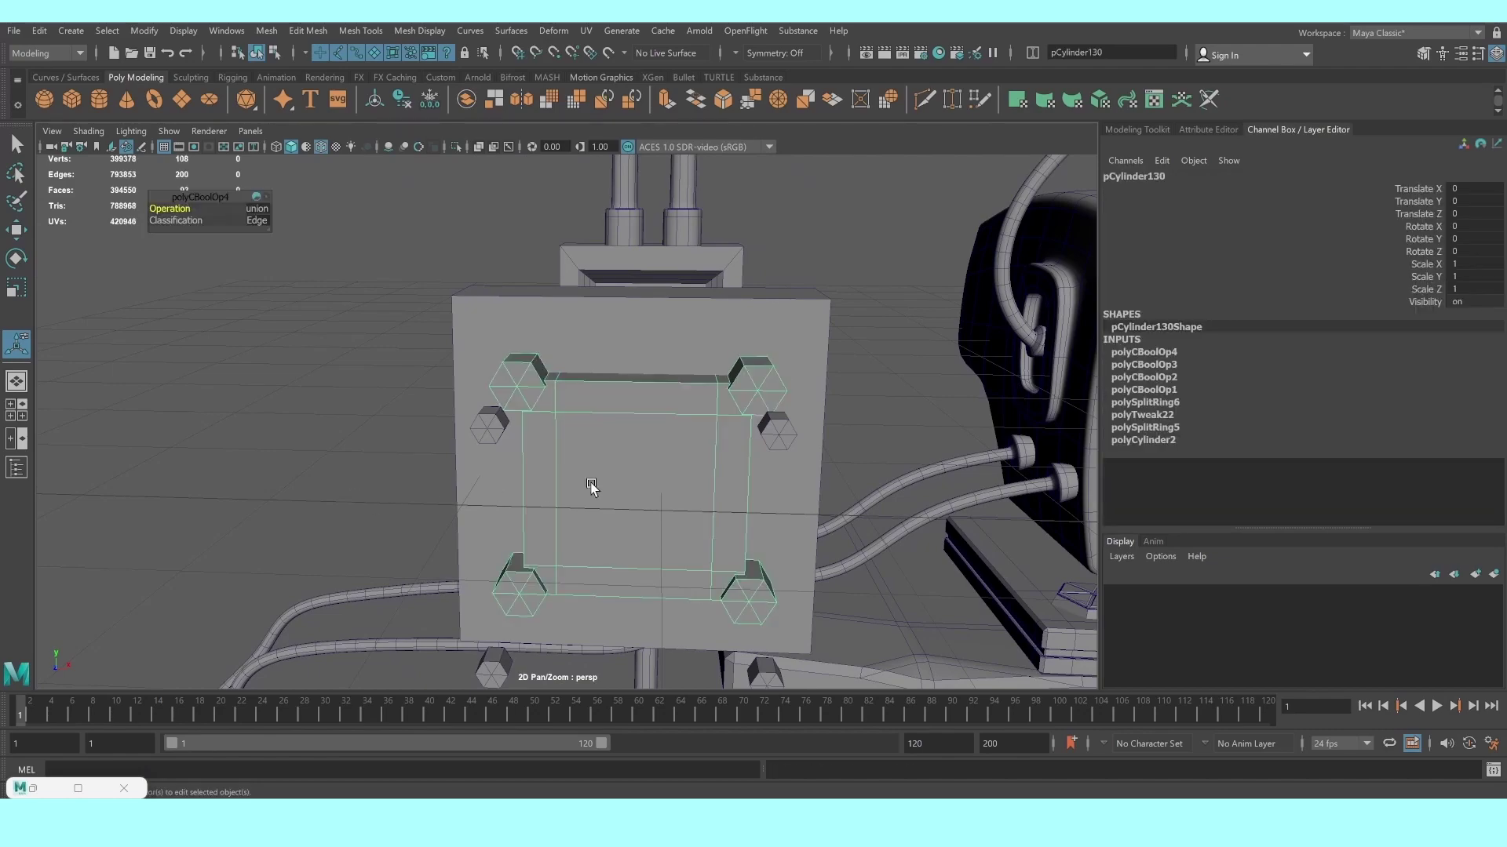
Select the five extra small bolt copies and delete them
left_click_drag(591, 486, 823, 490, "alt")
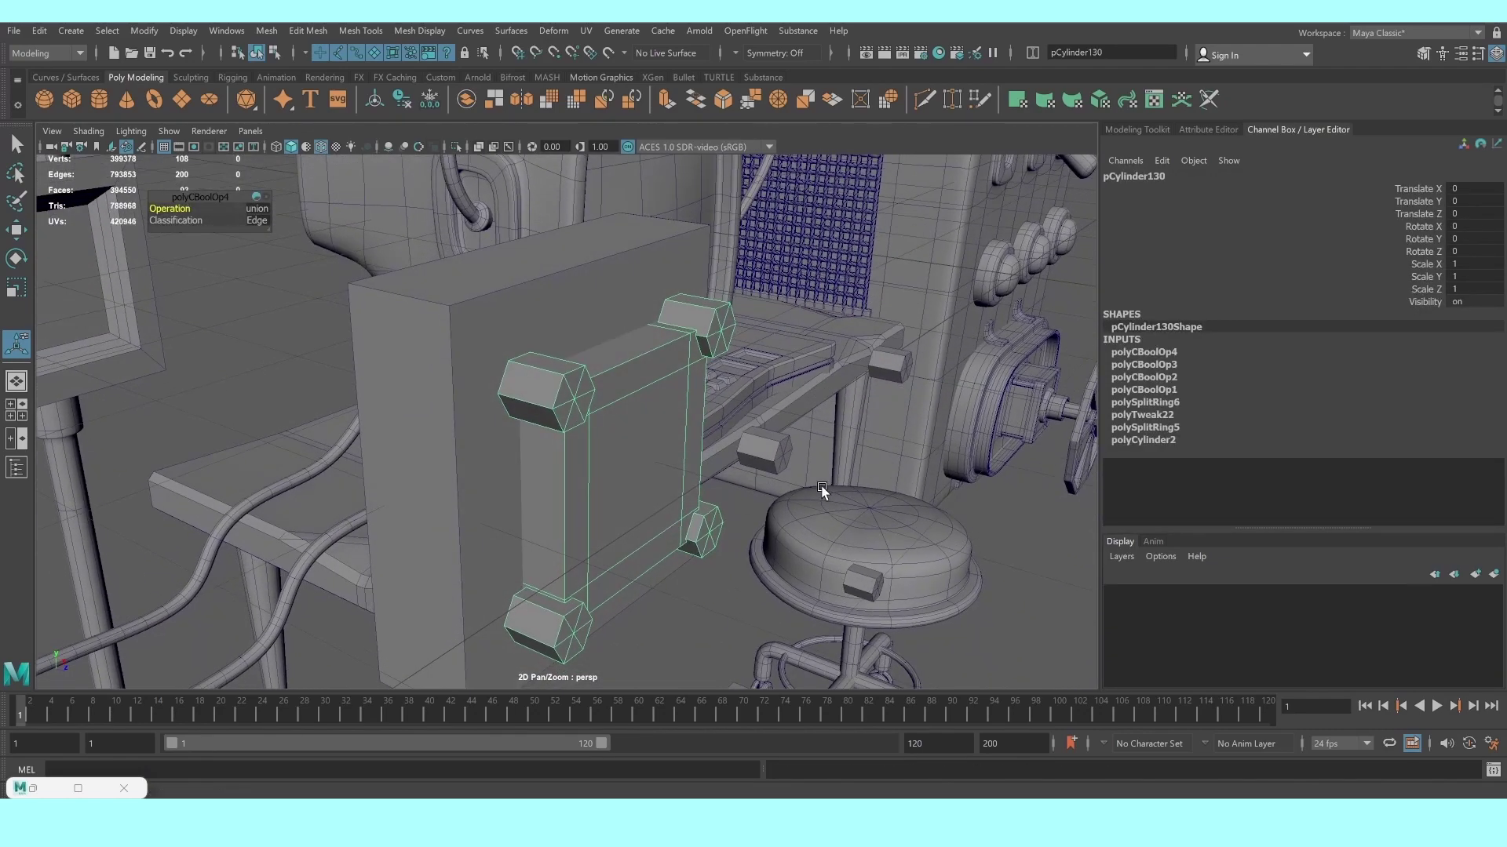
left_click(785, 459)
left_click(898, 364, "shift")
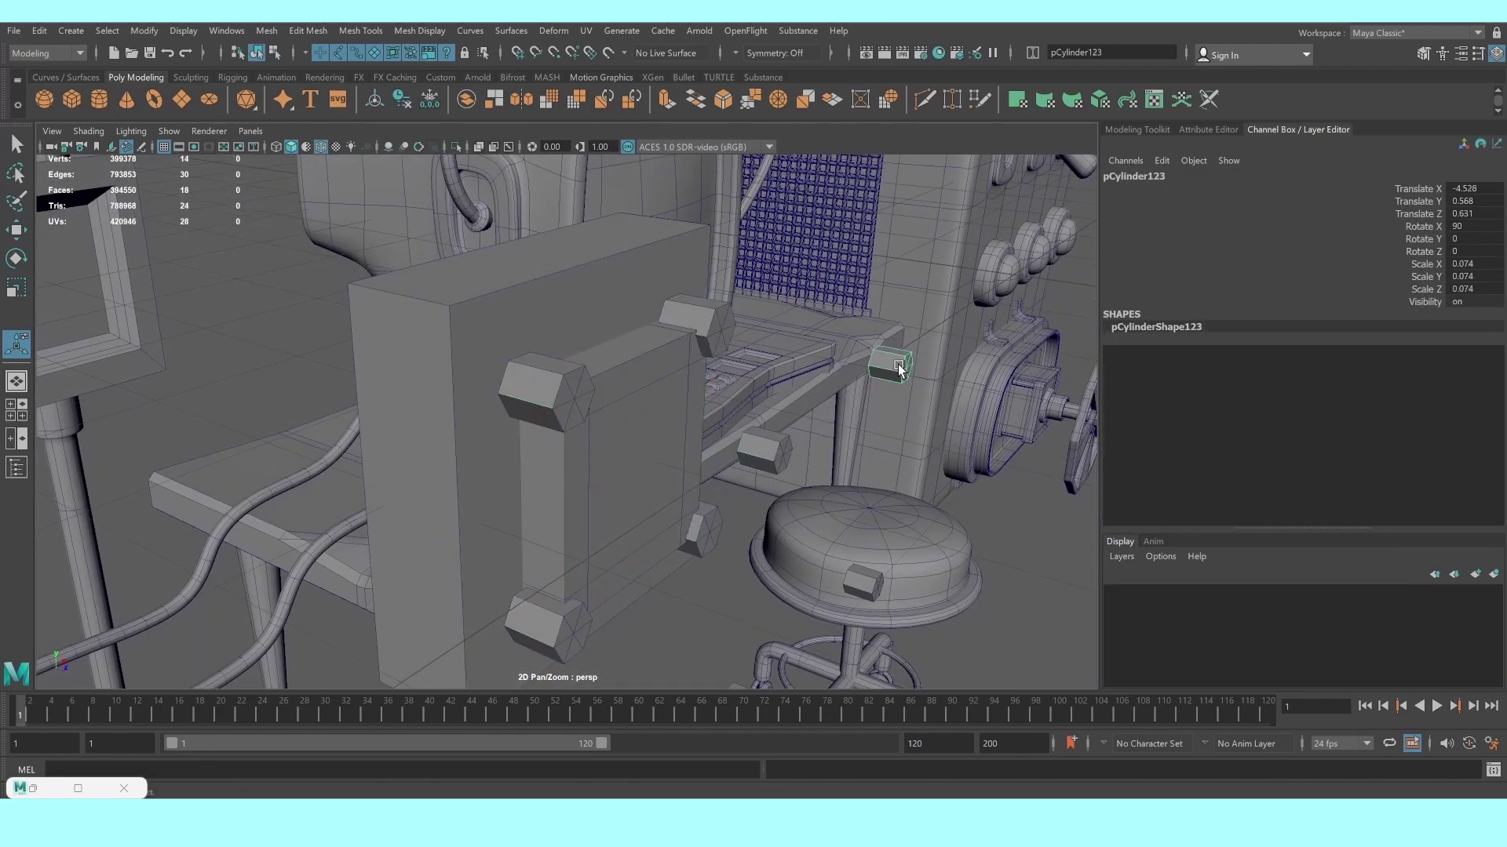
left_click(874, 594, "shift")
mouse_move(874, 594)
left_mouse_down("alt")
mouse_move(711, 614)
mouse_move(632, 515)
mouse_move(553, 500)
left_mouse_up("alt")
left_click(673, 590, "shift")
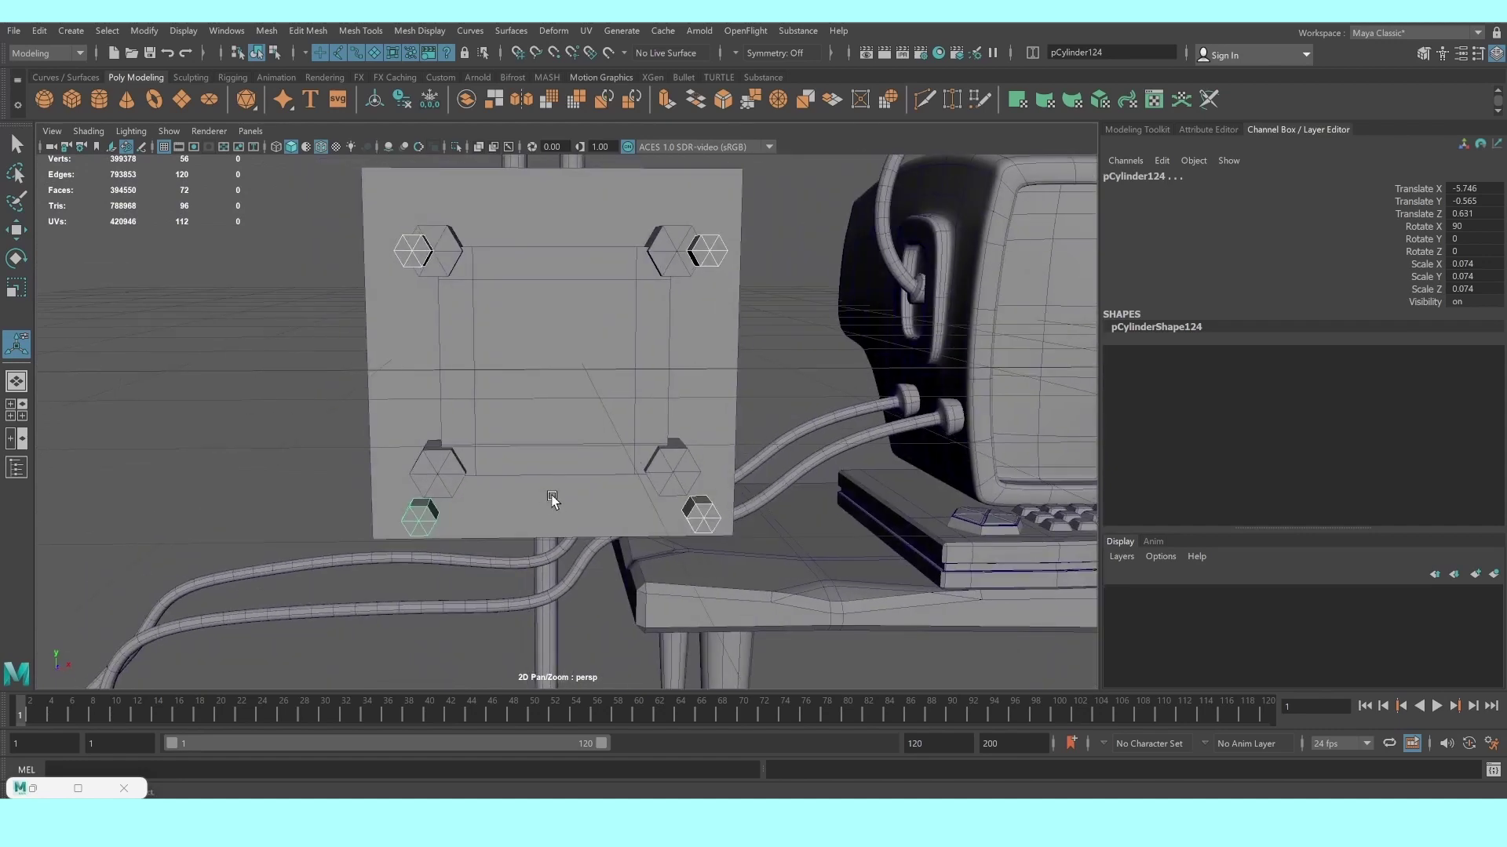
left_click(713, 245)
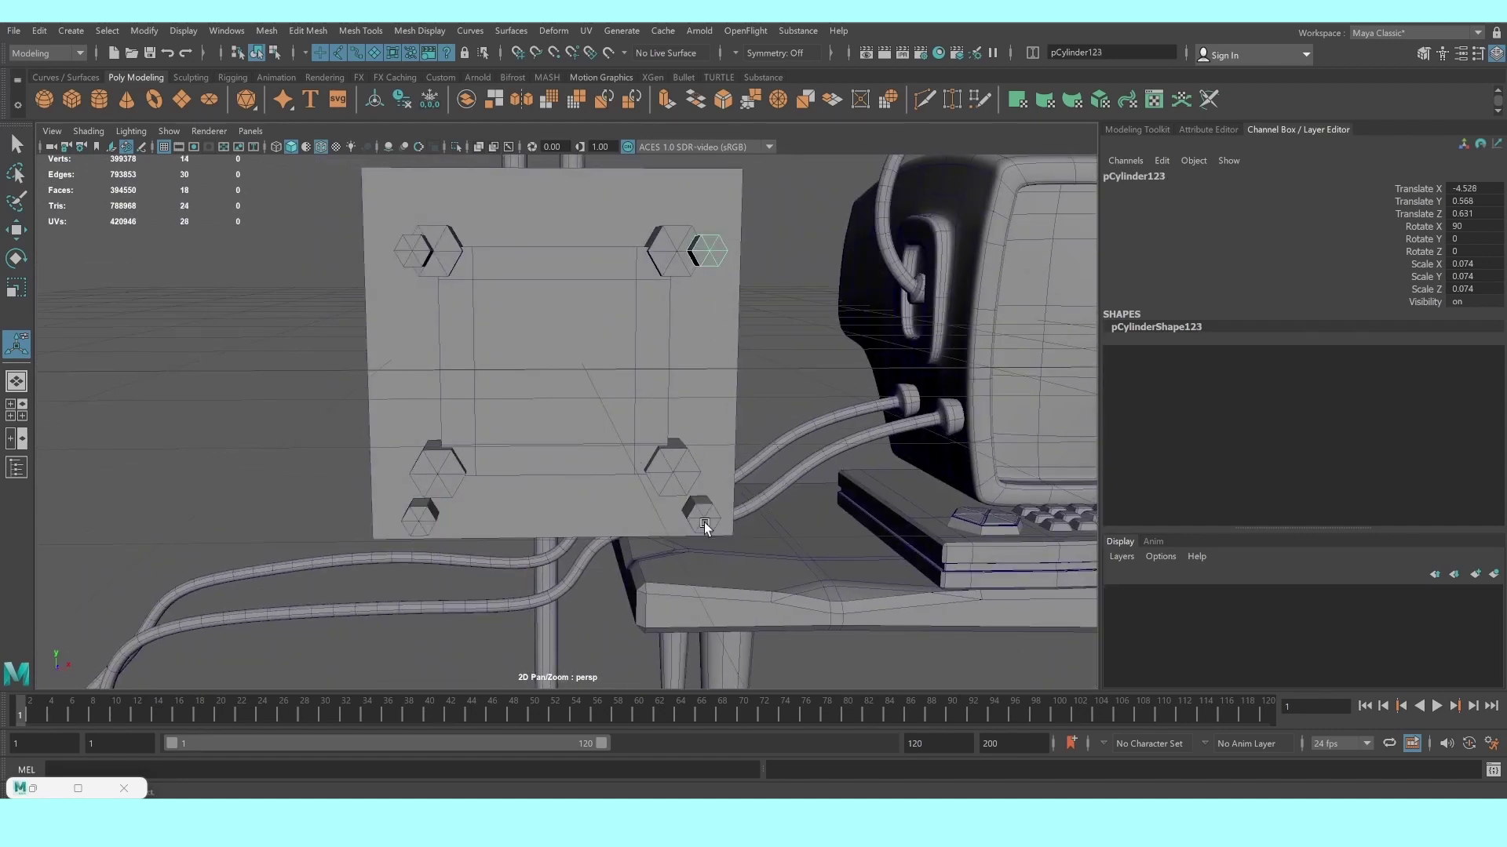
key("Delete")
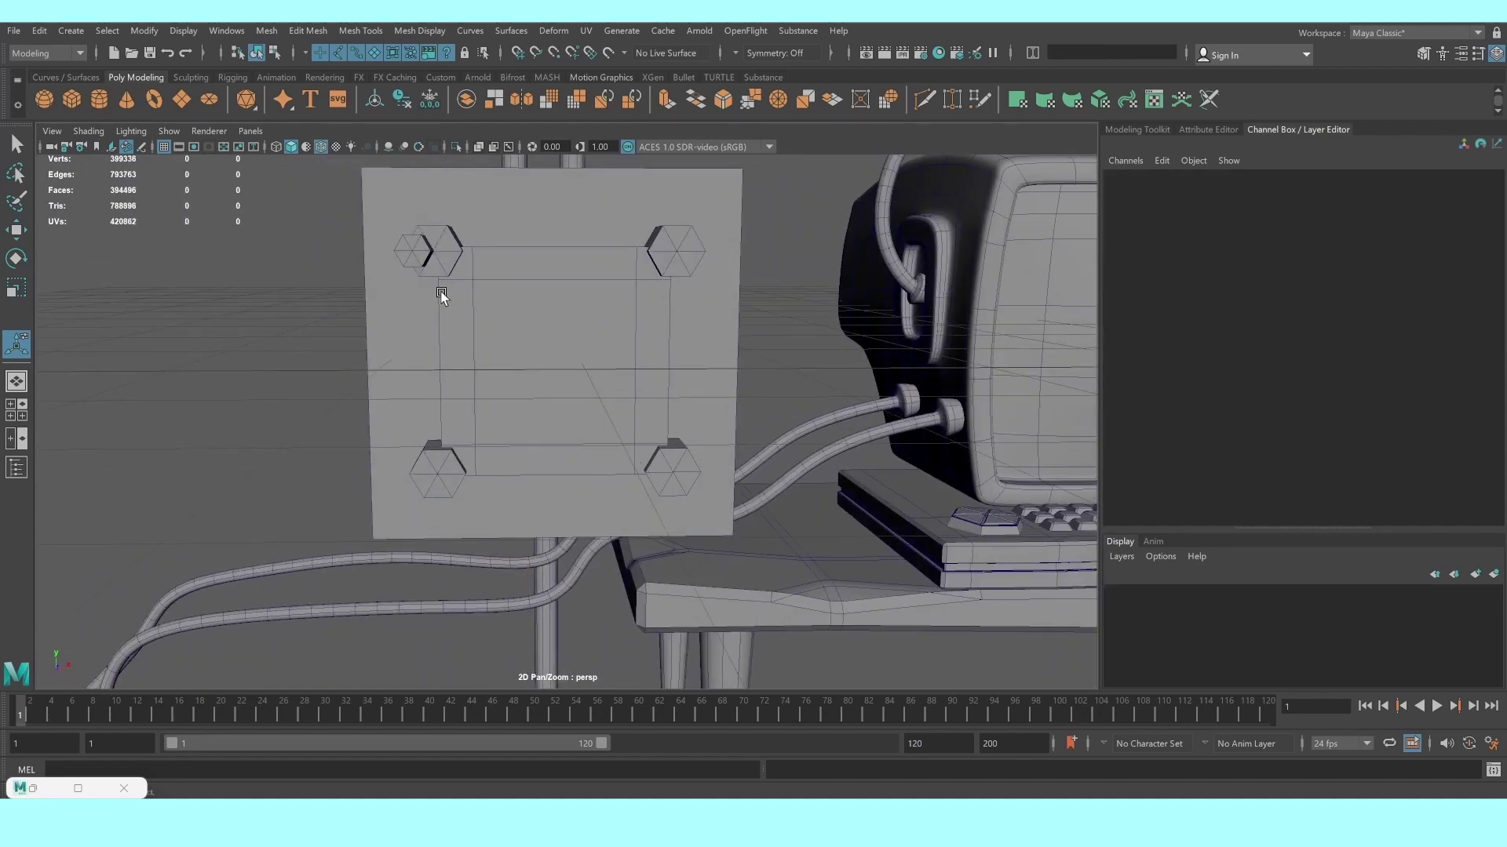
In front view, select the small bolt's radial cap edges and delete them
scroll(640, 430, "up", 3)
scroll(700, 396, "up", 2)
left_click(699, 396)
right_click(706, 391)
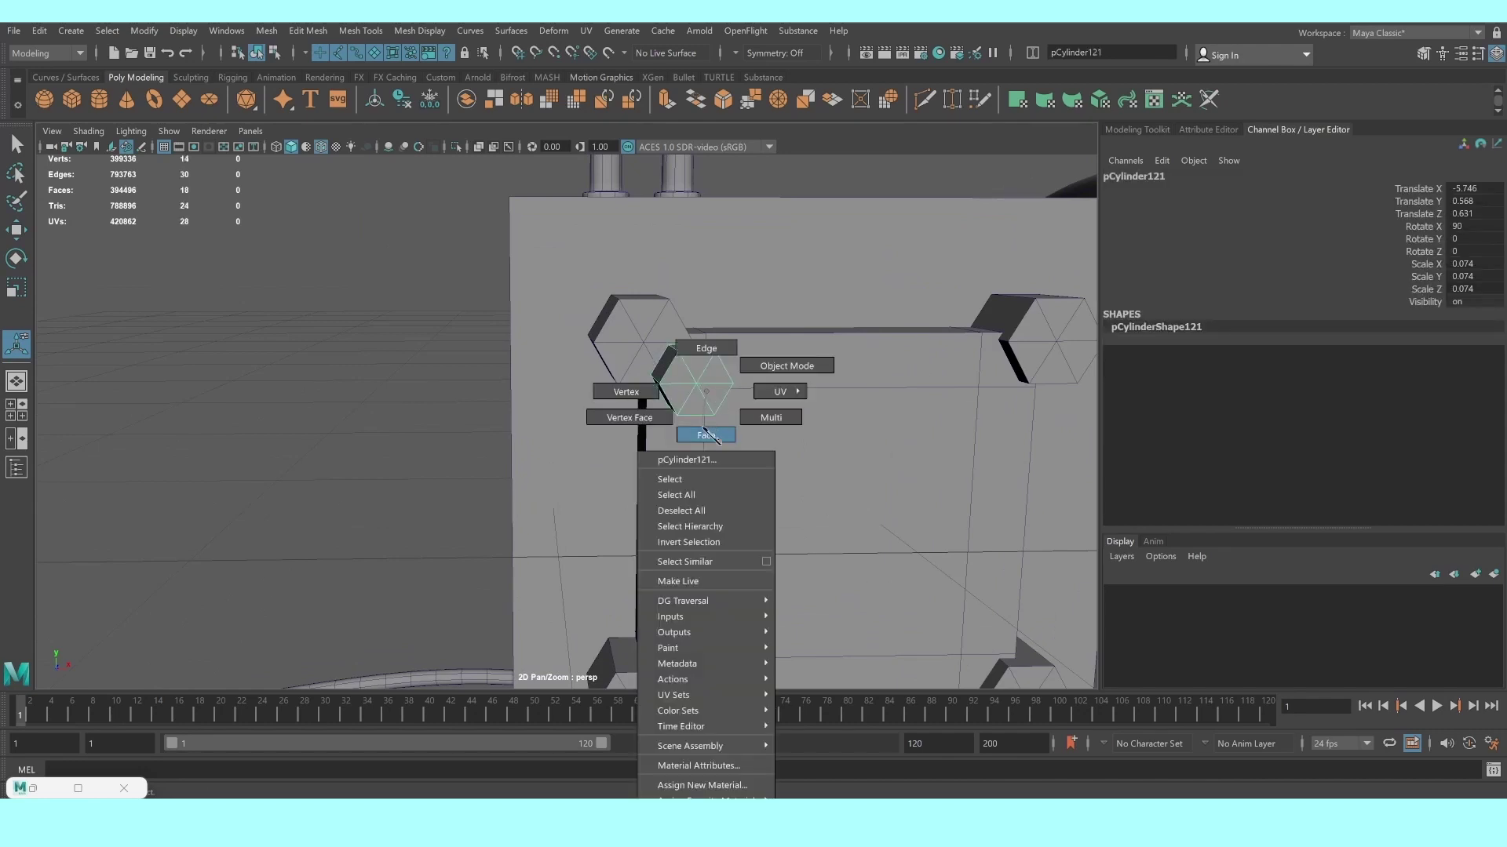
left_click(707, 435)
right_click_drag(698, 385, 685, 353)
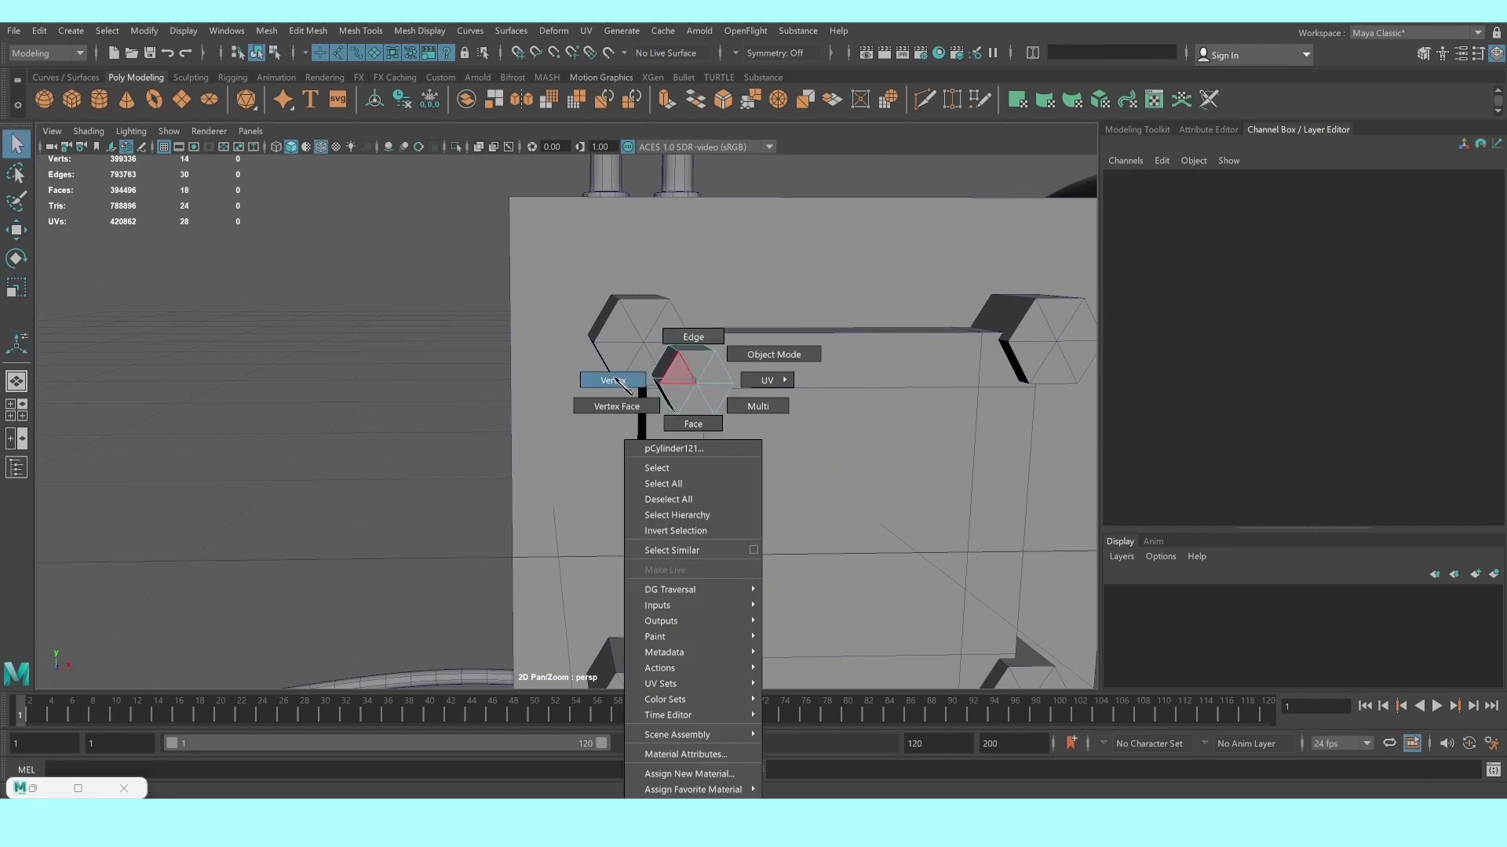
key("space")
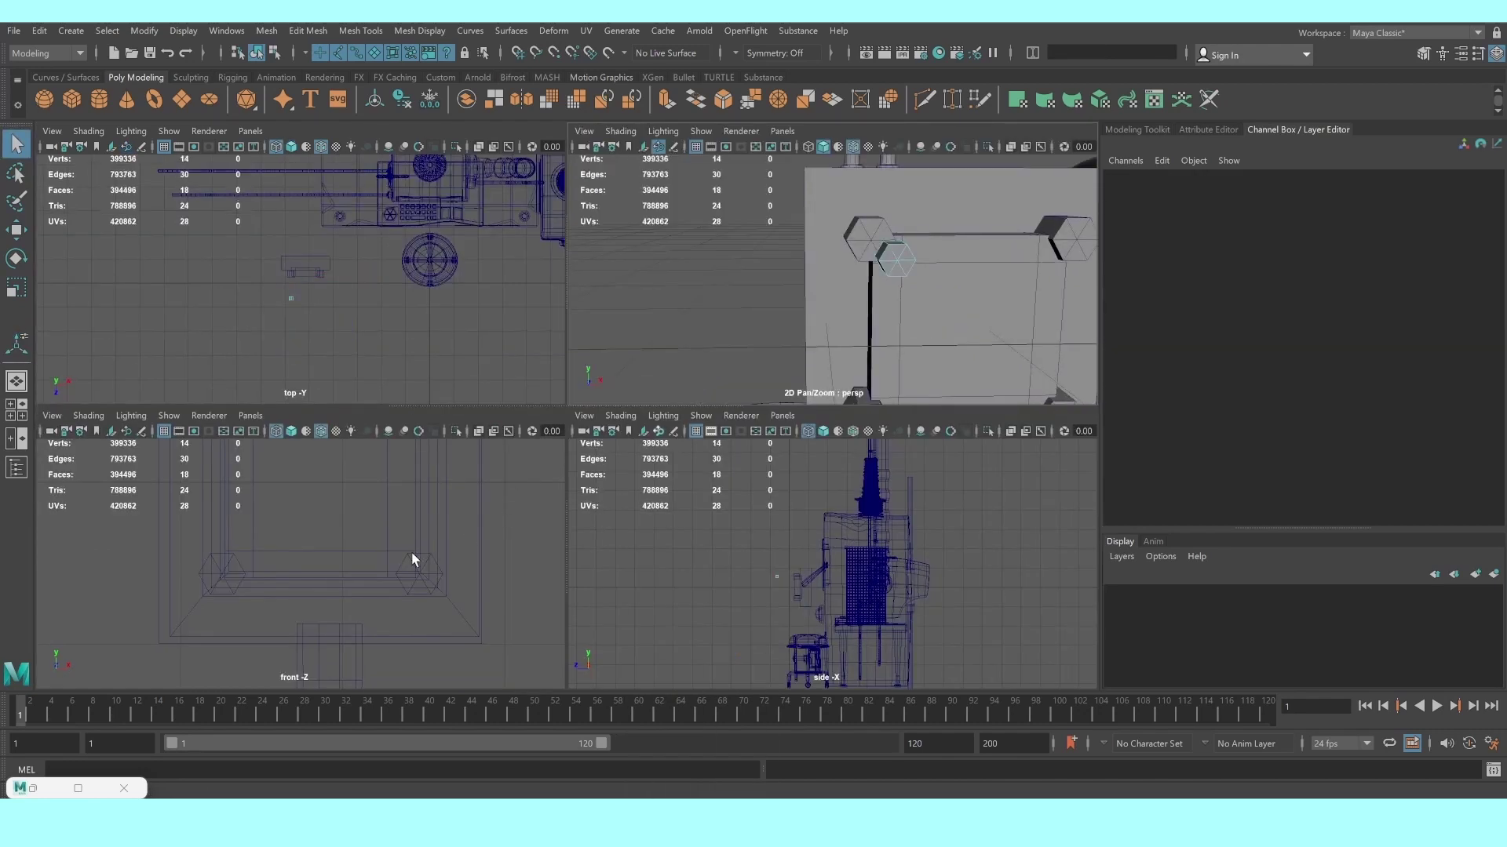
key("space")
middle_click_drag(598, 511, 411, 454, "alt")
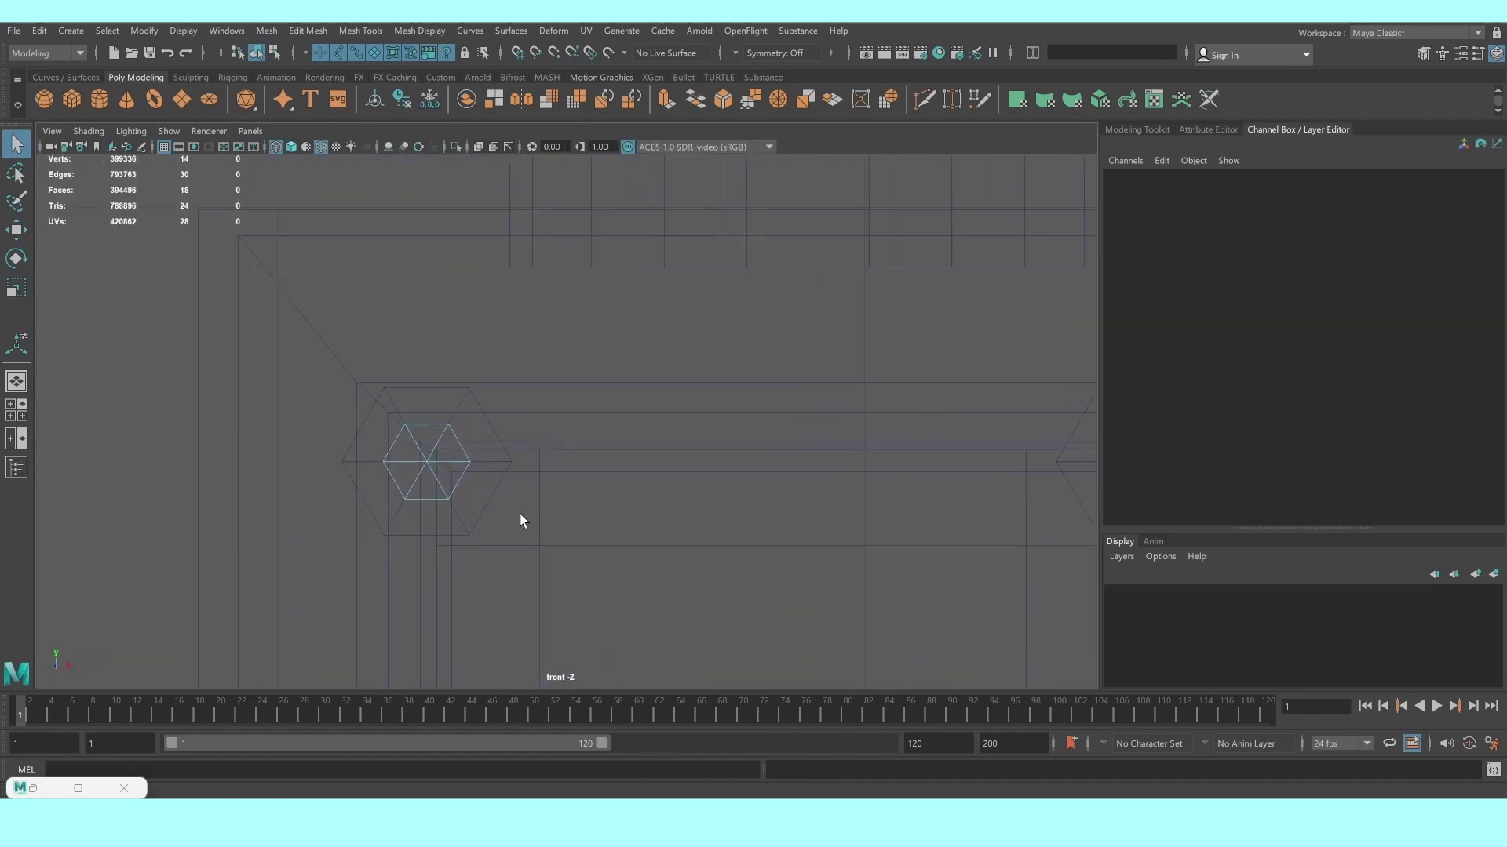
double_click(442, 479)
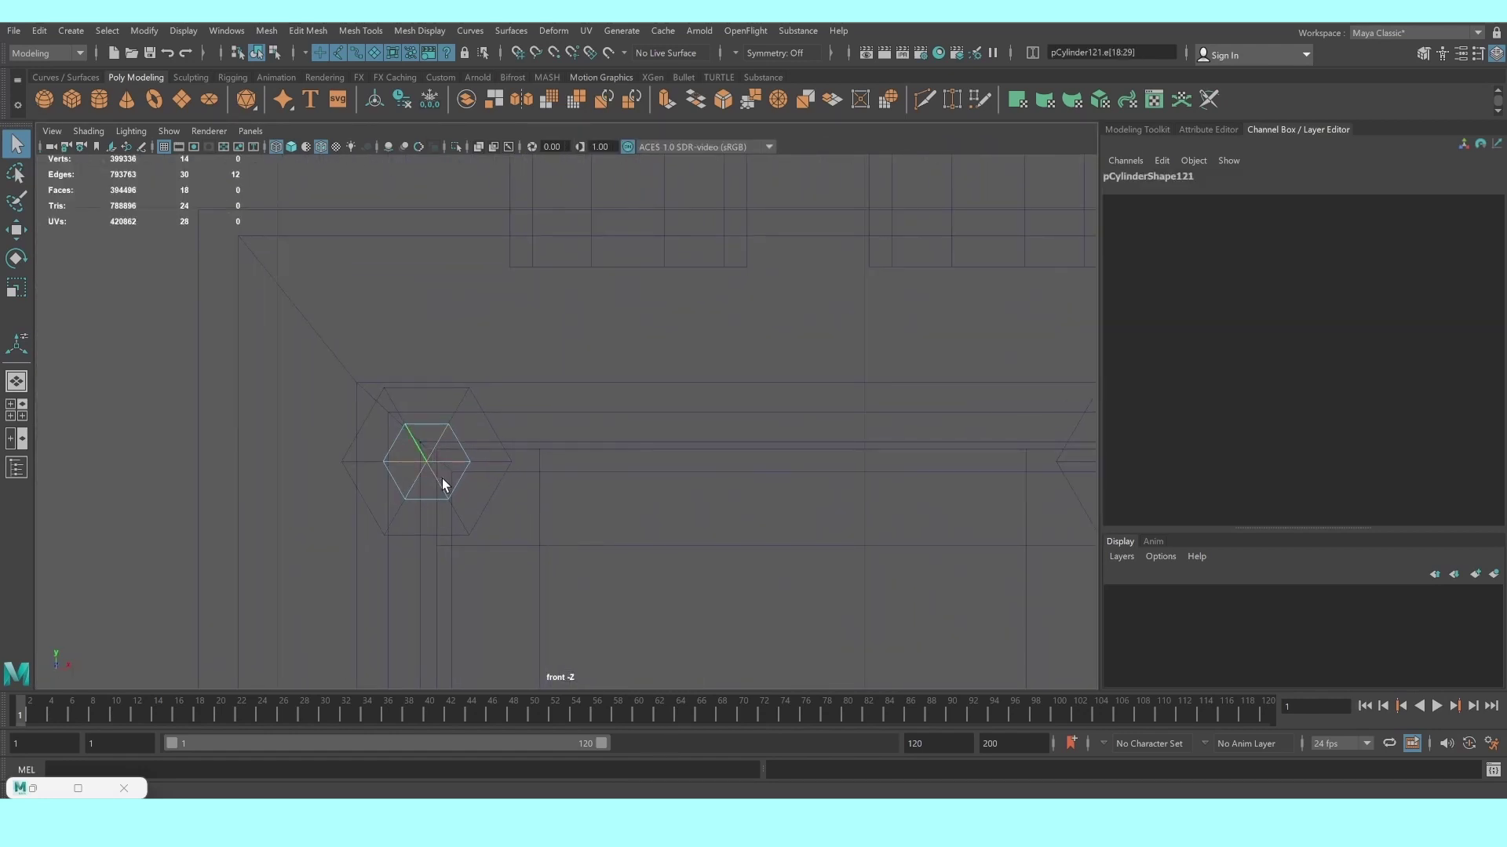
right_click_drag(436, 474, 358, 504, "shift")
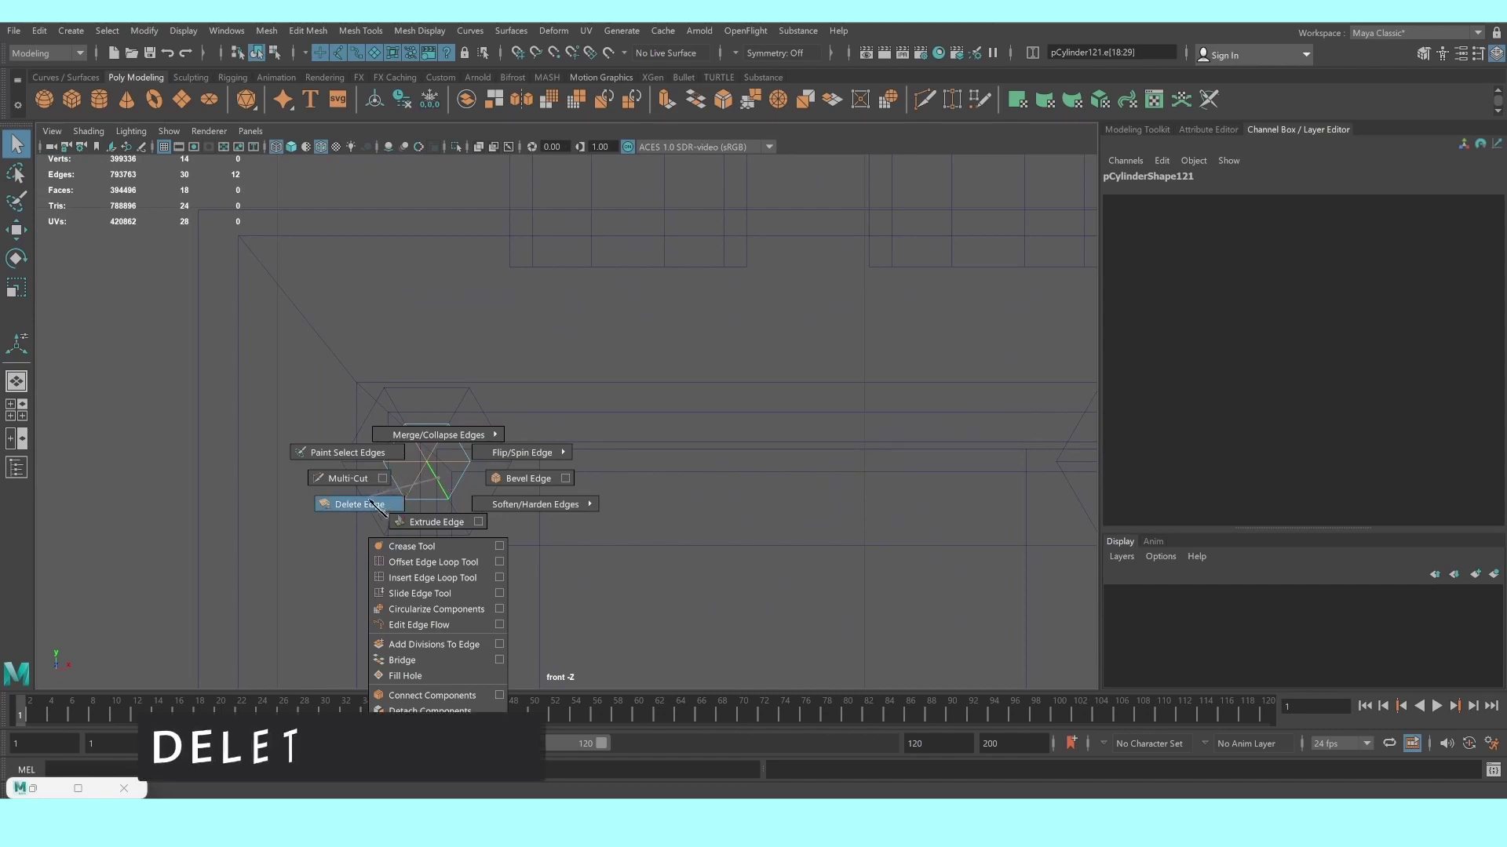
Multi-Cut a new edge across the bolt's cap from the lower to upper edge
key("space")
key("space")
mouse_move(851, 330)
left_mouse_down("alt")
mouse_move(783, 369)
mouse_move(814, 374)
mouse_move(655, 381)
left_mouse_up("alt")
left_click(1161, 130)
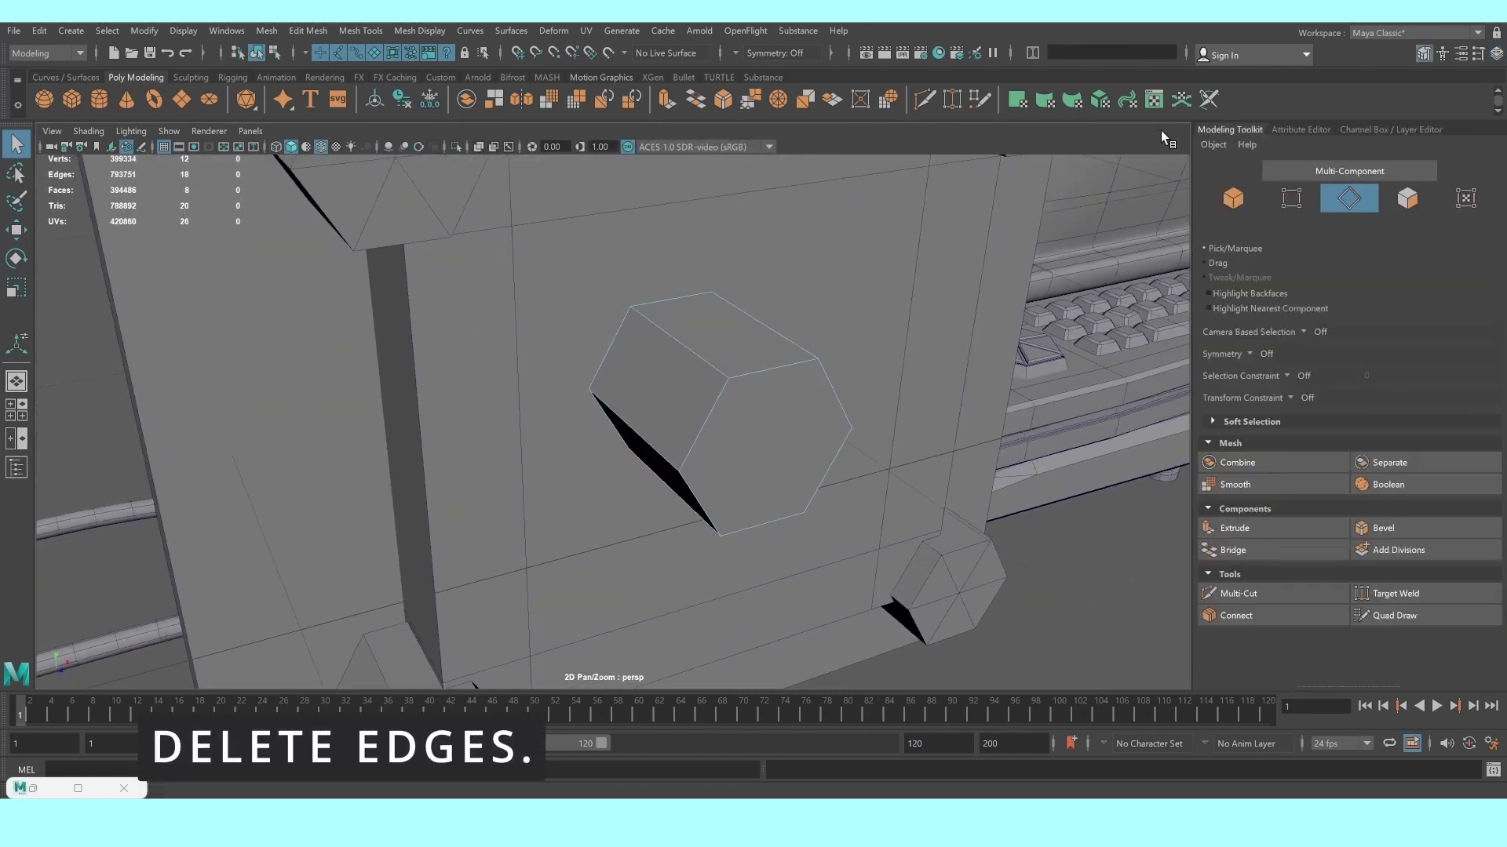
left_click(1238, 594)
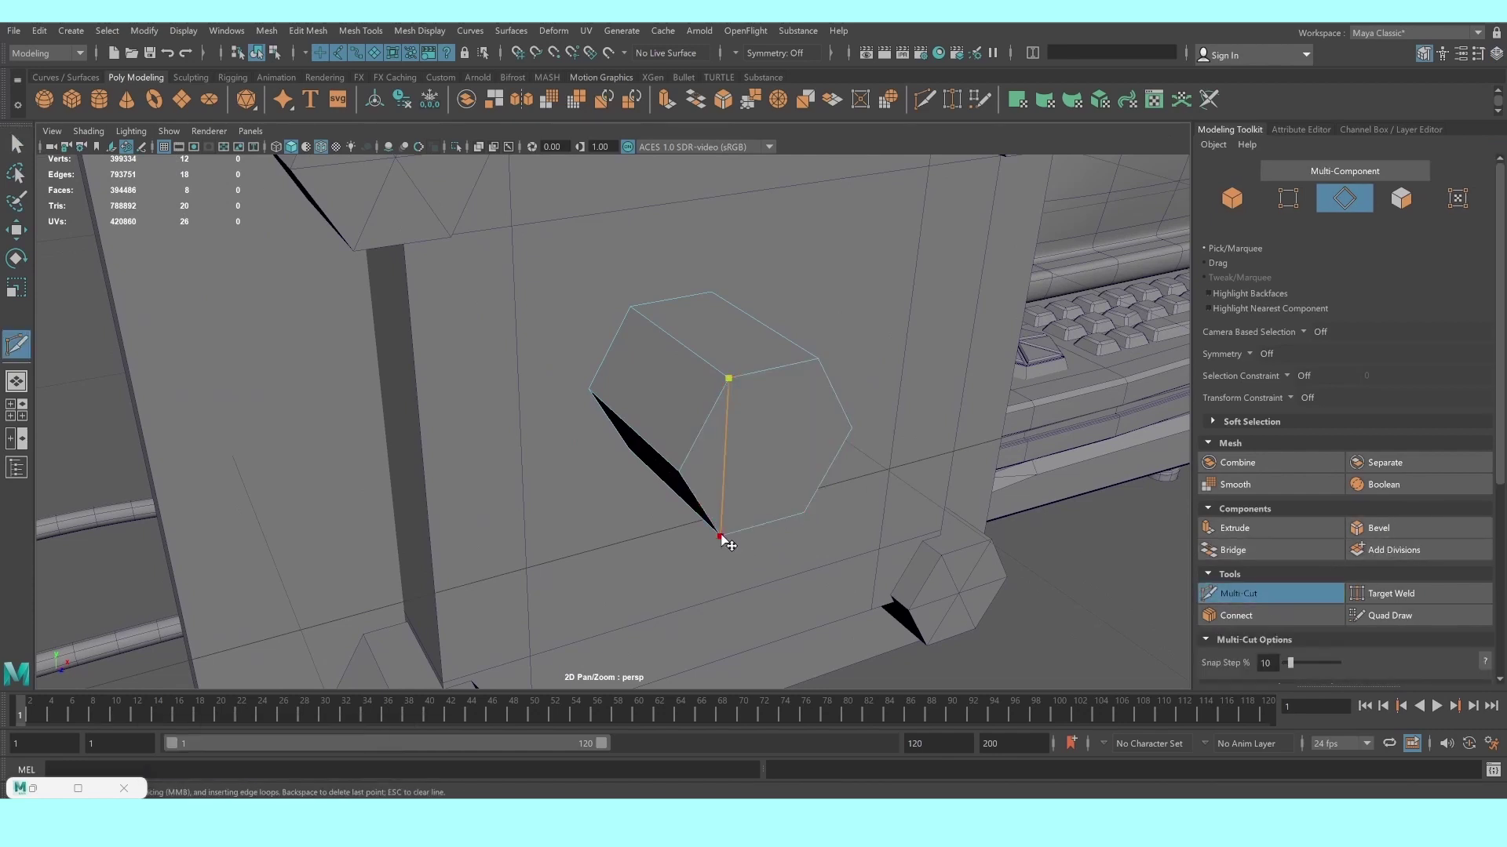
left_click(803, 513)
left_click(679, 473)
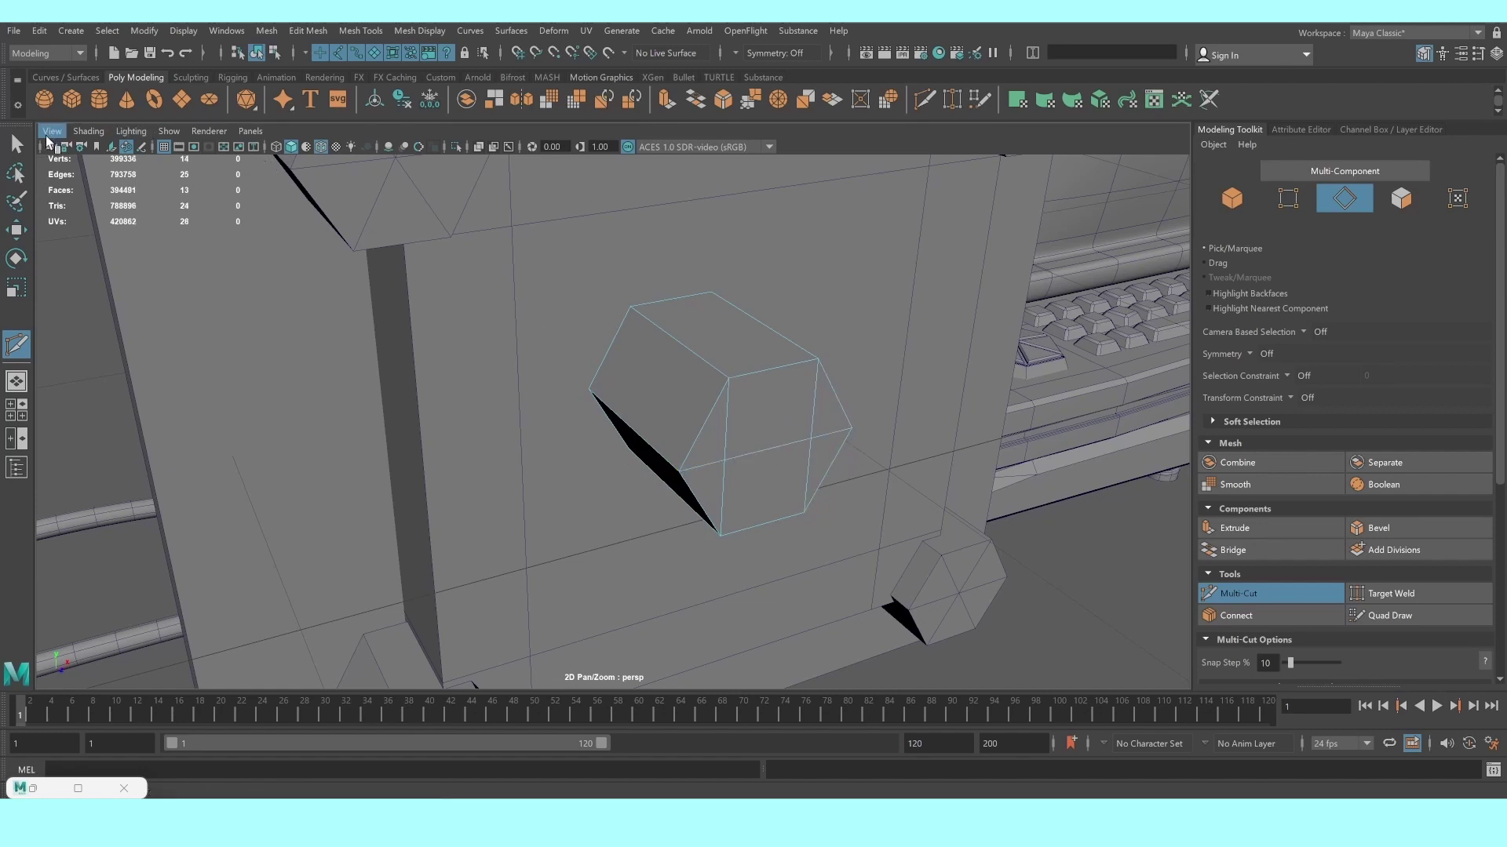
left_click(16, 143)
right_click_drag(758, 322, 848, 307)
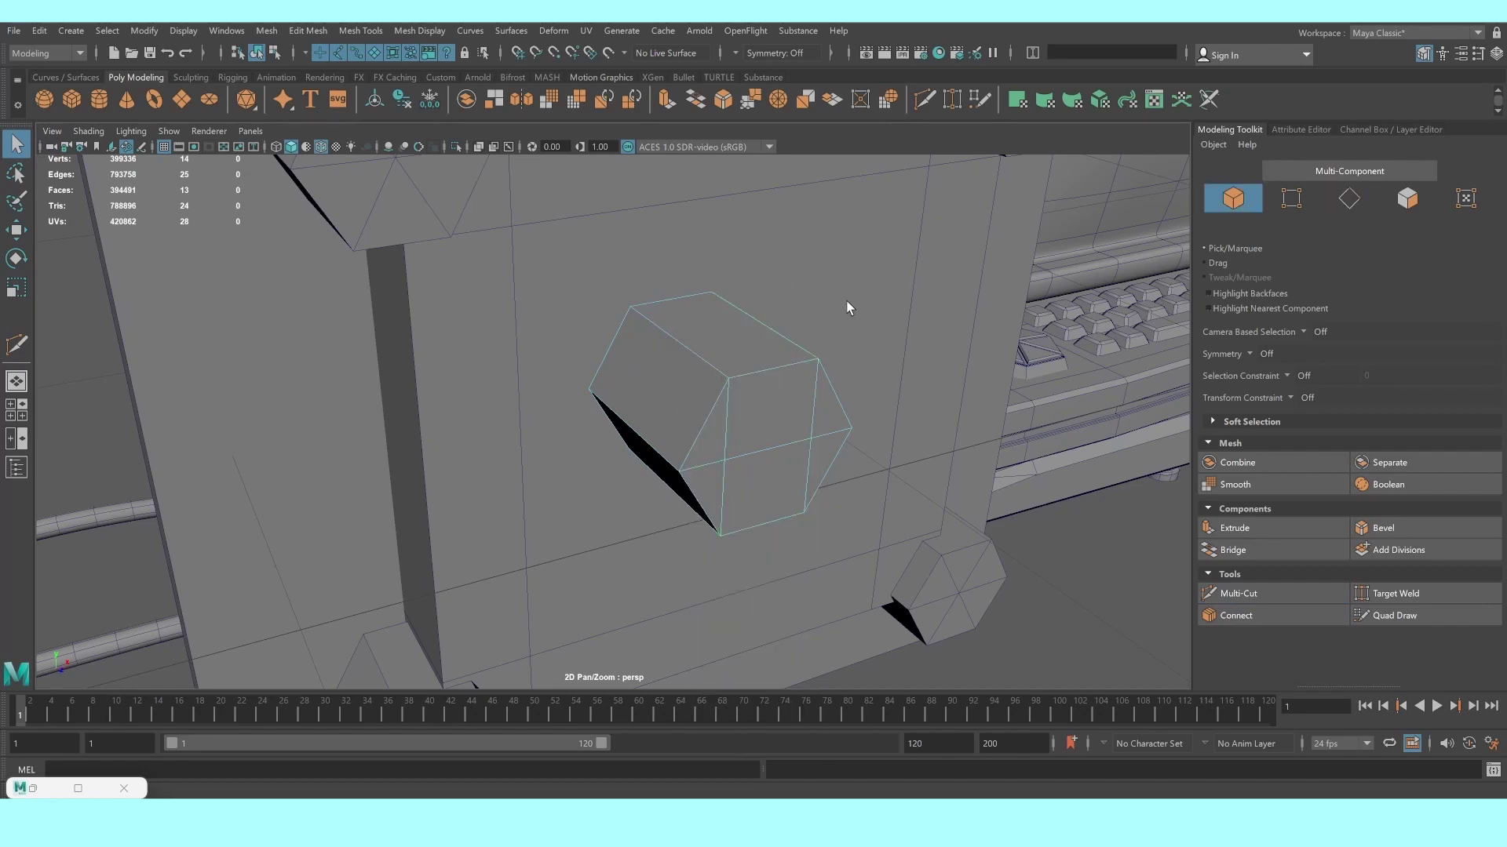
left_click_drag(729, 339, 824, 283, "alt")
right_click_drag(824, 279, 802, 282)
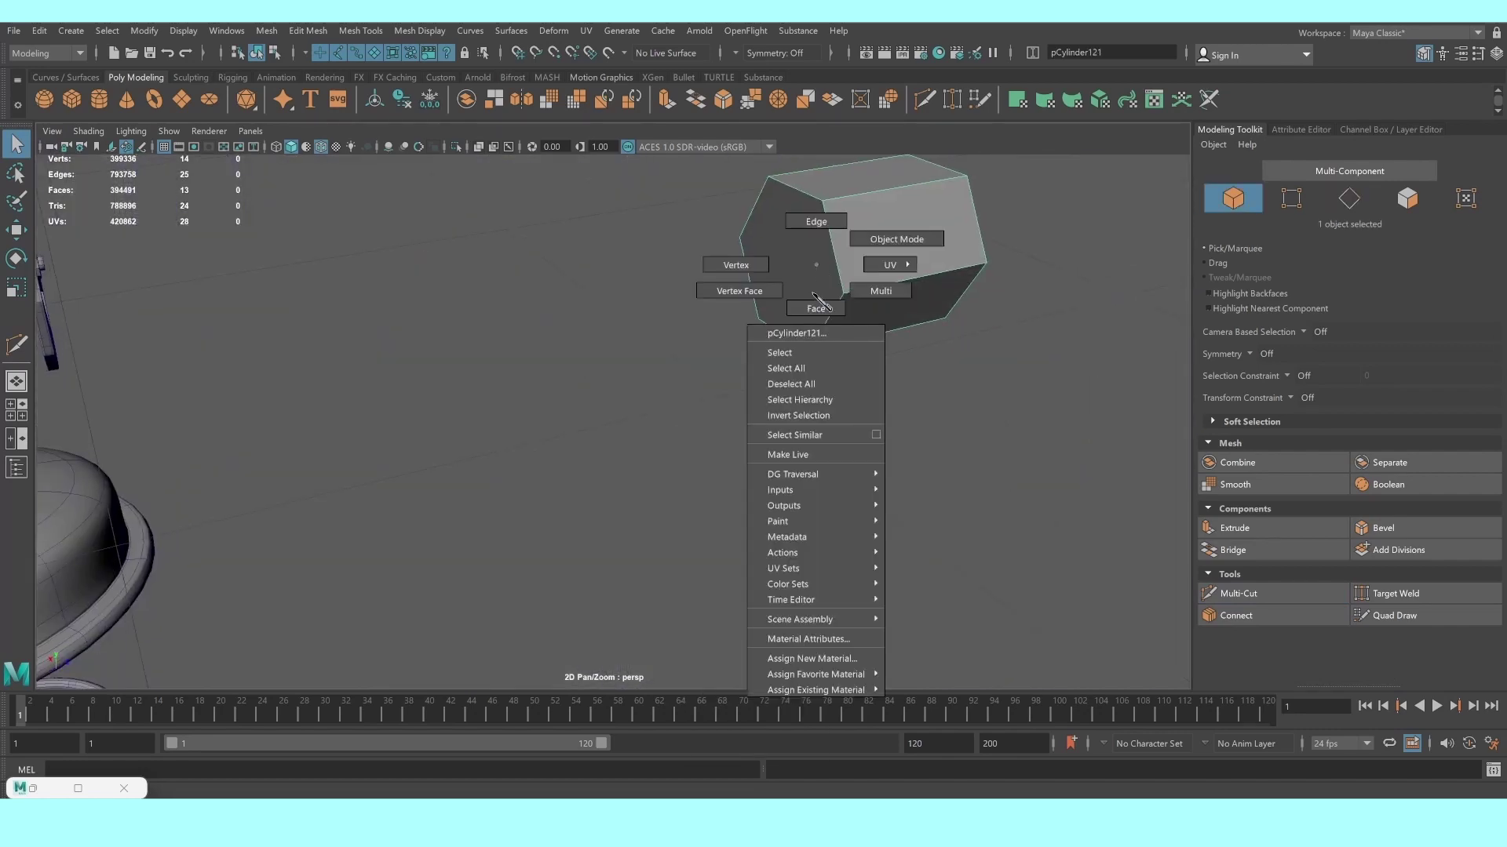
Delete the bolt's front end face
left_click(802, 283)
key("Delete")
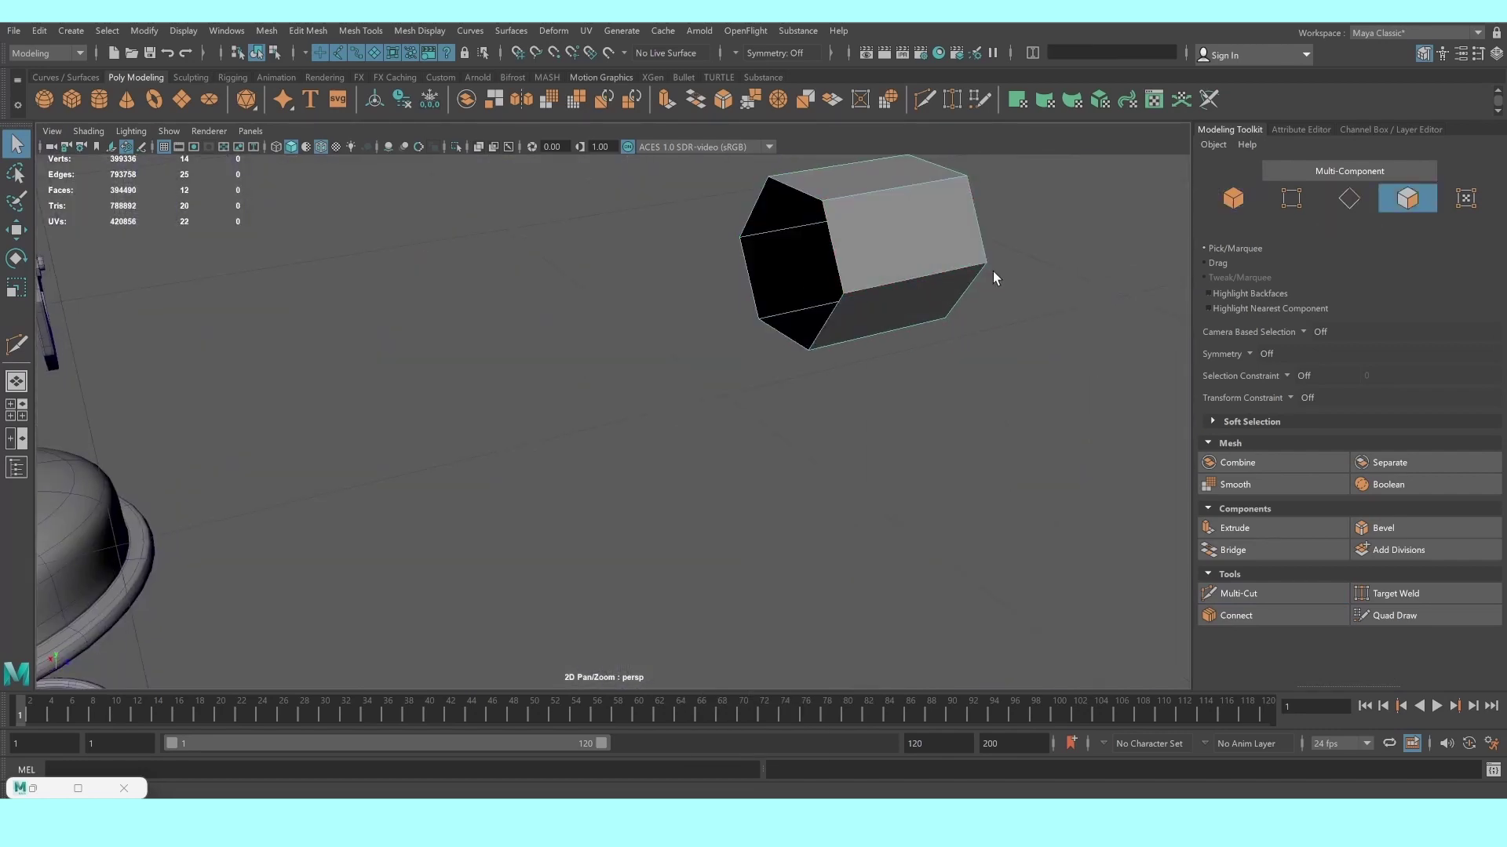
mouse_move(994, 277)
left_mouse_down("alt")
mouse_move(811, 269)
mouse_move(688, 371)
left_mouse_up("alt")
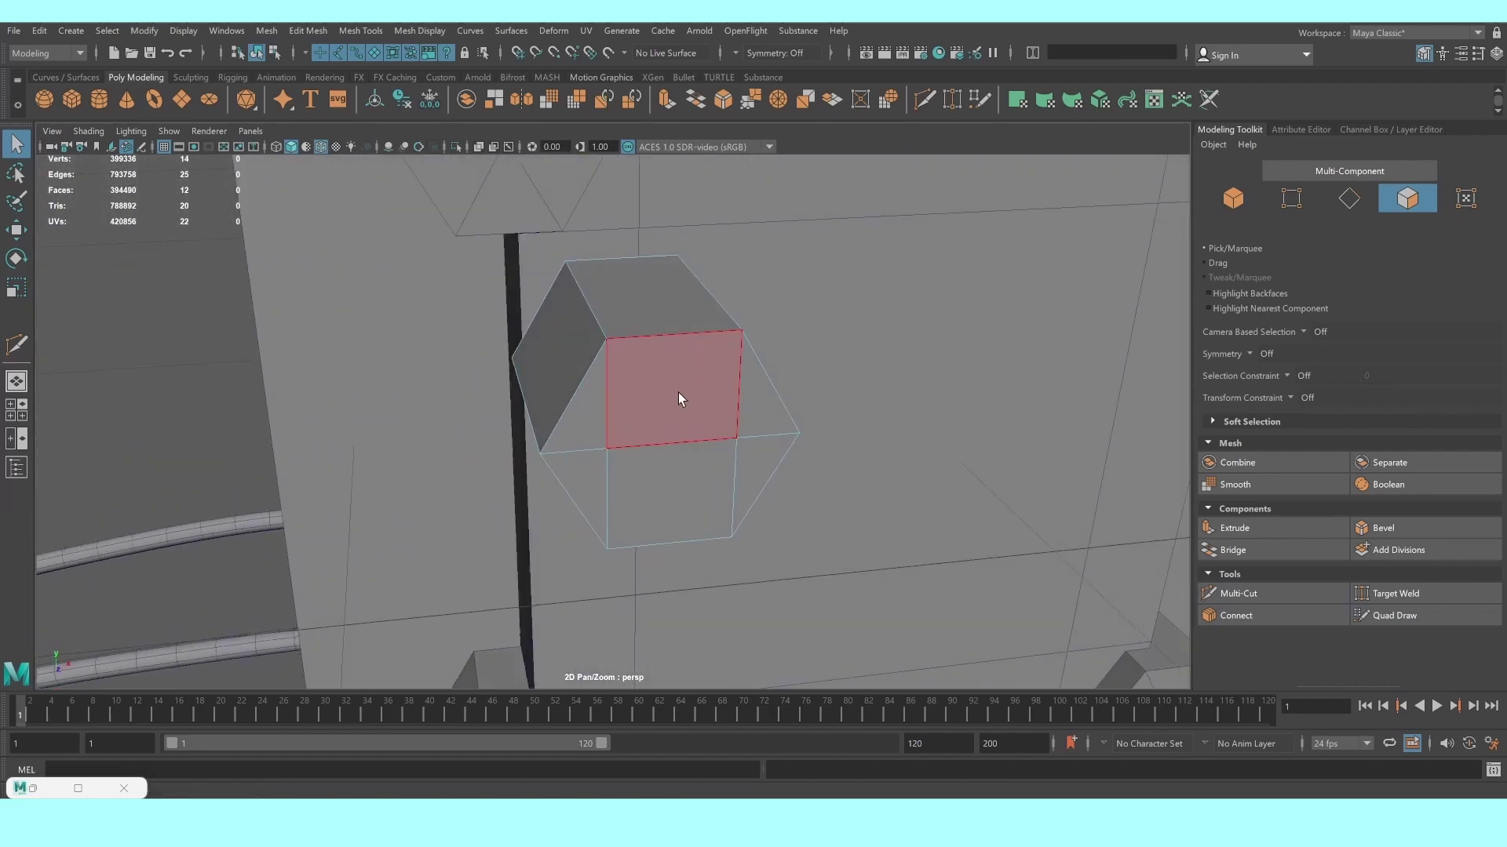
Extrude the two front cap faces with offset 0.02, then extrude inward into a recessed slot
left_click(679, 399)
left_click(671, 468, "shift")
left_click(1235, 527)
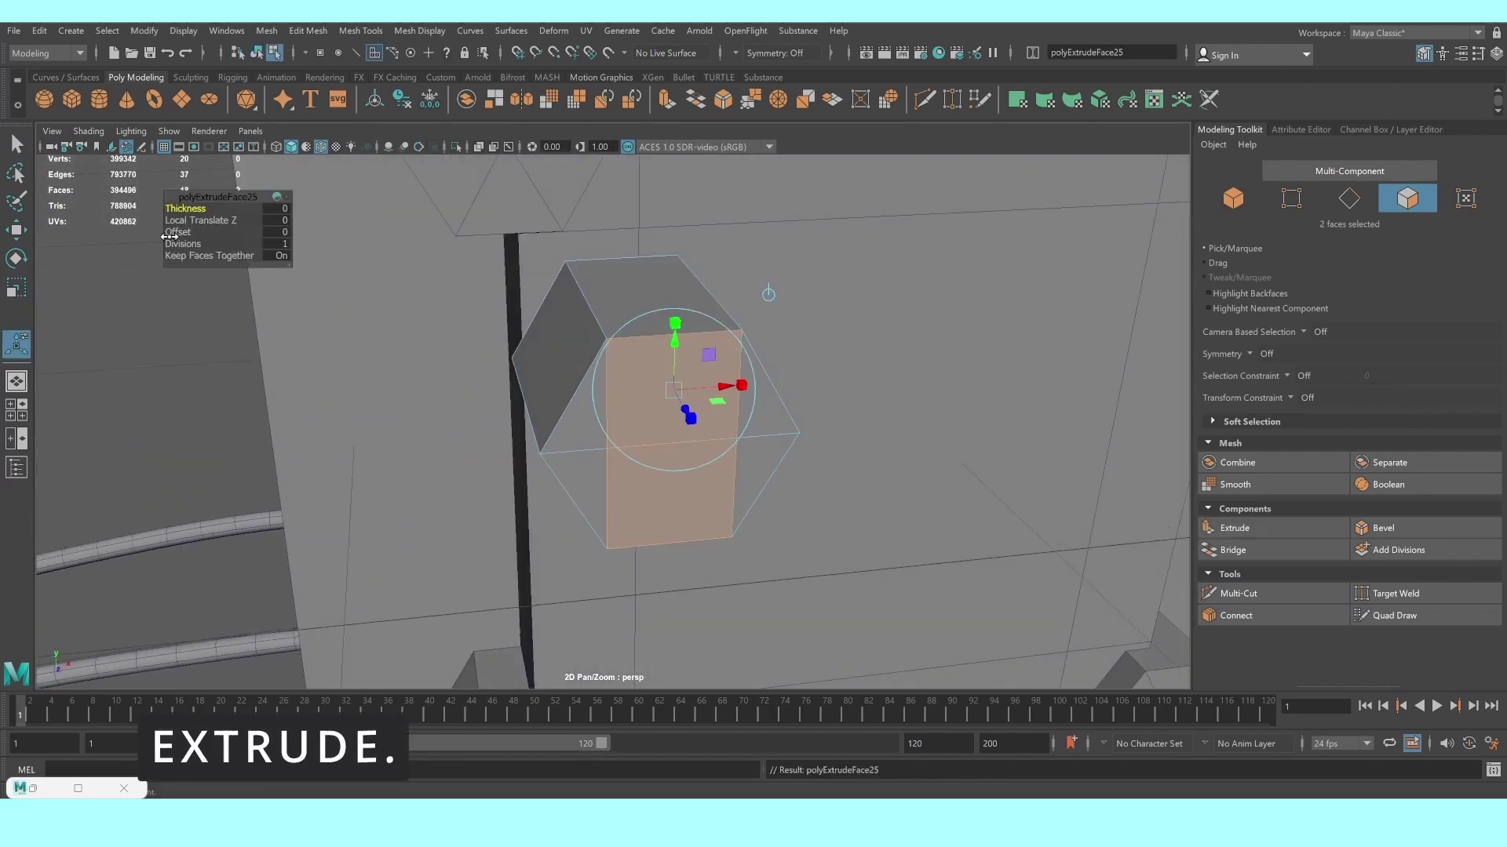
left_click_drag(186, 233, 187, 233)
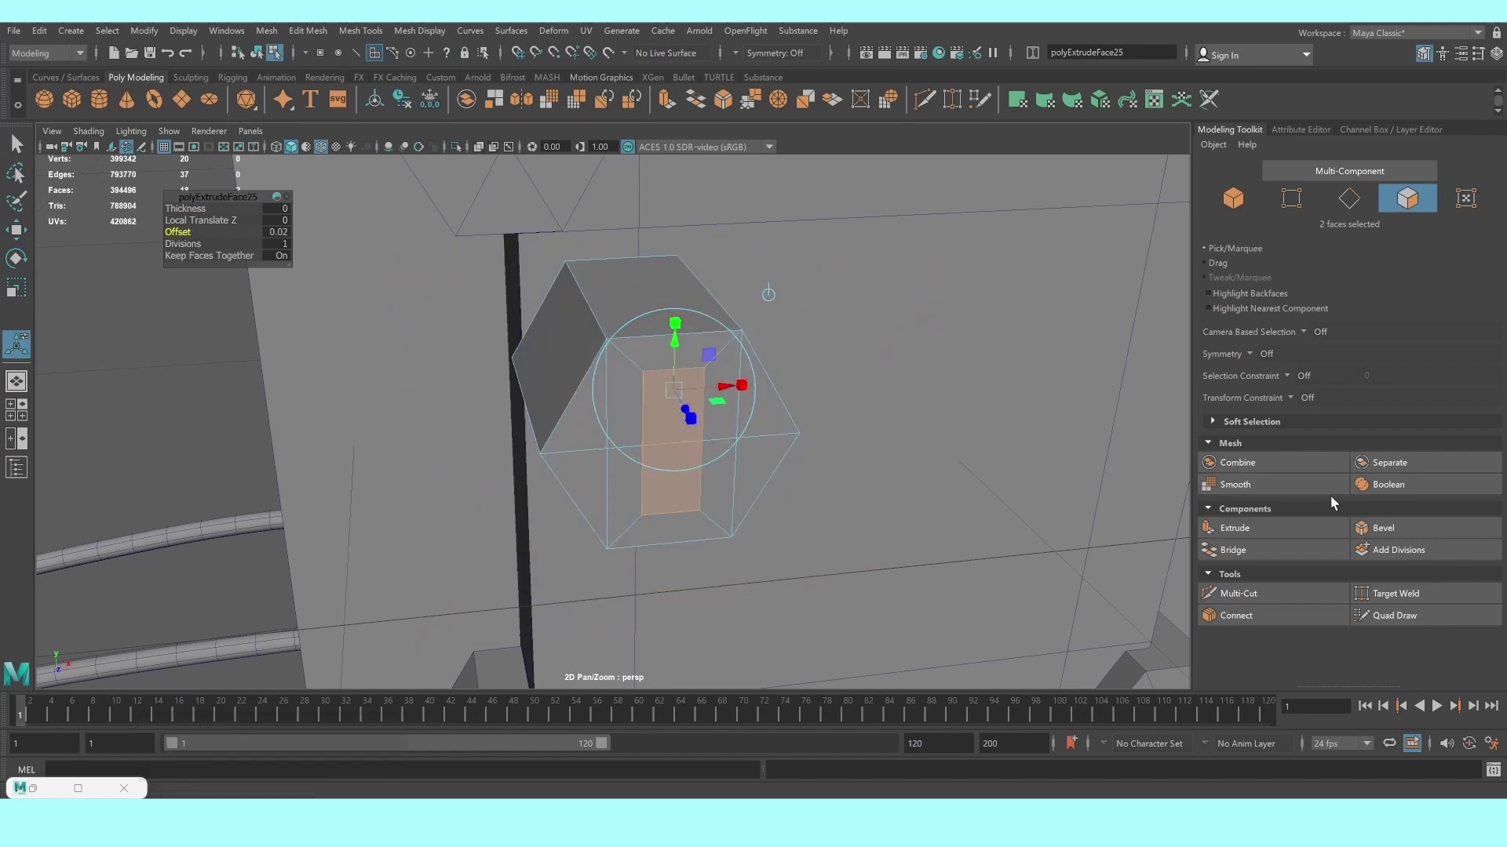
left_click(1232, 529)
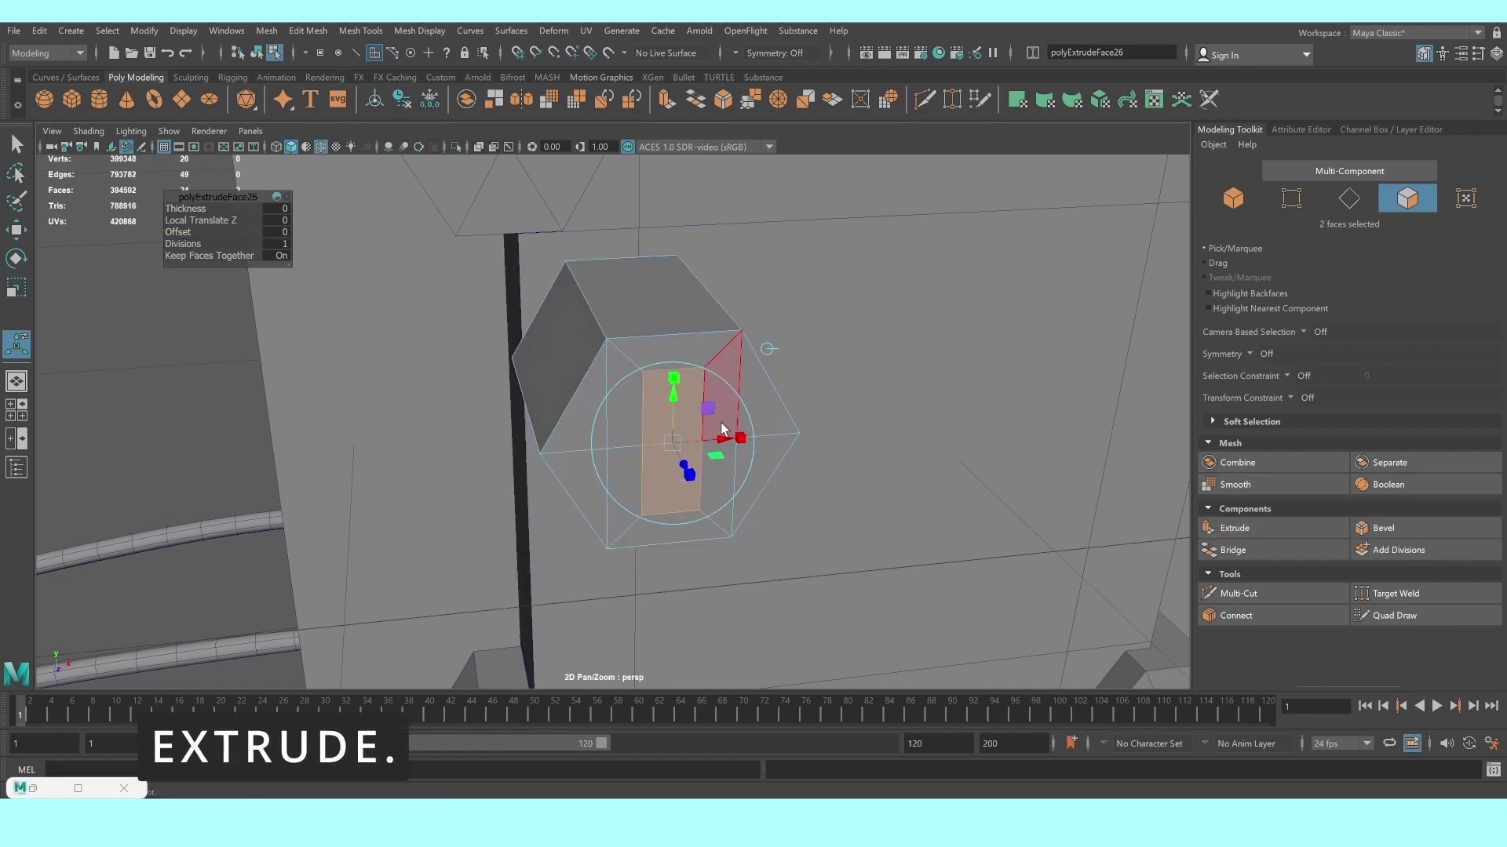
scroll(596, 510, "up", 3)
left_click_drag(782, 532, 763, 515)
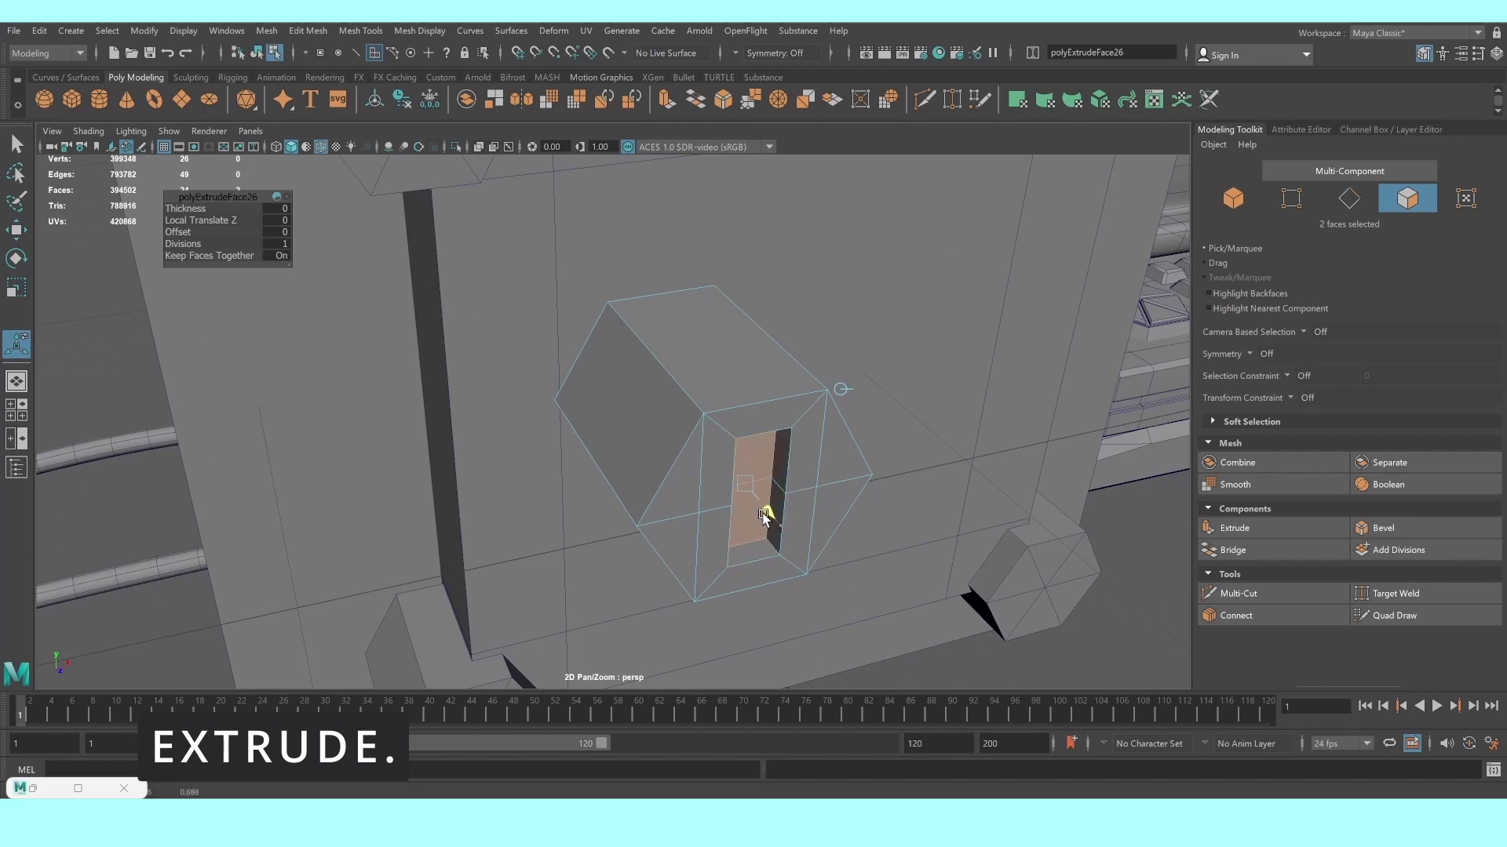
right_click_drag(718, 389, 756, 363)
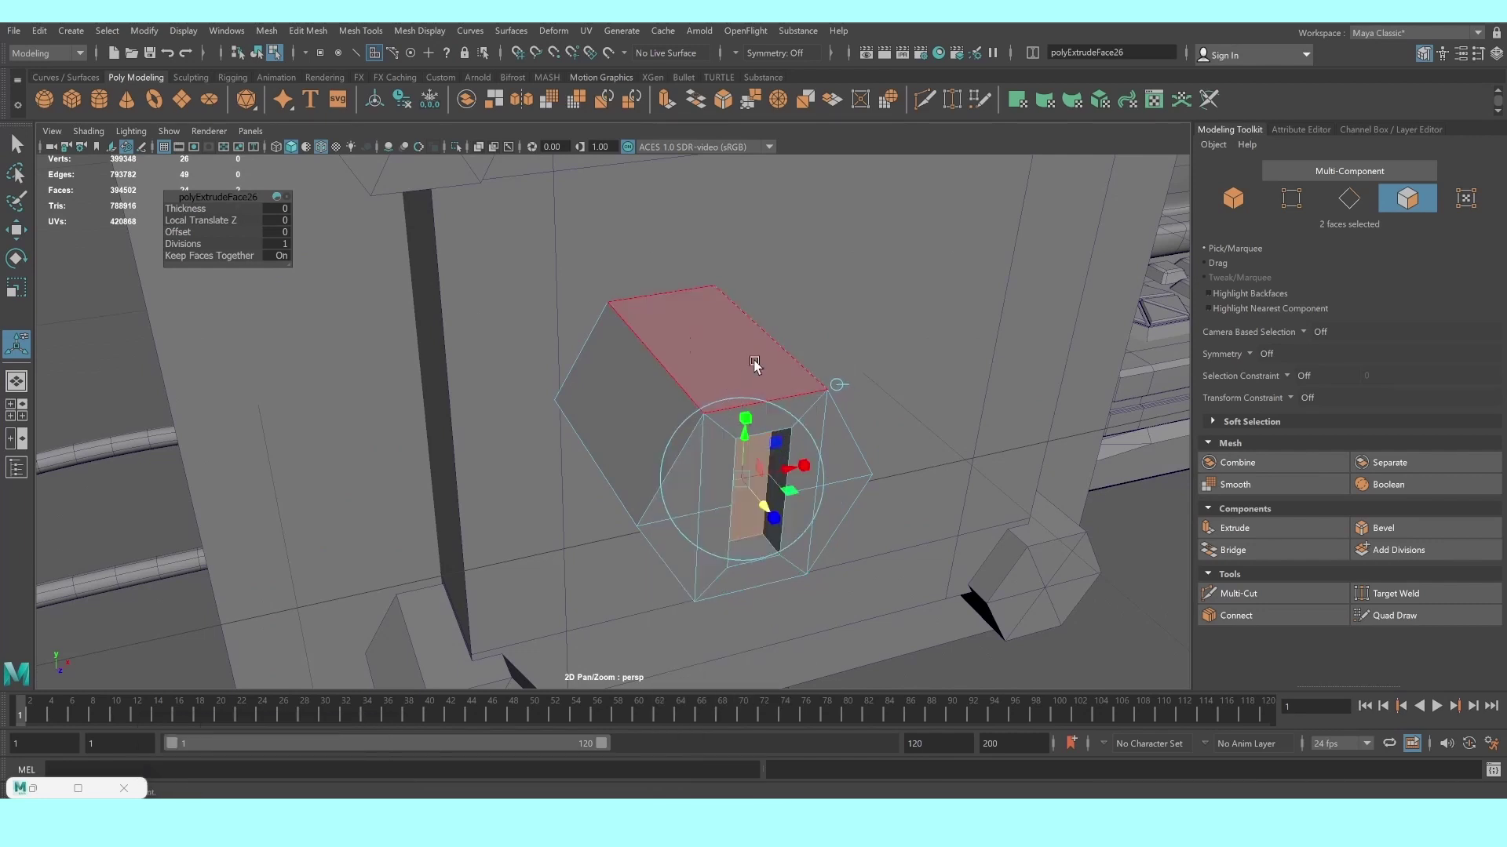
scroll(711, 435, "up", 3)
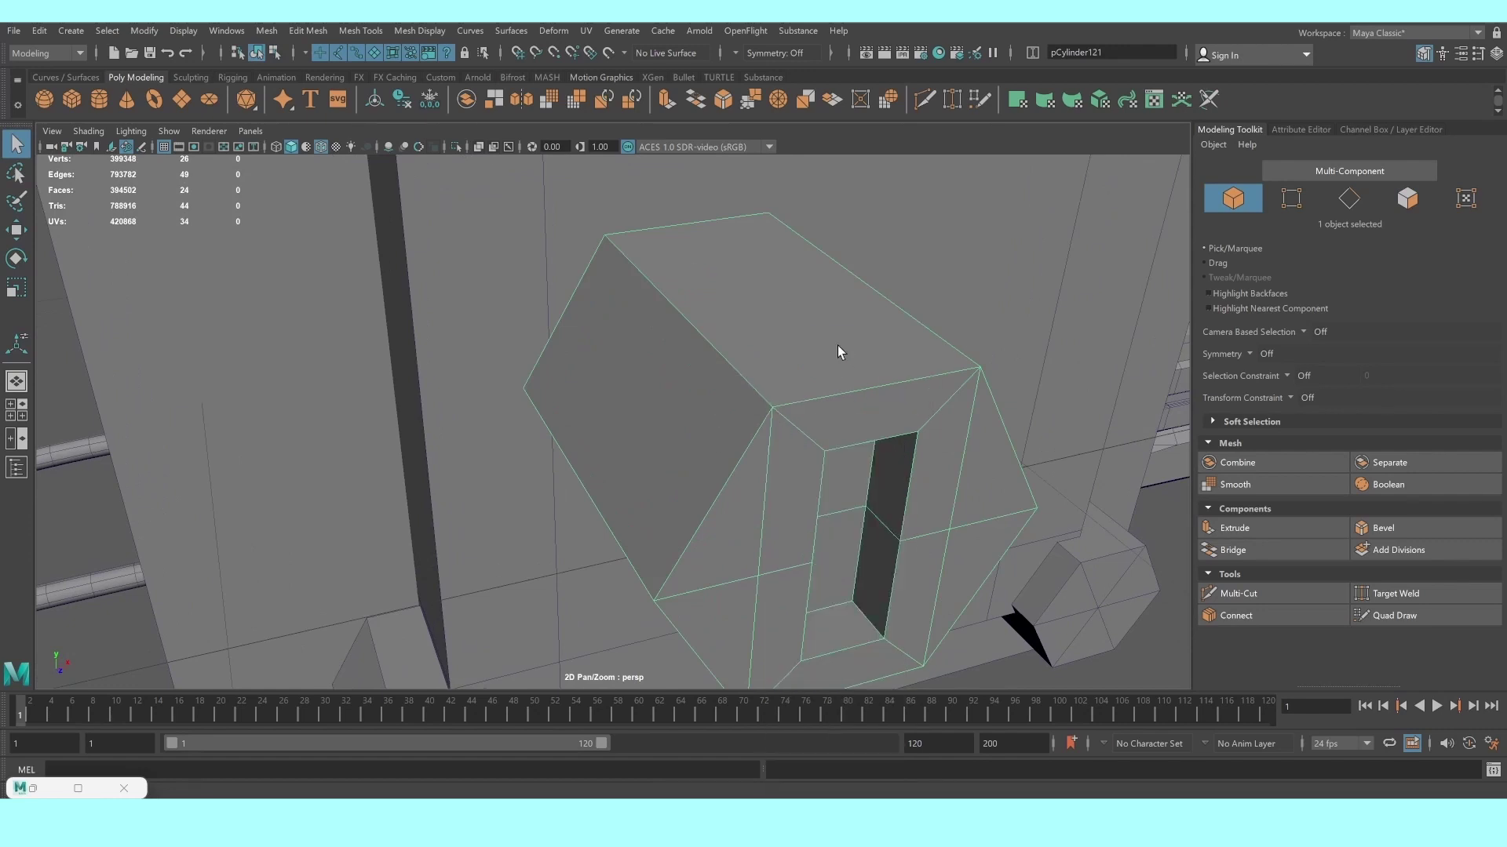
Multi-Cut two support edge loops around the cap and check them in smooth preview
key("F10")
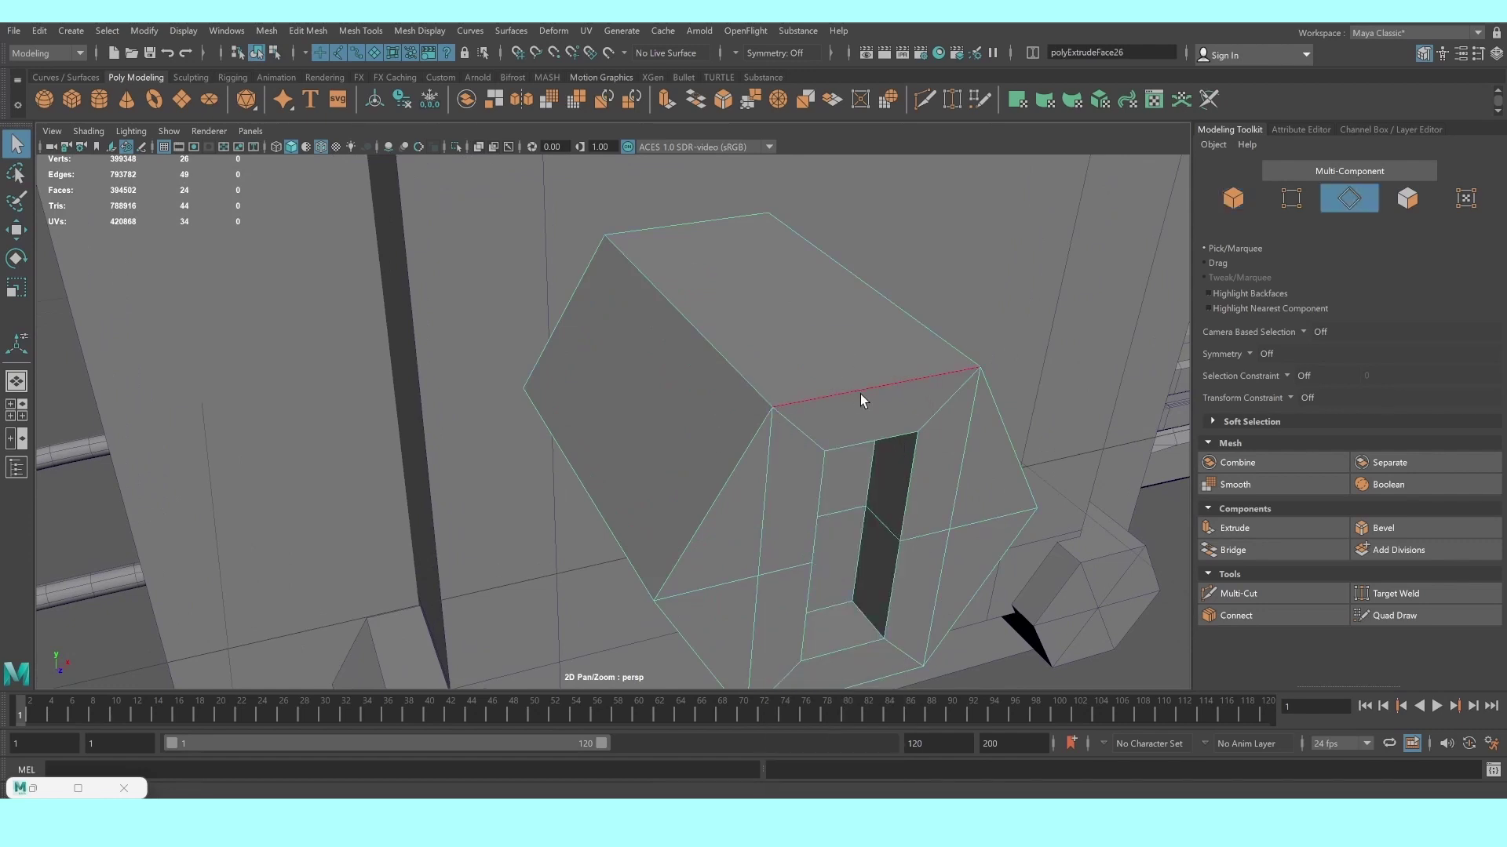
left_click(861, 392)
right_click_drag(798, 430, 792, 428, "shift")
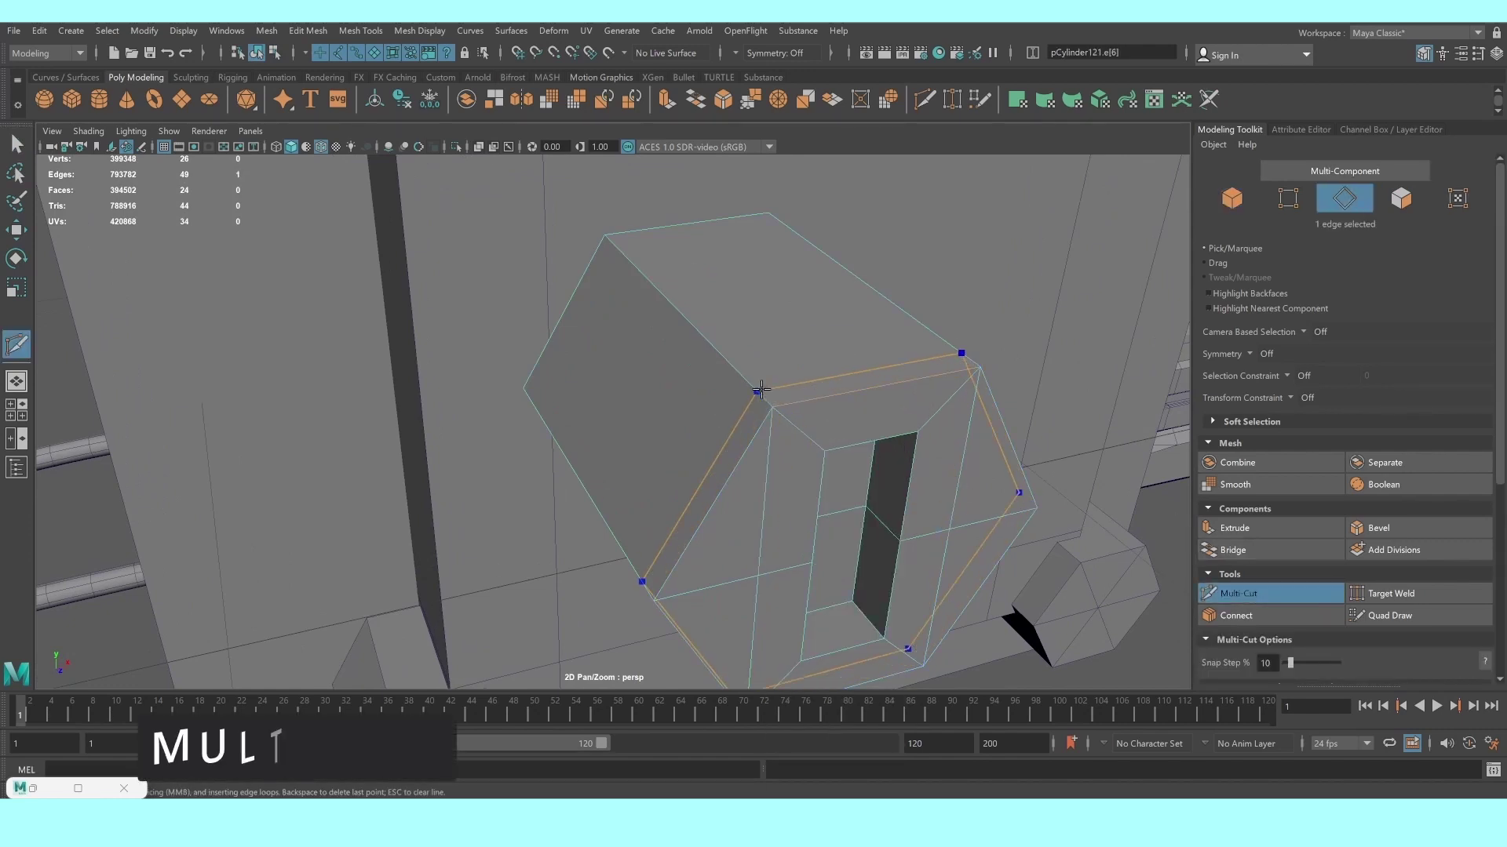
left_click(781, 436, "ctrl")
left_click(756, 390)
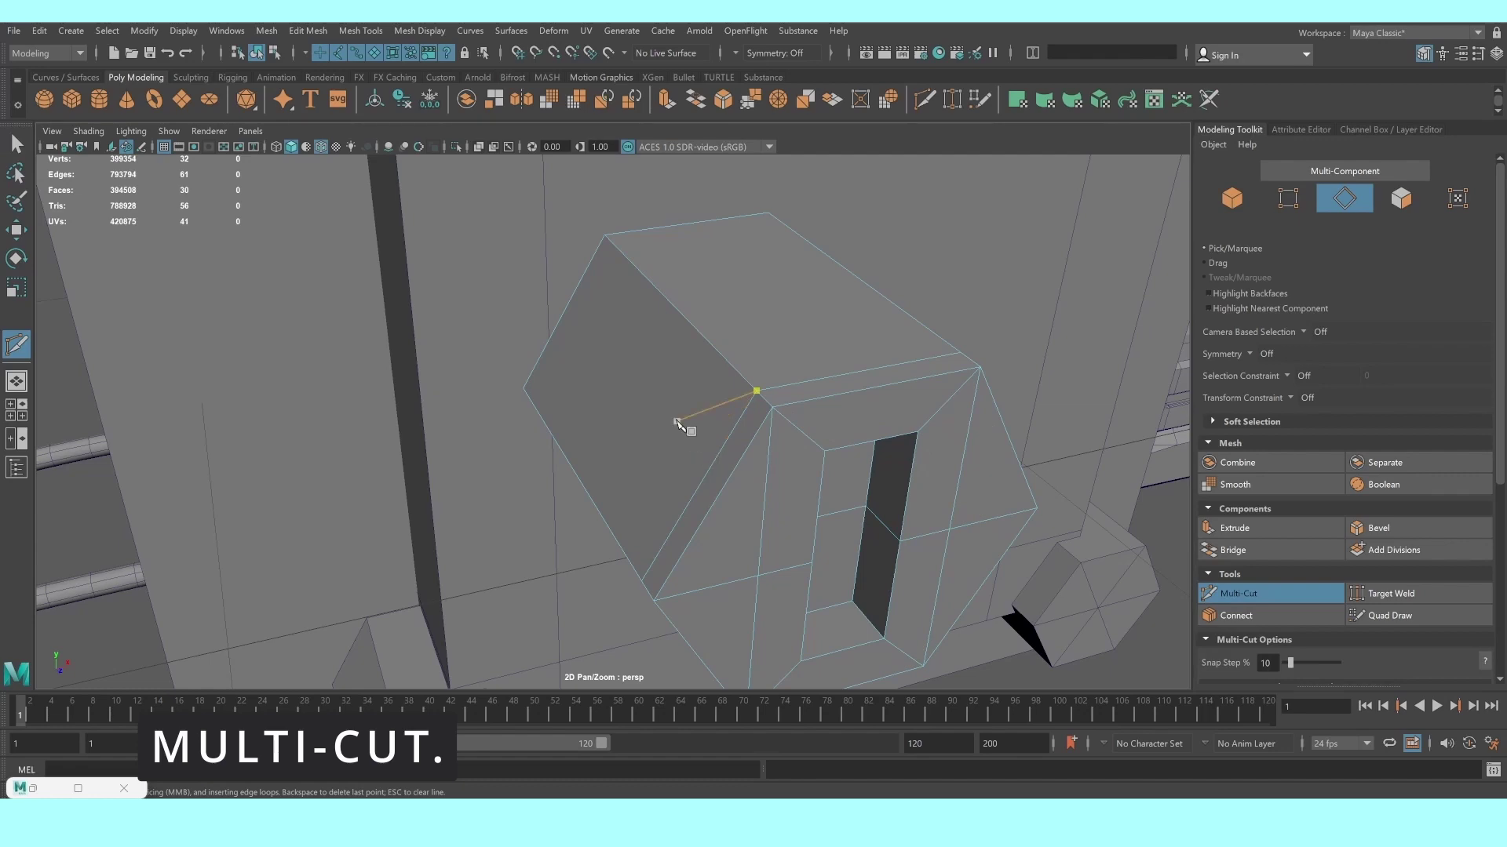
key("3")
scroll(780, 474, "down", 3)
scroll(801, 455, "up", 5)
key("1")
scroll(1014, 489, "up", 3)
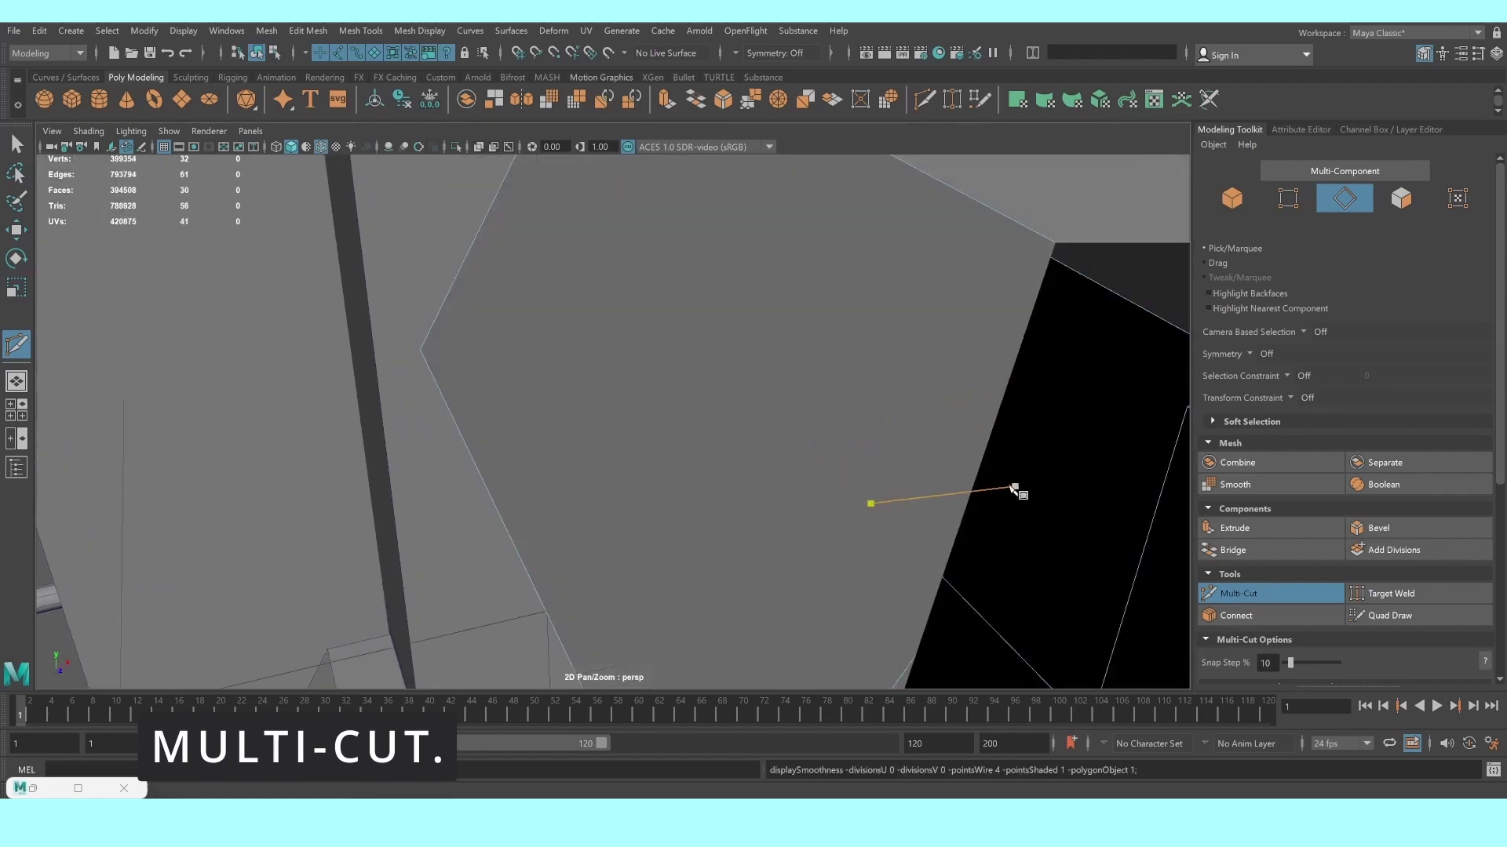
scroll(975, 487, "down", 3)
scroll(800, 440, "up", 1)
scroll(855, 549, "up", 3)
scroll(857, 550, "down", 3)
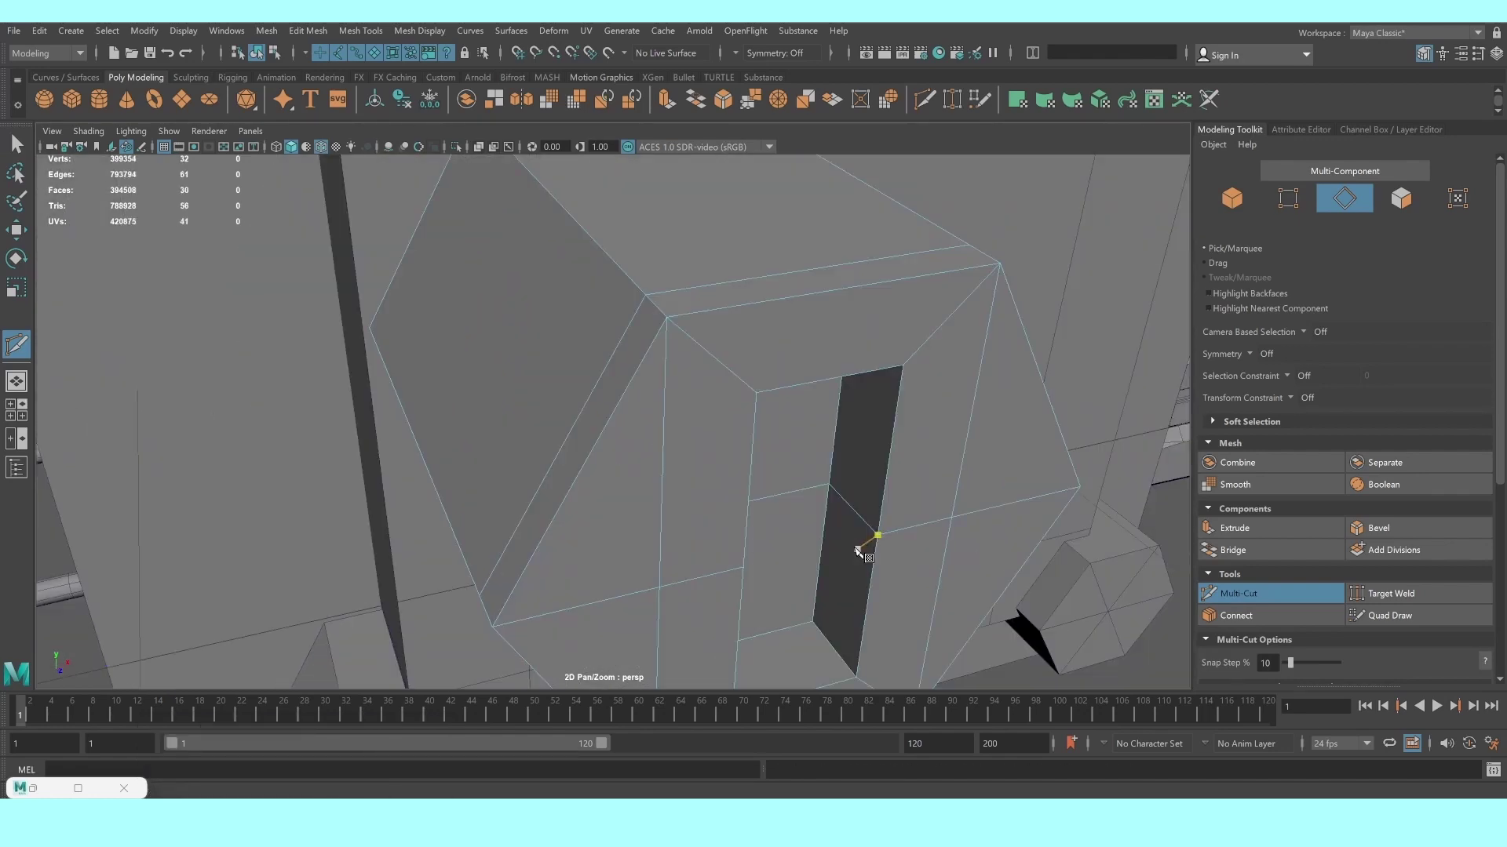
Add two more support edge loops beside the slot and check the smoothed result
left_click(842, 639, "ctrl")
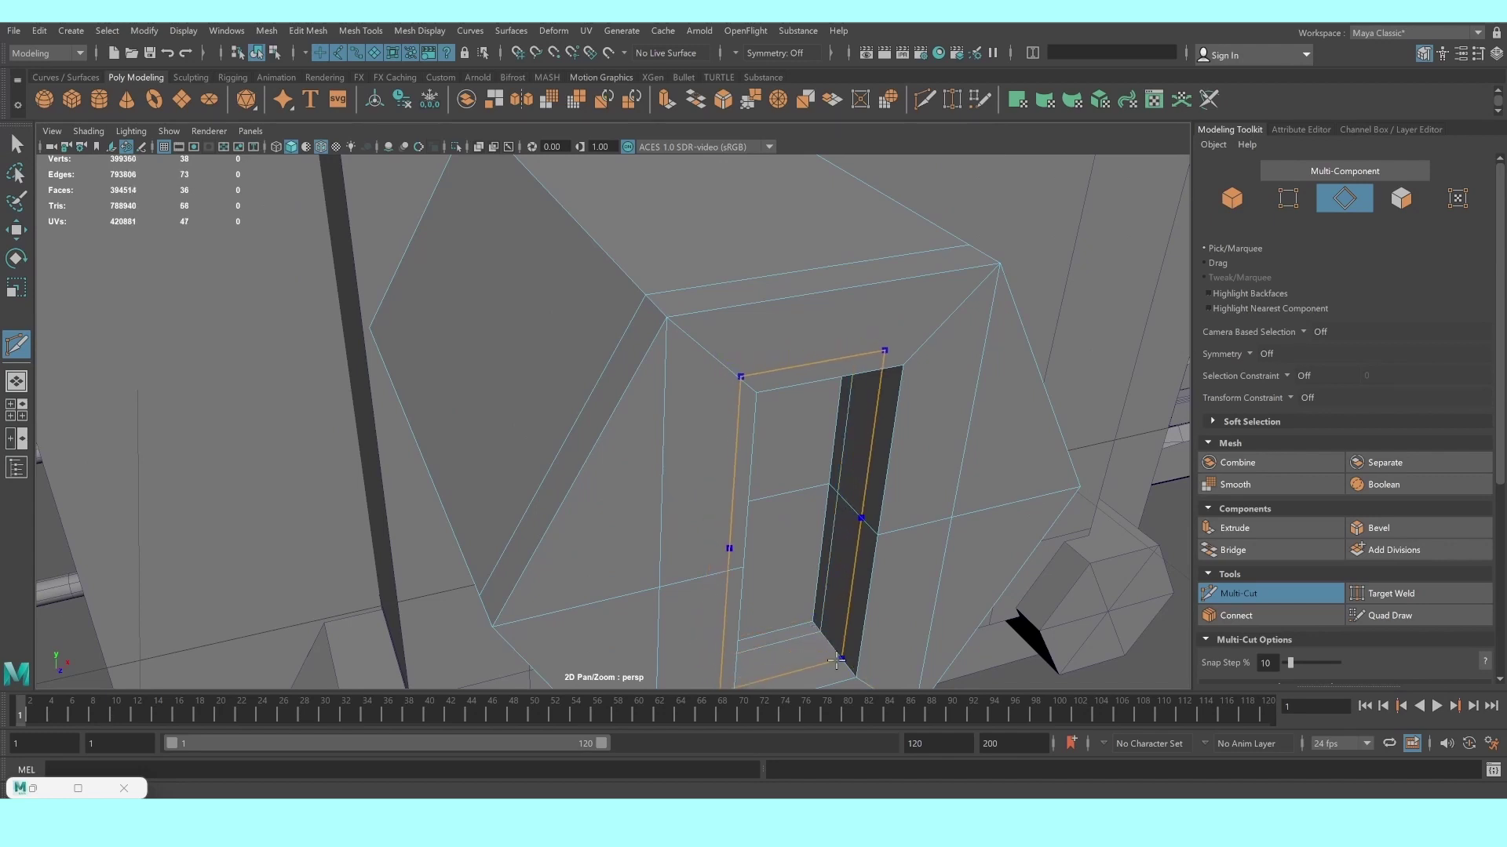
left_click(836, 663, "ctrl")
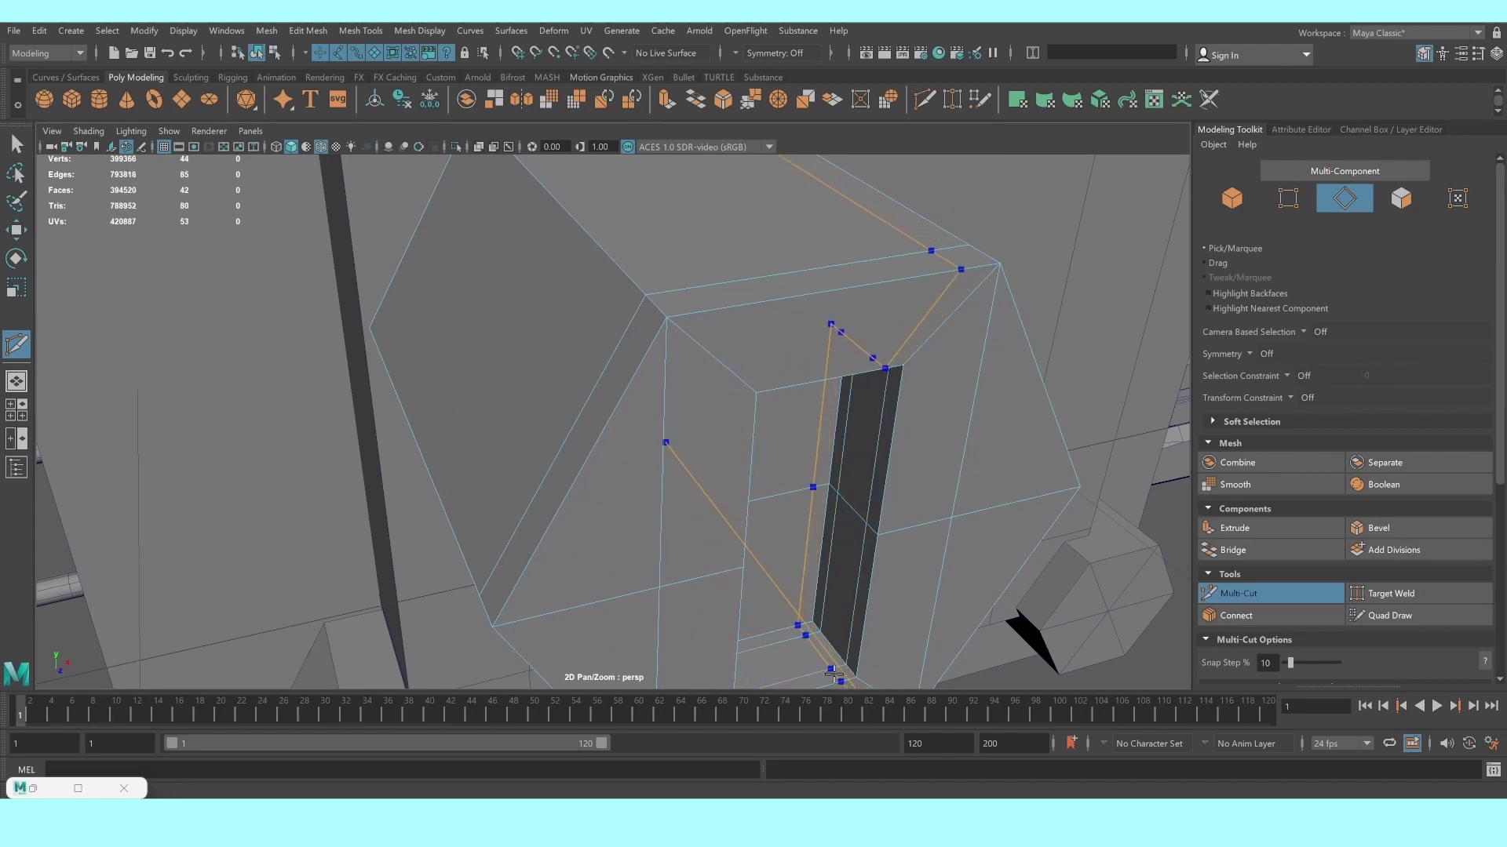
key("3")
scroll(780, 440, "down", 3)
scroll(744, 424, "down", 2)
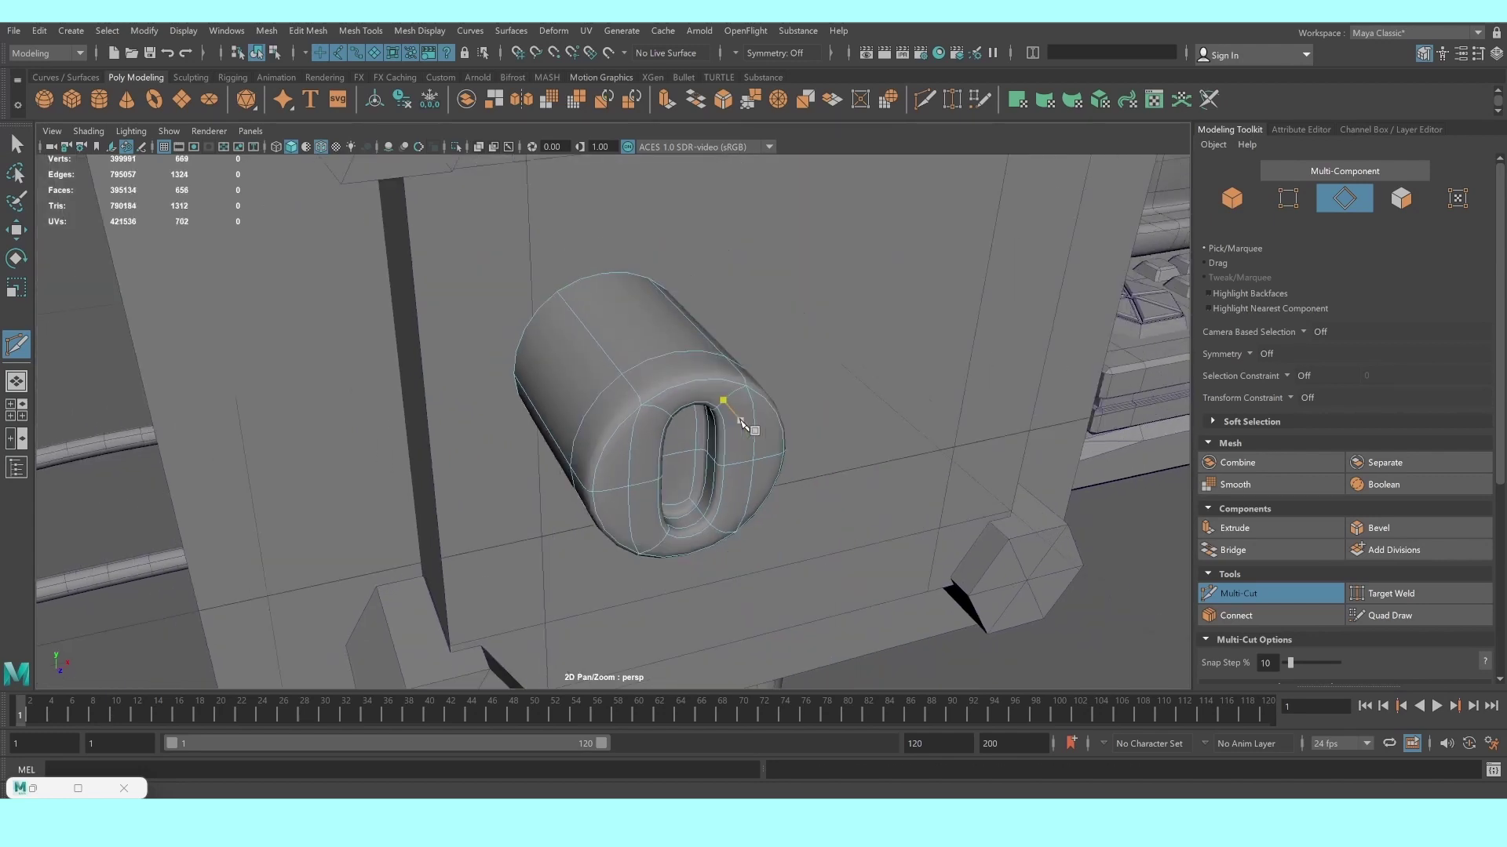
key("q")
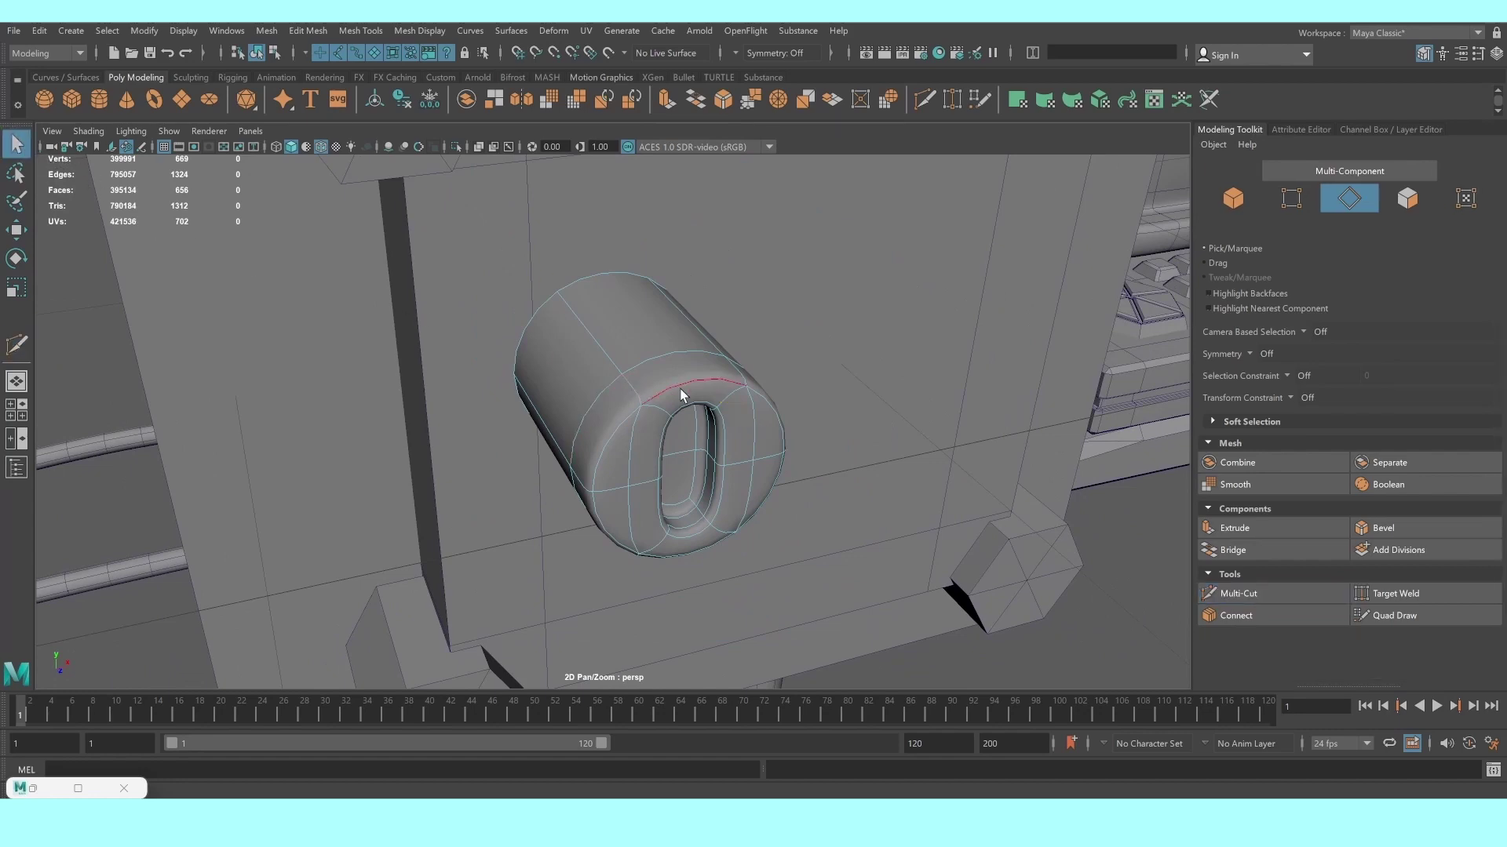
Move the slotted cap onto the panel's top-left hexagonal corner bolt
right_click_drag(690, 421, 765, 364)
left_click(374, 440)
scroll(518, 455, "down", 2)
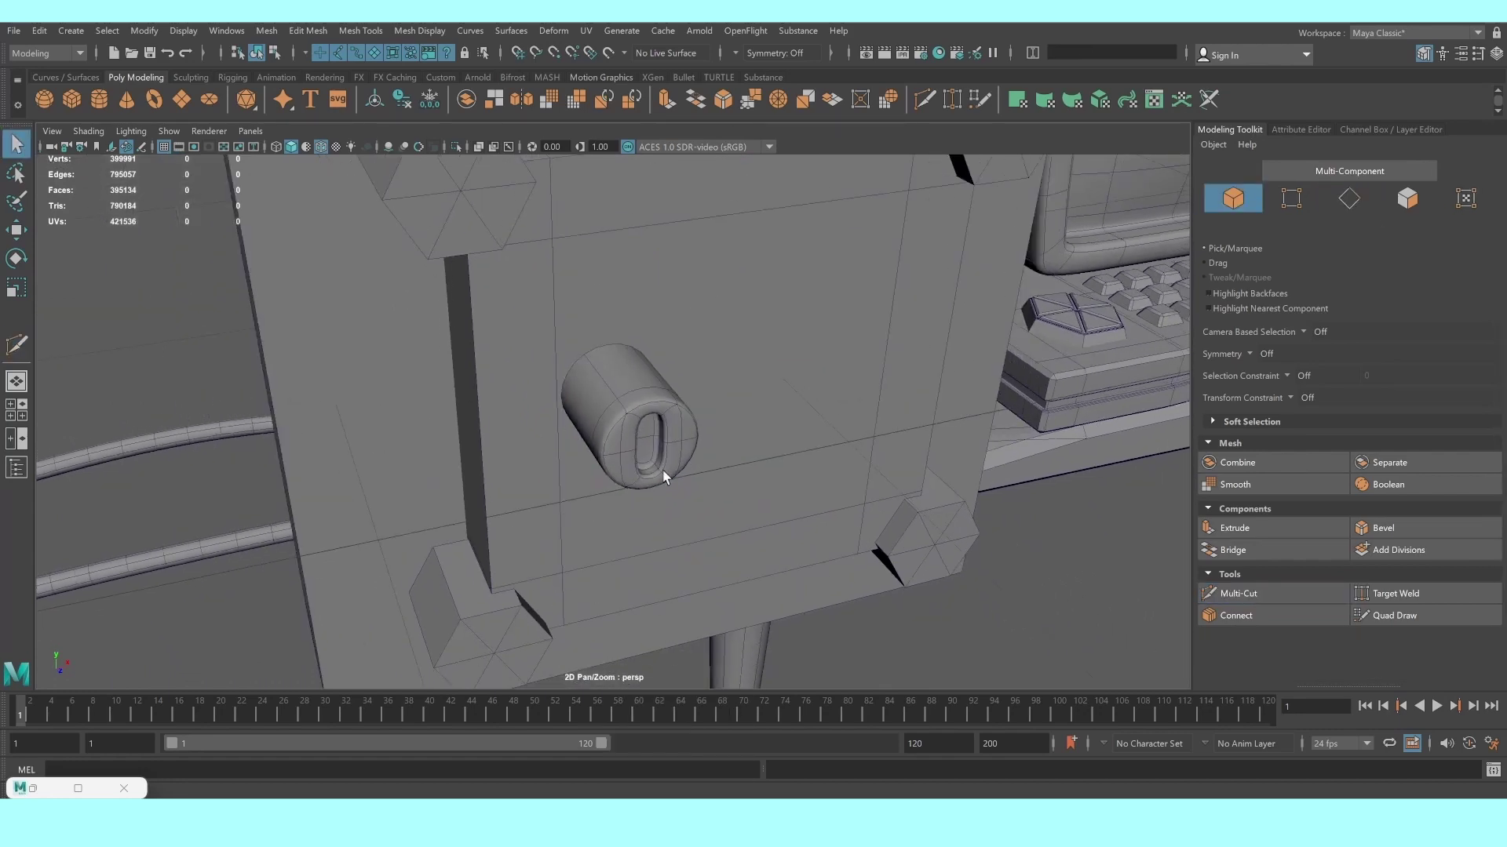
left_click(663, 474)
key("w")
left_click_drag(633, 468, 645, 470, "alt")
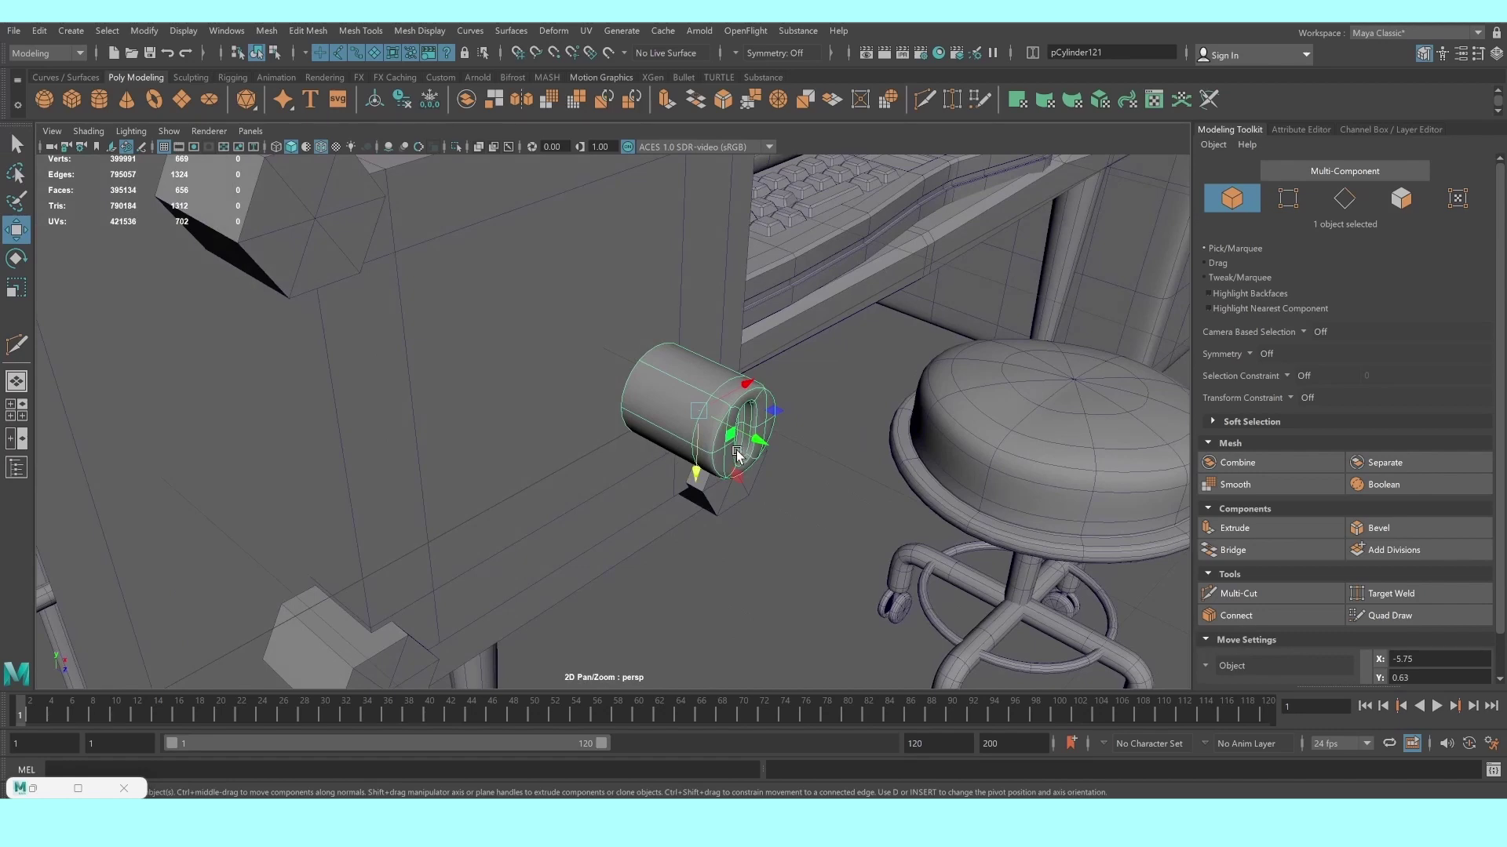
mouse_move(759, 443)
left_mouse_down()
mouse_move(354, 190)
mouse_move(631, 438)
left_mouse_up()
key("q")
left_click(618, 438)
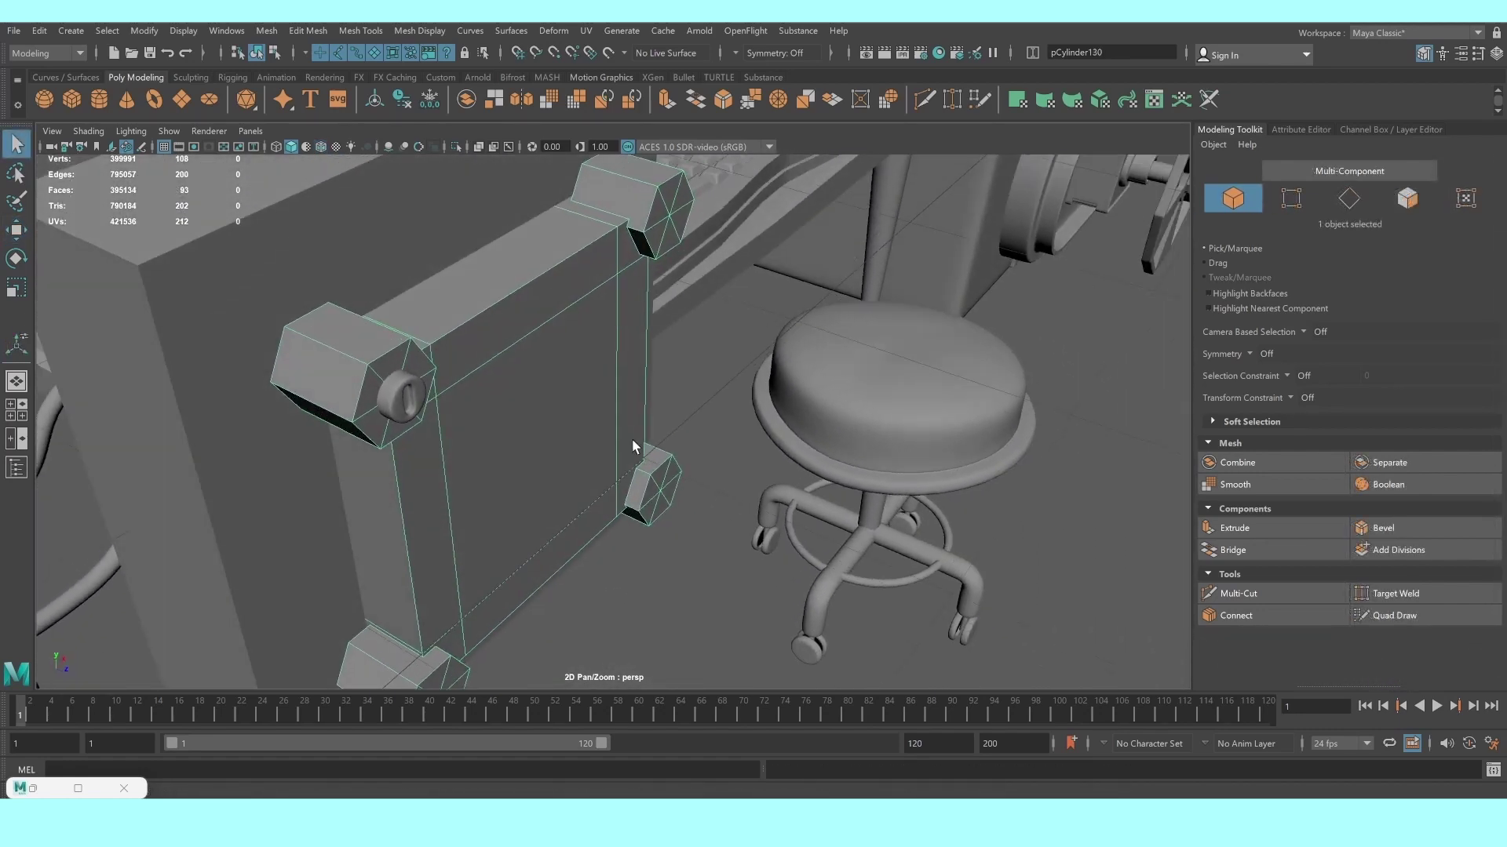
Select edge loops on the panel box's frame and its lower corner bolt
middle_click_drag(631, 438, 595, 452, "alt")
left_click_drag(595, 452, 588, 413, "alt")
mouse_move(584, 410)
right_mouse_down()
mouse_move(616, 424)
mouse_move(583, 367)
right_mouse_up()
double_click(610, 470)
scroll(481, 560, "up", 5)
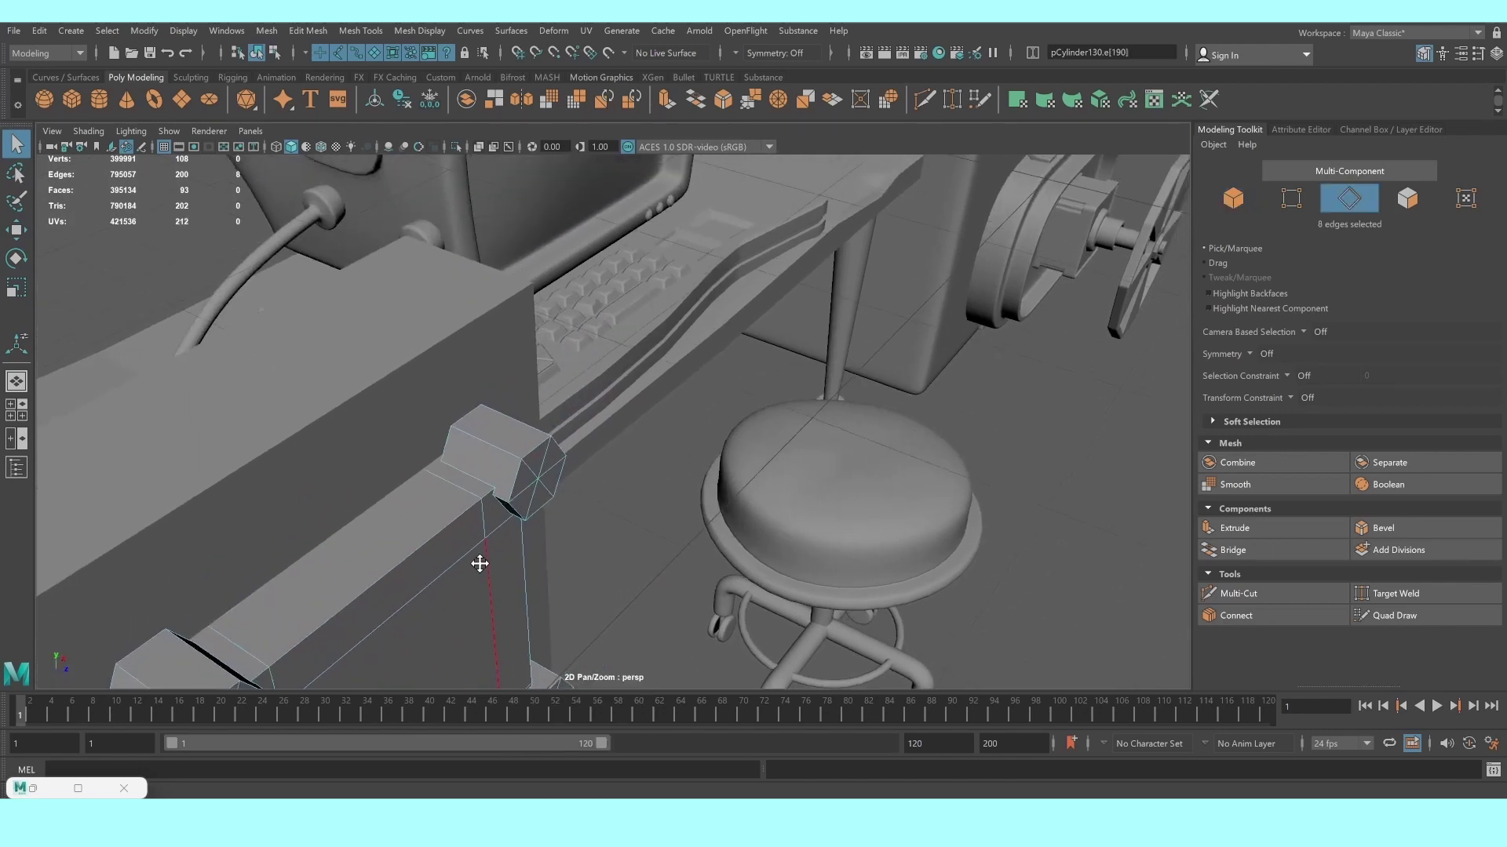
mouse_move(480, 560)
middle_mouse_down("alt")
mouse_move(615, 346)
mouse_move(590, 342)
middle_mouse_up("alt")
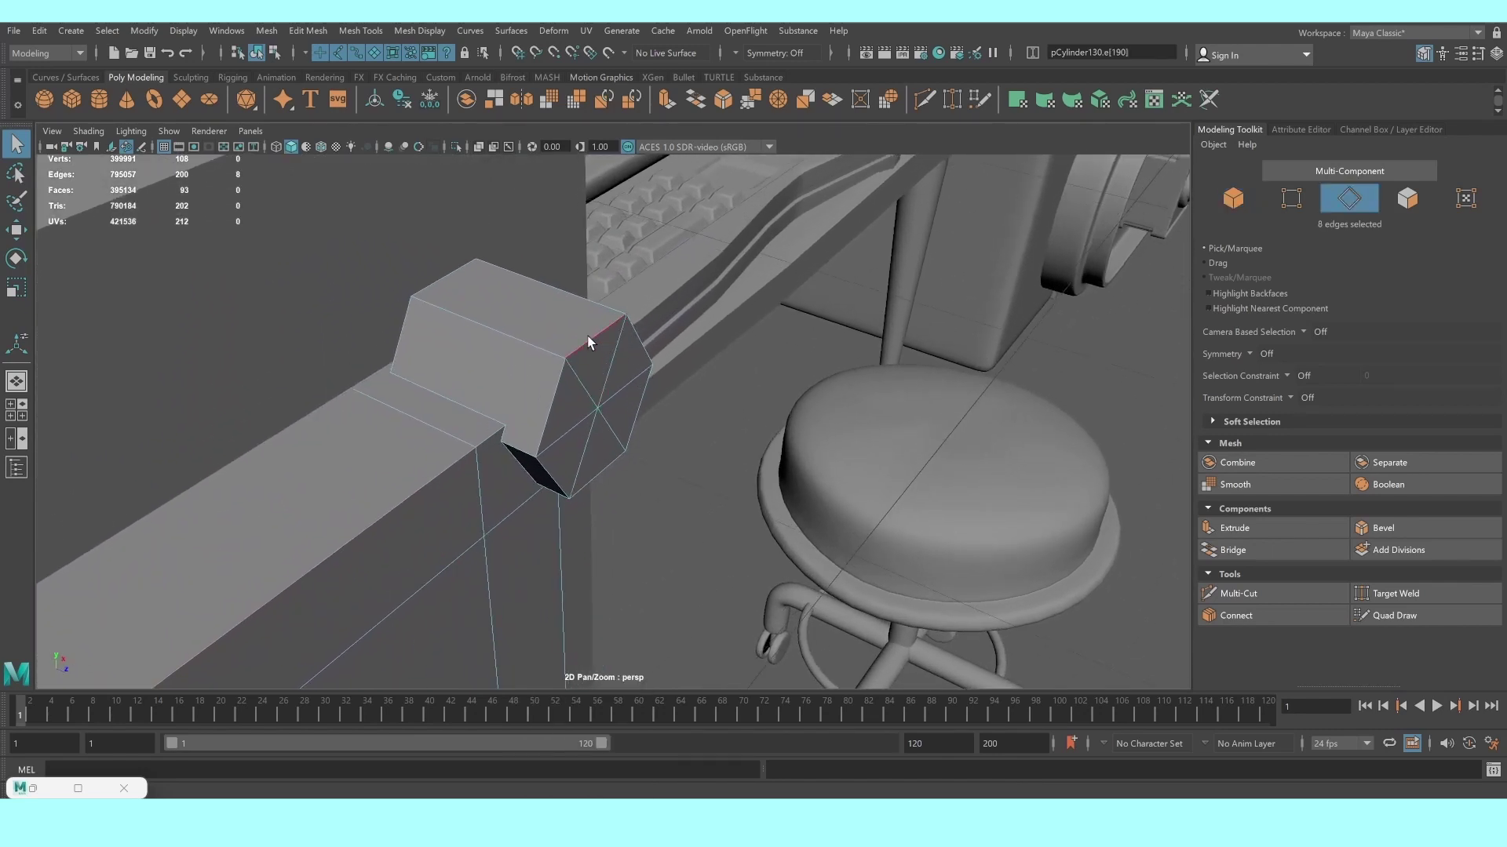
double_click(553, 392)
mouse_move(577, 510)
left_mouse_down("alt")
mouse_move(675, 474)
mouse_move(703, 322)
left_mouse_up("alt")
double_click(657, 462, "shift")
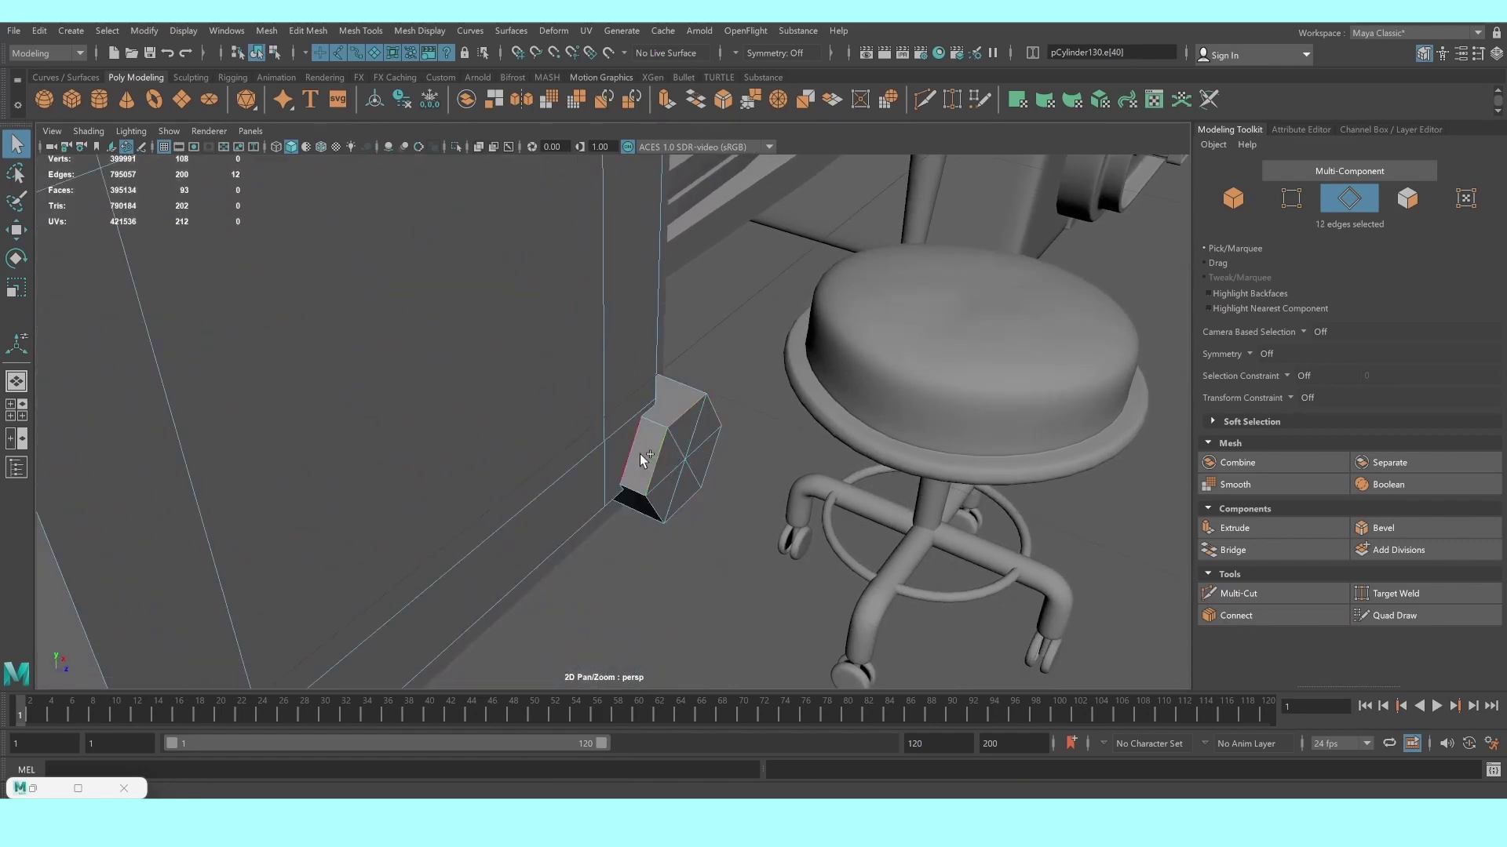
mouse_move(568, 483)
left_mouse_down("alt")
mouse_move(492, 468)
mouse_move(652, 526)
left_mouse_up("alt")
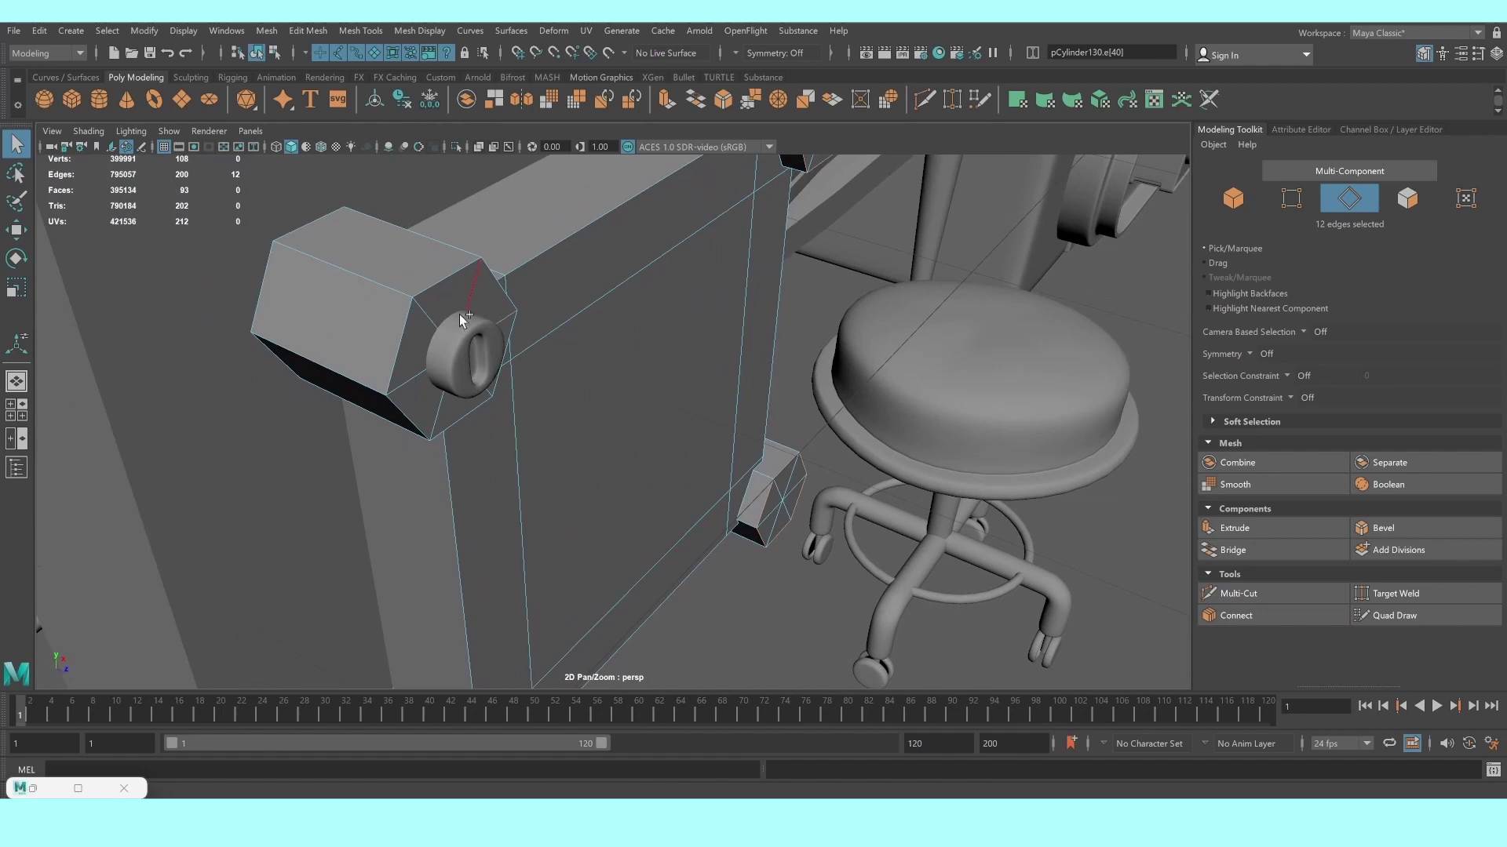
mouse_move(480, 424)
left_mouse_down("alt")
mouse_move(585, 420)
mouse_move(516, 348)
left_mouse_up("alt")
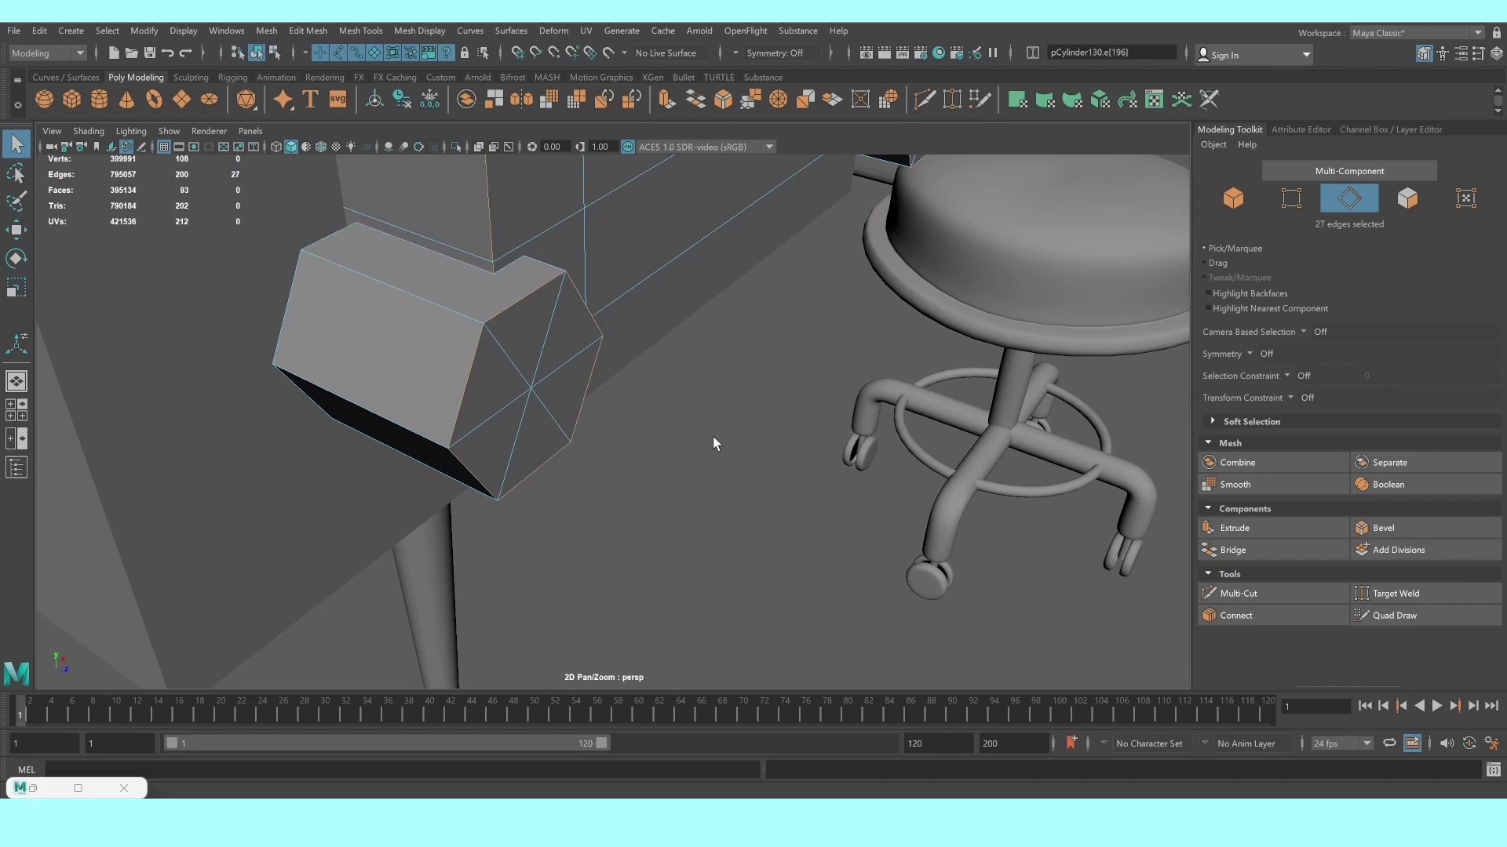
scroll(698, 434, "up", 5)
mouse_move(686, 424)
left_mouse_down("alt")
mouse_move(713, 465)
mouse_move(536, 481)
mouse_move(730, 407)
mouse_move(649, 511)
mouse_move(697, 492)
mouse_move(694, 515)
left_mouse_up("alt")
Add the remaining frame and top edges, then bevel them at fraction 0.5, one segment
left_click(536, 480, "shift")
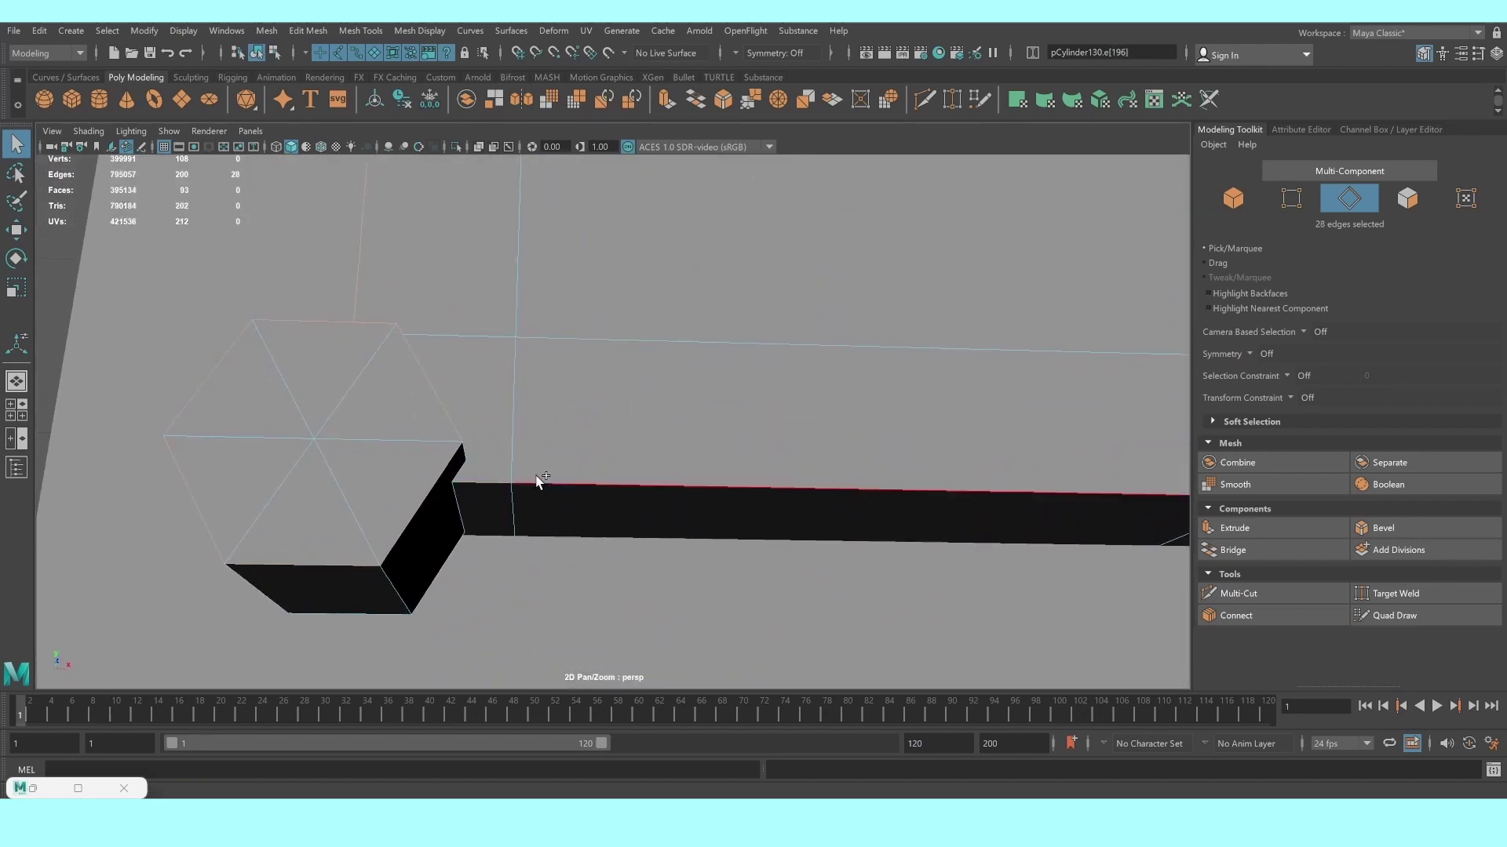
scroll(732, 407, "down", 3)
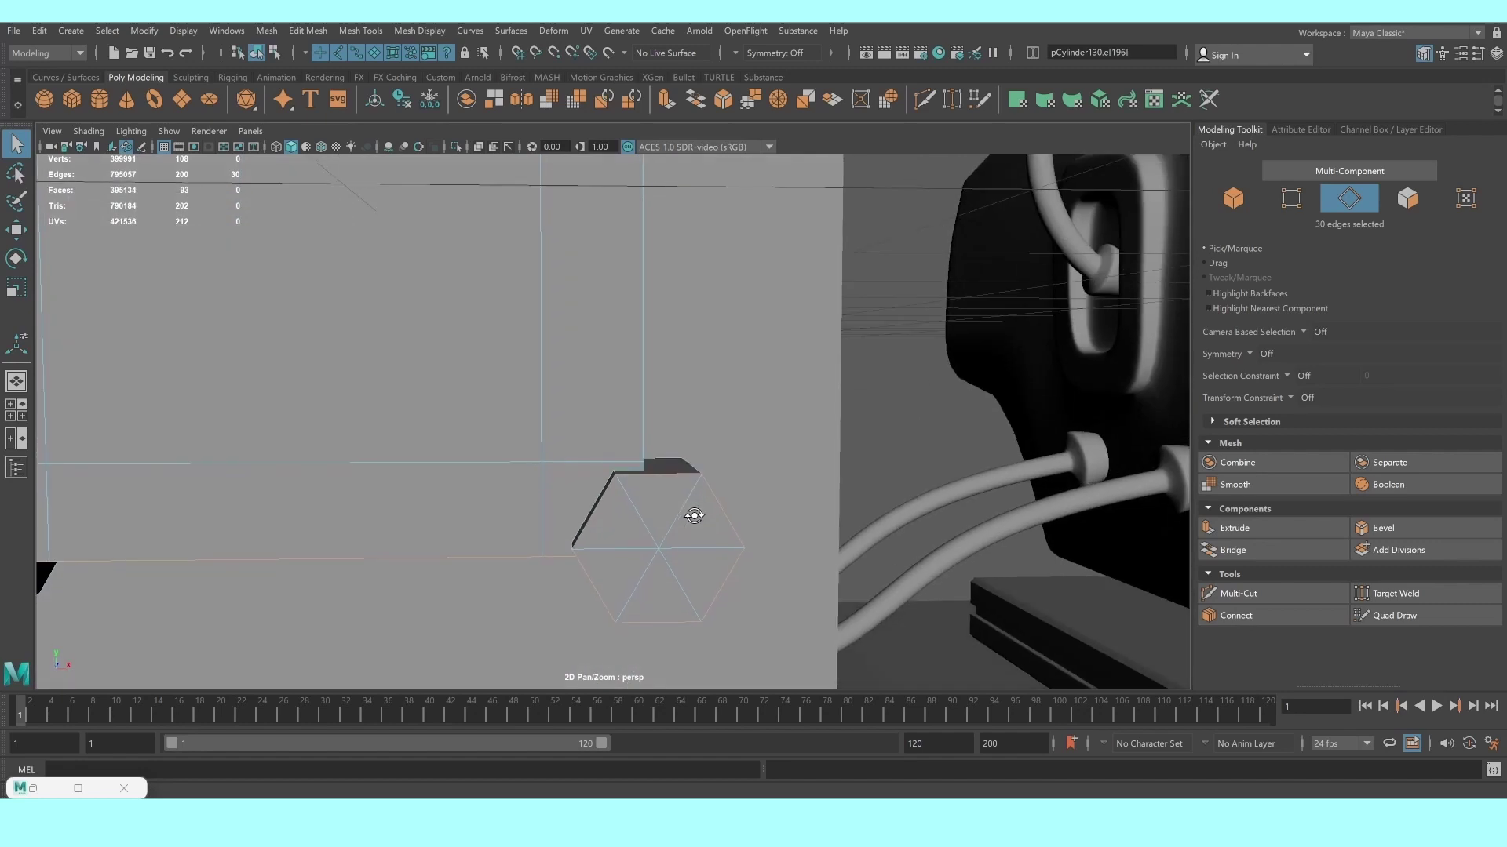
left_click(649, 426, "shift")
left_click_drag(629, 219, 706, 392, "alt")
middle_click_drag(706, 392, 747, 572, "alt")
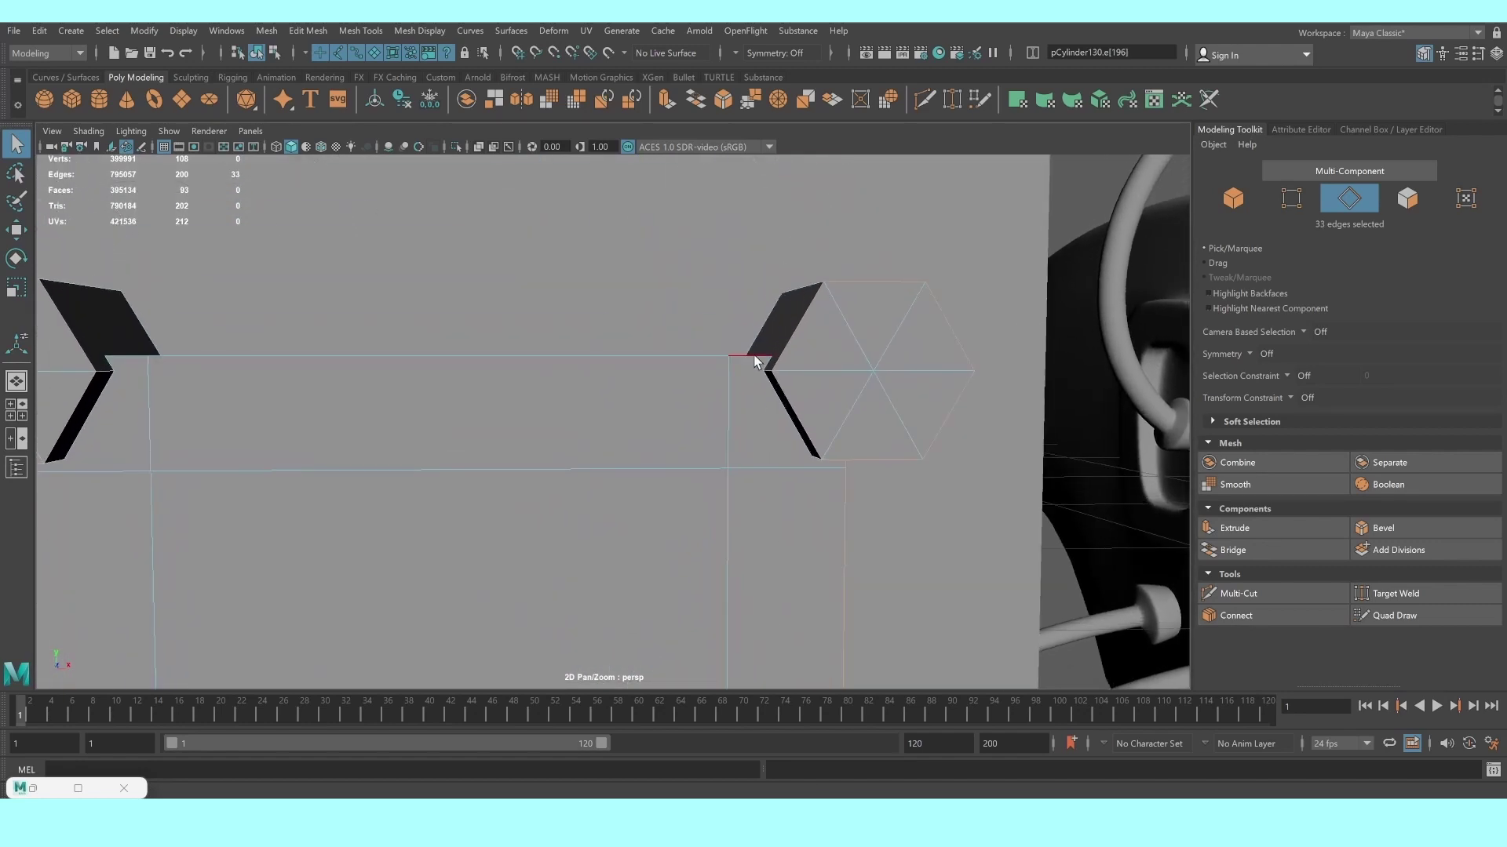
left_click(683, 357, "shift")
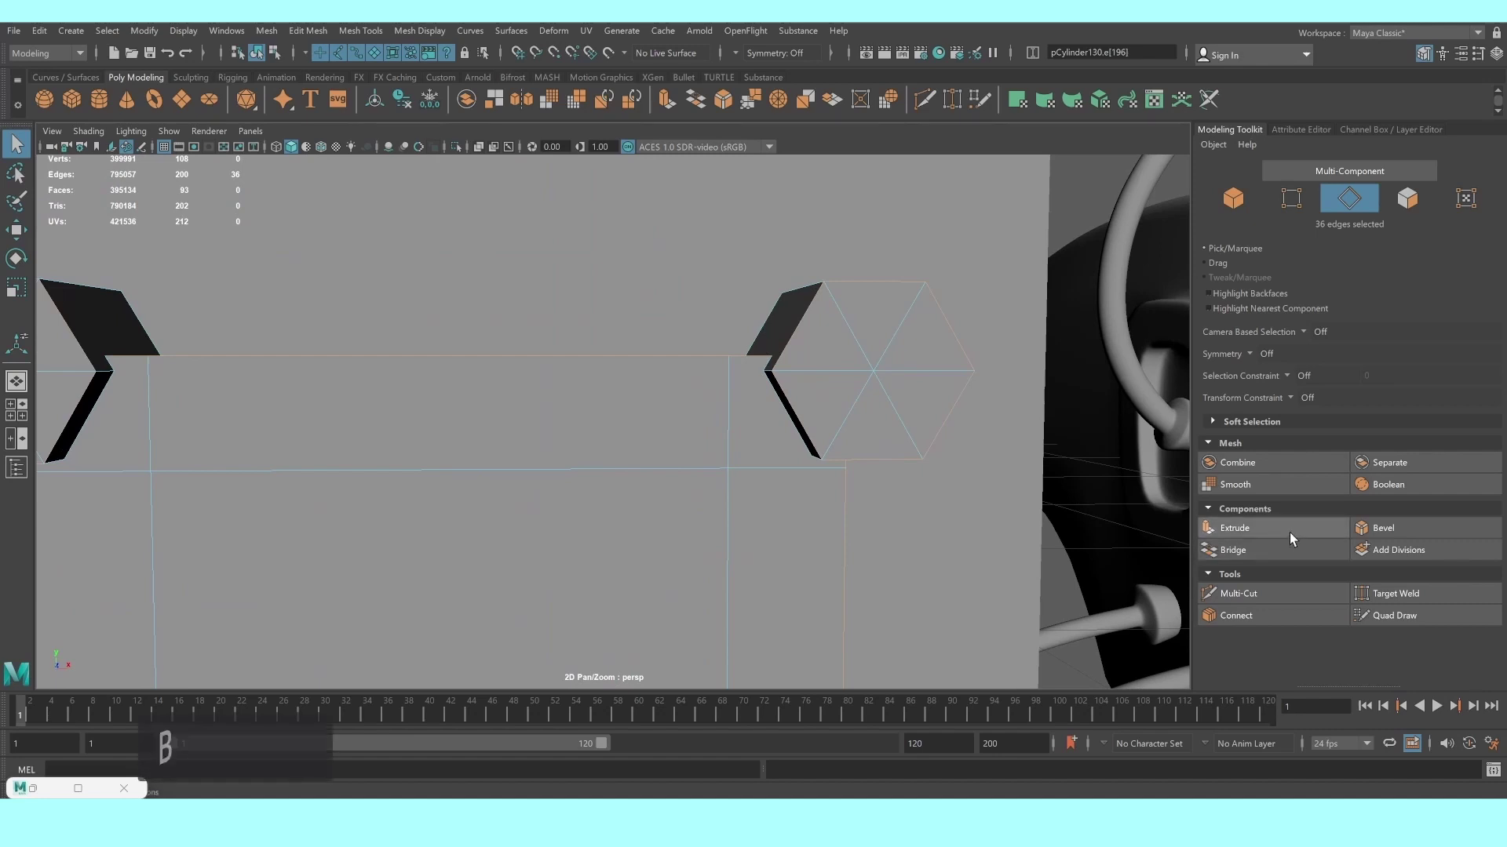
left_click(1383, 528)
left_click_drag(538, 464, 730, 497, "alt")
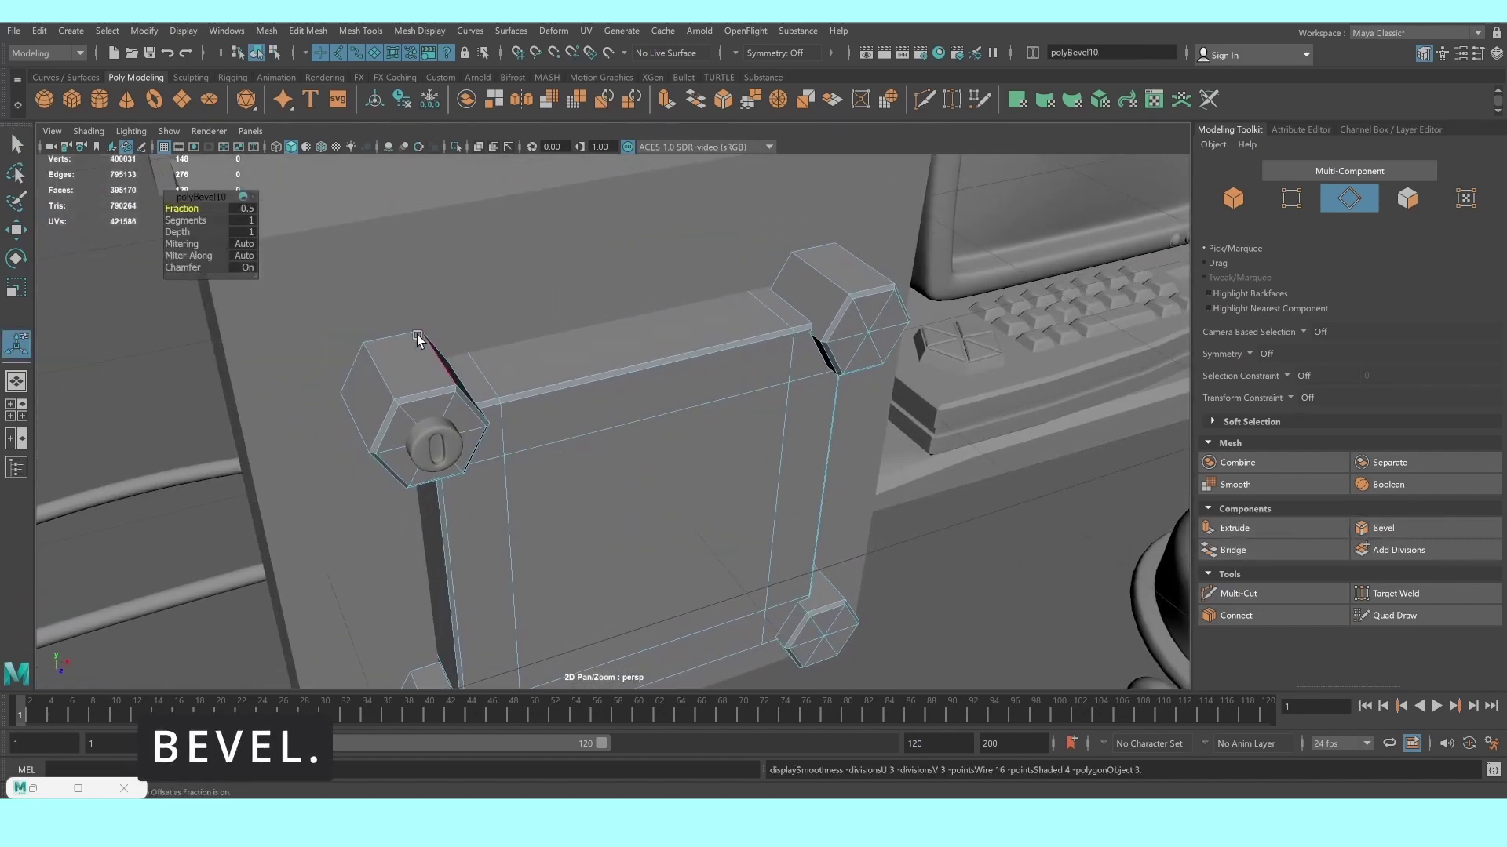
Set polyBevel10 to 2 segments and fraction 1, check smooth preview, then deselect
key("3")
left_click_drag(641, 405, 613, 343, "alt")
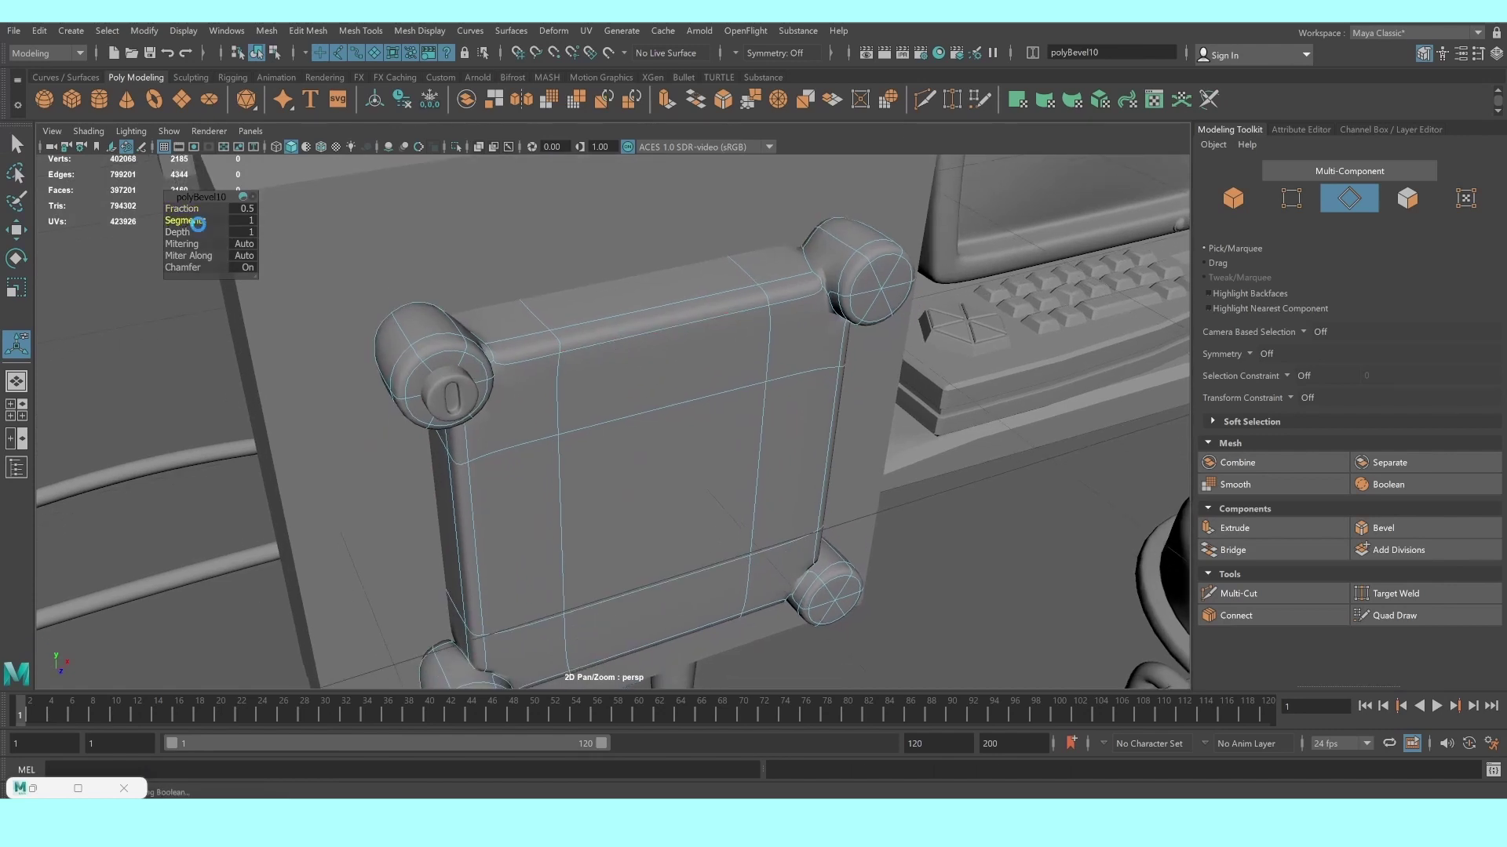
left_click_drag(197, 224, 215, 214)
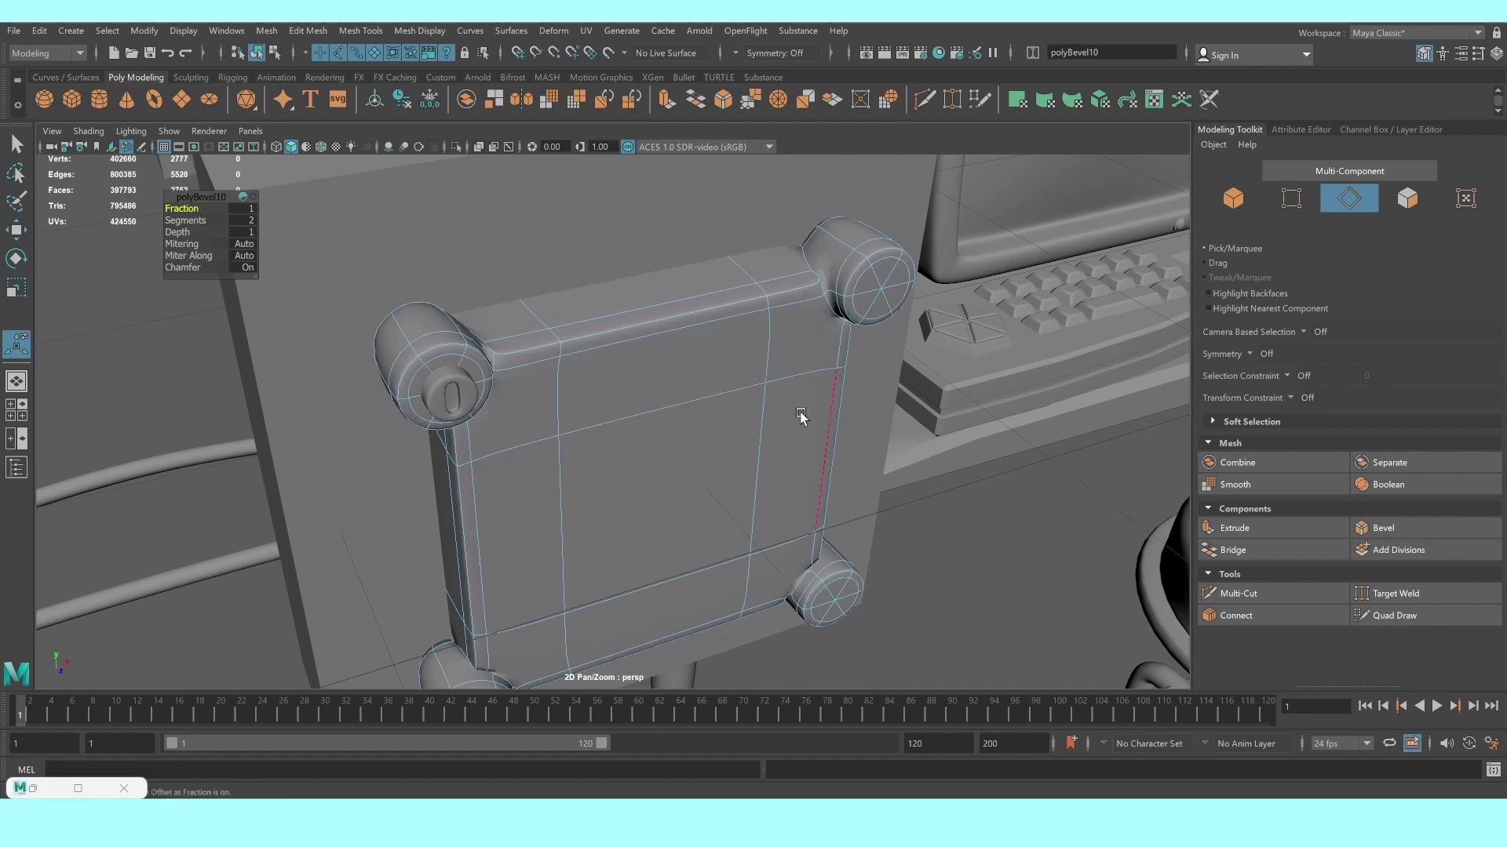
key("1")
mouse_move(690, 393)
left_mouse_down("alt")
mouse_move(620, 385)
mouse_move(686, 387)
left_mouse_up("alt")
right_click_drag(686, 387, 767, 350)
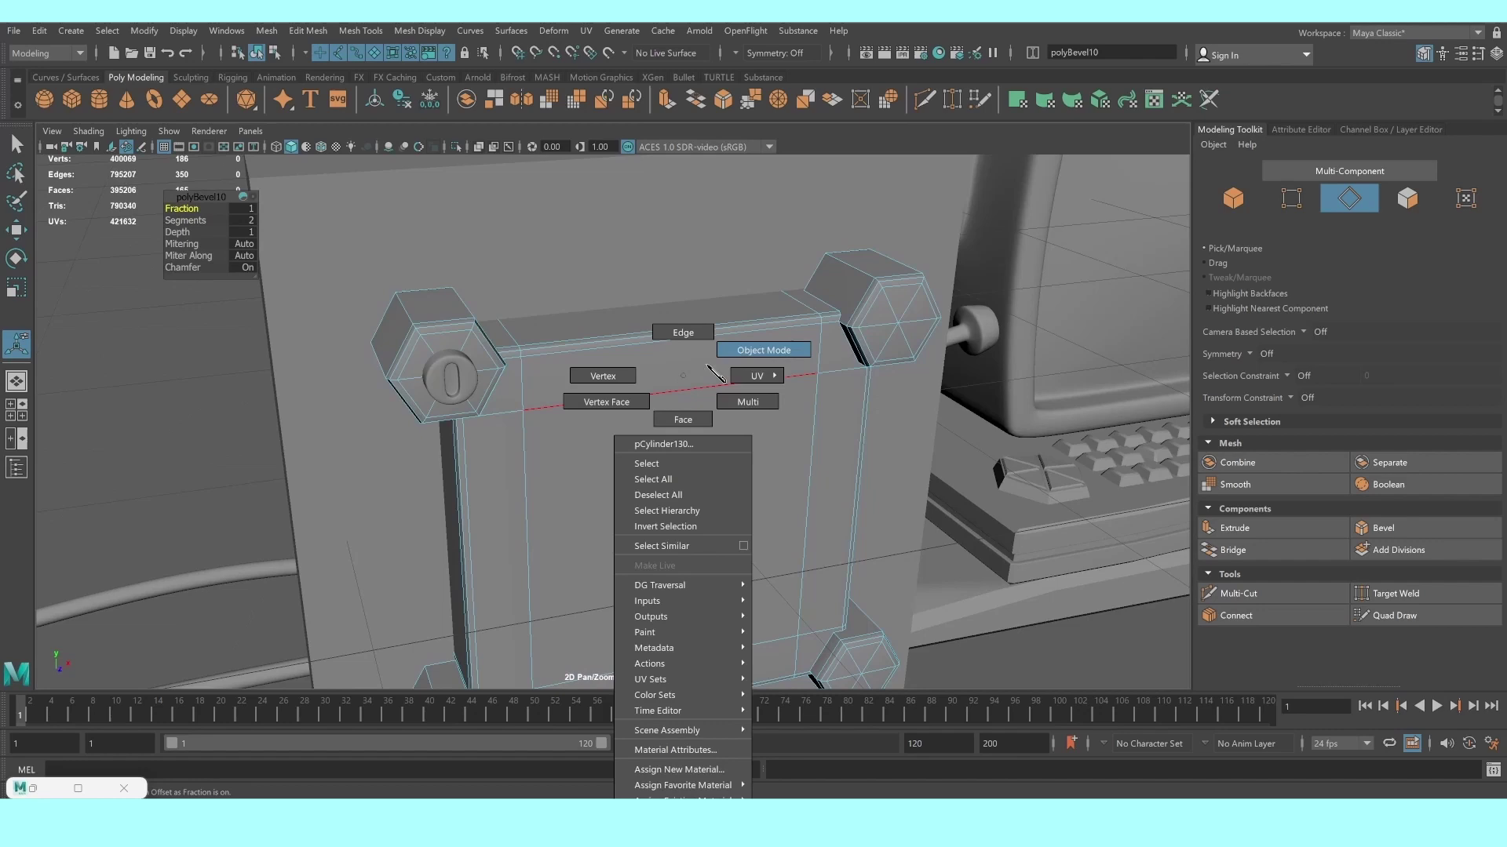
left_click(182, 426)
scroll(196, 421, "down", 5)
mouse_move(202, 421)
left_mouse_down("alt")
mouse_move(376, 470)
mouse_move(465, 477)
mouse_move(387, 464)
mouse_move(453, 459)
left_mouse_up("alt")
Select the front face of the wall panel box pCube74
left_click(604, 383)
key("f")
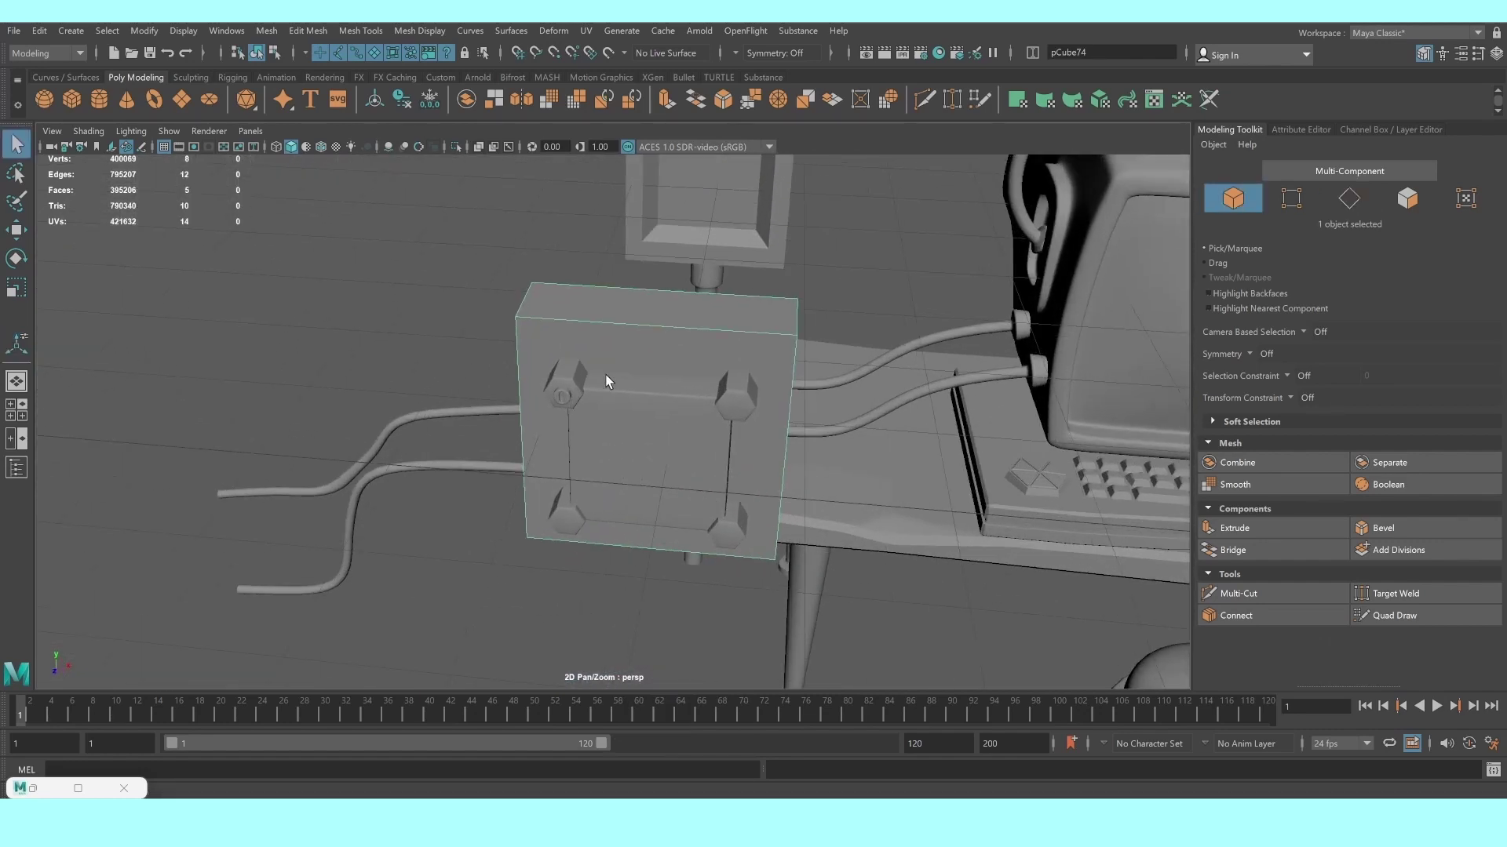
mouse_move(605, 379)
left_mouse_down("alt")
mouse_move(528, 377)
mouse_move(610, 406)
left_mouse_up("alt")
left_click_drag(552, 367, 503, 353, "alt")
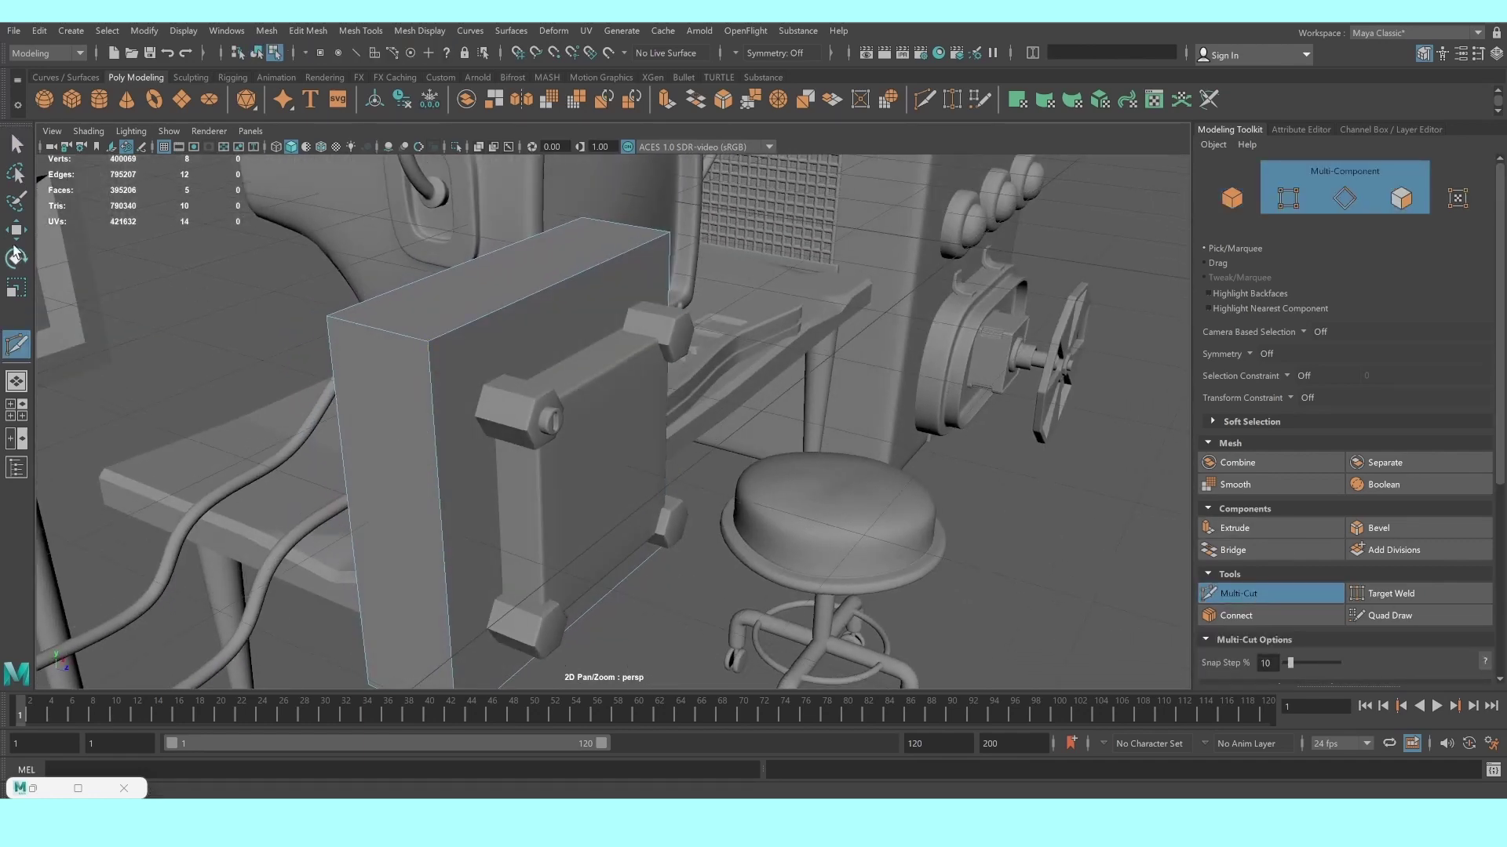
left_click(16, 144)
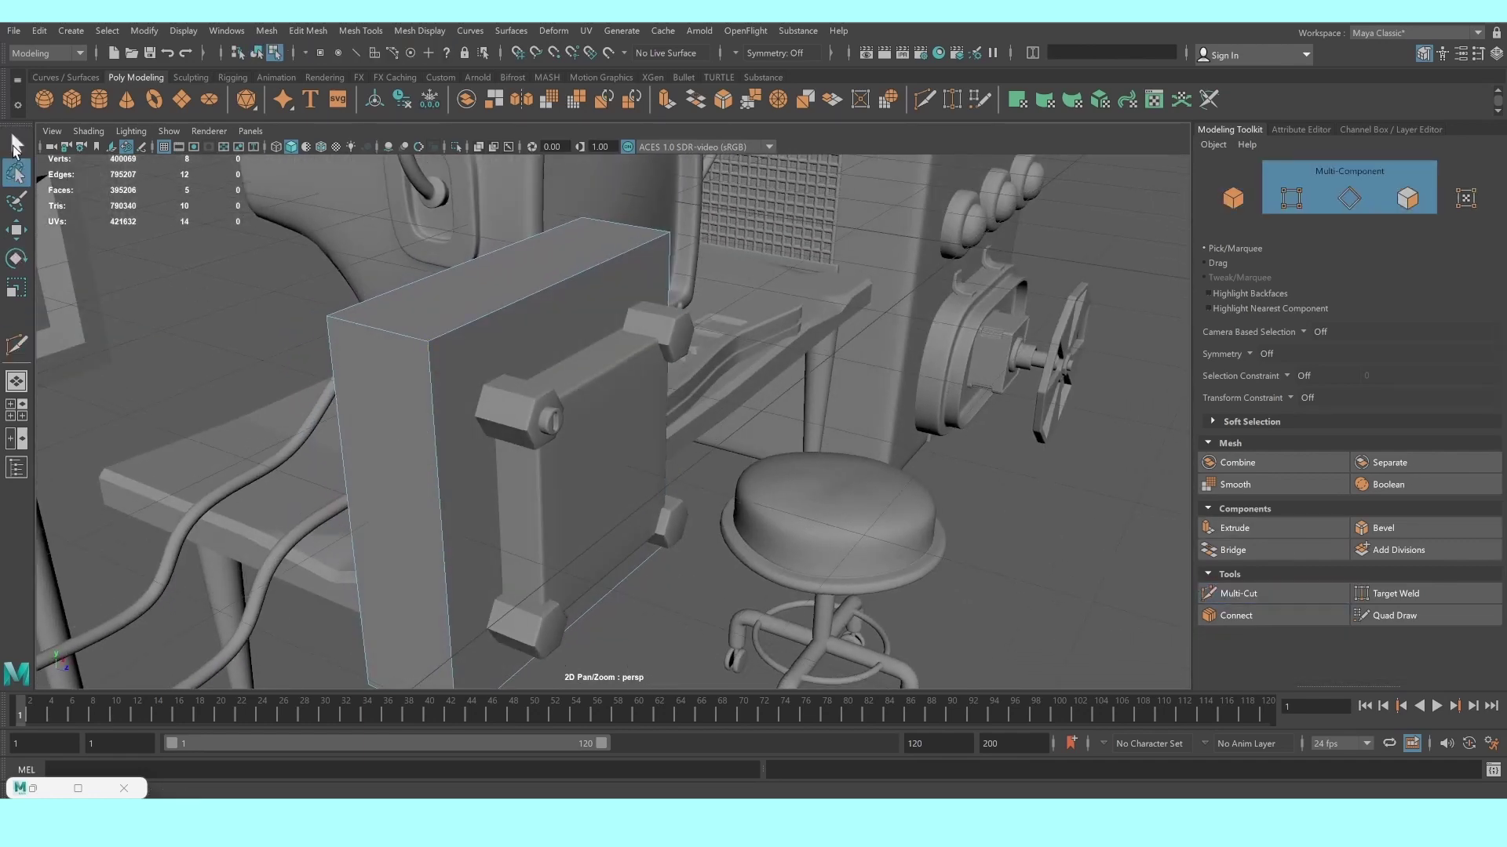
left_click(441, 371)
Bevel the face's border edges with fraction 0.12 and 3 segments
left_click(1383, 528)
left_click_drag(396, 439, 538, 464, "alt")
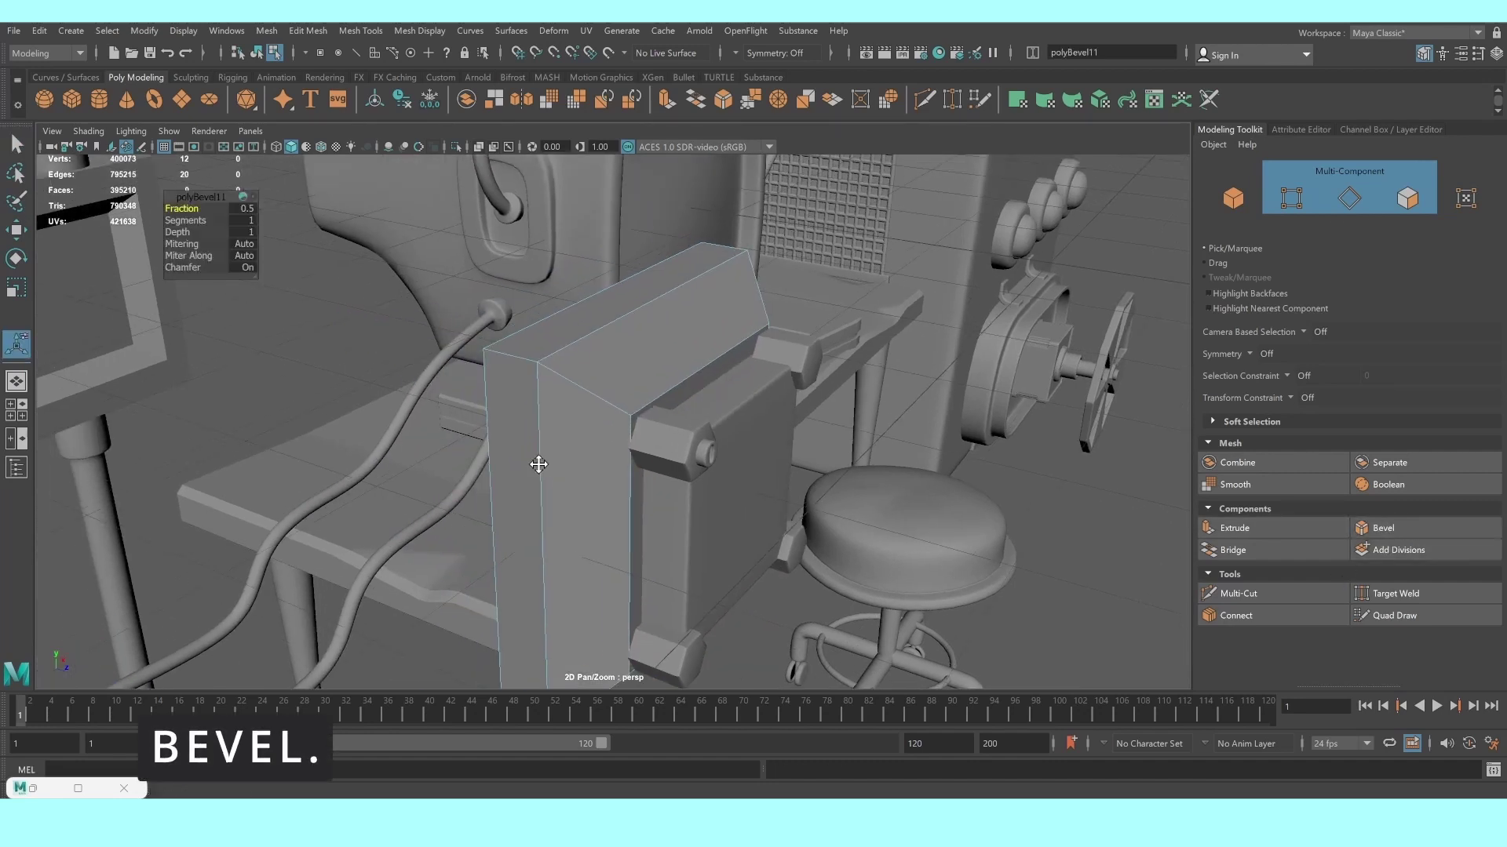
mouse_move(182, 208)
left_mouse_down()
mouse_move(168, 215)
mouse_move(232, 236)
left_mouse_up()
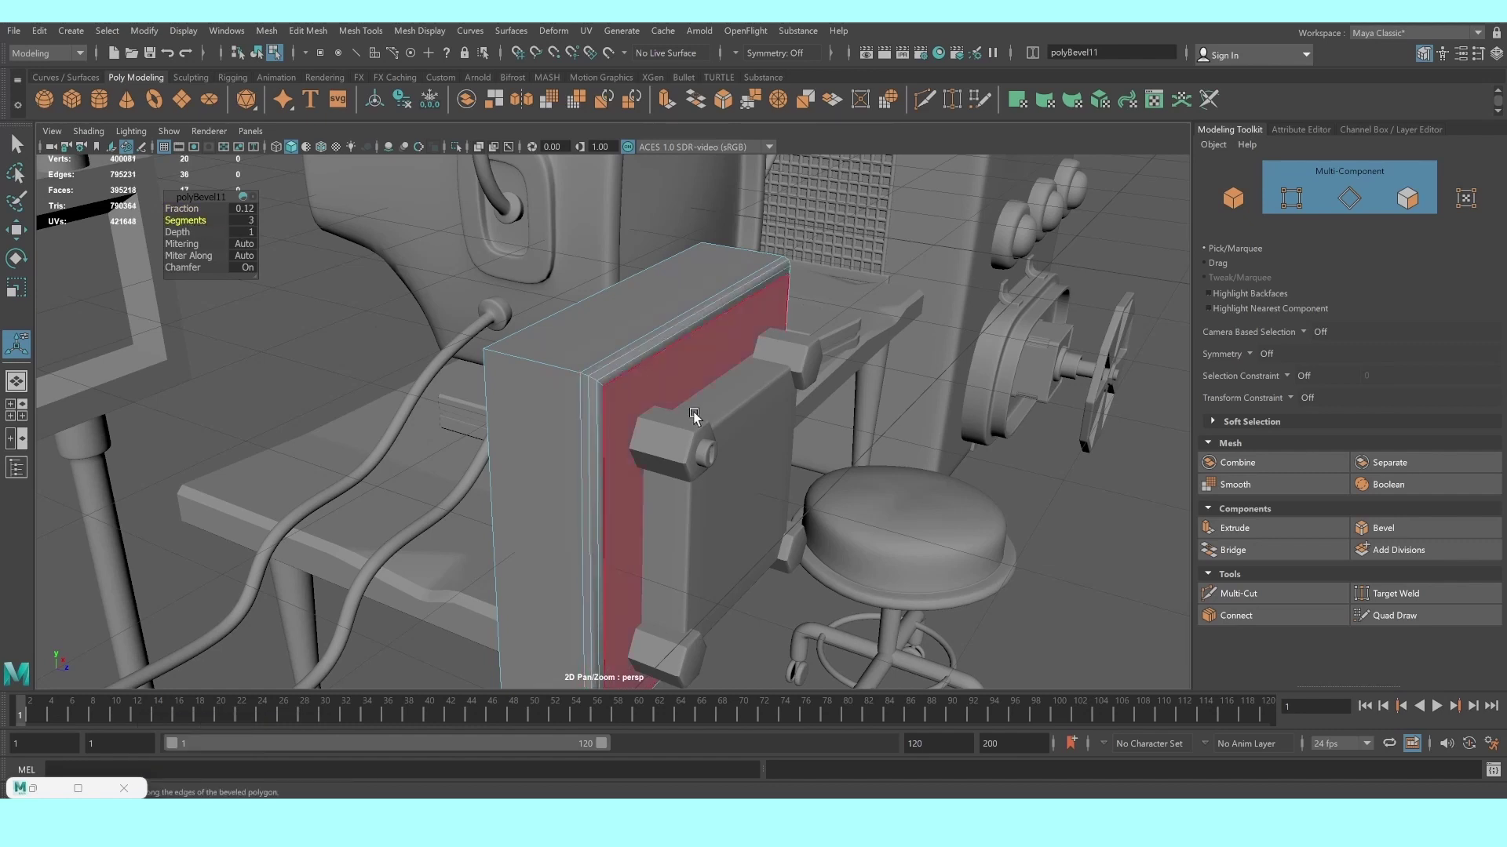
left_click_drag(694, 416, 689, 414, "alt")
right_click_drag(649, 363, 733, 339)
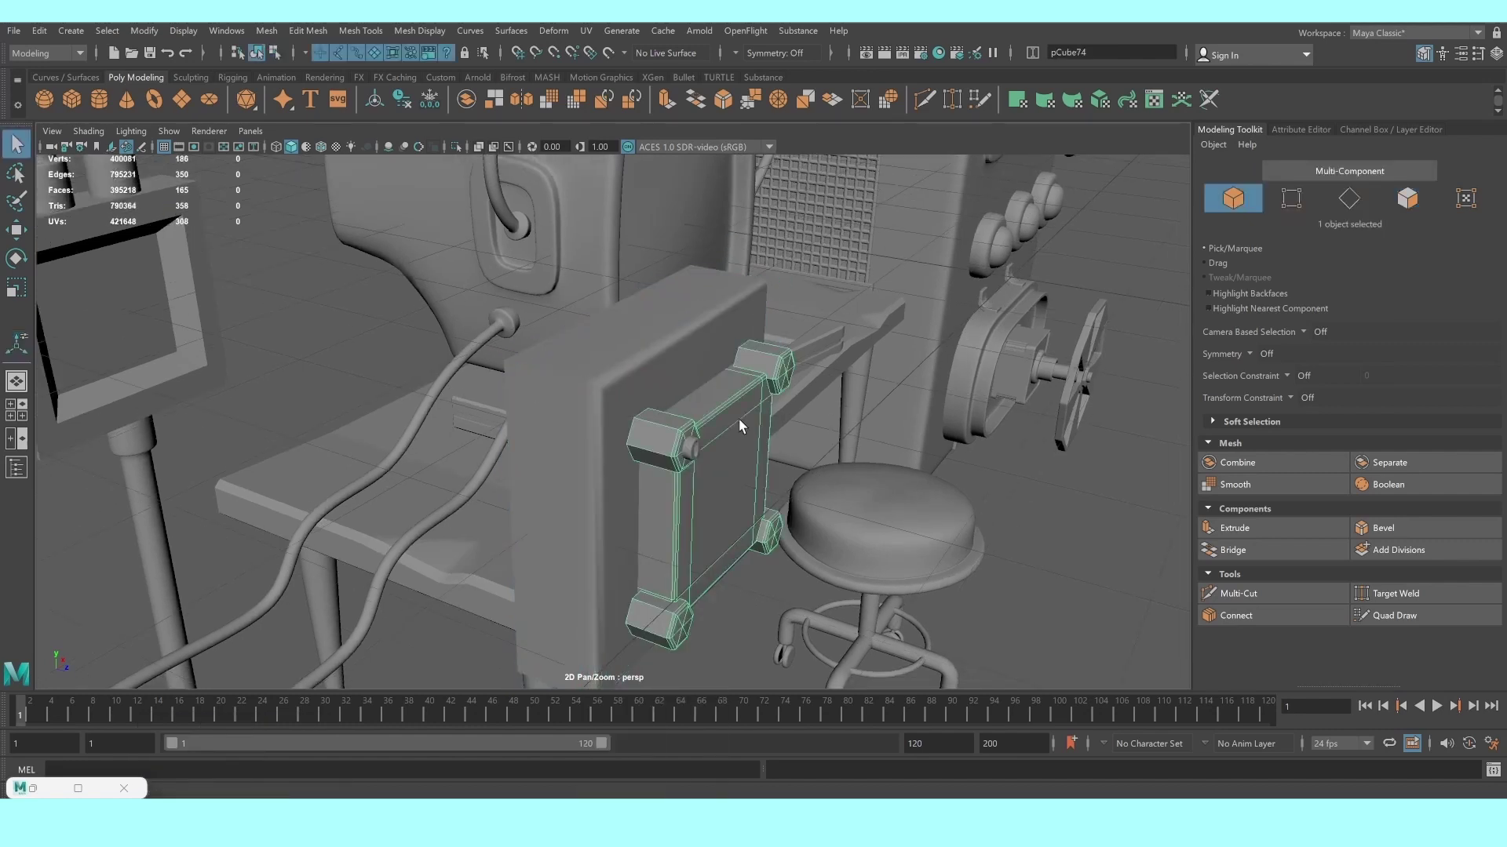
Duplicate the bolt cap cylinder onto all four corner bolts in the front view
left_click(681, 453)
key("space")
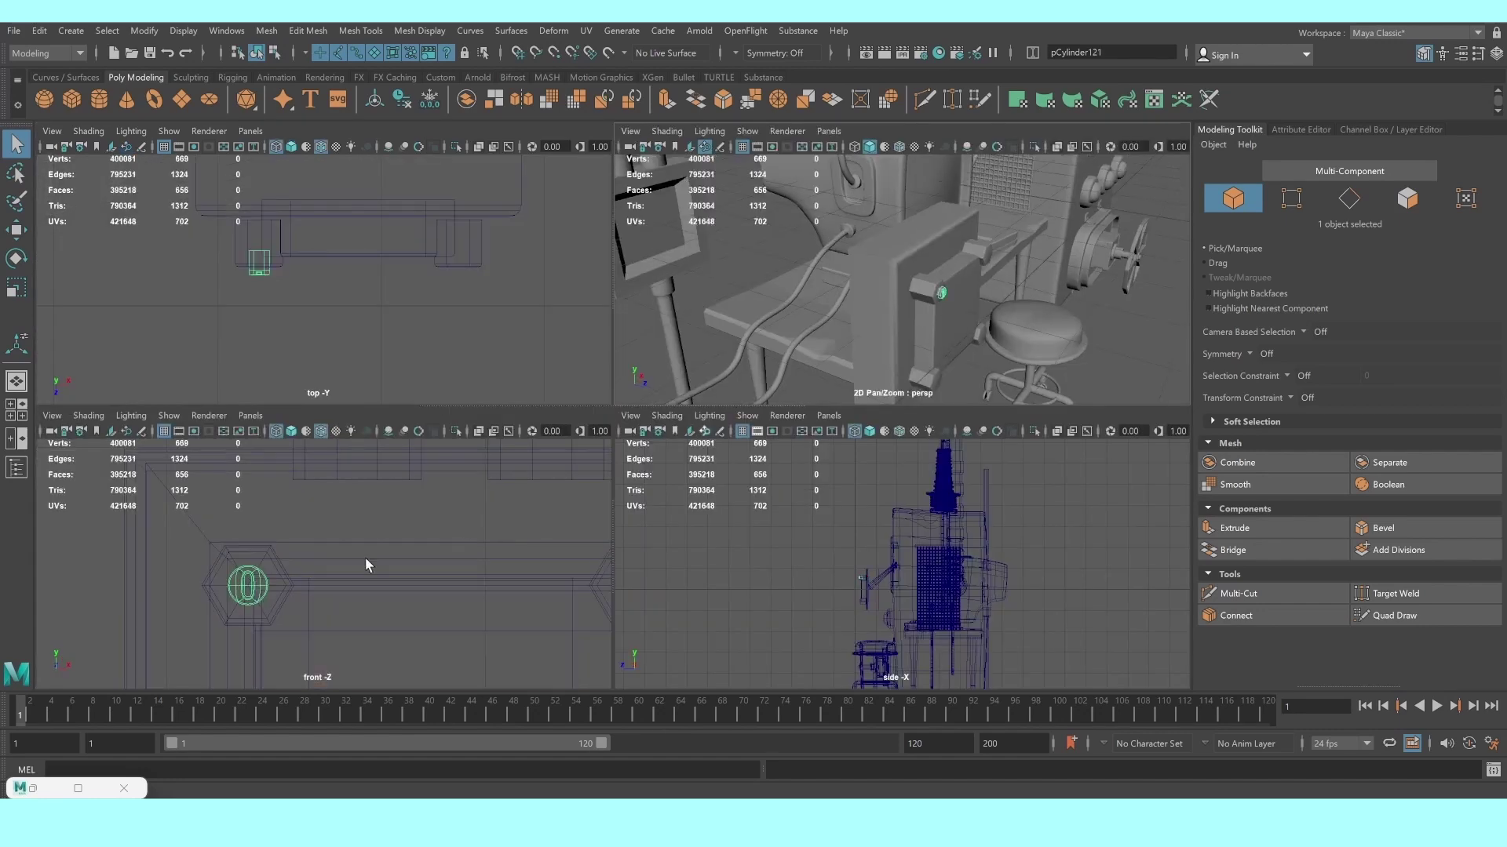
key("space")
scroll(505, 548, "down", 3)
scroll(639, 545, "up", 5)
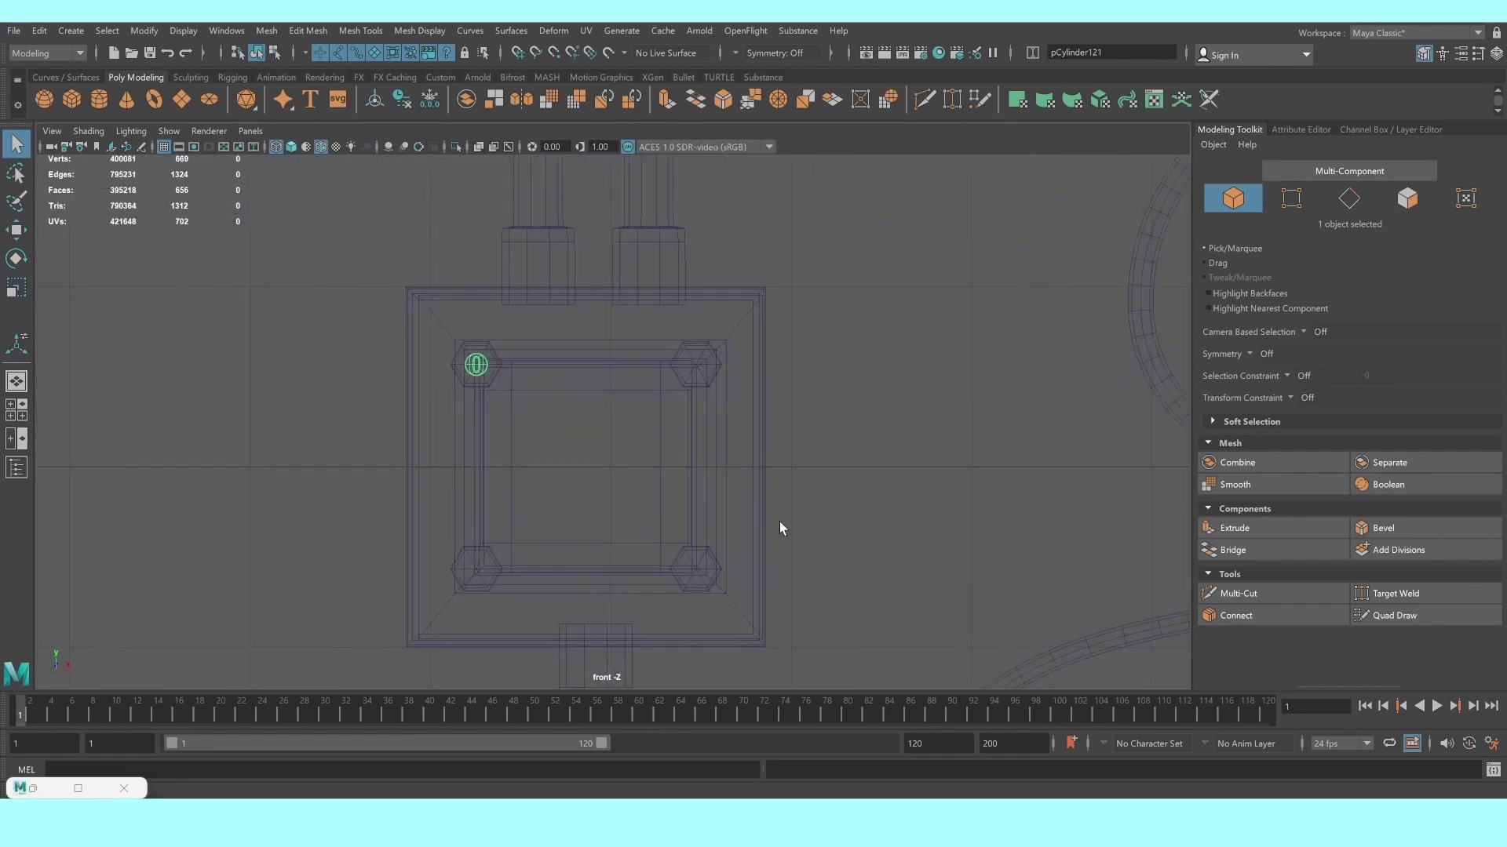
key("w")
key("ctrl+d")
mouse_move(549, 366)
left_mouse_down()
mouse_move(683, 361)
mouse_move(772, 382)
left_mouse_up()
left_click(476, 365, "shift")
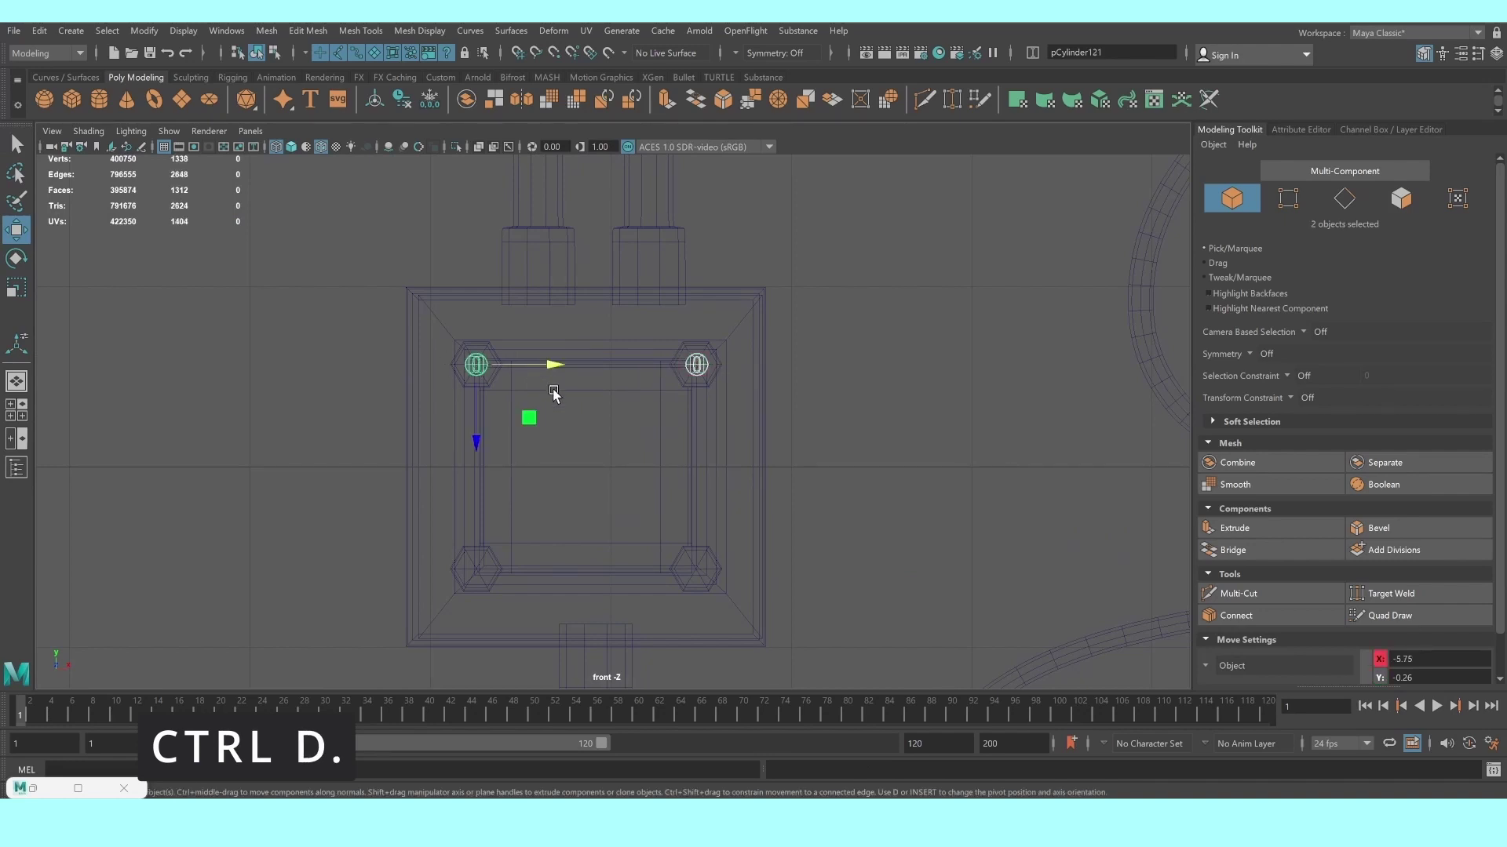
key("ctrl+d")
left_click_drag(480, 444, 487, 650)
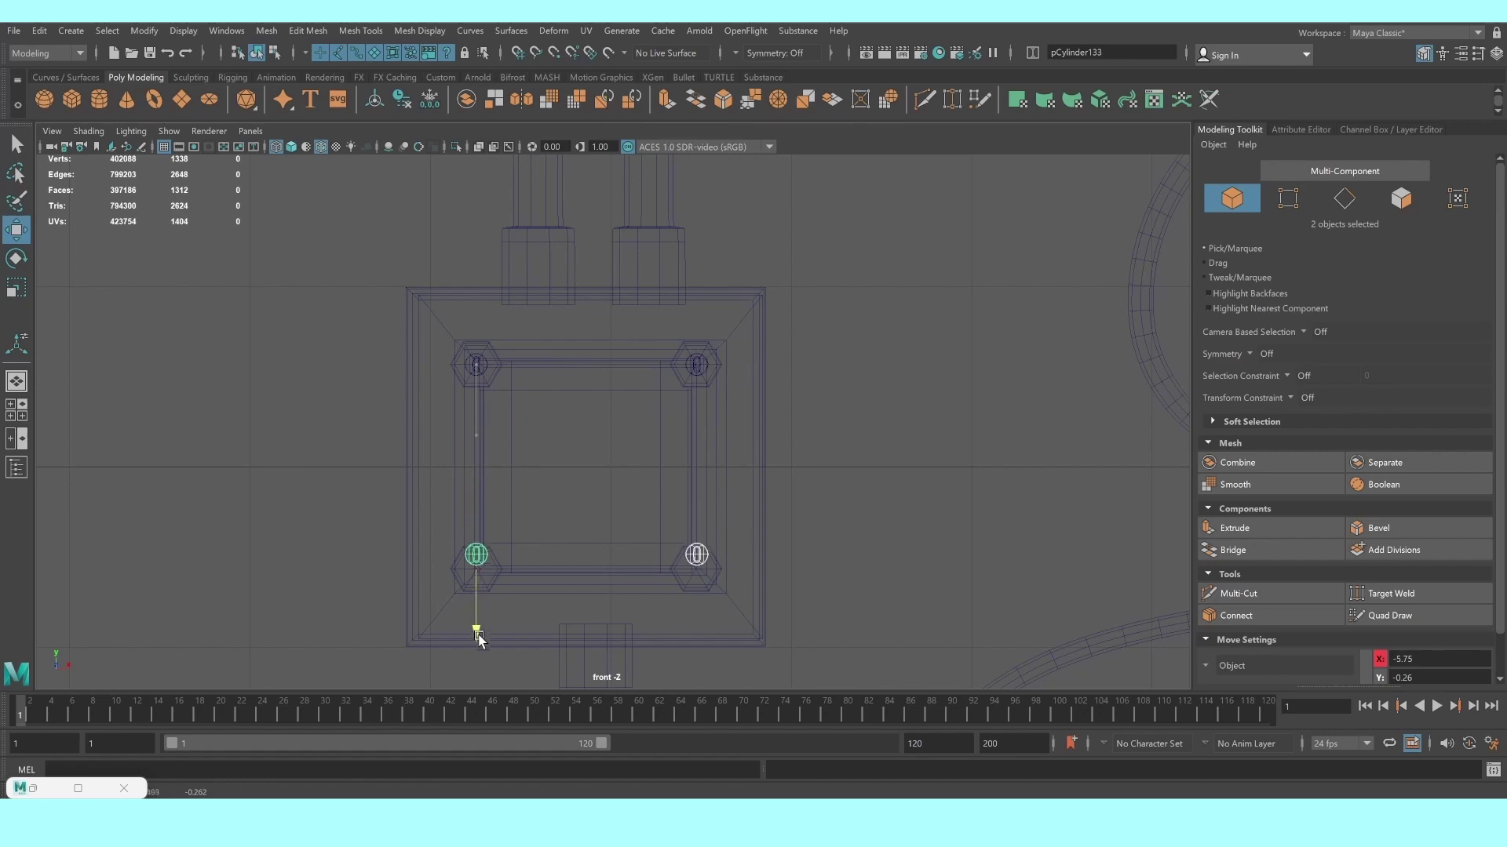
Slide the bolted plate parts along X until they sit flush against the box
key("space")
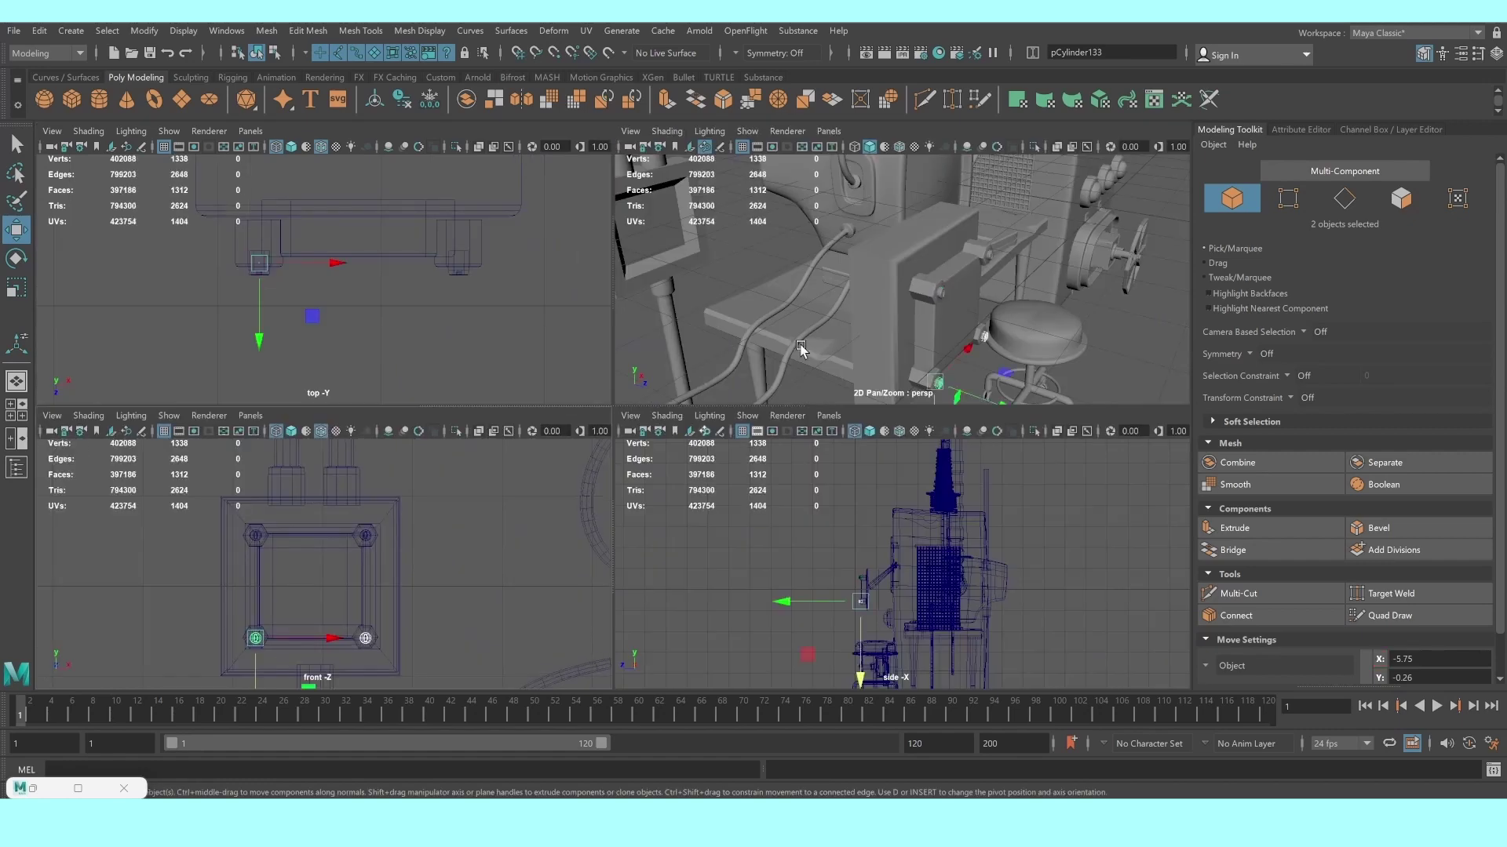
key("space")
mouse_move(818, 437)
left_mouse_down("alt")
mouse_move(714, 505)
mouse_move(769, 506)
mouse_move(713, 174)
mouse_move(712, 255)
left_mouse_up("alt")
left_click_drag(722, 355, 824, 695)
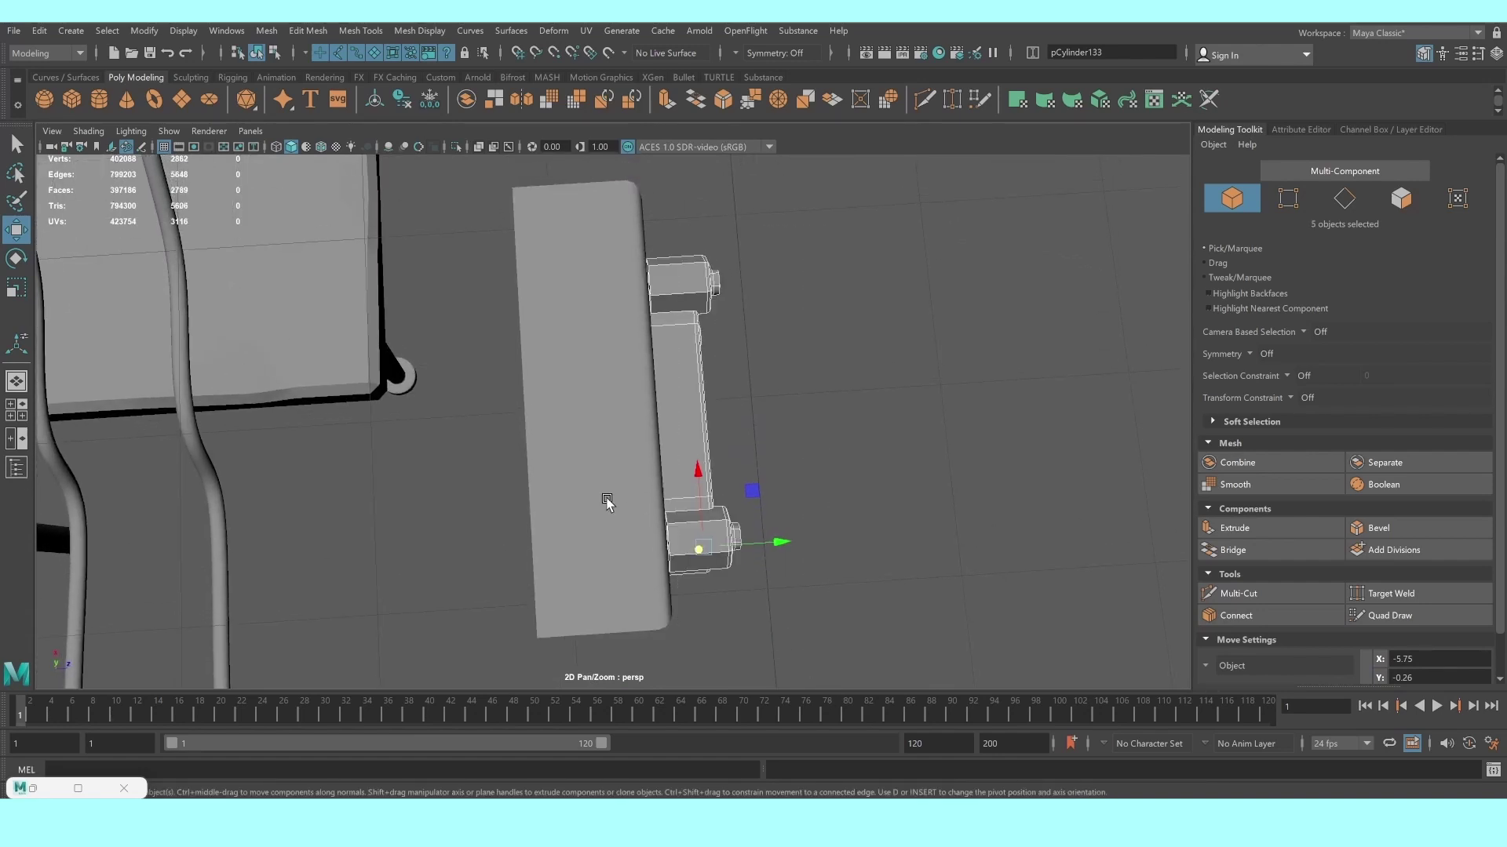
left_click_drag(782, 549, 764, 540)
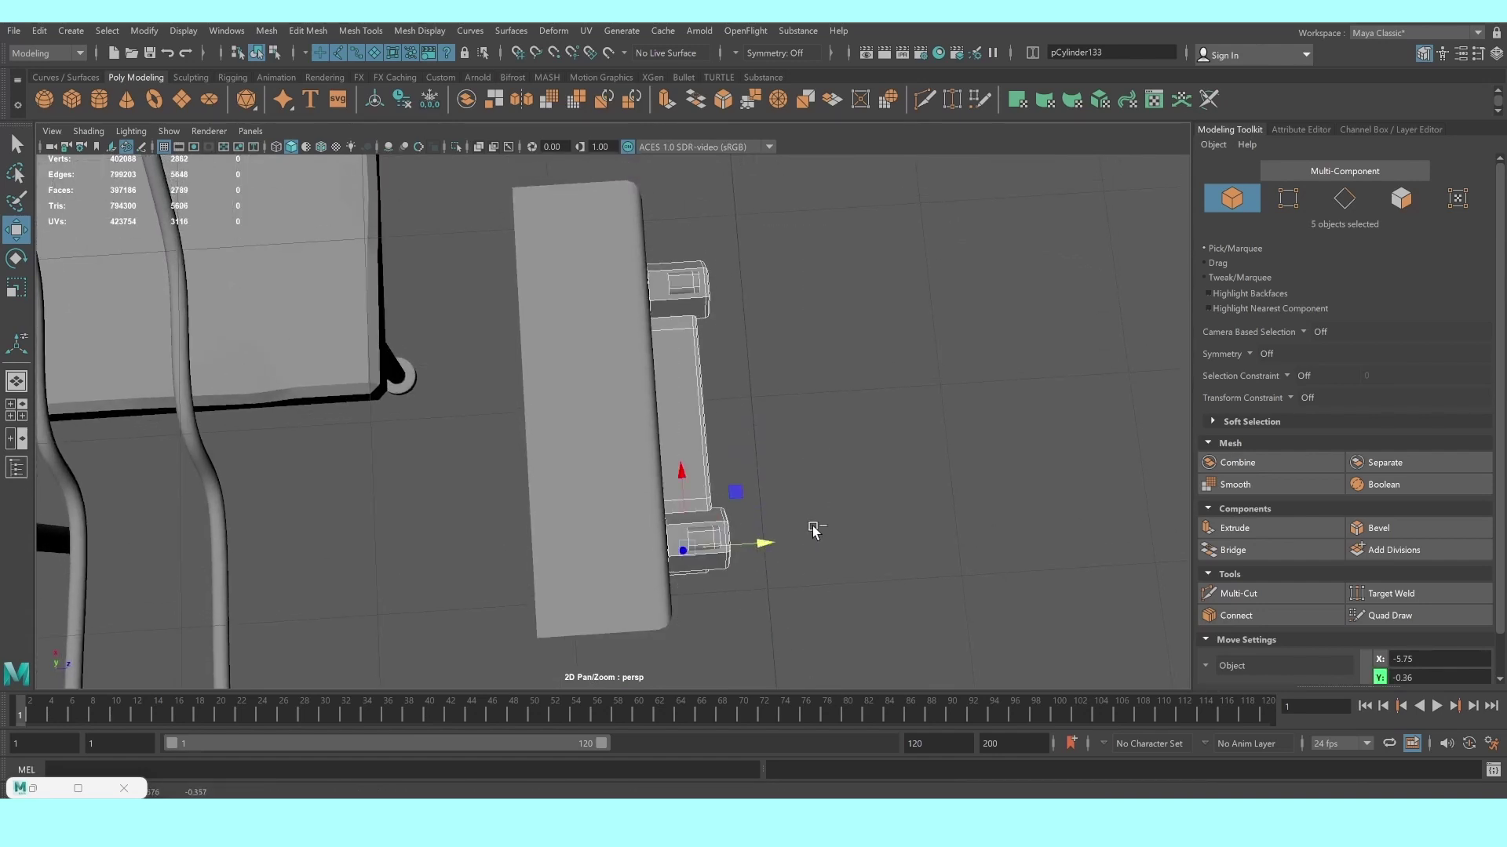
key("ctrl+z")
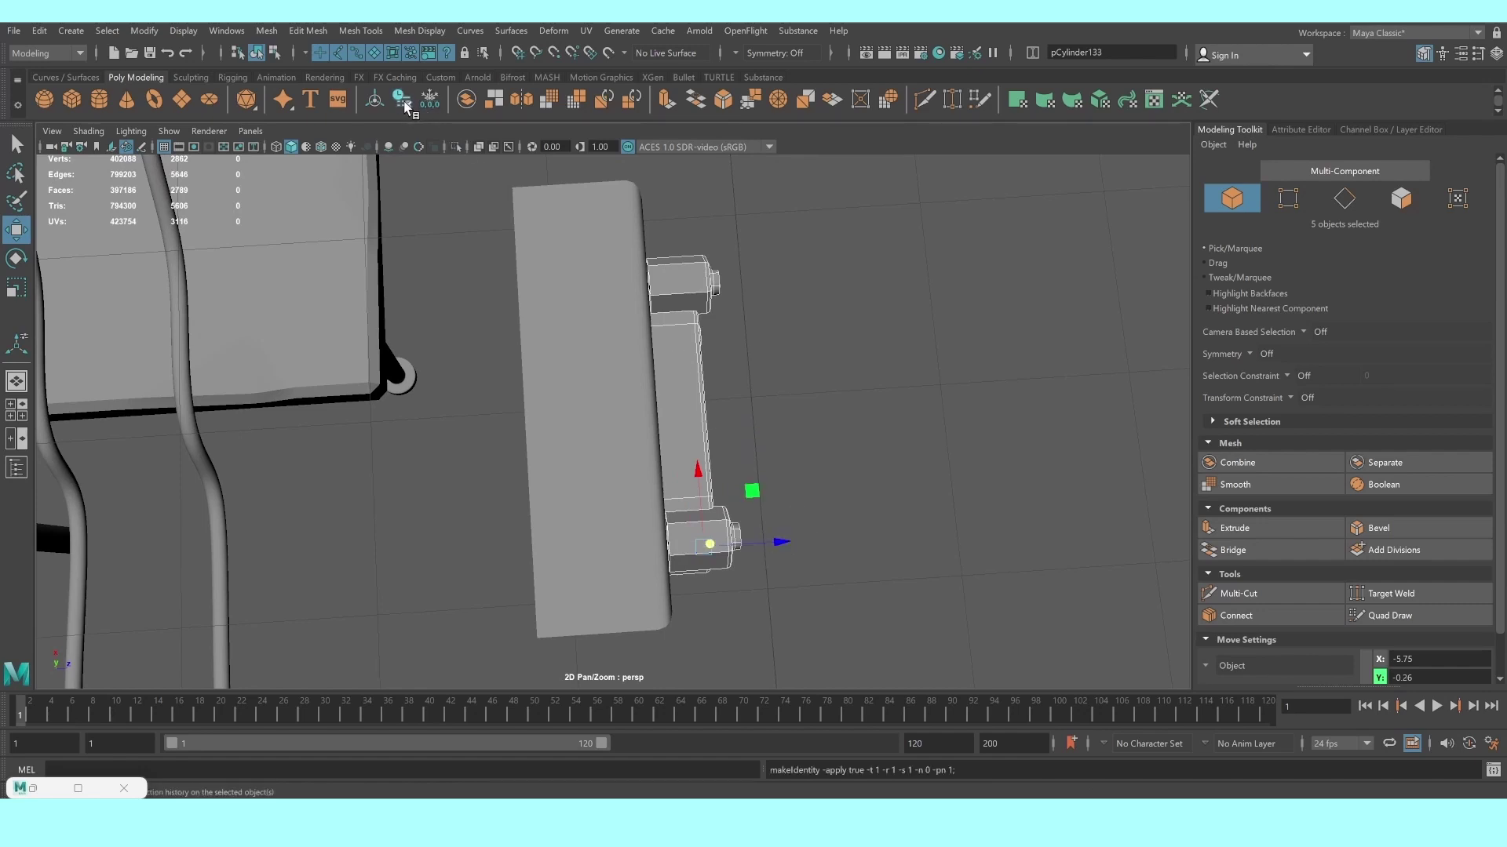
mouse_move(785, 547)
left_mouse_down()
mouse_move(753, 541)
mouse_move(801, 543)
mouse_move(747, 511)
mouse_move(320, 387)
left_mouse_up()
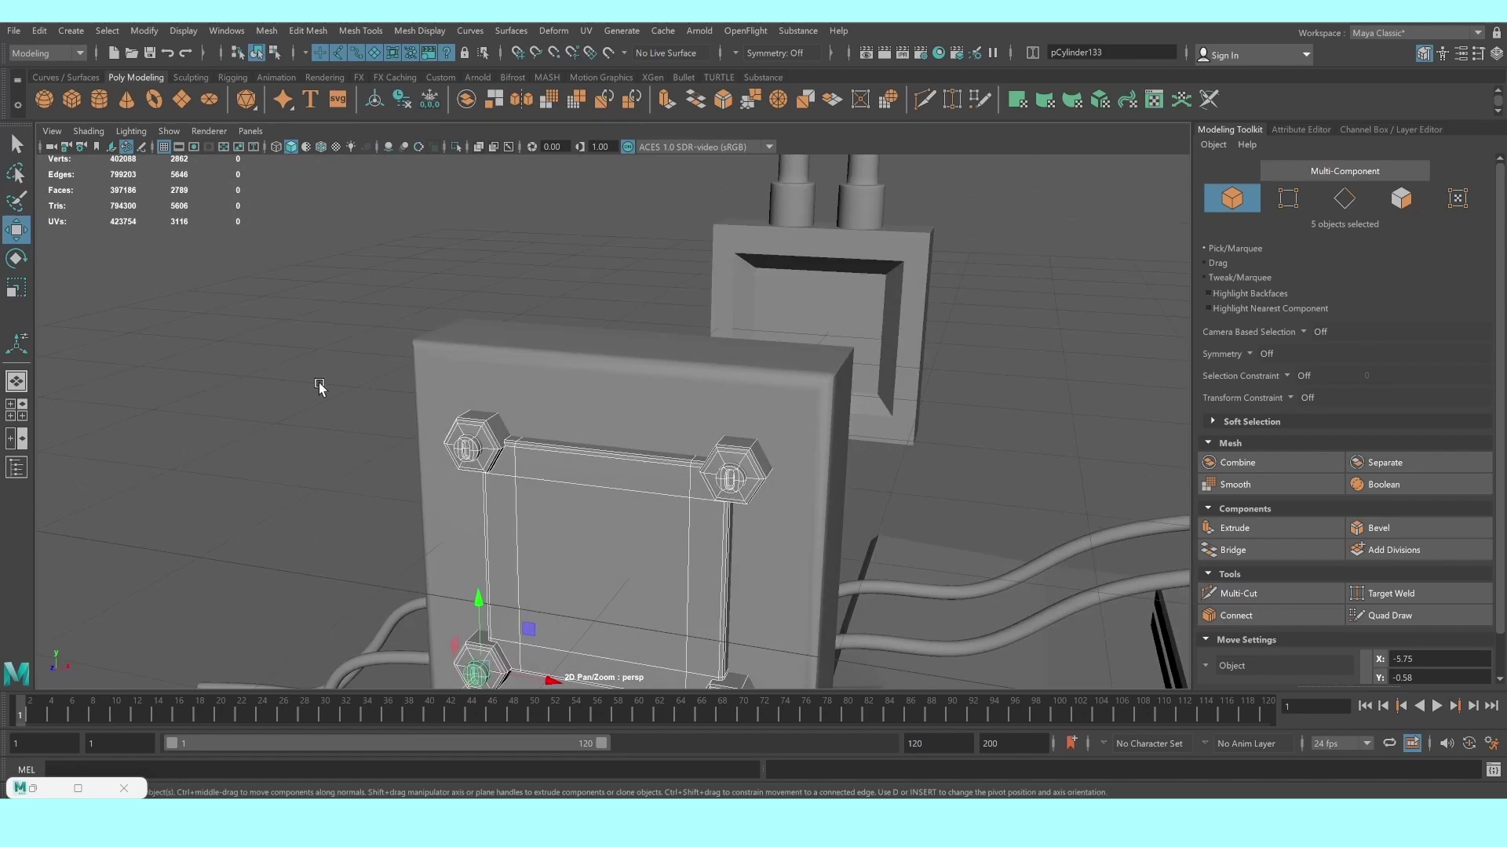
left_click(593, 537)
mouse_move(568, 492)
left_mouse_down("alt")
mouse_move(494, 417)
mouse_move(621, 438)
mouse_move(549, 426)
left_mouse_up("alt")
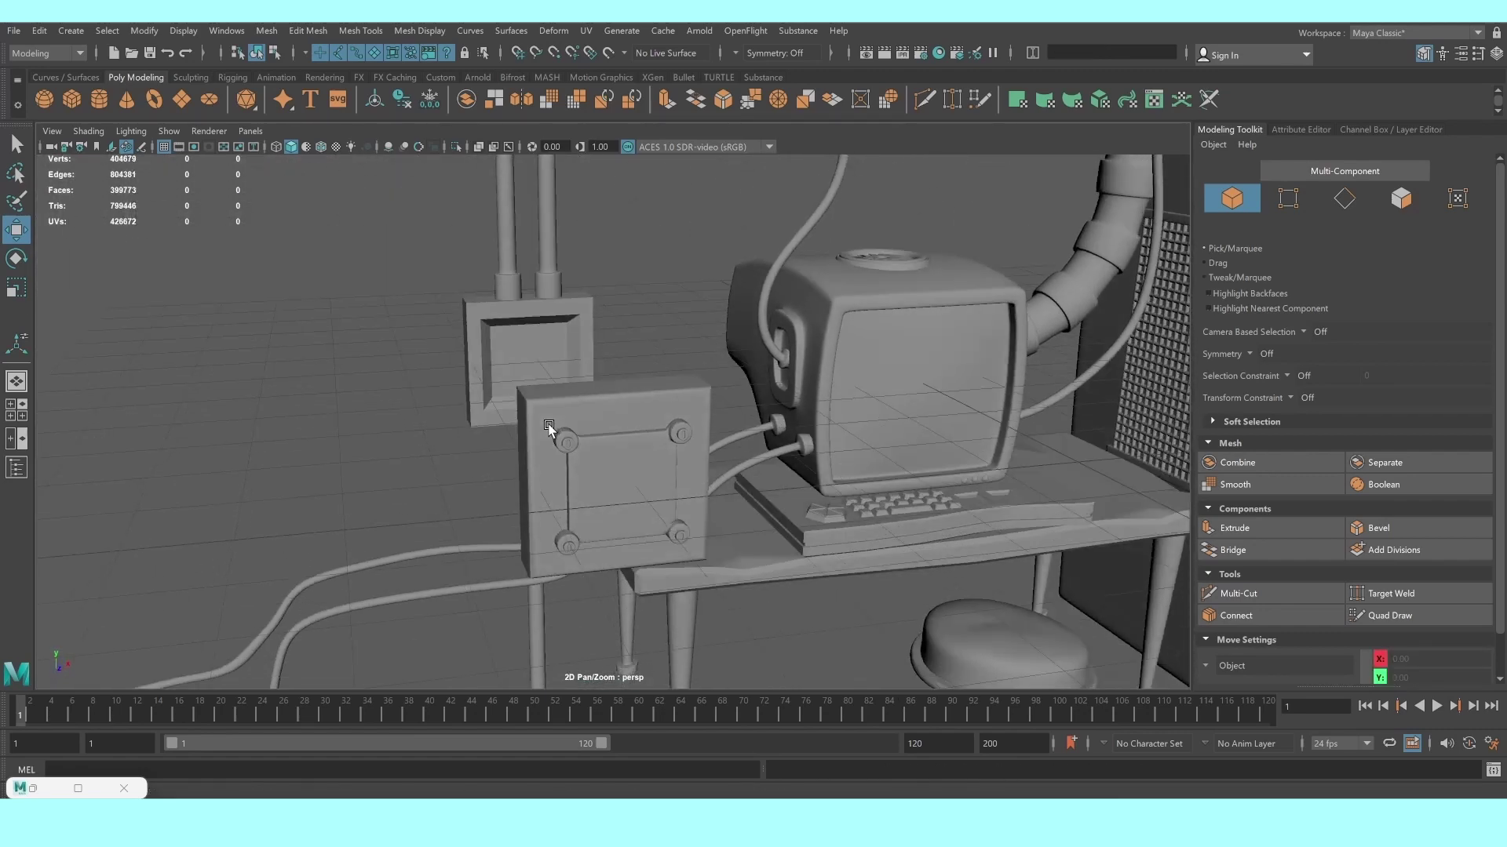
left_click(570, 436)
Inset the plate's centre face with two offset extrusions
mouse_move(616, 377)
left_mouse_down("alt")
mouse_move(623, 340)
mouse_move(519, 355)
left_mouse_up("alt")
scroll(558, 365, "up", 5)
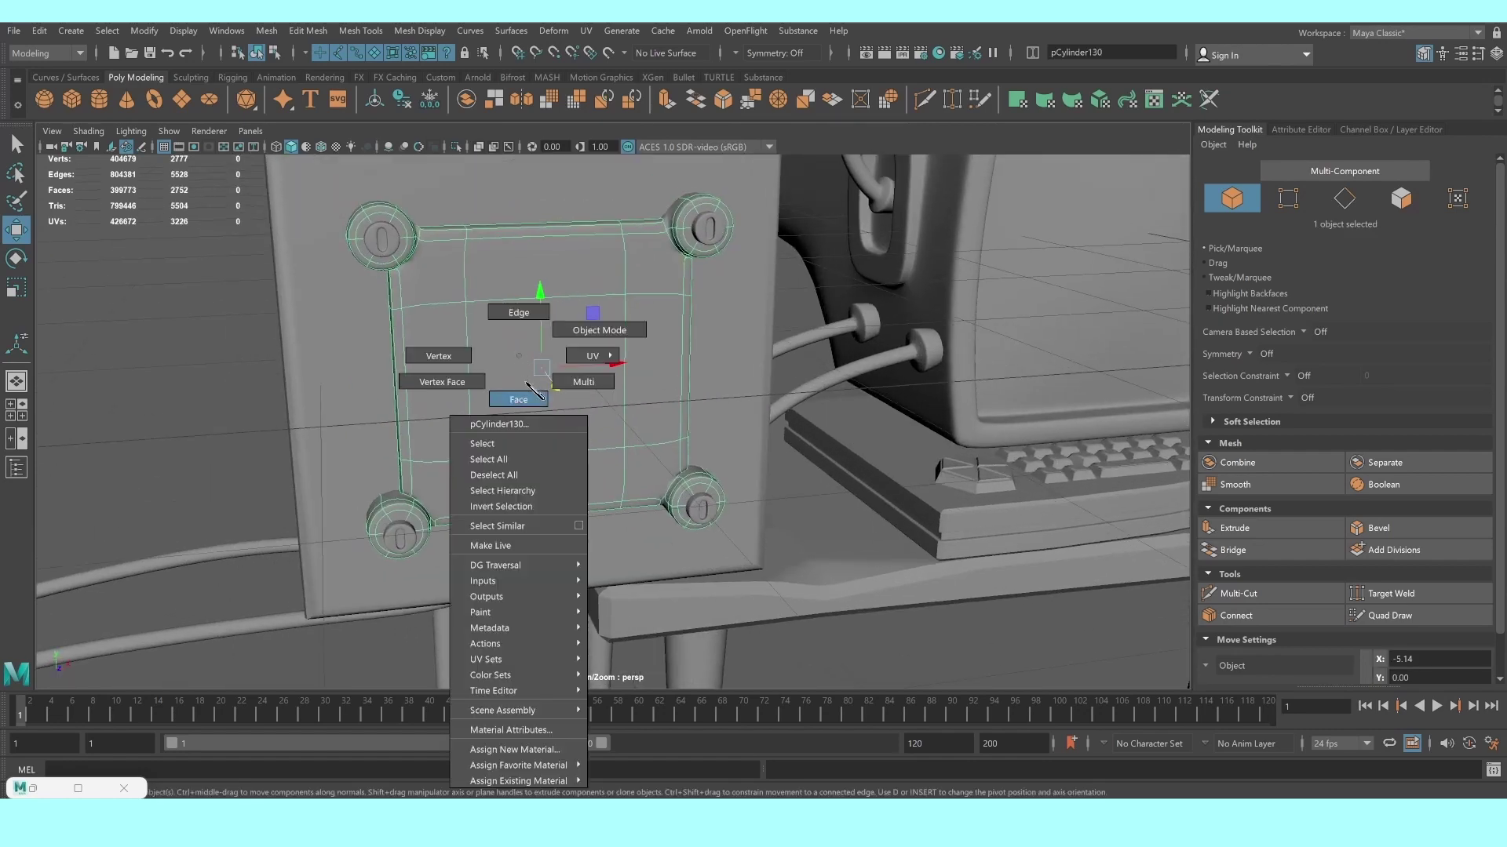
right_click_drag(519, 355, 518, 395)
left_click(518, 395)
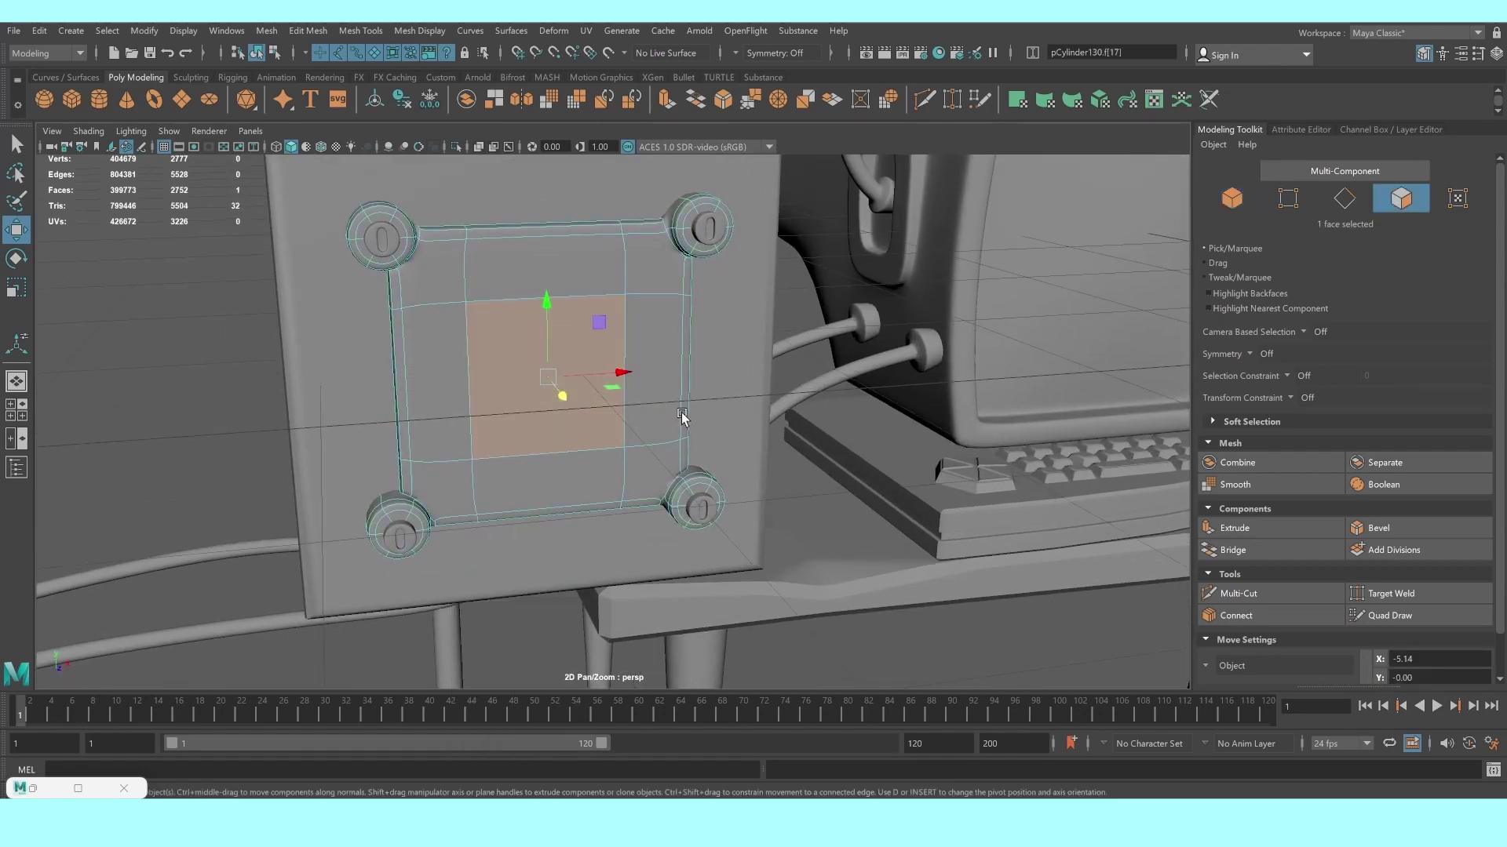
left_click(1283, 528)
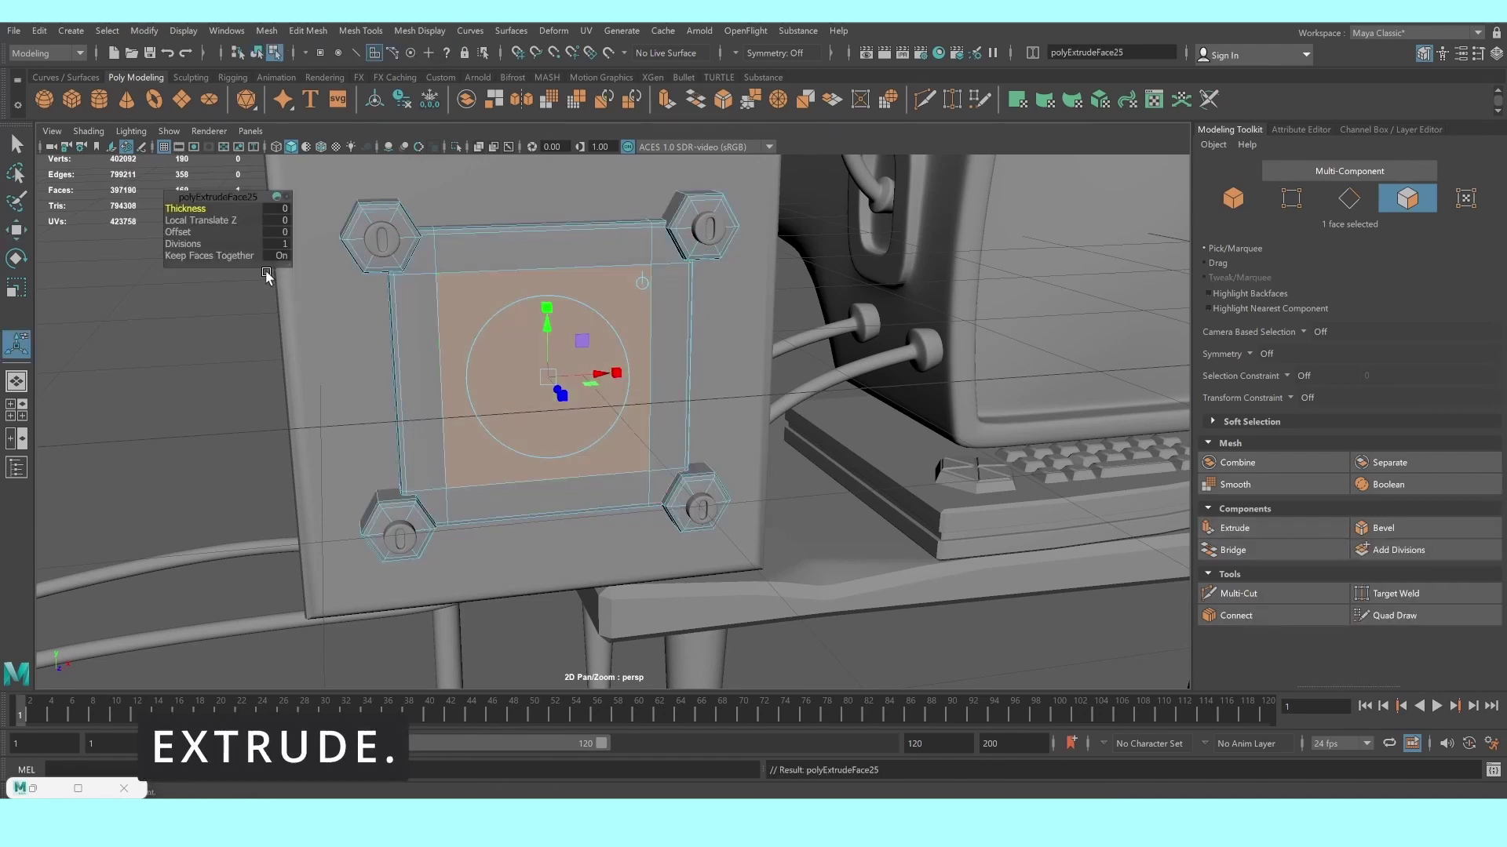
key("ctrl+z")
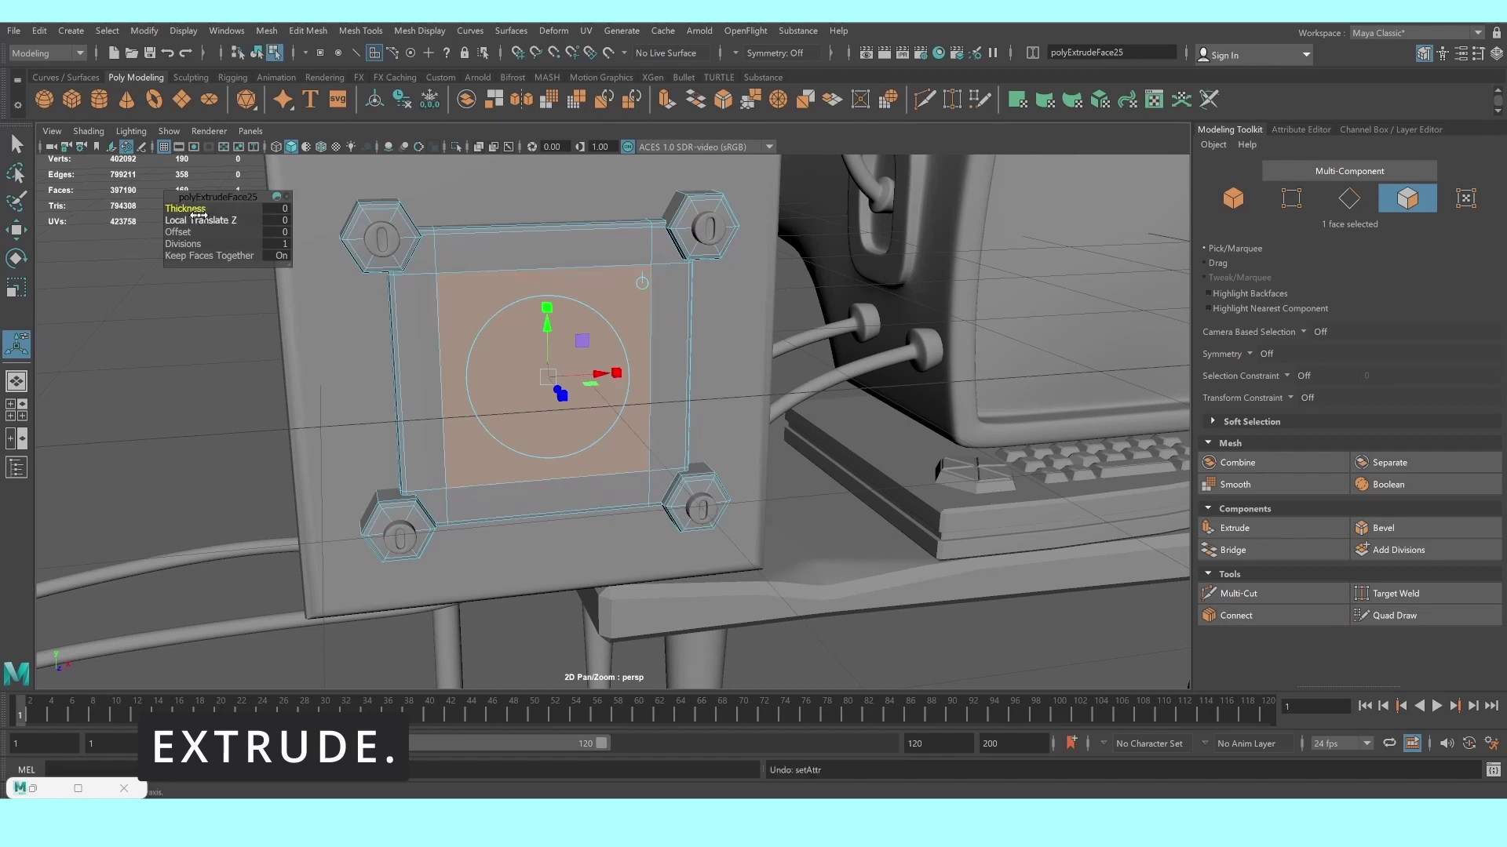
left_click_drag(180, 231, 186, 231)
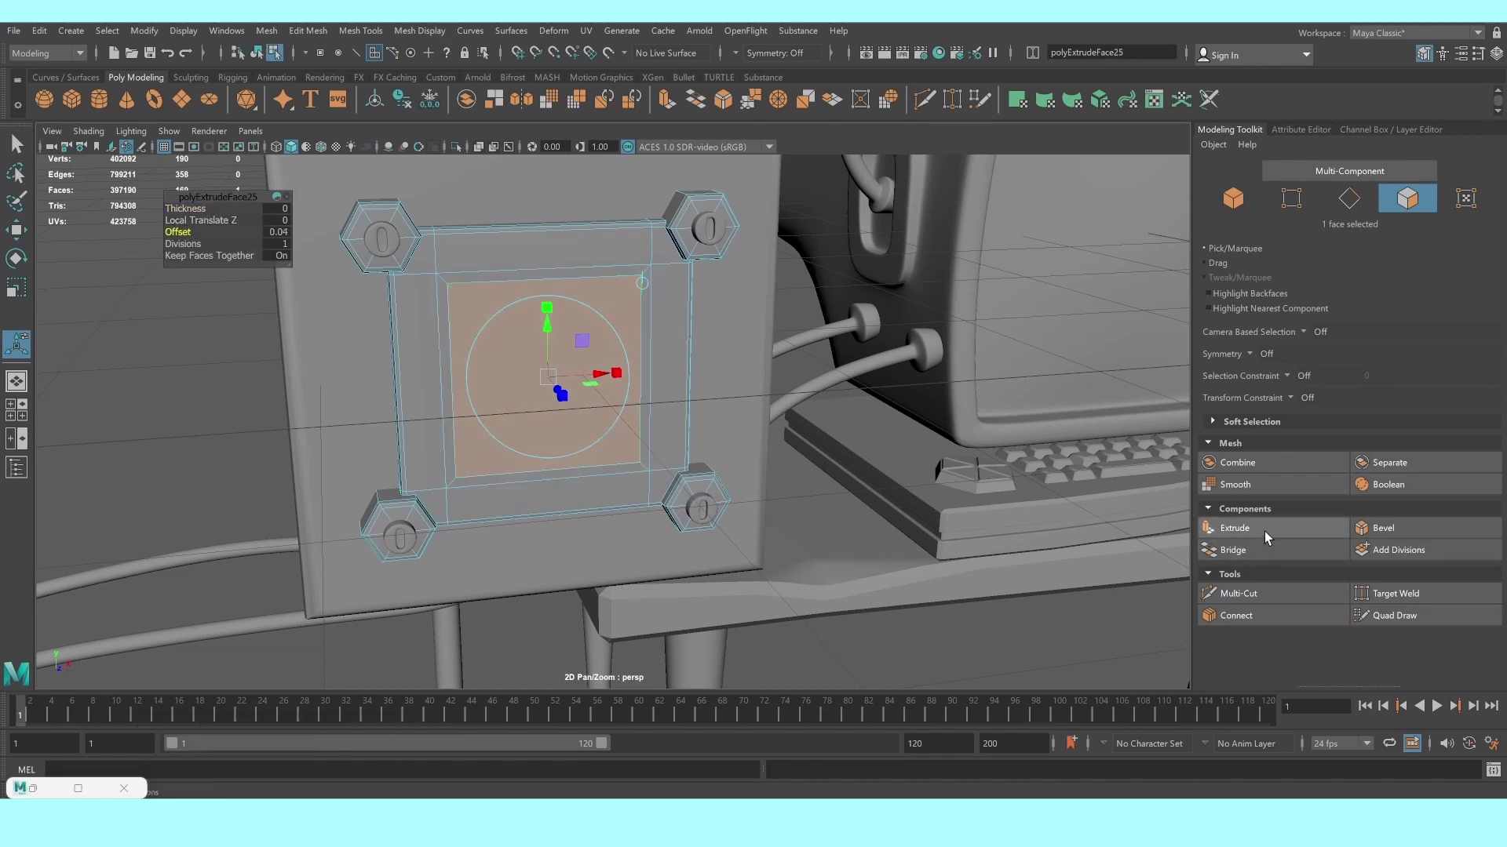
left_click(1233, 528)
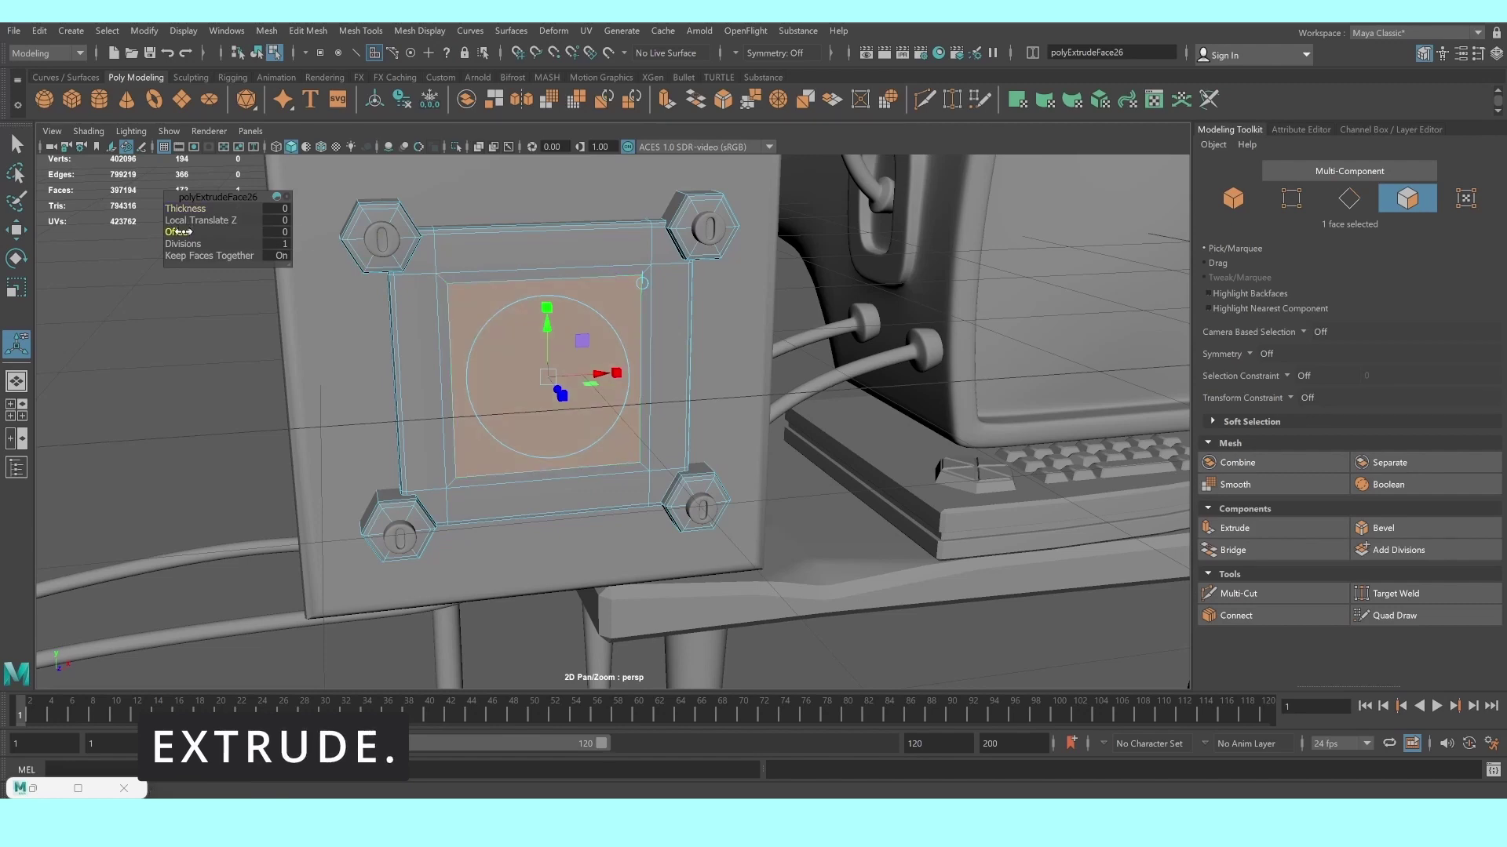
left_click_drag(180, 232, 182, 233)
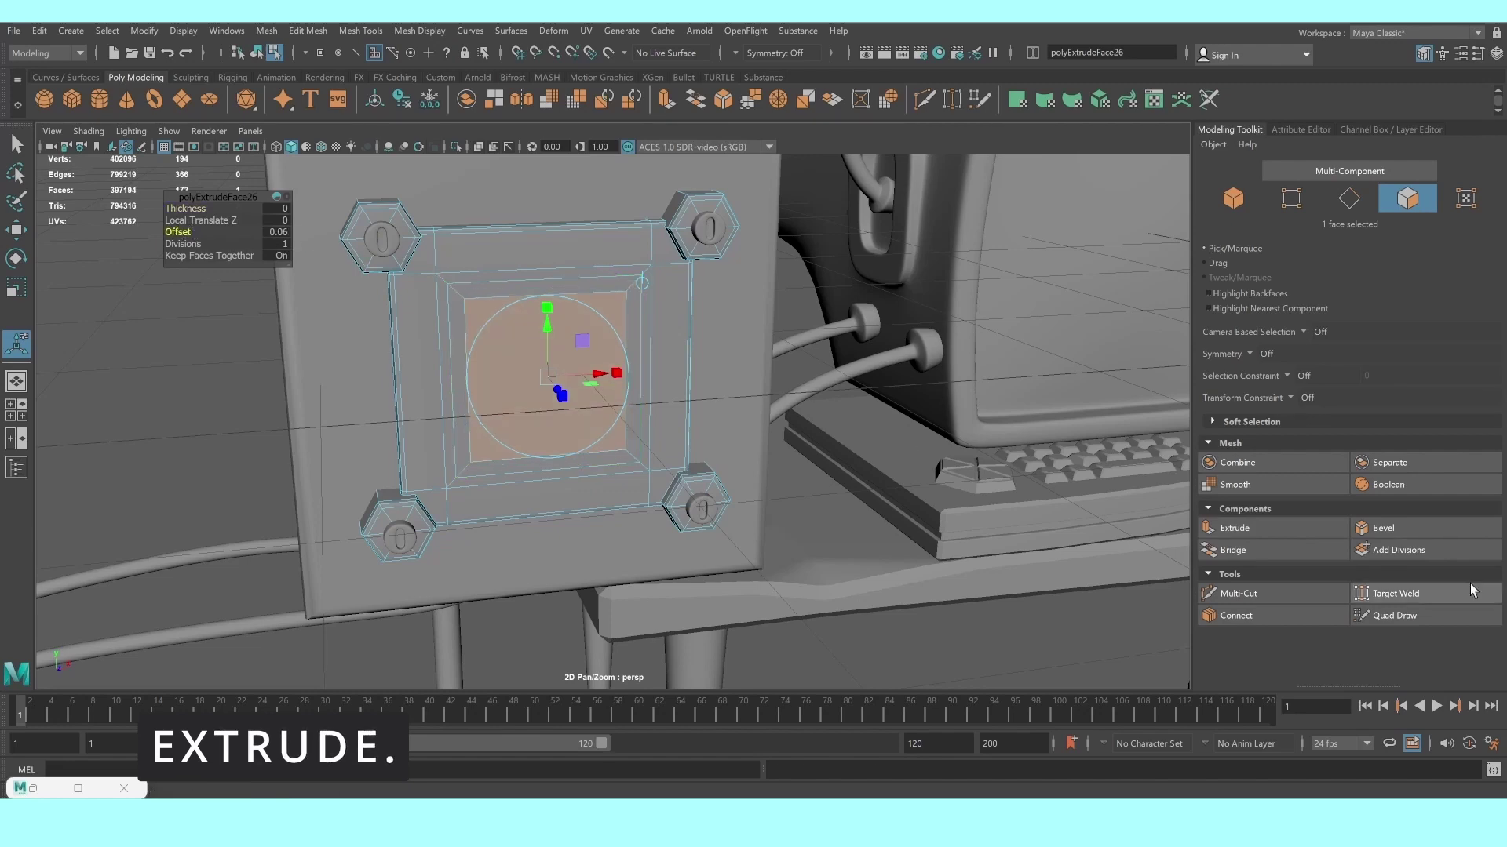
Extrude the inset face inward with negative Local Translate Z and 3 divisions
left_click(1269, 528)
scroll(770, 427, "up", 1)
mouse_move(771, 427)
left_mouse_down("alt")
mouse_move(581, 426)
mouse_move(567, 418)
mouse_move(633, 421)
mouse_move(550, 392)
left_mouse_up("alt")
key("3")
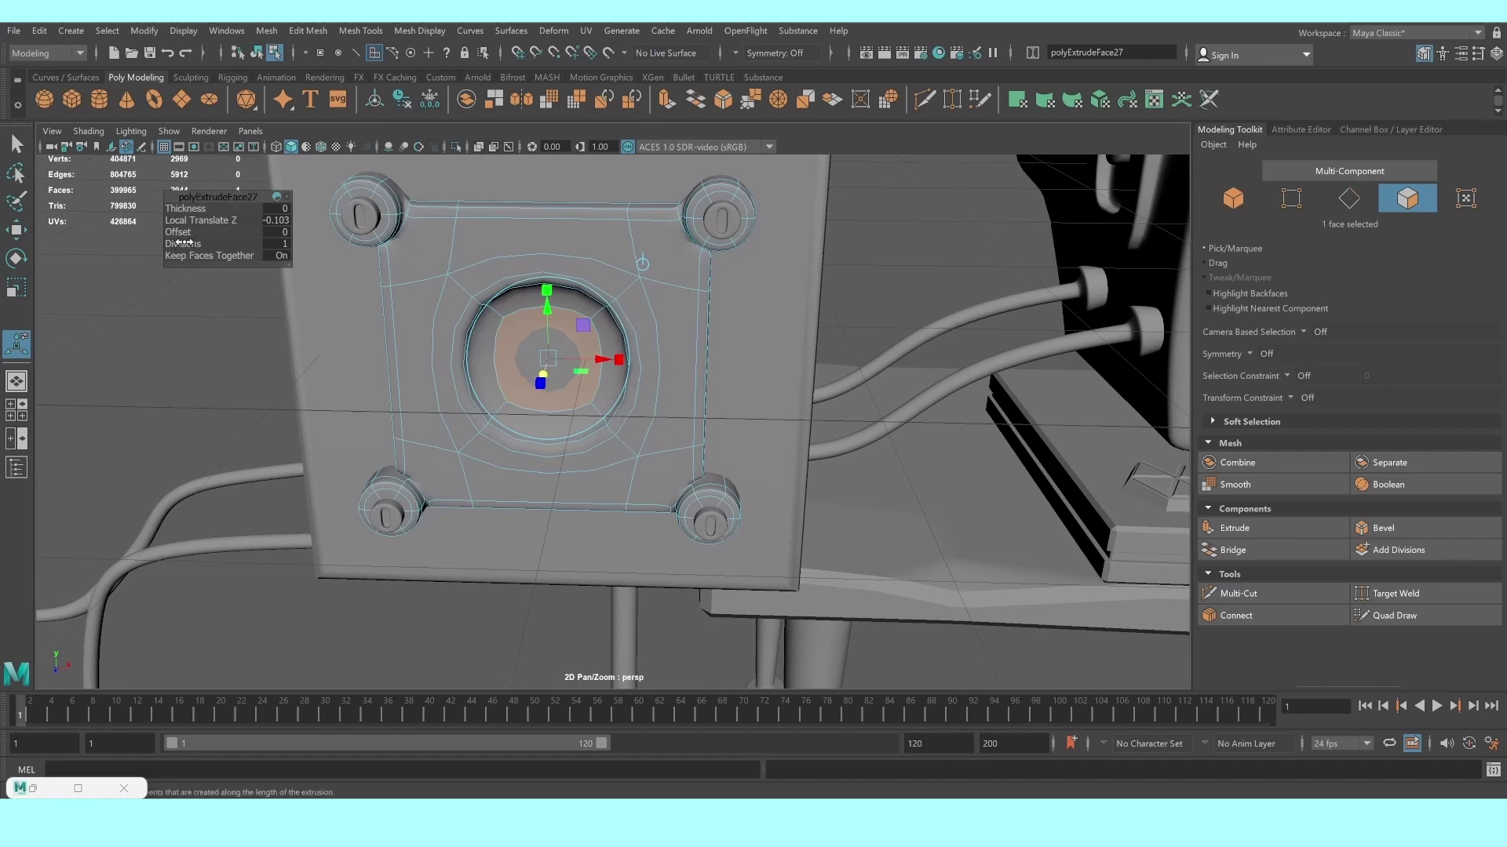
left_click_drag(184, 243, 249, 247)
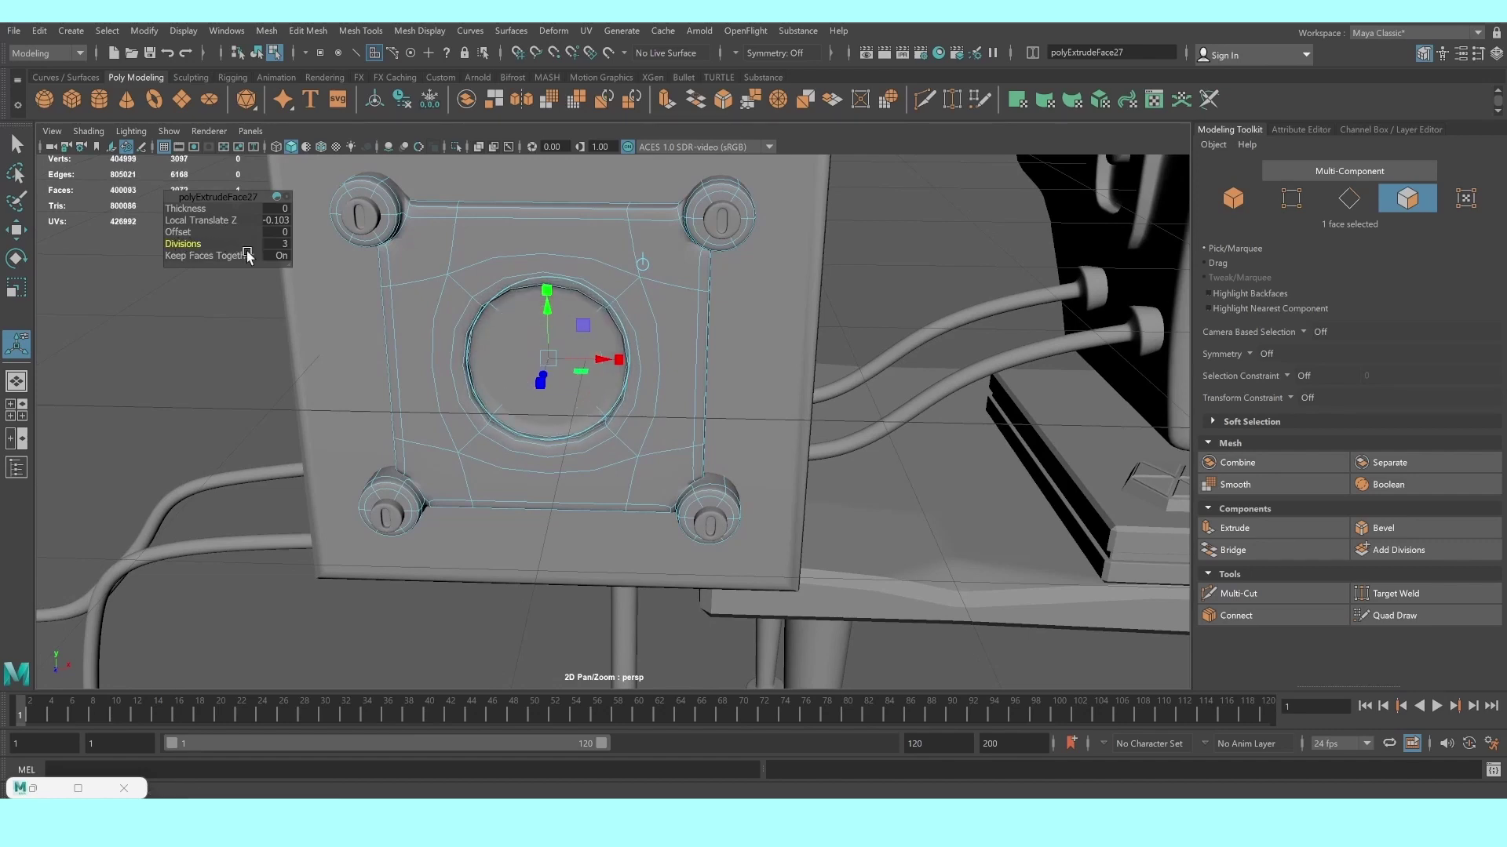
mouse_move(392, 314)
left_mouse_down("alt")
mouse_move(421, 303)
mouse_move(448, 325)
mouse_move(524, 338)
left_mouse_up("alt")
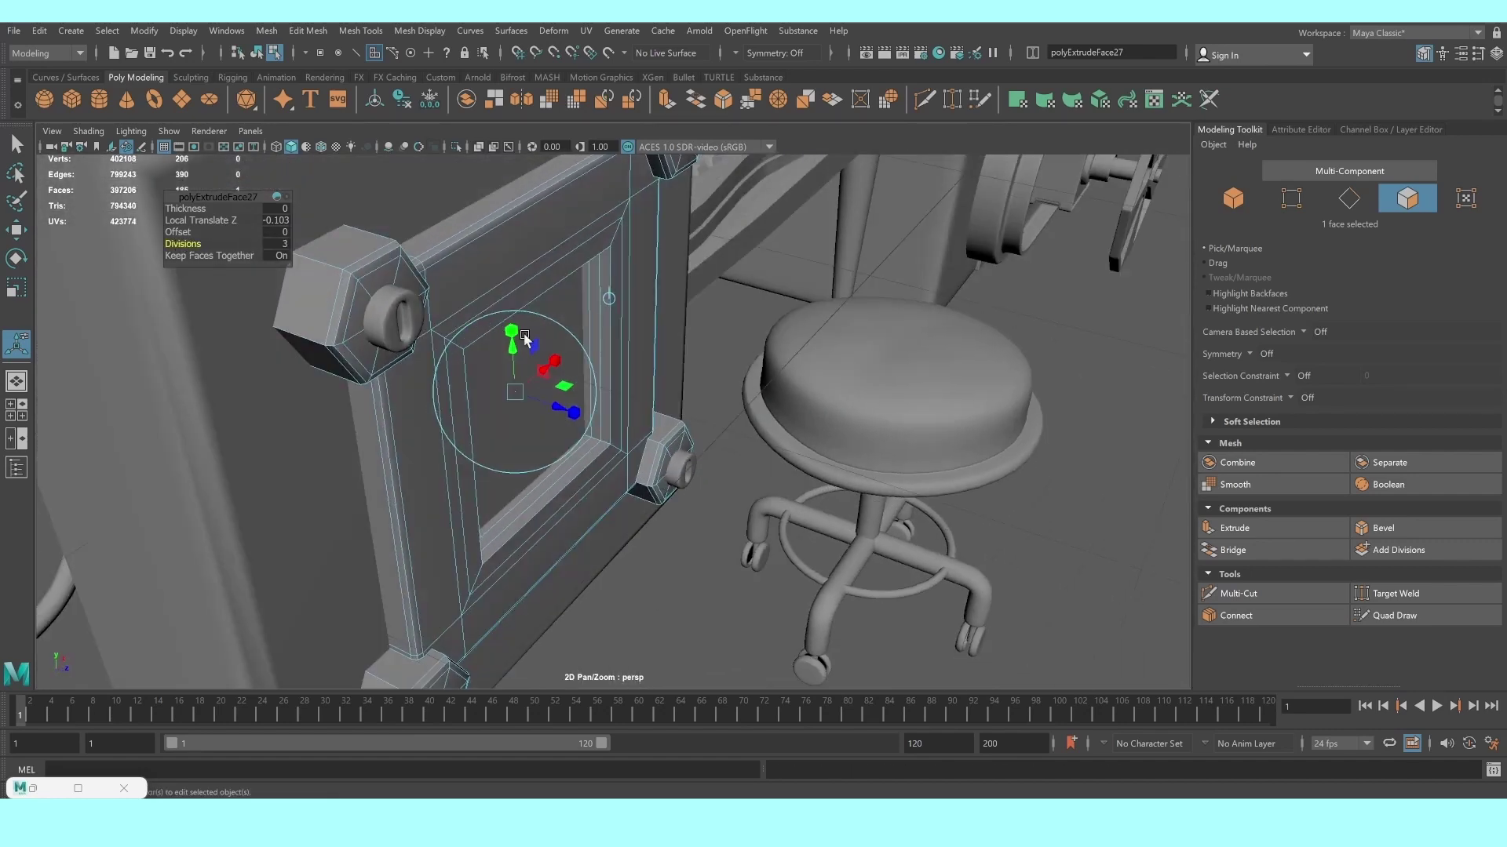
mouse_move(556, 414)
left_mouse_down()
mouse_move(576, 414)
mouse_move(620, 308)
left_mouse_up()
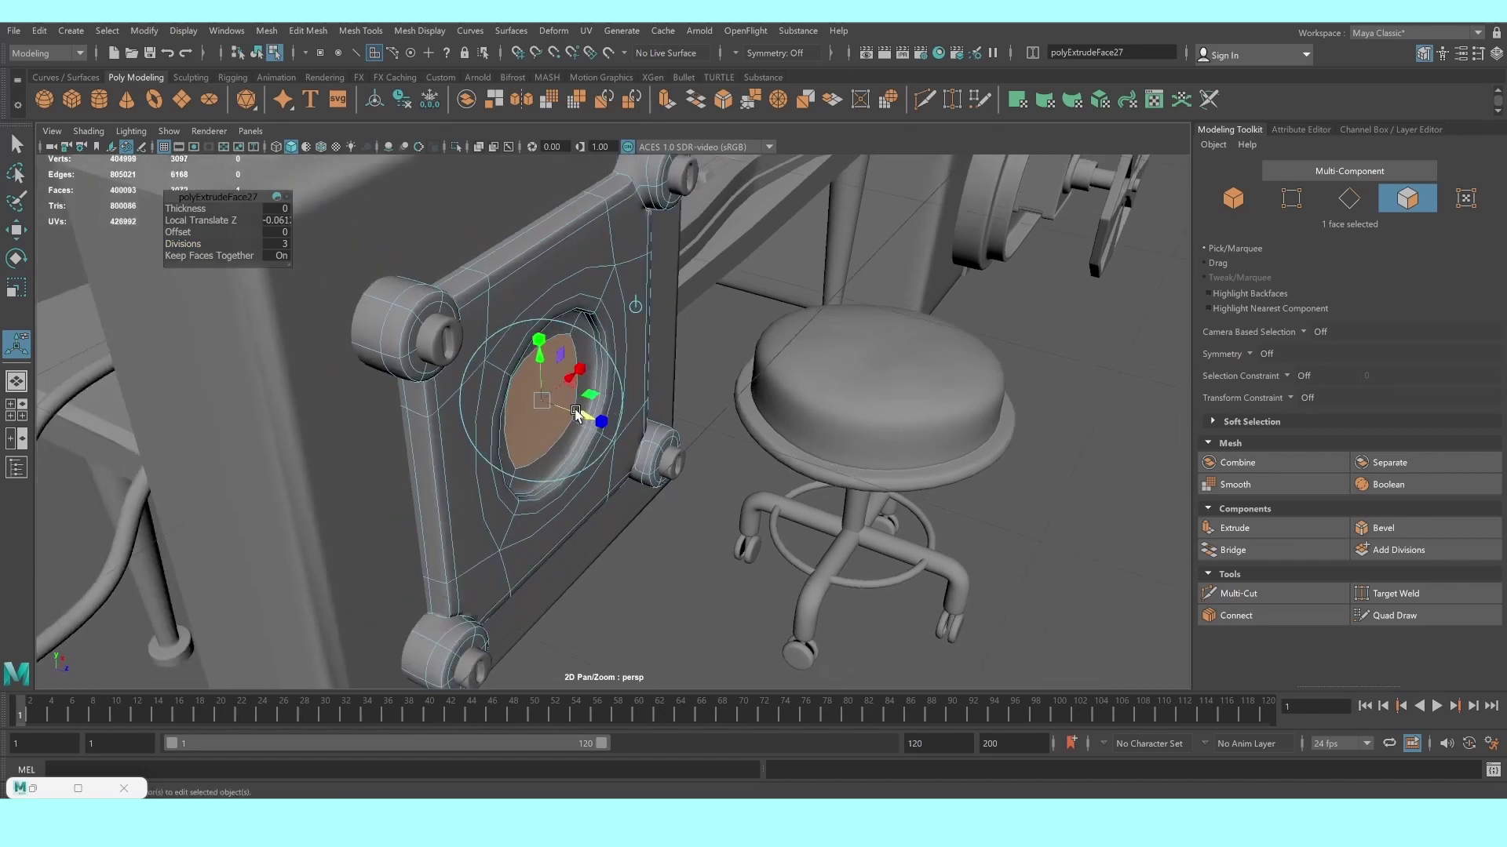
right_click_drag(620, 308, 688, 285)
left_click_drag(689, 285, 1086, 380, "alt")
Rotate the new cylinder 90° to face front and move it onto the panel box
scroll(801, 435, "down", 3)
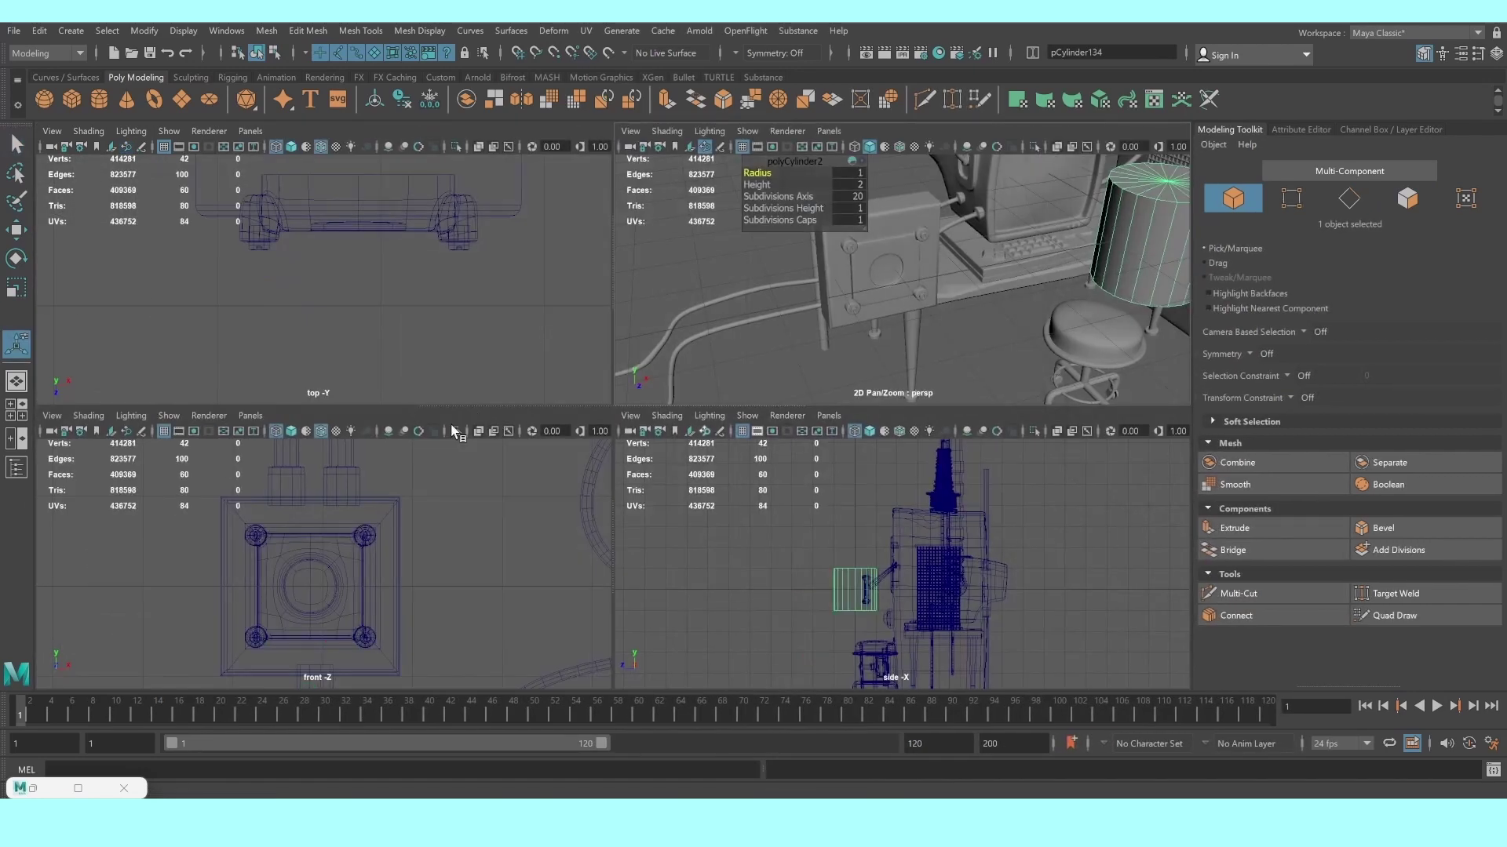
key("space")
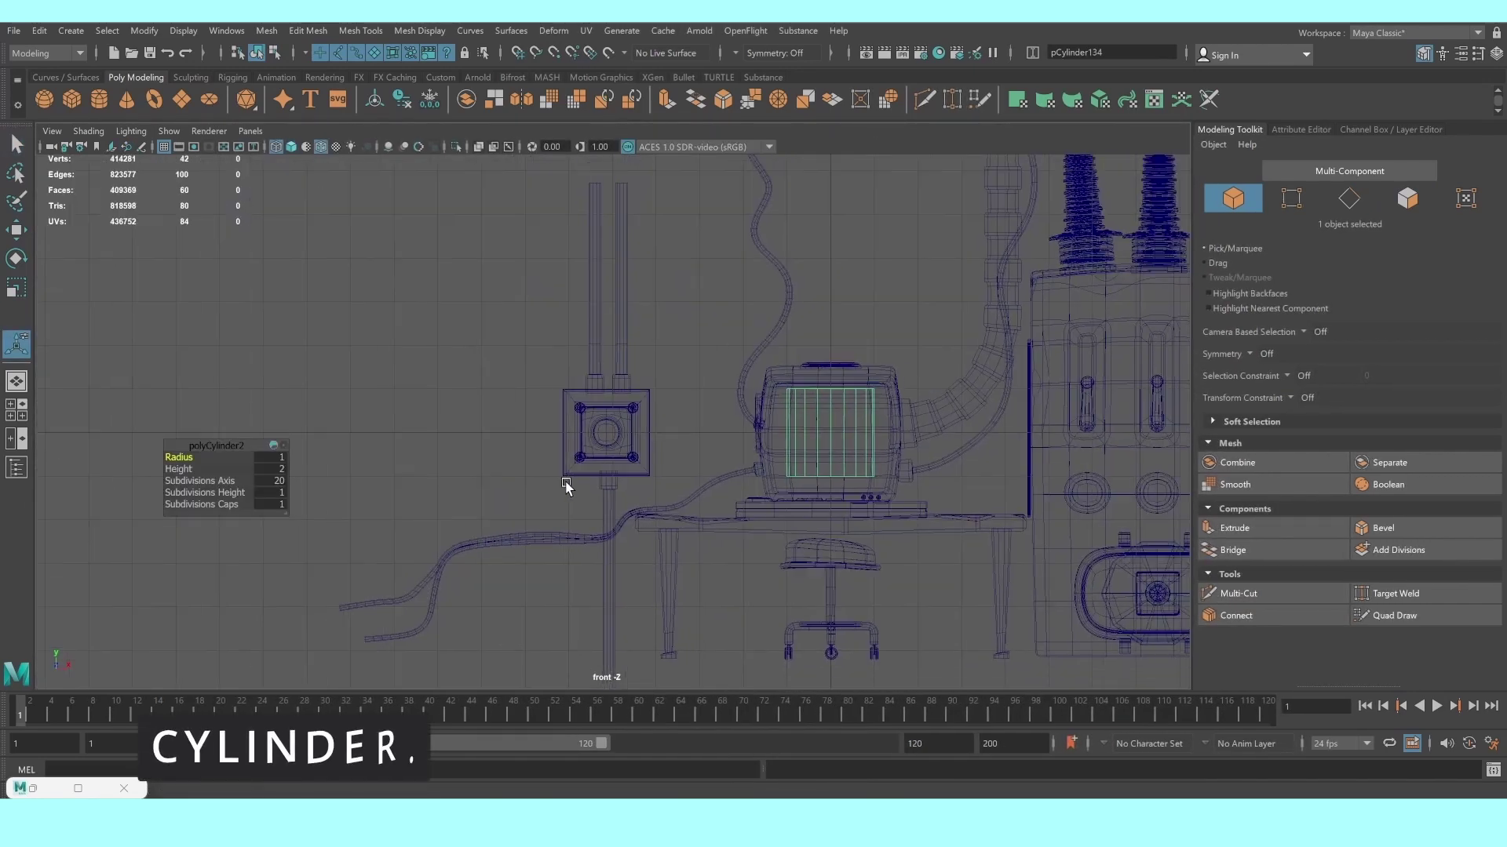
scroll(565, 397, "up", 2)
scroll(780, 448, "up", 2)
key("e")
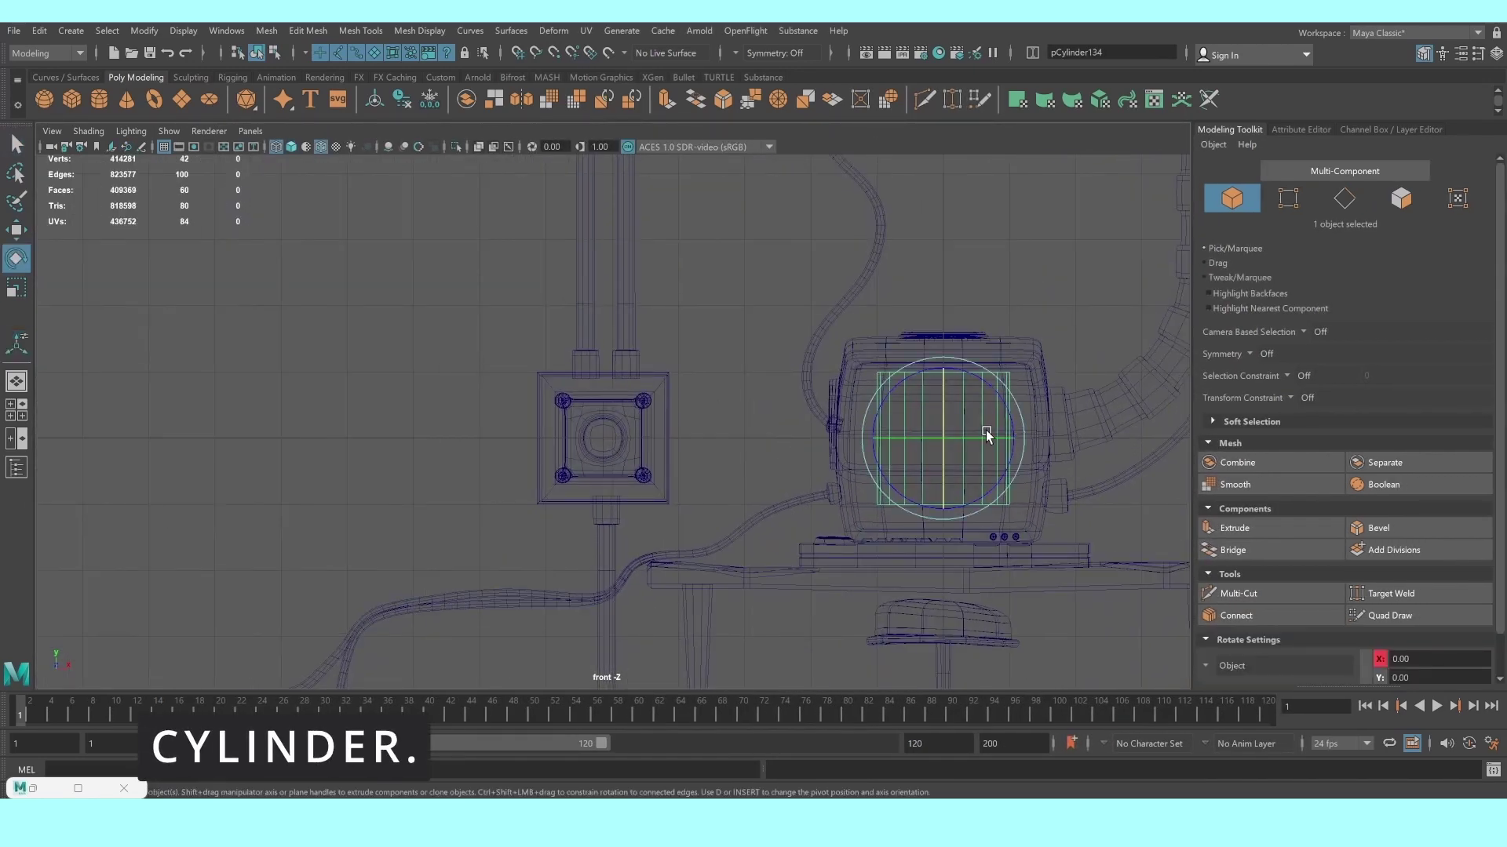
left_click_drag(945, 409, 949, 467)
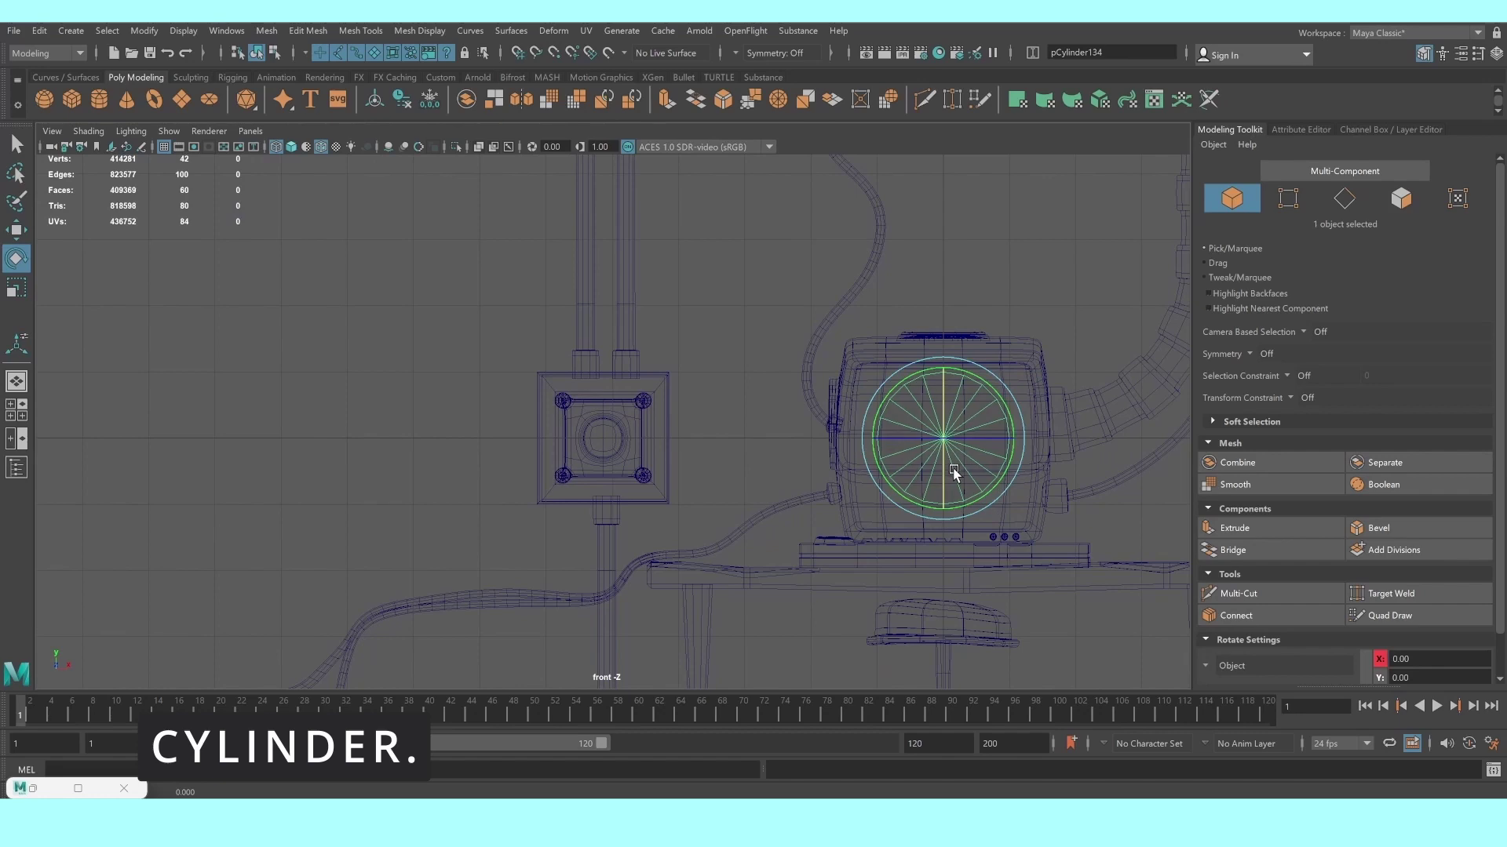
scroll(954, 471, "up", 1)
key("w")
middle_click_drag(1073, 500, 651, 499)
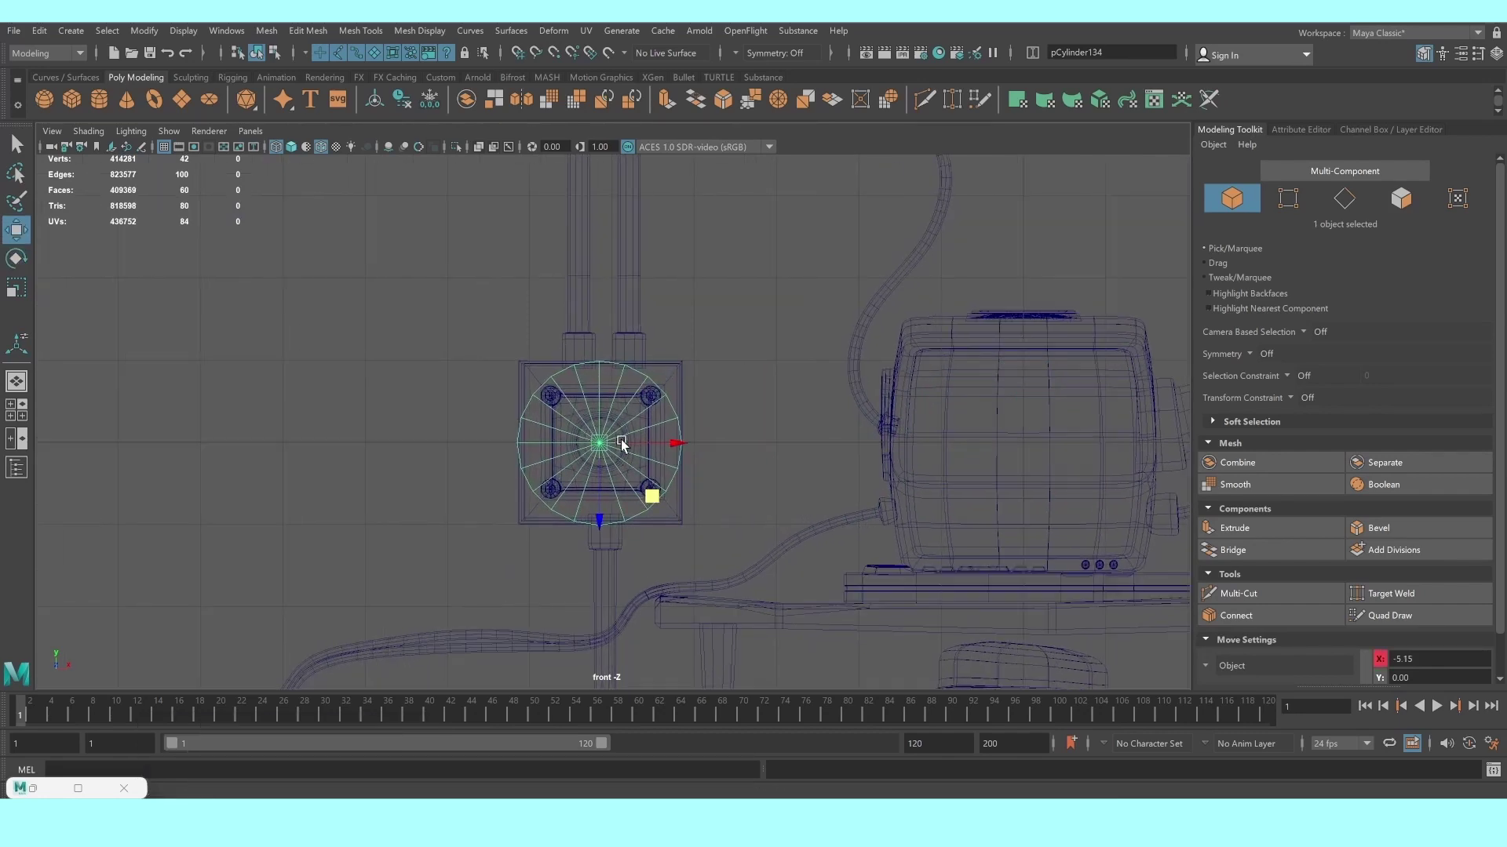
Scale the cylinder to about 0.268 and centre it in the circular port
scroll(633, 526, "up", 5)
scroll(642, 508, "up", 2)
key("r")
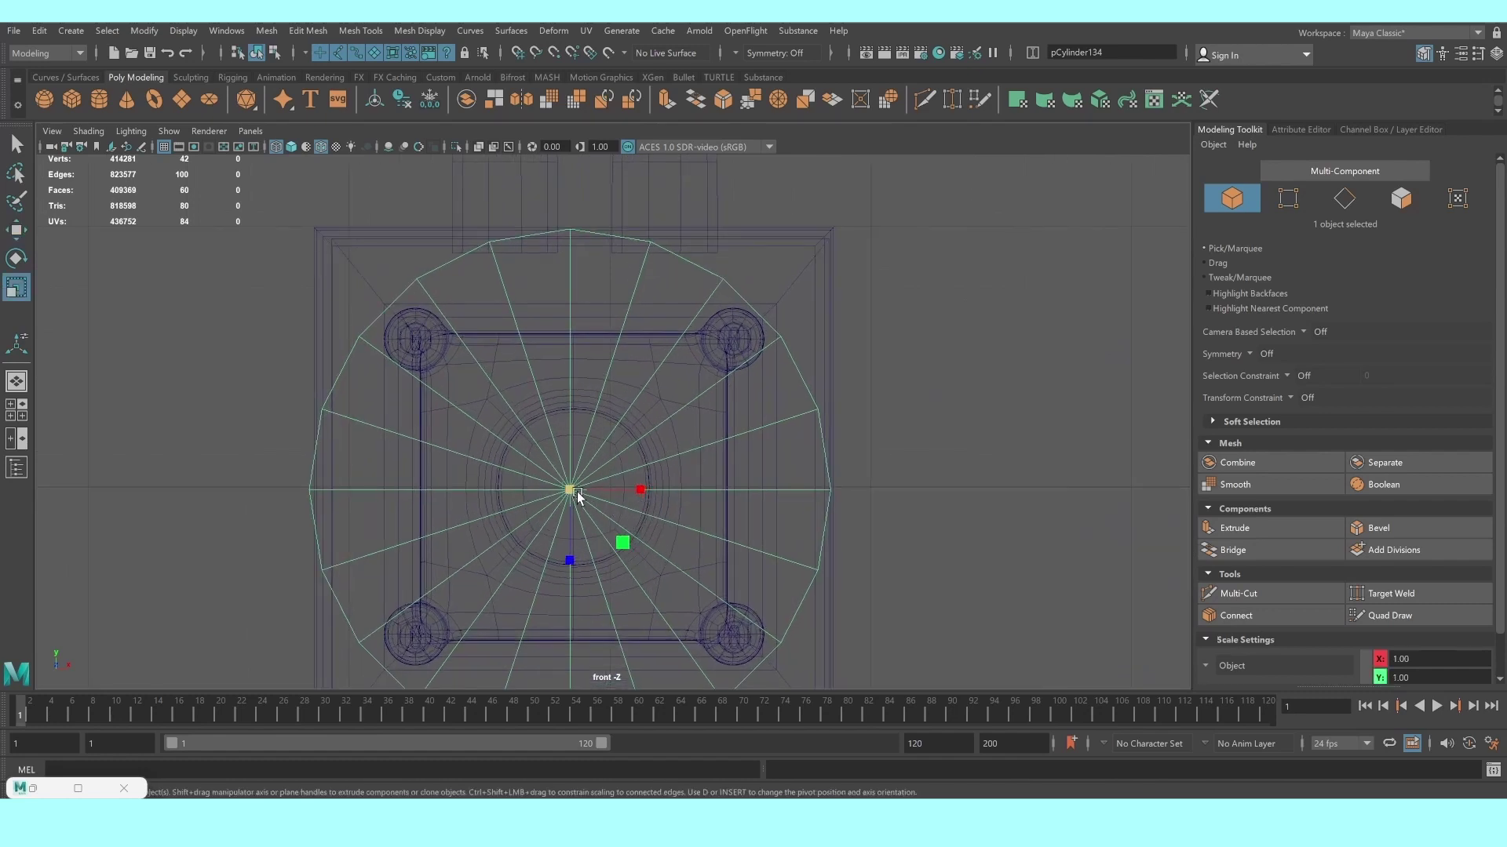
left_click_drag(579, 497, 251, 453)
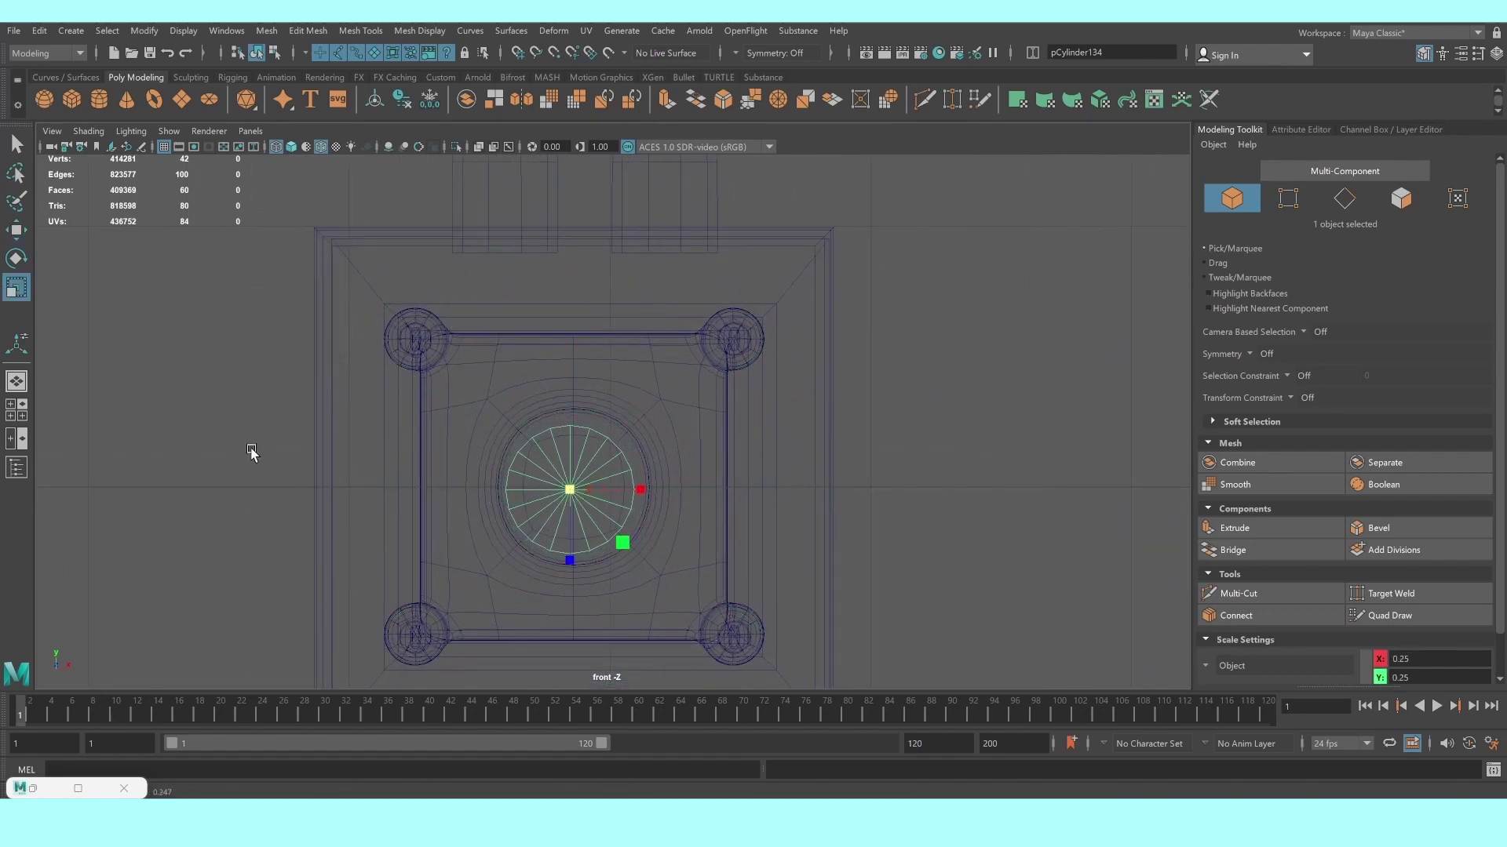
key("w")
left_click_drag(648, 492, 655, 493)
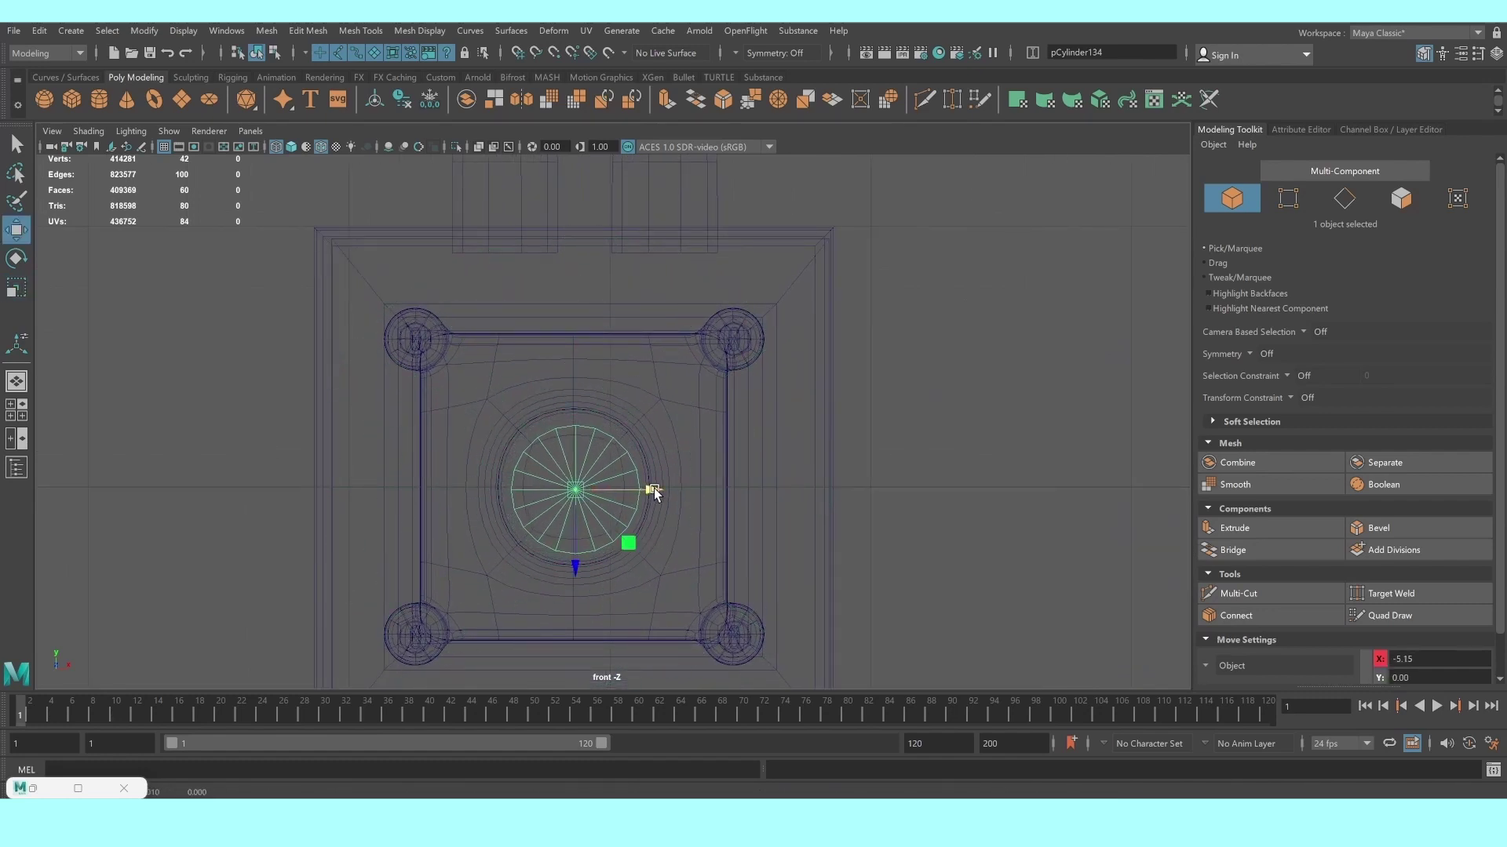
left_click_drag(585, 572, 576, 563)
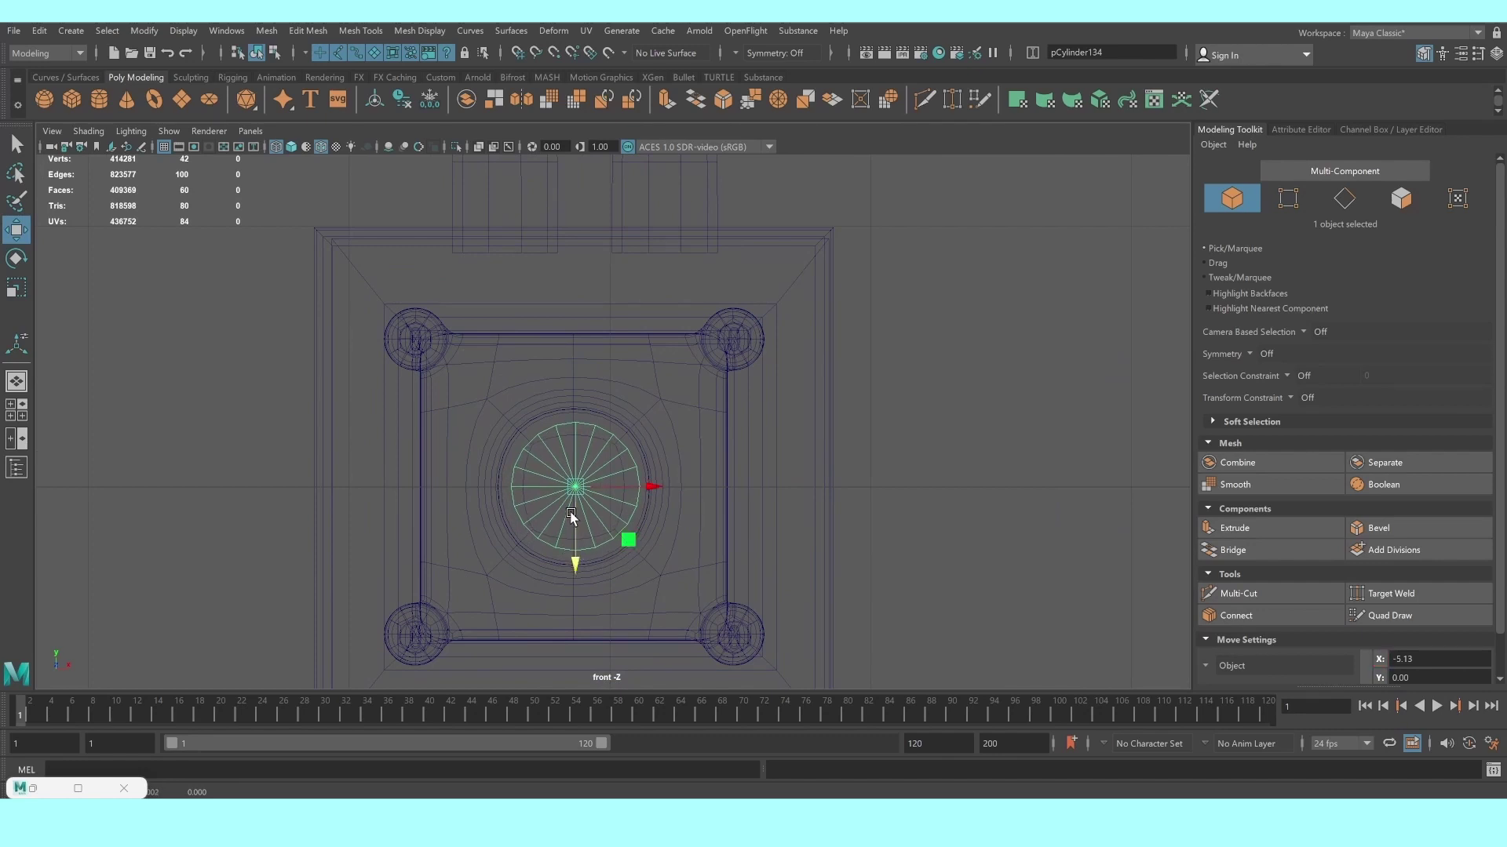
key("r")
left_click_drag(573, 489, 581, 492)
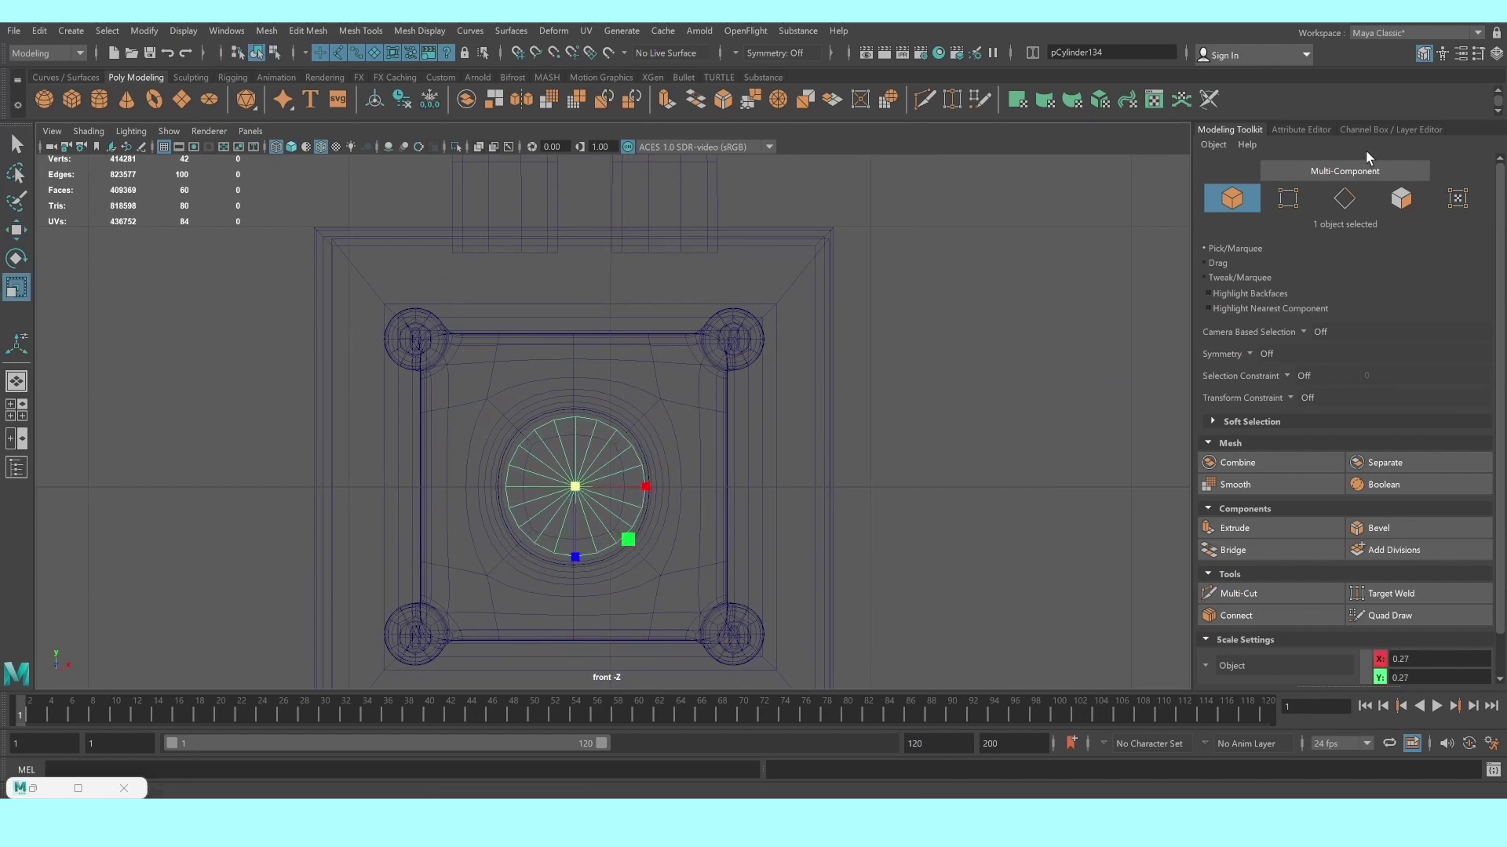
Set polyCylinder2 Subdivisions Axis to 10 in the Channel Box
left_click(1354, 129)
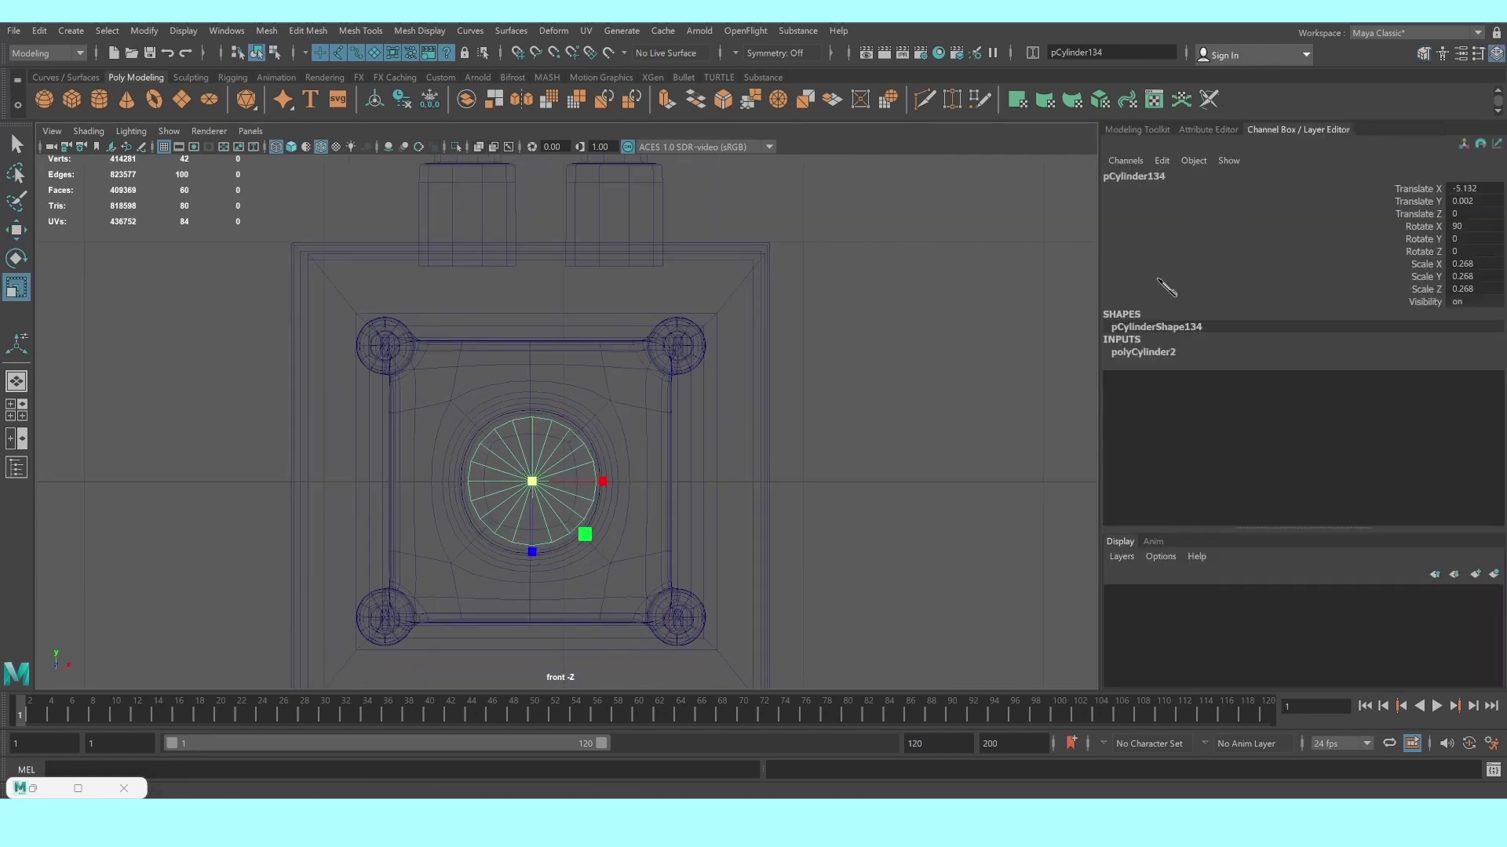
left_click(1255, 350)
type("10")
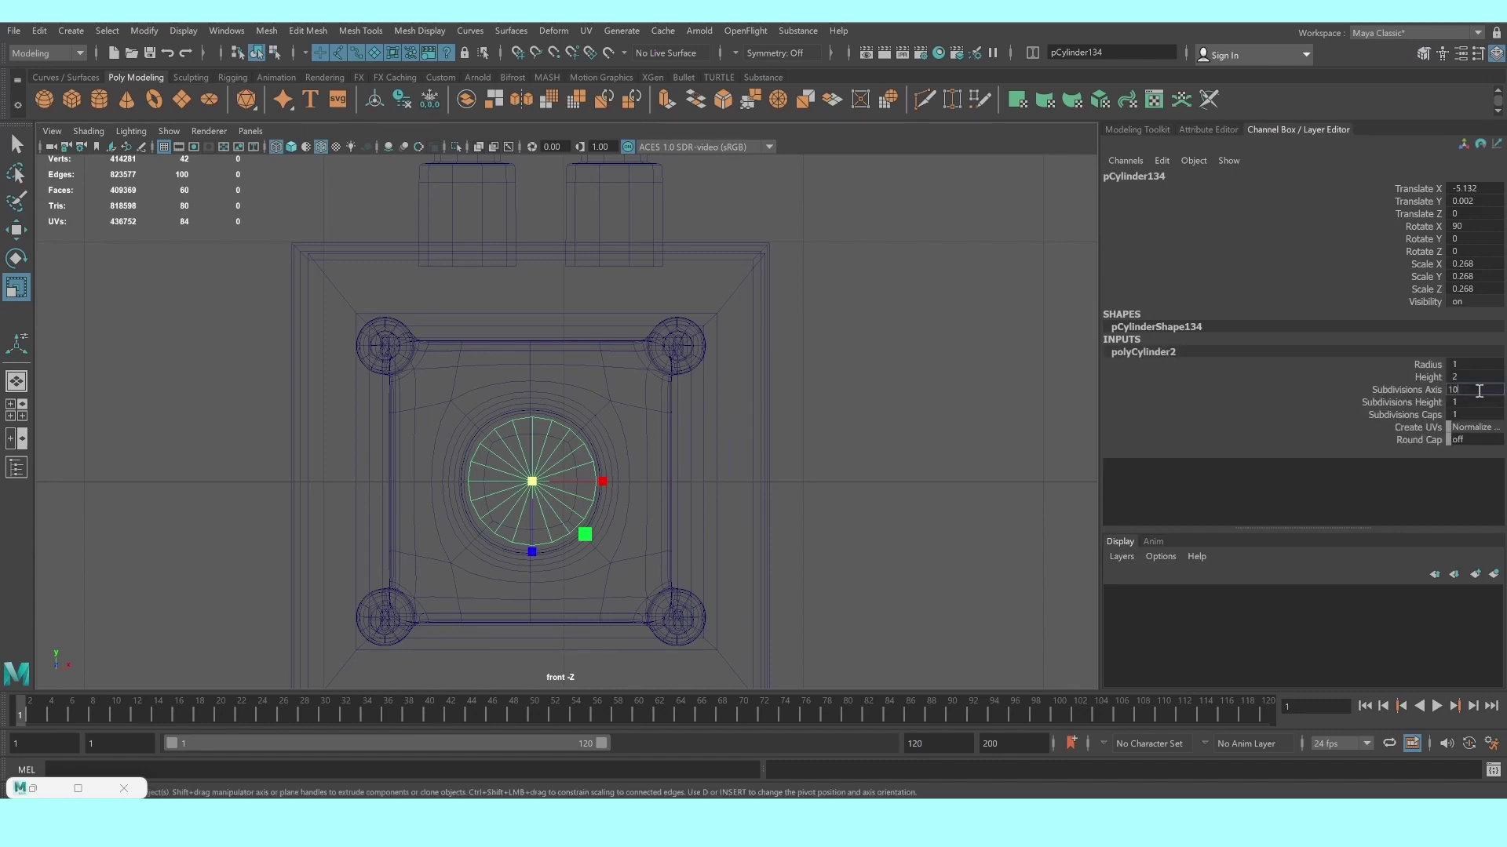
key("Return")
Delete the back half of pCylinder134's faces
left_click(559, 459)
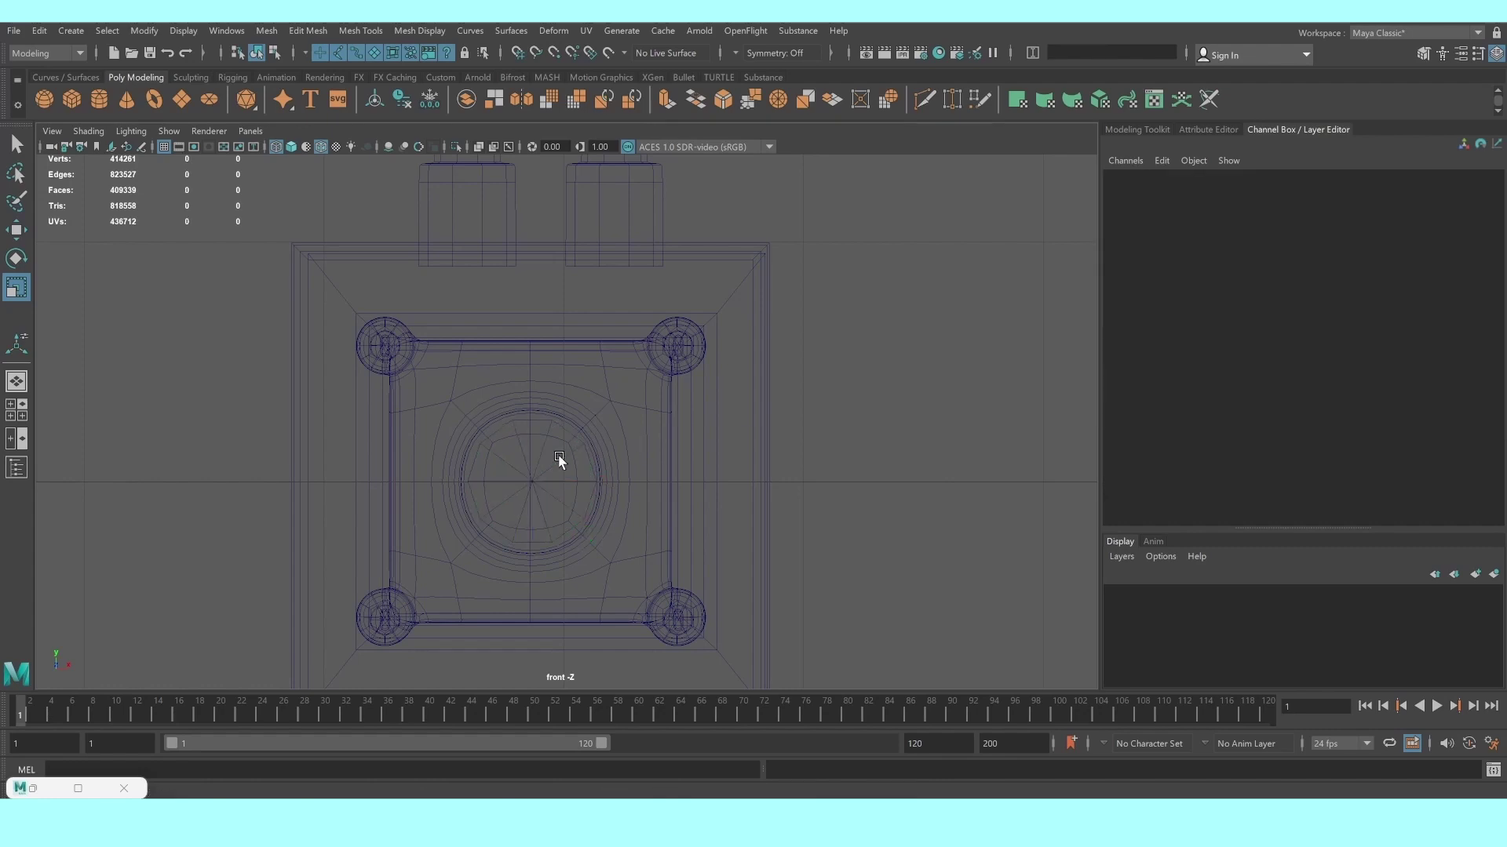
key("space")
key("space")
scroll(654, 390, "up", 3)
left_click_drag(653, 390, 649, 397, "alt")
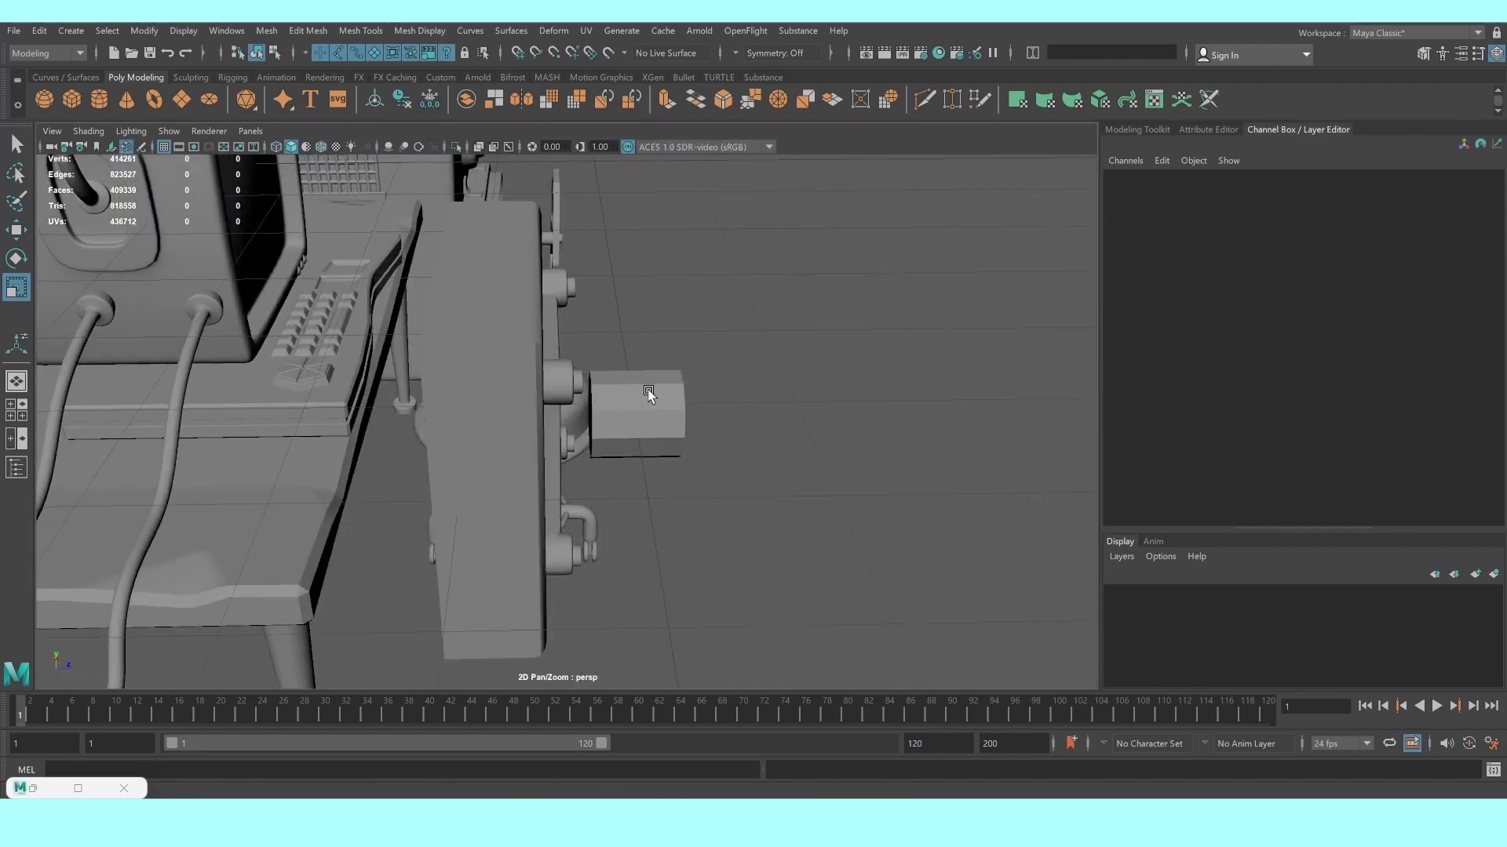
right_click_drag(650, 416, 651, 433)
left_click_drag(532, 333, 706, 553)
left_click_drag(671, 316, 767, 541, "ctrl")
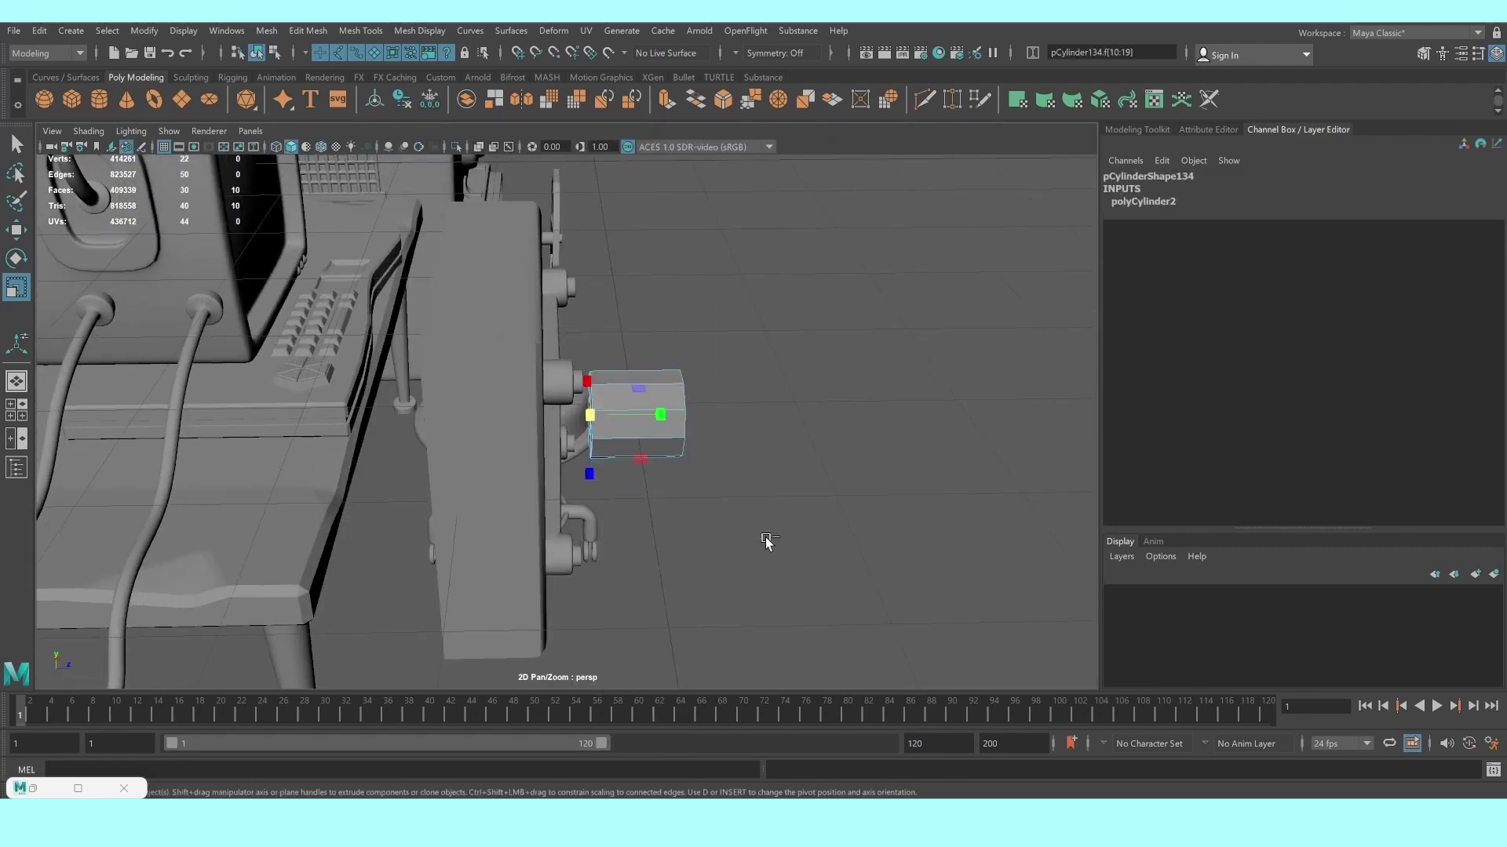
key("Delete")
Flatten the half cylinder to scale Y 0.101 and move it into the port
right_click_drag(683, 424, 692, 380)
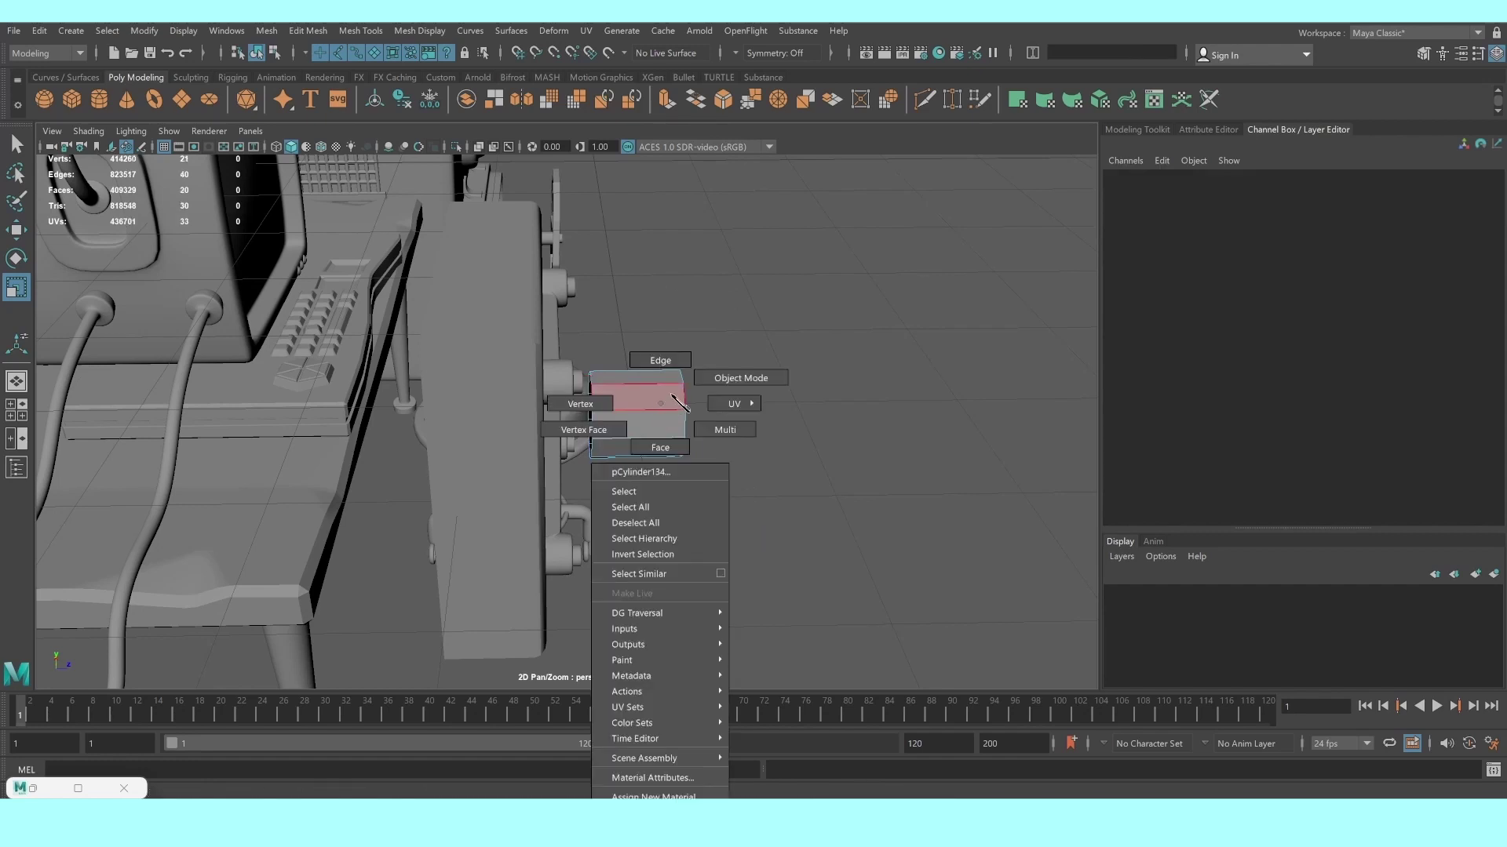
mouse_move(703, 416)
left_mouse_down()
mouse_move(612, 414)
mouse_move(584, 433)
left_mouse_up()
key("w")
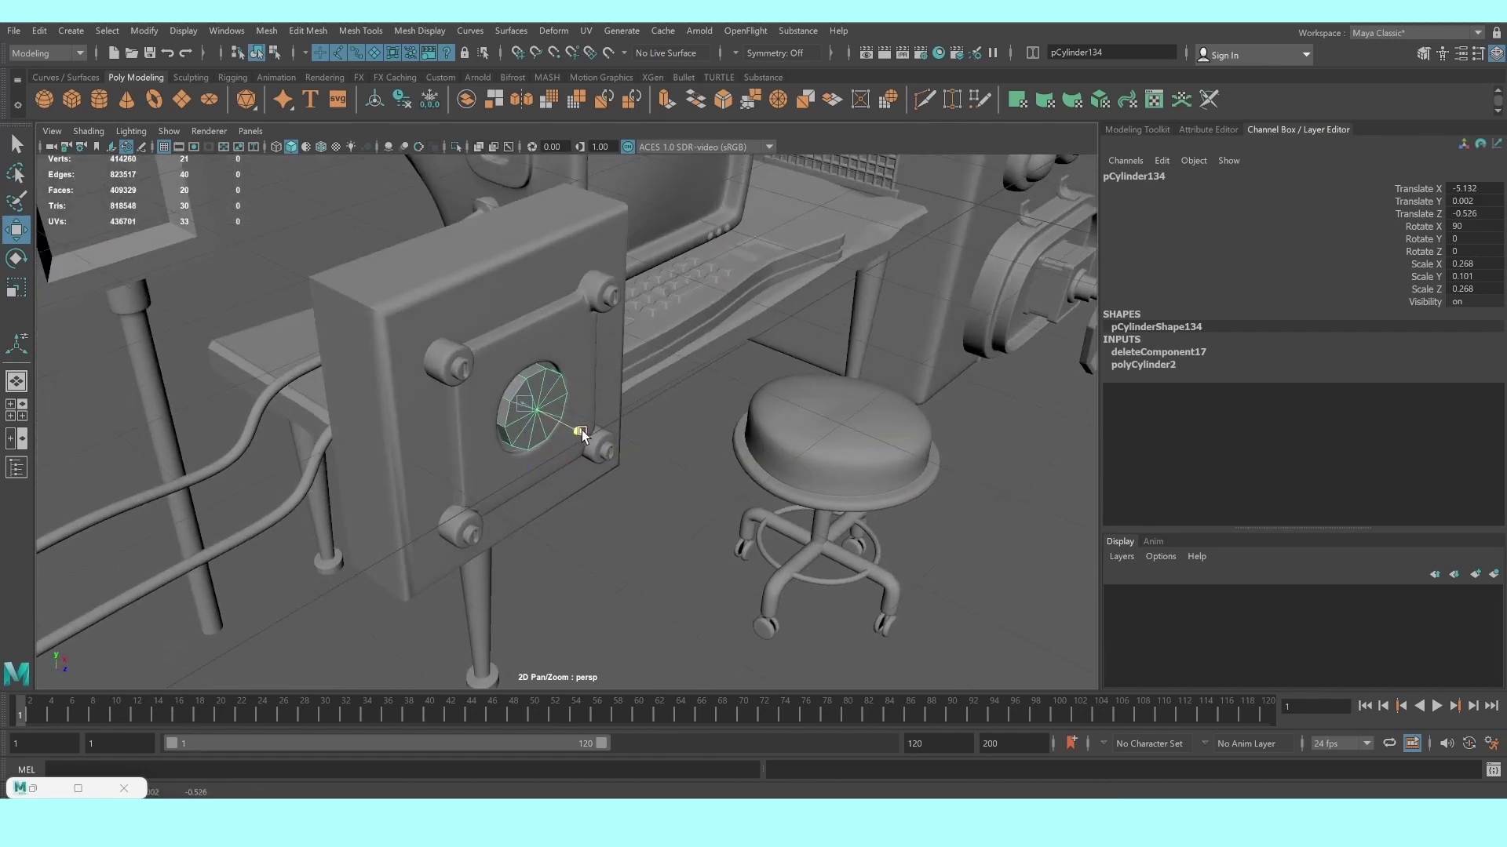
scroll(585, 435, "up", 2)
scroll(597, 437, "up", 2)
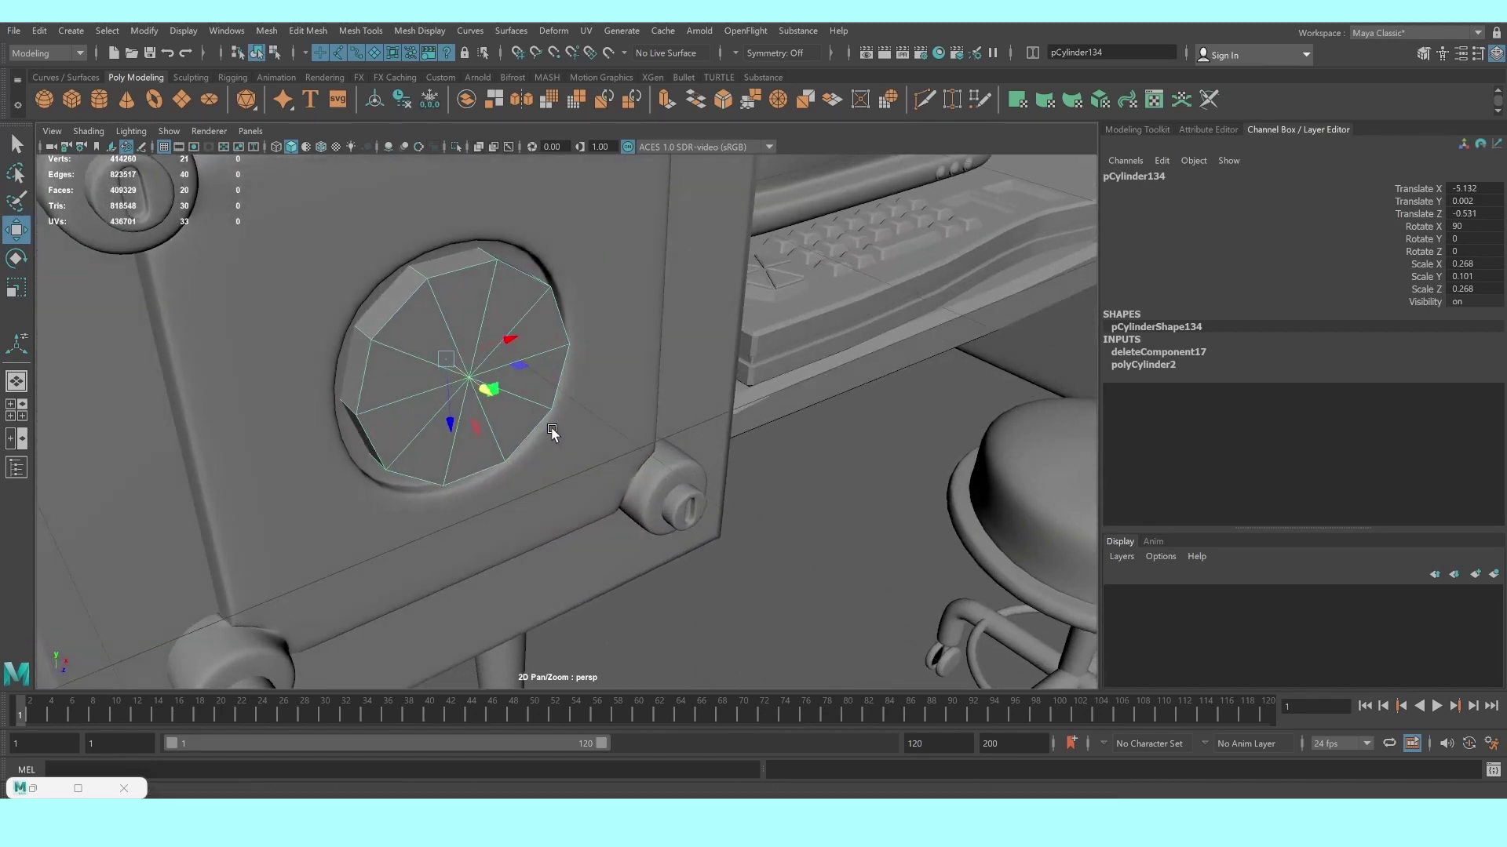
scroll(608, 439, "up", 2)
scroll(628, 456, "up", 2)
scroll(636, 463, "up", 2)
scroll(620, 448, "up", 2)
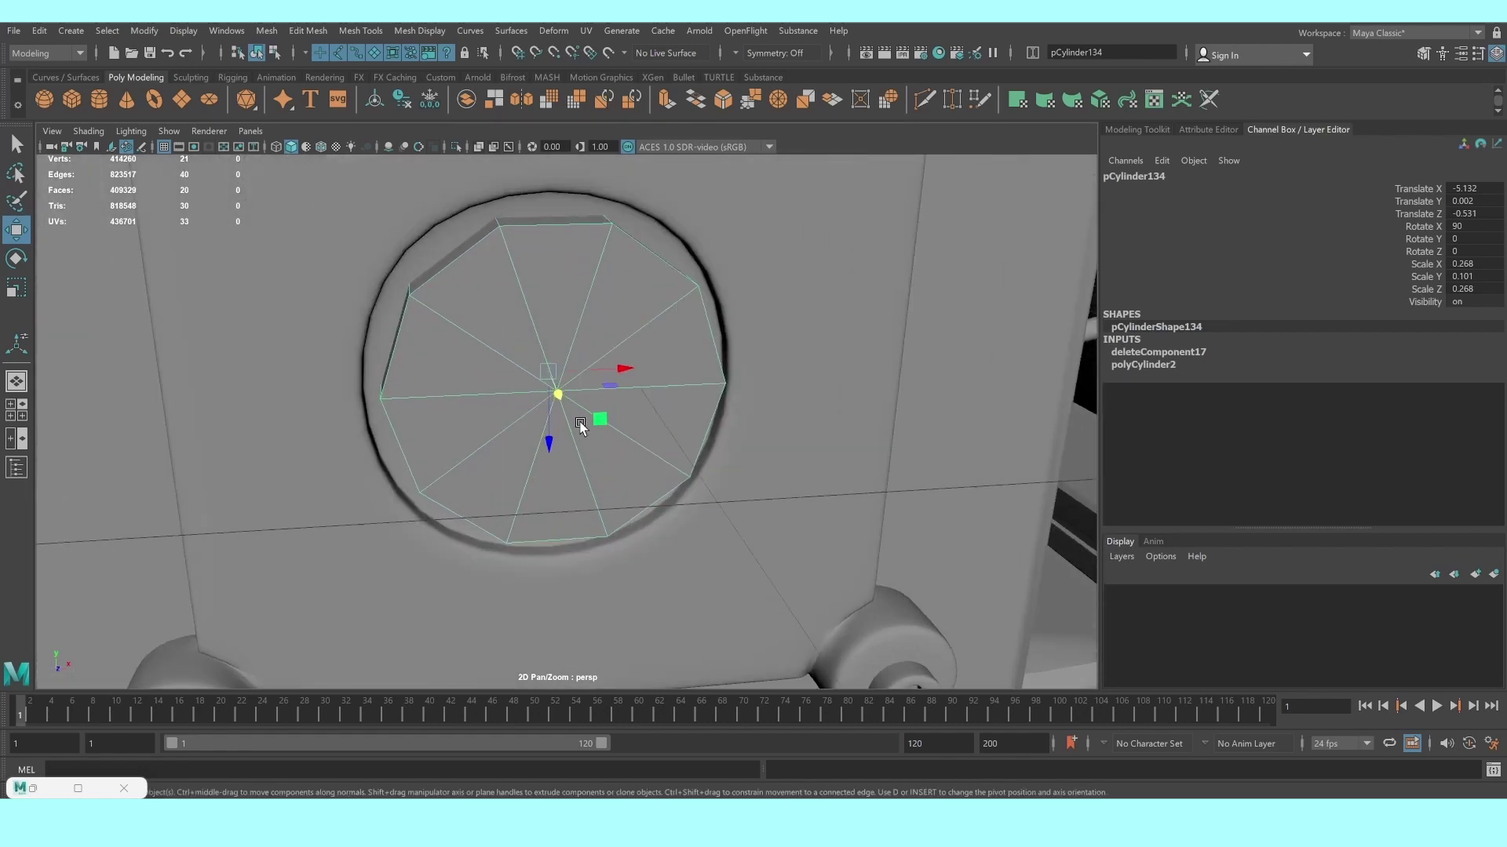
Select the front cap's radial spoke edges and delete them
mouse_move(574, 336)
right_mouse_down()
mouse_move(585, 386)
mouse_move(577, 294)
right_mouse_up()
left_click(532, 306)
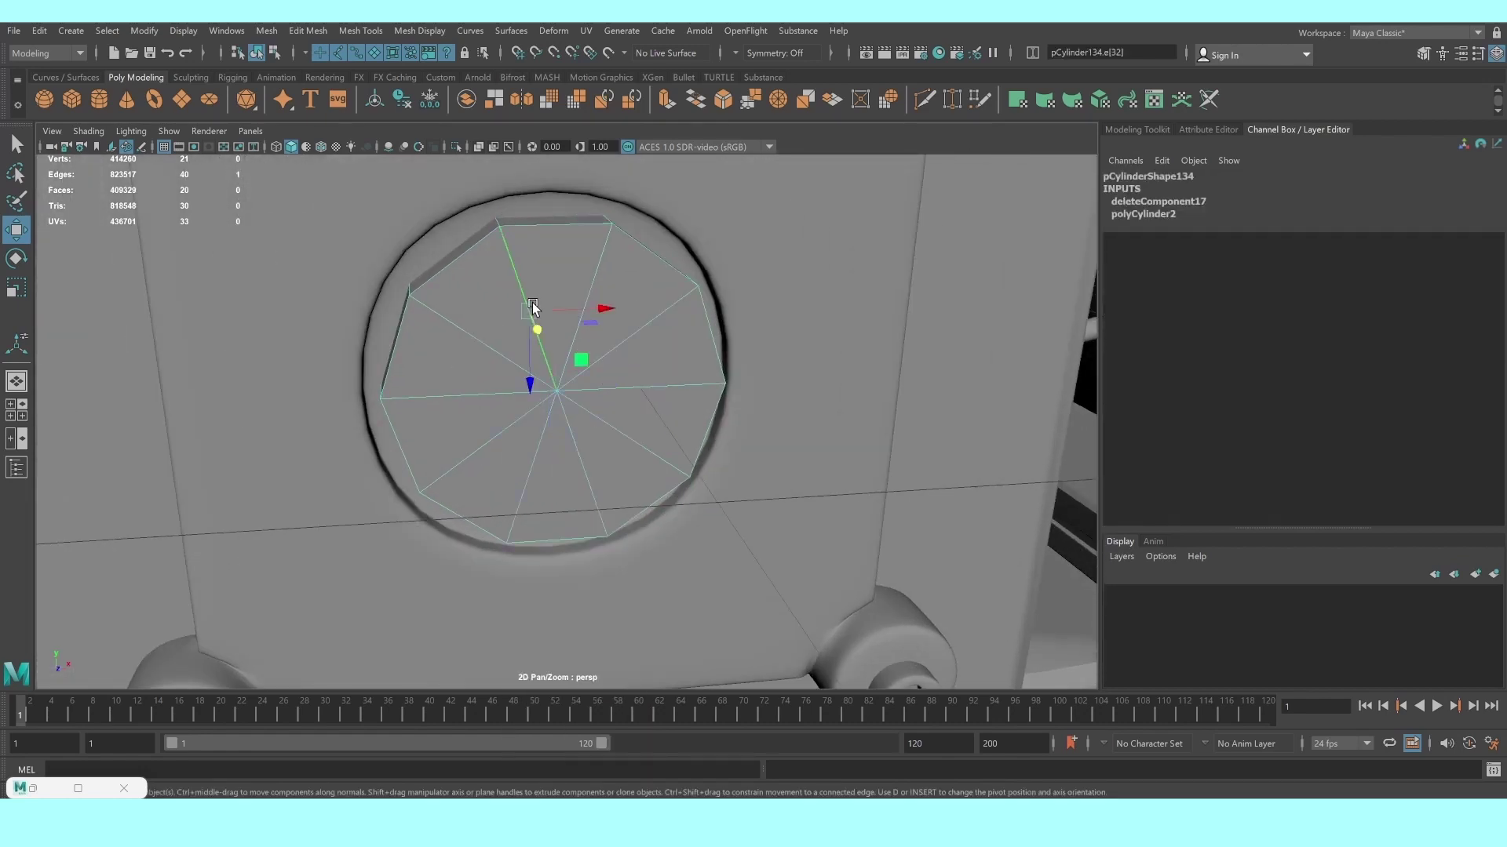
left_click(455, 260, "shift")
key("q")
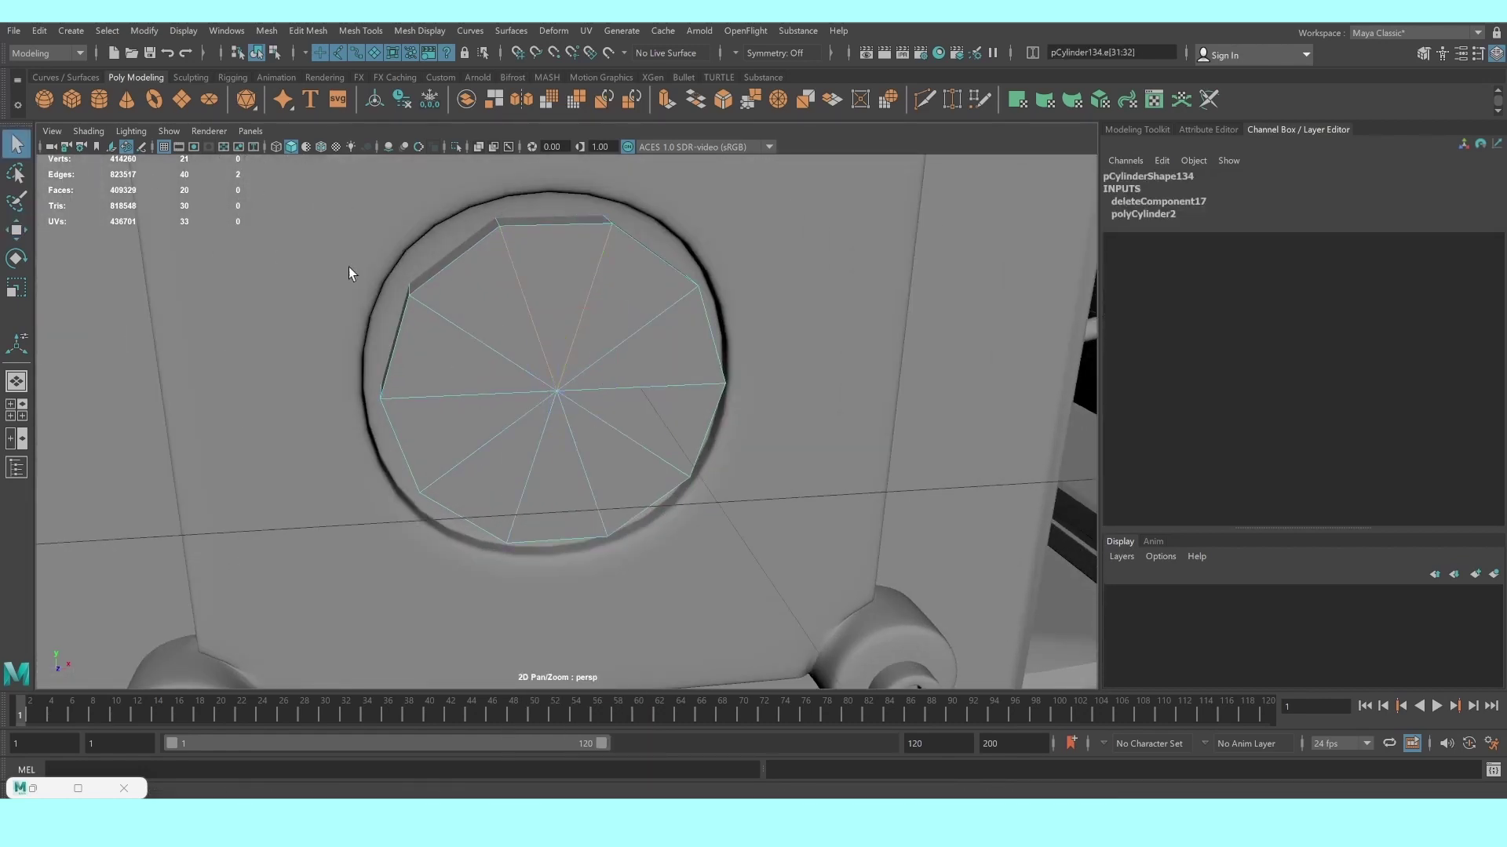
left_click_drag(349, 267, 682, 464, "alt")
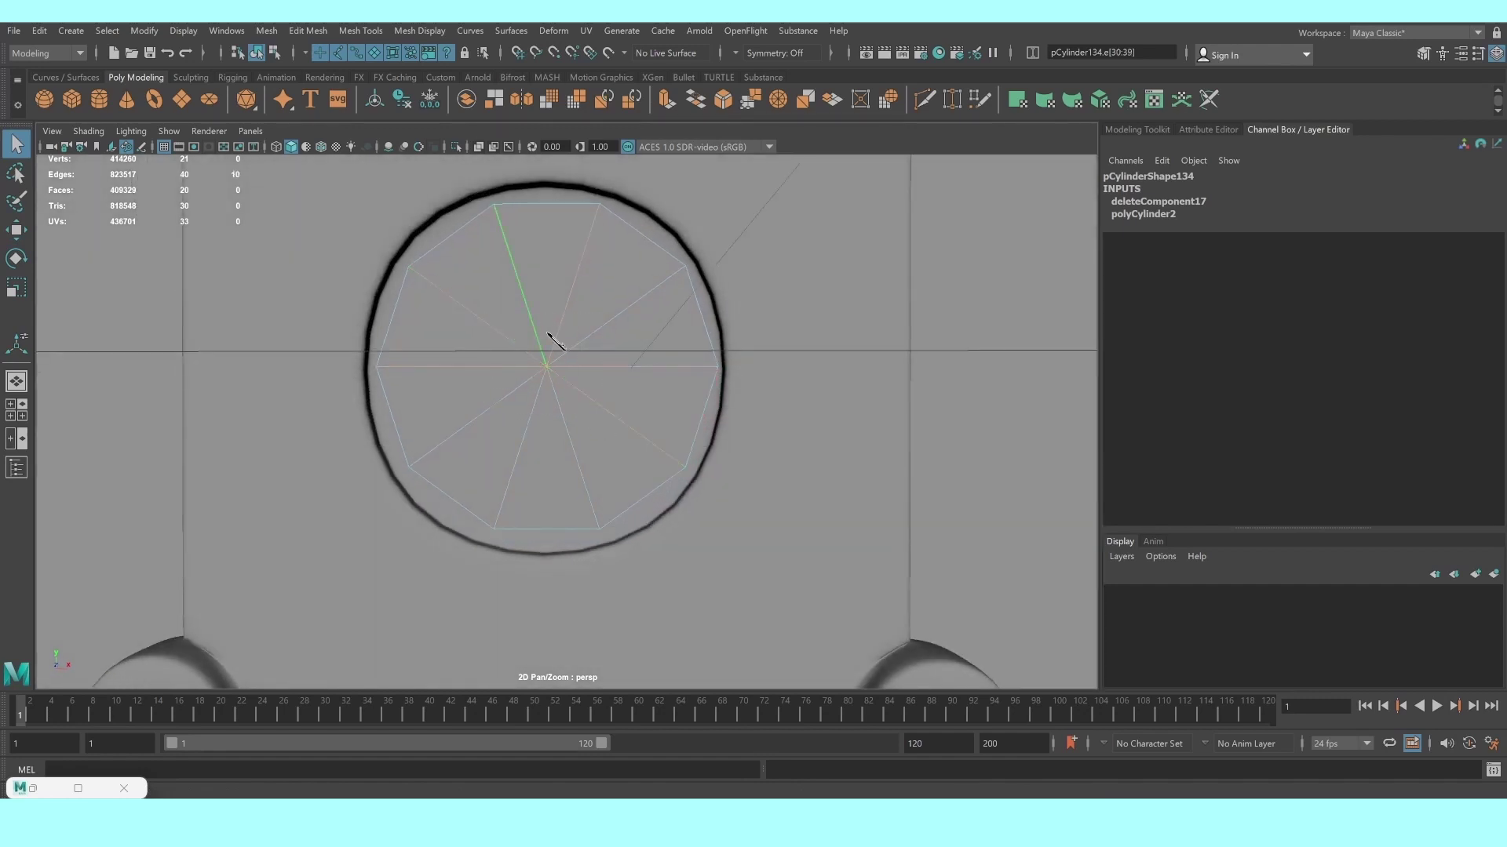
right_click_drag(555, 342, 539, 498, "shift")
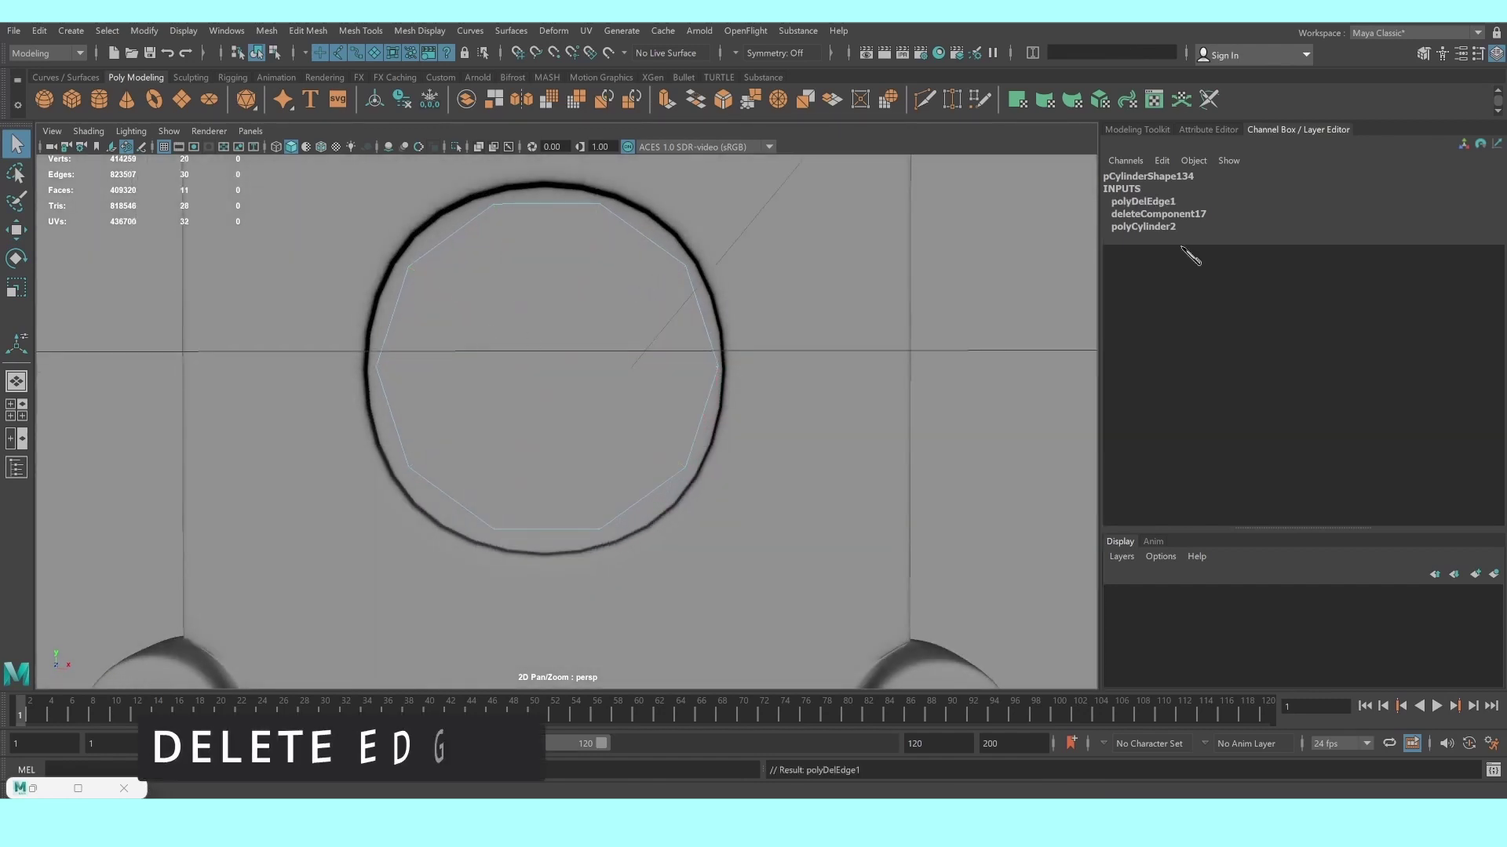
Multi-Cut pCylinder134's ten-sided cap with two vertical cuts and one horizontal cut
left_click(1114, 129)
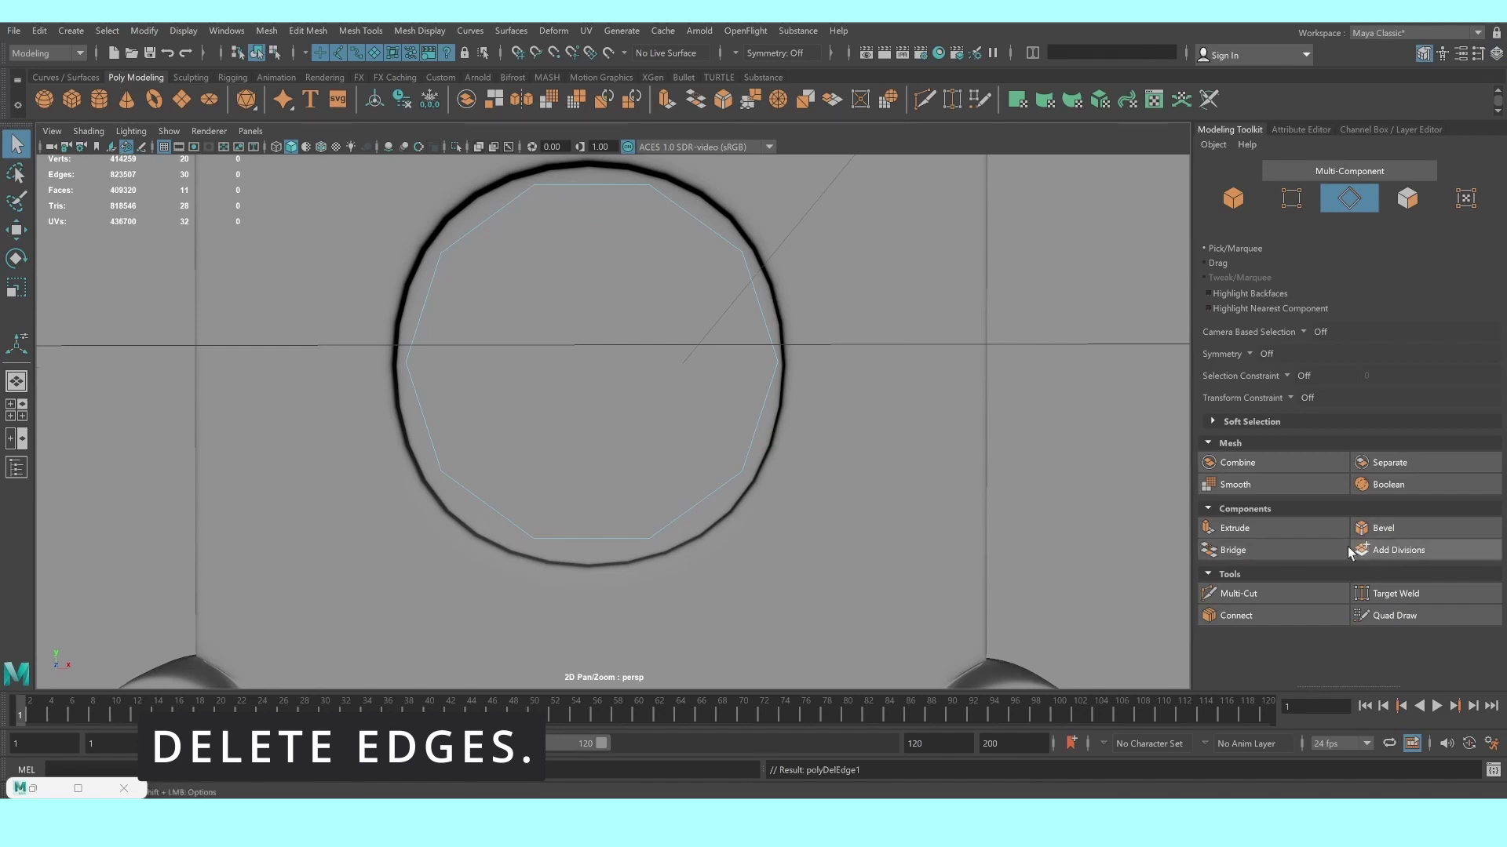
left_click(1238, 593)
left_click_drag(754, 439, 790, 444, "alt")
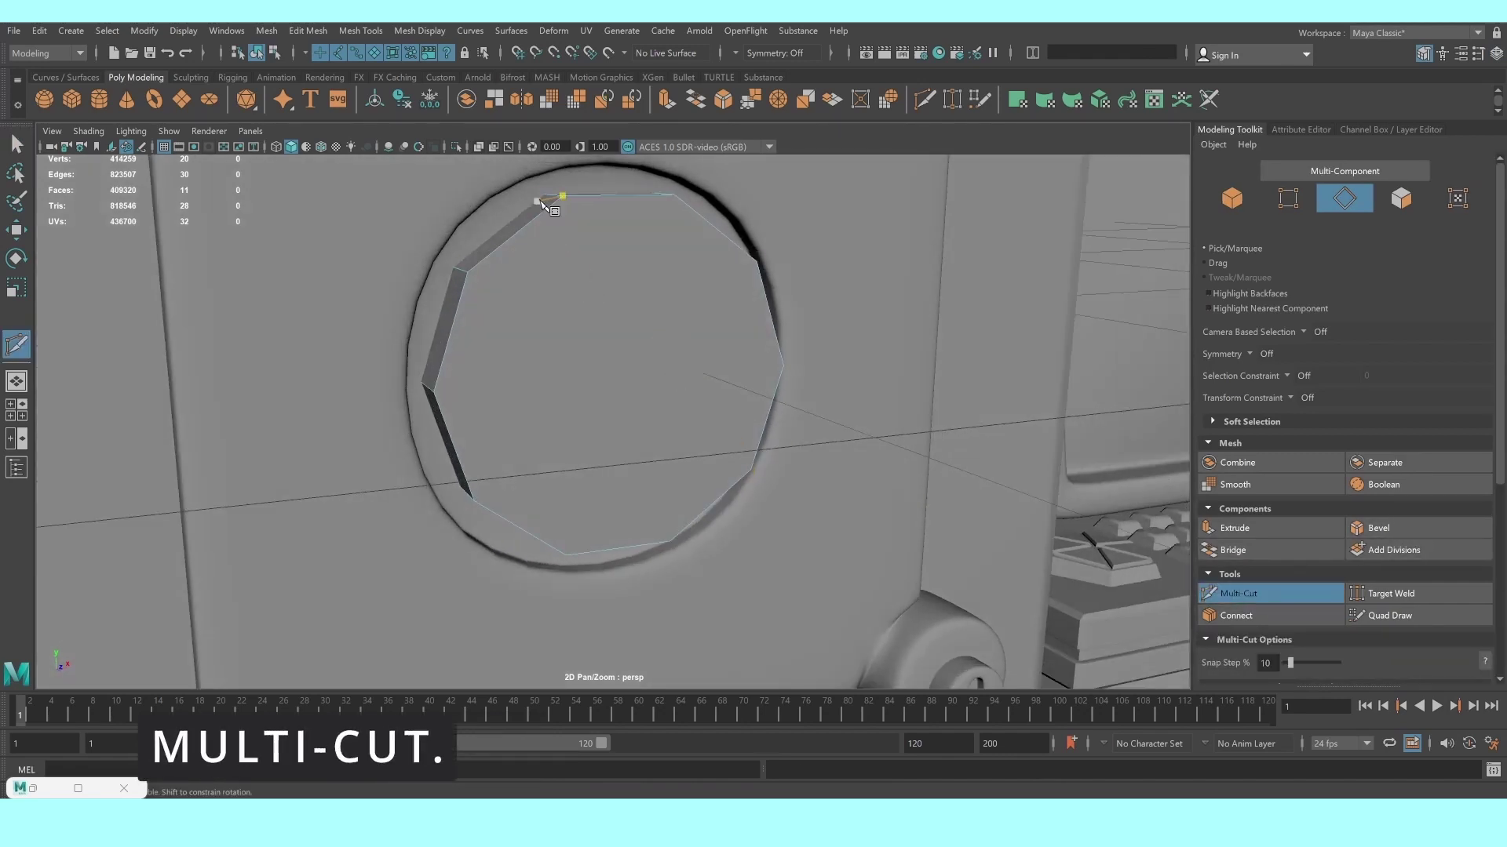
left_click(567, 557)
right_click(642, 568)
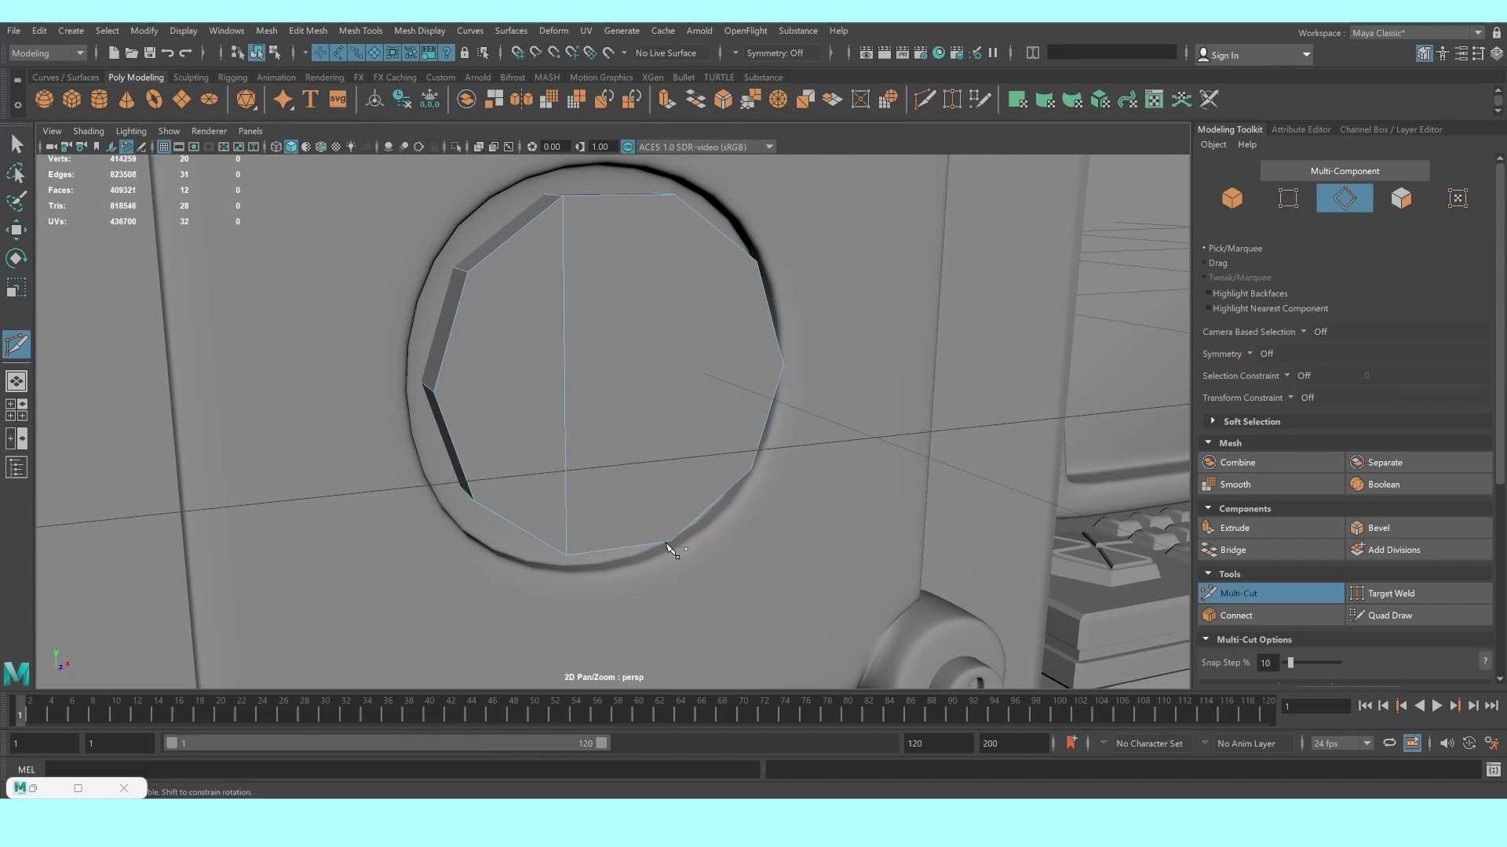
left_click(670, 541)
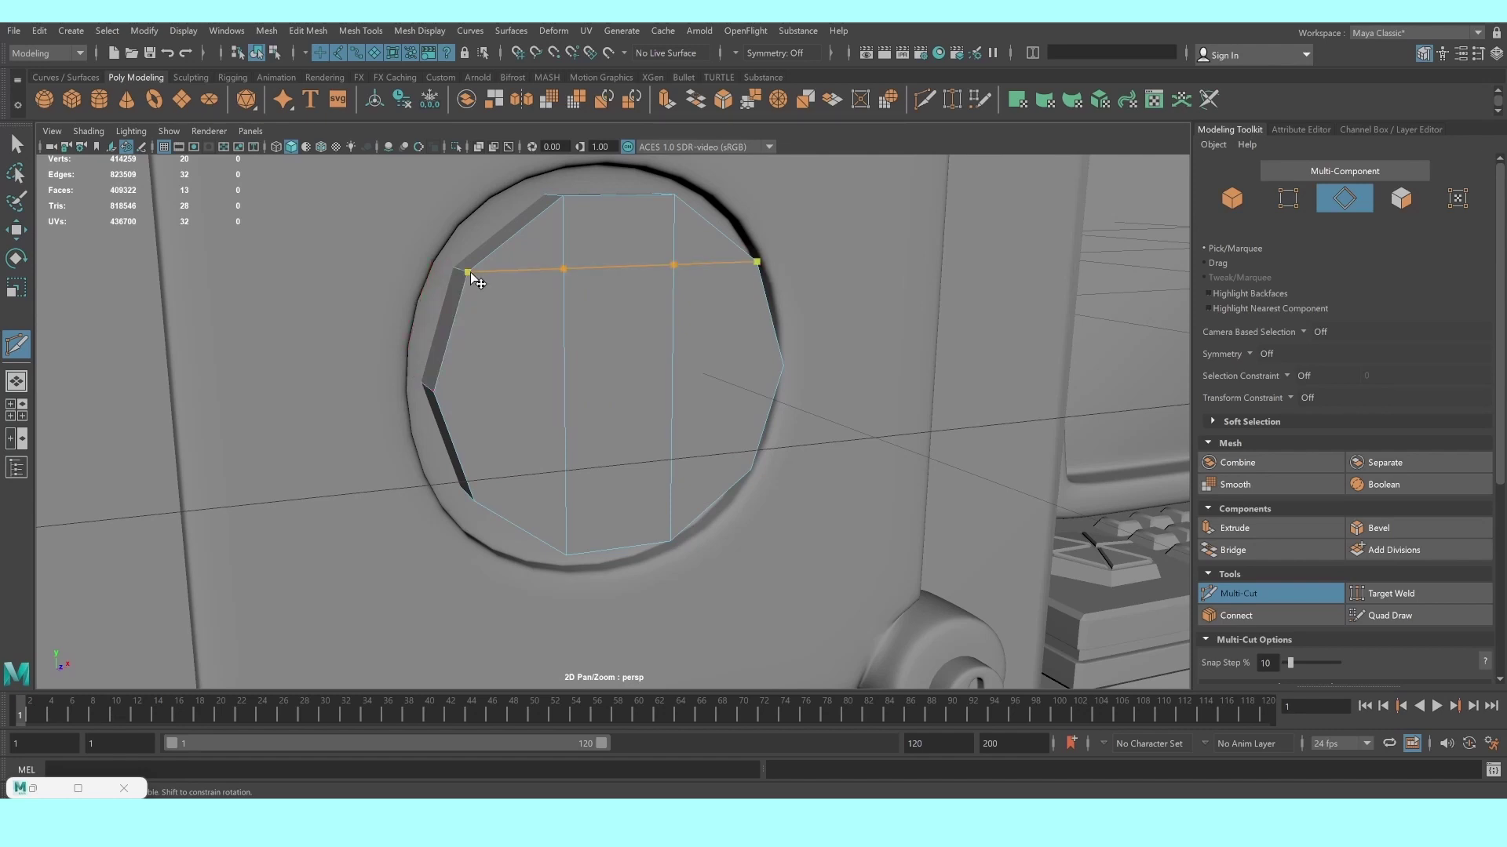
left_click(433, 392)
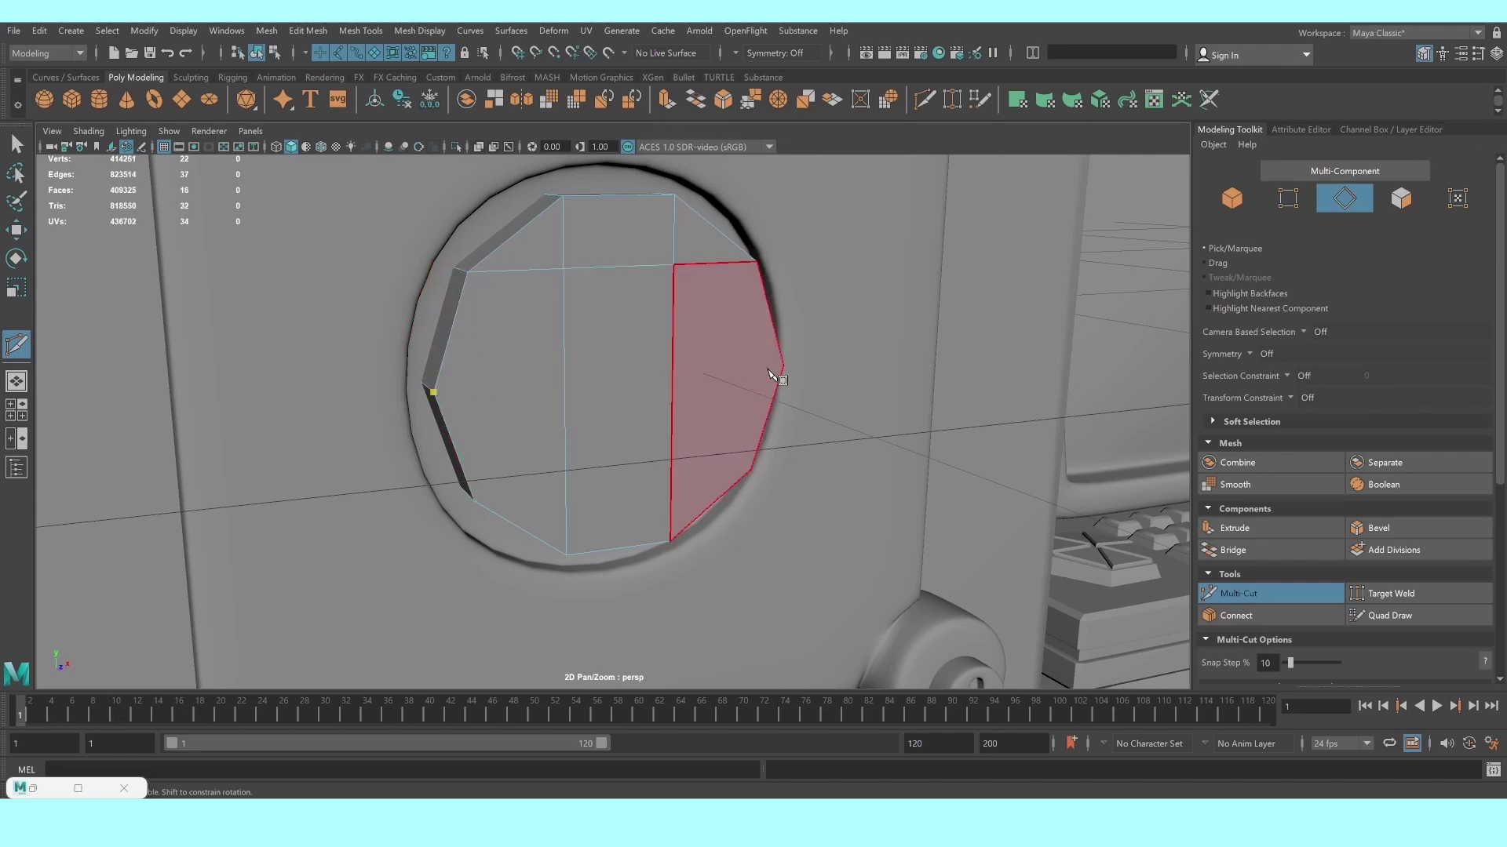
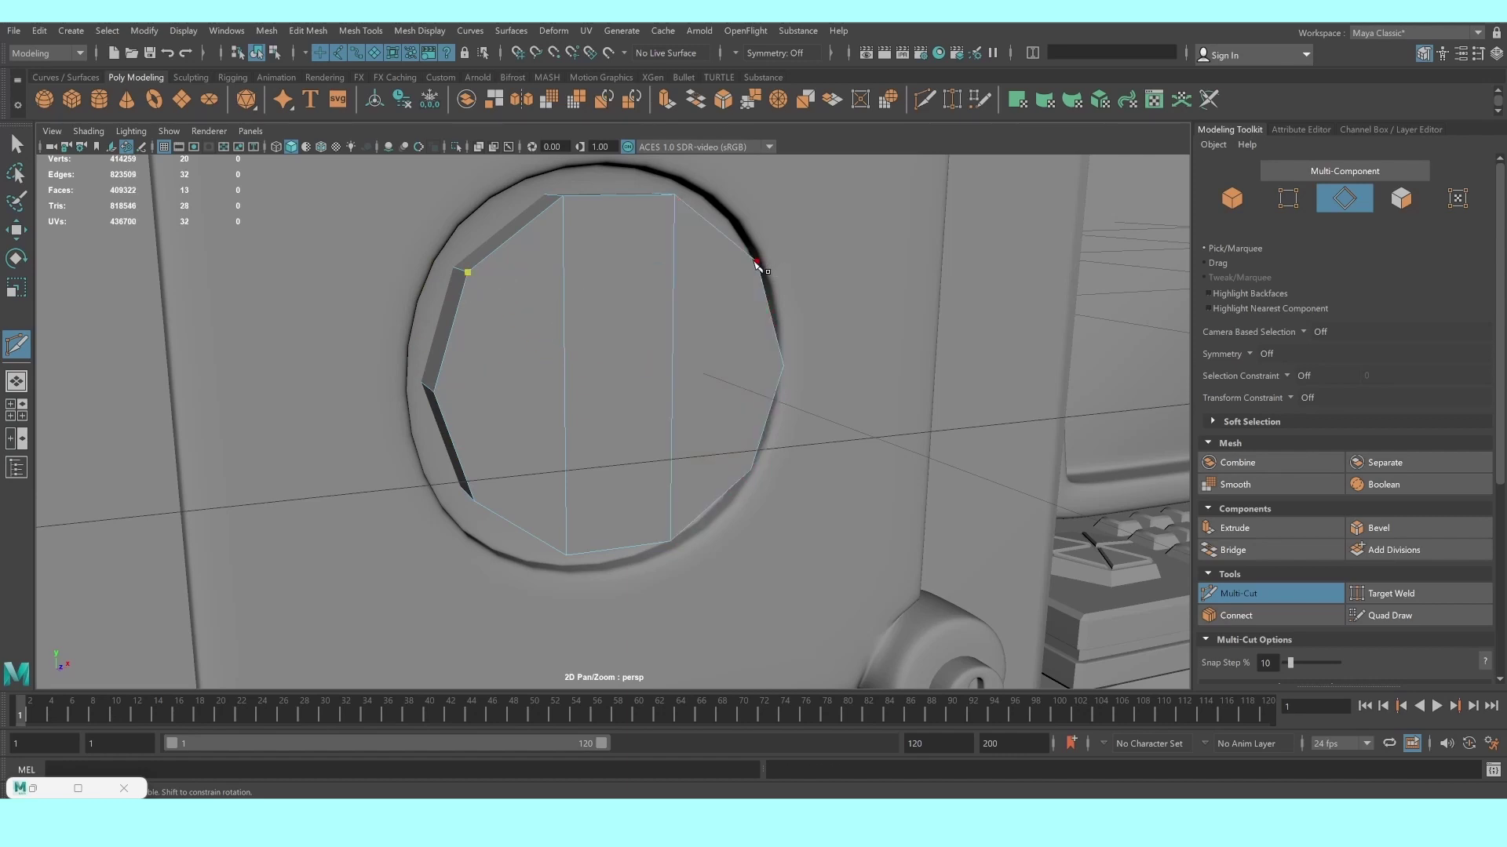
Split the knob face with Multi-Cut and select its middle column of faces
left_click(783, 367)
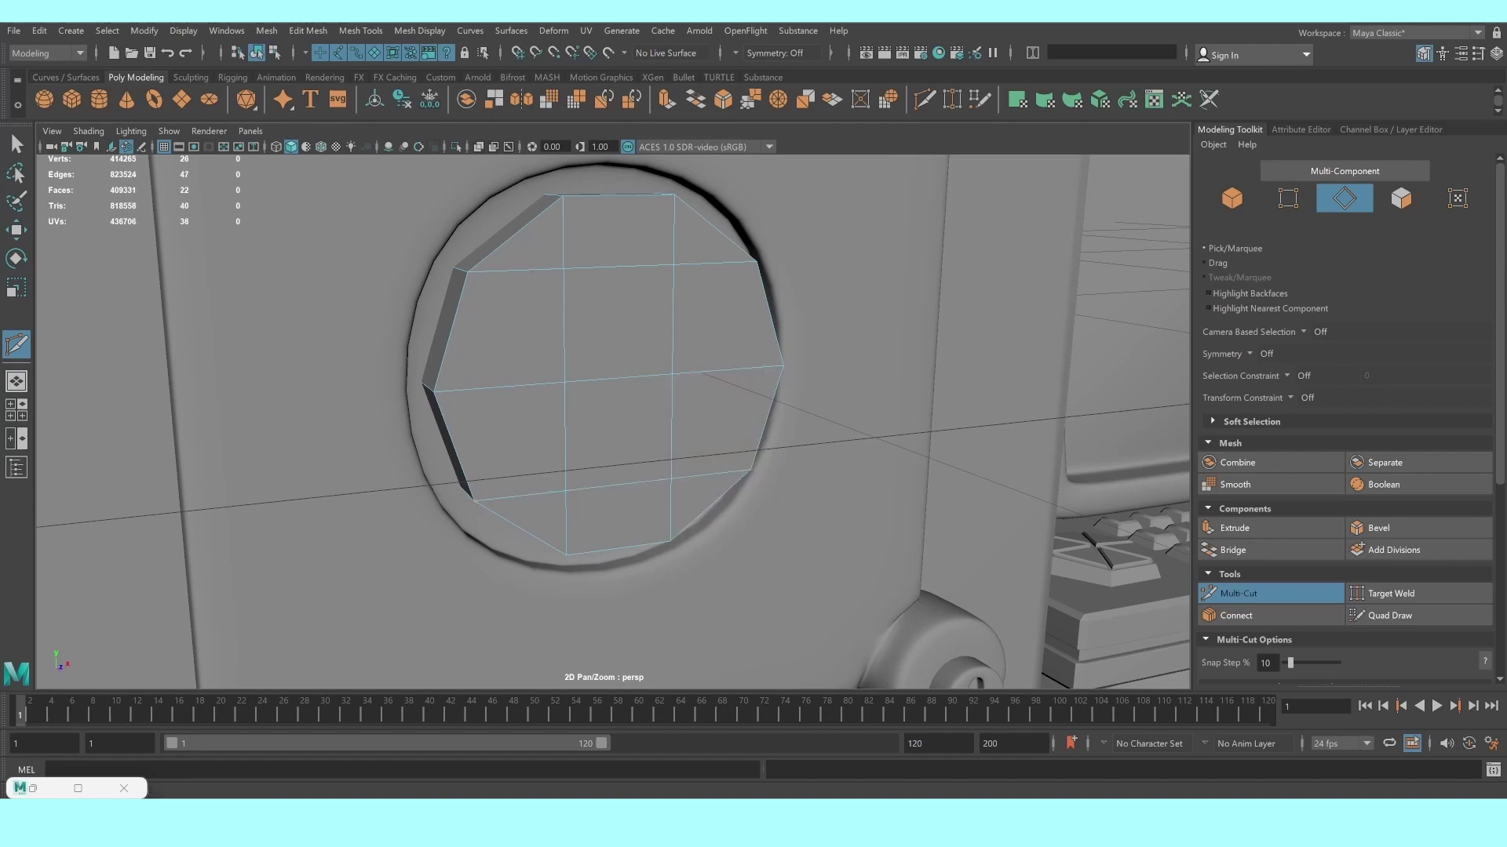
left_click(16, 145)
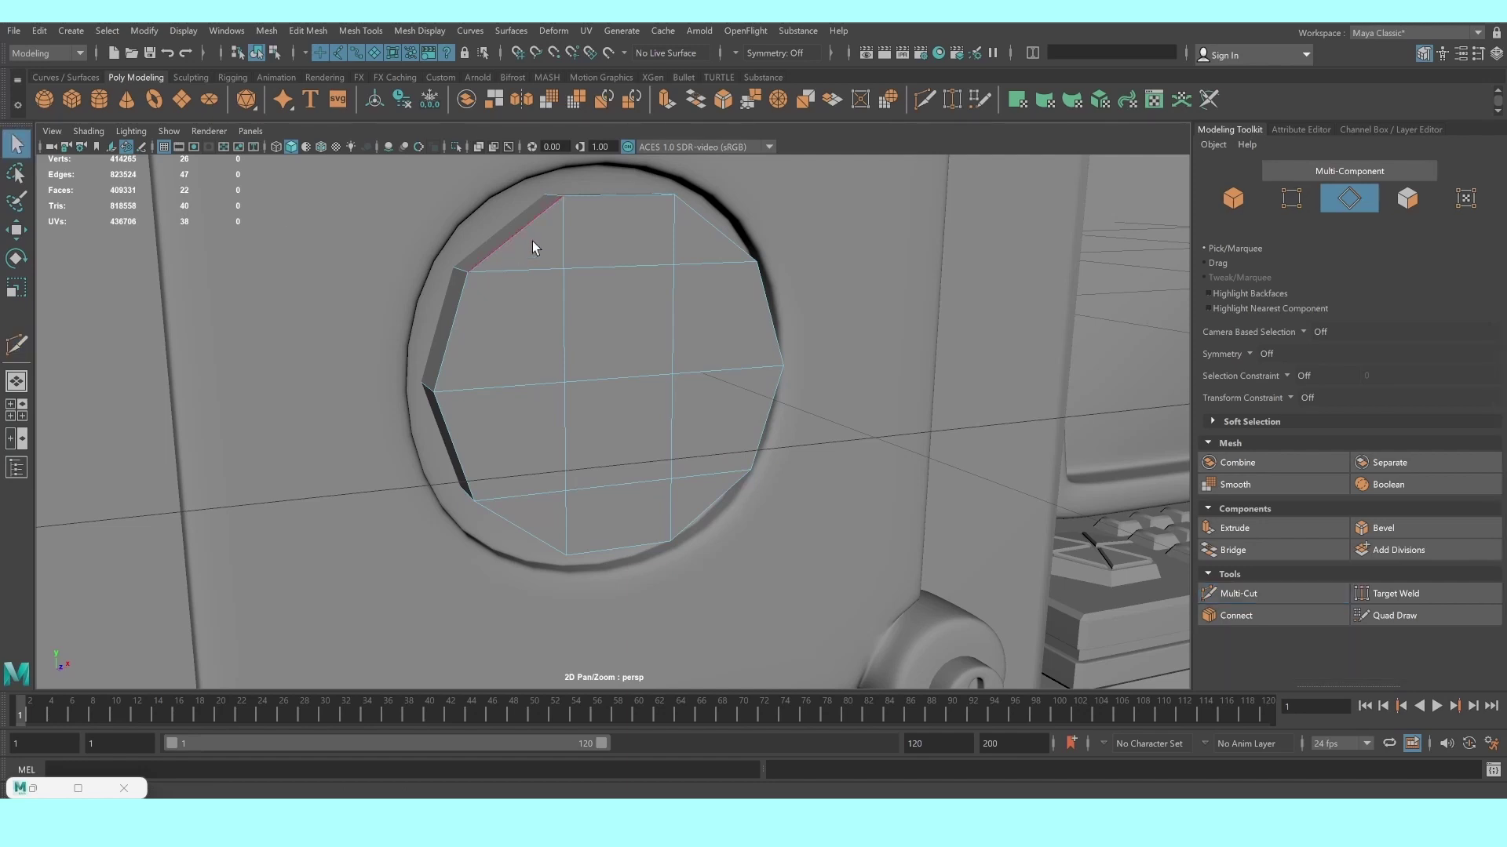
right_click_drag(626, 242, 625, 200)
left_click_drag(625, 241, 624, 514)
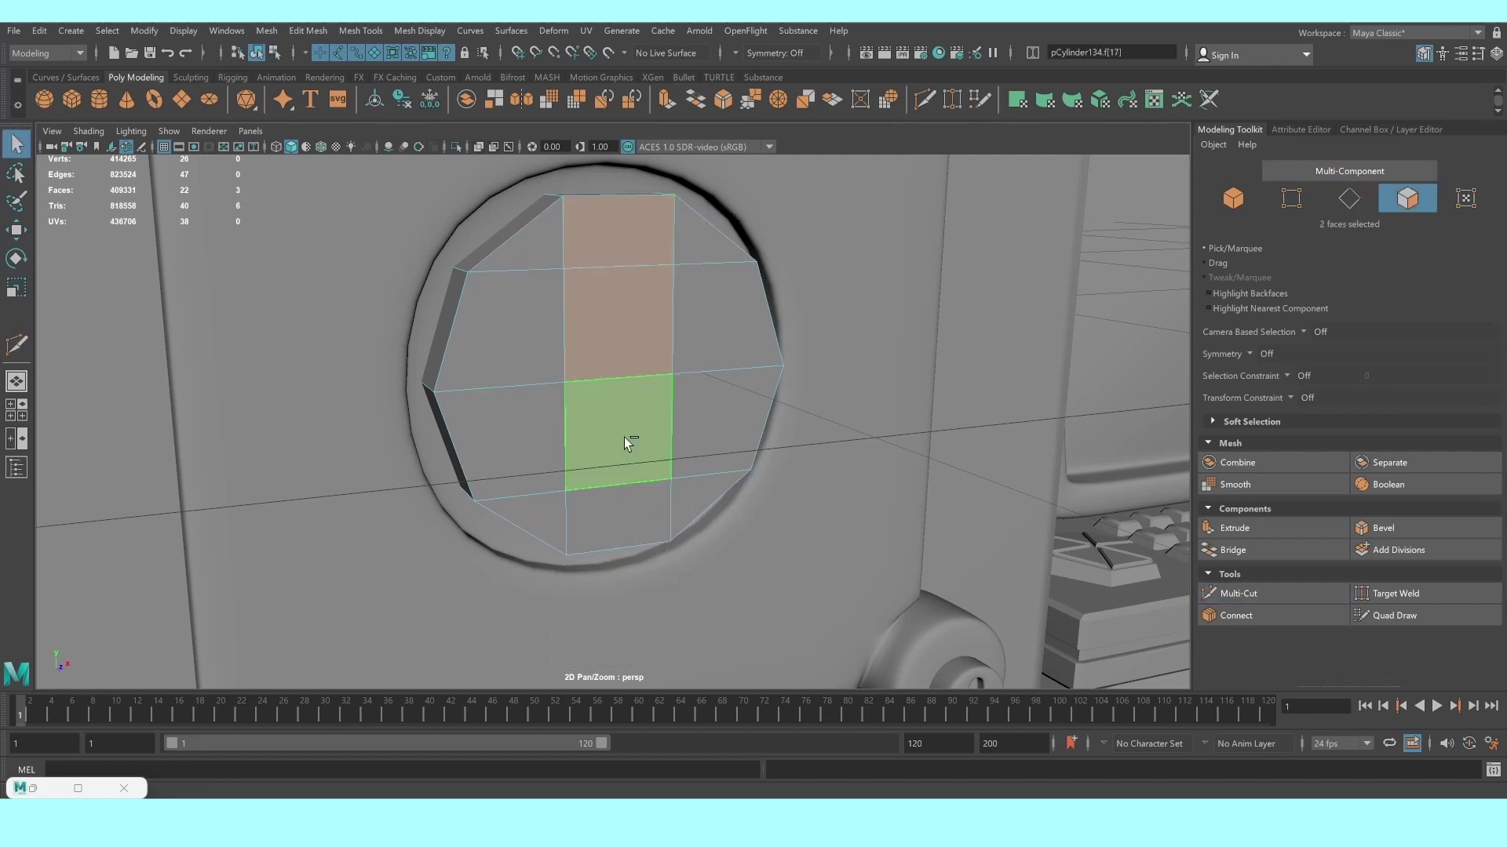
Extrude the middle face column twice outward into a grip bar and preview it smoothed
left_click(1290, 536)
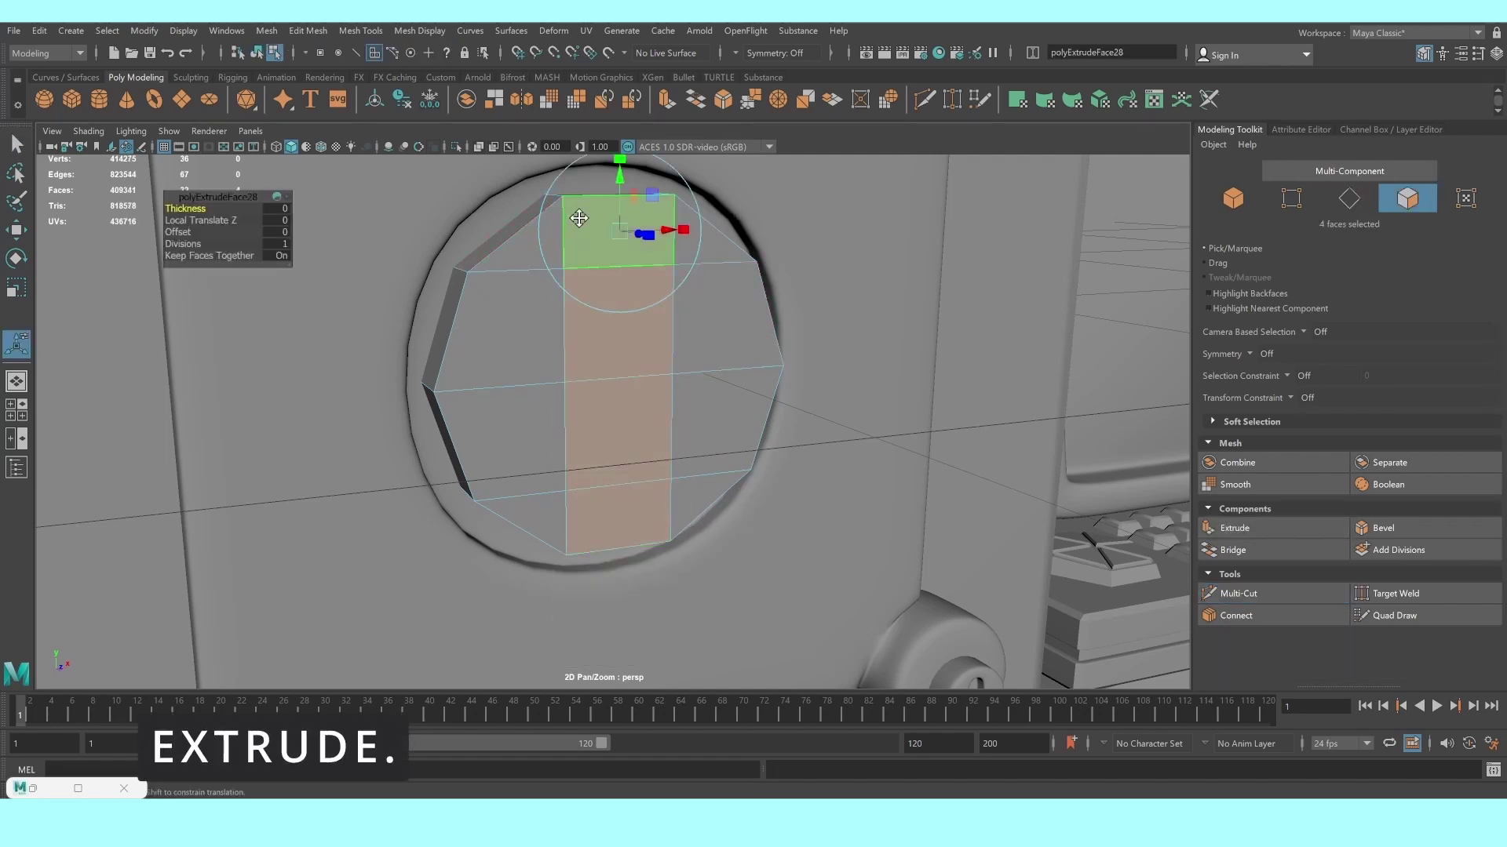
mouse_move(660, 291)
left_mouse_down("alt")
mouse_move(642, 270)
mouse_move(650, 322)
mouse_move(682, 333)
left_mouse_up("alt")
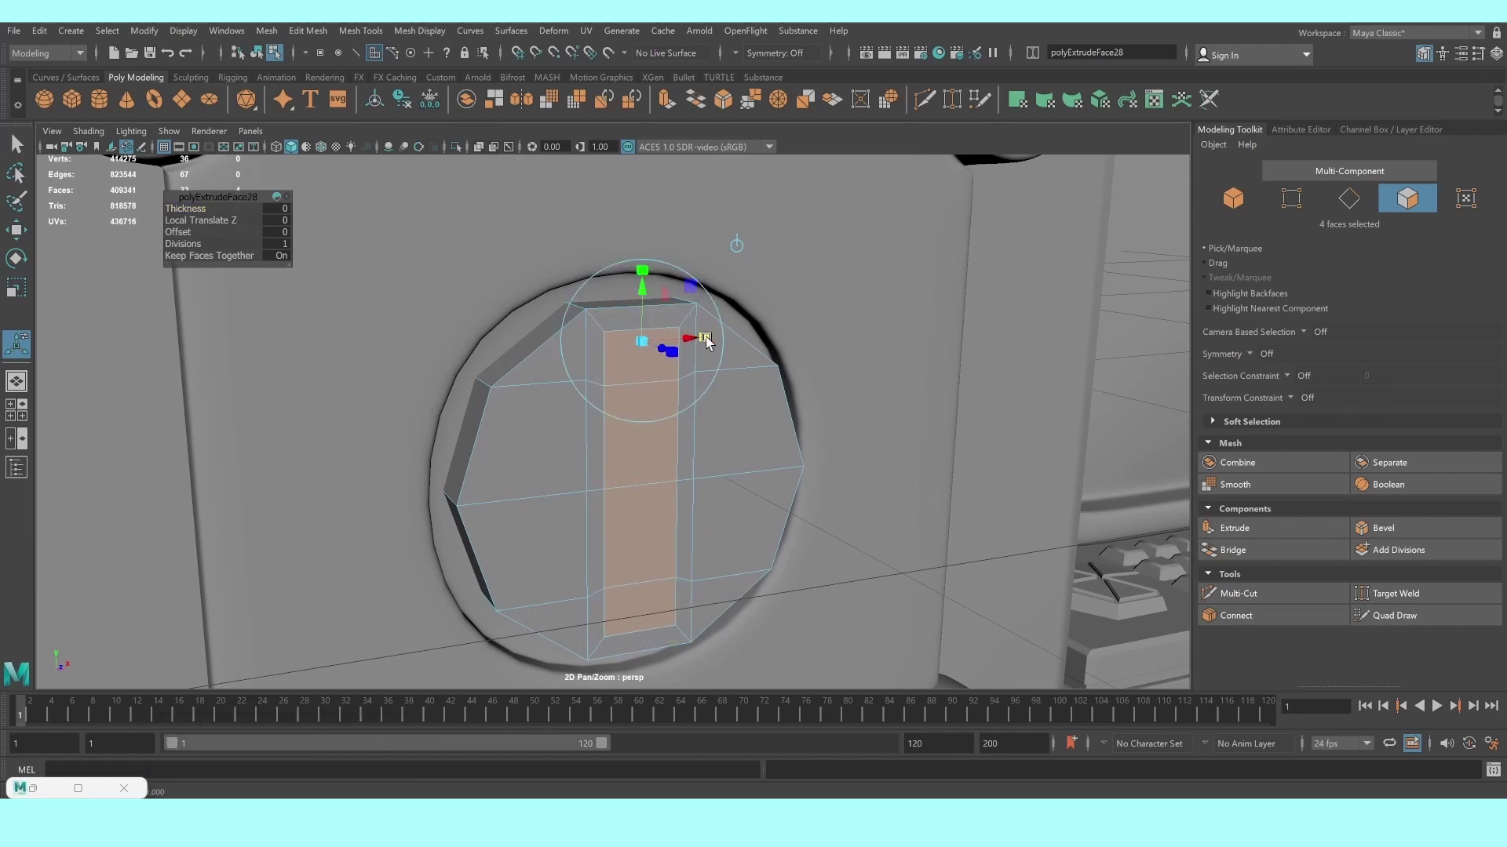
left_click(1234, 528)
mouse_move(710, 456)
left_mouse_down("alt")
mouse_move(716, 370)
mouse_move(734, 375)
mouse_move(712, 451)
left_mouse_up("alt")
key("3")
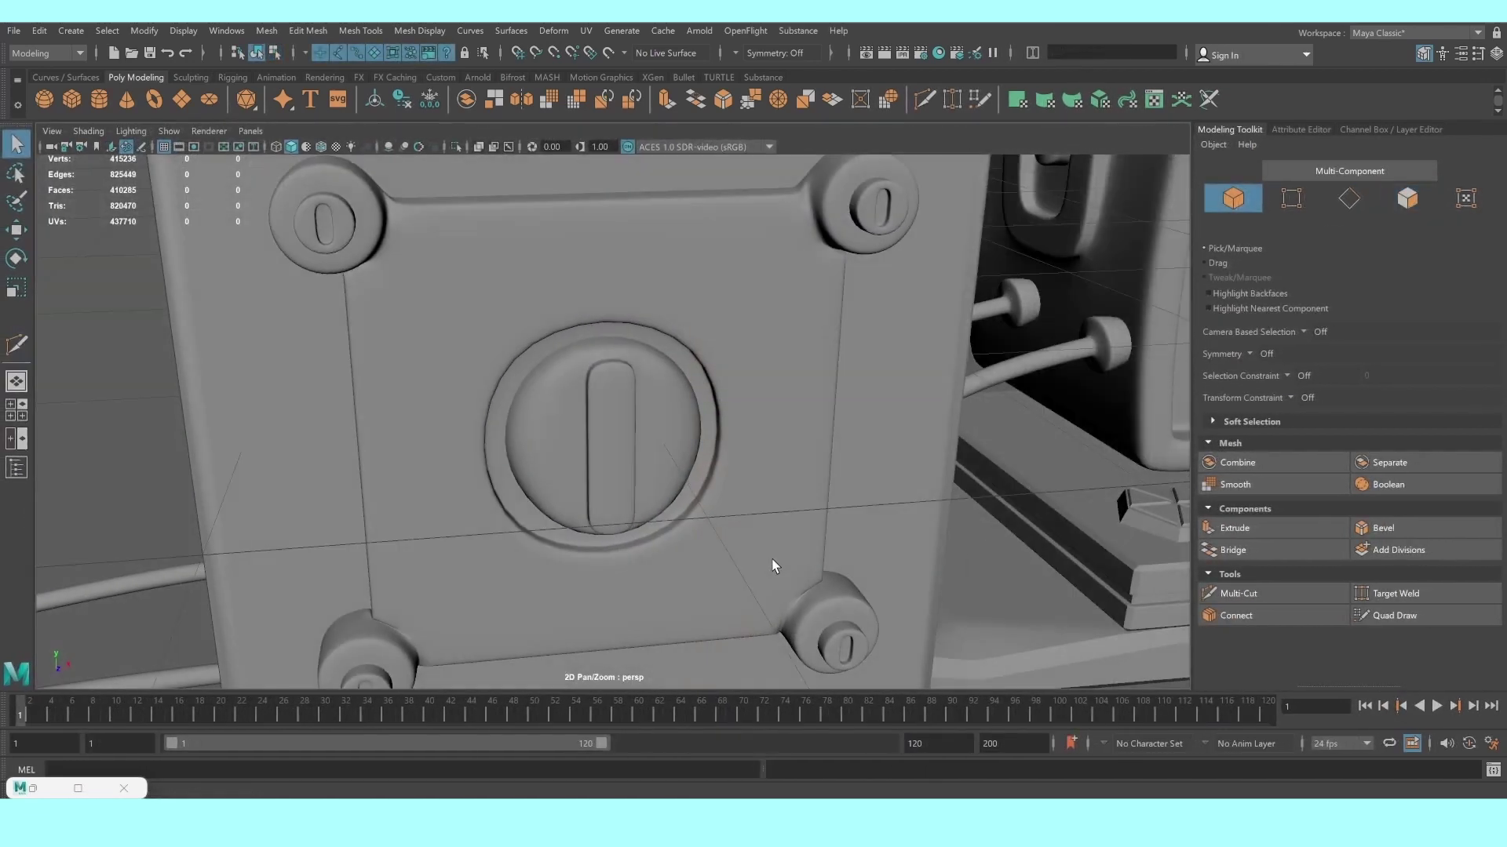
left_click(634, 449)
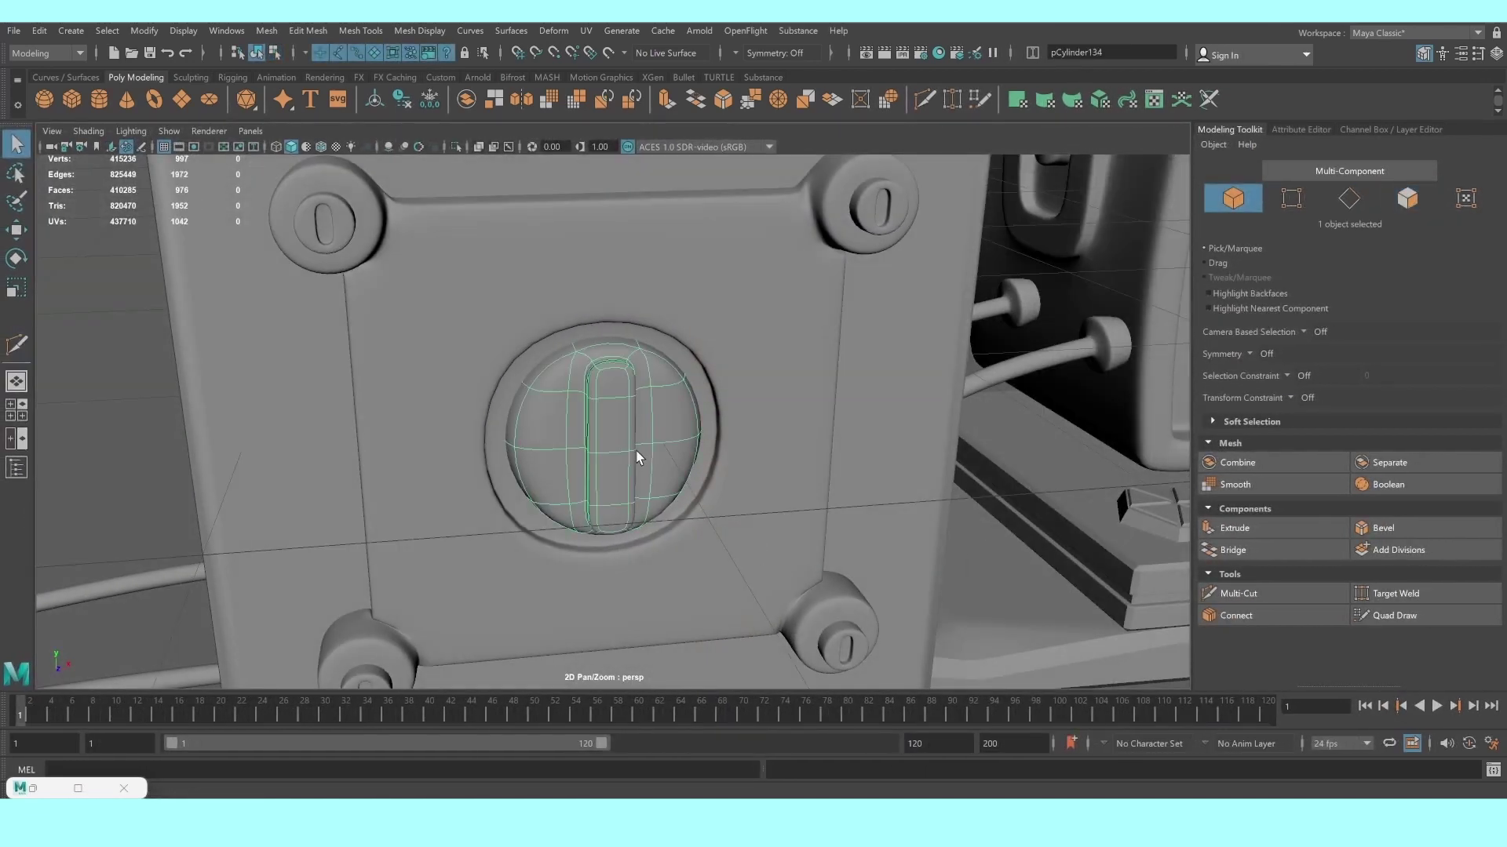
Insert a Multi-Cut edge loop around the knob's inner rim with smoothing off
scroll(634, 449, "up", 5)
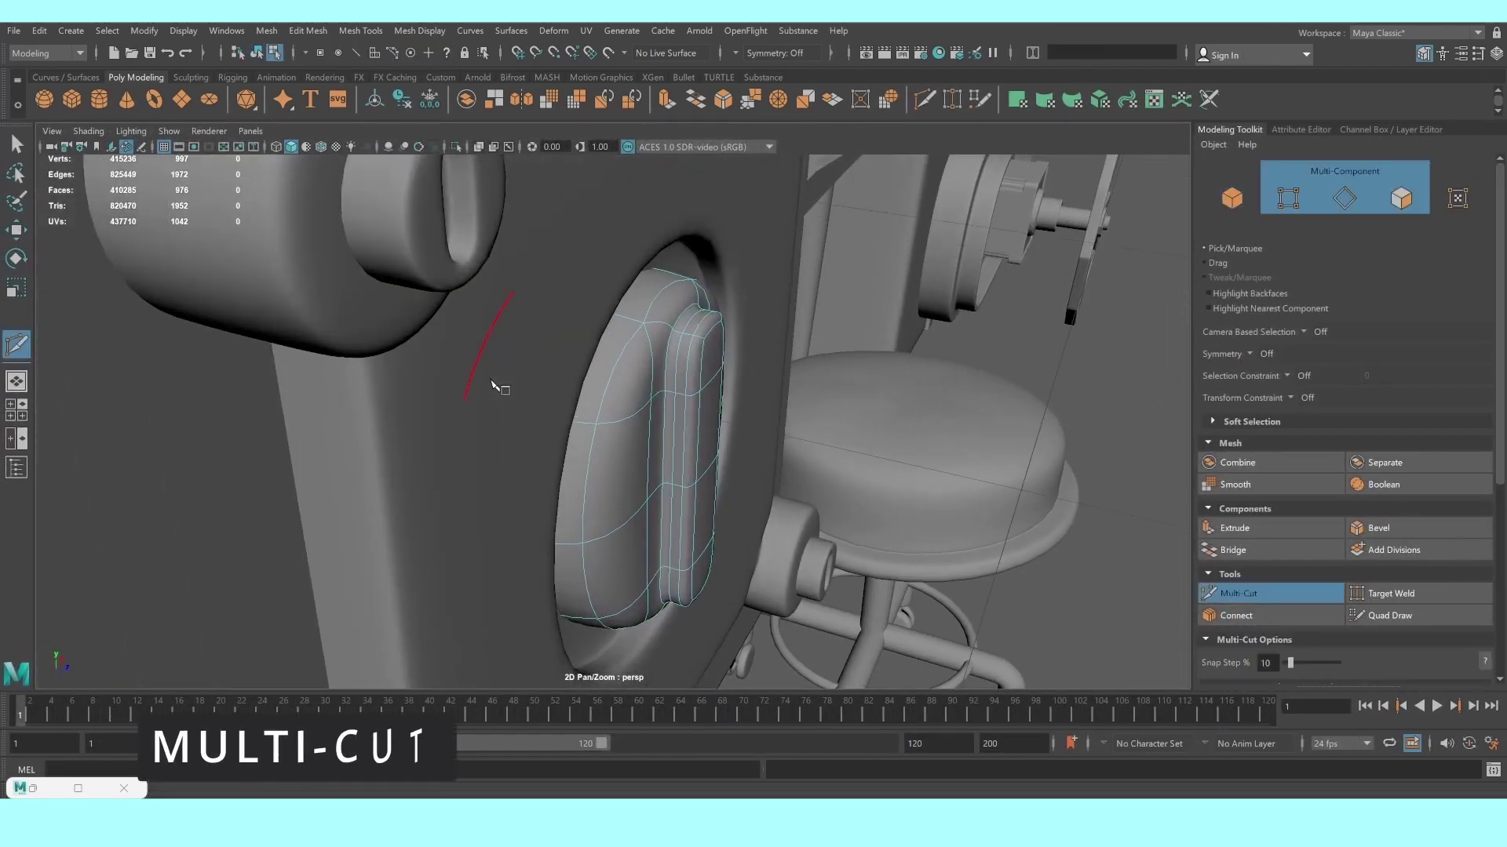
left_click(472, 367)
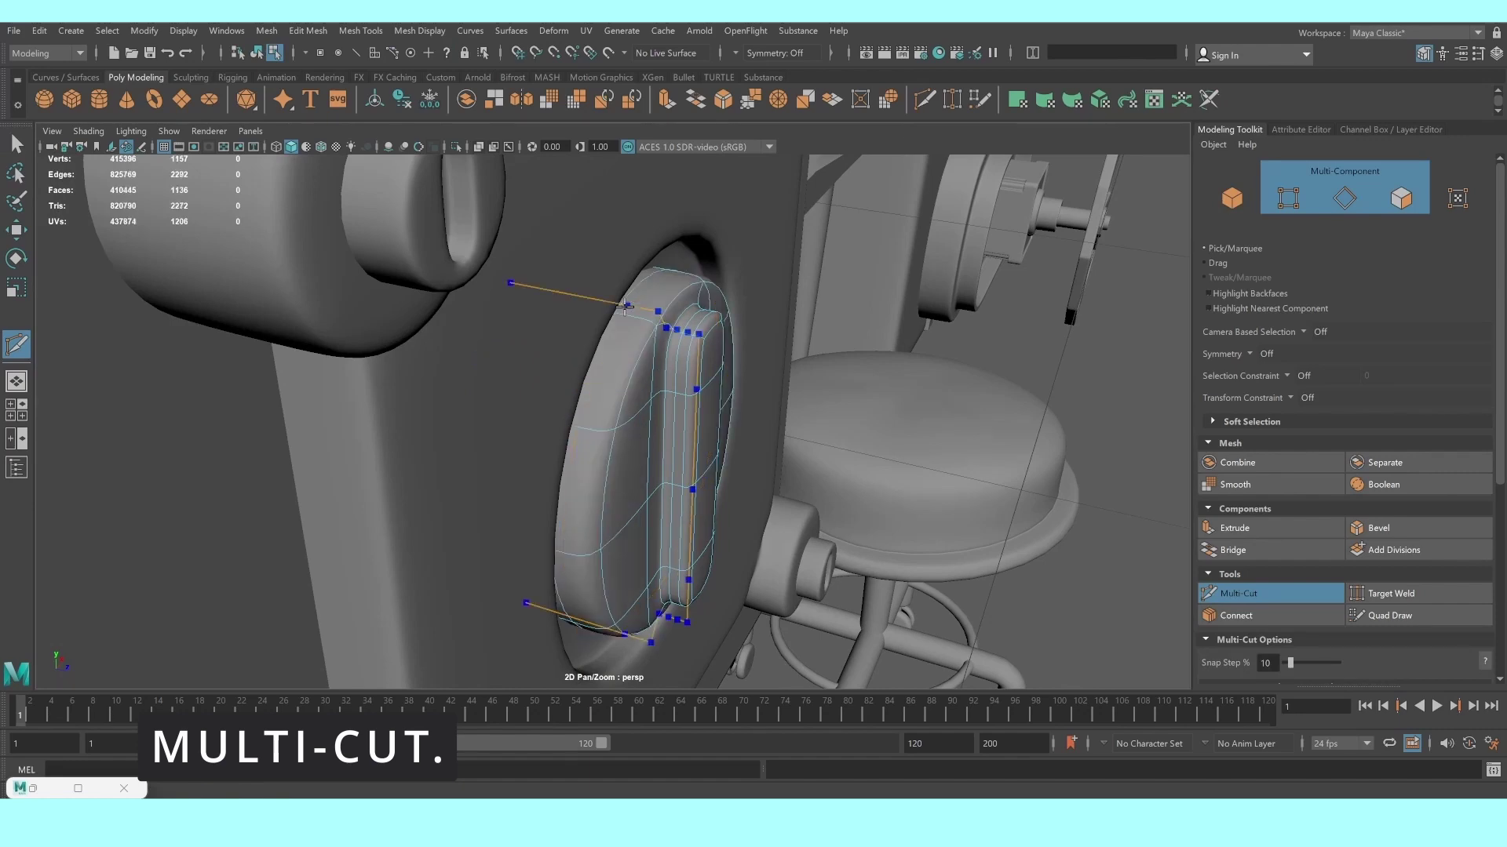
left_click(701, 386, "ctrl")
left_click_drag(706, 384, 506, 357, "alt")
key("1")
Cut a second loop around the knob's outer rim, restore smooth preview and return to Object Mode
left_click(481, 394)
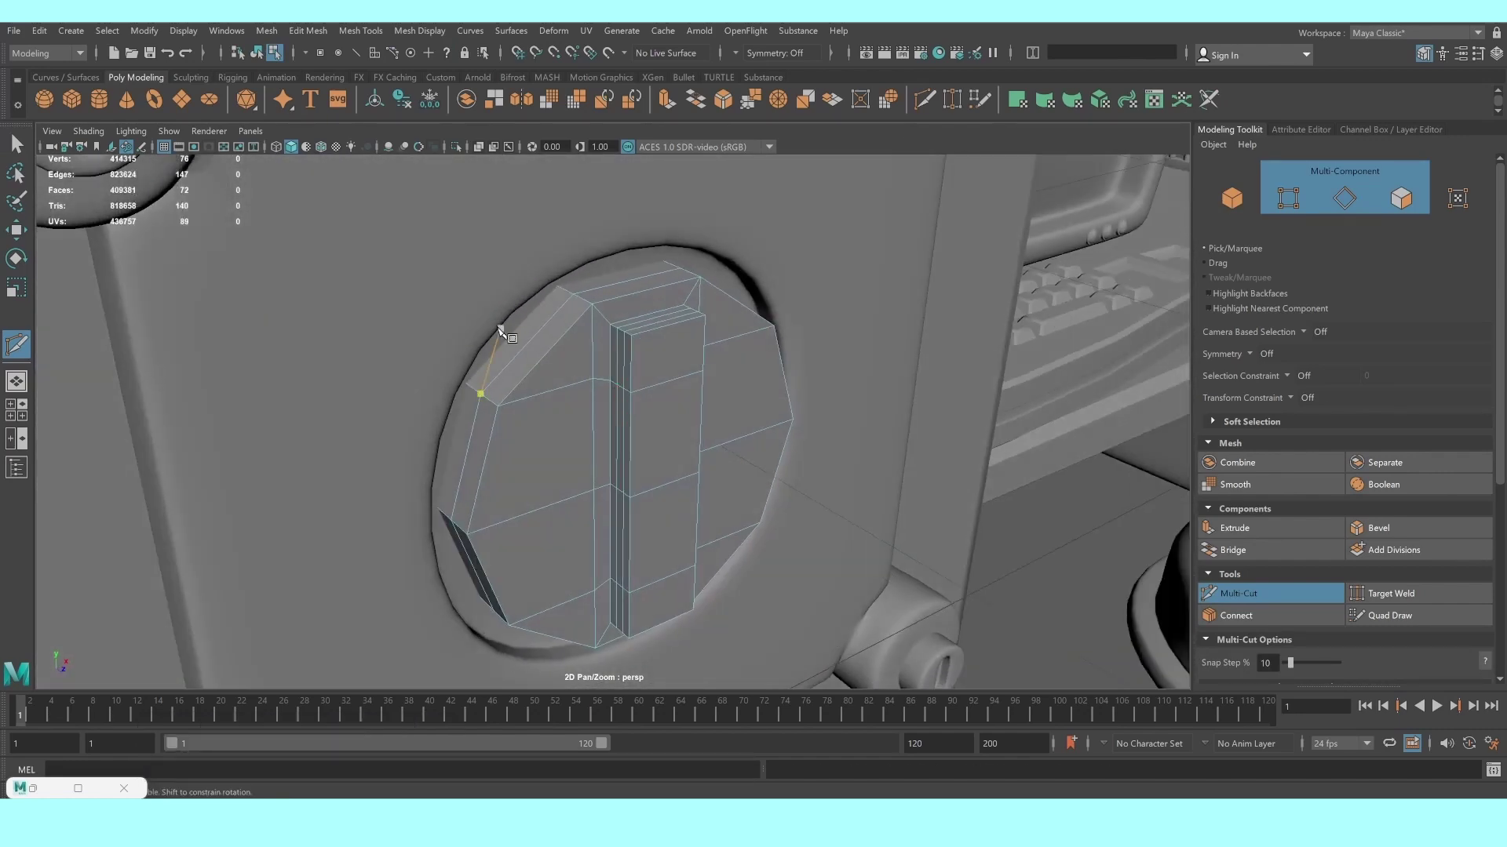
scroll(469, 358, "up", 2)
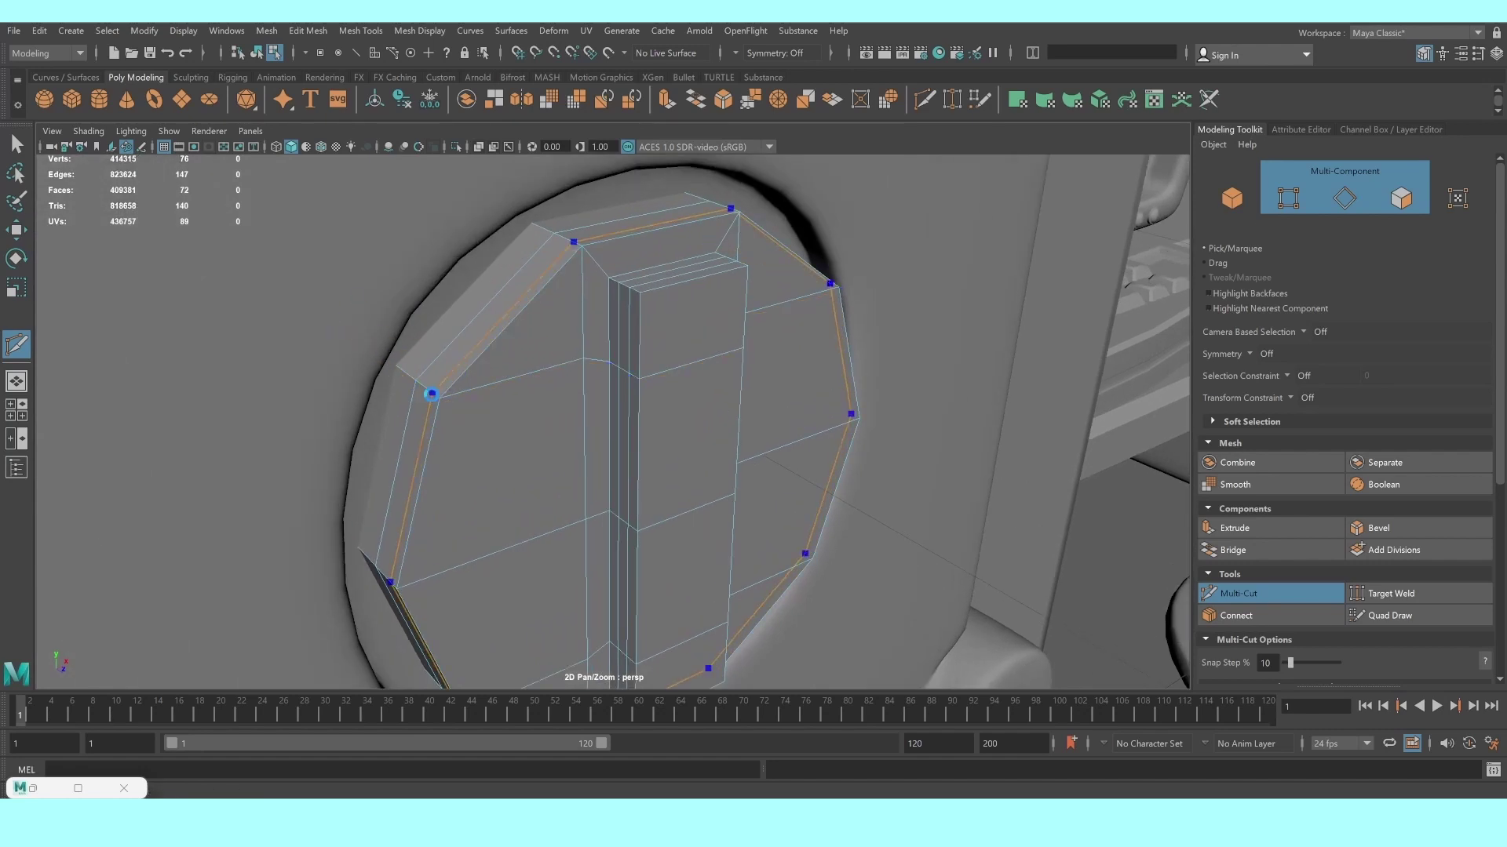
left_click(431, 394, "ctrl")
scroll(431, 394, "down", 2)
scroll(470, 369, "down", 2)
key("3")
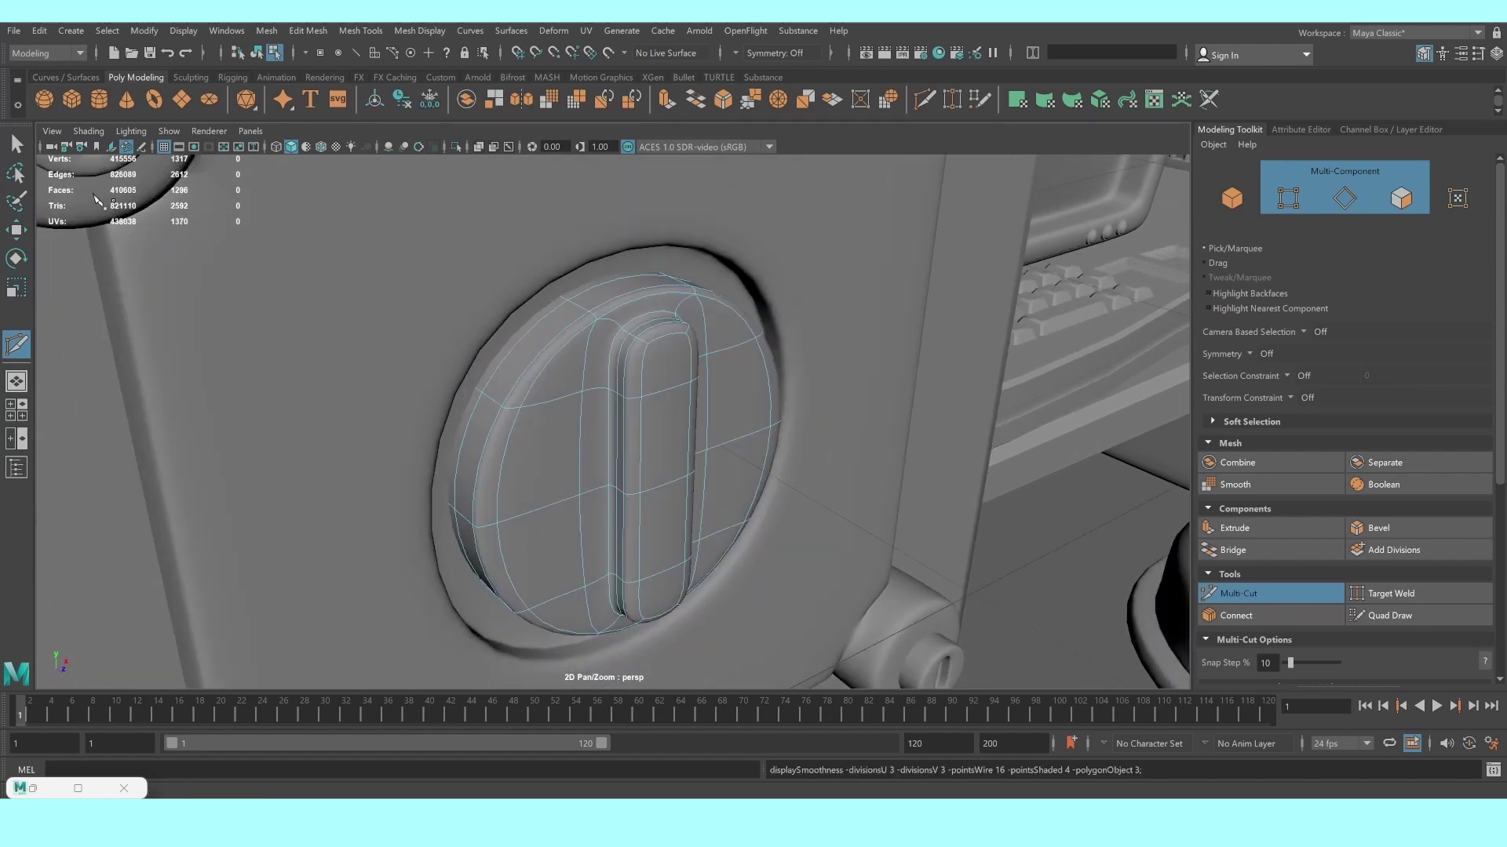
left_click(26, 155)
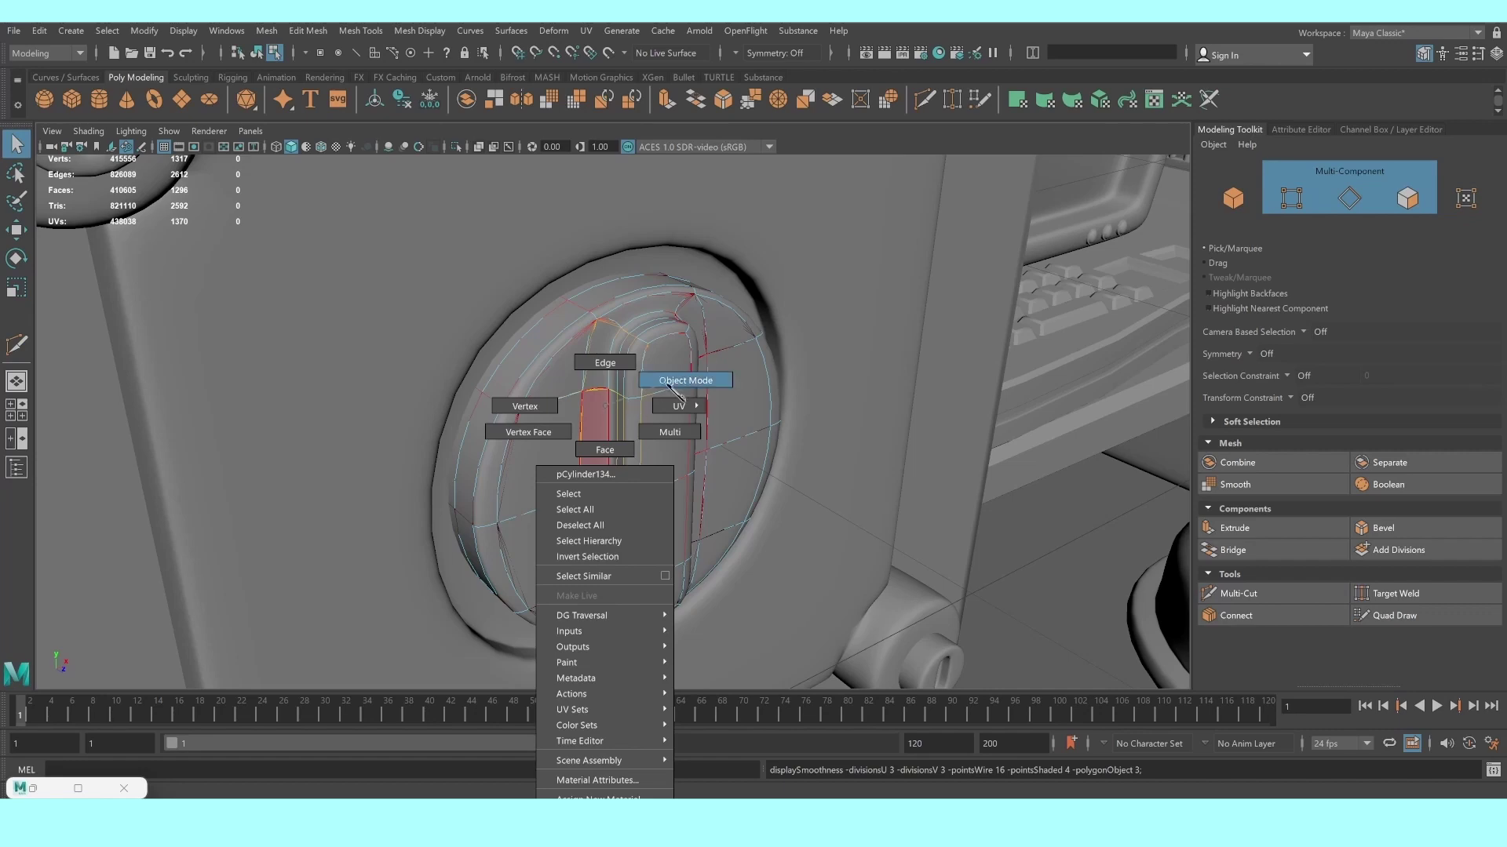
right_click_drag(670, 390, 683, 381)
scroll(1014, 628, "down", 4)
scroll(1014, 628, "down", 4)
Select the wall box pCube74 and turn off its smooth preview
scroll(821, 601, "down", 4)
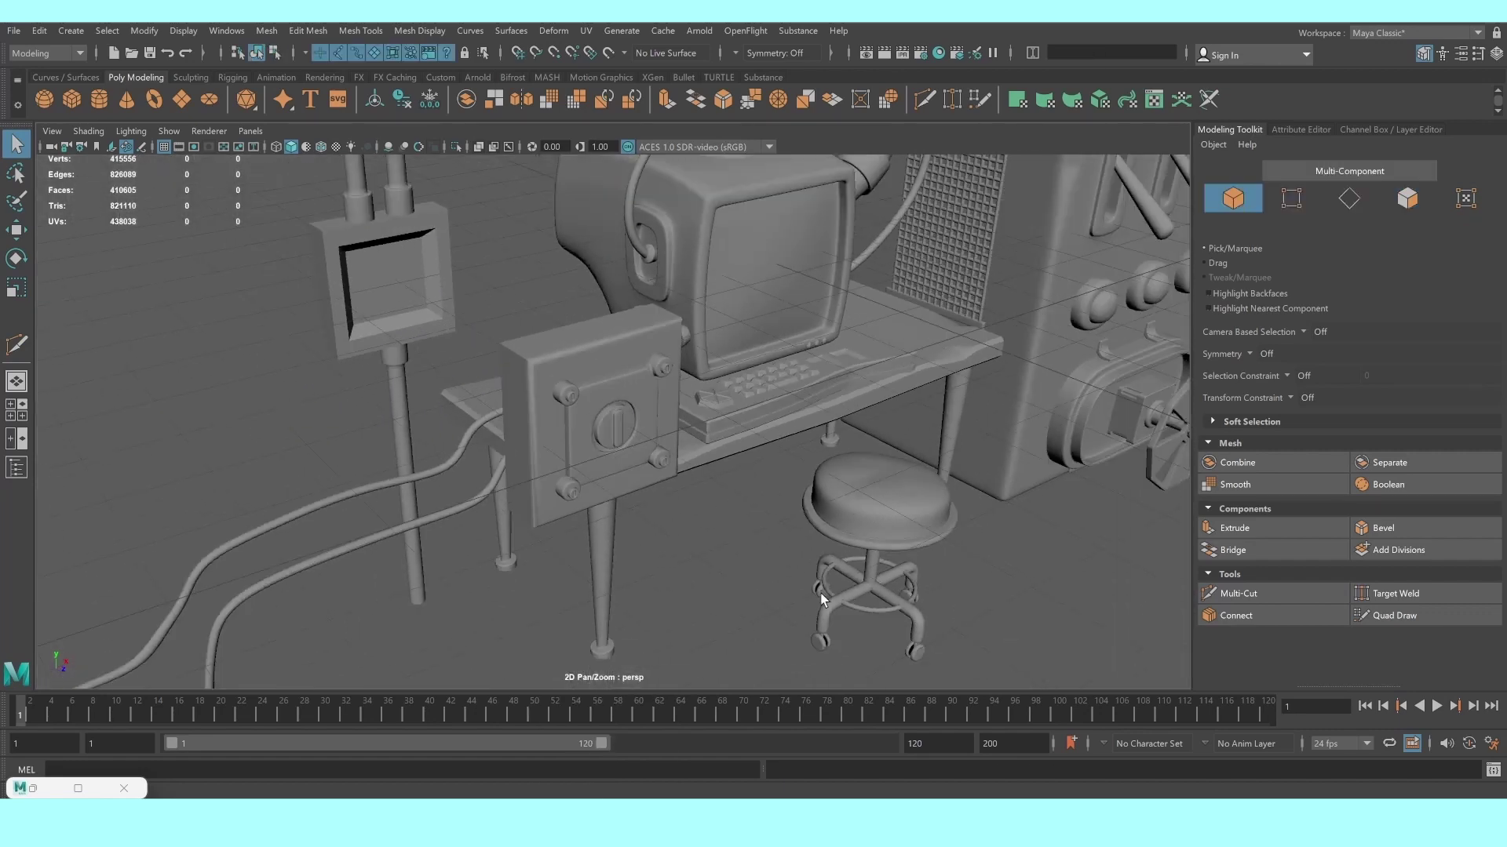
mouse_move(821, 600)
left_mouse_down("alt")
mouse_move(689, 565)
mouse_move(733, 571)
left_mouse_up("alt")
scroll(720, 529, "up", 3)
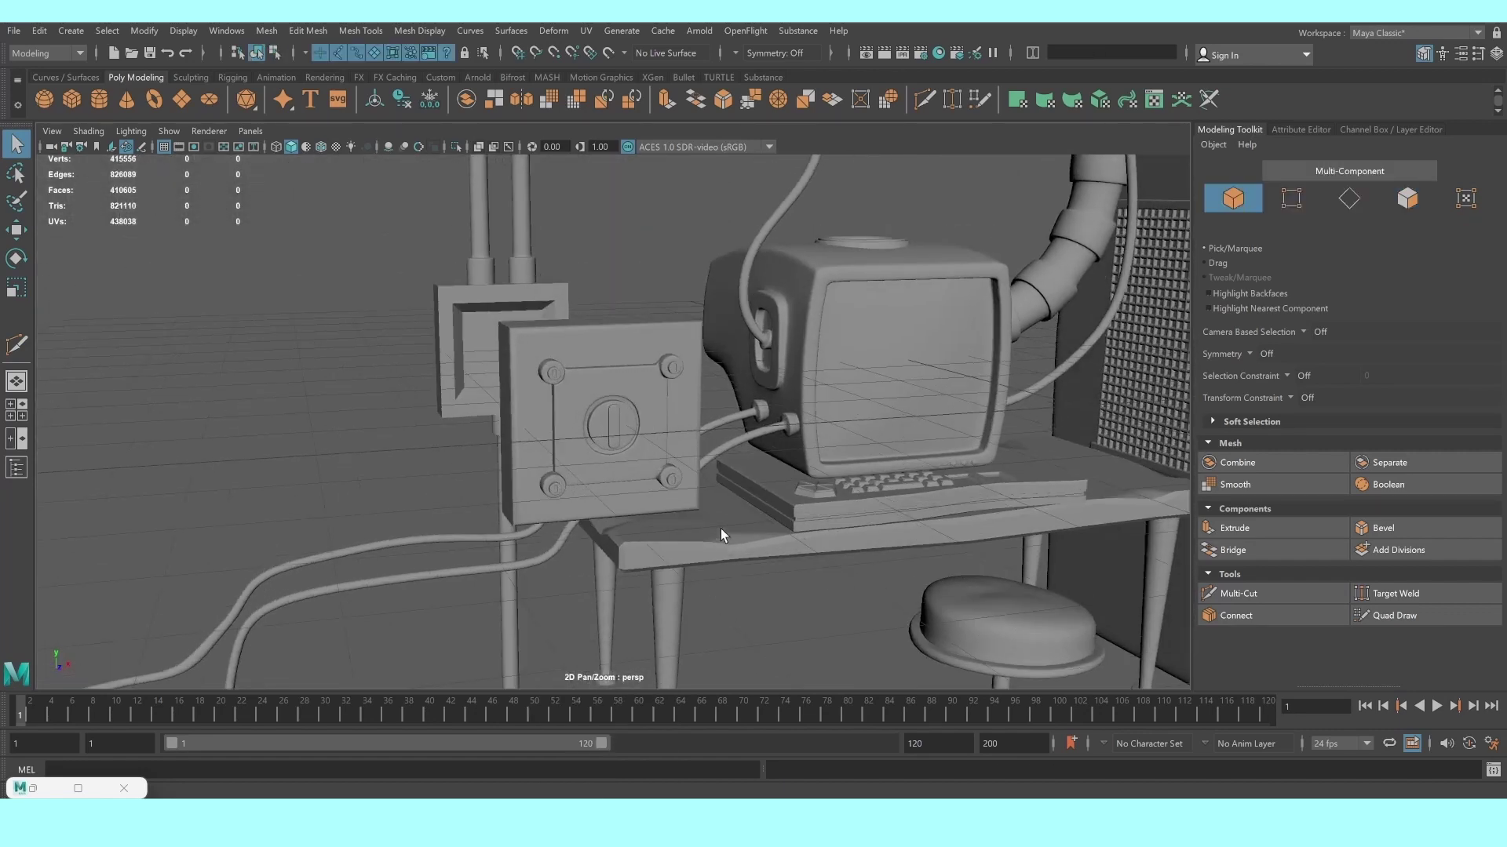
scroll(639, 481, "up", 3)
scroll(633, 481, "up", 3)
mouse_move(633, 481)
left_mouse_down("alt")
mouse_move(674, 499)
mouse_move(629, 493)
left_mouse_up("alt")
scroll(614, 494, "down", 2)
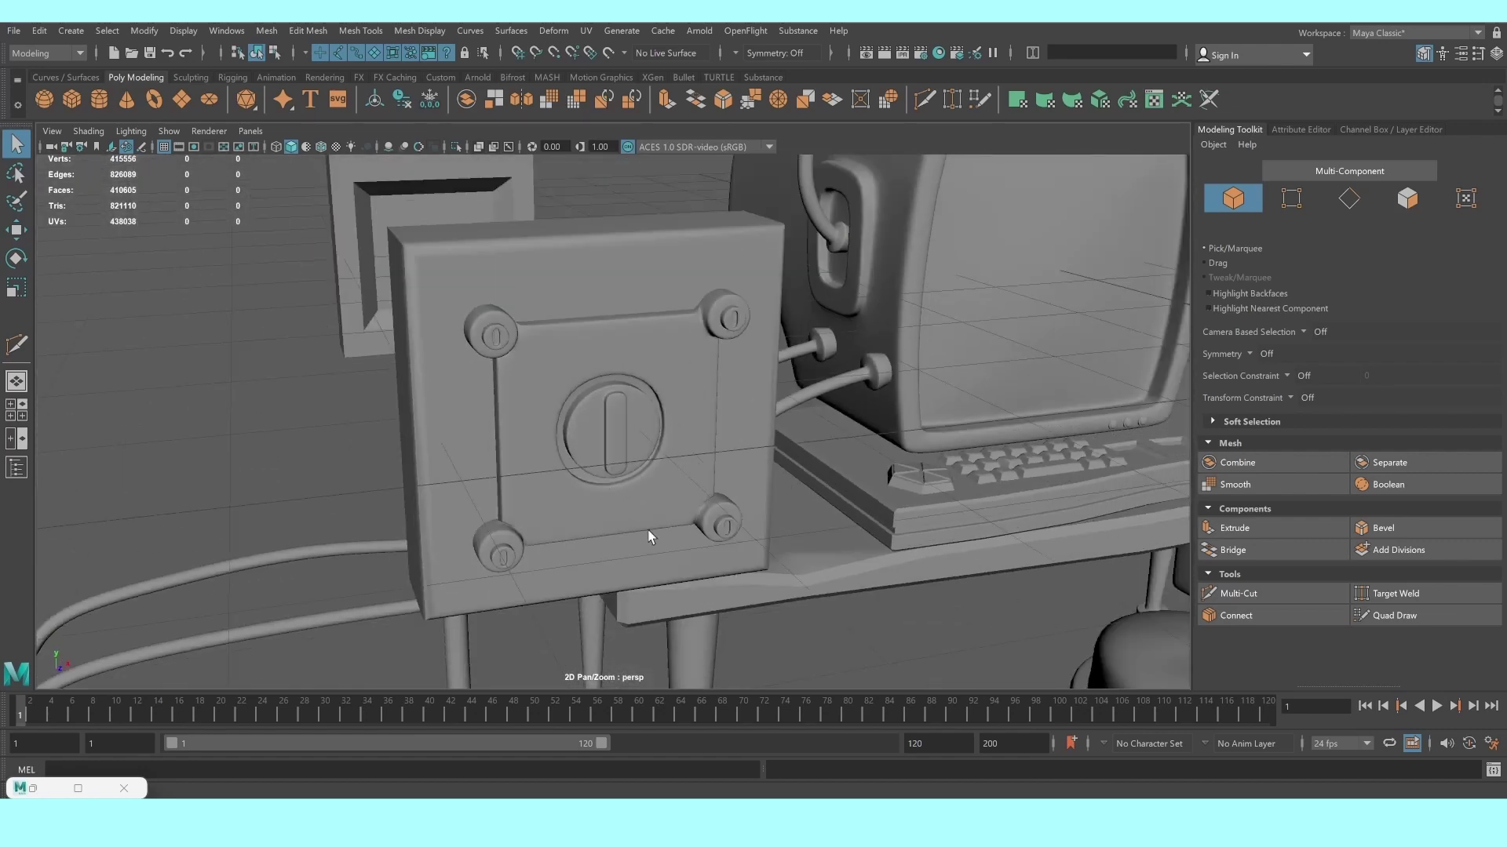
left_click(593, 288)
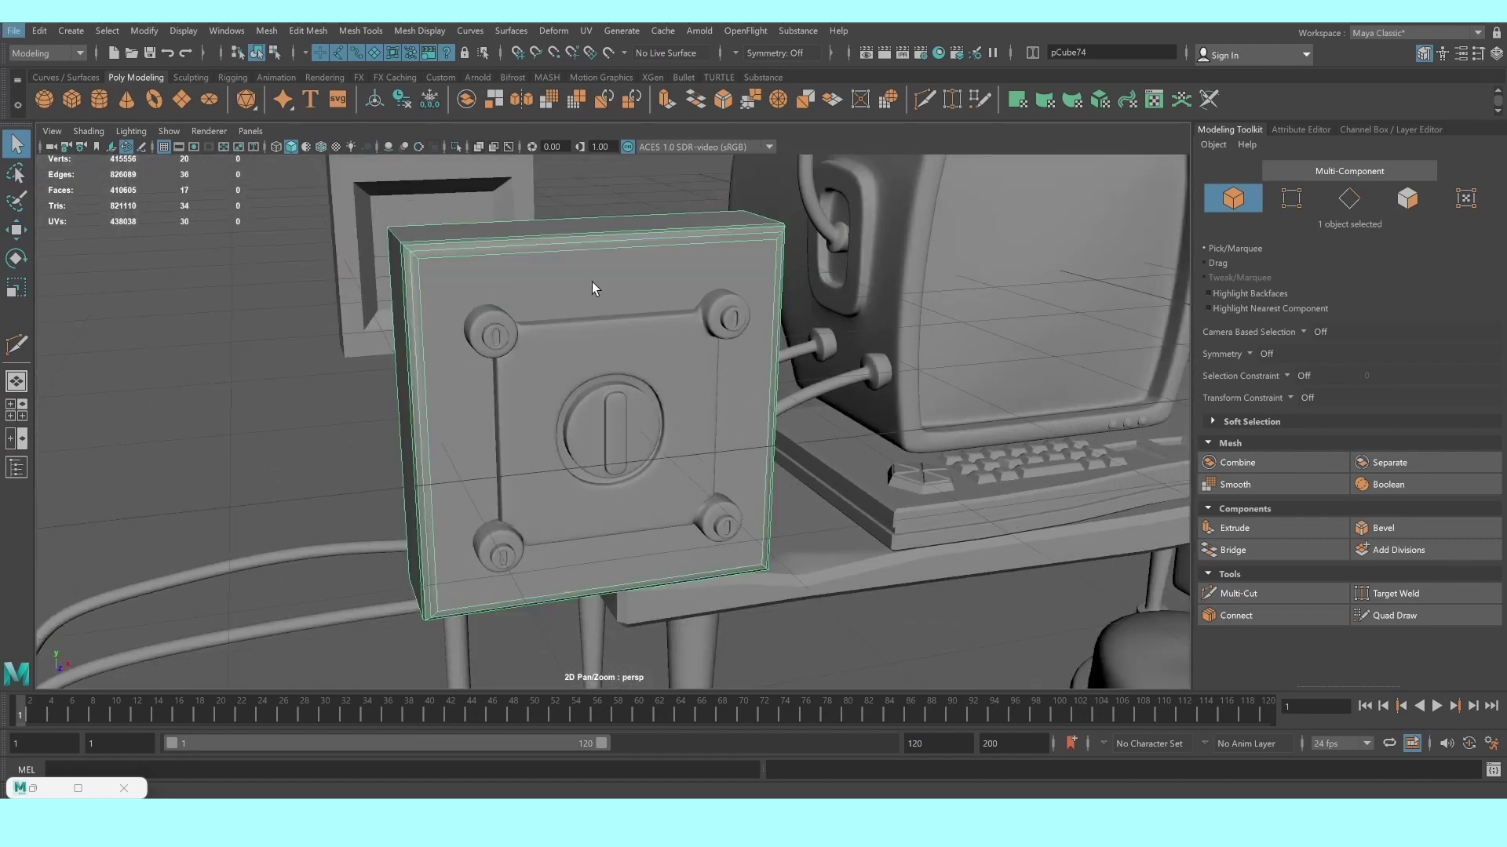
key("1")
Insert edge loops across the wall box's top and front with Insert Edge Loop
left_click(357, 30)
mouse_move(419, 31)
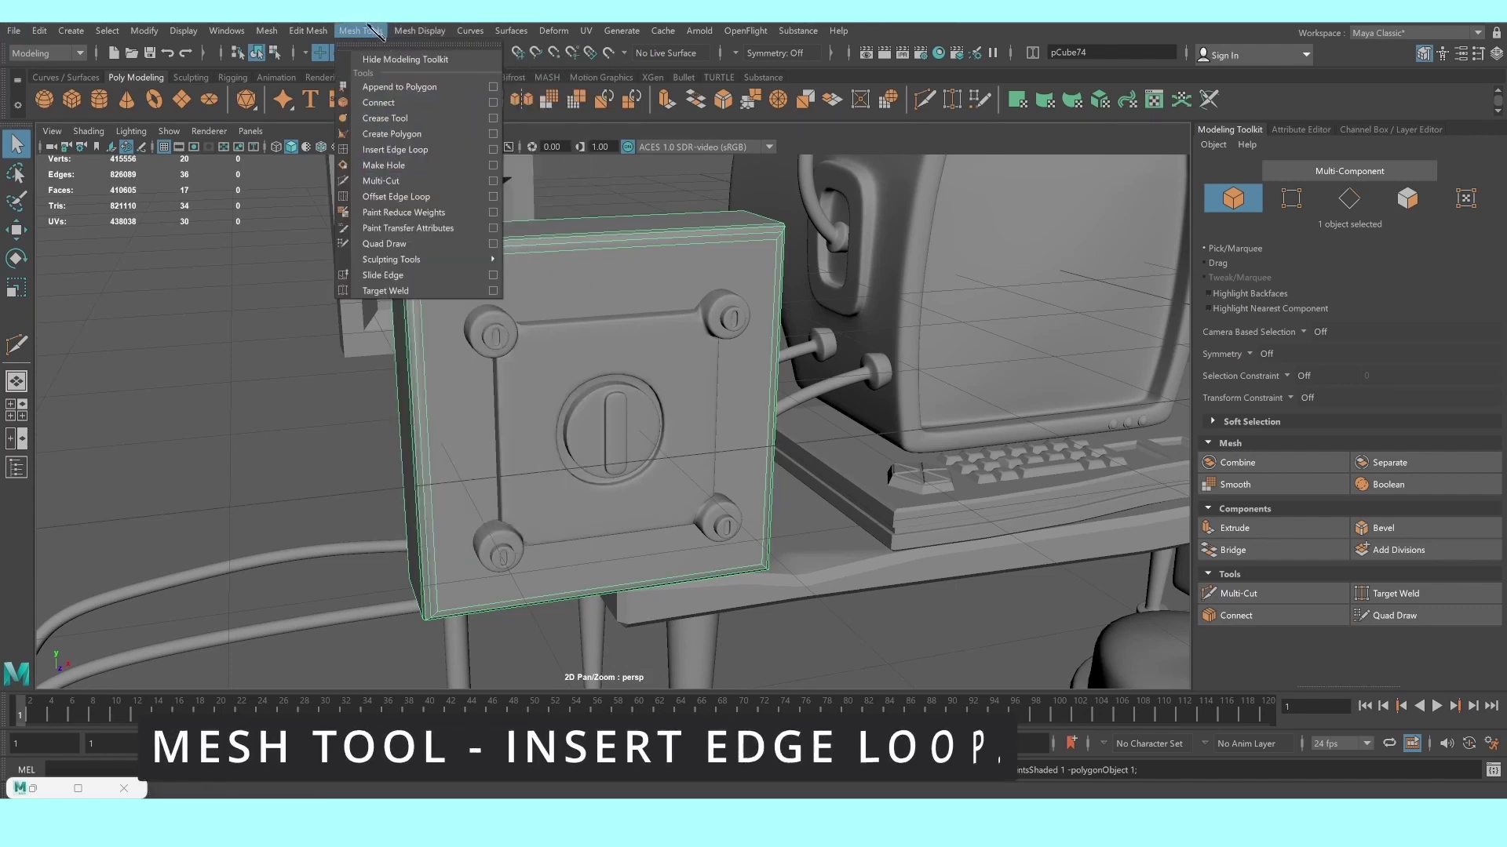
left_click(420, 153)
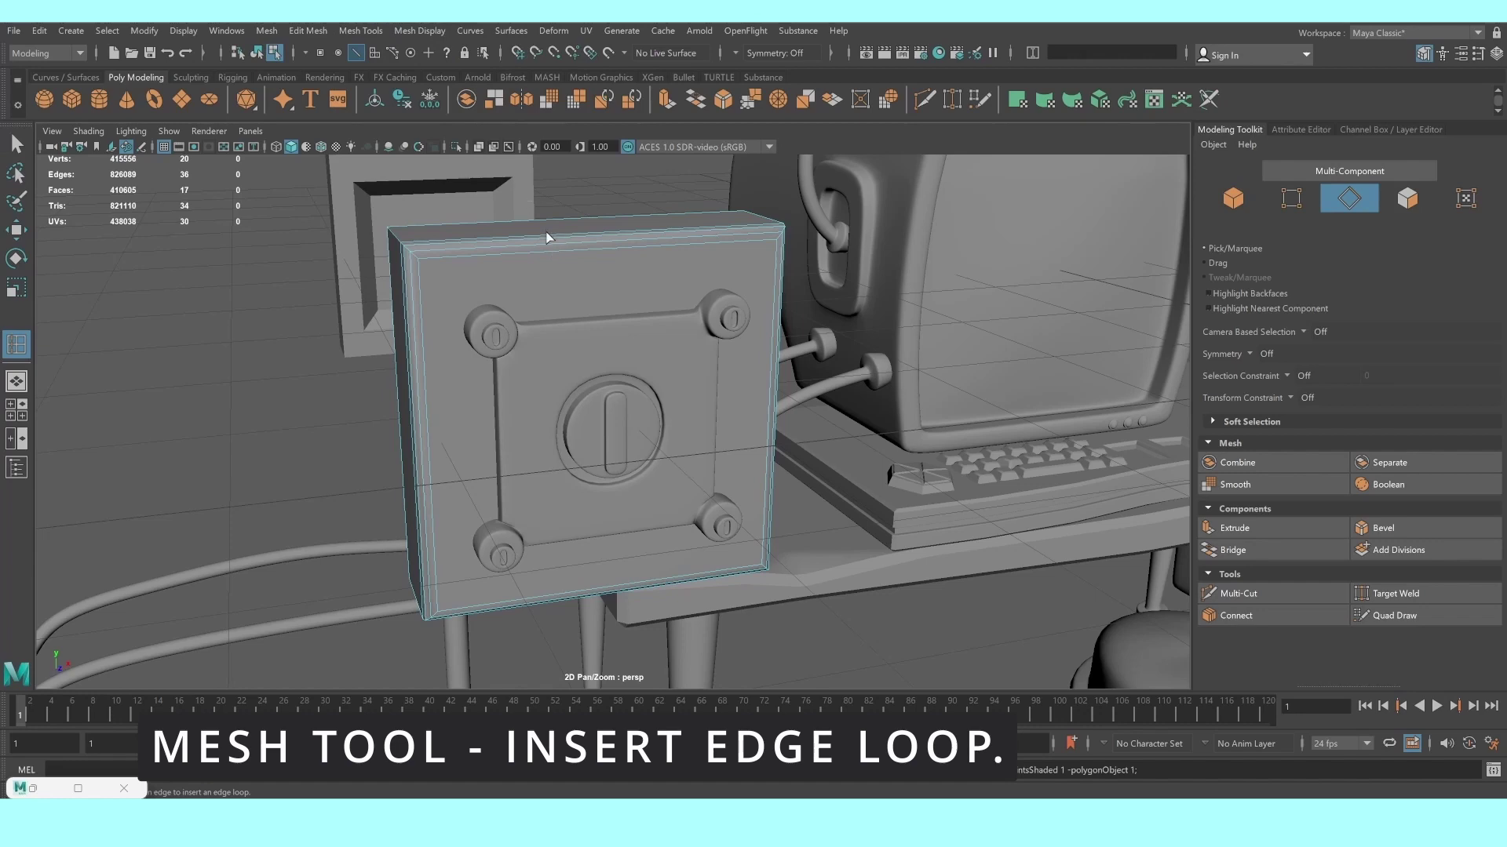
left_click(549, 238)
left_click_drag(549, 237, 569, 273, "alt")
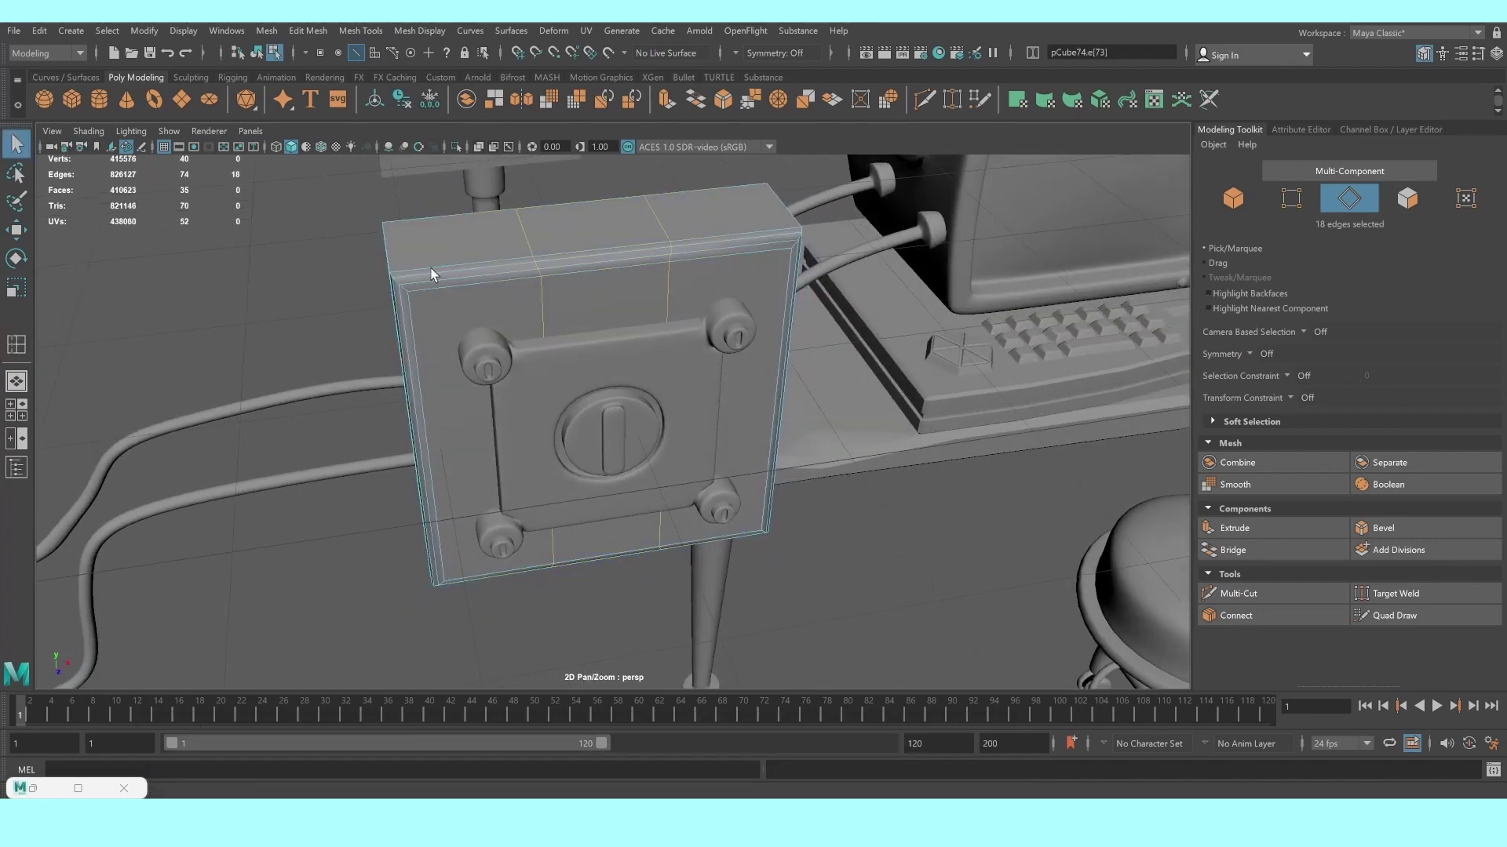
Select the two strip faces along the wall box's top edge
left_click_drag(431, 274, 556, 220, "alt")
right_click_drag(572, 385, 558, 392)
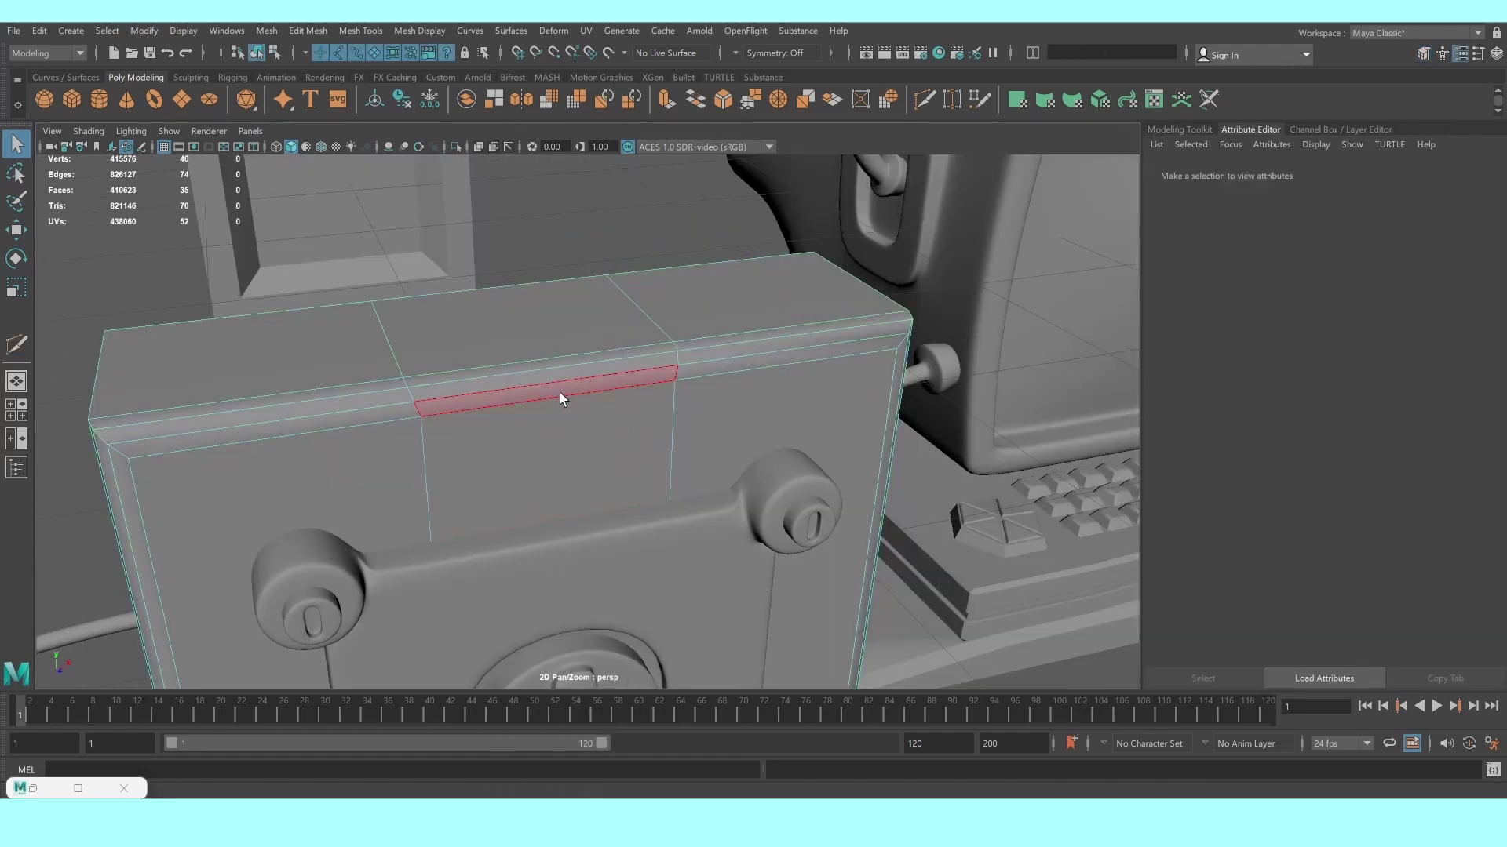
left_click(559, 383)
left_click(1159, 128)
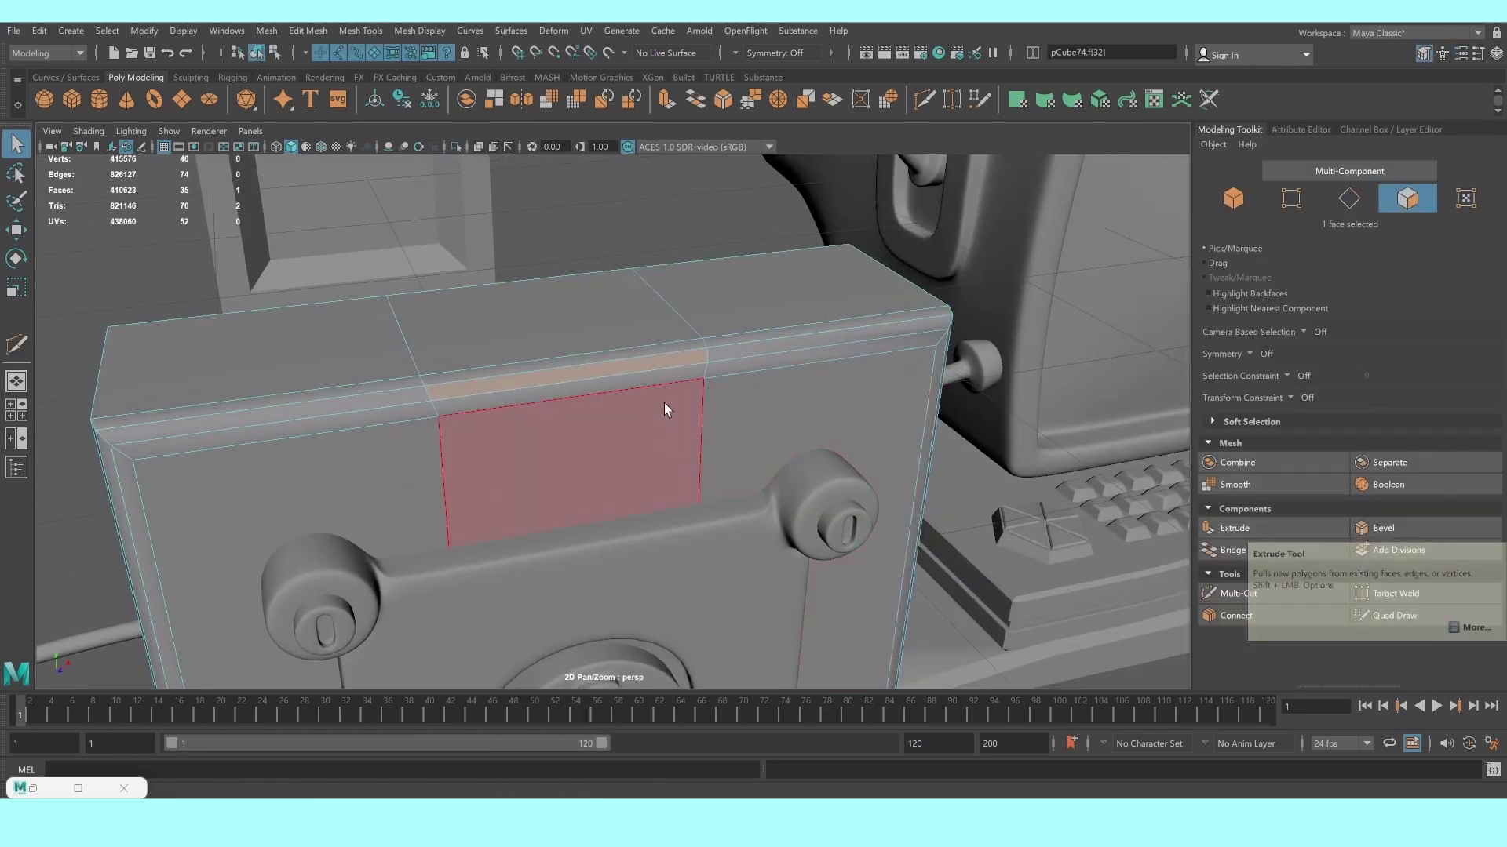
left_click(645, 355, "shift")
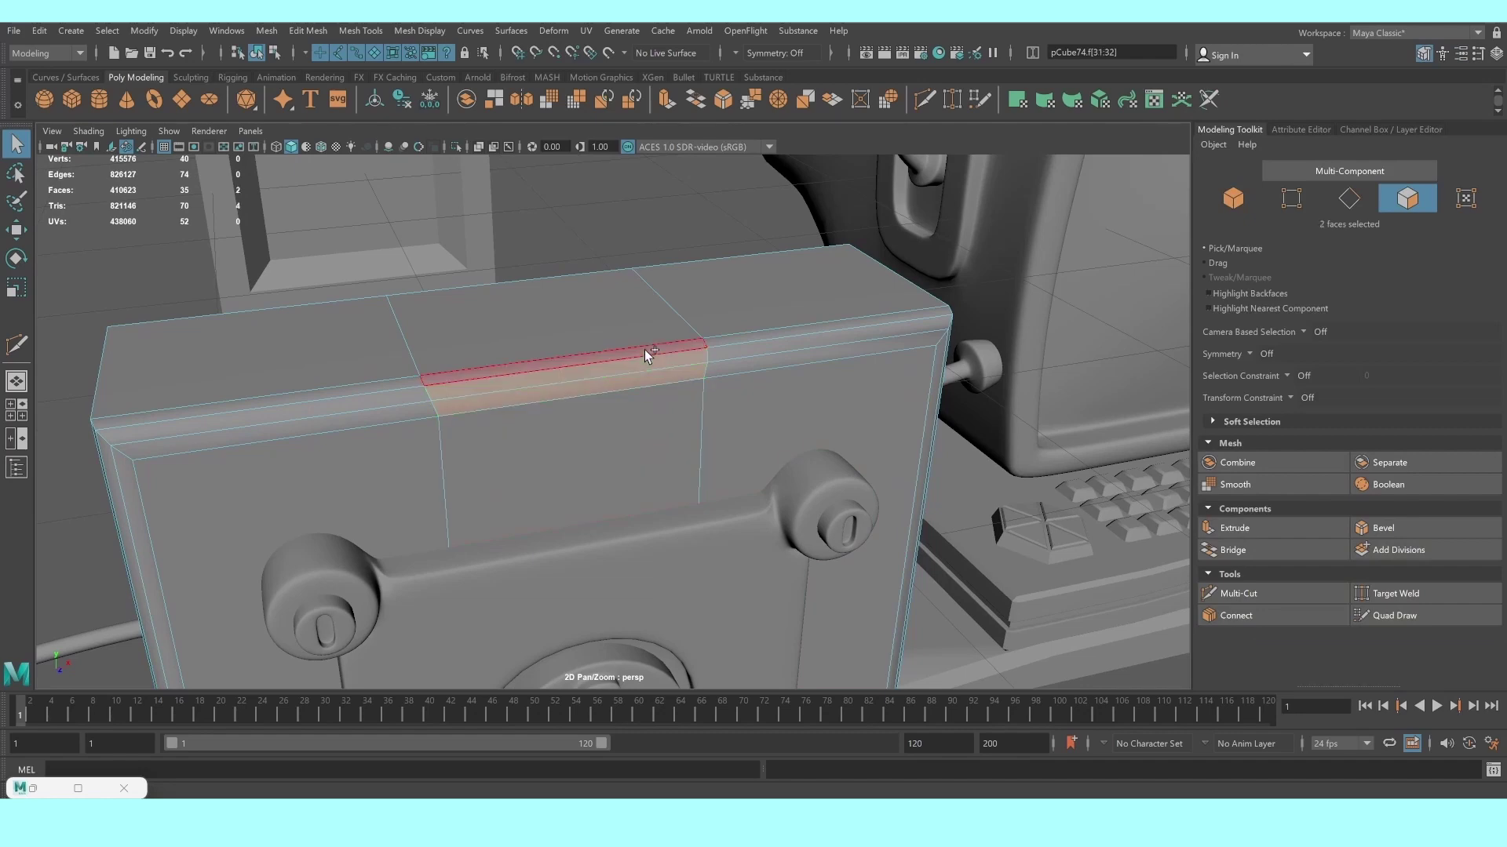
left_click(1240, 528)
mouse_move(664, 378)
left_mouse_down("alt")
mouse_move(581, 383)
mouse_move(867, 448)
mouse_move(678, 393)
left_mouse_up("alt")
key("ctrl+z")
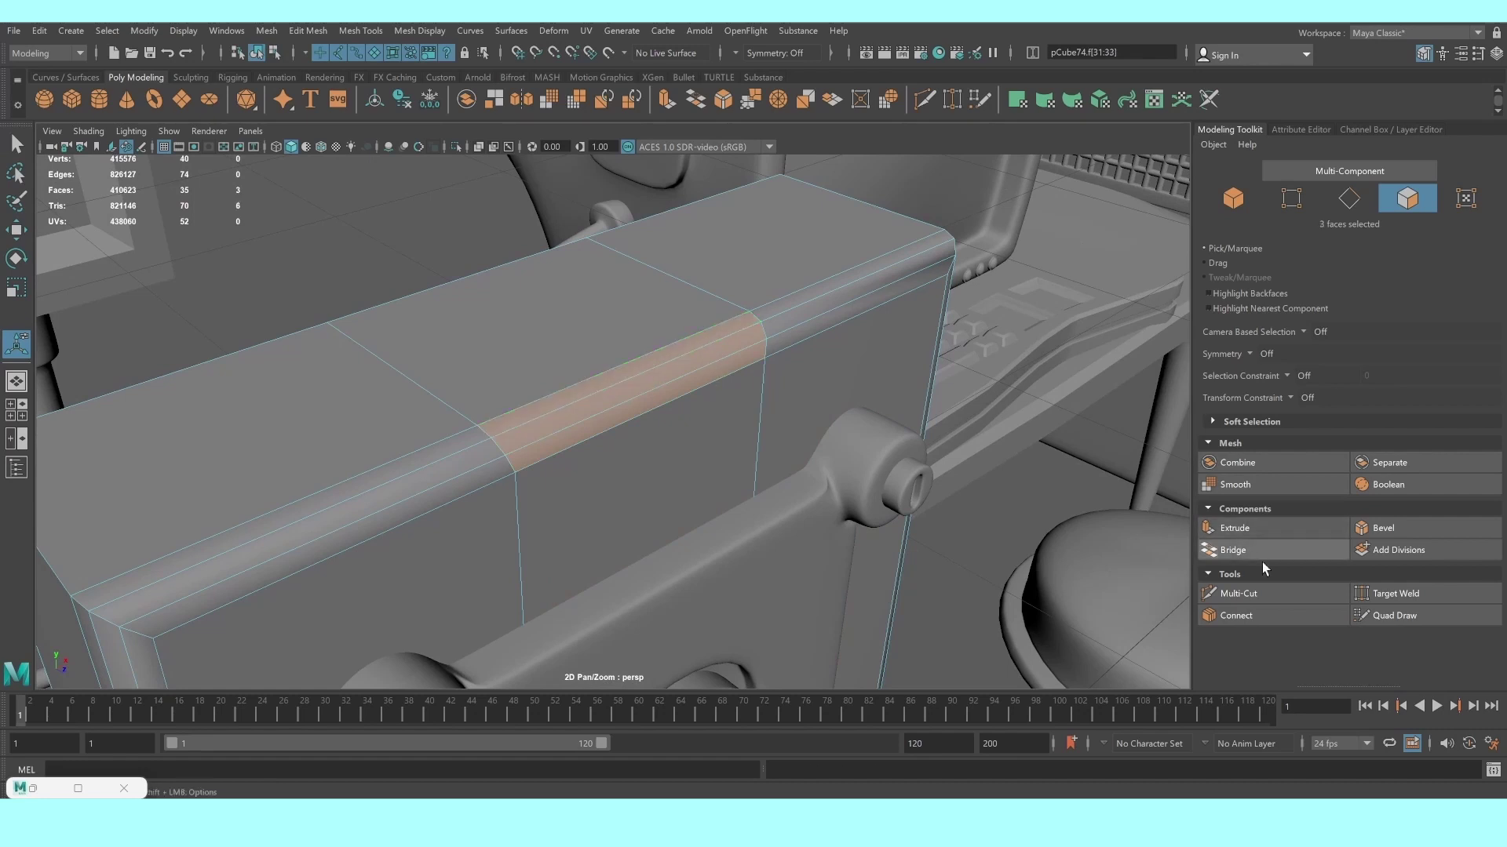
Extrude the strip with Offset 0.03, then again with Thickness -0.02 to recess it
left_click(1268, 528)
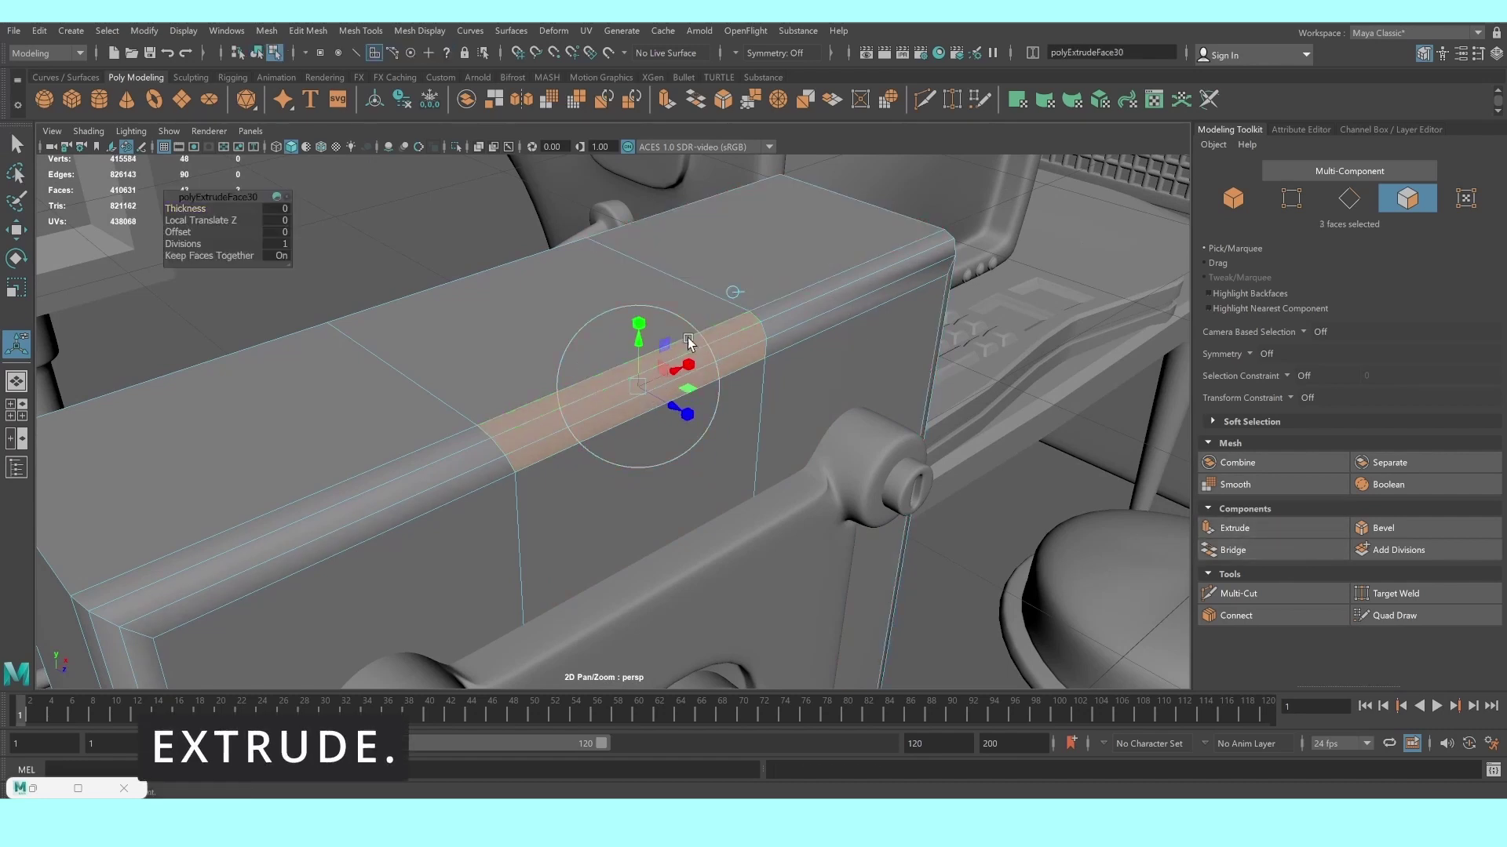
left_click(634, 337)
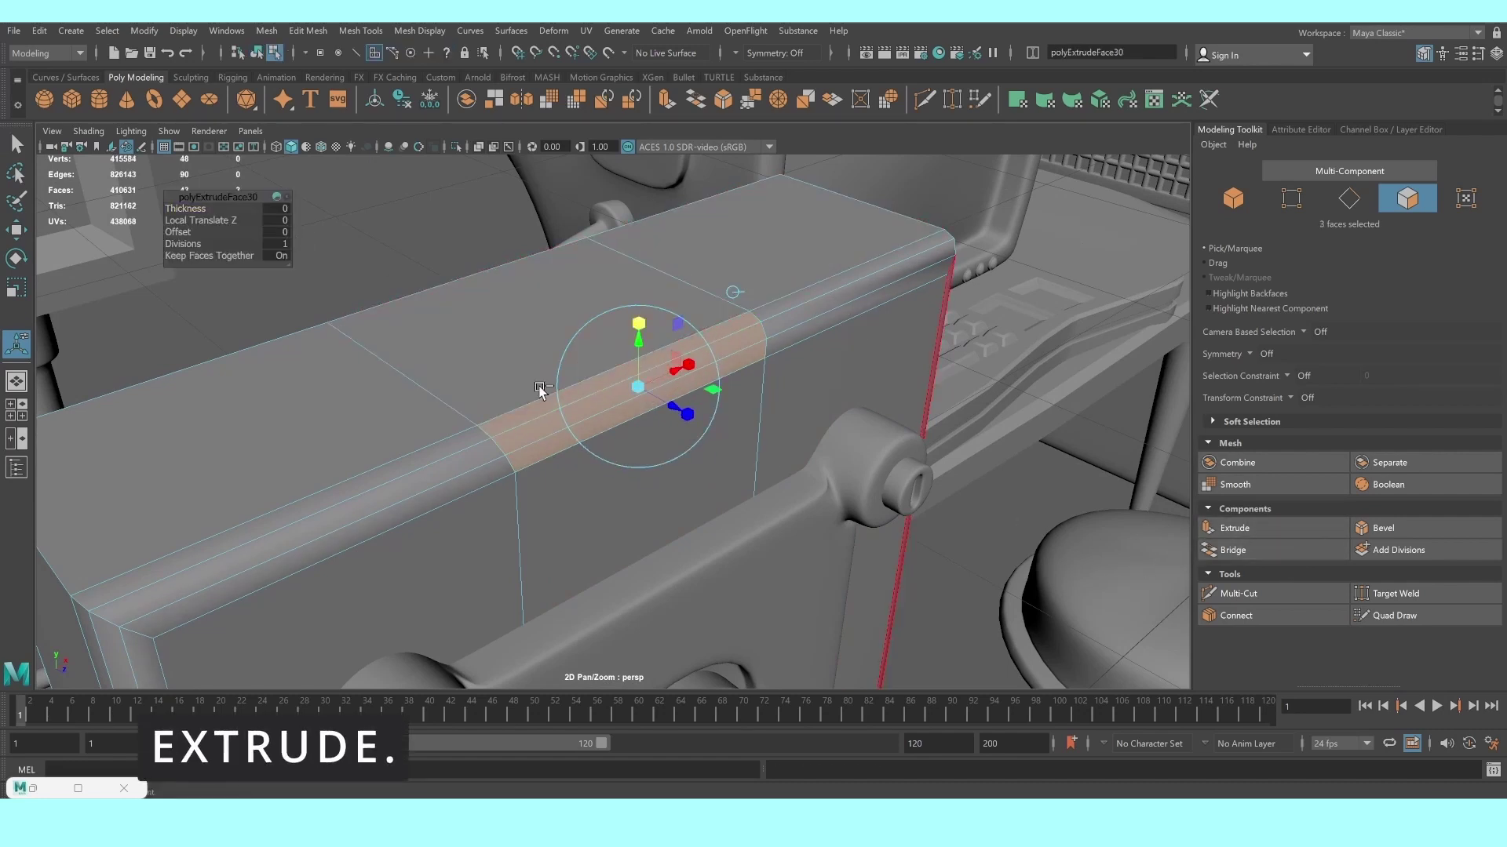
left_click_drag(178, 231, 176, 231)
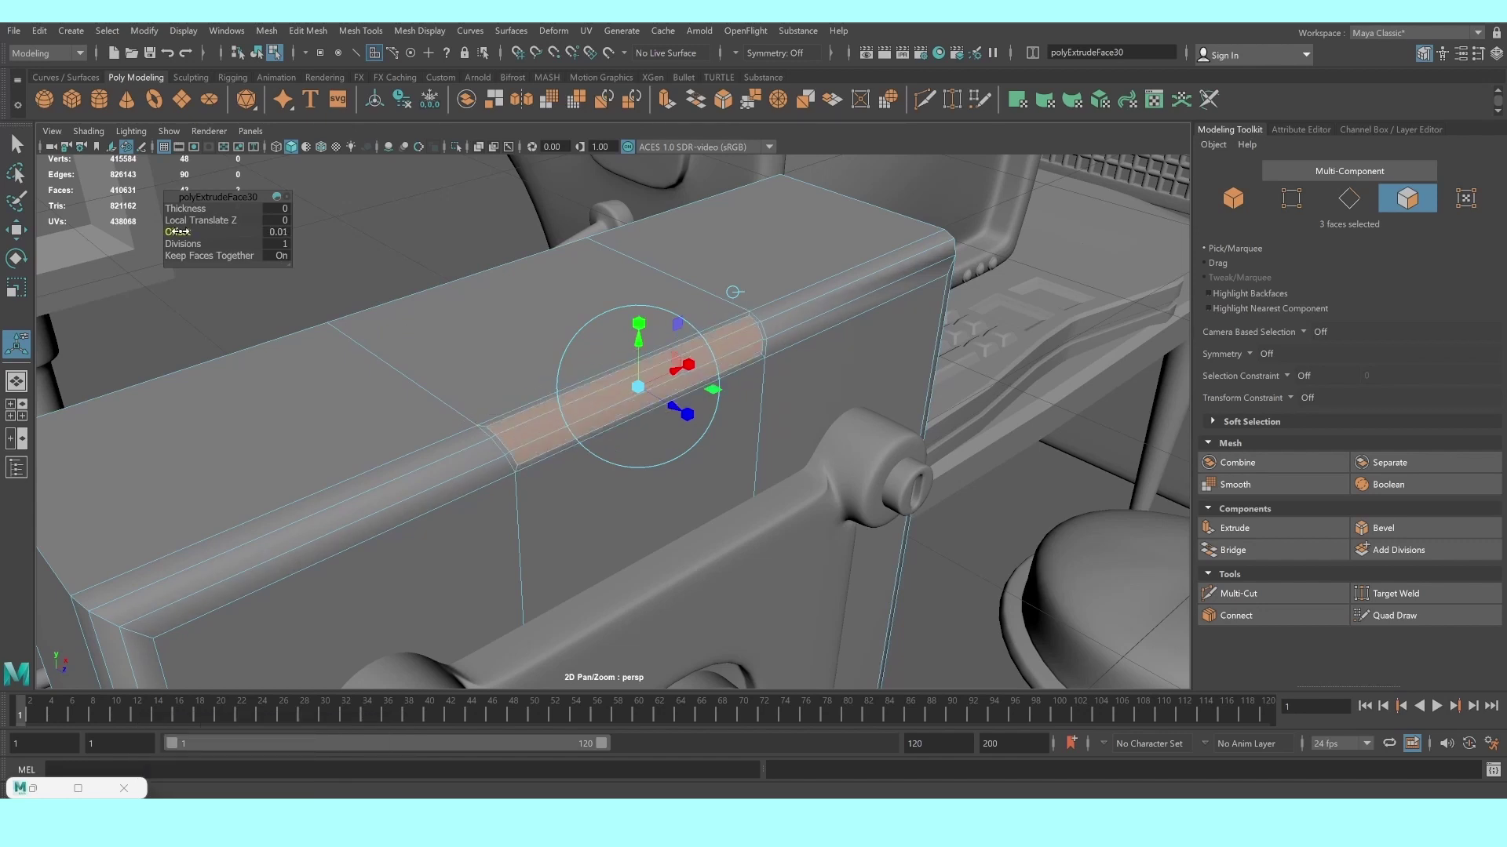
left_click(1255, 526)
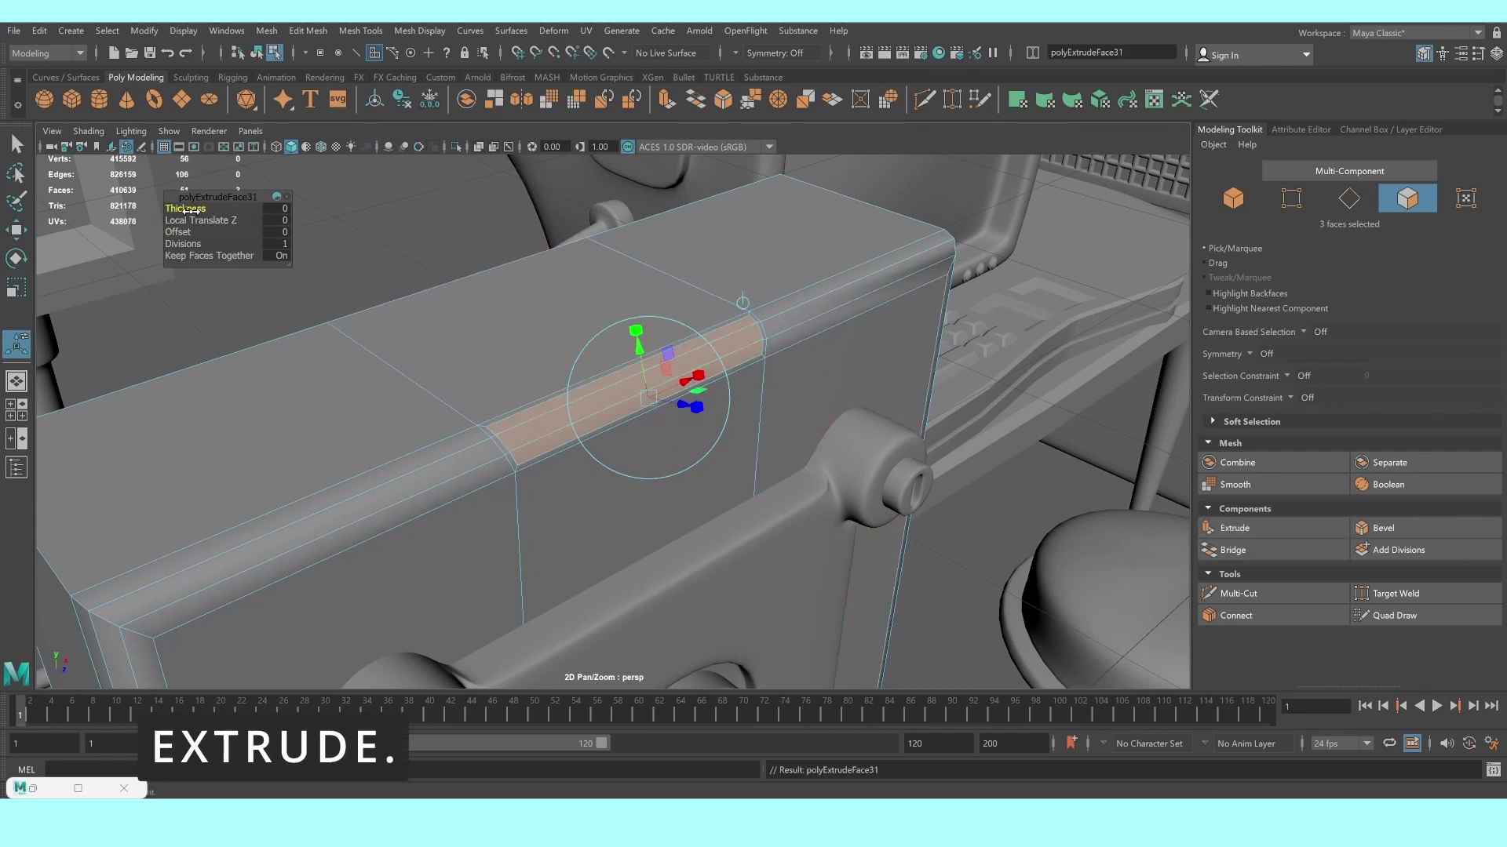
left_click_drag(188, 210, 186, 210)
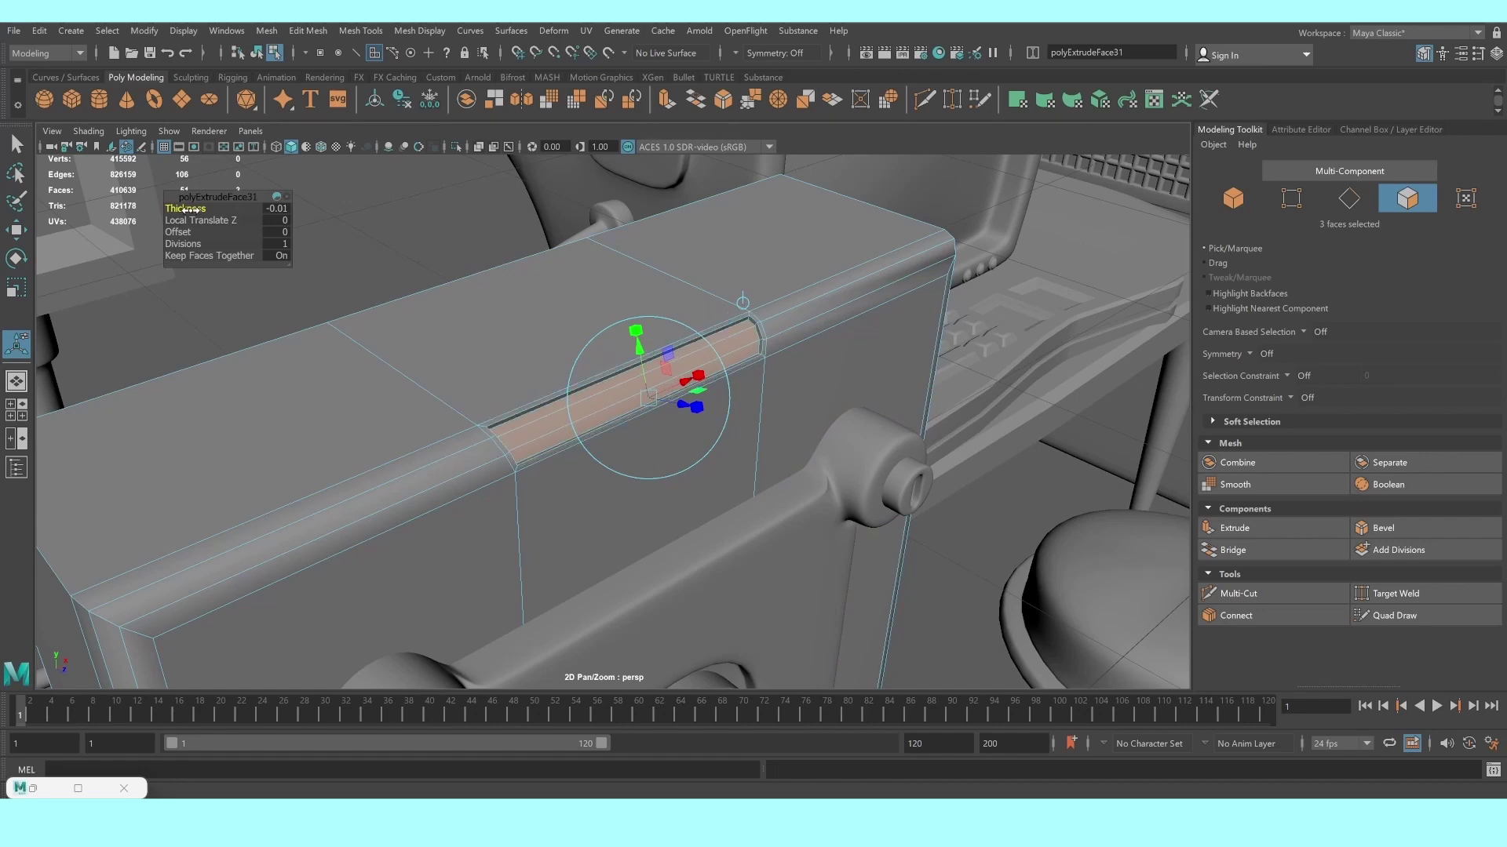
mouse_move(790, 353)
left_mouse_down("alt")
mouse_move(579, 347)
mouse_move(690, 437)
left_mouse_up("alt")
scroll(572, 396, "up", 3)
Try a Multi-Cut on the box's top edge, cancel it, and preview the box smoothed
left_click(1265, 600)
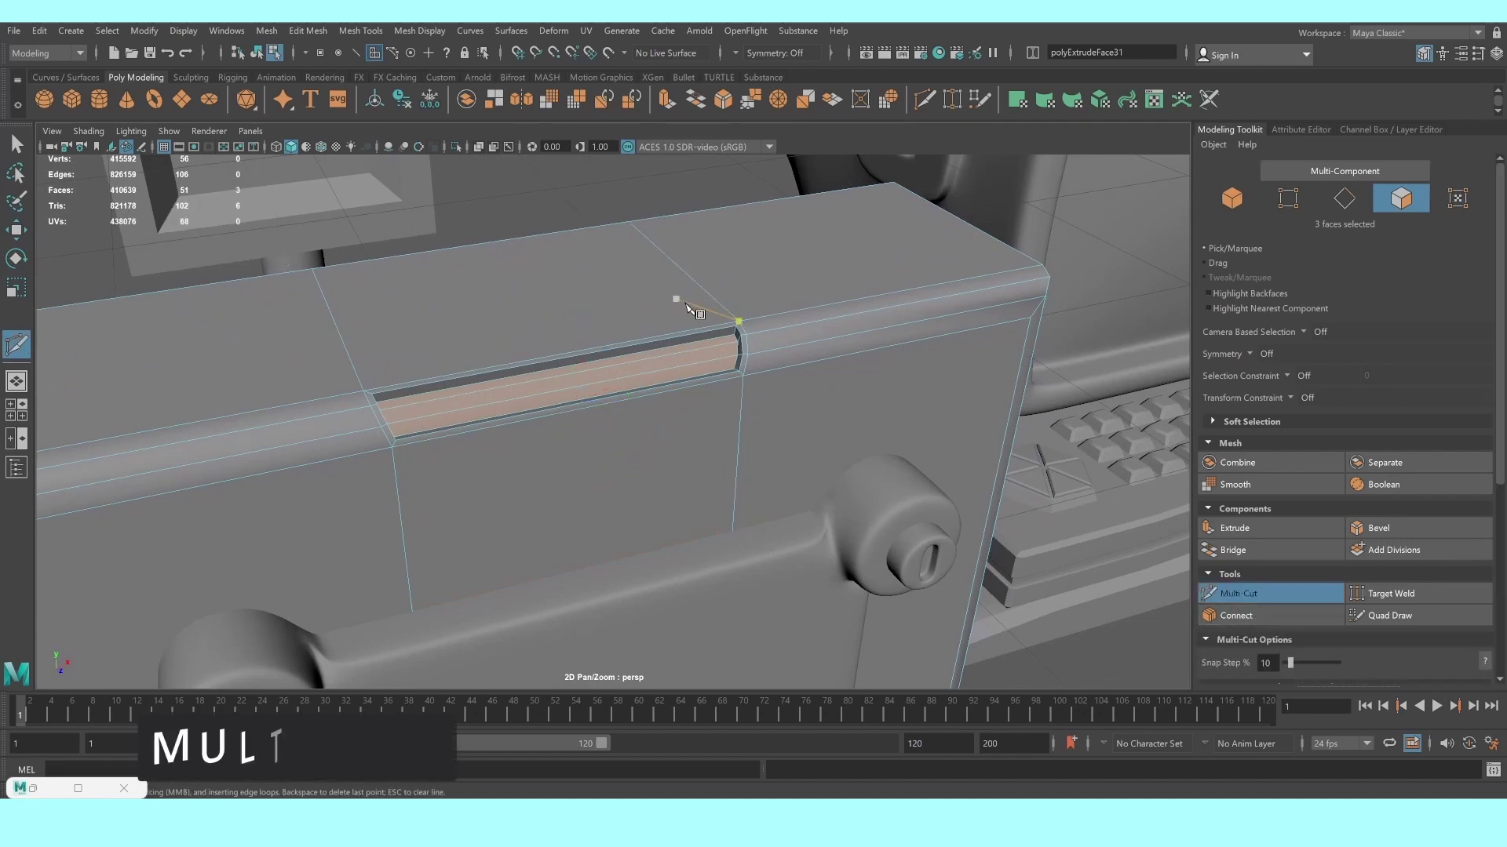
left_click(725, 314)
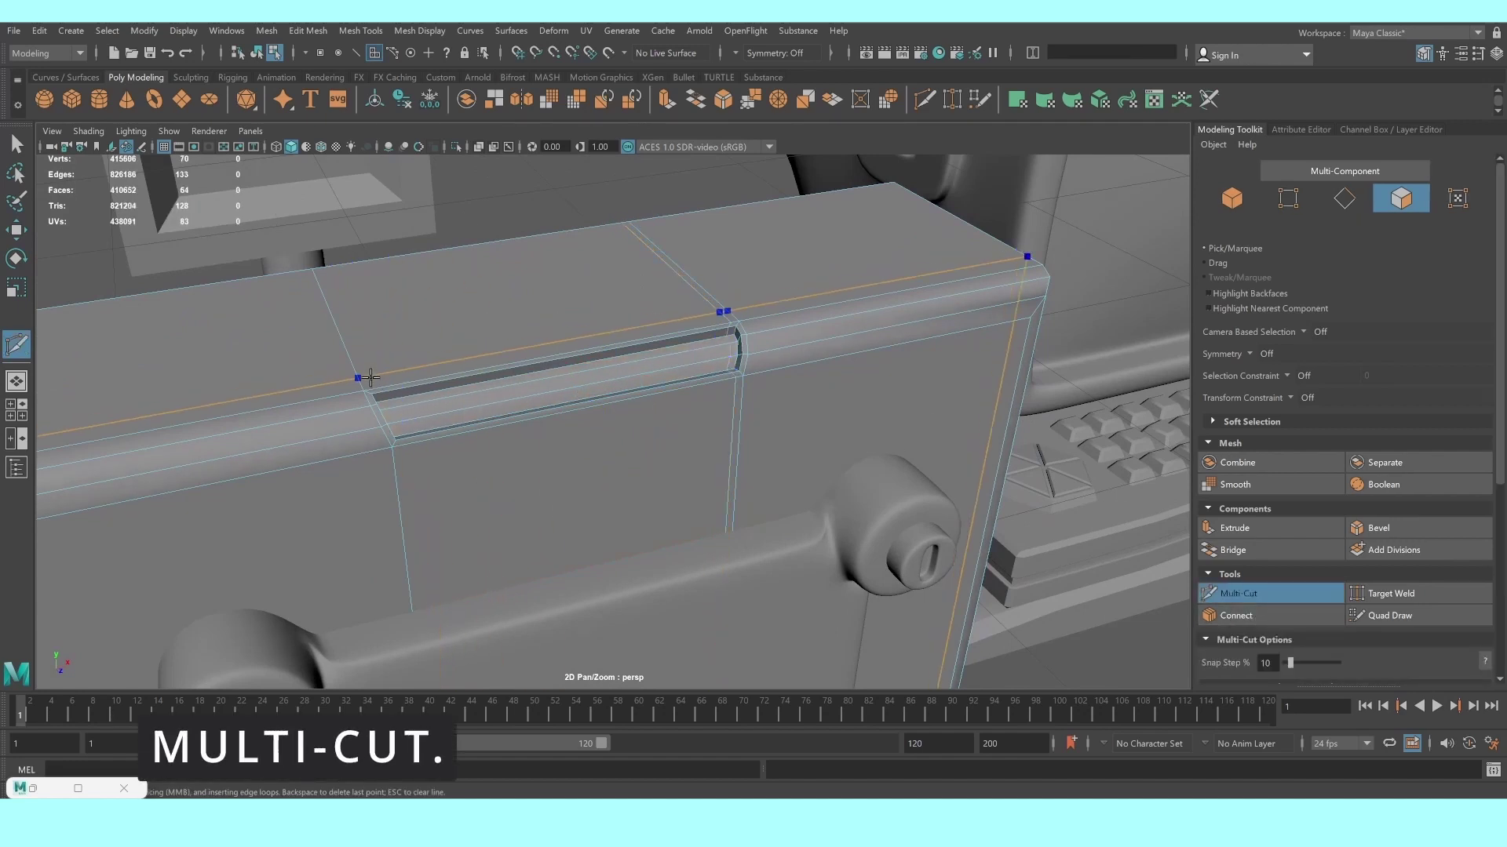
key("Escape")
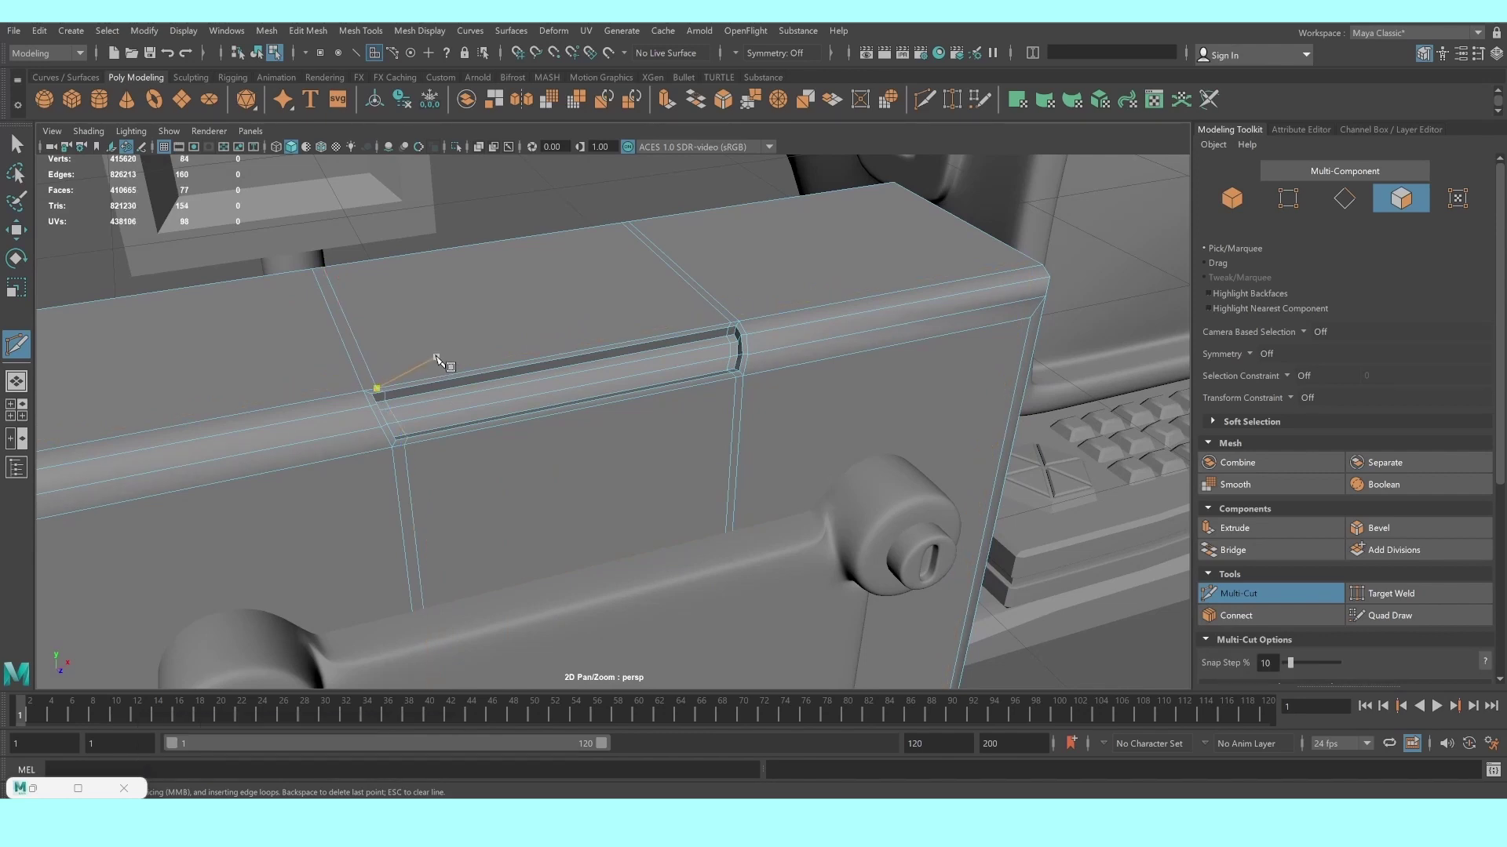
key("3")
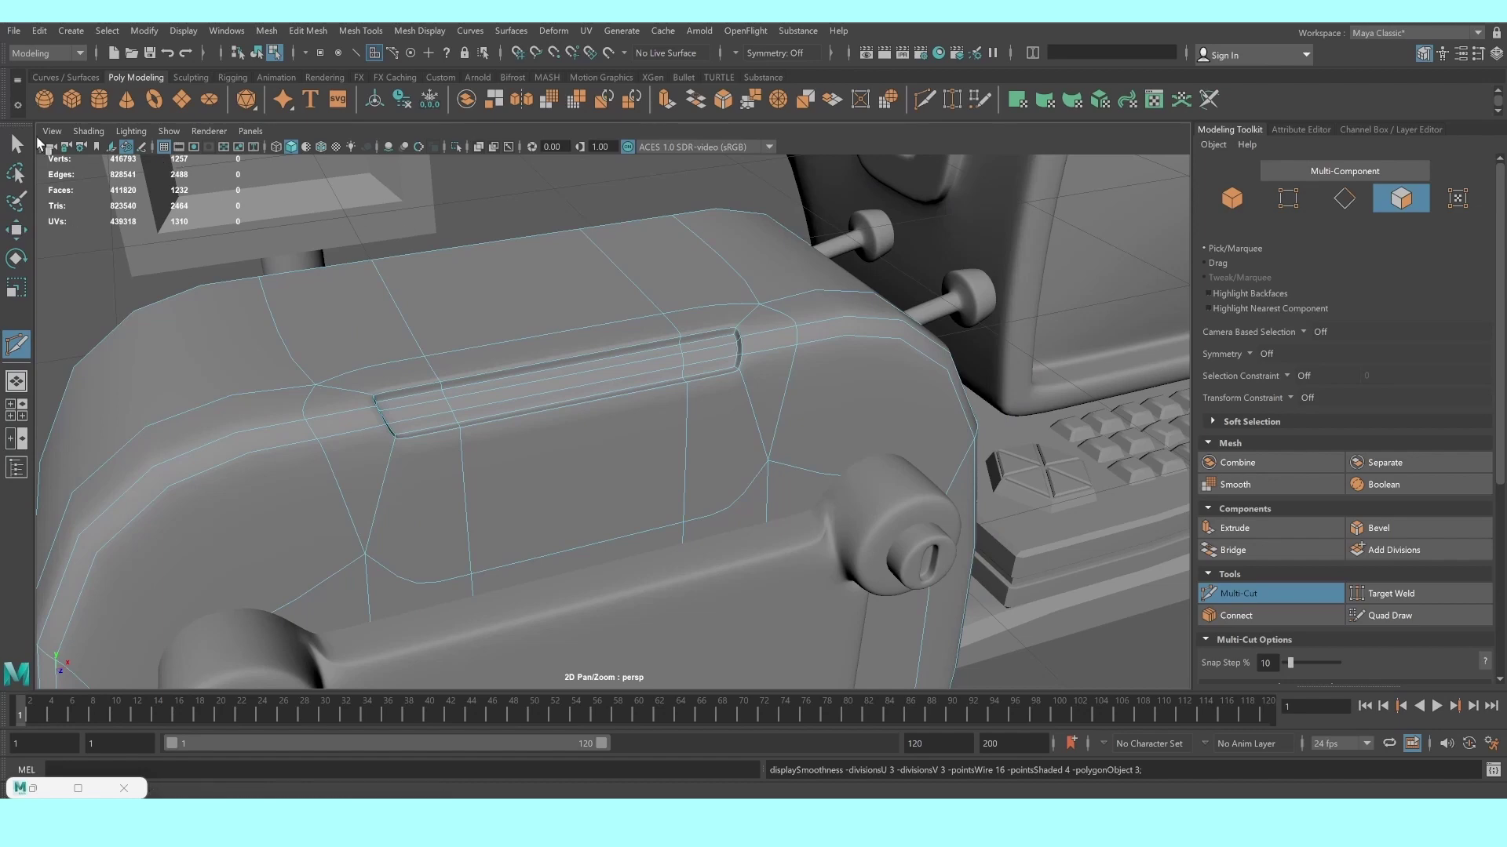
left_click(16, 144)
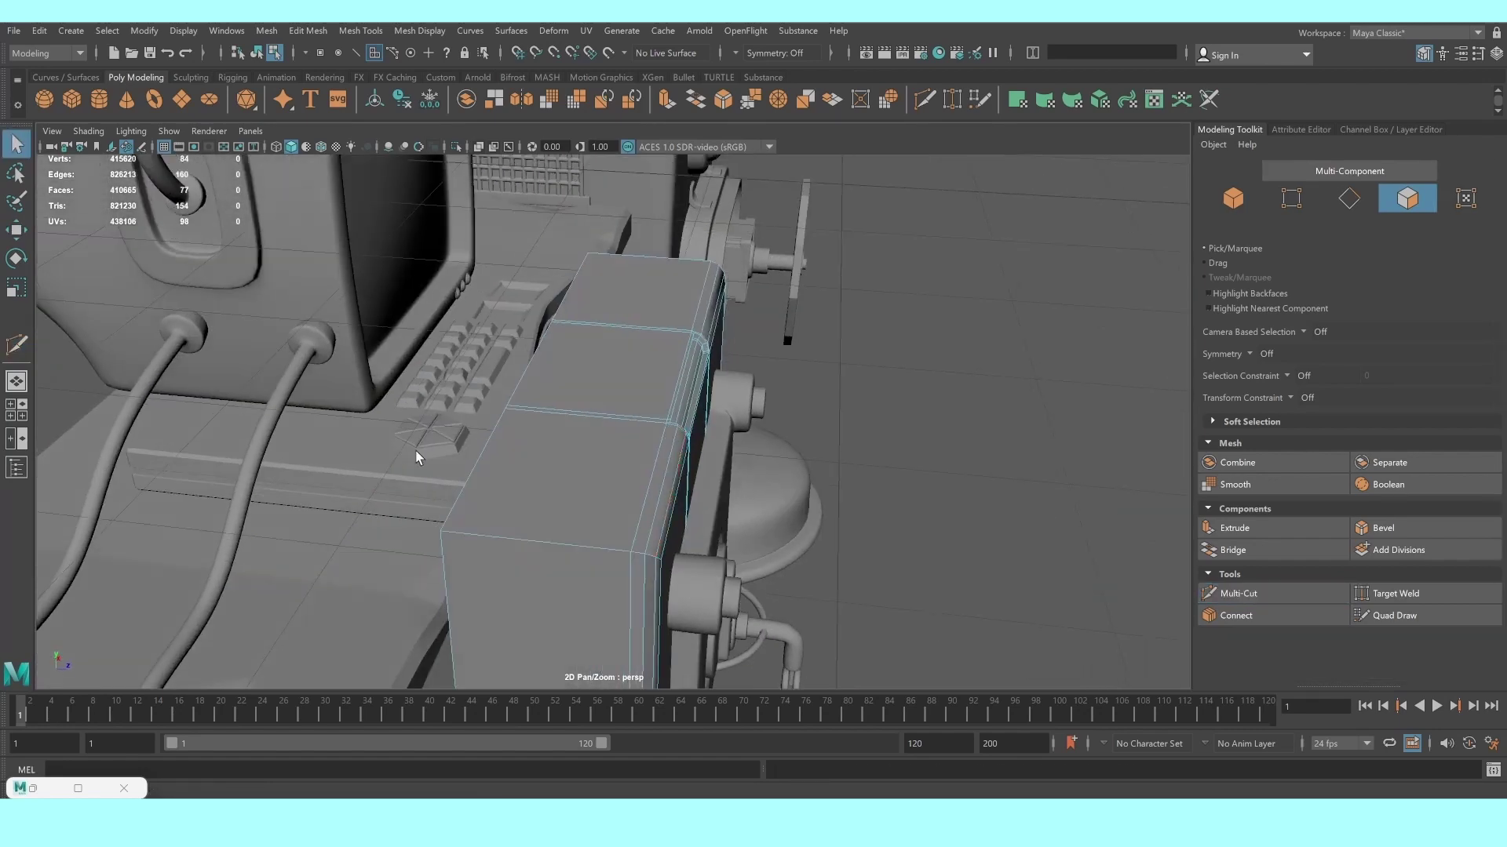
middle_click_drag(415, 456, 377, 416, "alt")
Insert two support loops beside the slot and along the wall box
left_click(1238, 593)
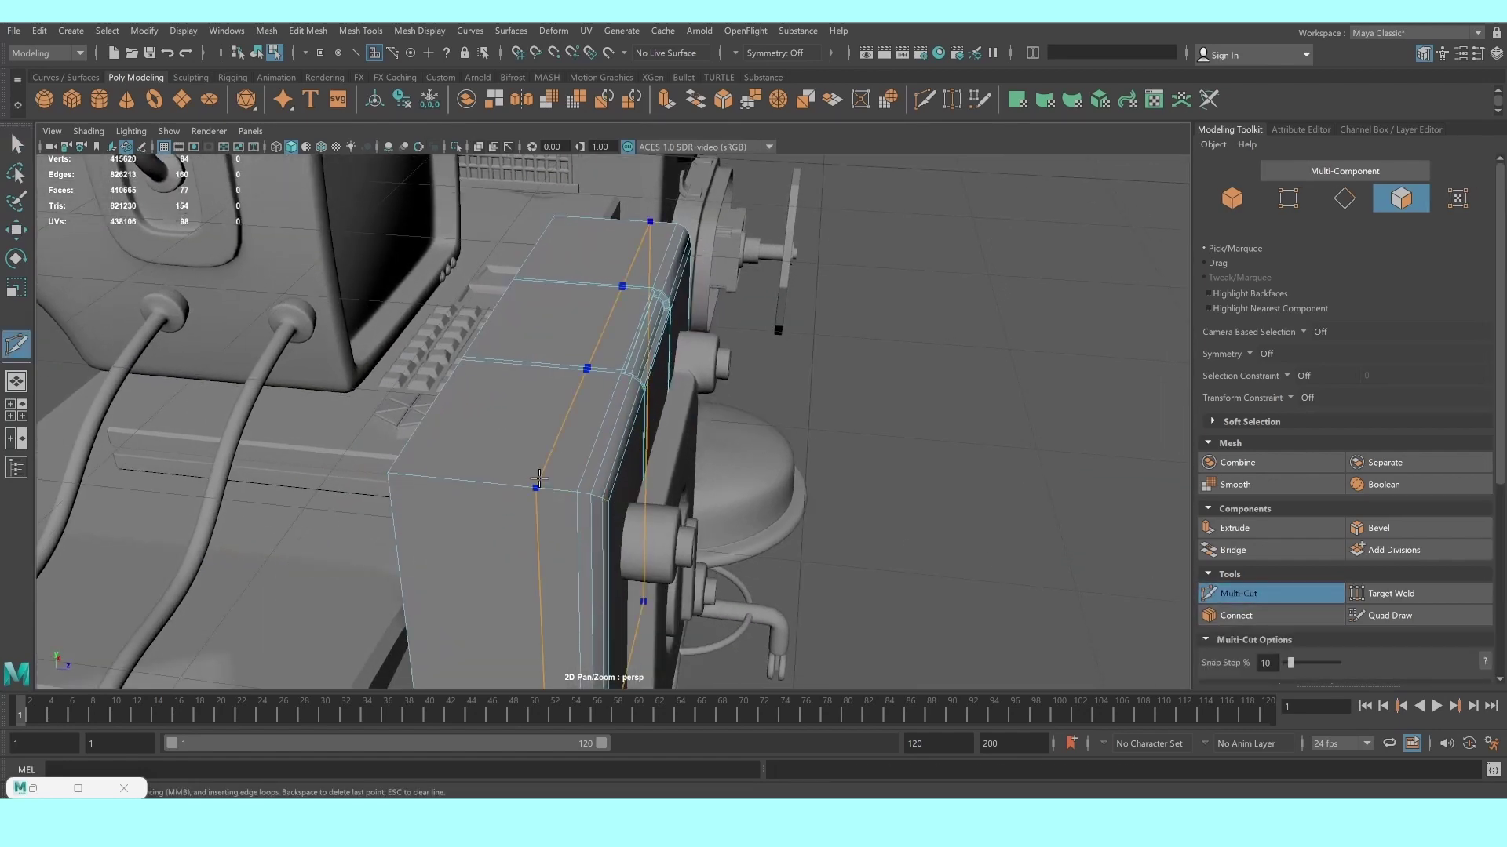
key("ctrl+z")
scroll(539, 478, "up", 2)
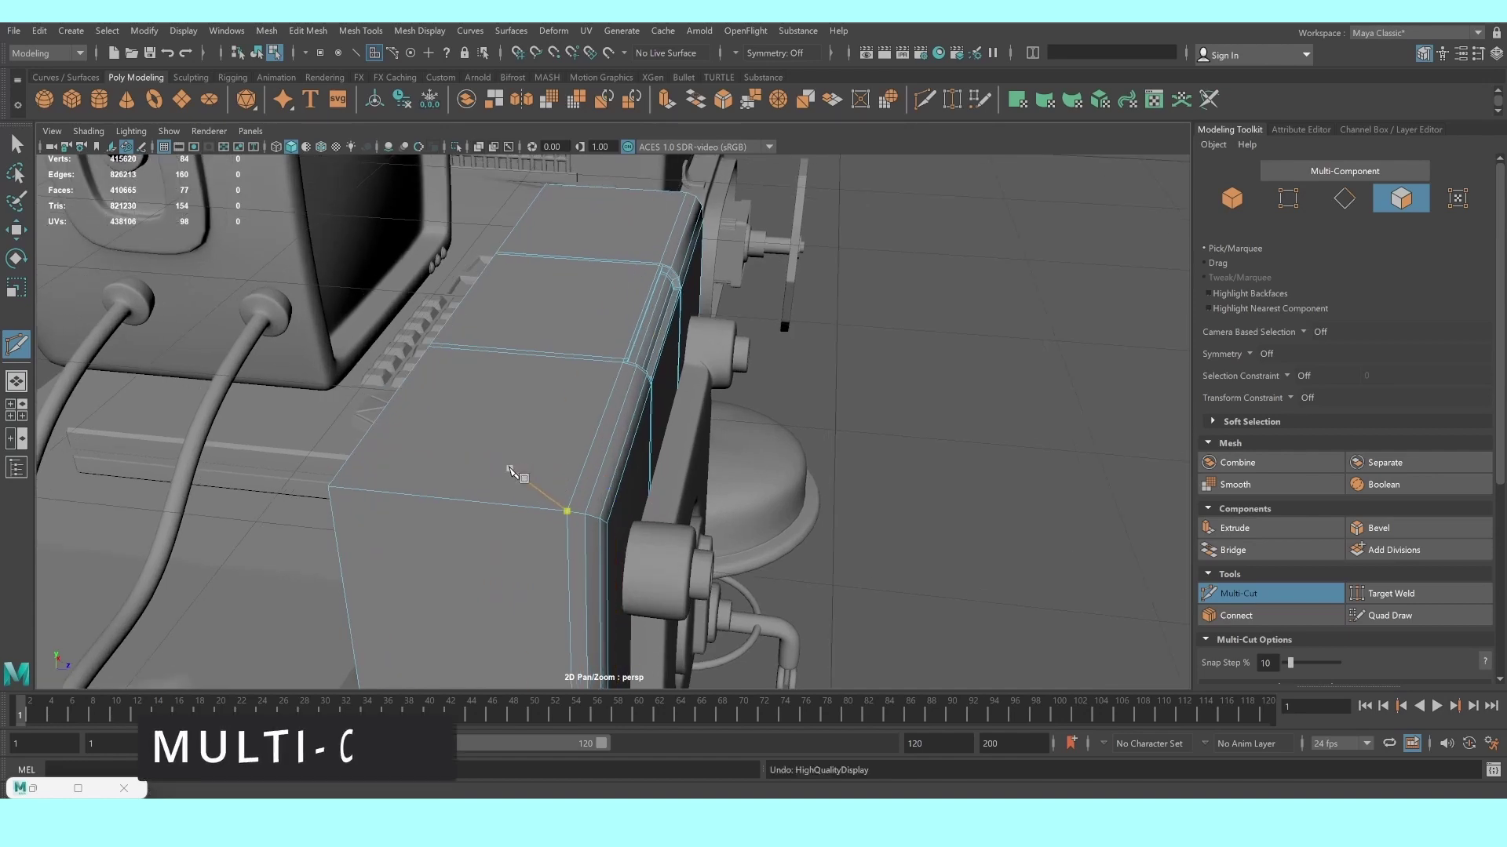
left_click_drag(510, 470, 464, 471, "alt")
scroll(505, 397, "up", 3)
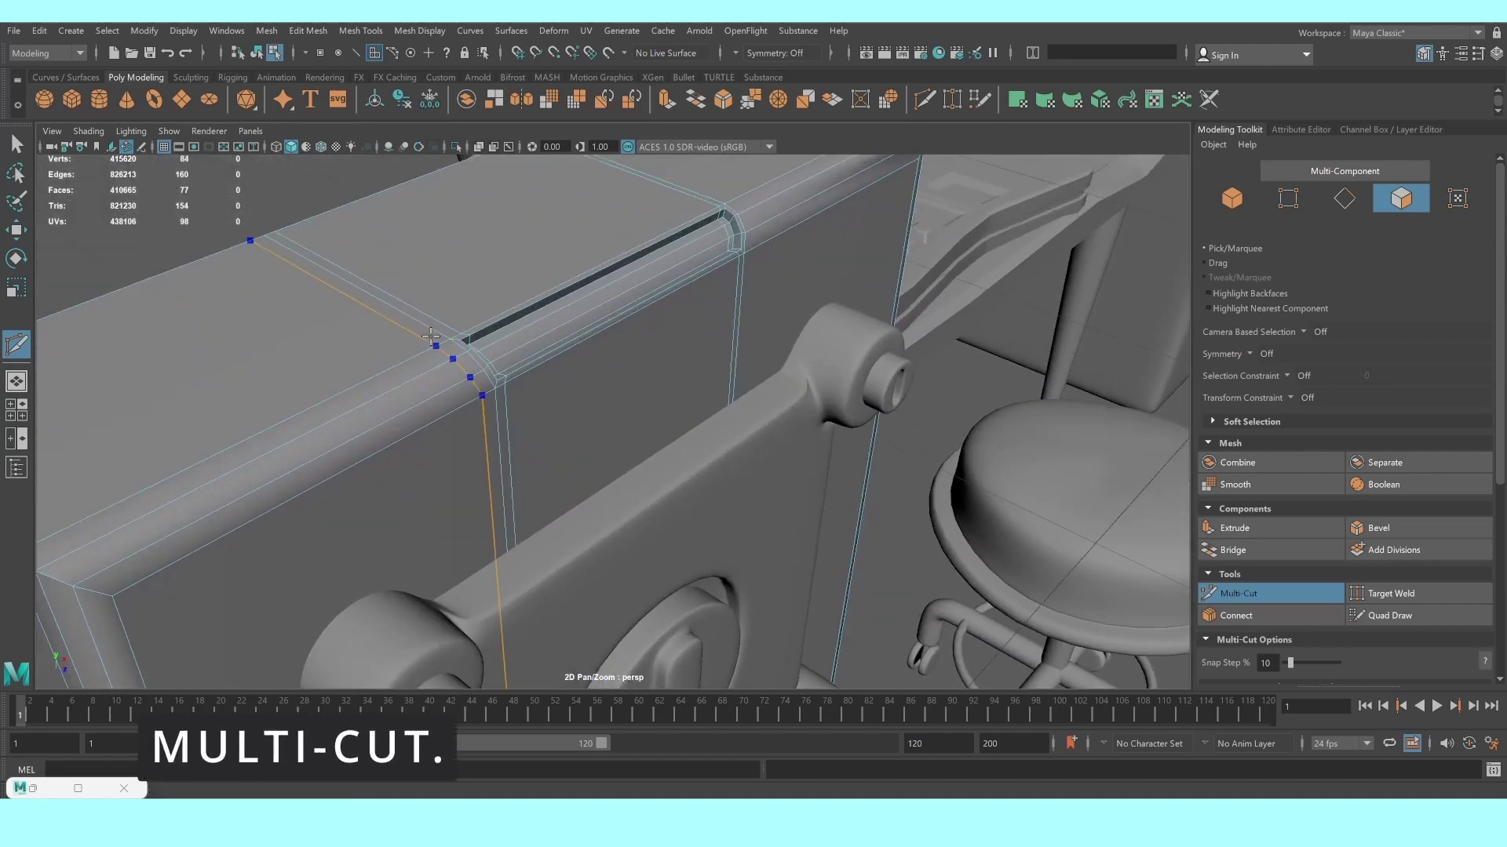
left_click(500, 406, "ctrl")
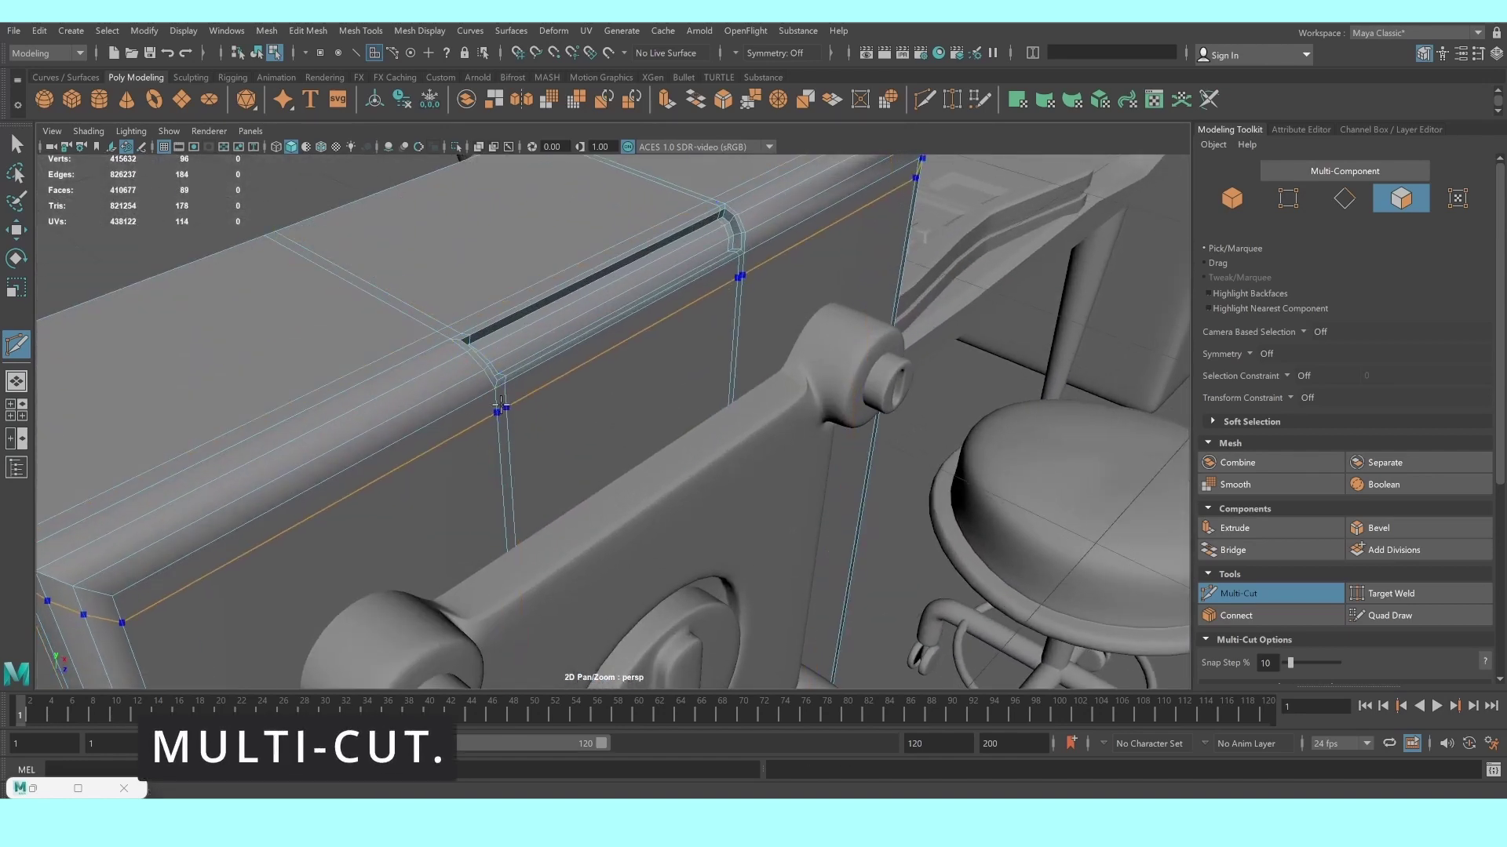
left_click(579, 328)
mouse_move(599, 427)
left_mouse_down("alt")
mouse_move(603, 471)
mouse_move(632, 424)
mouse_move(655, 314)
left_mouse_up("alt")
Cut a support edge along the box's lower edge and start another on the front-top edge
left_click(677, 532)
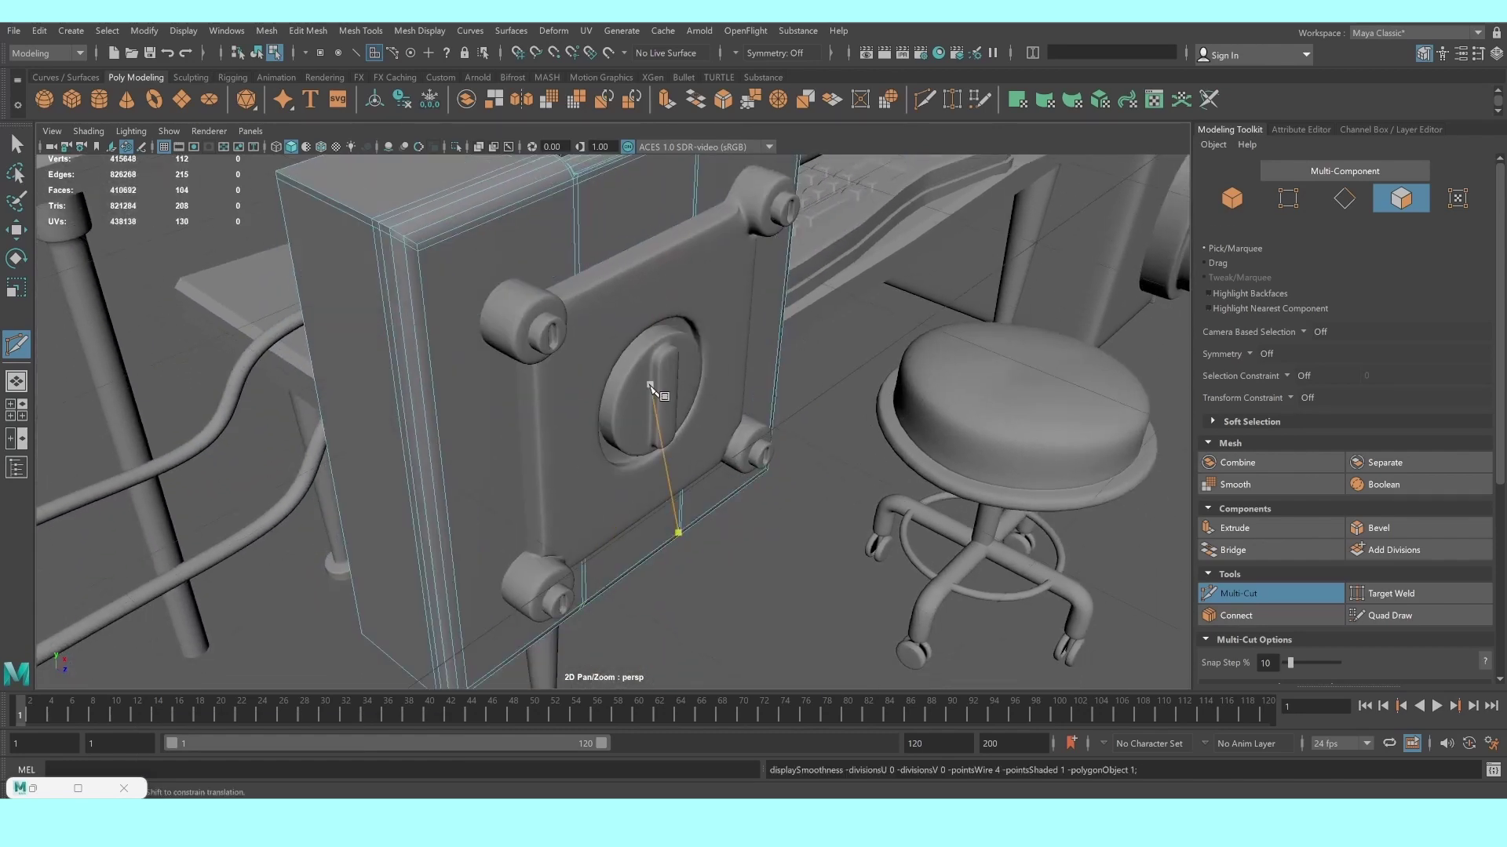
mouse_move(649, 387)
left_mouse_down("alt")
mouse_move(605, 471)
mouse_move(599, 431)
mouse_move(410, 471)
left_mouse_up("alt")
left_click(361, 534)
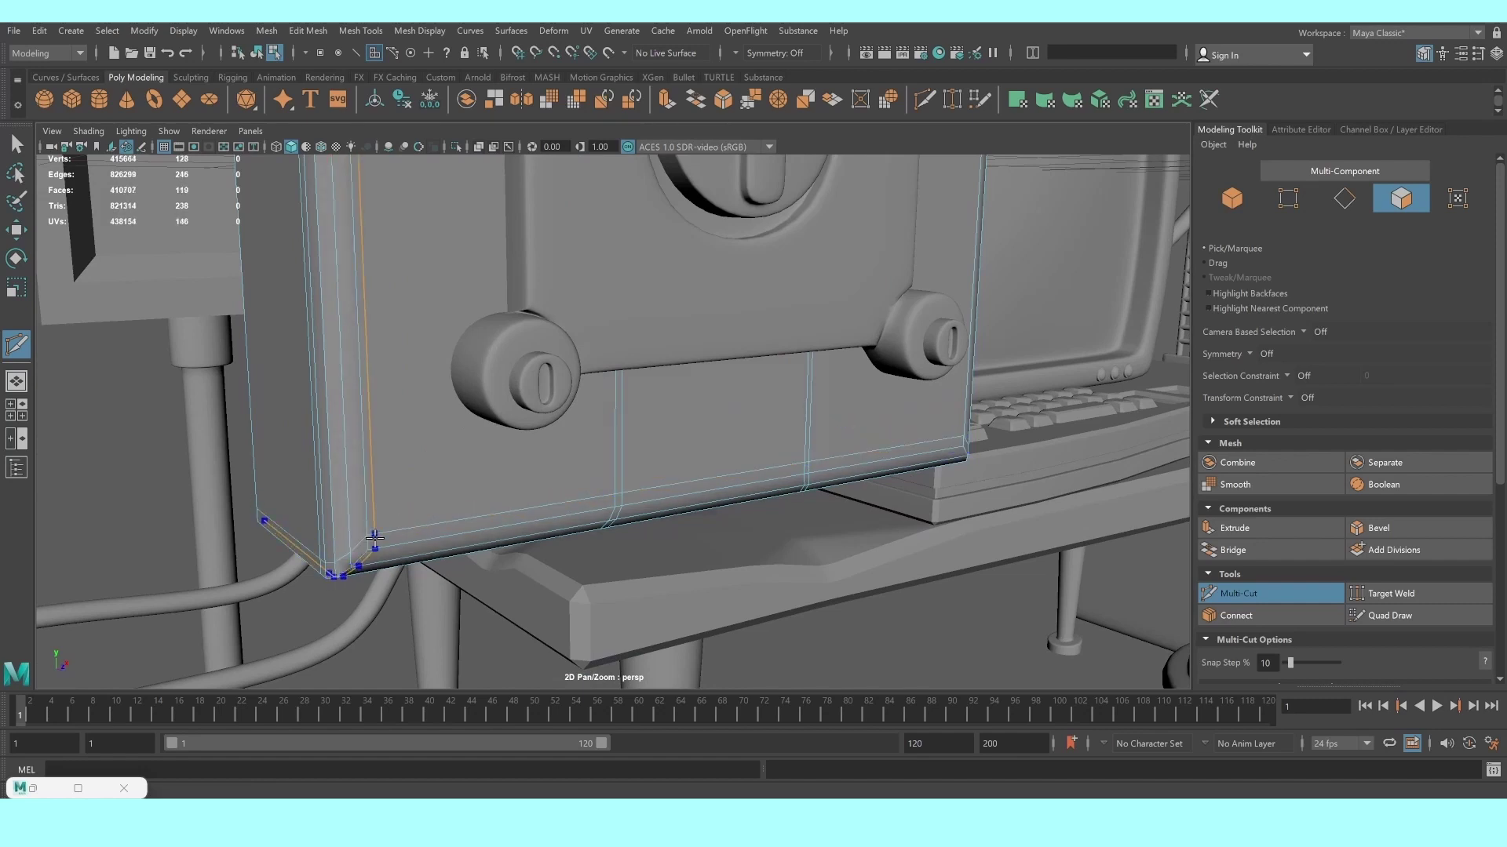
key("Return")
scroll(767, 521, "up", 3)
mouse_move(716, 520)
left_mouse_down("alt")
mouse_move(648, 528)
mouse_move(675, 557)
left_mouse_up("alt")
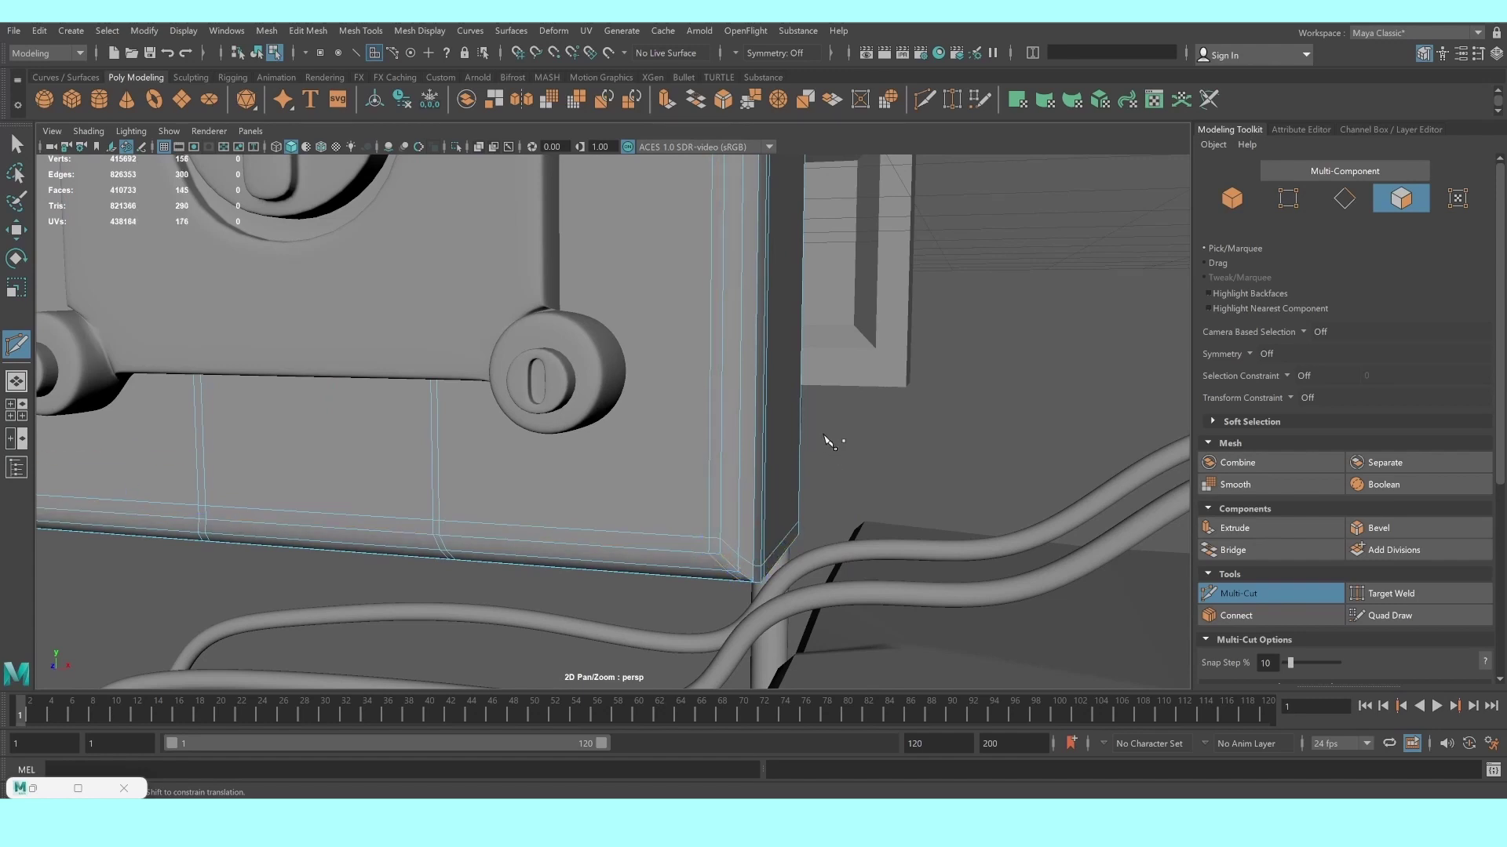
mouse_move(828, 441)
left_mouse_down("alt")
mouse_move(712, 502)
mouse_move(712, 432)
mouse_move(714, 562)
mouse_move(788, 530)
left_mouse_up("alt")
left_click(766, 376)
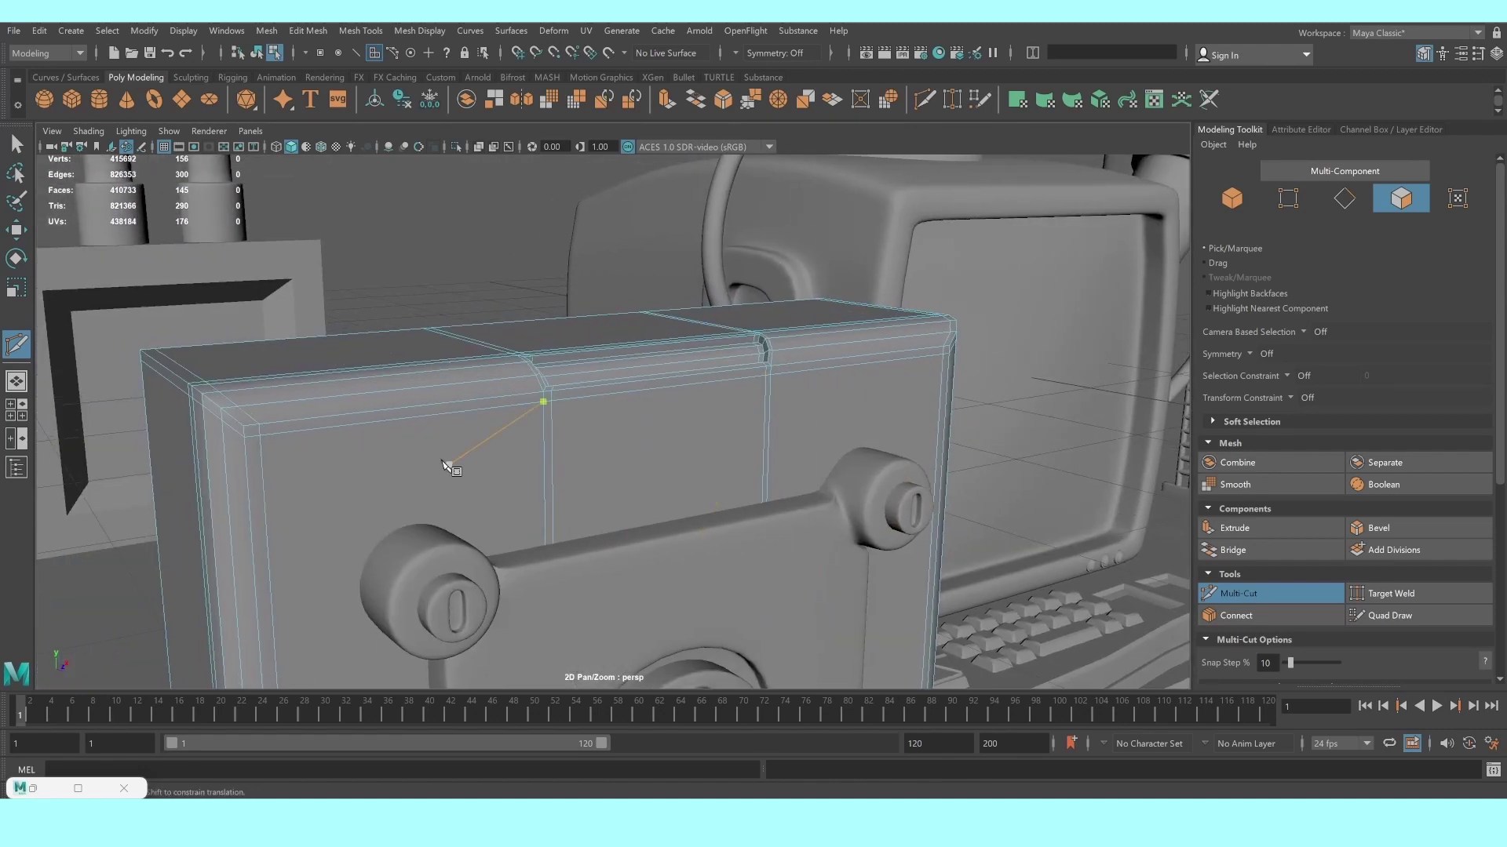
scroll(585, 480, "down", 3)
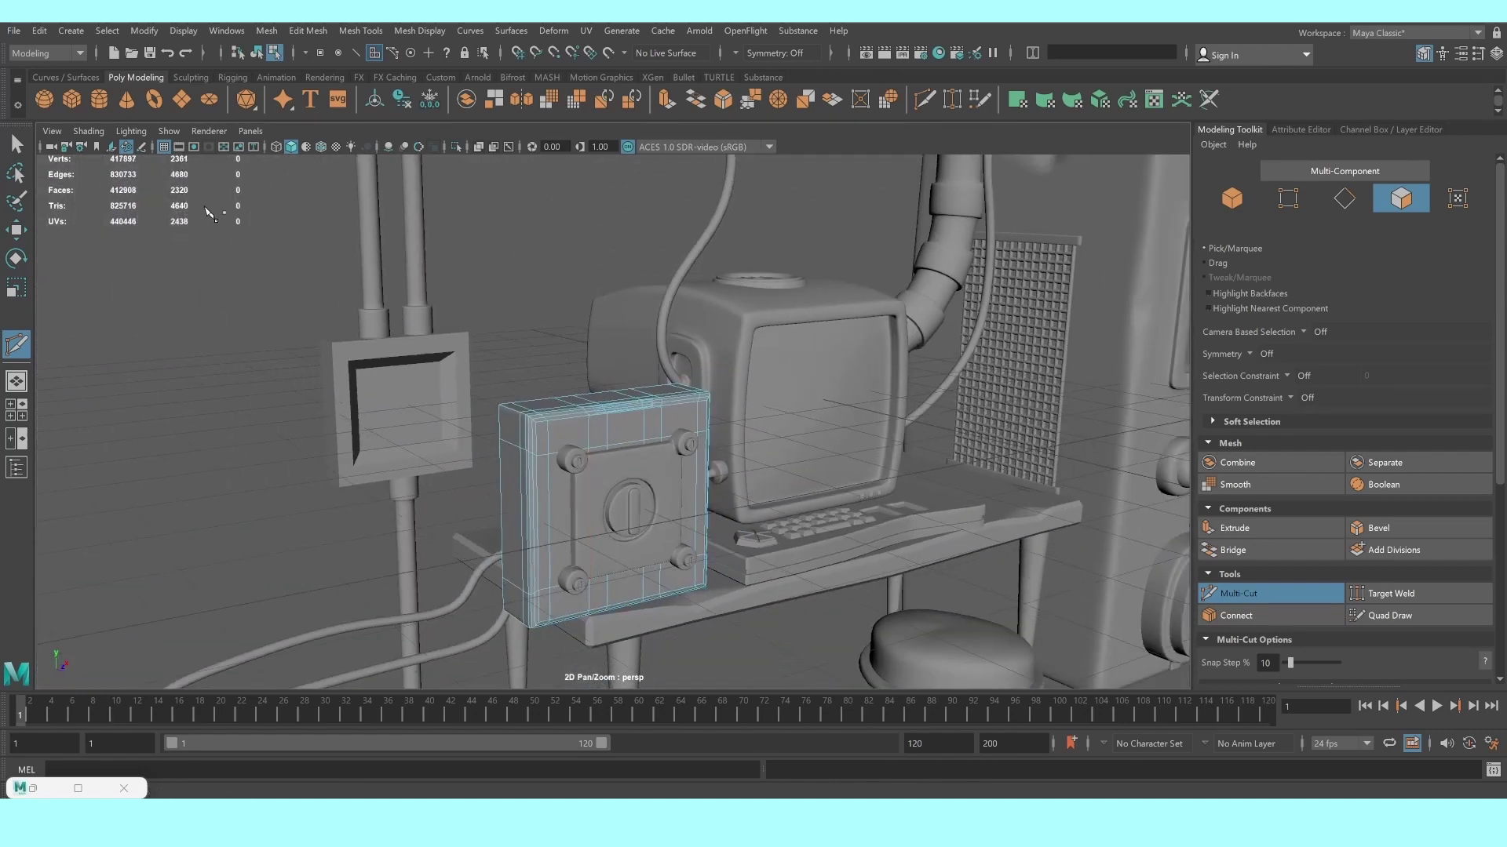
Return to Object Mode, clear the selection and orbit around the wall box
left_click(17, 145)
right_click_drag(657, 404, 699, 390)
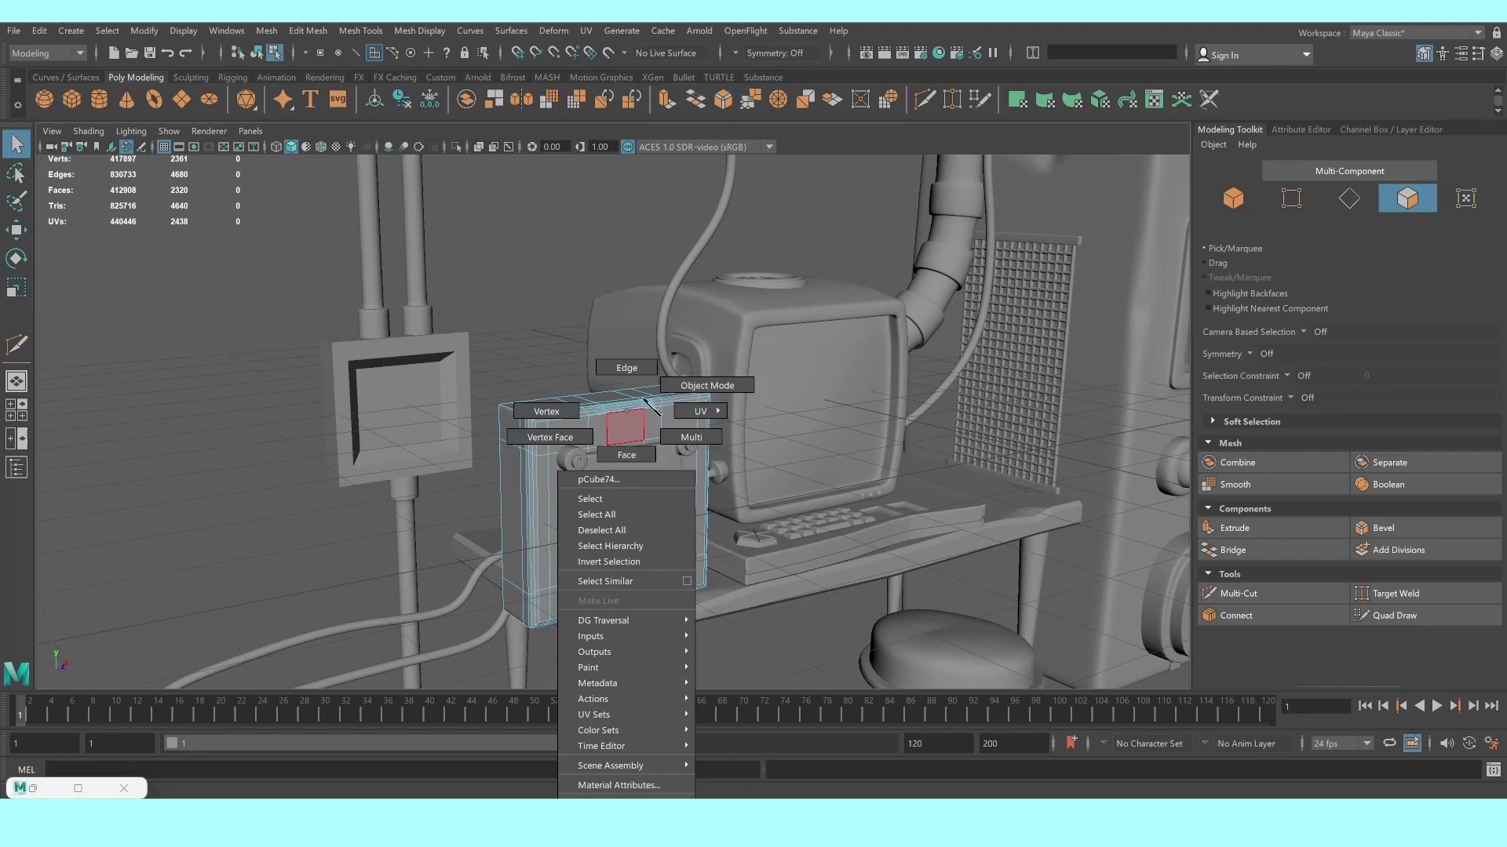
left_click(558, 304)
scroll(565, 397, "down", 2)
mouse_move(565, 397)
left_mouse_down("alt")
mouse_move(628, 470)
mouse_move(611, 458)
left_mouse_up("alt")
scroll(613, 457, "up", 3)
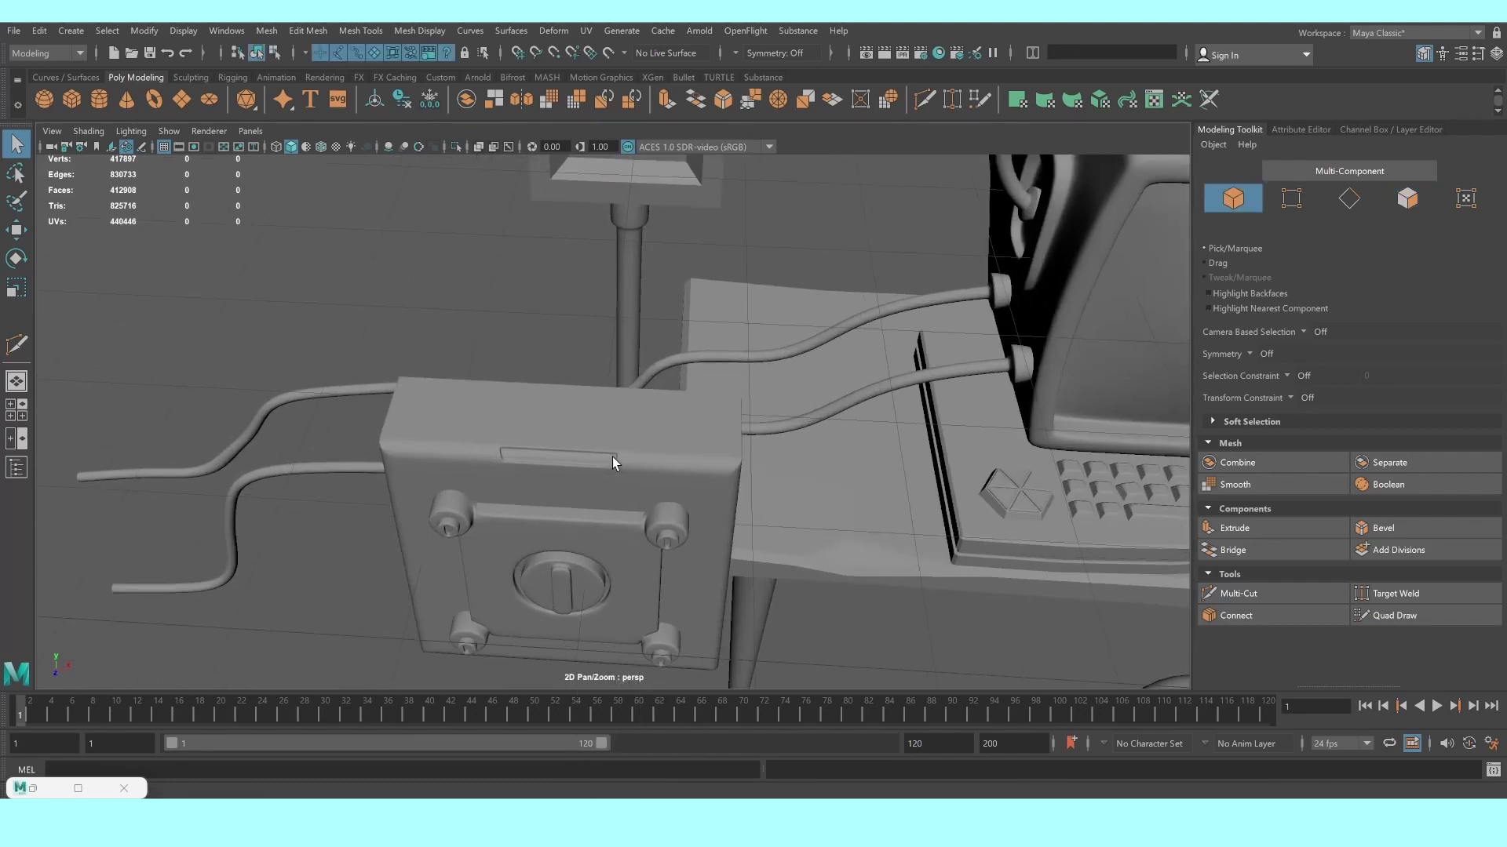
middle_click_drag(612, 457, 656, 334, "alt")
mouse_move(656, 334)
left_mouse_down("alt")
mouse_move(706, 360)
mouse_move(625, 369)
mouse_move(703, 360)
left_mouse_up("alt")
scroll(736, 432, "down", 2)
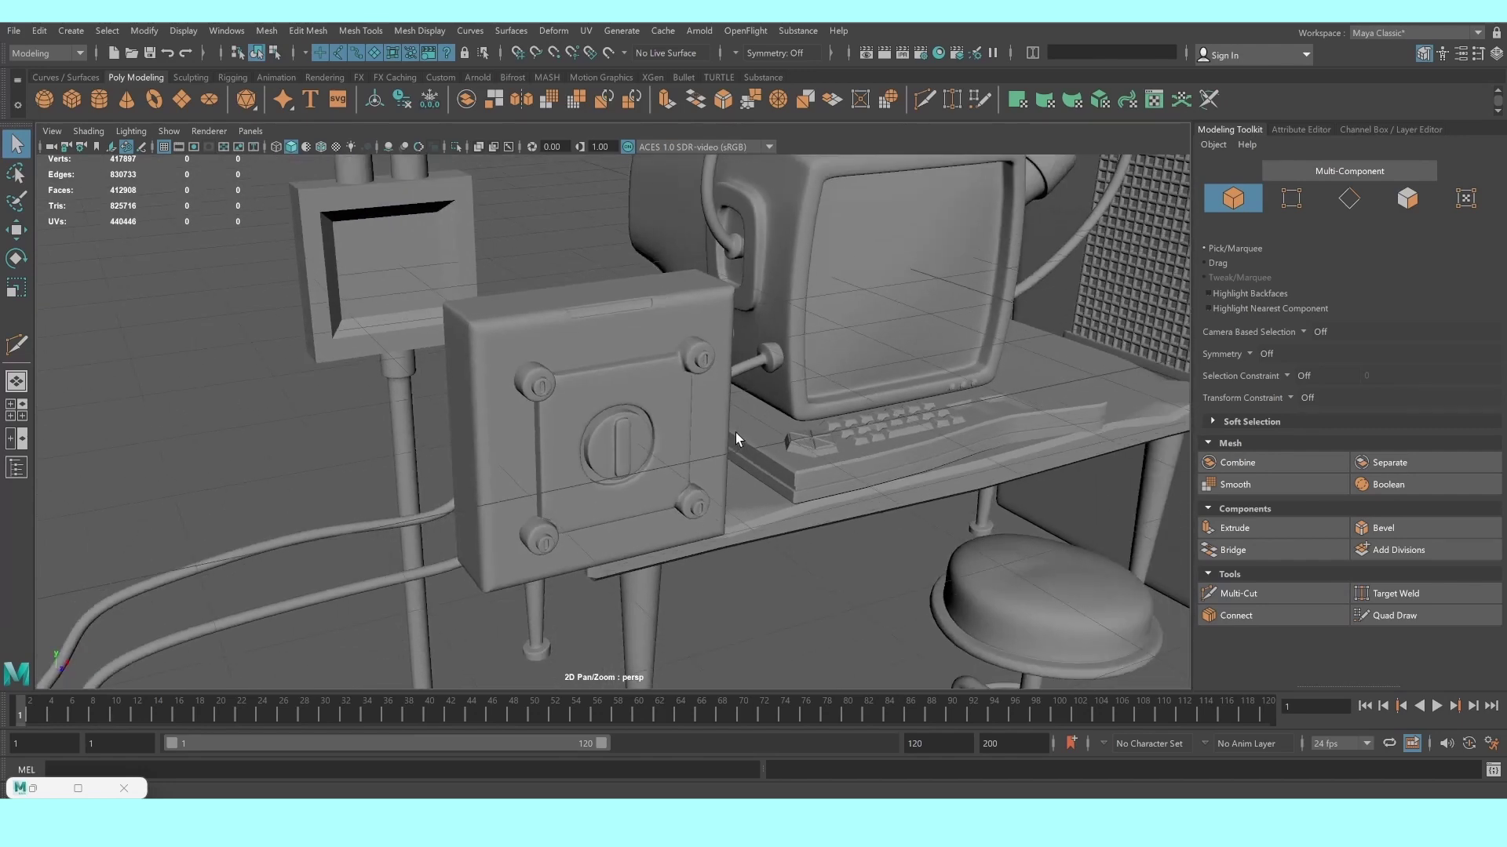
middle_click_drag(736, 432, 647, 442, "alt")
mouse_move(647, 442)
left_mouse_down("alt")
mouse_move(647, 394)
mouse_move(622, 376)
mouse_move(663, 387)
mouse_move(624, 339)
left_mouse_up("alt")
scroll(662, 392, "down", 2)
scroll(624, 339, "up", 2)
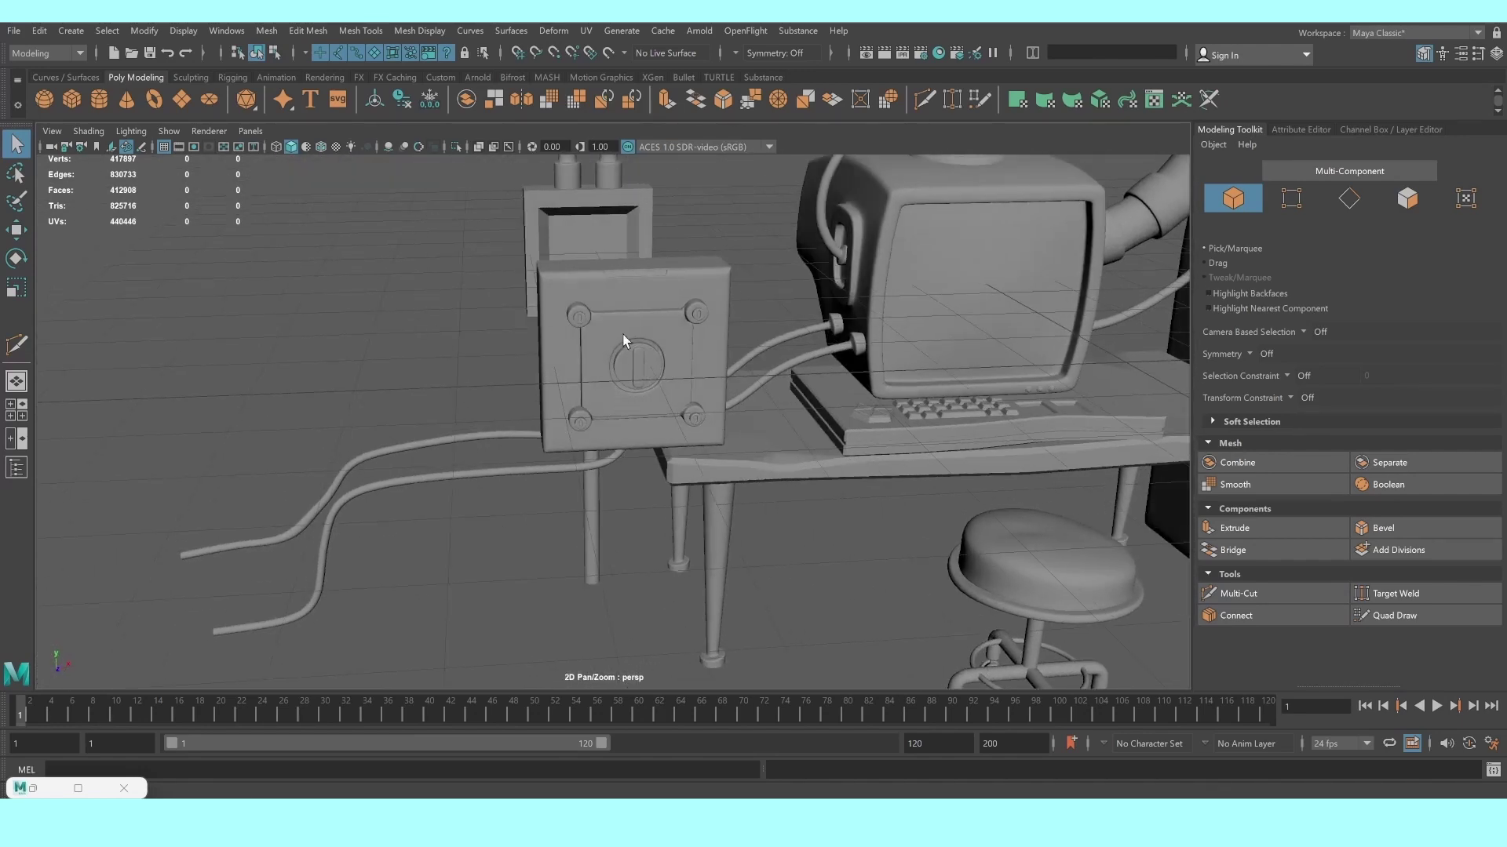
Group the bolted box parts as group16 and move the group onto the pole sign
left_click_drag(646, 393, 652, 411)
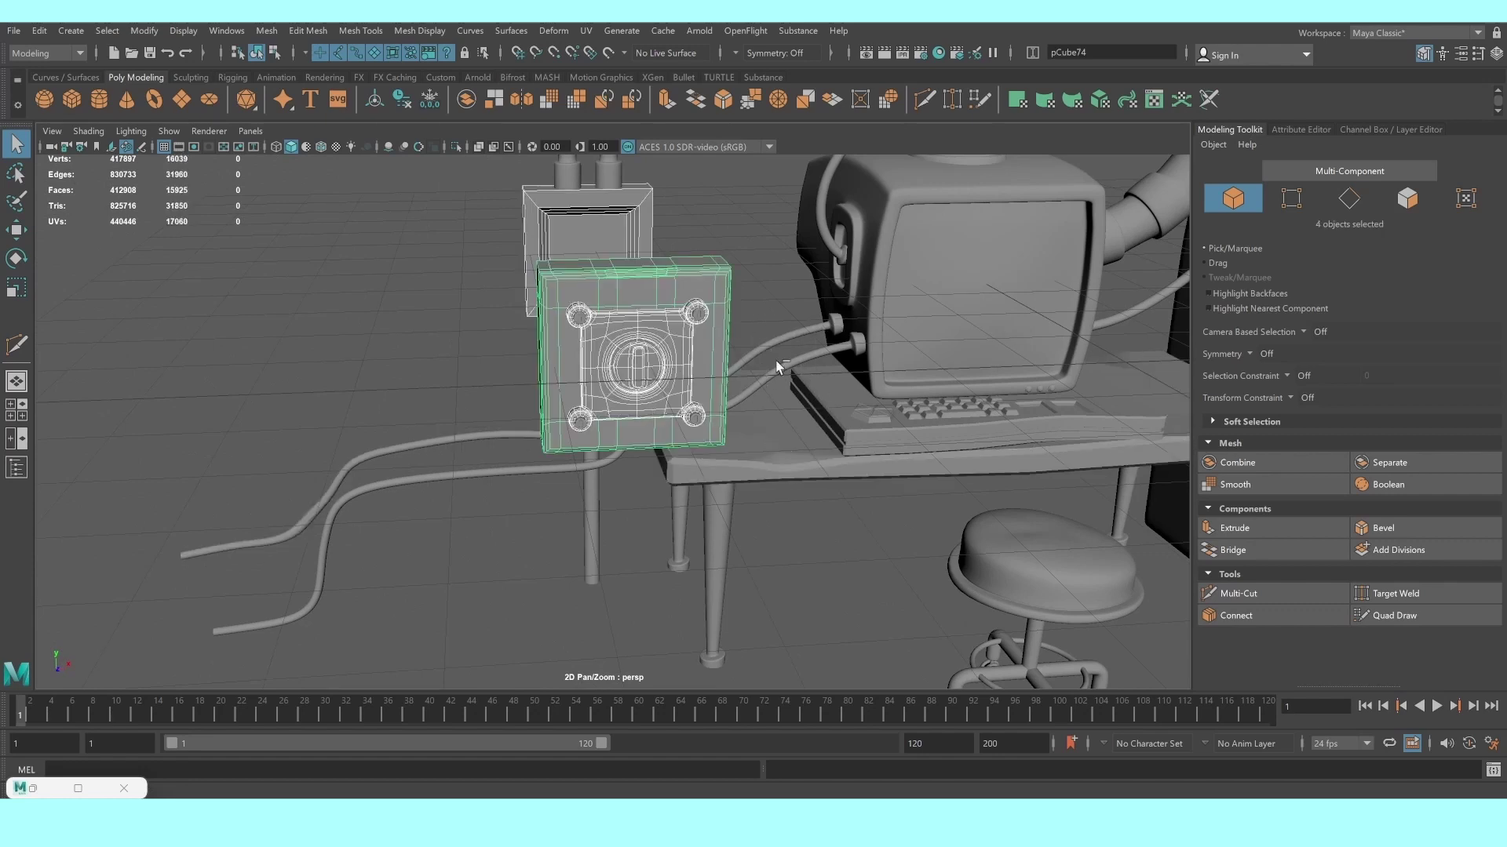
left_click_drag(516, 211, 647, 229, "ctrl")
left_click_drag(647, 229, 644, 283, "alt")
left_click_drag(597, 402, 648, 404, "alt")
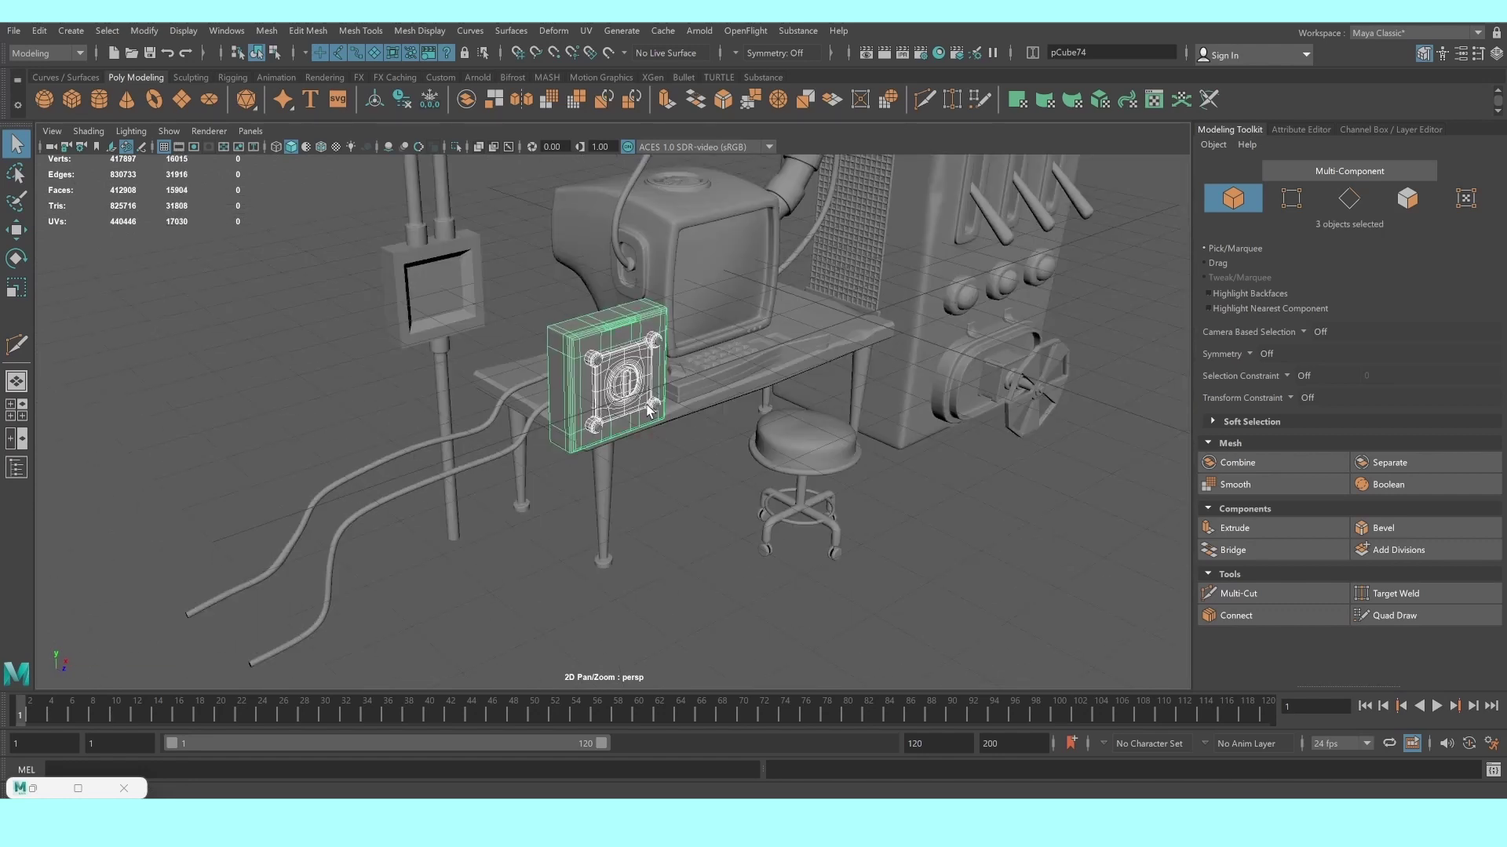
key("w")
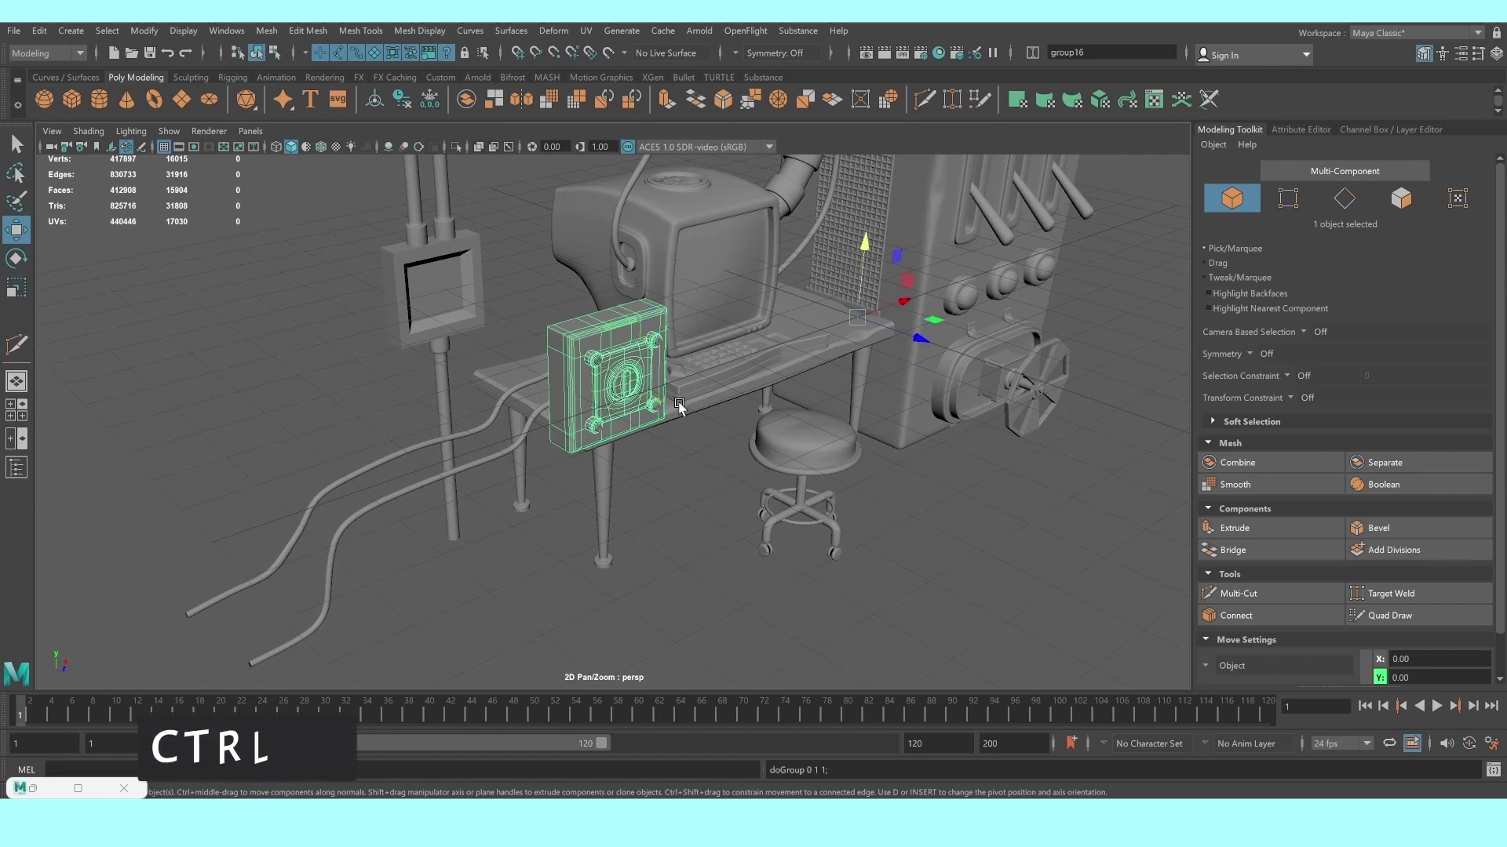
key("ctrl+g")
left_click(392, 106)
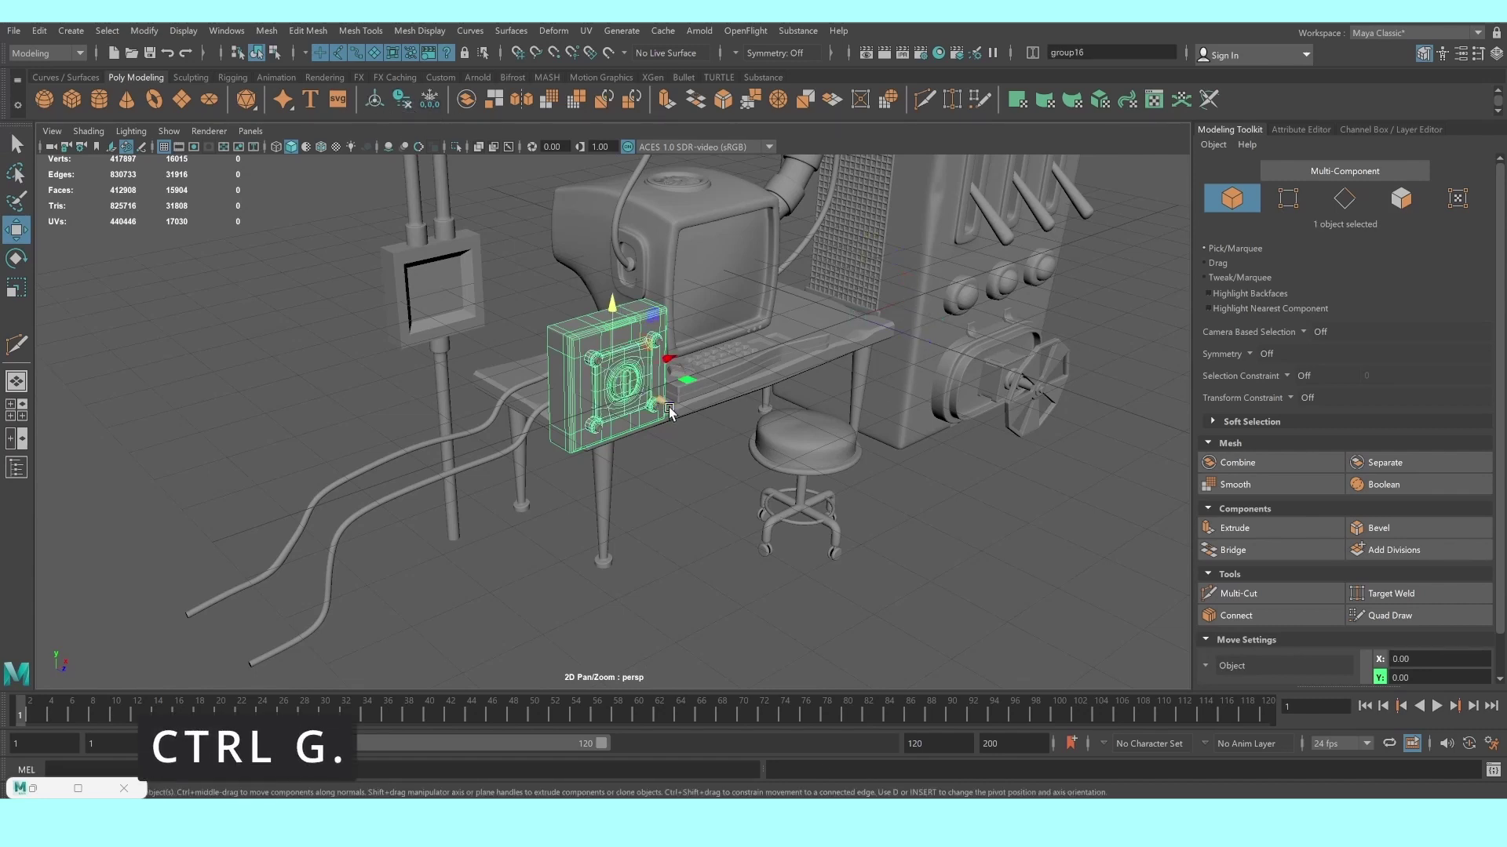
left_click_drag(669, 411, 478, 273)
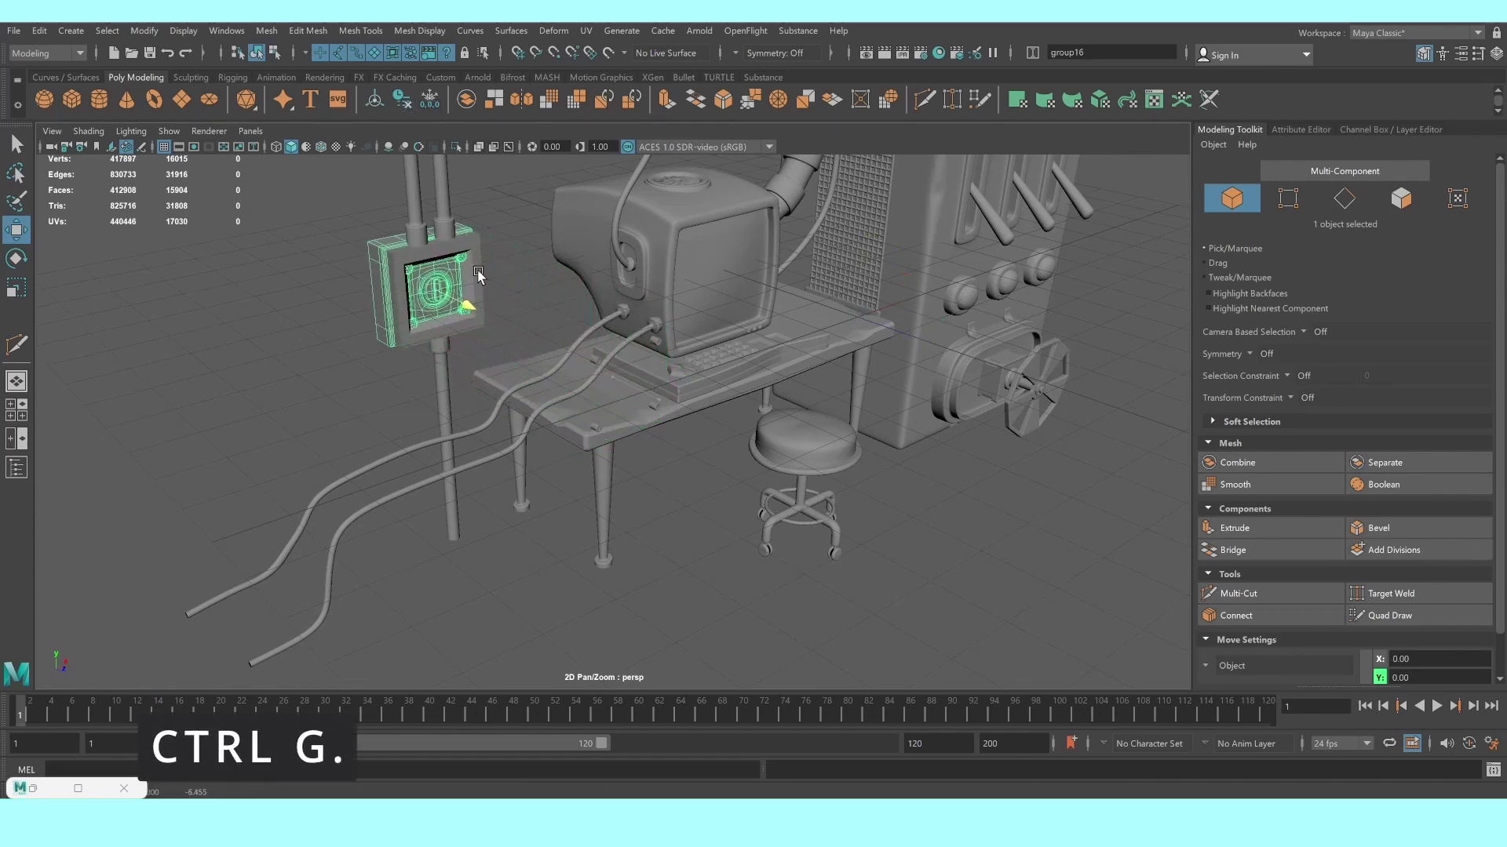
Delete the old plain box pCube29 and select group16 in the Outliner
left_click(478, 304)
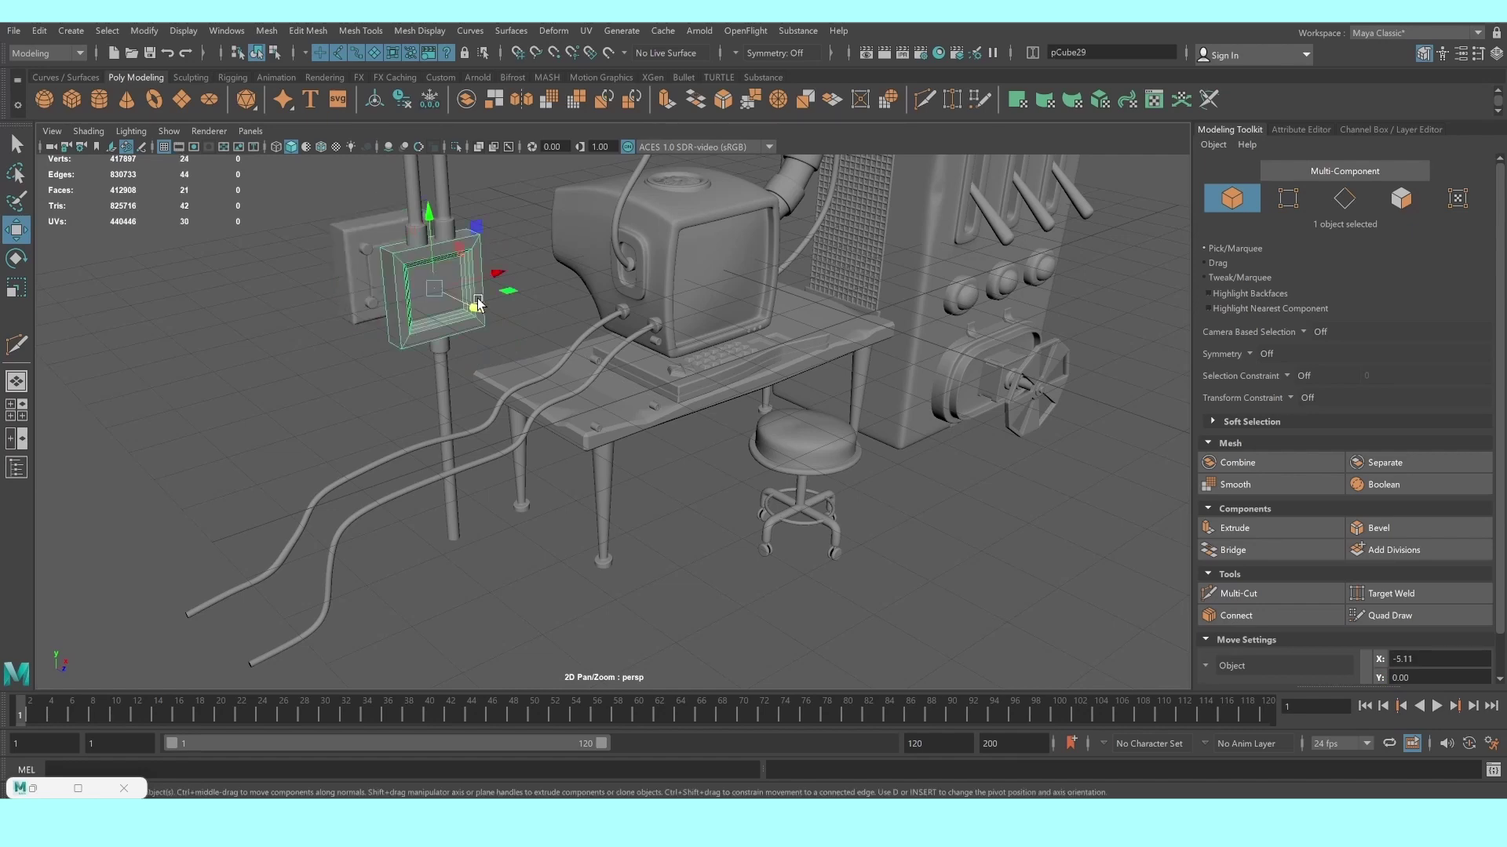
key("Delete")
scroll(440, 330, "up", 3)
scroll(376, 408, "up", 3)
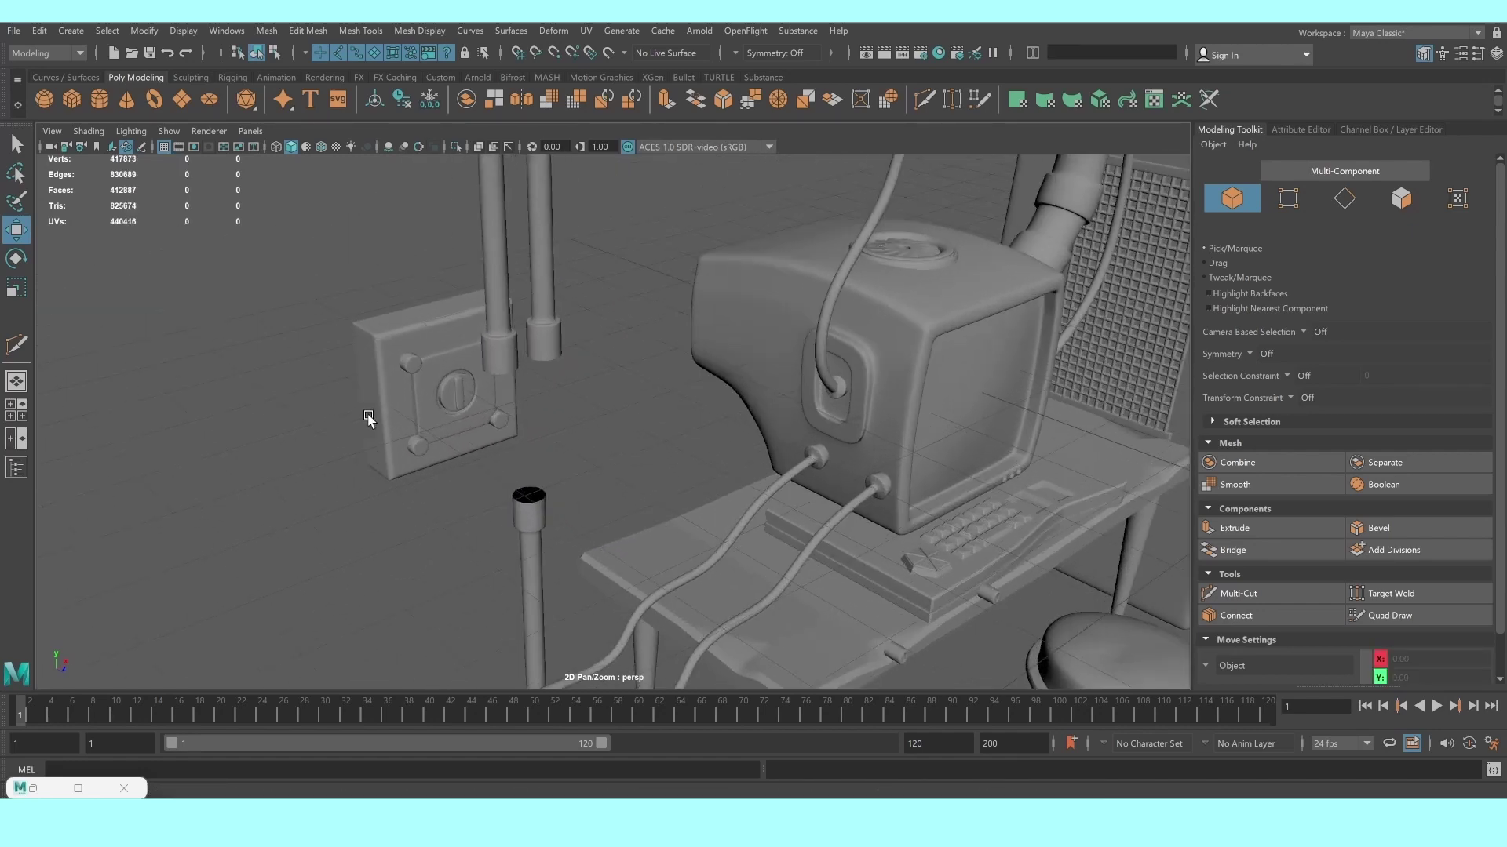
scroll(366, 434, "up", 2)
left_click(16, 469)
Move the wall box down onto the pipes with the scene outline open
left_click(369, 374)
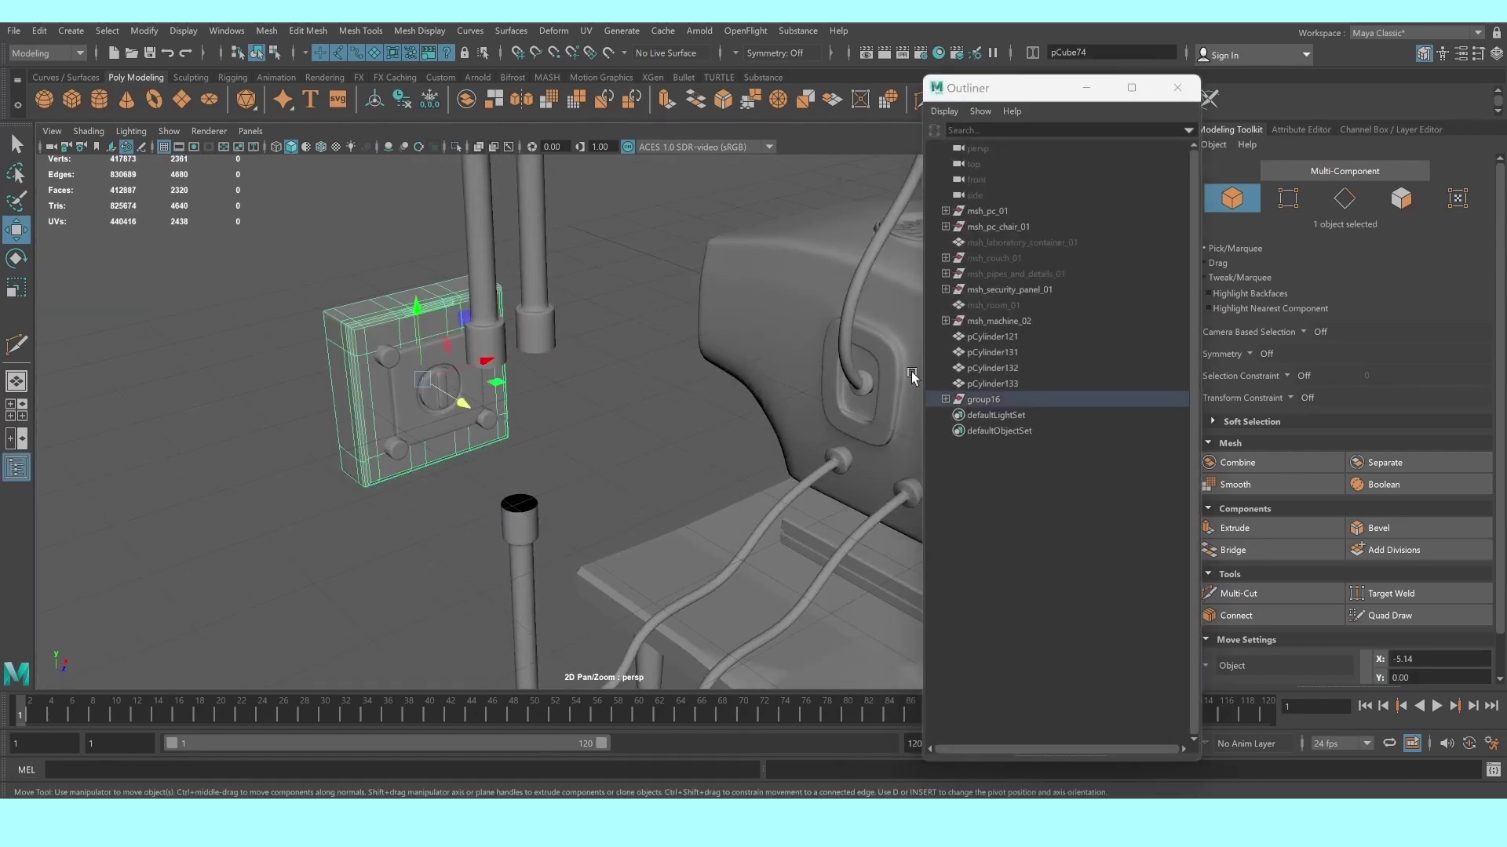
mouse_move(466, 406)
left_mouse_down()
mouse_move(583, 463)
mouse_move(730, 392)
left_mouse_up()
left_click(612, 390)
scroll(581, 421, "down", 3)
scroll(794, 375, "up", 5)
scroll(550, 353, "down", 5)
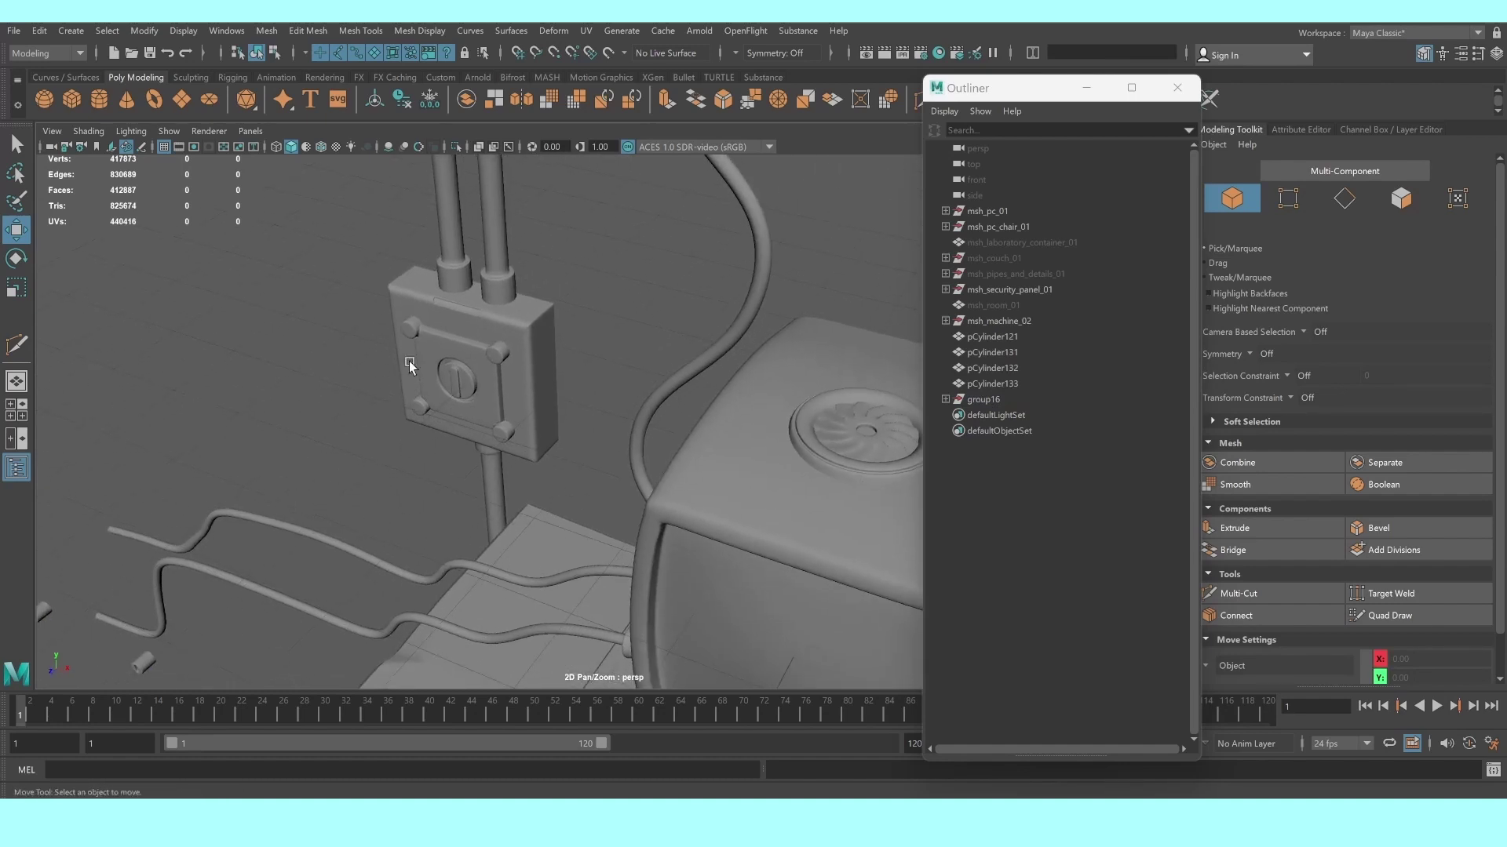
scroll(444, 366, "up", 3)
scroll(497, 269, "down", 3)
scroll(440, 286, "down", 3)
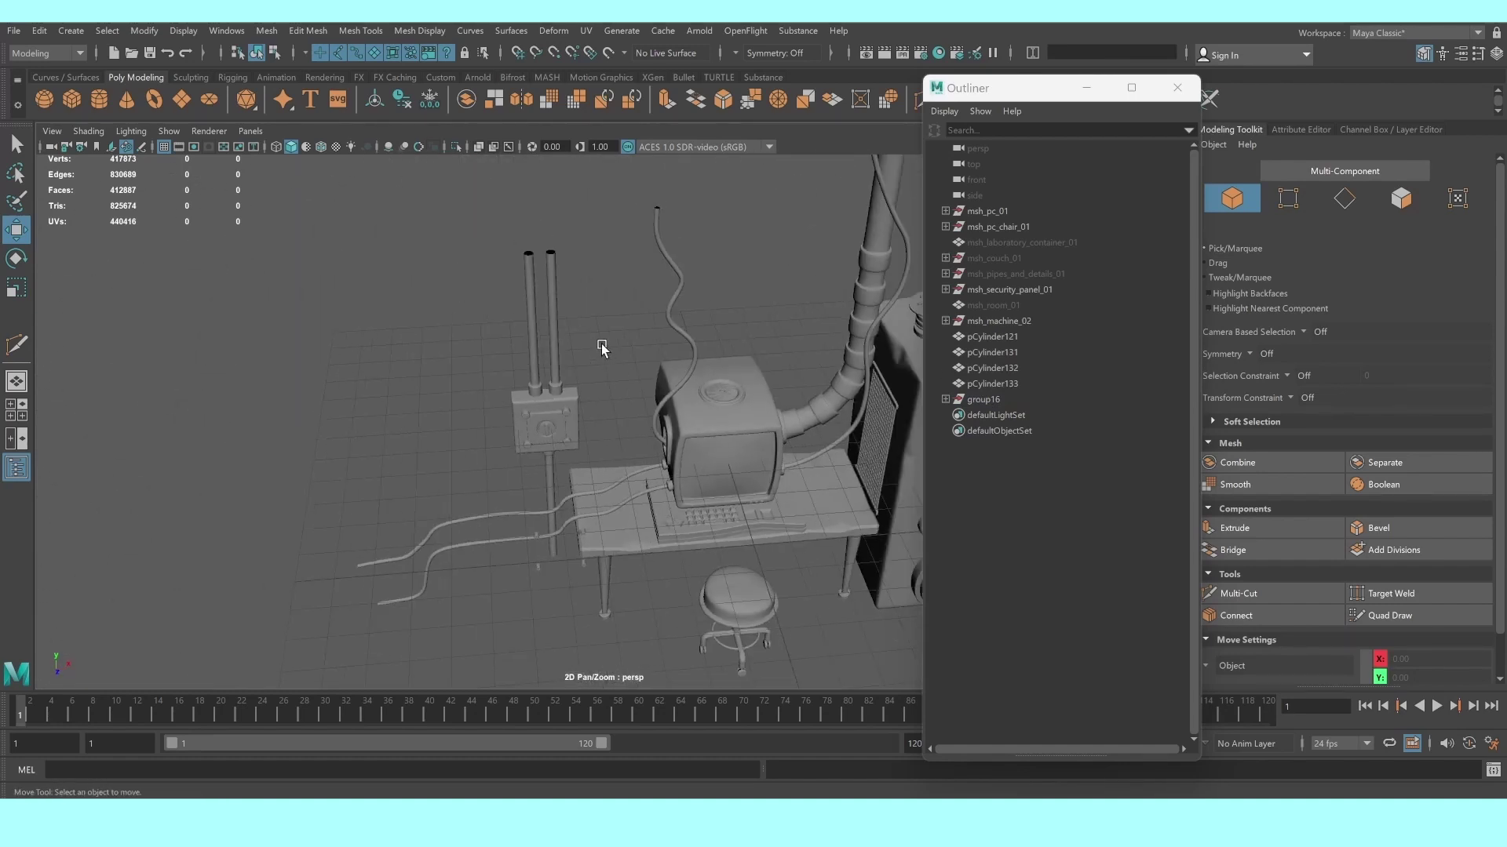
scroll(605, 346, "down", 2)
scroll(505, 303, "up", 2)
Select msh_couch_01, msh_laboratory_container_01 and msh_room_01, and unhide the room mesh
left_click(984, 262)
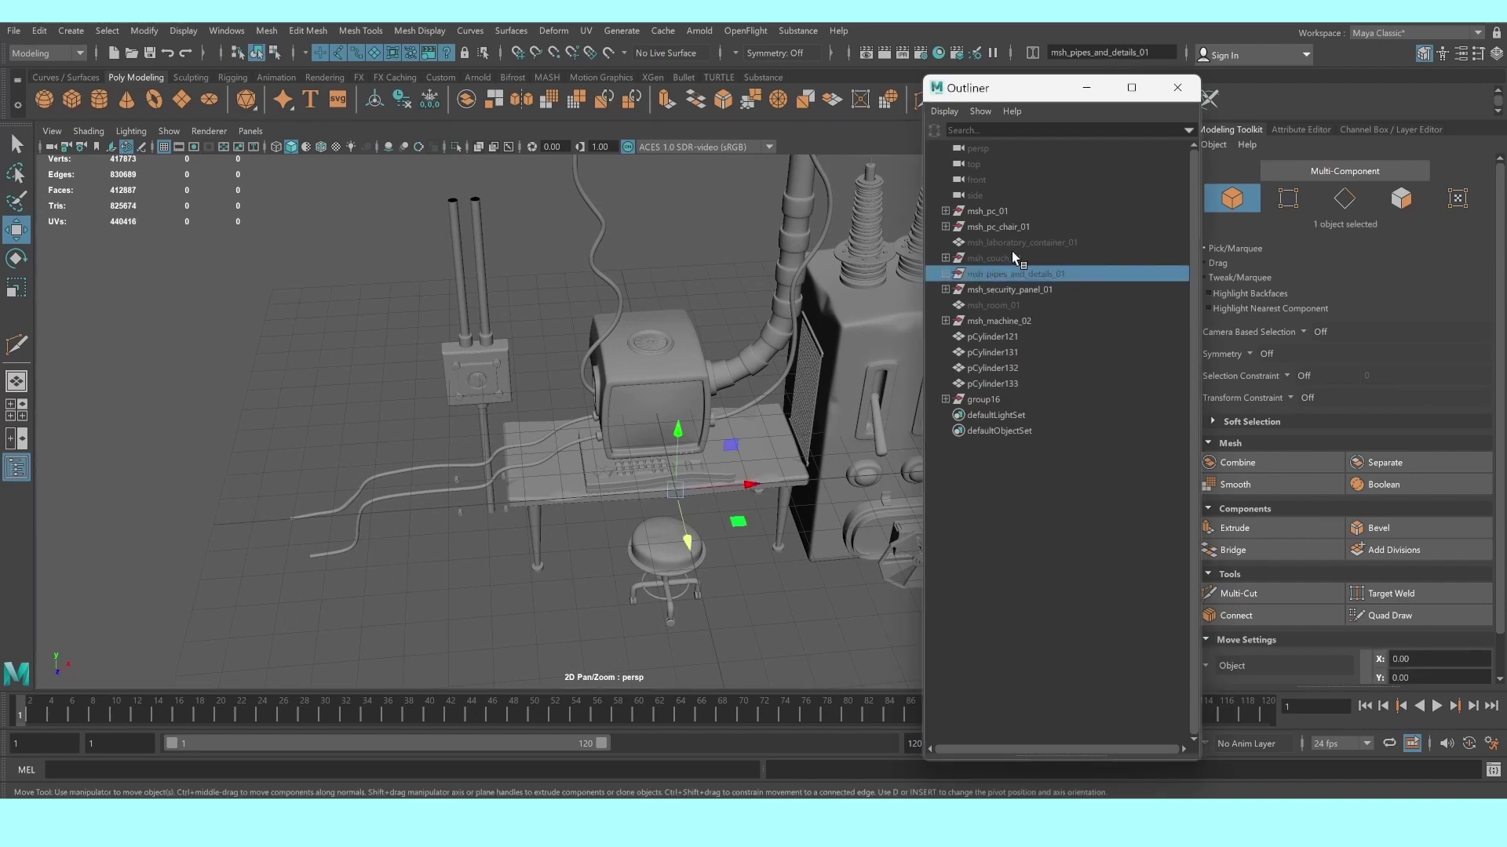
left_click(1040, 245)
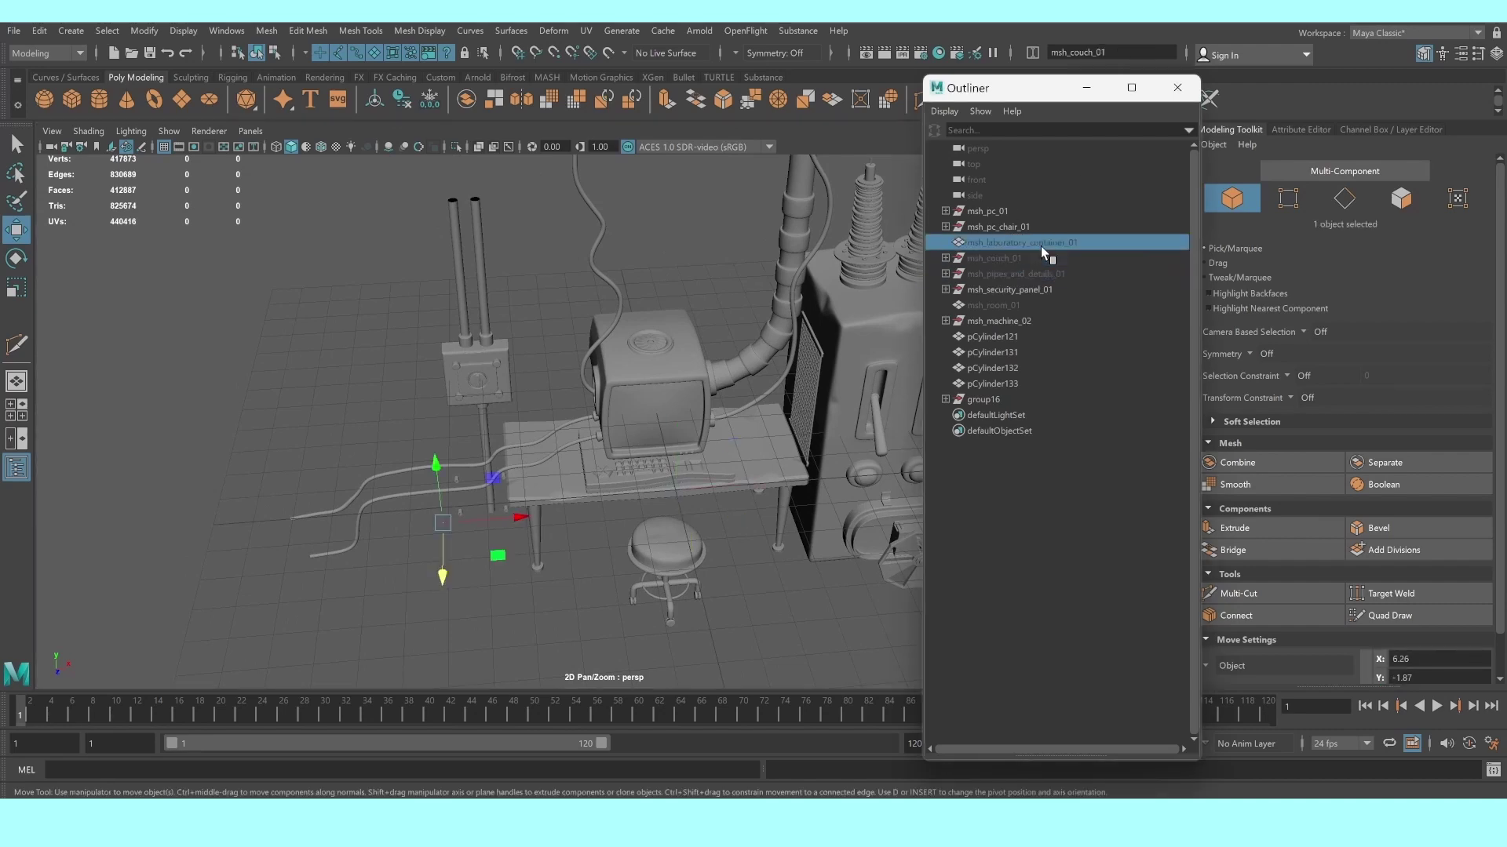
left_click(1000, 306)
key("shift+h")
scroll(530, 332, "down", 3)
scroll(305, 412, "down", 2)
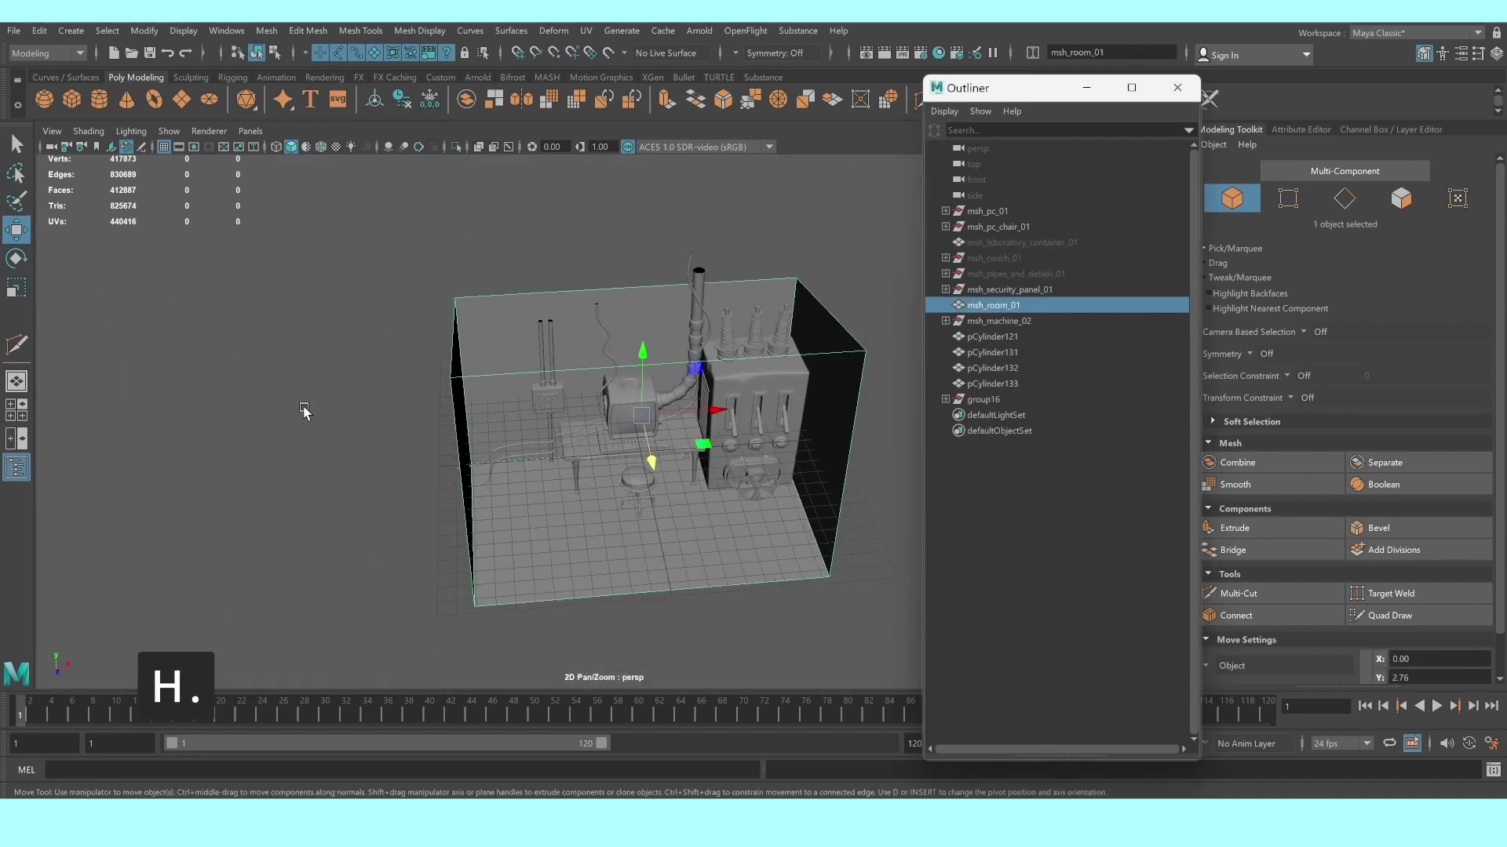
Select the group16 wall box group and frame the wall panel
left_click(542, 411)
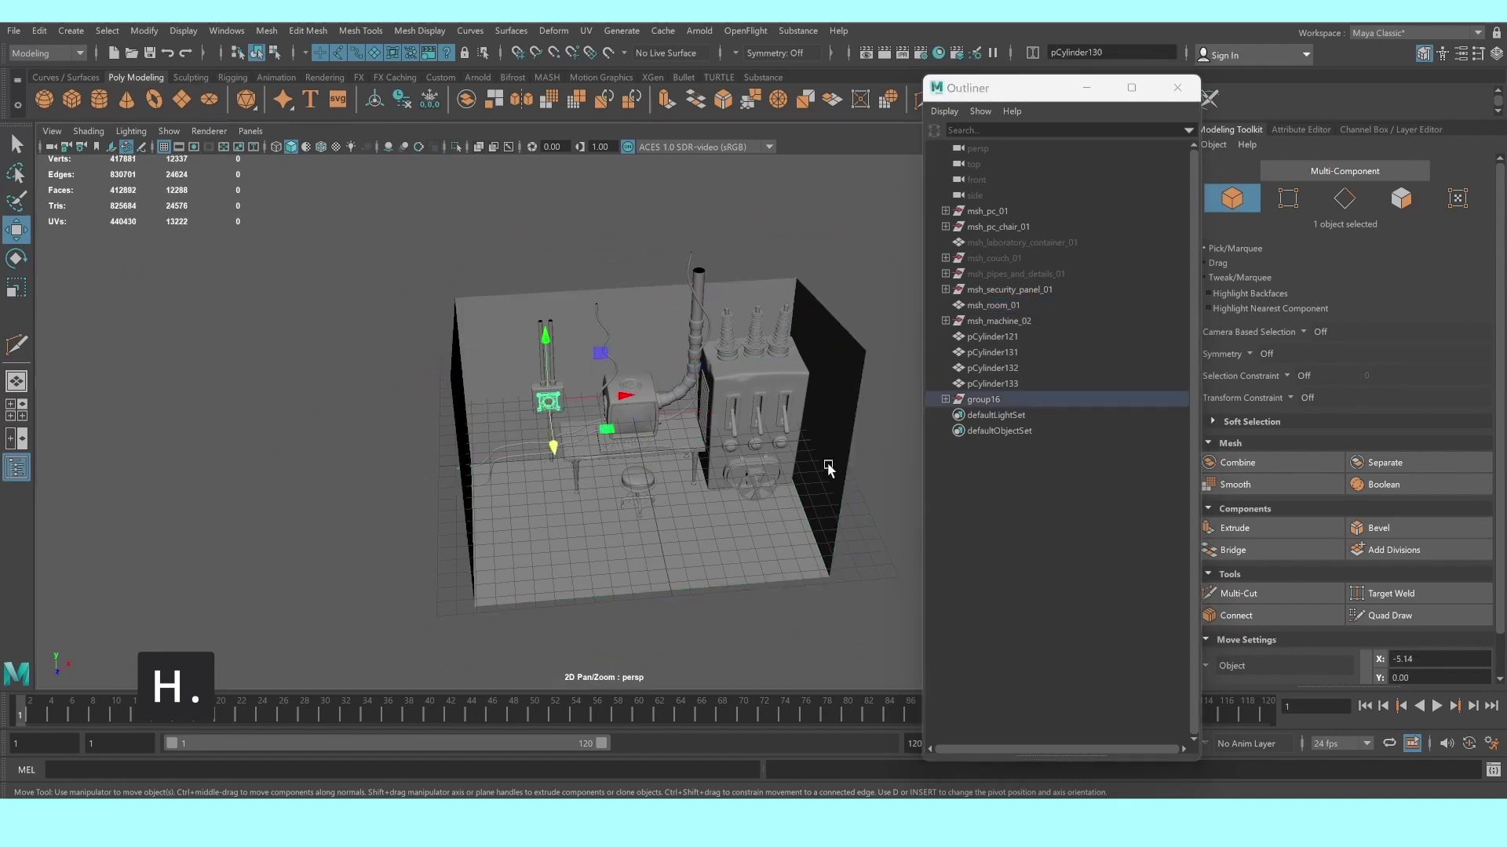
left_click(990, 400)
scroll(416, 431, "up", 3)
scroll(430, 424, "up", 3)
scroll(427, 439, "up", 2)
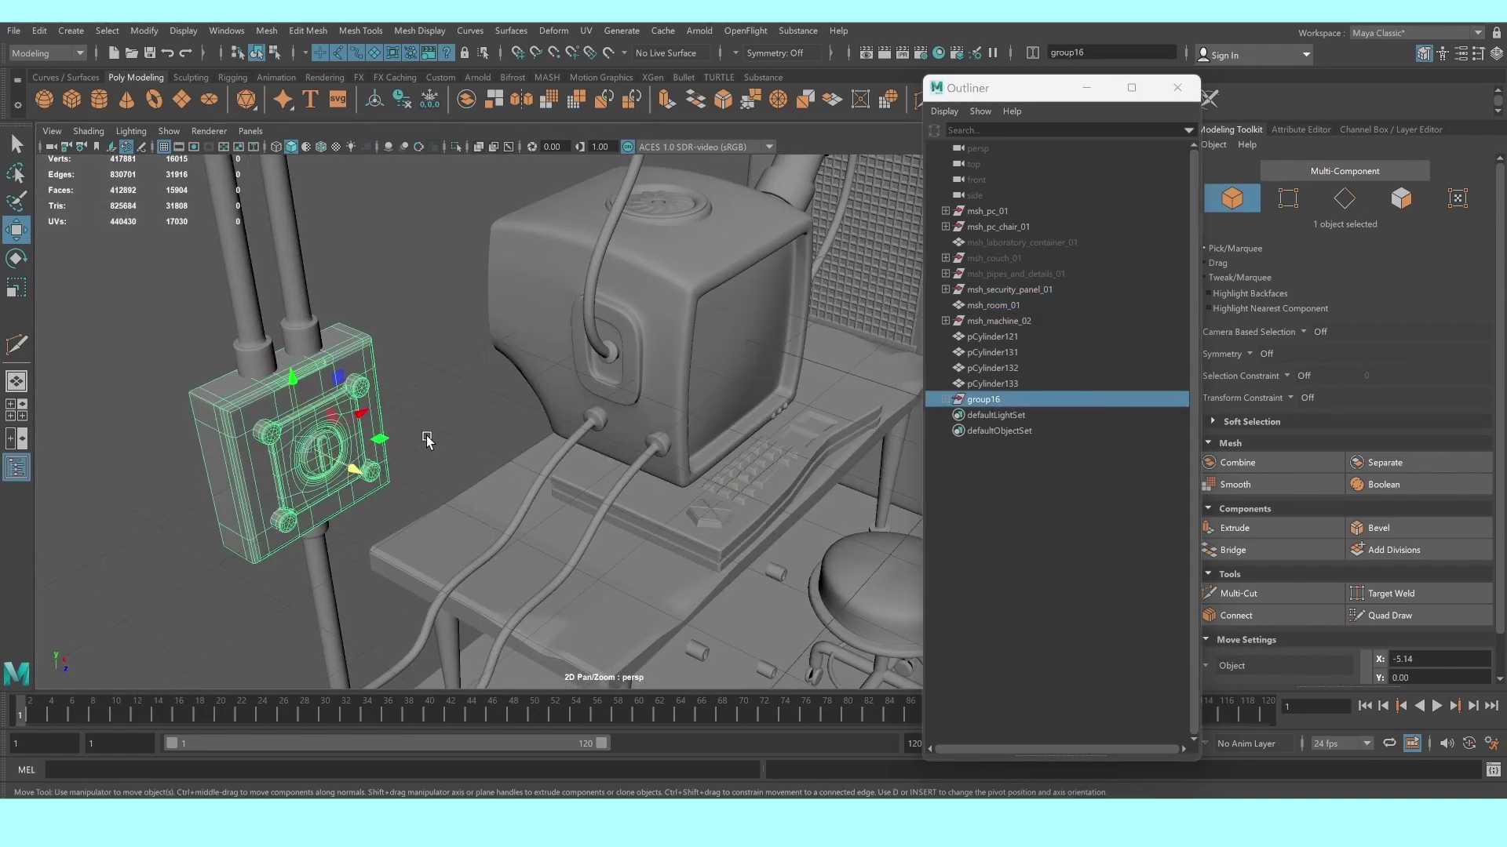
mouse_move(427, 439)
middle_mouse_down("alt")
mouse_move(525, 461)
mouse_move(474, 464)
middle_mouse_up("alt")
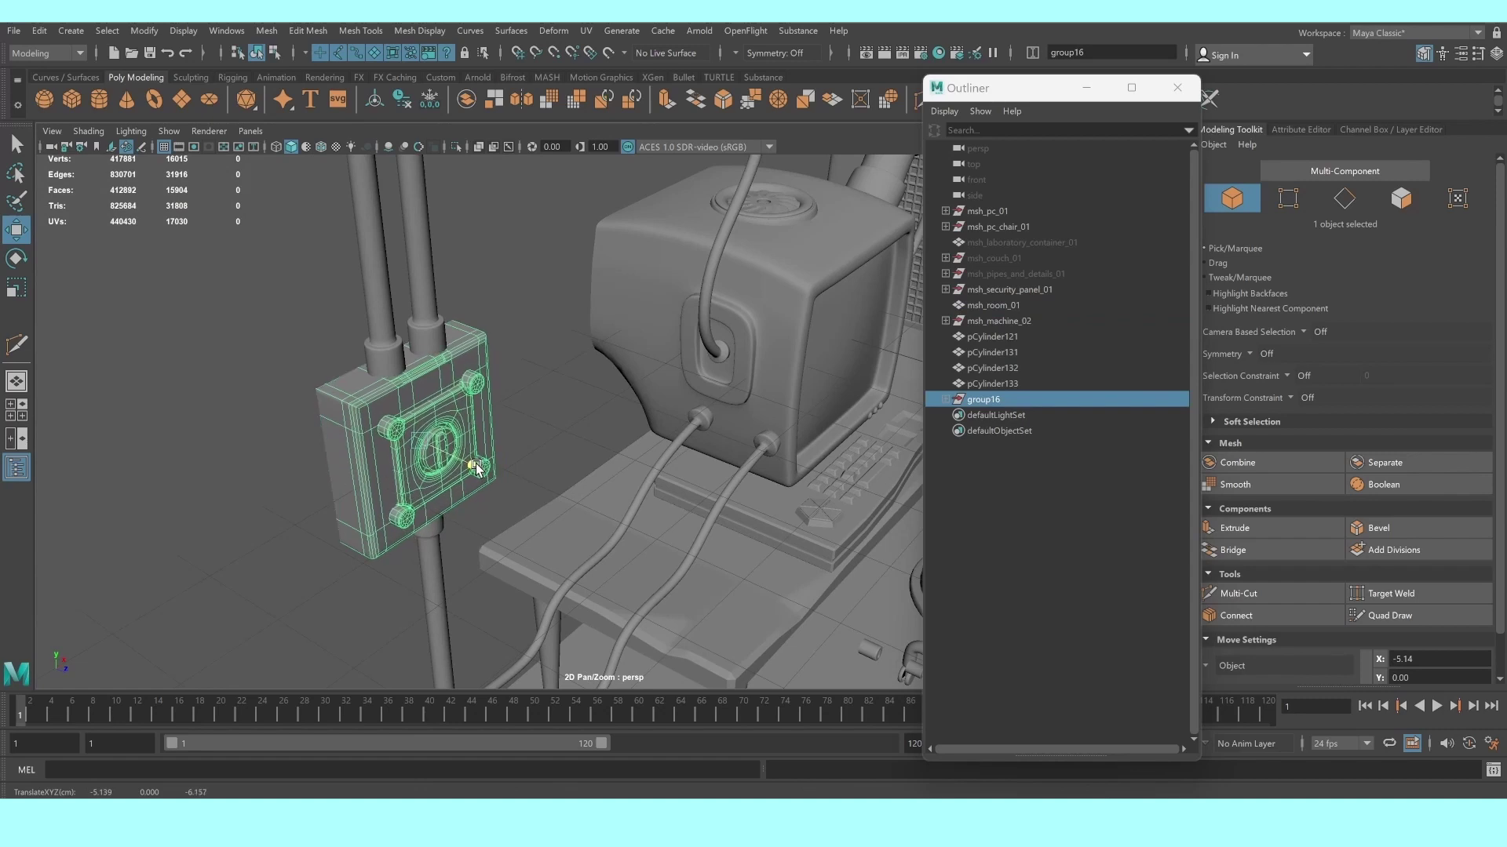
Select both wall pipes and nudge them slightly downward
left_click(404, 338)
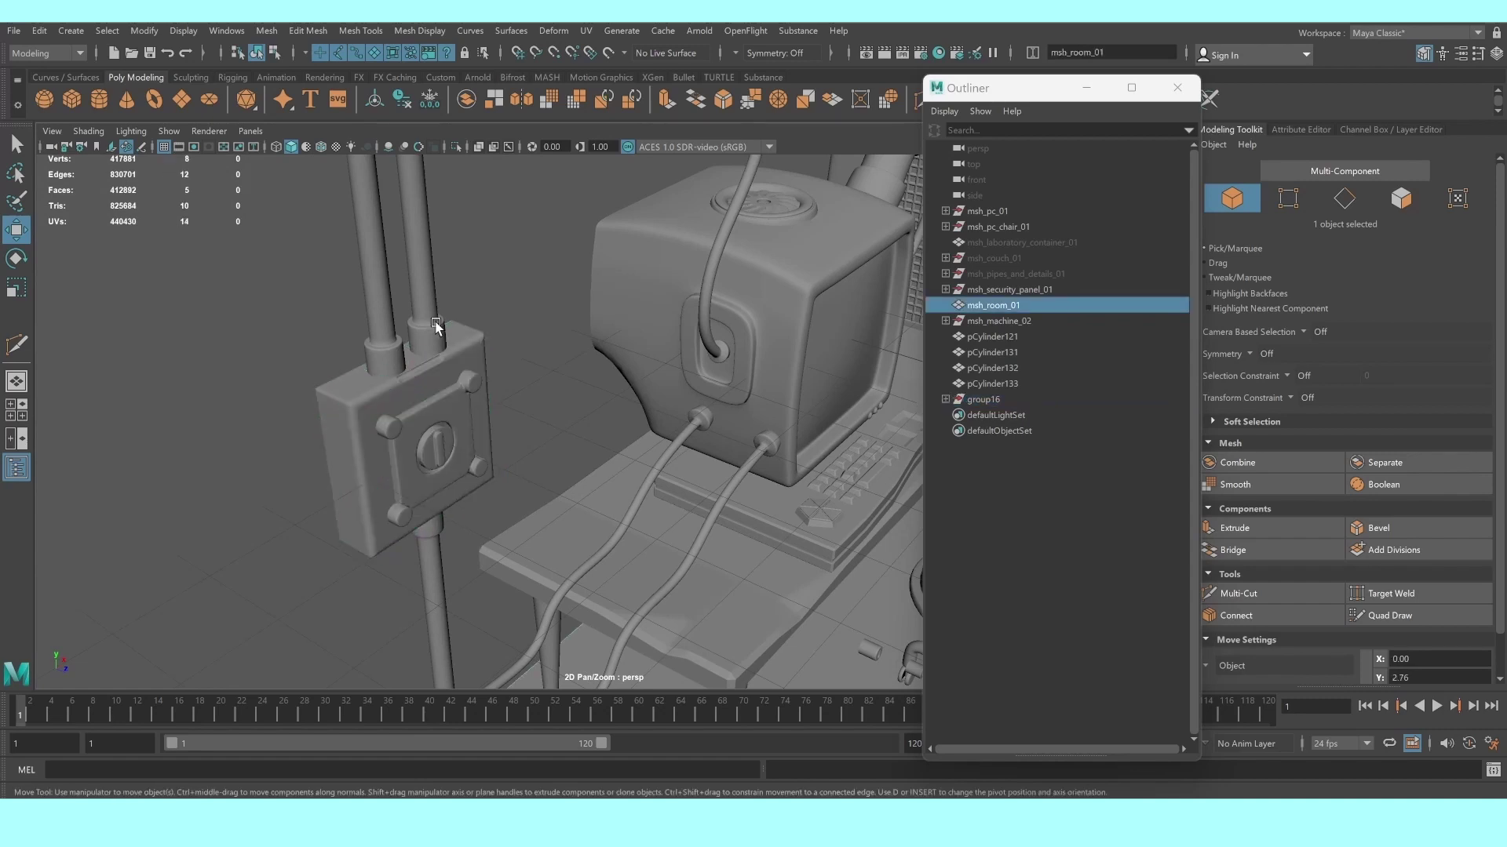
key("q")
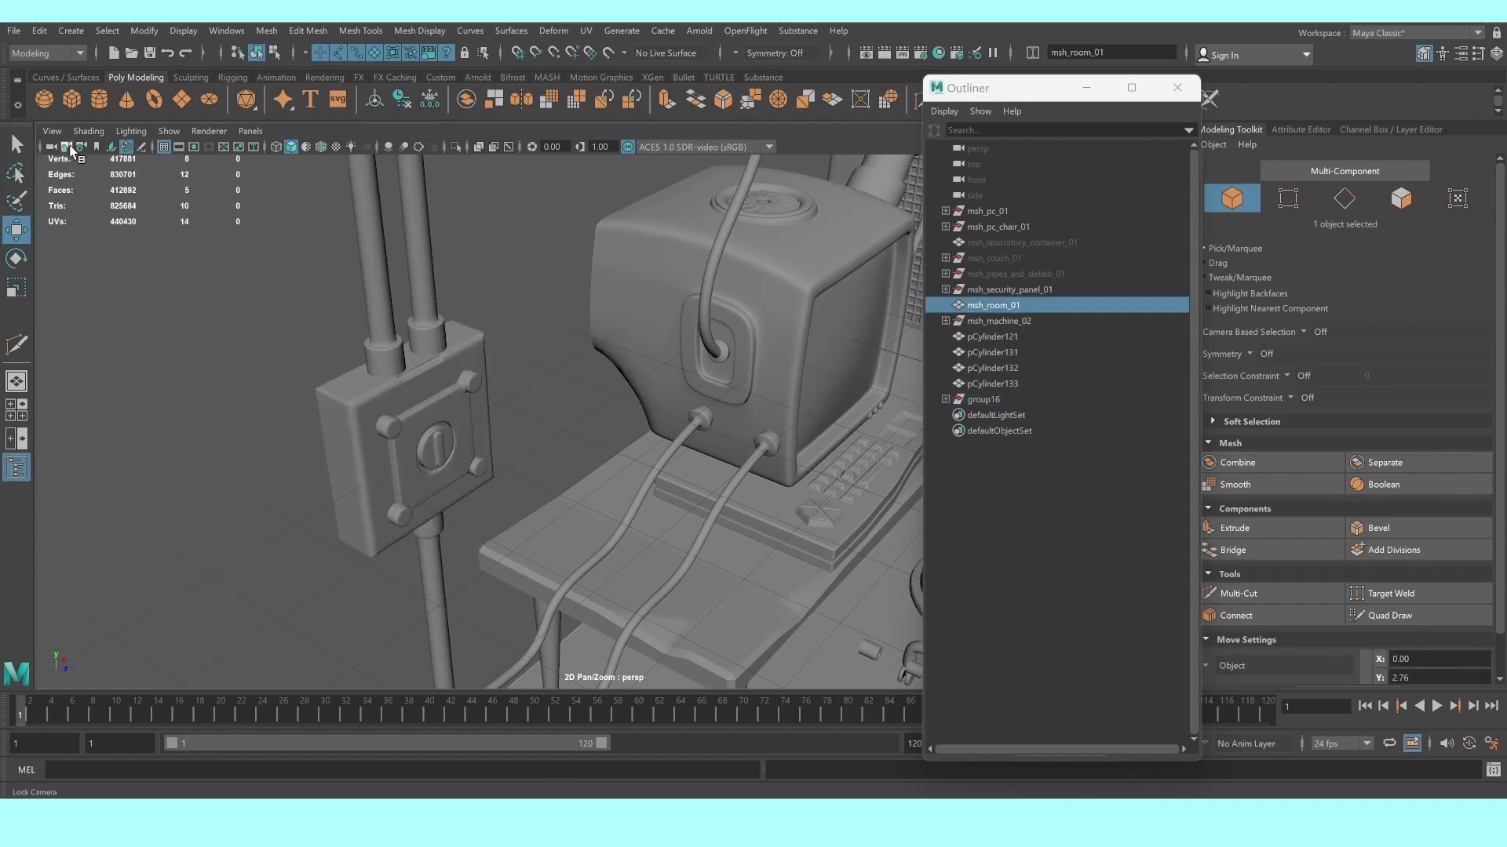
scroll(267, 306, "up", 3)
left_click(266, 310)
left_click(346, 299, "shift")
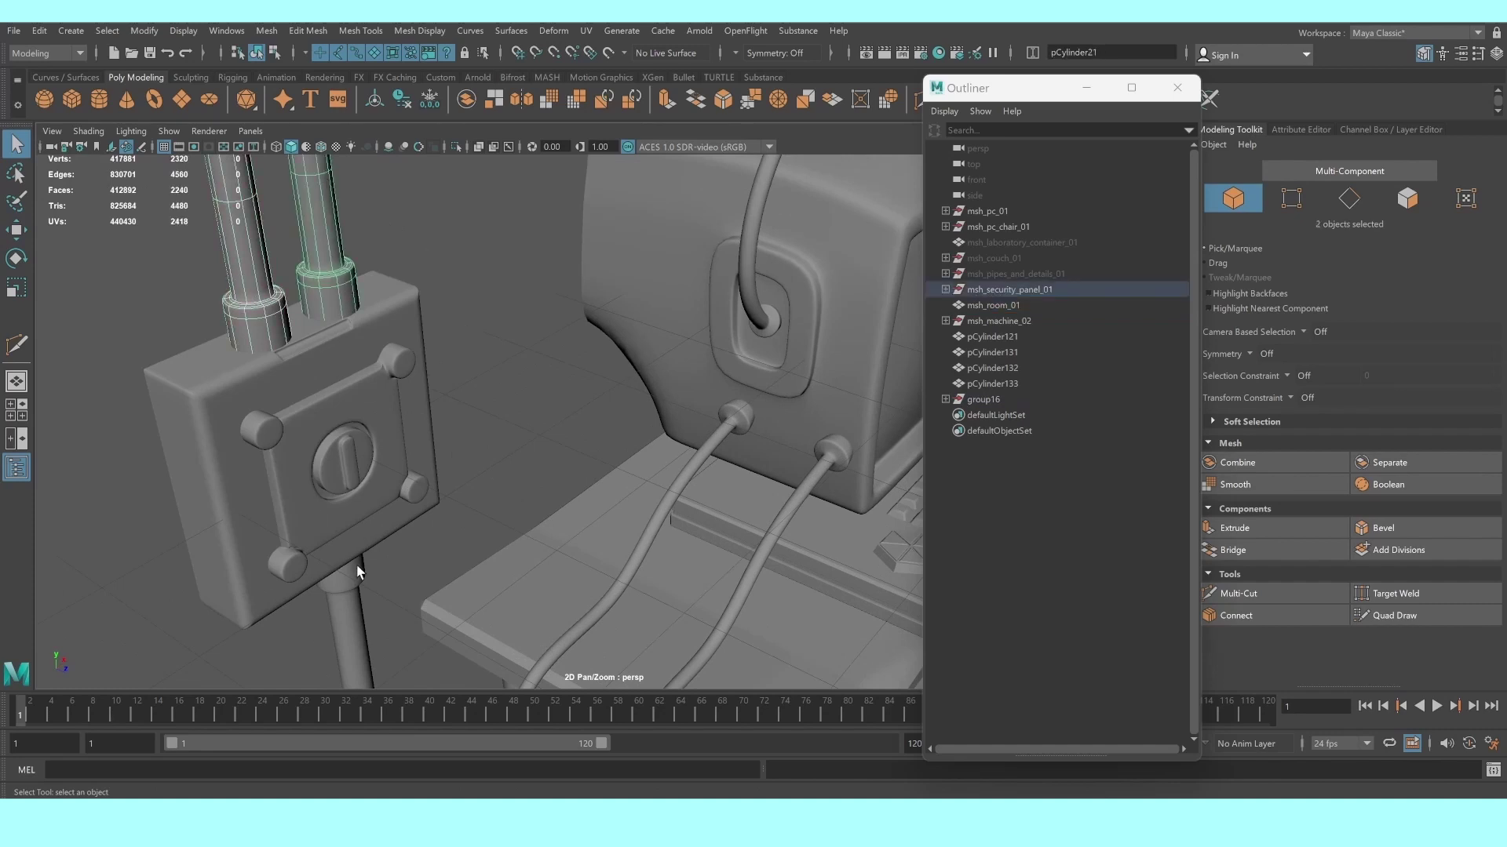
key("w")
scroll(410, 511, "down", 3)
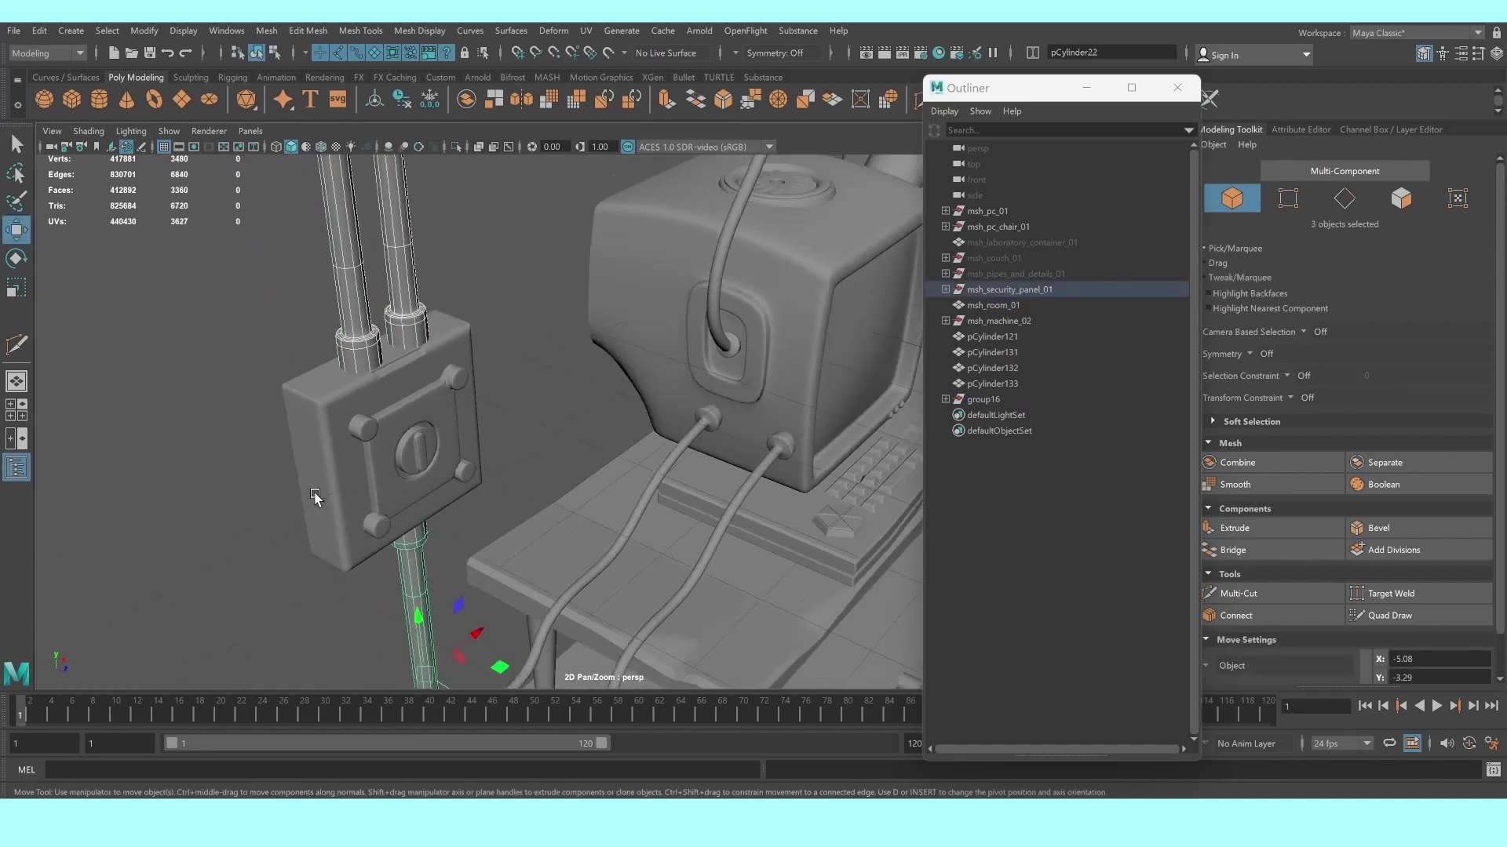
scroll(522, 637, "down", 2)
middle_click_drag(508, 668, 504, 667)
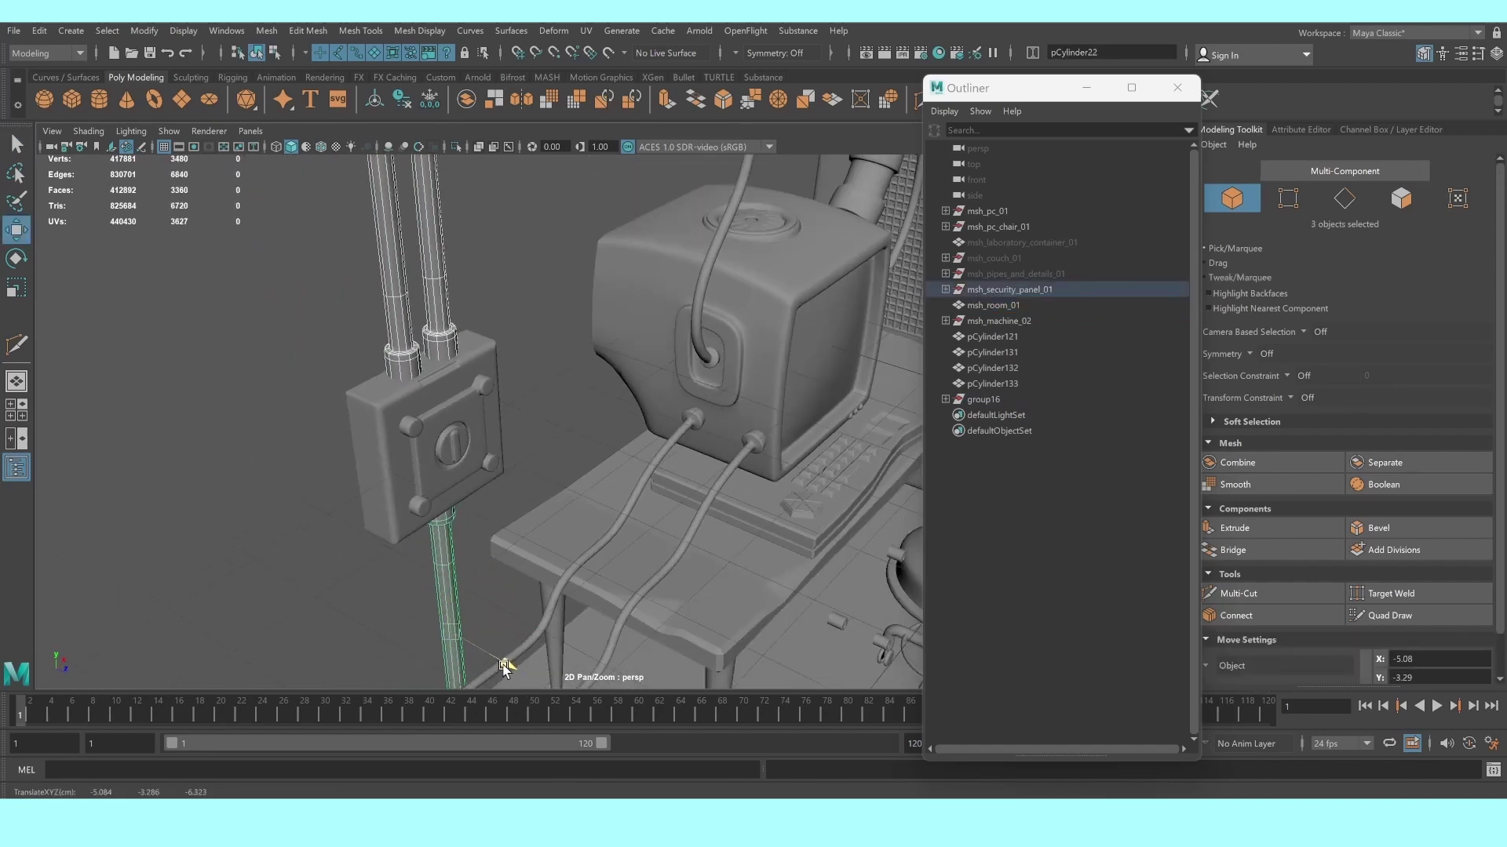
scroll(526, 598, "down", 3)
scroll(245, 455, "down", 2)
Clear the selection and orbit to face the desk more frontally
left_click(245, 455)
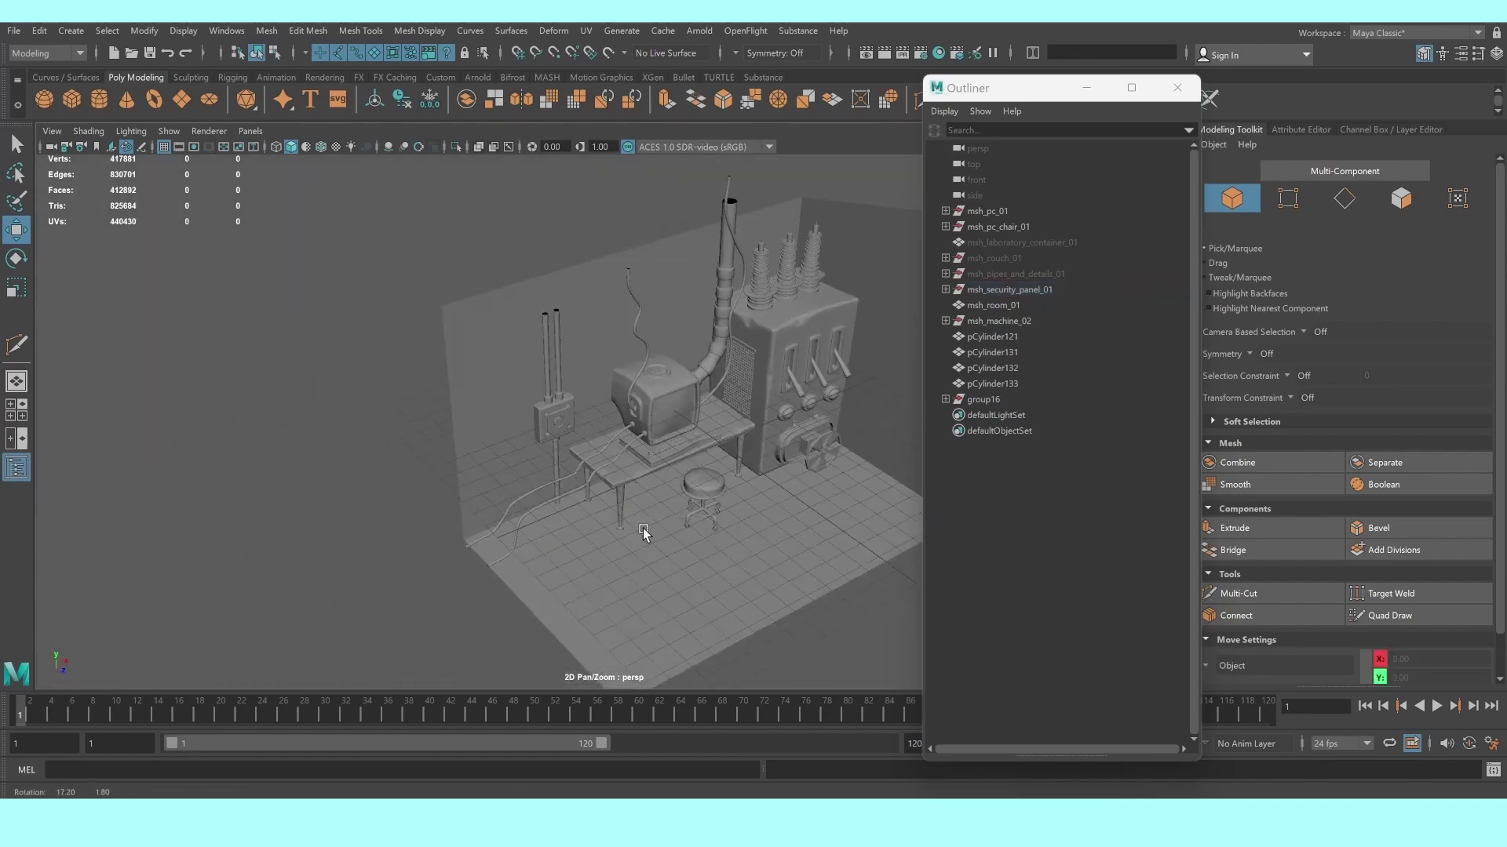
scroll(503, 453, "down", 2)
scroll(502, 453, "up", 3)
scroll(498, 447, "up", 2)
left_click_drag(505, 430, 542, 561, "alt")
scroll(541, 560, "up", 2)
scroll(564, 502, "up", 1)
scroll(553, 483, "up", 2)
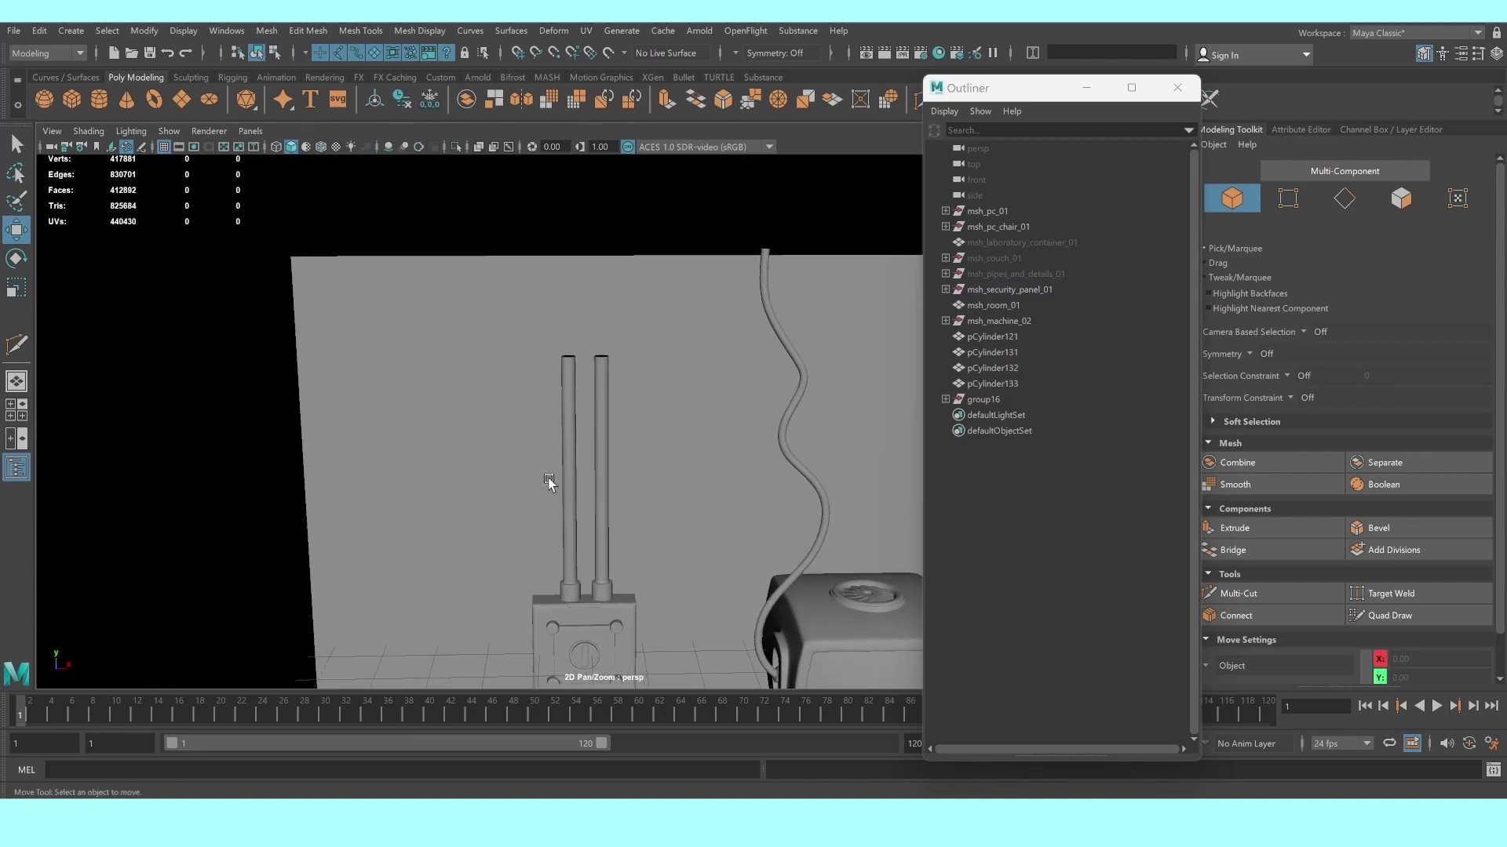
Stretch the left wall pipe upward by moving its top ring of vertices
left_click(566, 436)
right_click_drag(566, 436, 502, 427)
left_click_drag(491, 299, 650, 404)
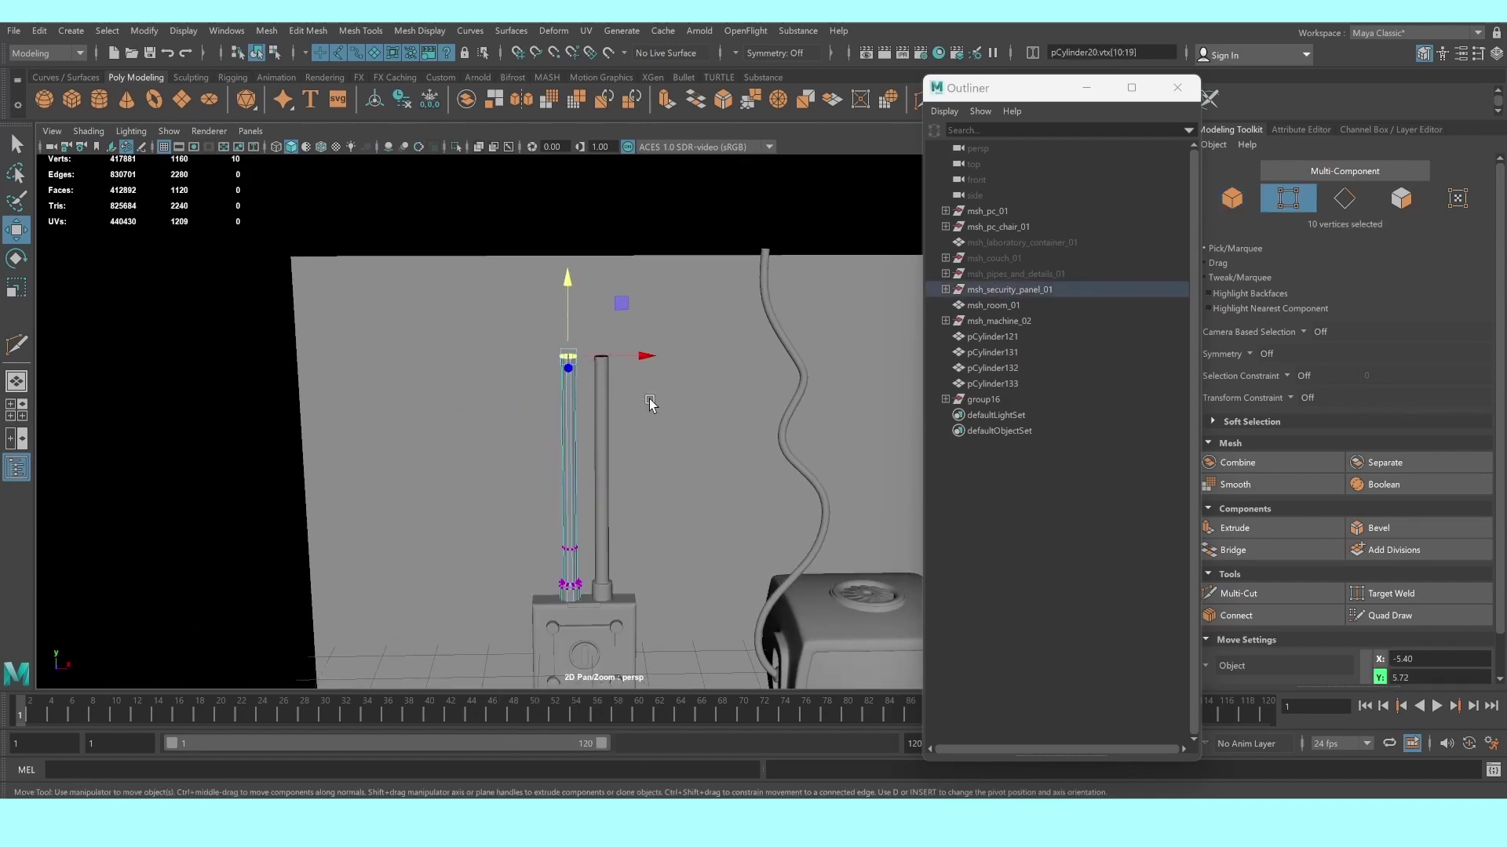
left_click_drag(575, 292, 553, 232)
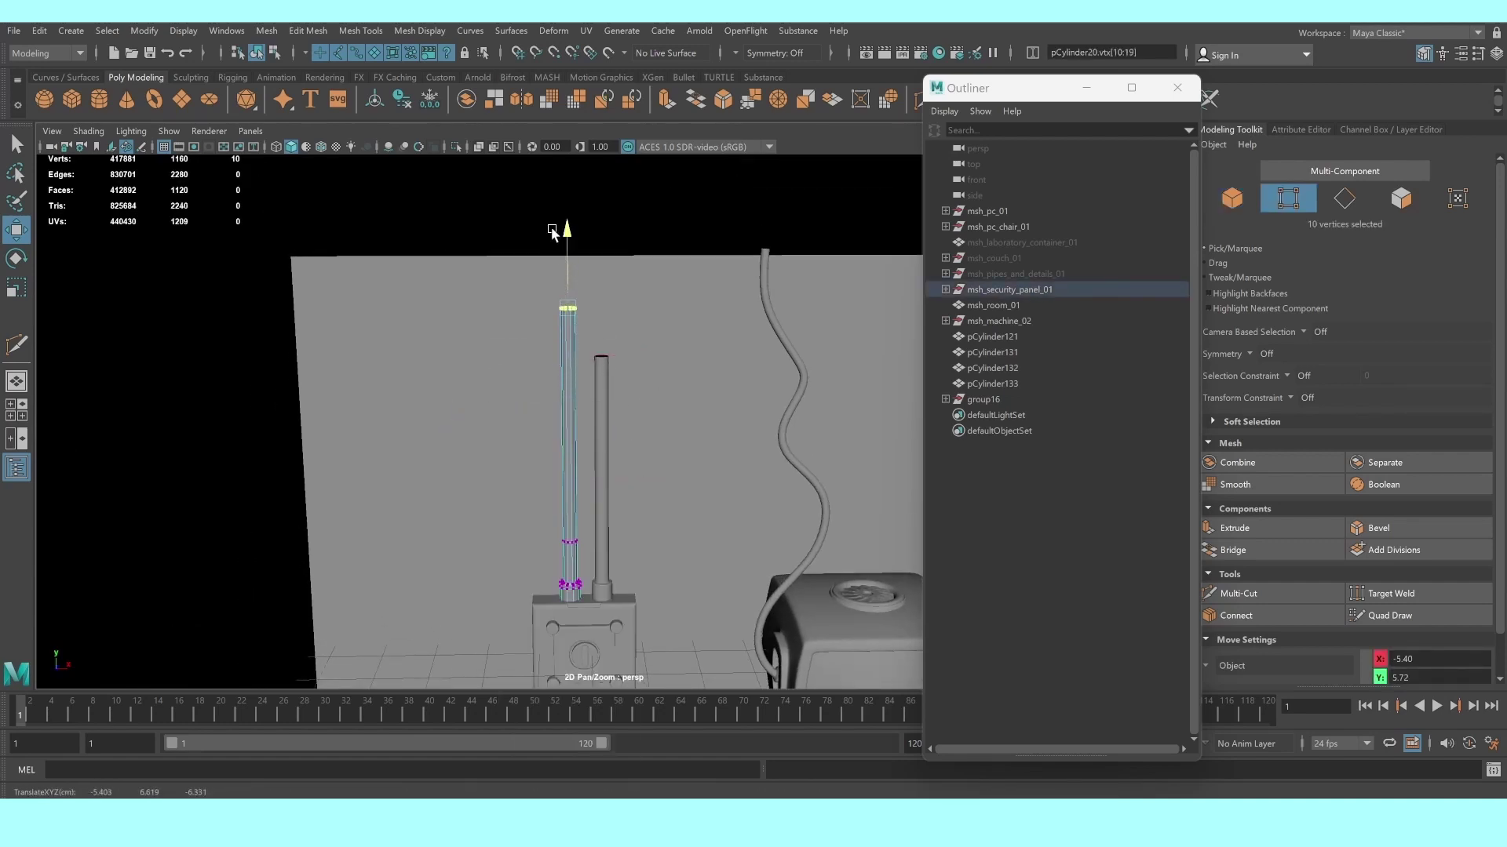
Delete the right pipe pCylinder21 and create a new cube, pCube75
left_click(601, 426)
key("Delete")
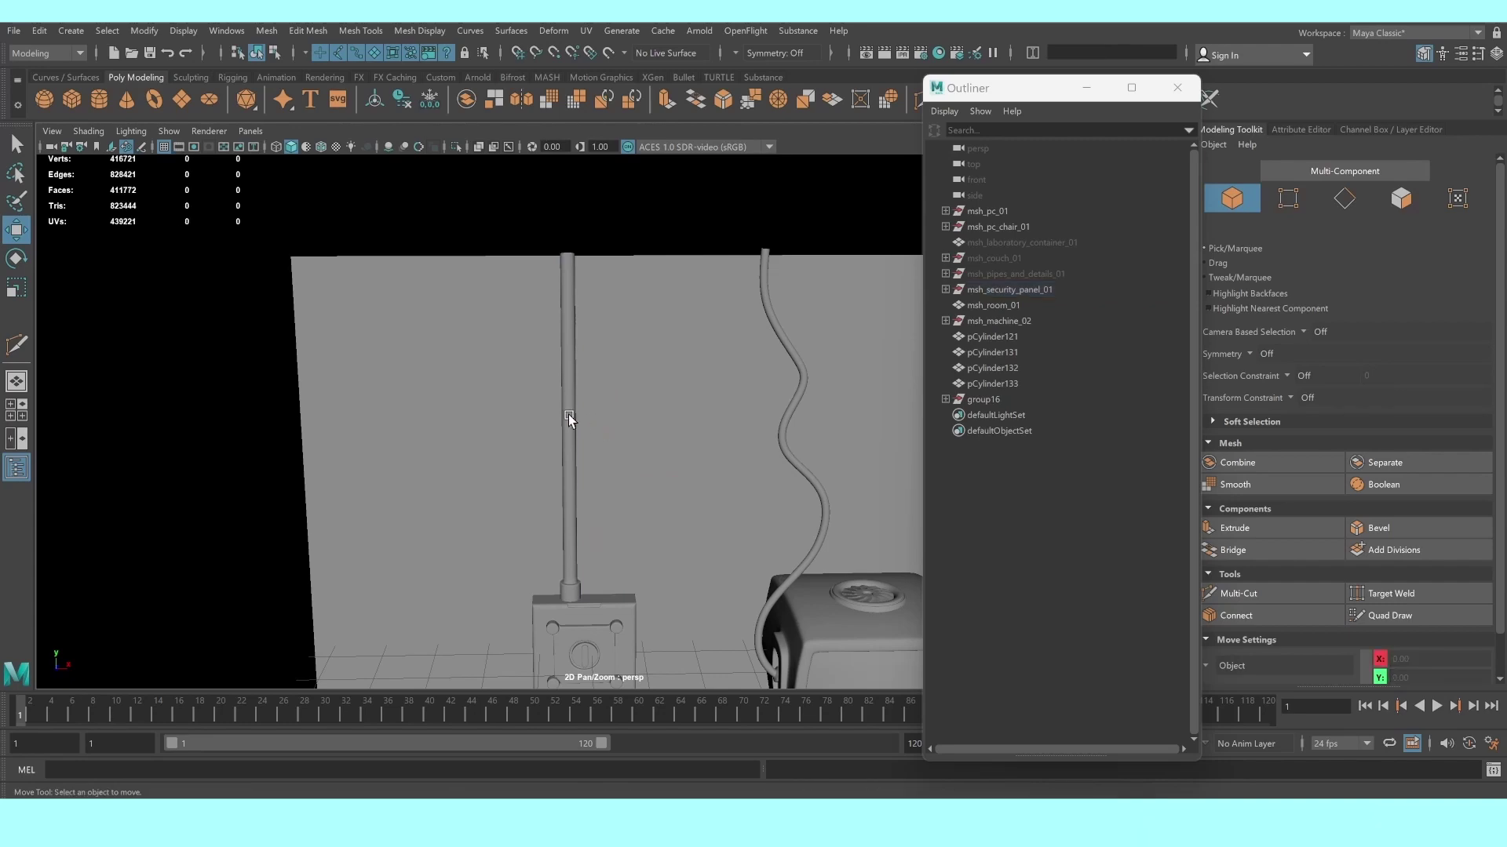
left_click(569, 420)
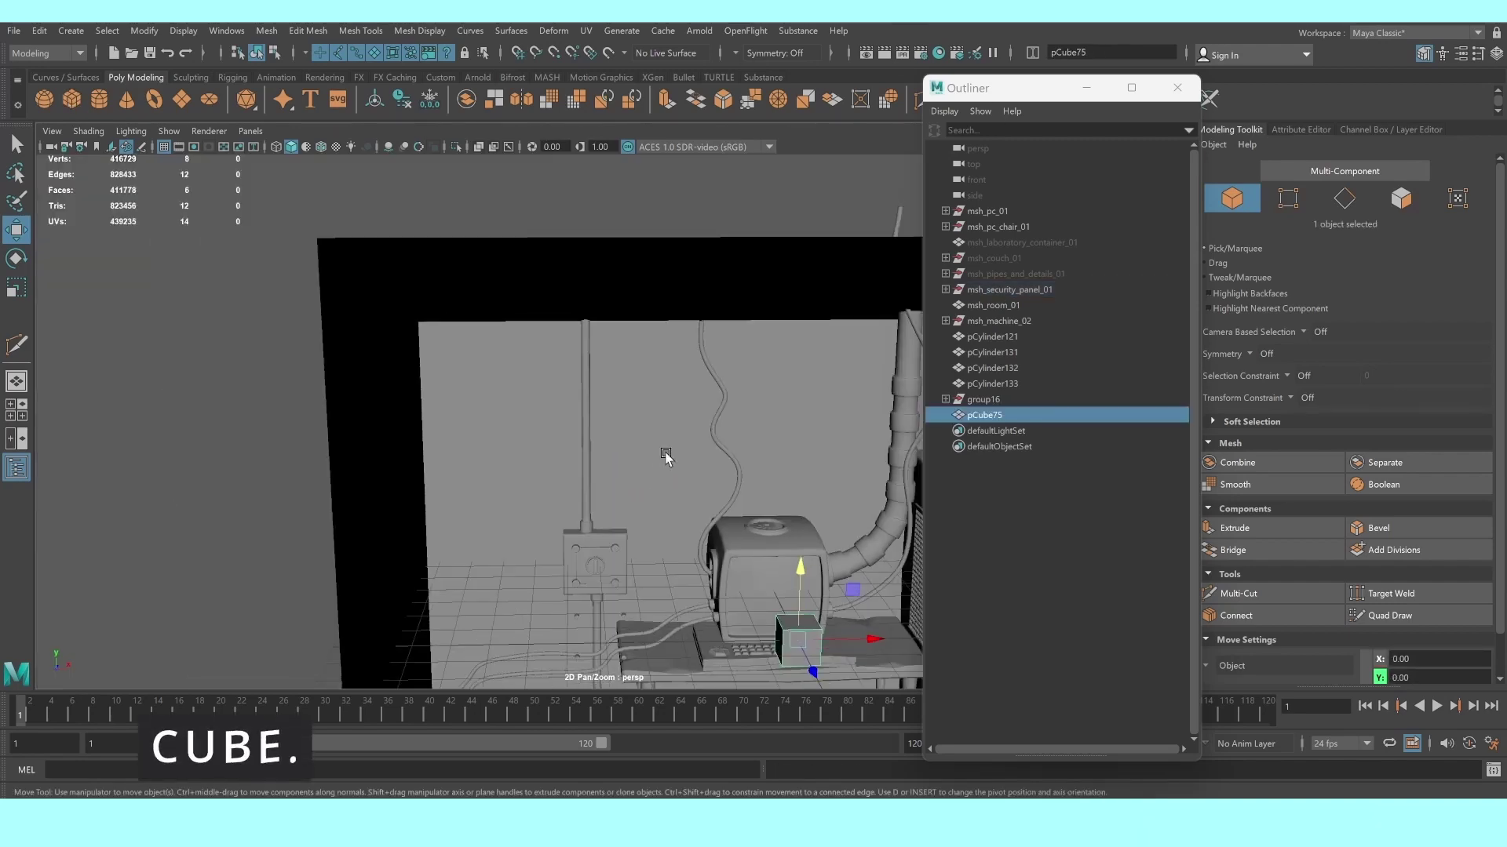
Slide pCube75 along X onto the wall pipe in the front view
key("space")
key("space")
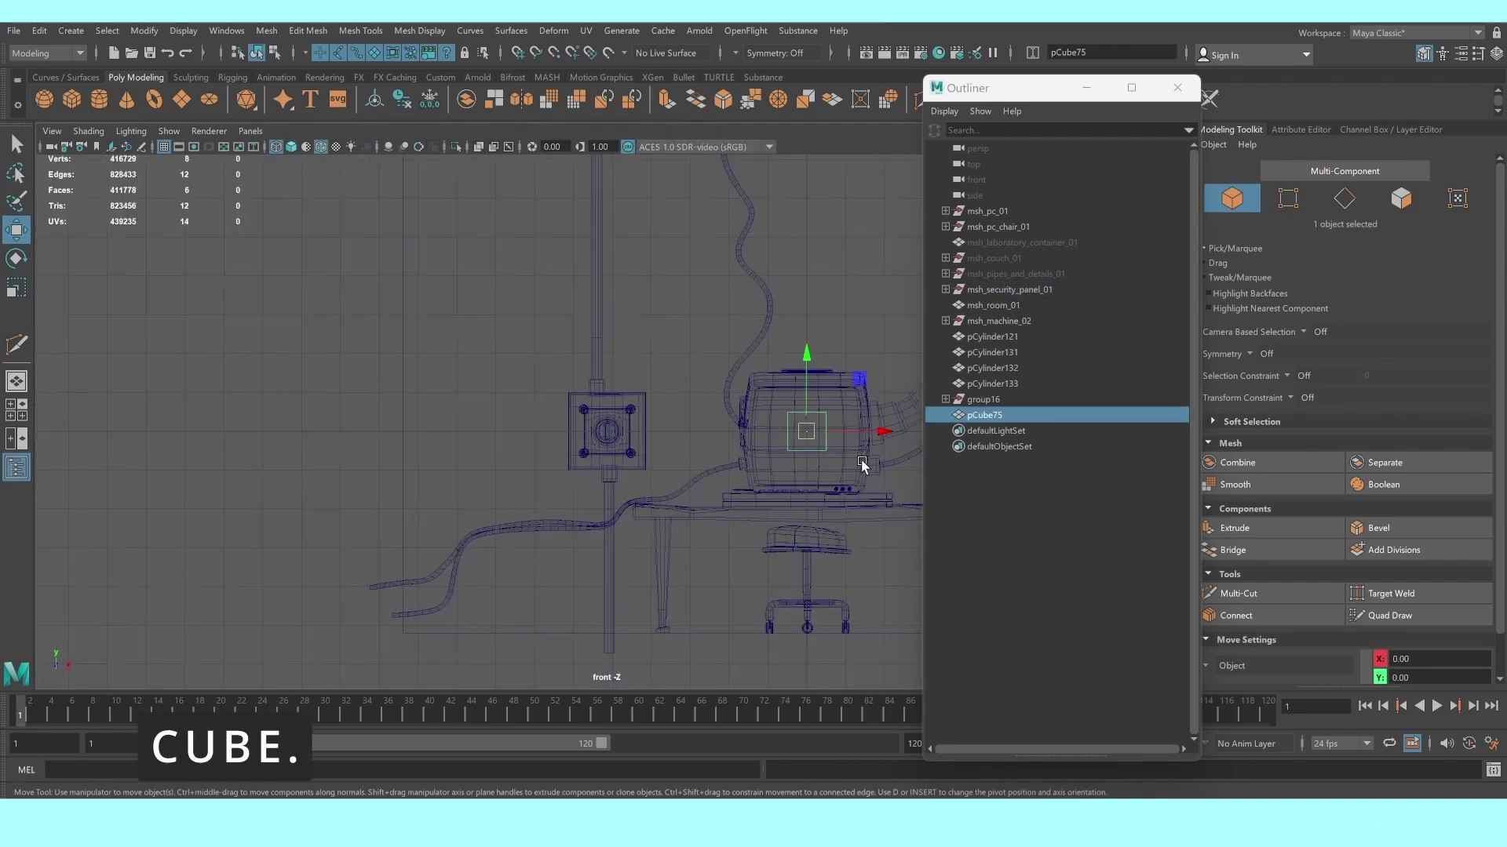
middle_click_drag(862, 465, 806, 609, "alt")
left_click_drag(818, 572, 614, 568)
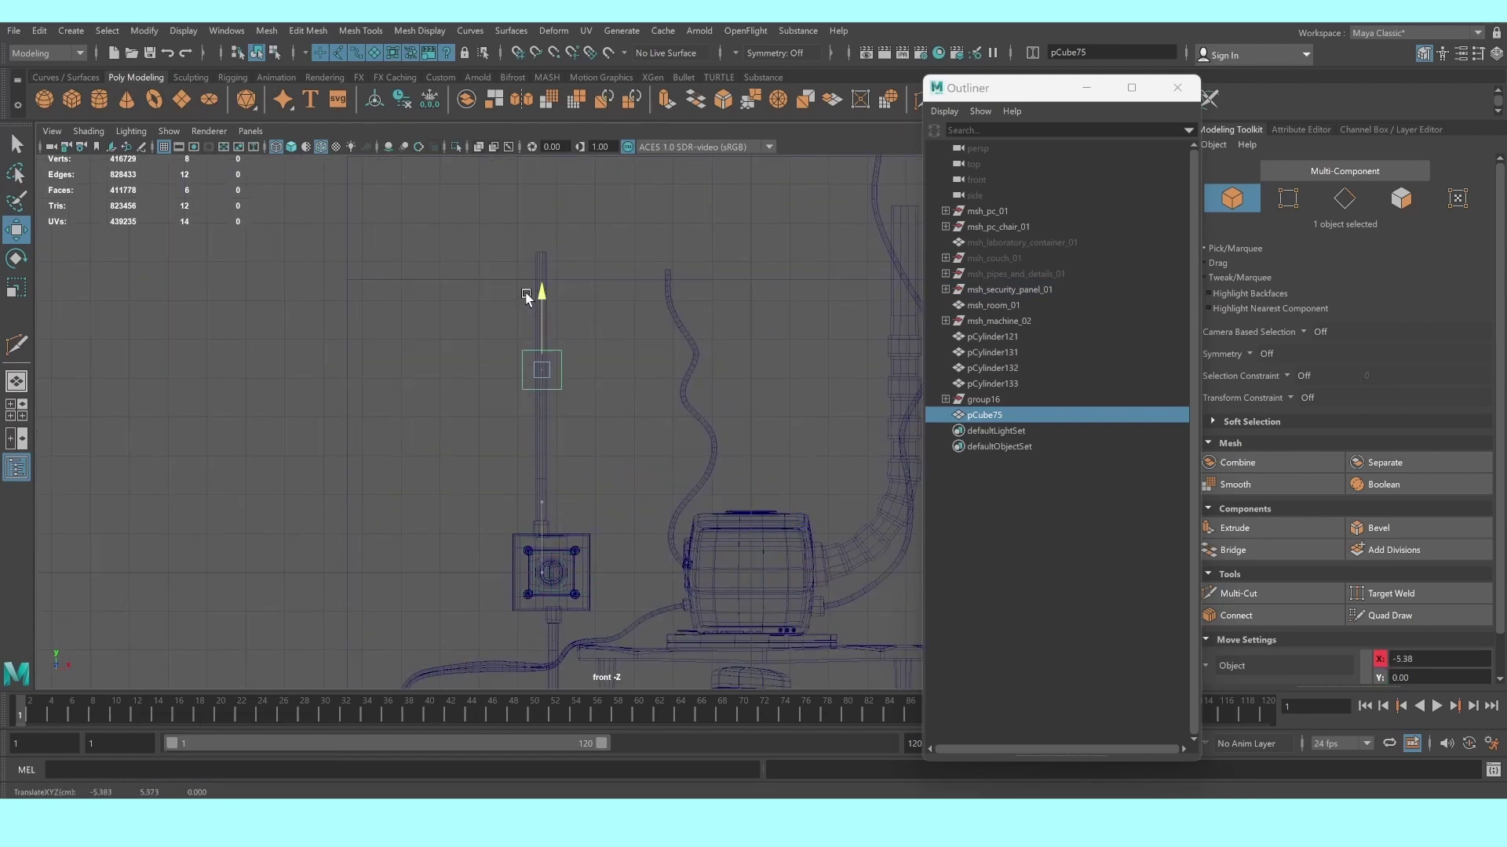
scroll(525, 291, "up", 2)
scroll(525, 291, "up", 3)
key("space")
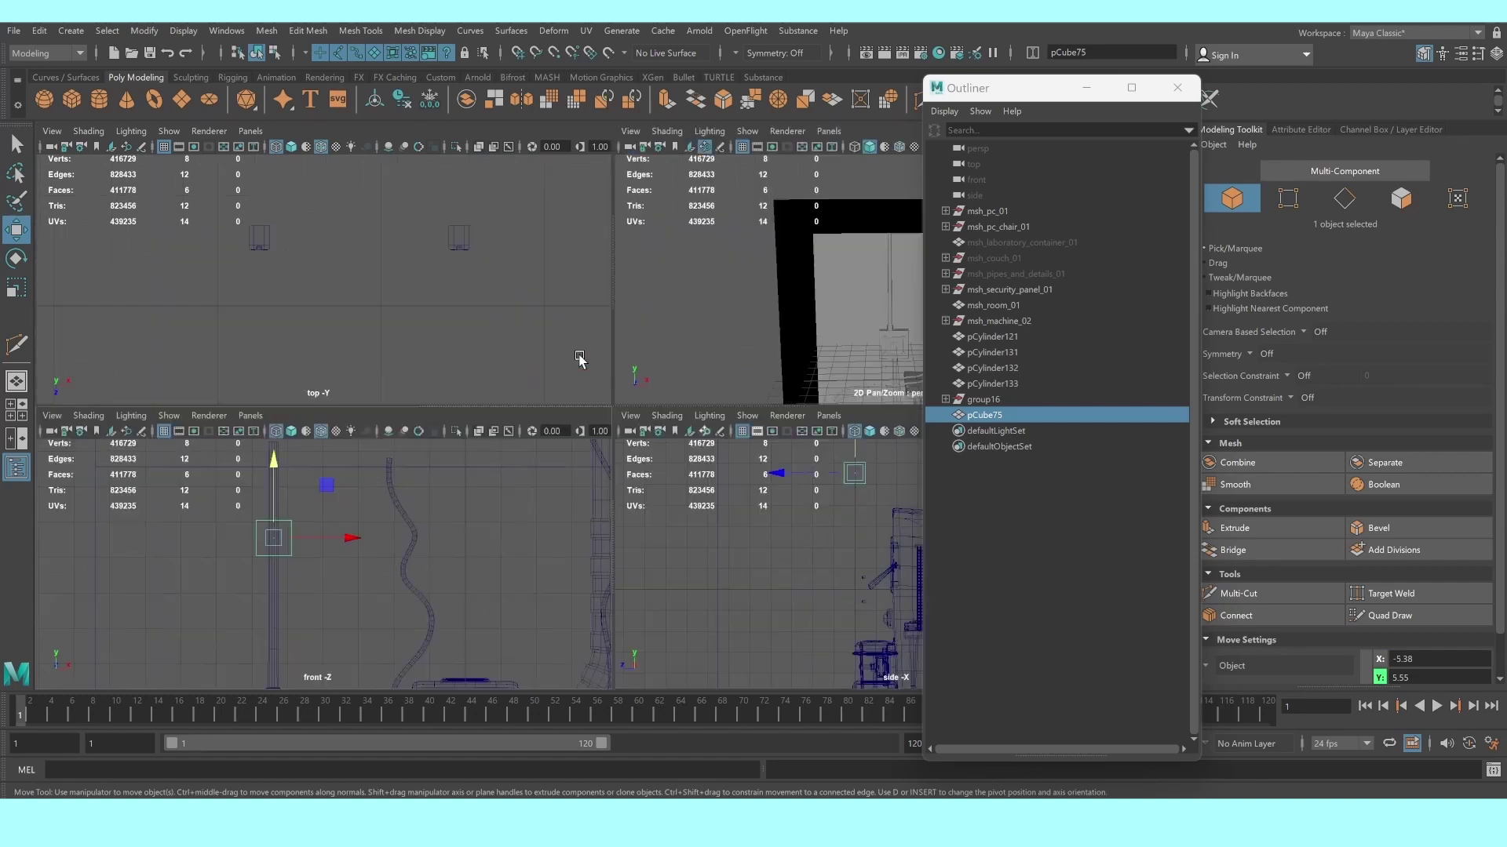
key("space")
scroll(694, 377, "down", 3)
scroll(706, 416, "up", 3)
scroll(722, 463, "up", 2)
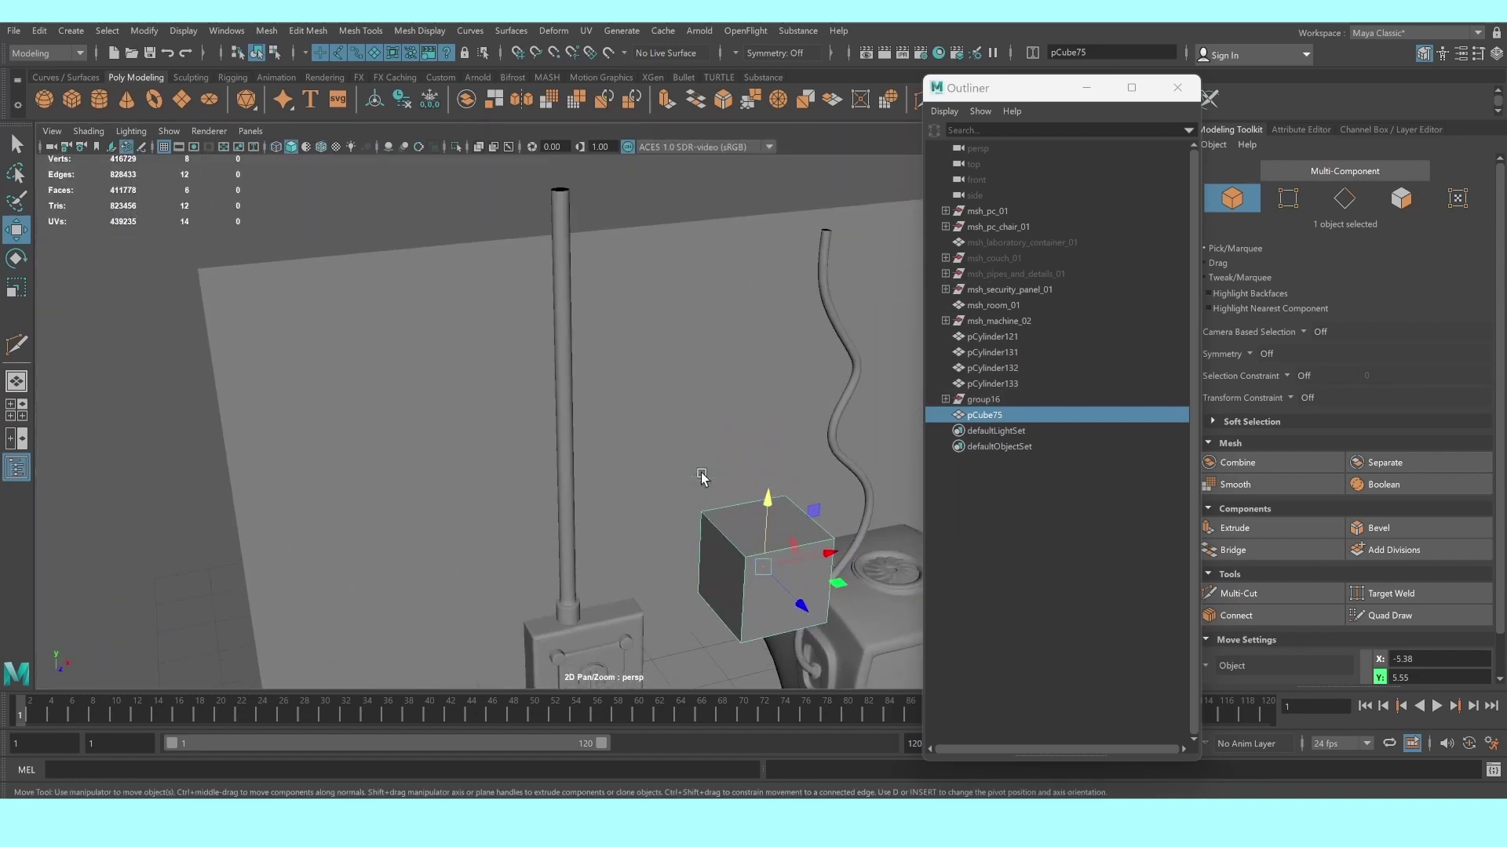
Squash pCube75 flat to about 0.236 height scale
key("r")
left_click_drag(768, 506, 773, 560)
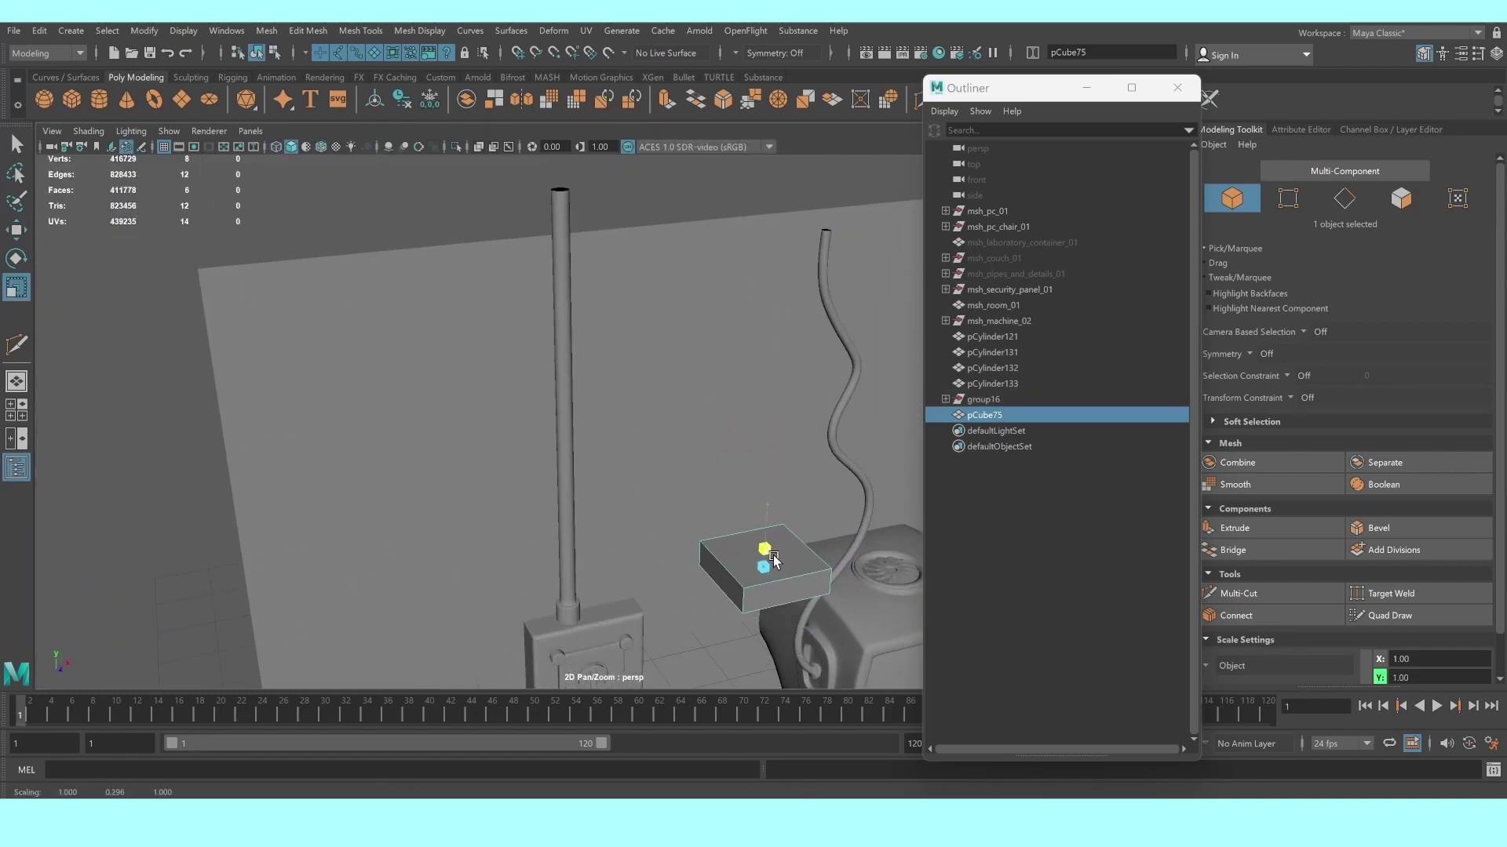
right_click_drag(740, 410, 746, 455)
Delete one face of the pCube75 slab in wireframe view
key("f")
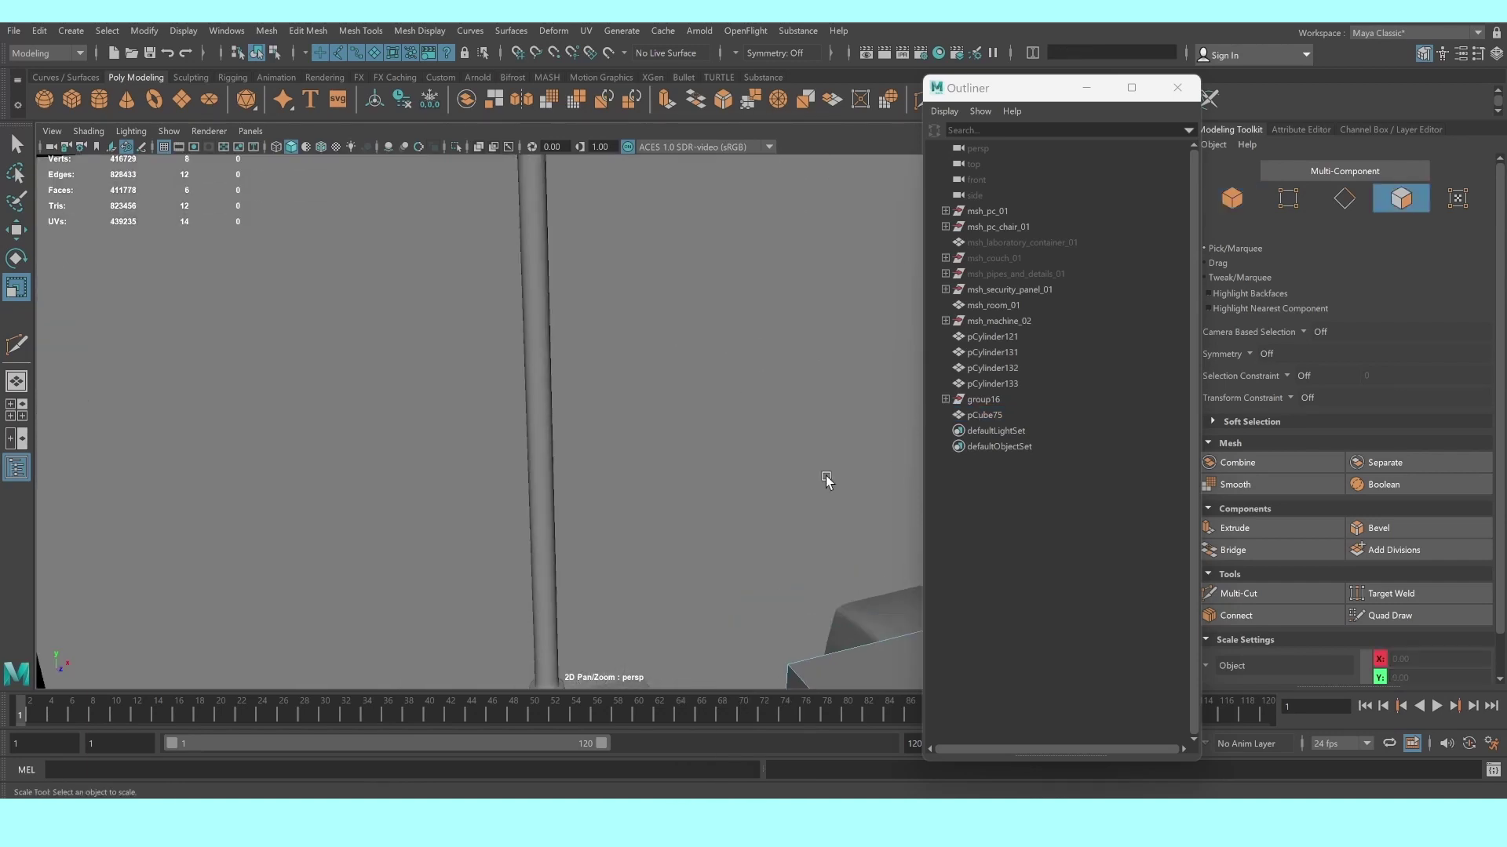
key("4")
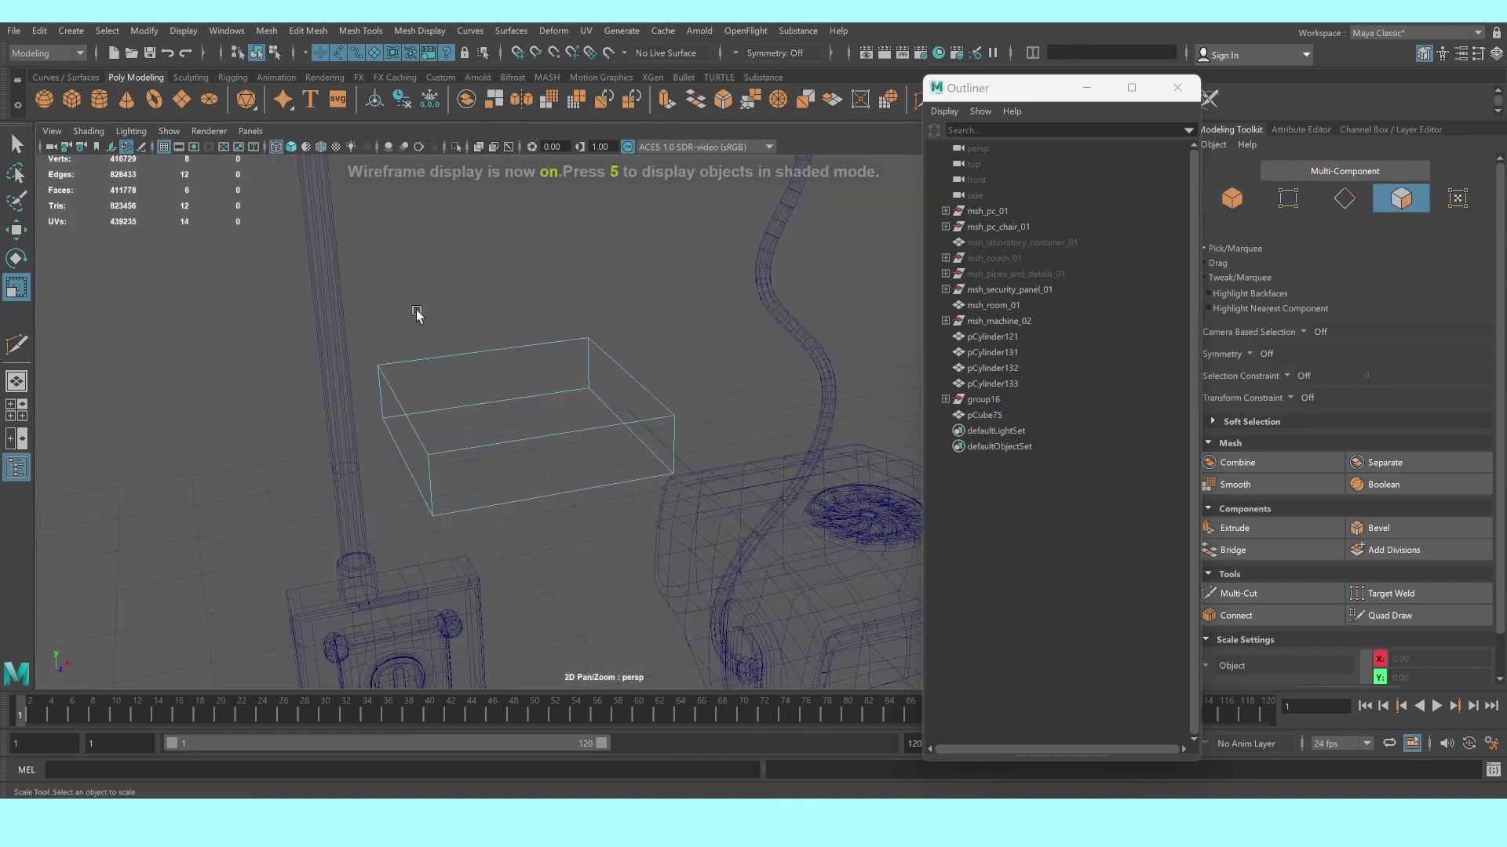
left_click_drag(417, 316, 616, 521)
left_click_drag(367, 454, 773, 525, "ctrl")
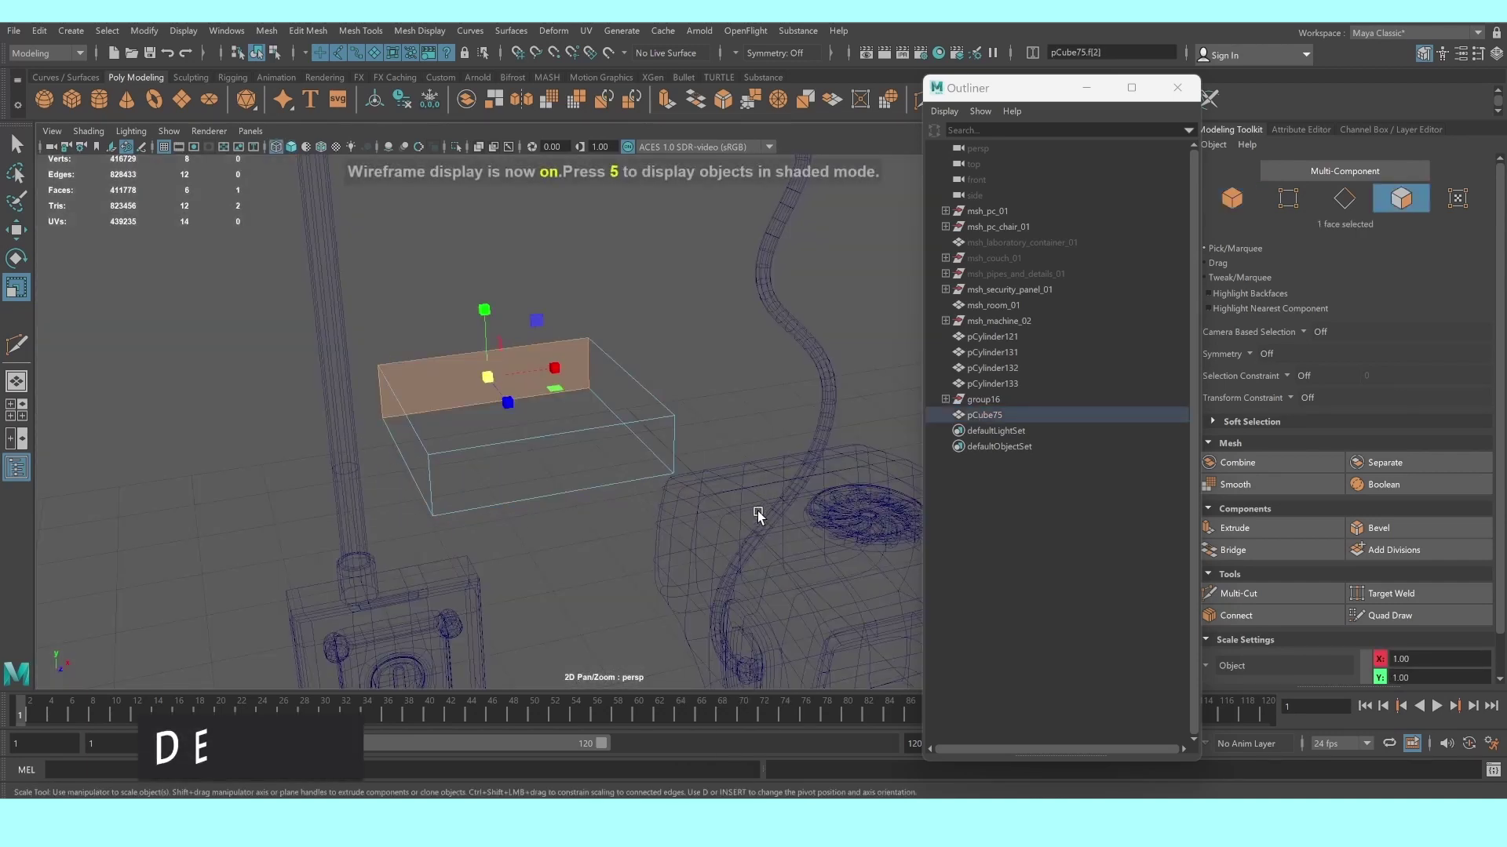
key("Delete")
Bevel two front edges of pCube75 with fraction 0.5 and 2 segments
left_click(502, 500)
left_click(510, 461)
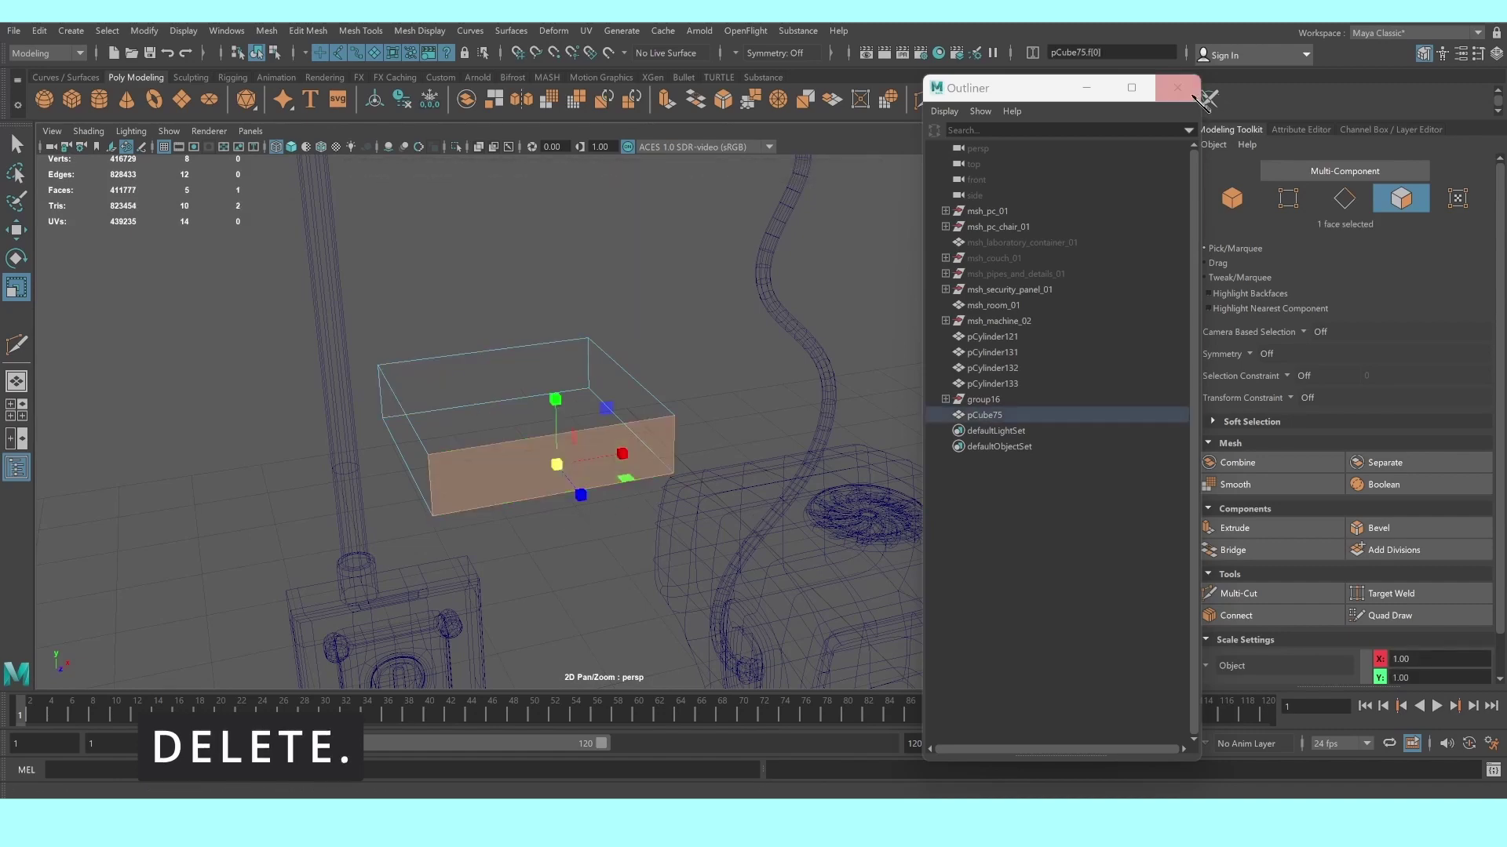
left_click(1097, 95)
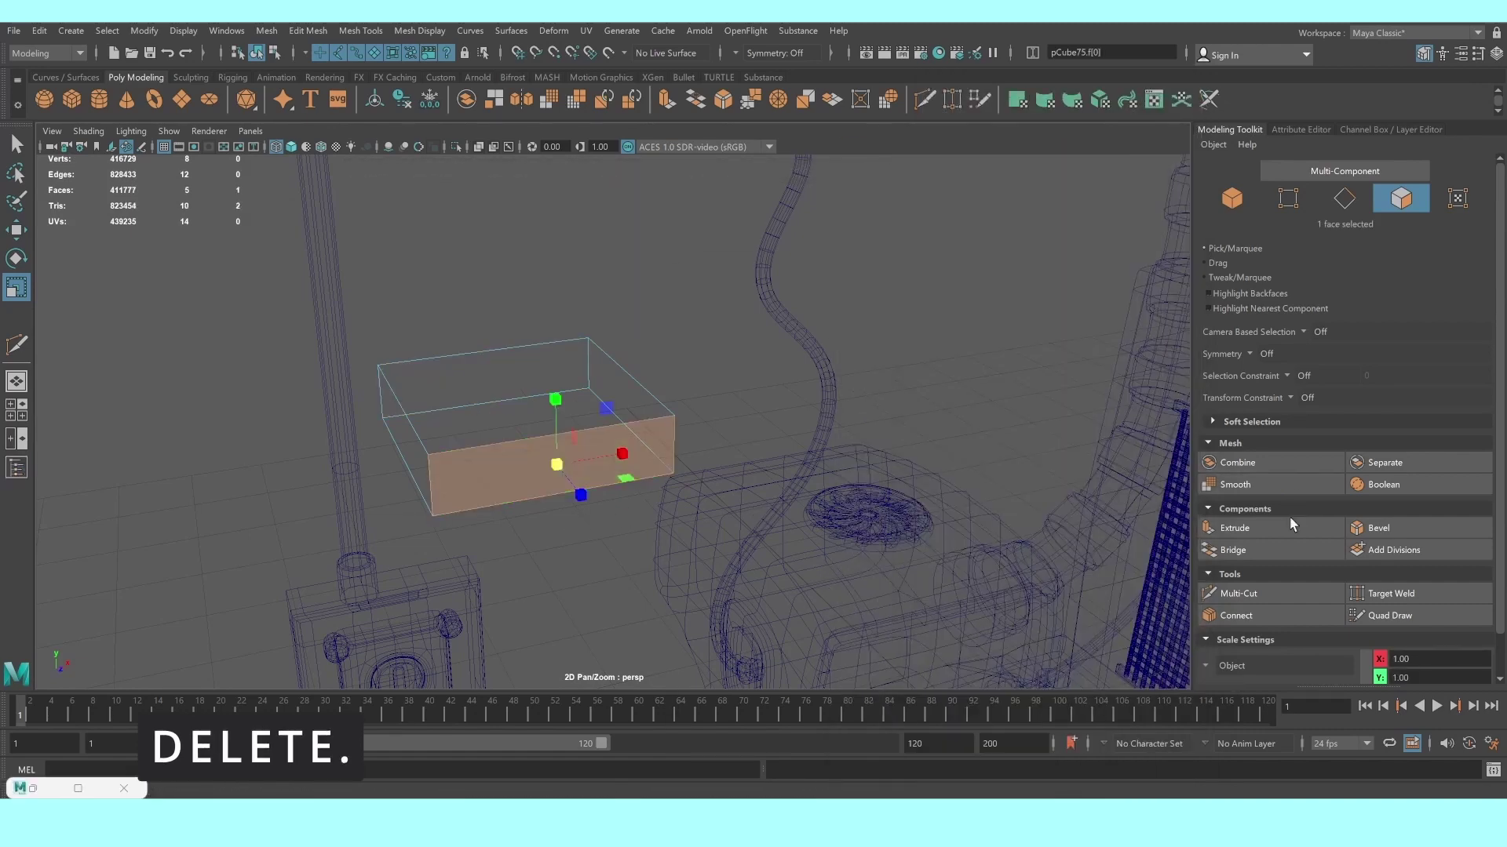
left_click(1373, 527)
key("ctrl+z")
right_click(444, 428)
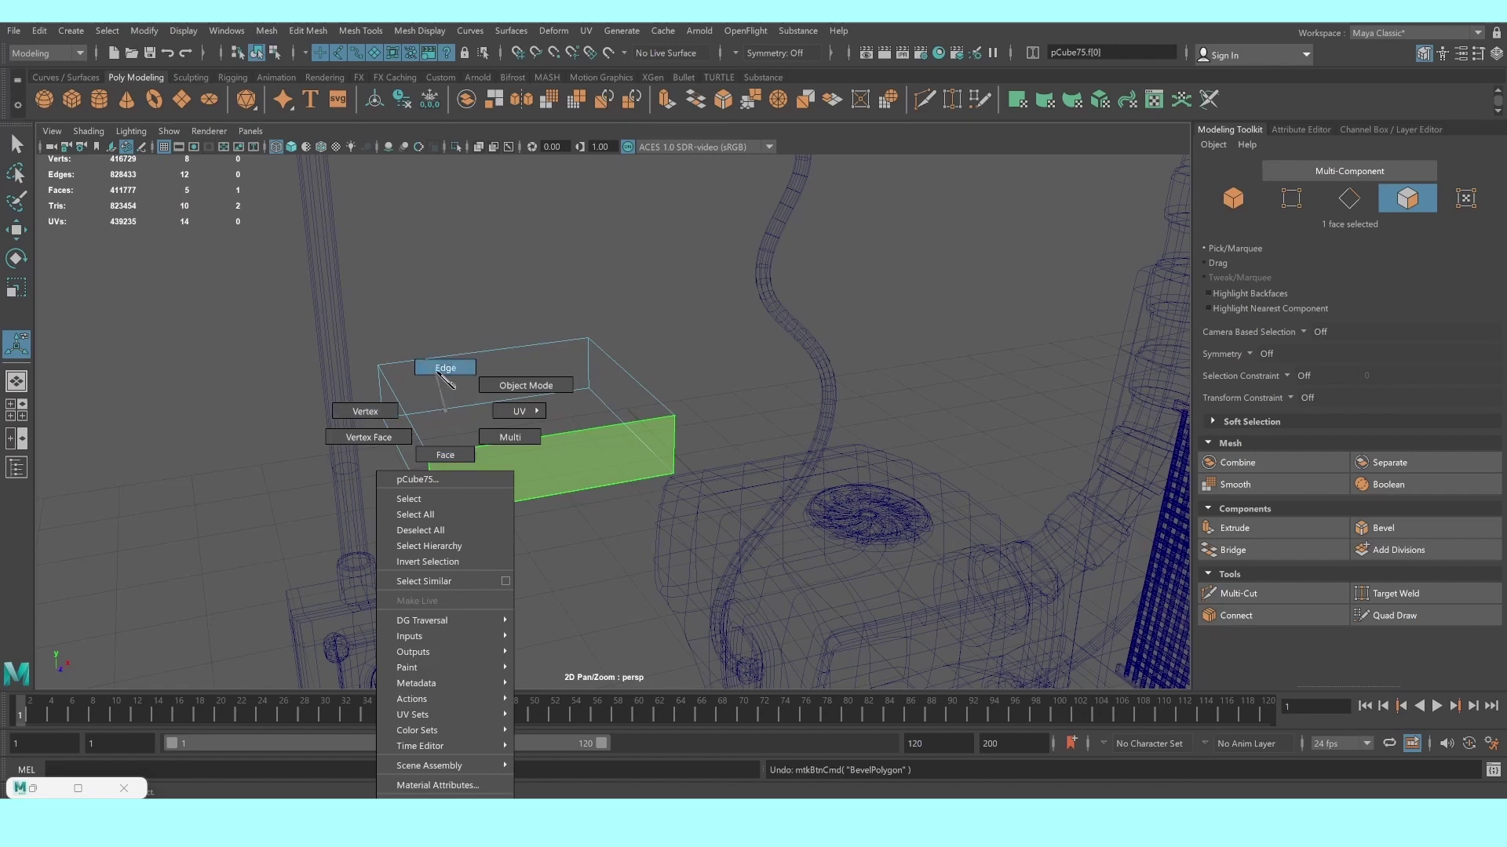
right_click_drag(445, 429, 445, 367)
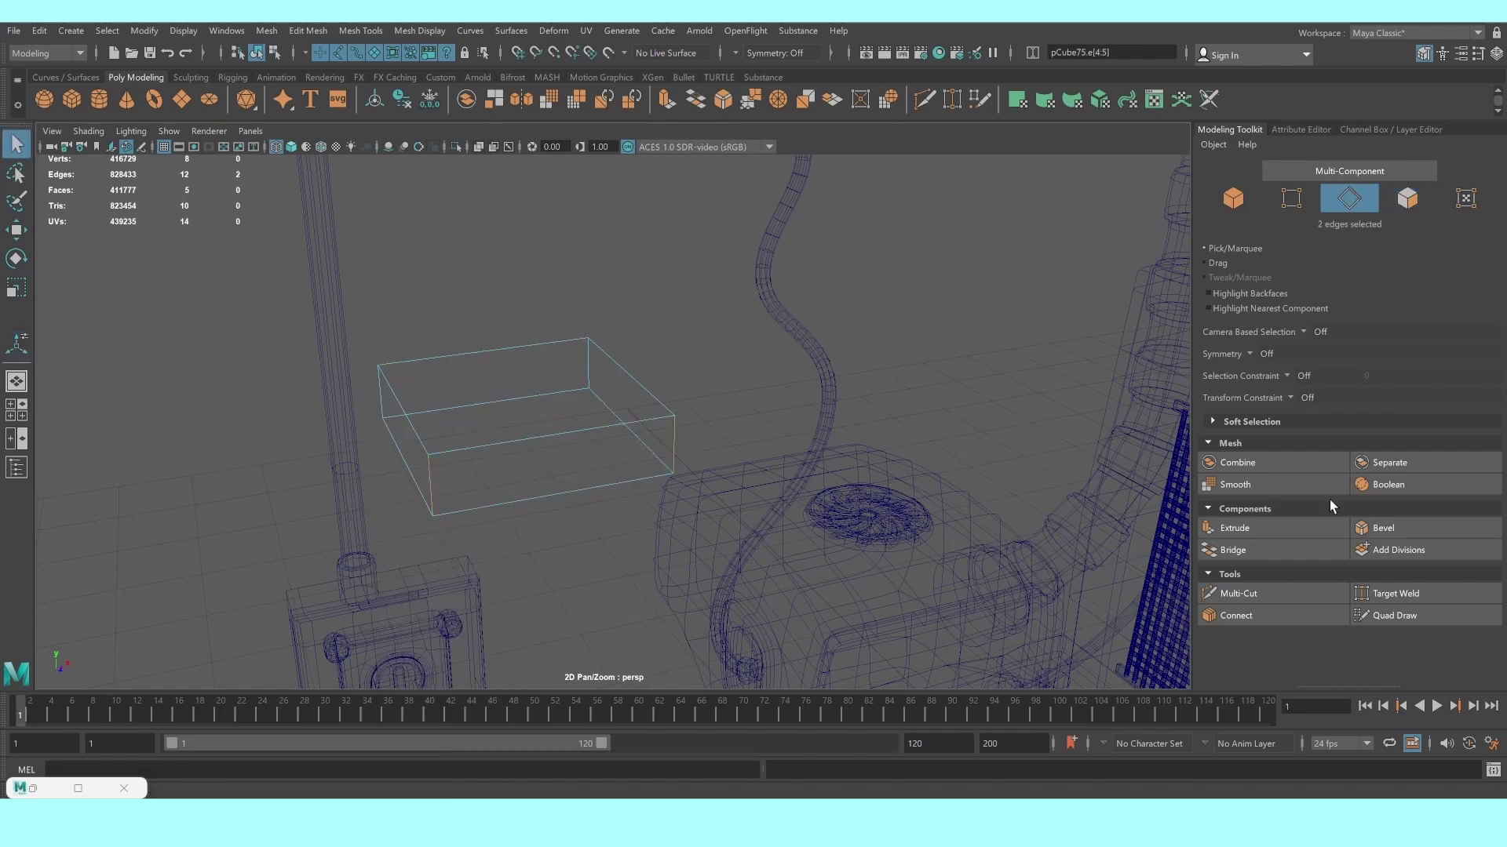
left_click(1391, 526)
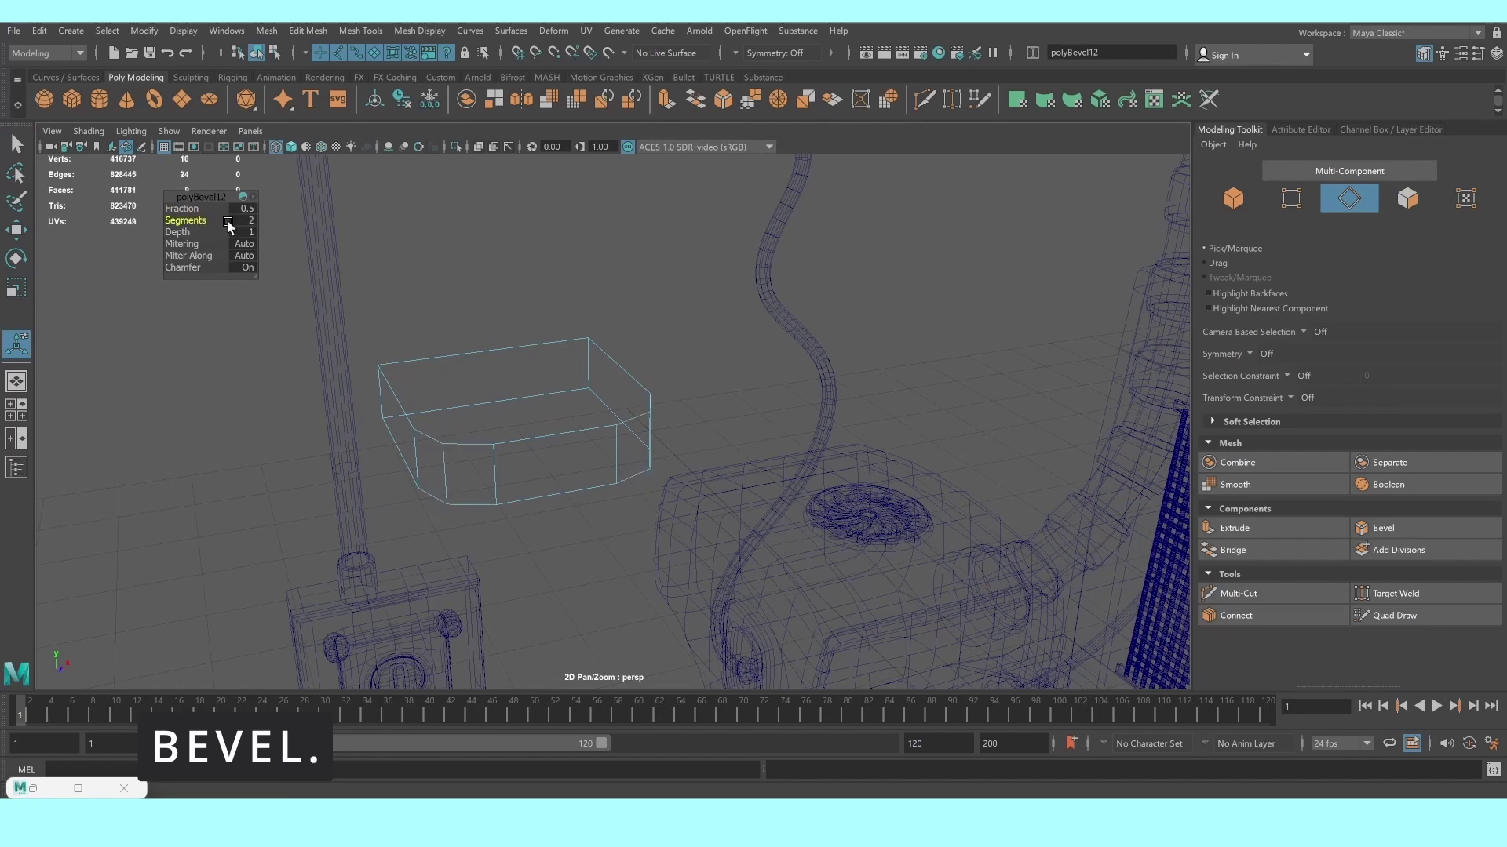
key("5")
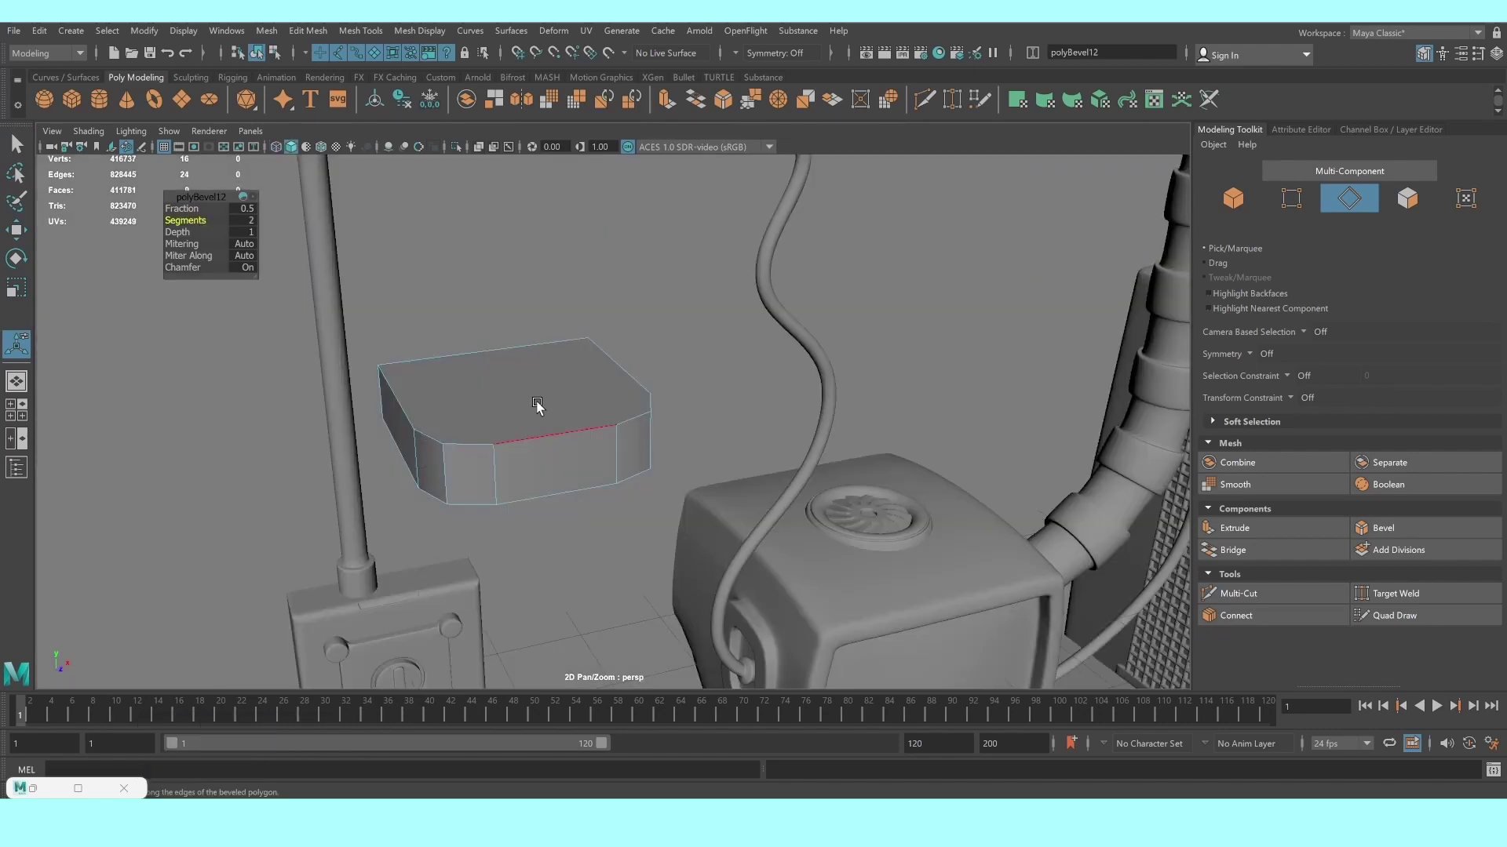
Select the box's top face in face mode
right_click(538, 402)
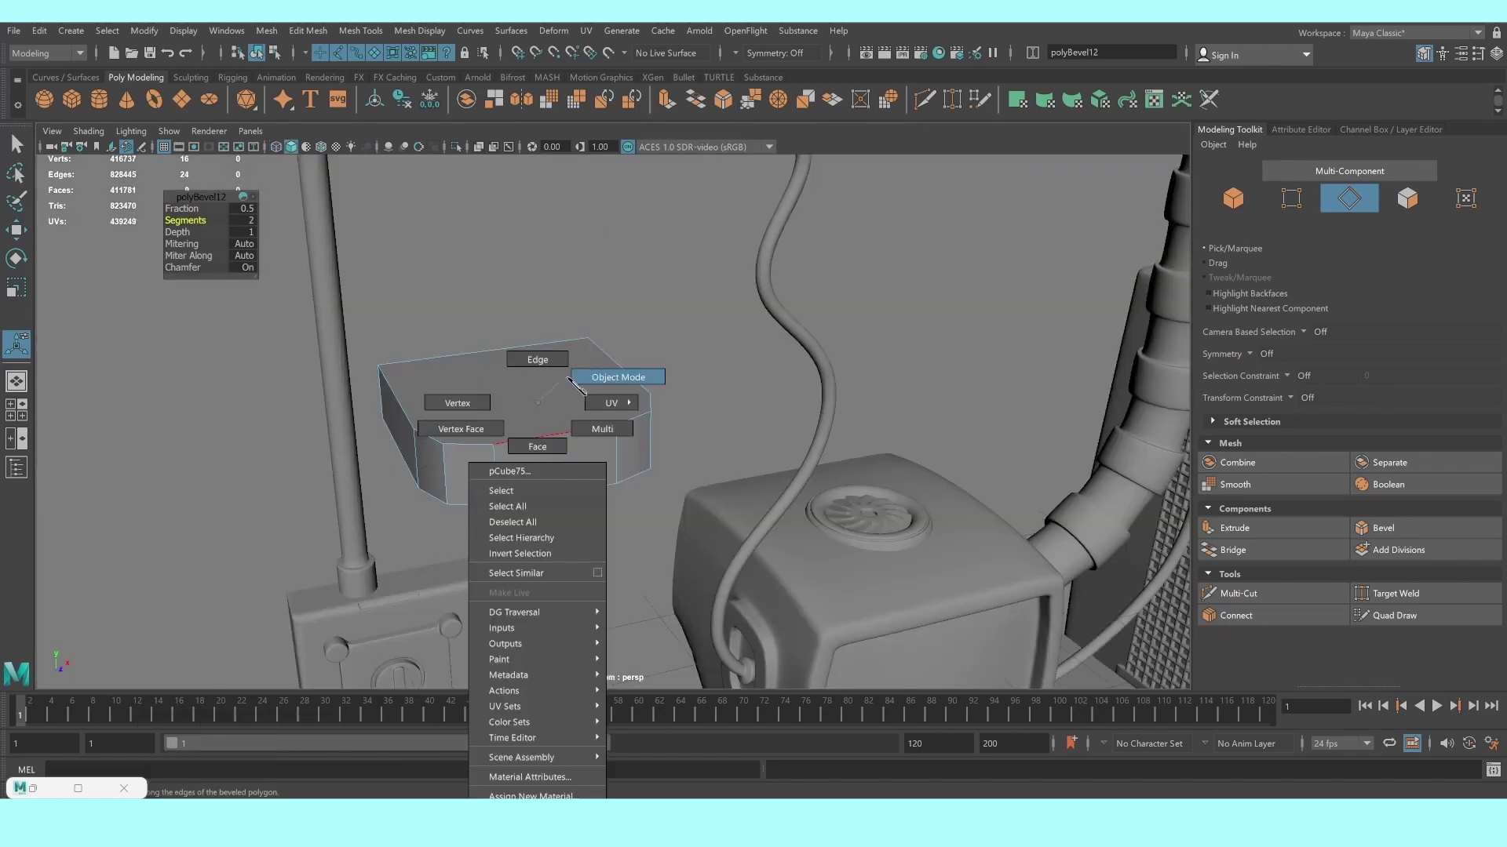
left_click(549, 447)
left_click(521, 427)
scroll(503, 427, "up", 5)
Bevel the top and bottom faces with fraction 0.26 and 2 segments, previewed smooth
scroll(510, 495, "up", 2)
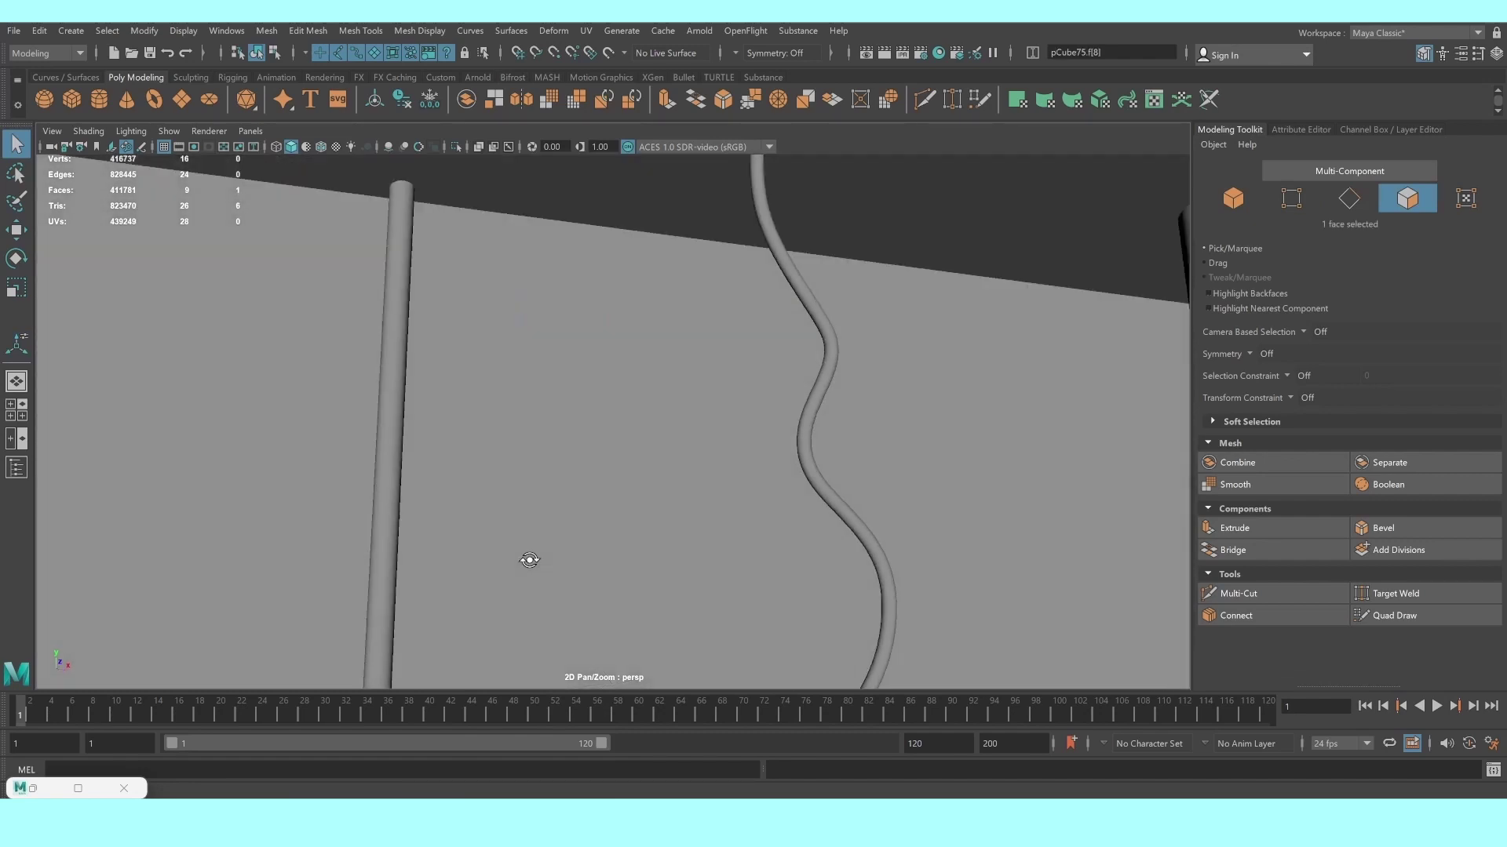
scroll(510, 471, "down", 2)
scroll(518, 471, "down", 3)
left_click(576, 328, "shift")
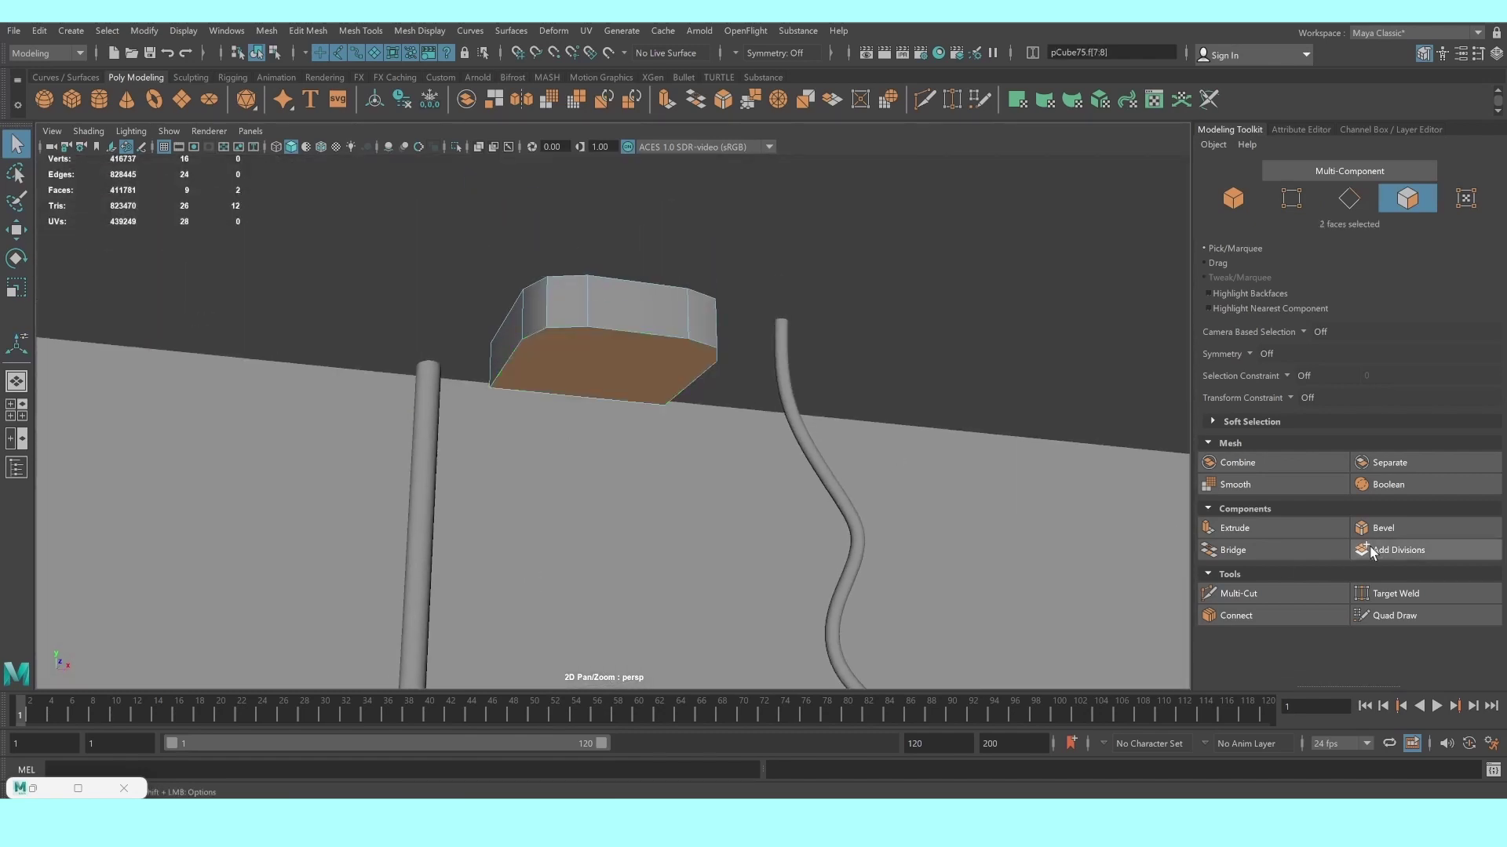
left_click(1375, 528)
scroll(669, 467, "down", 3)
middle_click_drag(669, 488, 688, 348, "alt")
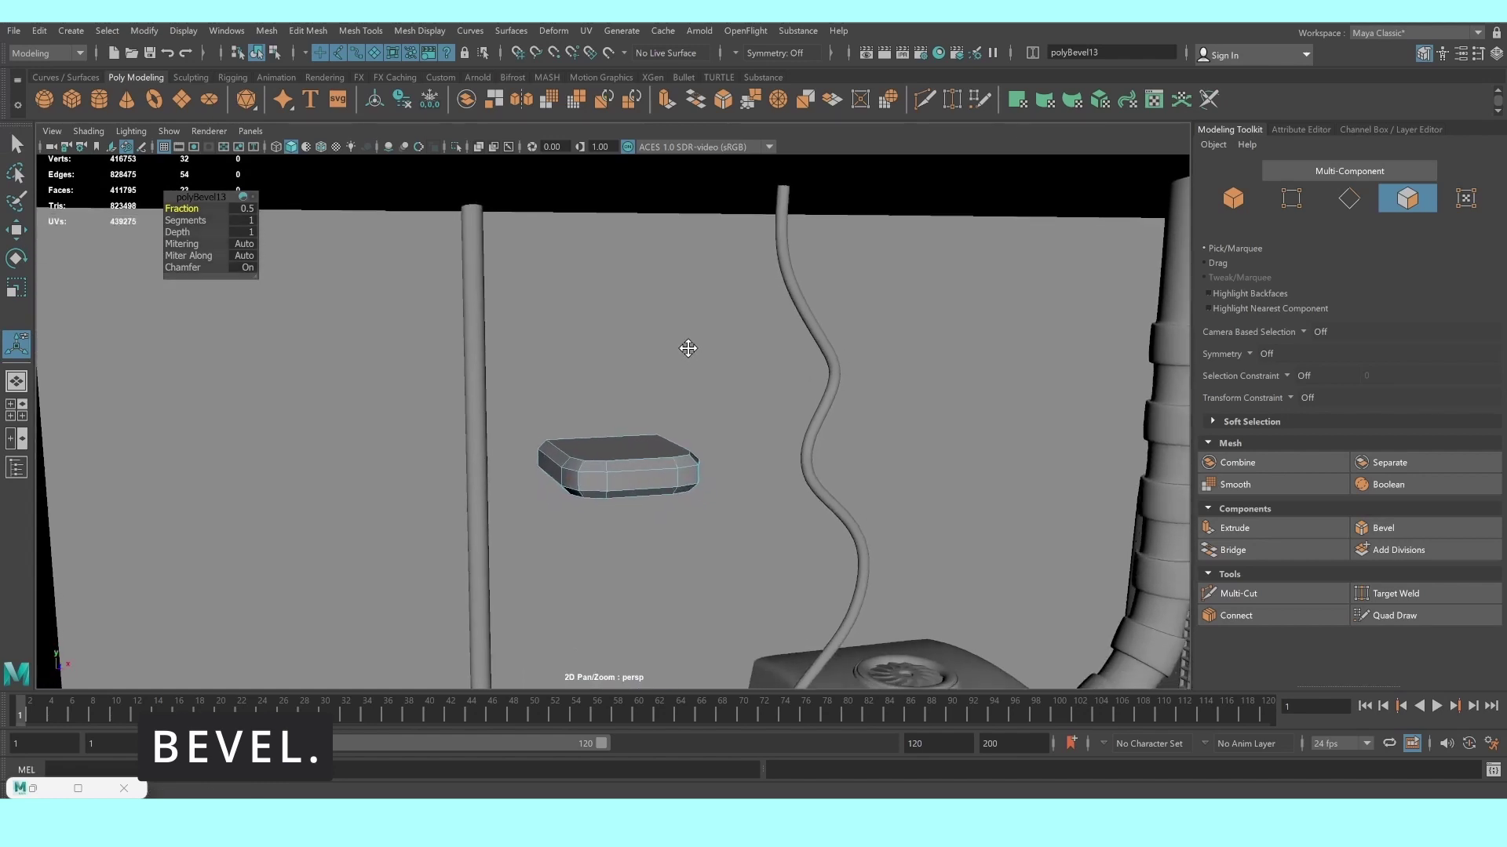
scroll(503, 415, "up", 3)
left_click_drag(182, 209, 219, 226)
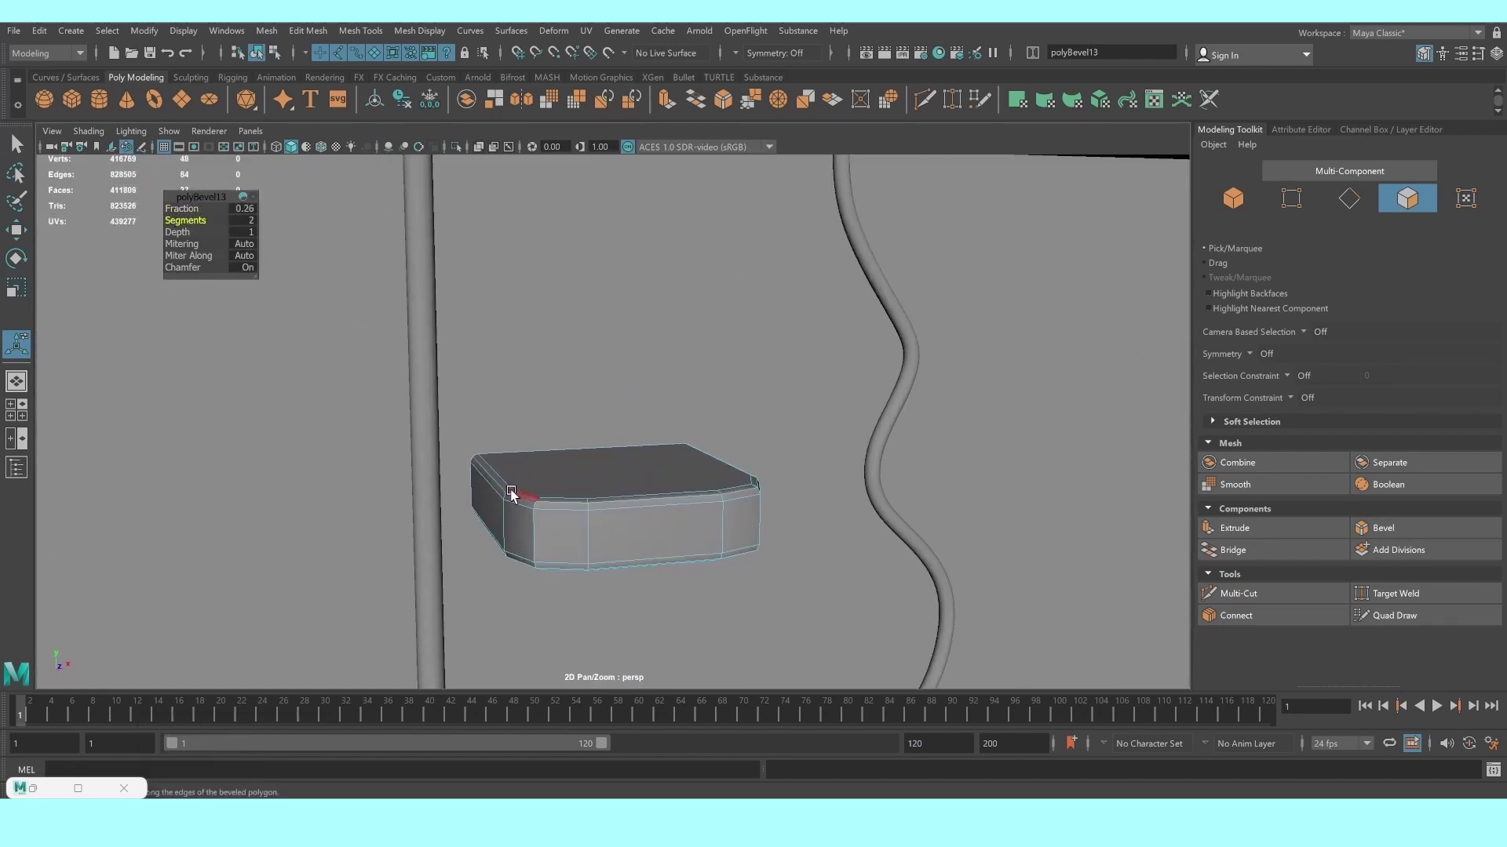
key("3")
Move the rounded box onto the vertical pipe as a clamp
right_click_drag(615, 496, 691, 384)
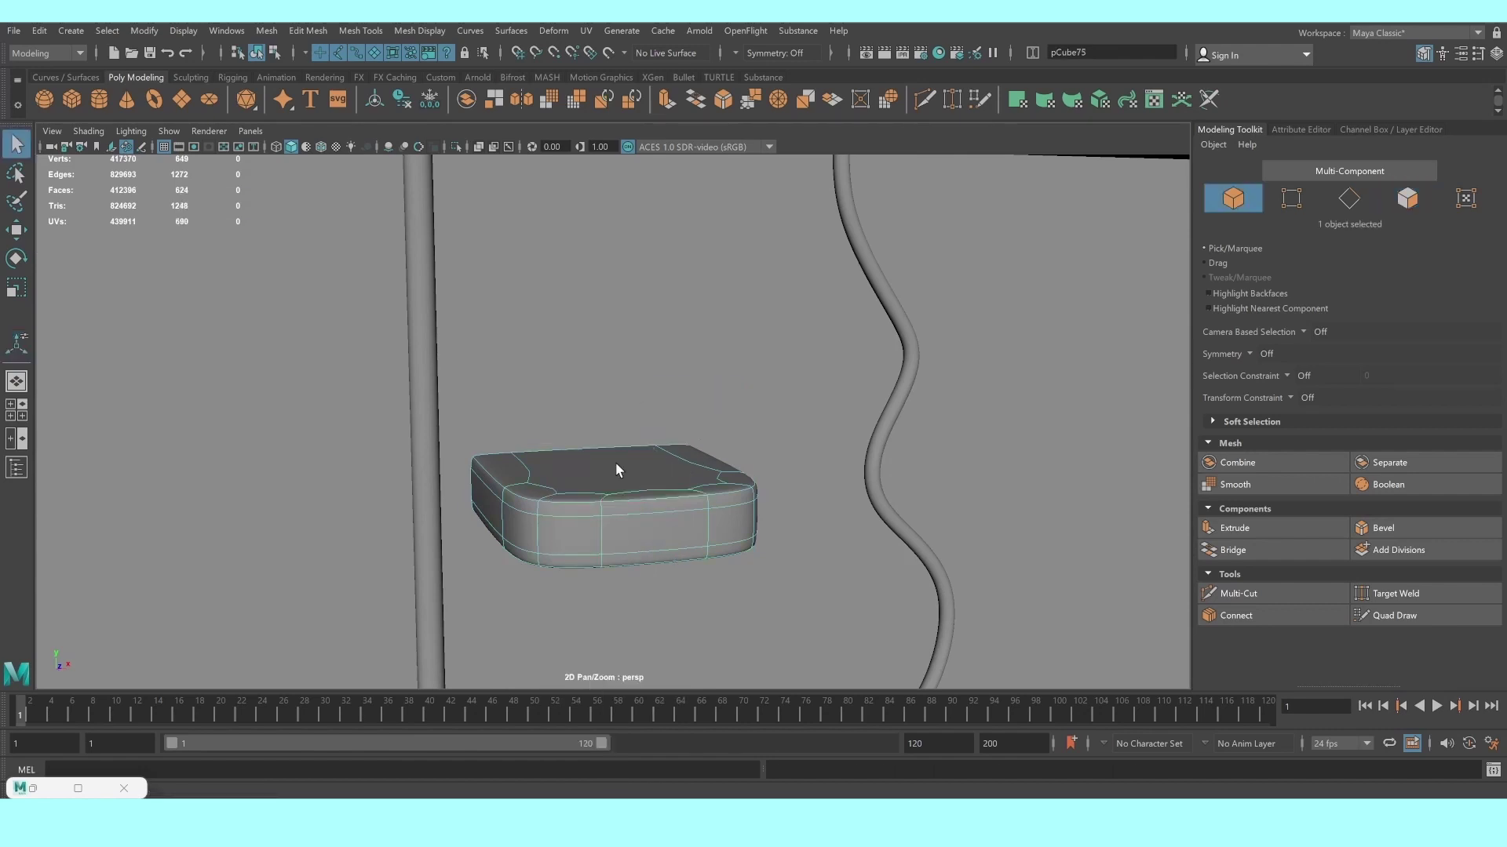
key("w")
scroll(617, 487, "down", 3)
left_click_drag(637, 486, 495, 336)
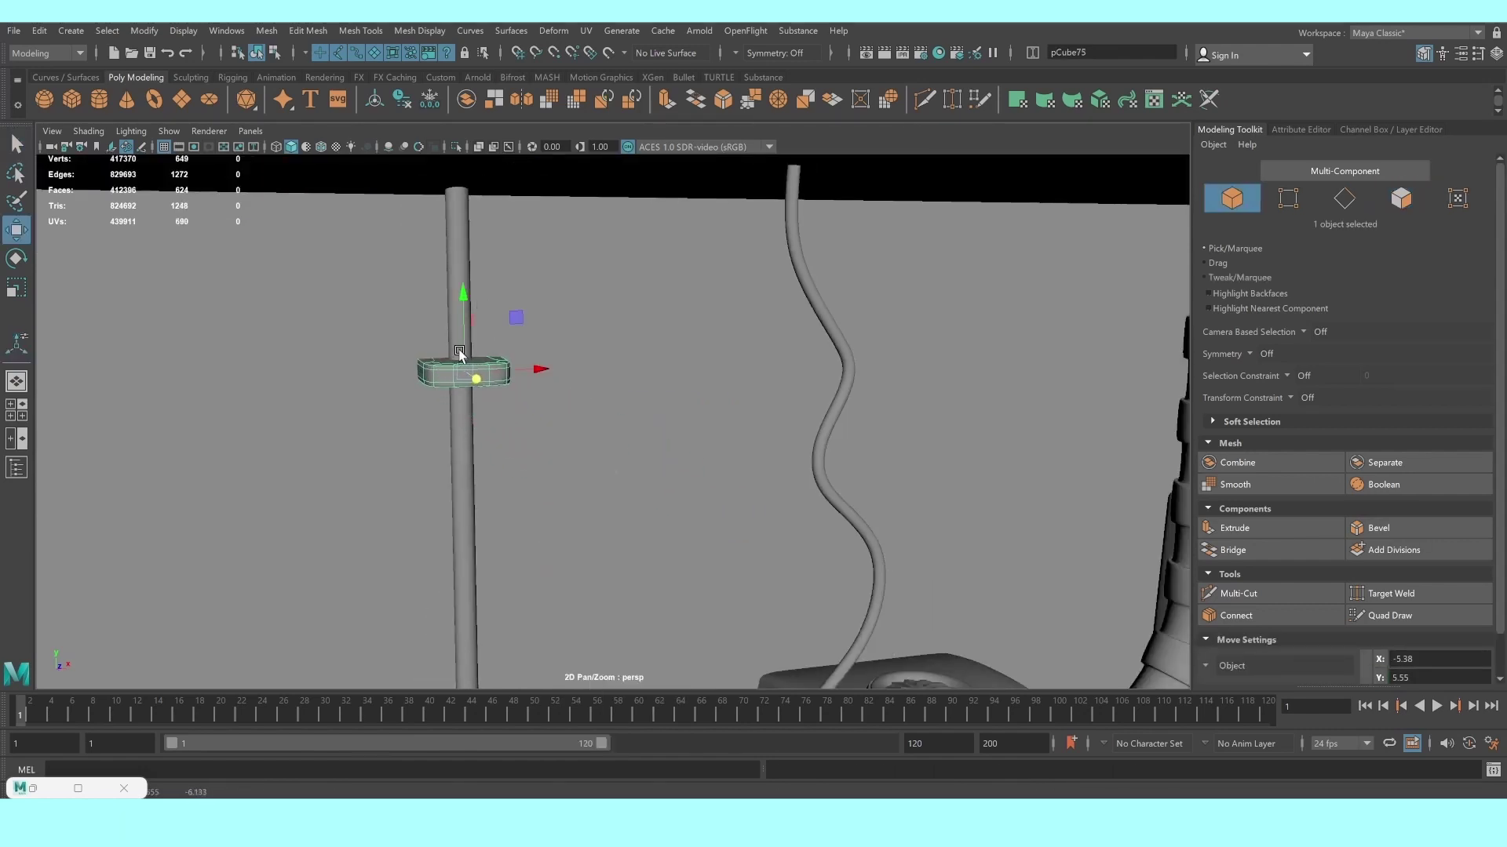
scroll(459, 353, "up", 2)
Stretch the clamp along its width to fit around the pipe
key("r")
mouse_move(469, 354)
left_mouse_down()
mouse_move(381, 390)
mouse_move(649, 481)
mouse_move(656, 347)
mouse_move(620, 302)
mouse_move(639, 326)
mouse_move(576, 285)
left_mouse_up()
scroll(473, 370, "down", 5)
left_click(381, 390)
scroll(623, 323, "up", 2)
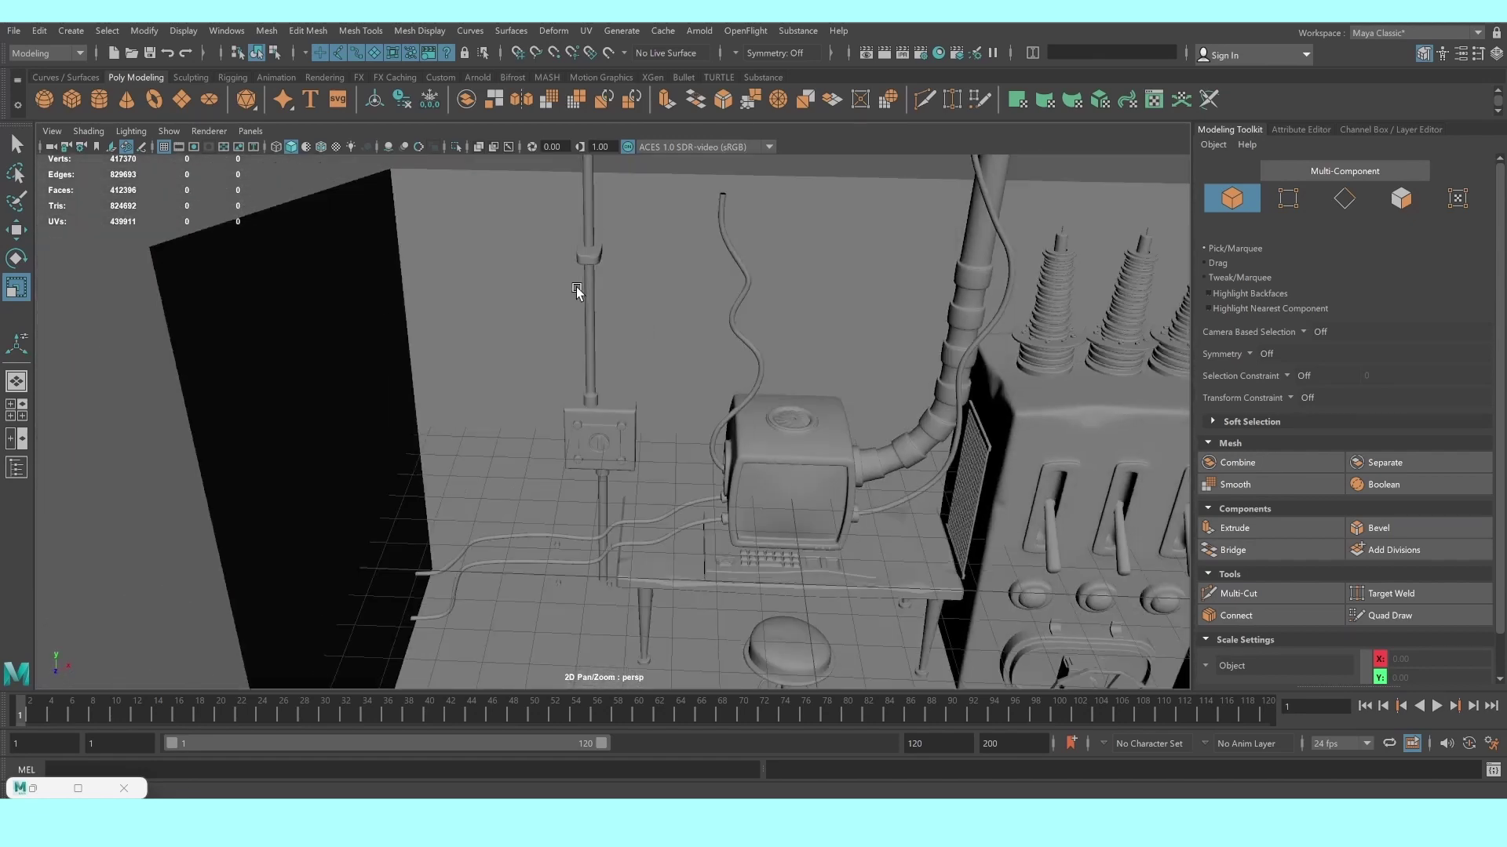
scroll(576, 461, "up", 3)
scroll(549, 425, "up", 3)
Reselect the clamp around the pipe with the Scale tool active
left_click(536, 406)
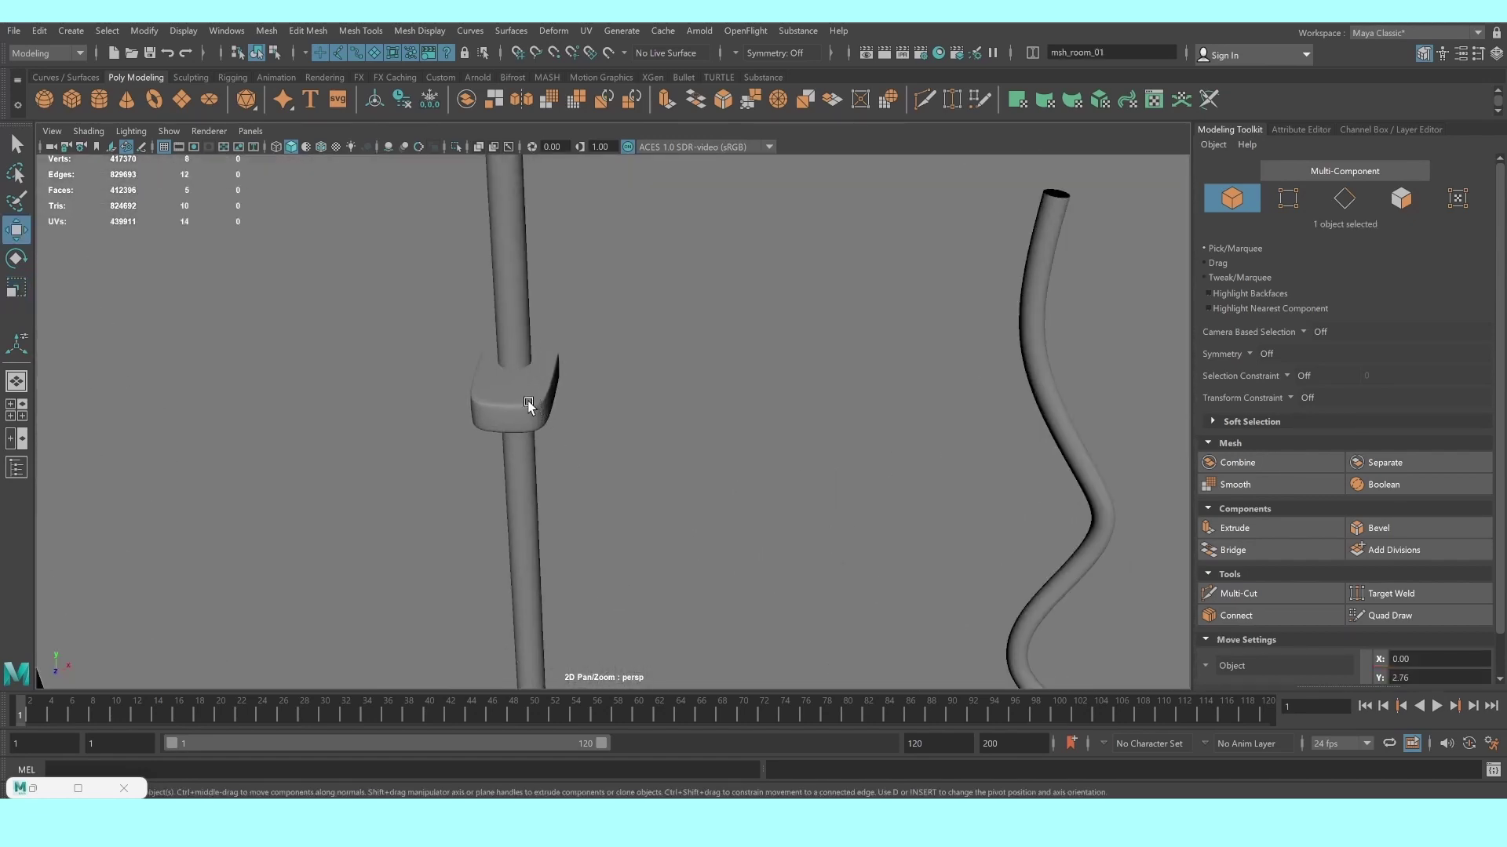
left_click_drag(524, 403, 603, 449)
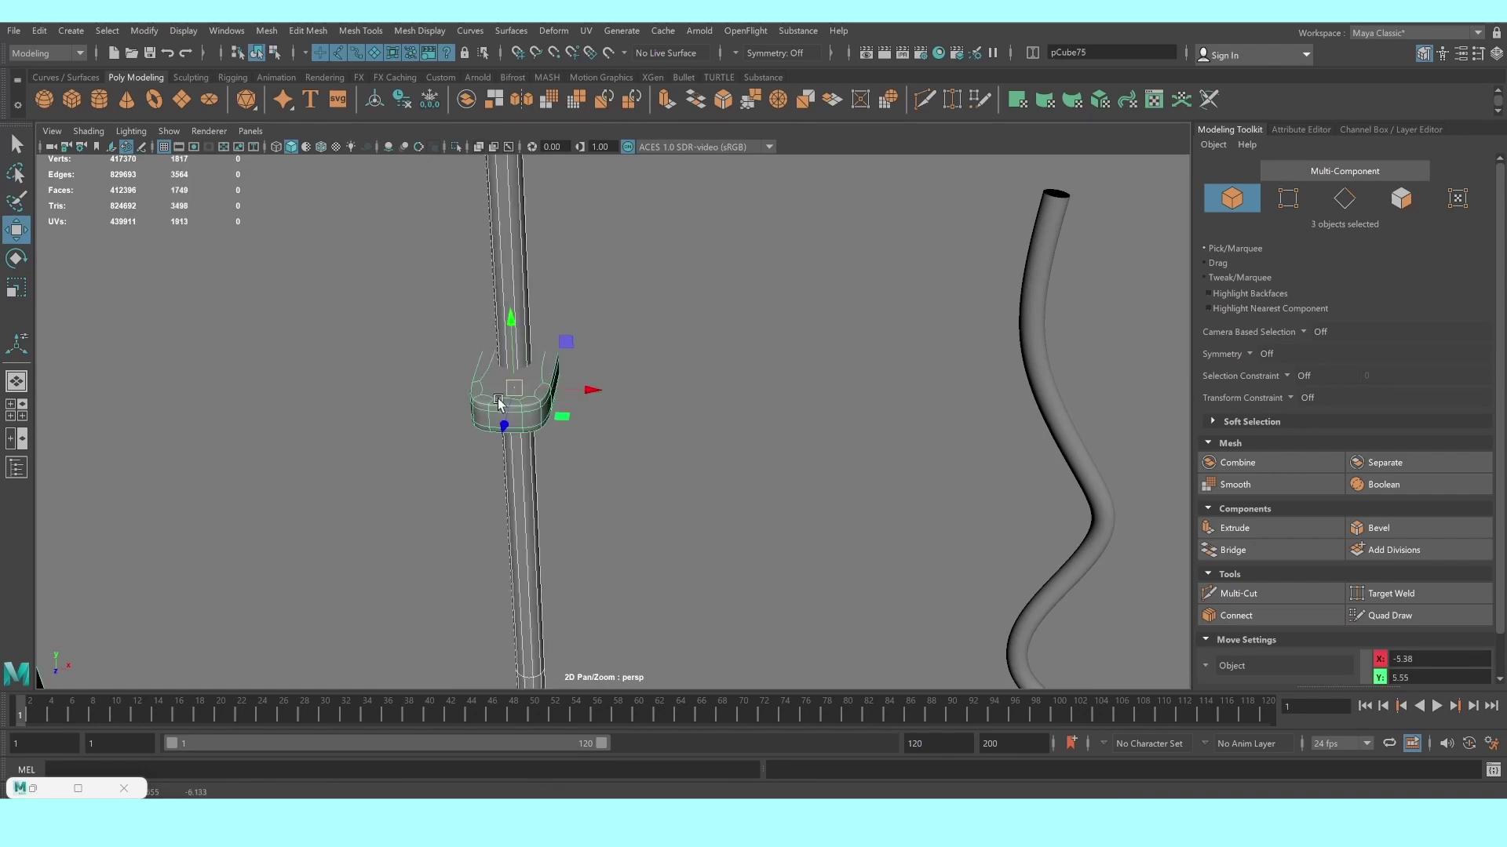
left_click(474, 395)
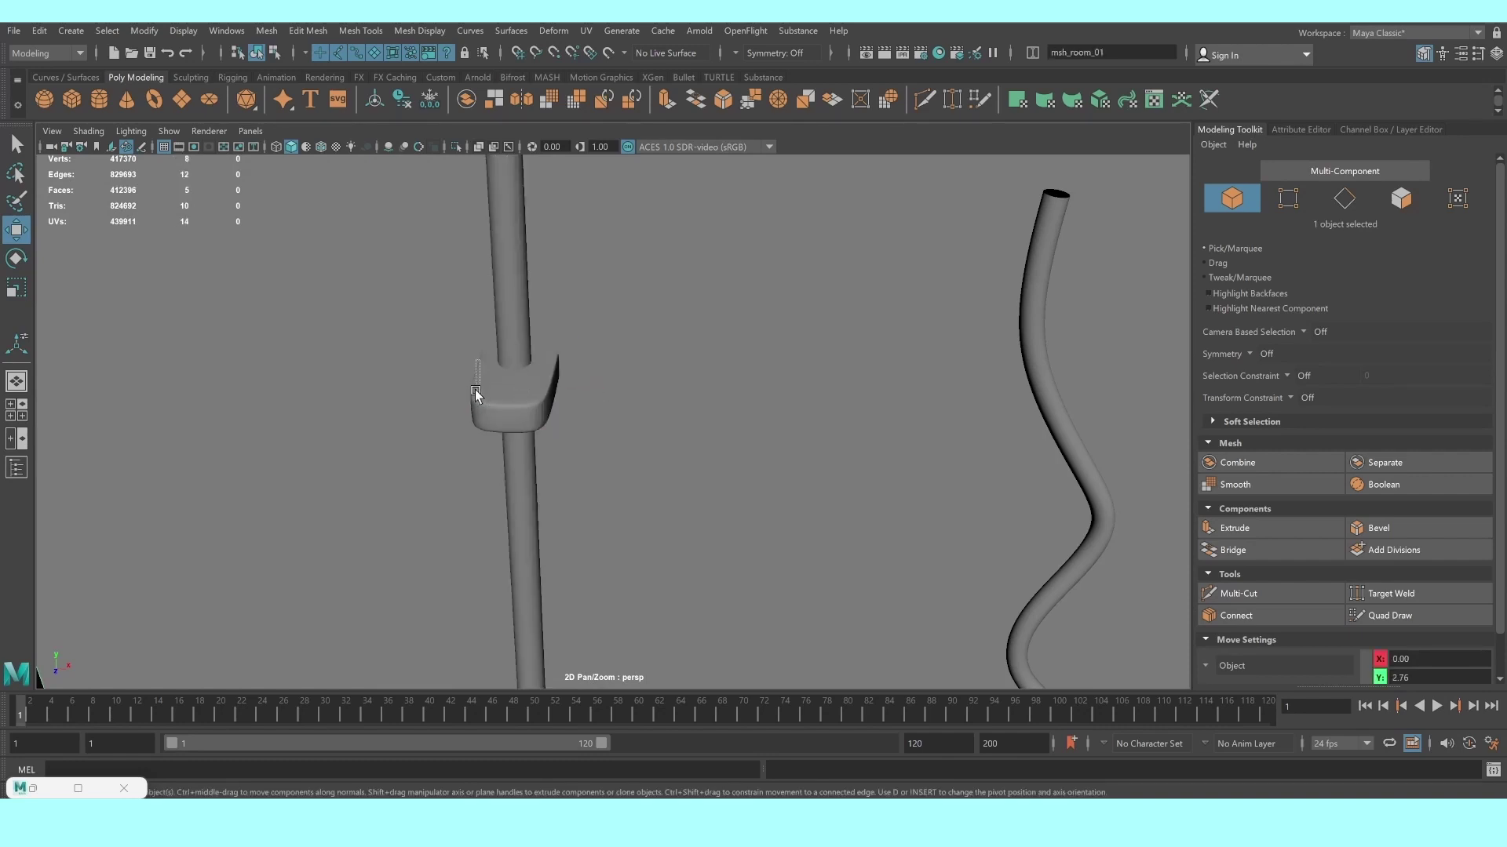
left_click_drag(476, 394, 479, 428)
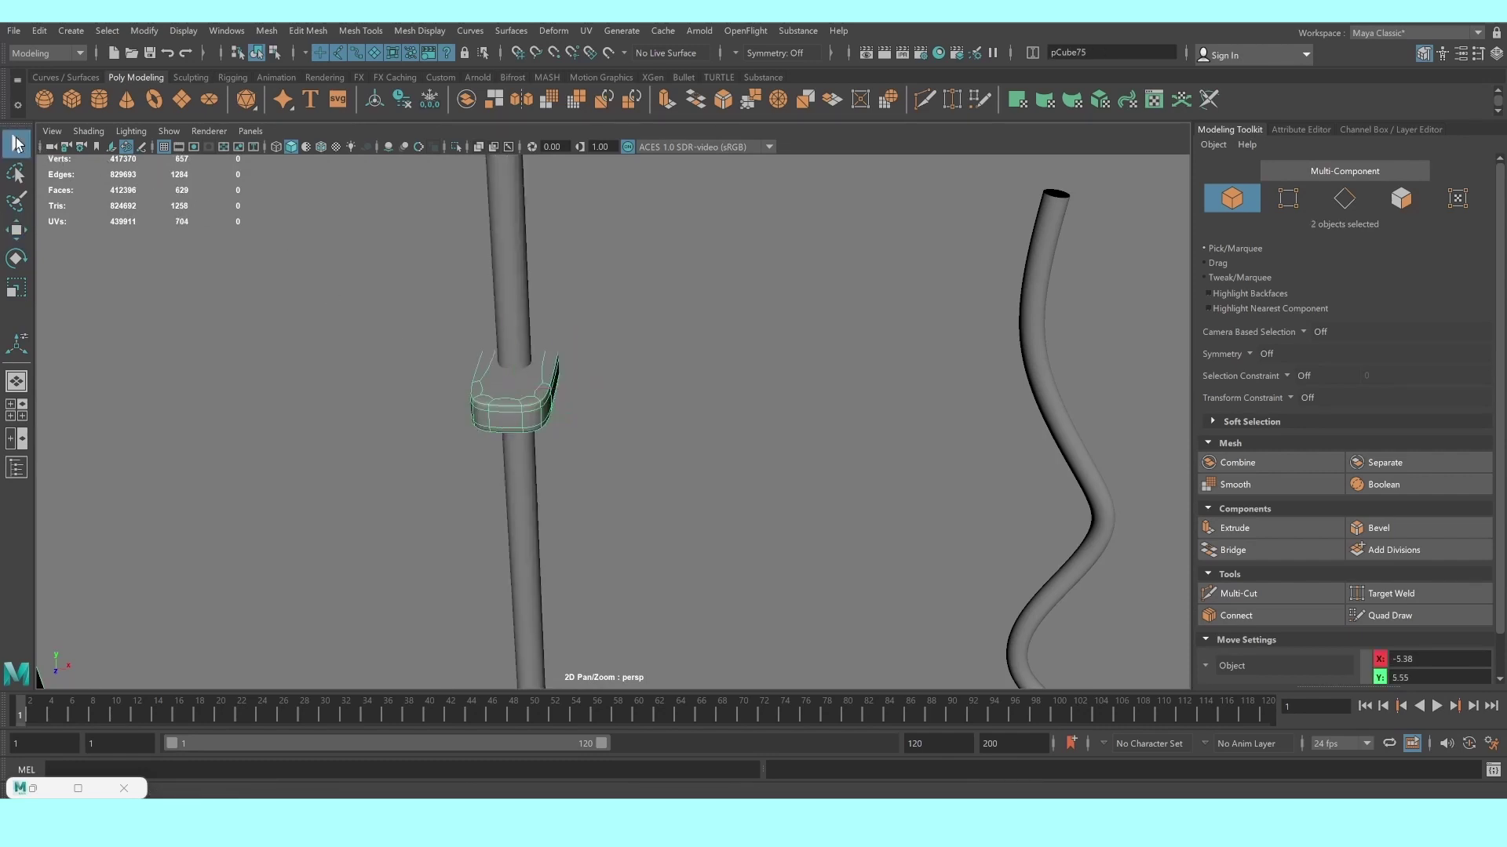
key("r")
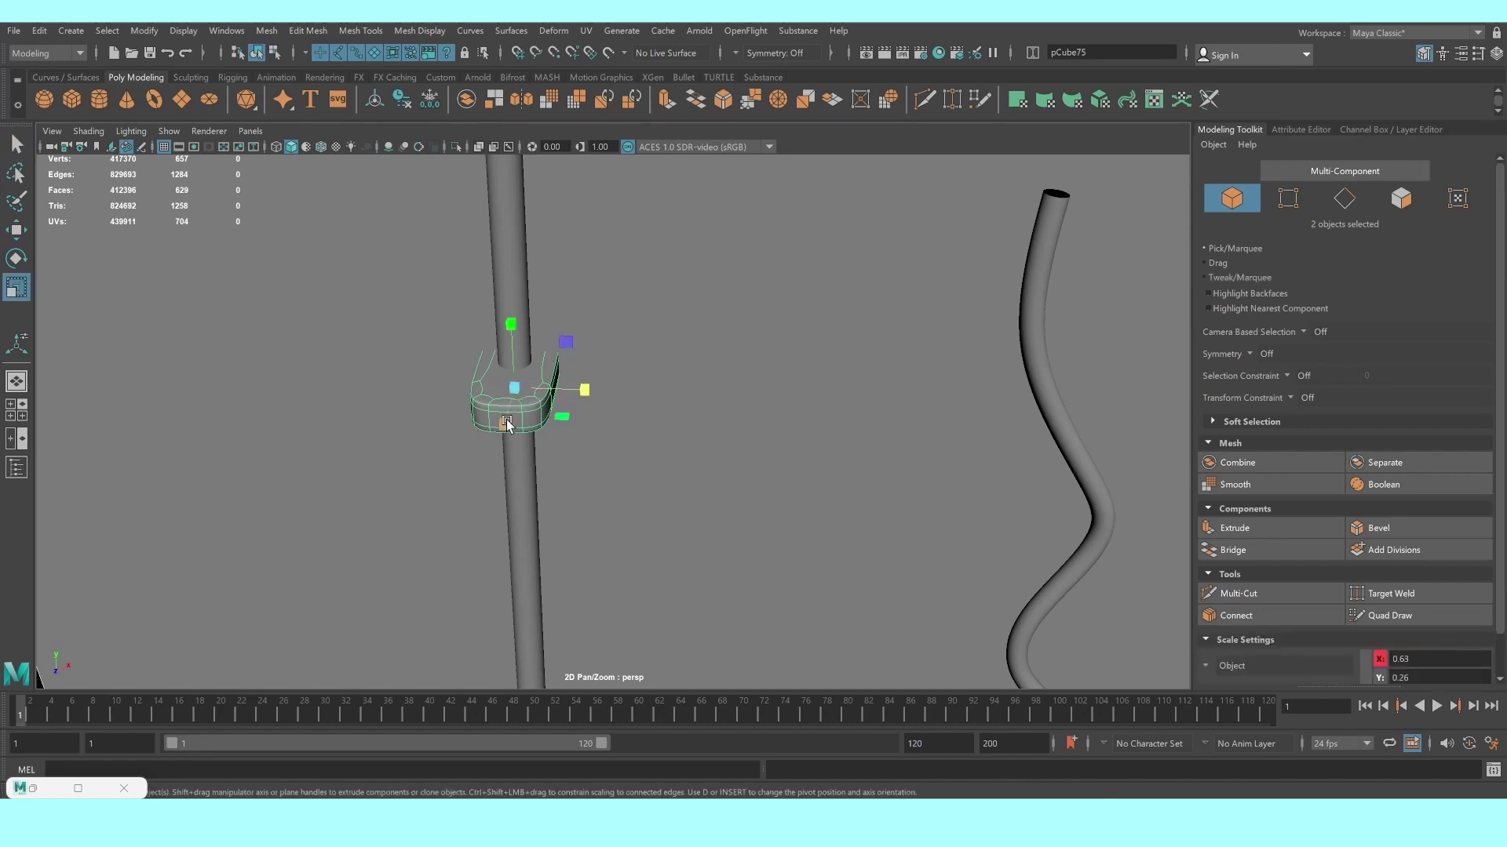
scroll(510, 415, "down", 2)
scroll(602, 385, "down", 5)
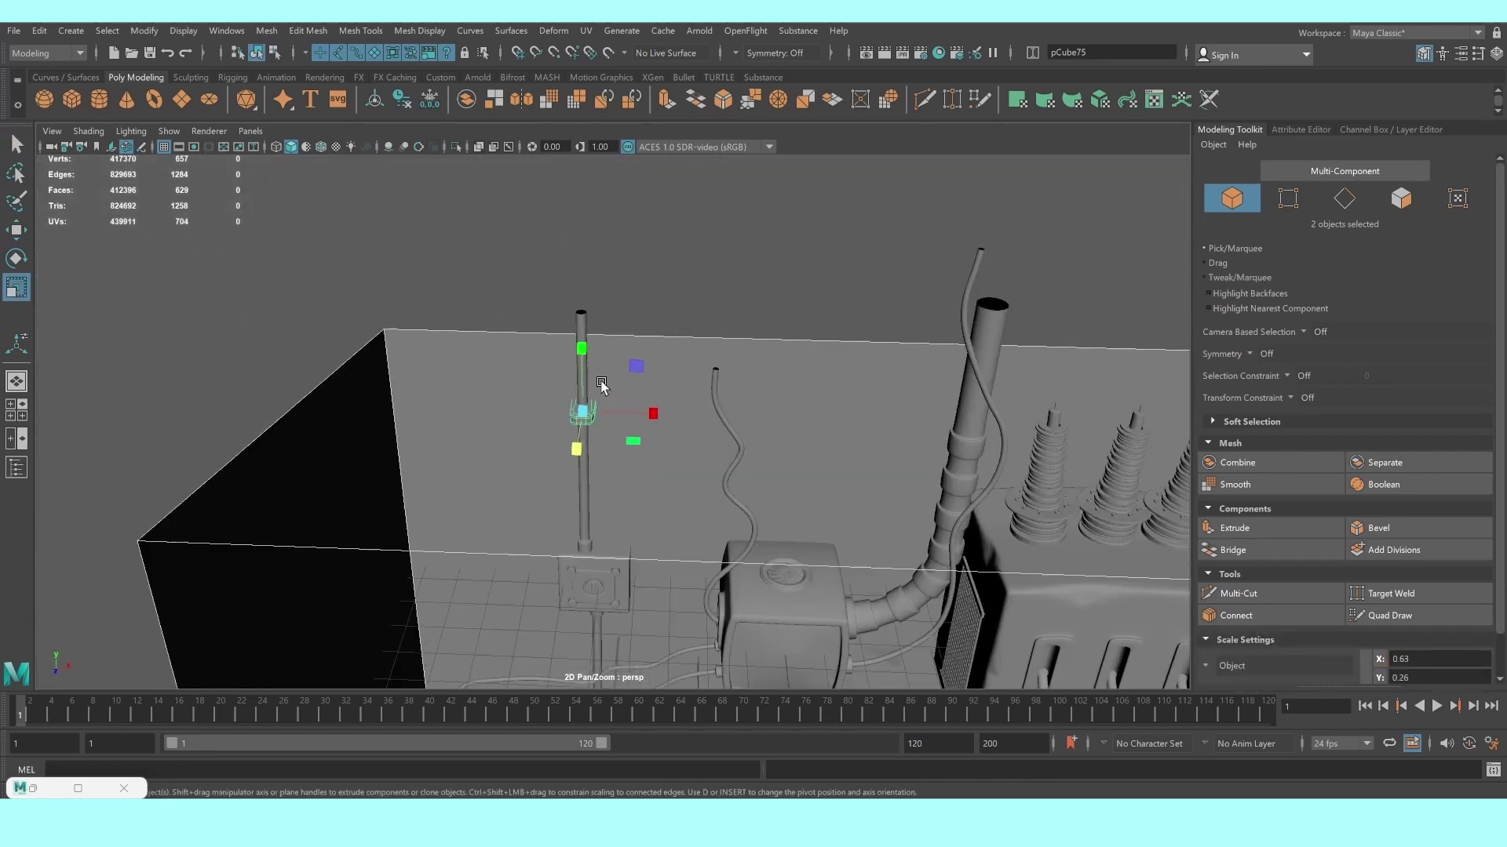
Drop the wall from the selection and raise the clamp slightly on pCylinder20
left_click(601, 385, "shift")
scroll(639, 459, "up", 3)
scroll(639, 455, "up", 4)
scroll(435, 390, "up", 1)
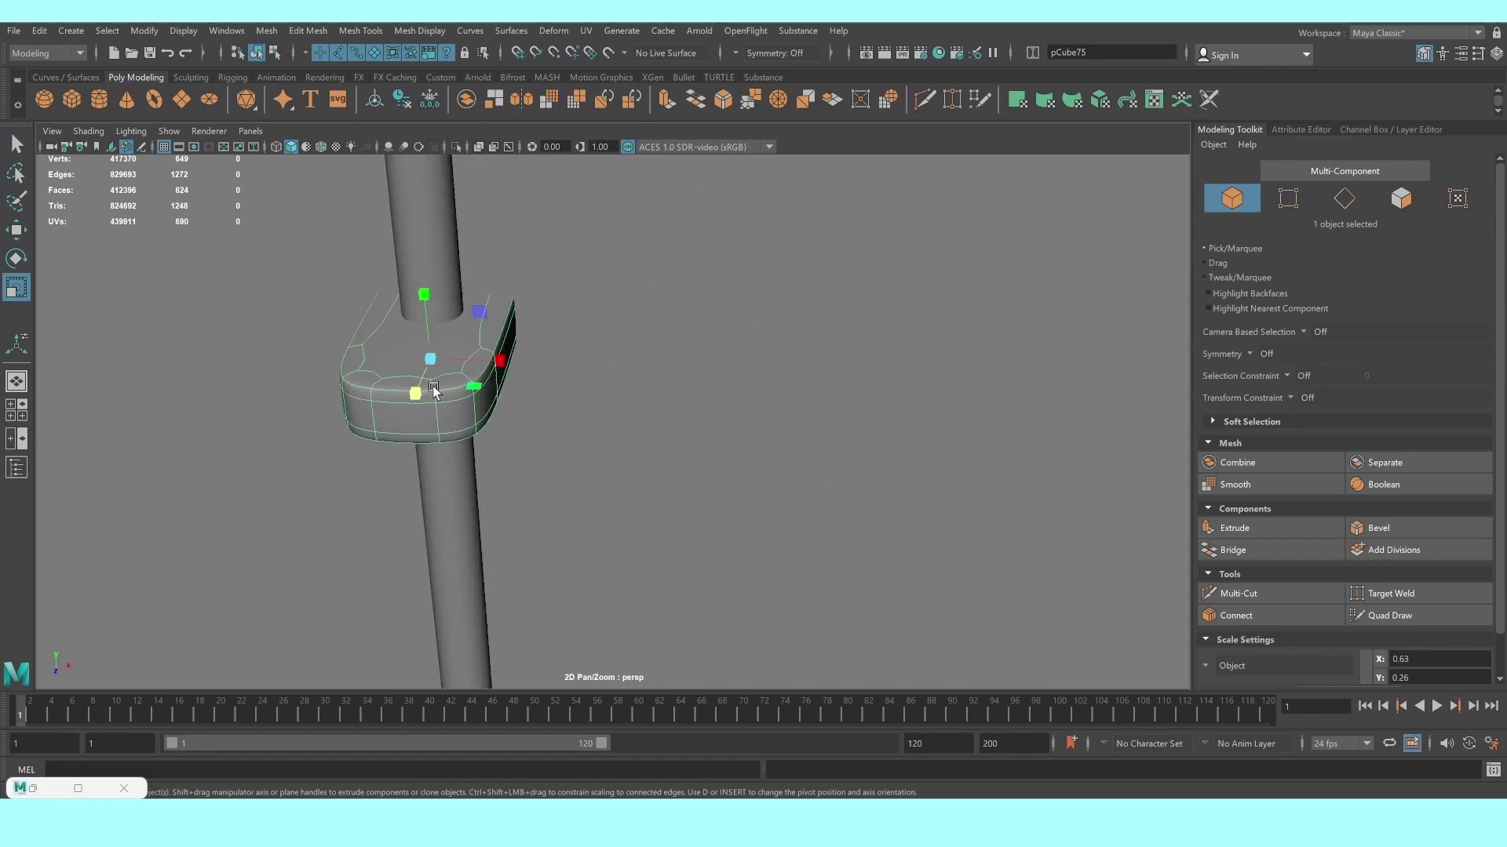
key("w")
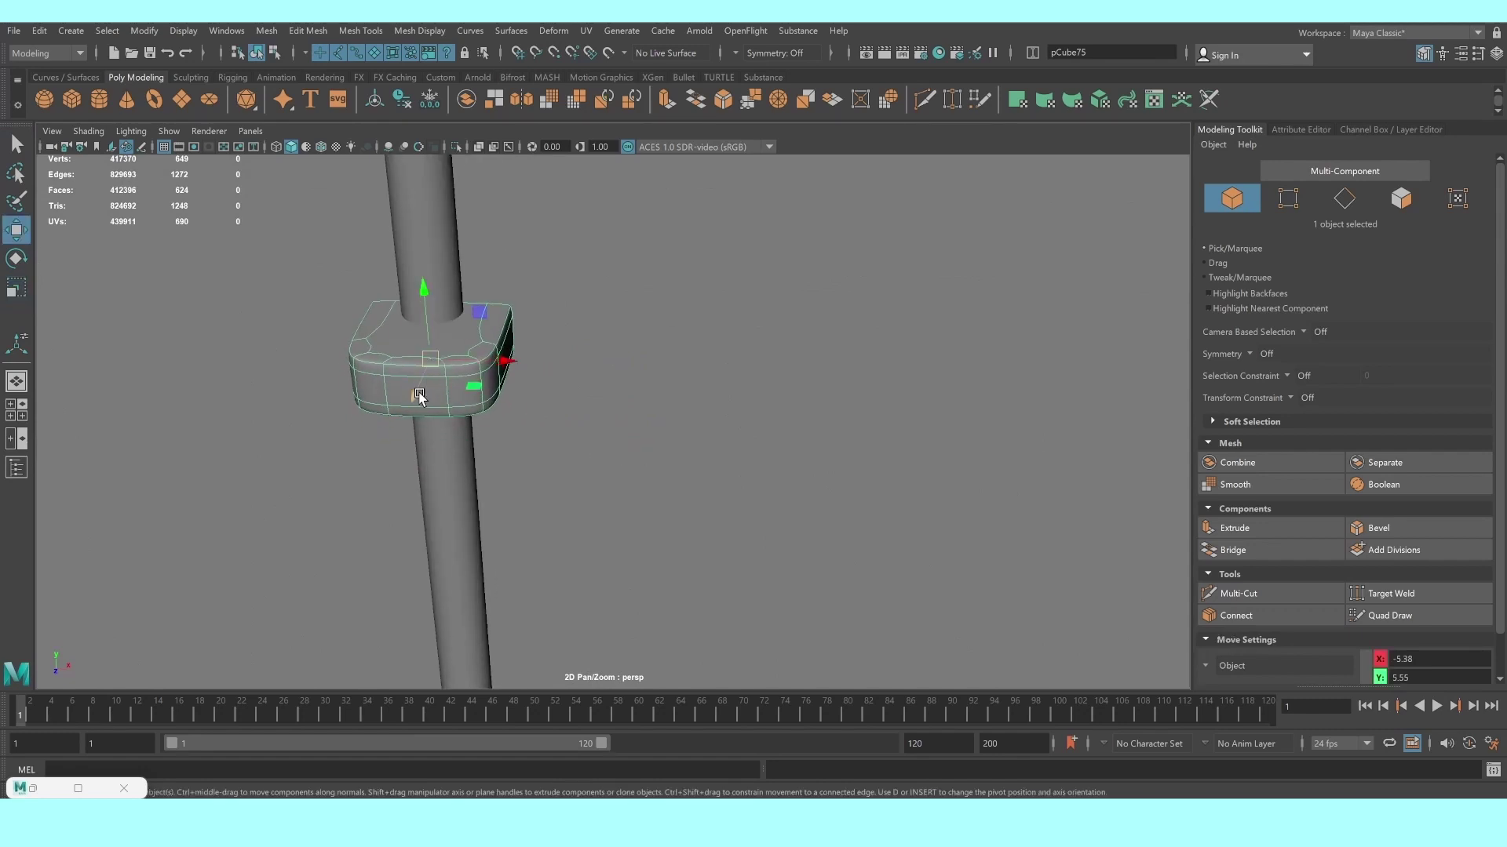
left_click_drag(419, 396, 424, 376)
Duplicate the vertical wall pipe and its clamp, sliding the copy along X beside the original
left_click(449, 463, "shift")
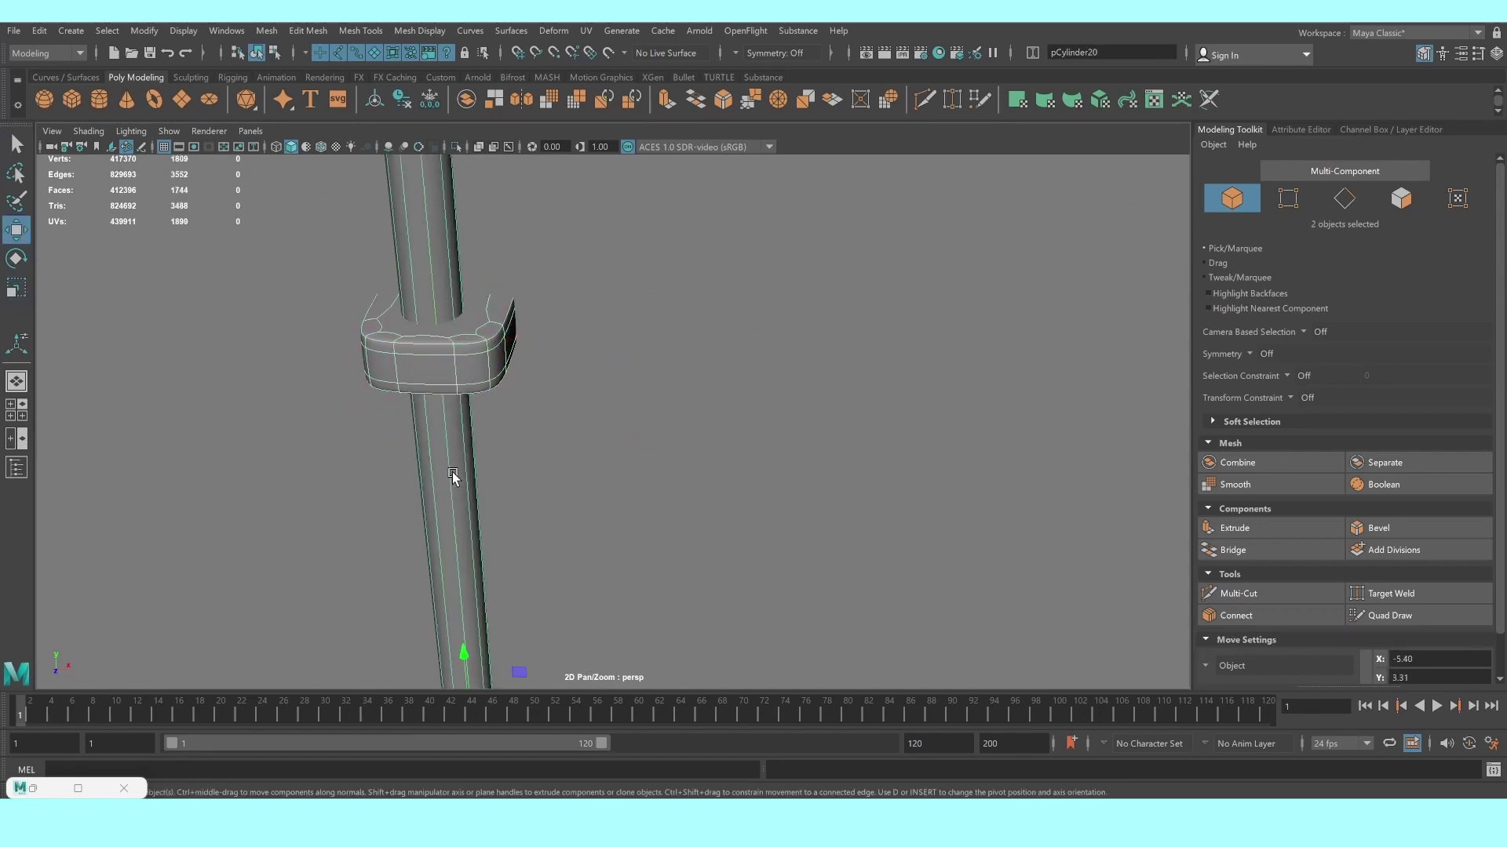
scroll(463, 471, "down", 5)
scroll(581, 353, "up", 3)
scroll(615, 325, "up", 2)
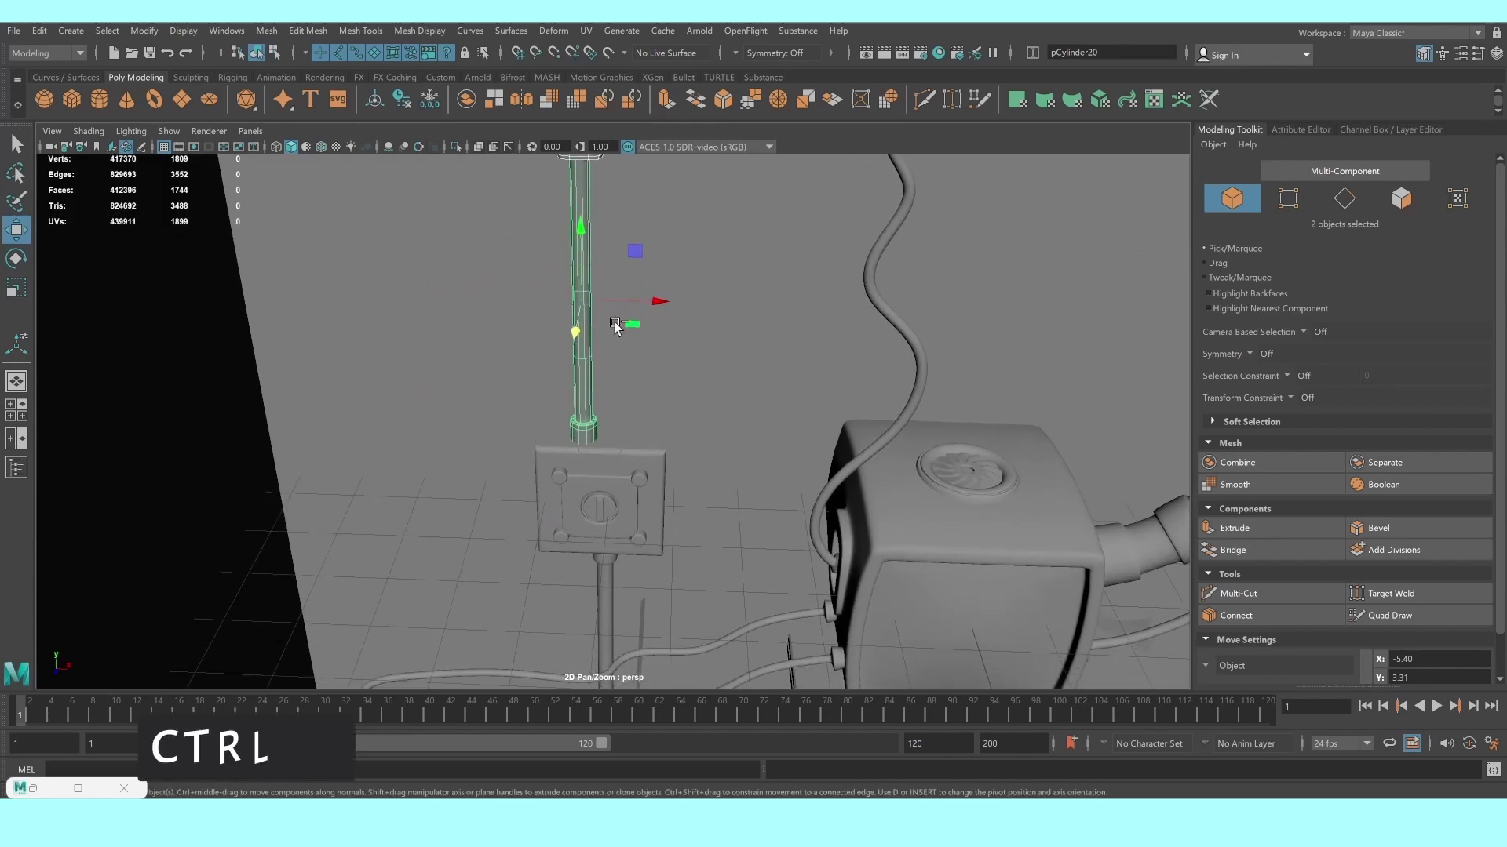
key("ctrl+d")
left_click_drag(659, 301, 703, 310)
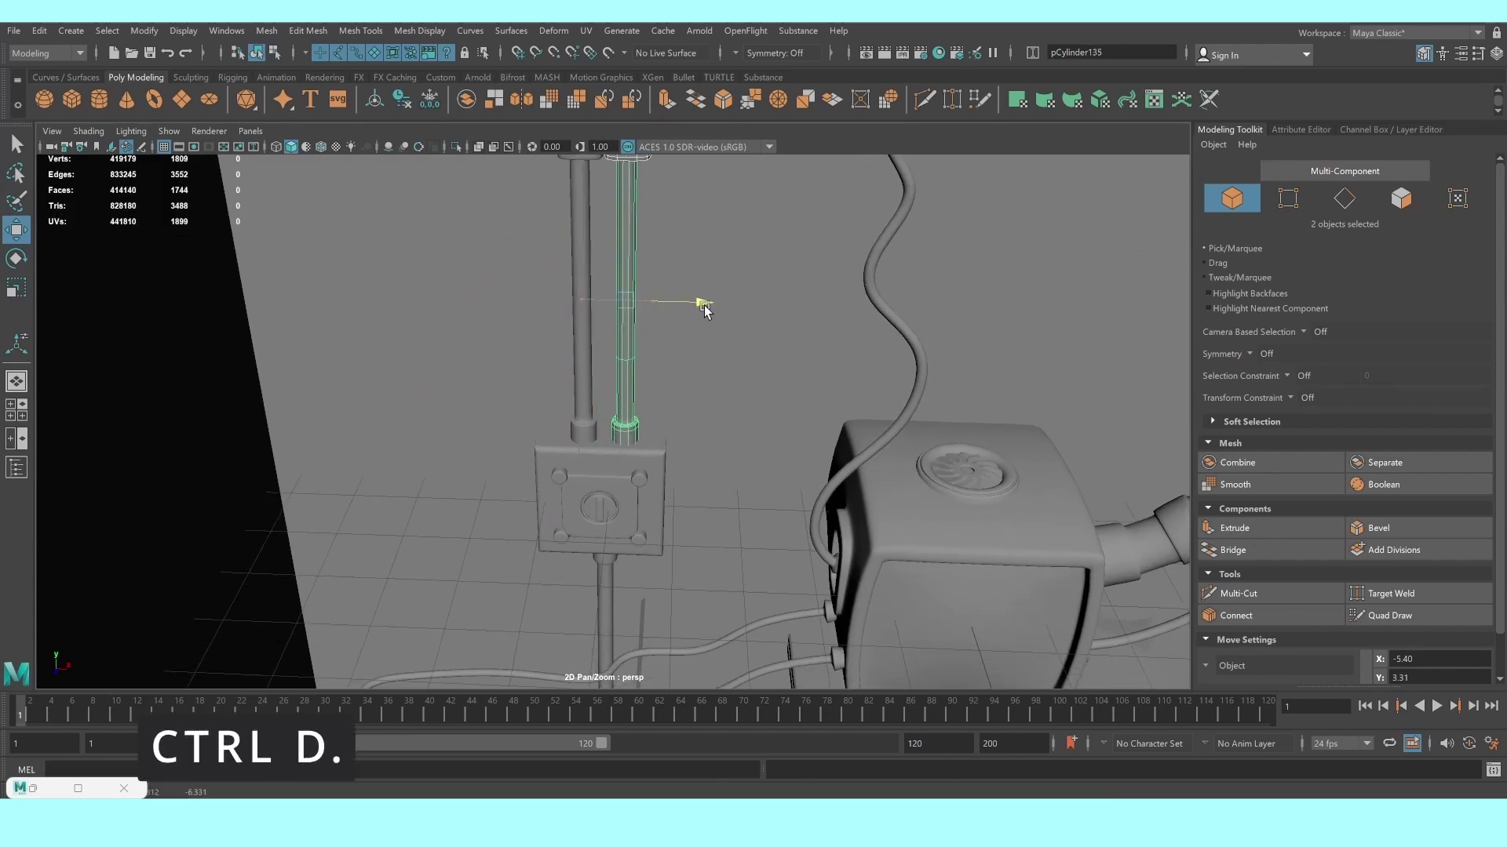
key("a")
left_click(243, 485)
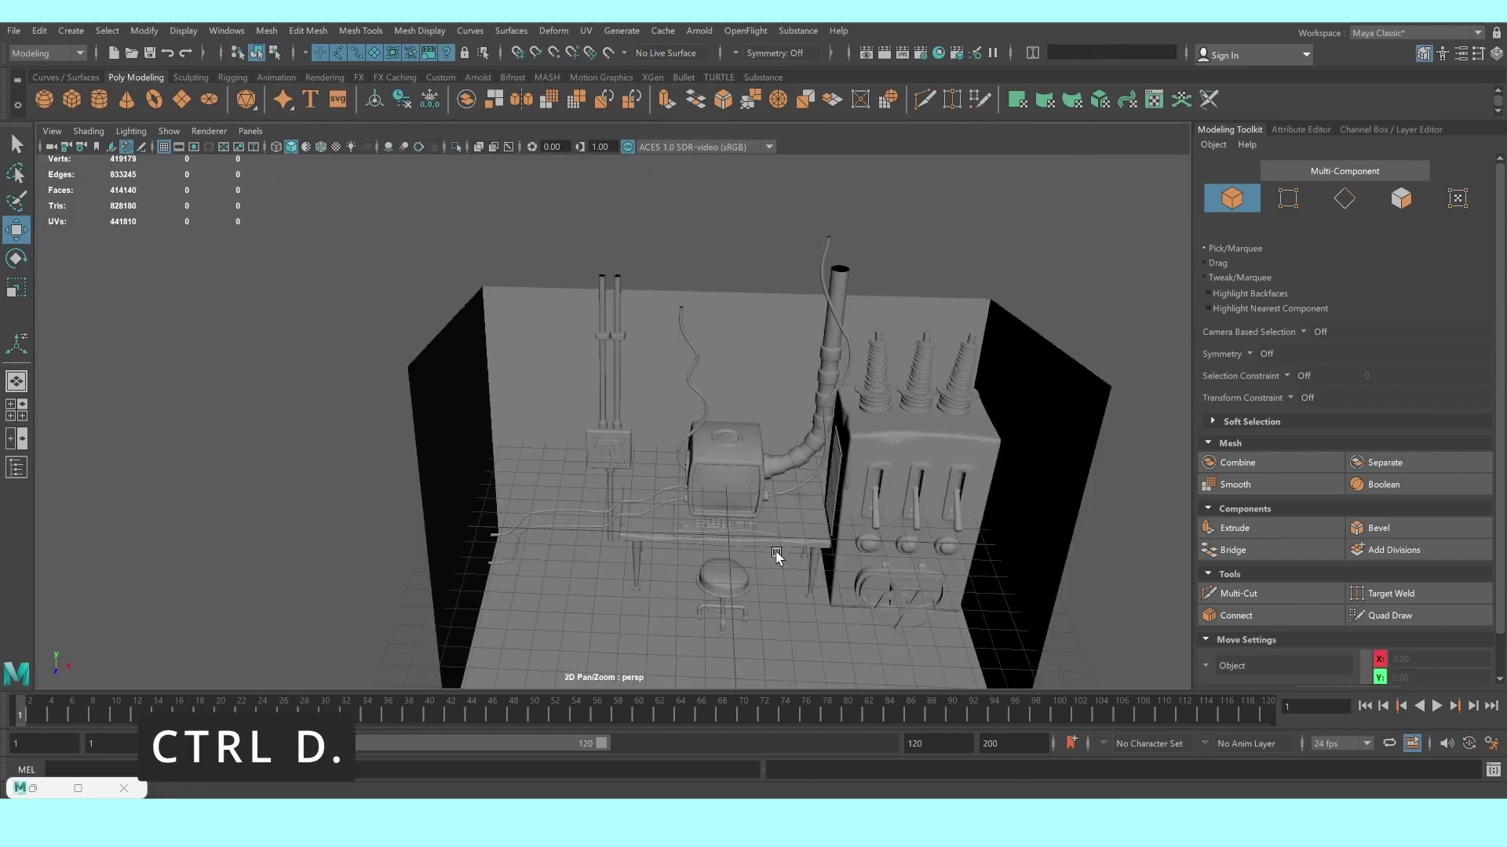
Select the four small bolt cylinders near the junction box
scroll(780, 549, "up", 3)
scroll(789, 541, "up", 2)
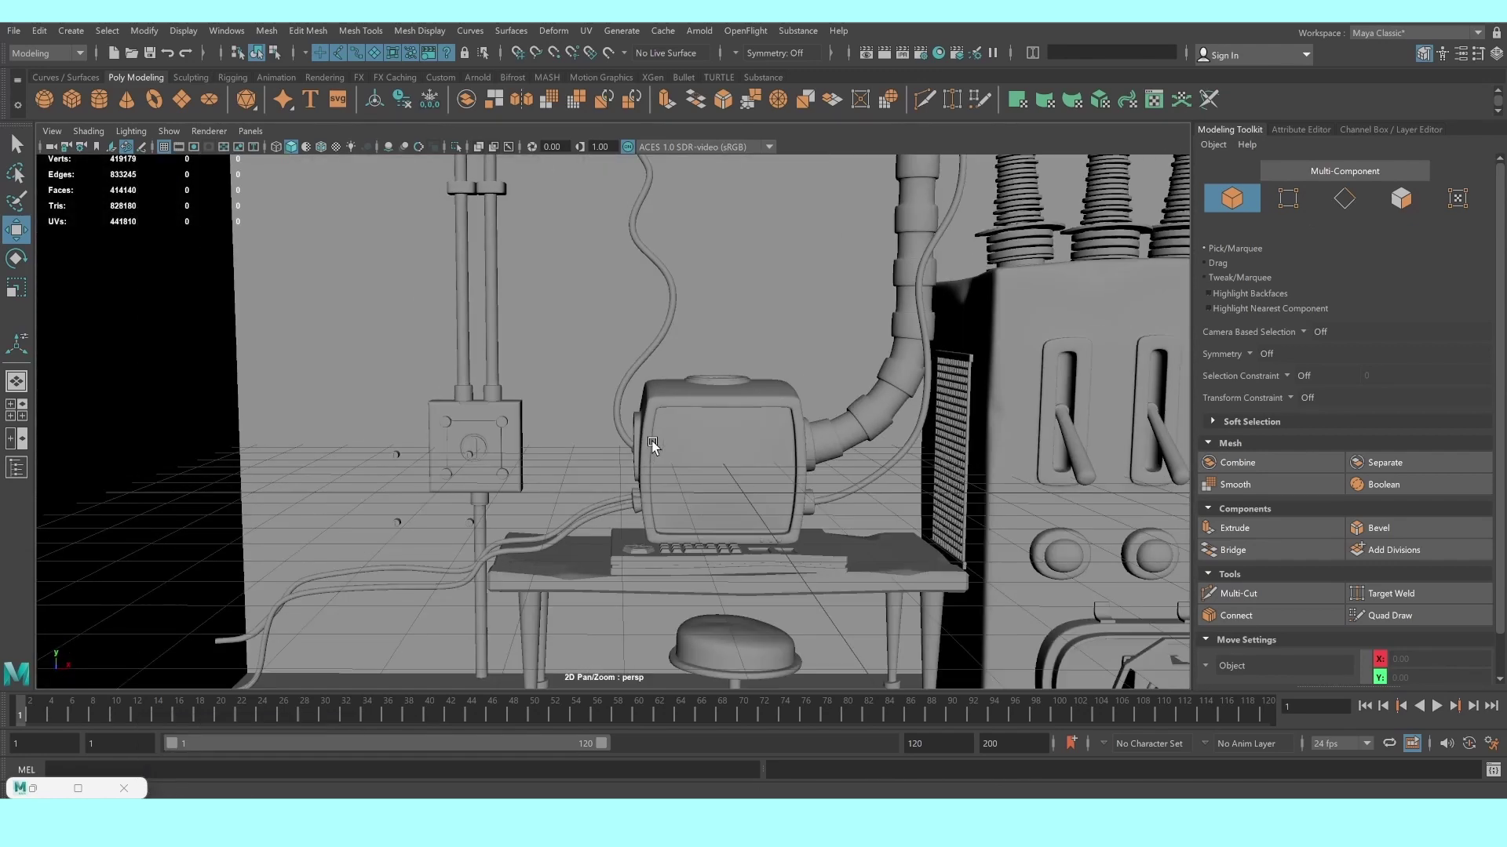
mouse_move(665, 449)
left_mouse_down("alt")
mouse_move(734, 431)
mouse_move(648, 480)
mouse_move(594, 471)
left_mouse_up("alt")
left_click(594, 471)
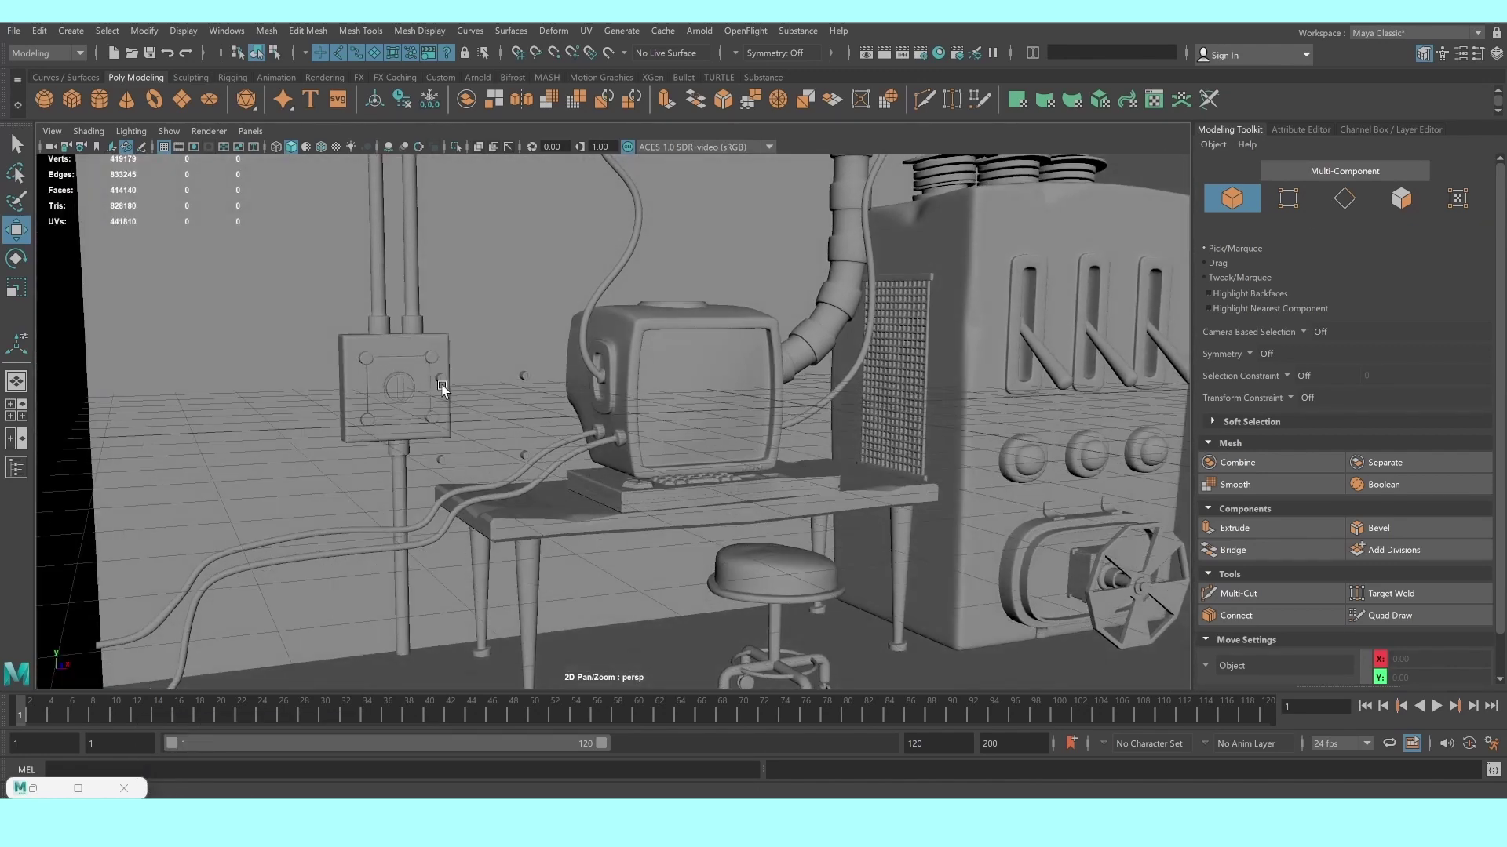
key("q")
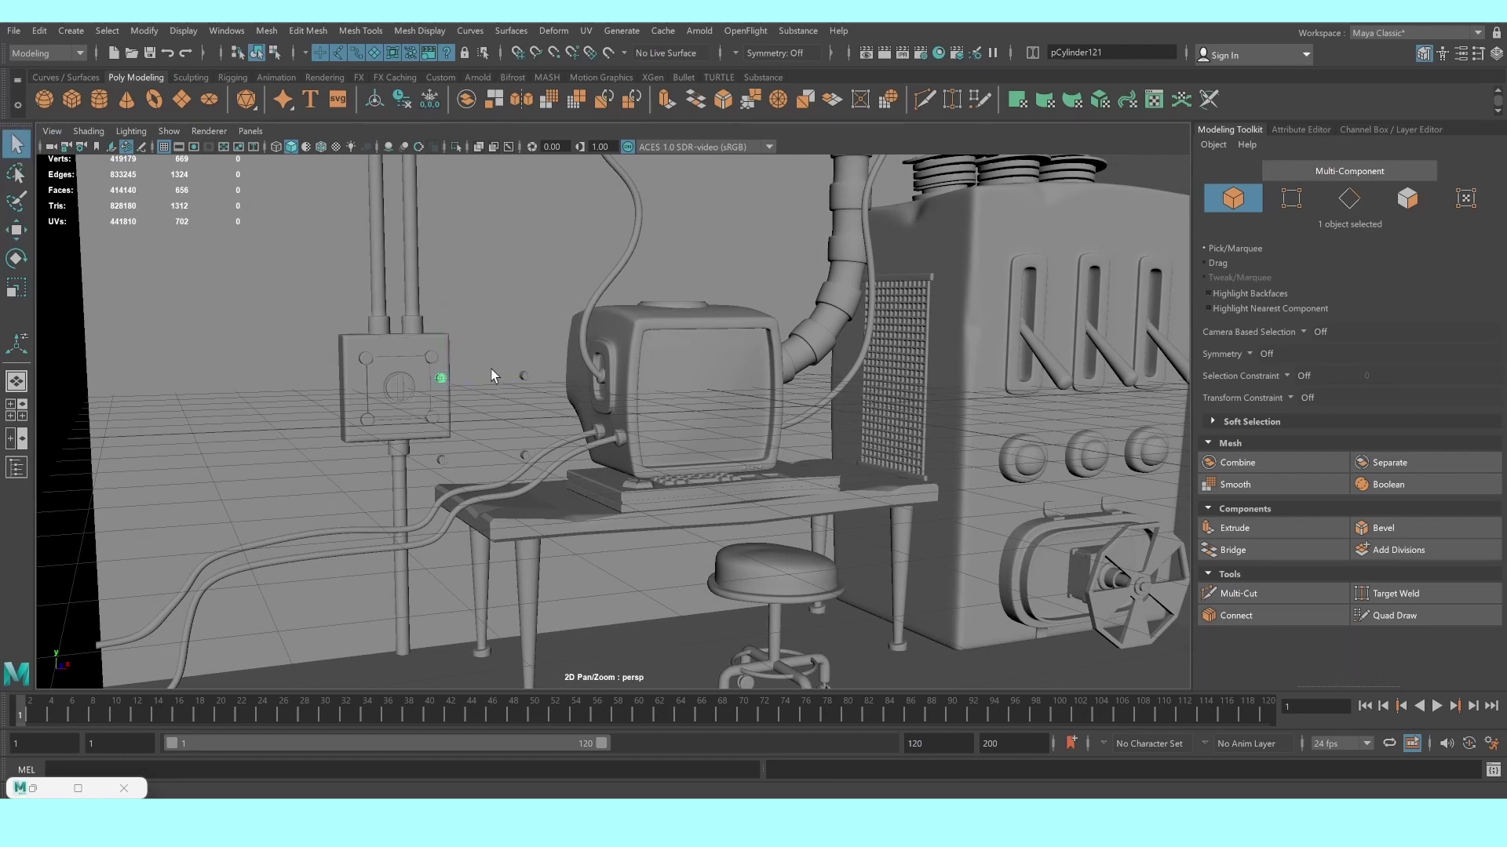
left_click(441, 463, "shift")
scroll(441, 467, "up", 2)
Move the four bolts onto the junction box corners, seated into its front face
key("w")
scroll(480, 506, "up", 2)
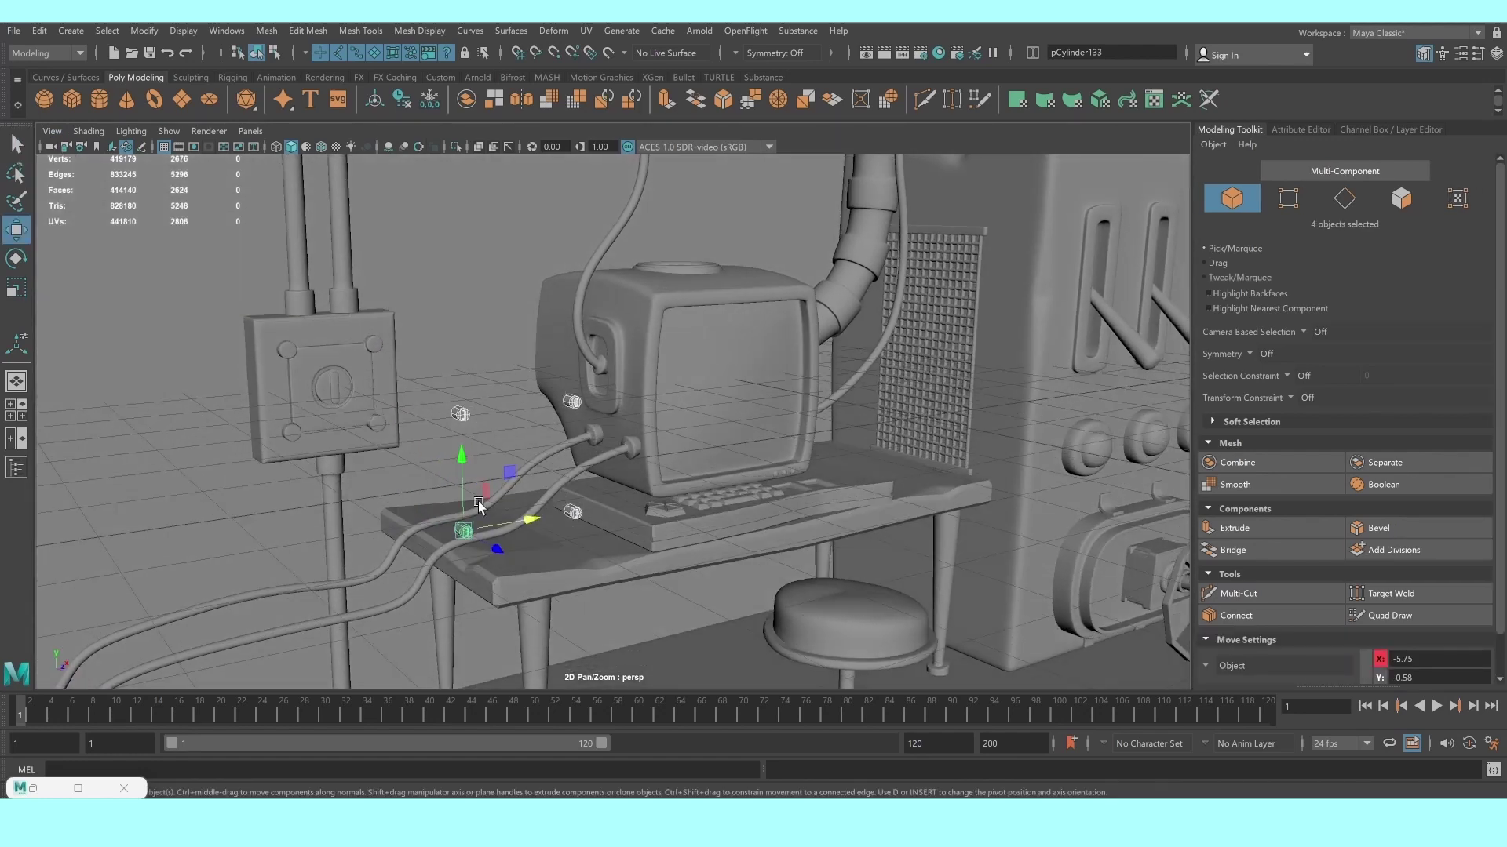
left_click_drag(499, 552, 418, 489)
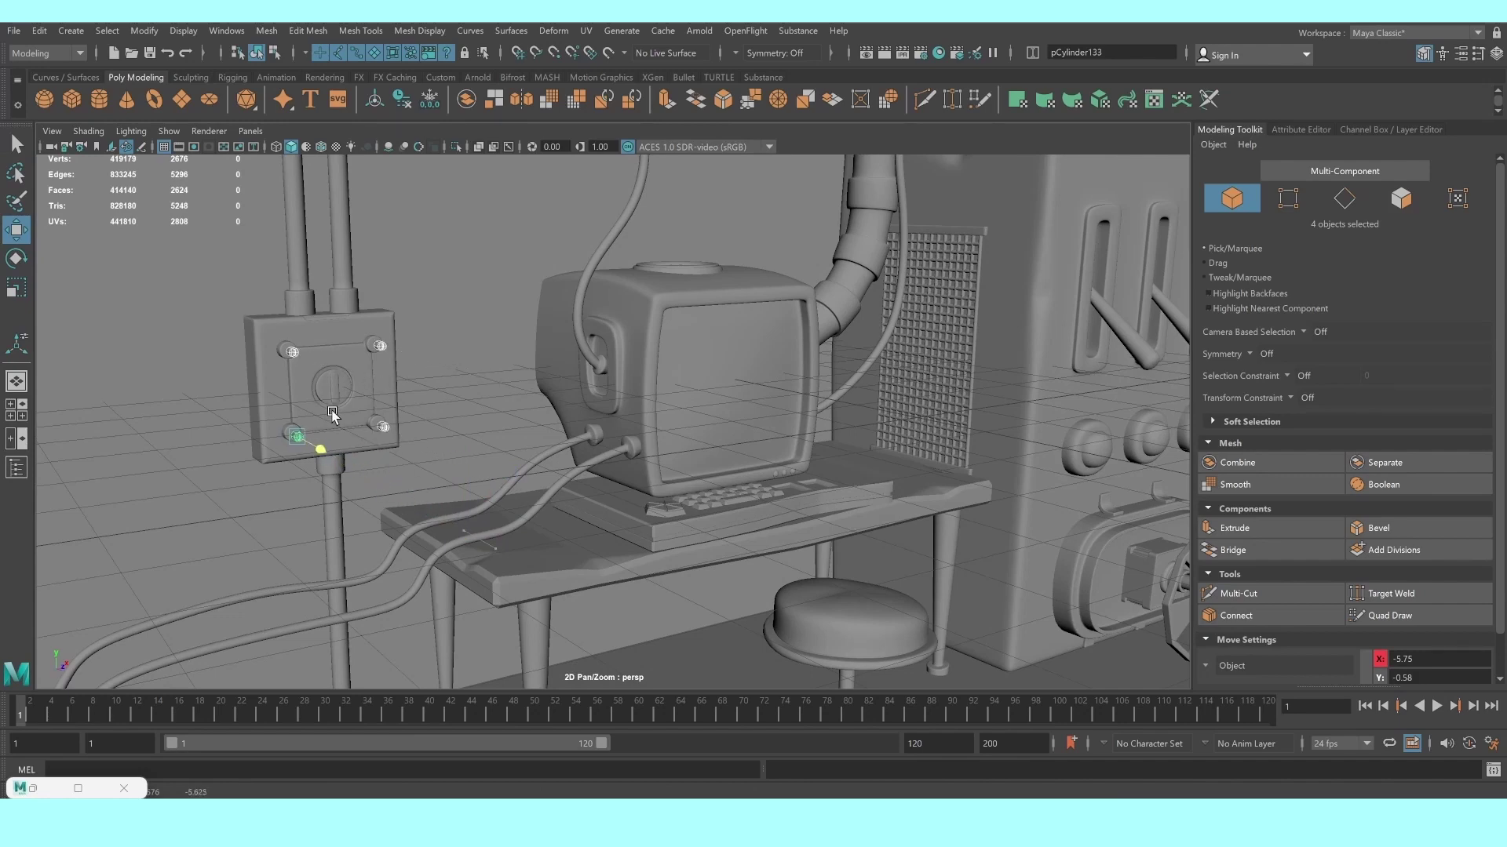
key("f")
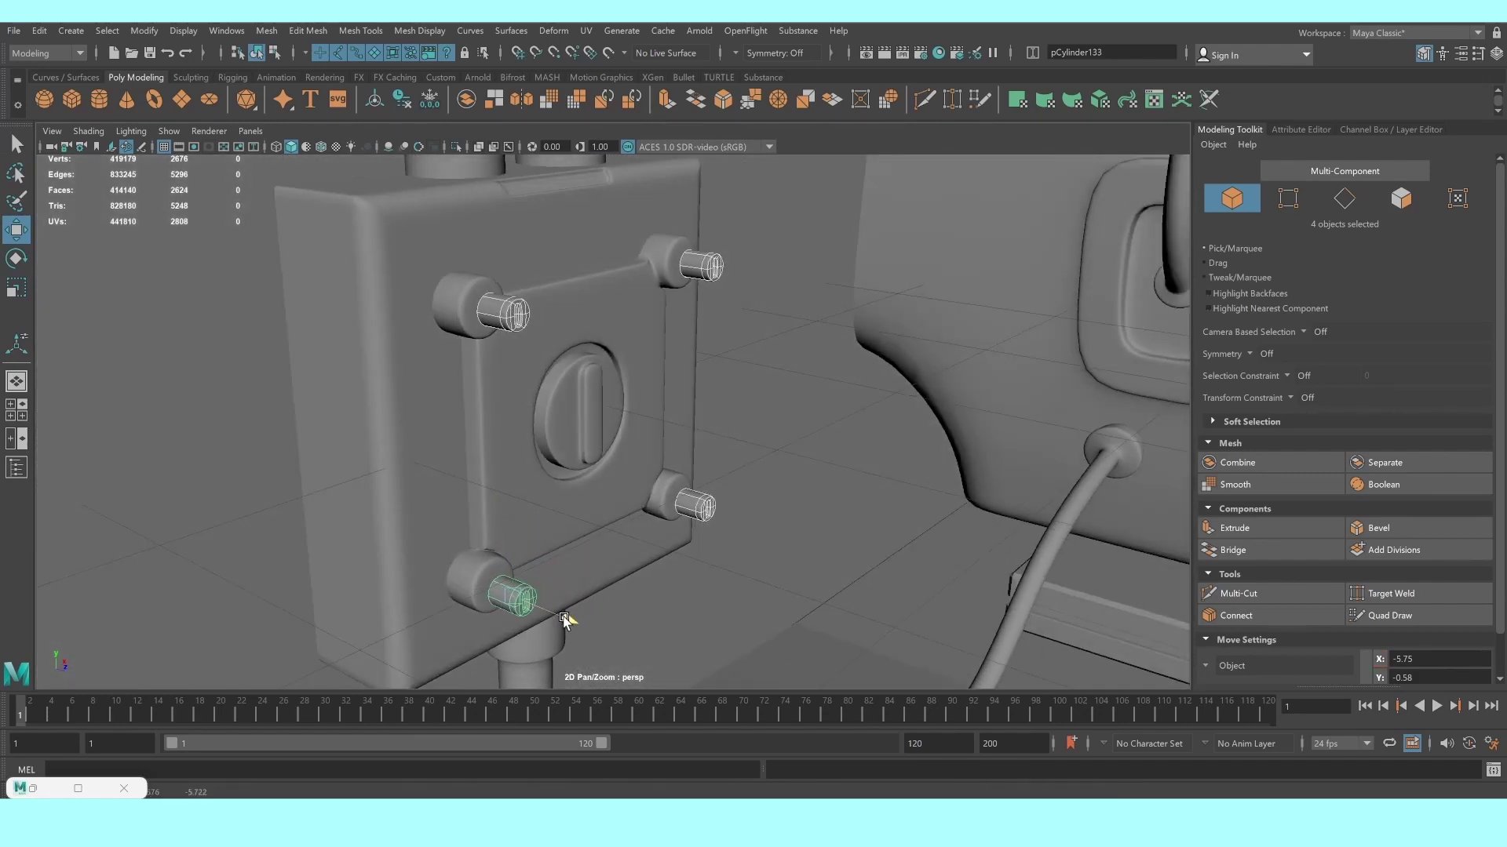
left_click_drag(559, 619, 548, 600)
left_click(746, 448)
Reframe the view to face the room, orbiting toward the desk and cabinet
key("f")
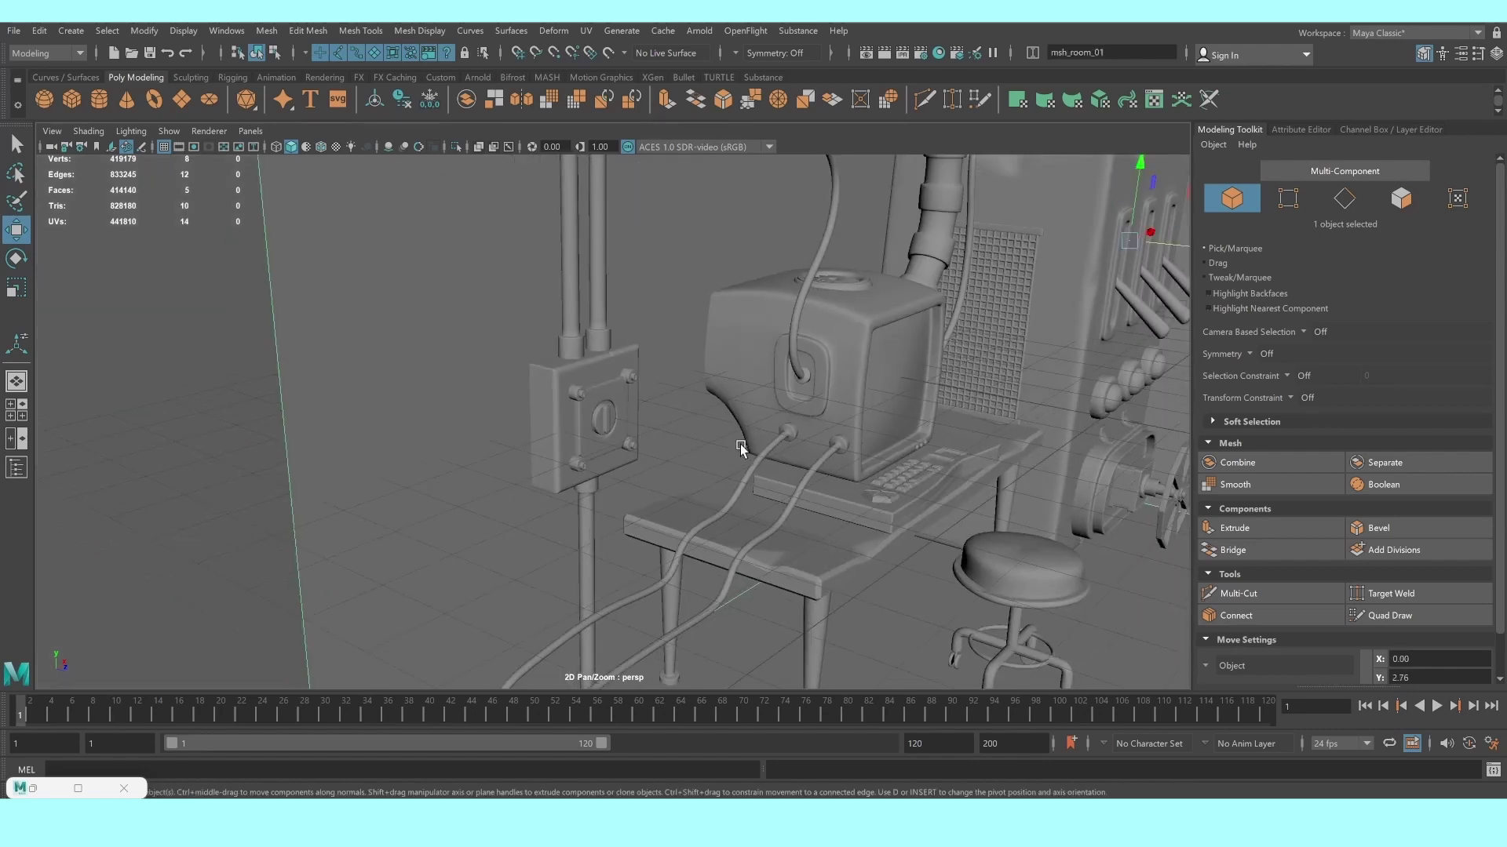
left_click_drag(799, 487, 427, 434, "alt")
scroll(427, 434, "up", 3)
scroll(243, 464, "down", 3)
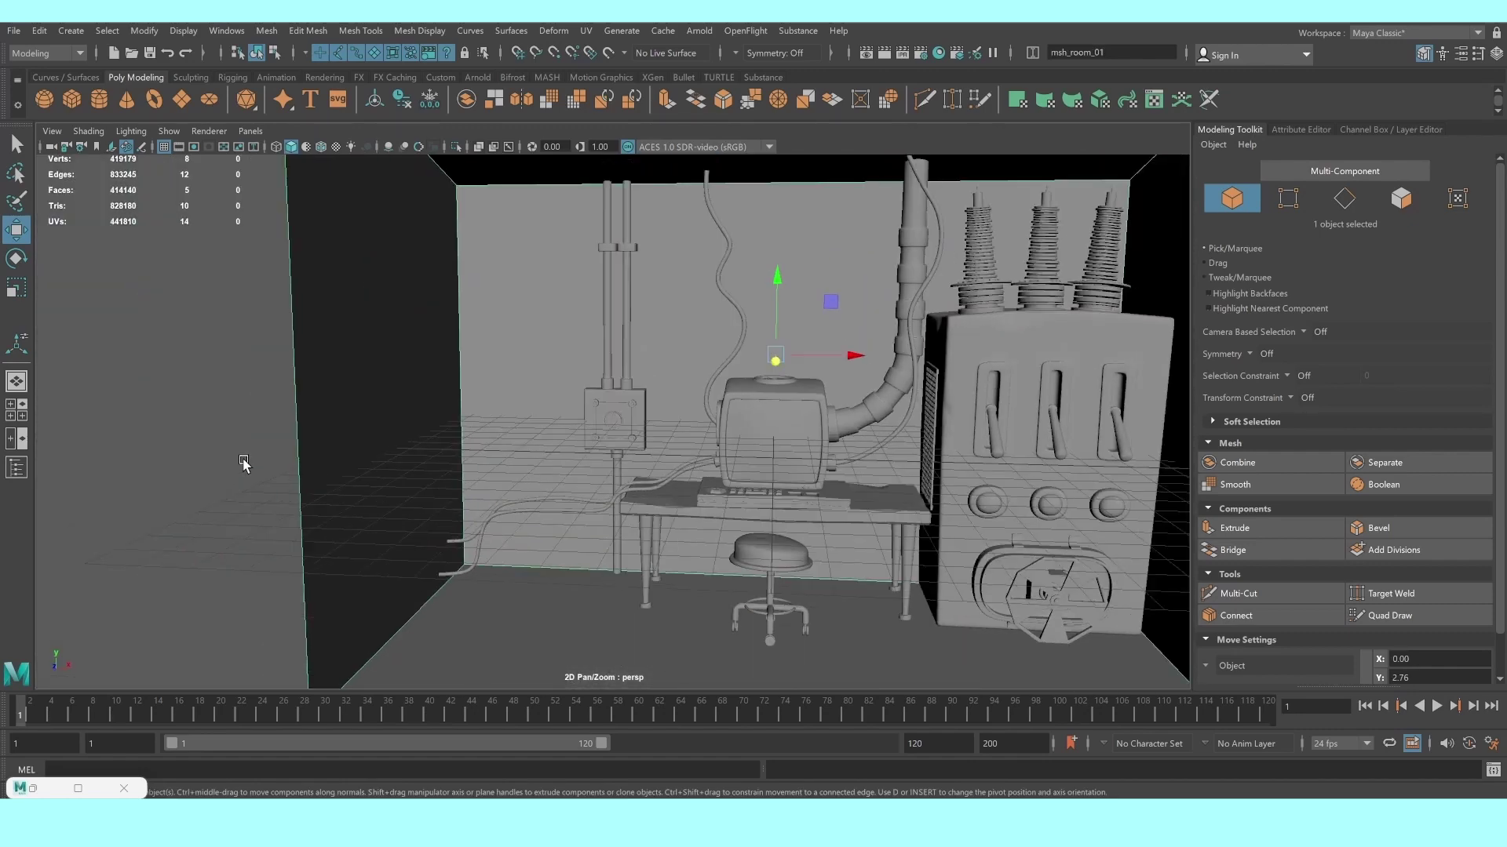
left_click(243, 464)
left_click_drag(878, 471, 659, 468, "alt")
scroll(652, 474, "up", 5)
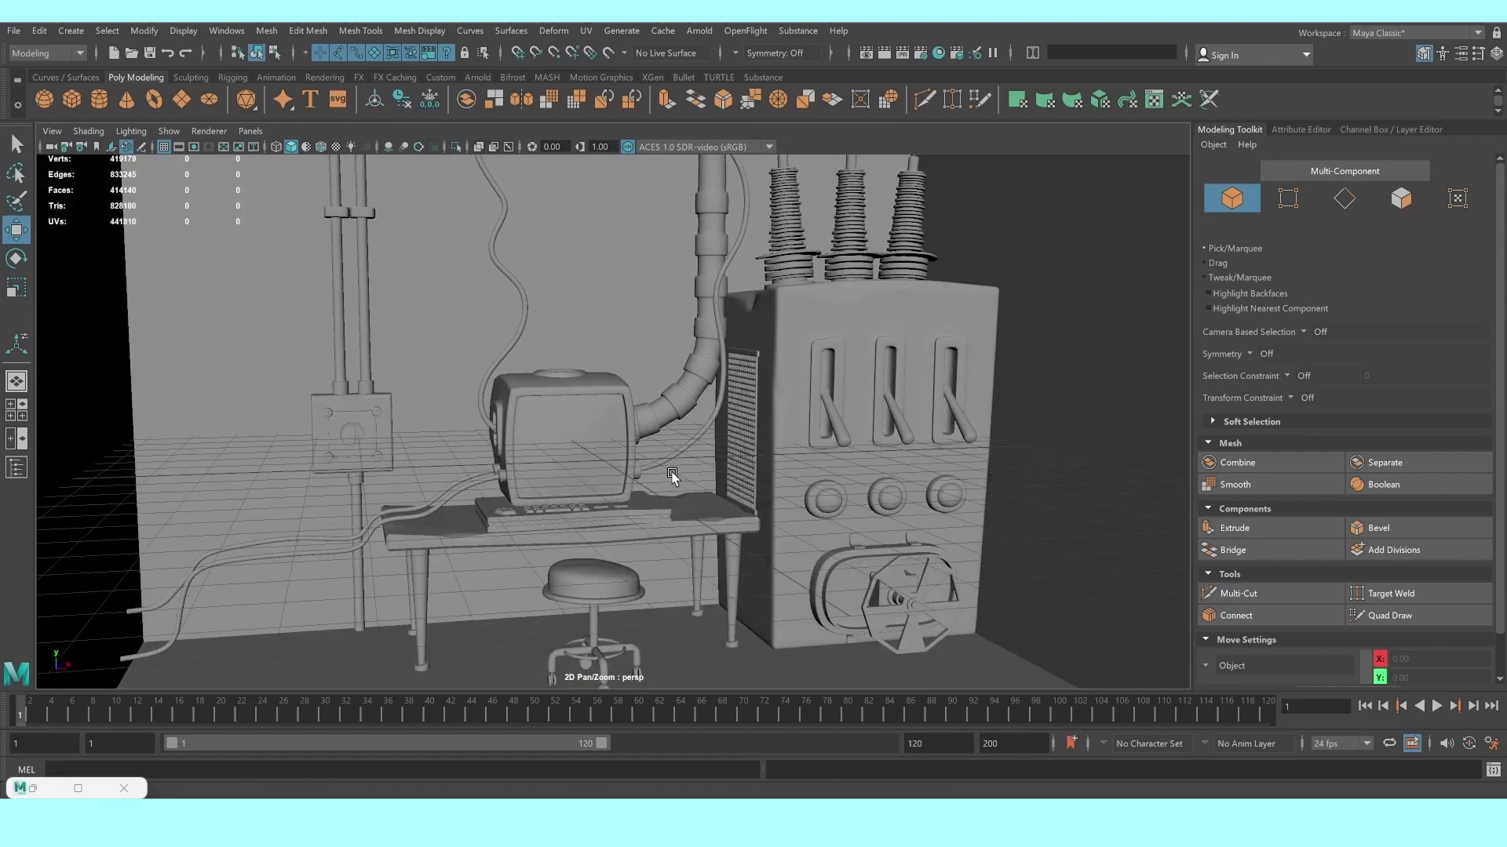